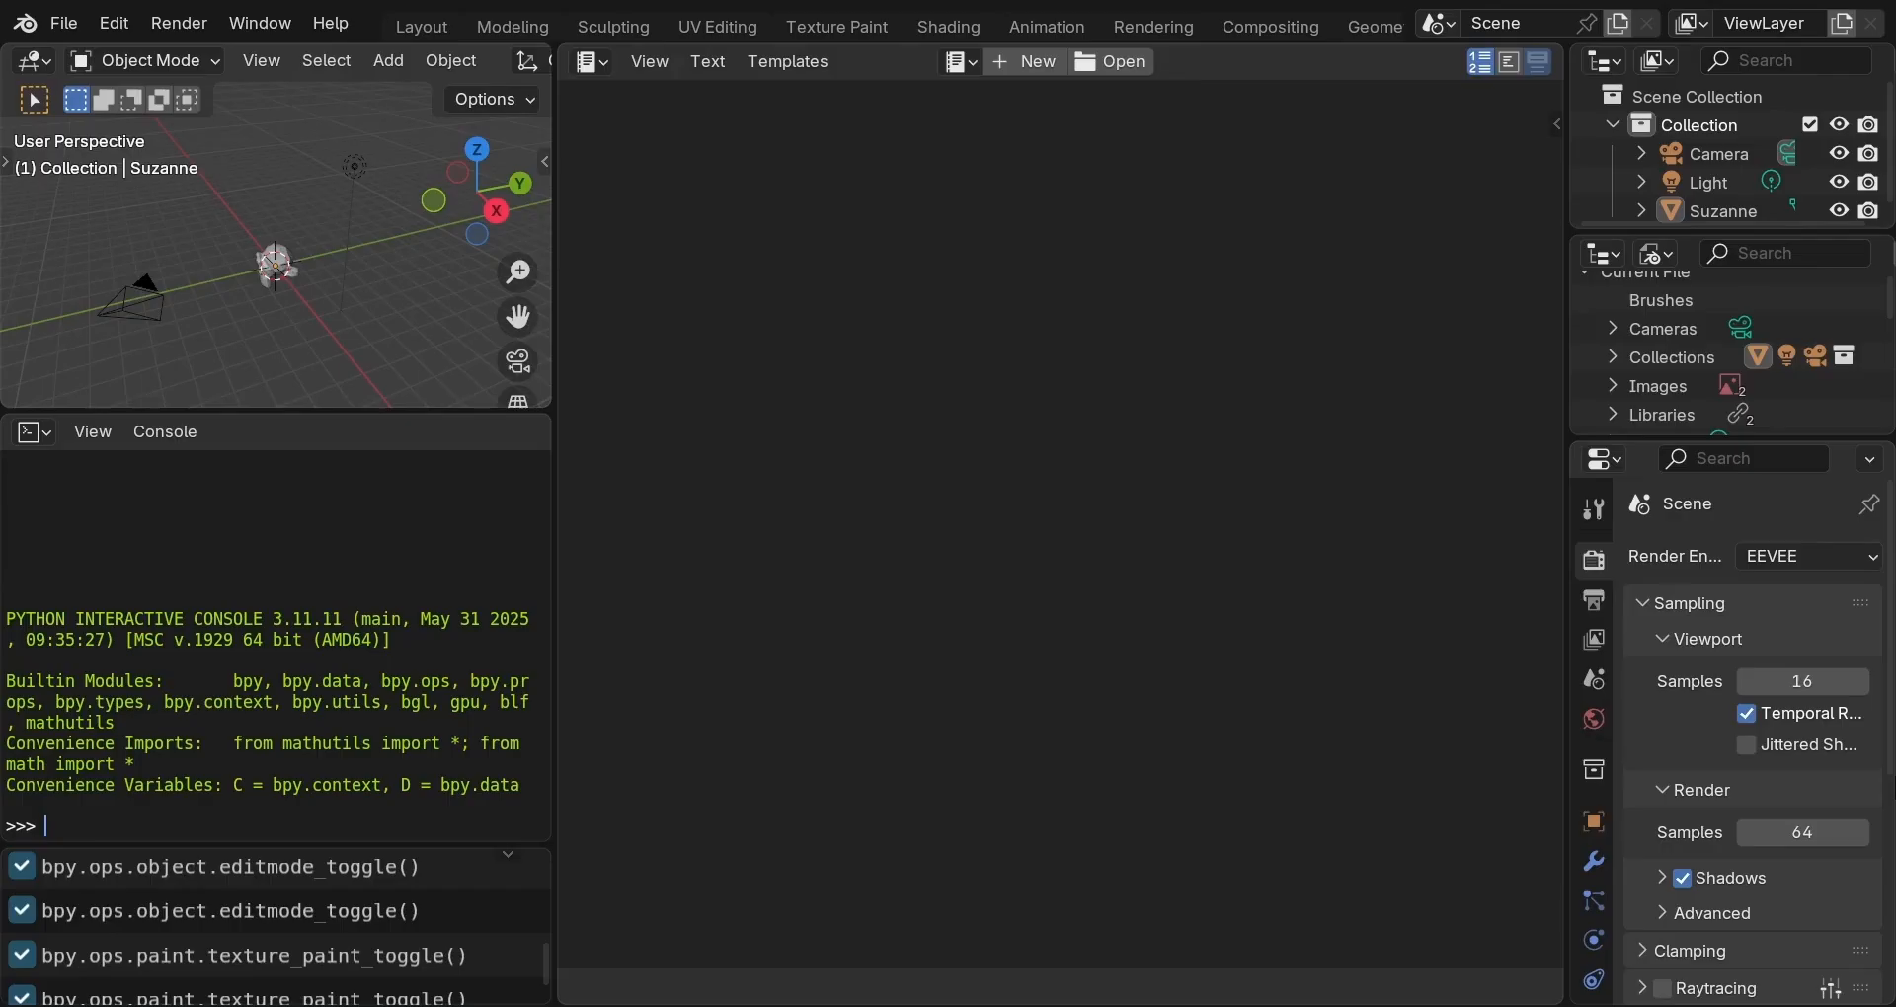
# Cycle through the UV Editing and Texture Paint workspaces, then go back to Layout.
pyautogui.hotkey('ctrl', 'pagedown')
pyautogui.hotkey('ctrl', 'pagedown')
pyautogui.hotkey('ctrl', 'pagedown')
pyautogui.hotkey('ctrl', 'pagedown')
pyautogui.hotkey('ctrl', 'pagedown')
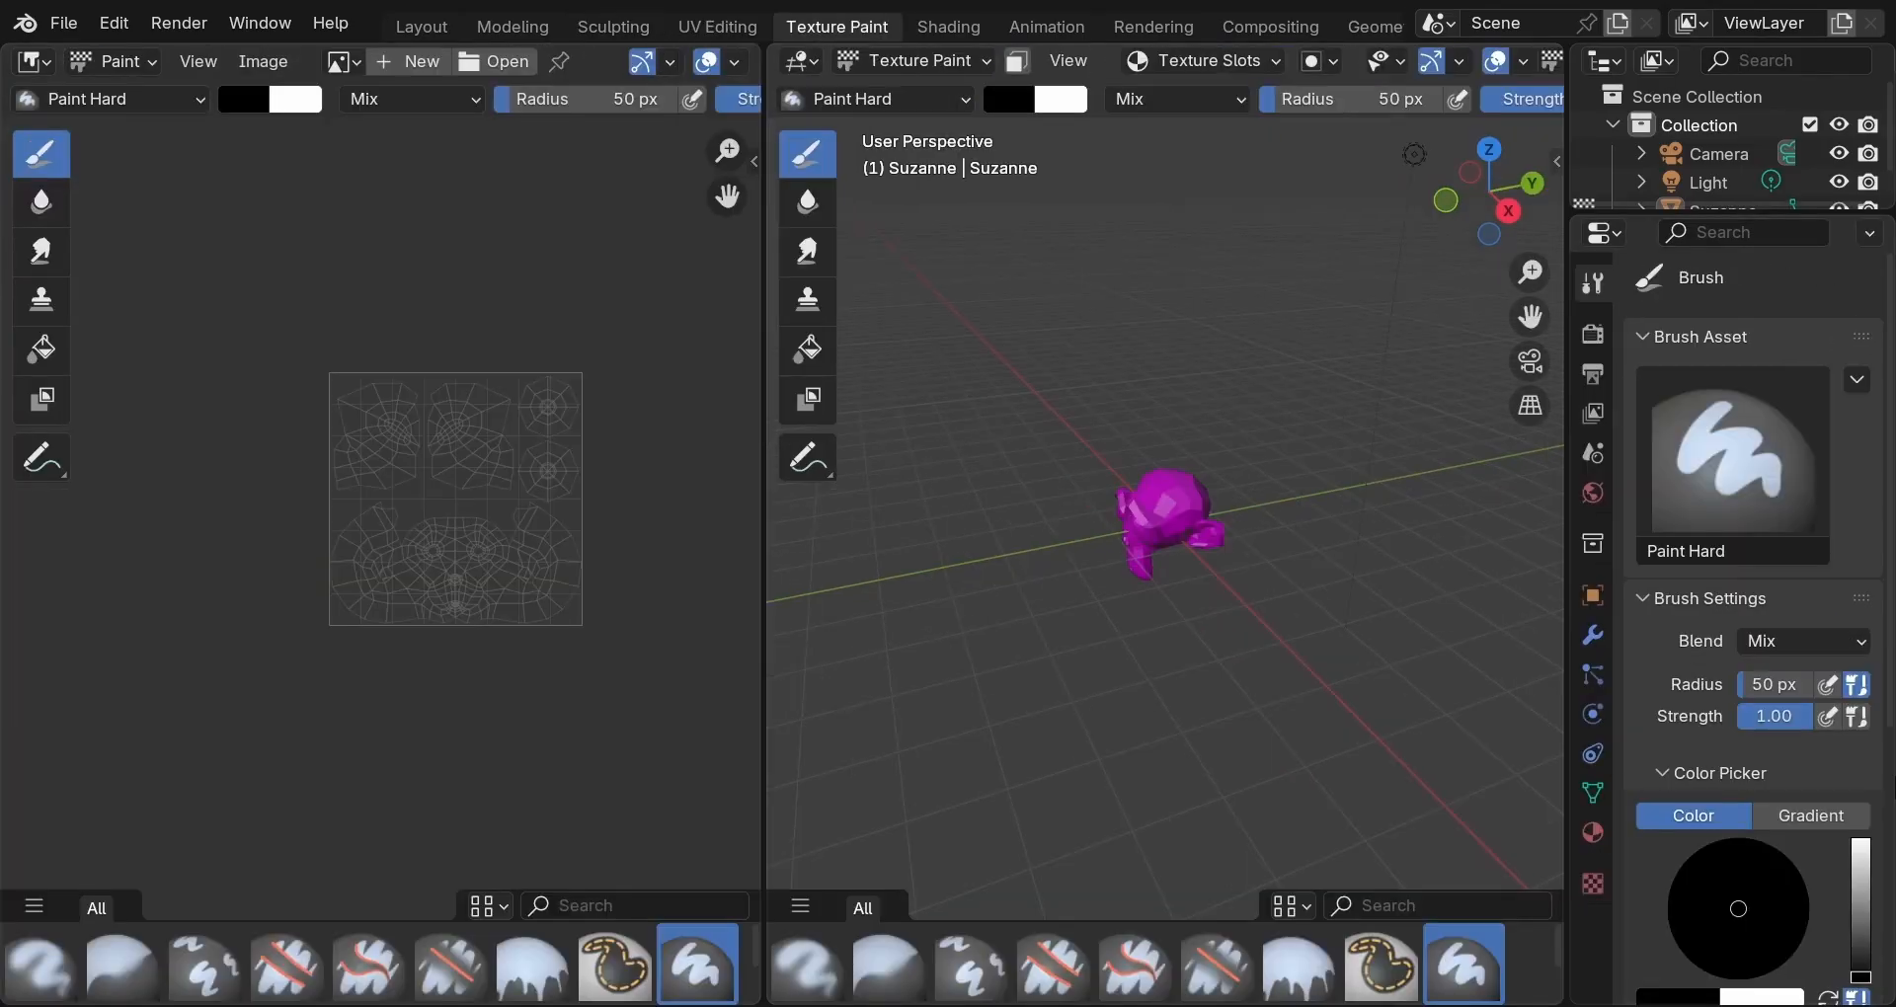
pyautogui.hotkey('ctrl', 'pagedown')
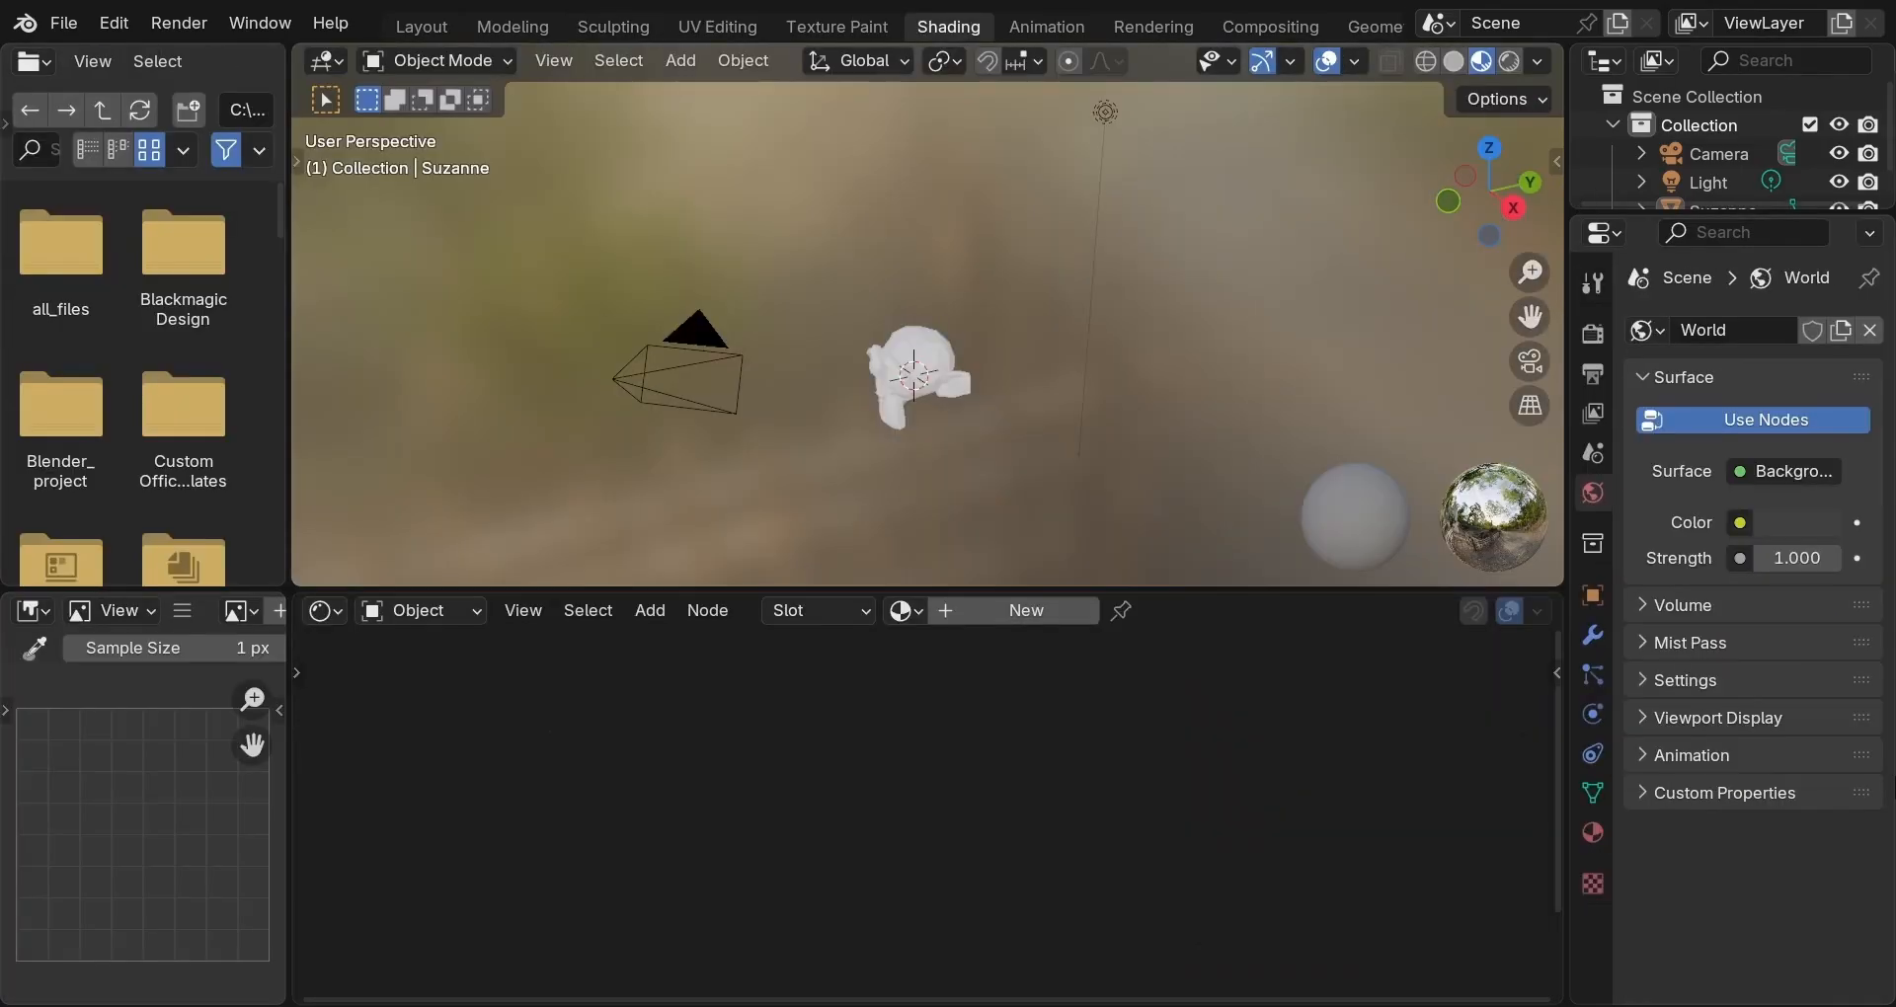
pyautogui.click(422, 27)
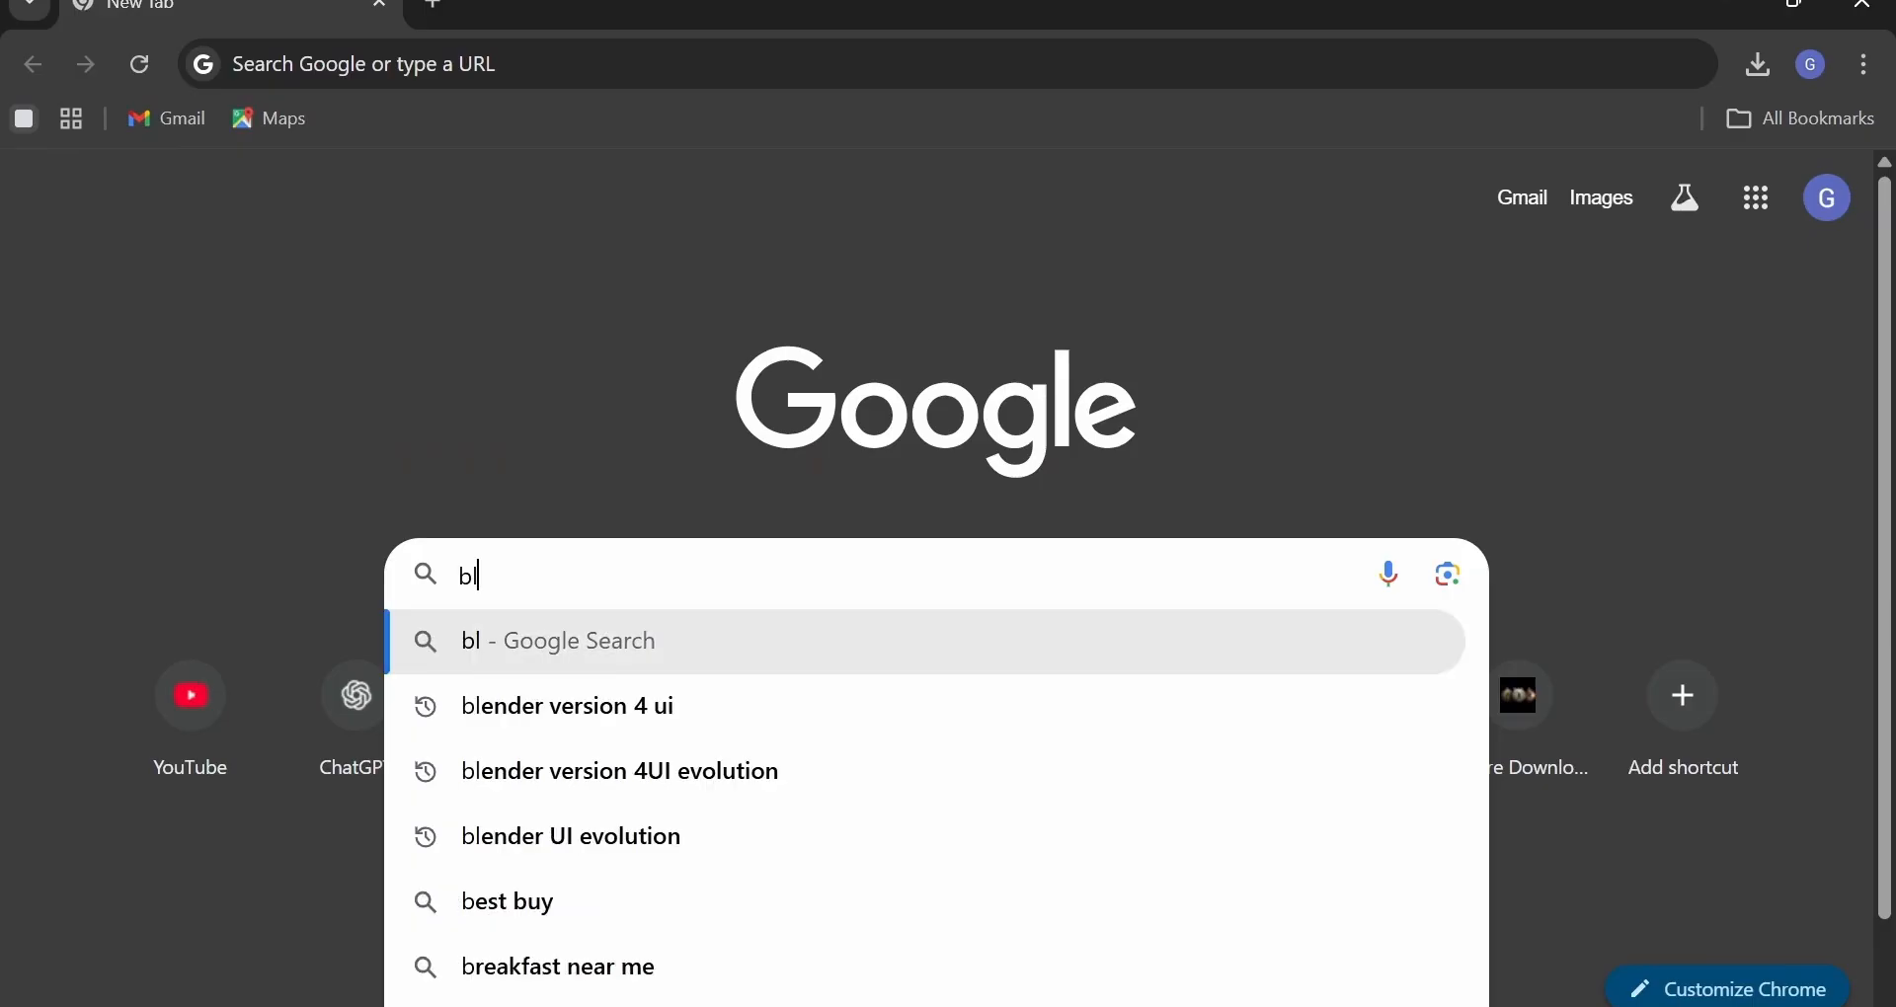
# Download the Blender 5.0 Windows installer from blender.org and run setup to completion.
pyautogui.write('ender.org')
pyautogui.press('Return')
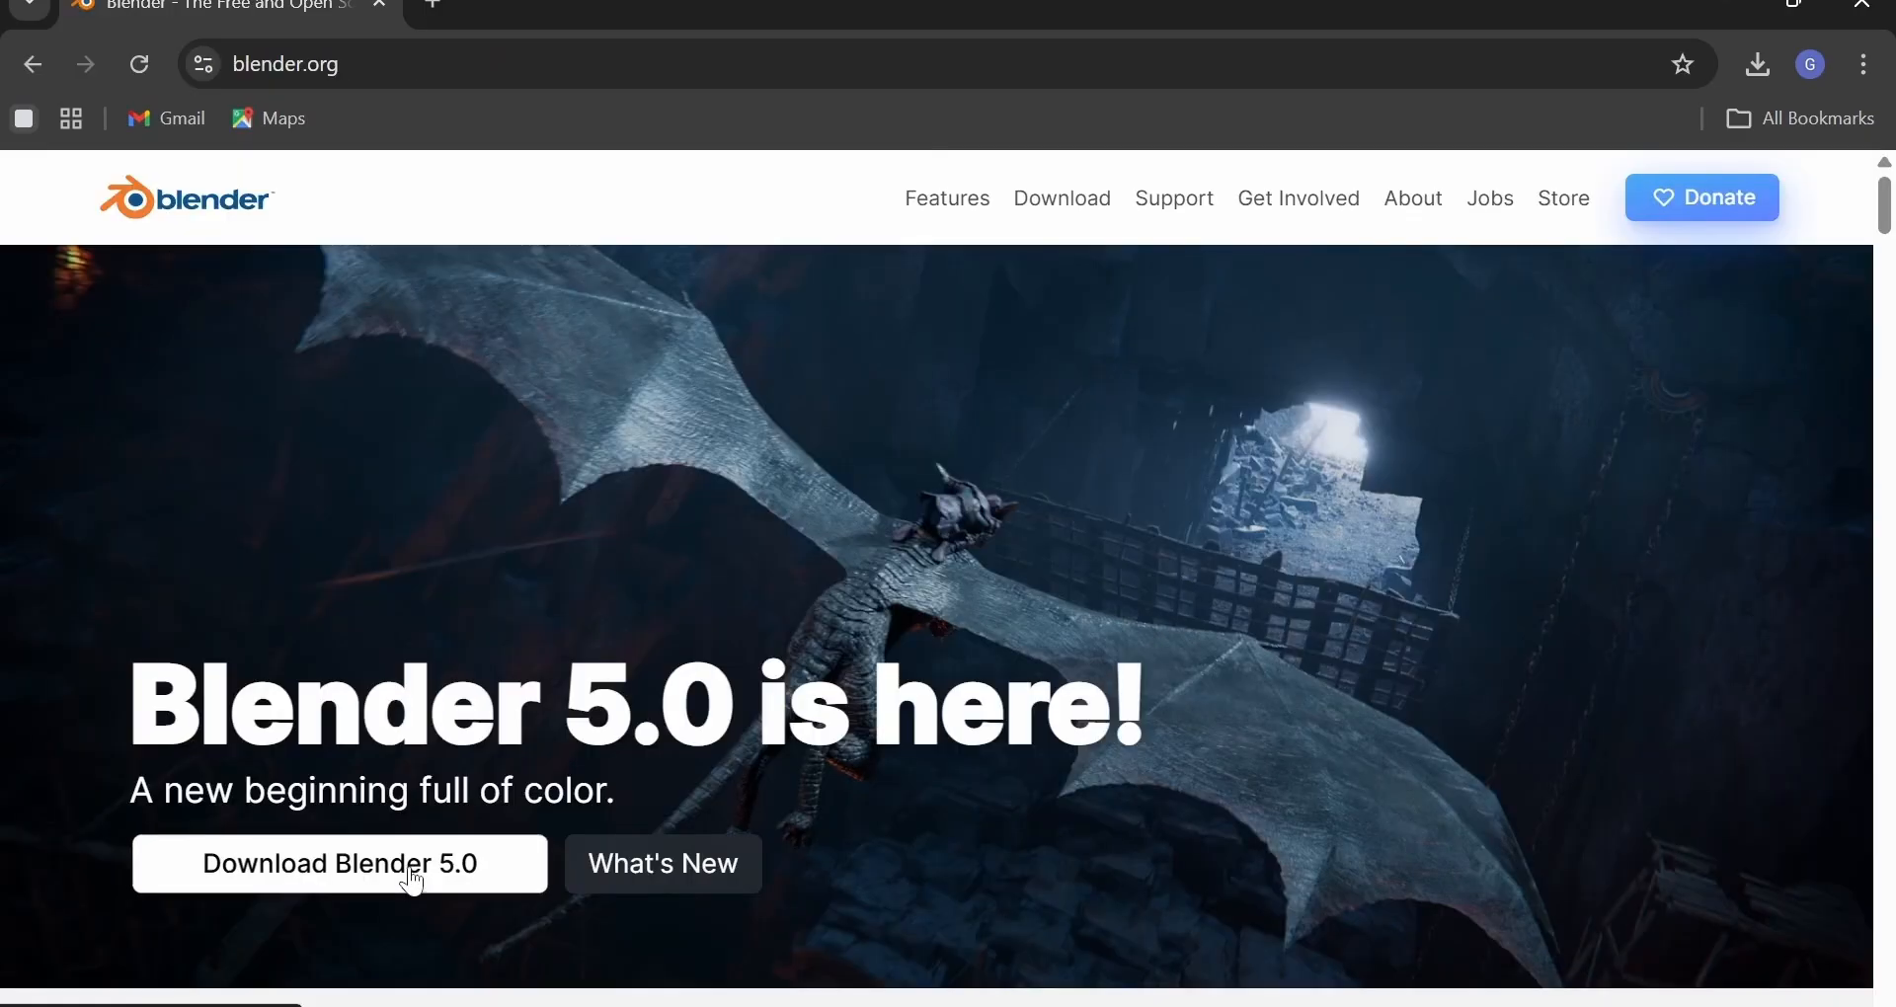
pyautogui.click(411, 880)
pyautogui.click(936, 558)
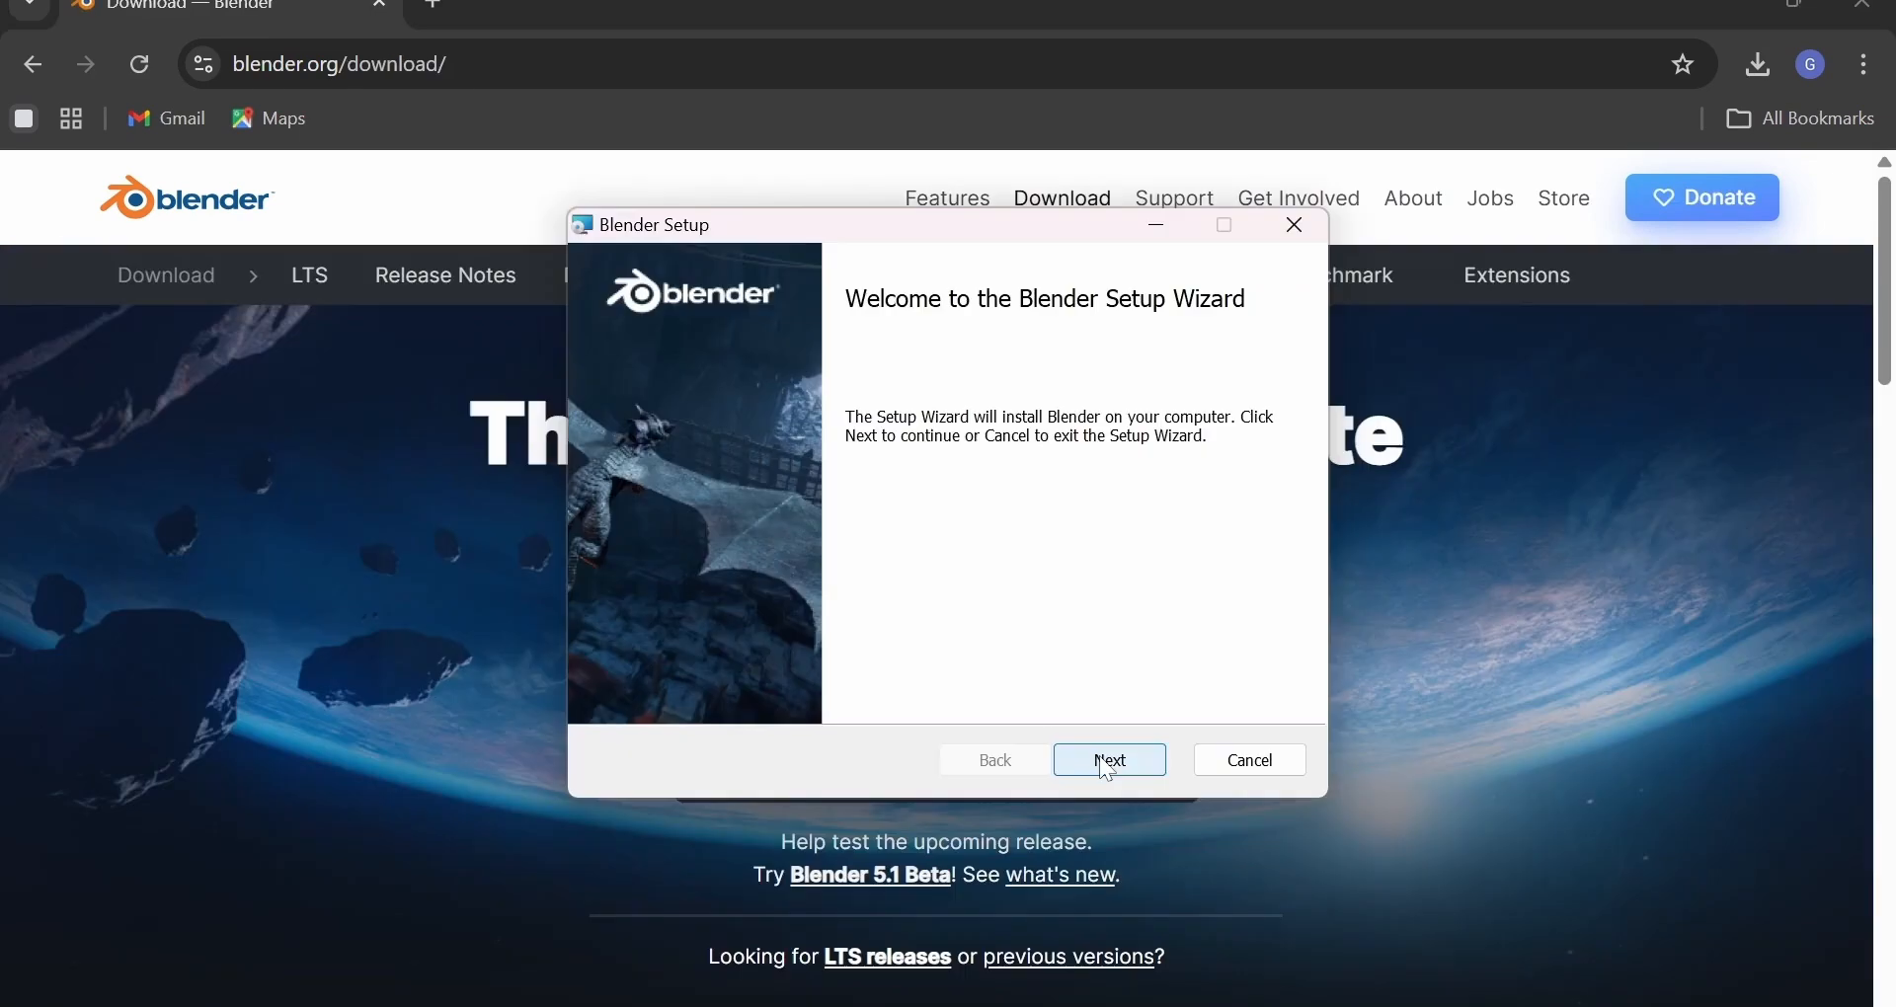
pyautogui.click(1109, 760)
pyautogui.click(1111, 760)
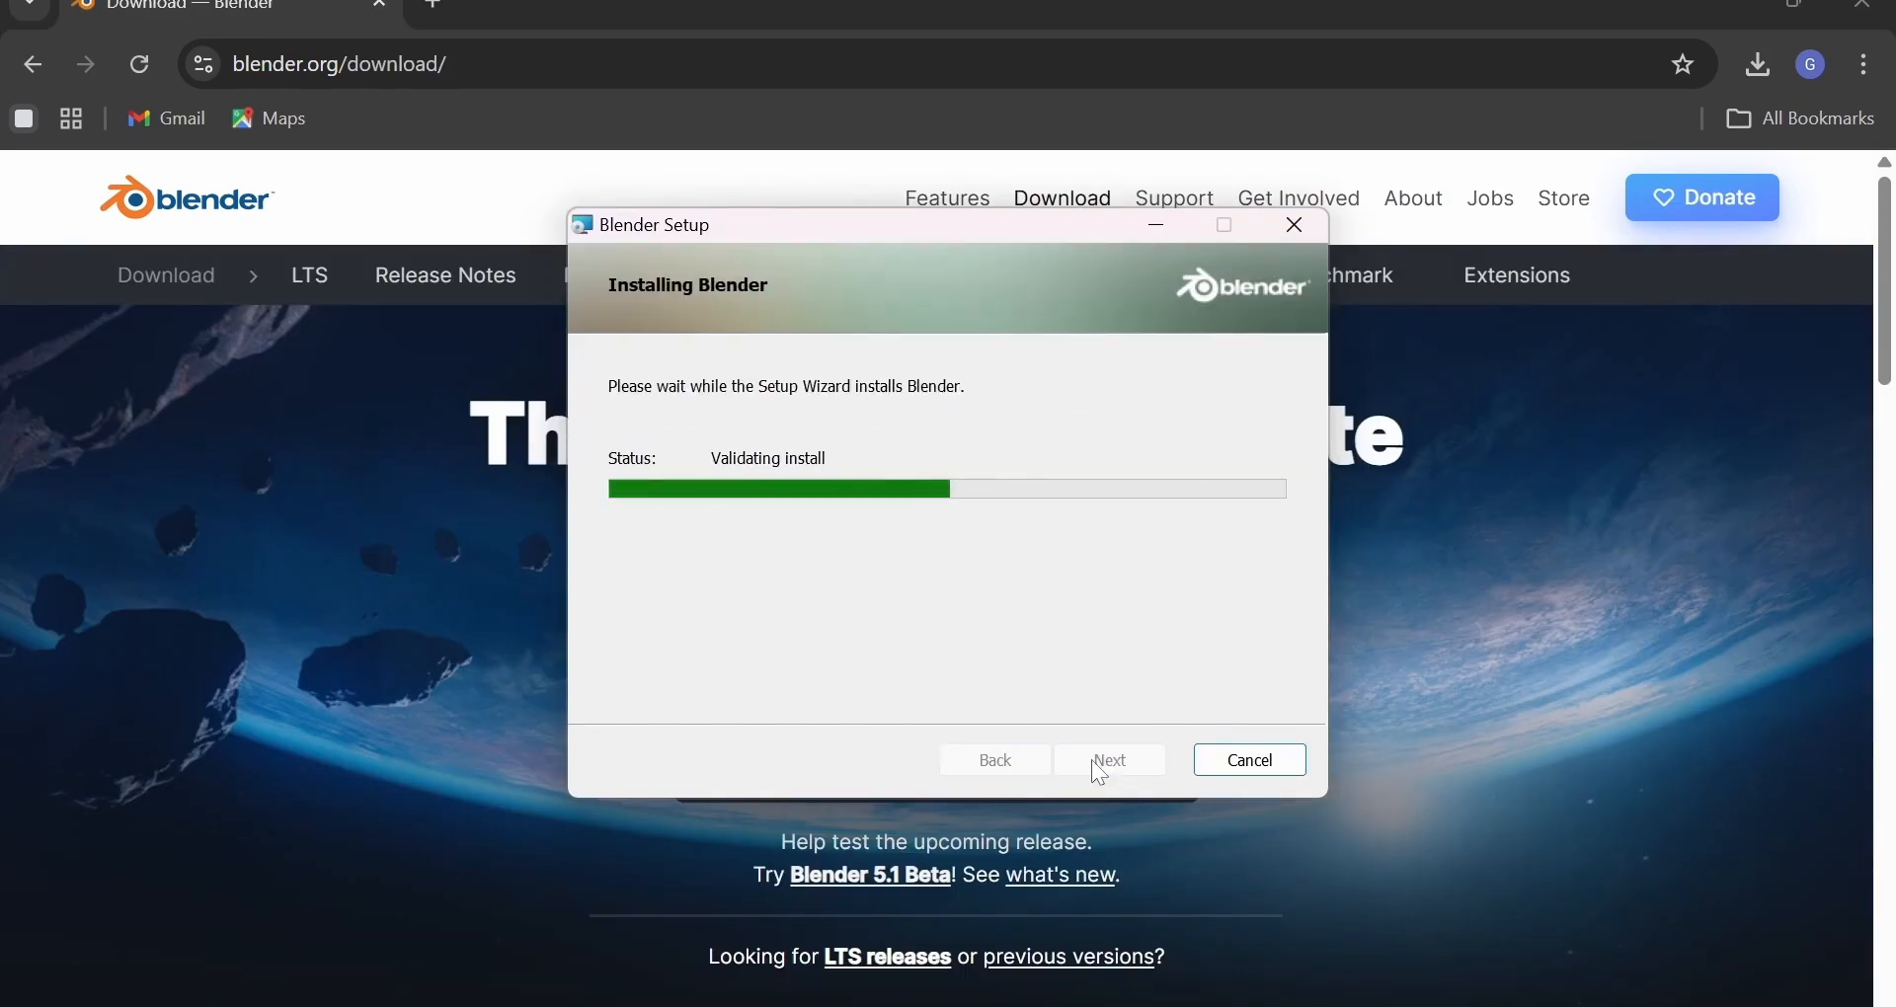
pyautogui.click(1102, 761)
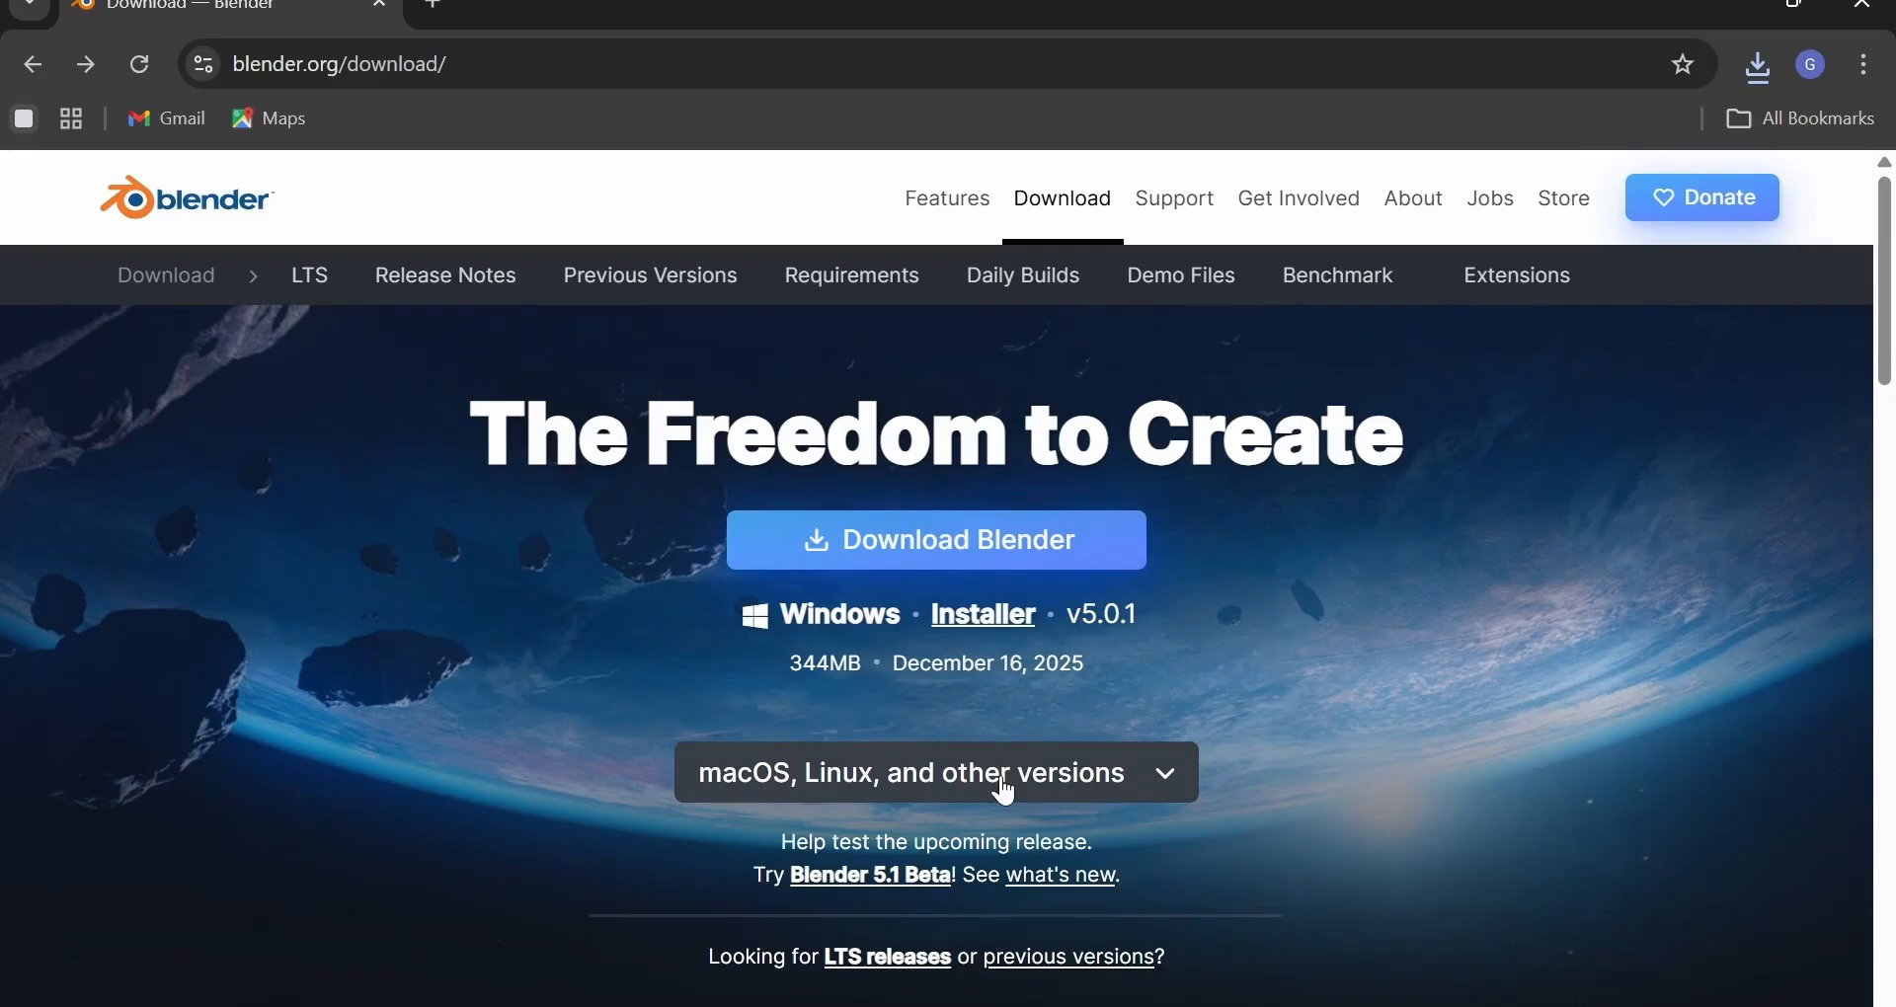
# Open the 'macOS, Linux, and other versions' list and choose macOS Apple Silicon.
pyautogui.click(1003, 785)
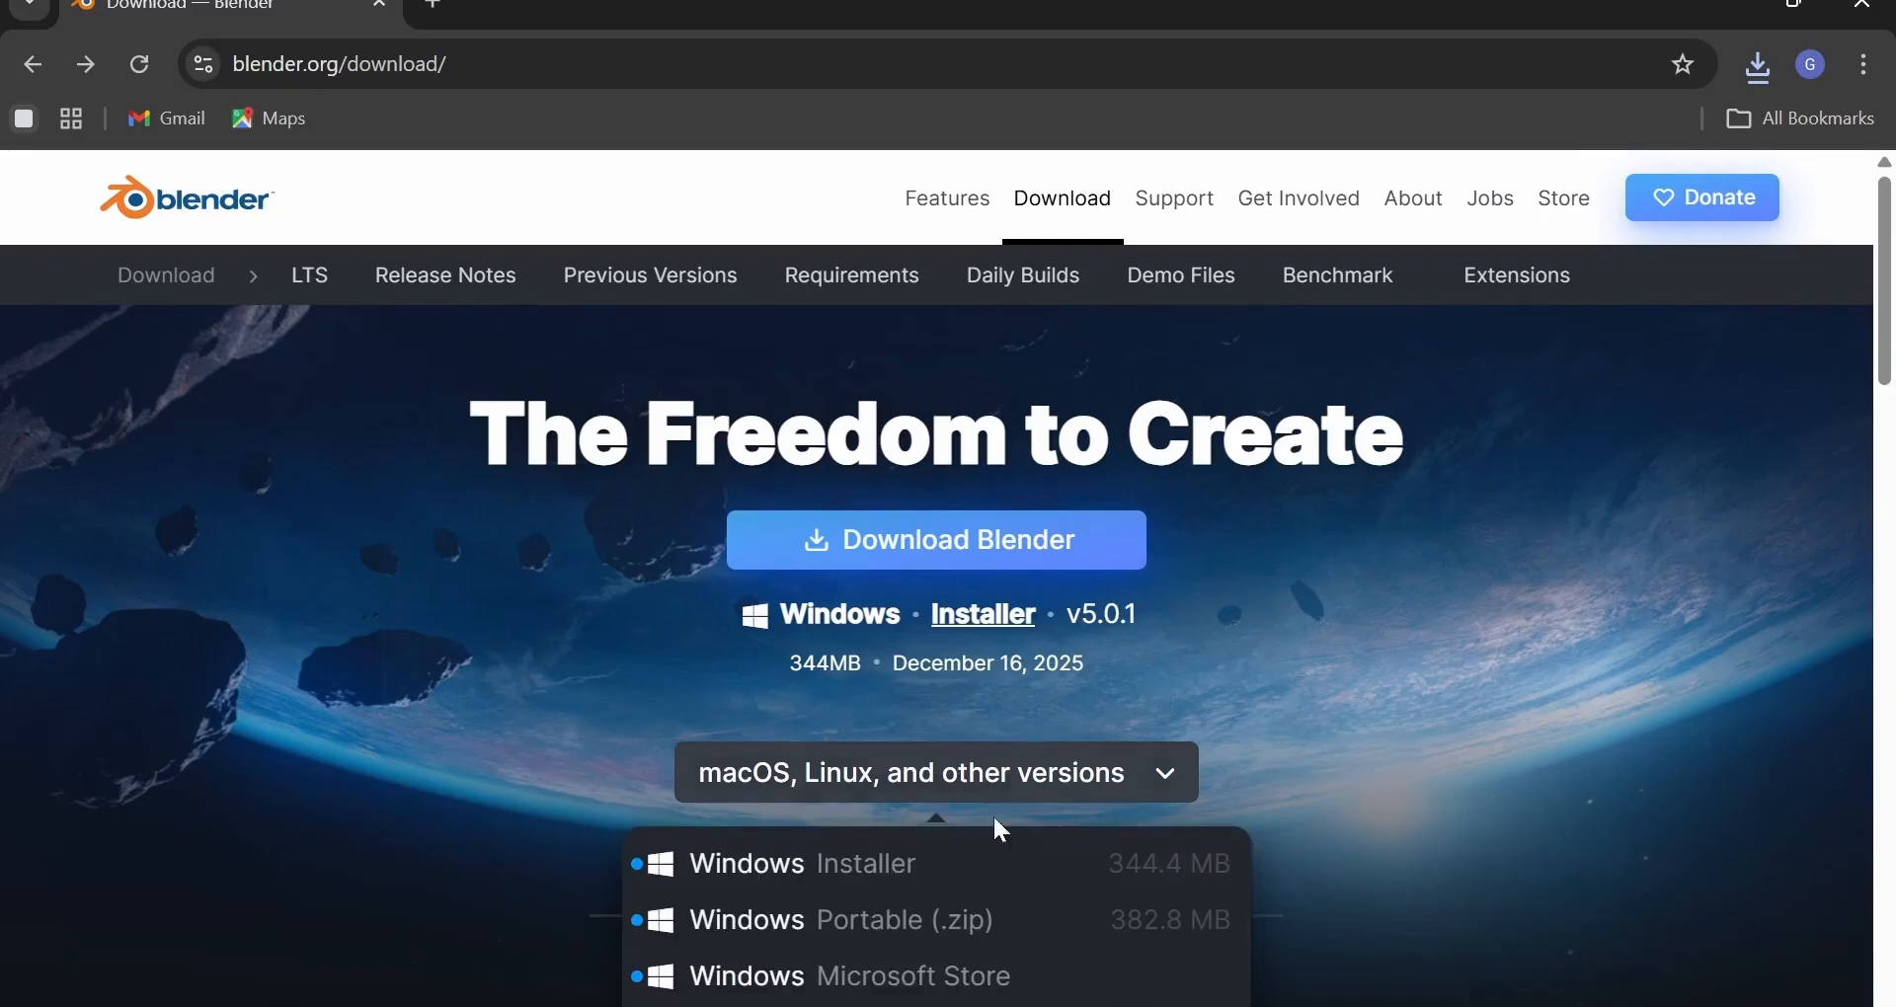
pyautogui.scroll(-3, 1001, 829)
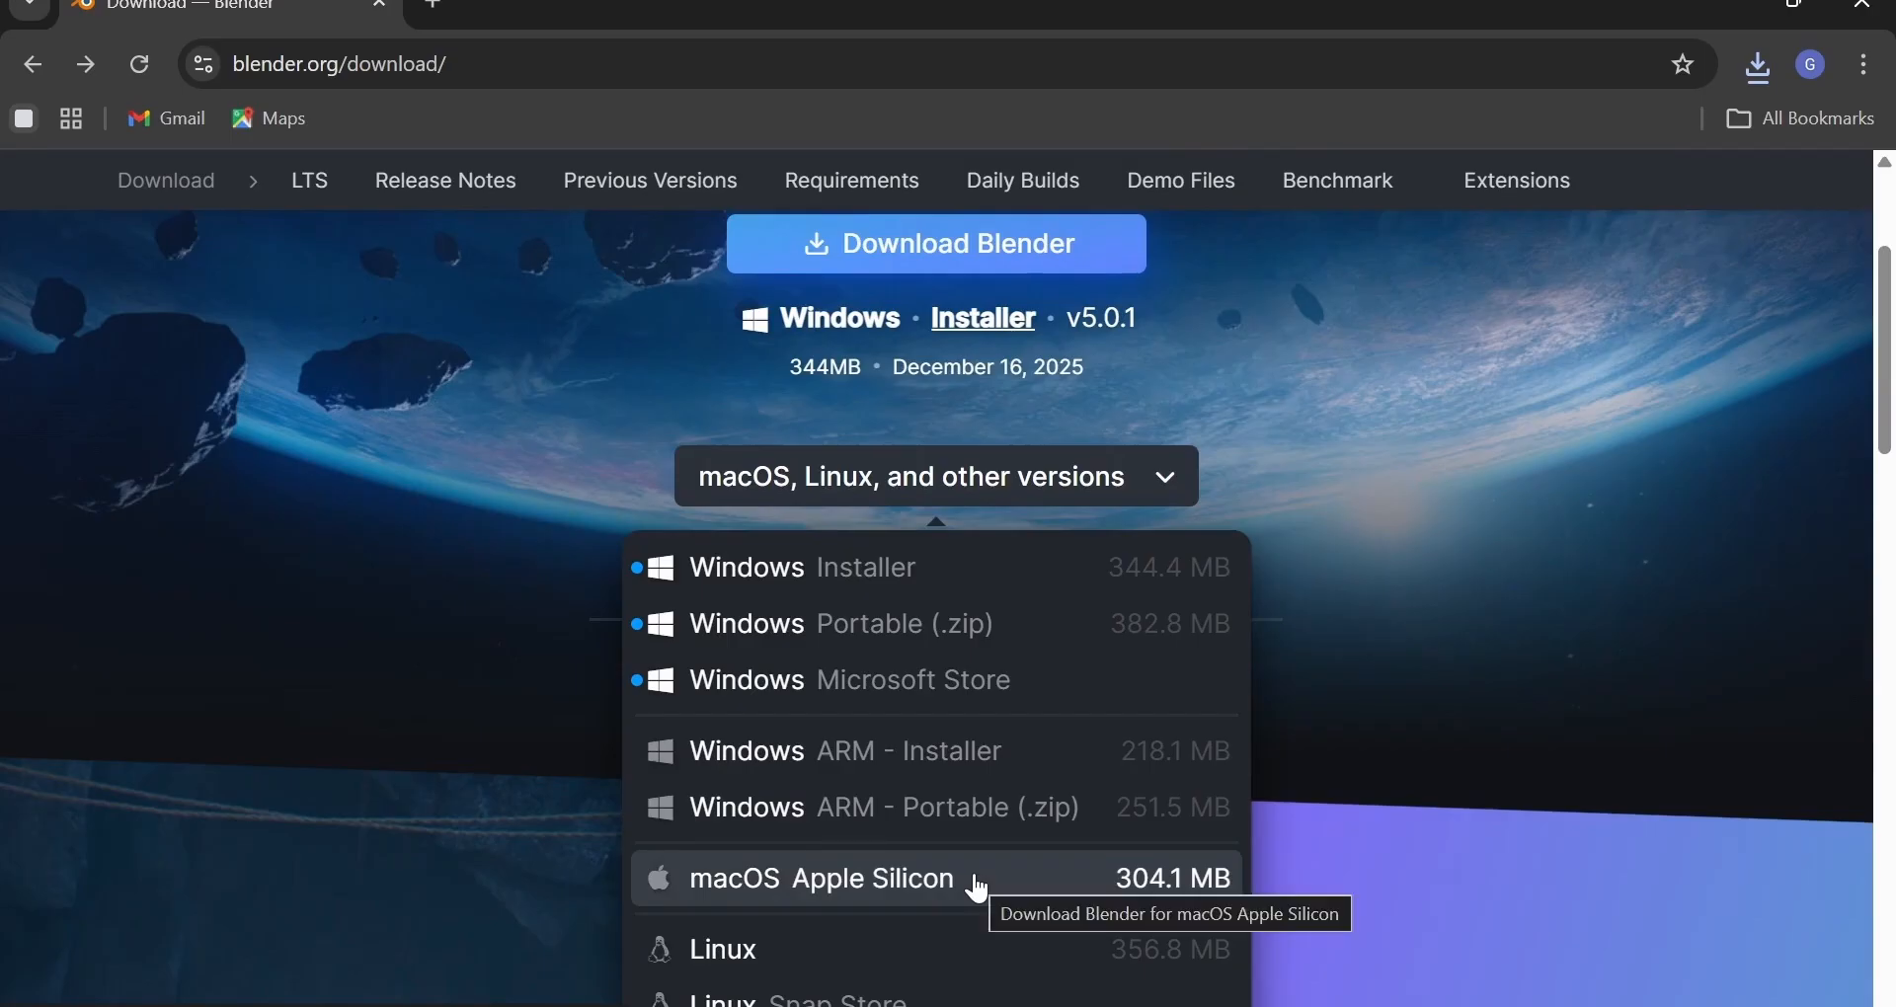
pyautogui.click(978, 889)
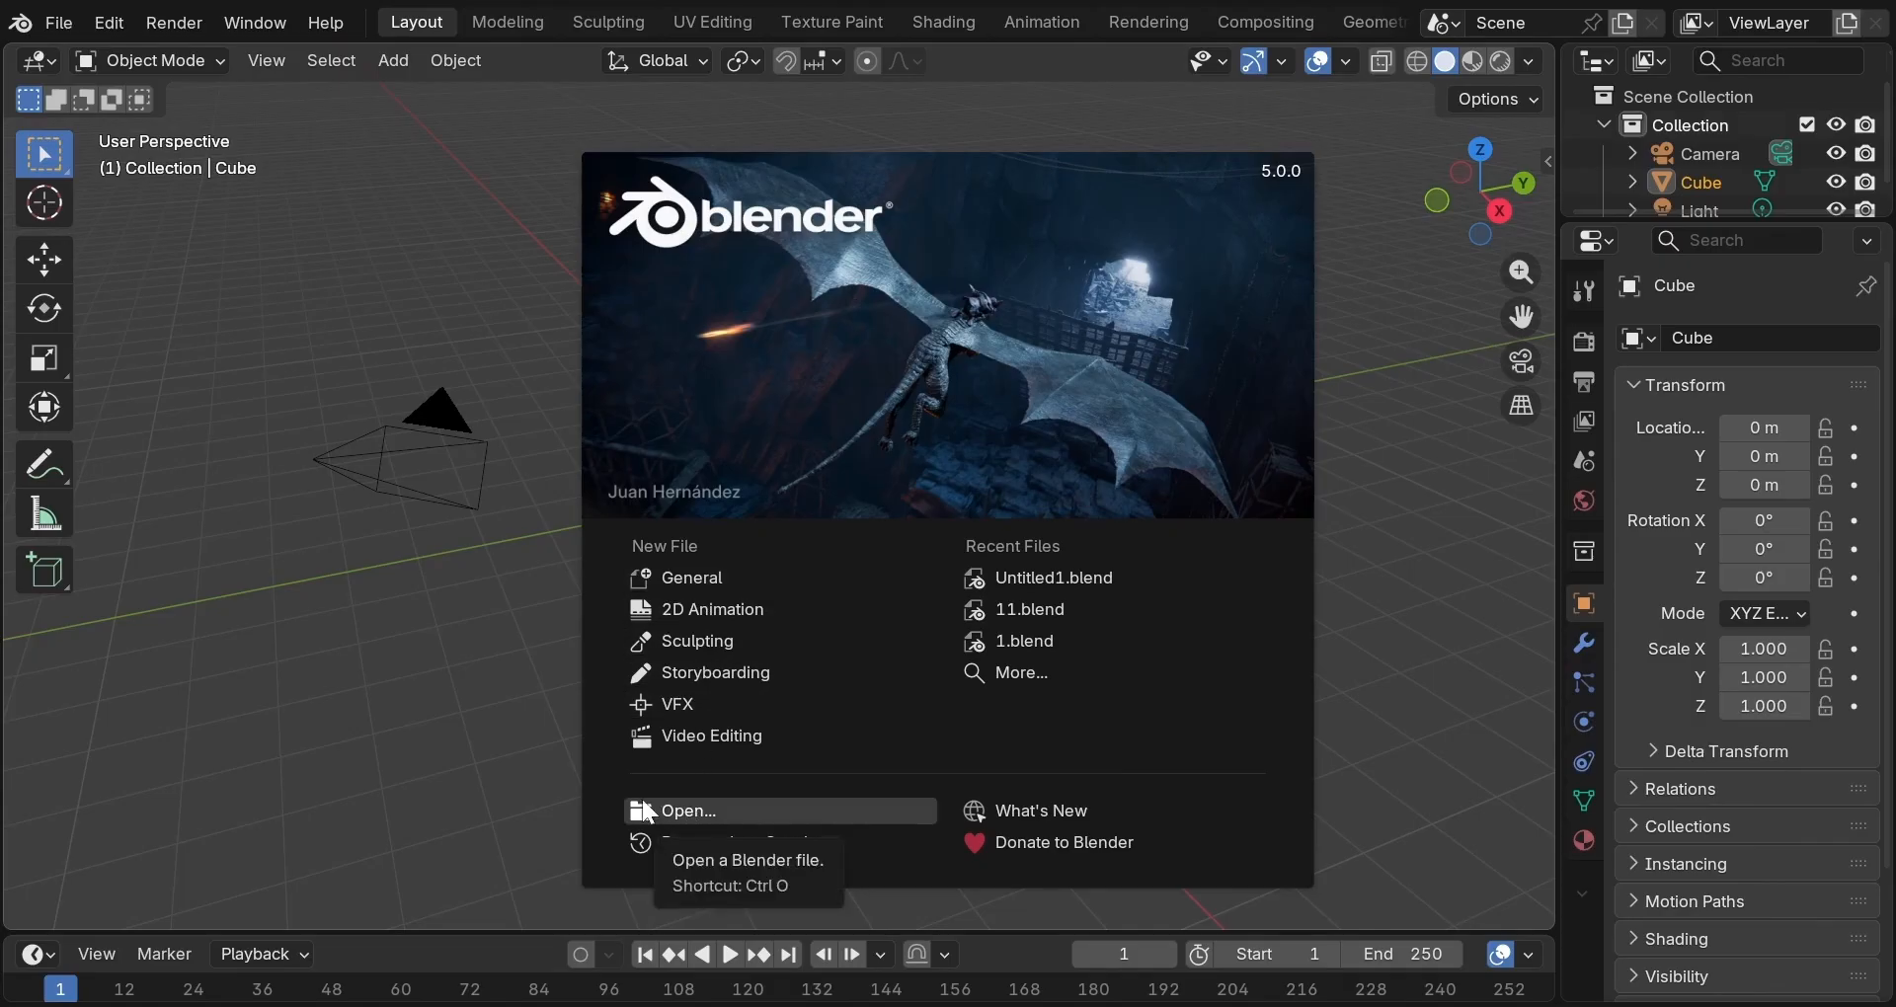
# Close the splash screen and collapse the timeline to enlarge the 3D viewport.
pyautogui.click(260, 348)
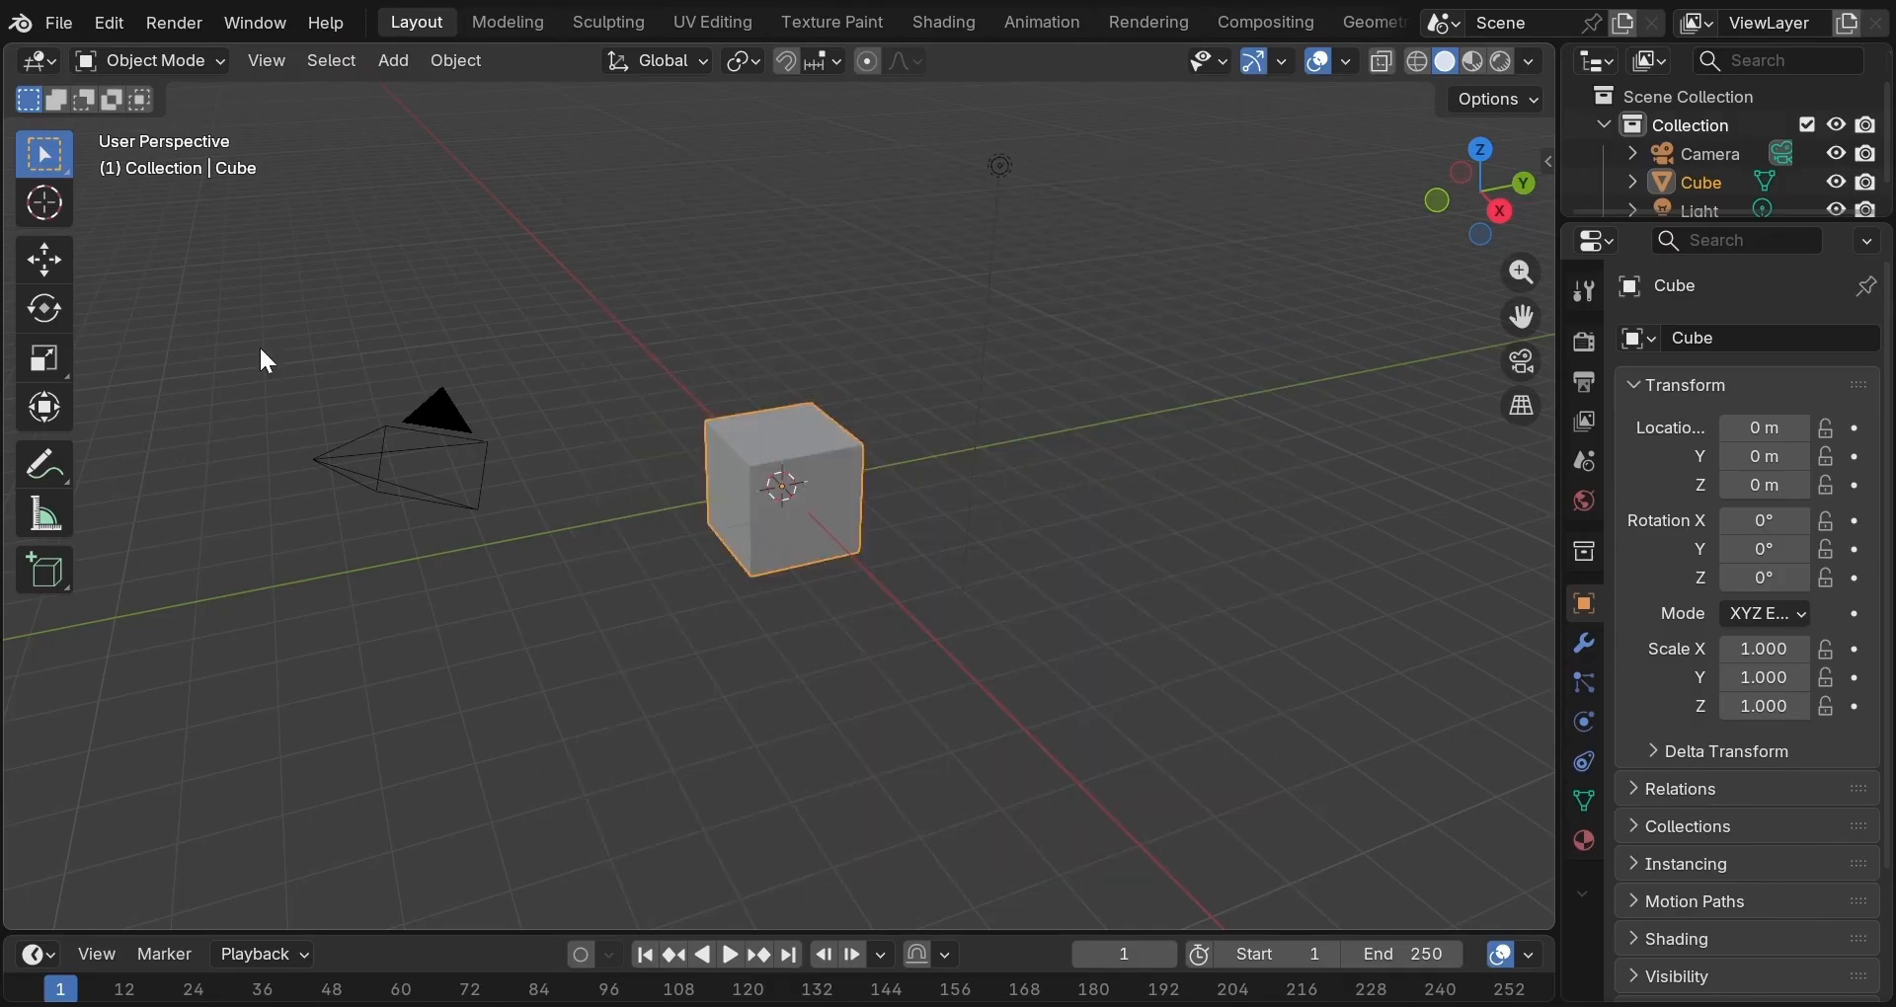
pyautogui.moveTo(449, 930); pyautogui.dragTo(450, 1000)
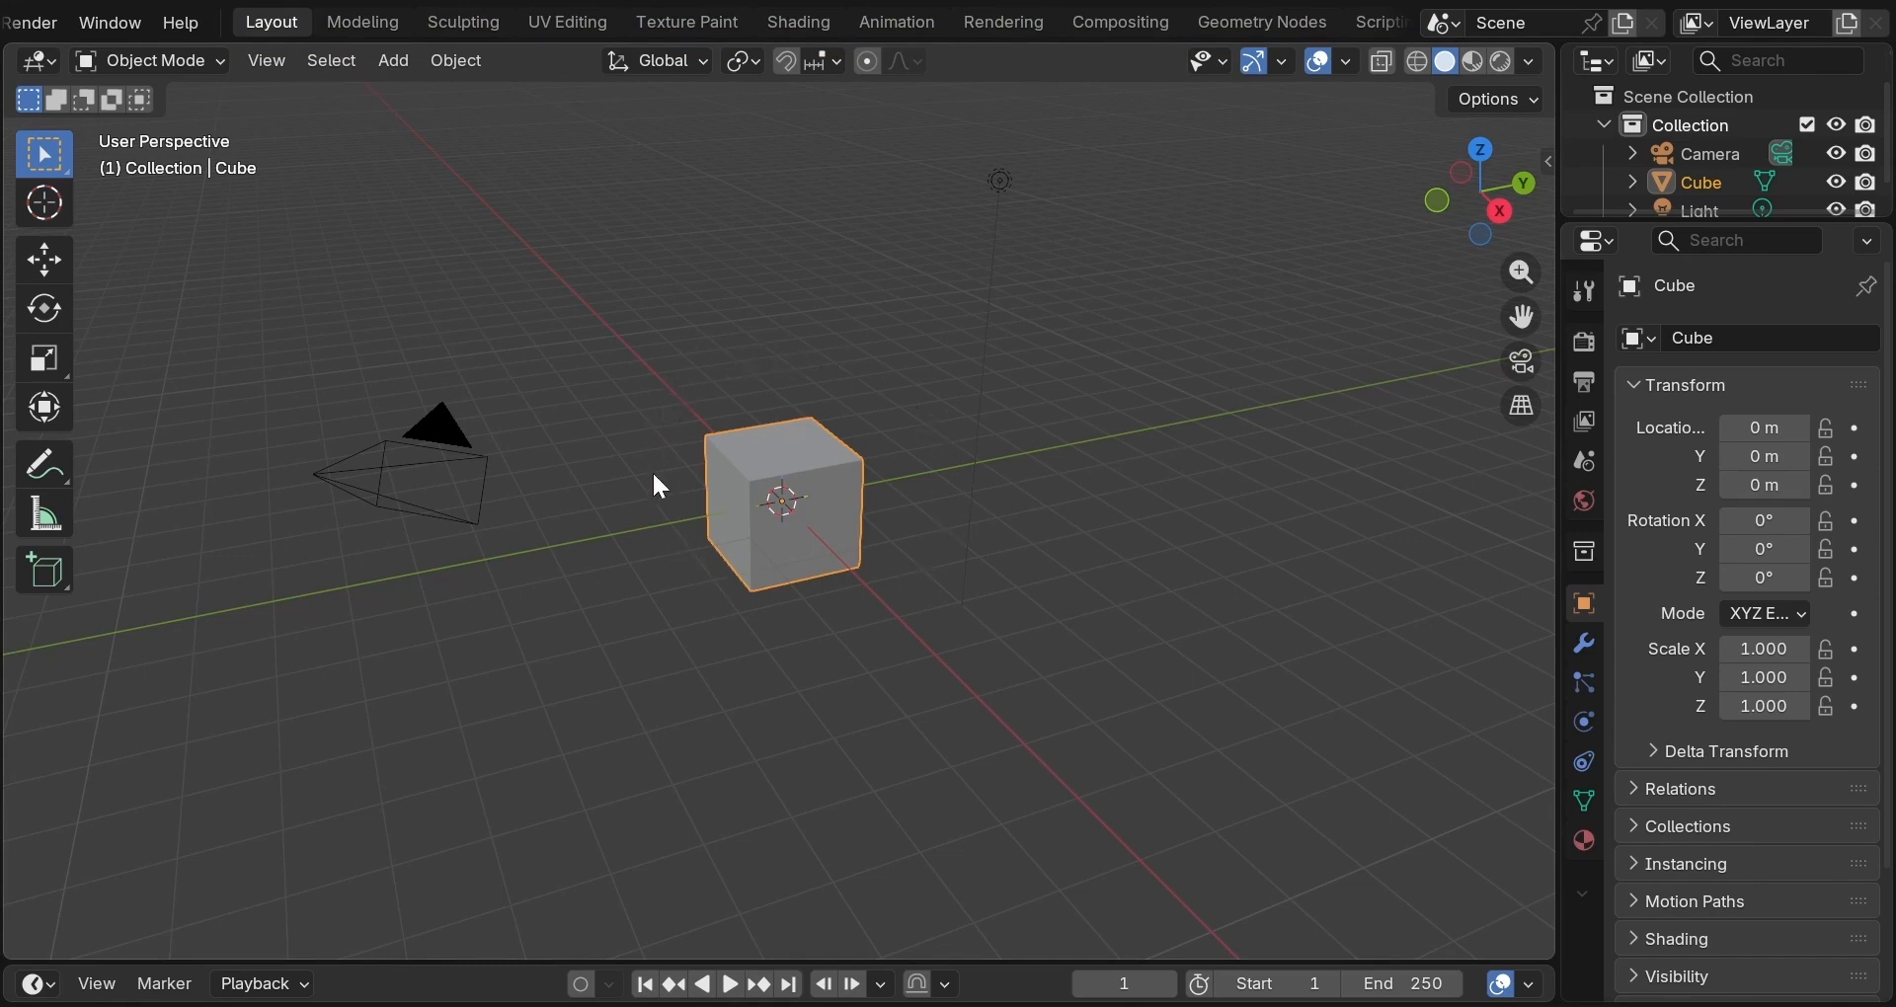
# Visit the Modeling, Sculpting, UV Editing, Texture Paint, Animation, Shading and Rendering workspaces.
pyautogui.click(373, 22)
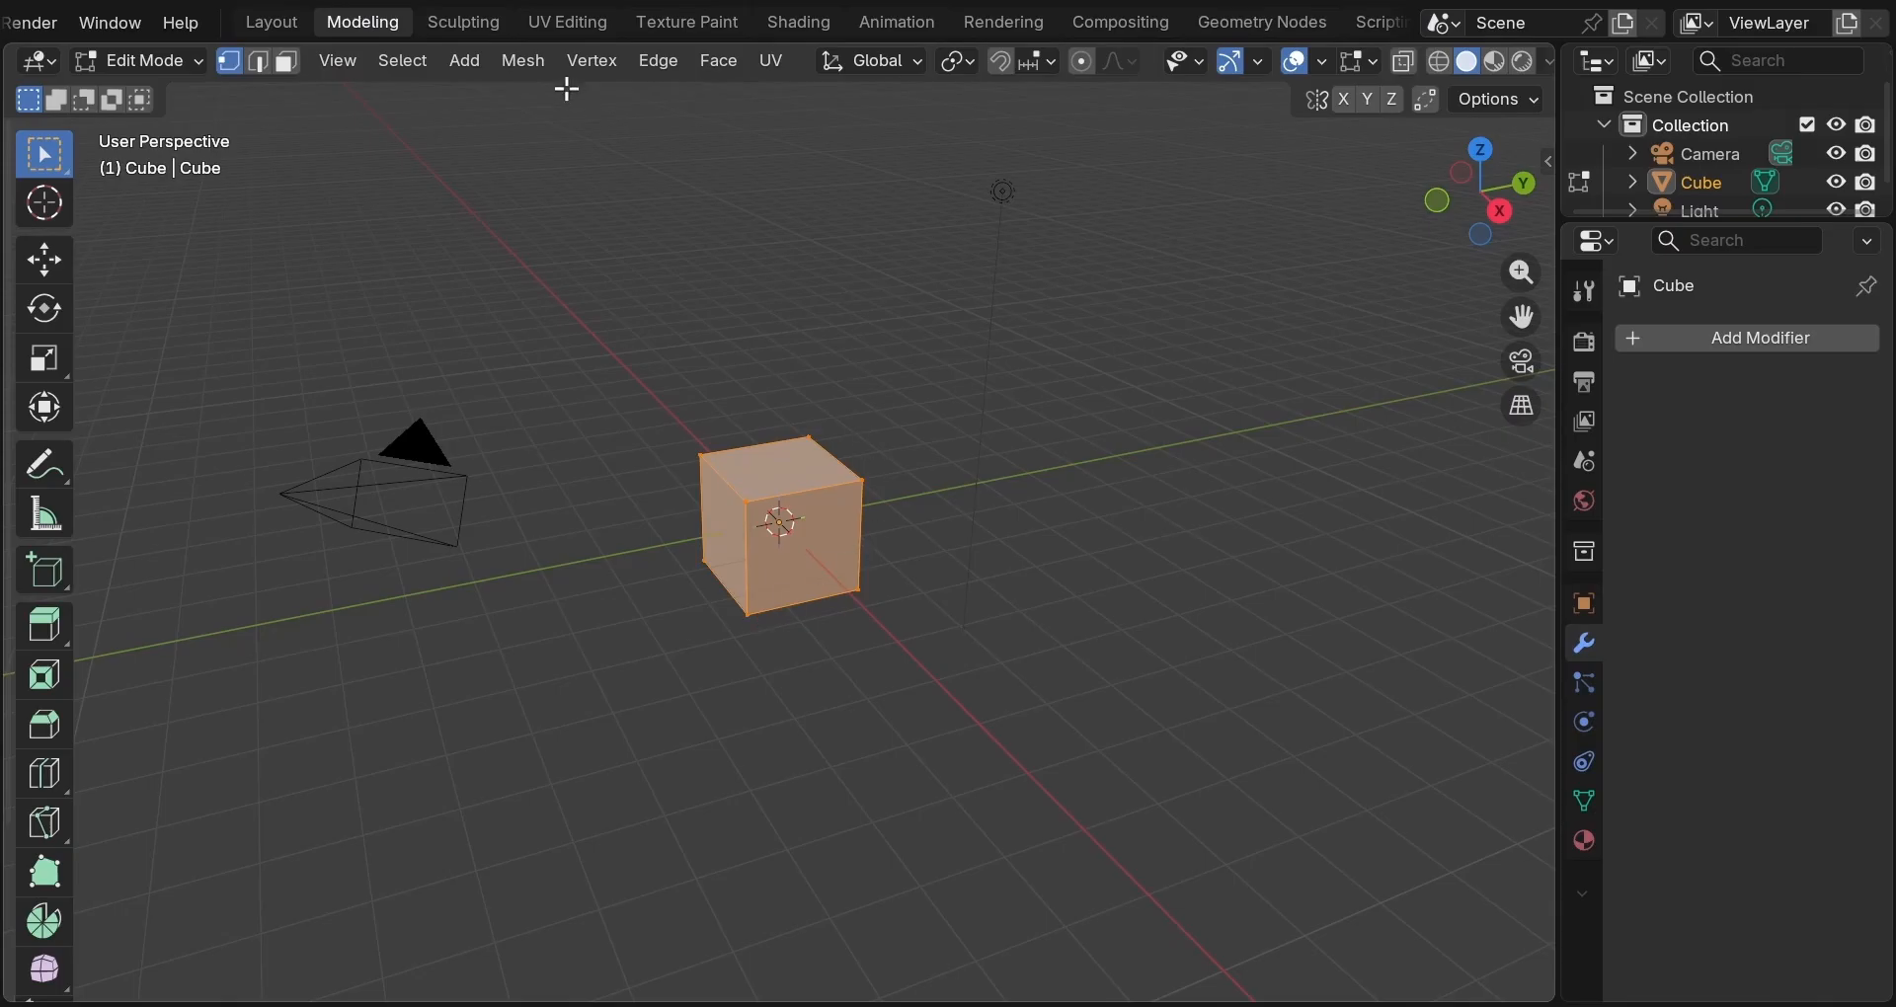
pyautogui.click(449, 27)
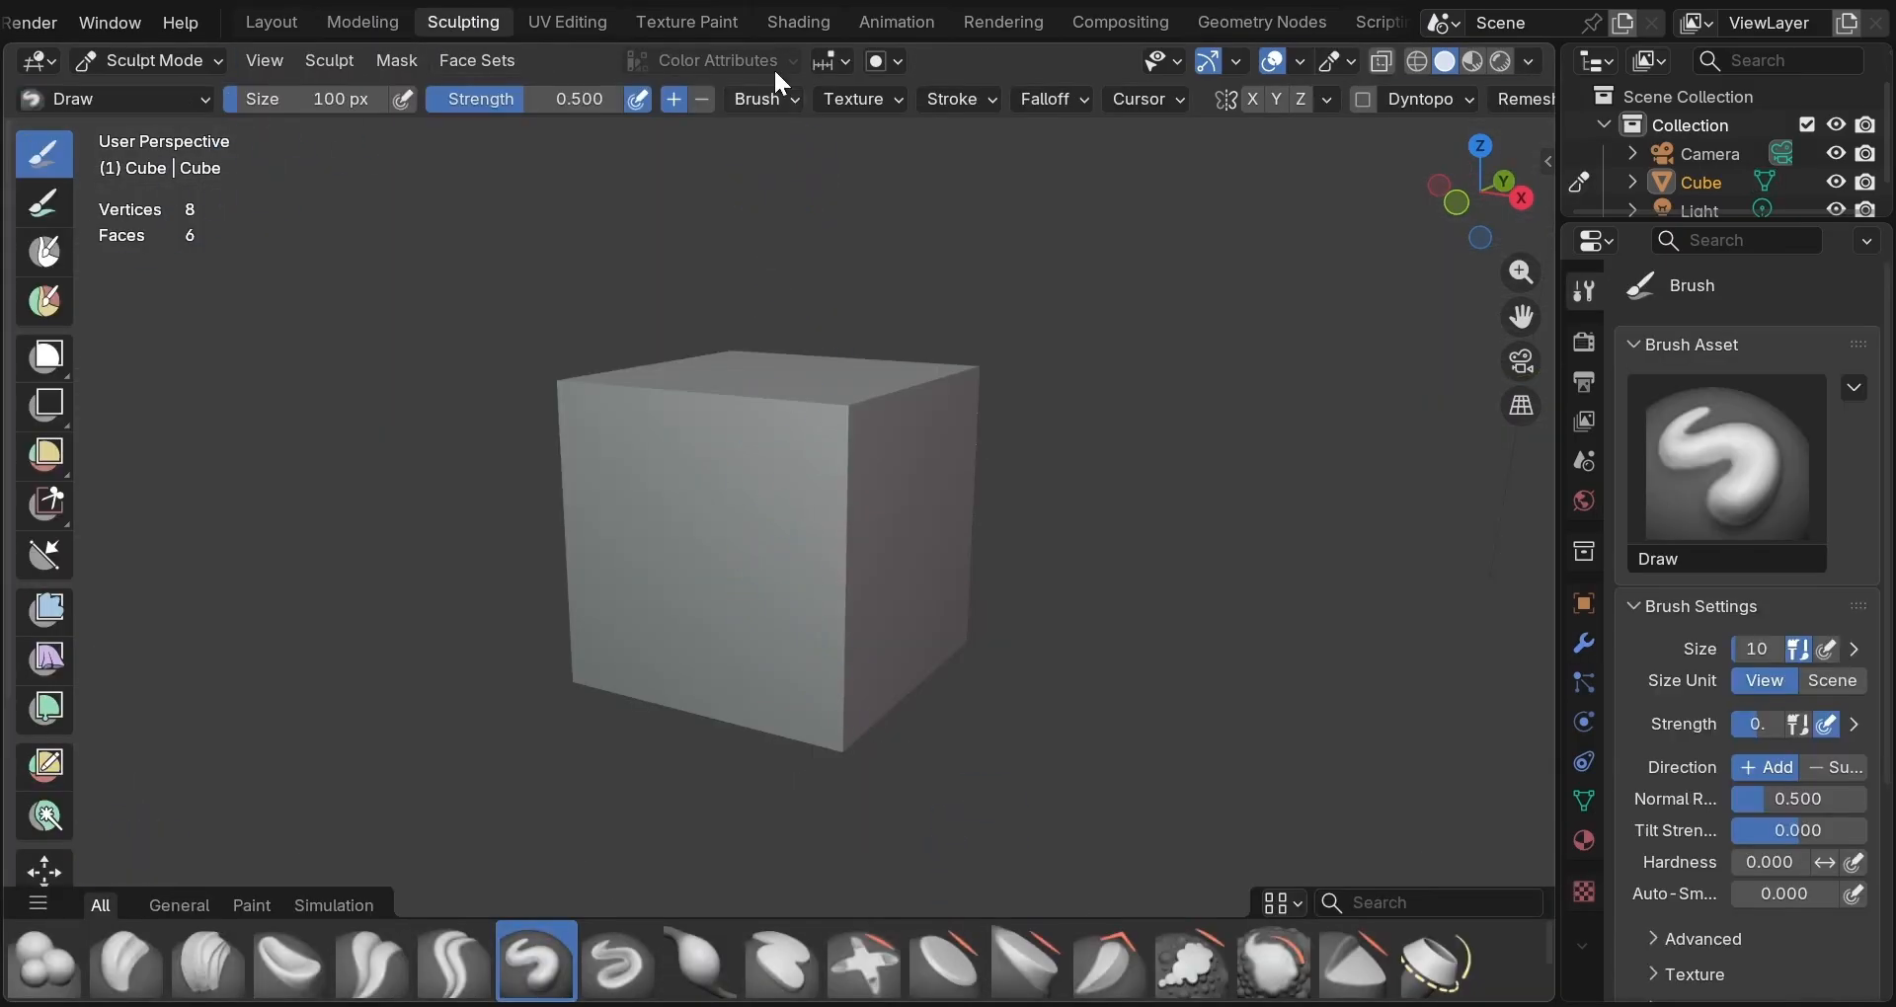
pyautogui.click(603, 23)
pyautogui.click(684, 26)
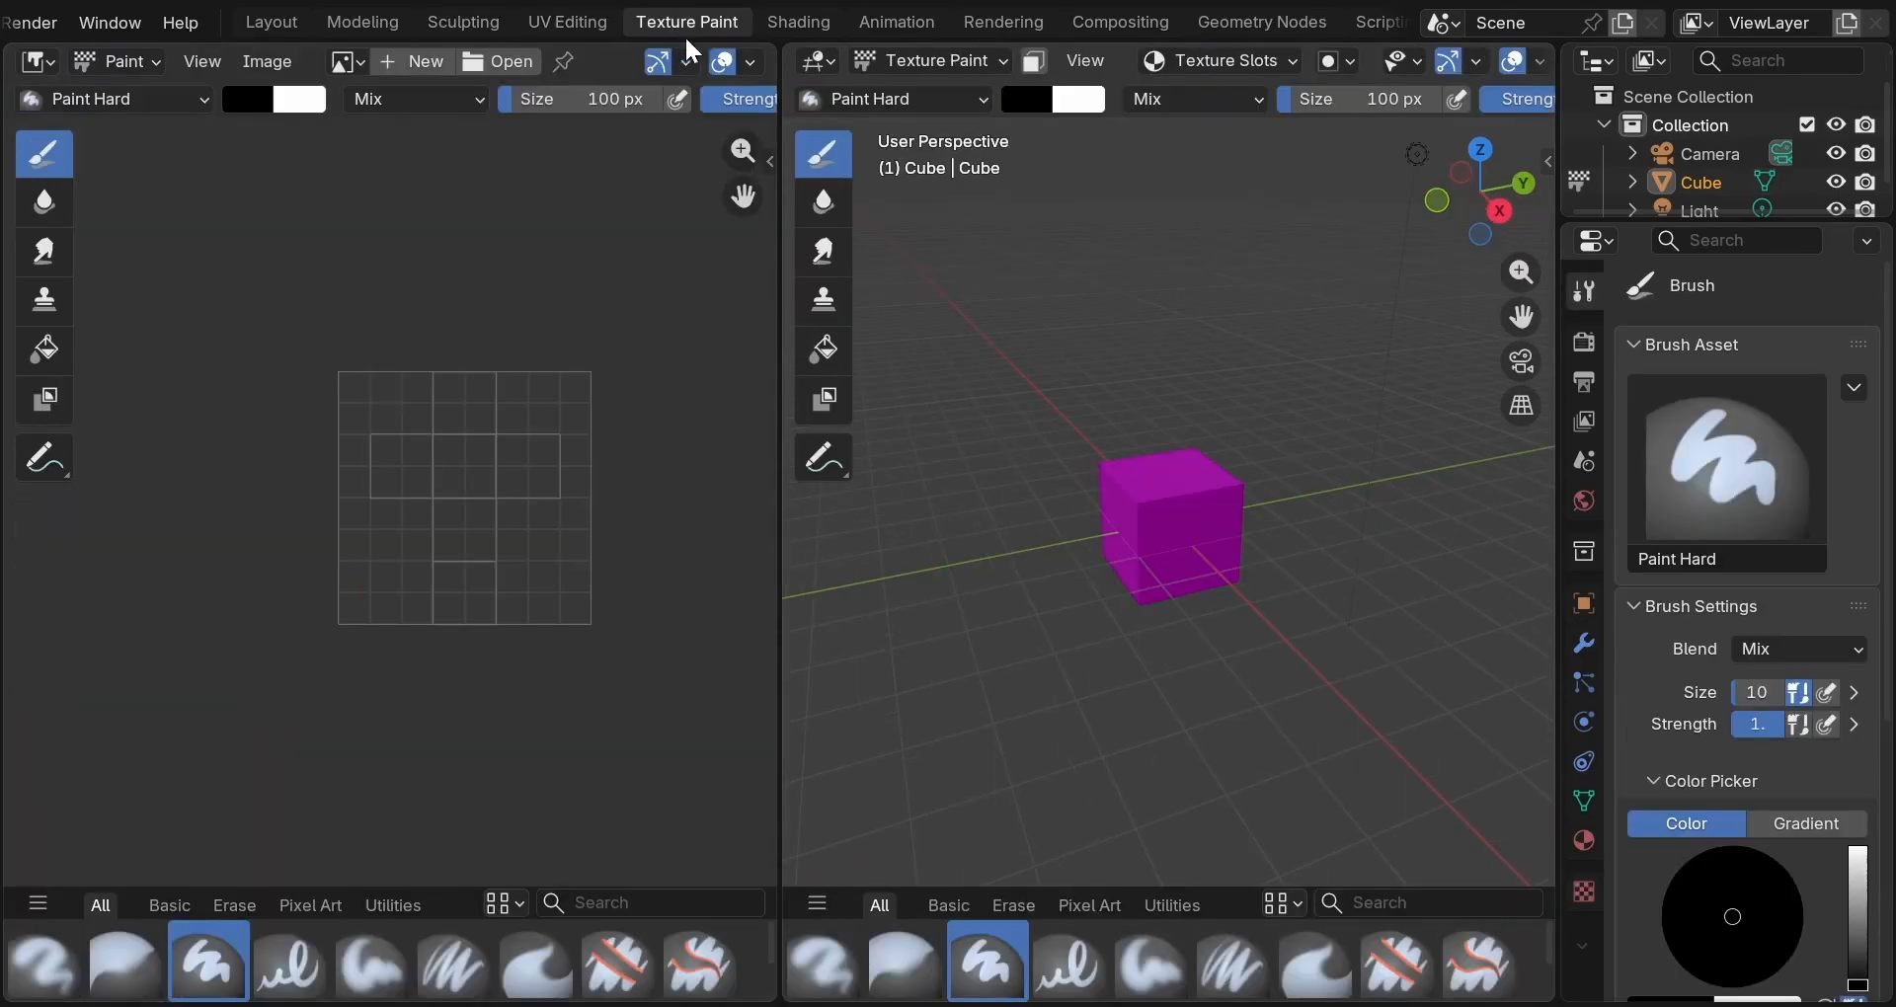
pyautogui.click(892, 22)
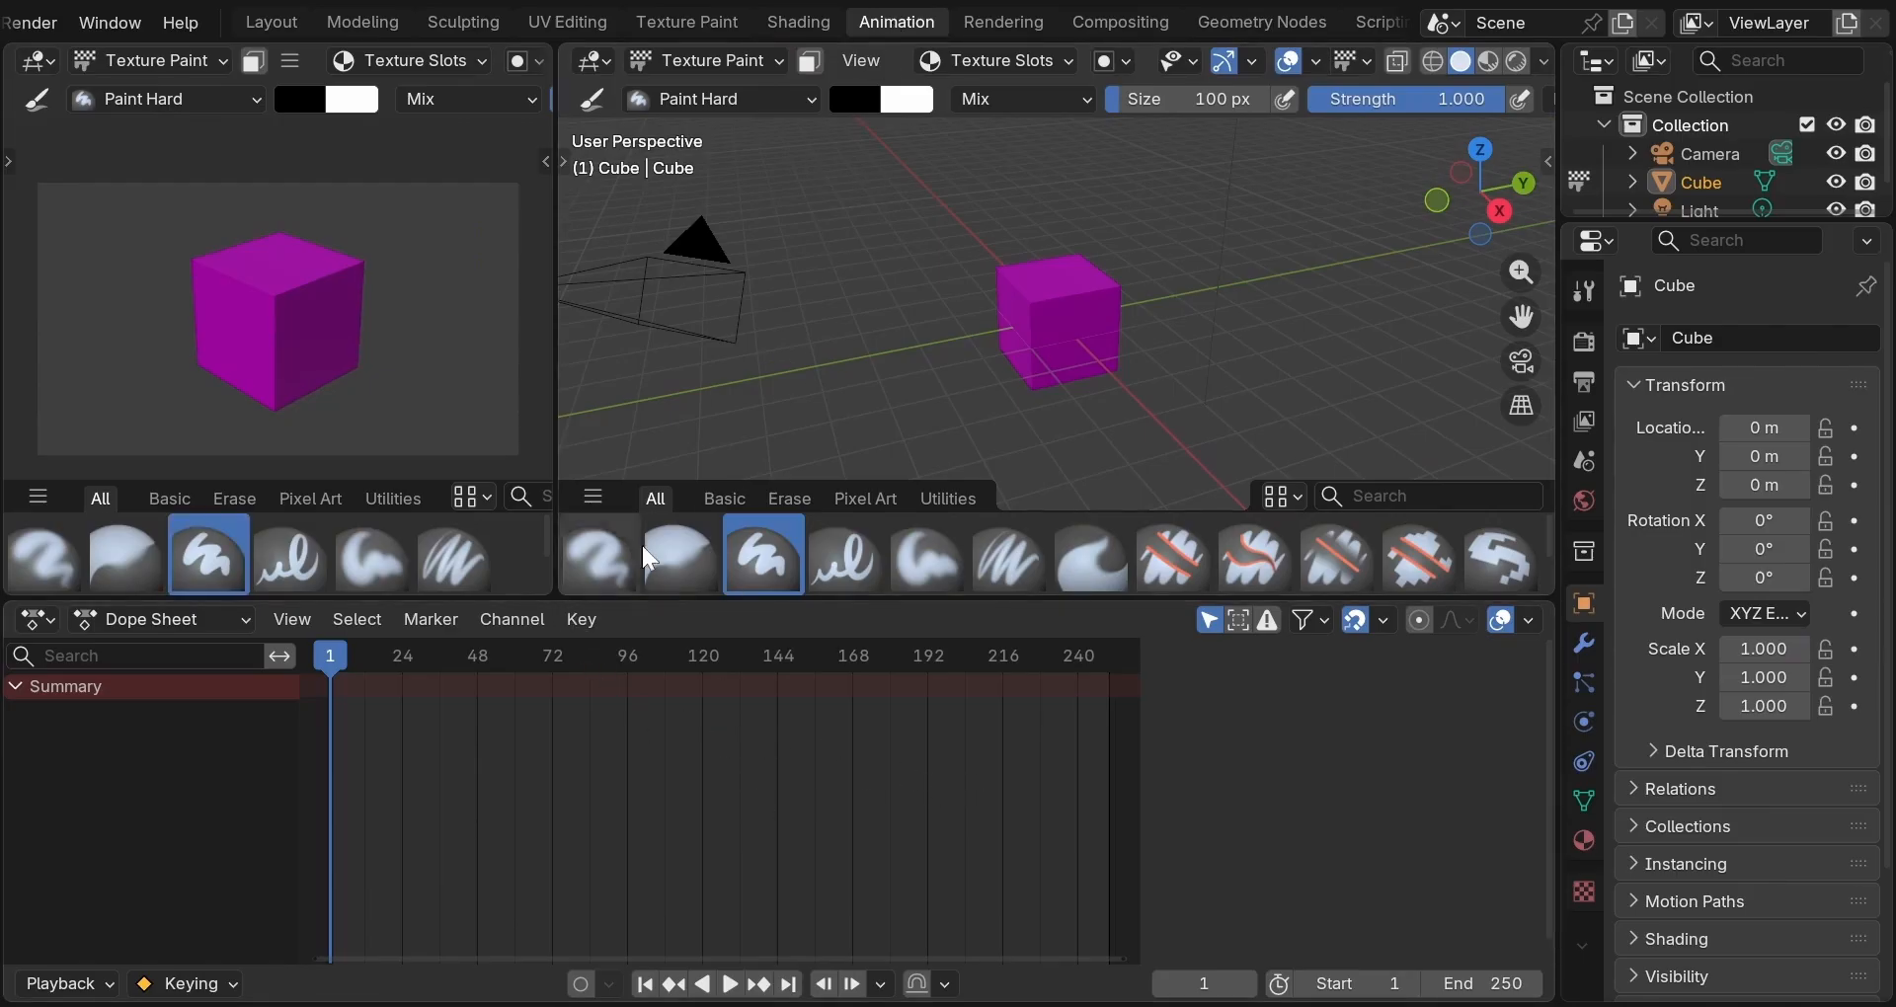
pyautogui.click(799, 22)
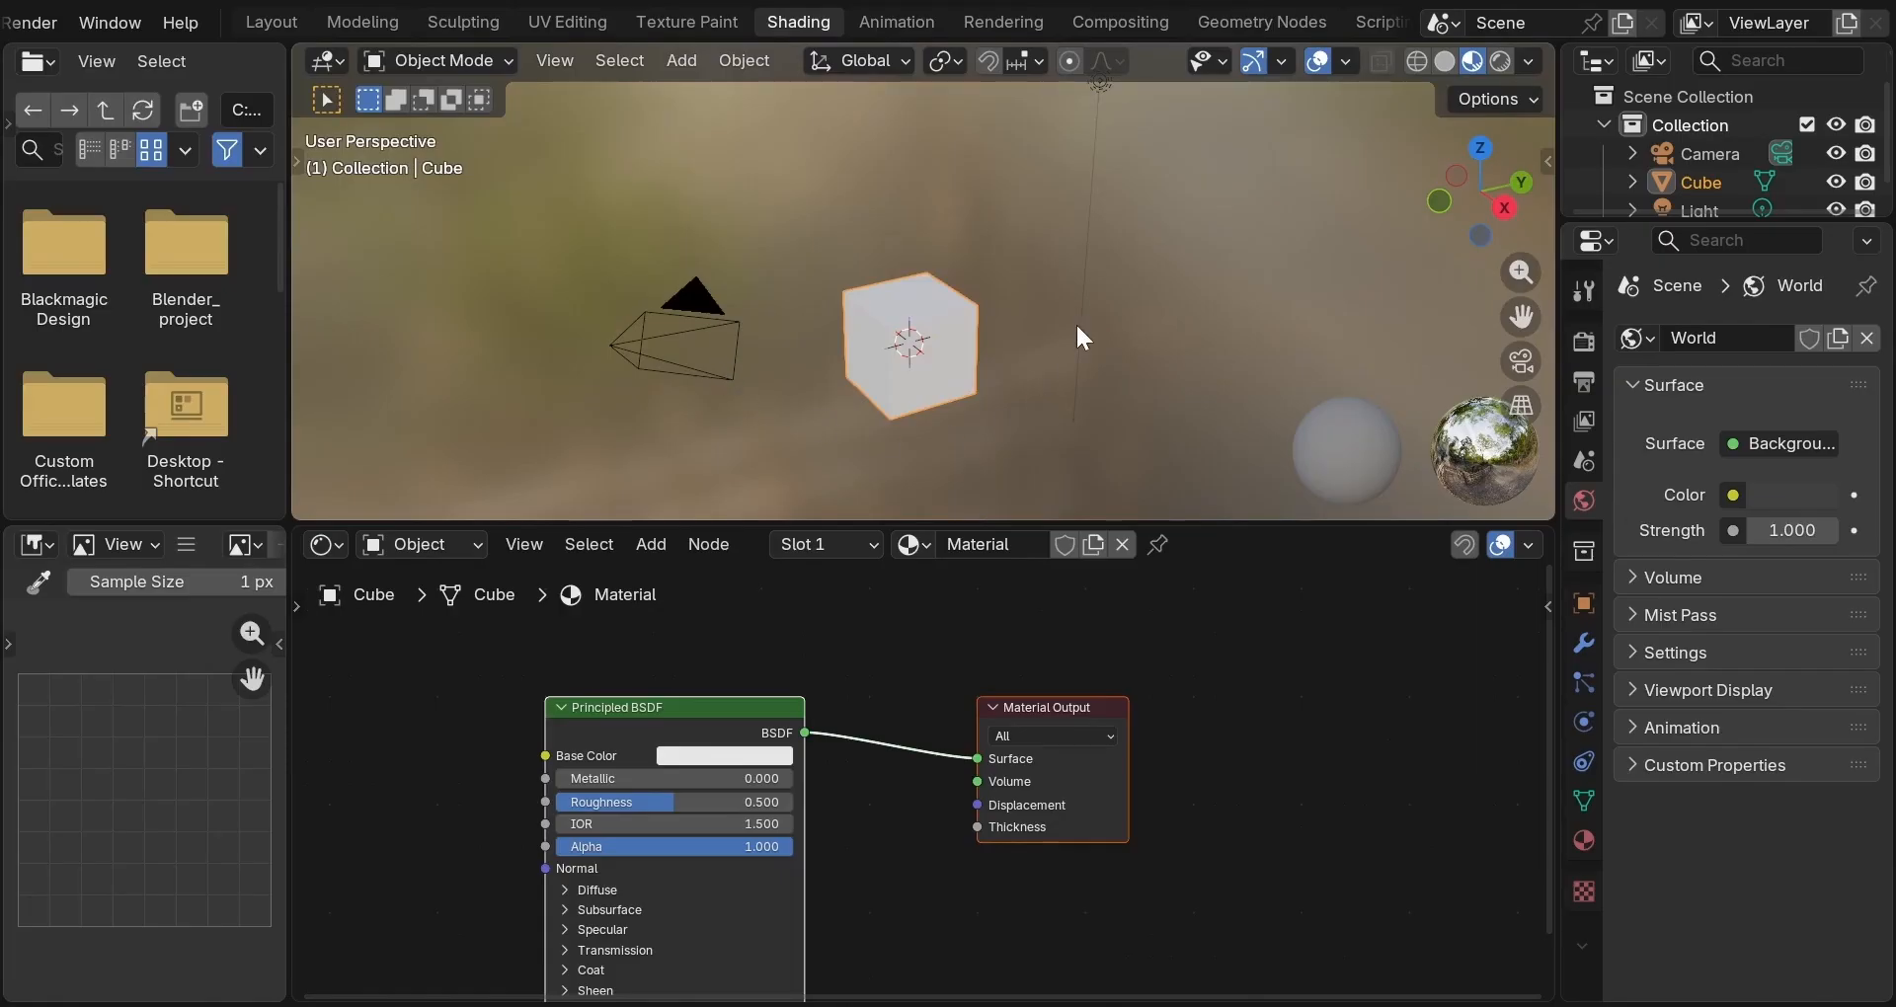
pyautogui.click(1004, 21)
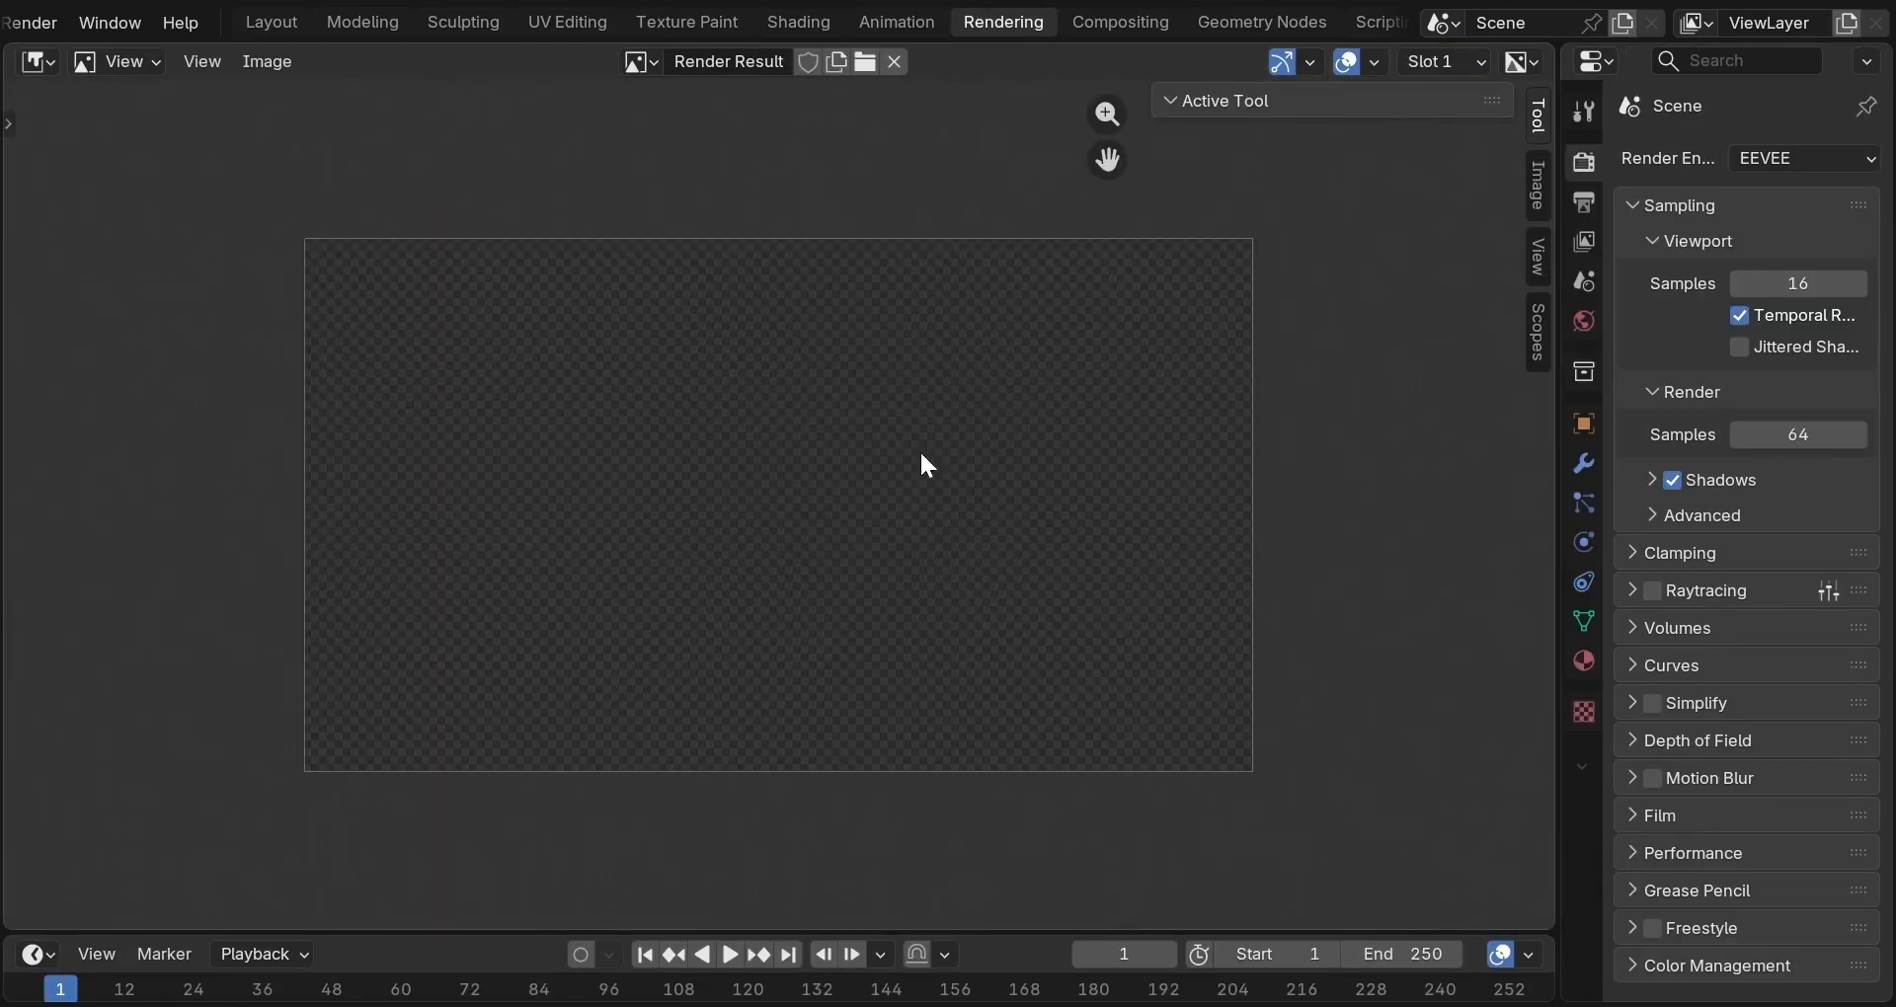
# Add a new Geometry Nodes group to the cube, view Compositing, then return to Layout.
pyautogui.click(1283, 21)
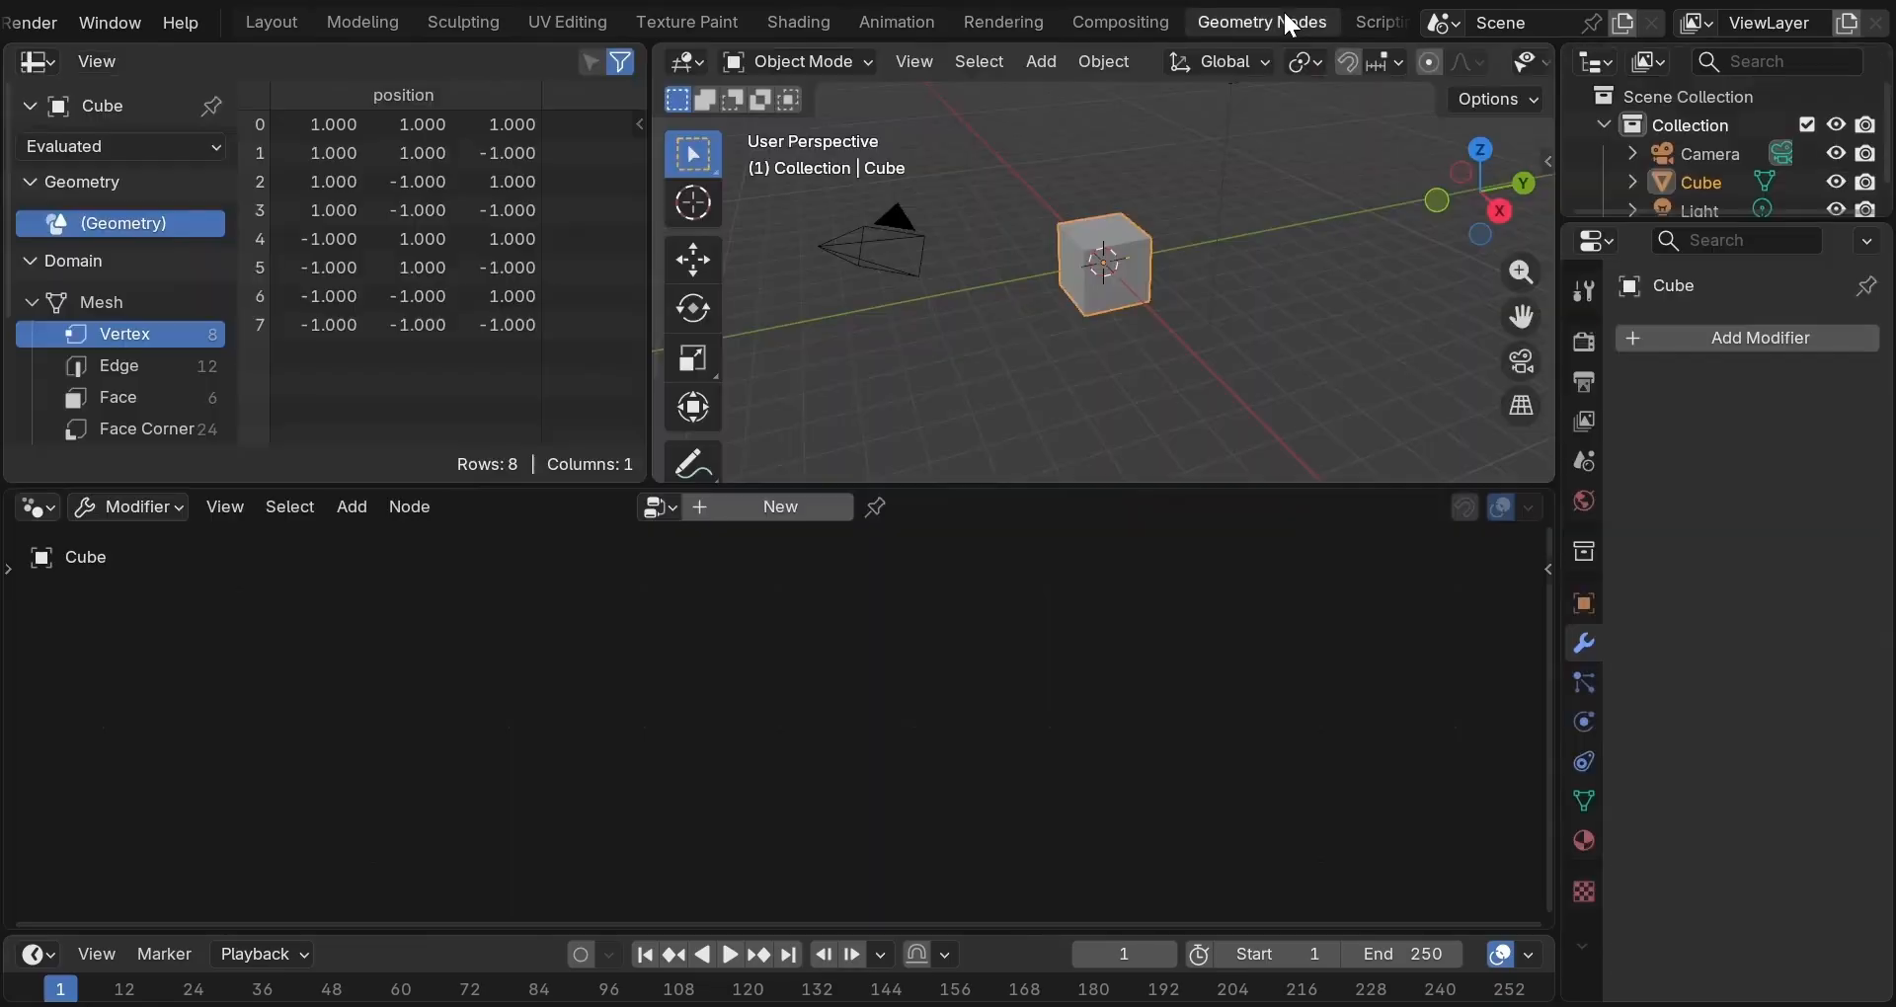
pyautogui.click(769, 509)
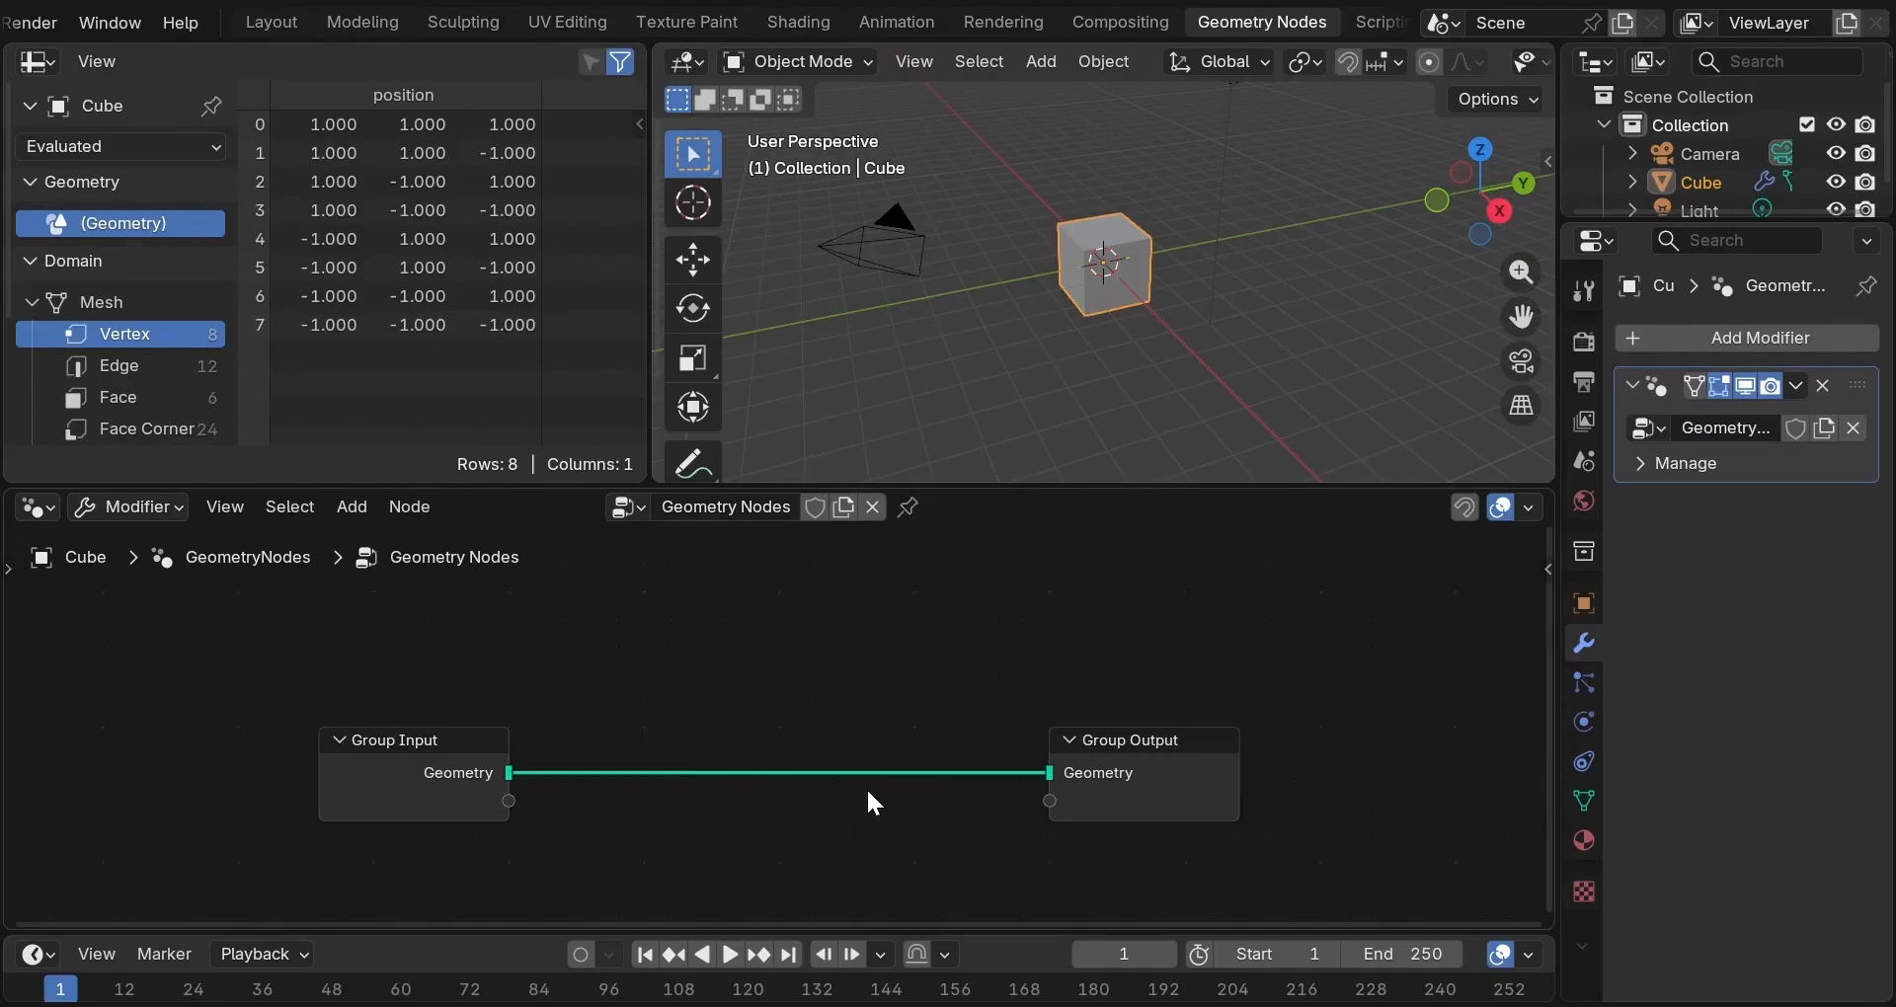
pyautogui.click(1126, 20)
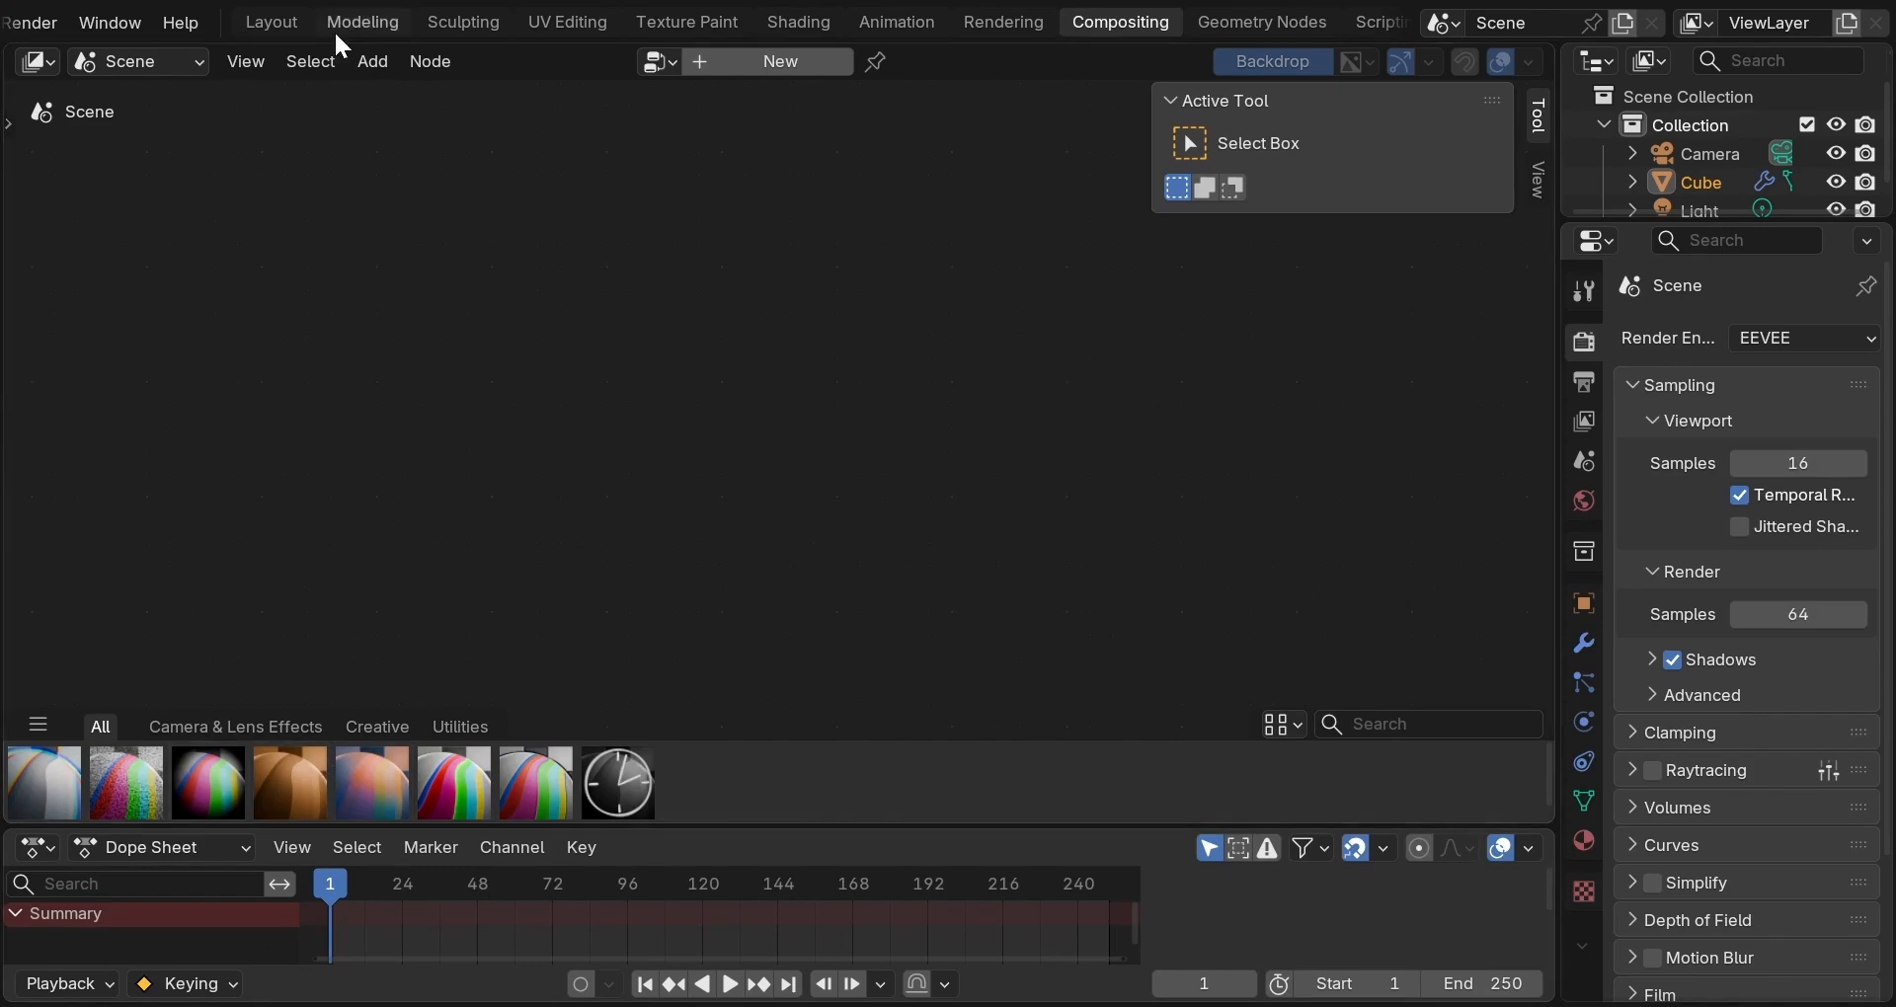
pyautogui.click(288, 20)
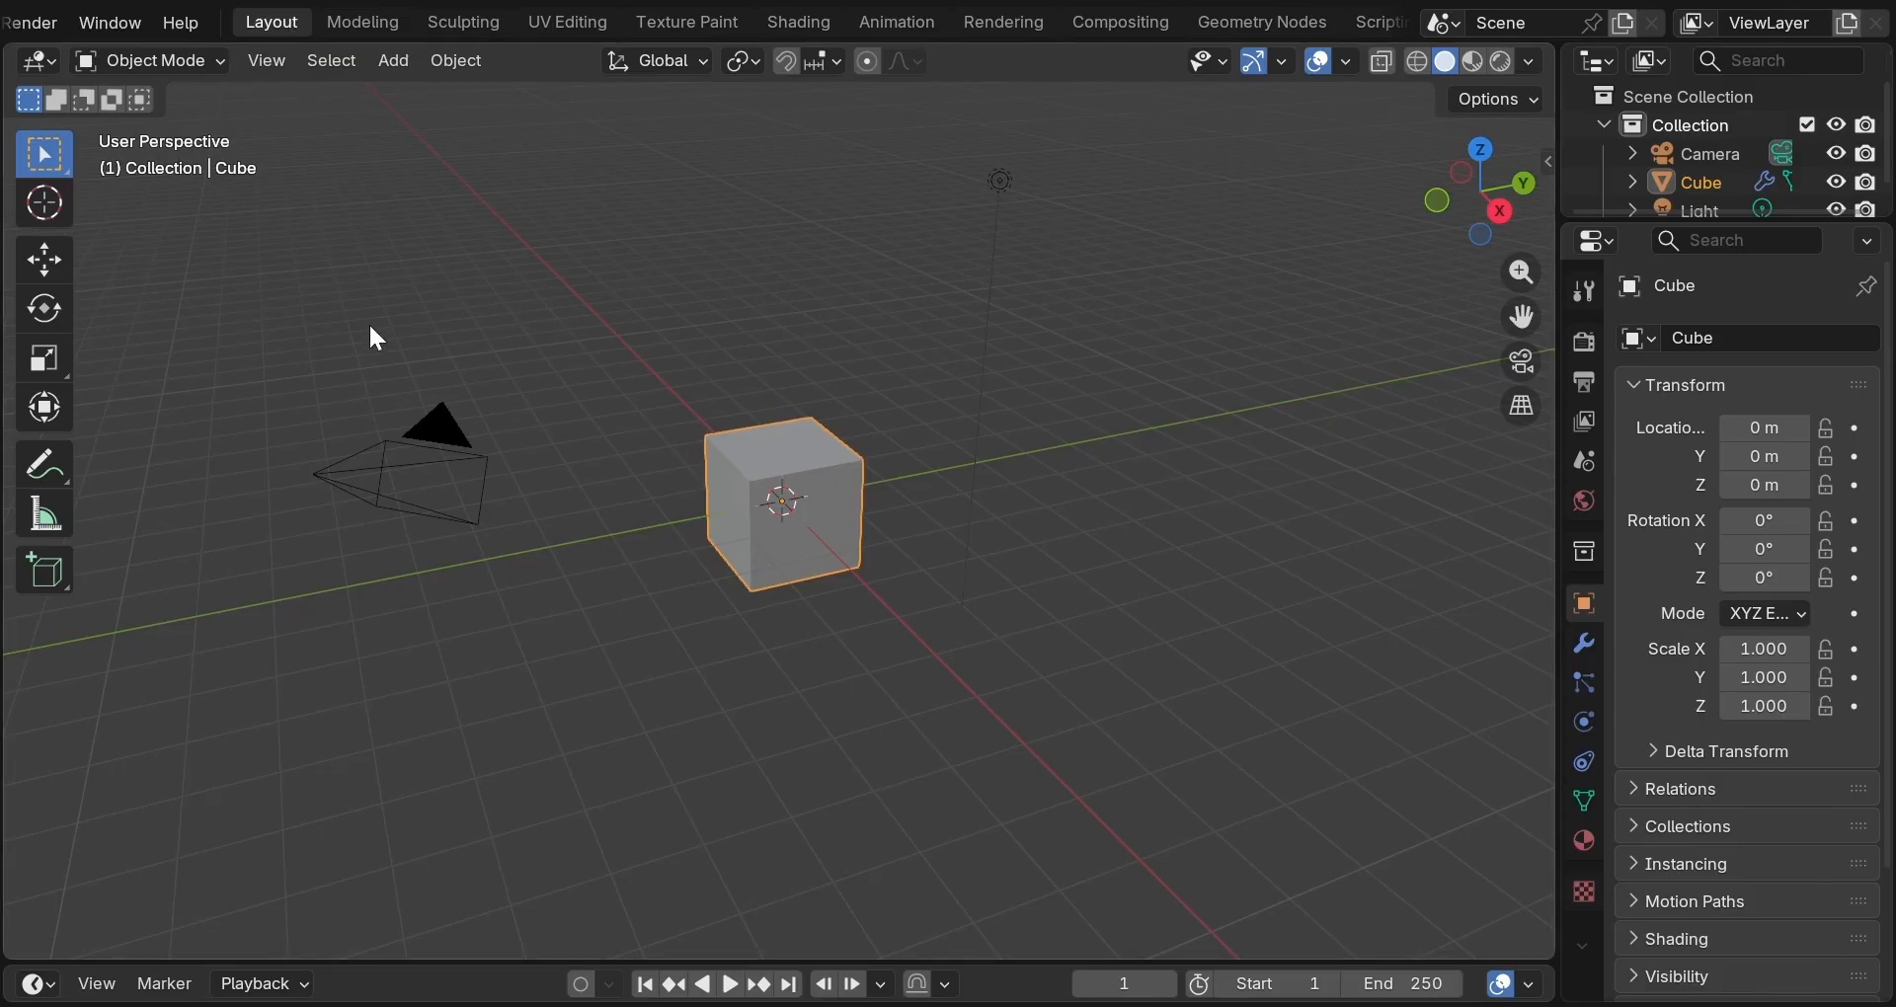
# Orbit the 3D view around the cube from several angles.
pyautogui.hotkey('ctrl', 'pagedown')
pyautogui.hotkey('ctrl', 'pagedown')
pyautogui.hotkey('ctrl', 'pageup')
pyautogui.hotkey('ctrl', 'pageup')
pyautogui.moveTo(663, 395); pyautogui.dragTo(909, 679, button='middle')
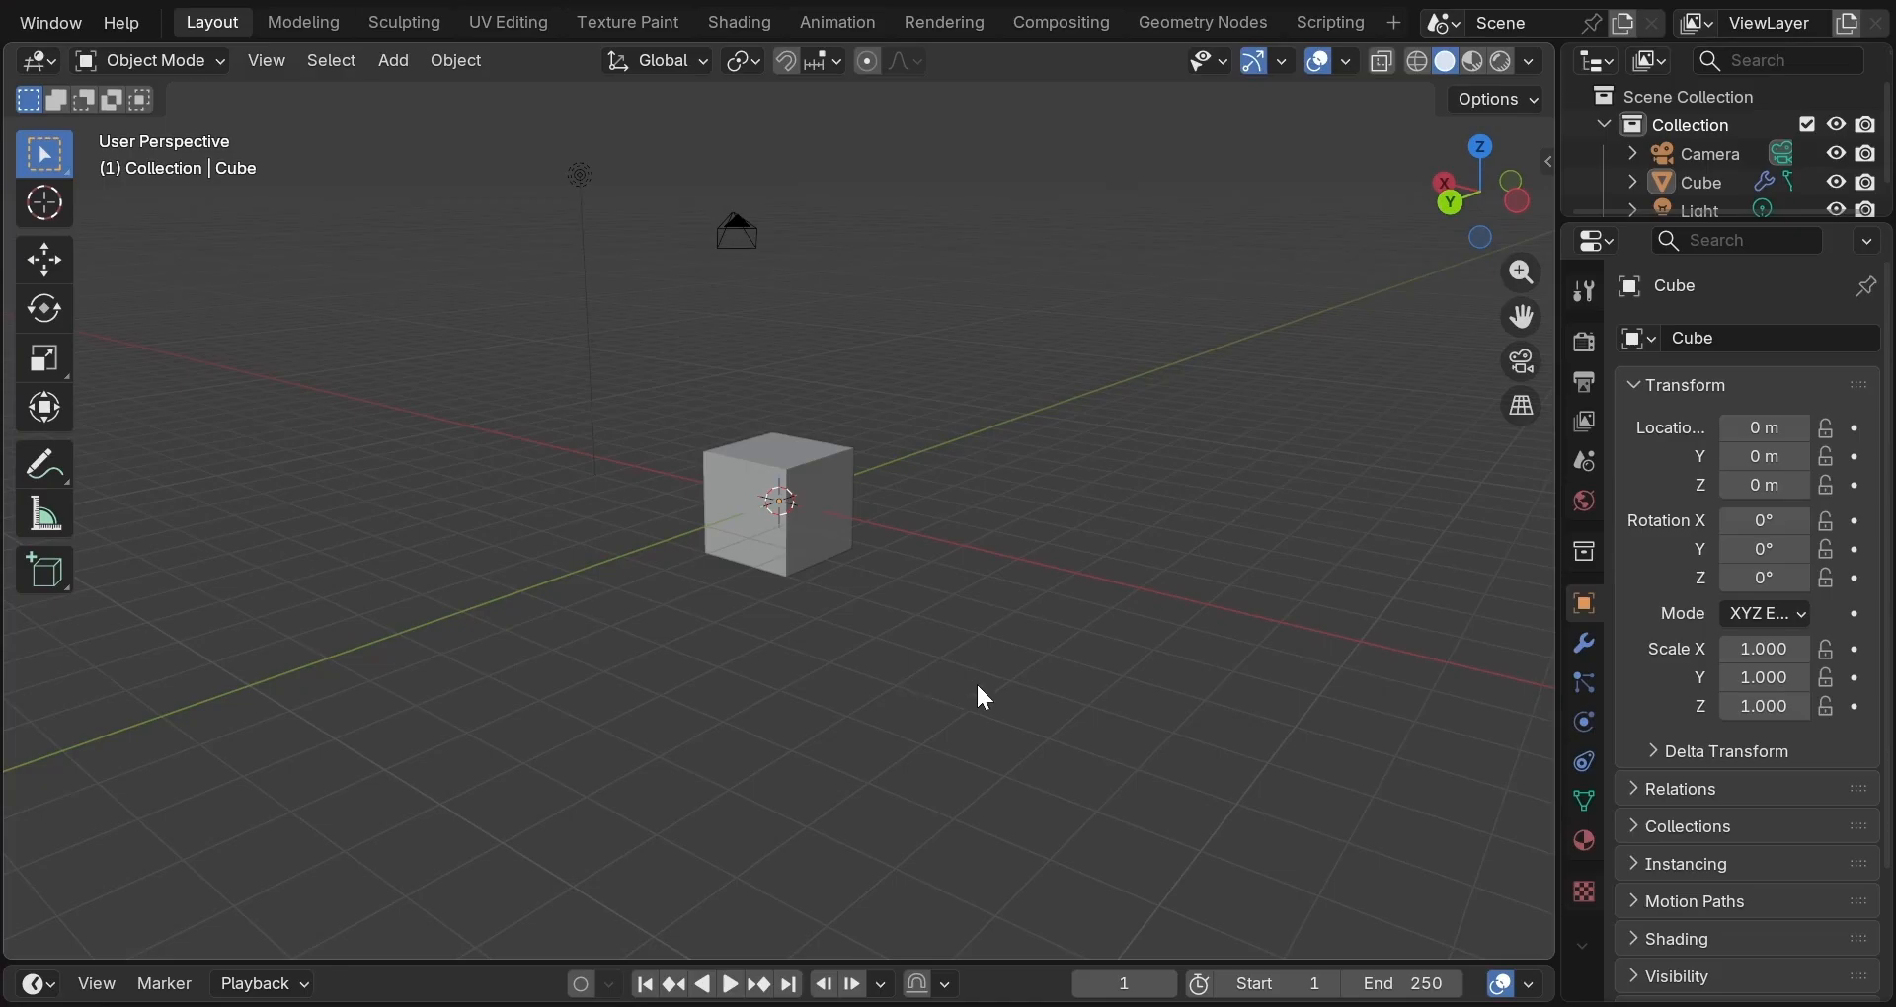
pyautogui.moveTo(940, 697); pyautogui.dragTo(1299, 524, button='middle')
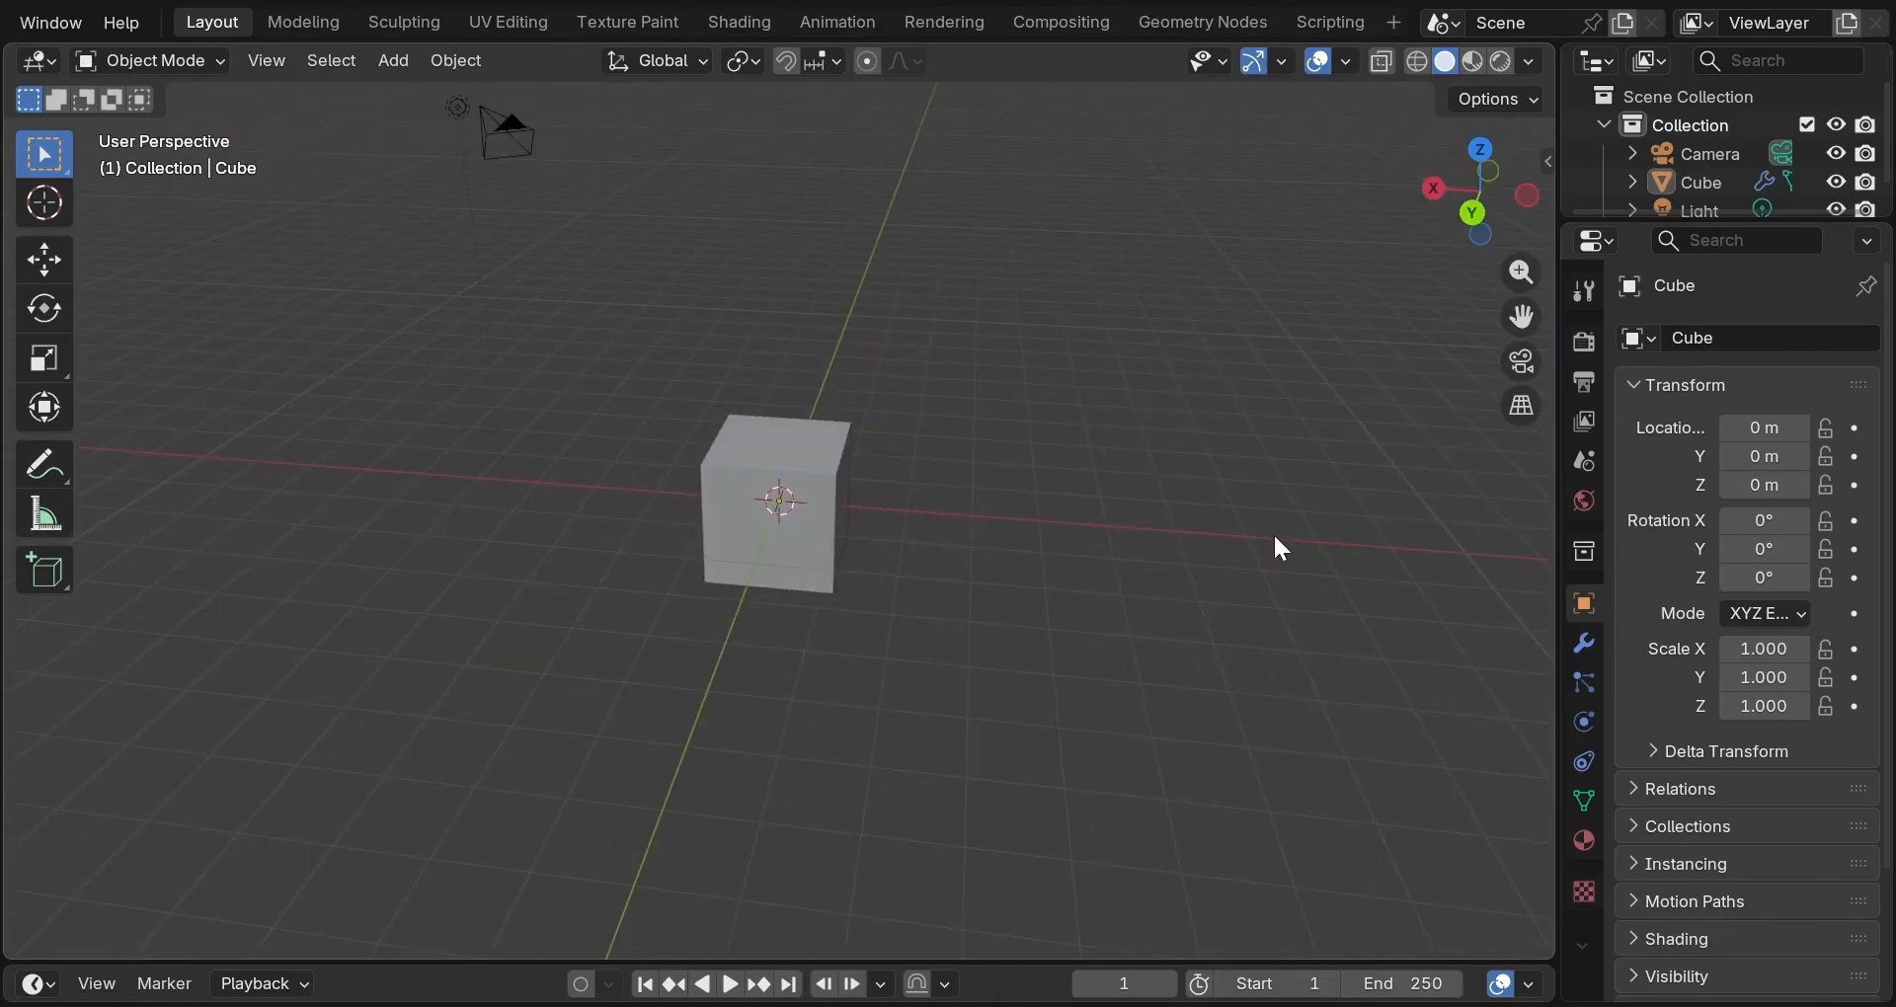
pyautogui.moveTo(1462, 222); pyautogui.dragTo(1045, 181)
pyautogui.moveTo(1444, 205); pyautogui.dragTo(1696, 239)
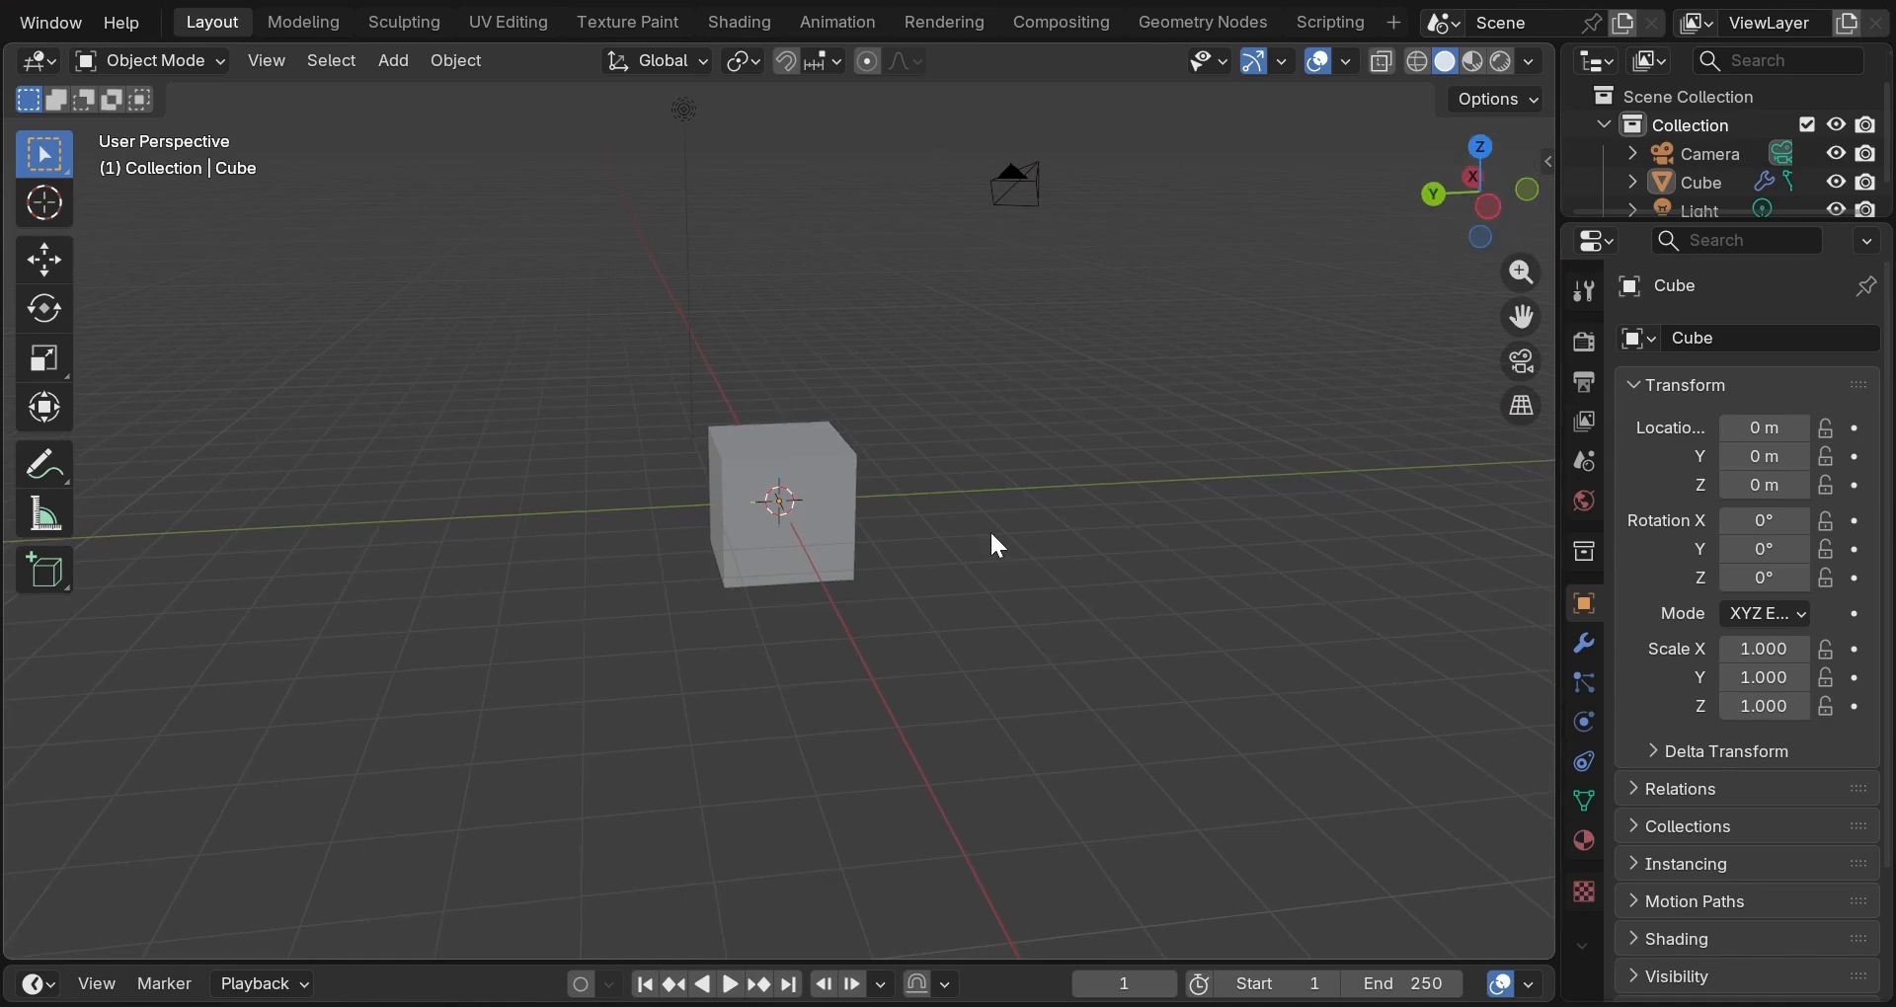
# Zoom in and out on the cube with the wheel and the zoom gizmo.
pyautogui.scroll(5, 996, 546)
pyautogui.scroll(-2, 995, 546)
pyautogui.scroll(-6, 996, 546)
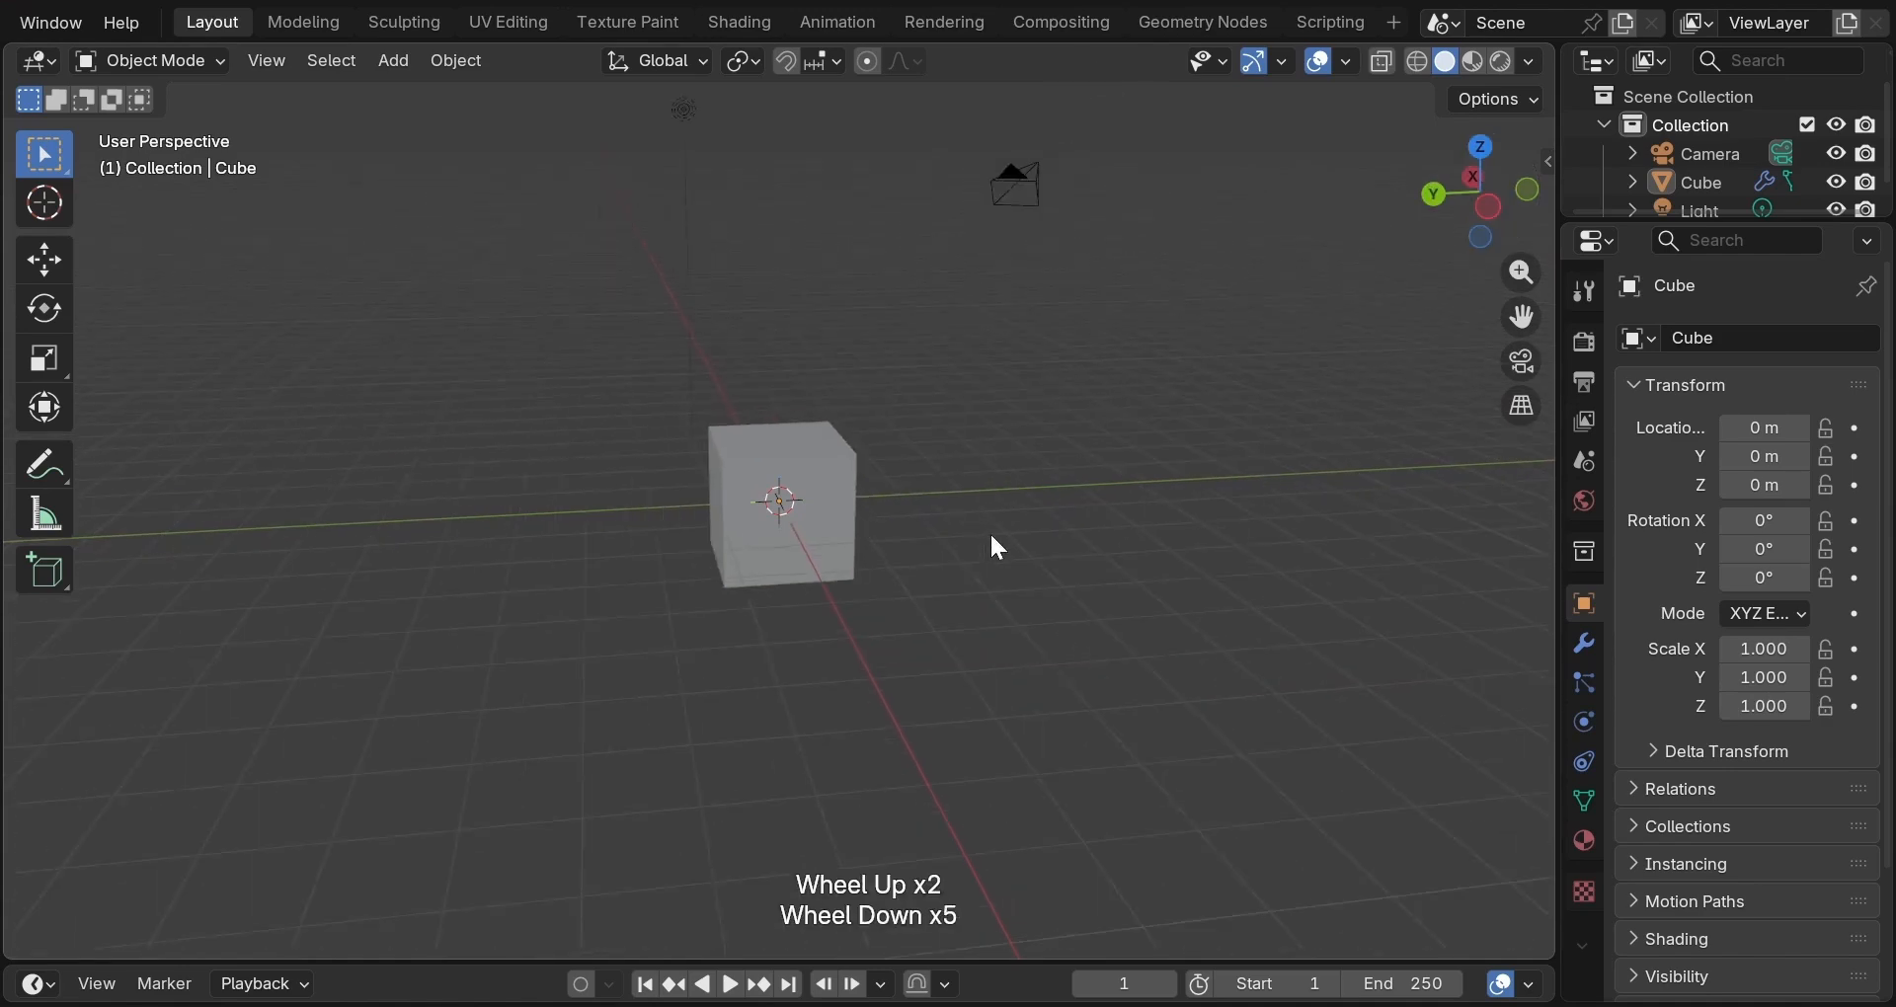
pyautogui.click(1522, 272)
pyautogui.moveTo(1522, 273)
pyautogui.mouseDown()
pyautogui.moveTo(1522, 198)
pyautogui.moveTo(1522, 273)
pyautogui.mouseUp()
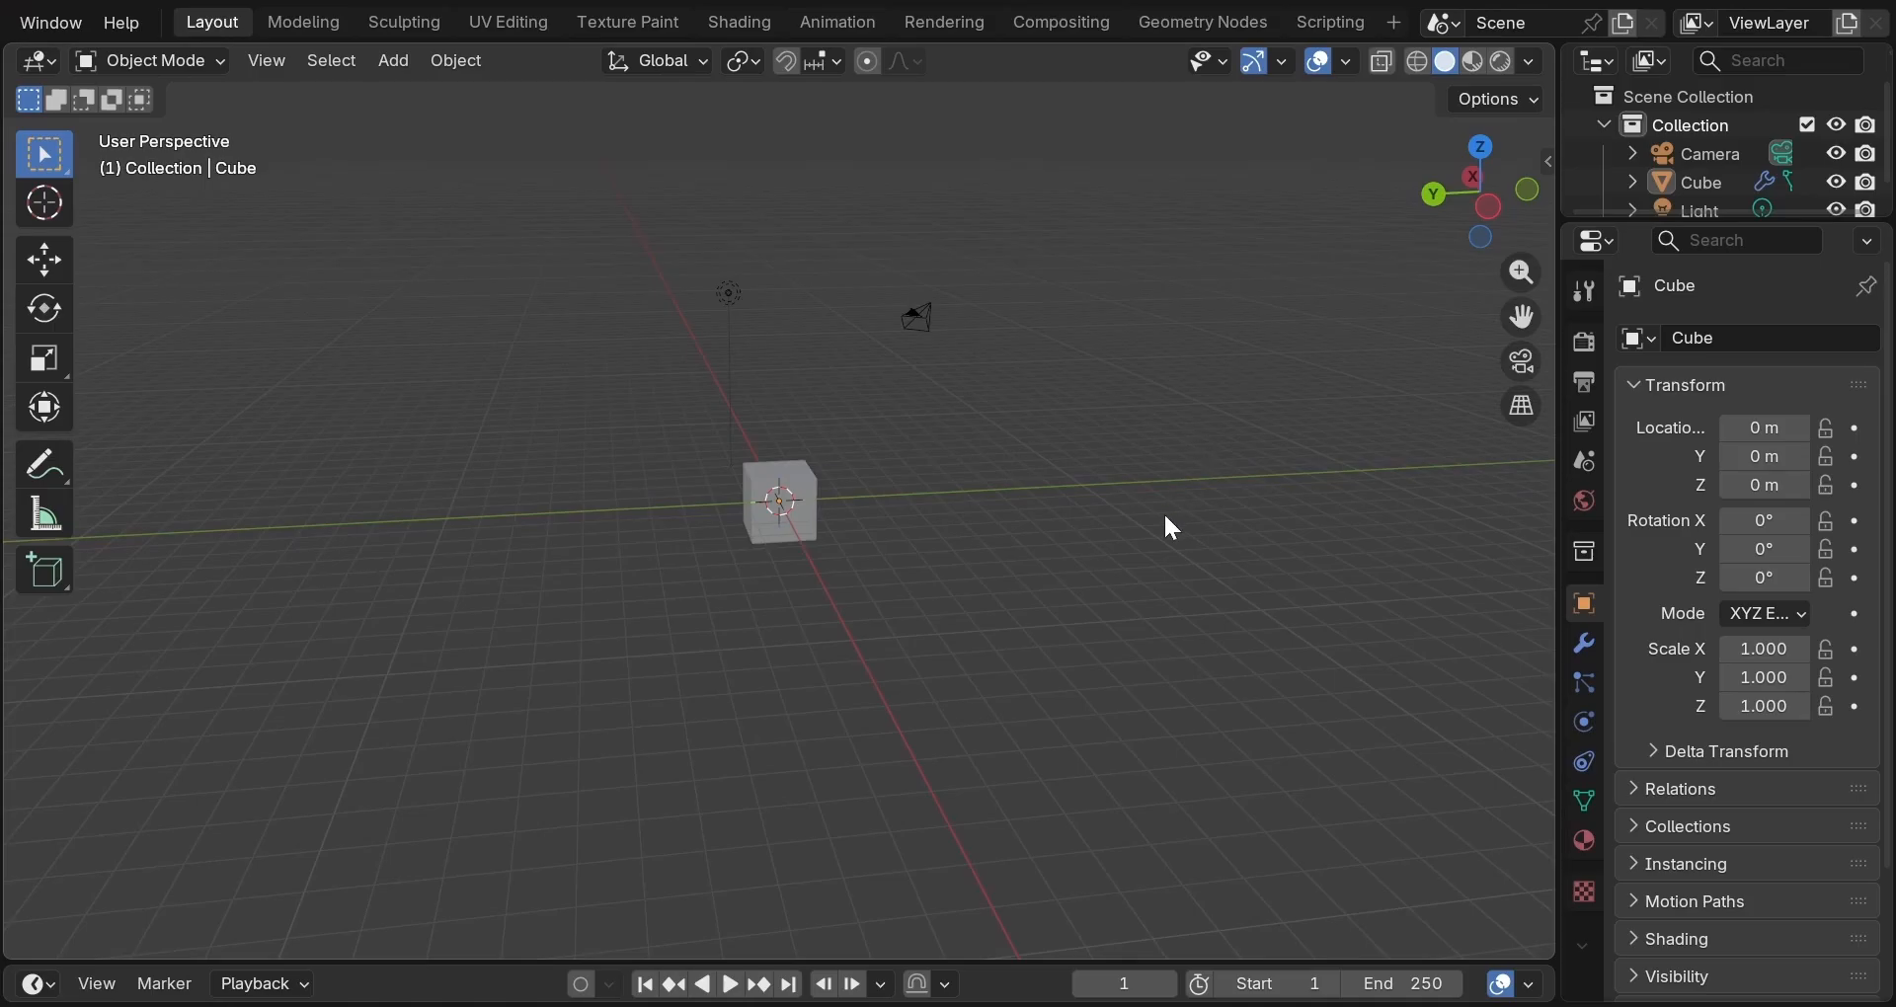
pyautogui.keyDown('shift'); pyautogui.scroll(-1, 1165, 517); pyautogui.keyUp('shift')
# Pan the view with Shift+middle mouse and the hand gizmo.
pyautogui.keyDown('shift'); pyautogui.moveTo(1164, 518); pyautogui.dragTo(1155, 633, button='middle'); pyautogui.keyUp('shift')
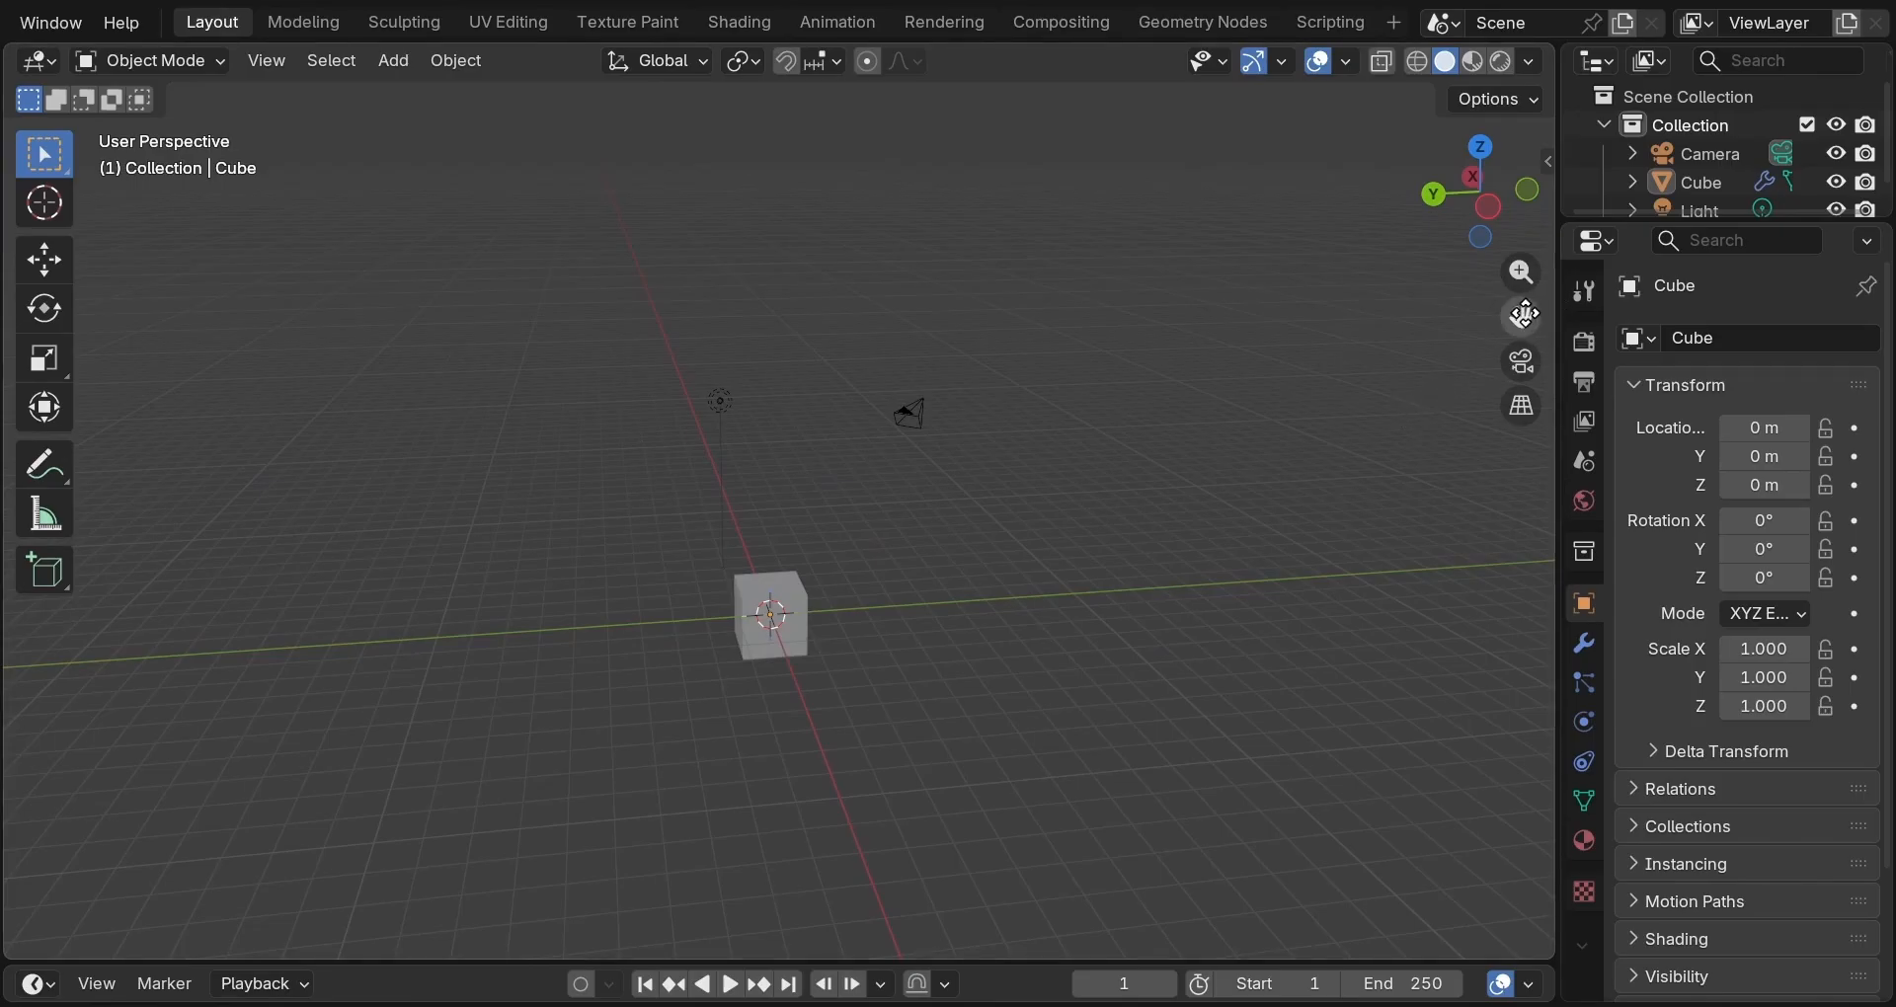
pyautogui.click(1521, 316)
pyautogui.moveTo(1521, 316); pyautogui.dragTo(1537, 224)
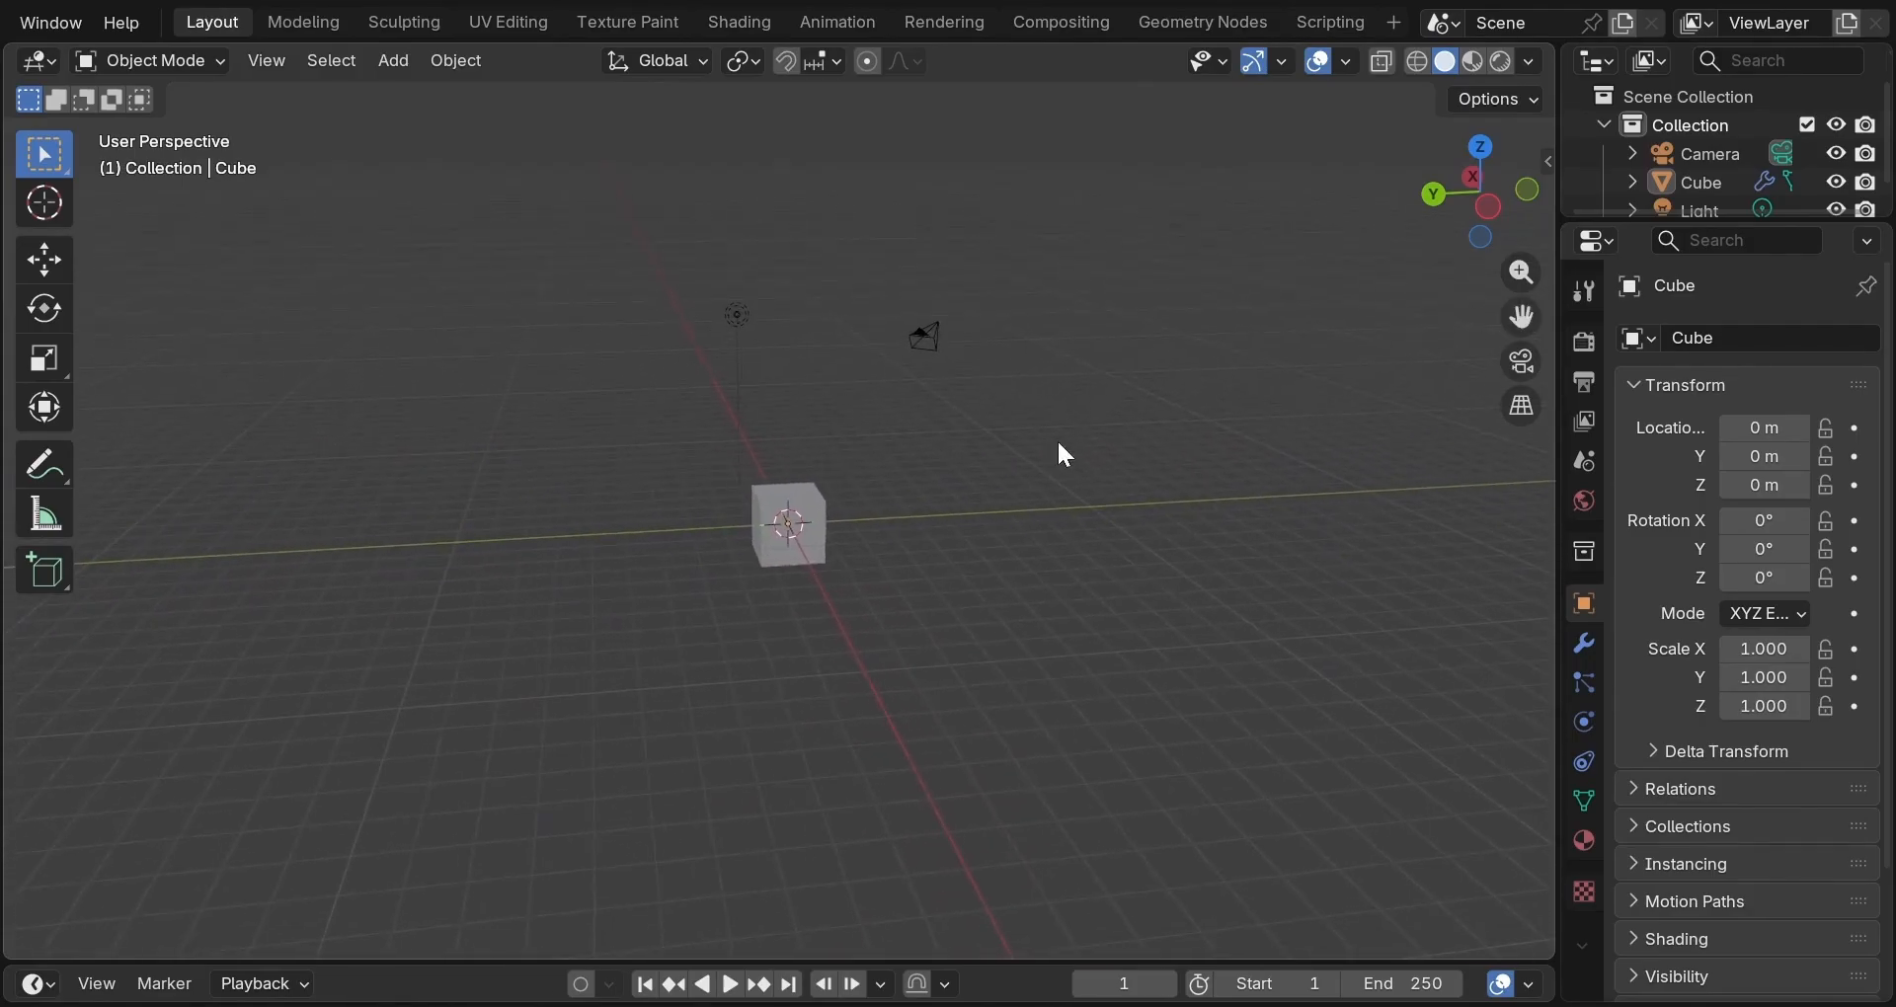
pyautogui.click(822, 527)
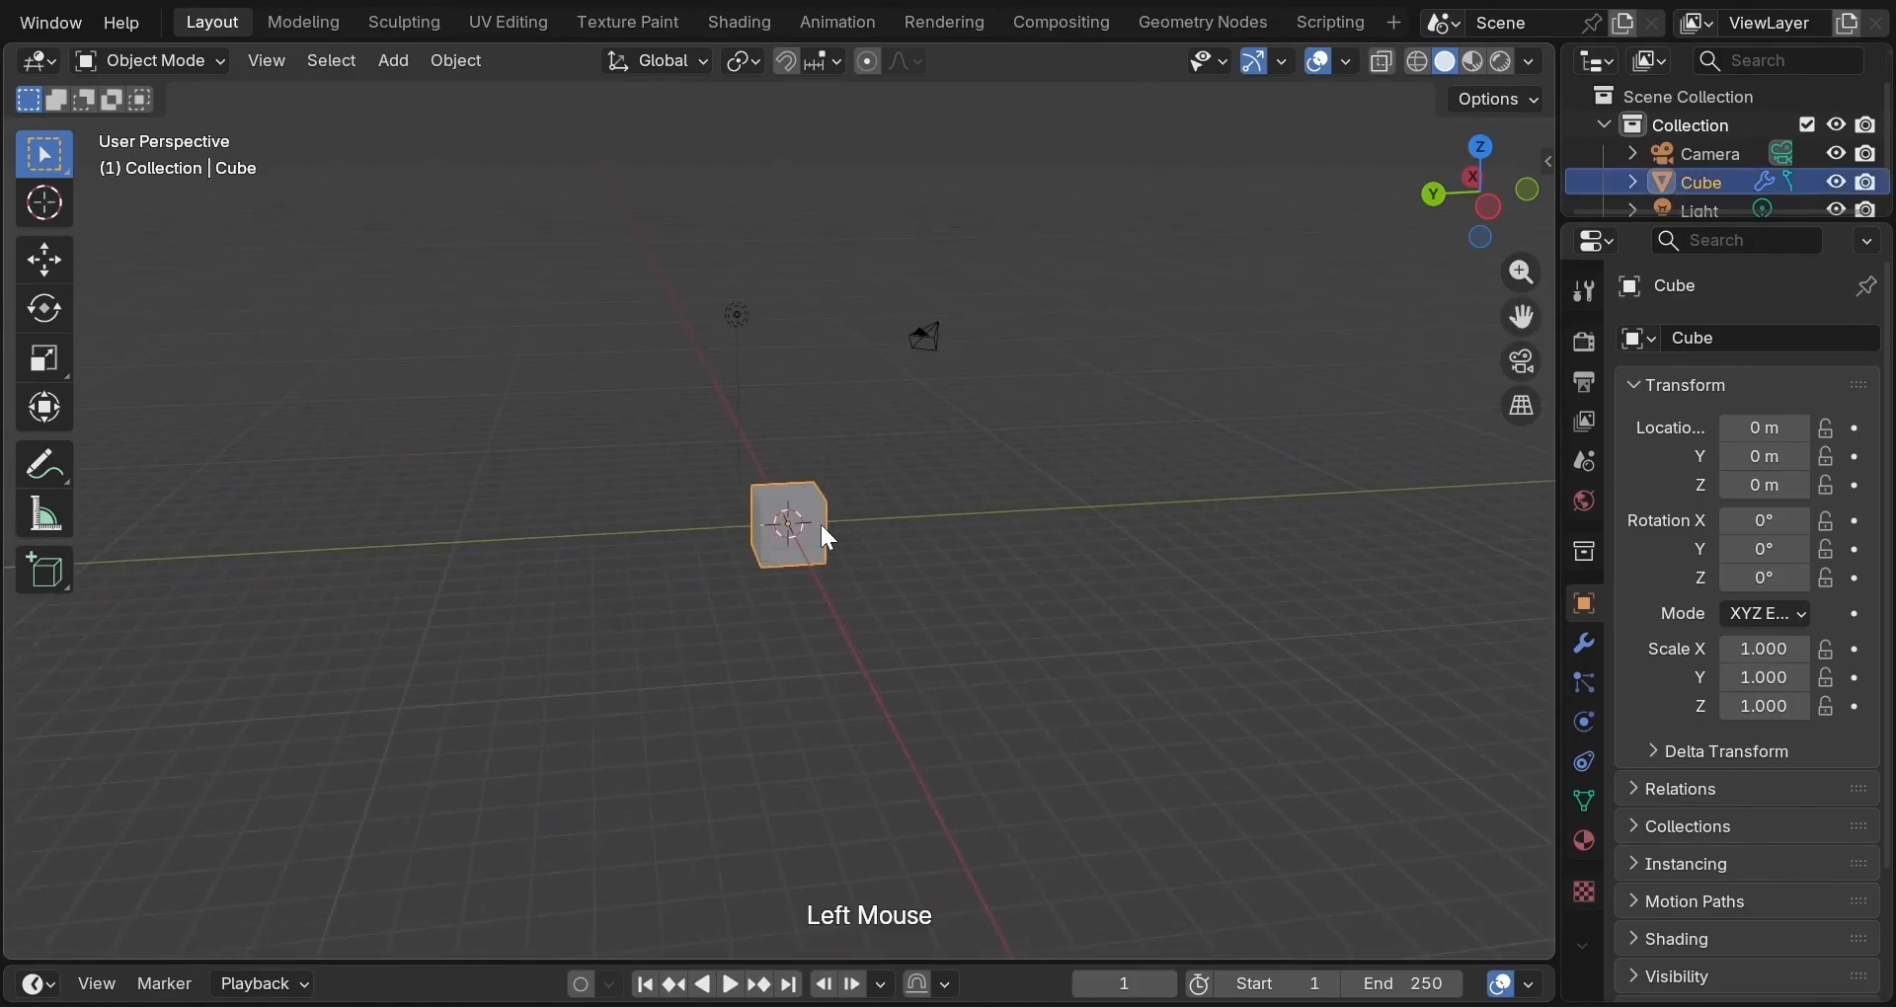
pyautogui.press('`')
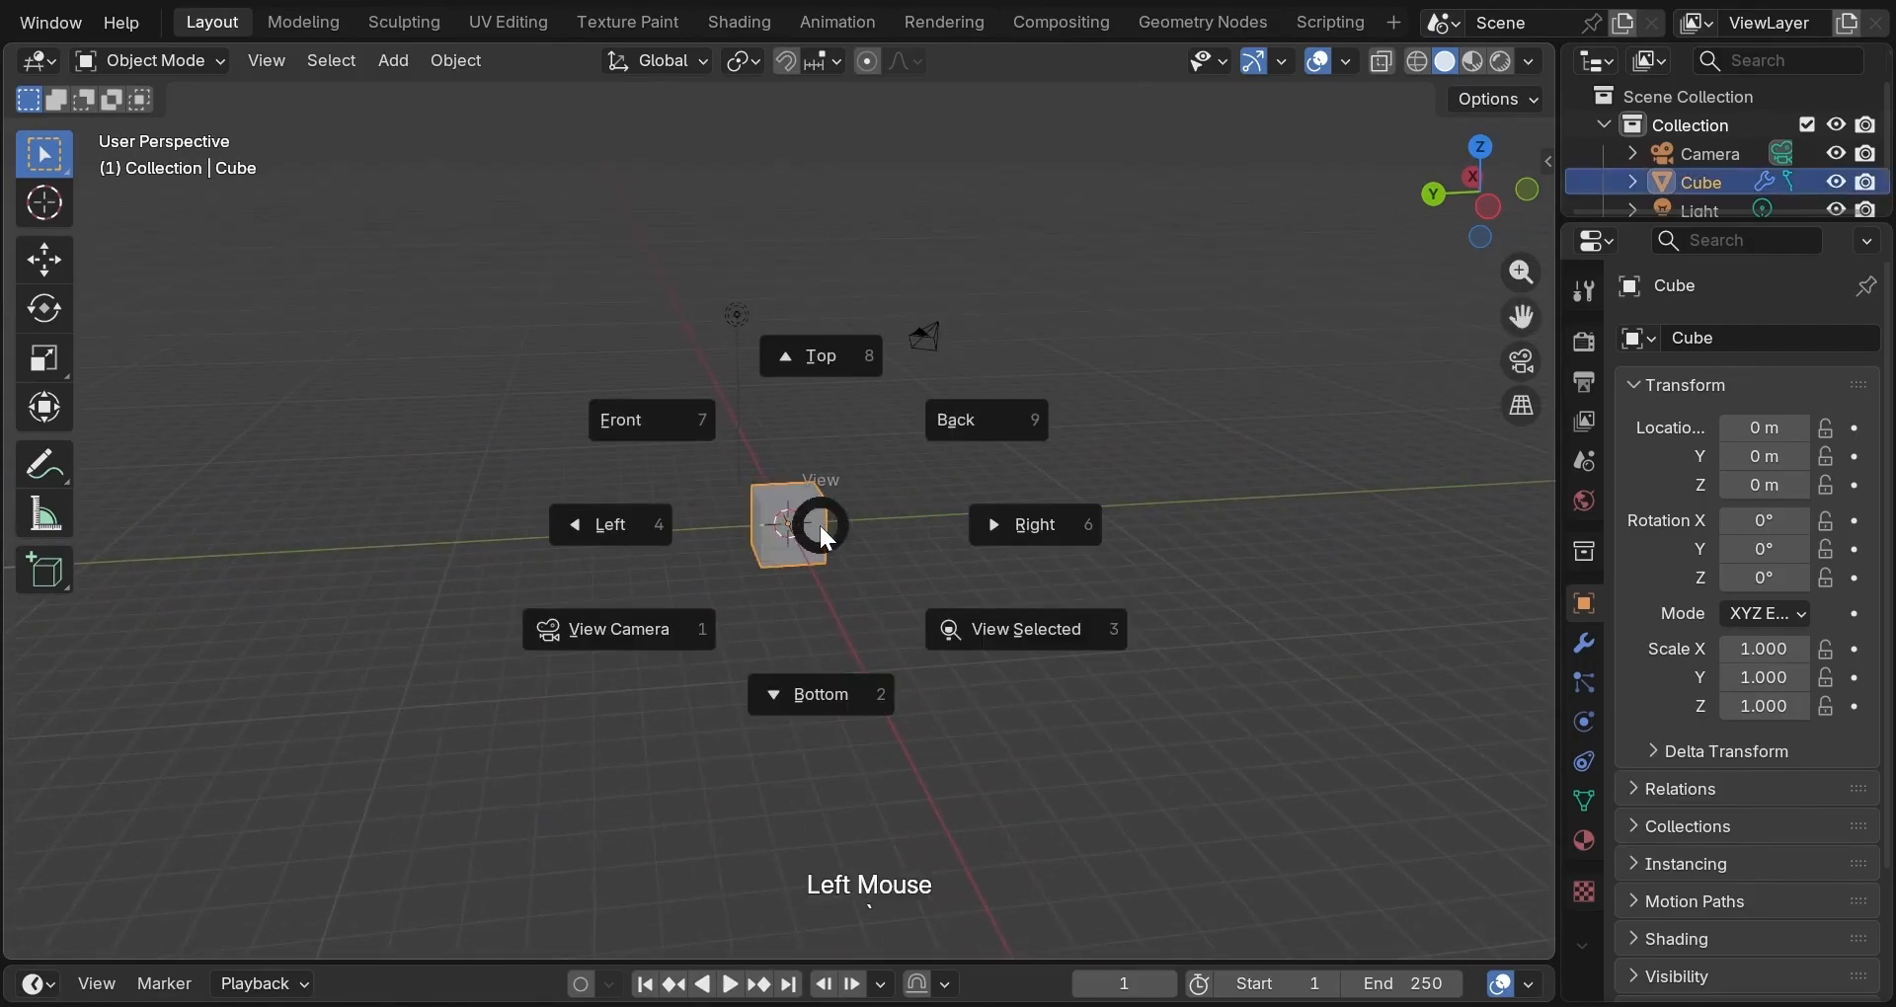
pyautogui.click(909, 589)
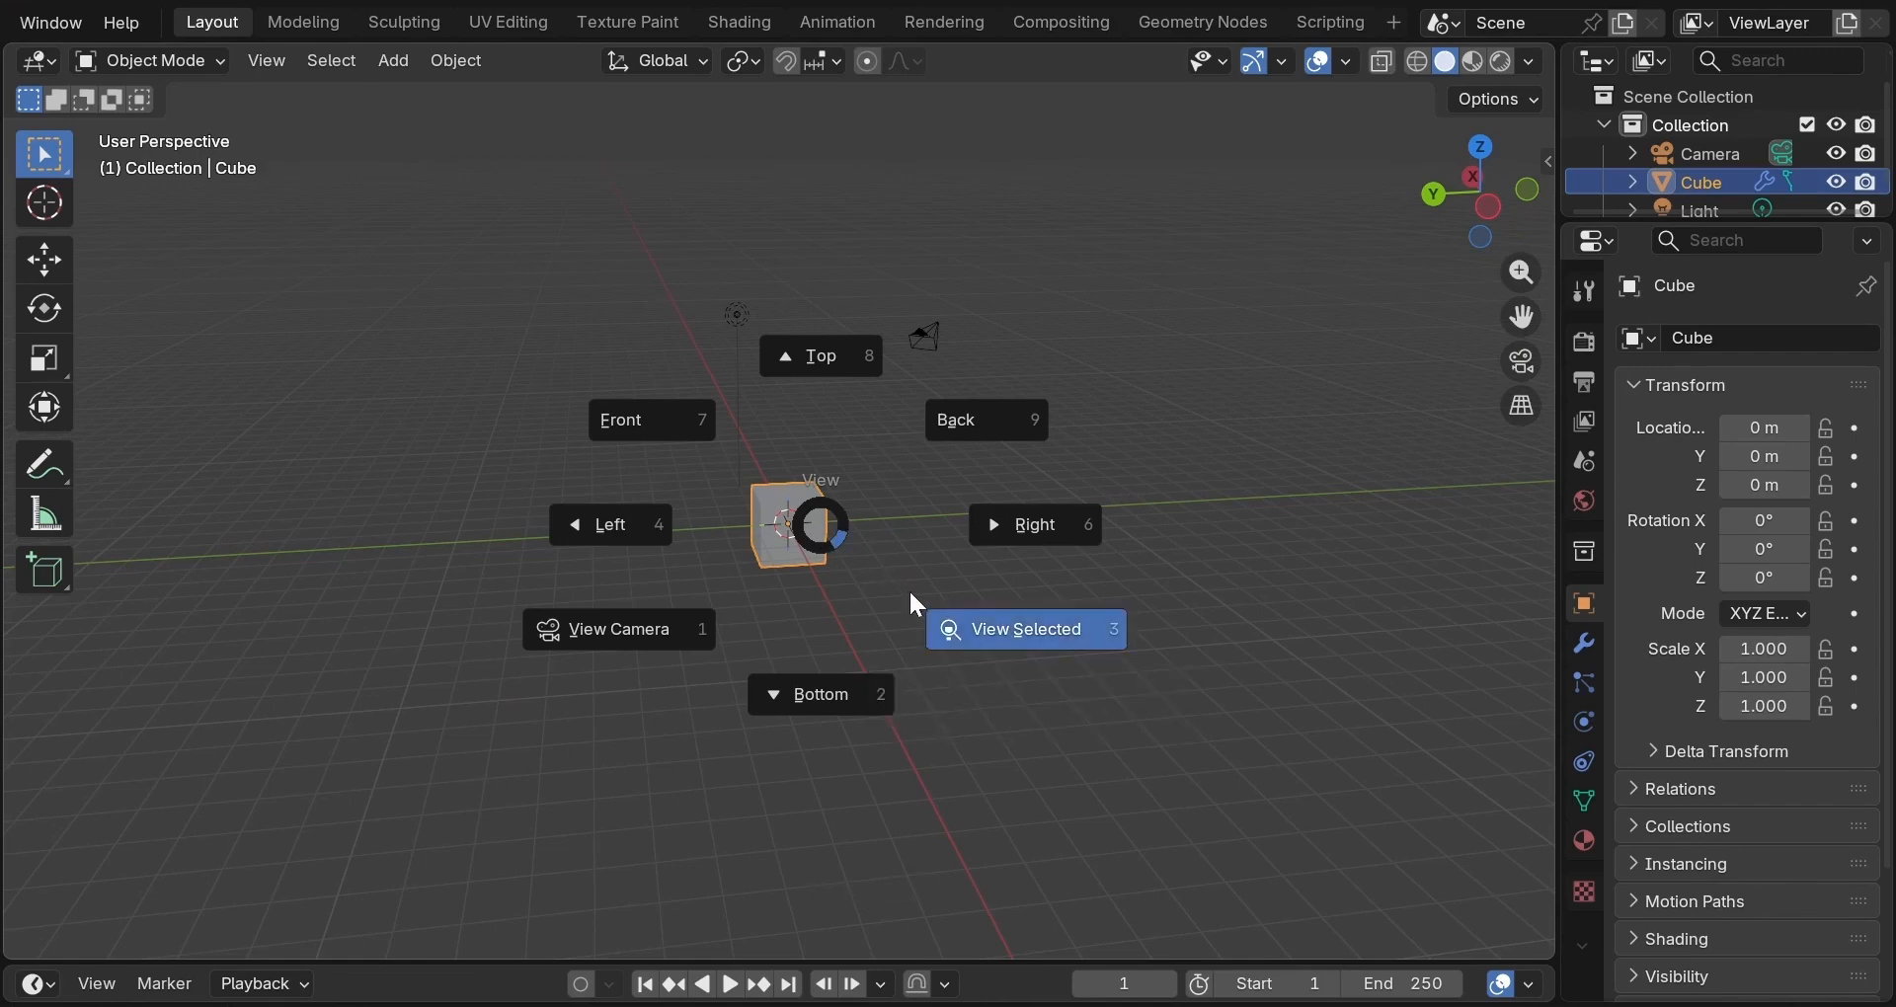
pyautogui.scroll(-5, 907, 590)
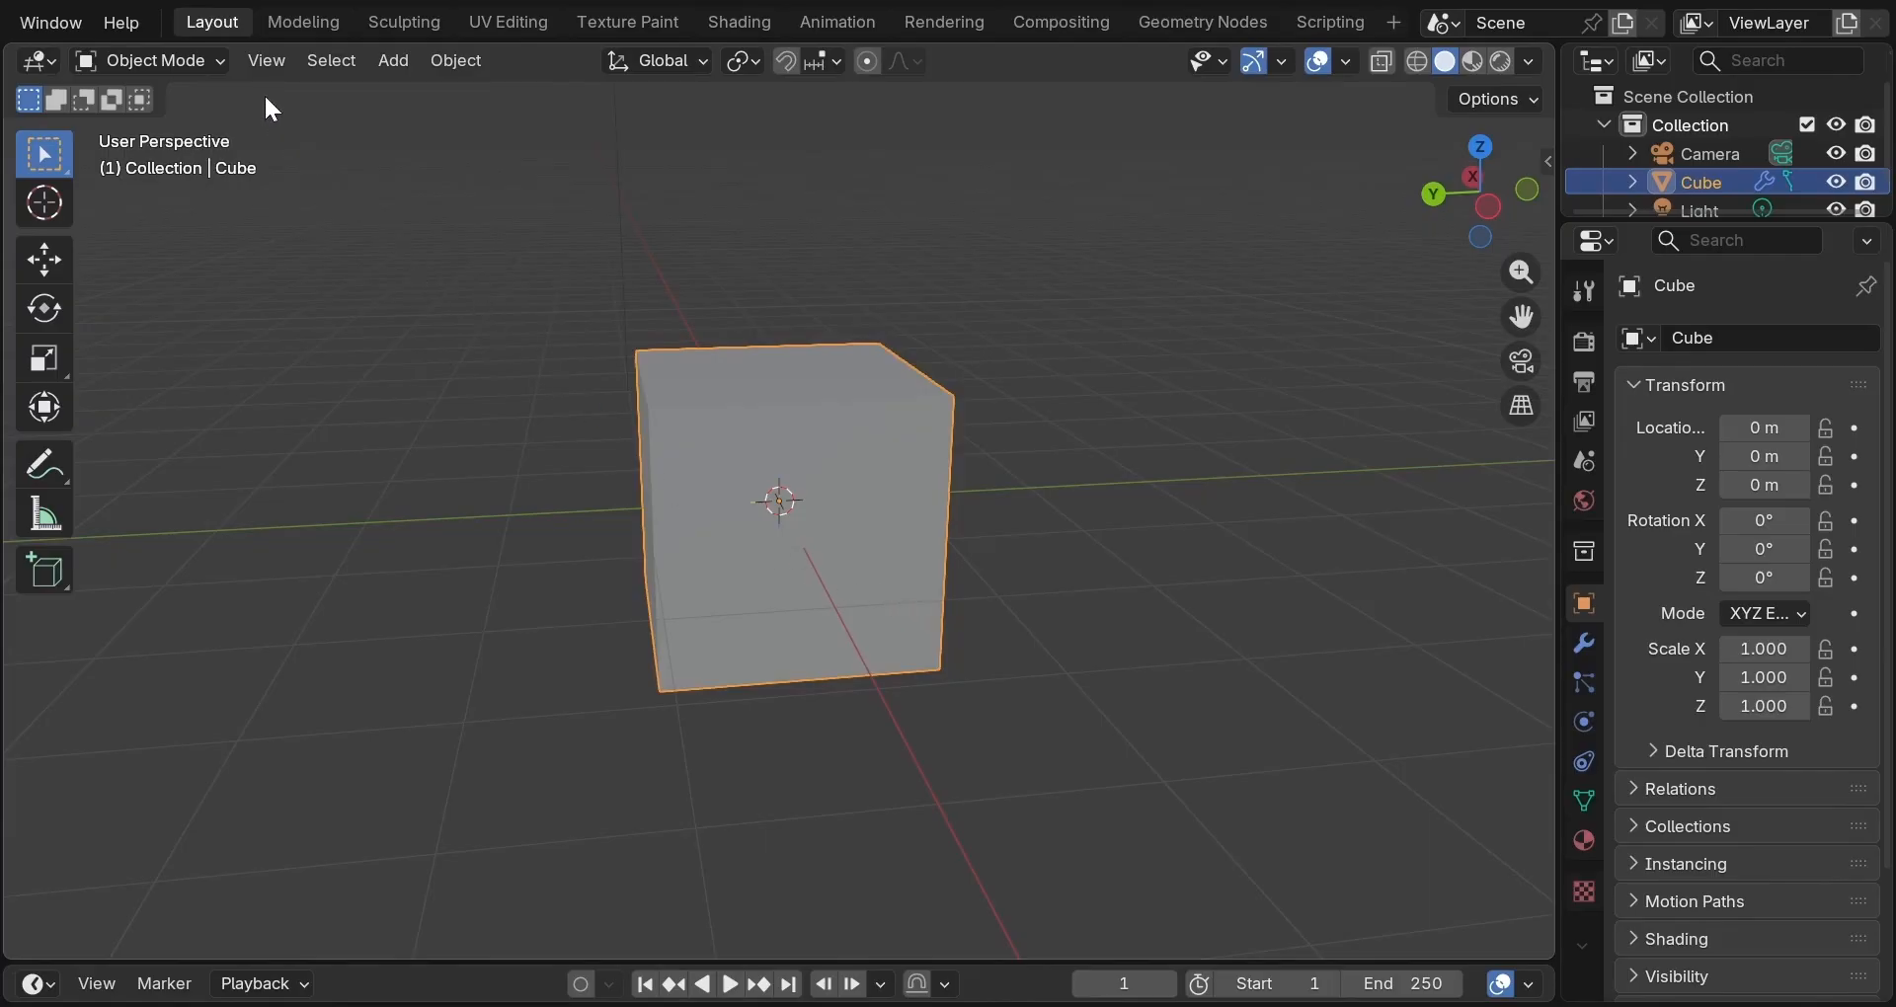
pyautogui.click(265, 59)
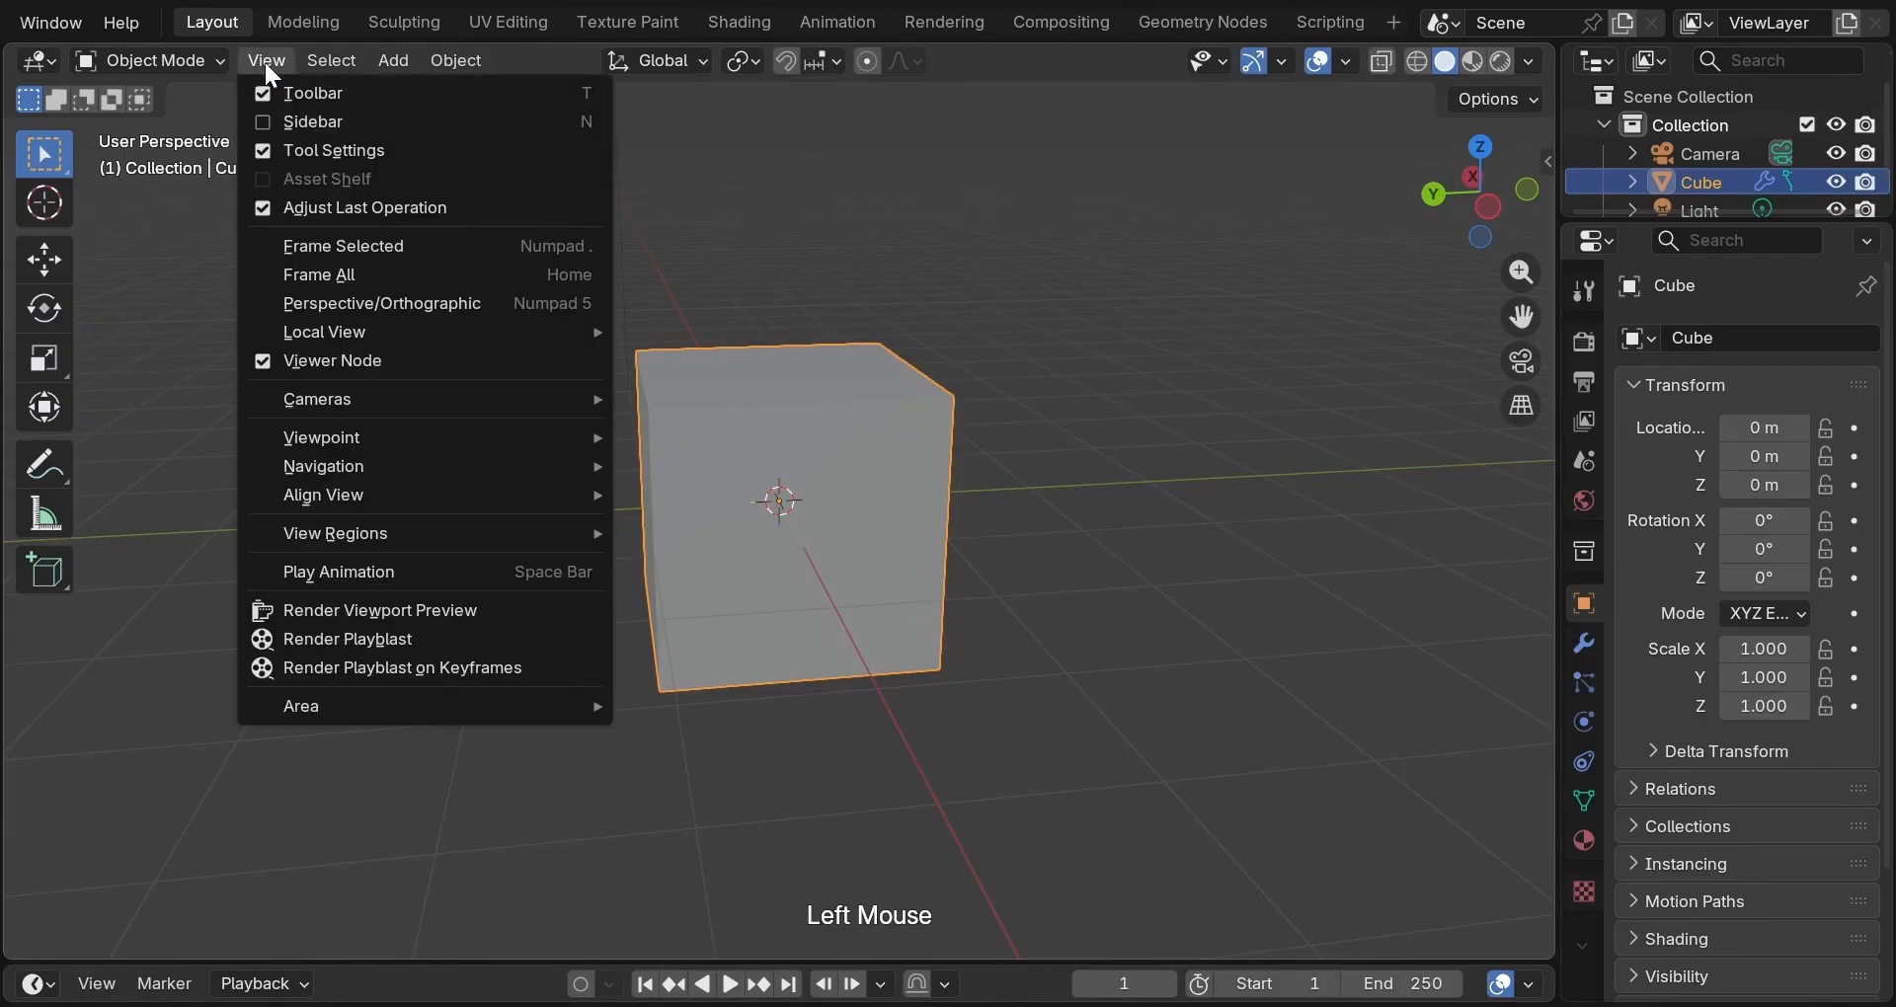
pyautogui.click(310, 237)
pyautogui.scroll(-3, 310, 235)
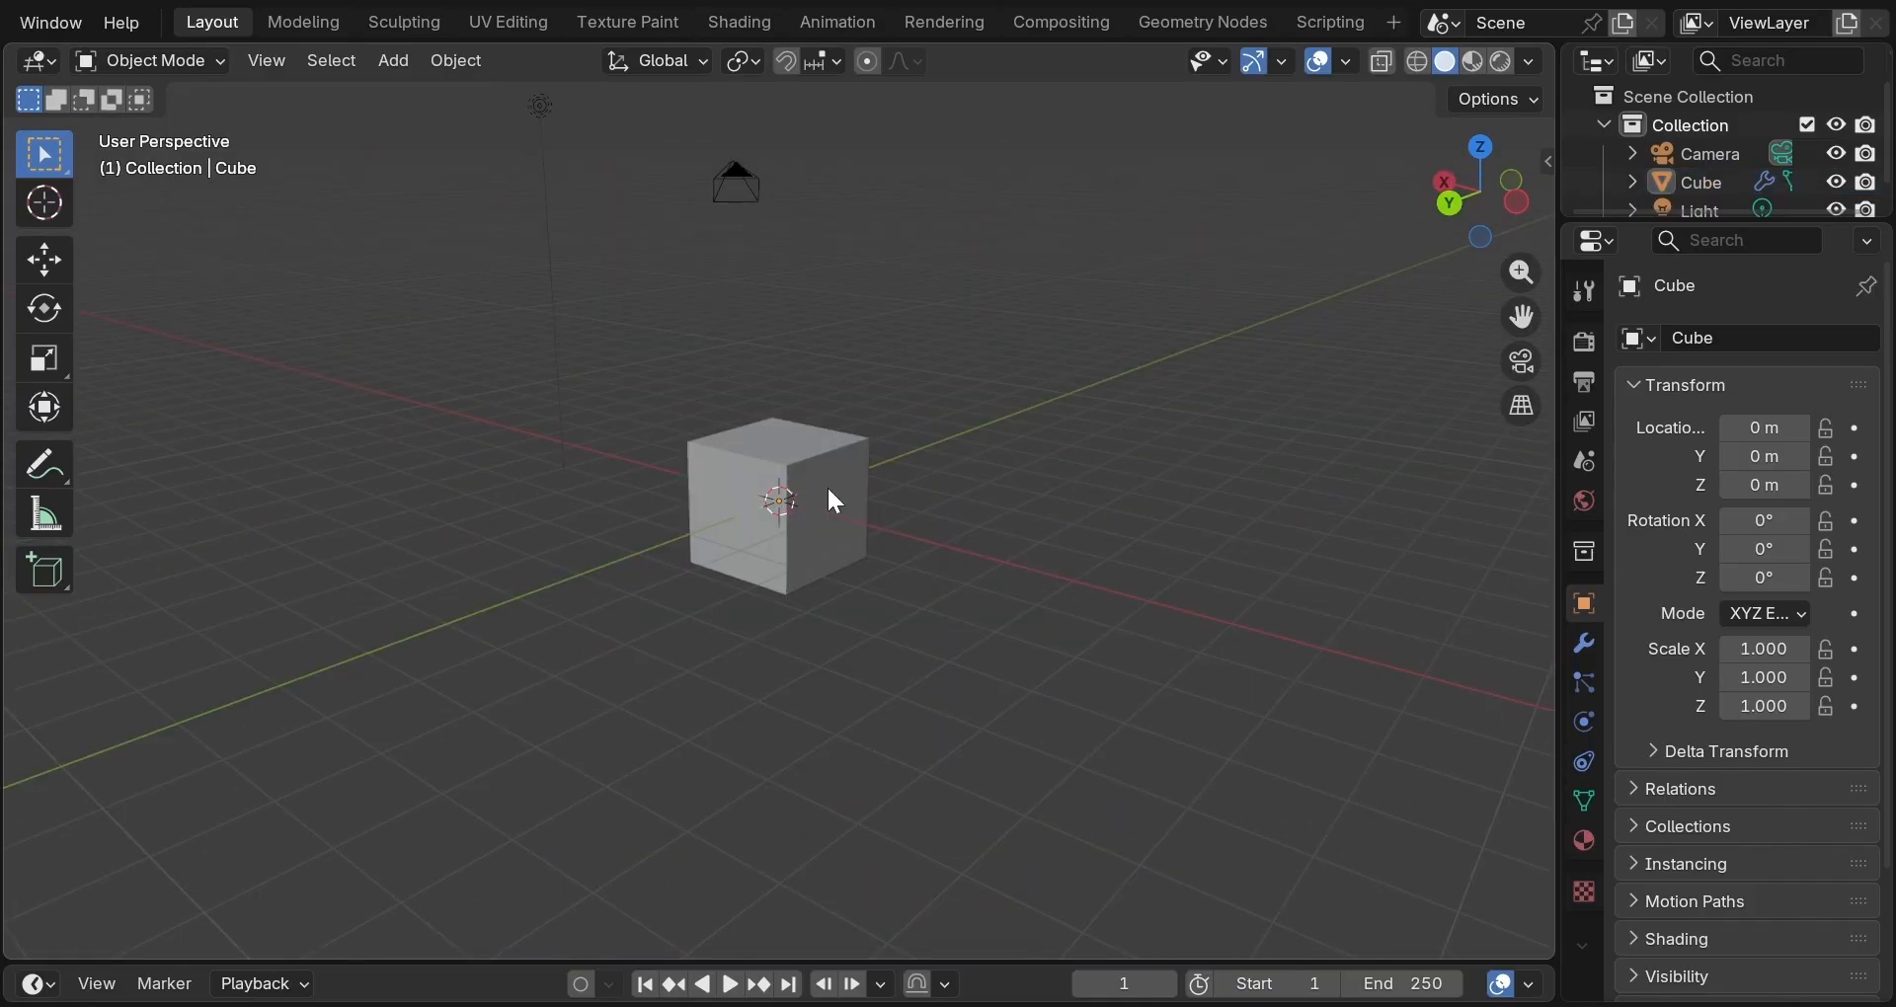
pyautogui.click(827, 484)
pyautogui.moveTo(827, 484); pyautogui.dragTo(787, 534, button='middle')
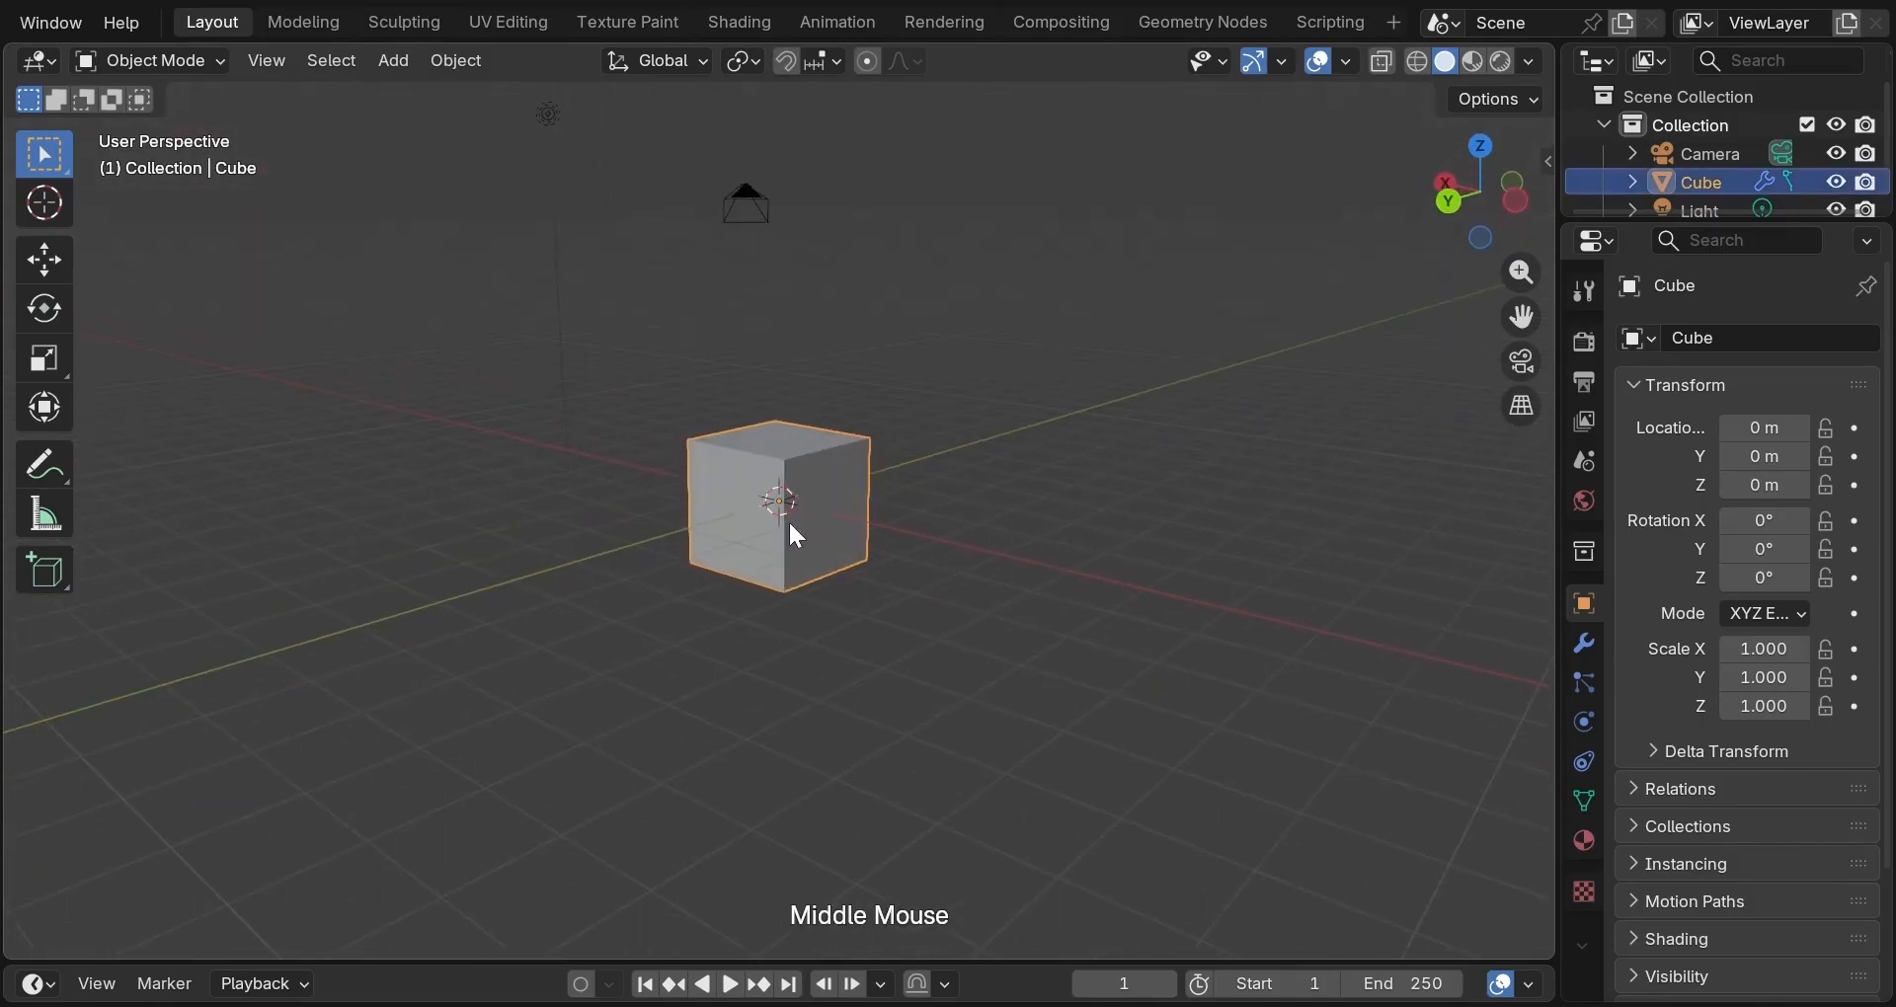
pyautogui.click(550, 115)
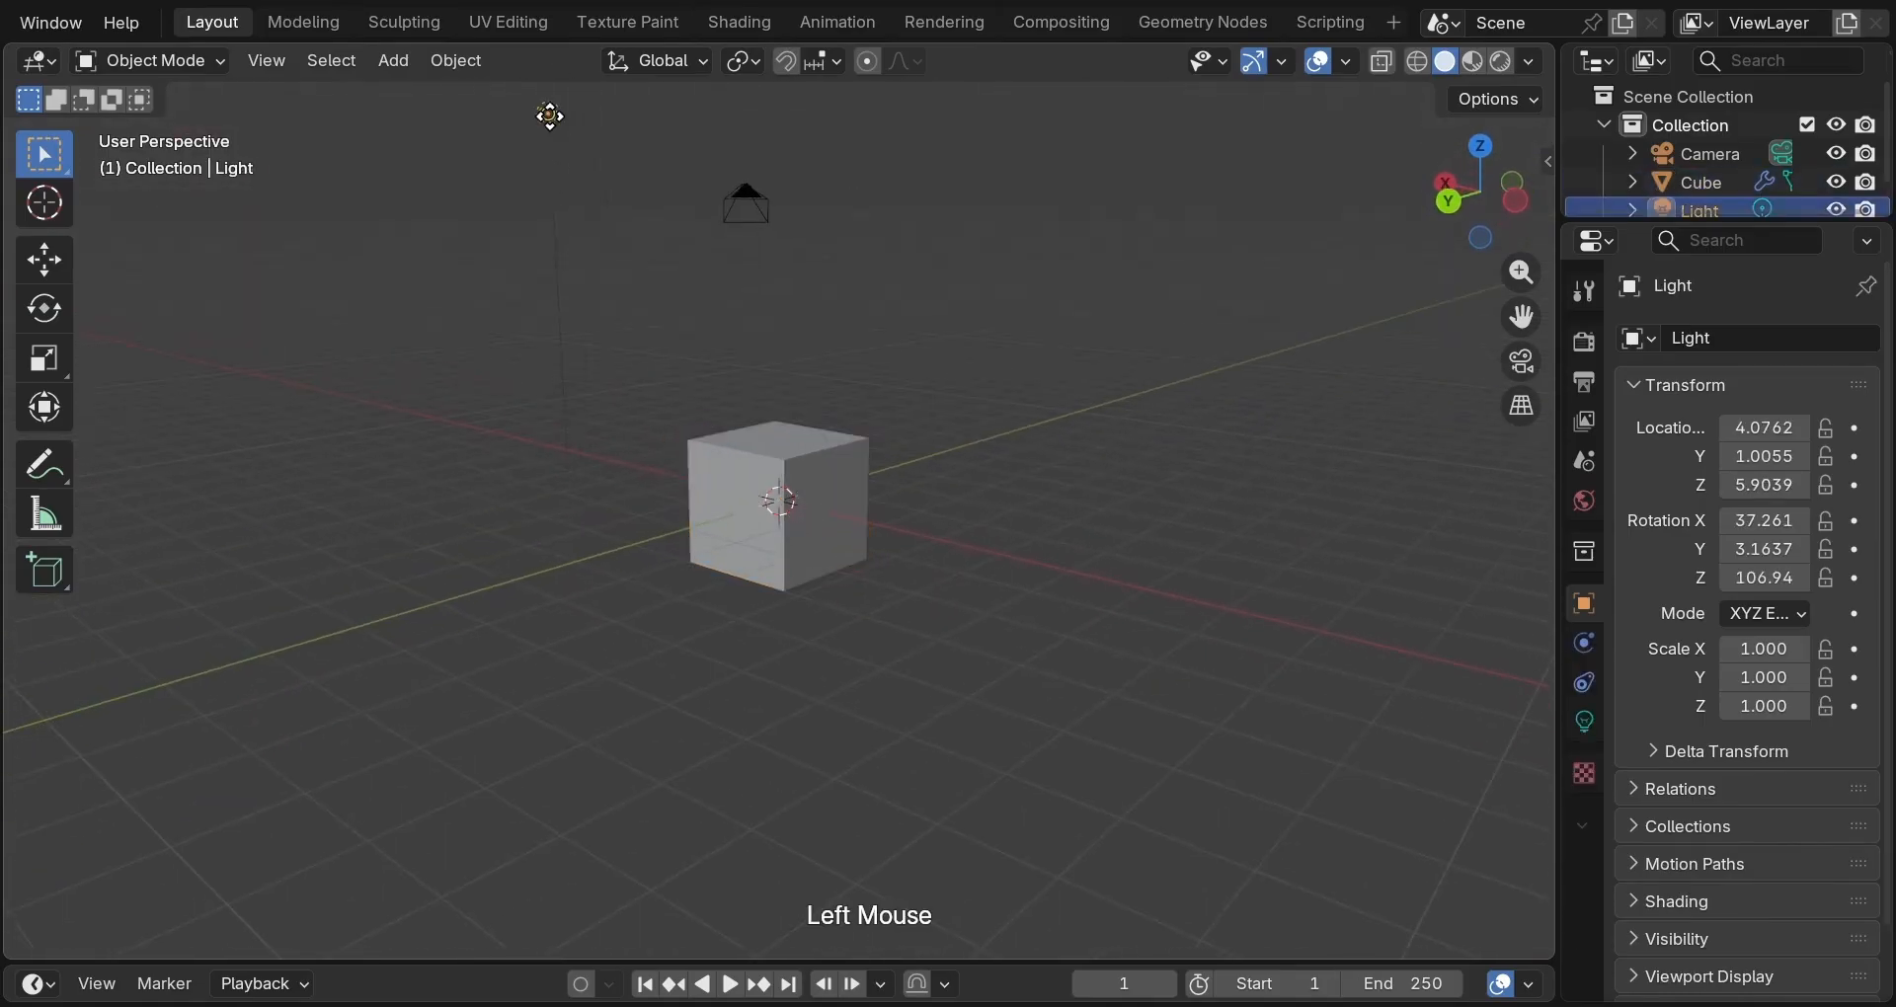
pyautogui.click(759, 211)
pyautogui.click(1528, 359)
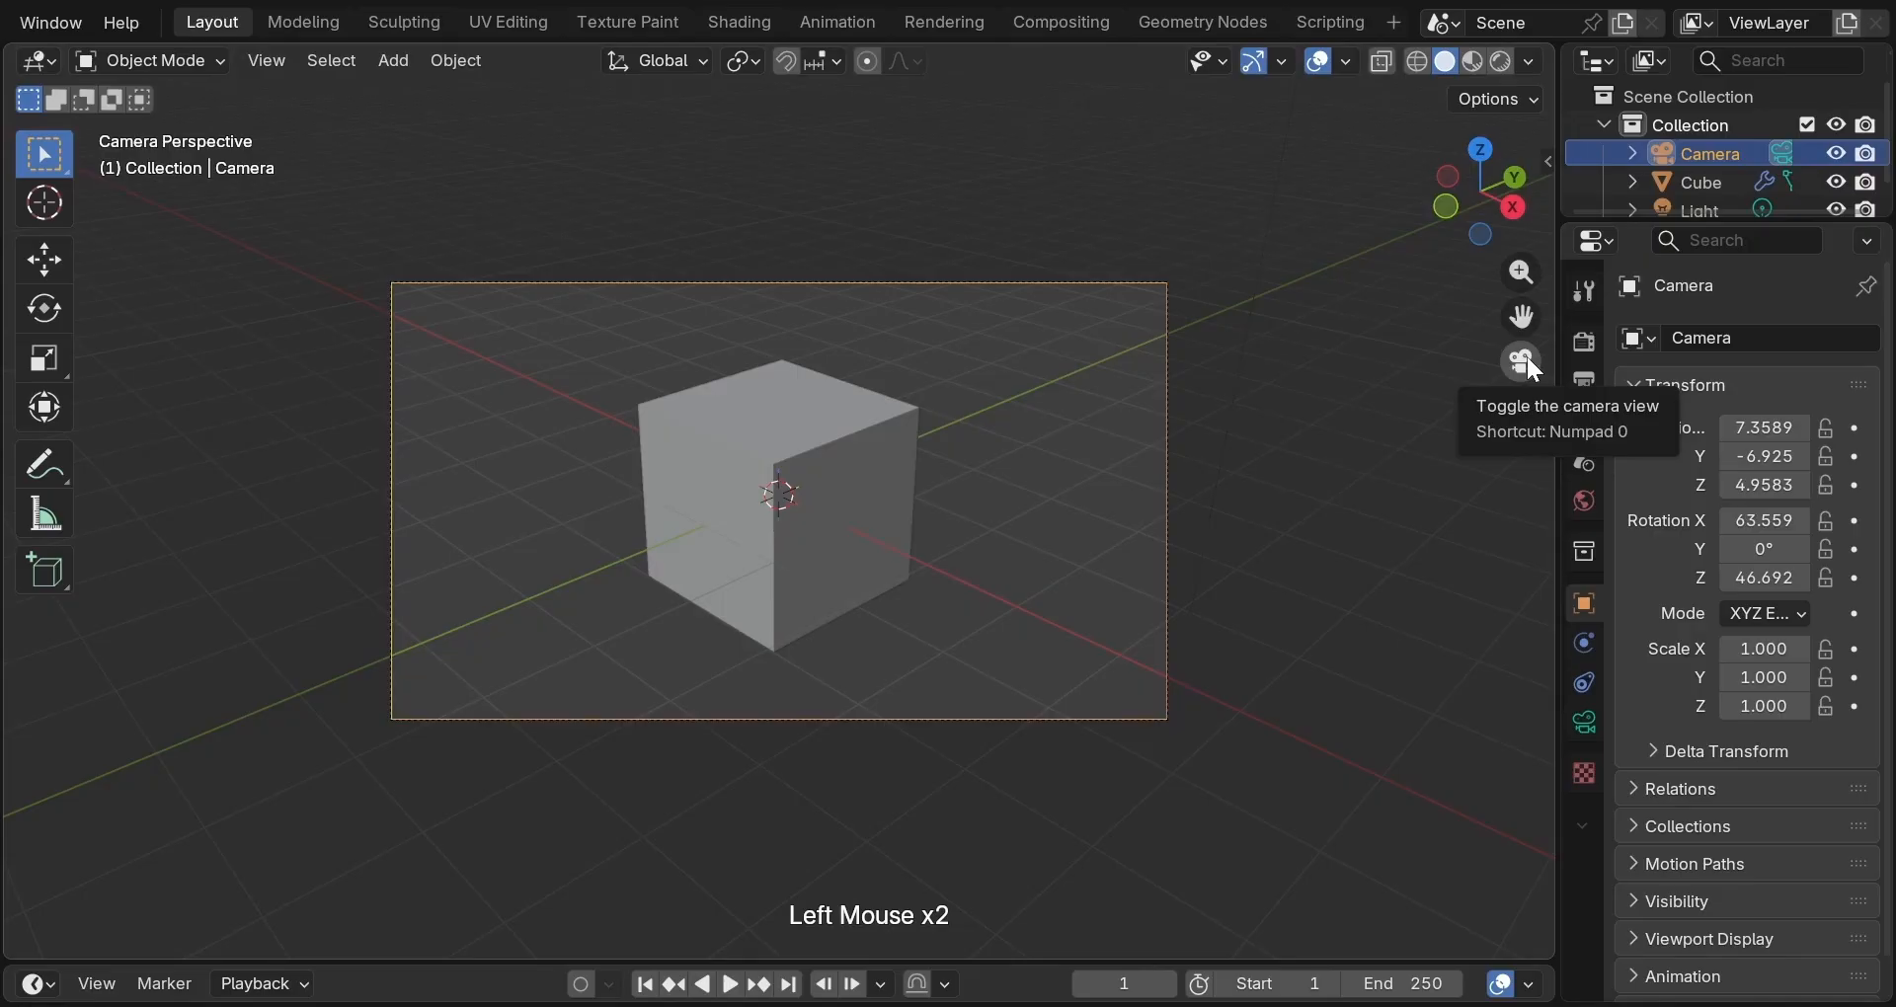
pyautogui.click(1528, 358)
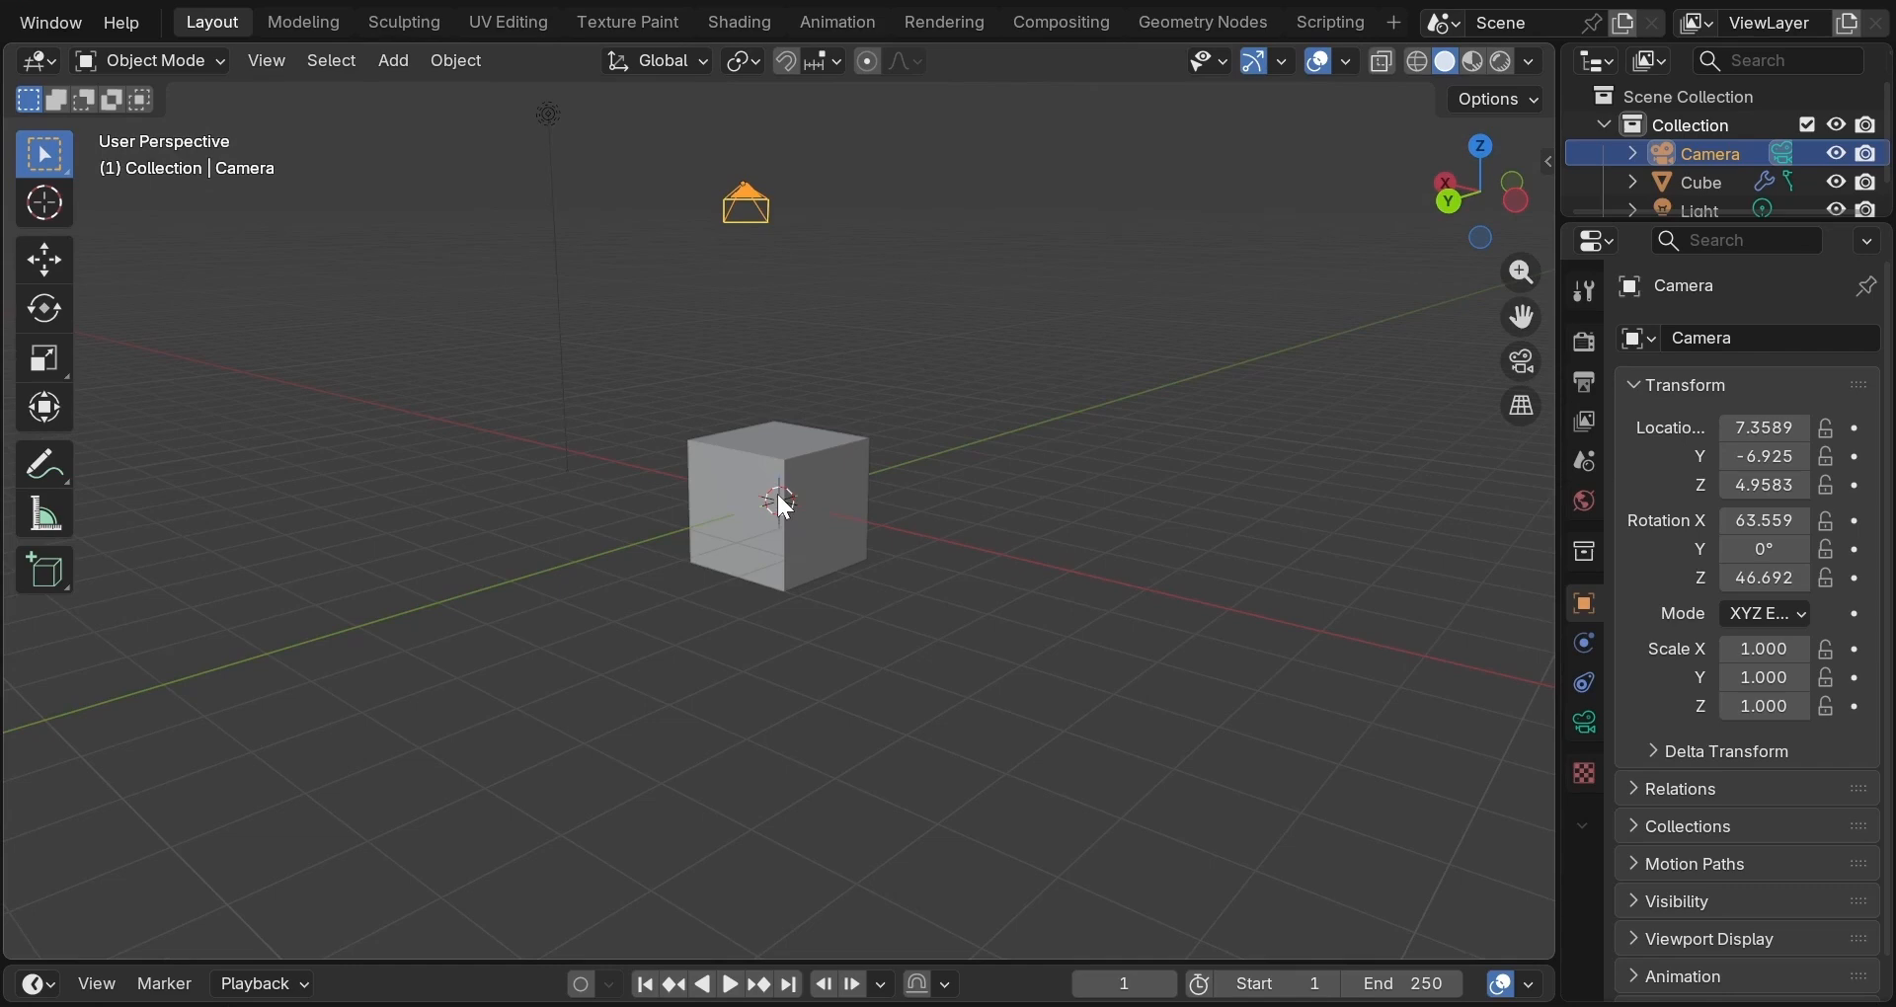
pyautogui.scroll(-4, 951, 468)
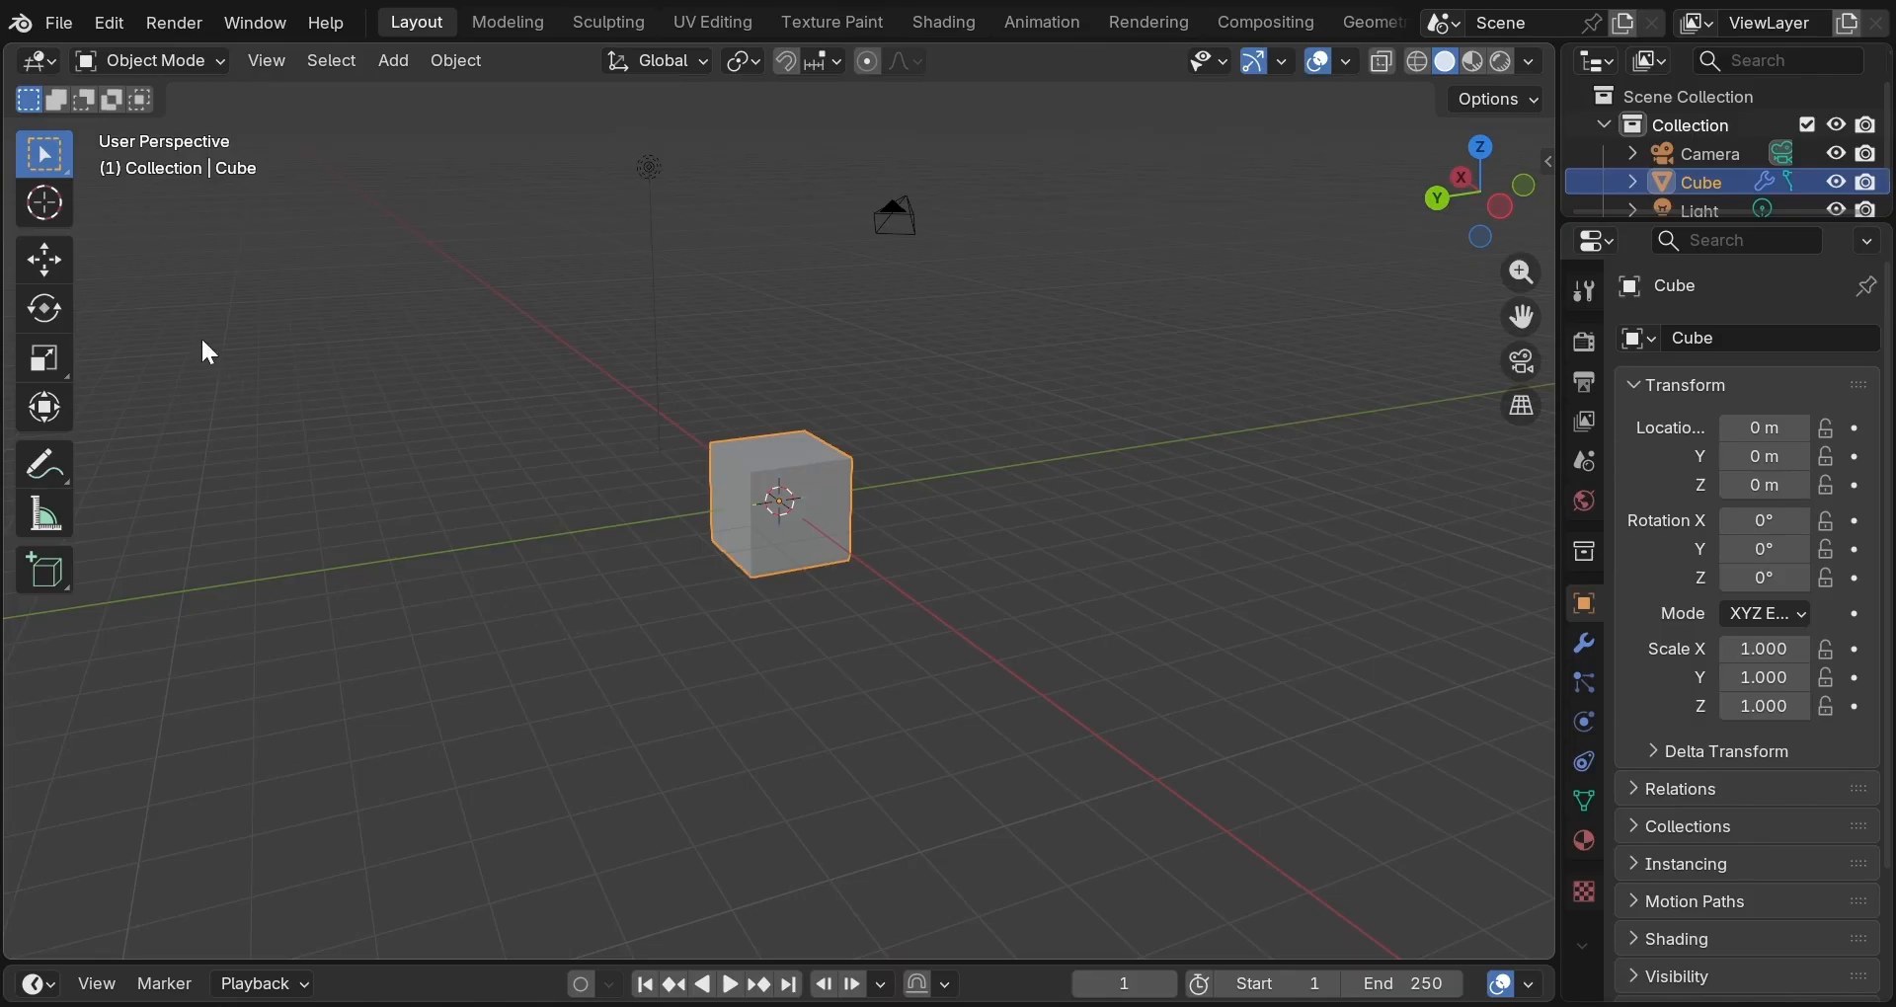
# Enable Emulate Numpad and Emulate 3 Button Mouse in the Input preferences.
pyautogui.click(104, 19)
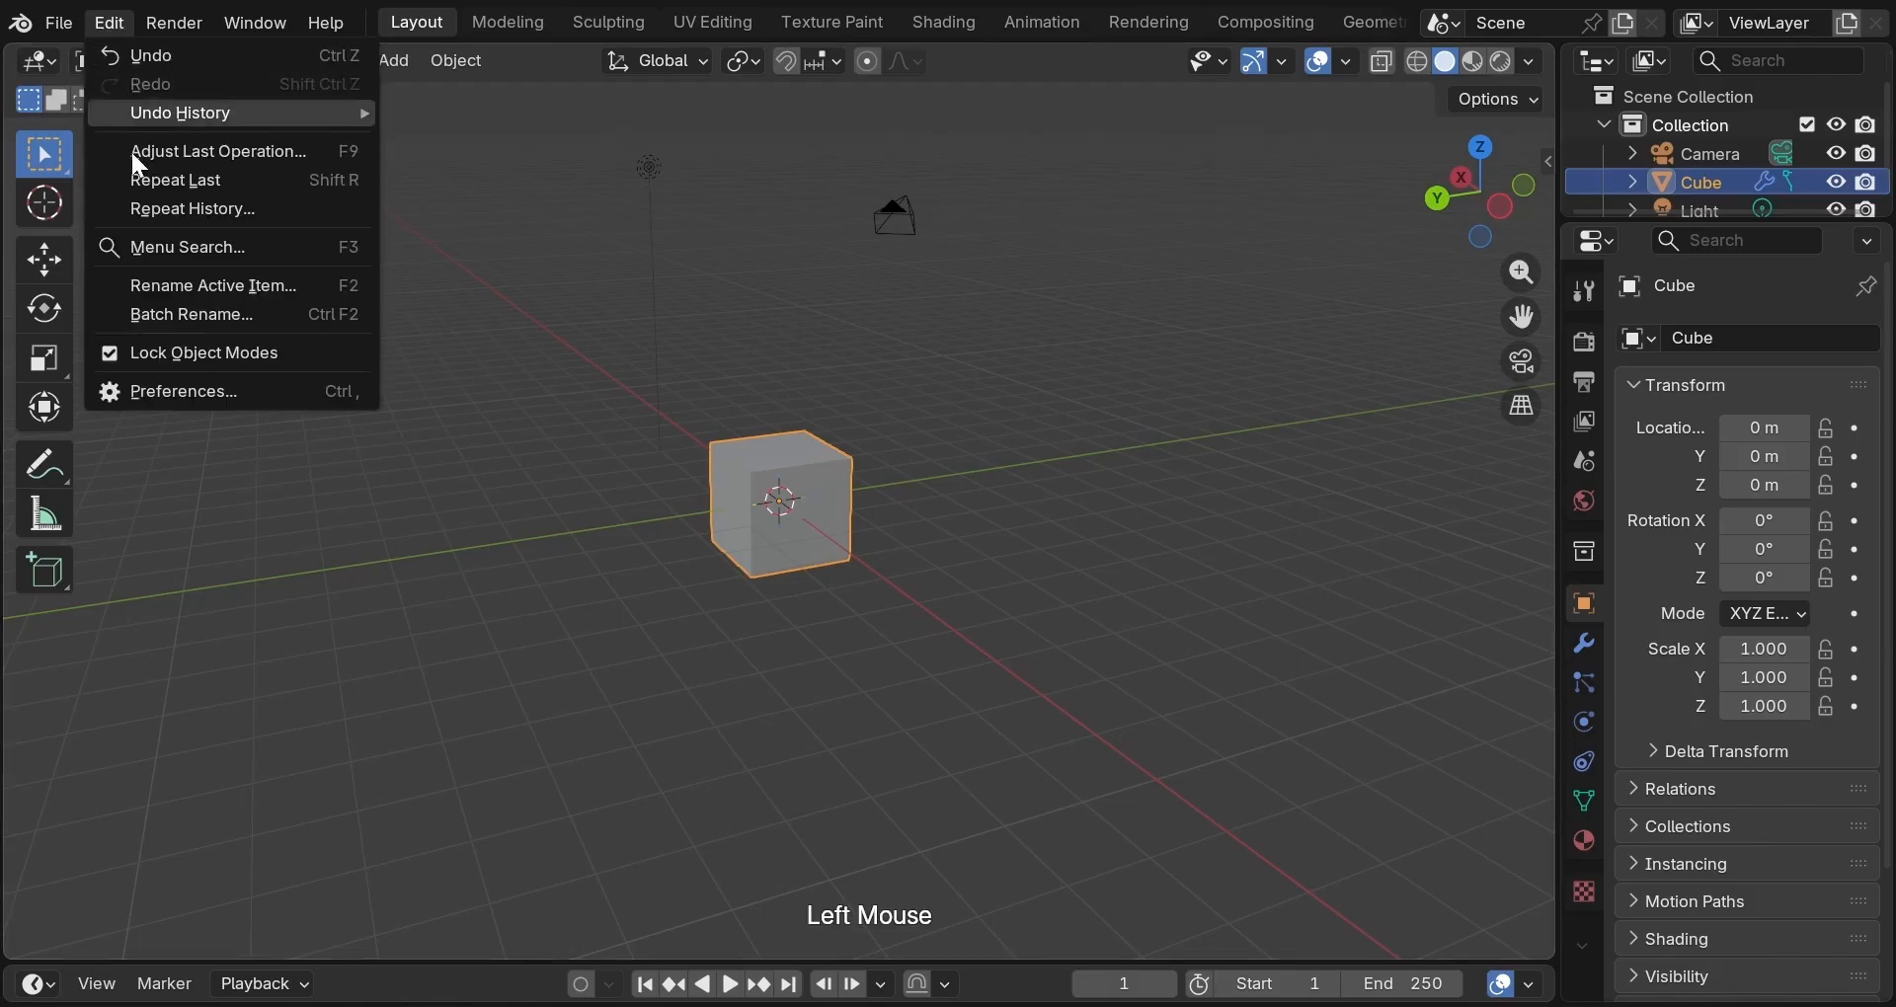
pyautogui.click(146, 390)
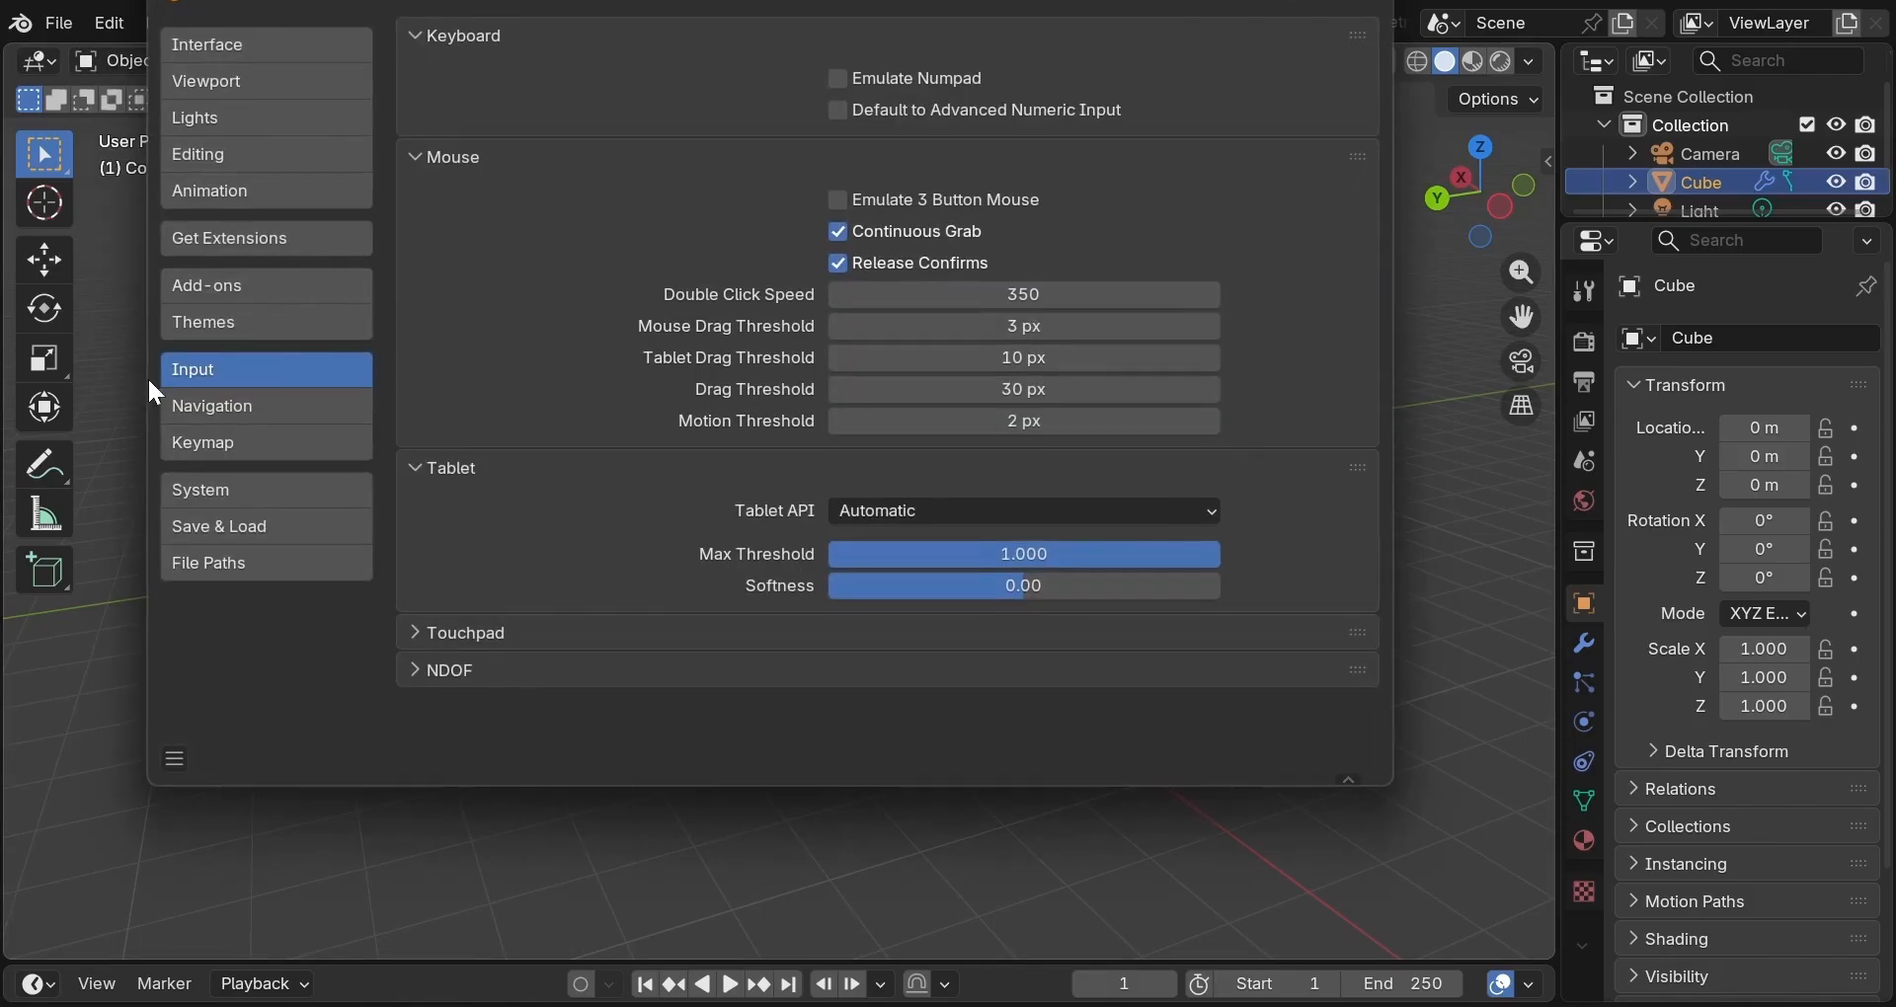
pyautogui.click(835, 79)
pyautogui.click(839, 198)
# Browse the Themes, Interface and Keymap settings, then save preferences and close the window.
pyautogui.click(265, 325)
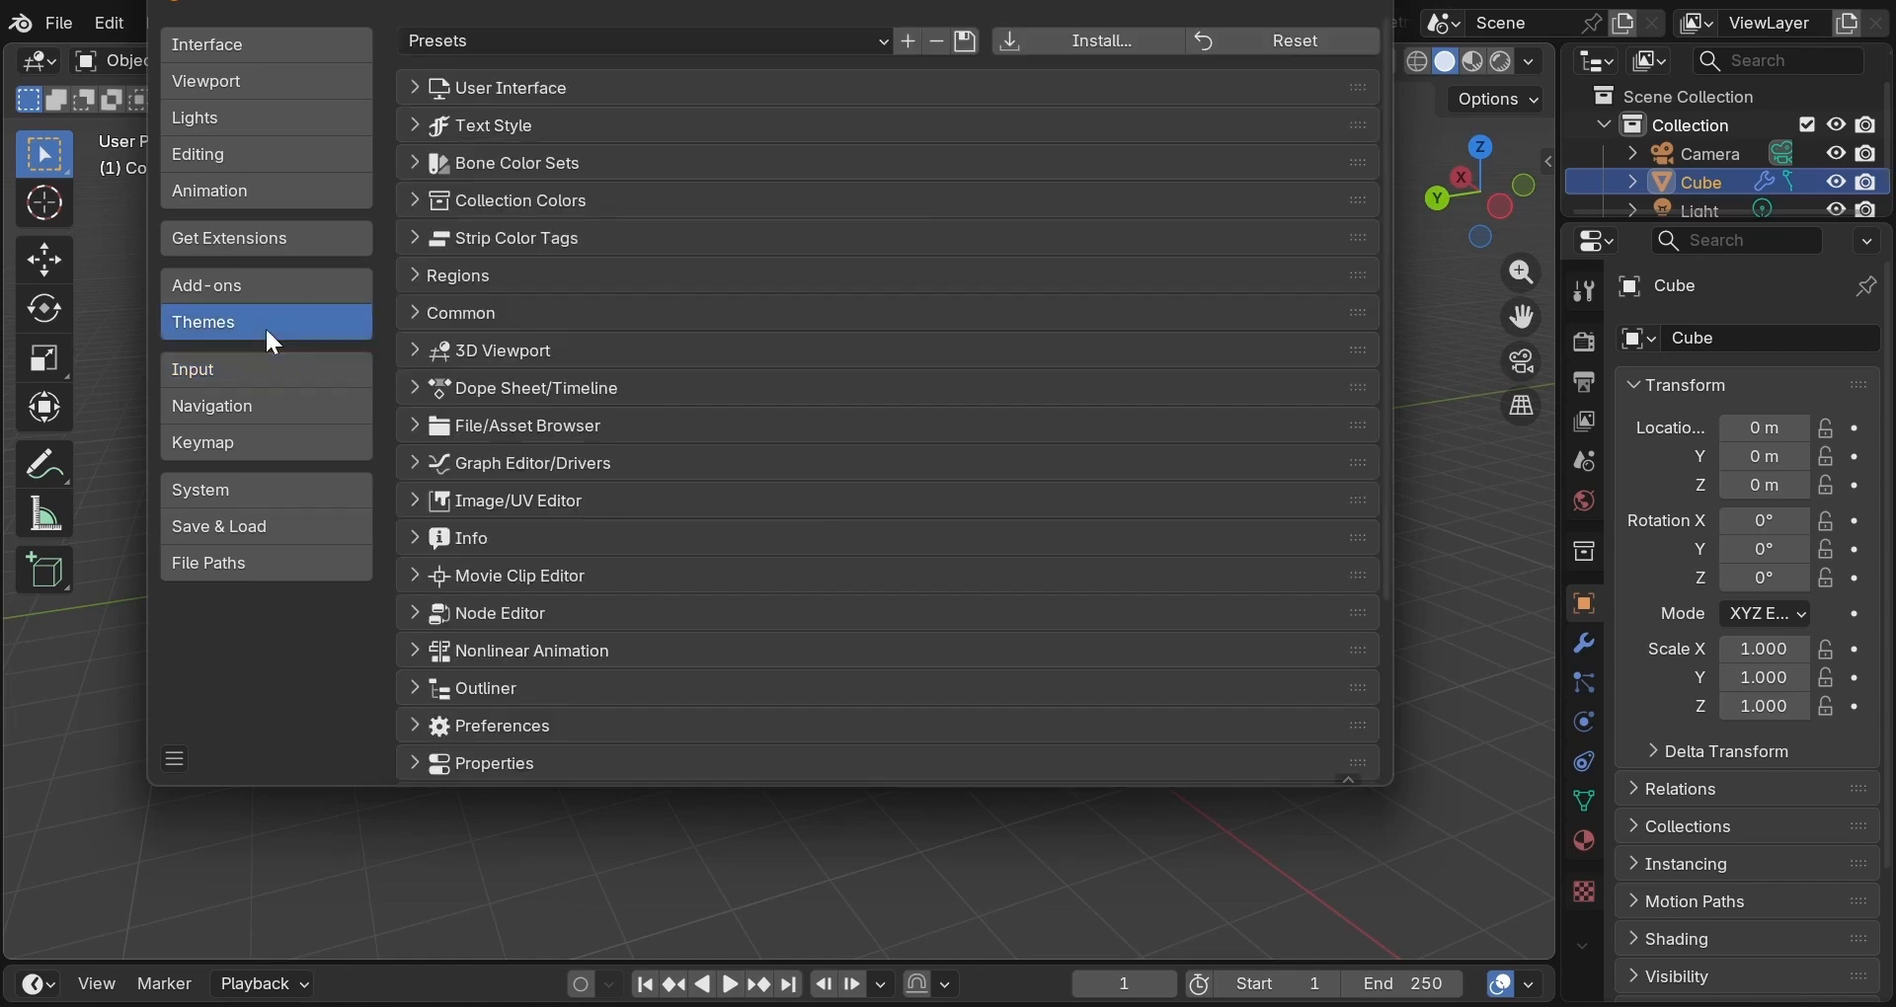
pyautogui.scroll(-6, 468, 296)
pyautogui.click(305, 43)
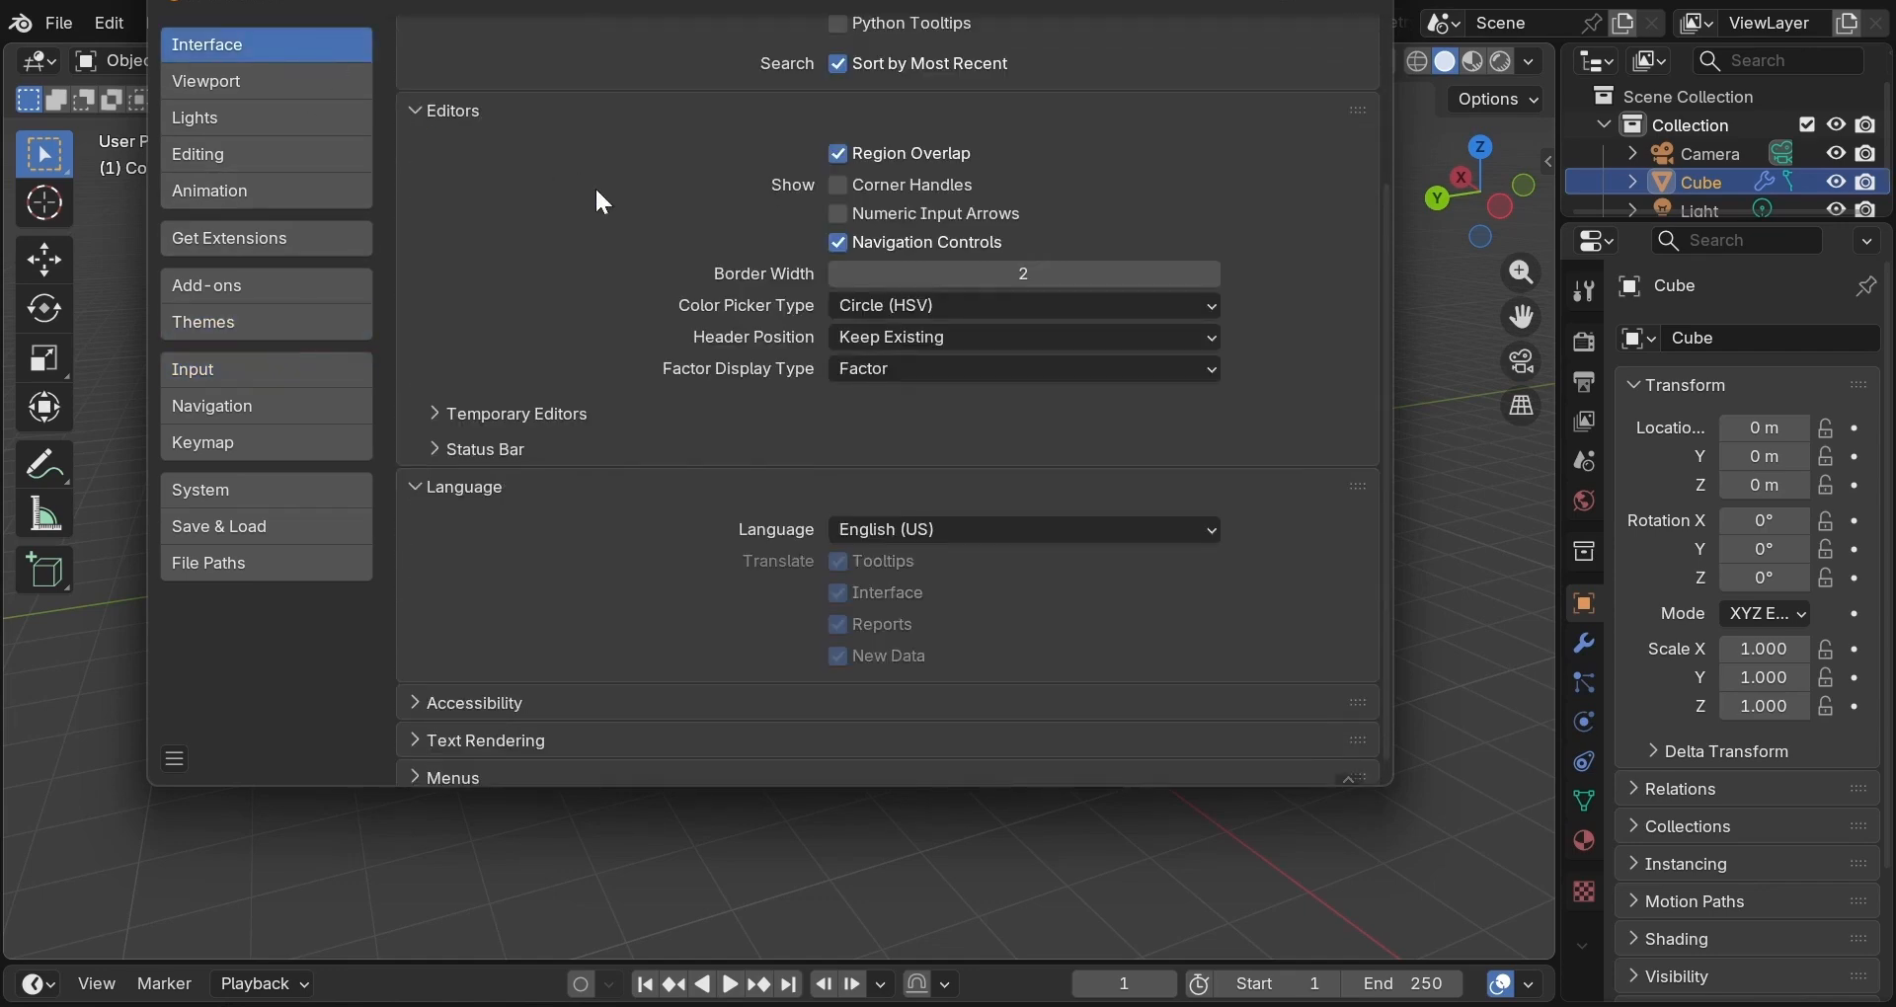
pyautogui.scroll(5, 595, 197)
pyautogui.click(289, 446)
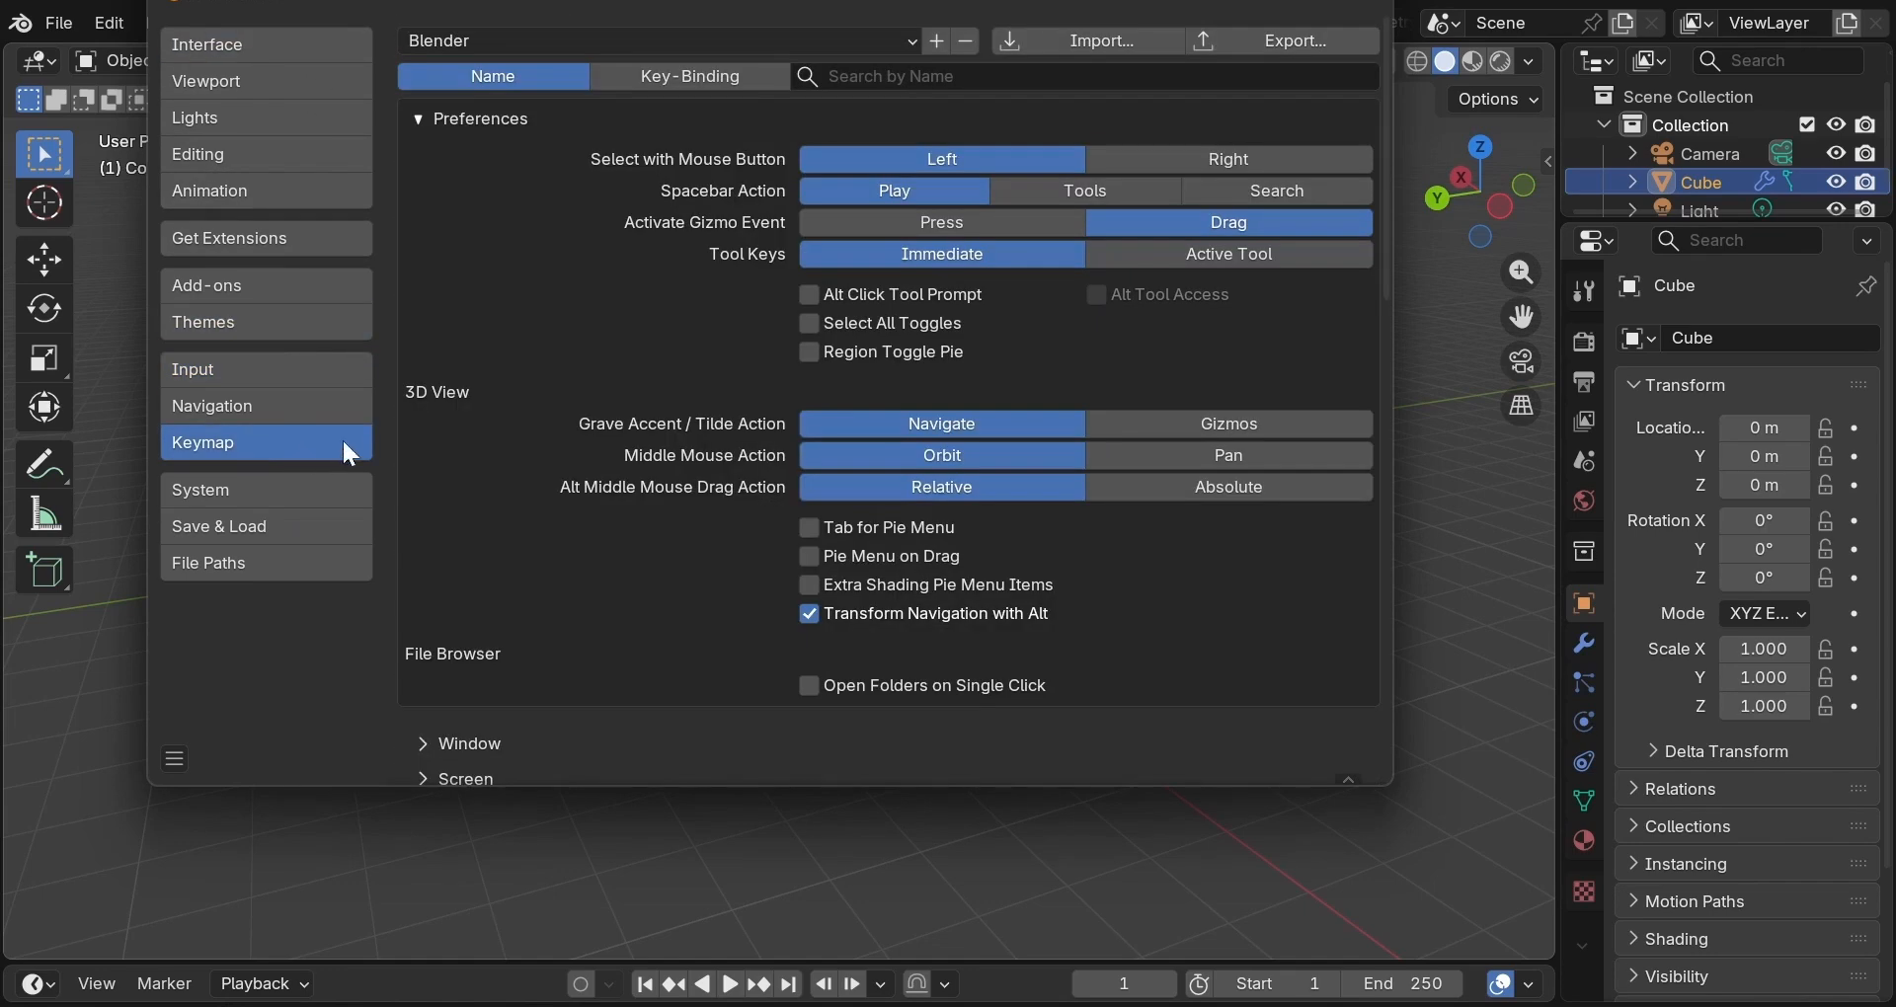
pyautogui.scroll(-8, 673, 423)
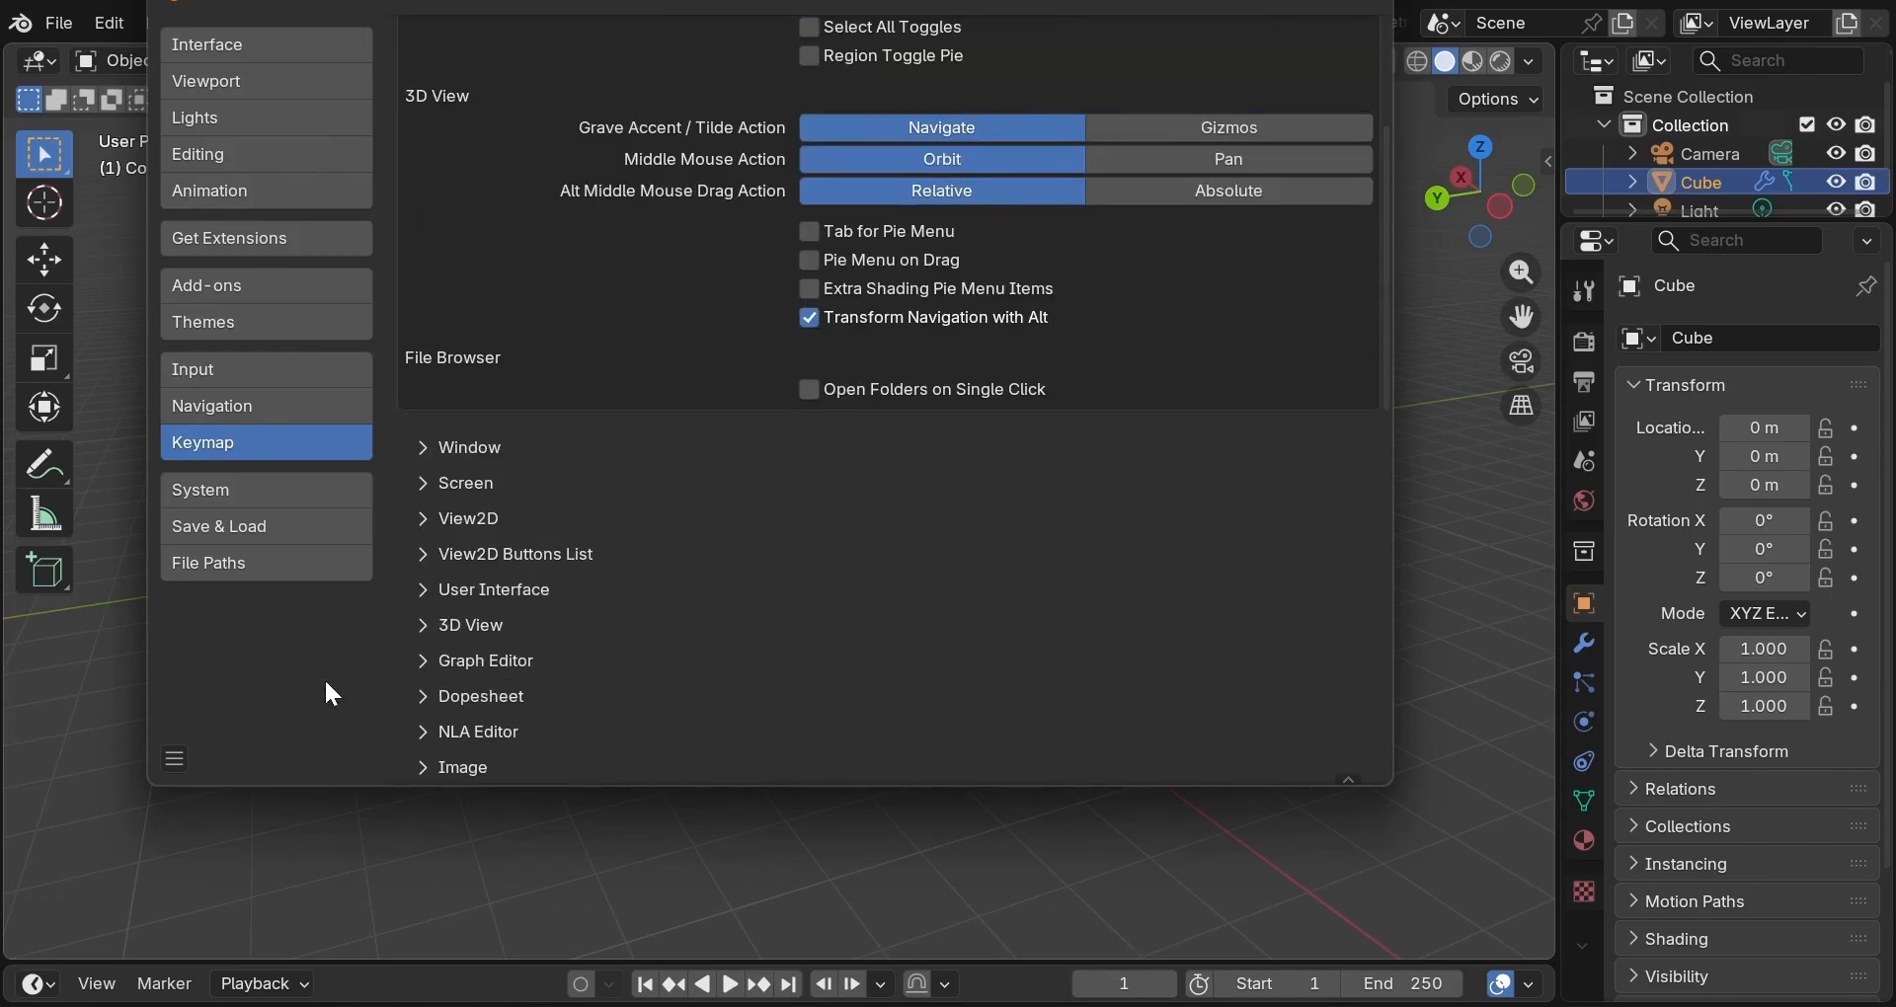
pyautogui.click(184, 763)
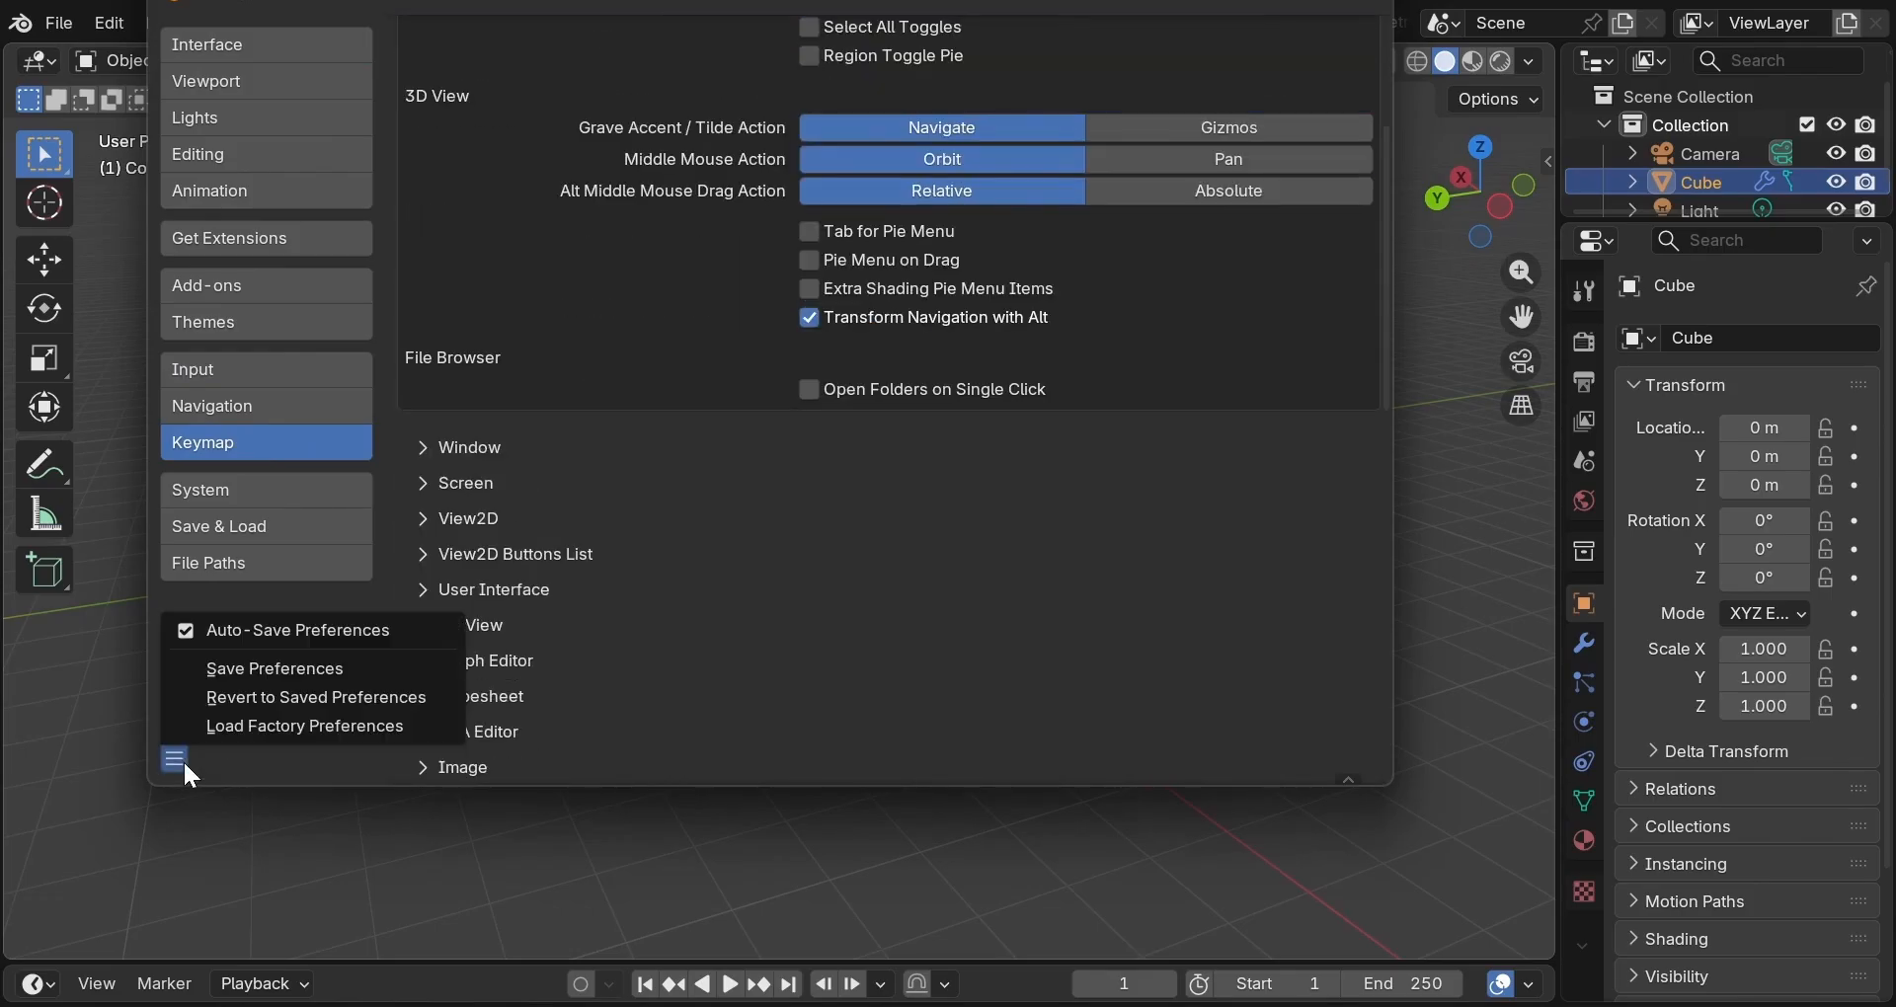
pyautogui.click(275, 671)
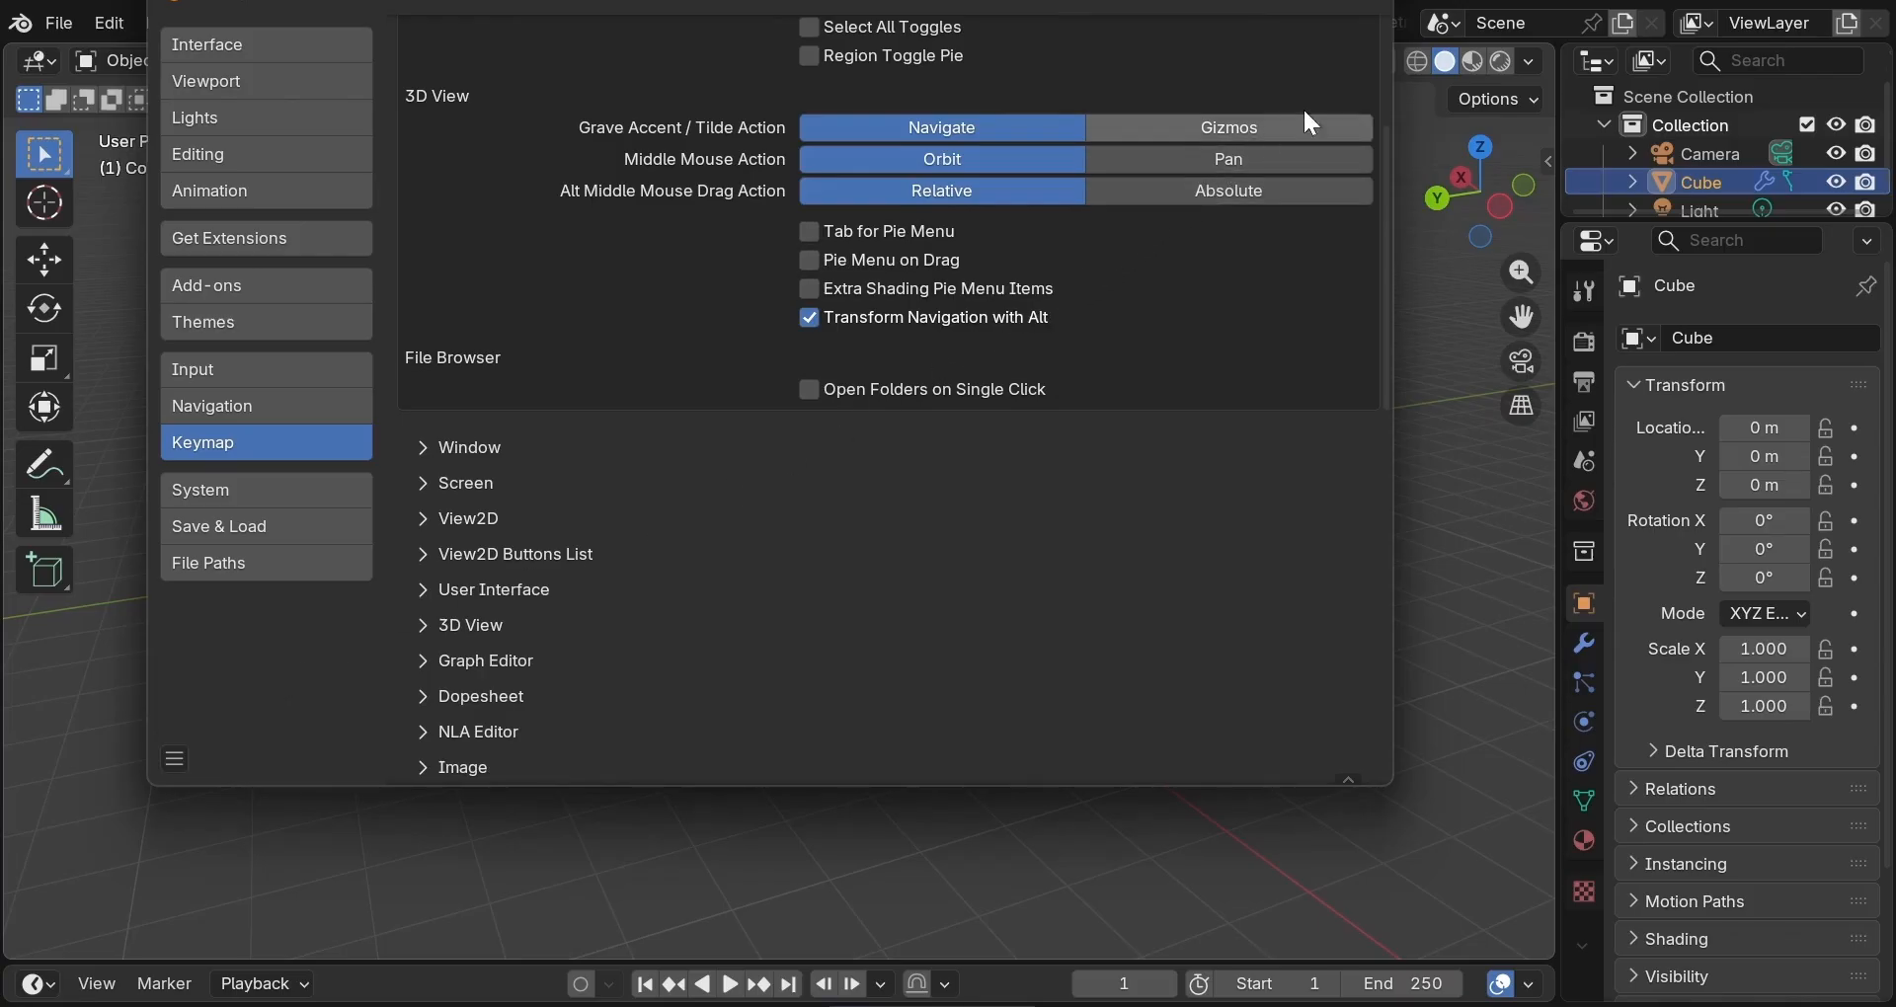
pyautogui.click(1373, 8)
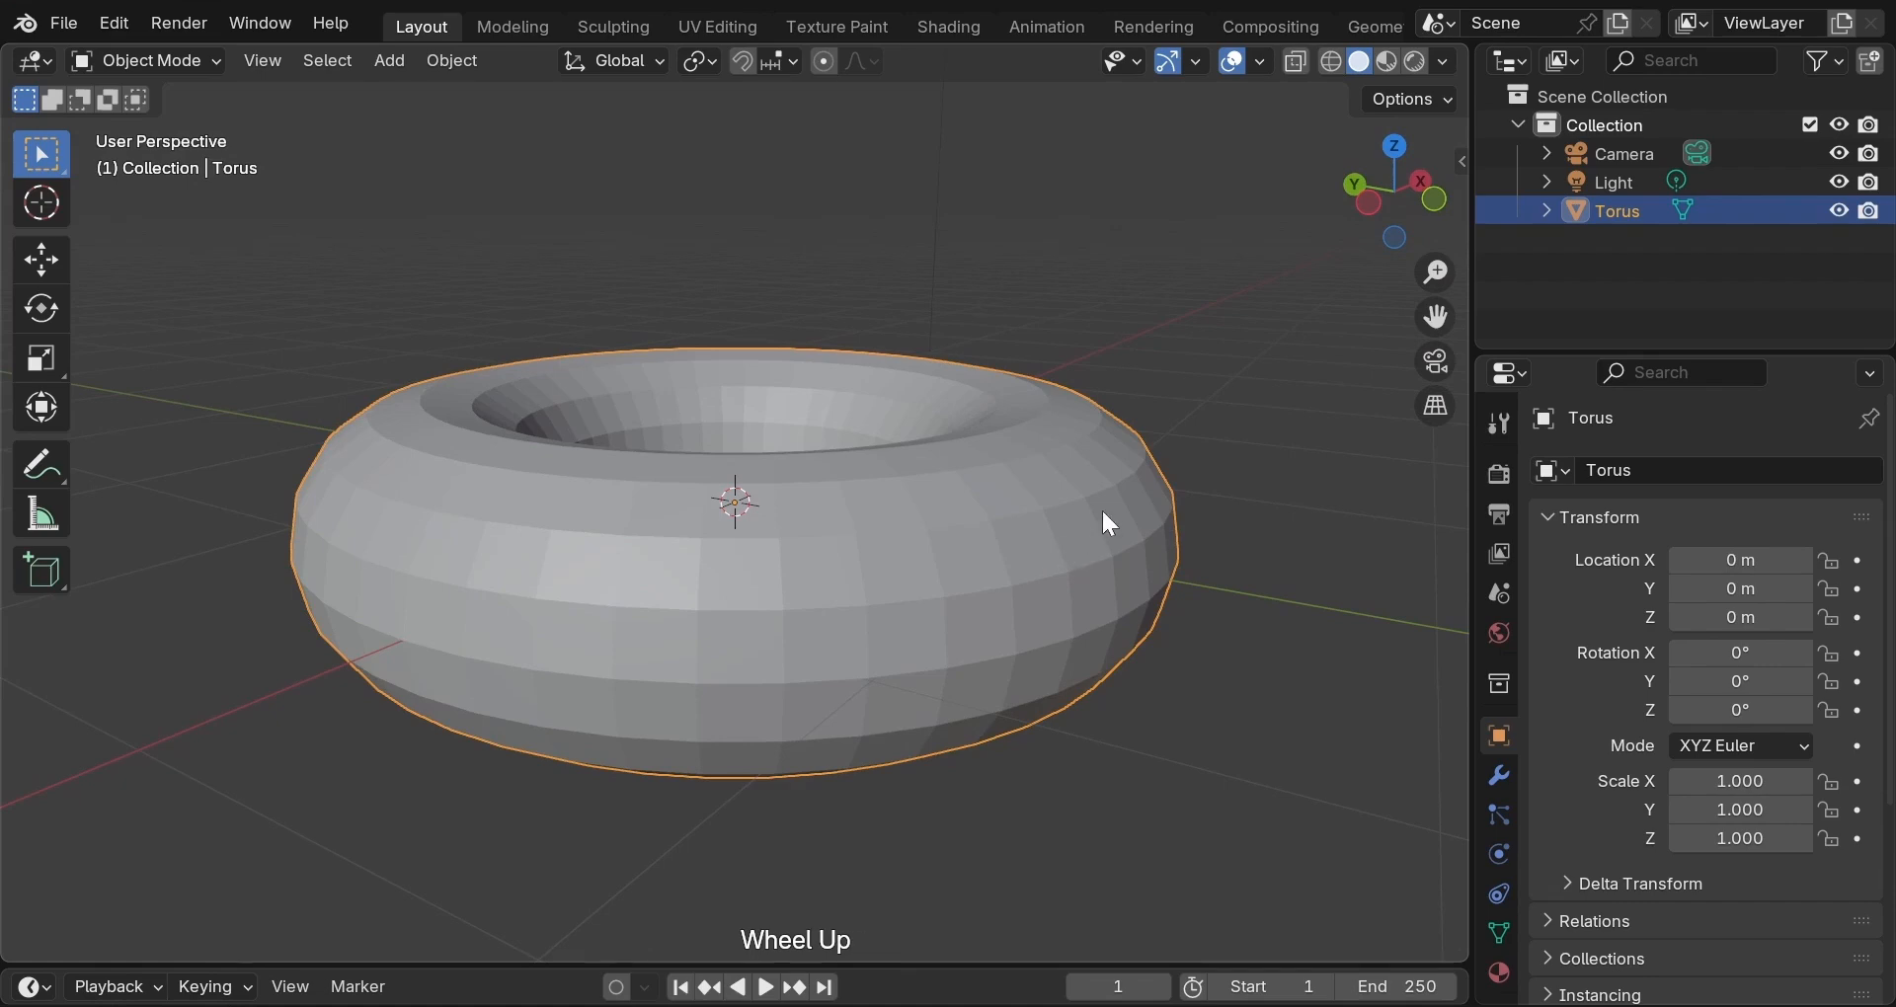
# Start grabbing the glaze's vertices in Edit Mode with proportional editing on.
pyautogui.press('Tab')
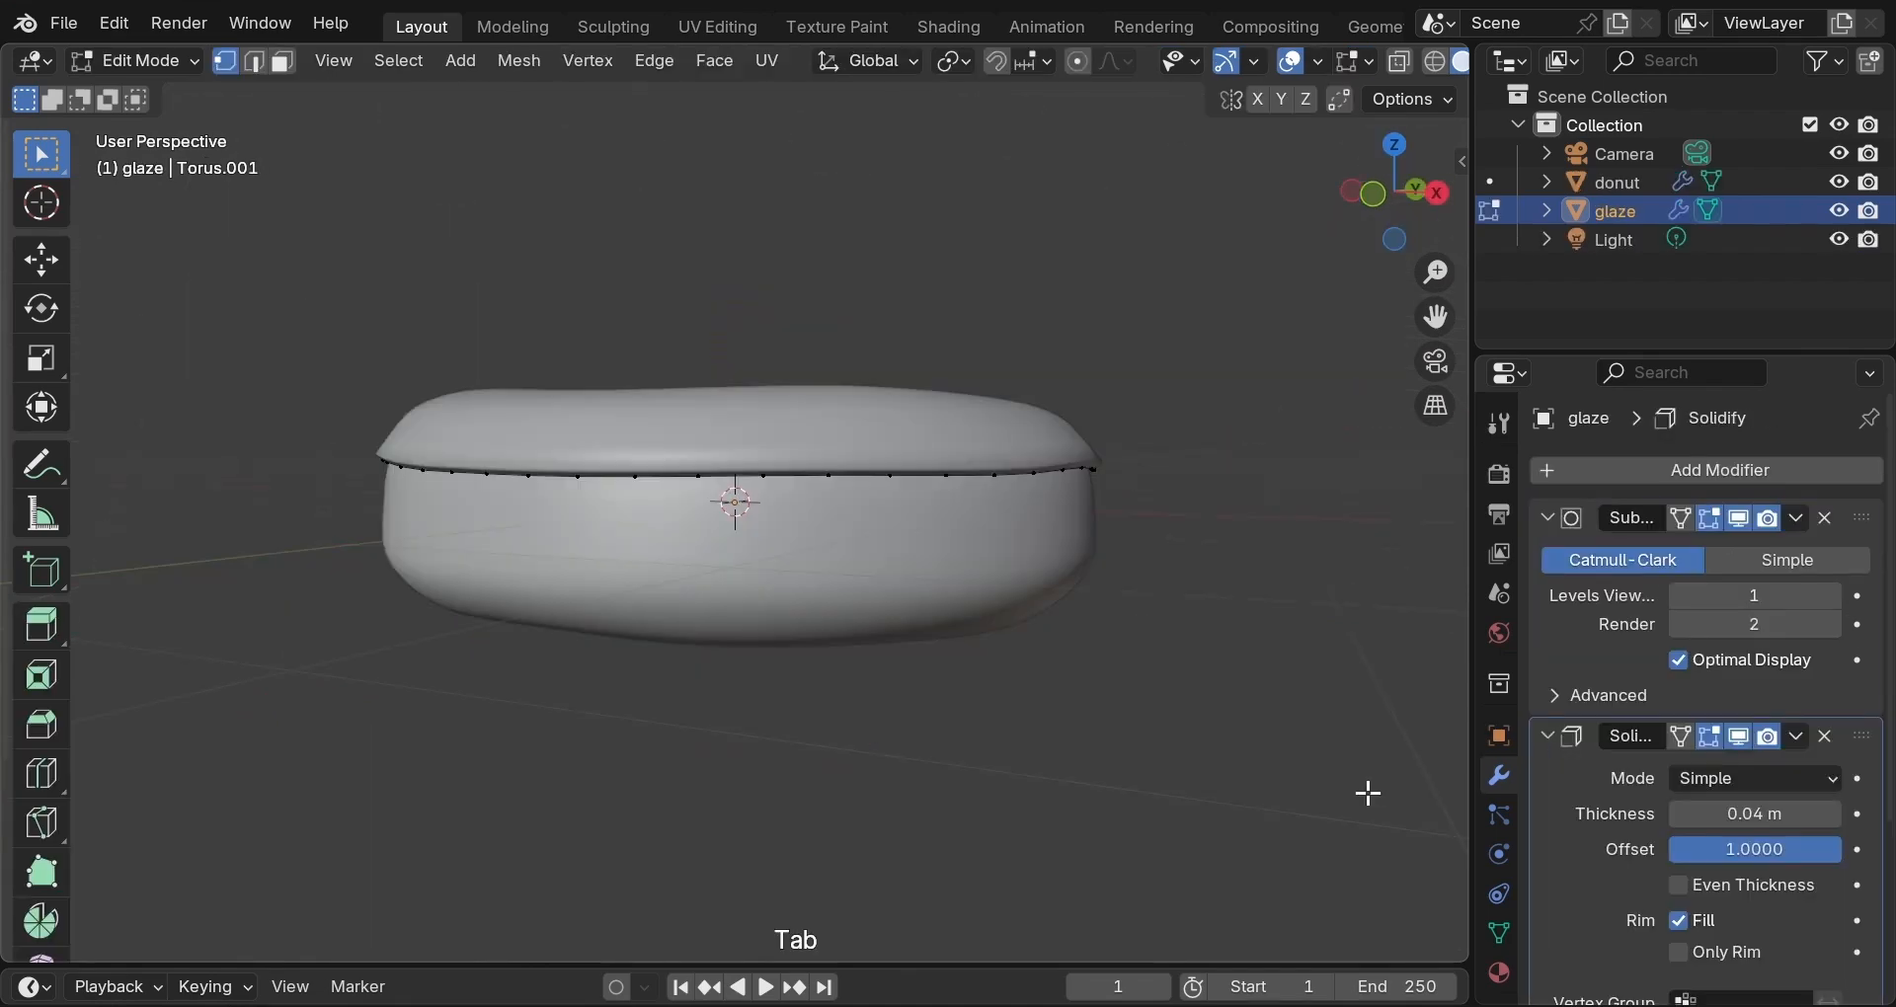
pyautogui.press('o')
pyautogui.press('g')
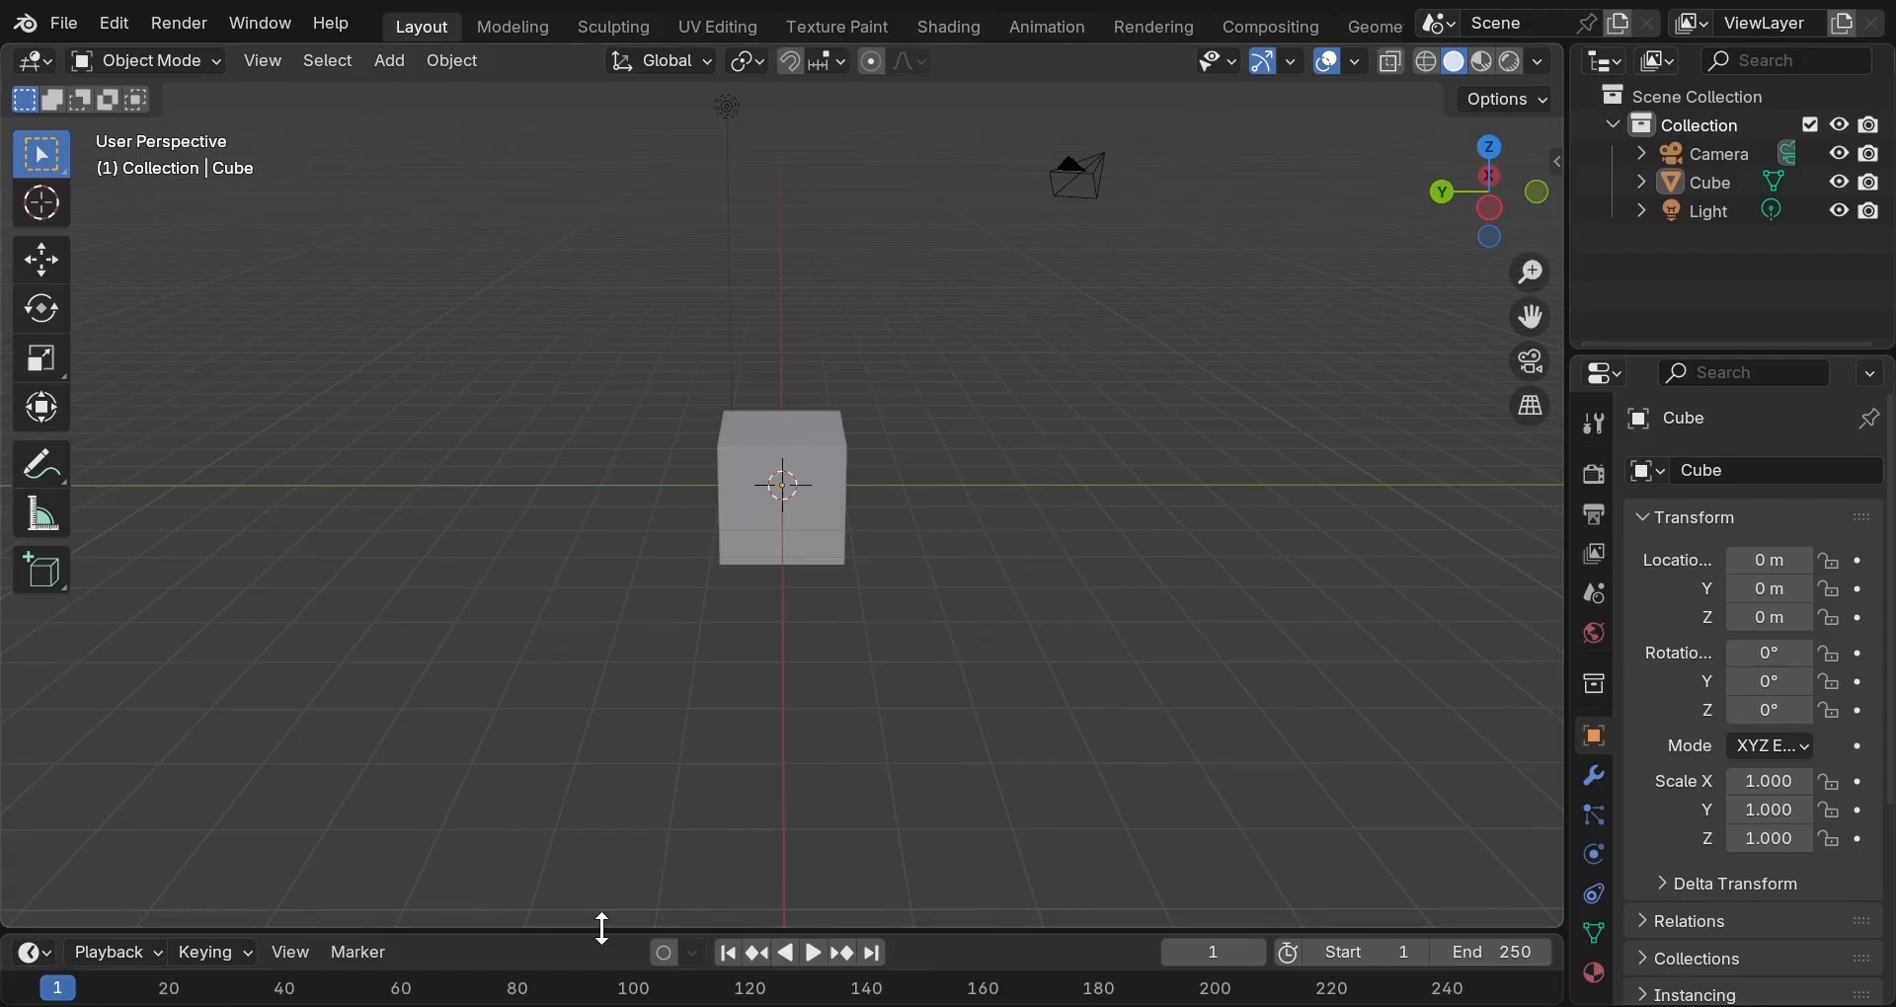
# Enlarge the viewport and properties area, then delete the default cube.
pyautogui.moveTo(600, 927); pyautogui.dragTo(607, 966)
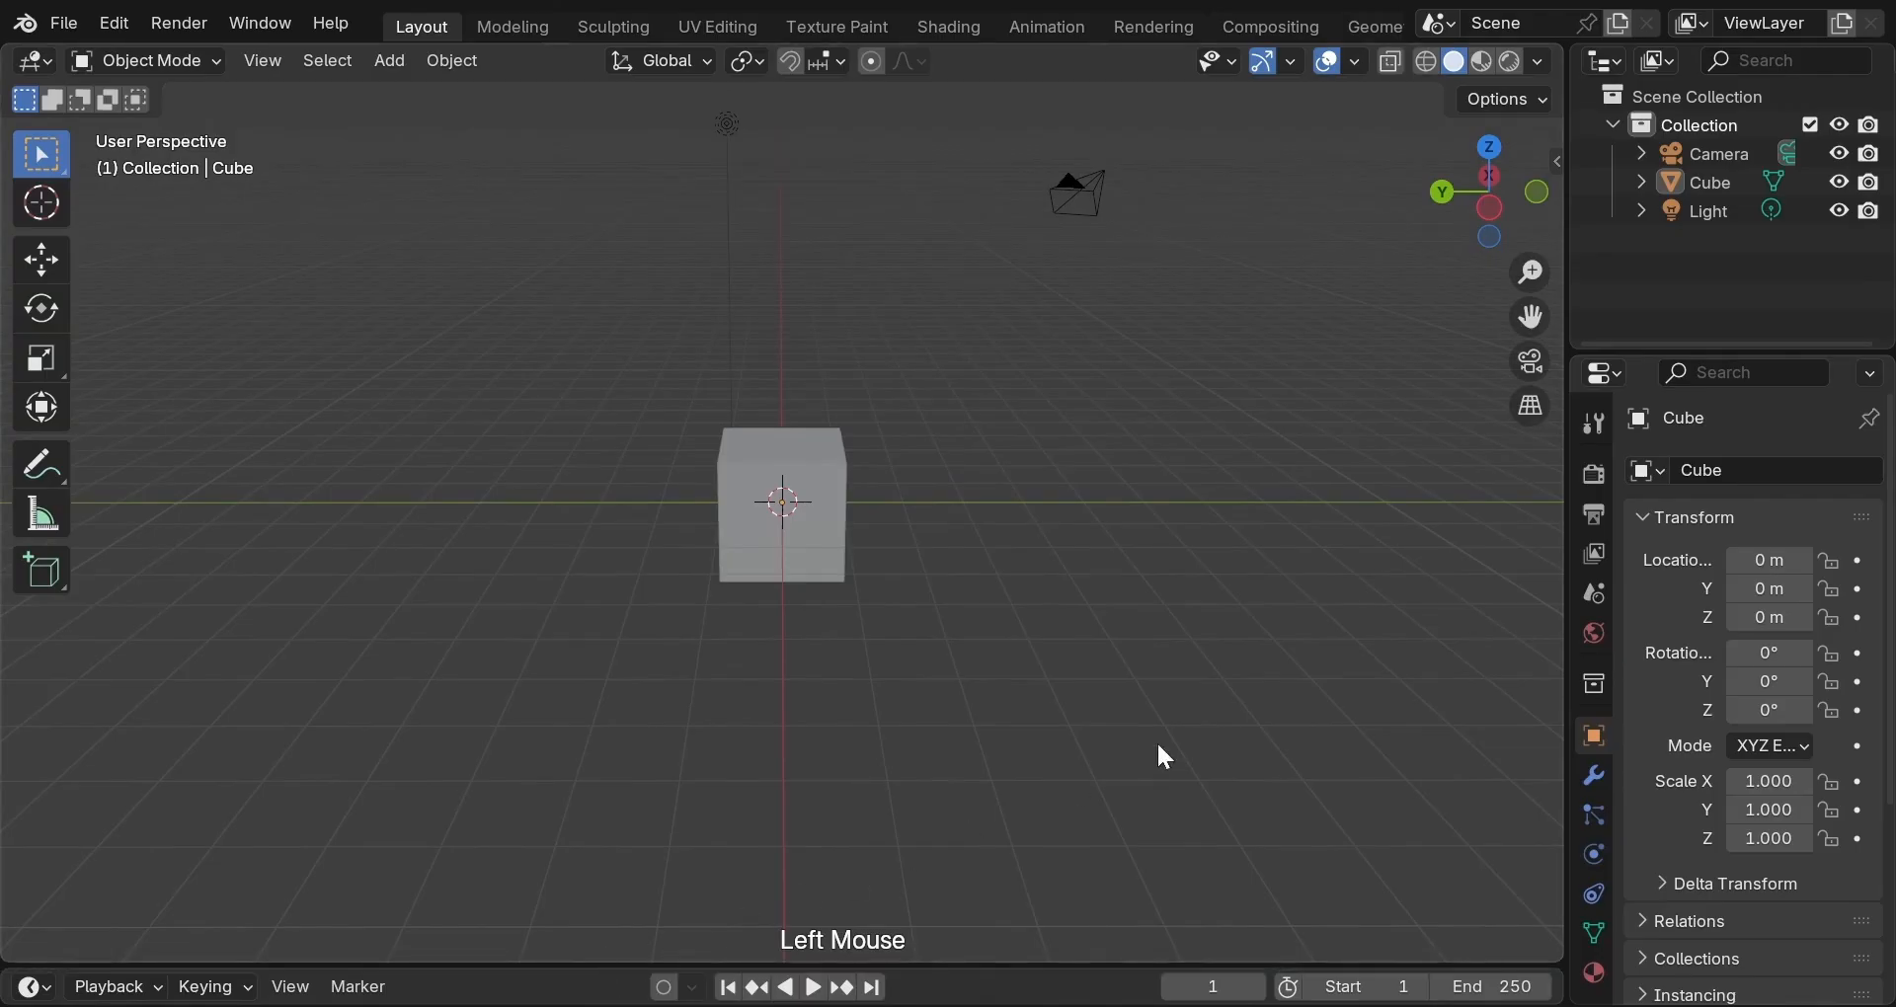
pyautogui.moveTo(1564, 664); pyautogui.dragTo(1474, 688)
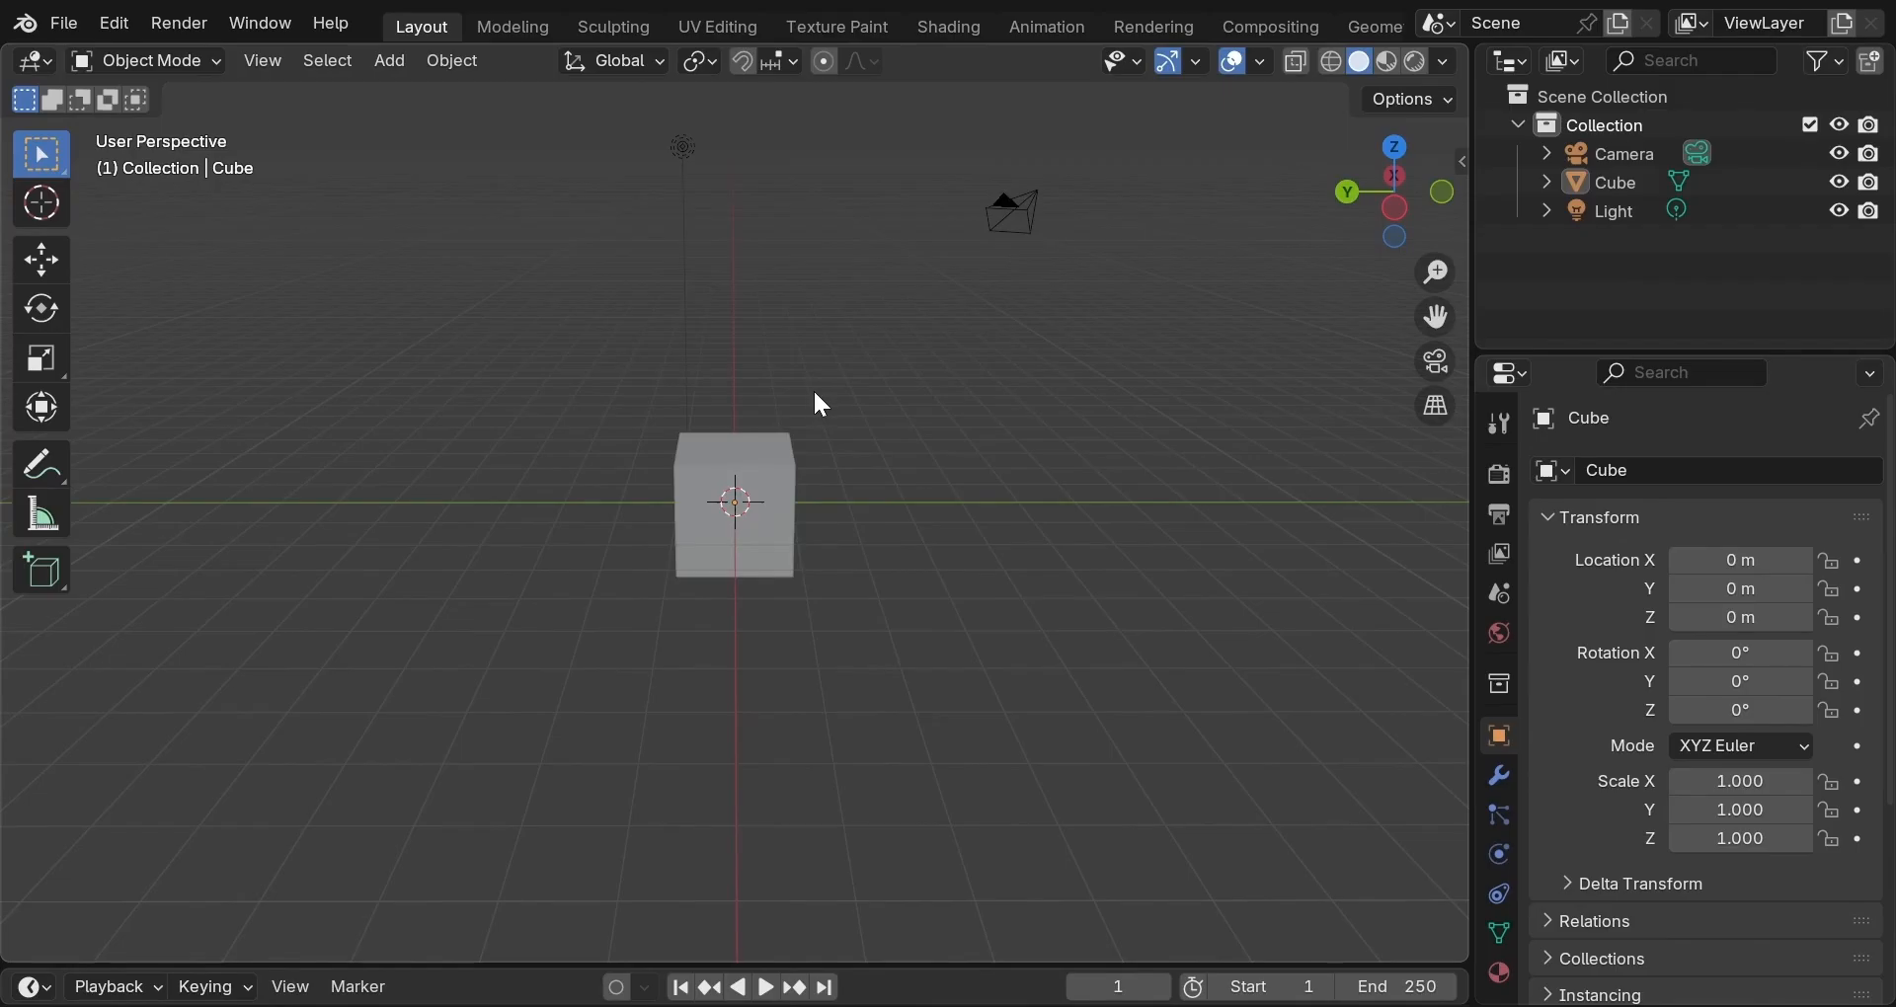
pyautogui.click(768, 488)
pyautogui.press('x')
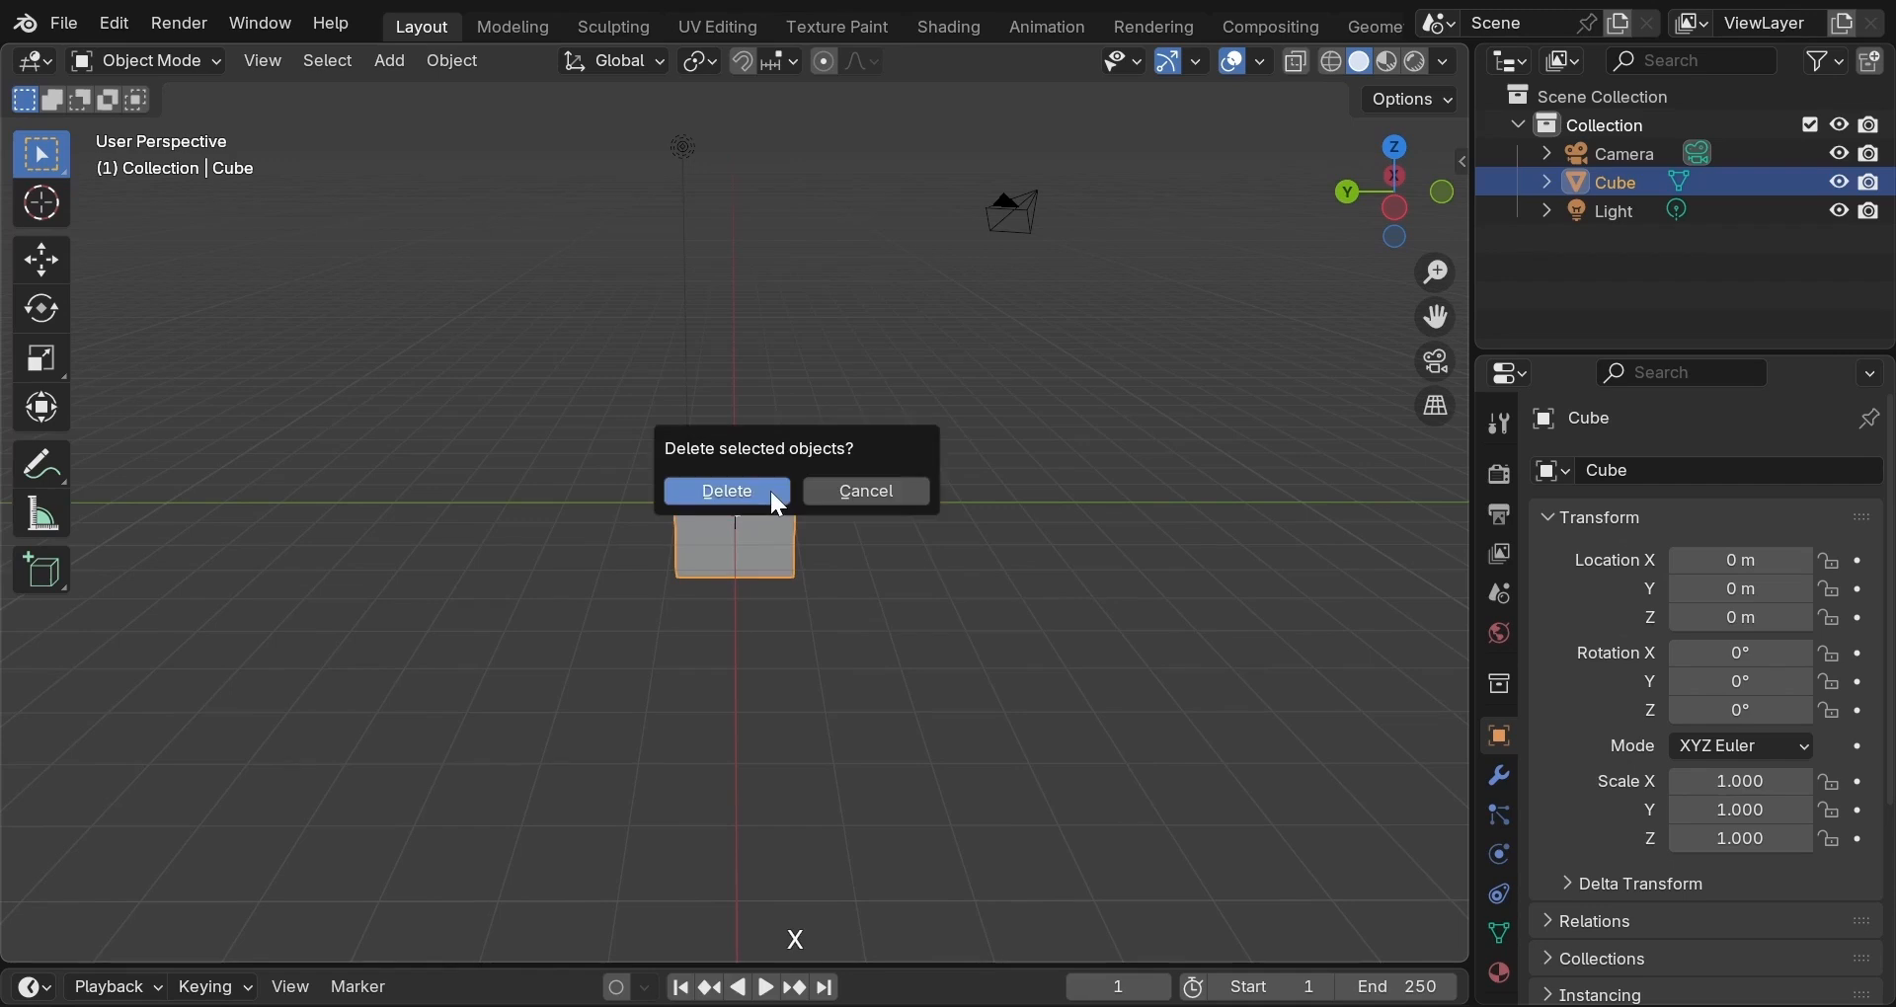
pyautogui.click(771, 494)
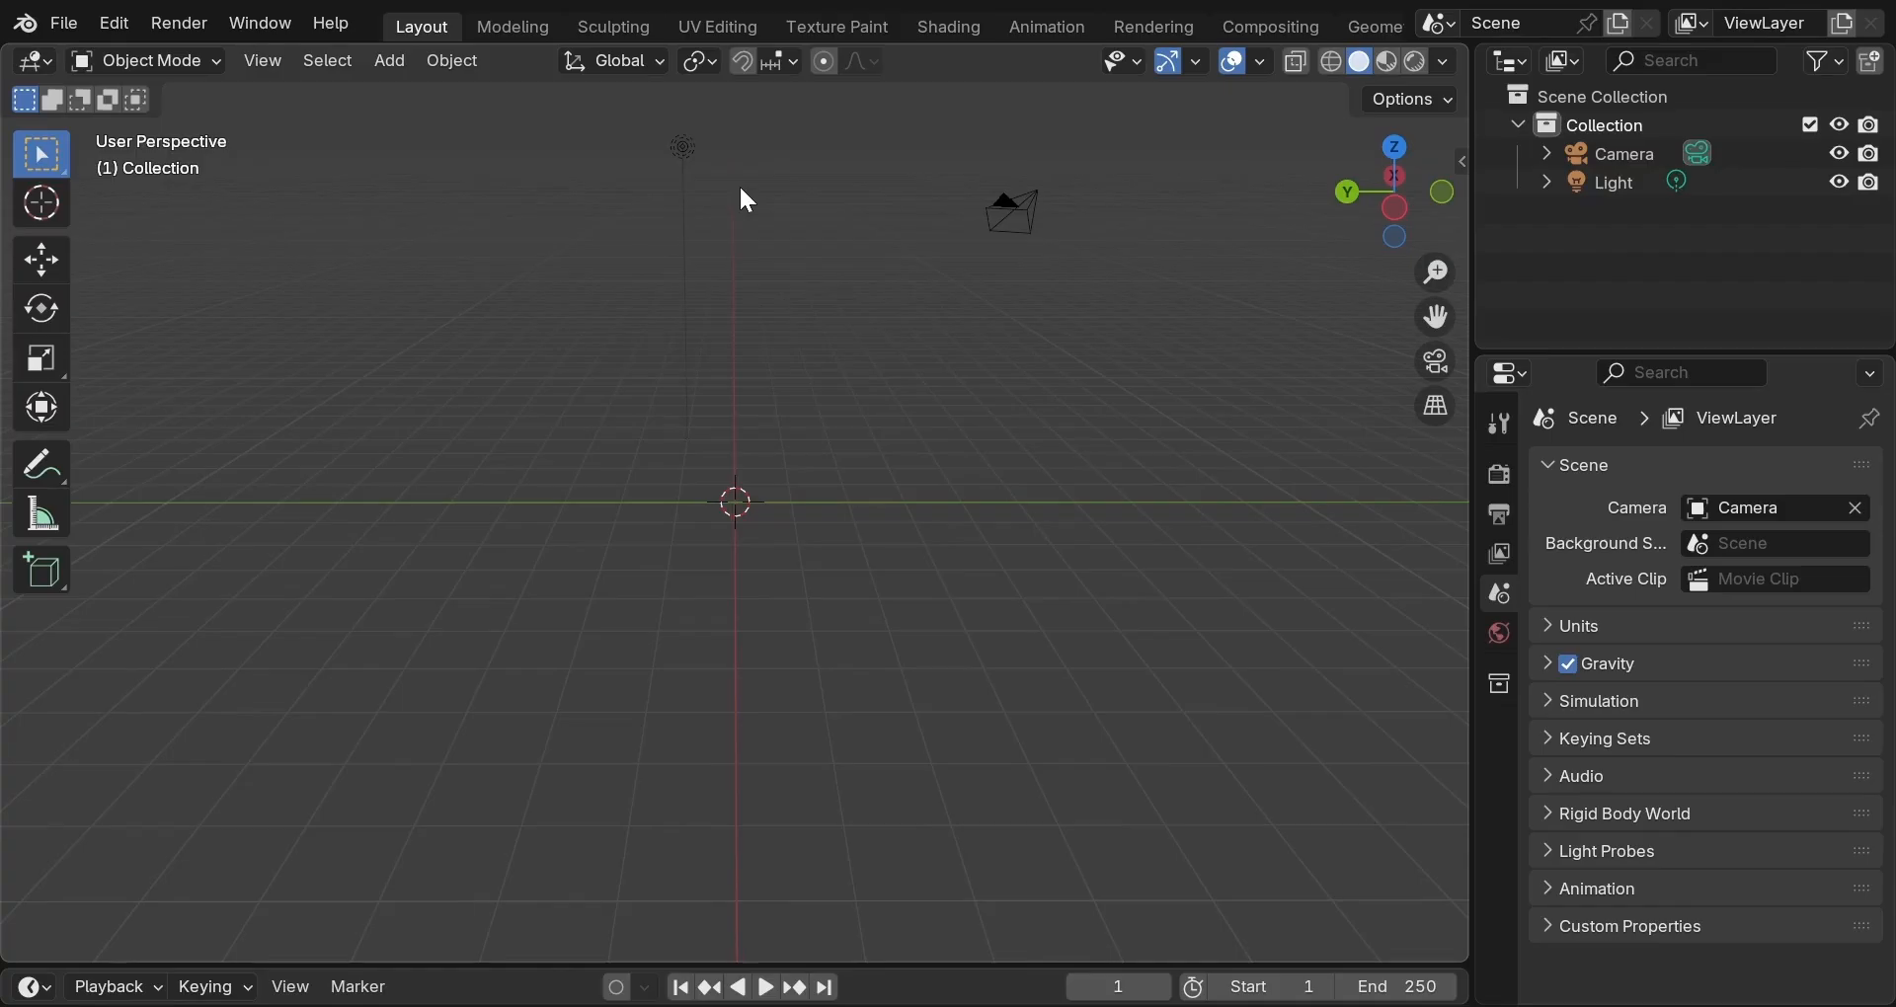
# Add a mesh torus at the world origin and zoom in to inspect it.
pyautogui.hotkey('shift', 'a')
pyautogui.moveTo(745, 224)
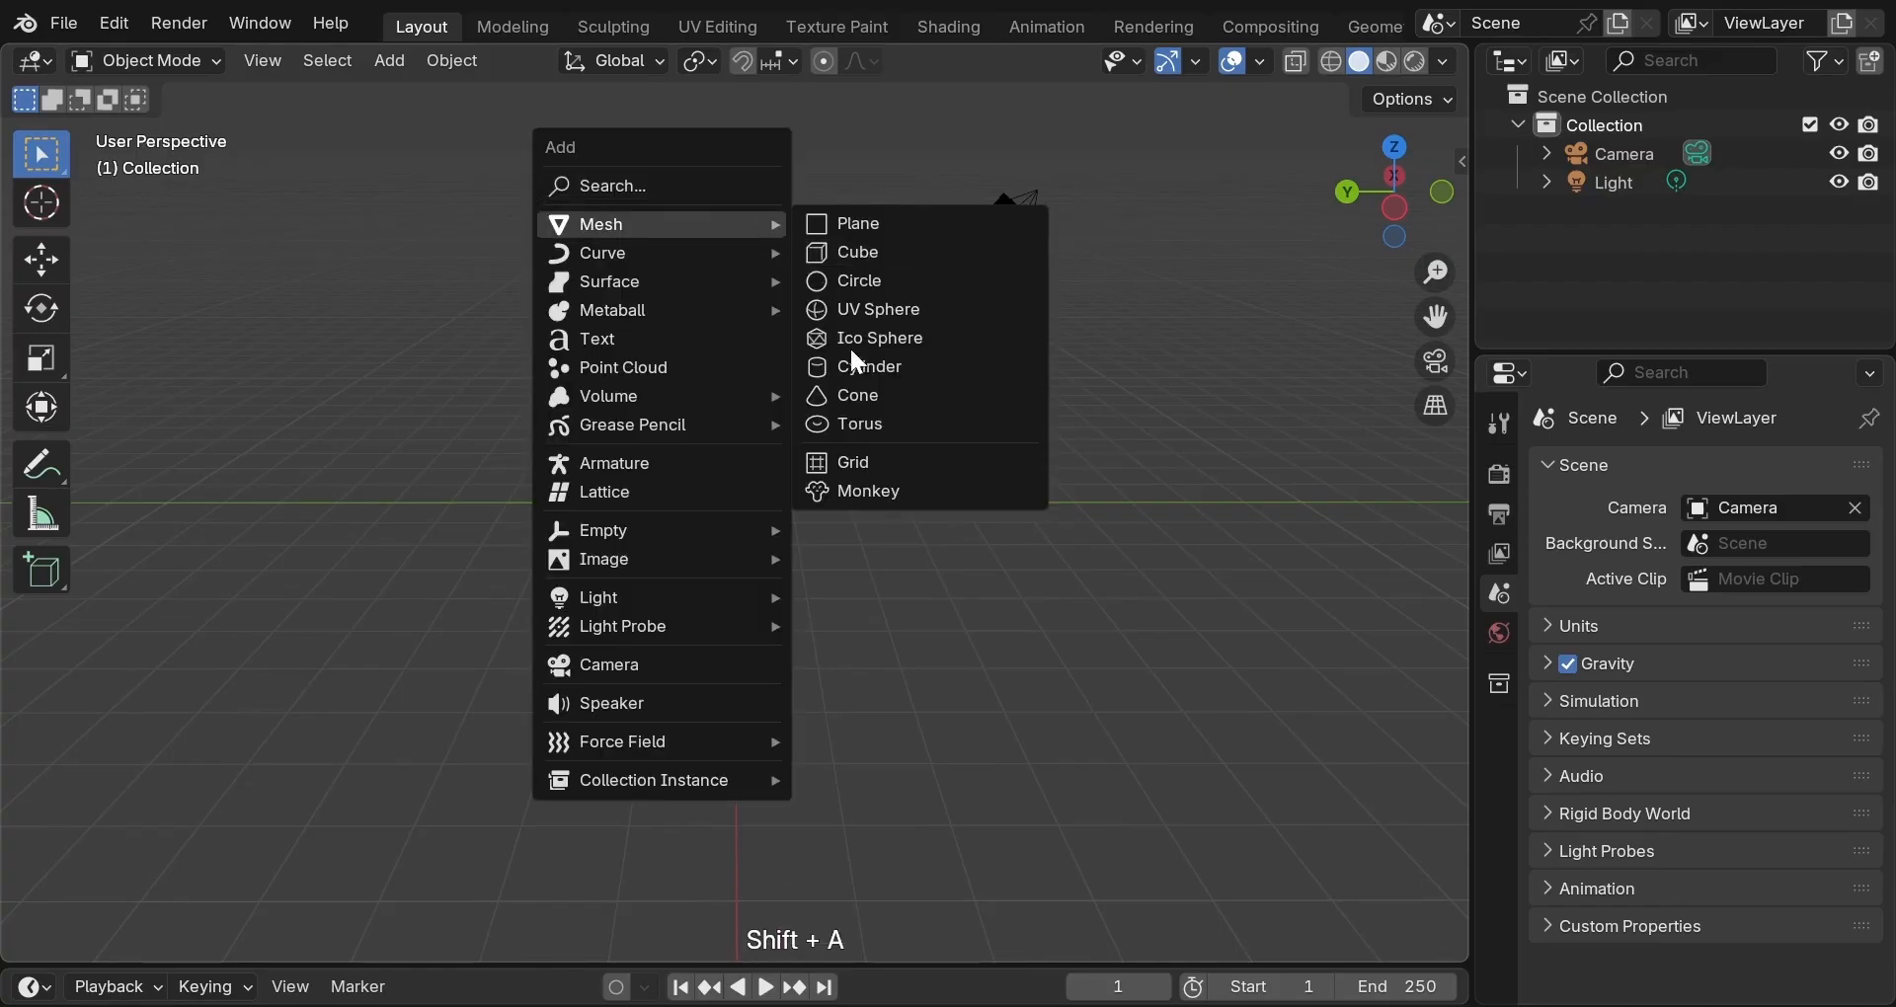
pyautogui.click(859, 424)
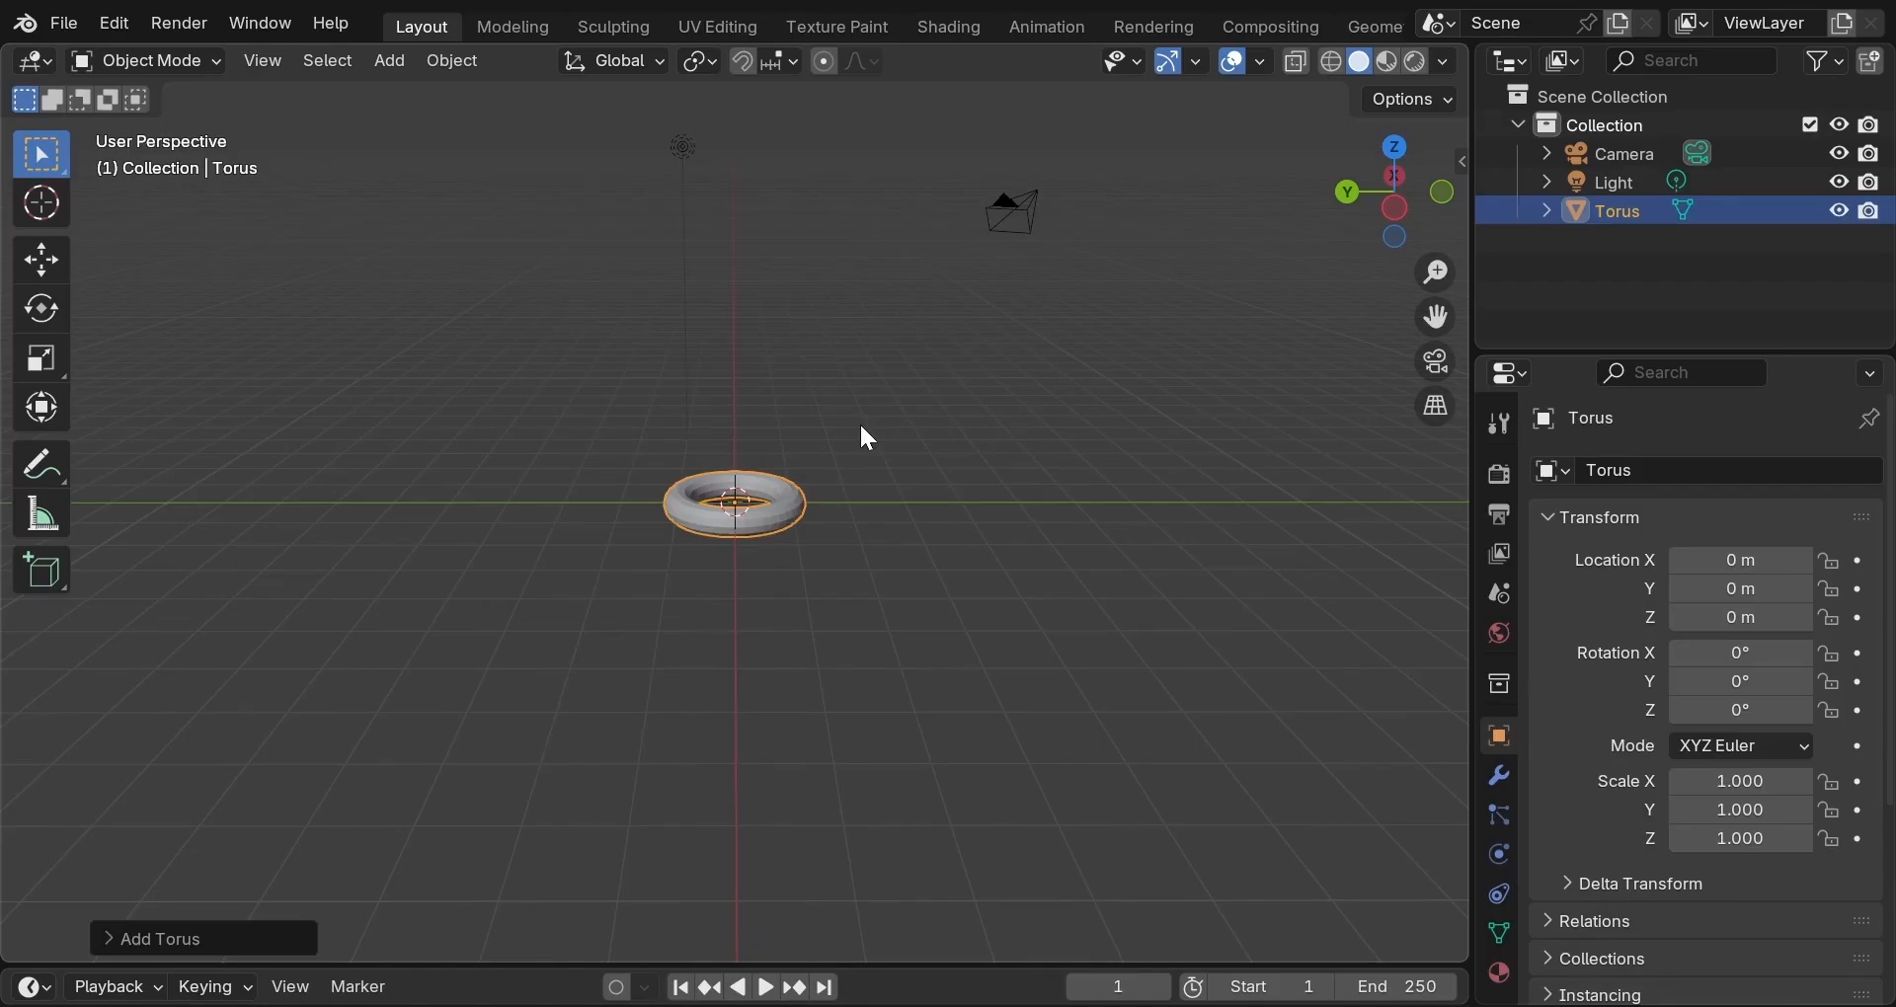
pyautogui.scroll(4, 861, 429)
pyautogui.moveTo(887, 423)
pyautogui.mouseDown(button='middle')
pyautogui.moveTo(821, 616)
pyautogui.moveTo(798, 593)
pyautogui.moveTo(875, 445)
pyautogui.moveTo(950, 397)
pyautogui.moveTo(889, 456)
pyautogui.mouseUp(button='middle')
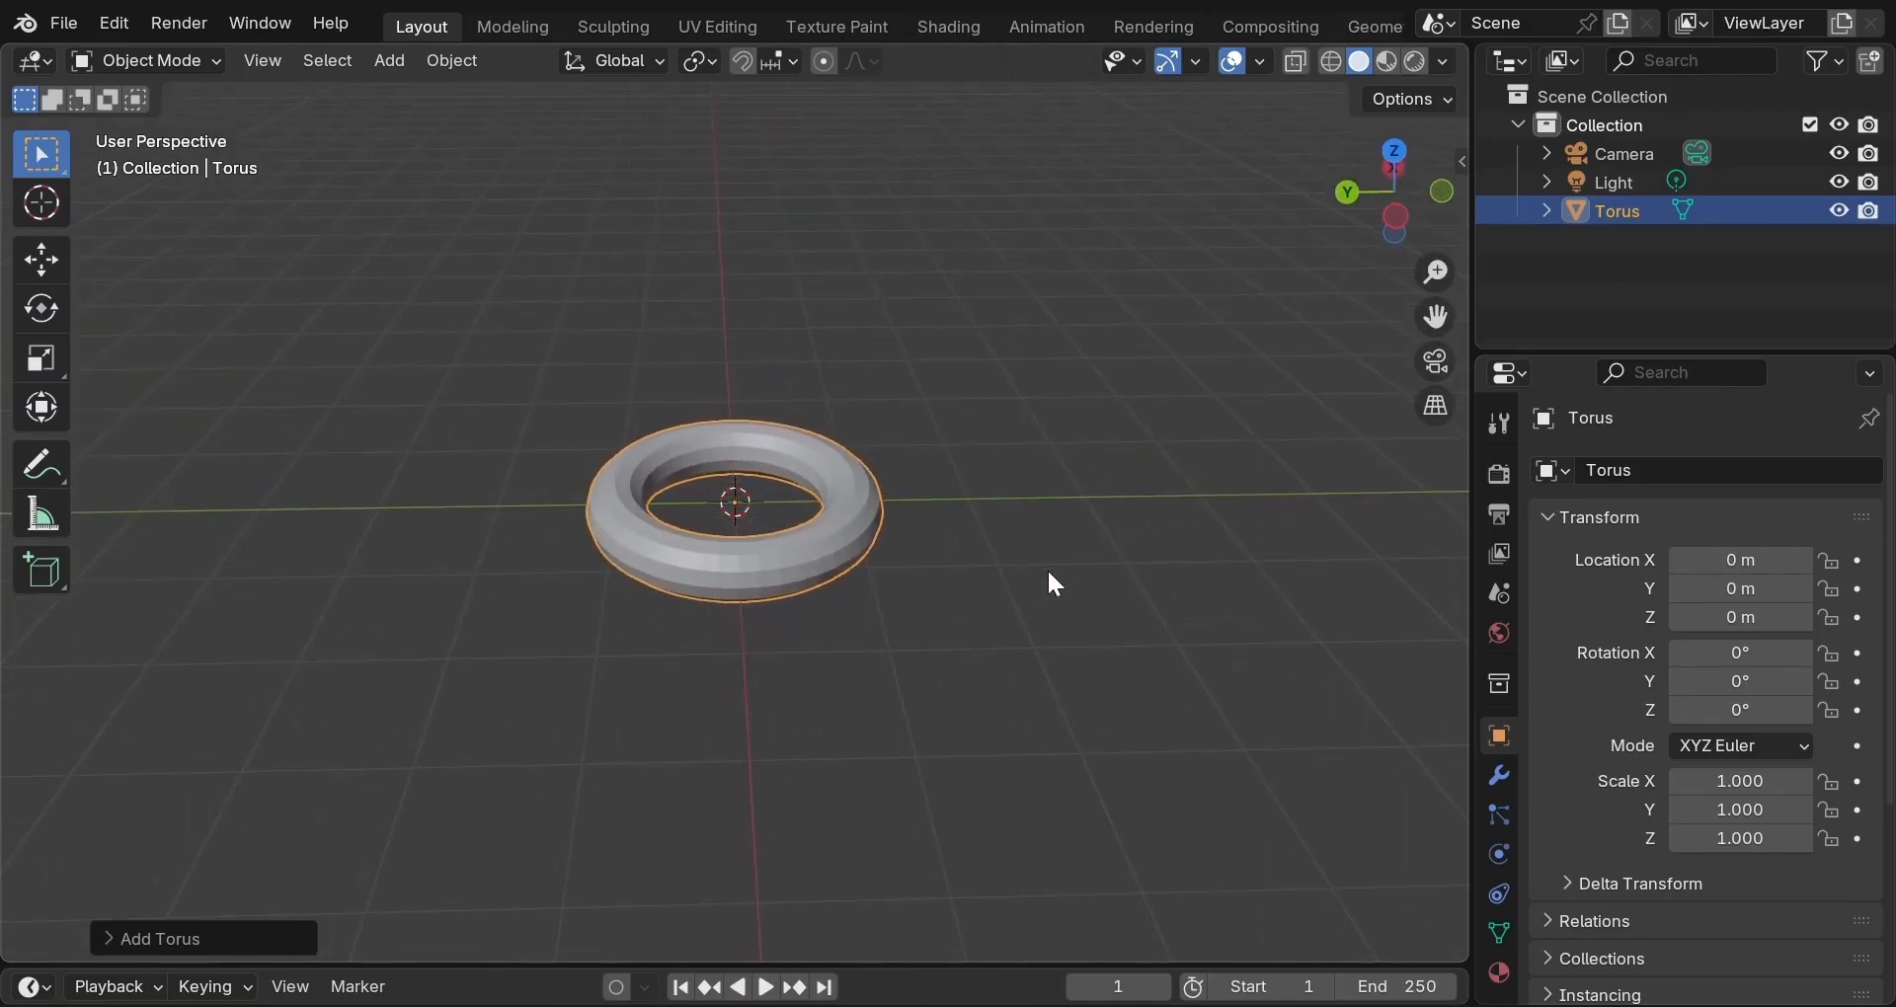
pyautogui.moveTo(1045, 575); pyautogui.dragTo(1045, 524, button='middle')
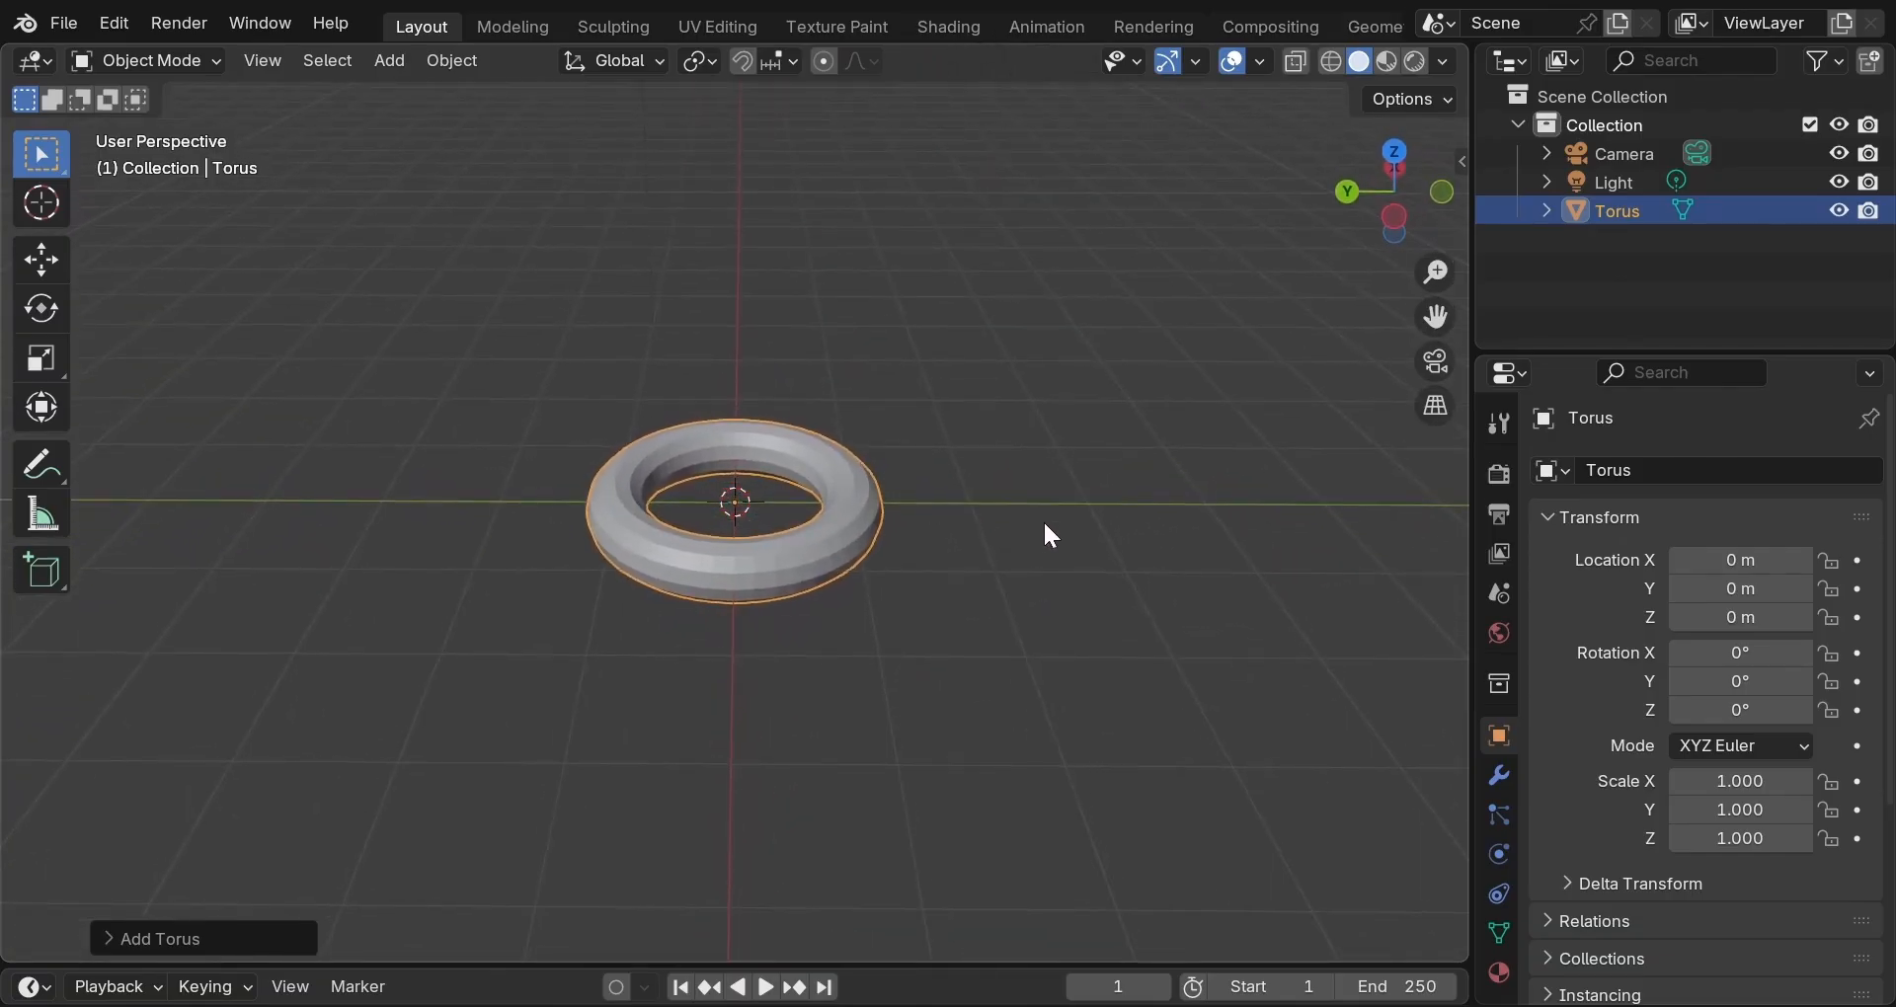
pyautogui.scroll(1, 1045, 524)
pyautogui.scroll(4, 1045, 526)
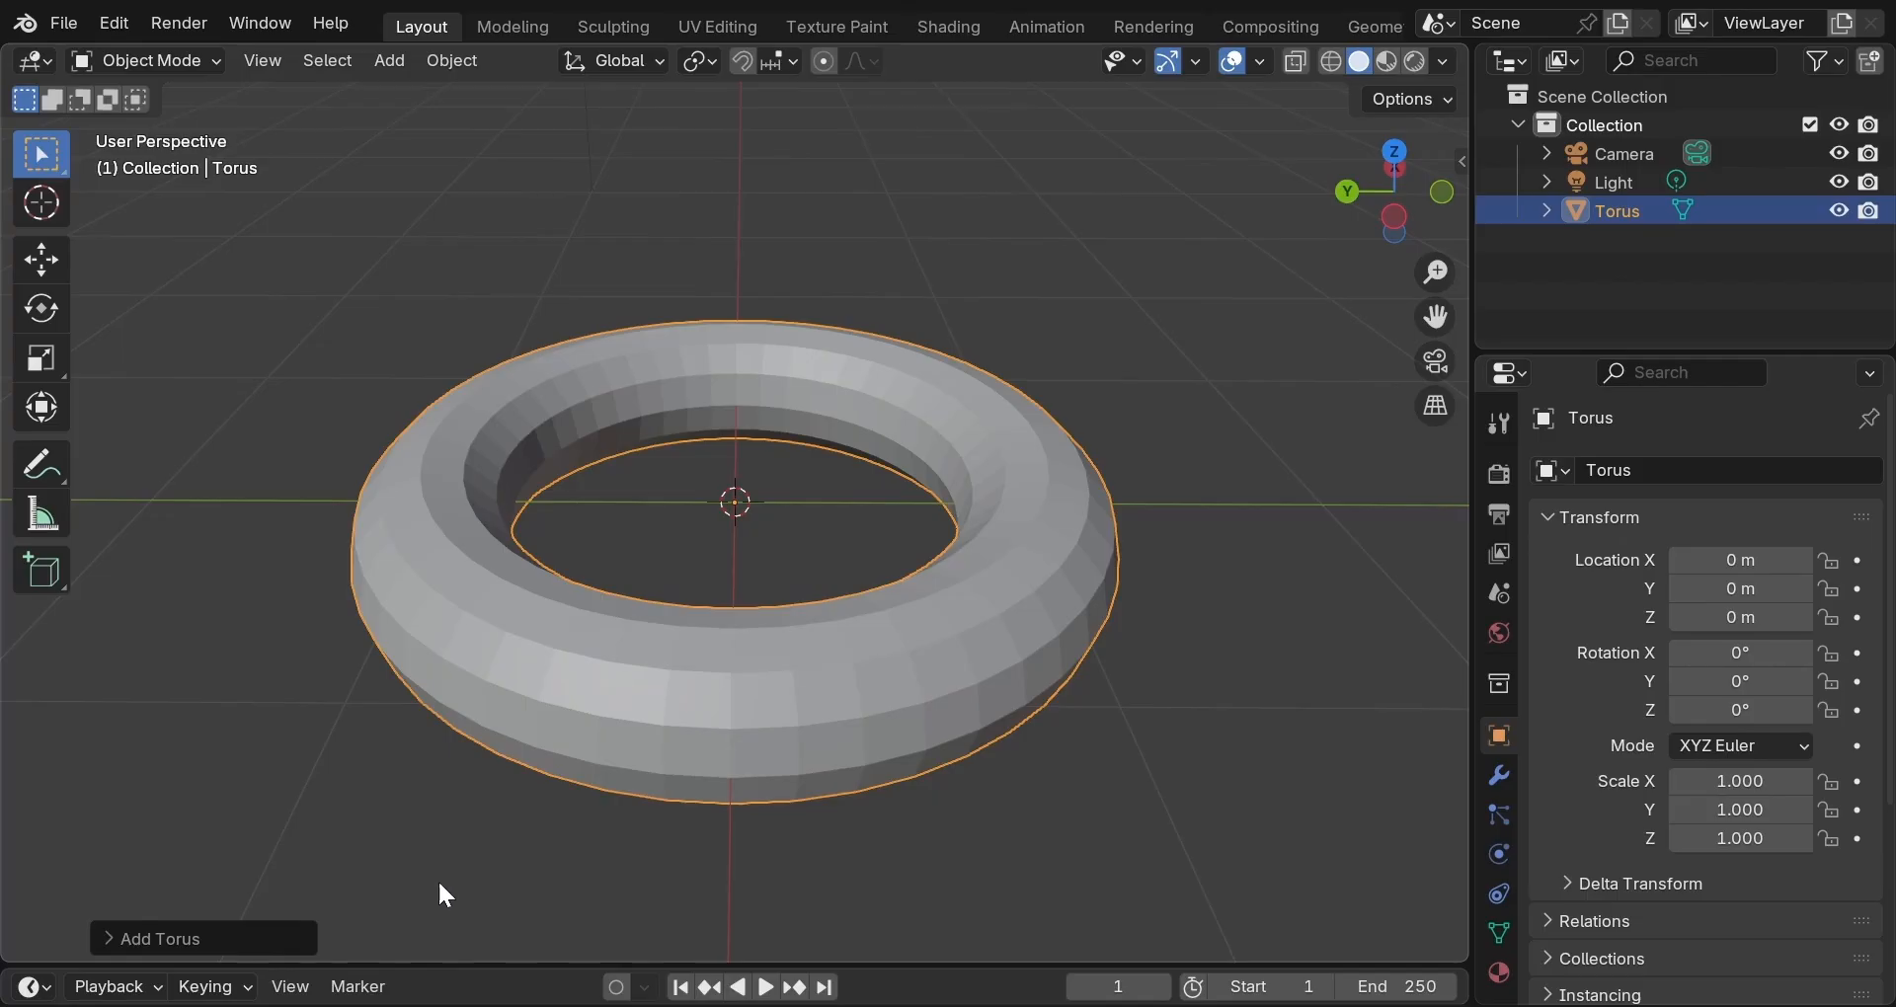
# Drag the torus's major radius larger and raise its major segments to 59.
pyautogui.click(168, 939)
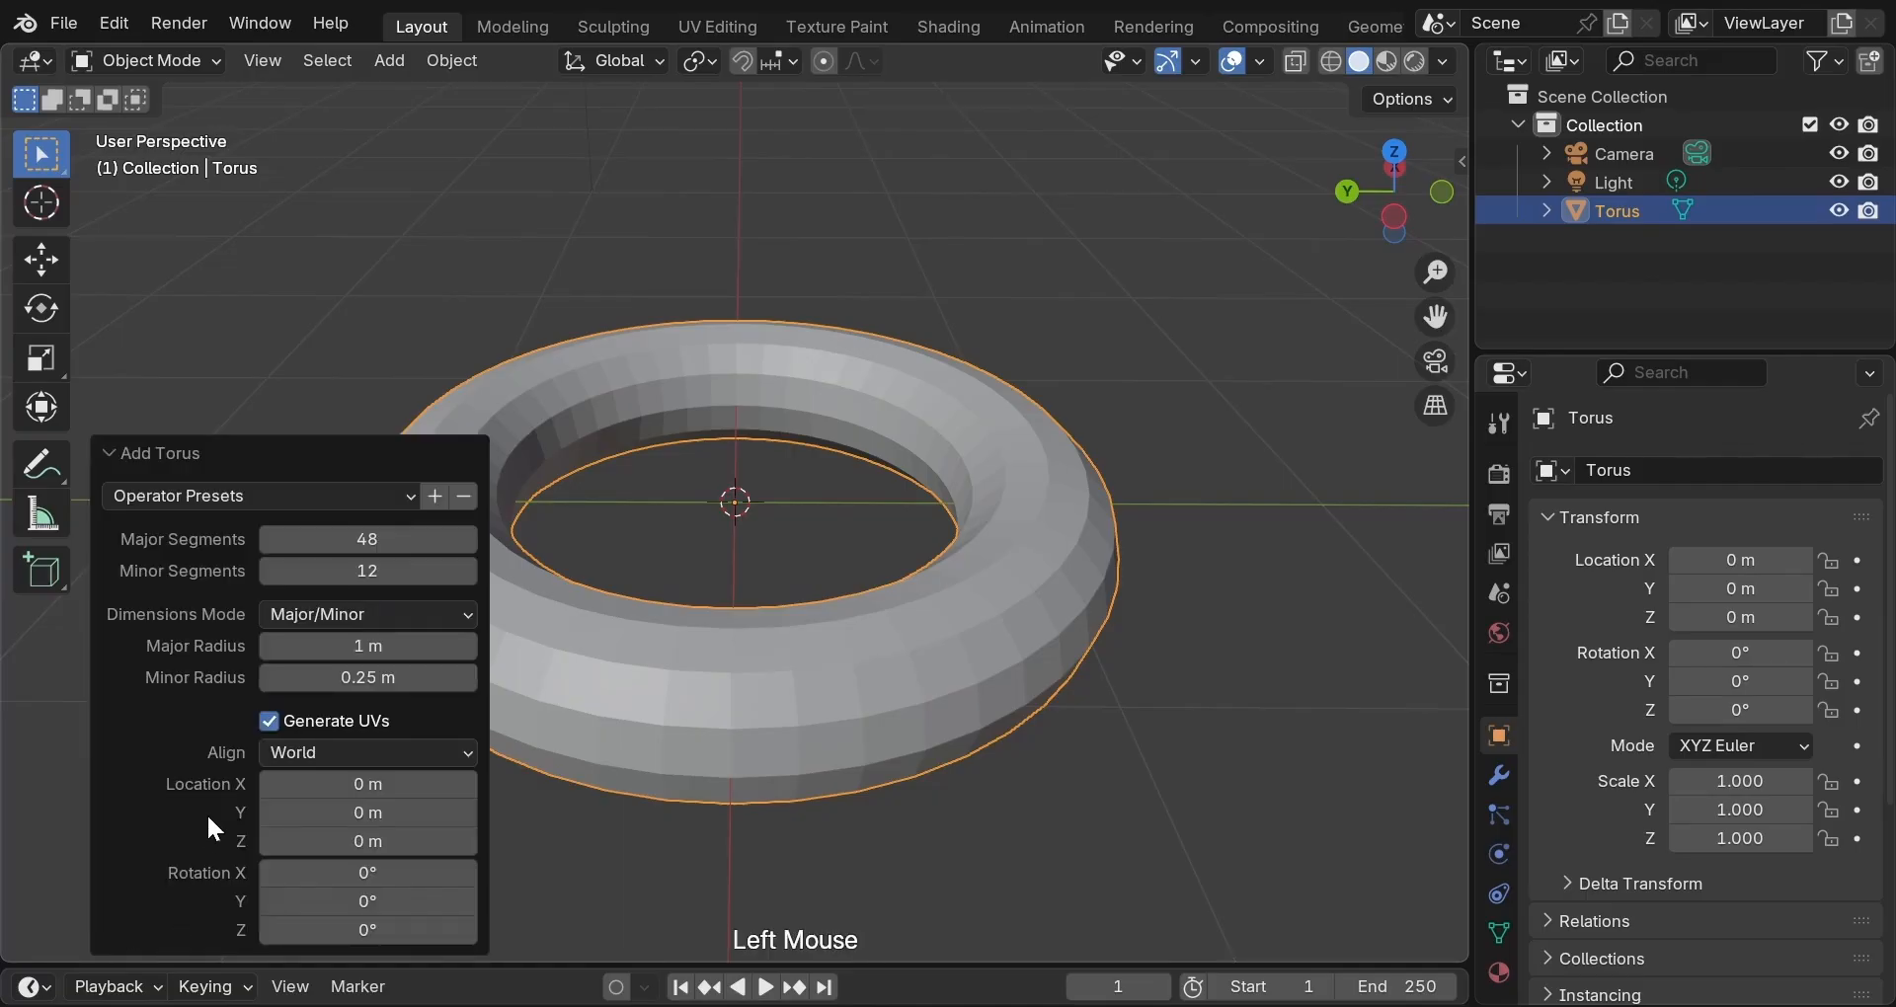
pyautogui.moveTo(367, 646)
pyautogui.mouseDown()
pyautogui.moveTo(419, 646)
pyautogui.moveTo(336, 677)
pyautogui.moveTo(381, 677)
pyautogui.mouseUp()
pyautogui.moveTo(395, 540); pyautogui.dragTo(434, 539)
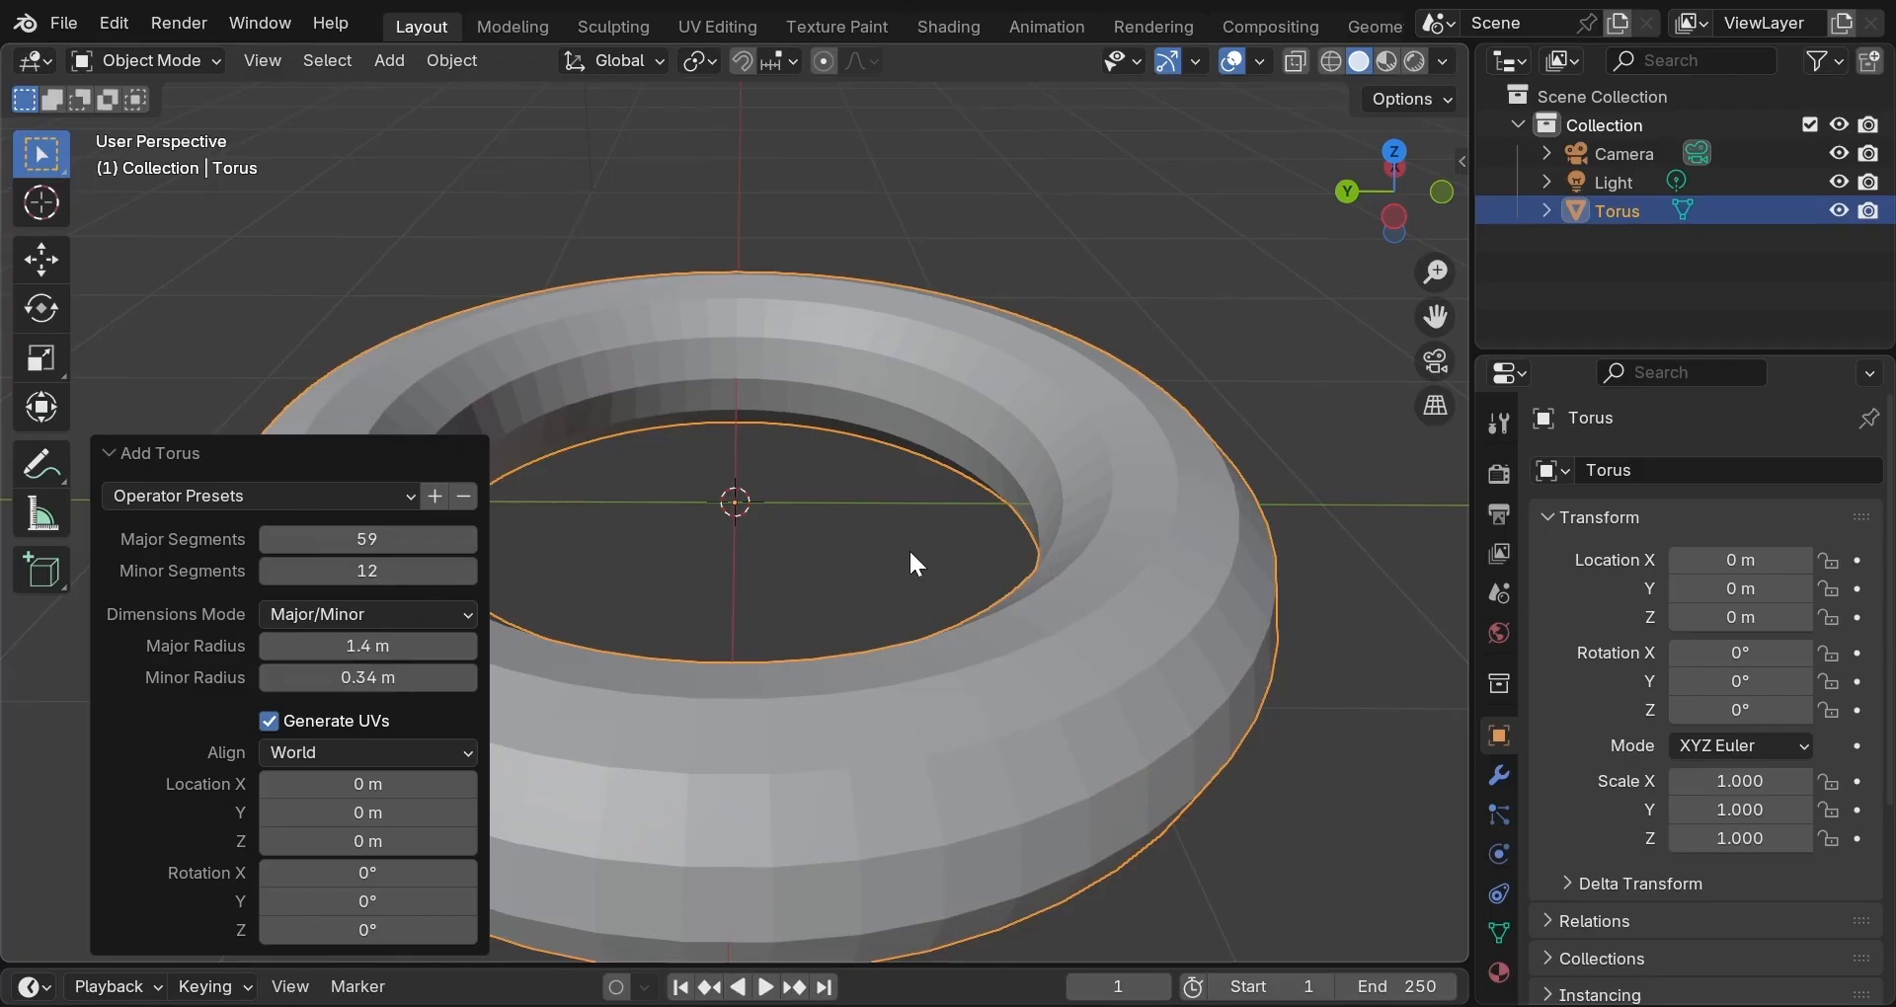
pyautogui.click(1394, 515)
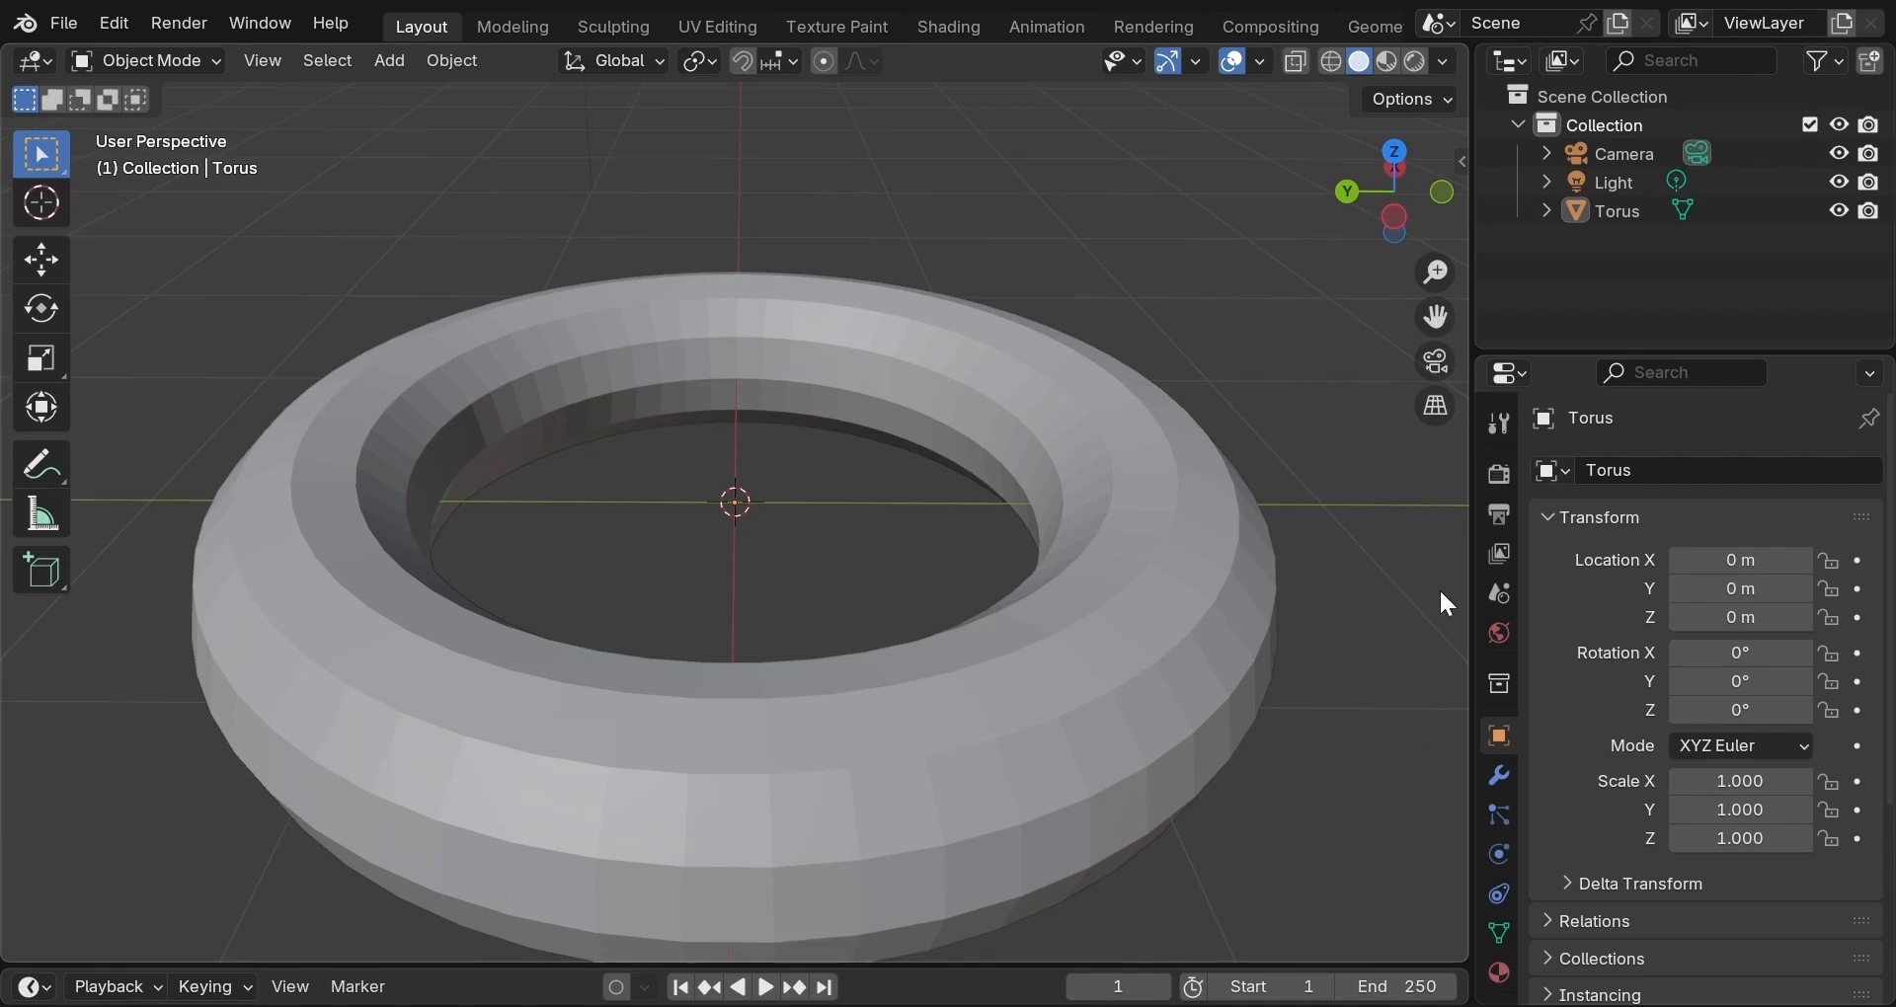
# Set the torus major radius to 1 m and minor radius to 0.4 m.
pyautogui.press('F9')
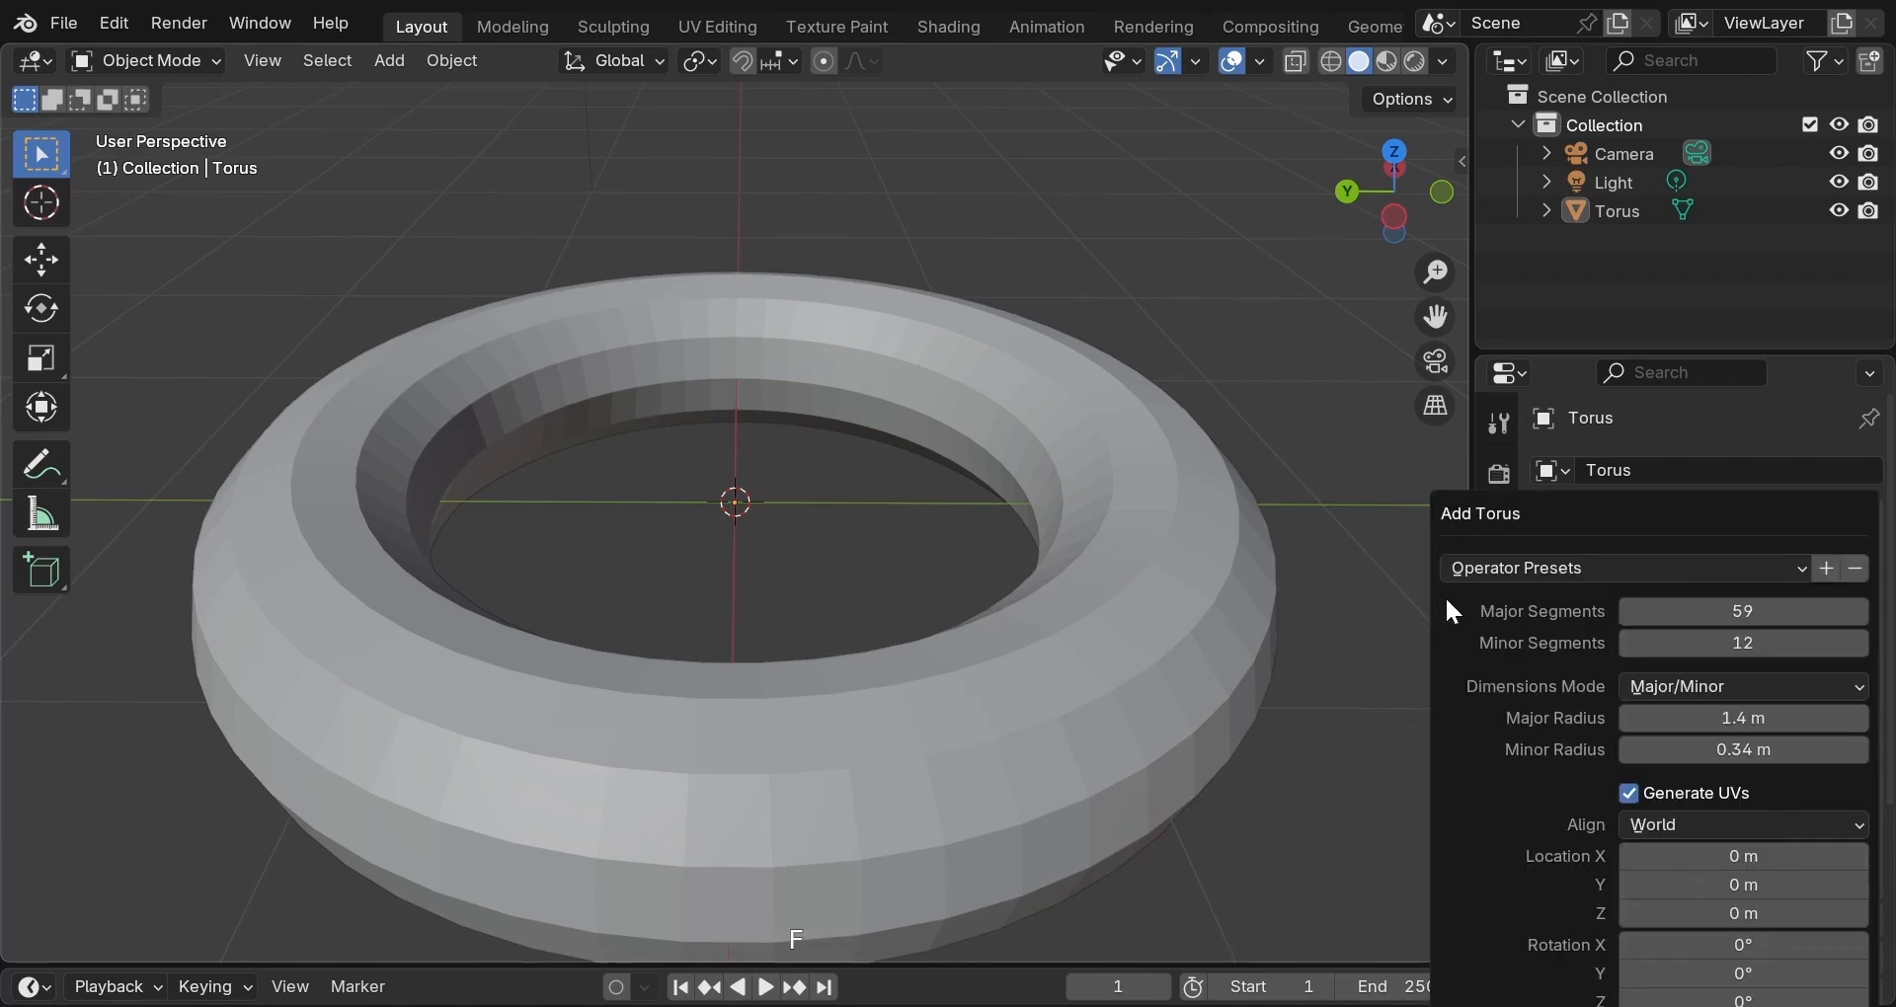
pyautogui.click(1741, 721)
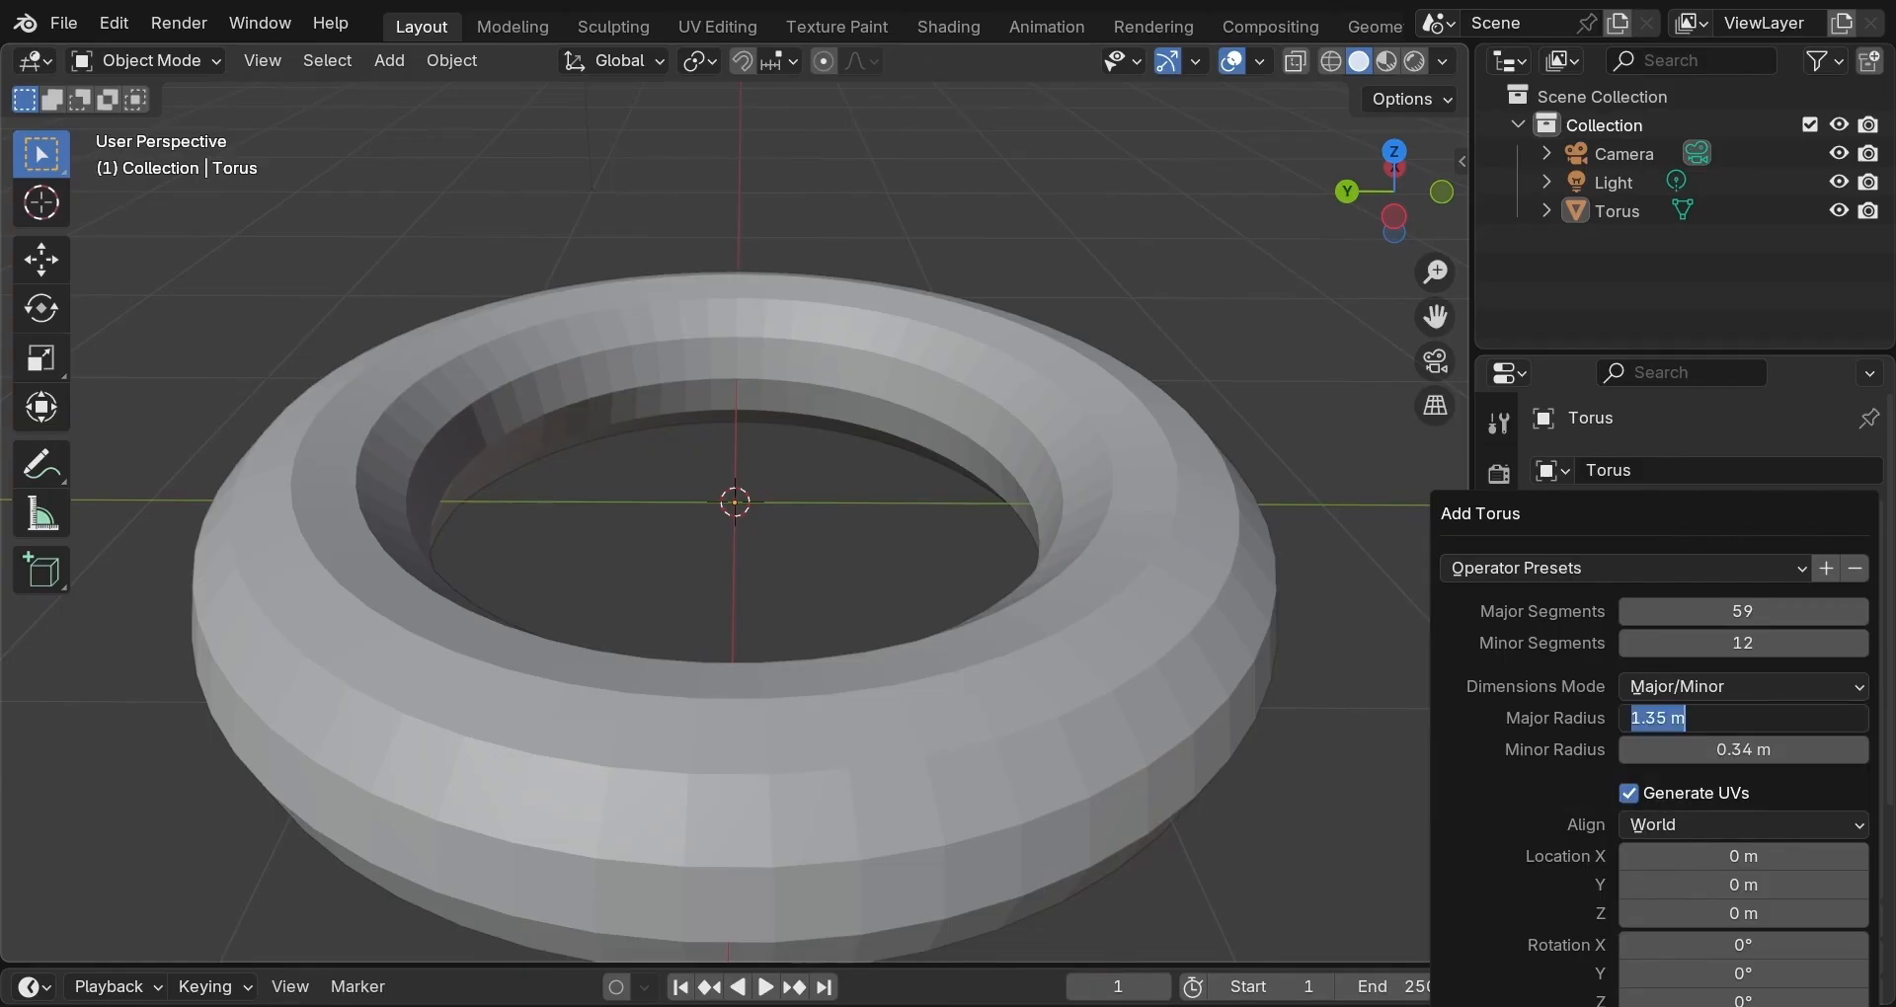
pyautogui.write('1')
pyautogui.press('Return')
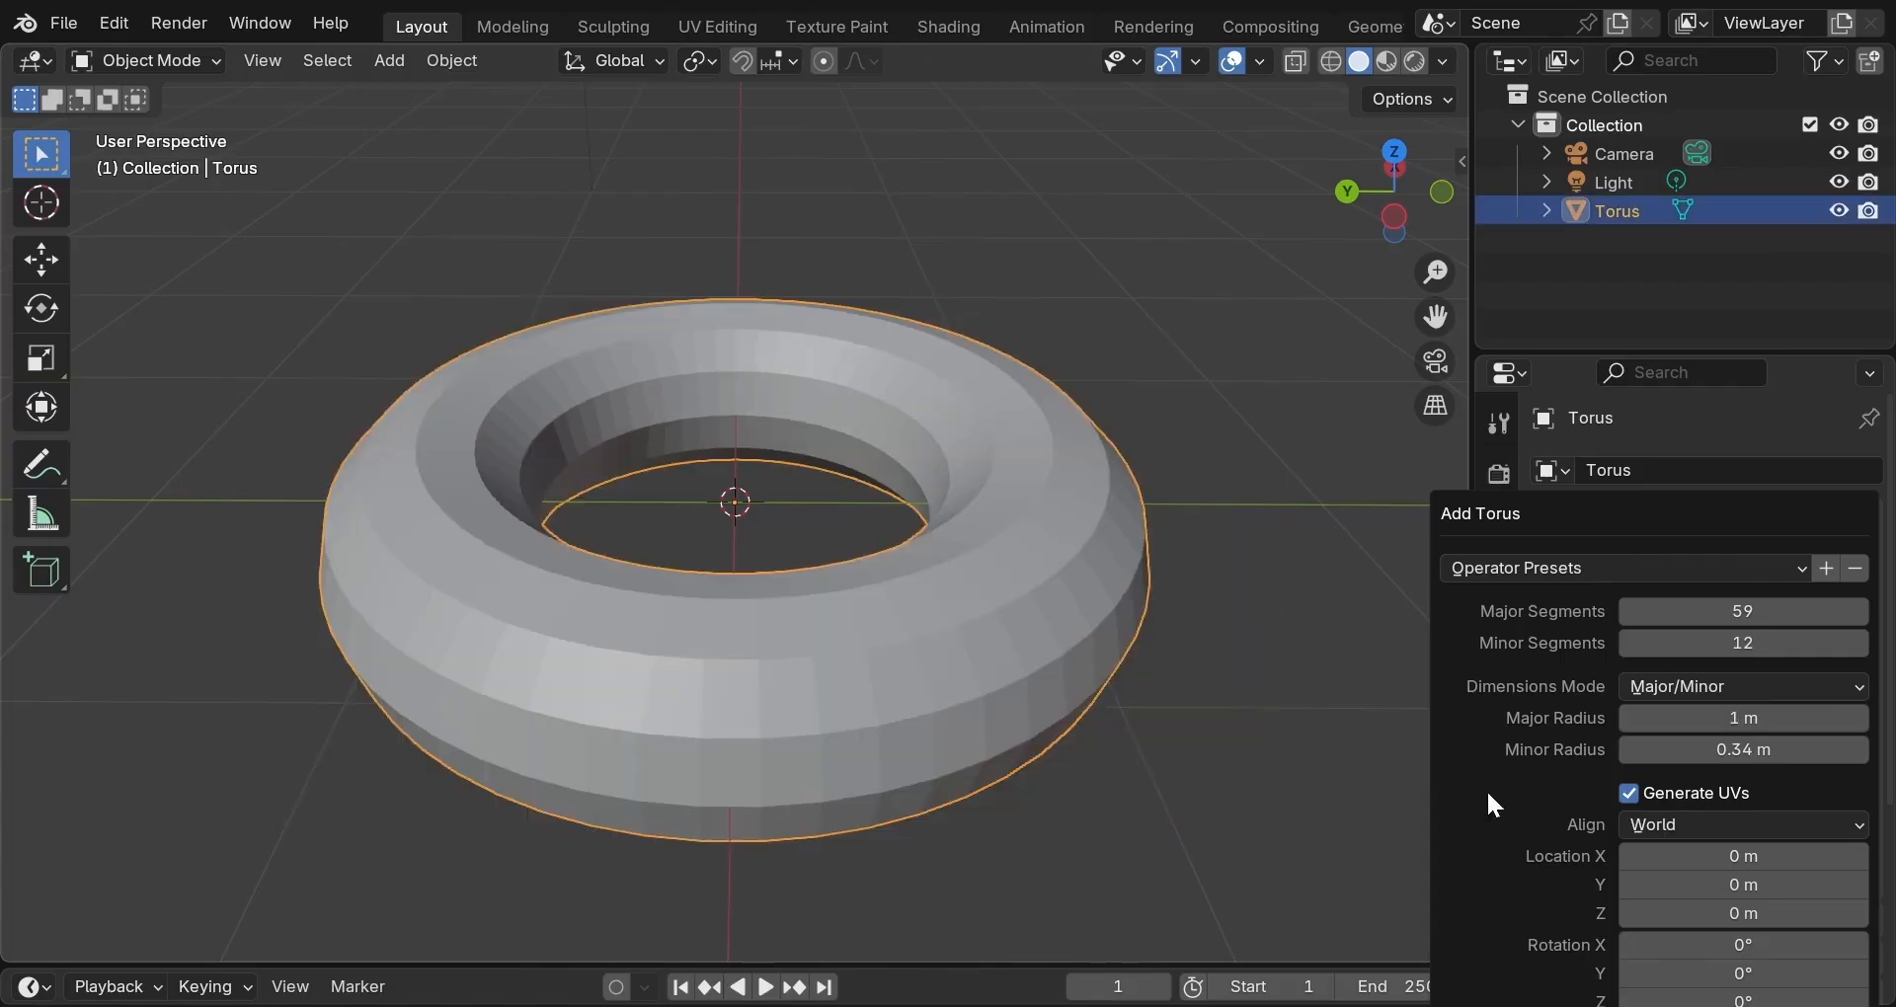
pyautogui.click(1743, 749)
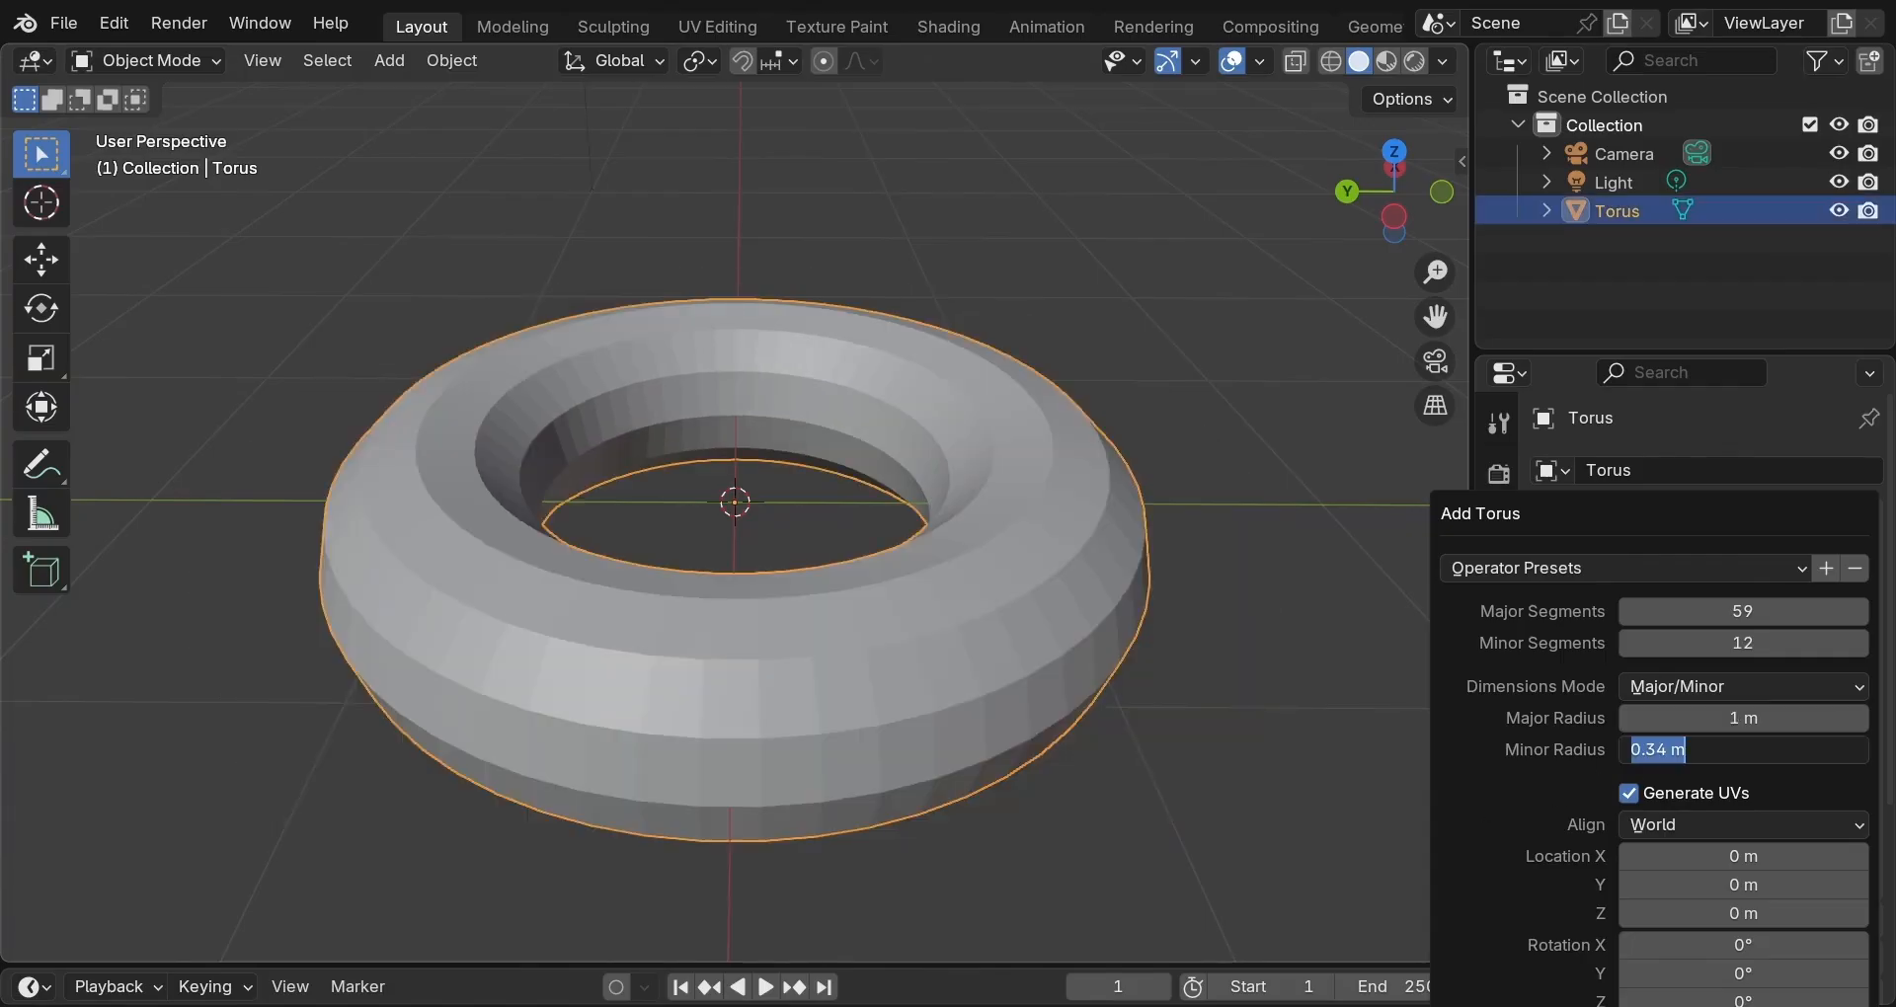
pyautogui.write('0.4')
pyautogui.press('Return')
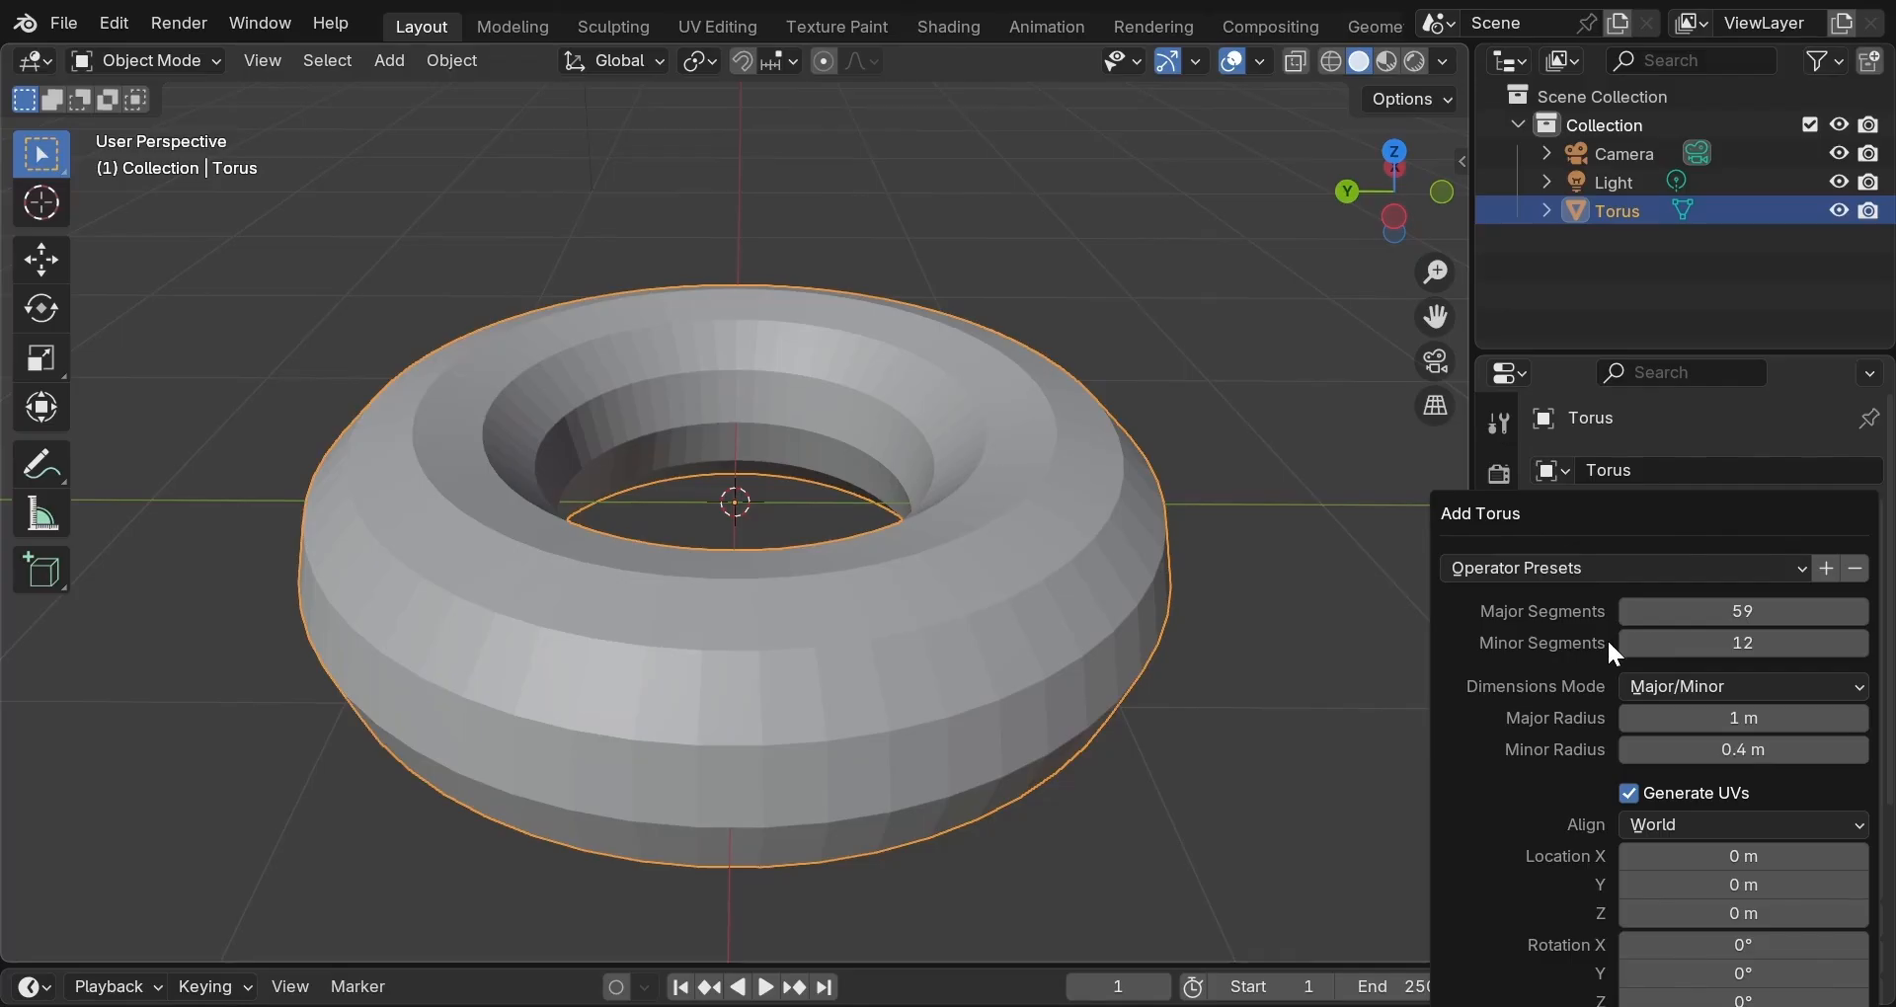
pyautogui.press('n')
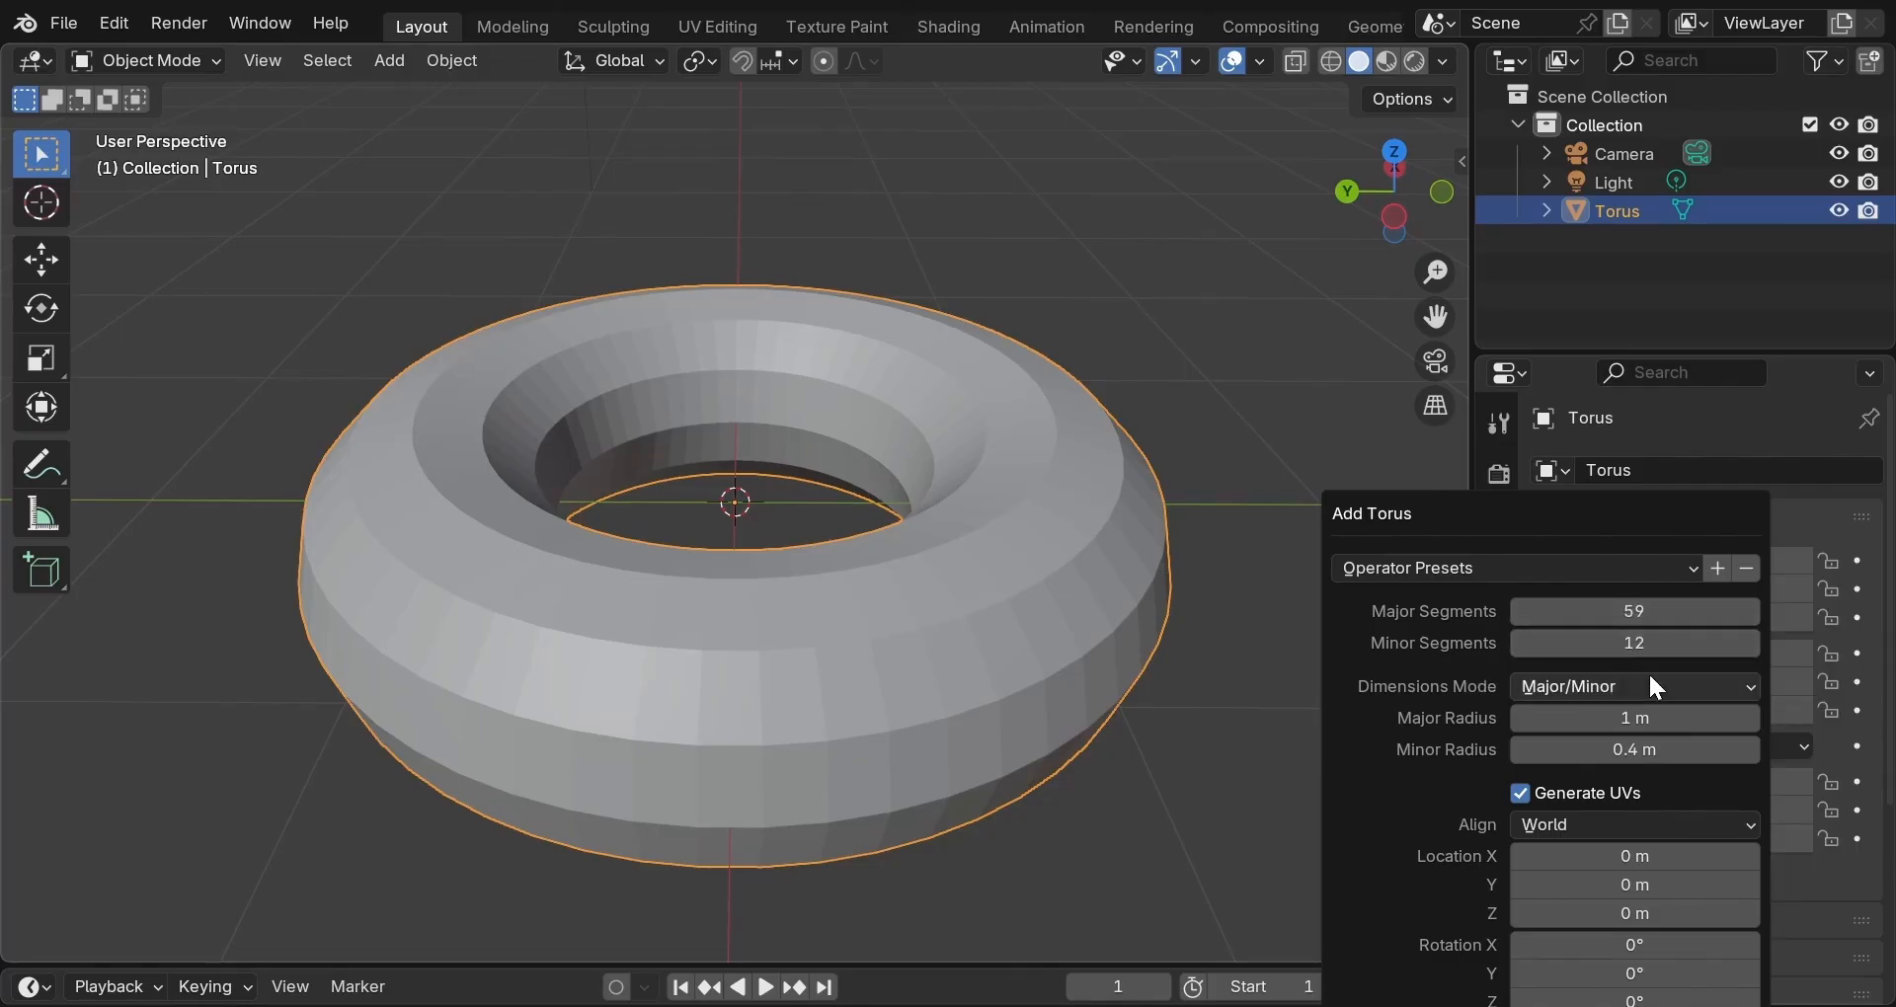
# Enter 48 for Major Segments and 16 for Minor Segments in the Add Torus panel.
pyautogui.moveTo(1636, 613); pyautogui.dragTo(1758, 613)
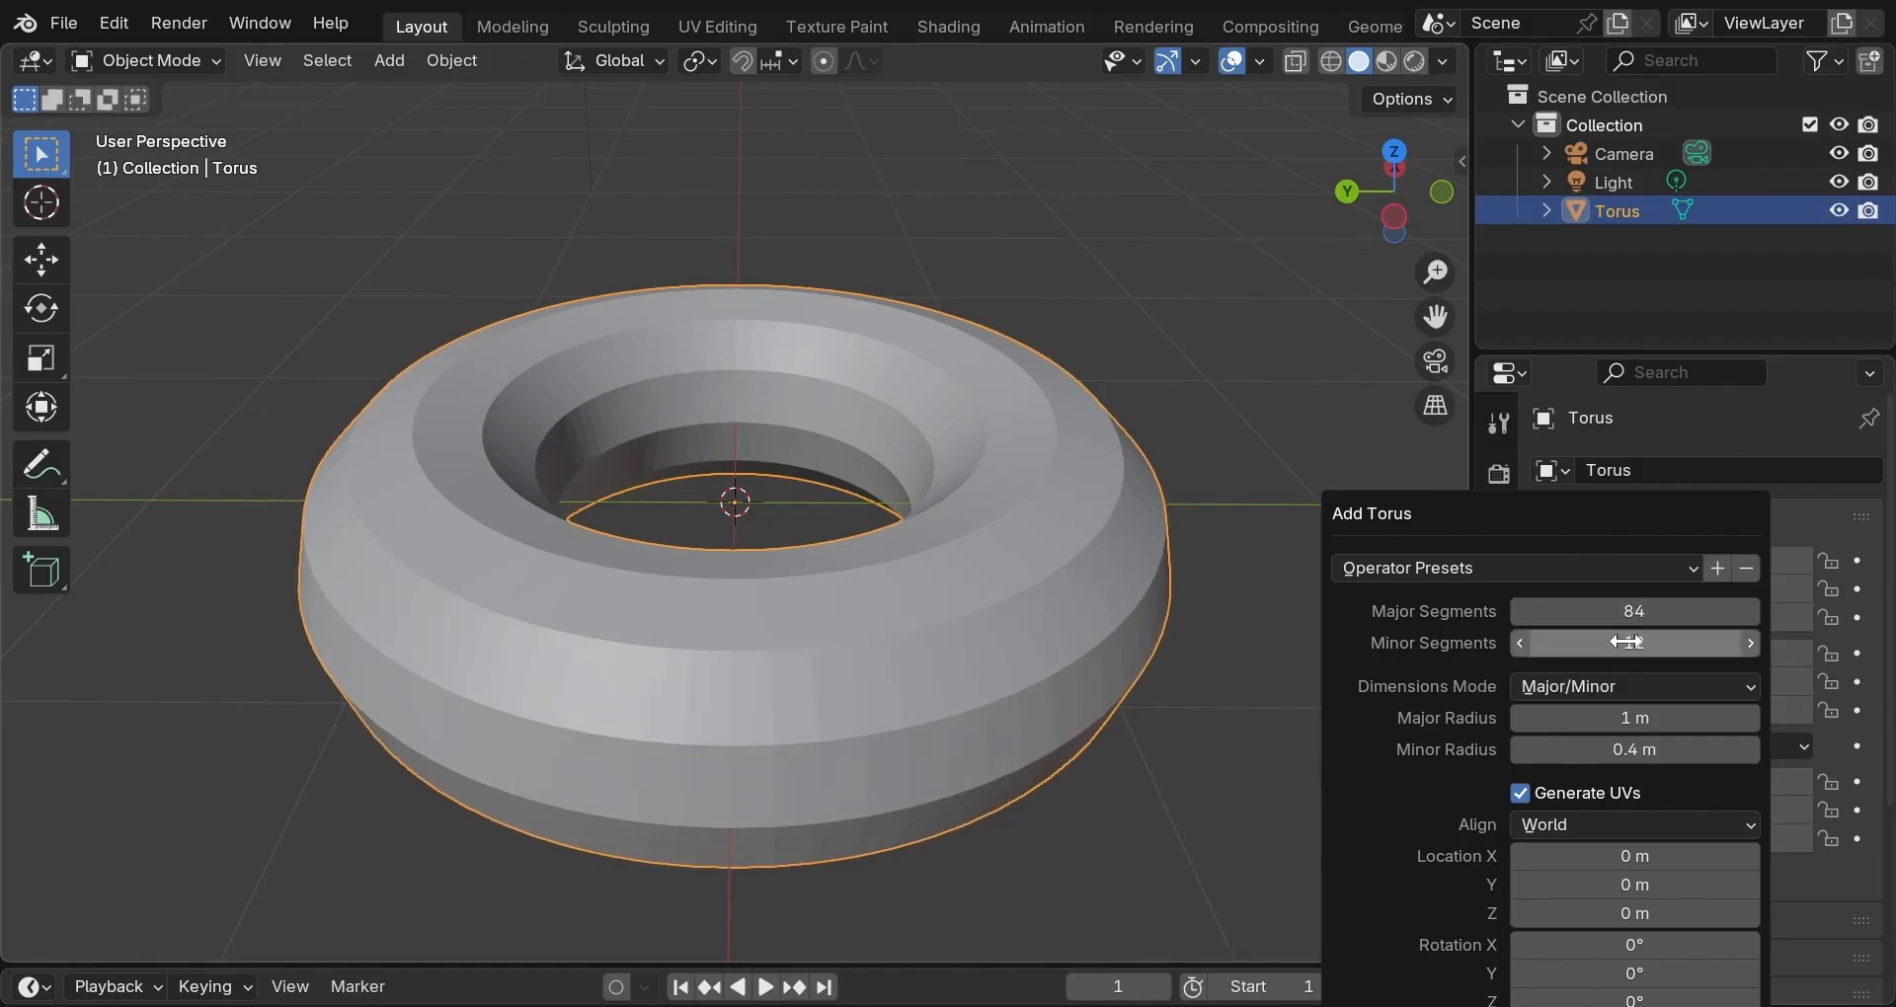
pyautogui.moveTo(1627, 644); pyautogui.dragTo(1689, 644)
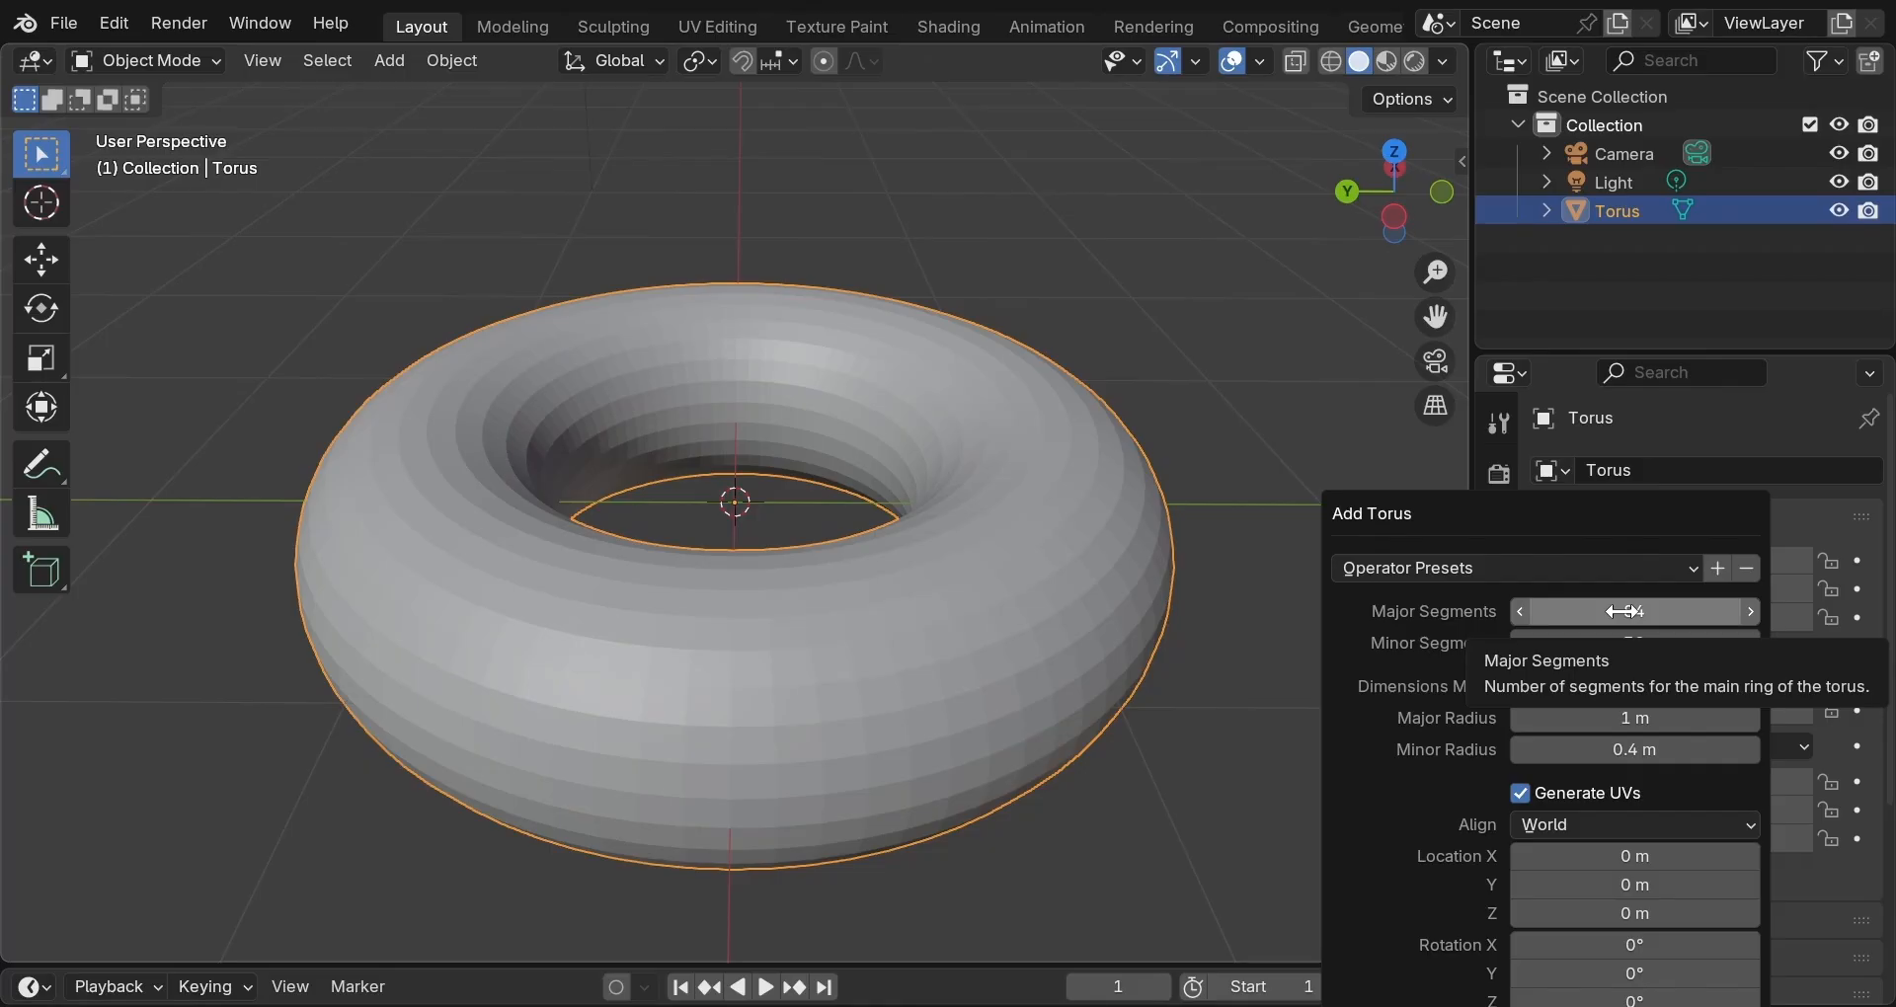
pyautogui.click(1624, 611)
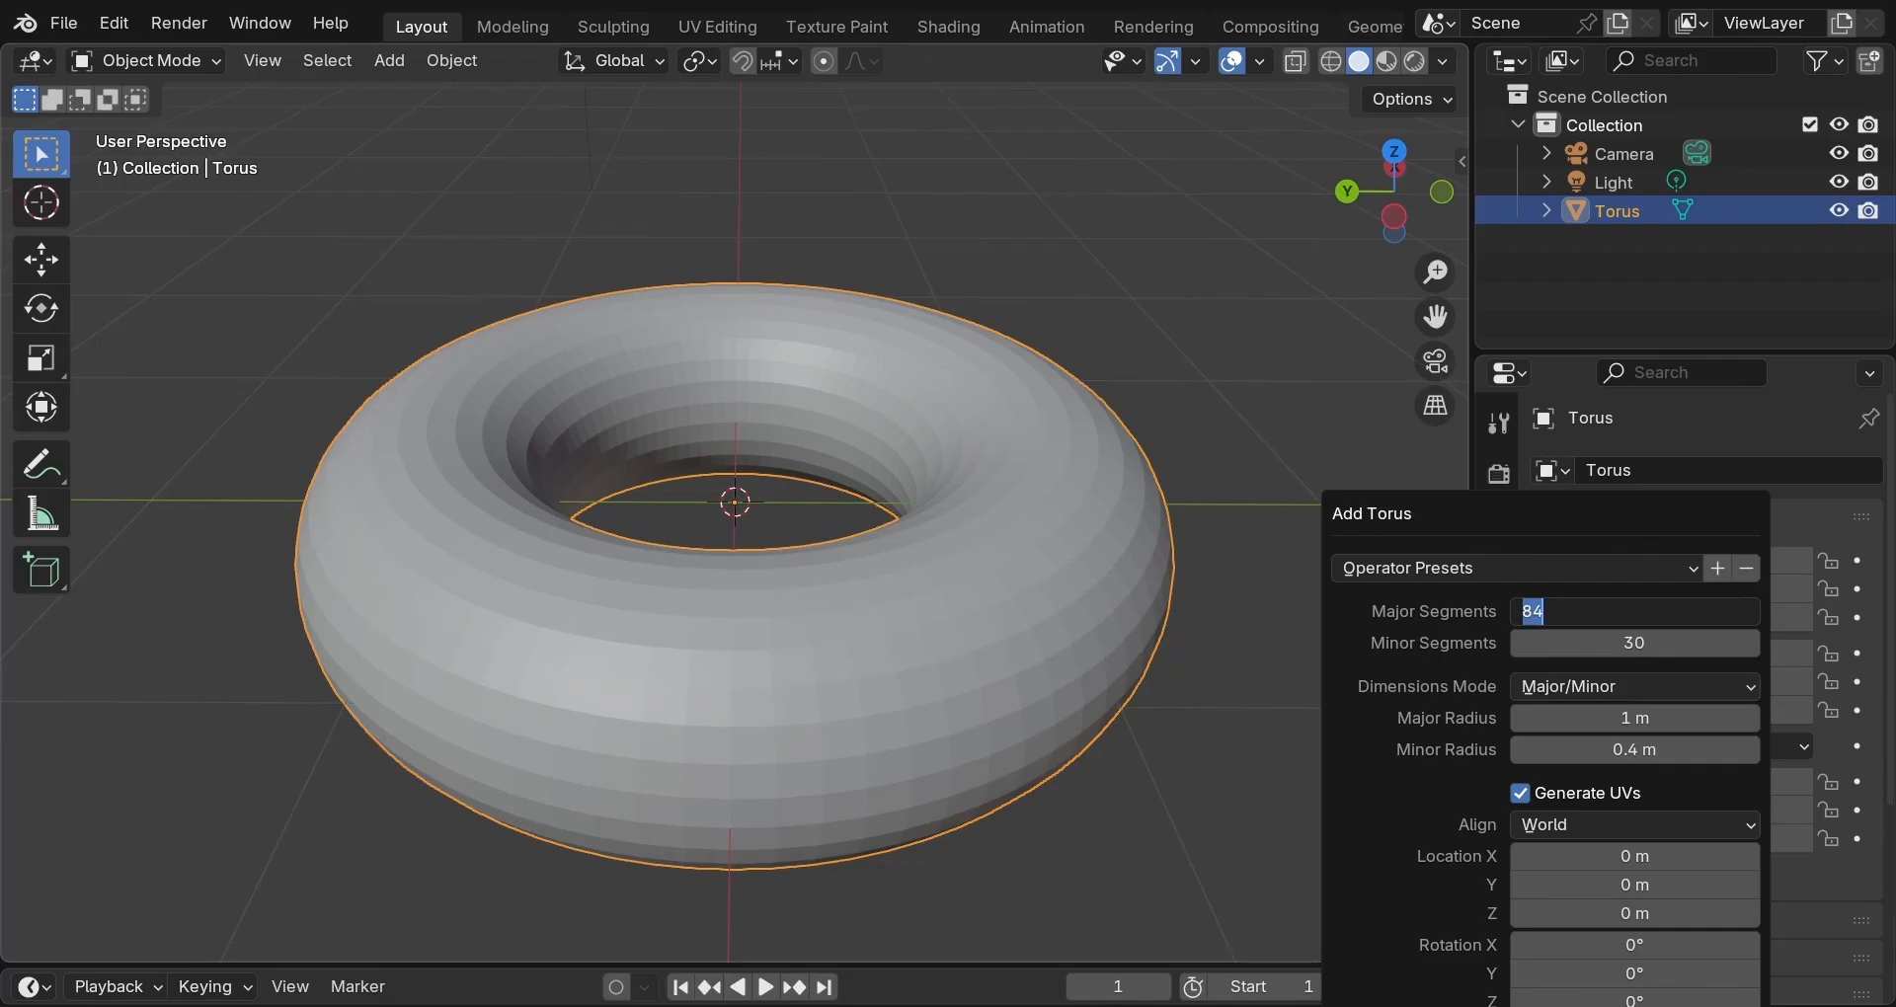
pyautogui.write('48')
pyautogui.press('Return')
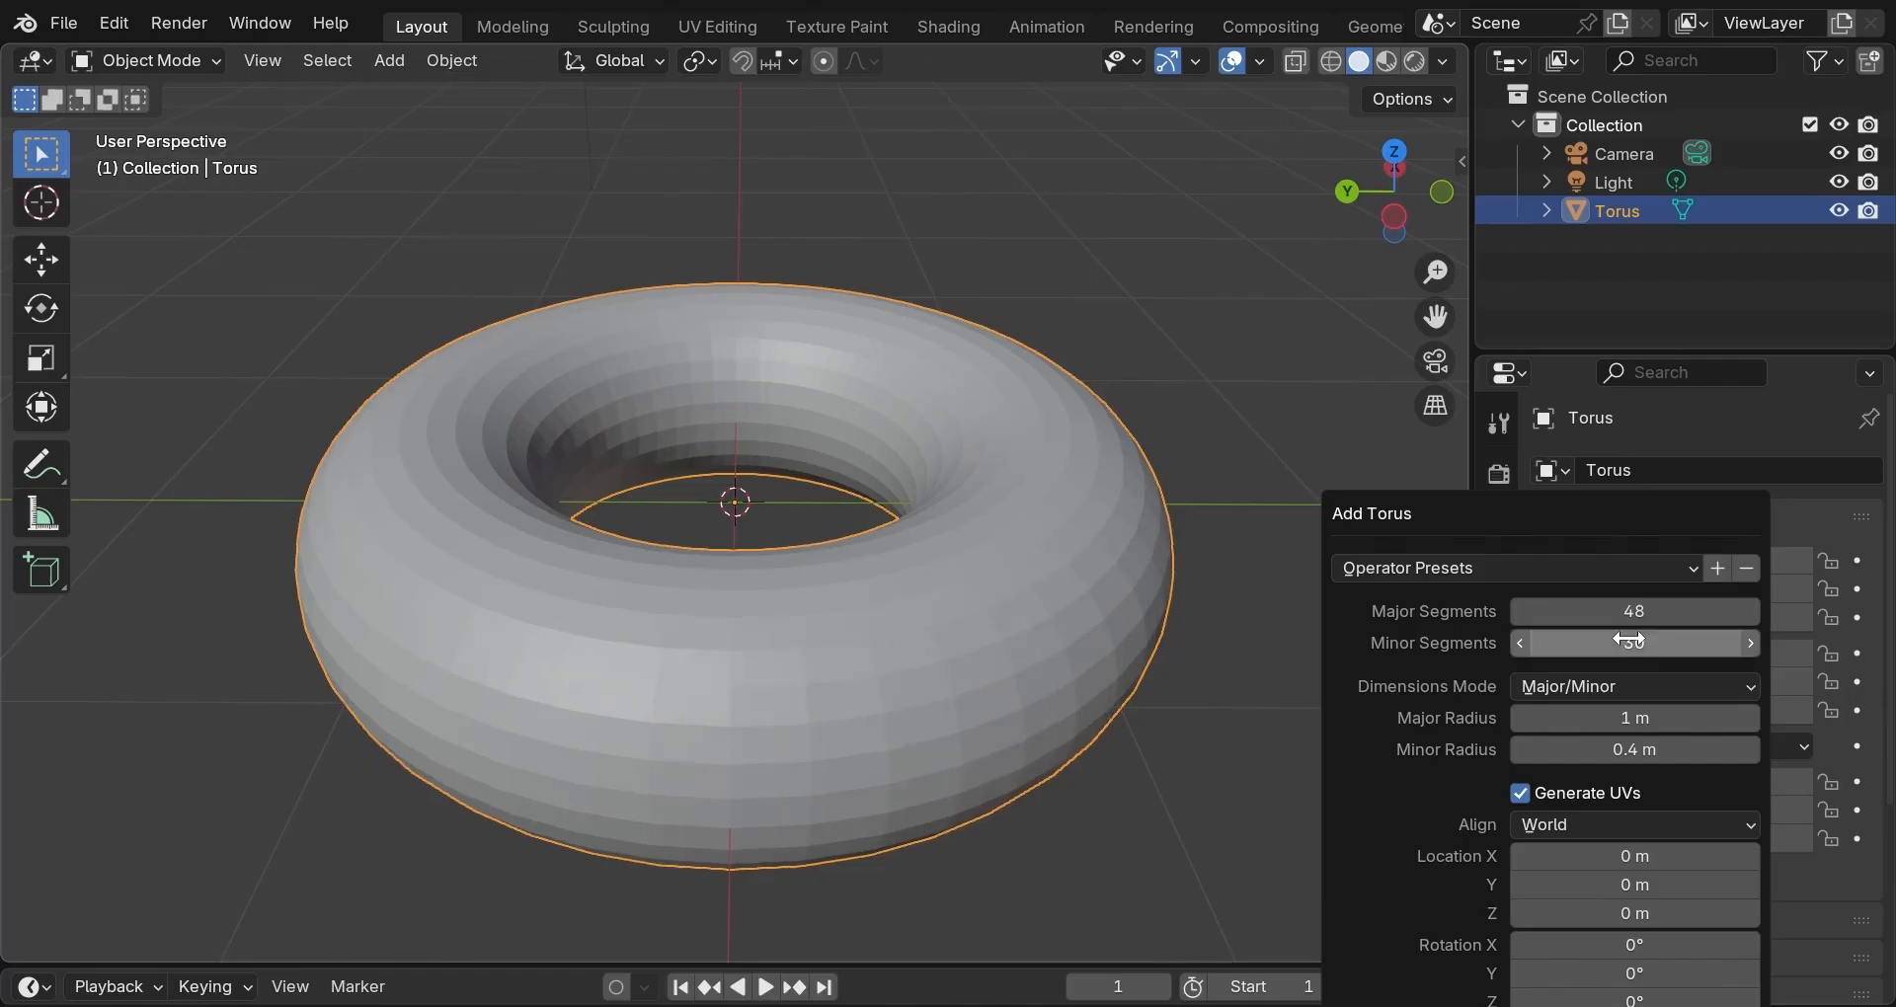
pyautogui.click(1629, 643)
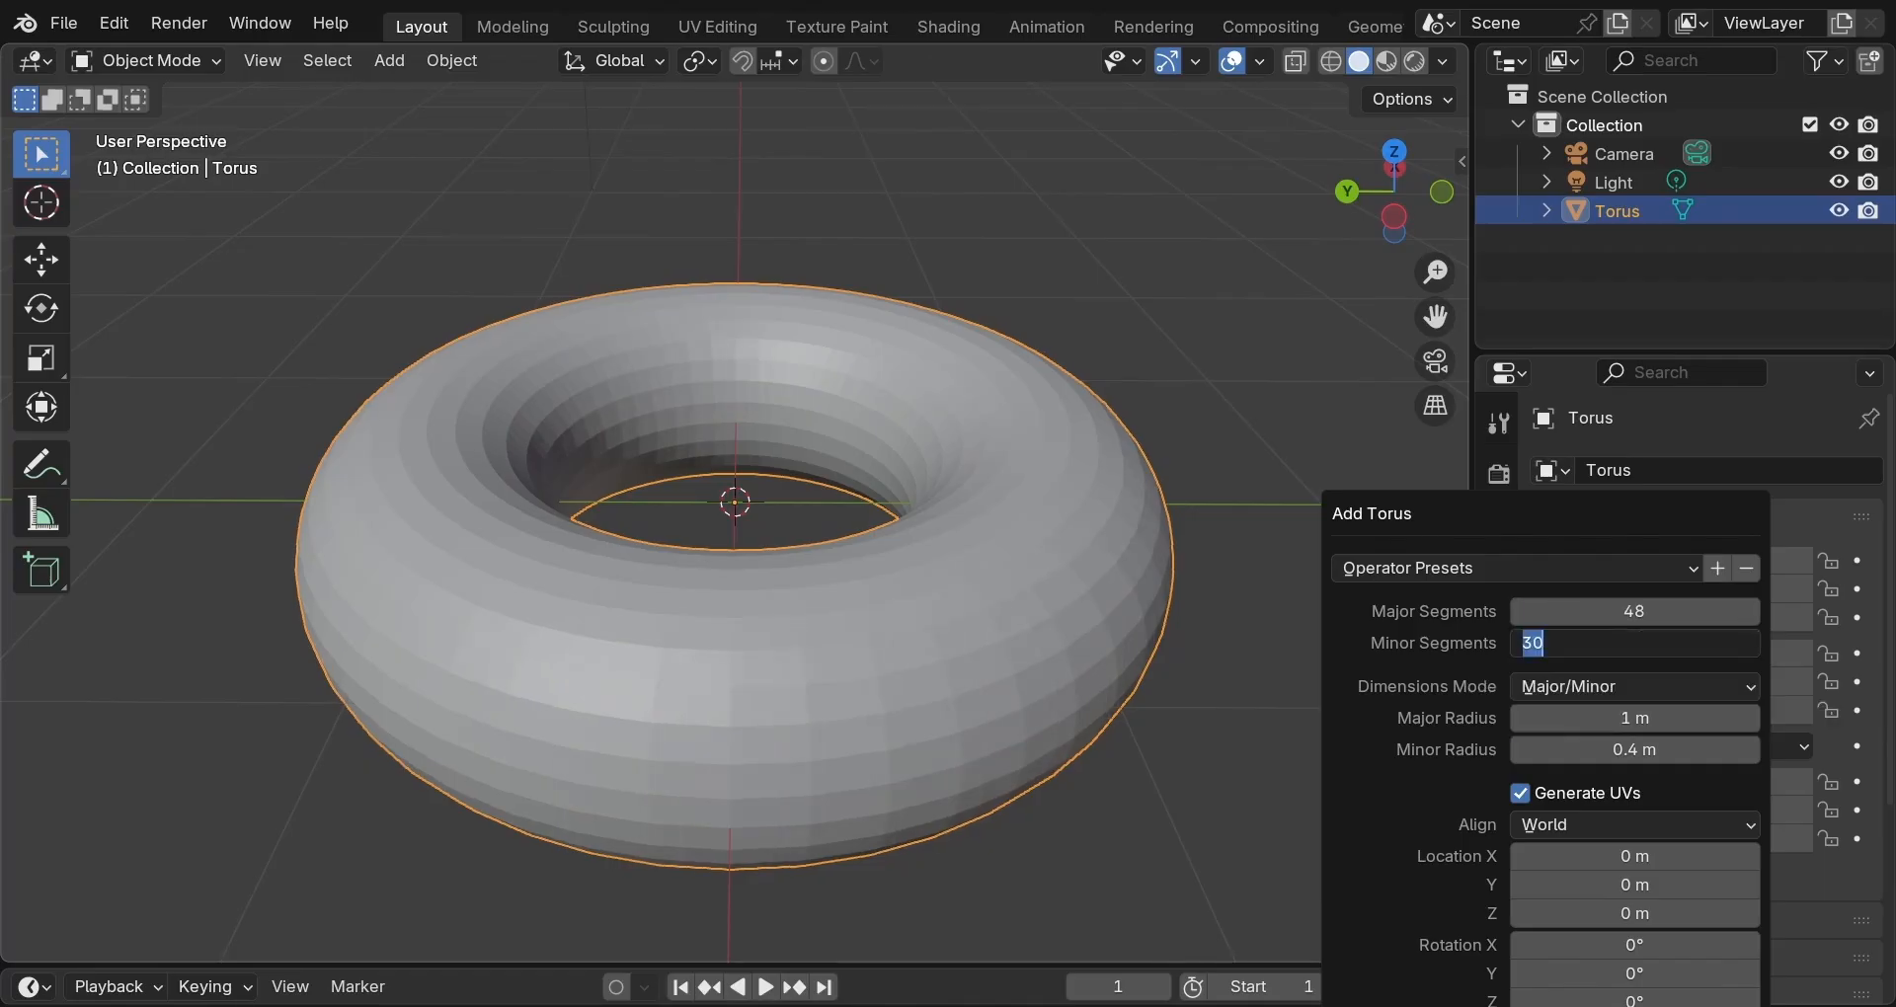
pyautogui.write('16')
pyautogui.press('Return')
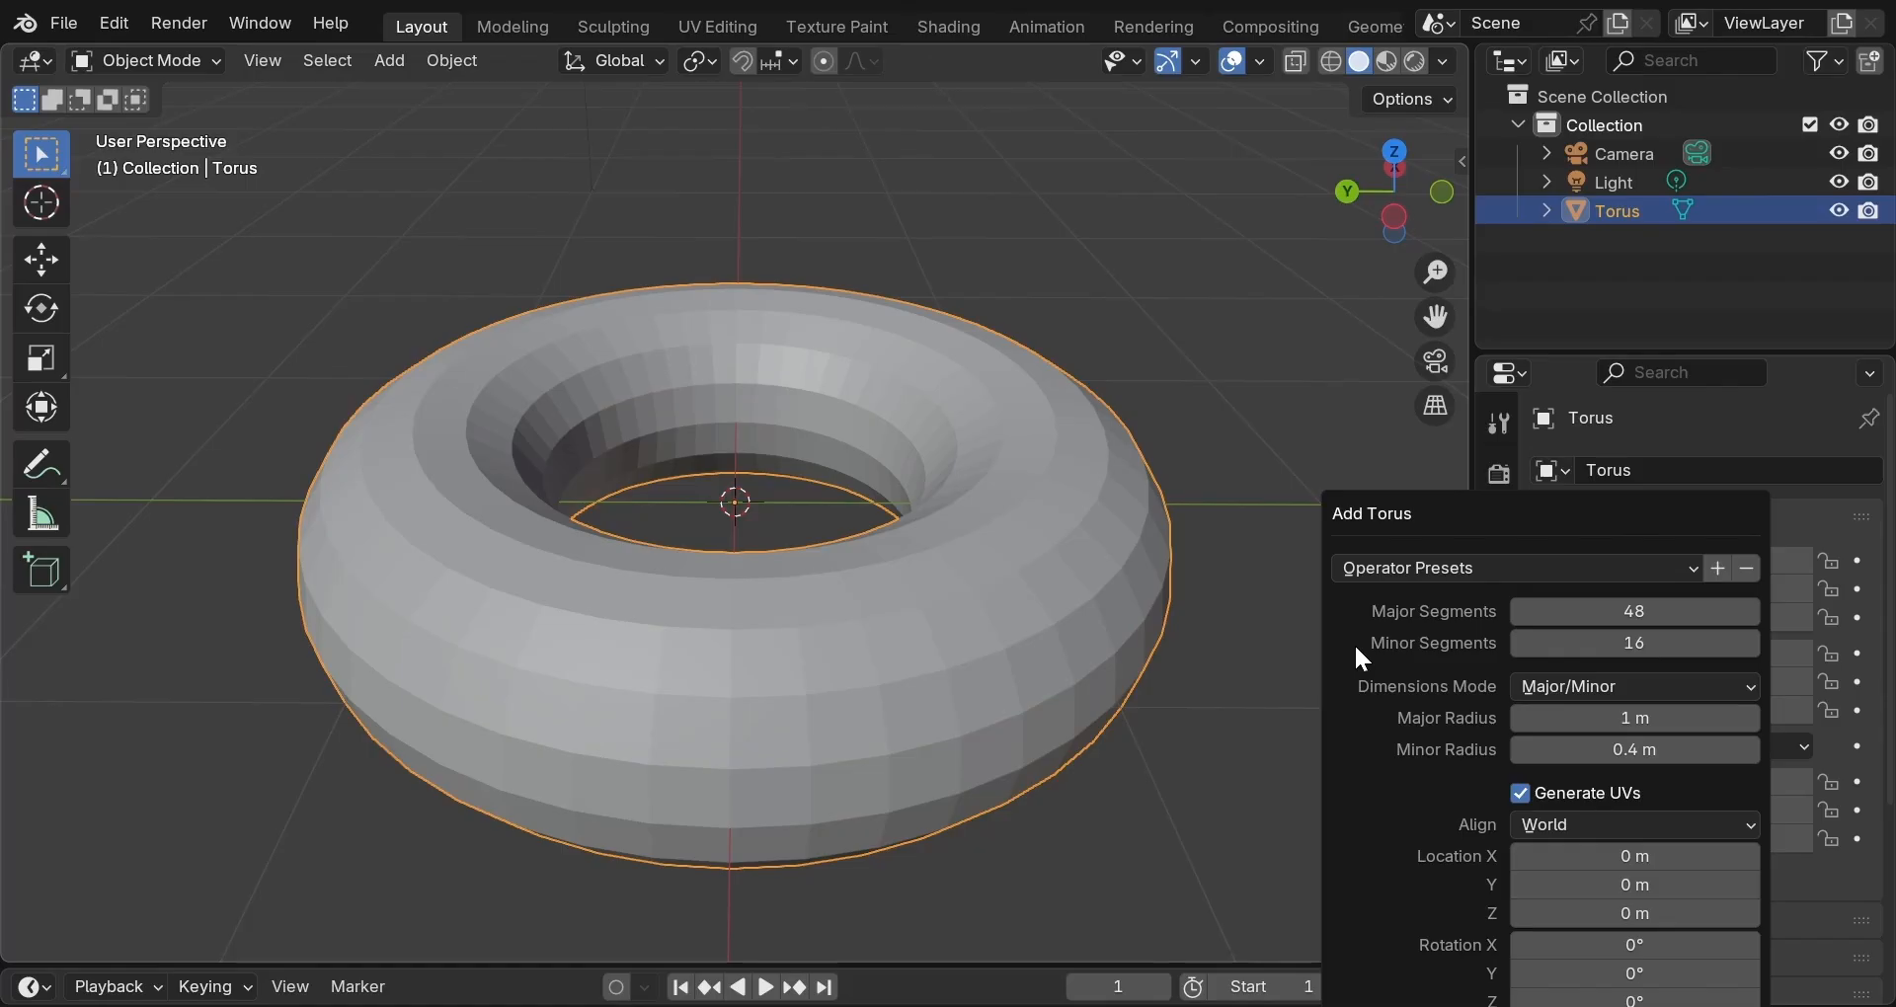
# Reselect the torus, apply Shade Smooth to it, and orbit to check the soft surface.
pyautogui.click(1319, 671)
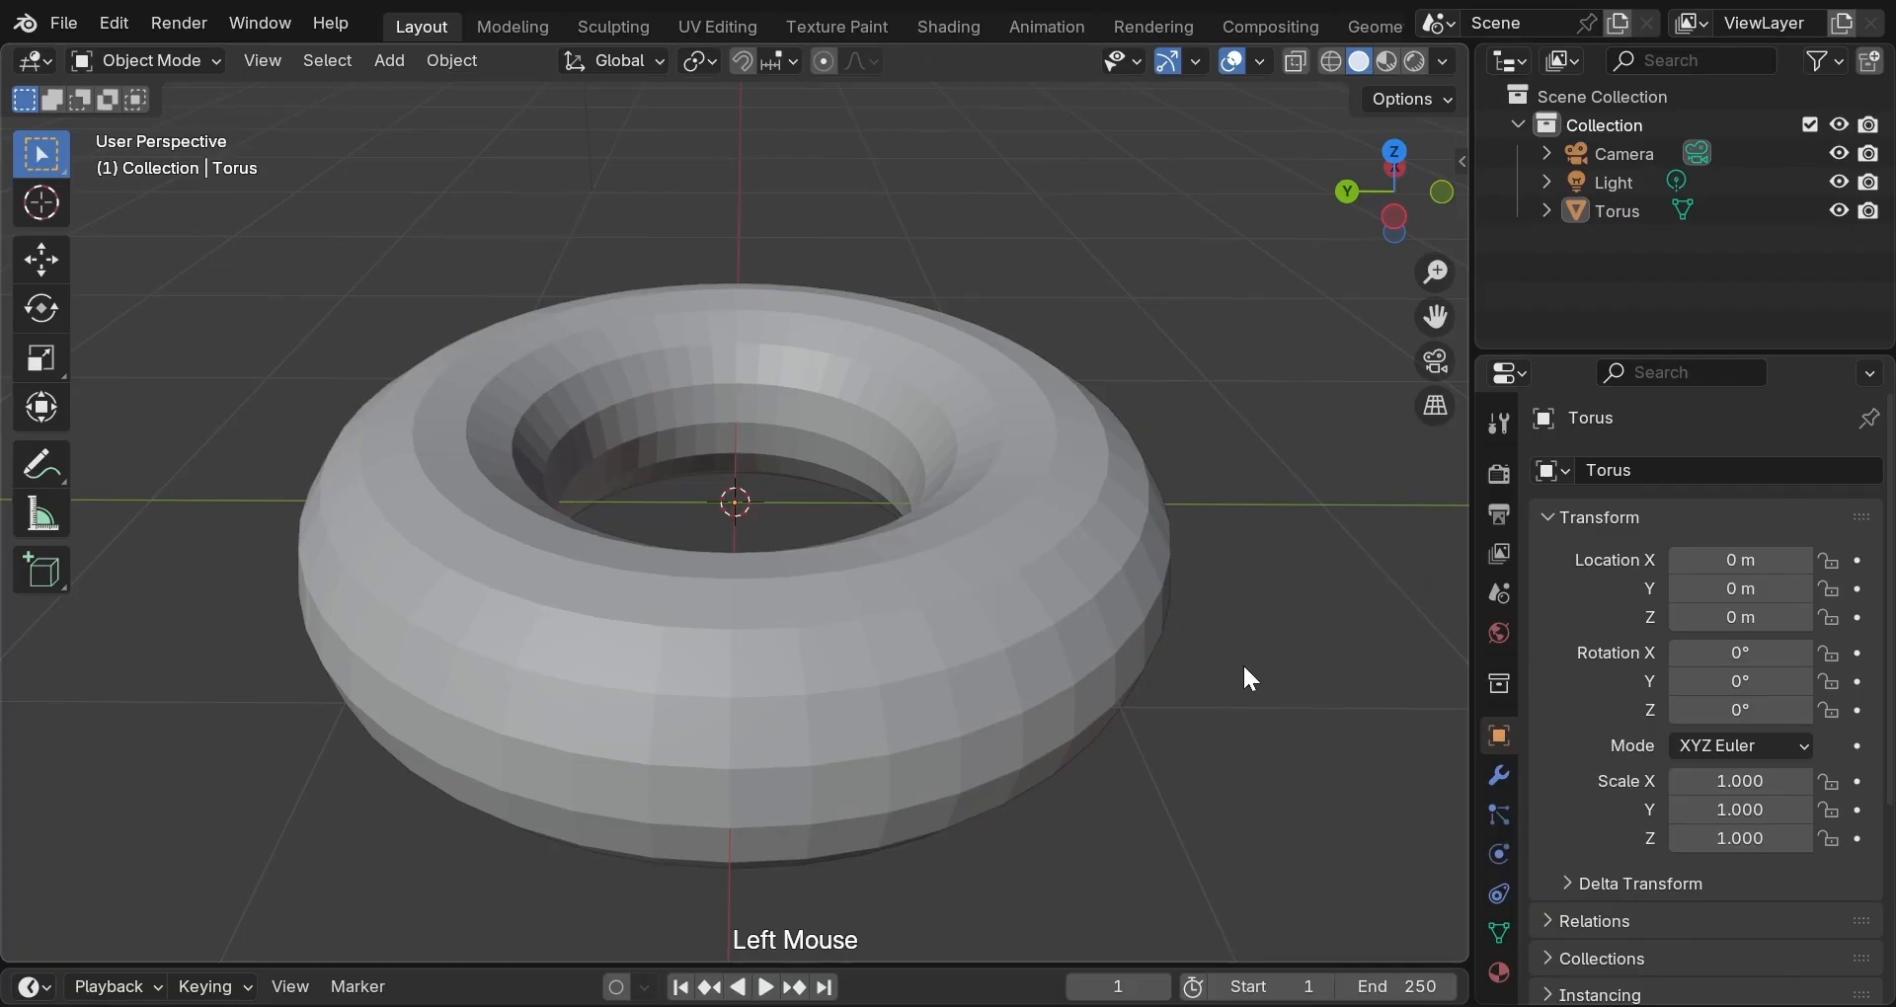
pyautogui.click(1072, 647)
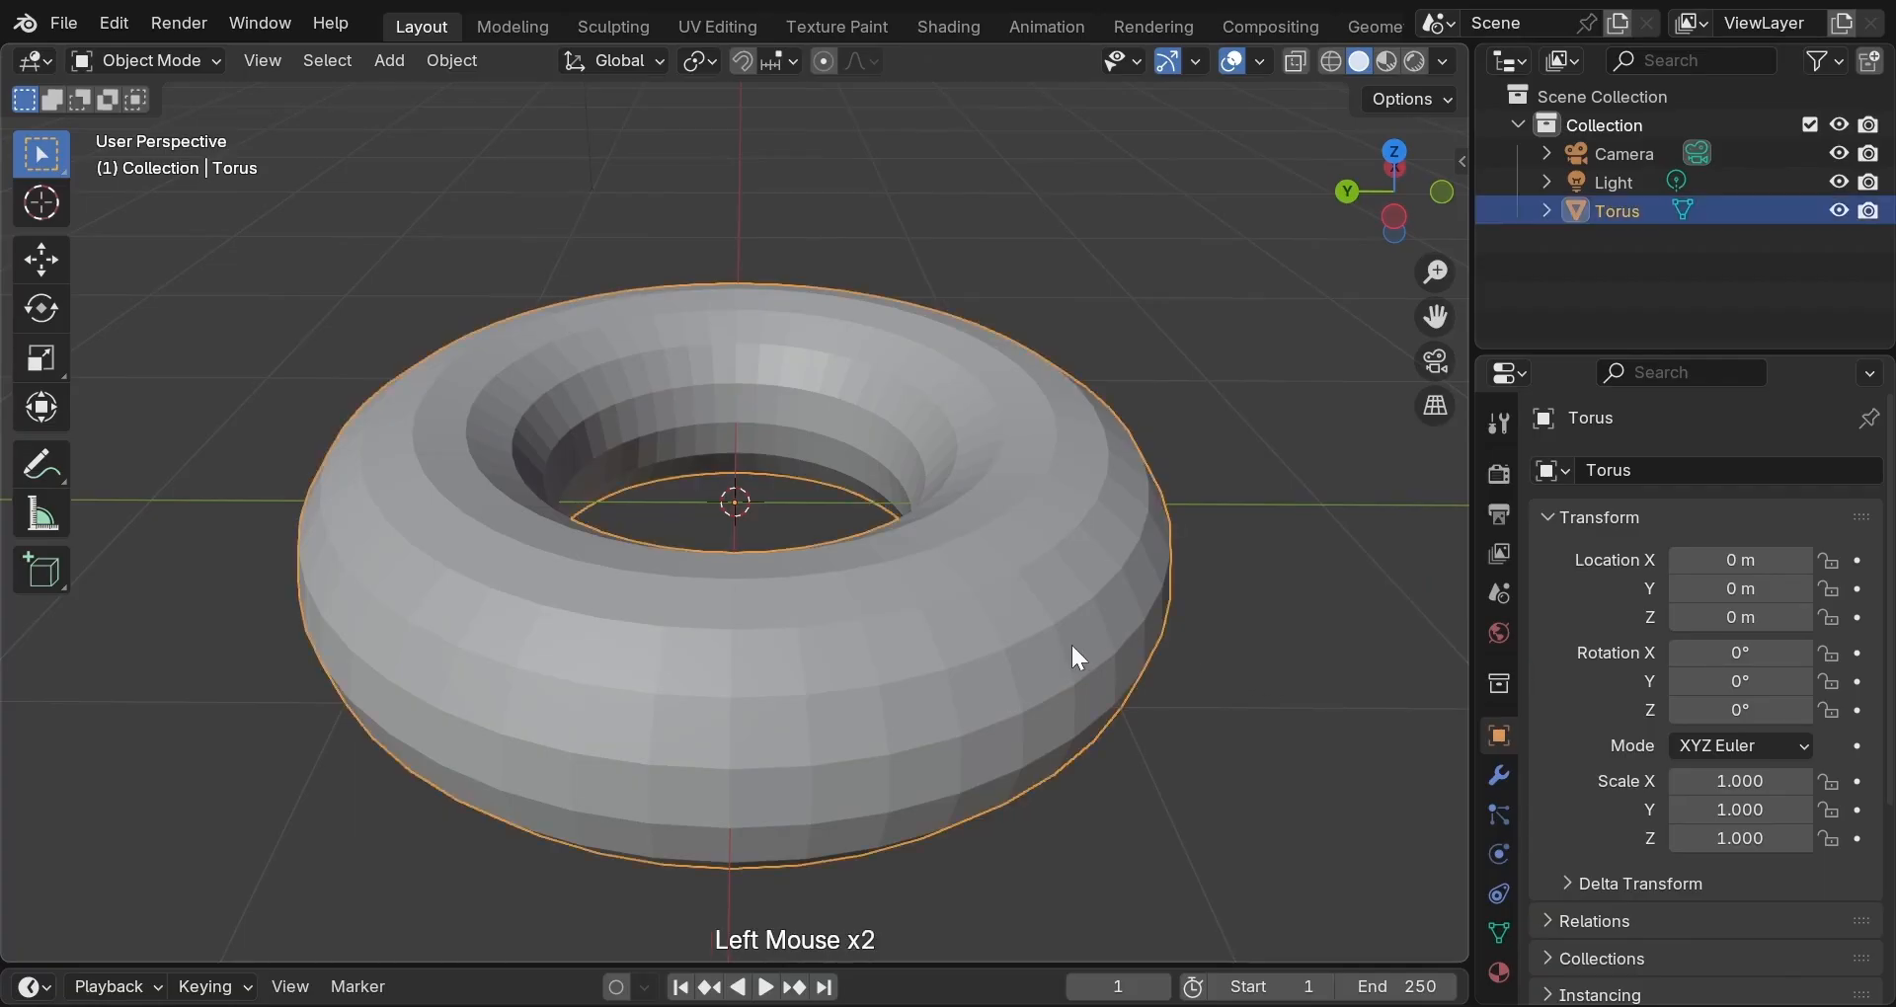
pyautogui.scroll(-1, 1064, 644)
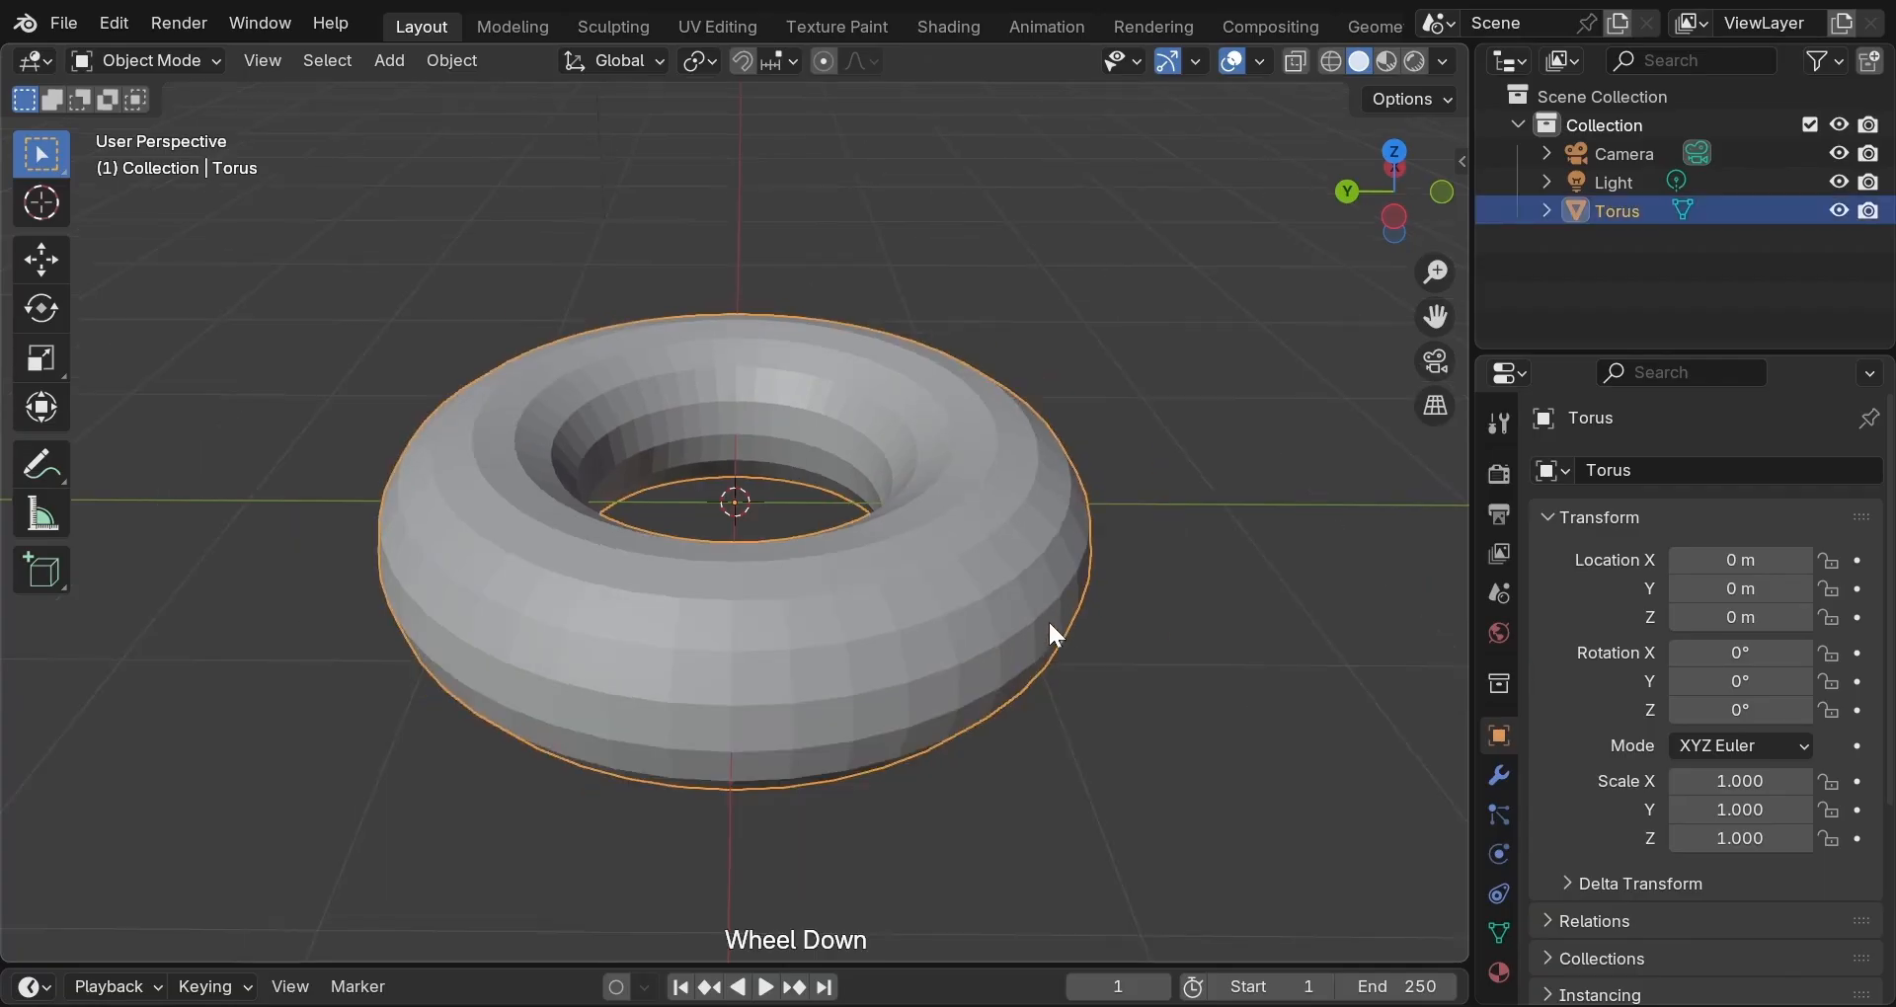
pyautogui.moveTo(1054, 635); pyautogui.dragTo(1027, 558, button='middle')
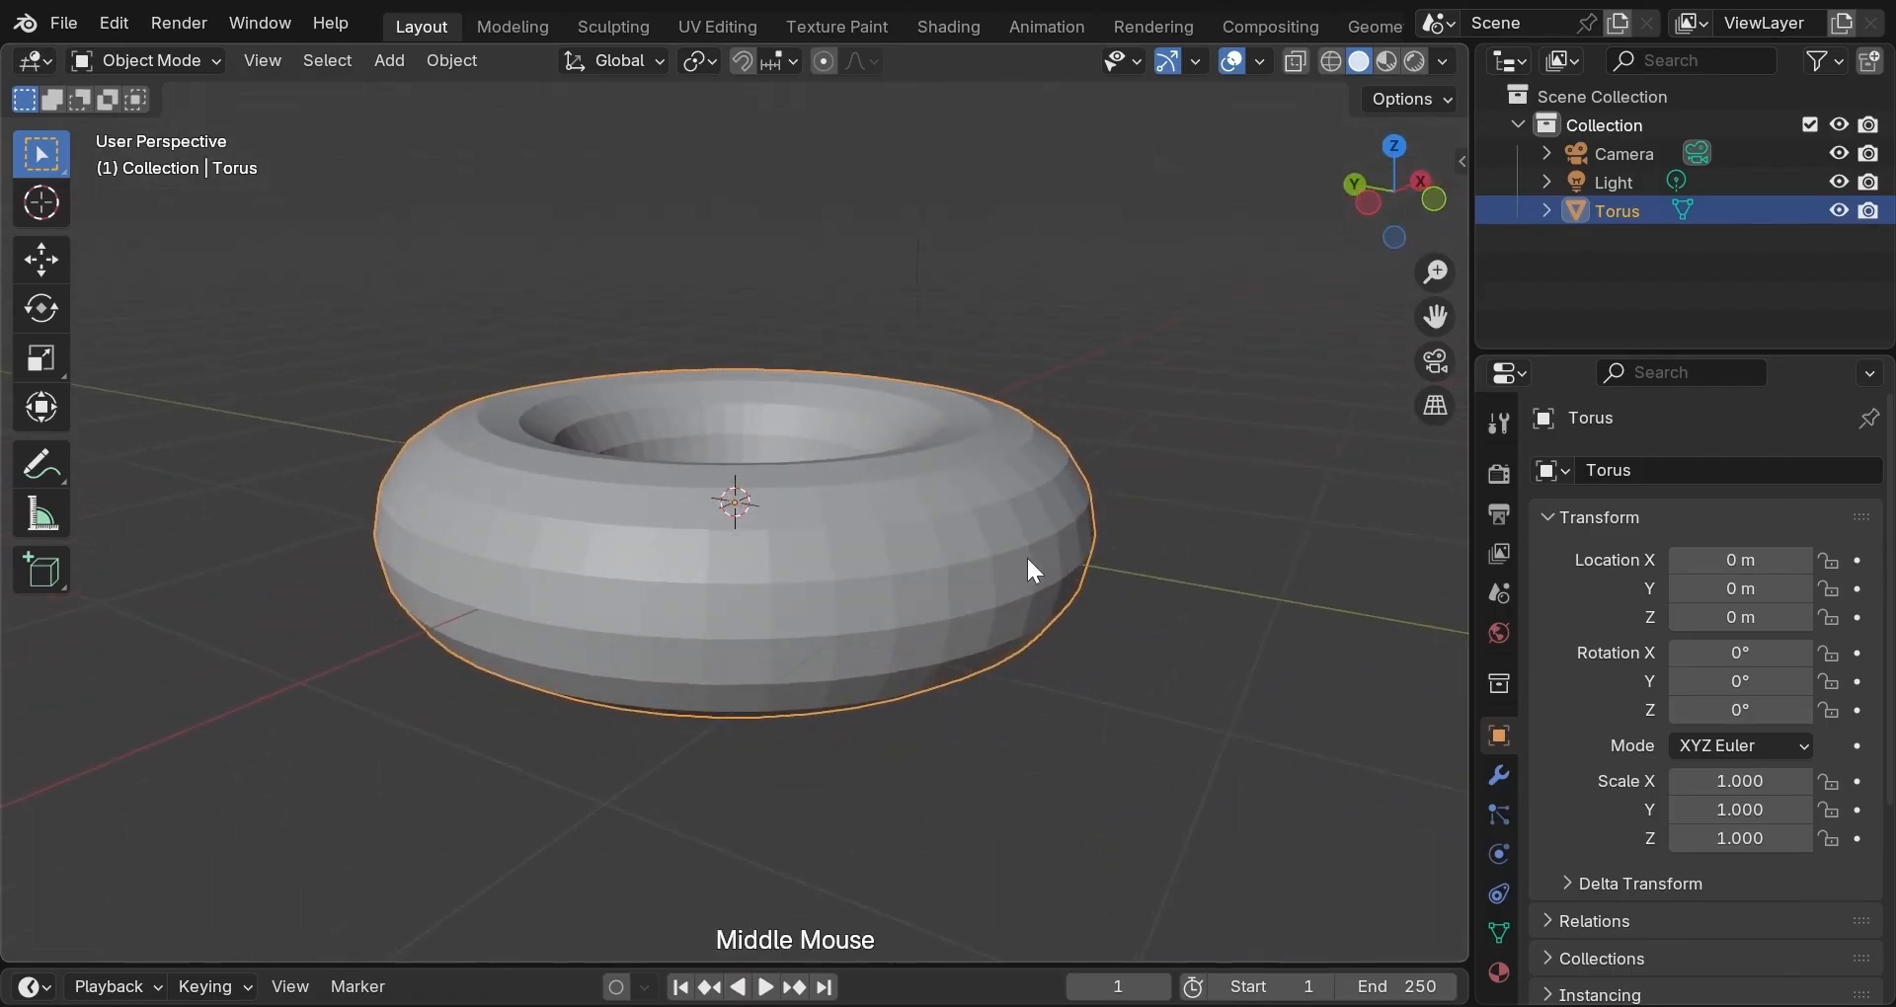
pyautogui.scroll(1, 1031, 571)
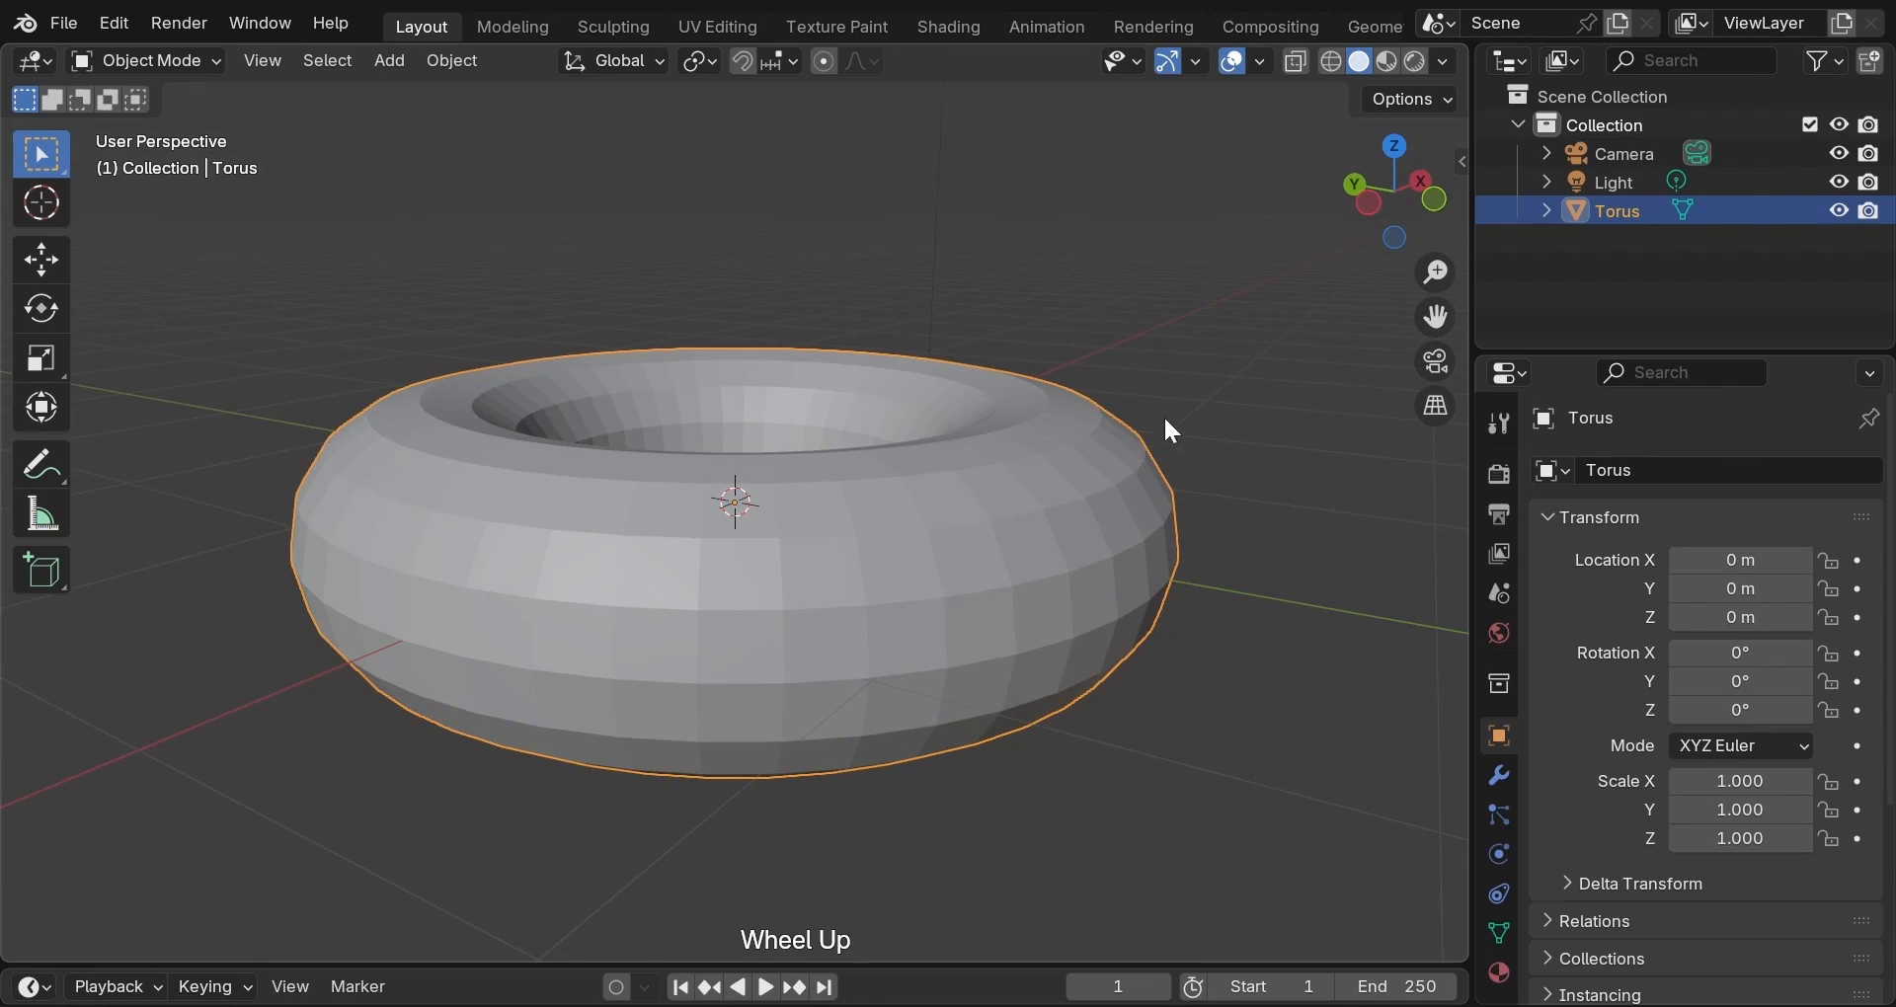
pyautogui.rightClick(988, 286)
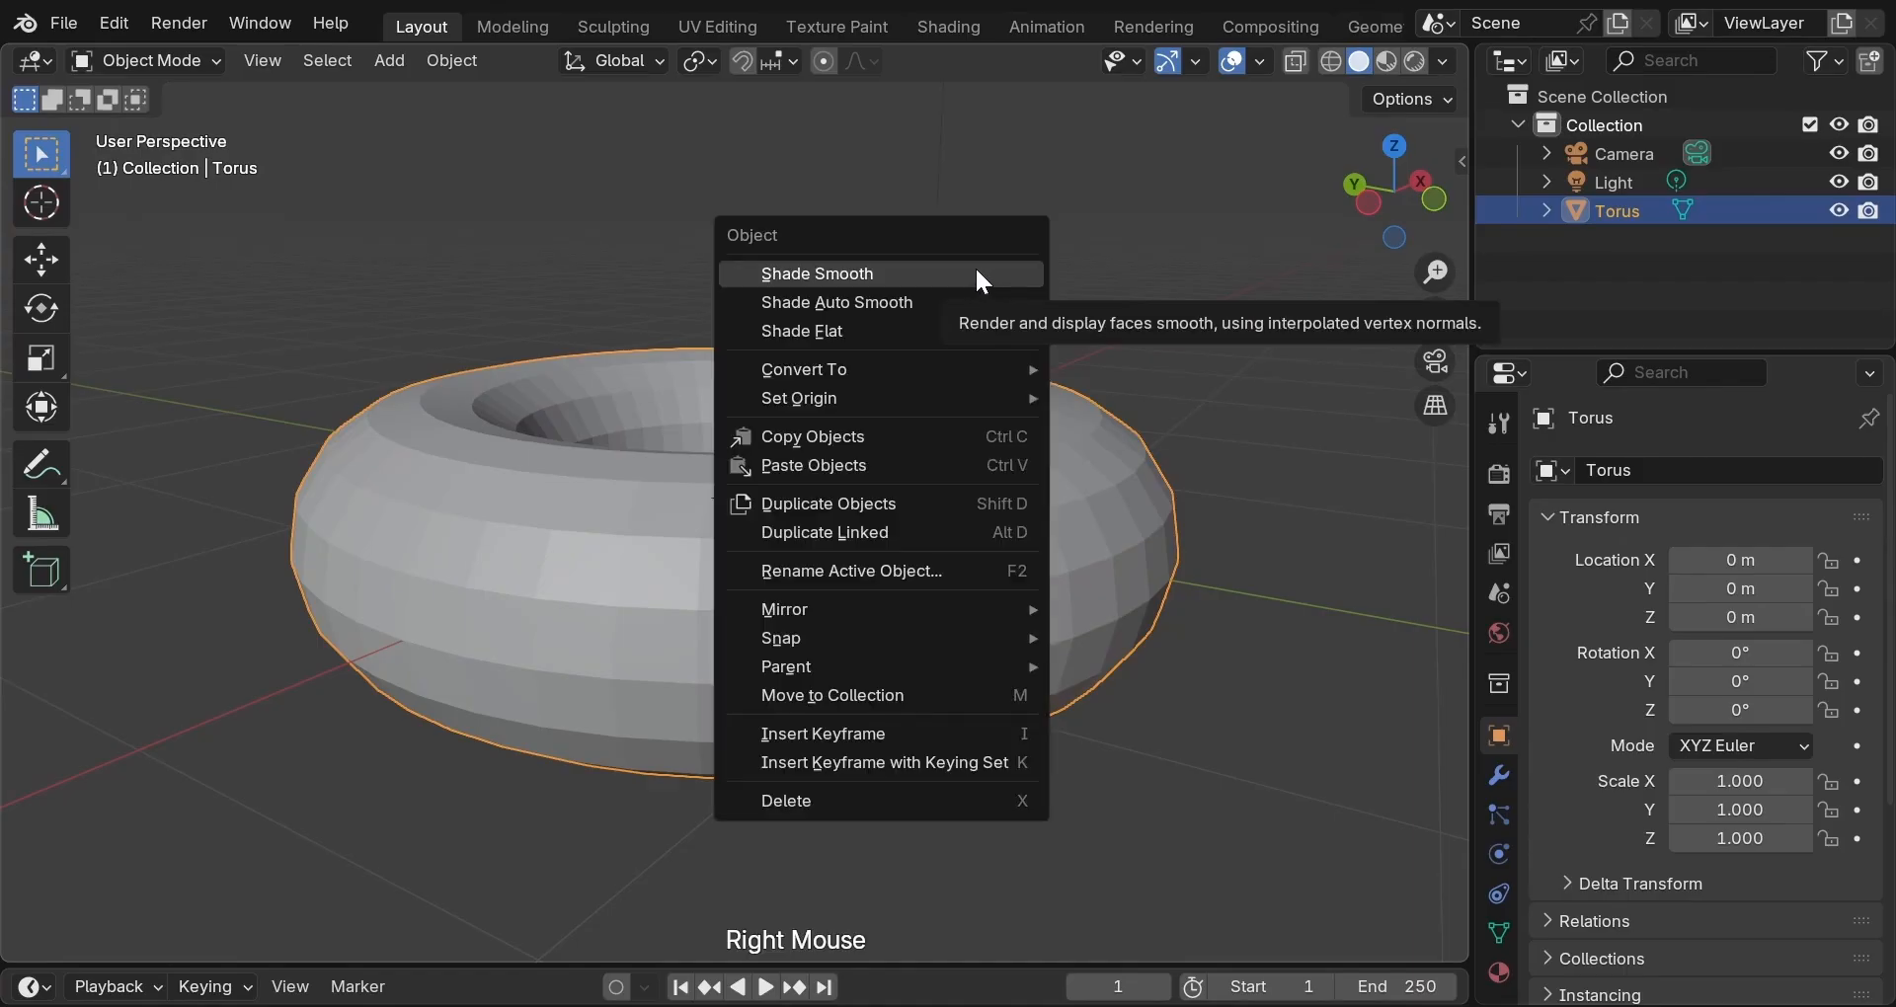
pyautogui.click(976, 271)
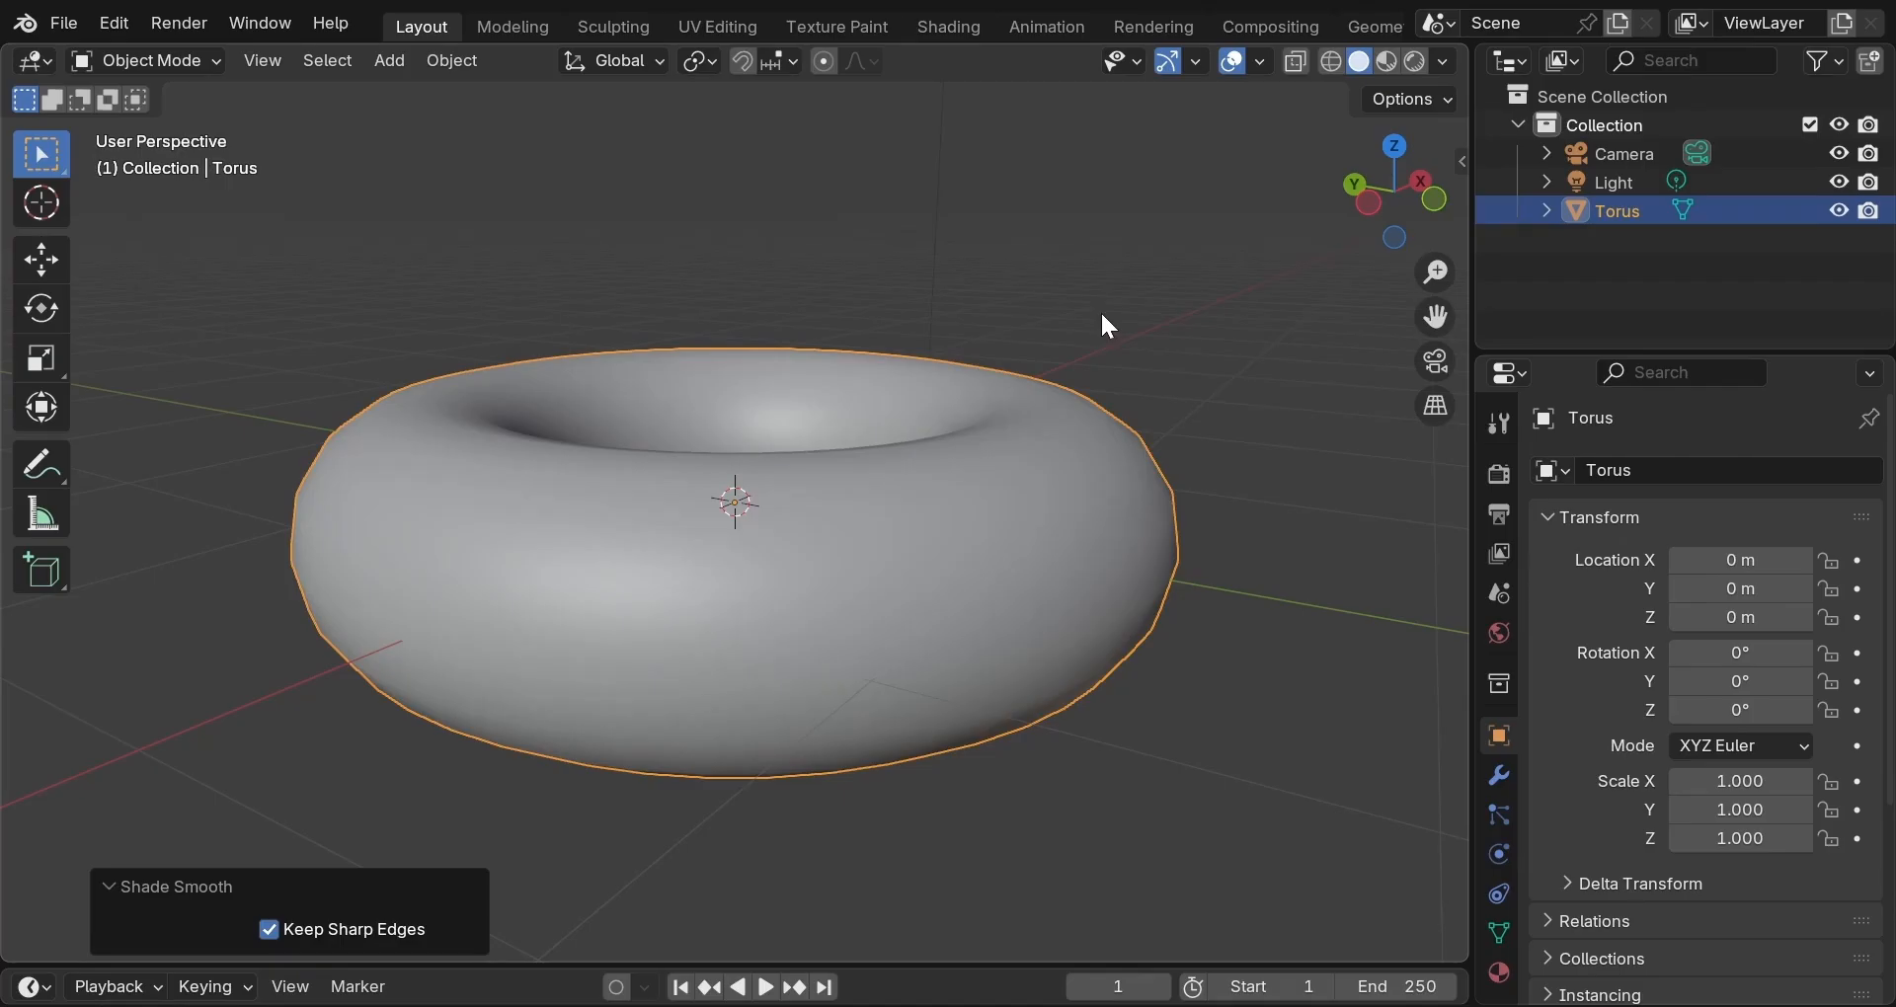
pyautogui.moveTo(1105, 322); pyautogui.dragTo(793, 330, button='middle')
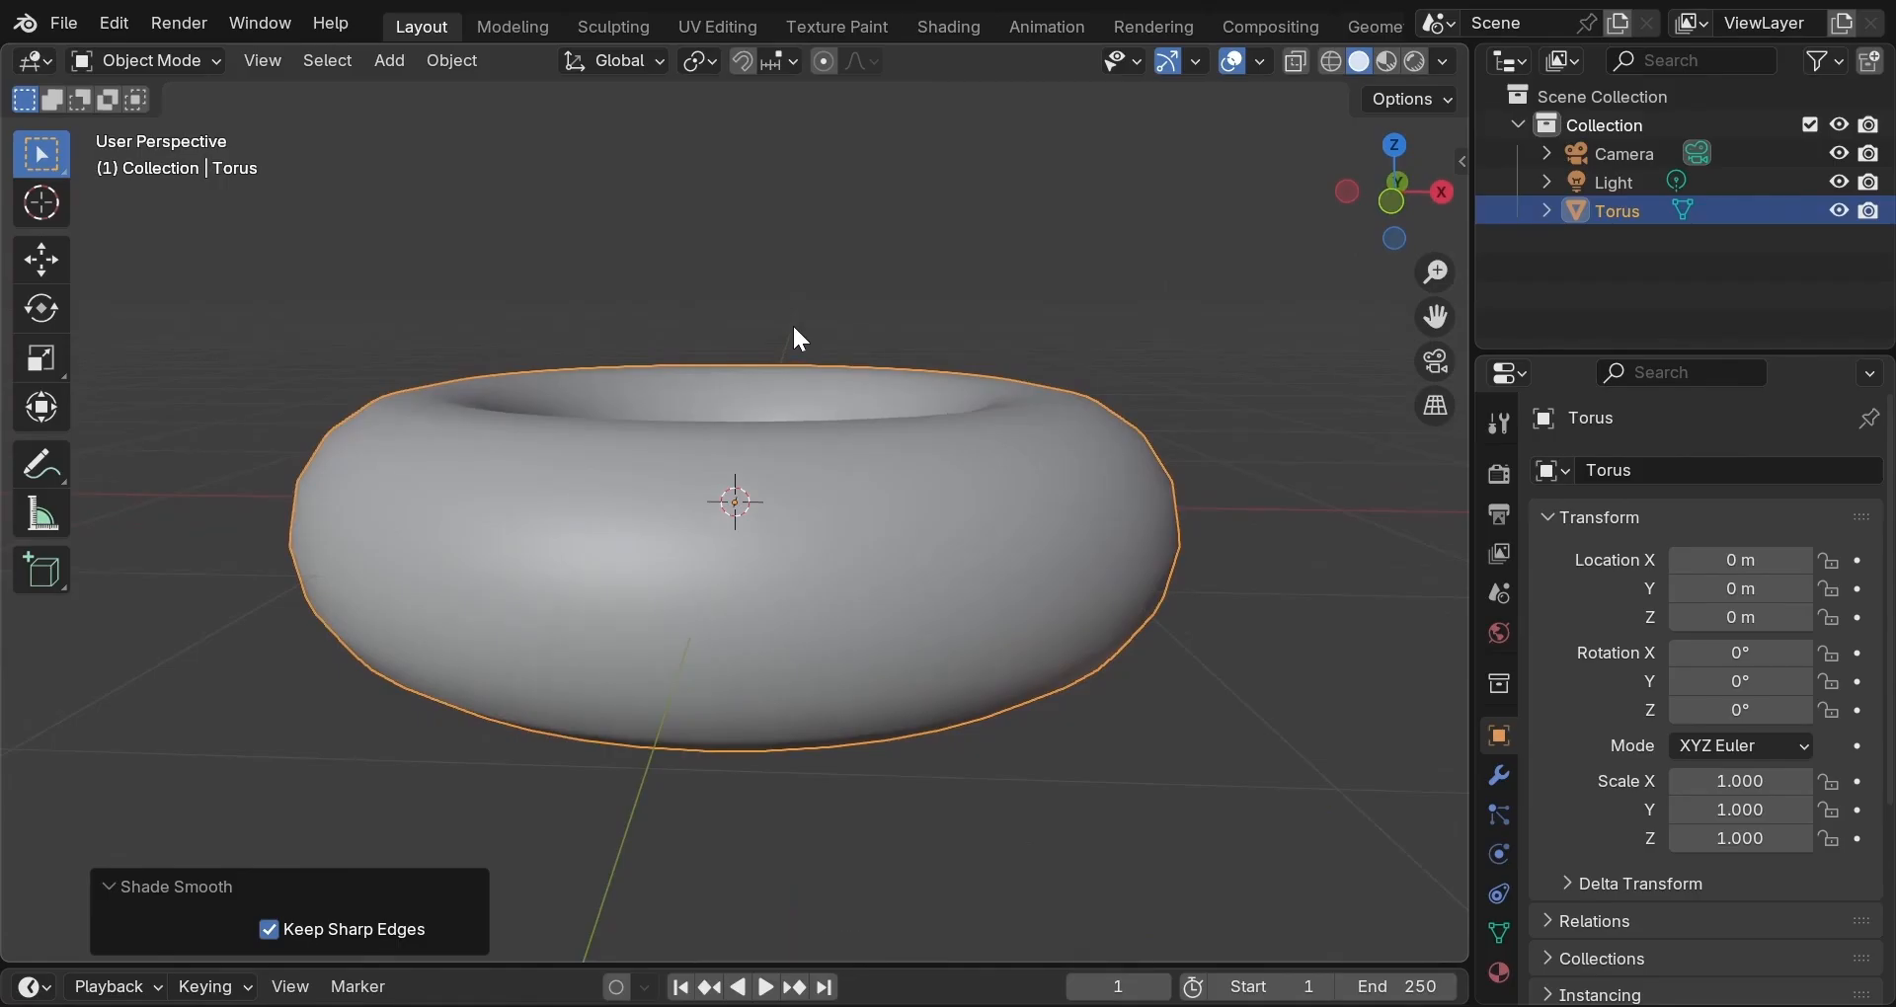
pyautogui.moveTo(794, 329); pyautogui.dragTo(962, 387, button='middle')
pyautogui.scroll(-2, 326, 356)
pyautogui.scroll(-1, 339, 465)
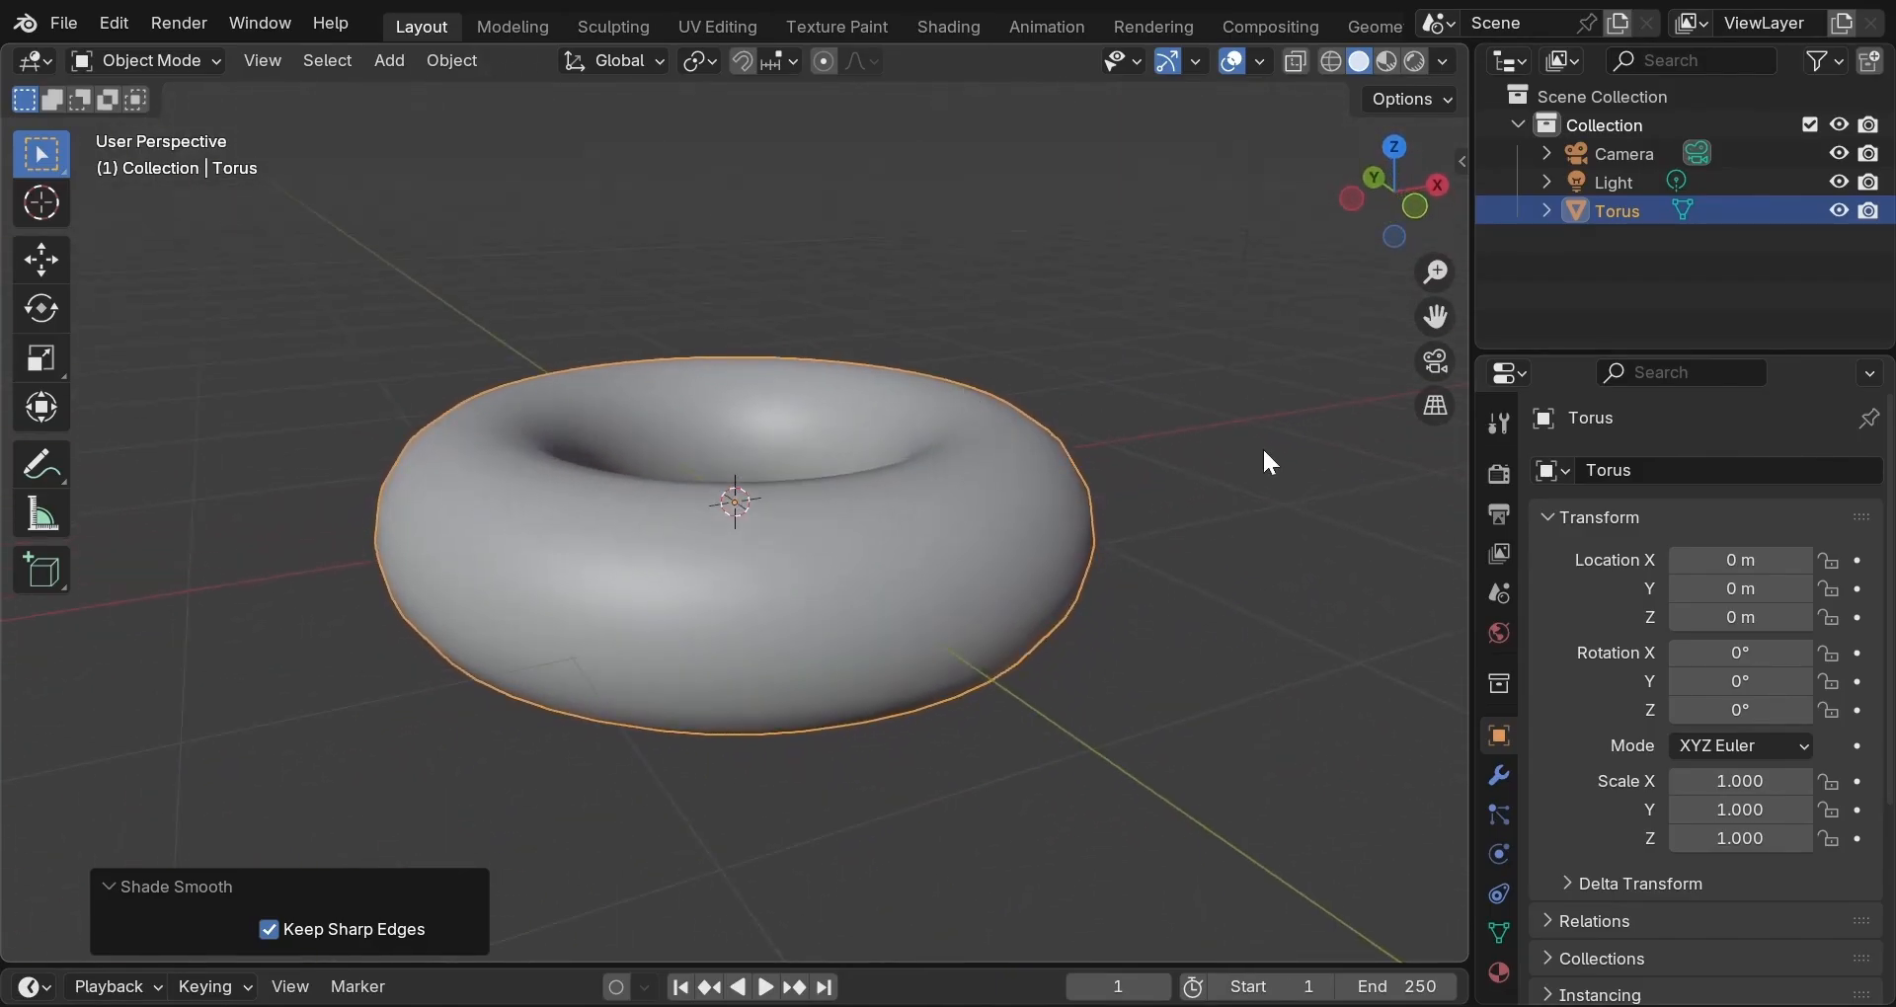
# Show the torus's Modifier Properties and bring up the Generate list under Add Modifier.
pyautogui.click(1502, 776)
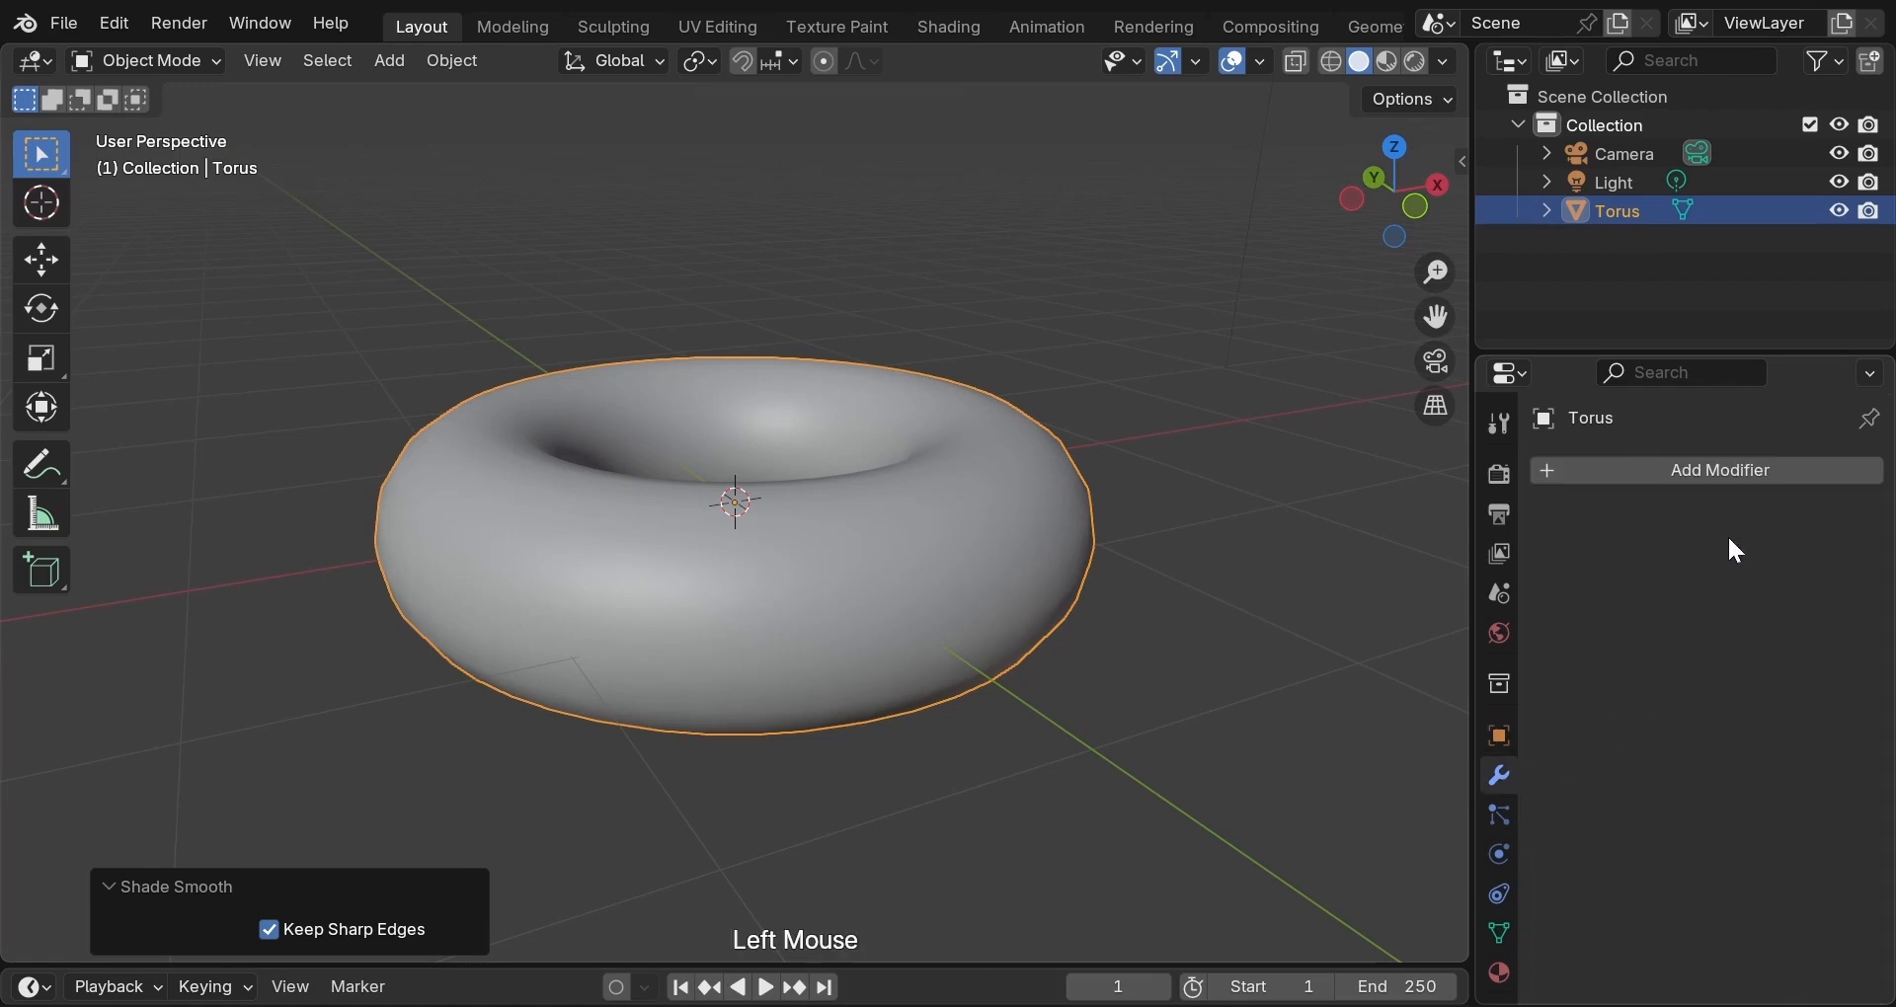
pyautogui.click(1708, 471)
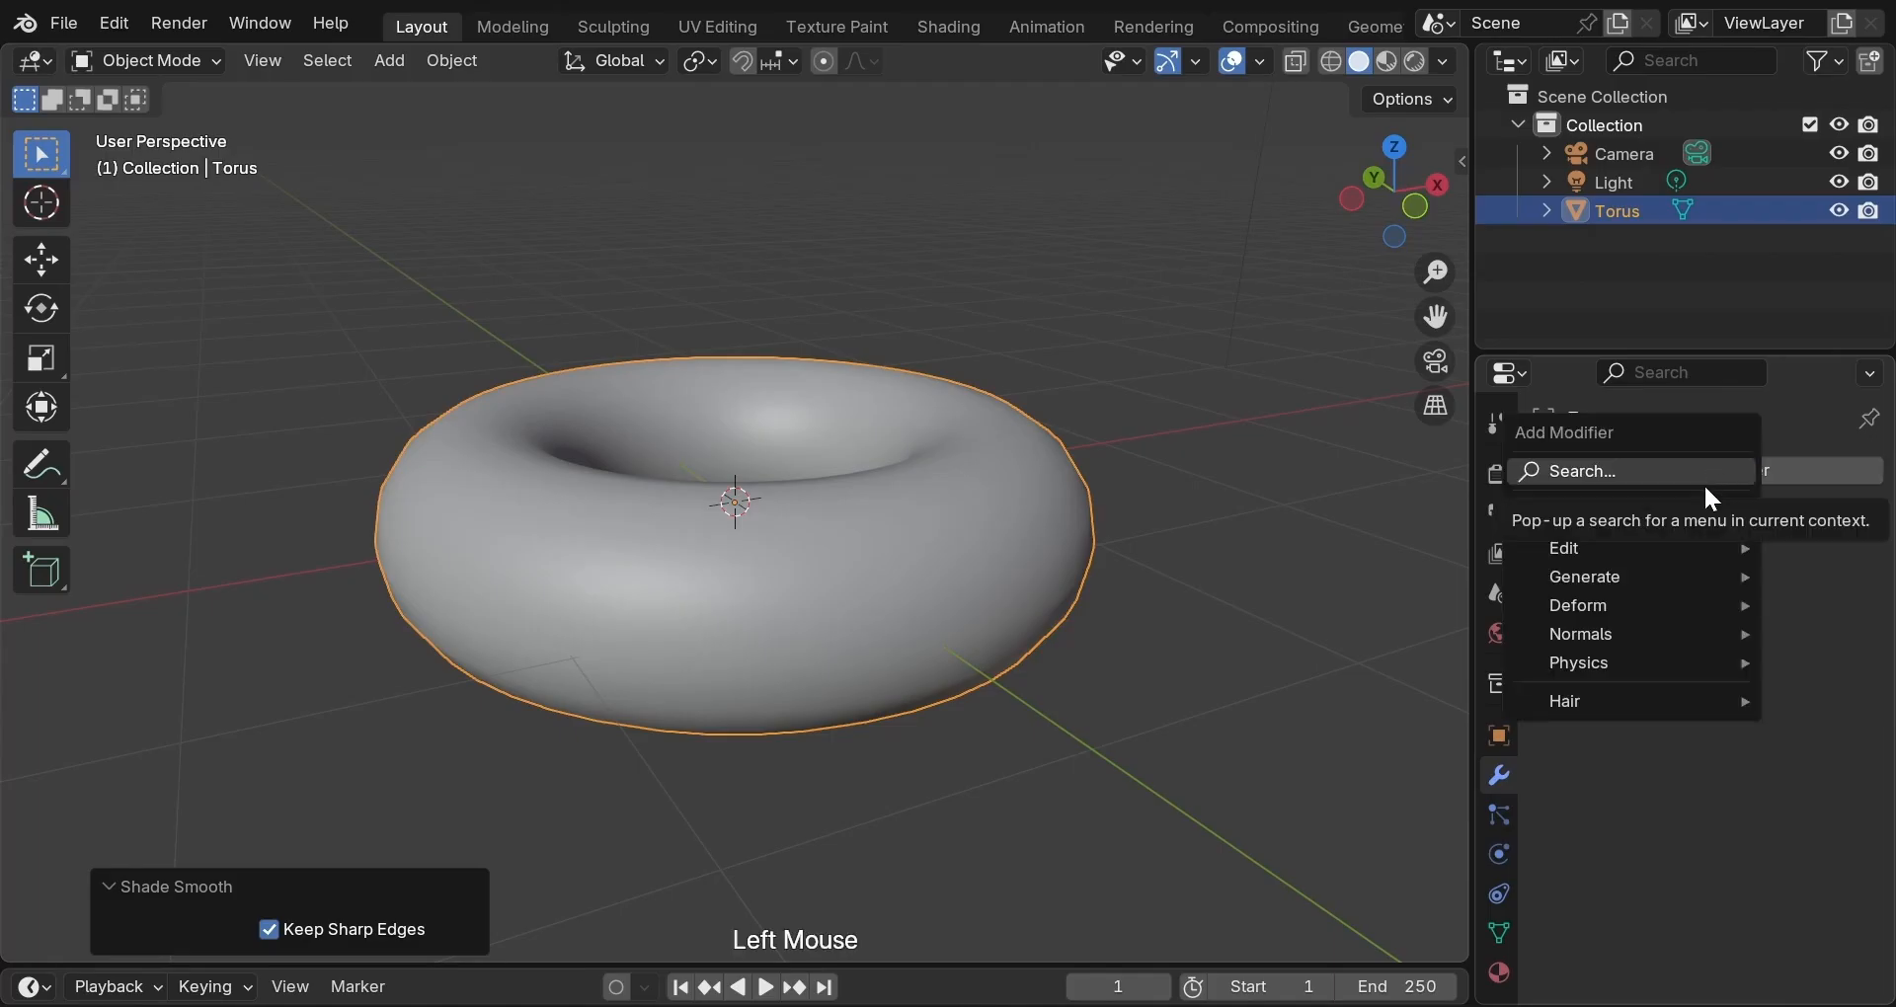
pyautogui.moveTo(1697, 578)
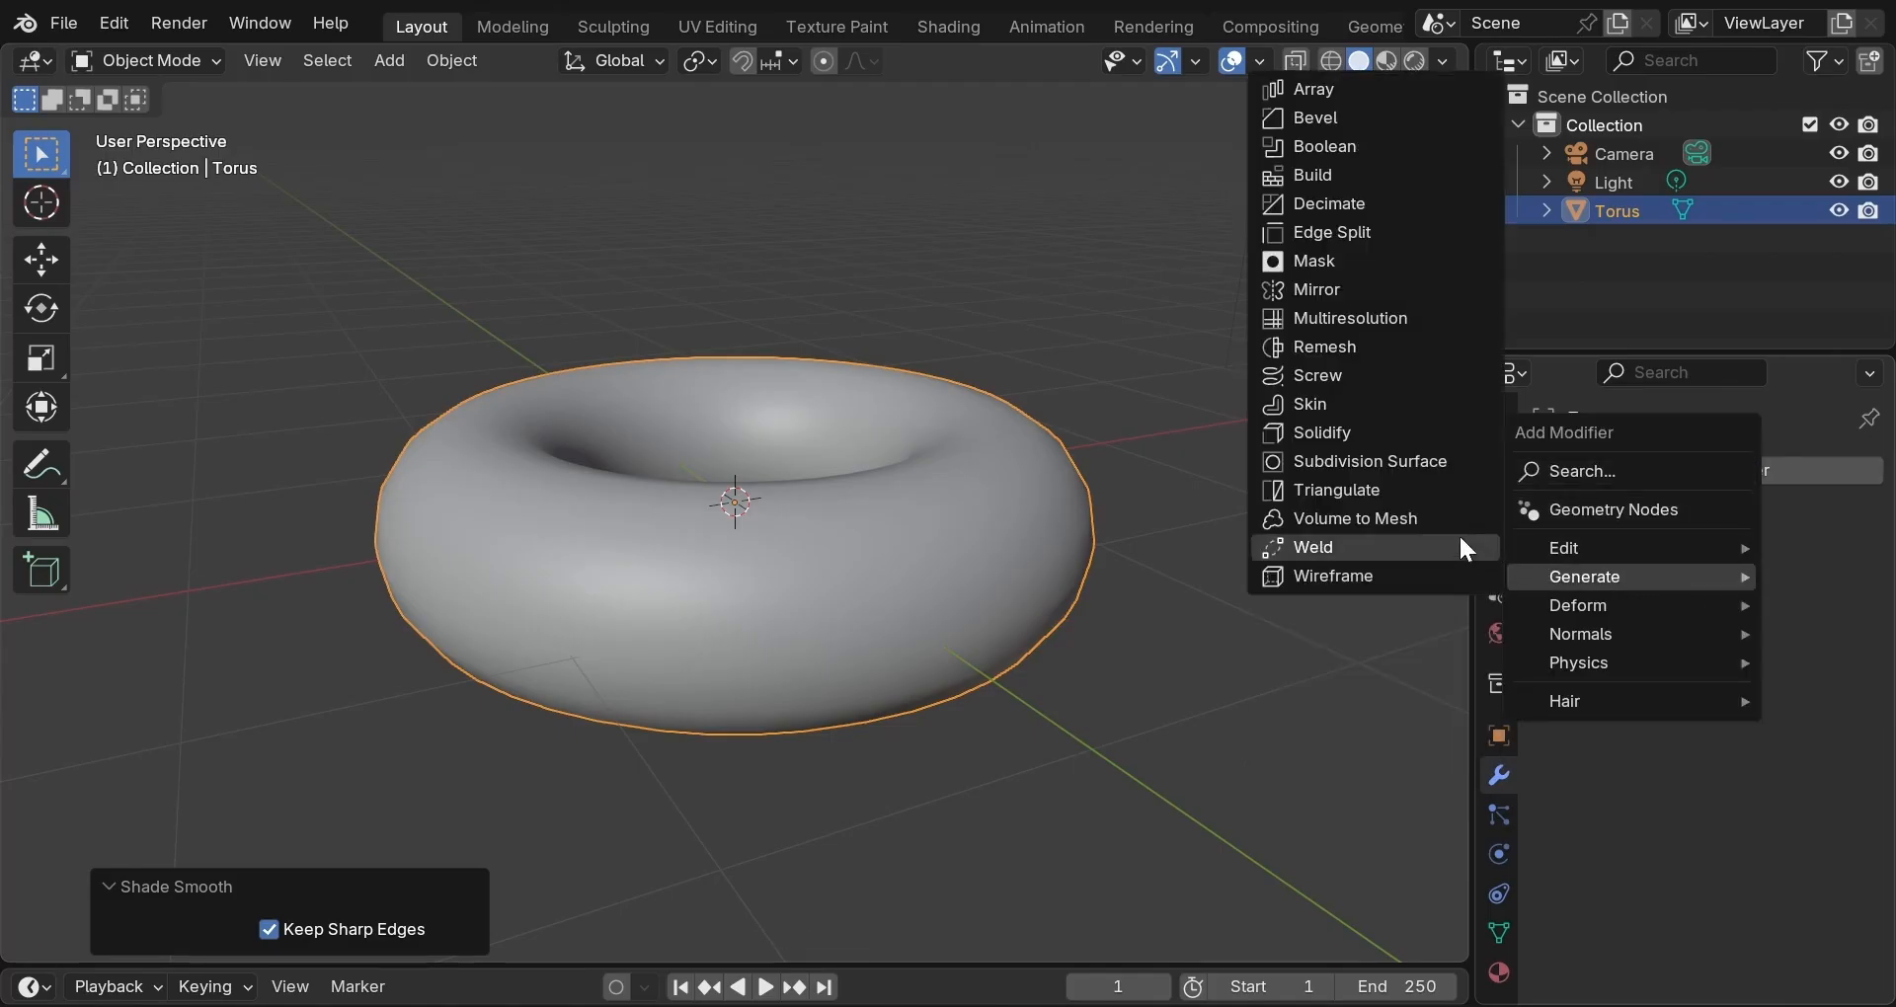
# Add a Subdivision Surface modifier to the torus.
pyautogui.click(1395, 471)
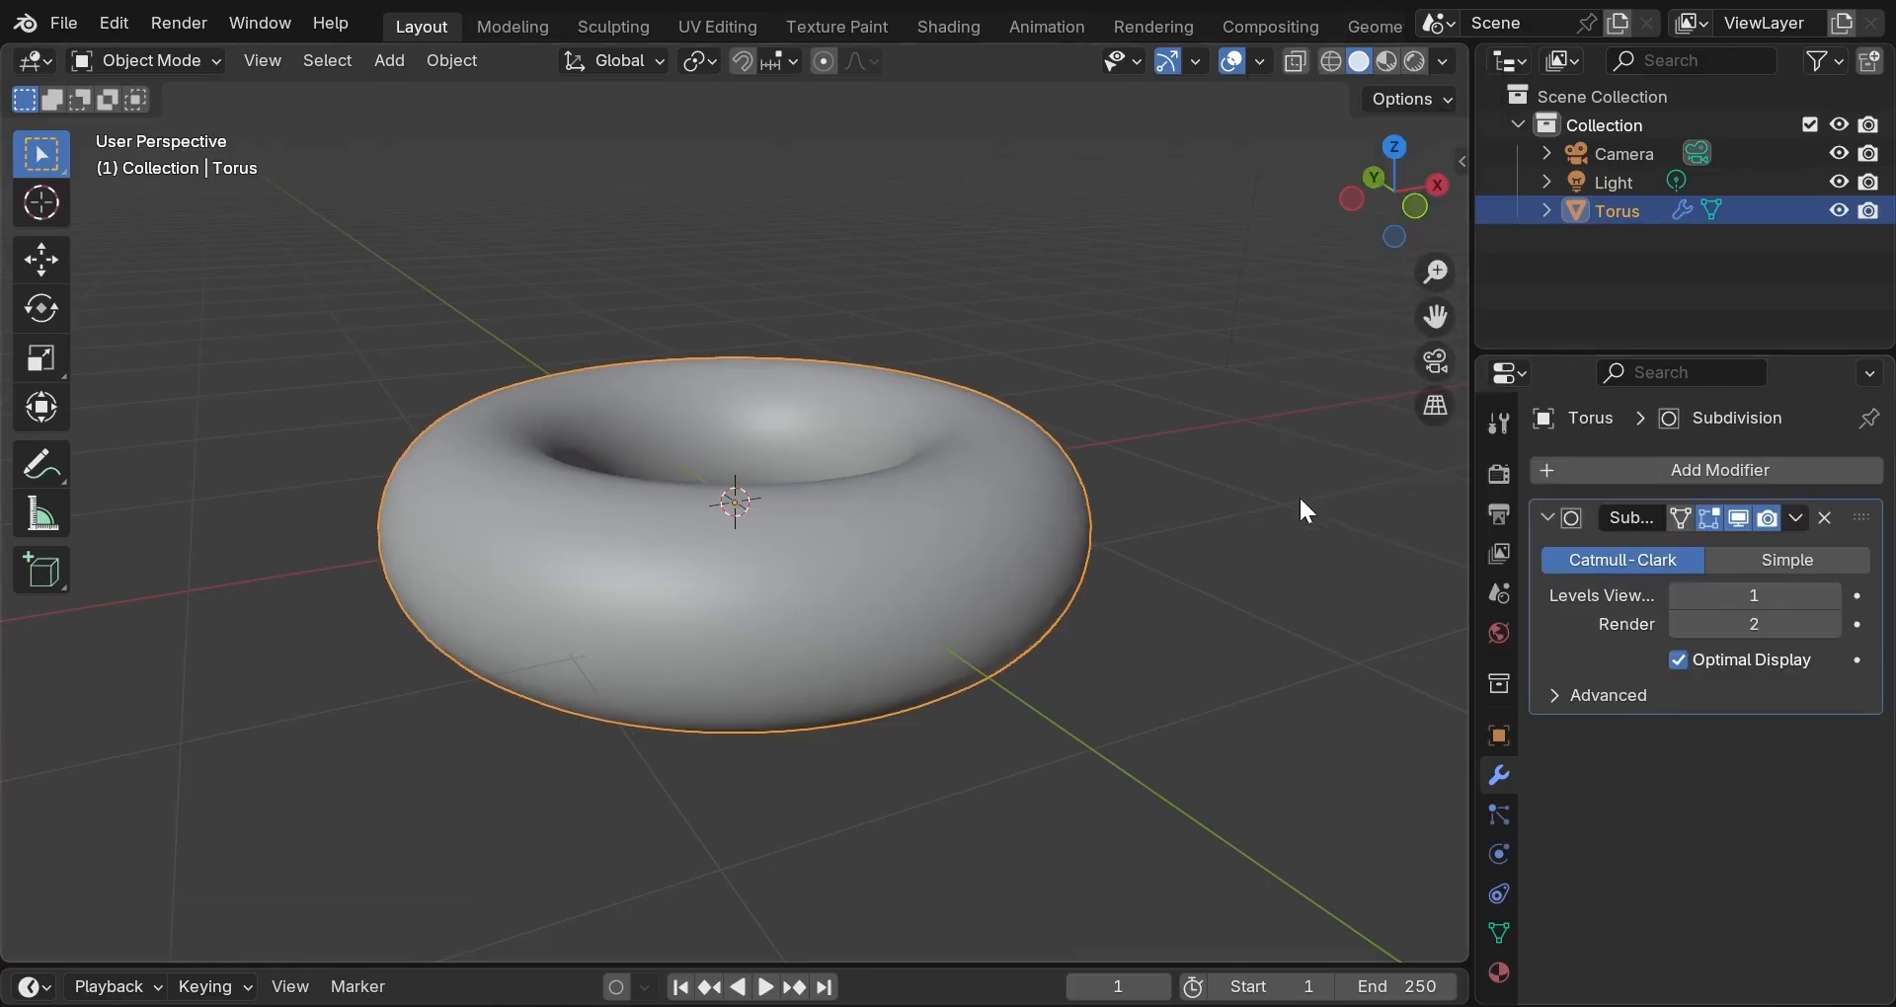
pyautogui.moveTo(1296, 495); pyautogui.dragTo(1266, 418, button='middle')
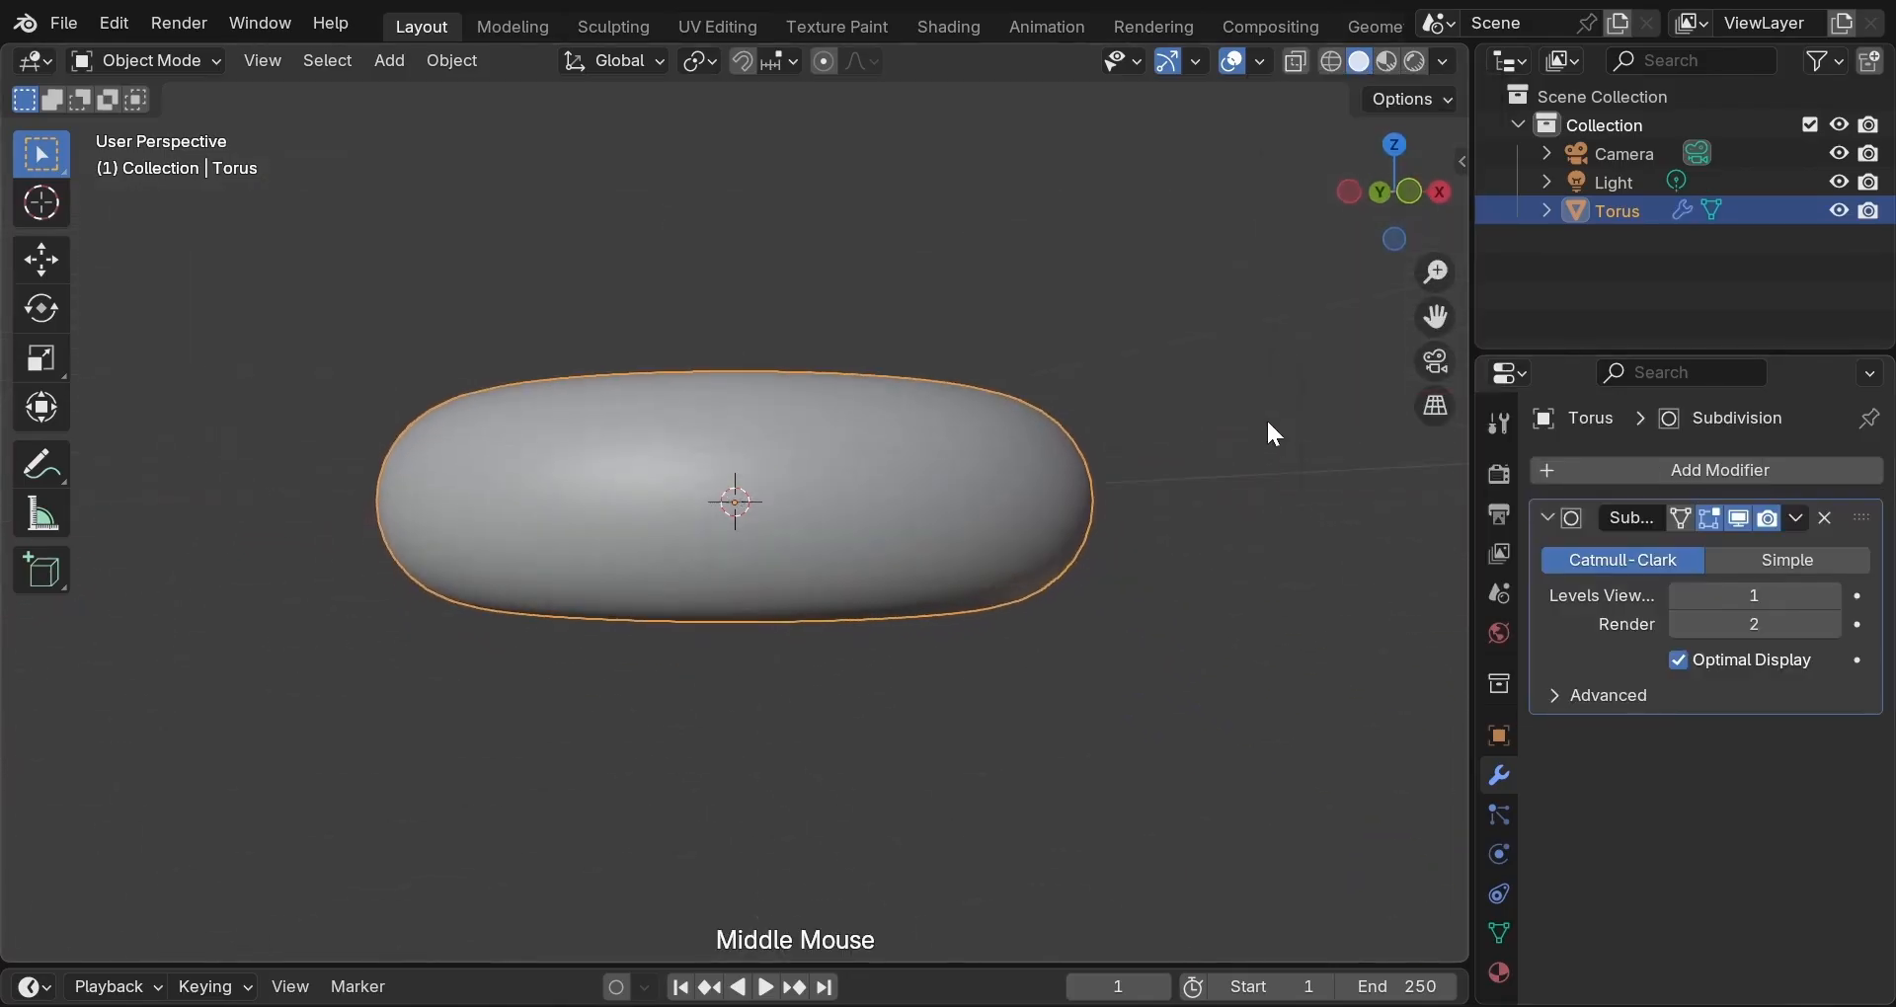
pyautogui.scroll(2, 1266, 418)
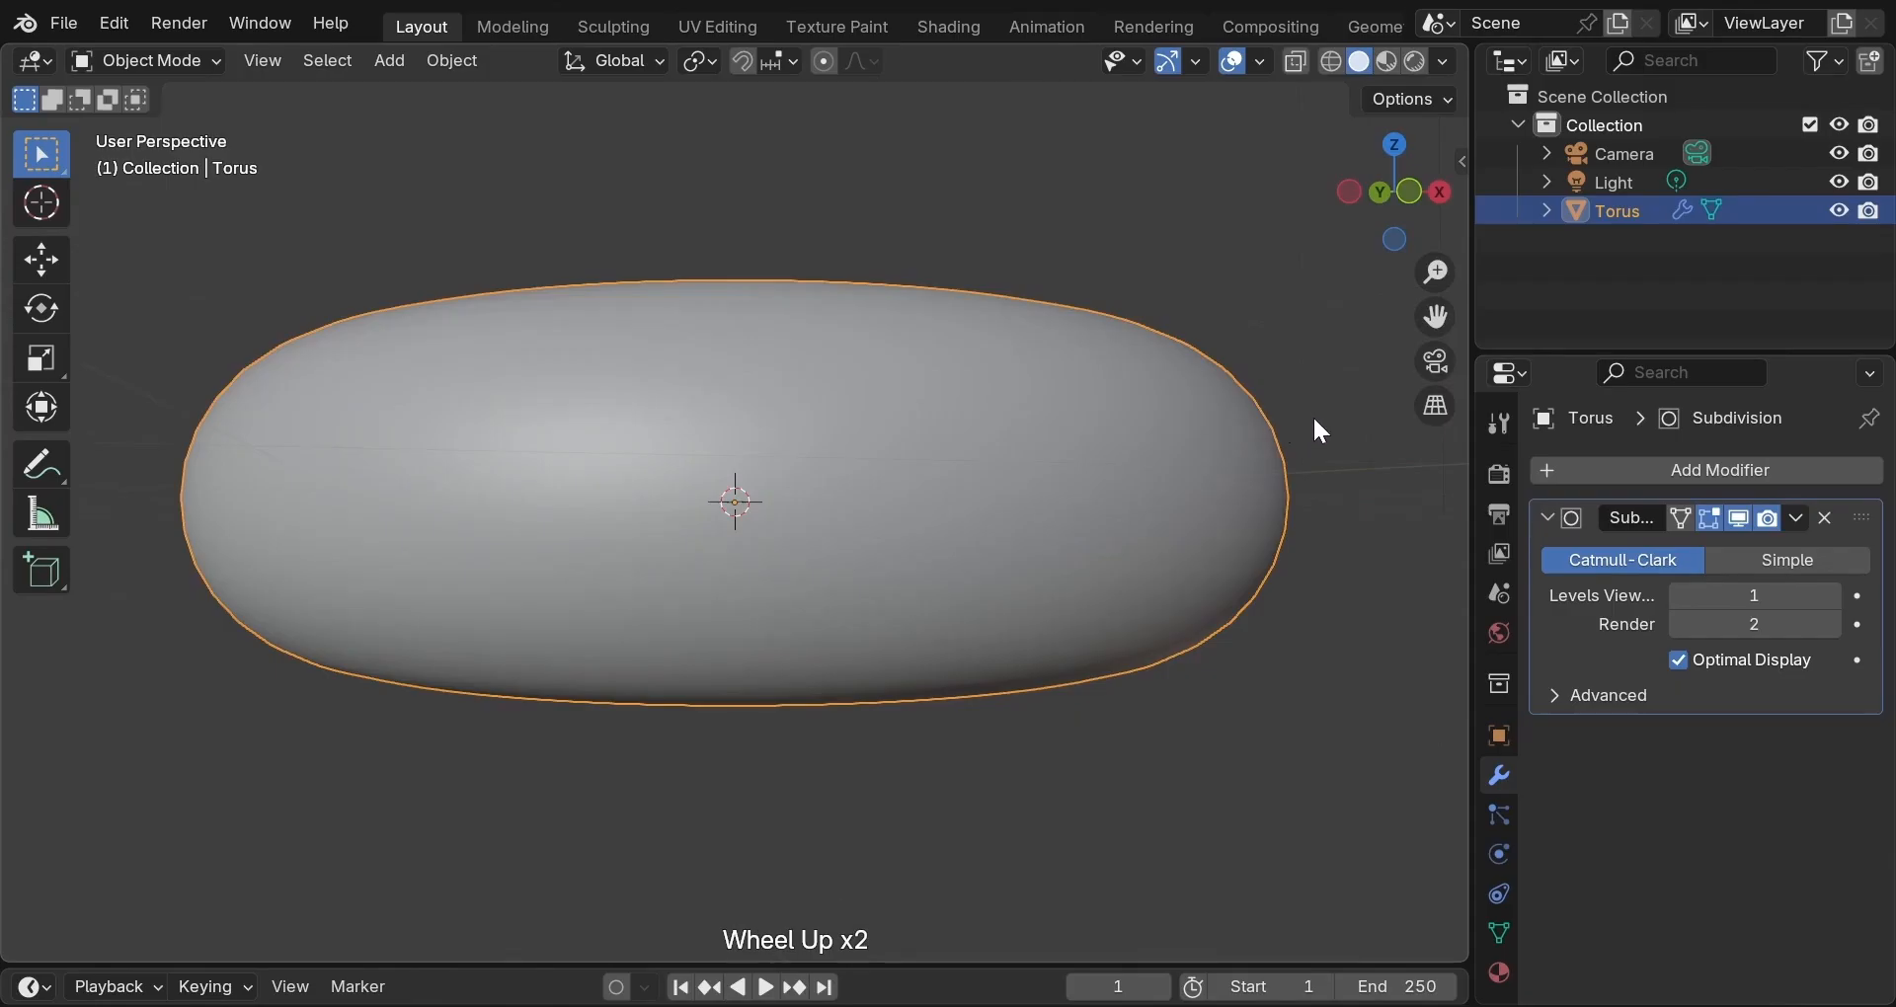
pyautogui.moveTo(1300, 431); pyautogui.dragTo(1298, 449, button='middle')
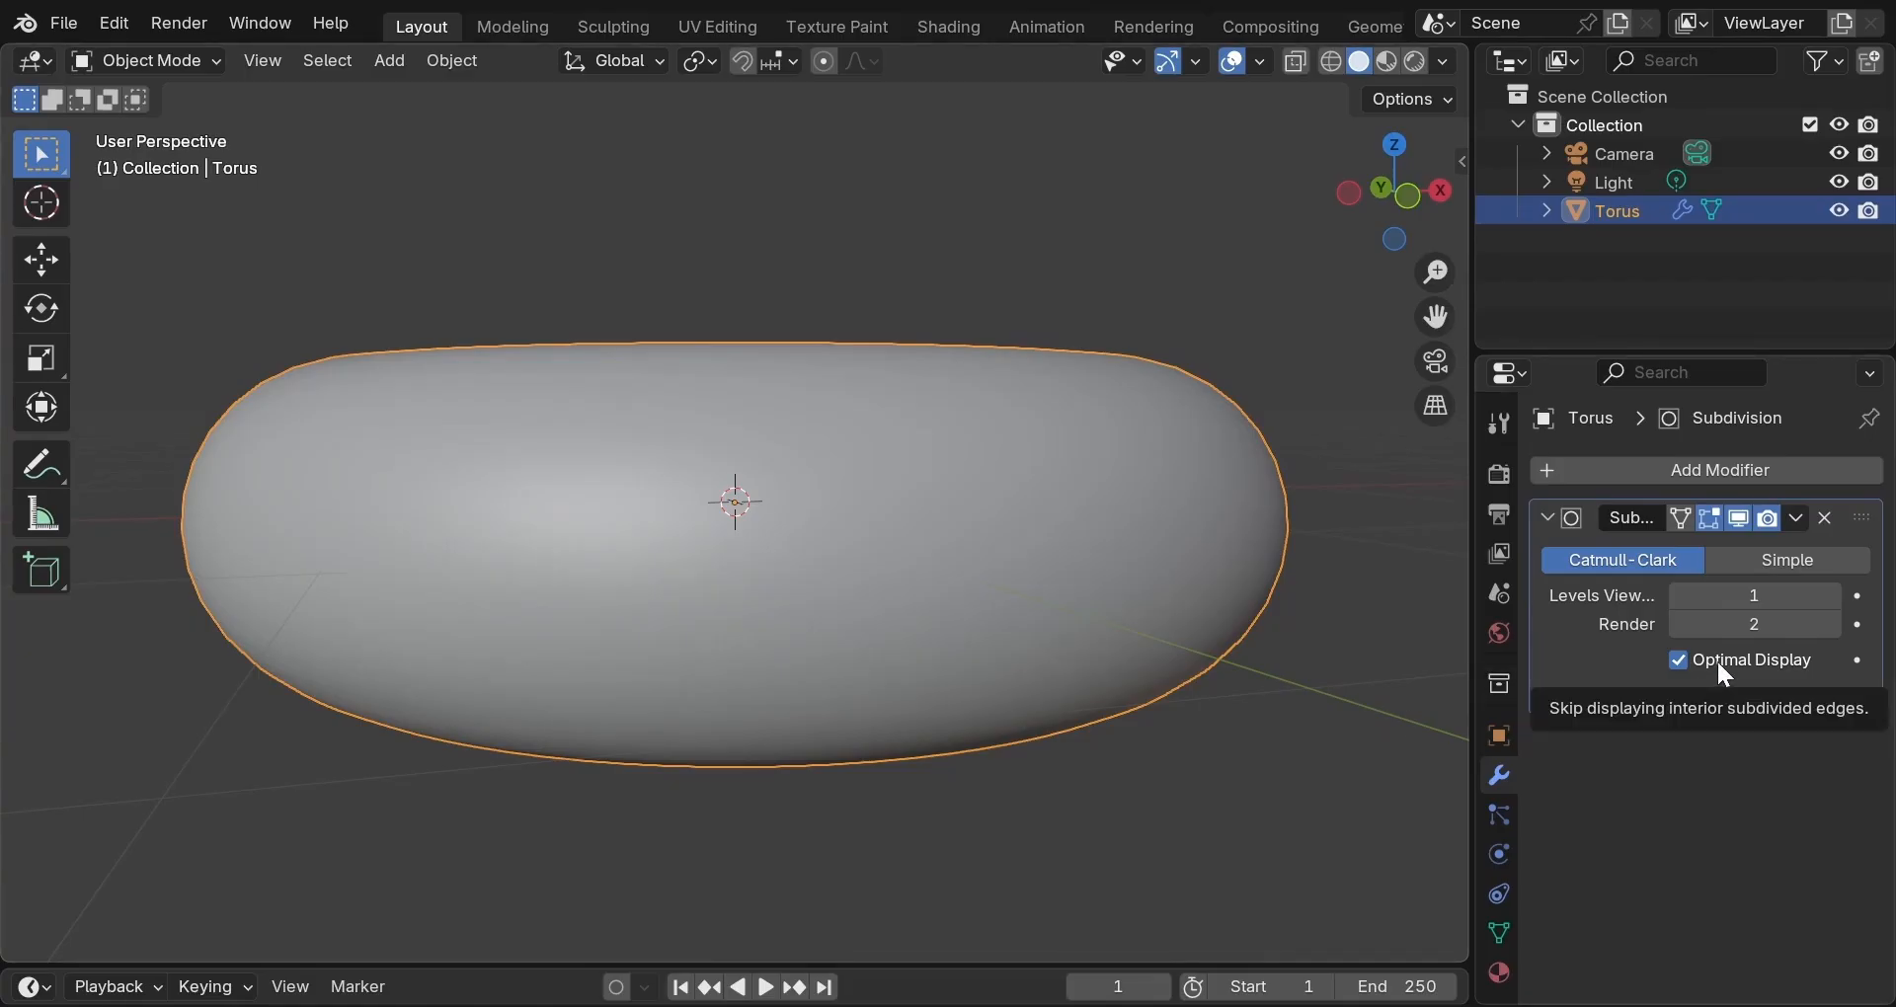
# Try viewport subdivision levels 2, 1 and 0, settling on level 1.
pyautogui.click(1755, 596)
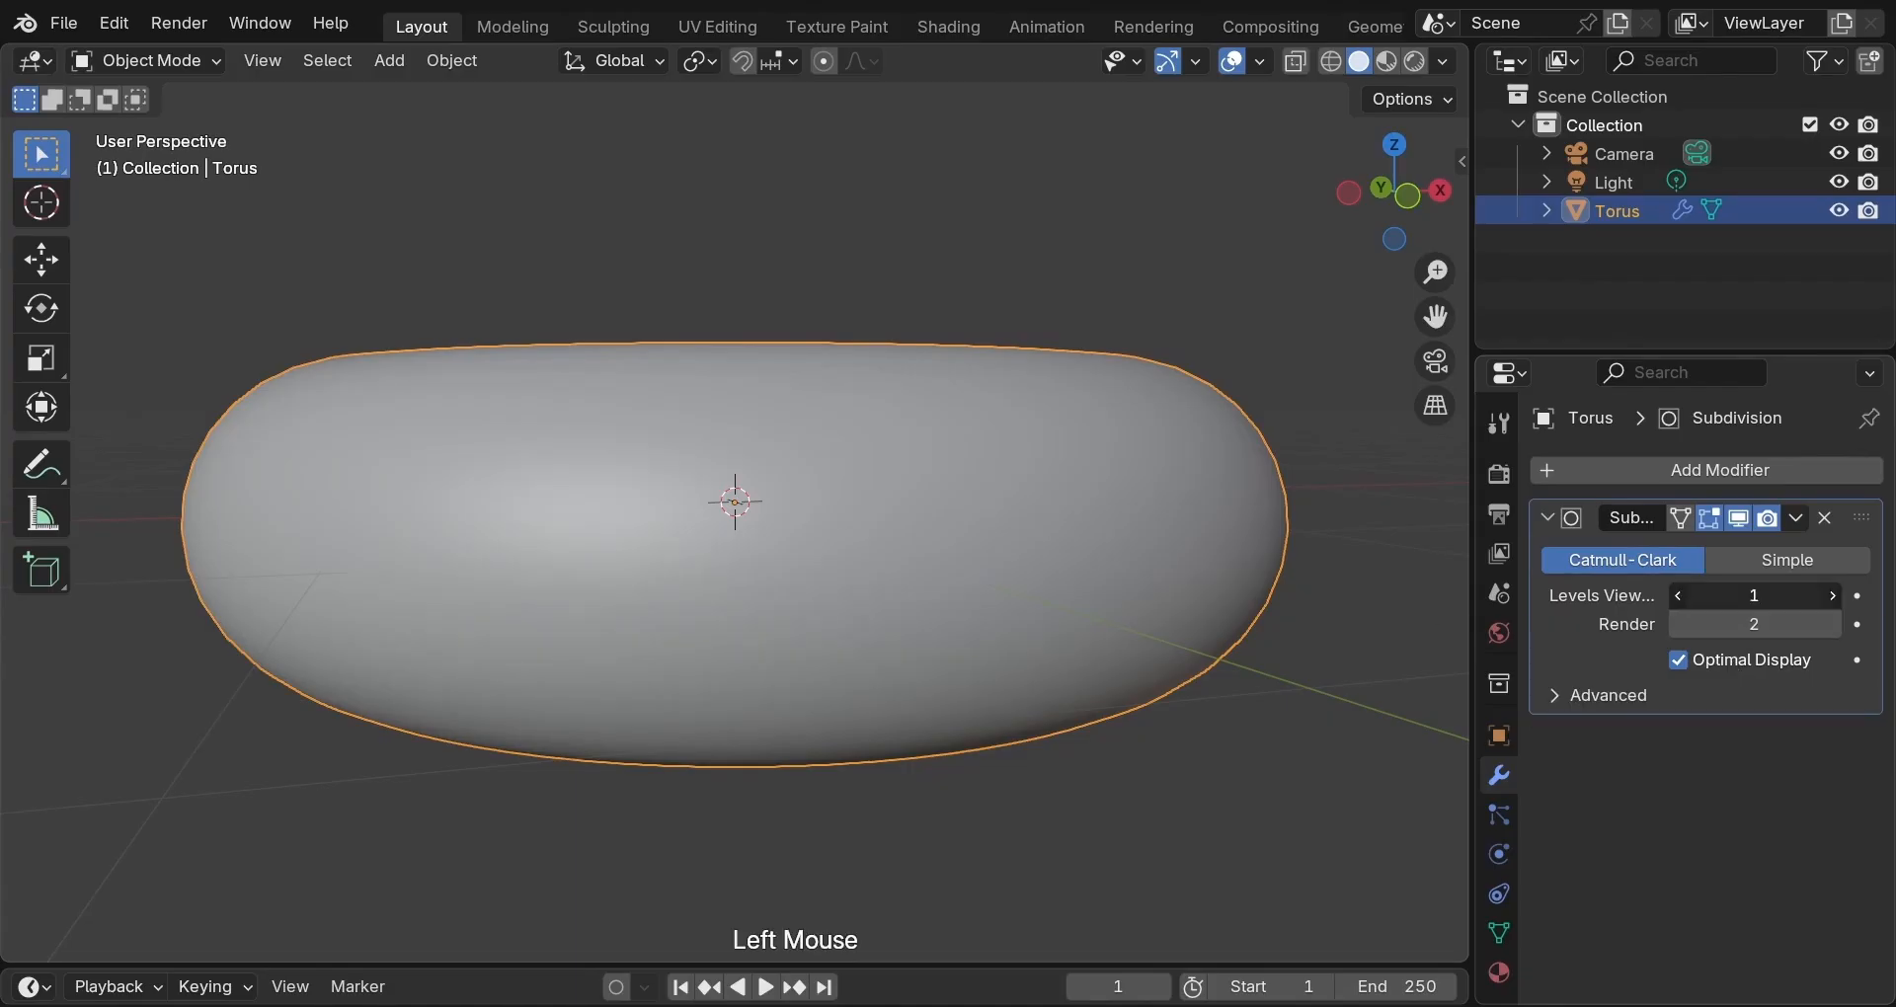
pyautogui.write('2')
pyautogui.press('Return')
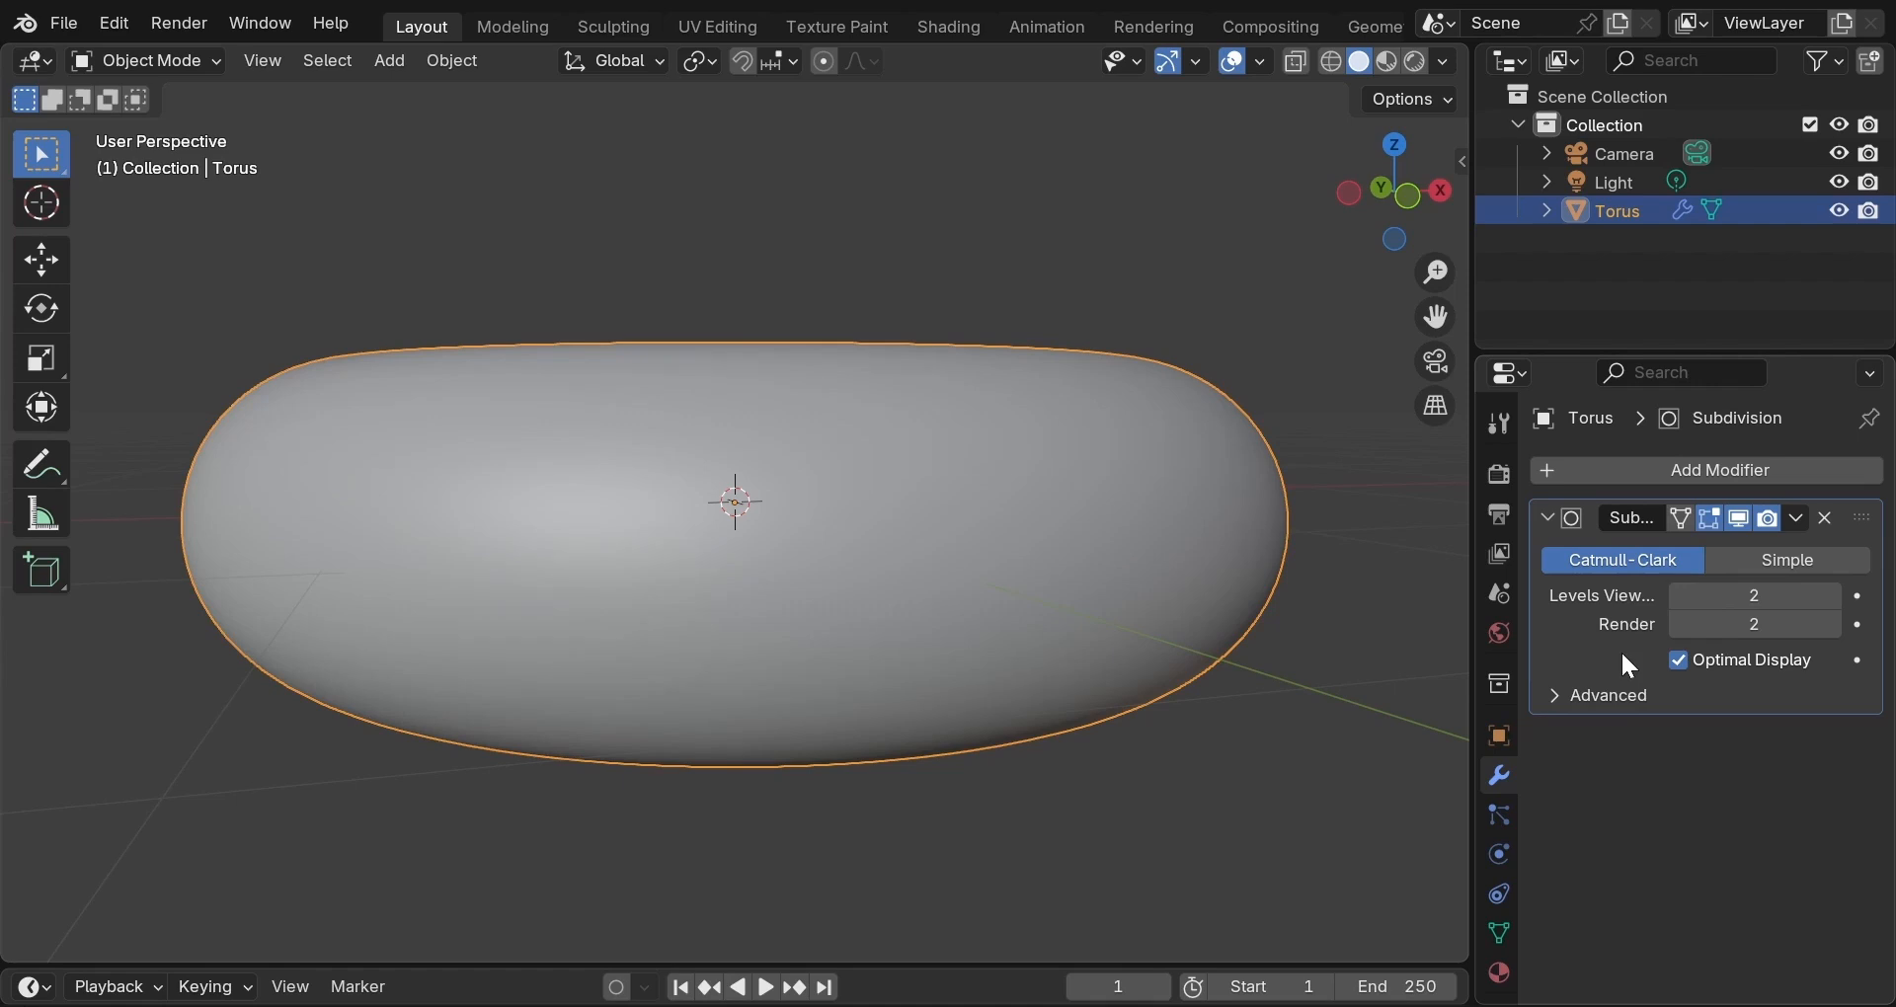
pyautogui.click(1677, 595)
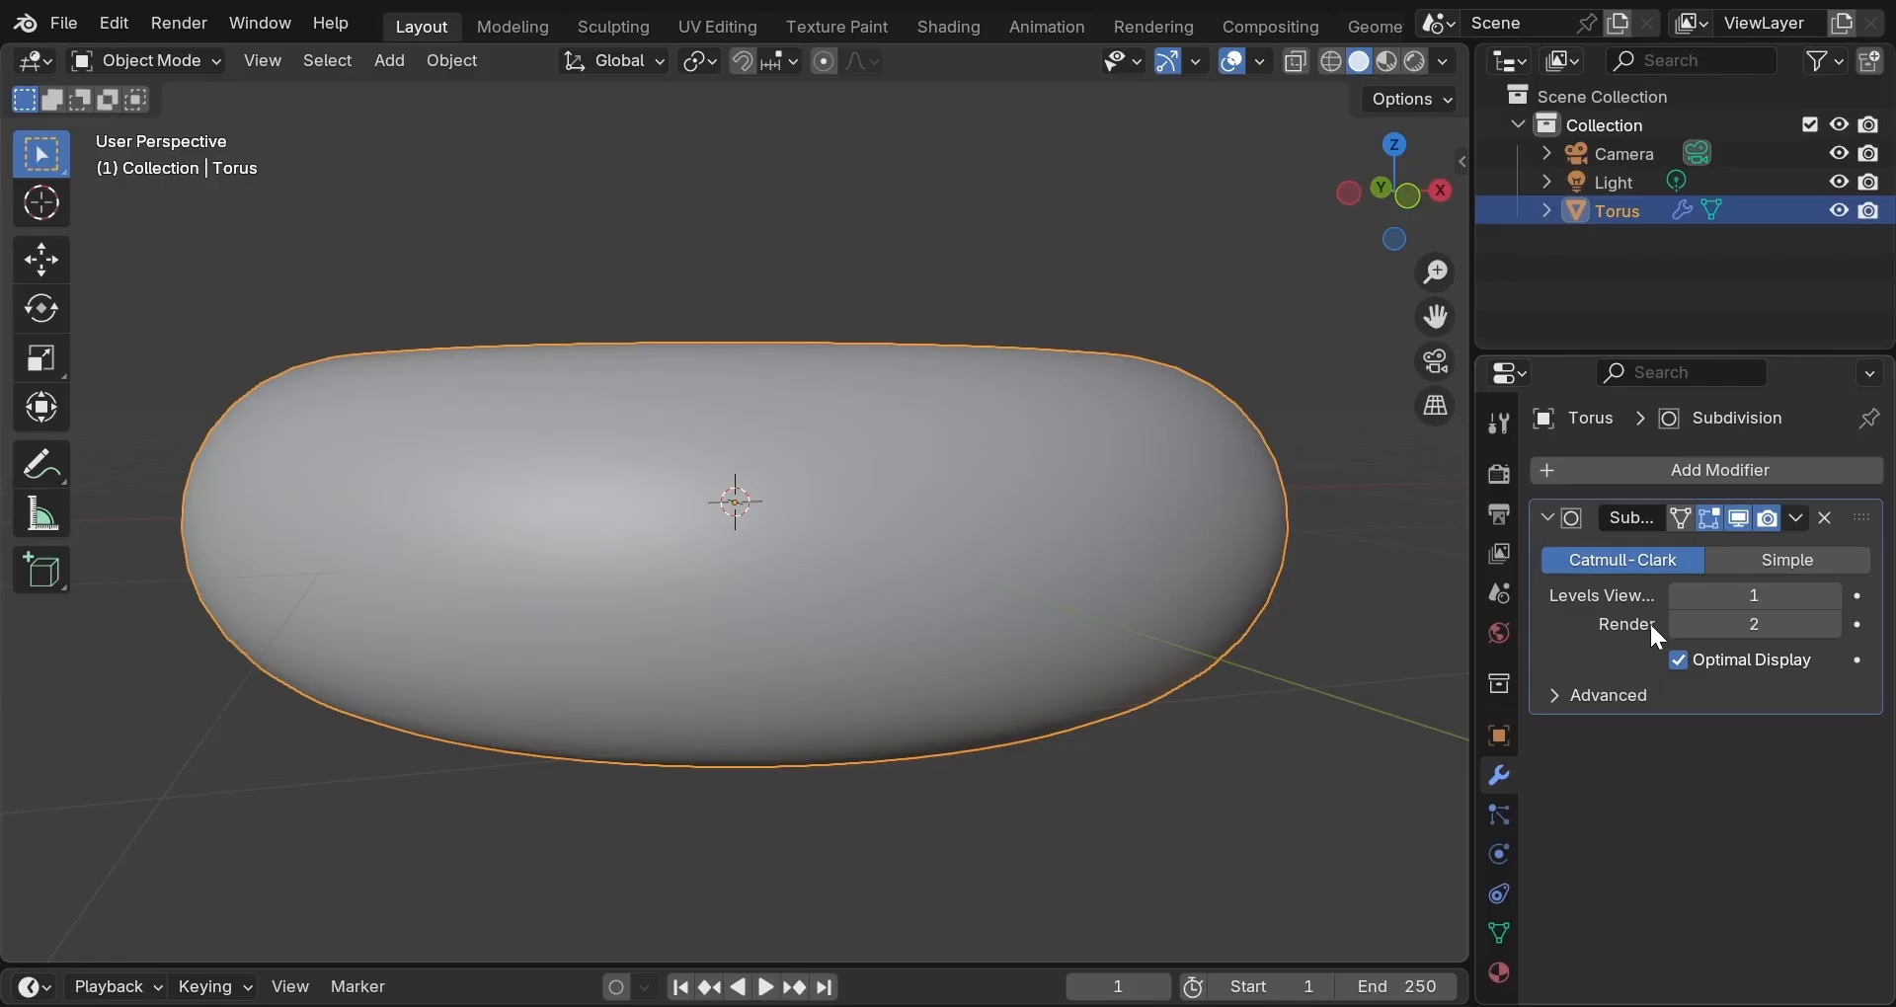
pyautogui.click(1677, 597)
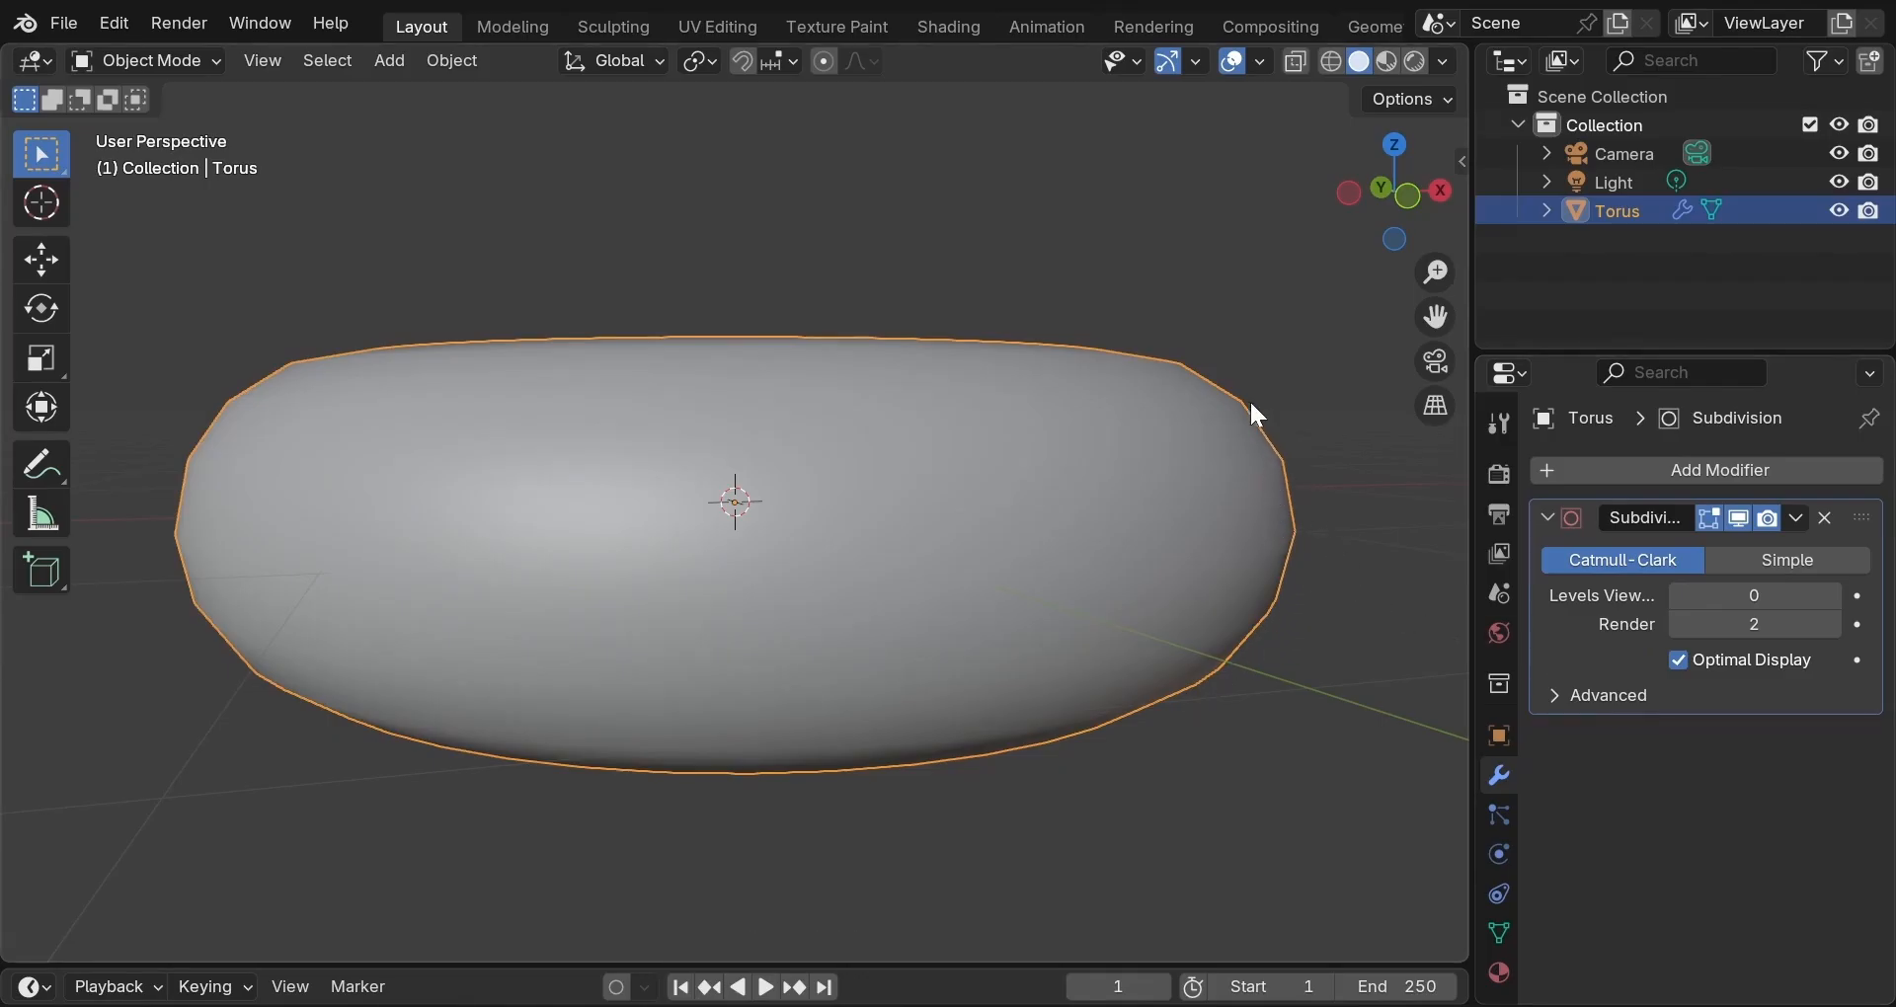
pyautogui.click(1832, 595)
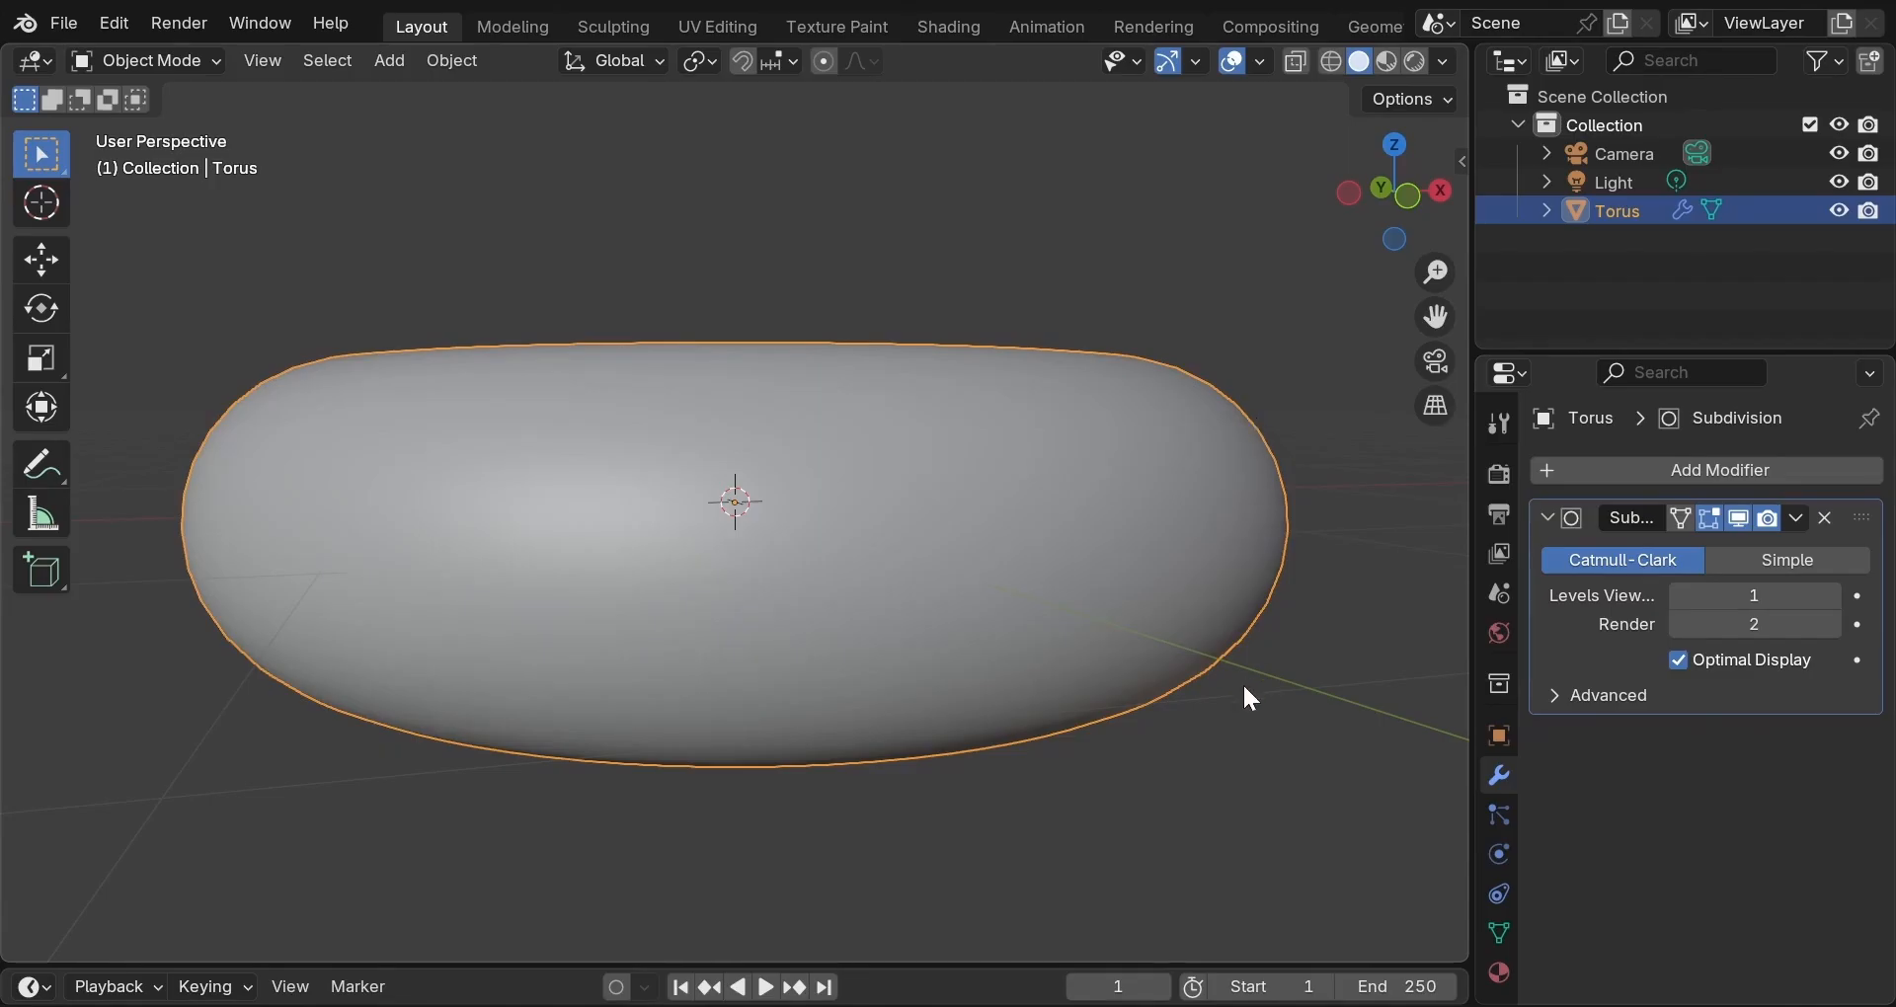
pyautogui.scroll(3, 1243, 683)
pyautogui.scroll(-3, 1242, 684)
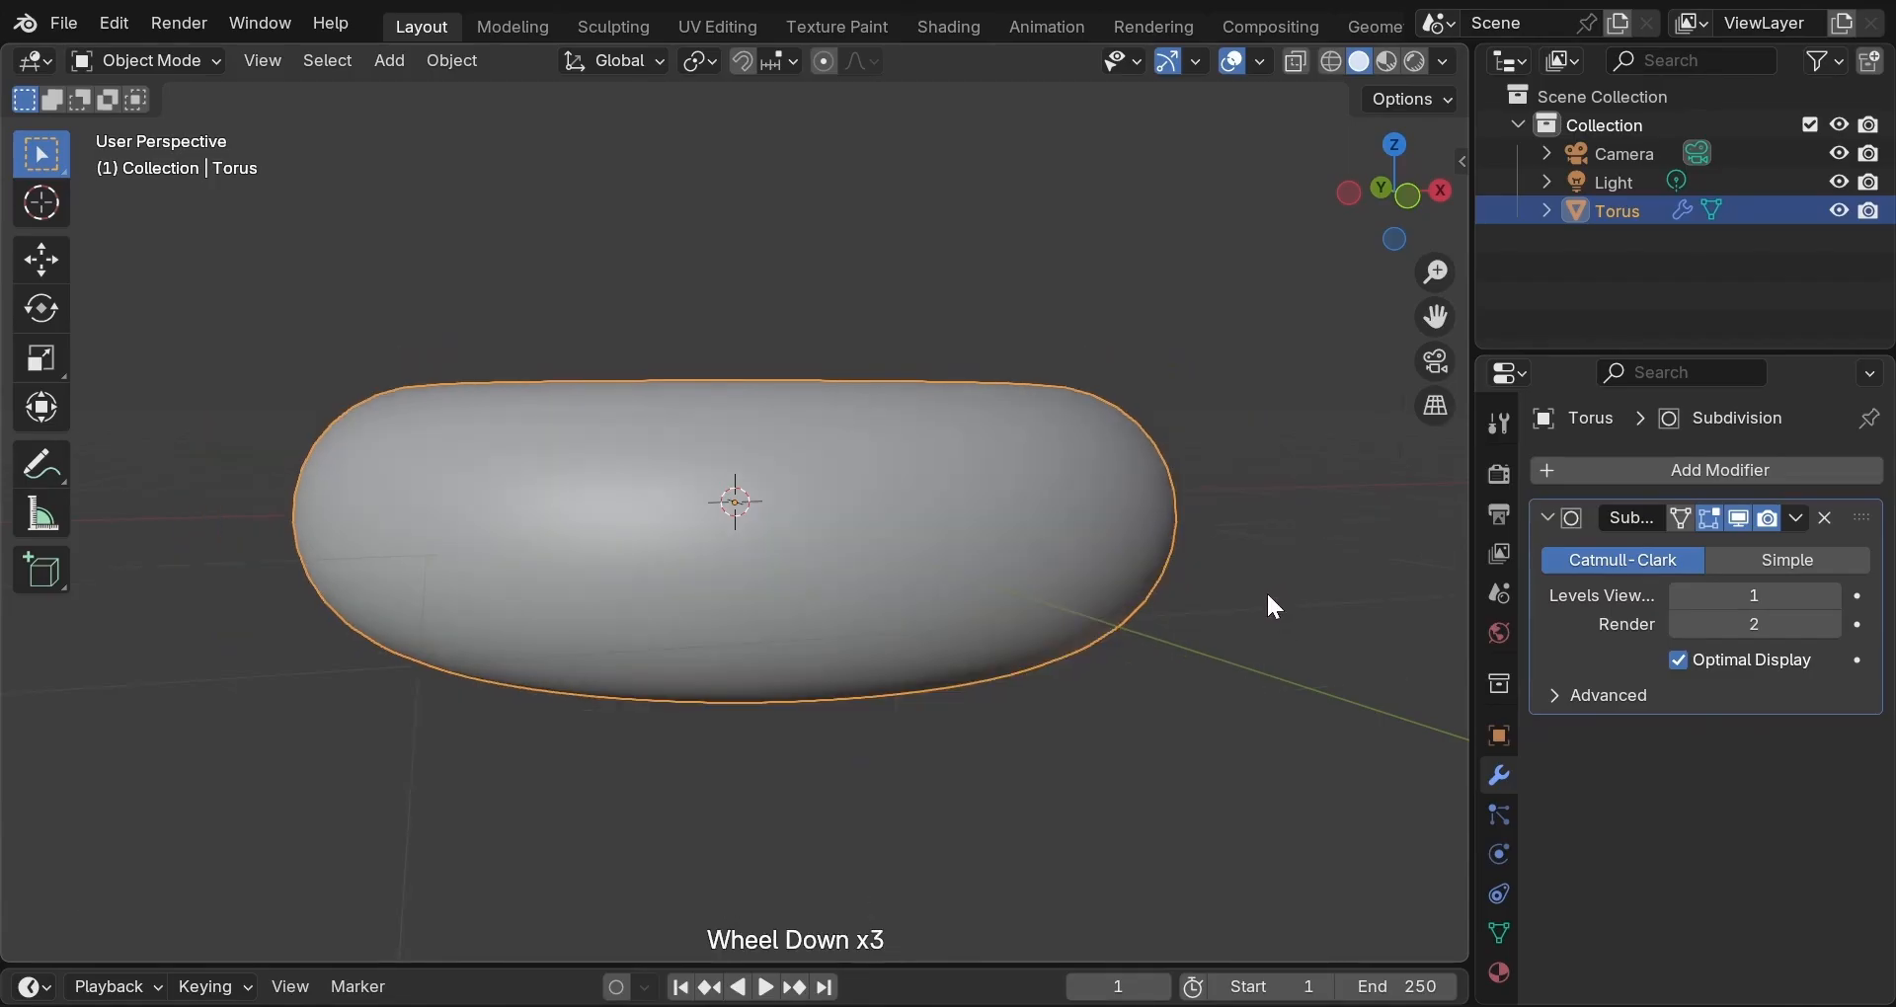
pyautogui.moveTo(1250, 686); pyautogui.dragTo(1211, 705, button='middle')
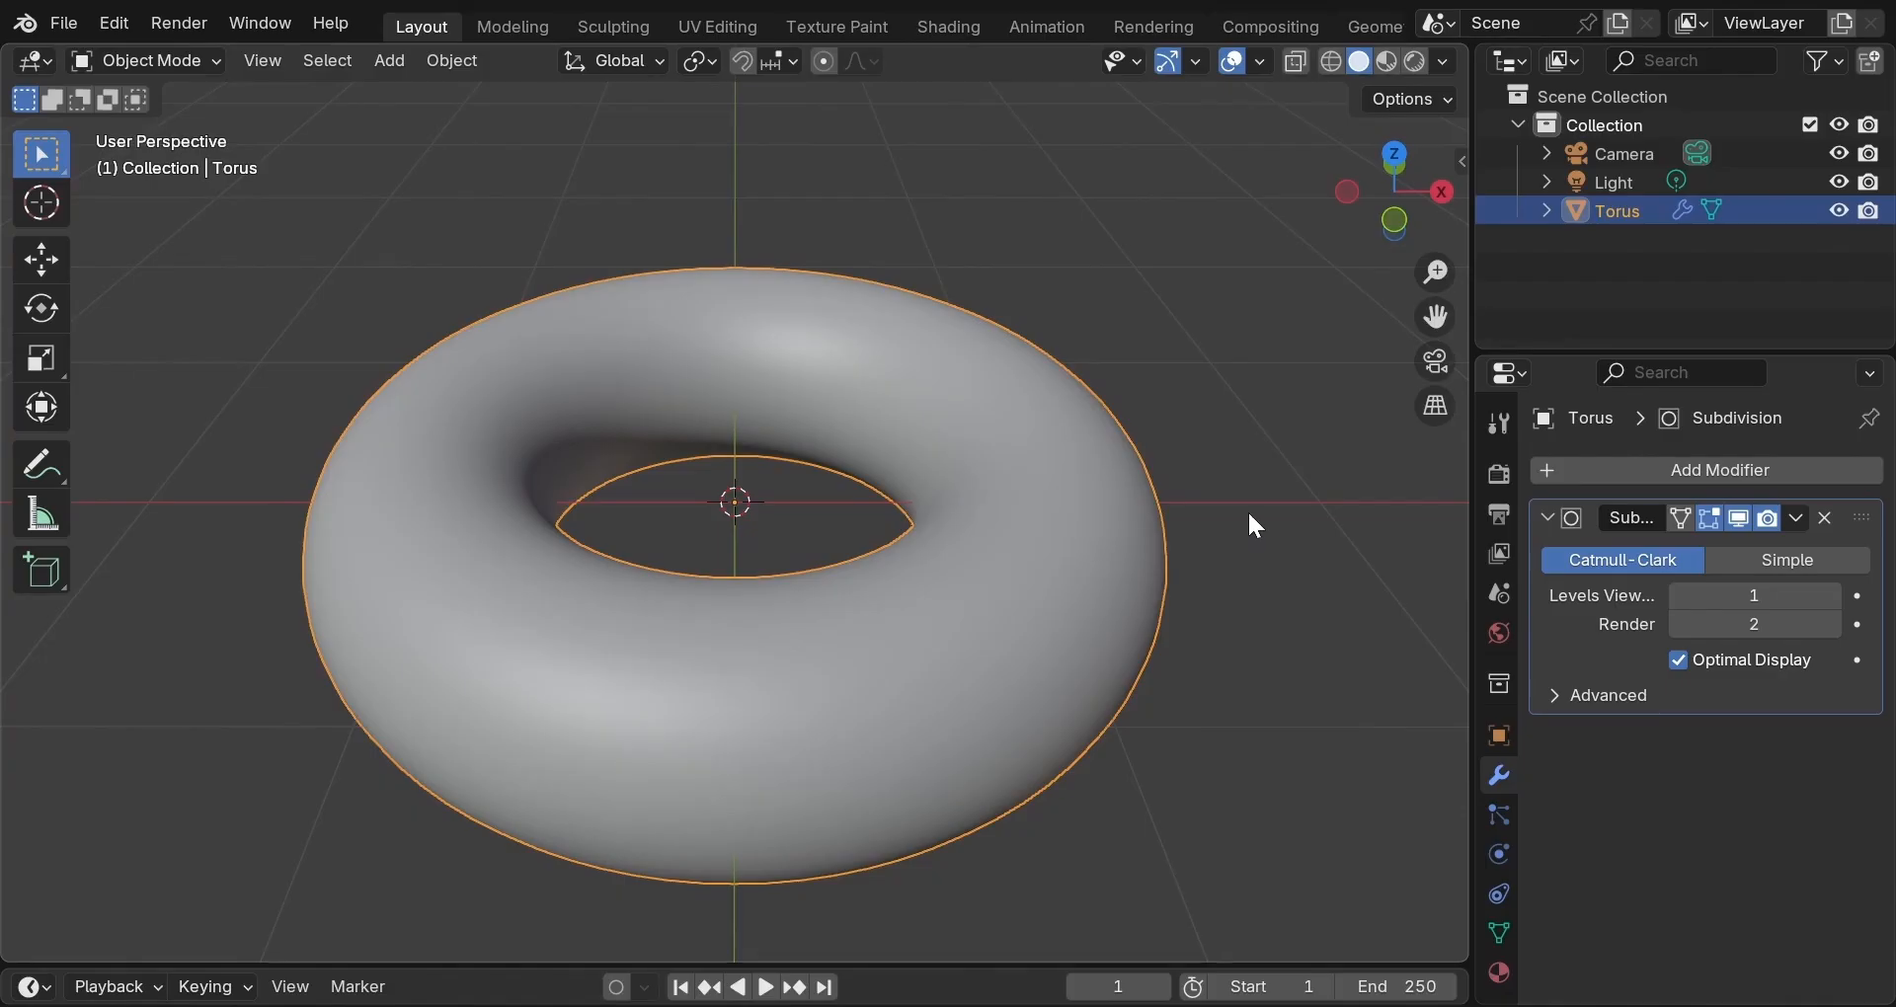
pyautogui.scroll(-1, 1199, 551)
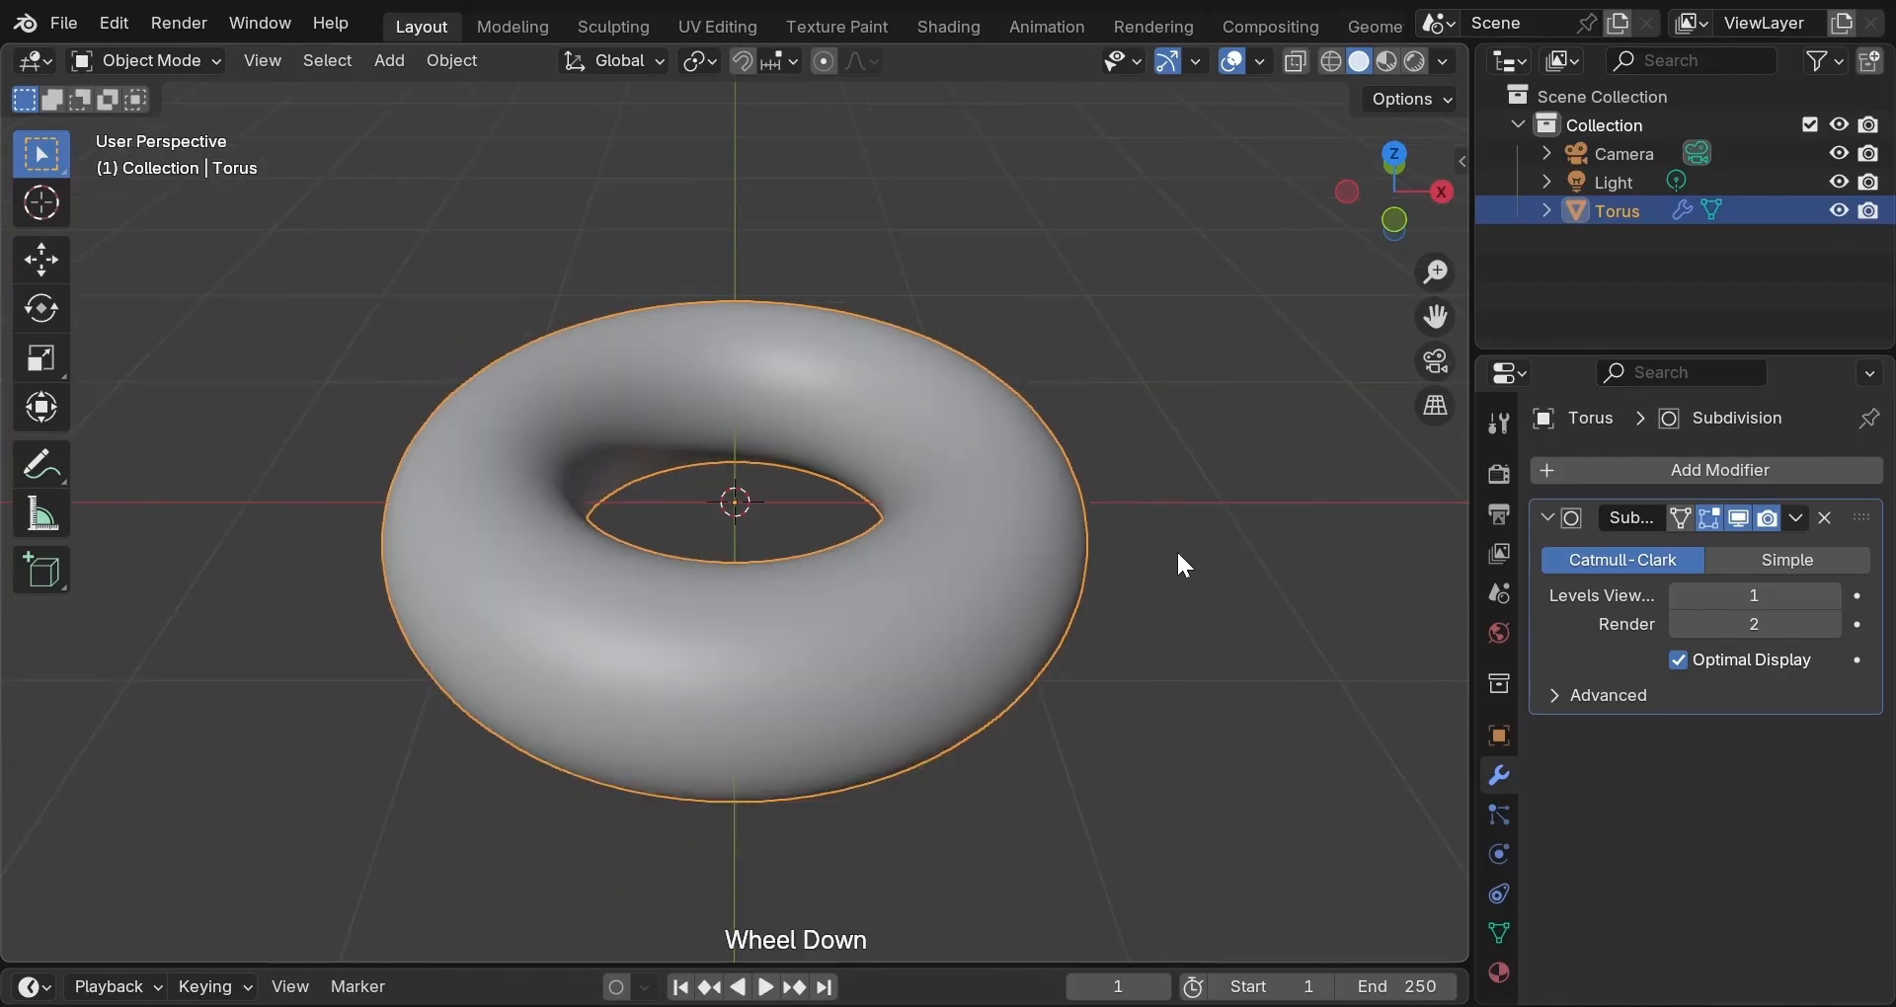
pyautogui.moveTo(1173, 541); pyautogui.dragTo(1017, 472, button='middle')
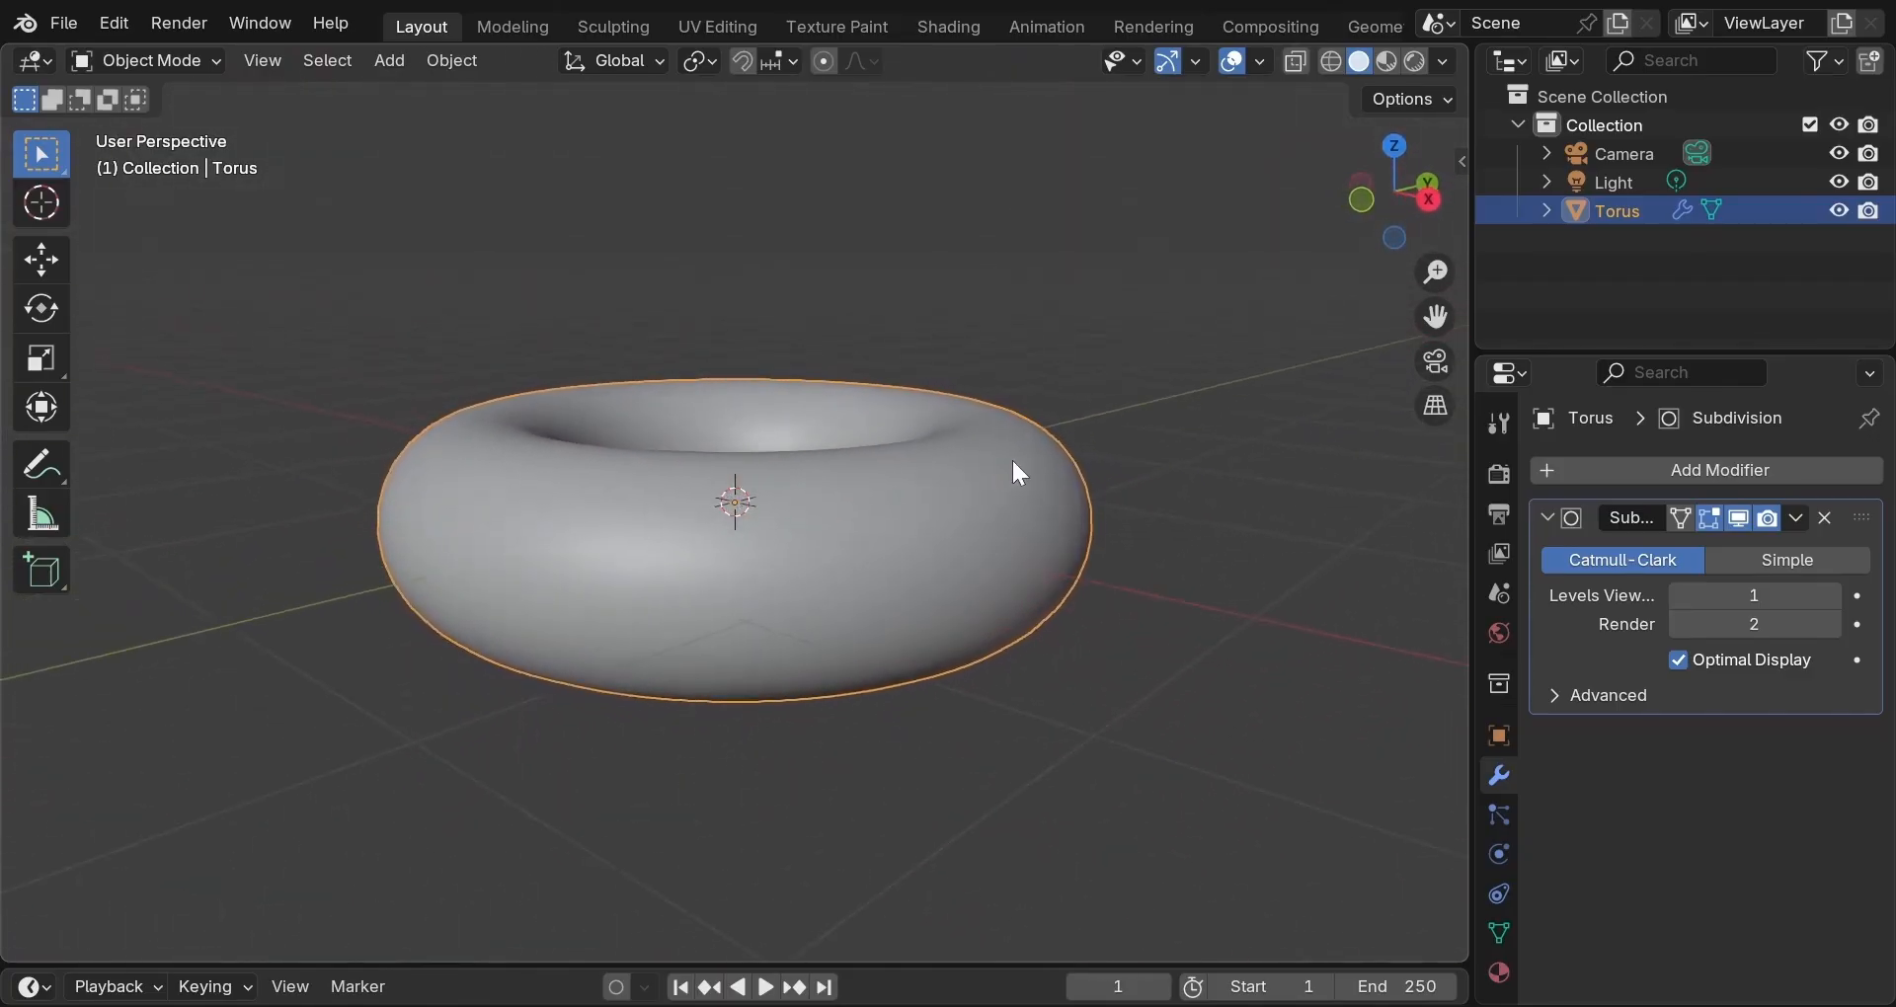
pyautogui.scroll(1, 1020, 472)
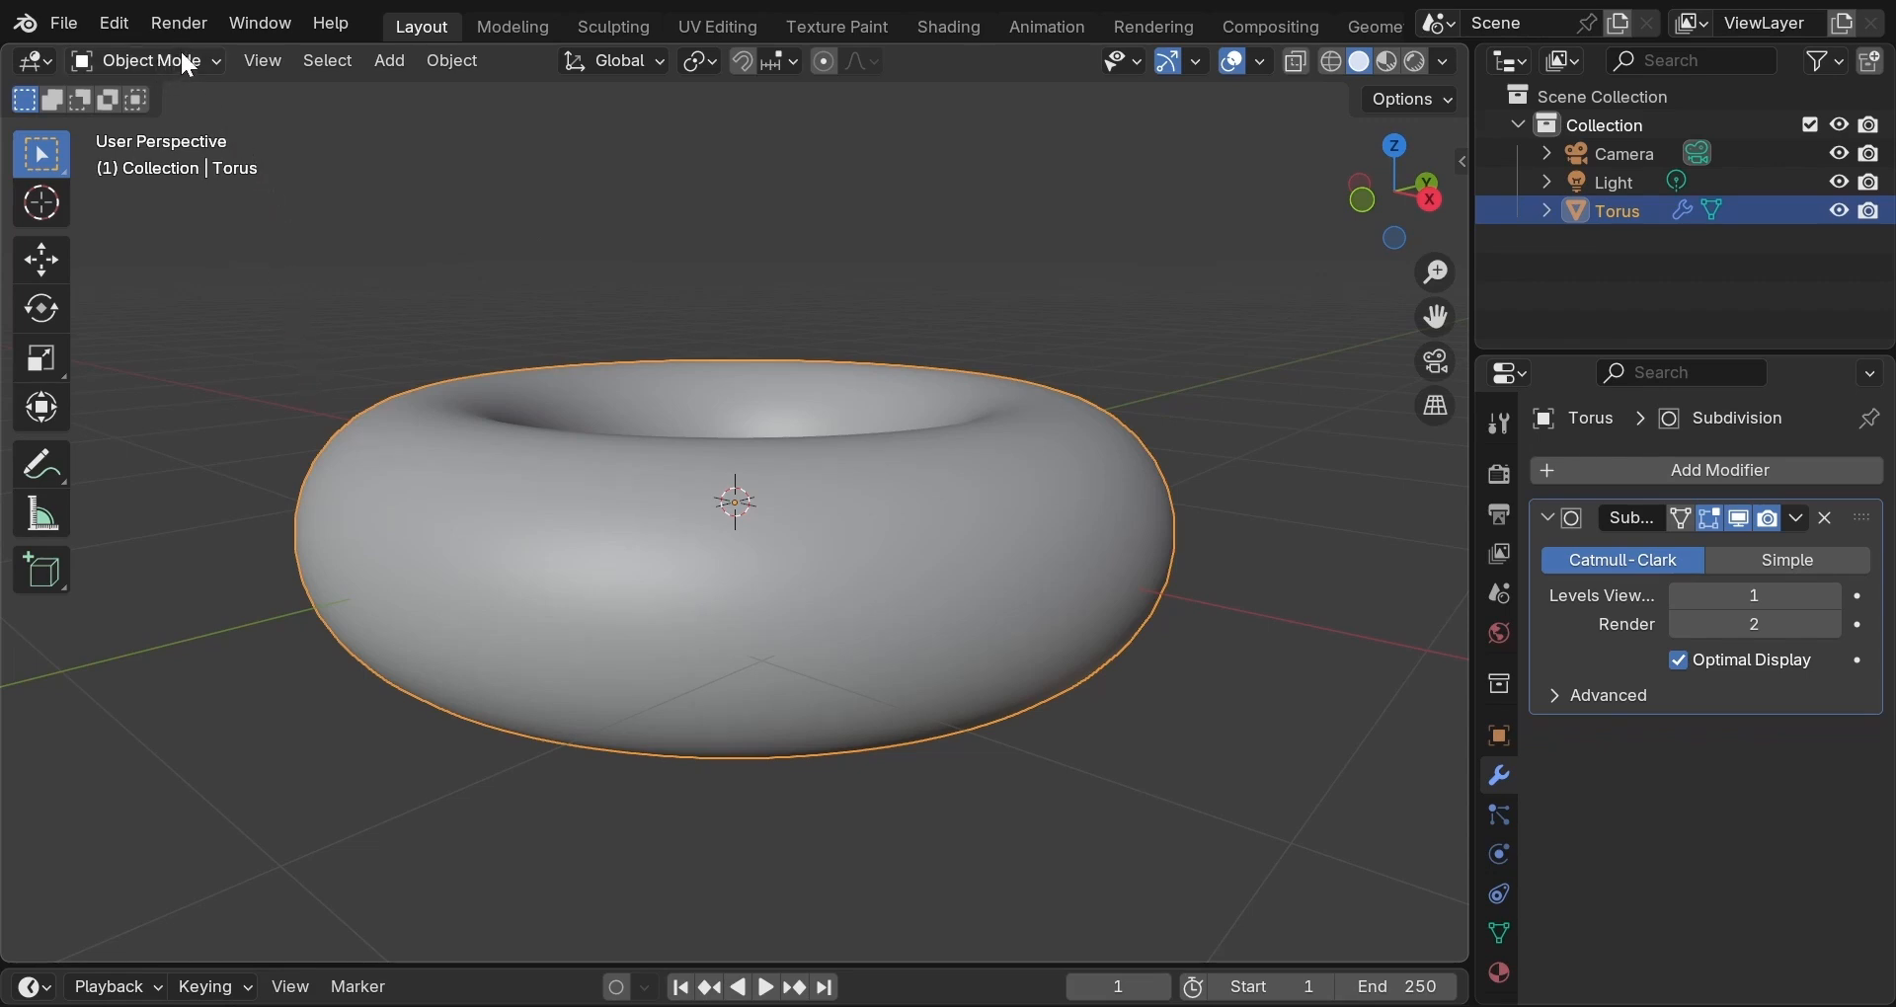
# Switch the torus to Edit Mode, view it from above, and enable Proportional Editing with O.
pyautogui.click(210, 61)
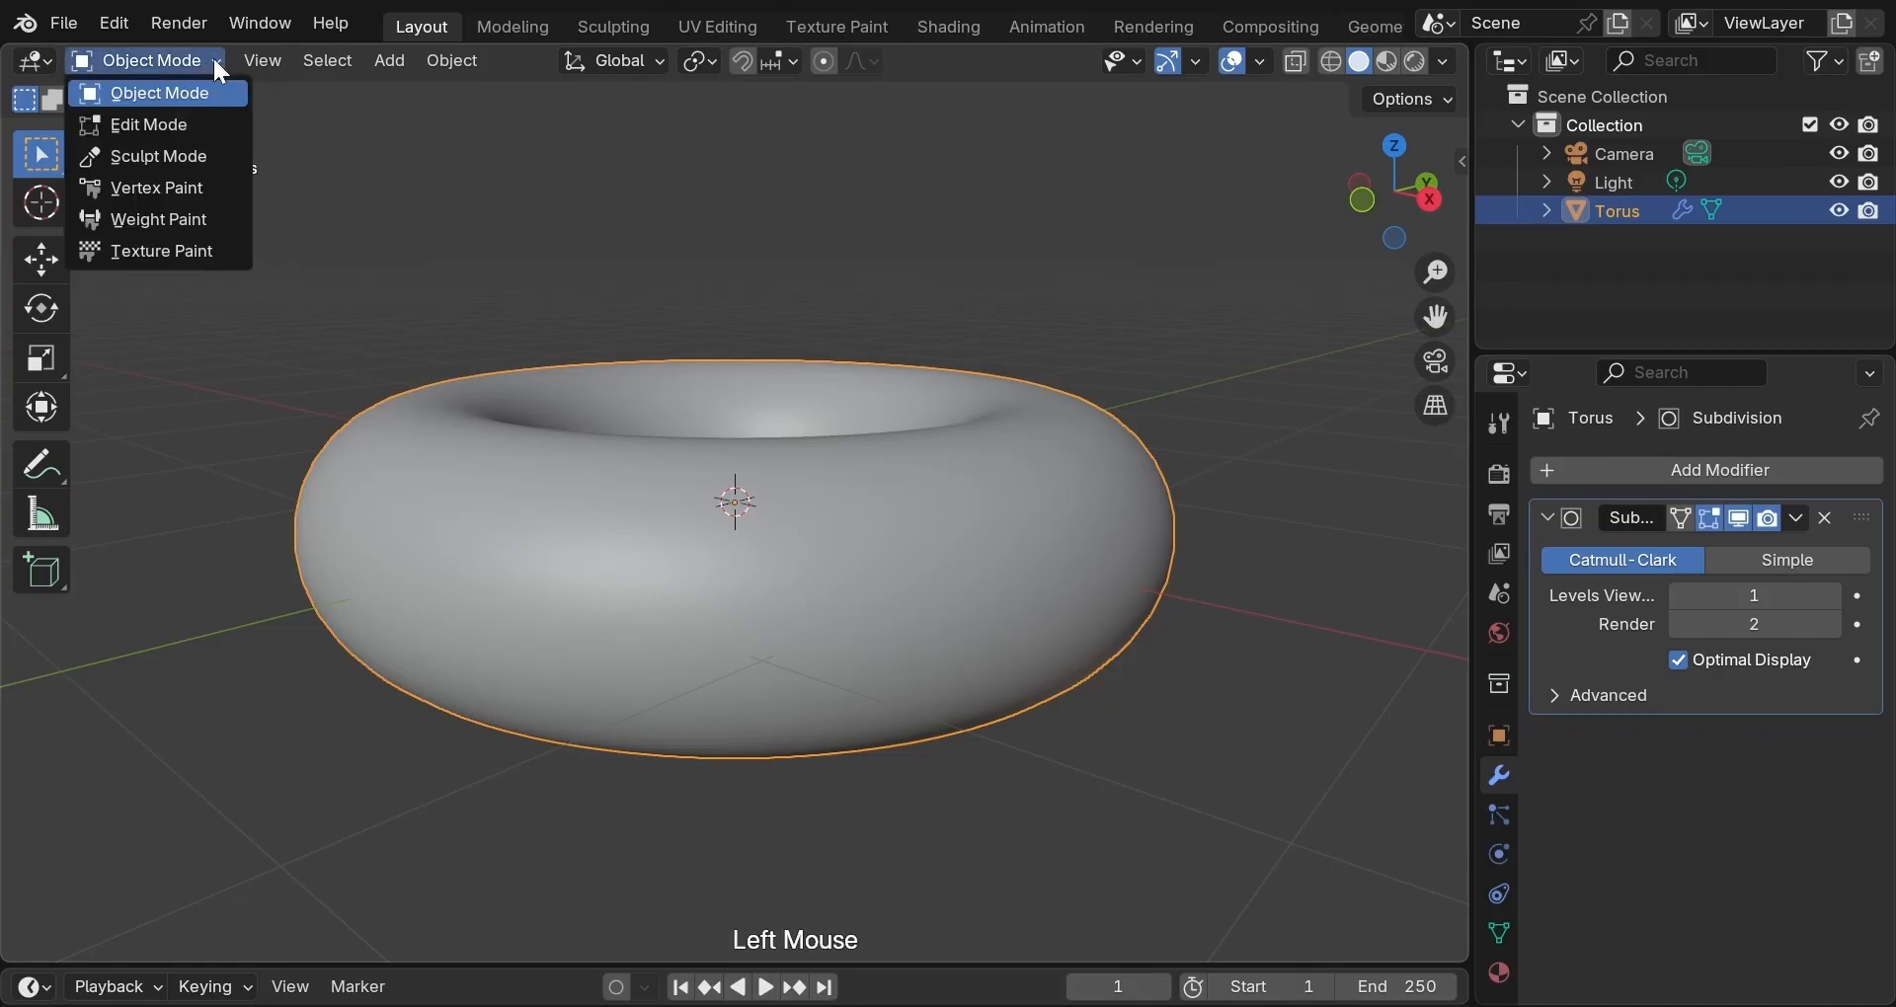
pyautogui.click(208, 121)
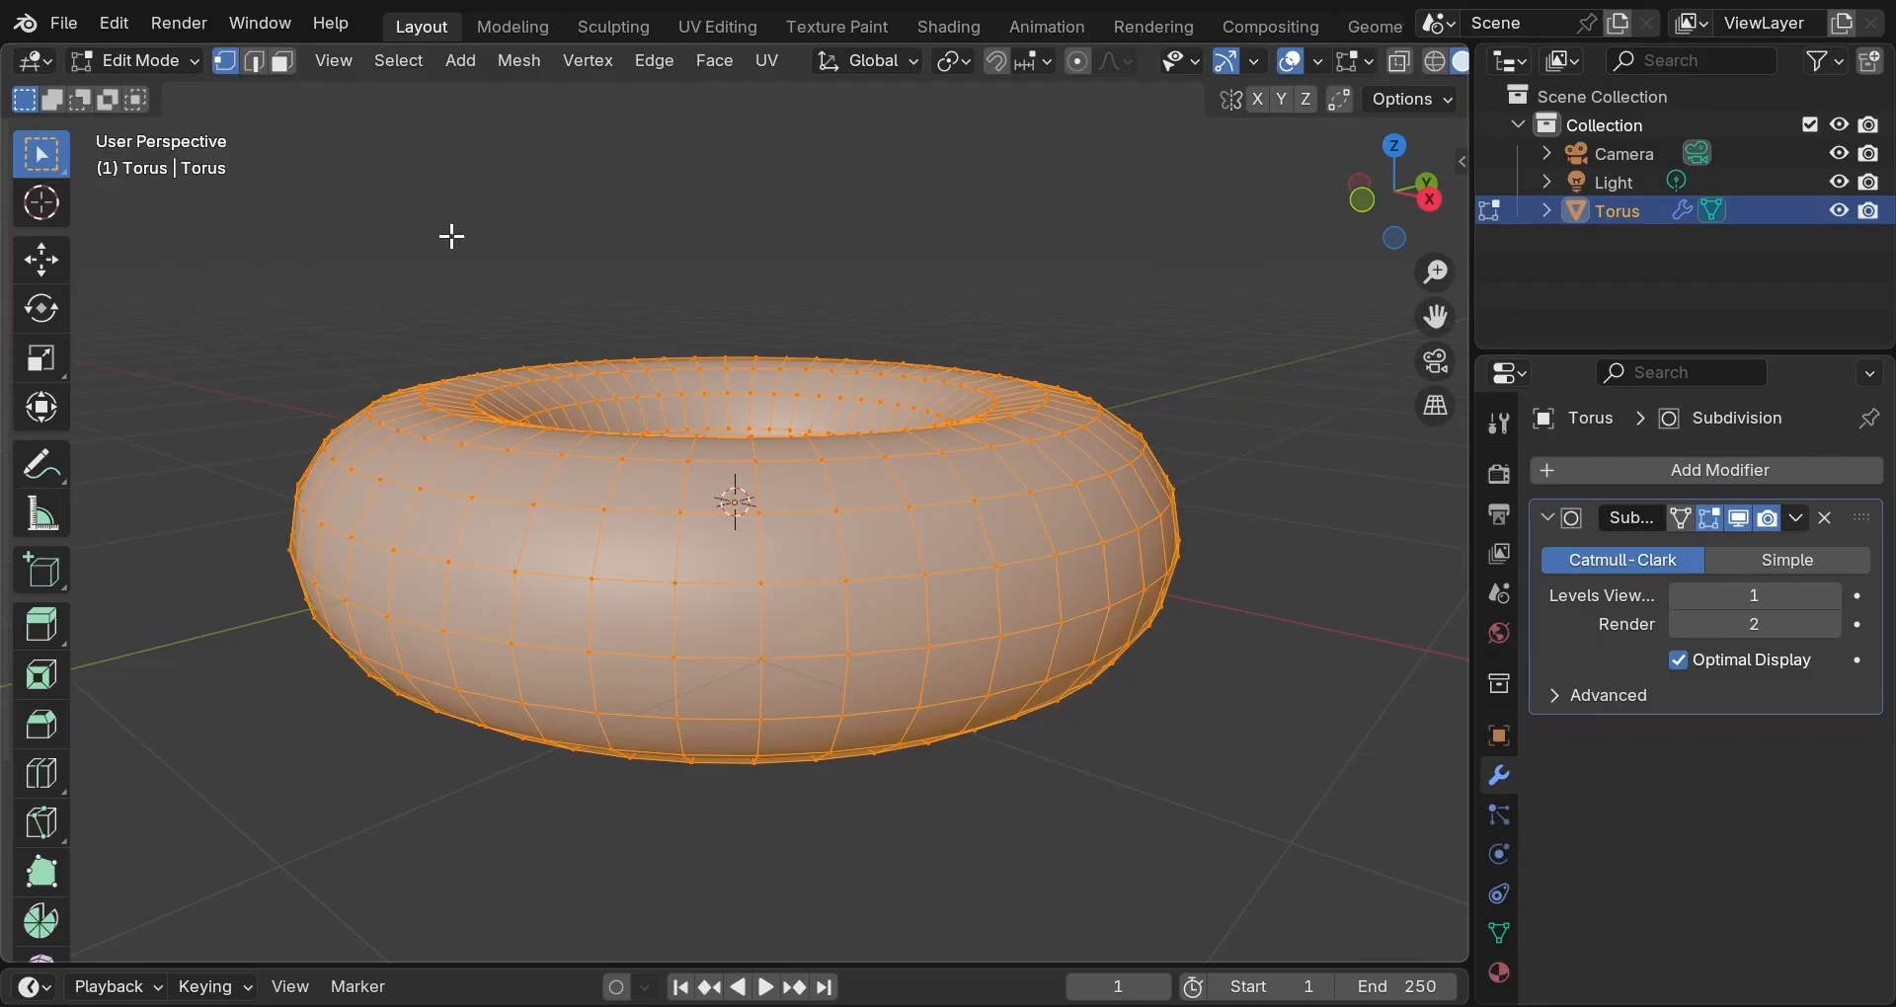
pyautogui.moveTo(452, 236); pyautogui.dragTo(353, 508, button='middle')
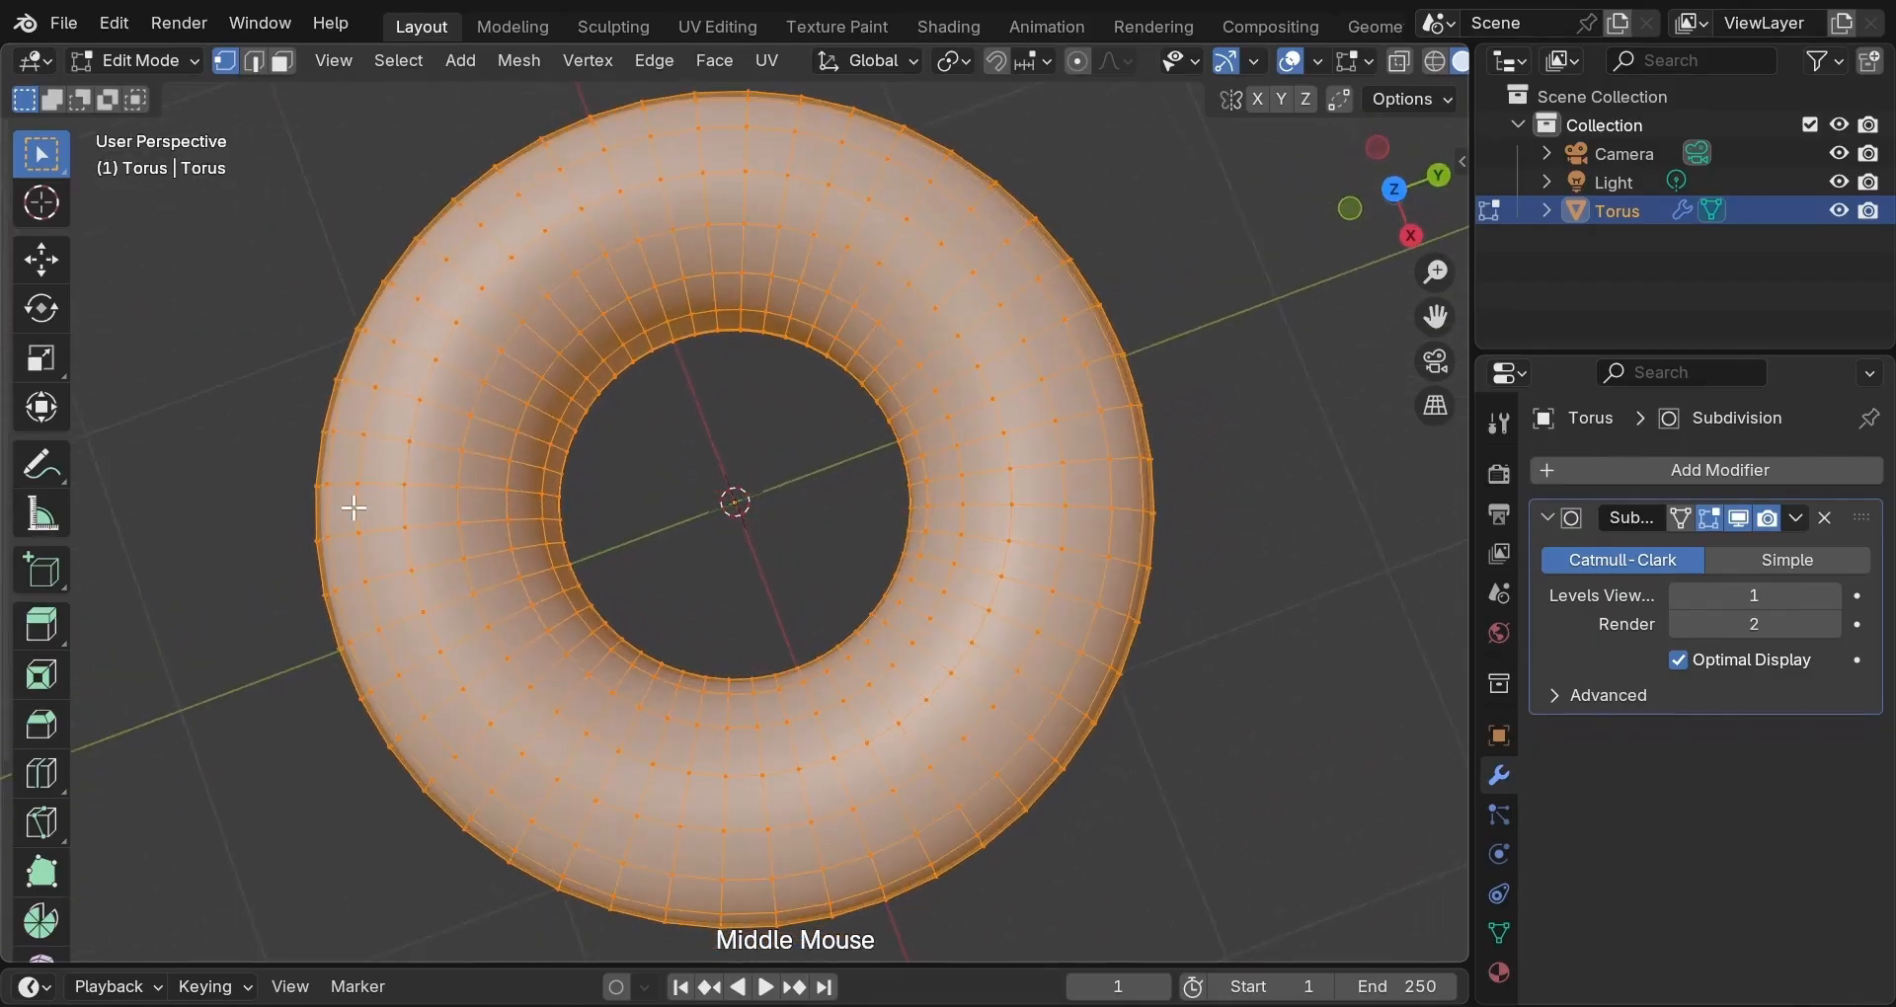
pyautogui.scroll(-1, 352, 510)
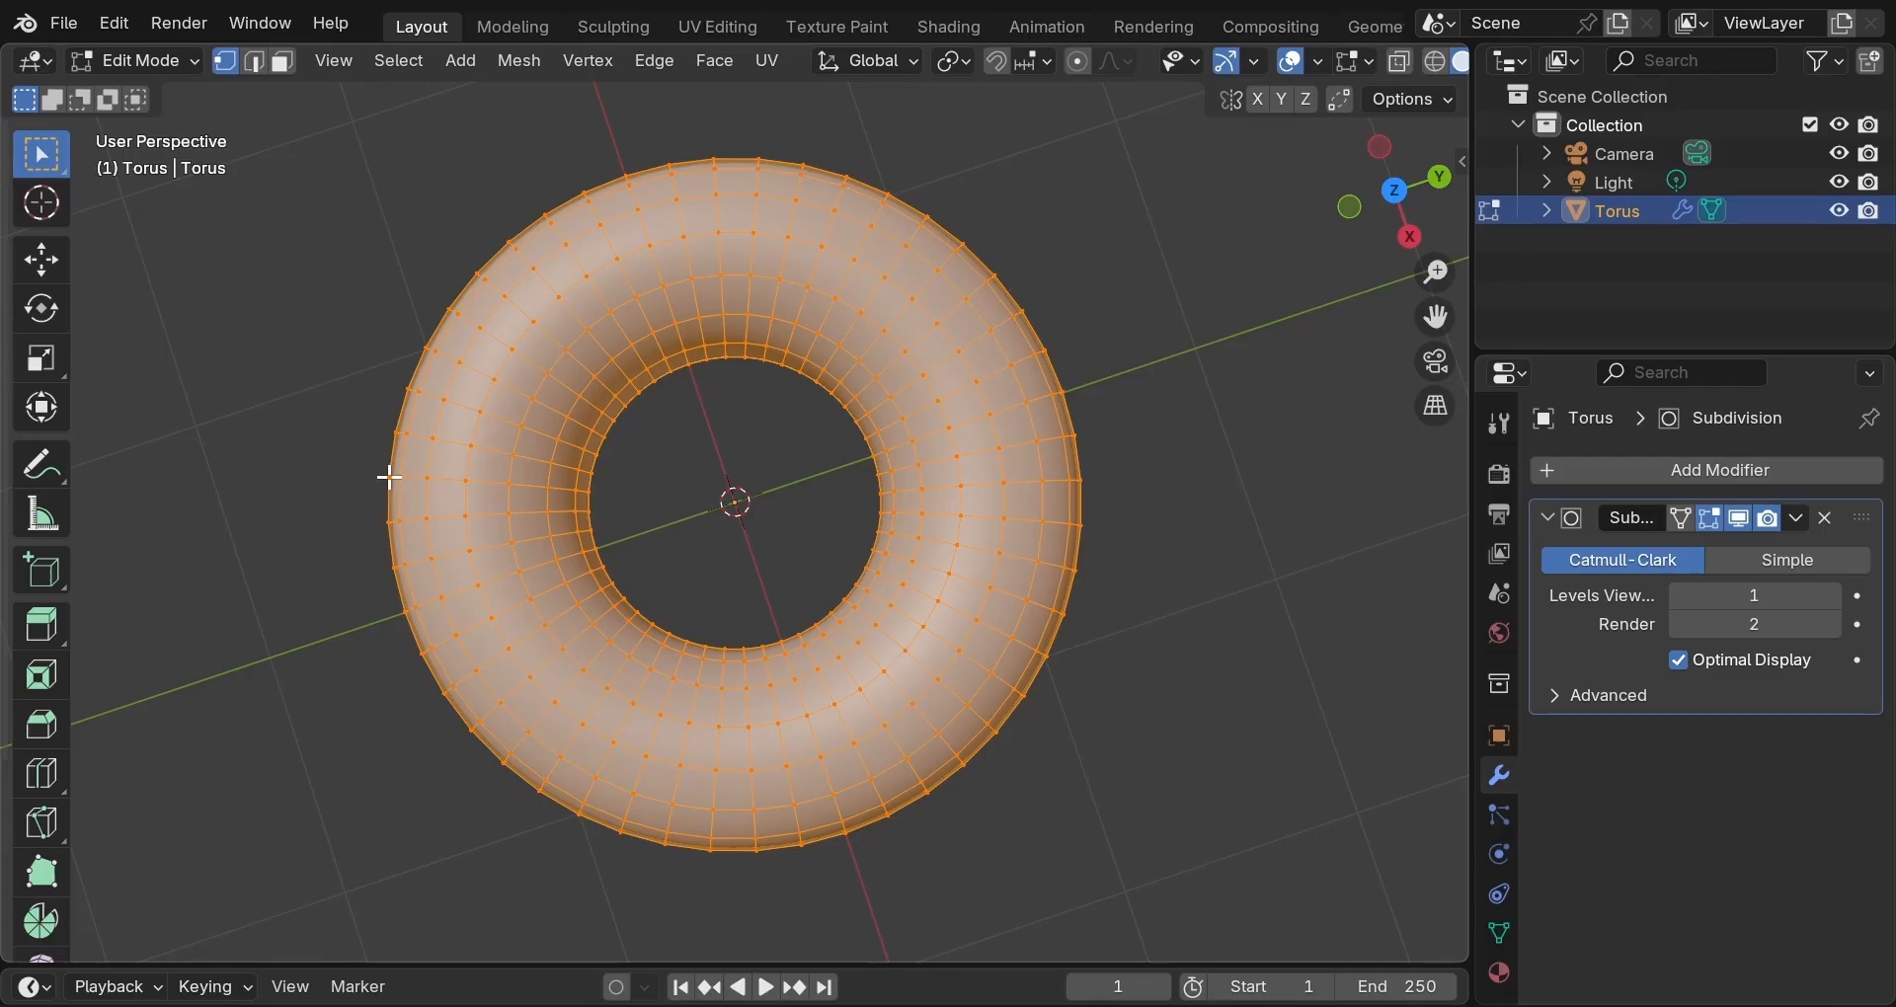
pyautogui.press('o')
# Grab a left-edge torus vertex and tune the proportional falloff to about 0.683 m for a small nudge.
pyautogui.click(389, 522)
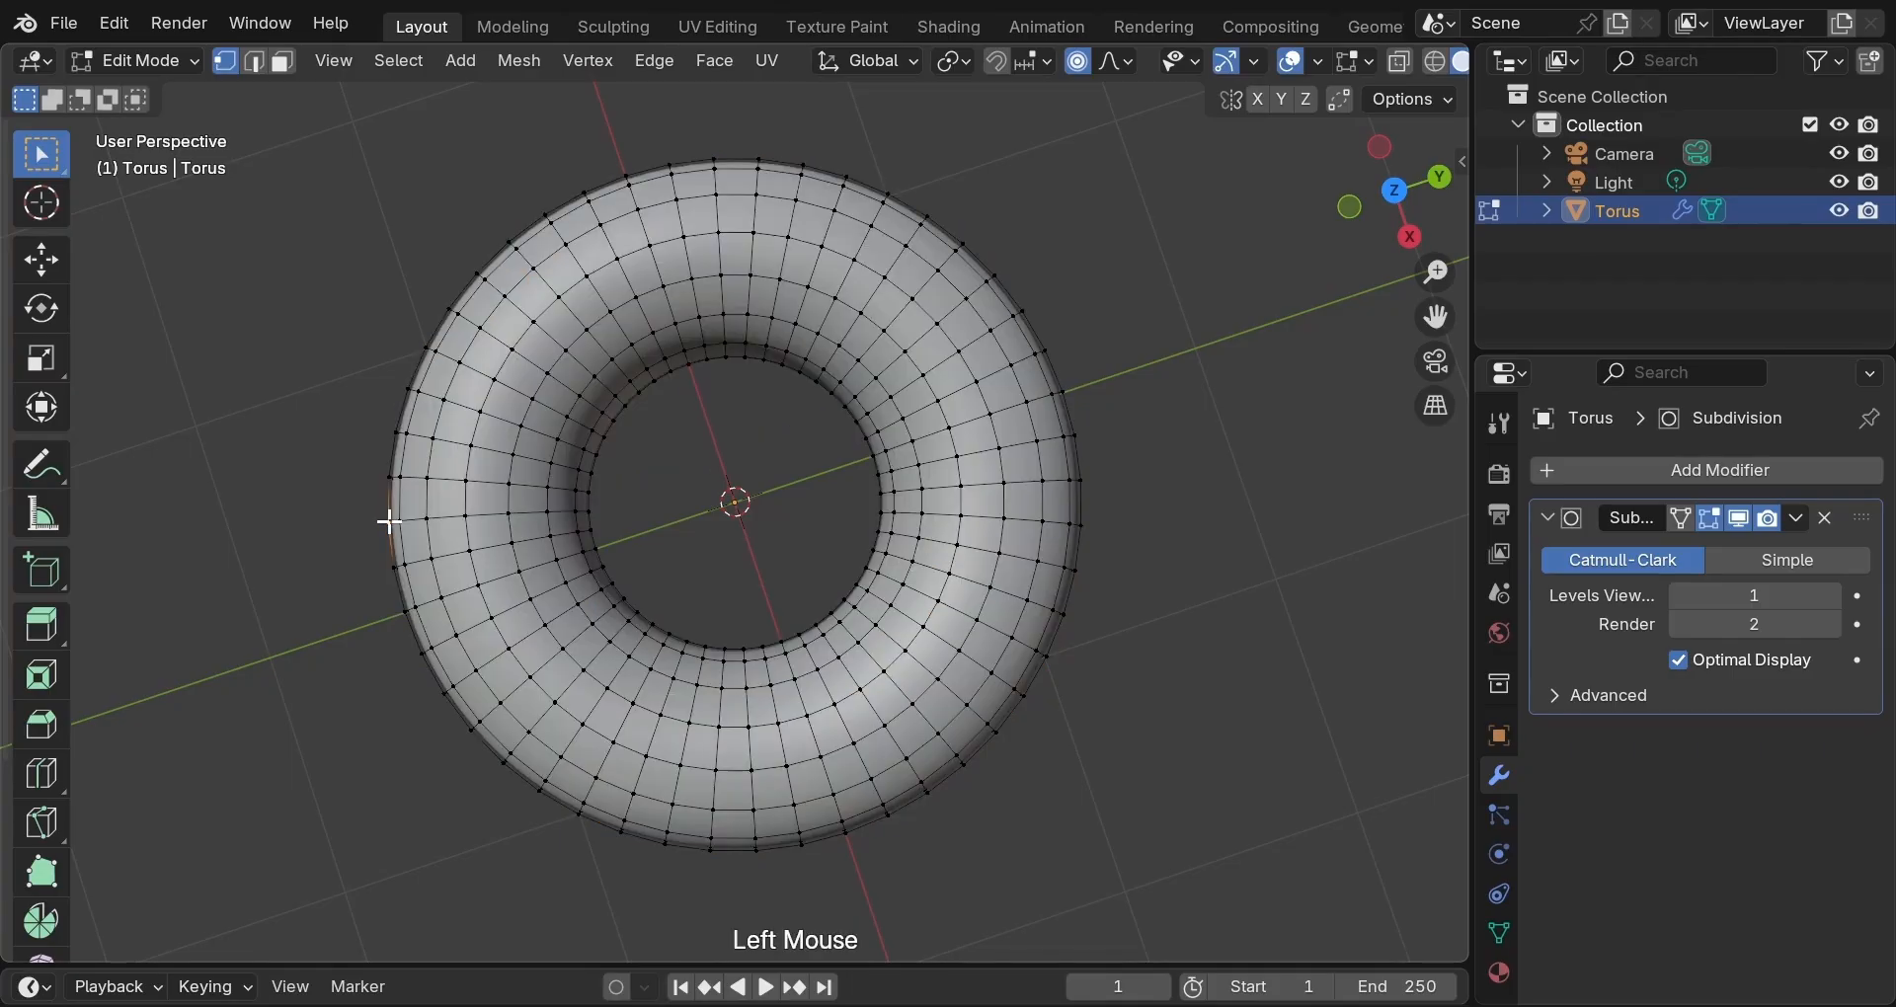
pyautogui.press('g')
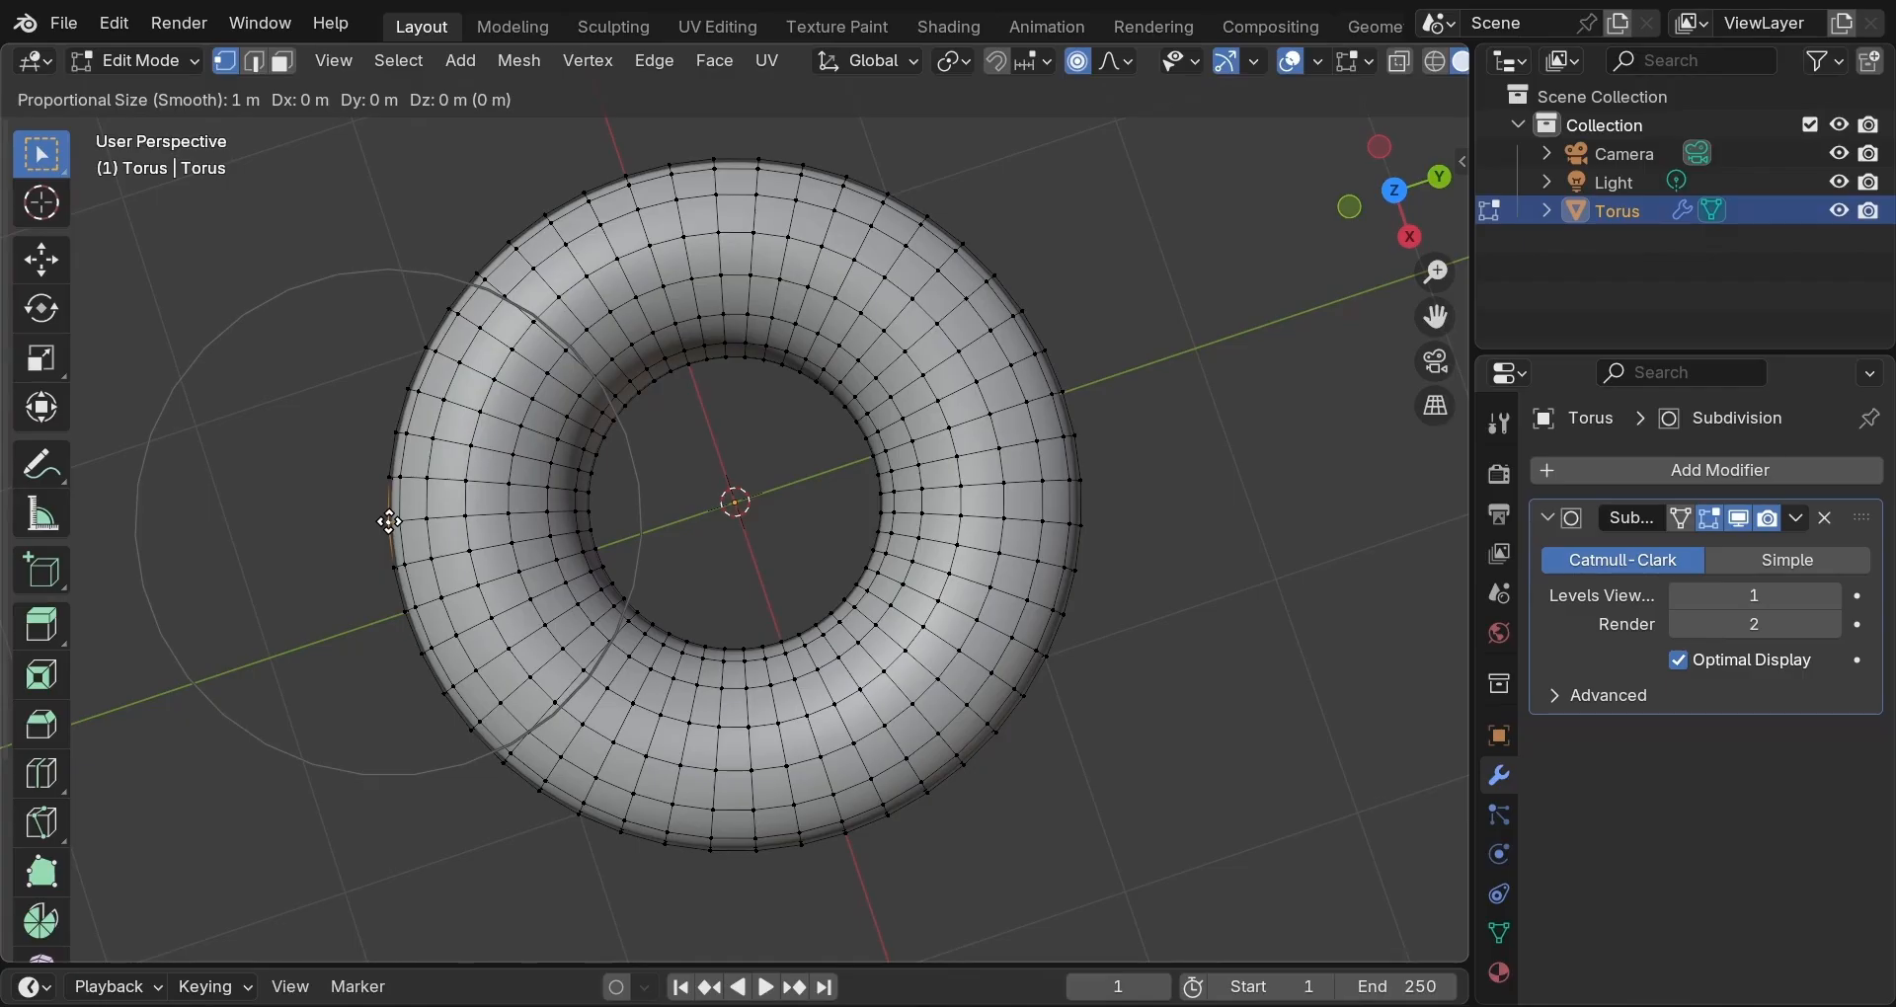
pyautogui.scroll(-4, 389, 522)
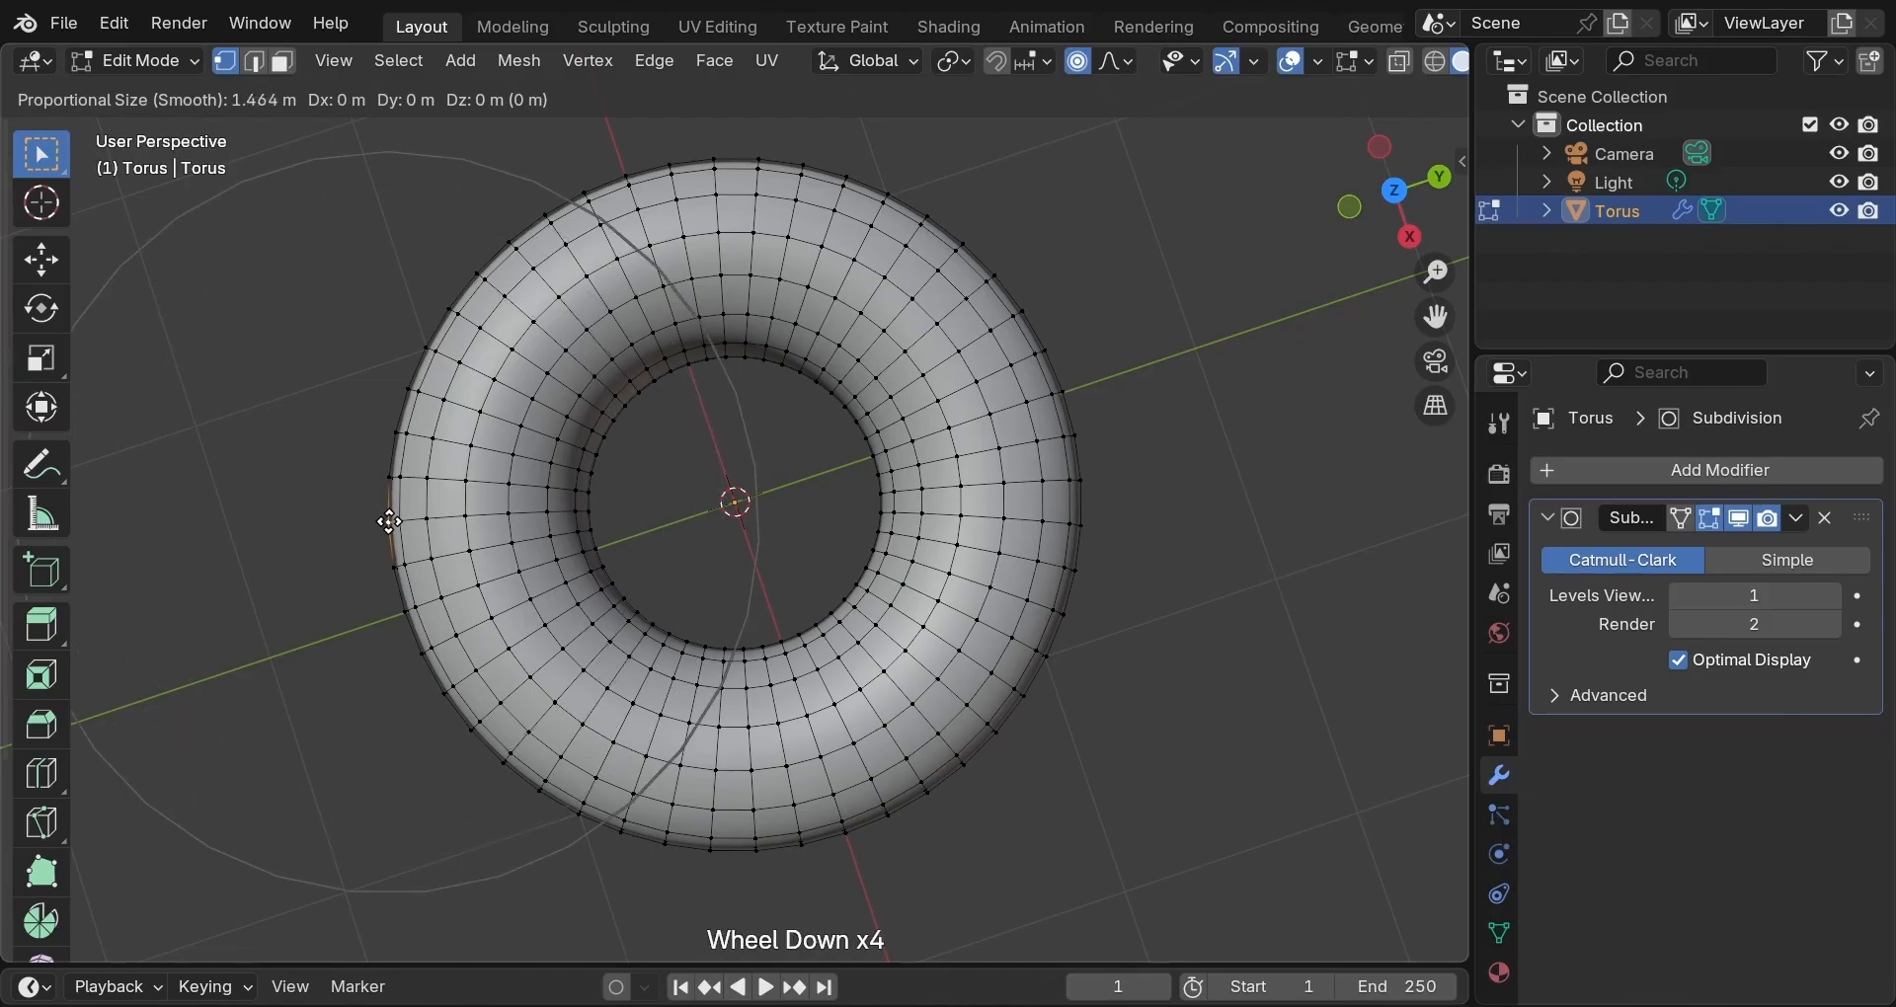
pyautogui.scroll(7, 389, 522)
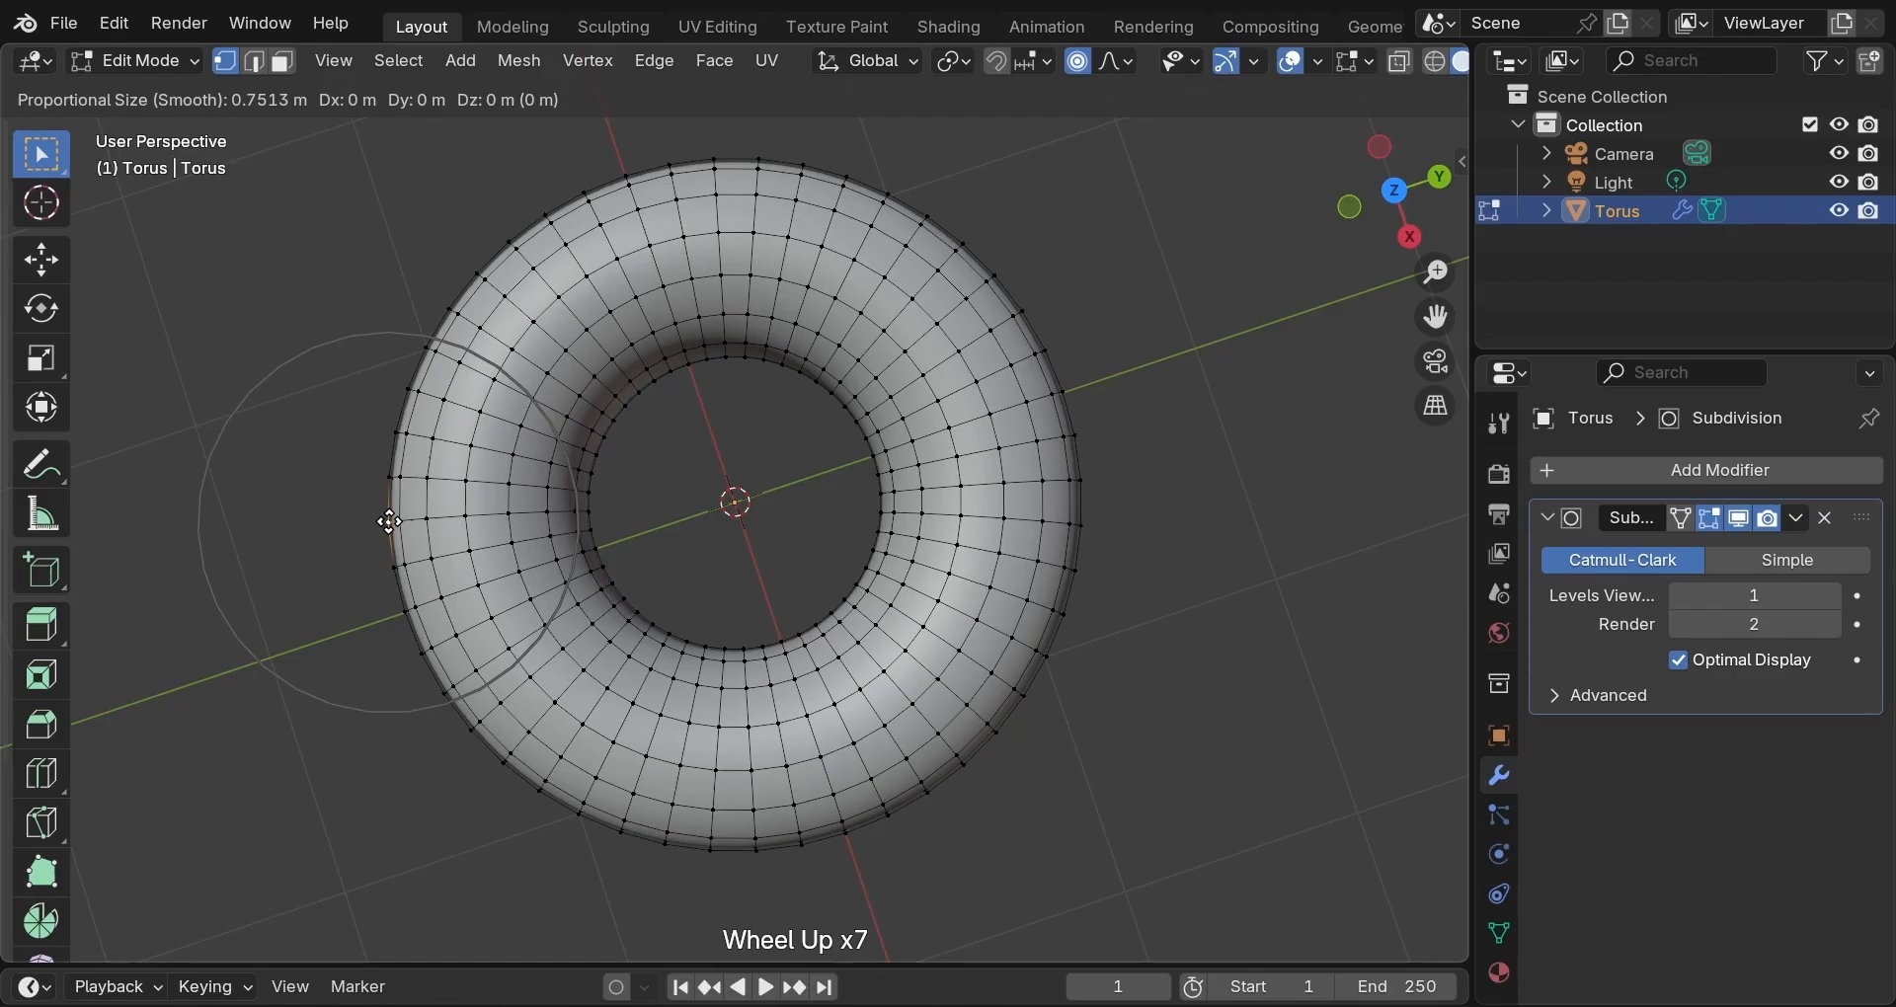
pyautogui.press('pageup')
pyautogui.press('pageup')
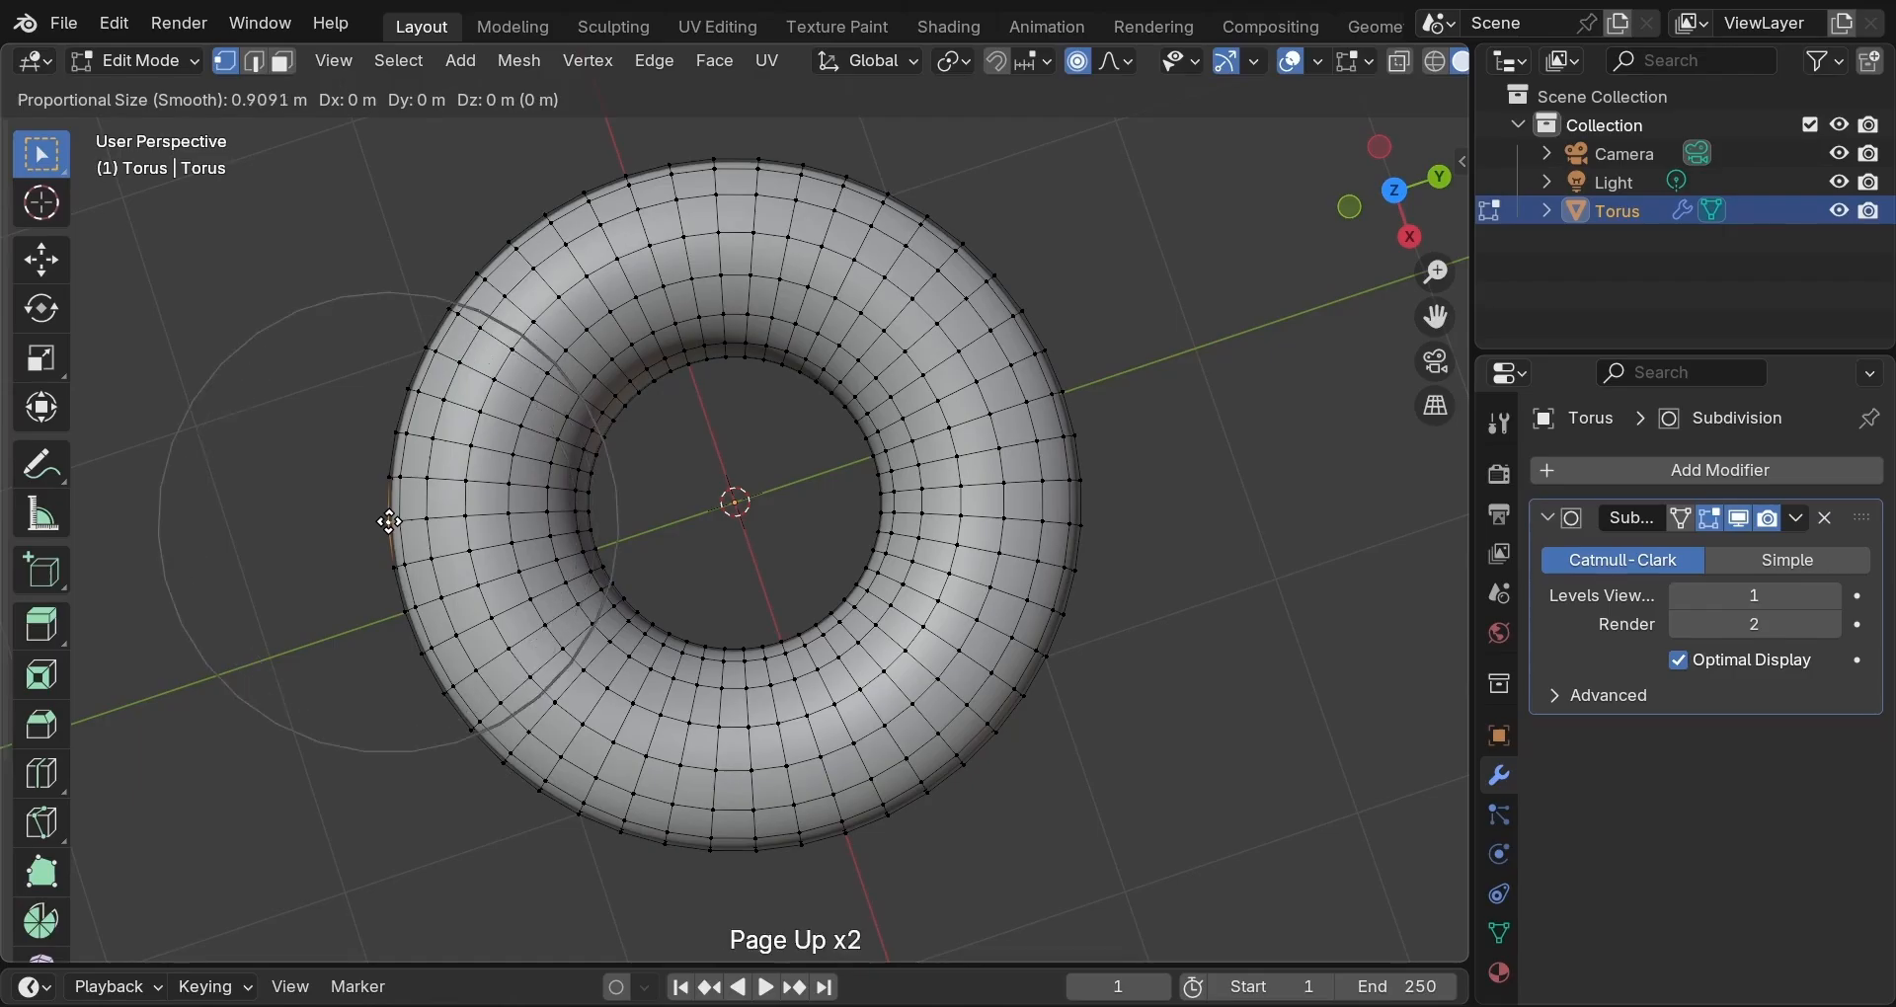
pyautogui.press('pagedown')
pyautogui.press('pagedown')
pyautogui.press('pagedown')
pyautogui.scroll(1, 389, 522)
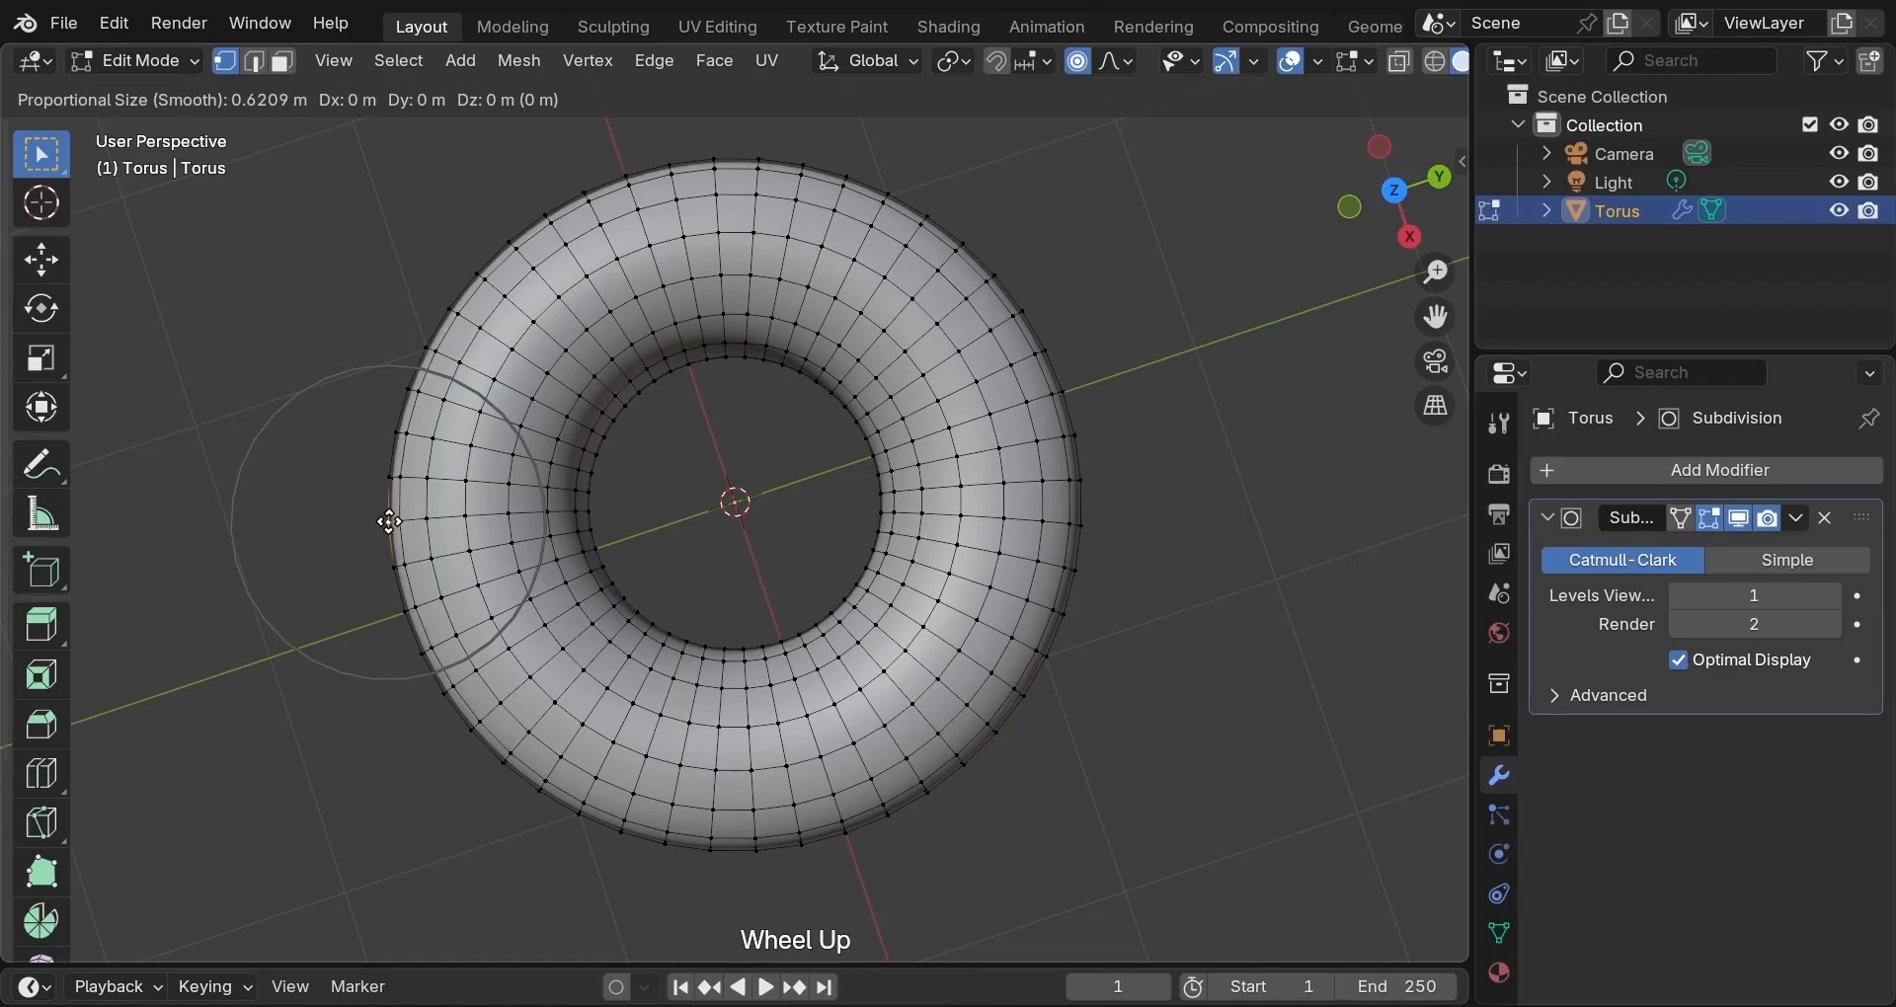
pyautogui.scroll(-1, 389, 522)
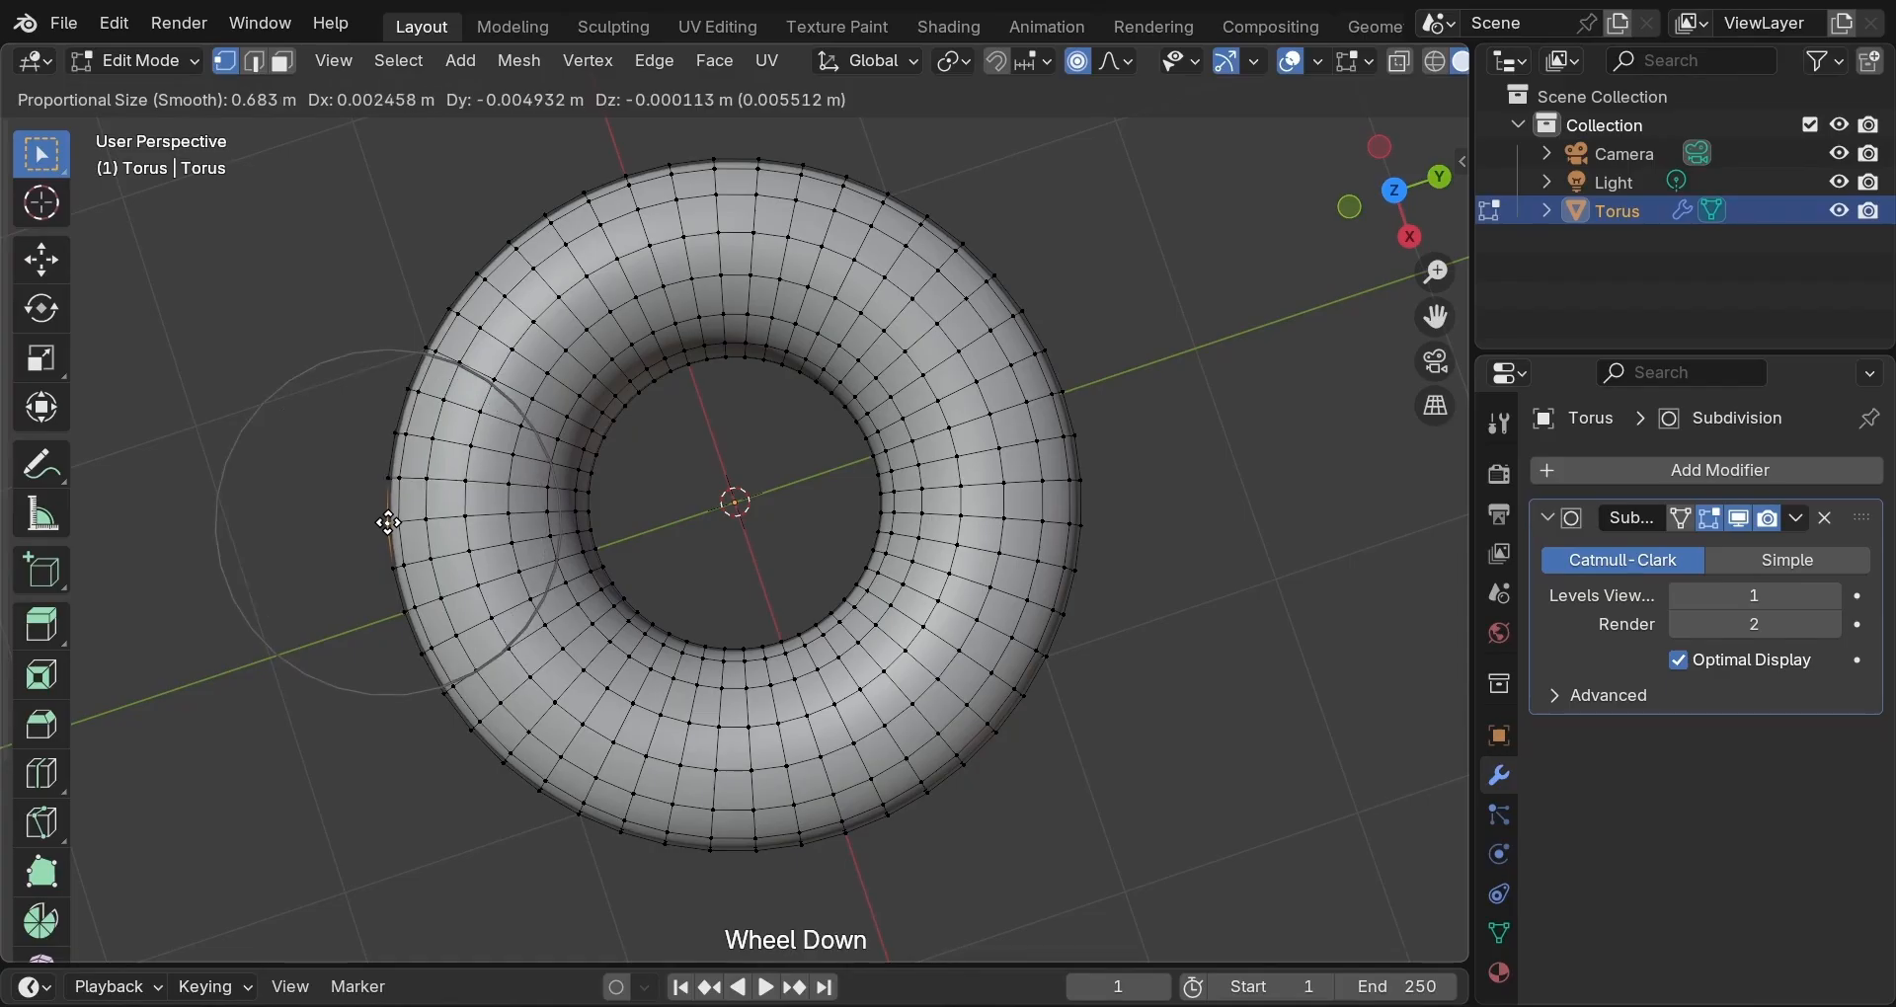
pyautogui.scroll(-1, 389, 522)
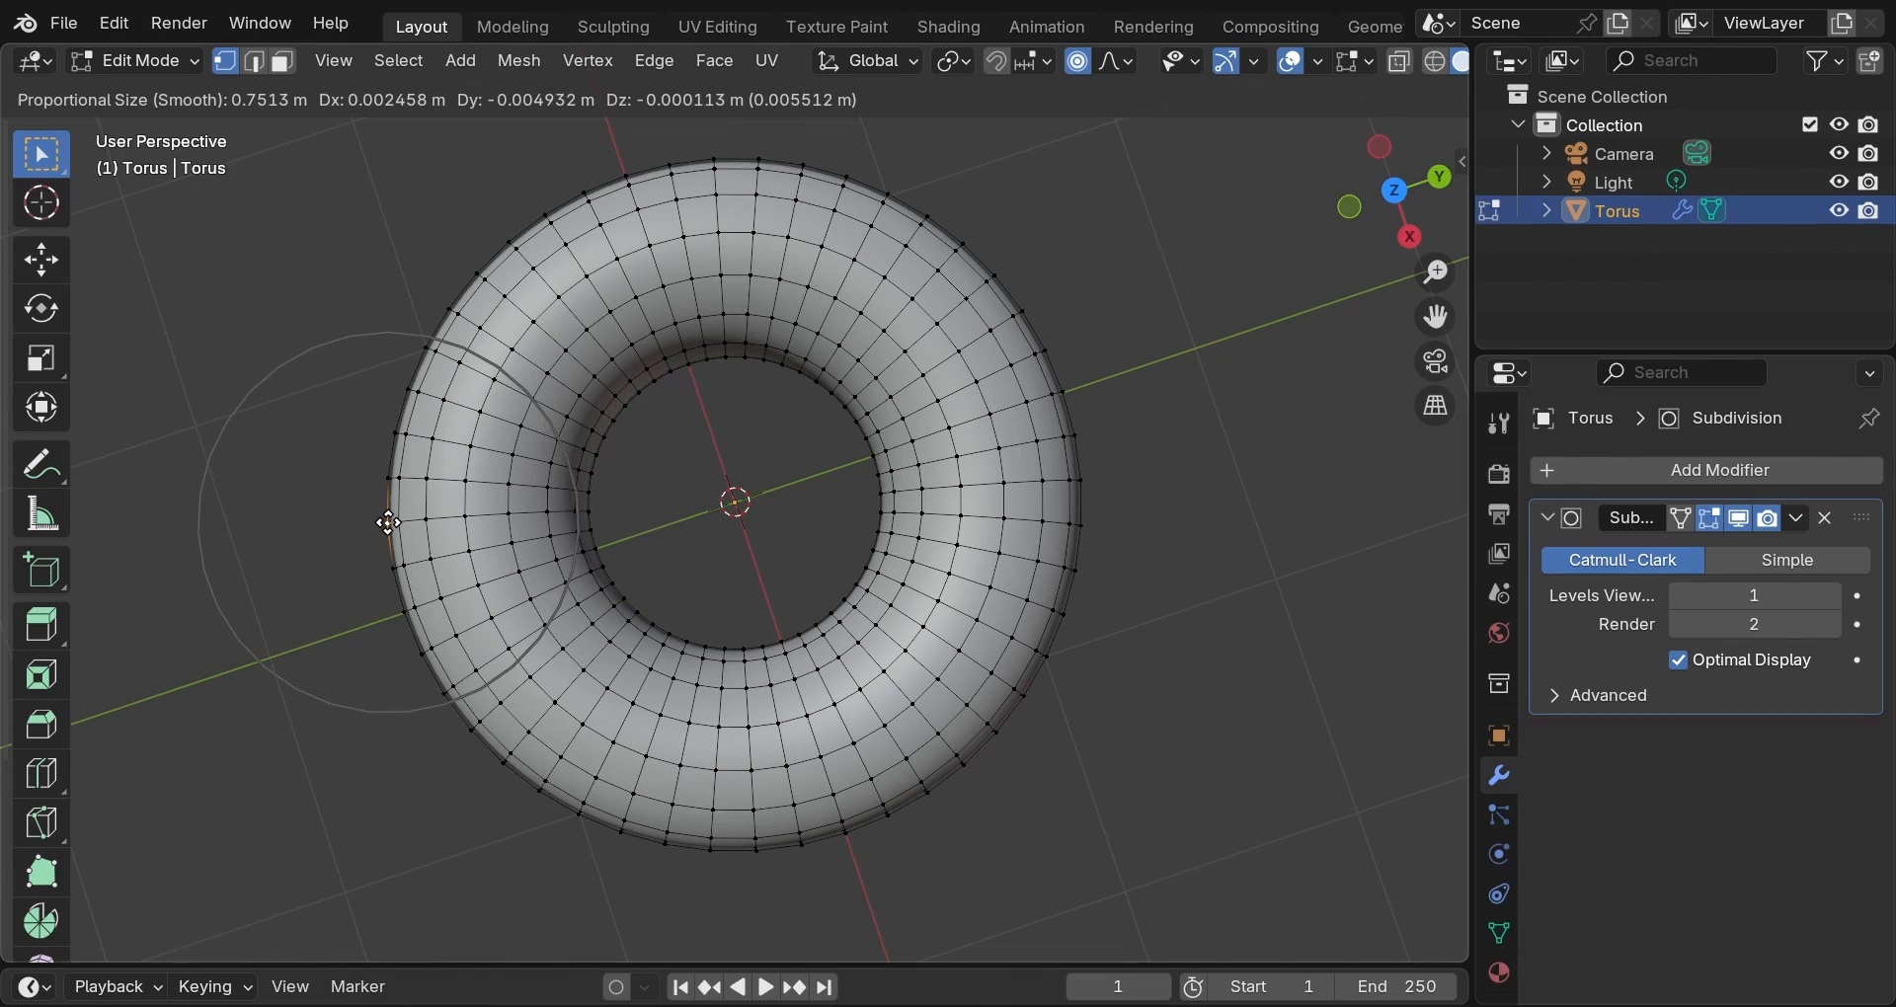
pyautogui.scroll(10, 389, 522)
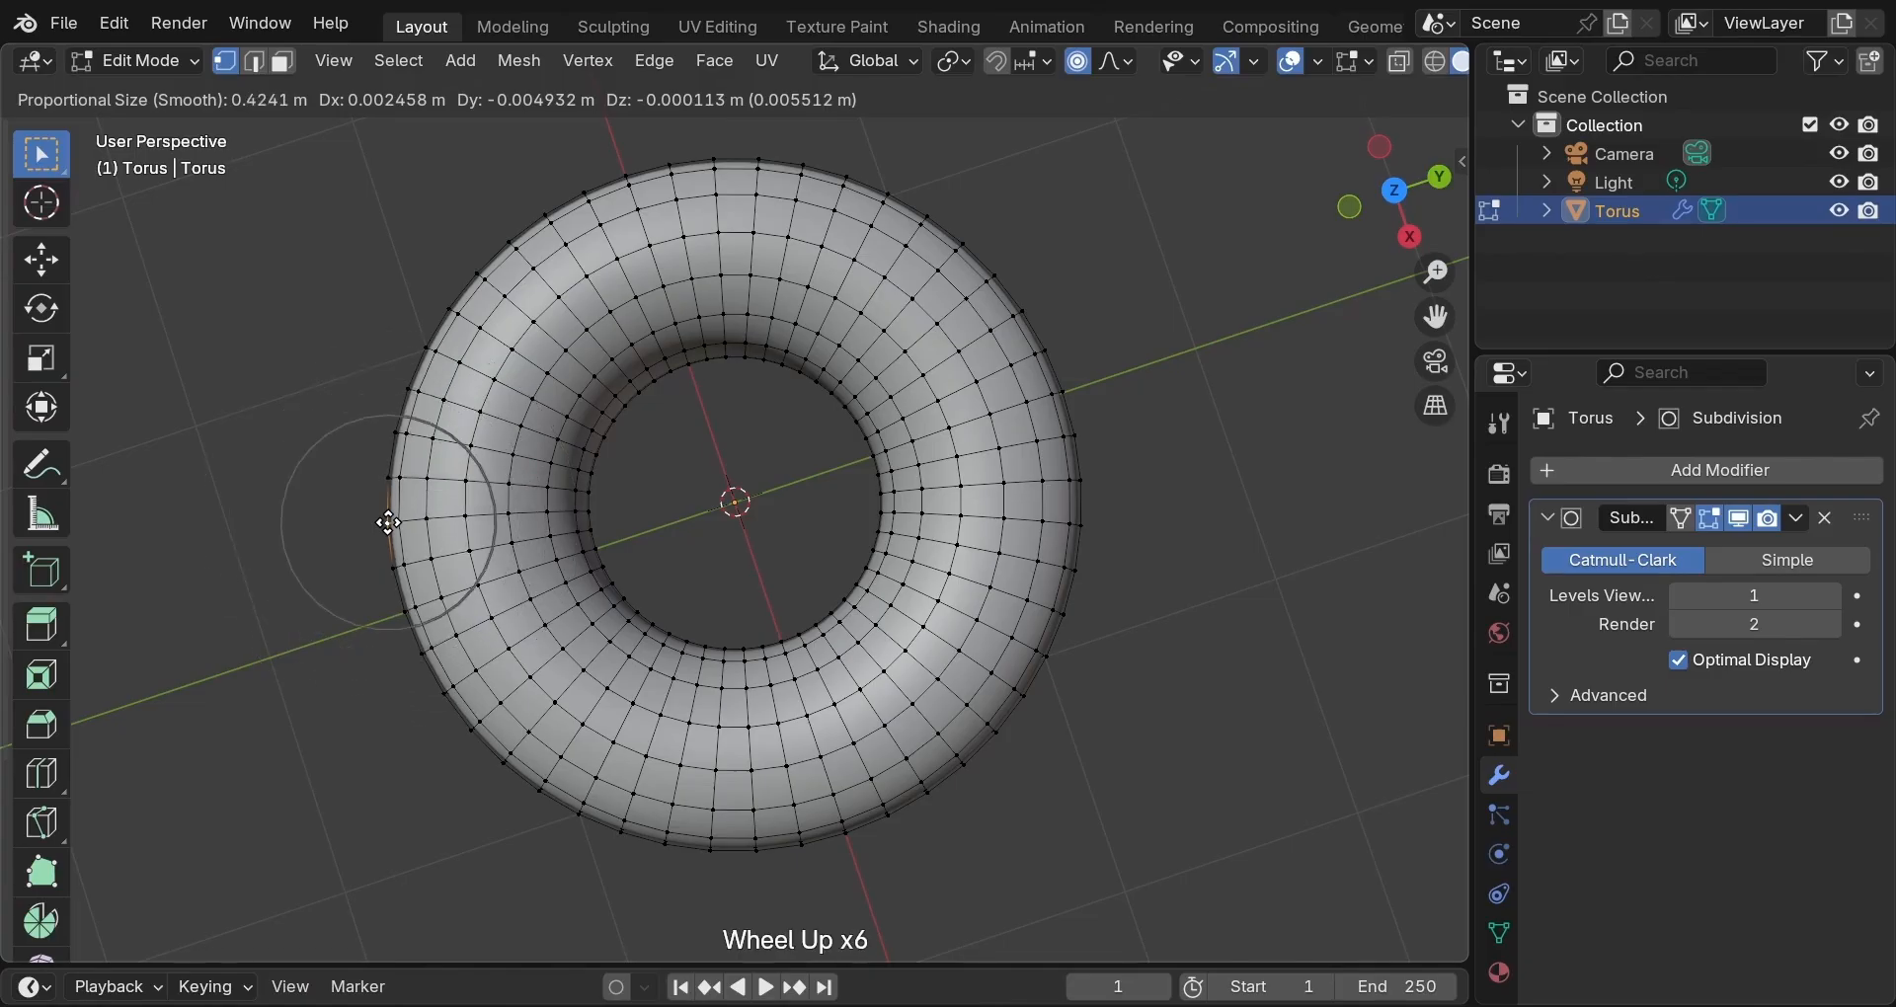
pyautogui.scroll(1, 389, 522)
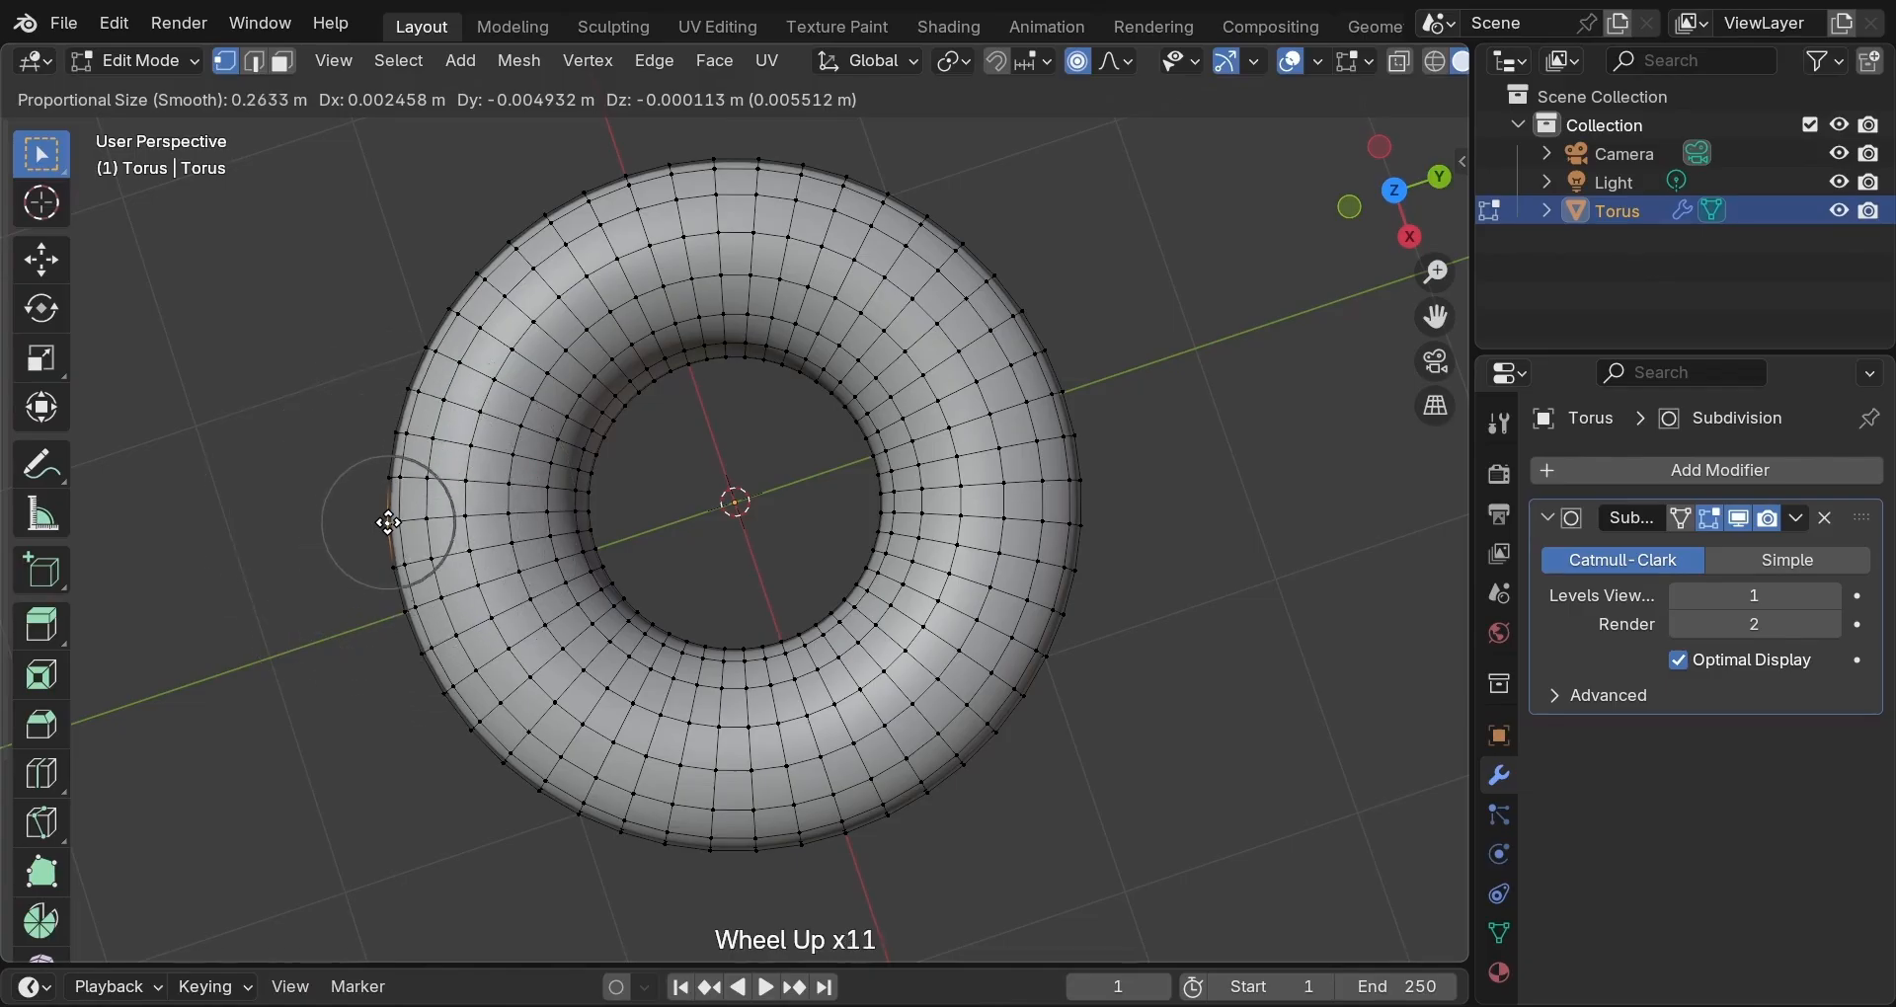
pyautogui.scroll(-10, 389, 523)
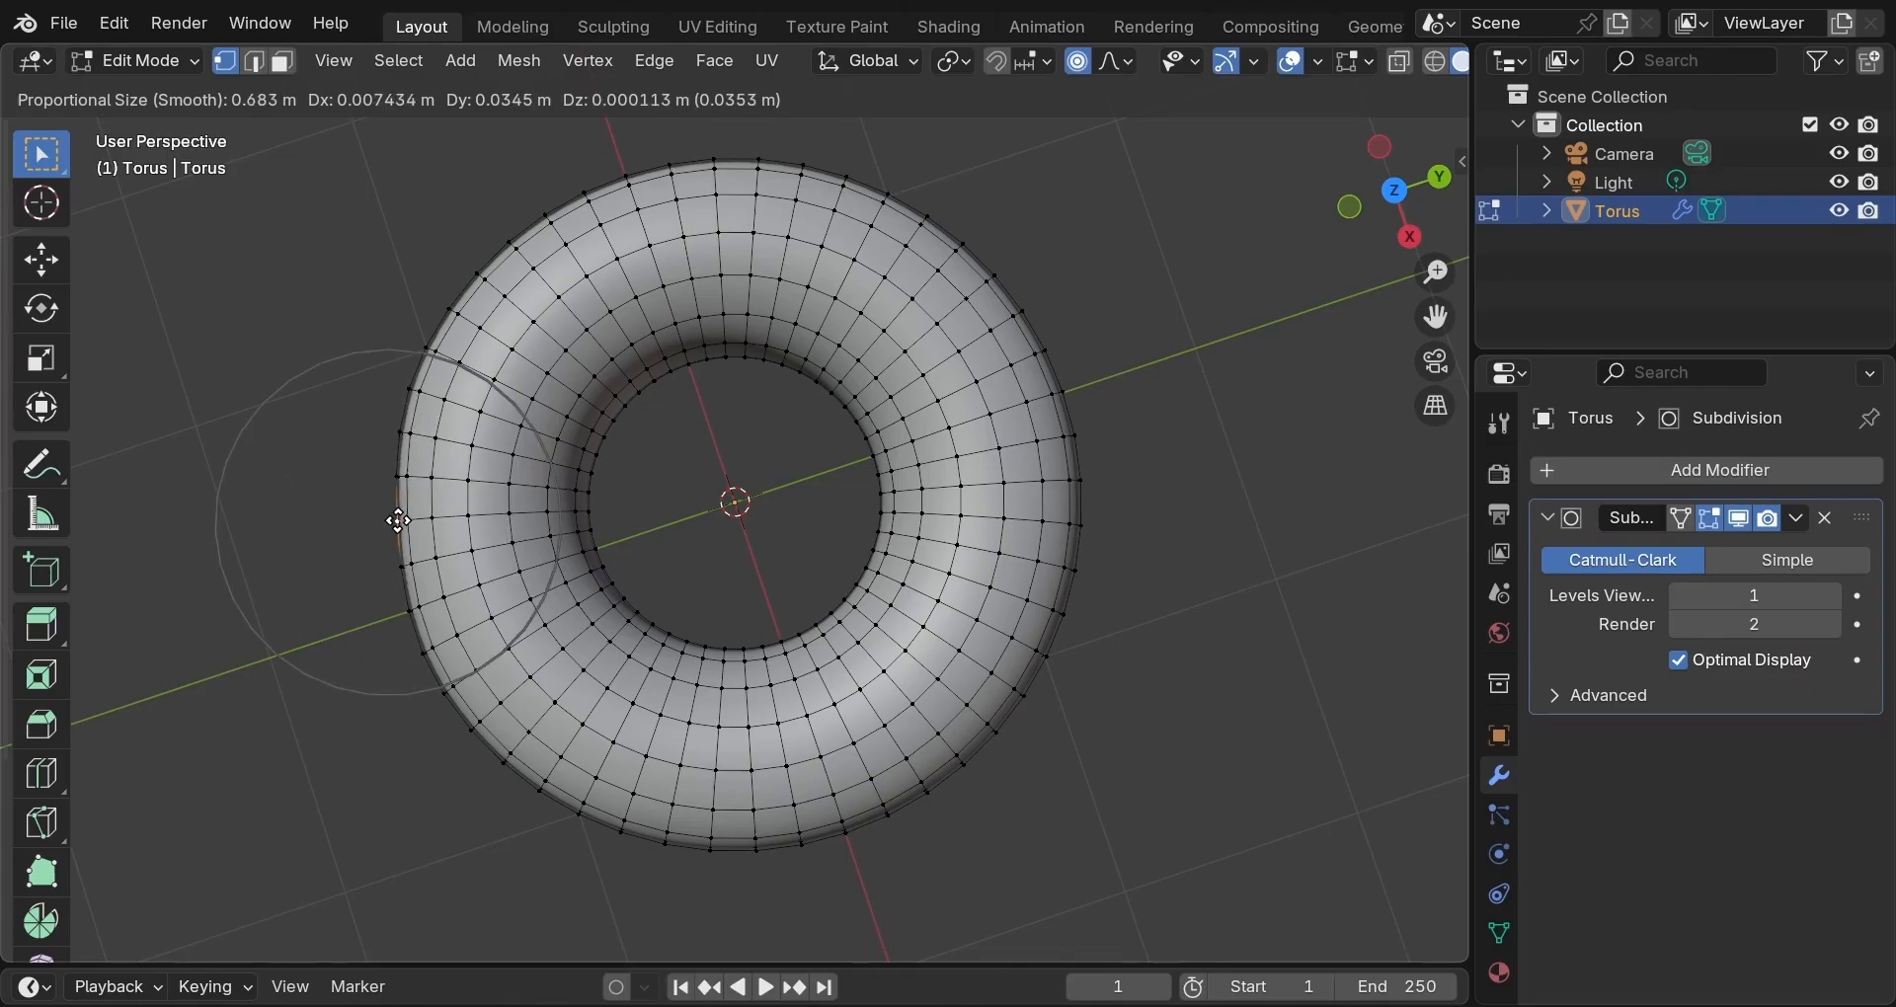
# Nudge vertices on the torus's left, top, upper-right and right edges with soft falloff.
pyautogui.click(395, 518)
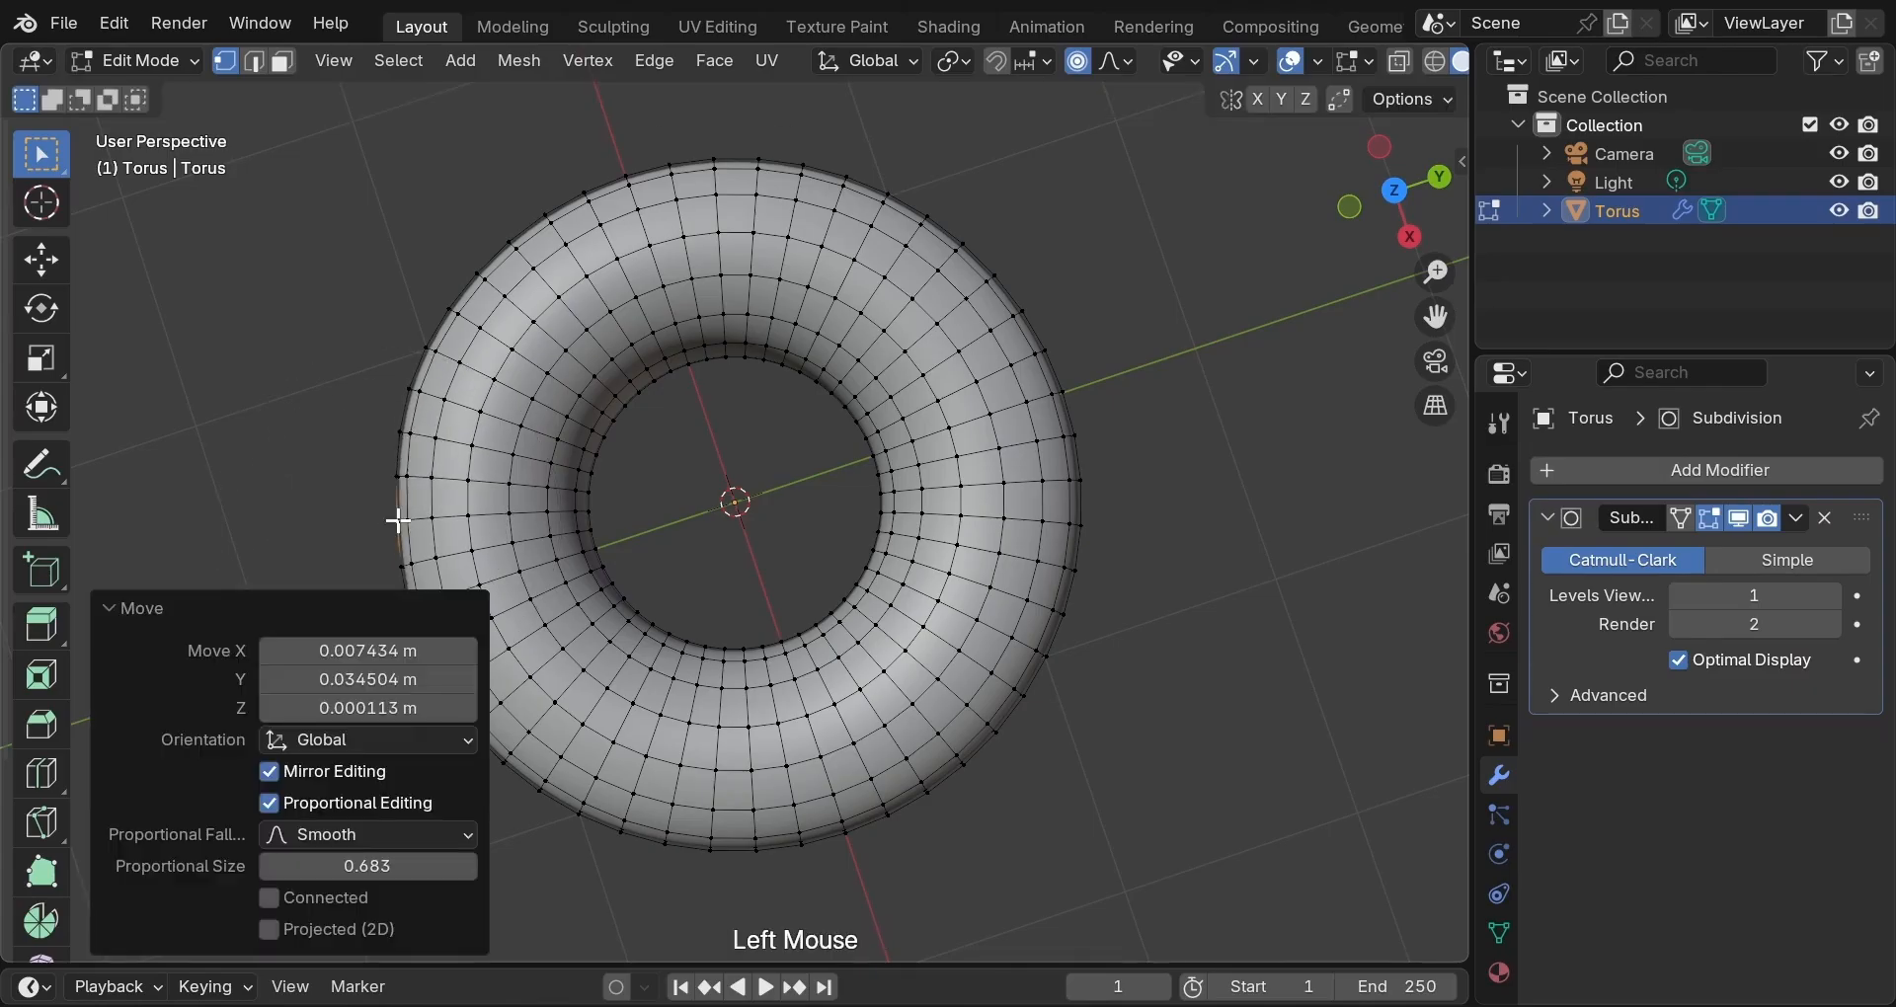
pyautogui.doubleClick(588, 193)
pyautogui.press('g')
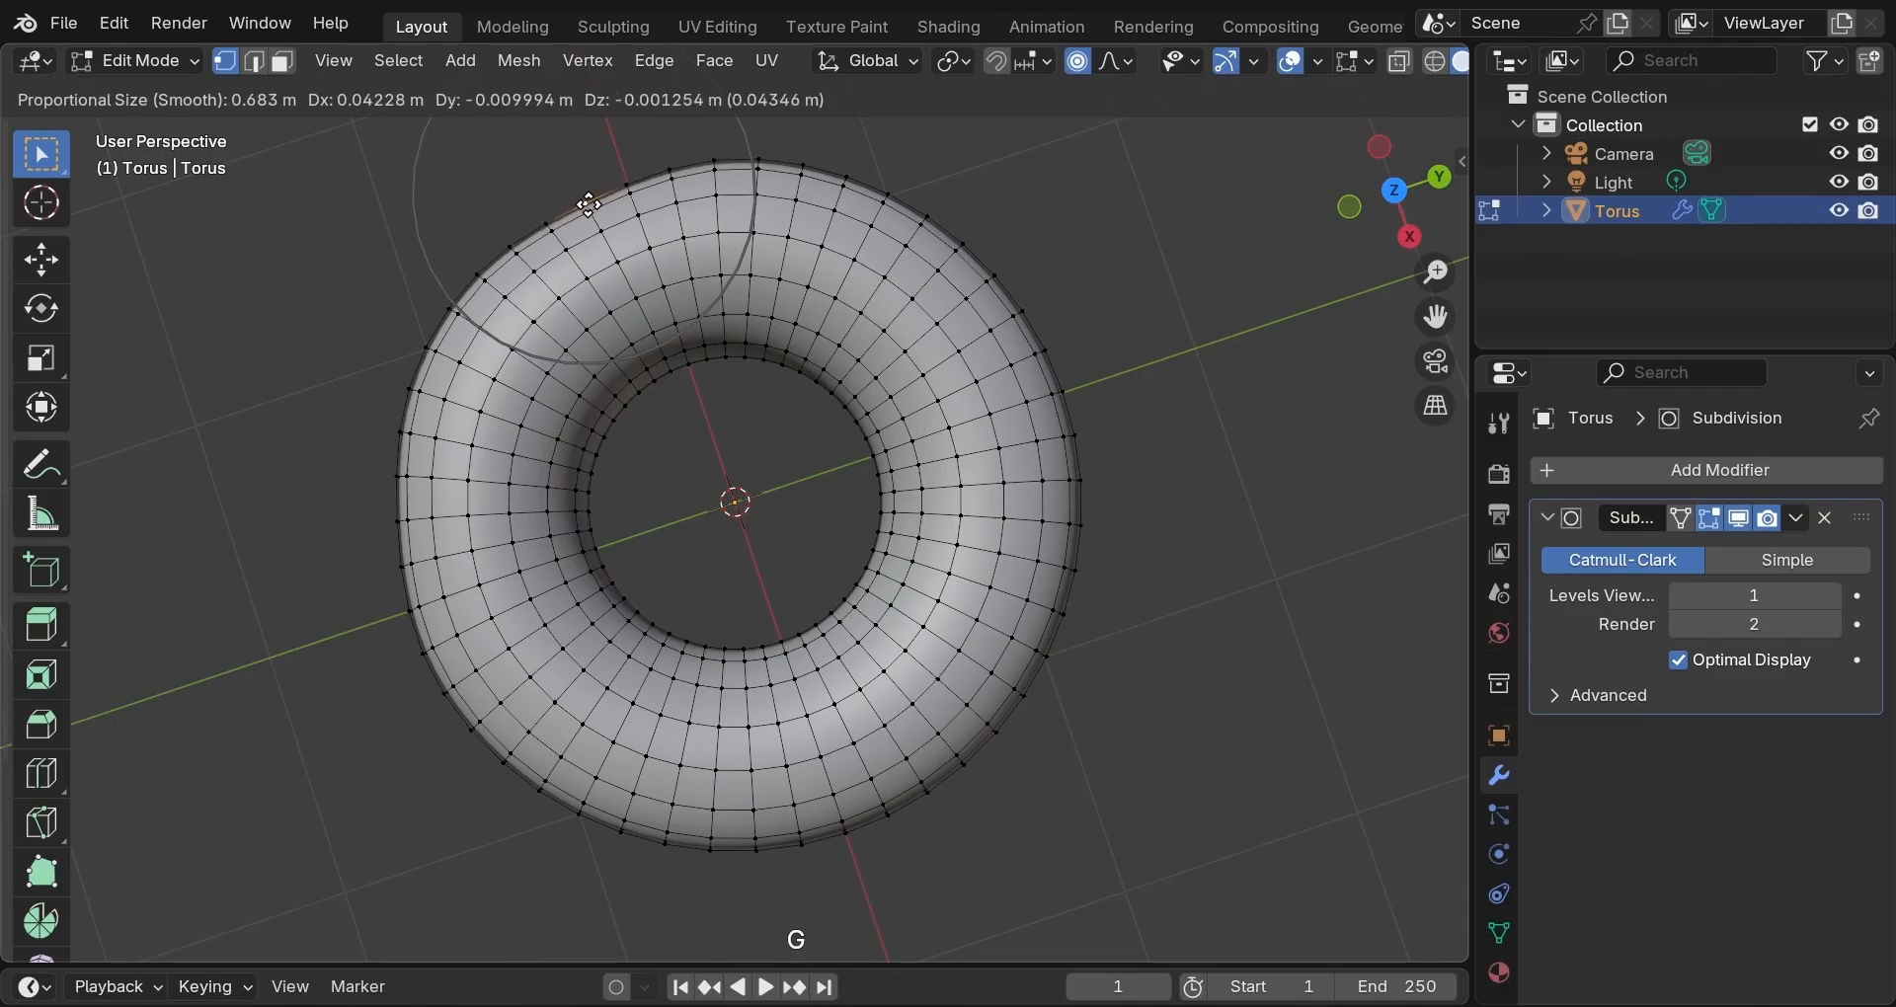
pyautogui.click(589, 203)
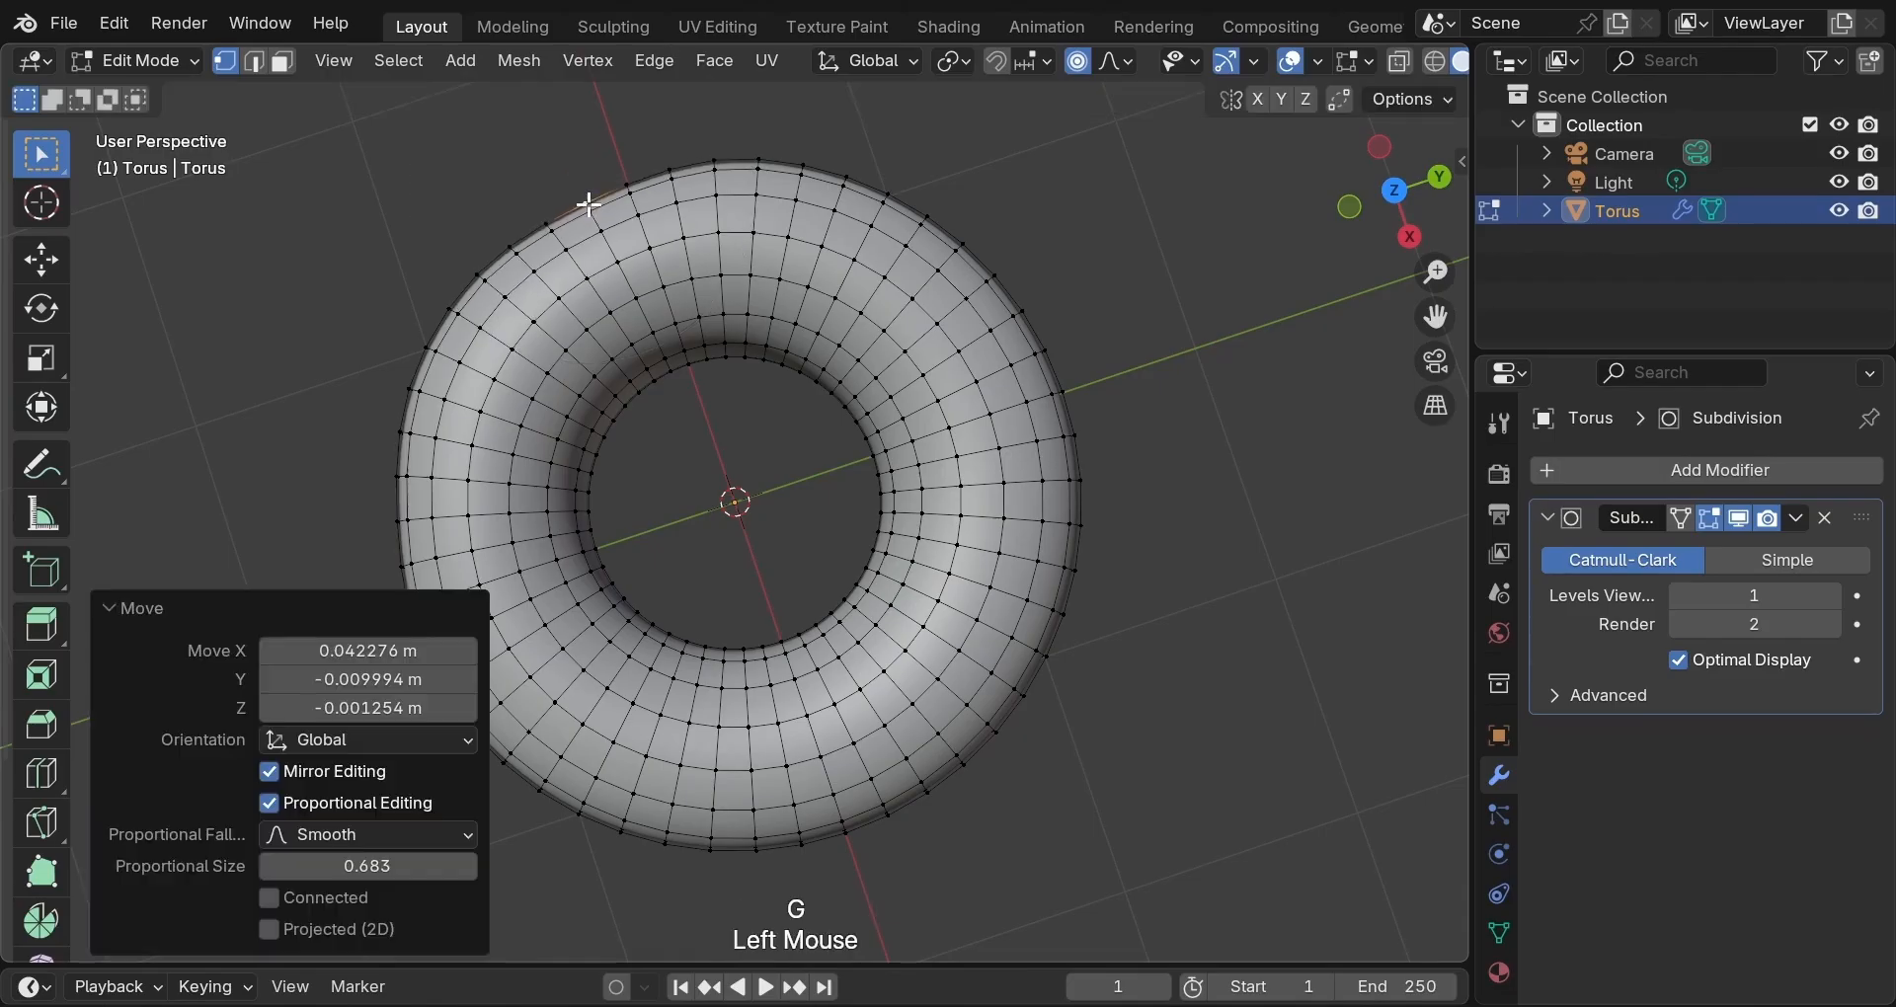
pyautogui.click(961, 244)
pyautogui.press('g')
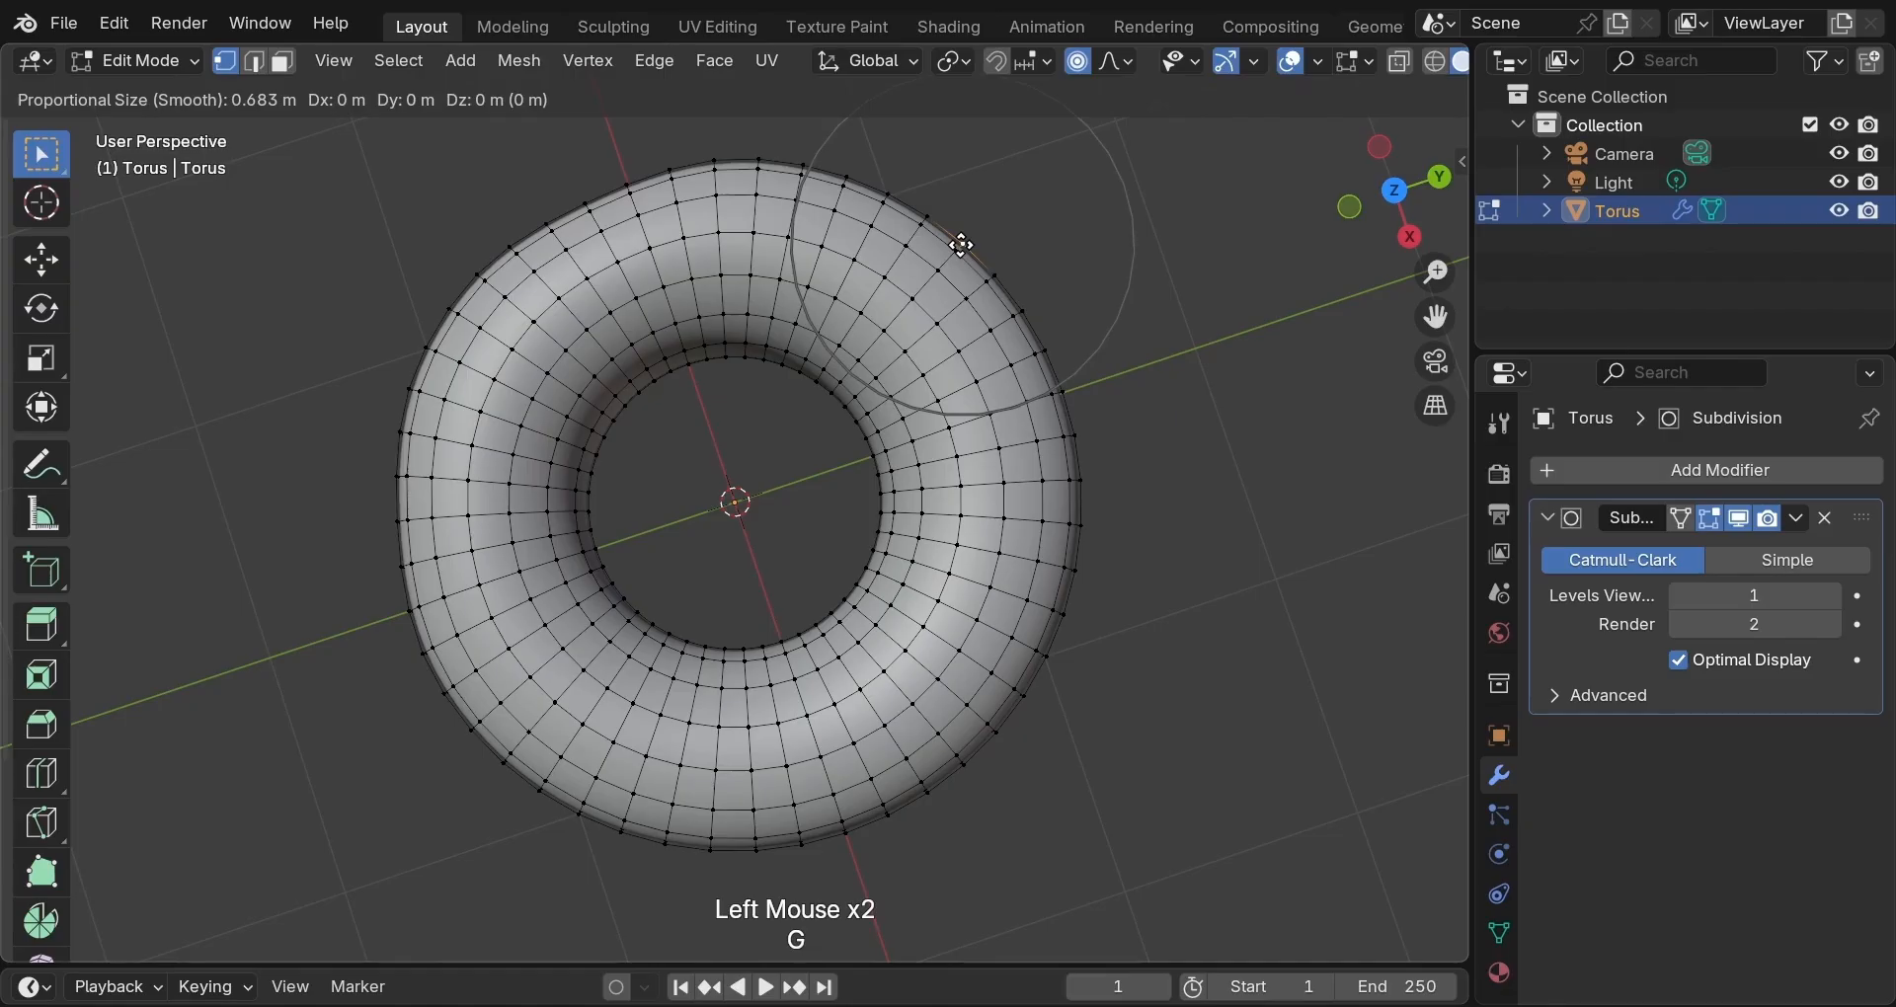
pyautogui.scroll(-2, 960, 245)
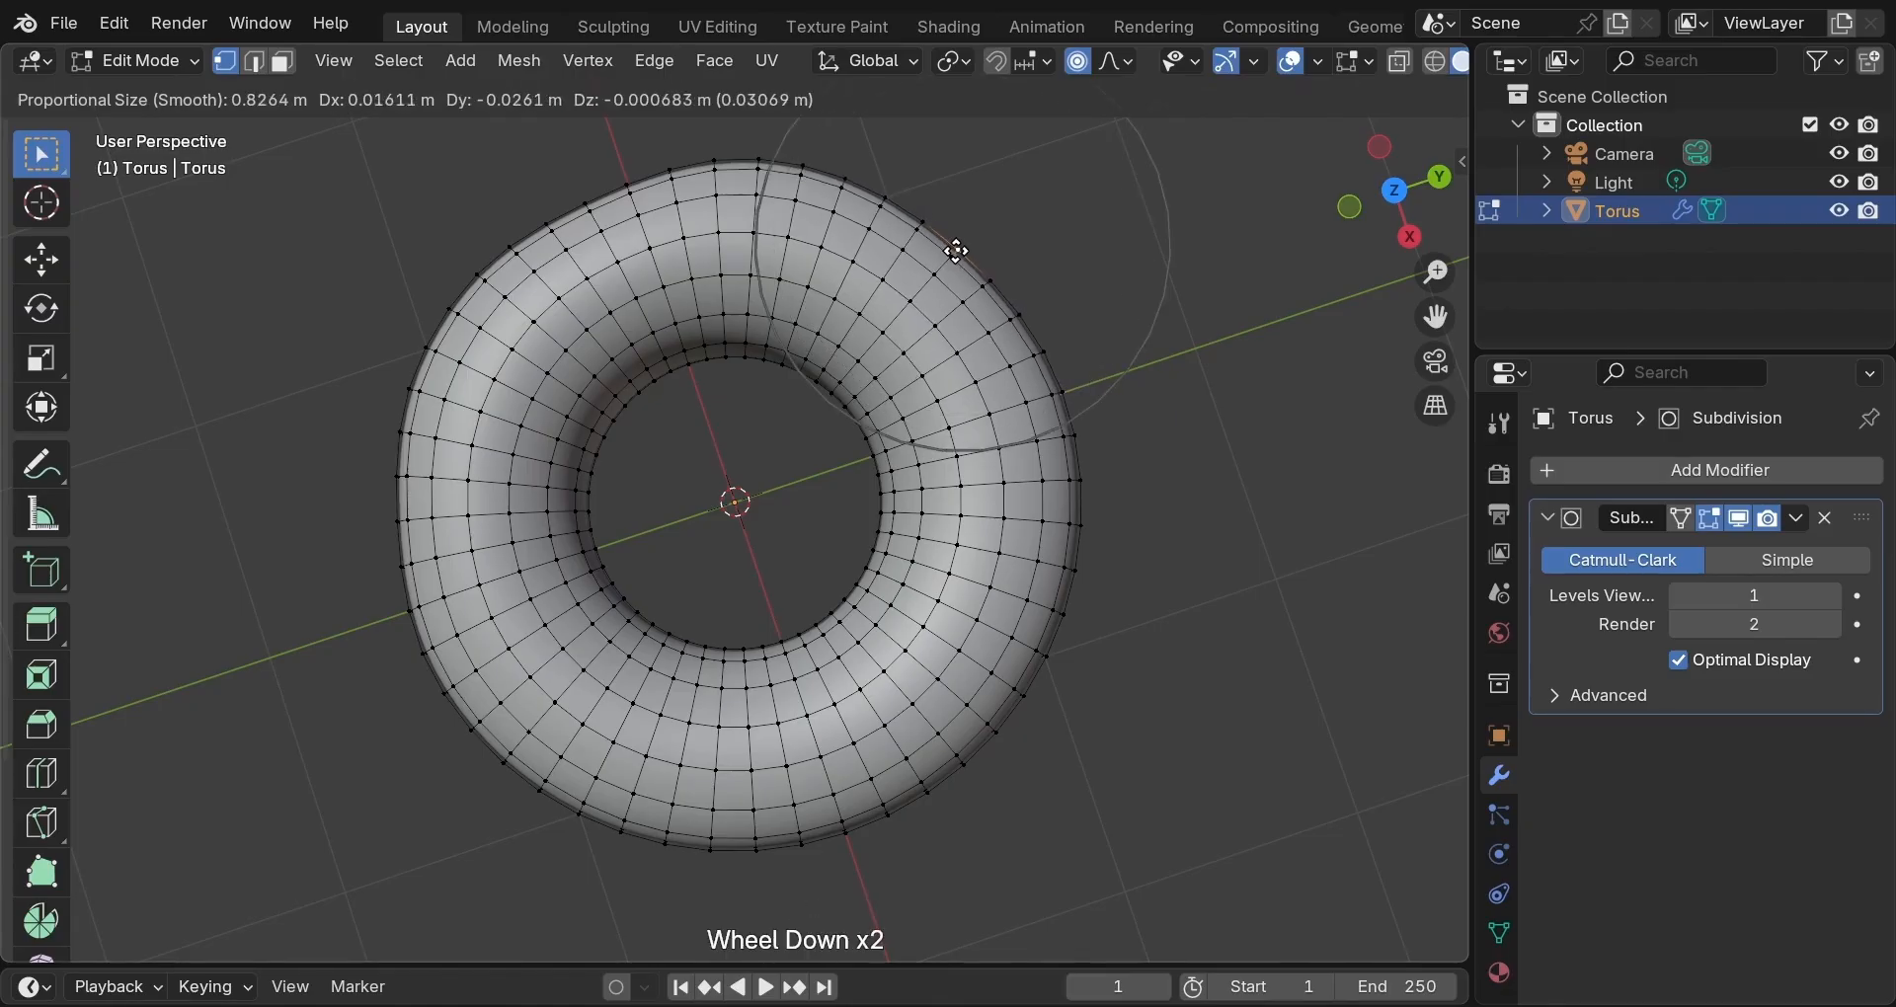
pyautogui.click(986, 360)
pyautogui.click(1076, 436)
pyautogui.press('g')
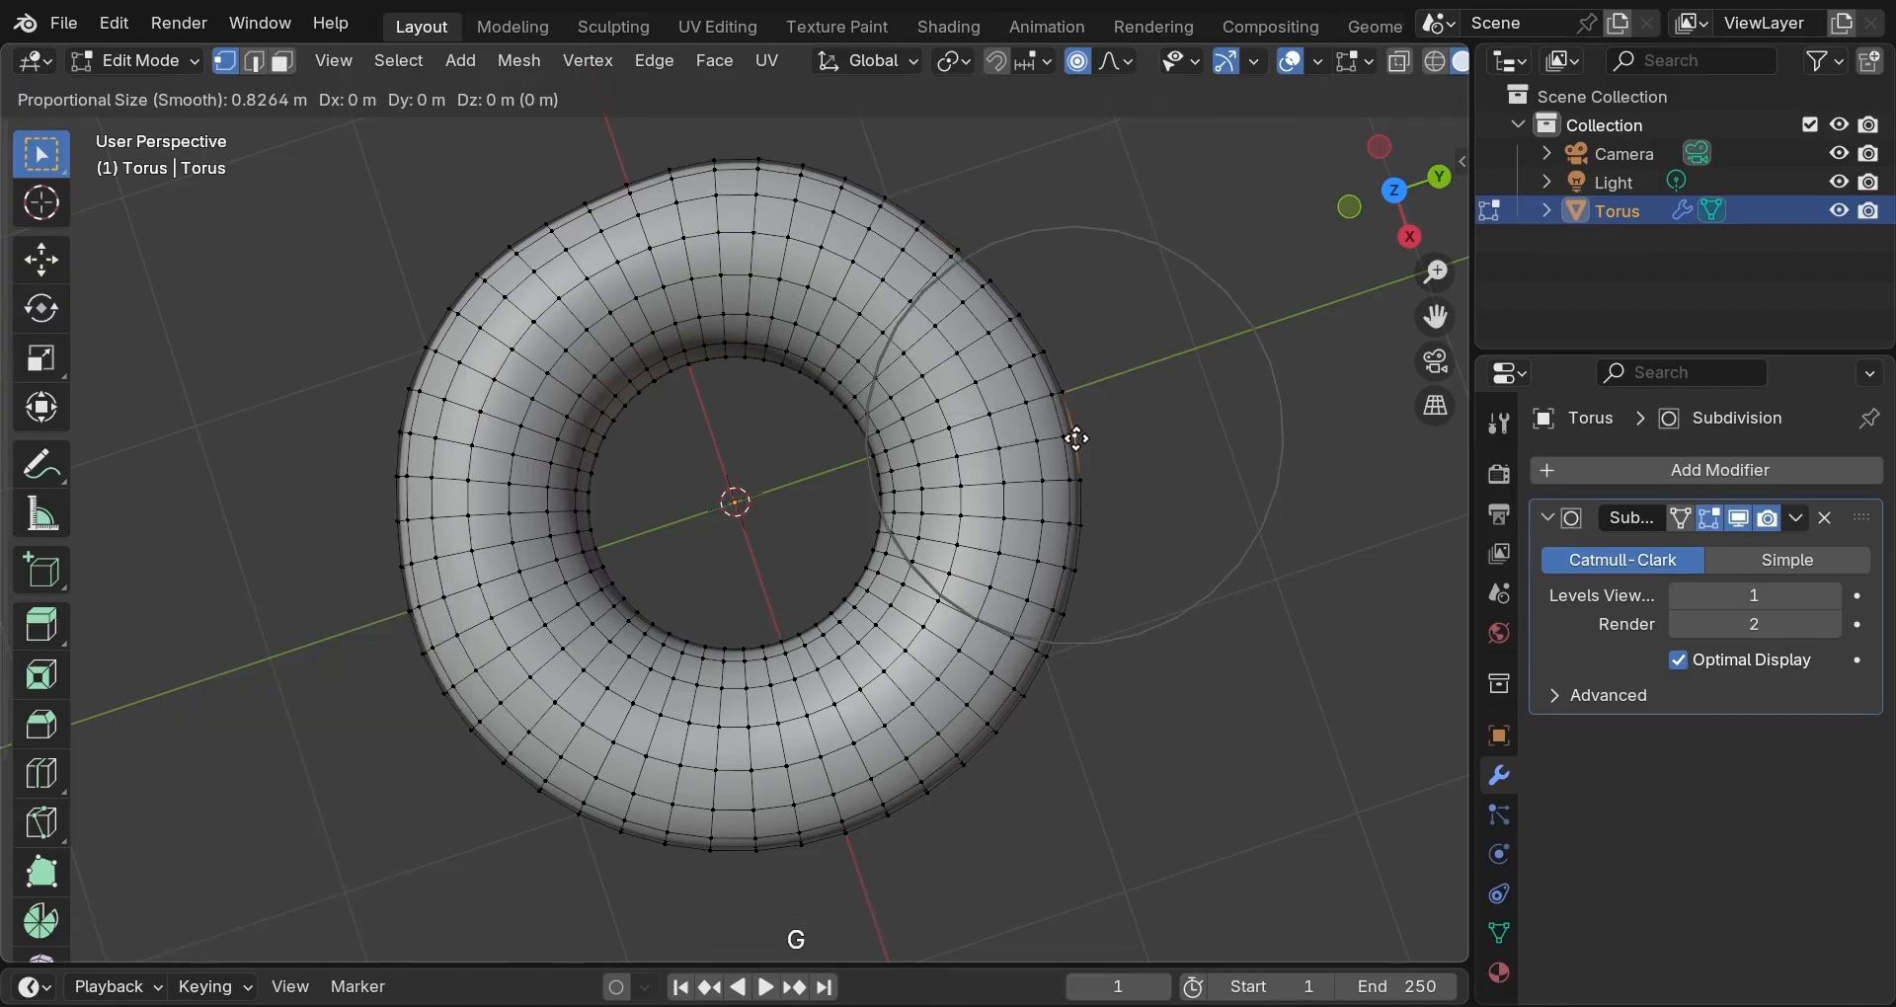
pyautogui.scroll(4, 1077, 438)
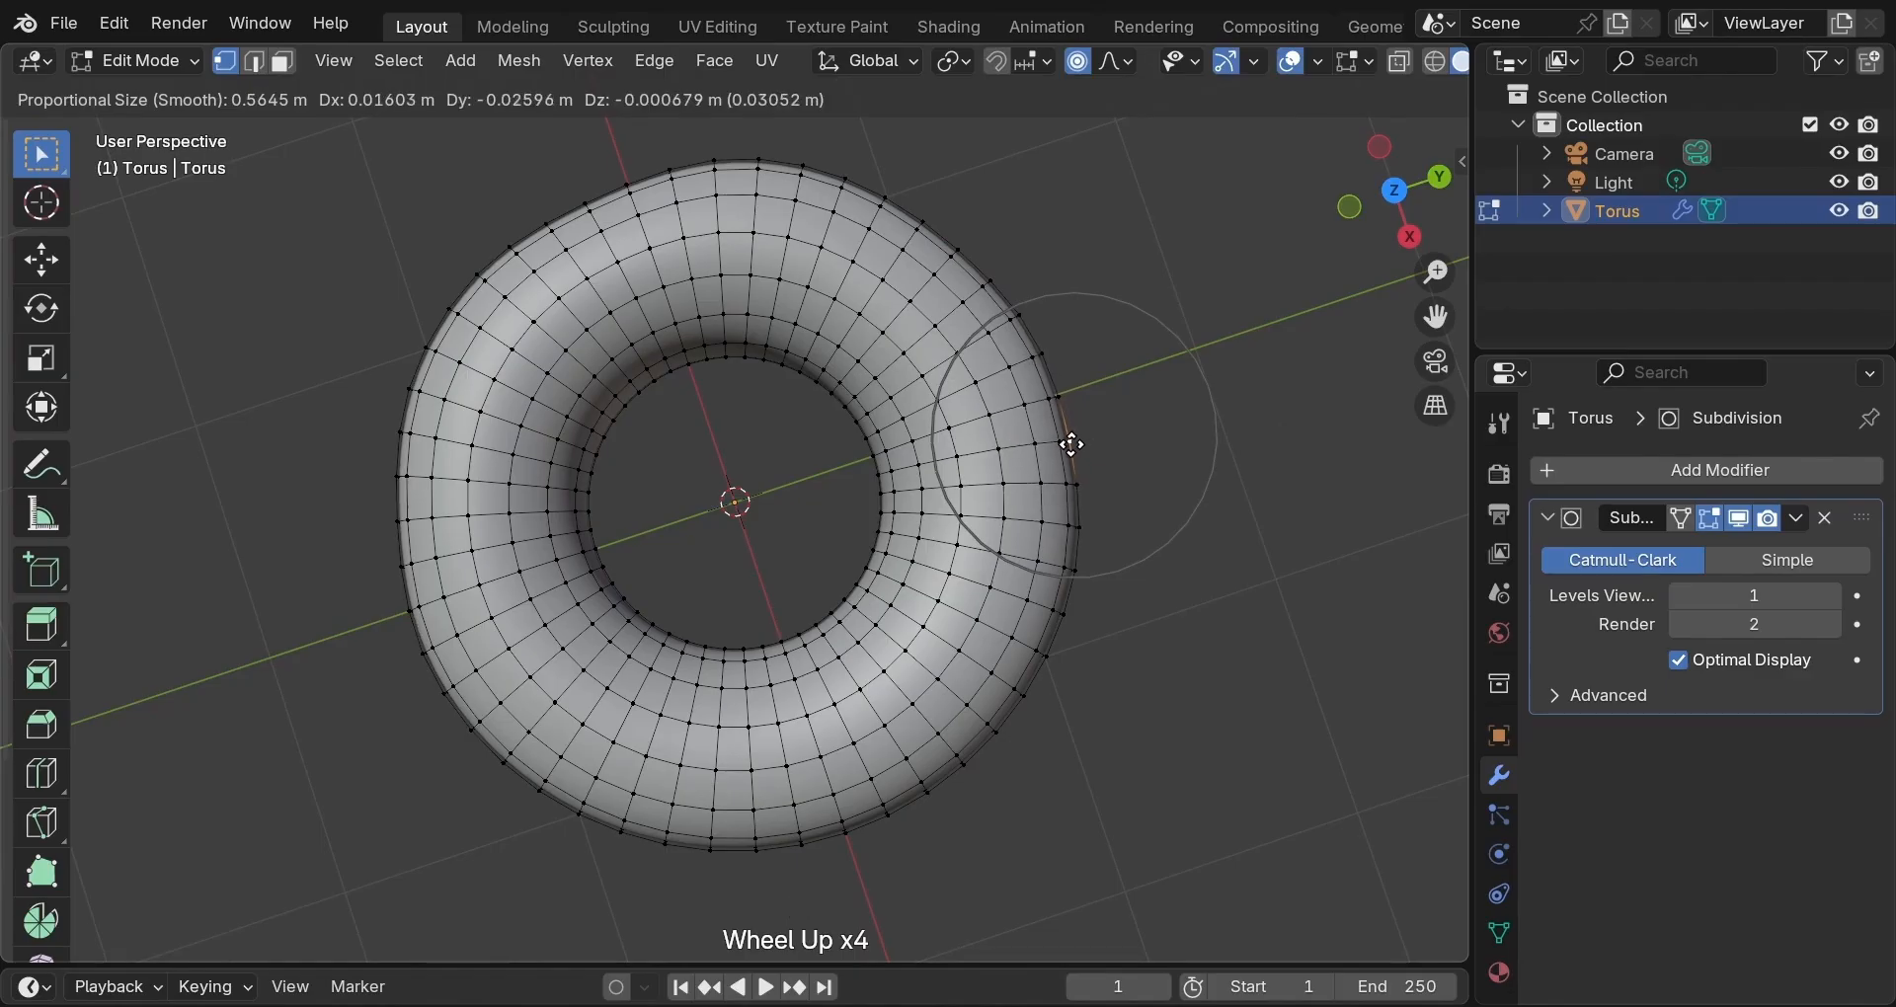
pyautogui.click(1072, 442)
# Make two small proportional nudges to vertices along the torus's bottom edge.
pyautogui.moveTo(978, 684); pyautogui.dragTo(953, 652, button='middle')
pyautogui.click(688, 863)
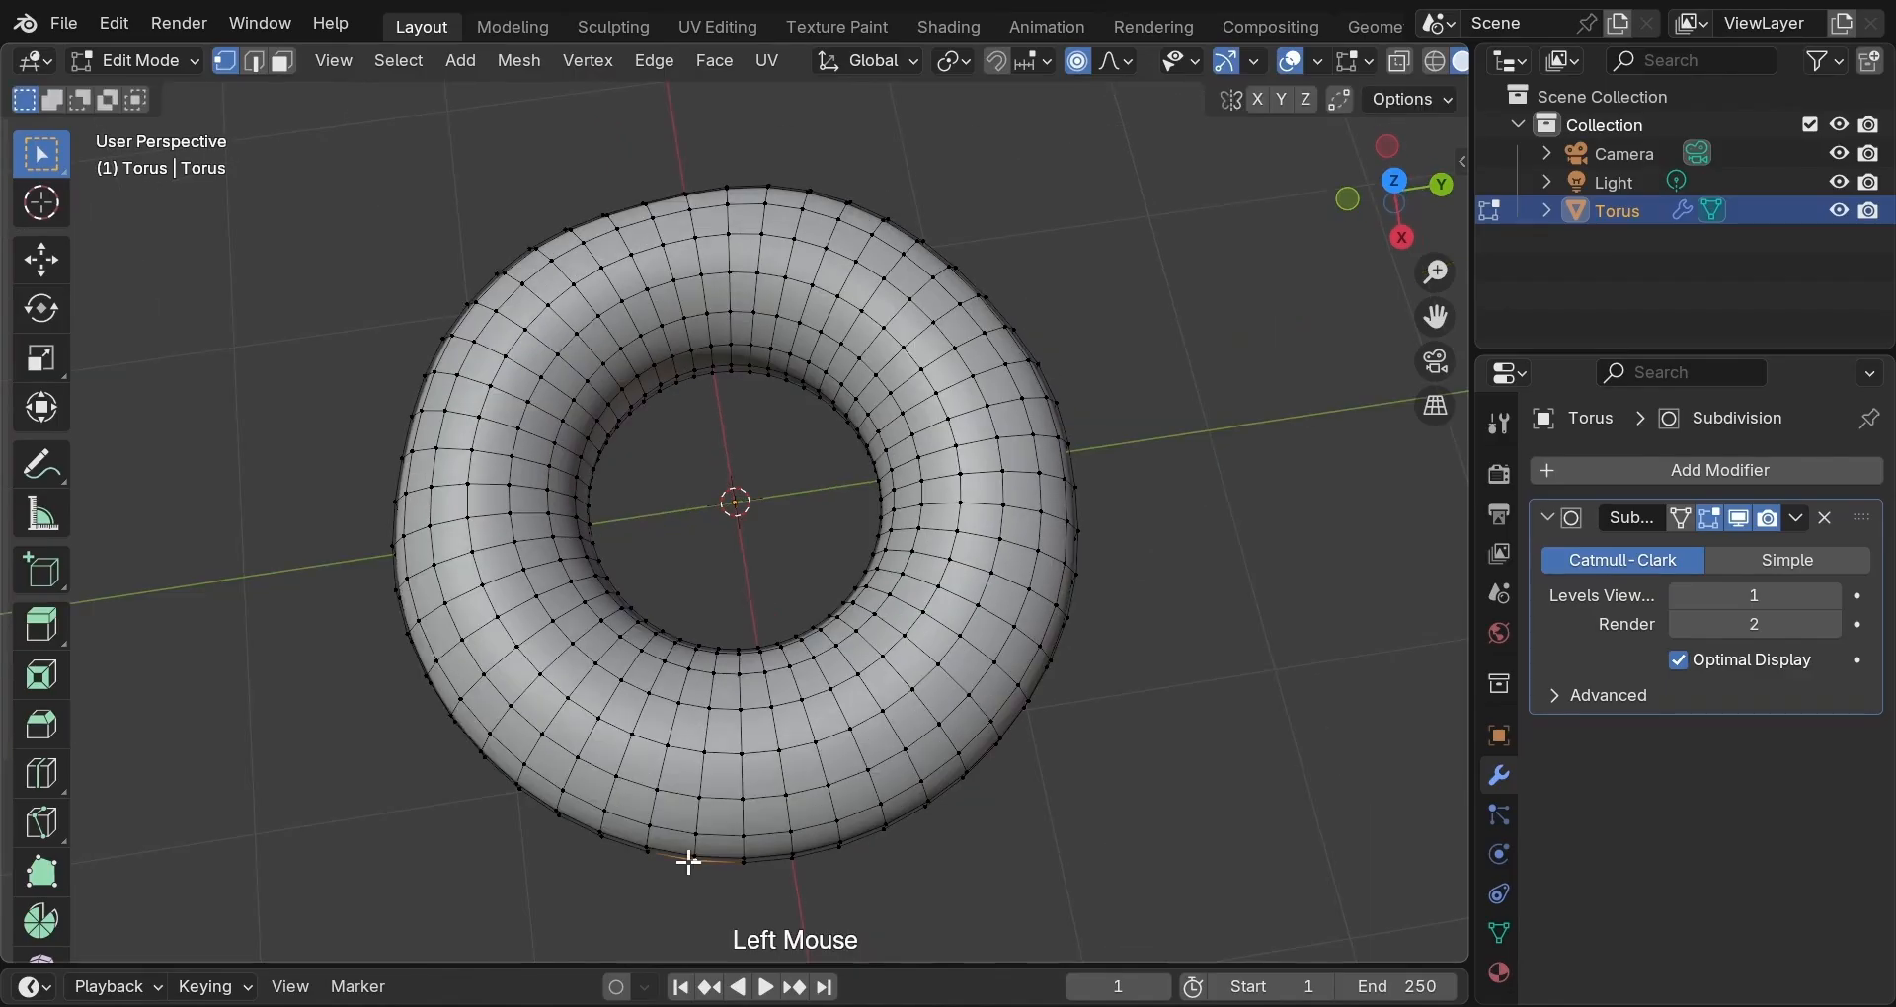
pyautogui.press('g')
pyautogui.scroll(-5, 688, 862)
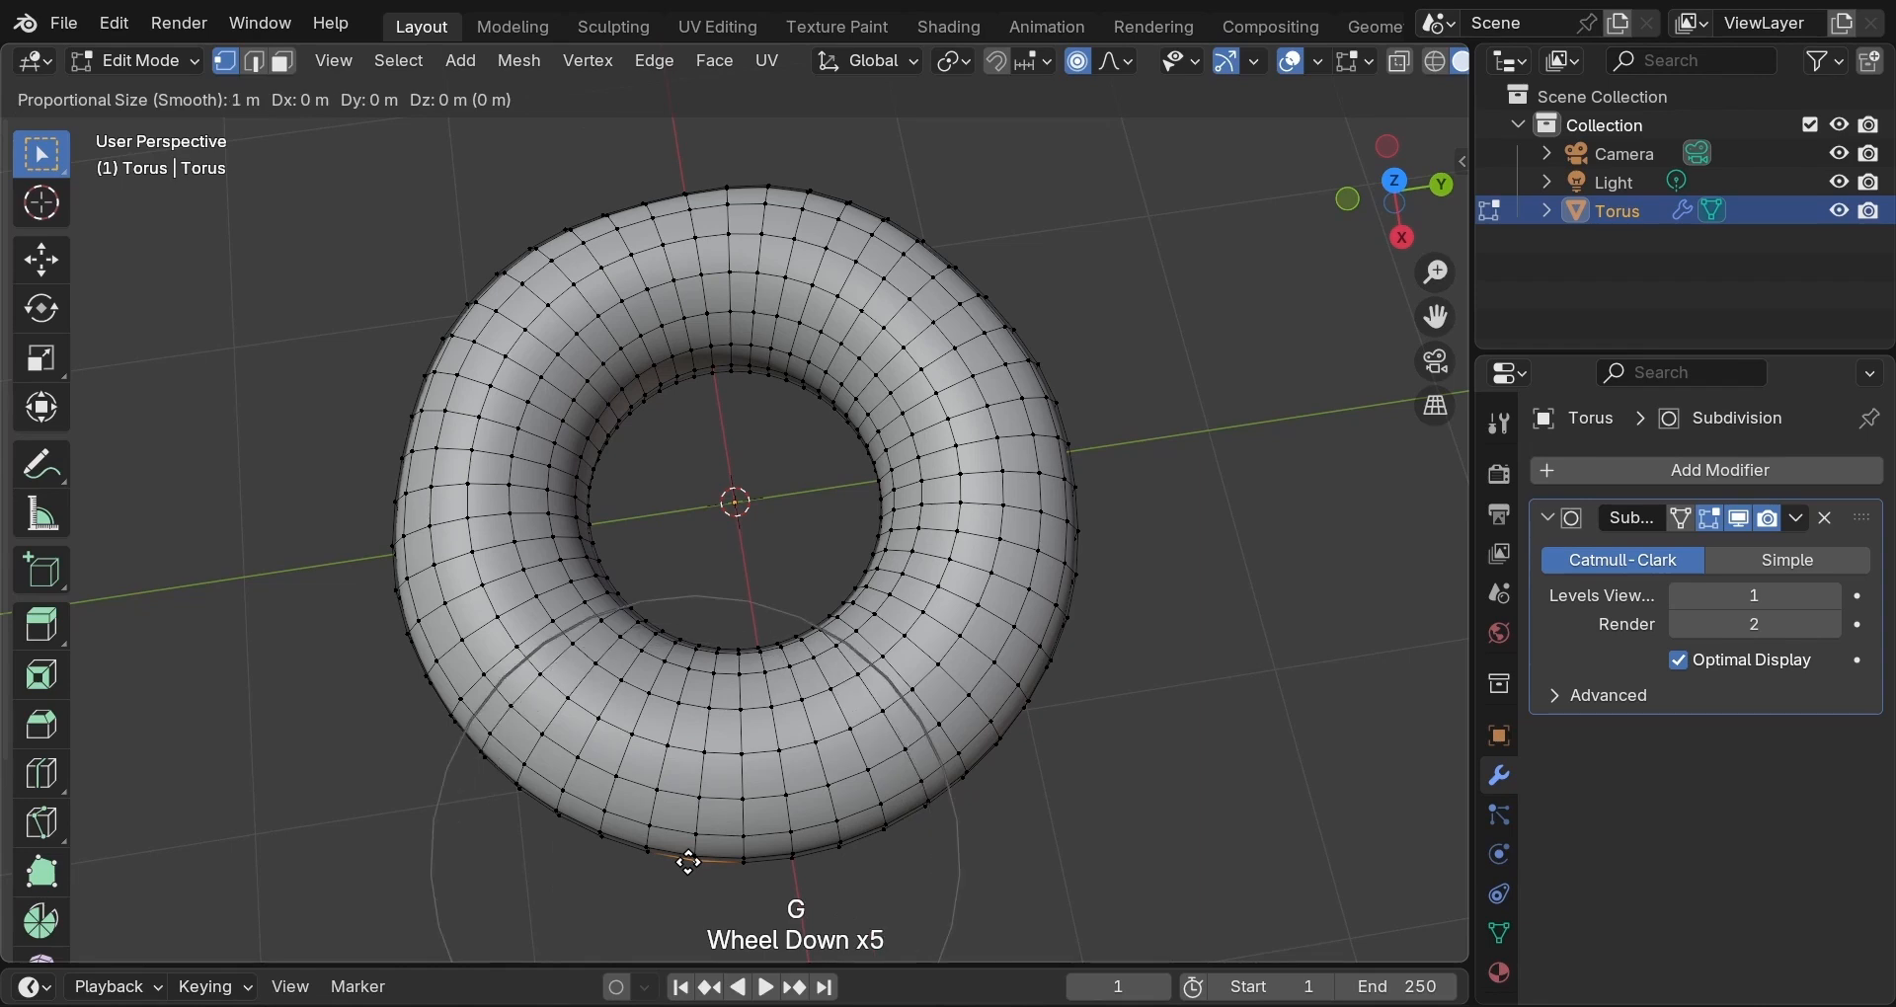
pyautogui.scroll(-3, 688, 862)
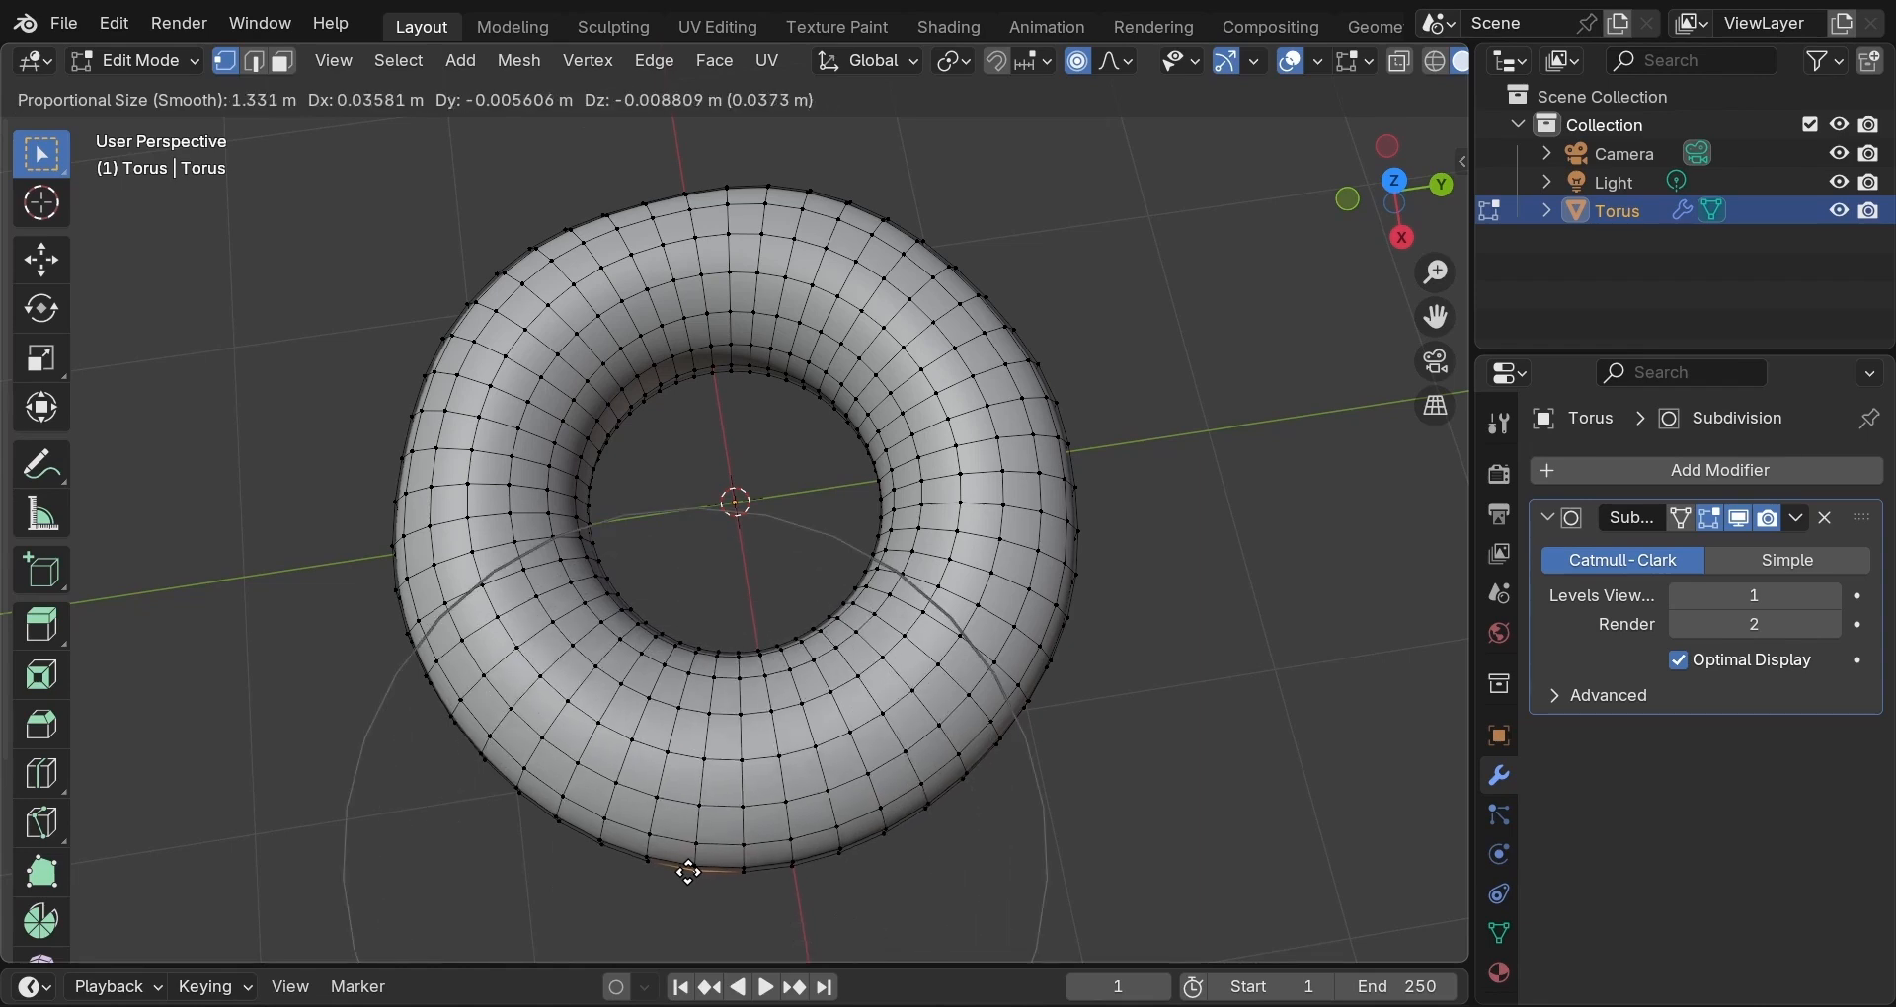
pyautogui.click(716, 868)
pyautogui.press('g')
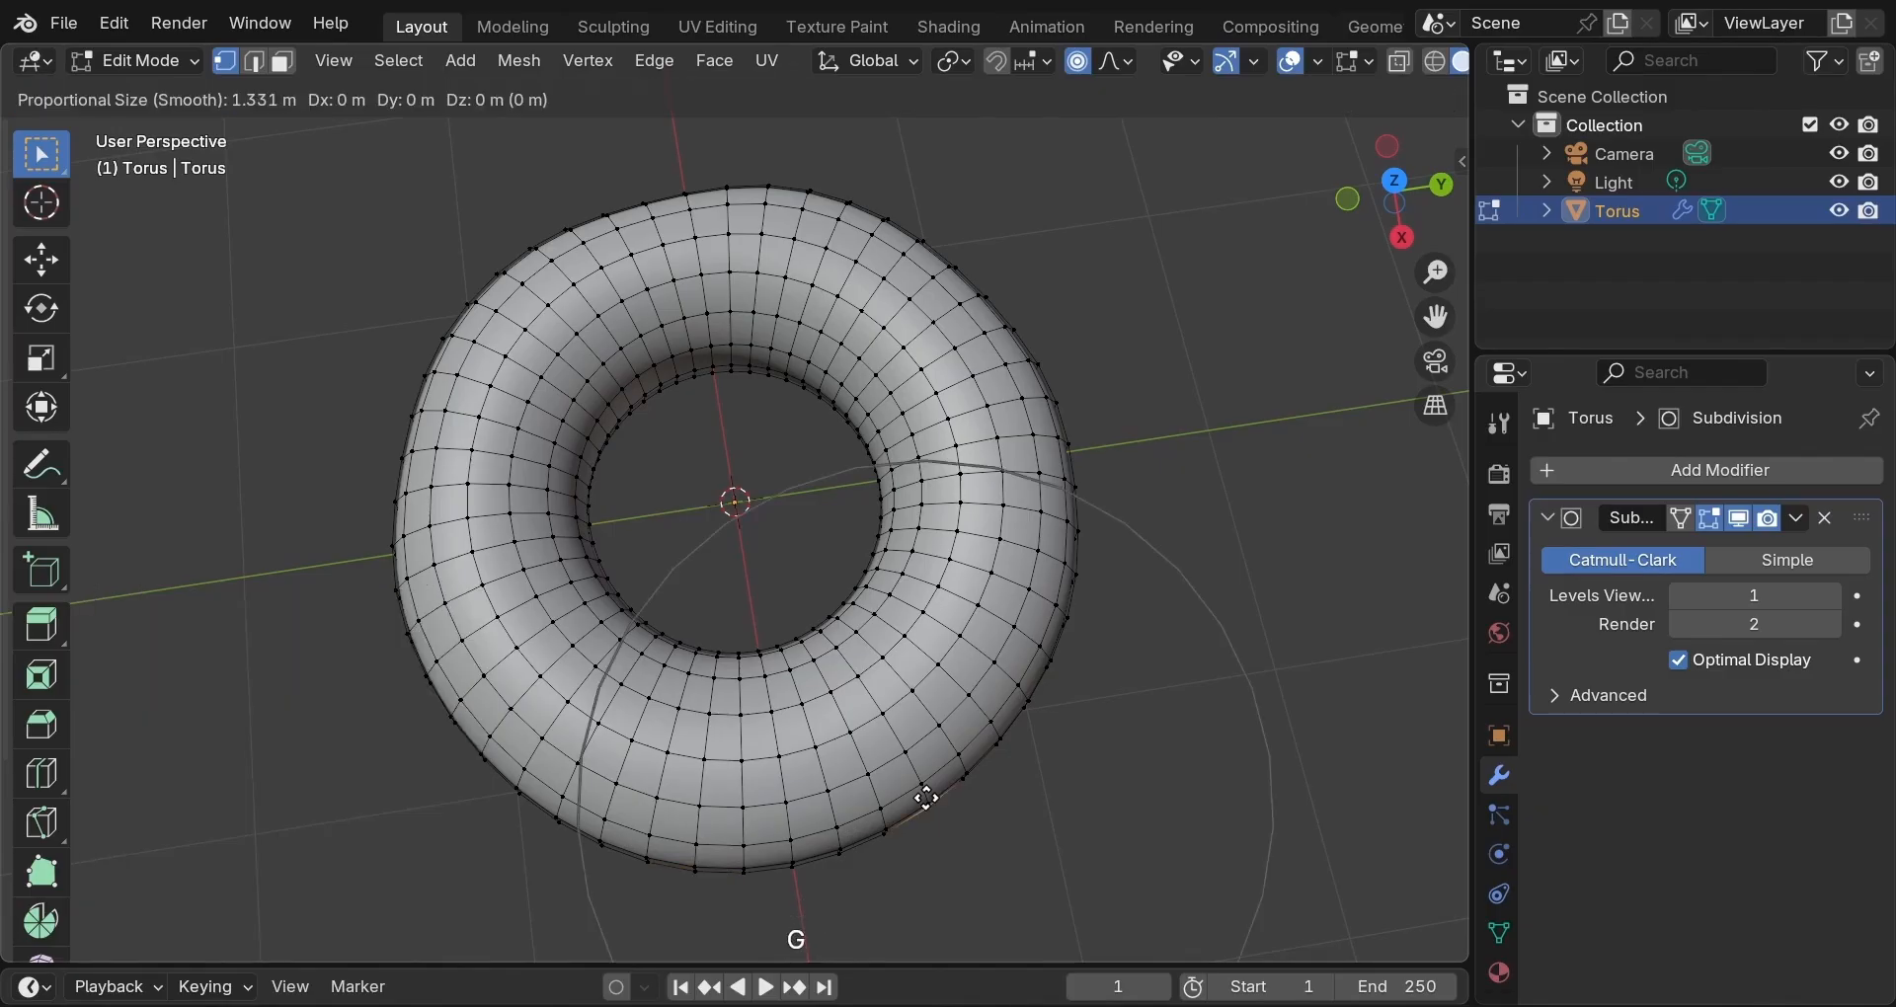
pyautogui.scroll(4, 925, 798)
pyautogui.scroll(5, 926, 798)
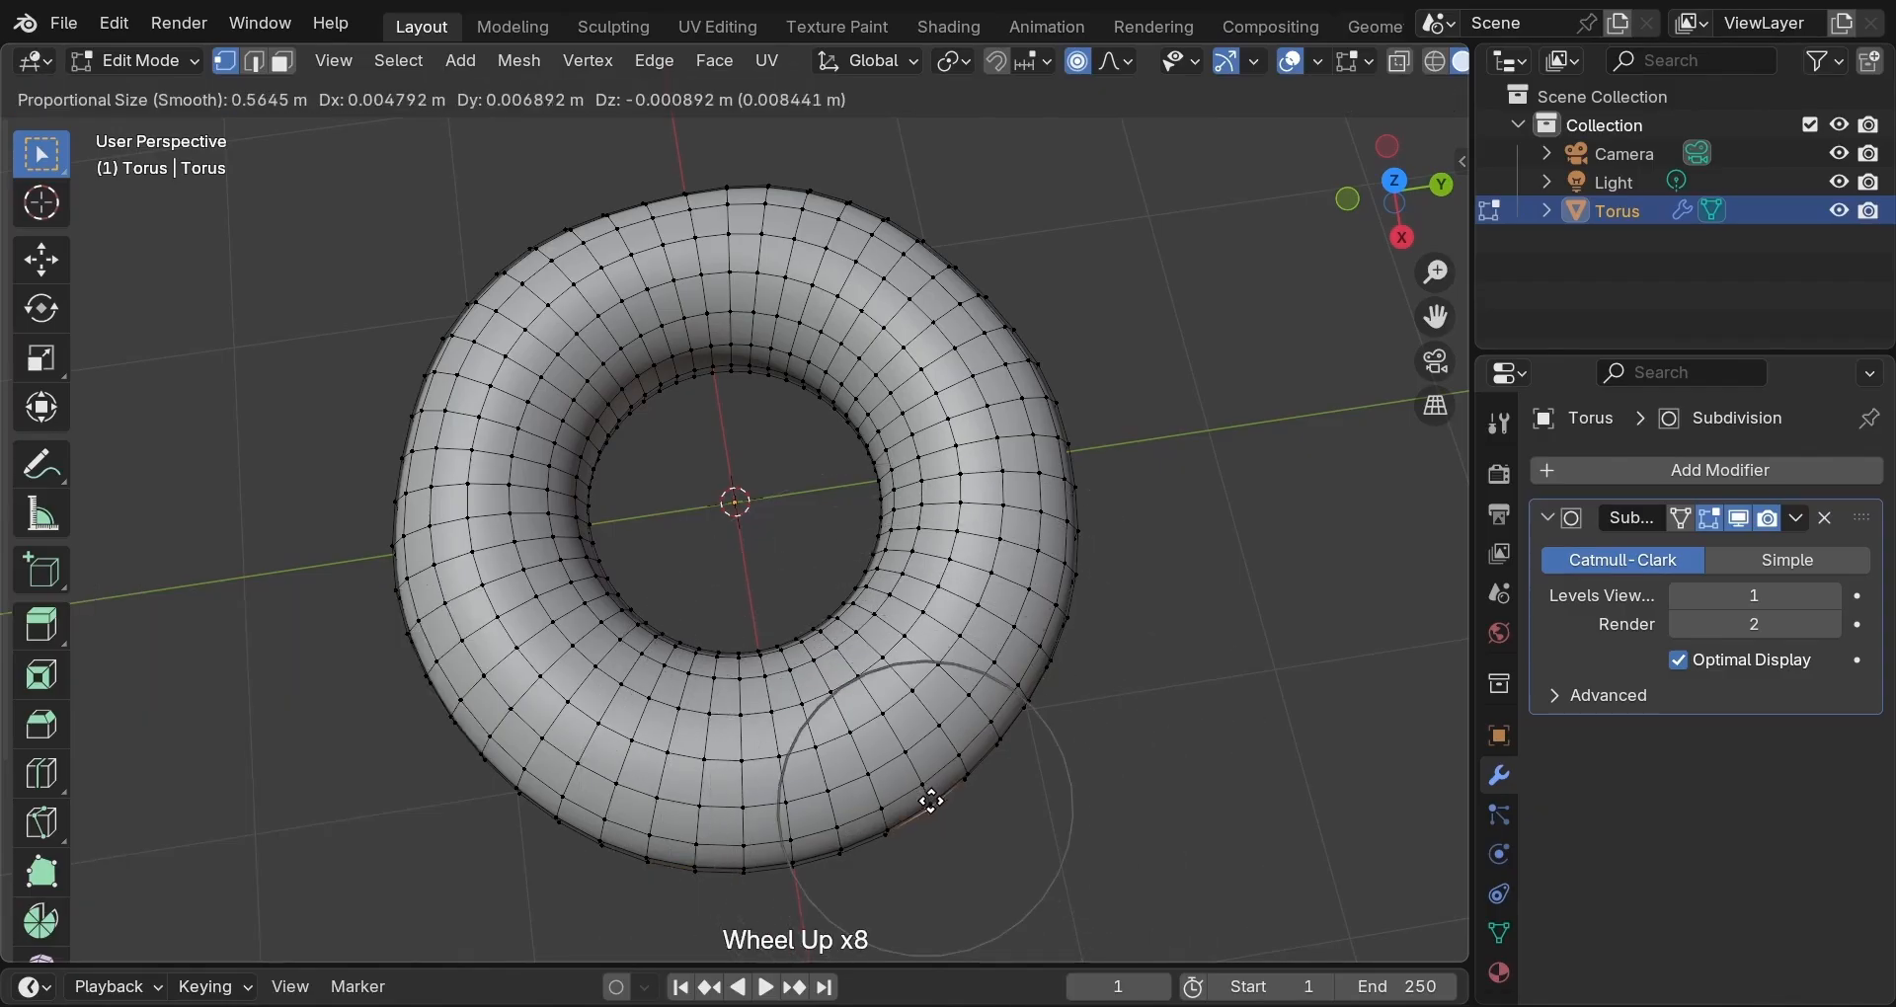
pyautogui.click(939, 801)
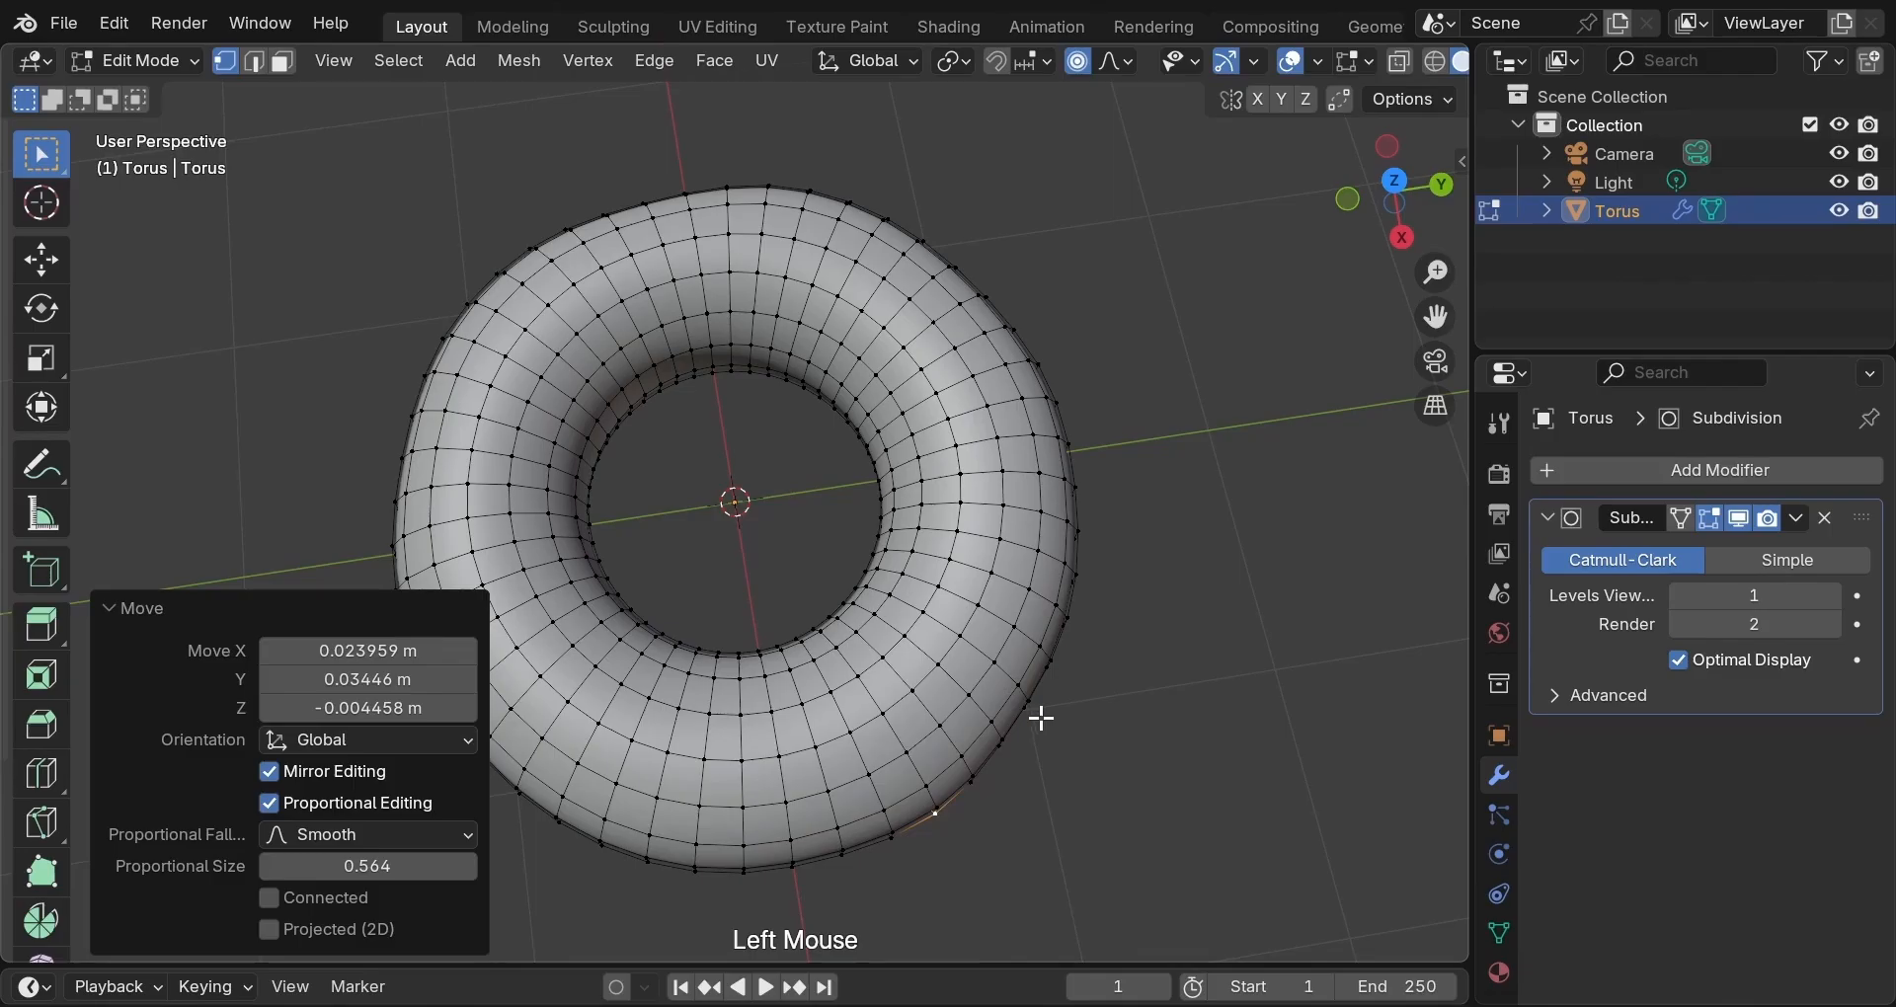
# Raise one top-rim vertex and lower another slightly along Z with smooth falloff.
pyautogui.moveTo(1041, 719); pyautogui.dragTo(739, 502, button='middle')
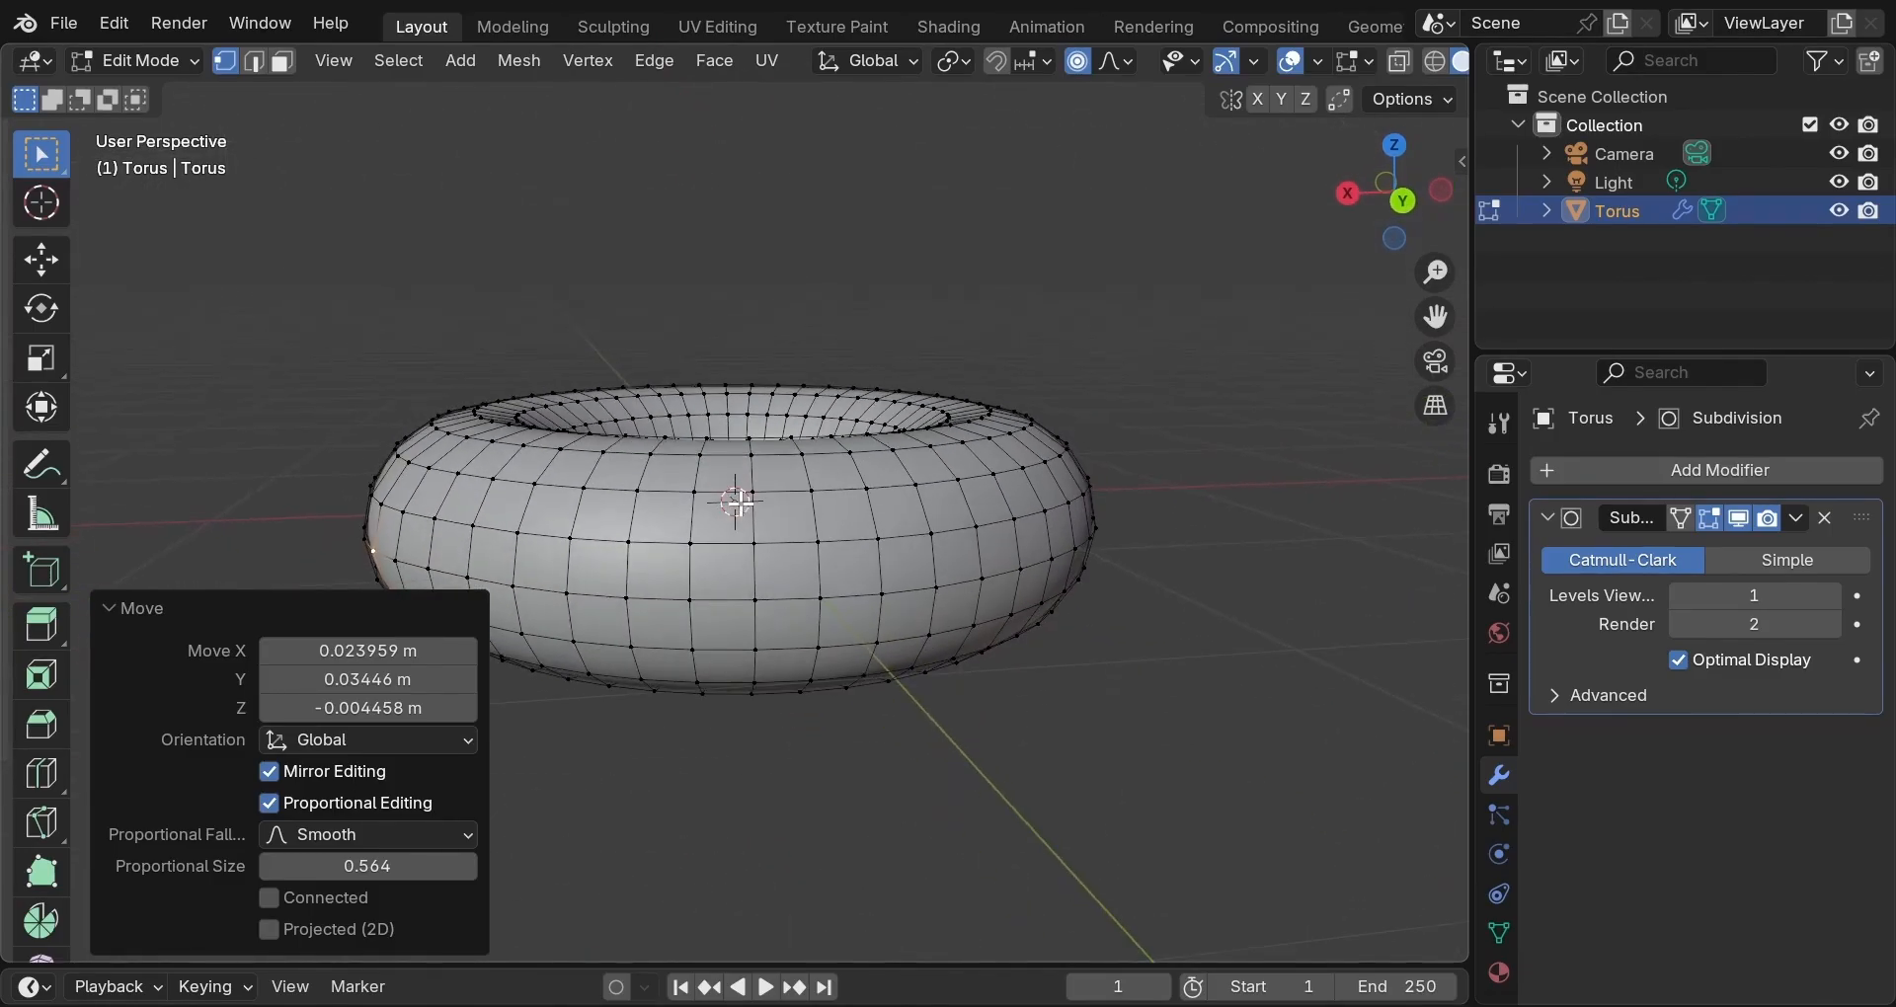
pyautogui.click(869, 429)
pyautogui.press('g')
pyautogui.scroll(-3, 869, 431)
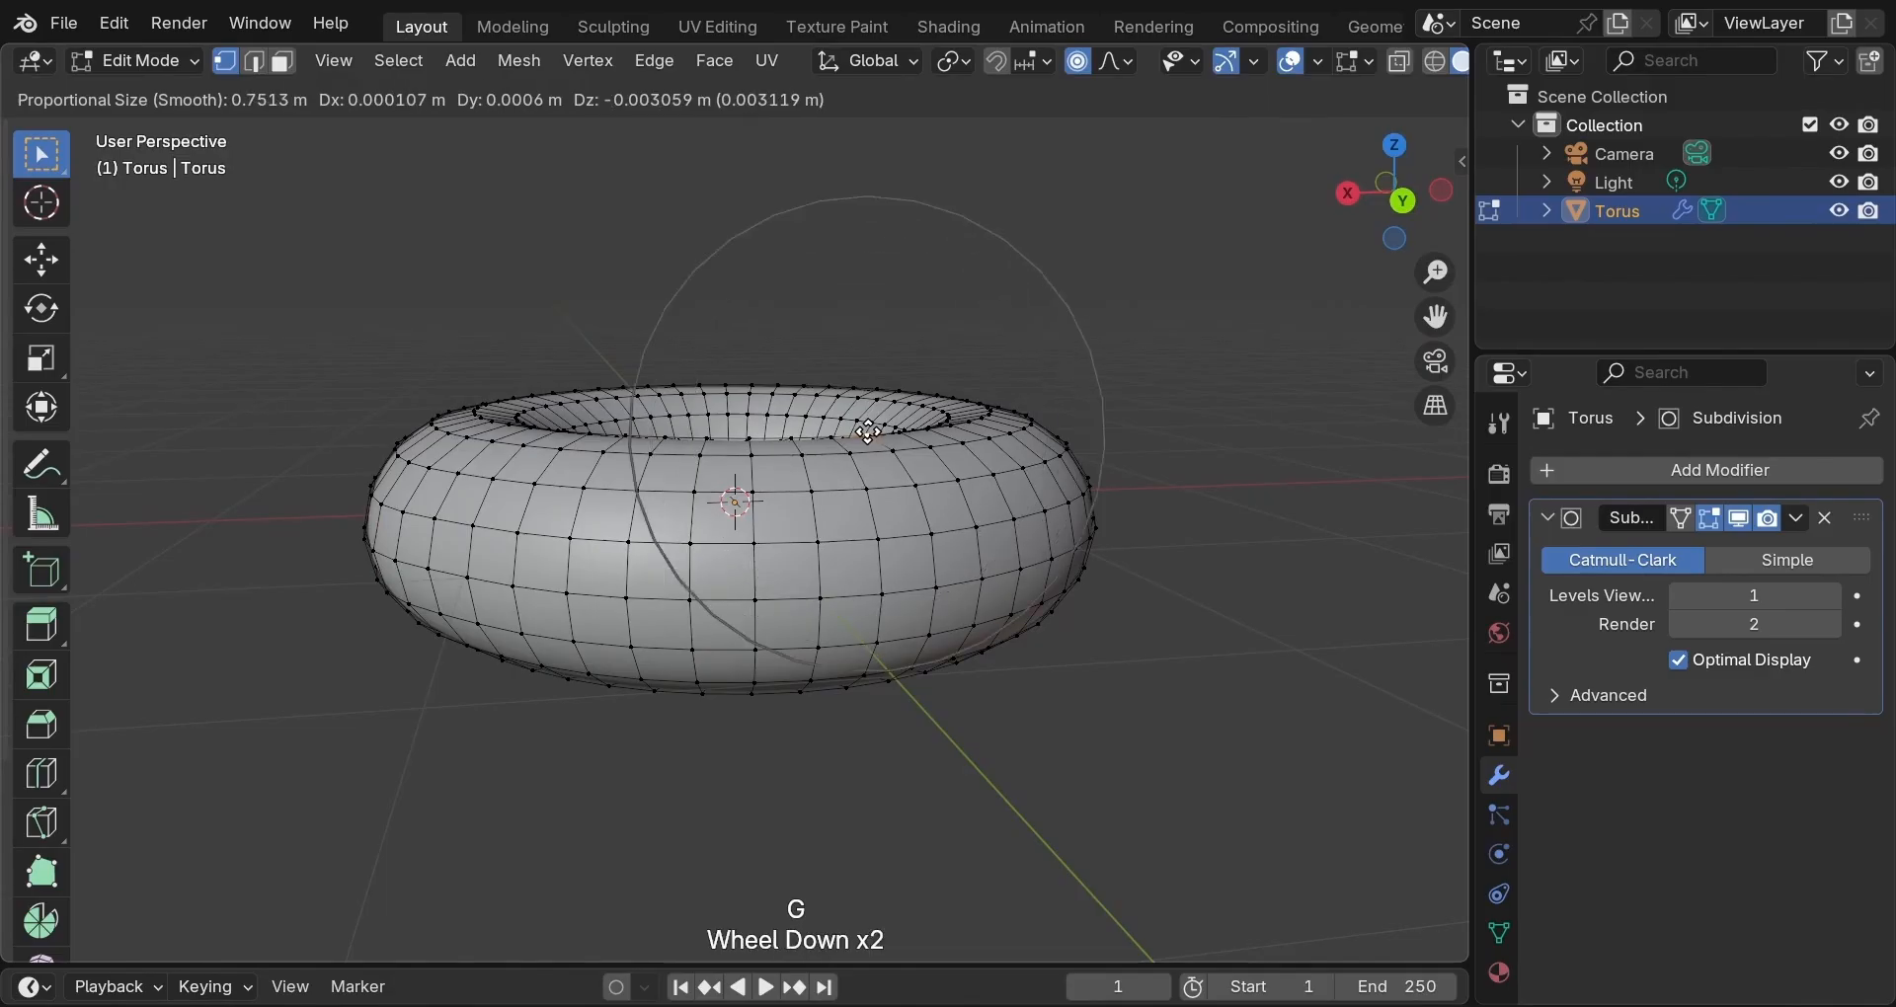
pyautogui.press('z')
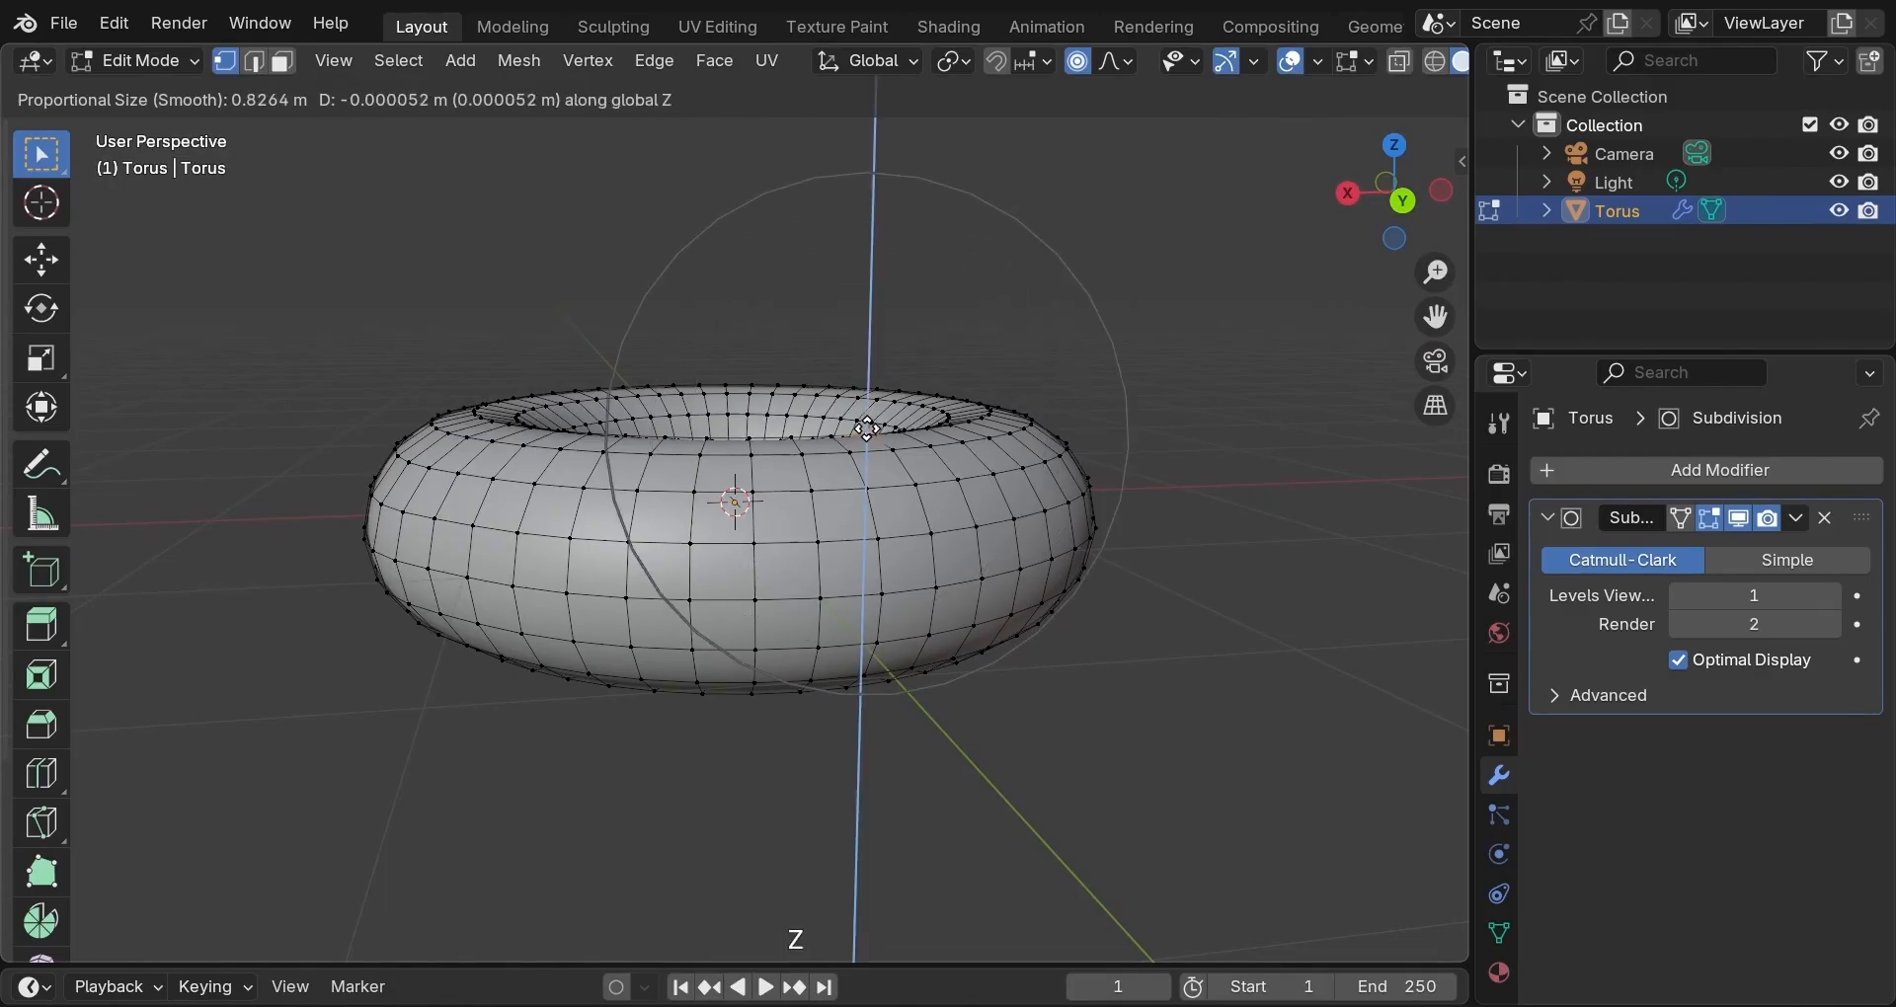
pyautogui.click(861, 427)
pyautogui.moveTo(862, 427); pyautogui.dragTo(1126, 429, button='middle')
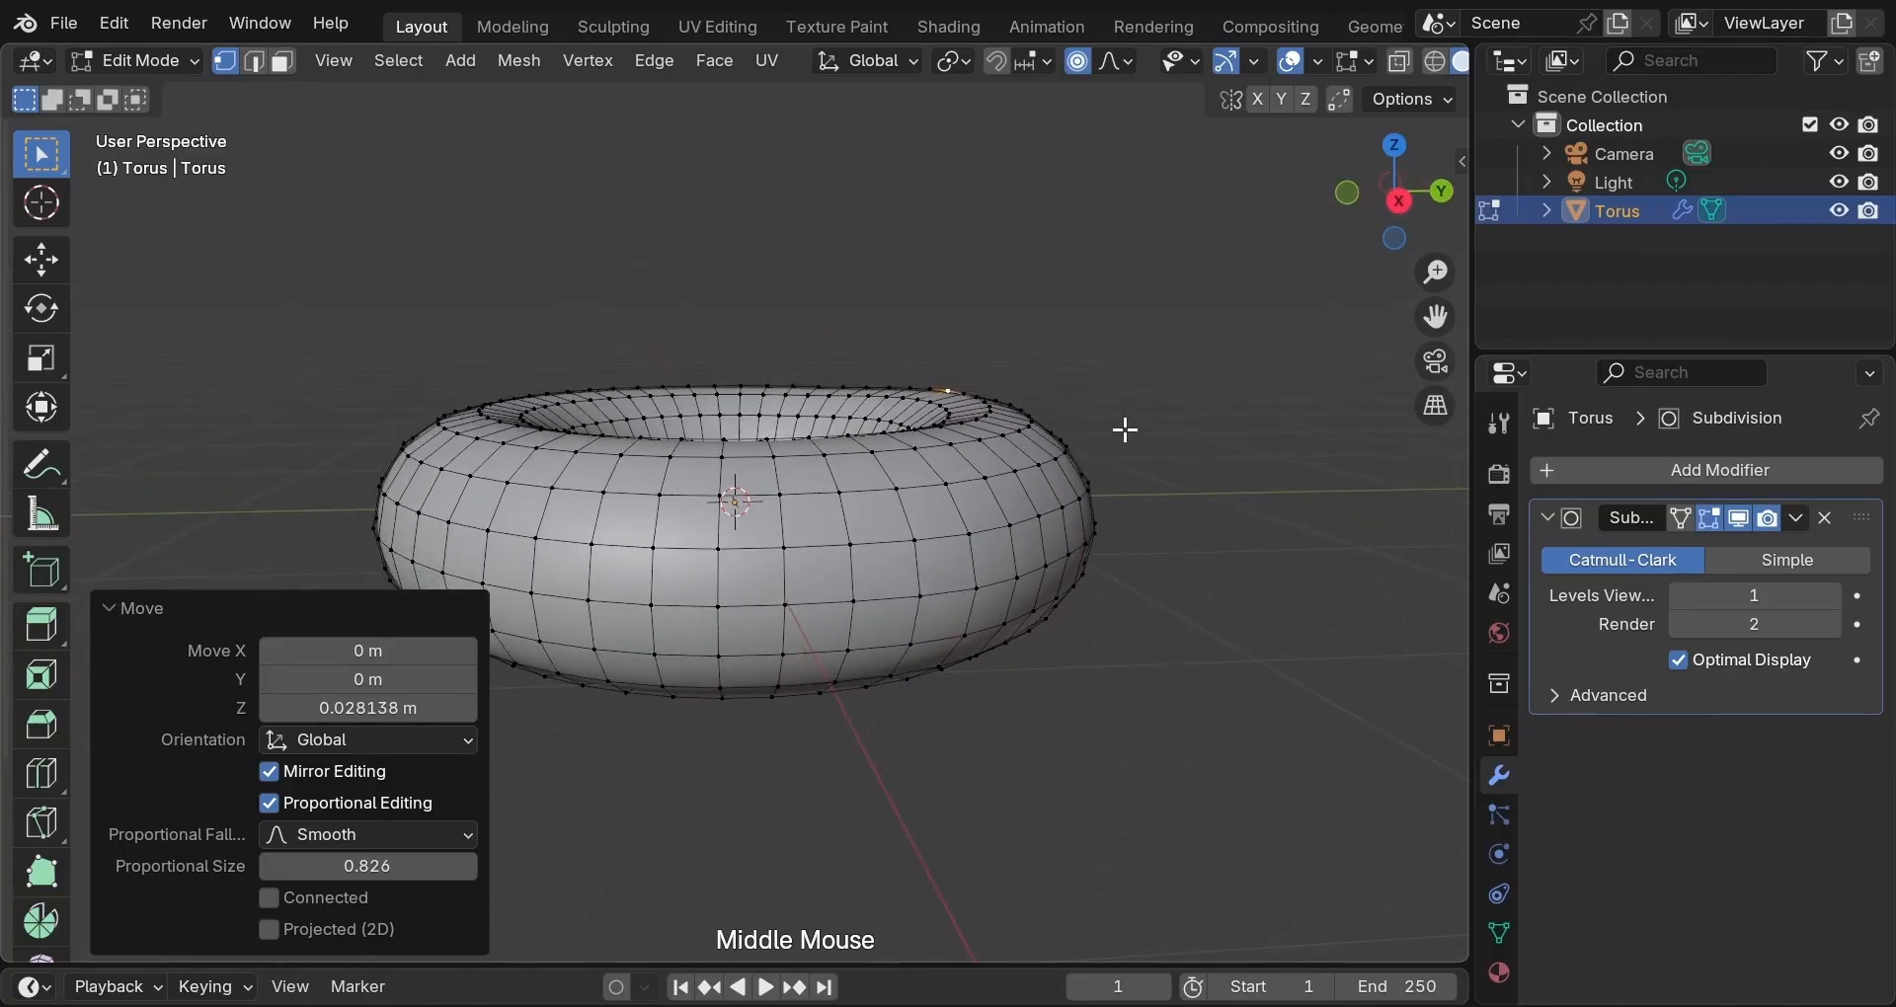
pyautogui.click(770, 442)
pyautogui.press('g')
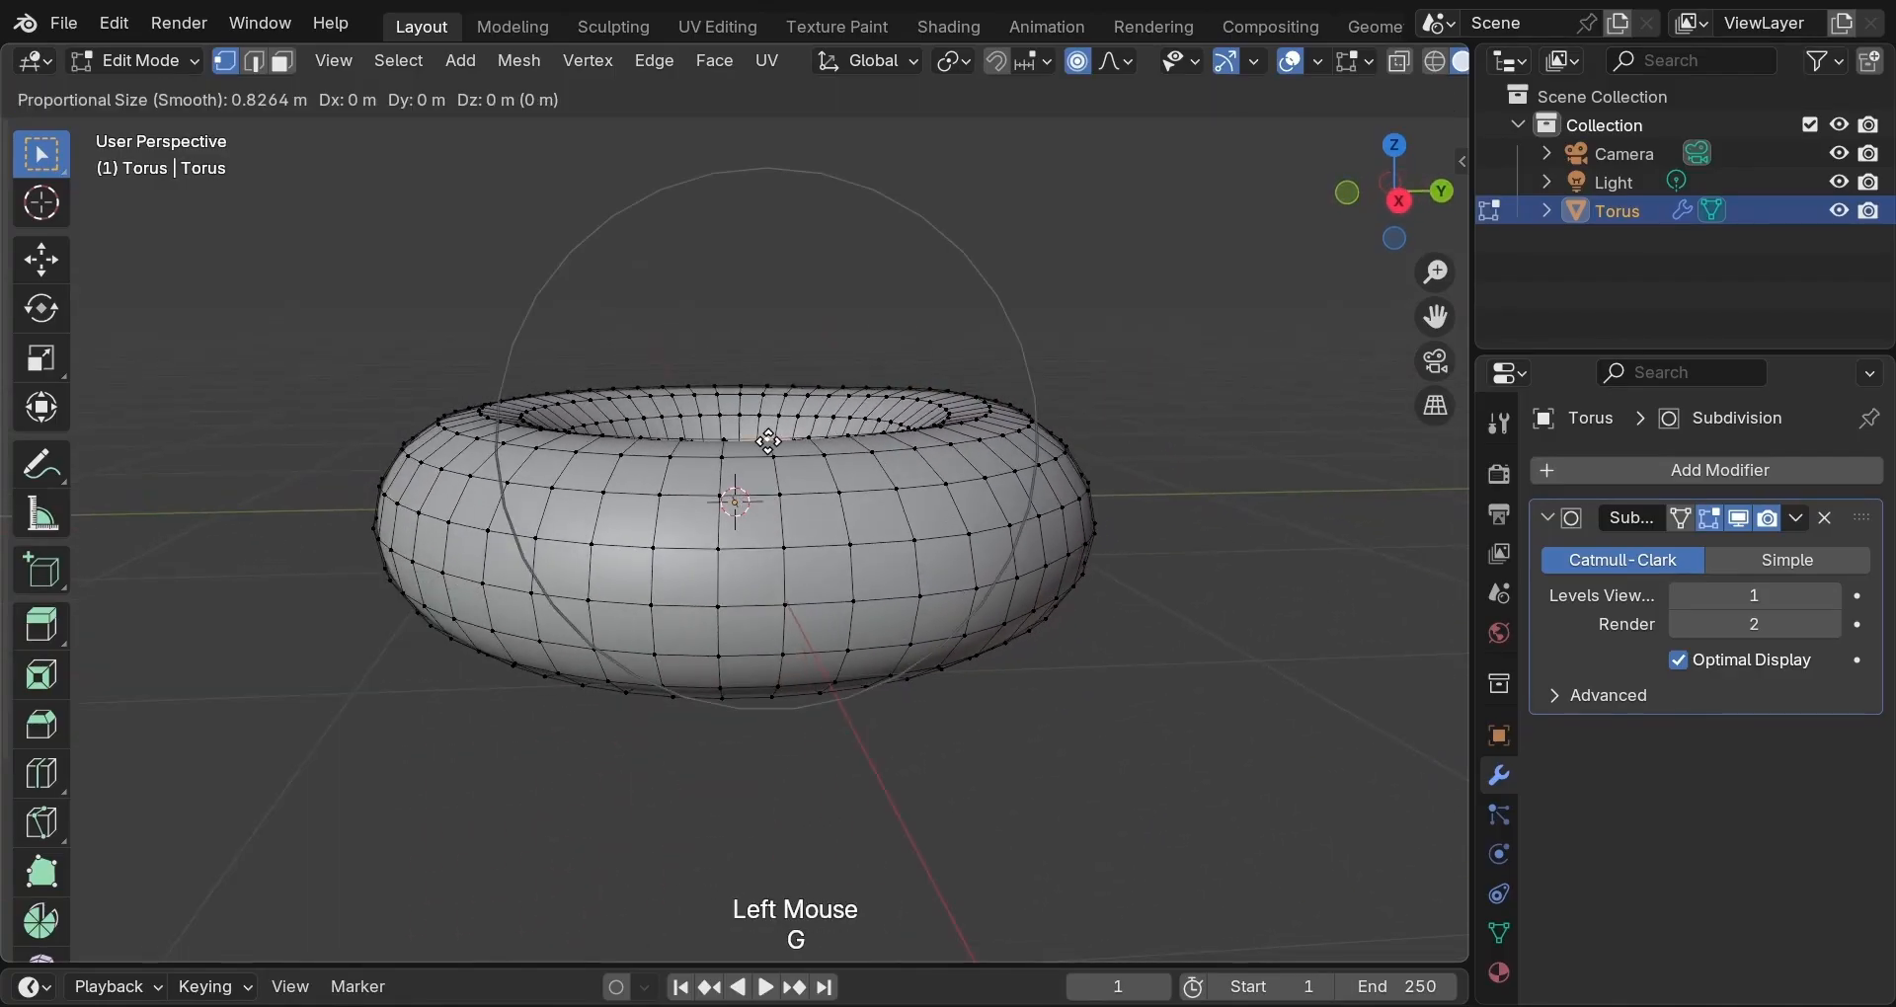
pyautogui.press('z')
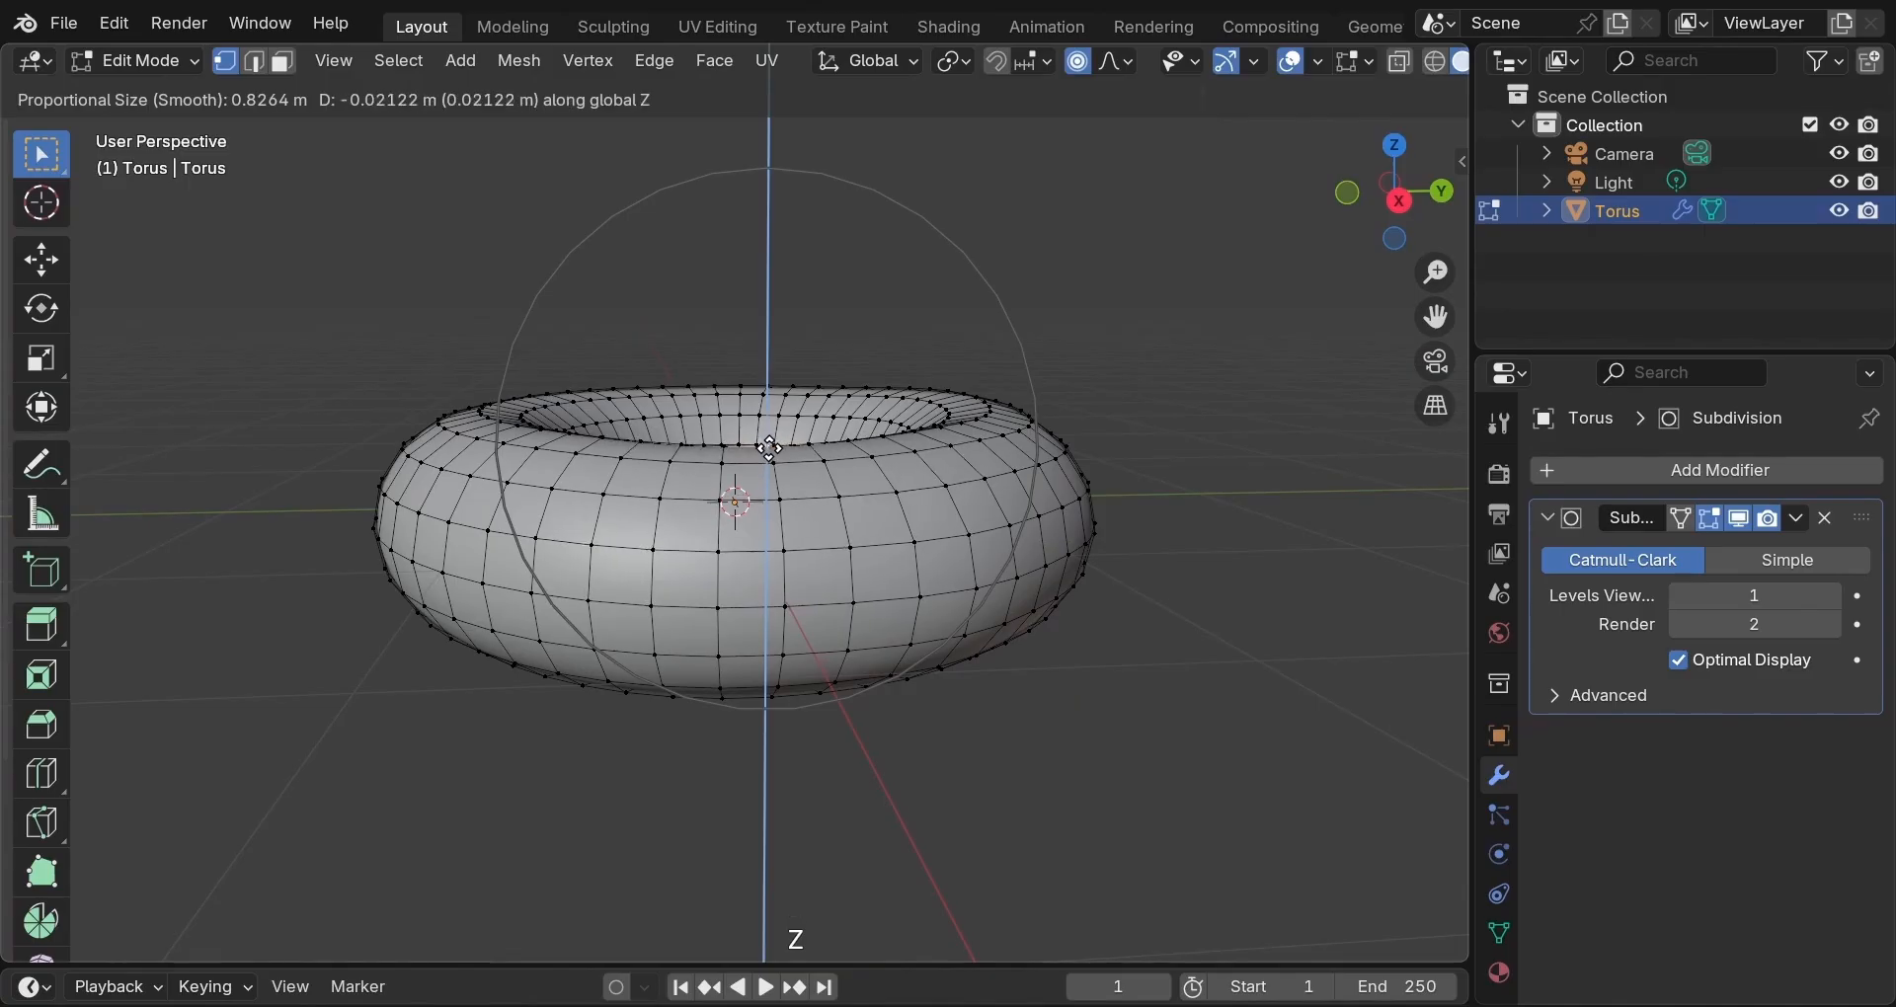
pyautogui.click(769, 448)
# Push another top-rim vertex down and raise an inner-rim vertex about 0.017 m along Z.
pyautogui.moveTo(842, 413); pyautogui.dragTo(1131, 404, button='middle')
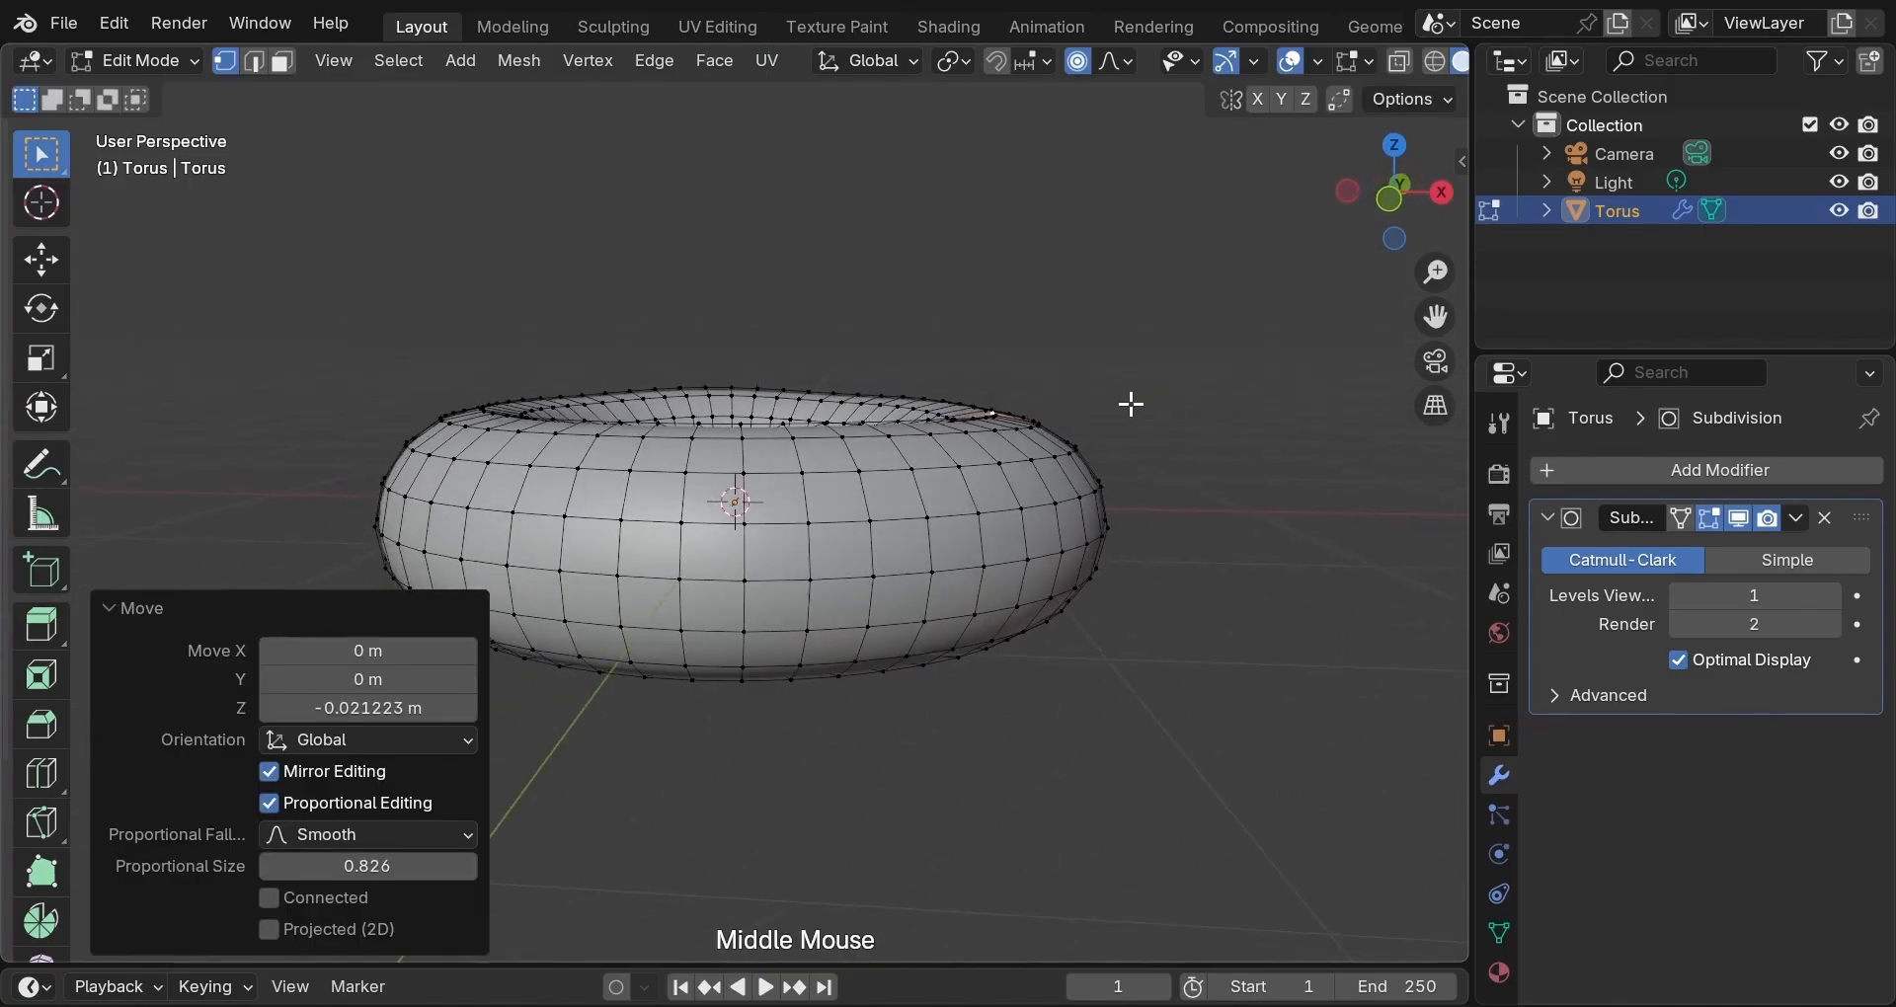
pyautogui.click(740, 427)
pyautogui.press('g')
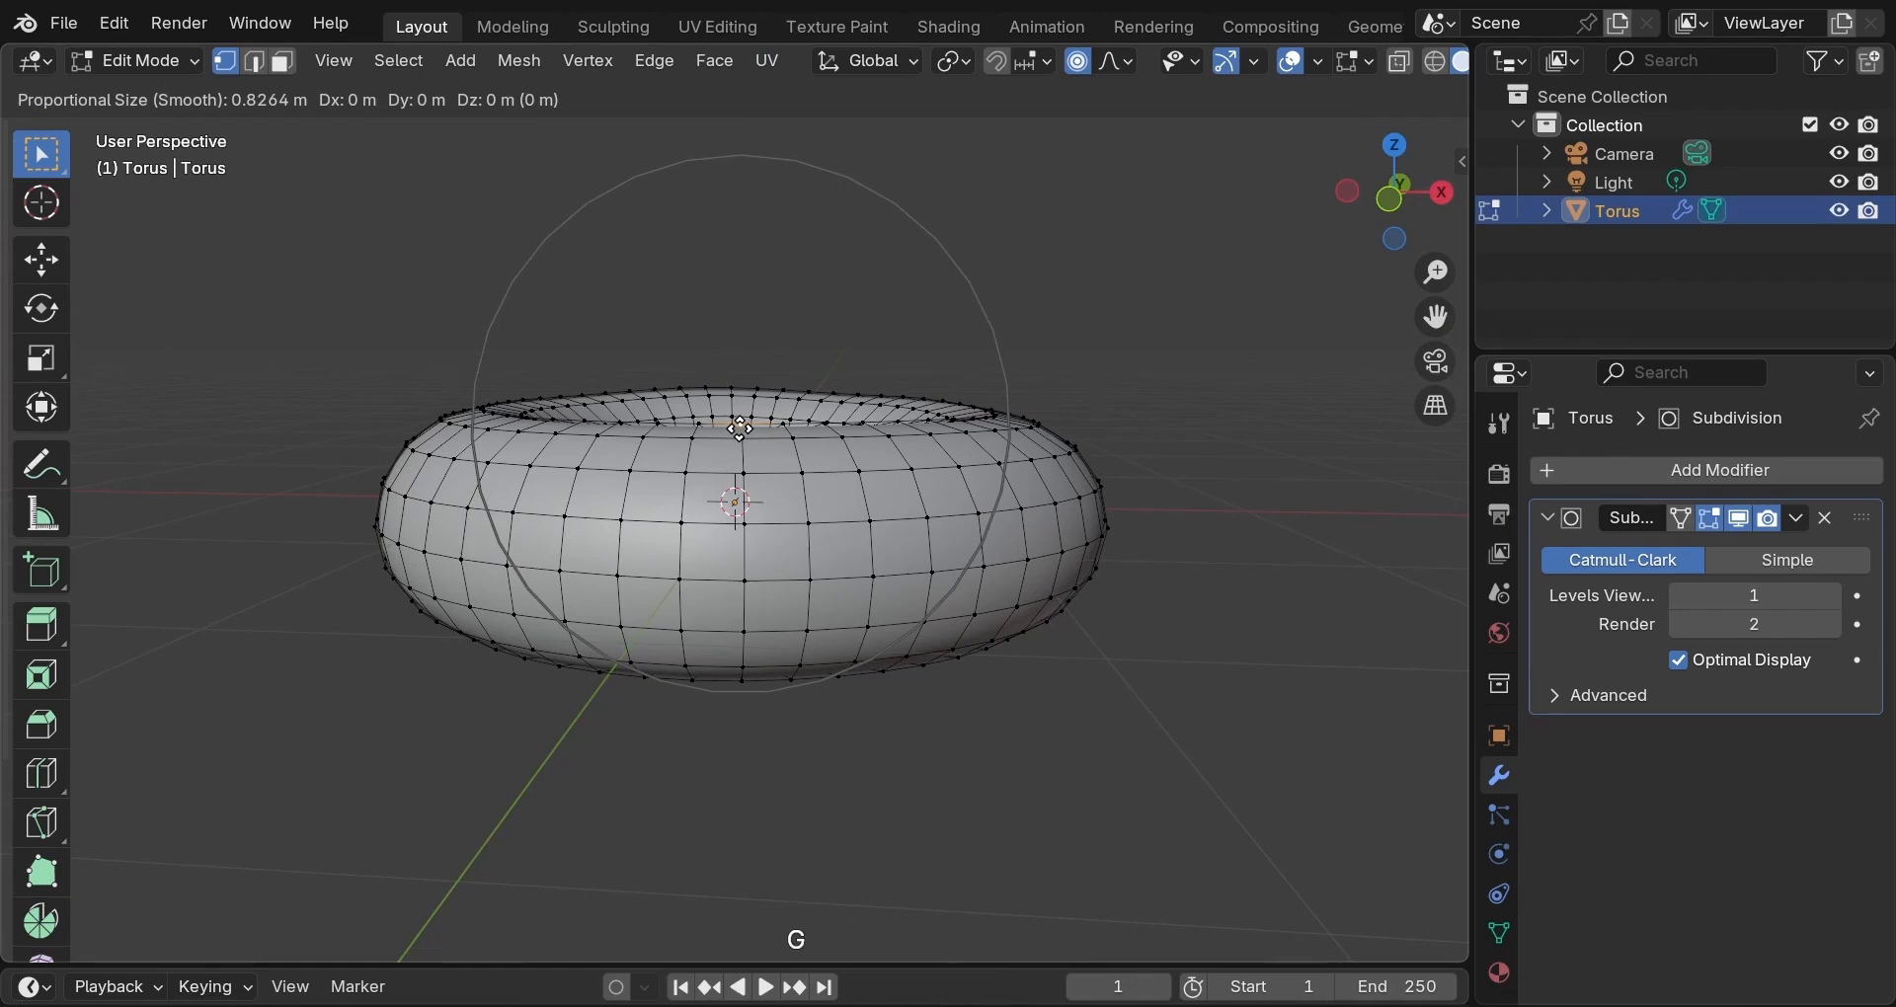
pyautogui.press('z')
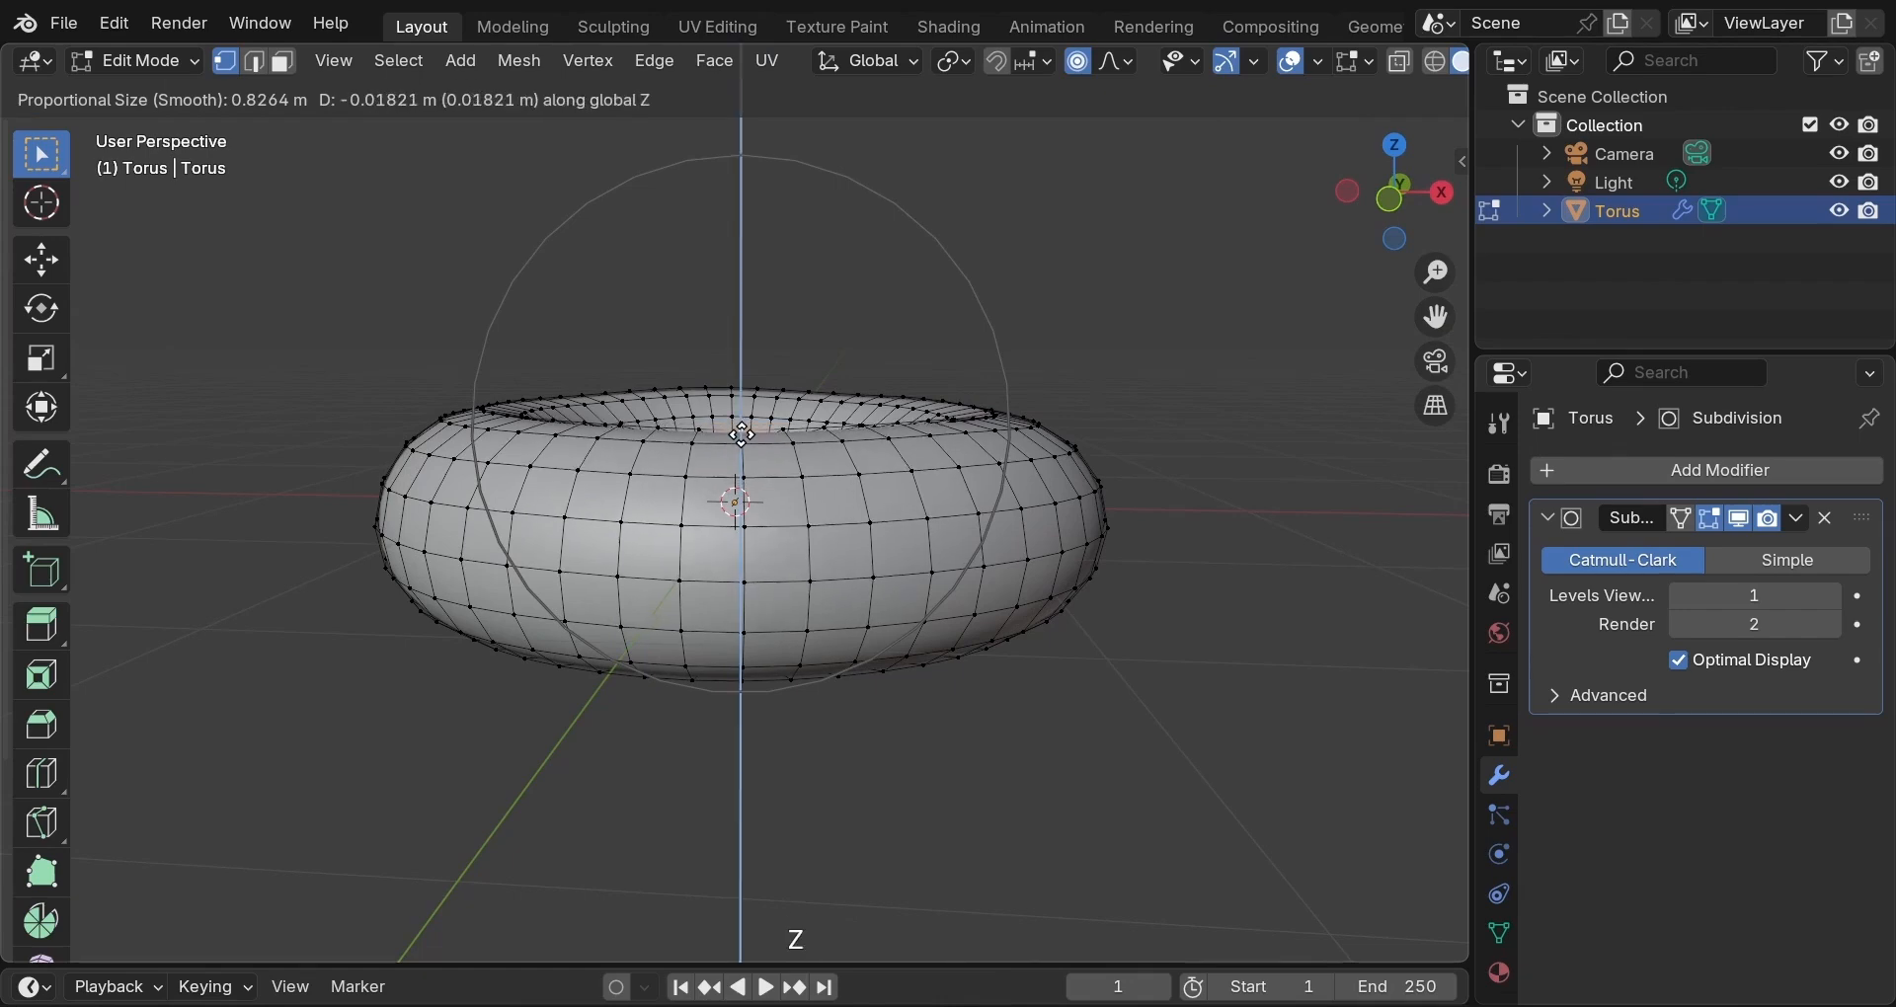
pyautogui.click(742, 429)
pyautogui.scroll(1, 754, 420)
pyautogui.moveTo(773, 406); pyautogui.dragTo(939, 419, button='middle')
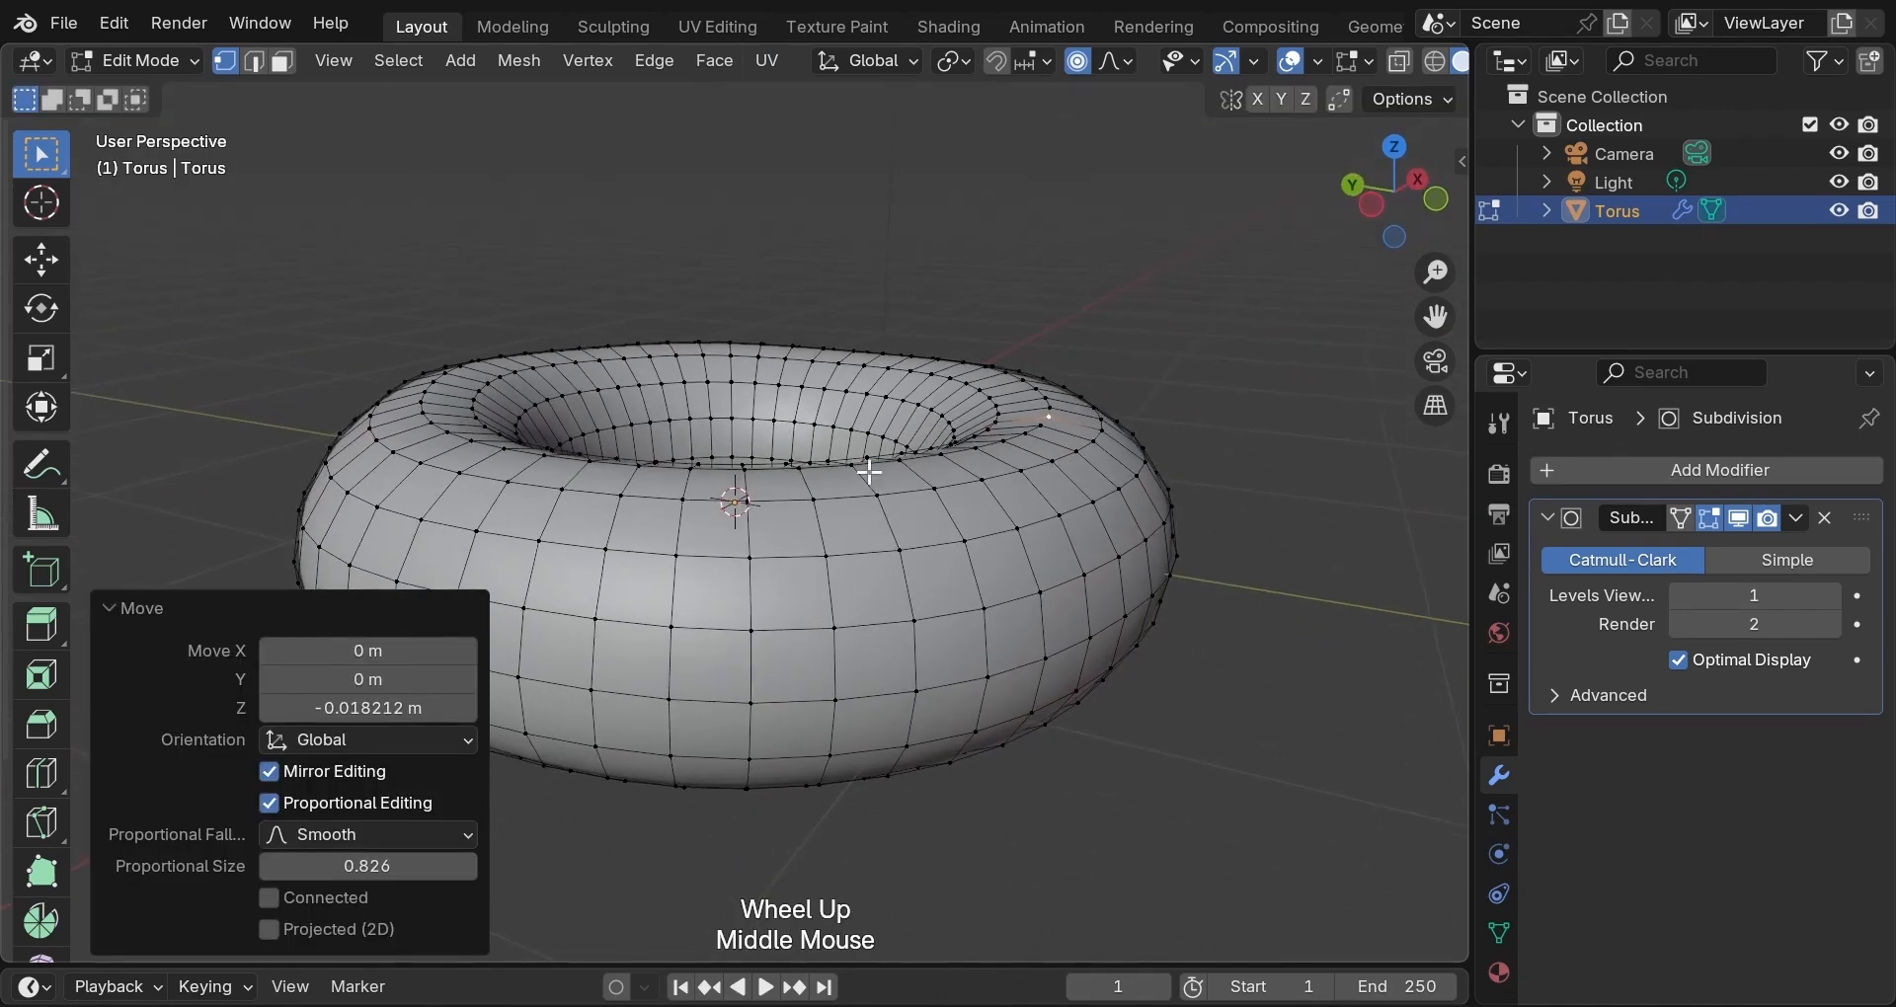
pyautogui.click(800, 468)
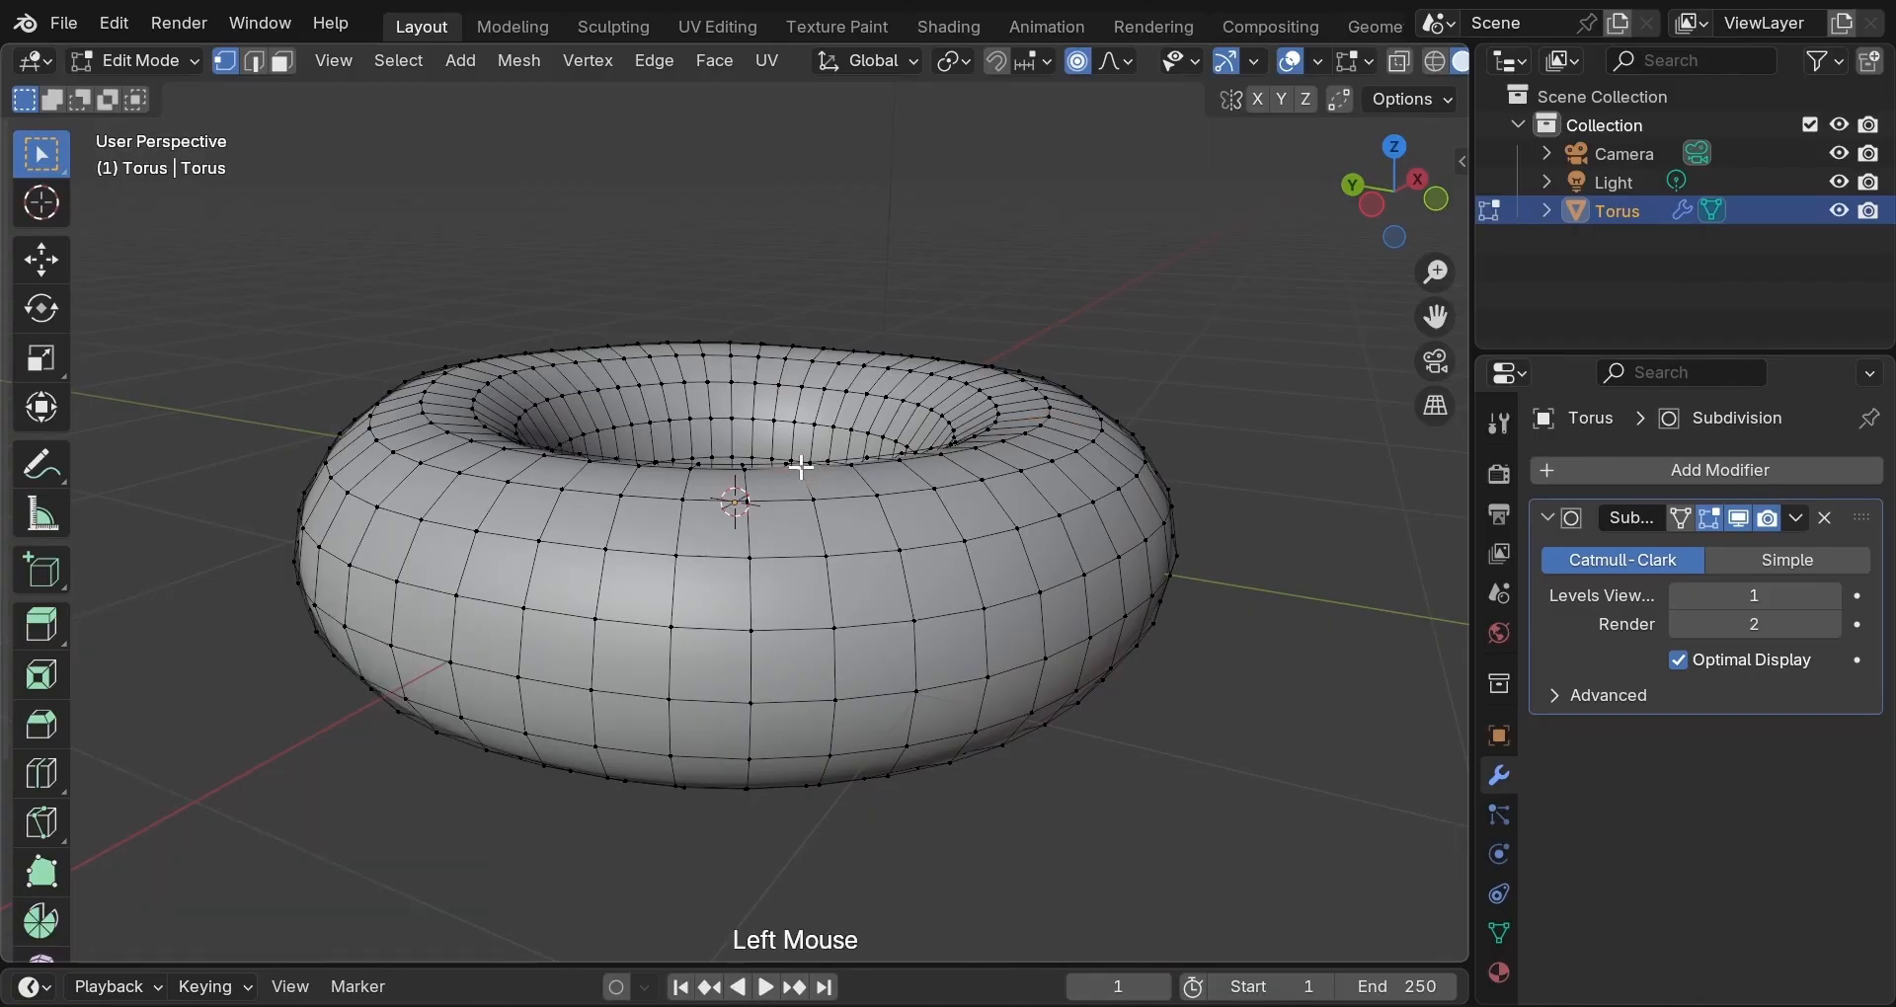
pyautogui.press('g')
pyautogui.press('z')
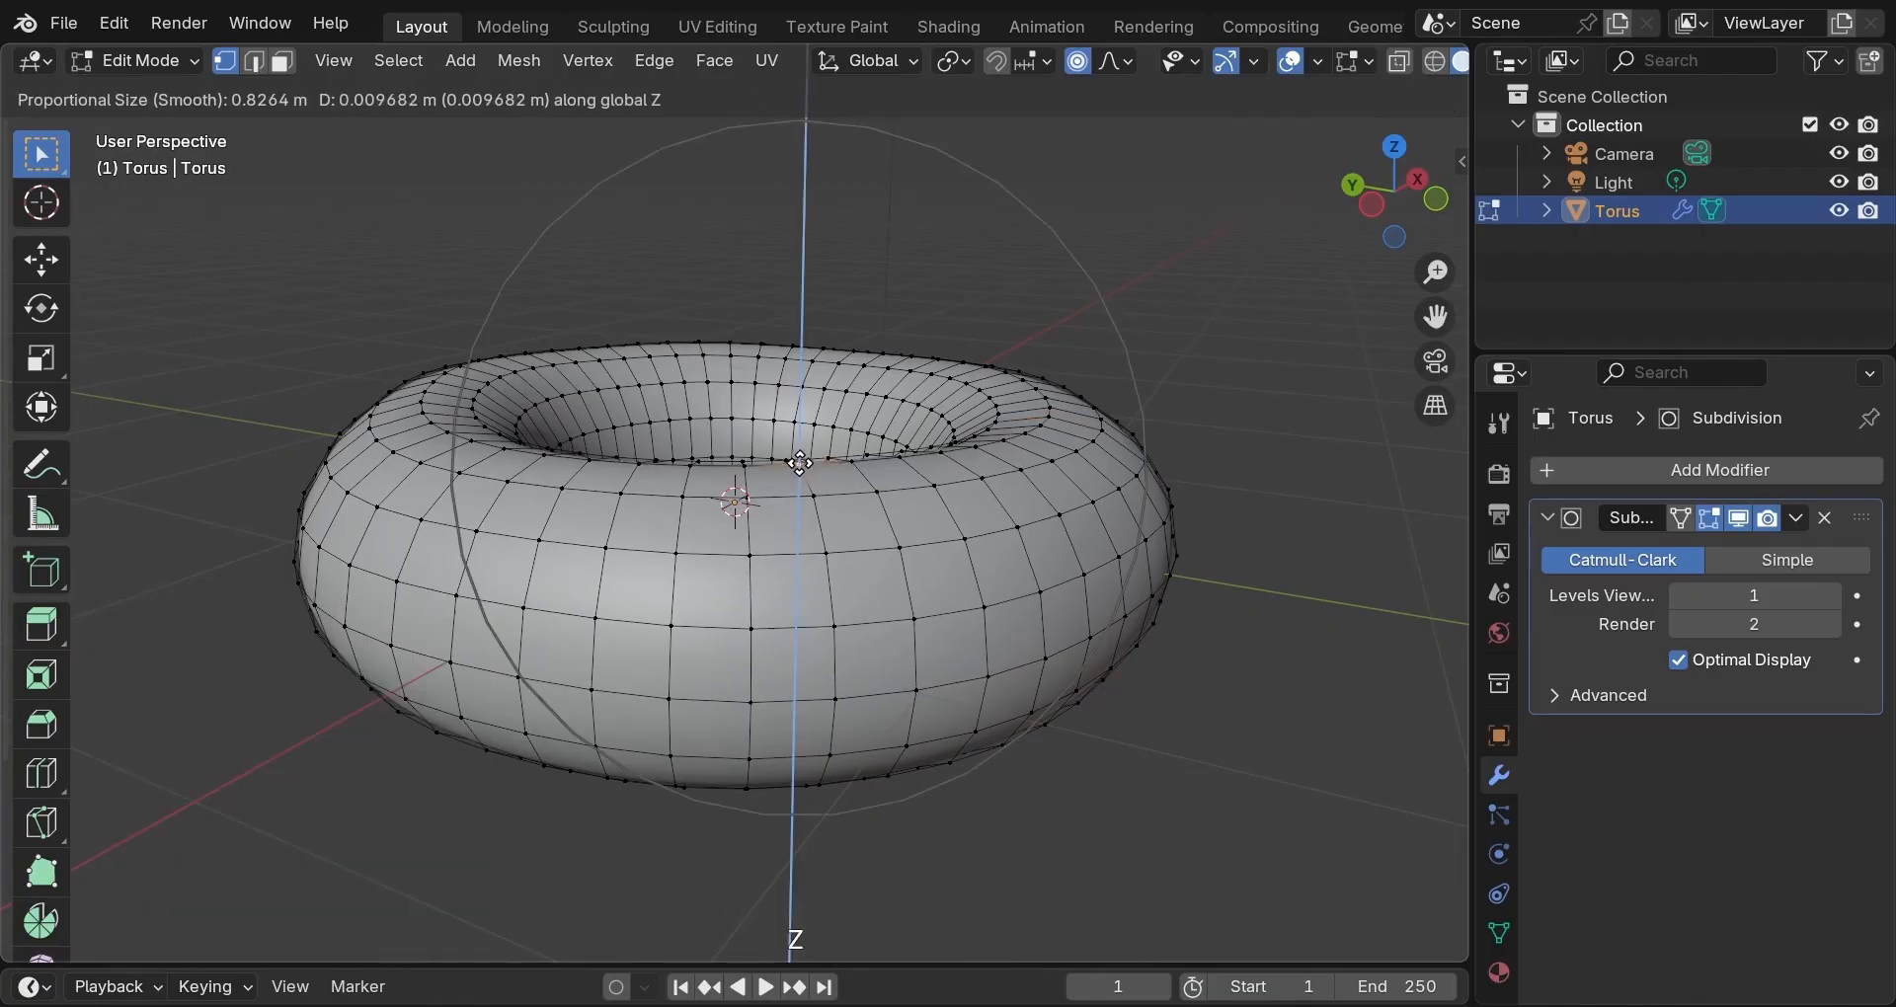
pyautogui.click(802, 462)
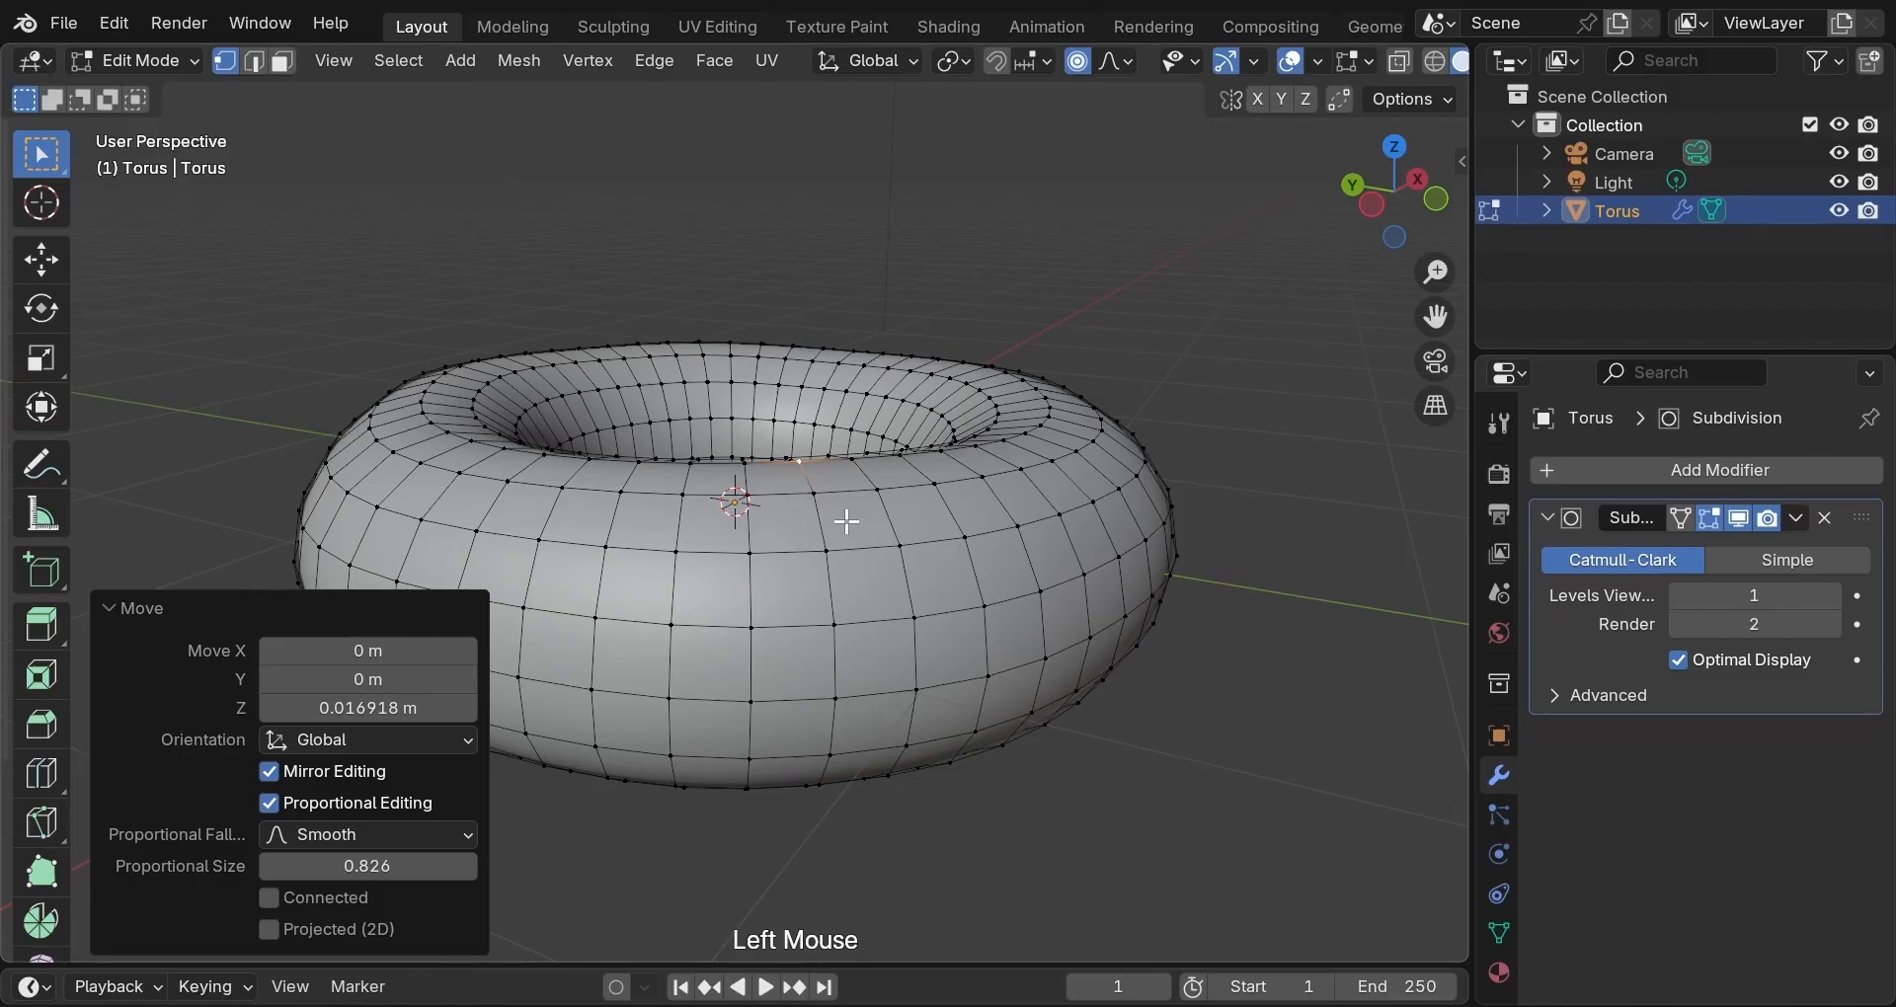
pyautogui.scroll(-2, 847, 523)
pyautogui.moveTo(846, 515); pyautogui.dragTo(776, 453, button='middle')
# Raise a front-side vertex and lower a side vertex along Z with smooth falloff.
pyautogui.scroll(2, 728, 499)
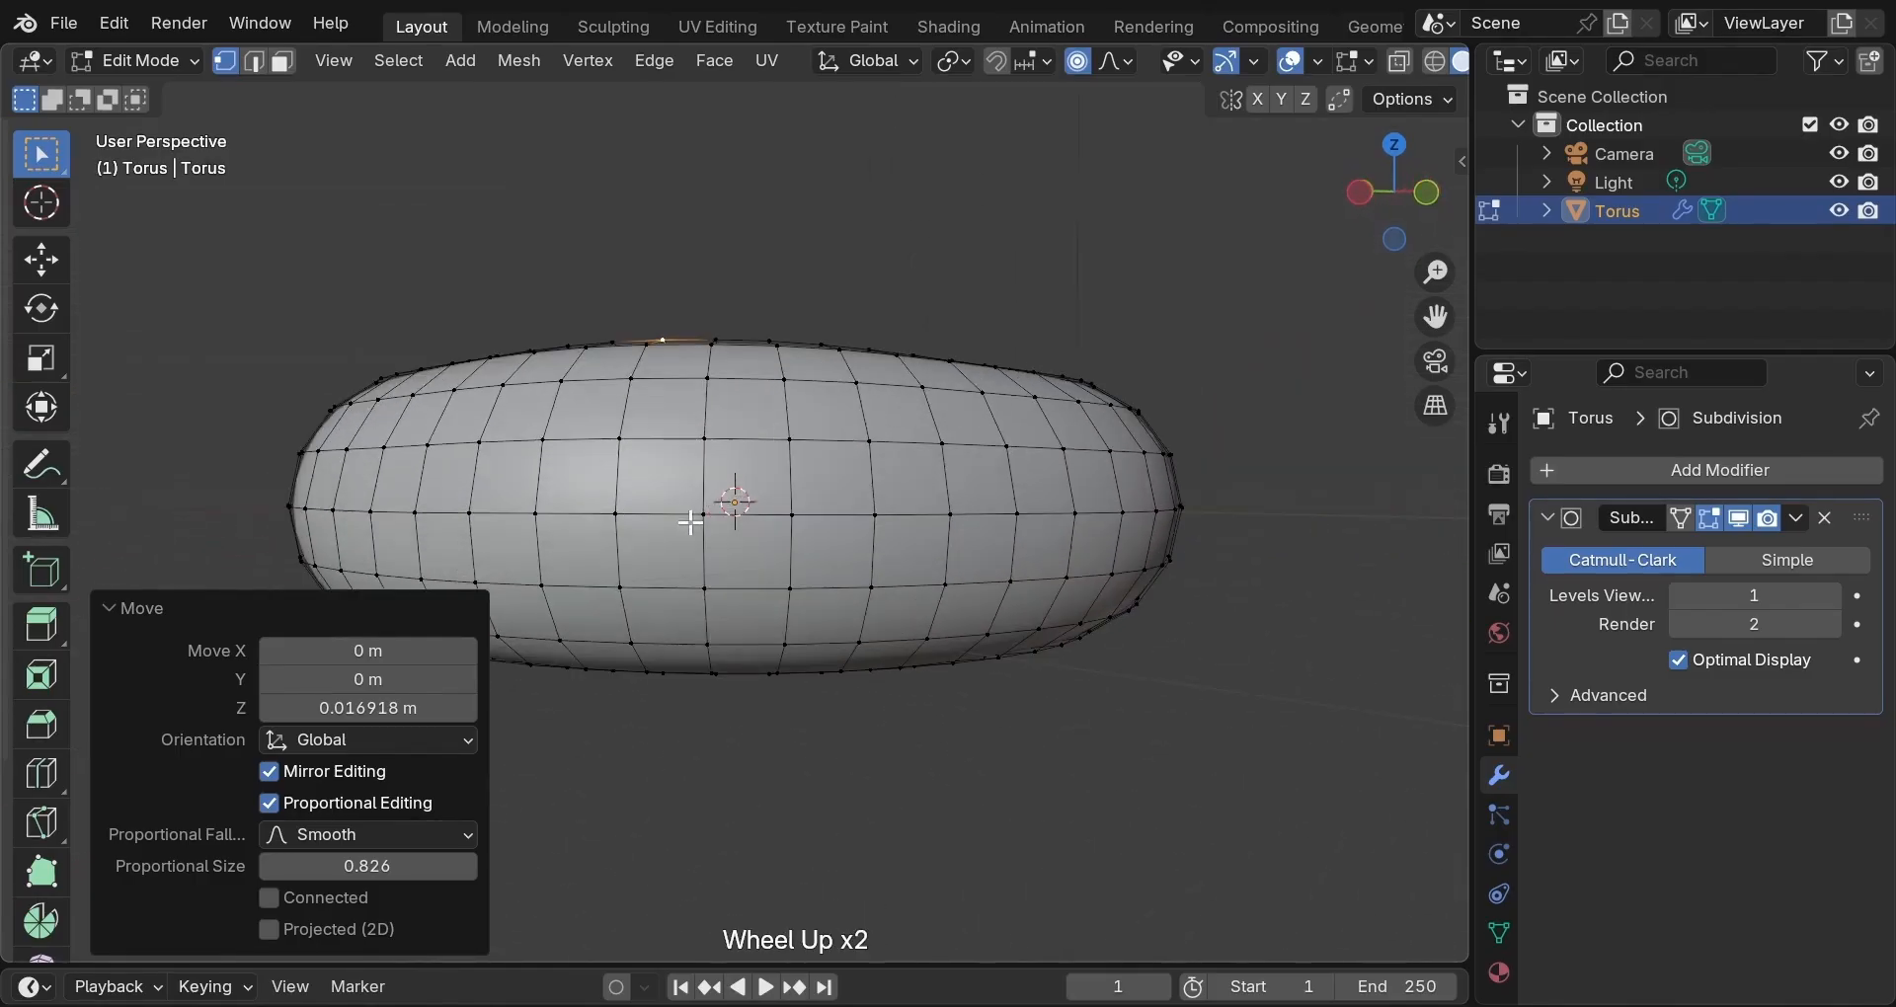
pyautogui.click(705, 515)
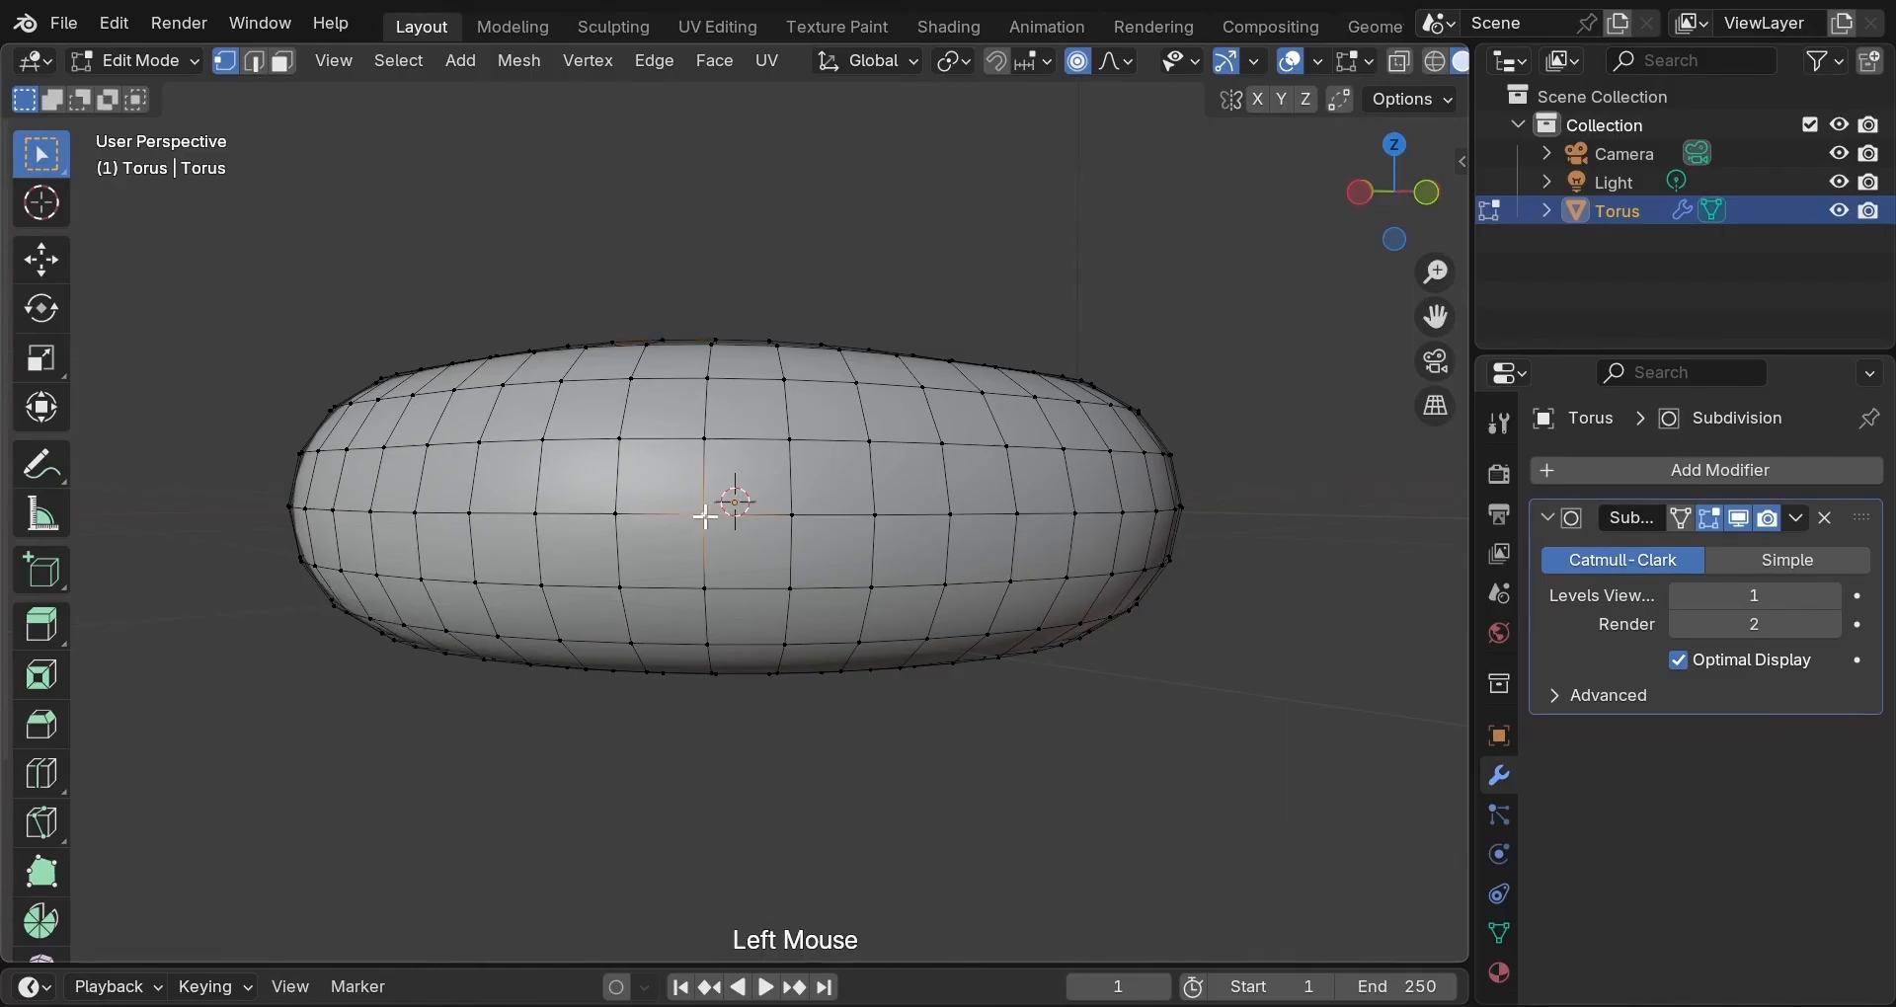
pyautogui.press('g')
pyautogui.scroll(-2, 704, 515)
pyautogui.scroll(7, 704, 516)
pyautogui.scroll(-1, 704, 517)
pyautogui.press('z')
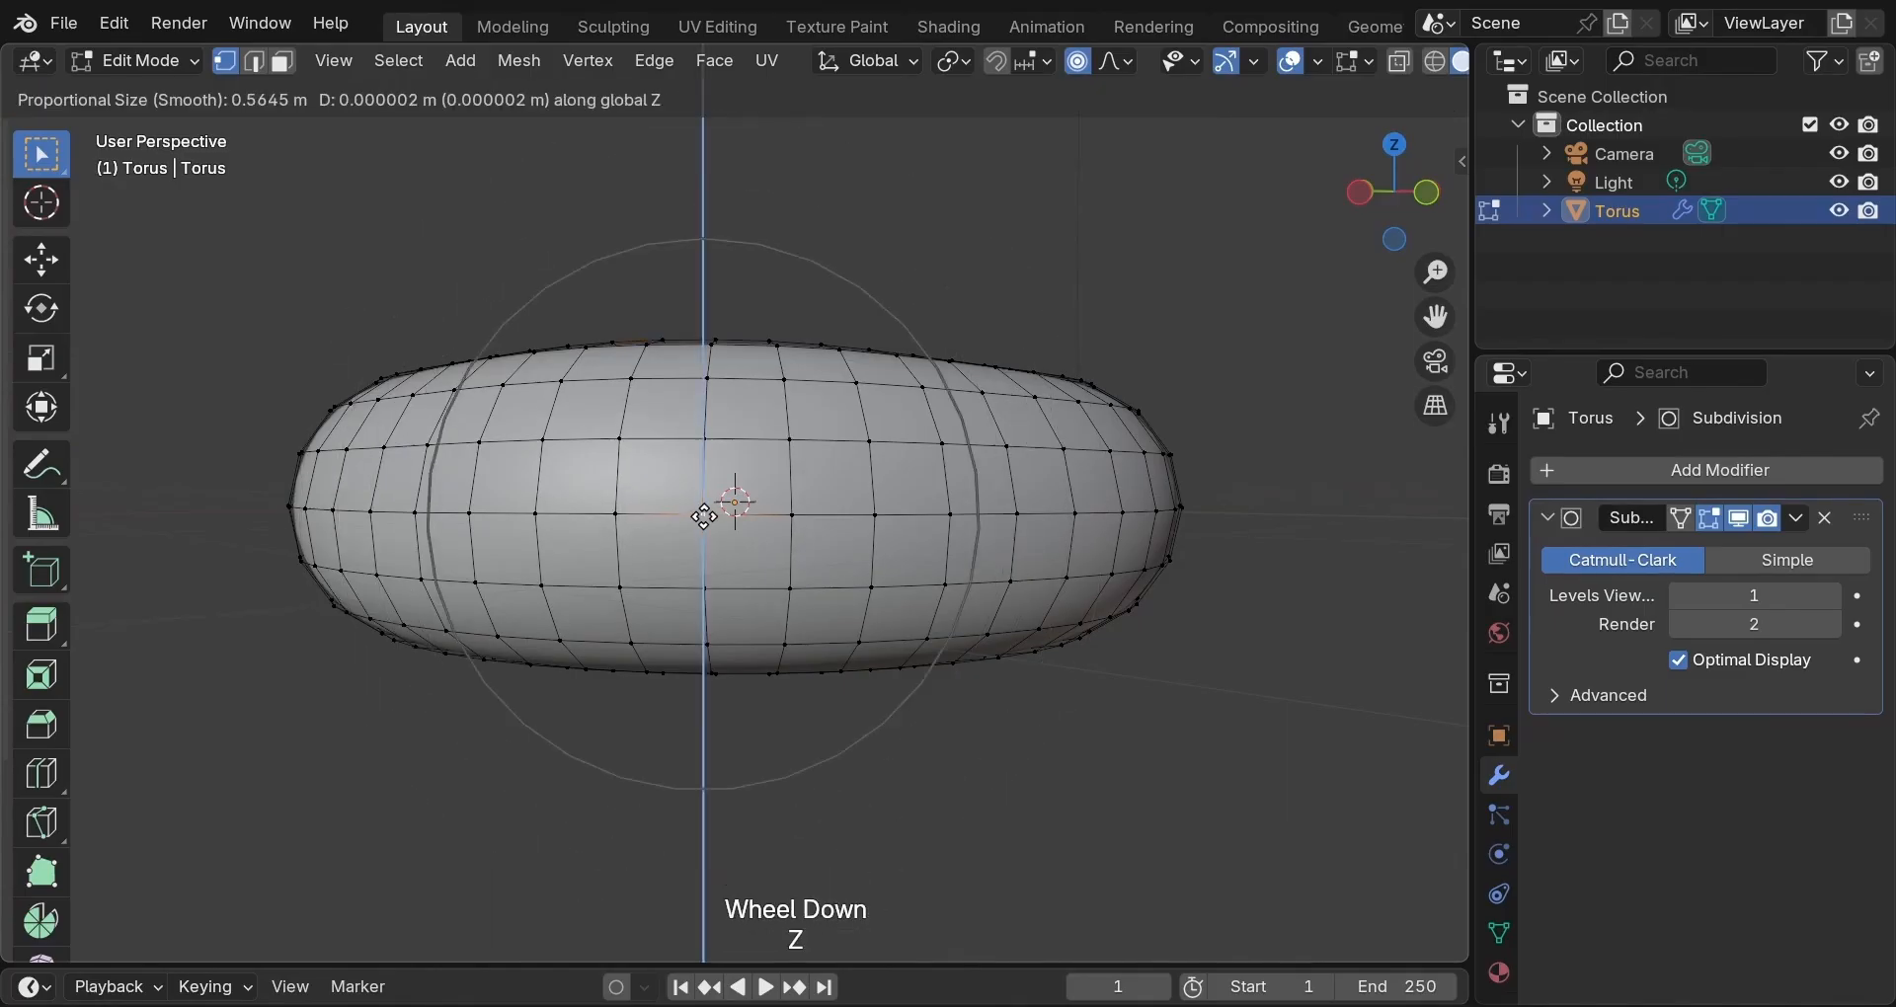
pyautogui.click(703, 503)
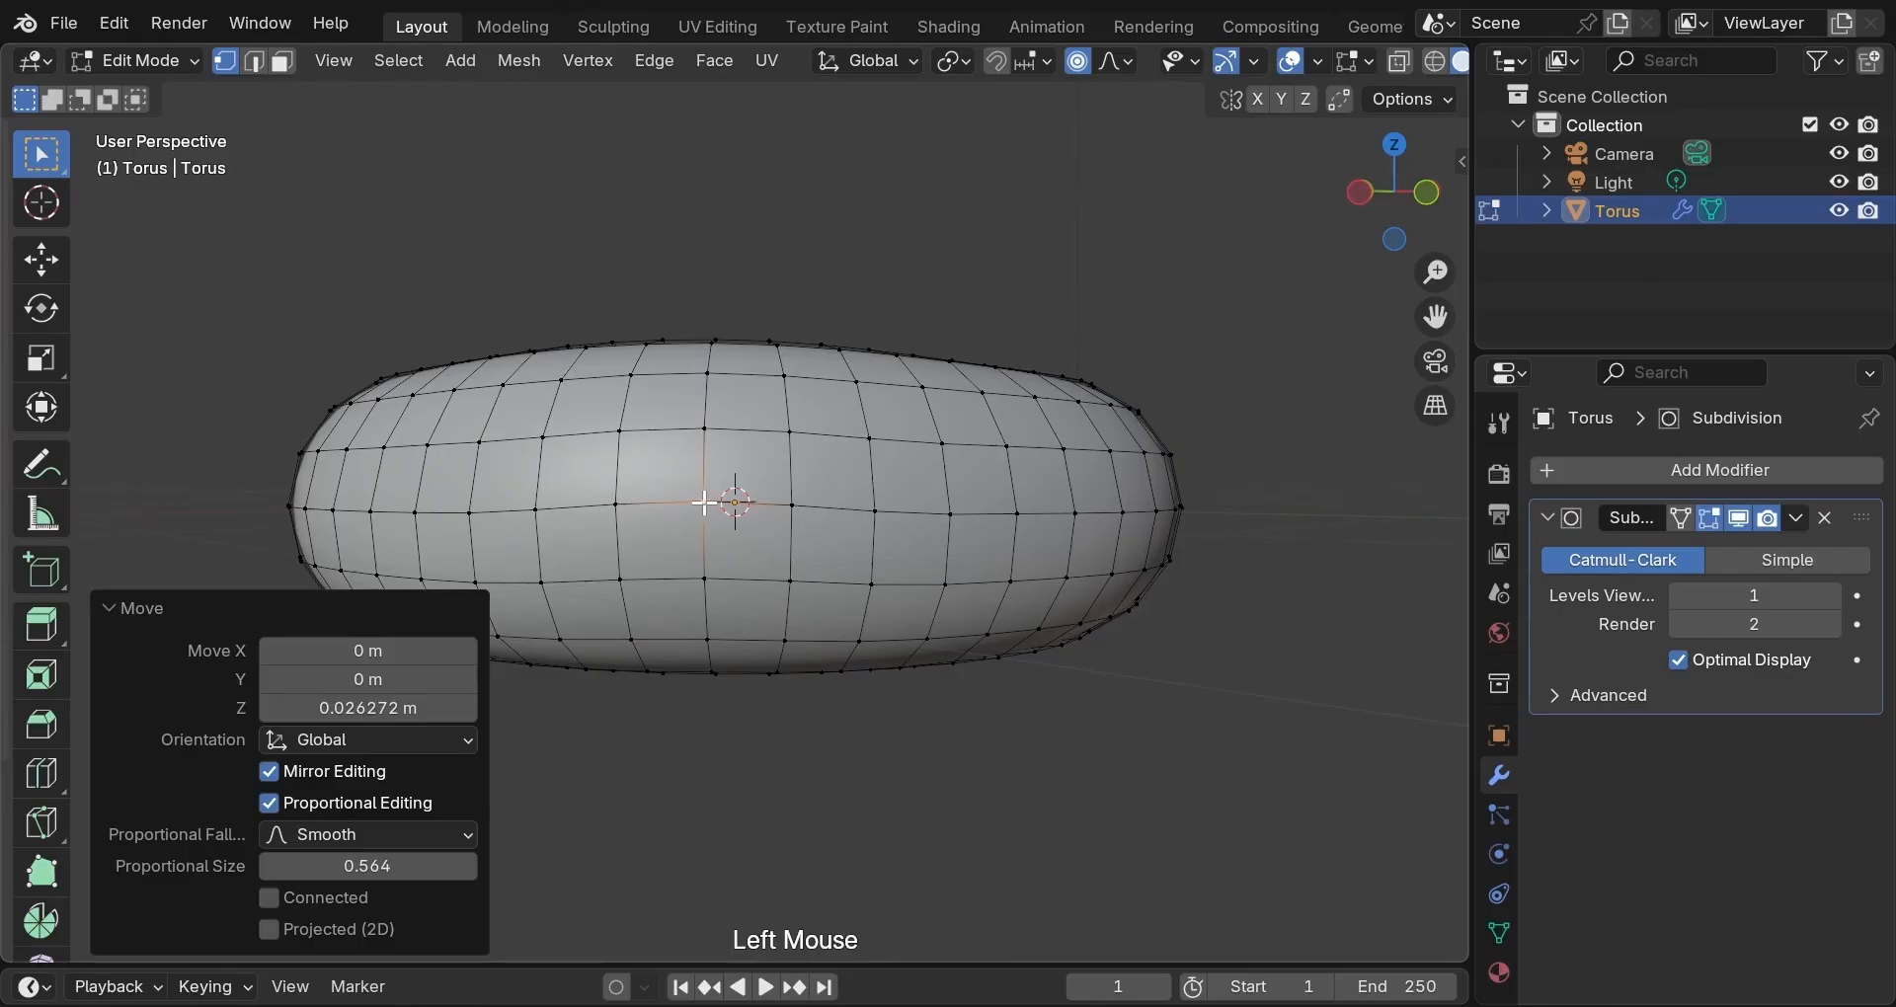
pyautogui.moveTo(704, 503); pyautogui.dragTo(1041, 517, button='middle')
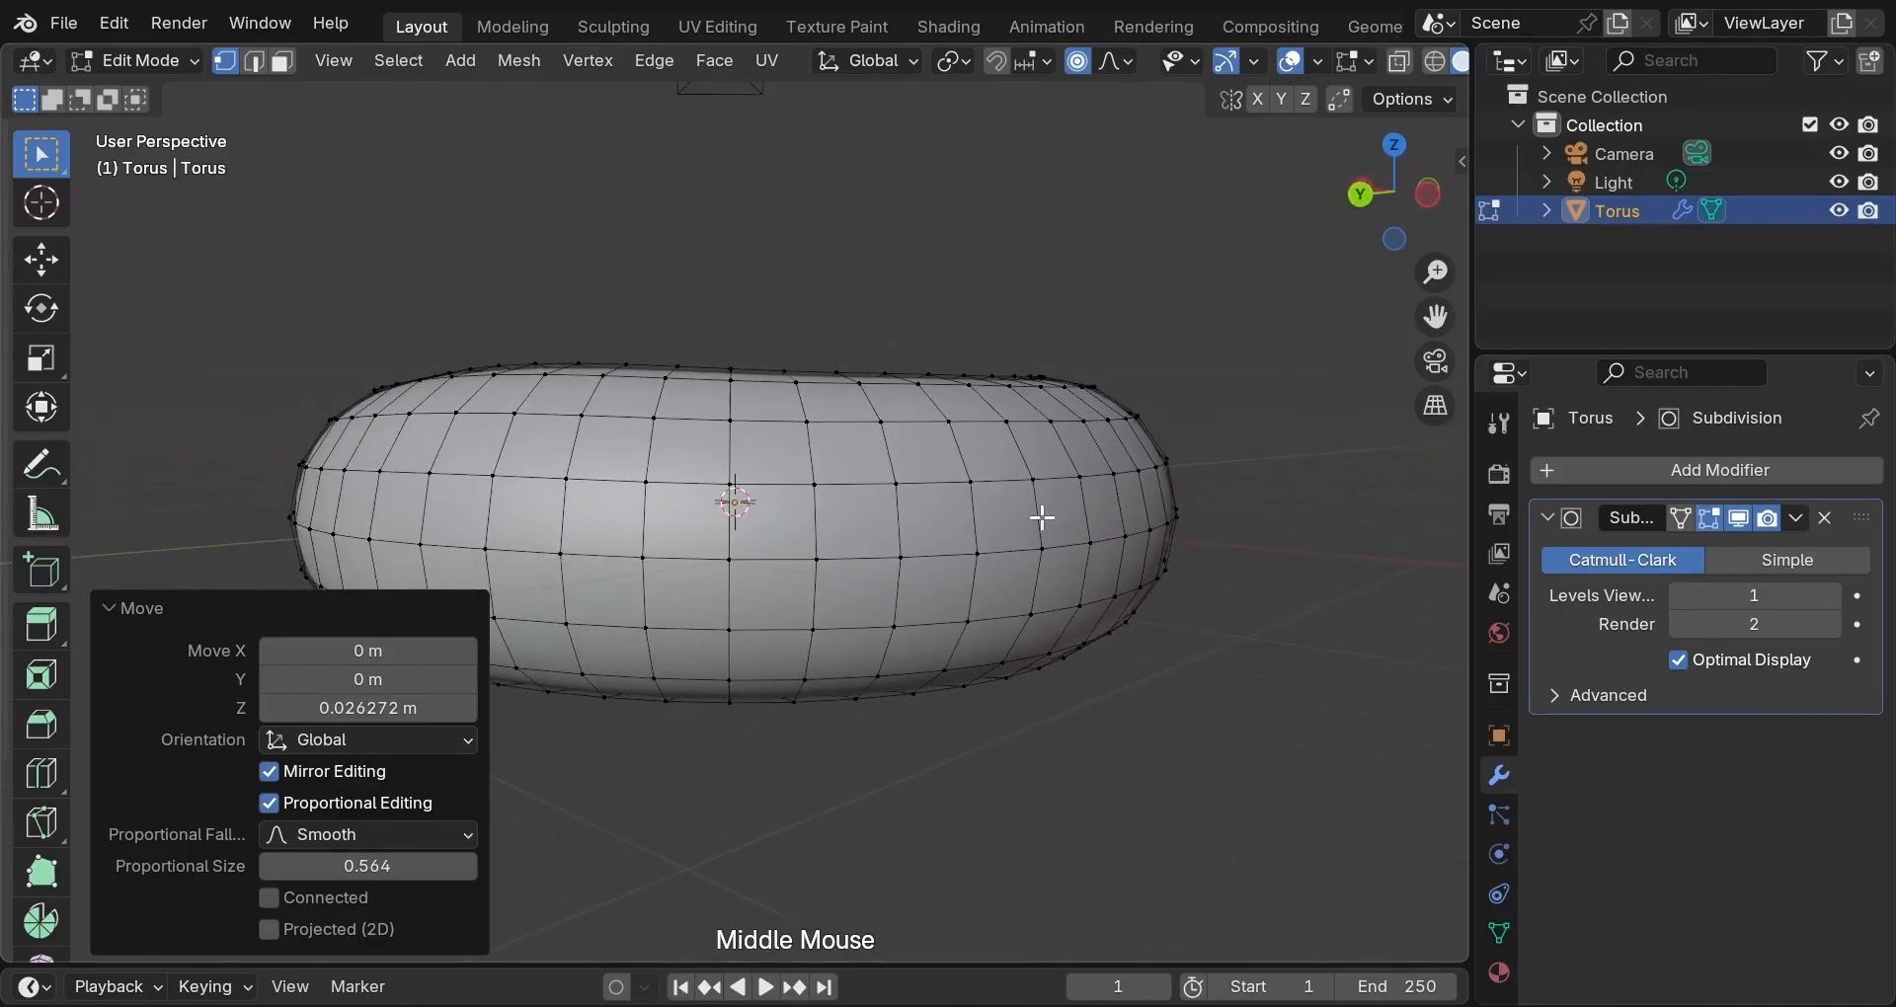
pyautogui.click(818, 565)
pyautogui.press('g')
pyautogui.press('z')
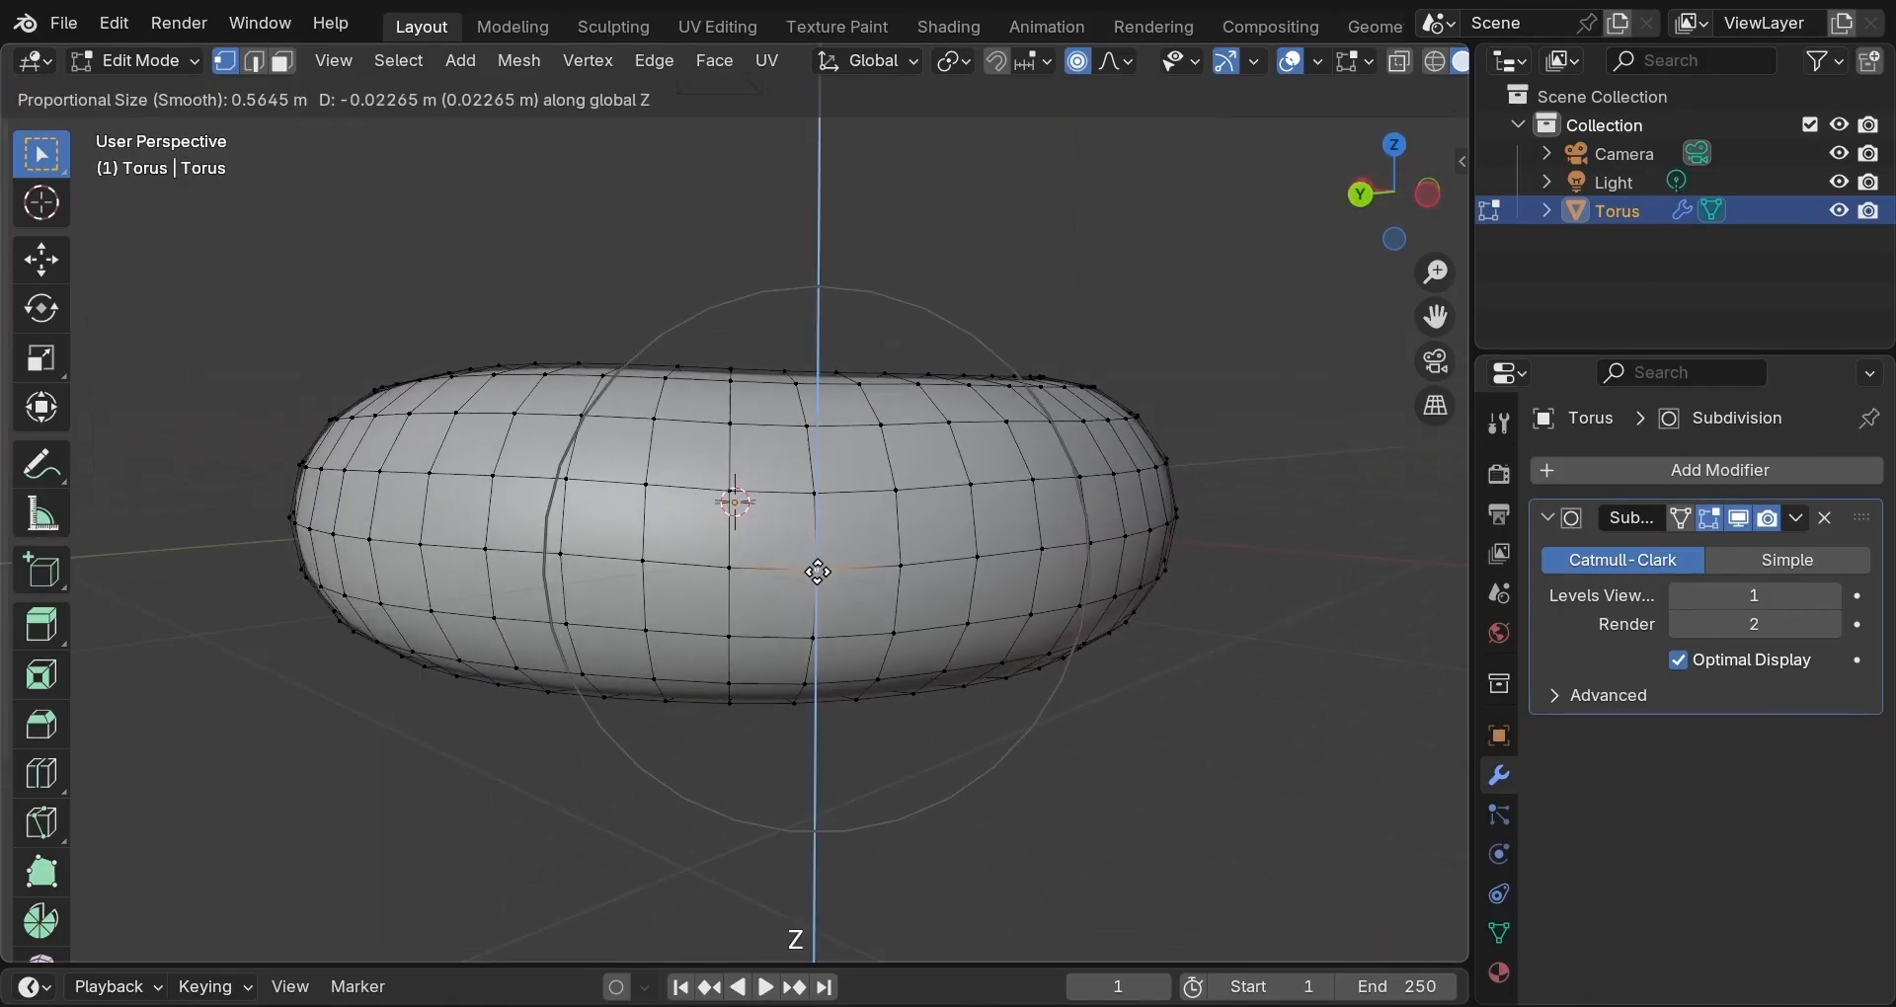
pyautogui.click(808, 572)
# Move another side vertex vertically and raise a right-side vertex slightly along Z.
pyautogui.moveTo(804, 572); pyautogui.dragTo(755, 563, button='middle')
pyautogui.click(765, 560)
pyautogui.press('g')
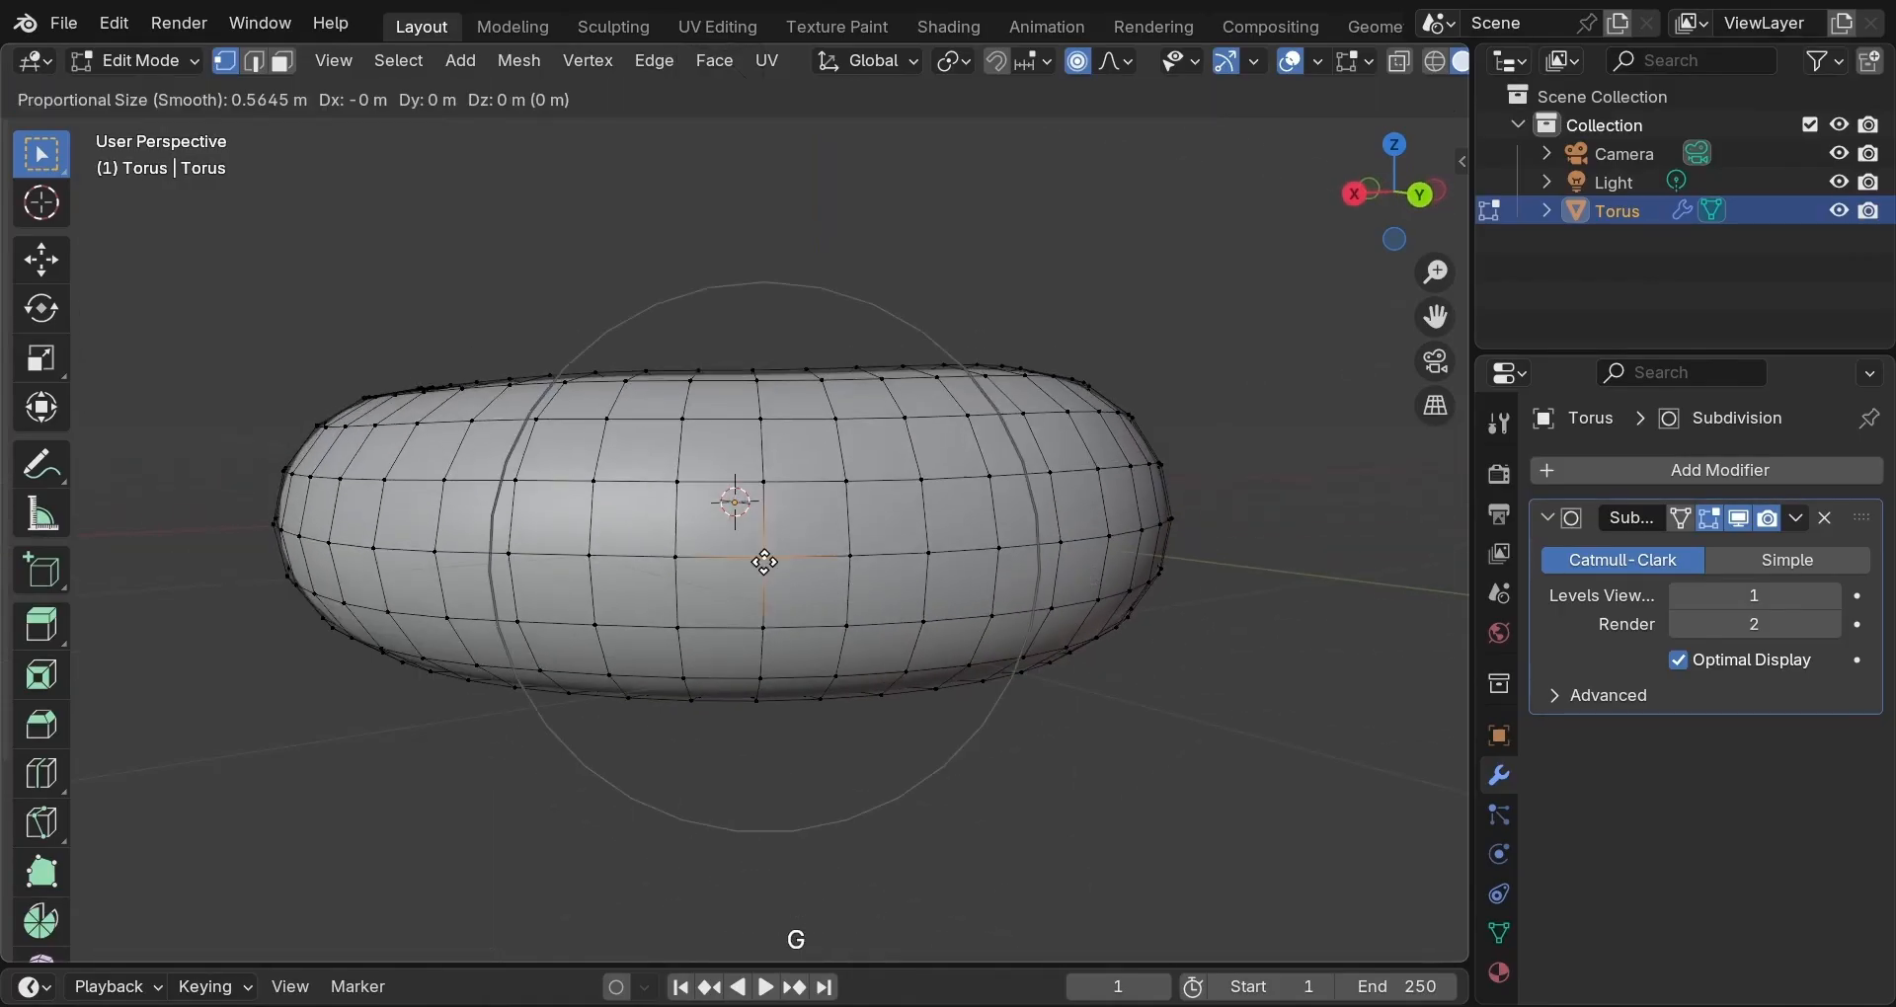
pyautogui.press('z')
pyautogui.click(742, 572)
pyautogui.moveTo(743, 573); pyautogui.dragTo(1041, 572, button='middle')
pyautogui.click(932, 555)
pyautogui.press('g')
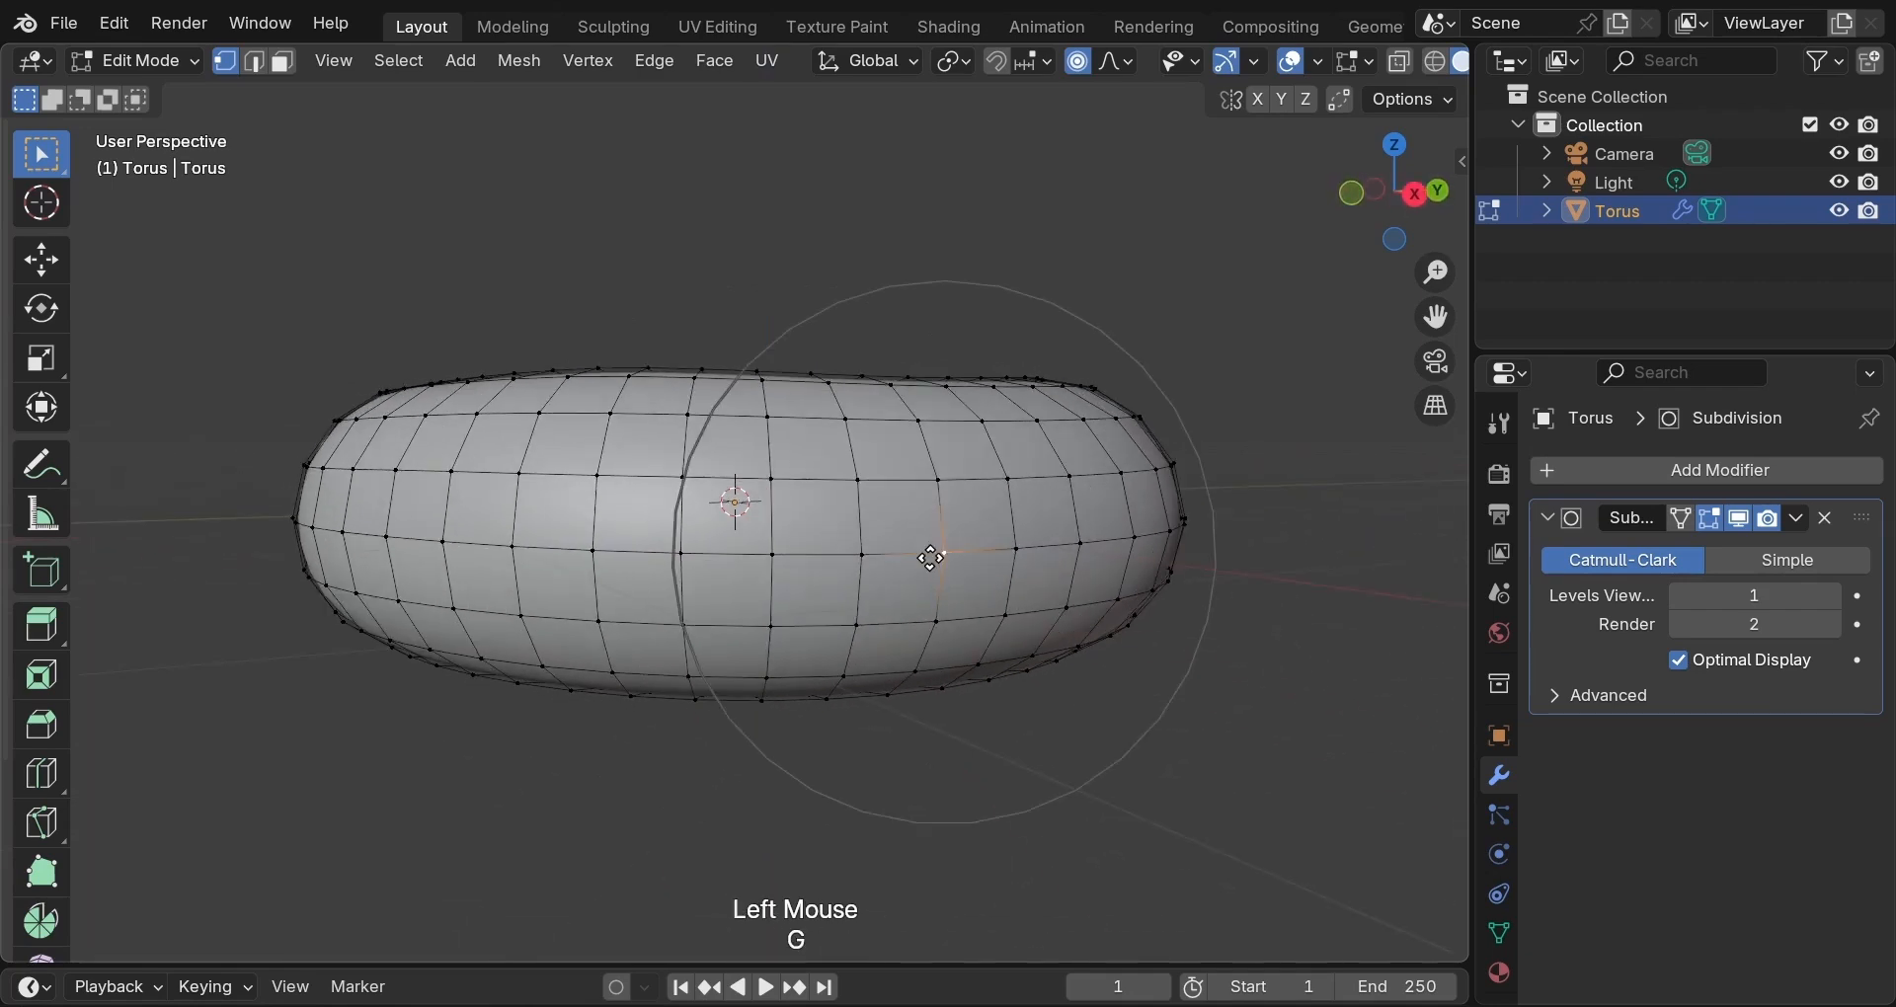
pyautogui.press('z')
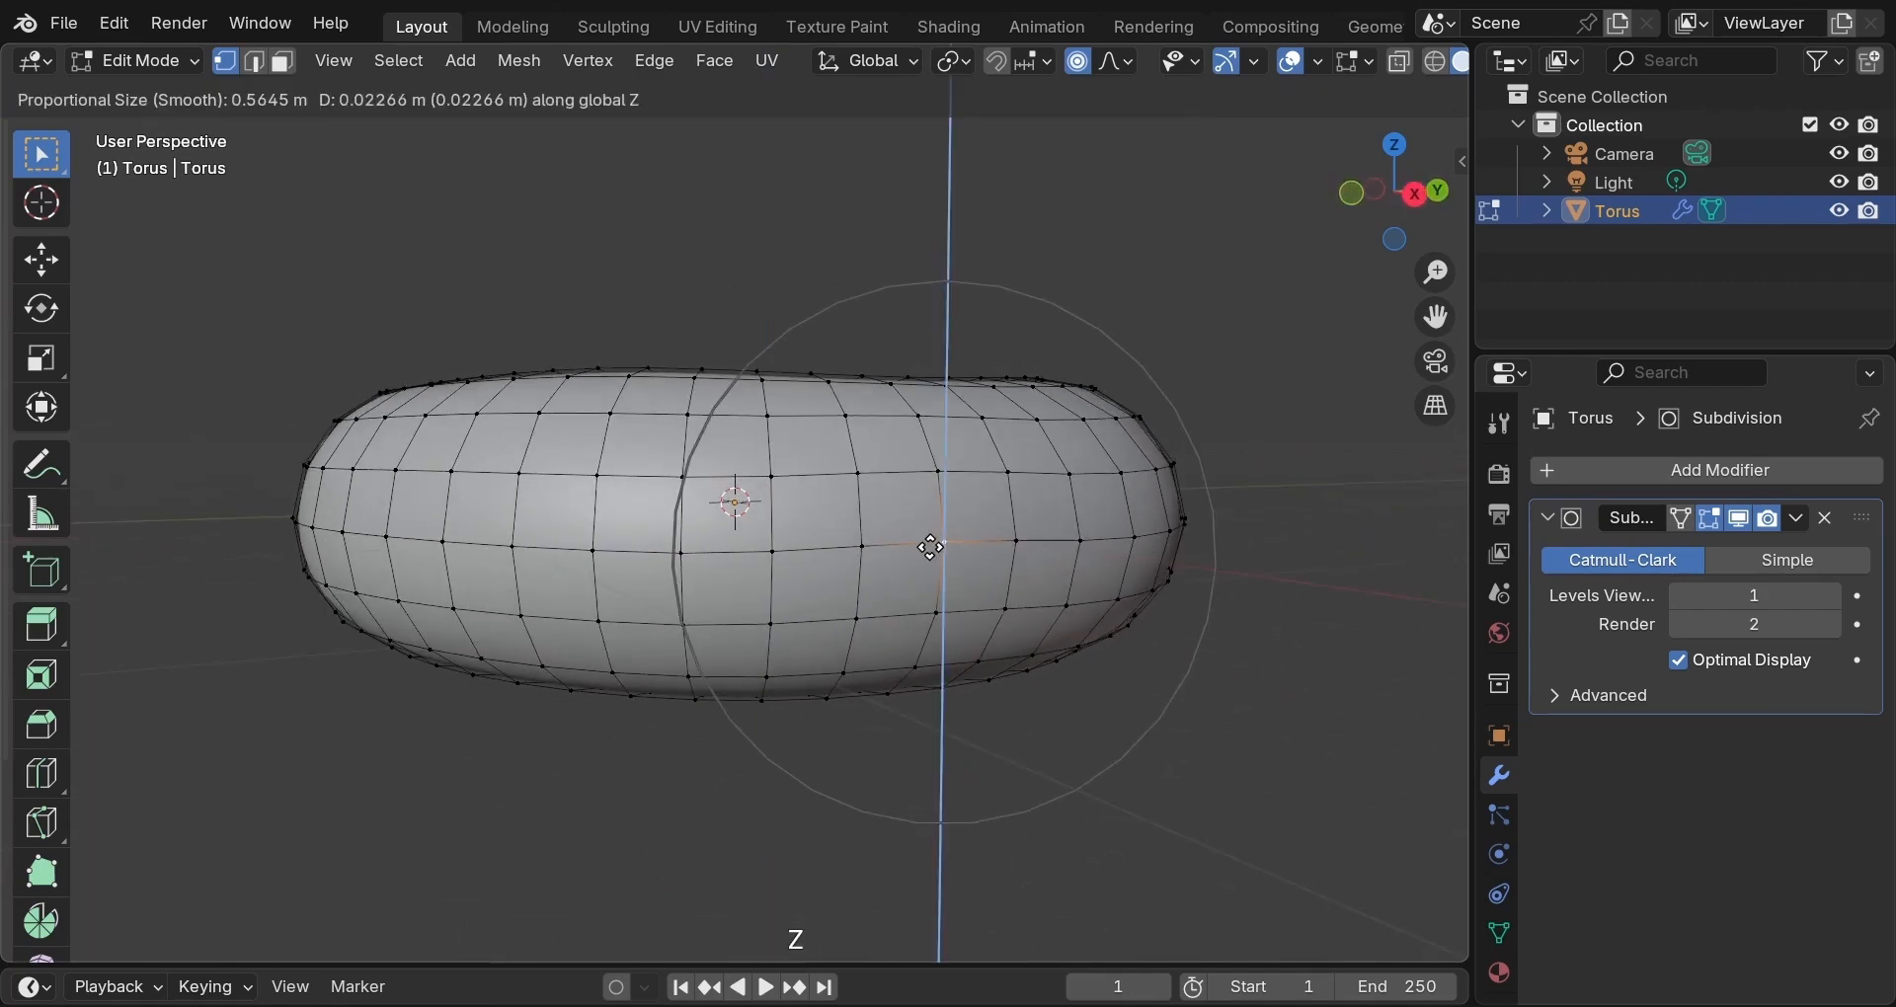
pyautogui.click(931, 541)
# Push a bottom-edge vertex down along Z with proportional falloff.
pyautogui.moveTo(931, 614); pyautogui.dragTo(755, 618, button='middle')
pyautogui.click(698, 622)
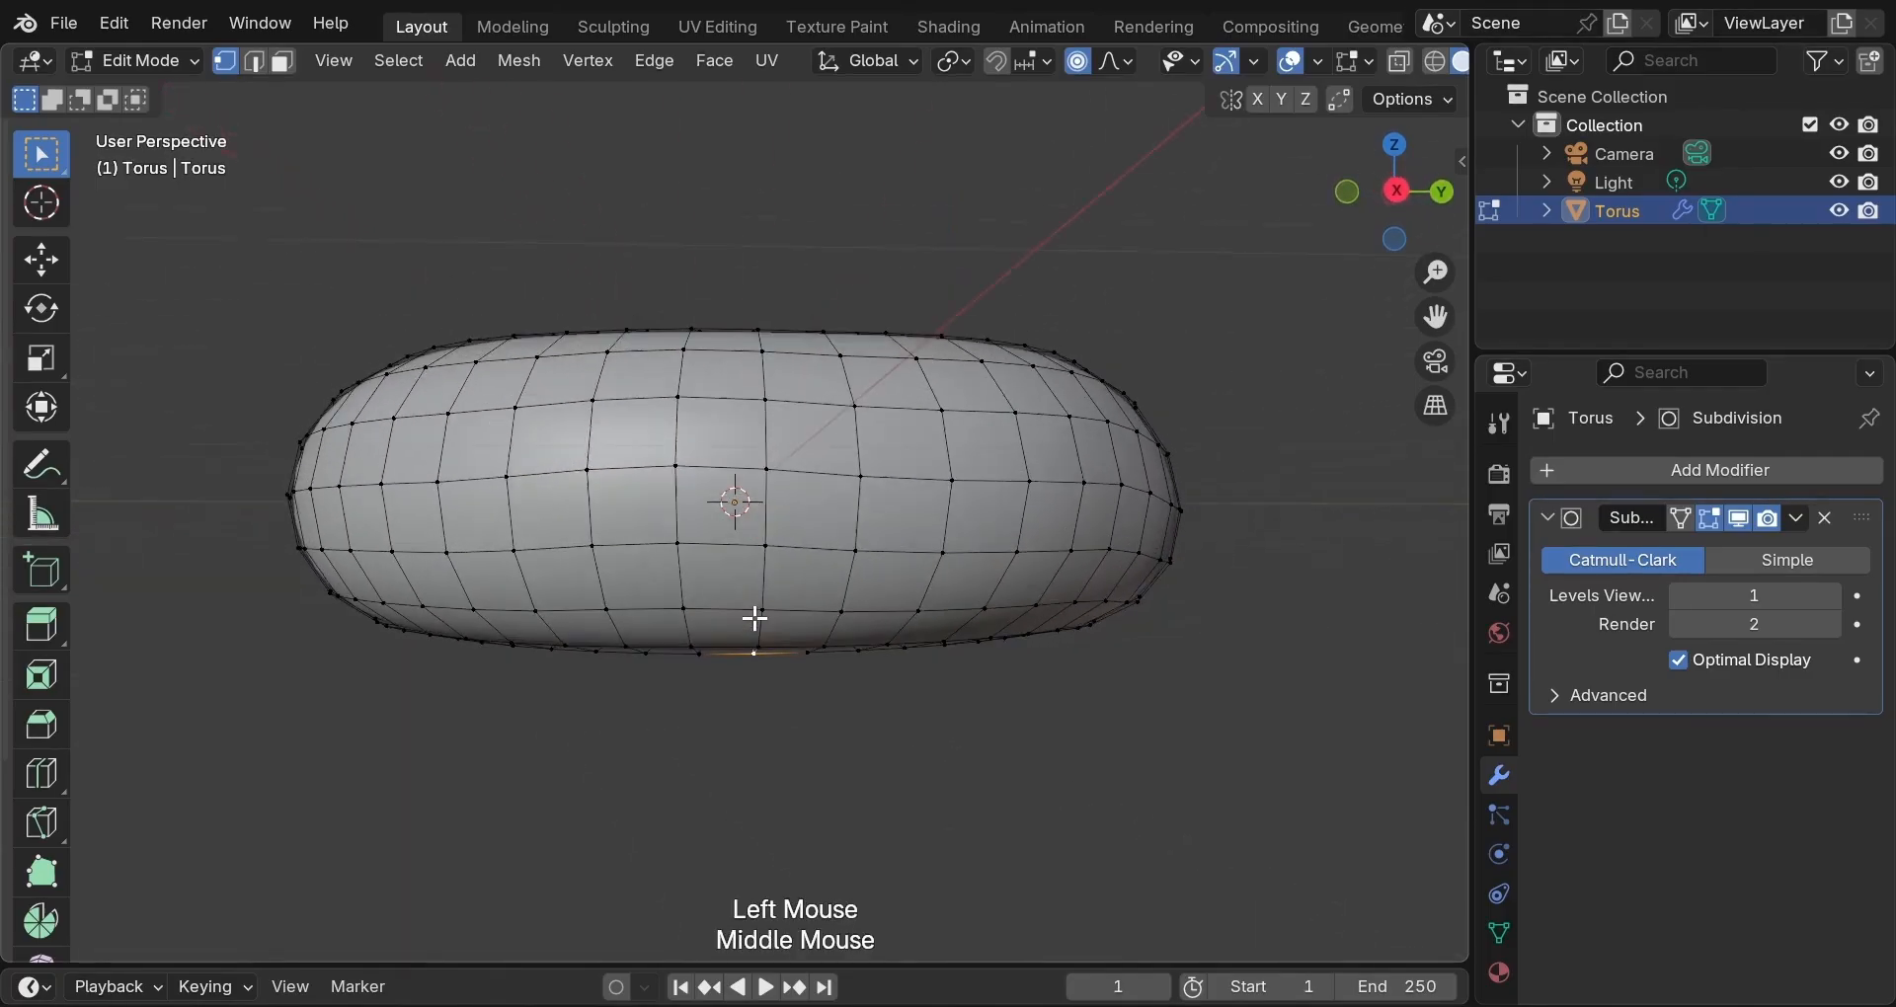
pyautogui.doubleClick(755, 652)
pyautogui.press('g')
pyautogui.scroll(-4, 756, 654)
pyautogui.scroll(2, 755, 655)
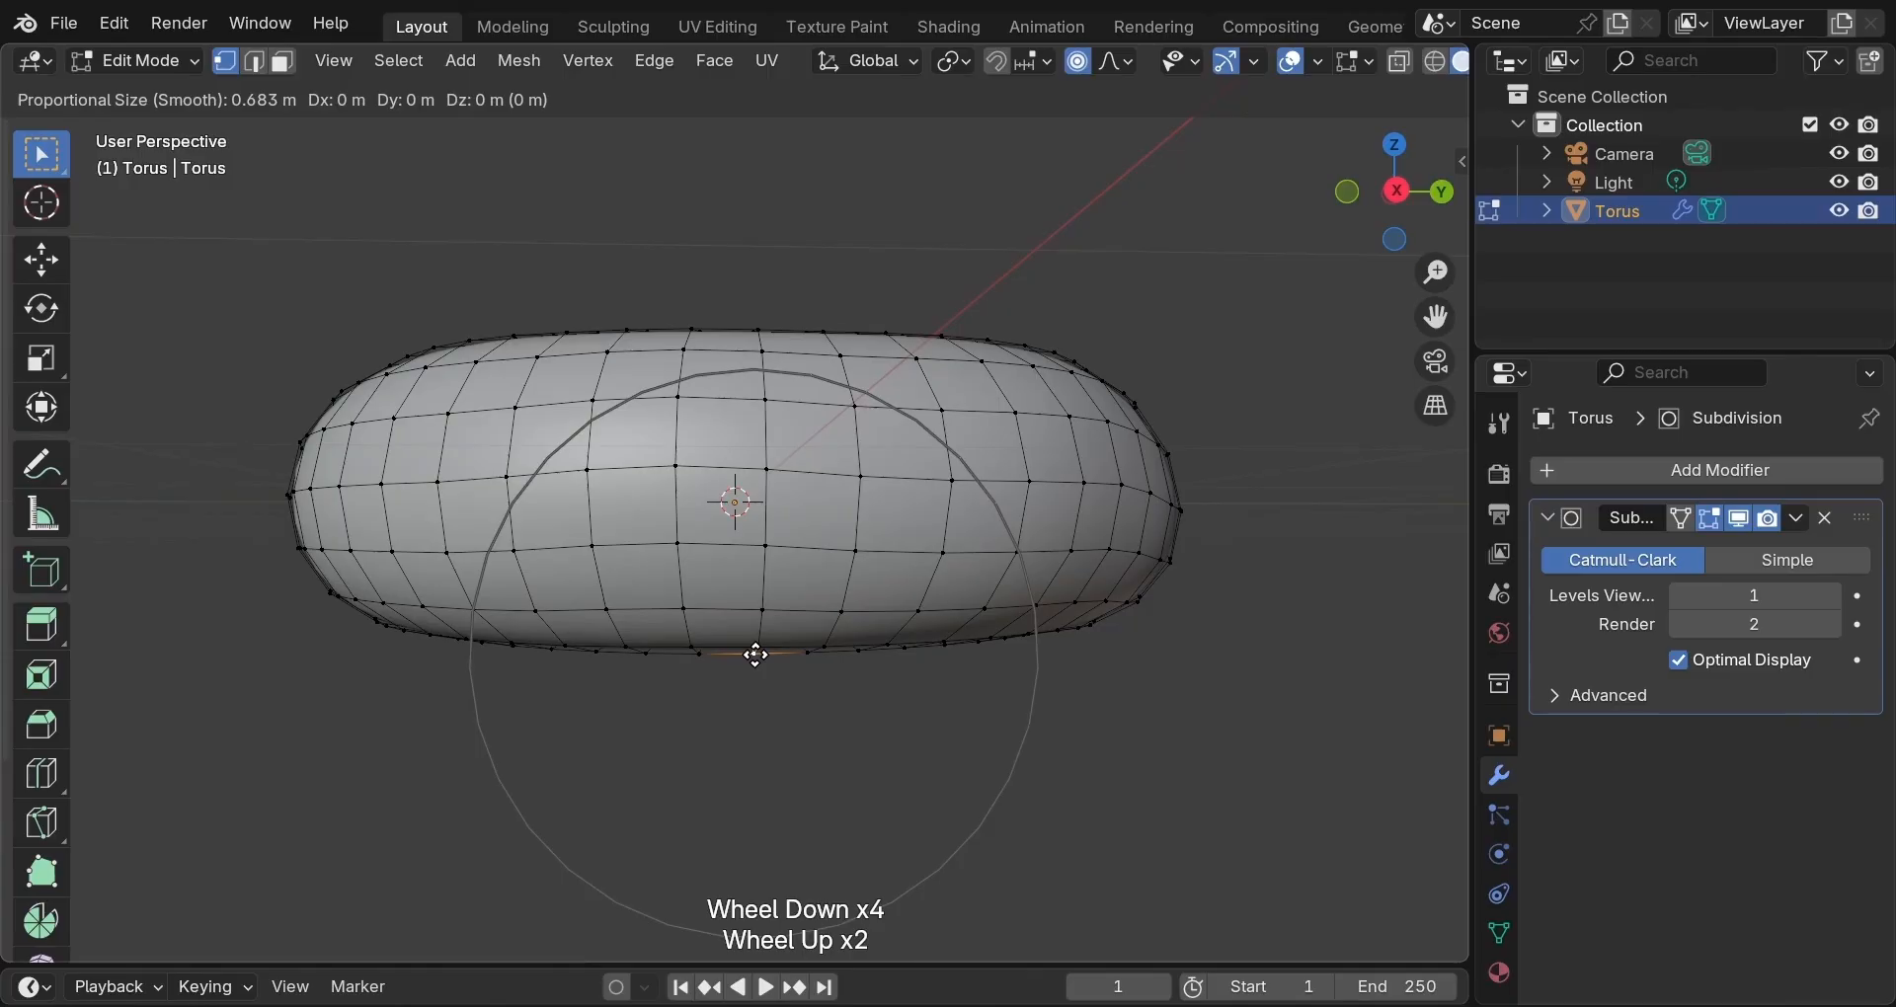
pyautogui.press('z')
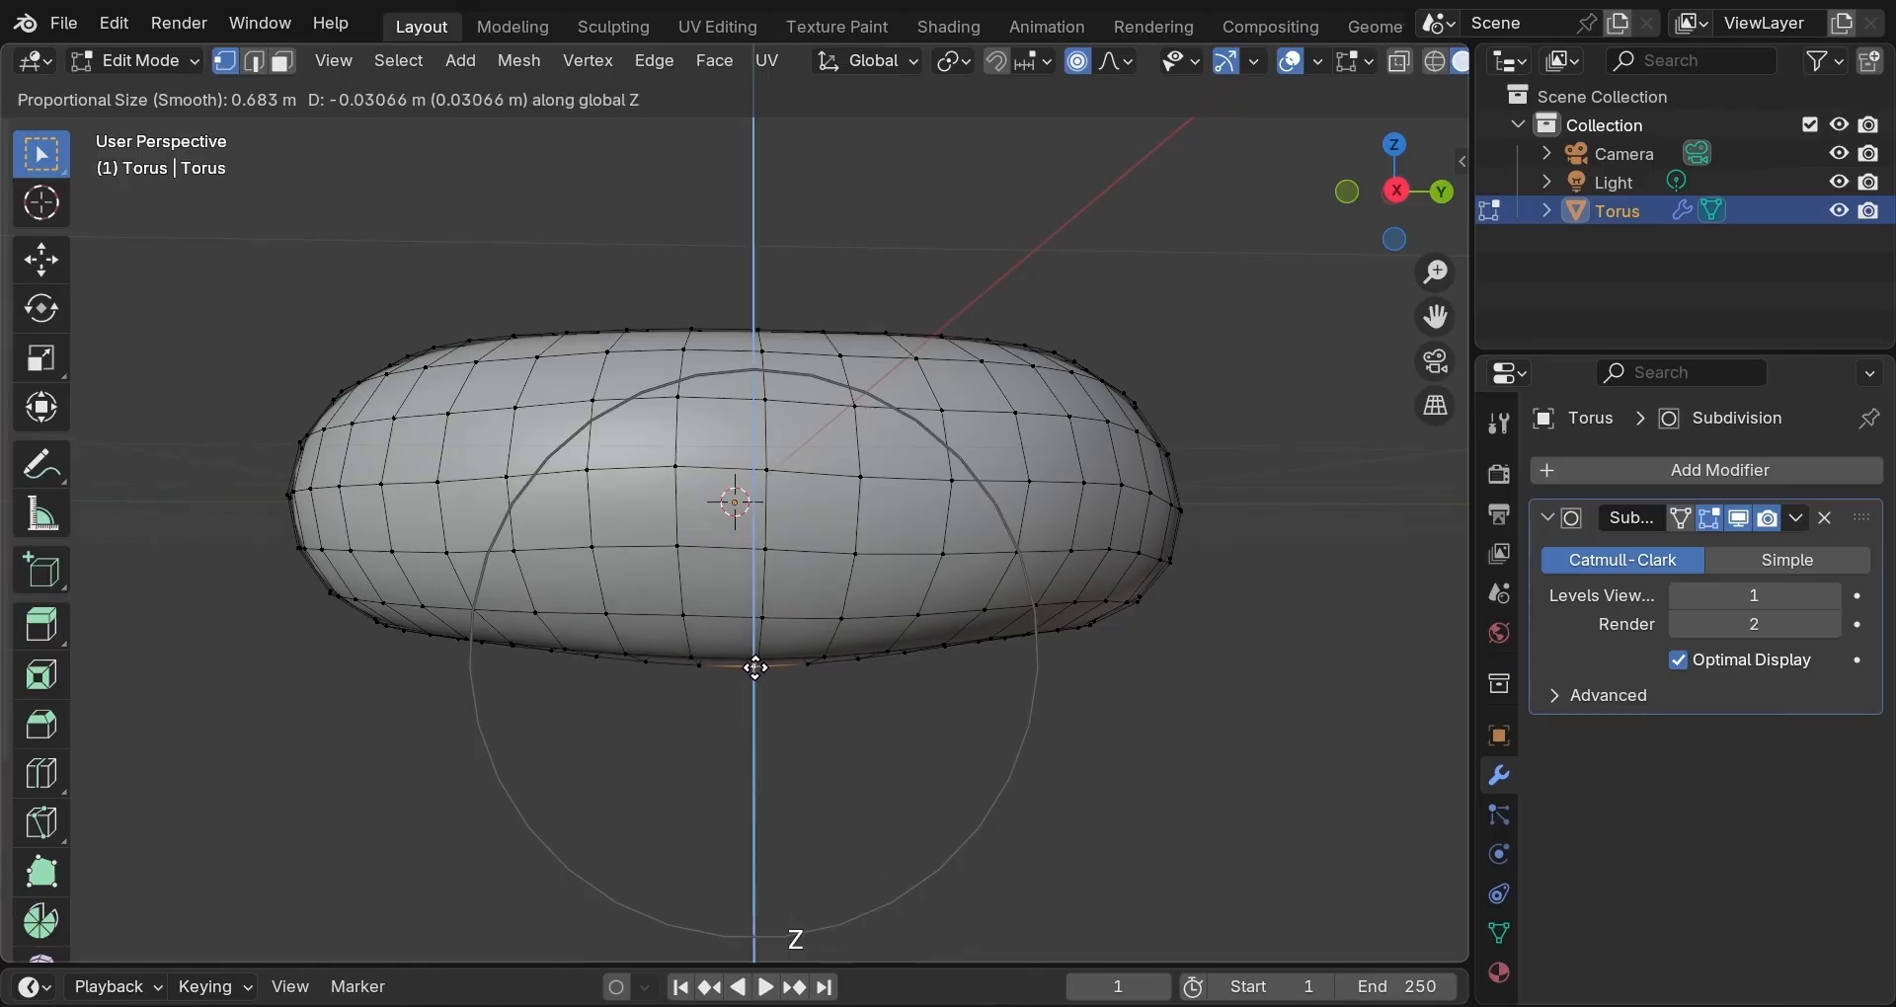
pyautogui.click(755, 668)
# Raise two inner-underside vertices with 0.683 falloff, the last by about 0.032 m.
pyautogui.moveTo(665, 652); pyautogui.dragTo(961, 634, button='middle')
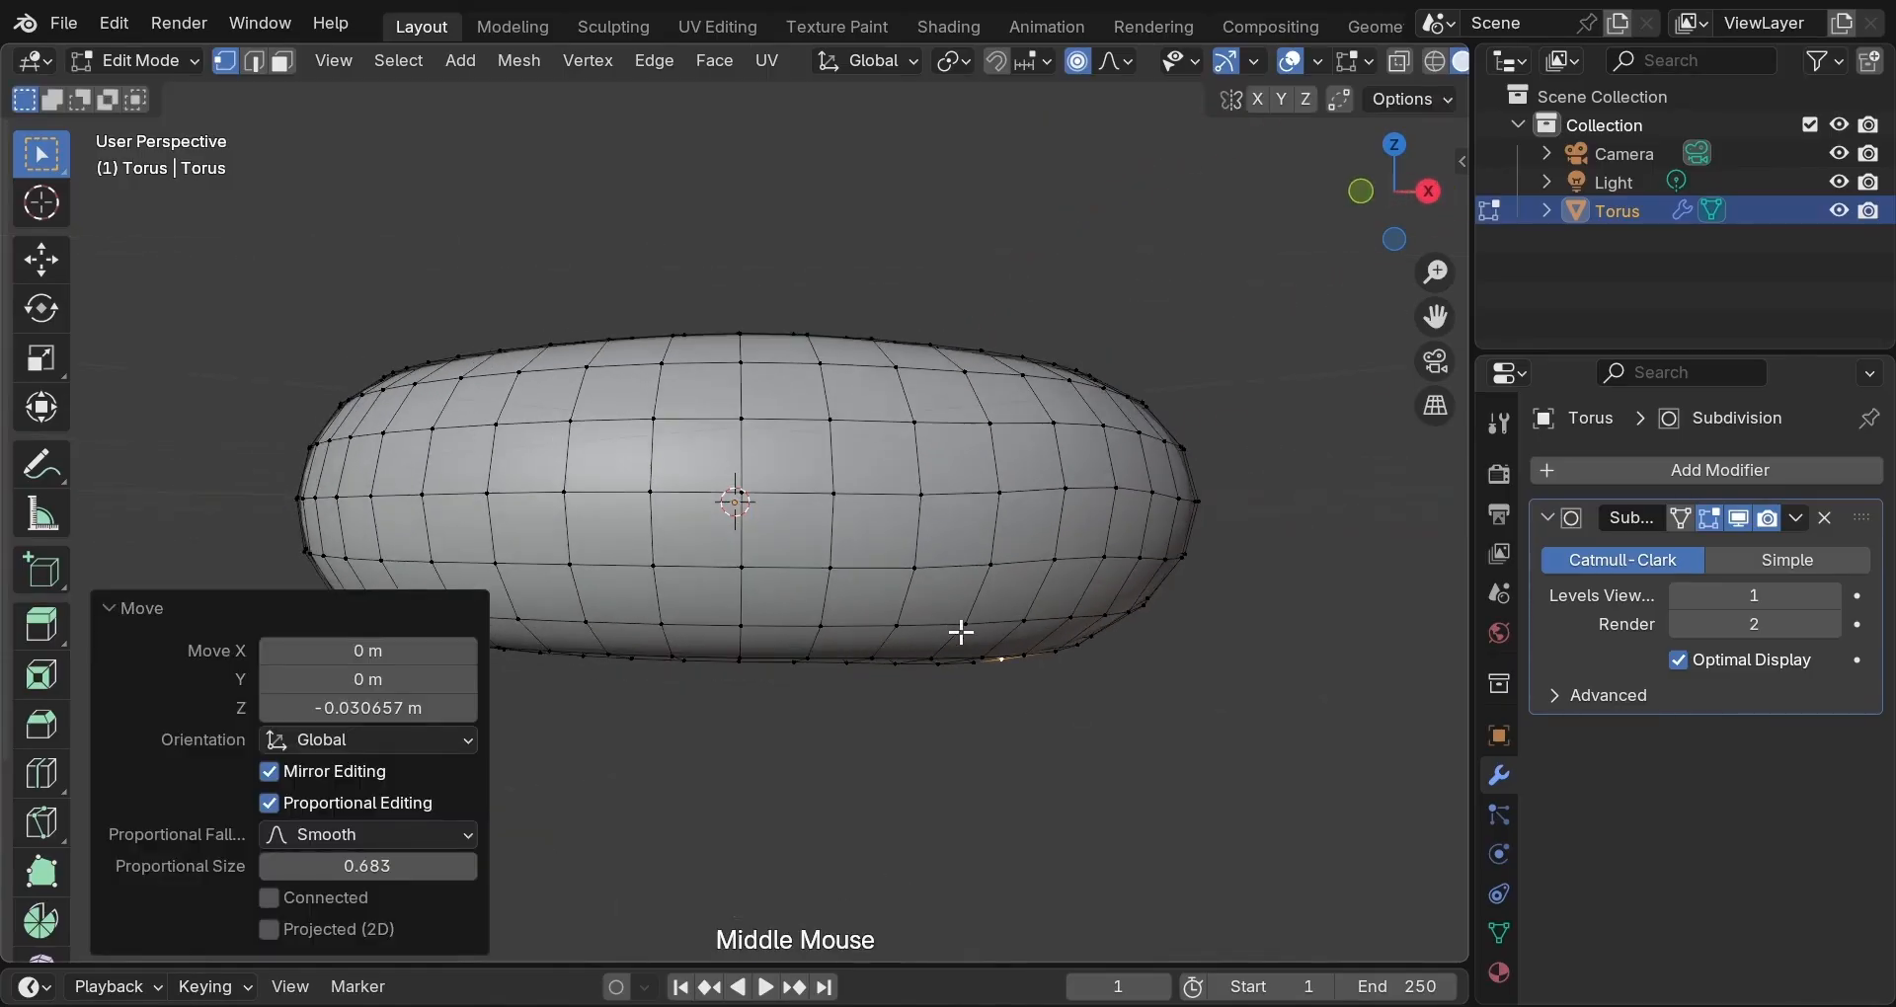
pyautogui.moveTo(826, 651); pyautogui.dragTo(1016, 618, button='middle')
pyautogui.click(702, 582)
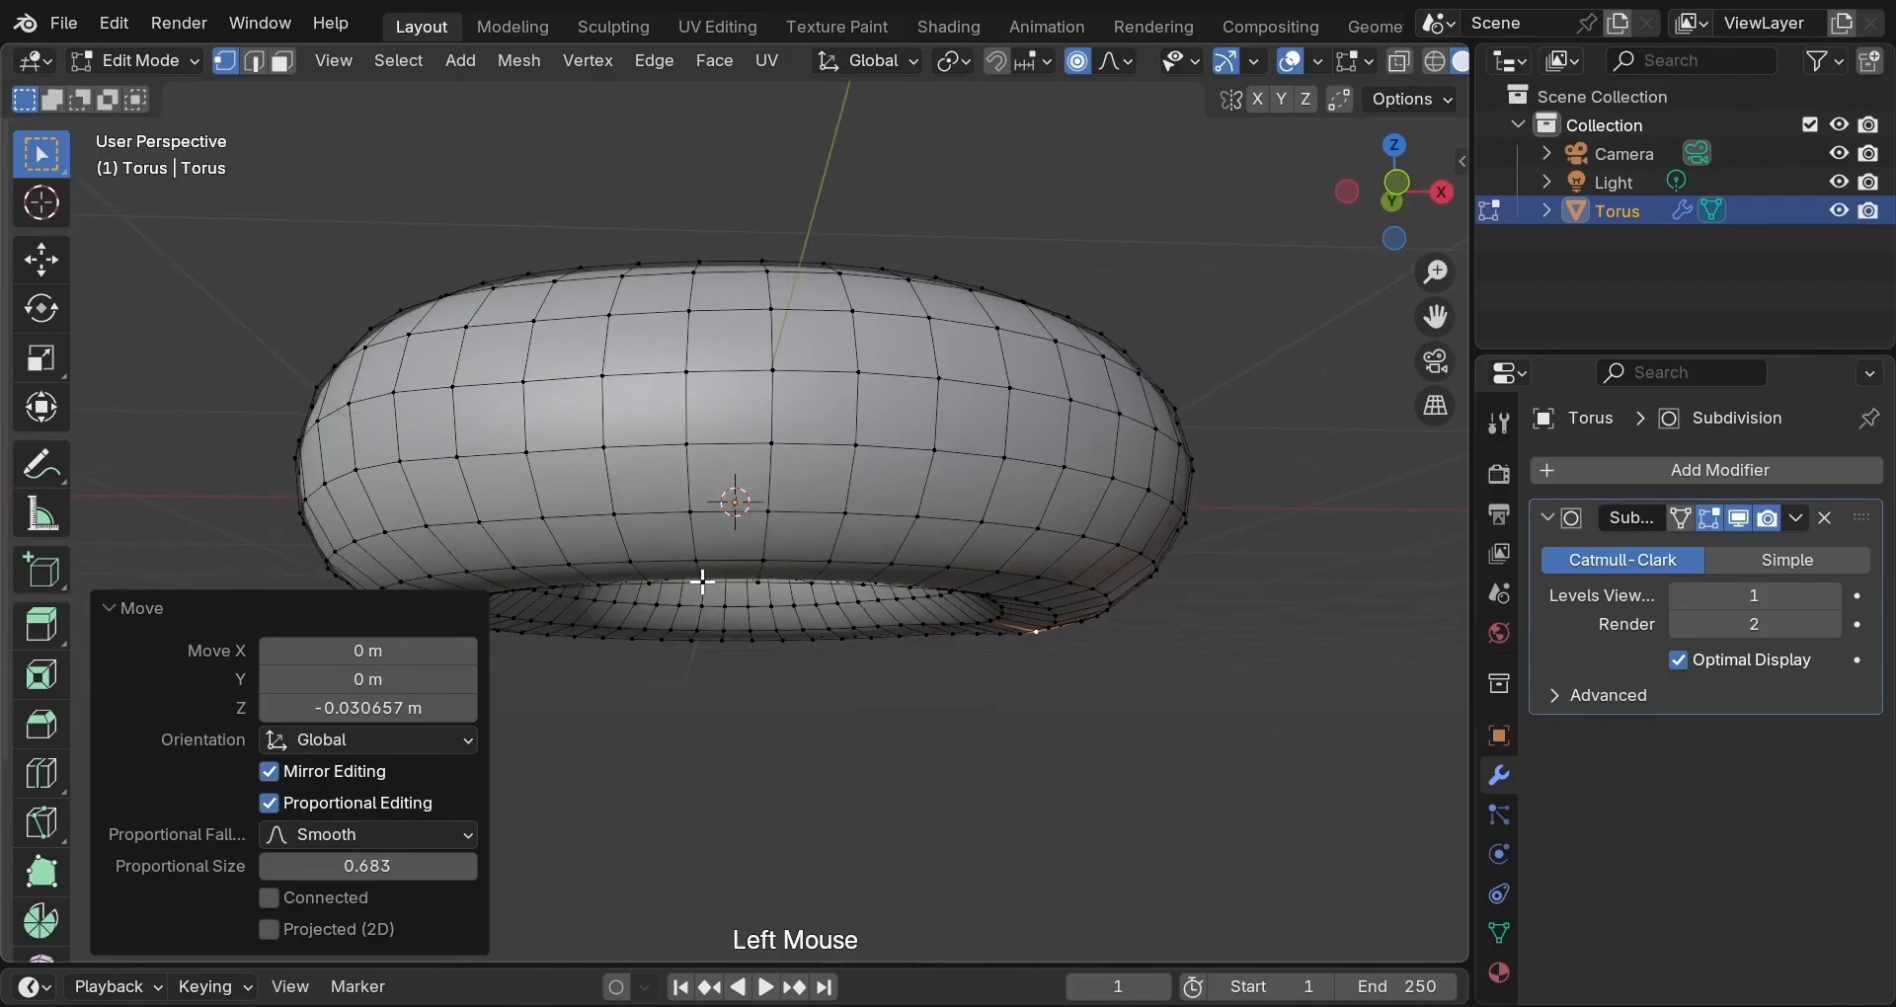
pyautogui.press('g')
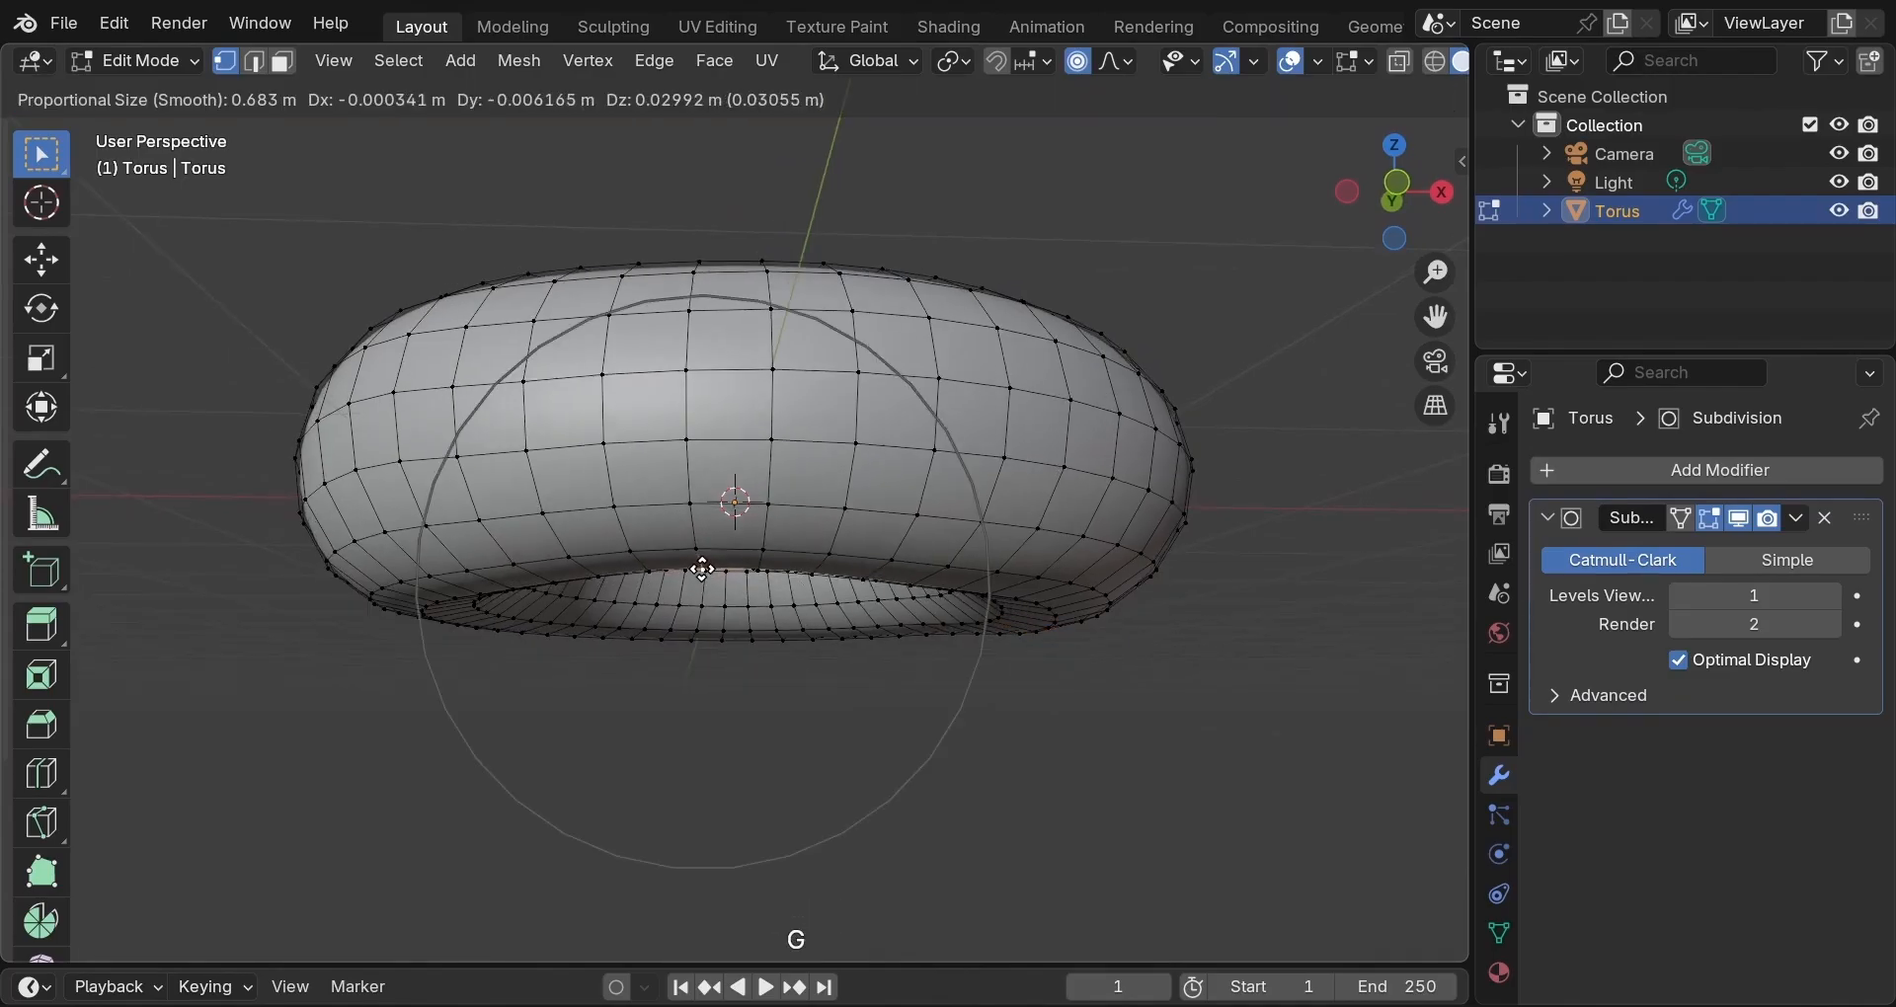
pyautogui.click(702, 570)
pyautogui.moveTo(650, 601); pyautogui.dragTo(957, 606, button='middle')
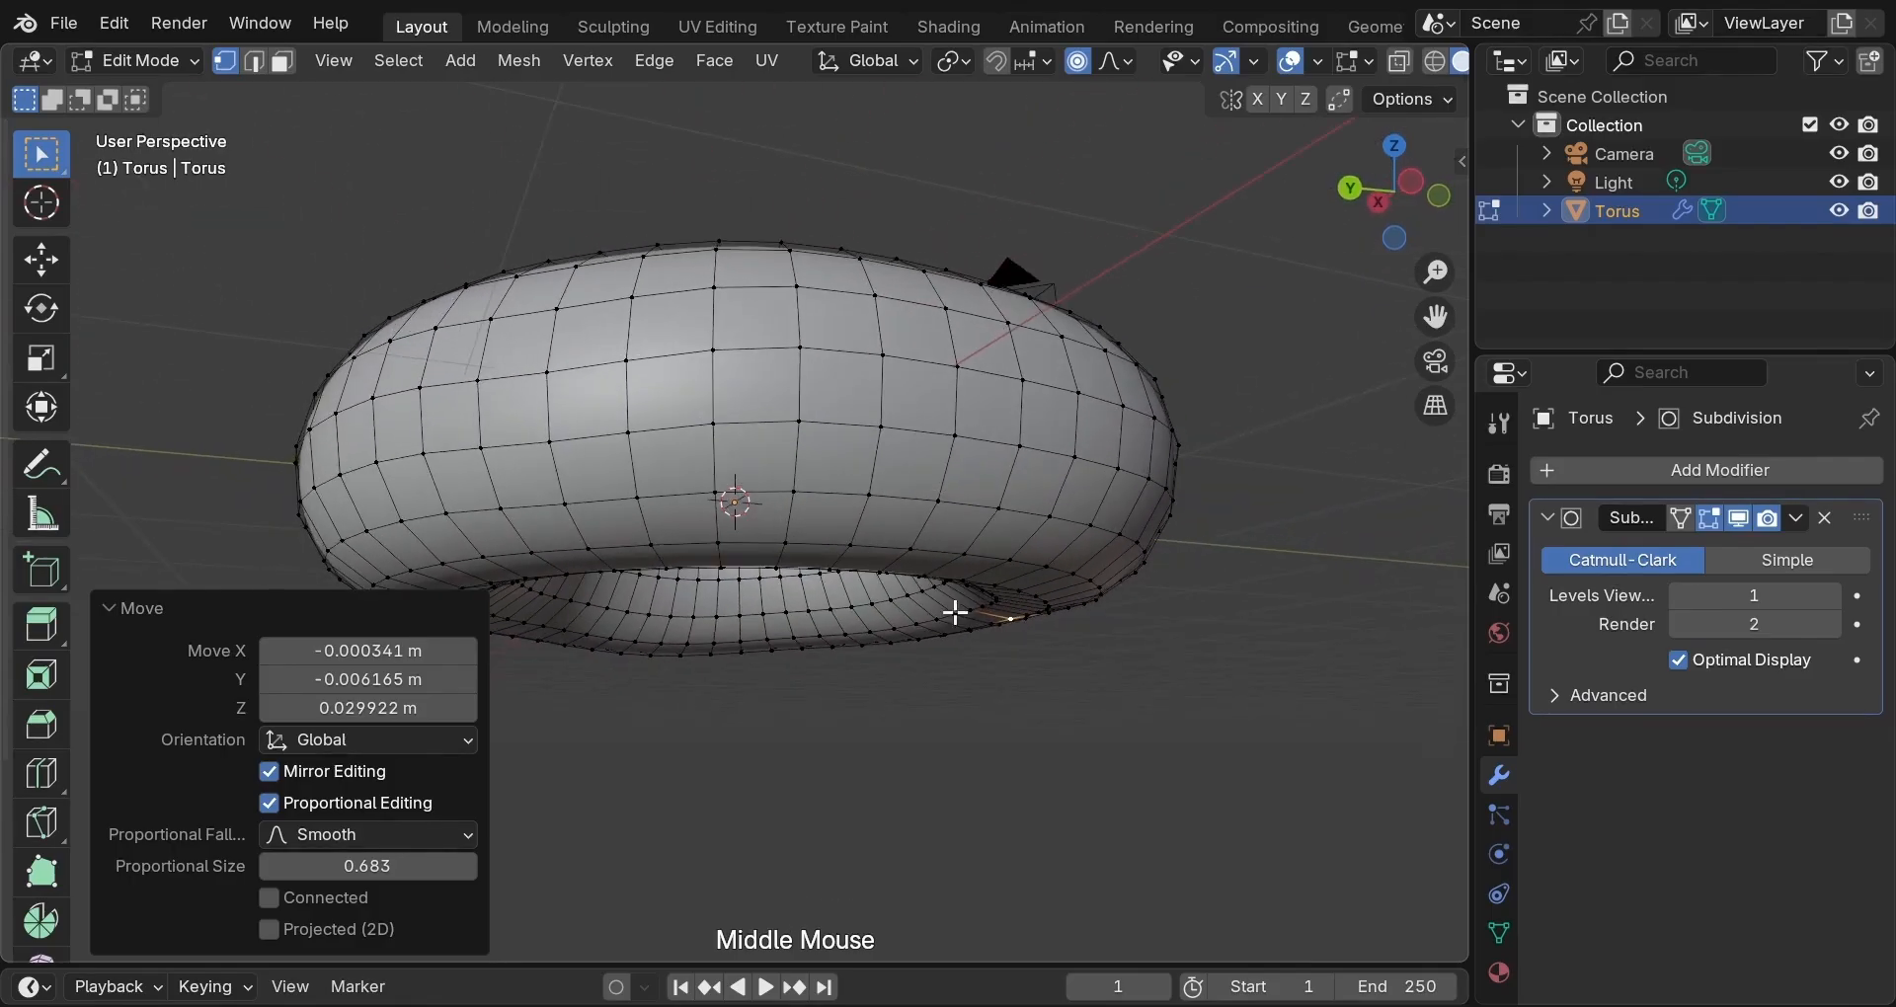
pyautogui.click(721, 573)
pyautogui.press('g')
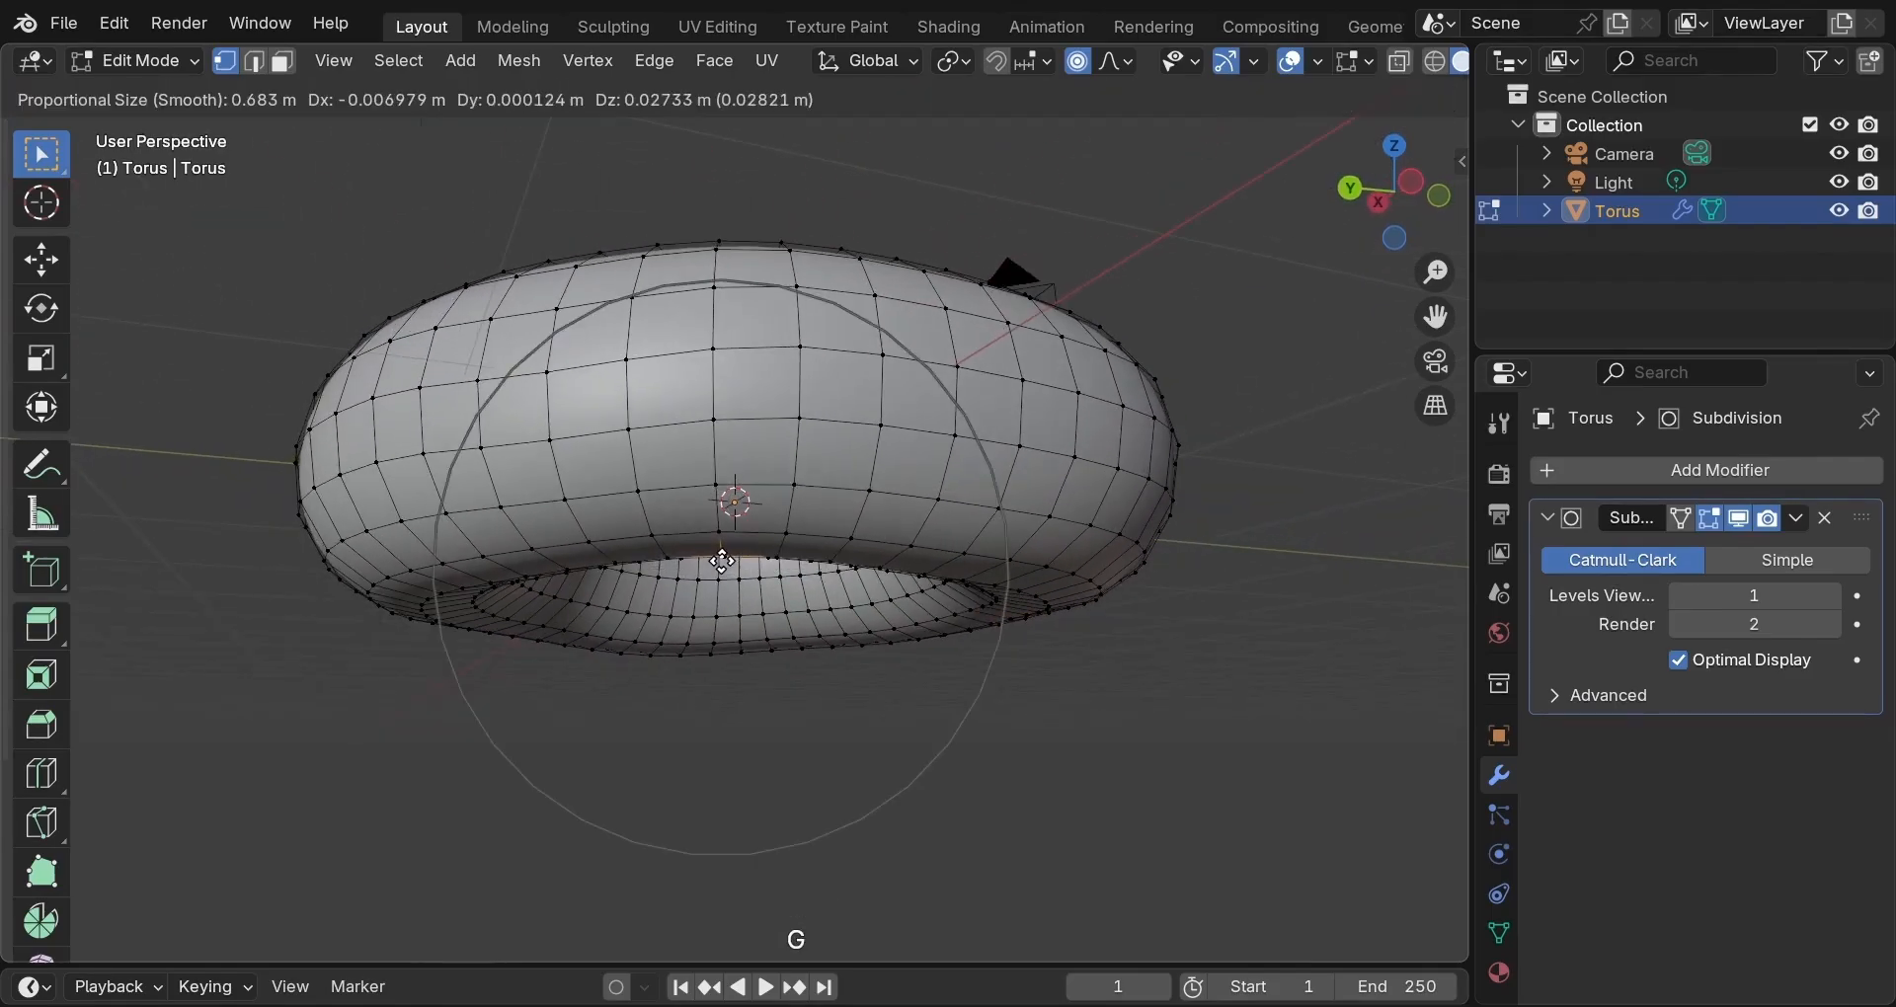
pyautogui.click(721, 561)
pyautogui.moveTo(742, 605); pyautogui.dragTo(688, 932, button='middle')
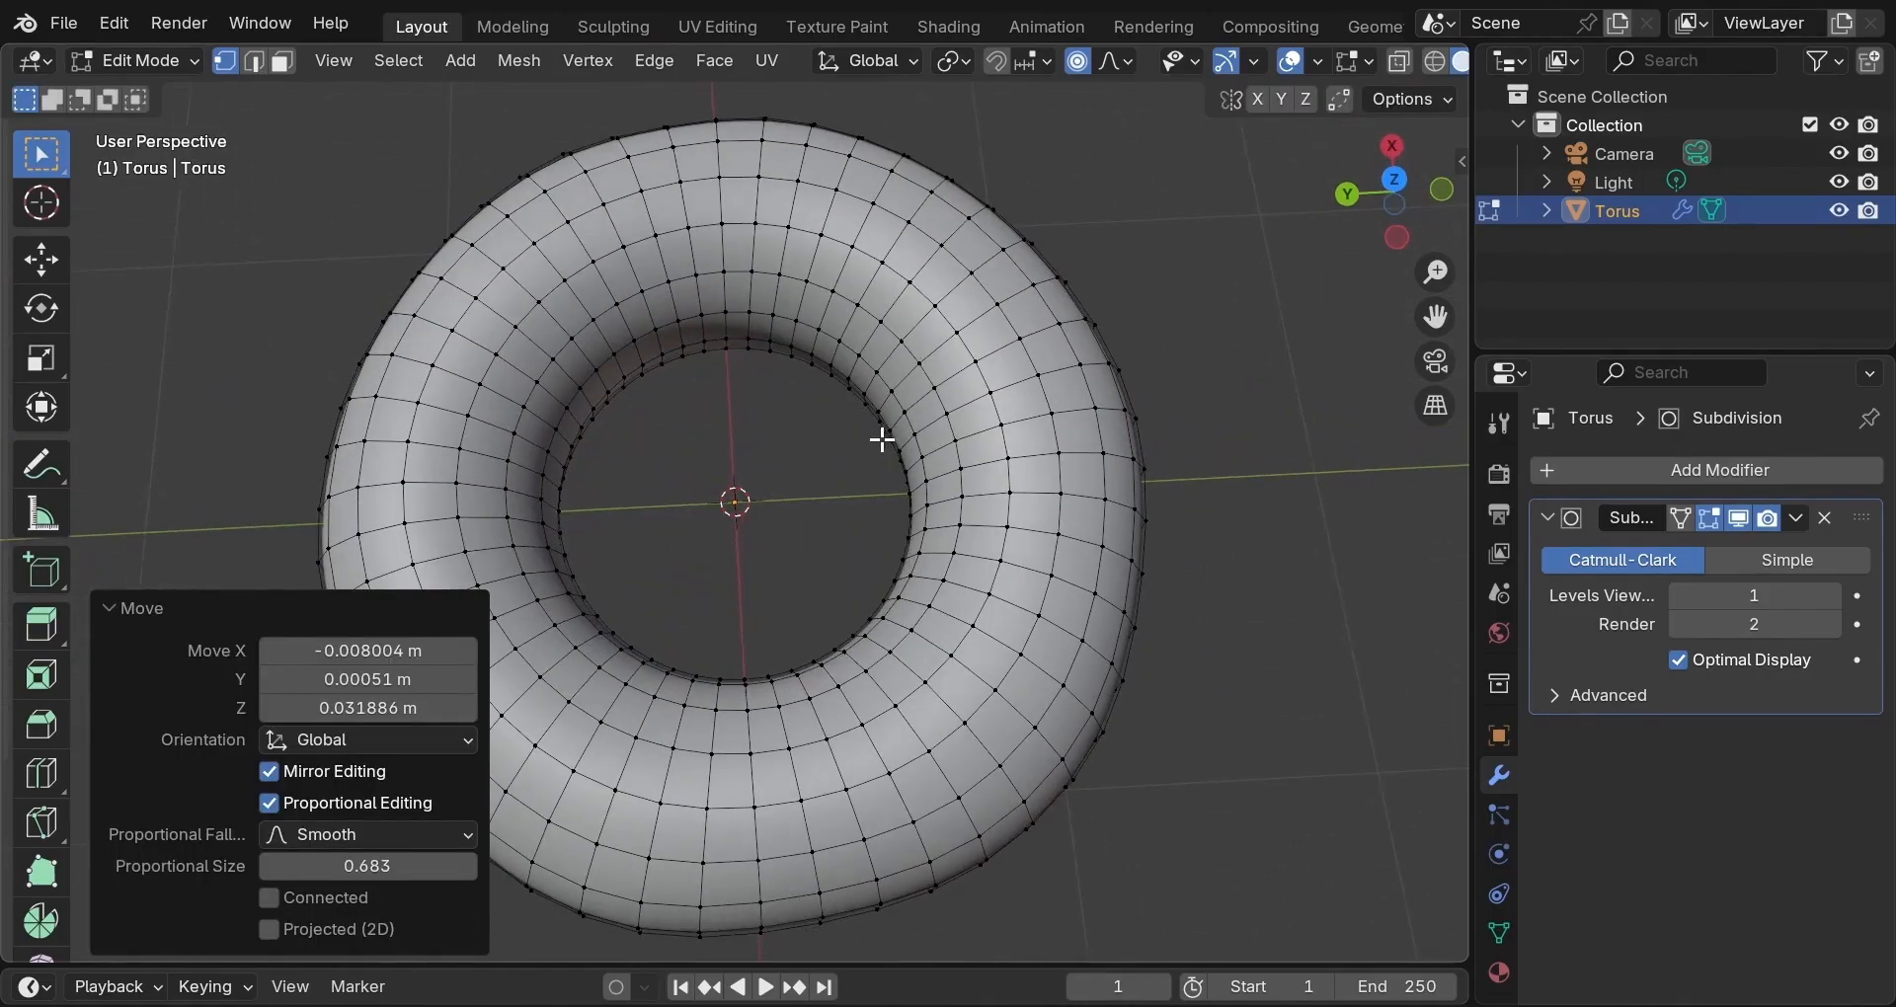
# Nudge two inner-ring vertices with smooth proportional falloff, using a smaller falloff on the top one.
pyautogui.moveTo(882, 440); pyautogui.dragTo(864, 523, button='middle')
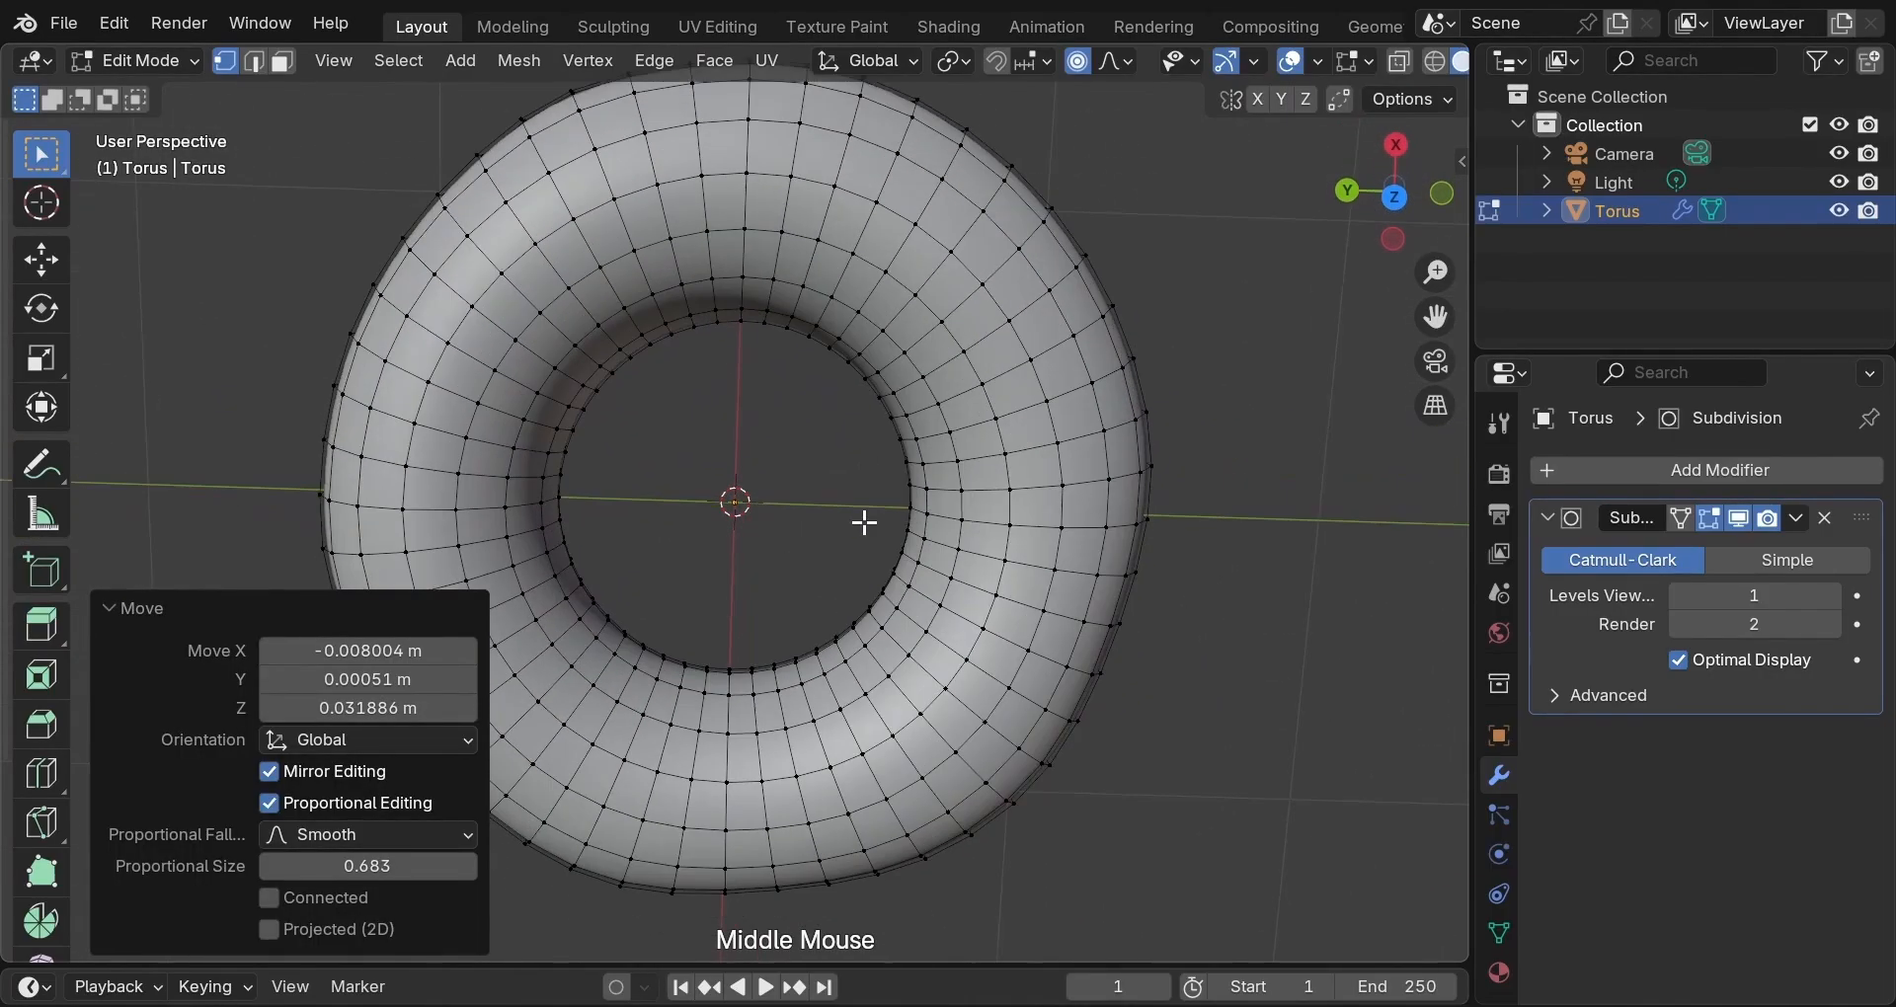
pyautogui.click(575, 410)
pyautogui.press('g')
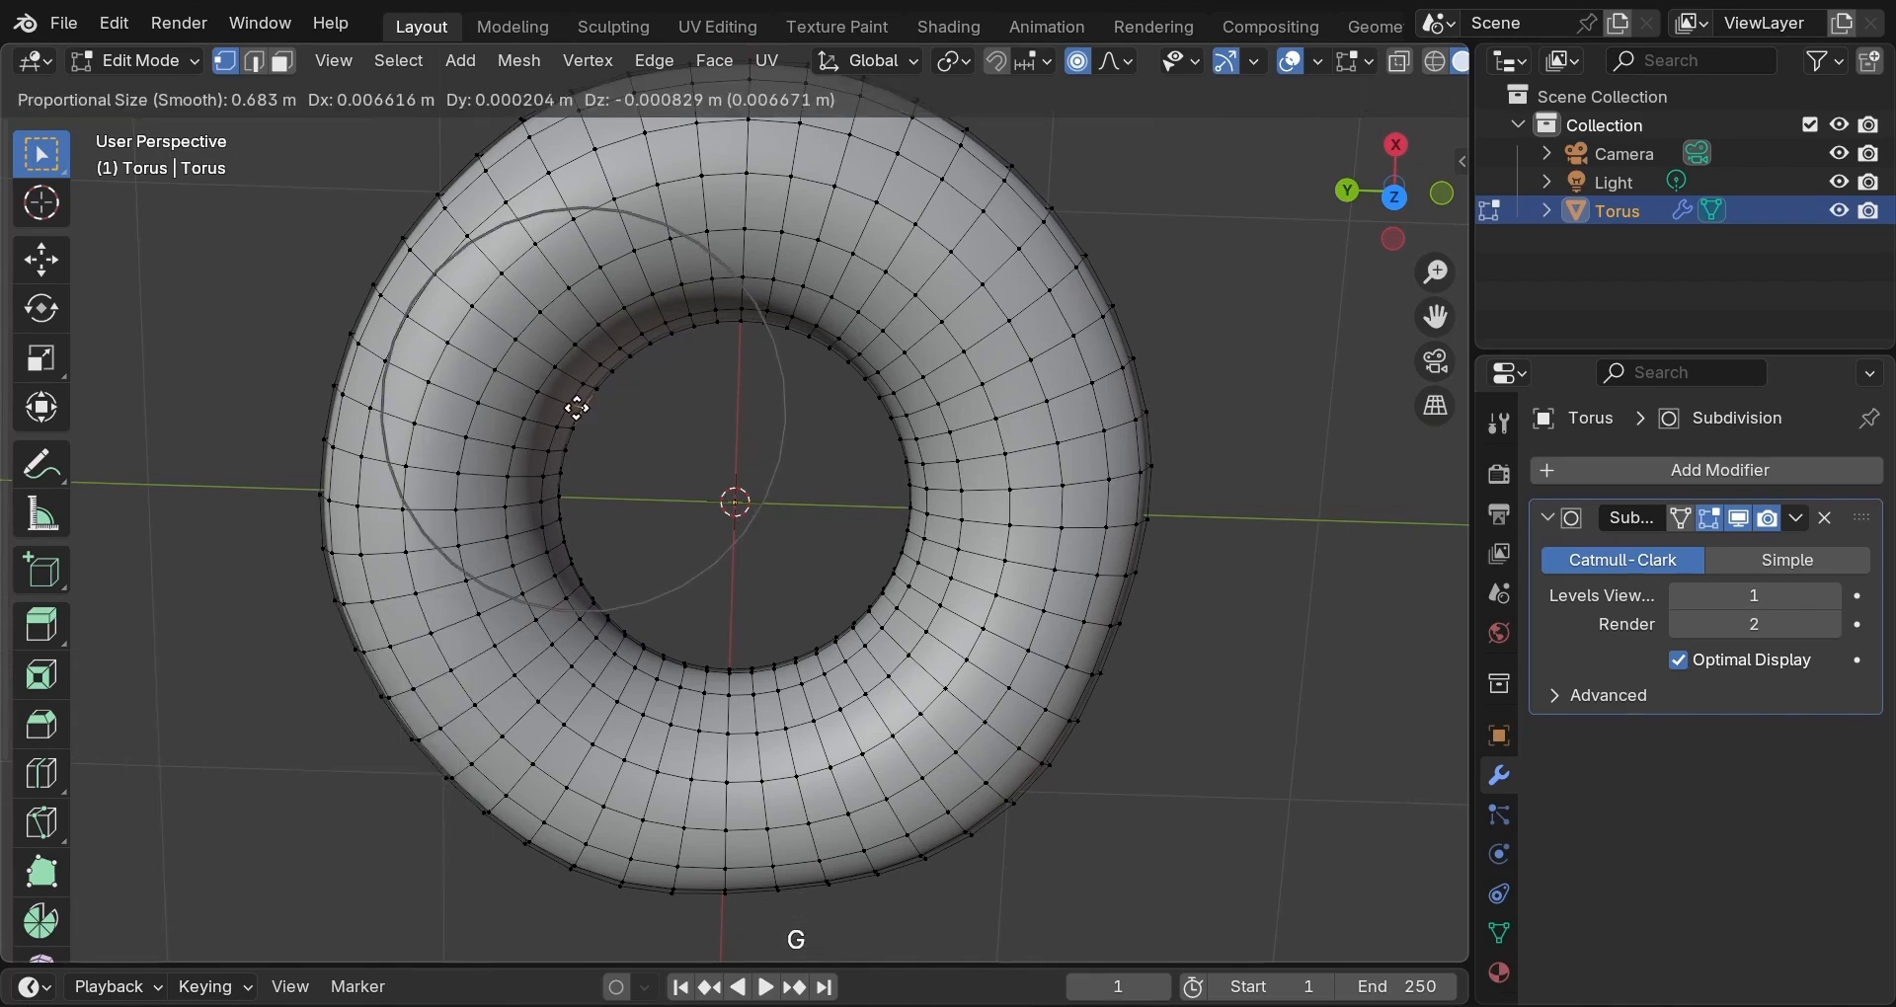
pyautogui.click(572, 404)
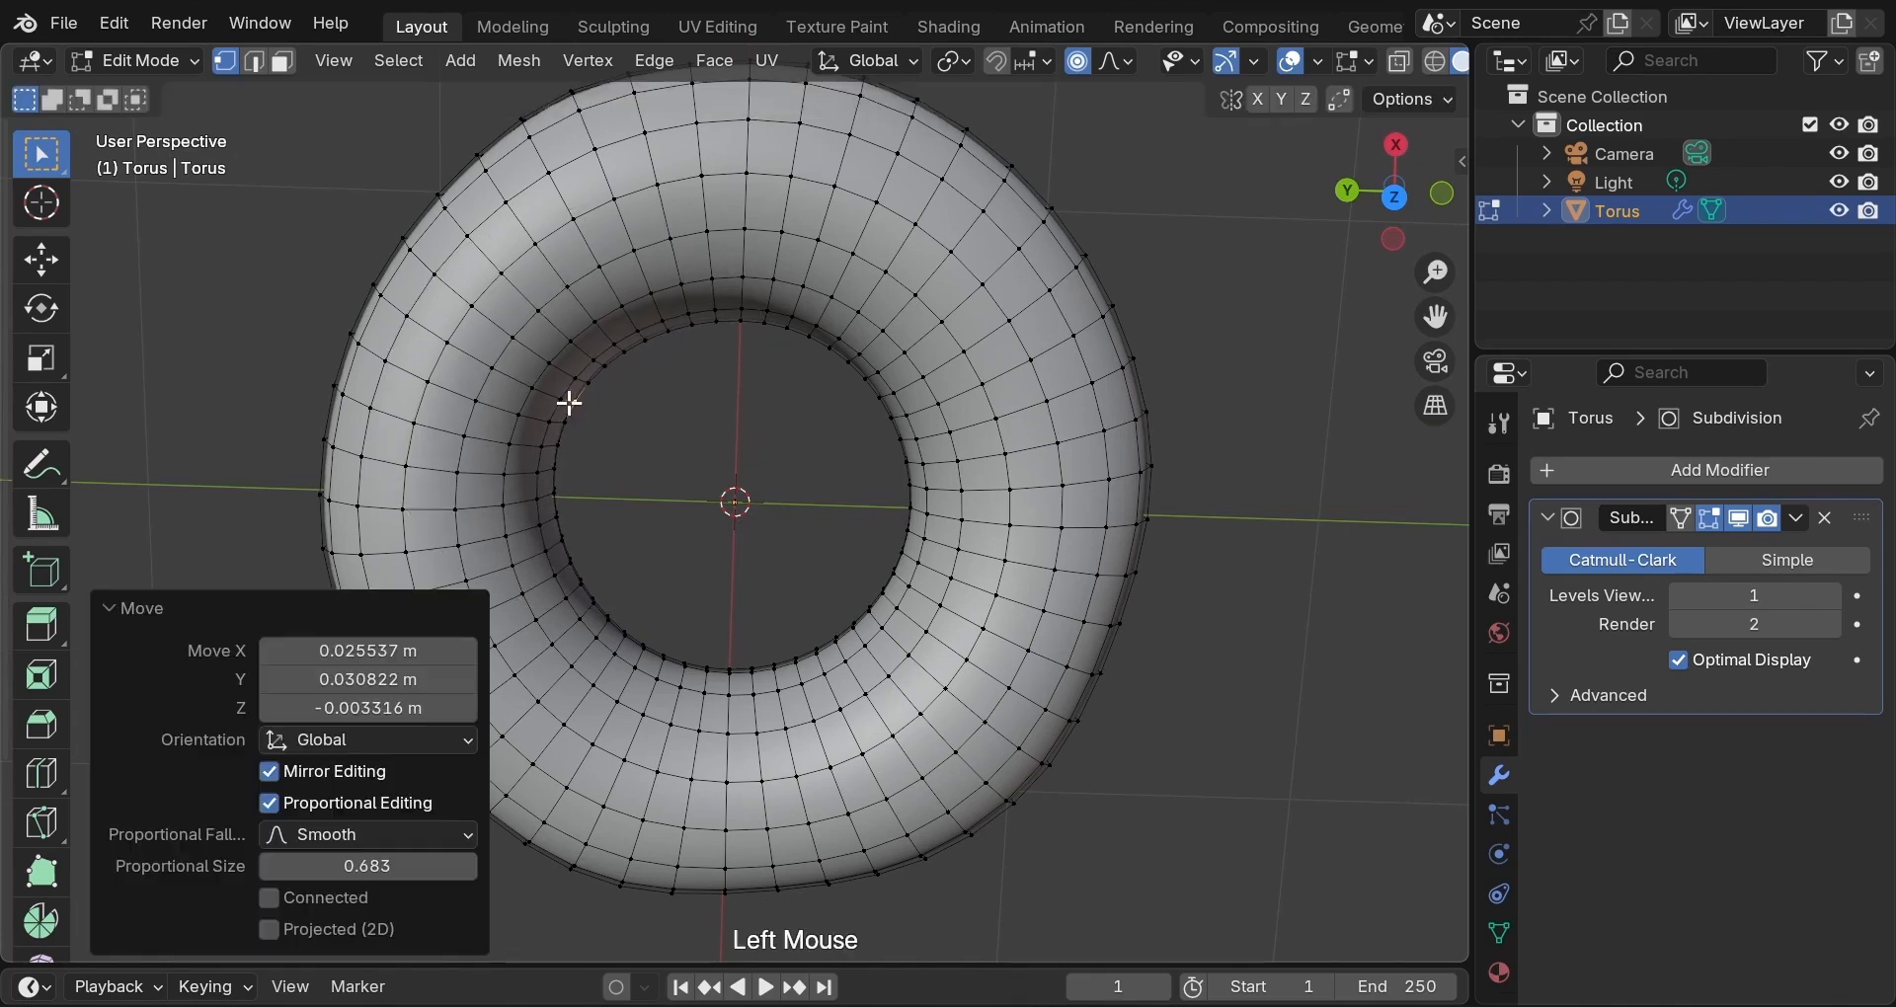
pyautogui.click(786, 328)
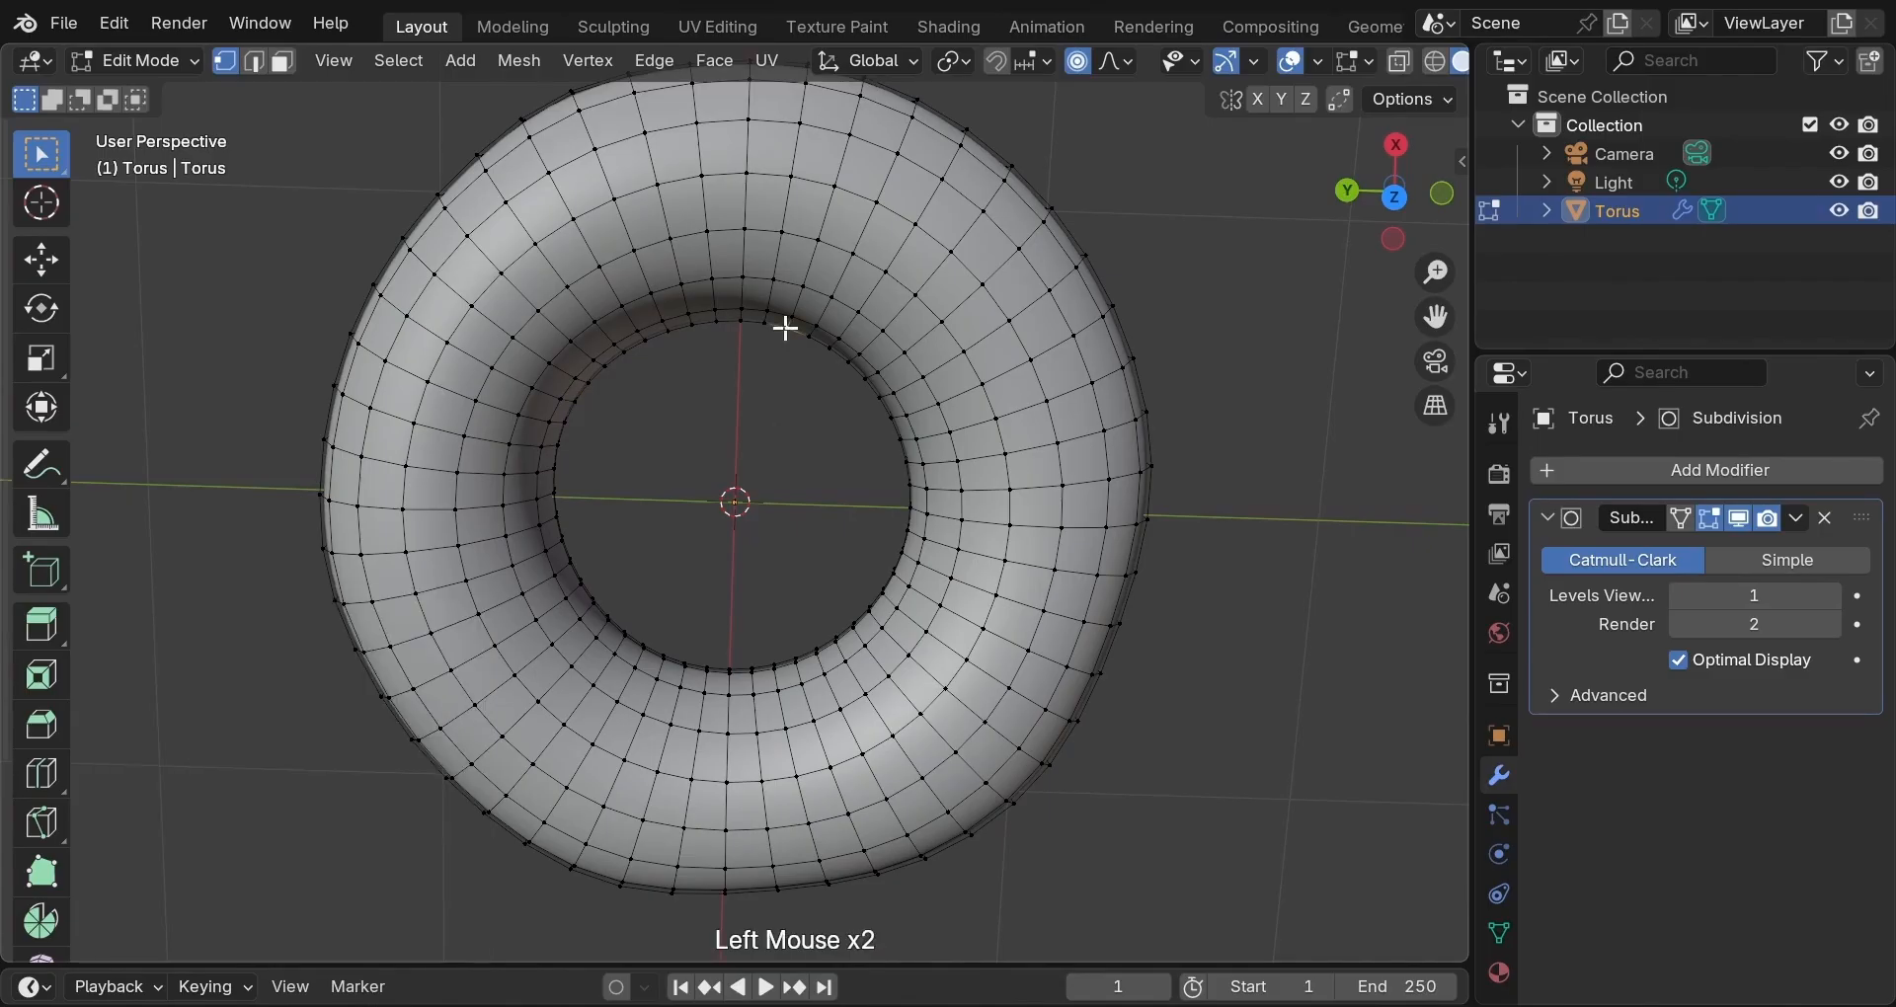
pyautogui.press('g')
pyautogui.scroll(-2, 786, 329)
pyautogui.scroll(3, 785, 329)
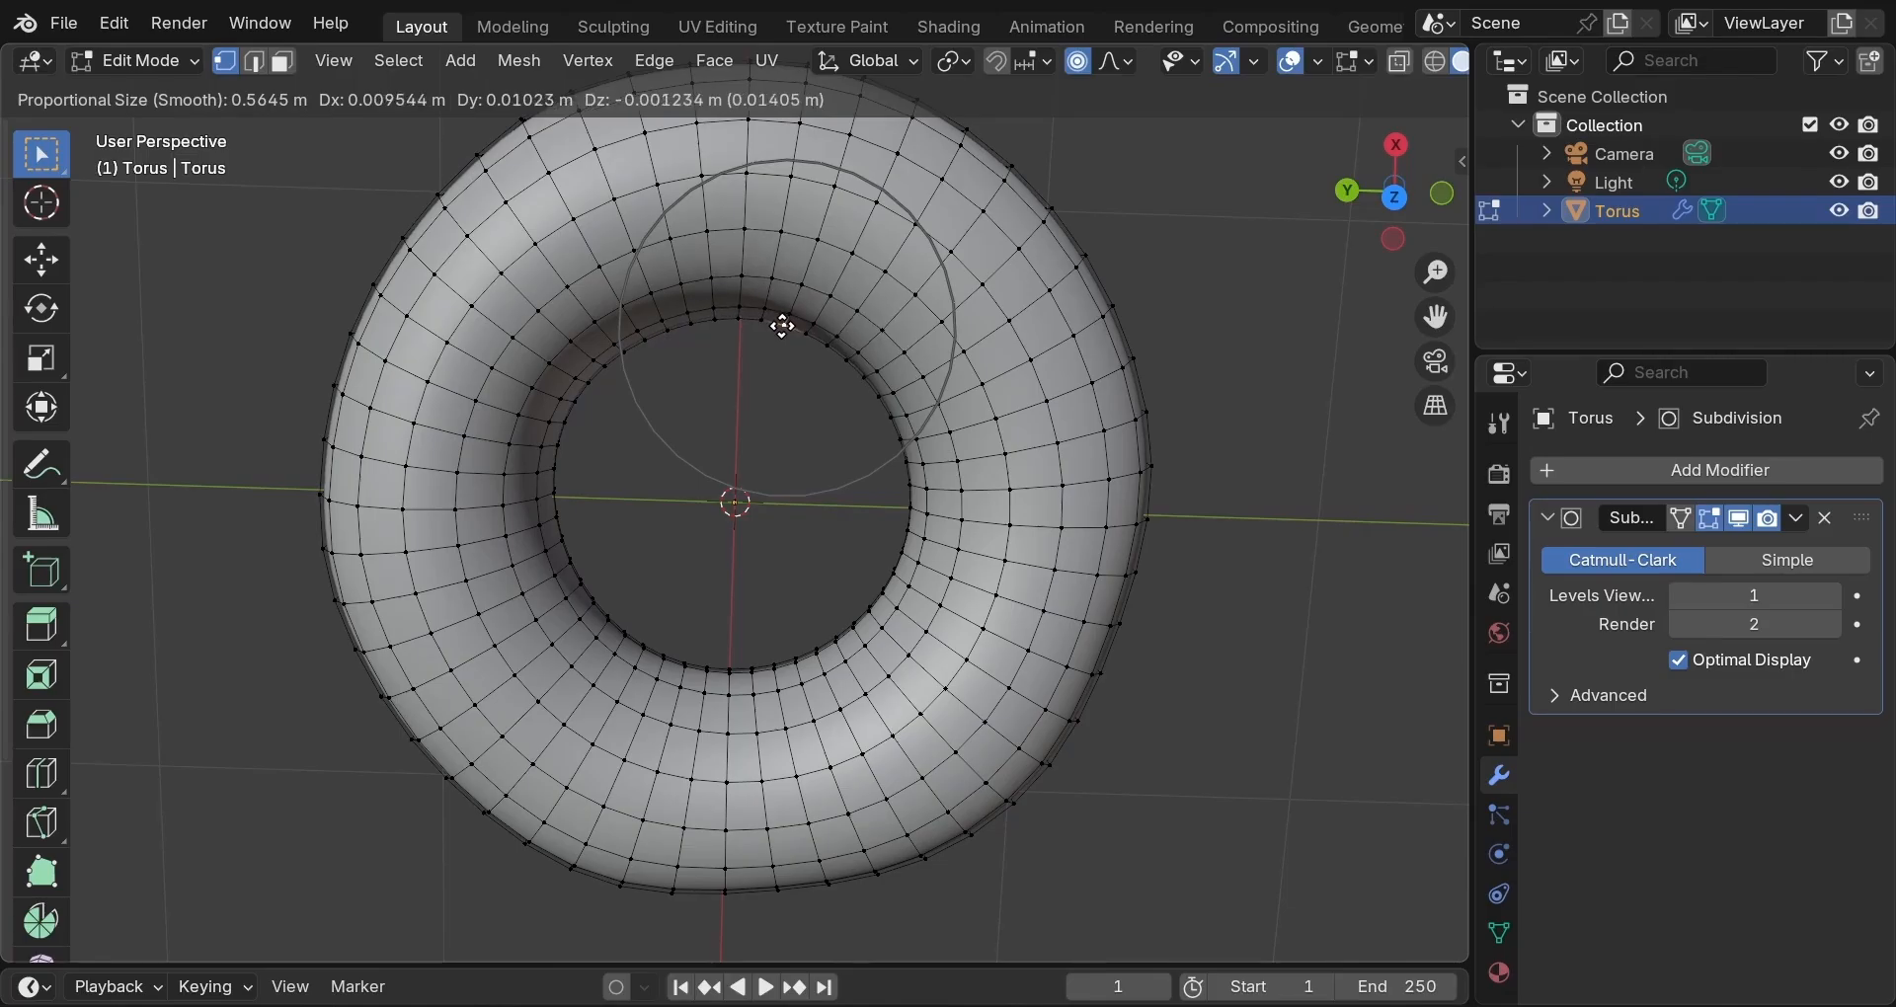
pyautogui.click(780, 332)
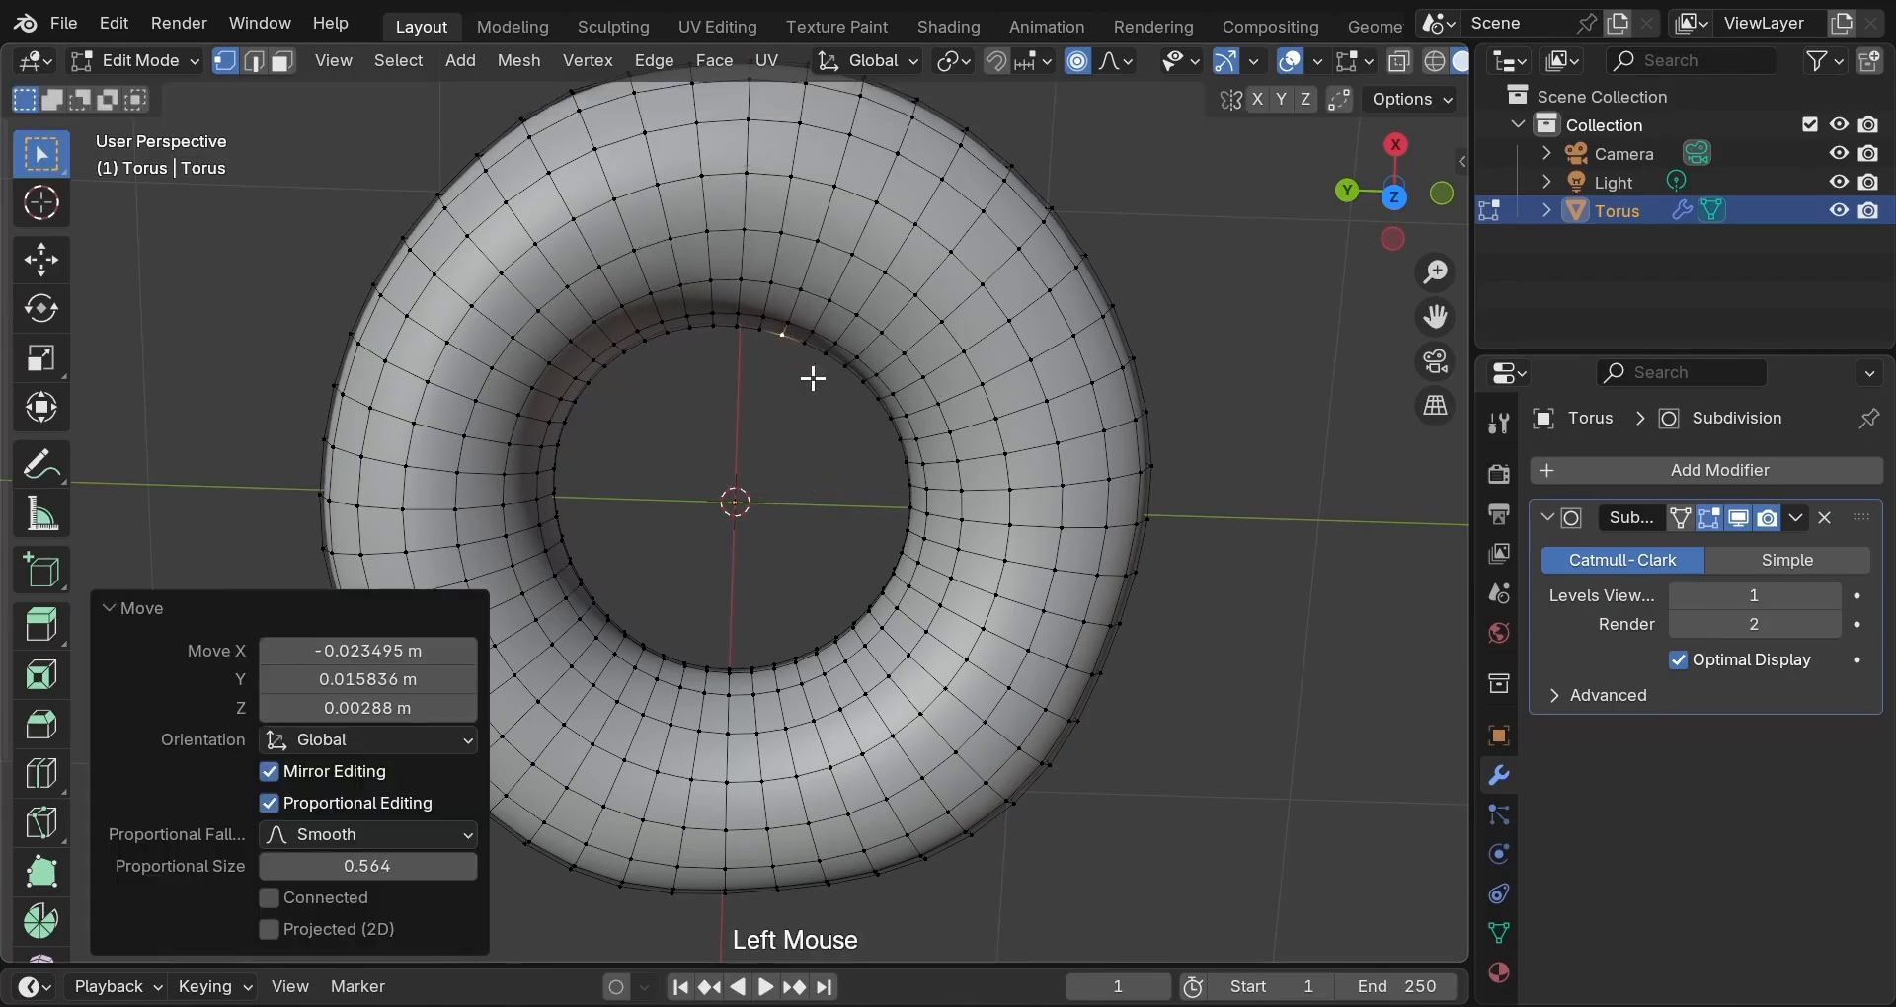
# Nudge three more inner-ring vertices (right, lower-left, upper-right) with smooth falloff for lumpiness.
pyautogui.moveTo(832, 474); pyautogui.dragTo(783, 372, button='middle')
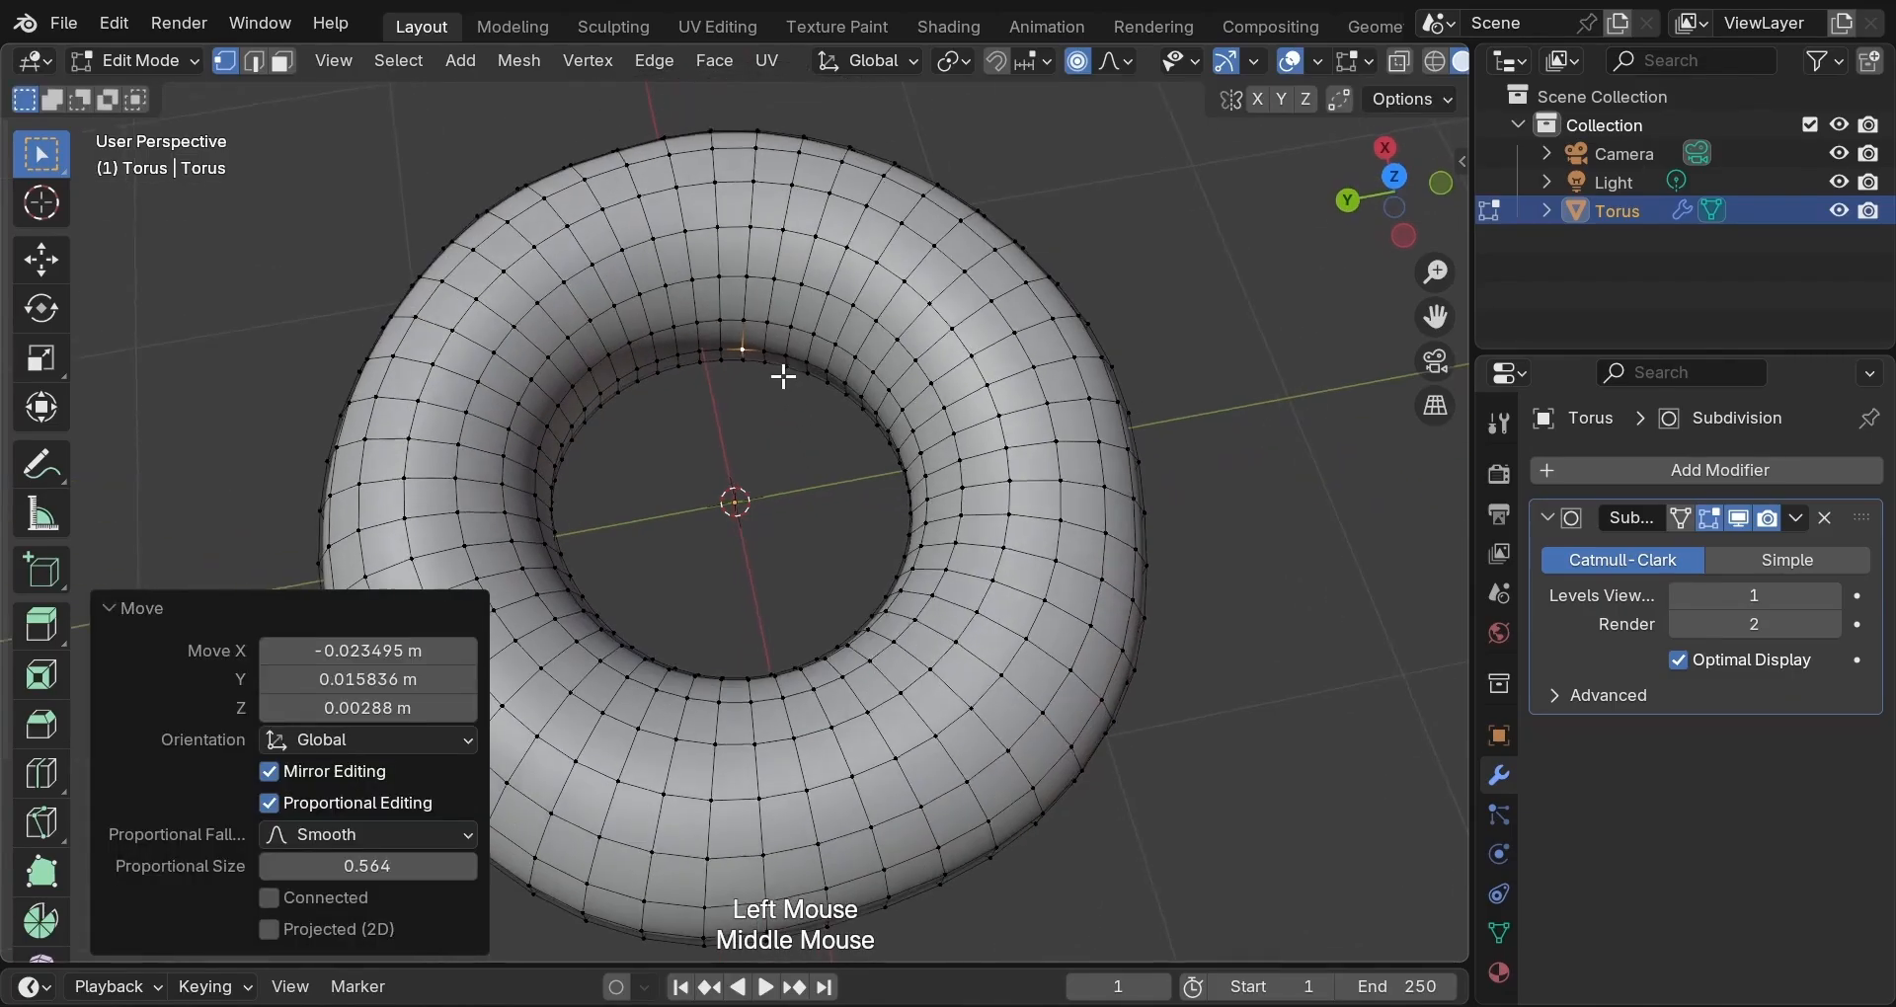
pyautogui.click(918, 481)
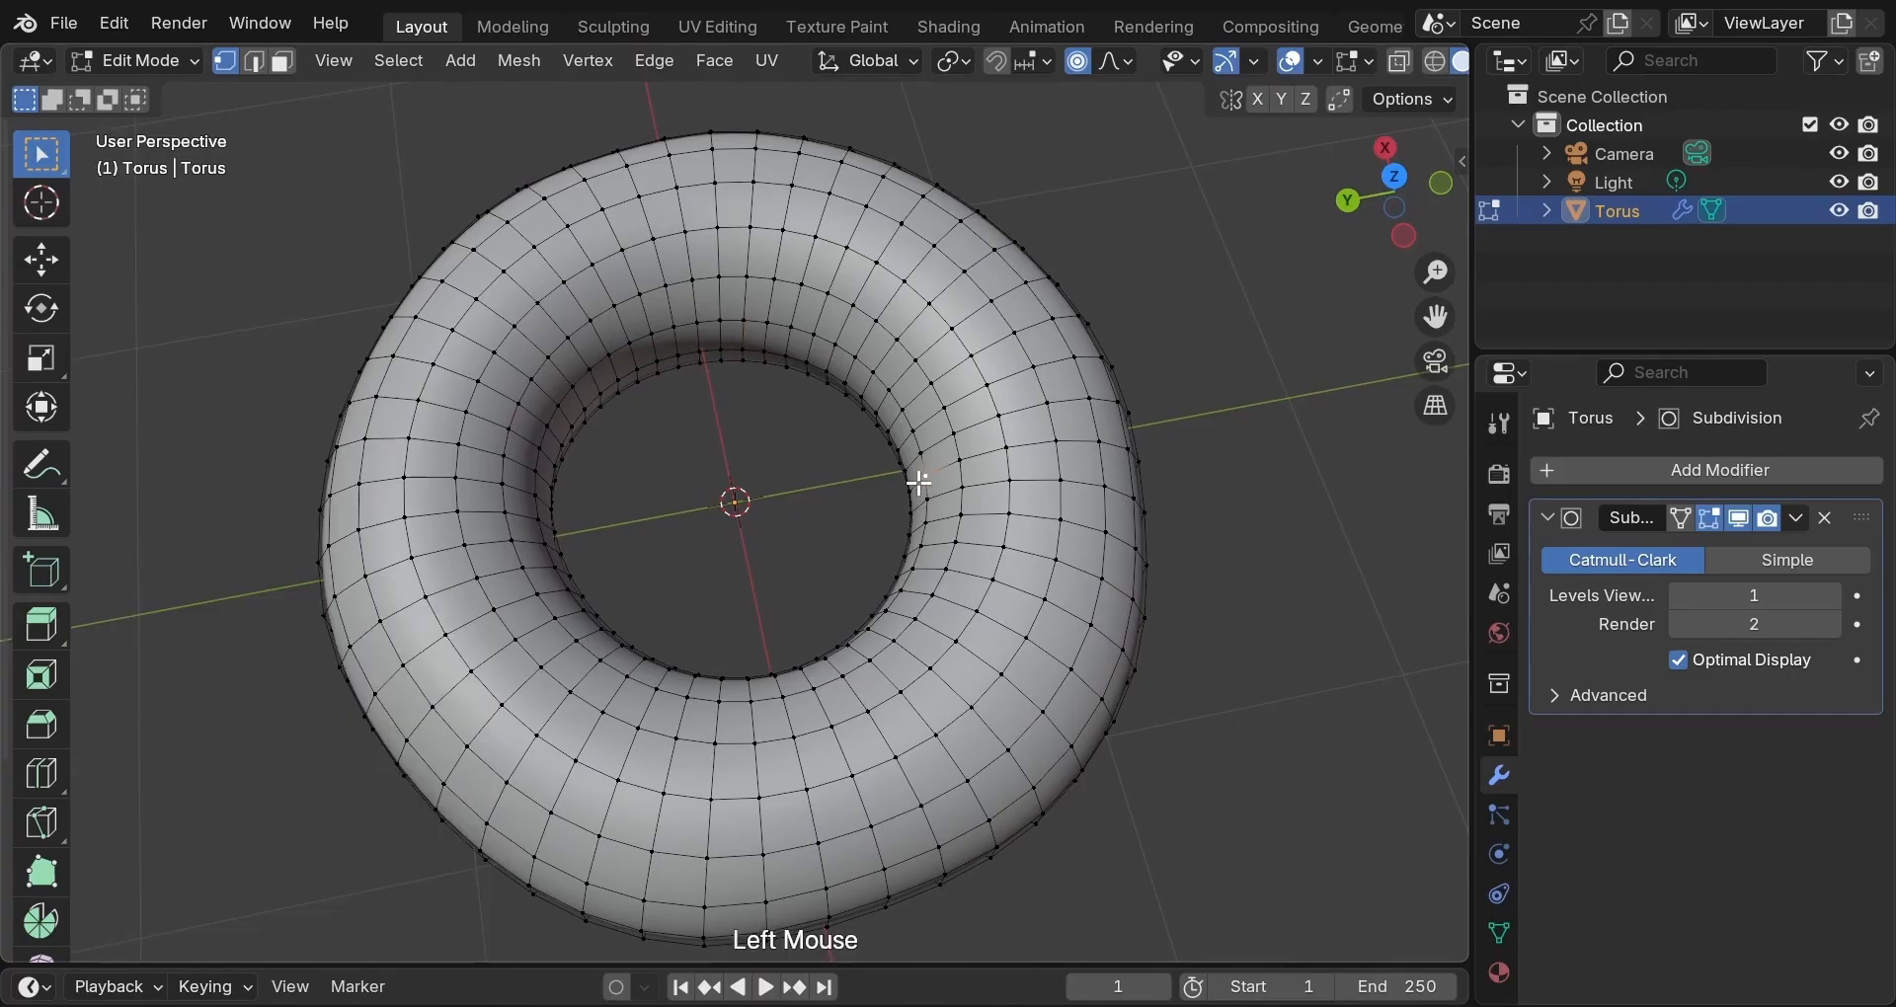
pyautogui.press('g')
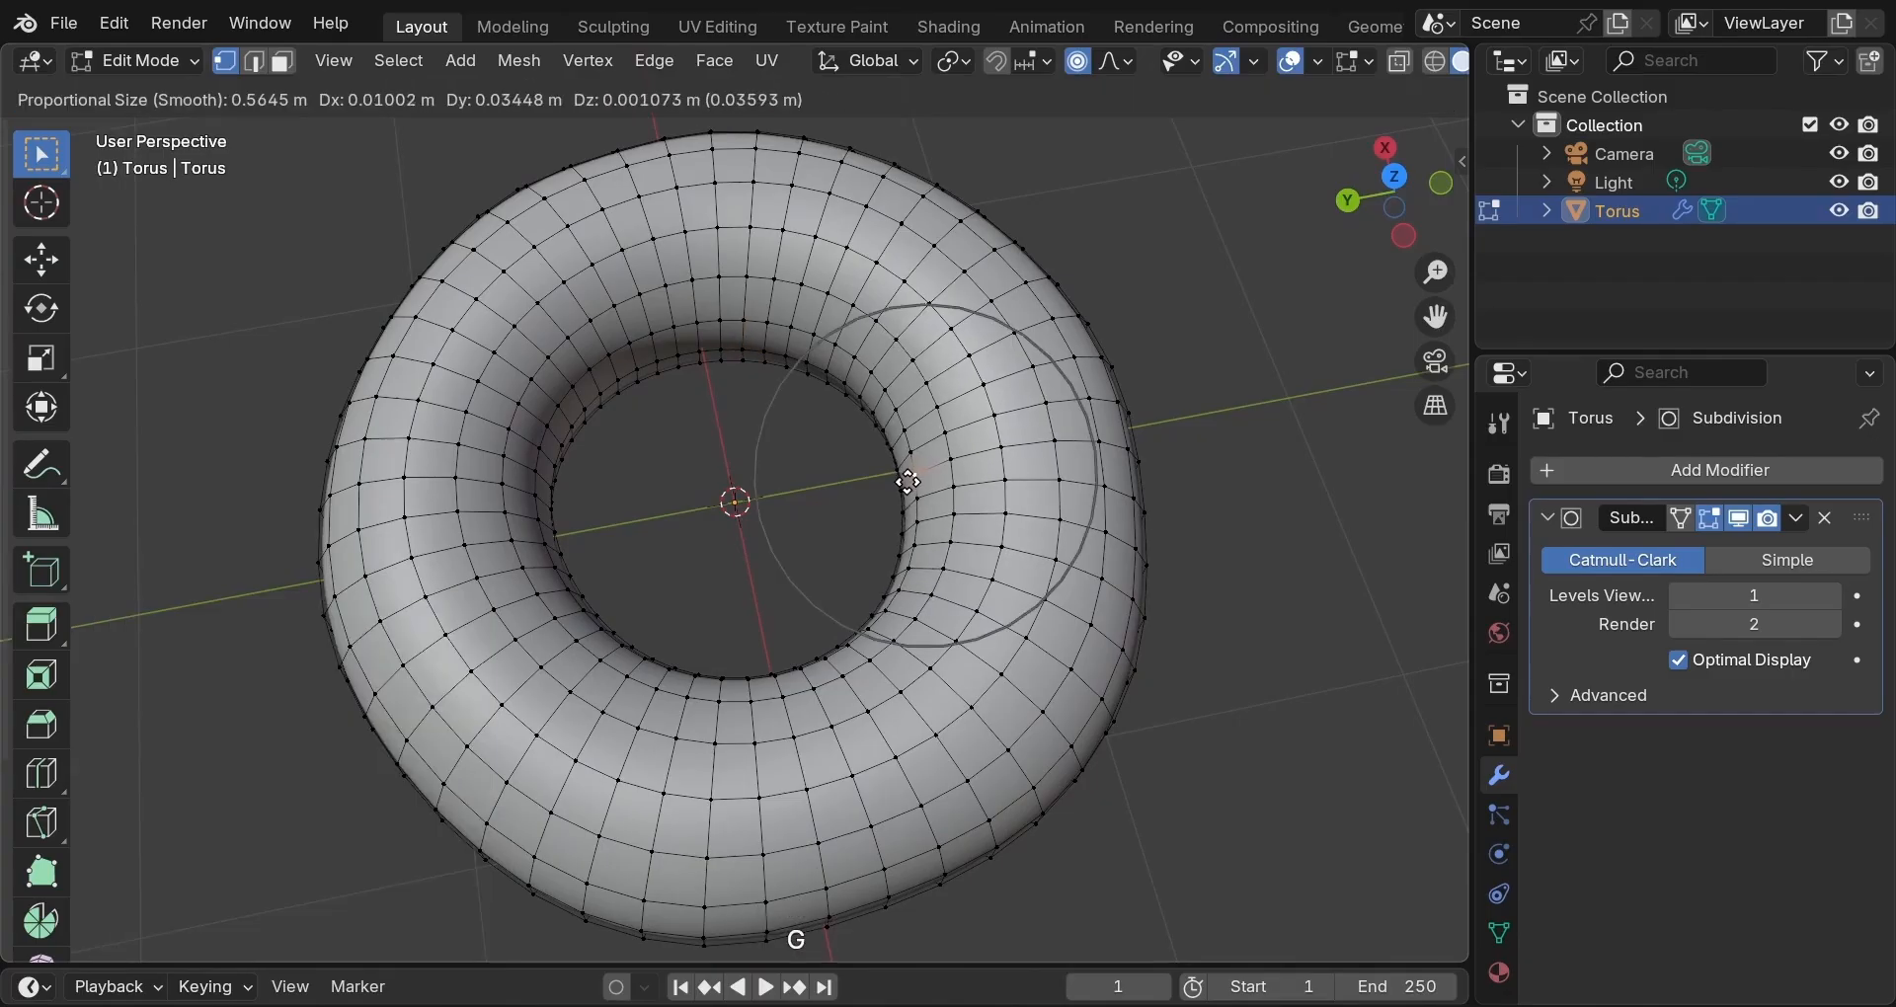
pyautogui.click(903, 489)
pyautogui.moveTo(898, 499); pyautogui.dragTo(648, 567, button='middle')
pyautogui.scroll(2, 637, 578)
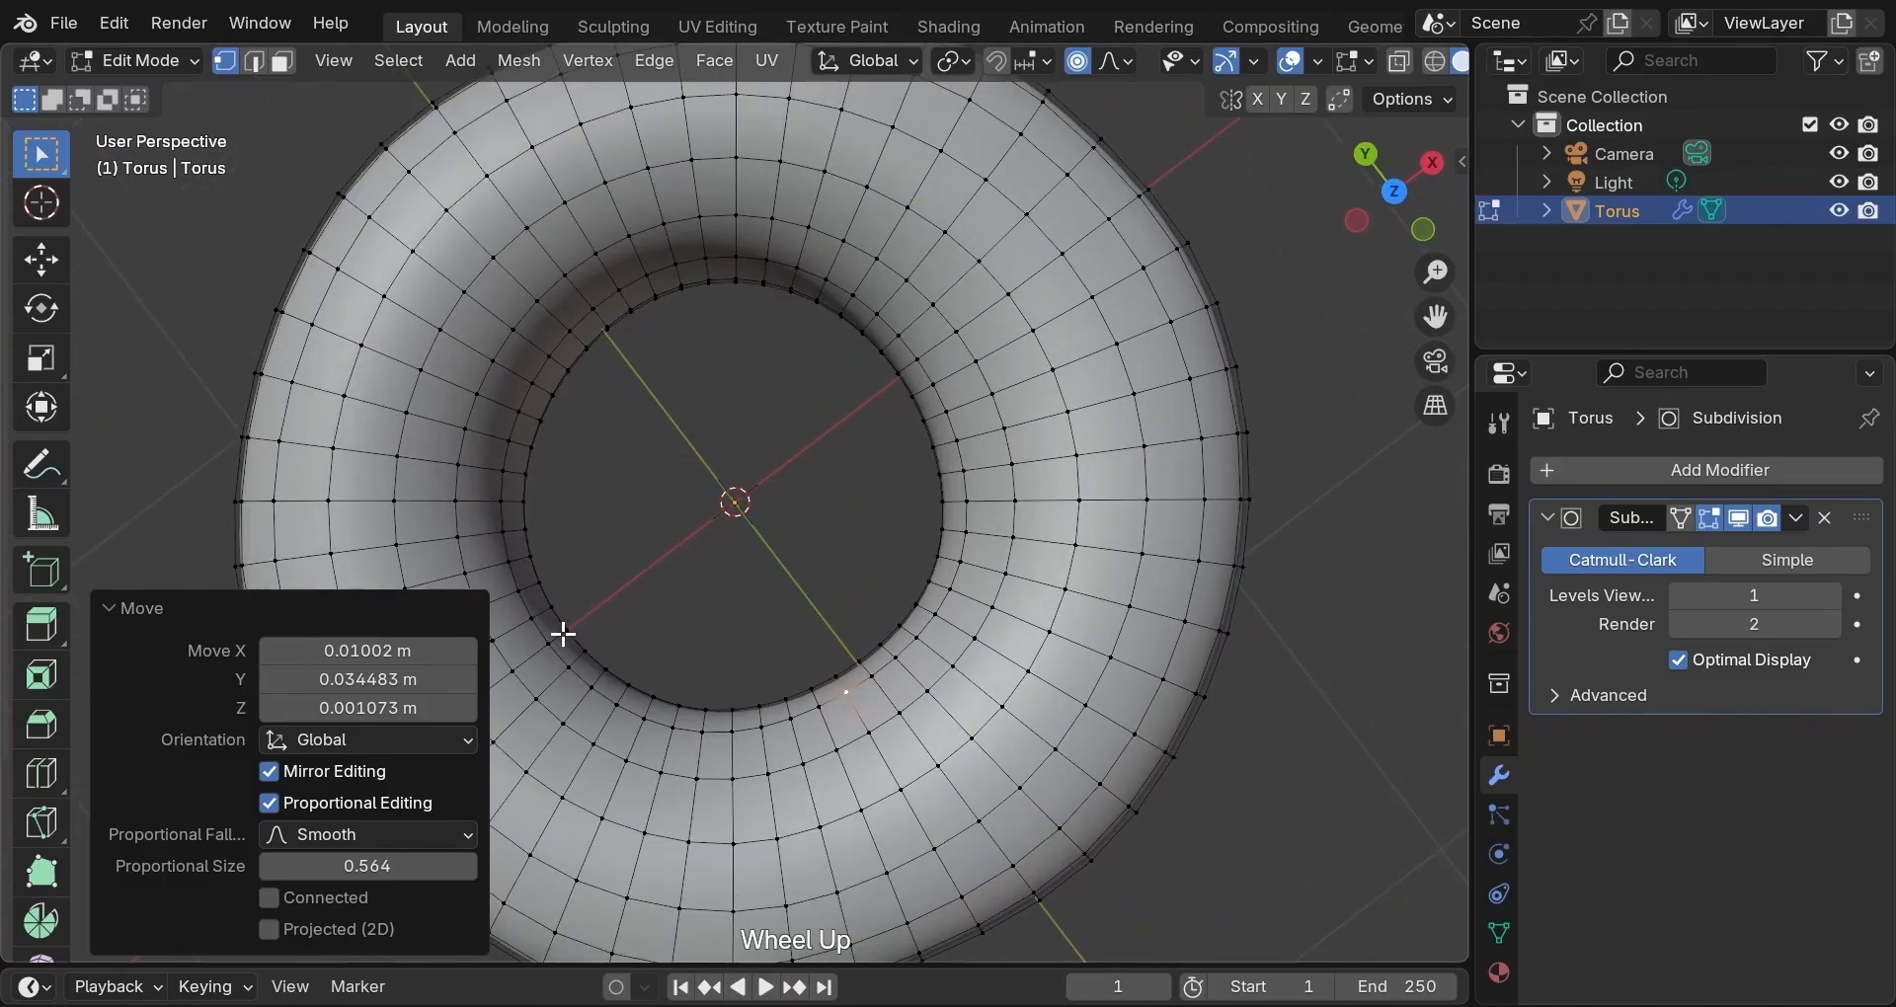
pyautogui.click(563, 634)
pyautogui.press('g')
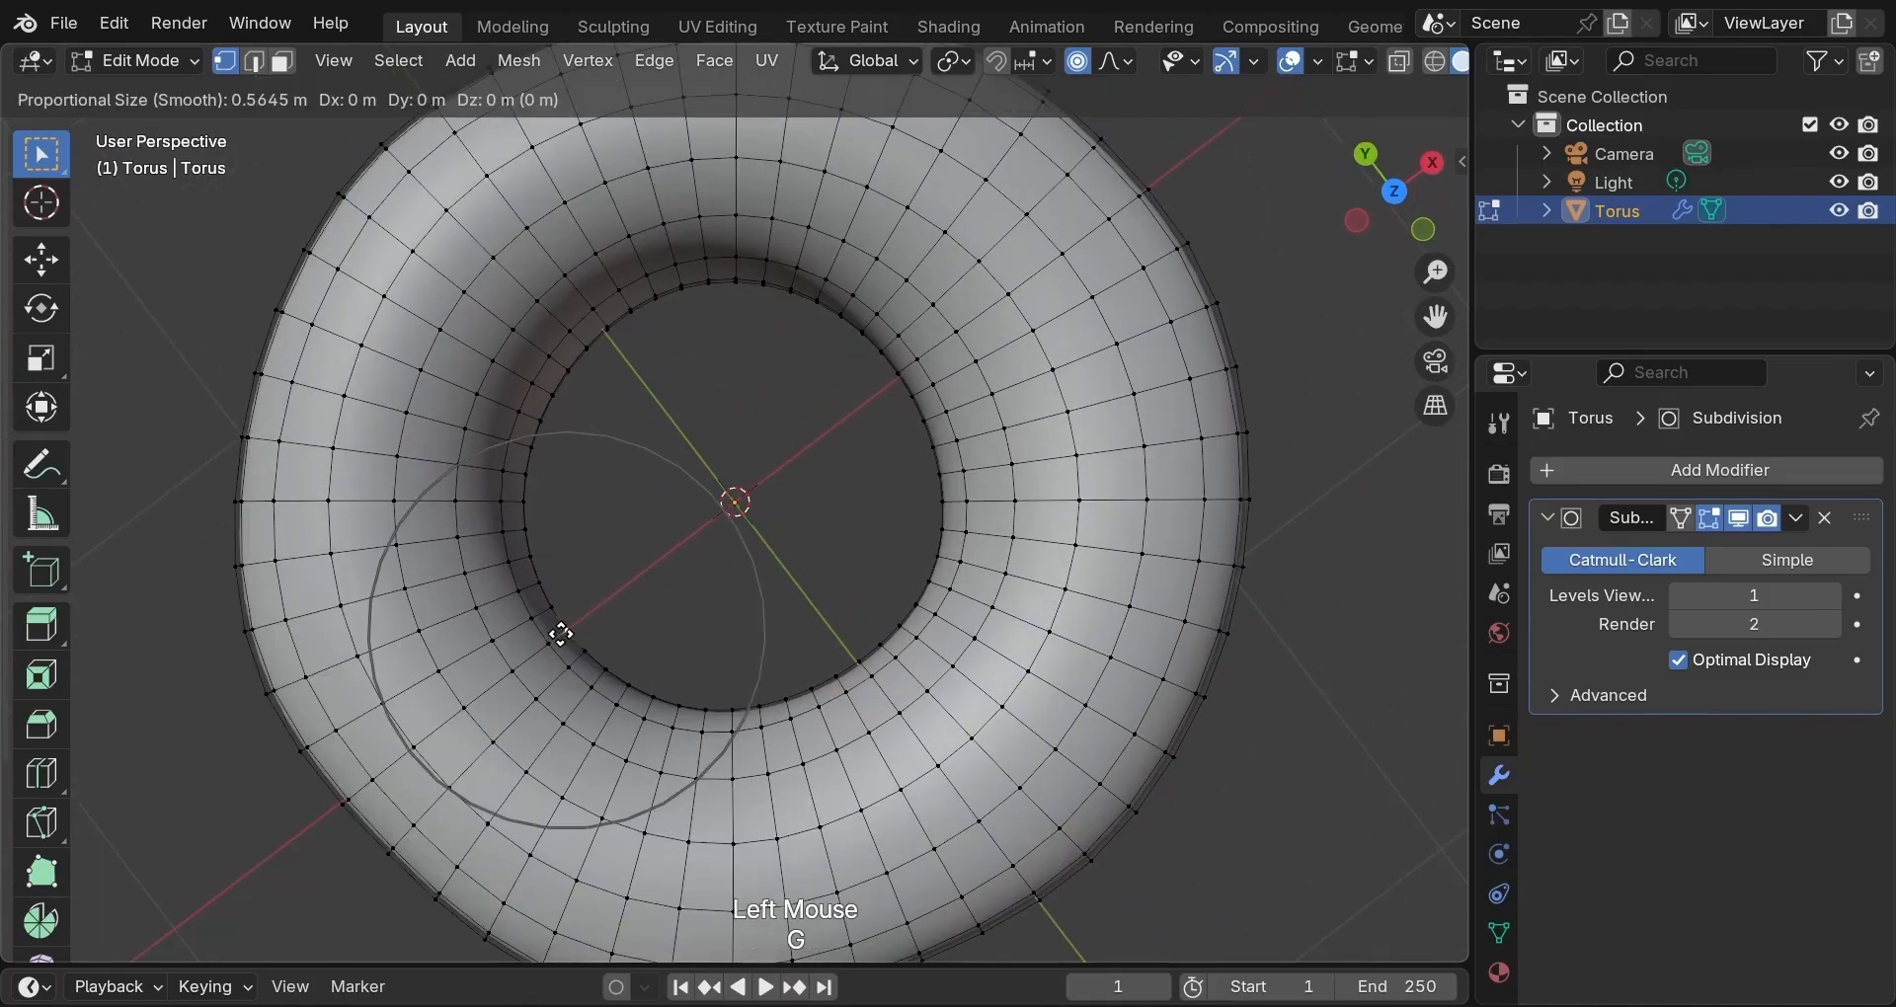
pyautogui.click(559, 635)
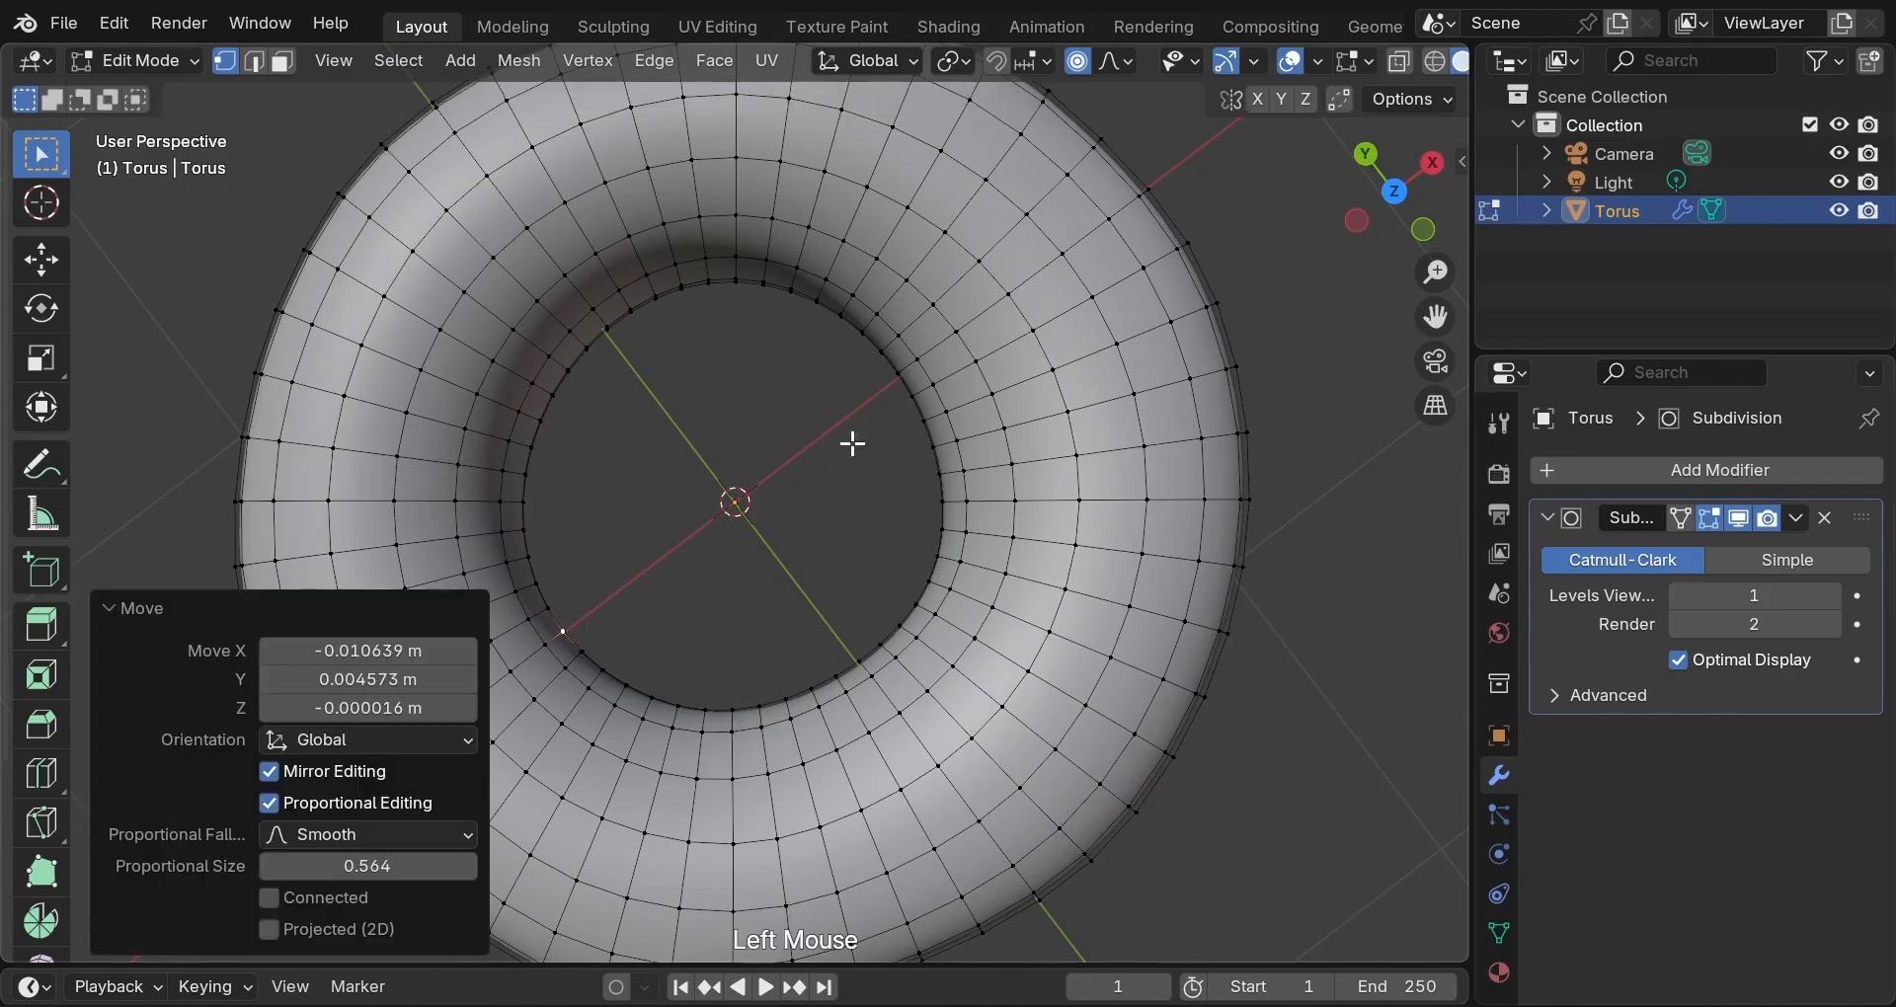
pyautogui.click(918, 384)
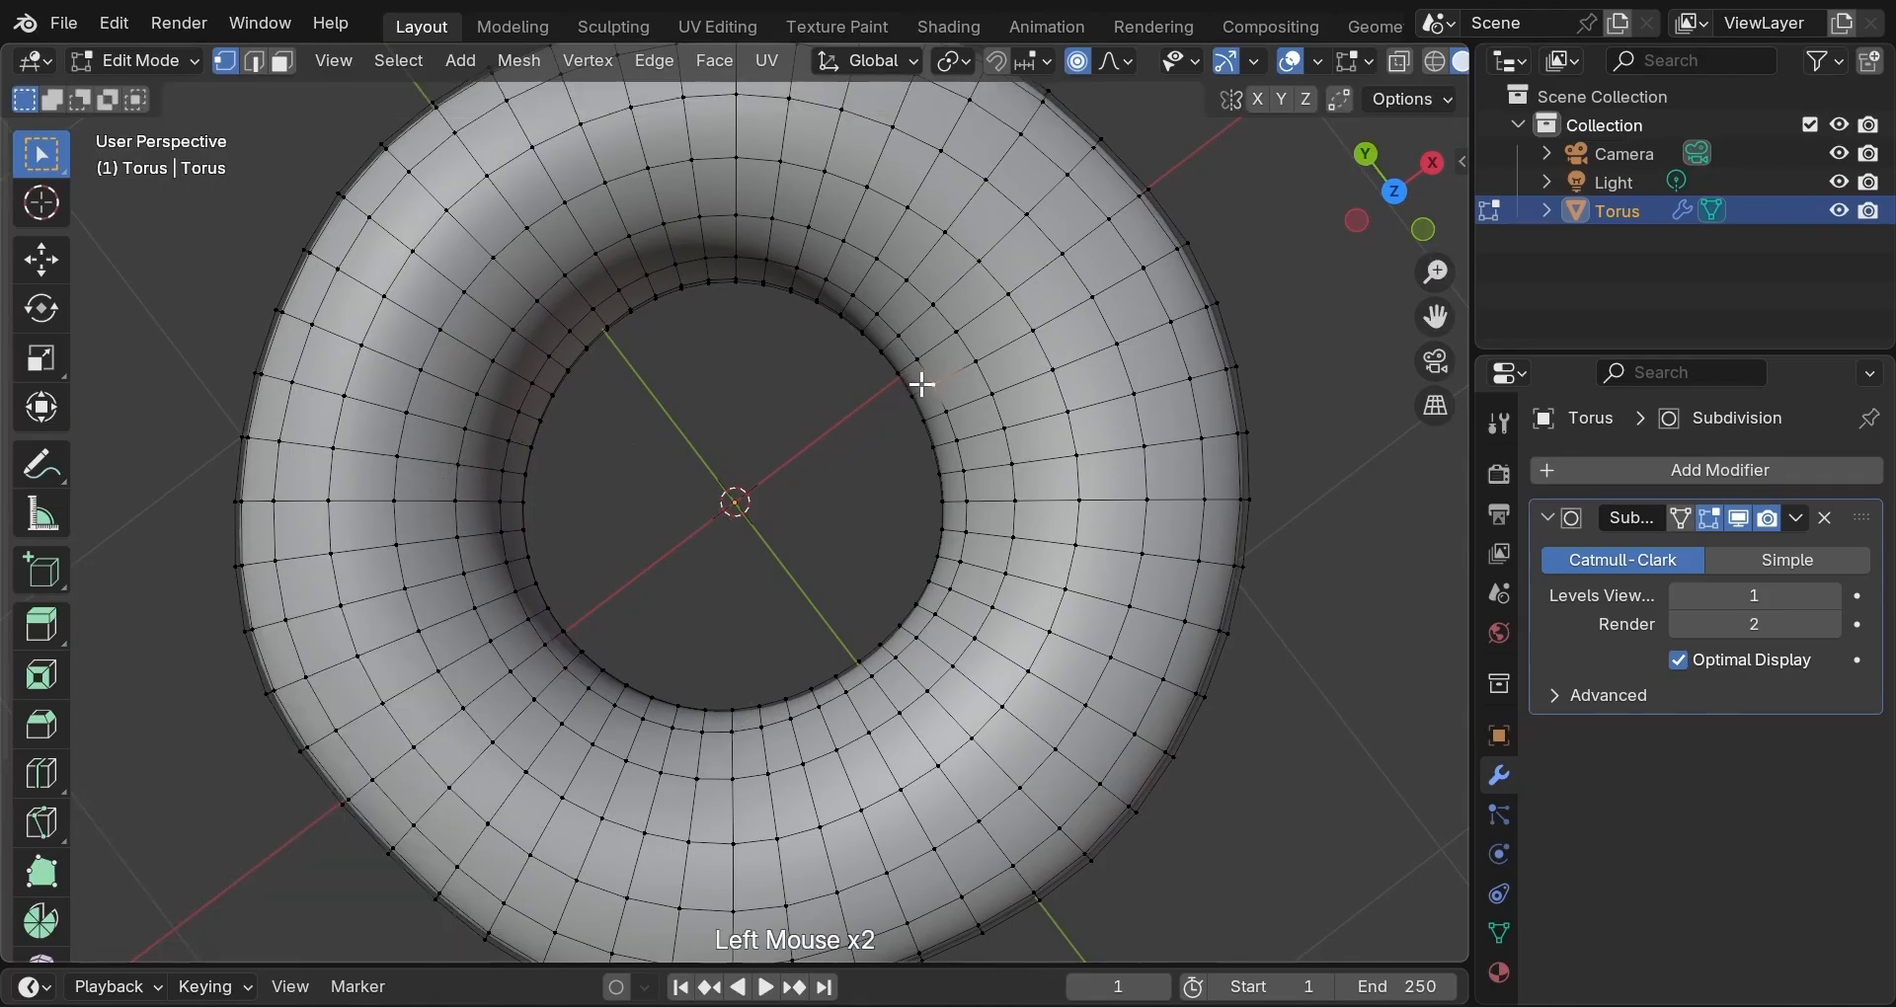
pyautogui.press('g')
pyautogui.click(863, 426)
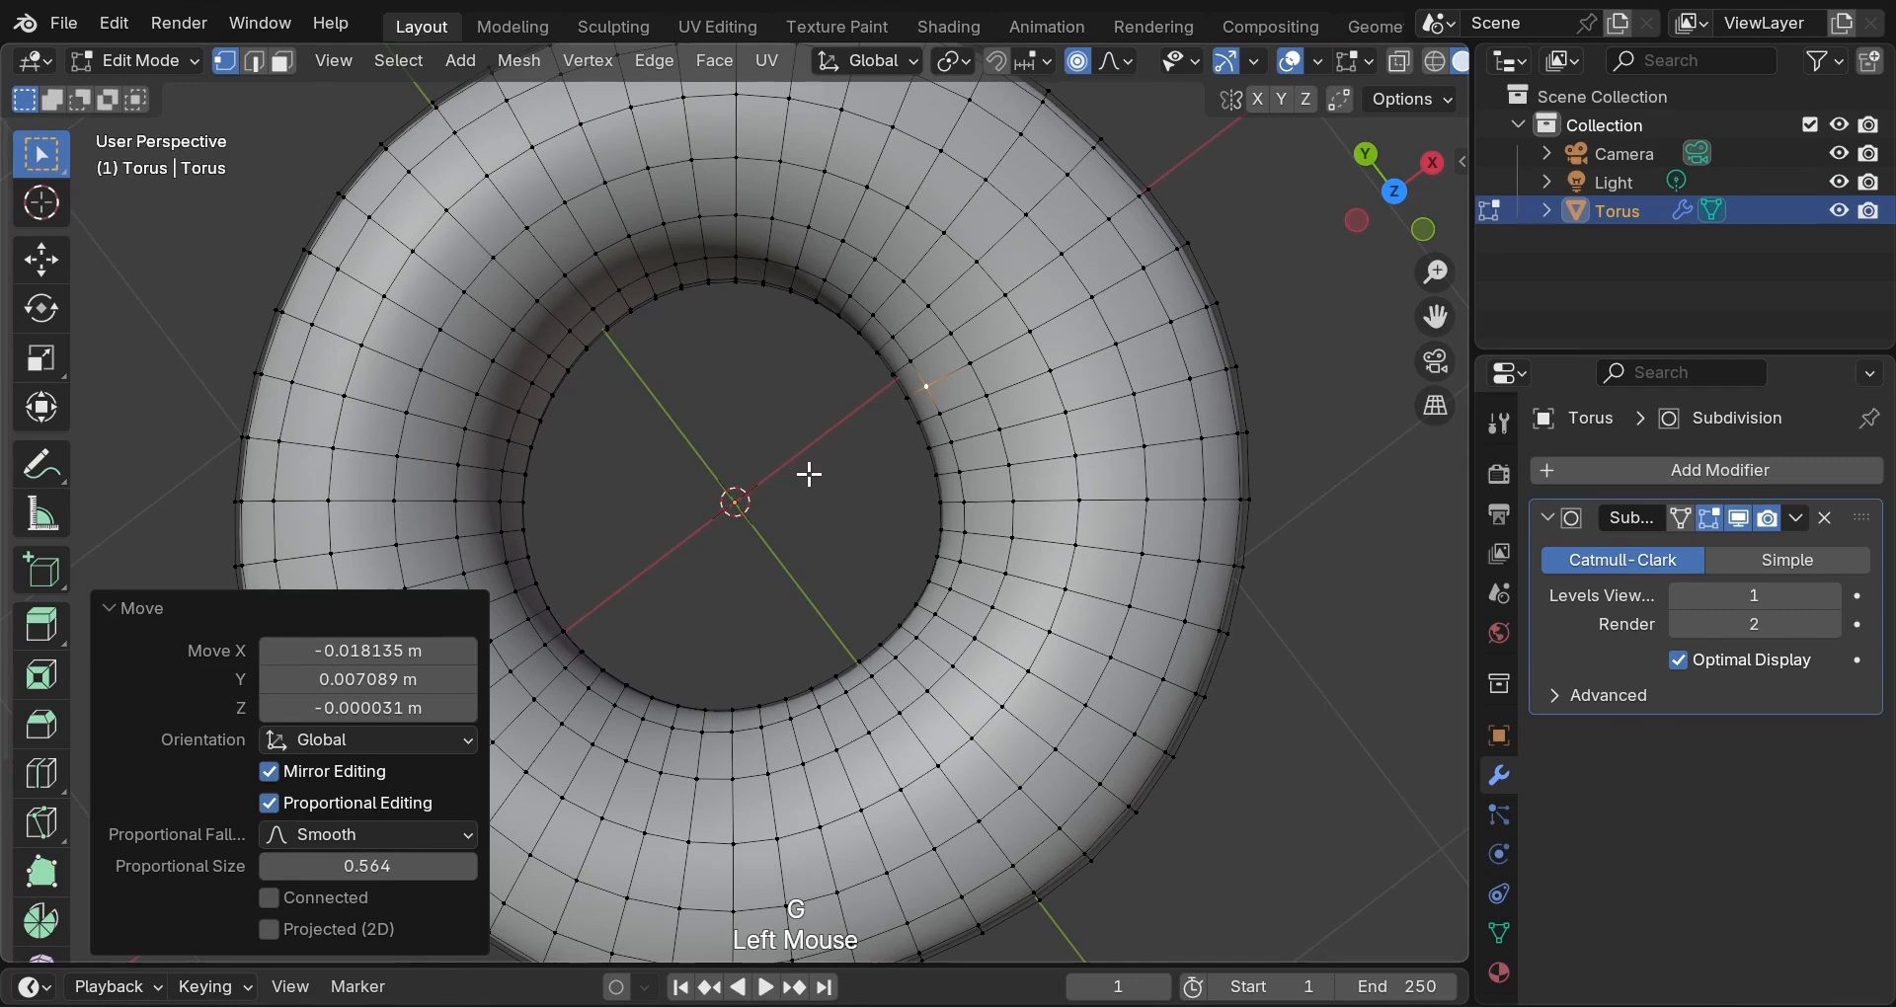
# Clear the vertex selection, return to Object Mode and view the lumpy torus from above.
pyautogui.scroll(-3, 810, 472)
pyautogui.moveTo(811, 467); pyautogui.dragTo(928, 343, button='middle')
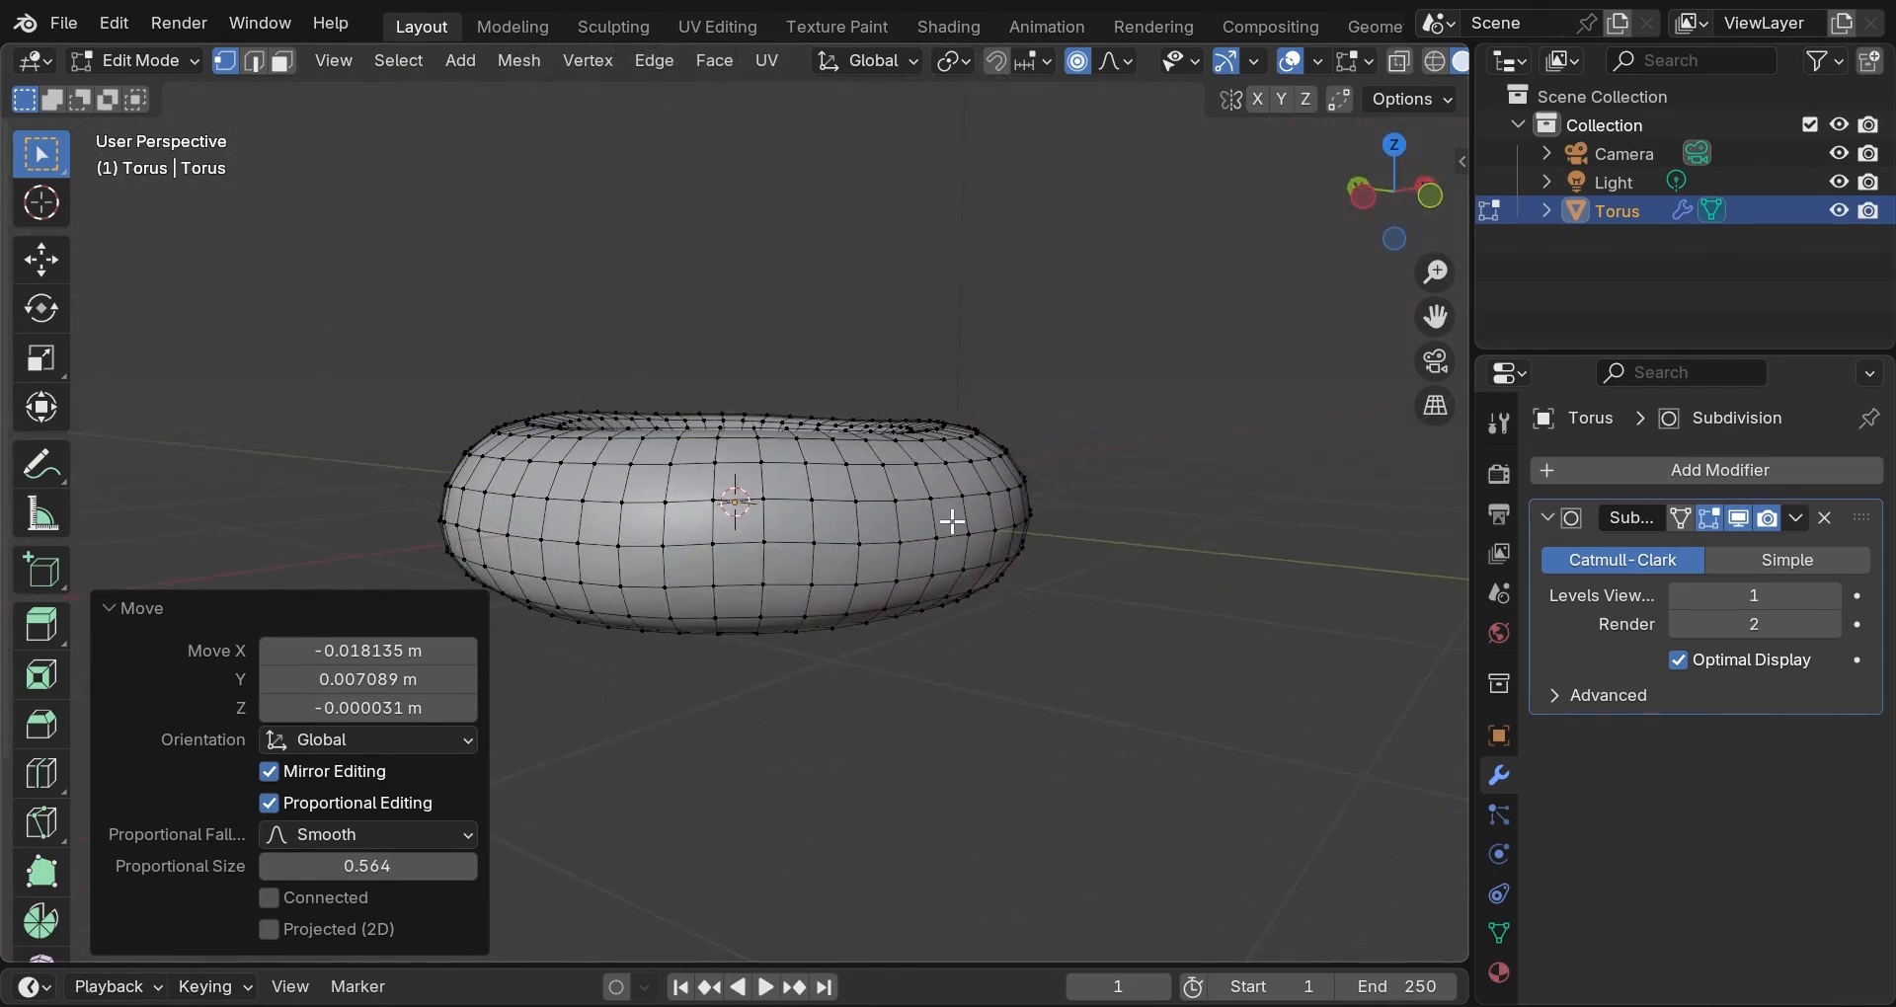
pyautogui.moveTo(953, 521); pyautogui.dragTo(847, 508, button='middle')
pyautogui.click(843, 742)
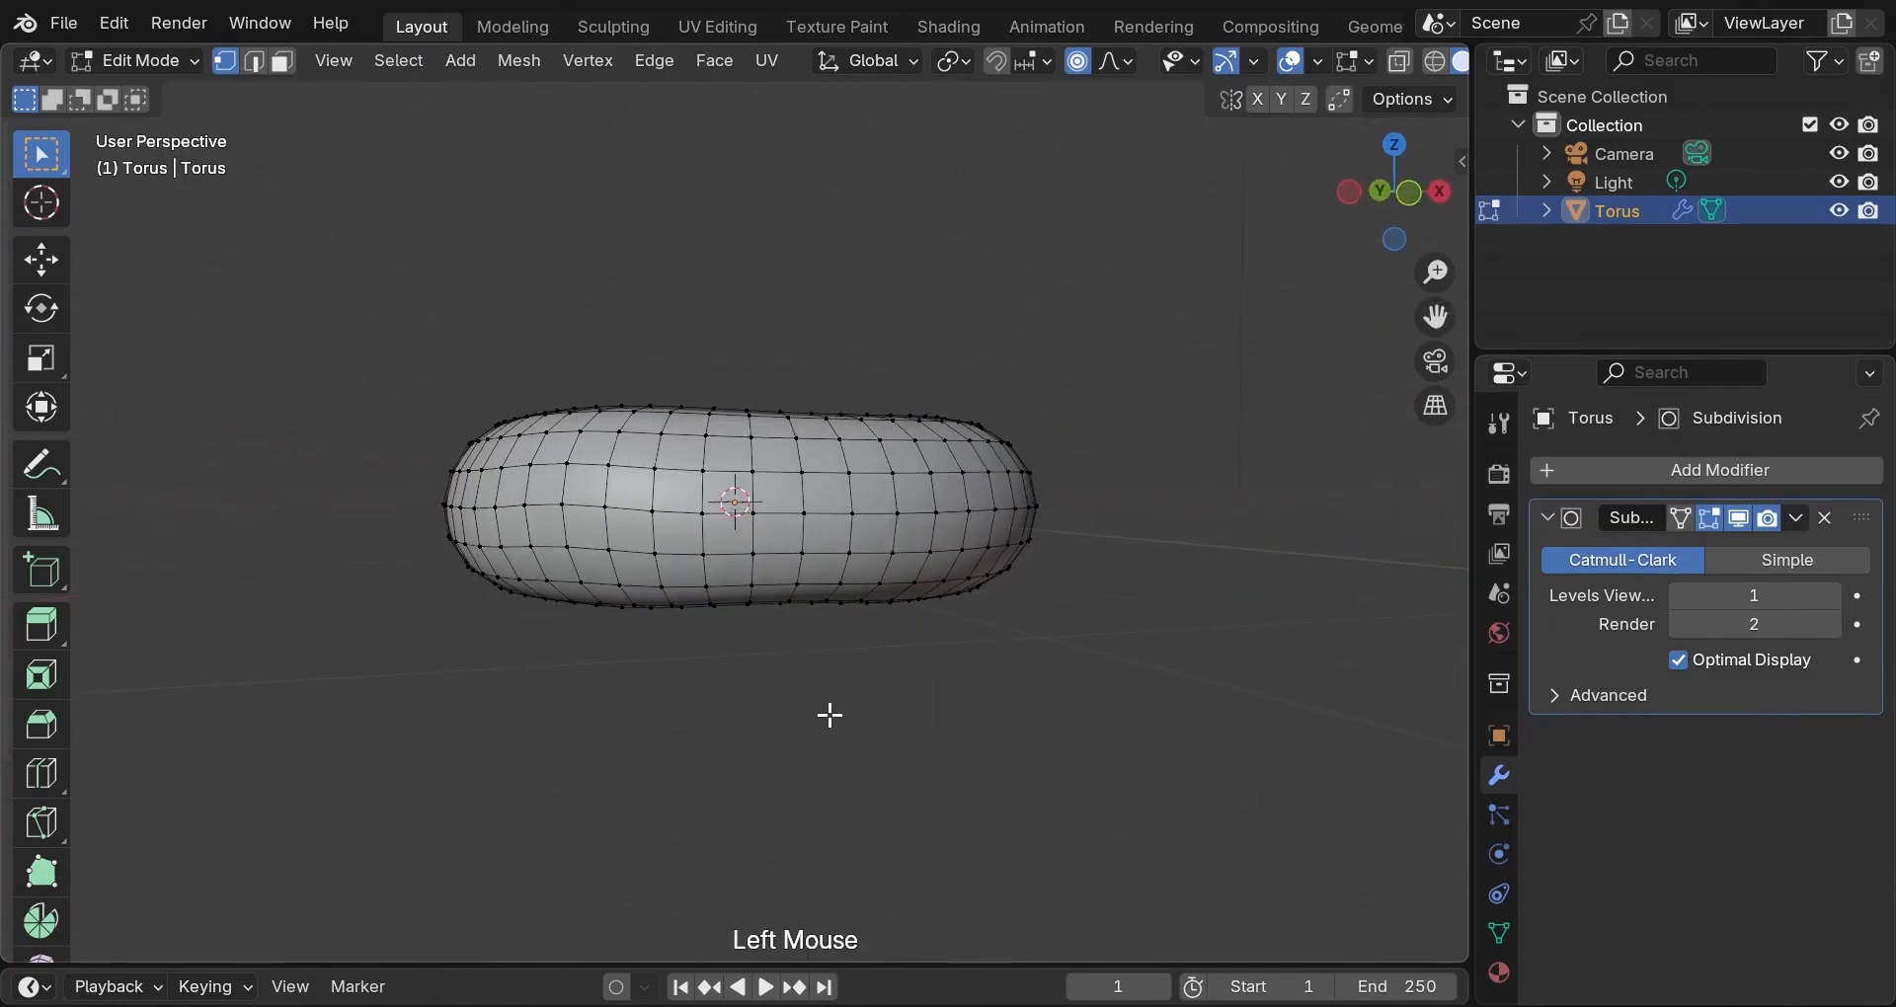
pyautogui.press('Tab')
pyautogui.moveTo(828, 711); pyautogui.dragTo(798, 877, button='middle')
pyautogui.moveTo(1015, 626); pyautogui.dragTo(700, 808, button='middle')
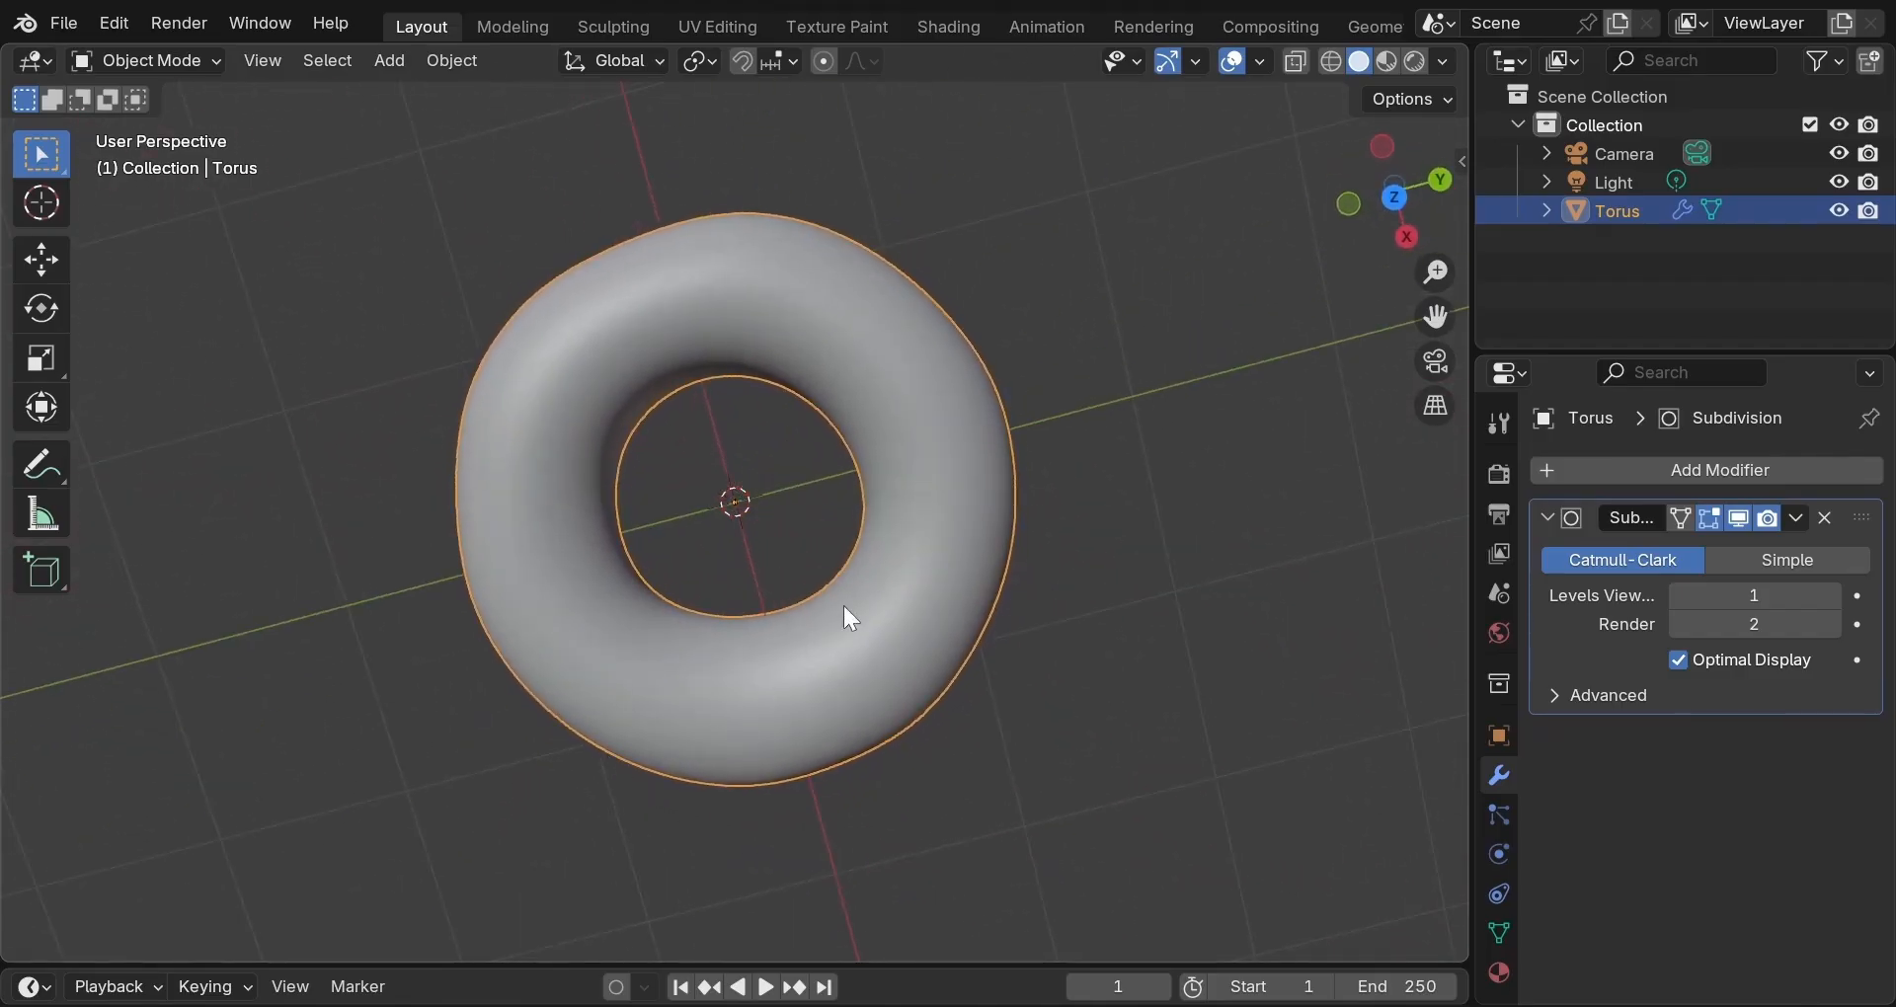
# Switch the lumpy torus into Edit Mode and orbit to a side-on view of its vertex cage.
pyautogui.moveTo(863, 571); pyautogui.dragTo(882, 397, button='middle')
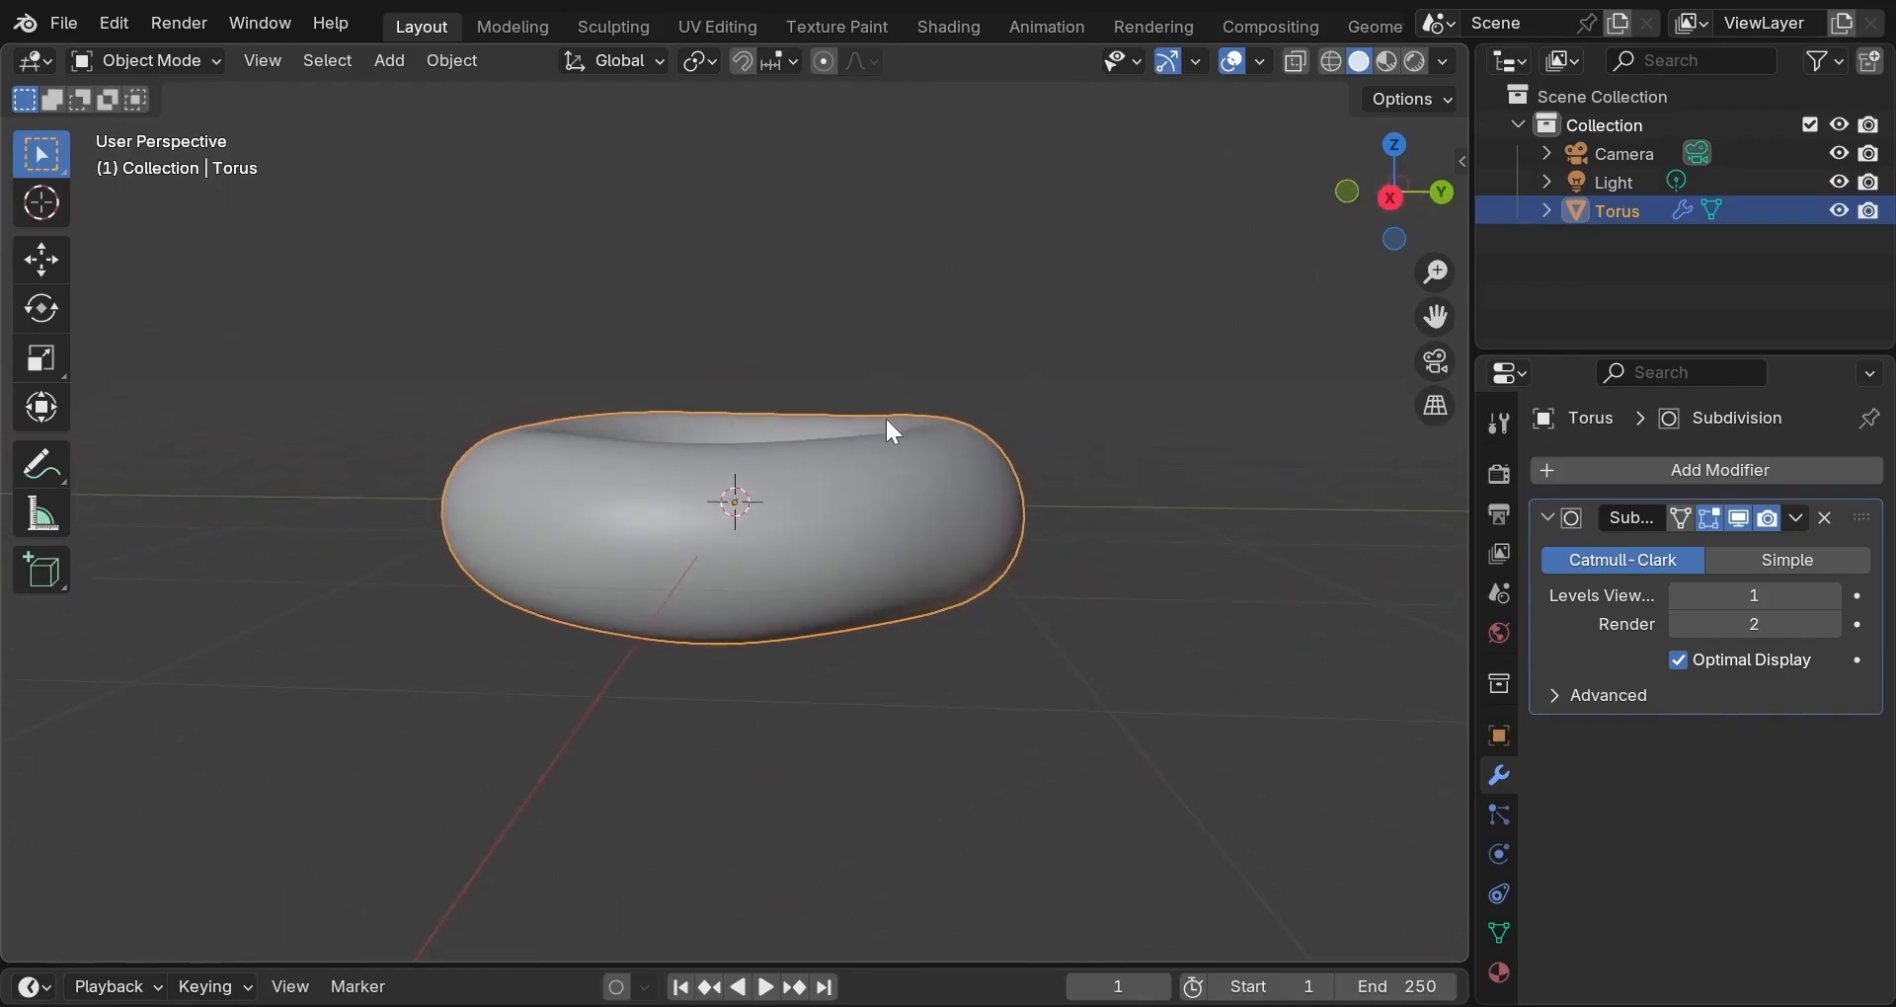
pyautogui.scroll(-1, 885, 416)
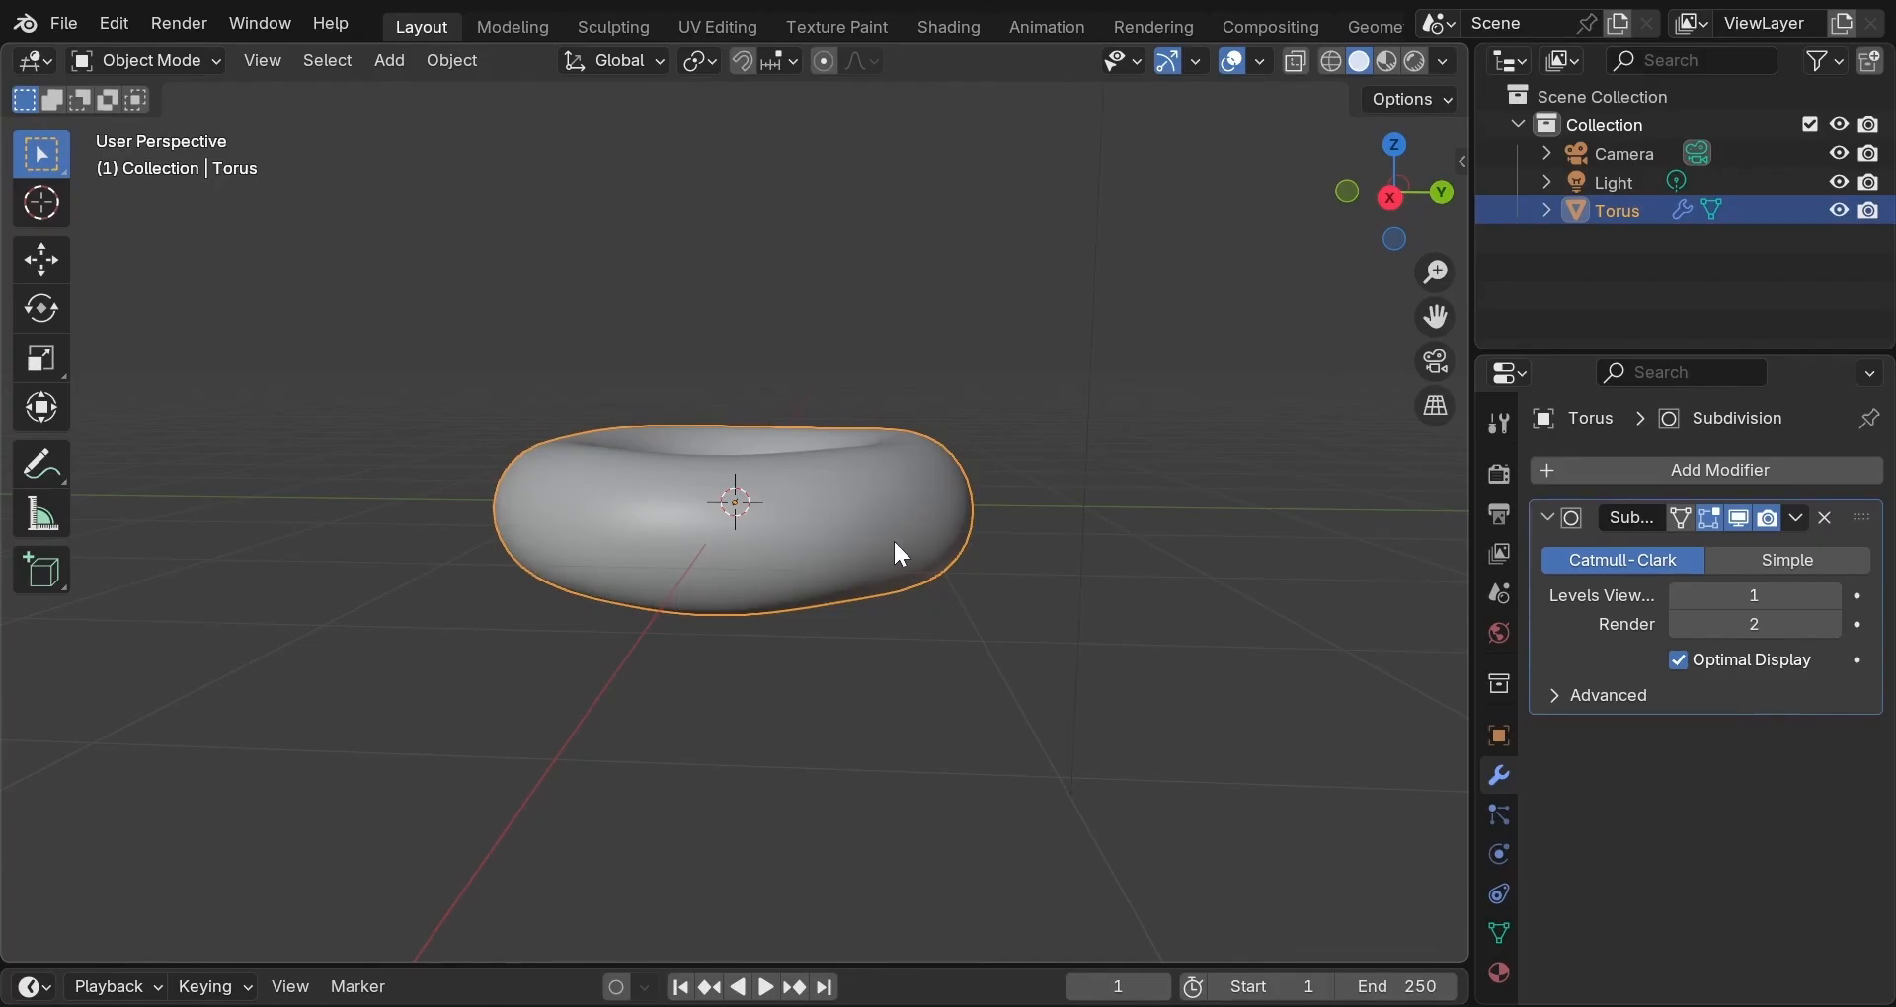
pyautogui.moveTo(887, 546); pyautogui.dragTo(890, 544, button='middle')
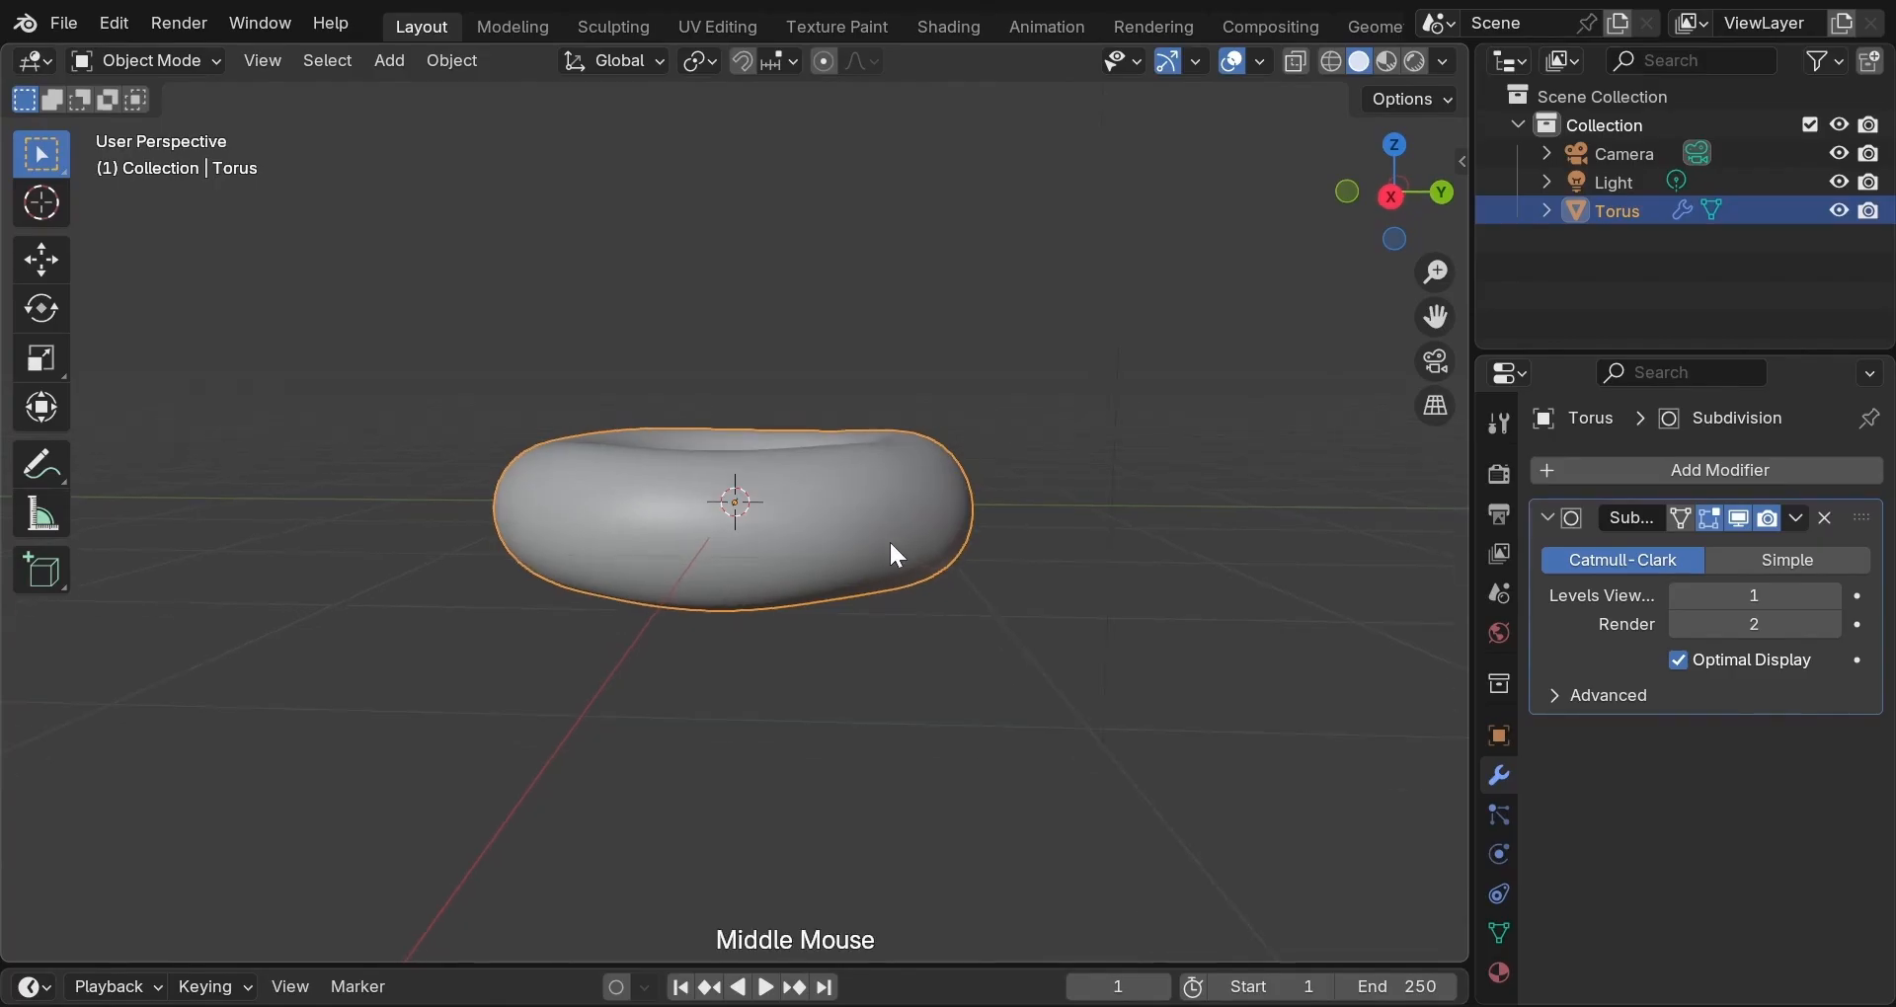
pyautogui.press('Tab')
pyautogui.scroll(3, 892, 544)
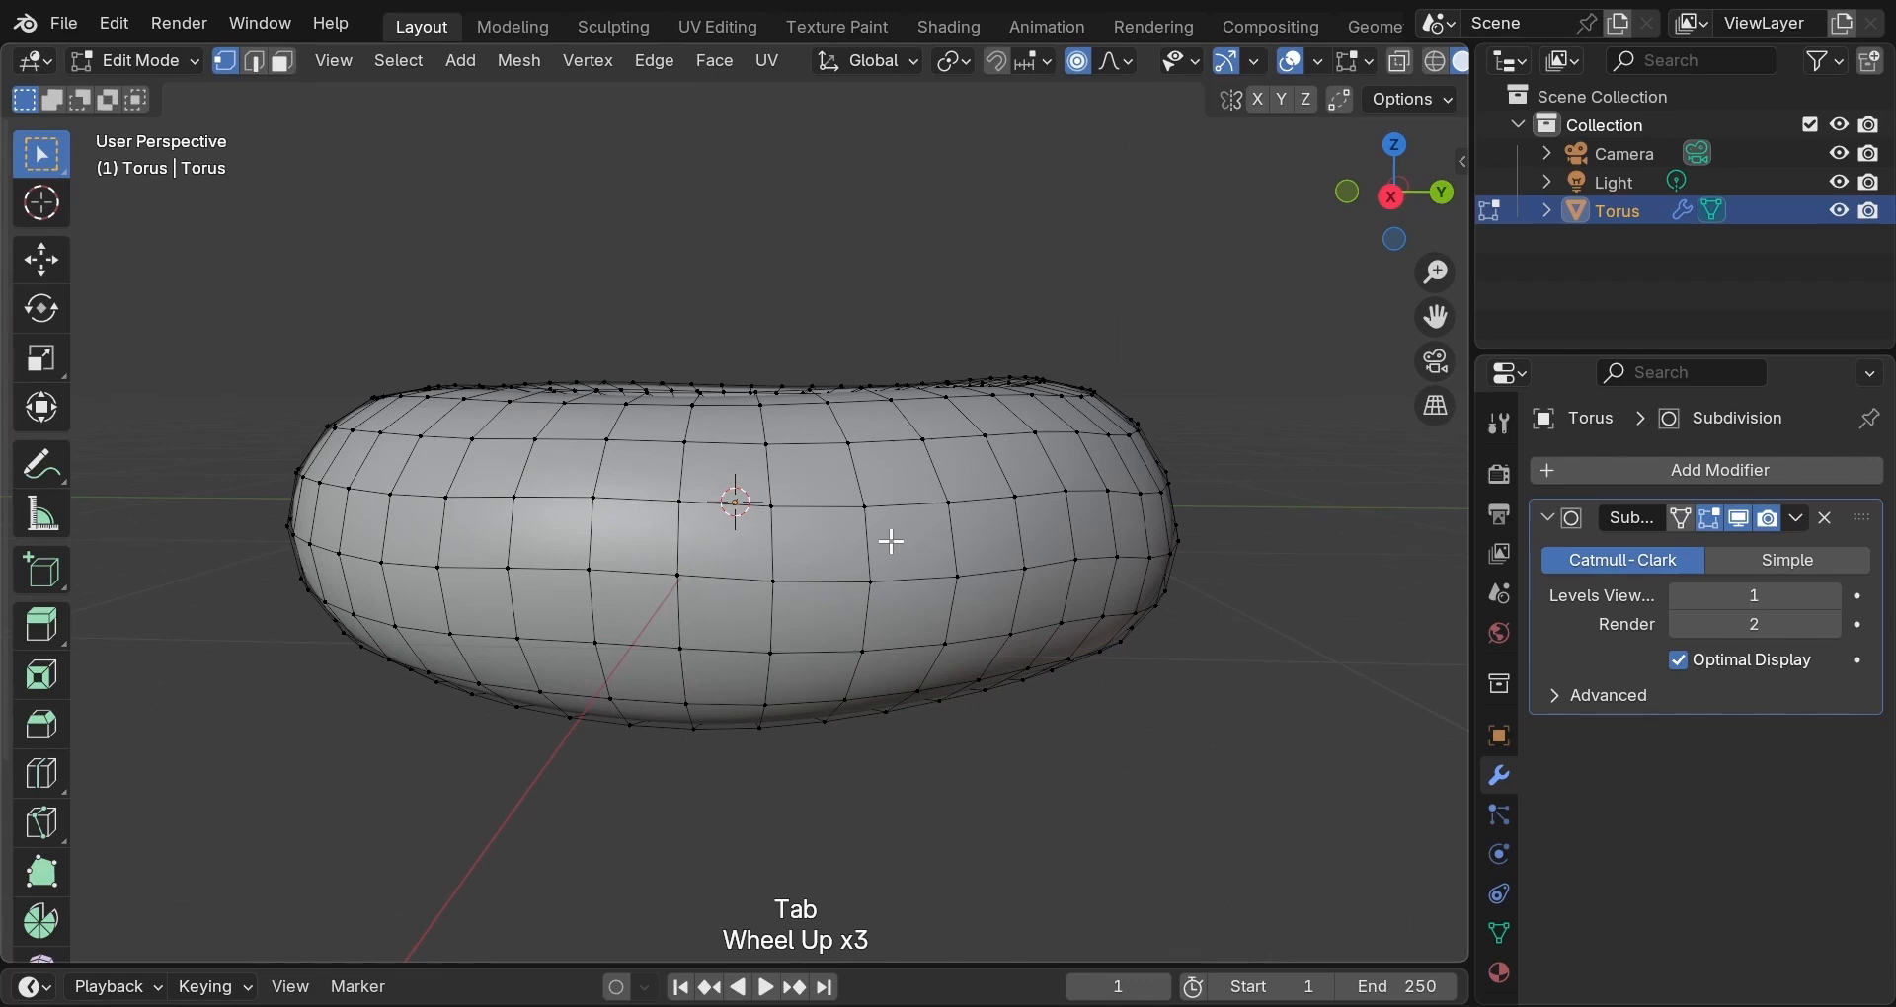
pyautogui.moveTo(884, 545); pyautogui.dragTo(880, 537, button='middle')
pyautogui.scroll(1, 880, 533)
pyautogui.scroll(-1, 880, 531)
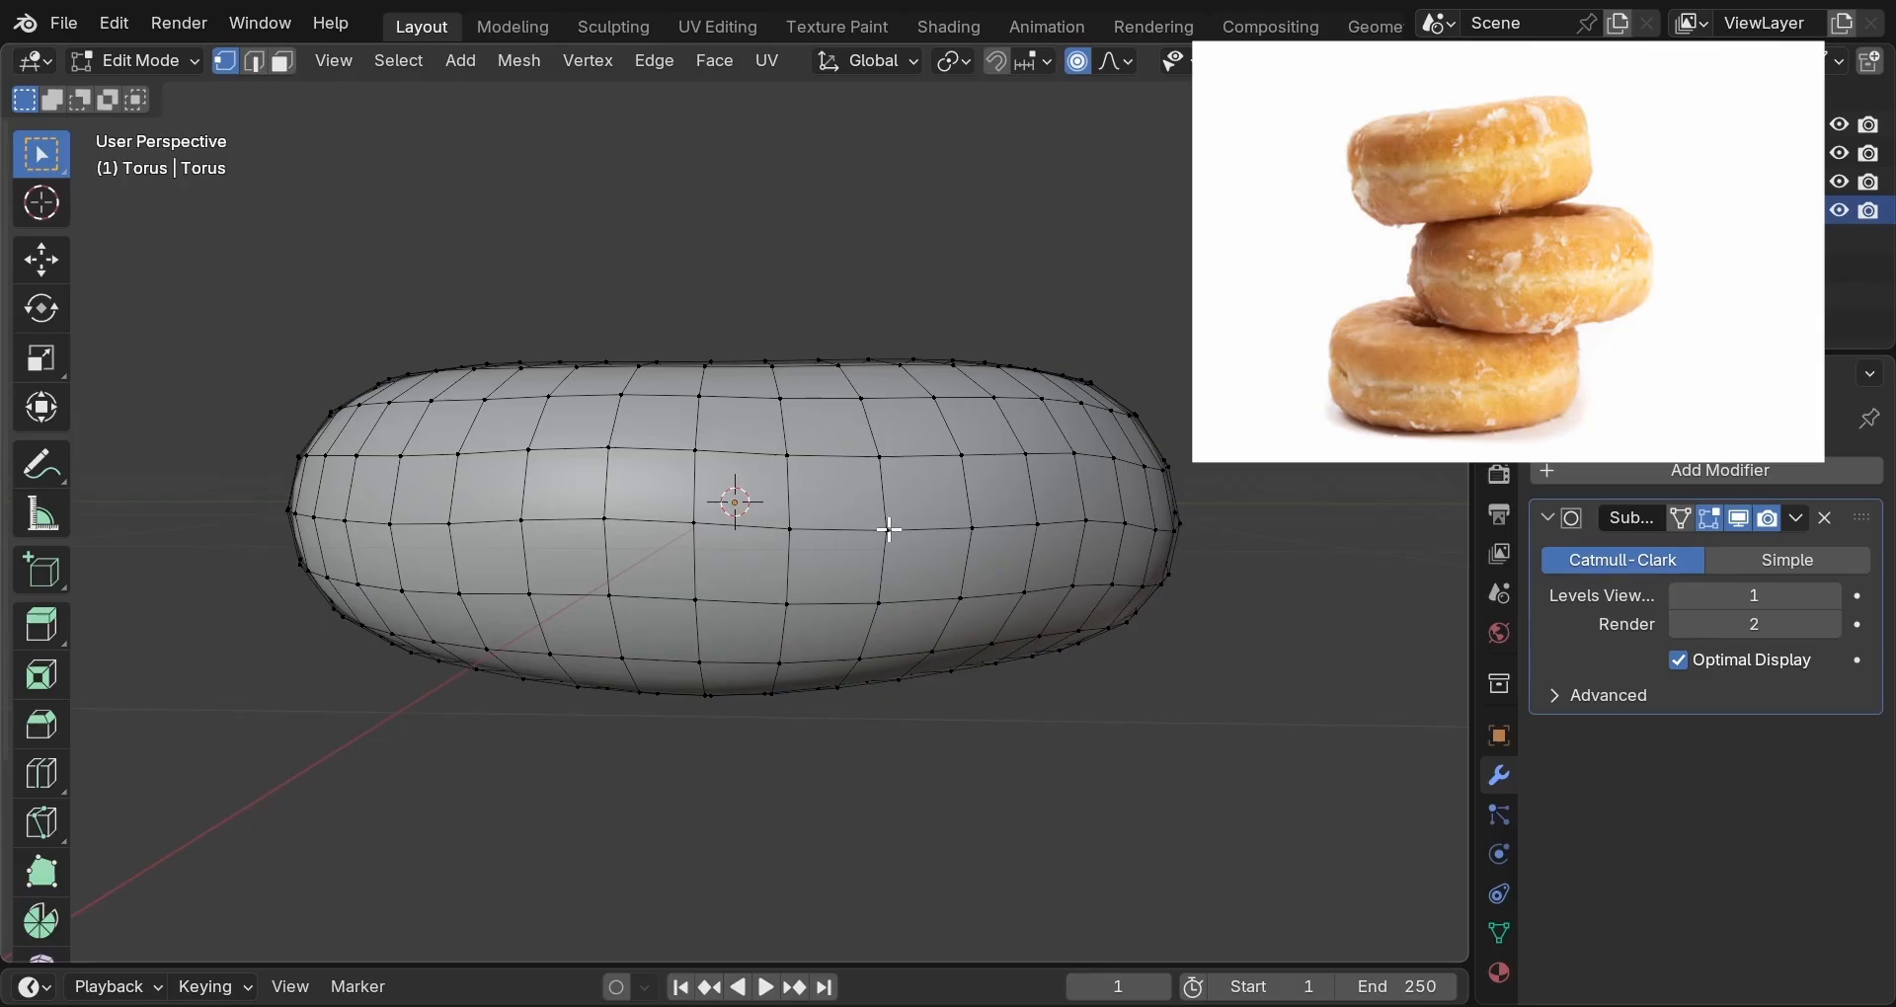
# Select the middle horizontal edge loop and scale it to 0.9735 with proportional editing off.
pyautogui.click(889, 529)
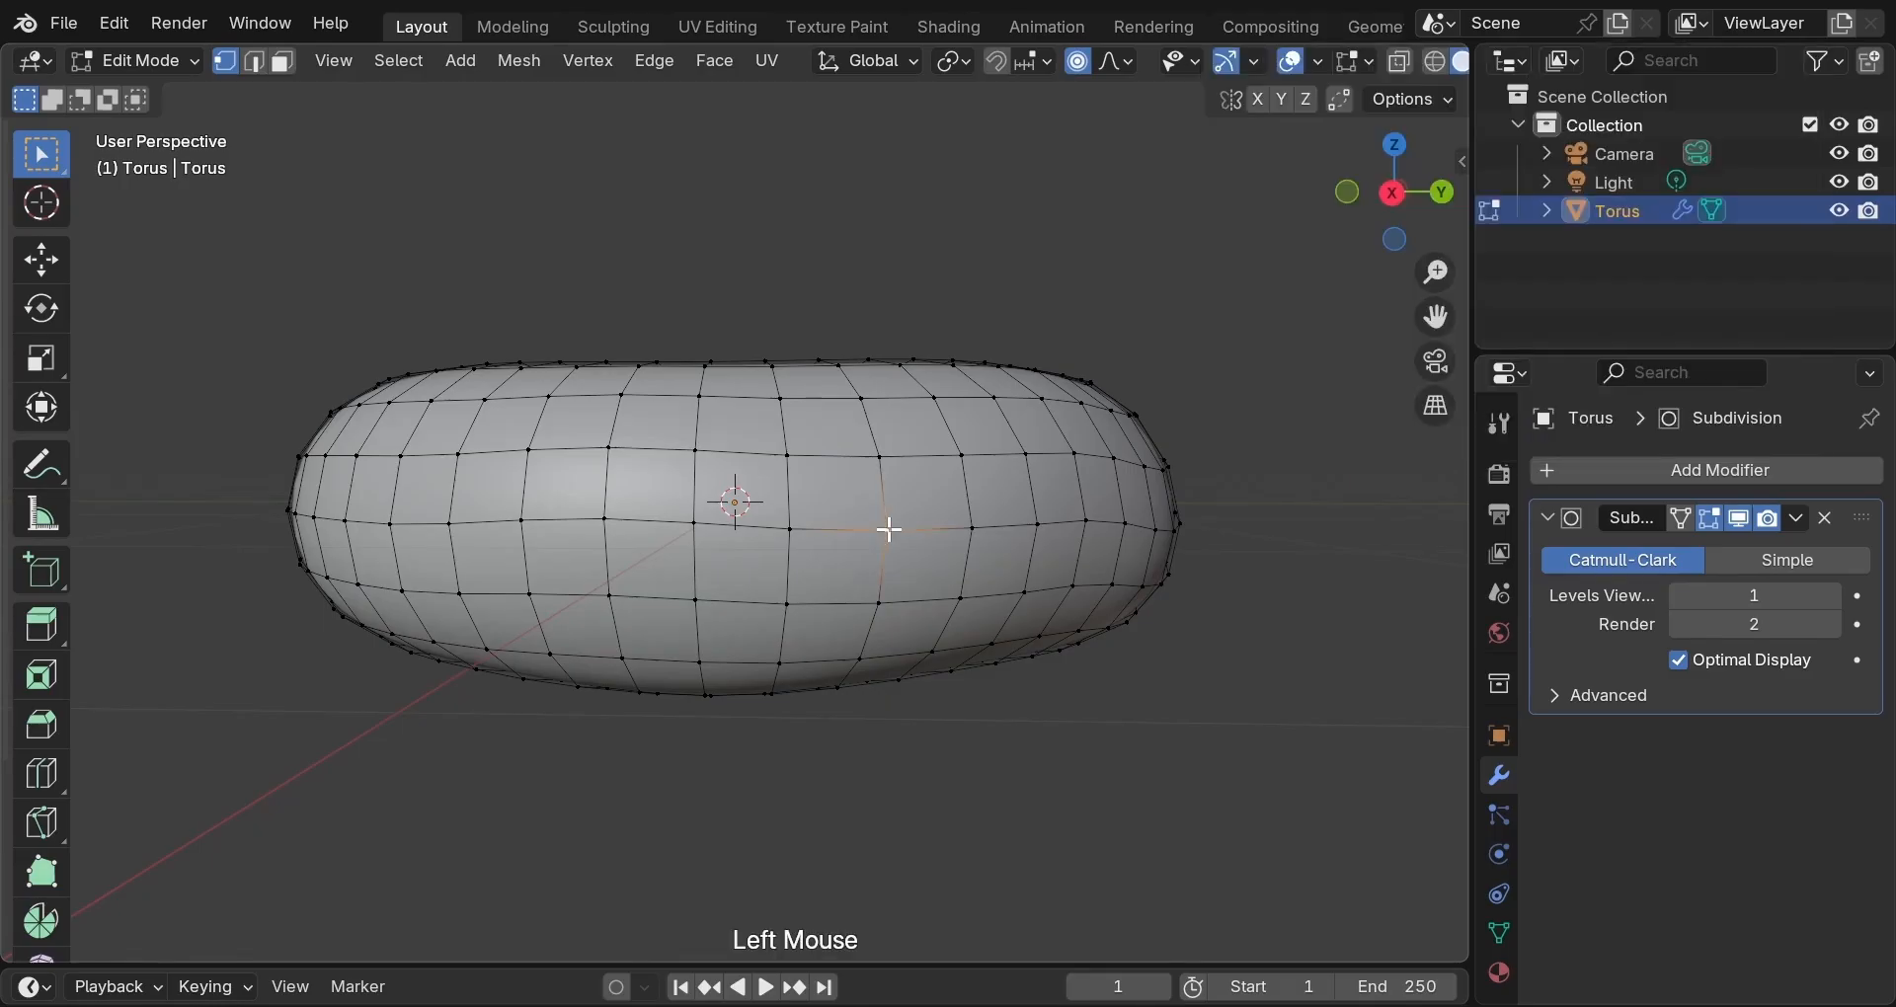
pyautogui.keyDown('alt'); pyautogui.click(924, 525); pyautogui.keyUp('alt')
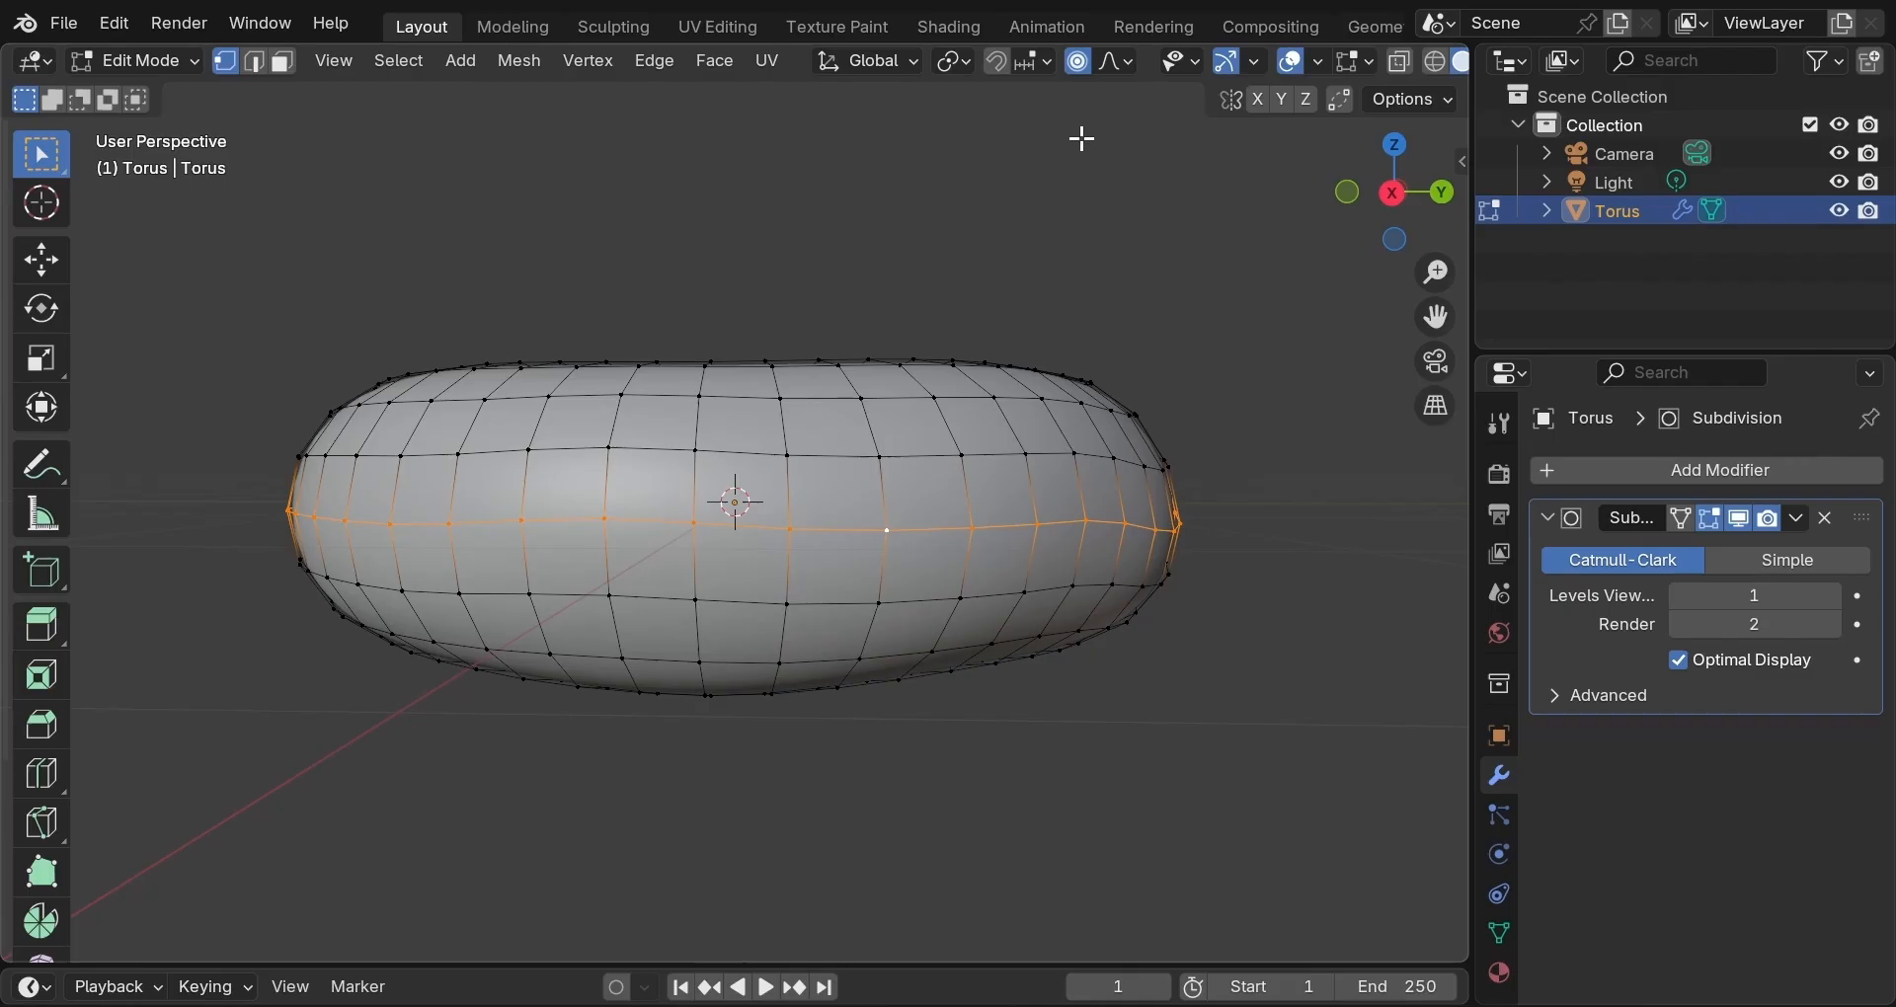
pyautogui.click(1078, 63)
pyautogui.press('s')
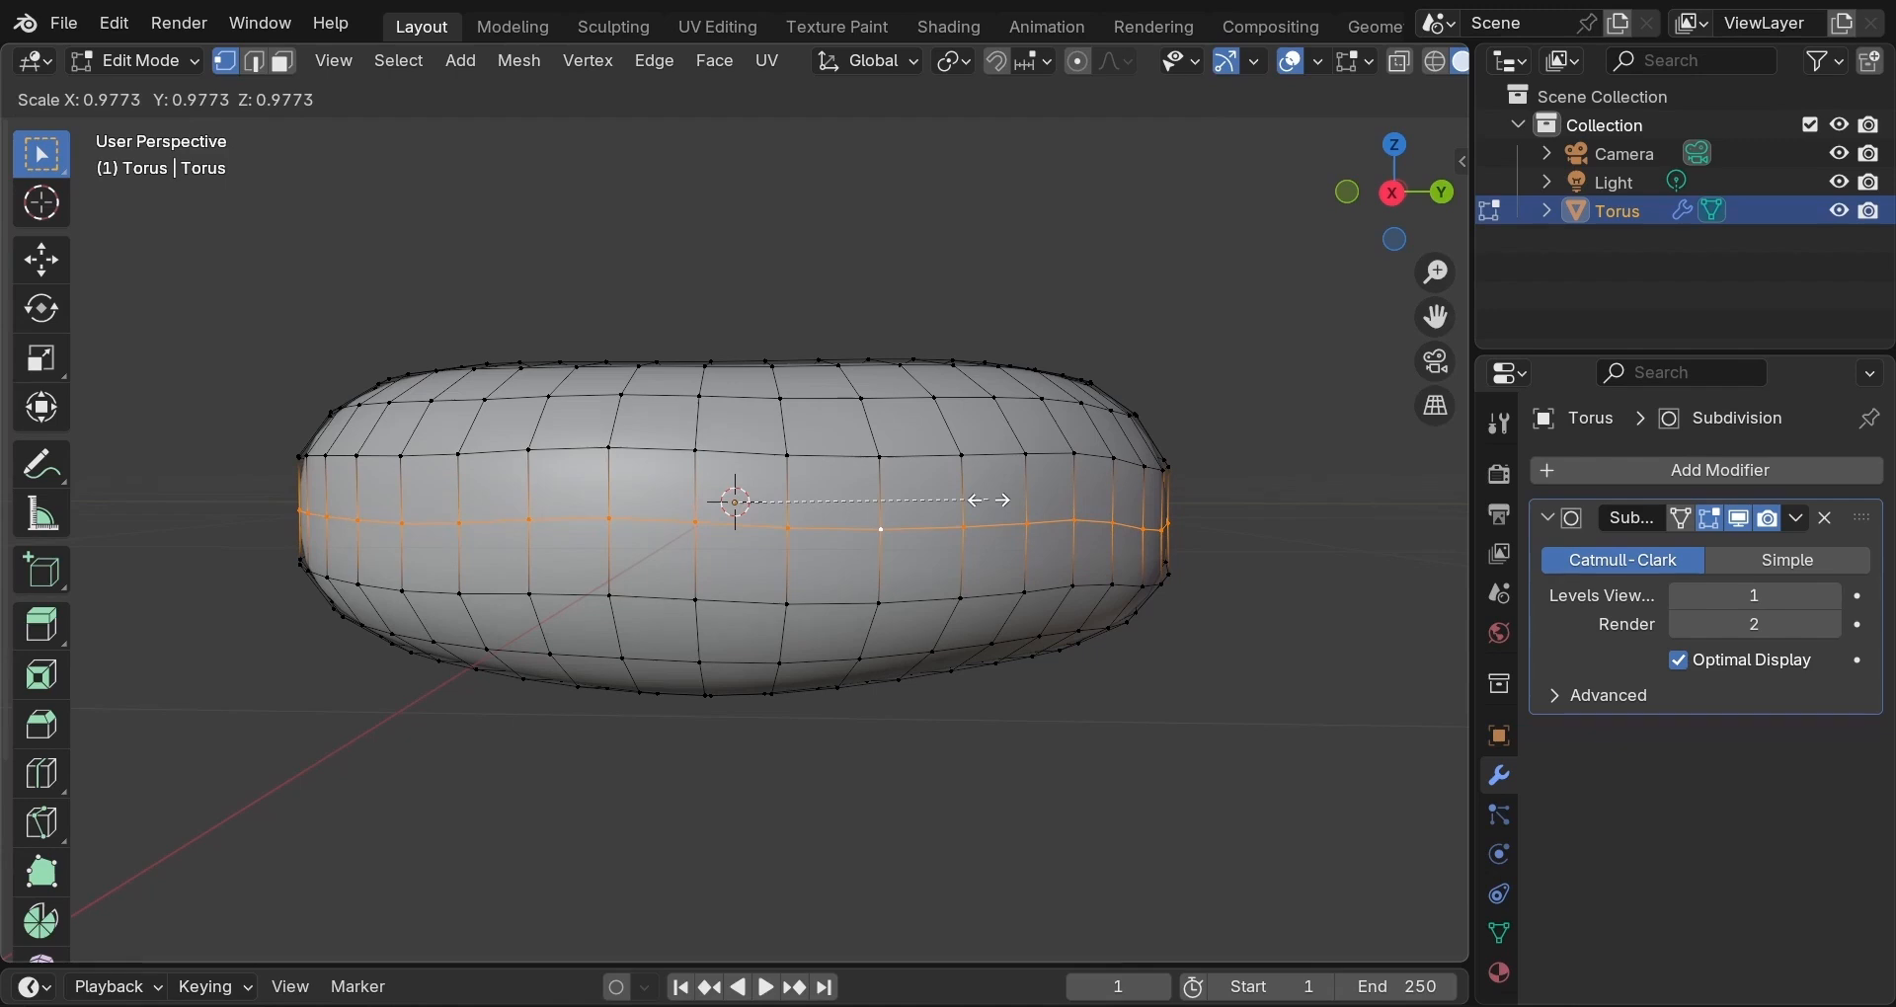
pyautogui.press('shift')
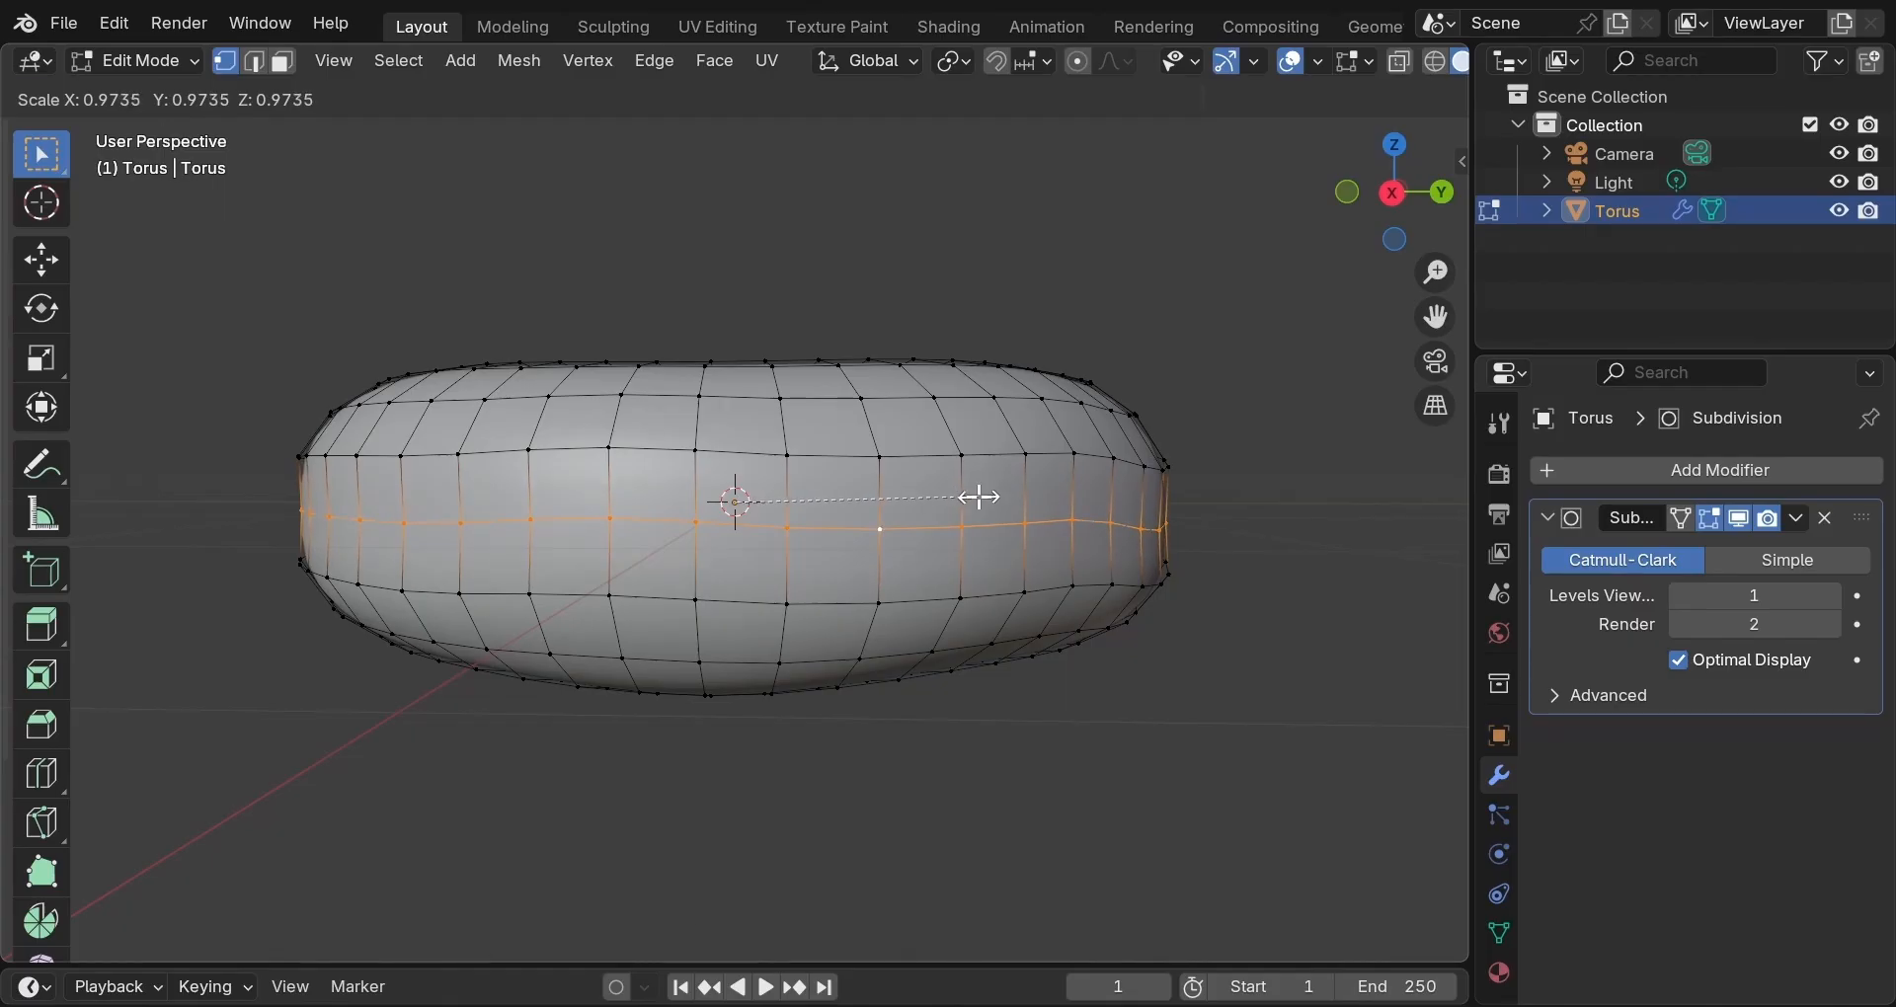
pyautogui.click(978, 495)
pyautogui.click(978, 496)
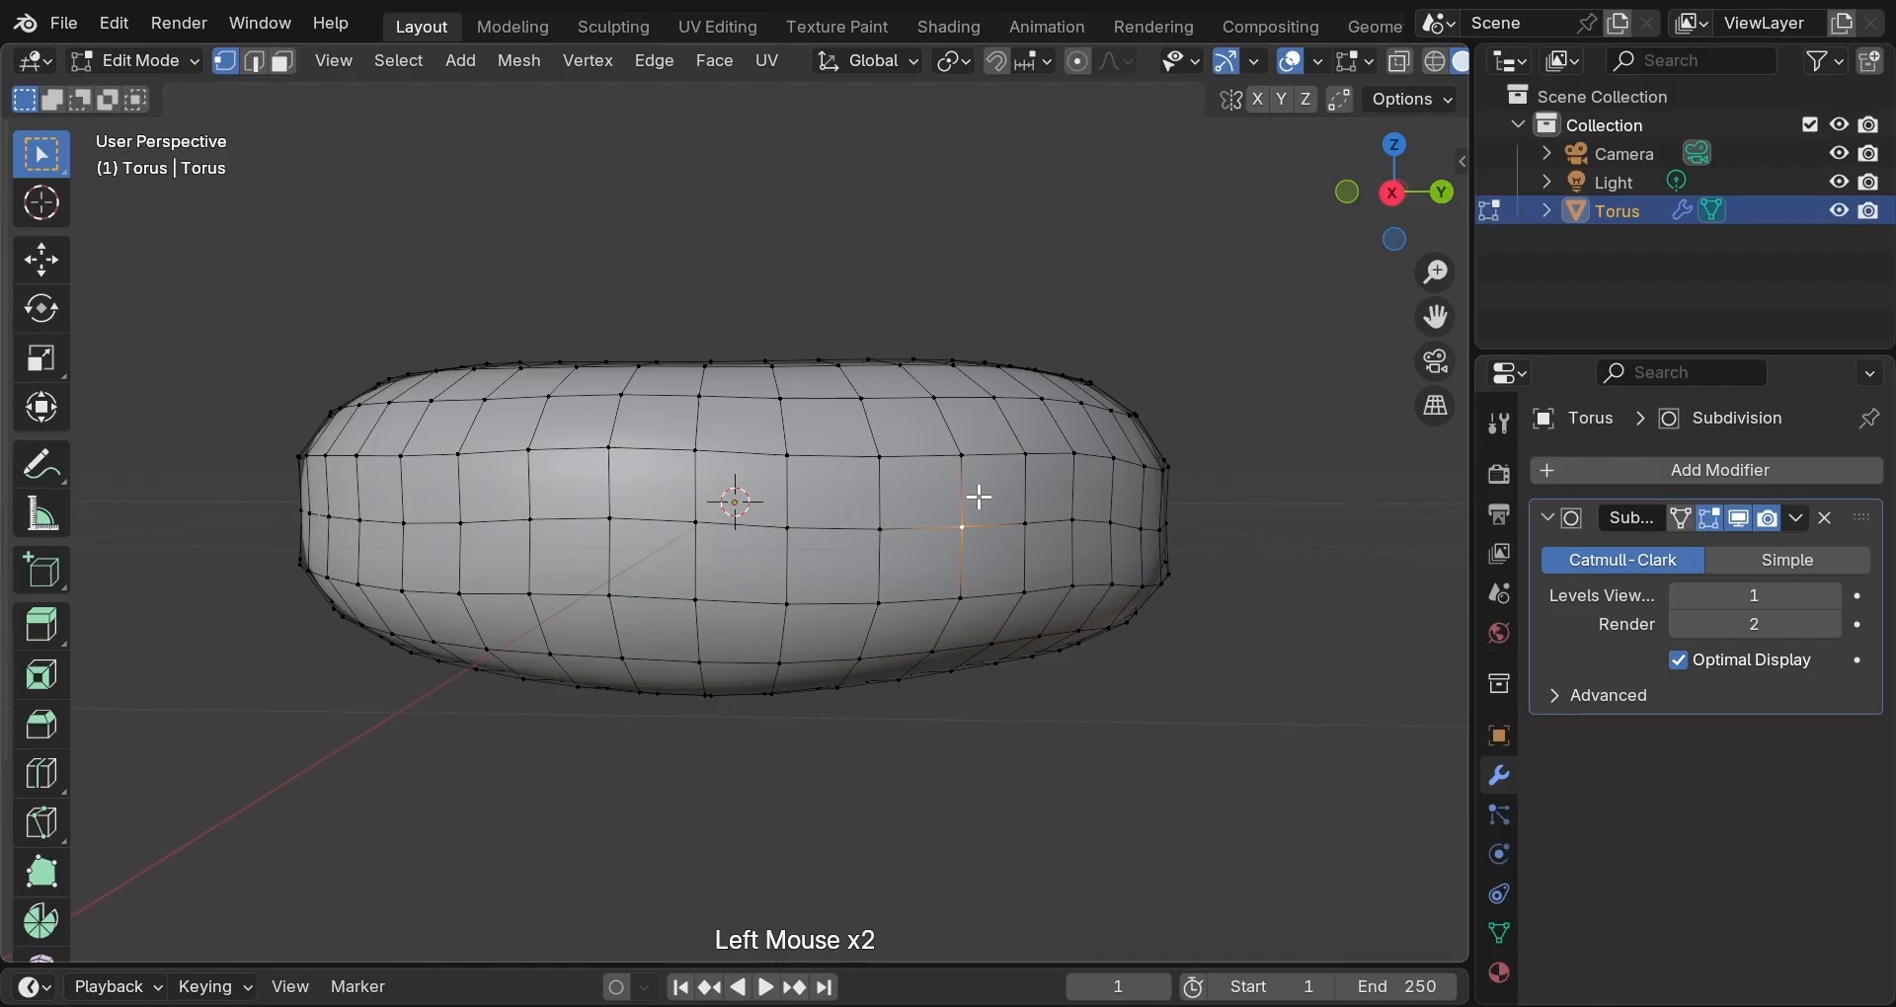
pyautogui.moveTo(979, 497); pyautogui.dragTo(967, 542, button='middle')
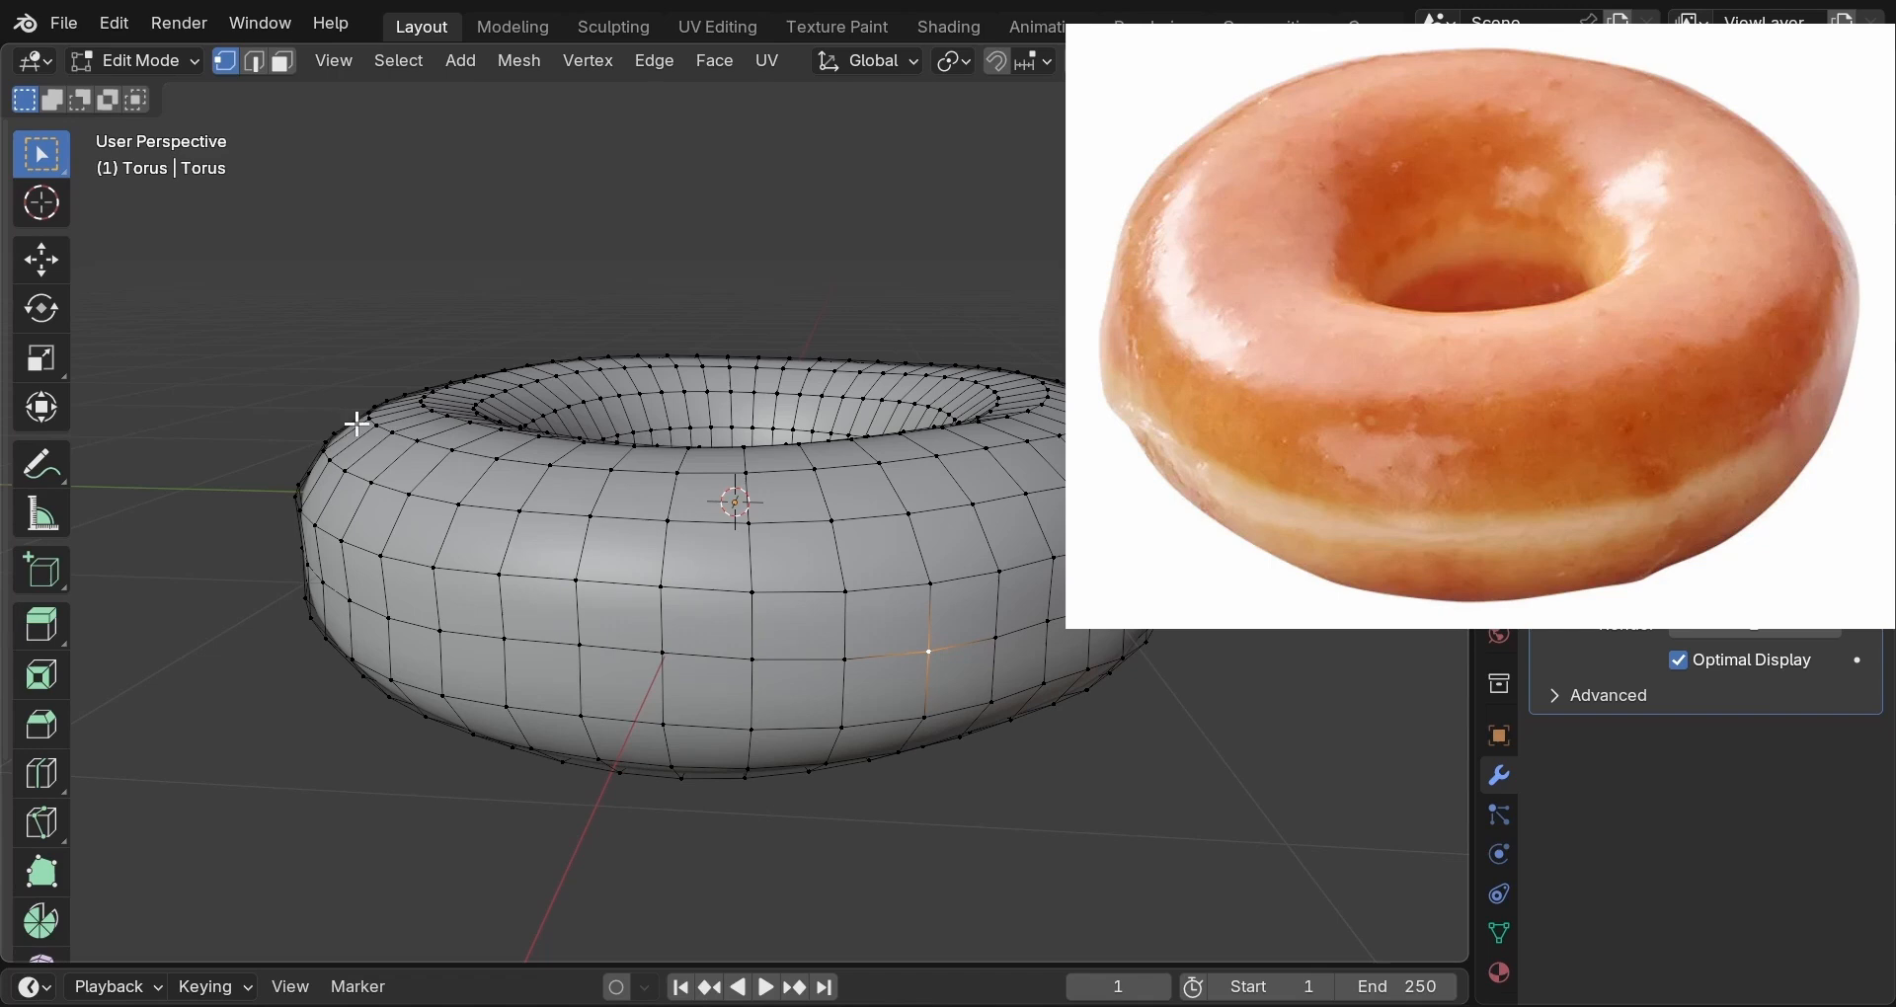
# Add a loop cut near the torus's upper rim and scale it out to 1.019.
pyautogui.click(746, 523)
pyautogui.hotkey('ctrl', 'r')
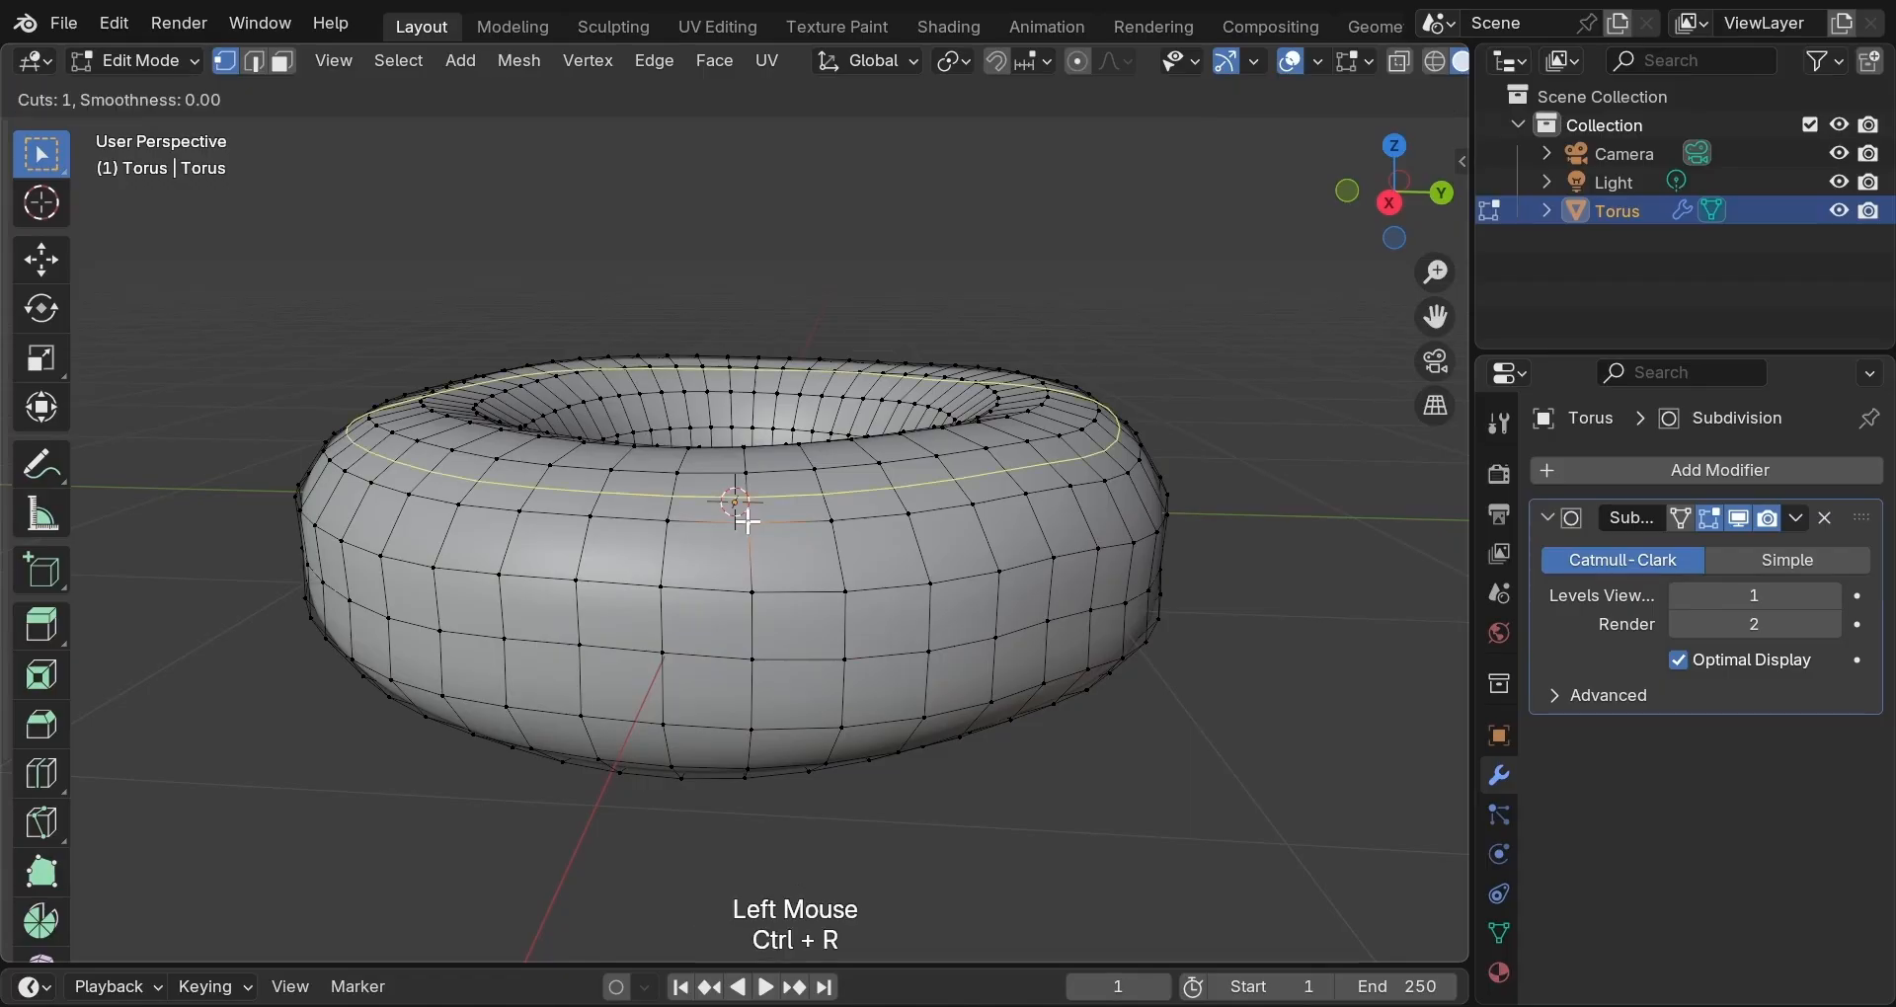
pyautogui.click(746, 522)
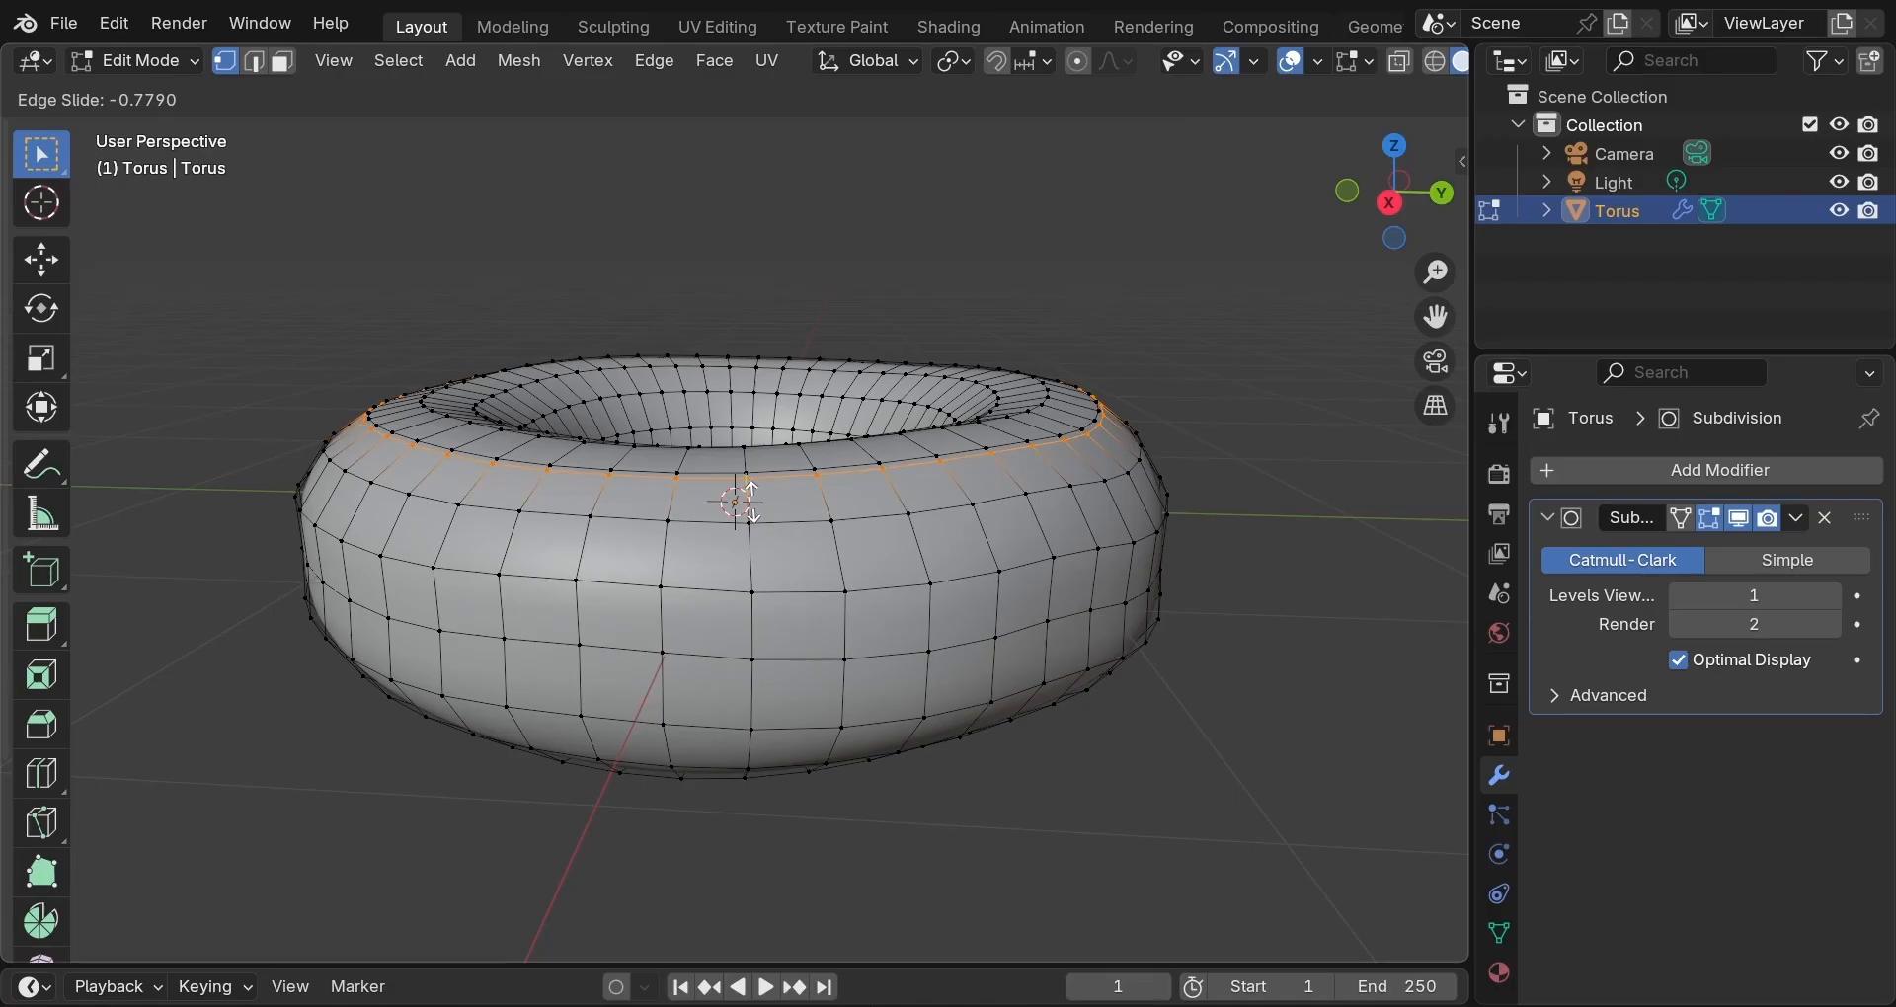
pyautogui.press('s')
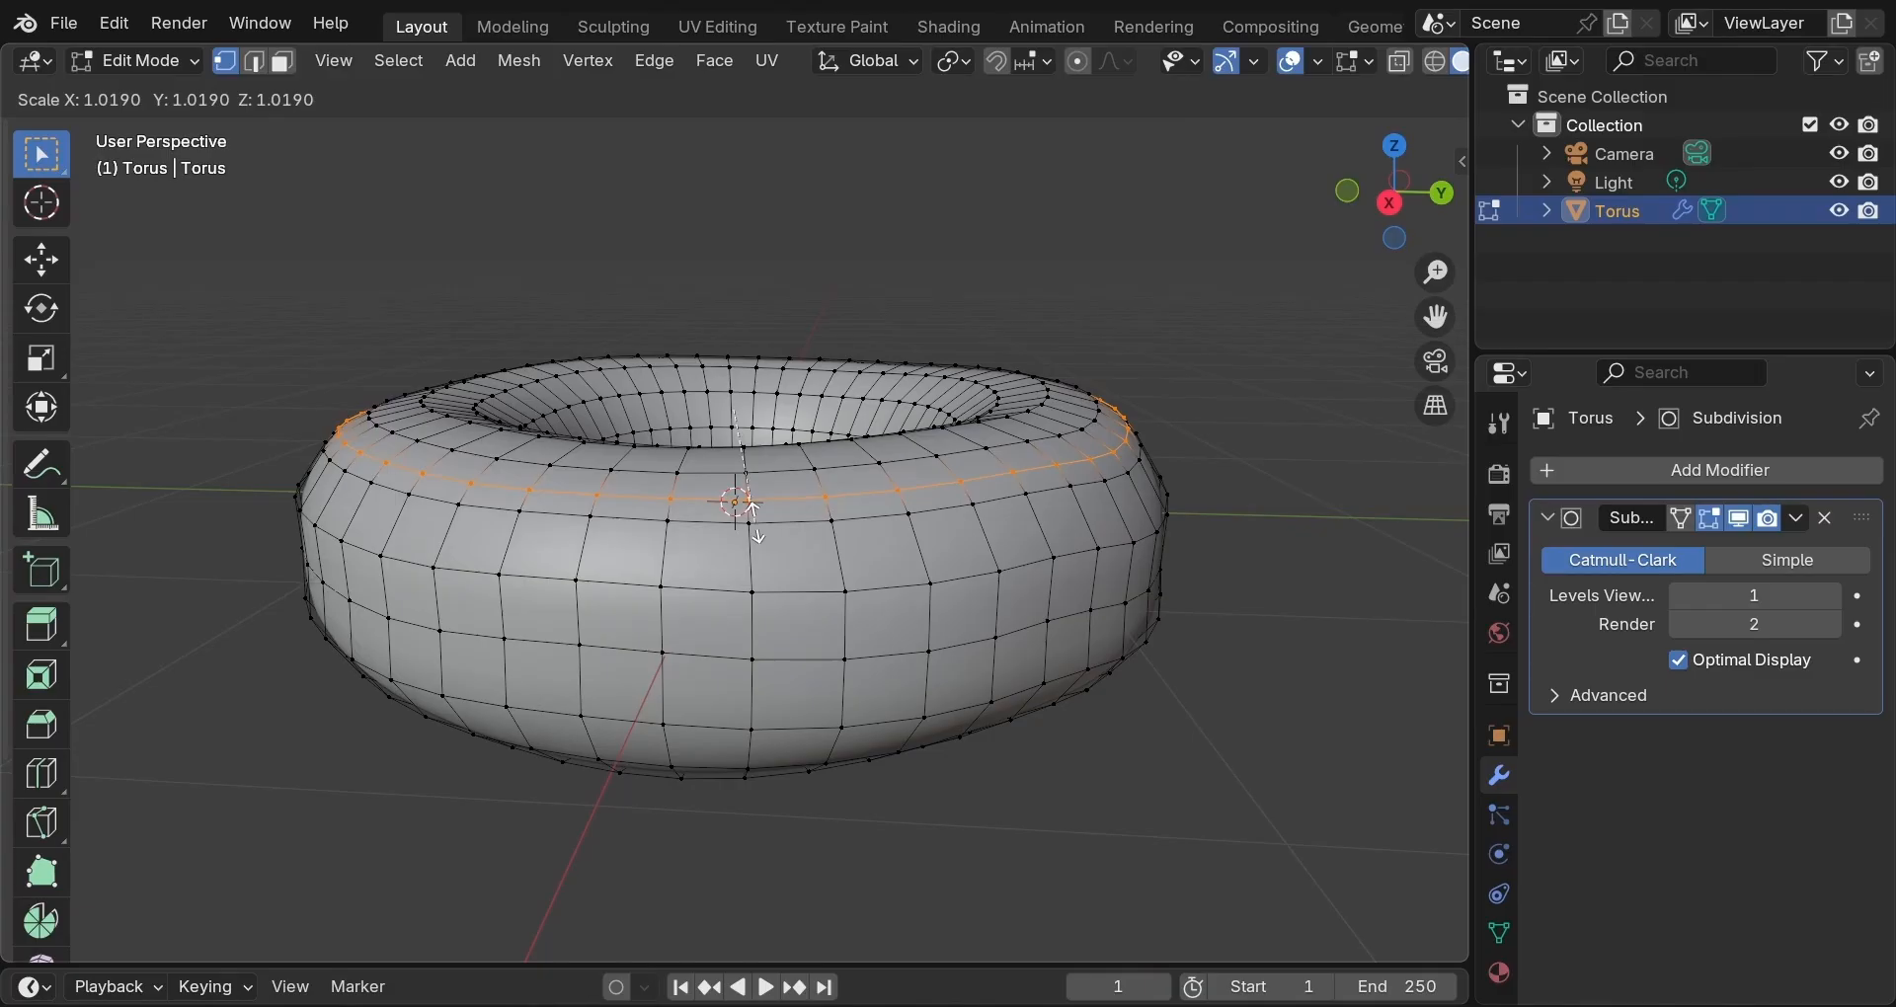
pyautogui.click(754, 509)
# Add a second loop cut on the lower side and enlarge it slightly to 1.006.
pyautogui.moveTo(754, 559); pyautogui.dragTo(775, 463, button='middle')
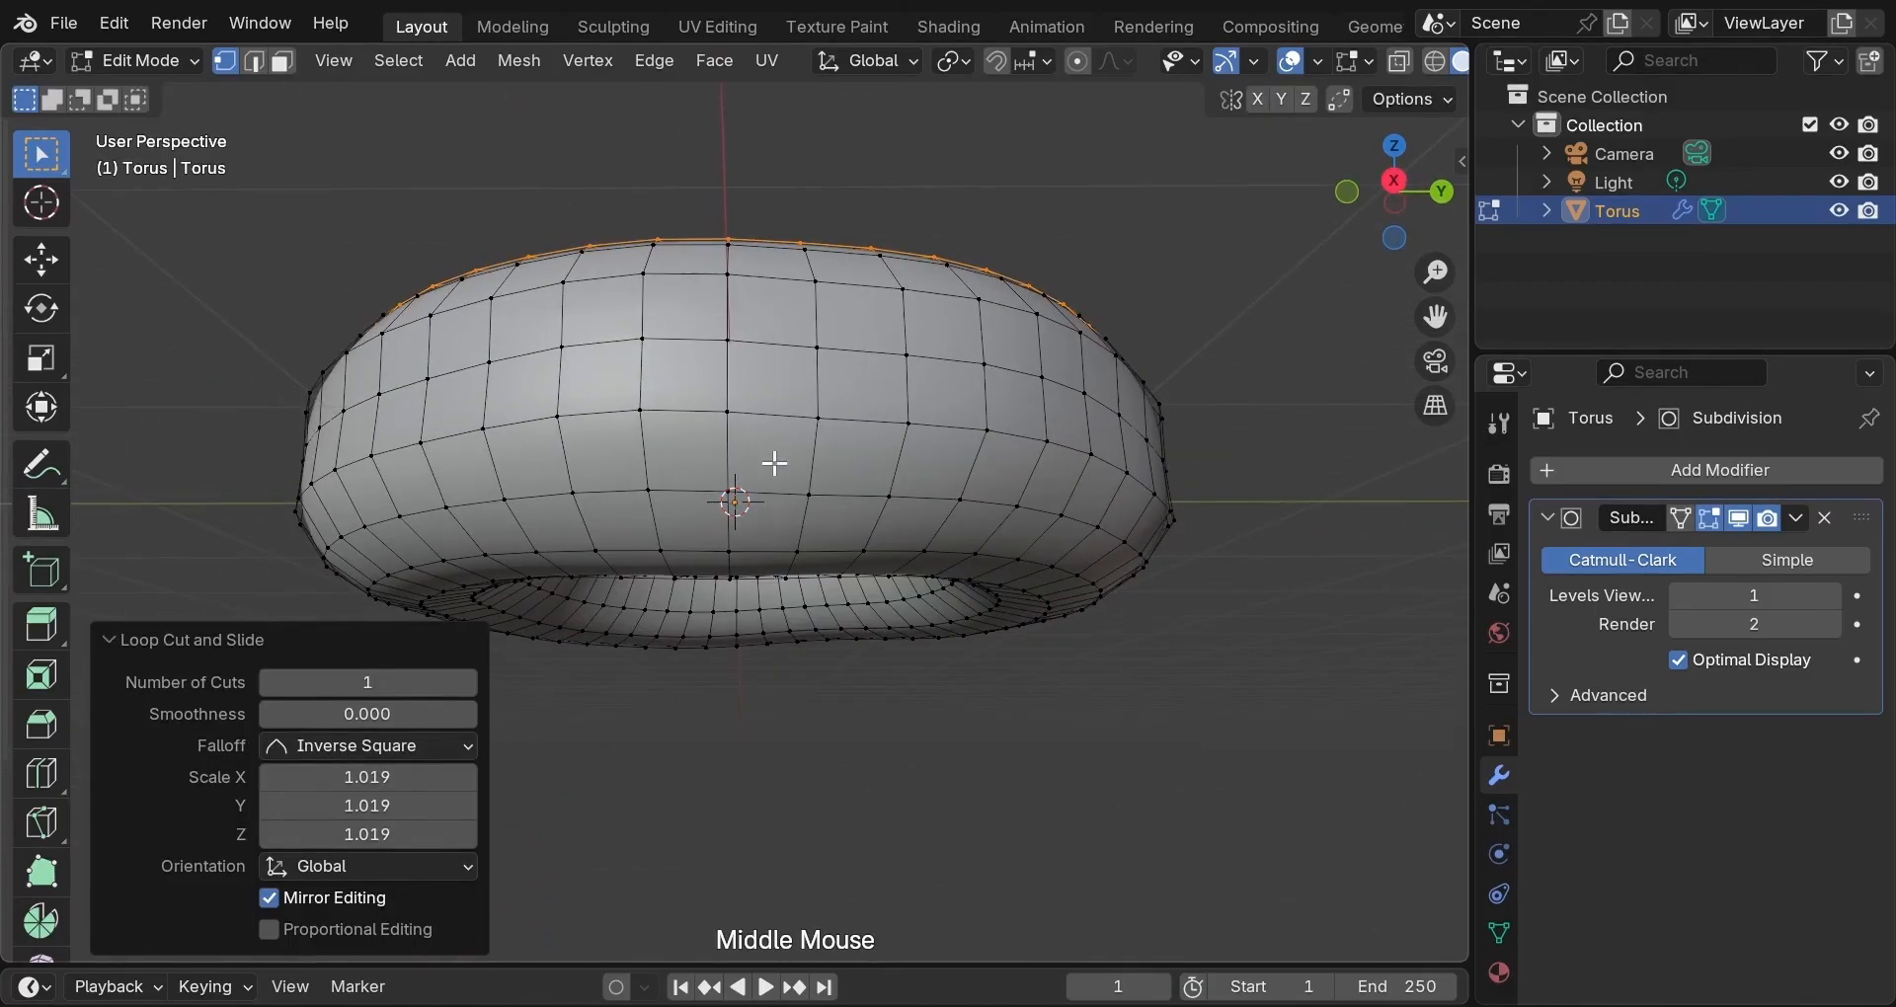
pyautogui.click(778, 480)
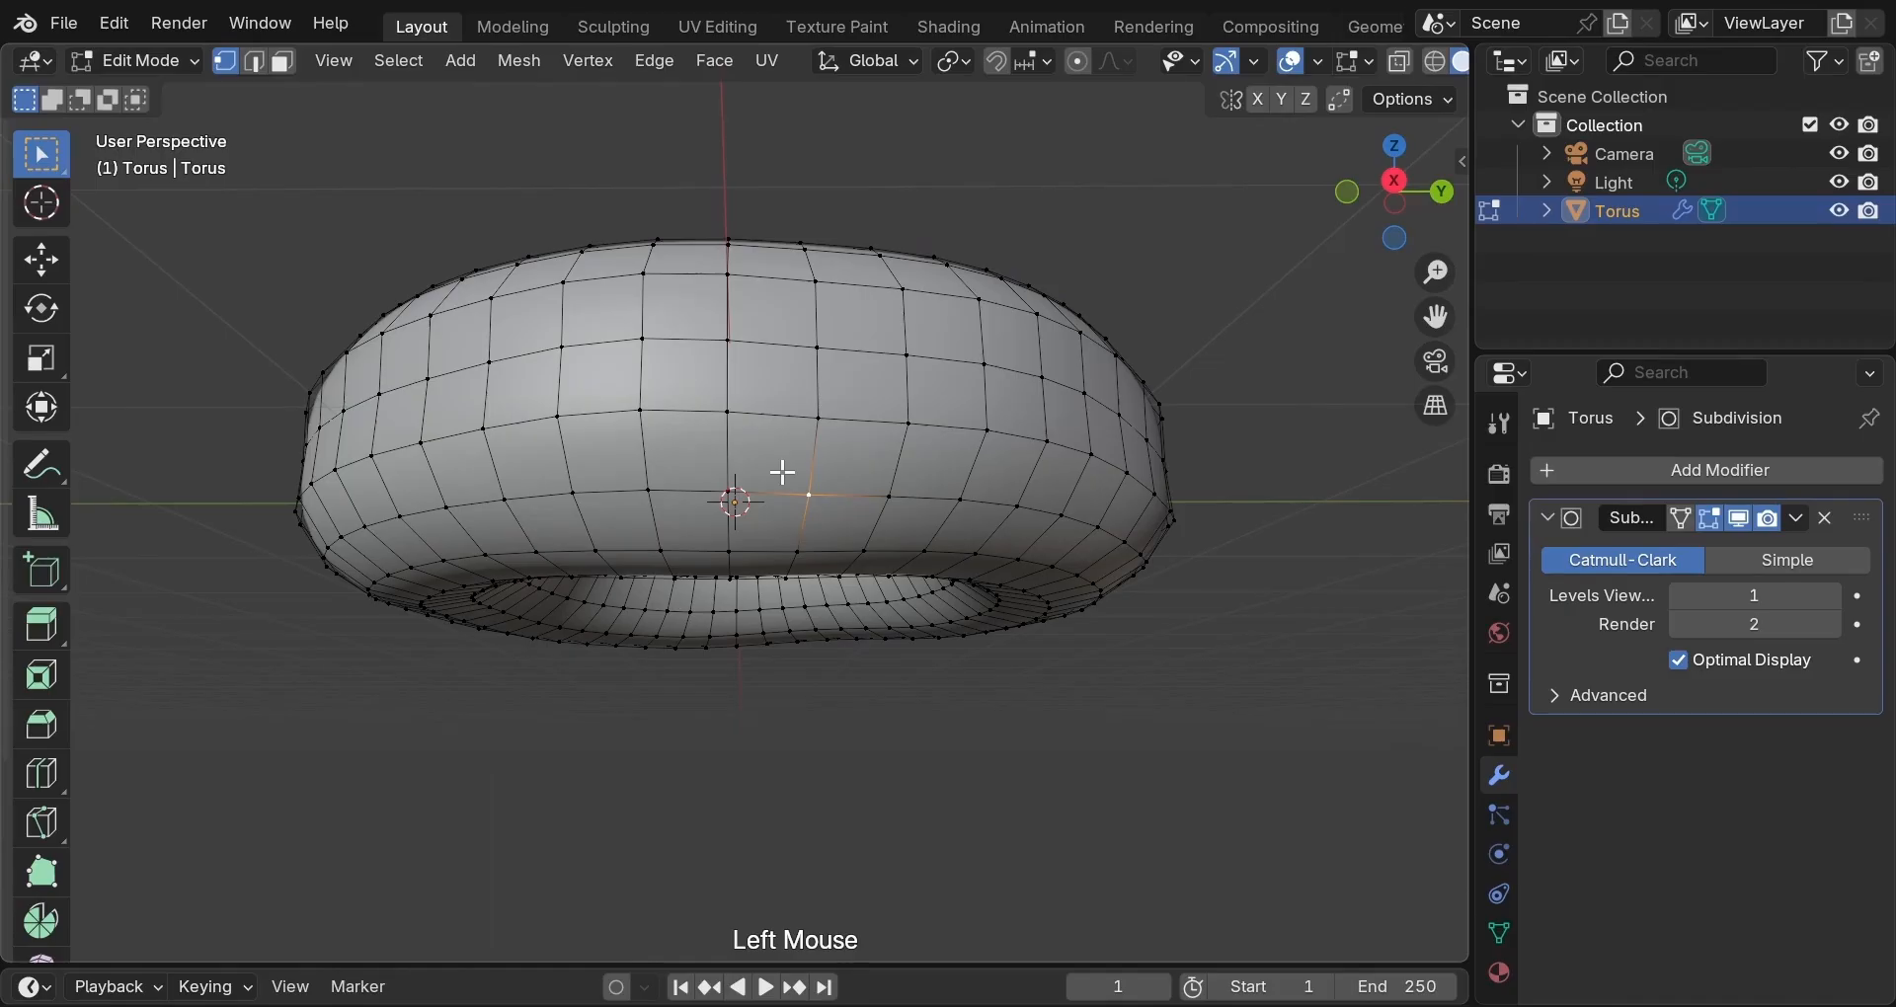
pyautogui.hotkey('ctrl', 'r')
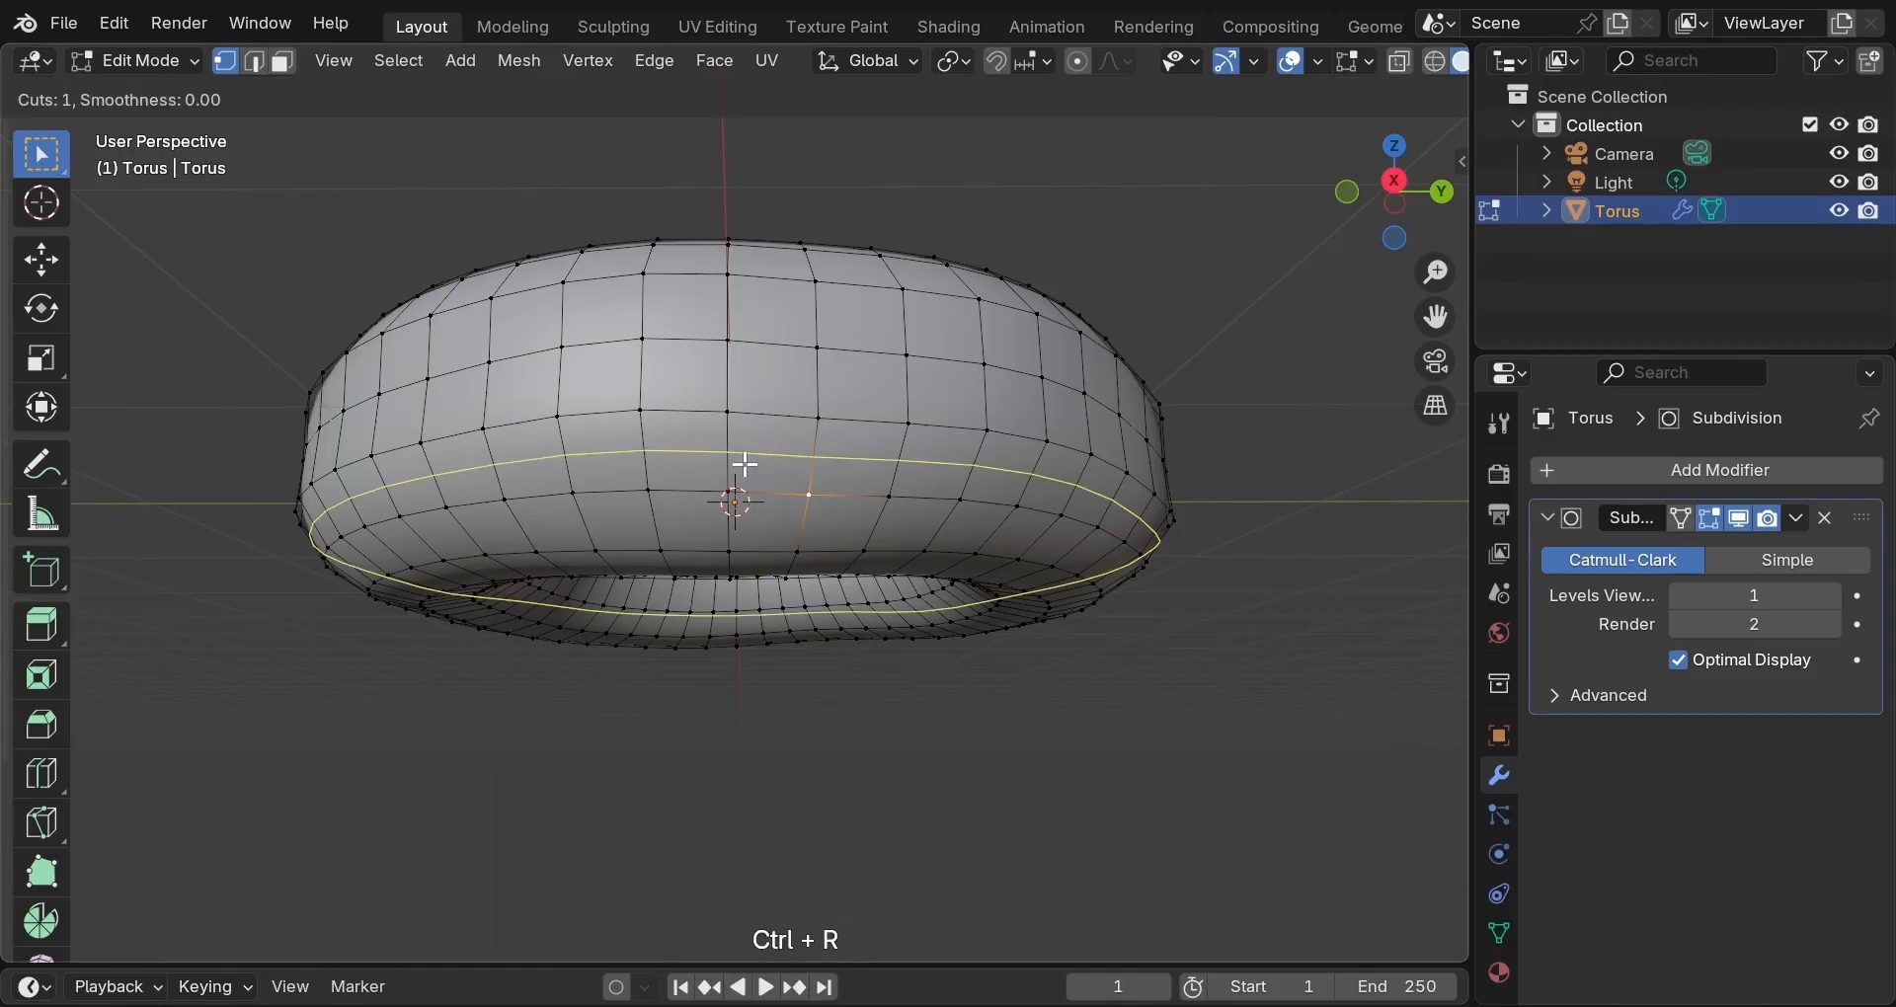
pyautogui.click(745, 464)
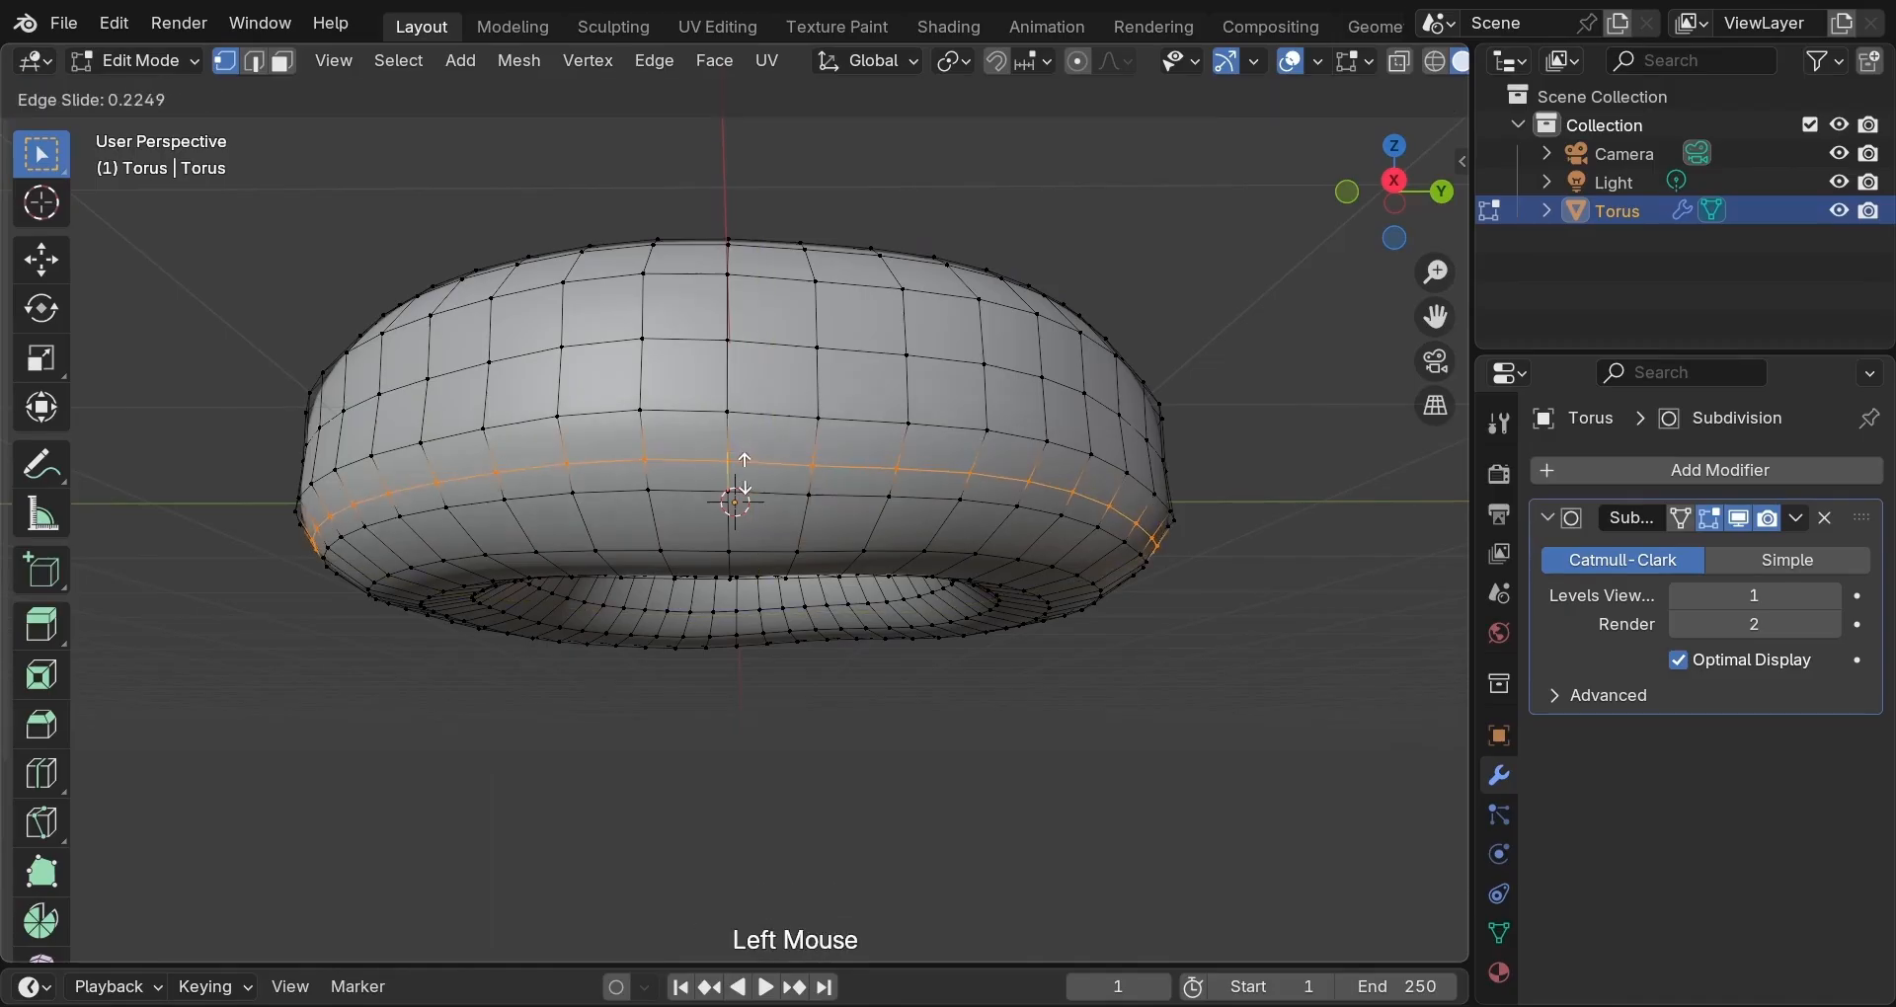
pyautogui.click(739, 501)
pyautogui.press('s')
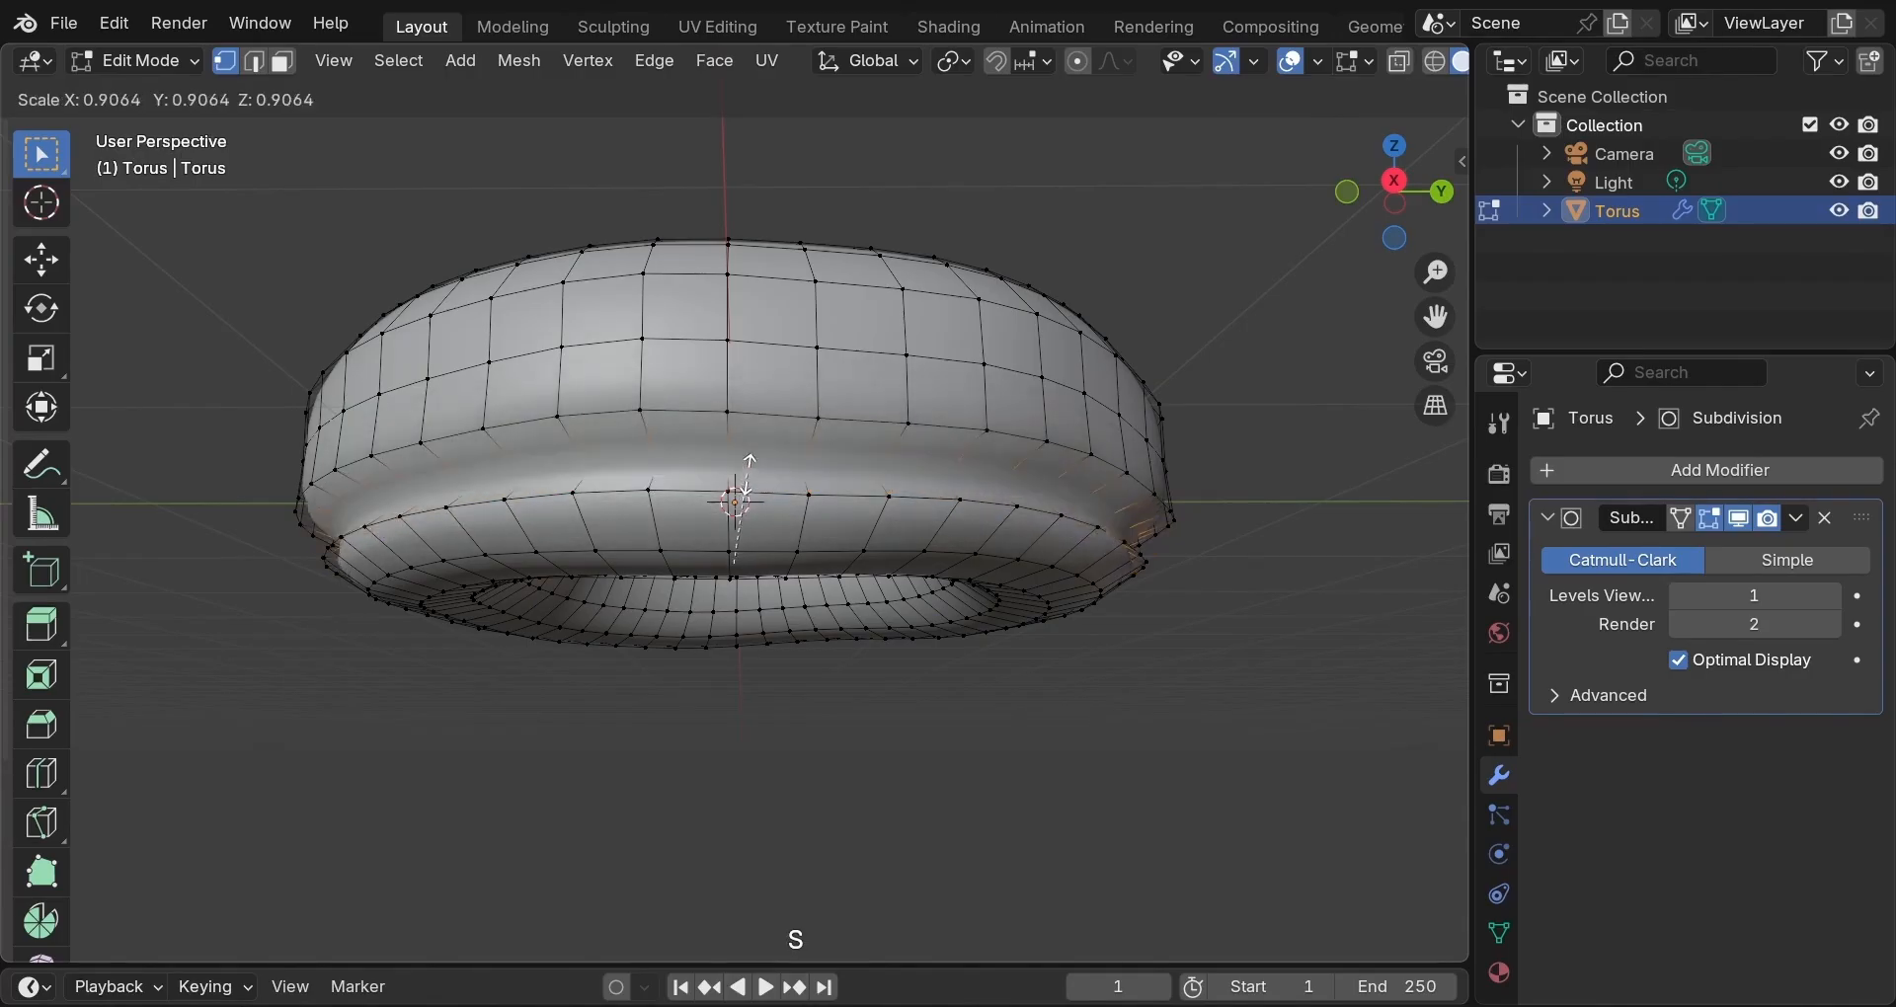
pyautogui.click(749, 458)
pyautogui.moveTo(750, 458); pyautogui.dragTo(868, 386, button='middle')
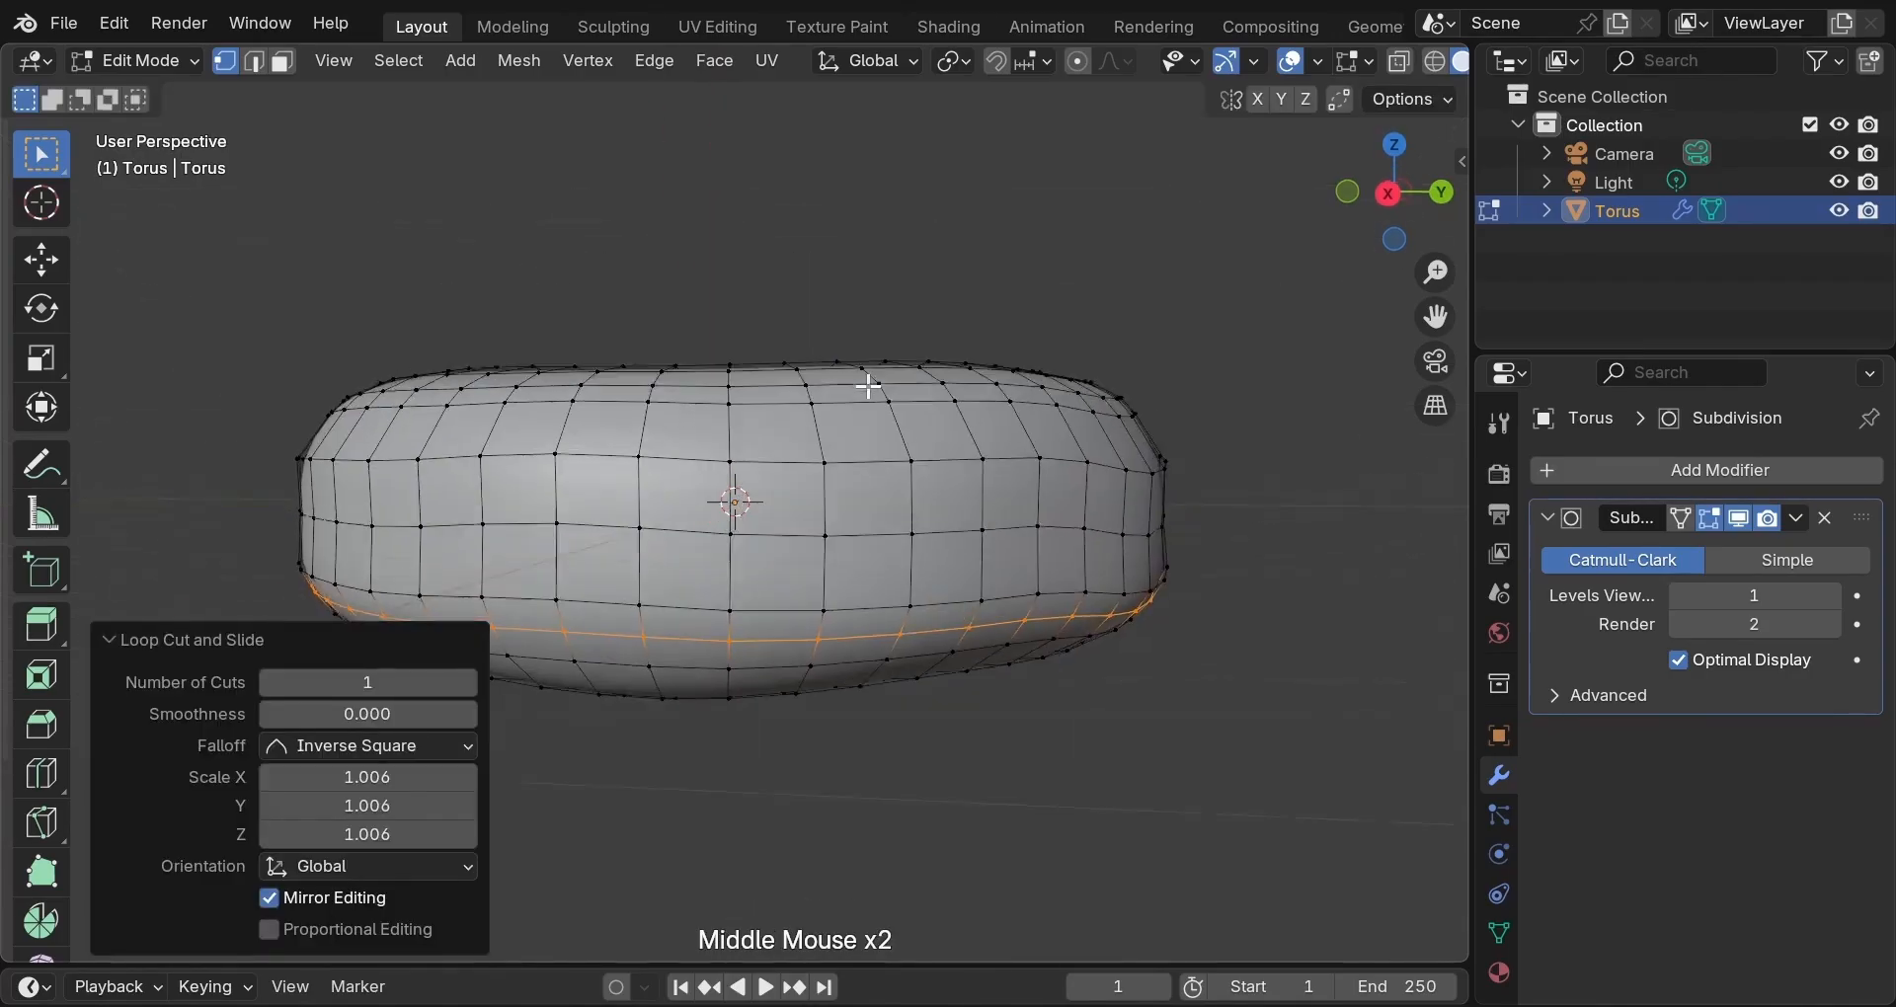
# In wireframe side view, select the torus's lower half and scale it up to 1.008.
pyautogui.scroll(-1, 873, 441)
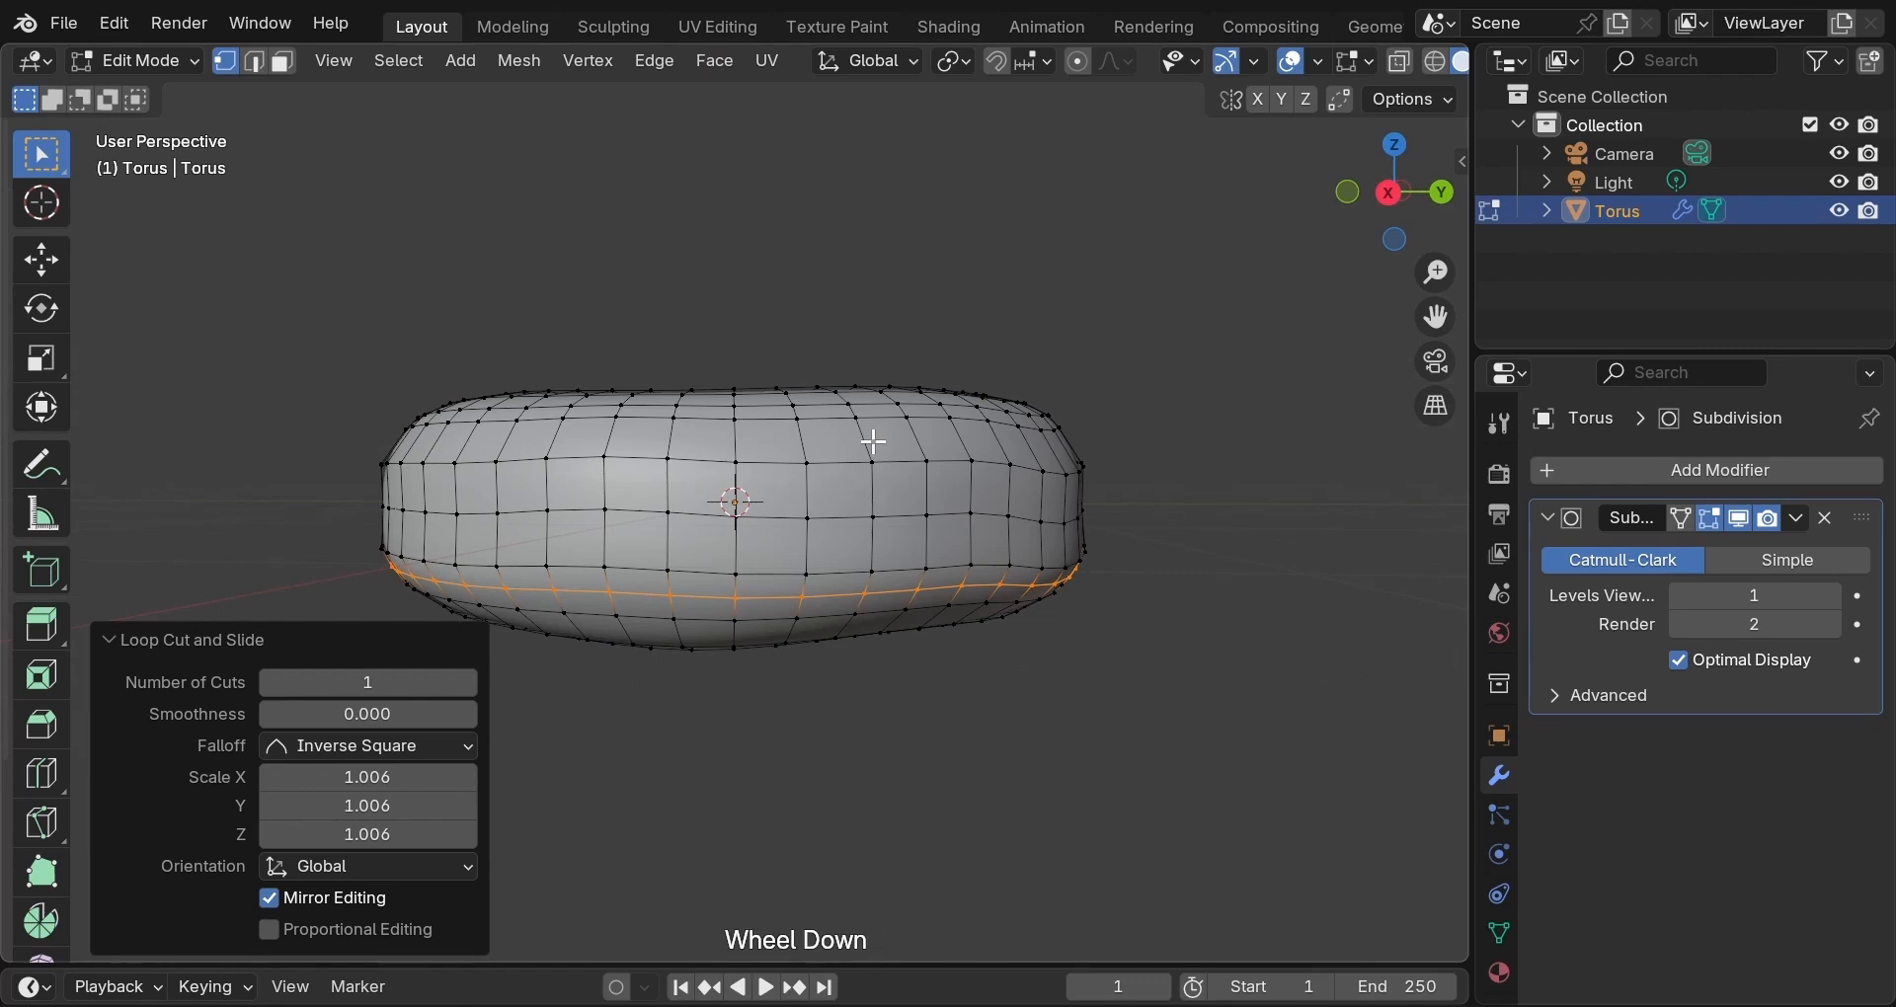
pyautogui.press('z')
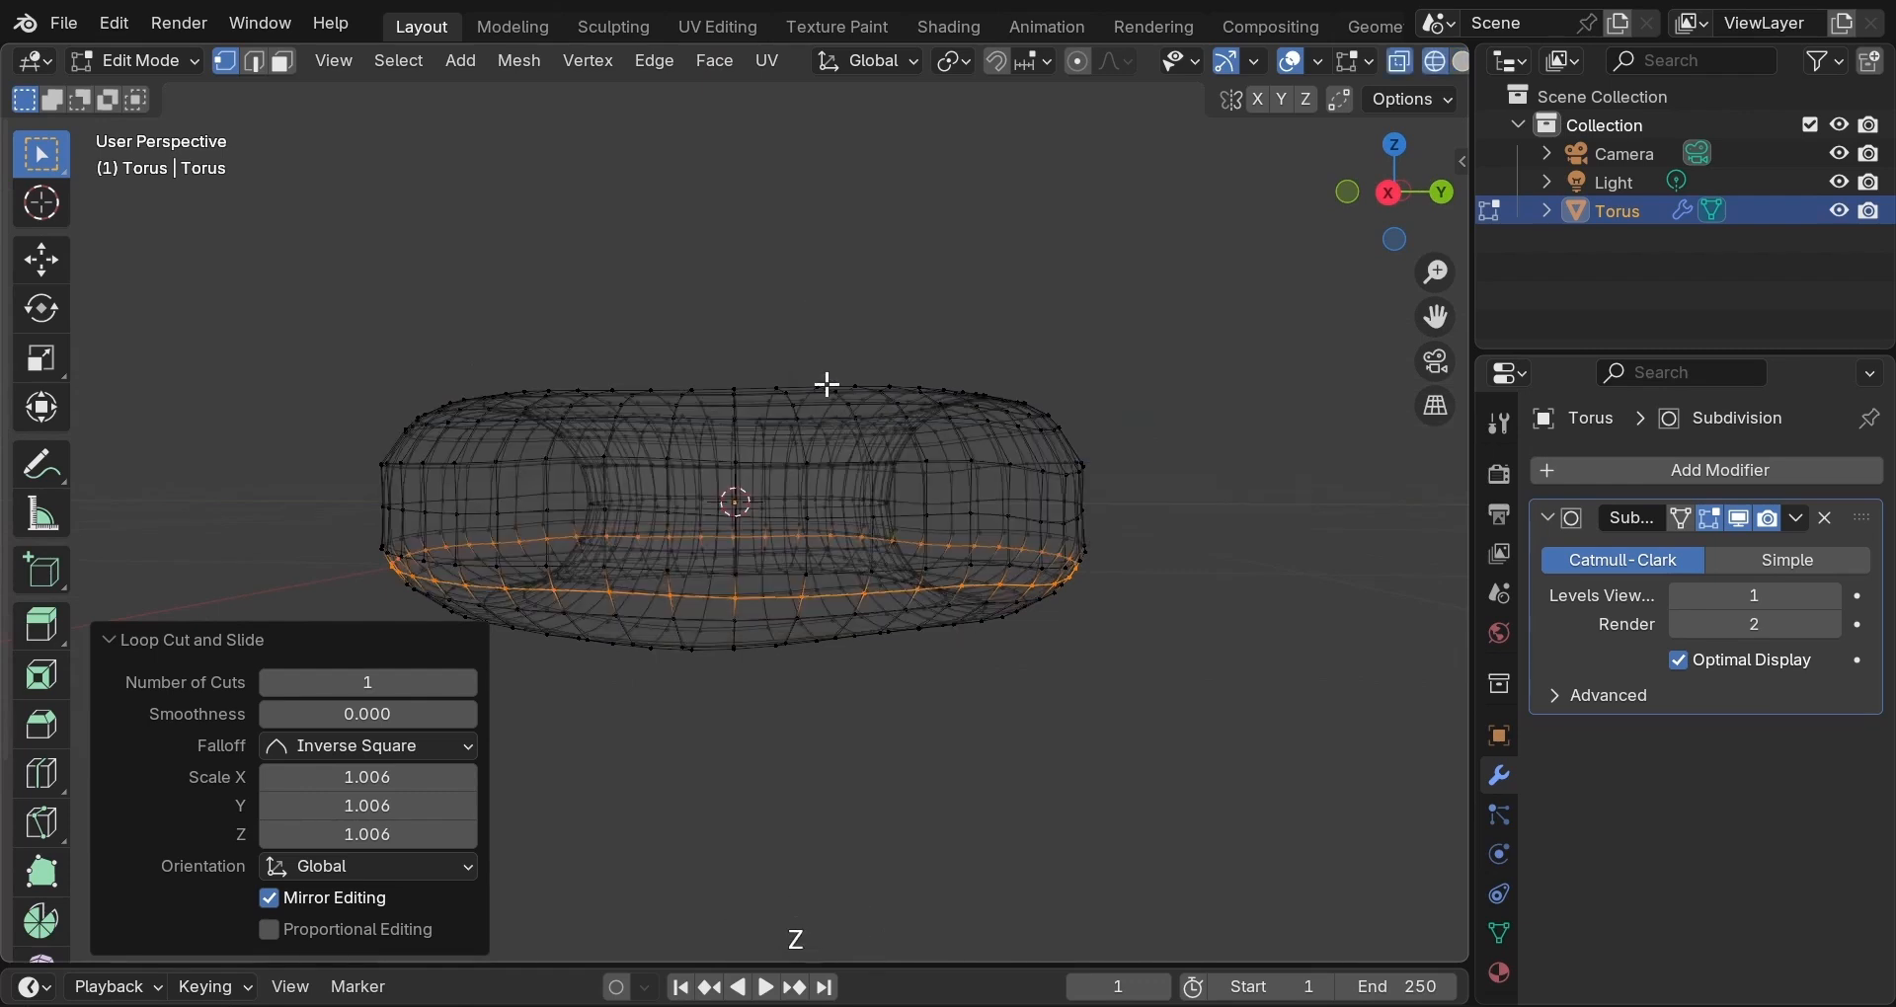
pyautogui.click(845, 316)
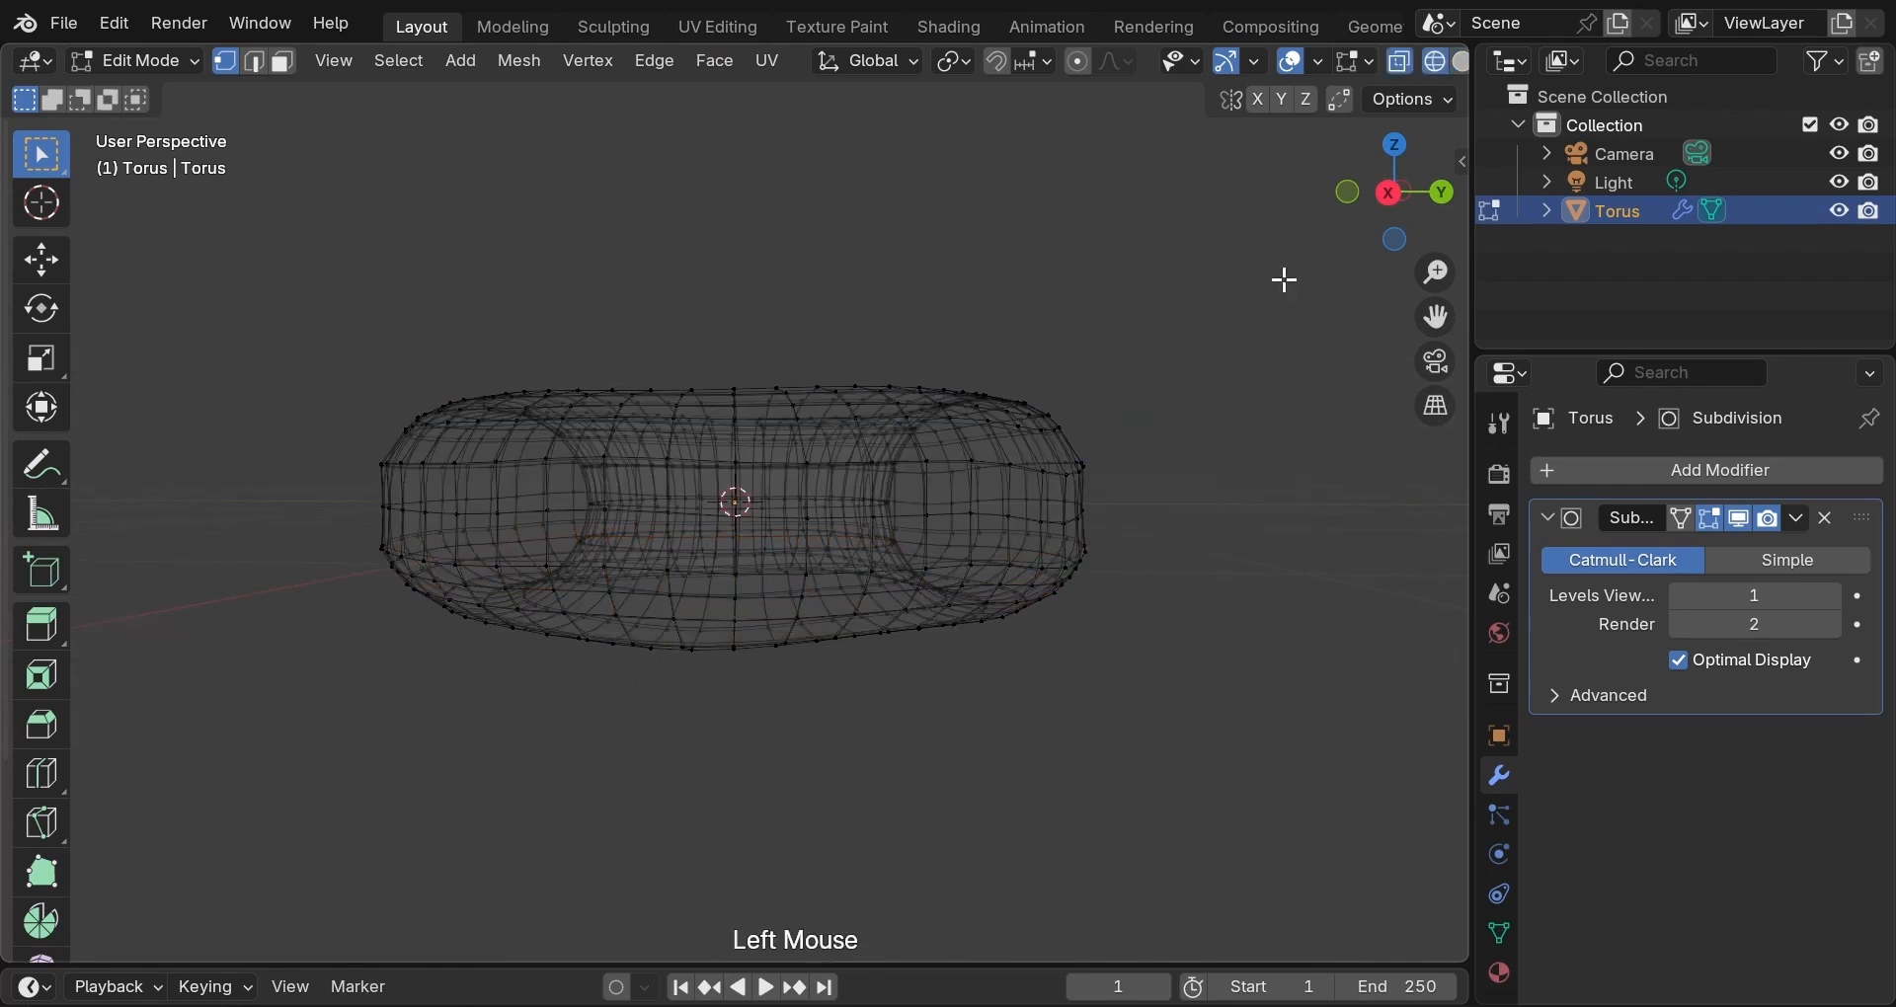
pyautogui.click(1390, 191)
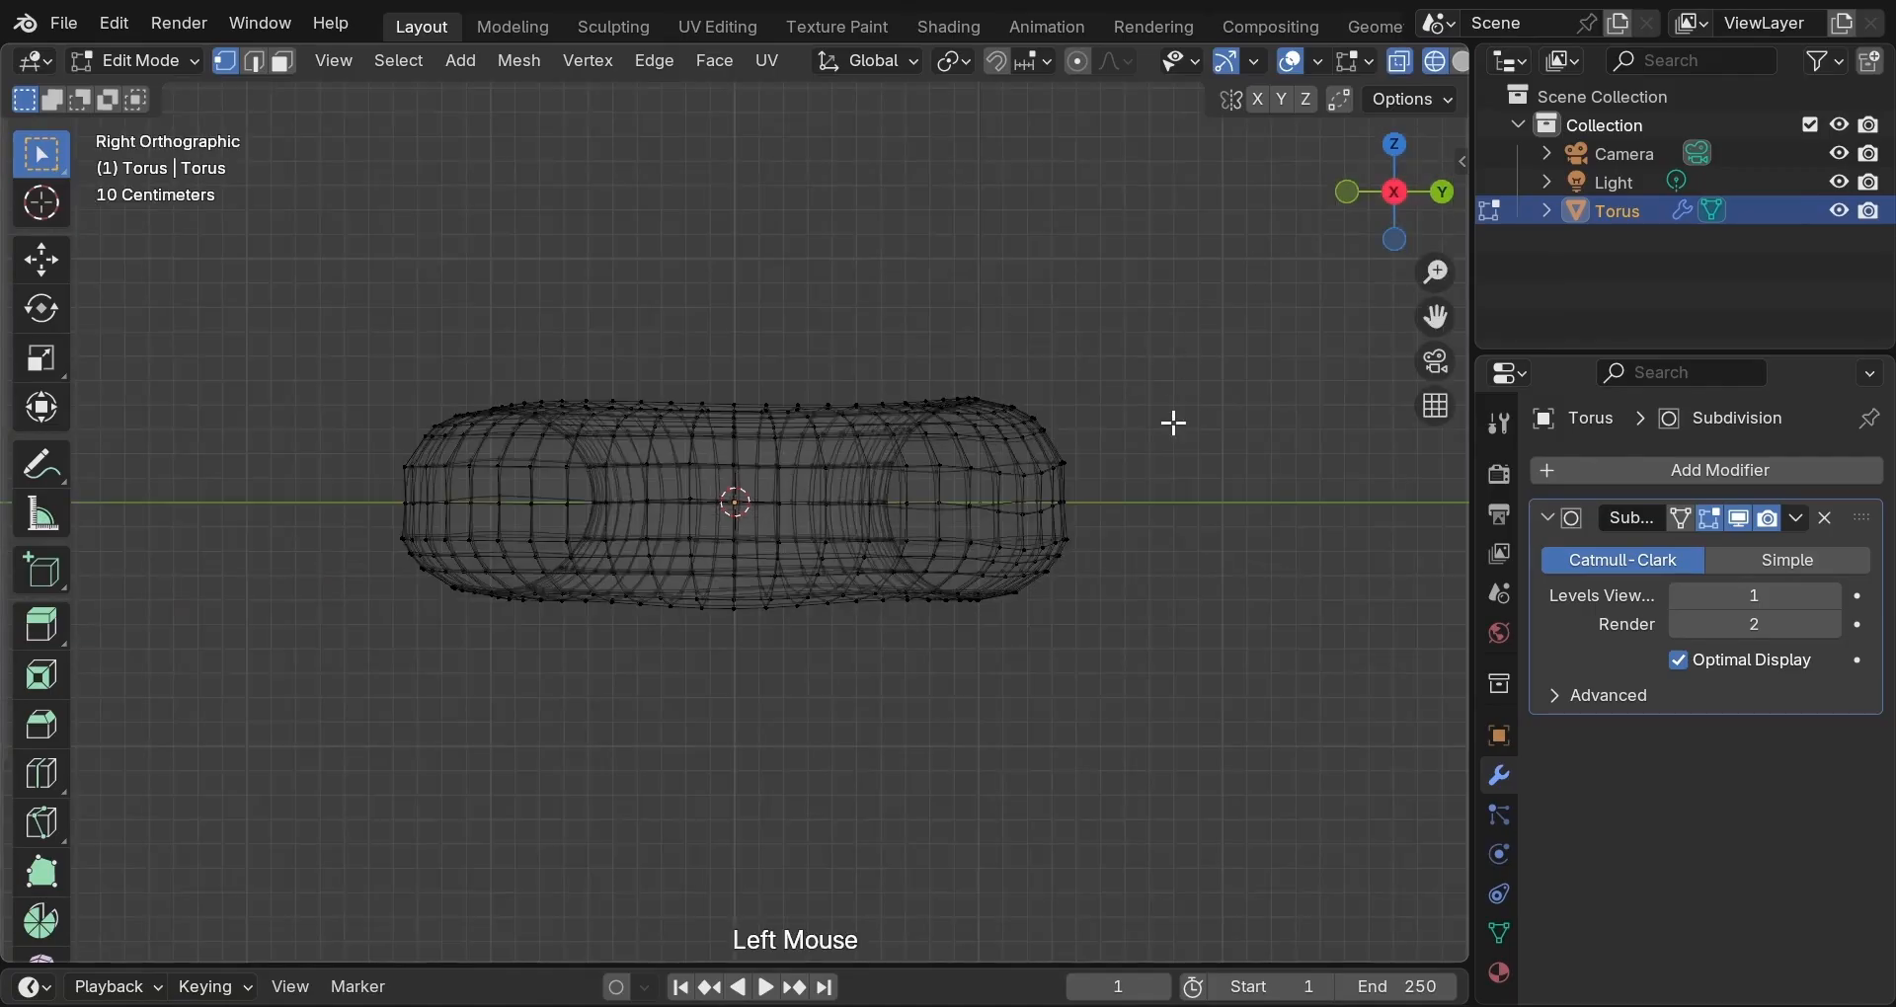
pyautogui.scroll(-2, 737, 584)
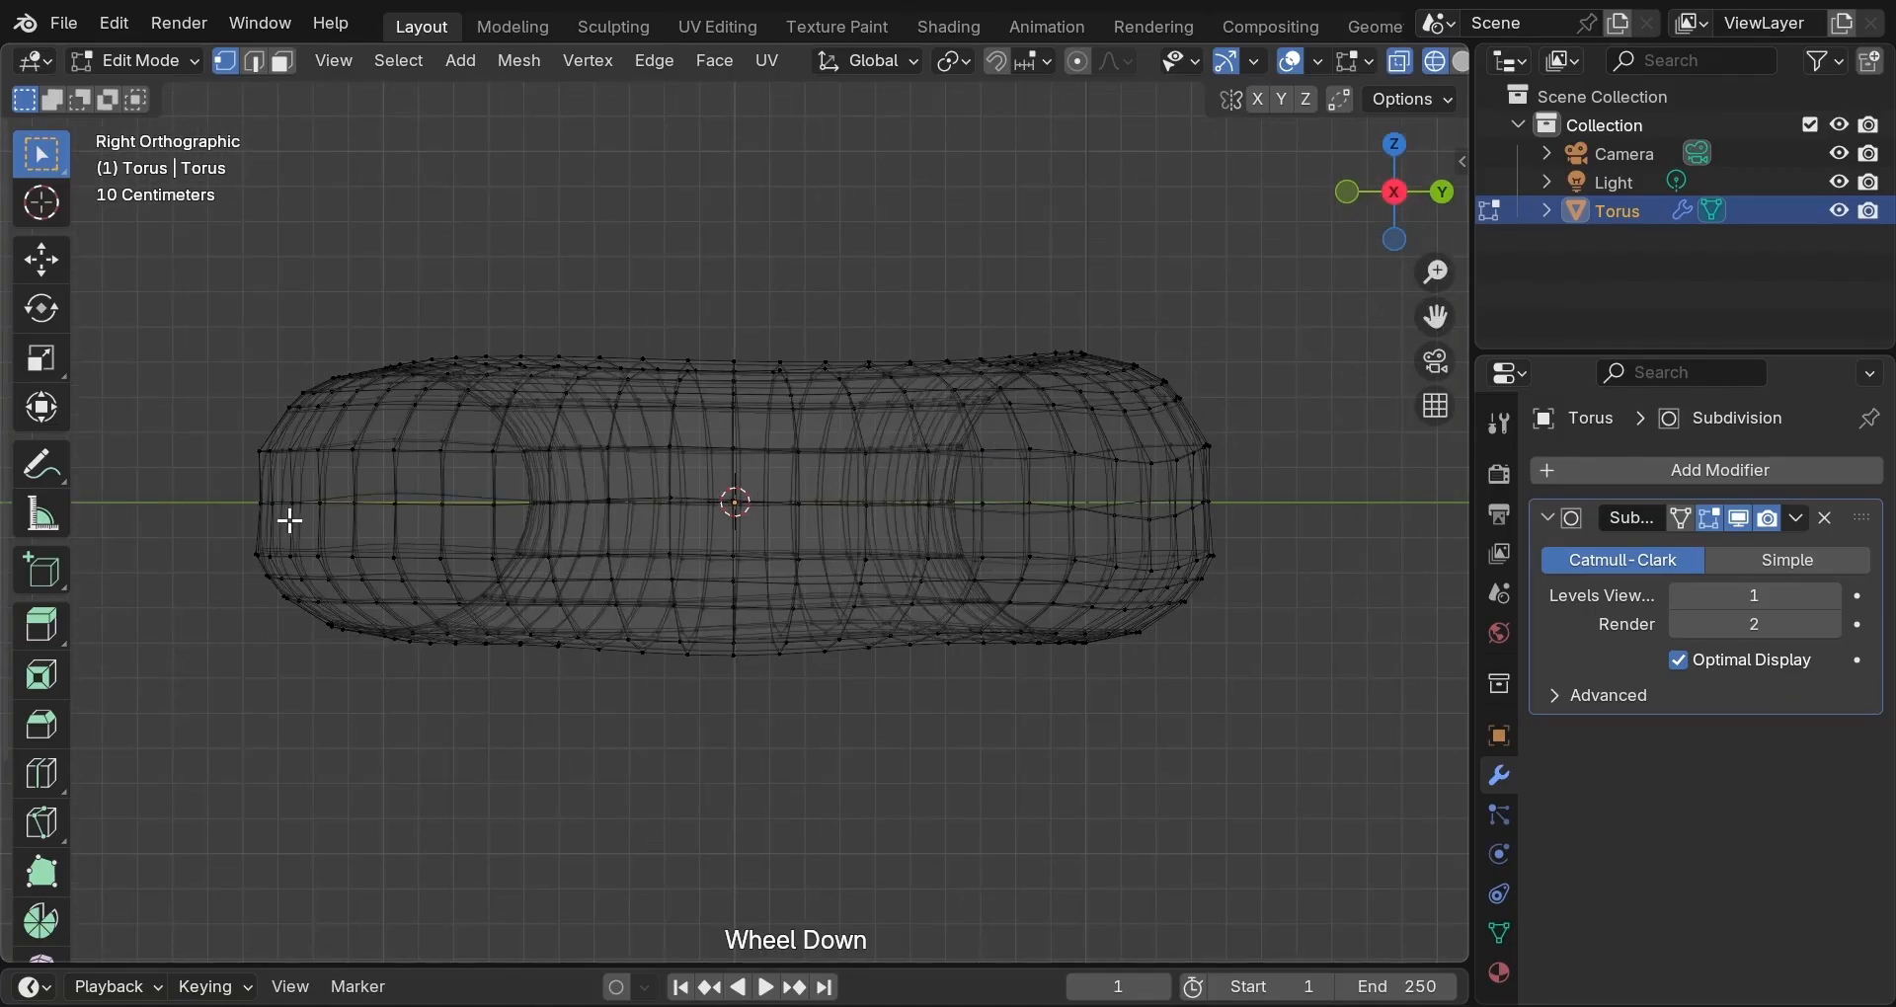
pyautogui.moveTo(178, 477); pyautogui.dragTo(1405, 746)
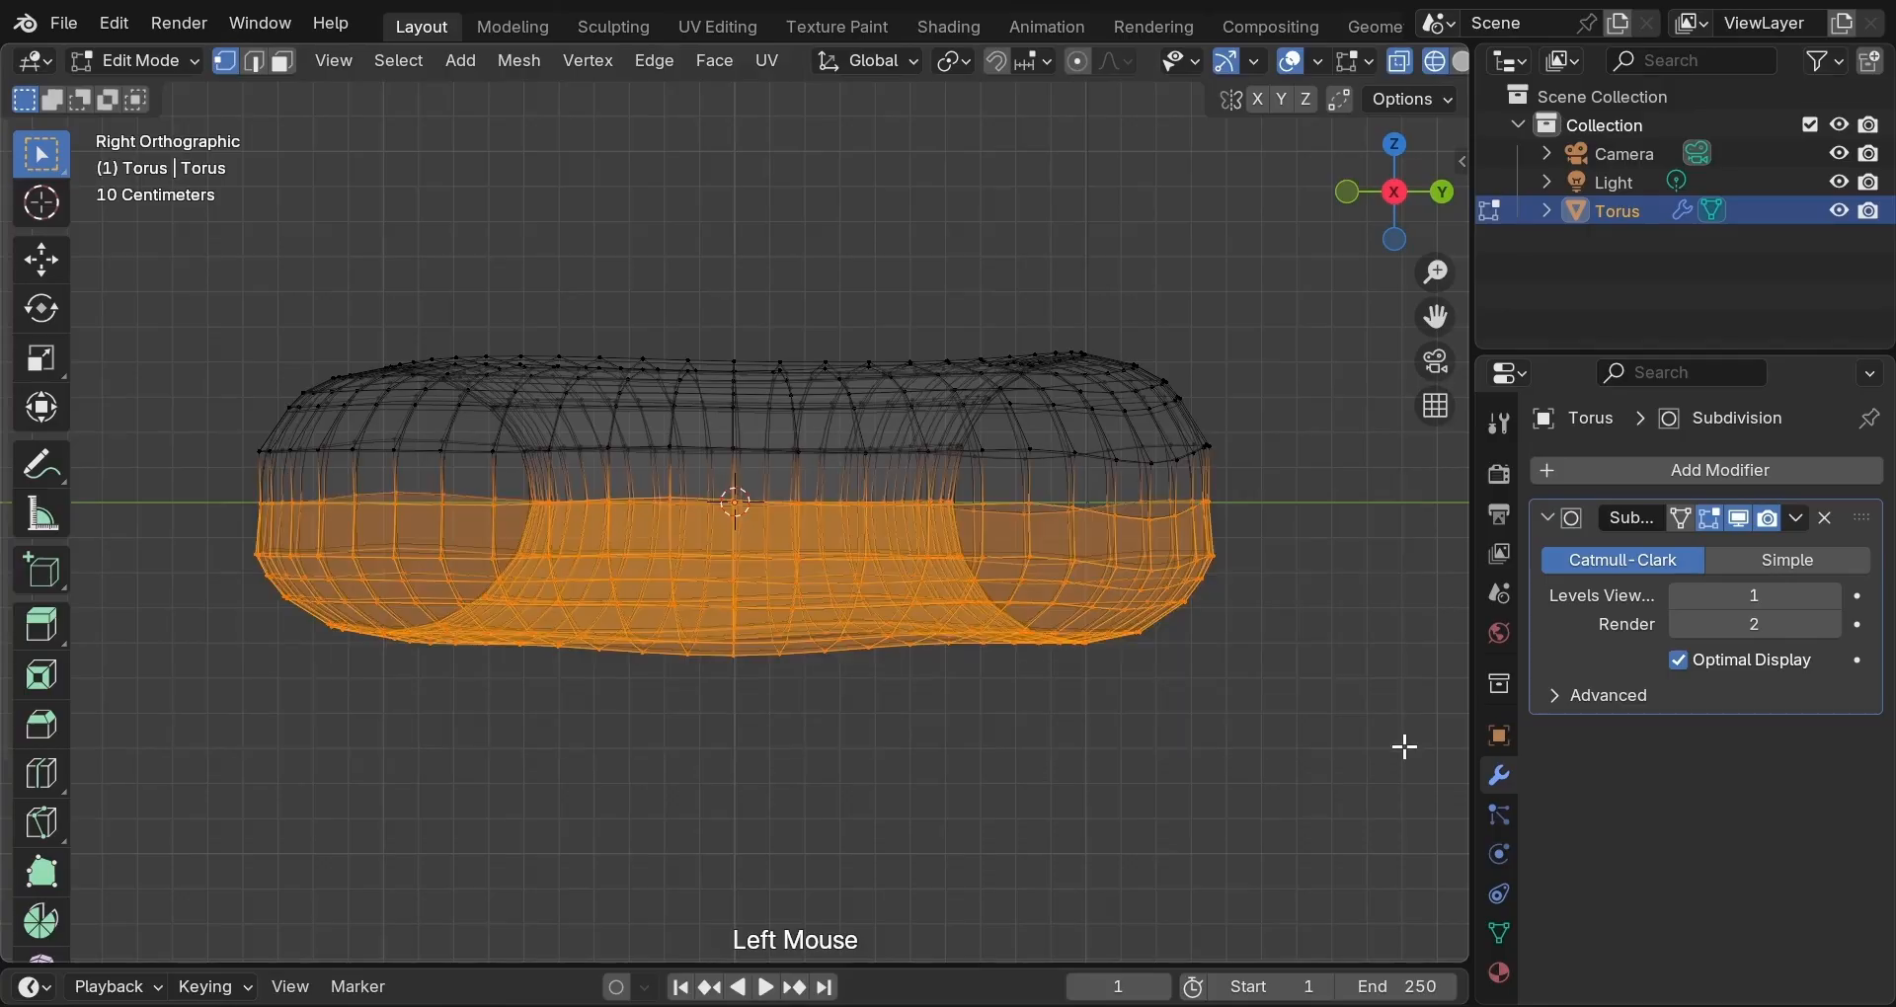
pyautogui.press('s')
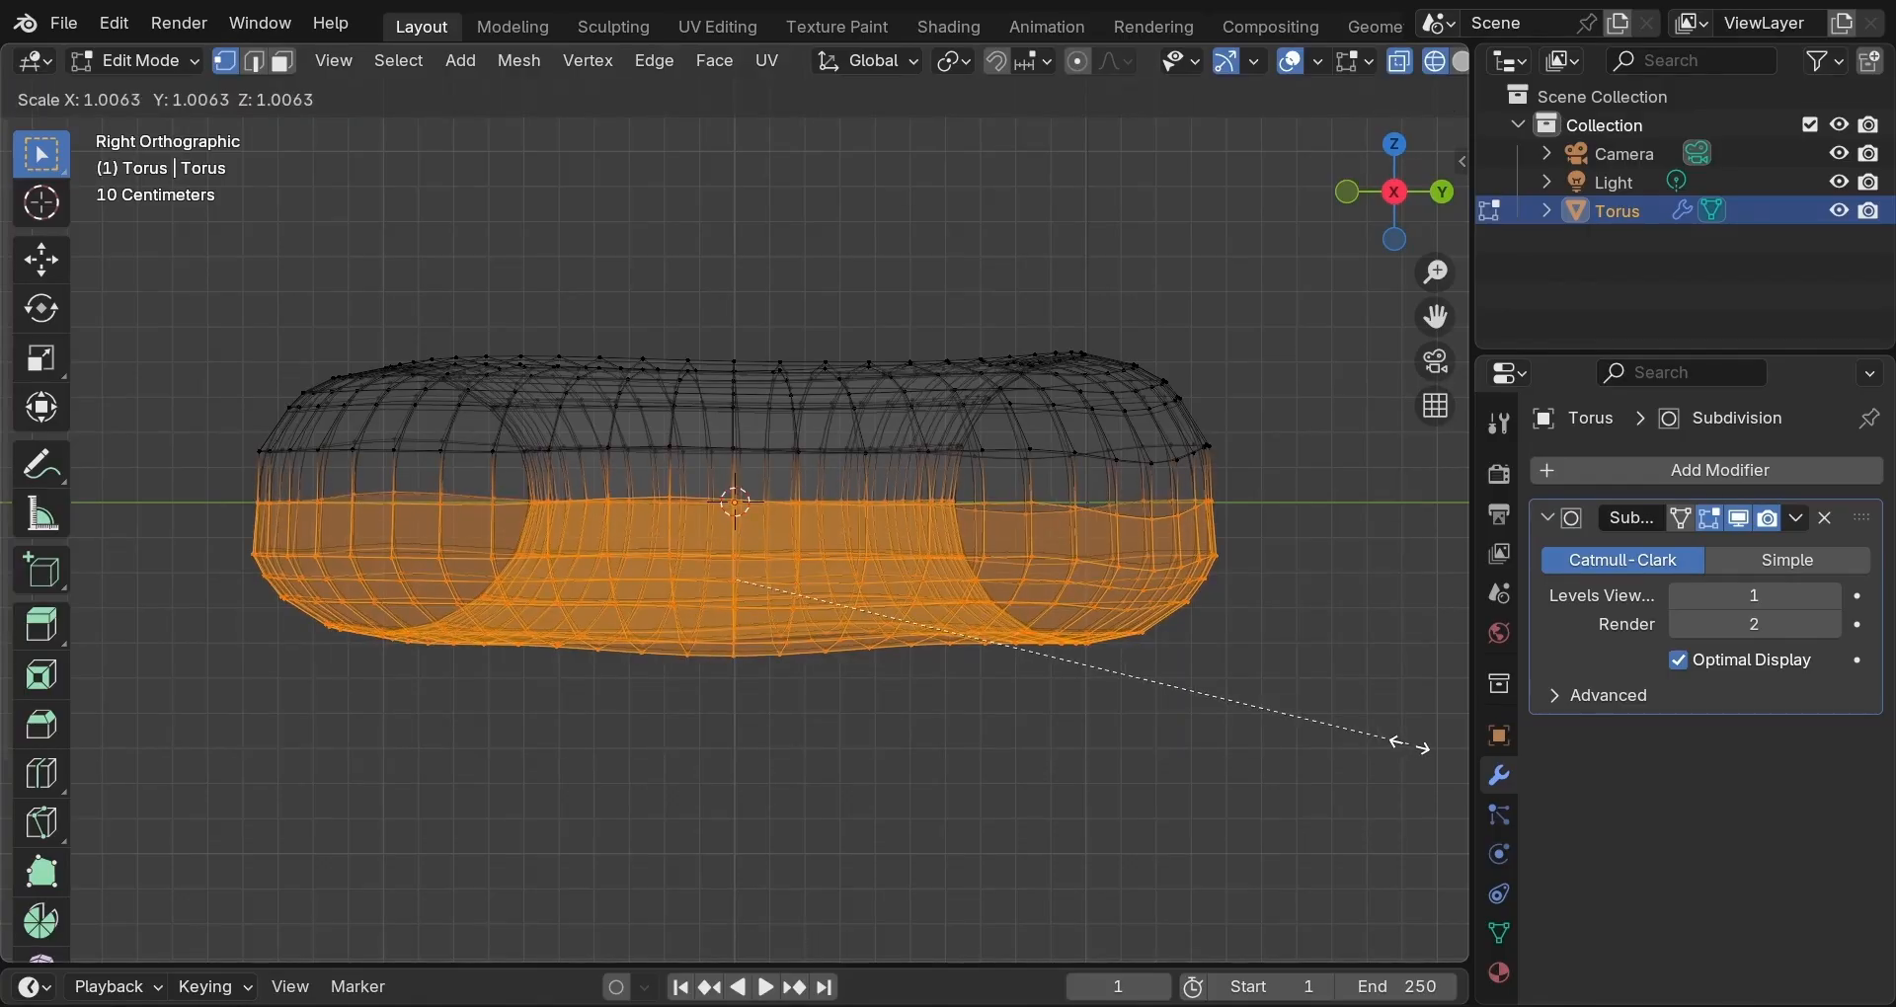
pyautogui.keyDown('shift'); pyautogui.click(1420, 744); pyautogui.keyUp('shift')
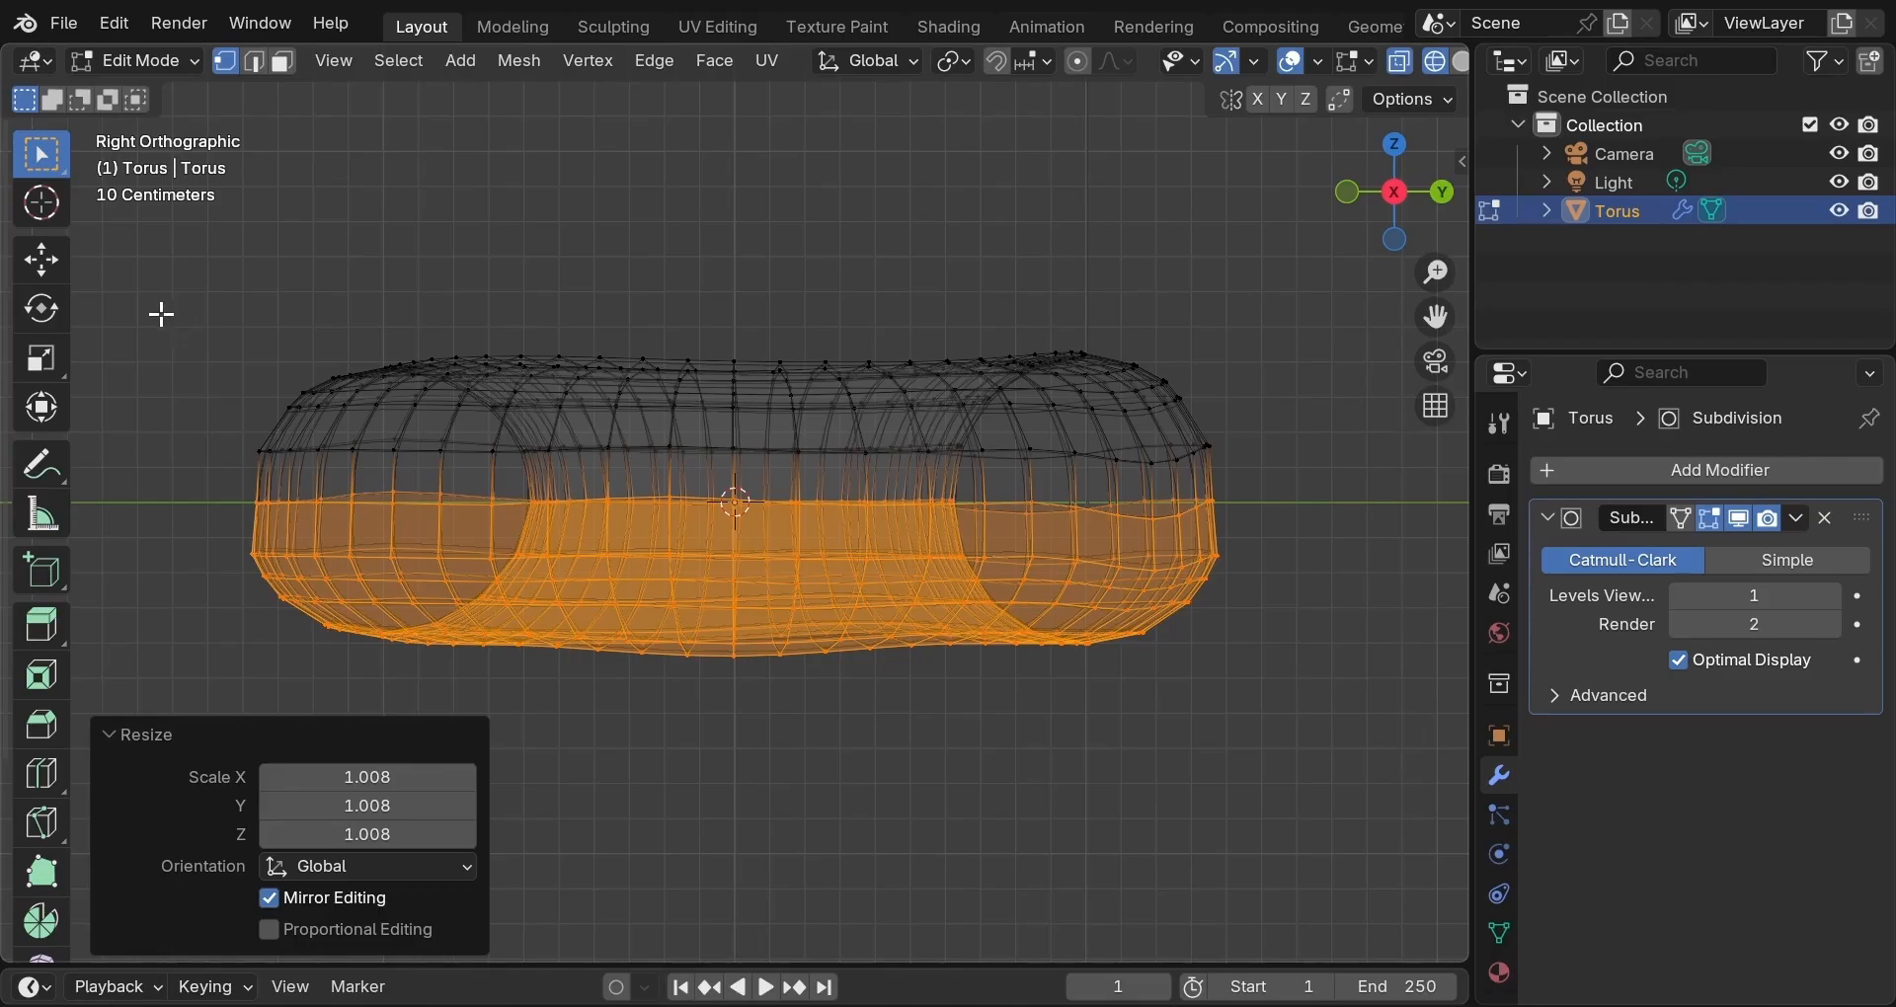
# Select the top half, shrink it slightly with fine scaling, then return to Object Mode.
pyautogui.moveTo(157, 312); pyautogui.dragTo(1249, 529)
pyautogui.press('s')
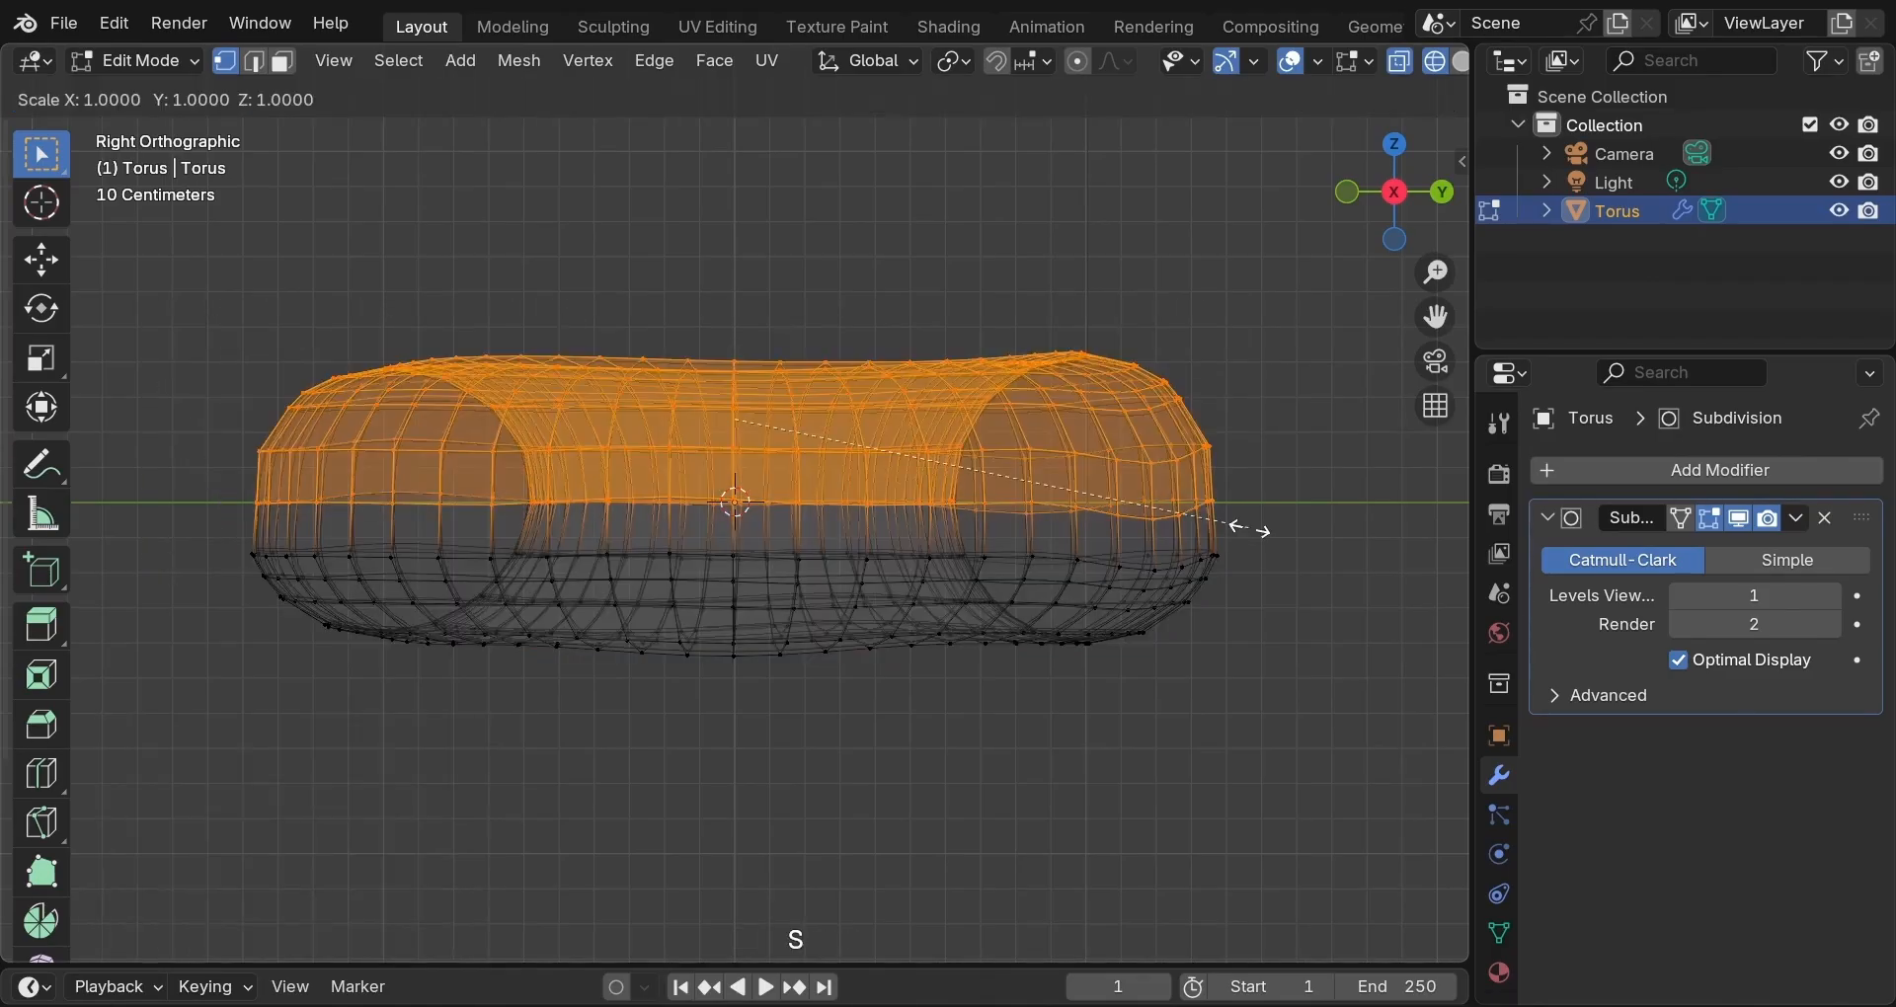
pyautogui.press('shift')
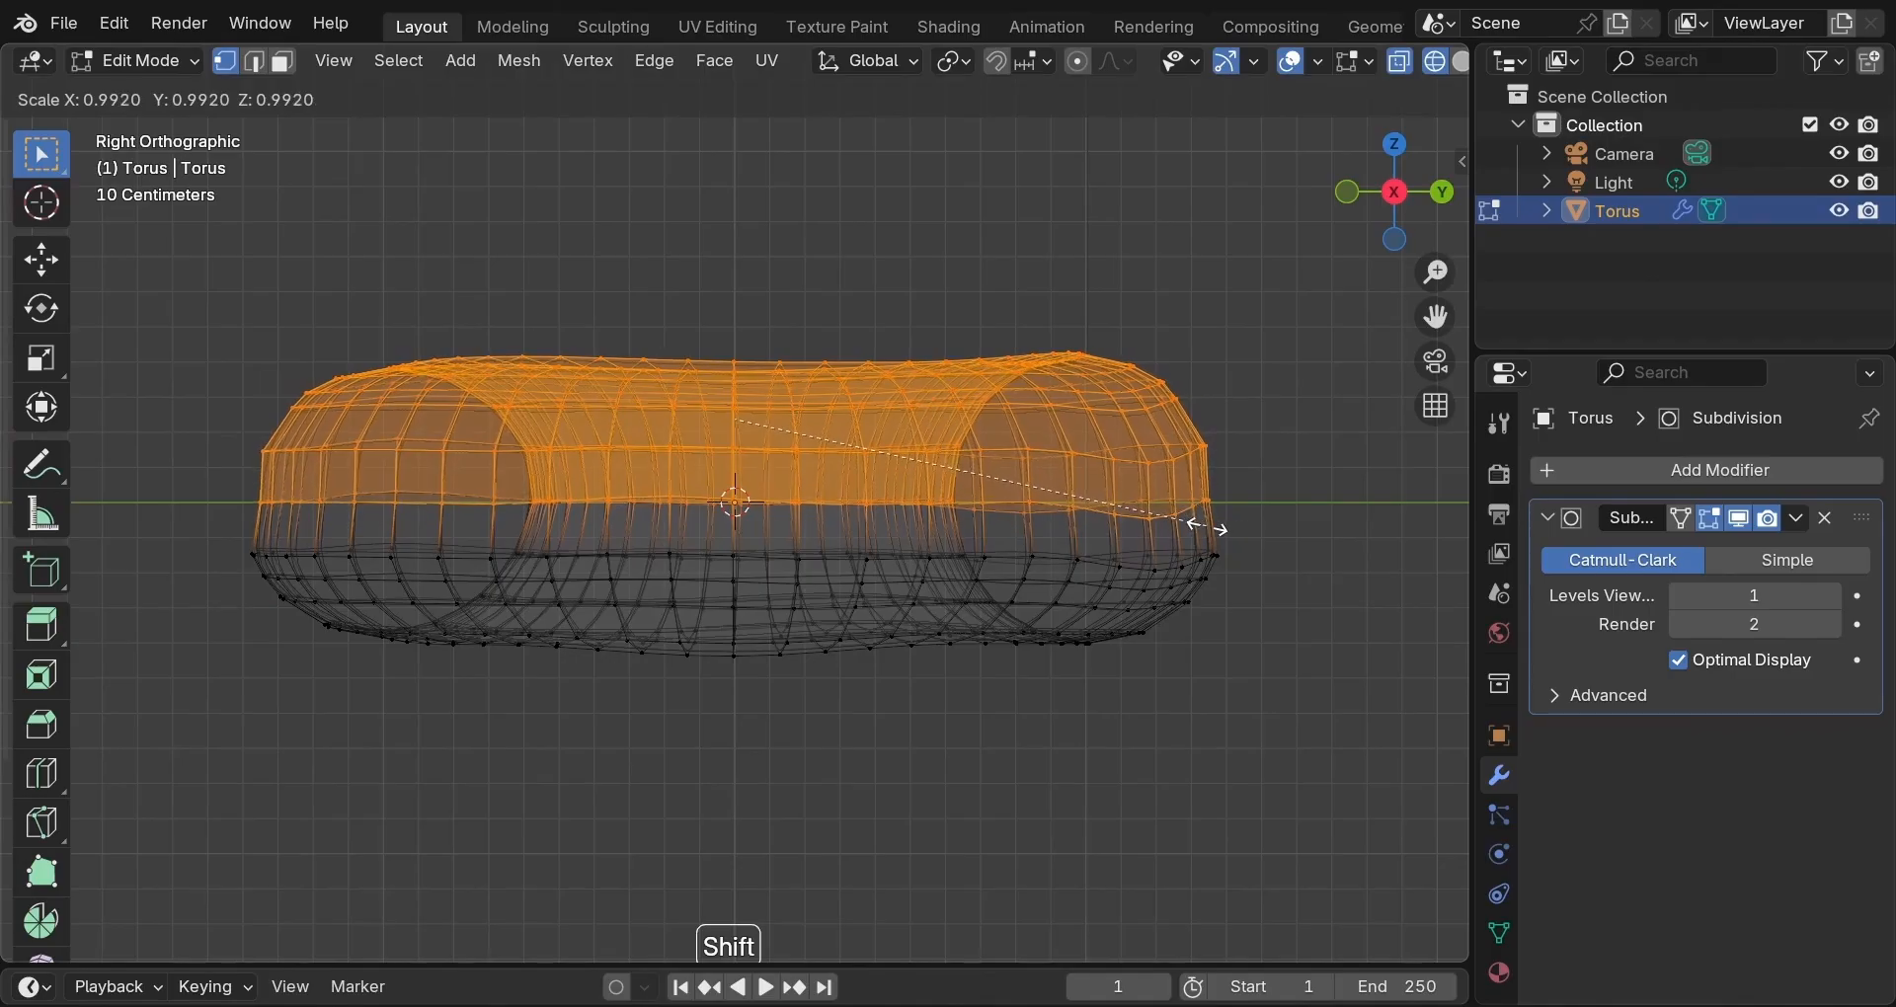
pyautogui.keyDown('shift'); pyautogui.click(1213, 509); pyautogui.keyUp('shift')
pyautogui.click(1300, 377)
pyautogui.press('Tab')
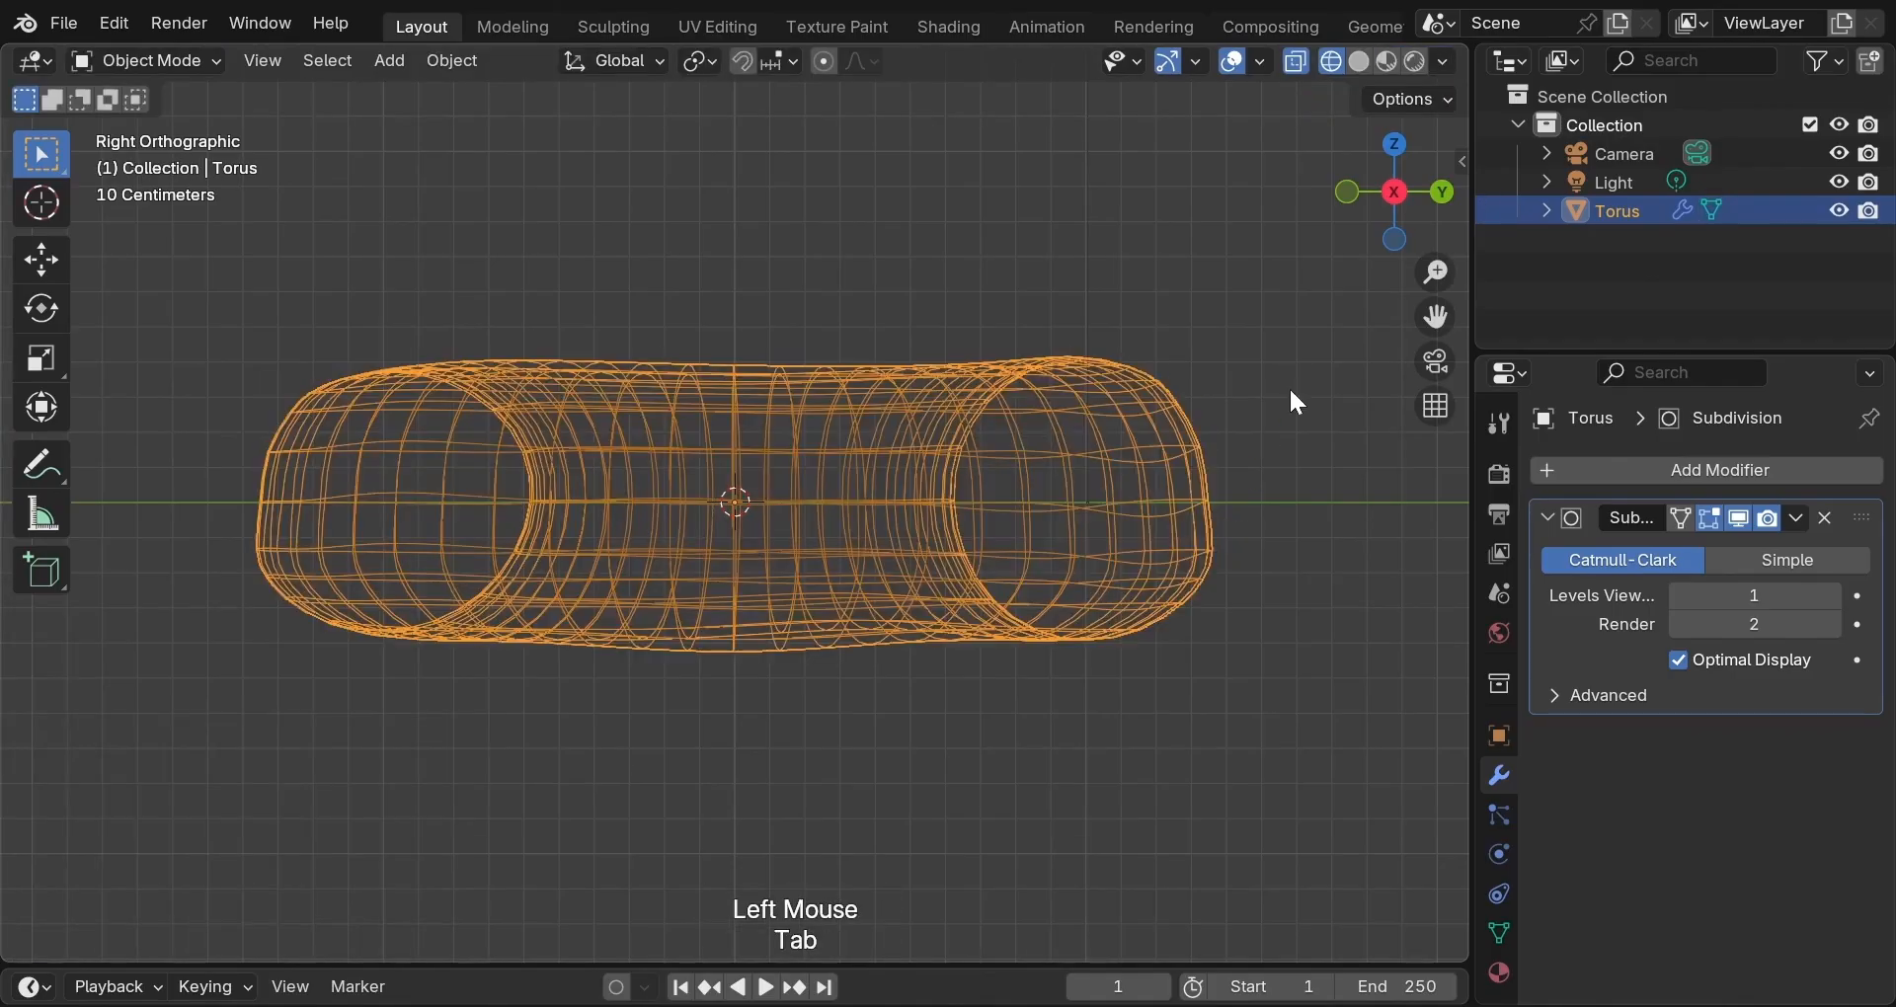
# Switch to Solid shading and inspect the lumpy donut from above, low side and into its hole.
pyautogui.press('z')
pyautogui.click(1370, 400)
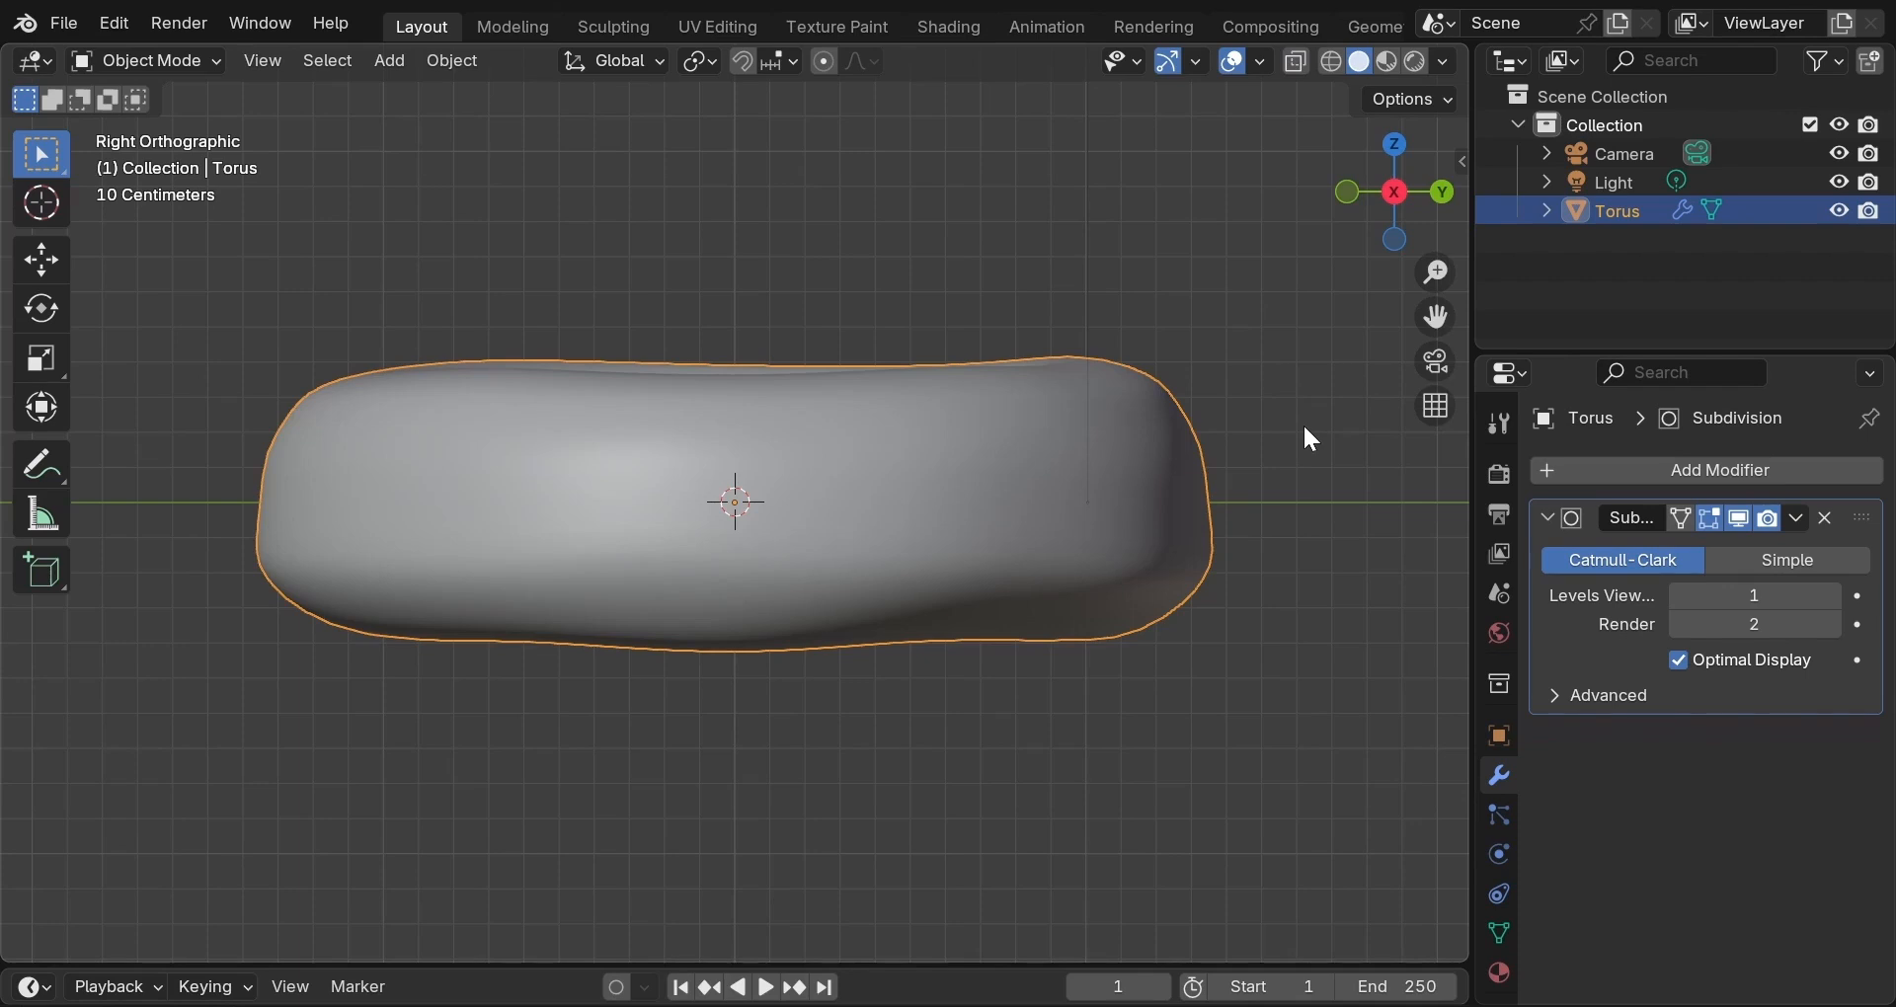
pyautogui.moveTo(1304, 429); pyautogui.dragTo(1268, 456, button='middle')
pyautogui.scroll(-2, 741, 549)
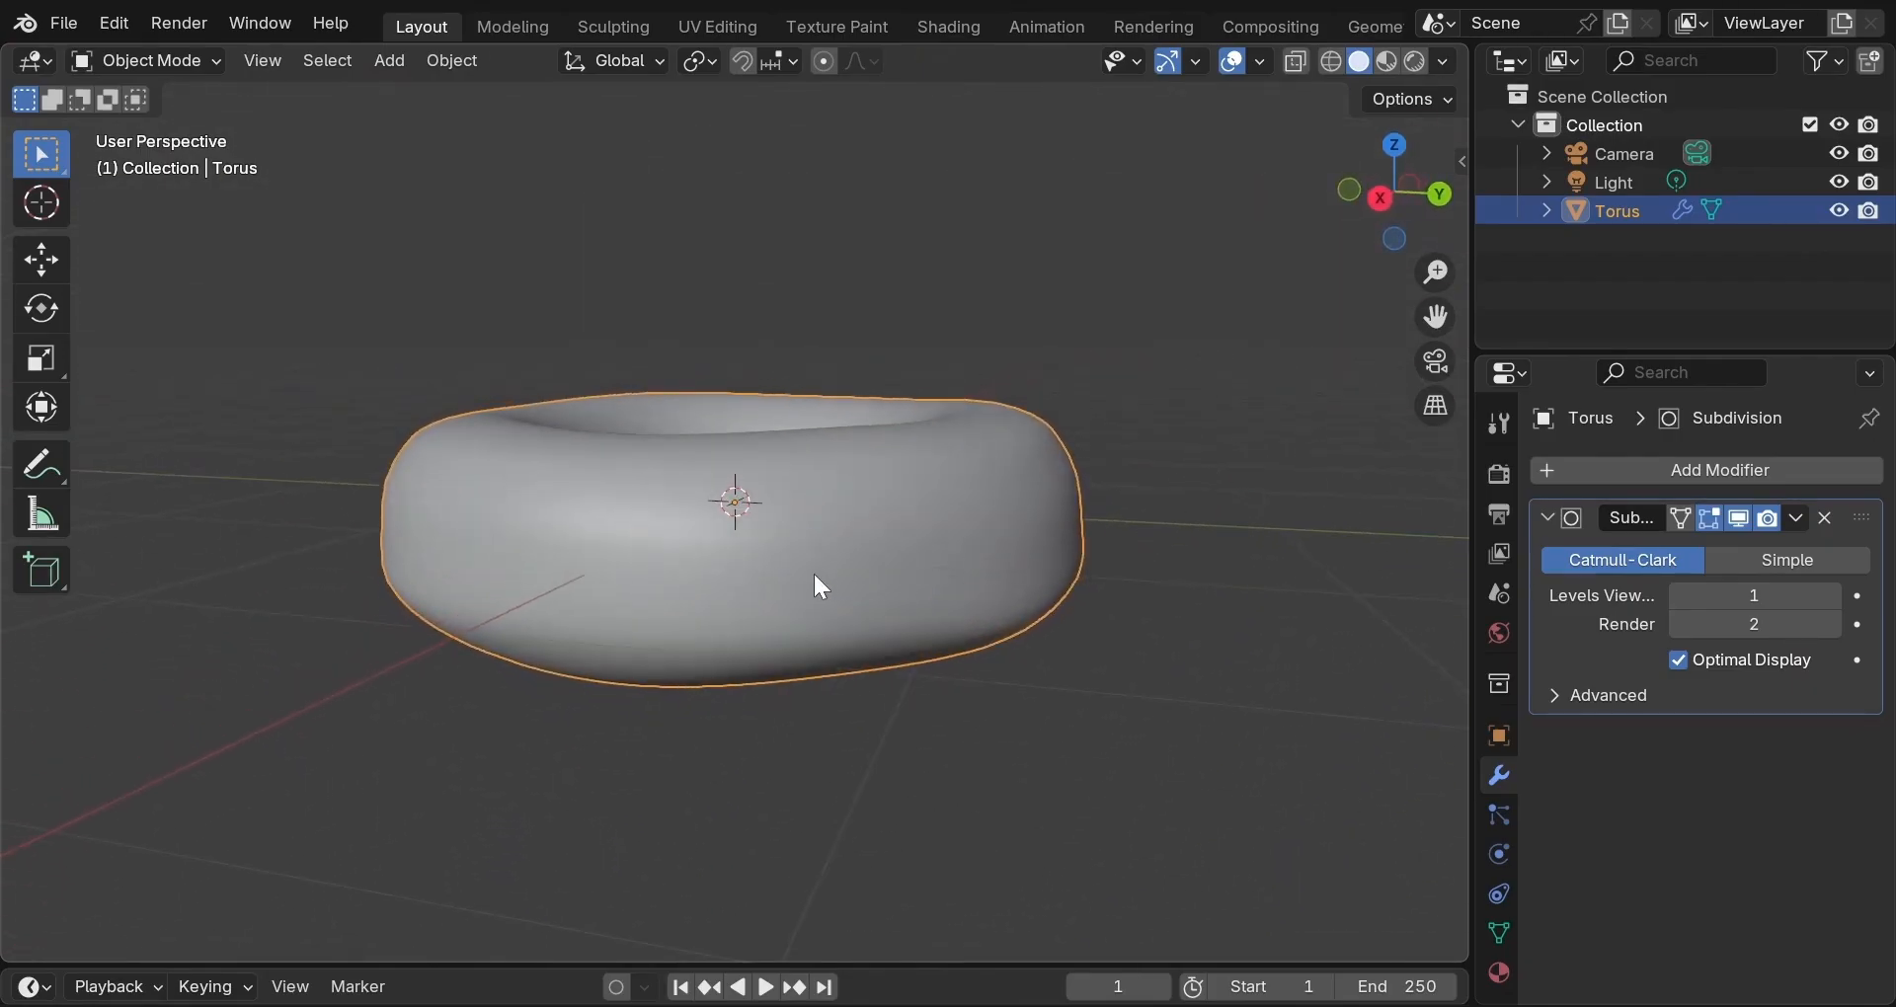
pyautogui.moveTo(814, 585); pyautogui.dragTo(889, 565, button='middle')
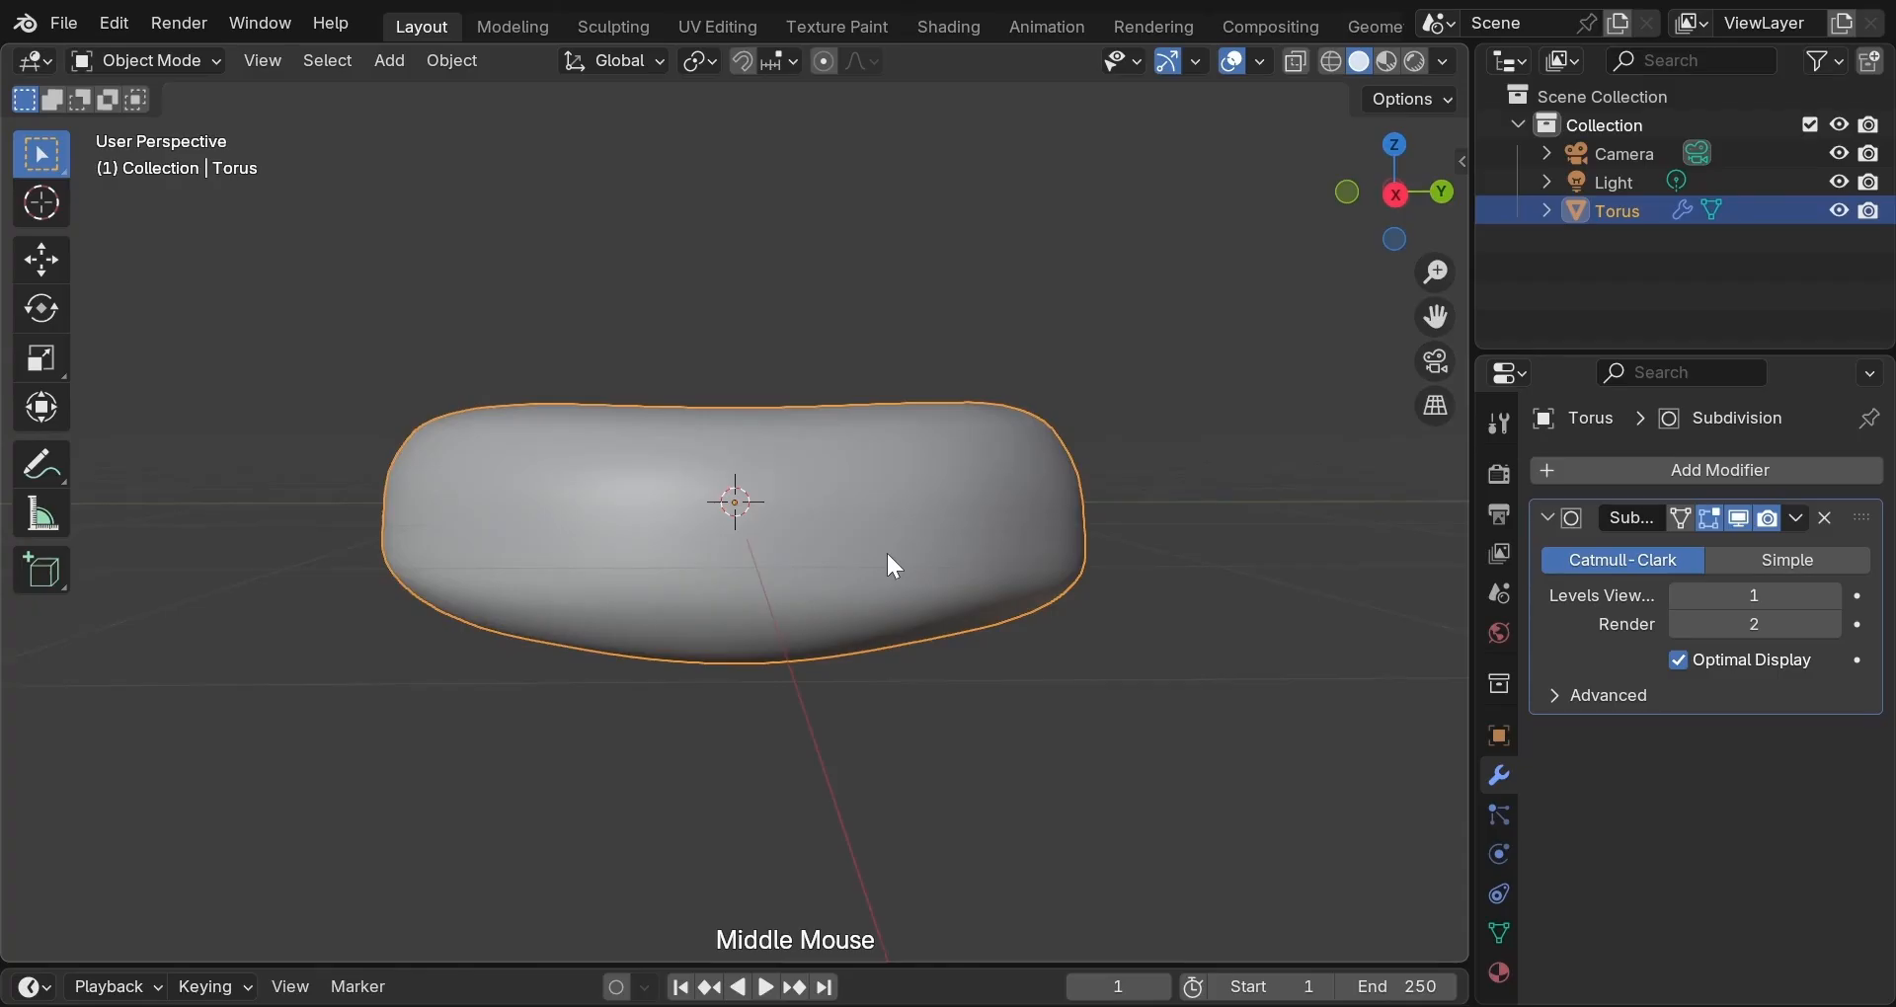
pyautogui.moveTo(888, 554)
pyautogui.mouseDown(button='middle')
pyautogui.moveTo(802, 565)
pyautogui.moveTo(922, 556)
pyautogui.mouseUp(button='middle')
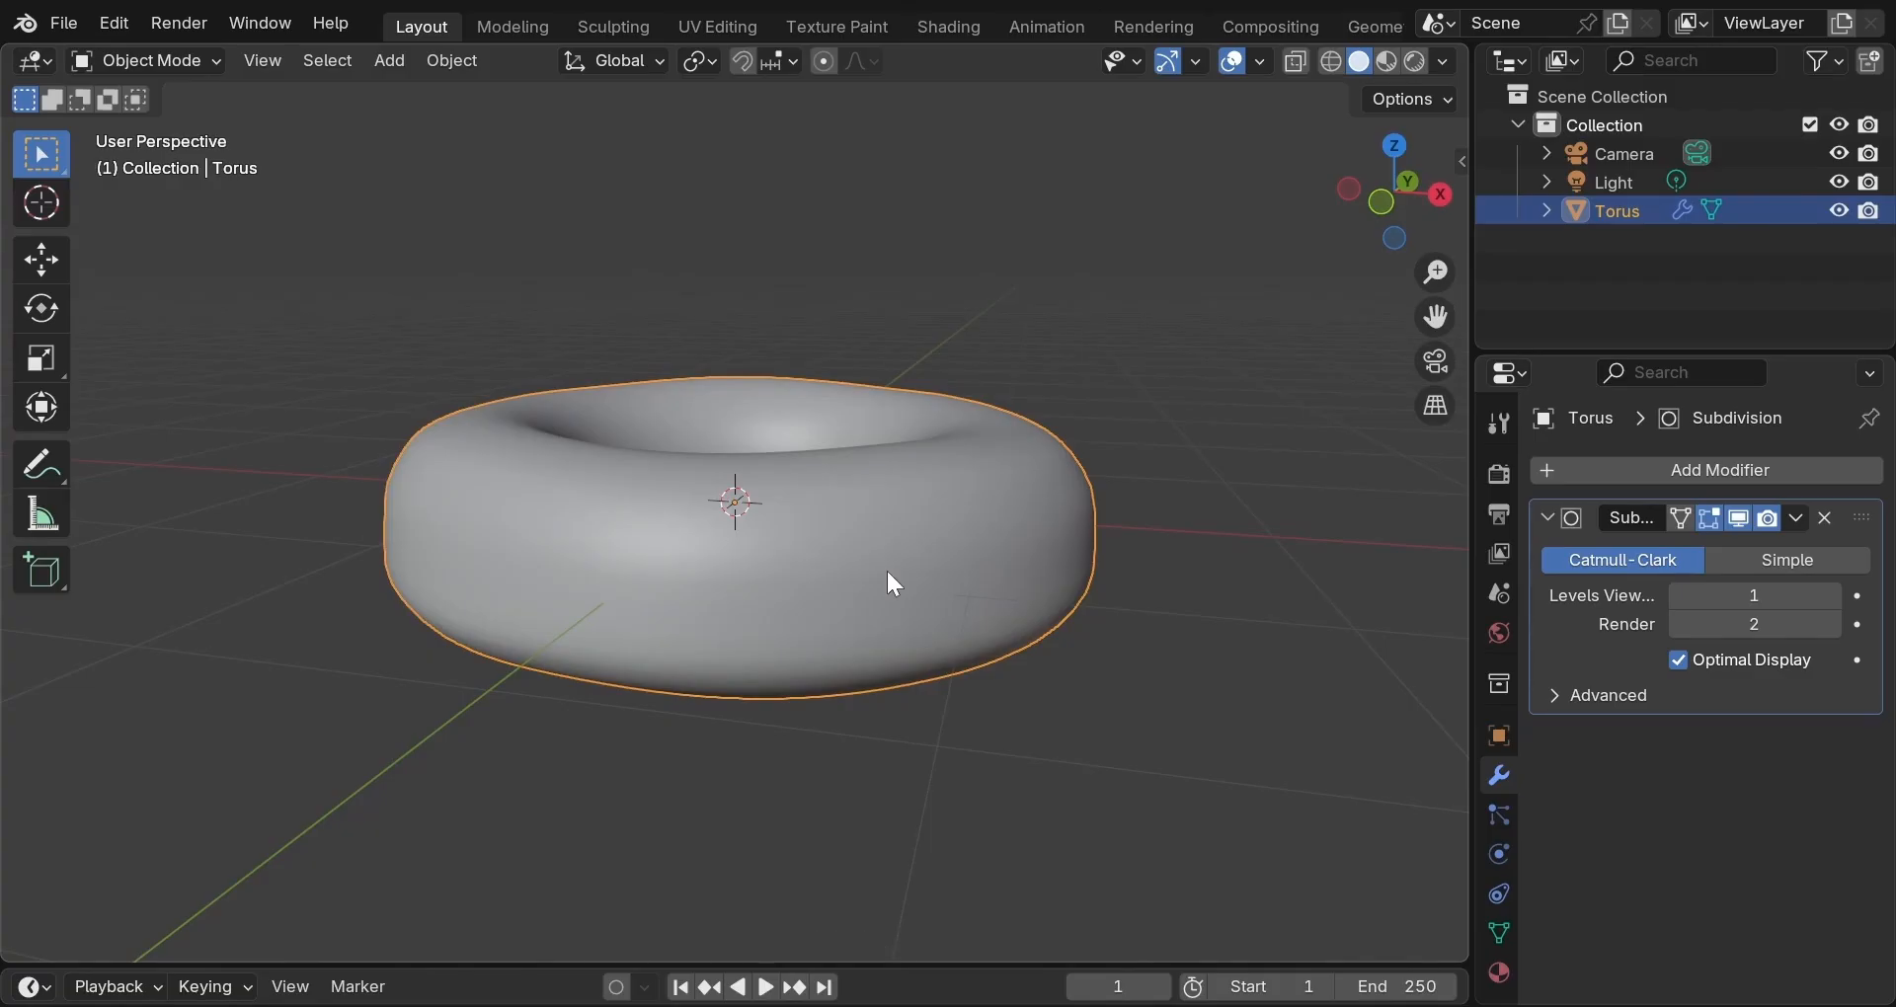
# Duplicate the torus in place, naming the original 'donut' and the Torus.001 copy 'glaze'.
pyautogui.hotkey('shift', 'd')
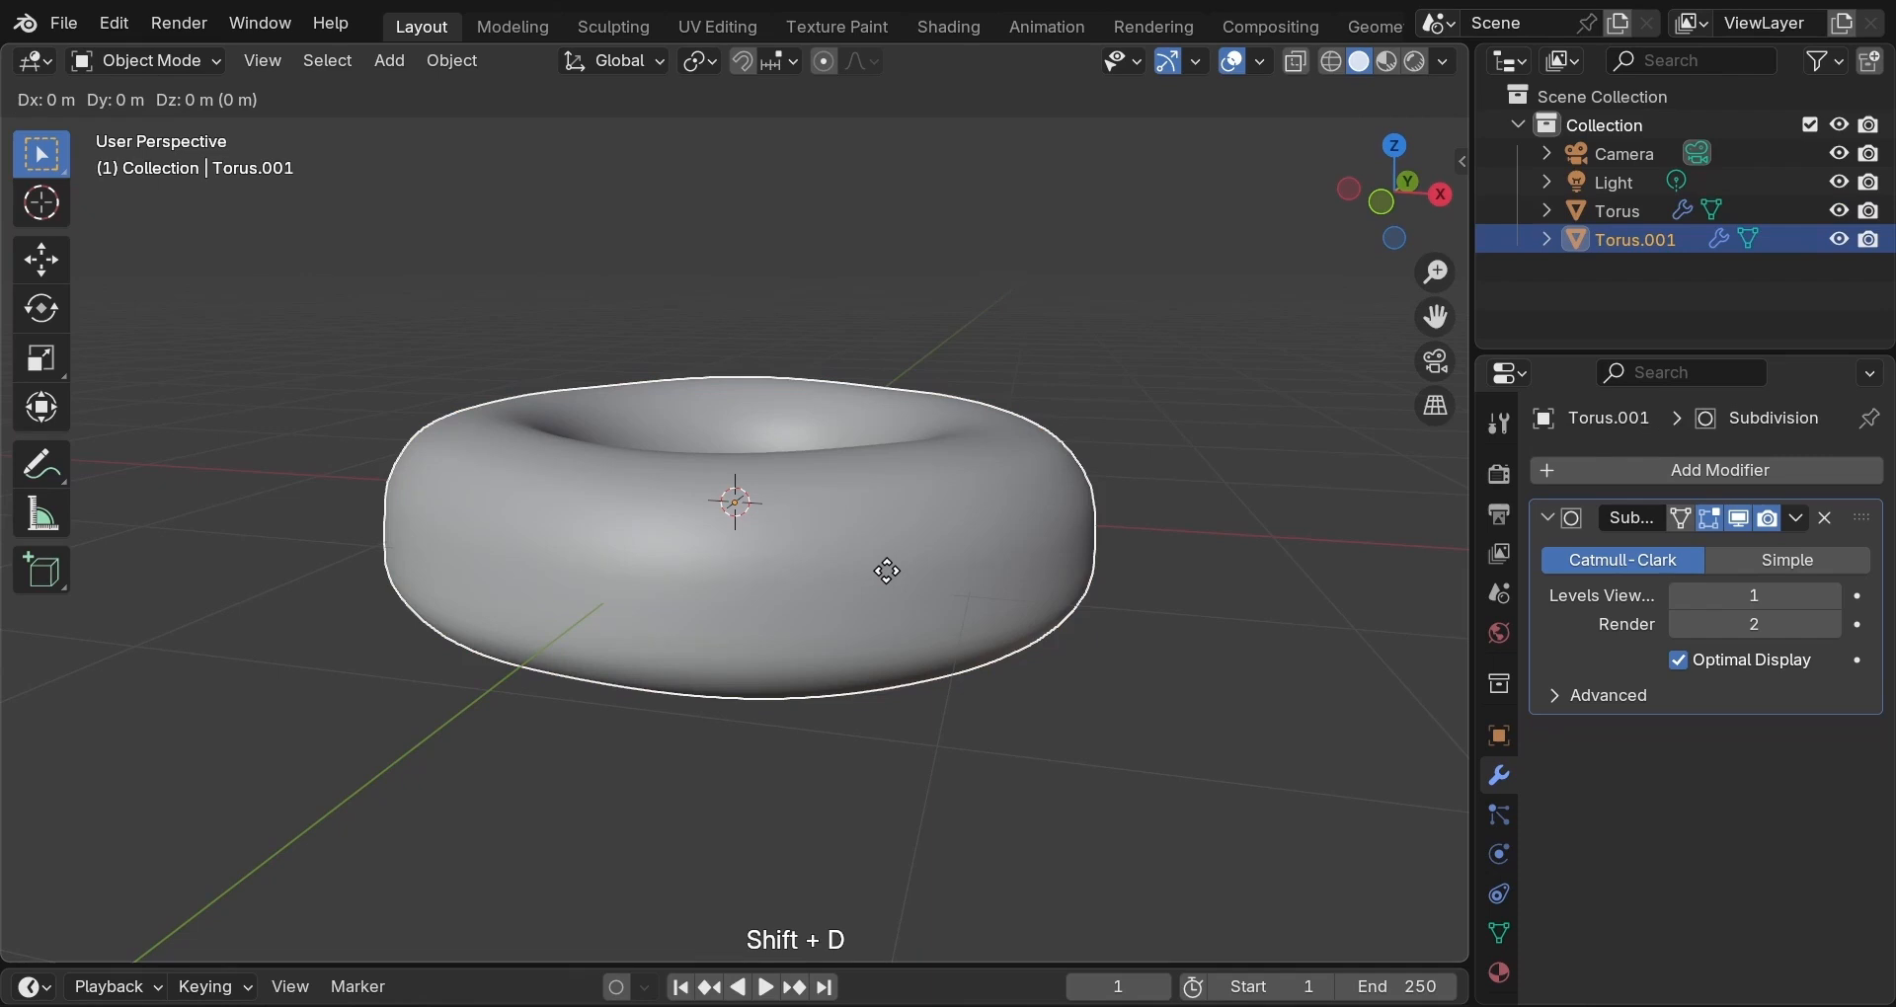
pyautogui.press('Escape')
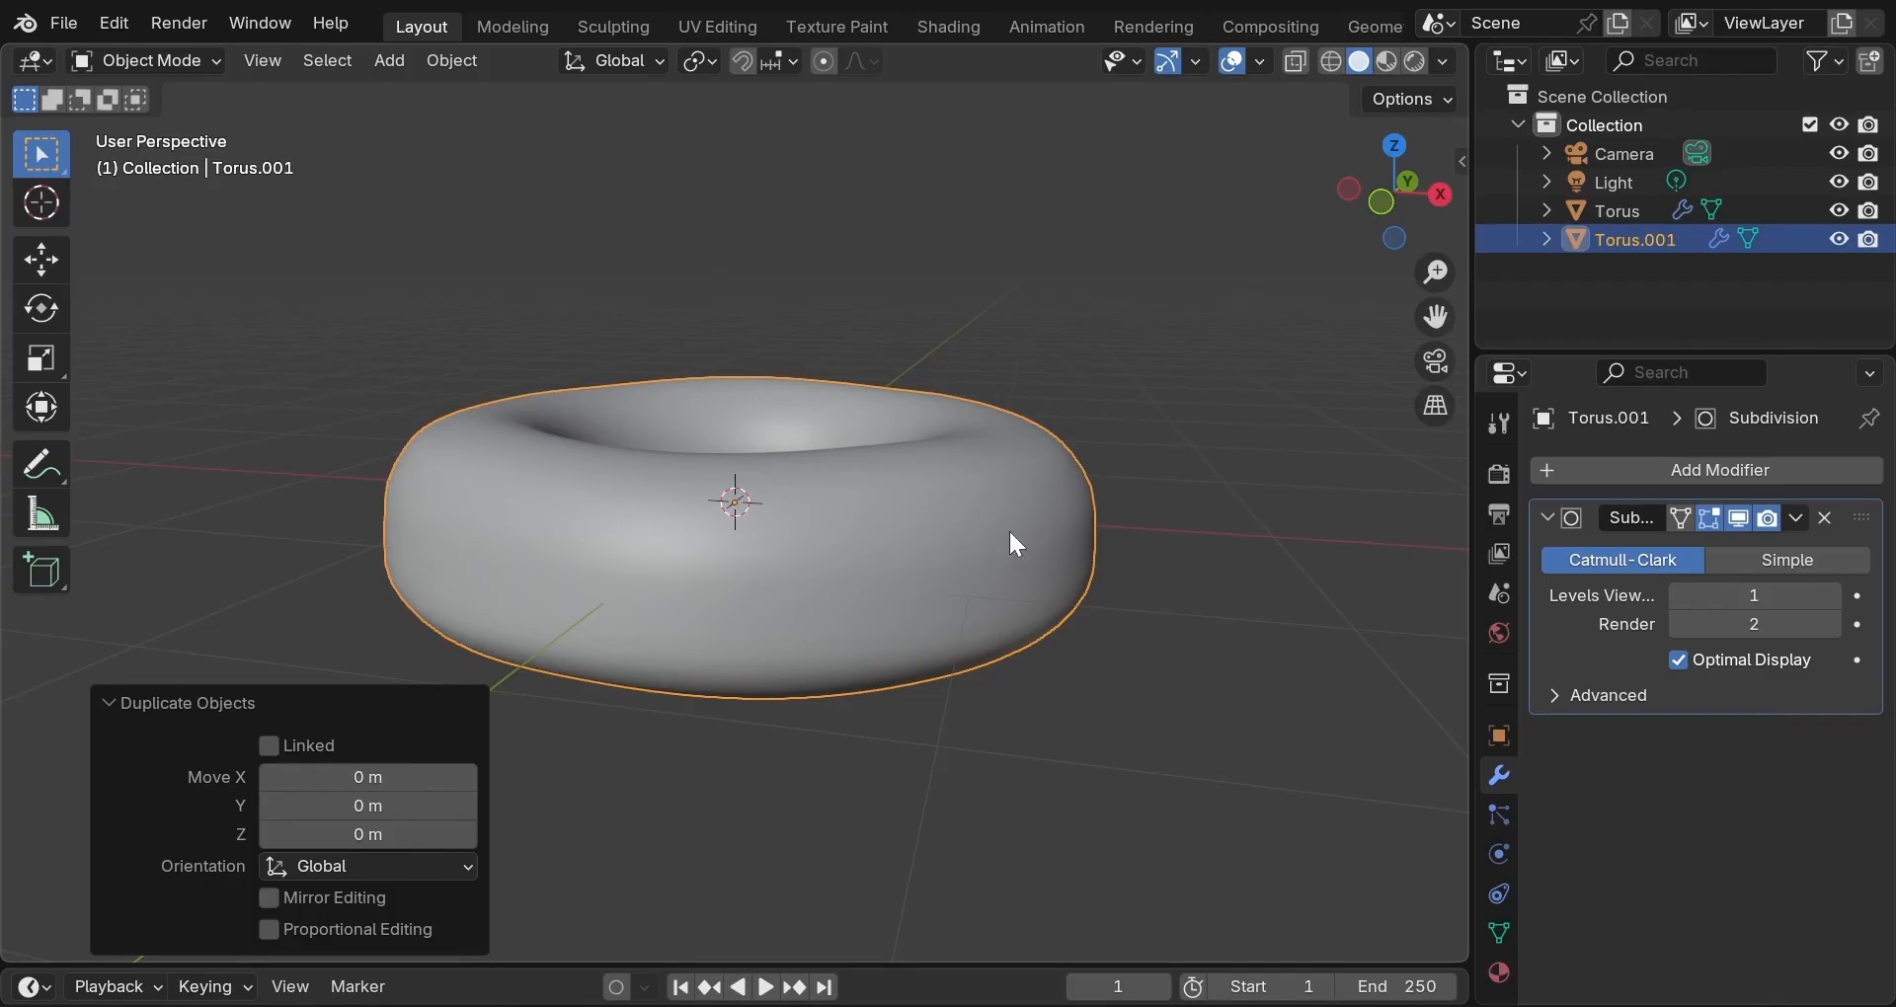
pyautogui.doubleClick(1627, 205)
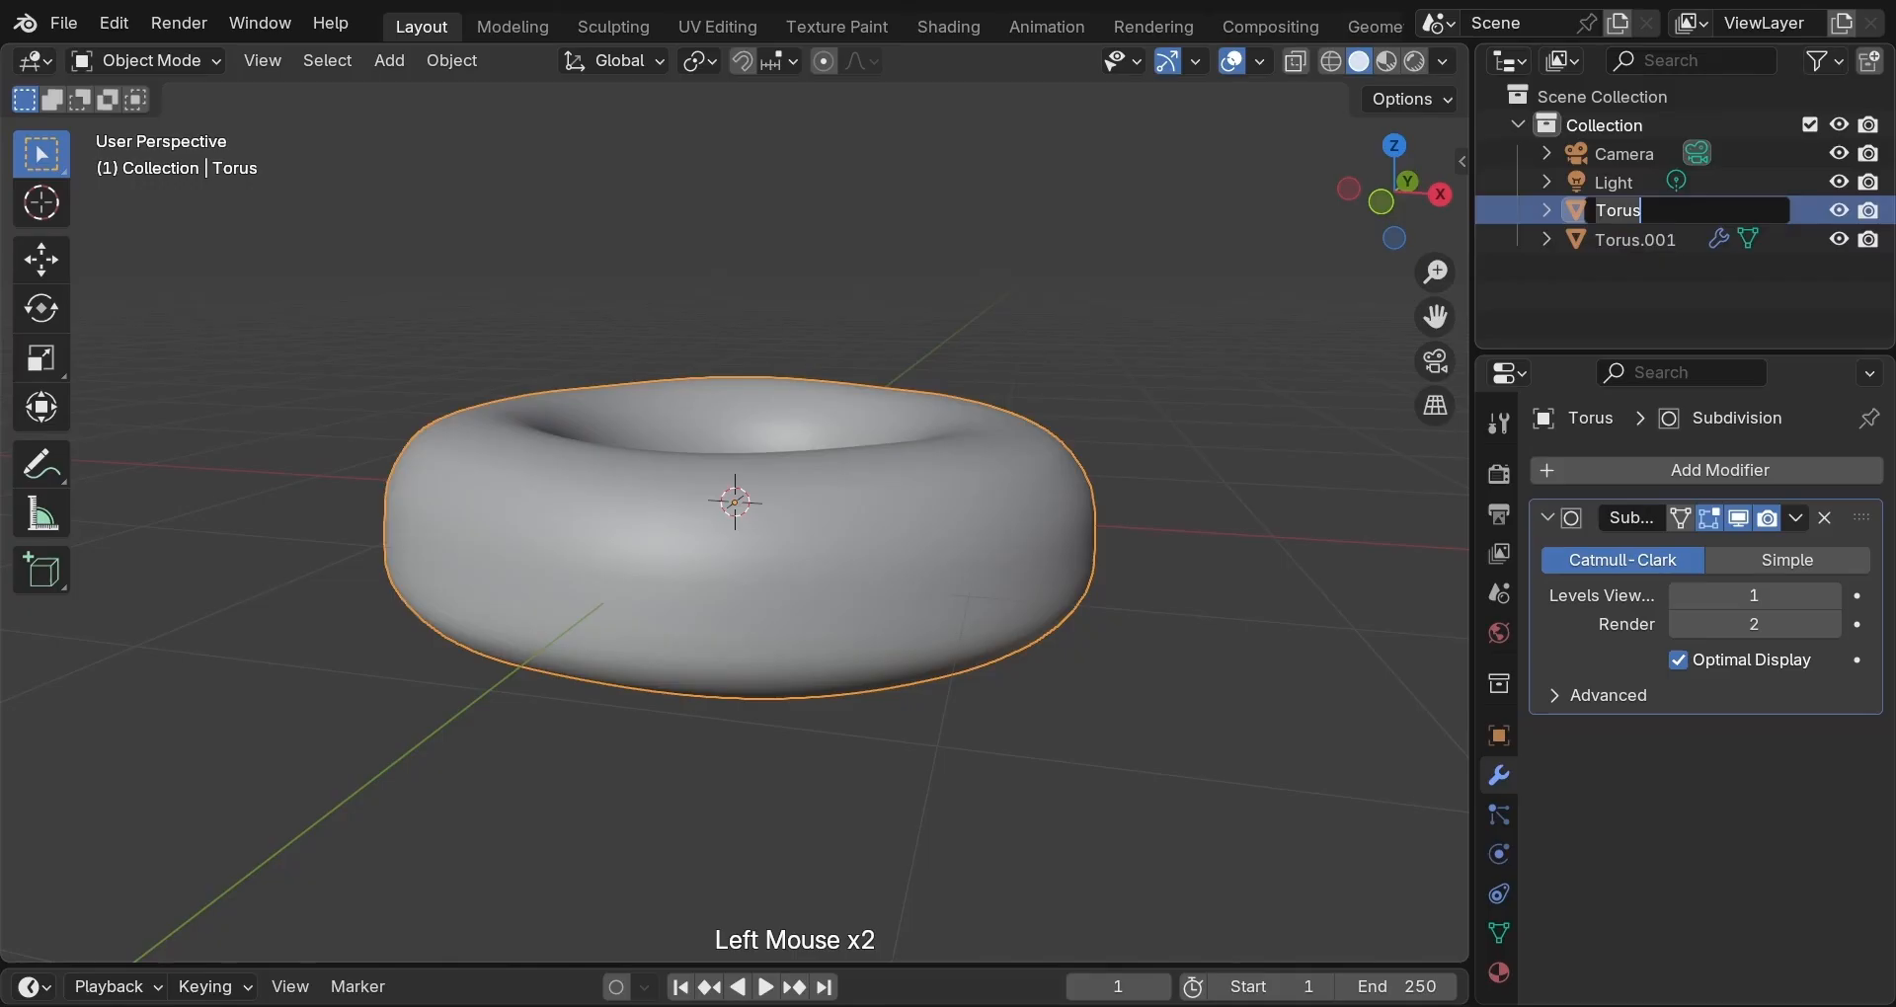
pyautogui.write('donut')
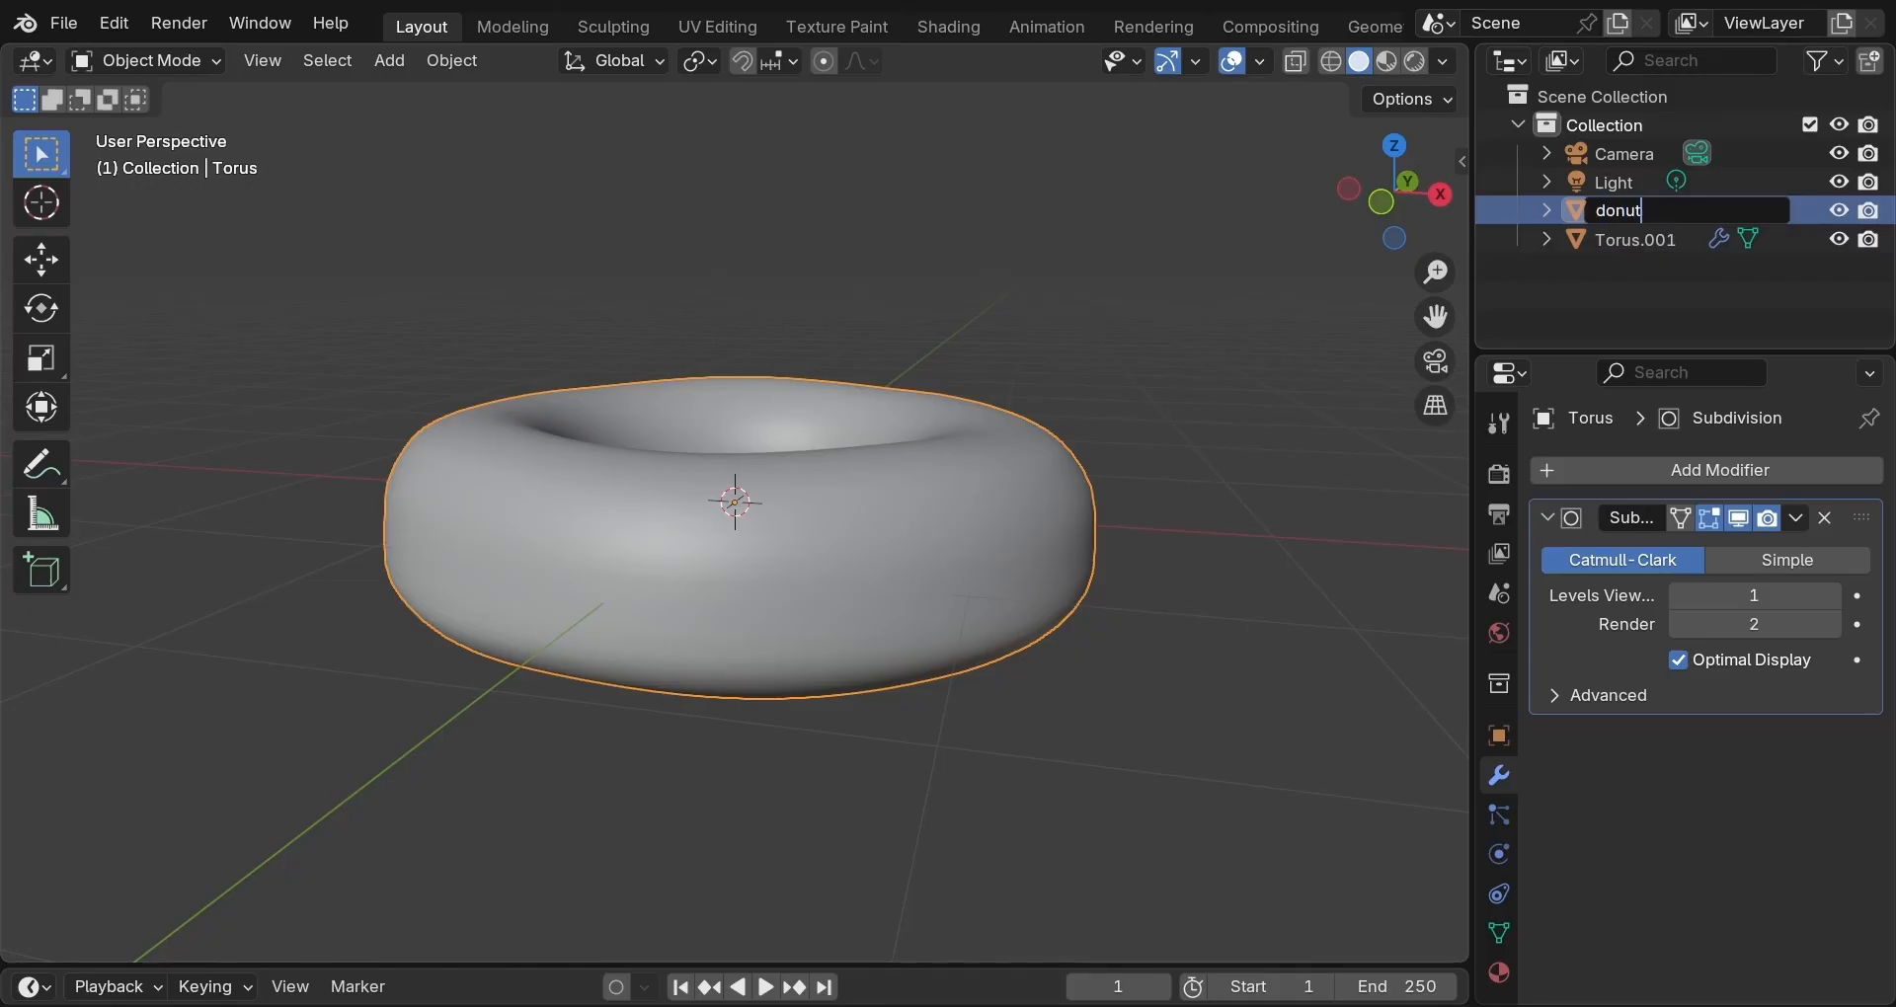
pyautogui.press('Return')
pyautogui.keyDown('ctrl'); pyautogui.click(1612, 241); pyautogui.keyUp('ctrl')
pyautogui.write('gl')
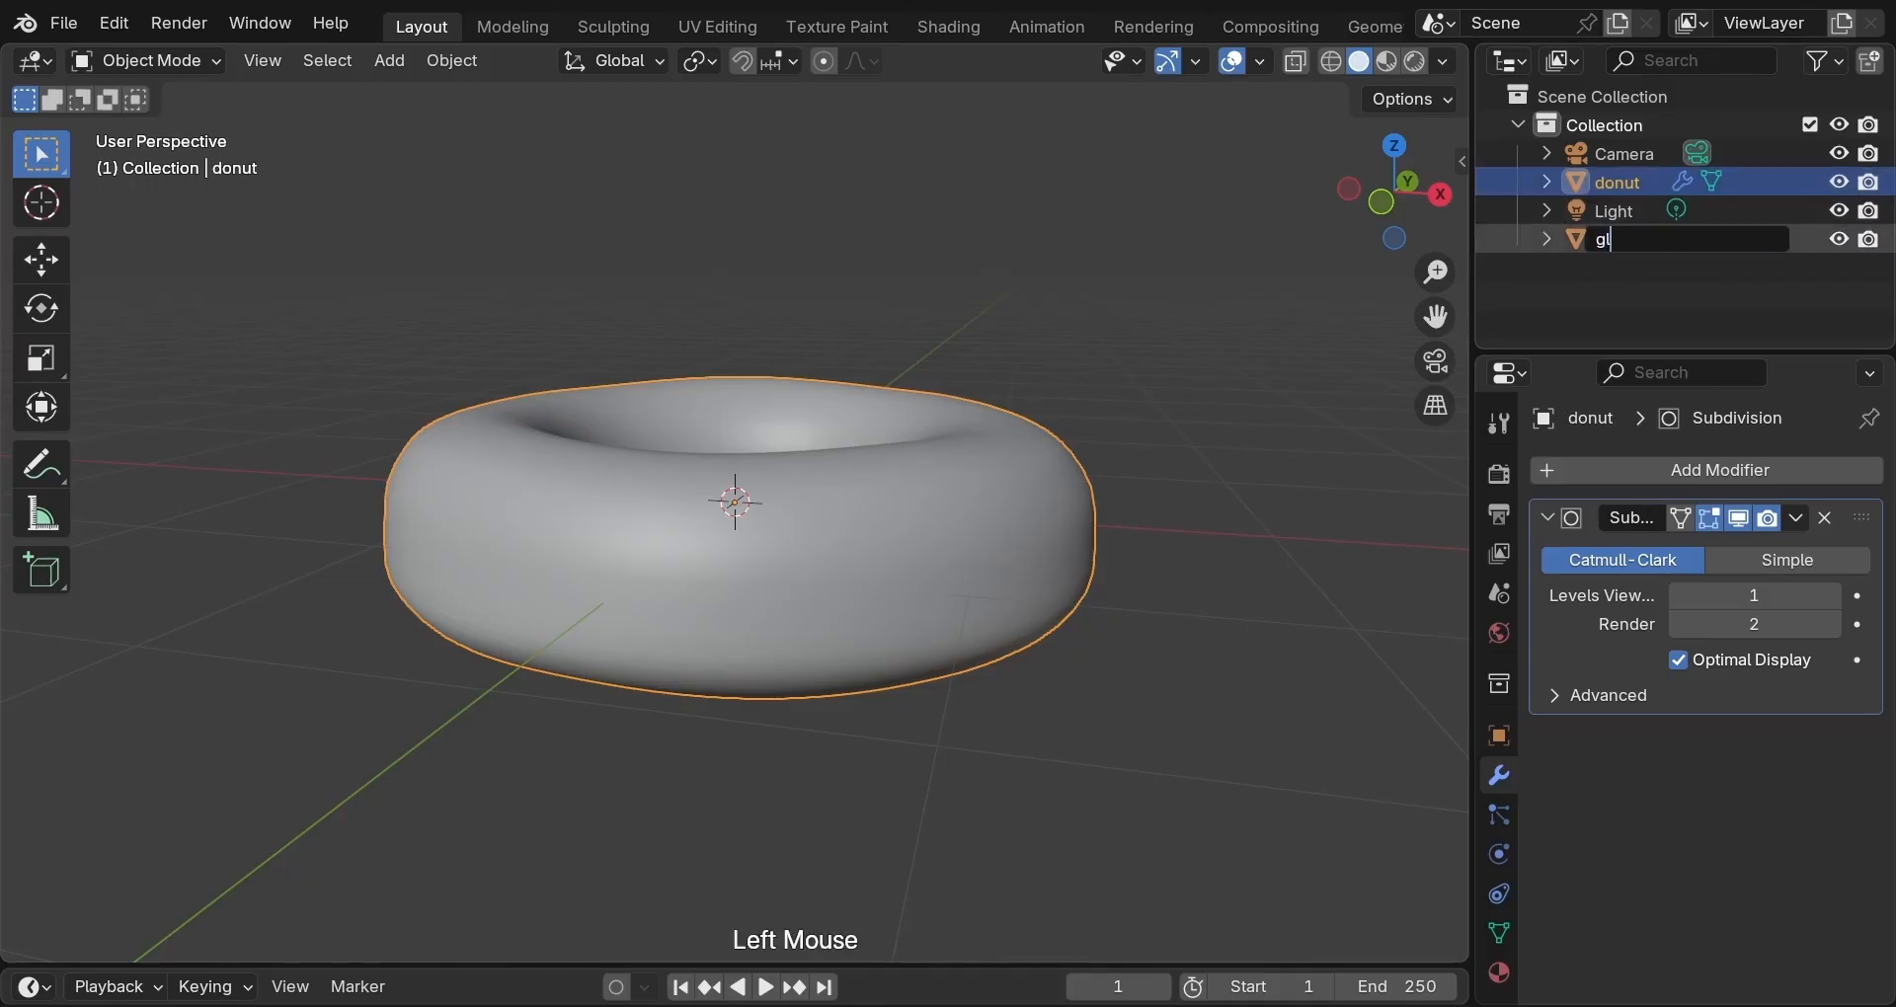
pyautogui.write('aze')
pyautogui.press('Return')
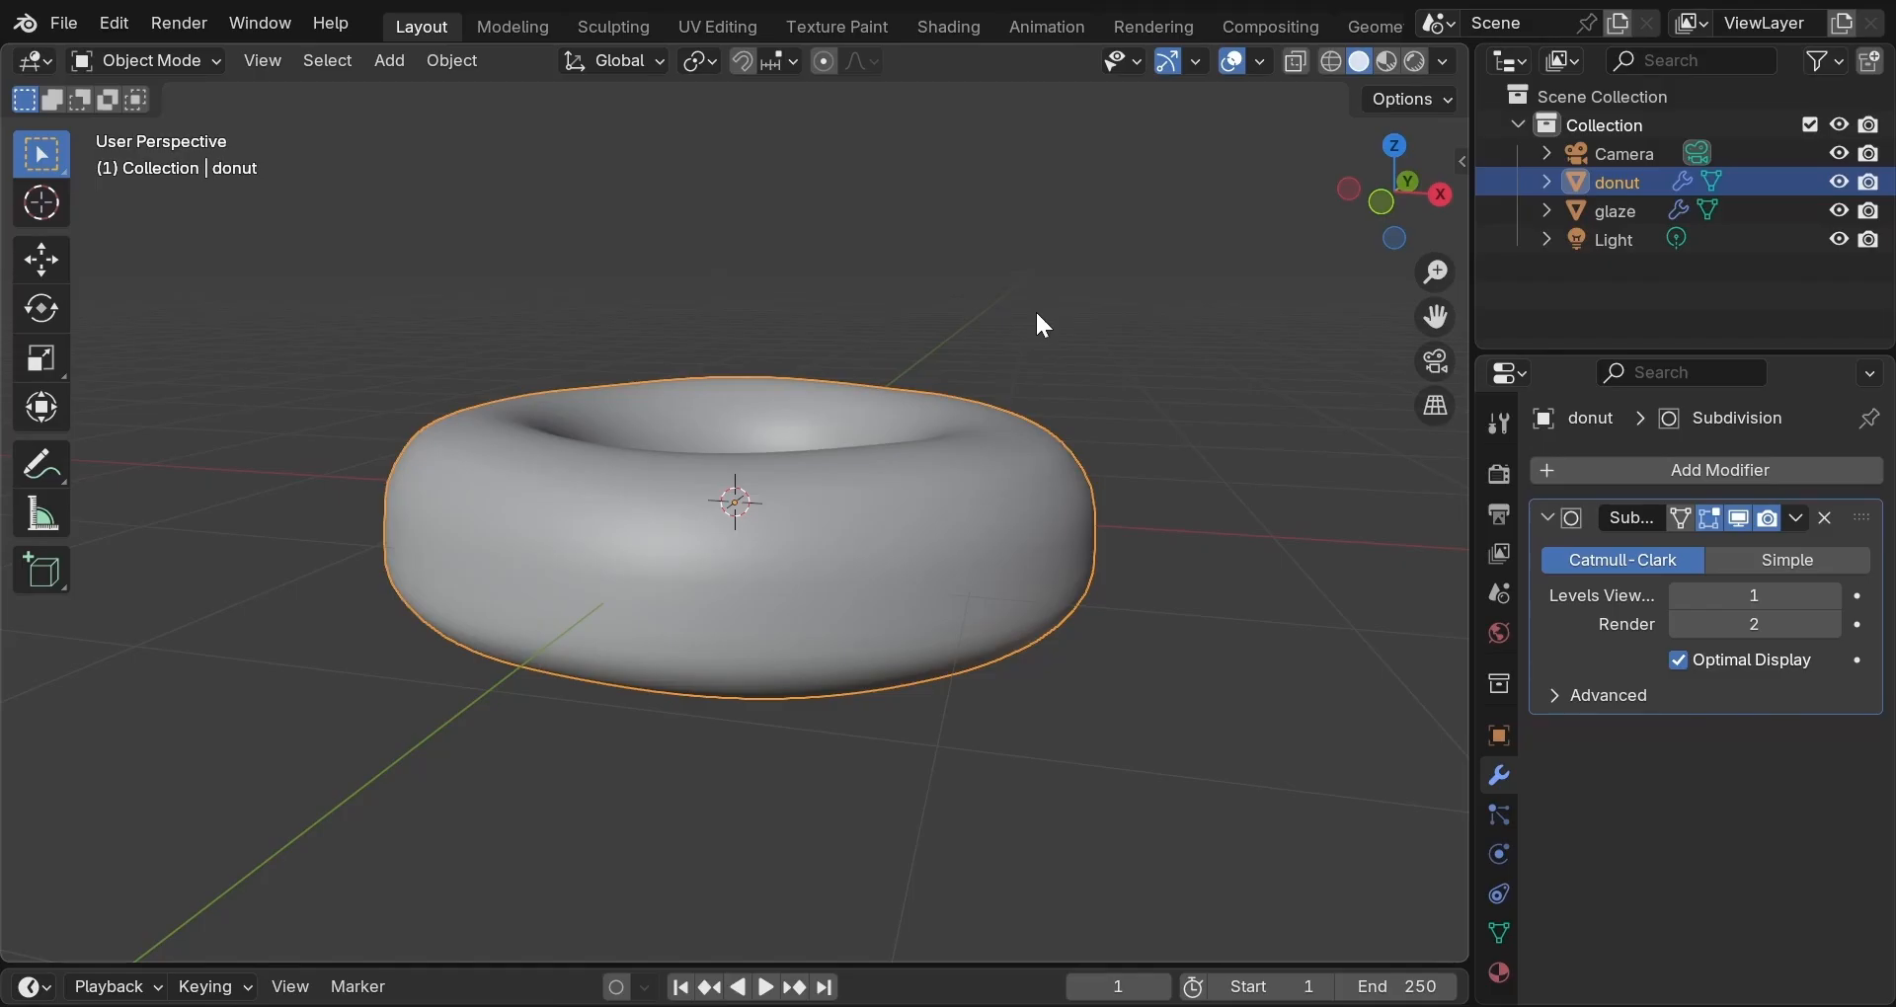
# Orbit to look down into the donut's hole, then select 'glaze' in the Outliner.
pyautogui.moveTo(1037, 315); pyautogui.dragTo(1003, 376, button='middle')
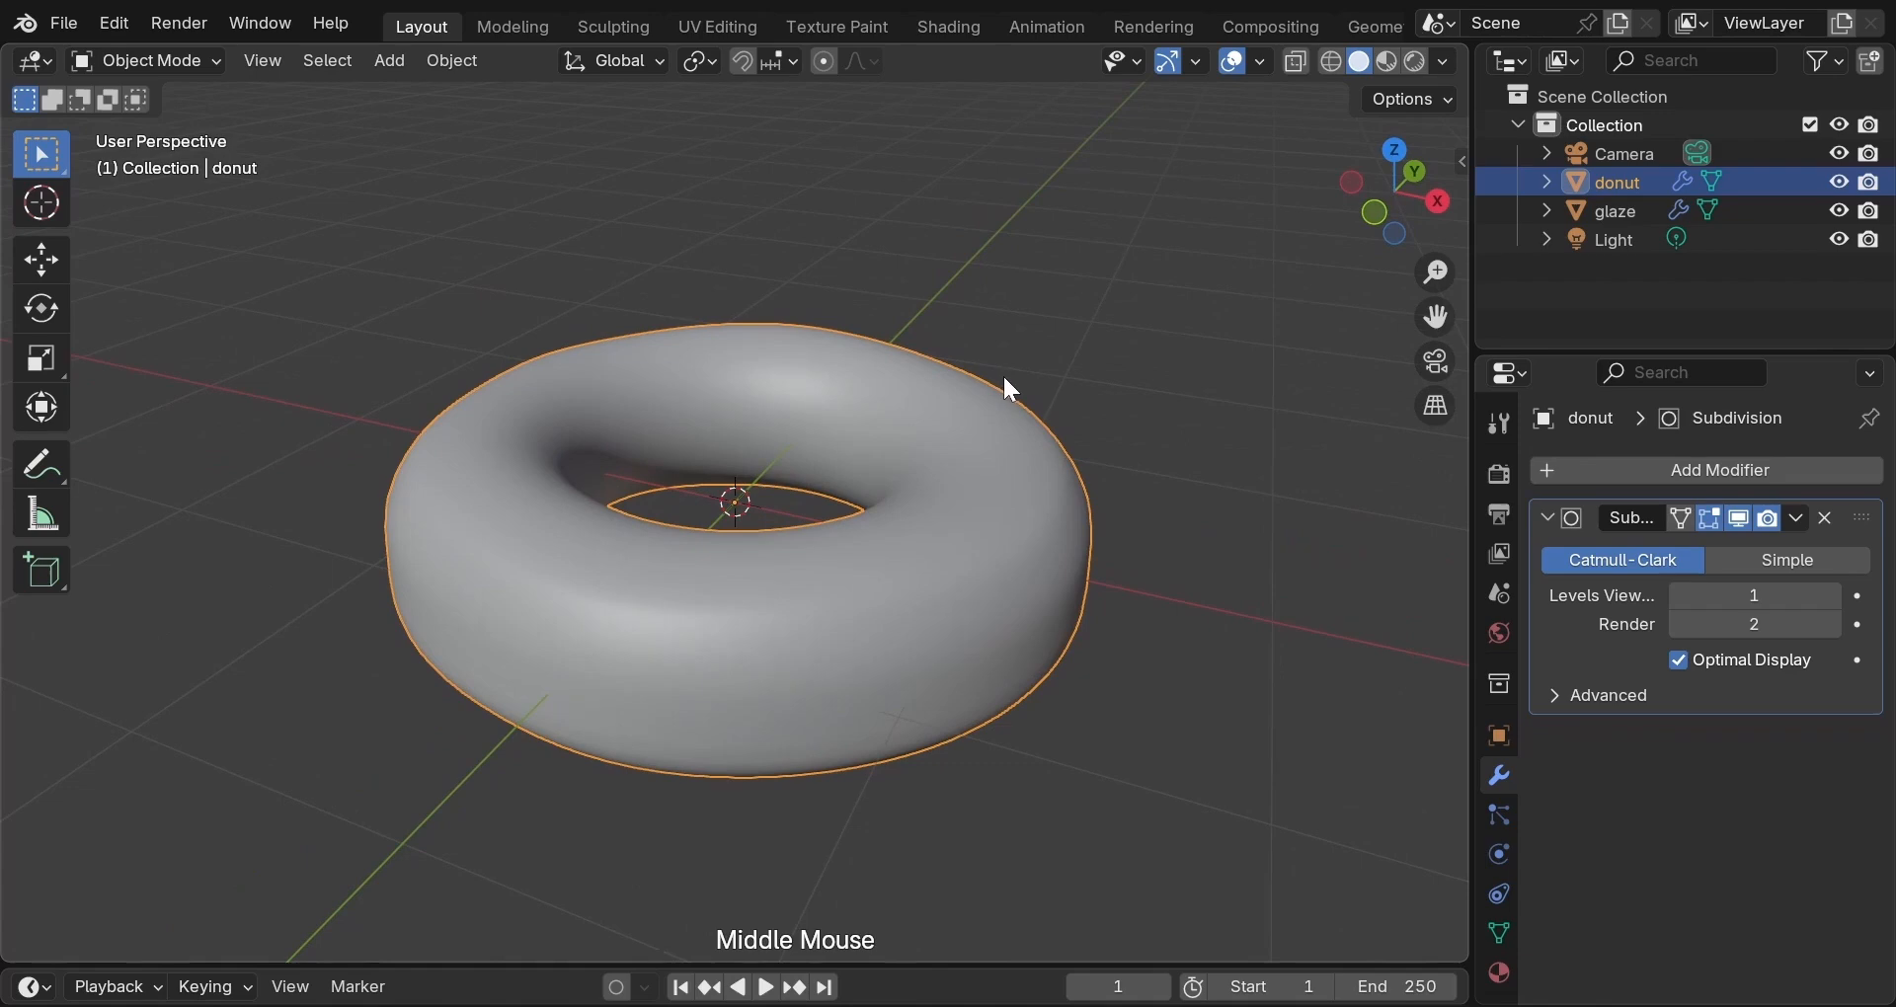
pyautogui.click(1617, 208)
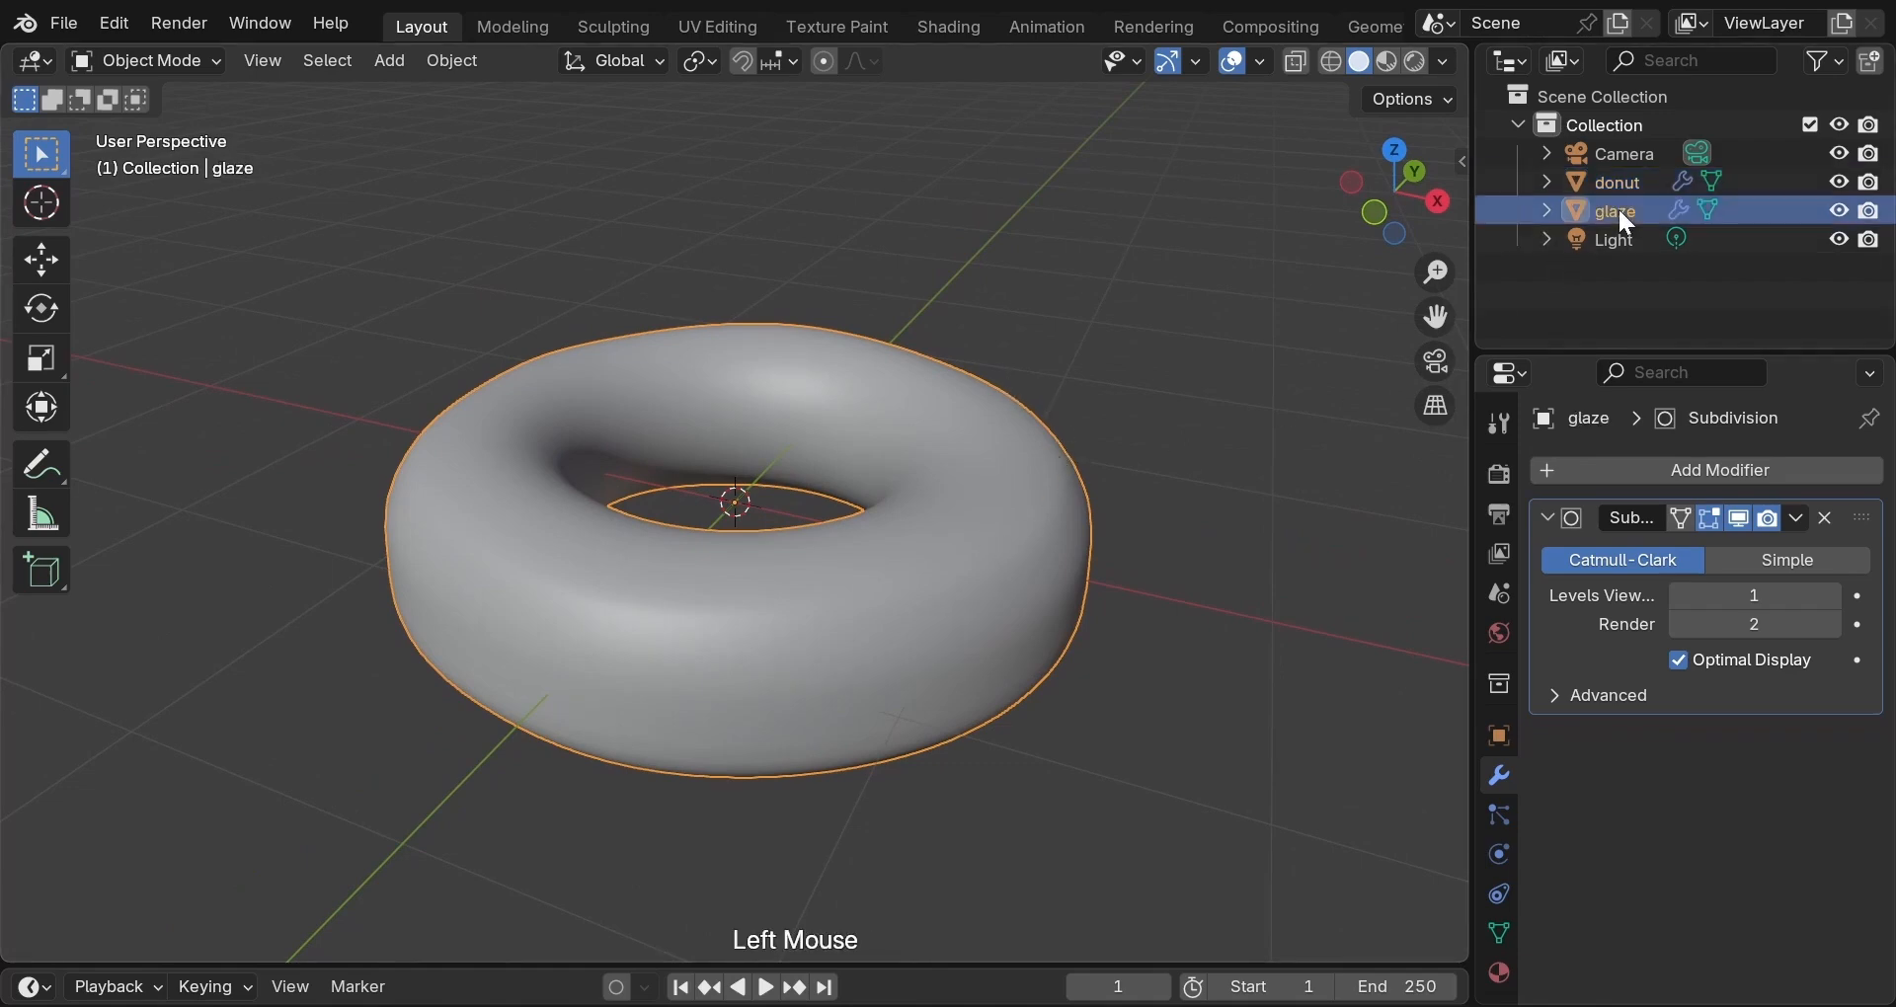
# Edit the glaze mesh in wireframe shading from a straight Right Orthographic view.
pyautogui.press('Tab')
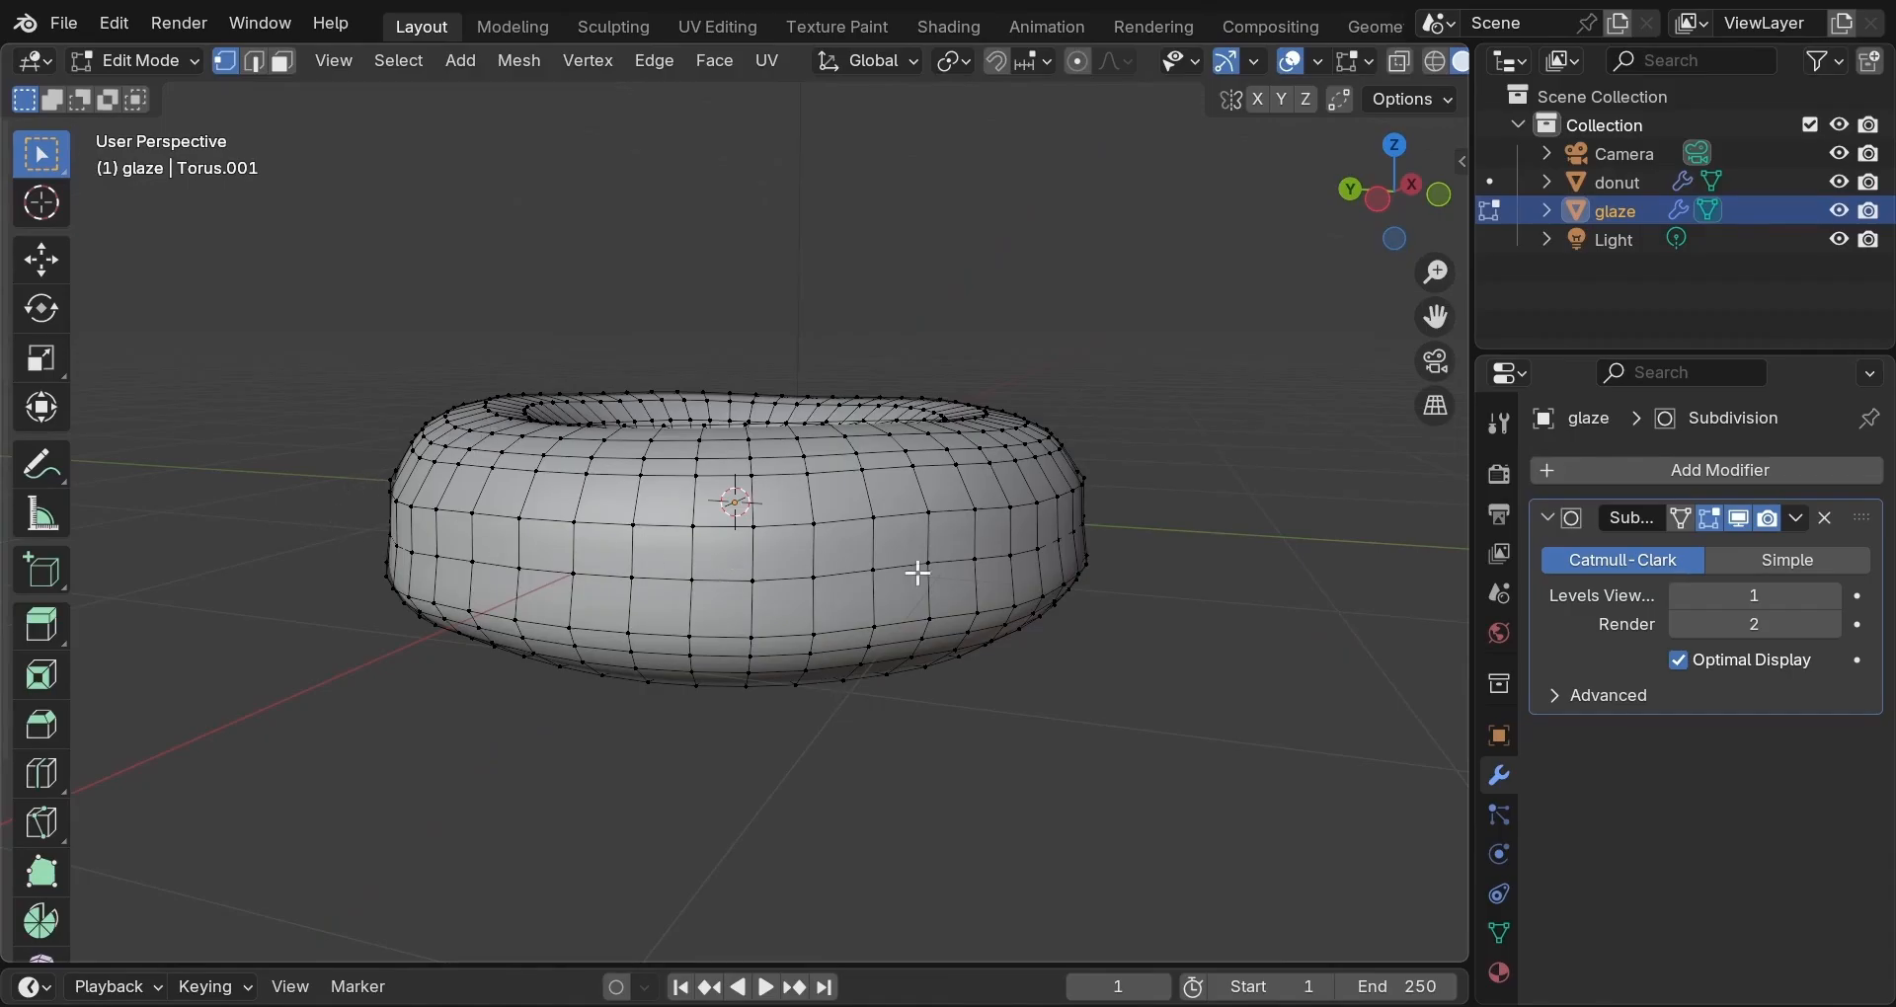
pyautogui.press('z')
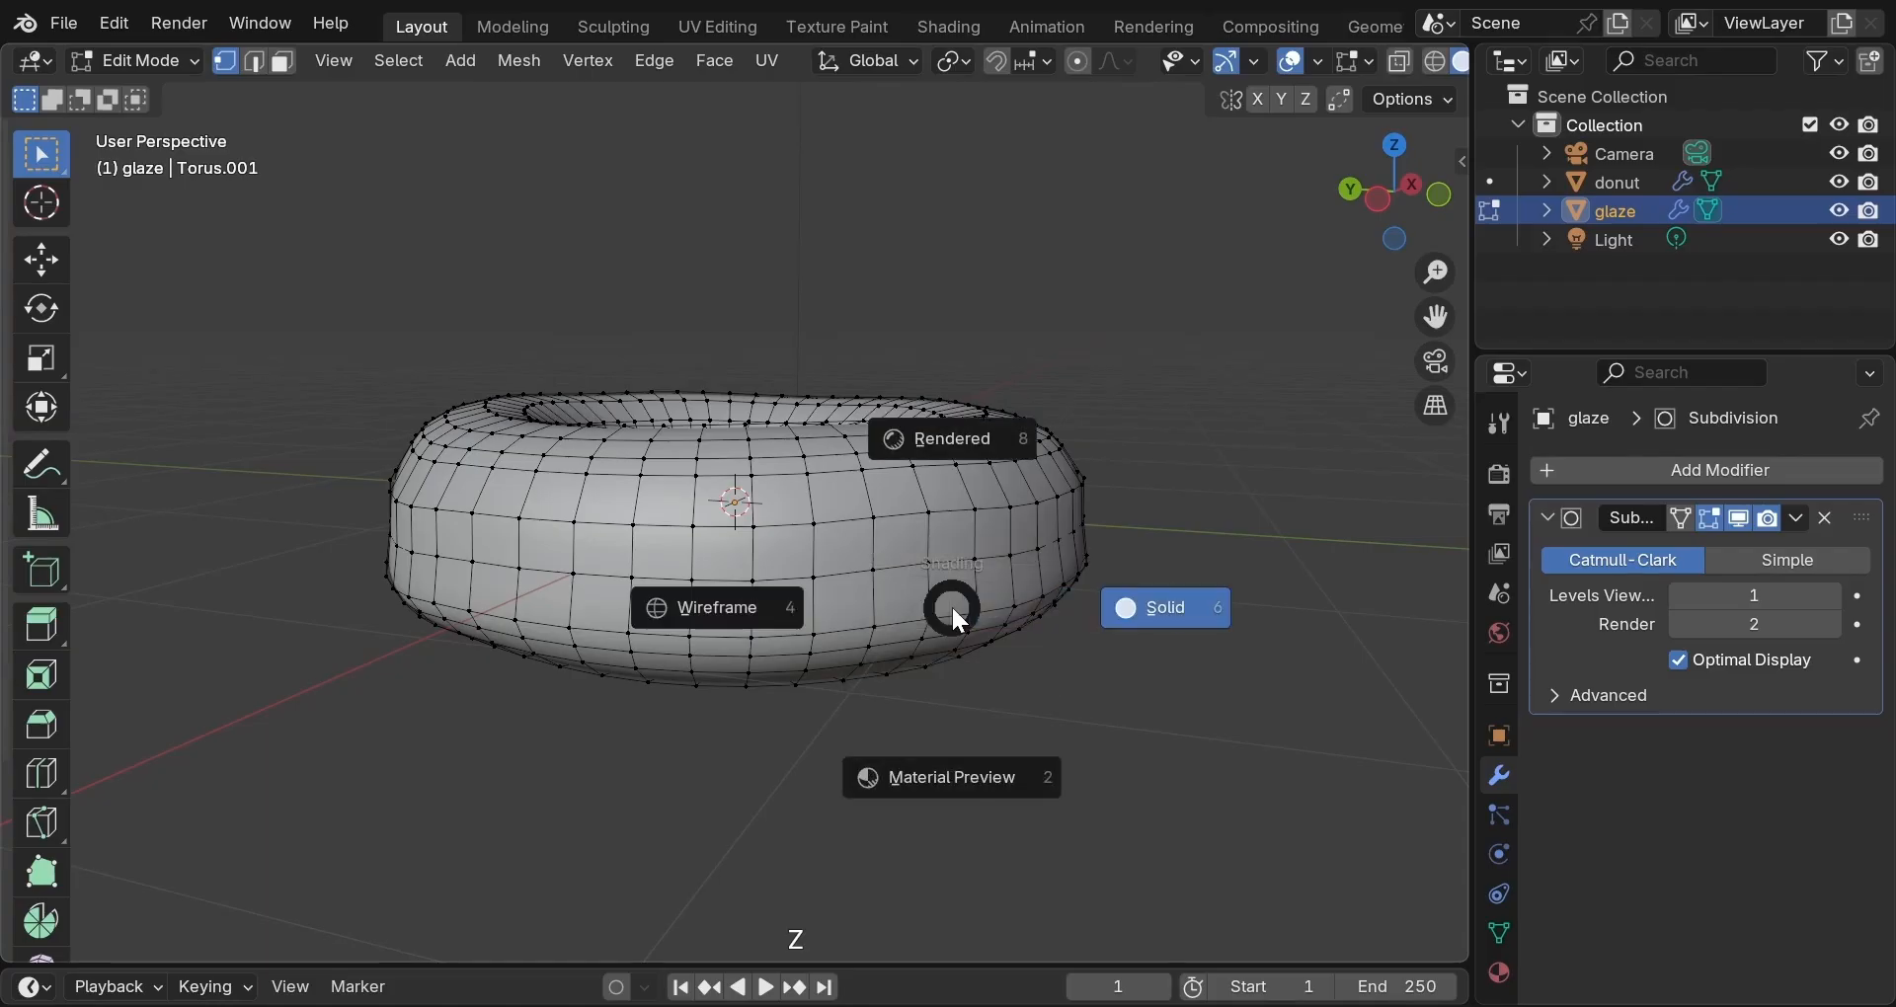
pyautogui.click(859, 603)
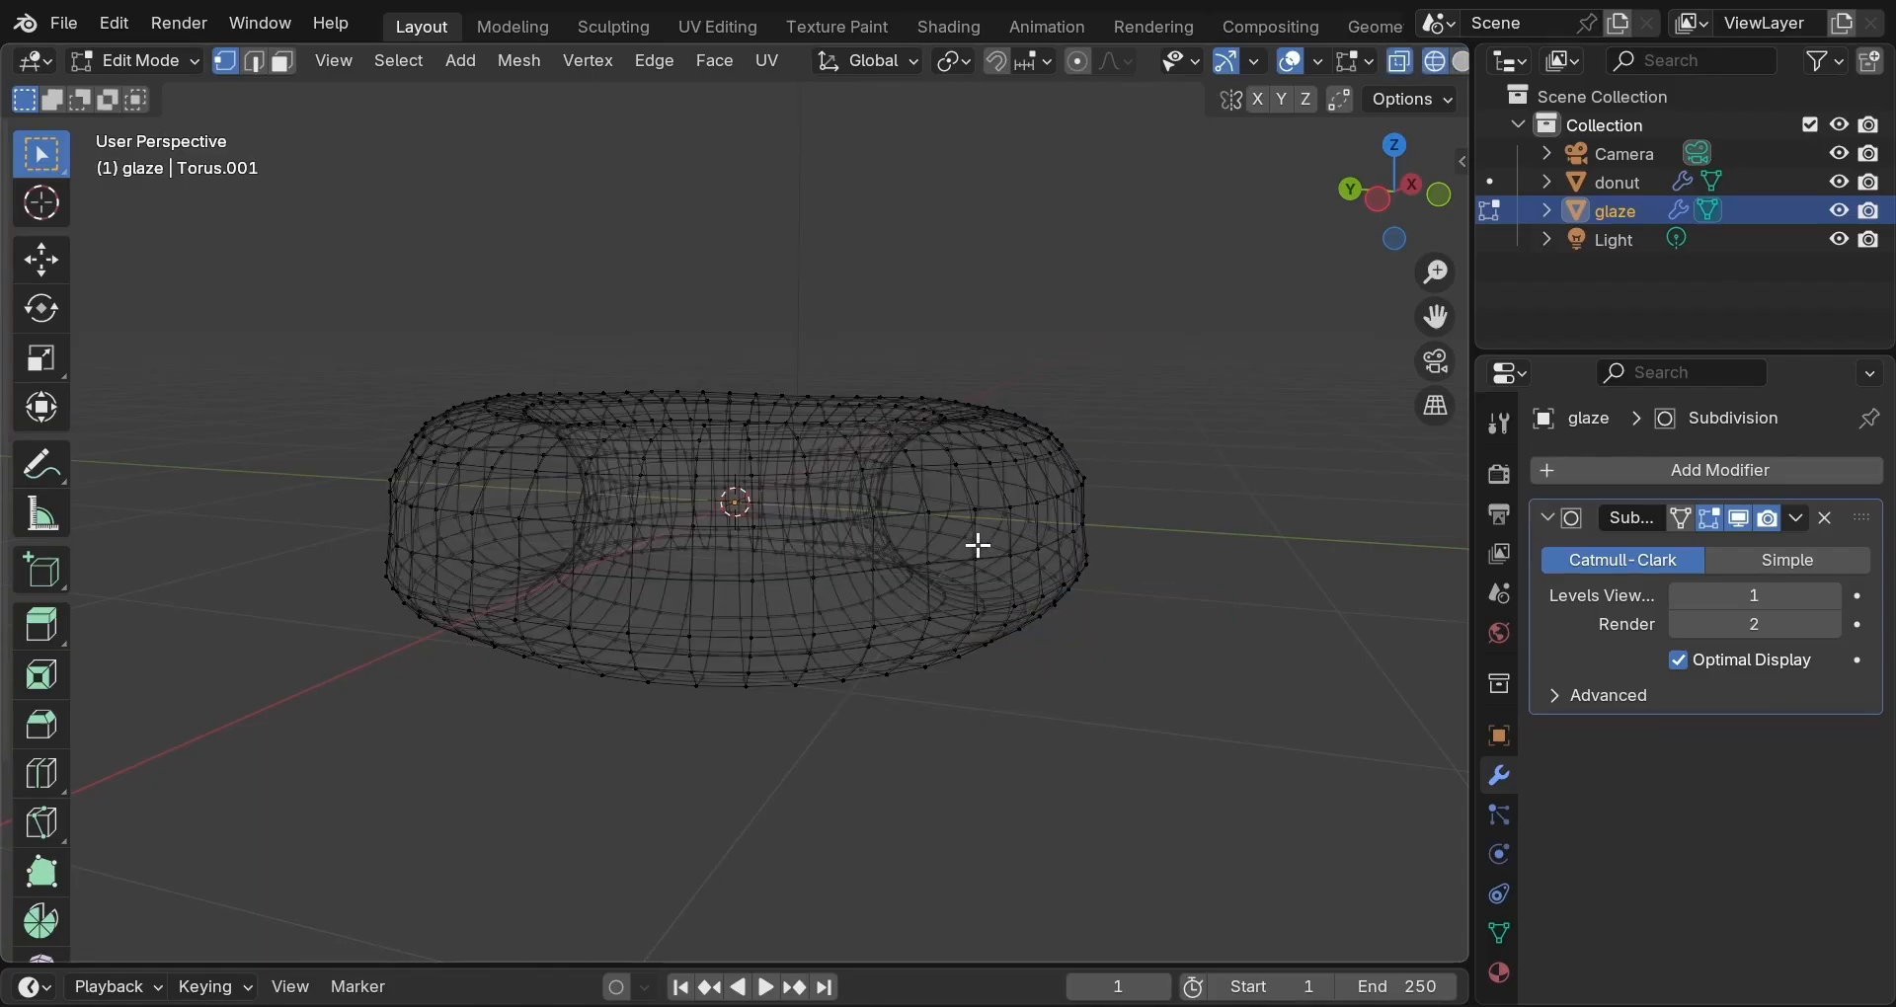
pyautogui.moveTo(974, 542); pyautogui.dragTo(1185, 550, button='middle')
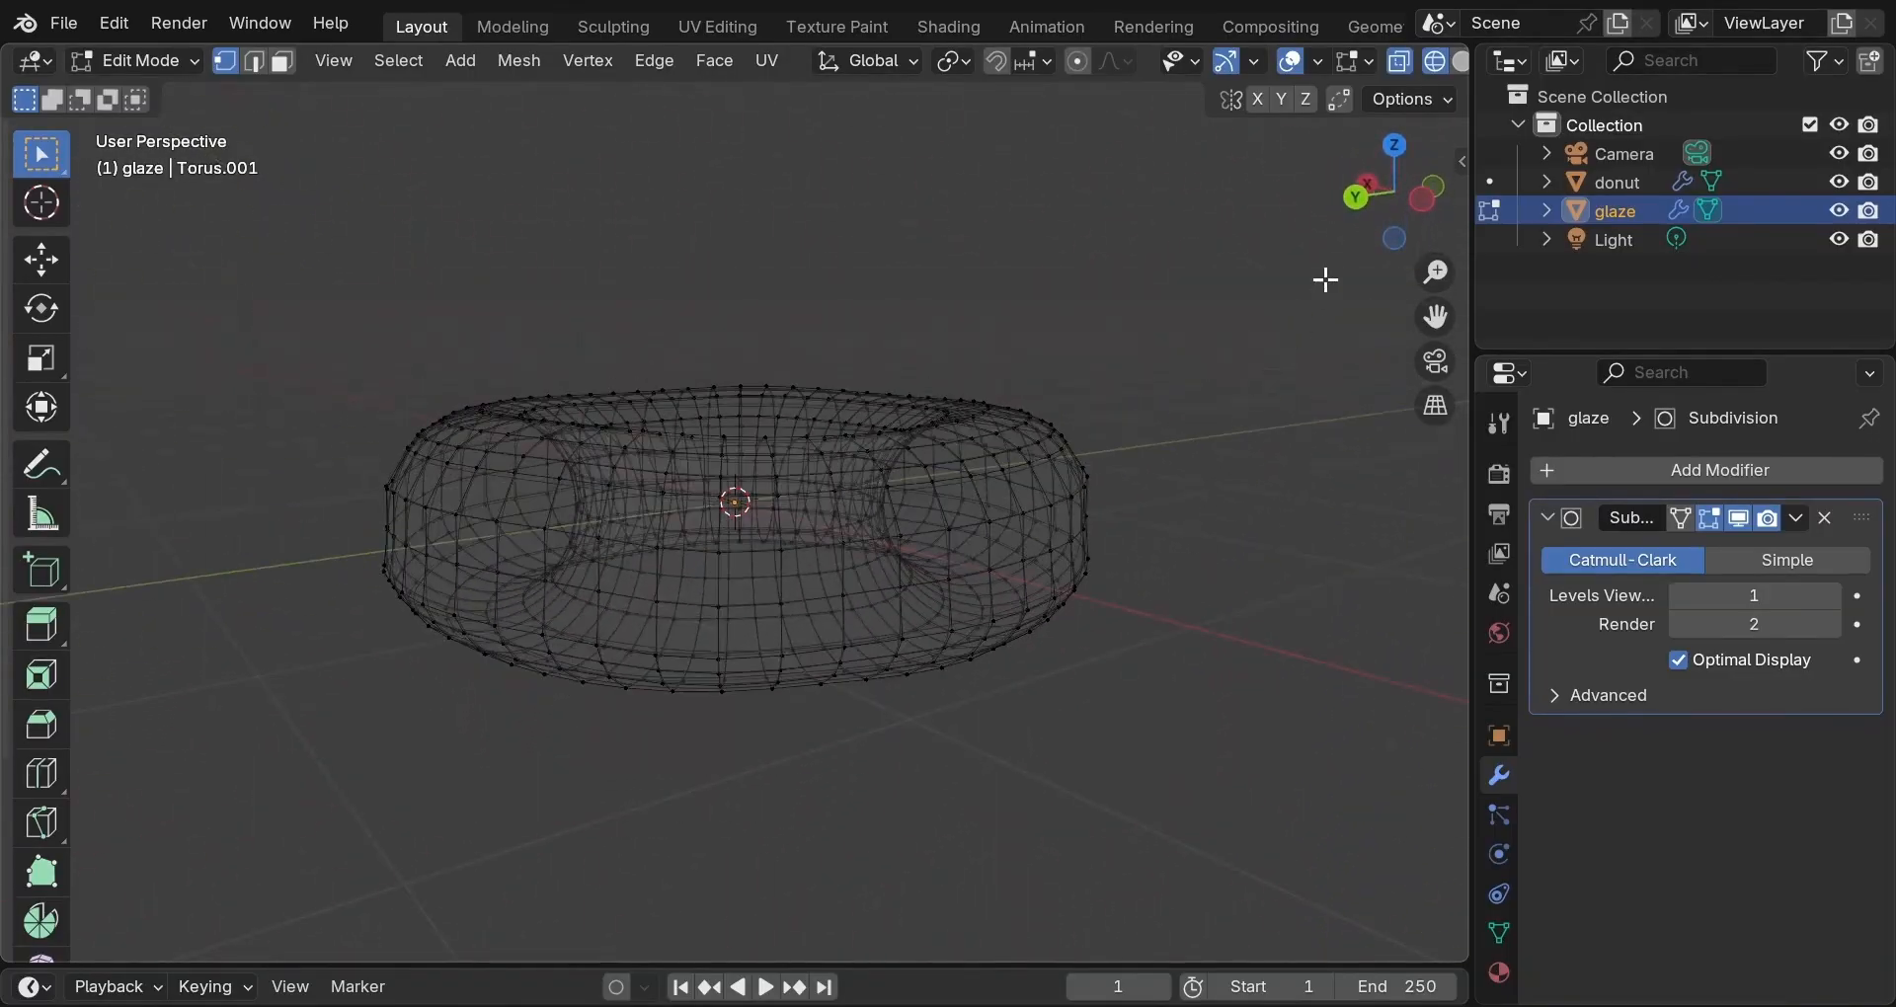
pyautogui.click(1369, 184)
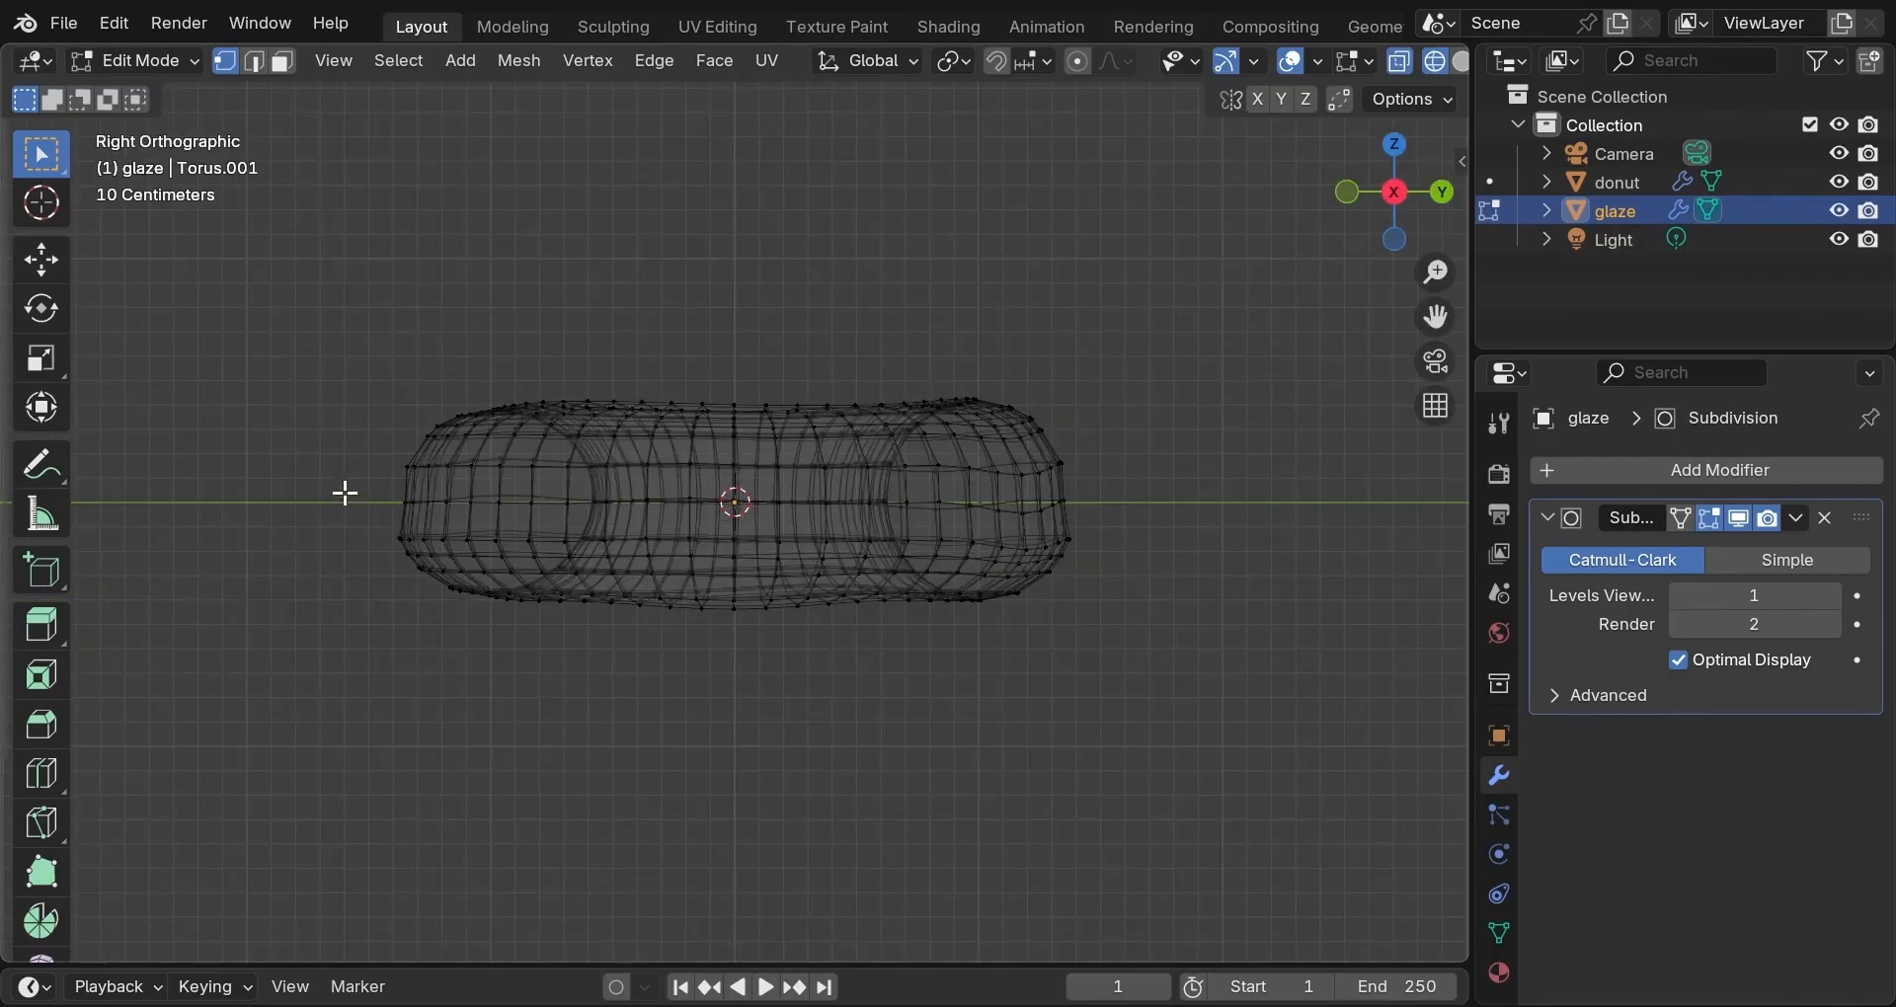
# Box-select and delete the glaze's lower-half vertices, then return to solid shading.
pyautogui.moveTo(346, 488); pyautogui.dragTo(1146, 626)
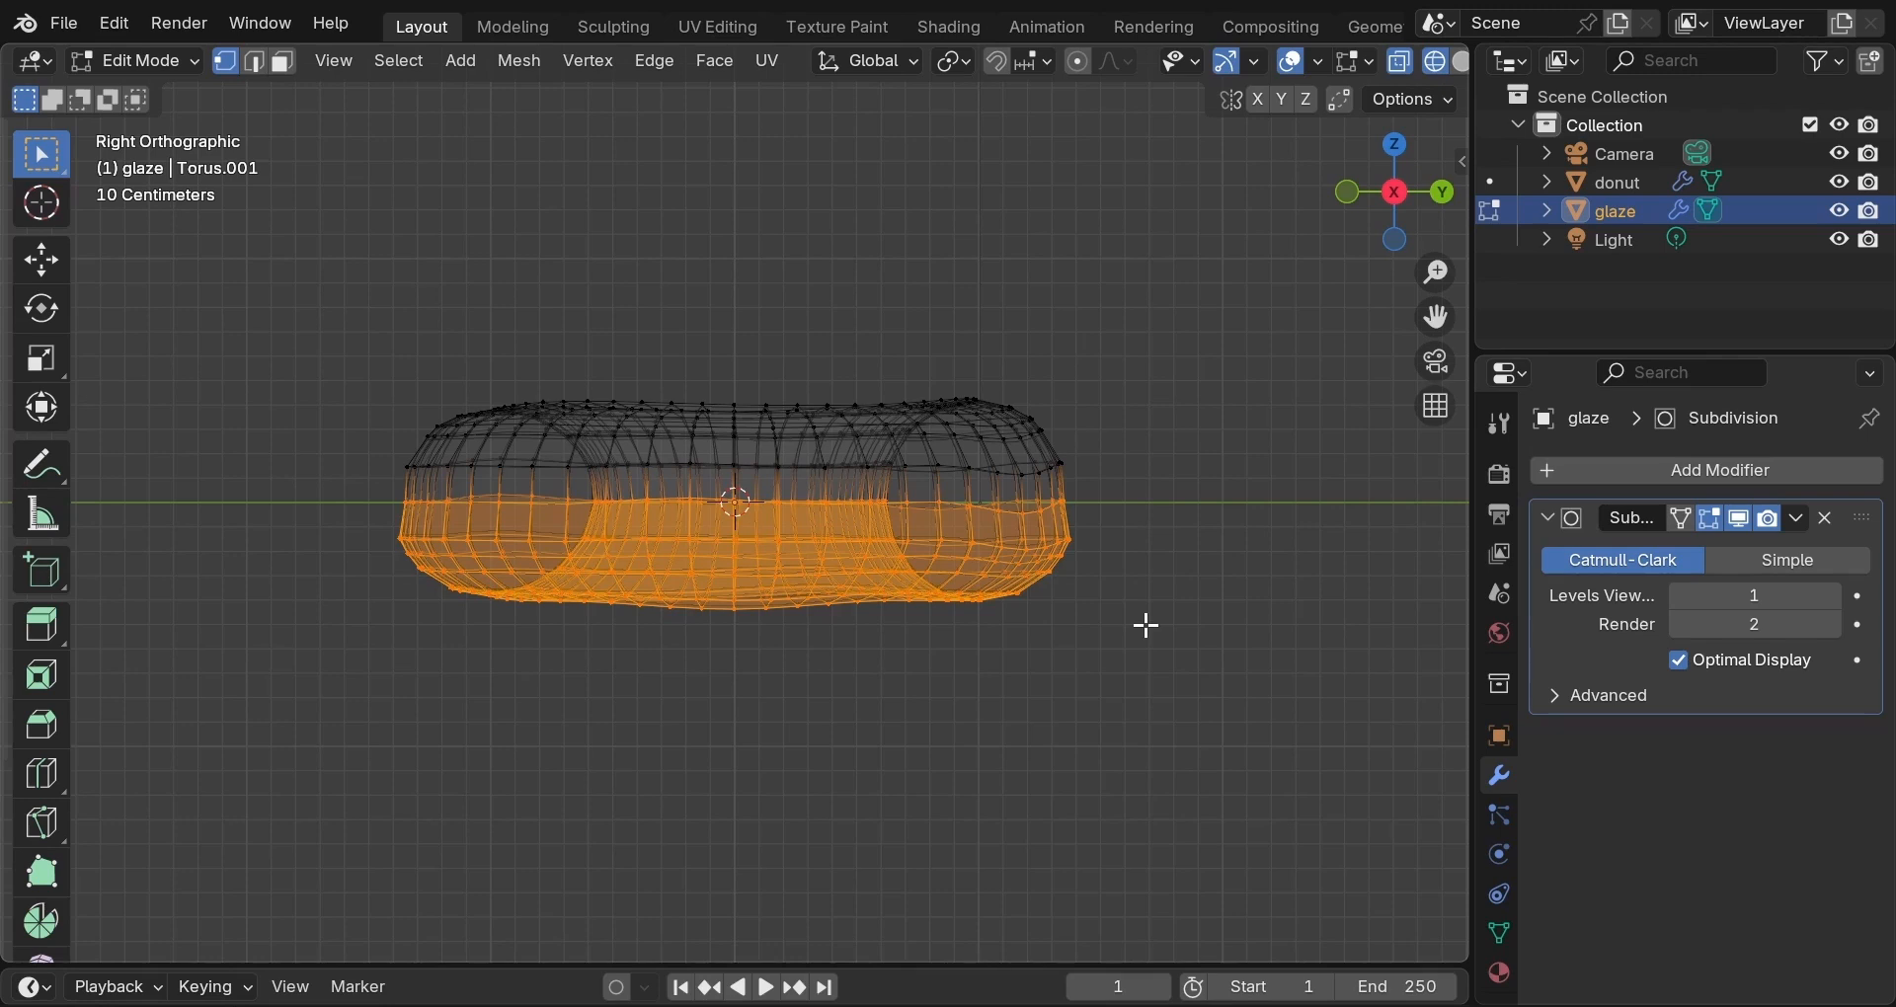
pyautogui.press('x')
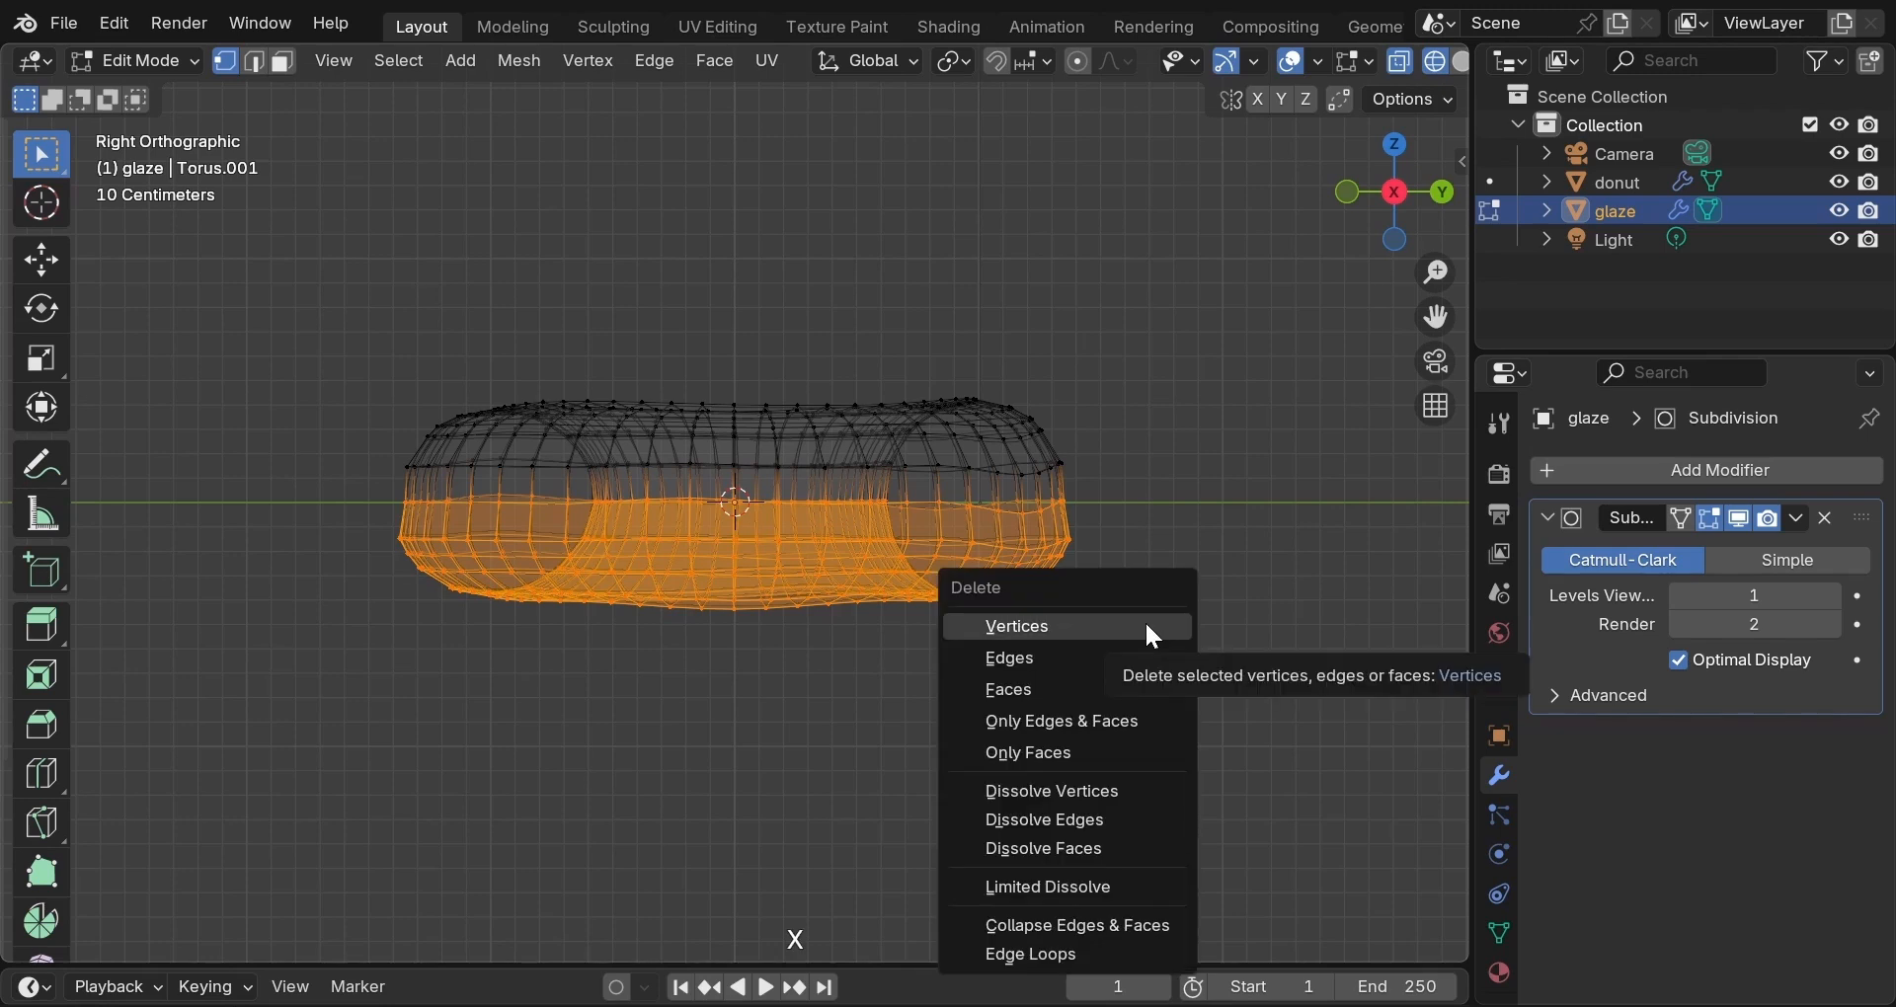
pyautogui.click(1145, 620)
pyautogui.press('z')
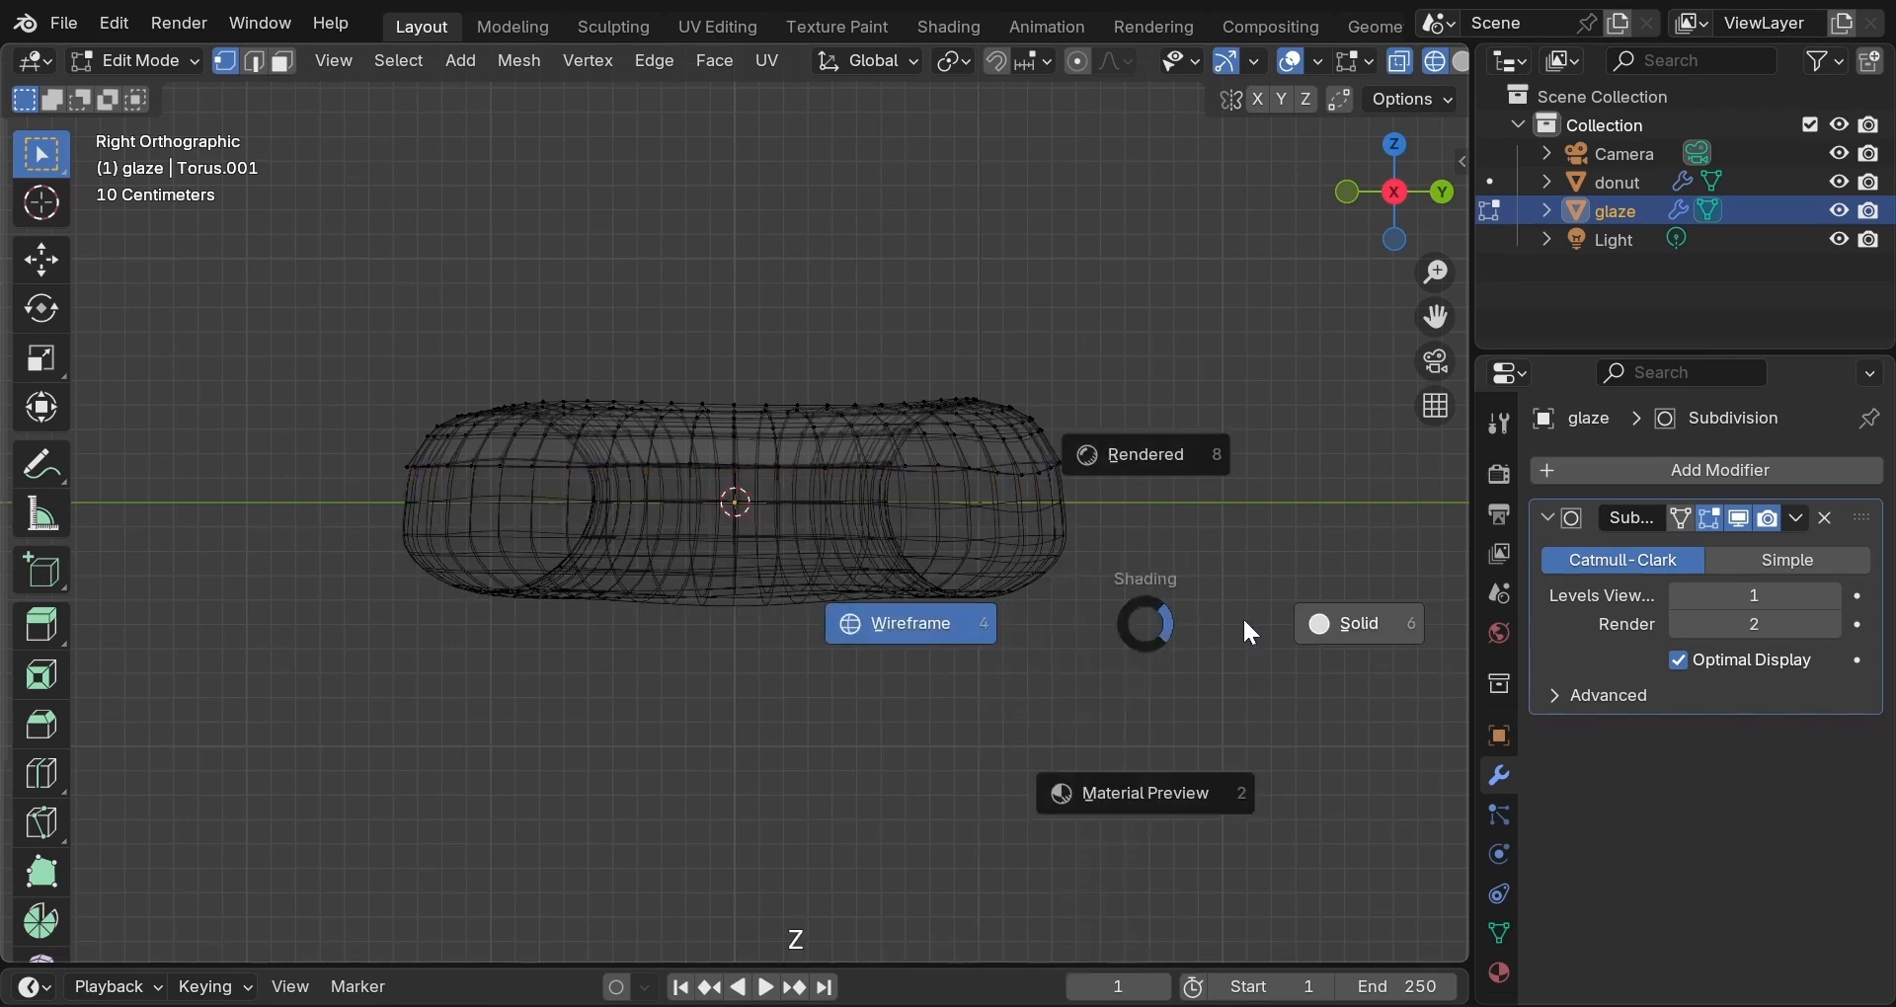
pyautogui.click(1244, 623)
# Return to Object Mode and orbit to view the trimmed glaze cap on the donut.
pyautogui.press('Tab')
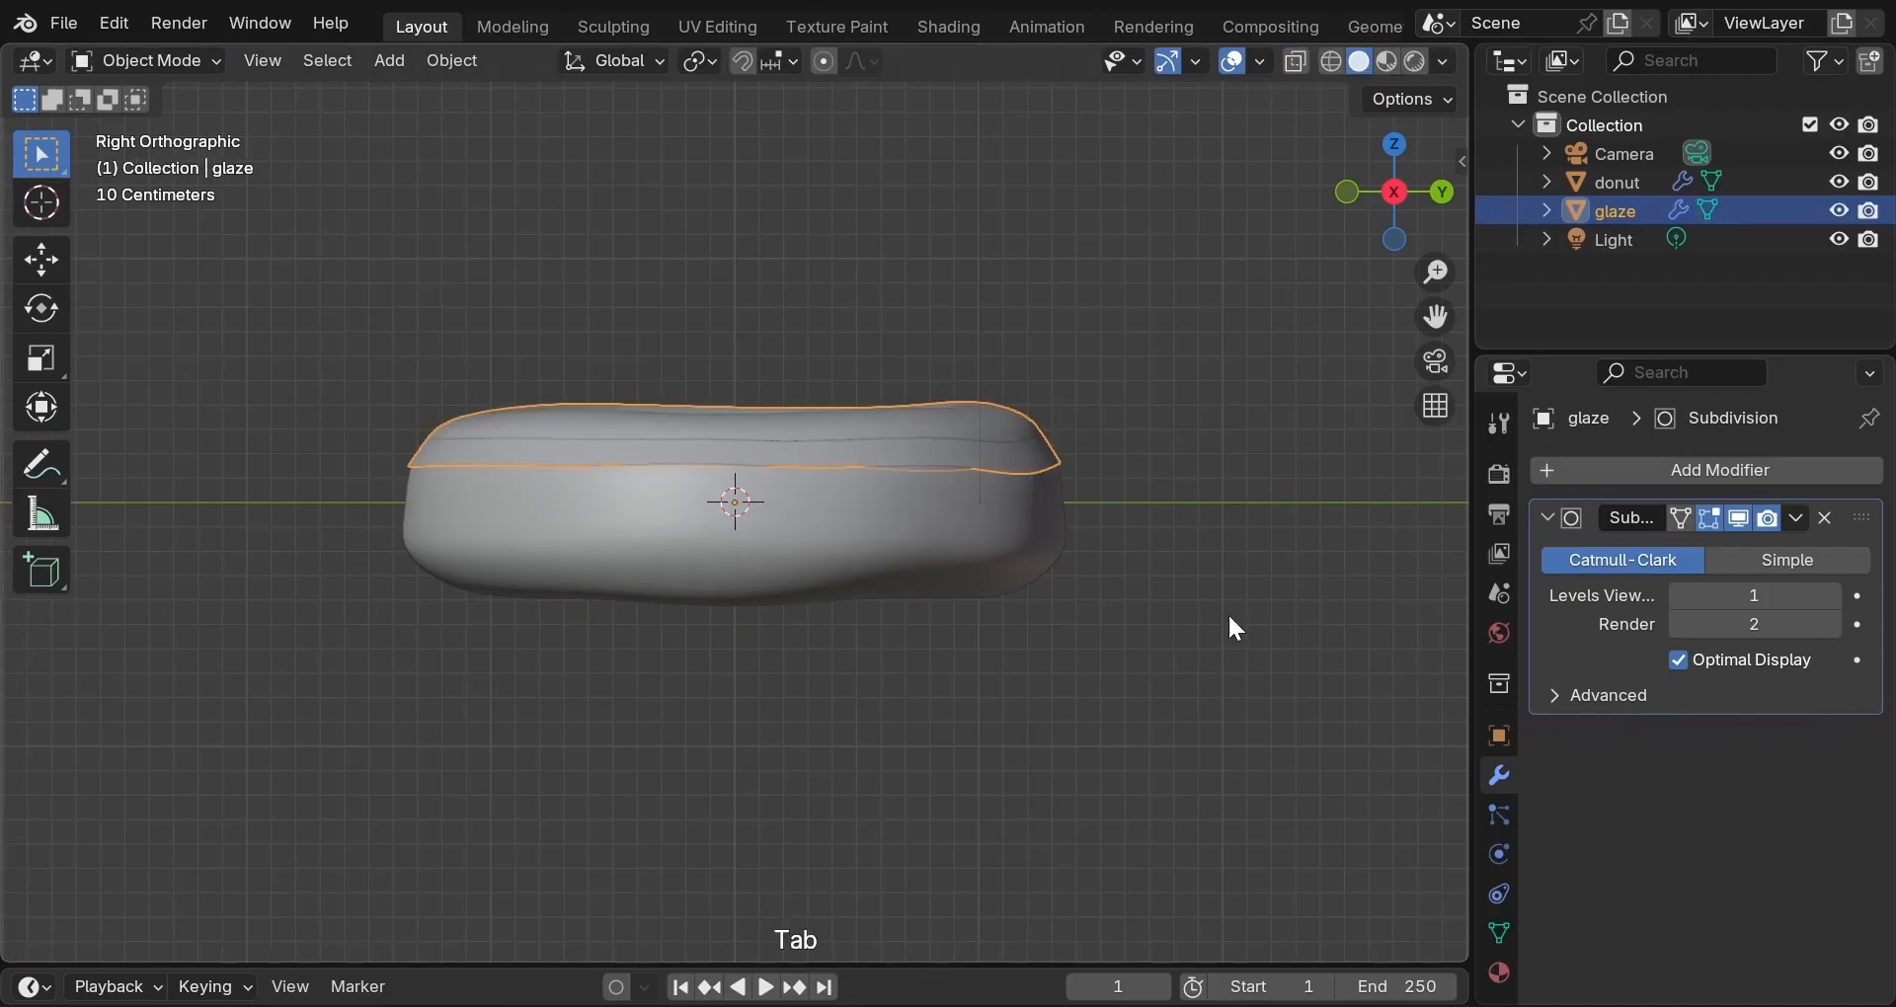
pyautogui.moveTo(1231, 629); pyautogui.dragTo(538, 717, button='middle')
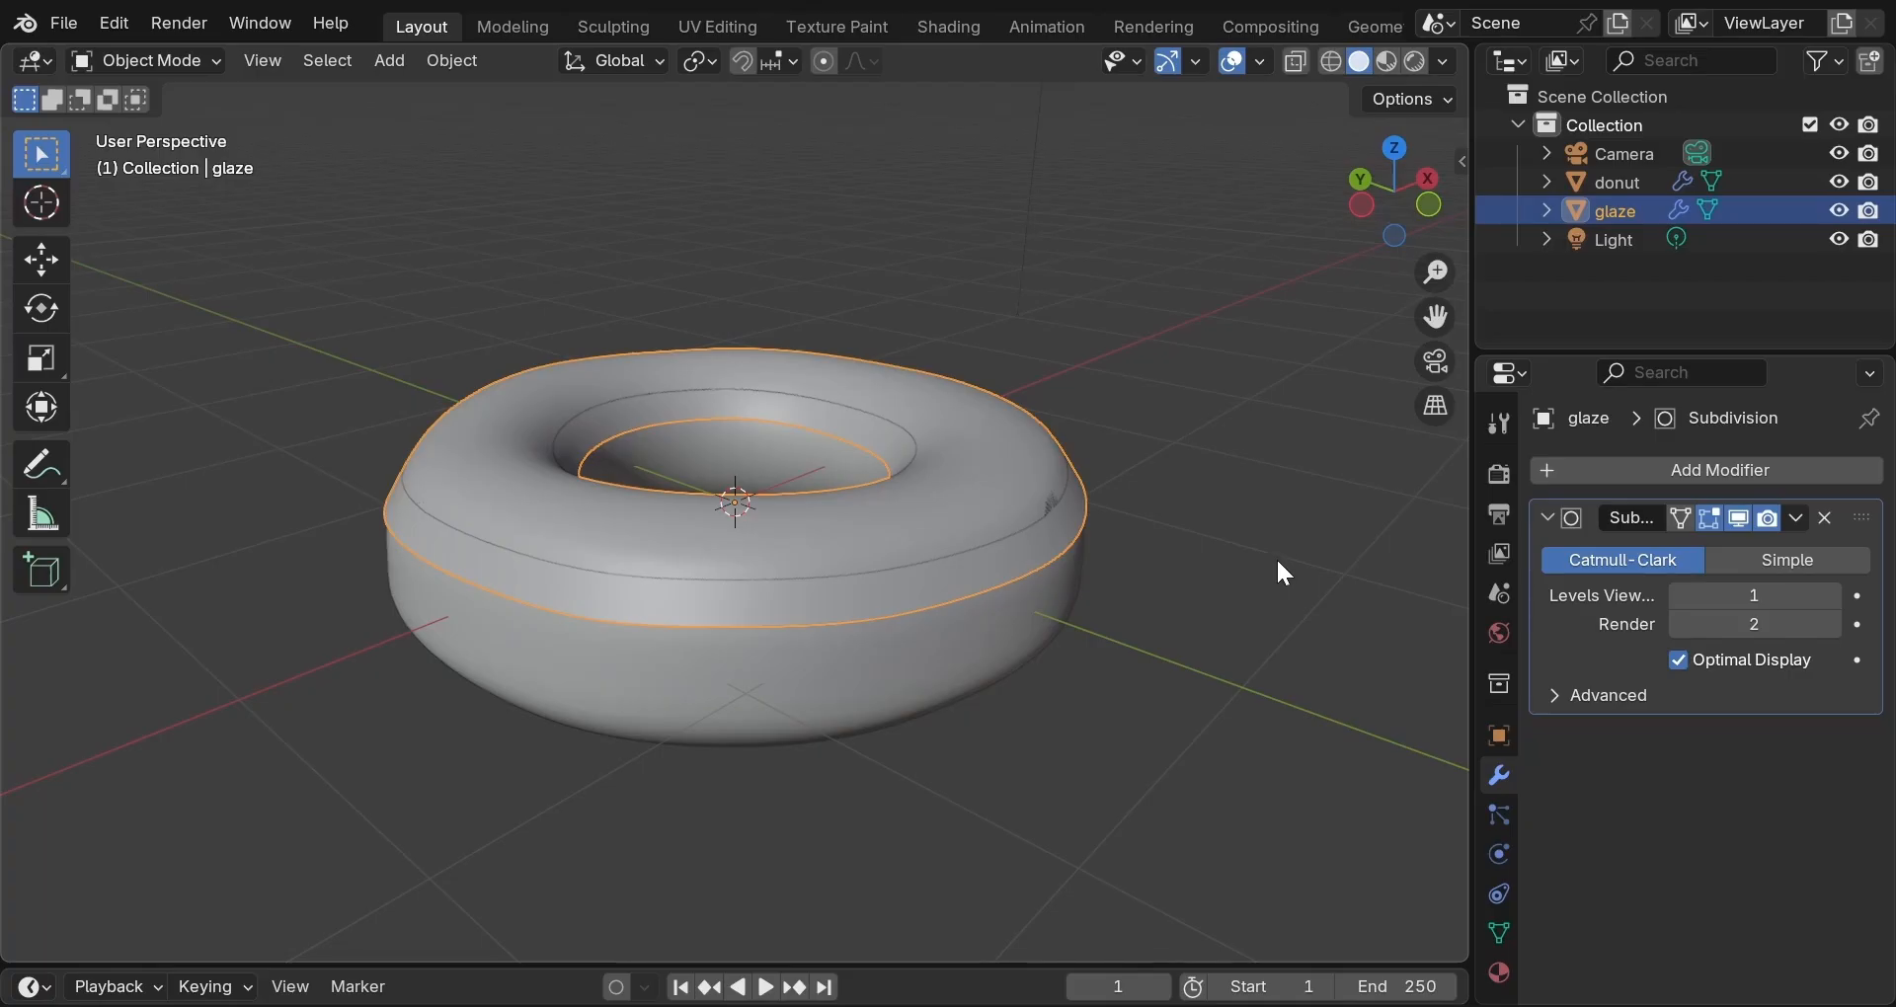
# Add a Solidify modifier to the glaze and set its Offset to 1.
pyautogui.click(1661, 470)
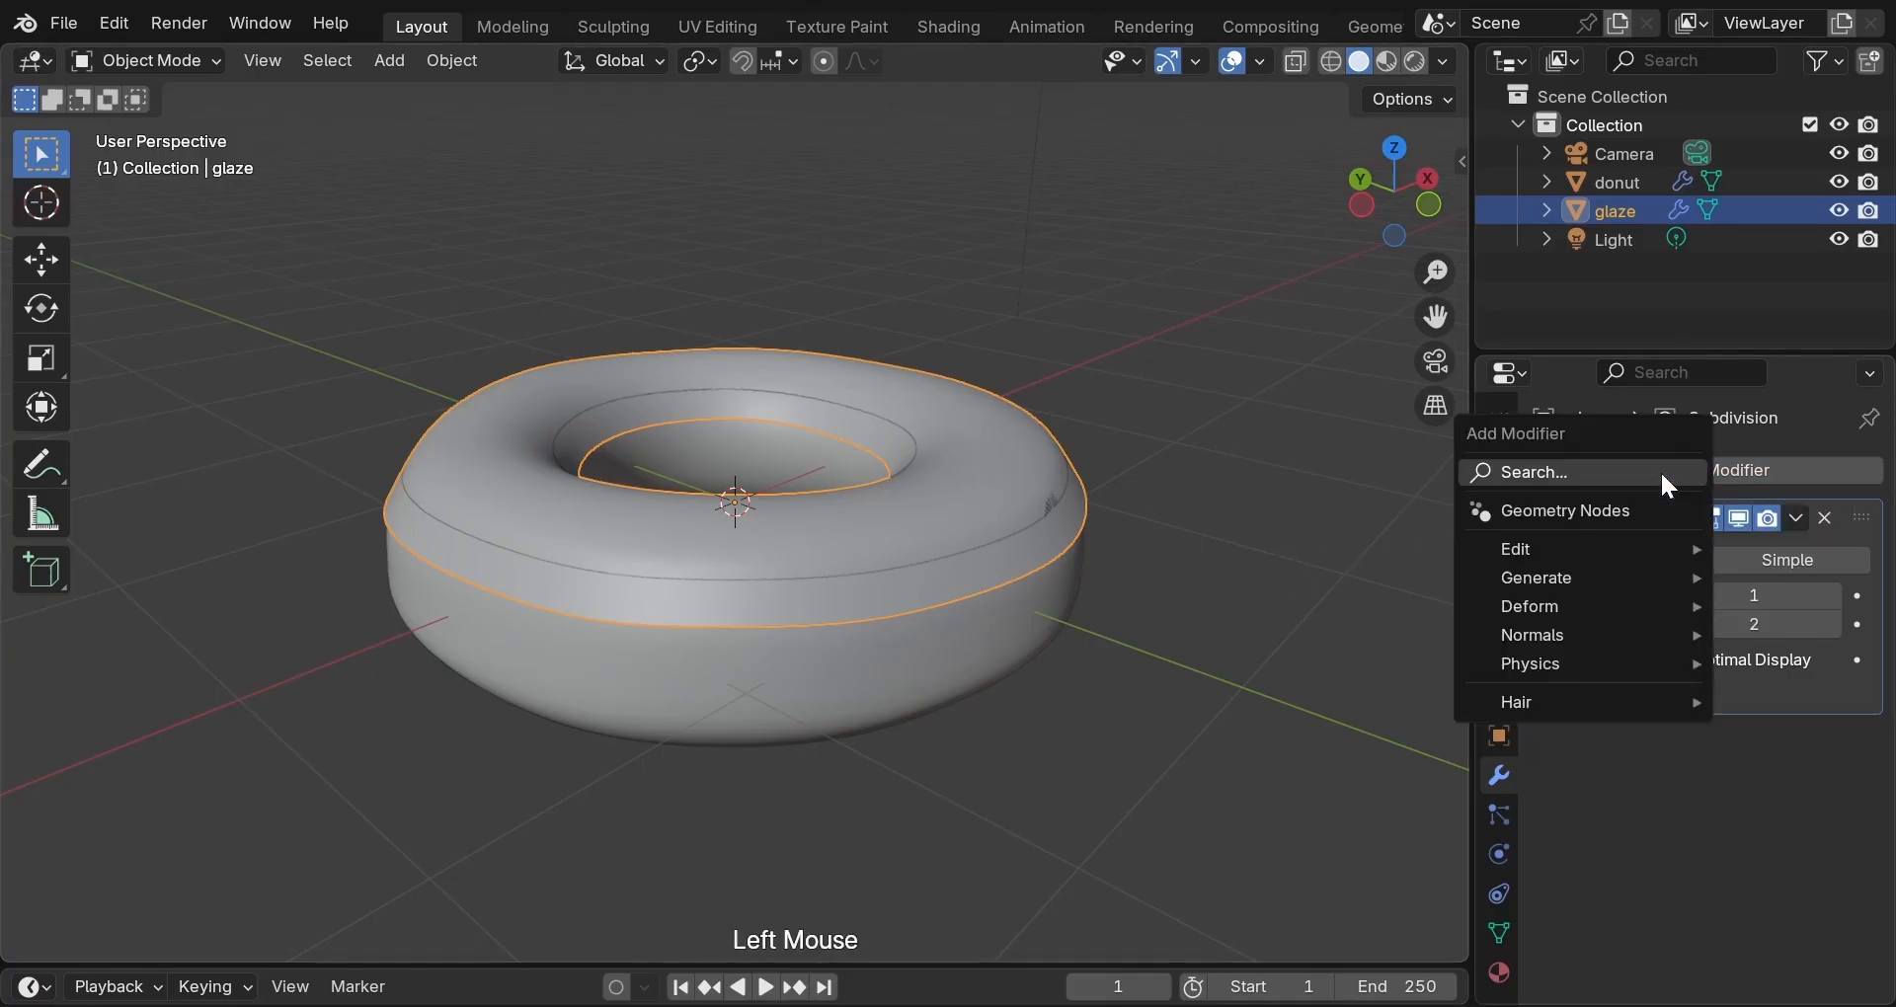
pyautogui.moveTo(1517, 573)
pyautogui.click(1343, 435)
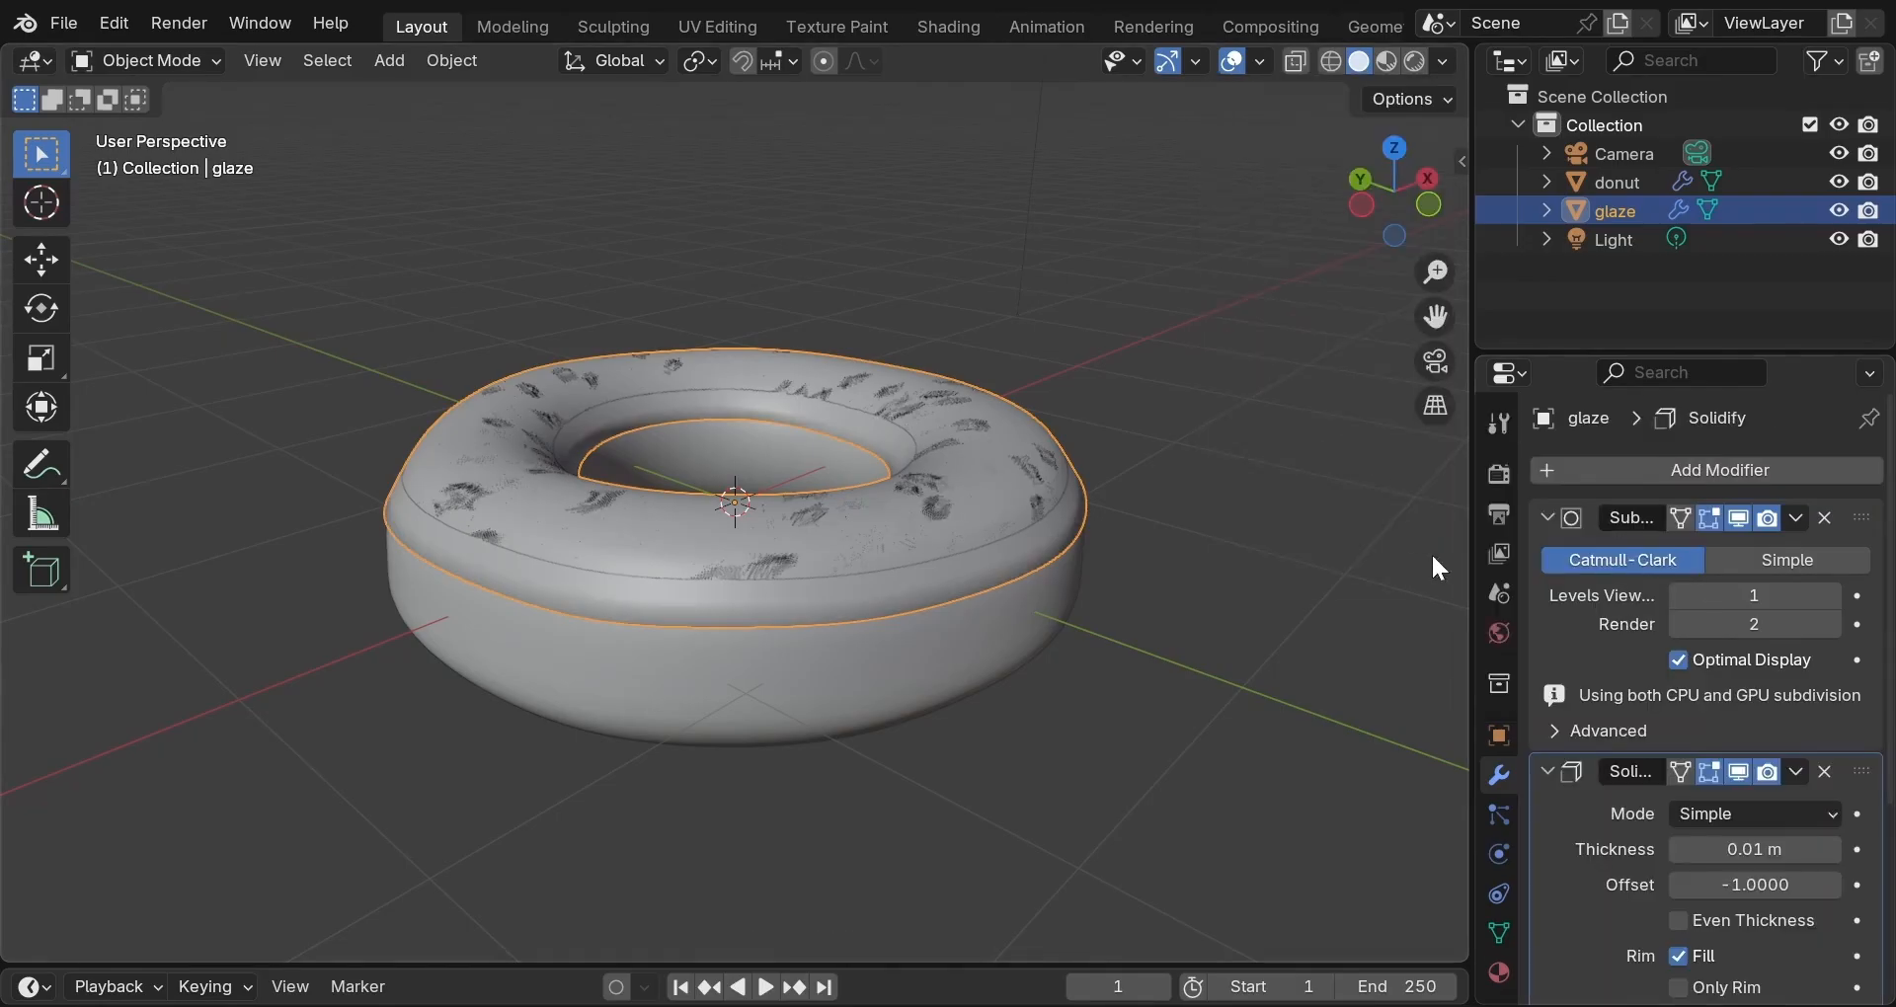
pyautogui.moveTo(1709, 889); pyautogui.dragTo(1843, 860)
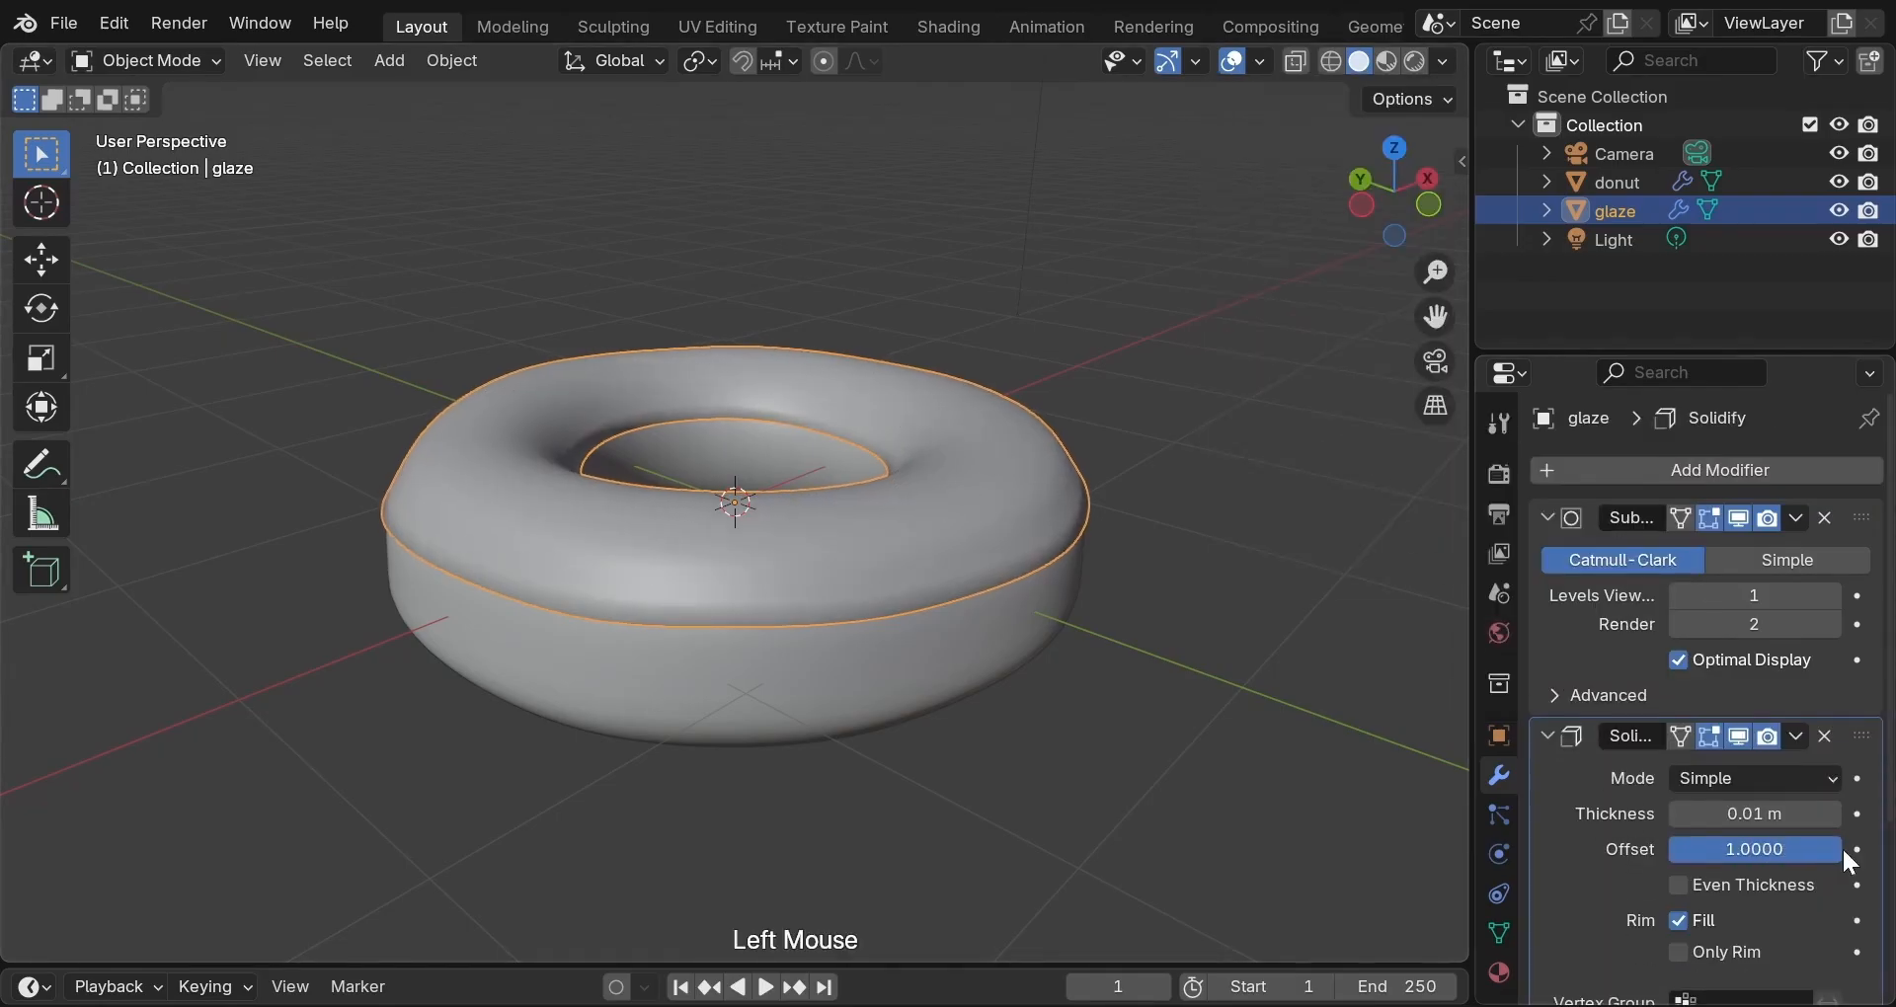
pyautogui.doubleClick(1738, 850)
pyautogui.click(1600, 849)
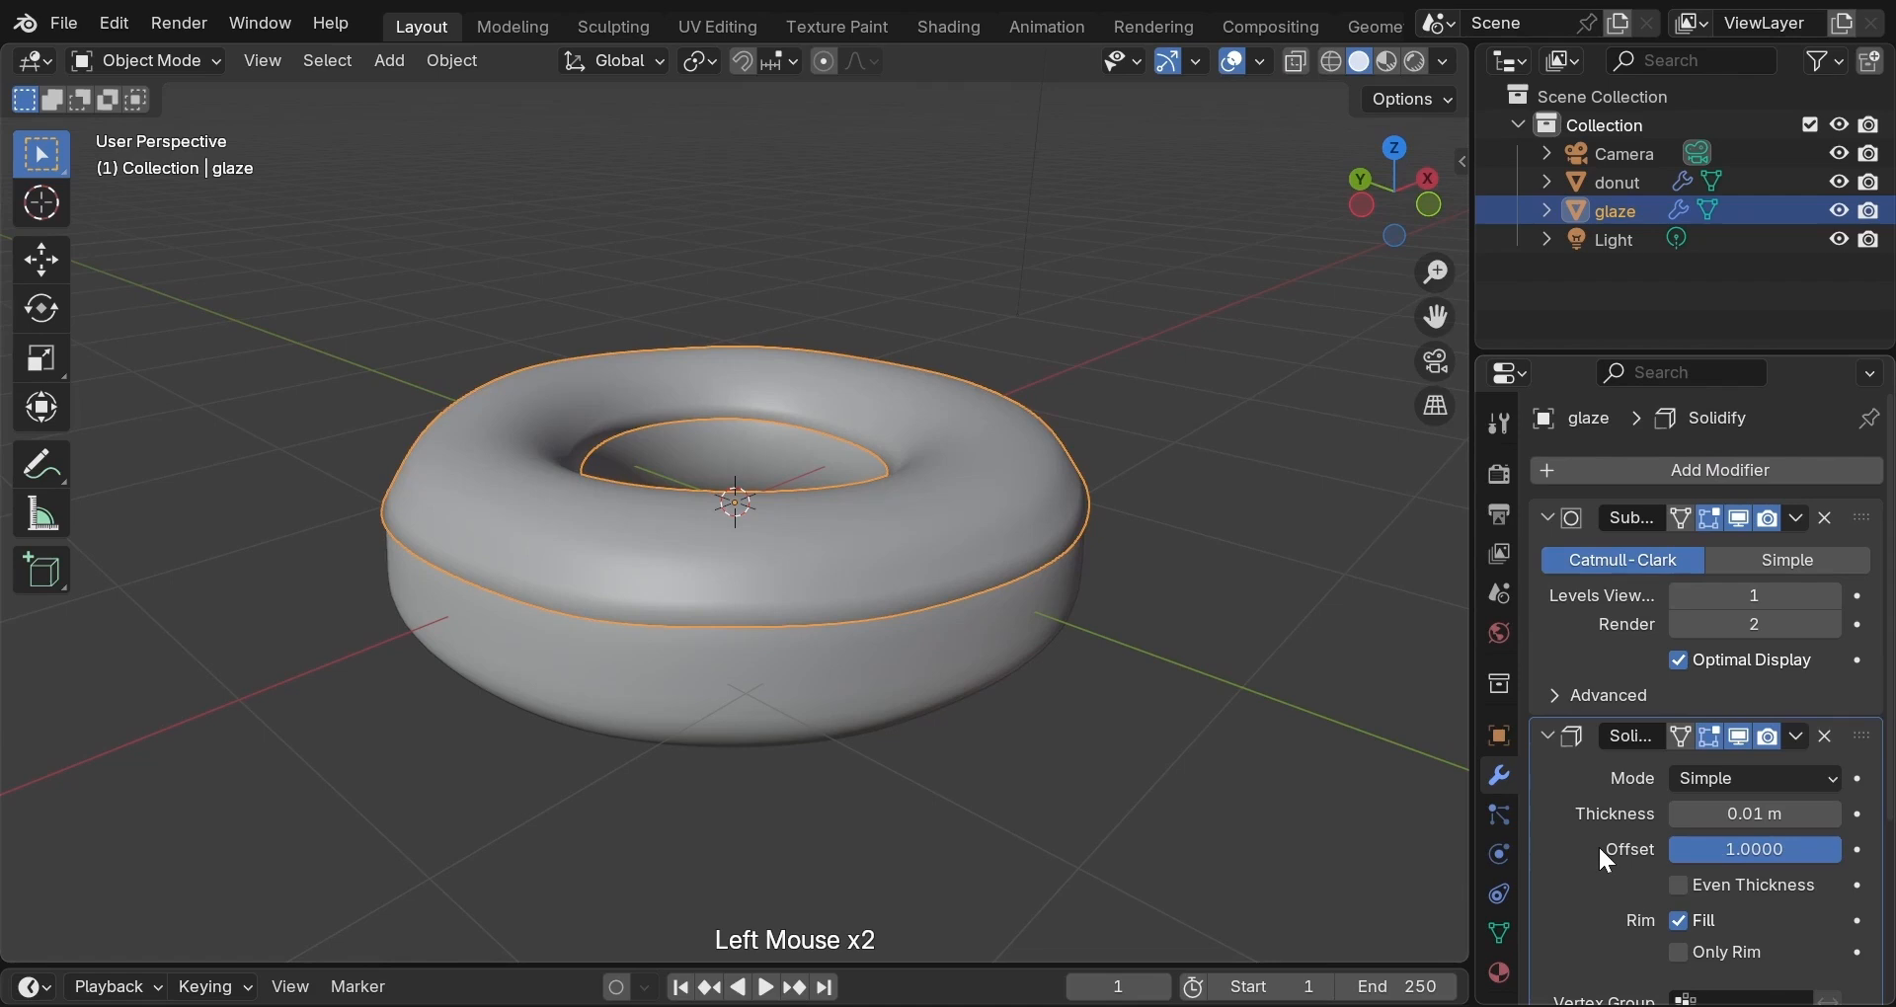
# Try several Solidify thicknesses, settle at 0.04 m, then deselect to judge the glaze.
pyautogui.moveTo(1181, 740); pyautogui.dragTo(1142, 632, button='middle')
pyautogui.scroll(2, 1143, 632)
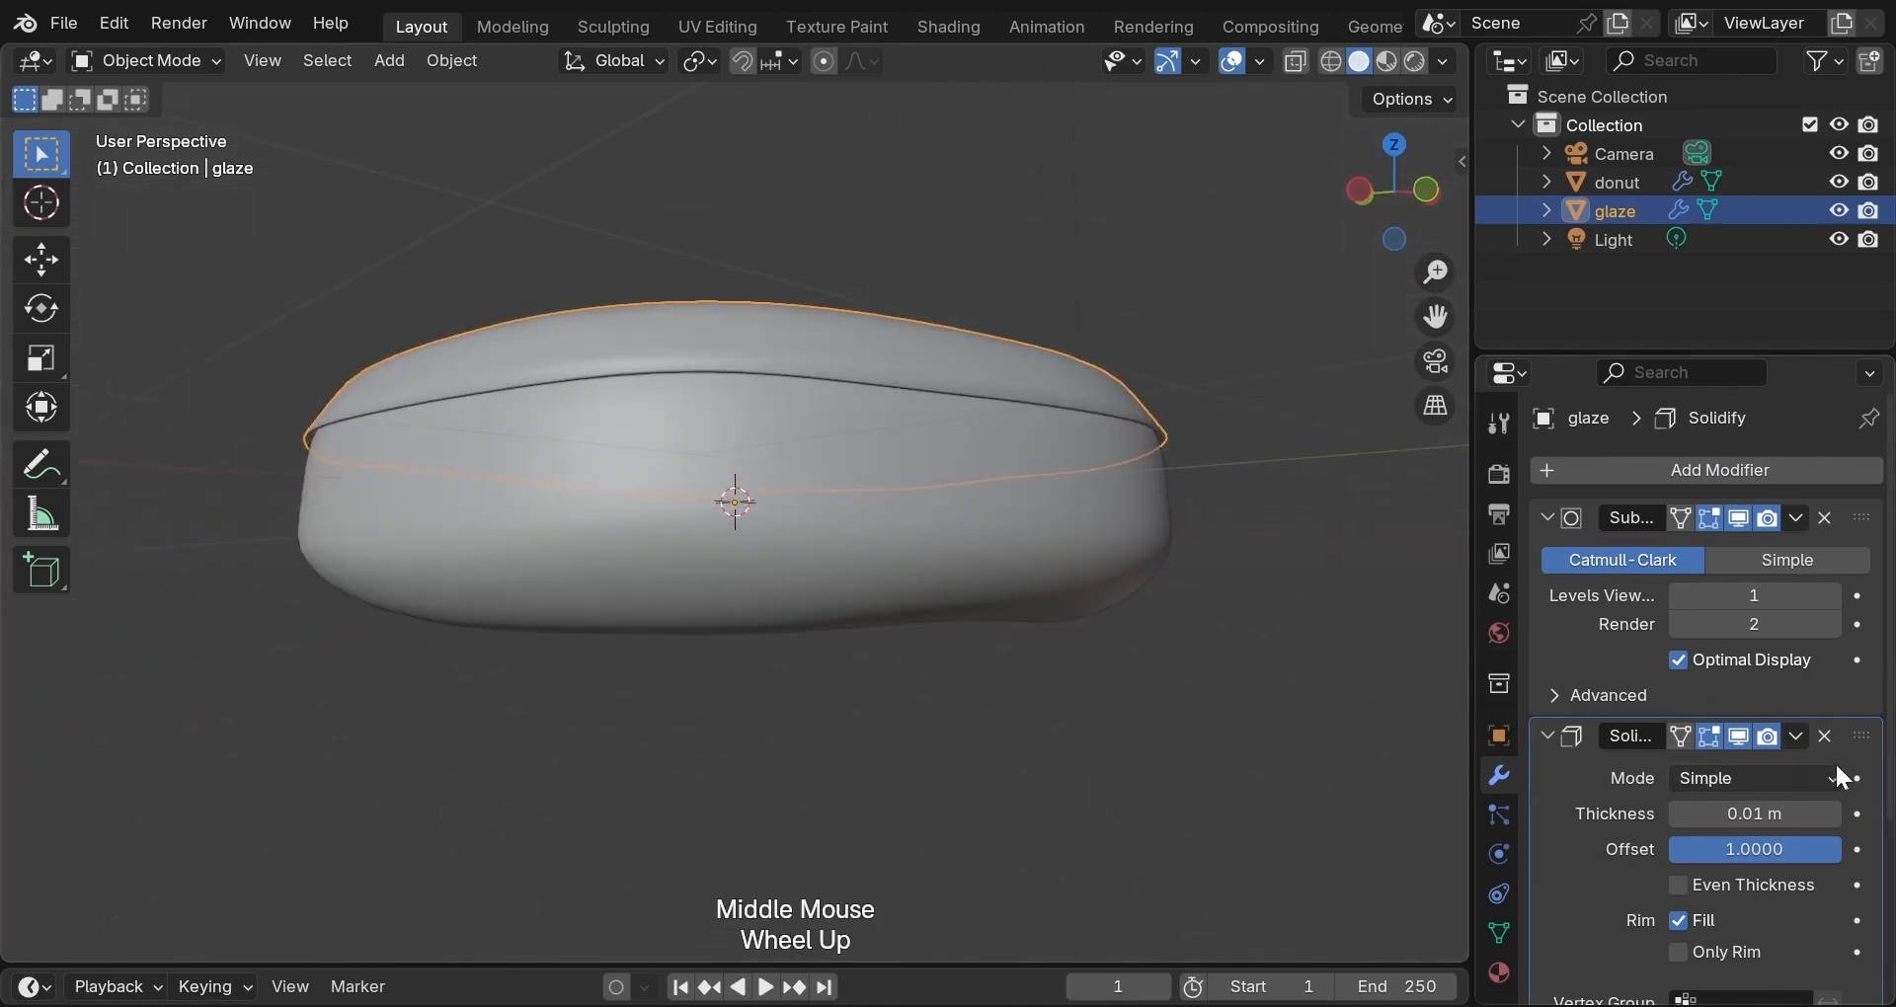
pyautogui.click(1833, 814)
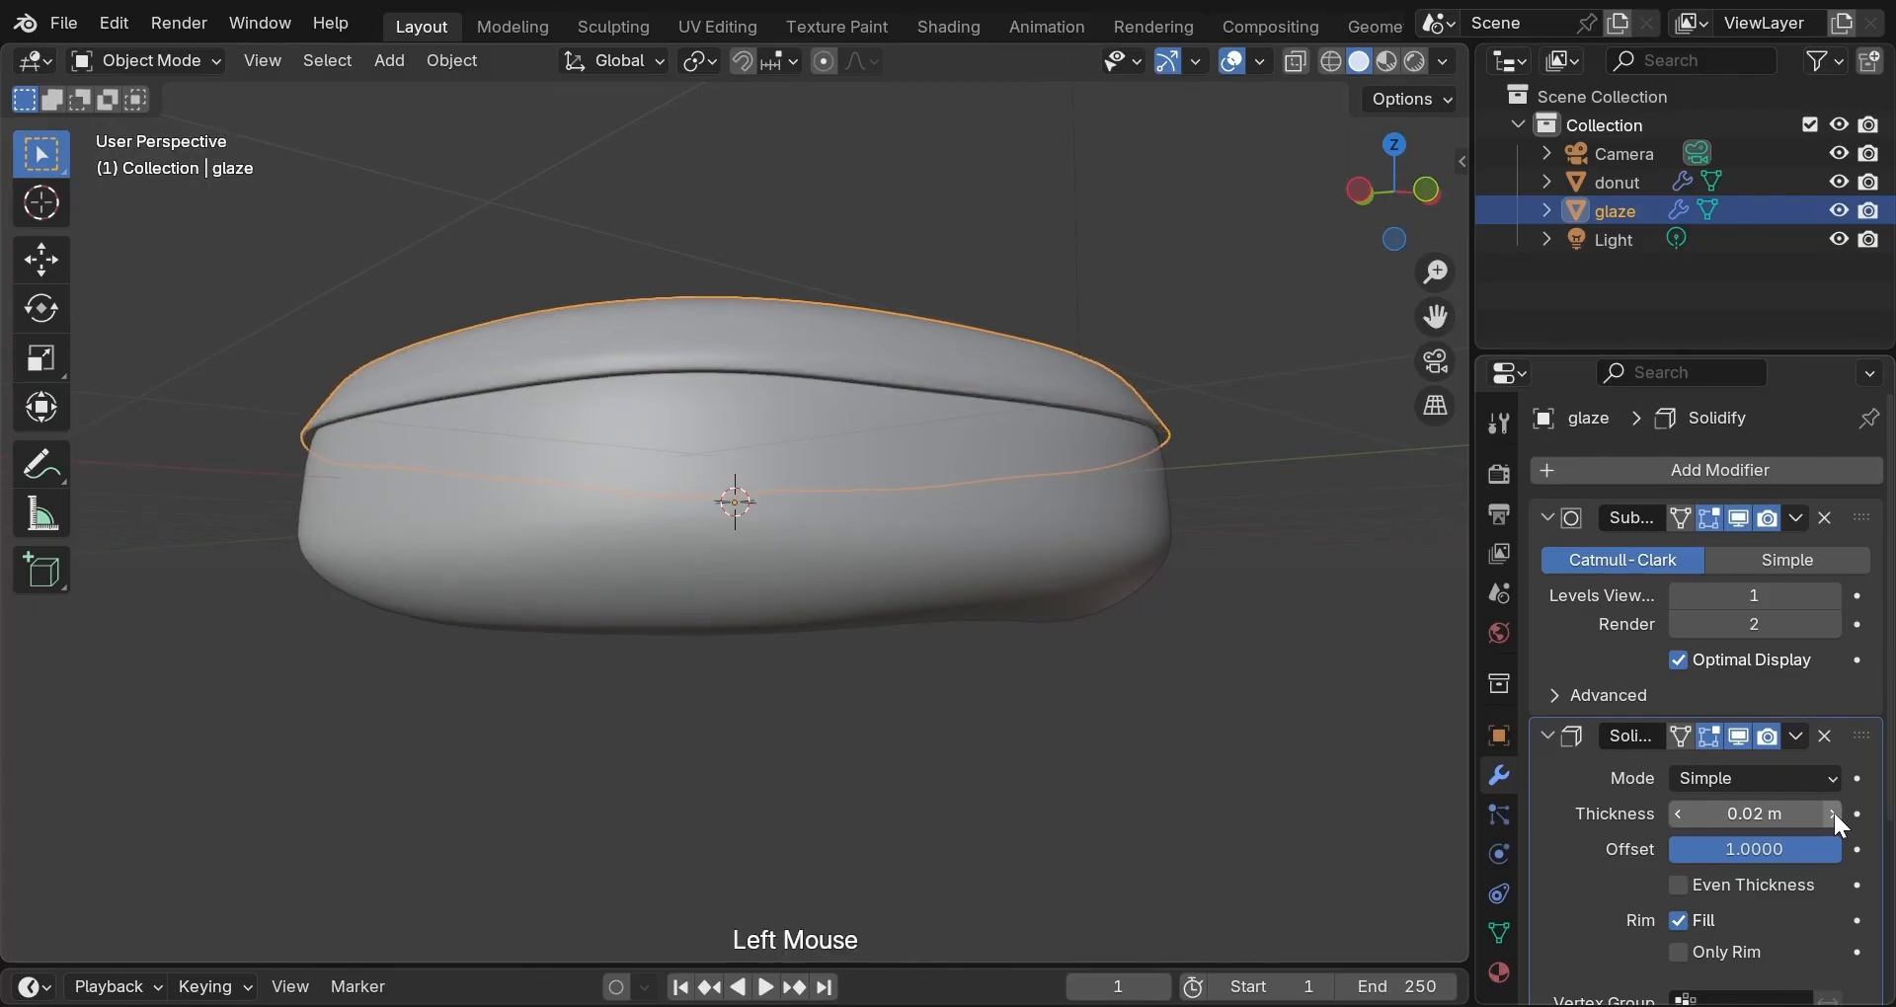
pyautogui.click(1833, 813)
pyautogui.click(1833, 814)
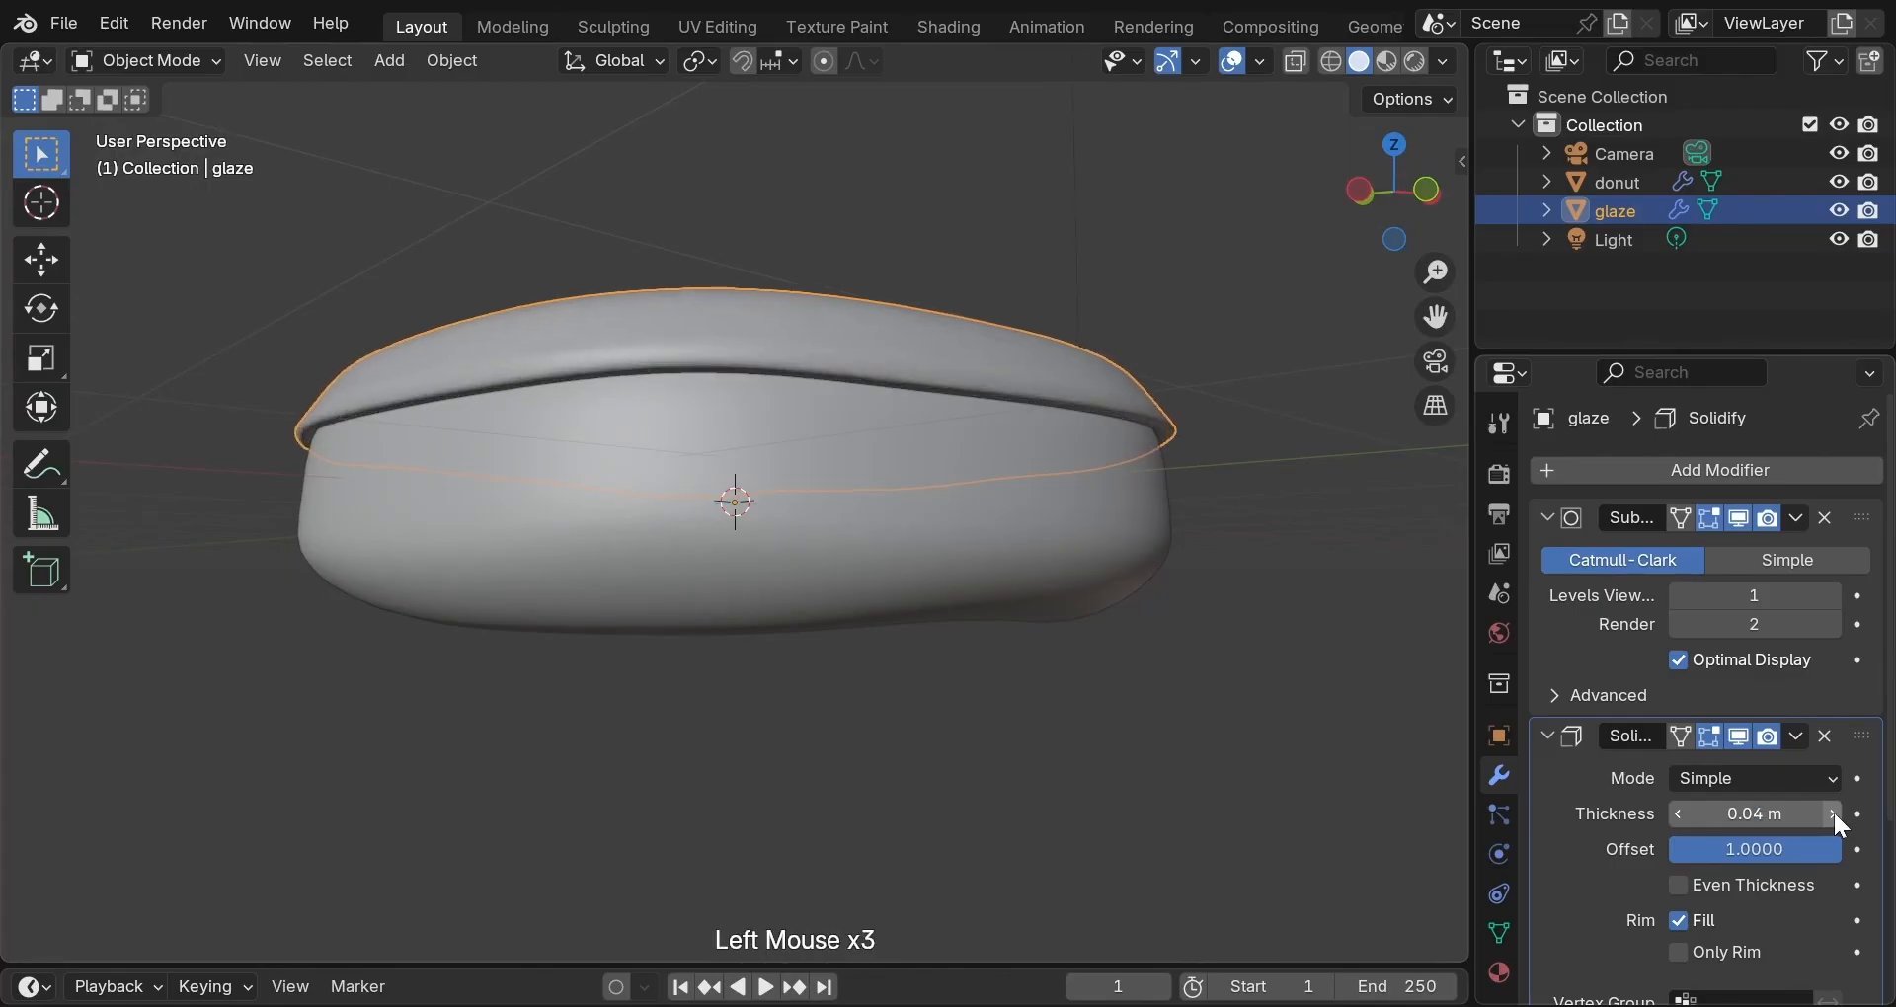
pyautogui.click(1833, 814)
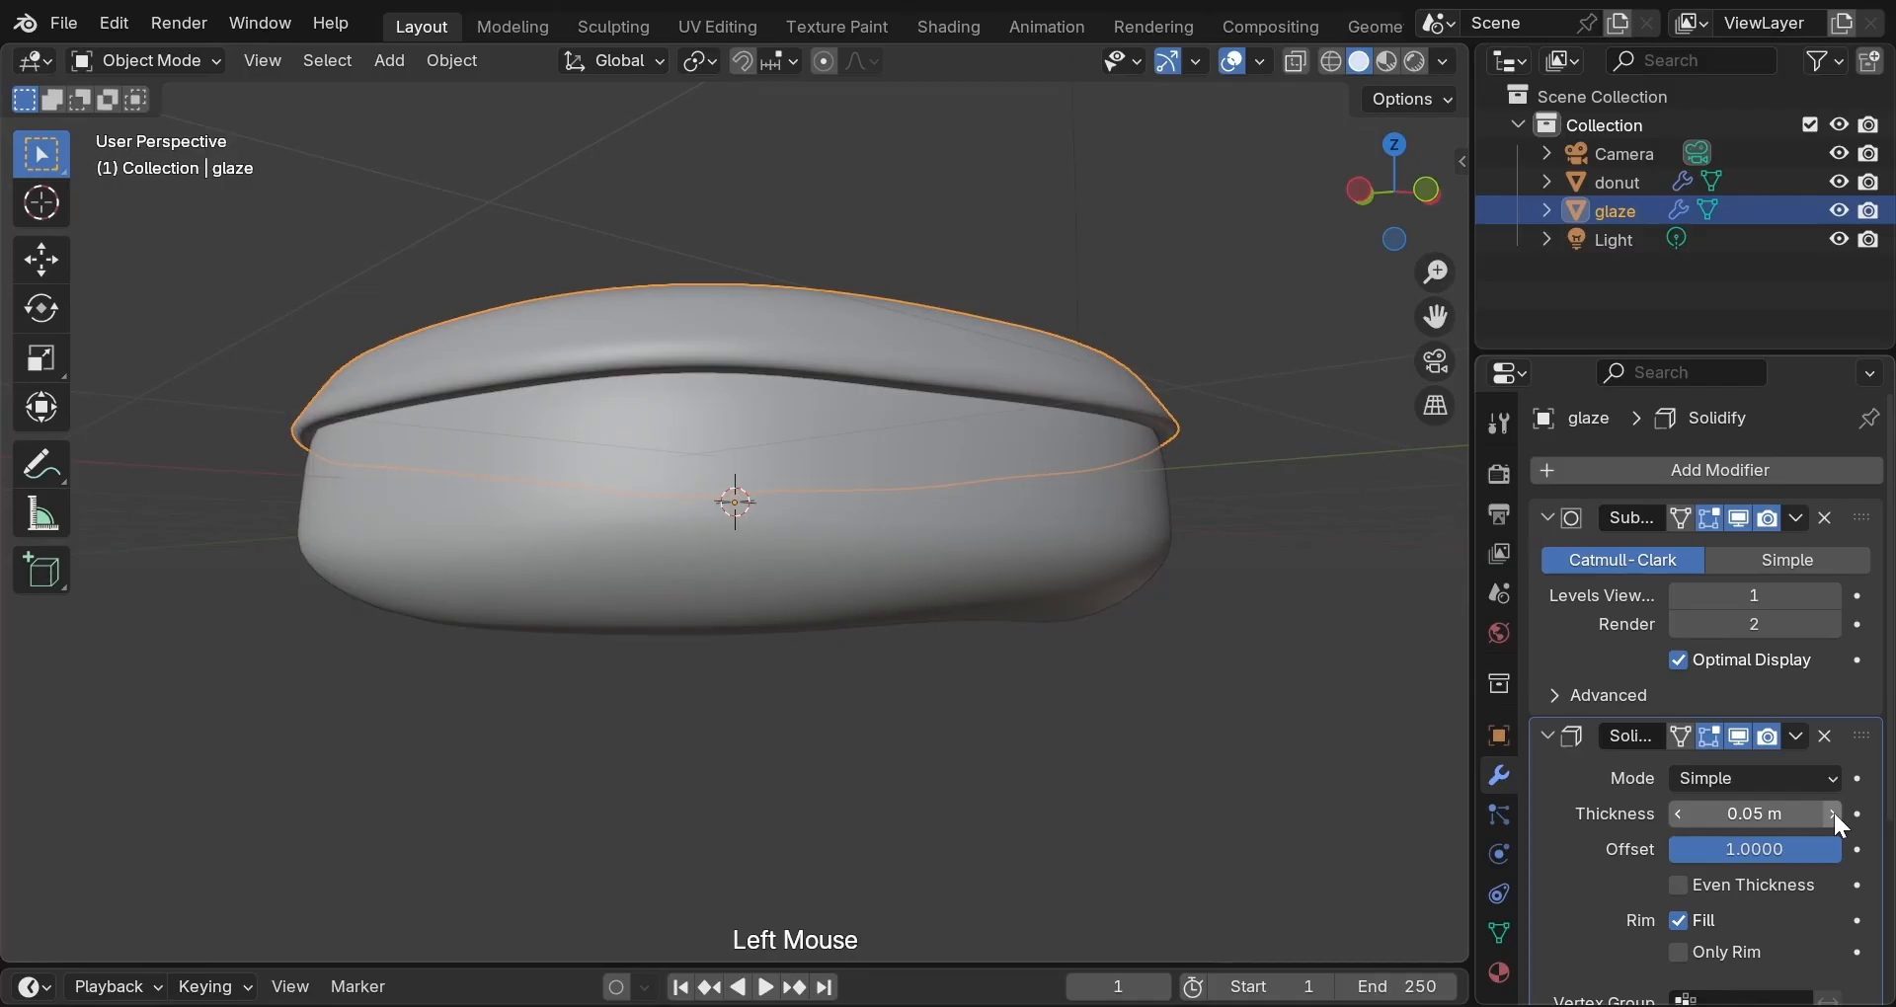
pyautogui.click(1833, 814)
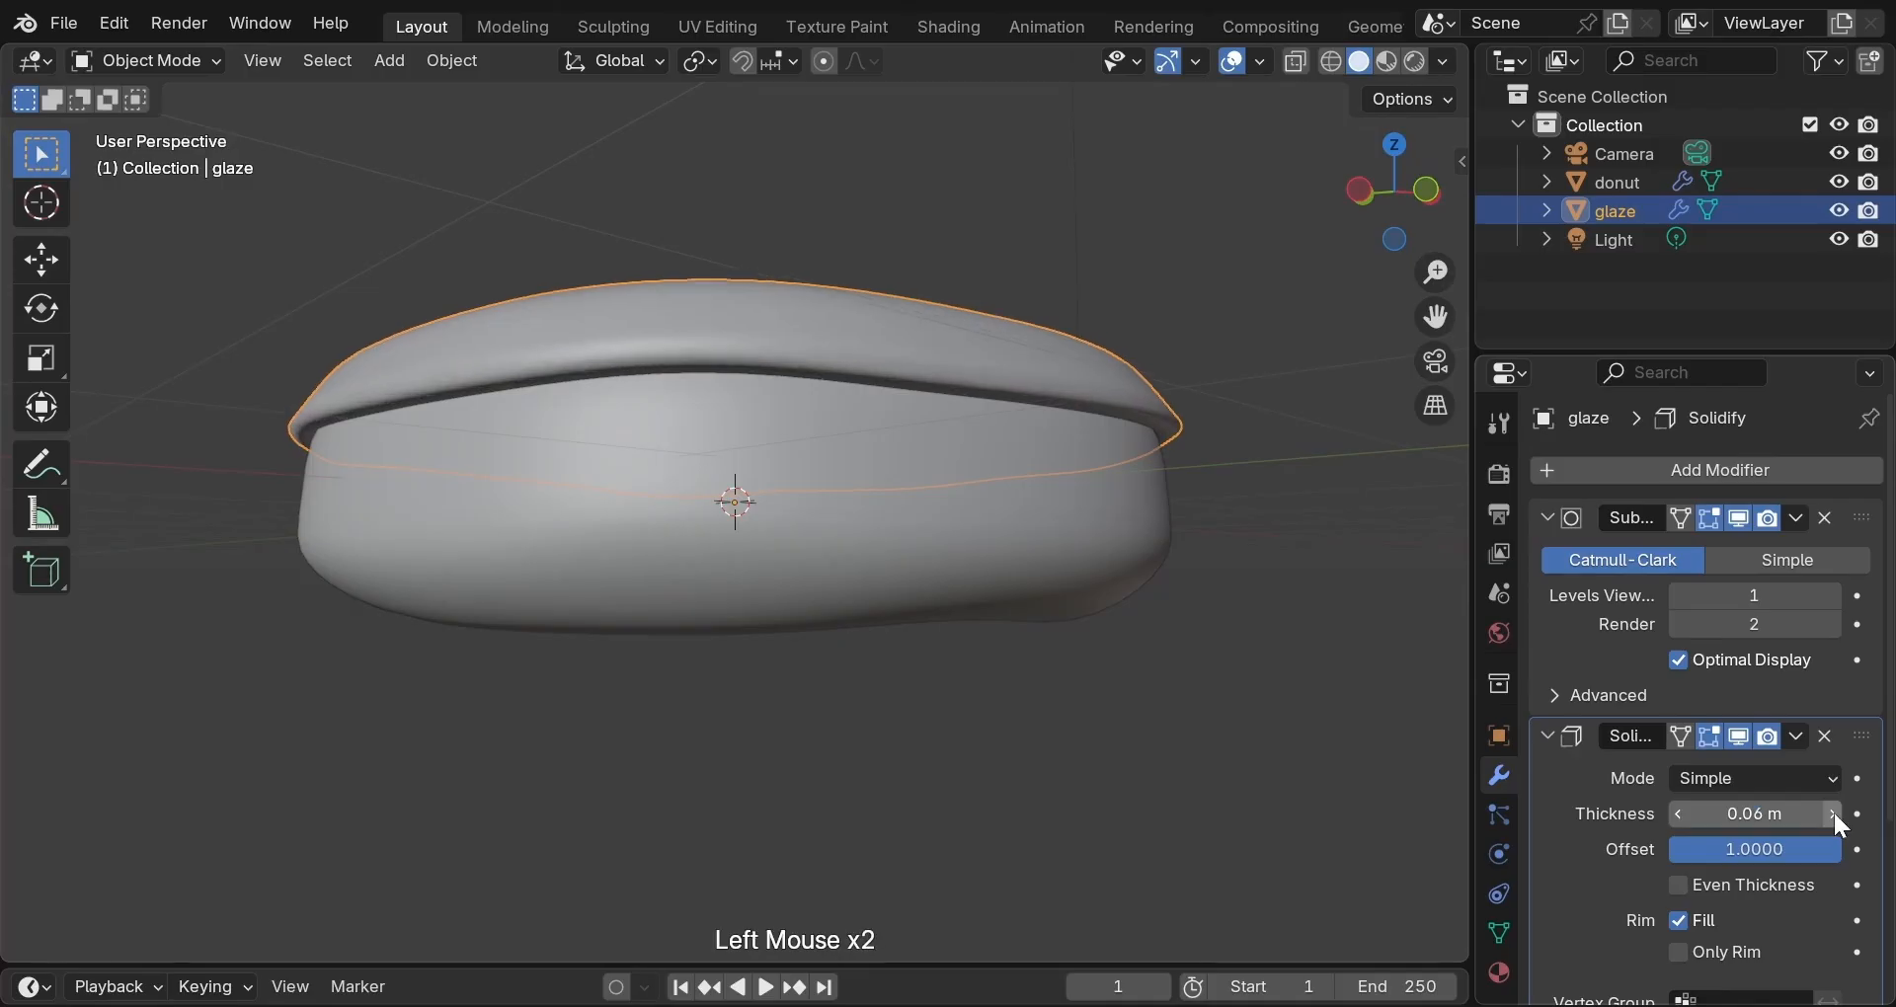
pyautogui.click(1683, 814)
pyautogui.click(1682, 813)
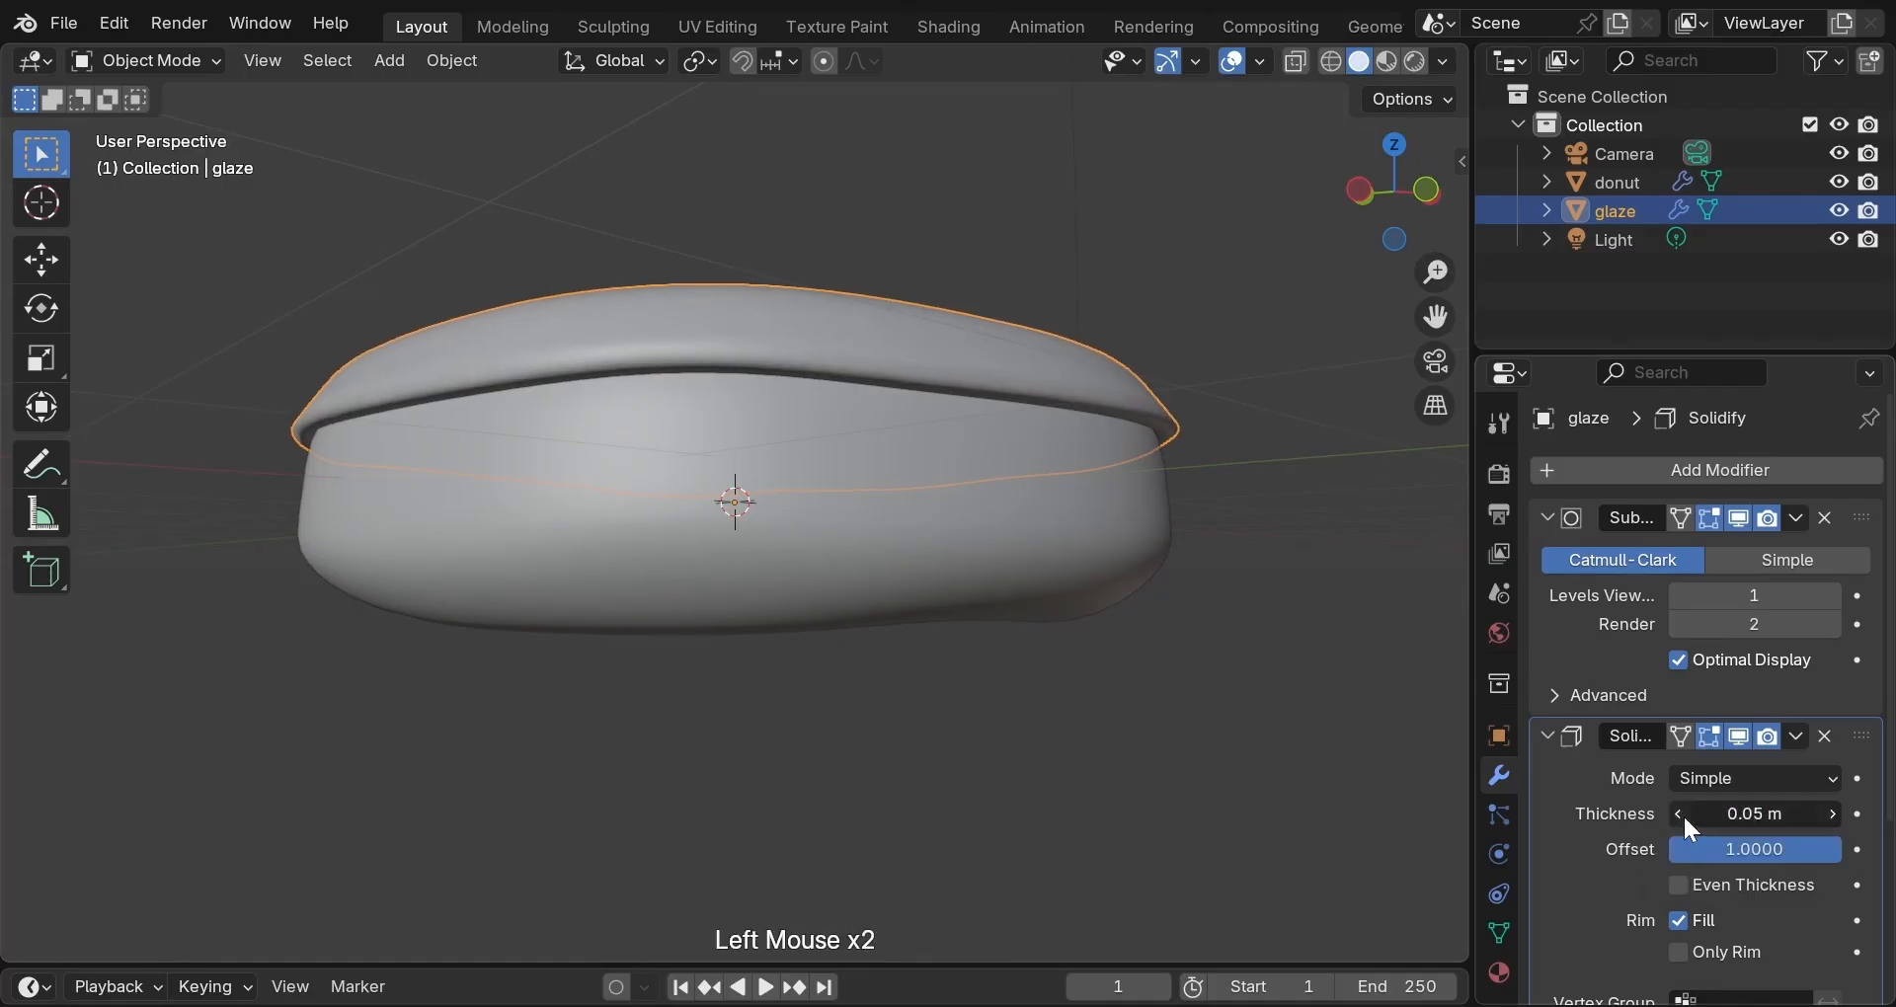
pyautogui.click(1682, 814)
pyautogui.click(1682, 814)
pyautogui.click(1683, 814)
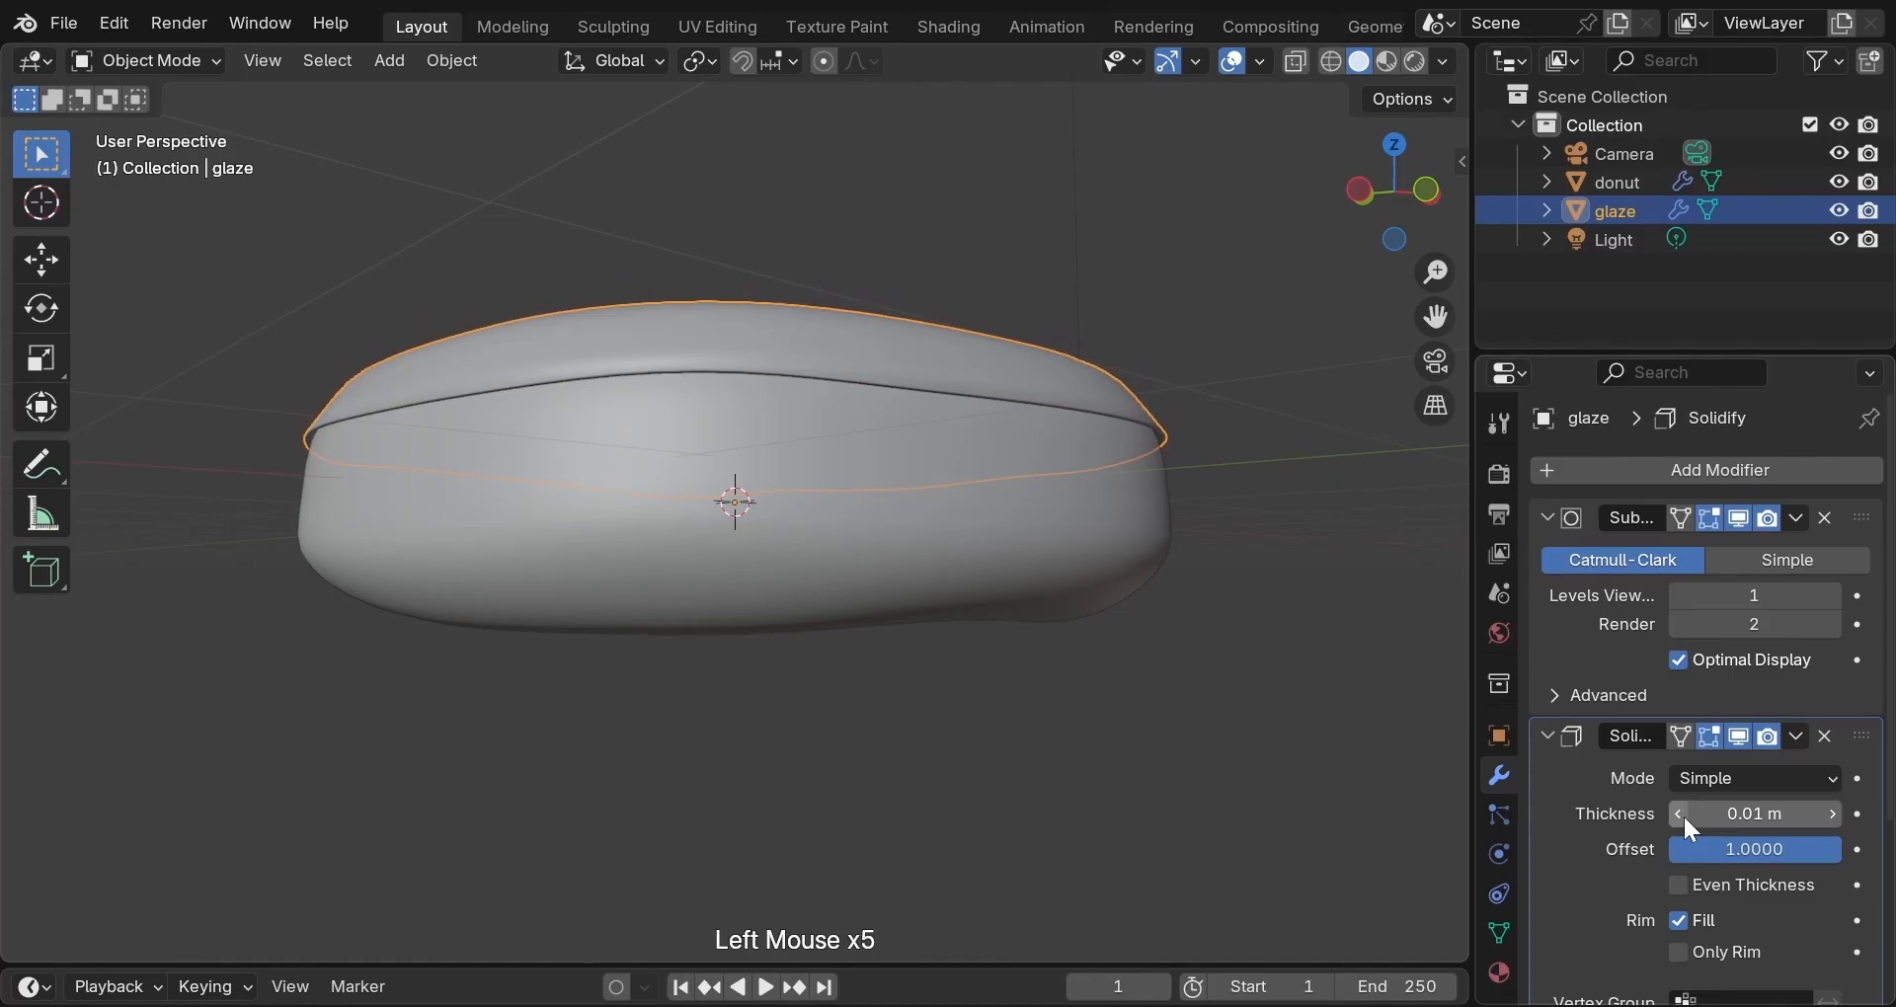
pyautogui.click(1832, 811)
pyautogui.click(1832, 812)
pyautogui.click(1832, 812)
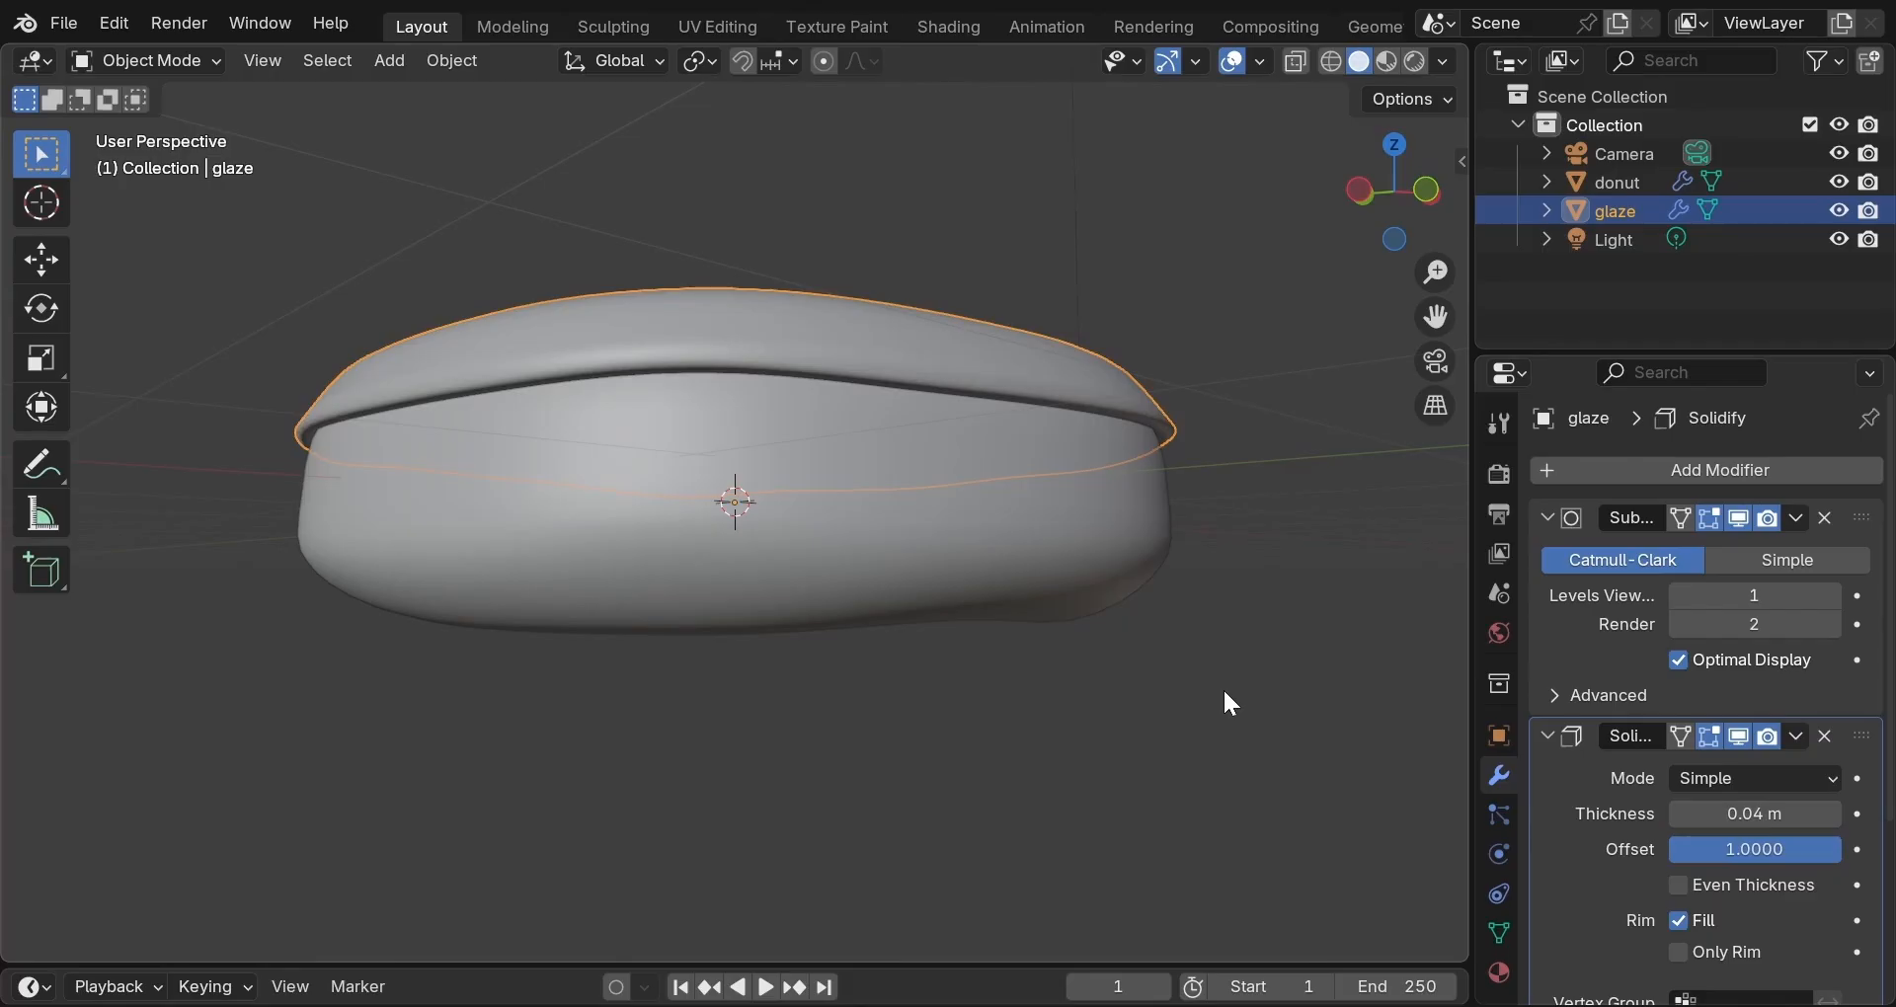
pyautogui.click(1247, 592)
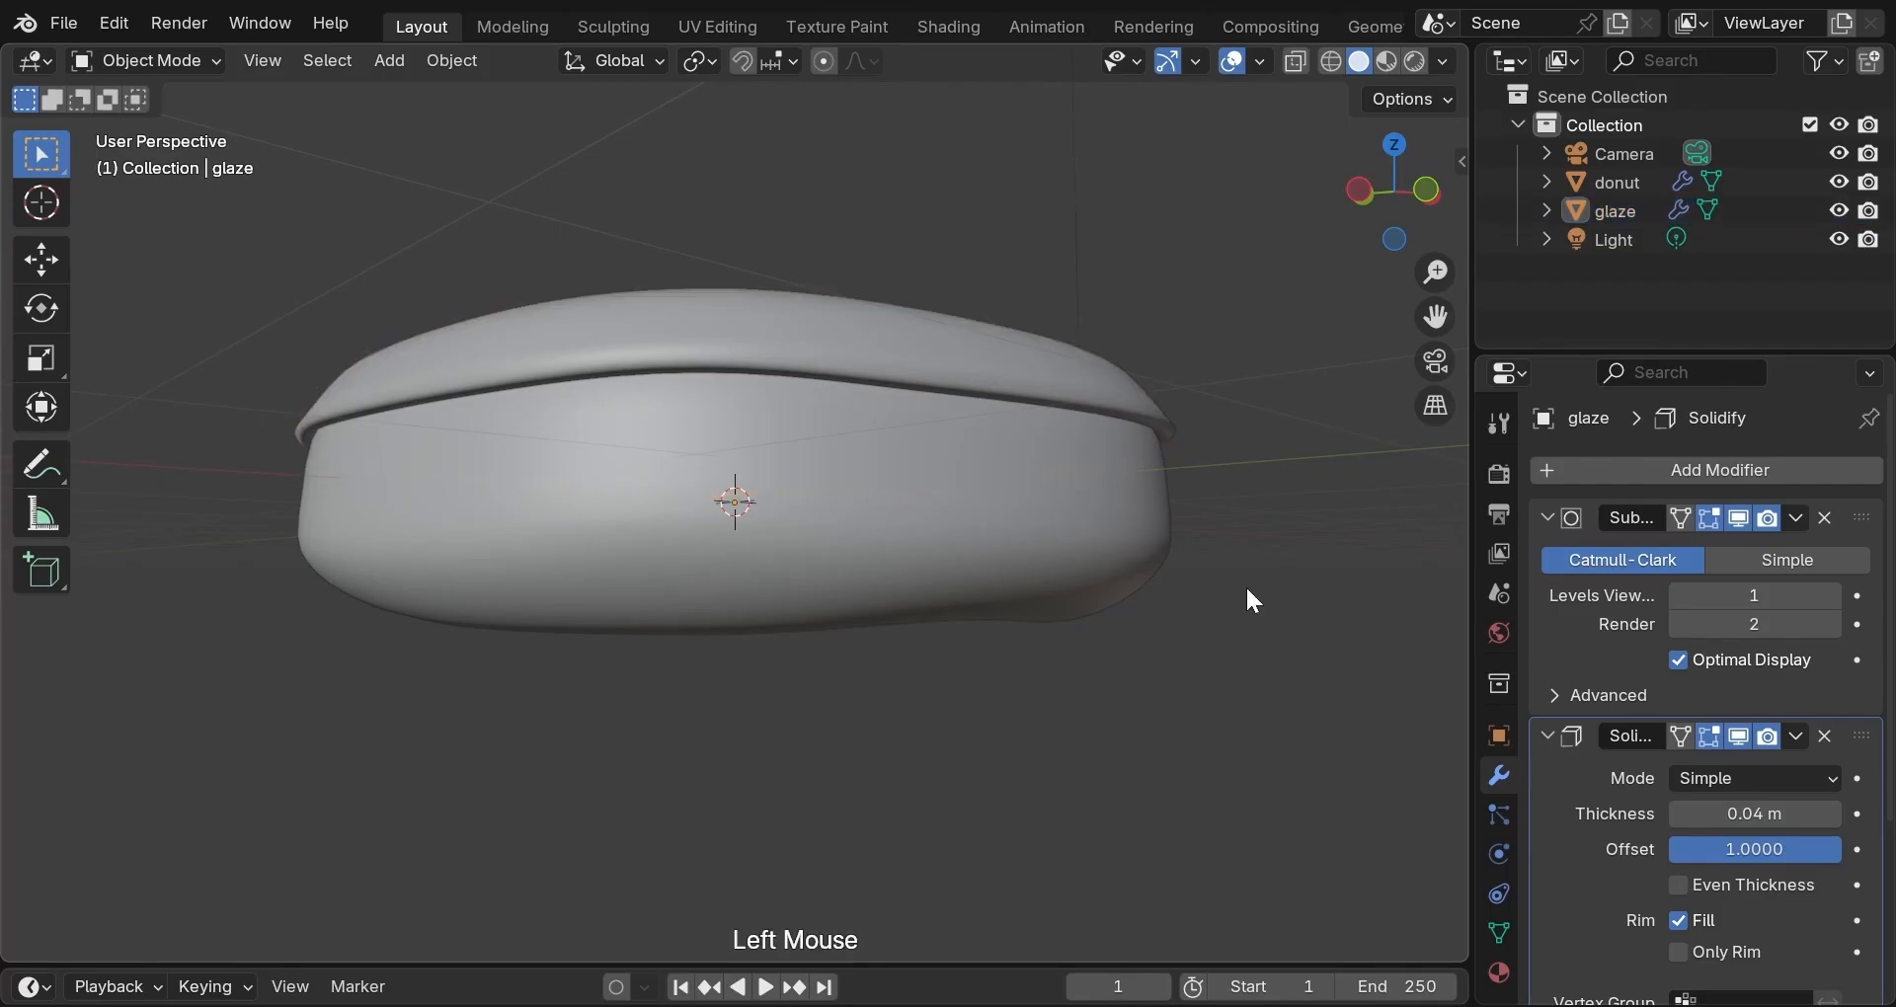
# Orbit and zoom around the donut to inspect the thickened glaze, then reselect the glaze.
pyautogui.moveTo(1246, 590); pyautogui.dragTo(1008, 619, button='middle')
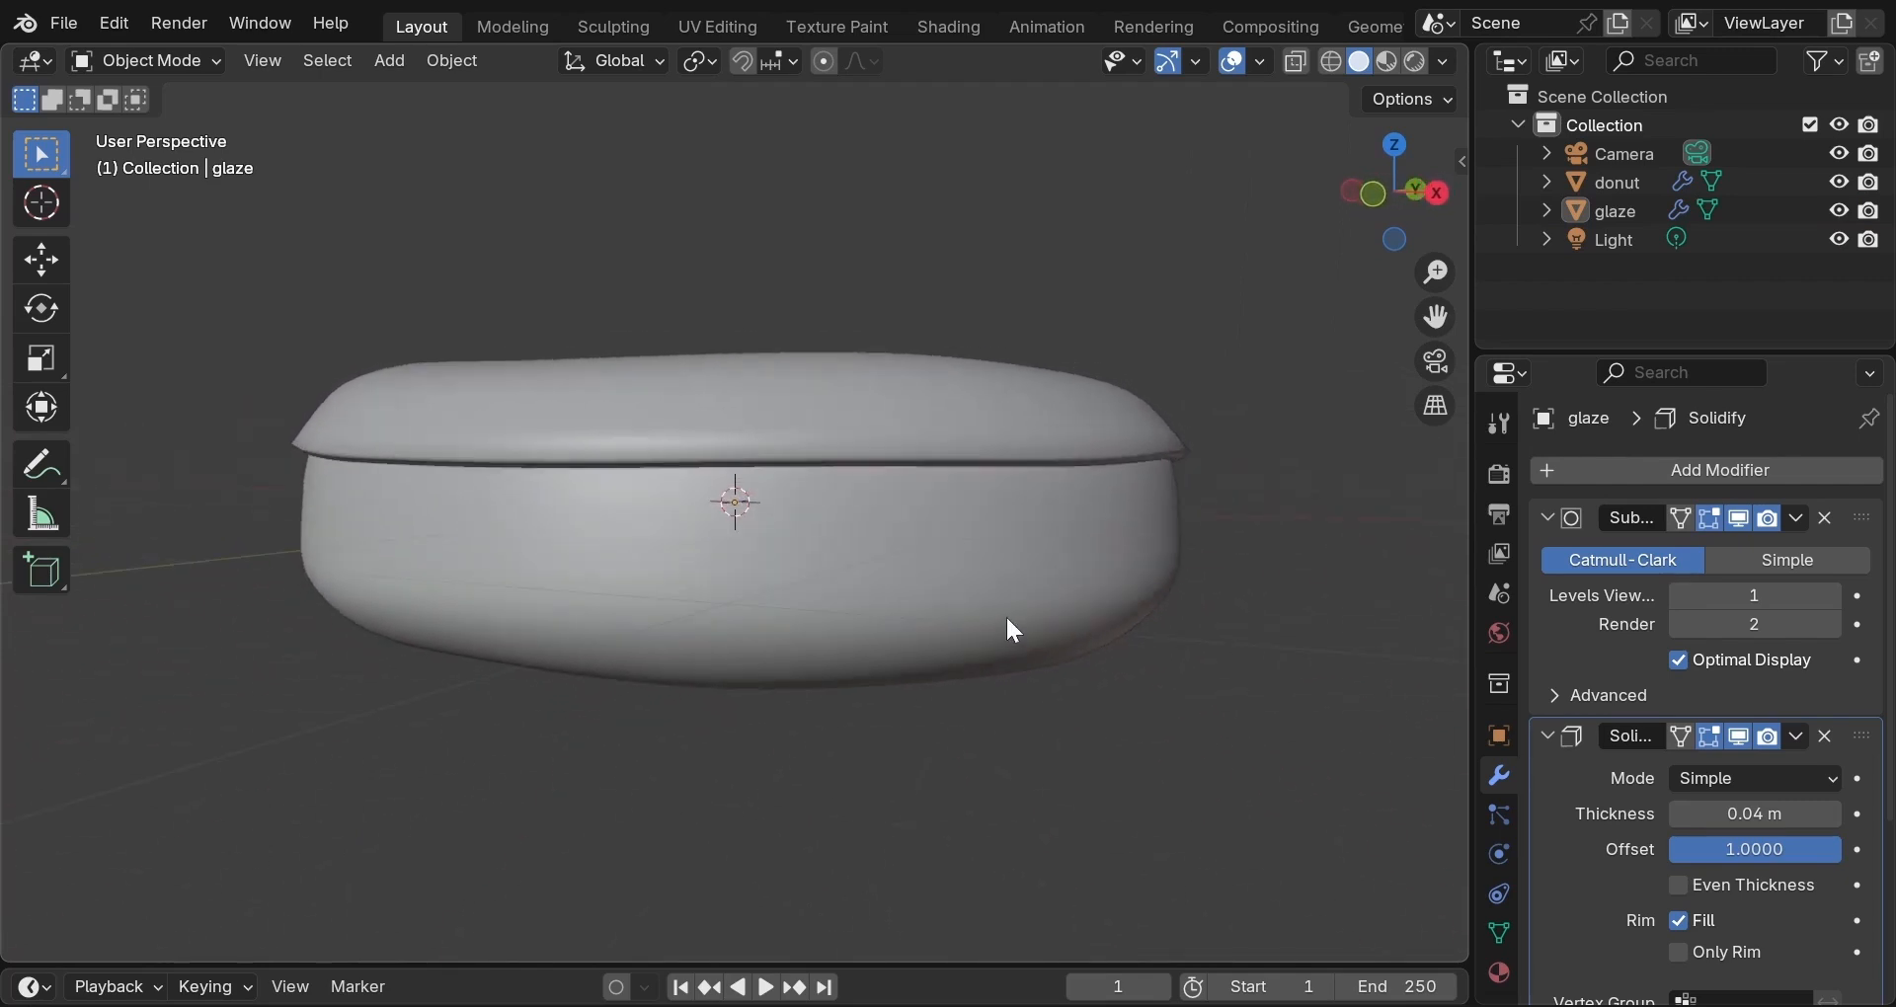
pyautogui.scroll(1, 1014, 628)
pyautogui.scroll(-2, 1016, 630)
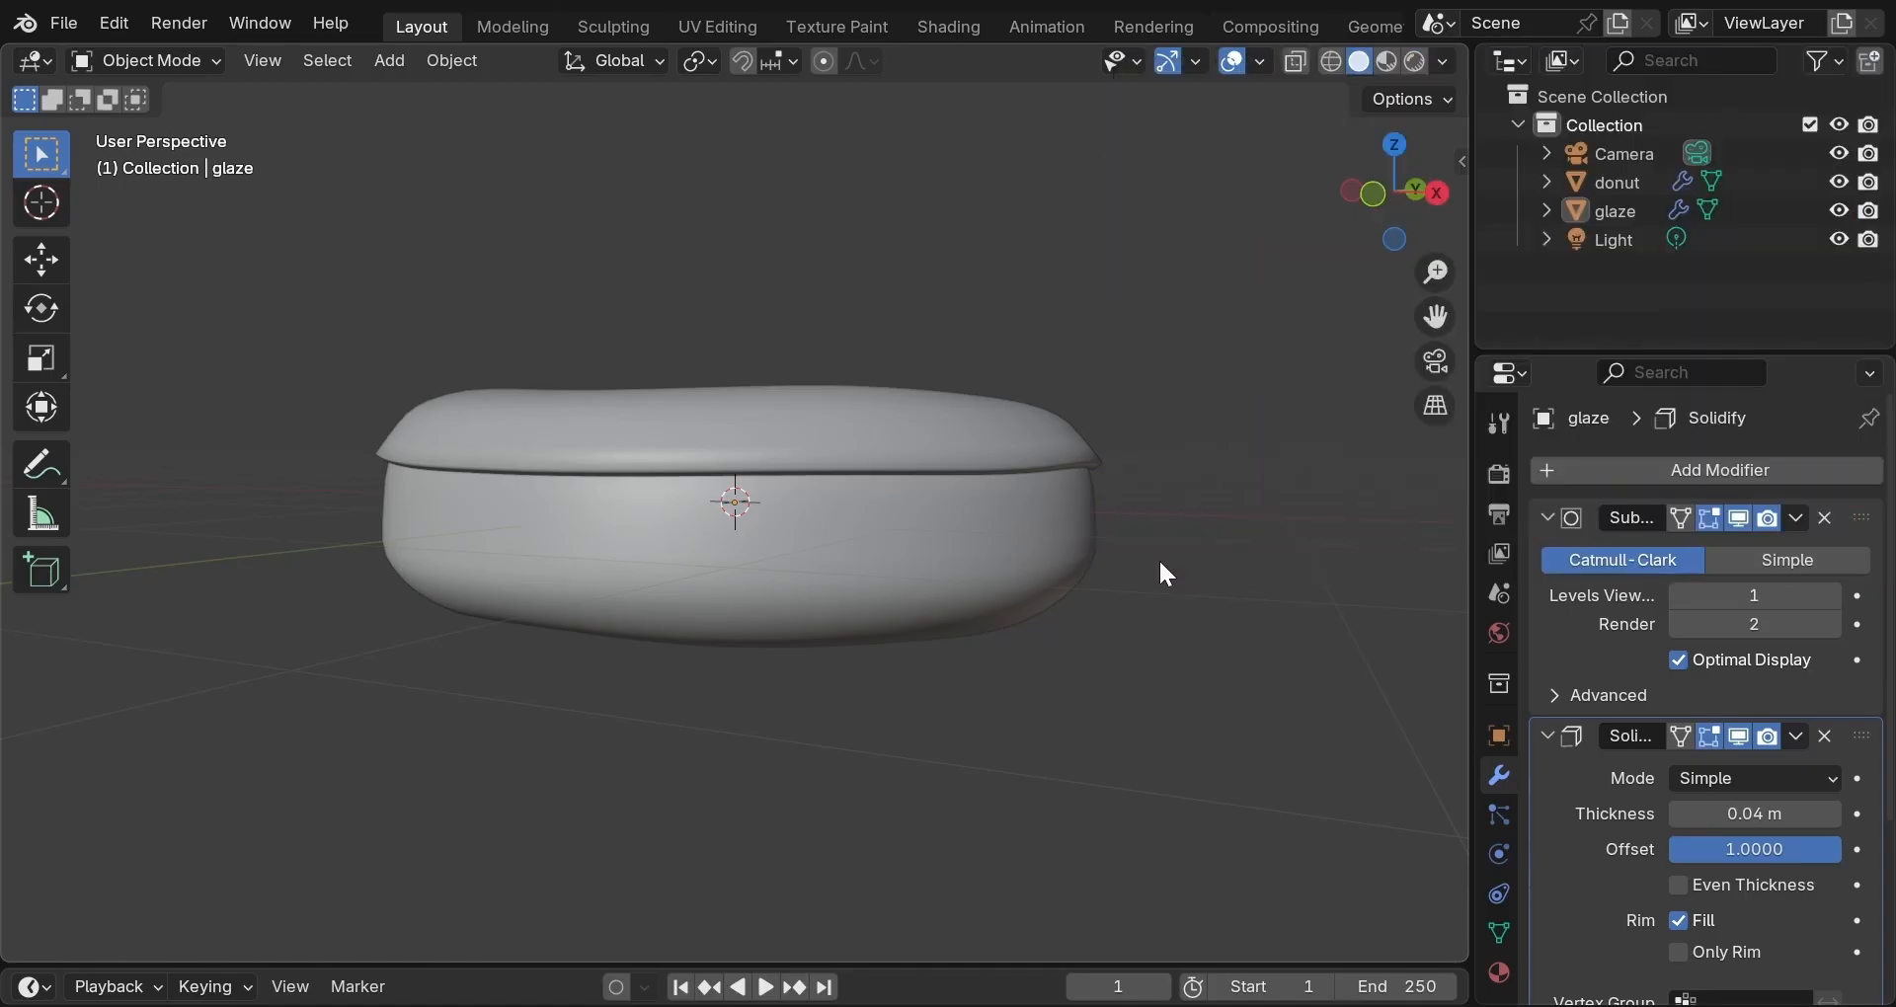
pyautogui.click(1033, 452)
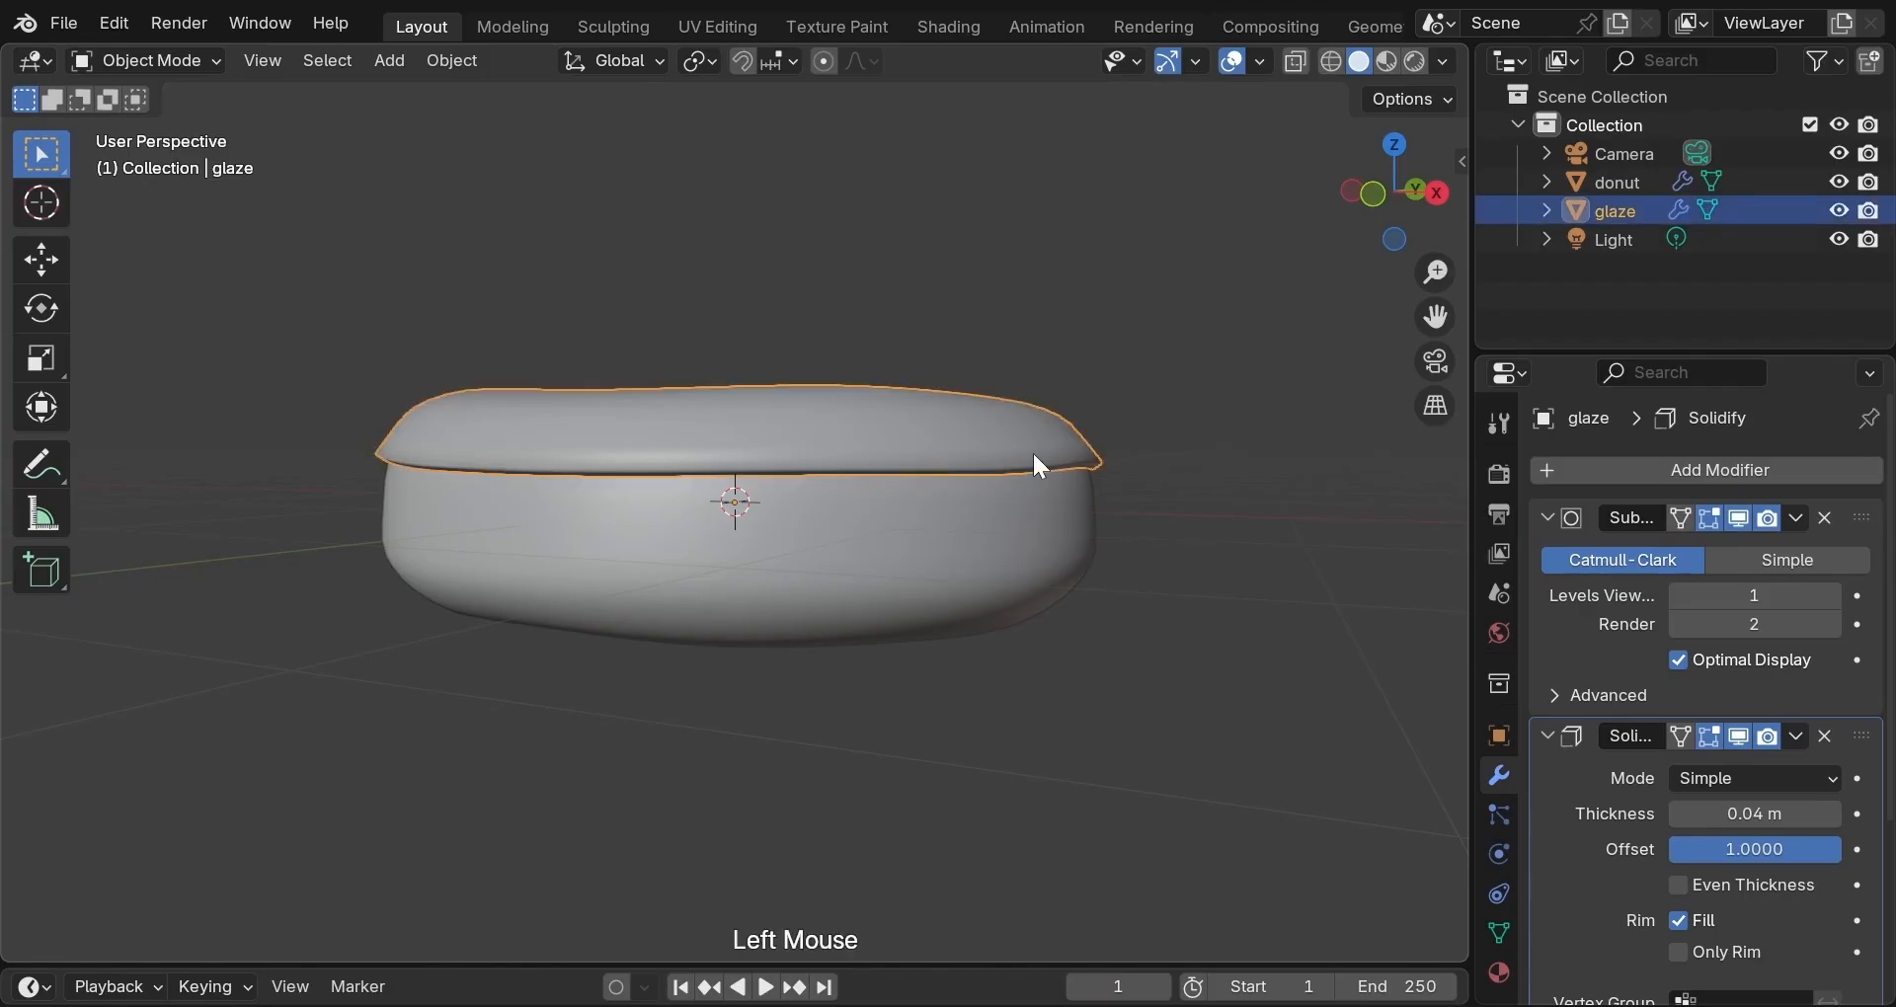
# Edit the glaze with on-cage display and proportional editing, test a pulled-down drip, then undo it.
pyautogui.press('Tab')
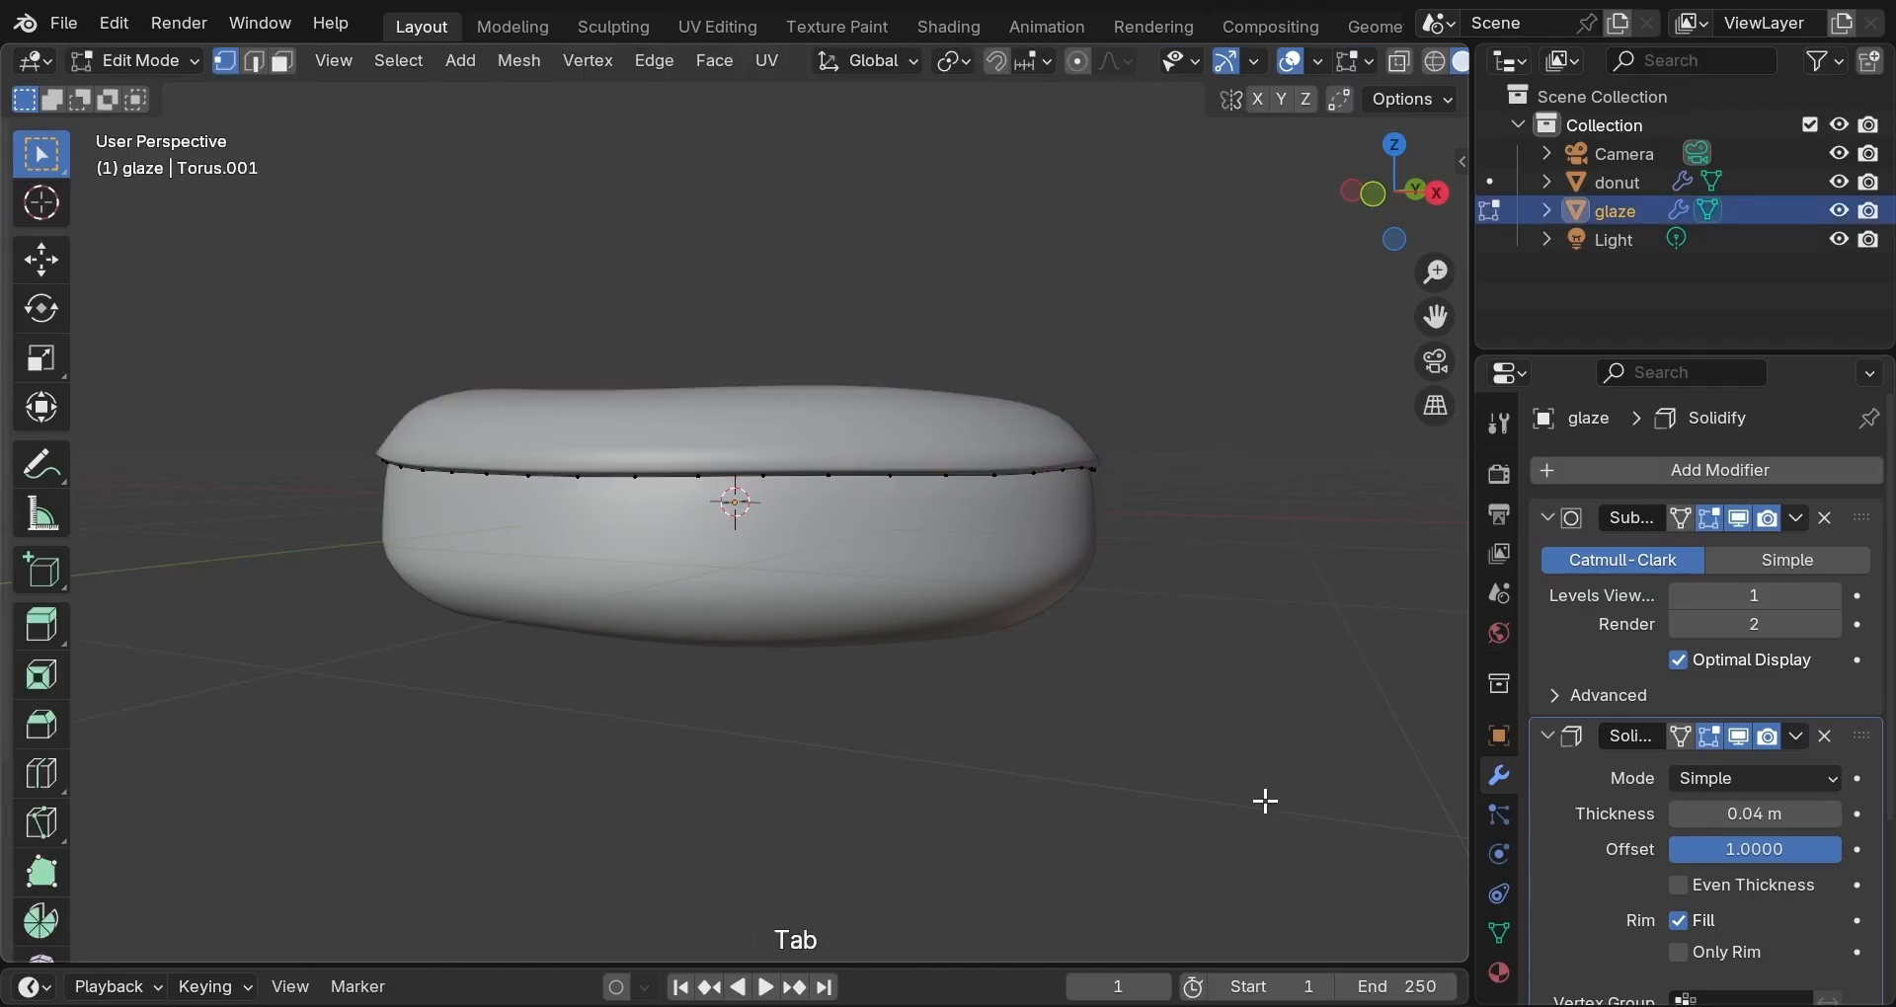
pyautogui.click(1682, 738)
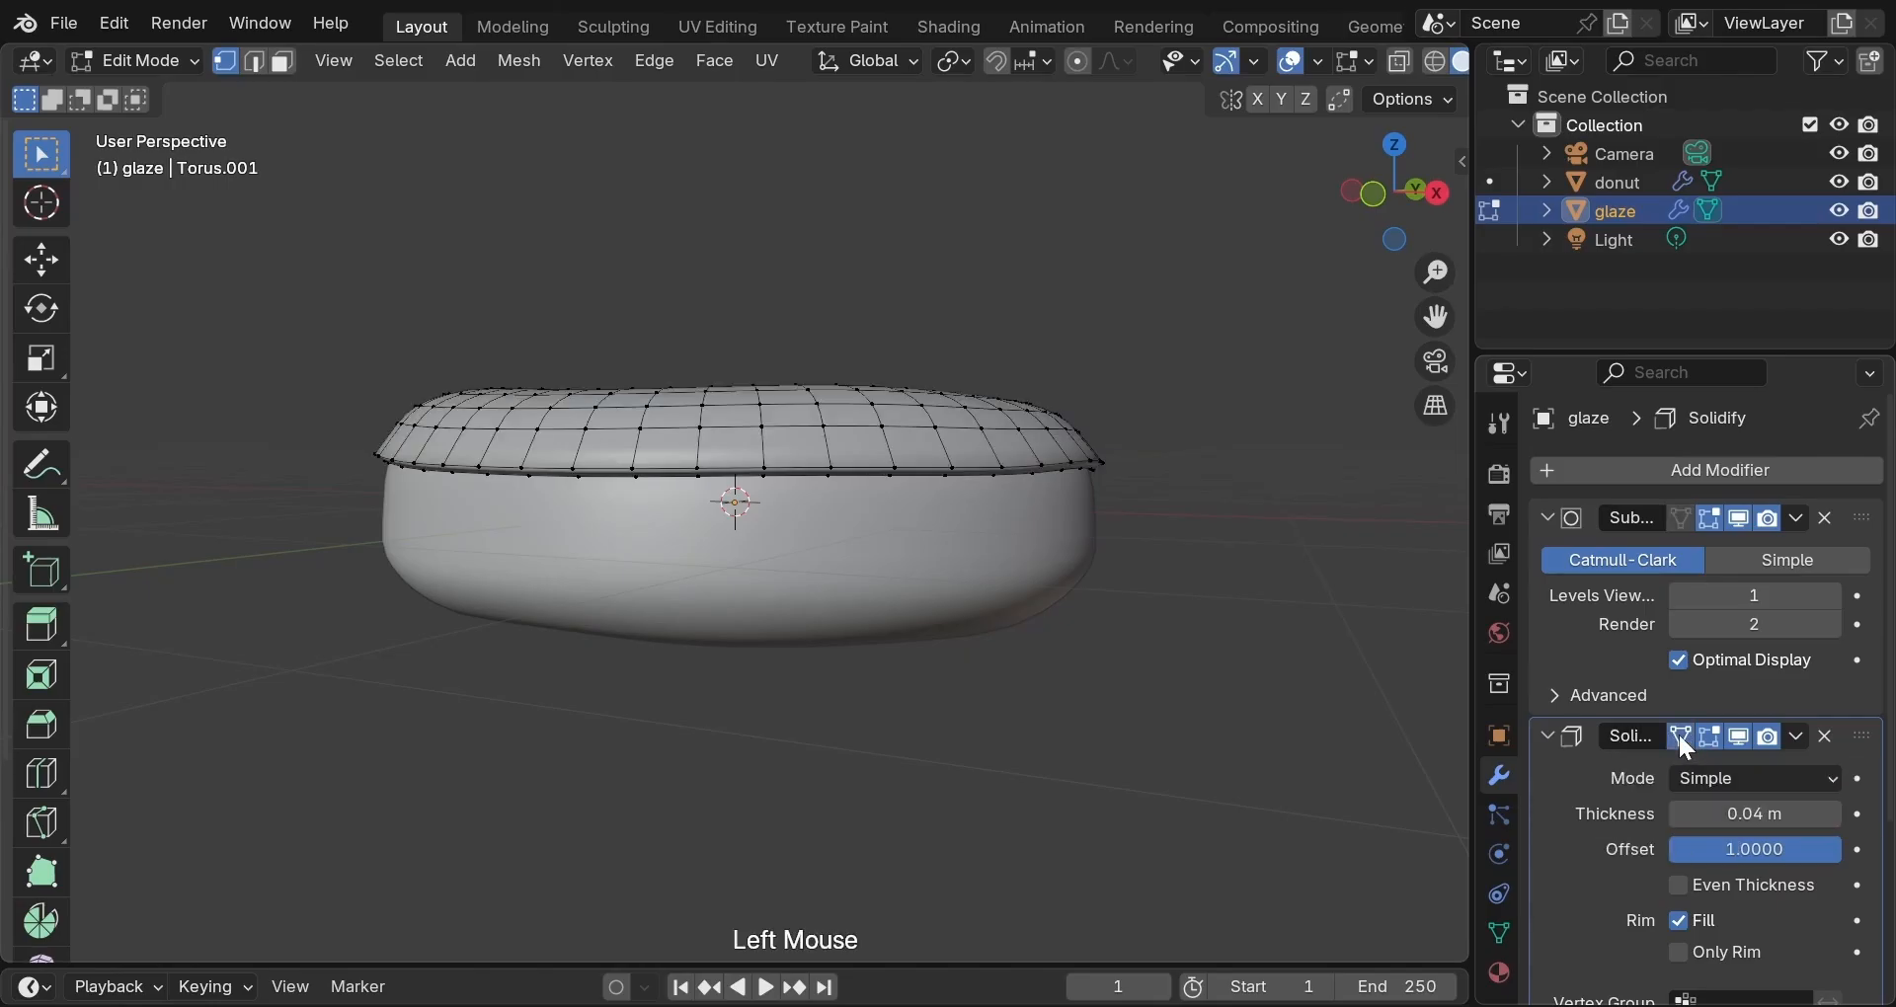
pyautogui.scroll(2, 1287, 665)
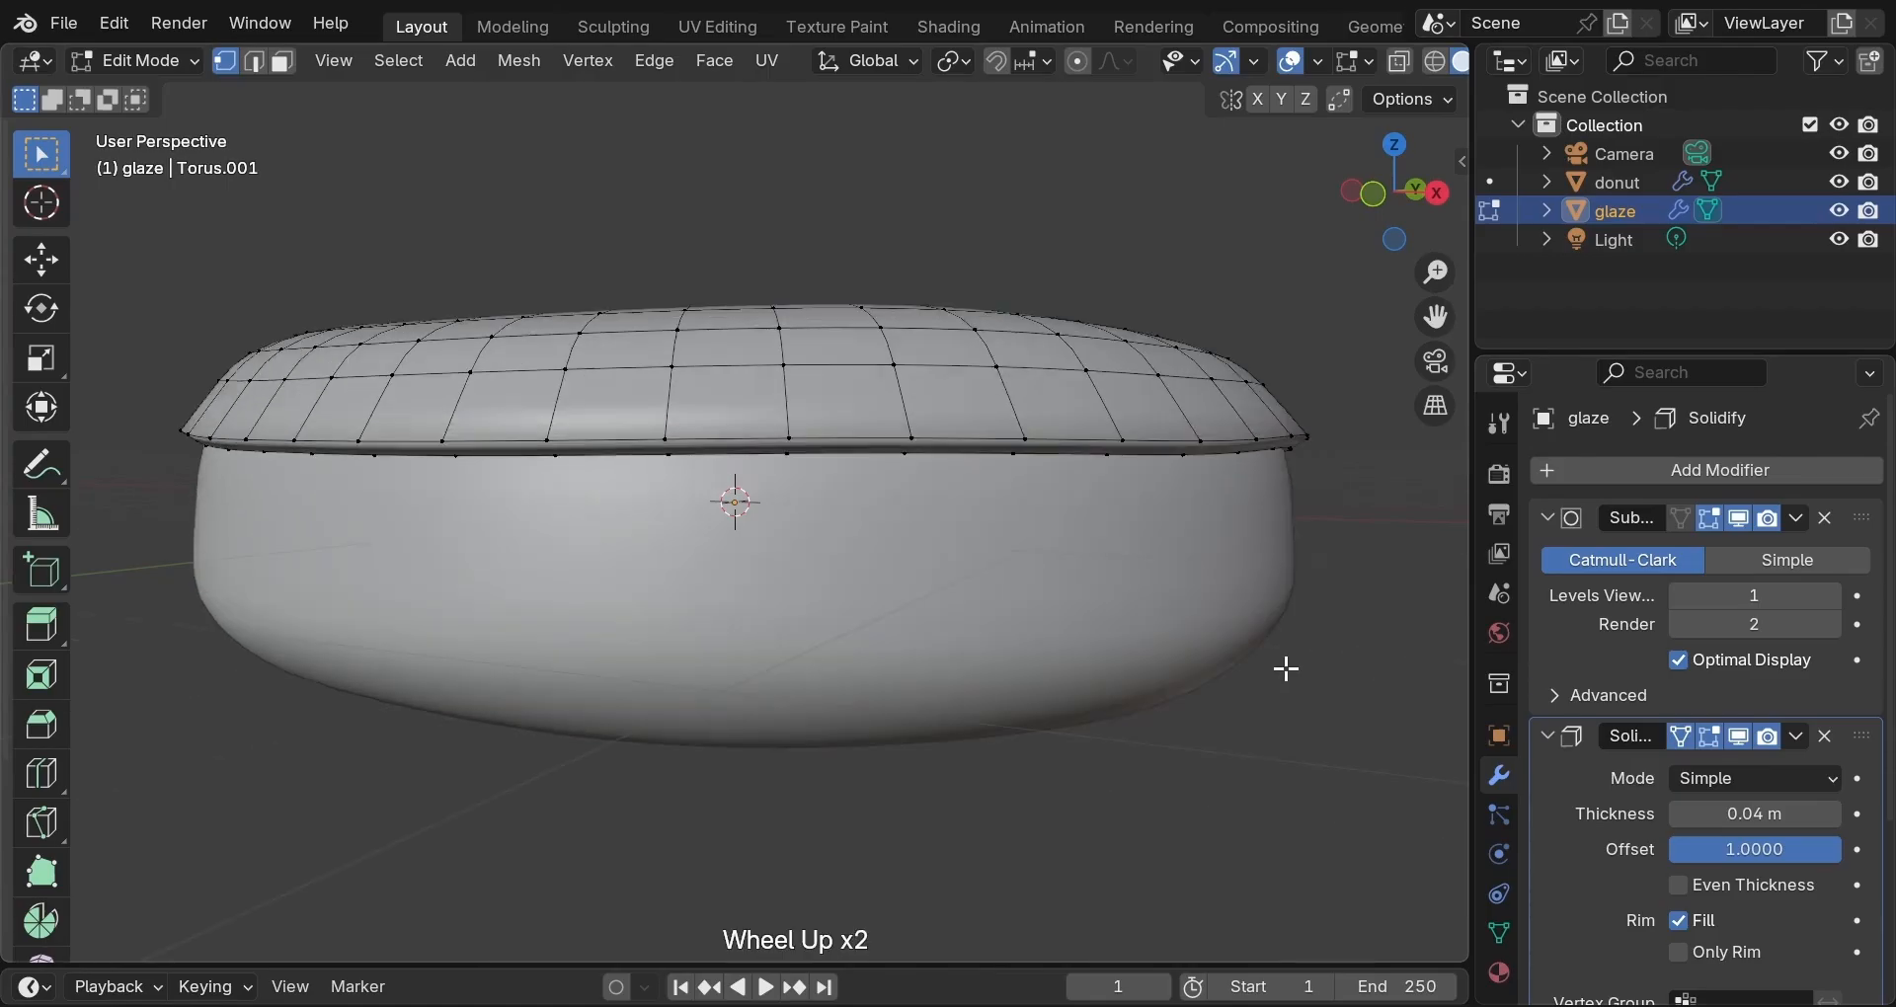
pyautogui.press('o')
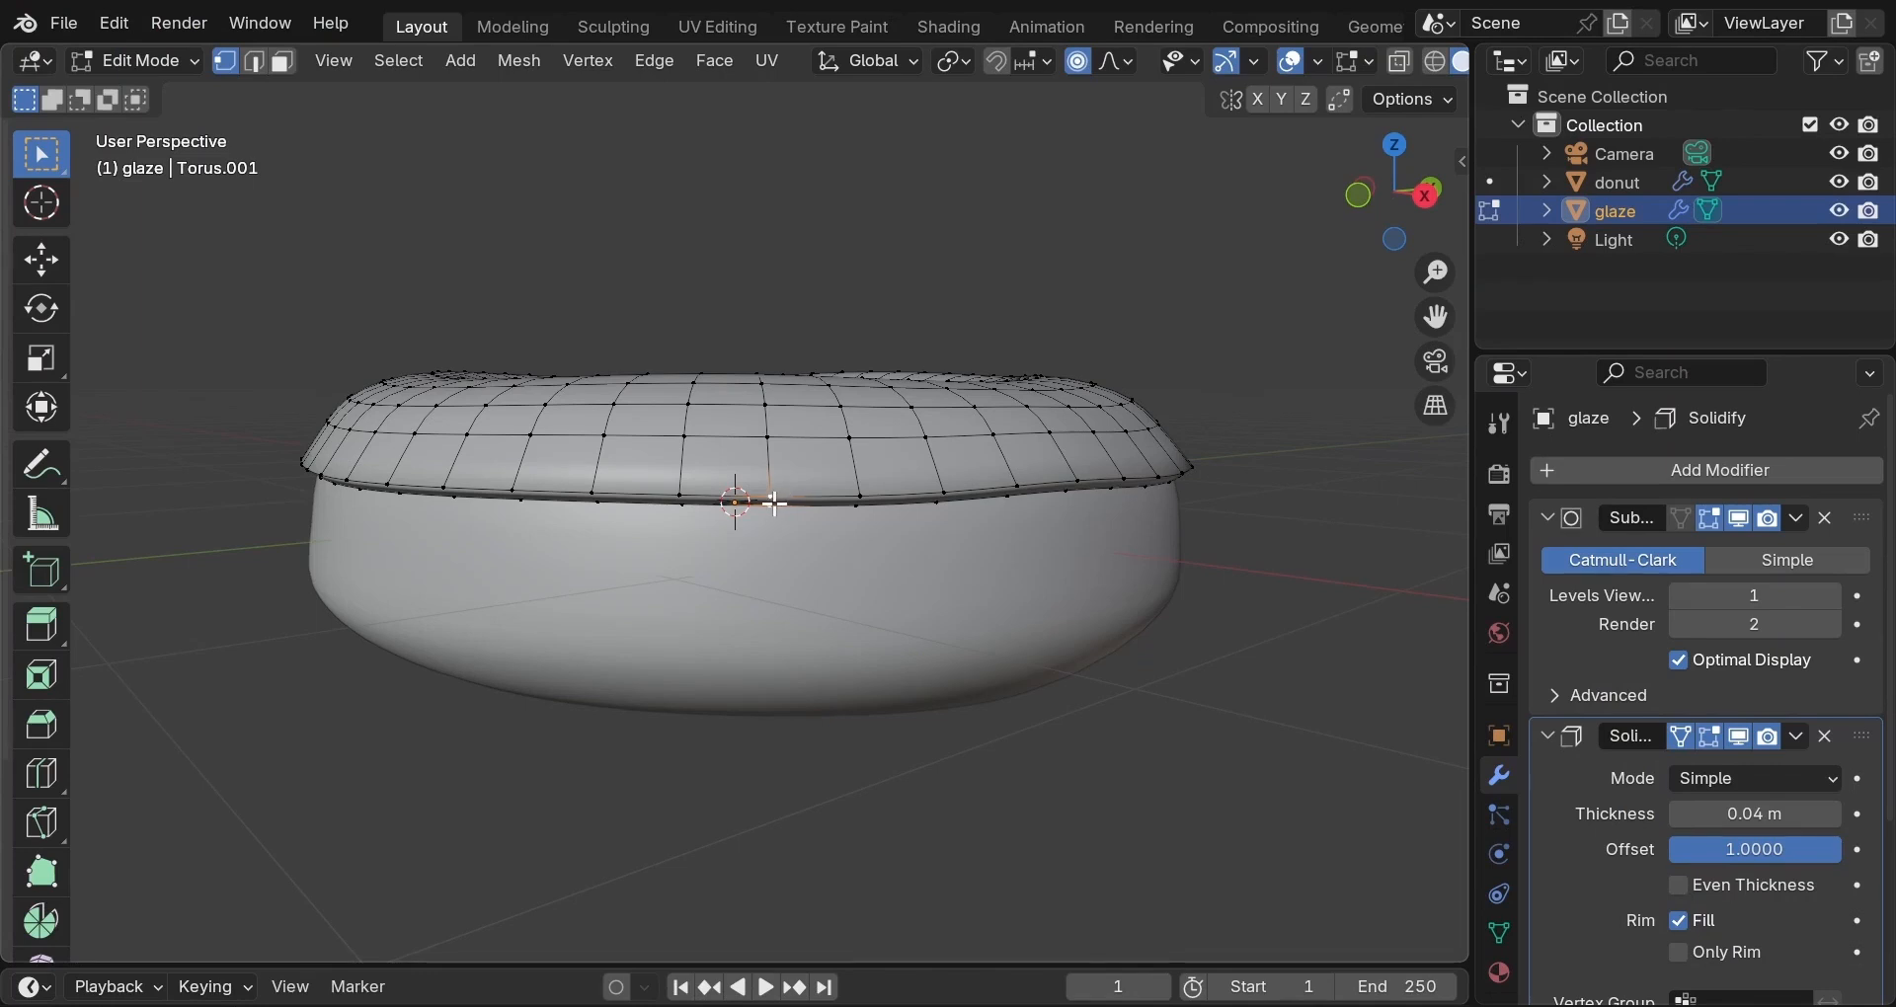
pyautogui.press('g')
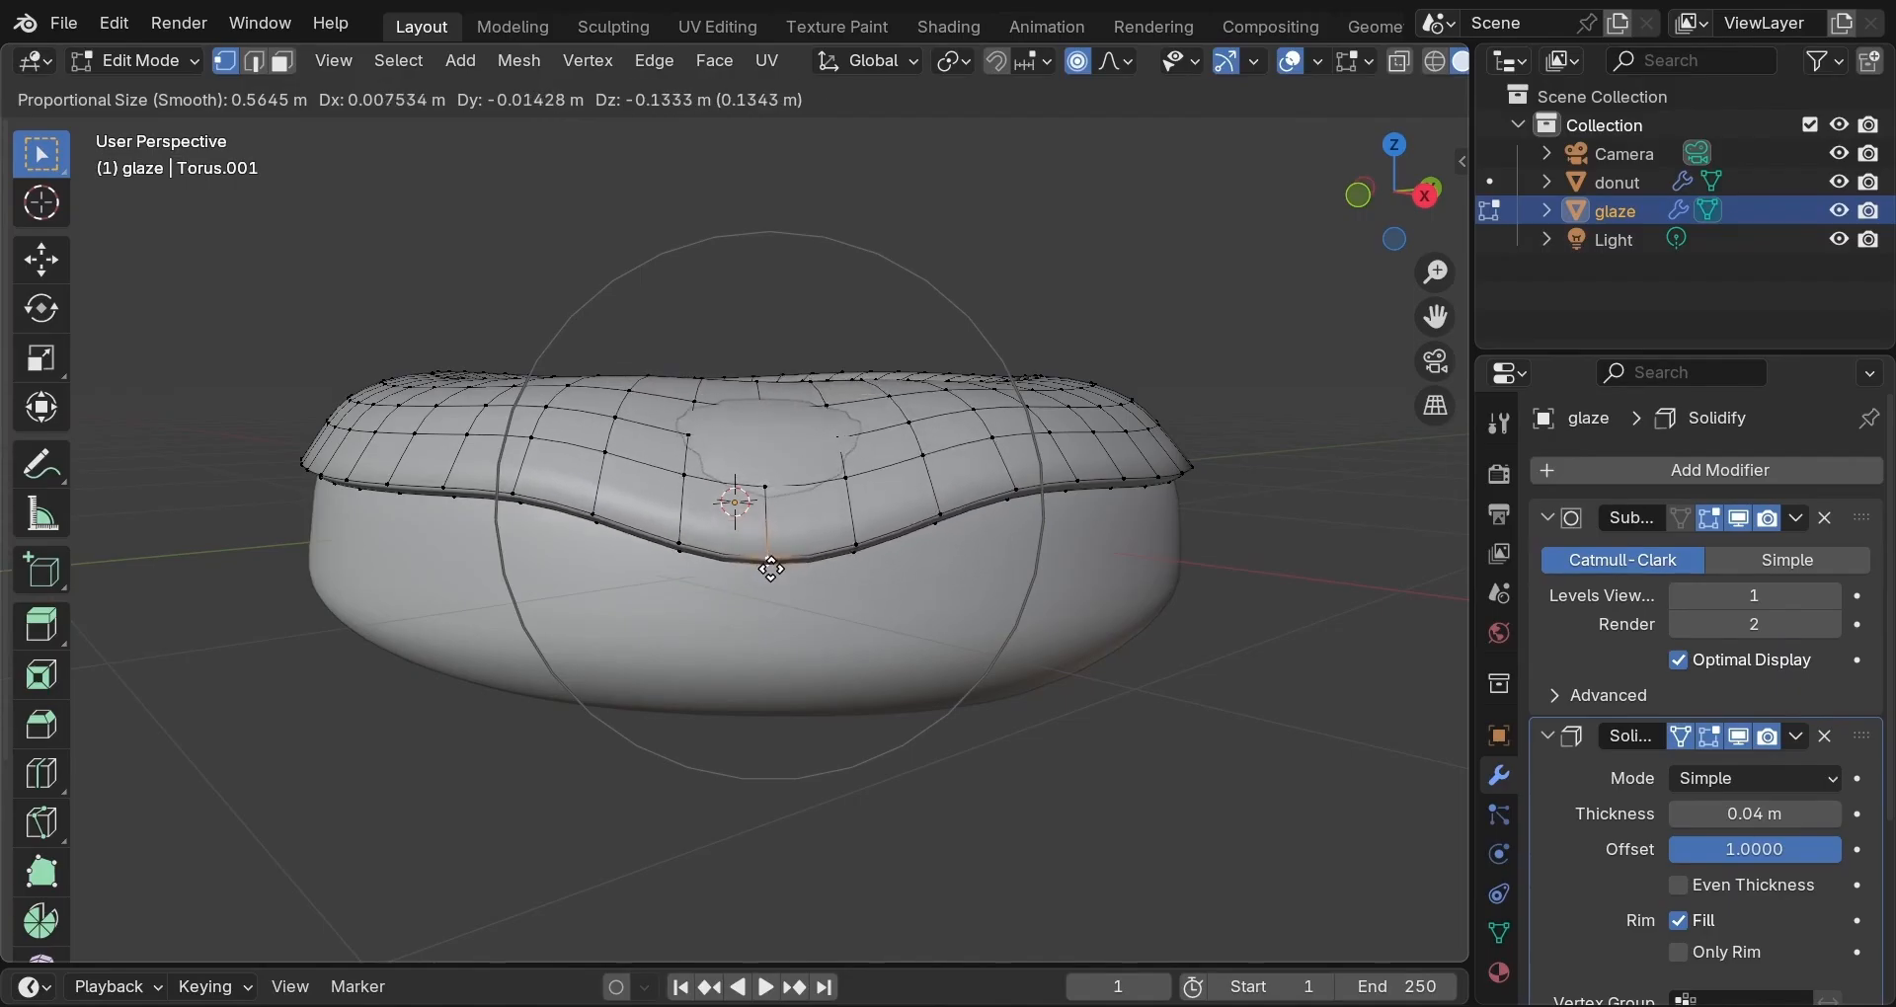
pyautogui.click(771, 569)
pyautogui.hotkey('ctrl', 'z')
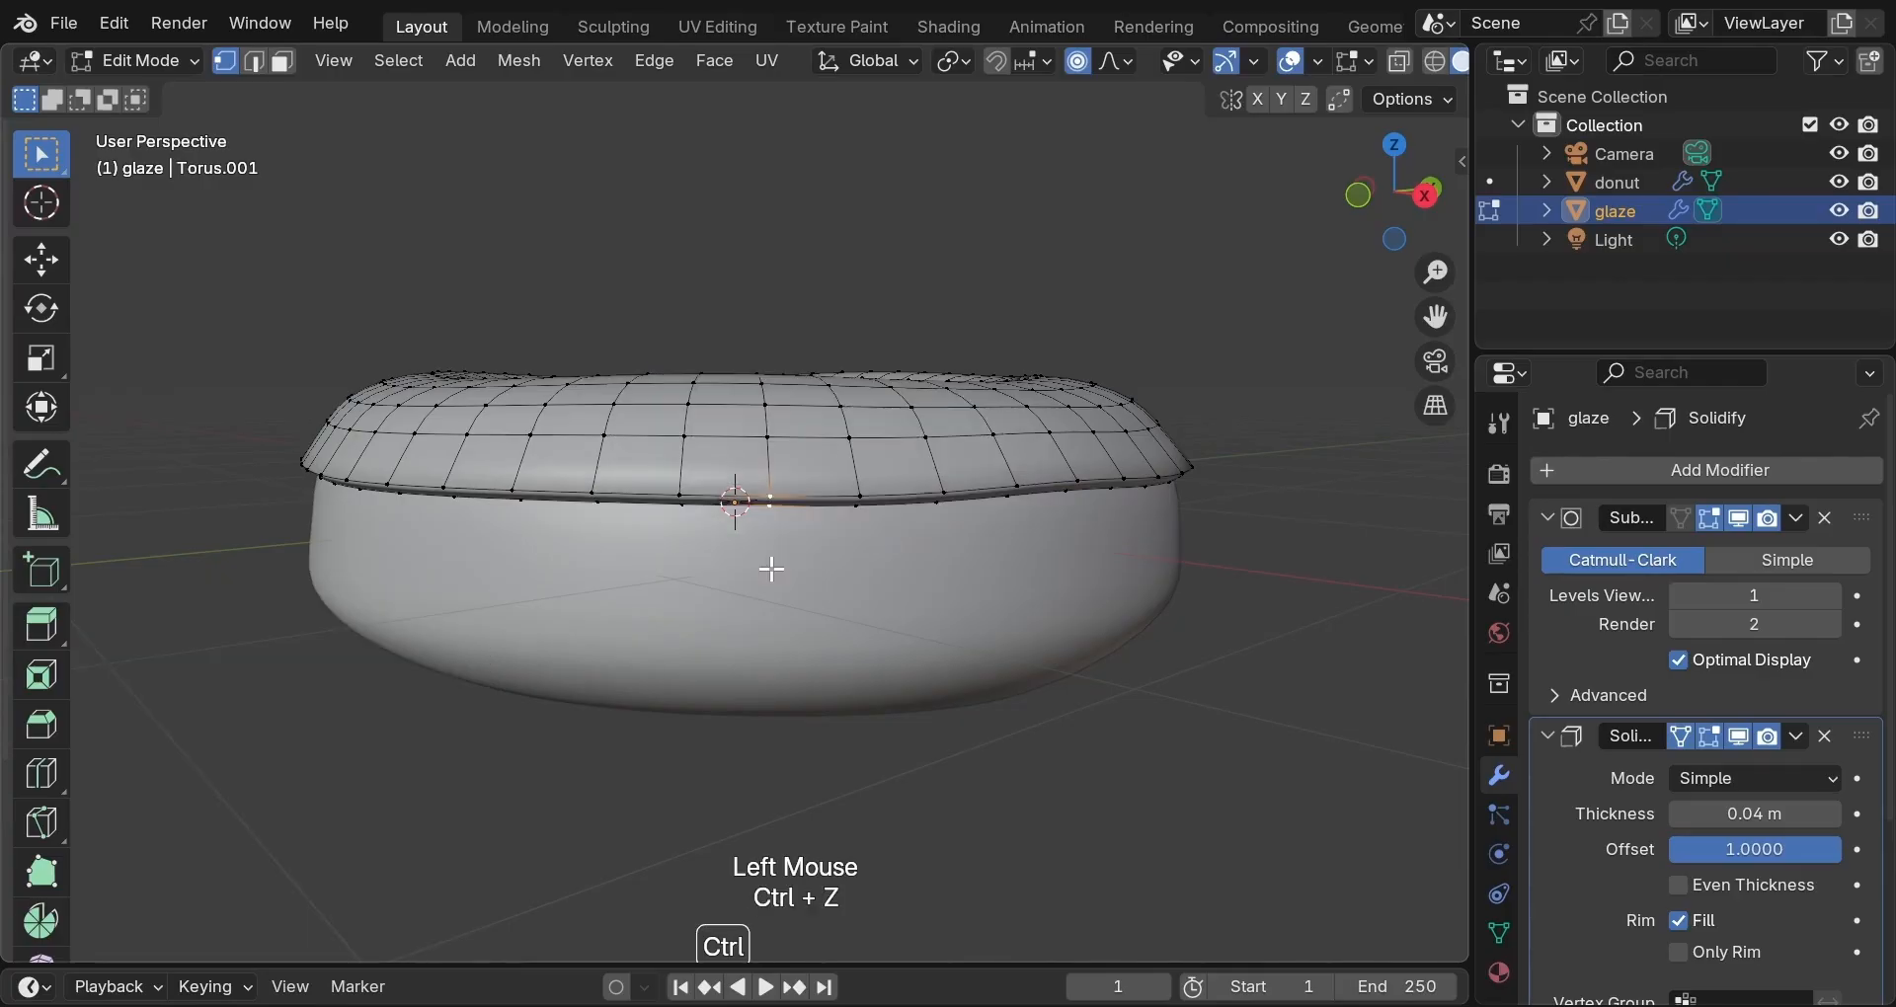
# Turn on snapping with Face Project as the snap target.
pyautogui.click(997, 62)
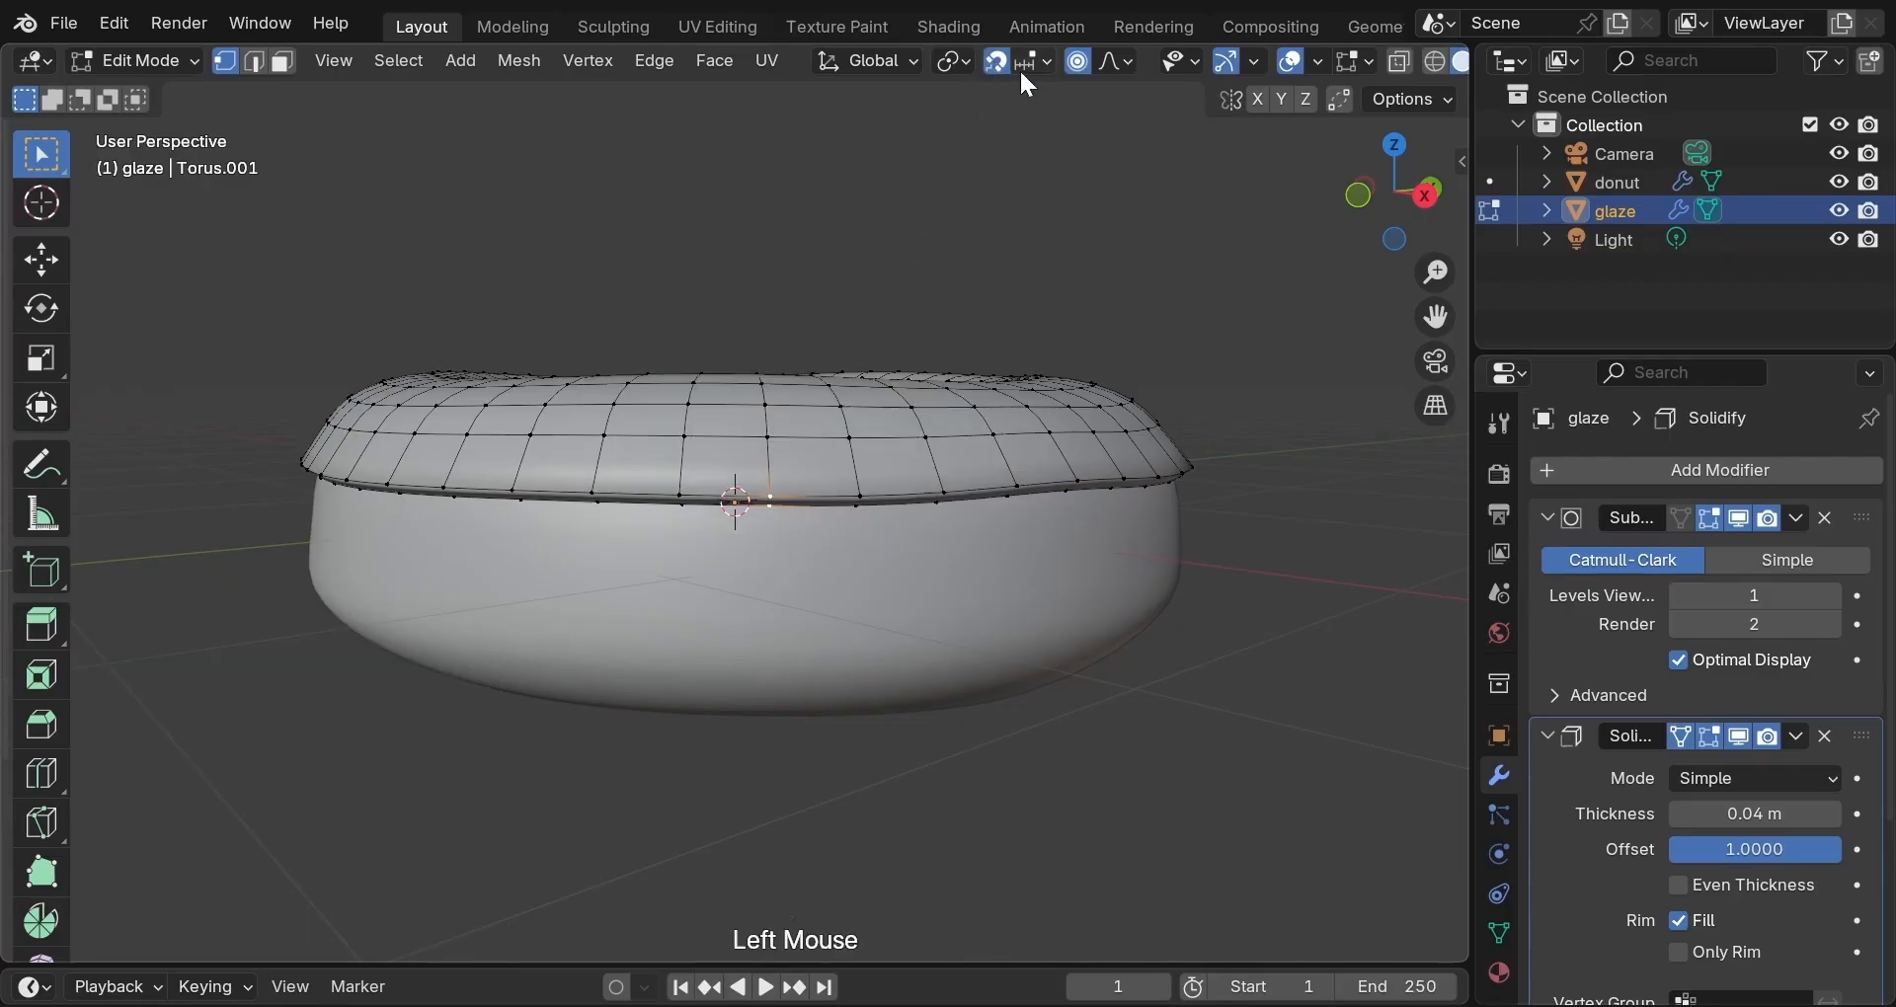
pyautogui.click(1047, 67)
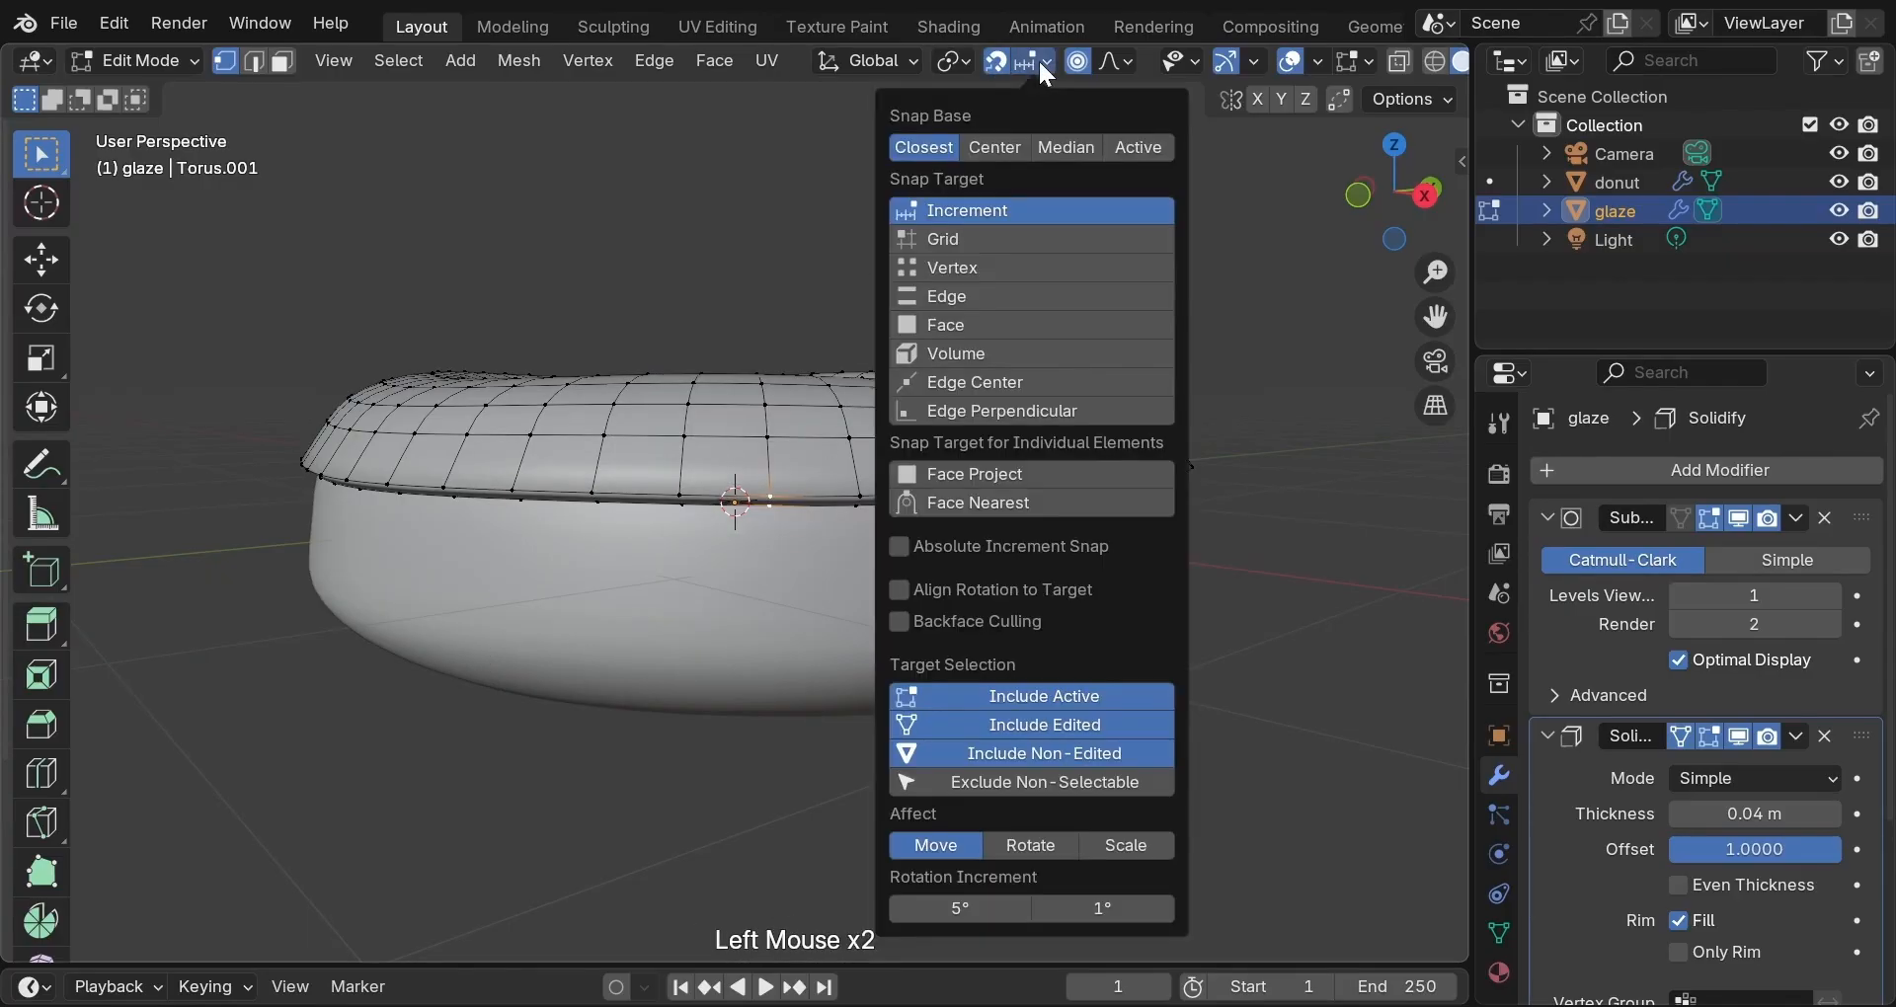
pyautogui.click(944, 473)
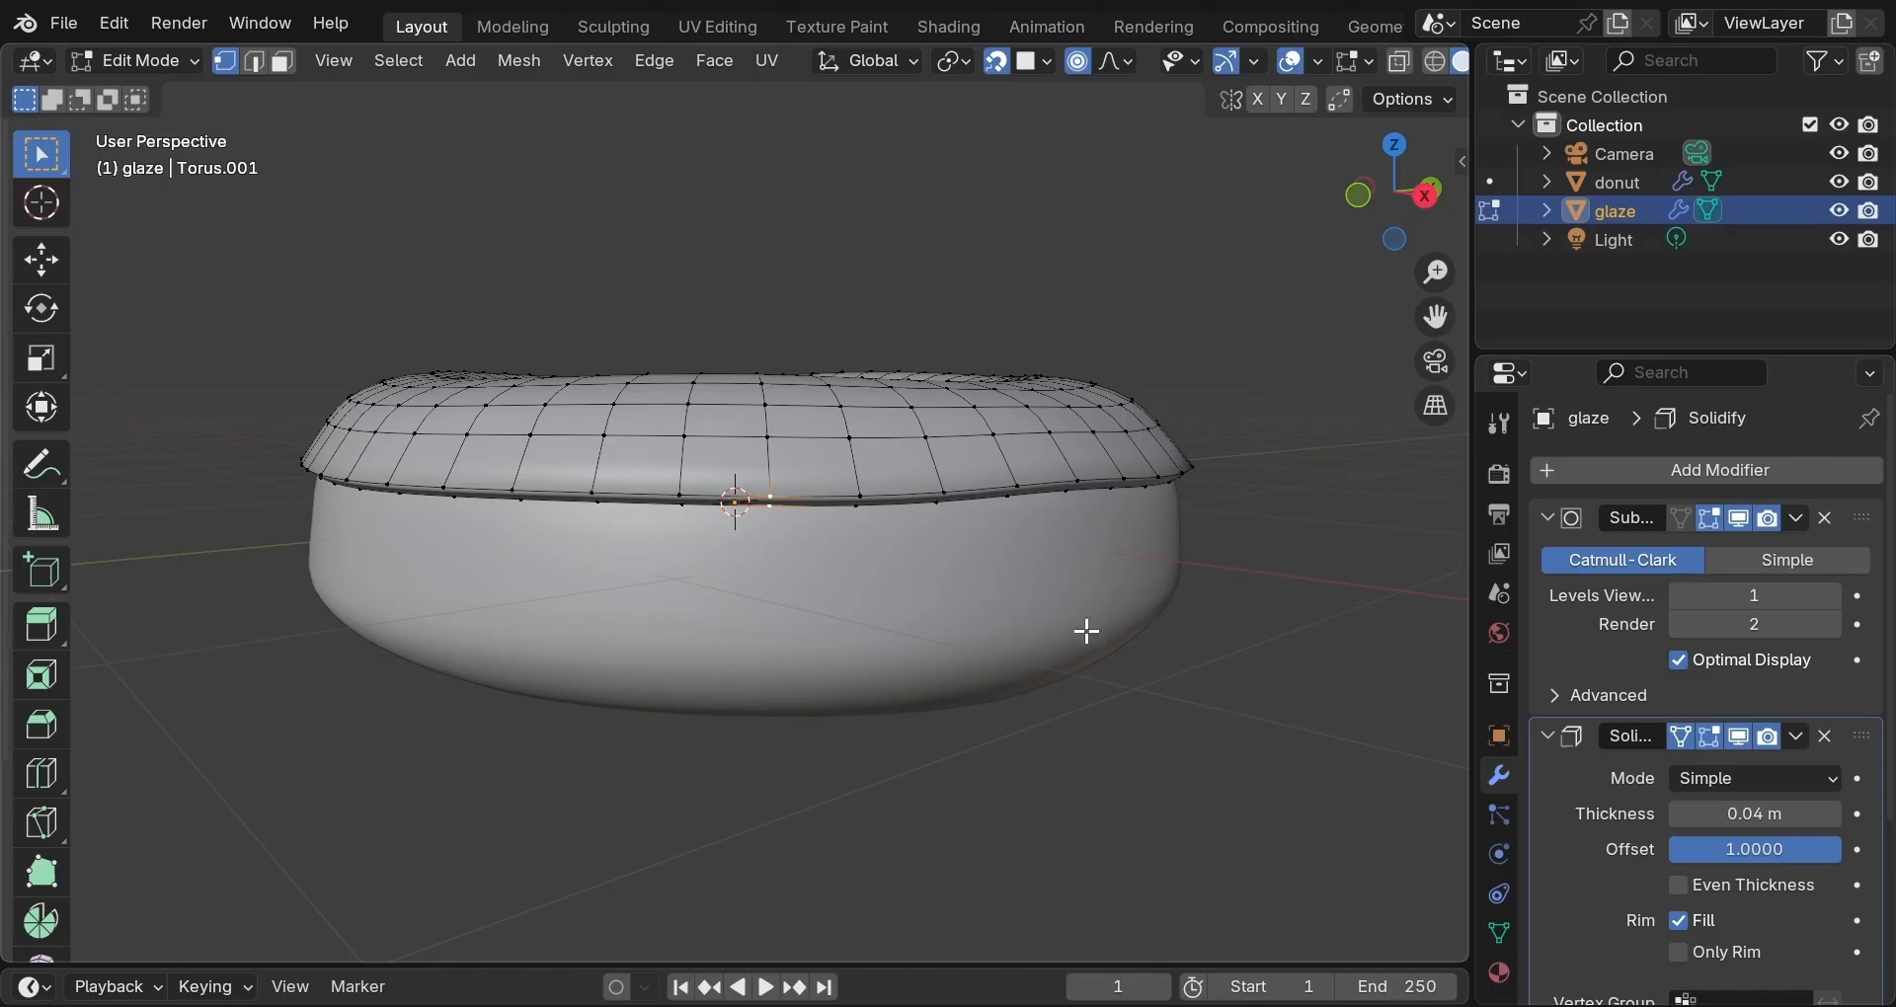
# Test a snapped drip on a glaze edge vertex, undo it, and return to Object Mode.
pyautogui.press('g')
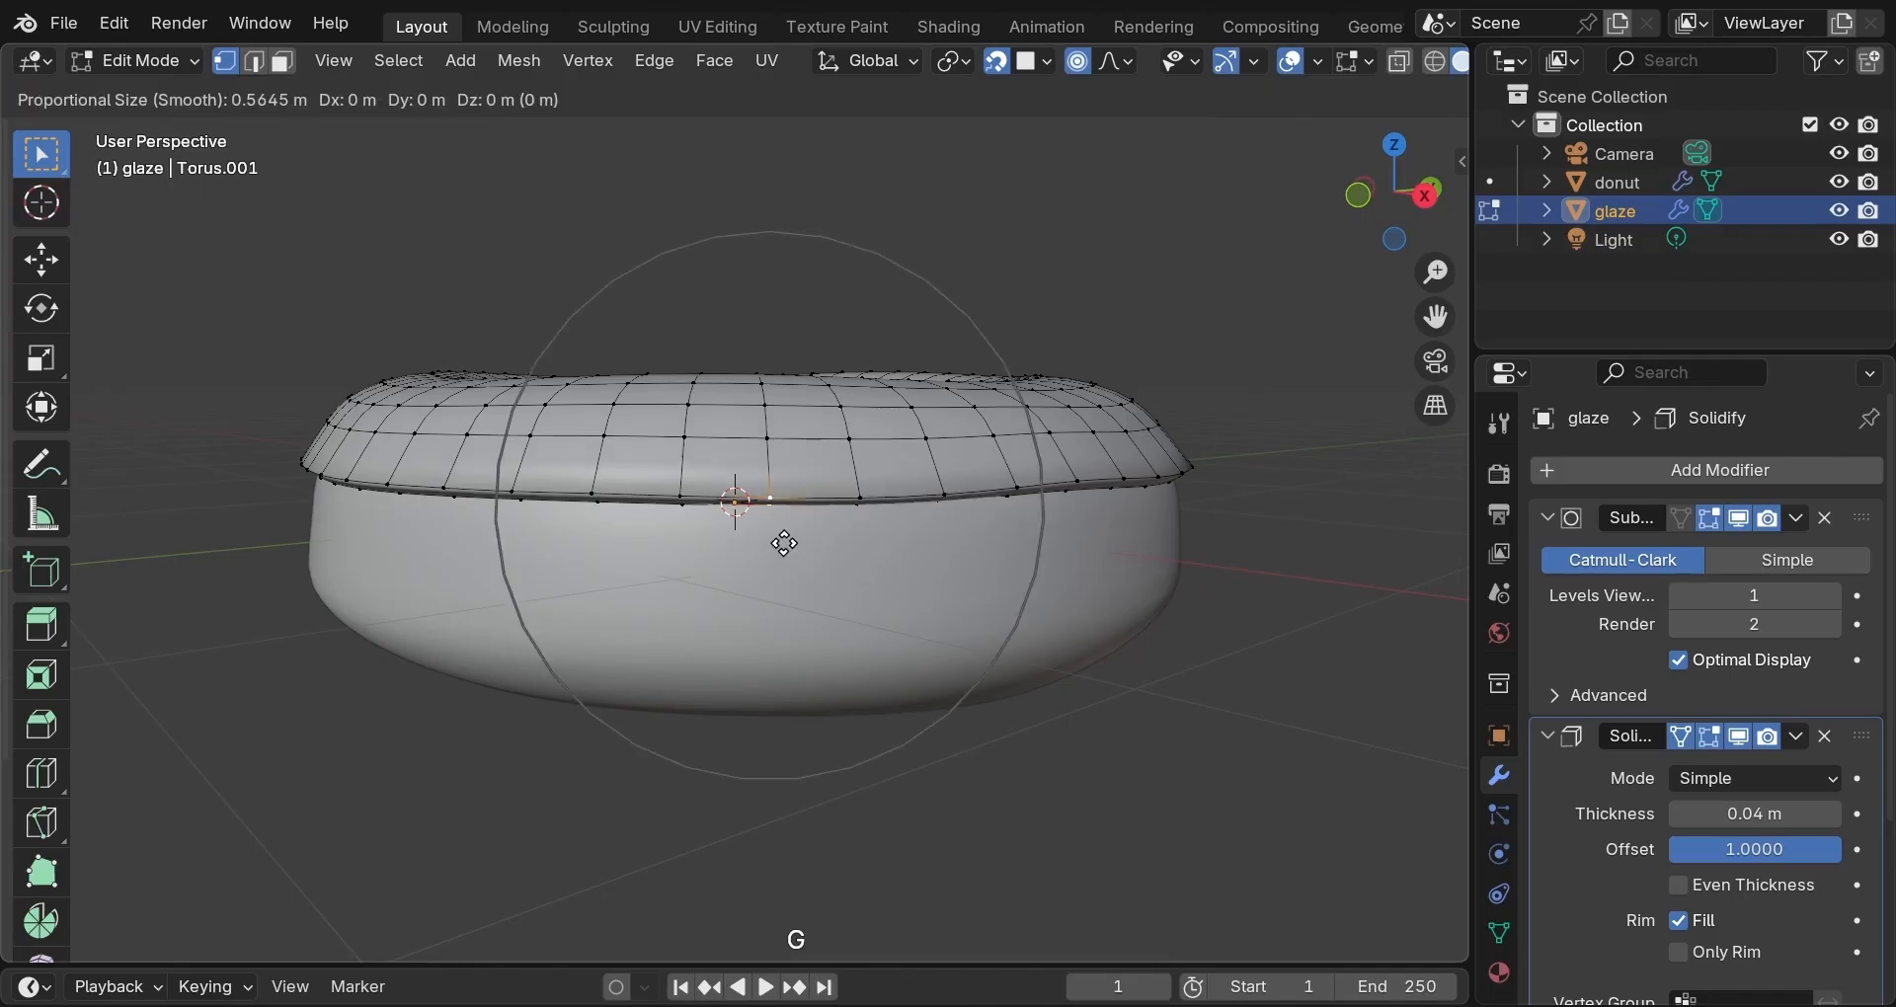
pyautogui.click(769, 596)
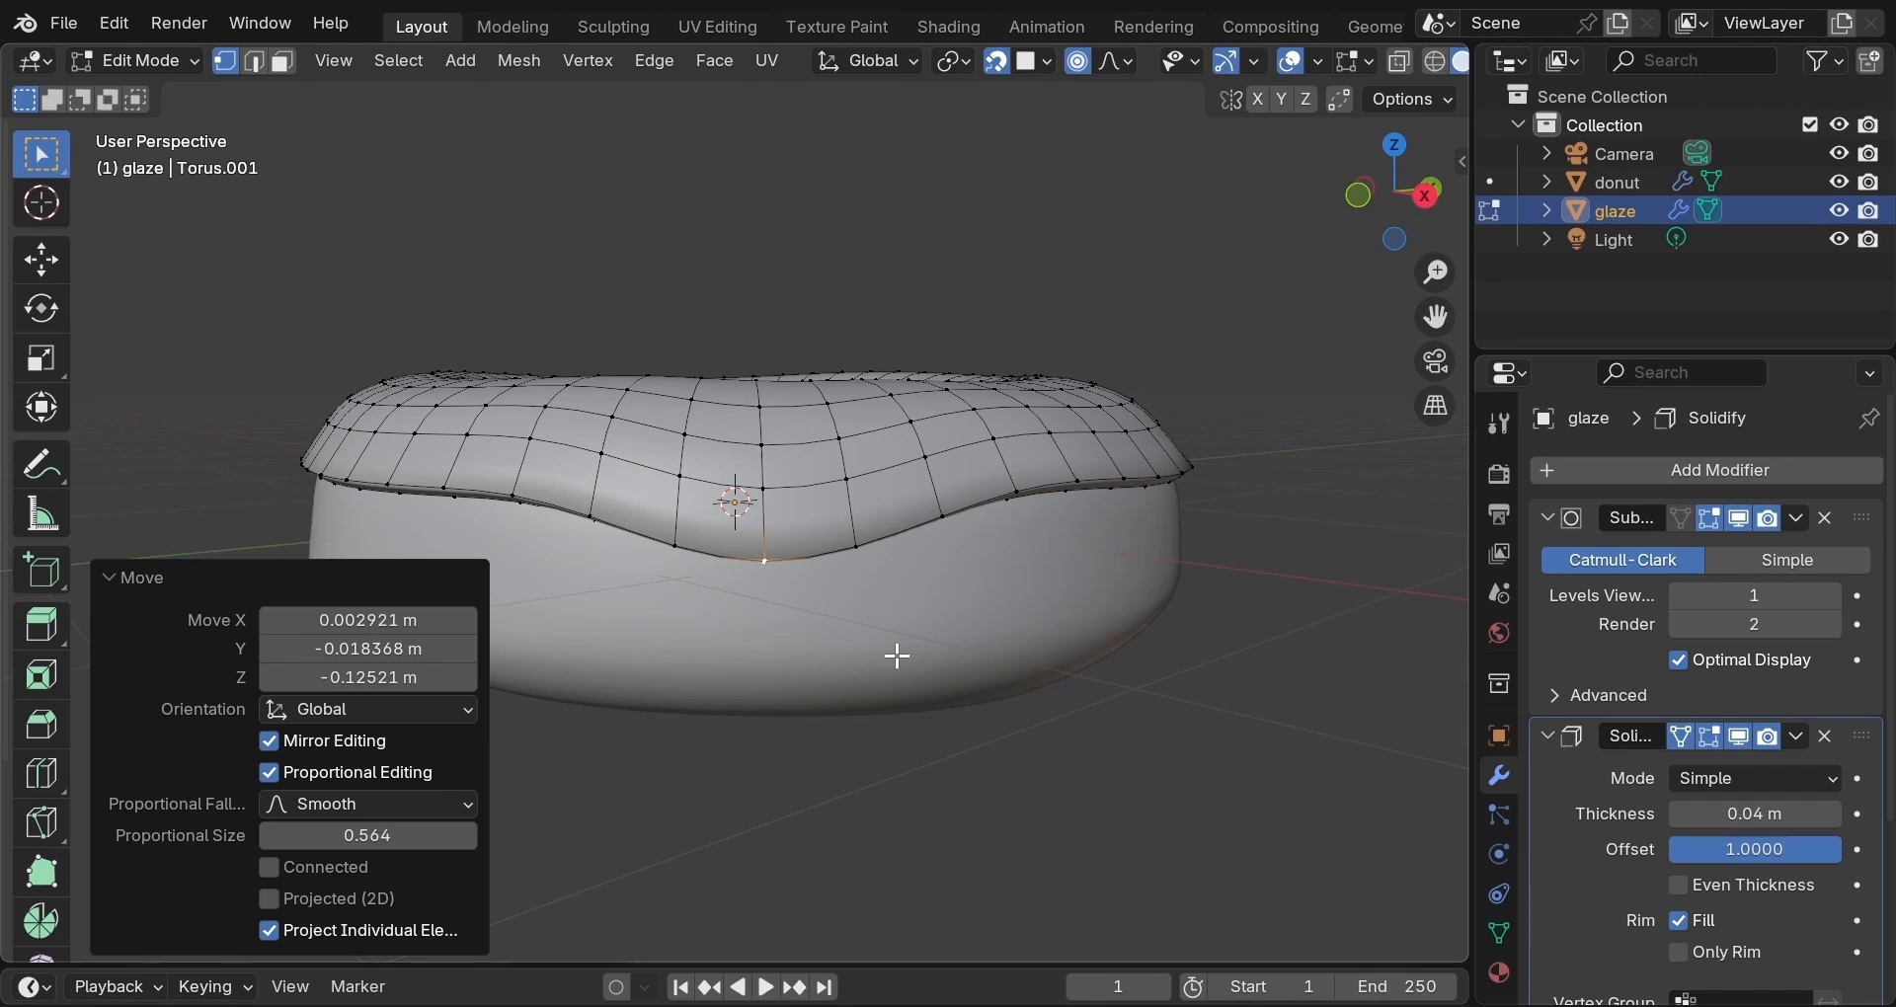
pyautogui.click(730, 582)
pyautogui.hotkey('ctrl', 'z')
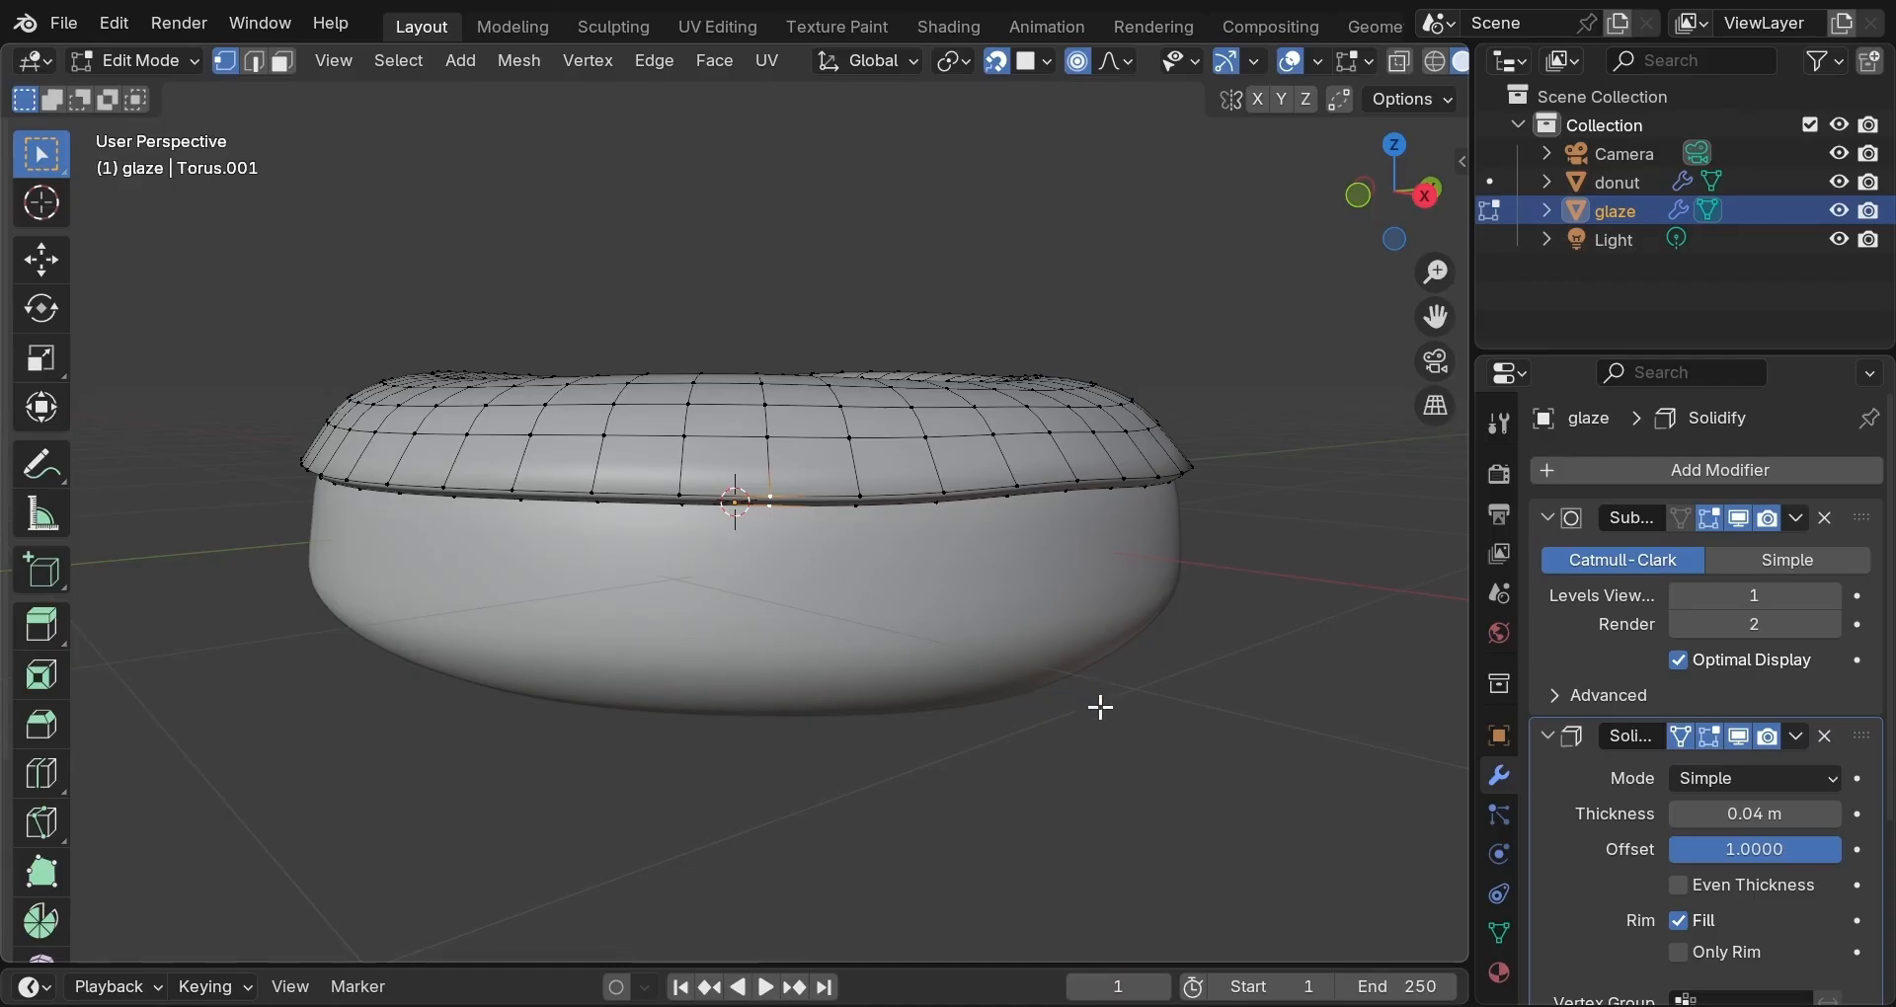
pyautogui.press('Tab')
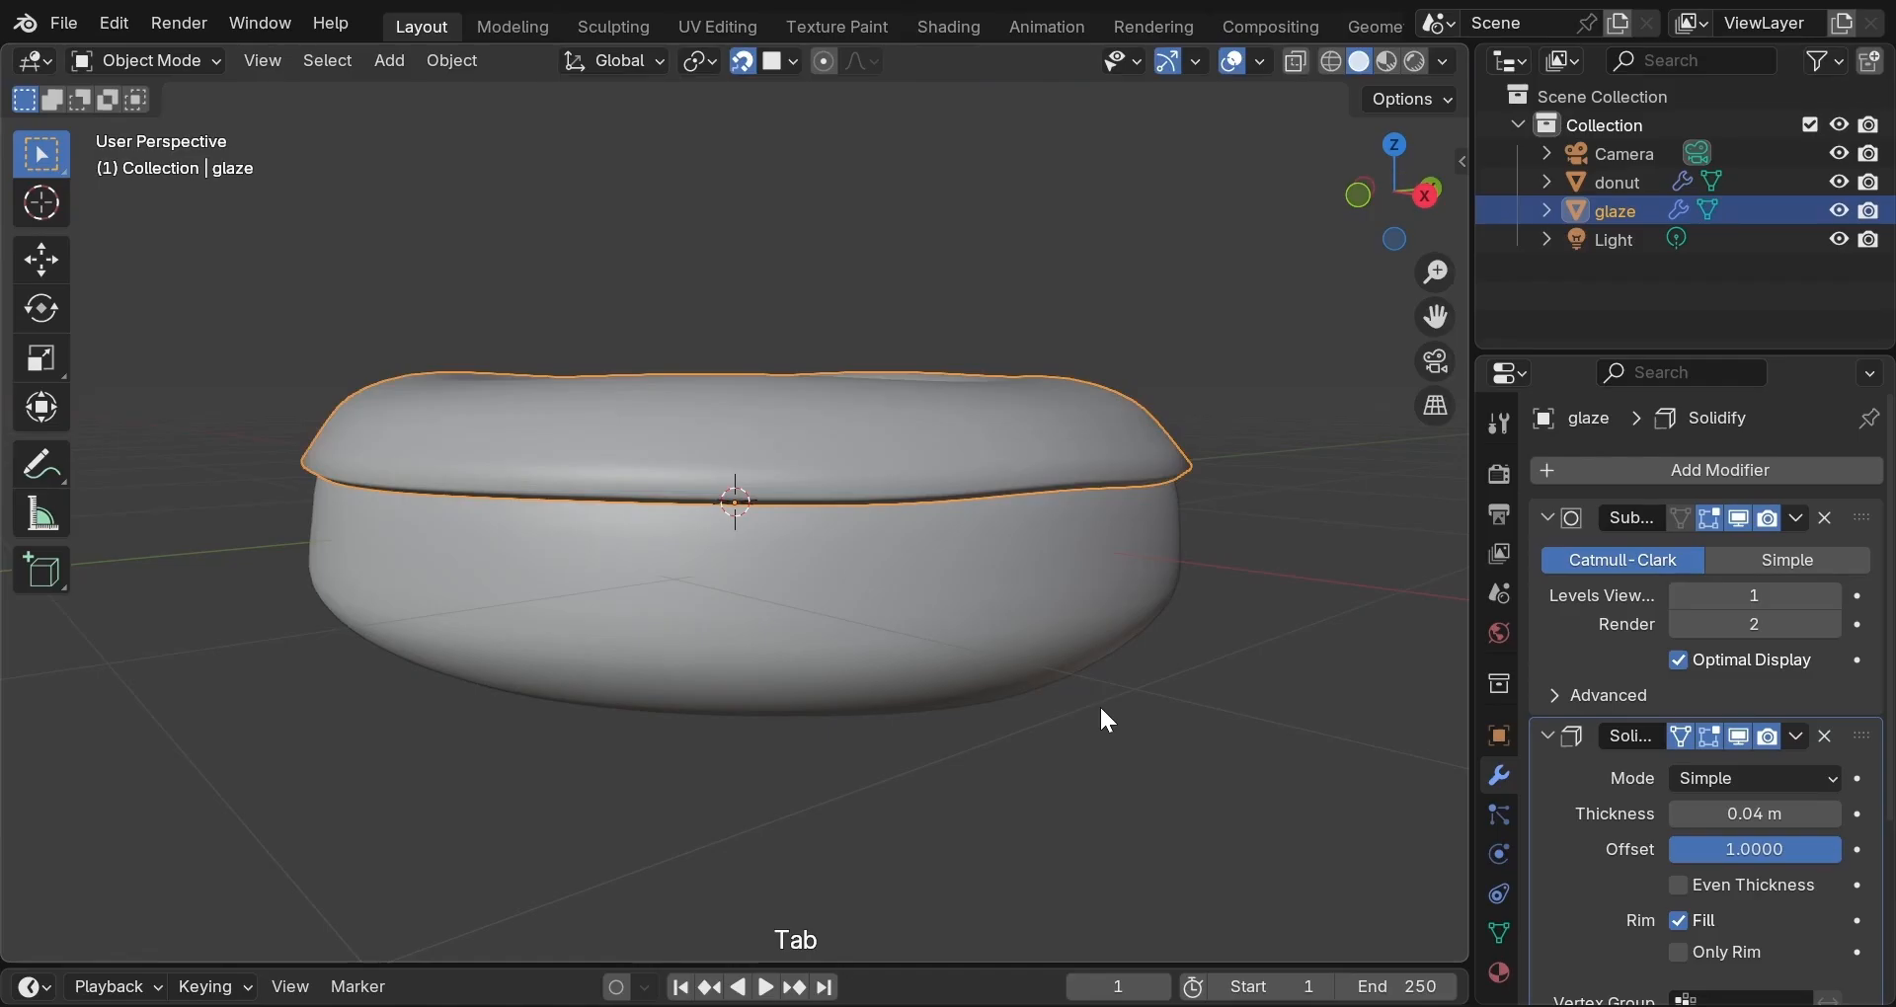
# Apply the glaze's Subdivision modifier and re-enter Edit Mode on the denser mesh.
pyautogui.click(1797, 520)
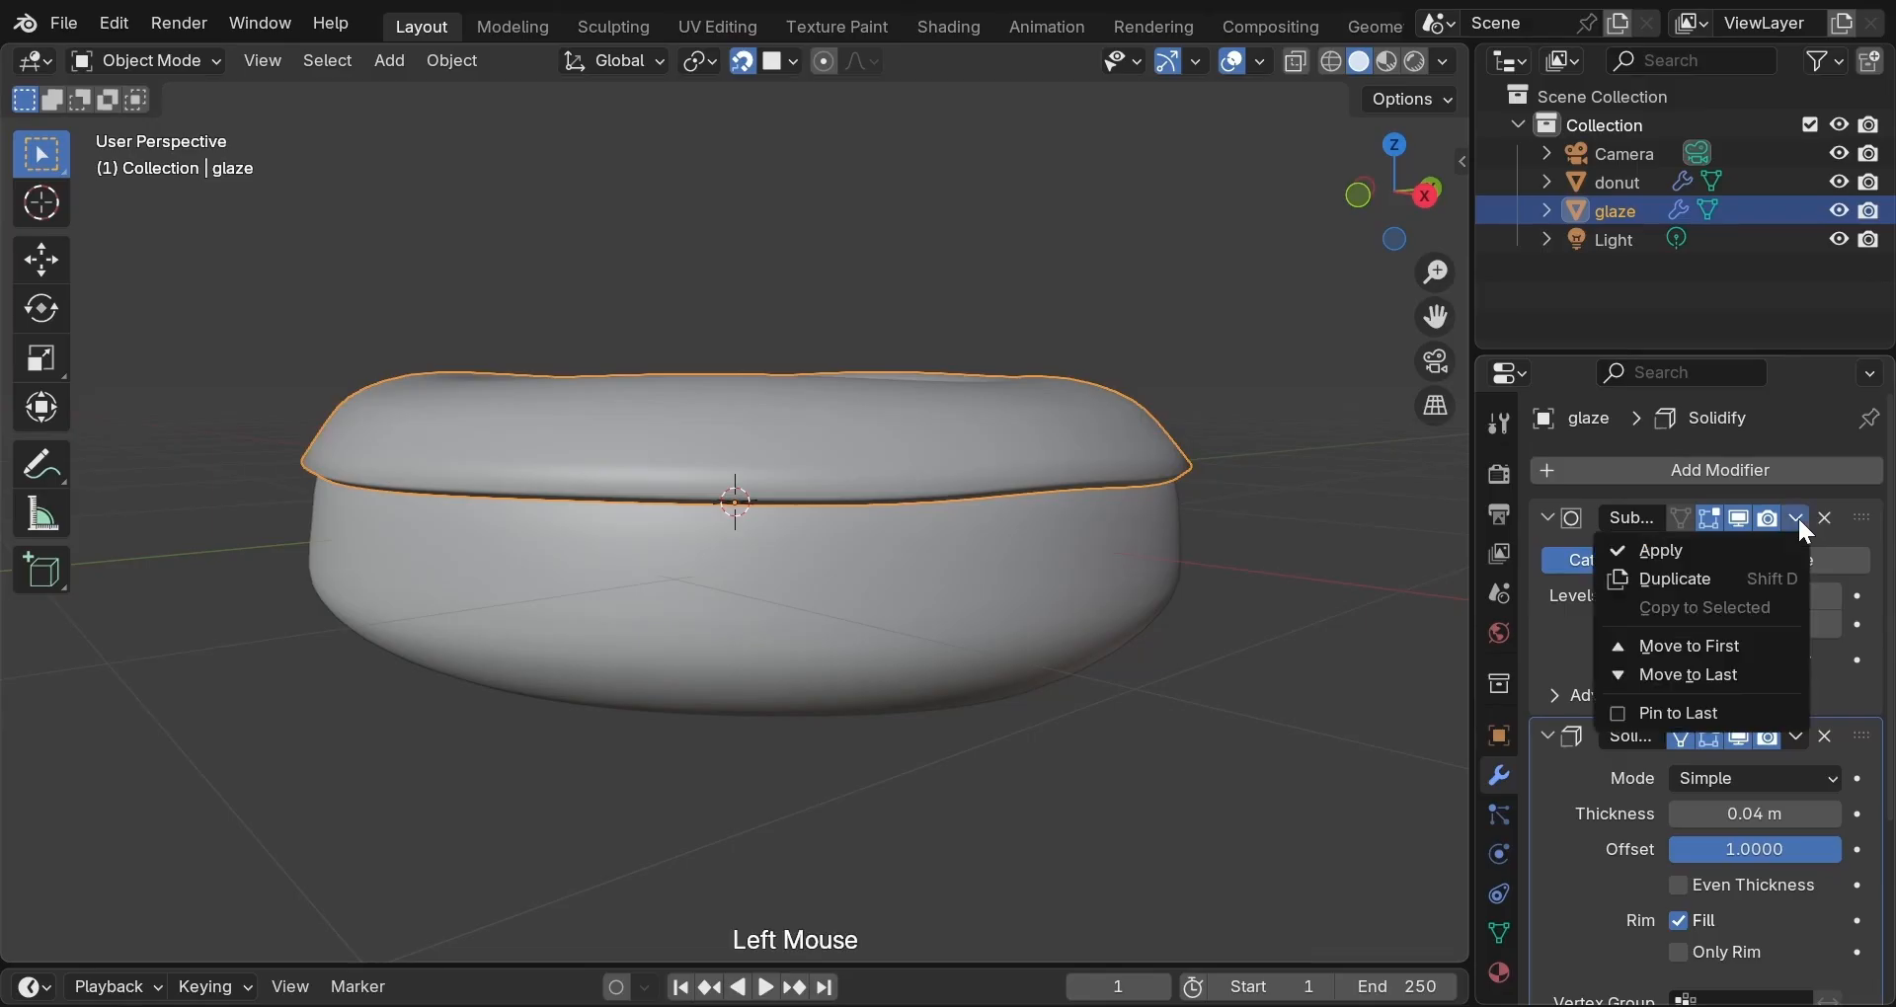
pyautogui.click(1748, 553)
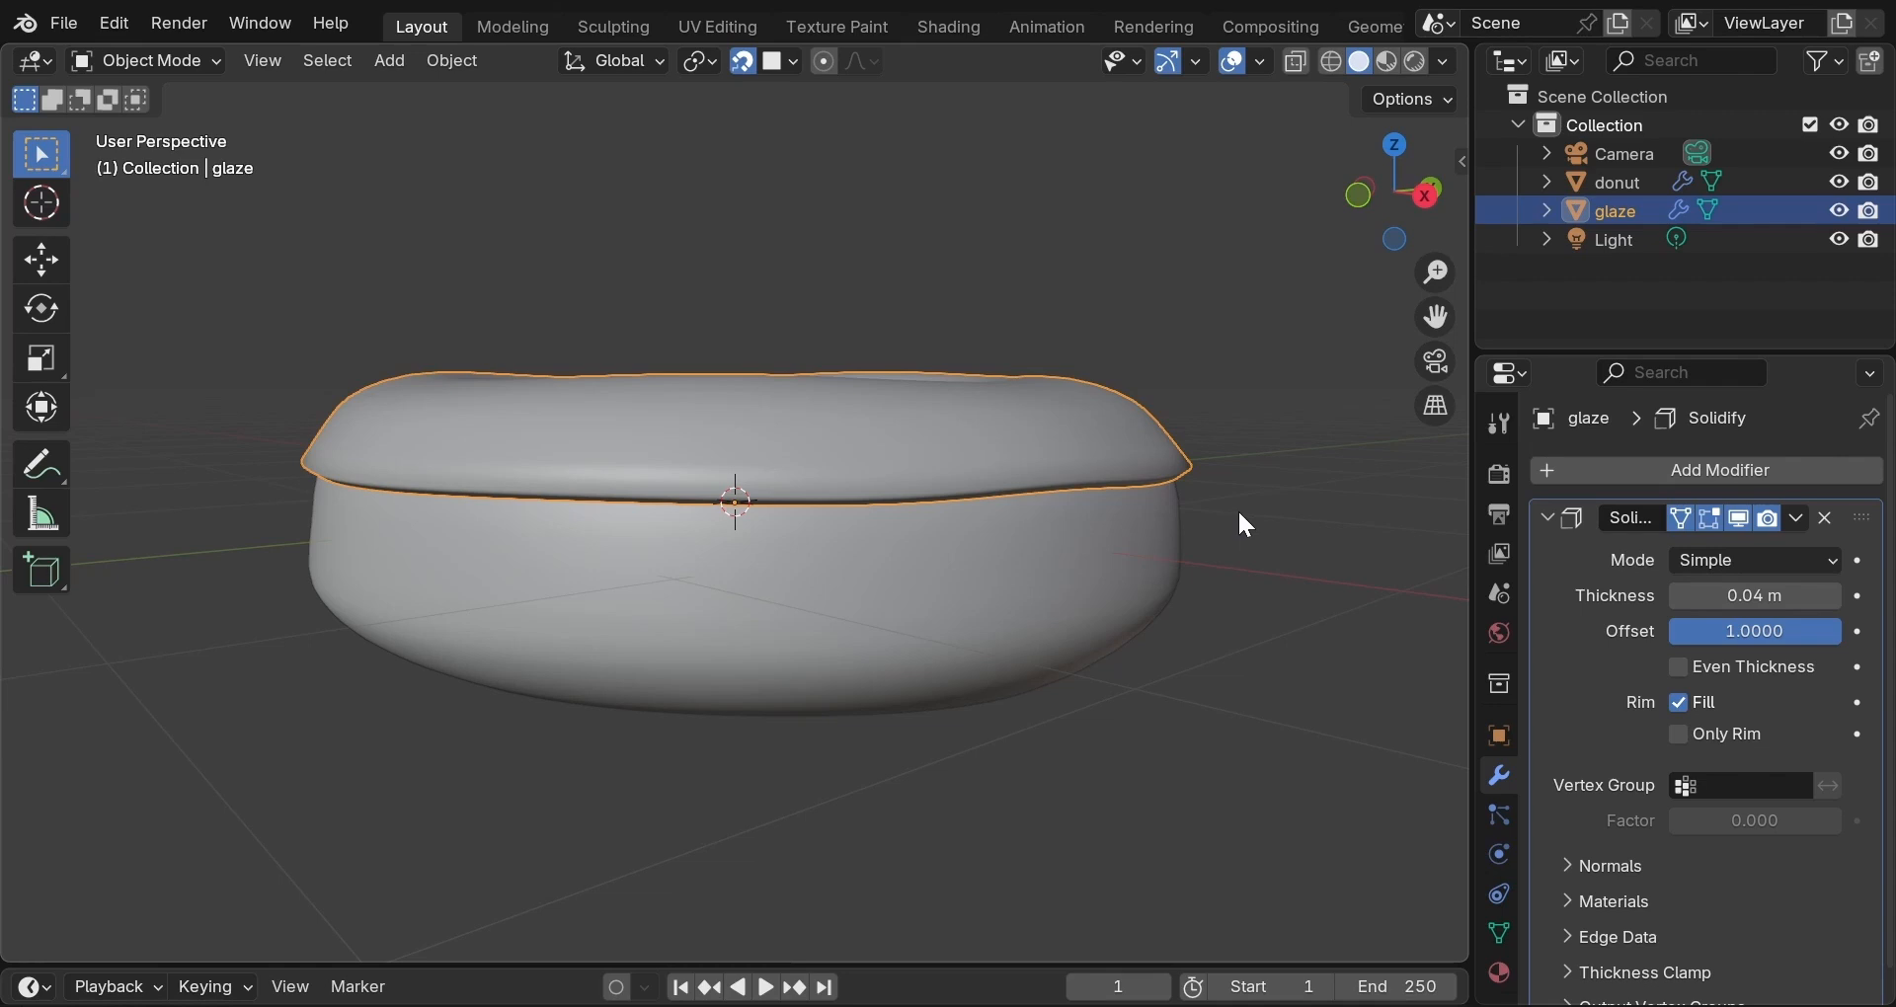
pyautogui.press('Tab')
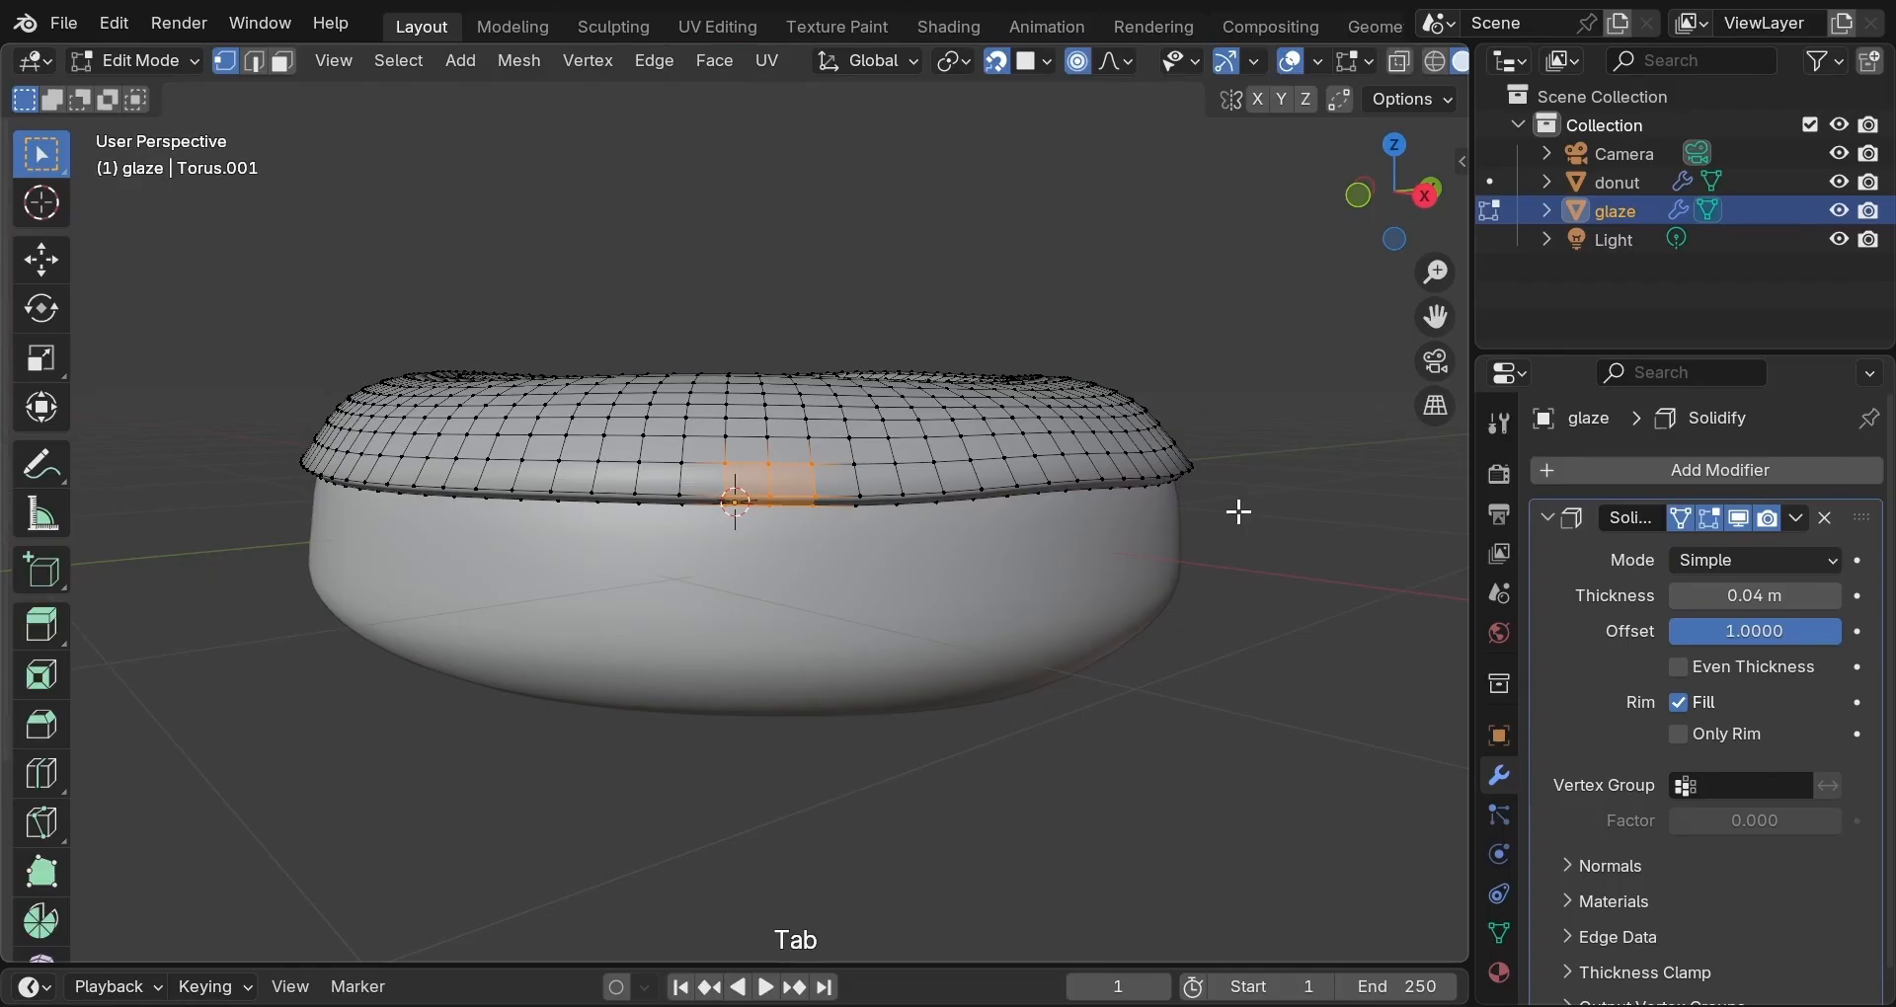
# Pull a single glaze edge vertex down into a test drip, view it from above, then undo it.
pyautogui.scroll(2, 1239, 512)
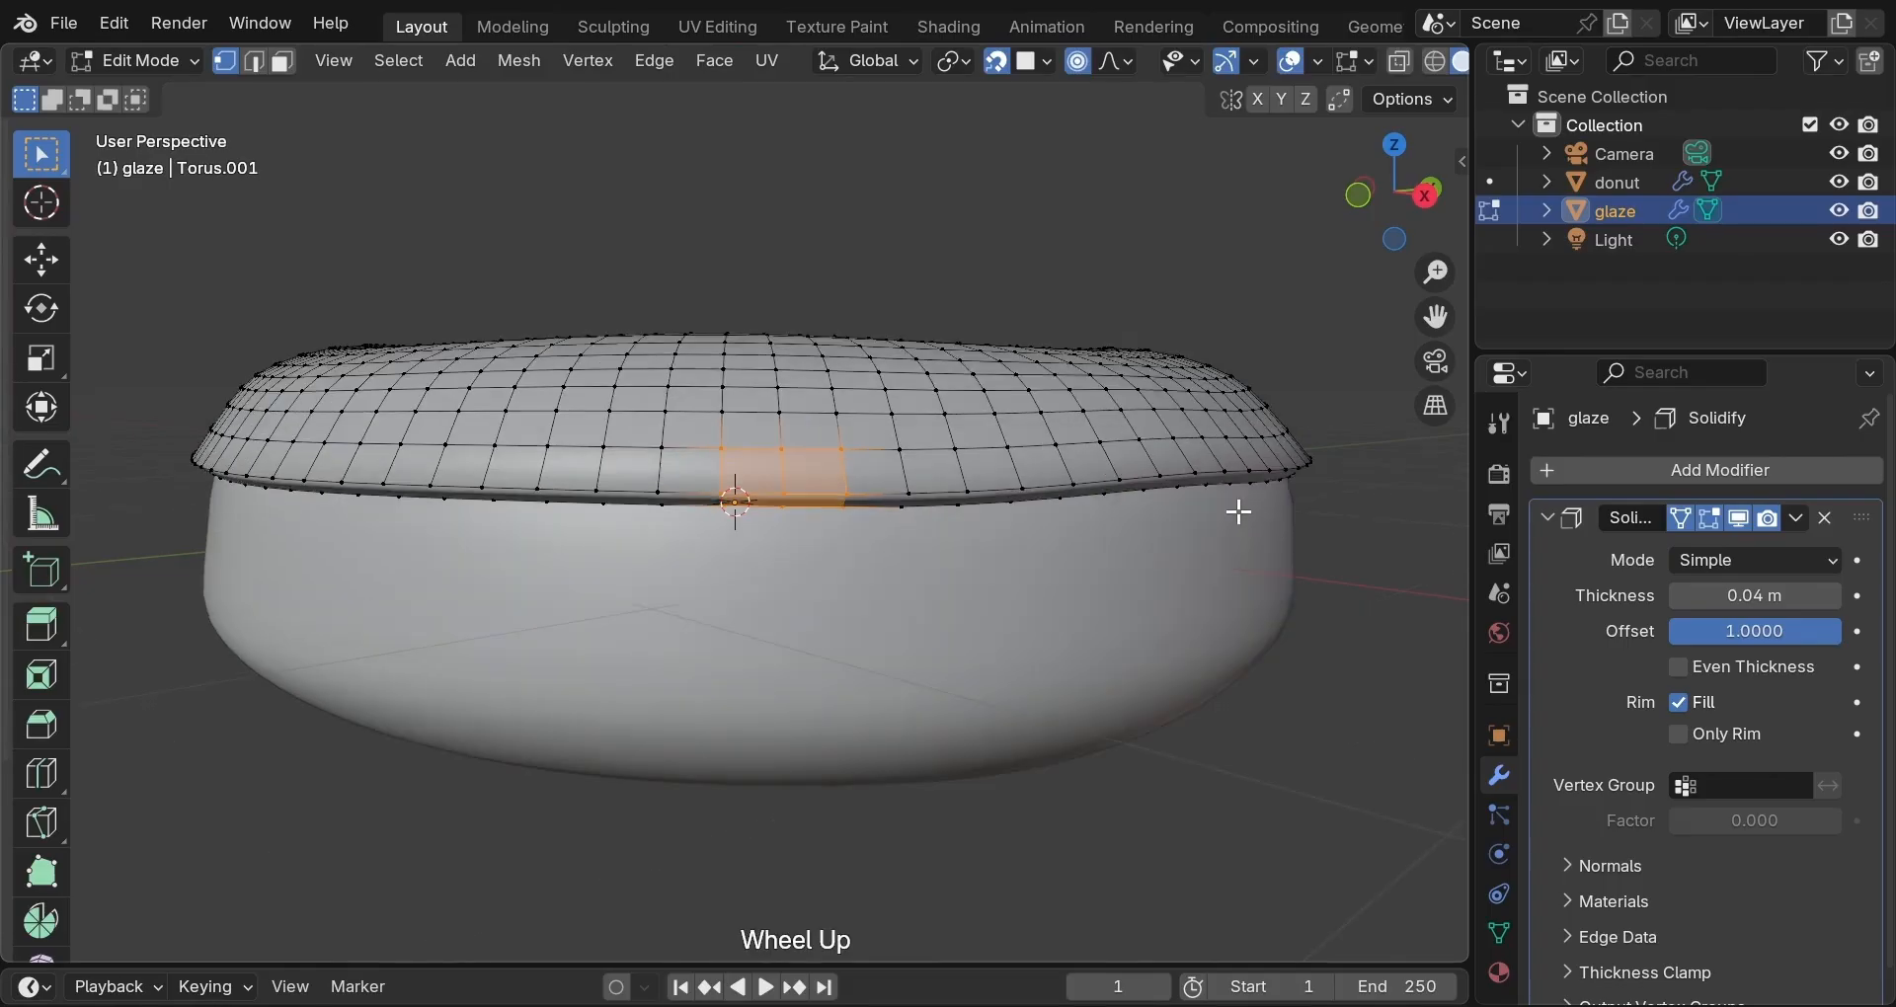
pyautogui.moveTo(1083, 577)
pyautogui.mouseDown(button='middle')
pyautogui.moveTo(1063, 559)
pyautogui.moveTo(1085, 578)
pyautogui.mouseUp(button='middle')
pyautogui.scroll(-1, 1079, 580)
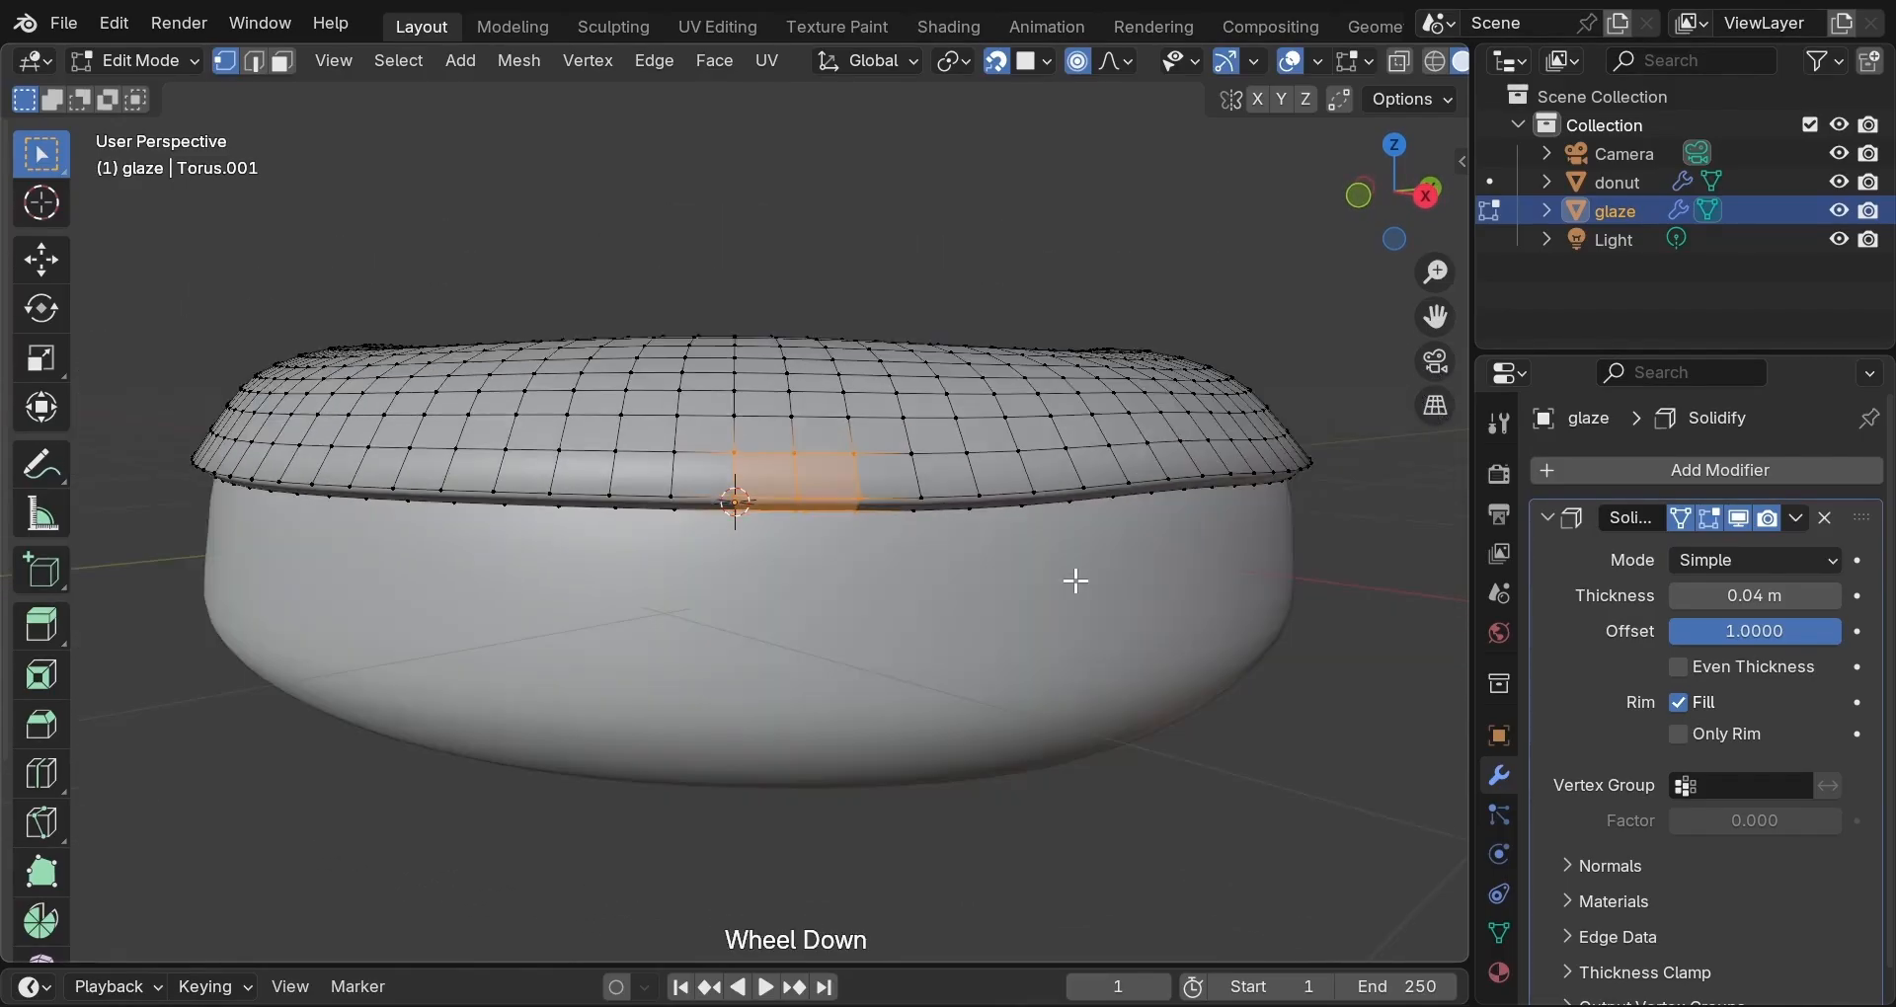
pyautogui.scroll(1, 1076, 581)
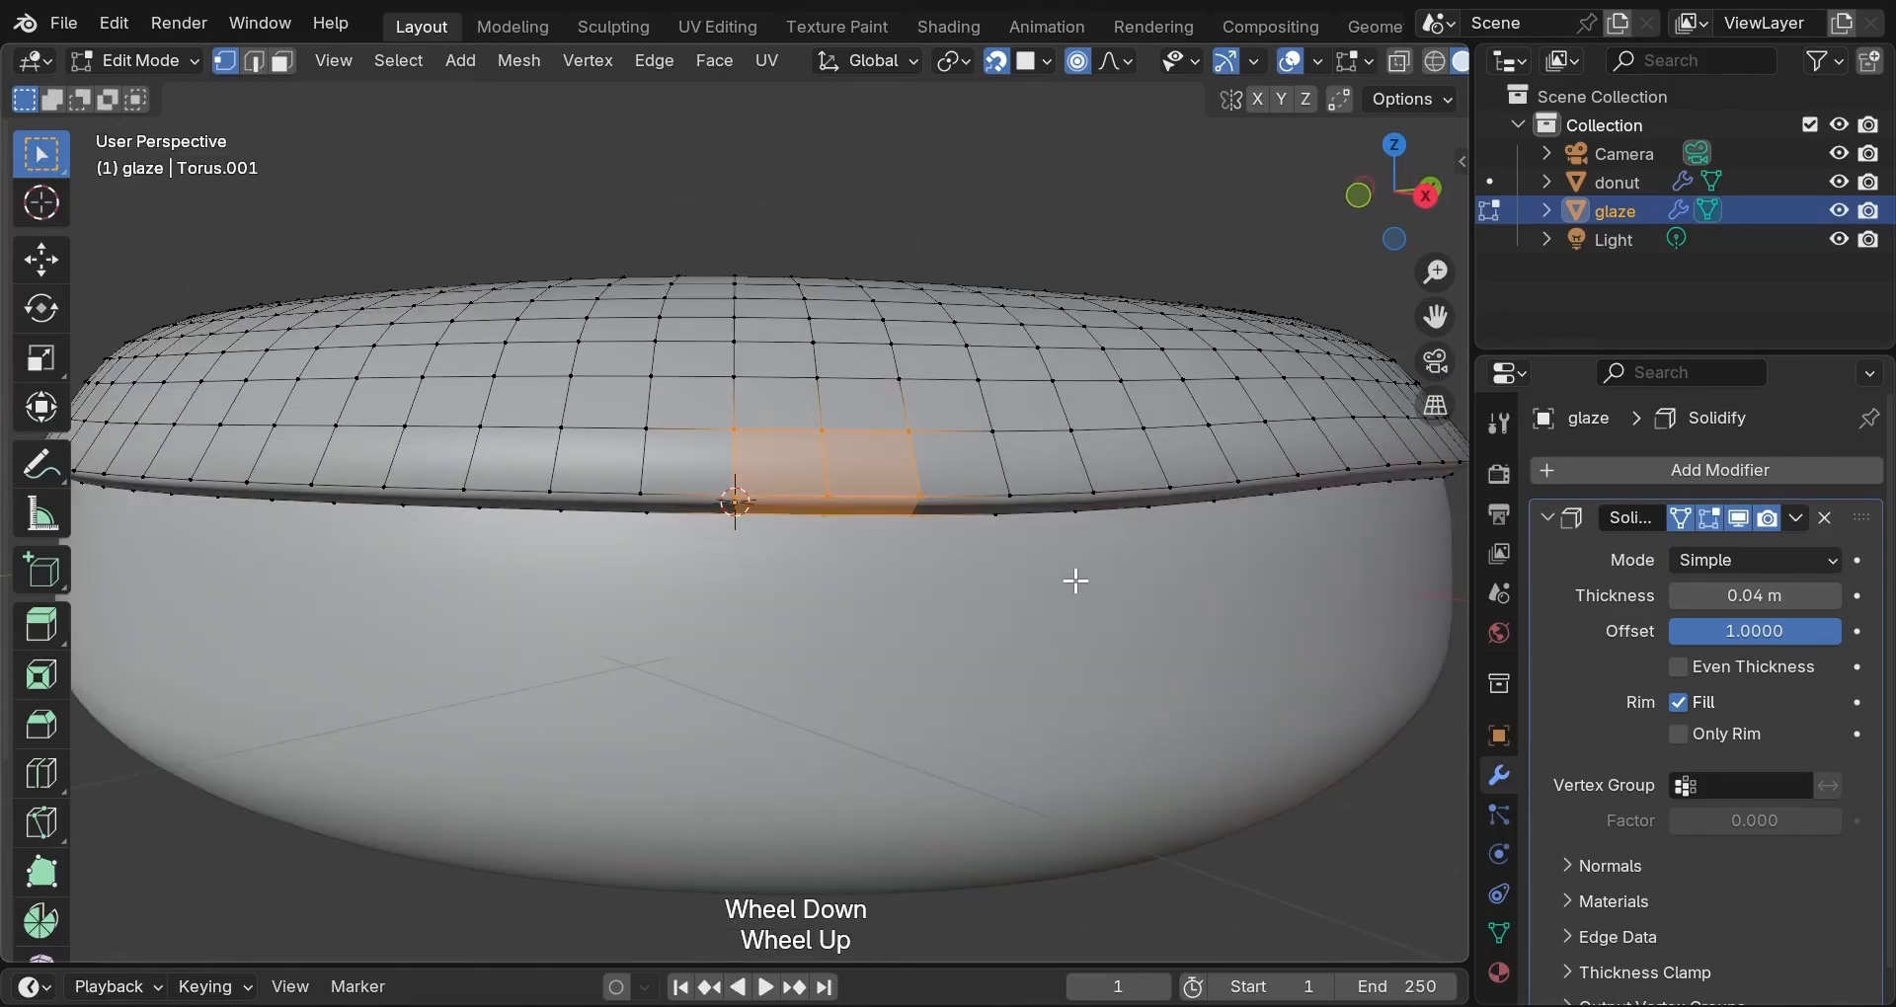
pyautogui.click(831, 495)
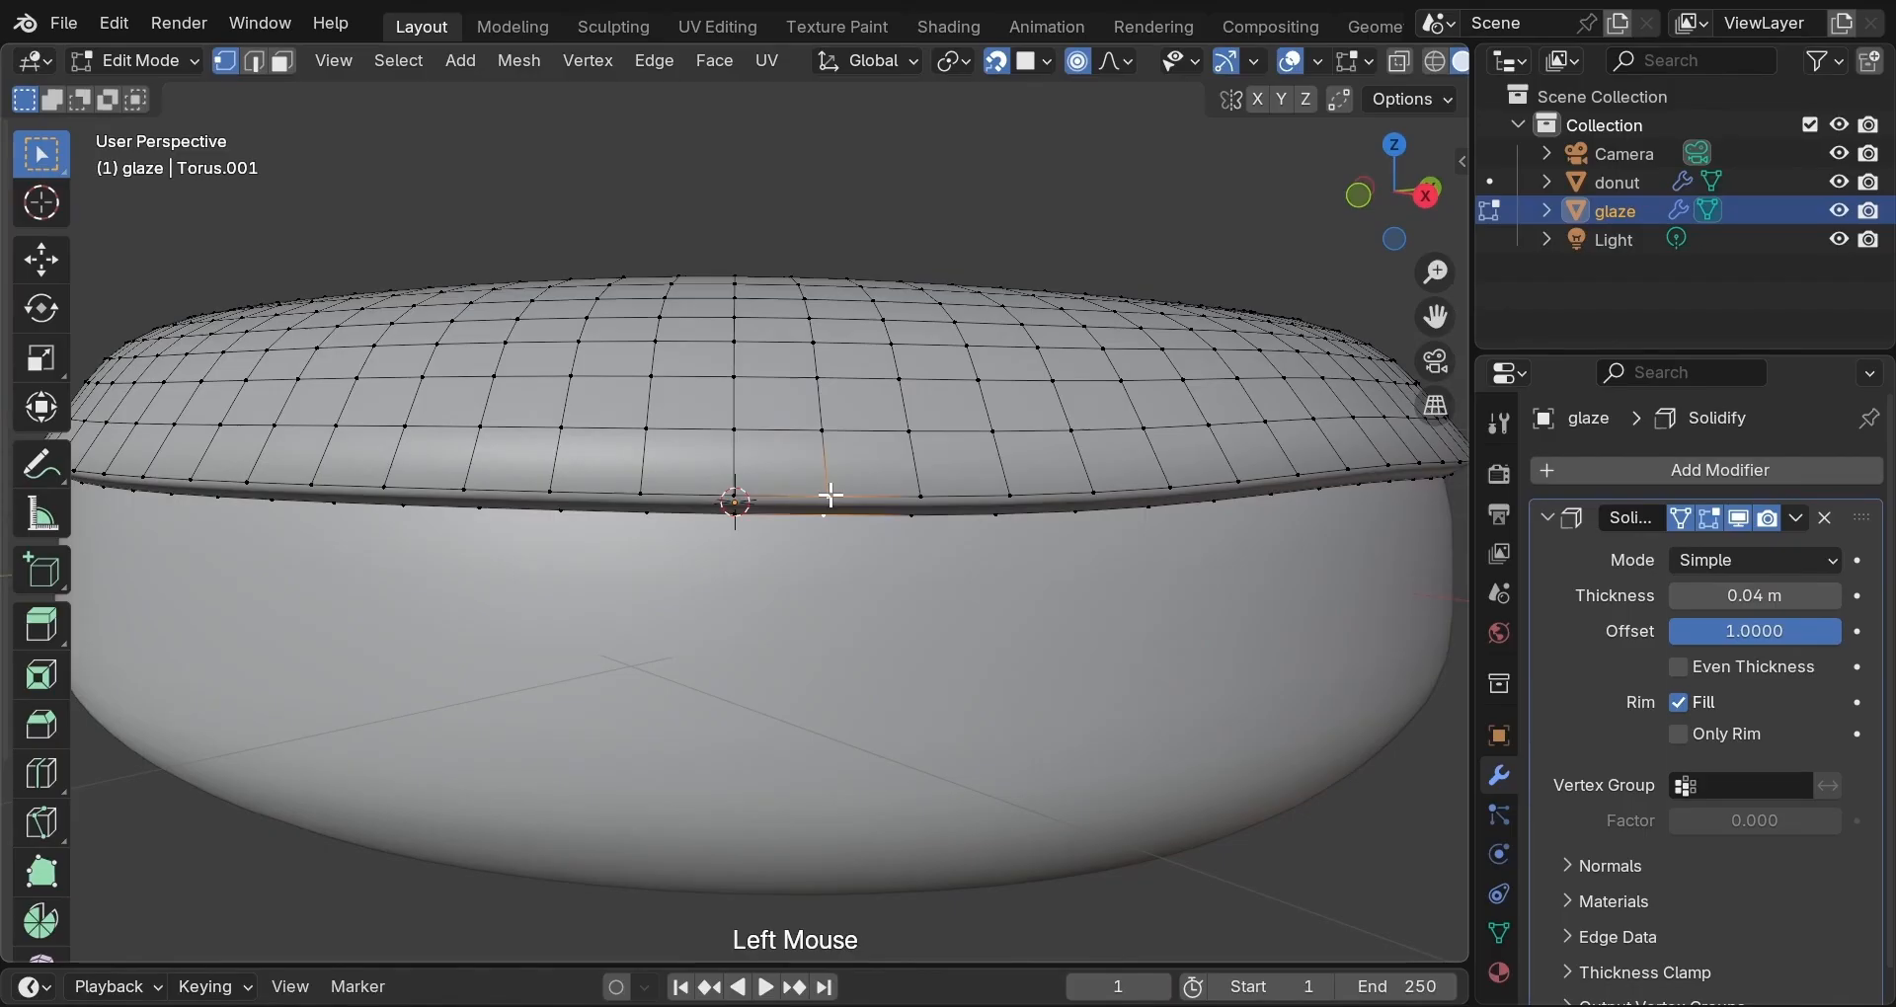
pyautogui.press('g')
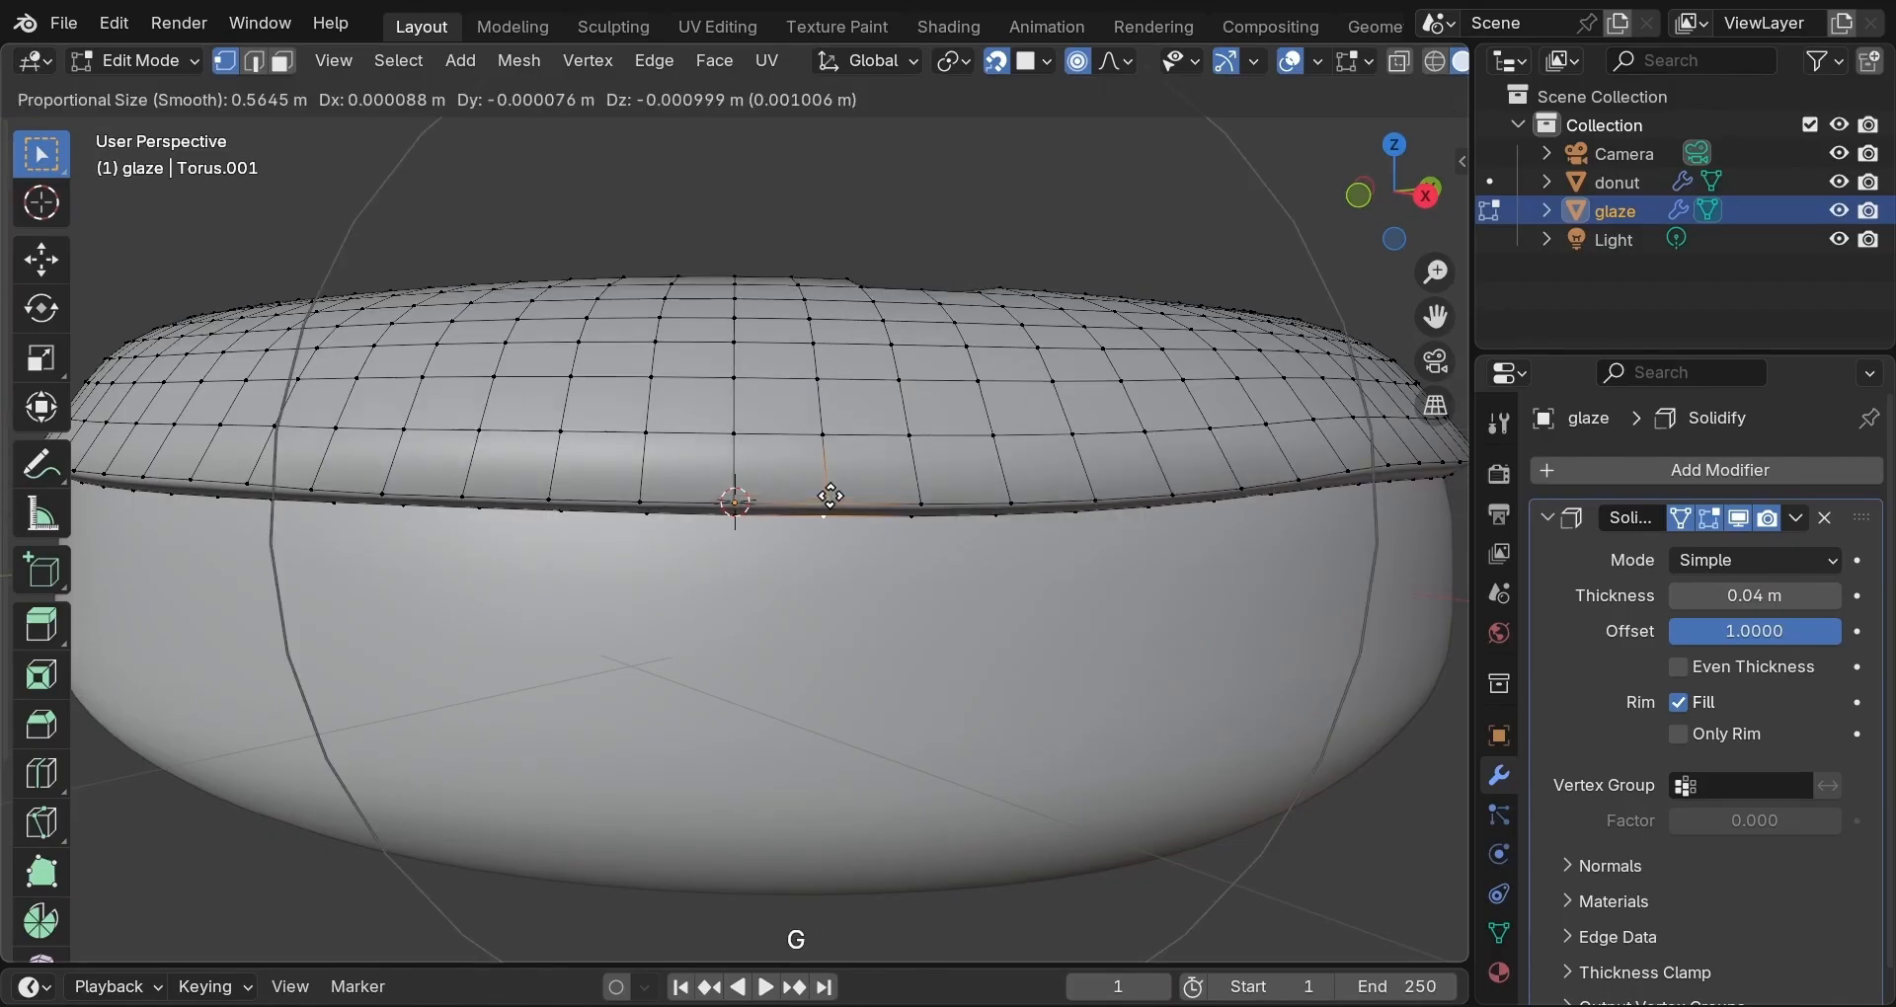
pyautogui.click(817, 606)
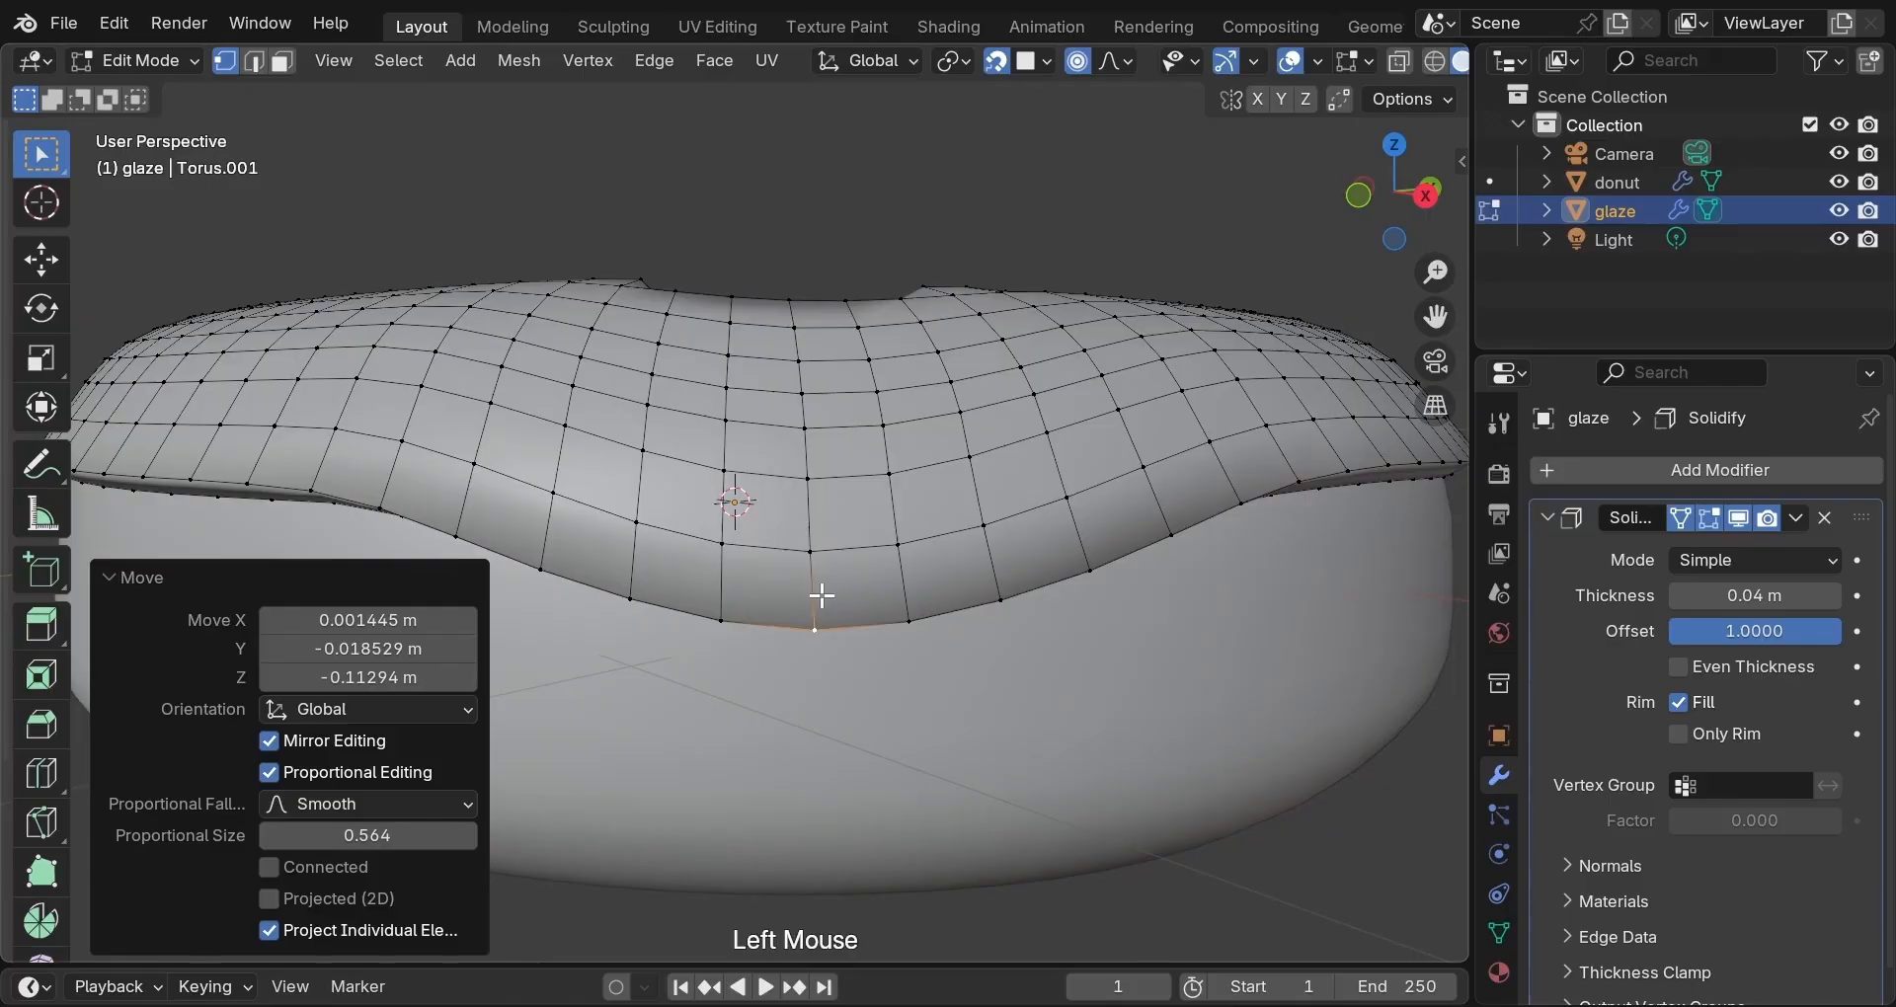
pyautogui.moveTo(821, 594); pyautogui.dragTo(839, 703, button='middle')
pyautogui.scroll(-2, 846, 702)
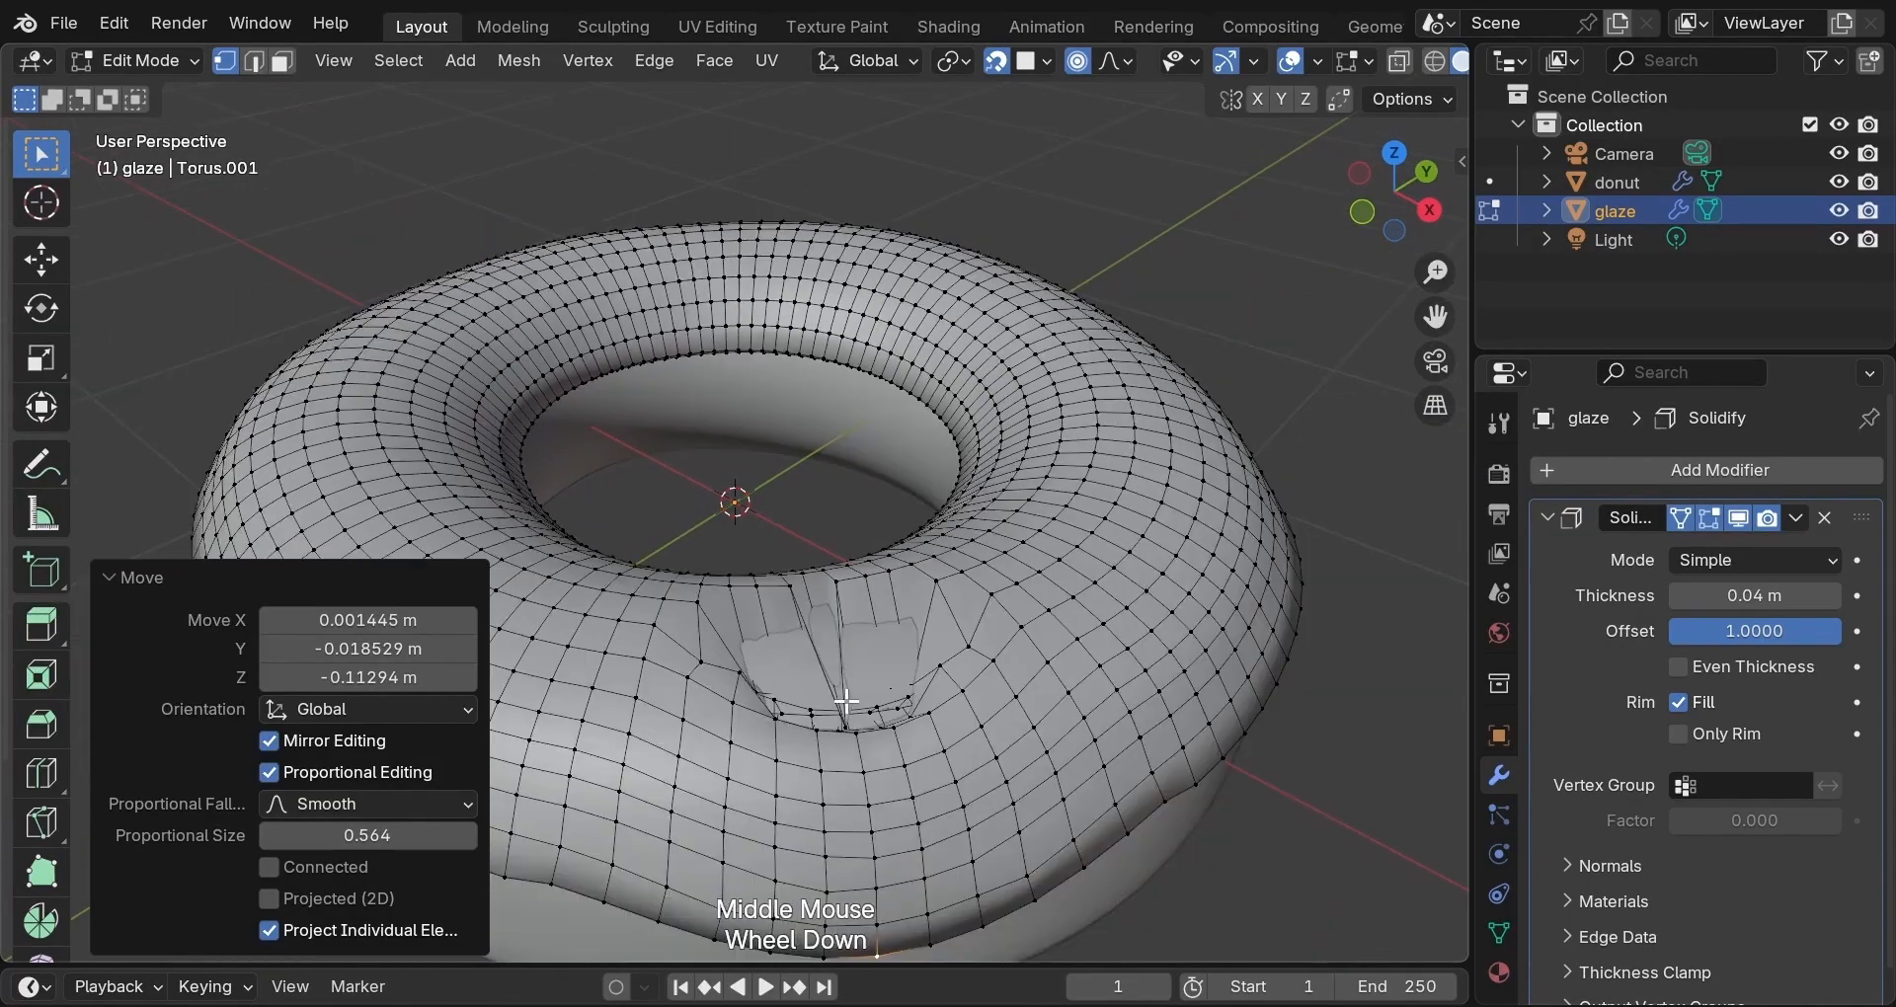
pyautogui.scroll(-1, 846, 701)
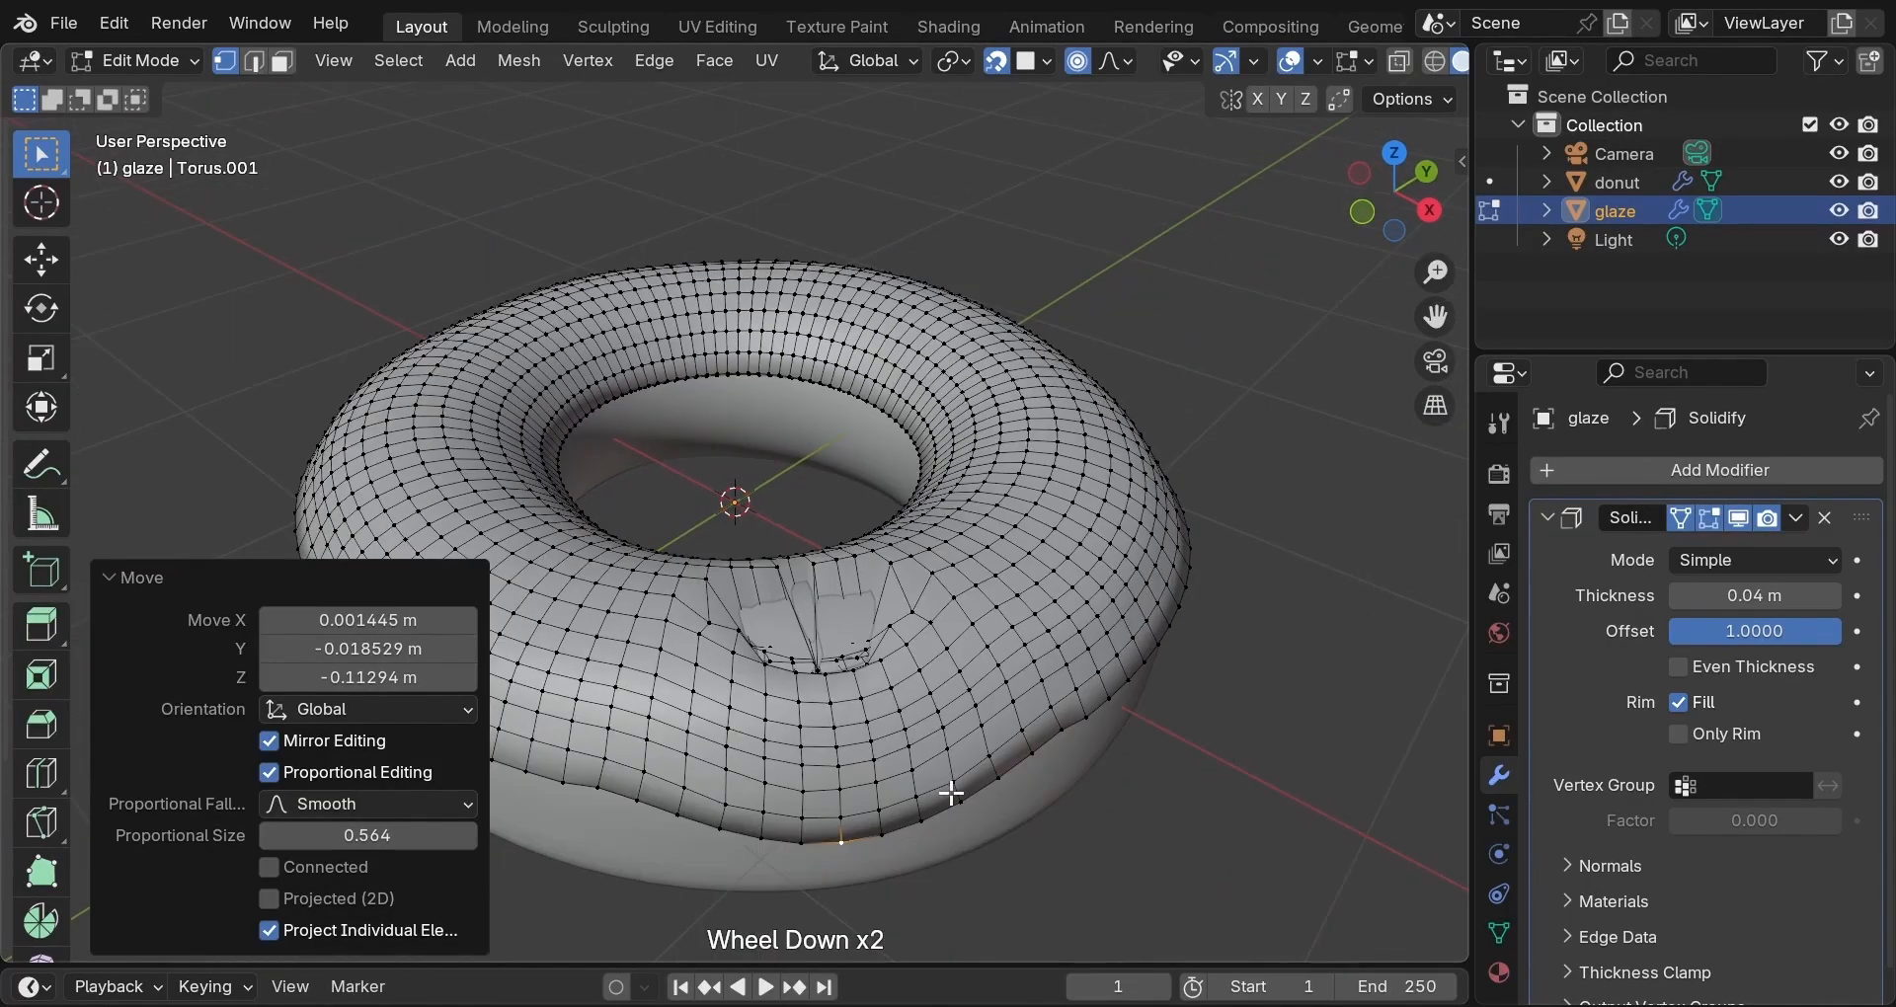
pyautogui.hotkey('ctrl', 'z')
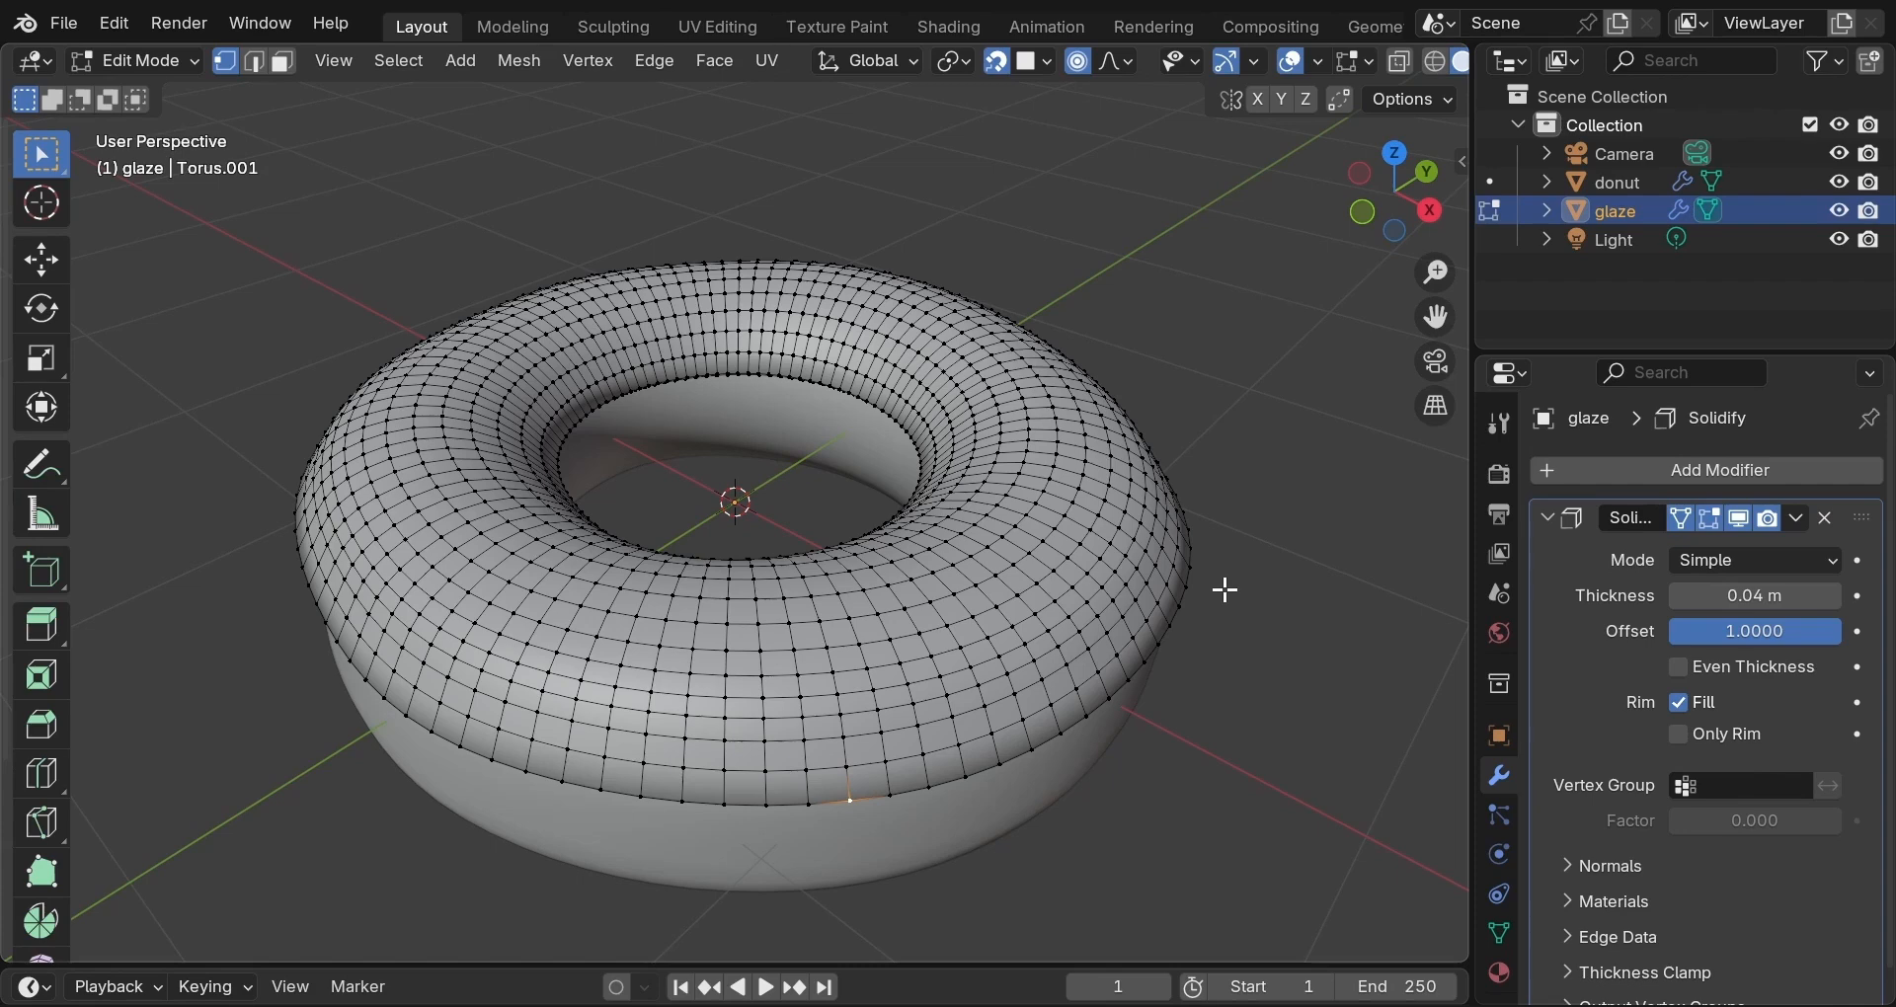
# In top view, select the glaze's innermost edge loop plus four more loops outward.
pyautogui.click(1396, 152)
pyautogui.scroll(1, 966, 459)
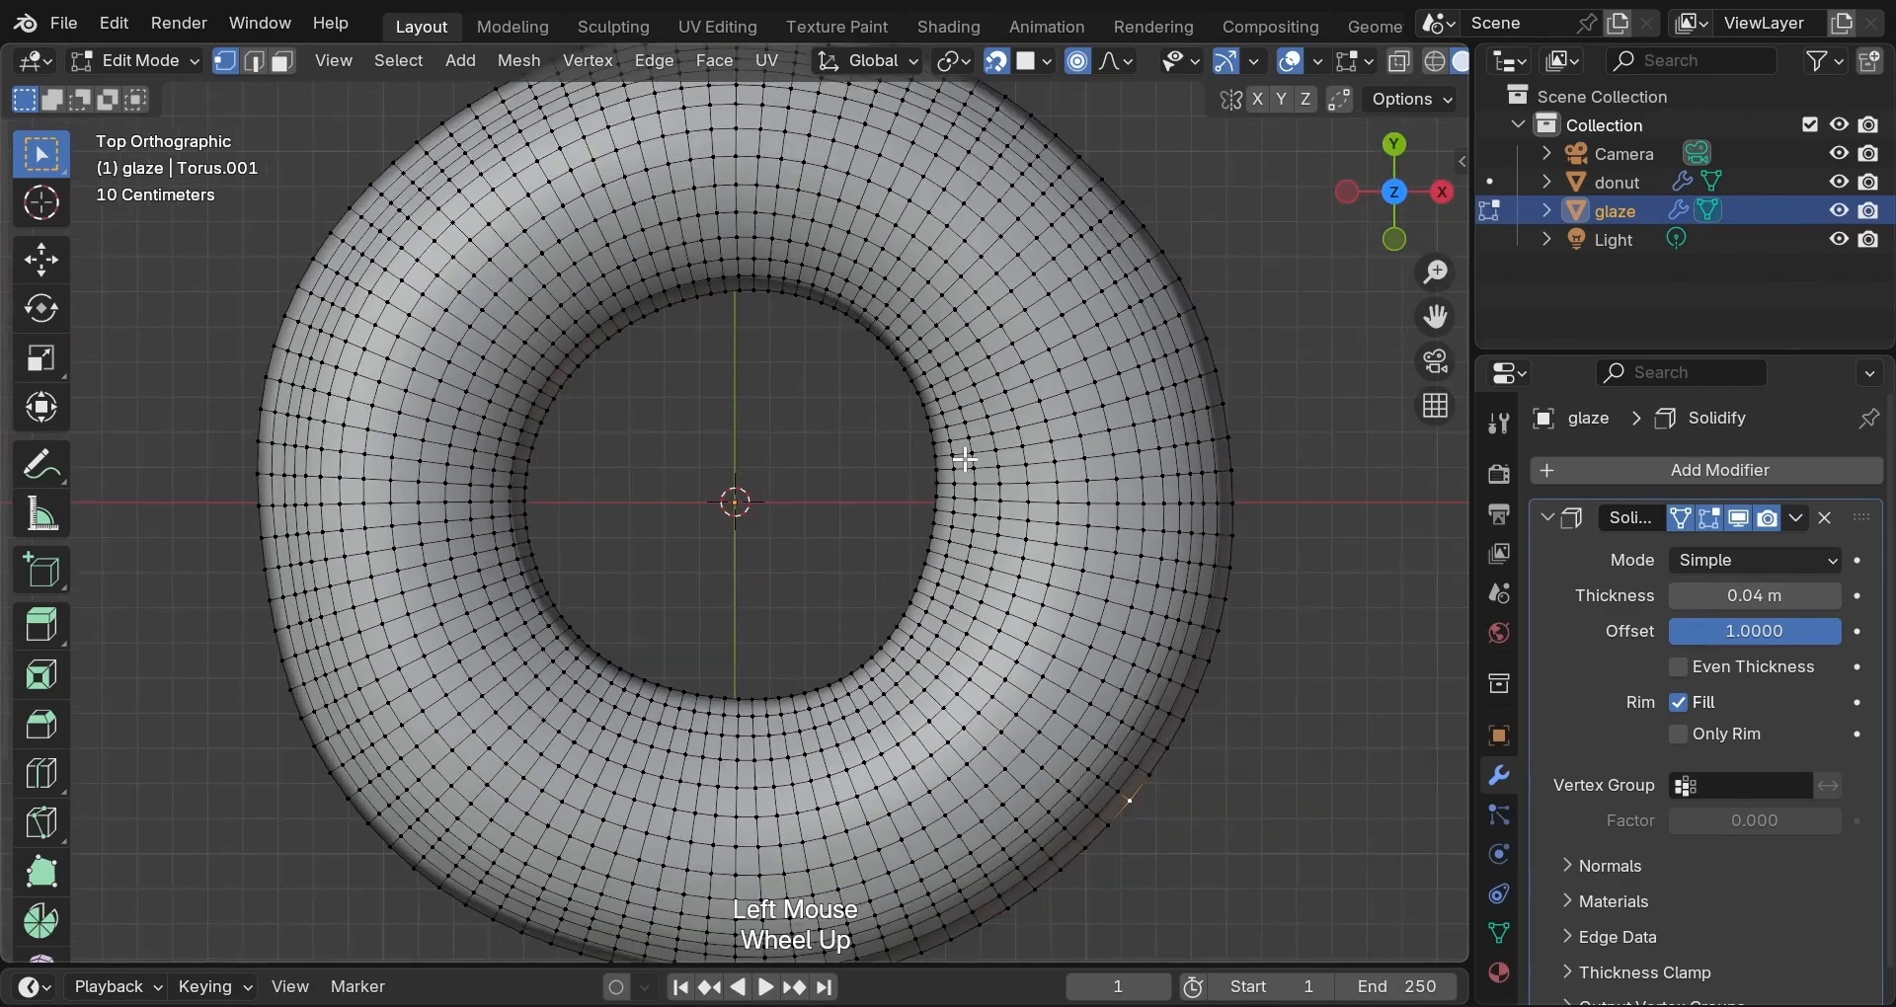
pyautogui.scroll(4, 966, 459)
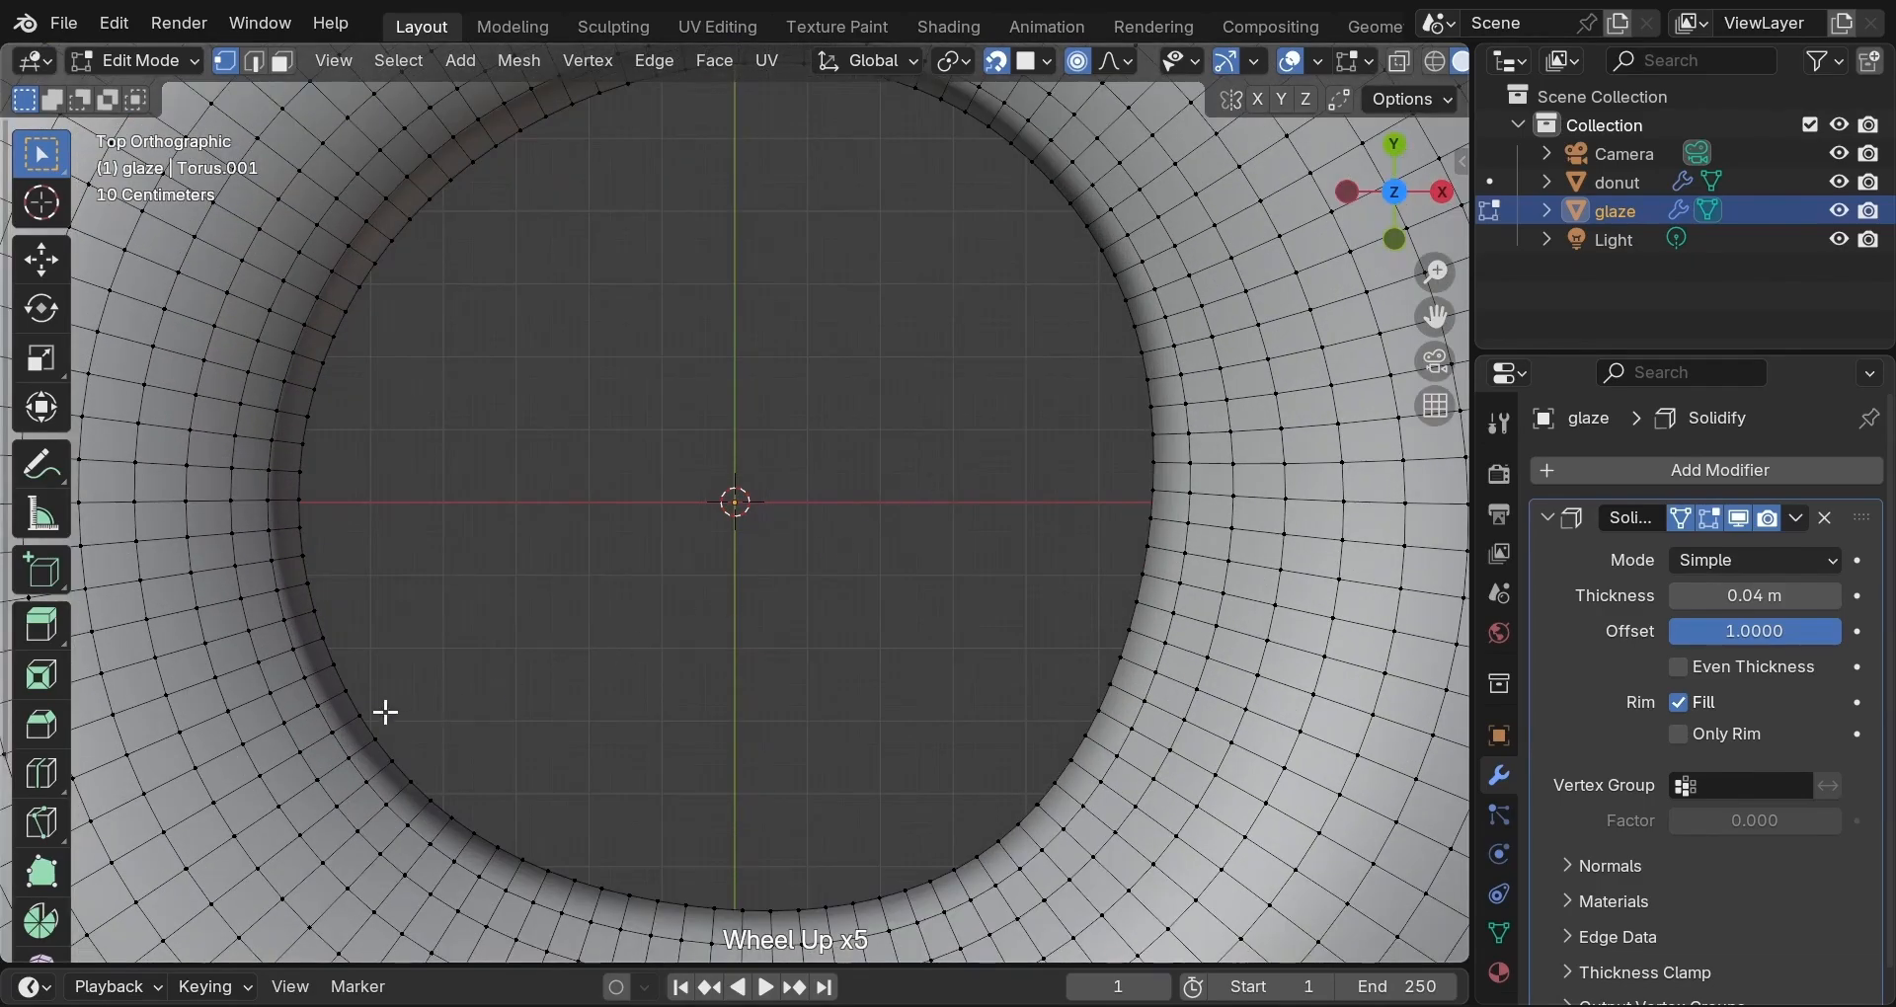
pyautogui.keyDown('alt'); pyautogui.click(368, 724); pyautogui.keyUp('alt')
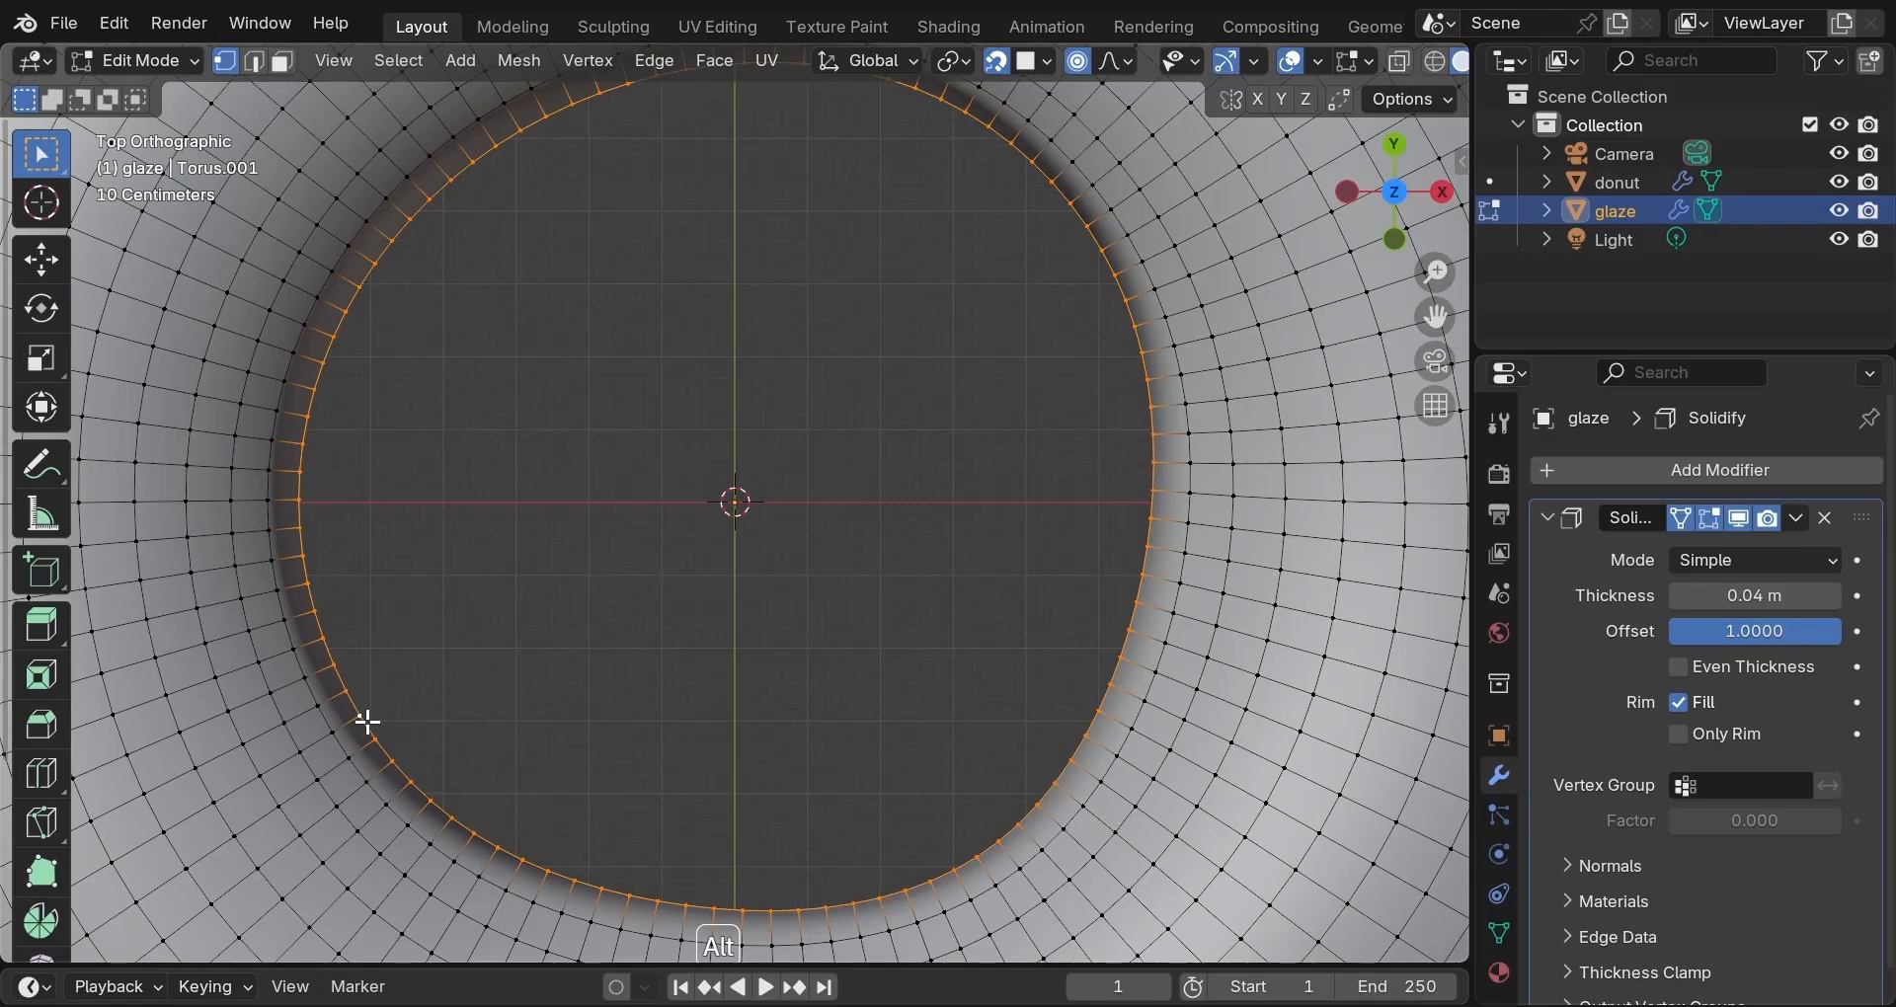
pyautogui.keyDown('alt'); pyautogui.keyDown('shift'); pyautogui.click(337, 744); pyautogui.keyUp('shift'); pyautogui.keyUp('alt')
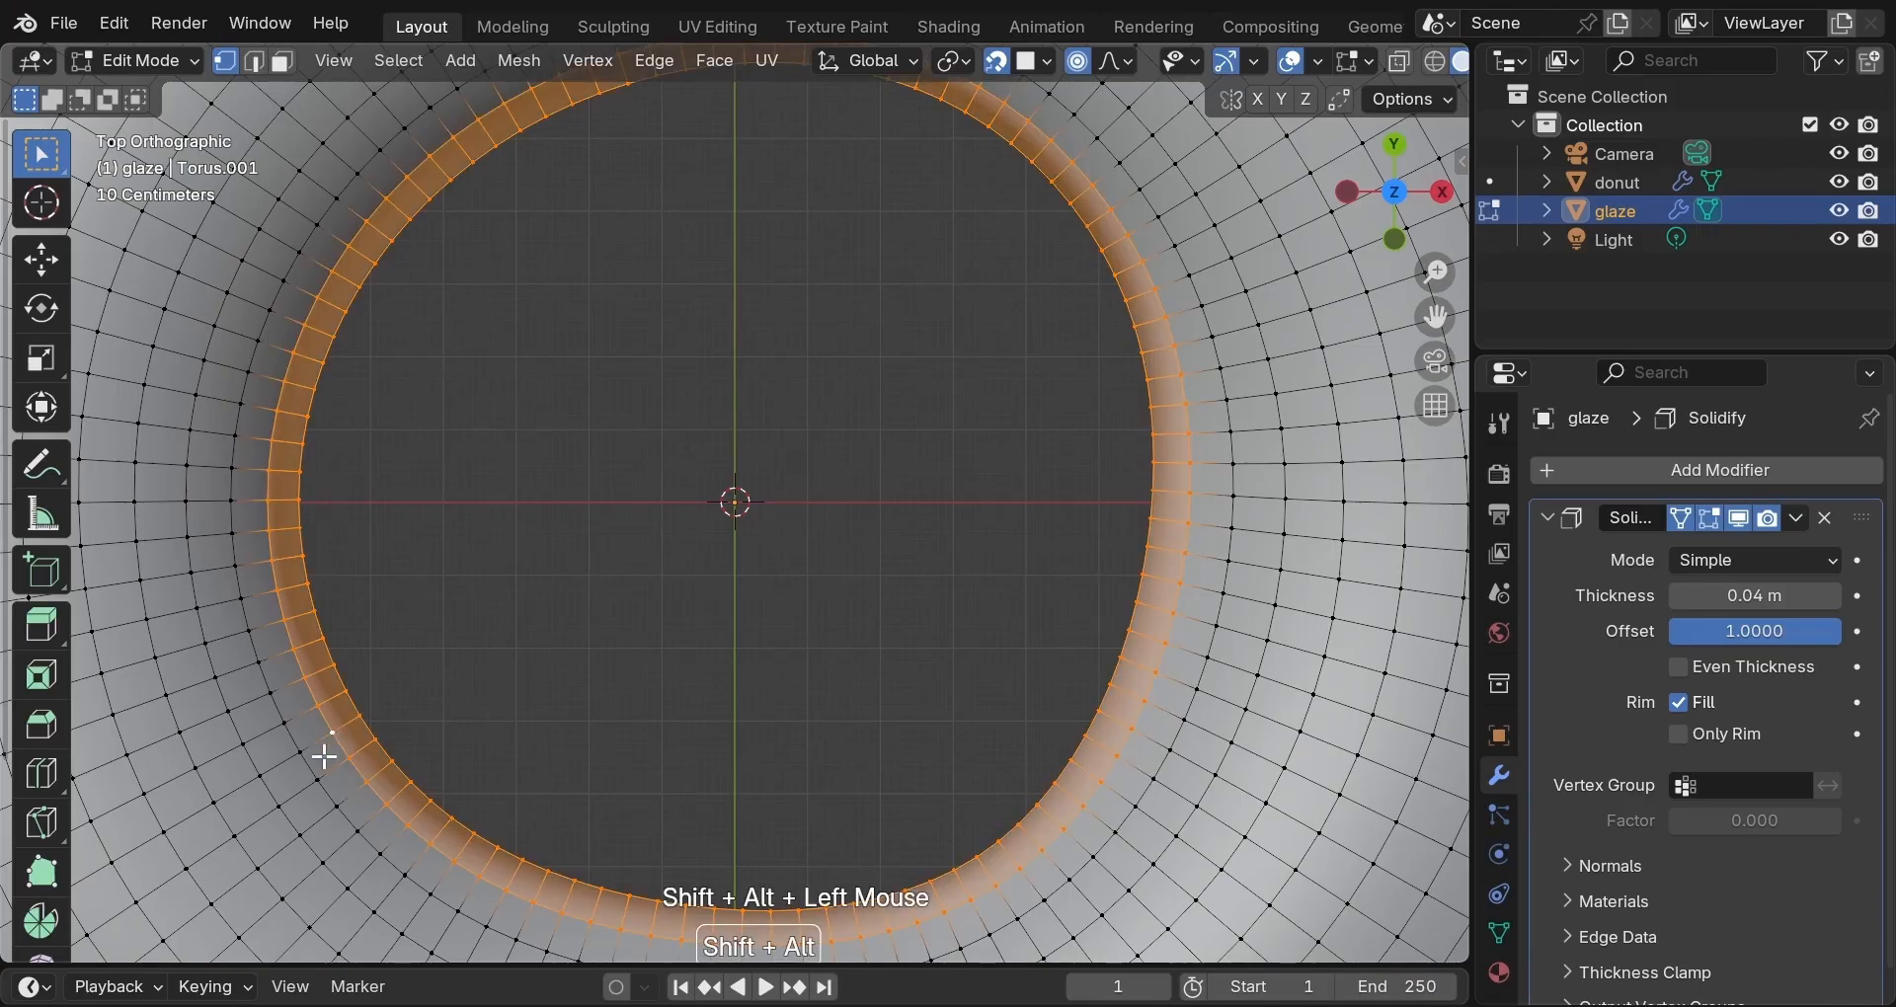
pyautogui.keyDown('alt'); pyautogui.keyDown('shift'); pyautogui.click(301, 769); pyautogui.keyUp('shift'); pyautogui.keyUp('alt')
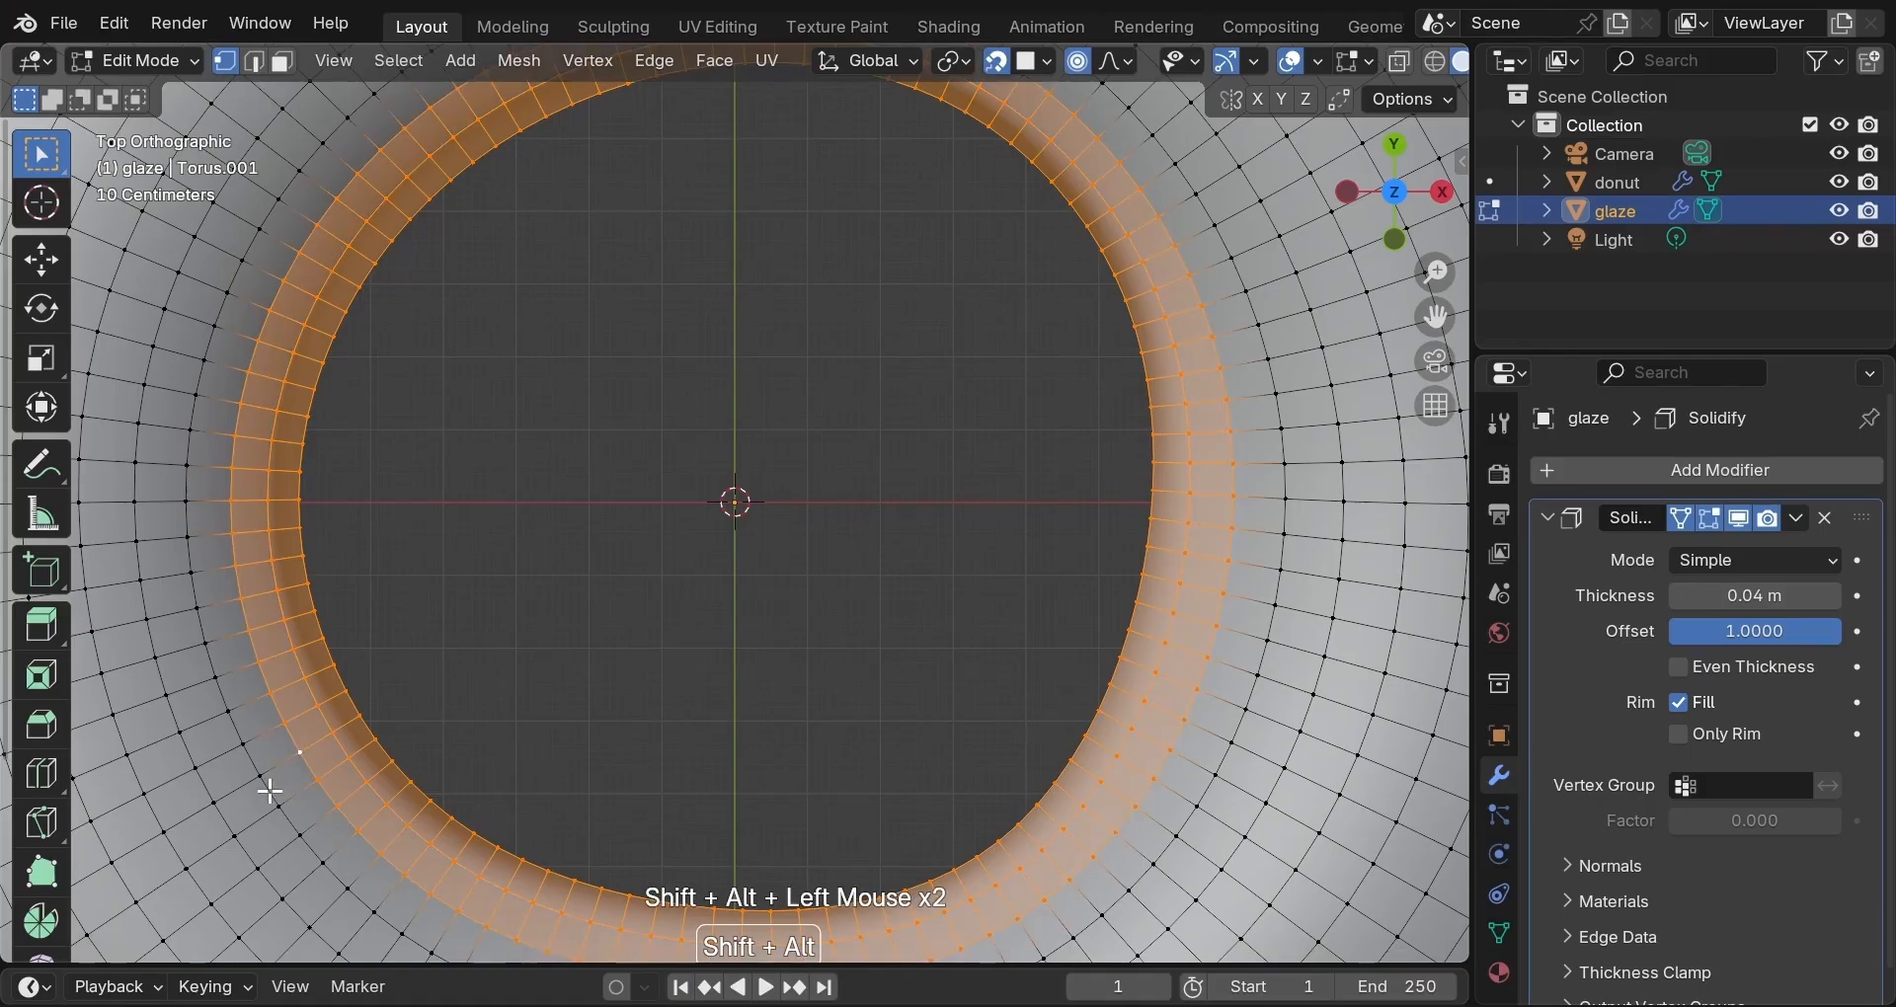
pyautogui.keyDown('alt'); pyautogui.keyDown('shift'); pyautogui.click(270, 792); pyautogui.keyUp('shift'); pyautogui.keyUp('alt')
pyautogui.keyDown('alt'); pyautogui.keyDown('shift'); pyautogui.click(221, 812); pyautogui.keyUp('shift'); pyautogui.keyUp('alt')
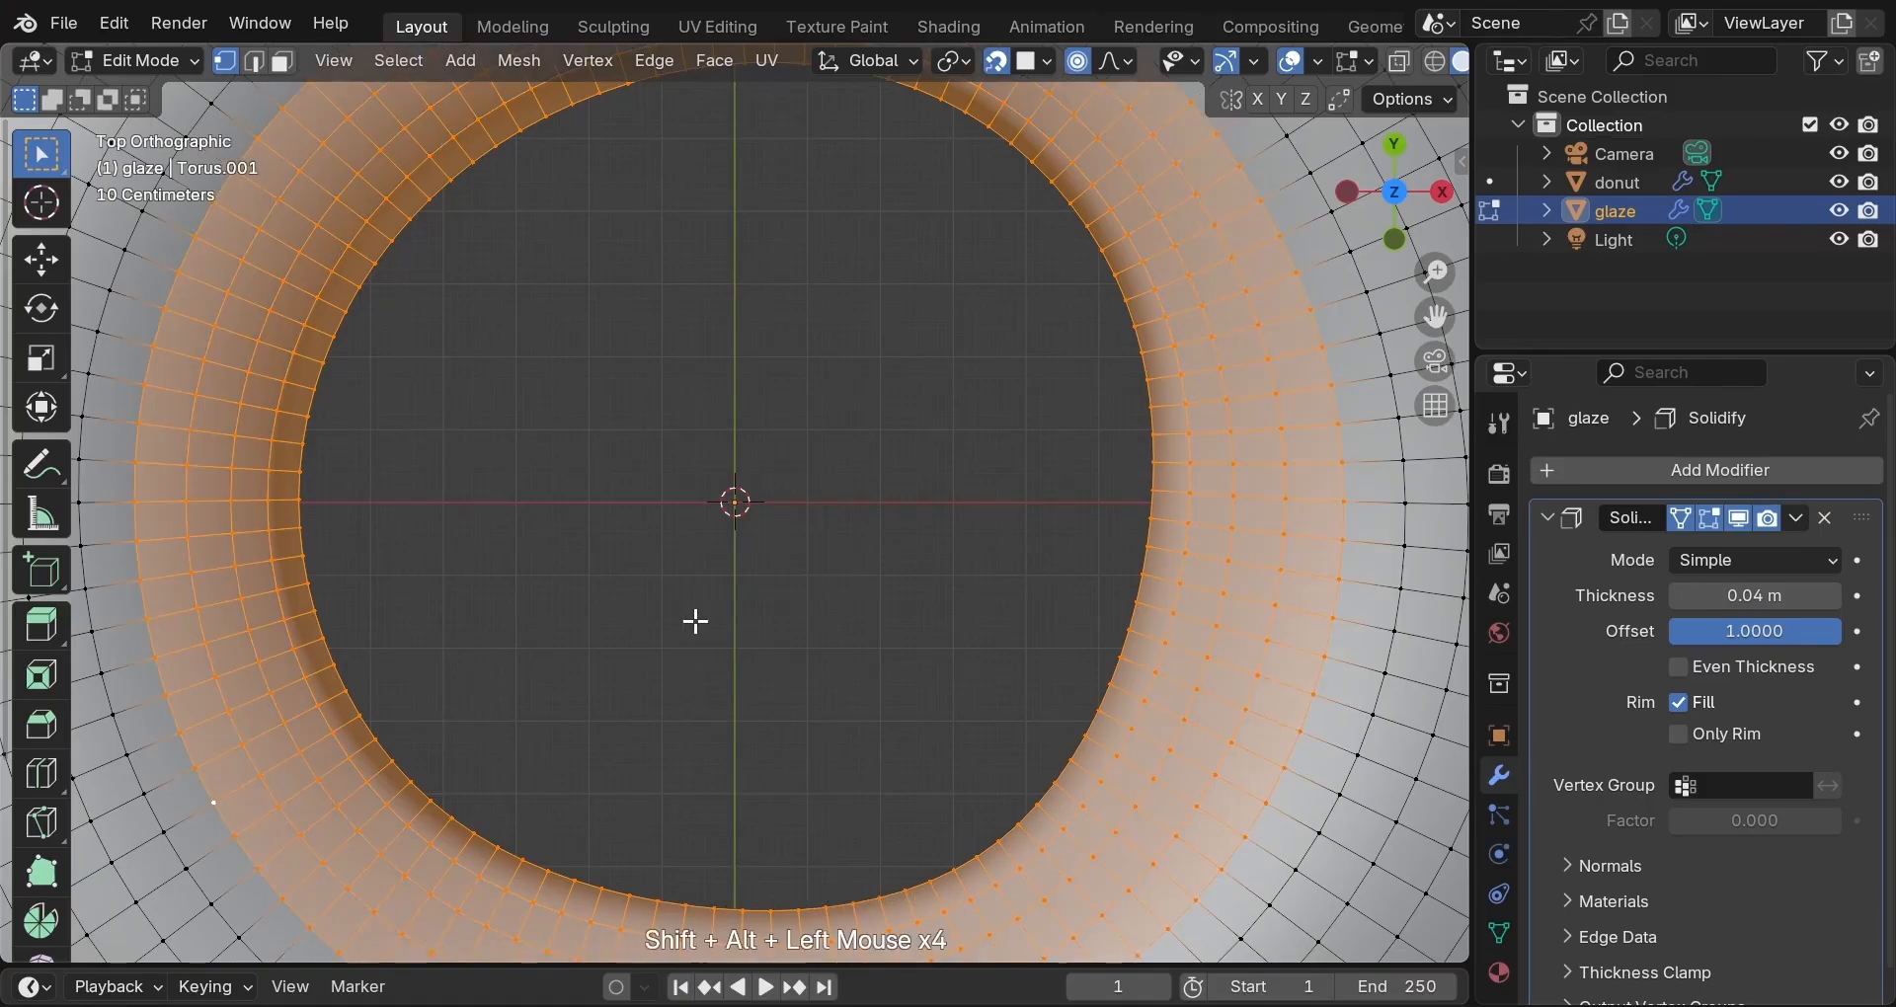
# Hide the selected inner rings of glaze faces and orbit to look down onto the glaze.
pyautogui.scroll(-4, 696, 620)
pyautogui.moveTo(718, 590); pyautogui.dragTo(698, 322, button='middle')
pyautogui.press('h')
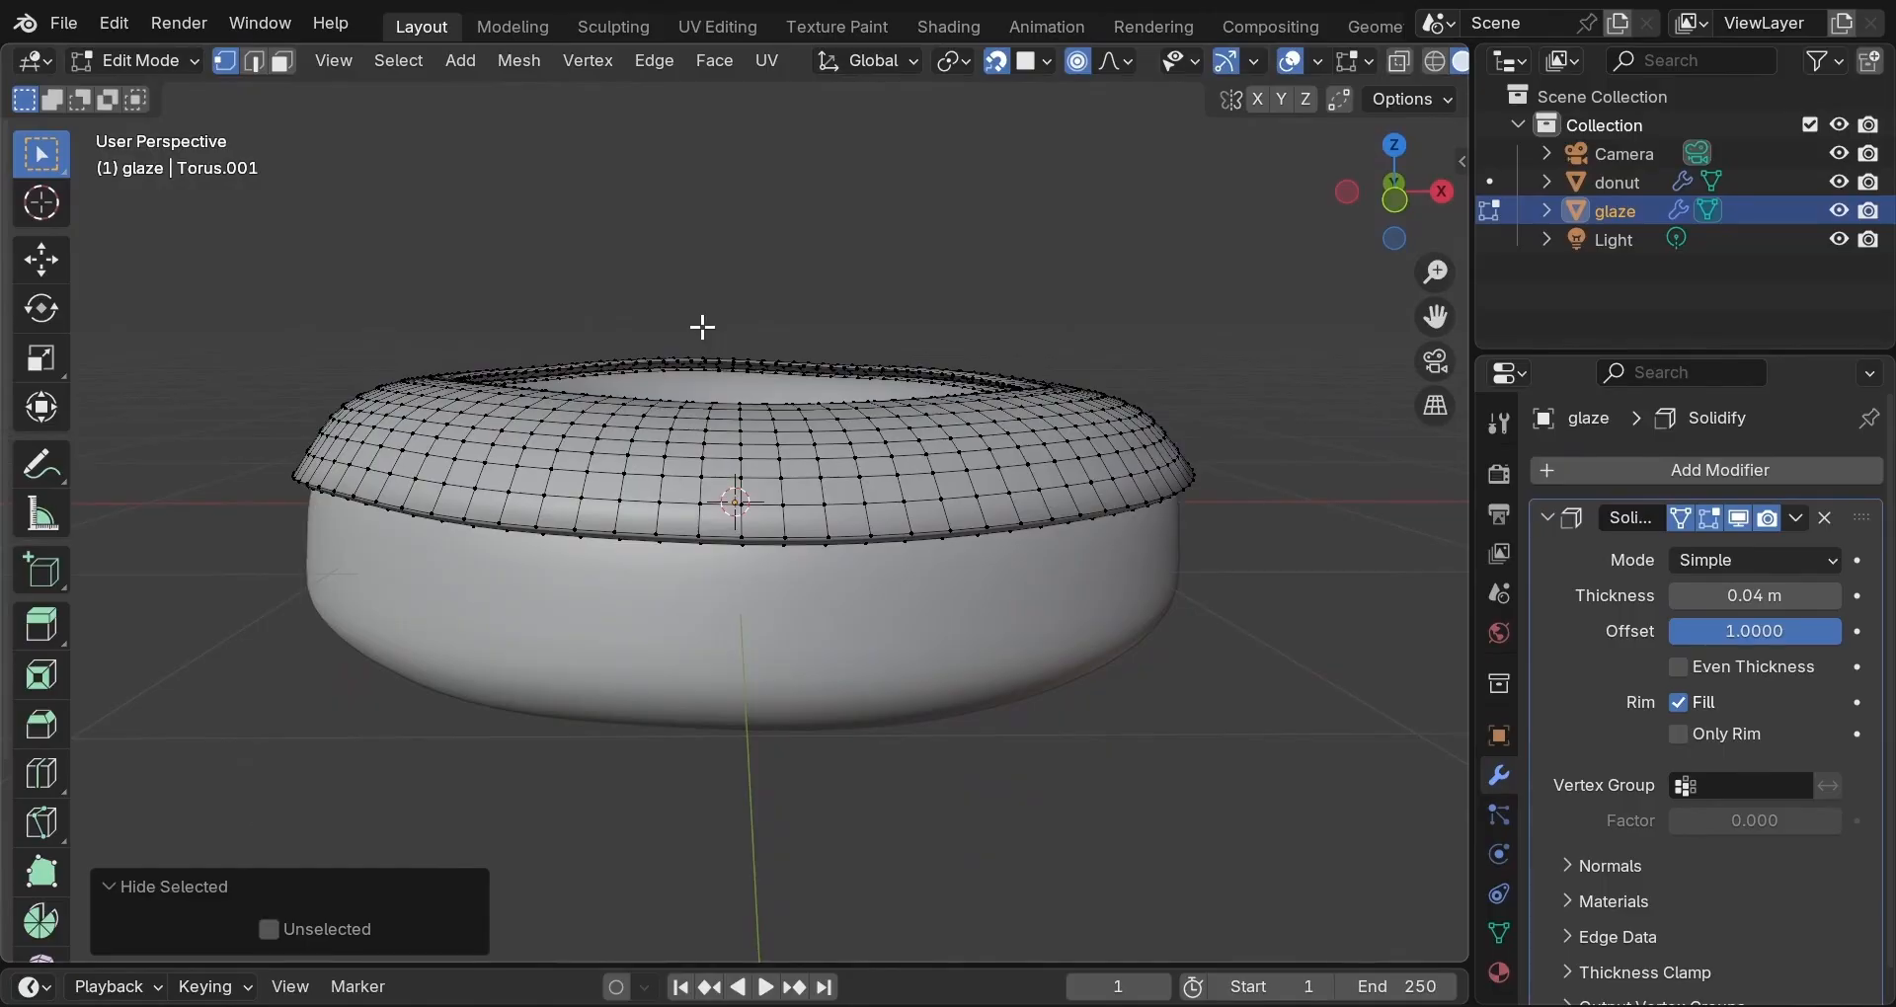
pyautogui.scroll(-2, 718, 533)
pyautogui.moveTo(718, 533); pyautogui.dragTo(822, 784, button='middle')
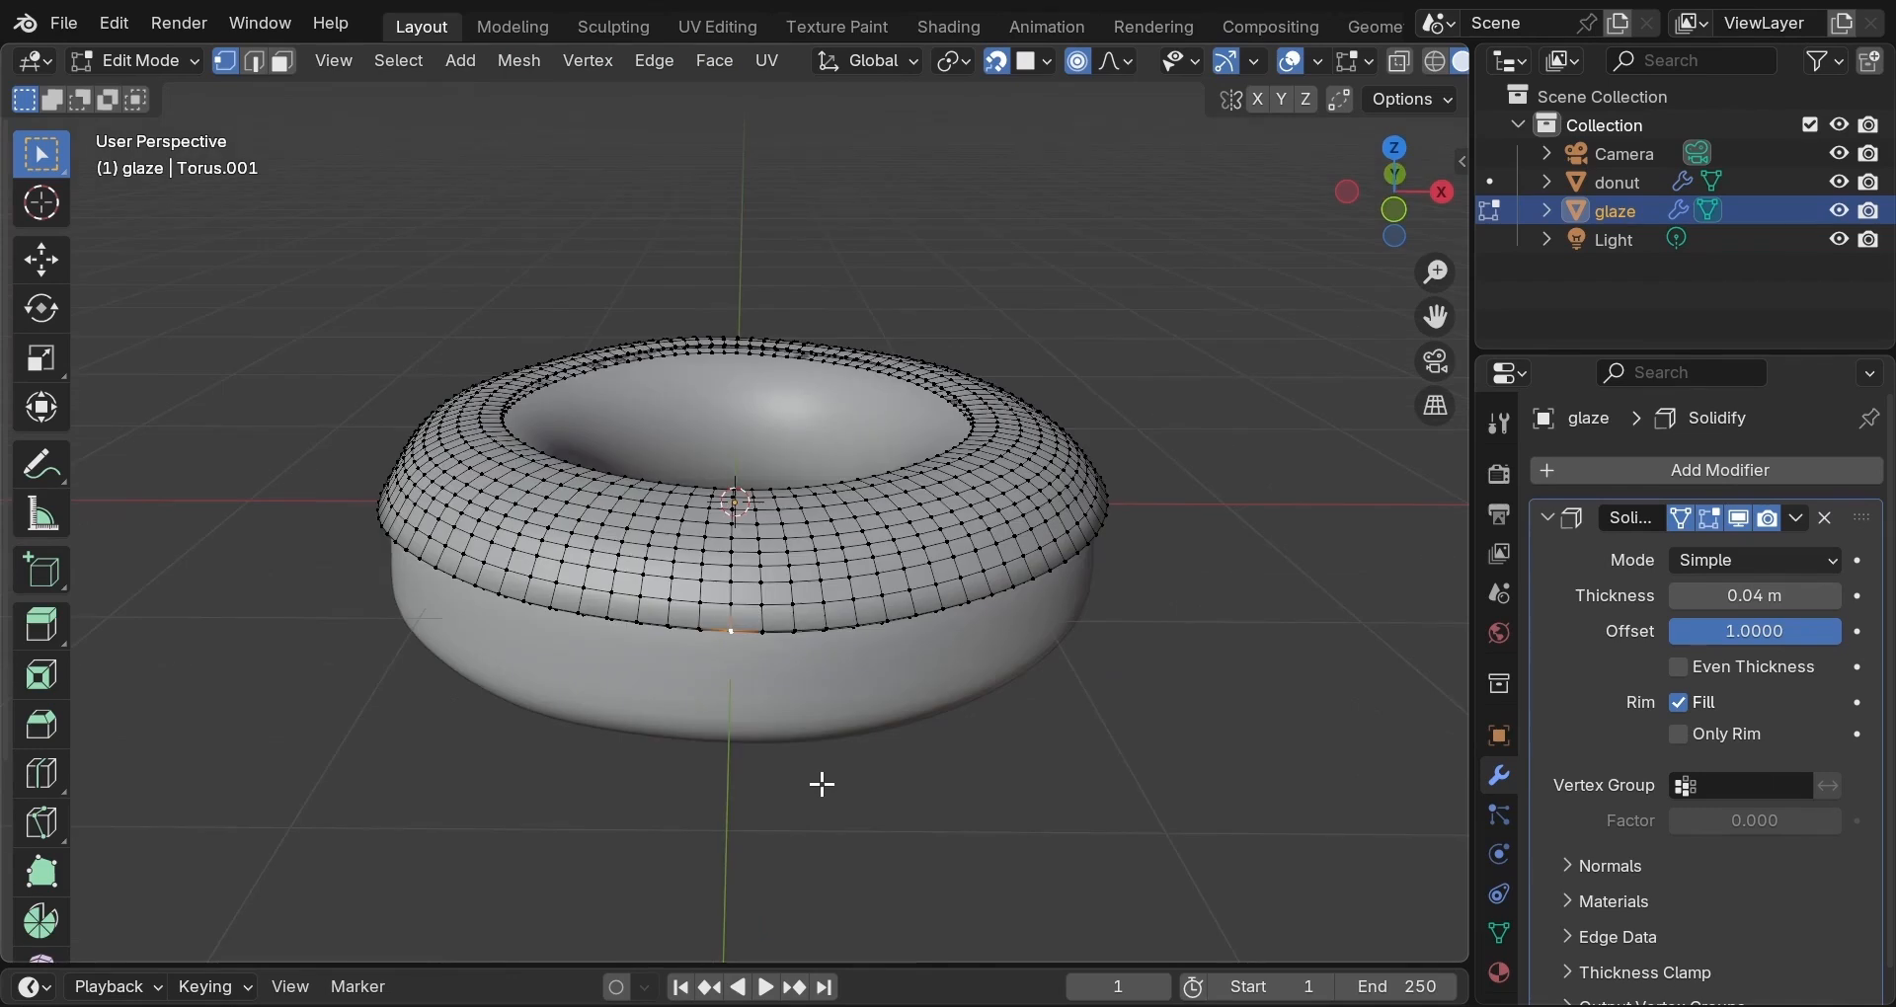
# Lower the selected glaze vertices along Z, then pull another edge point down into a drip.
pyautogui.press('g')
pyautogui.press('z')
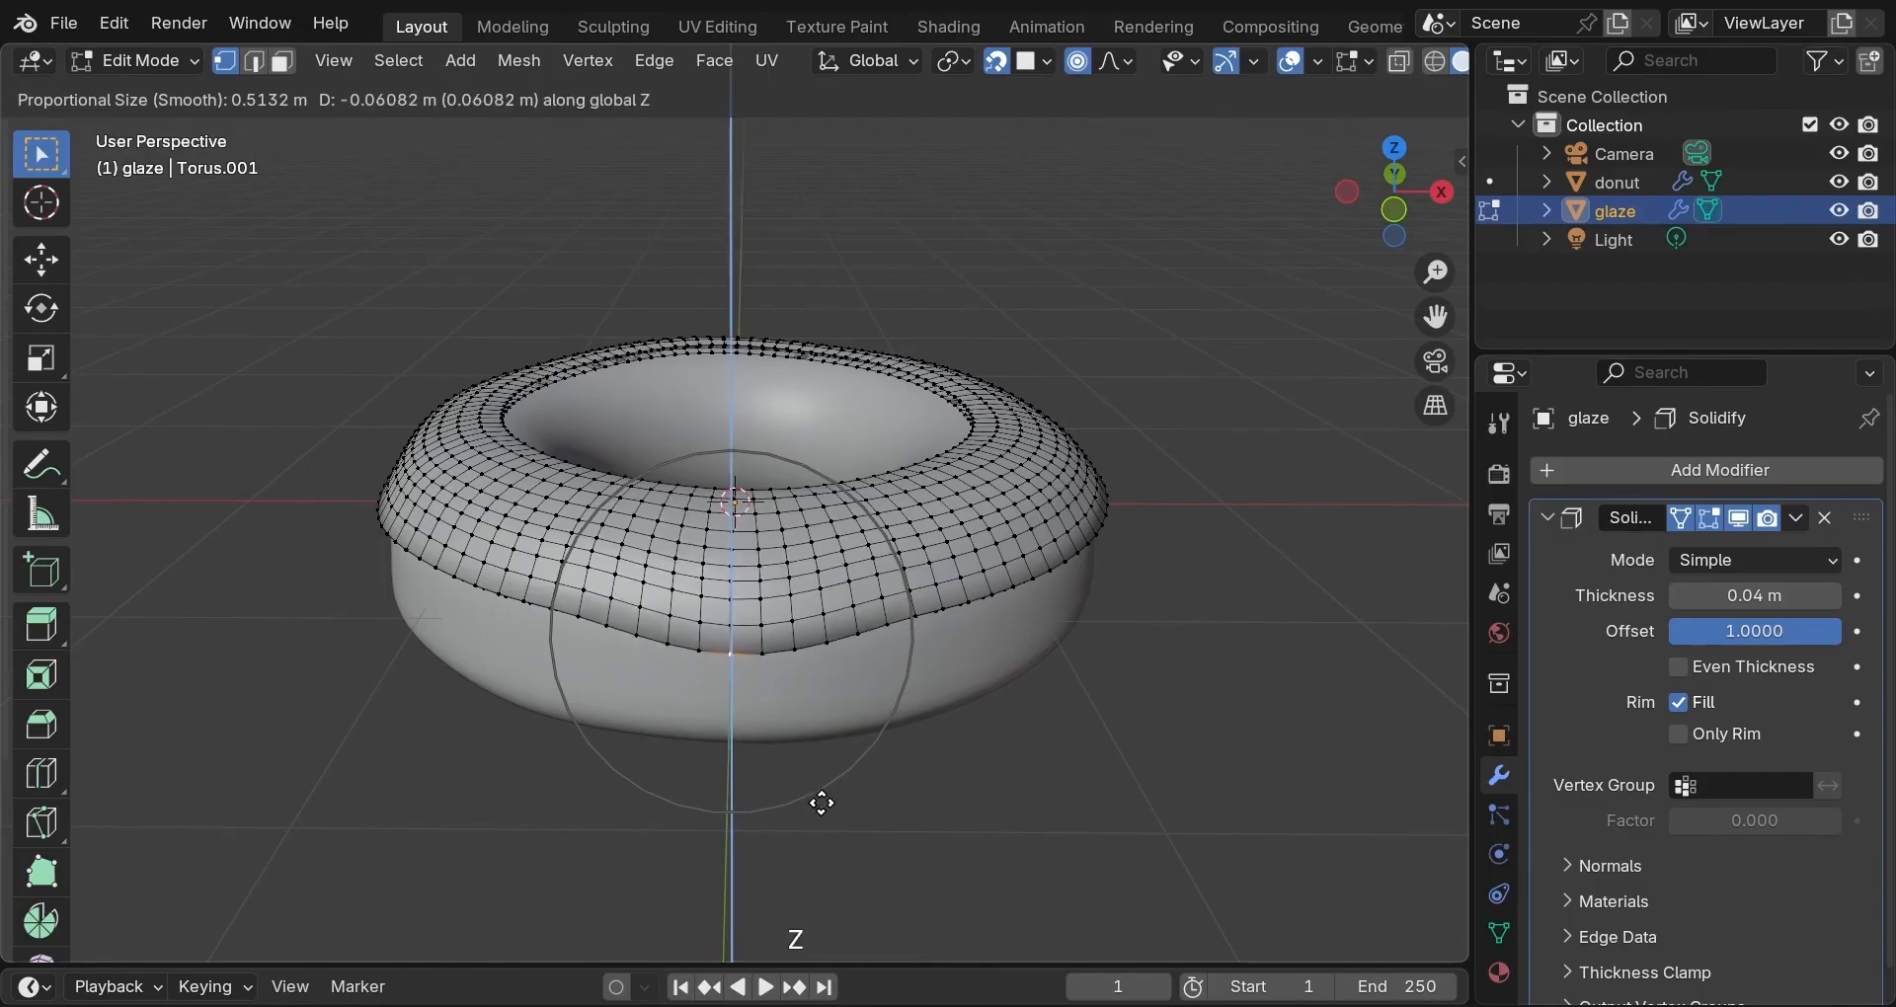
pyautogui.click(820, 819)
pyautogui.moveTo(1020, 762); pyautogui.dragTo(885, 741, button='middle')
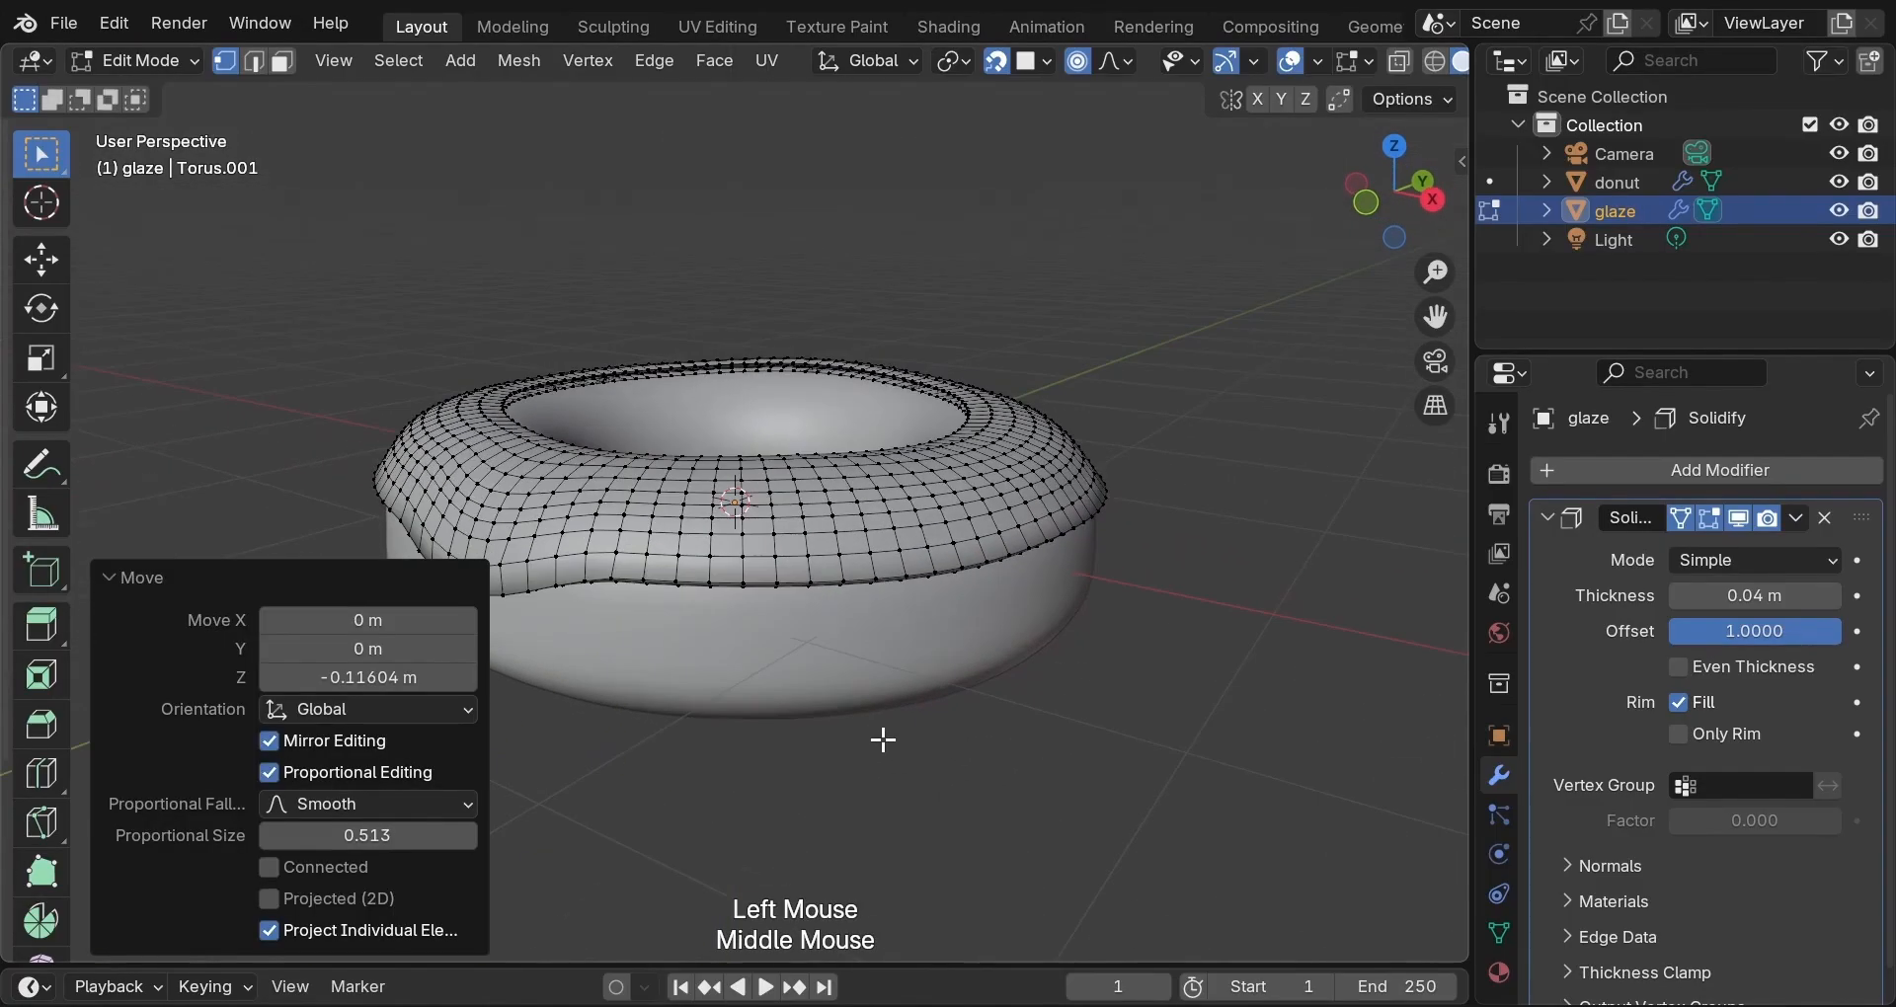
pyautogui.scroll(1, 885, 741)
pyautogui.click(748, 609)
pyautogui.press('g')
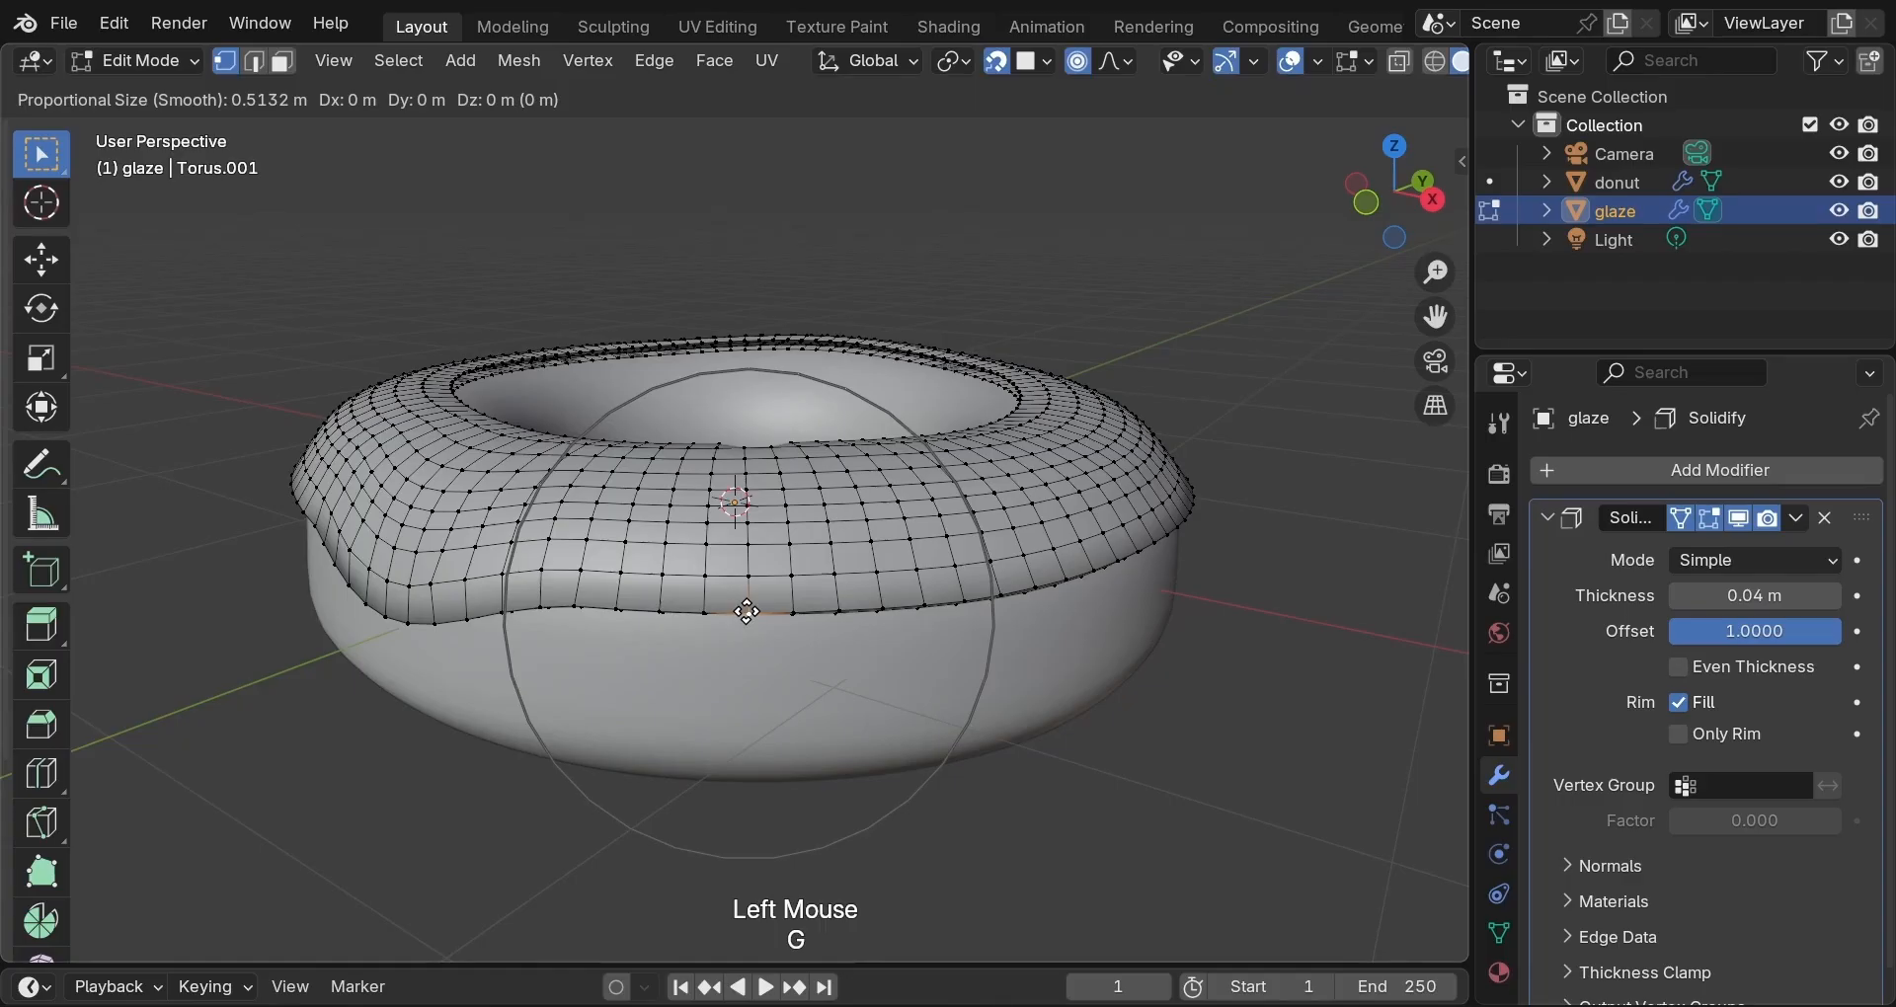
pyautogui.scroll(4, 746, 612)
pyautogui.press('z')
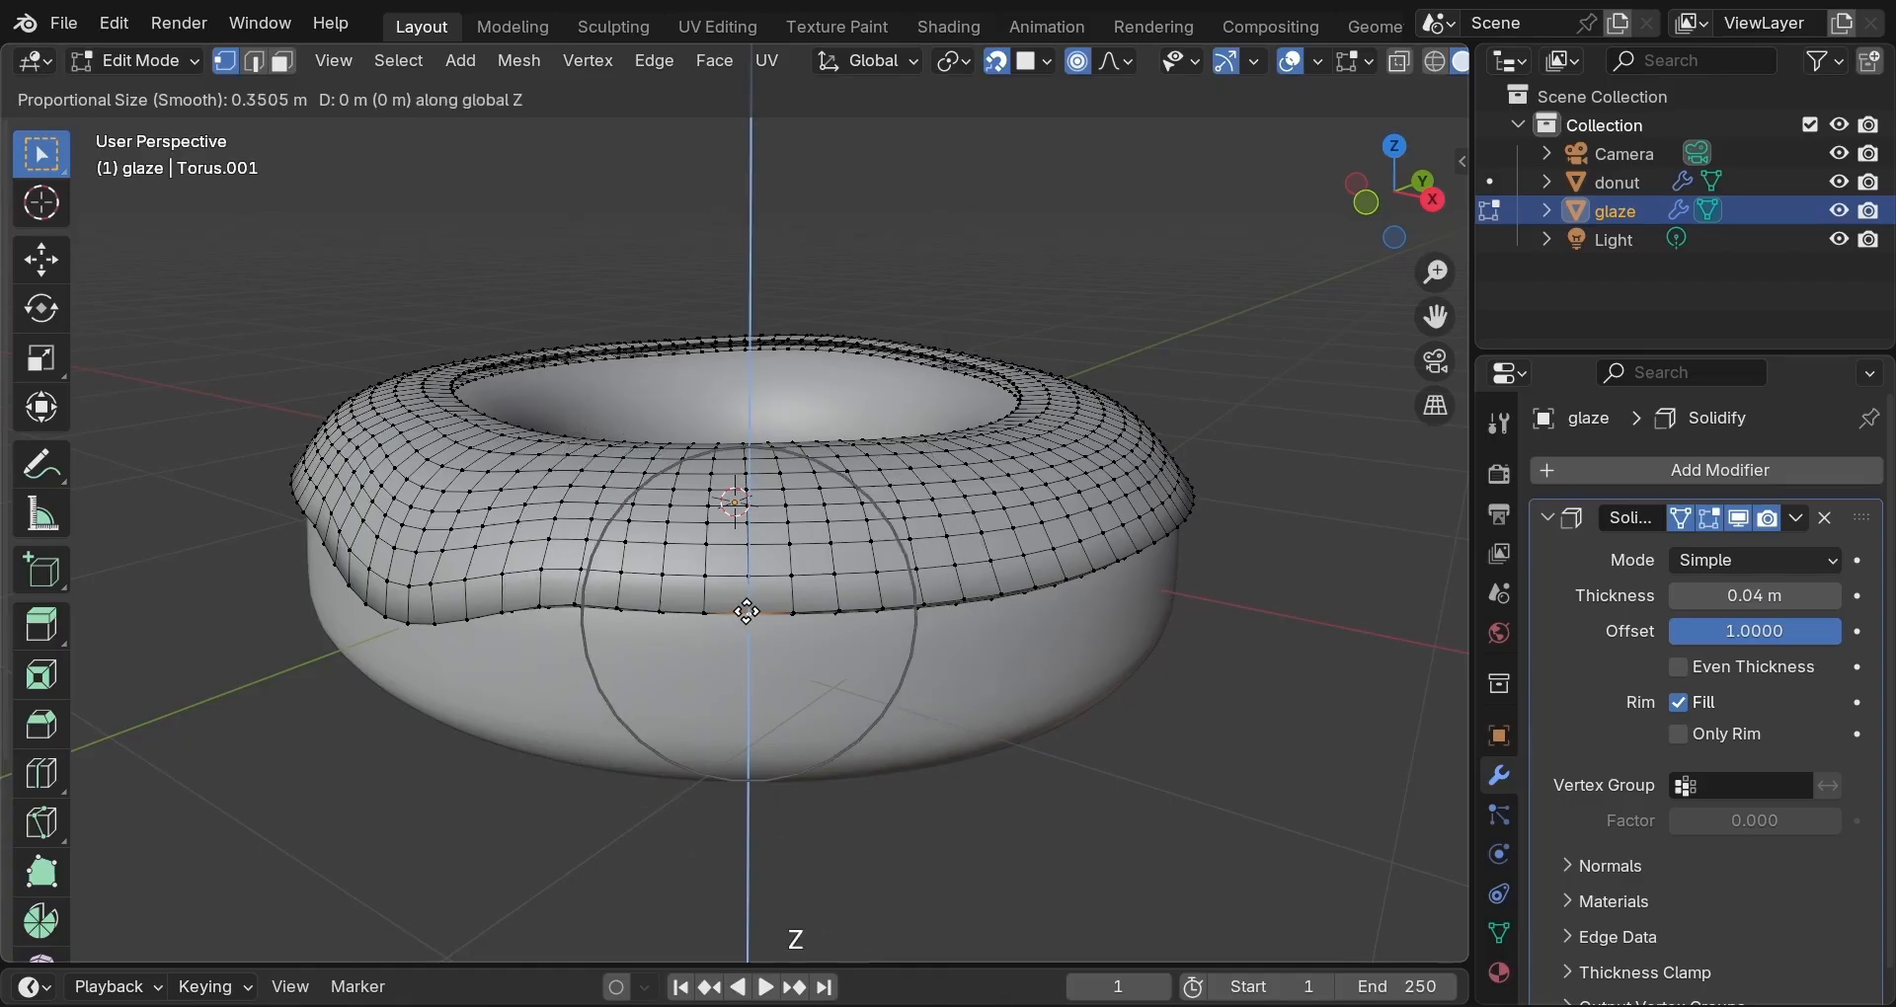
pyautogui.click(746, 647)
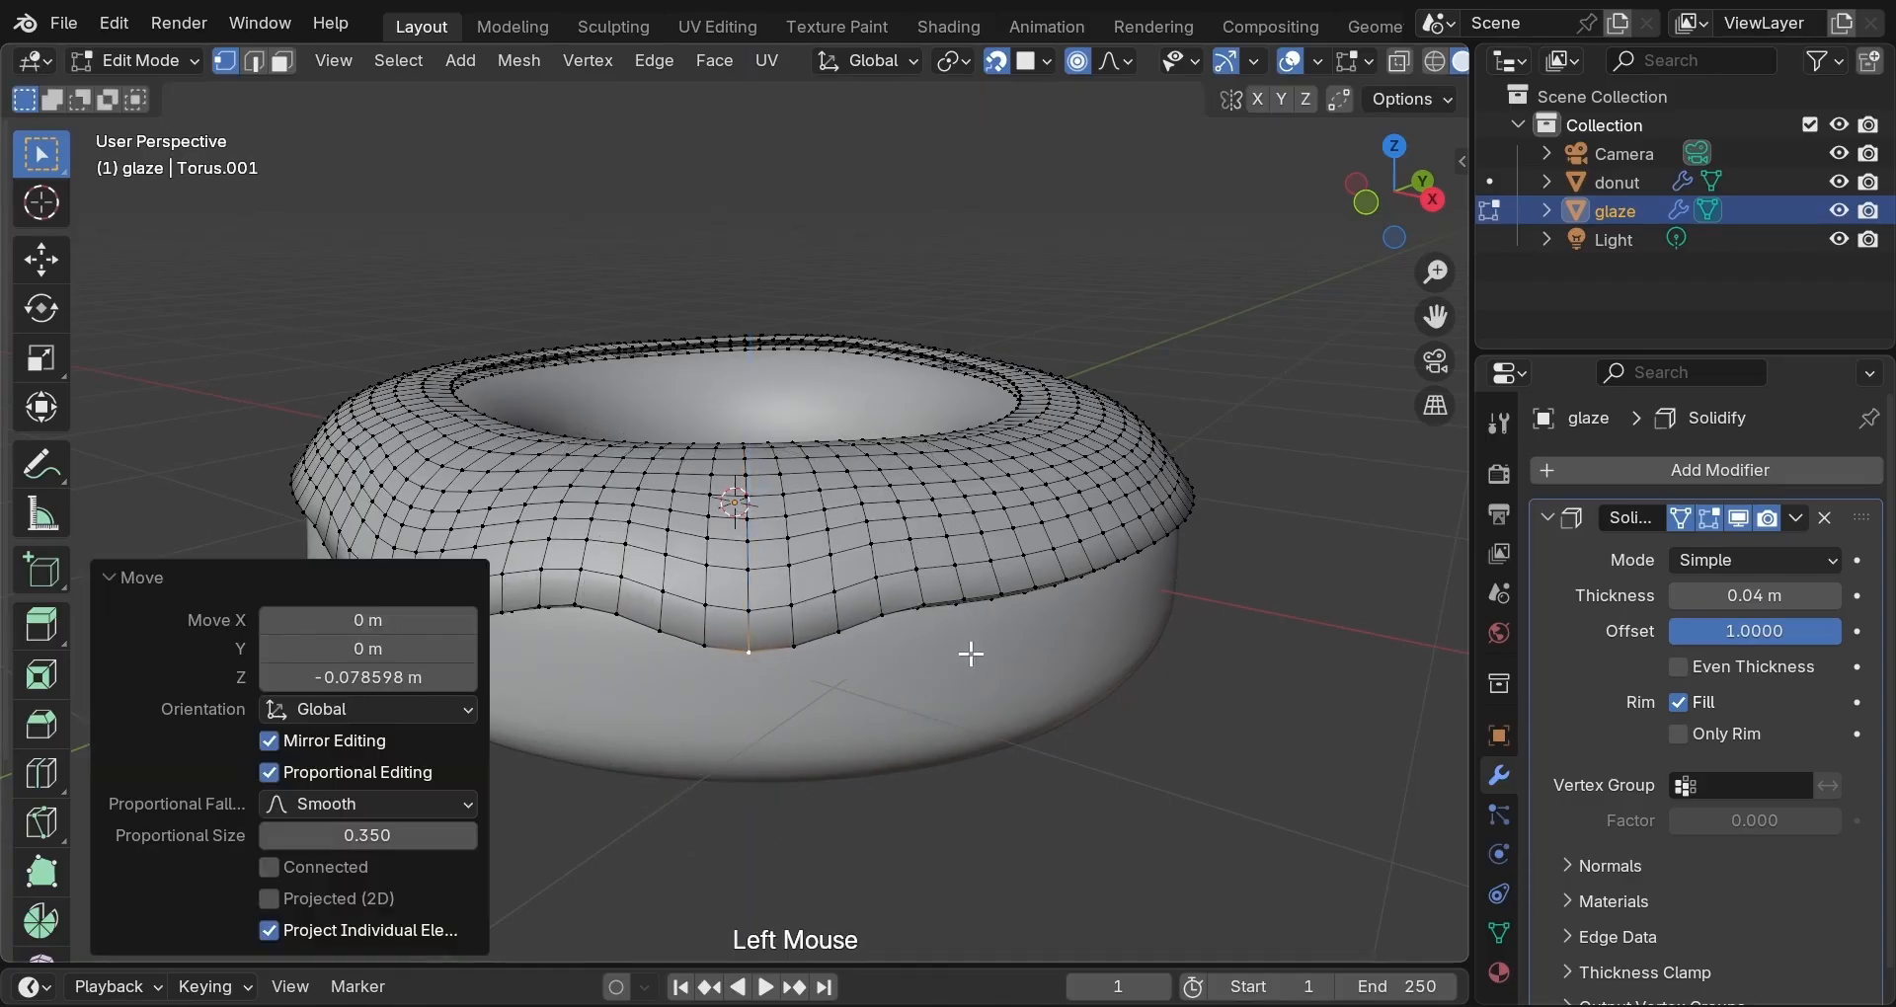
# Pull two more edge points down vertically with soft falloff, one as a shallower dip.
pyautogui.moveTo(969, 655); pyautogui.dragTo(839, 626, button='middle')
pyautogui.doubleClick(770, 590)
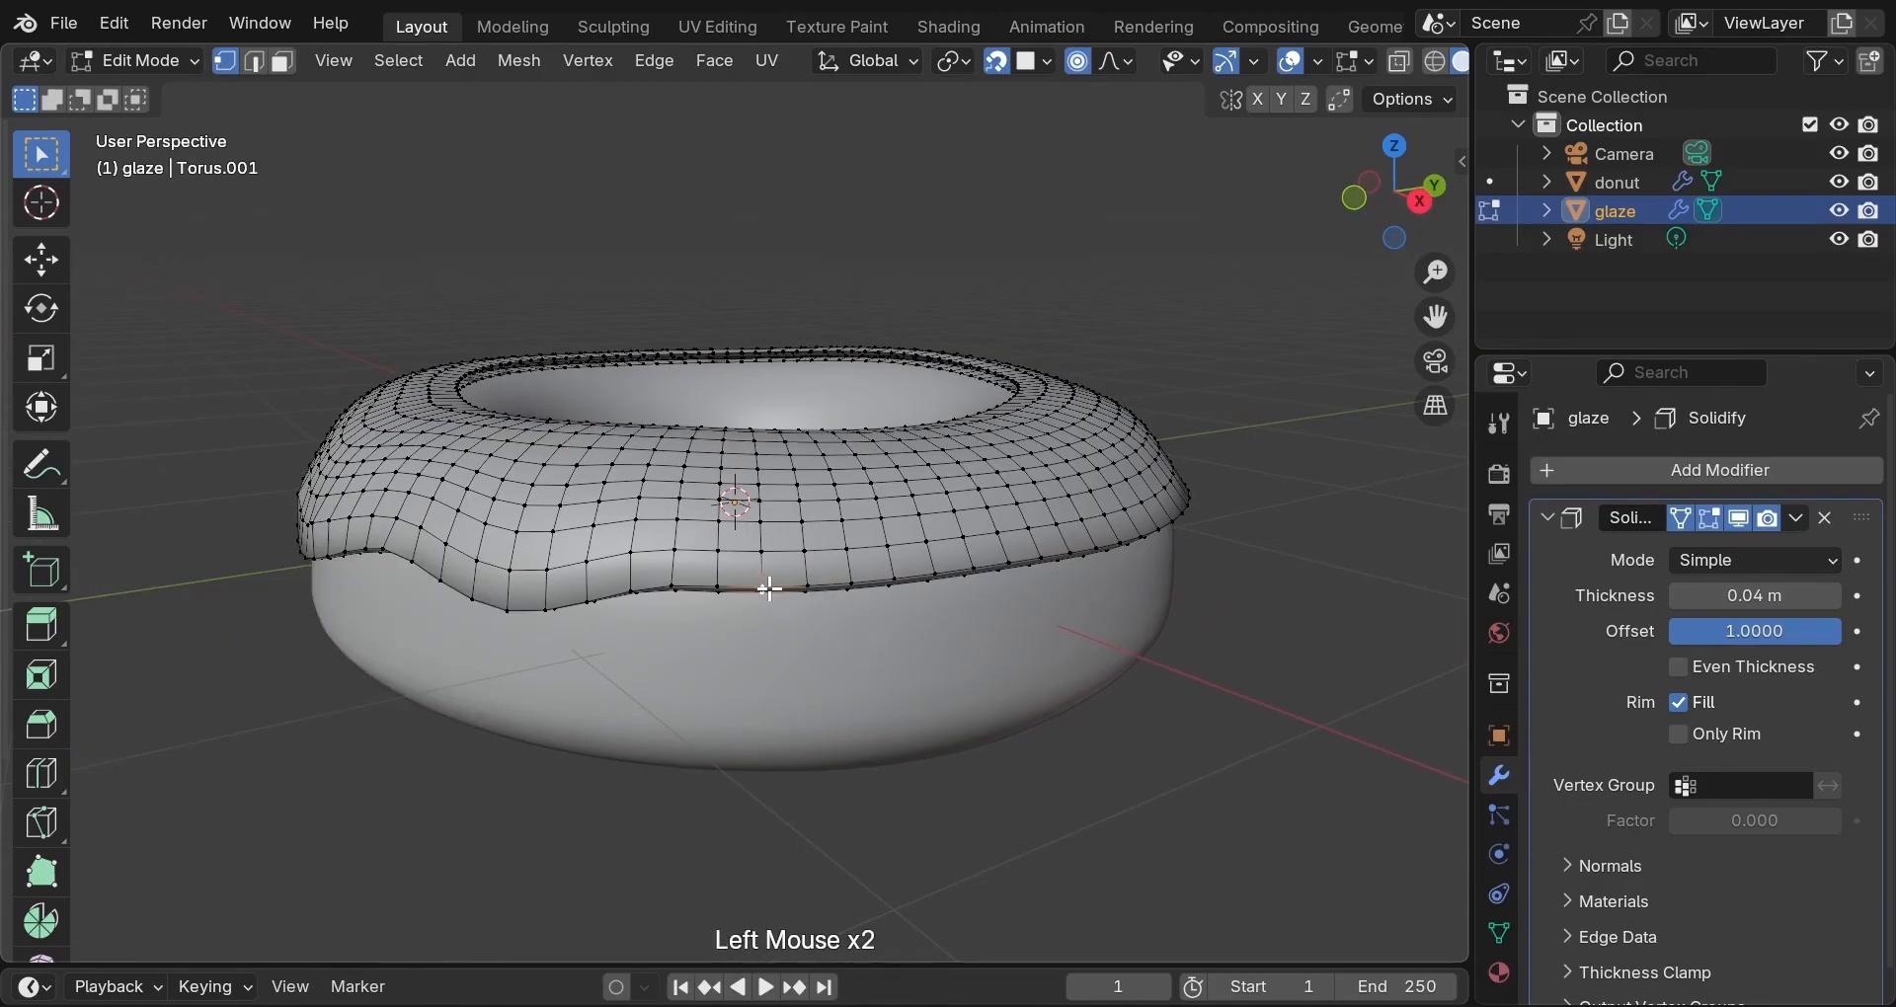
pyautogui.press('g')
pyautogui.scroll(6, 769, 590)
pyautogui.scroll(5, 770, 589)
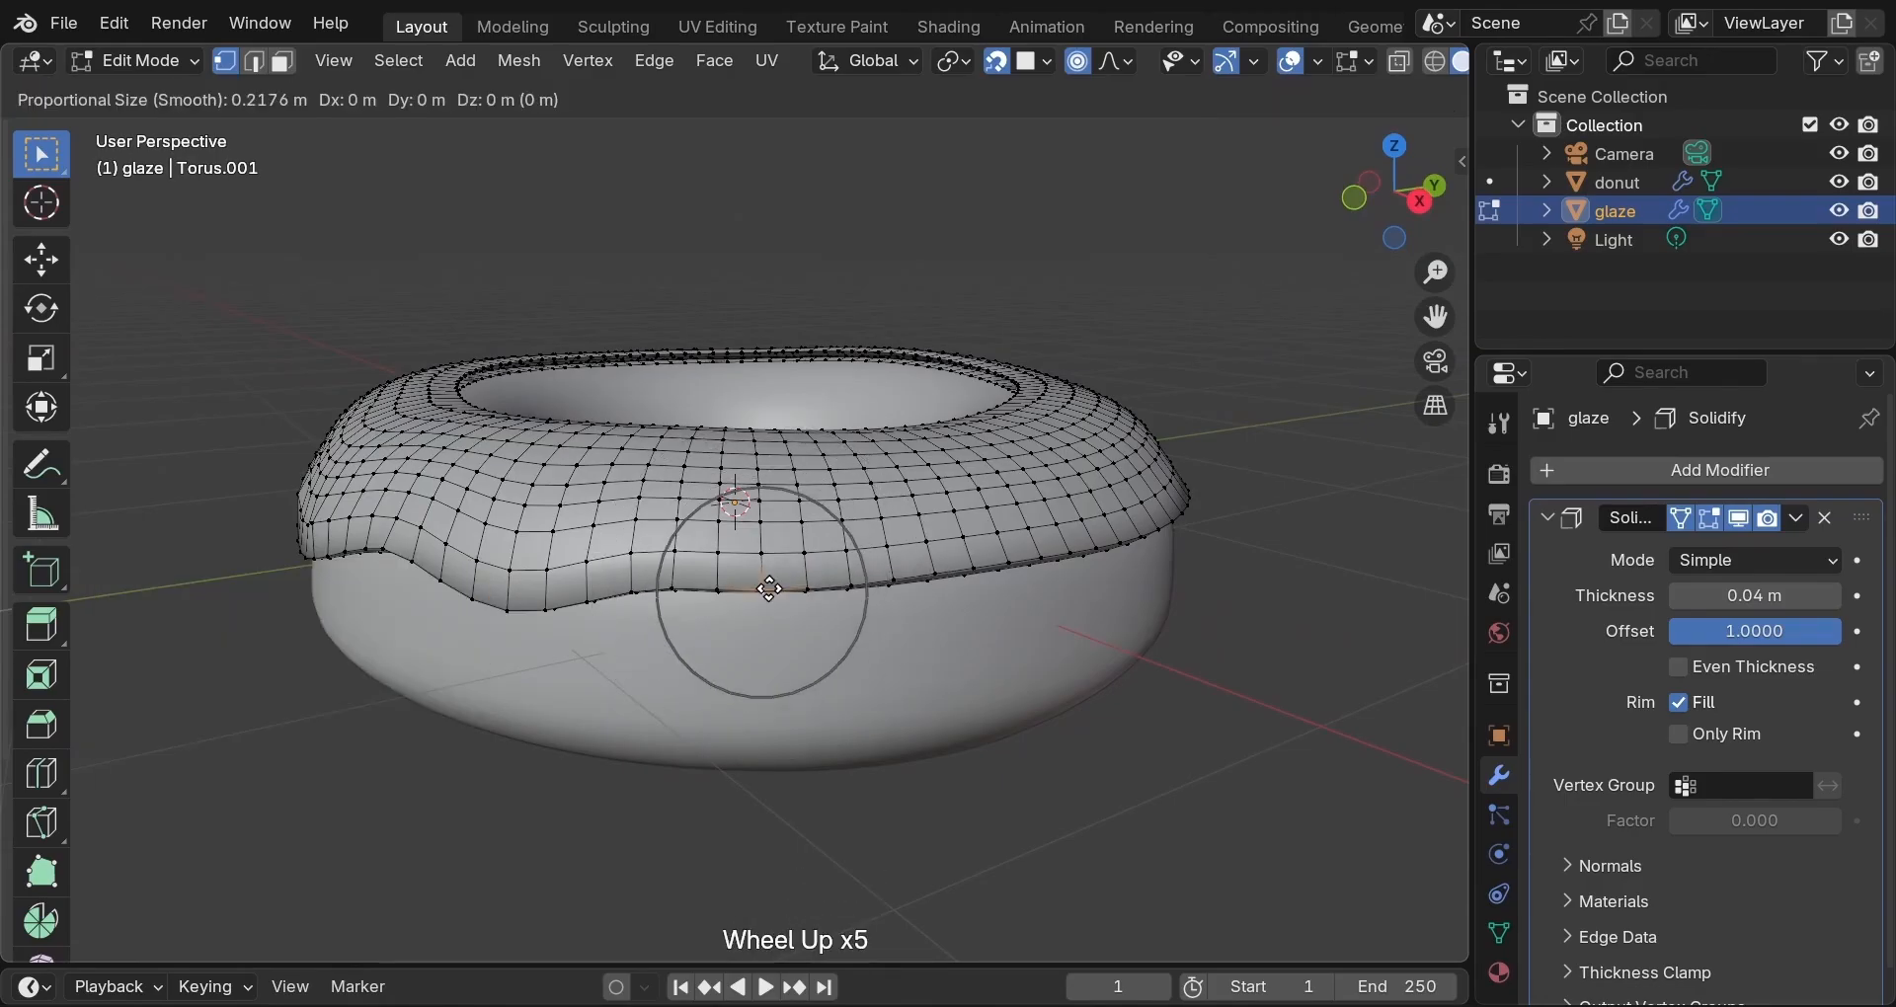
pyautogui.press('z')
pyautogui.click(902, 622)
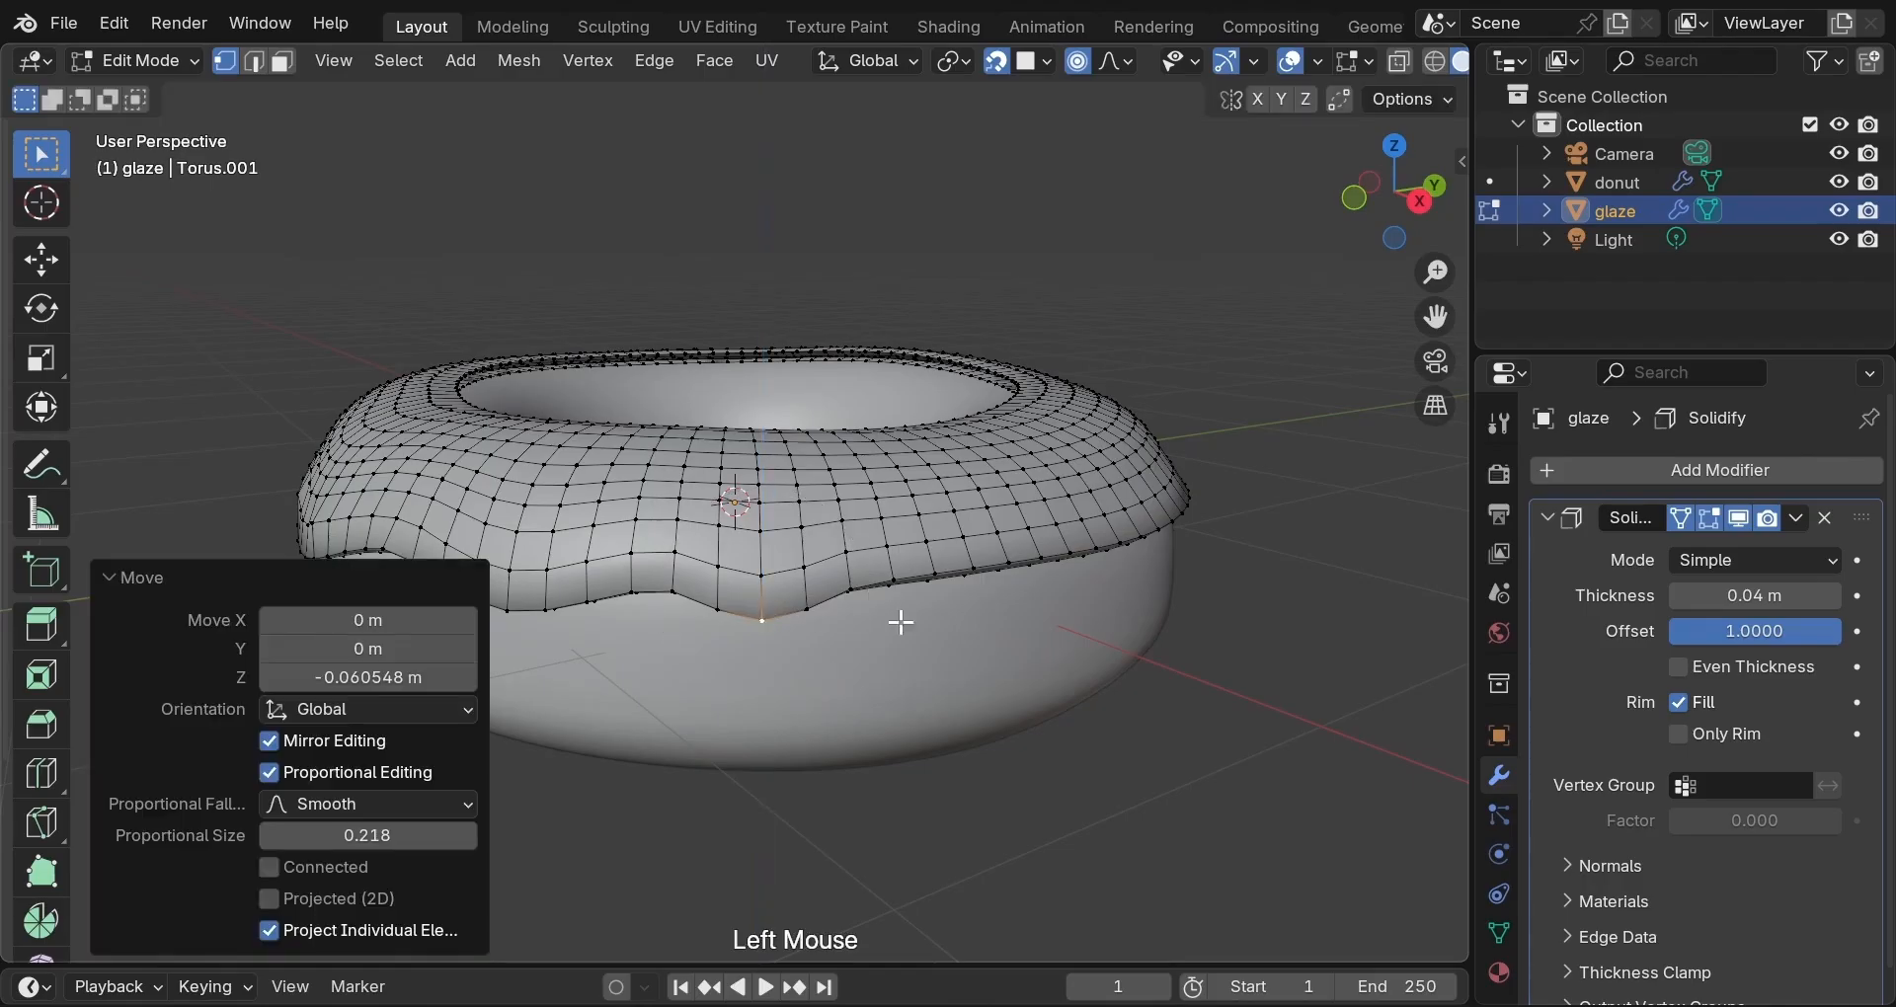
pyautogui.moveTo(944, 623); pyautogui.dragTo(889, 623, button='middle')
pyautogui.click(762, 586)
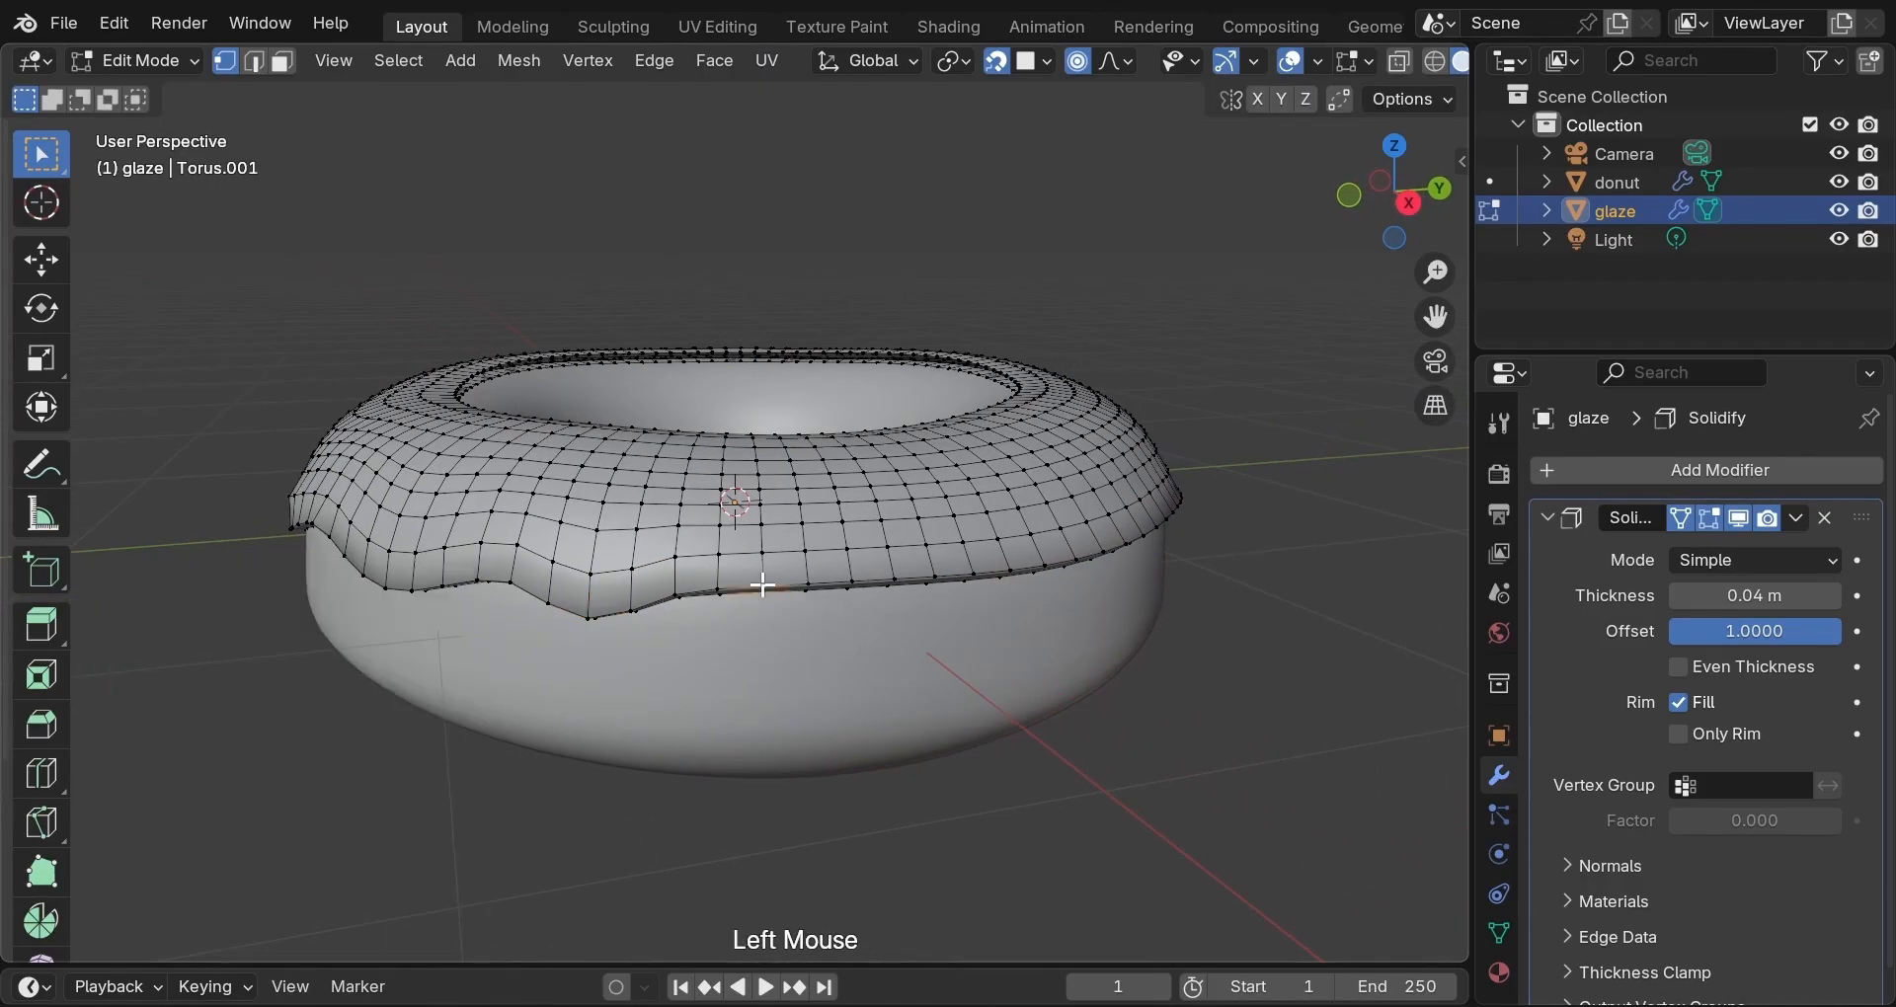
pyautogui.press('g')
pyautogui.scroll(3, 762, 586)
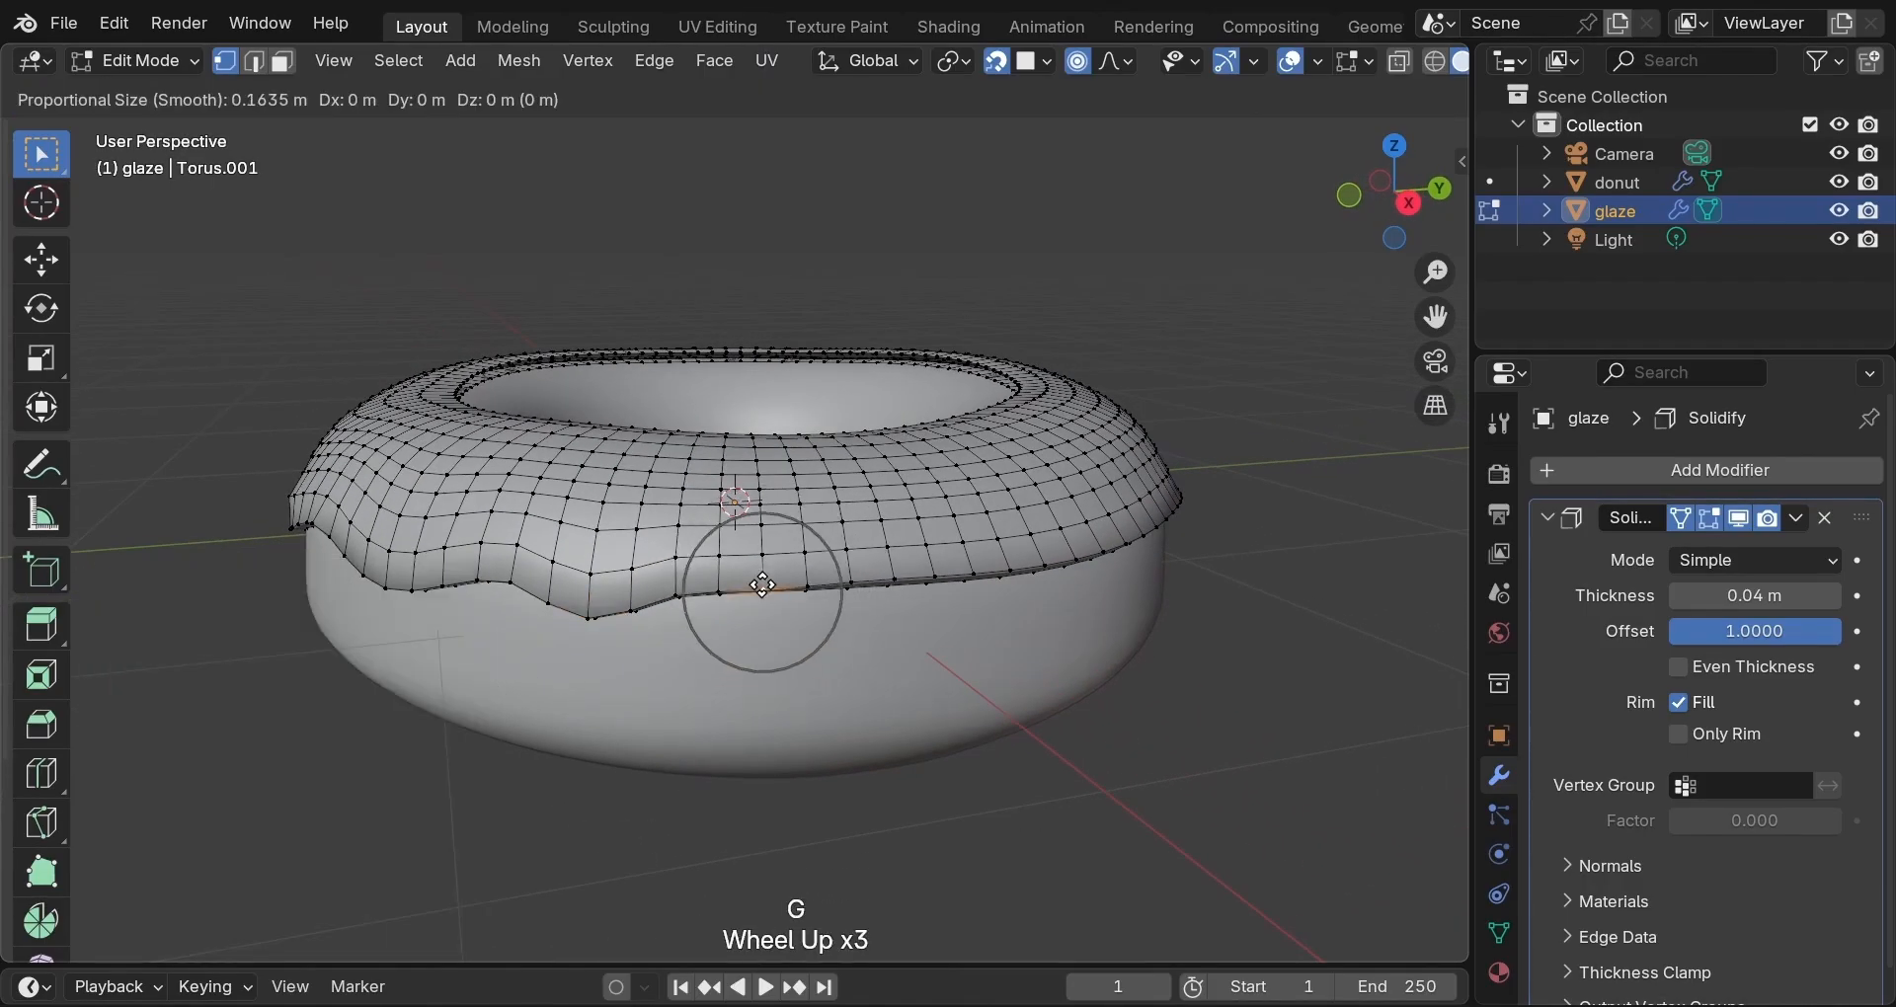
pyautogui.press('z')
pyautogui.click(763, 604)
# Drag two further edge points down along Z, making one deeper drip.
pyautogui.moveTo(762, 605); pyautogui.dragTo(1109, 622, button='middle')
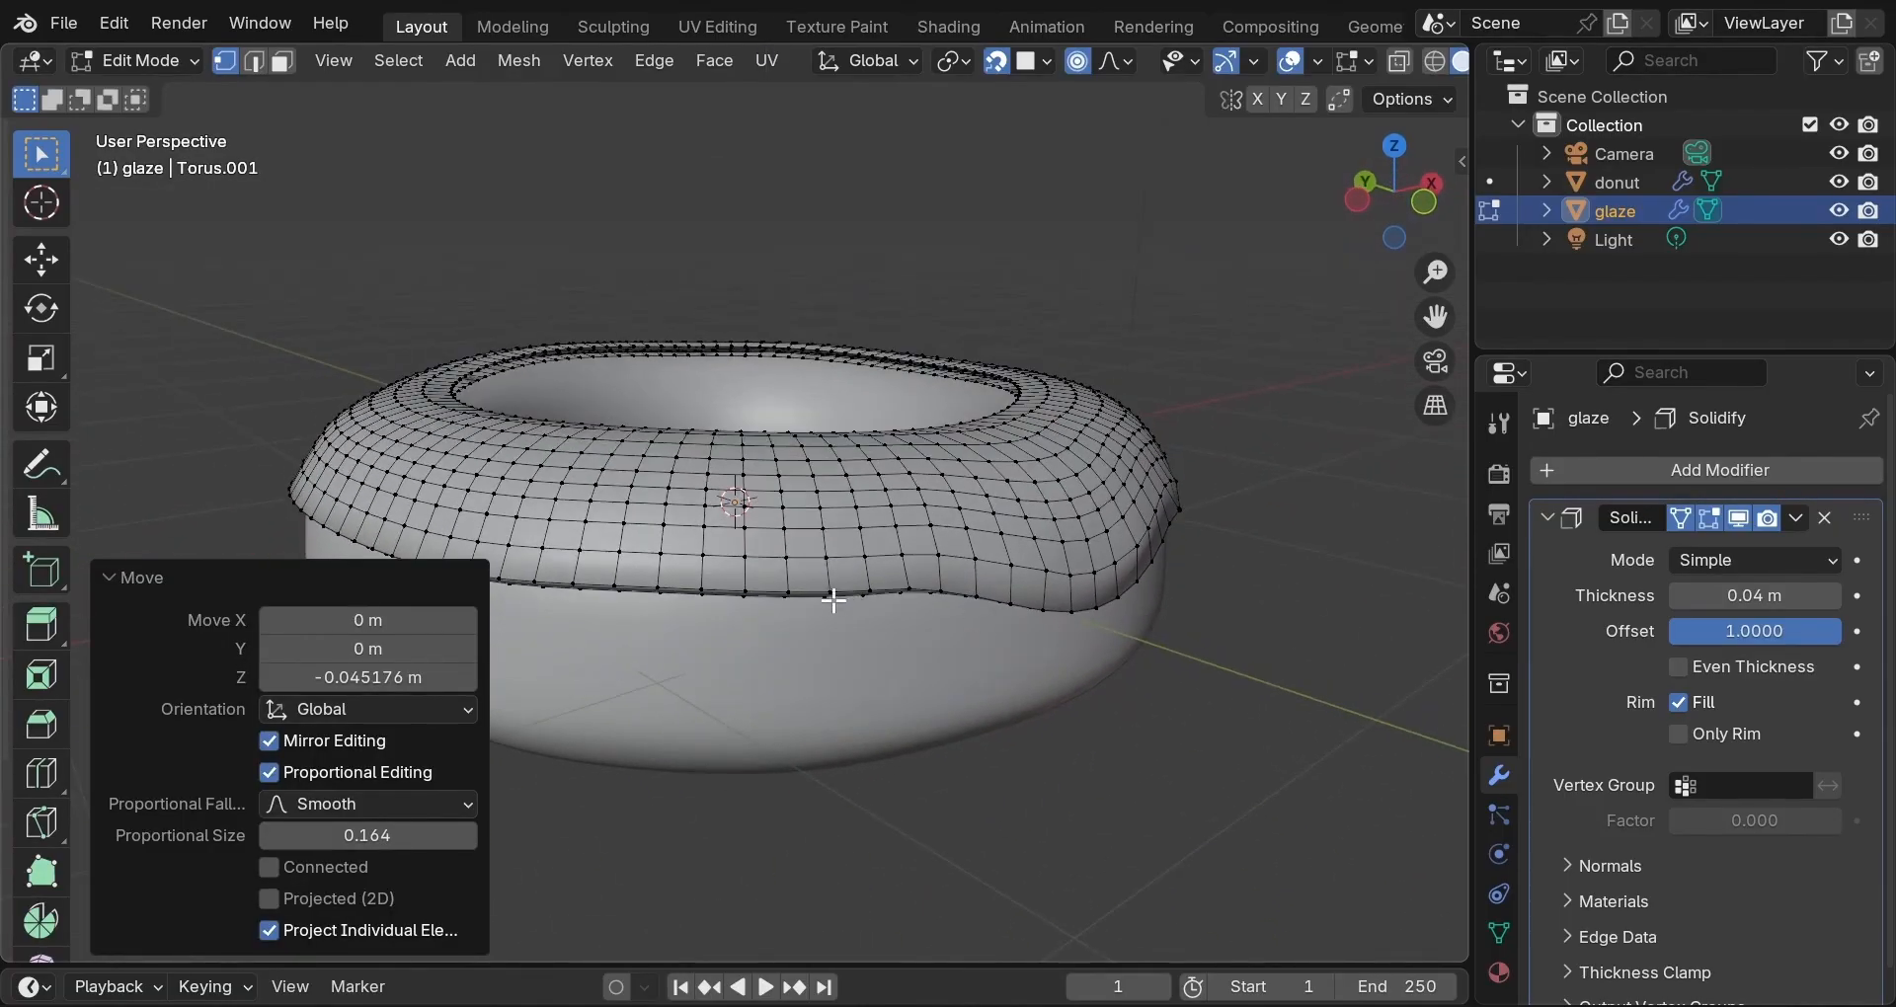
pyautogui.click(753, 592)
pyautogui.press('g')
pyautogui.scroll(-4, 750, 595)
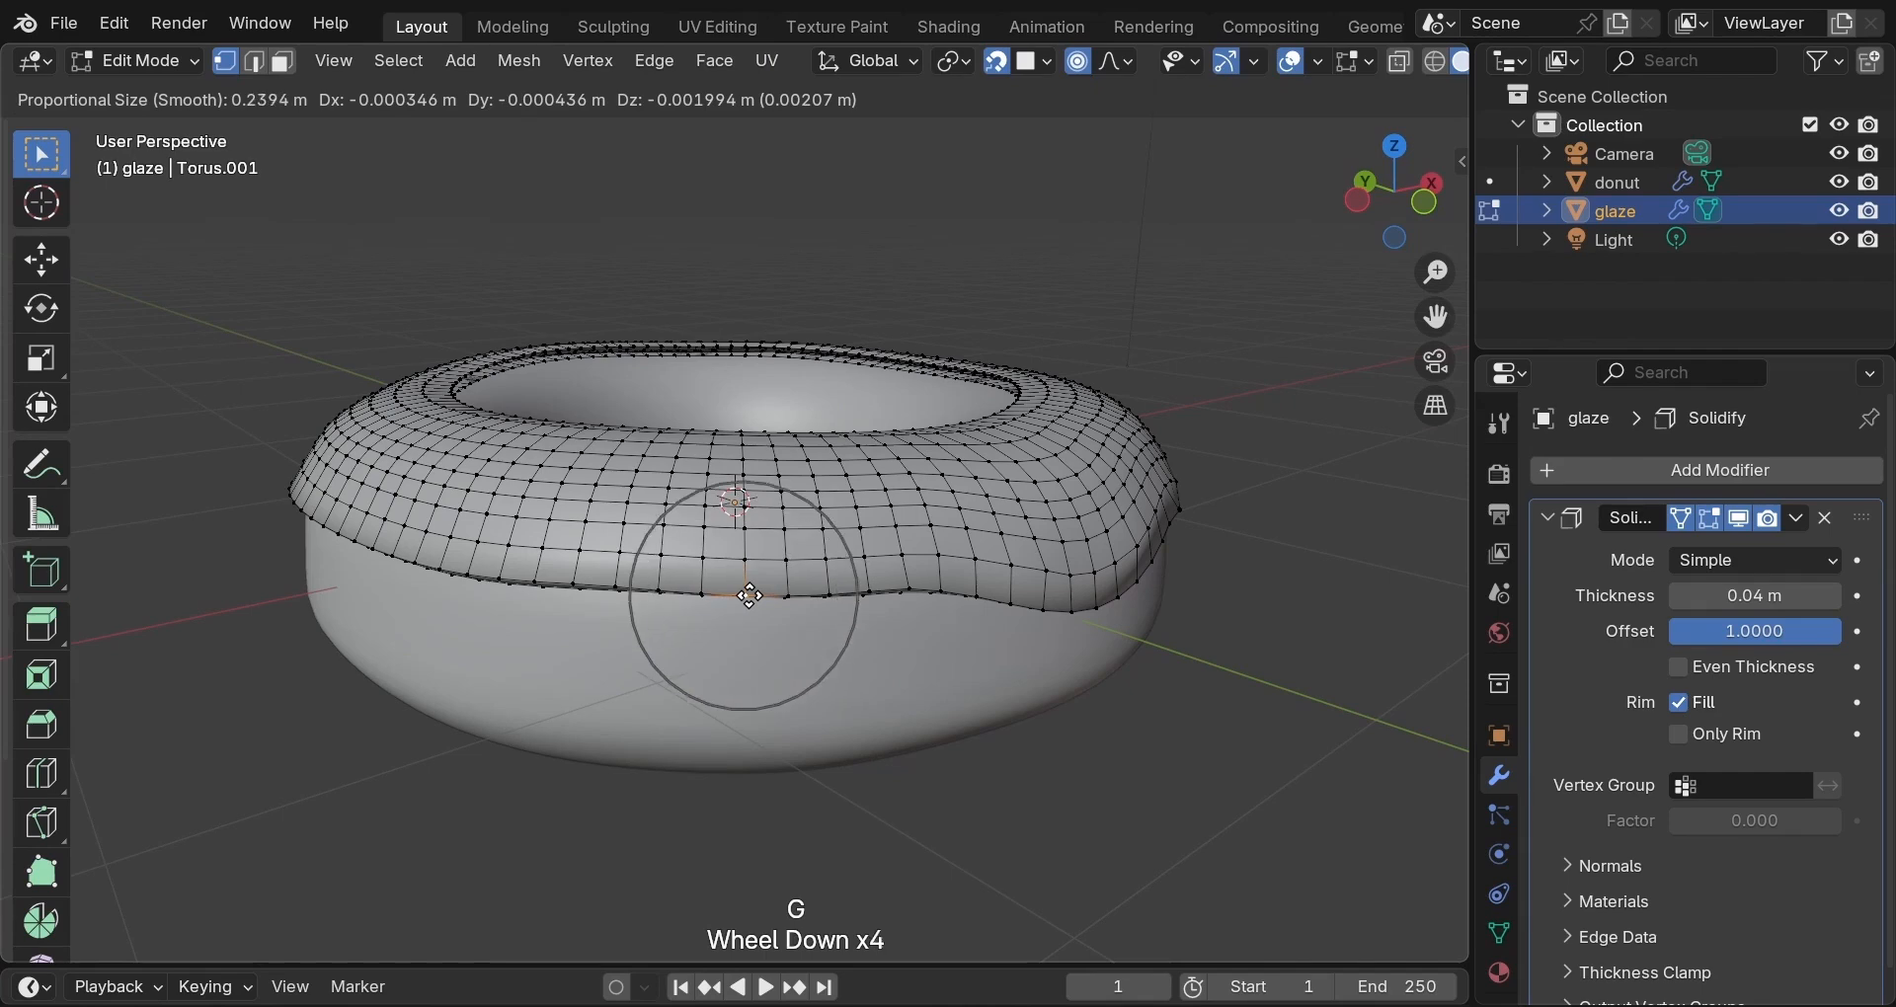
pyautogui.scroll(-2, 749, 596)
pyautogui.scroll(1, 750, 595)
pyautogui.press('z')
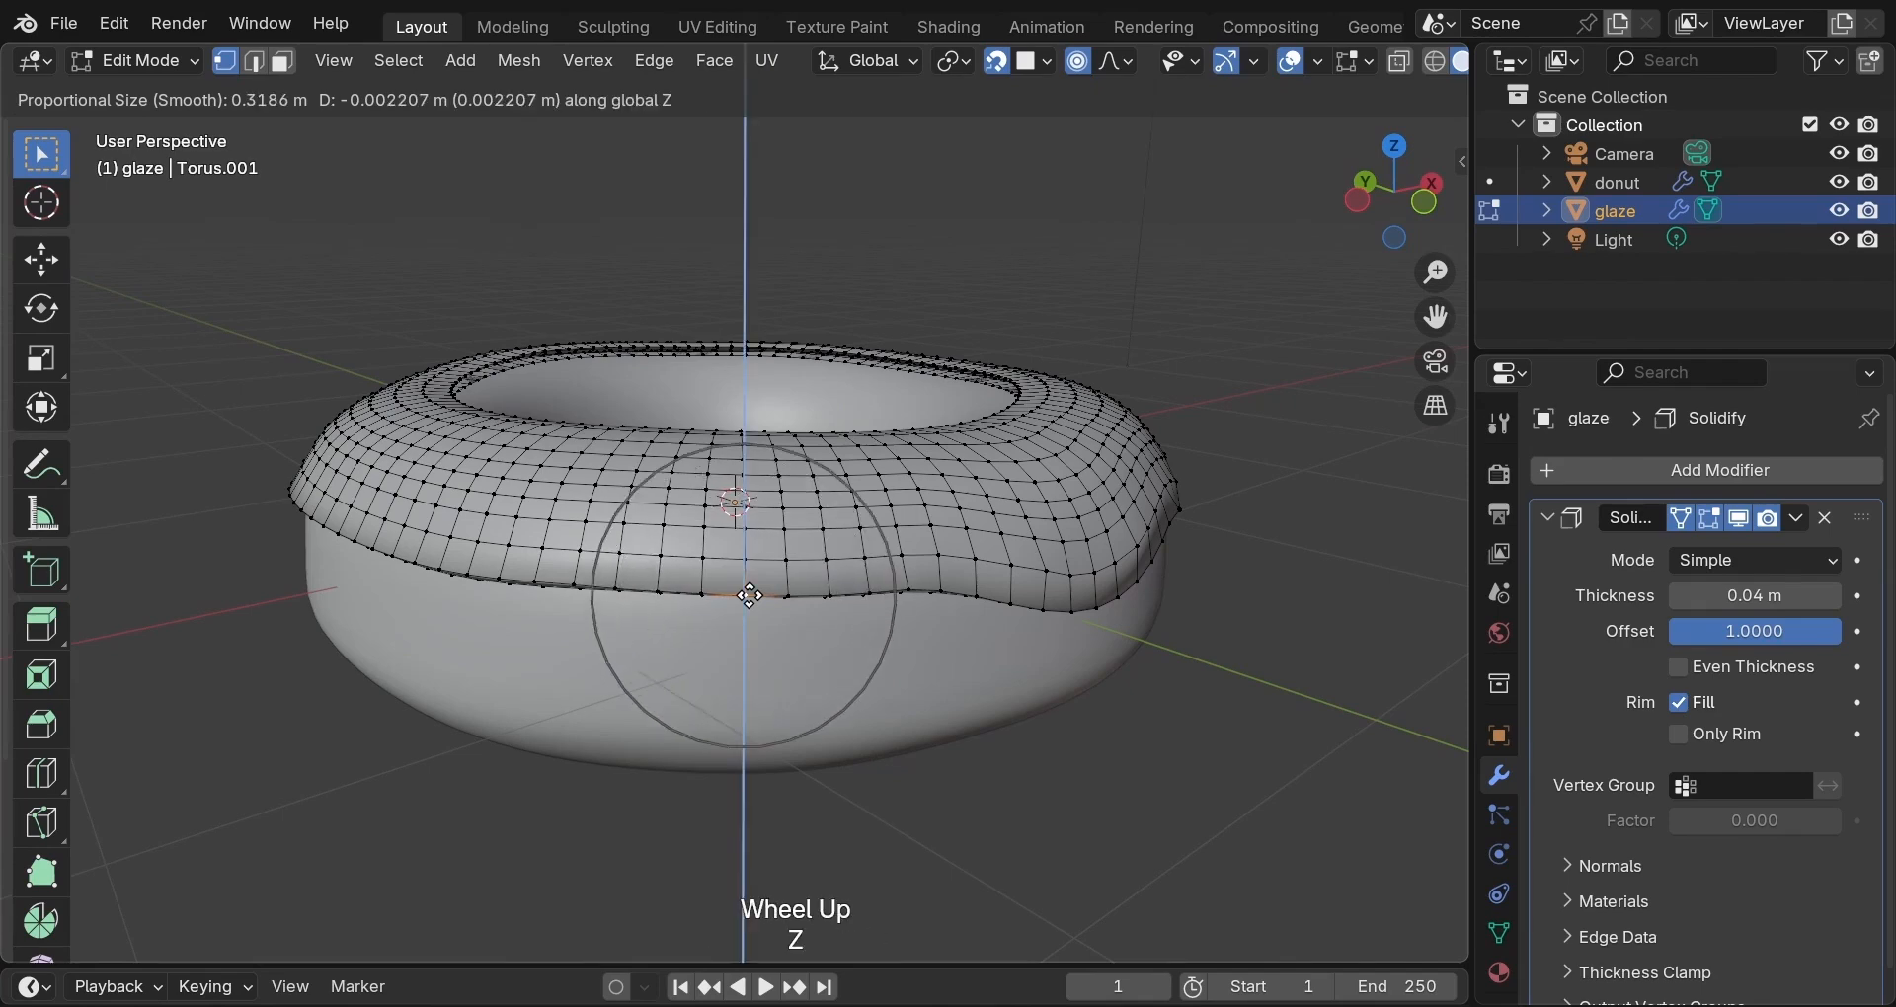
pyautogui.click(746, 647)
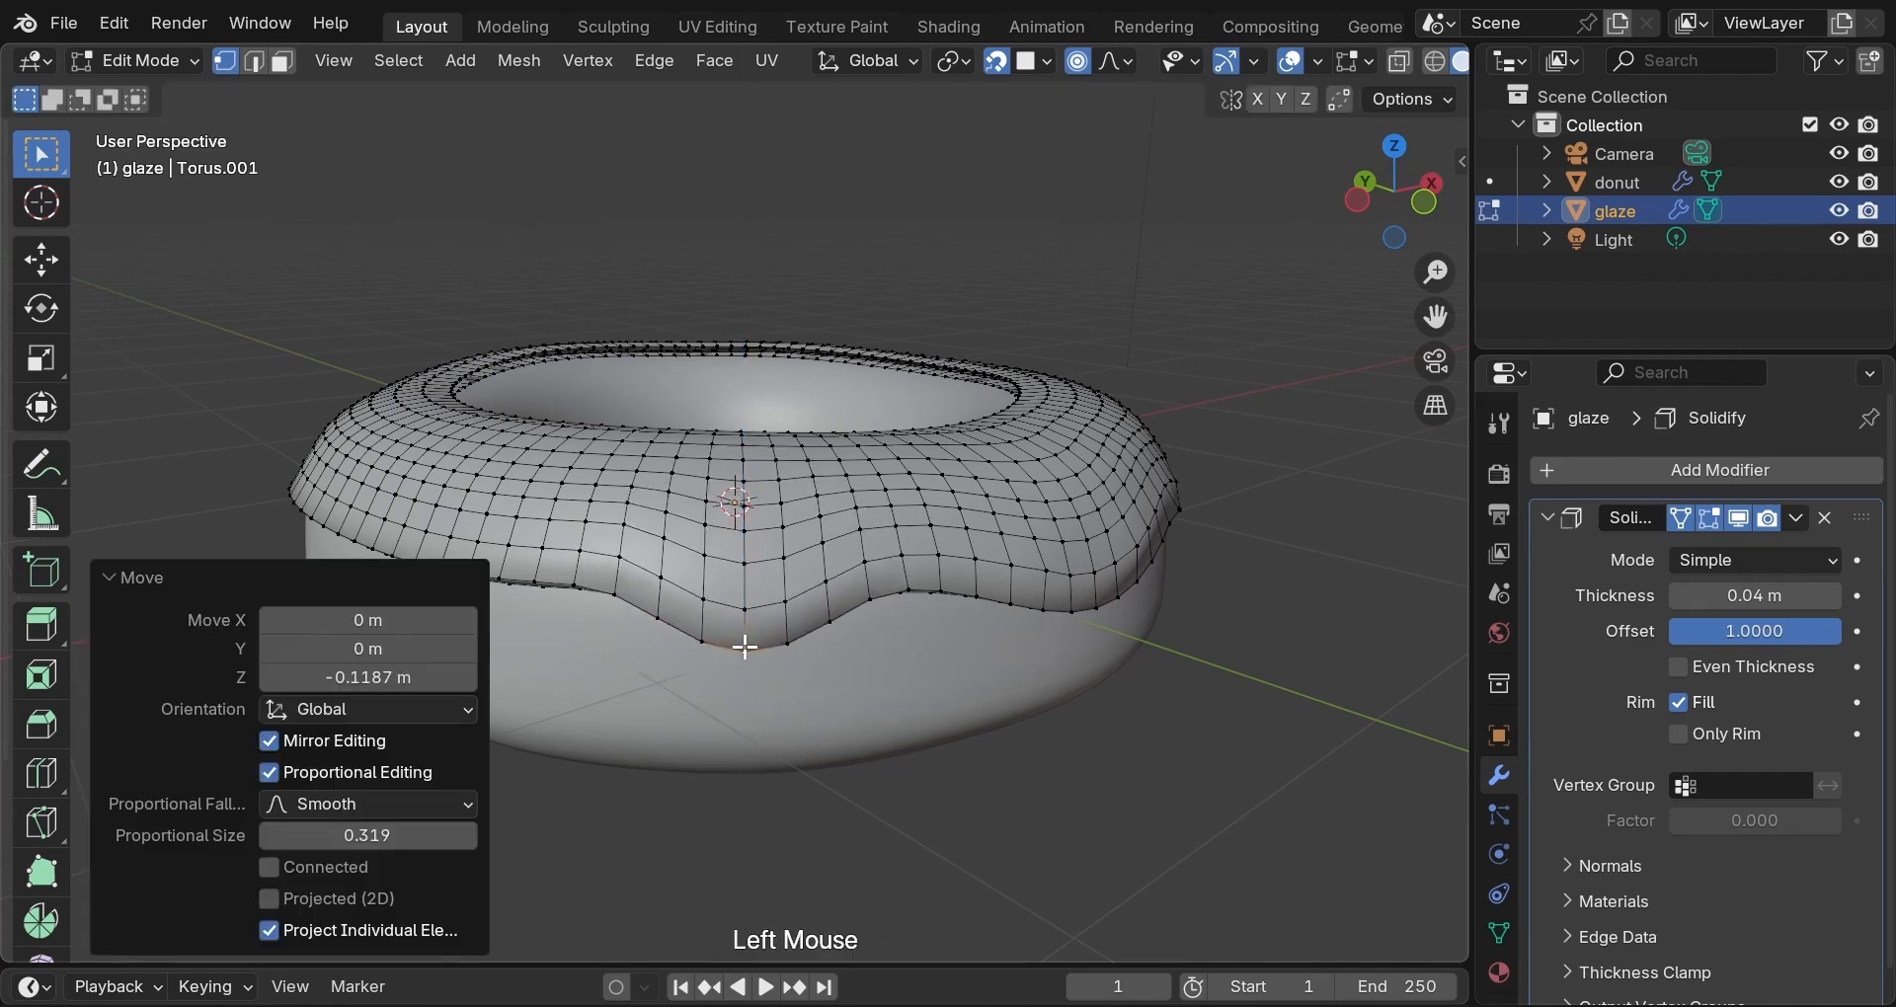
pyautogui.moveTo(758, 632); pyautogui.dragTo(894, 643, button='middle')
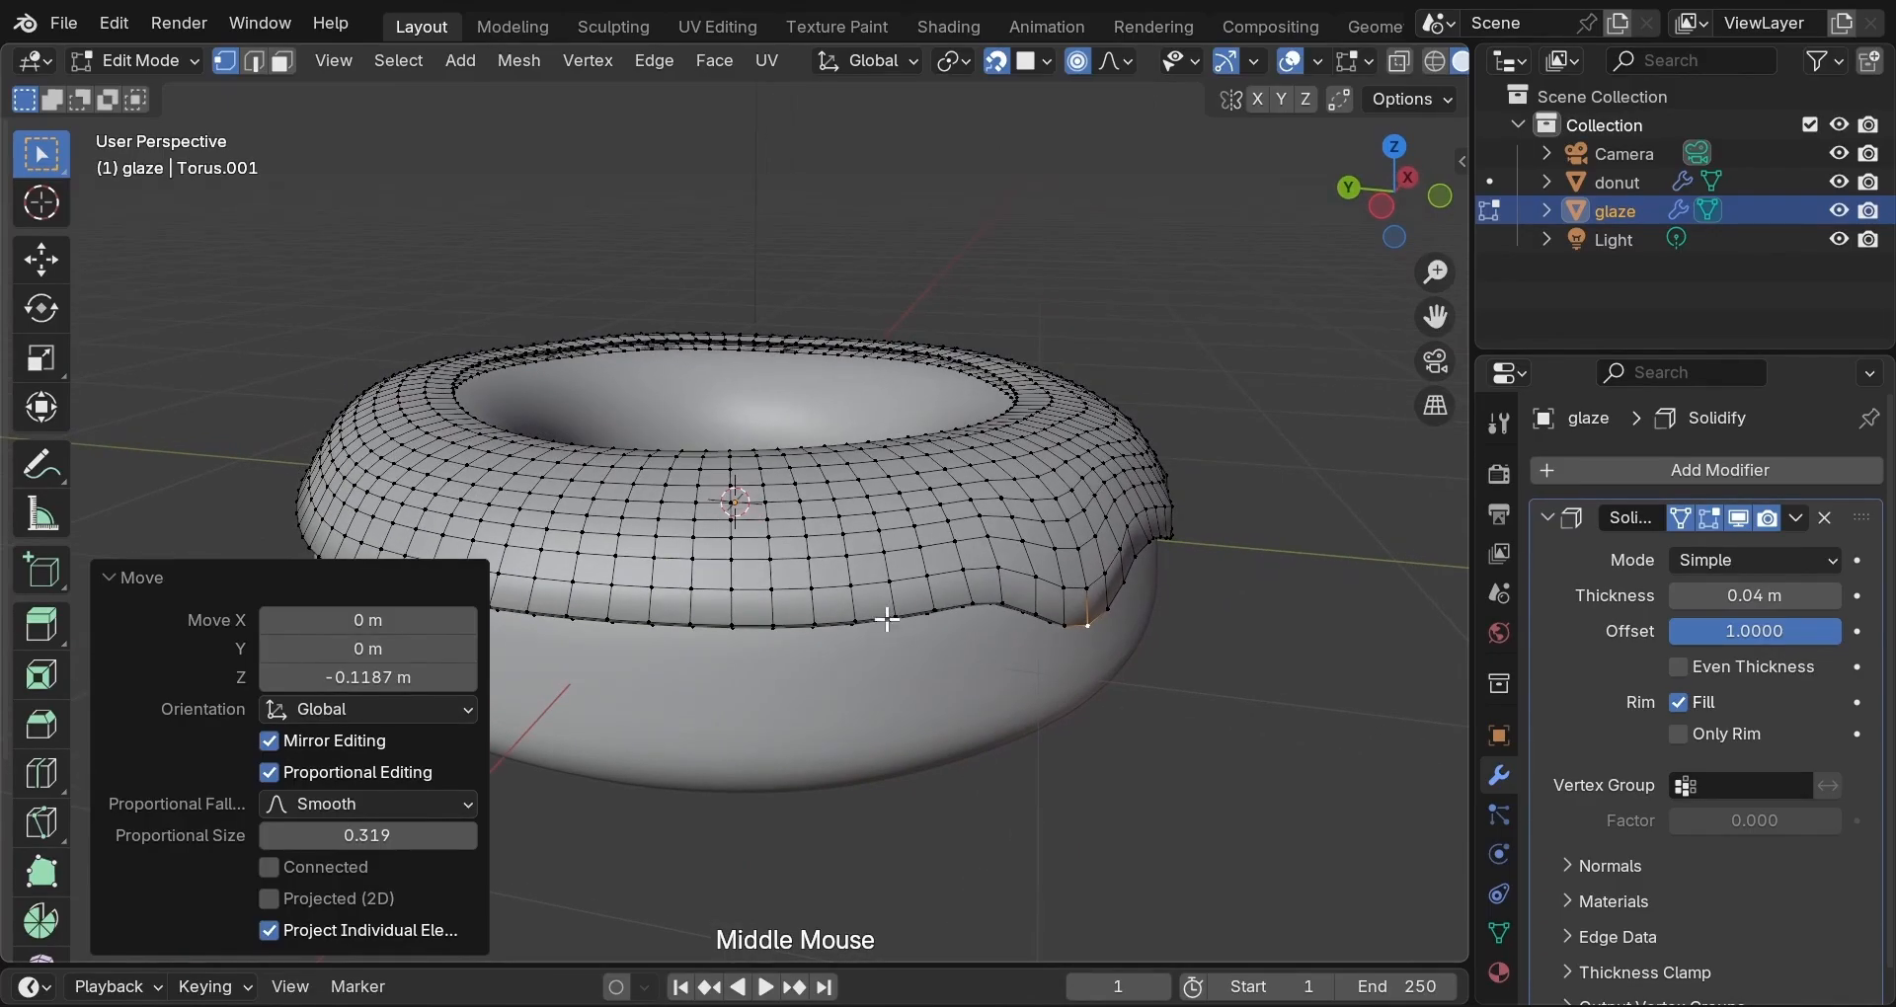
pyautogui.click(887, 617)
pyautogui.press('g')
pyautogui.scroll(3, 886, 615)
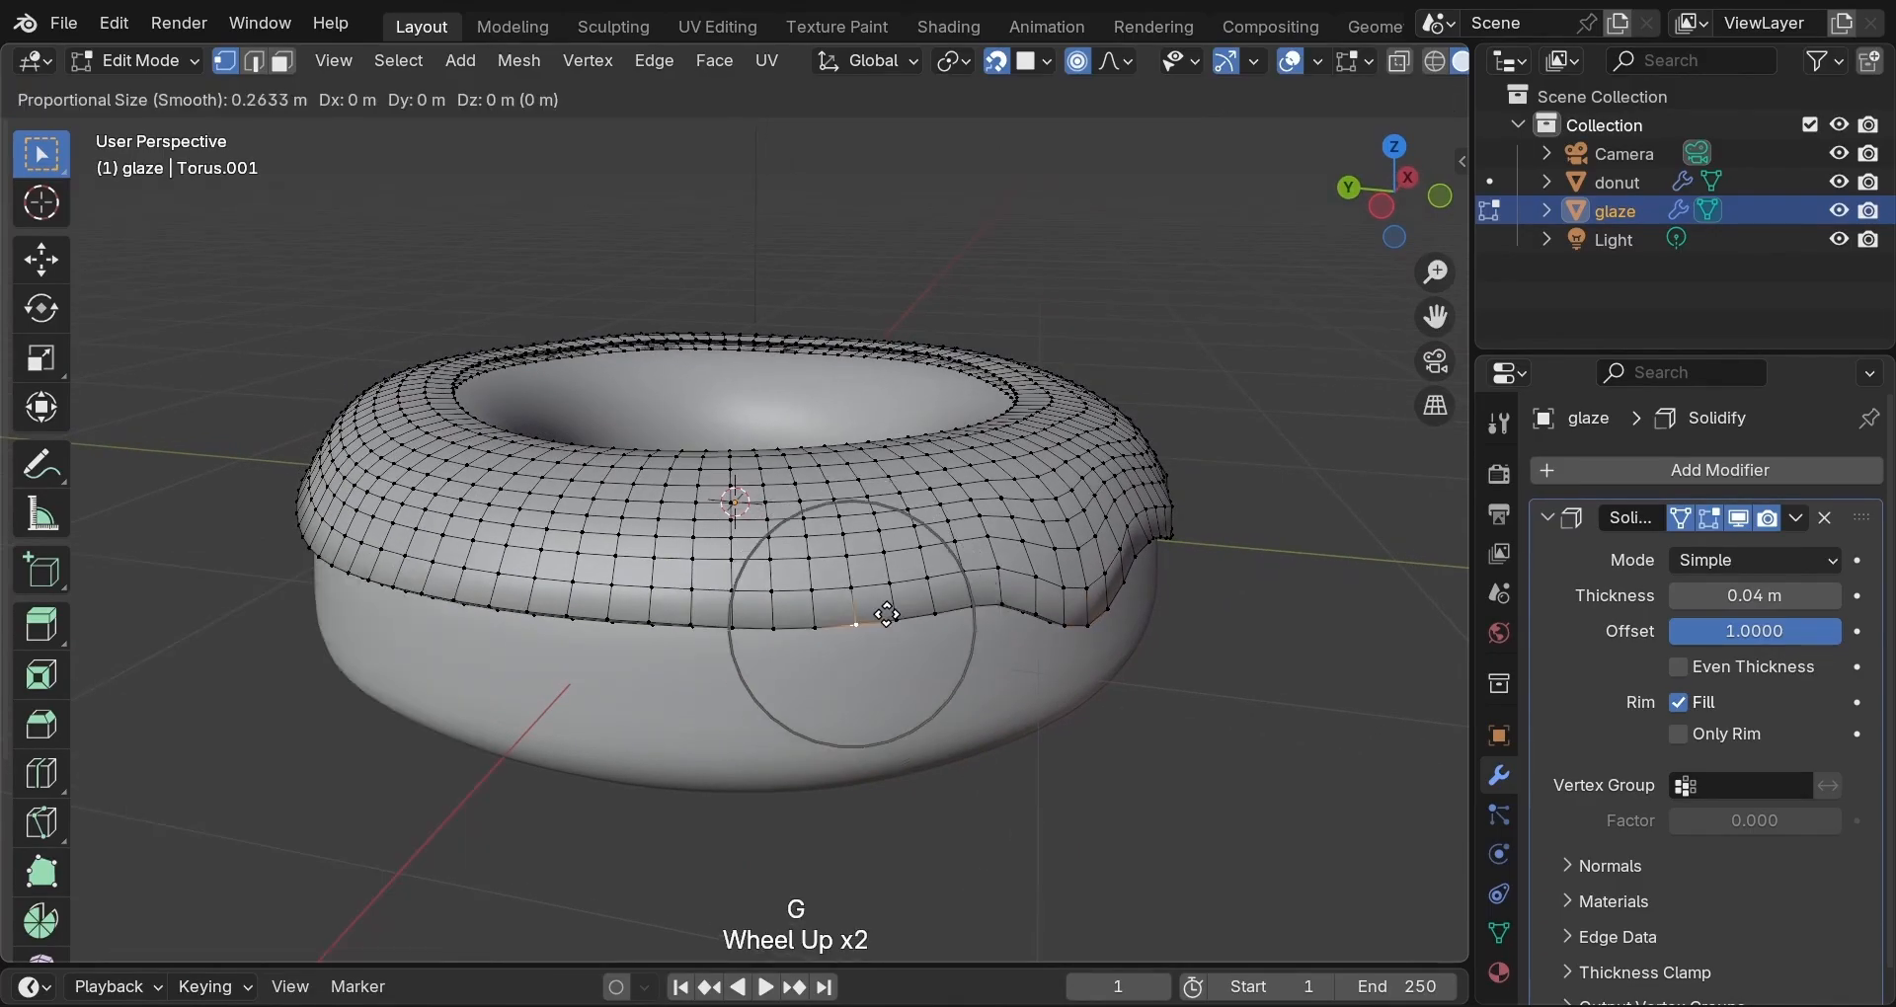
pyautogui.press('z')
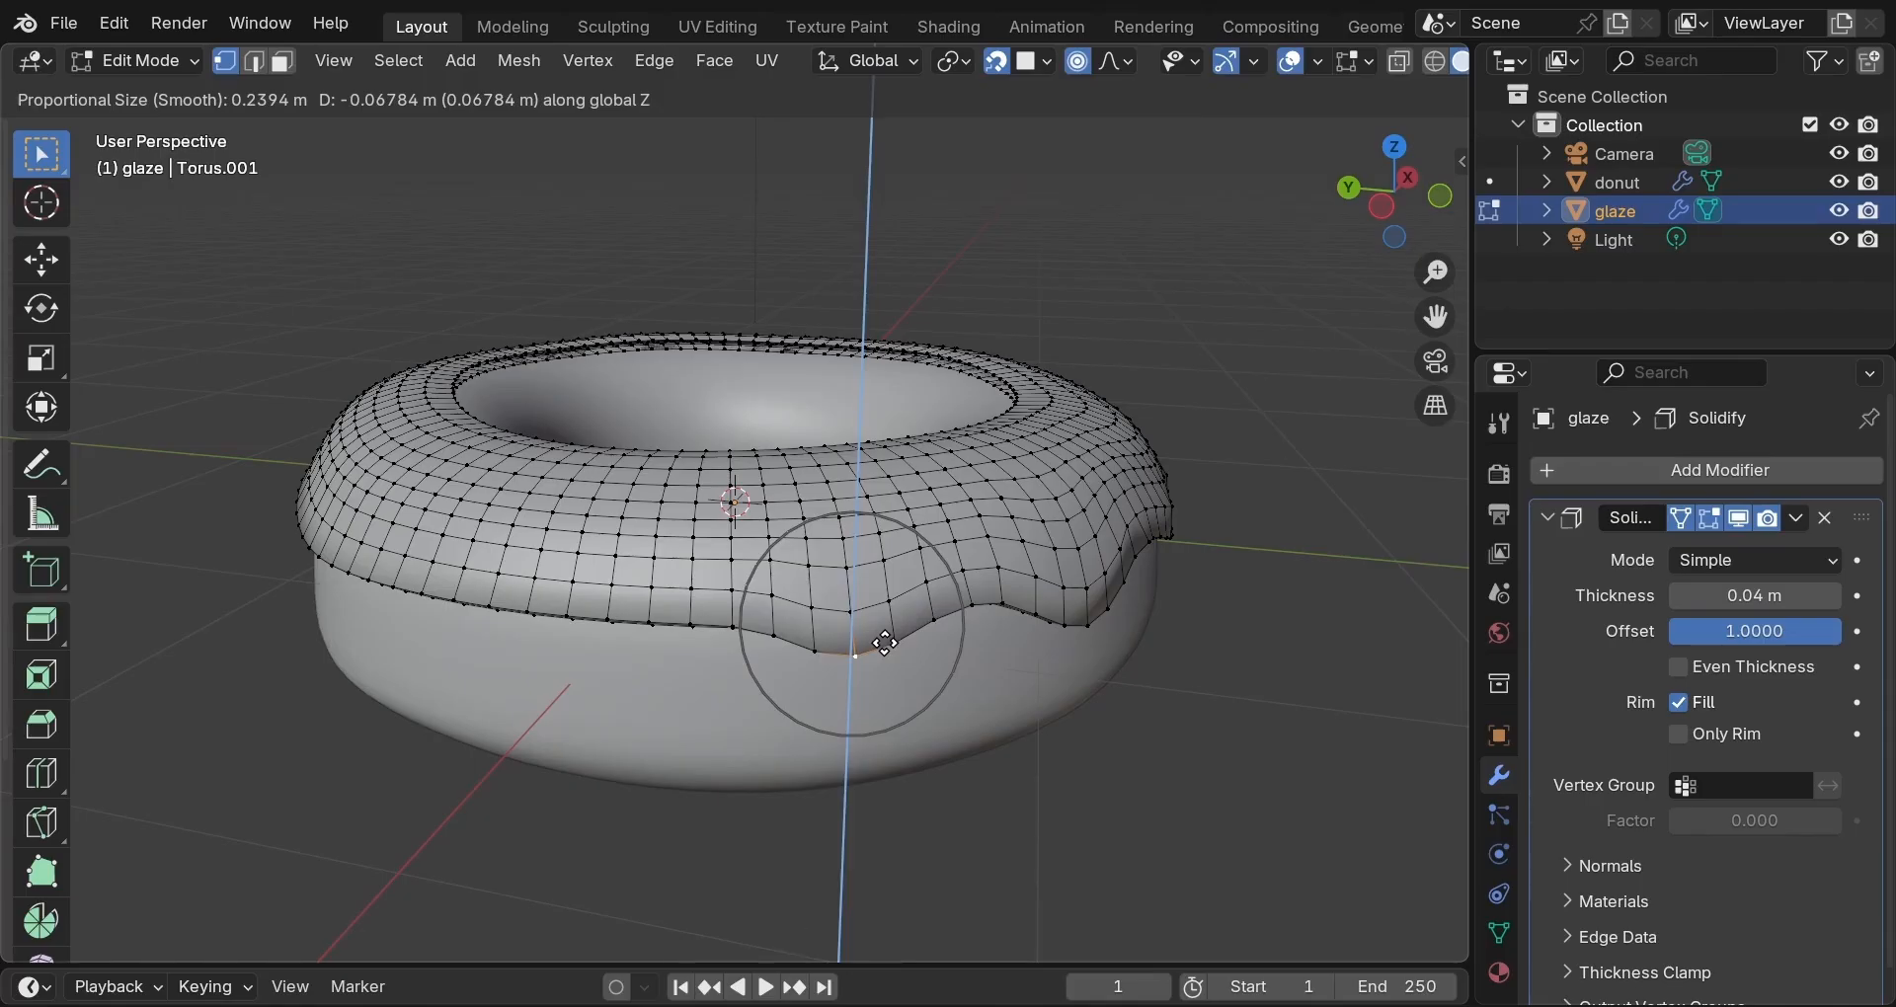
pyautogui.click(885, 637)
# Add a small drip, then from a lower side view a wide drip on the rim.
pyautogui.moveTo(808, 644); pyautogui.dragTo(908, 619, button='middle')
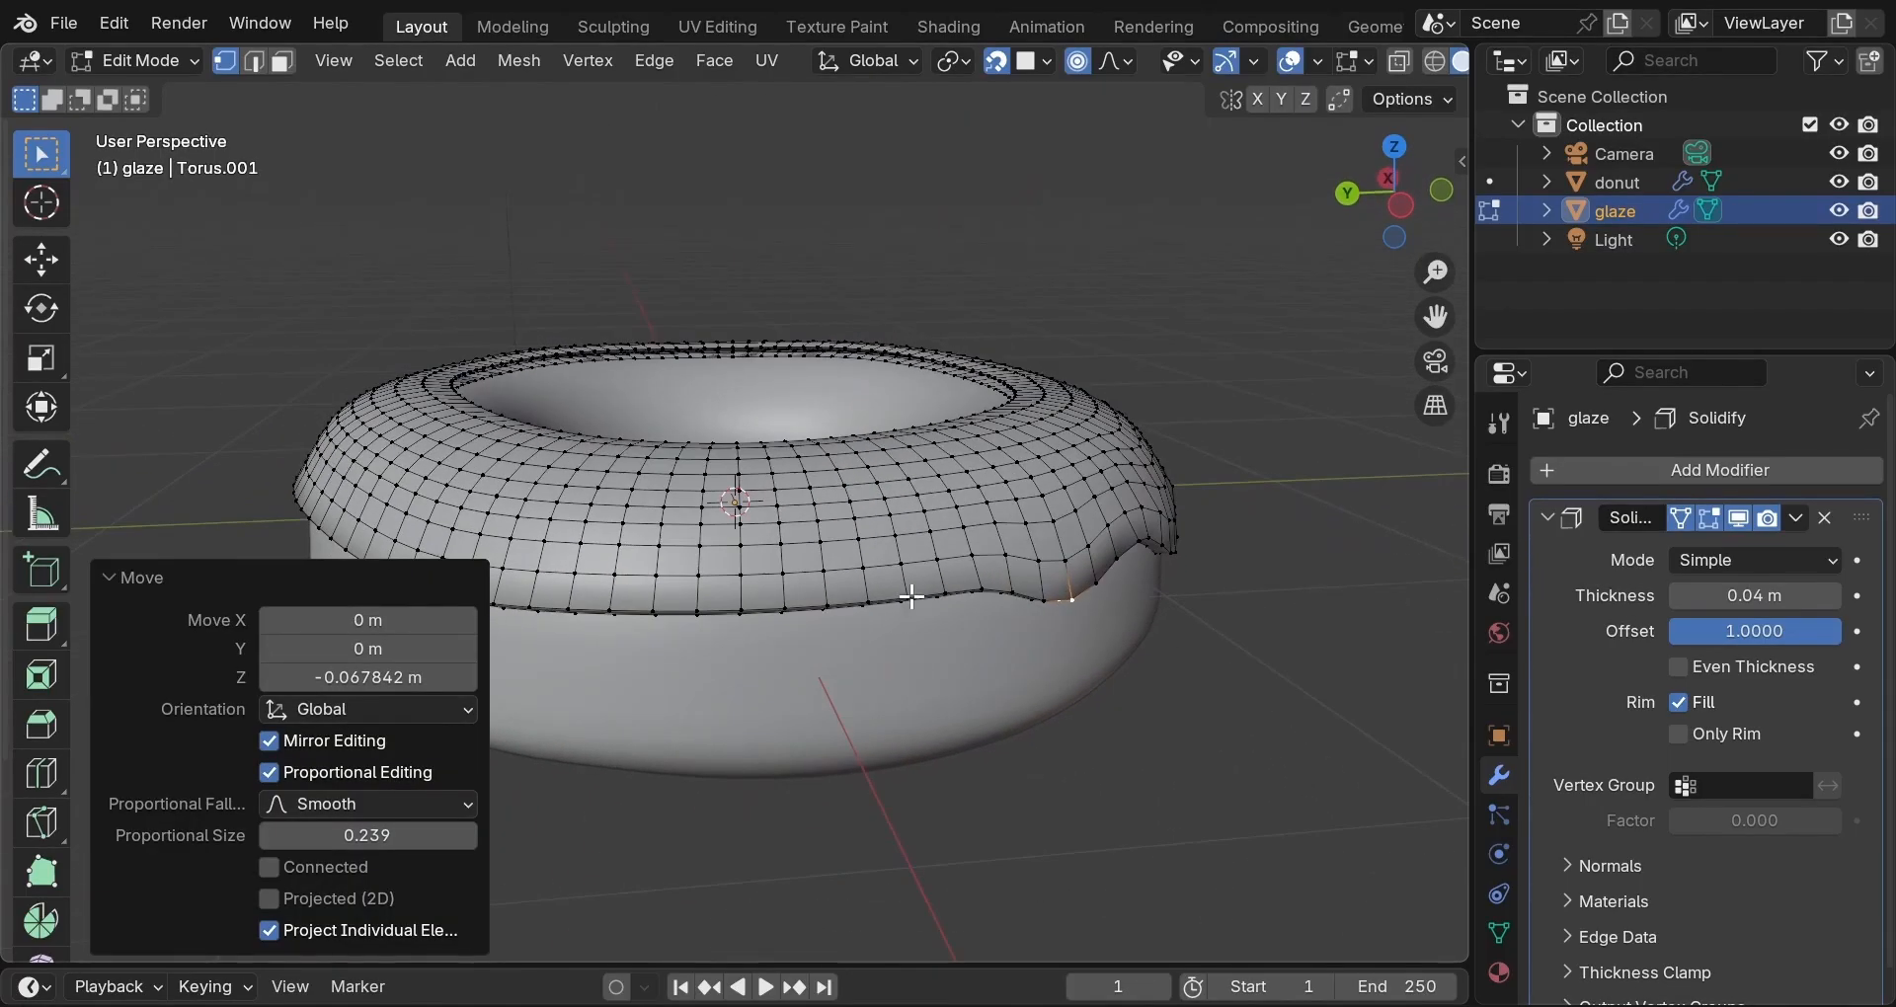
pyautogui.click(910, 598)
pyautogui.press('g')
pyautogui.scroll(3, 911, 598)
pyautogui.scroll(2, 911, 598)
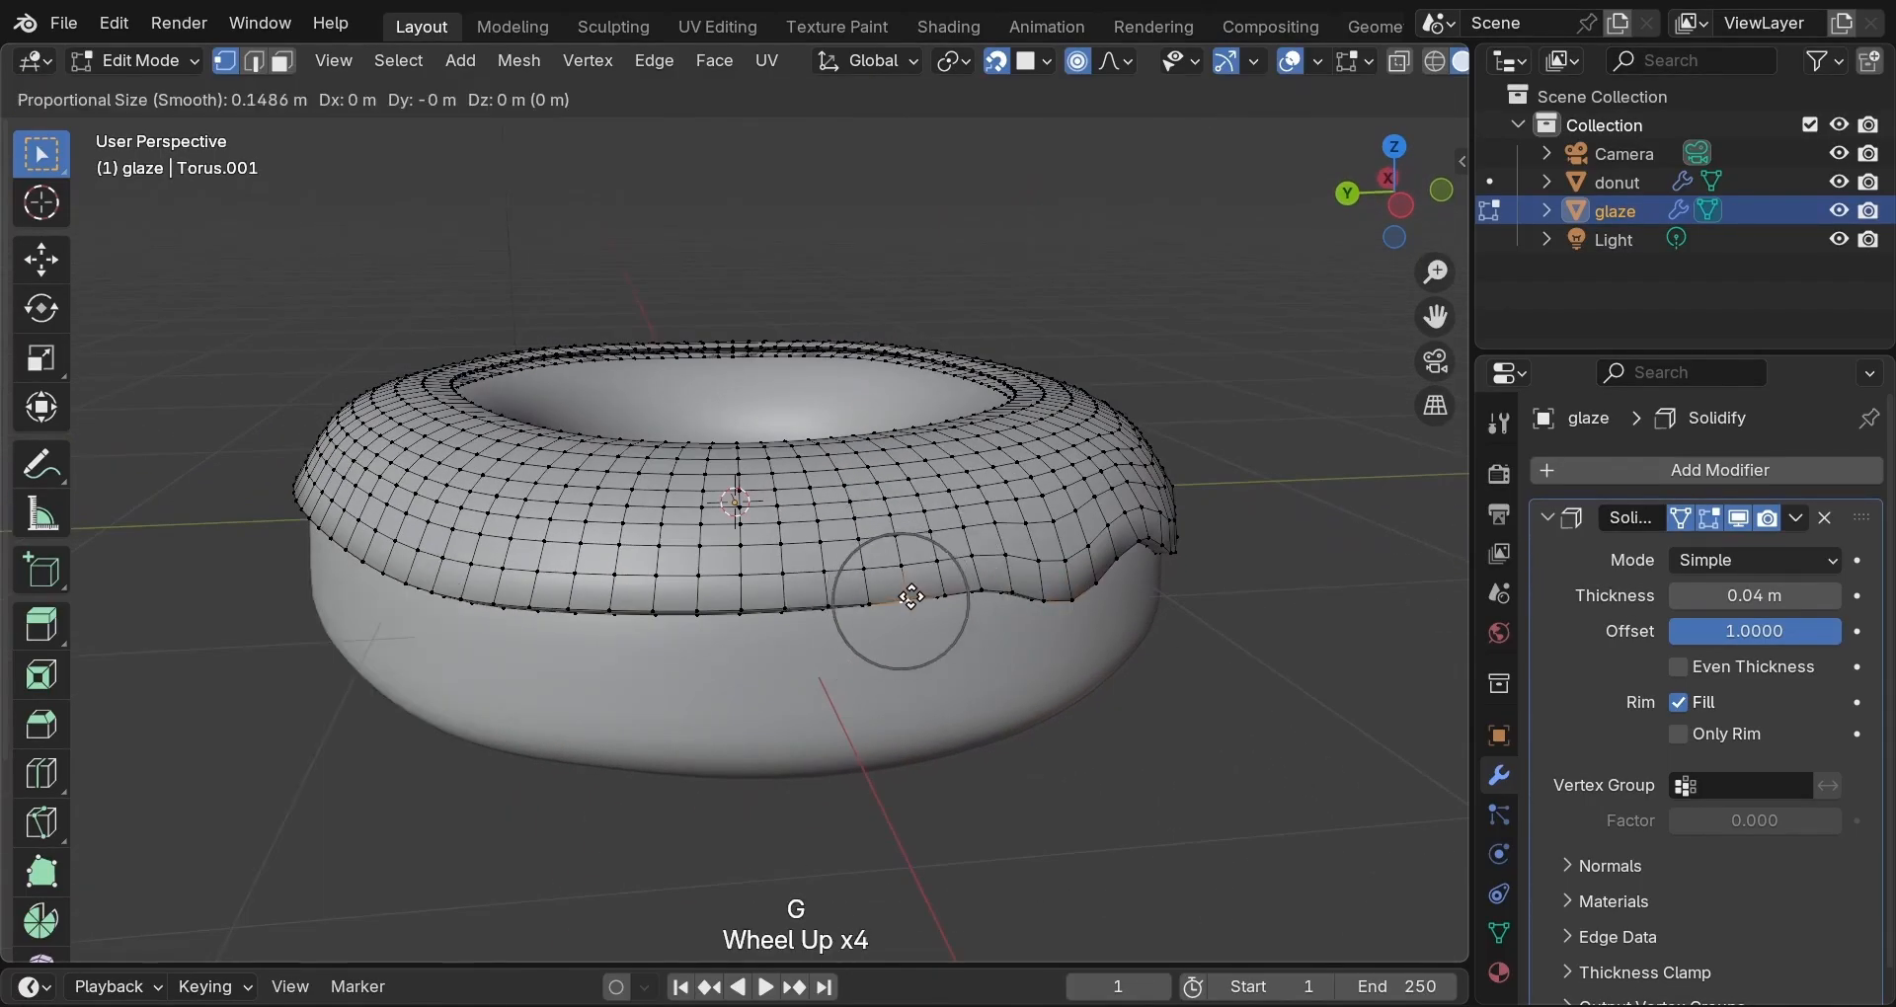
pyautogui.press('z')
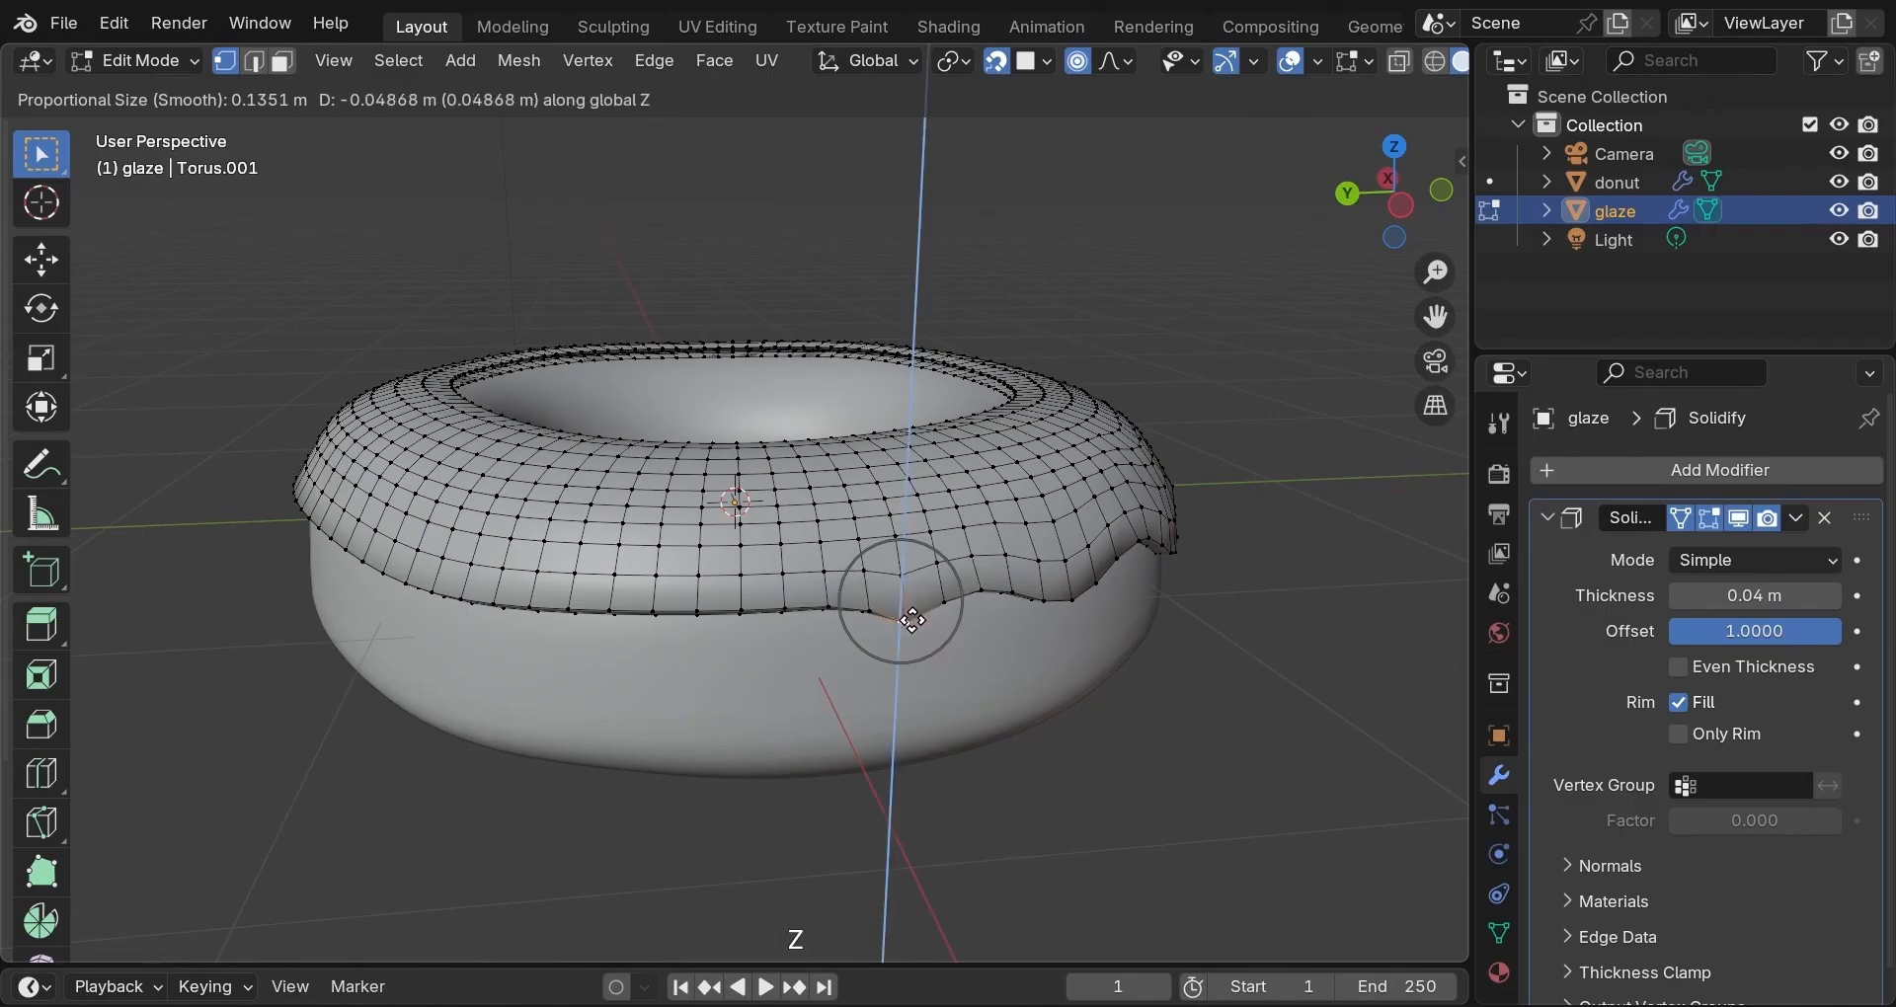
pyautogui.click(909, 624)
pyautogui.moveTo(1012, 596); pyautogui.dragTo(594, 590, button='middle')
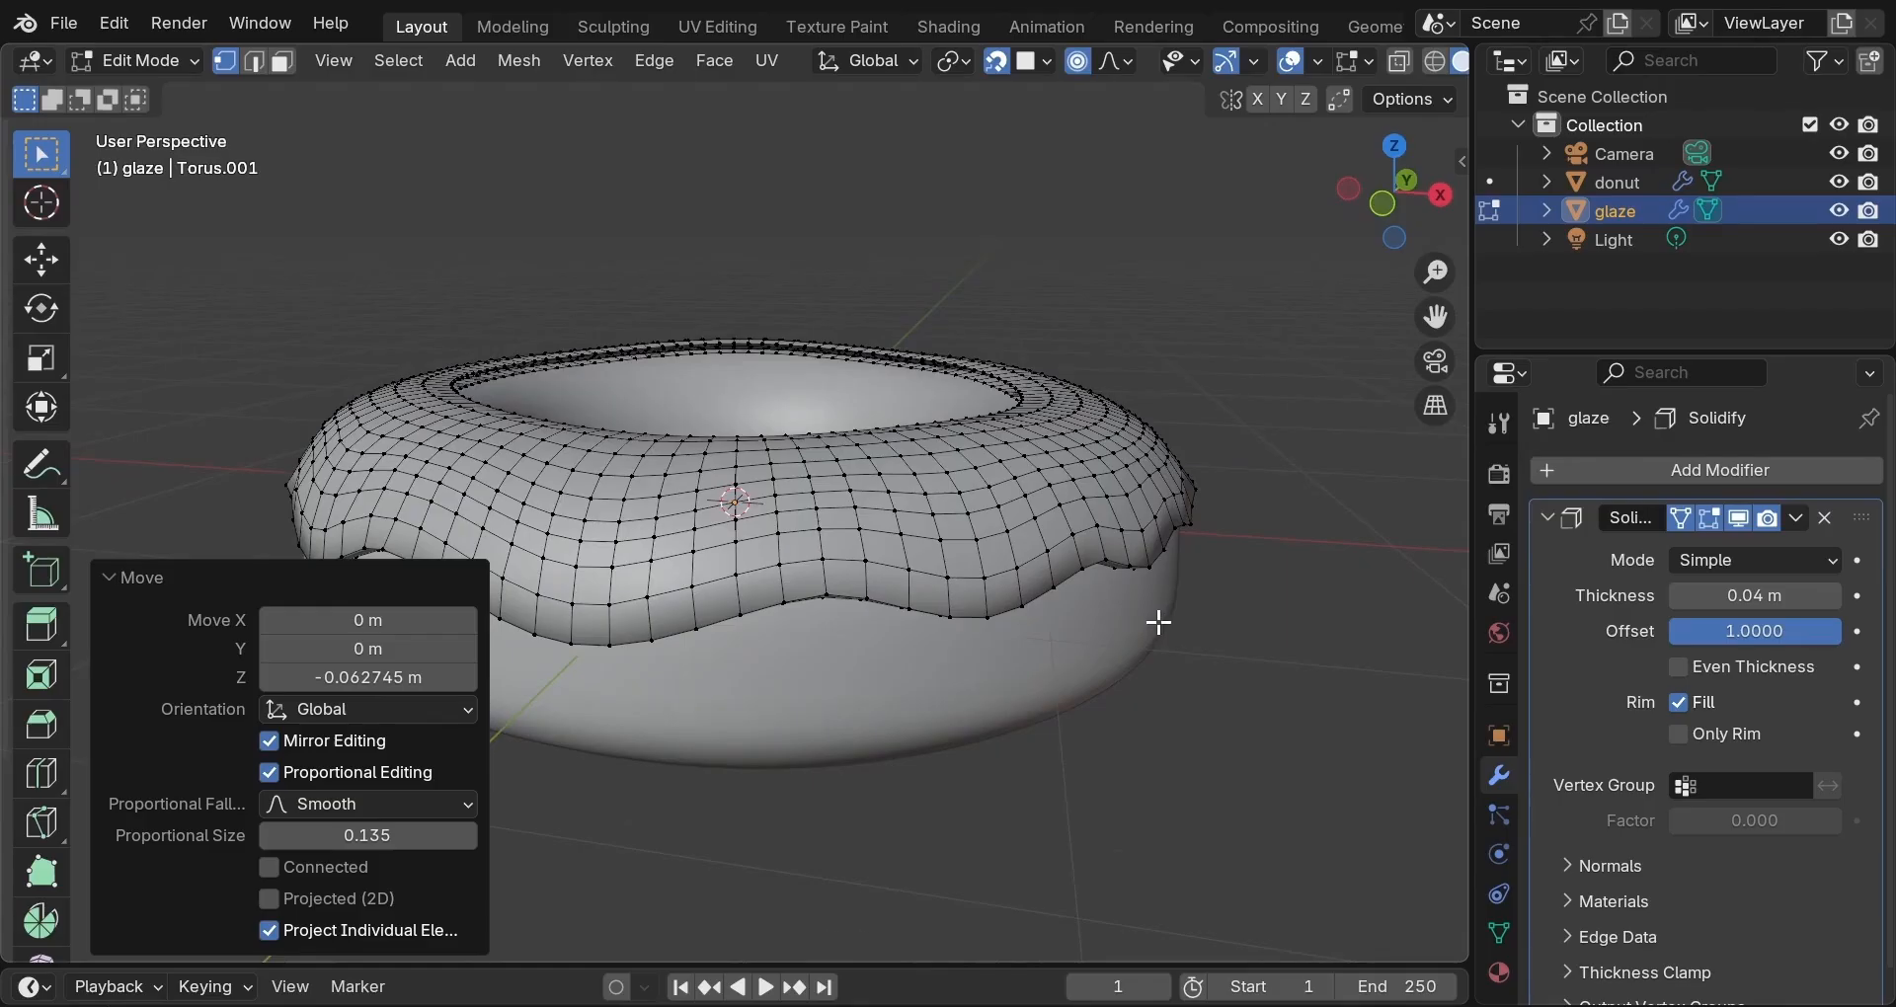
pyautogui.moveTo(1156, 622); pyautogui.dragTo(965, 551, button='middle')
pyautogui.scroll(-1, 966, 551)
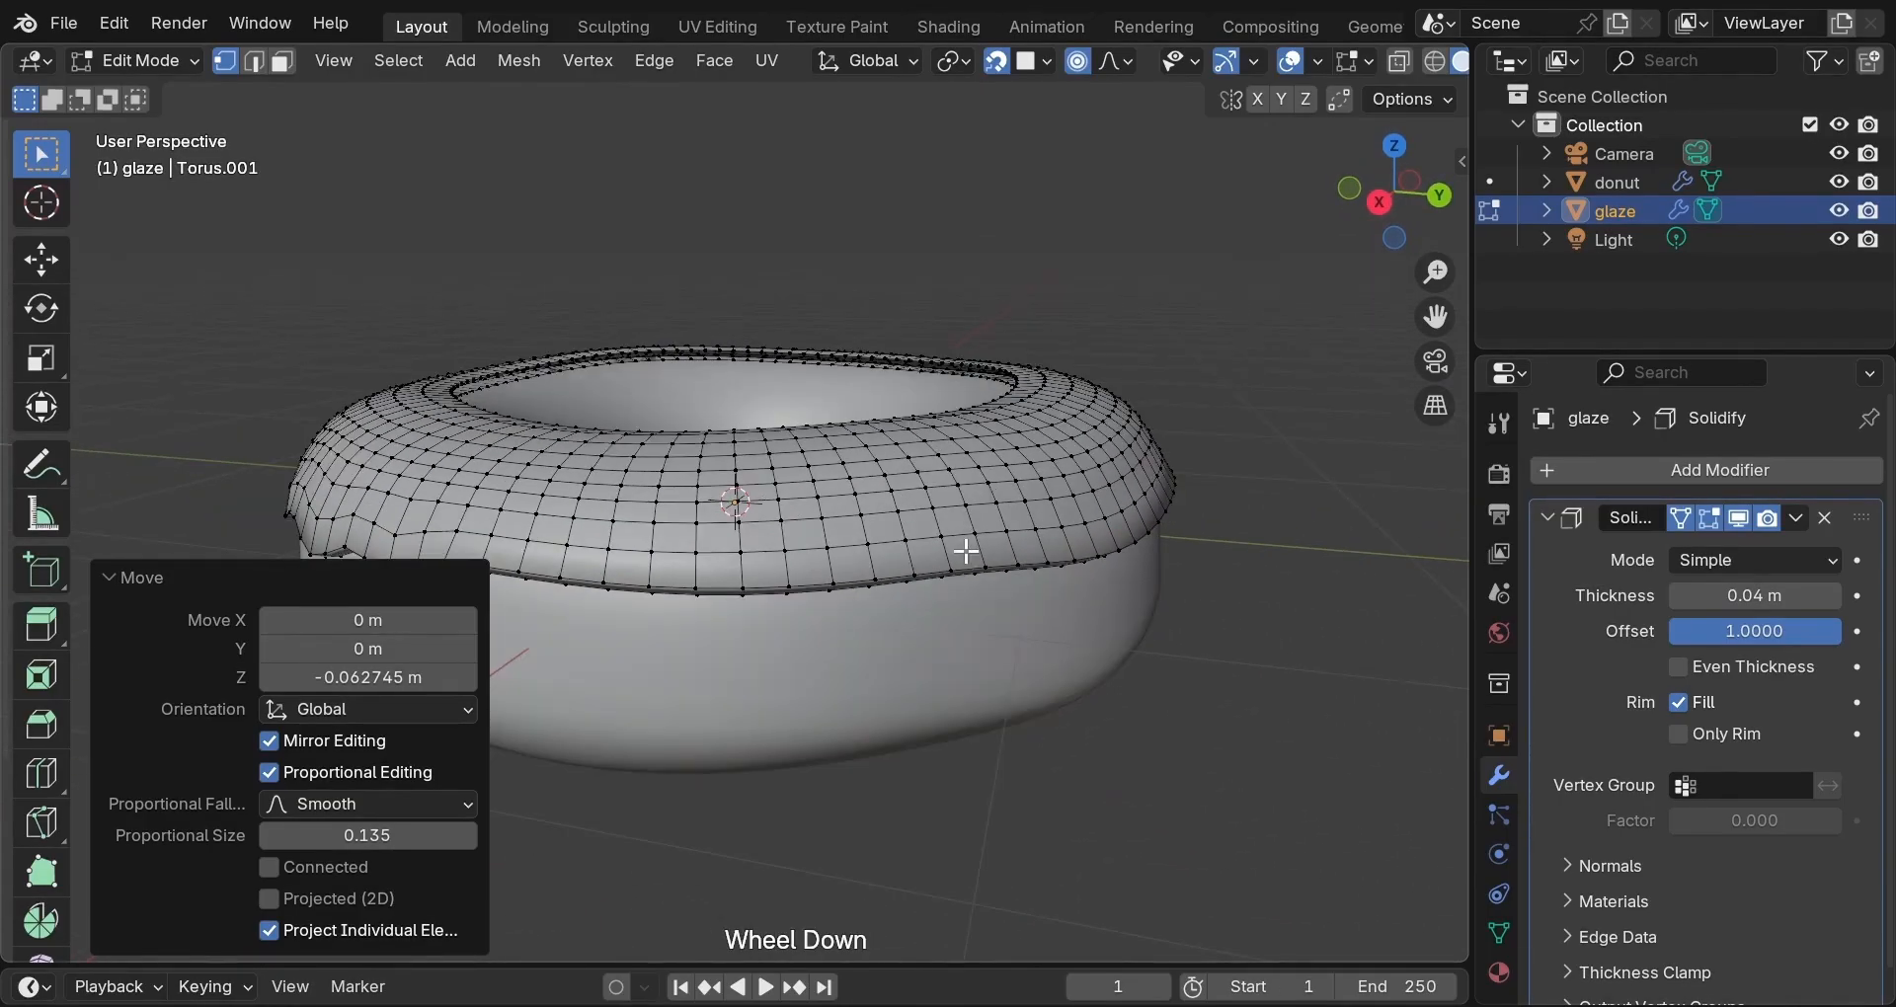
pyautogui.click(644, 585)
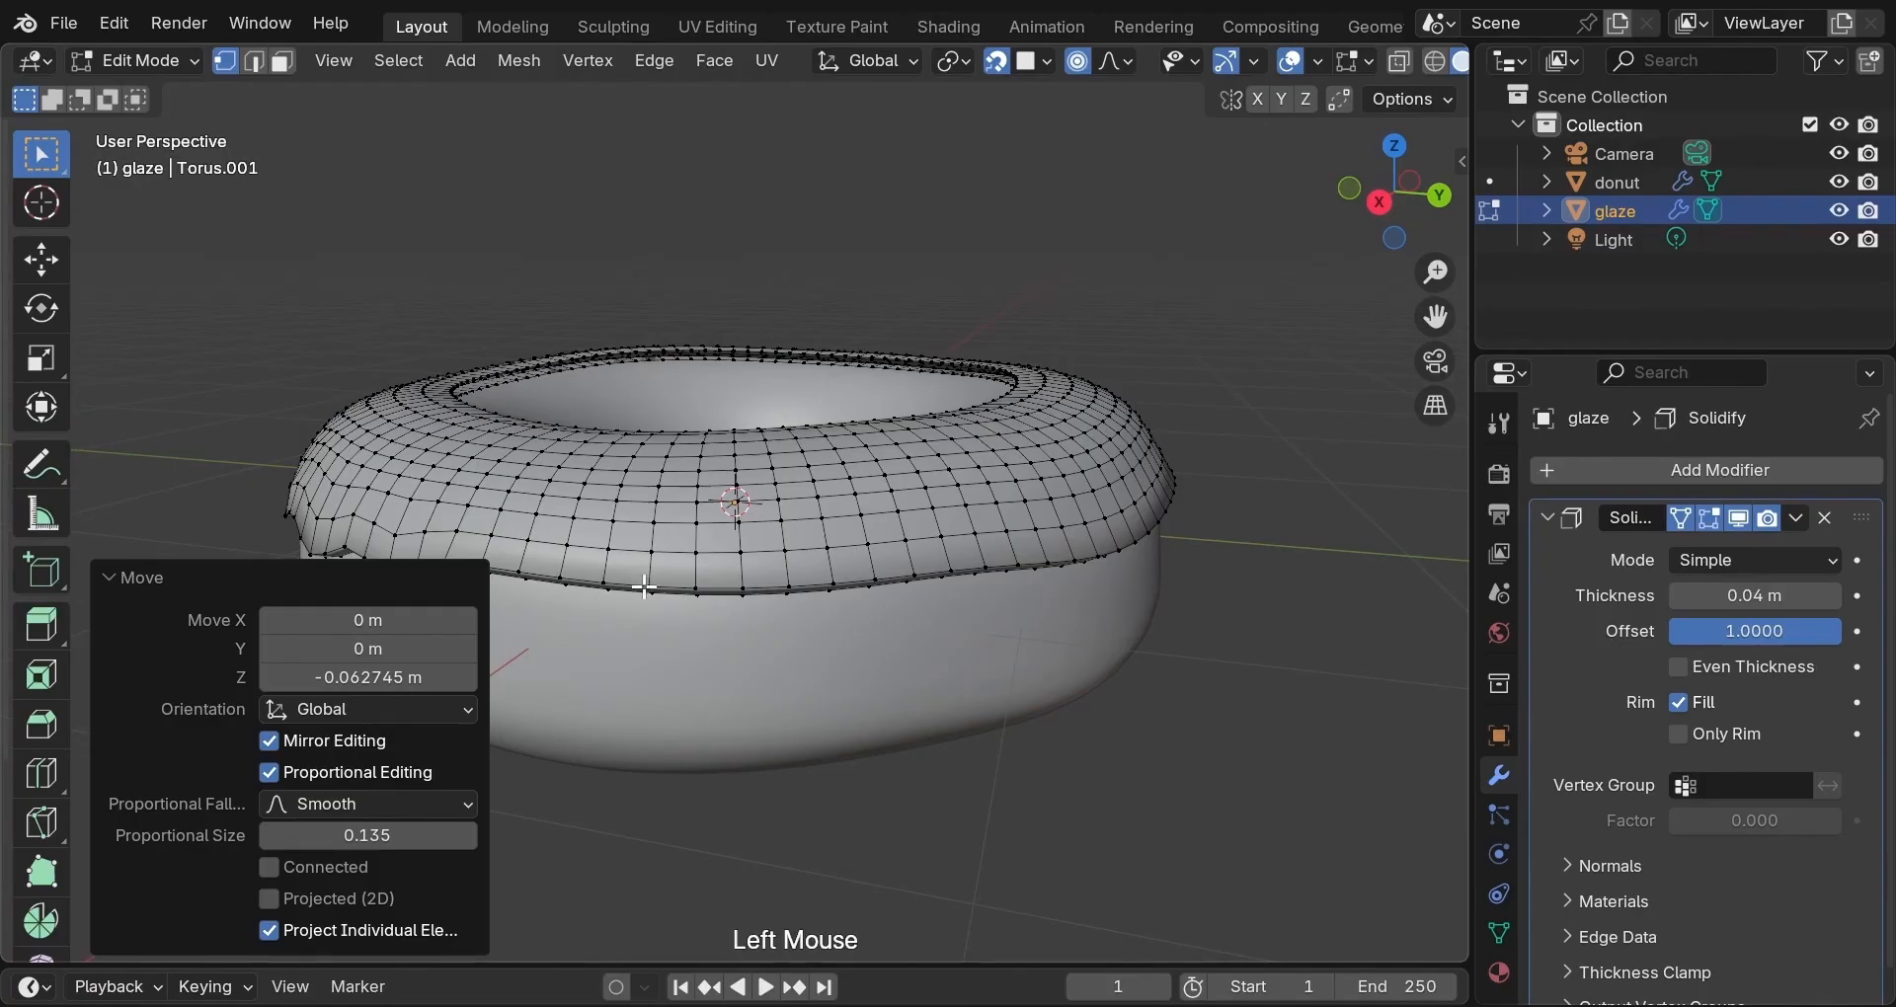
pyautogui.press('g')
pyautogui.scroll(-10, 644, 588)
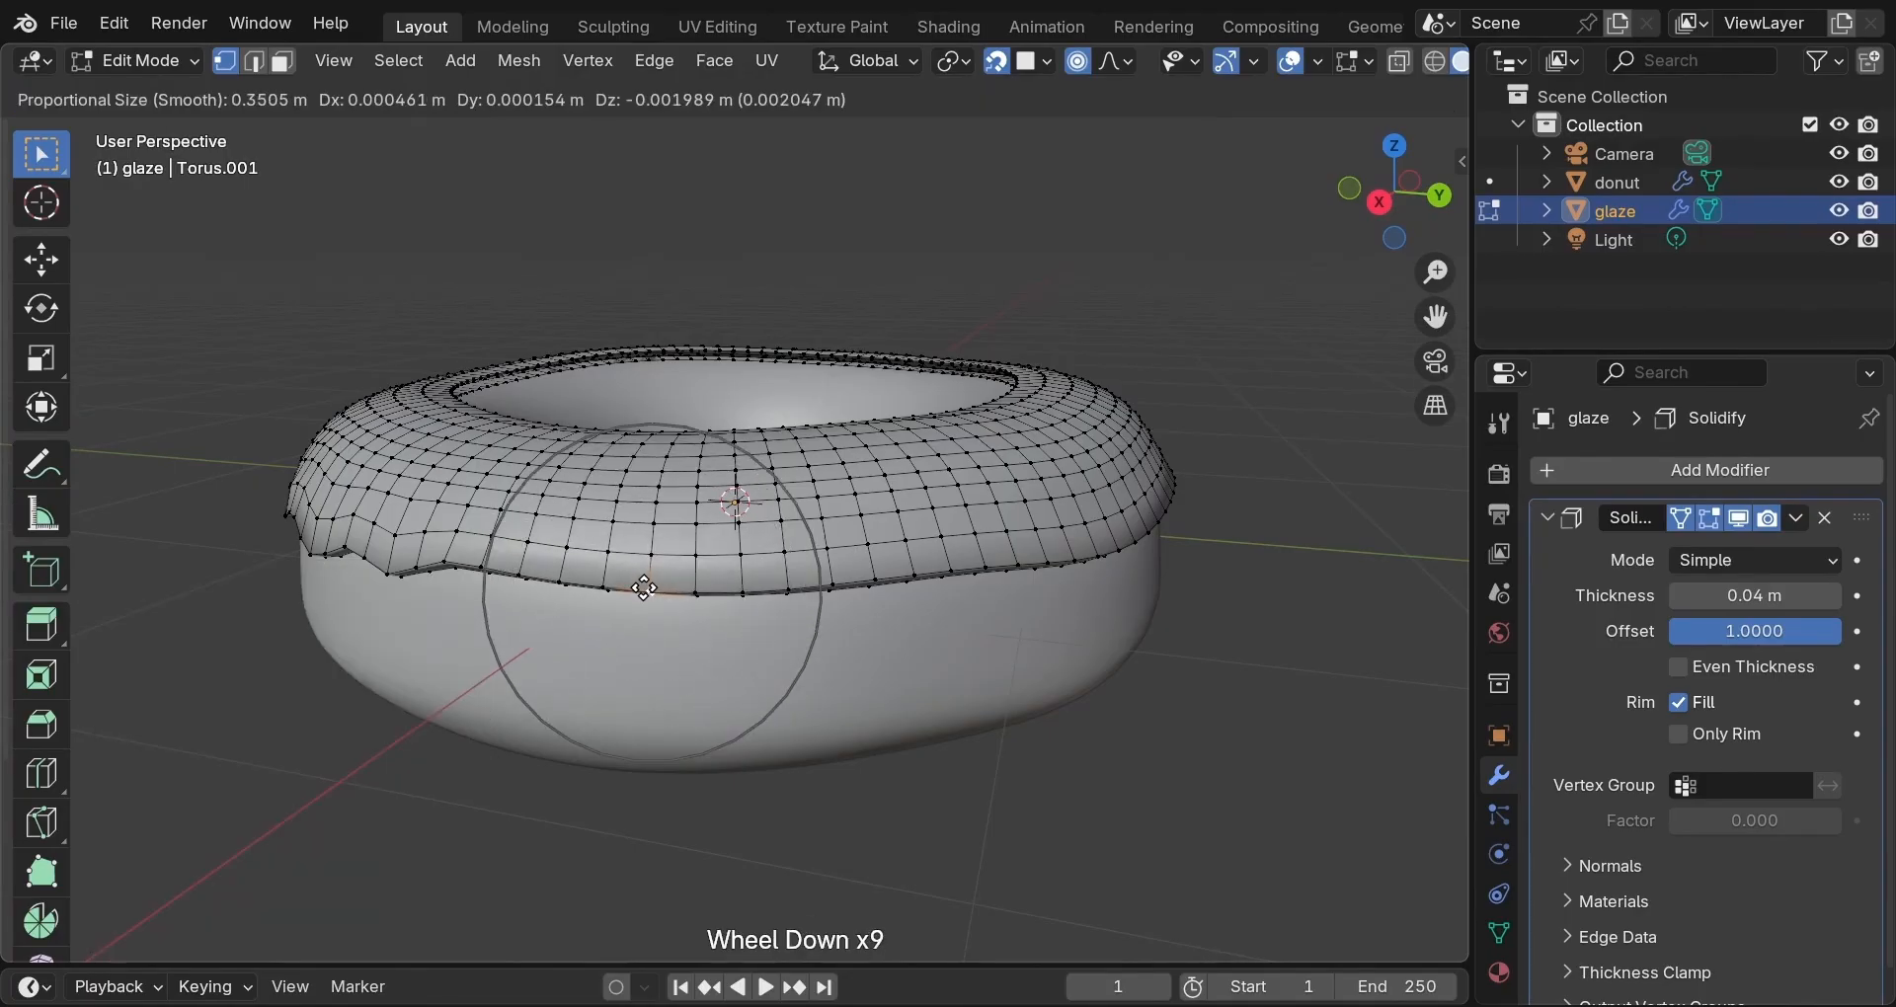
pyautogui.press('z')
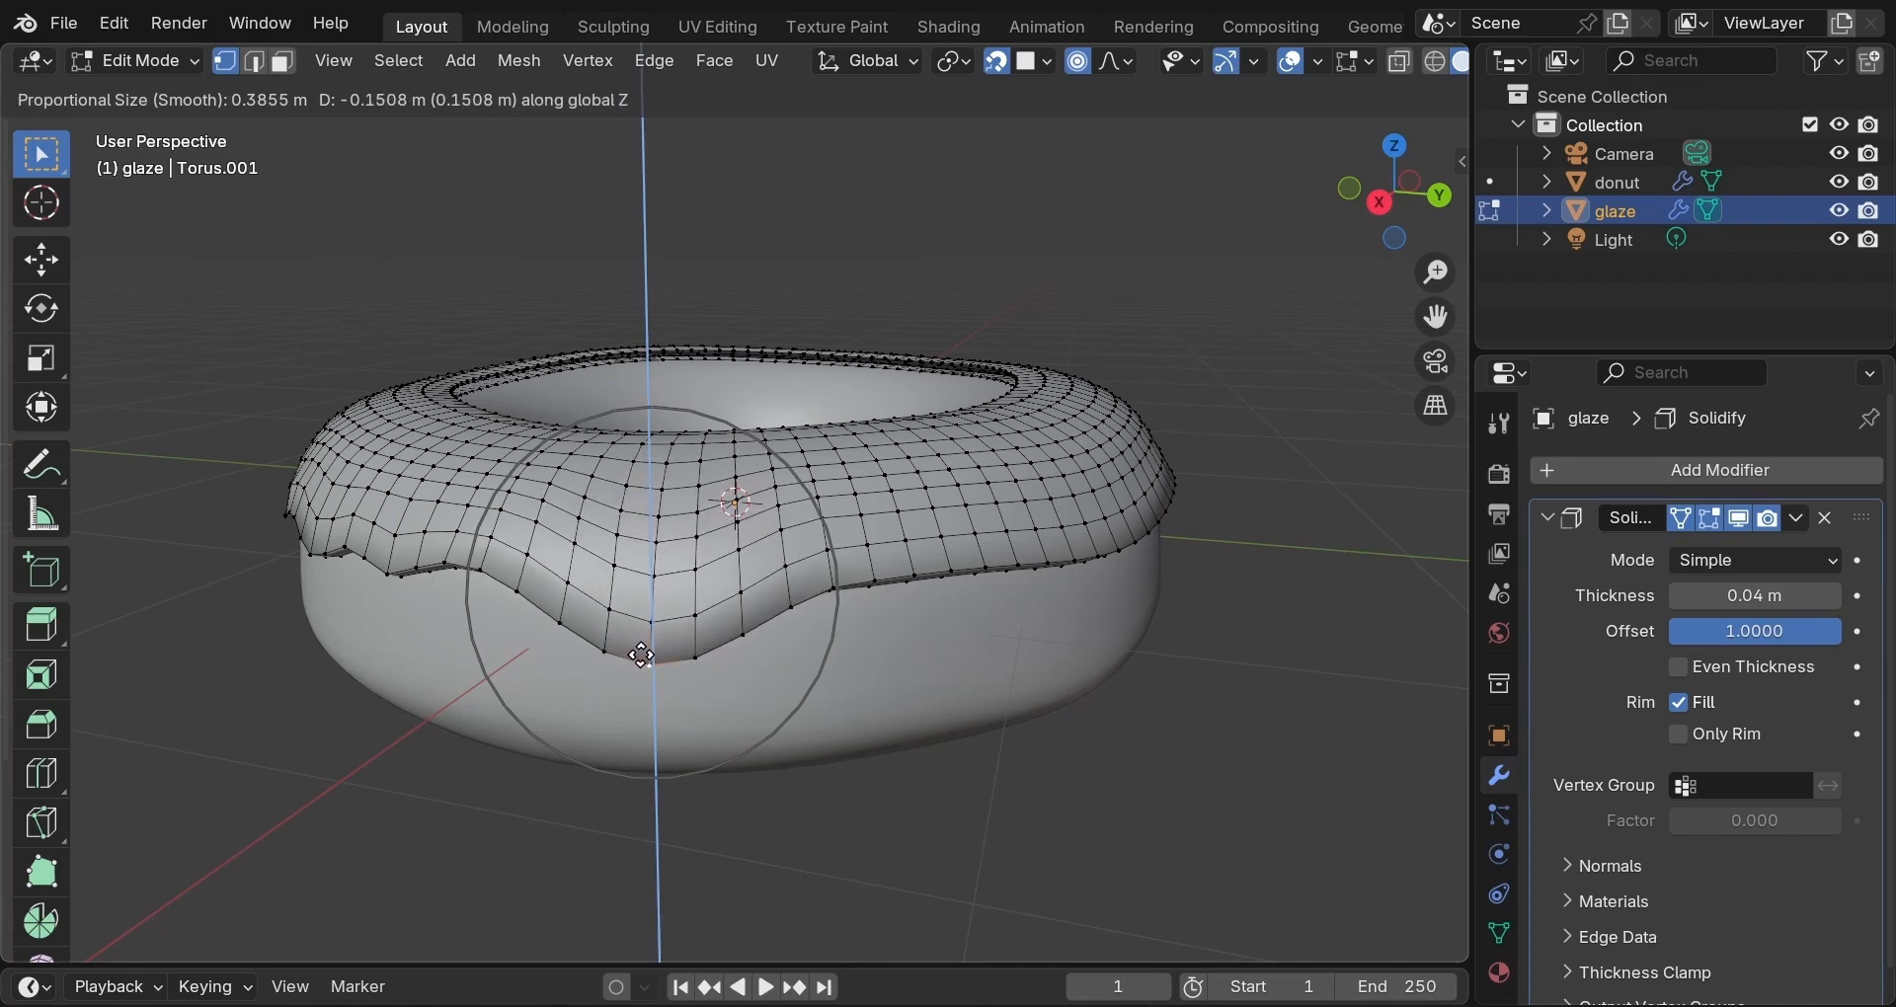
pyautogui.click(642, 655)
# Pull two more rim points straight down, deepening the rim and adding a new drip.
pyautogui.moveTo(826, 655); pyautogui.dragTo(738, 513, button='middle')
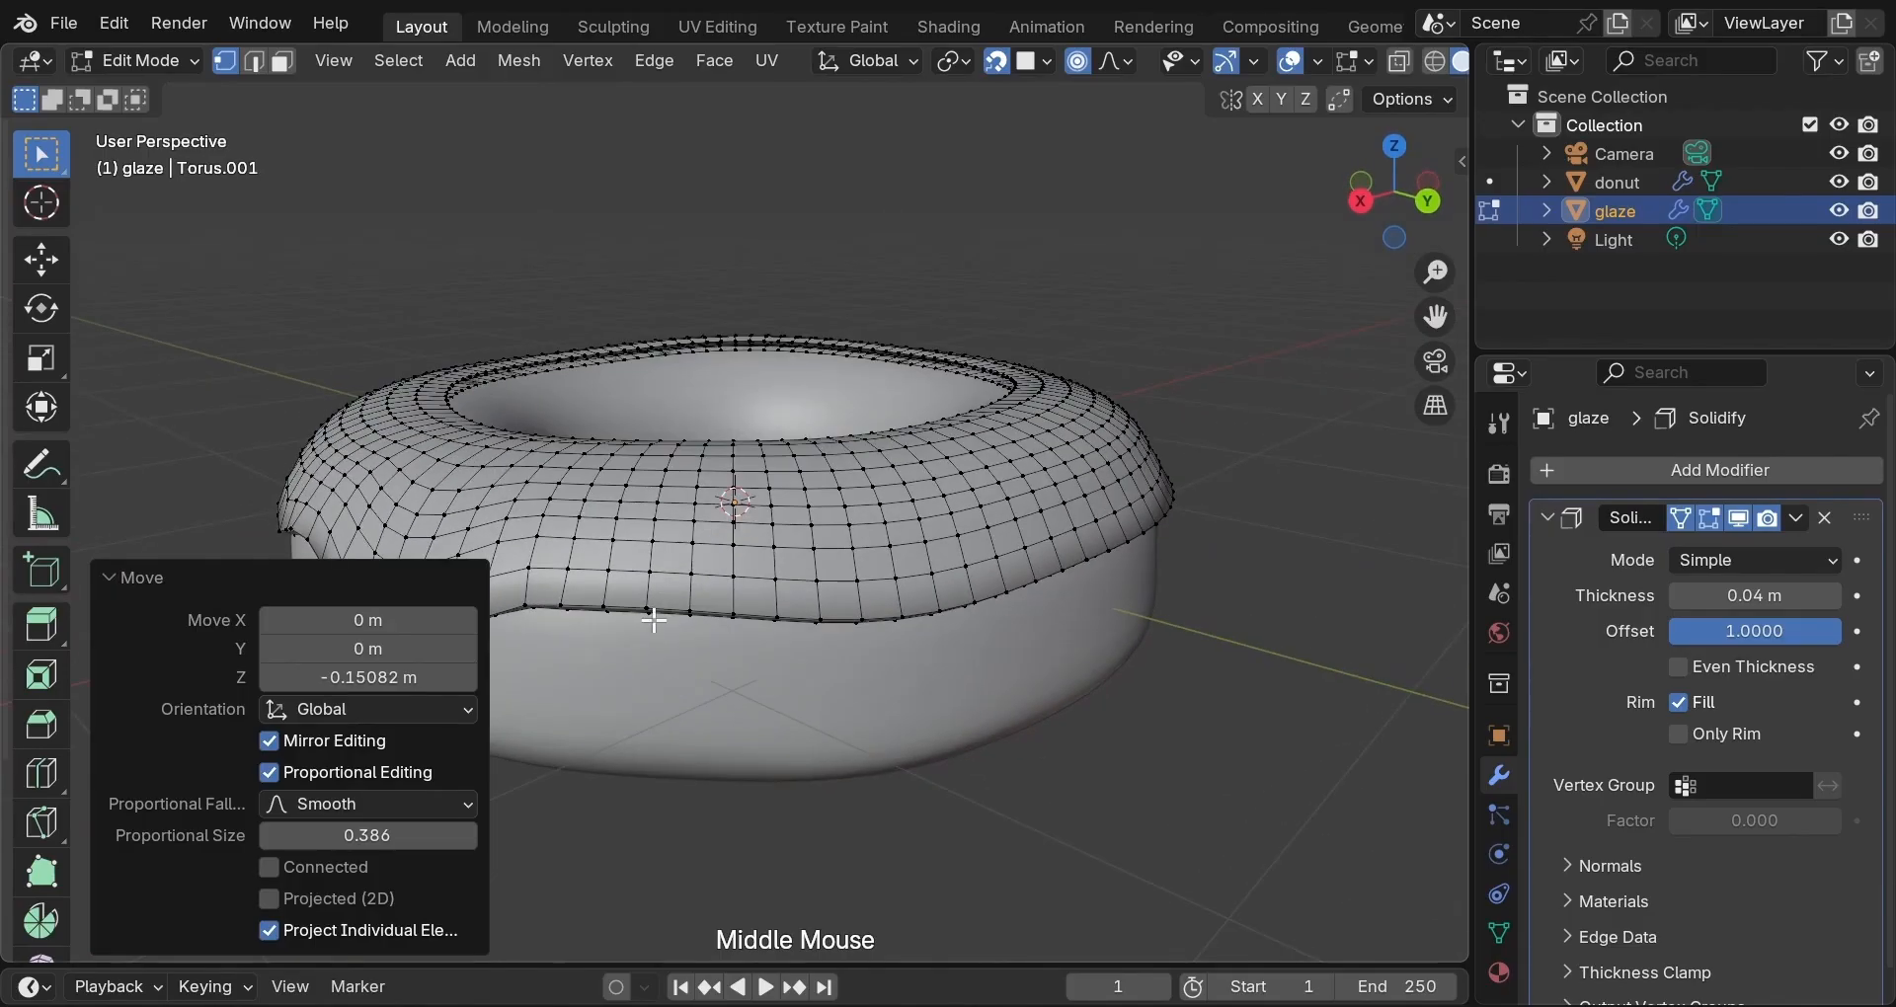
pyautogui.click(683, 612)
pyautogui.press('g')
pyautogui.scroll(4, 688, 610)
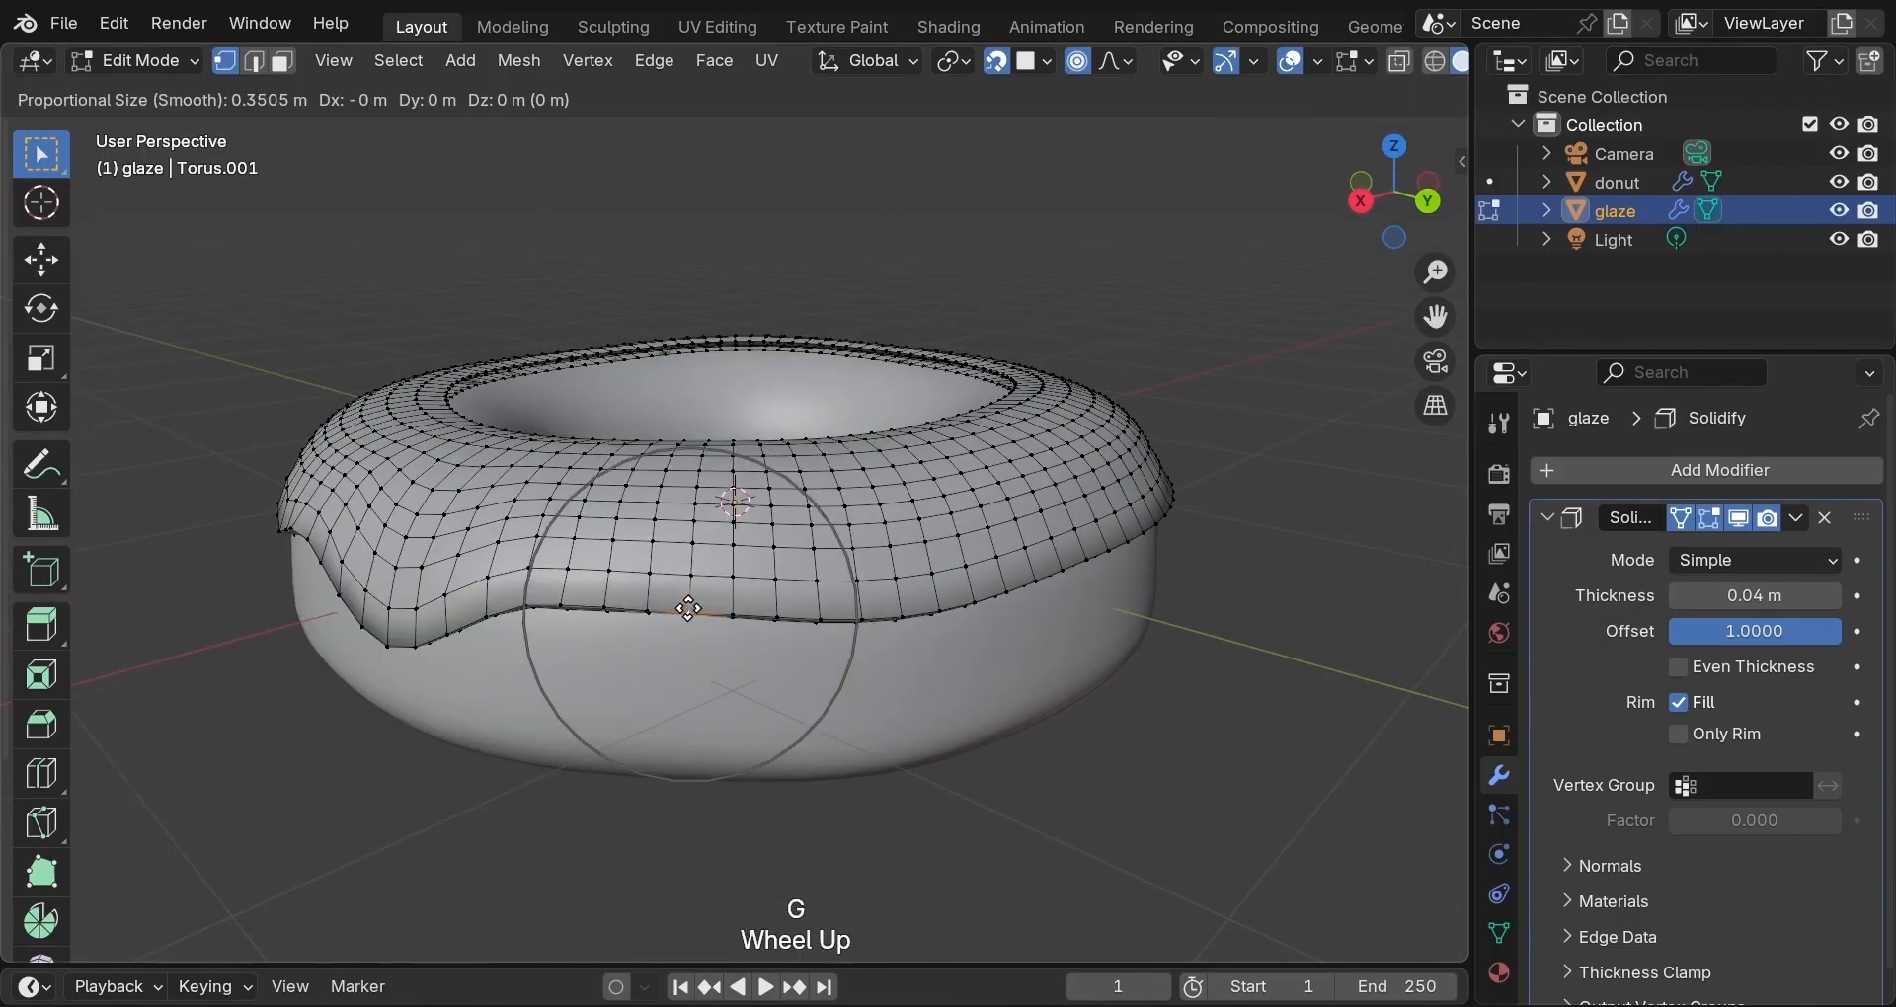
pyautogui.press('z')
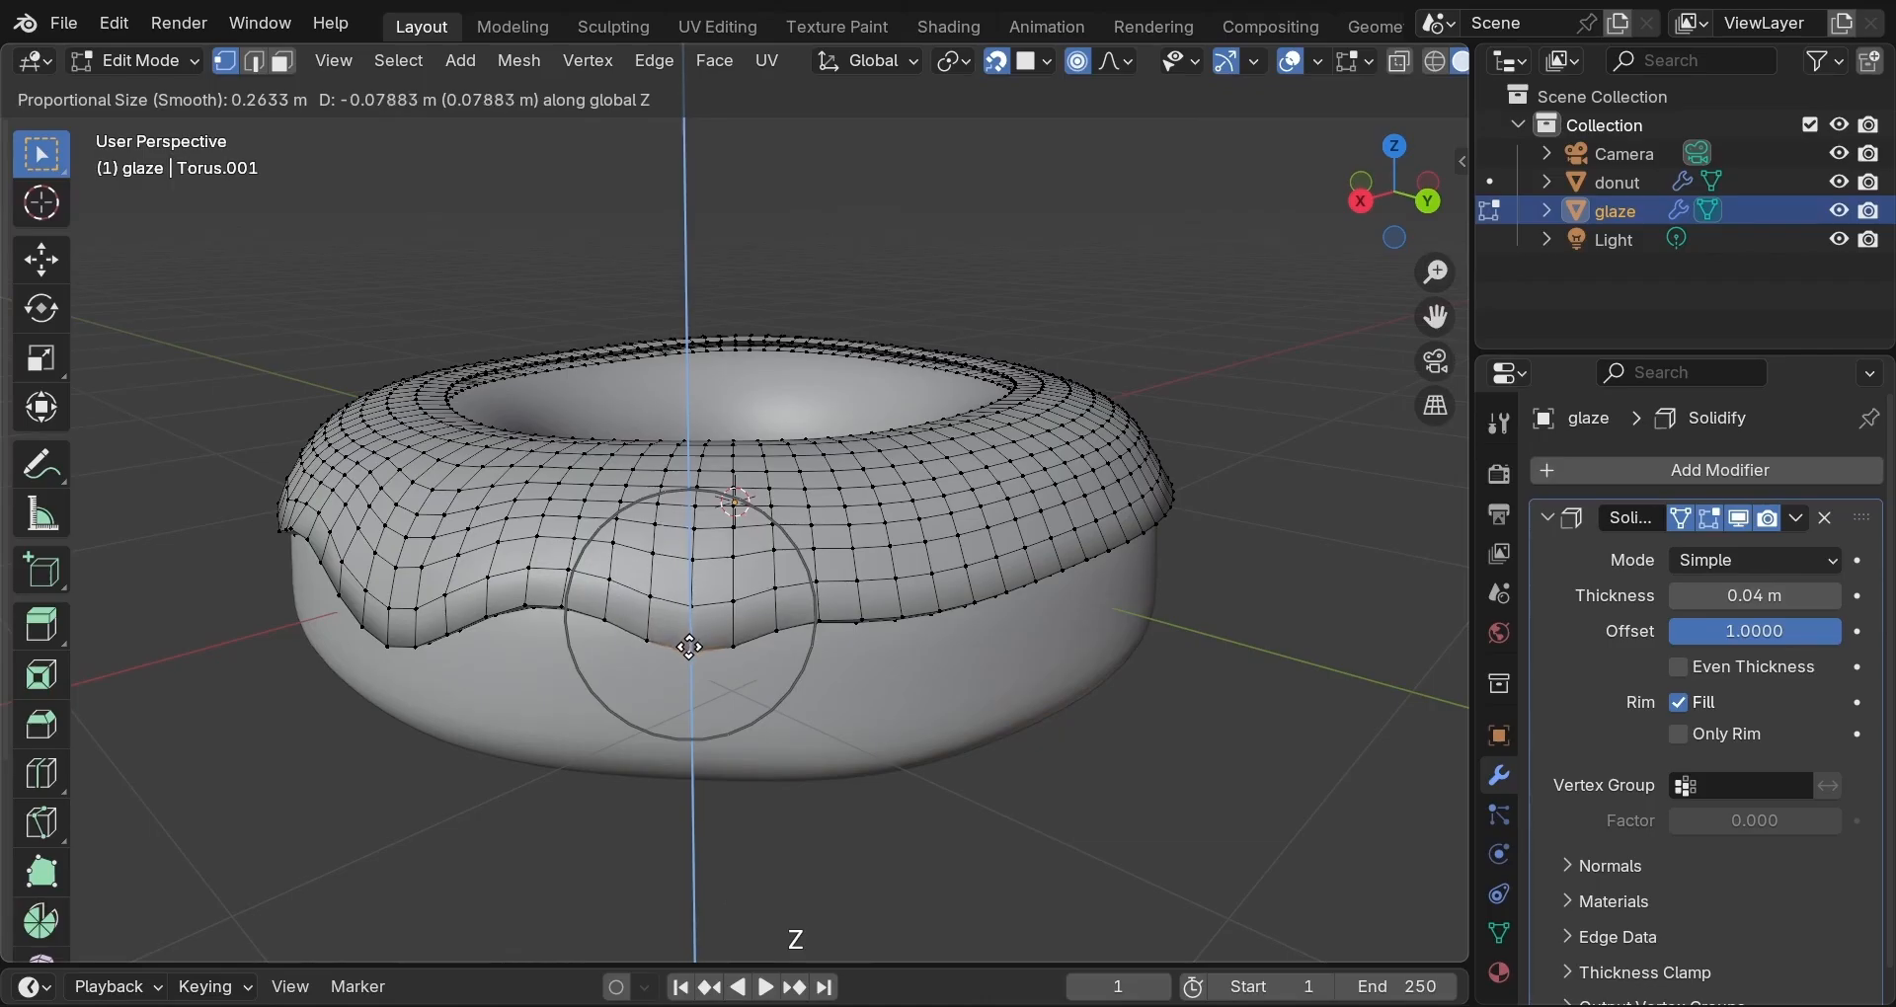
pyautogui.click(690, 660)
pyautogui.moveTo(869, 645); pyautogui.dragTo(754, 622, button='middle')
pyautogui.scroll(2, 752, 530)
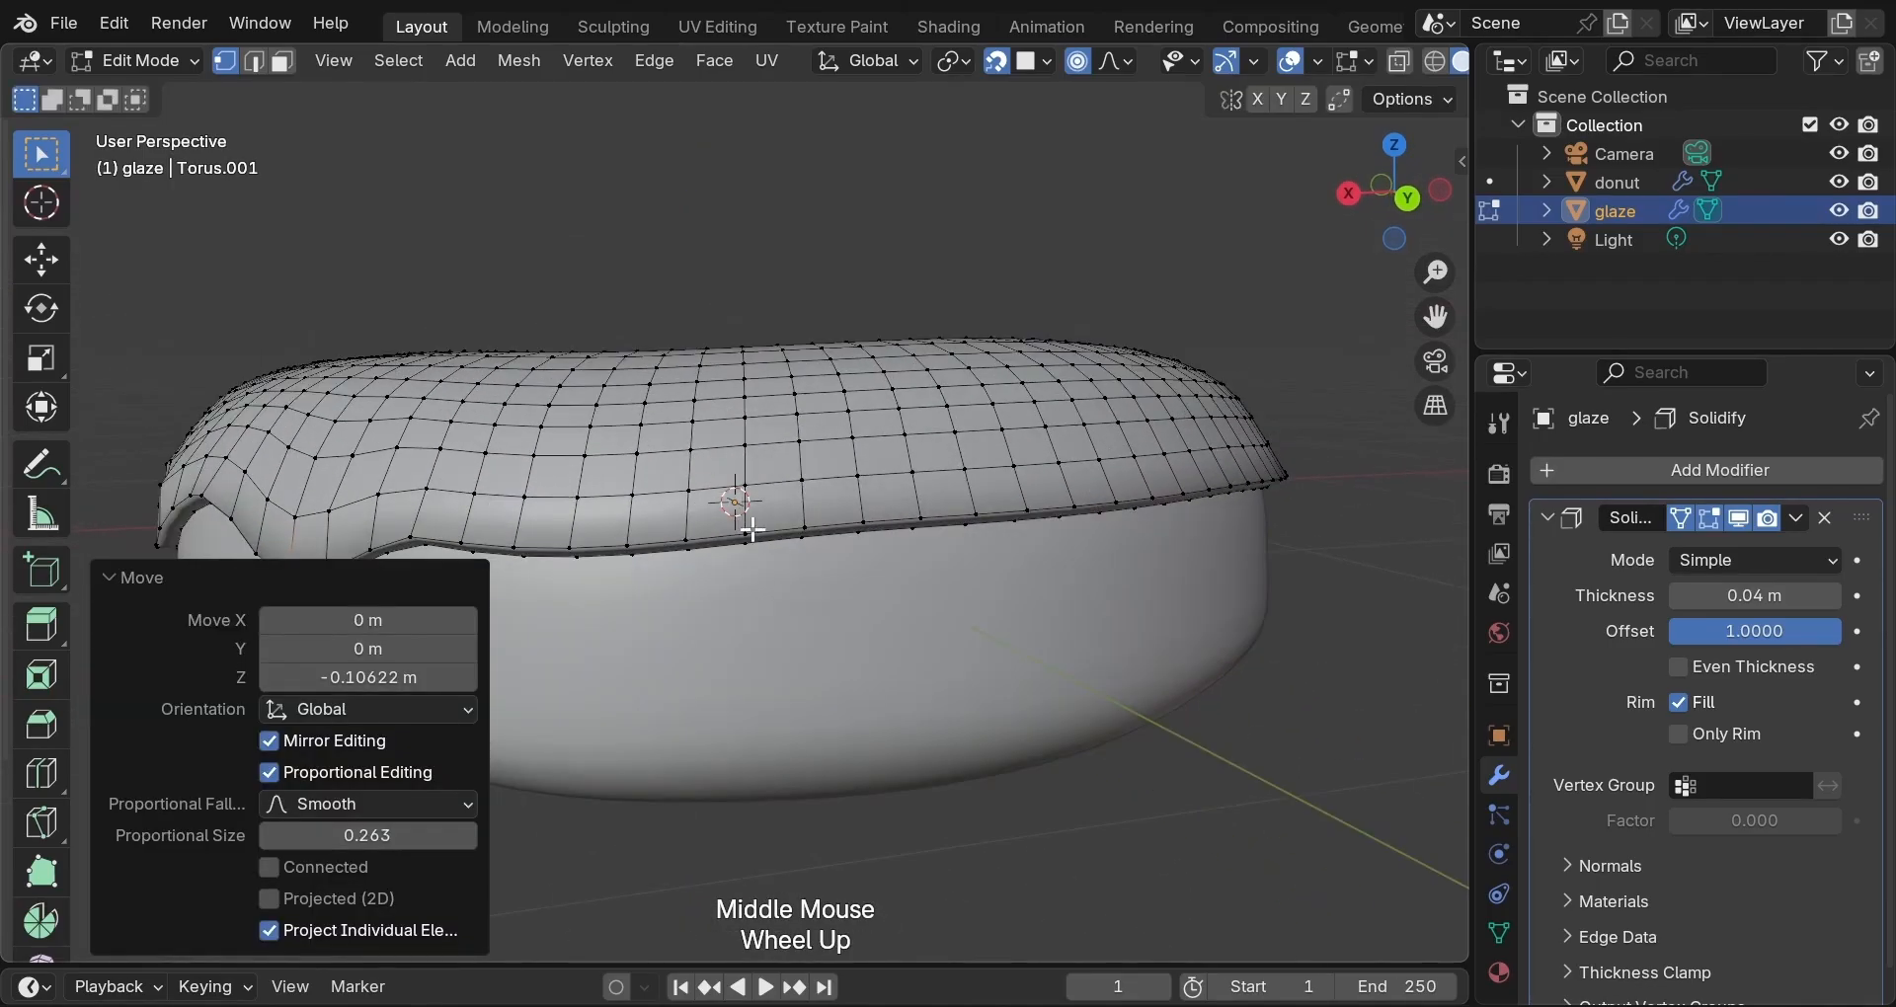
pyautogui.click(629, 547)
pyautogui.press('g')
pyautogui.scroll(3, 631, 548)
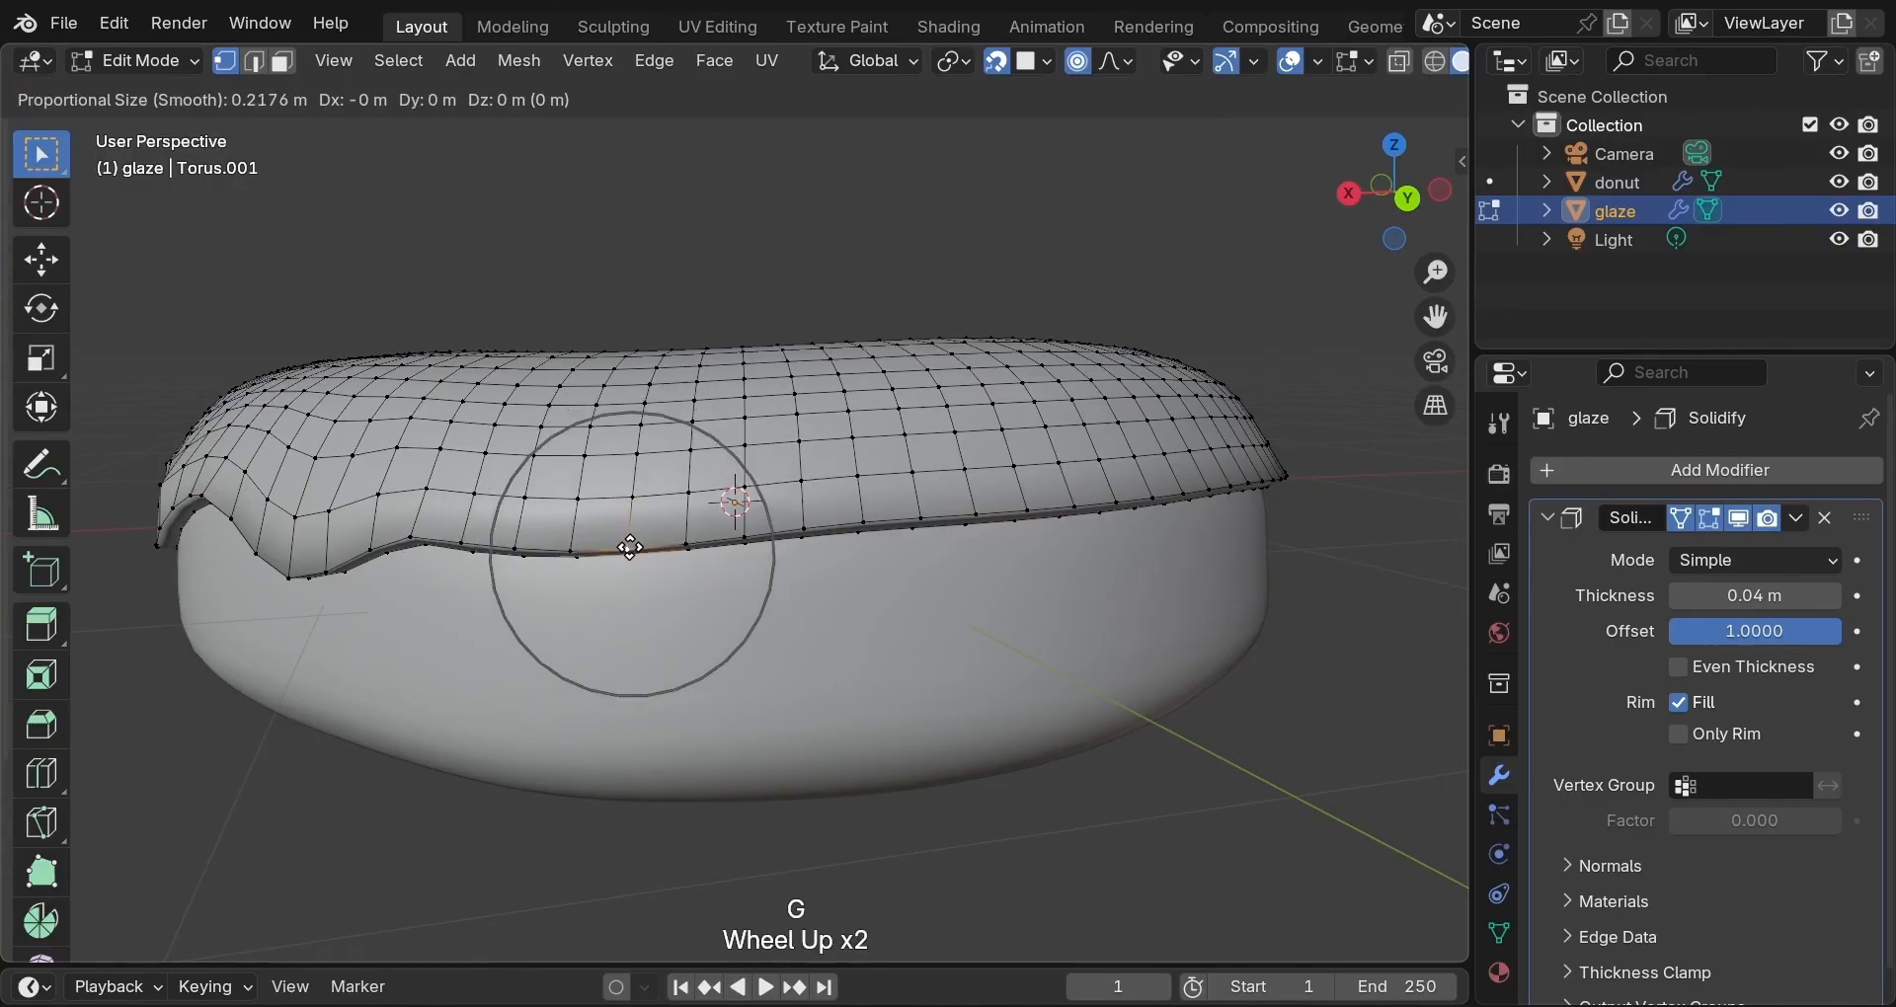
pyautogui.press('z')
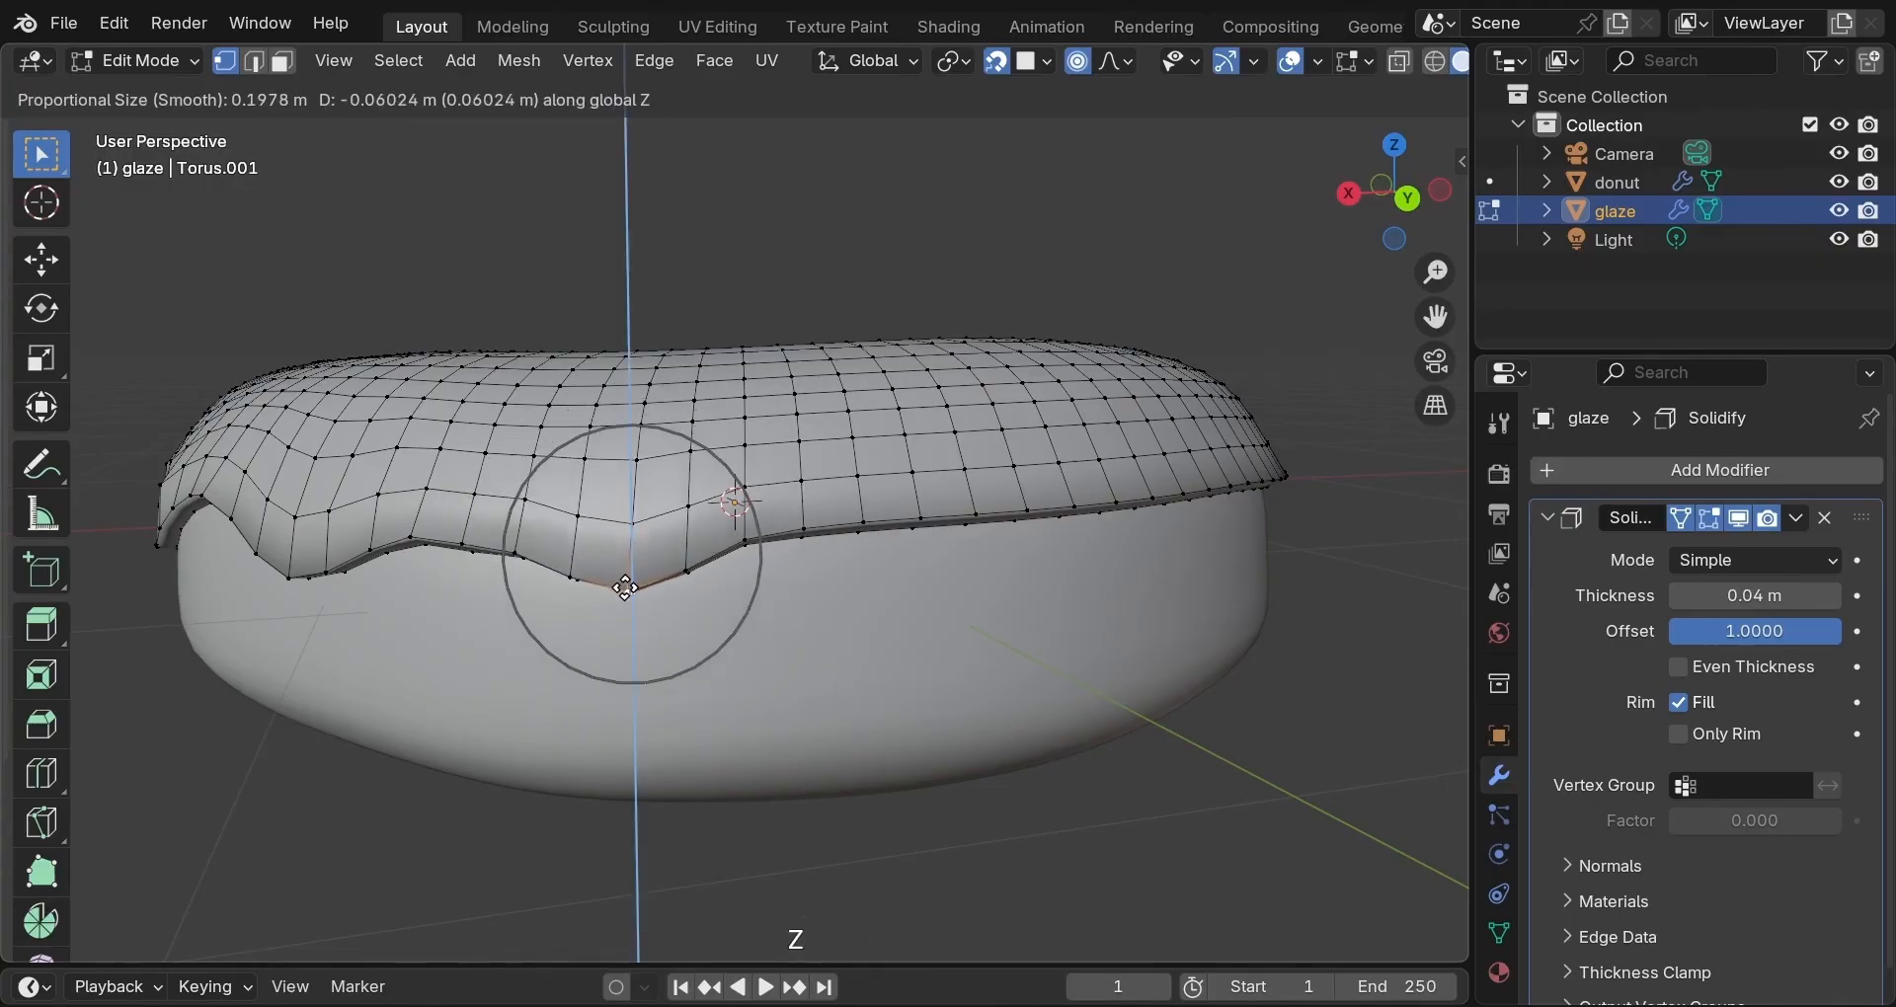
pyautogui.click(626, 593)
# Create a small pointed drip near the front and lower another edge vertex with soft falloff.
pyautogui.moveTo(626, 593); pyautogui.dragTo(738, 536, button='middle')
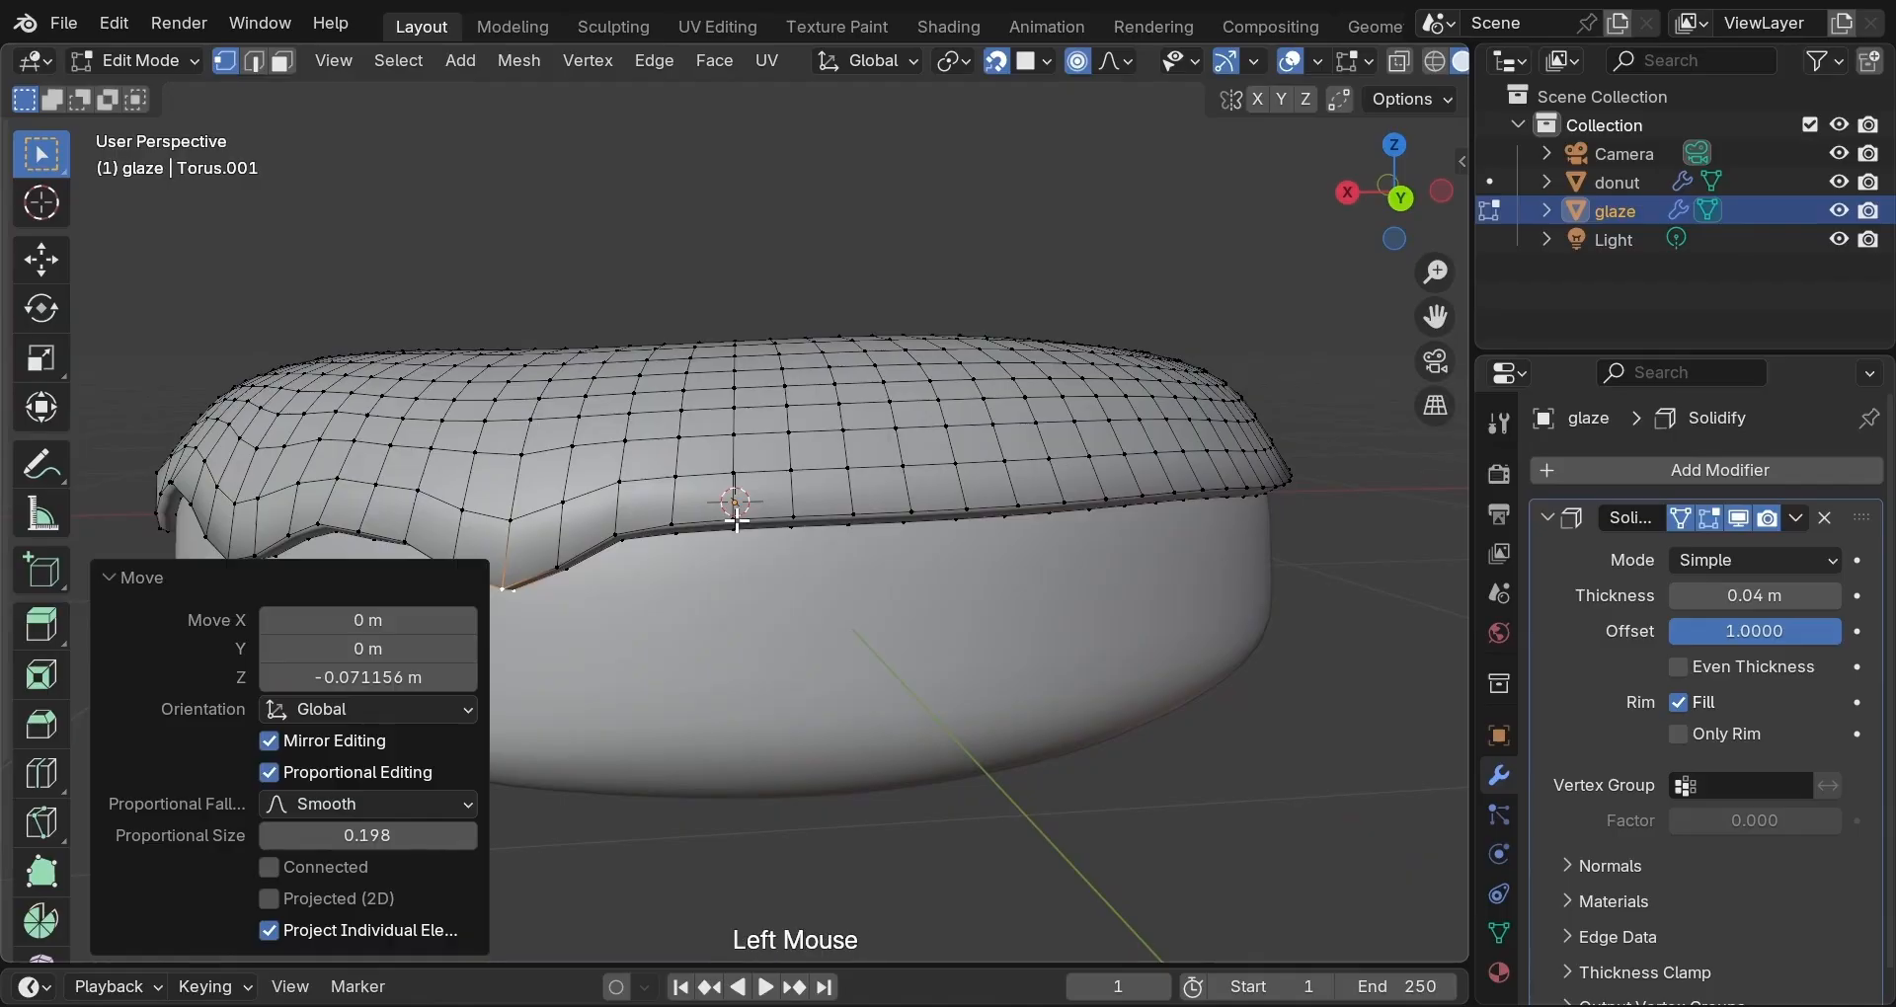
pyautogui.click(735, 506)
pyautogui.press('g')
pyautogui.scroll(5, 736, 519)
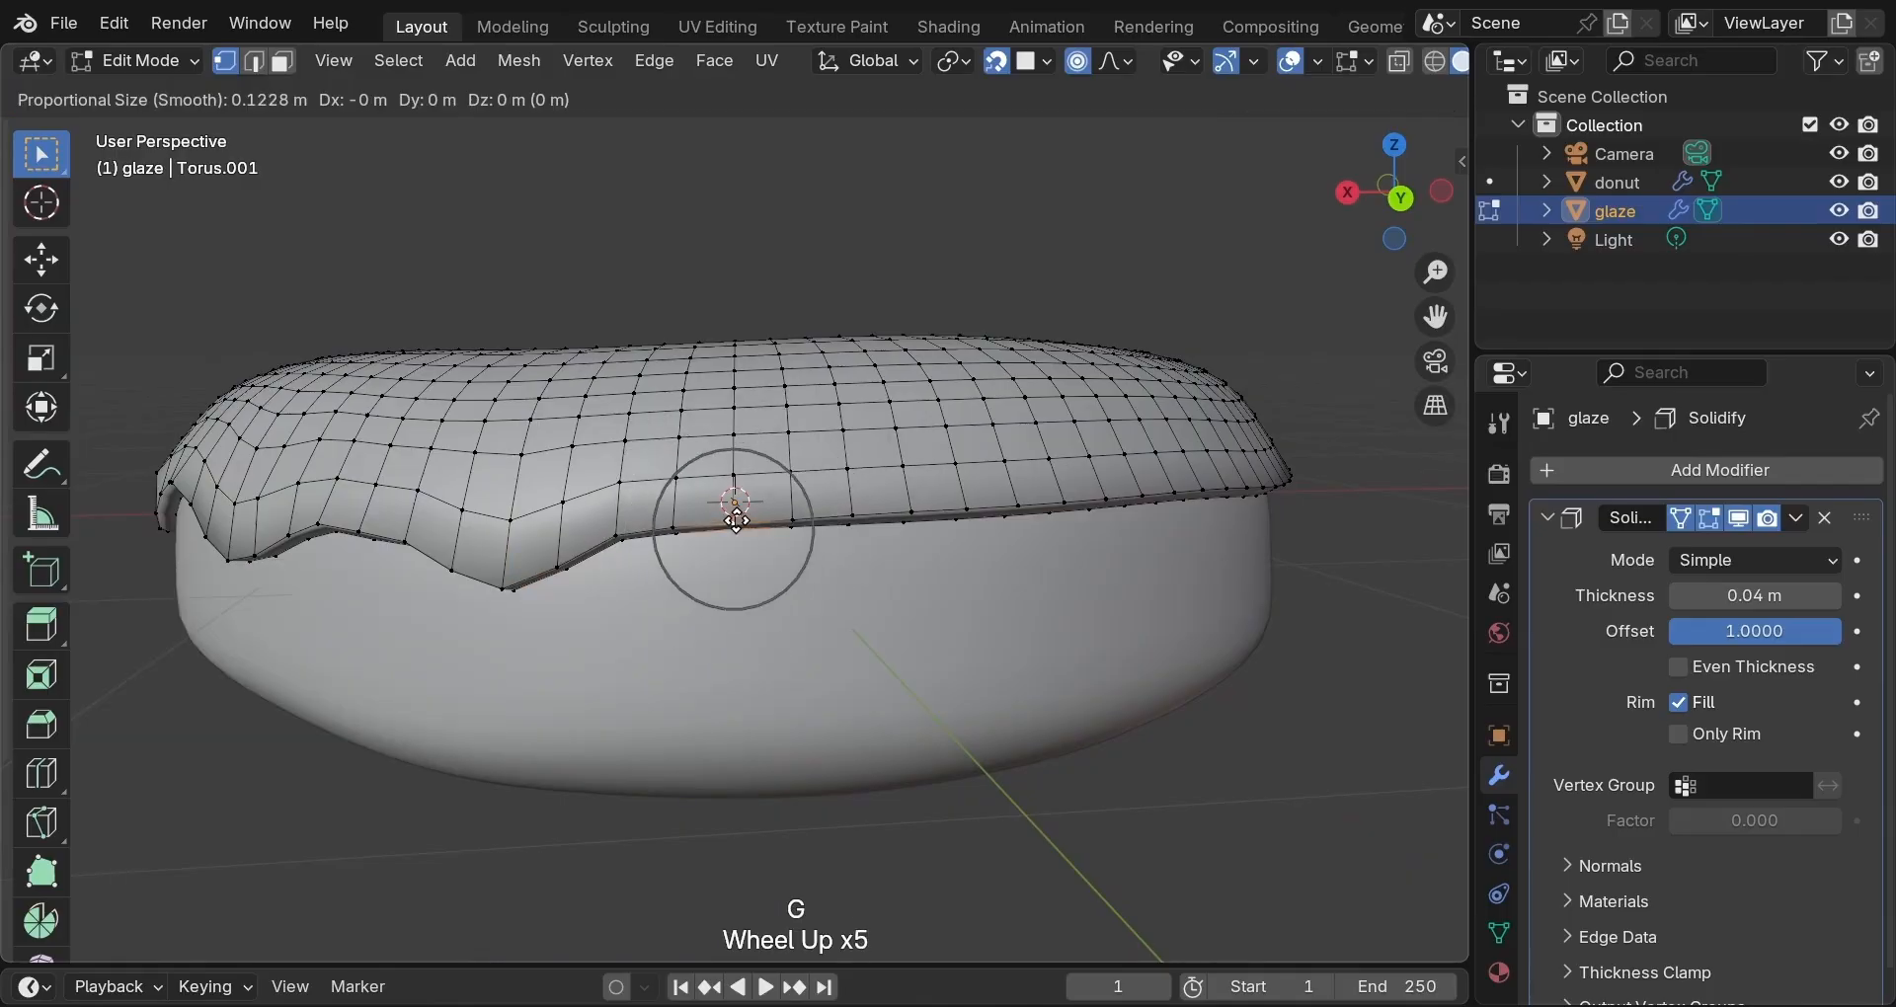
pyautogui.press('z')
pyautogui.click(735, 553)
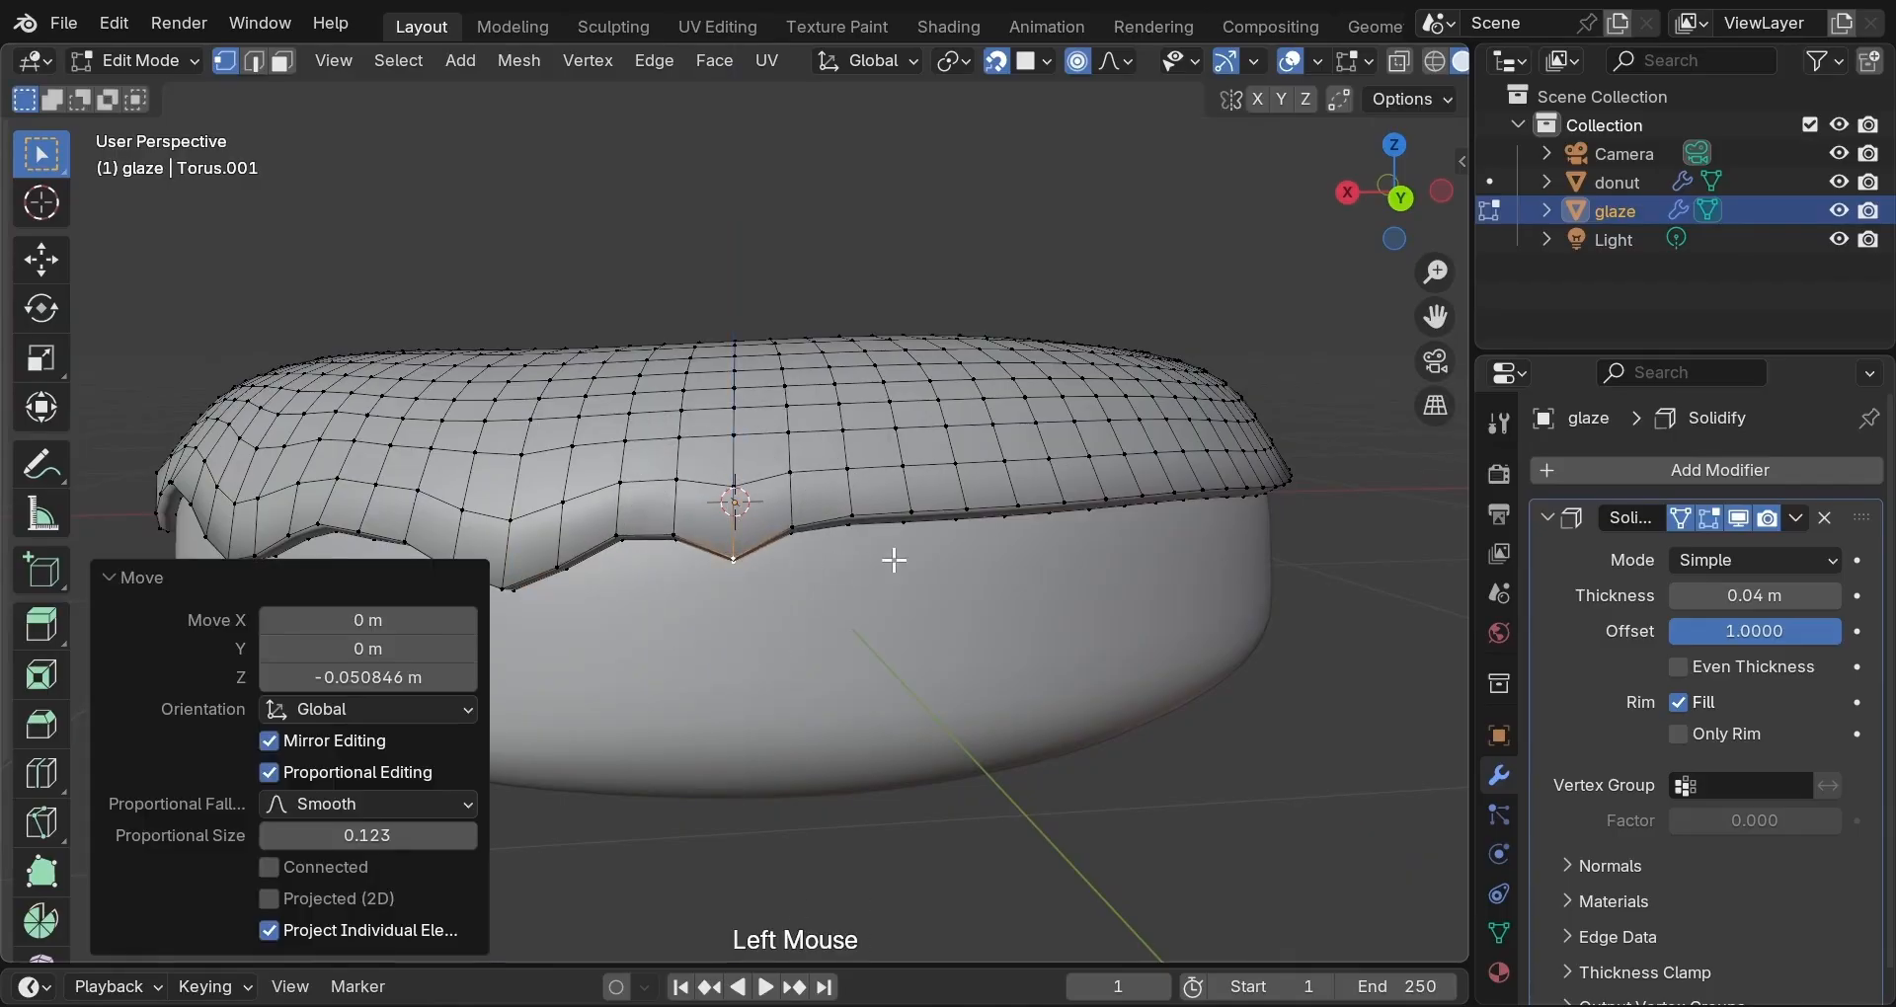
pyautogui.moveTo(895, 559); pyautogui.dragTo(791, 559, button='middle')
pyautogui.scroll(1, 787, 567)
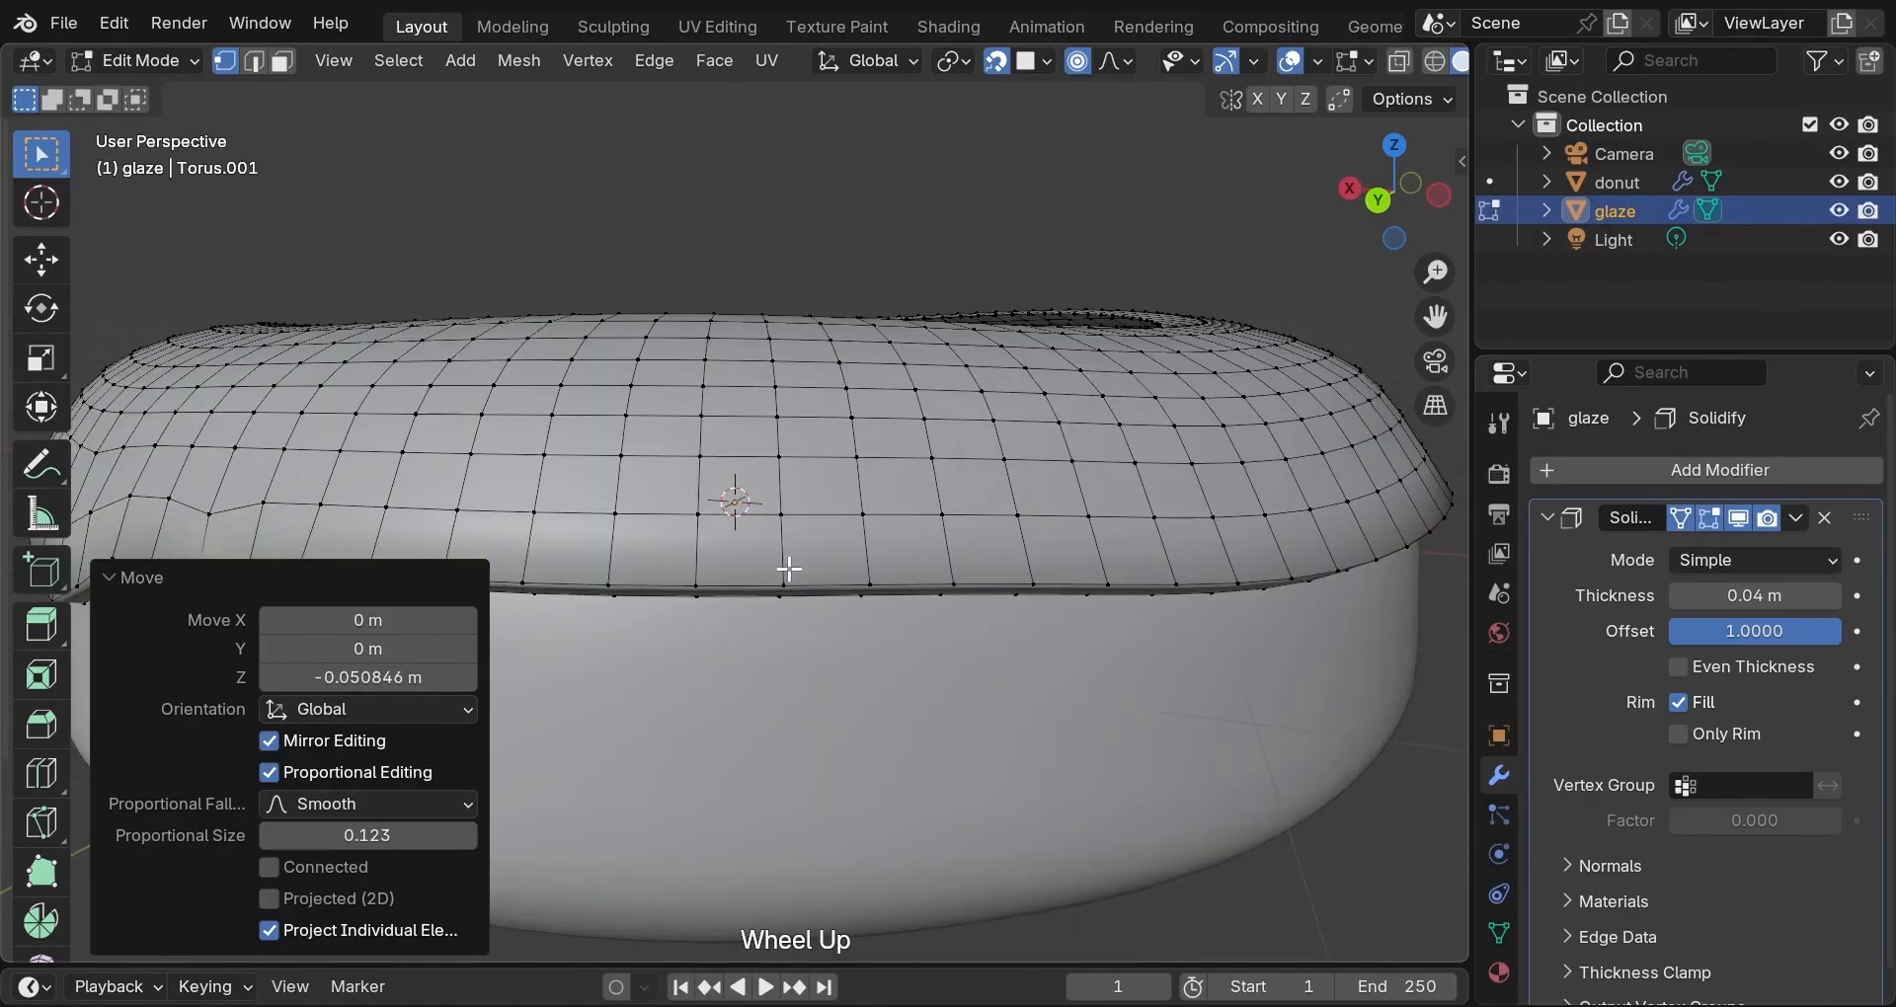
pyautogui.scroll(-2, 784, 567)
pyautogui.click(756, 533)
pyautogui.press('g')
pyautogui.scroll(3, 752, 535)
pyautogui.scroll(-7, 753, 535)
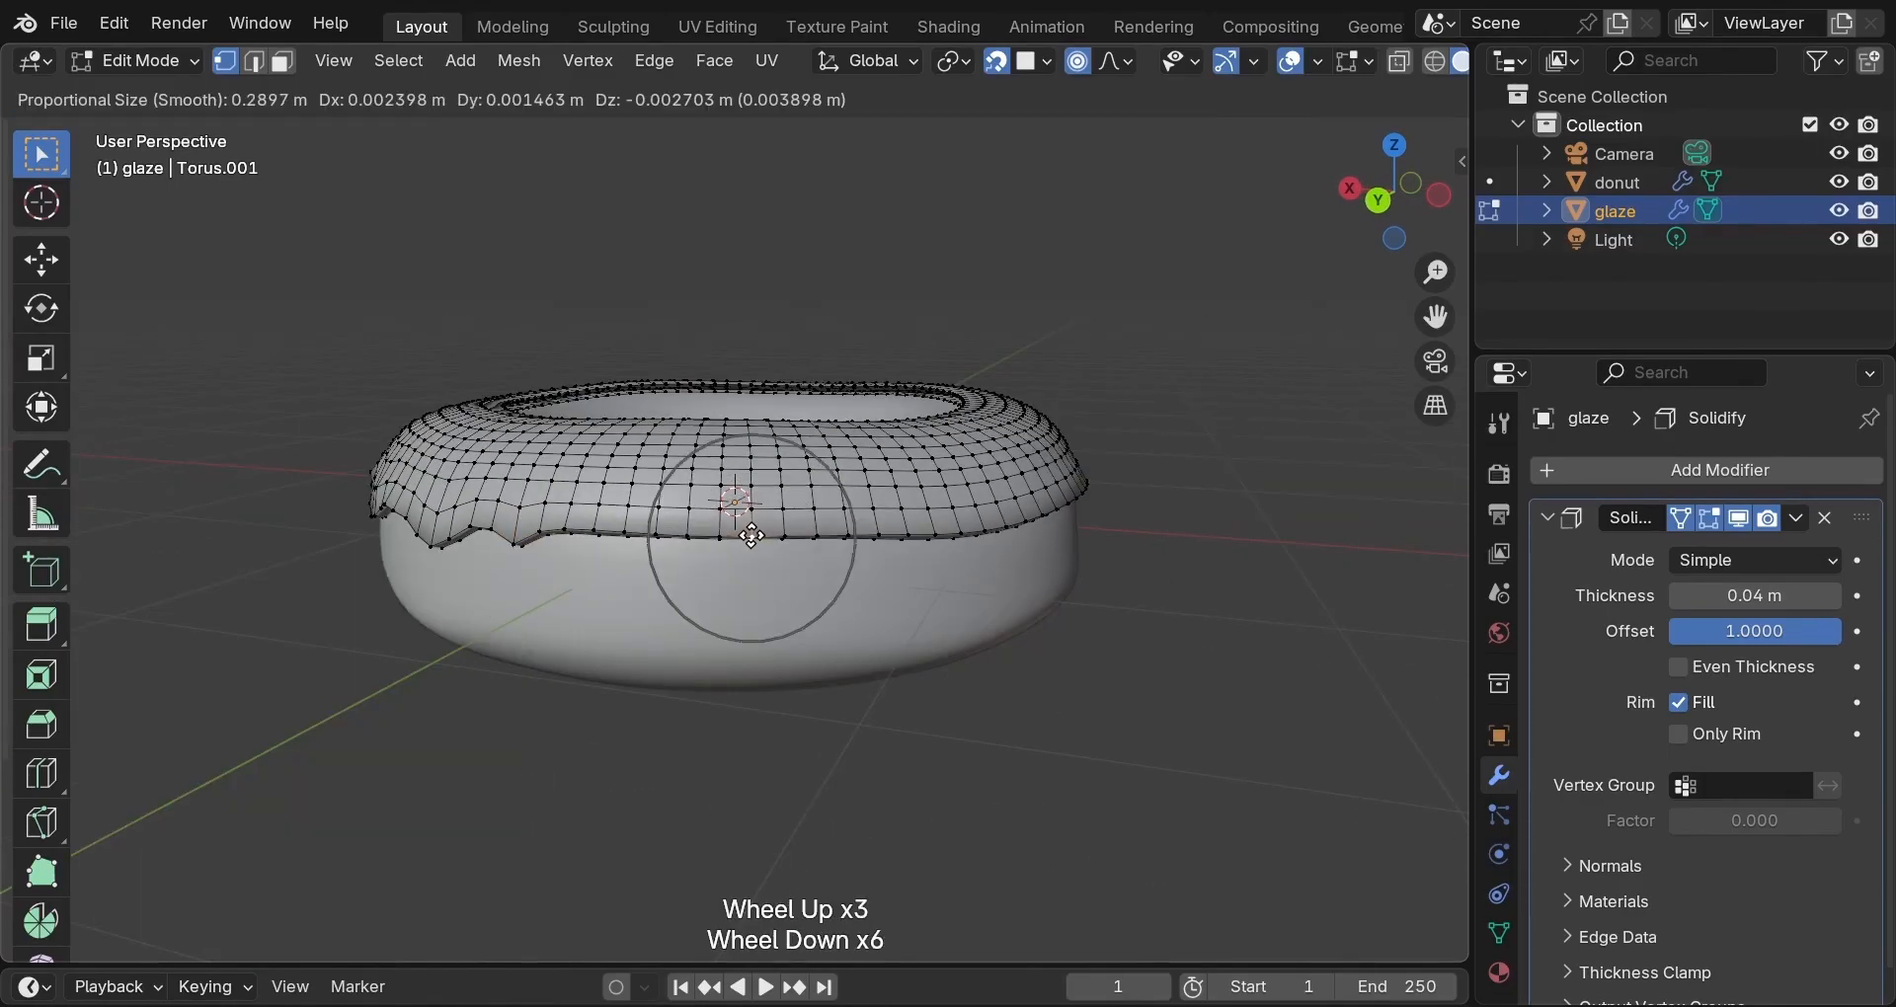
pyautogui.scroll(-1, 751, 535)
pyautogui.press('z')
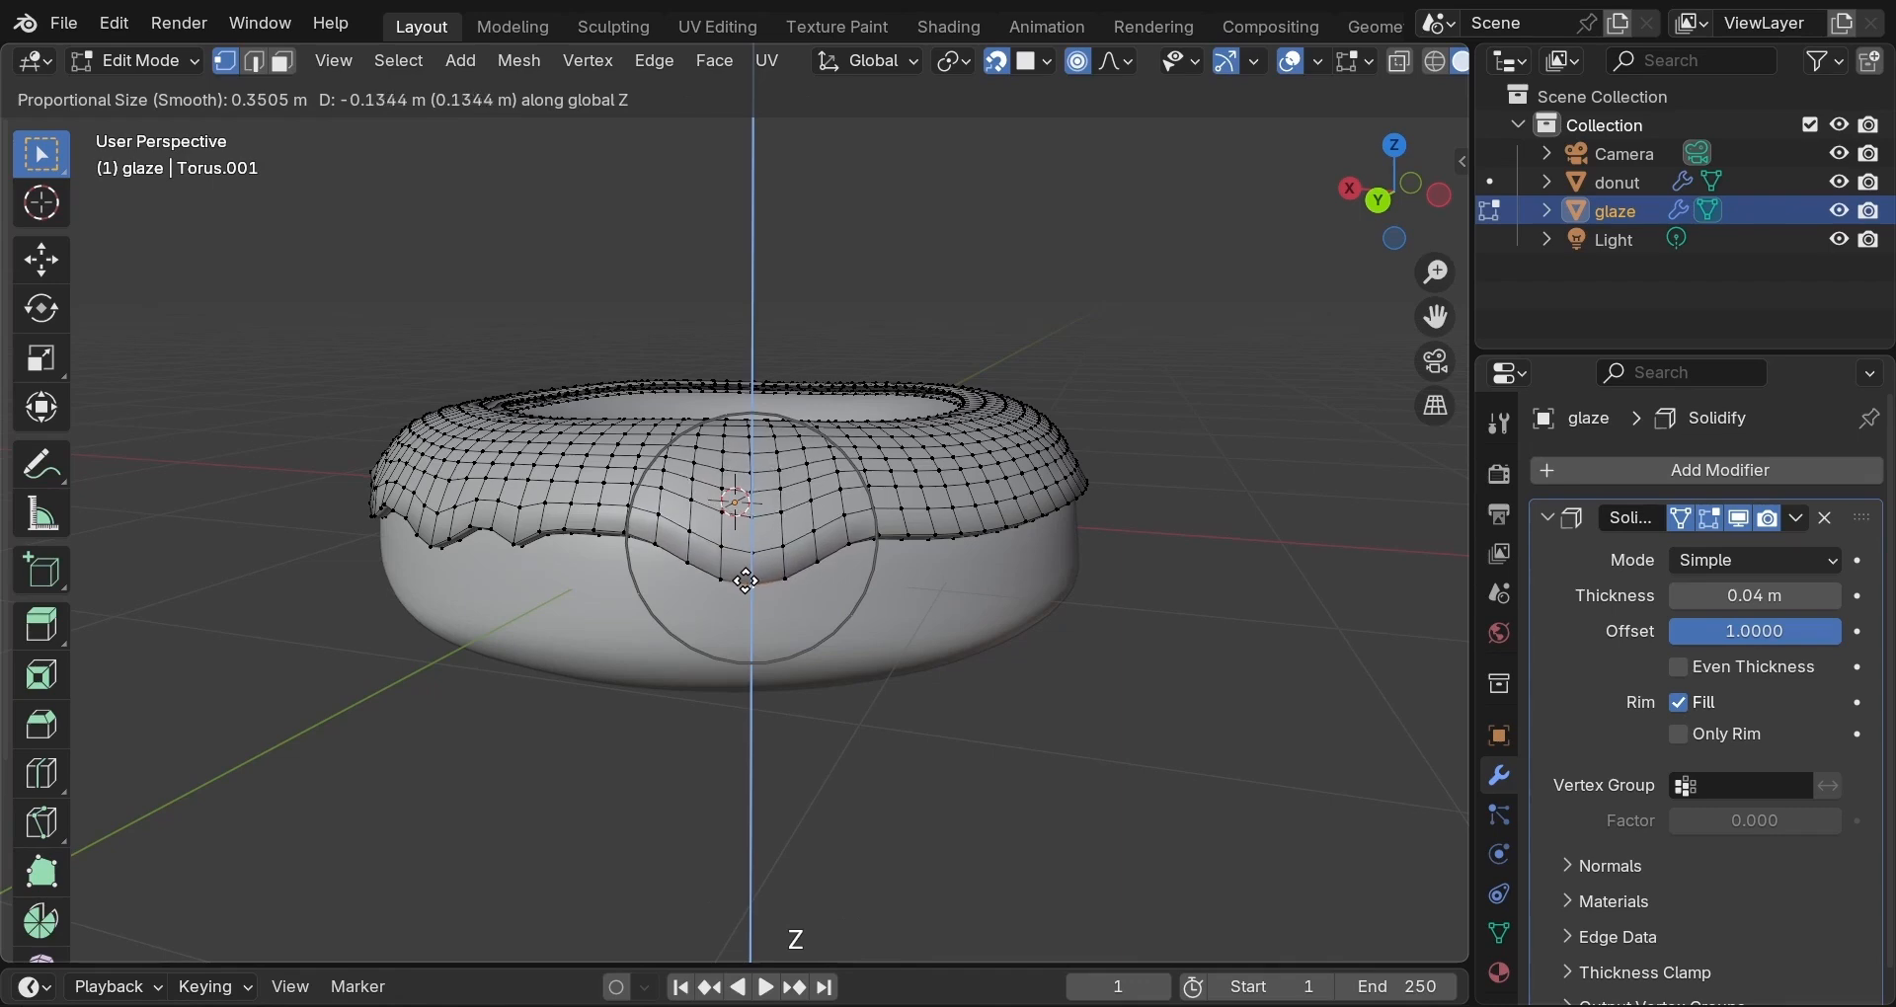
pyautogui.click(811, 585)
# Pull two more glaze edge sections down vertically using proportional falloff.
pyautogui.moveTo(812, 585); pyautogui.dragTo(800, 641, button='middle')
pyautogui.click(723, 650)
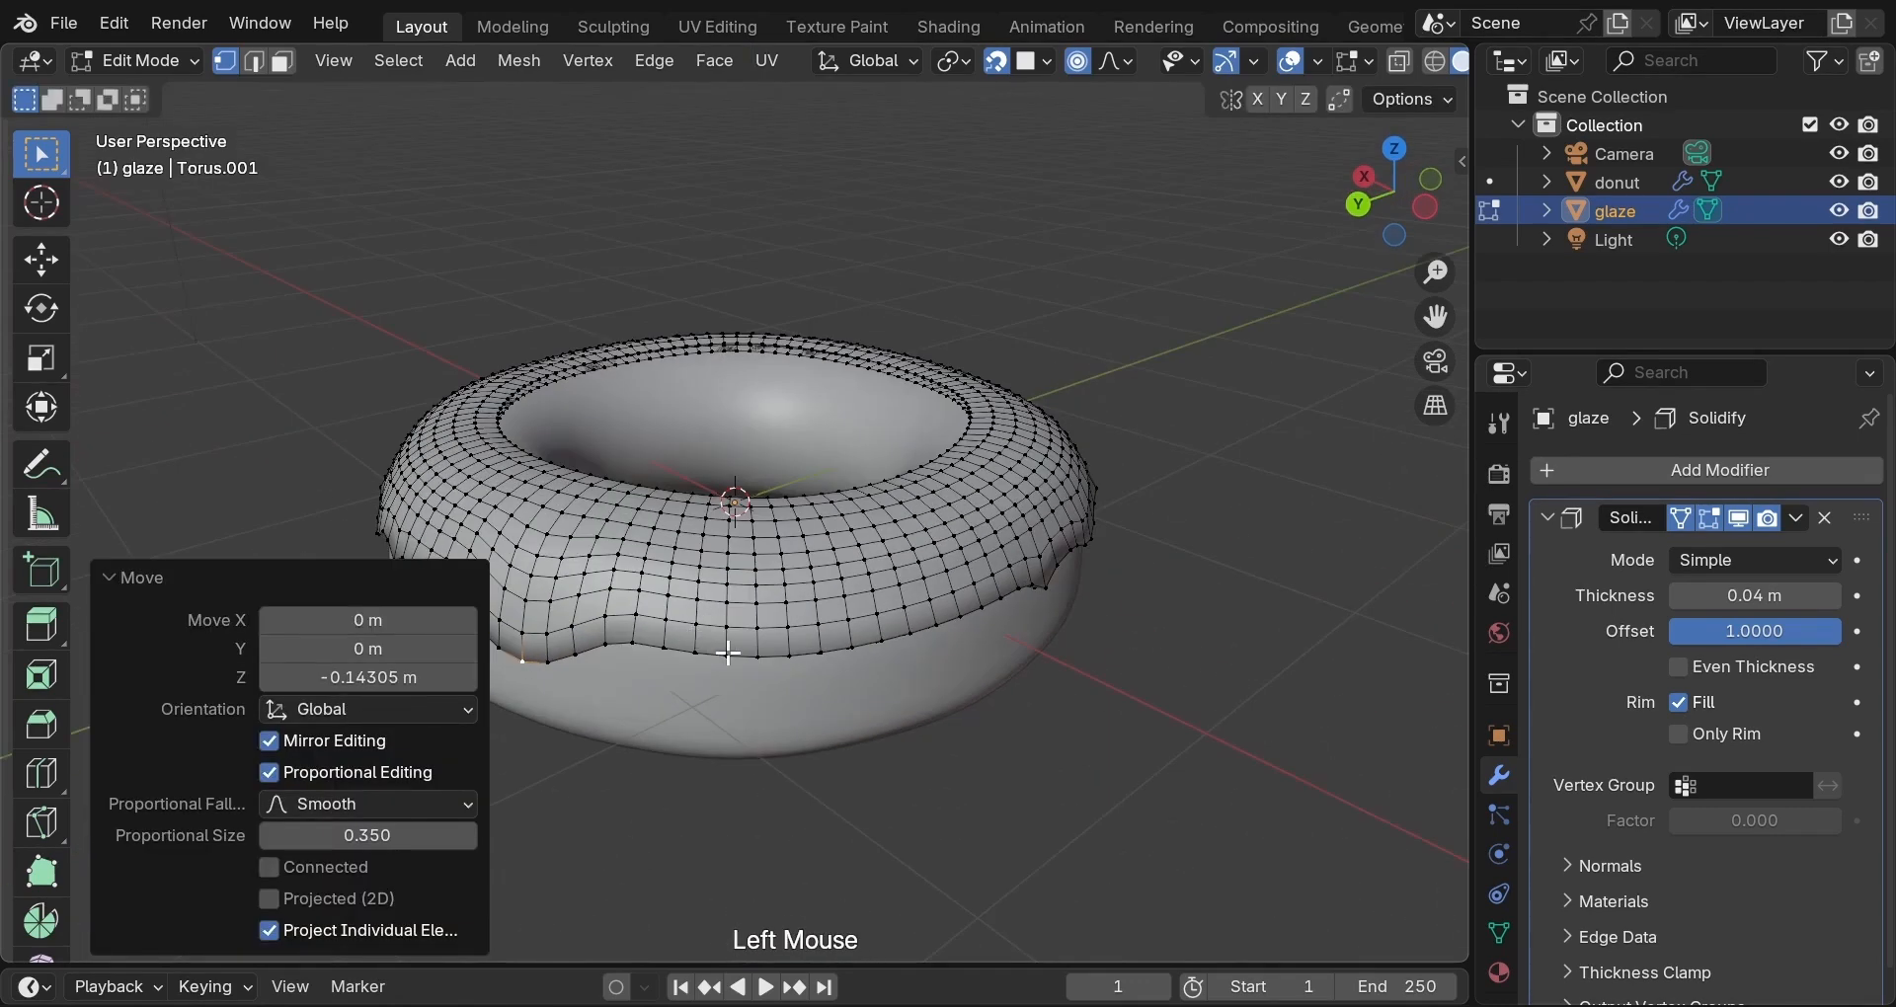
pyautogui.press('g')
pyautogui.scroll(3, 728, 652)
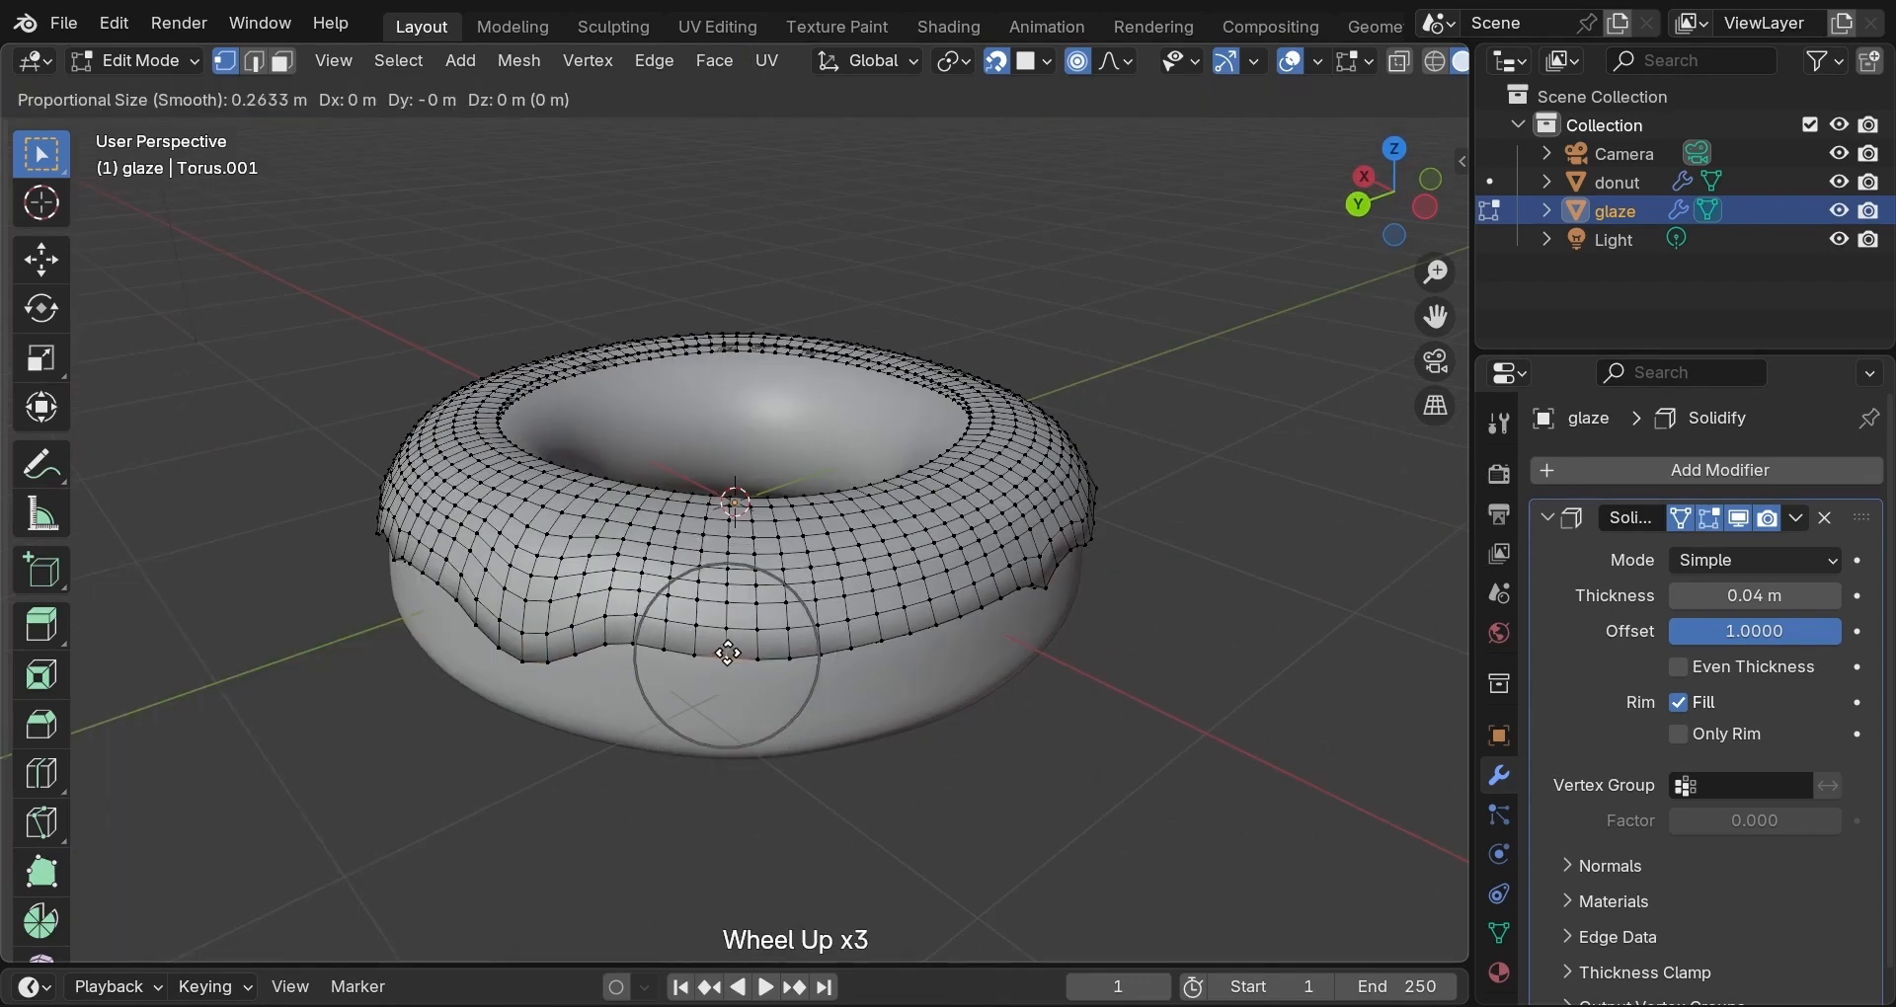
pyautogui.press('z')
pyautogui.click(743, 665)
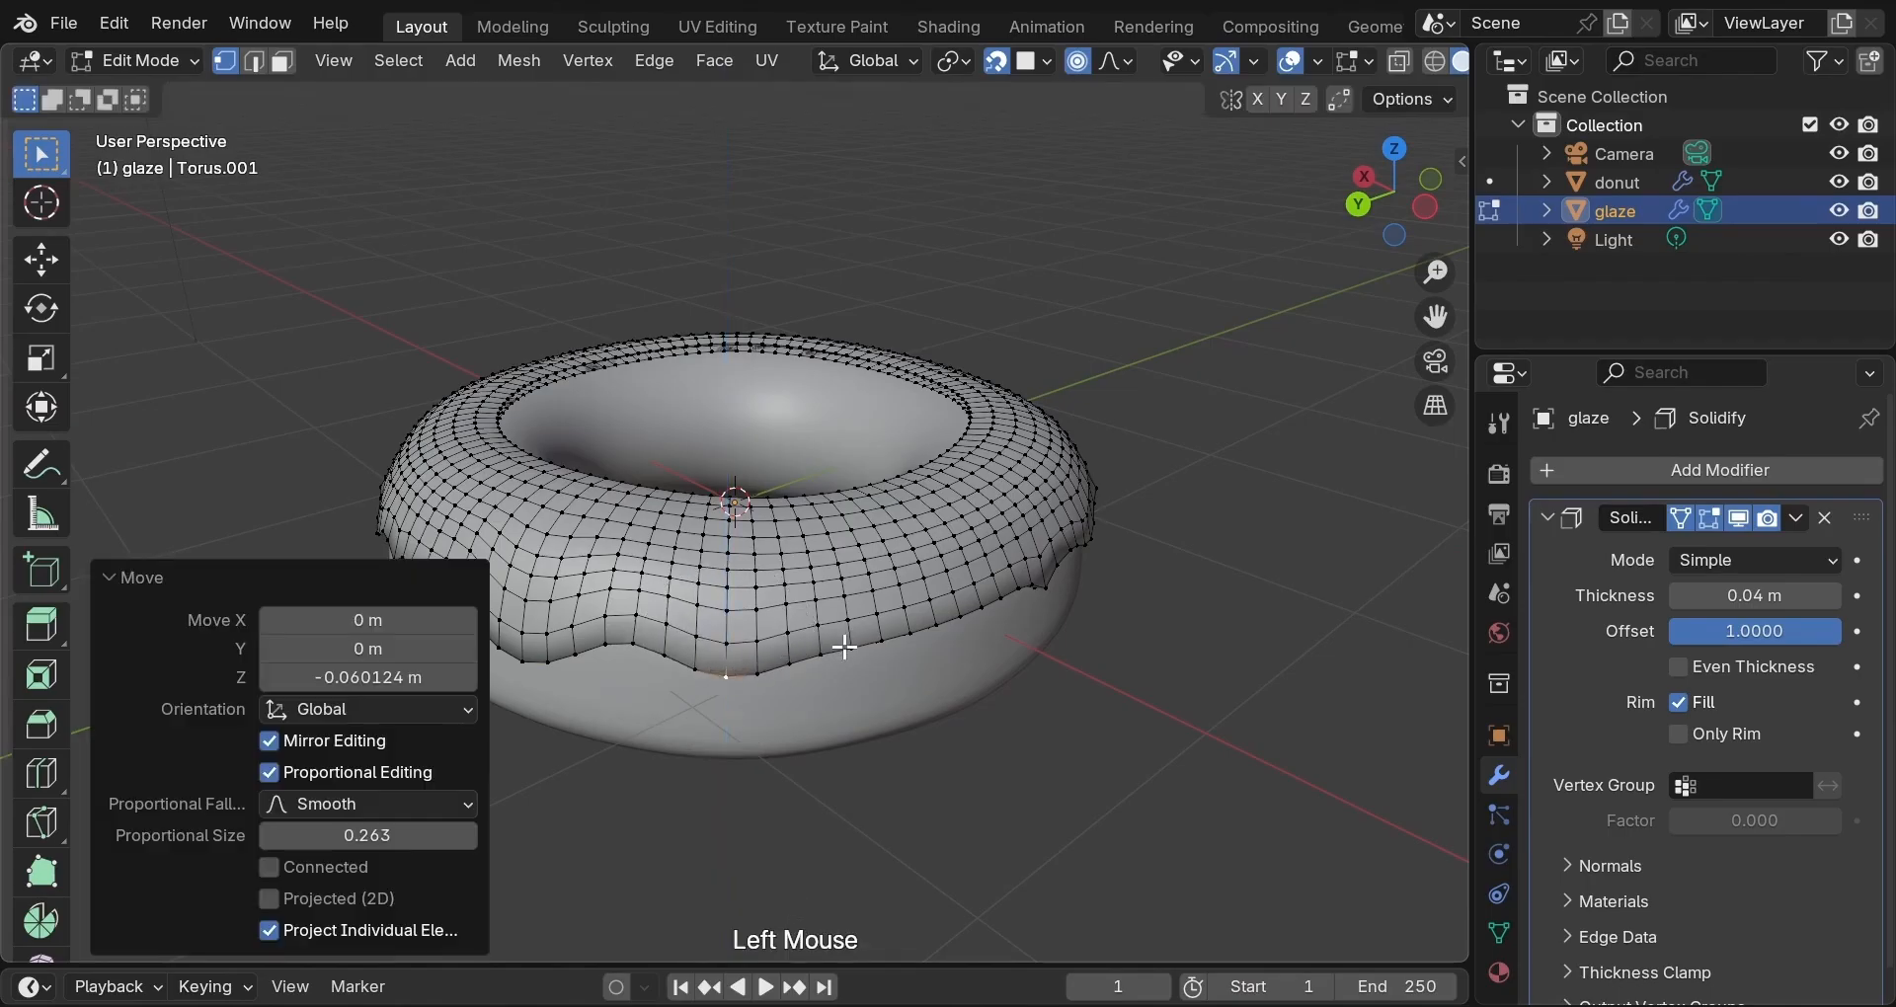
pyautogui.moveTo(853, 646); pyautogui.dragTo(754, 631, button='middle')
pyautogui.scroll(1, 753, 631)
pyautogui.click(761, 639)
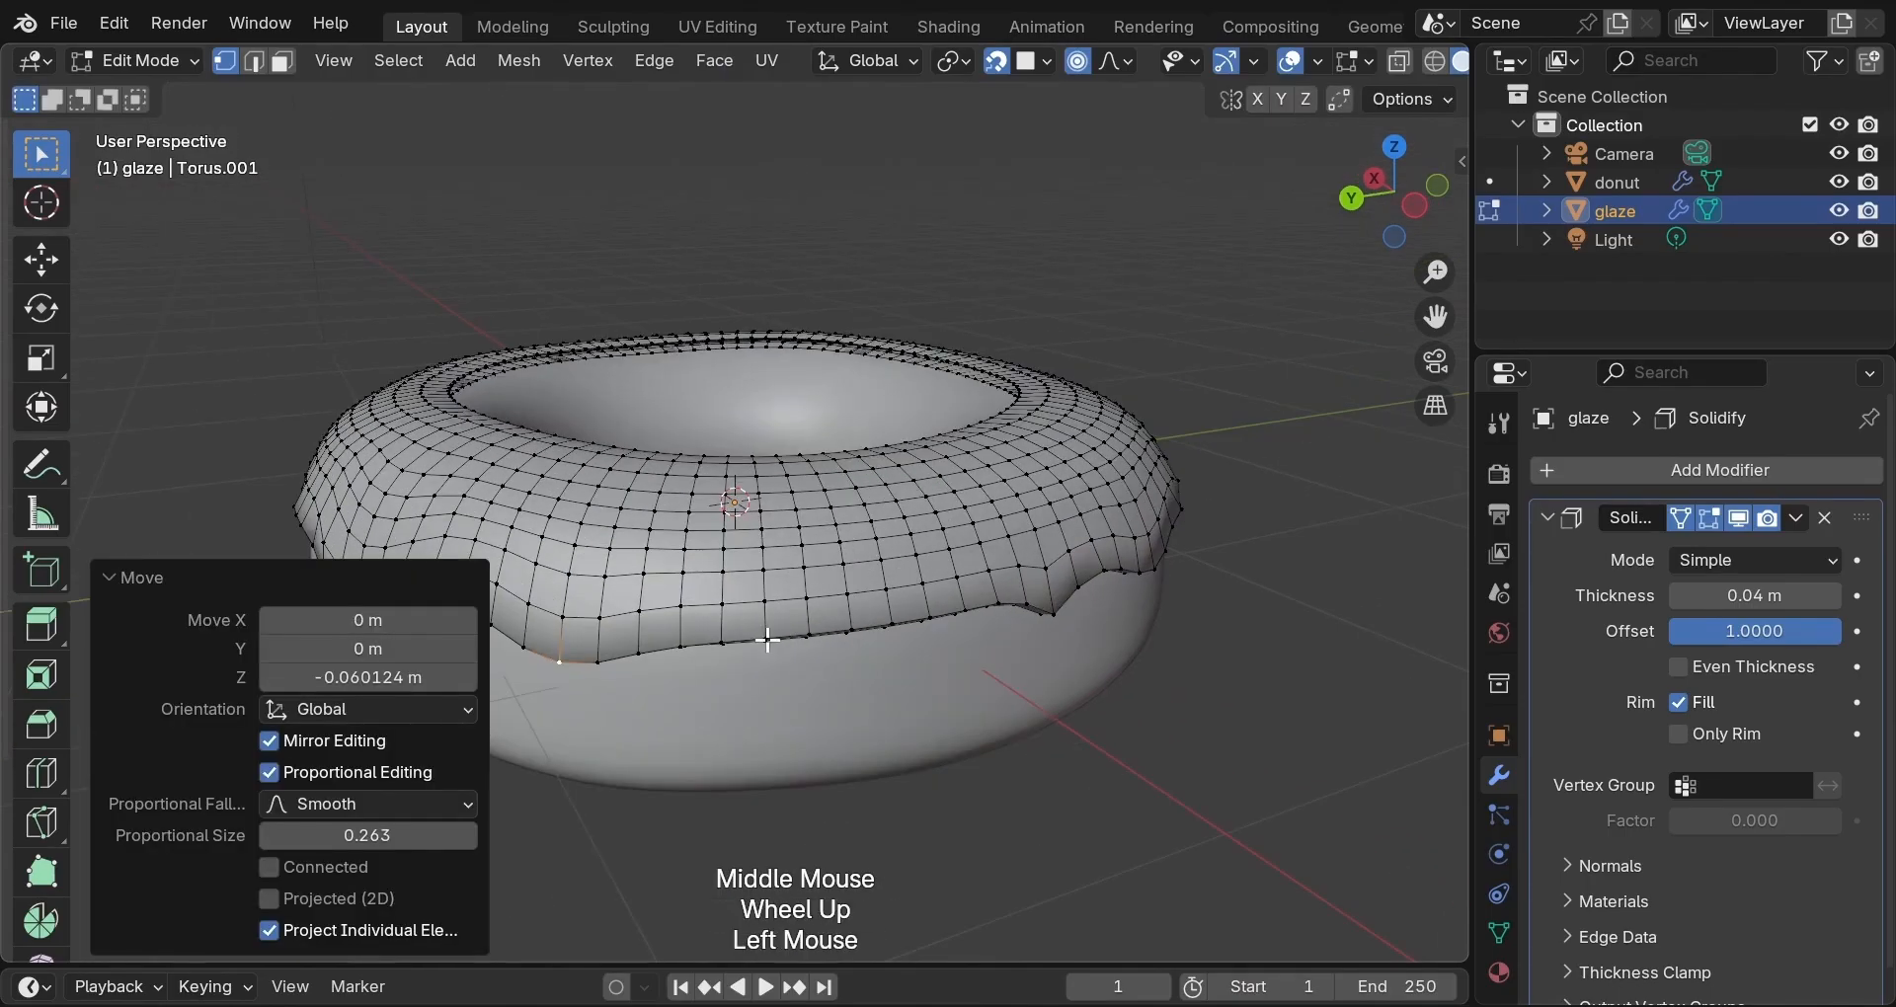
pyautogui.press('g')
pyautogui.scroll(6, 767, 640)
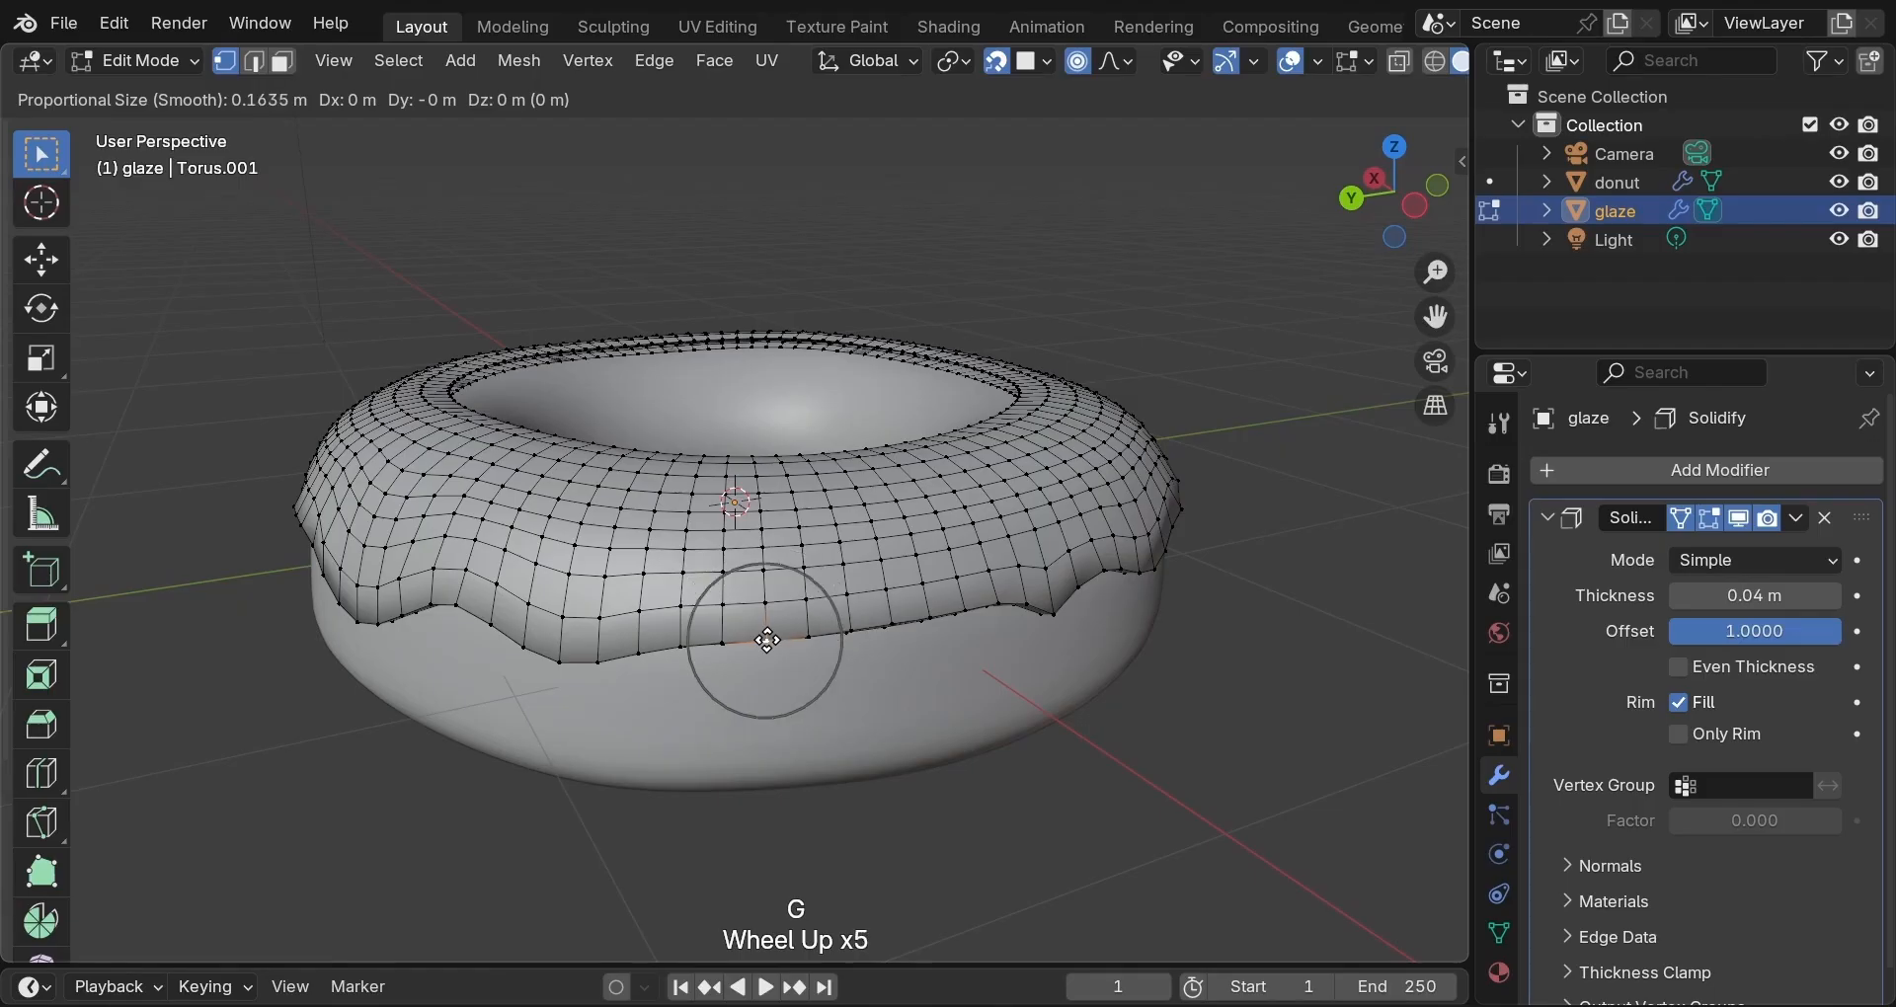
pyautogui.press('z')
pyautogui.click(820, 648)
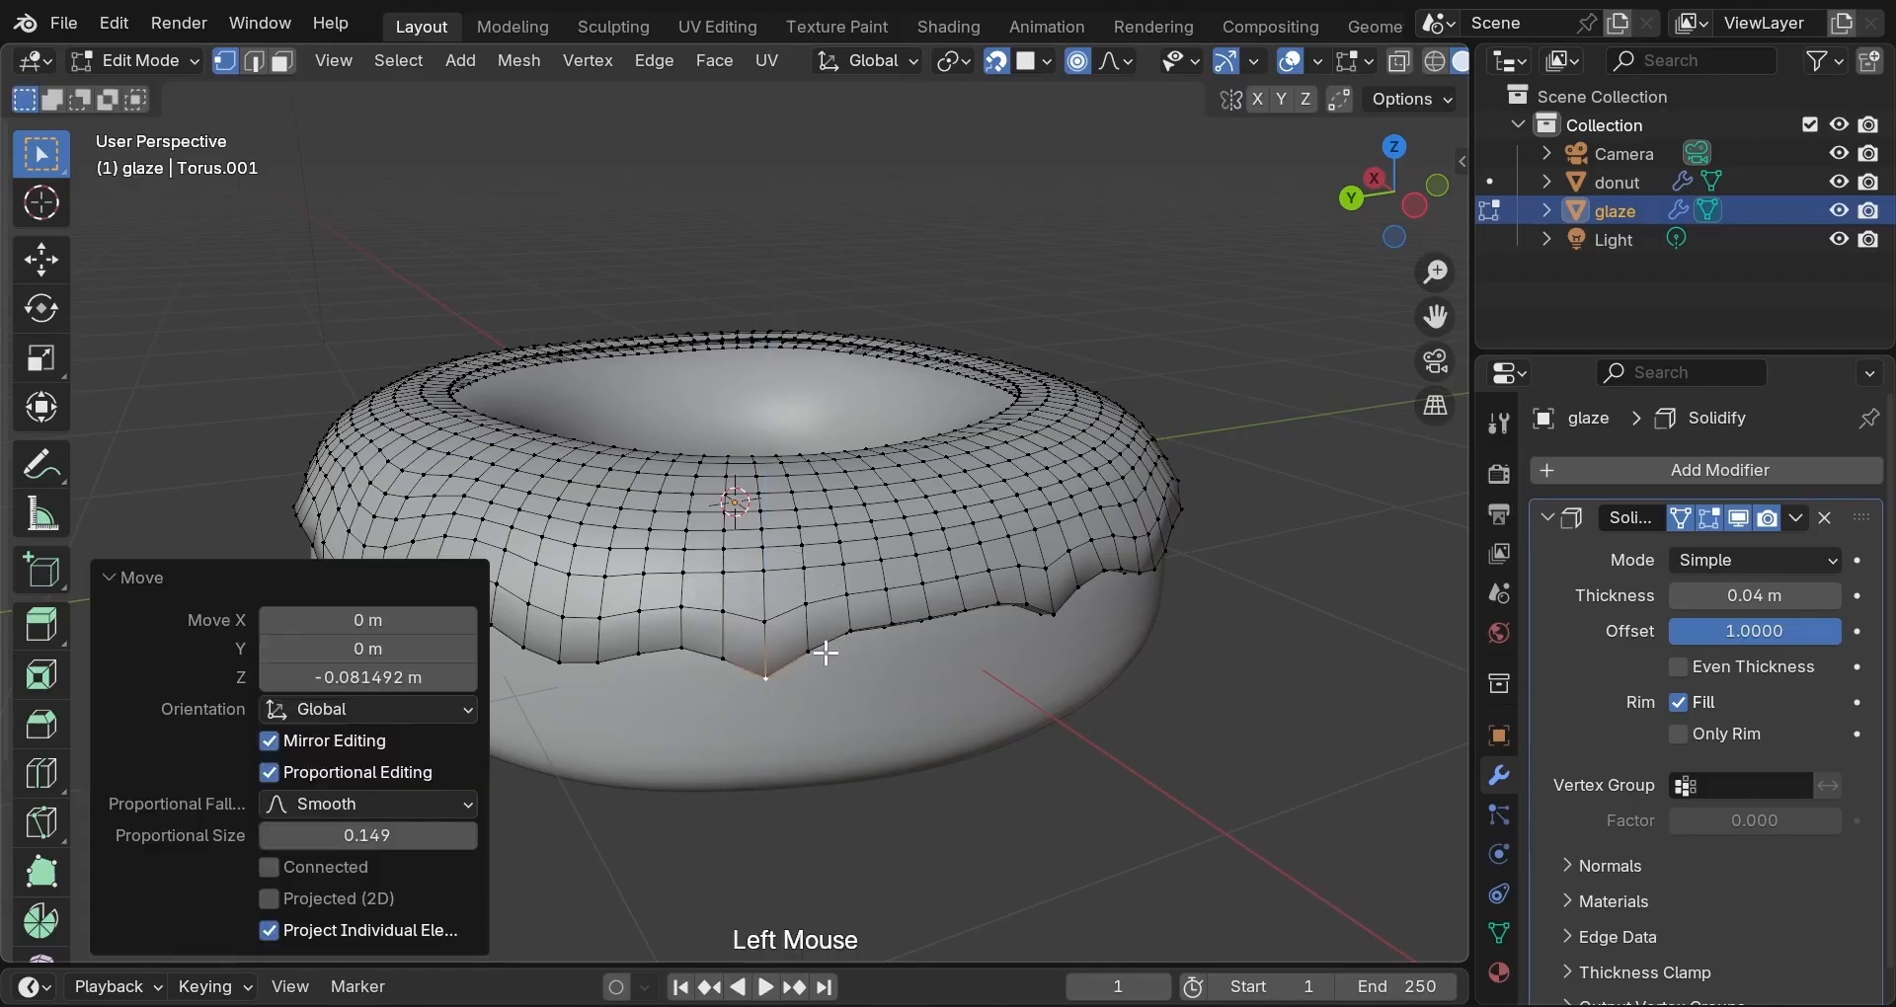
# Begin a soft-falloff move on another glaze edge vertex, shrinking the falloff radius.
pyautogui.moveTo(821, 648); pyautogui.dragTo(804, 628, button='middle')
pyautogui.click(804, 626)
pyautogui.press('g')
pyautogui.scroll(-6, 804, 626)
pyautogui.scroll(-3, 806, 626)
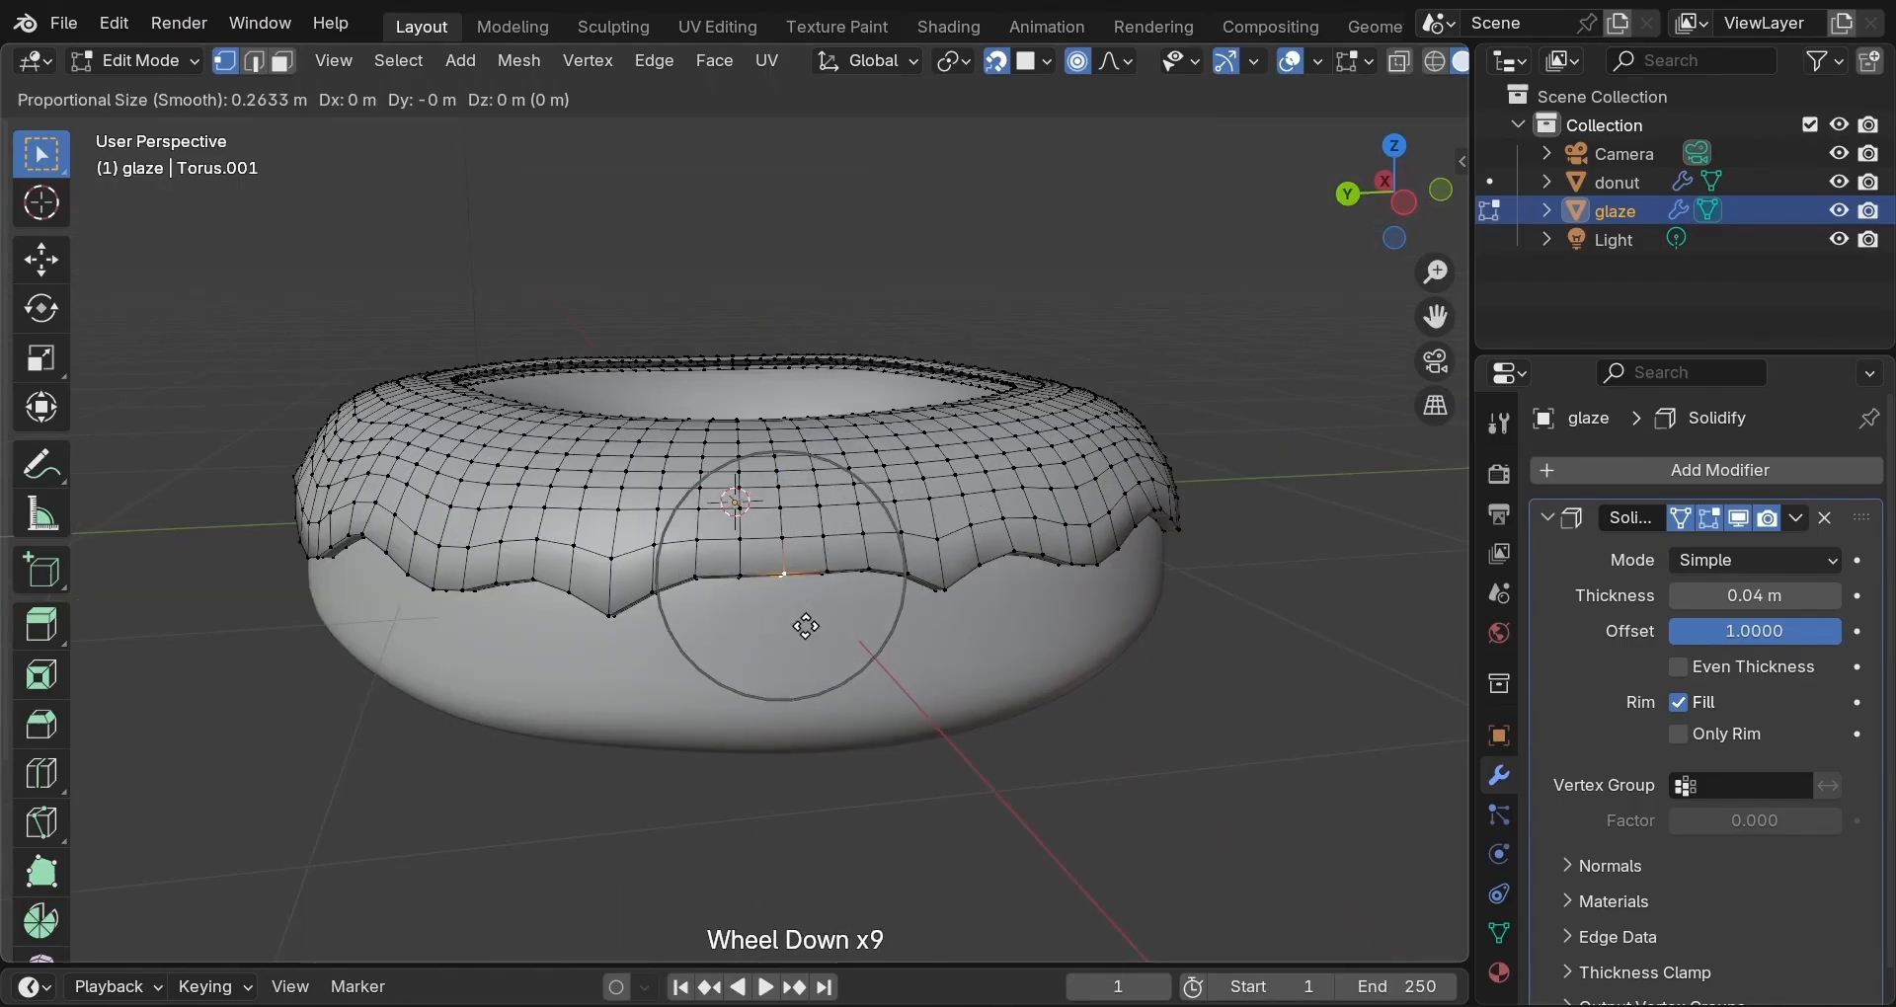
# Raise that edge section along Z, then move another edge vertex vertically with soft falloff.
pyautogui.press('z')
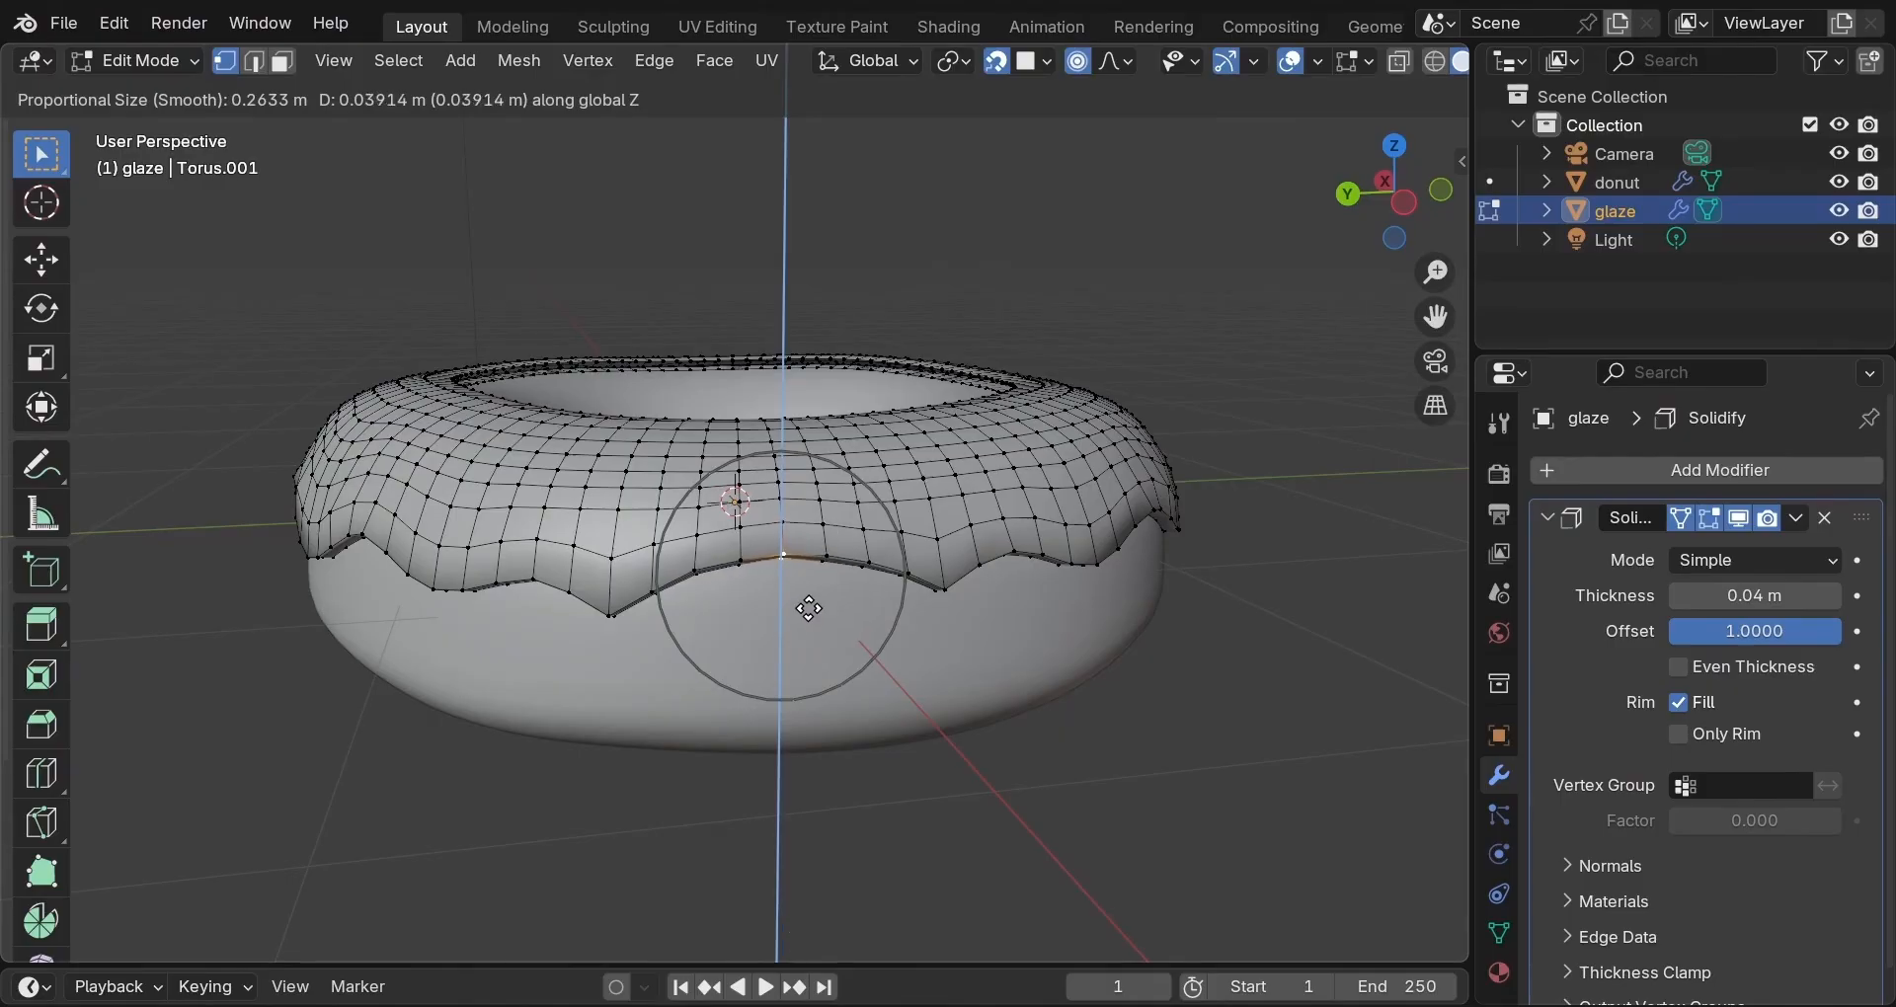
pyautogui.click(810, 609)
pyautogui.moveTo(1058, 622); pyautogui.dragTo(660, 618, button='middle')
pyautogui.moveTo(621, 619); pyautogui.dragTo(911, 569, button='middle')
pyautogui.click(741, 561)
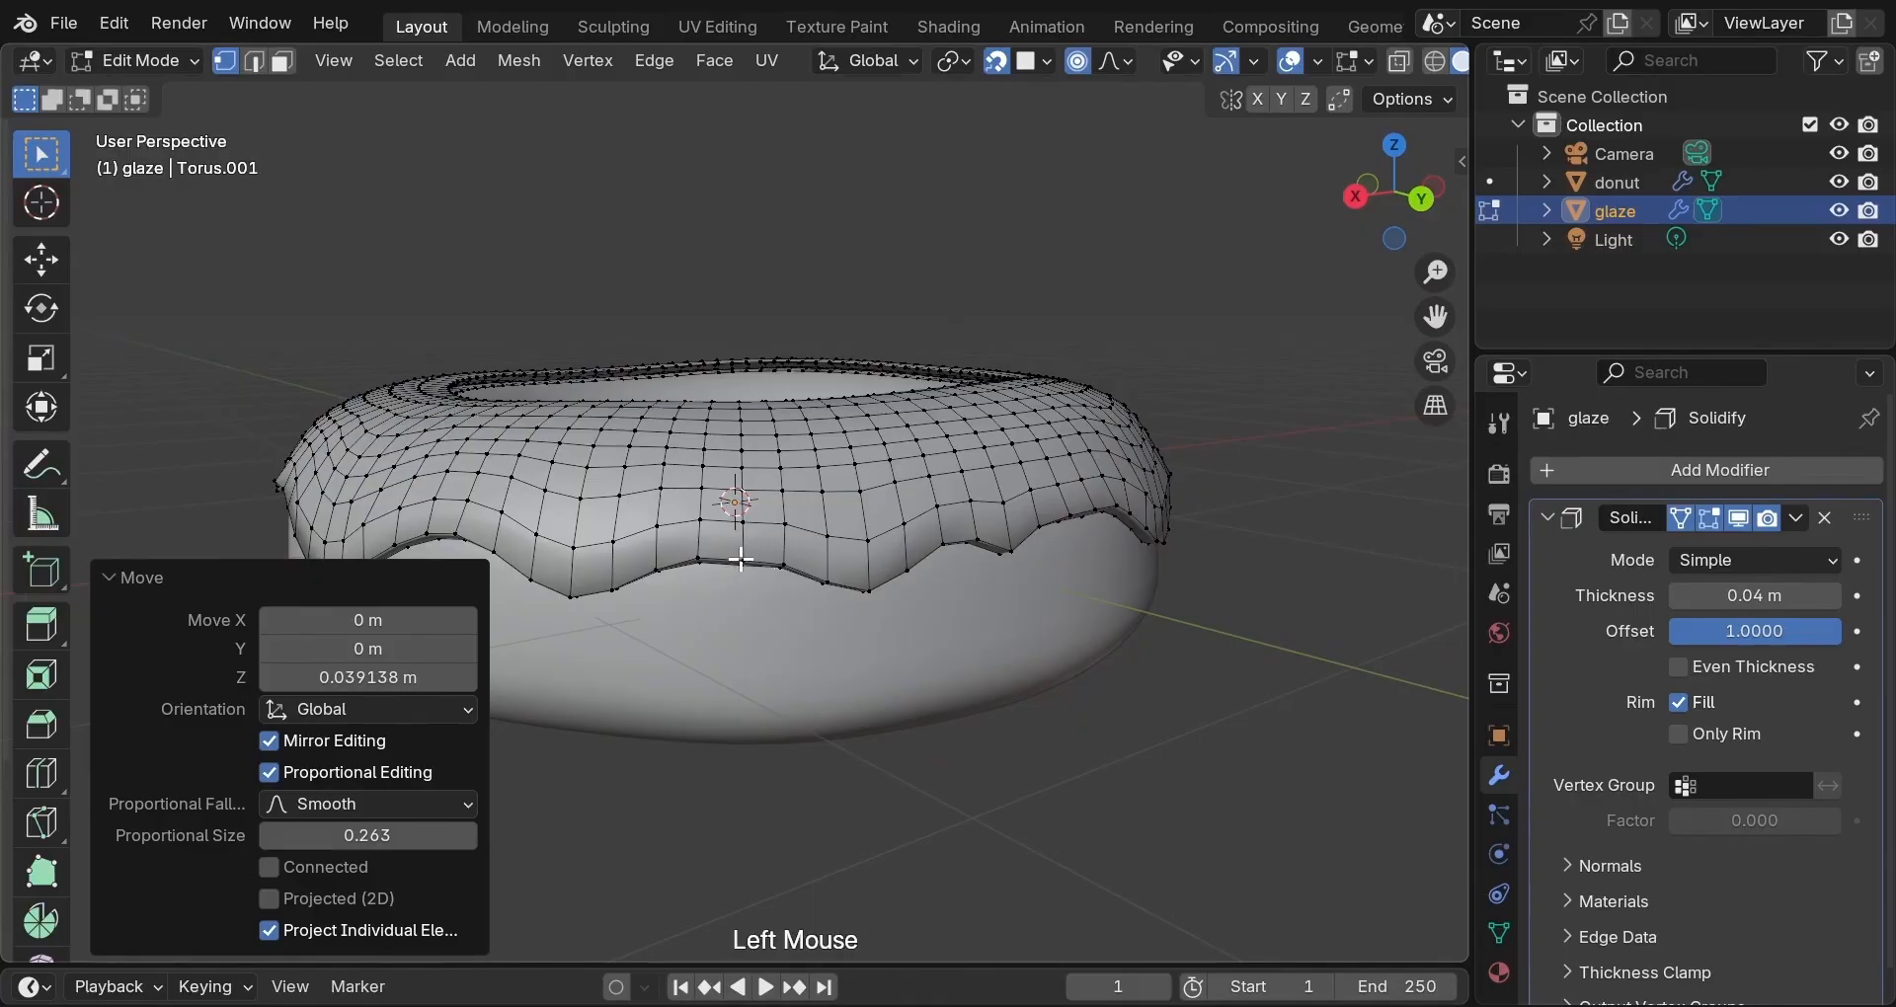
pyautogui.press('g')
pyautogui.scroll(2, 740, 560)
pyautogui.scroll(2, 740, 560)
pyautogui.press('z')
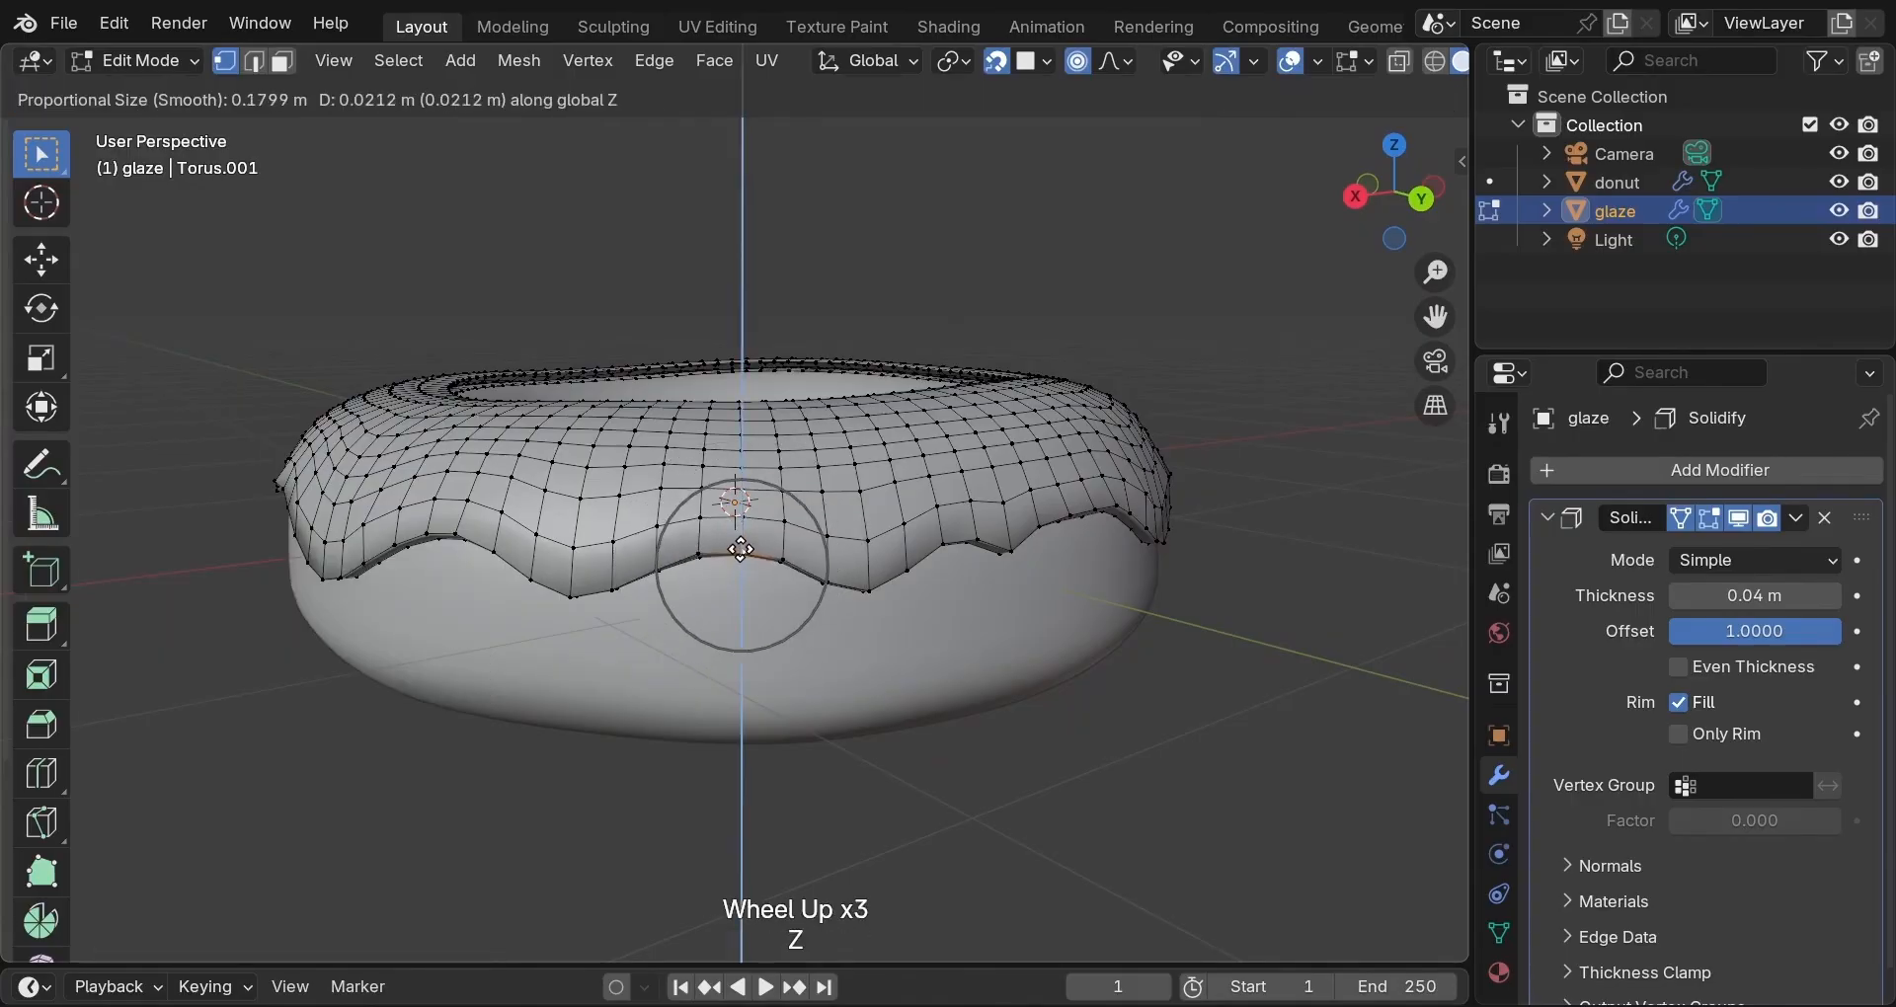
pyautogui.click(753, 544)
# Nudge one more glaze edge vertex slightly upward along Z.
pyautogui.moveTo(752, 544); pyautogui.dragTo(804, 555, button='middle')
pyautogui.click(807, 555)
pyautogui.press('g')
pyautogui.scroll(-1, 809, 554)
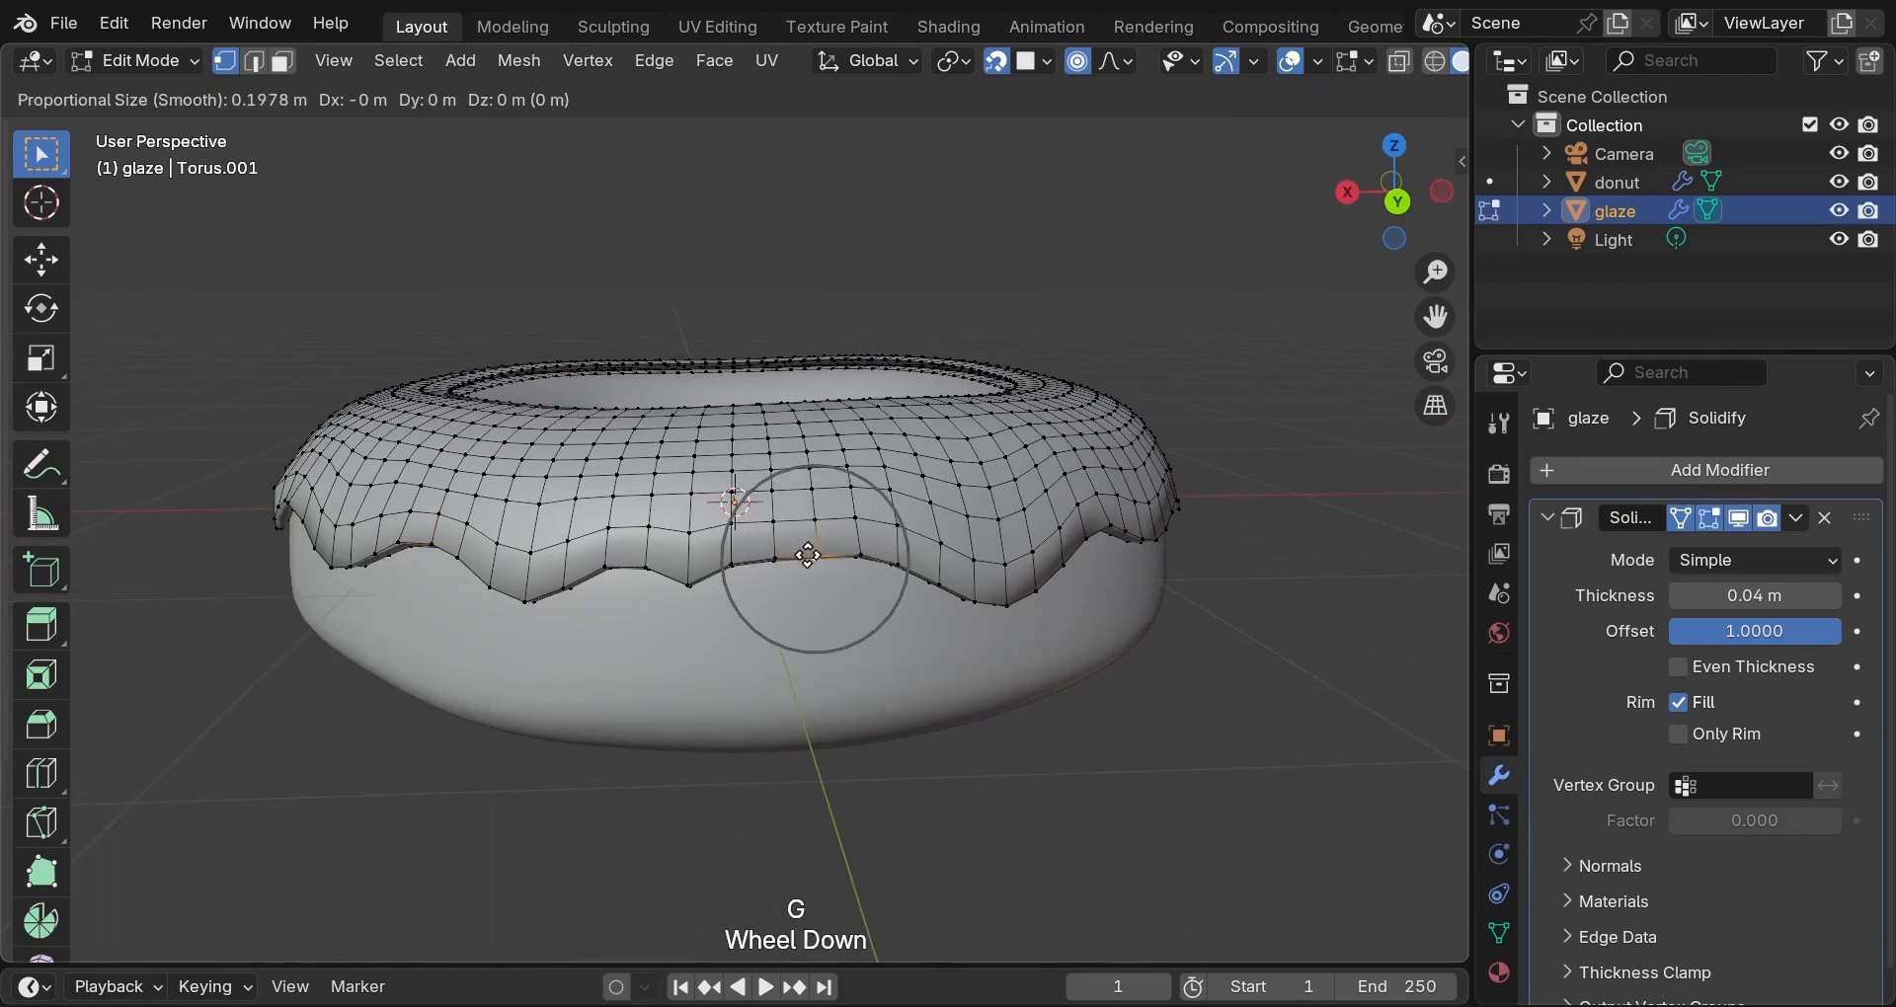
pyautogui.press('z')
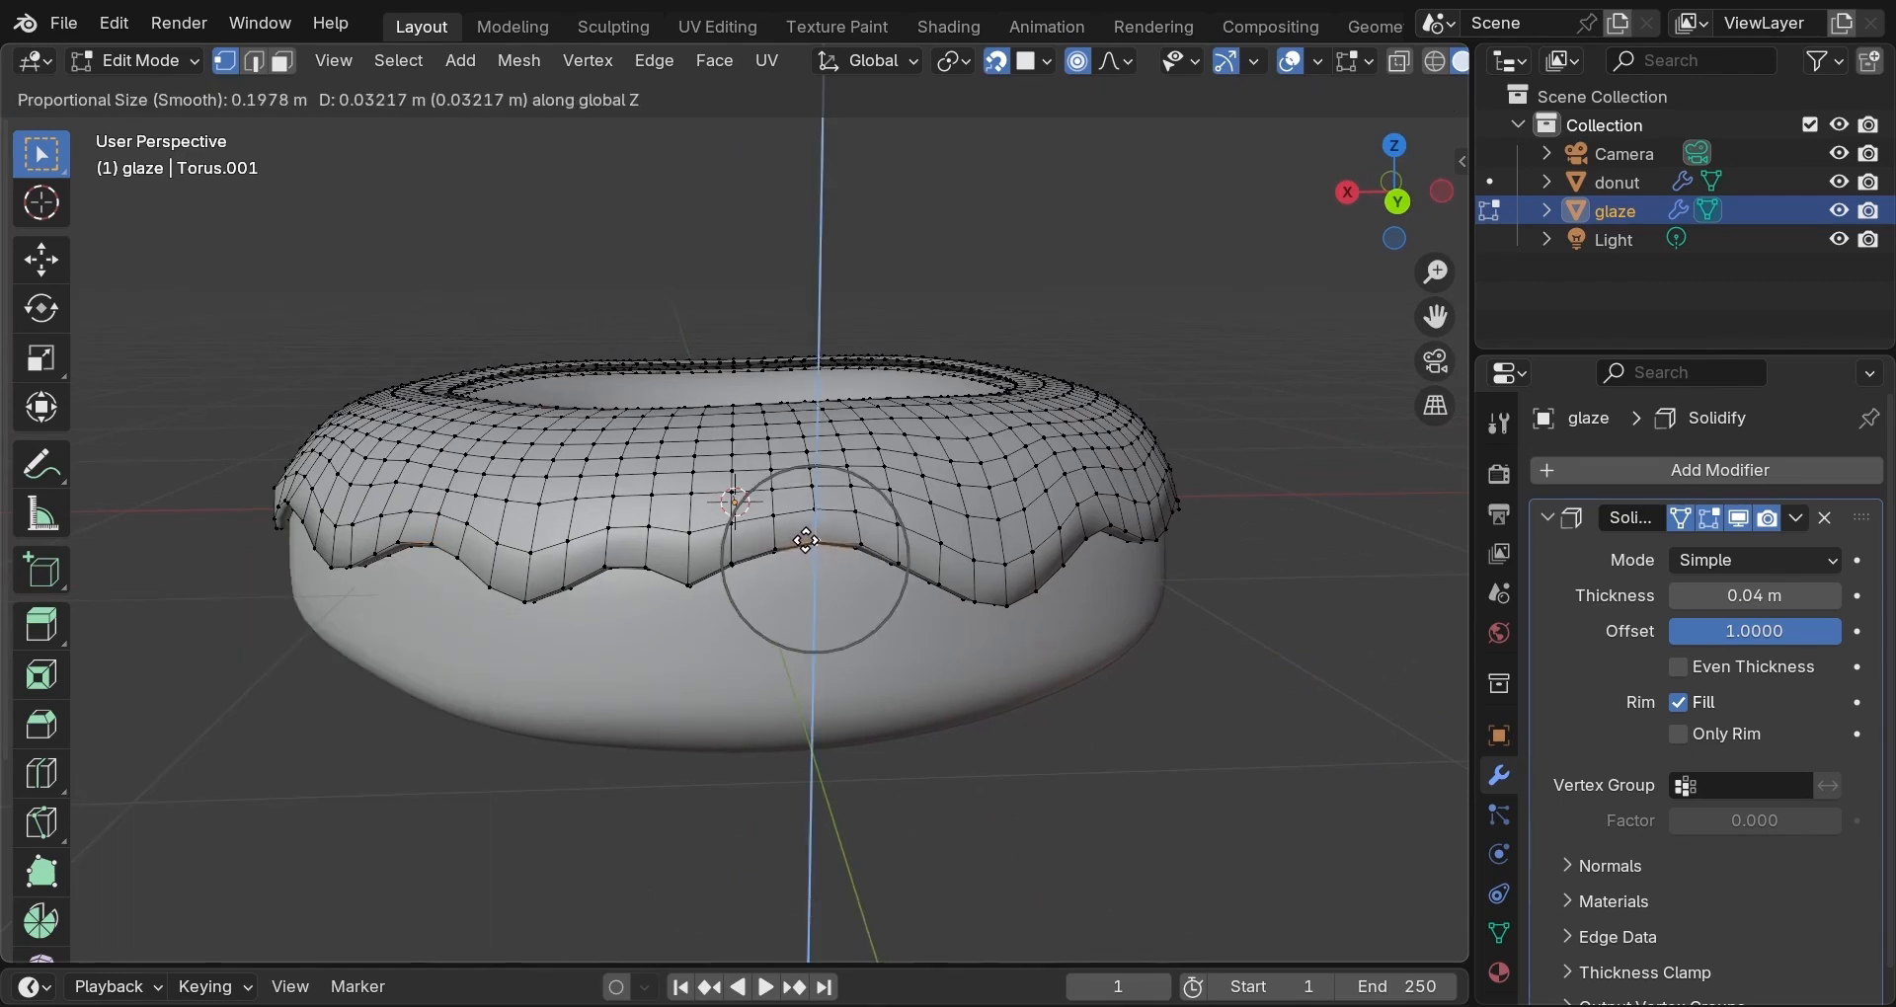
pyautogui.click(797, 549)
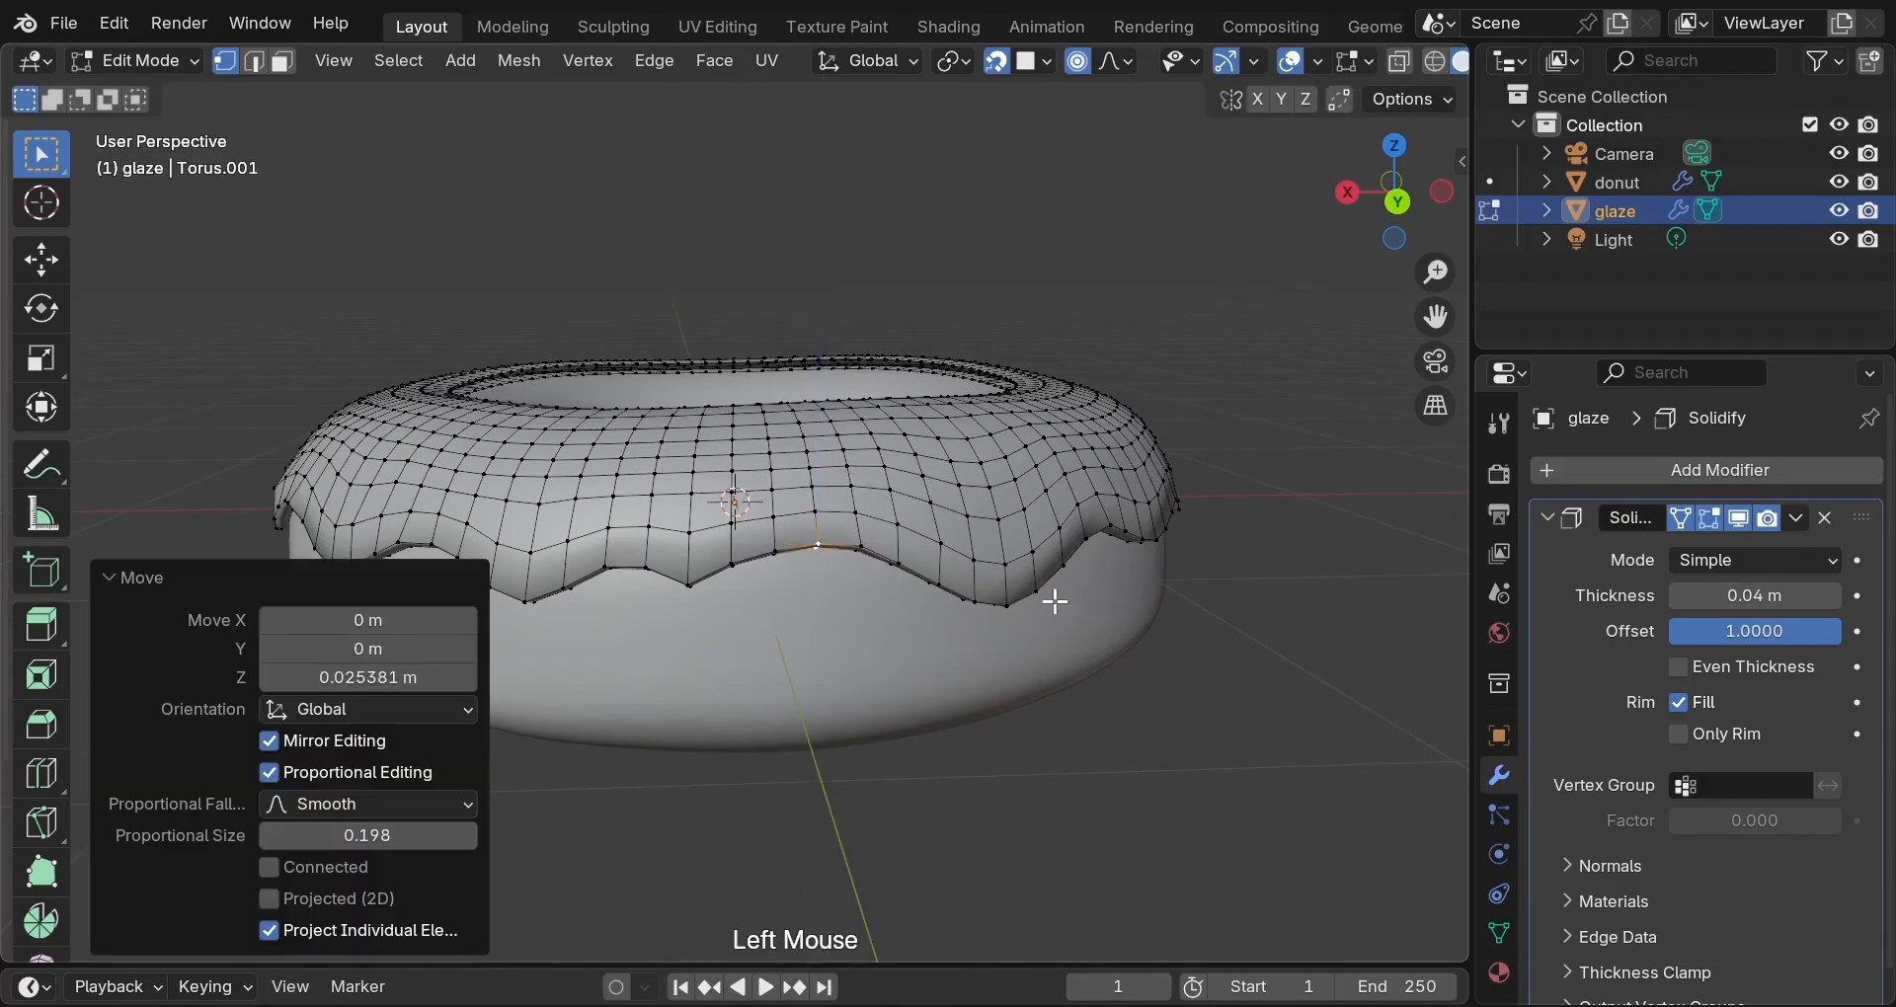
# Deselect the edited vertices and orbit around to review the scalloped rim.
pyautogui.moveTo(1144, 629); pyautogui.dragTo(880, 622, button='middle')
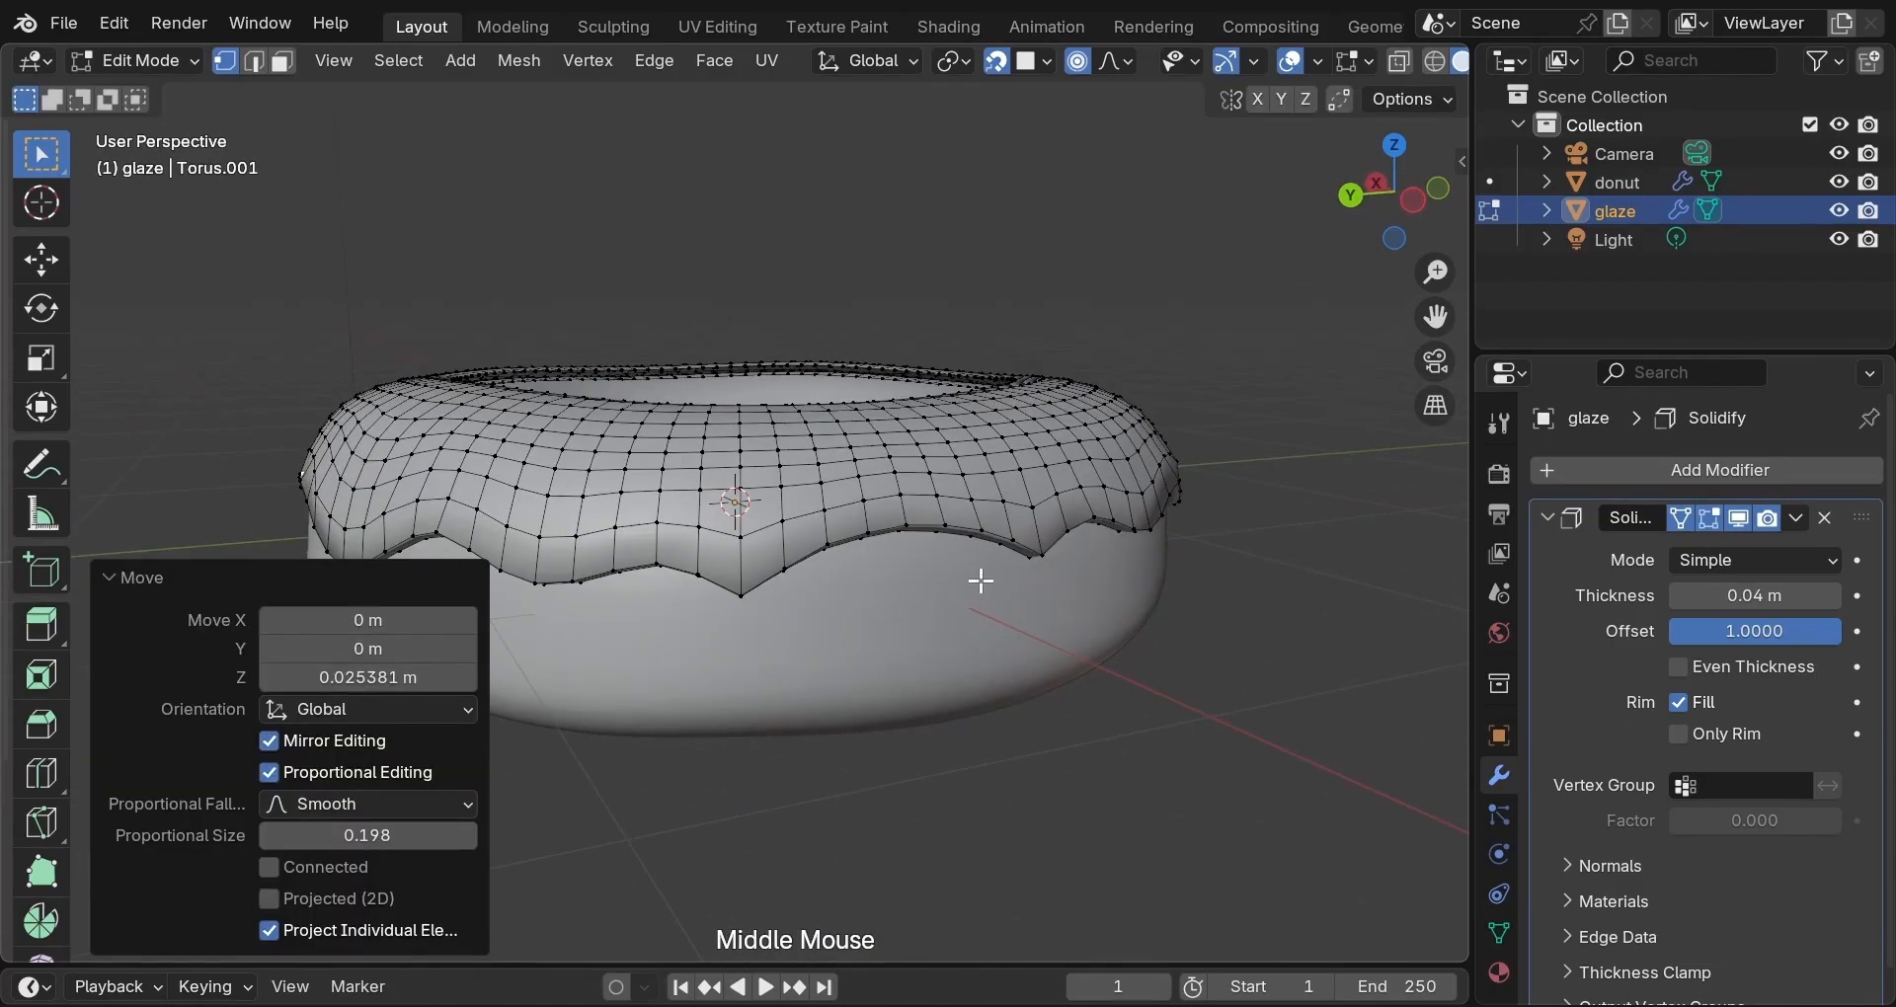
pyautogui.moveTo(991, 578)
pyautogui.mouseDown(button='middle')
pyautogui.moveTo(880, 606)
pyautogui.moveTo(833, 572)
pyautogui.moveTo(664, 551)
pyautogui.moveTo(457, 554)
pyautogui.moveTo(855, 578)
pyautogui.moveTo(1363, 567)
pyautogui.moveTo(1334, 565)
pyautogui.mouseUp(button='middle')
pyautogui.scroll(2, 999, 637)
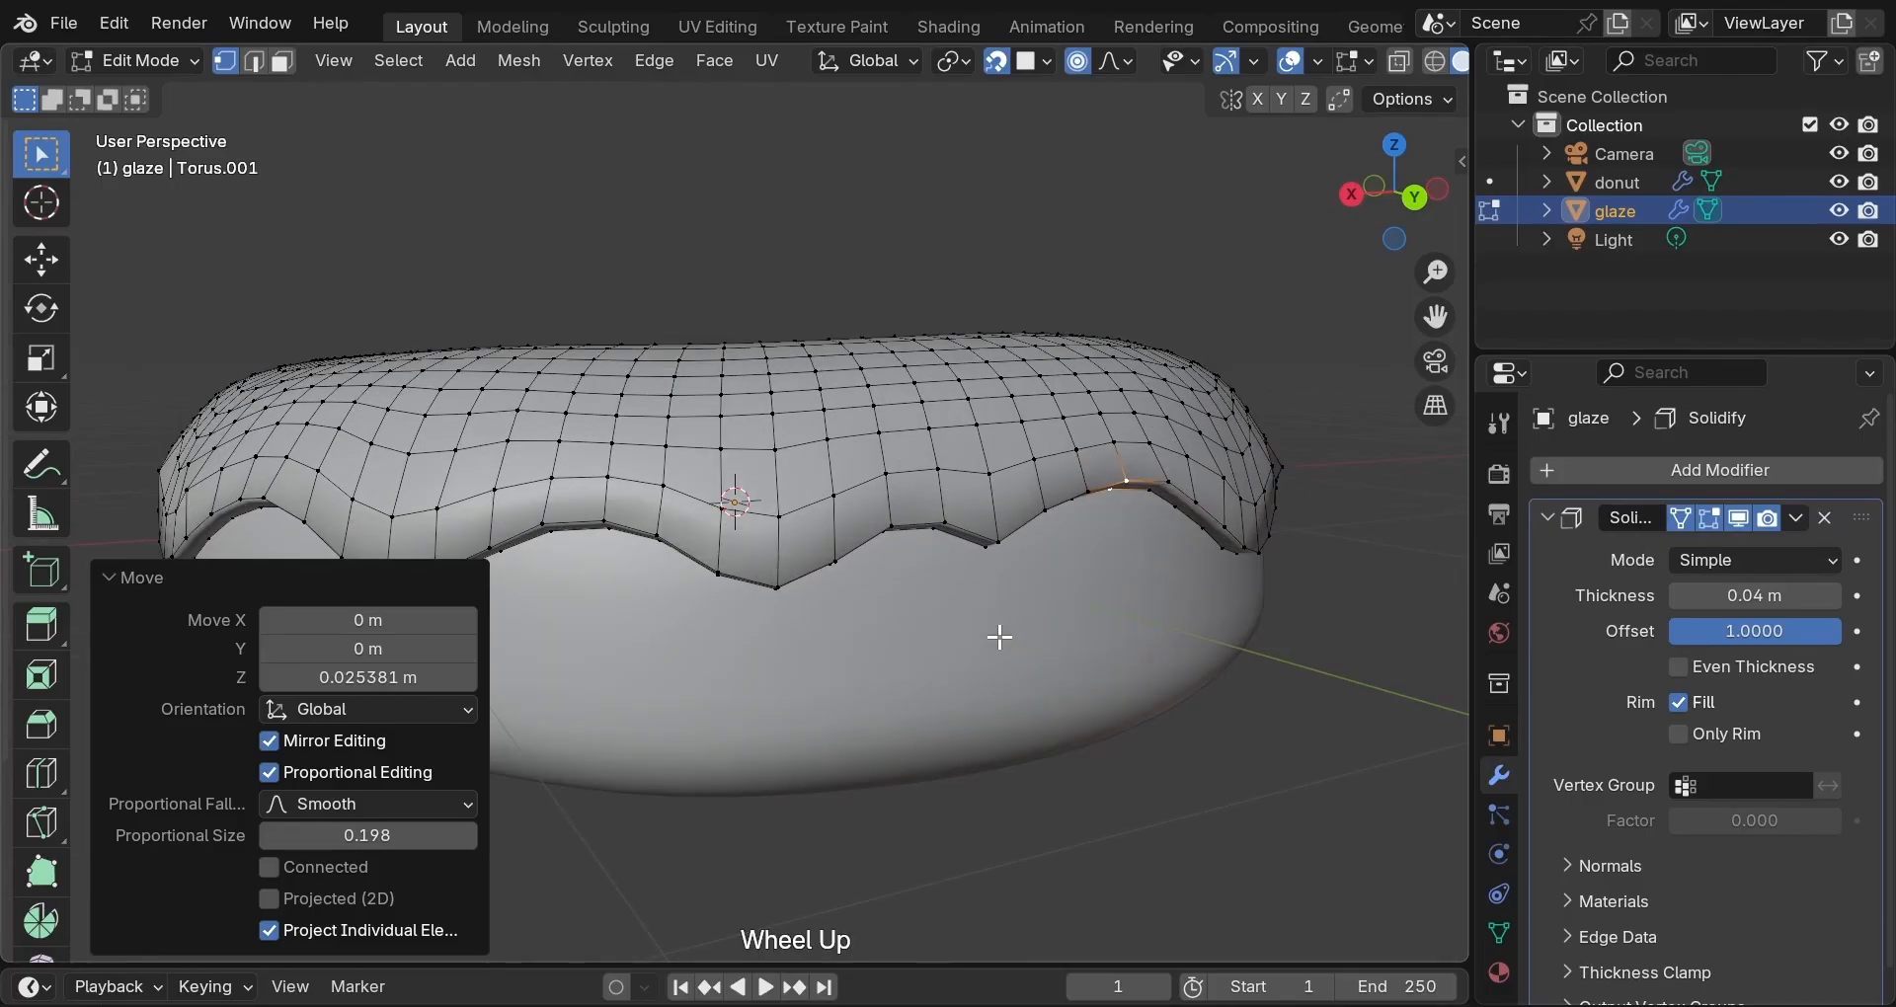
pyautogui.click(913, 647)
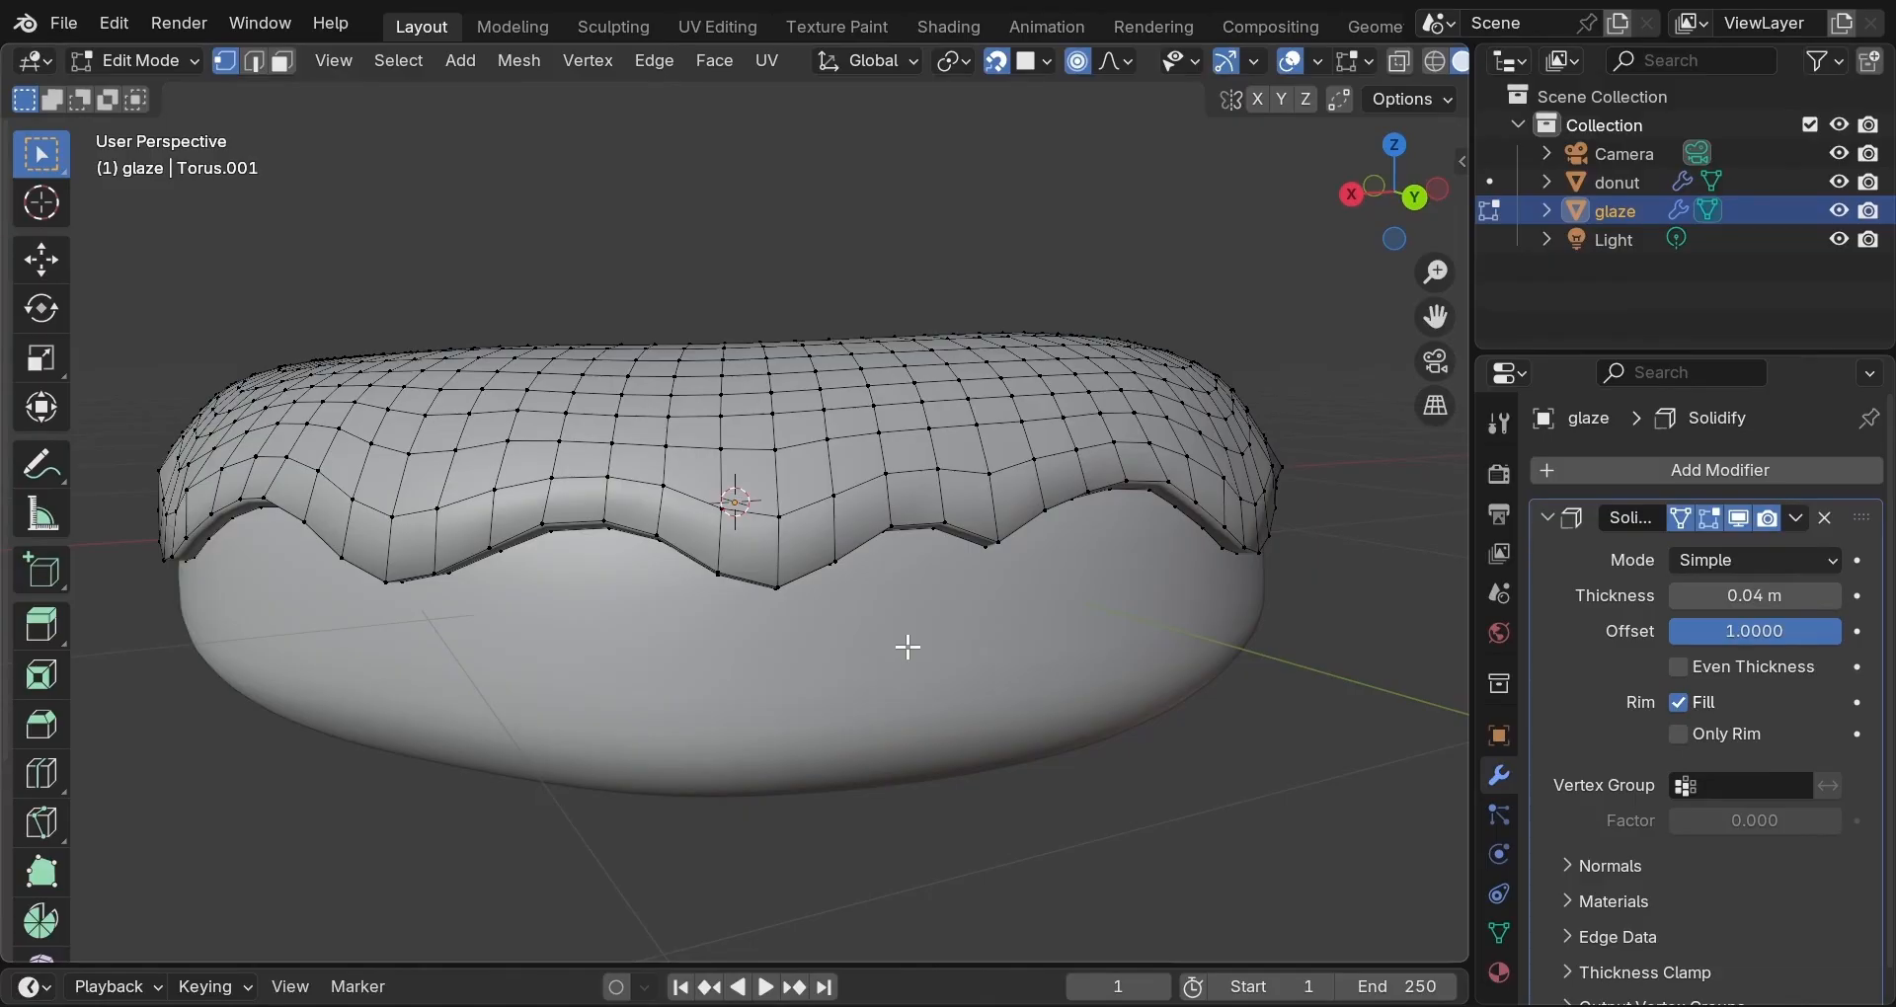
pyautogui.moveTo(909, 647); pyautogui.dragTo(684, 584, button='middle')
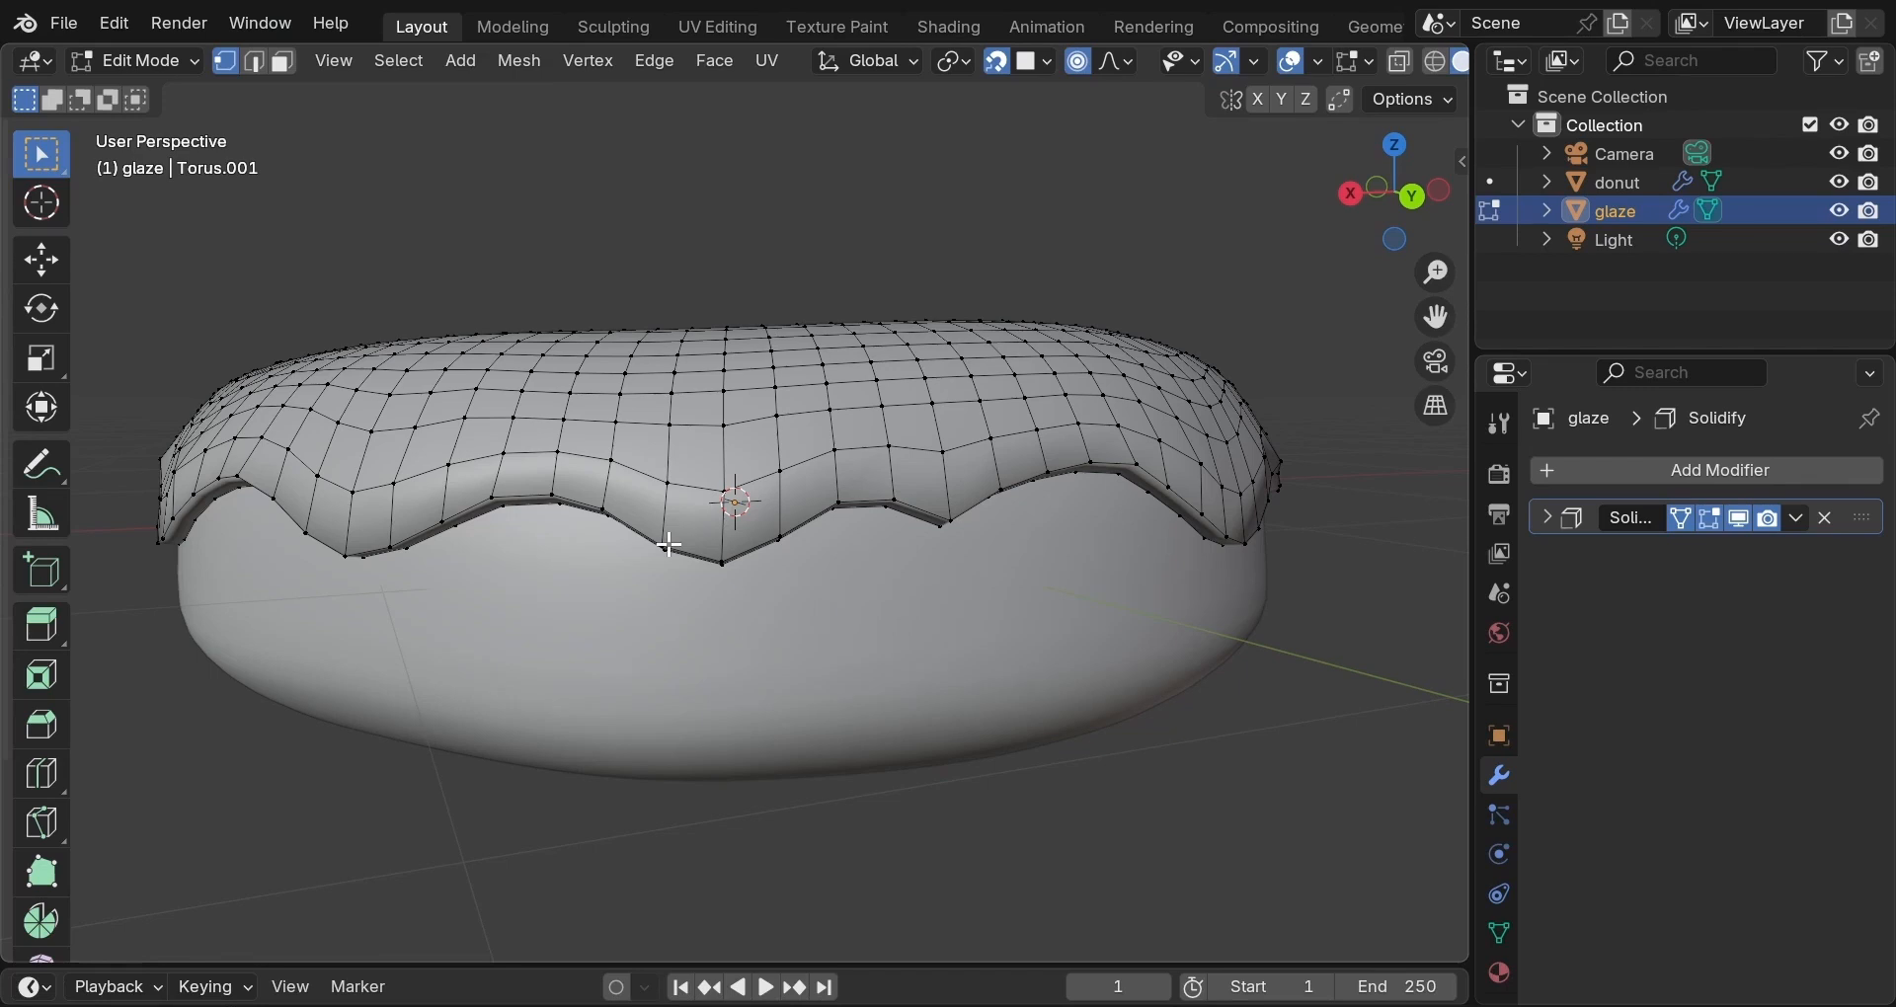
# Extrude the three dip vertices about 0.092 m straight down along Z into a front drip.
pyautogui.click(669, 544)
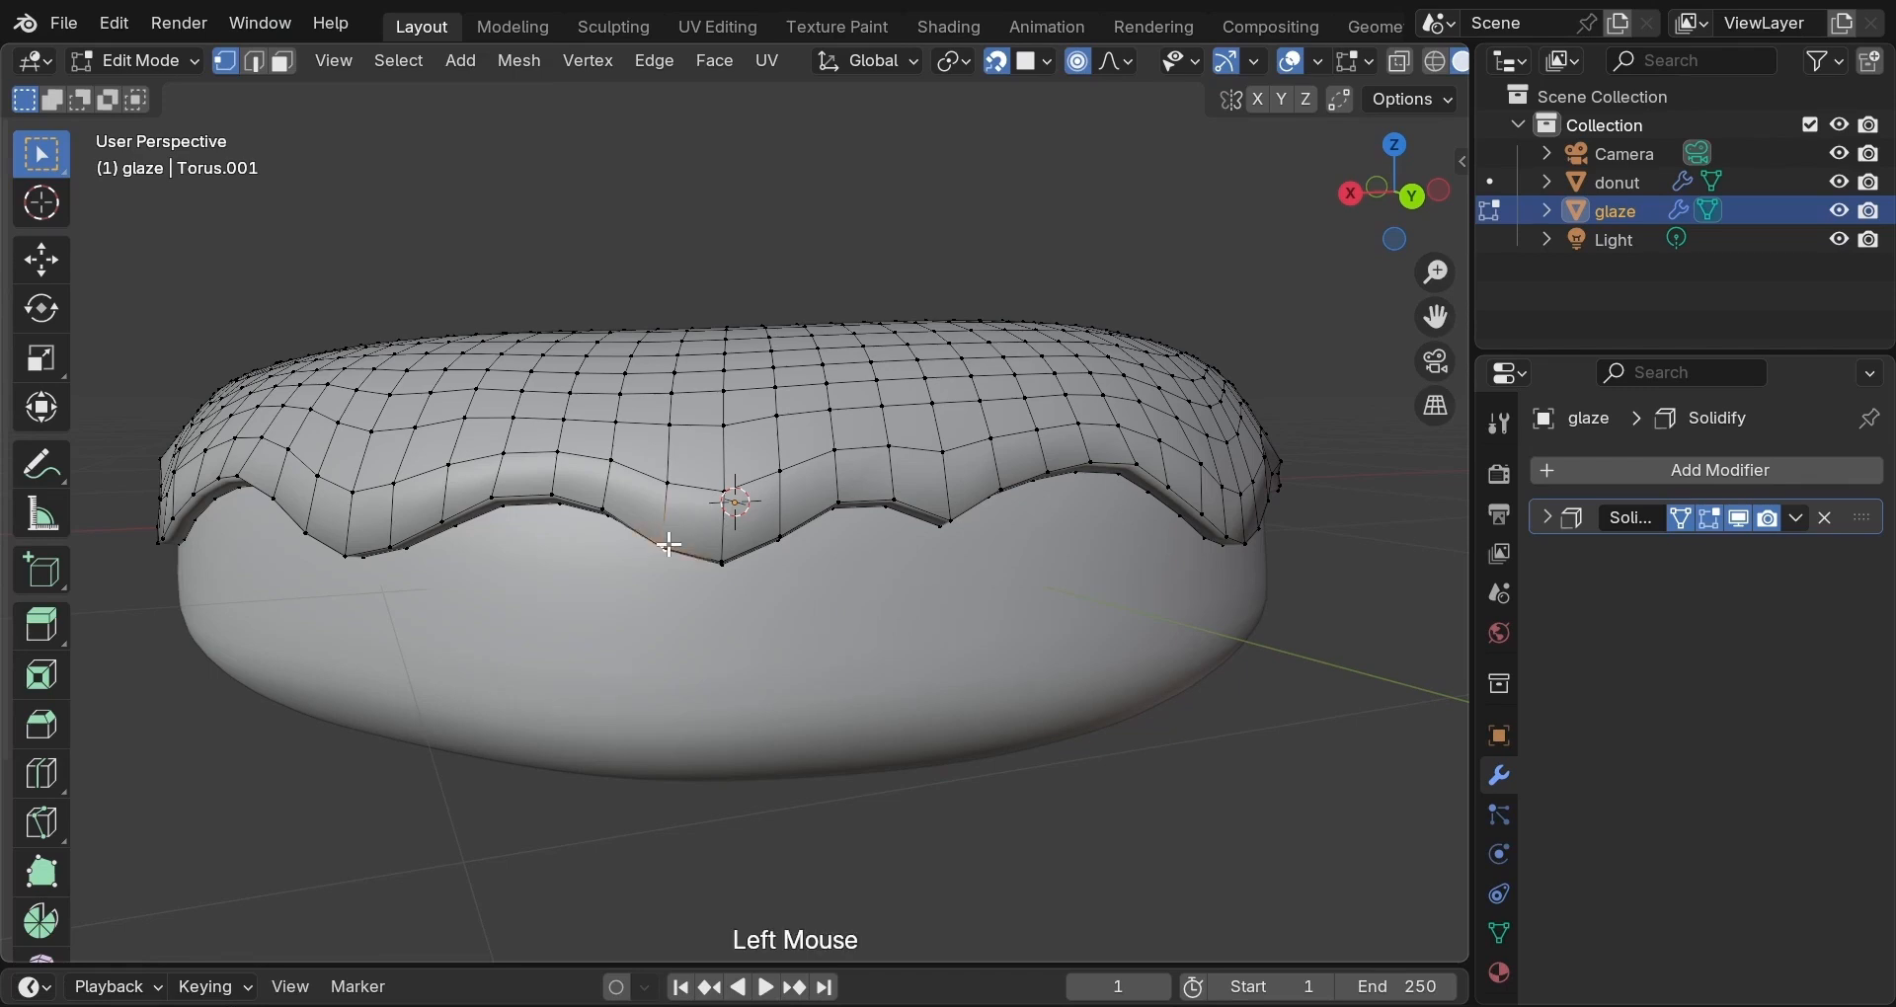
pyautogui.keyDown('shift'); pyautogui.click(731, 564); pyautogui.keyUp('shift')
pyautogui.keyDown('shift'); pyautogui.click(773, 542); pyautogui.keyUp('shift')
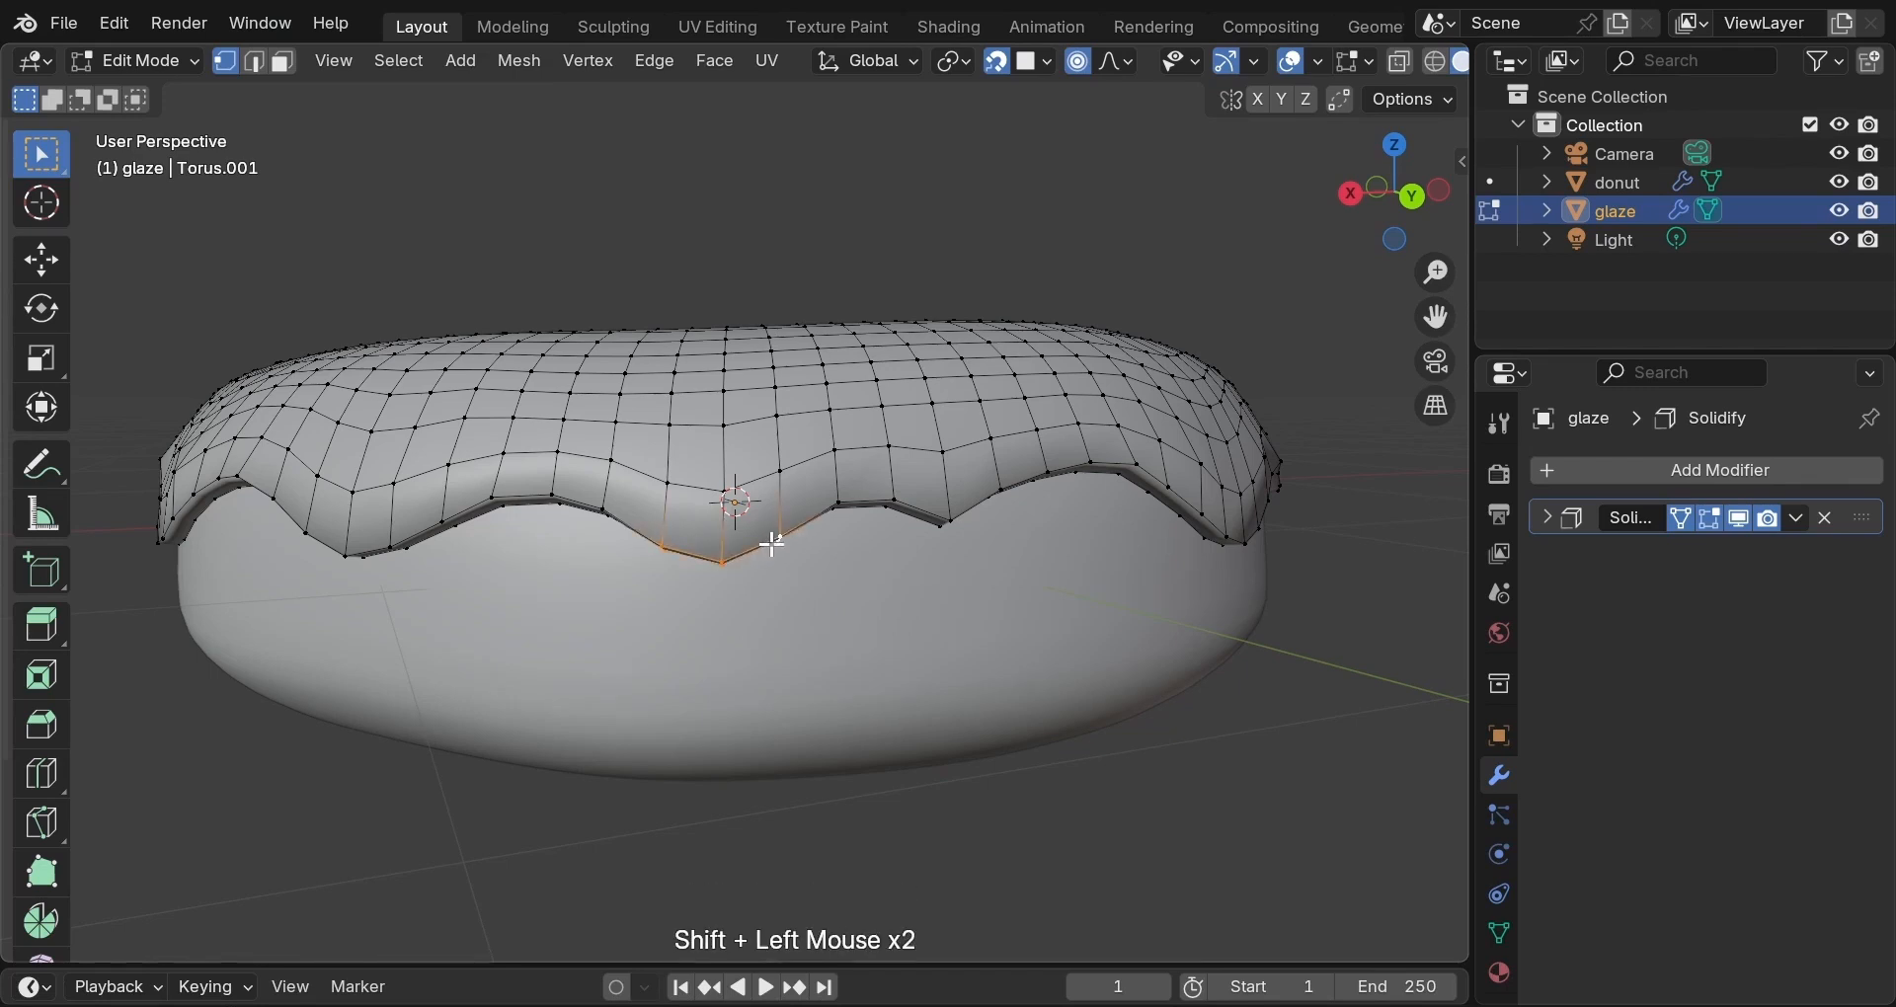
pyautogui.press('e')
pyautogui.press('z')
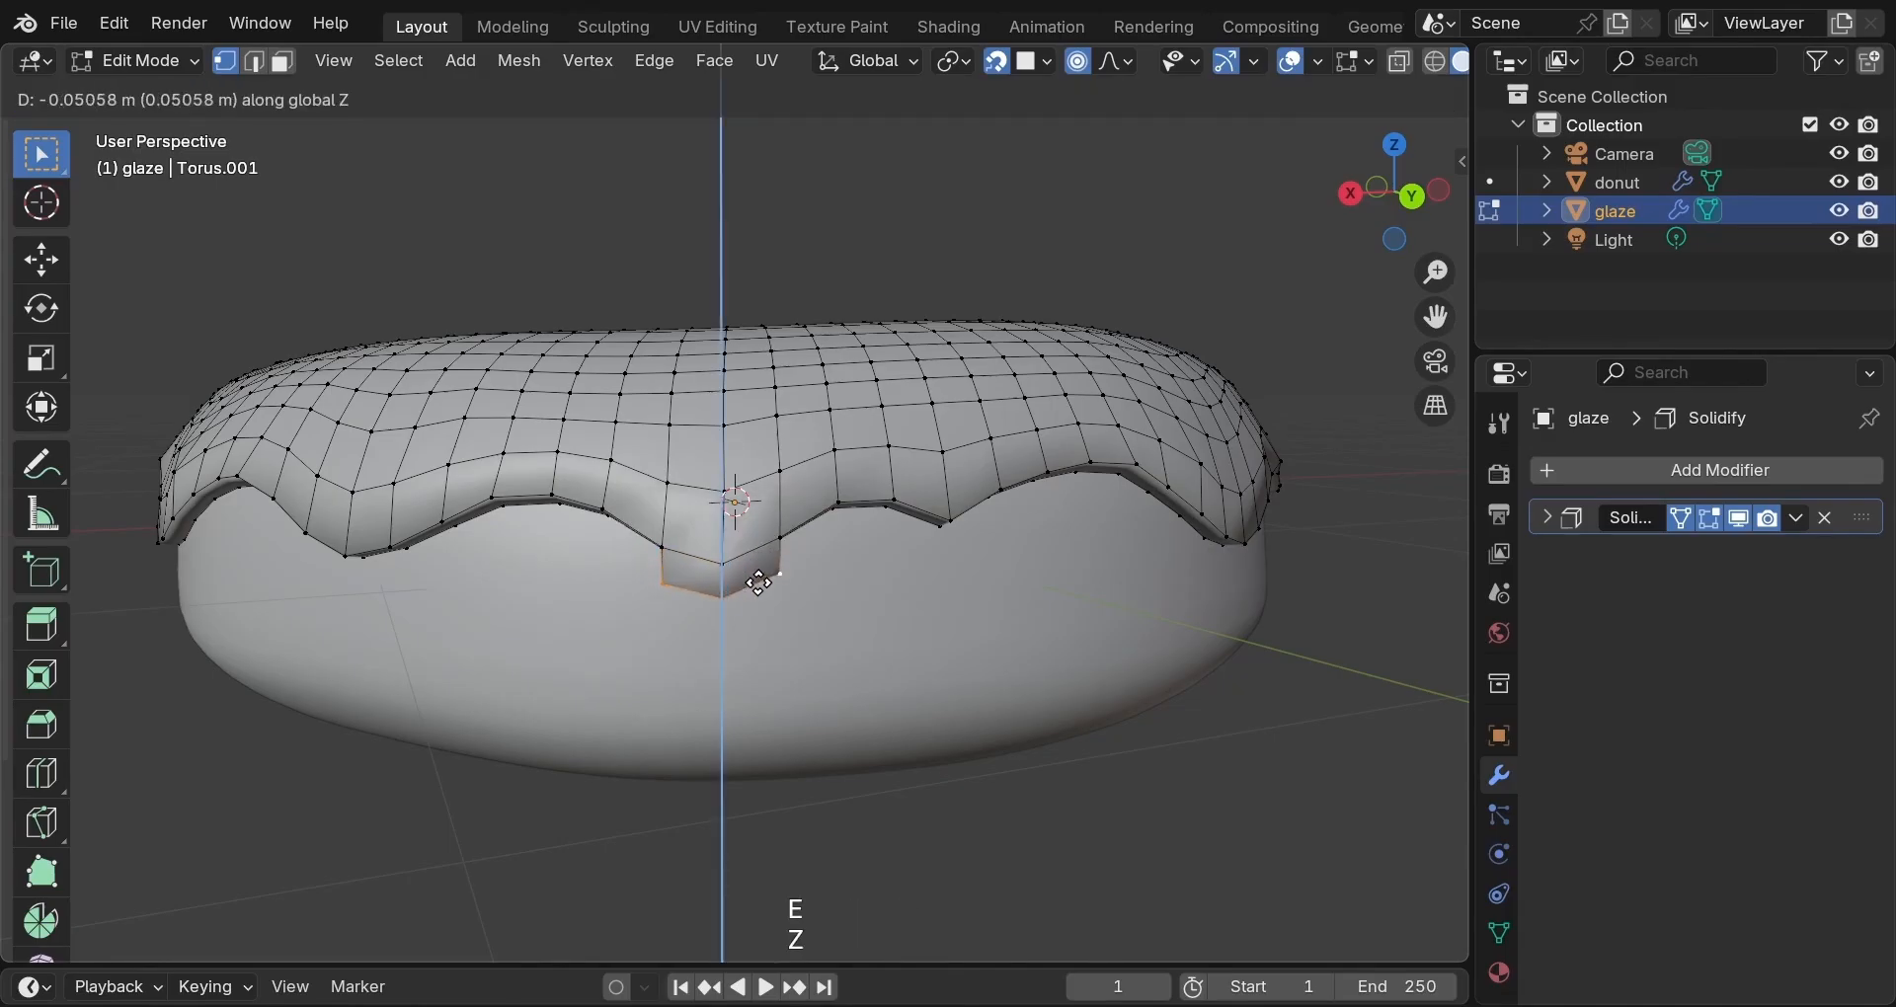
pyautogui.click(755, 601)
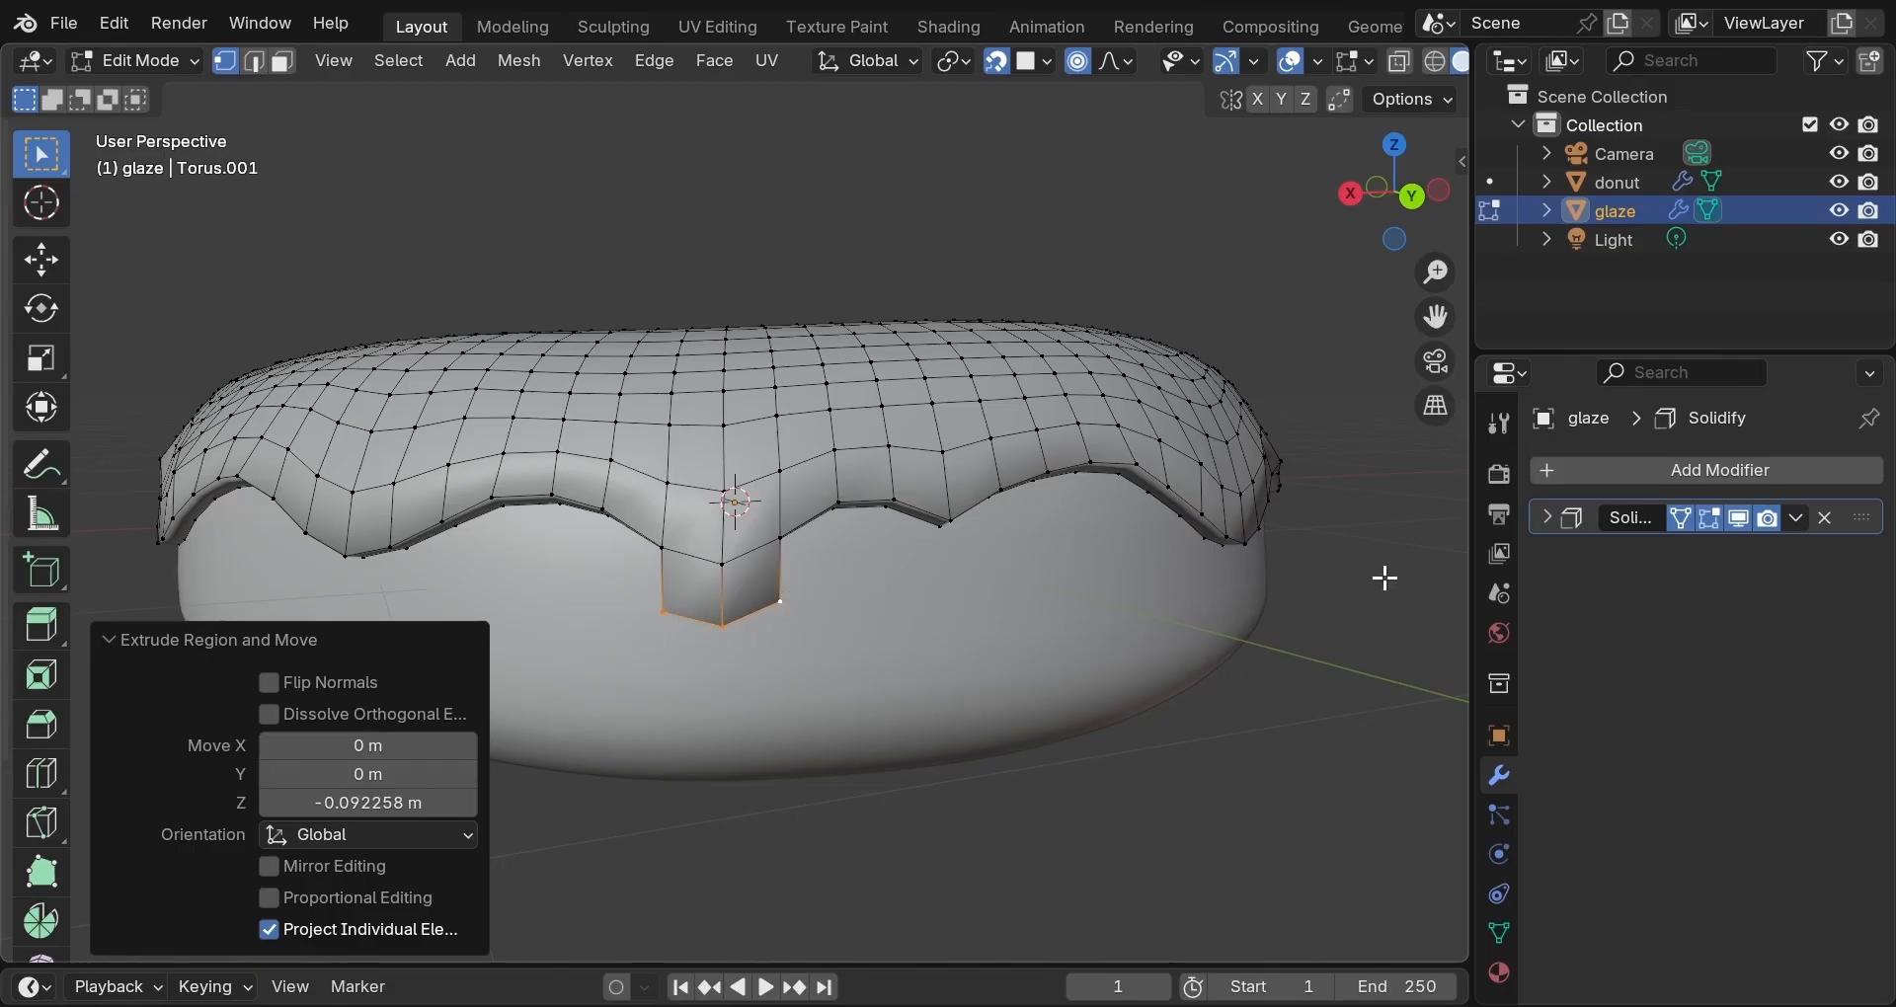
# Add a Subdivision Surface modifier to the glaze with viewport level 2.
pyautogui.click(1635, 472)
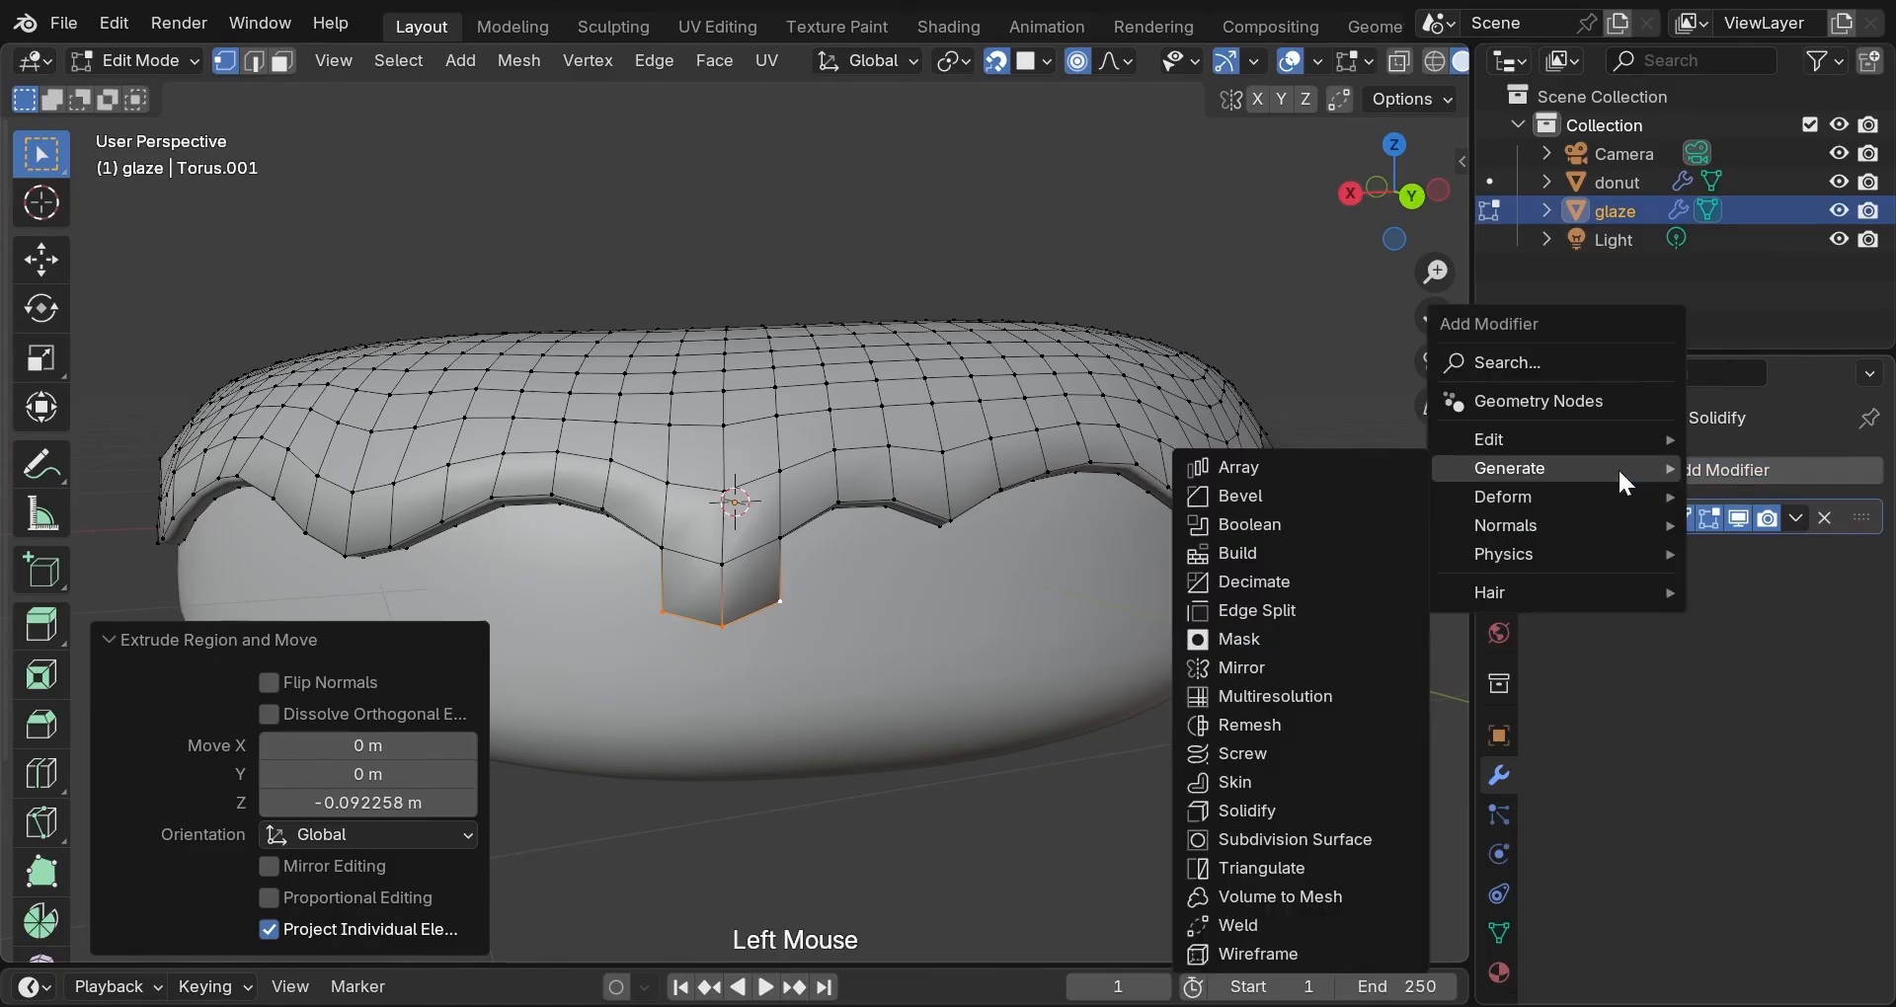
pyautogui.click(1290, 840)
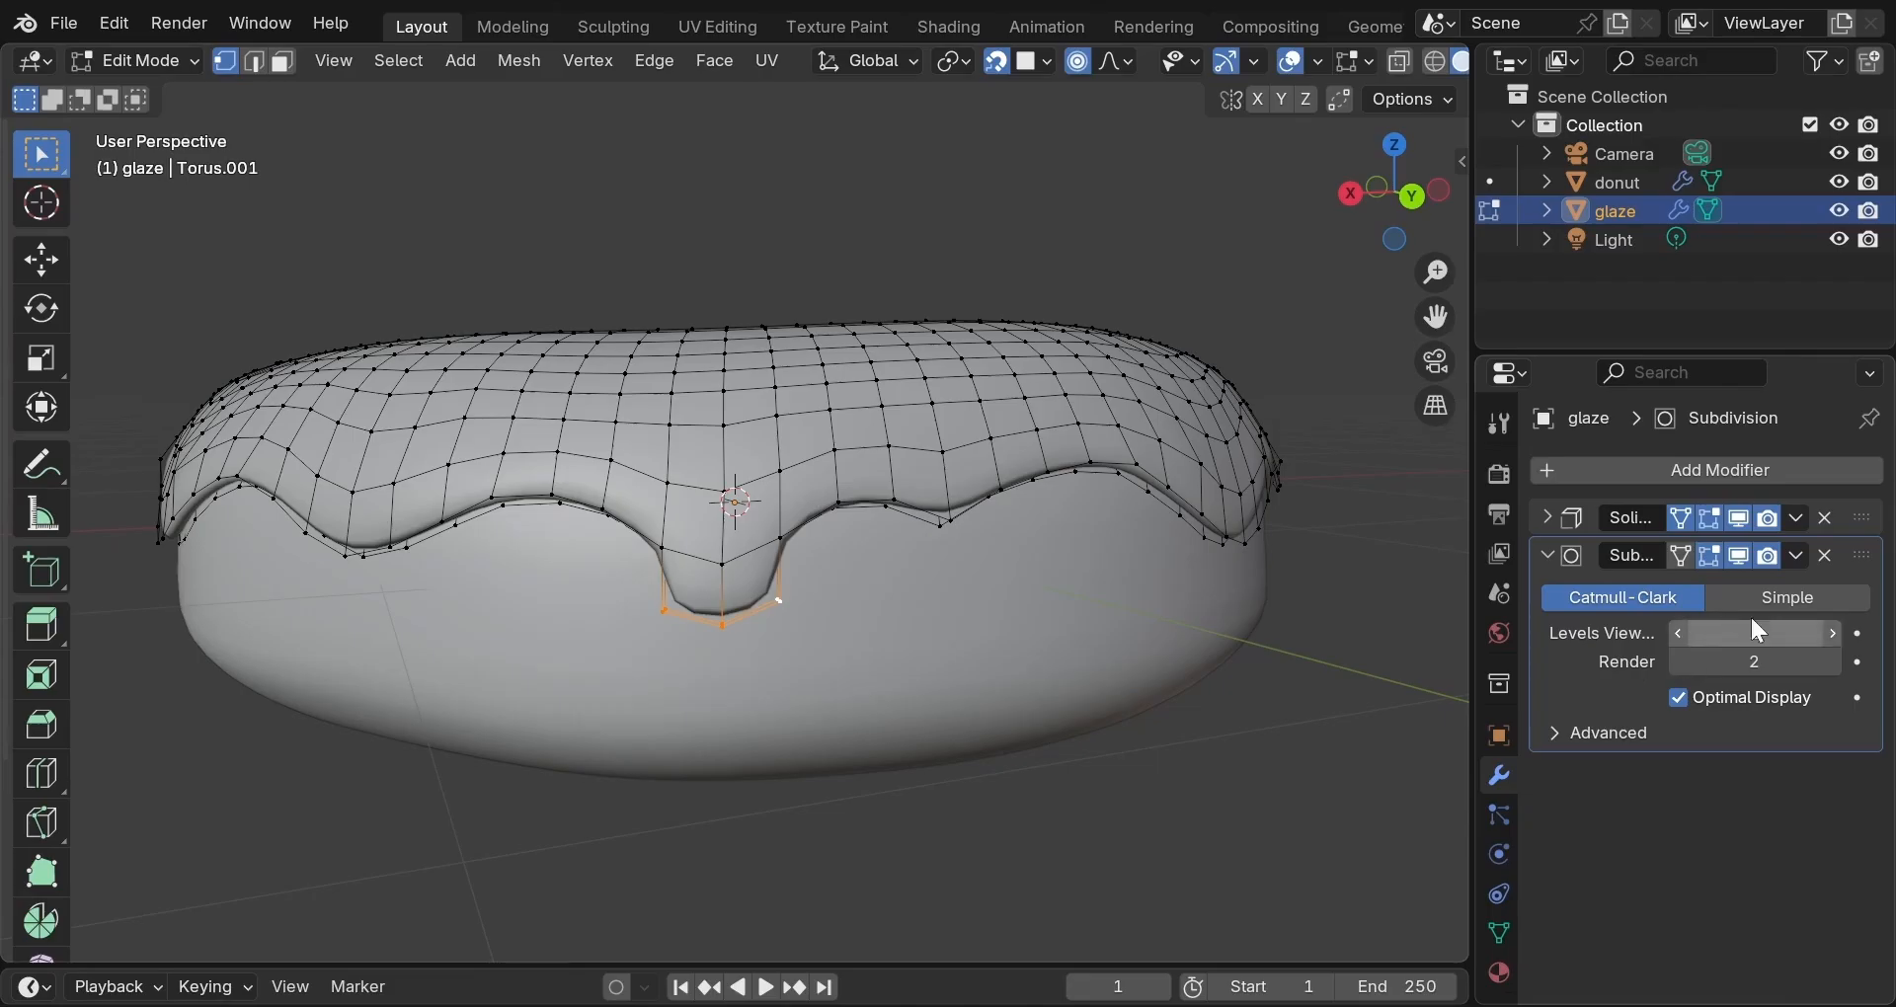
pyautogui.click(1834, 636)
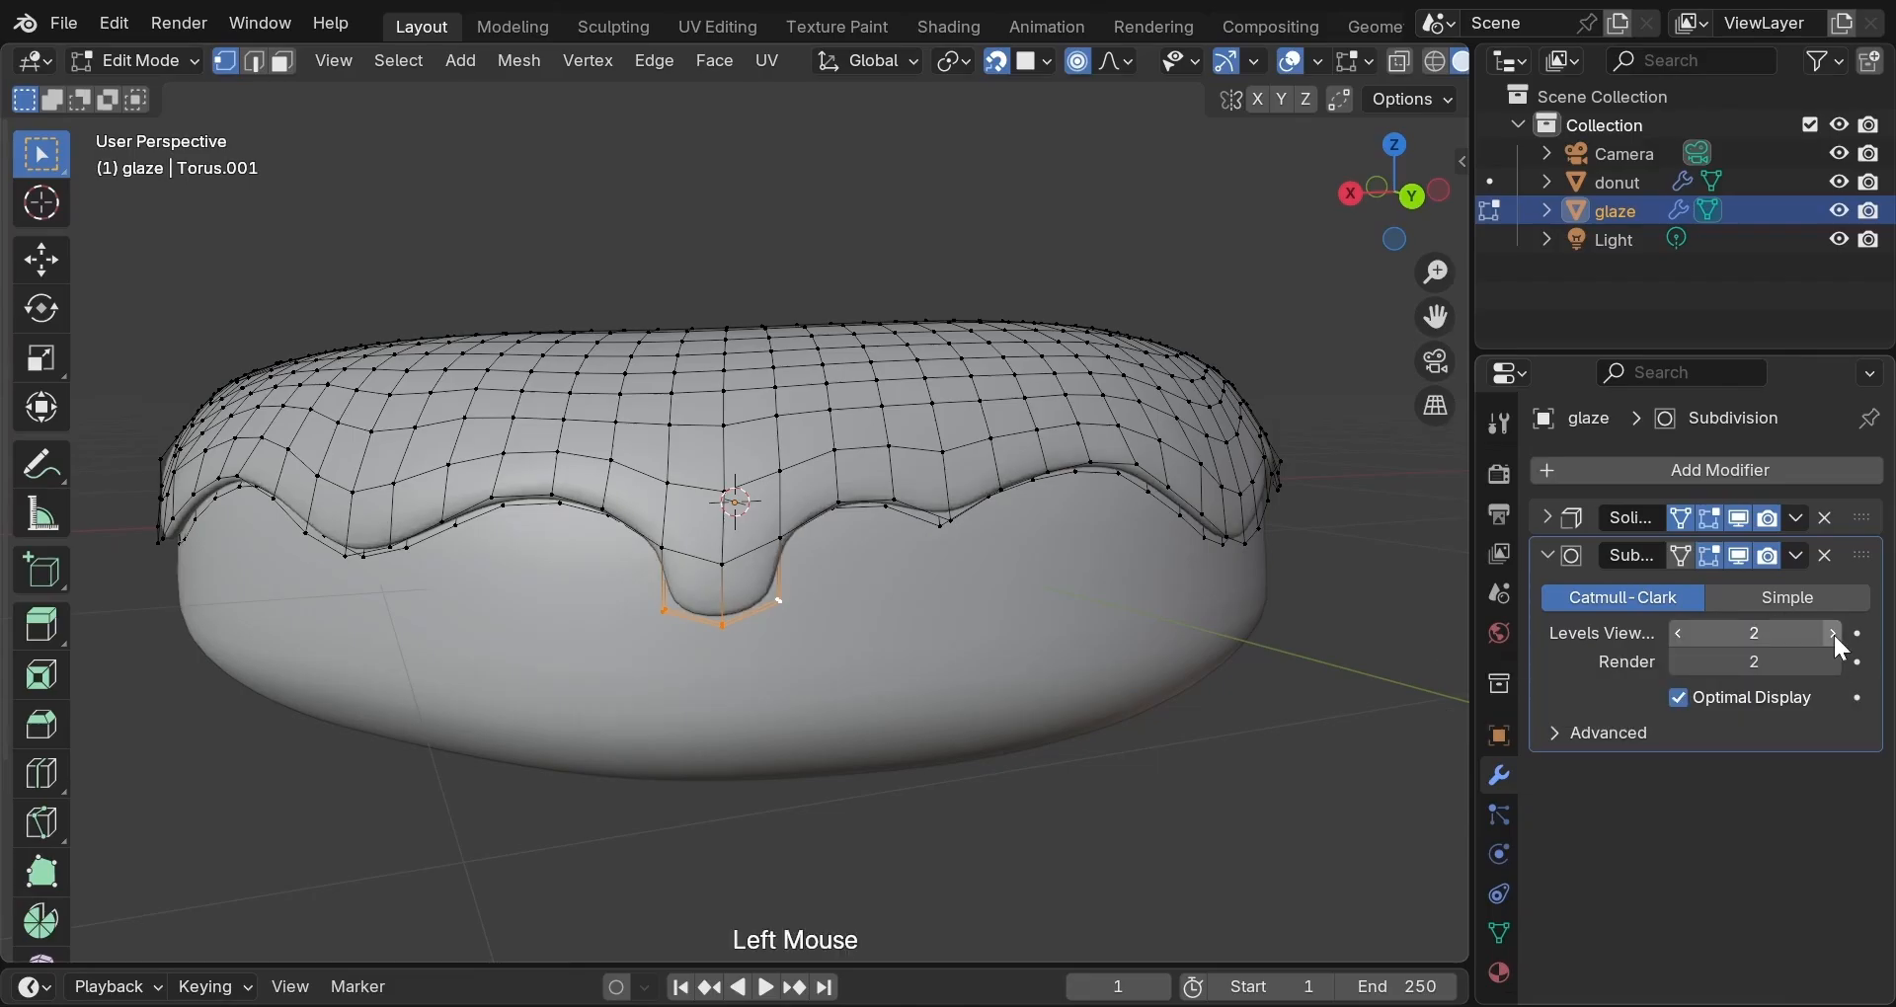
pyautogui.scroll(1, 1135, 741)
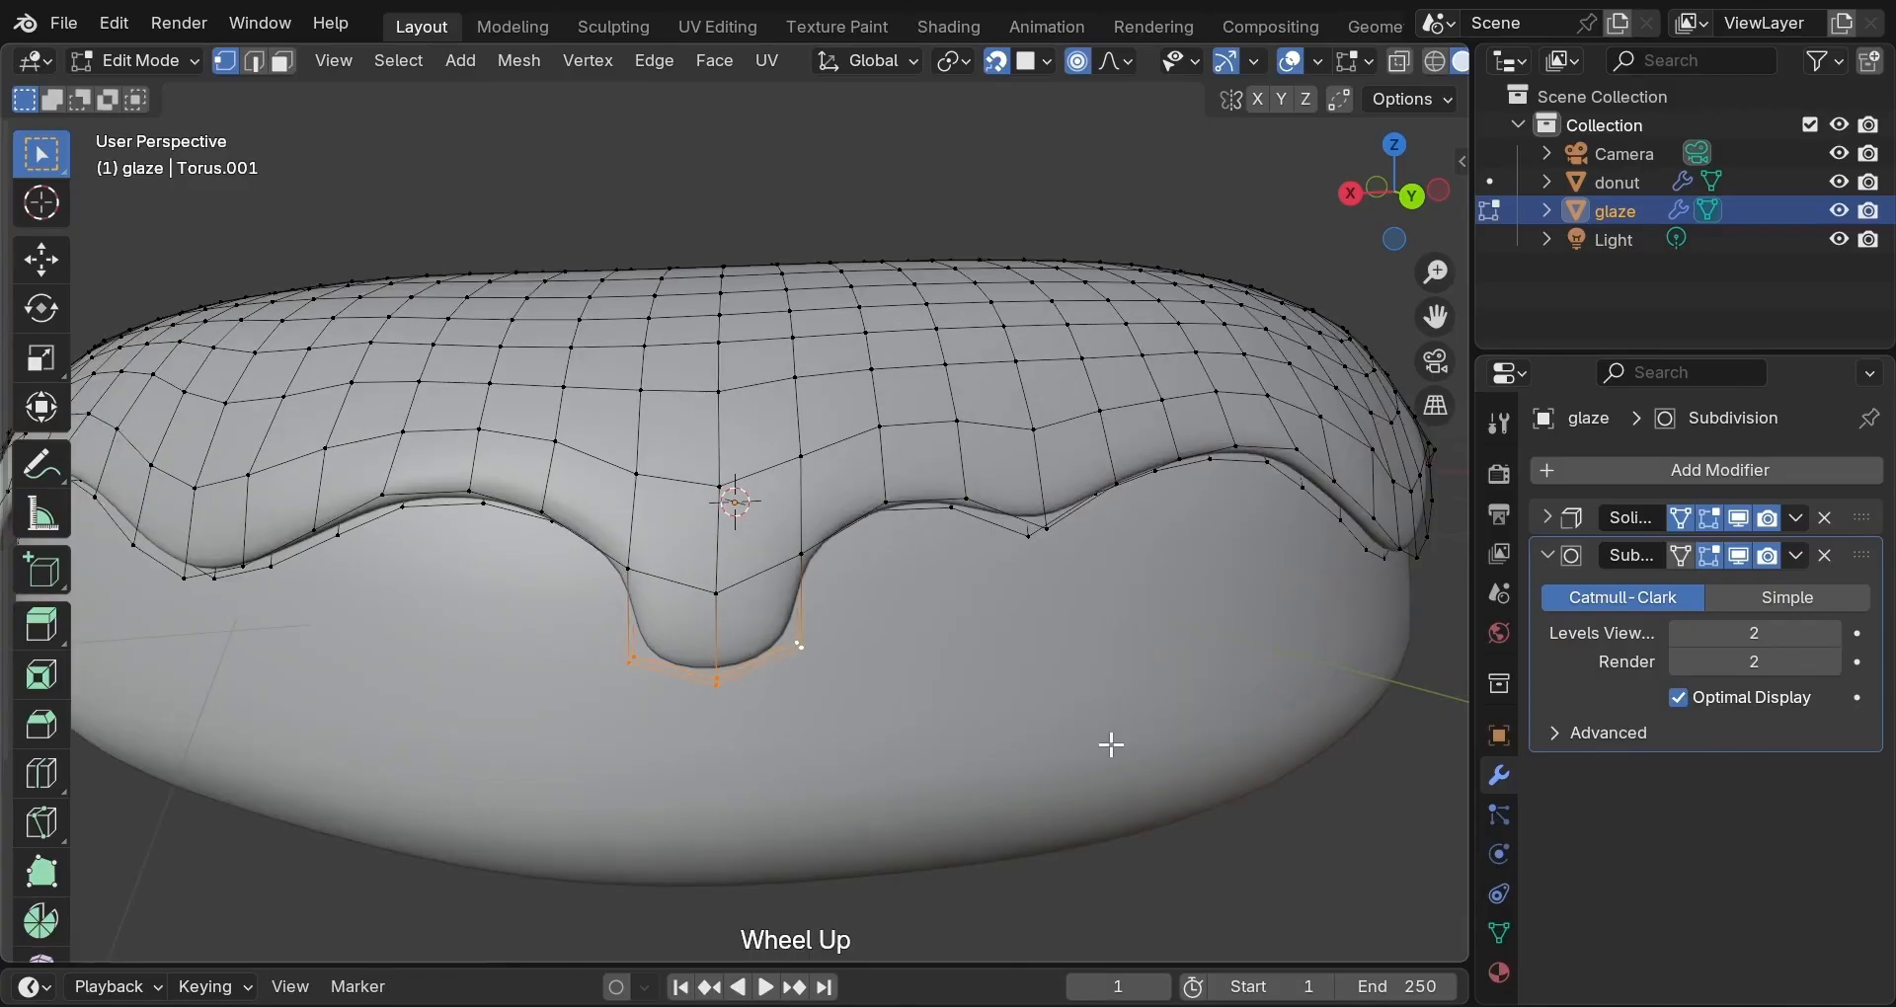
pyautogui.scroll(1, 1111, 744)
pyautogui.moveTo(1109, 728); pyautogui.dragTo(1161, 689, button='middle')
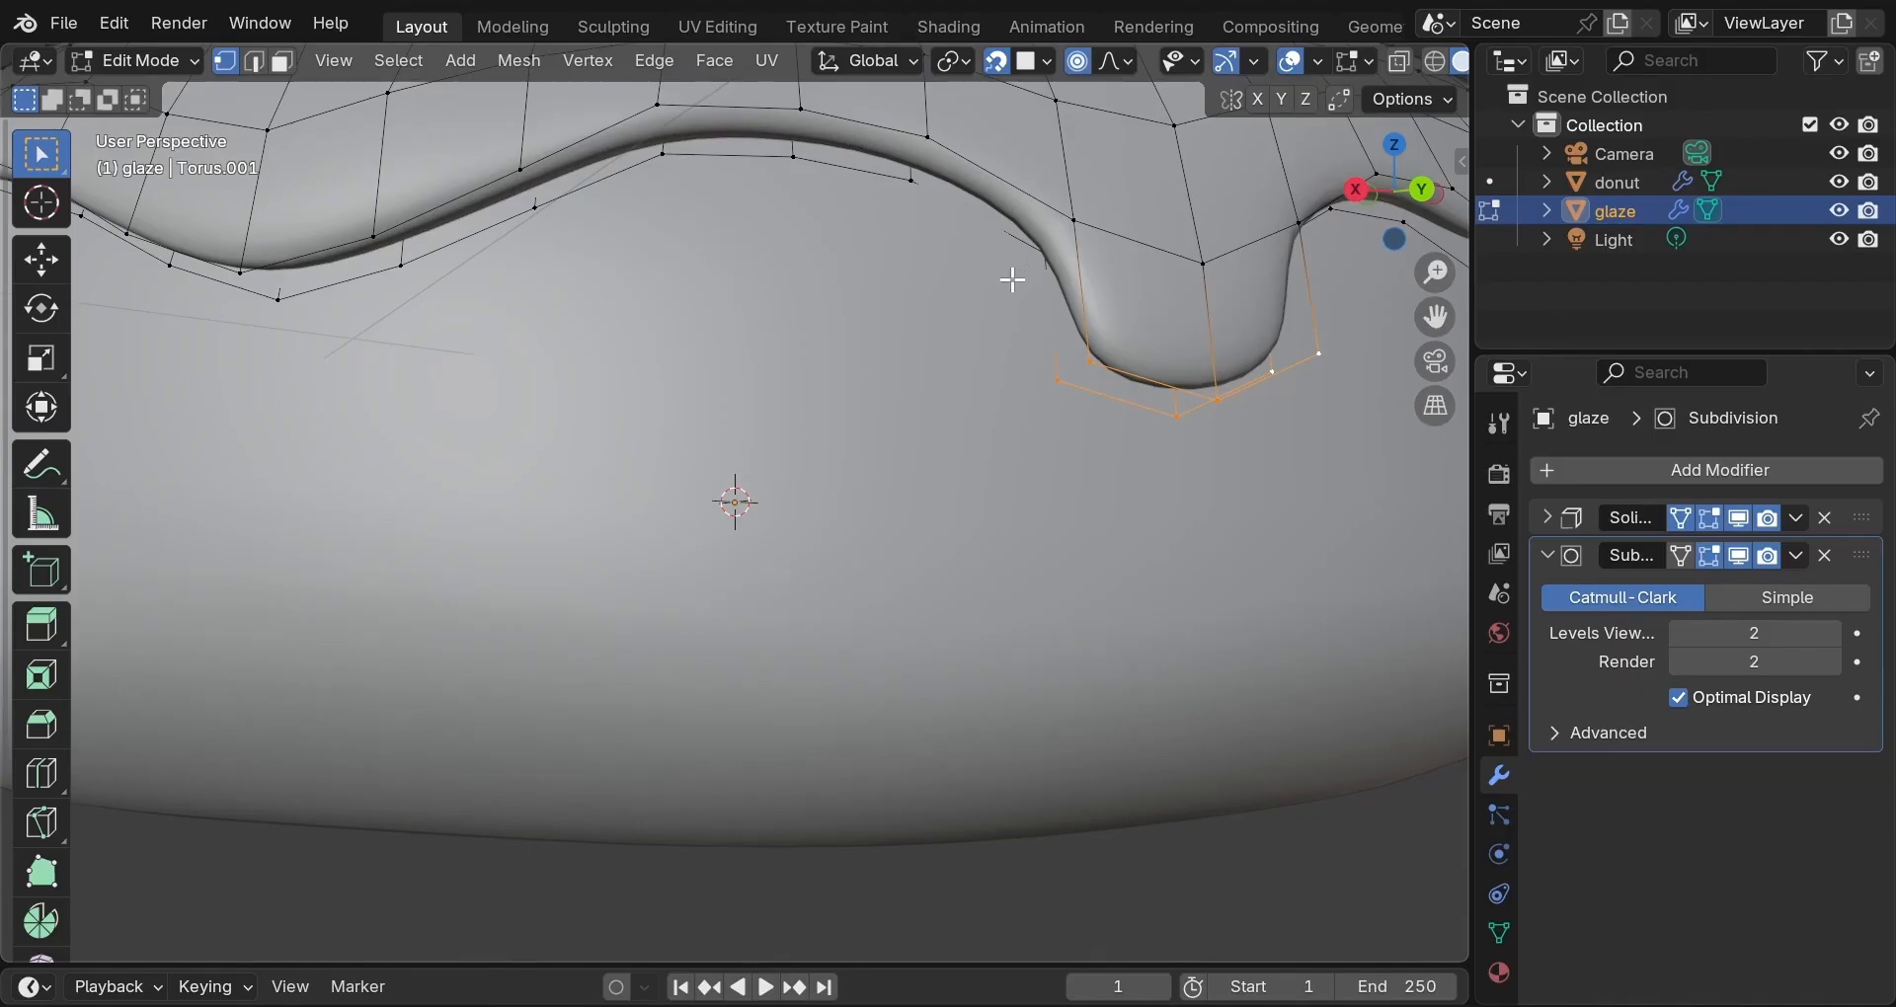
pyautogui.moveTo(1013, 279); pyautogui.dragTo(749, 258, button='middle')
# Set the Solidify modifier's Edge Data Crease Inner to 1.000.
pyautogui.click(1546, 515)
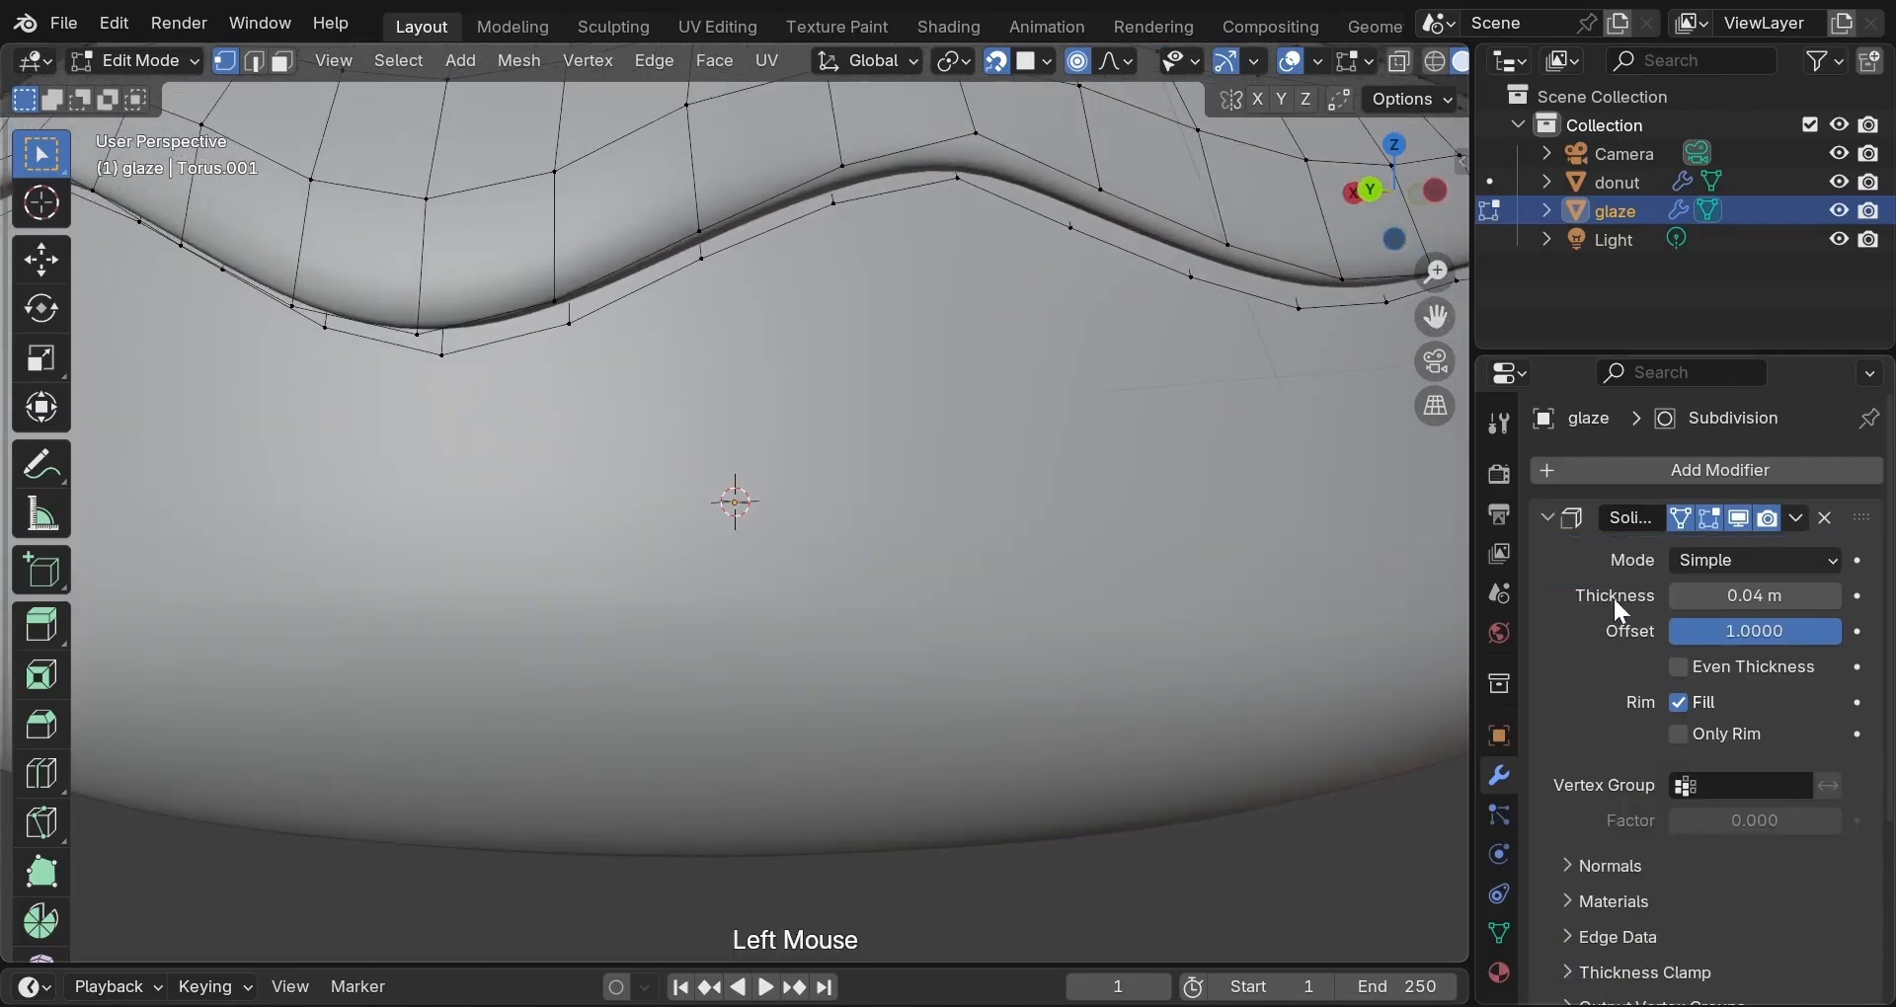
pyautogui.click(1573, 942)
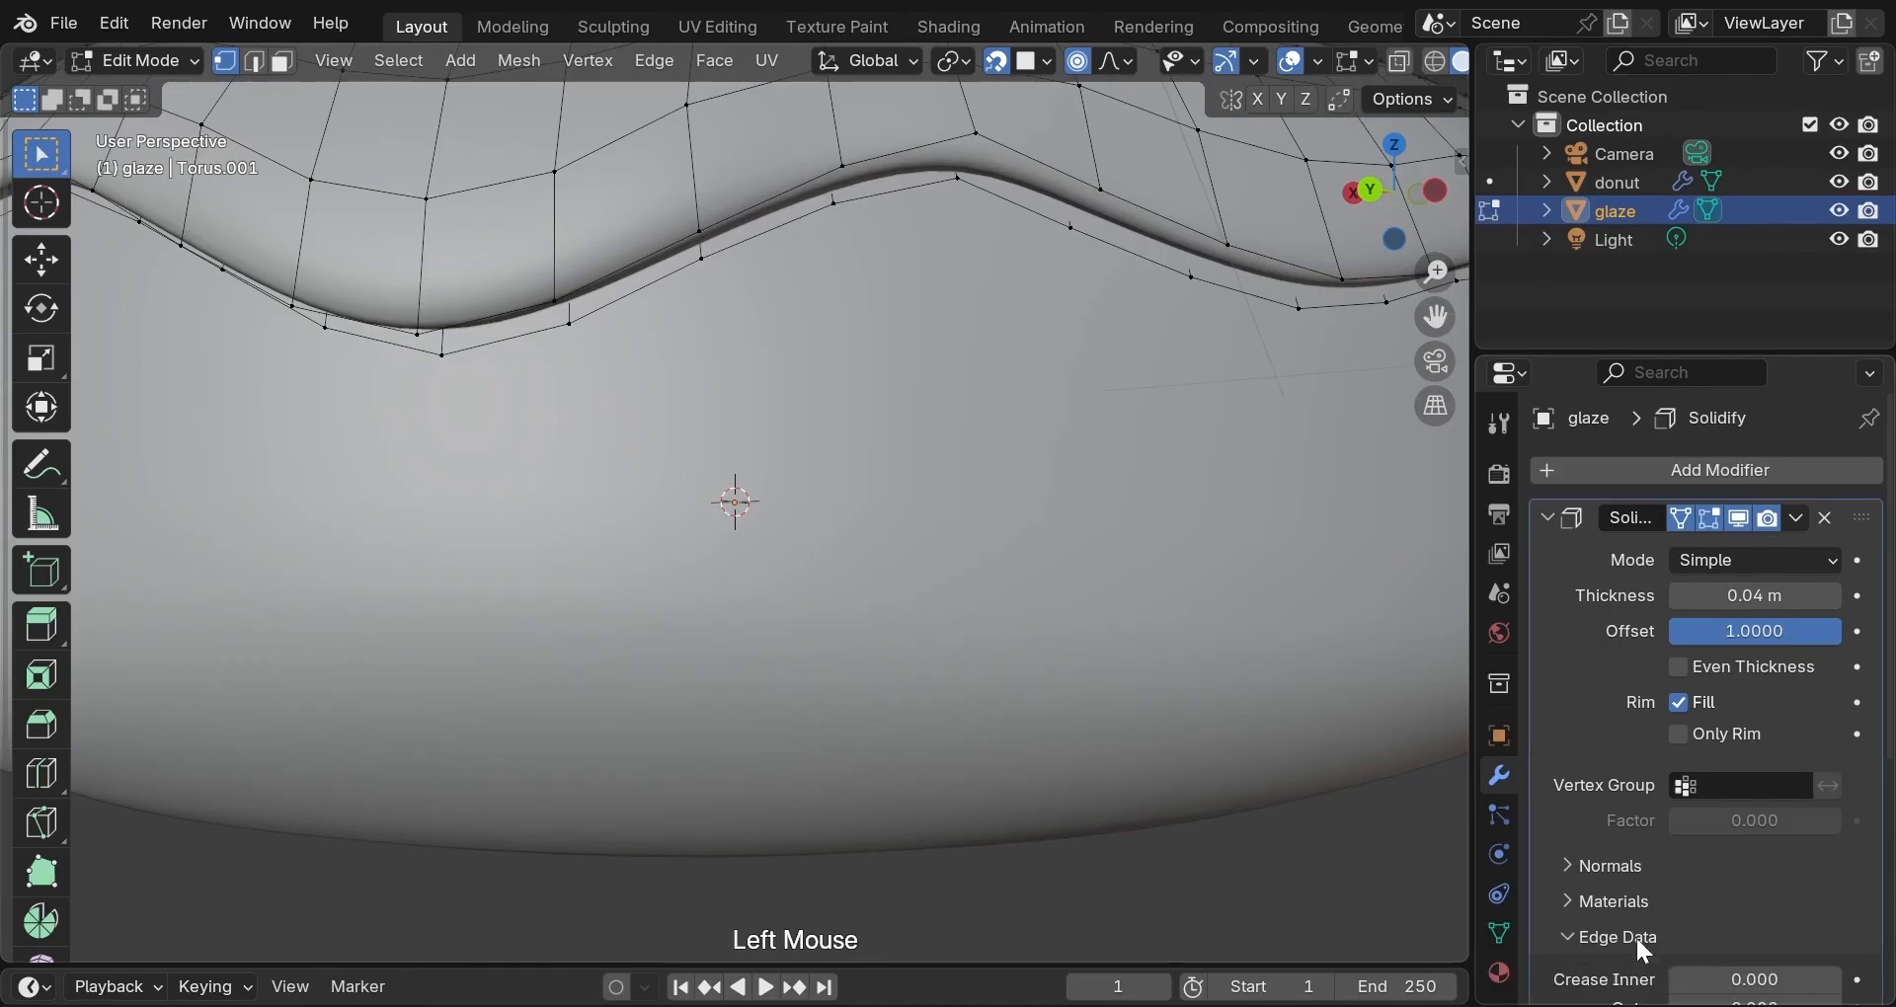
pyautogui.moveTo(1685, 984); pyautogui.dragTo(1857, 984)
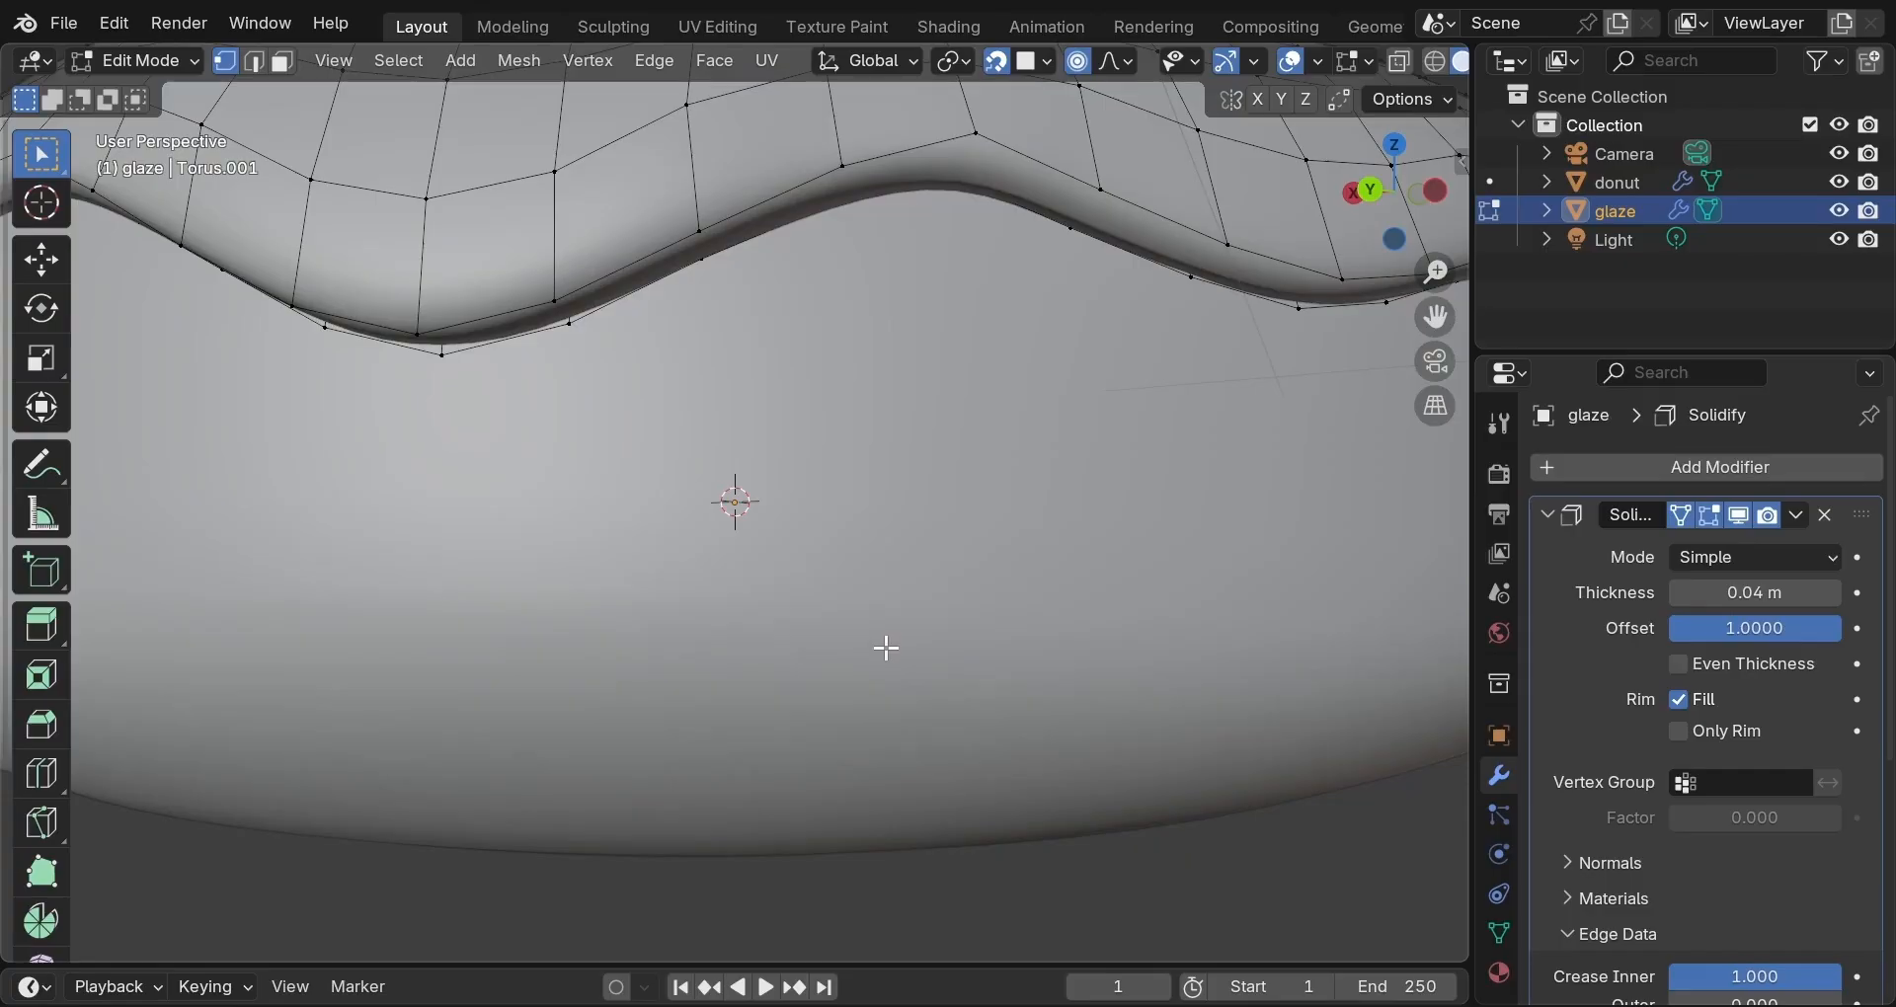
pyautogui.scroll(2, 887, 648)
pyautogui.scroll(-4, 887, 648)
pyautogui.moveTo(885, 647); pyautogui.dragTo(1098, 696, button='middle')
# Move the front drip's tip another 0.071866 m straight down along Z.
pyautogui.scroll(1, 1098, 696)
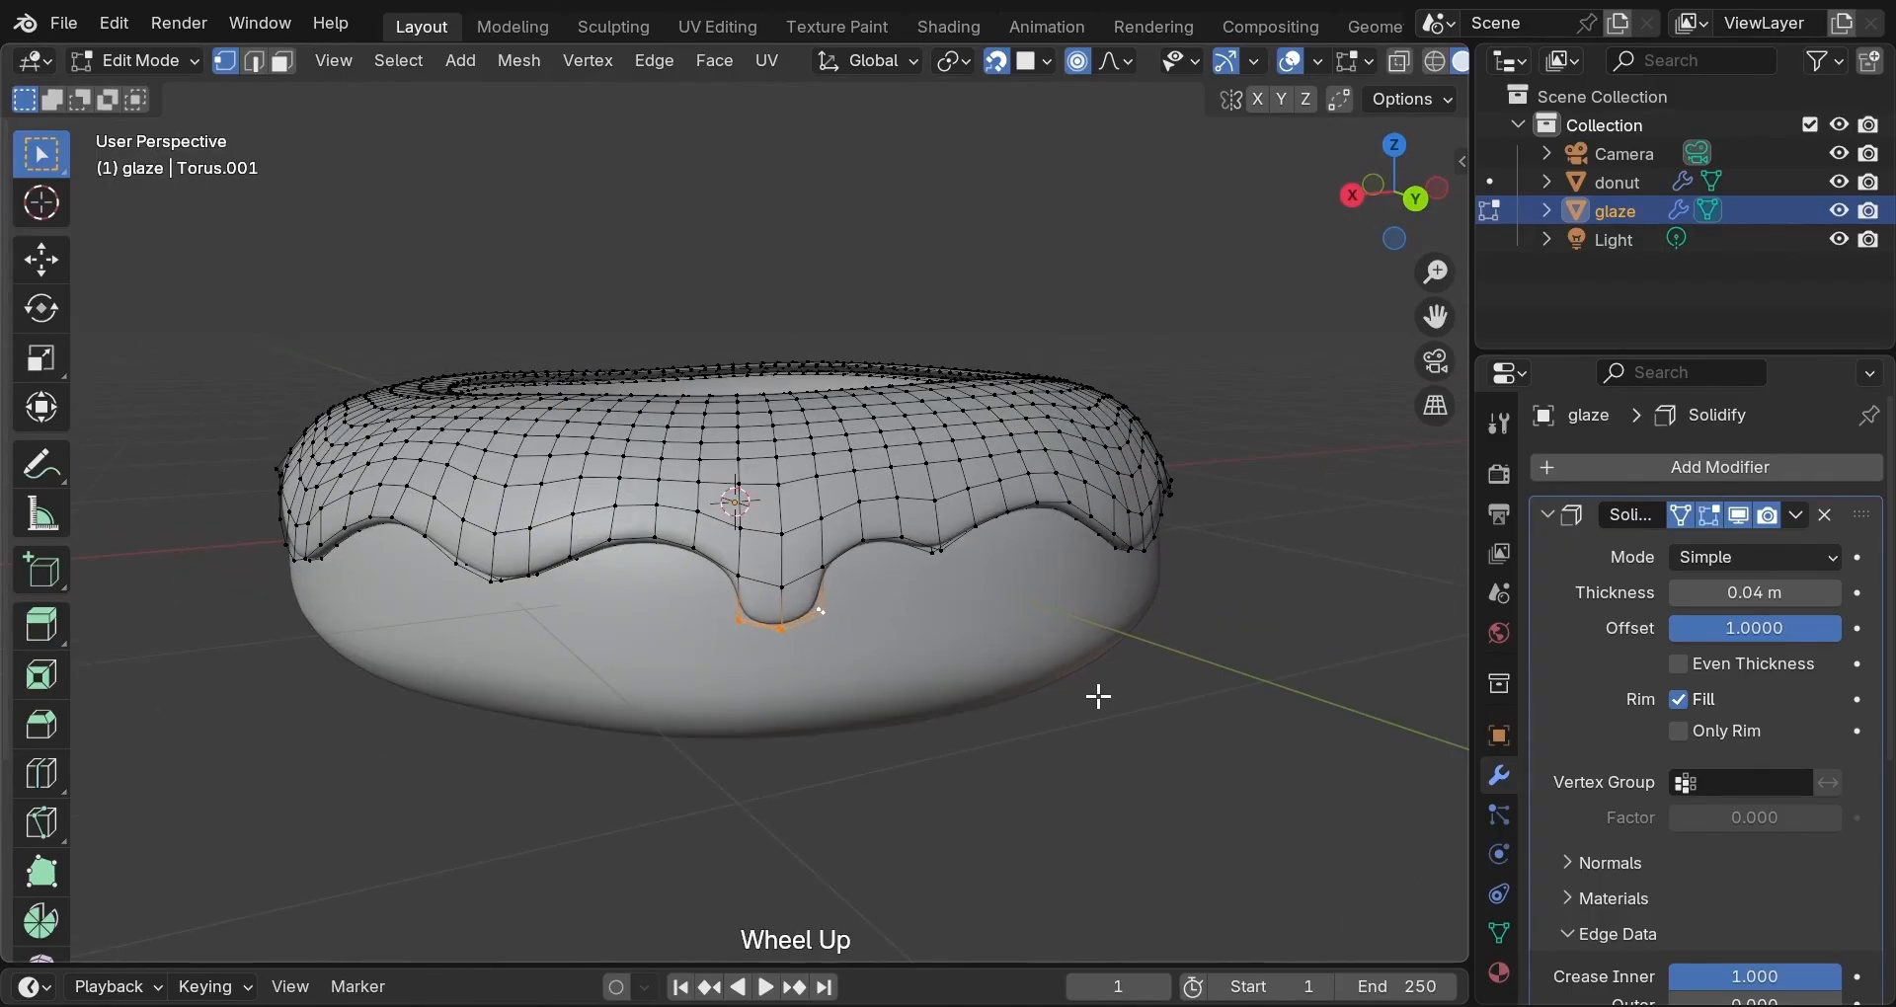
pyautogui.scroll(1, 1079, 697)
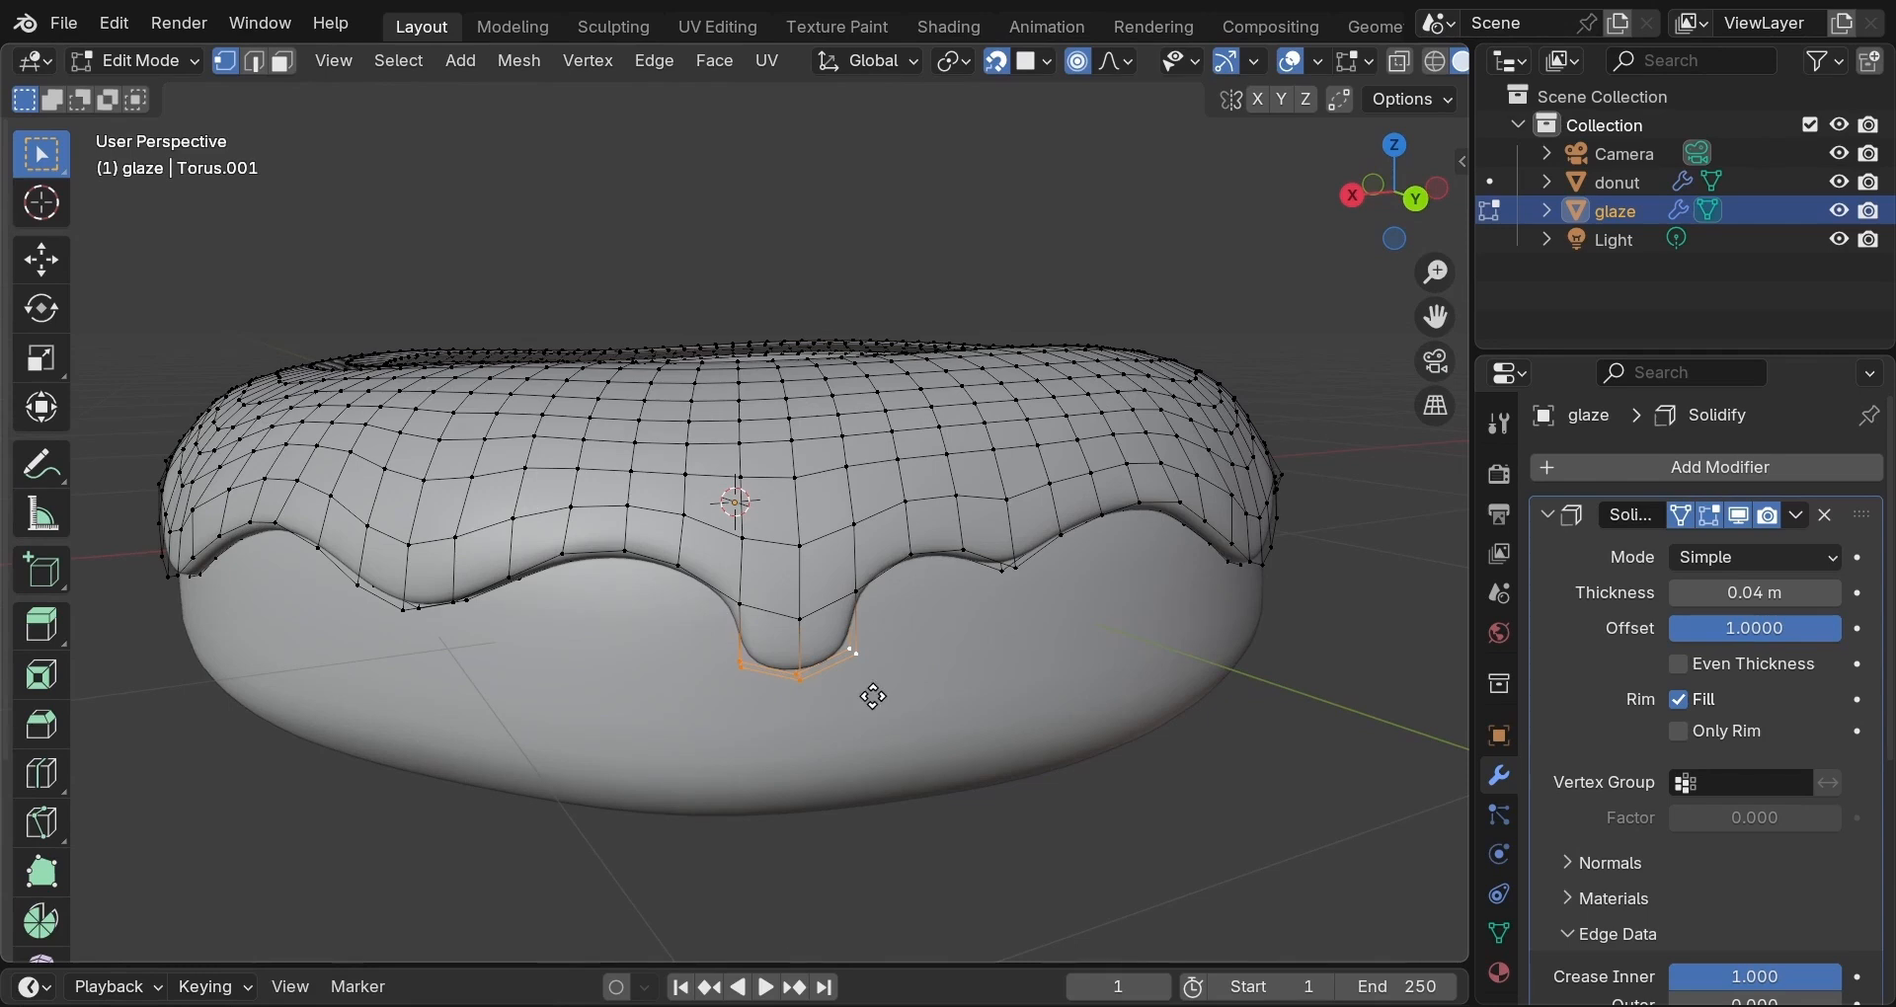
pyautogui.press('g')
pyautogui.press('z')
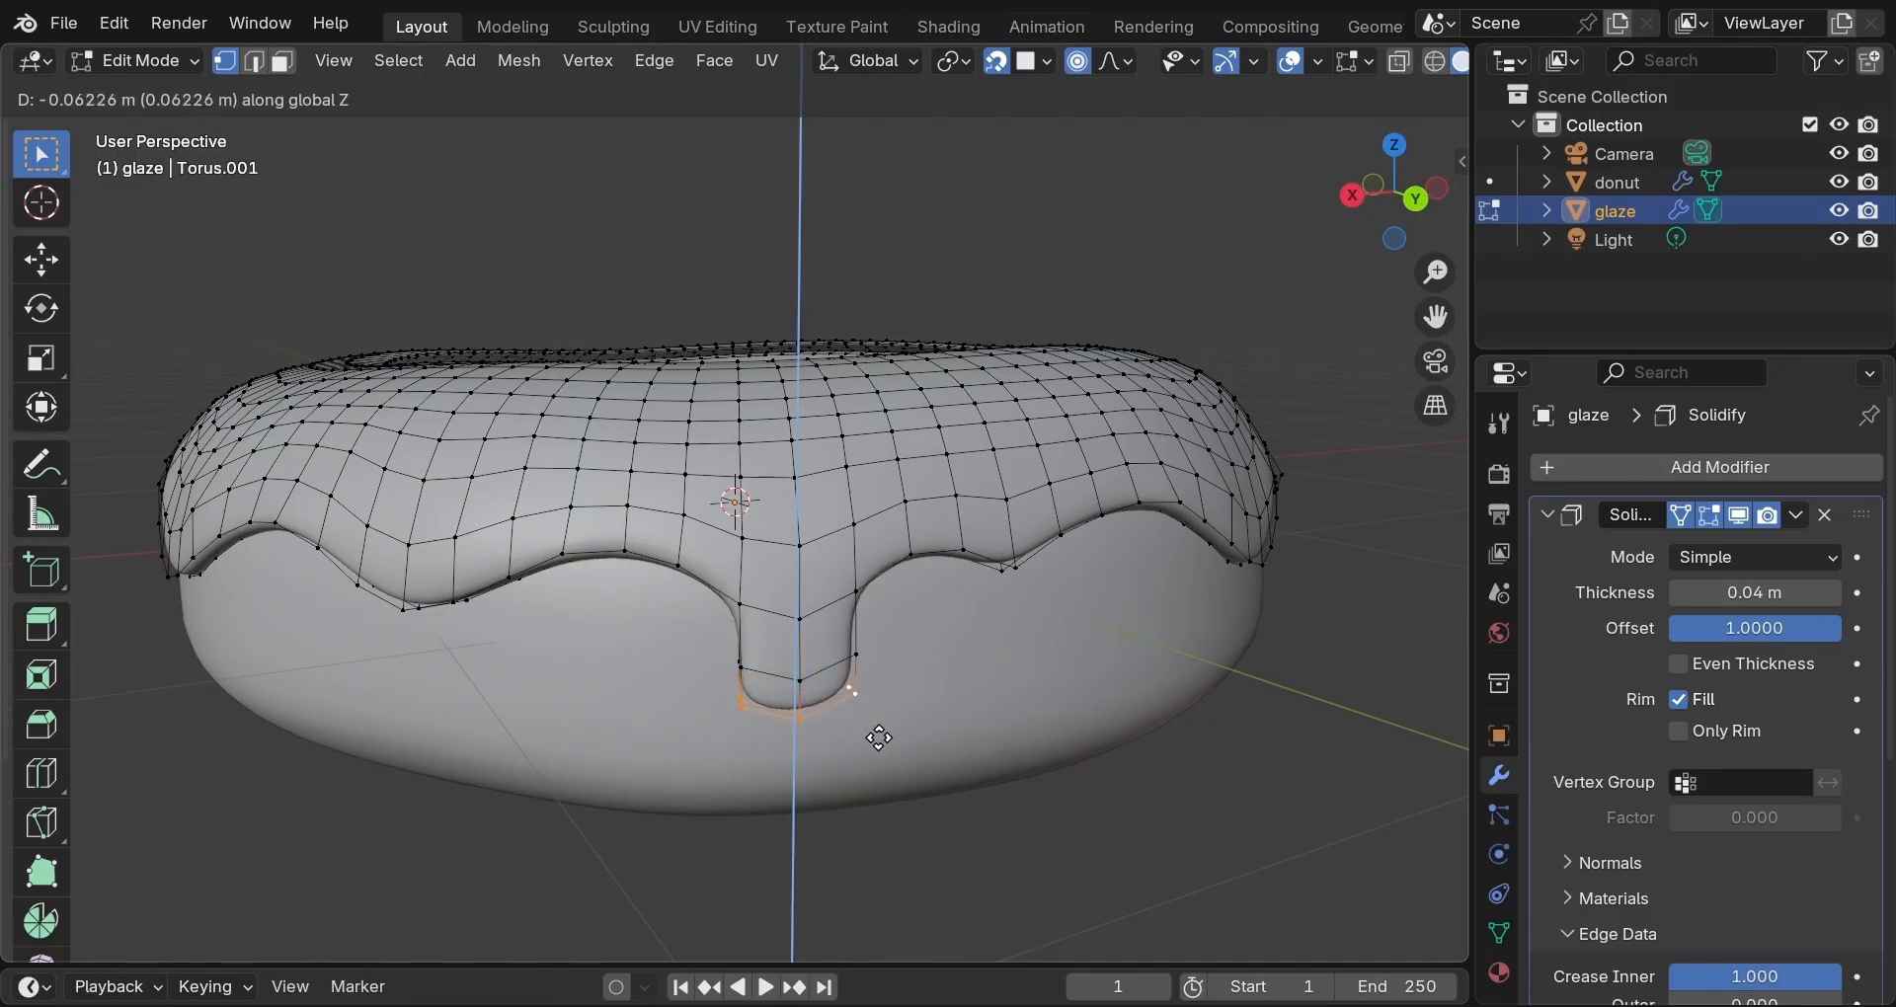
pyautogui.click(880, 740)
# Taper the drip tip with proportional falloff, then scale it to 0.750 without falloff.
pyautogui.press('s')
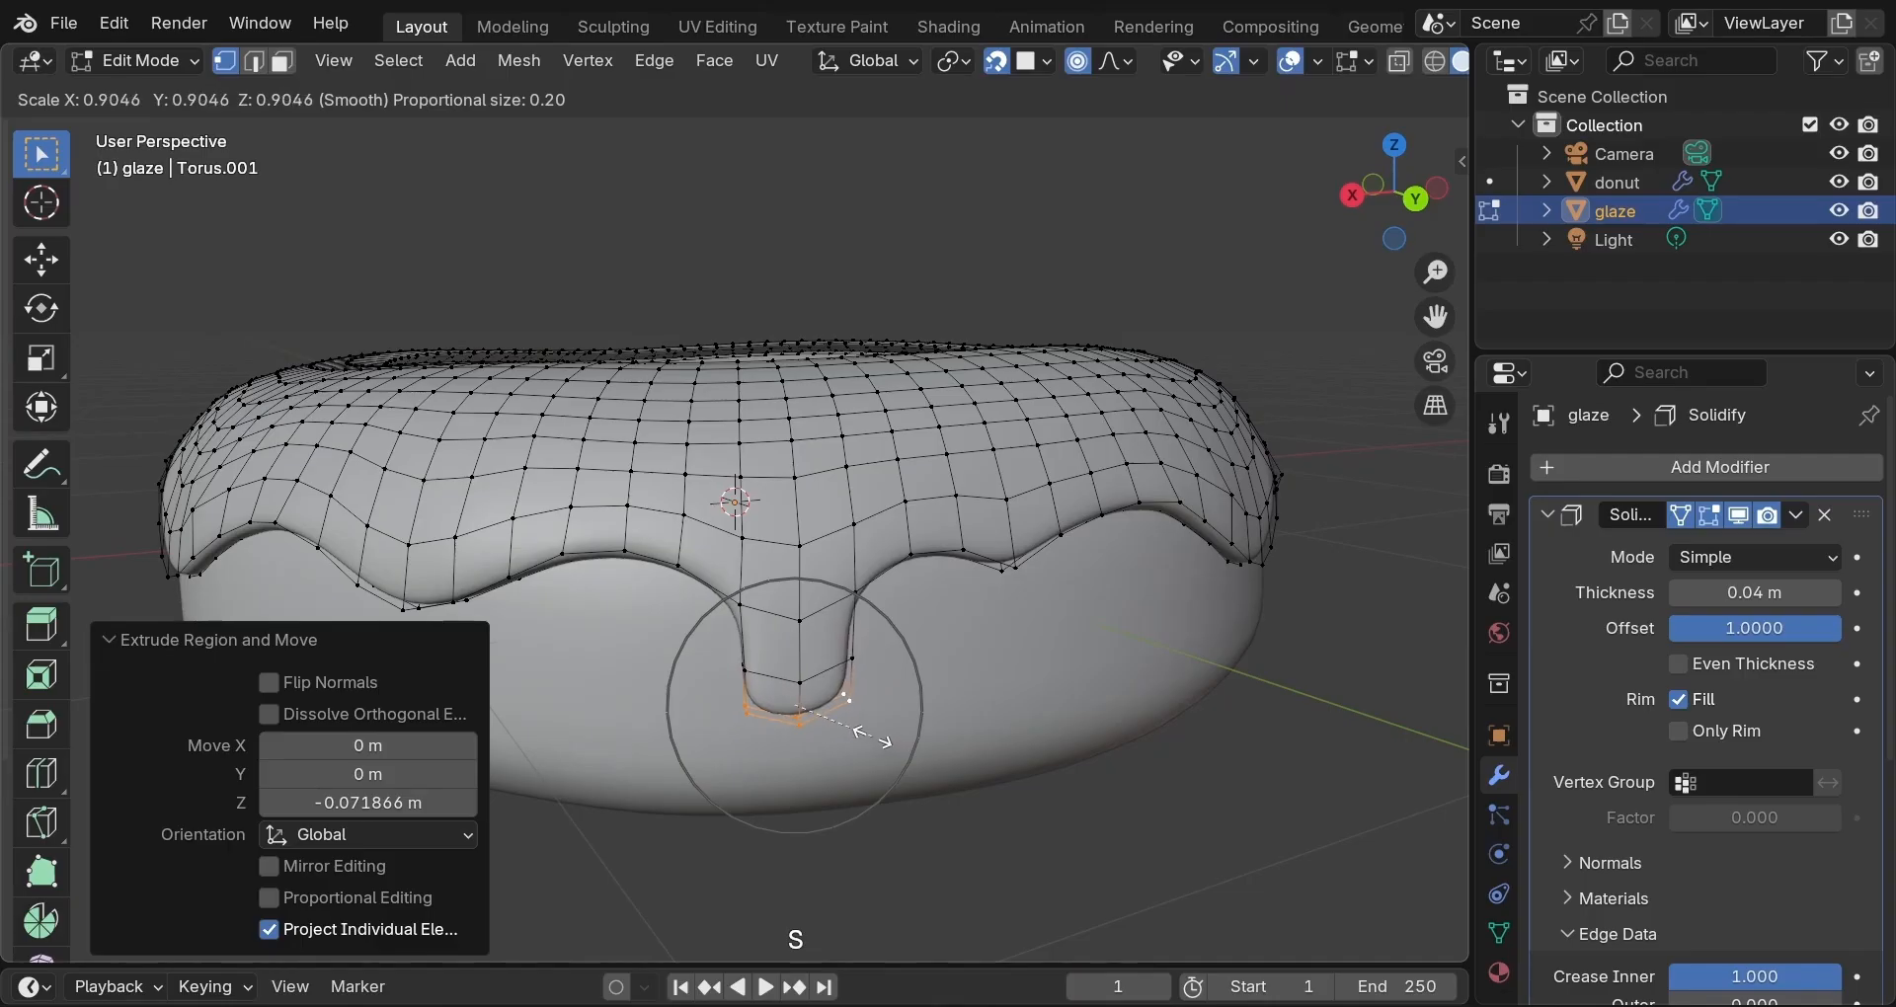
pyautogui.click(863, 733)
pyautogui.press('o')
pyautogui.press('s')
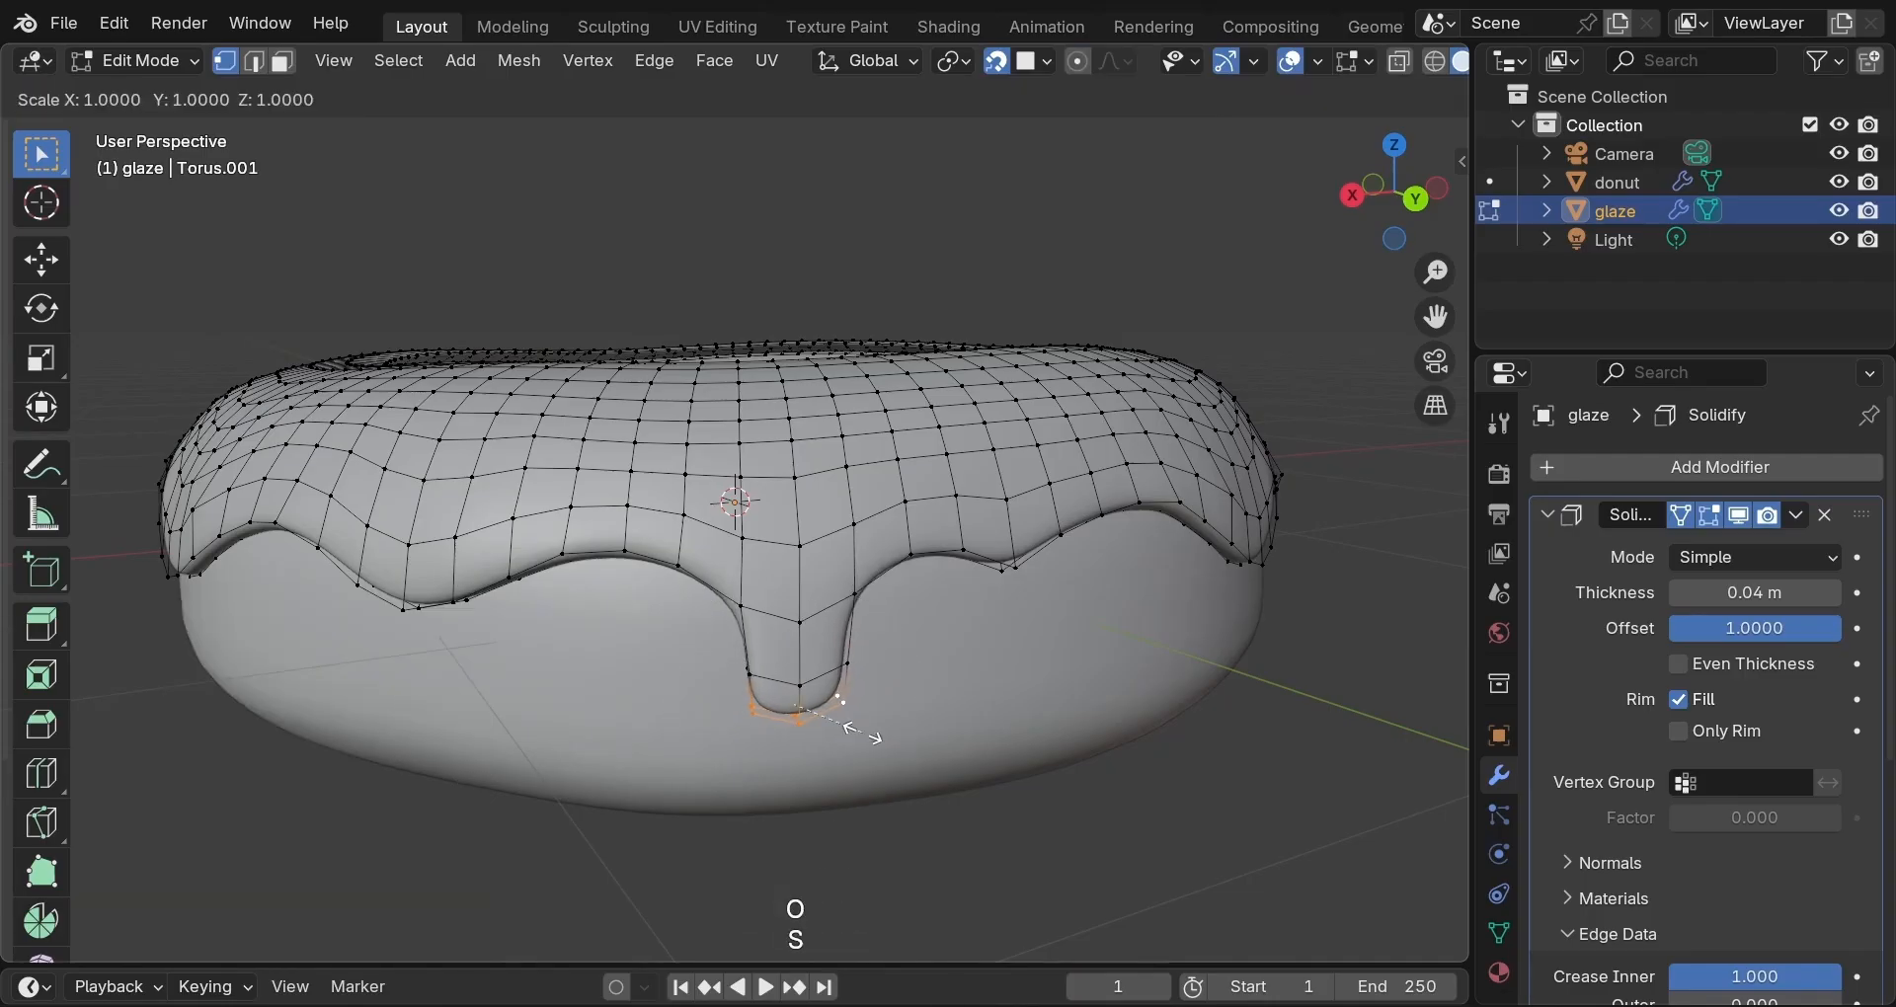
pyautogui.click(842, 733)
pyautogui.moveTo(592, 632); pyautogui.dragTo(660, 641, button='middle')
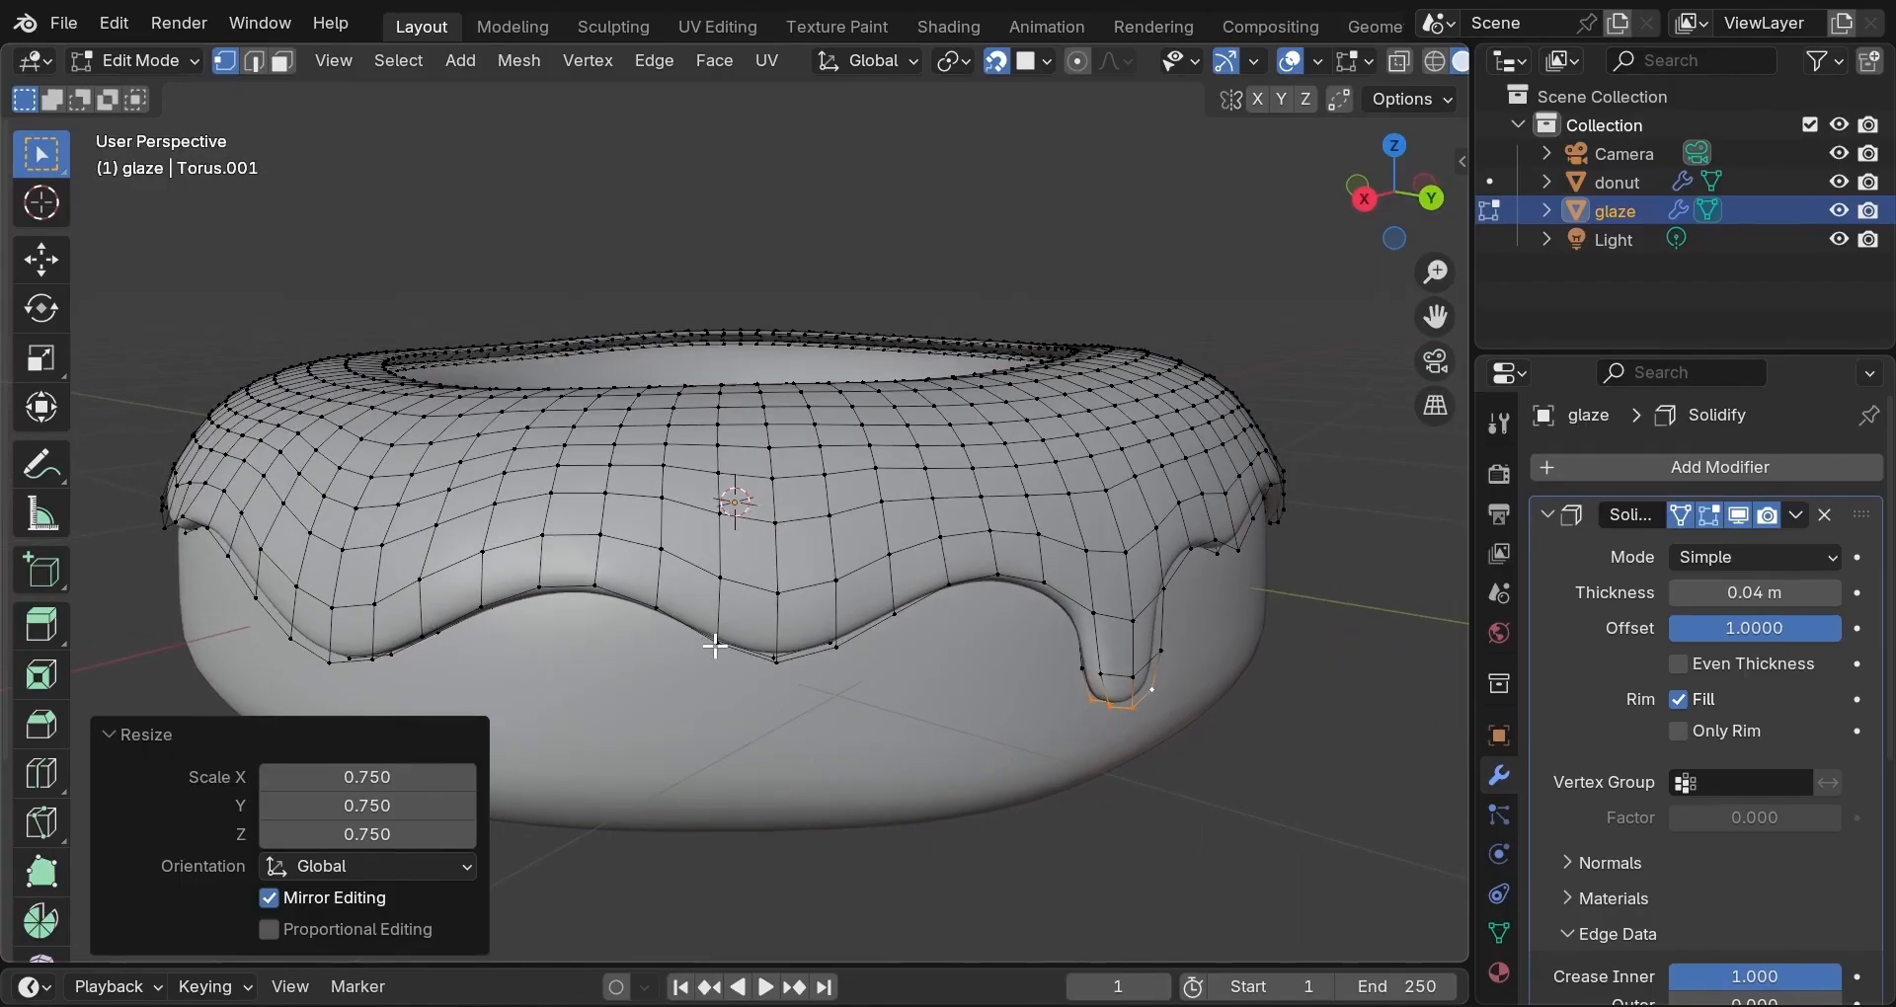
# Select three lower-edge vertices and extrude them straight down twice, the second time 0.075604 m, into a new drip.
pyautogui.click(720, 646)
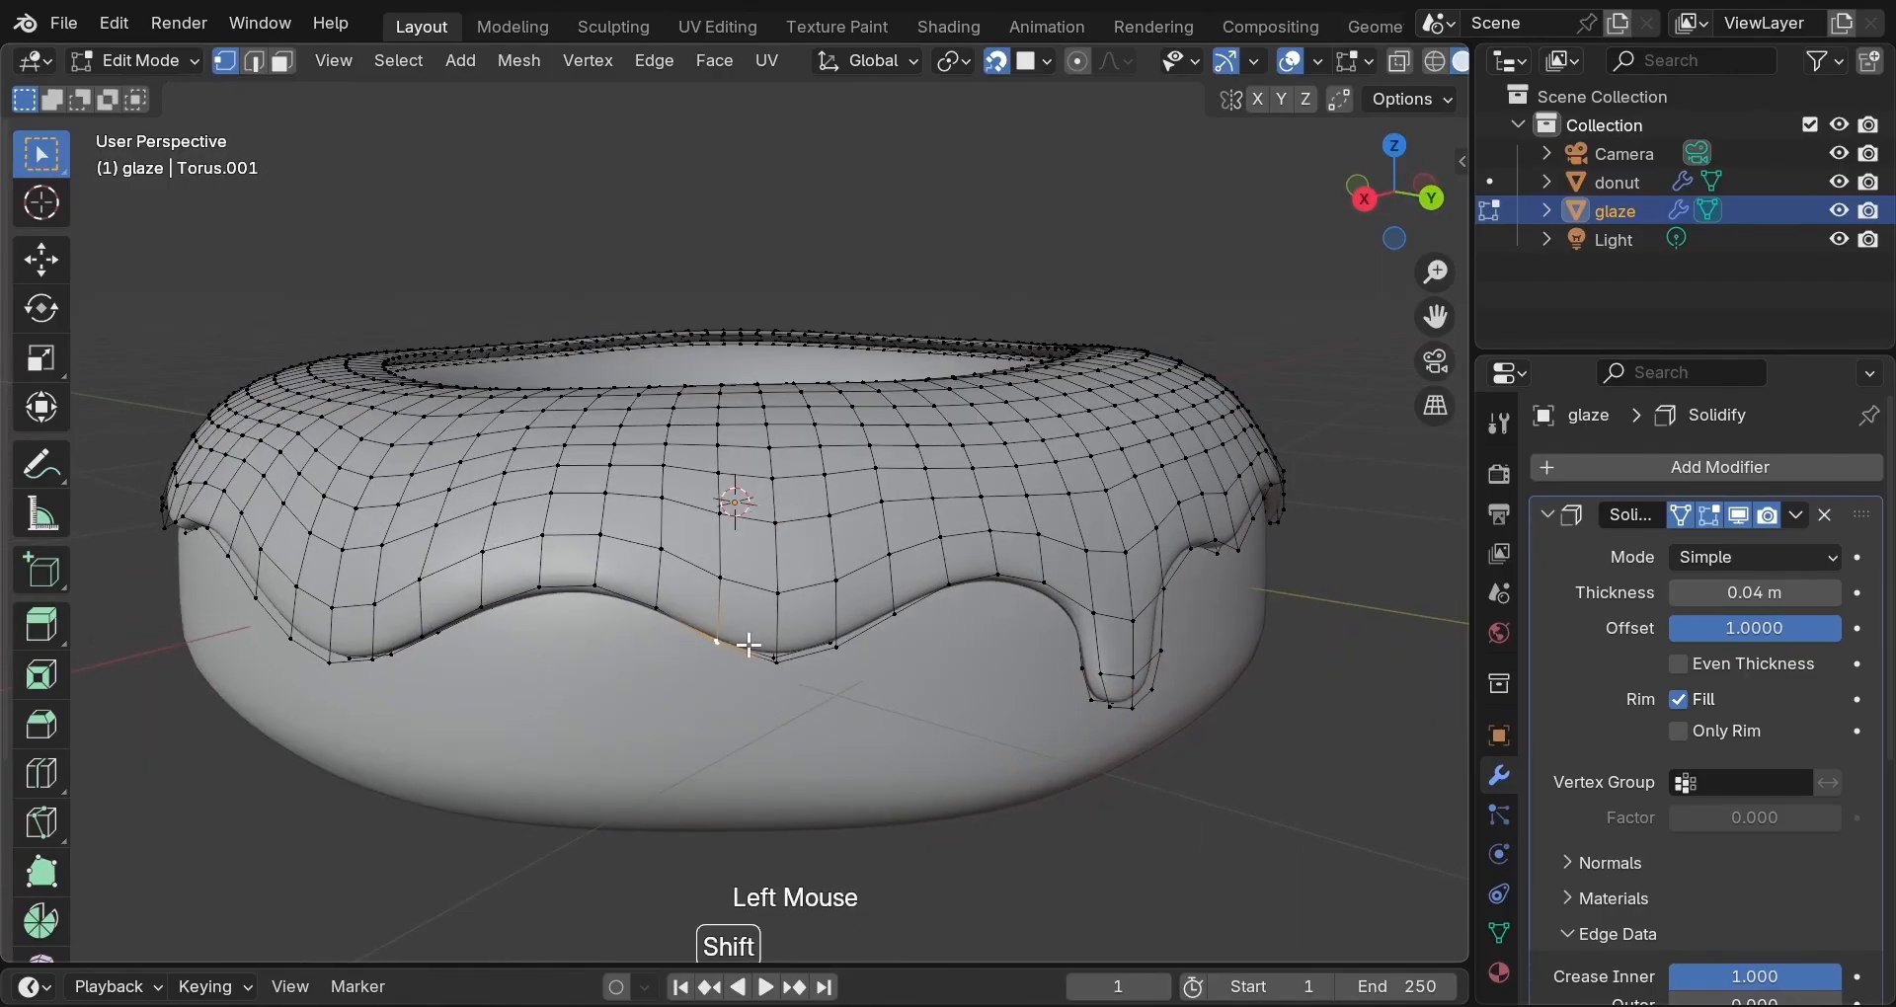
pyautogui.keyDown('shift'); pyautogui.click(796, 653); pyautogui.keyUp('shift')
pyautogui.keyDown('shift'); pyautogui.click(836, 638); pyautogui.keyUp('shift')
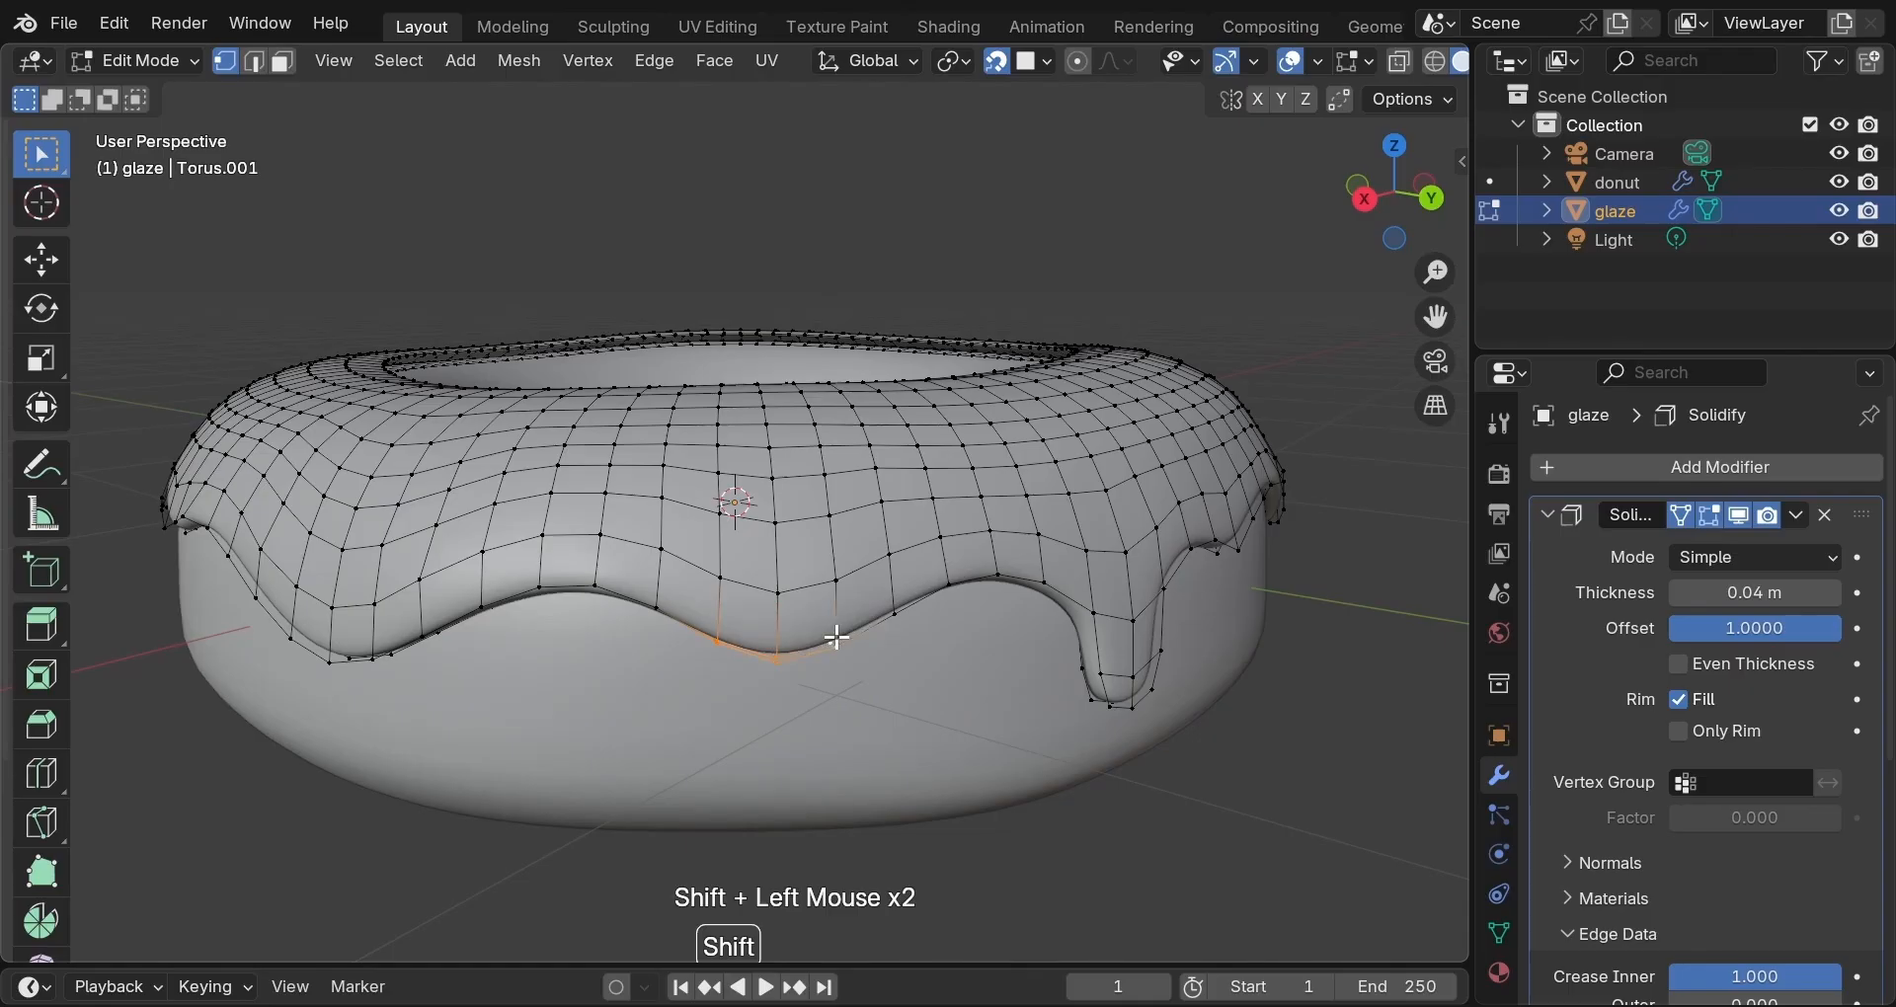
pyautogui.press('e')
pyautogui.press('z')
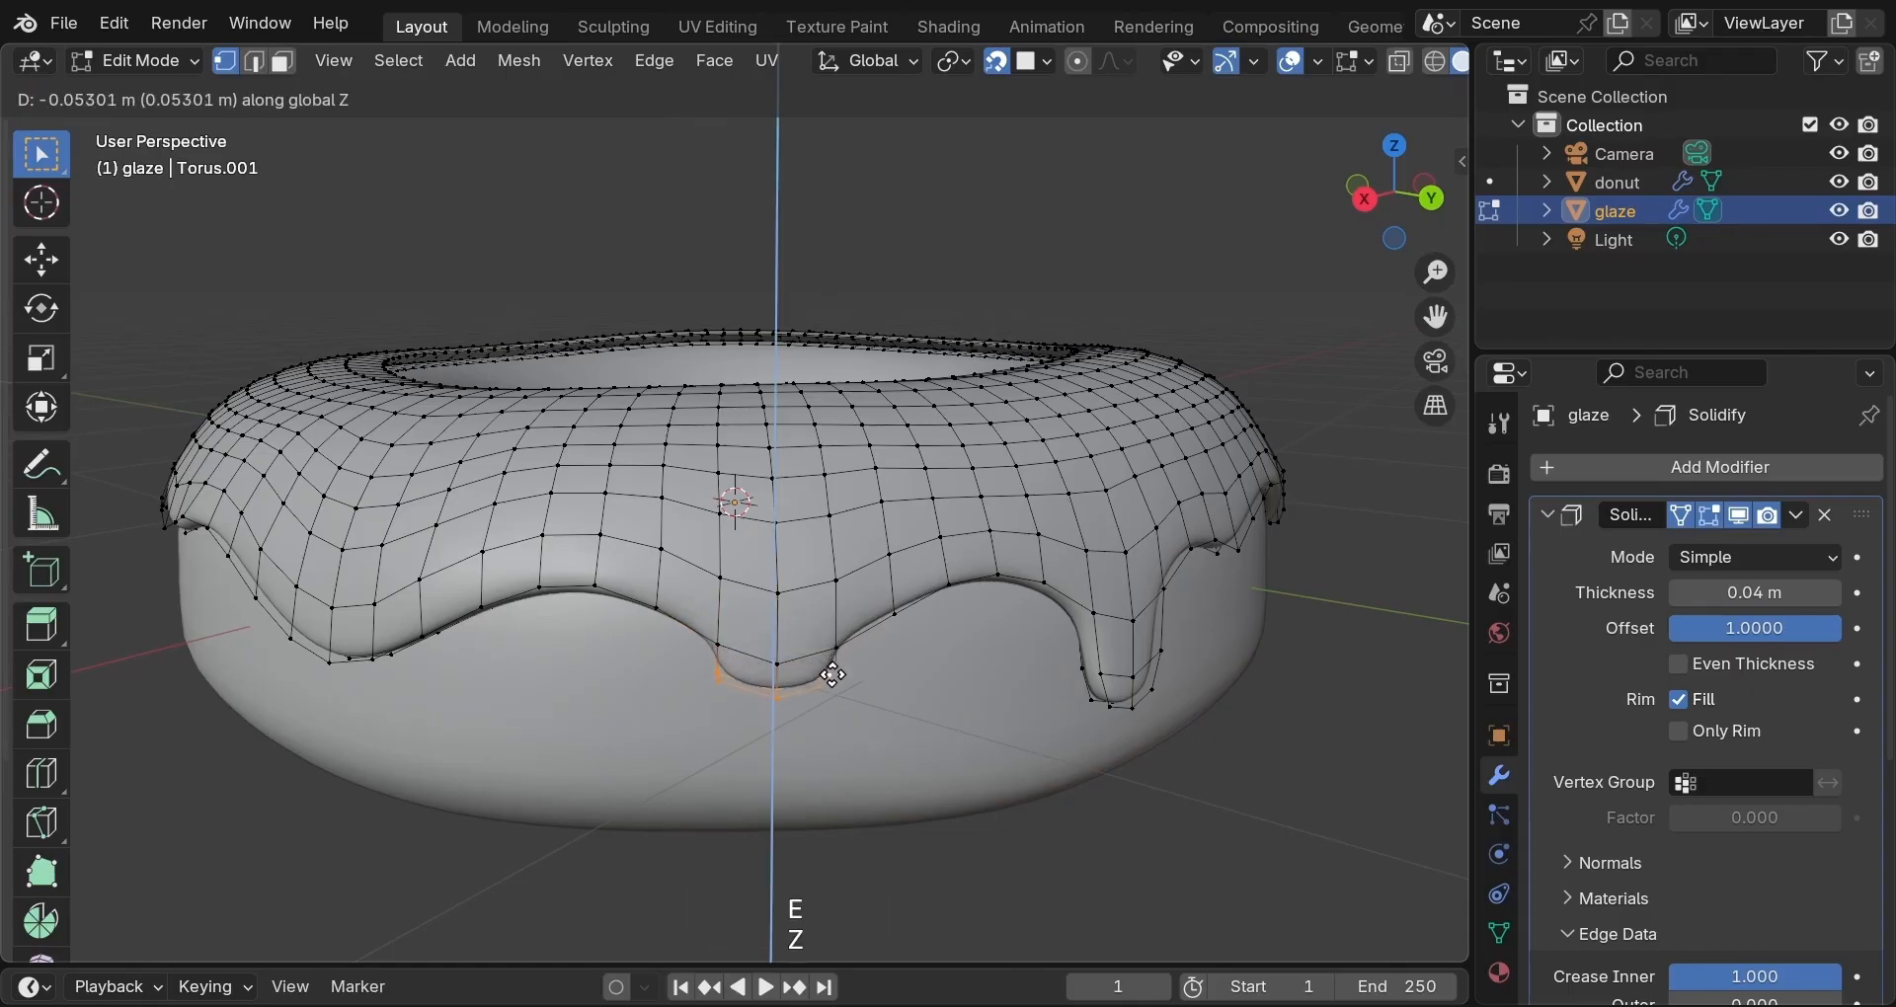
pyautogui.click(836, 685)
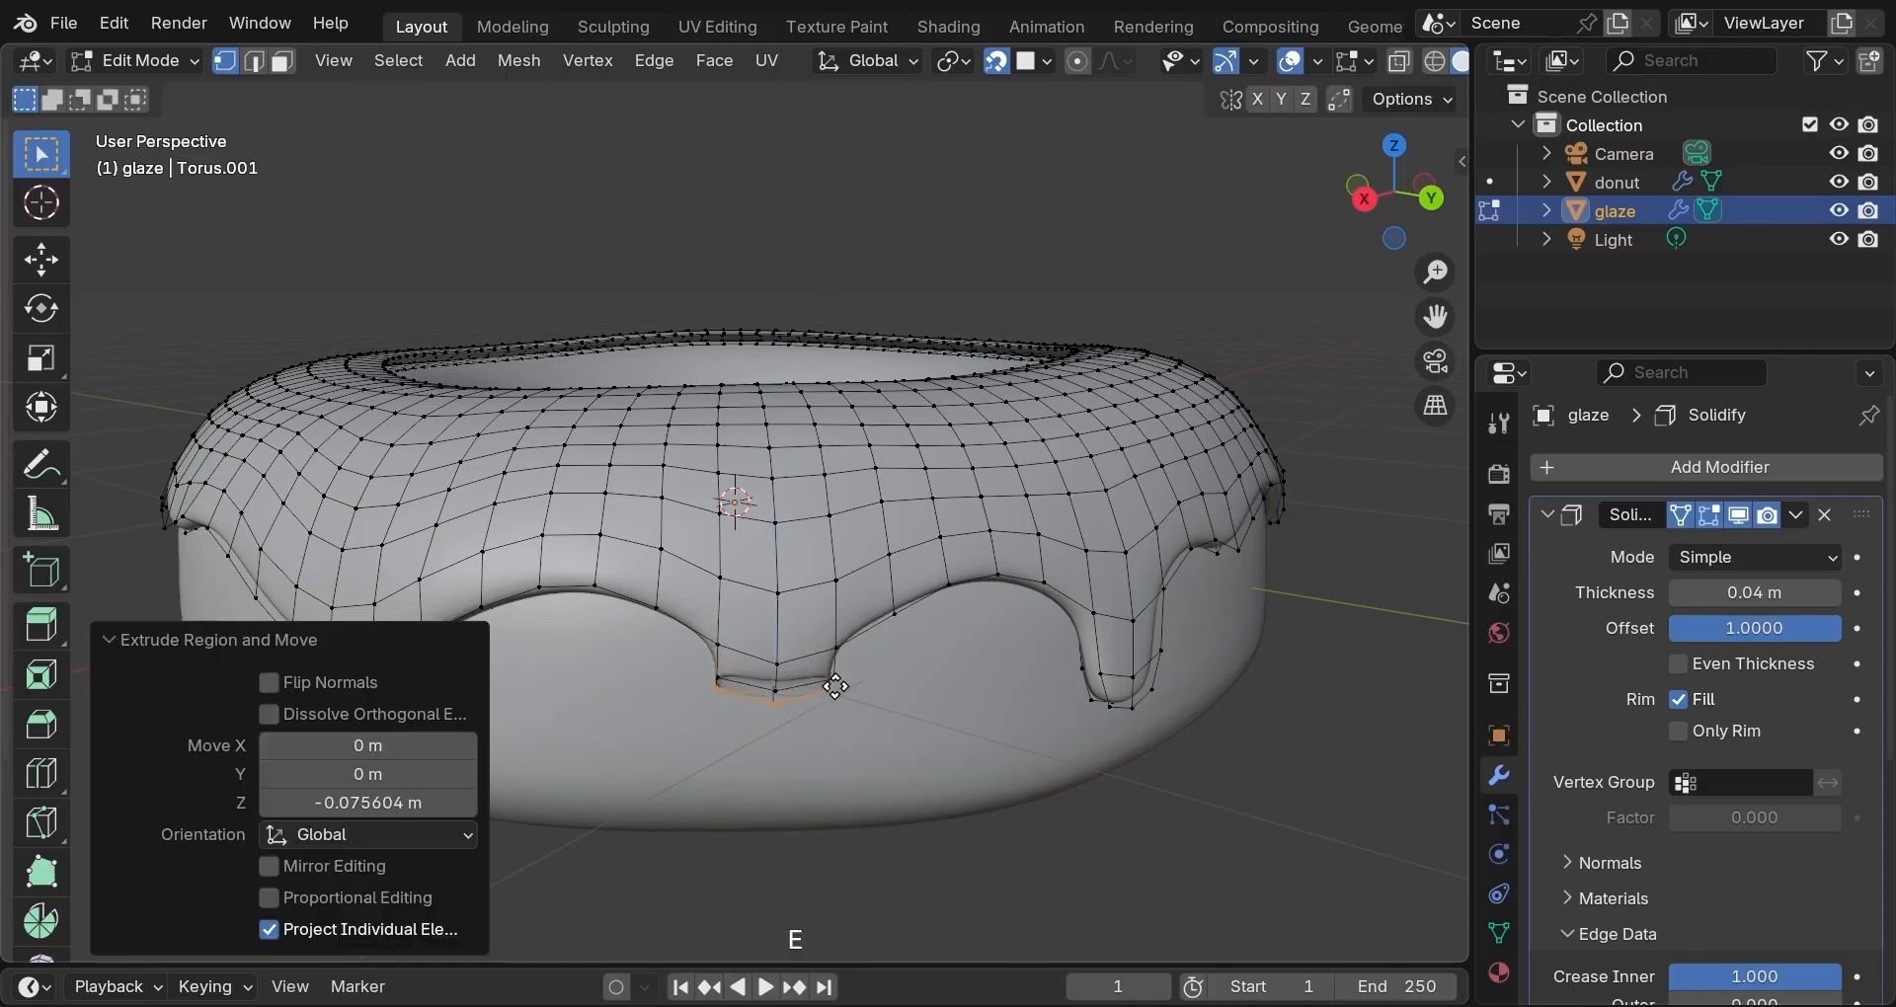
pyautogui.press('e')
pyautogui.press('z')
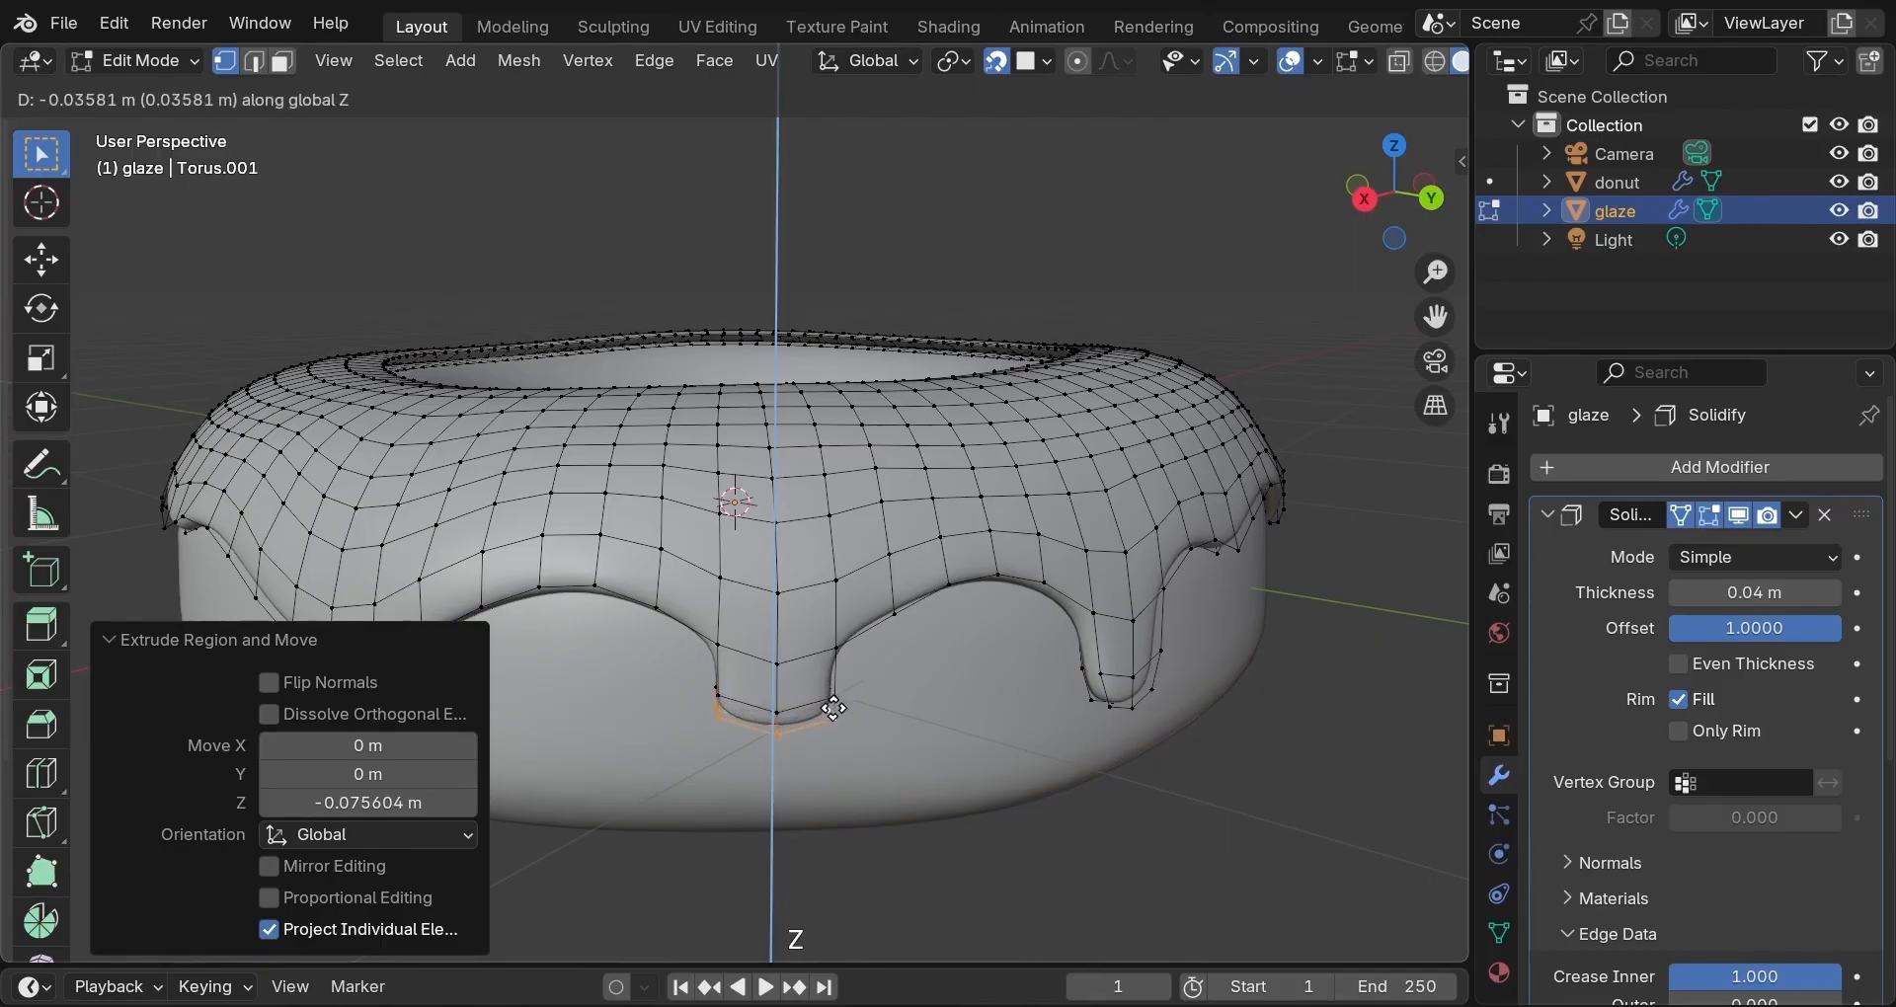
pyautogui.click(834, 707)
# Taper the drip tip with proportional falloff, then shrink it to 0.808 without falloff.
pyautogui.press('o')
pyautogui.press('s')
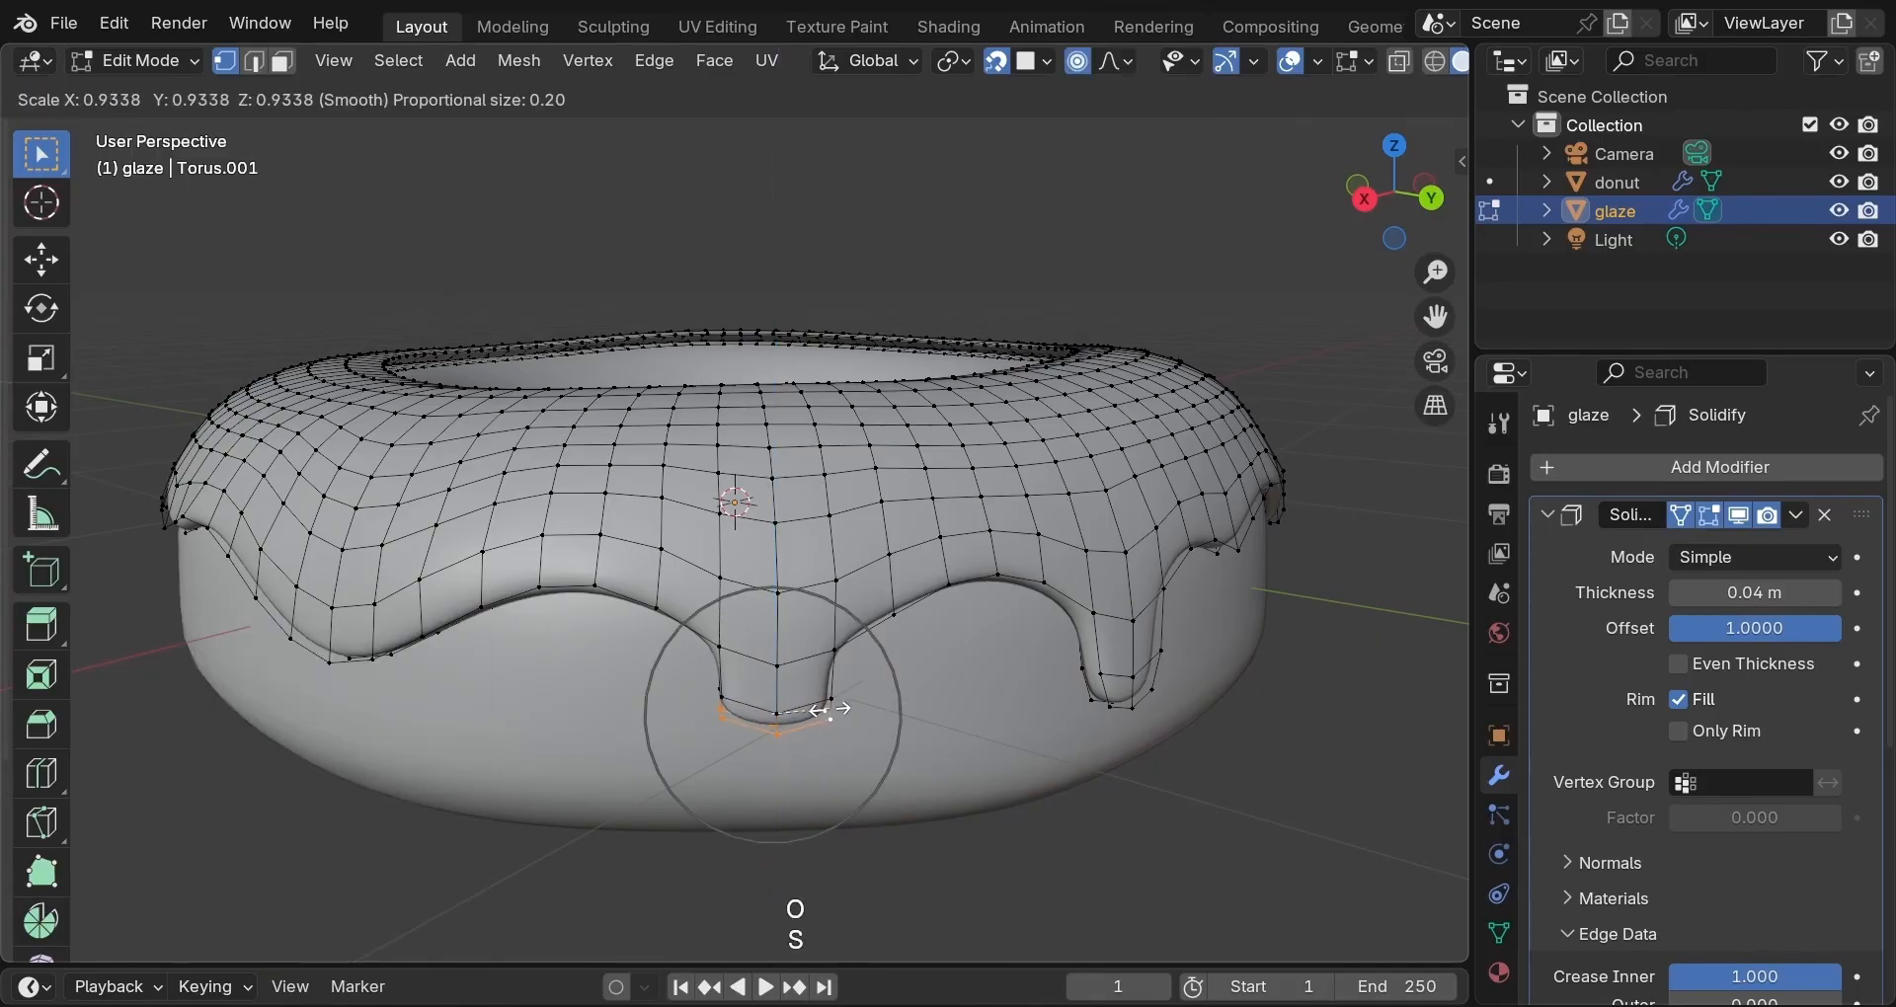
pyautogui.click(829, 709)
pyautogui.press('o')
pyautogui.press('s')
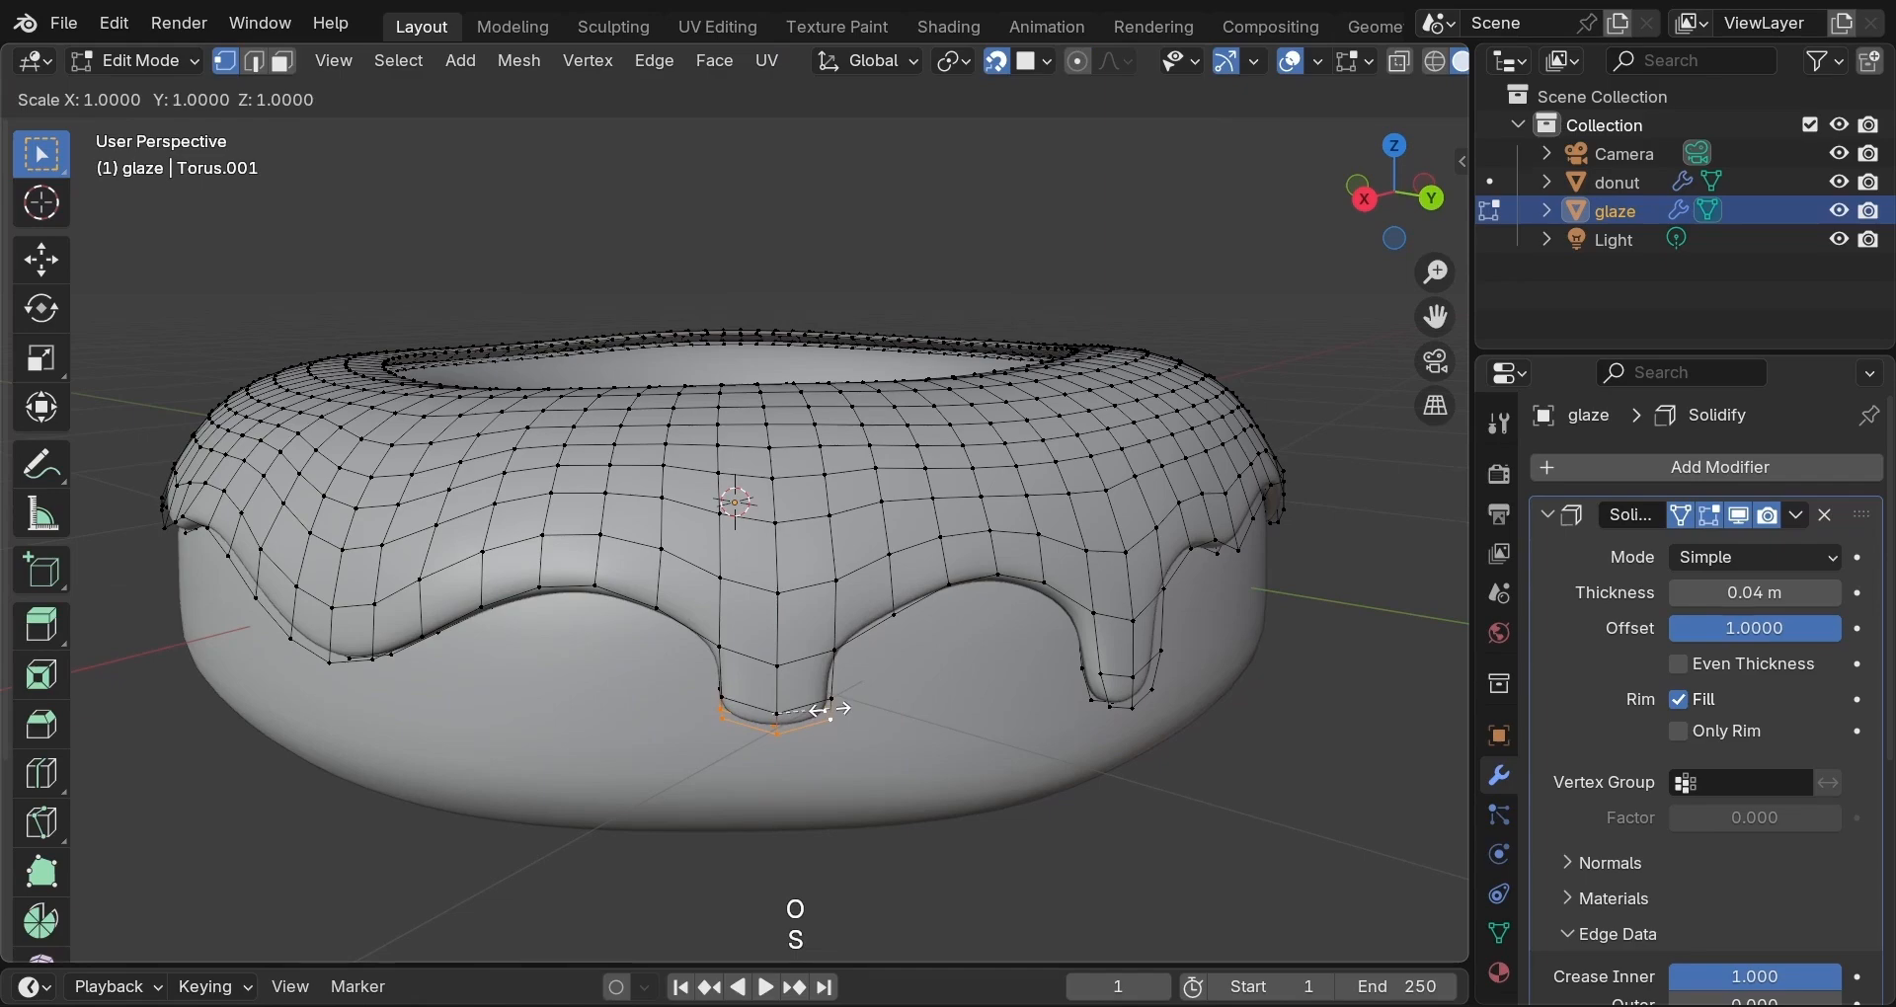
pyautogui.click(820, 709)
pyautogui.moveTo(665, 686); pyautogui.dragTo(894, 700, button='middle')
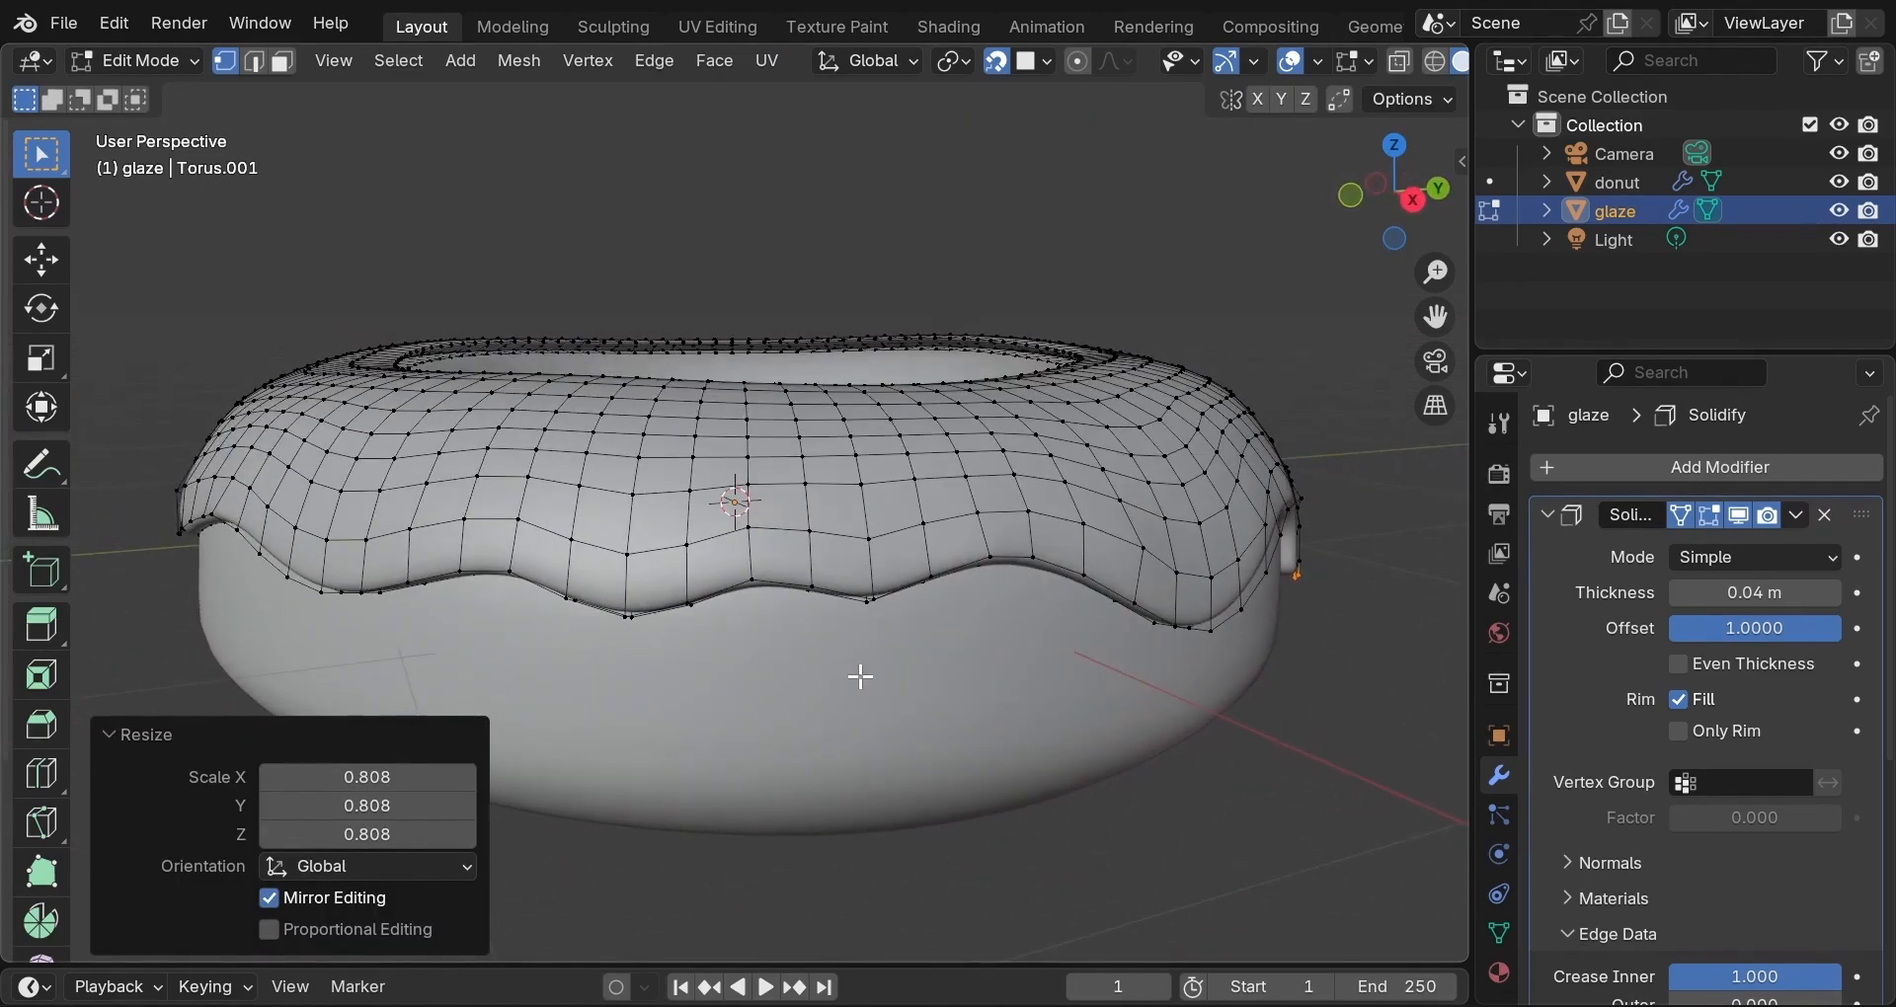
# Extrude three lower-edge vertices straight down into a drip and scale its tip to 0.793.
pyautogui.click(819, 590)
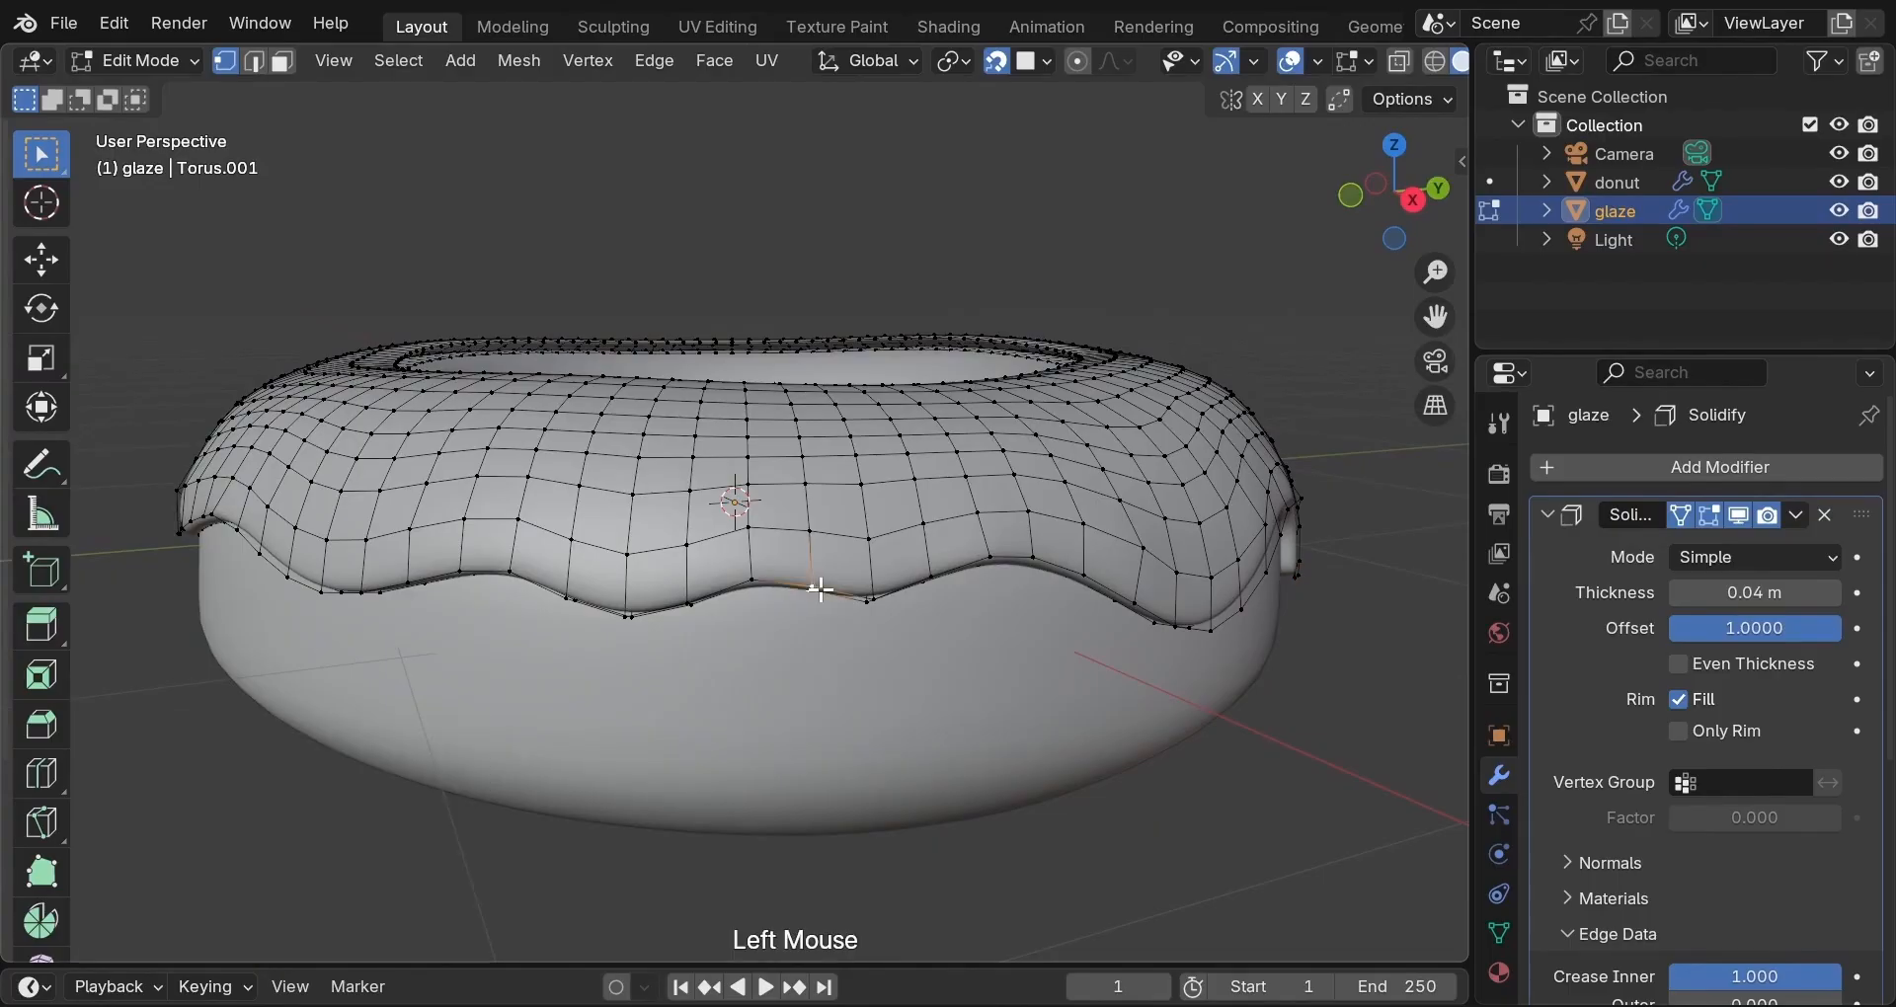
pyautogui.keyDown('shift'); pyautogui.click(869, 596); pyautogui.keyUp('shift')
pyautogui.keyDown('shift'); pyautogui.click(925, 582); pyautogui.keyUp('shift')
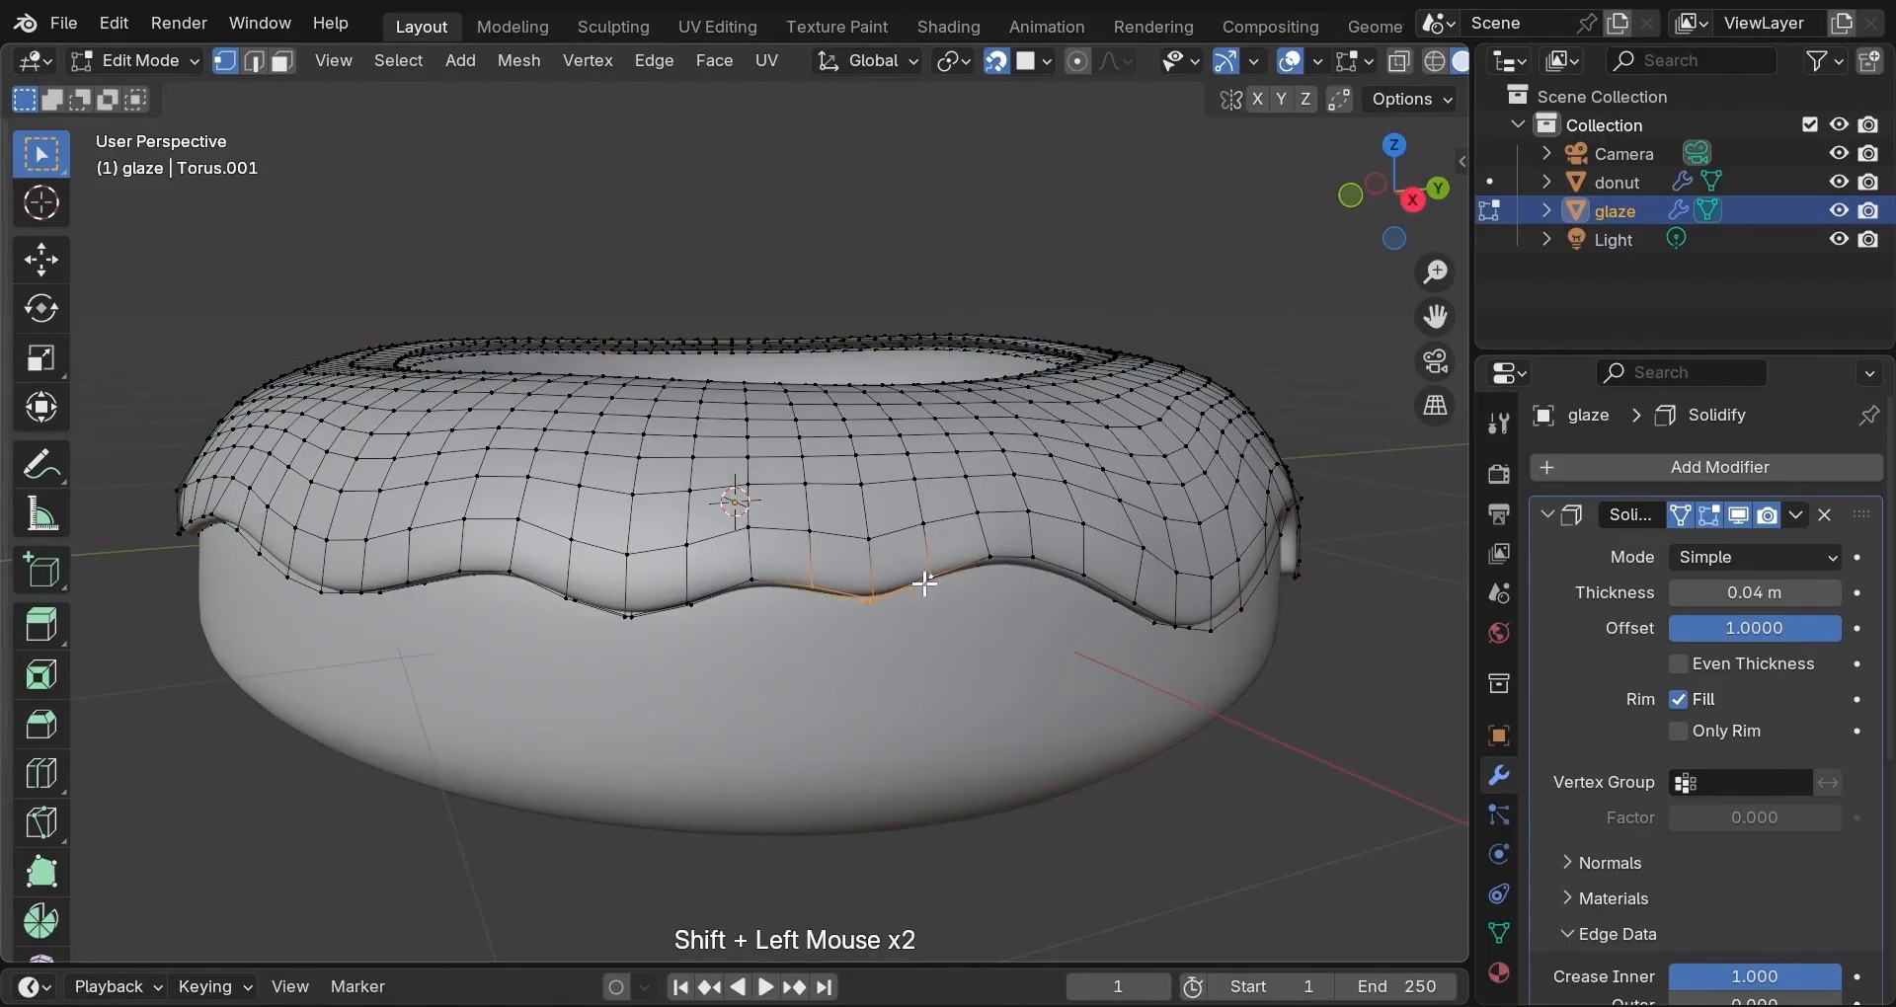
pyautogui.press('e')
pyautogui.press('z')
pyautogui.click(922, 628)
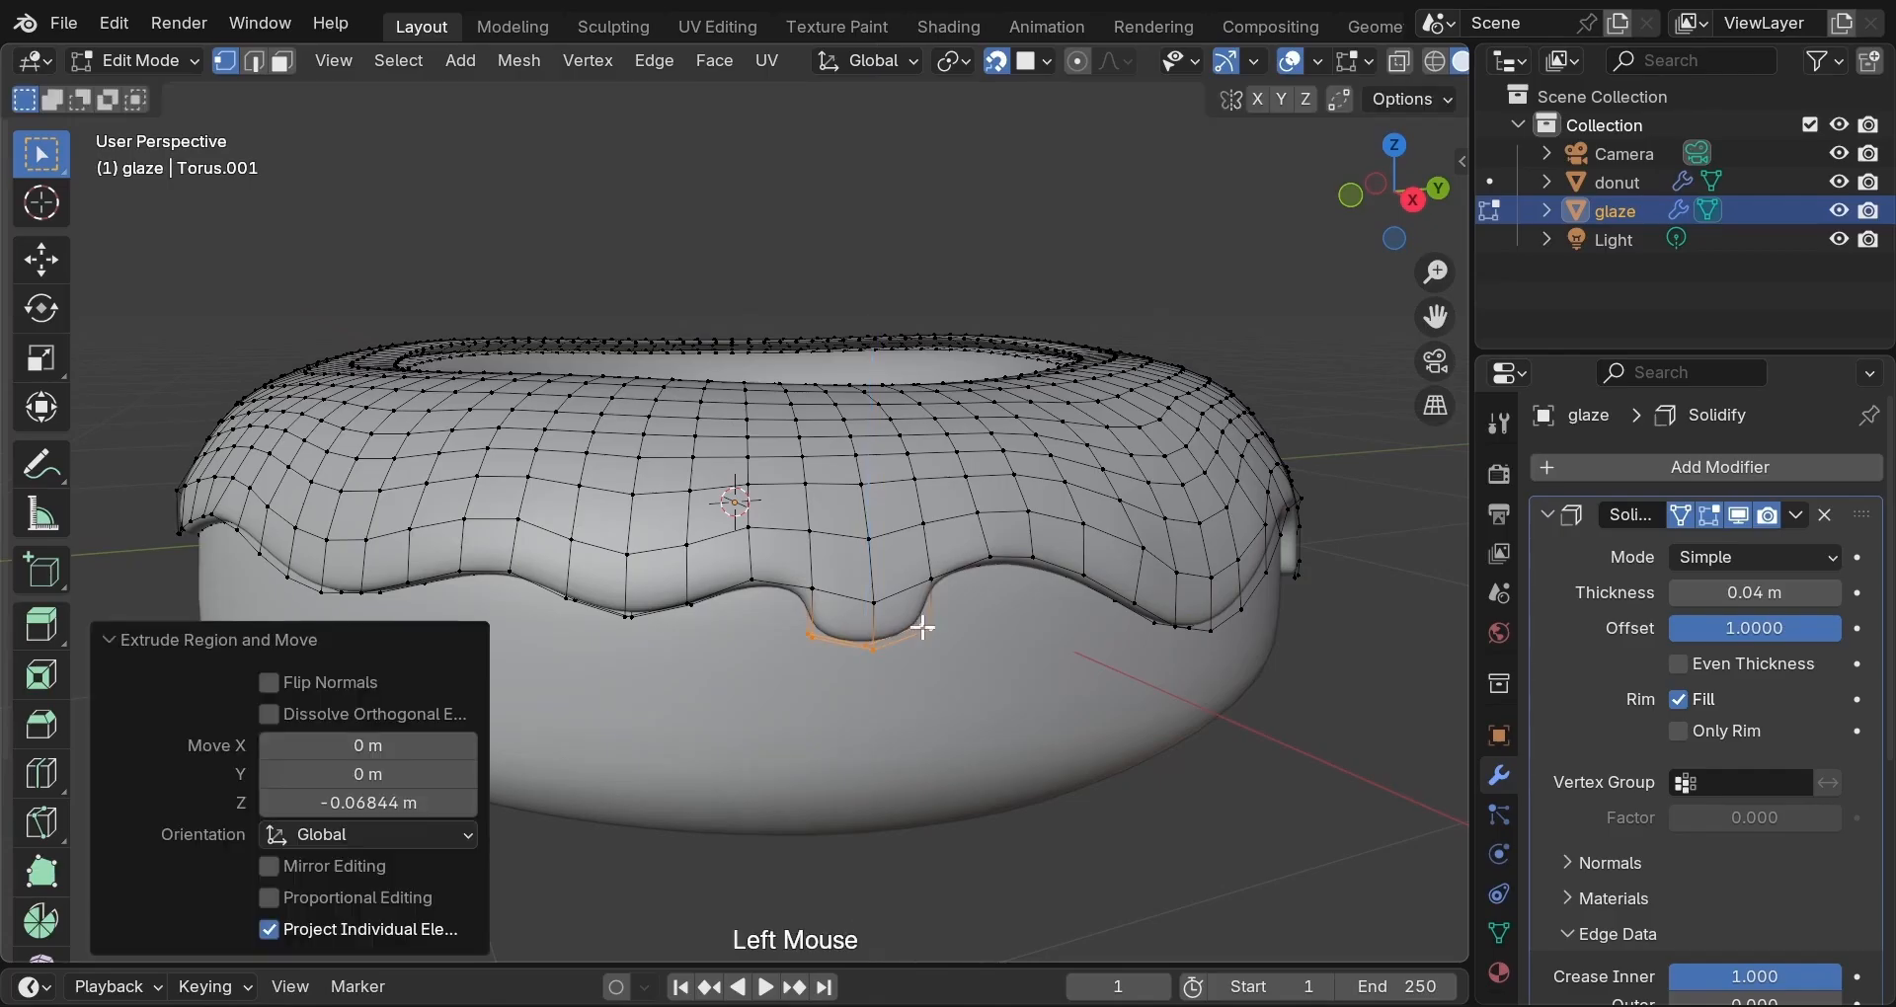
pyautogui.press('s')
pyautogui.click(841, 654)
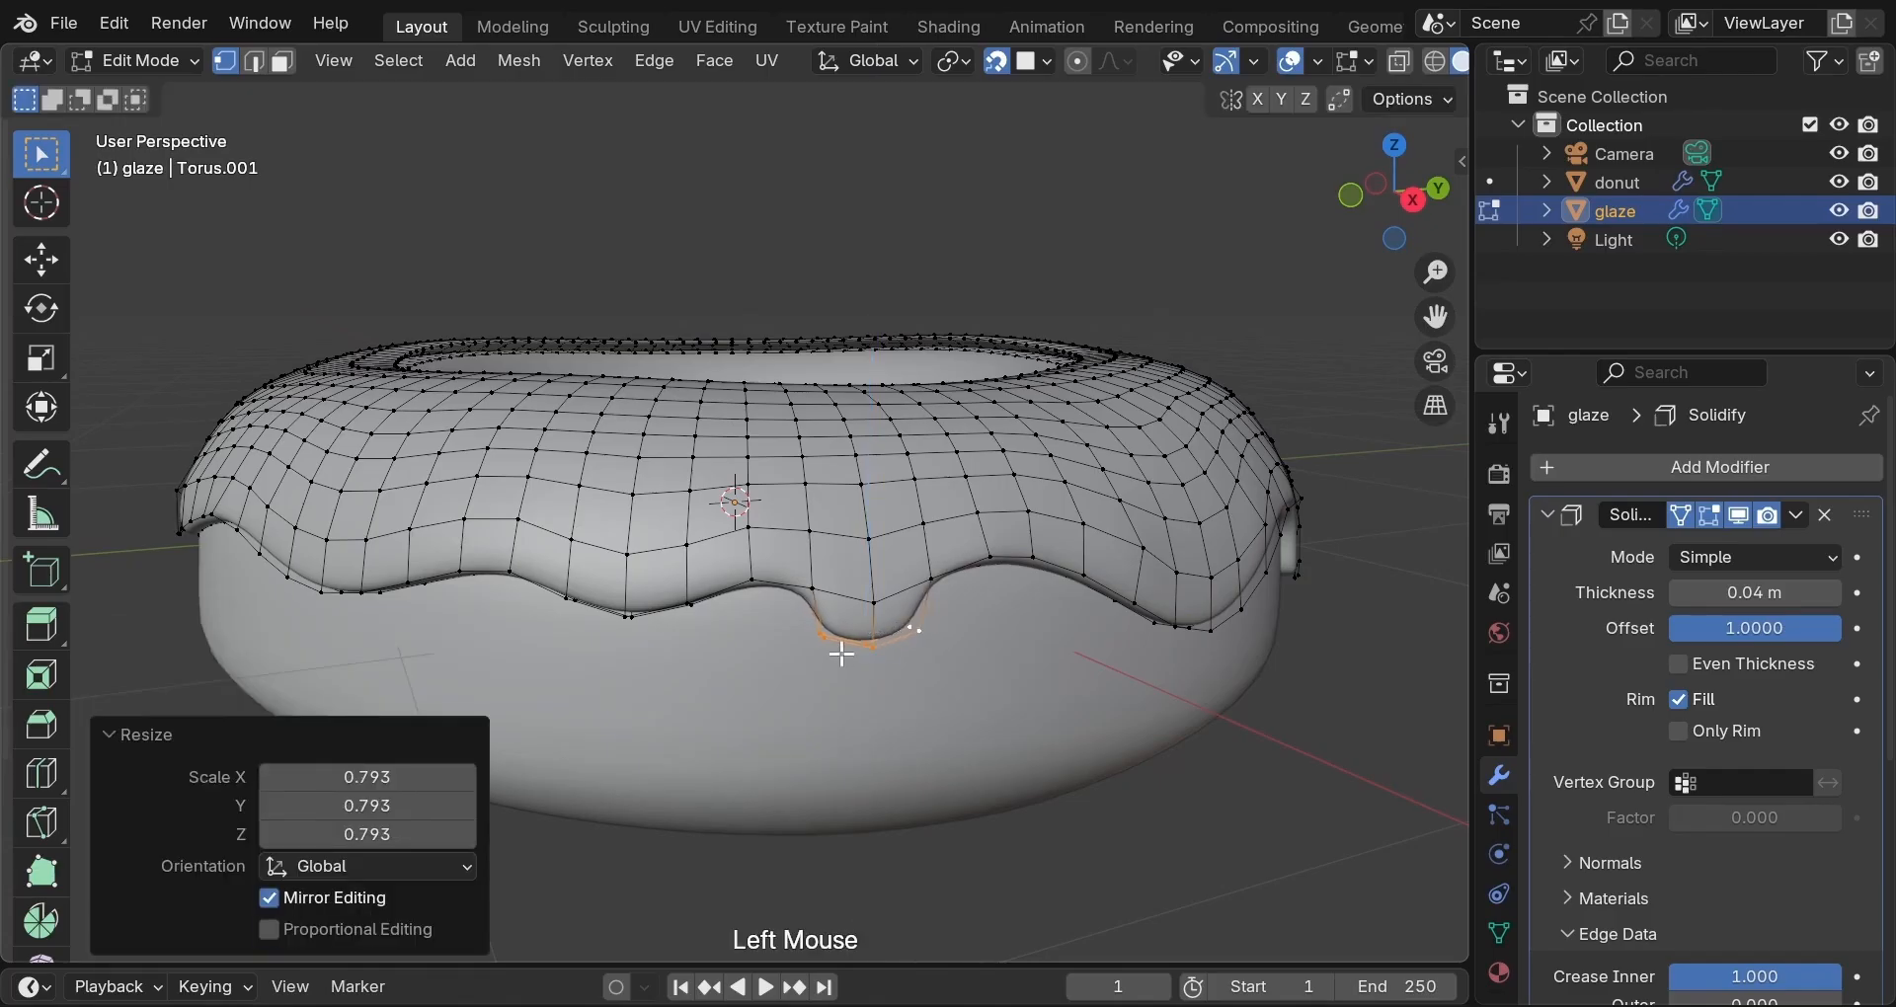
pyautogui.moveTo(841, 654); pyautogui.dragTo(780, 699, button='middle')
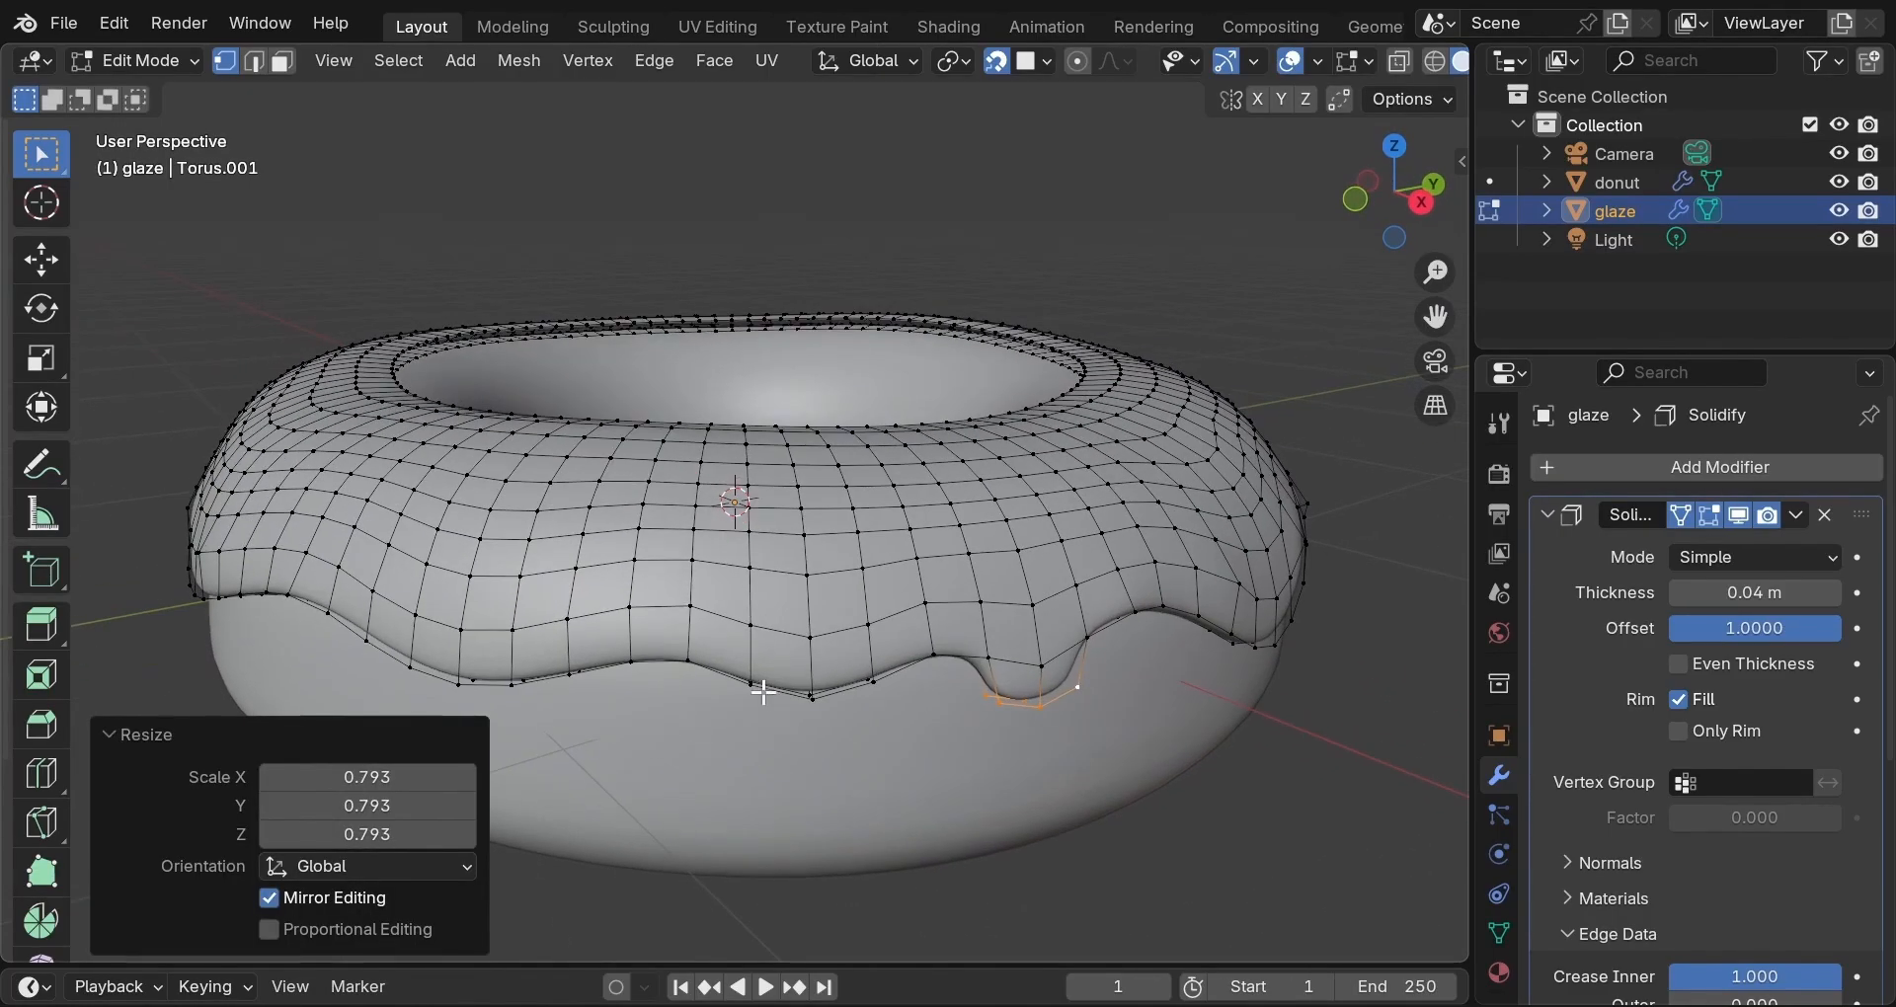
# Pull three more edge vertices straight down, then extrude them further into a longer drip.
pyautogui.click(750, 681)
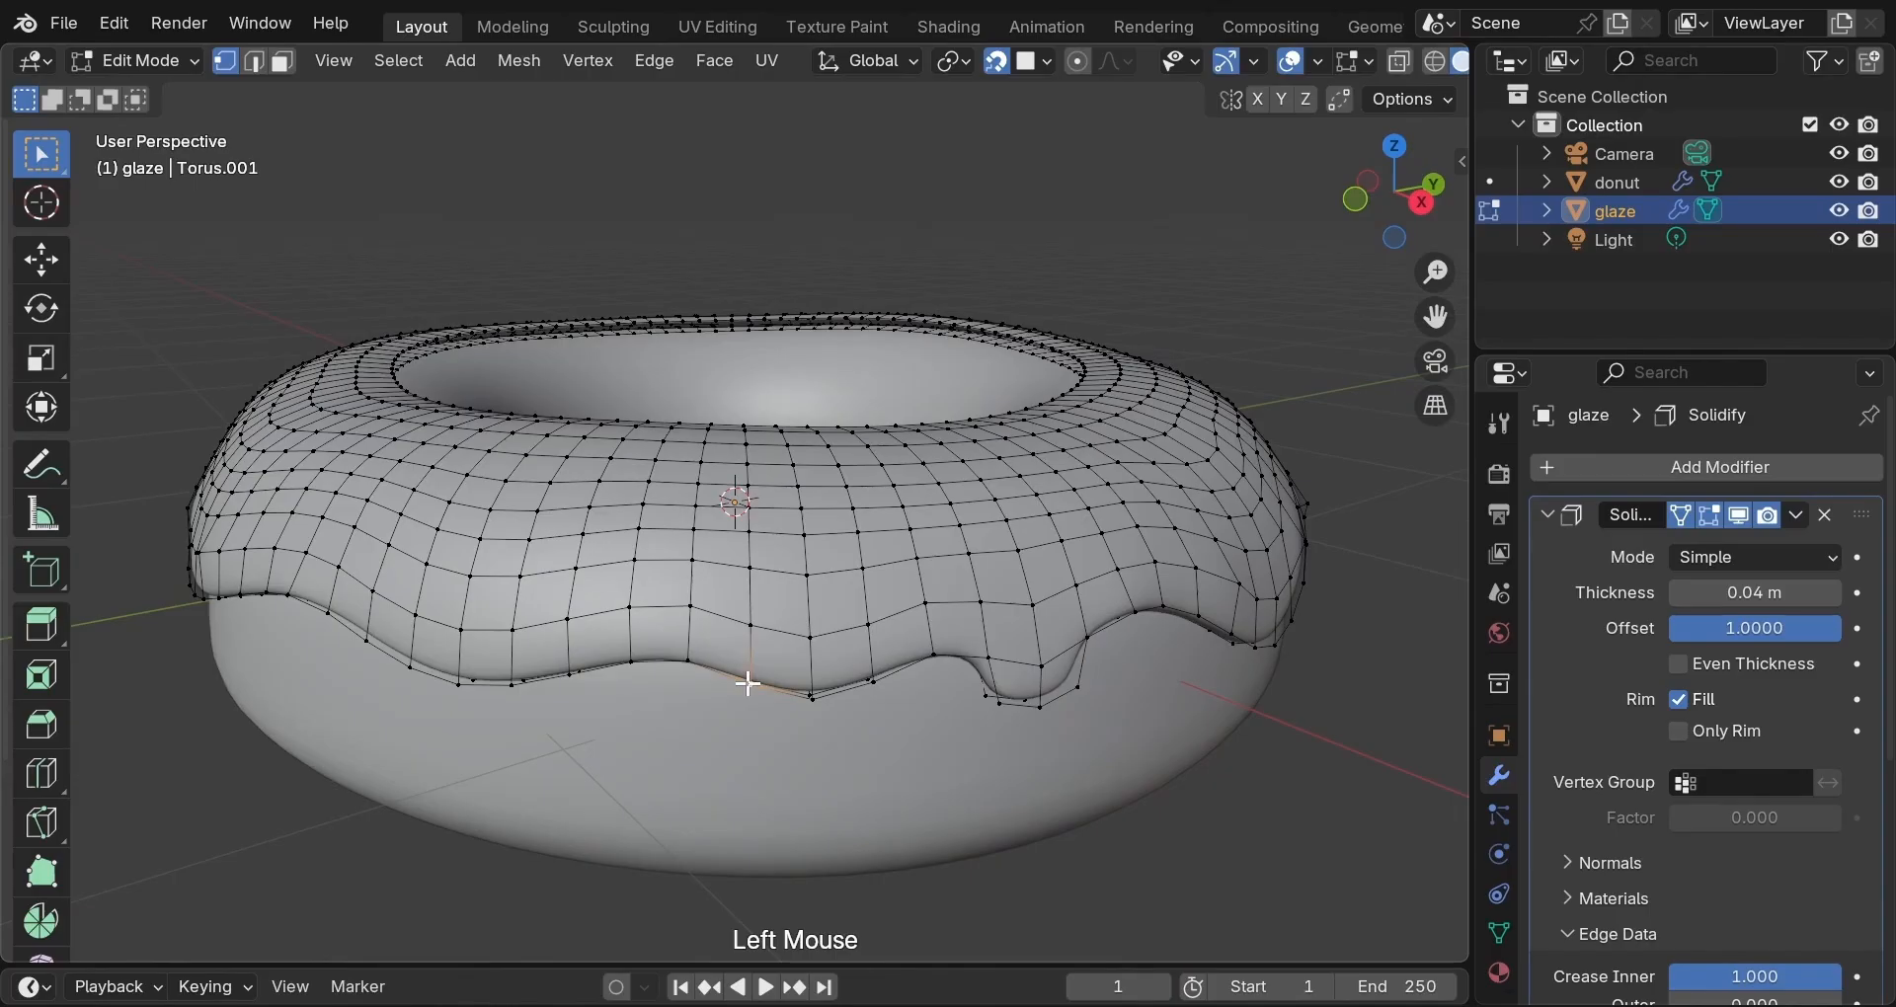
pyautogui.keyDown('shift'); pyautogui.click(810, 696); pyautogui.keyUp('shift')
pyautogui.keyDown('shift'); pyautogui.click(871, 681); pyautogui.keyUp('shift')
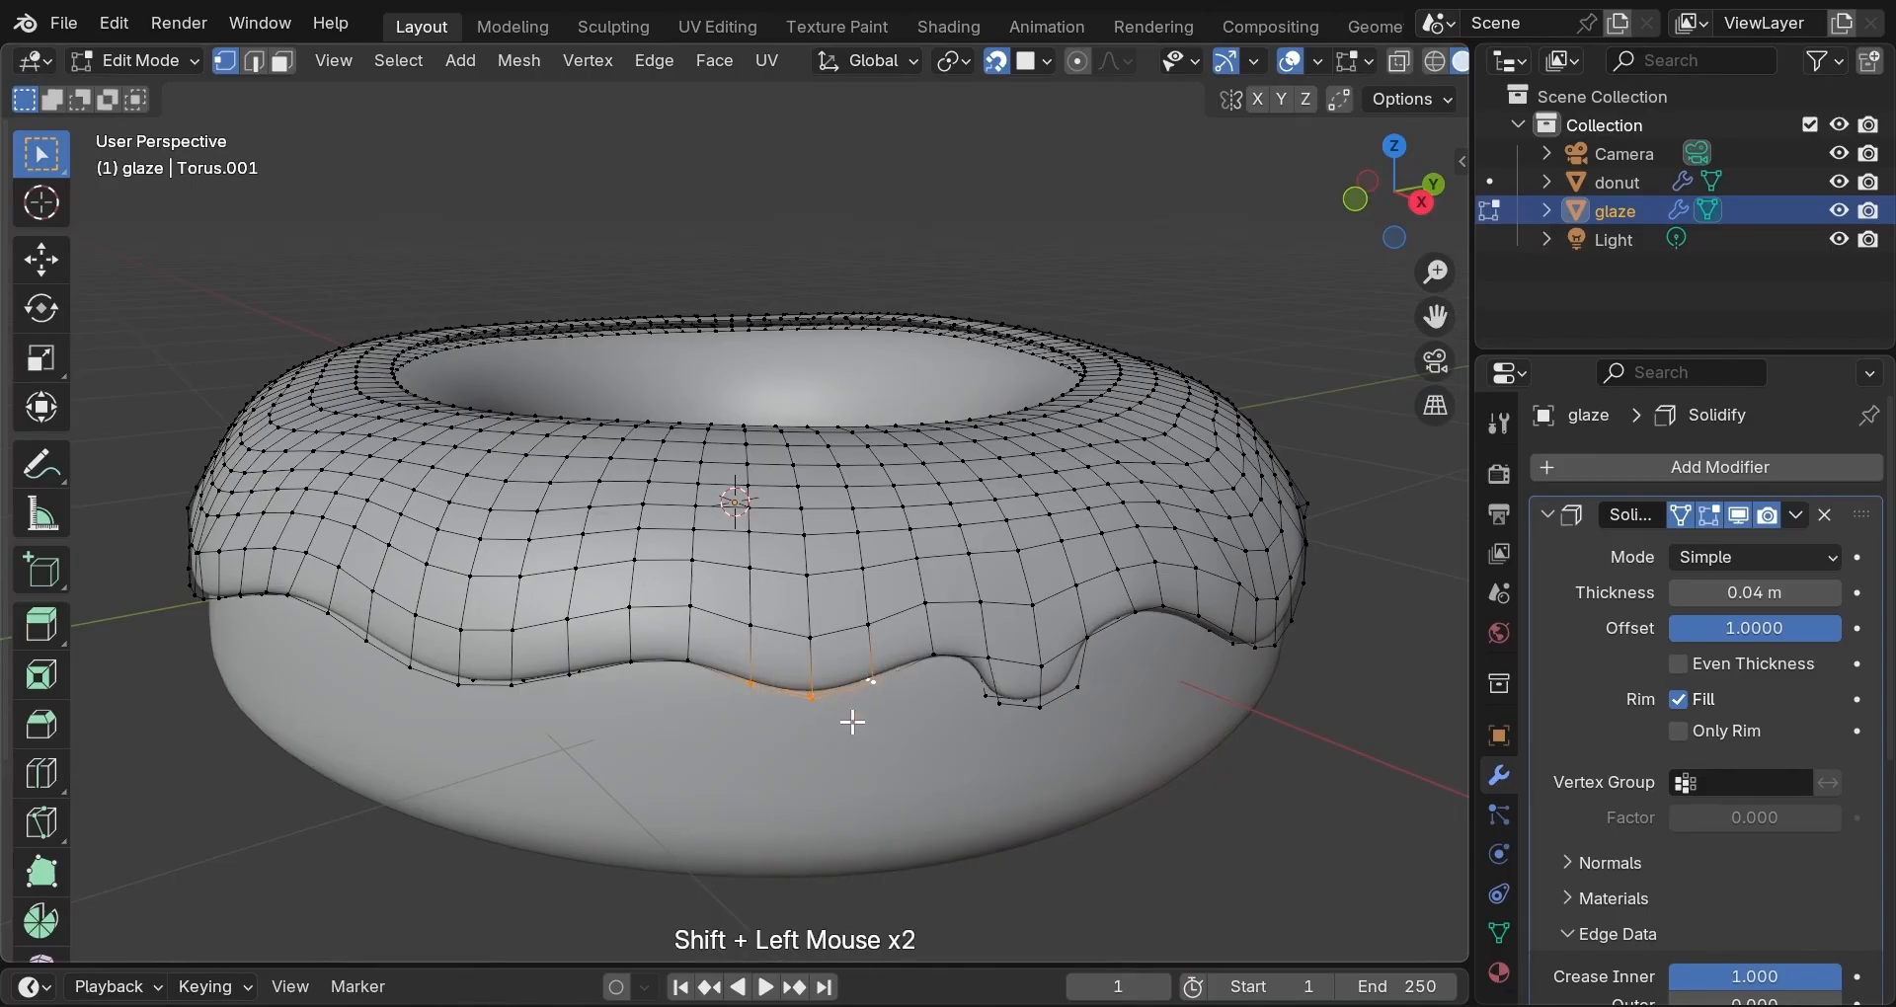
pyautogui.press('g')
pyautogui.press('z')
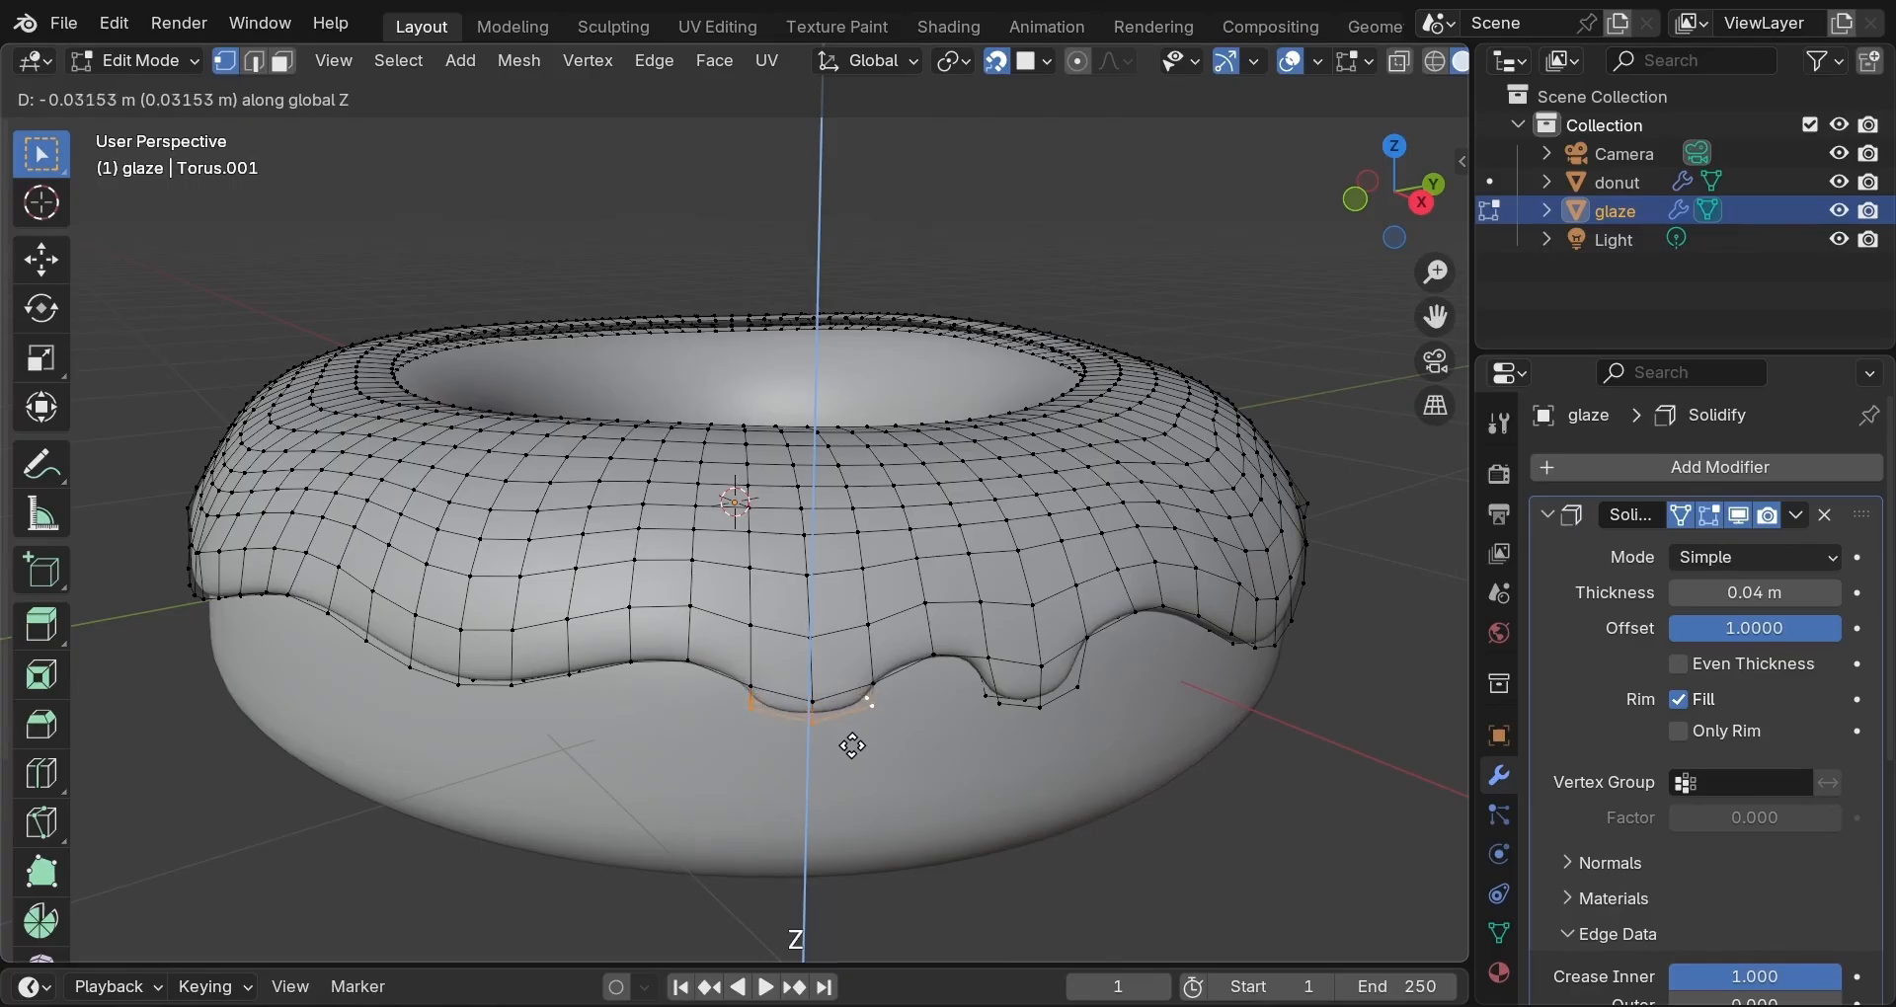
pyautogui.click(854, 760)
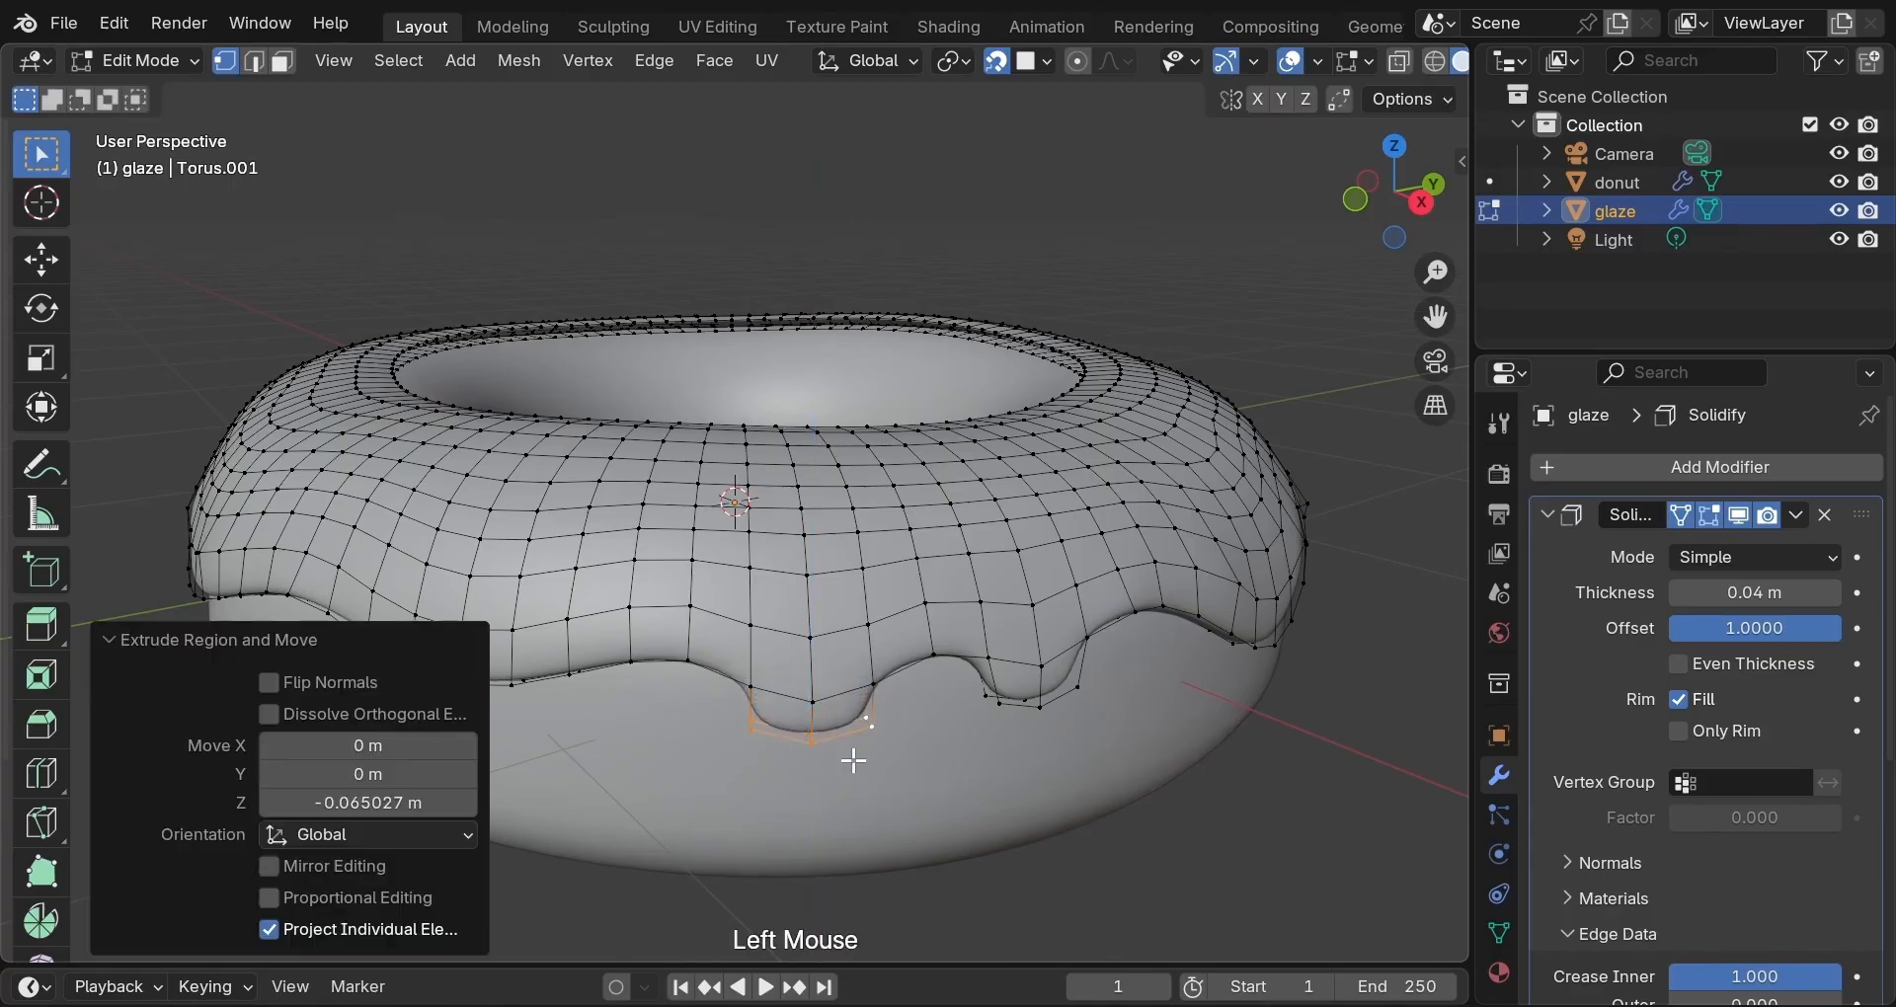
pyautogui.press('e')
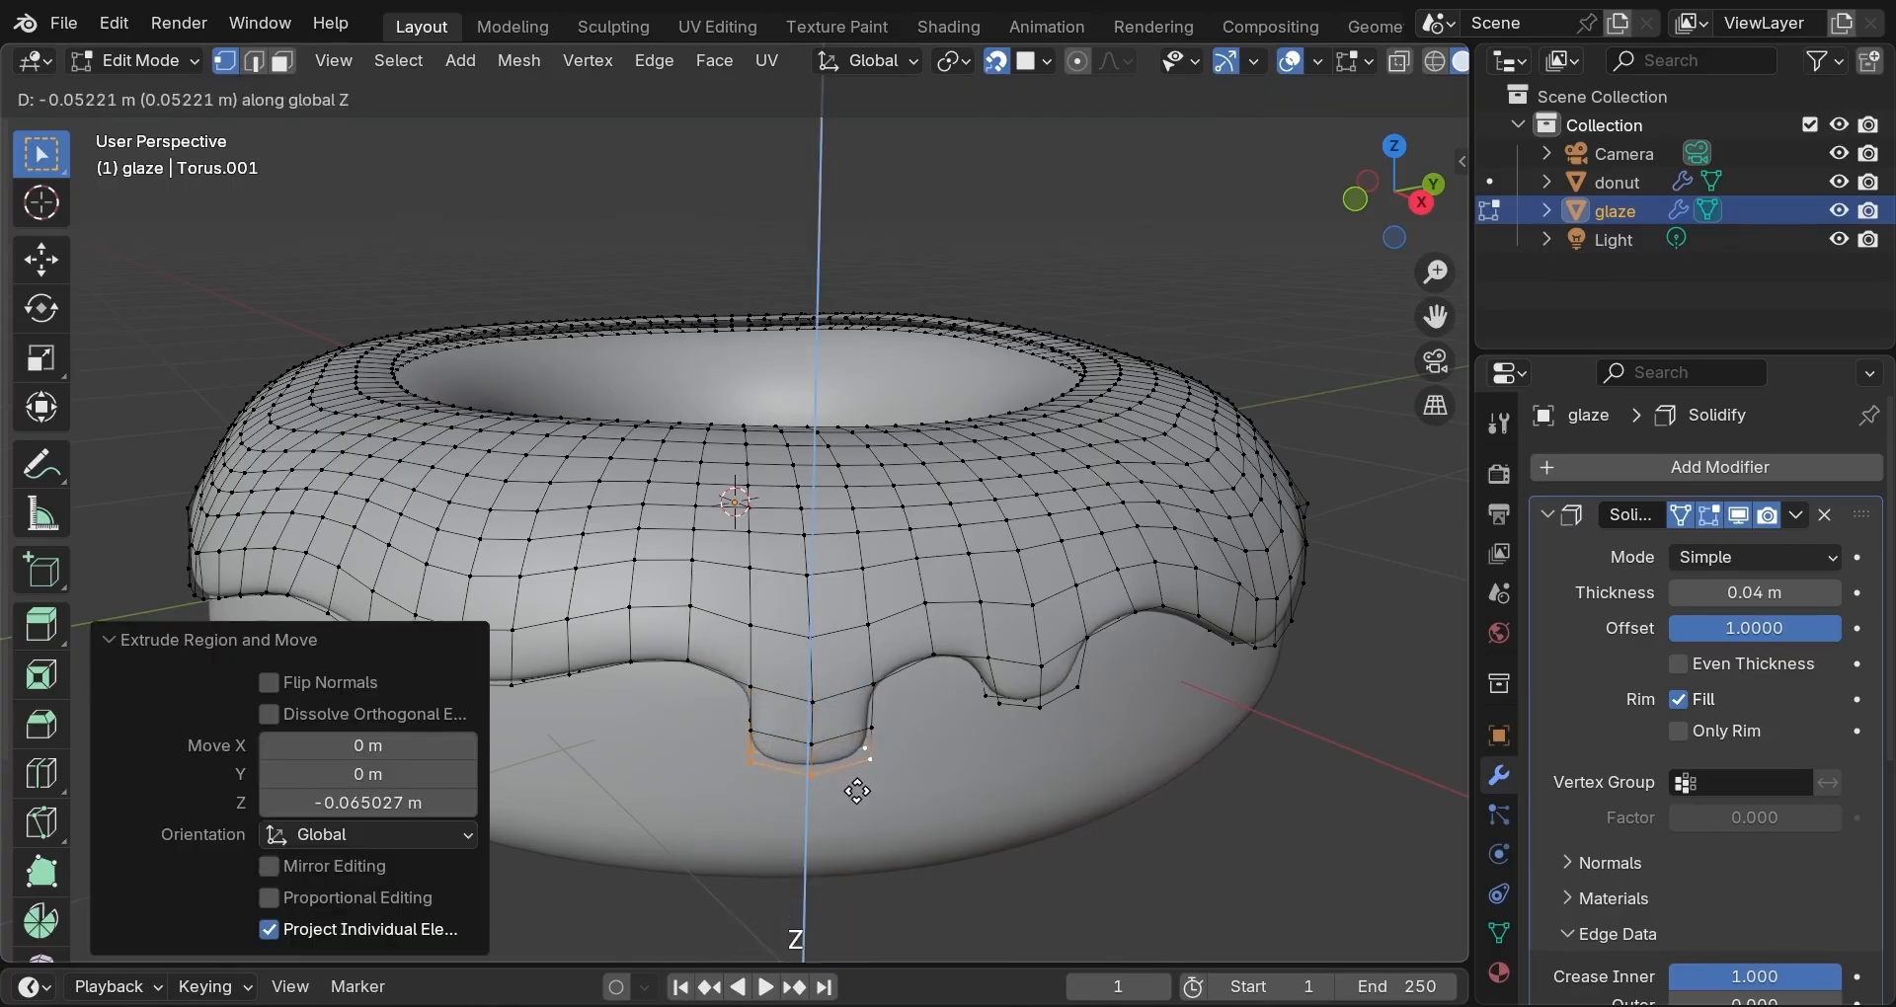
pyautogui.click(859, 803)
# Taper the new drip tip to 0.717 with proportional falloff, then to 0.724 without it.
pyautogui.press('o')
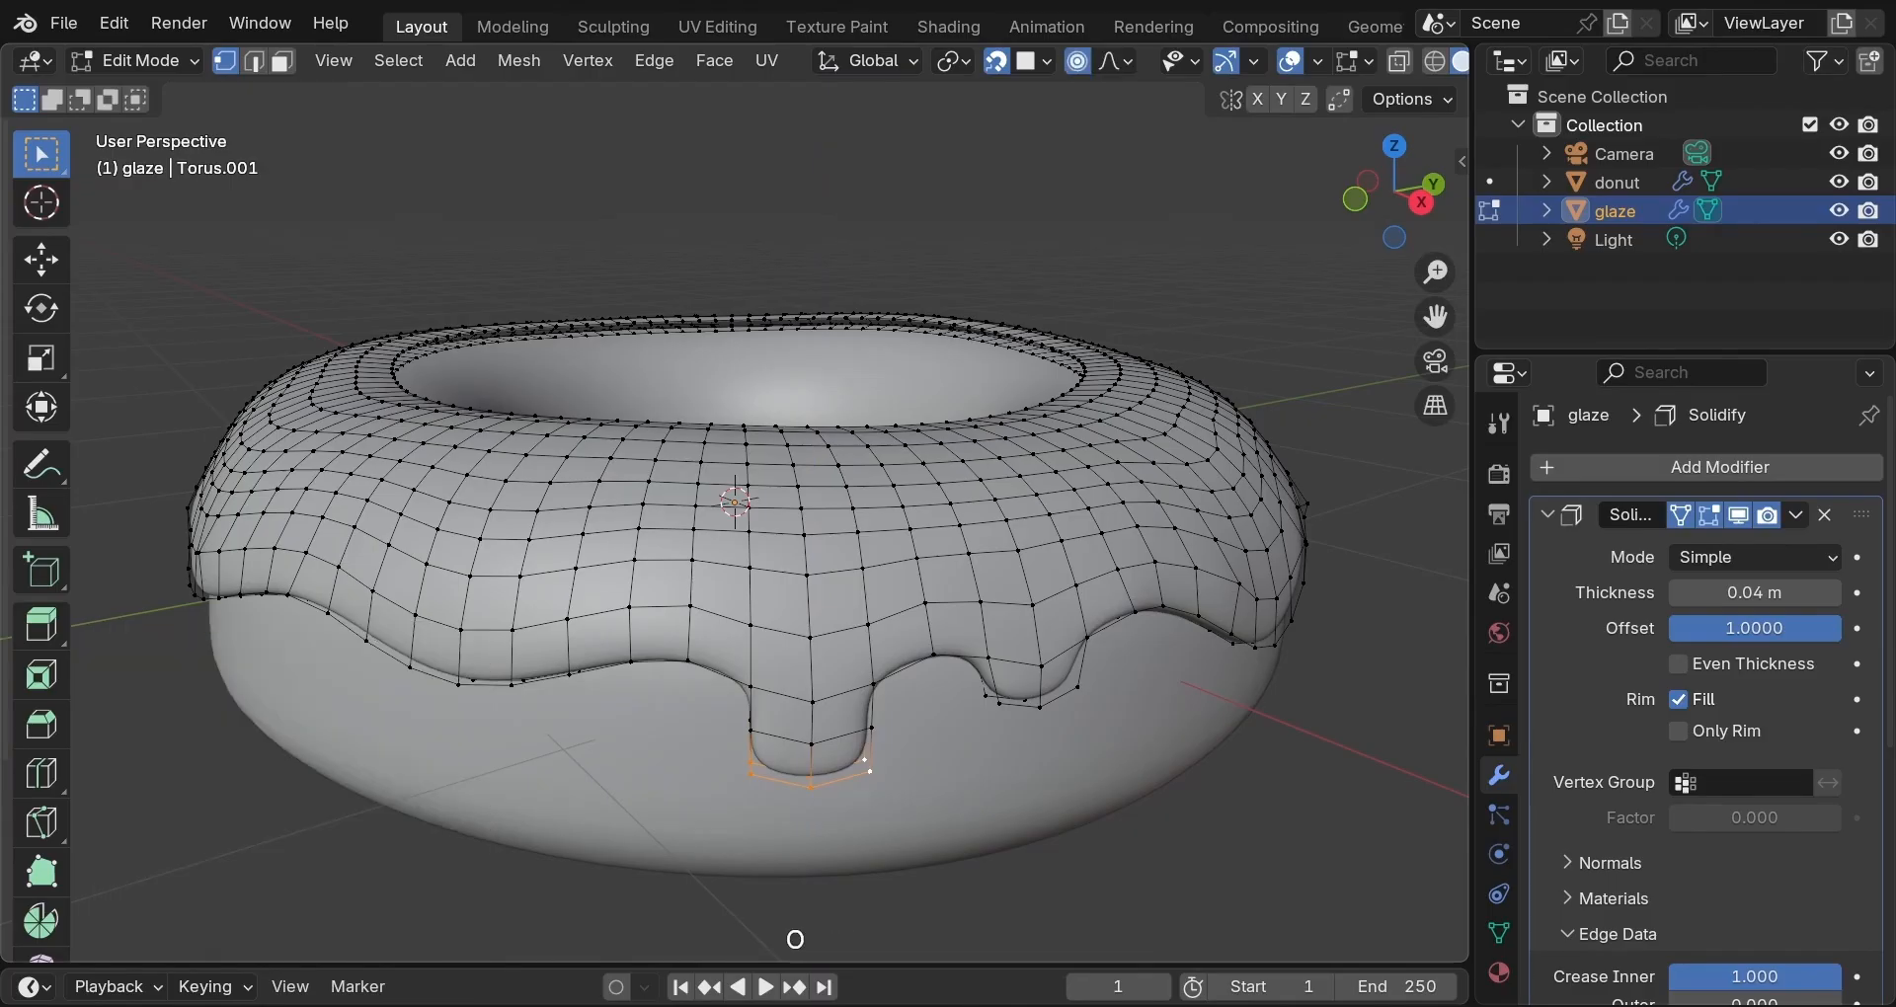
pyautogui.press('s')
pyautogui.scroll(1, 852, 798)
pyautogui.scroll(-2, 851, 797)
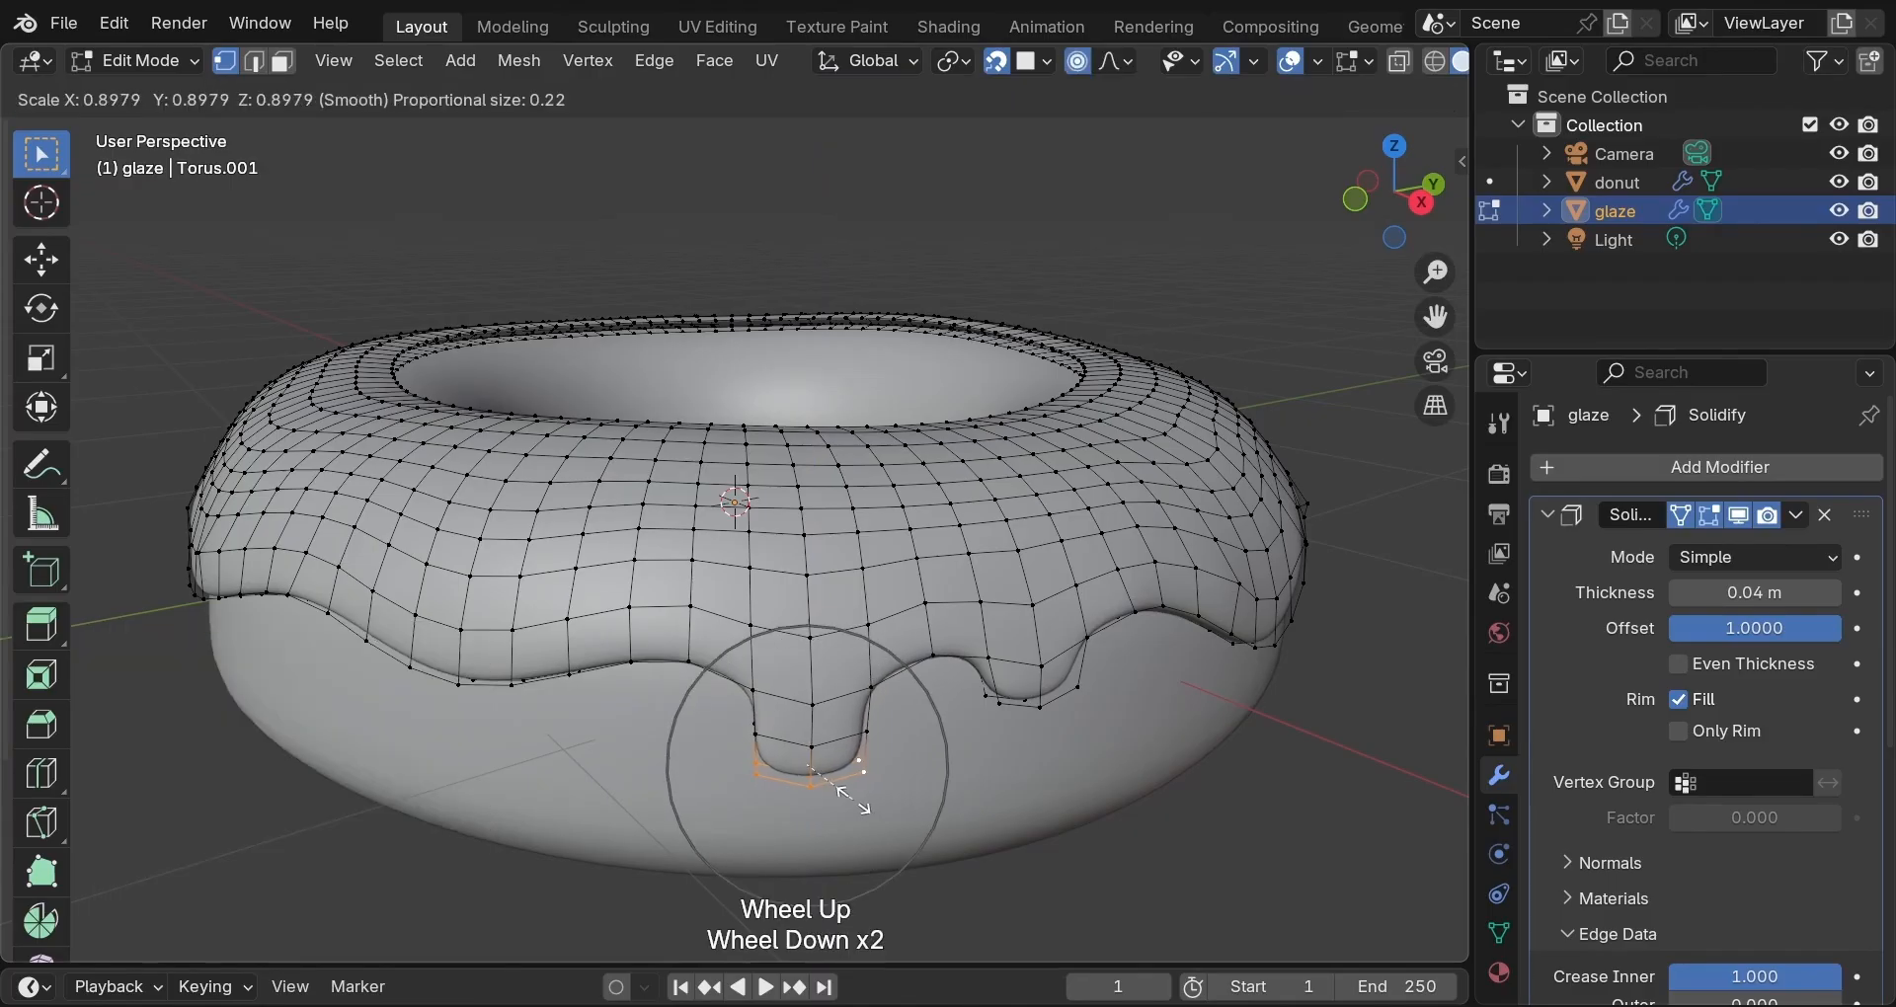
pyautogui.click(842, 796)
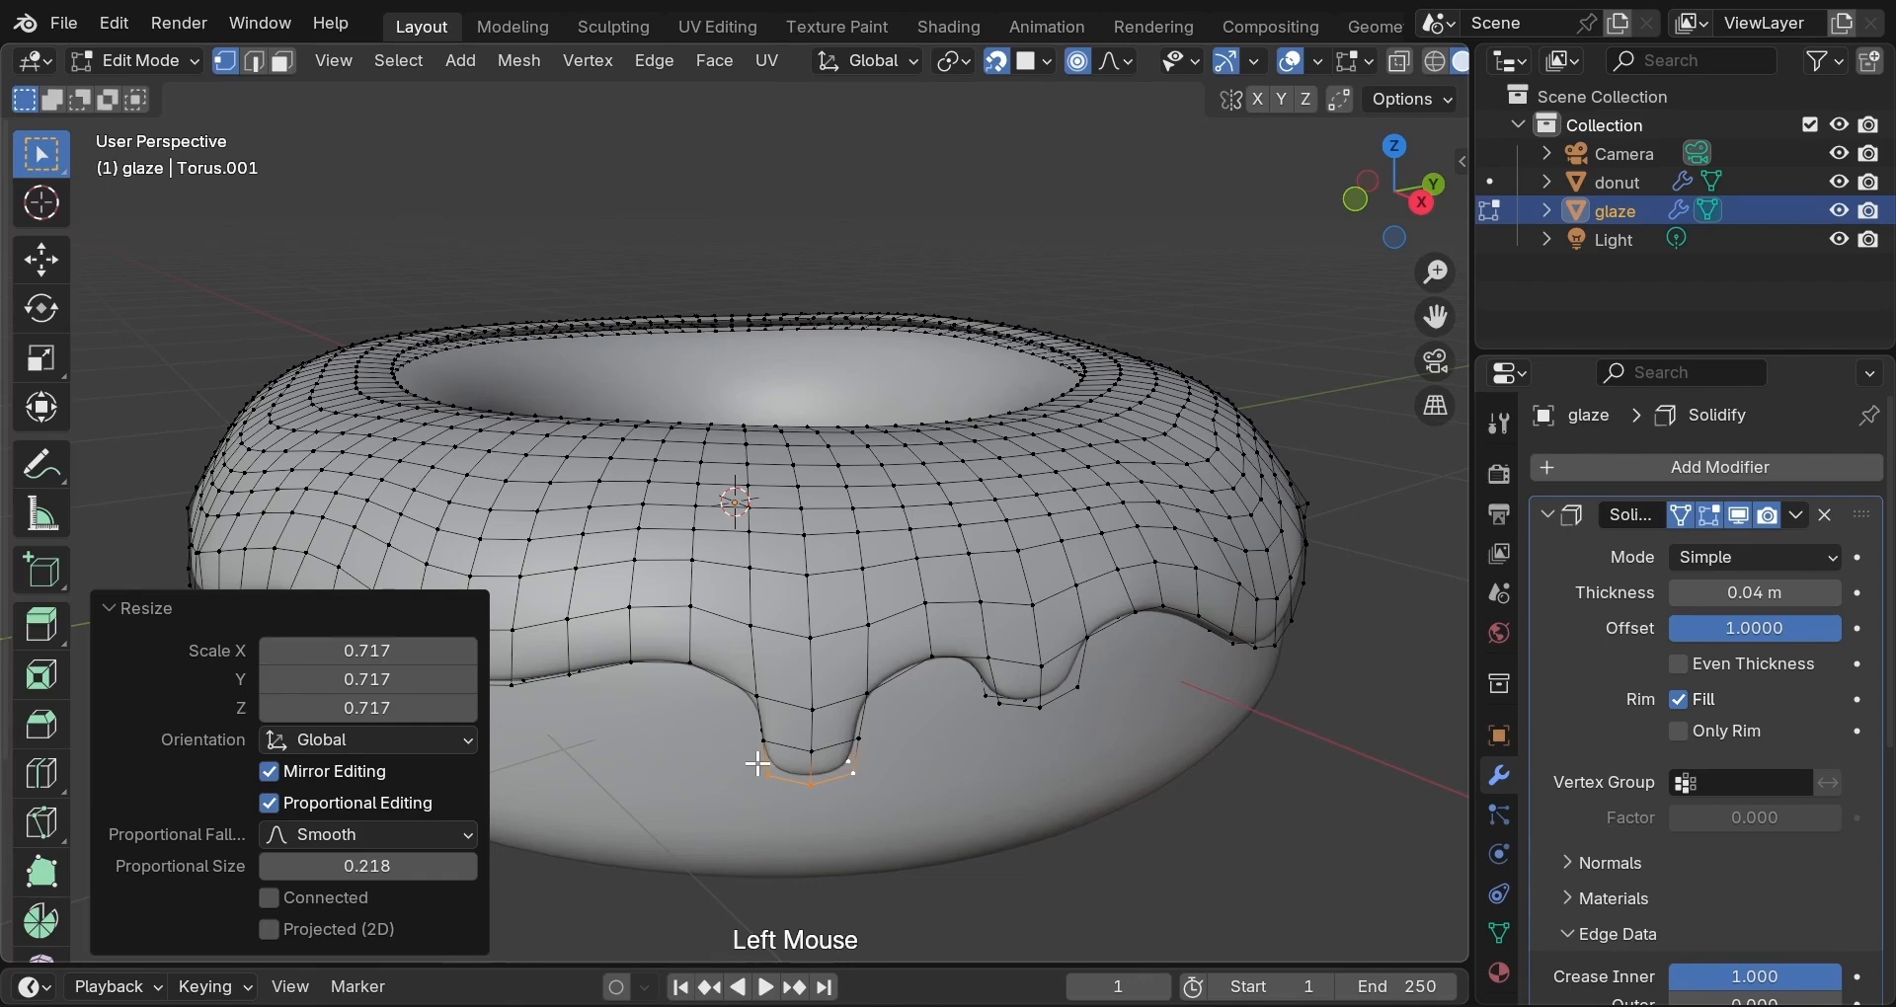
pyautogui.moveTo(759, 769); pyautogui.dragTo(766, 727, button='middle')
pyautogui.press('o')
pyautogui.press('s')
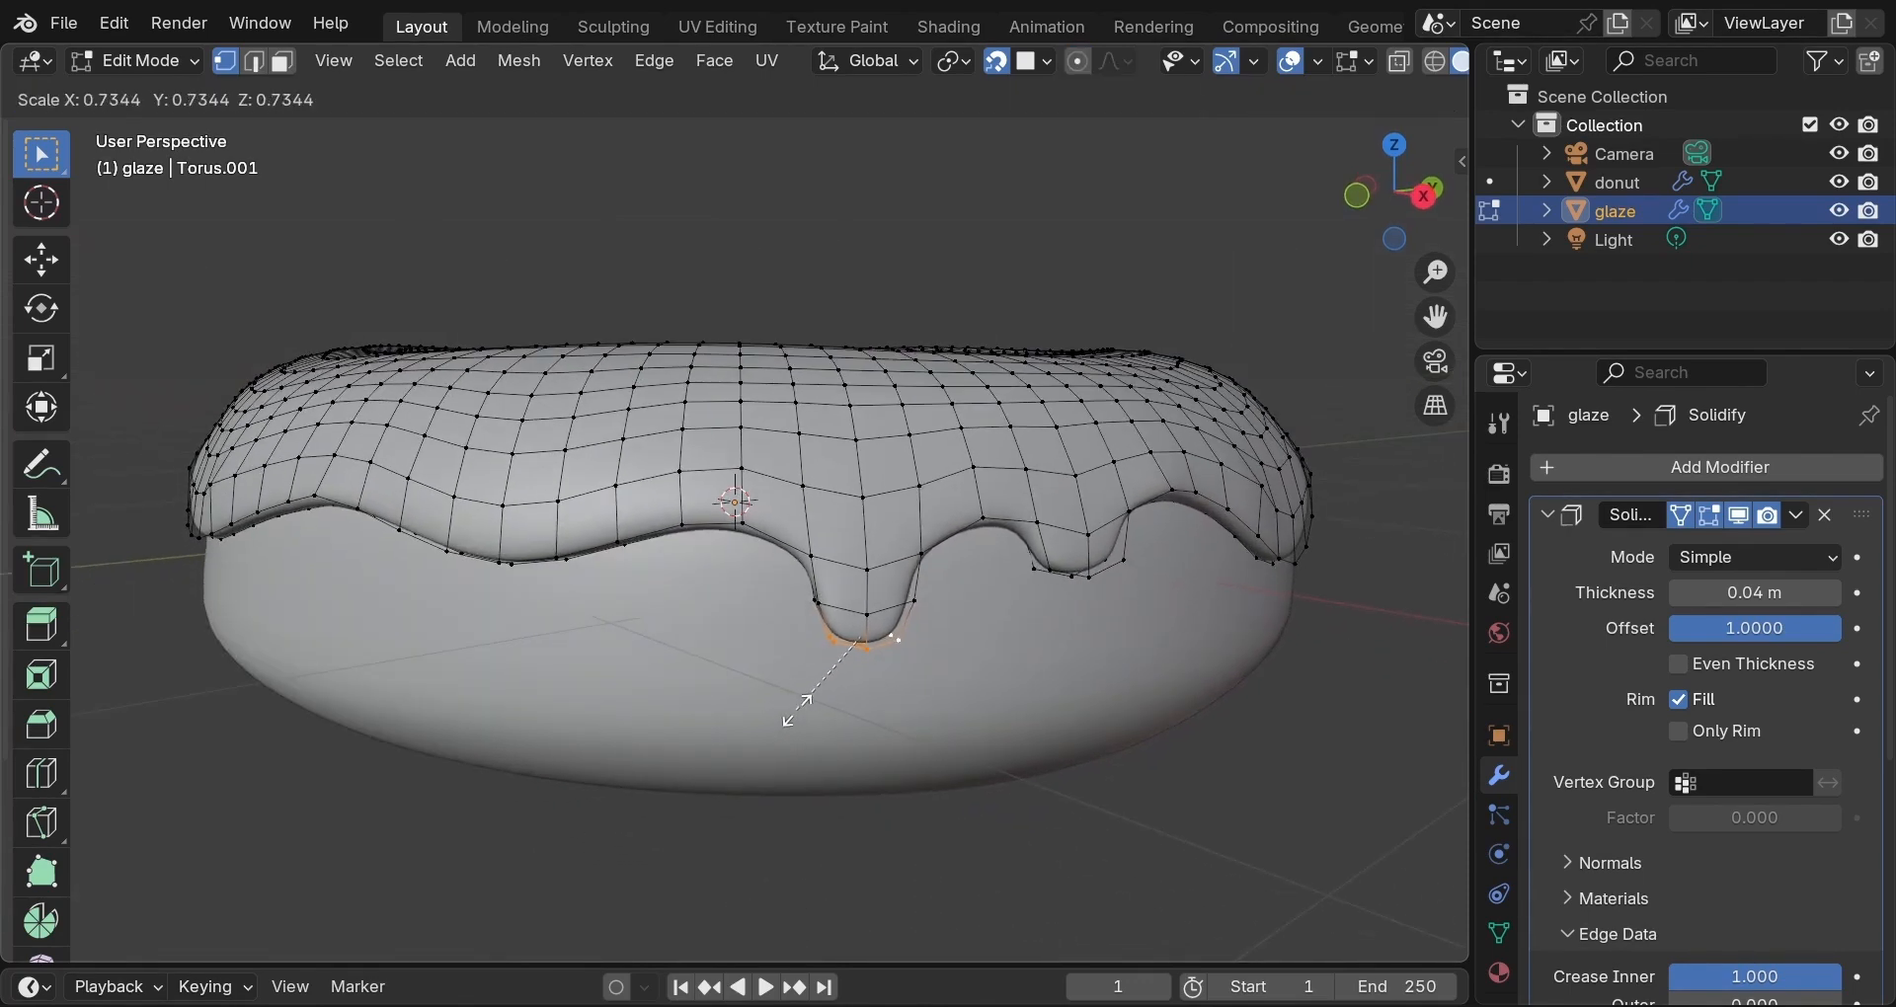
pyautogui.click(798, 709)
pyautogui.moveTo(635, 643); pyautogui.dragTo(810, 646, button='middle')
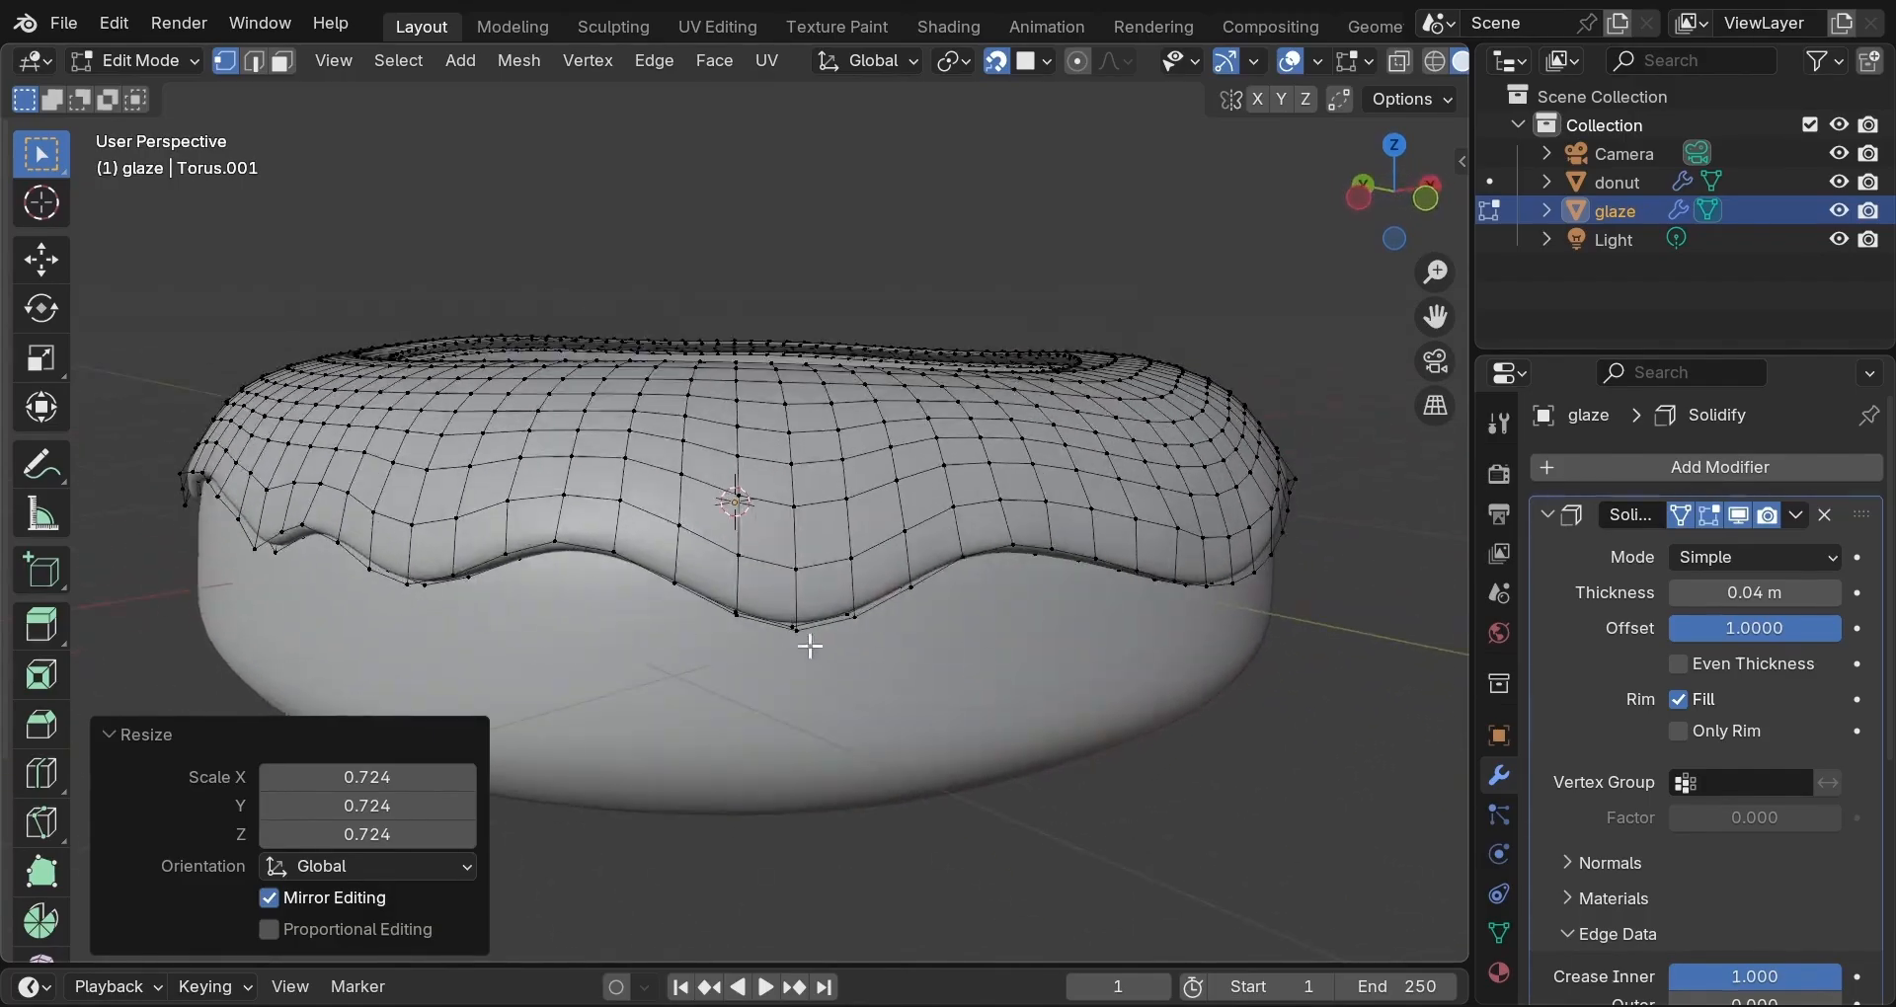
# Select three lower-edge vertices and extrude them straight down three times into a long drip.
pyautogui.click(734, 610)
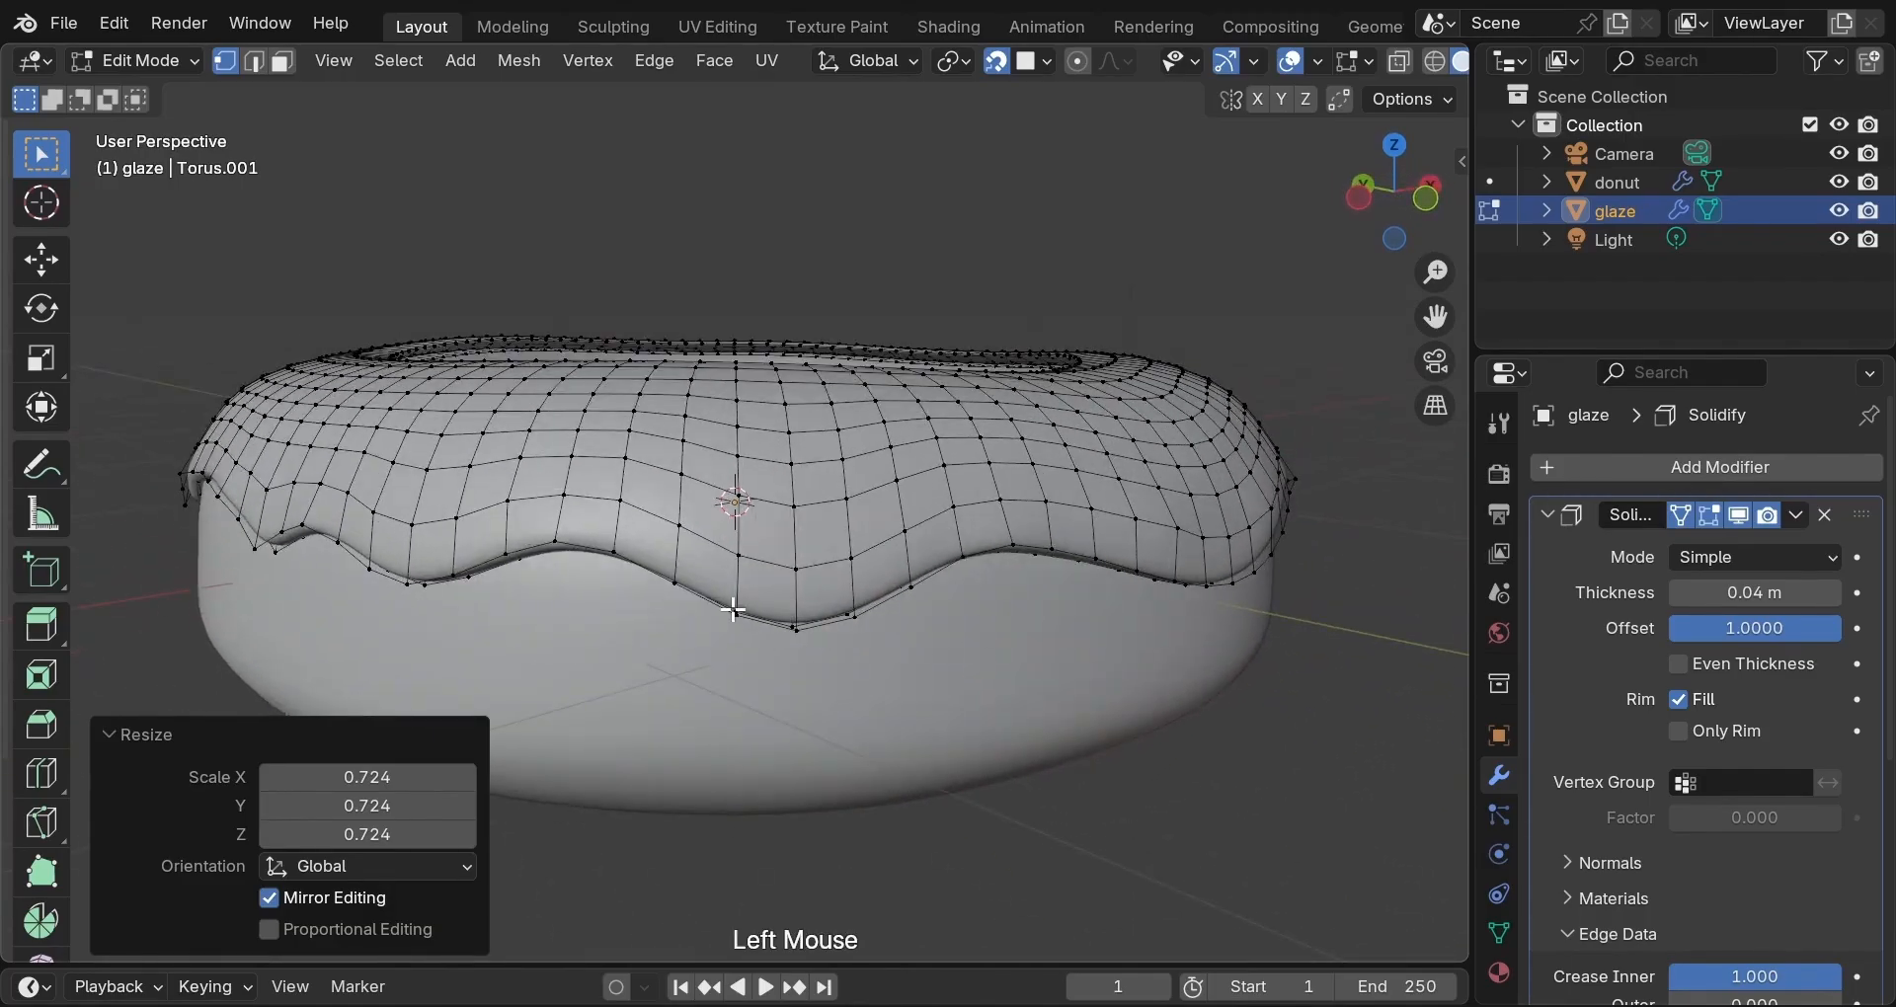
pyautogui.keyDown('shift'); pyautogui.click(800, 630); pyautogui.keyUp('shift')
pyautogui.keyDown('shift'); pyautogui.click(858, 616); pyautogui.keyUp('shift')
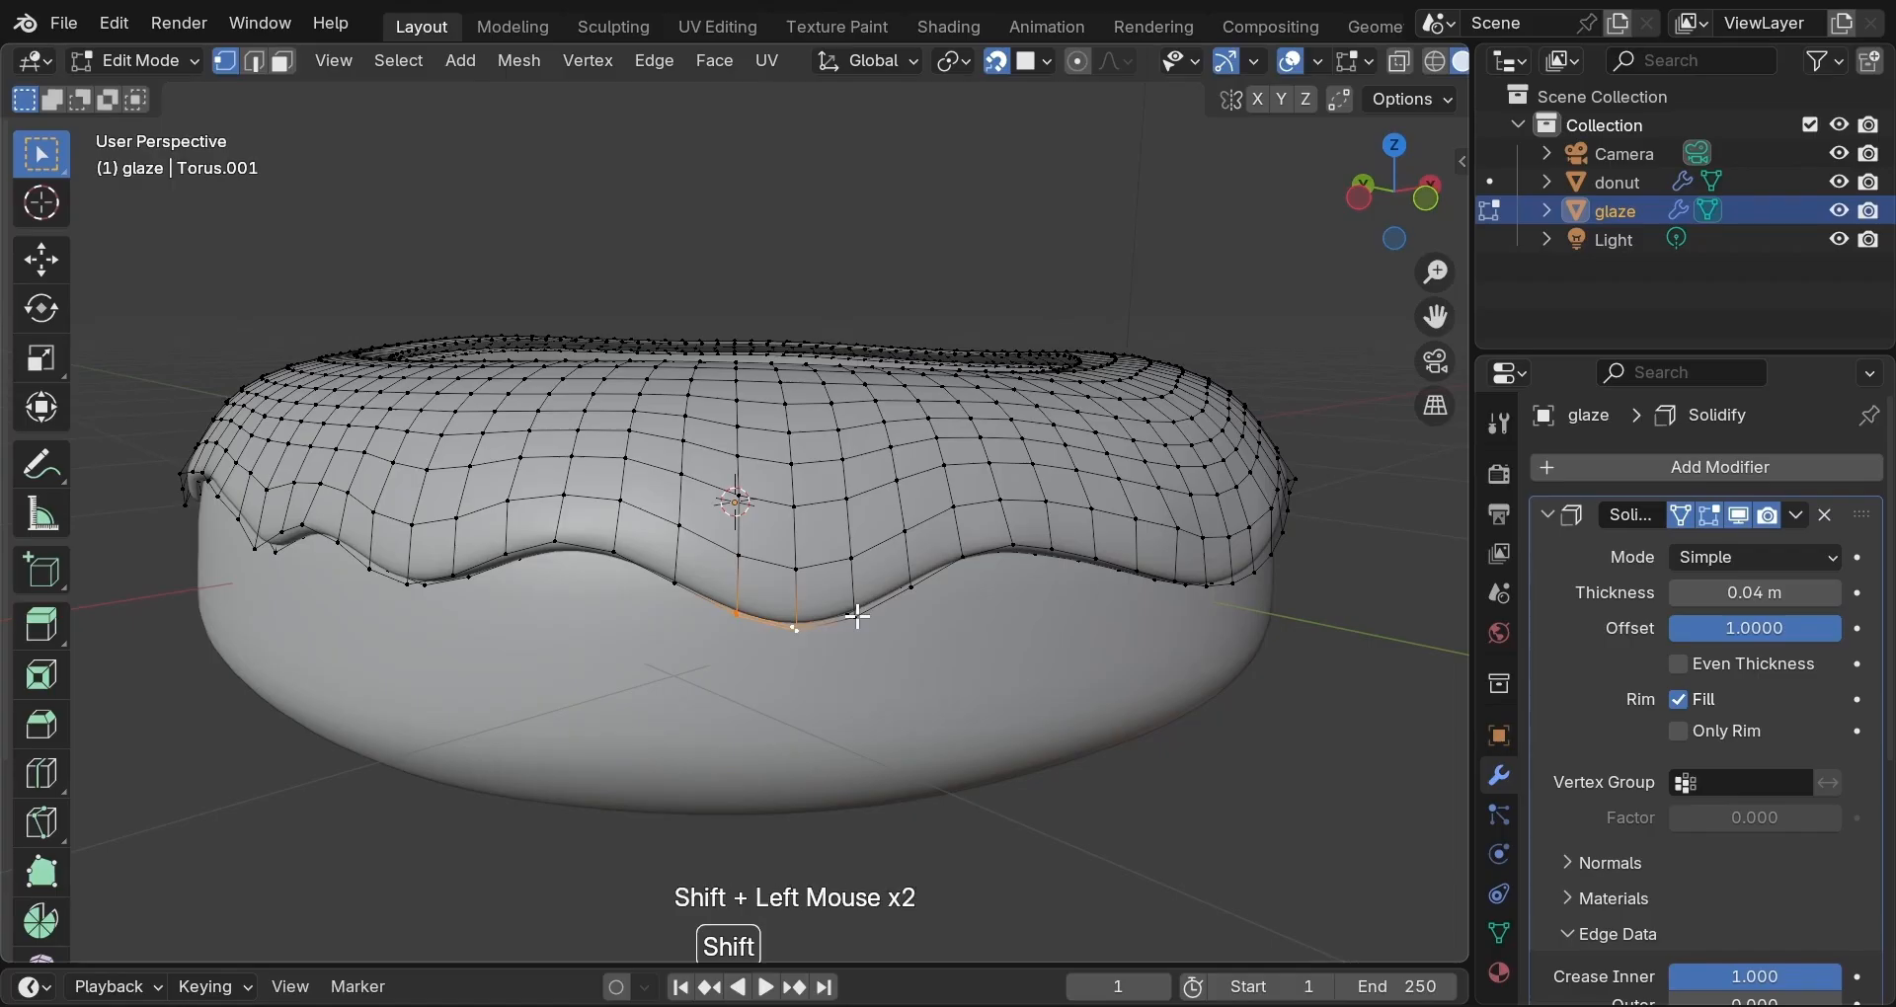
pyautogui.press('e')
pyautogui.press('z')
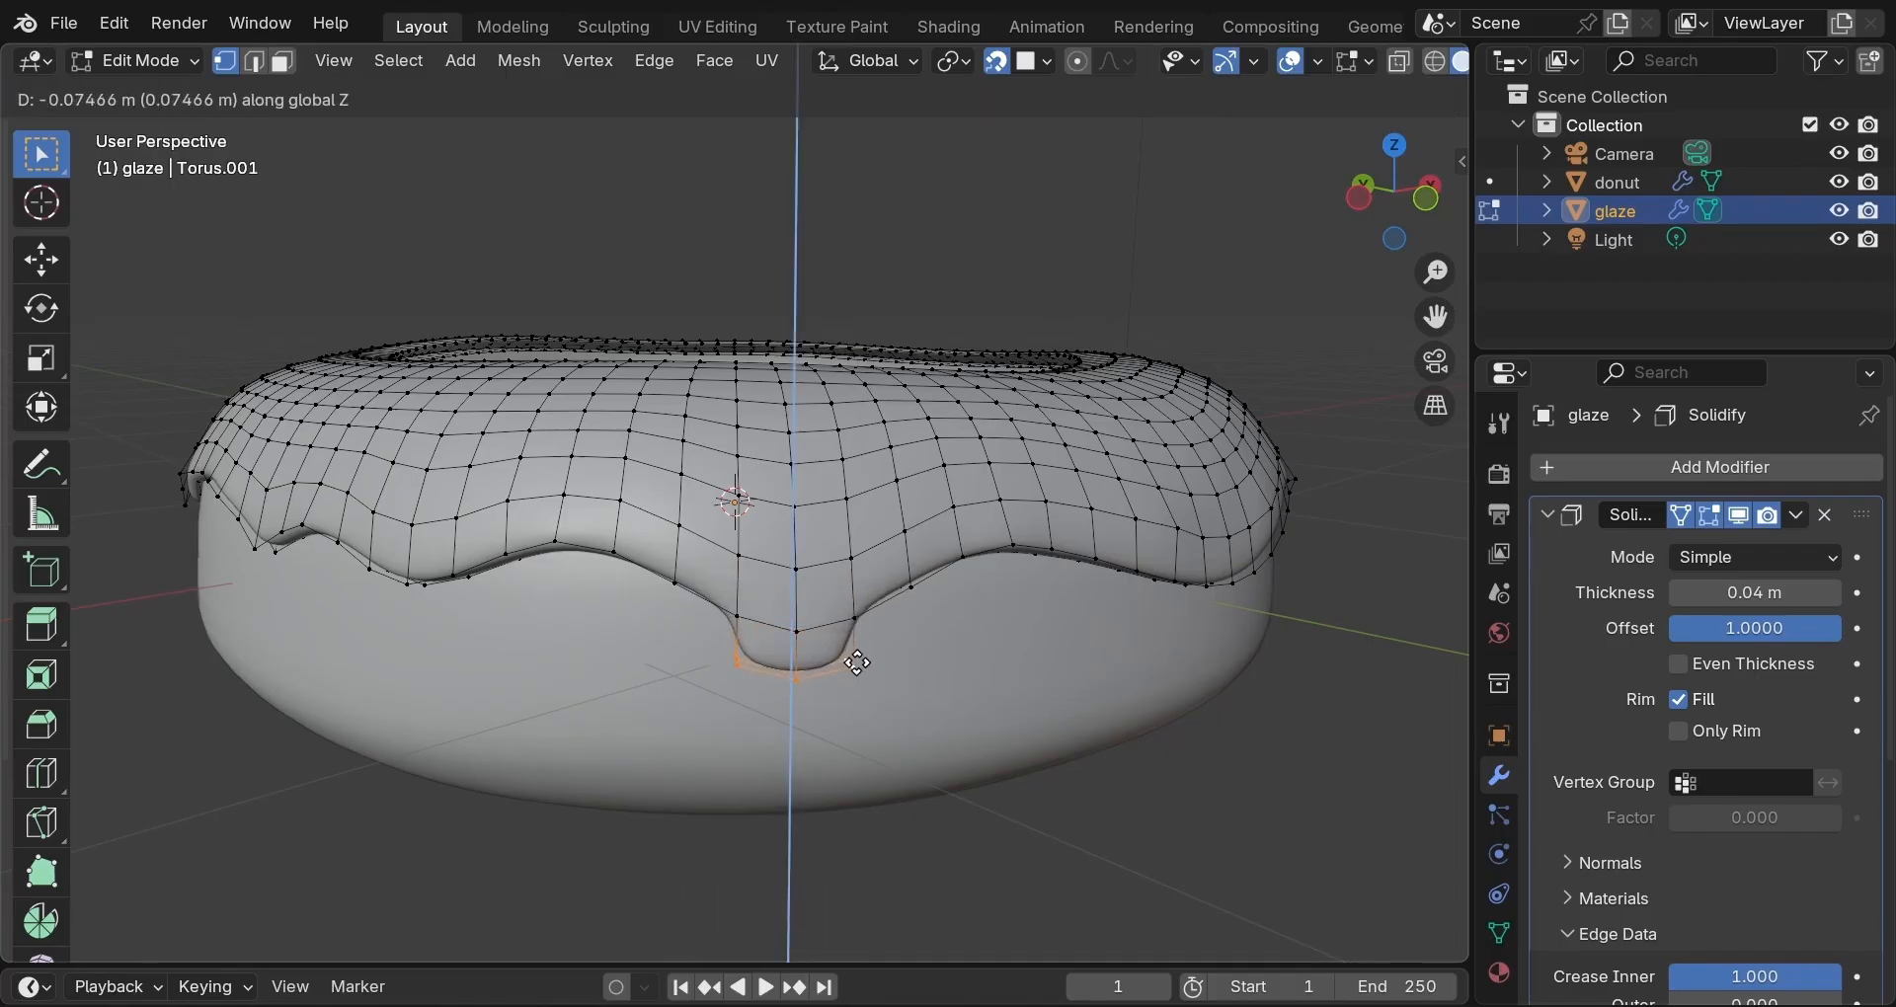
pyautogui.click(858, 666)
pyautogui.press('e')
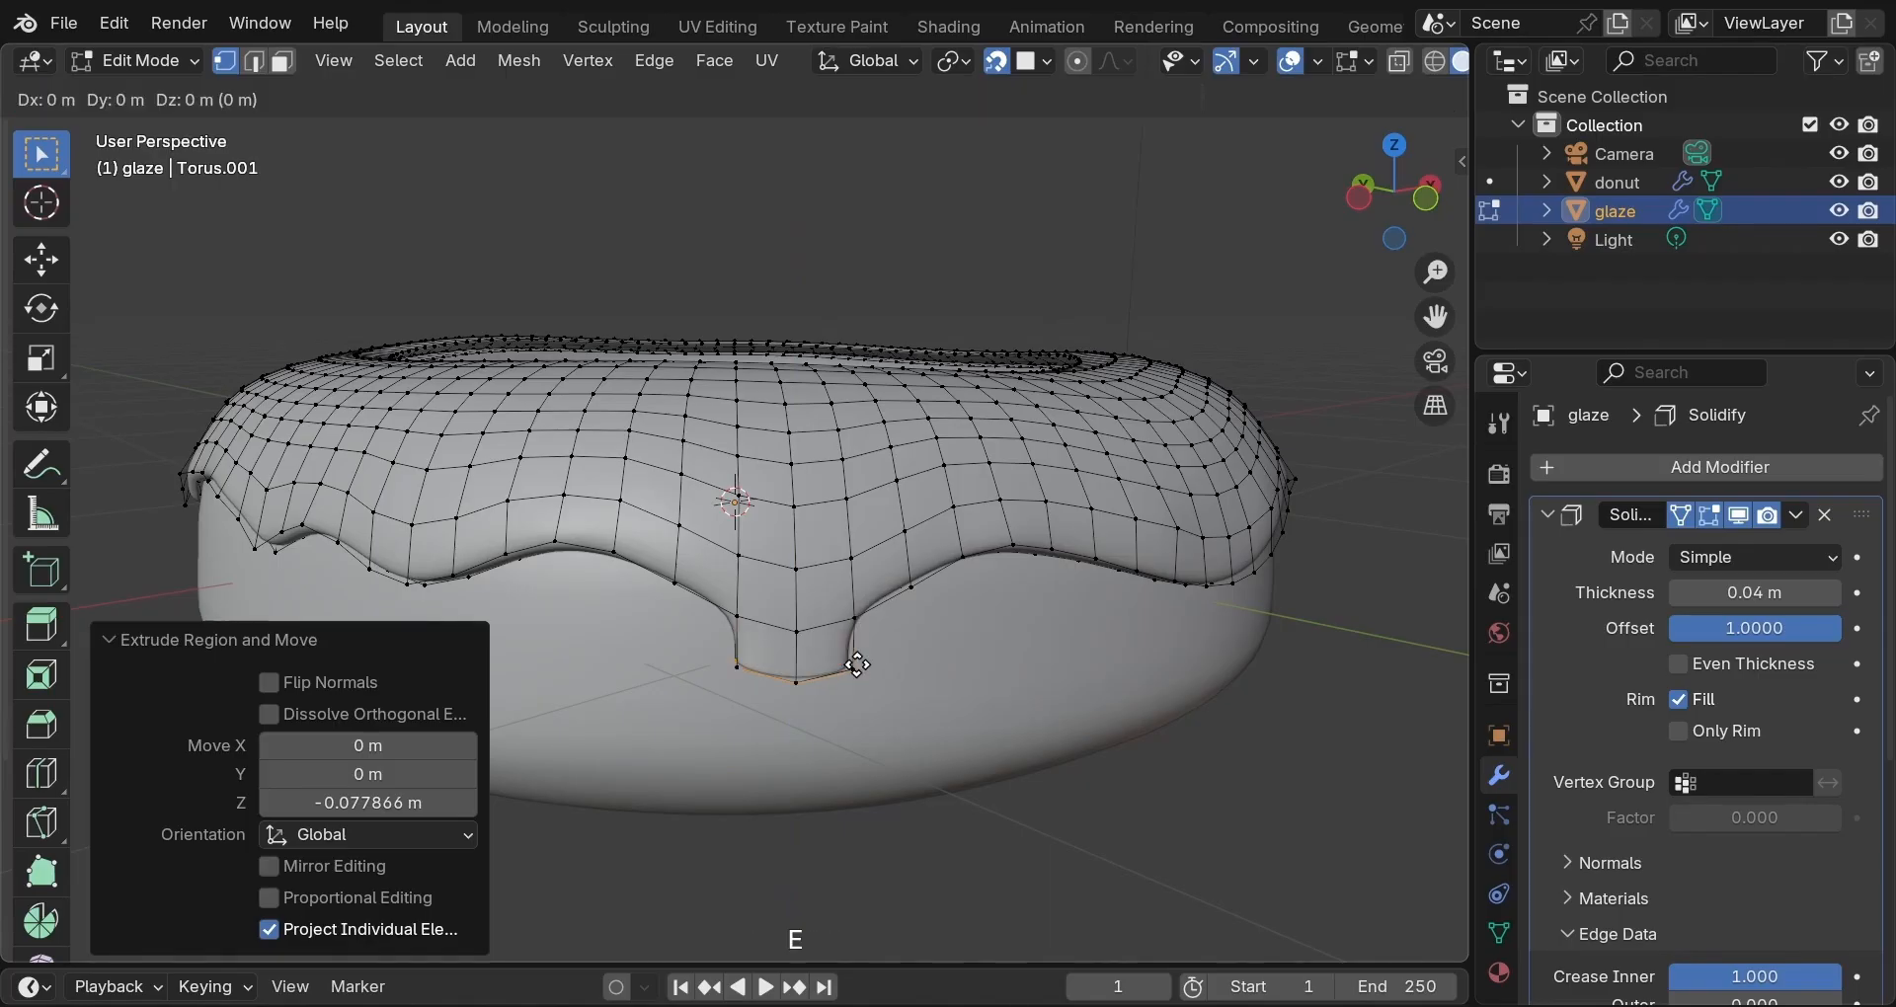
pyautogui.press('z')
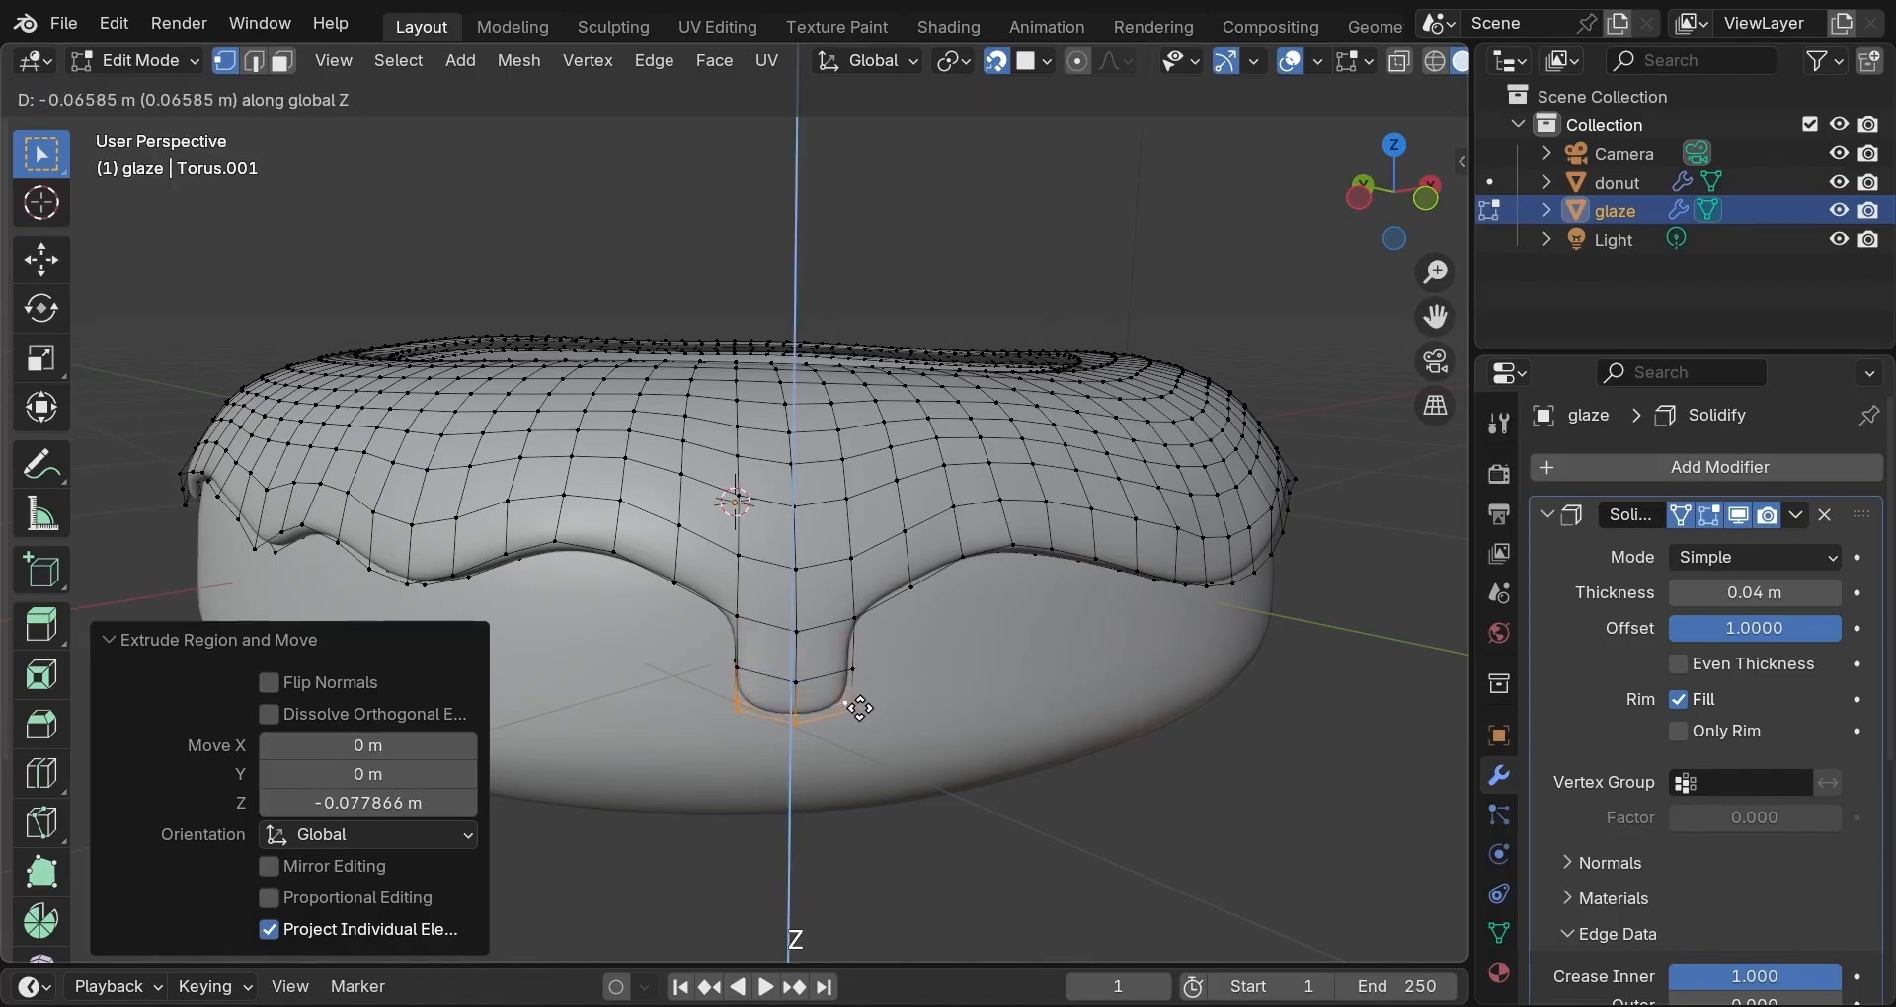
pyautogui.click(861, 709)
pyautogui.press('e')
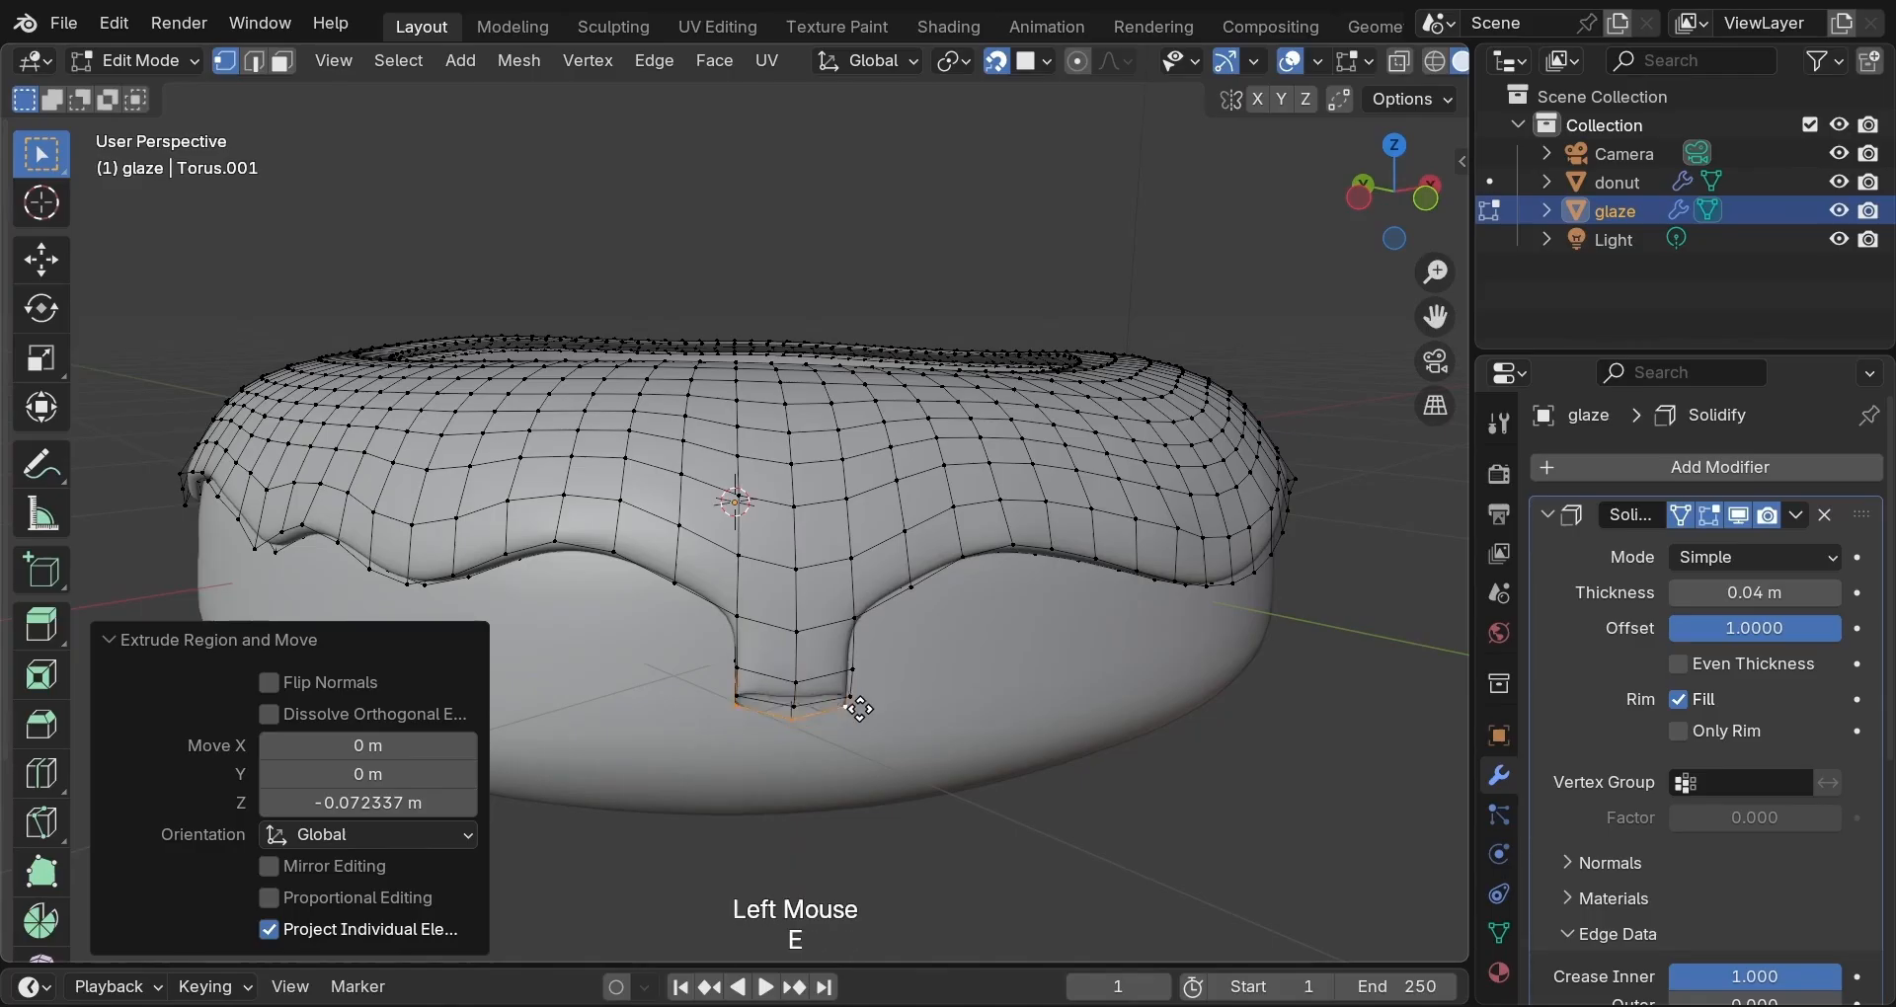
pyautogui.press('z')
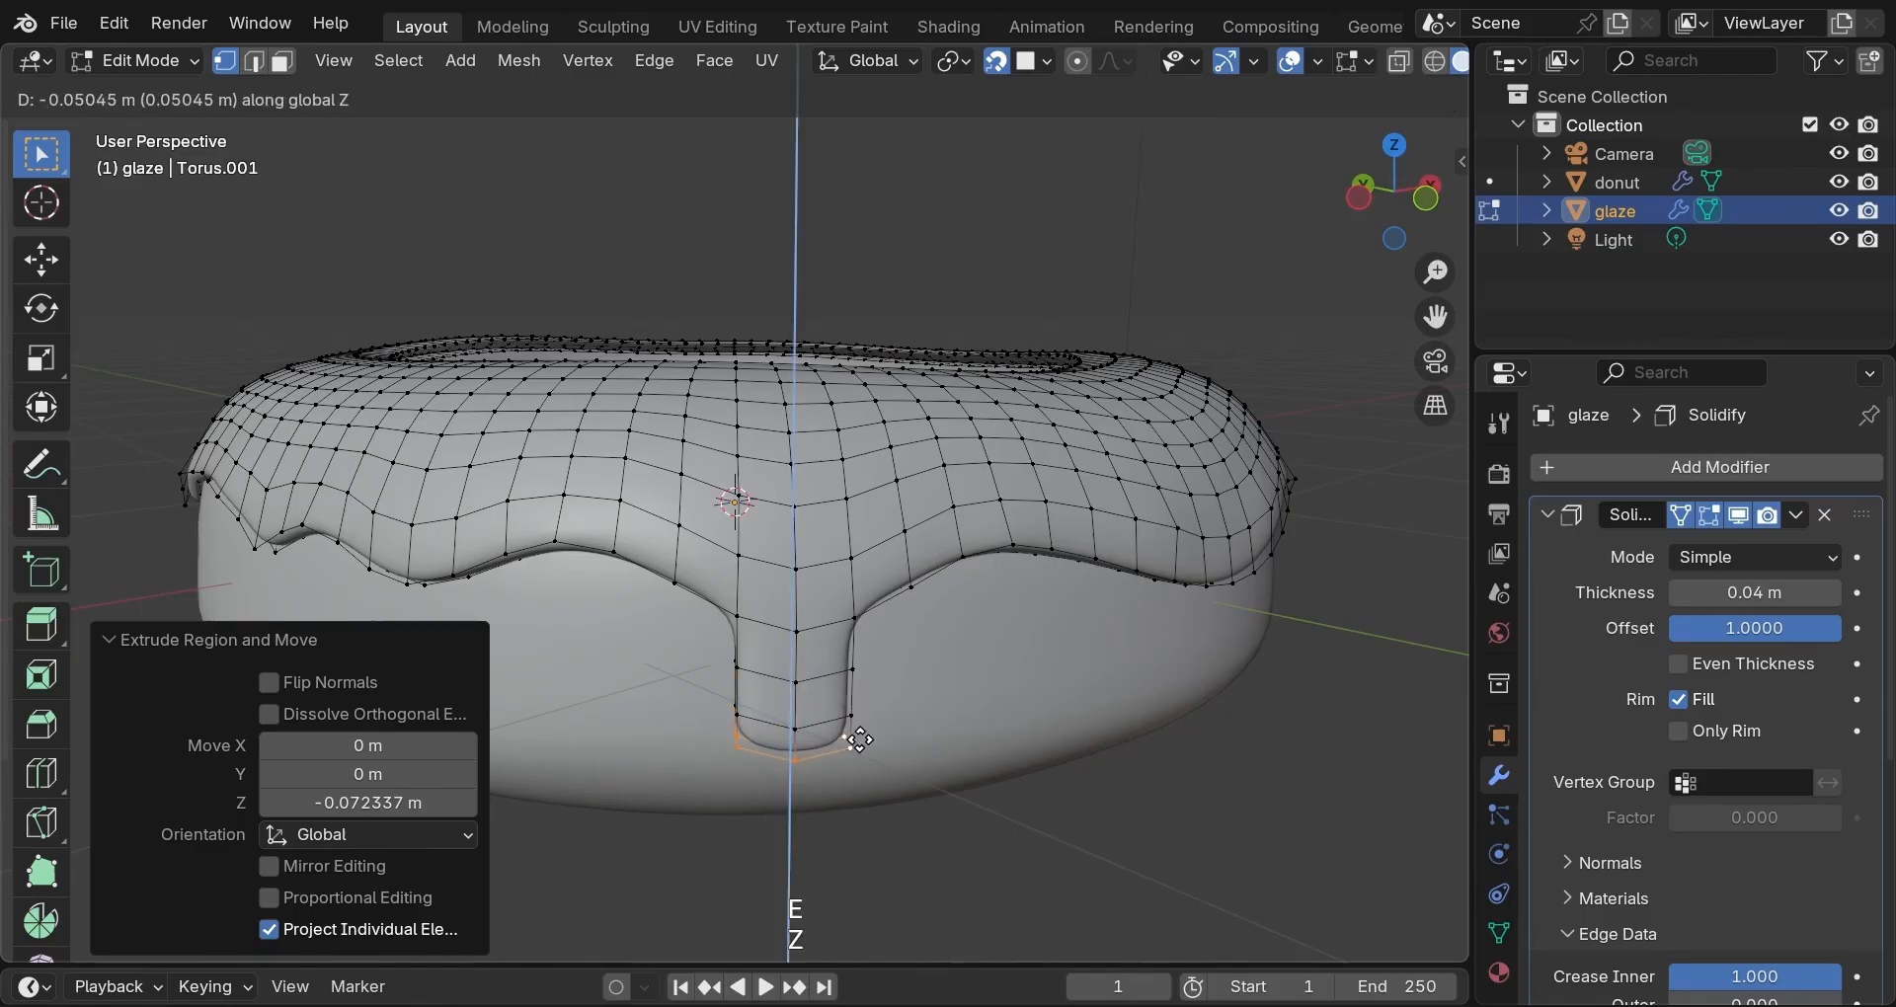
pyautogui.click(860, 740)
# Soft-scale the drip bottom with proportional editing, then shrink the tip to 0.403 into a rounded point.
pyautogui.press('o')
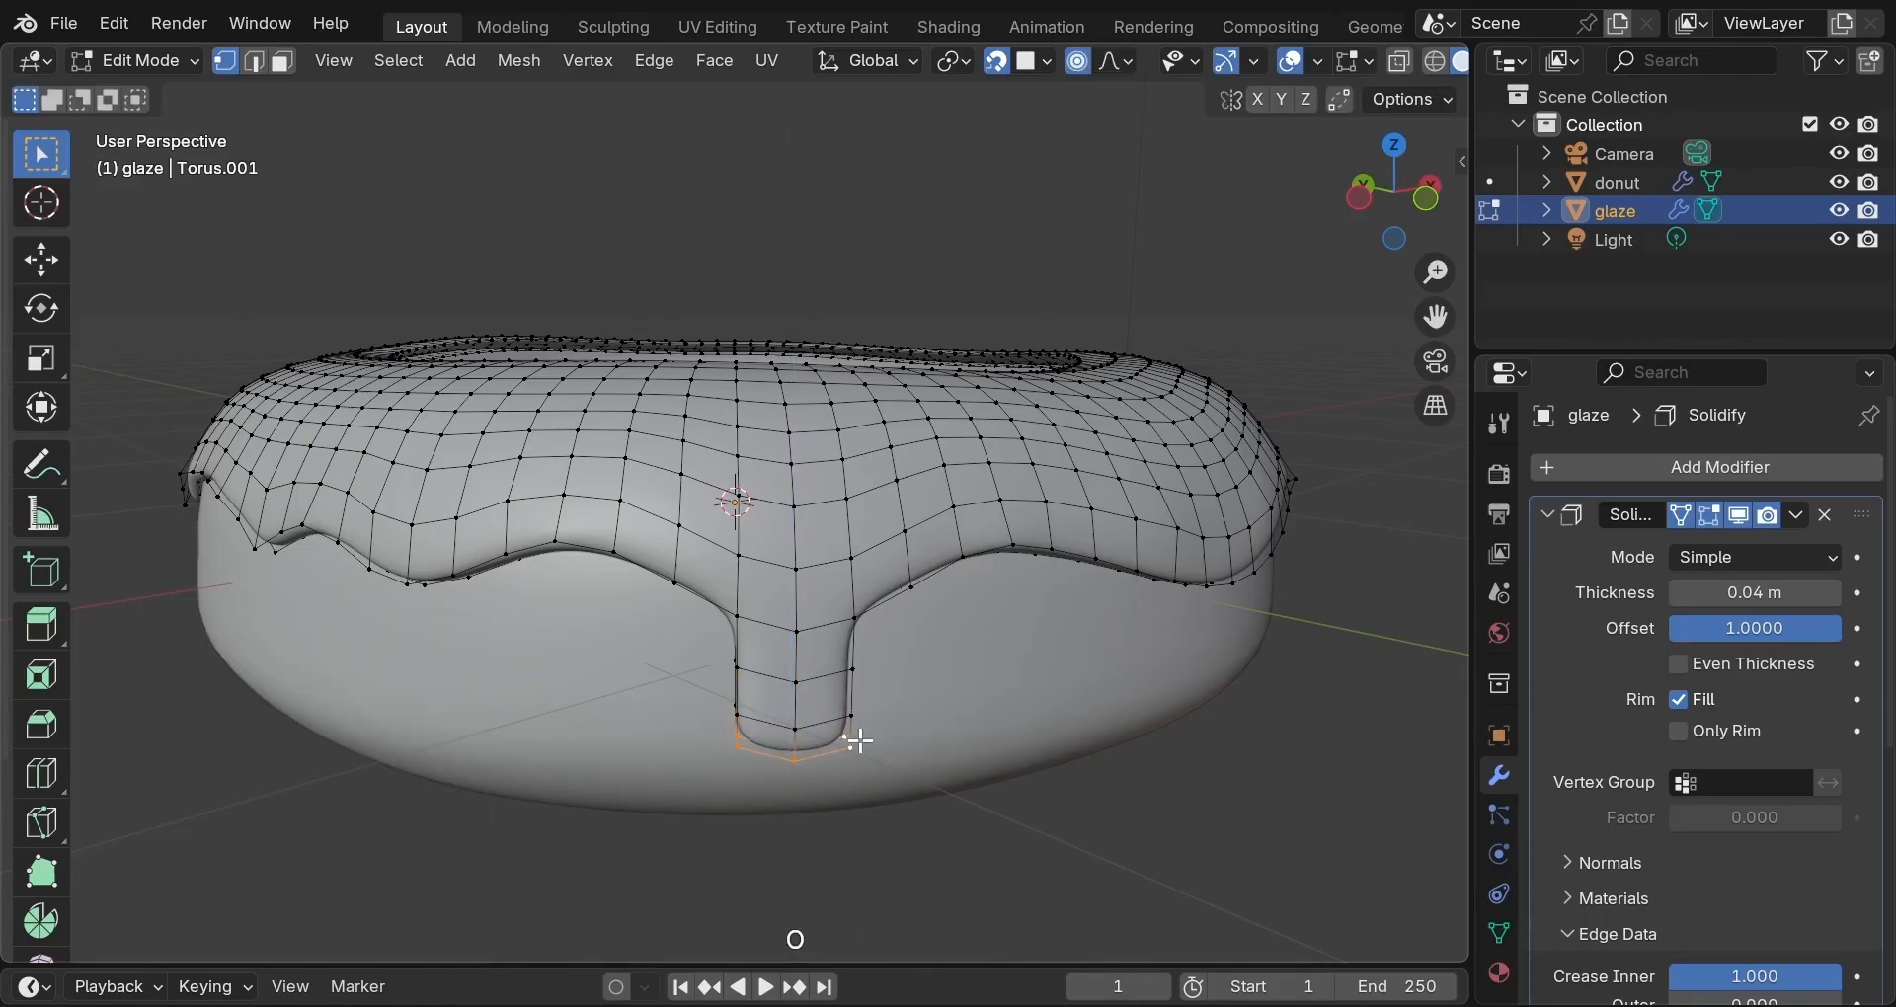
pyautogui.press('s')
pyautogui.scroll(-5, 847, 740)
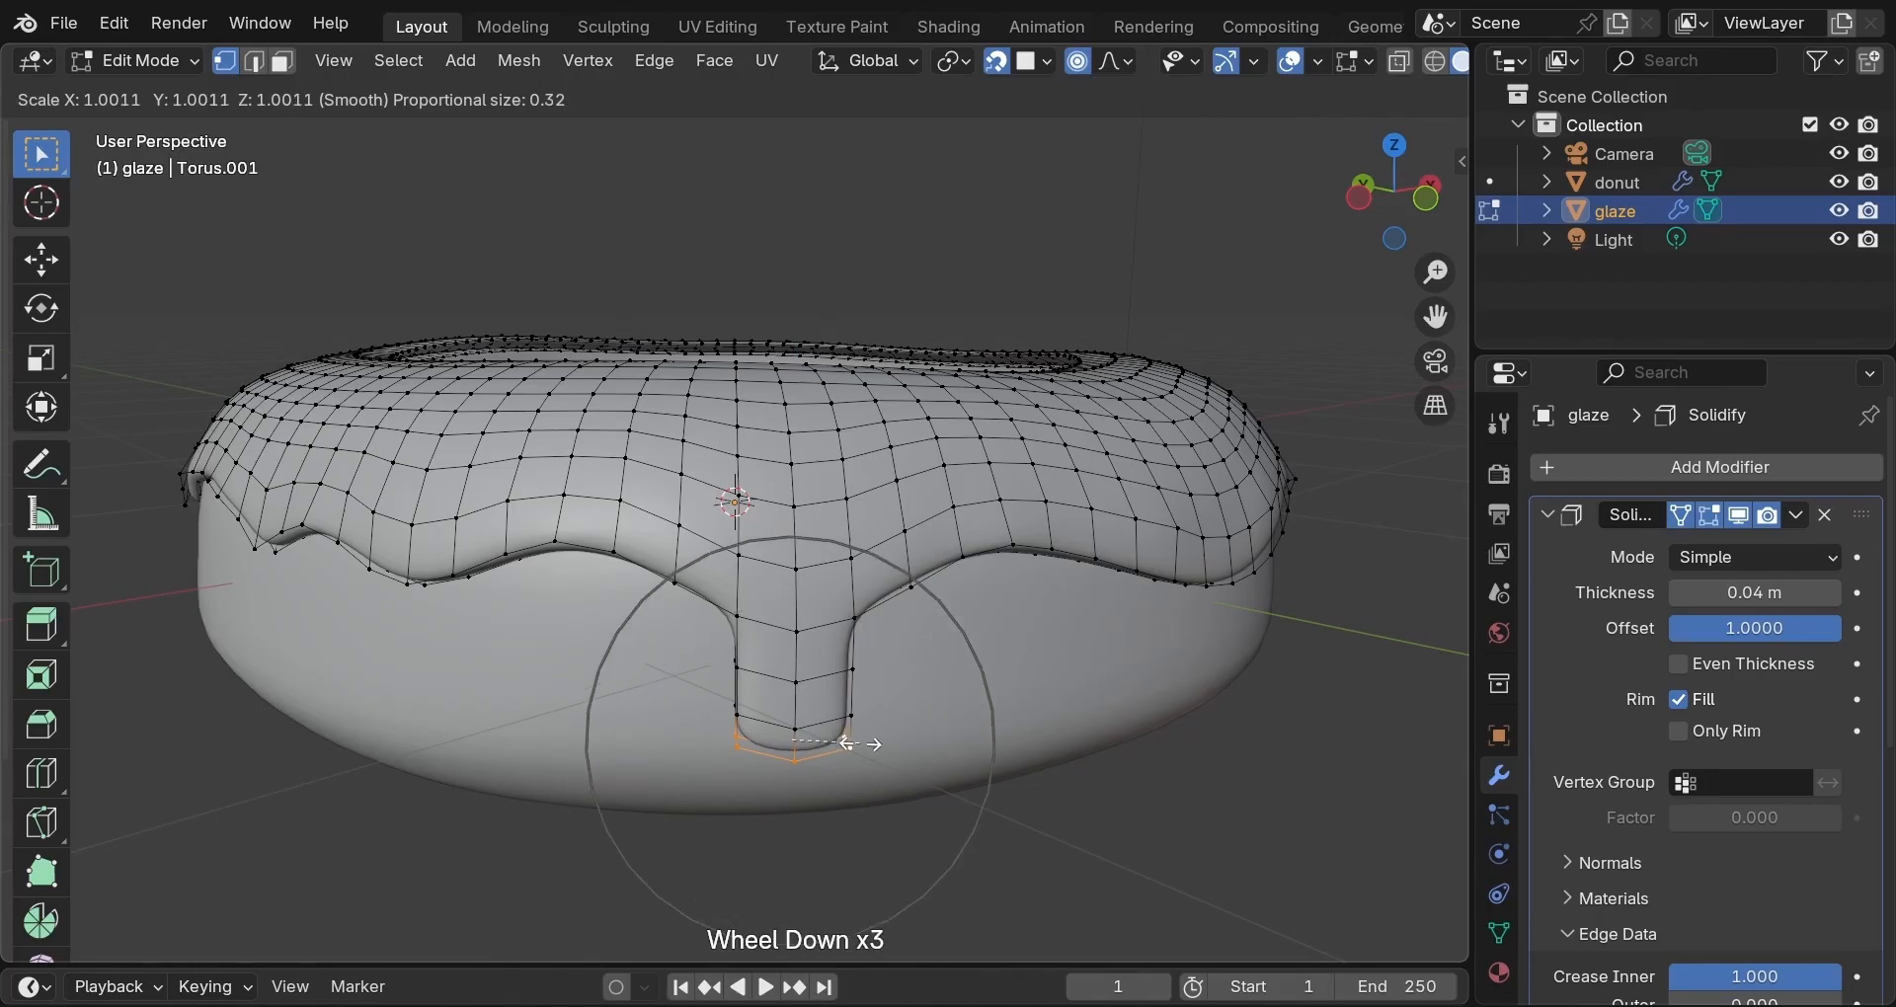
pyautogui.scroll(4, 839, 733)
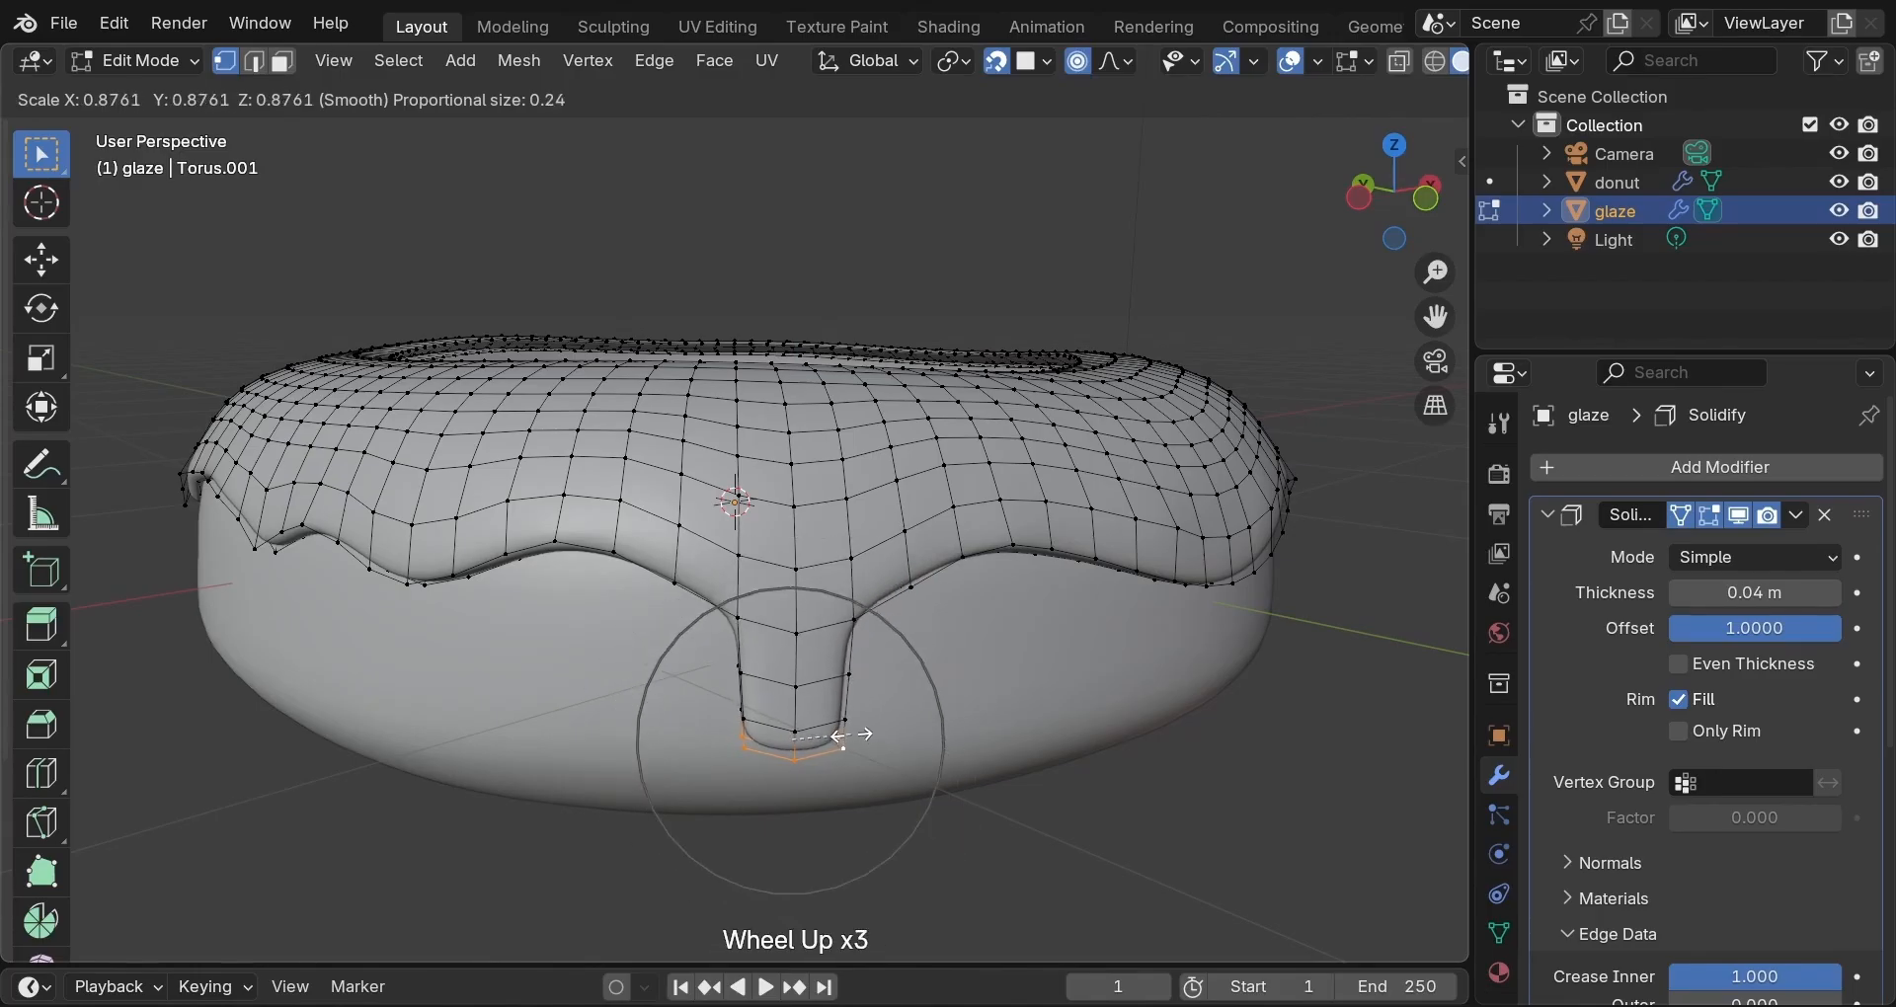
pyautogui.scroll(2, 840, 733)
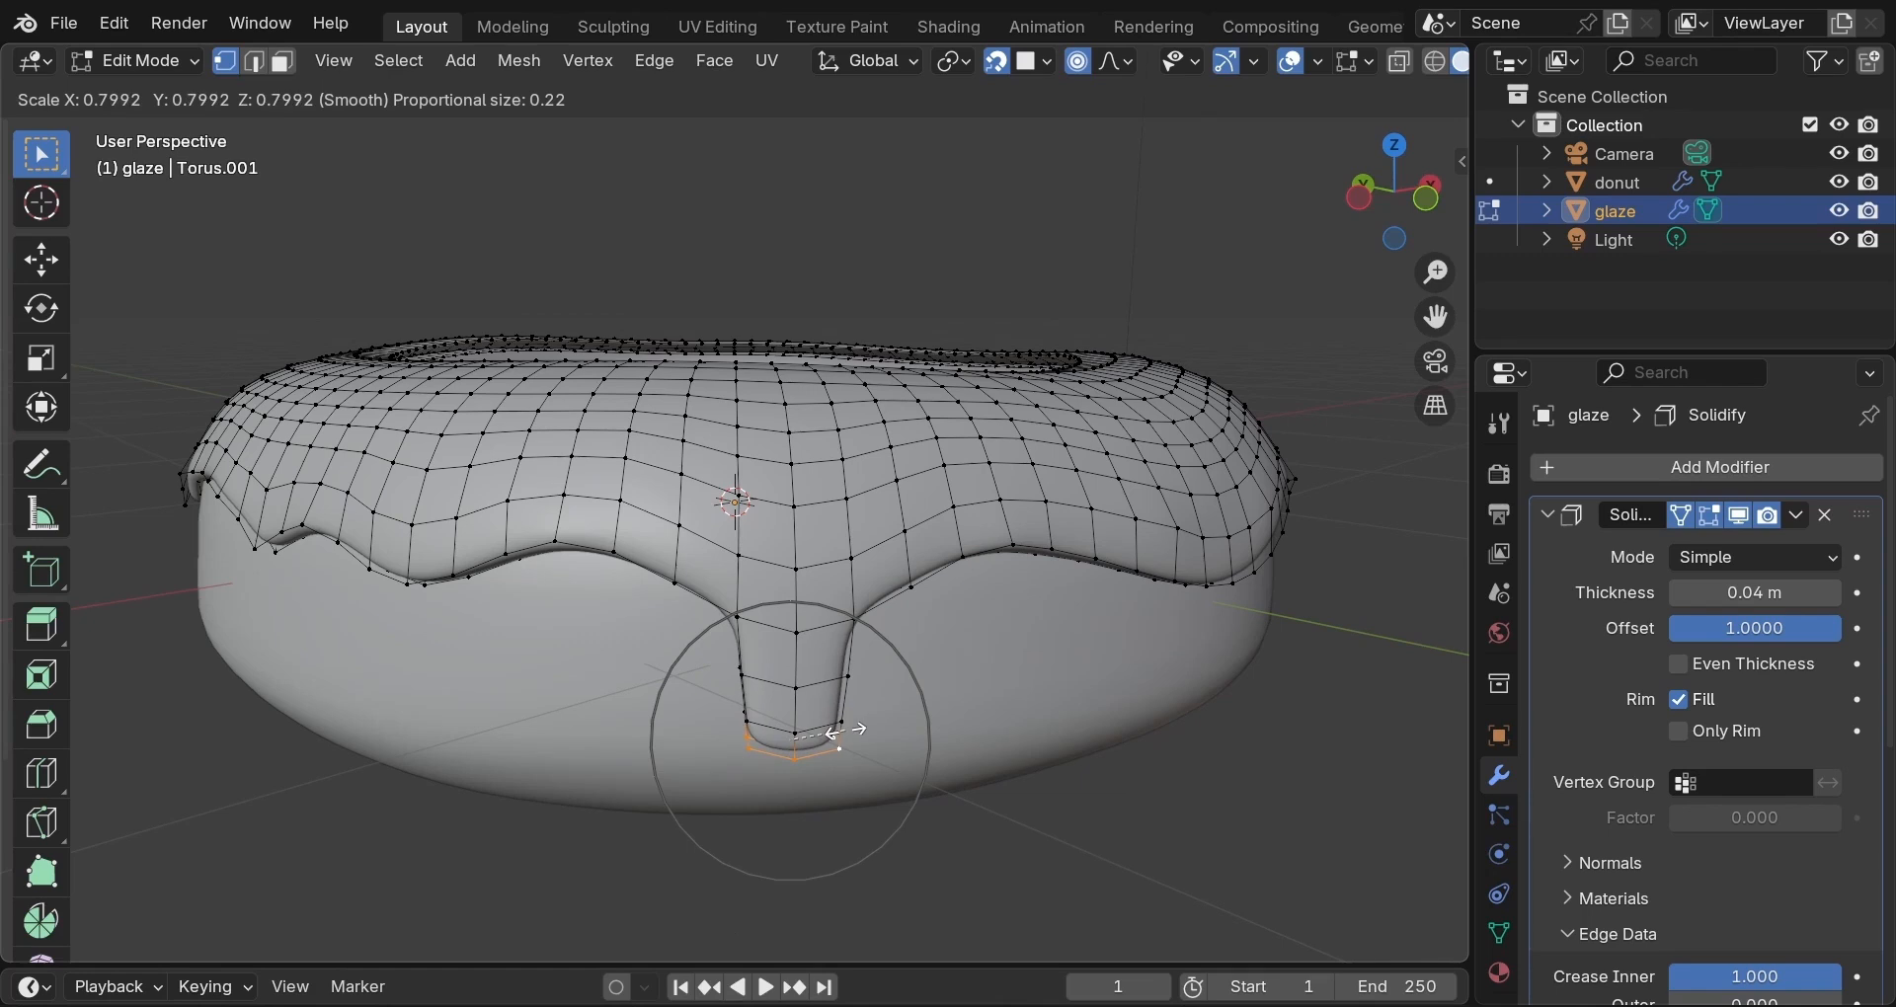
pyautogui.click(843, 732)
pyautogui.press('o')
pyautogui.press('s')
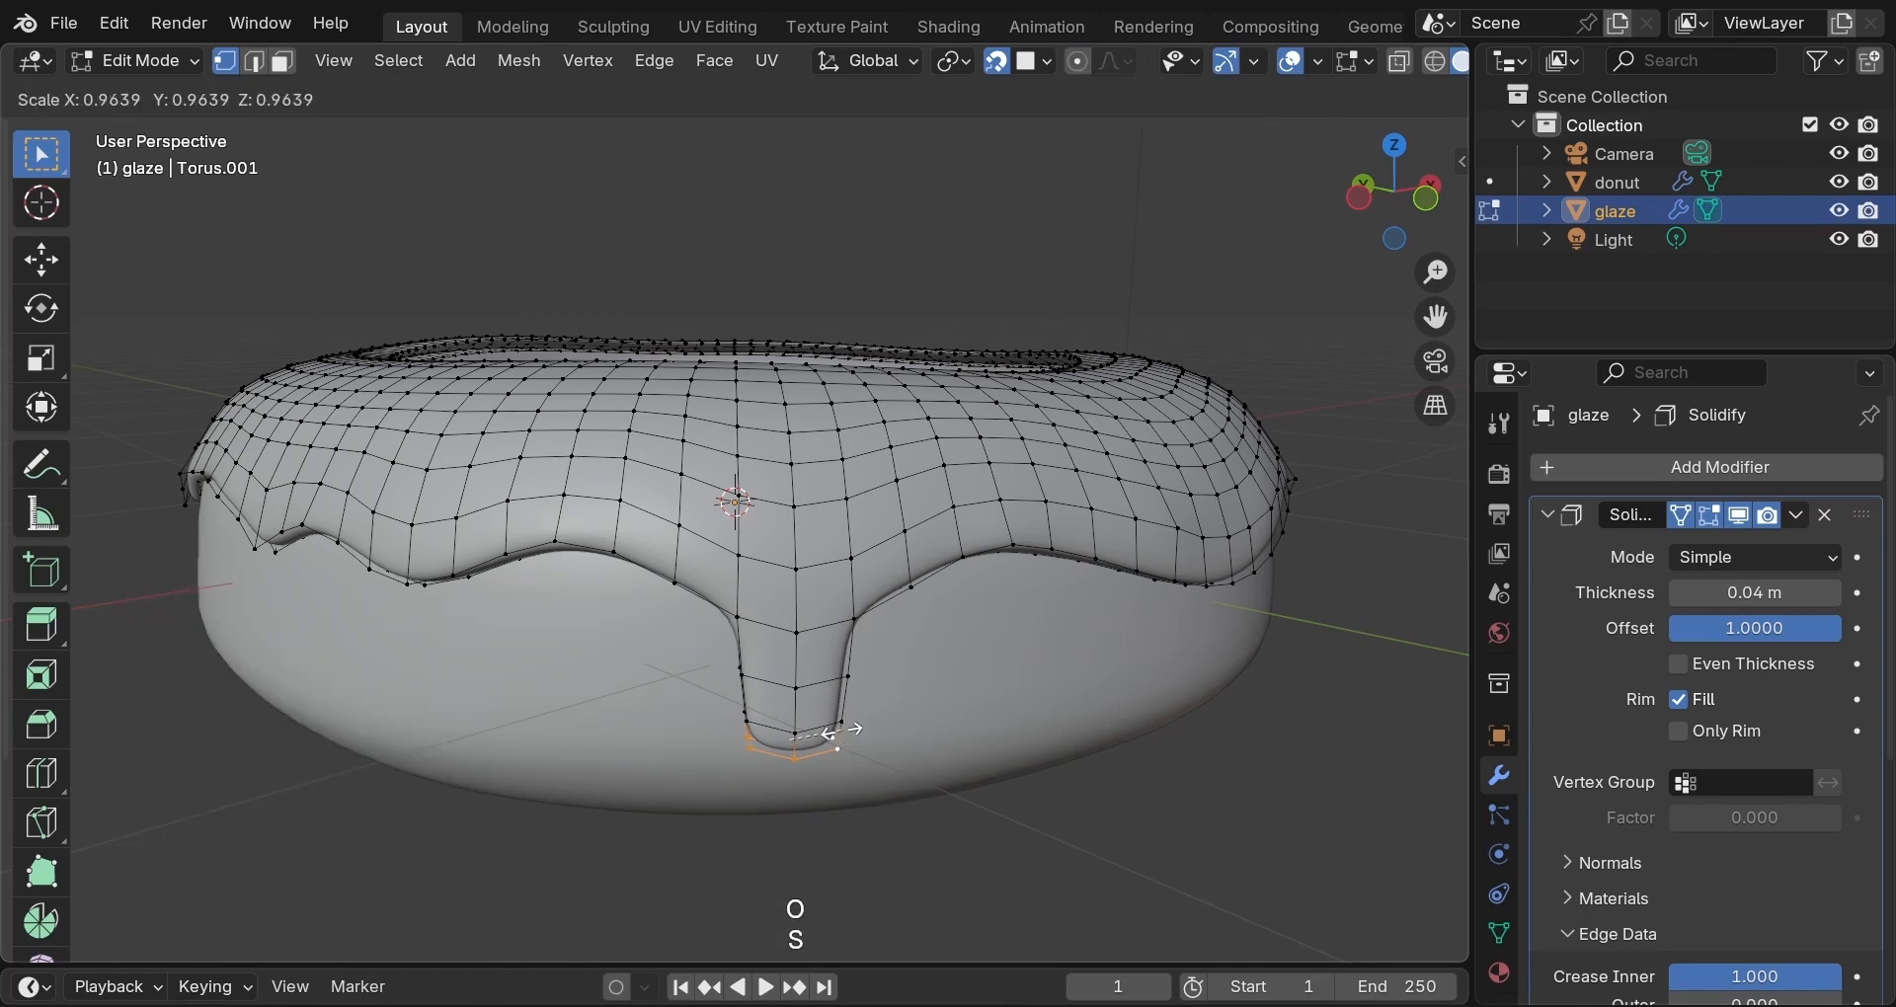
pyautogui.click(733, 724)
pyautogui.moveTo(644, 718); pyautogui.dragTo(886, 719, button='middle')
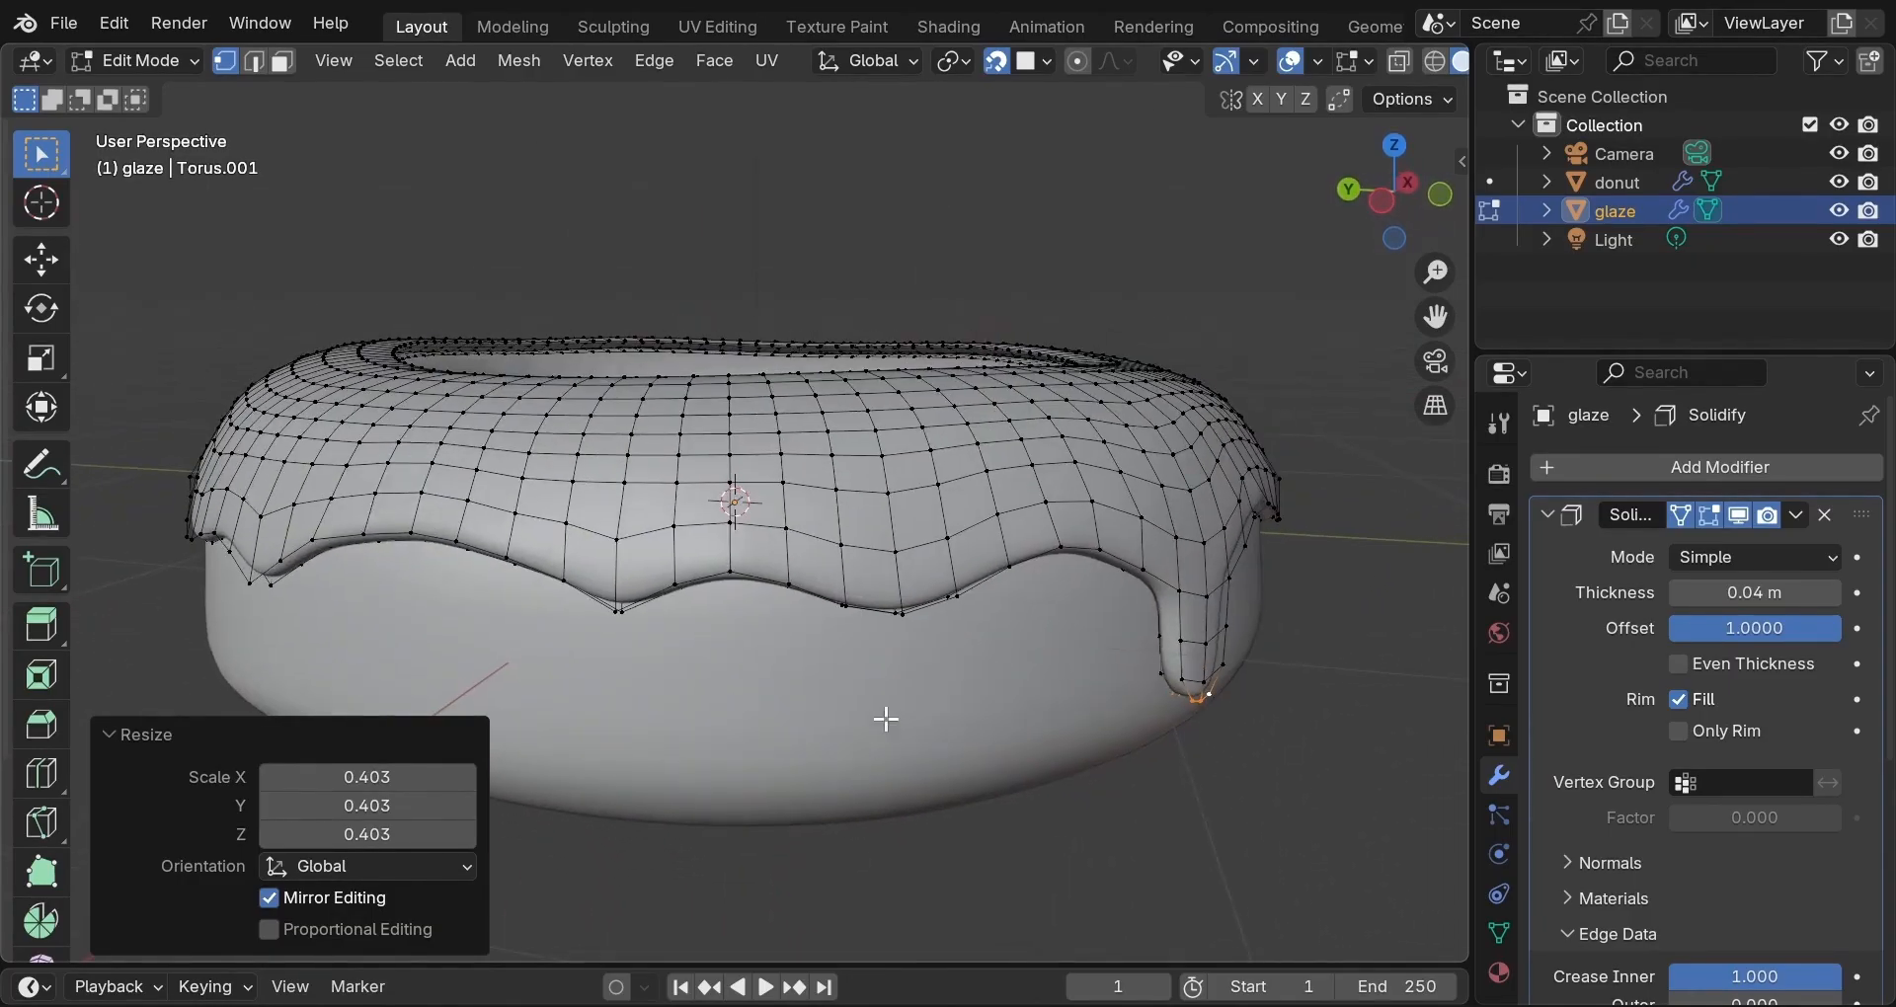
# Extrude three rim vertices straight down into a short drip and taper its tip.
pyautogui.click(849, 606)
pyautogui.keyDown('shift'); pyautogui.click(900, 611); pyautogui.keyUp('shift')
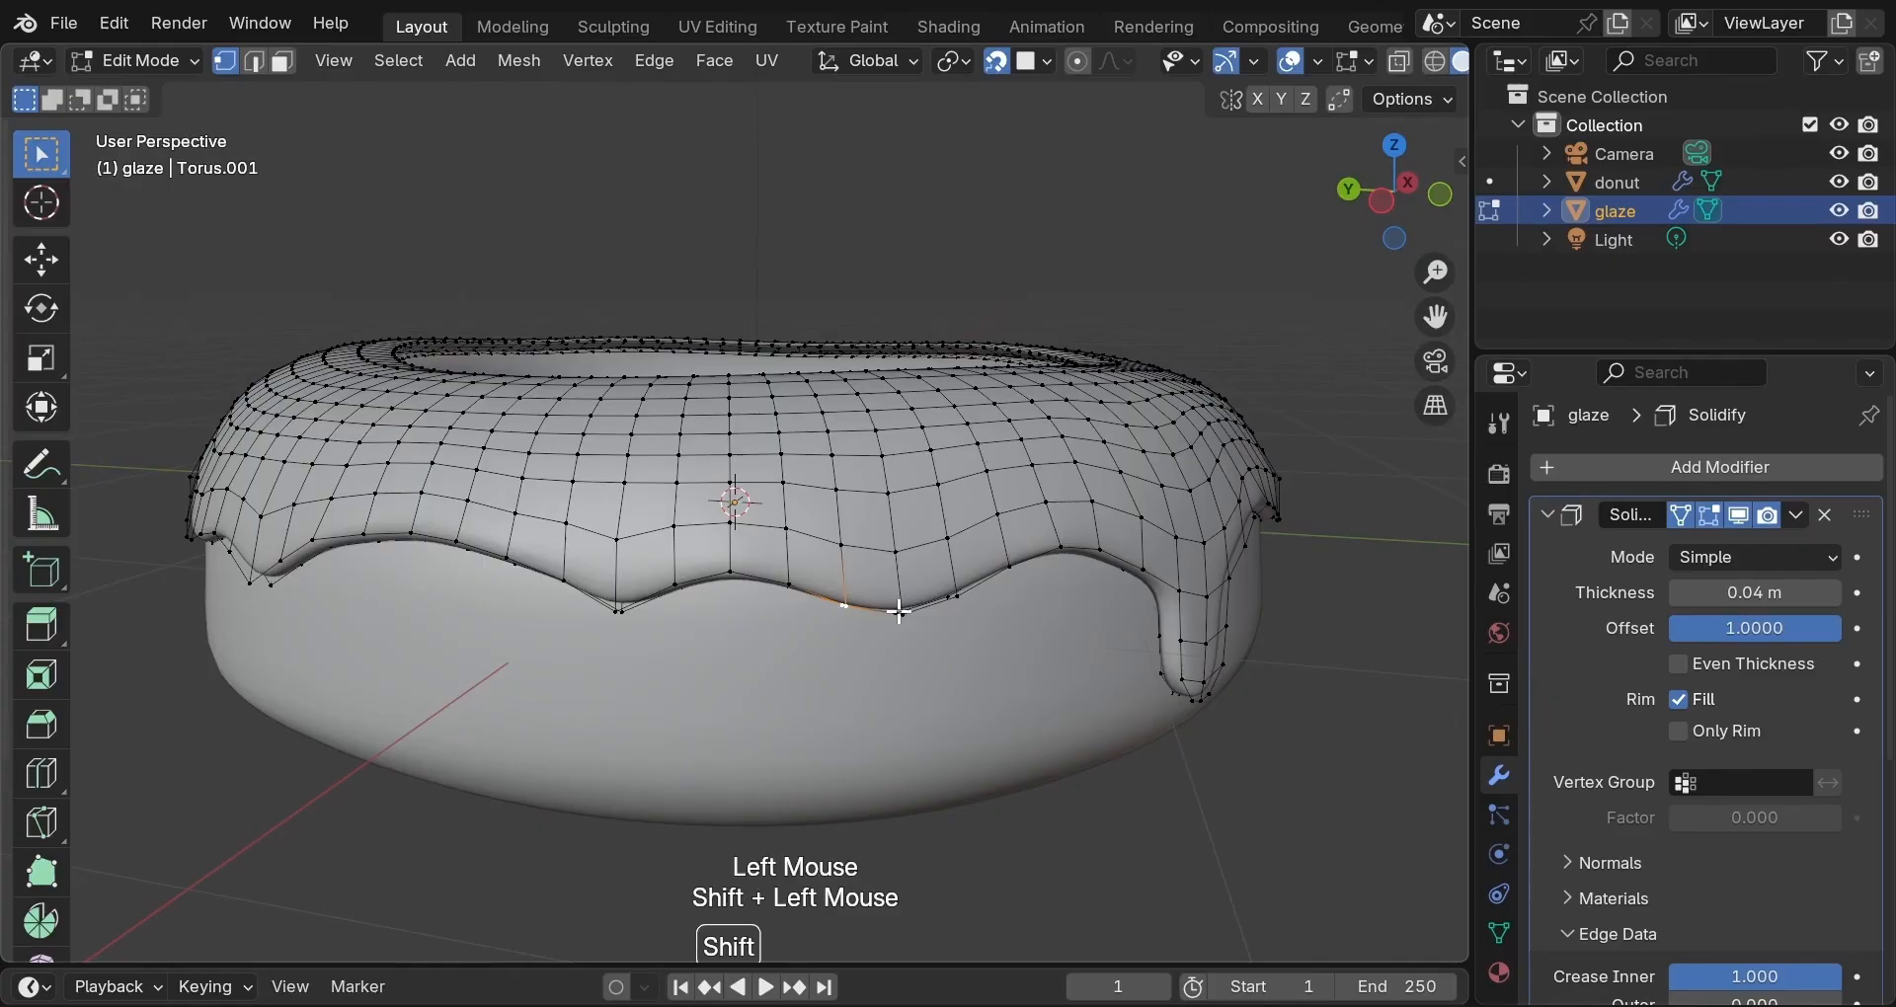
pyautogui.keyDown('shift'); pyautogui.click(956, 597); pyautogui.keyUp('shift')
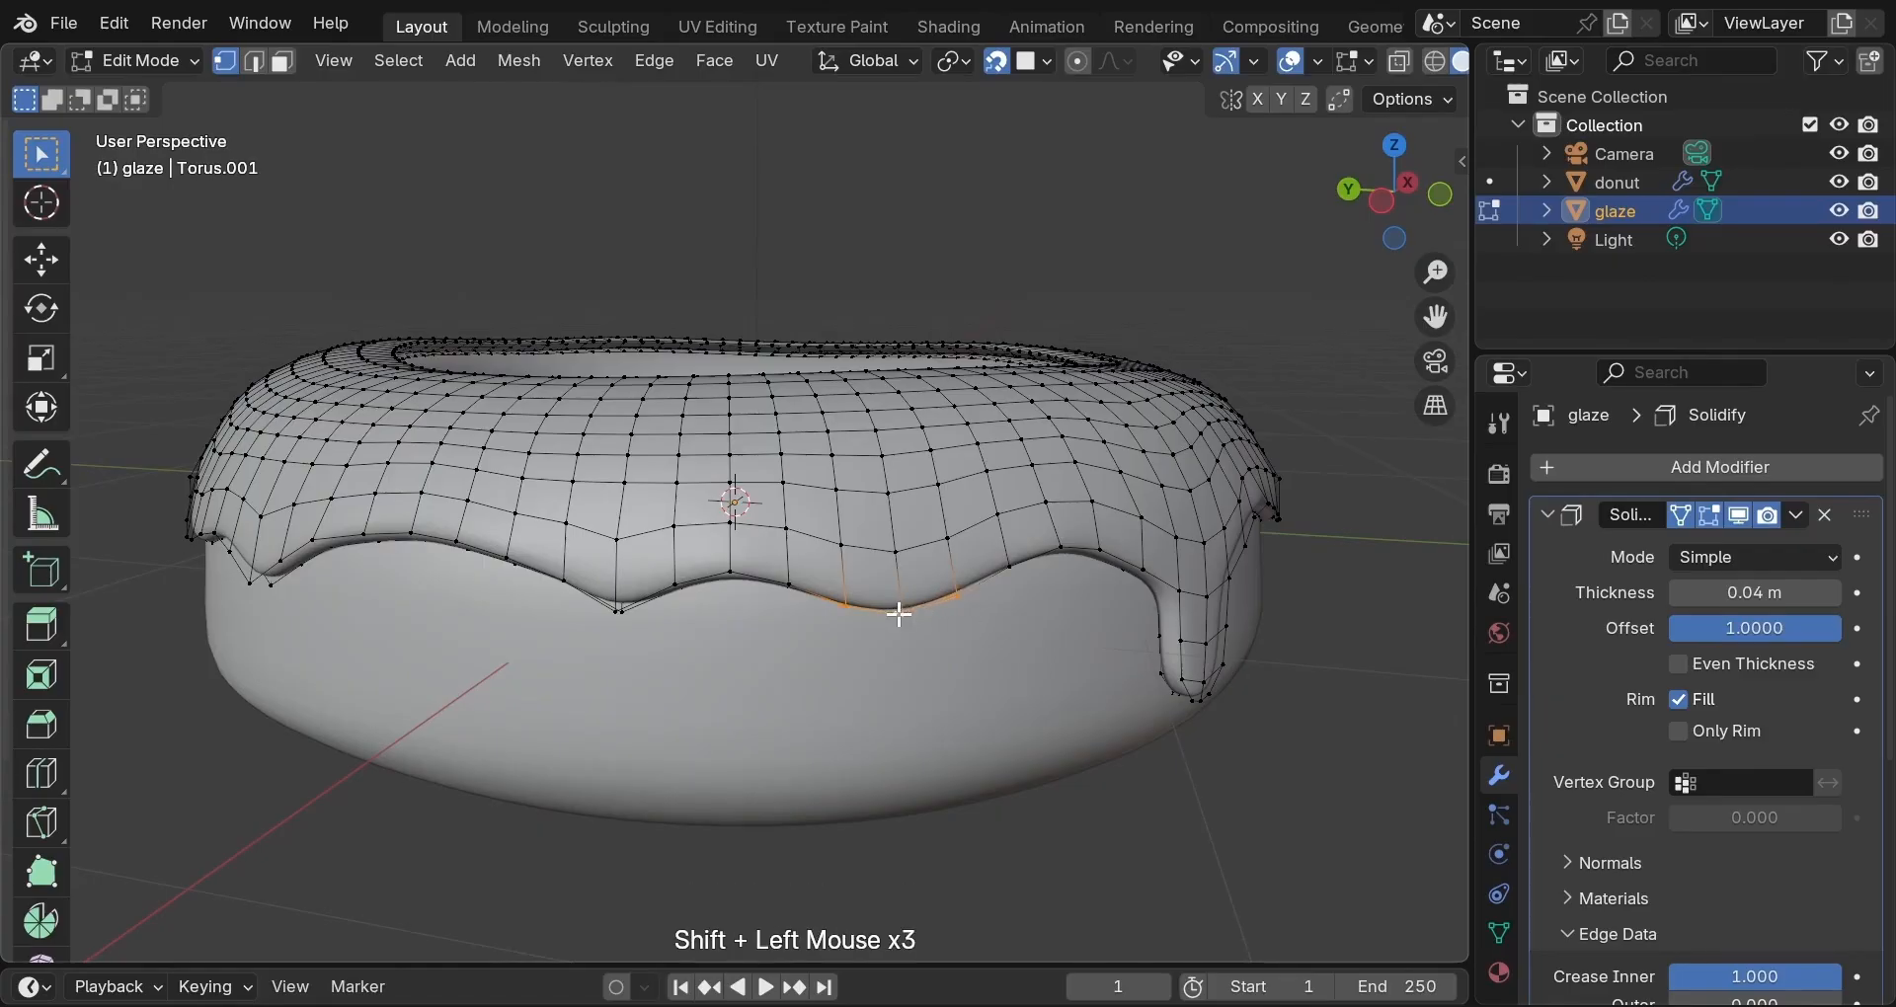
pyautogui.press('e')
pyautogui.press('z')
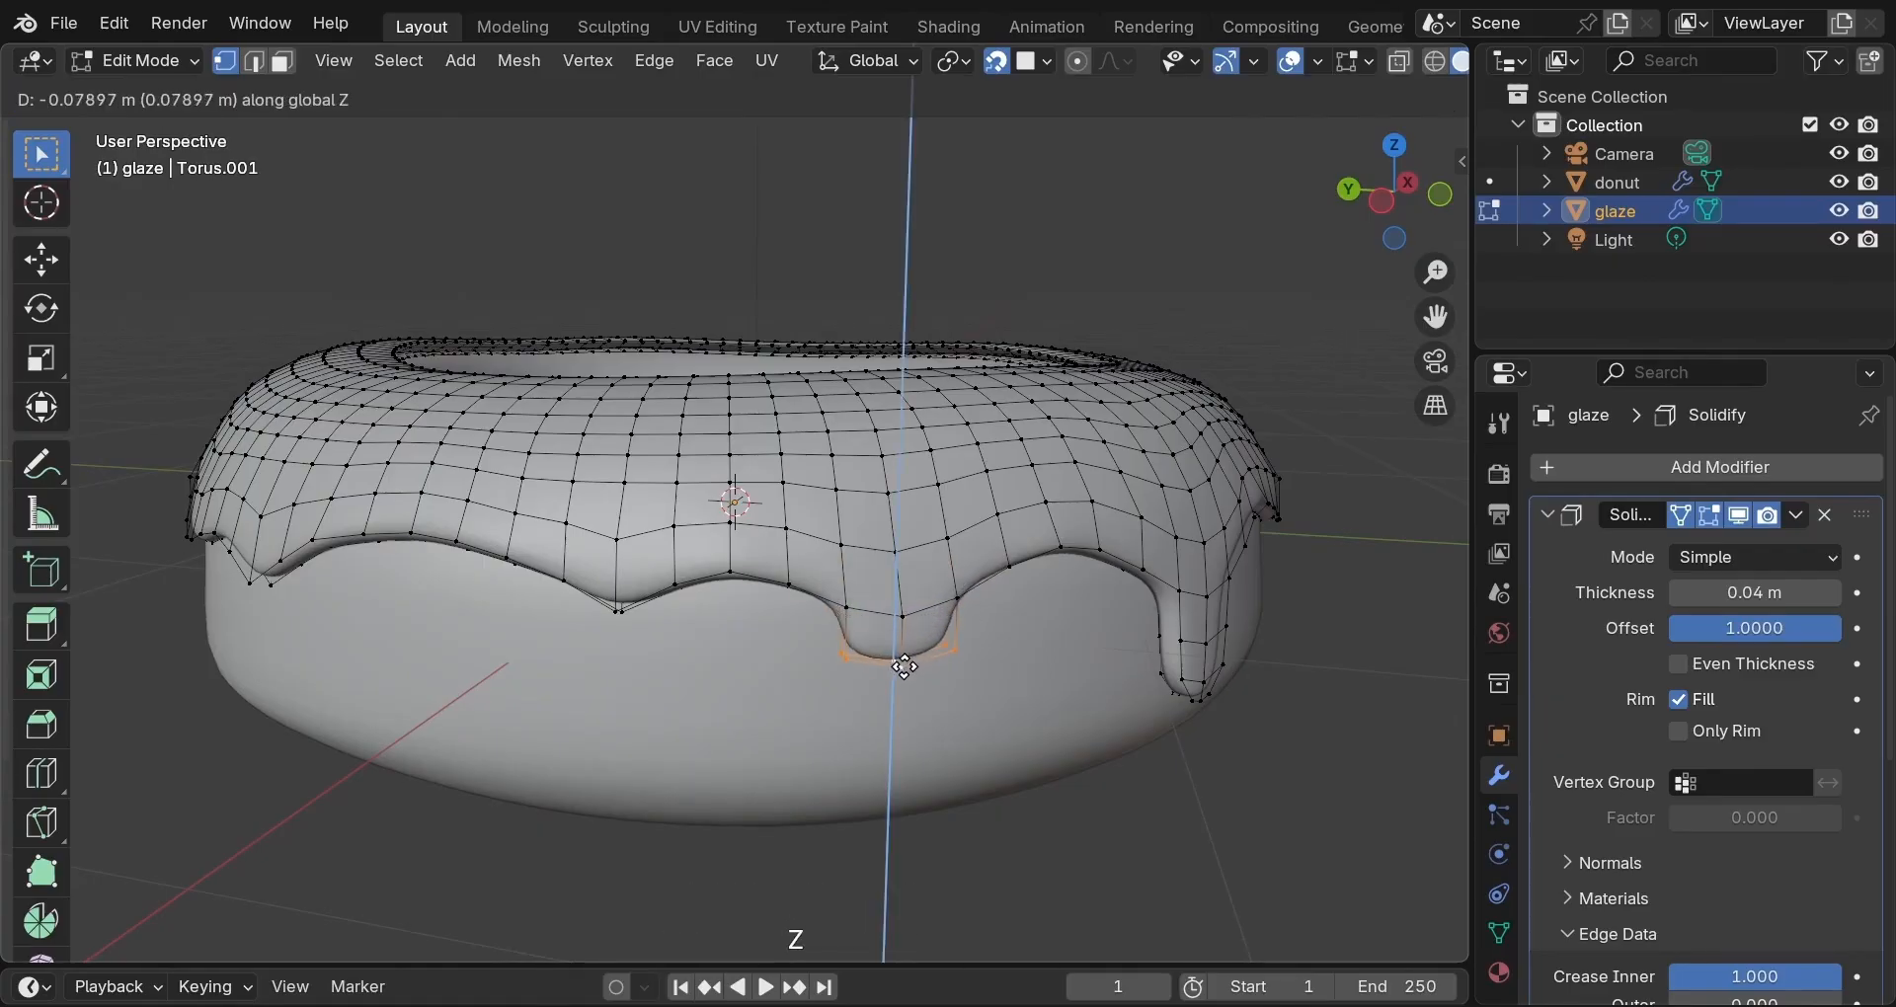
pyautogui.click(901, 671)
pyautogui.press('s')
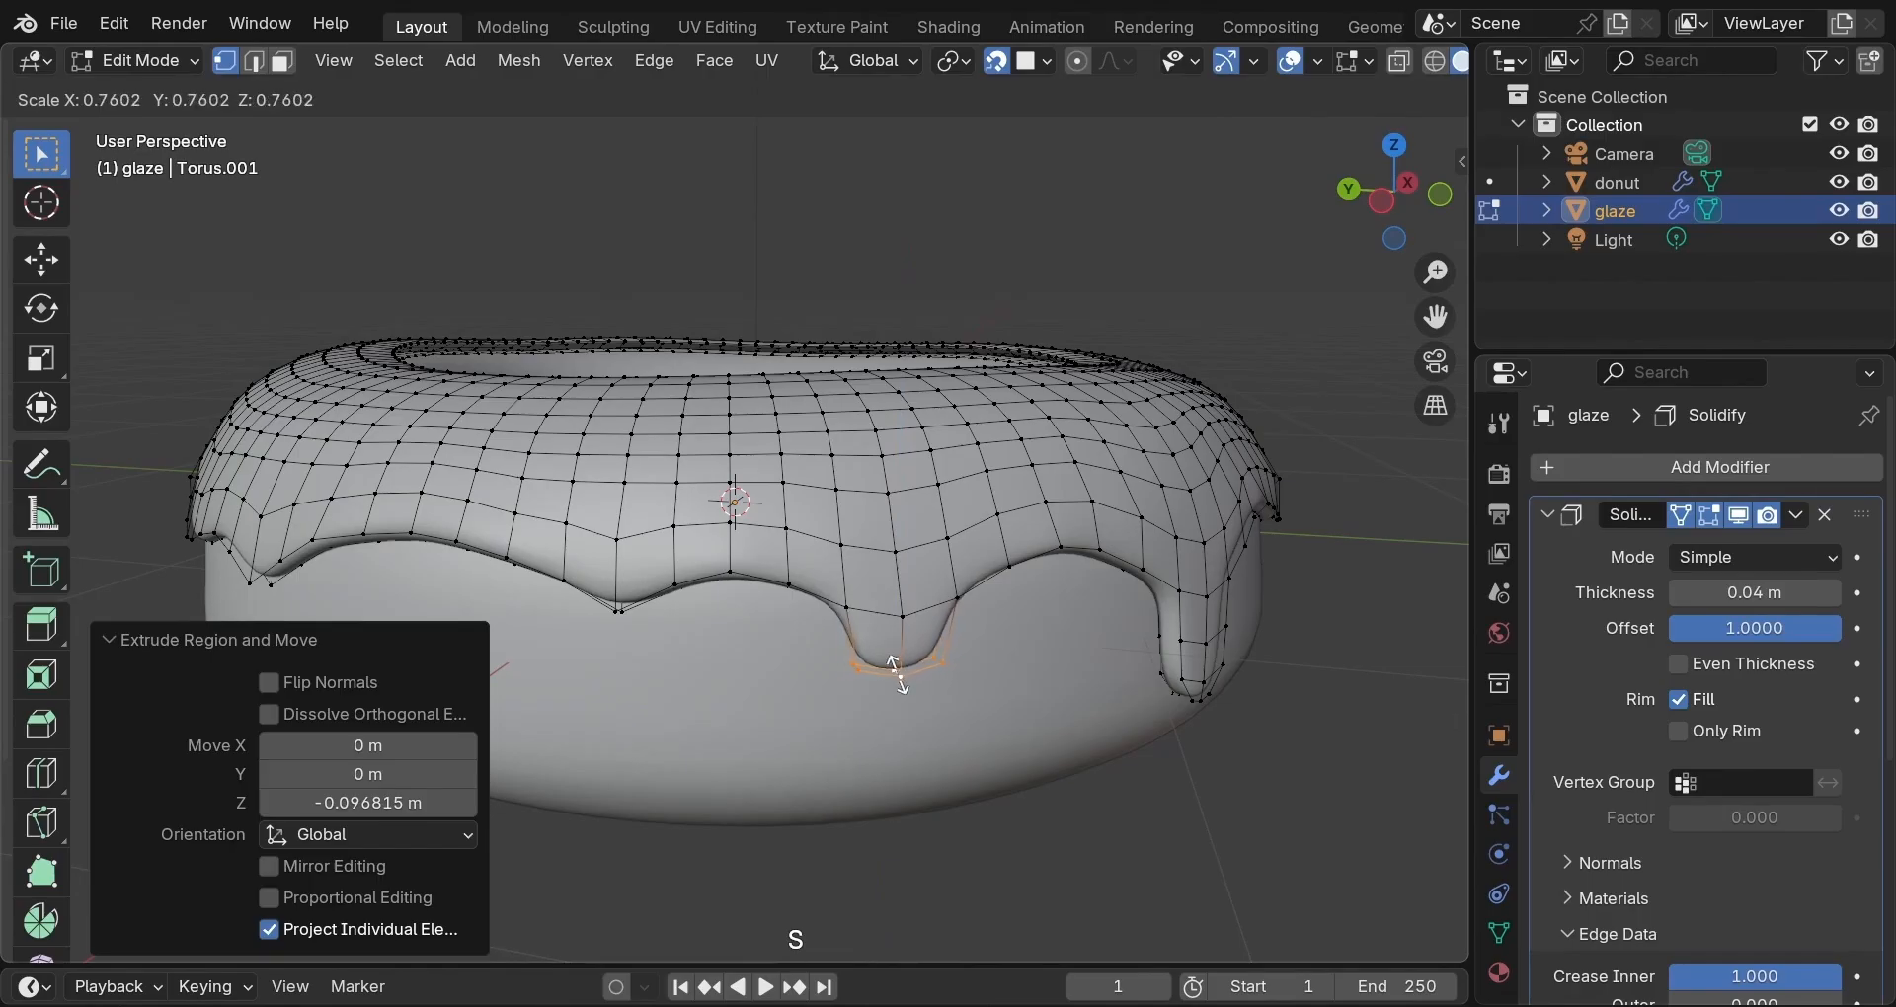
pyautogui.click(896, 674)
pyautogui.moveTo(750, 660); pyautogui.dragTo(825, 605, button='middle')
# Extrude another three-vertex rim section straight down into a second short tapered drip.
pyautogui.click(819, 612)
pyautogui.keyDown('shift'); pyautogui.click(874, 627); pyautogui.keyUp('shift')
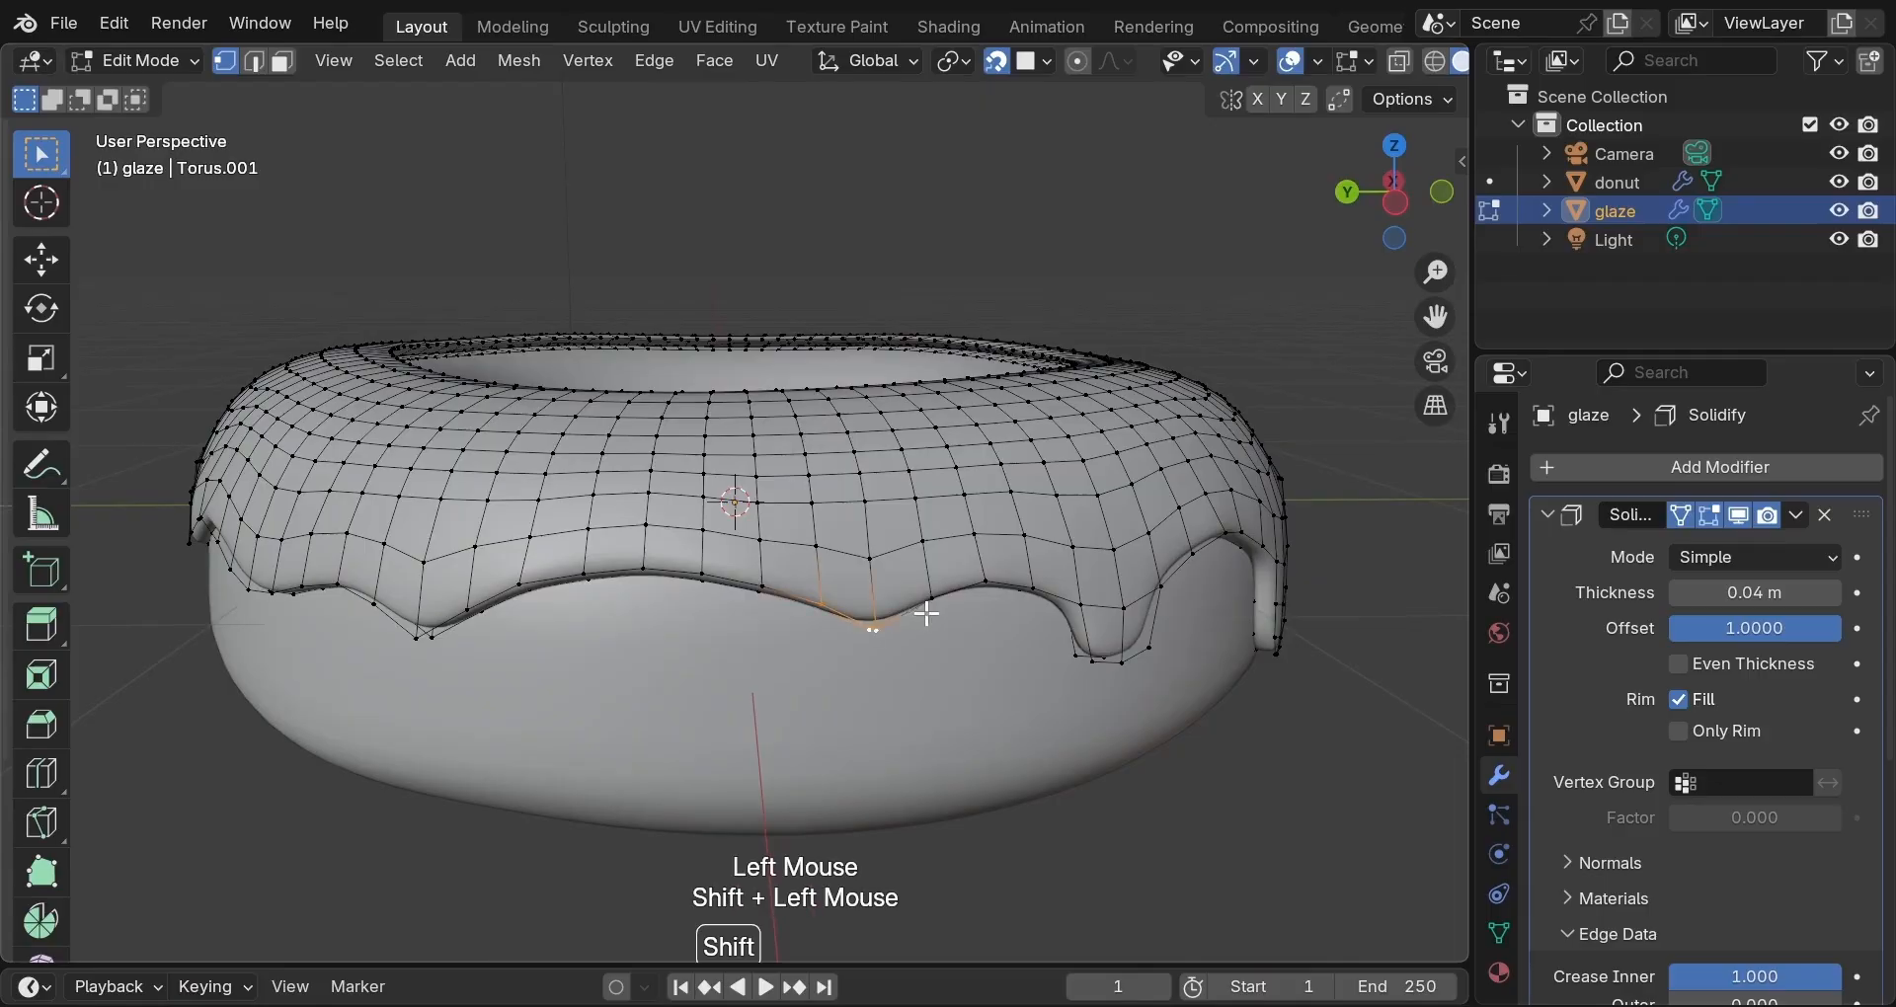
pyautogui.keyDown('shift'); pyautogui.click(934, 596); pyautogui.keyUp('shift')
pyautogui.press('e')
pyautogui.press('z')
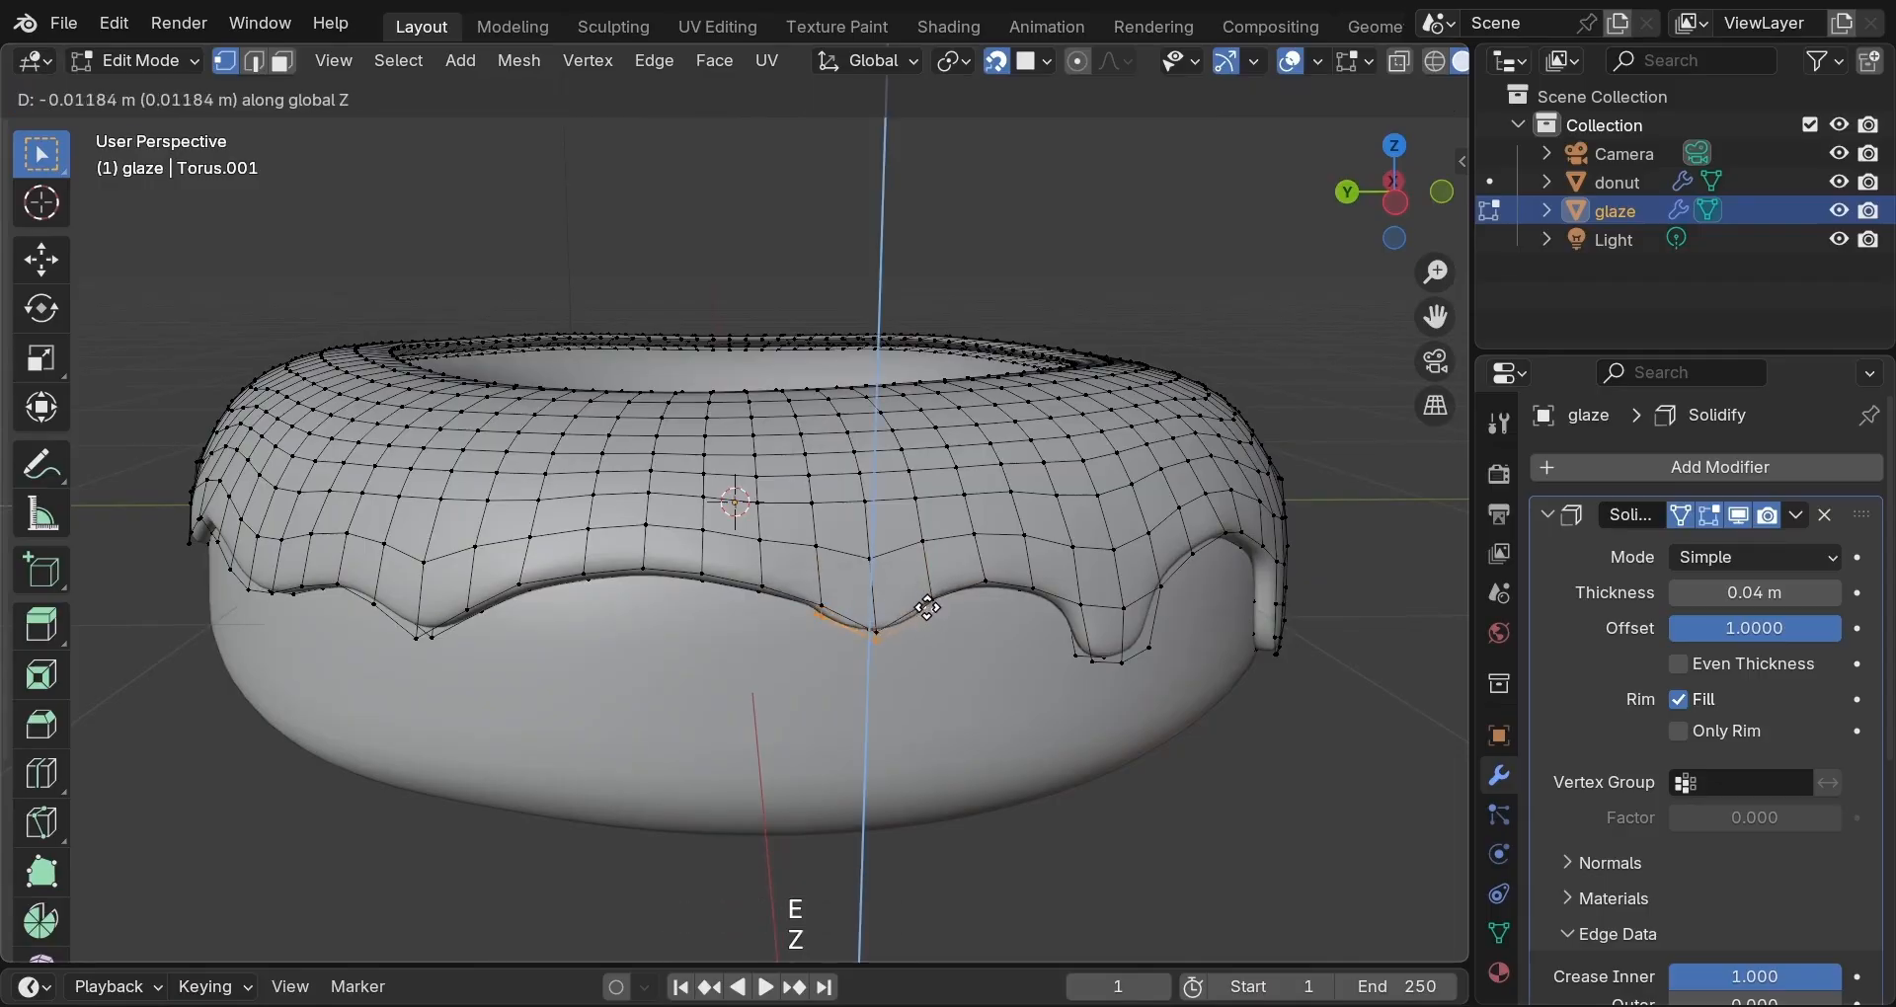
pyautogui.click(931, 637)
pyautogui.press('s')
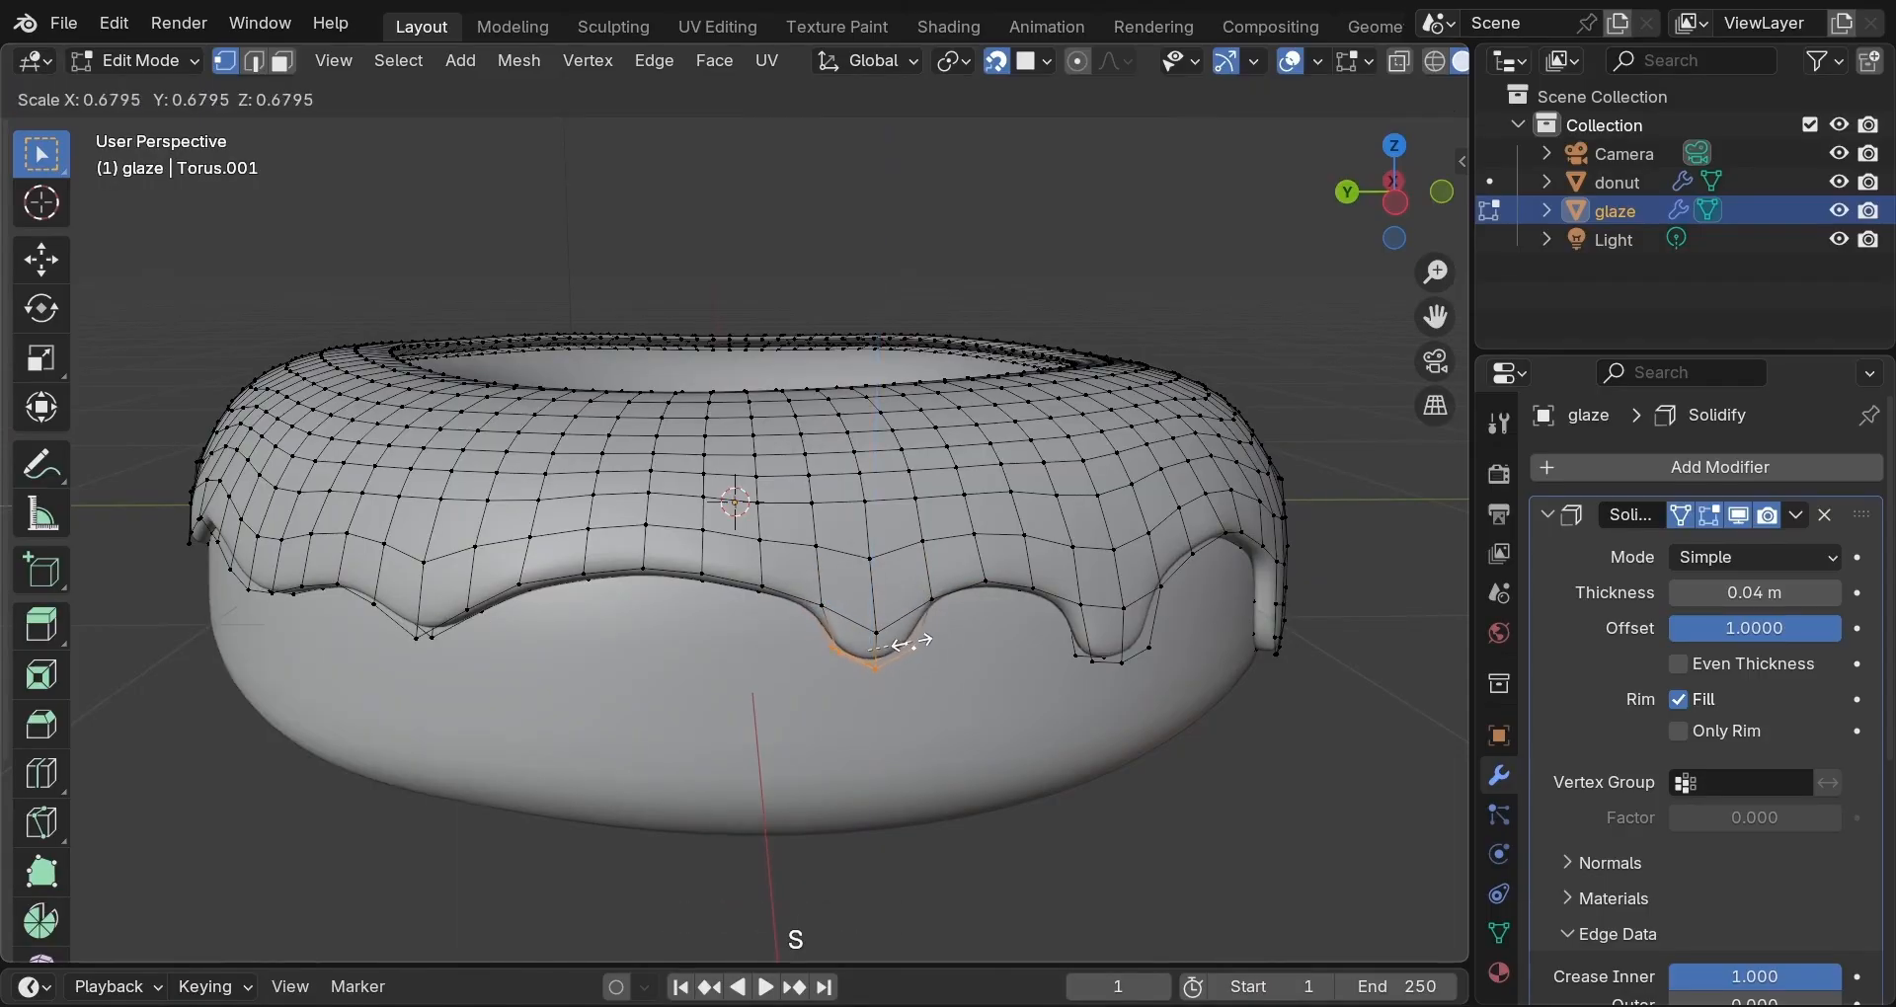
pyautogui.click(898, 651)
pyautogui.moveTo(889, 648); pyautogui.dragTo(796, 615, button='middle')
# Extrude a third rim section 0.06514 m down, taper it, then soft-resize it to 1.020.
pyautogui.click(800, 599)
pyautogui.keyDown('shift'); pyautogui.click(841, 620); pyautogui.keyUp('shift')
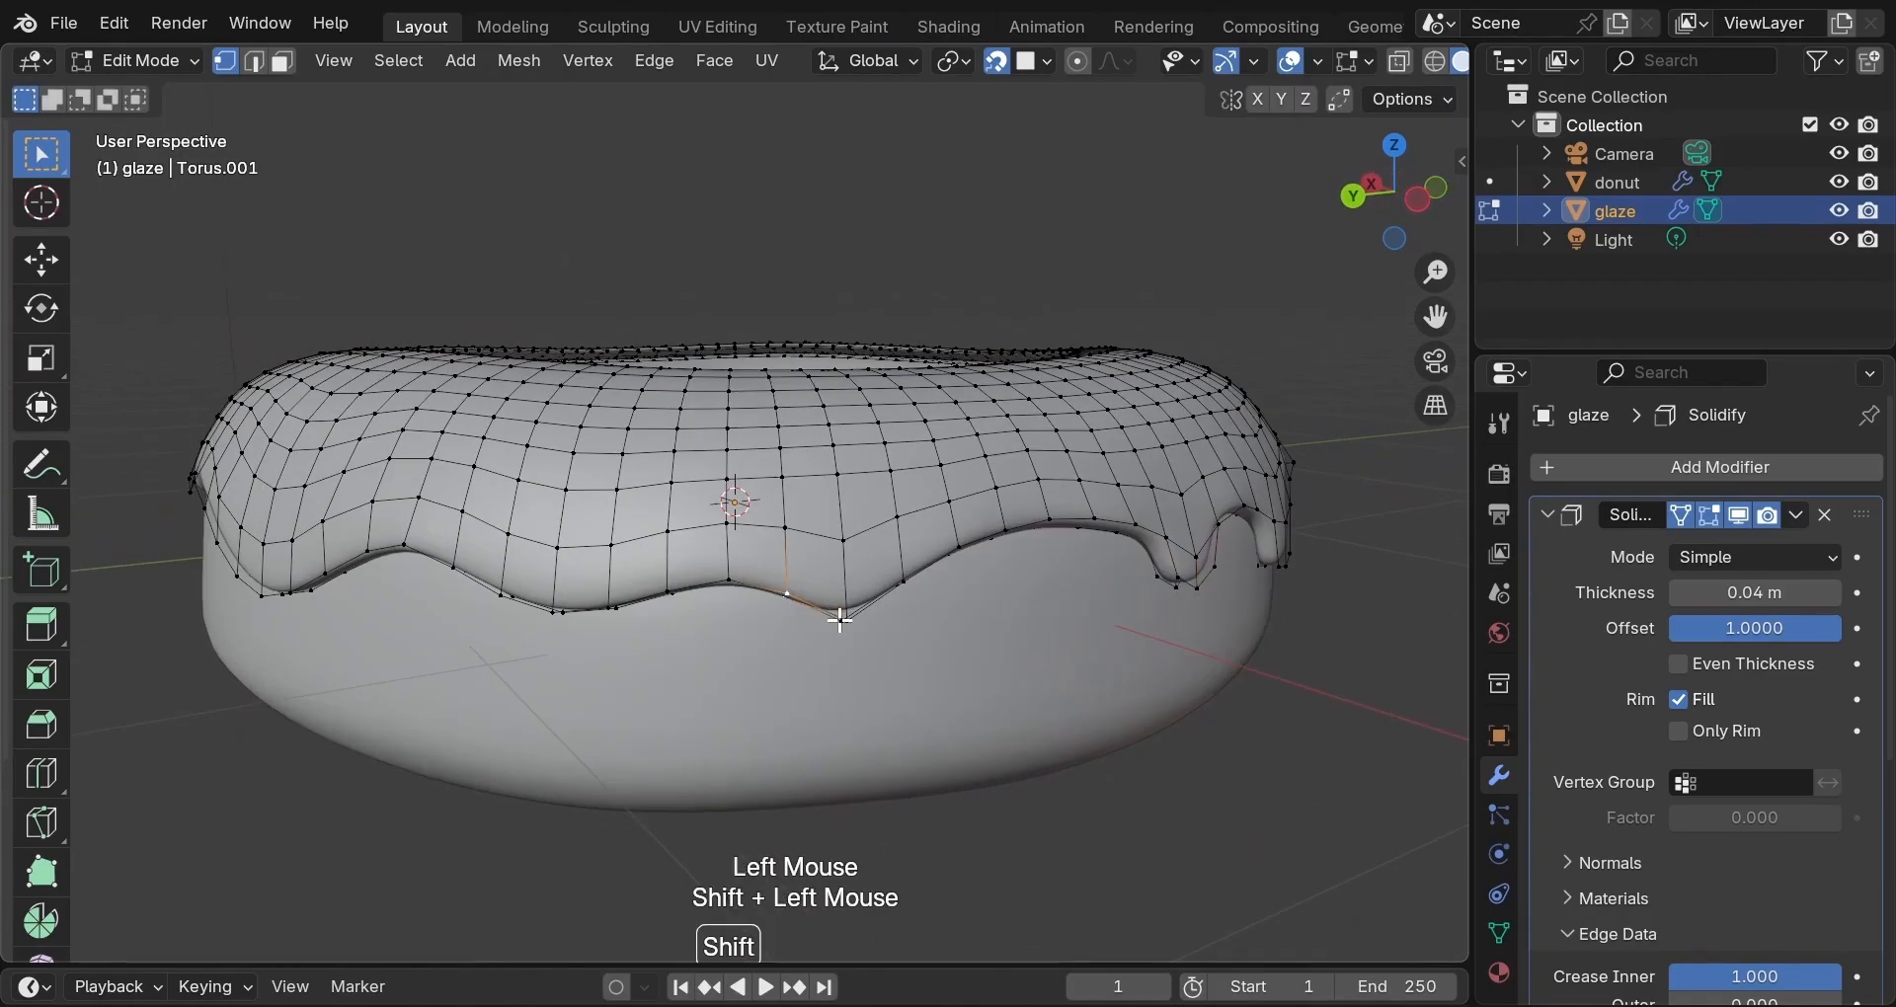
pyautogui.keyDown('shift'); pyautogui.click(895, 593); pyautogui.keyUp('shift')
pyautogui.press('e')
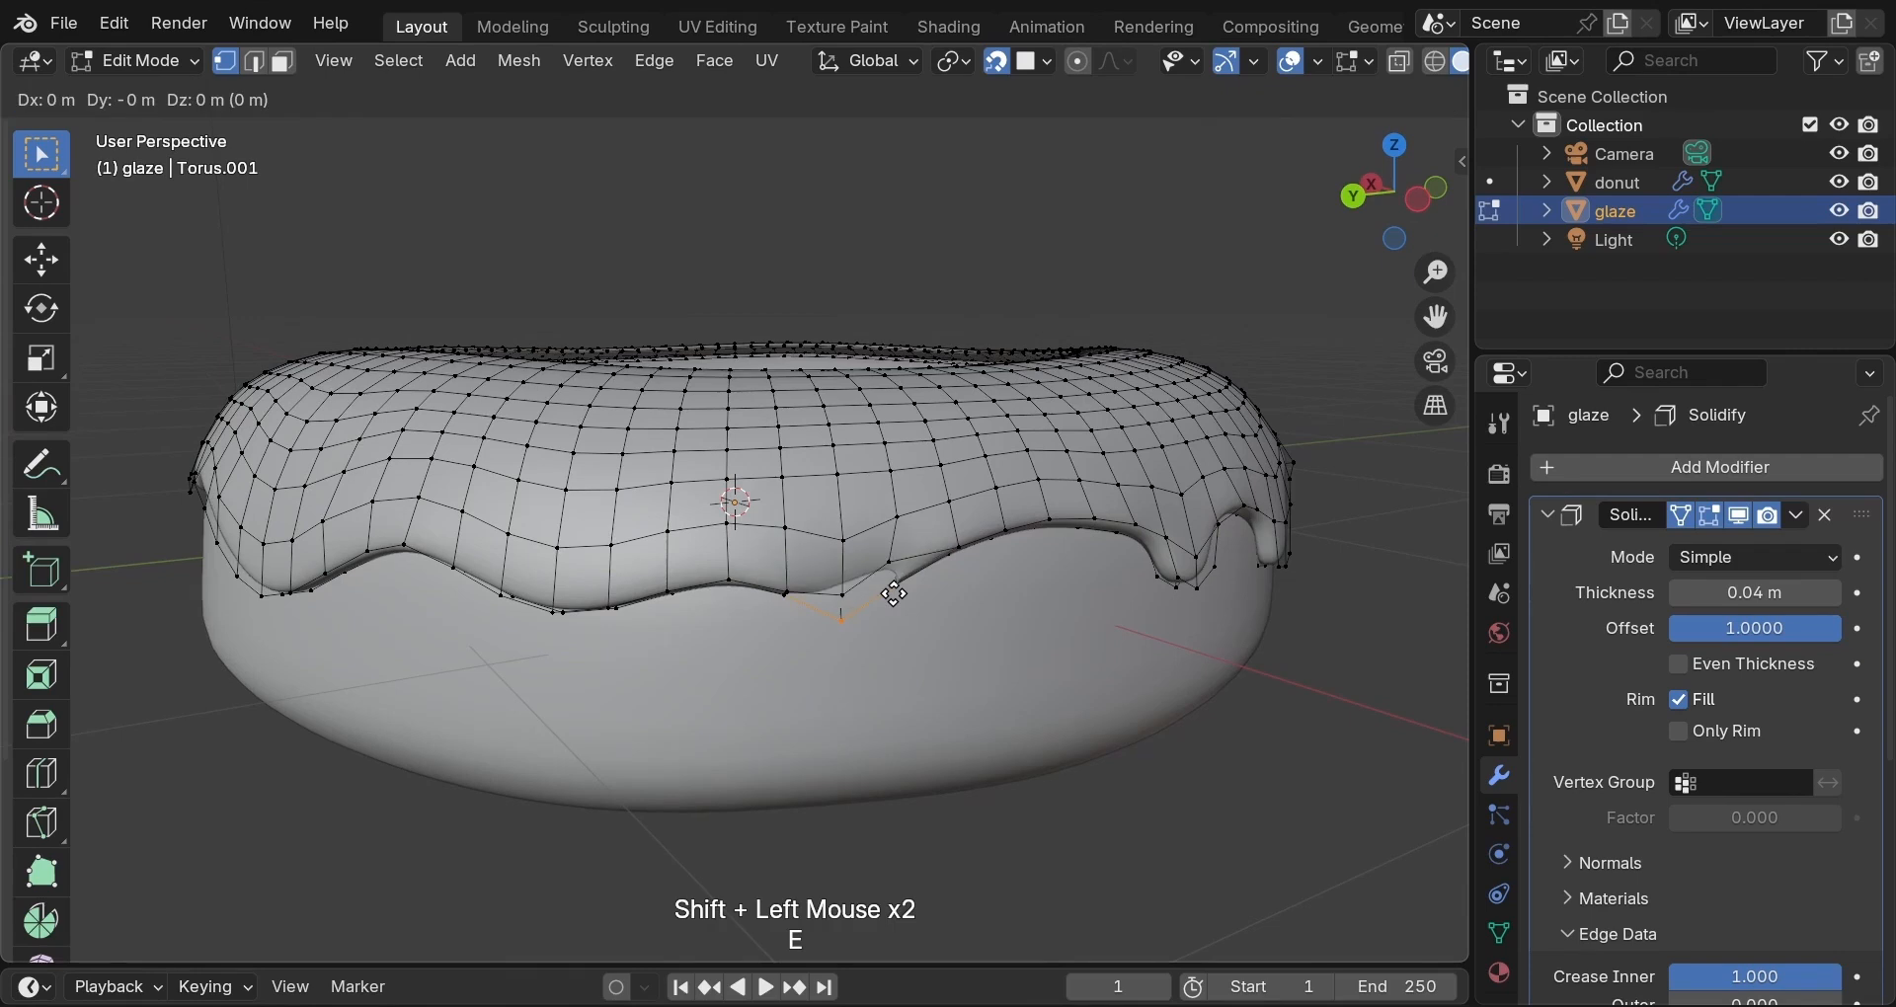
pyautogui.press('z')
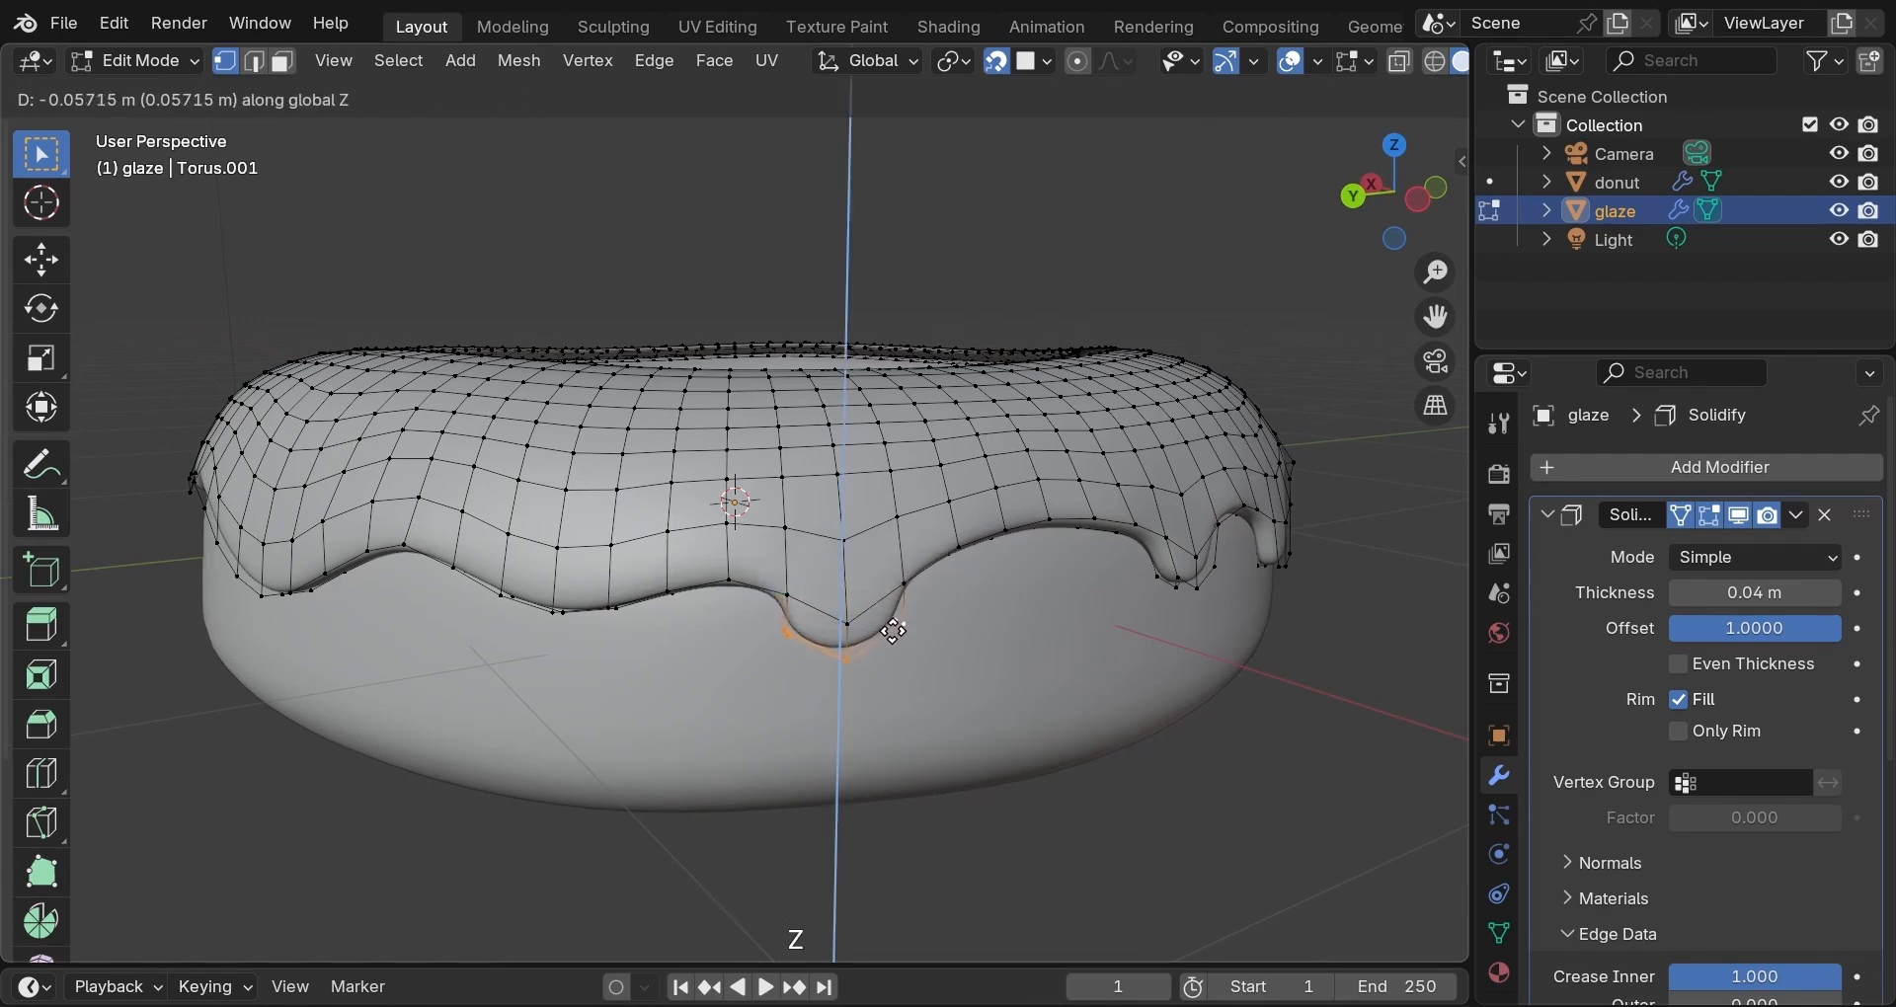
pyautogui.click(894, 633)
pyautogui.press('s')
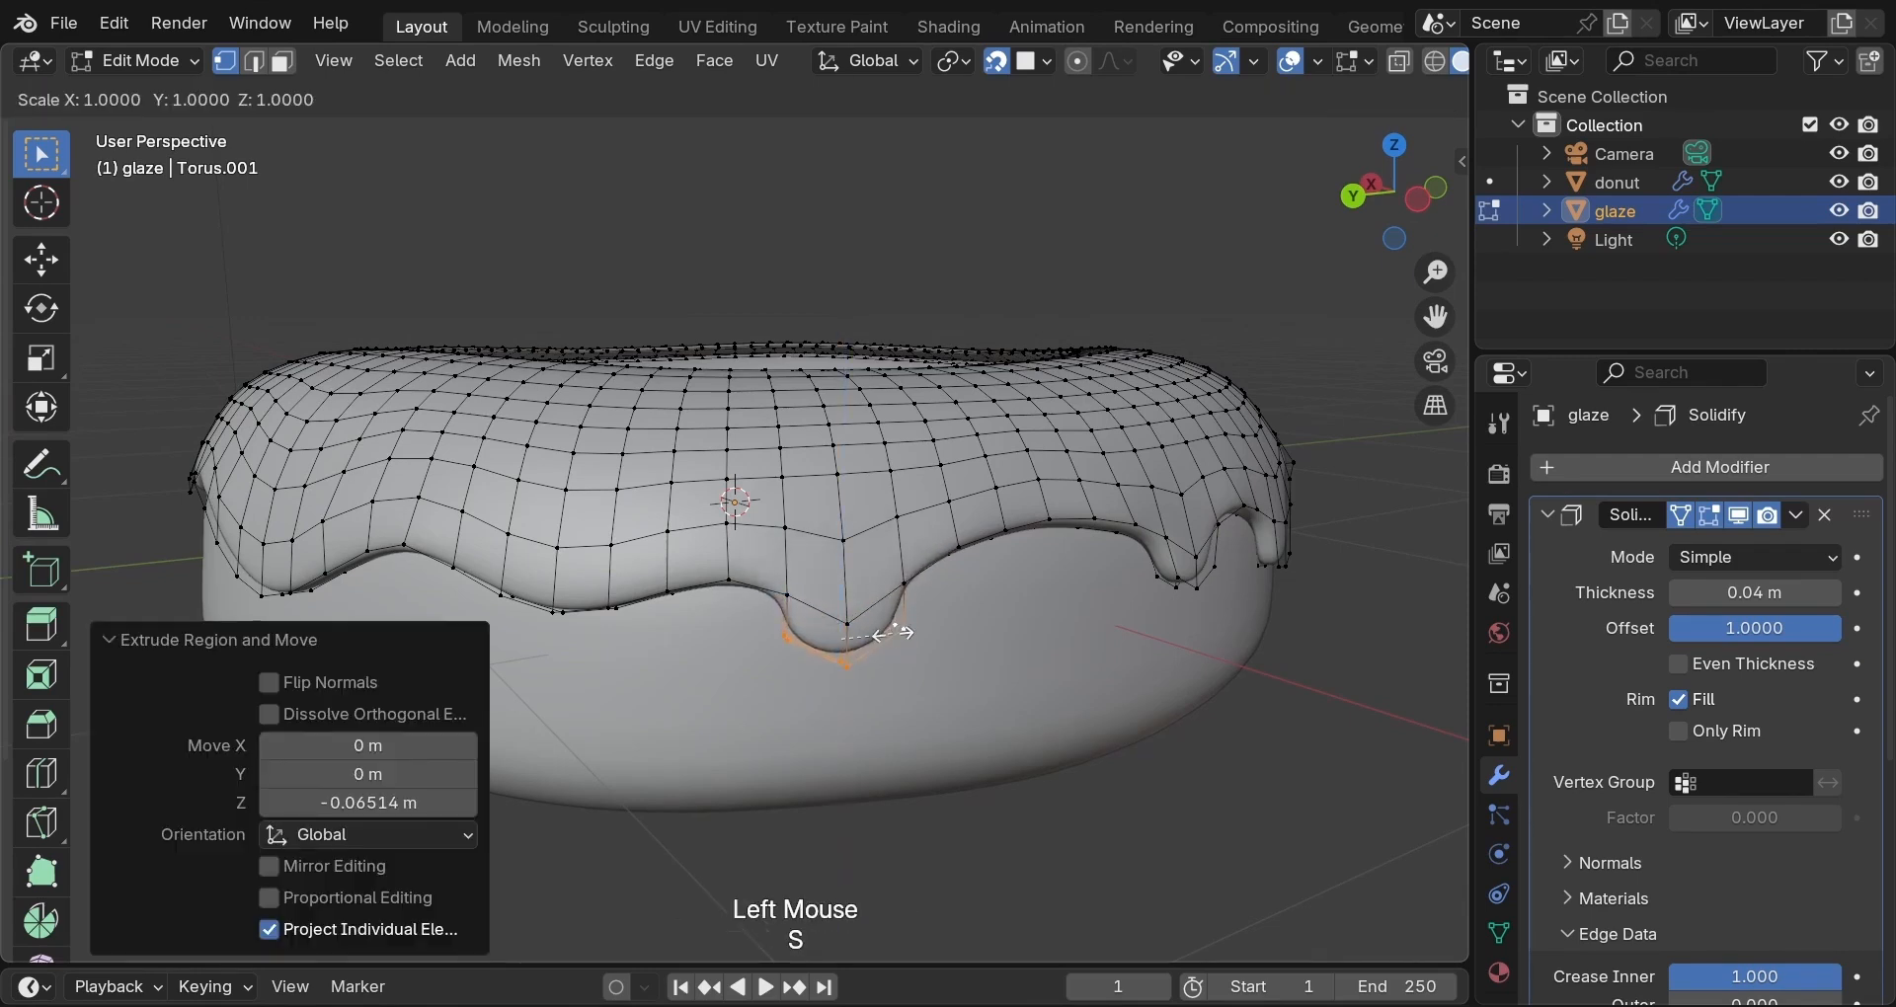
pyautogui.click(886, 635)
pyautogui.press('o')
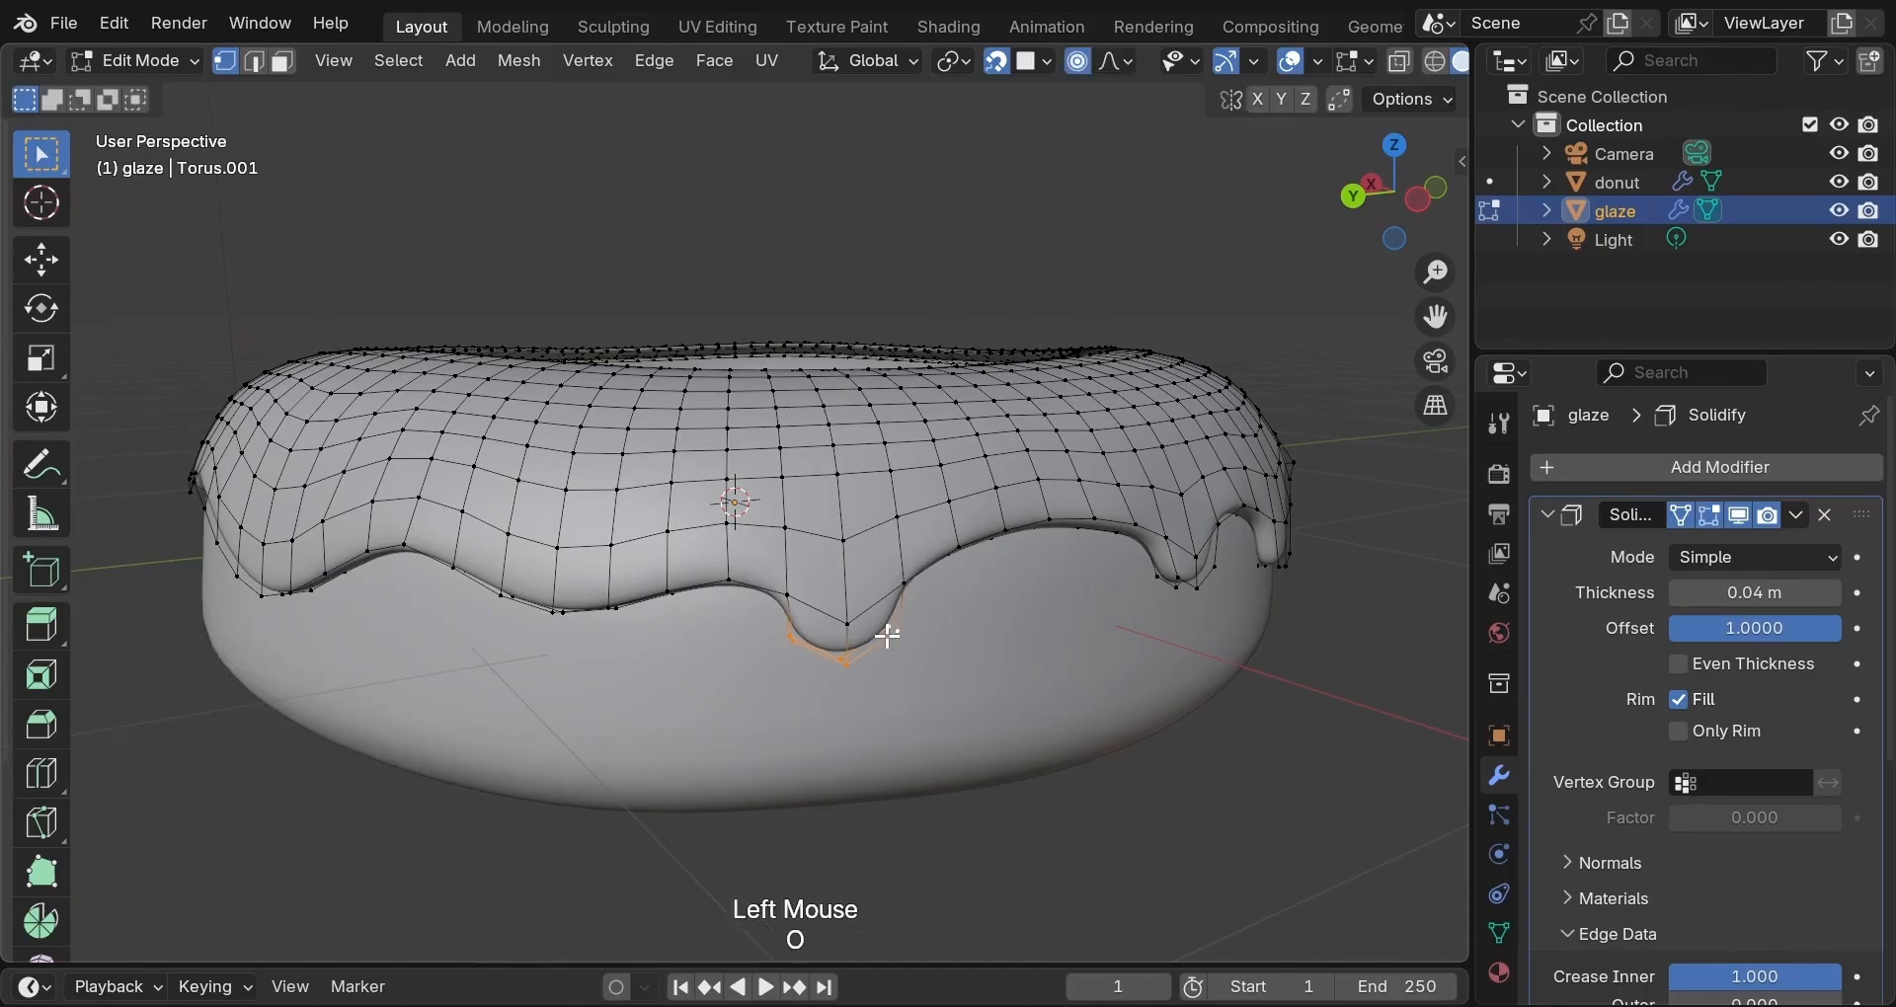
pyautogui.press('s')
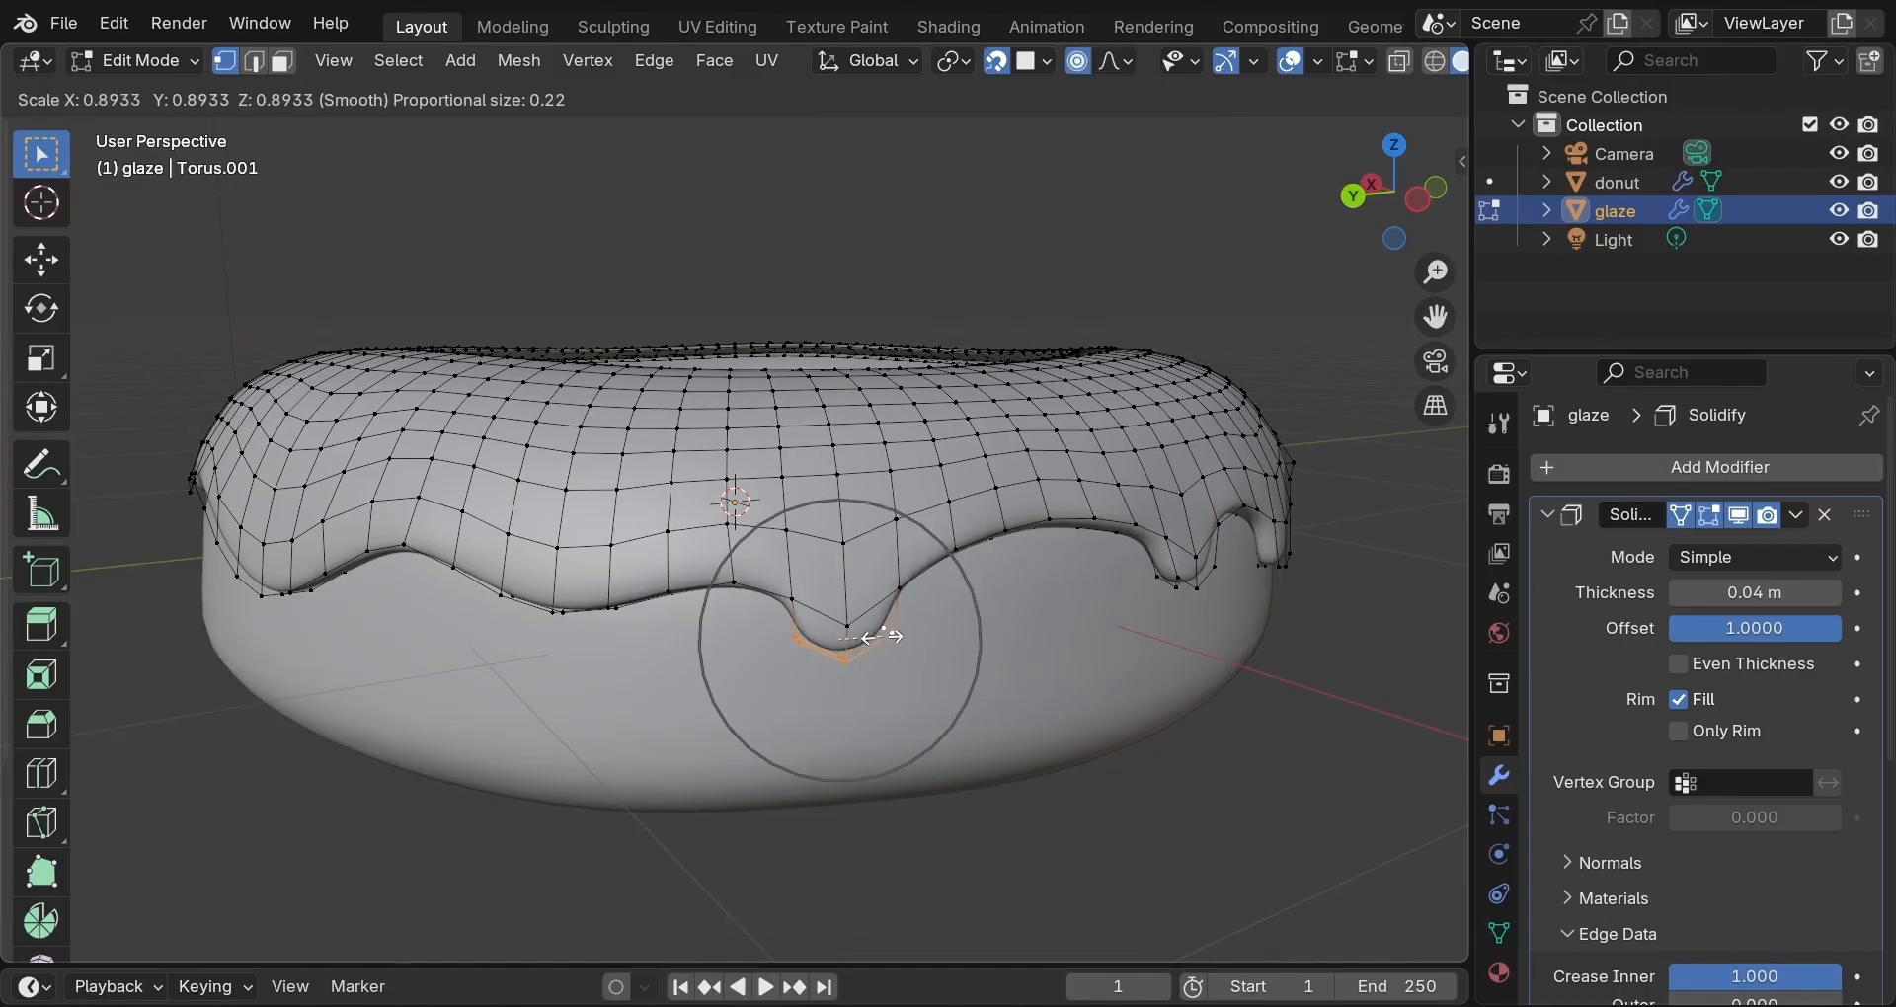
pyautogui.scroll(-5, 875, 642)
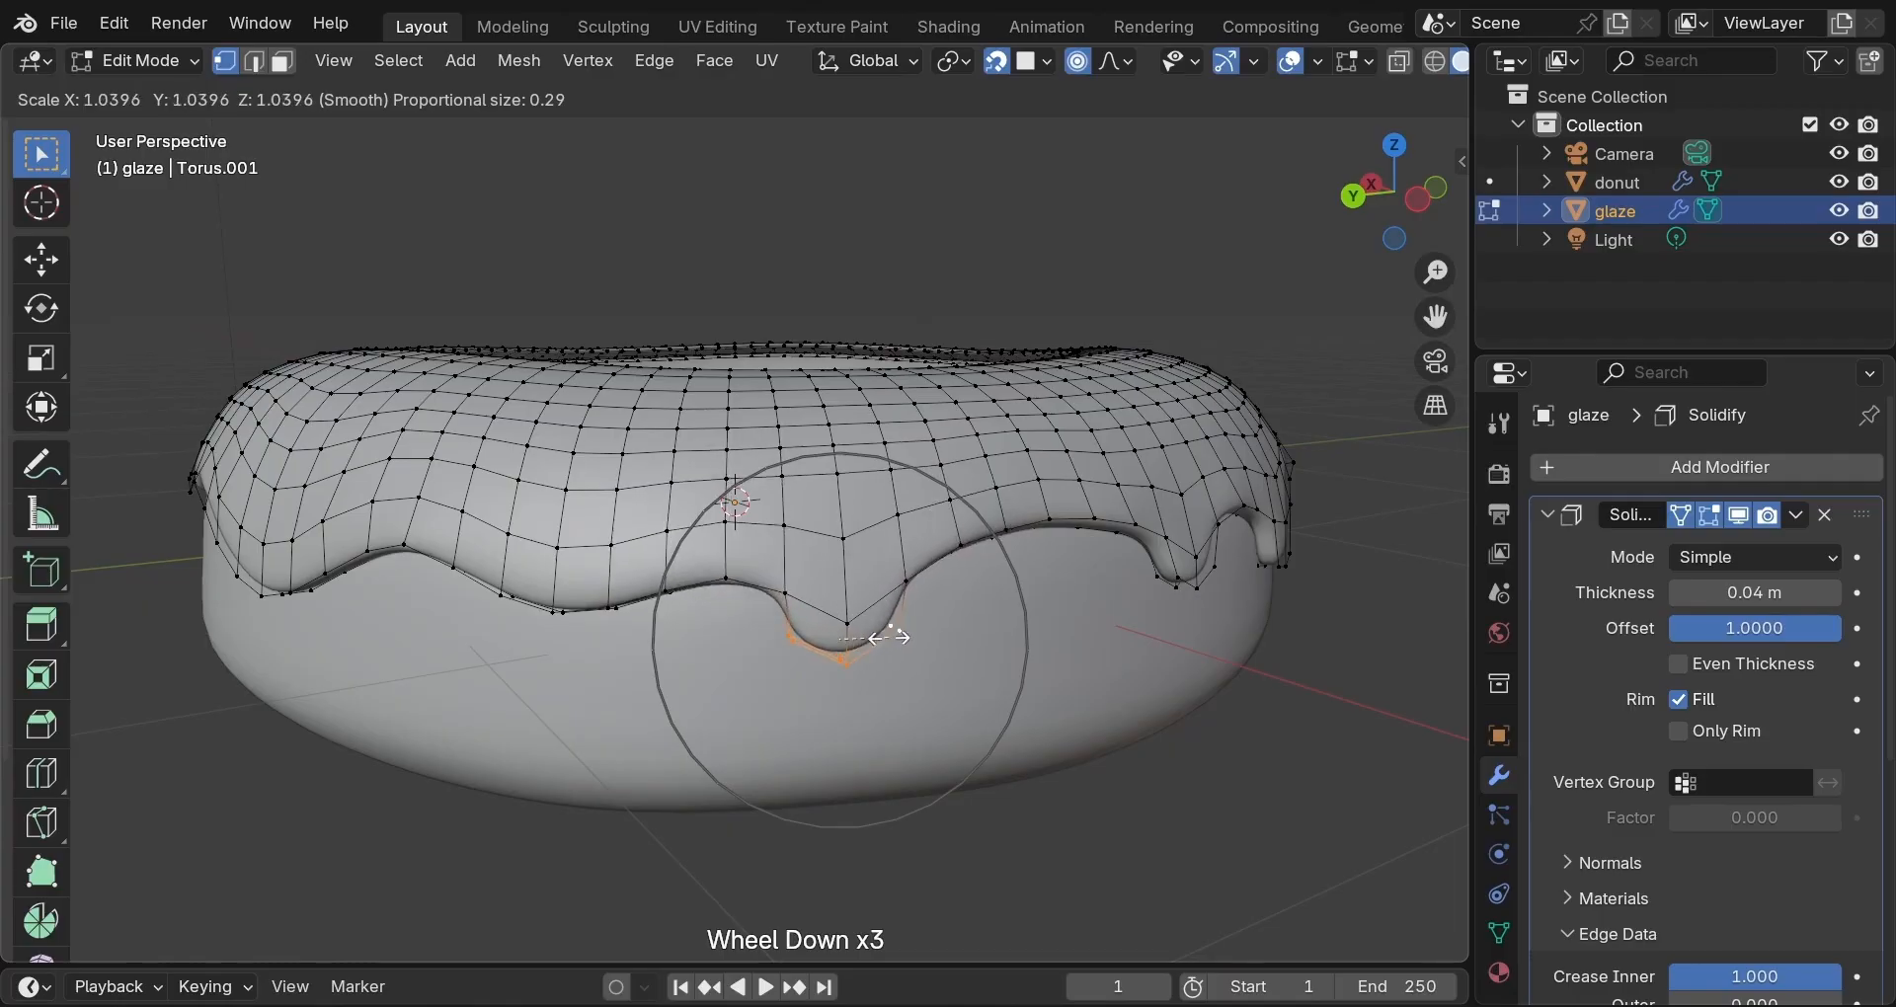
pyautogui.click(886, 635)
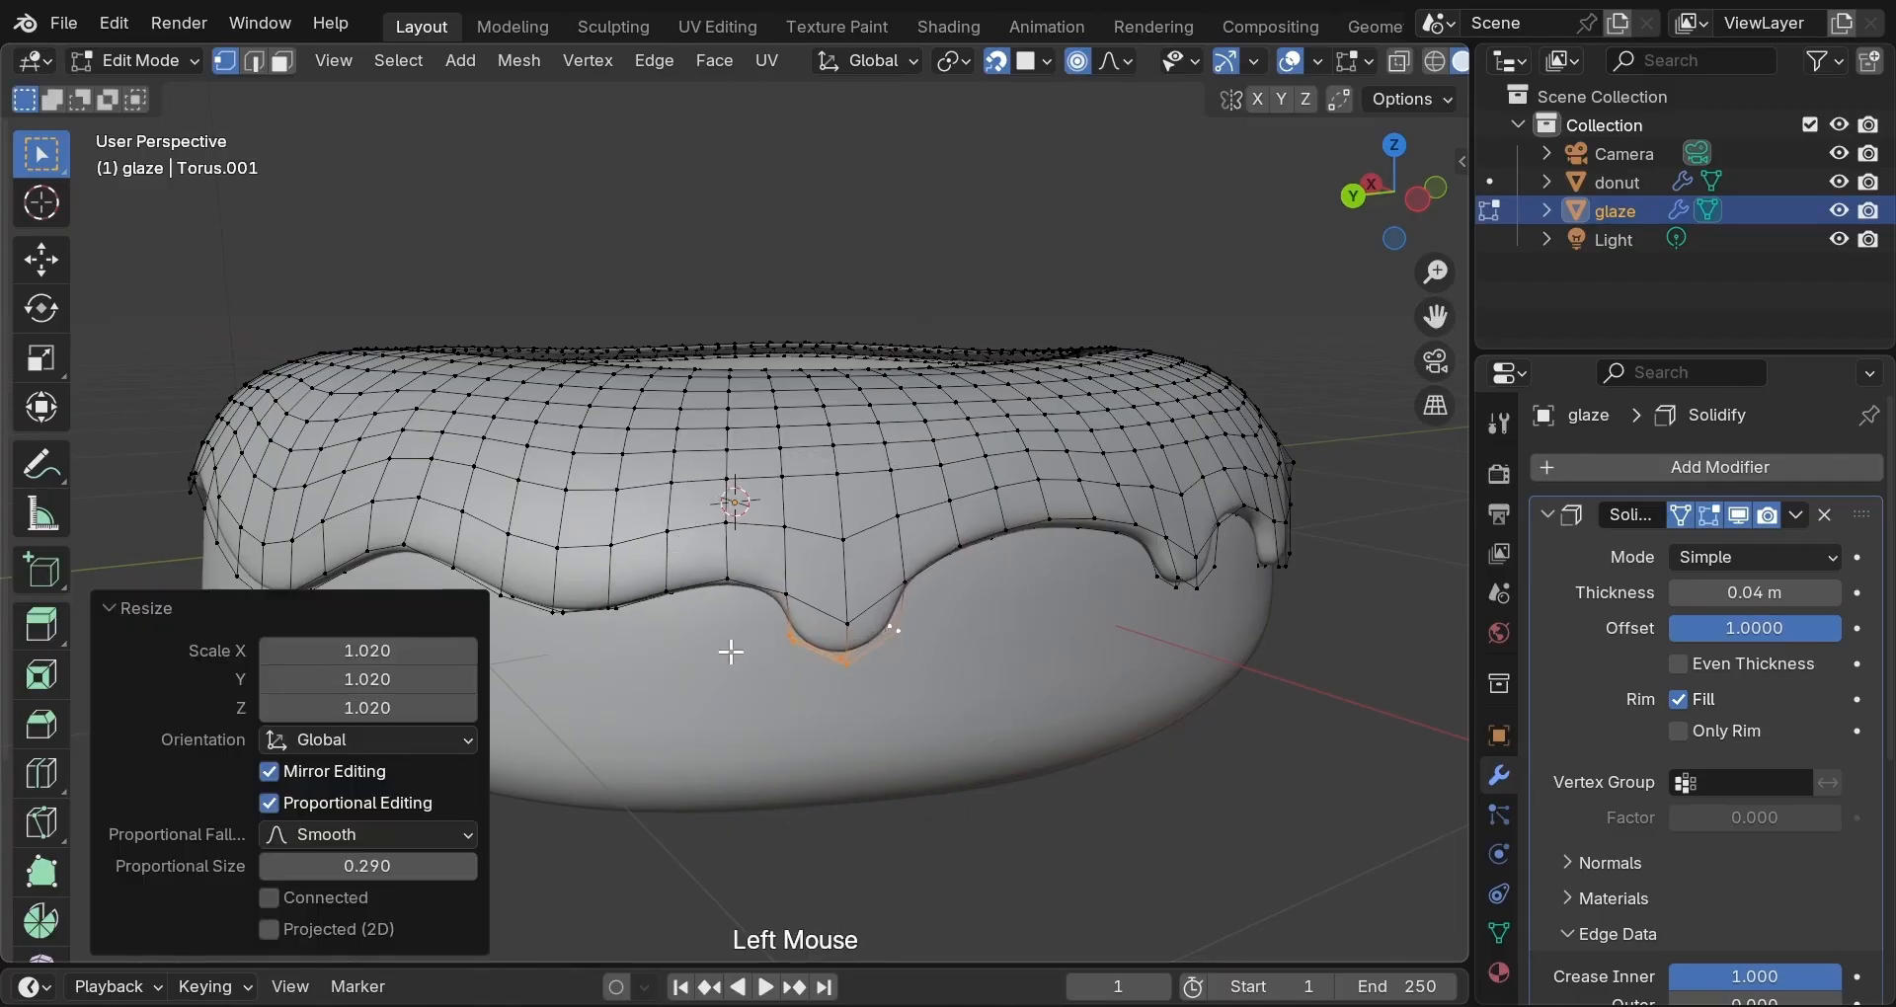
pyautogui.moveTo(731, 651); pyautogui.dragTo(801, 656, button='middle')
# Extrude three dip vertices 0.06118 m straight down and shrink the tip to 0.664 without falloff.
pyautogui.click(774, 606)
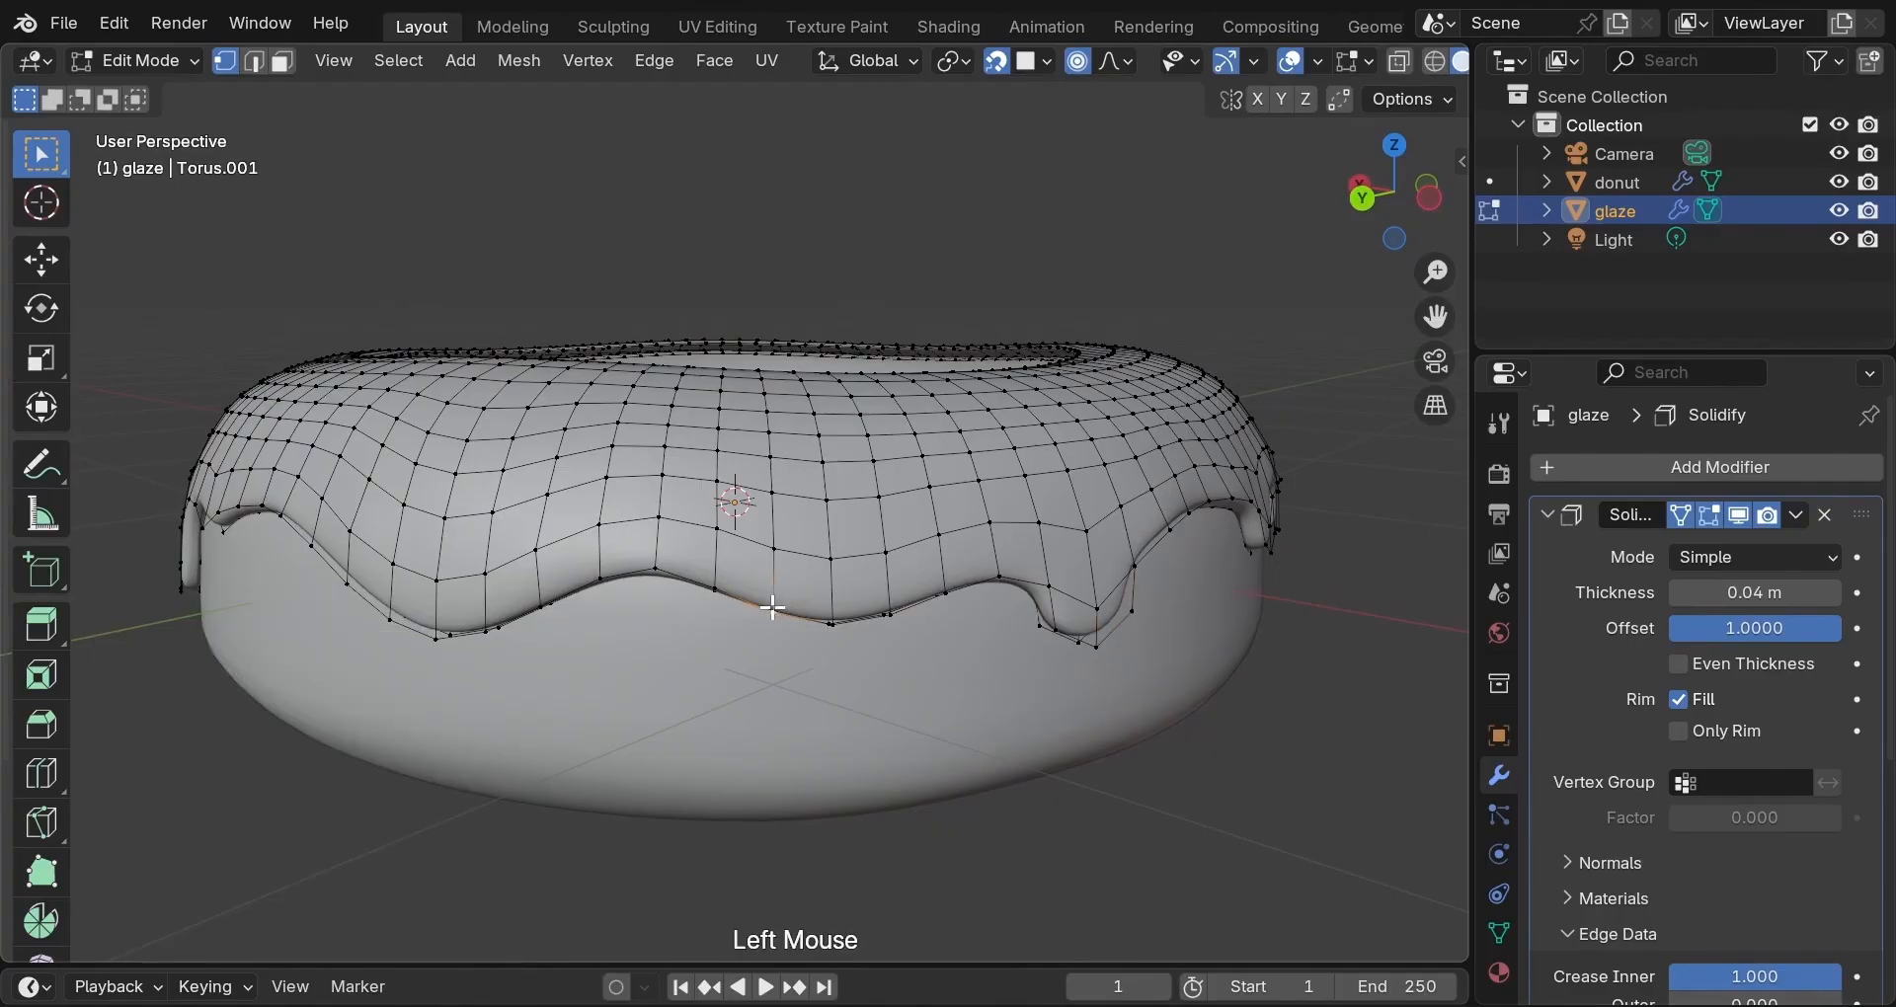
pyautogui.keyDown('shift'); pyautogui.click(805, 618); pyautogui.keyUp('shift')
pyautogui.keyDown('shift'); pyautogui.click(880, 614); pyautogui.keyUp('shift')
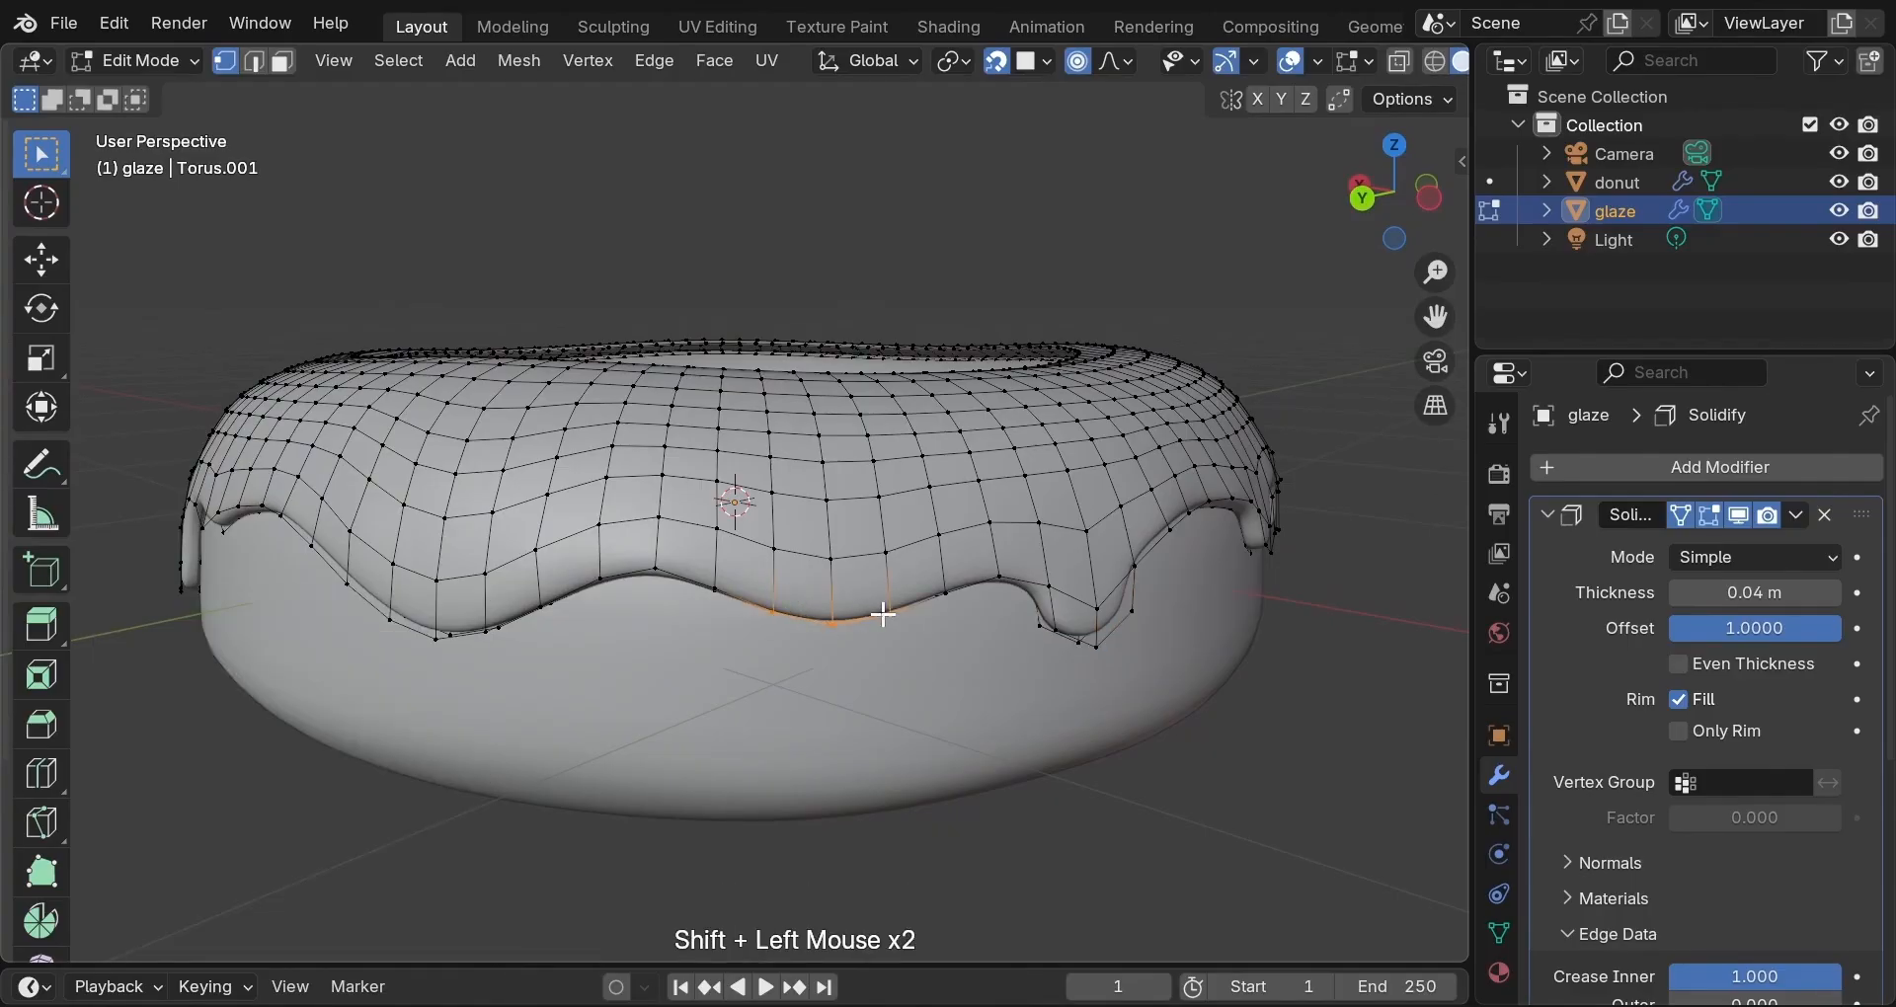
pyautogui.press('e')
pyautogui.press('z')
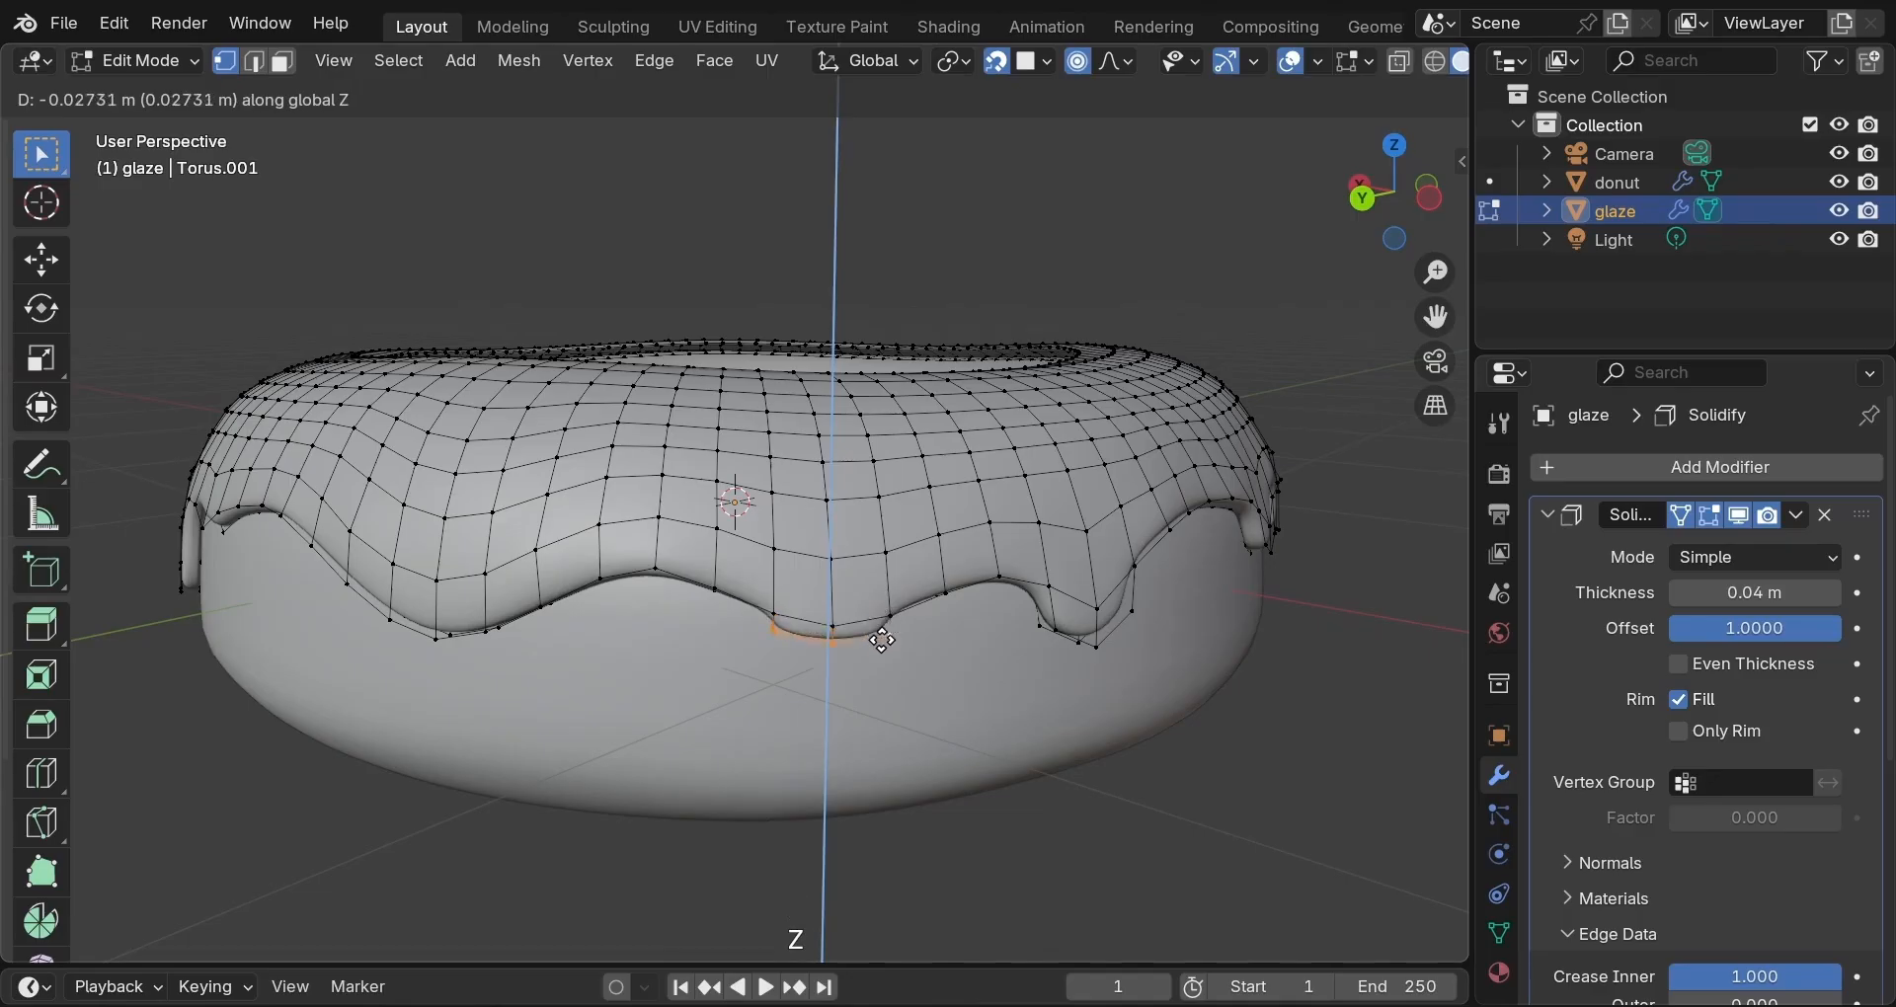
pyautogui.click(883, 652)
pyautogui.press('s')
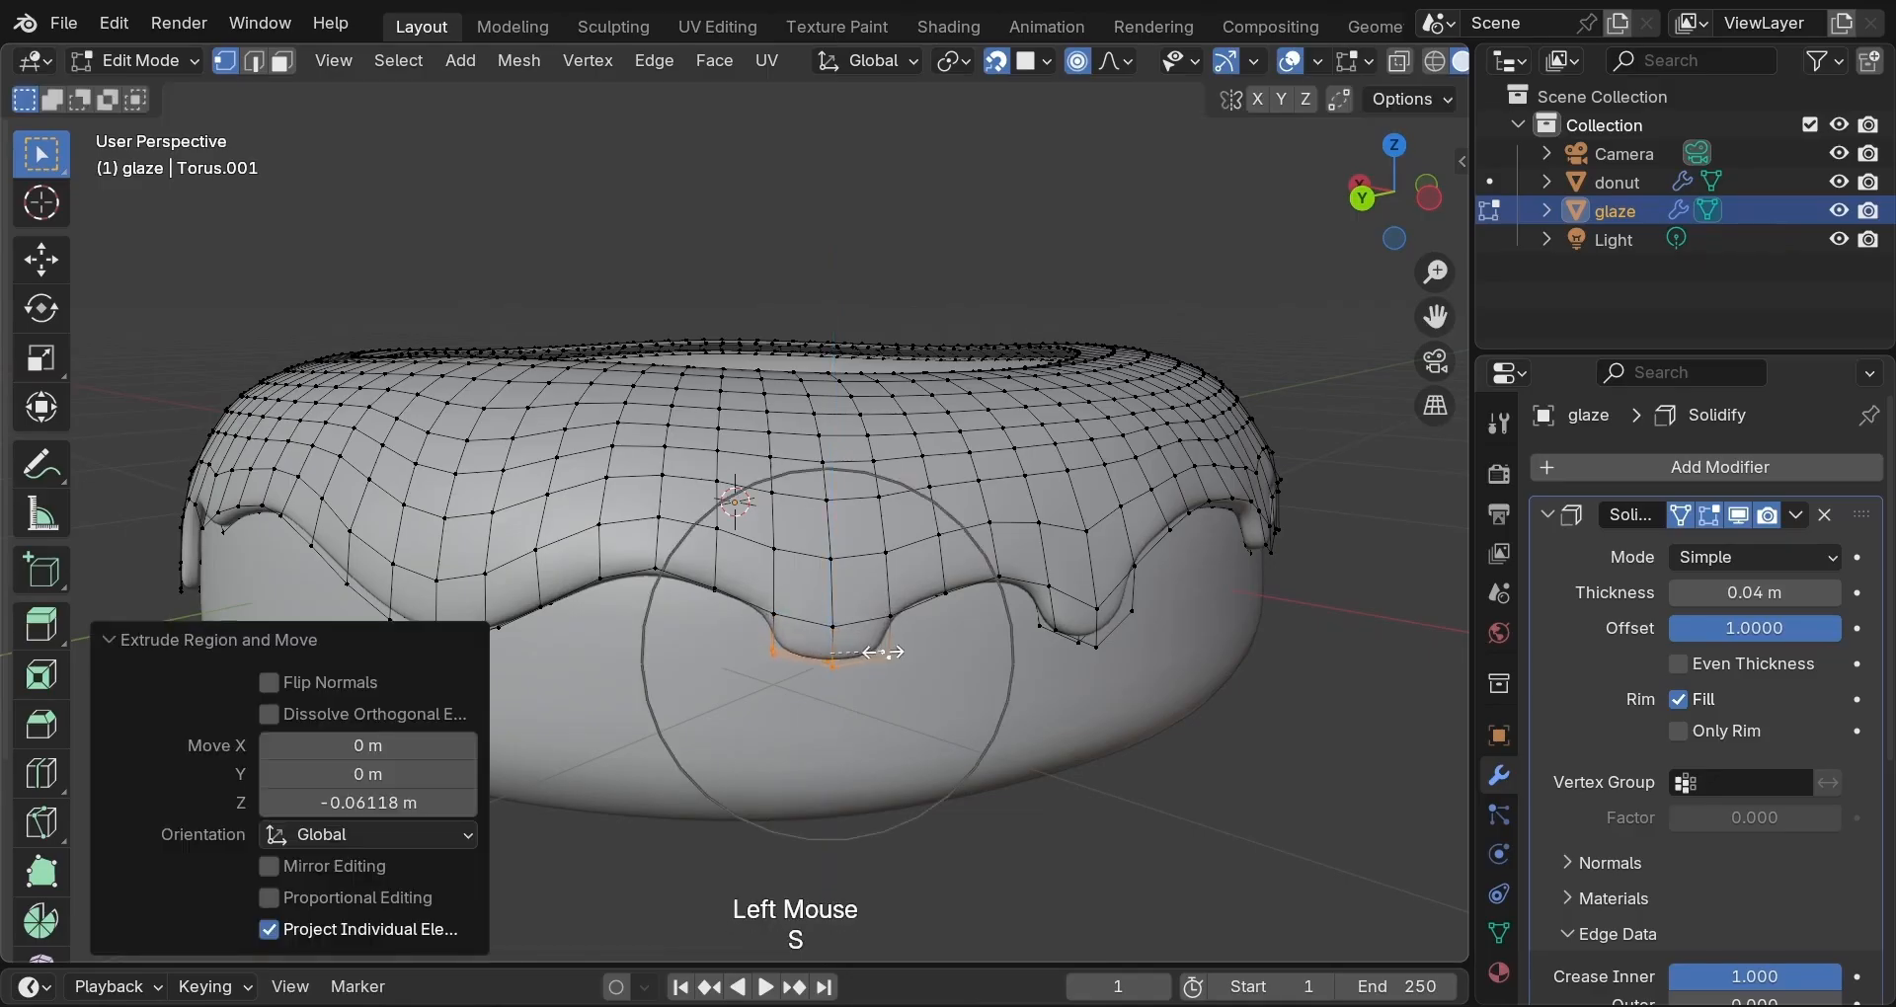
pyautogui.press('o')
pyautogui.press('s')
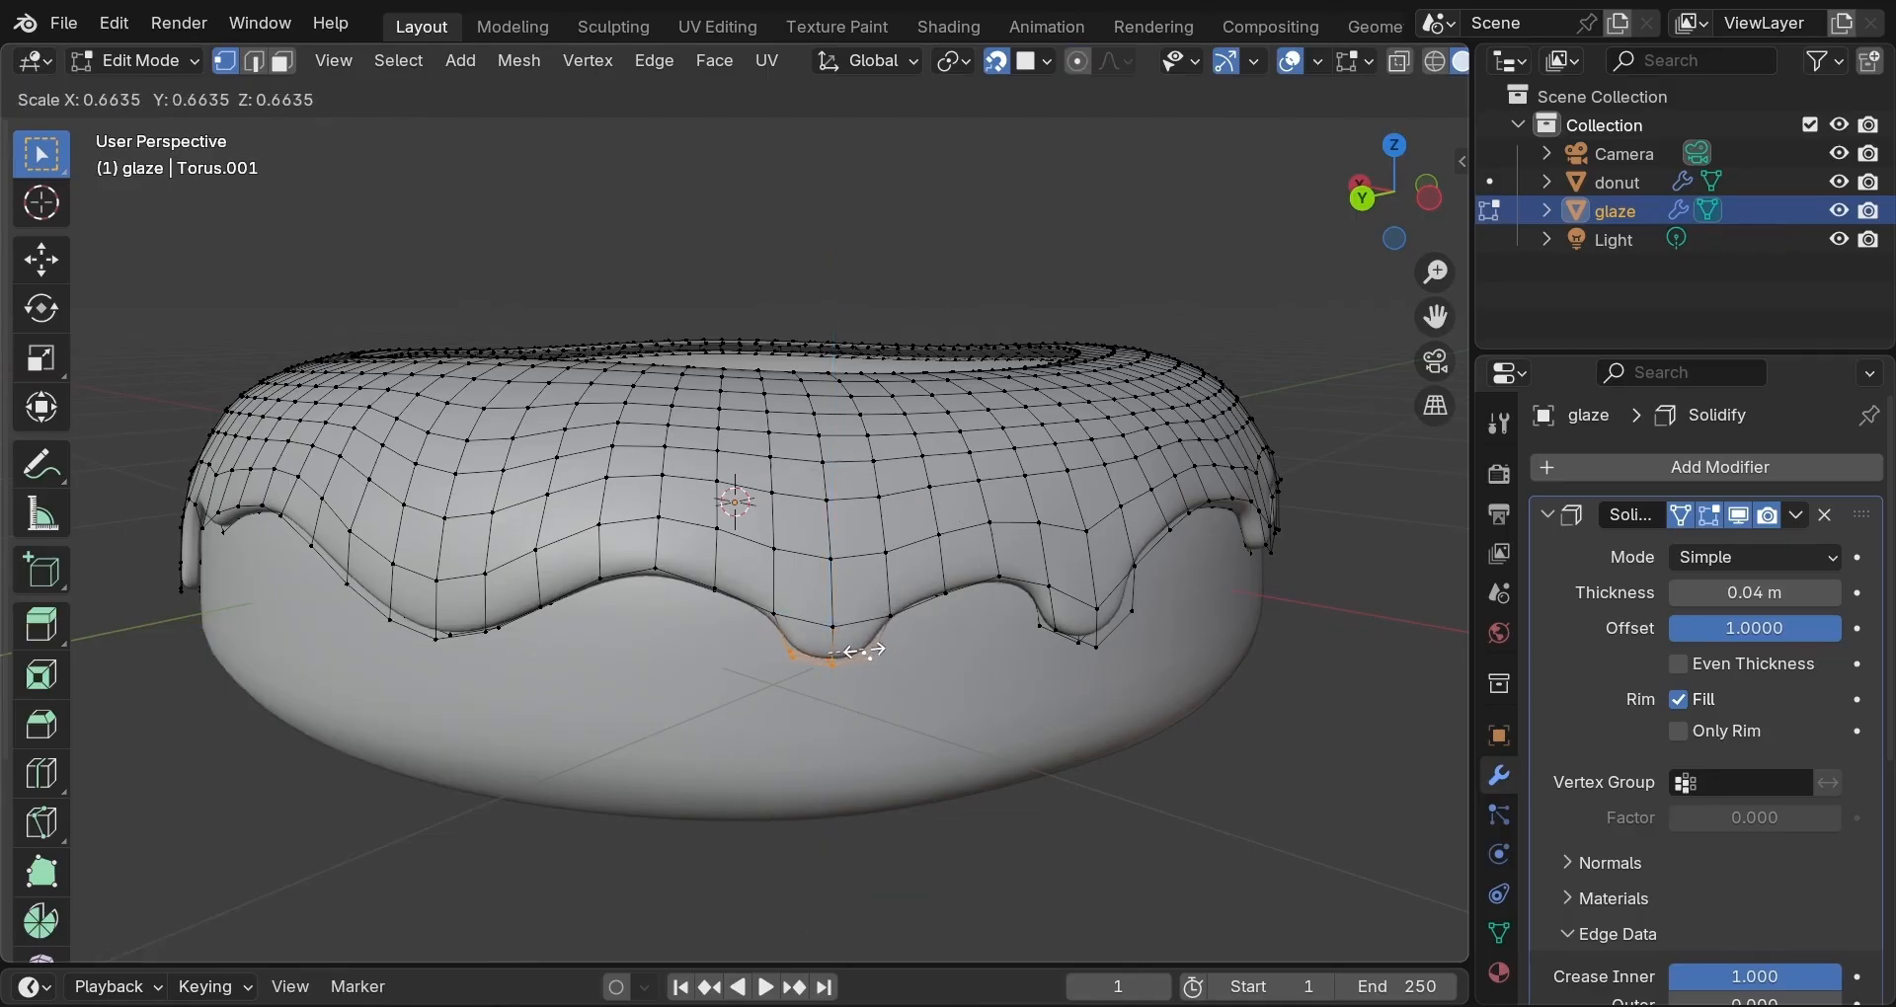
pyautogui.click(864, 652)
pyautogui.moveTo(648, 669); pyautogui.dragTo(883, 687, button='middle')
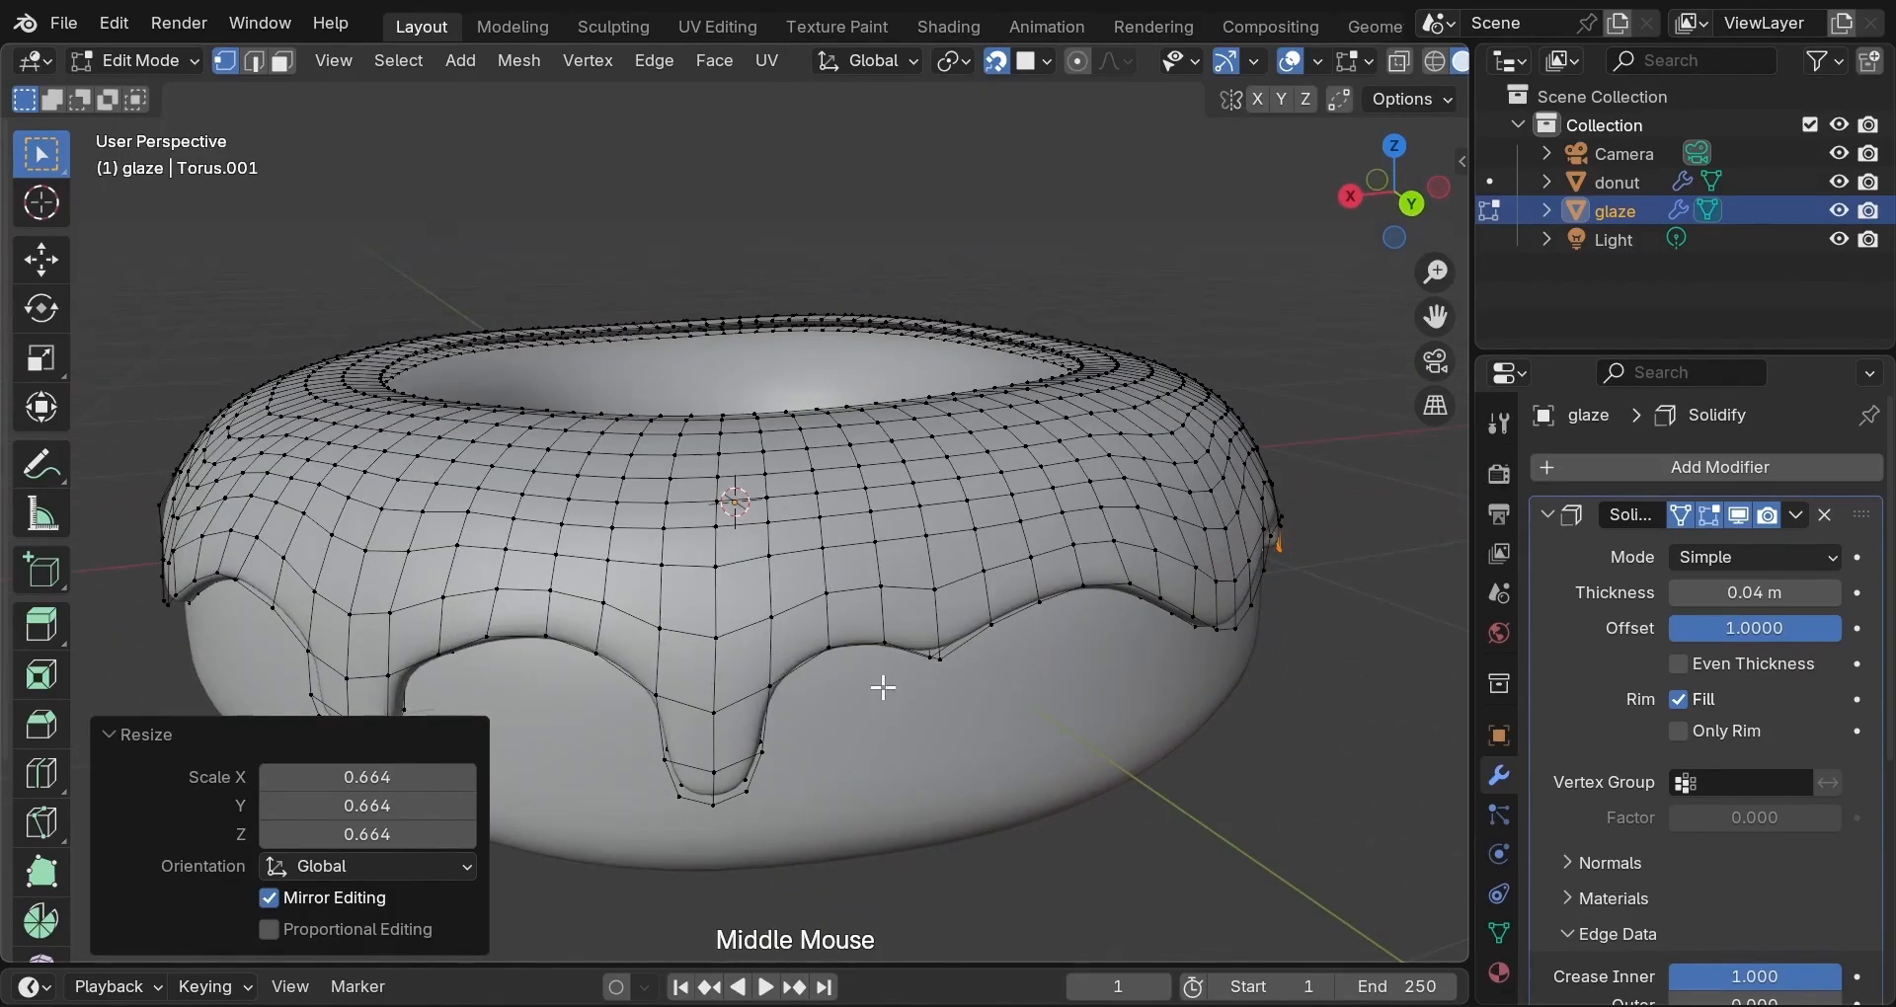
# Extrude another dip 0.080455 m down, shrink its tip to 0.690, and start selecting the next dip.
pyautogui.click(880, 648)
pyautogui.keyDown('shift'); pyautogui.click(938, 652); pyautogui.keyUp('shift')
pyautogui.keyDown('shift'); pyautogui.click(998, 625); pyautogui.keyUp('shift')
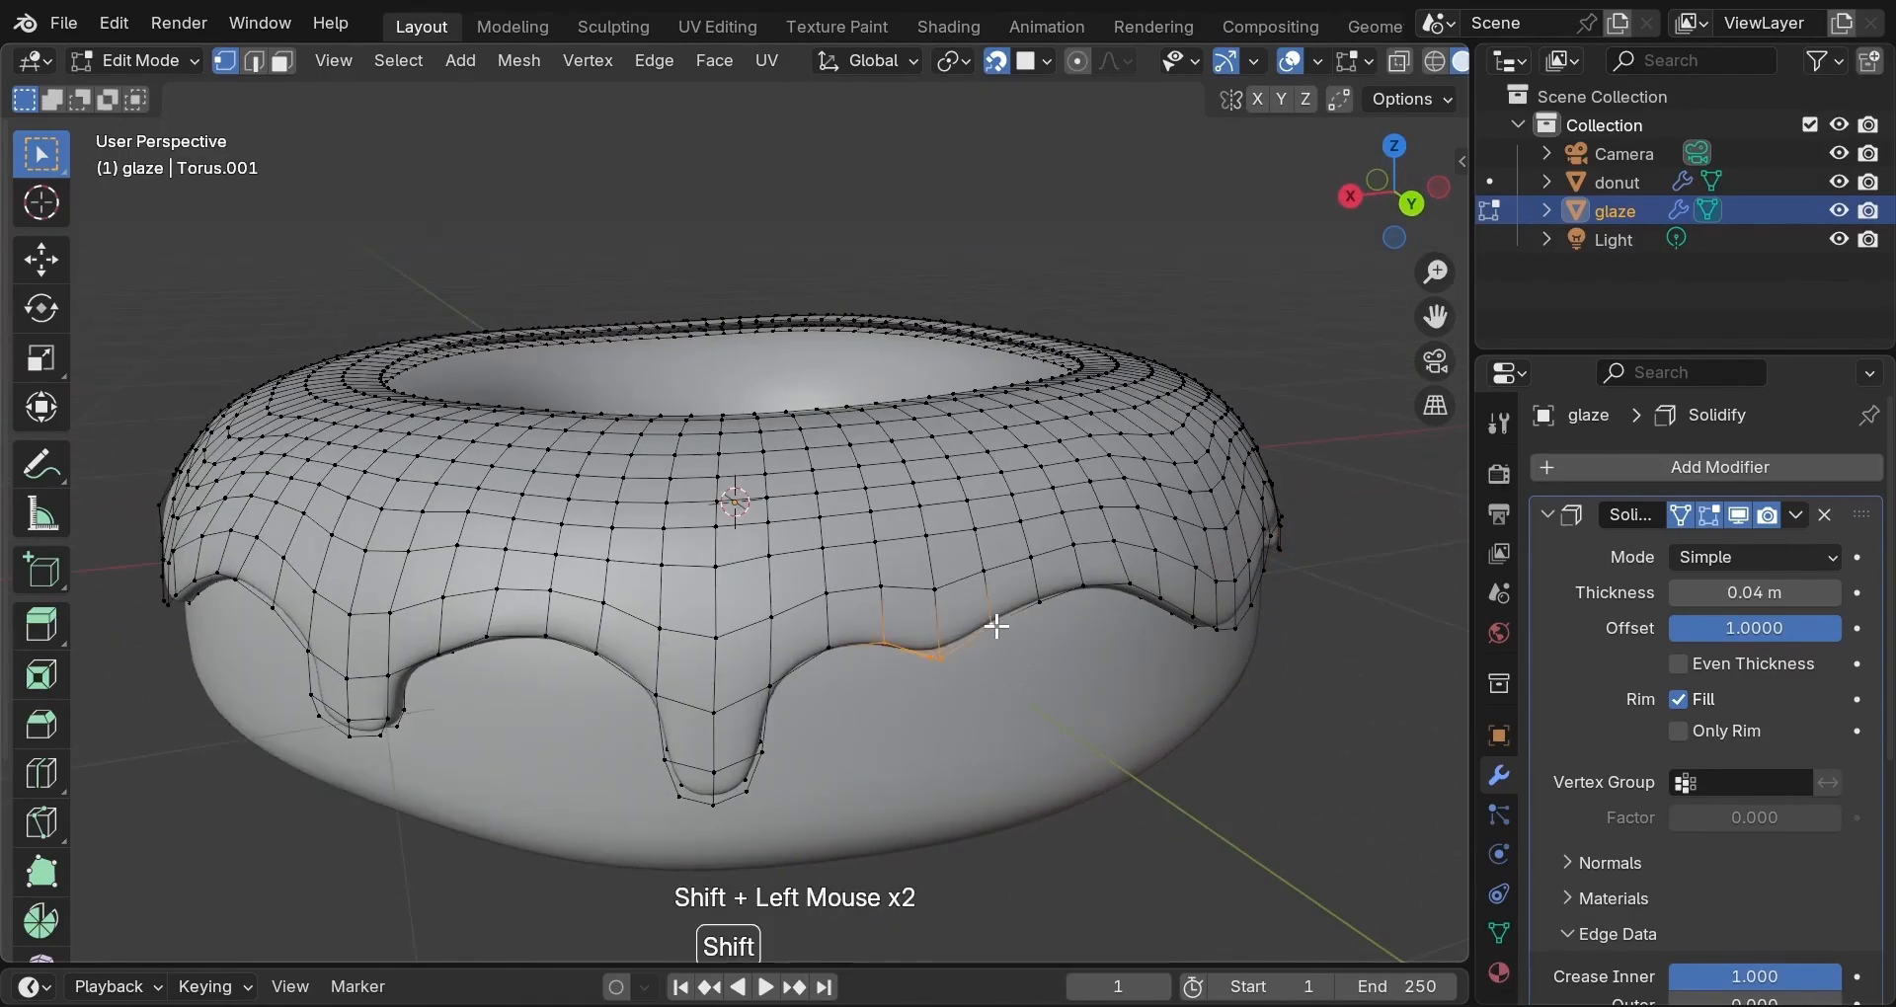
pyautogui.press('e')
pyautogui.press('z')
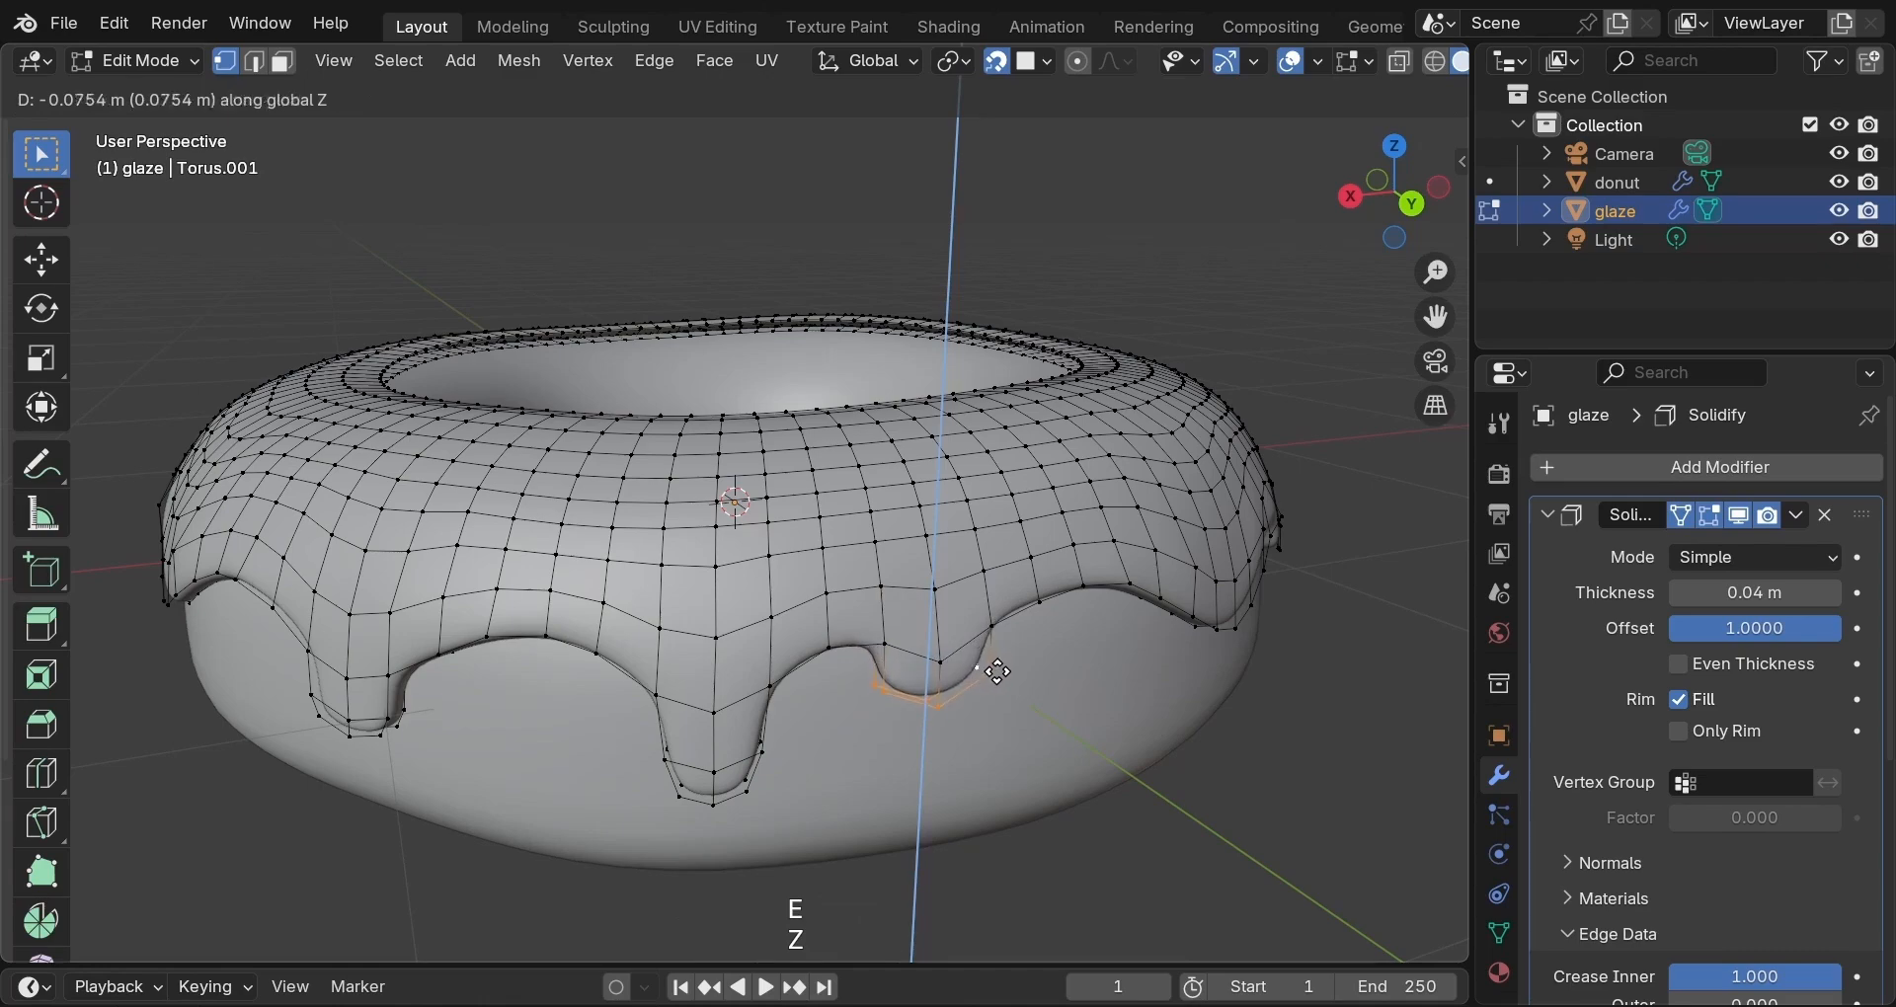
pyautogui.click(995, 669)
pyautogui.press('s')
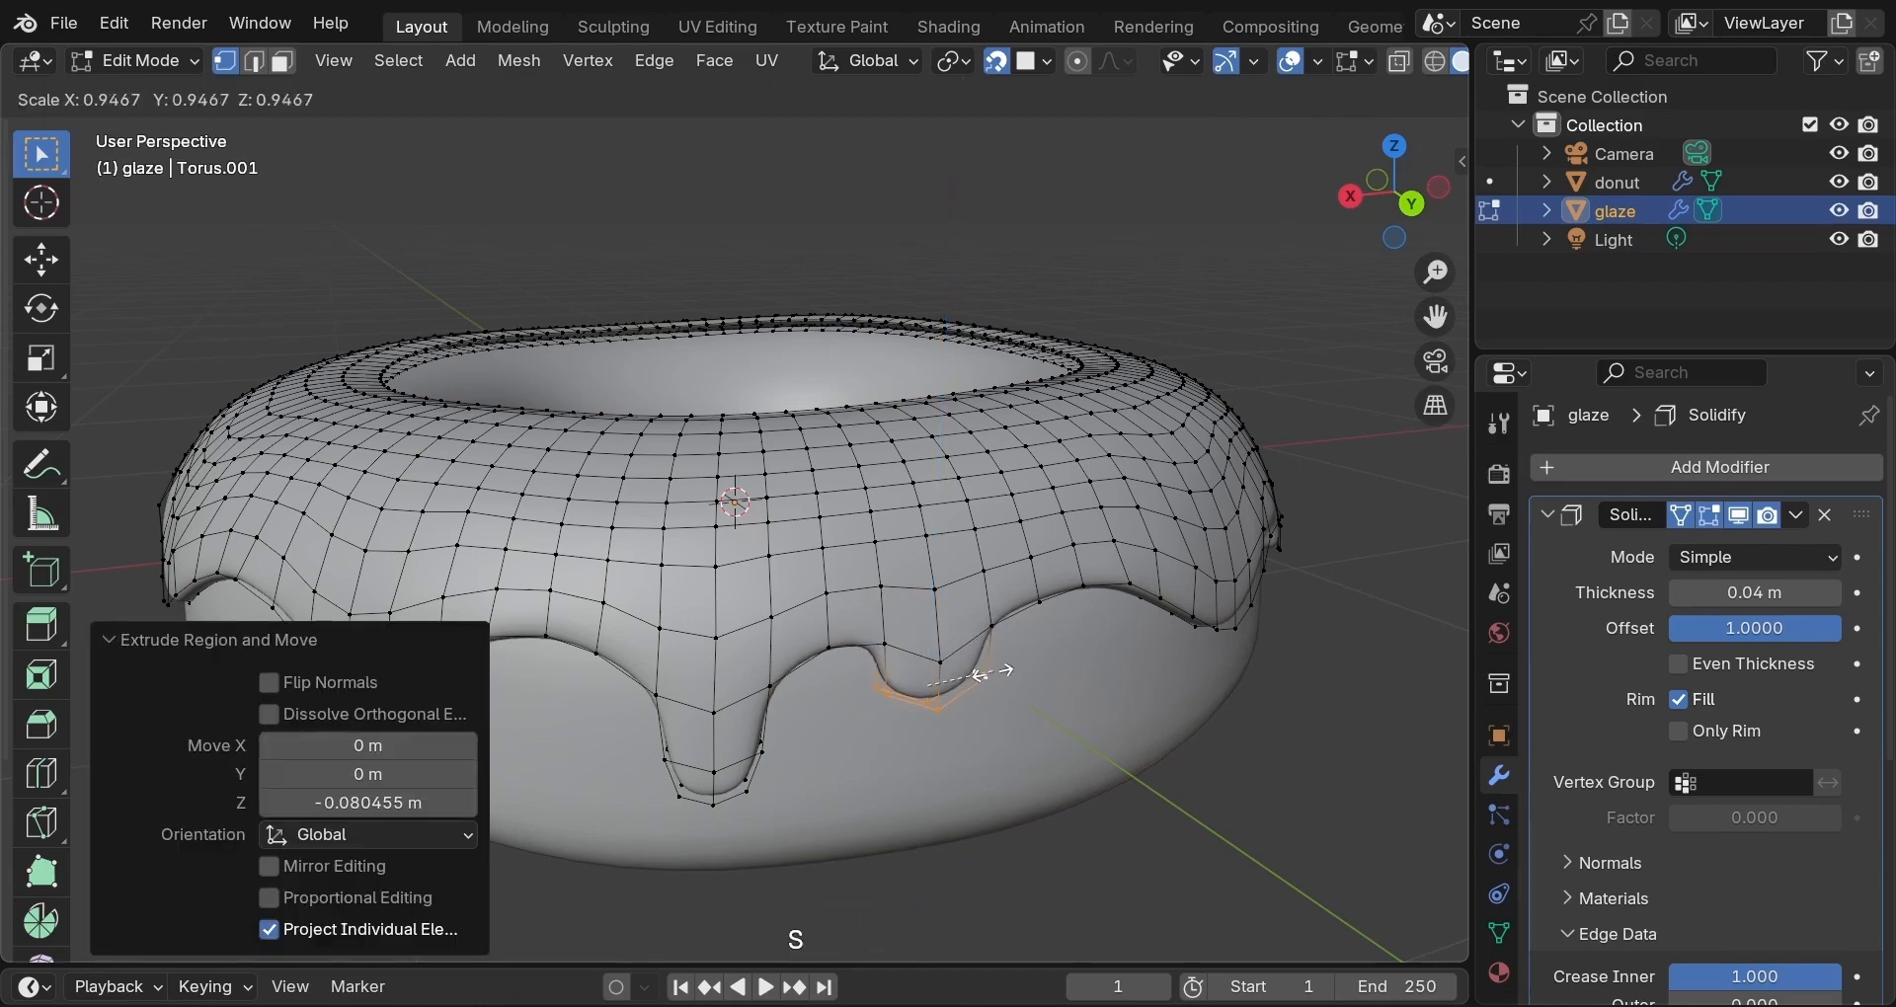
pyautogui.click(1016, 677)
pyautogui.moveTo(1016, 678); pyautogui.dragTo(669, 590, button='middle')
pyautogui.click(669, 590)
pyautogui.keyDown('shift'); pyautogui.click(737, 598); pyautogui.keyUp('shift')
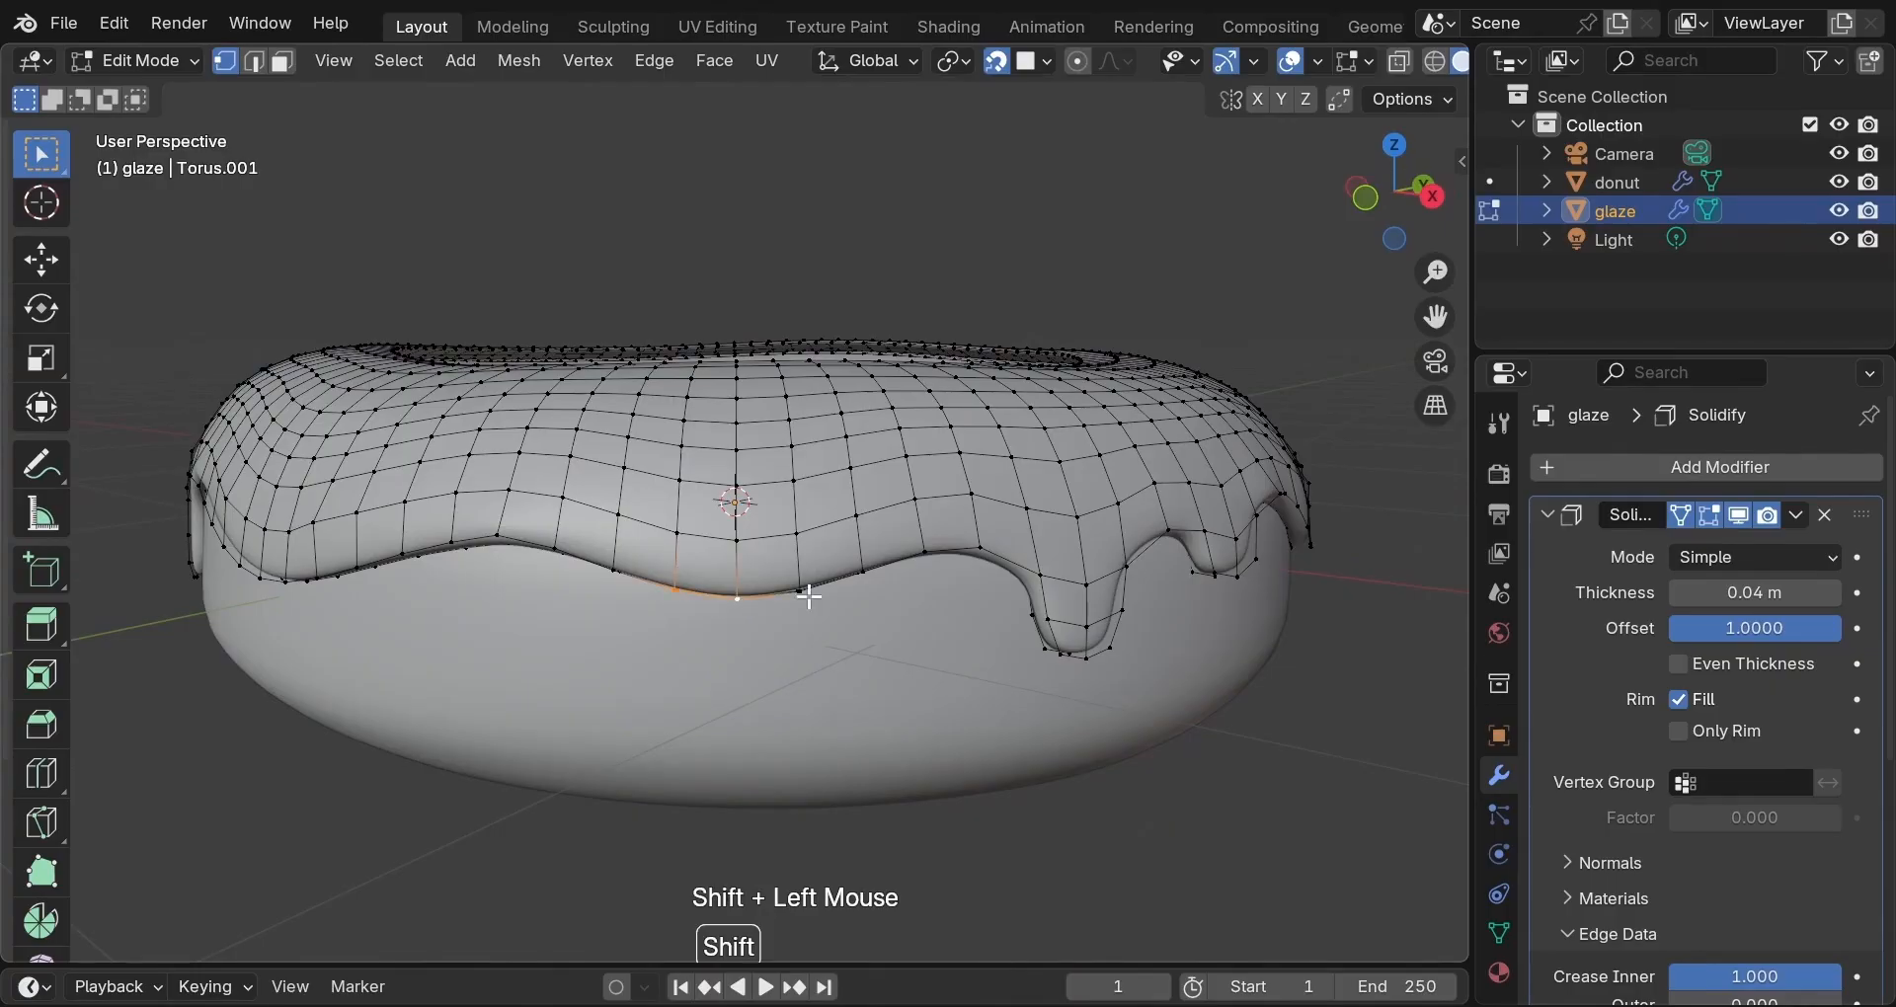
# Extend the dip's edge selection and extrude it straight down in three segments to form a long drip.
pyautogui.keyDown('shift'); pyautogui.click(802, 592); pyautogui.keyUp('shift')
pyautogui.press('e')
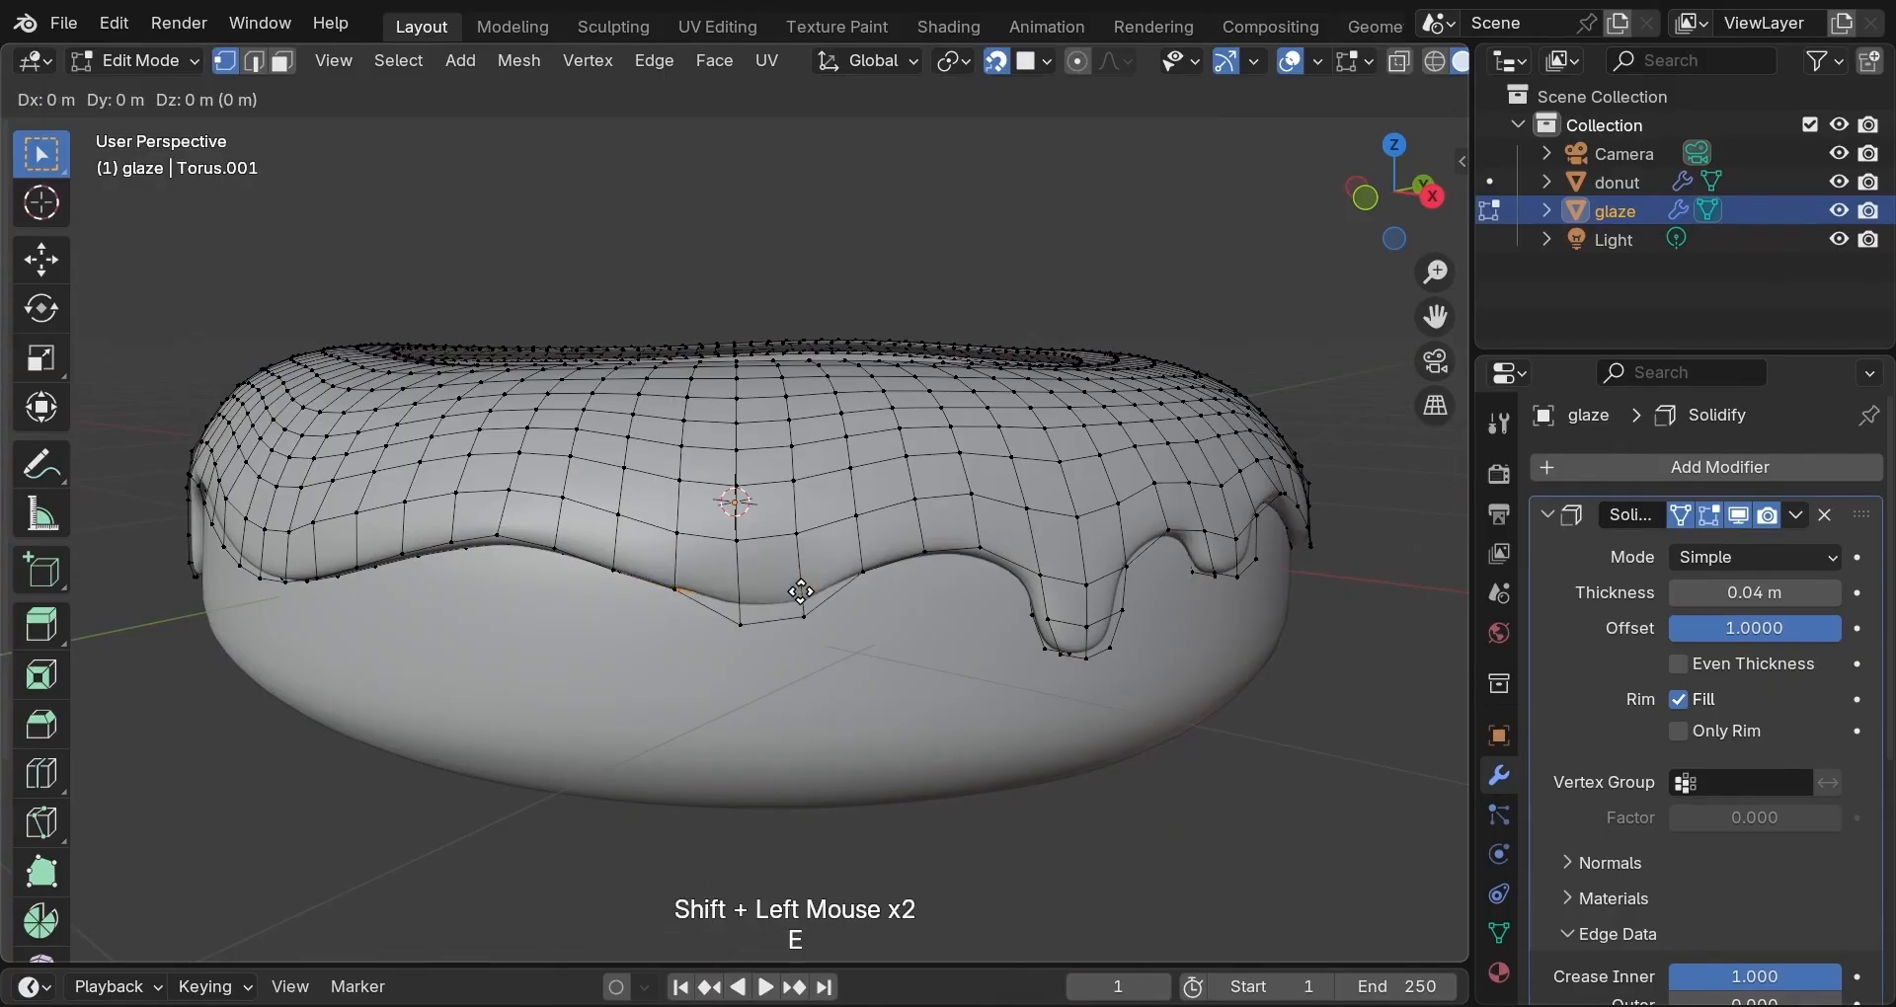
pyautogui.press('z')
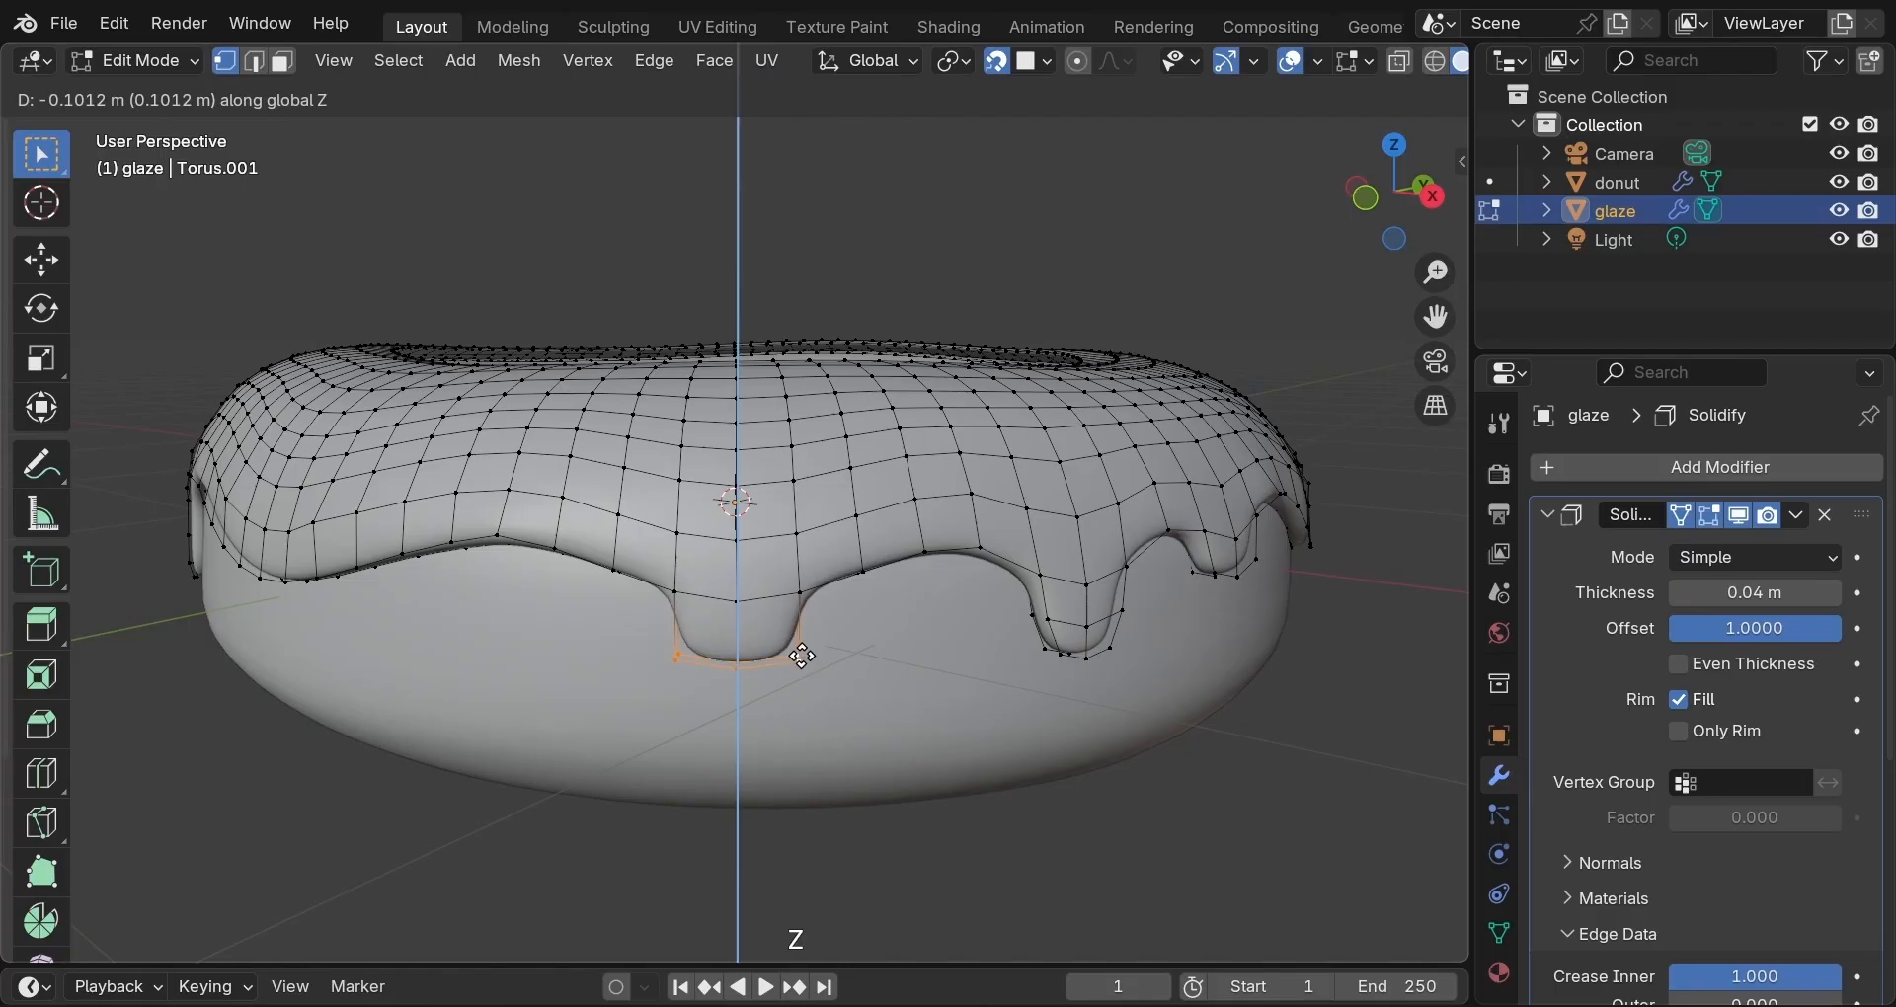
pyautogui.click(802, 659)
pyautogui.press('e')
pyautogui.press('z')
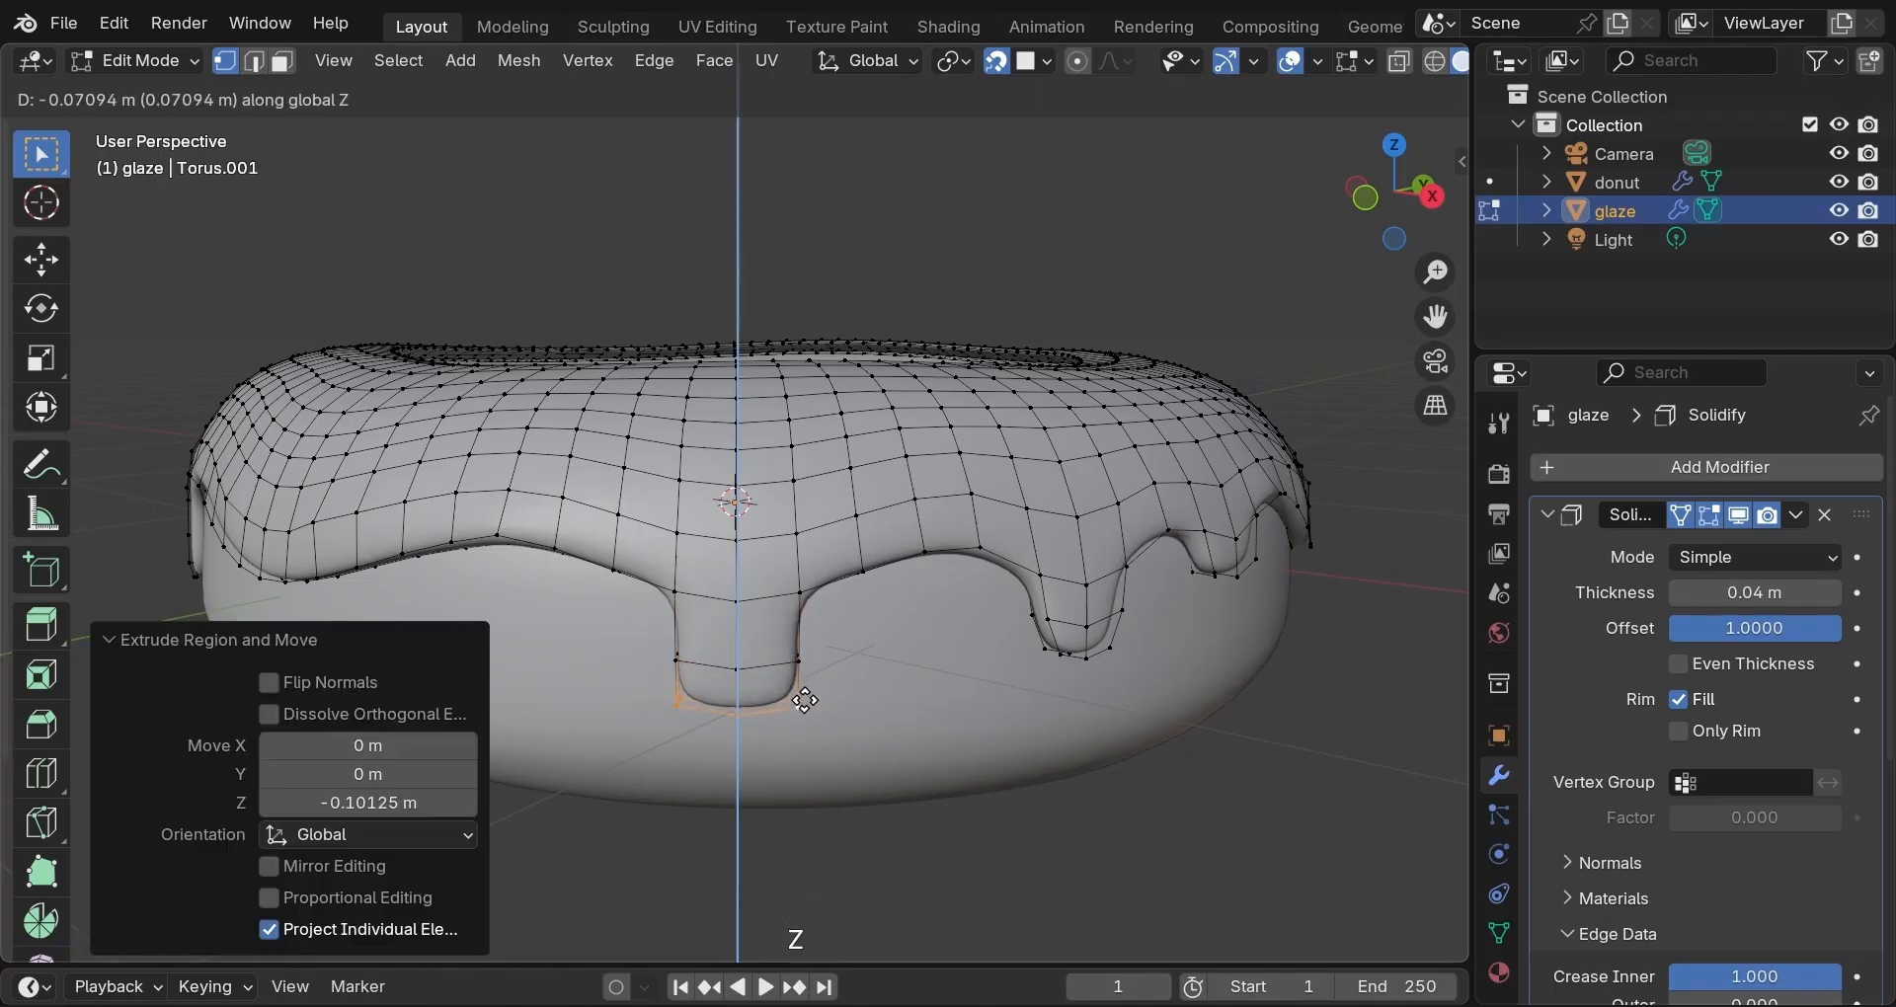
pyautogui.click(805, 703)
pyautogui.press('e')
pyautogui.press('z')
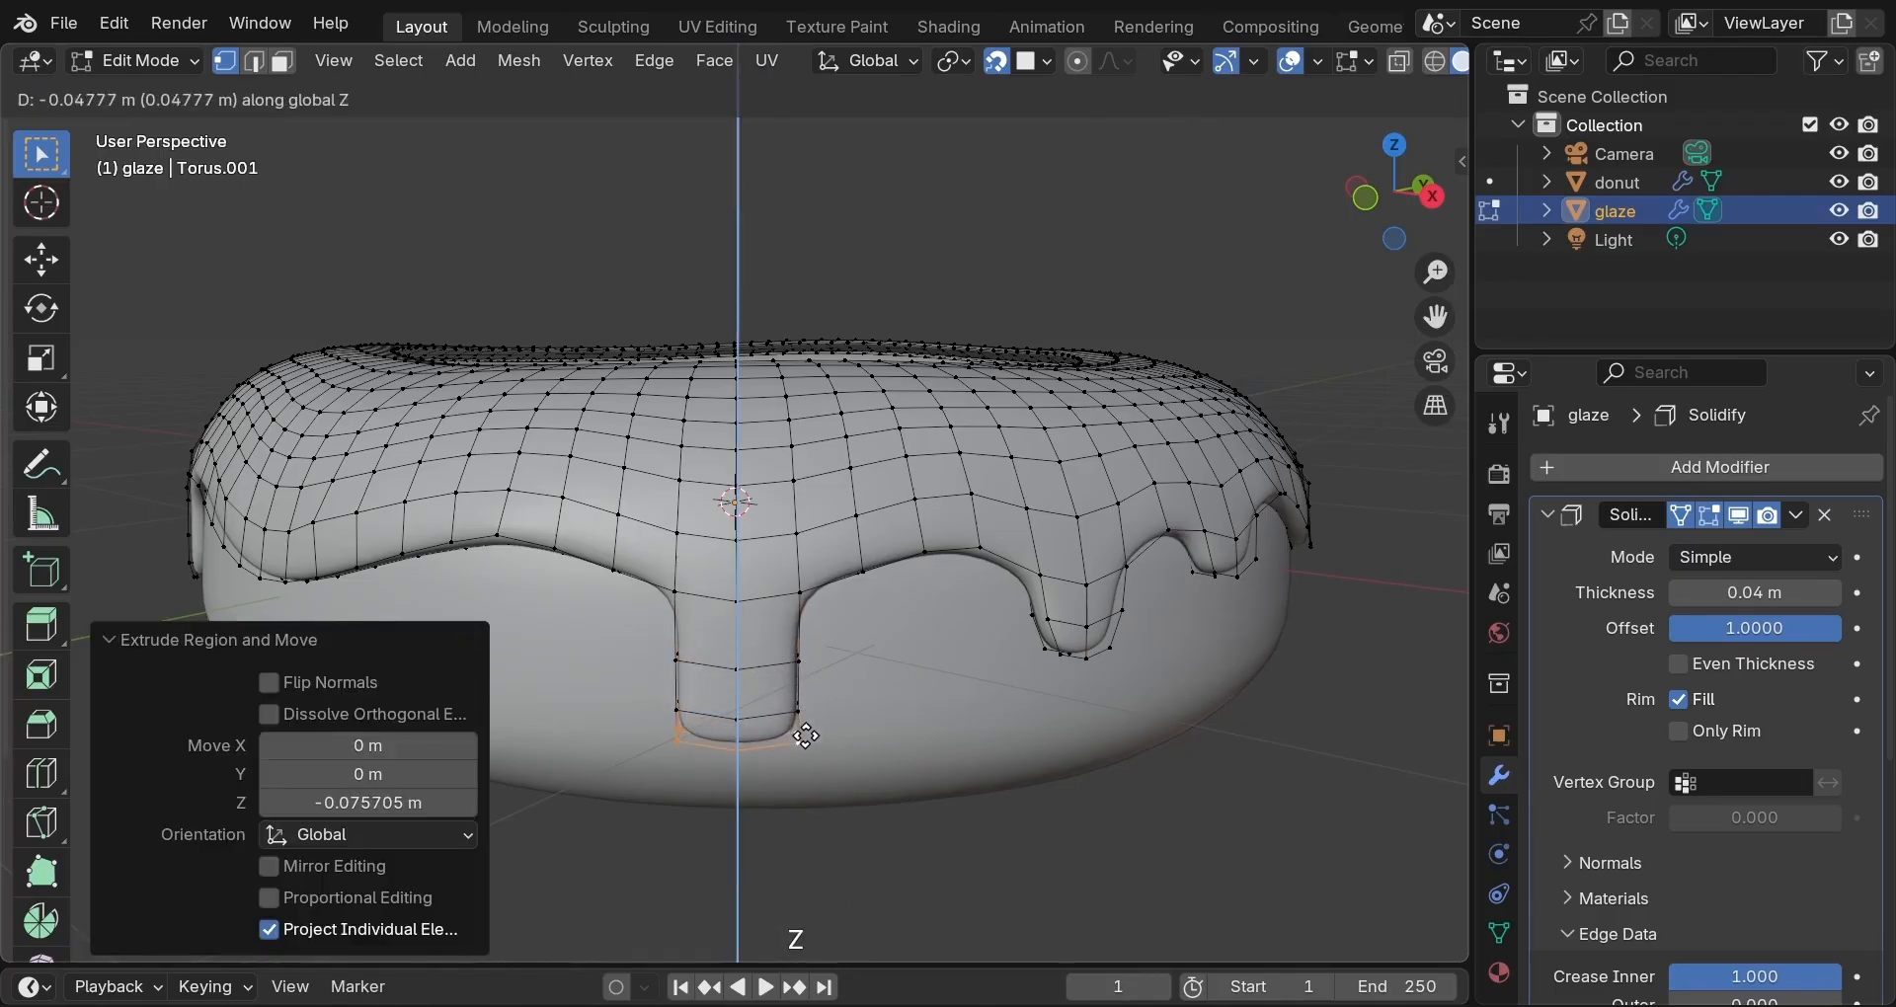
pyautogui.click(807, 742)
# Narrow the drip tip, then taper it further with smooth proportional falloff.
pyautogui.press('s')
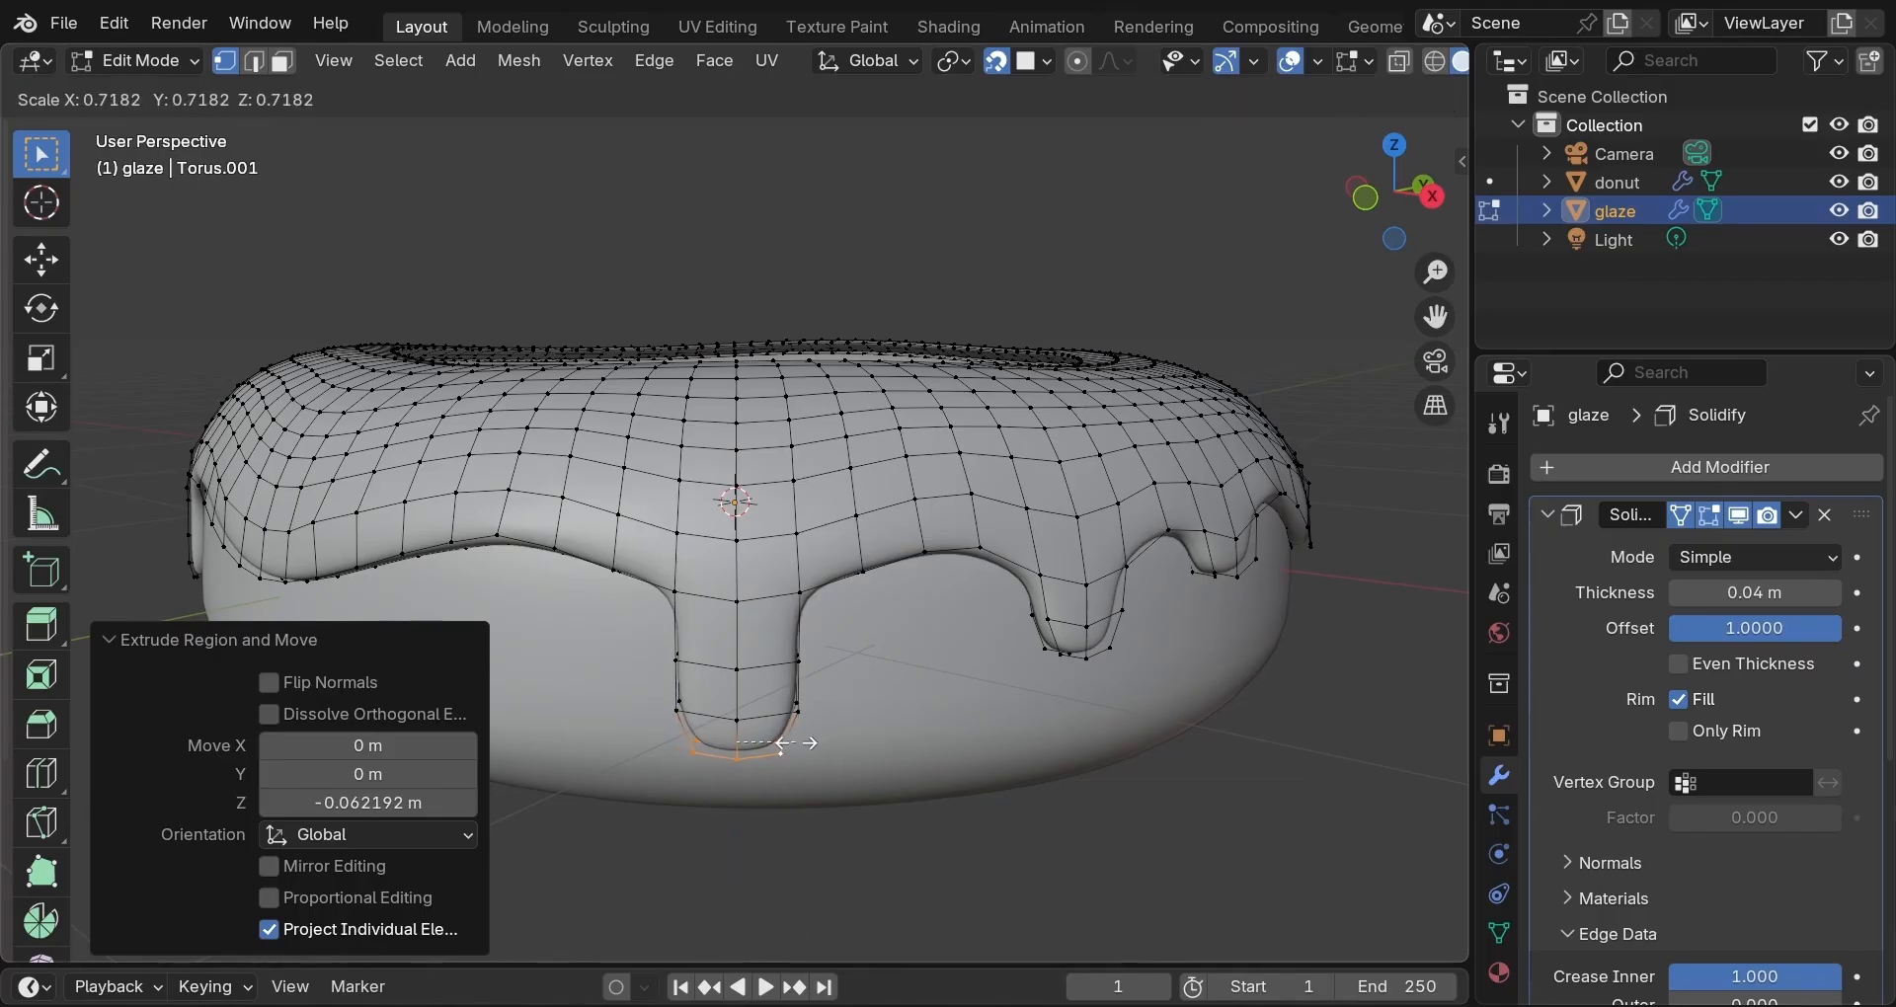
pyautogui.click(777, 747)
pyautogui.press('o')
pyautogui.press('s')
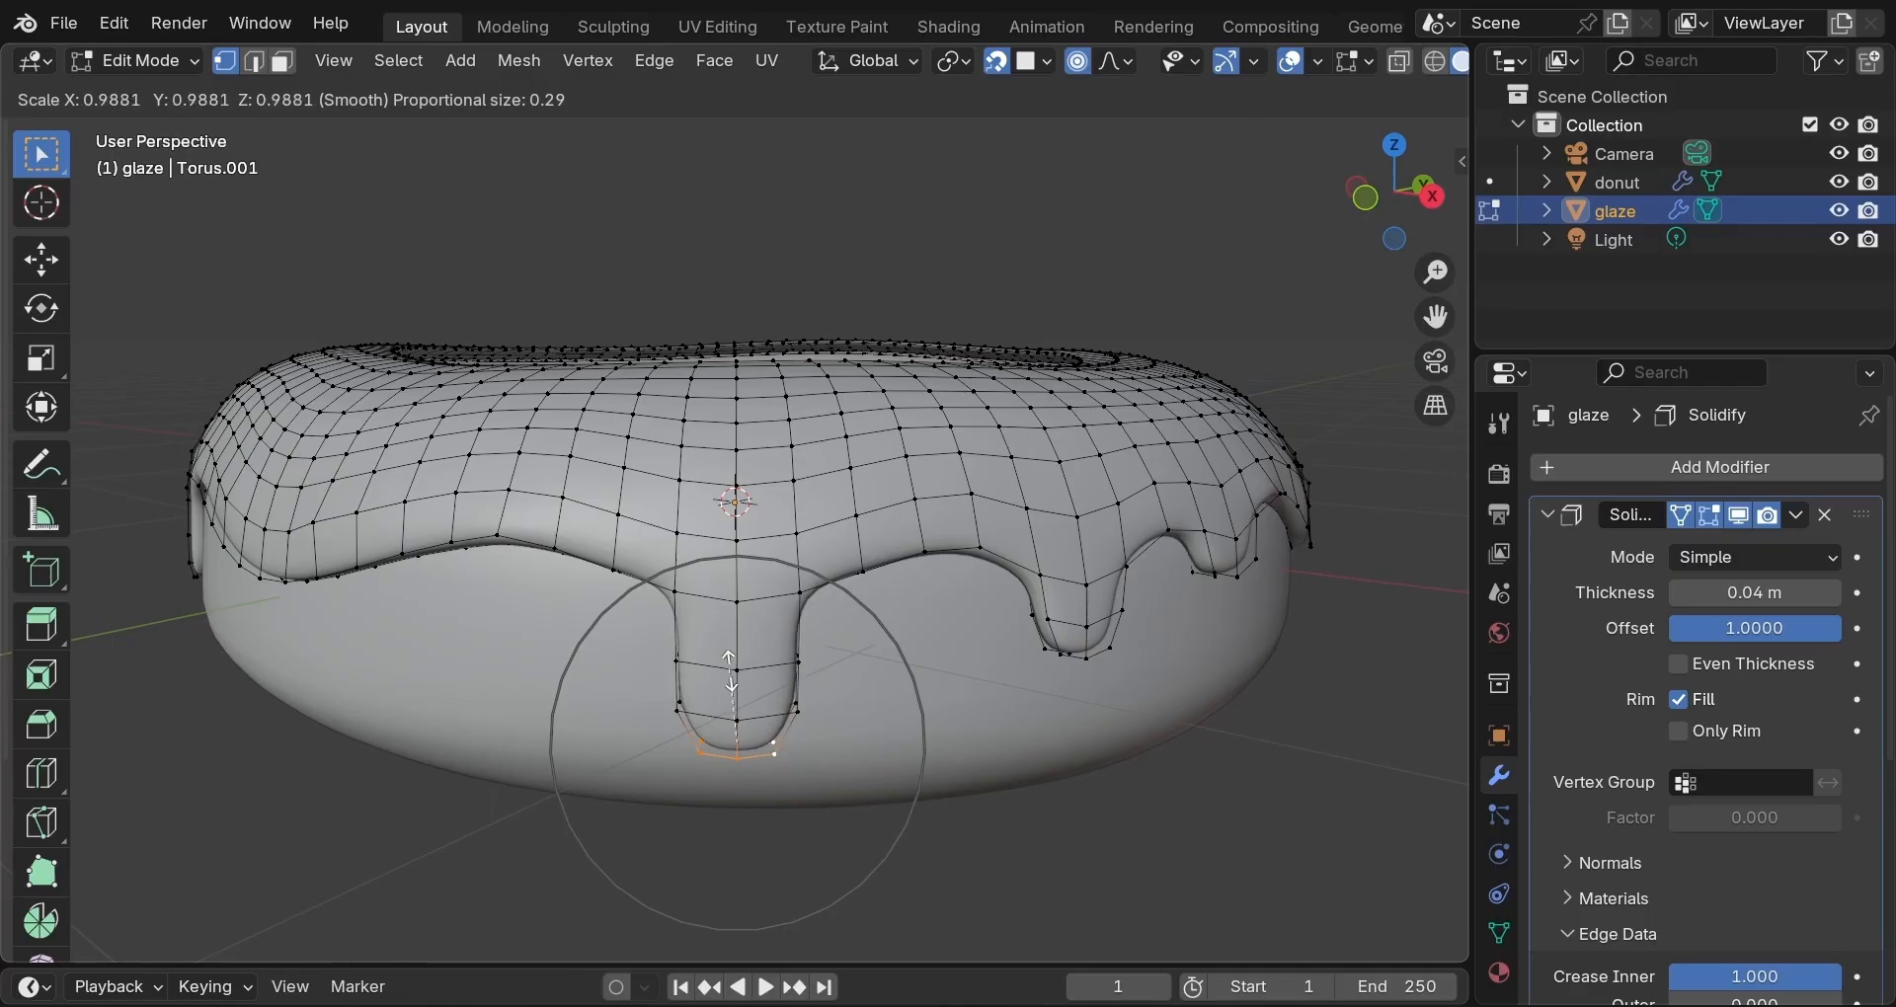
pyautogui.click(732, 691)
# Nudge the drip bottom with smooth falloff of size 0.239, then view the donut from above.
pyautogui.scroll(2, 814, 641)
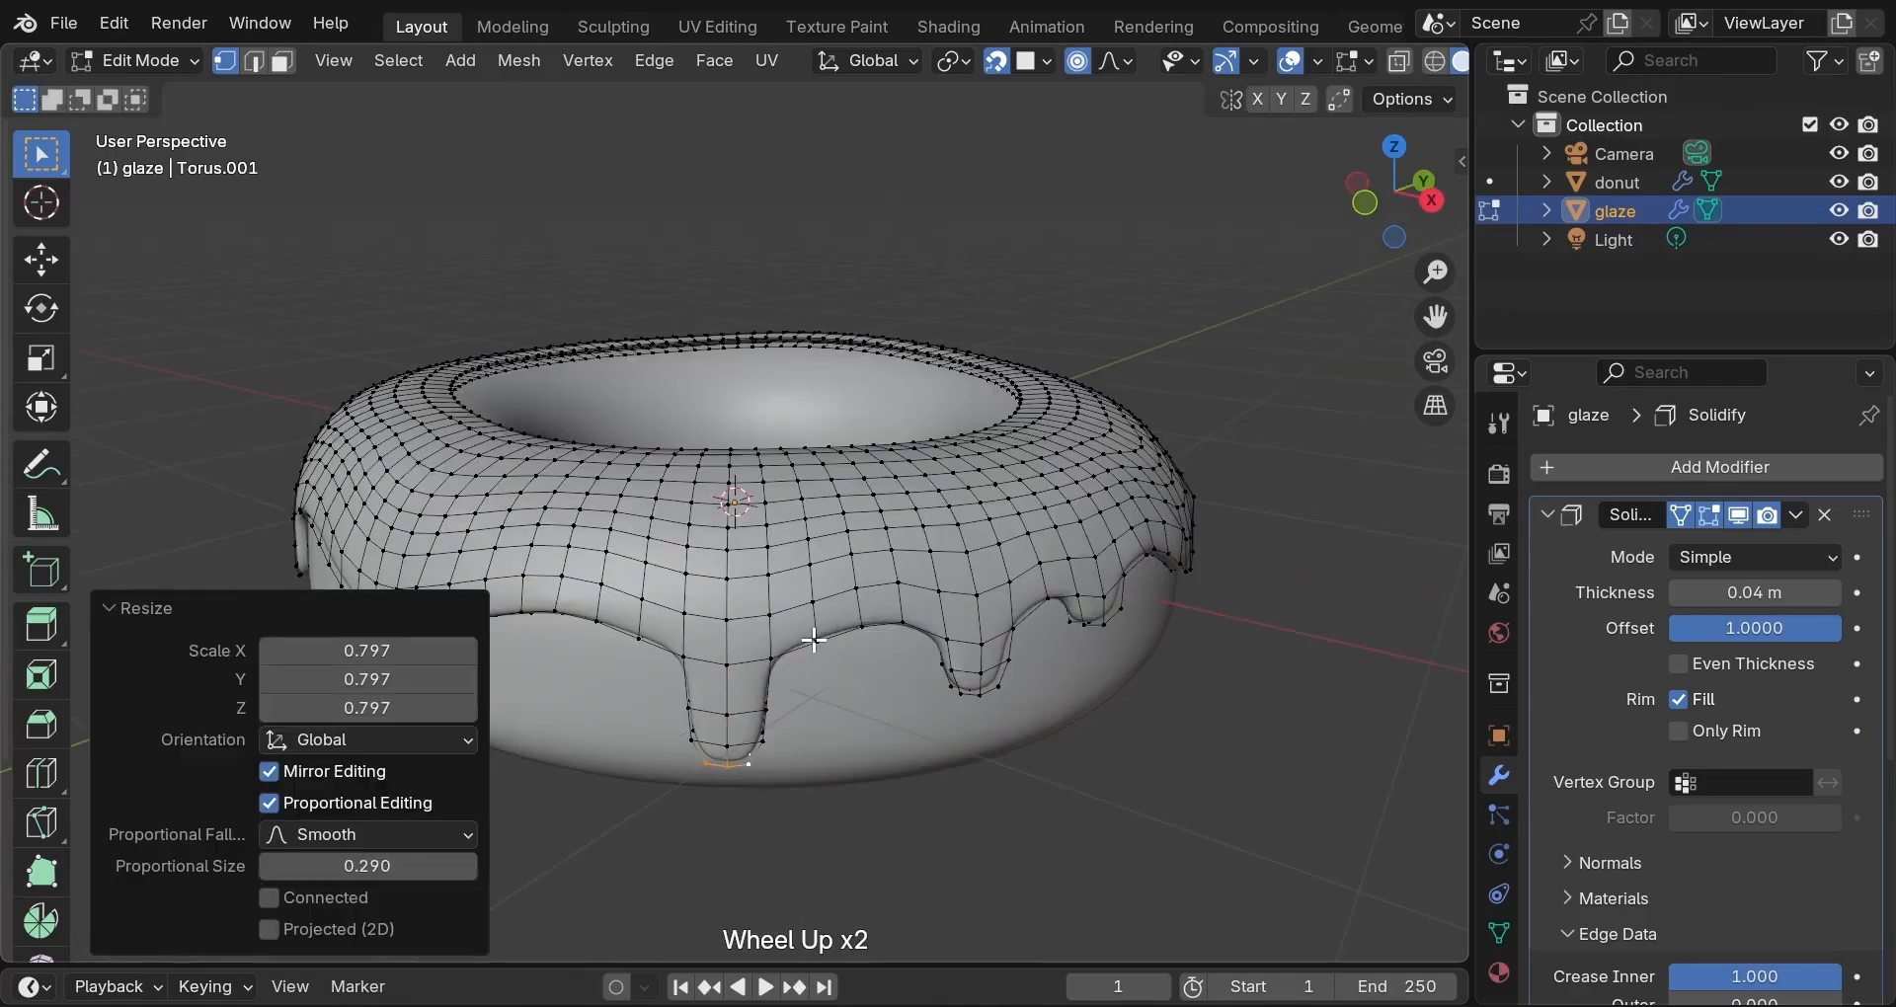
pyautogui.click(816, 640)
pyautogui.press('g')
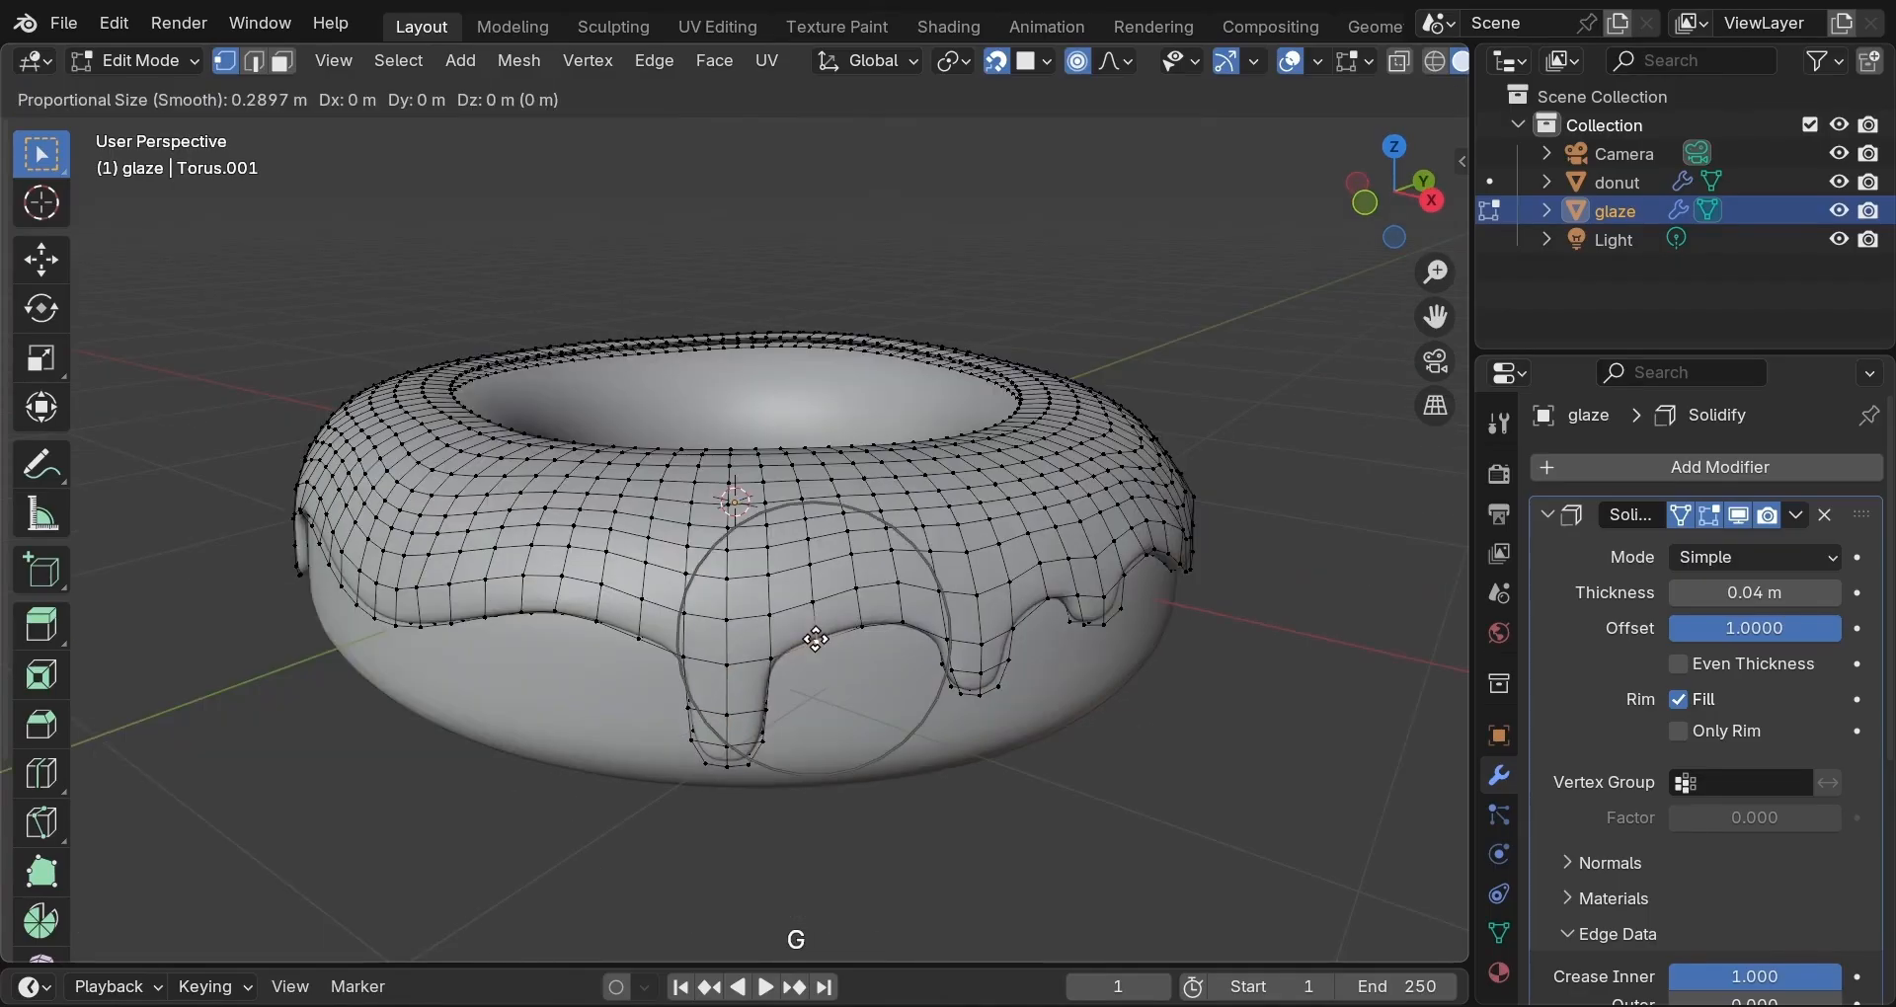
pyautogui.scroll(-4, 809, 629)
pyautogui.scroll(6, 810, 629)
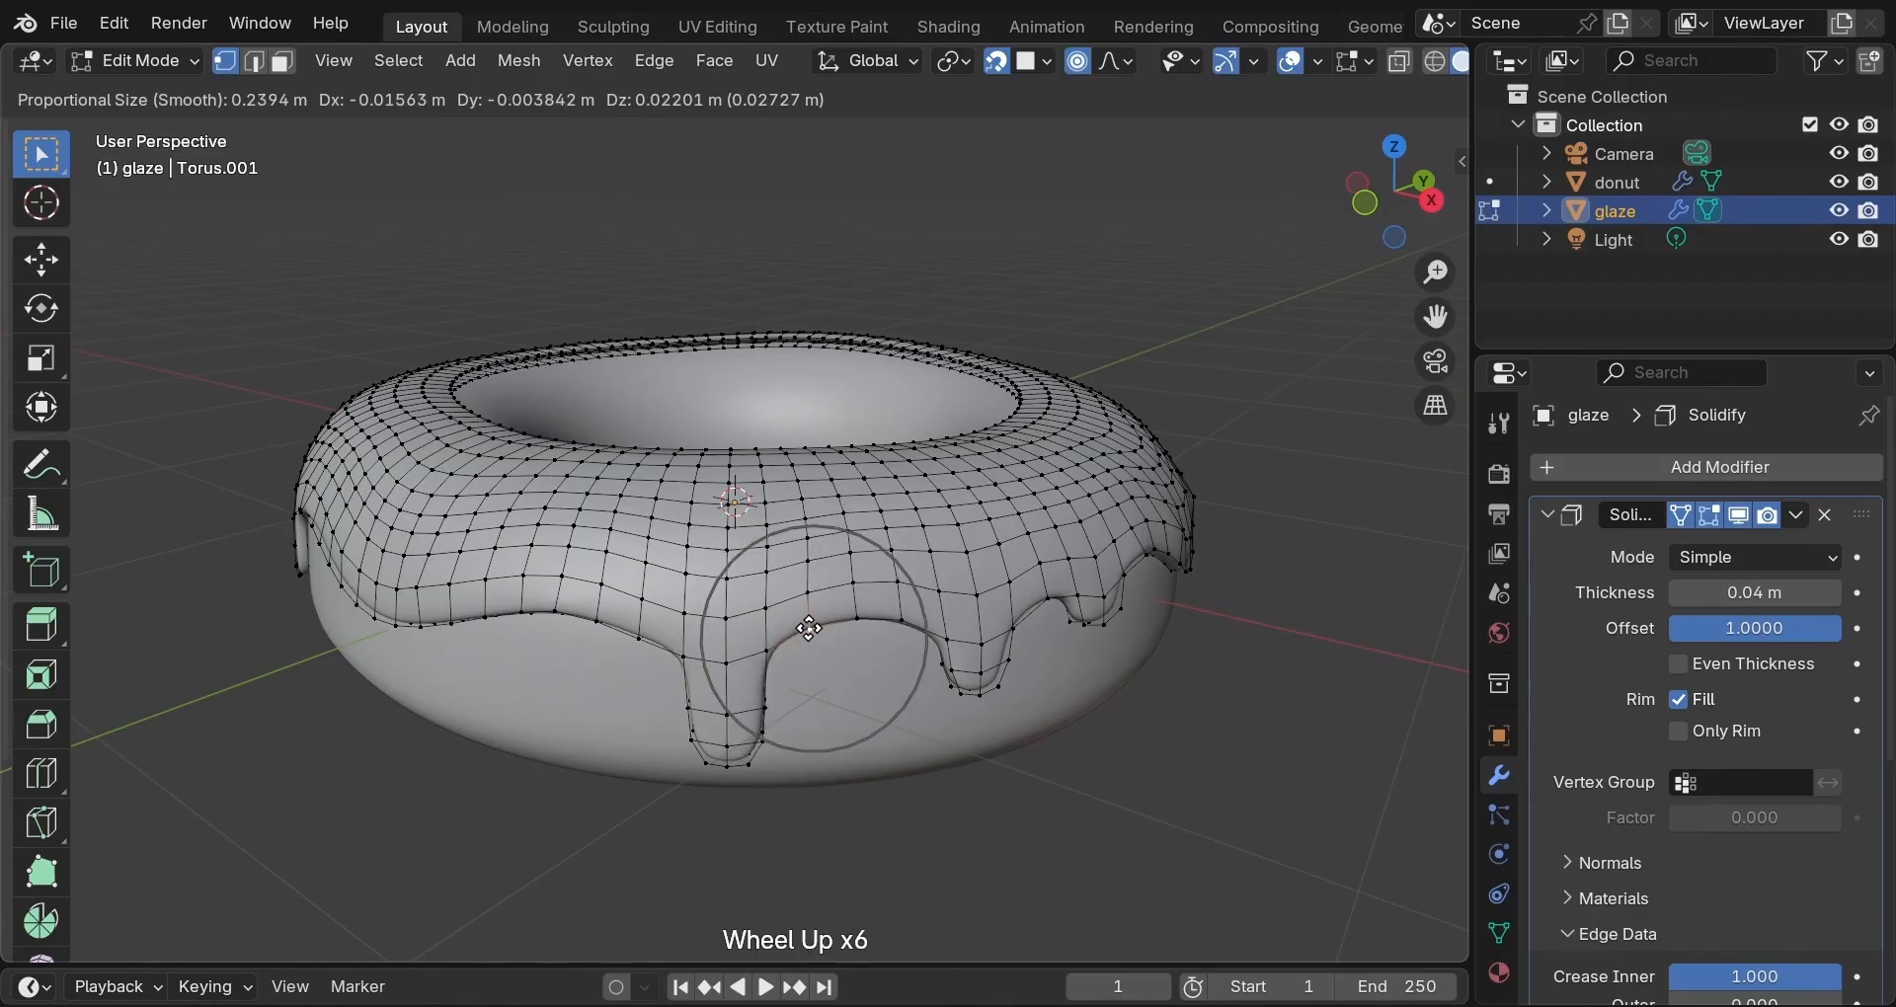
pyautogui.click(856, 622)
pyautogui.moveTo(855, 622); pyautogui.dragTo(744, 685, button='middle')
pyautogui.moveTo(804, 427); pyautogui.dragTo(714, 628, button='middle')
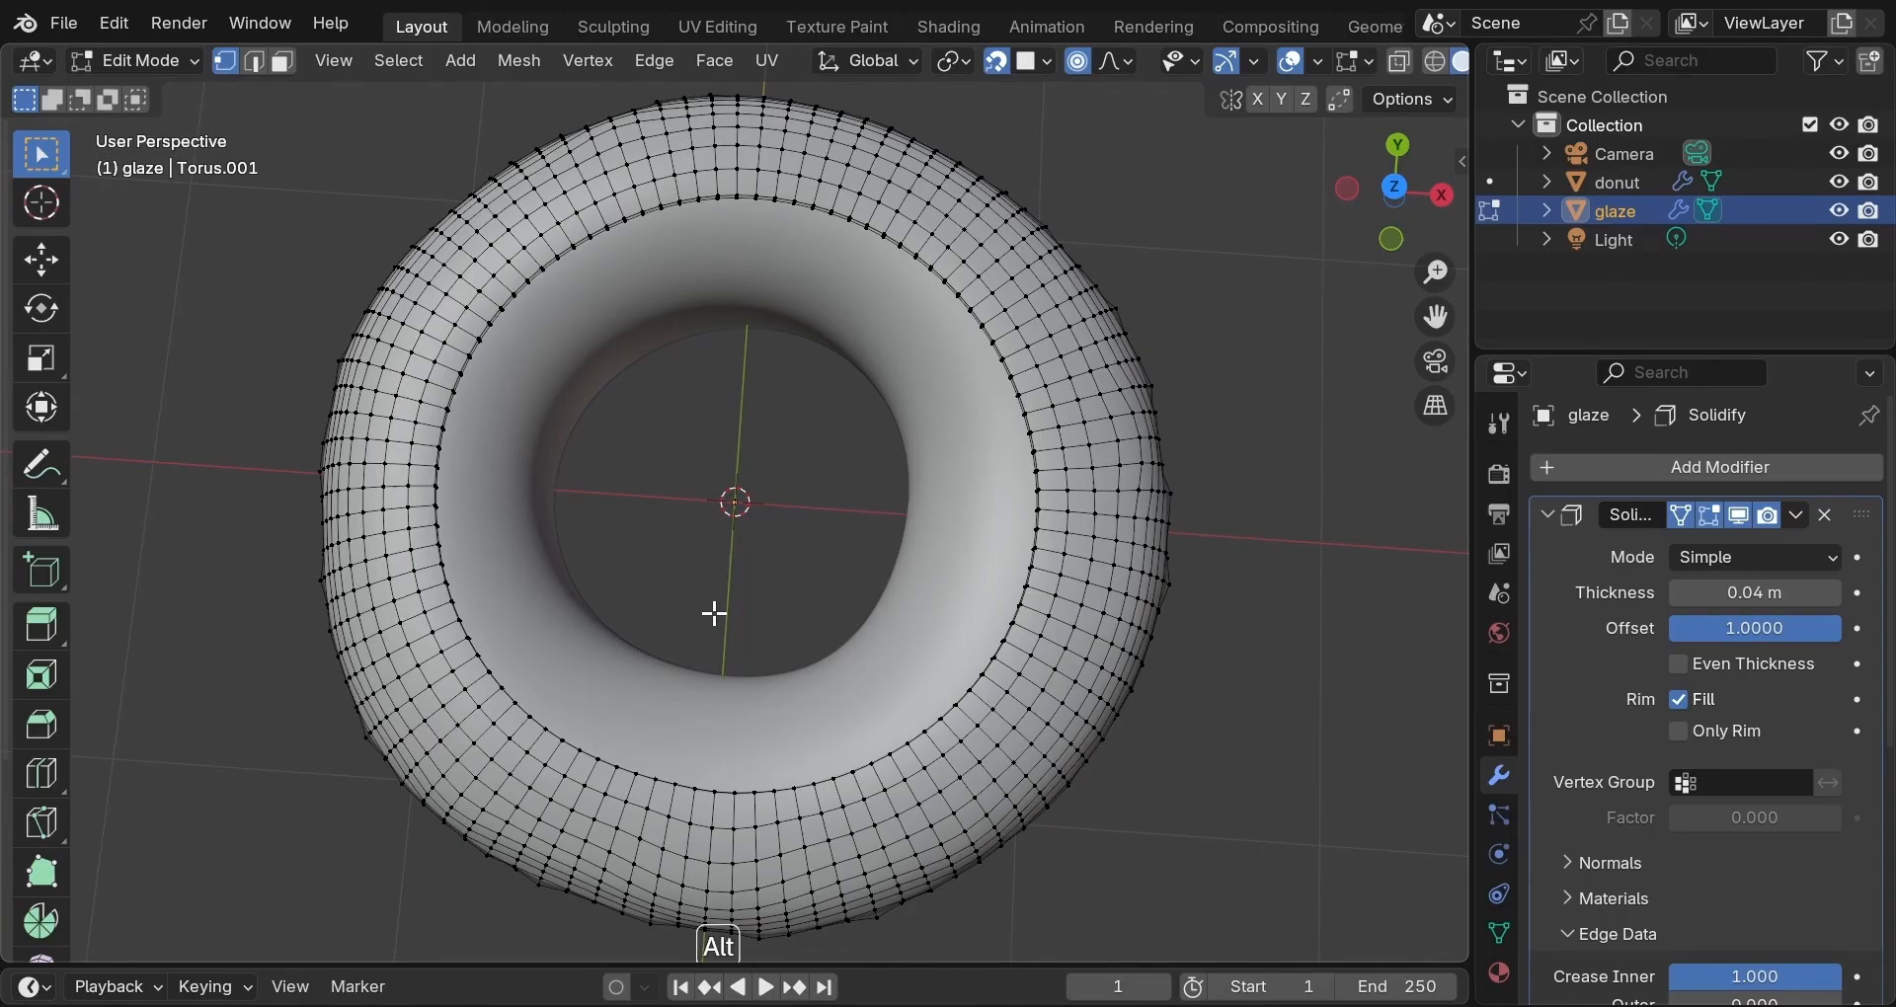
# Reveal the glaze's hidden inner faces with Alt+H and clear the selection.
pyautogui.hotkey('alt', 'h')
pyautogui.scroll(5, 715, 609)
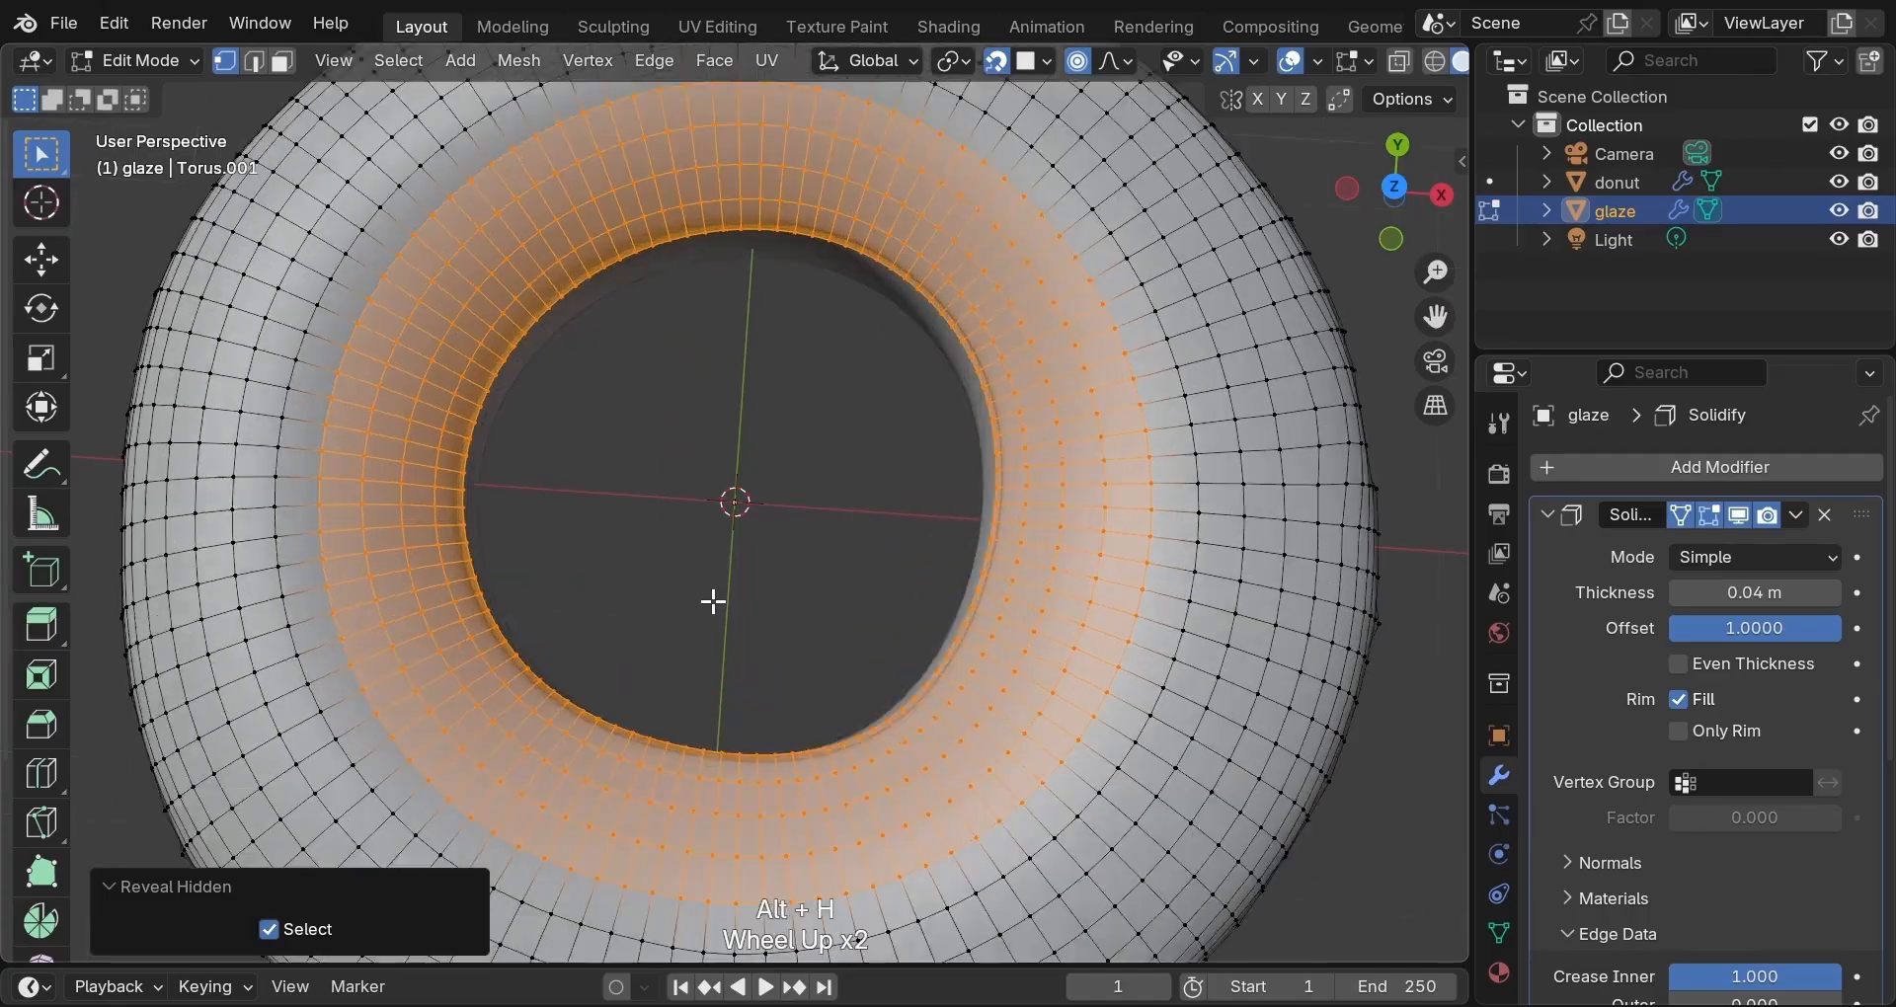
pyautogui.moveTo(715, 610); pyautogui.dragTo(619, 611, button='middle')
pyautogui.click(620, 611)
# Move two inner-rim points vertically with smooth falloff, pushing one down and lifting the other.
pyautogui.moveTo(596, 335); pyautogui.dragTo(660, 208, button='middle')
pyautogui.scroll(2, 664, 256)
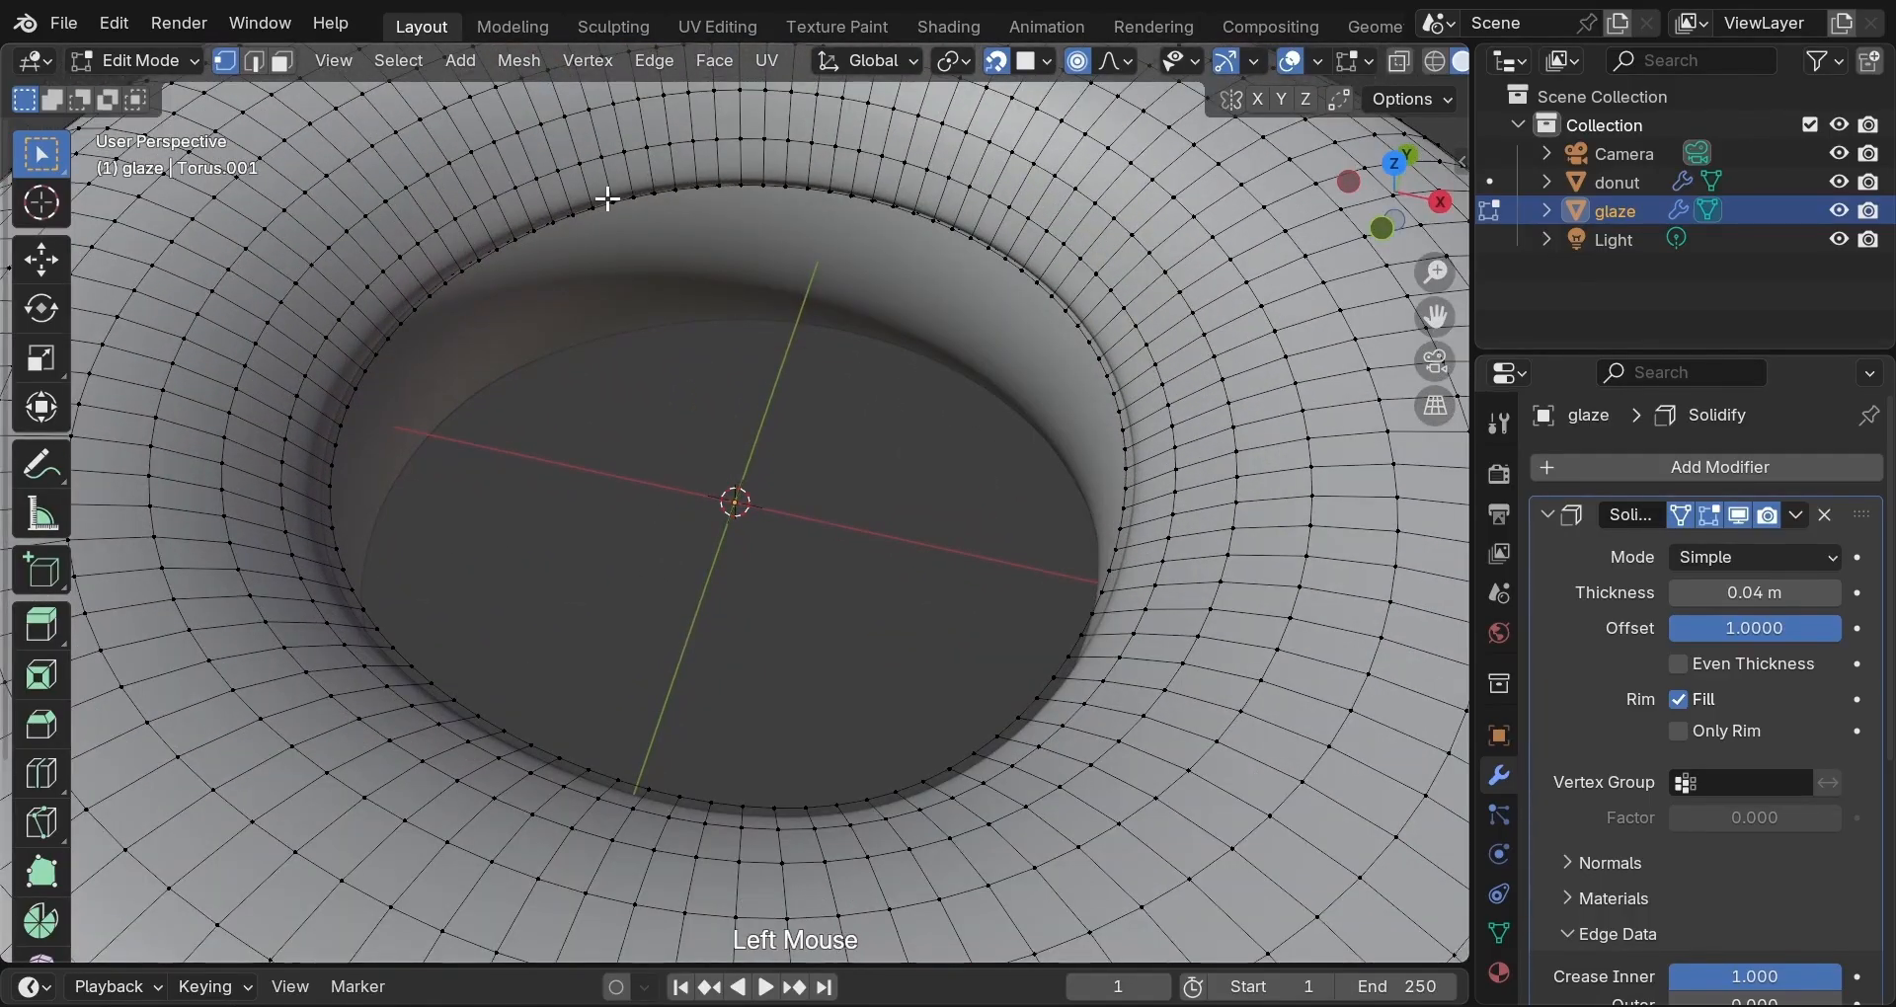
pyautogui.press('g')
pyautogui.scroll(-6, 609, 200)
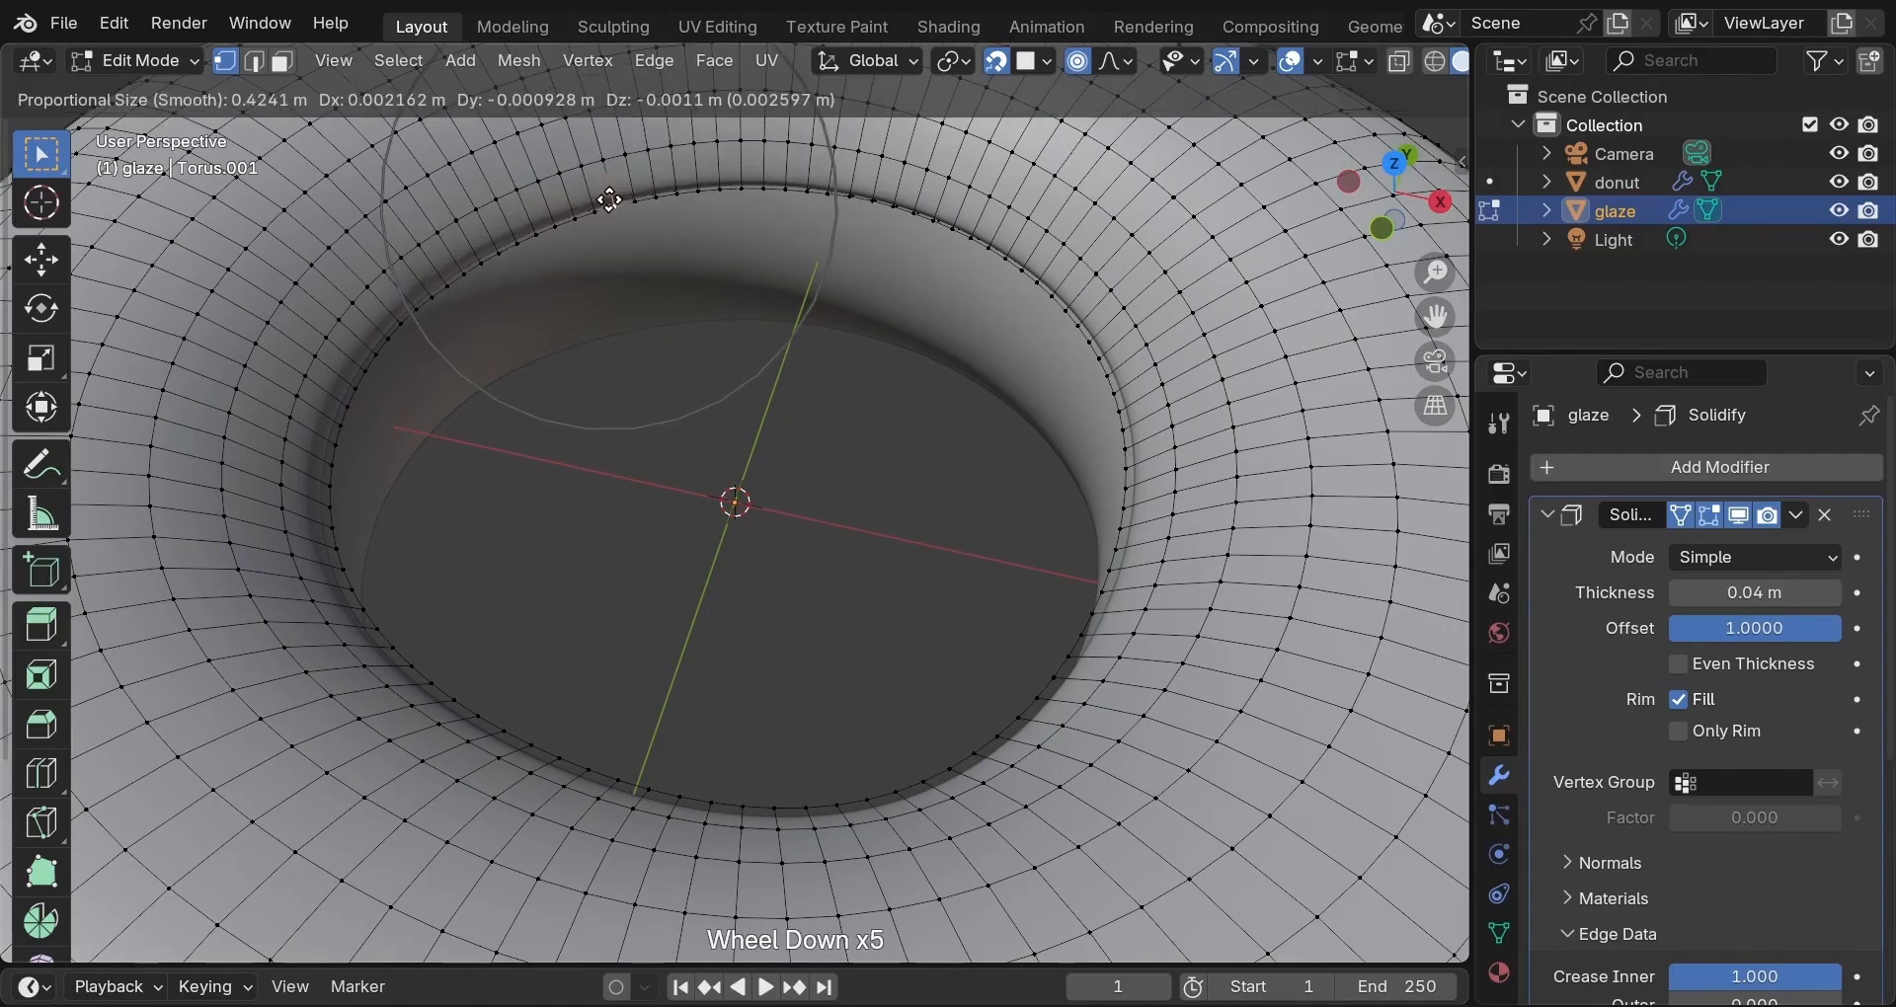
pyautogui.press('z')
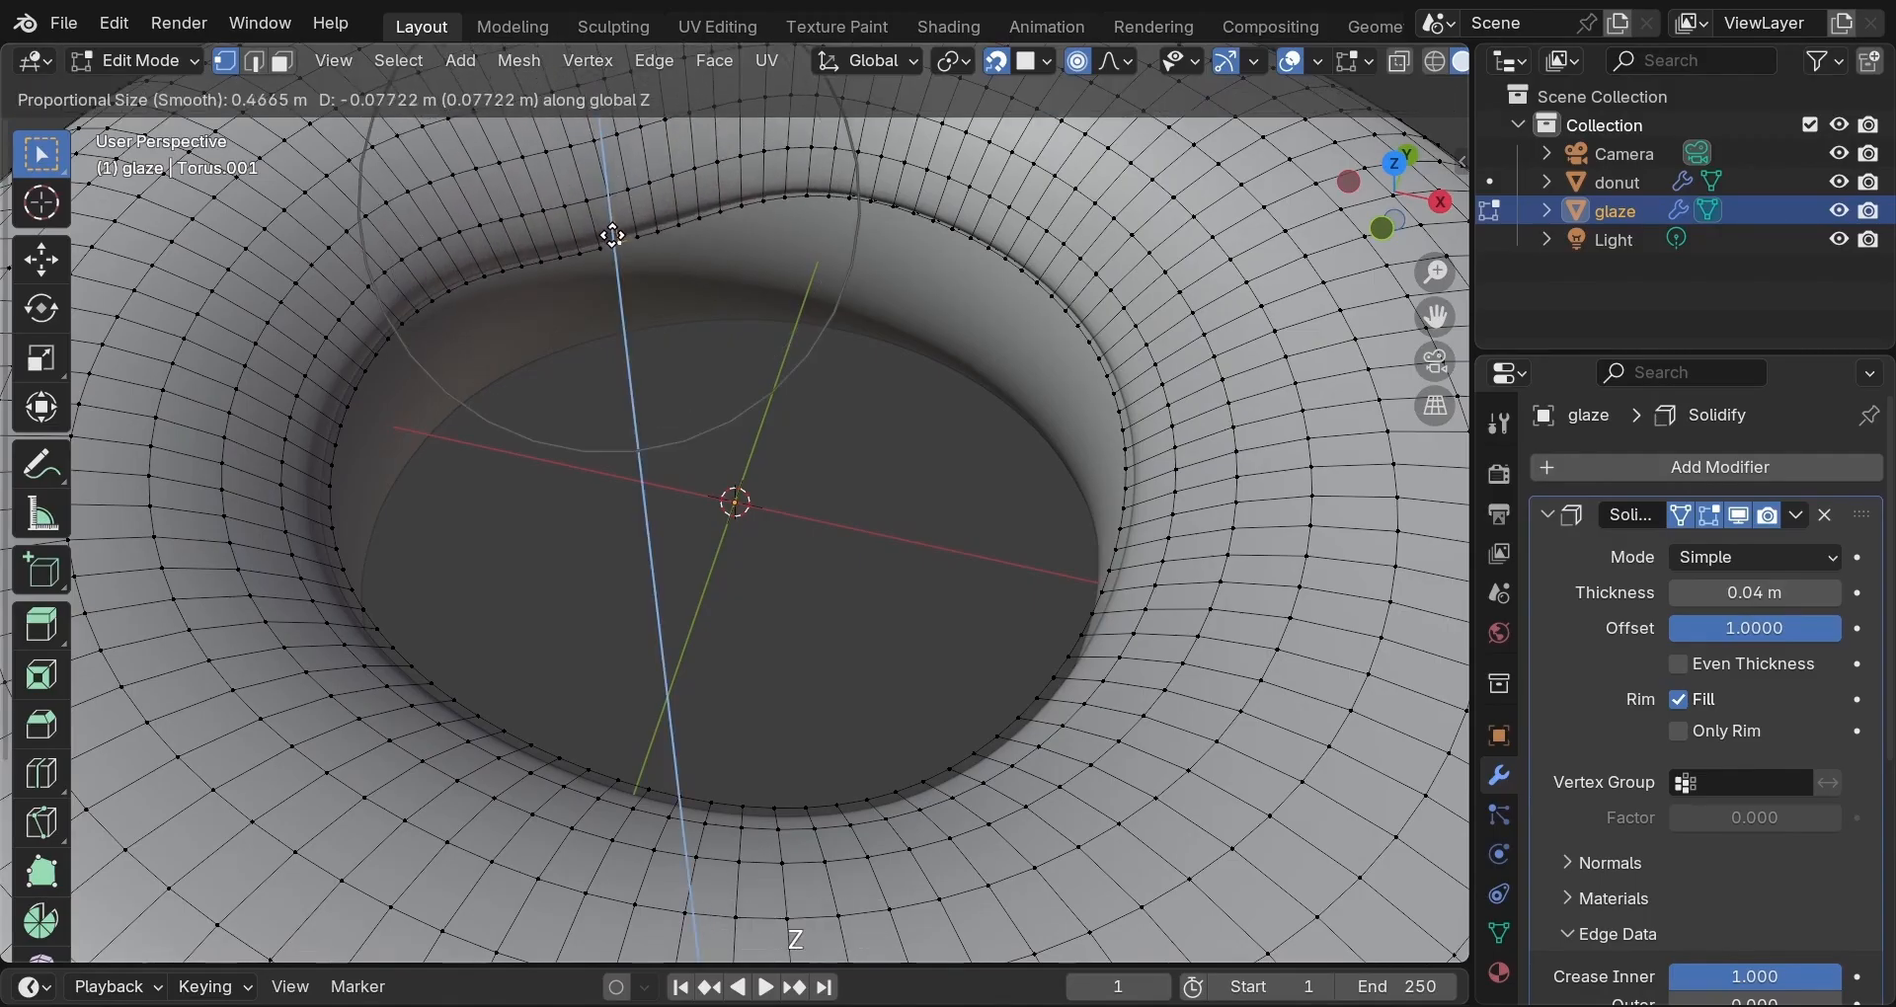
pyautogui.click(620, 257)
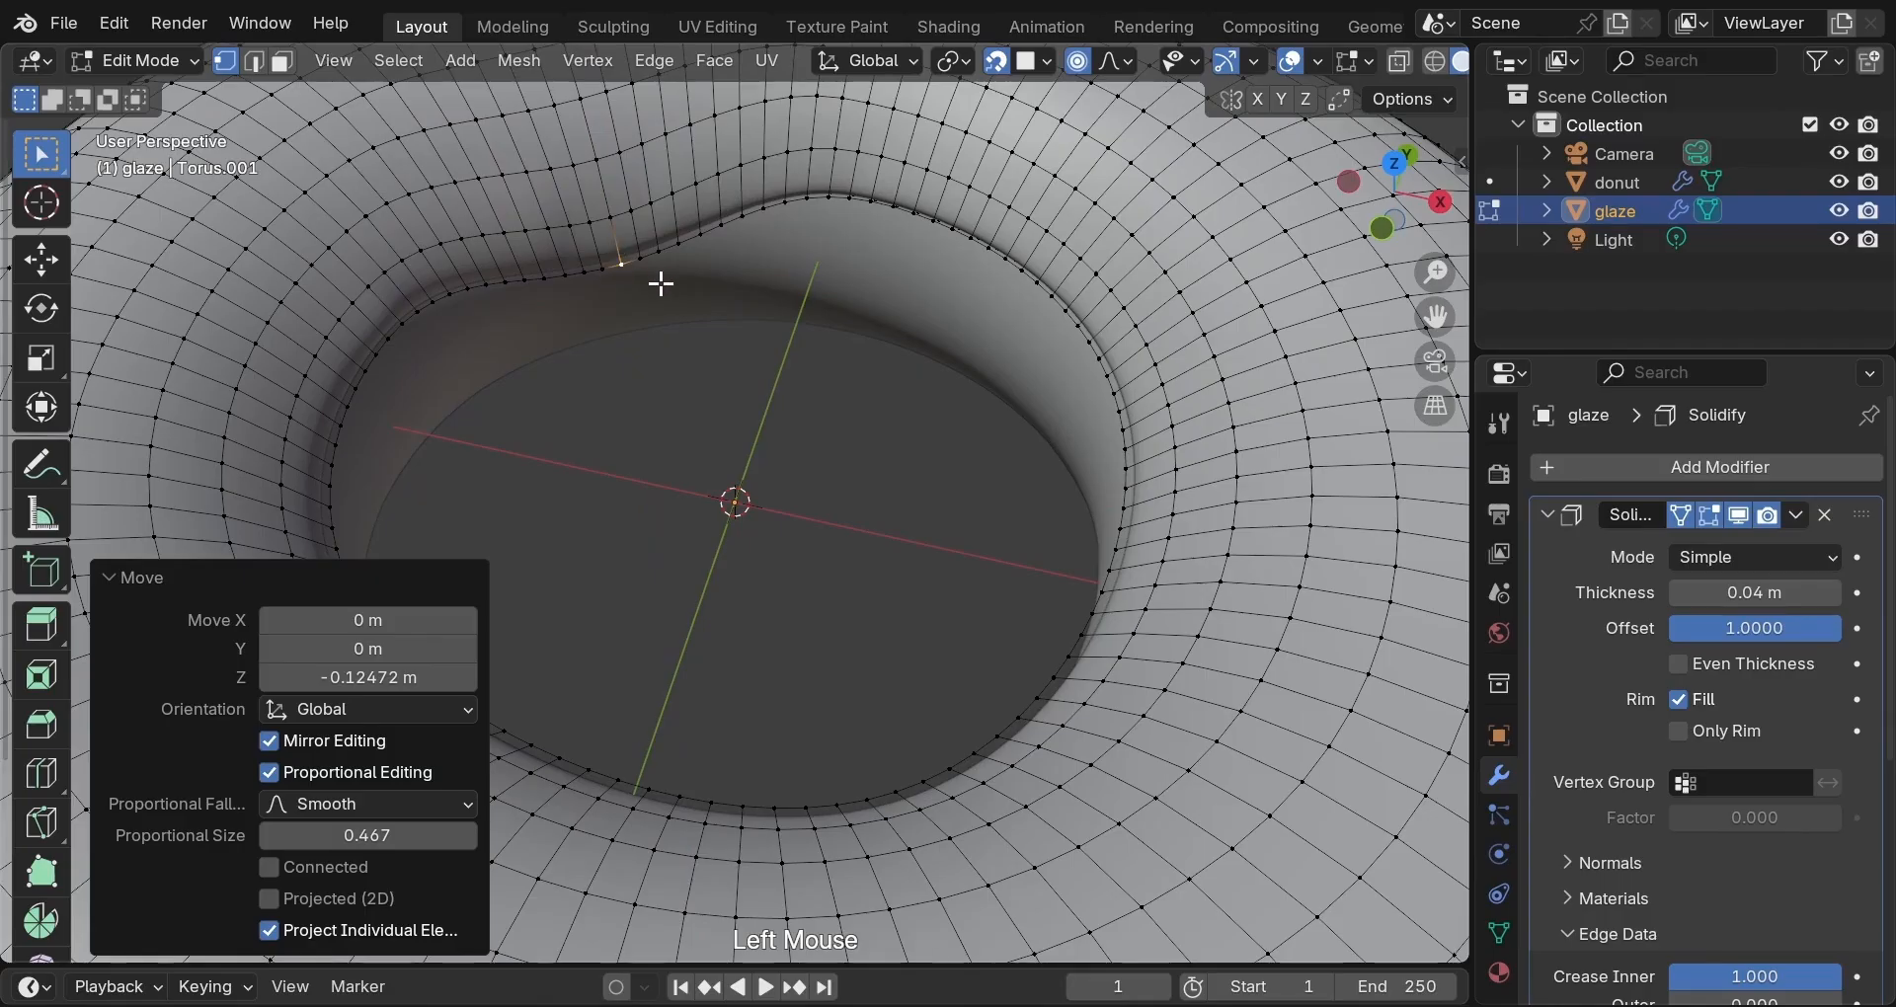
pyautogui.moveTo(665, 283); pyautogui.dragTo(587, 193, button='middle')
pyautogui.click(586, 193)
pyautogui.press('g')
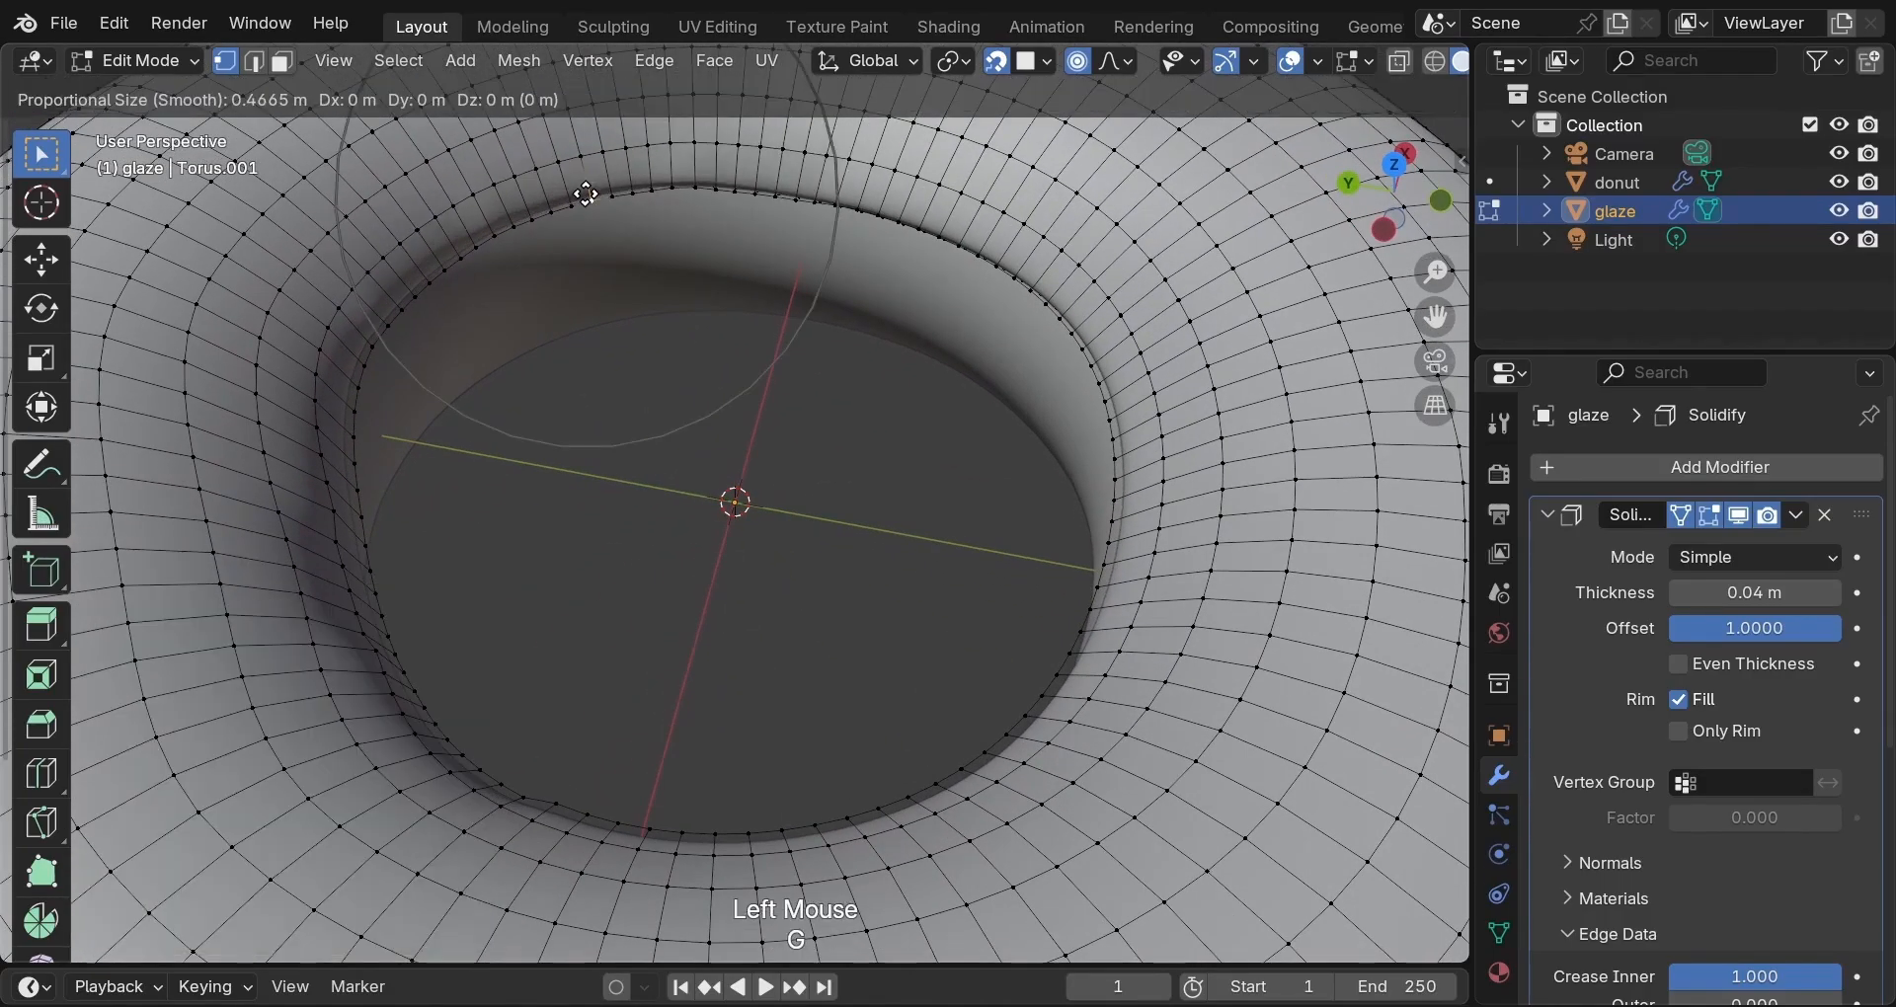
pyautogui.press('z')
pyautogui.click(583, 165)
# Lower three more inner-rim points around the hole, the last dropping 0.078806 m with falloff size 0.164.
pyautogui.moveTo(643, 211); pyautogui.dragTo(750, 233, button='middle')
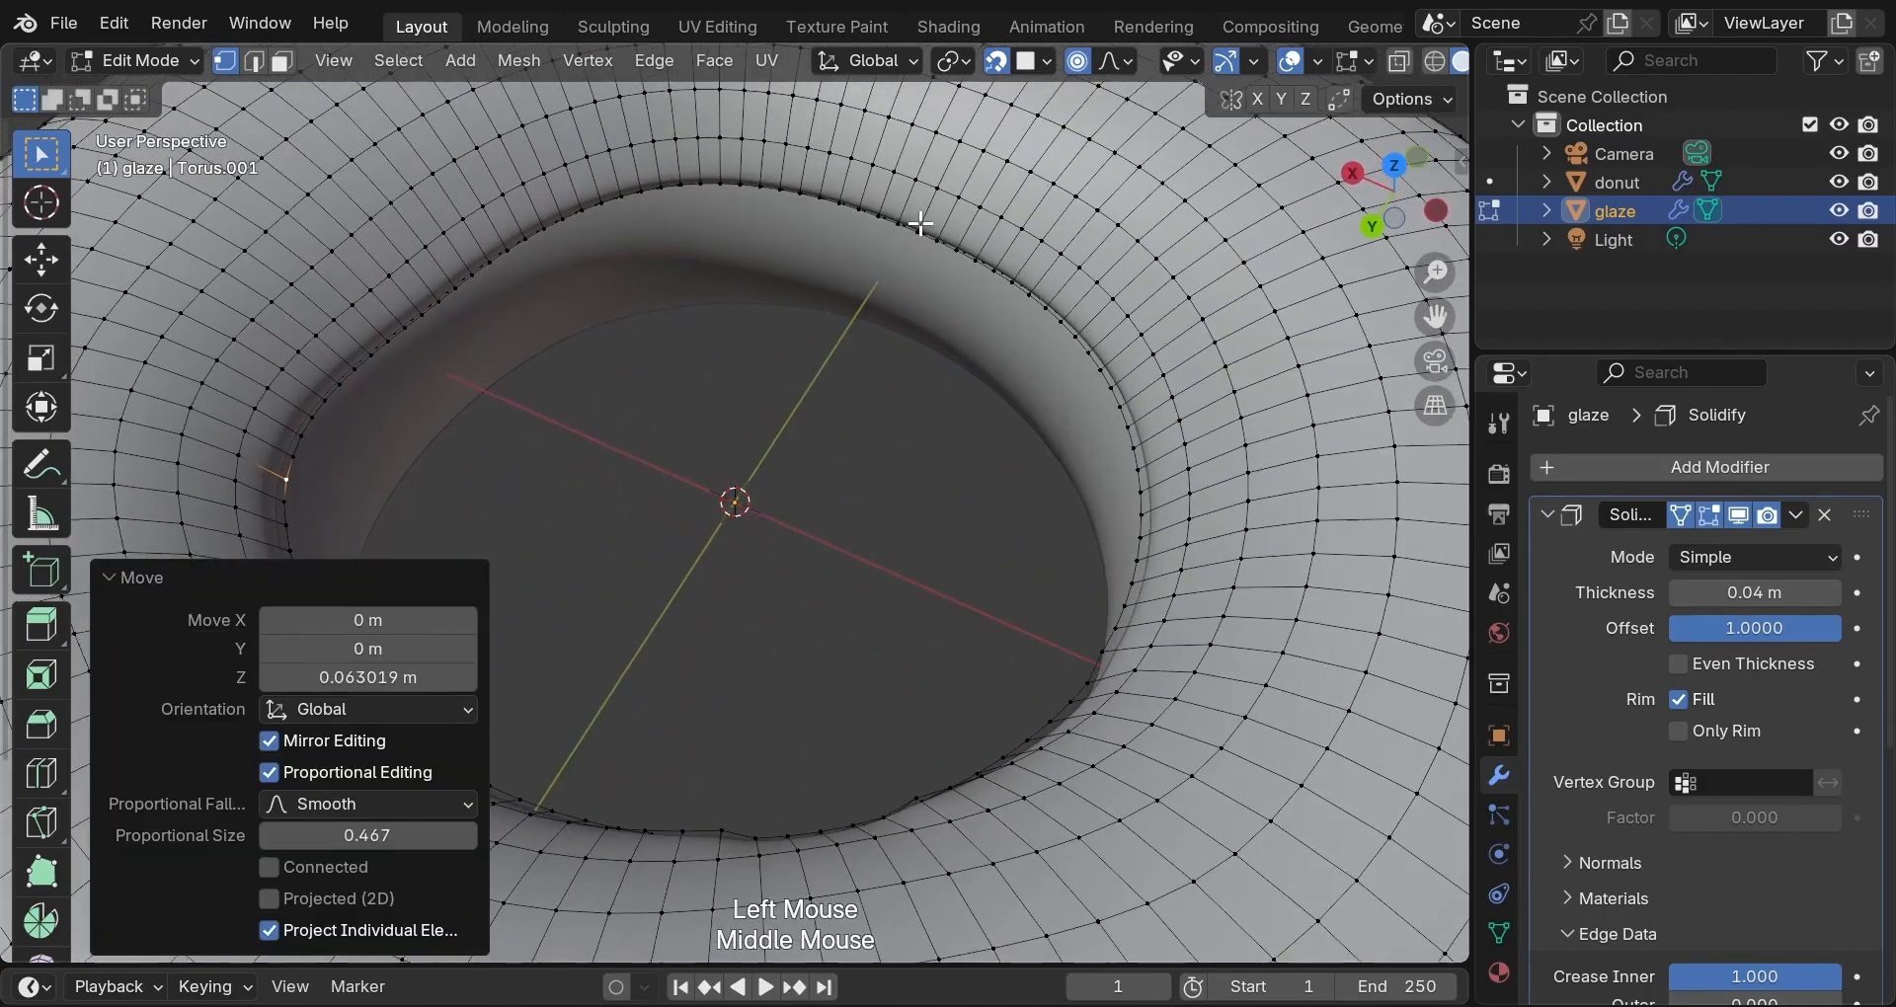
pyautogui.scroll(-2, 783, 246)
pyautogui.click(768, 213)
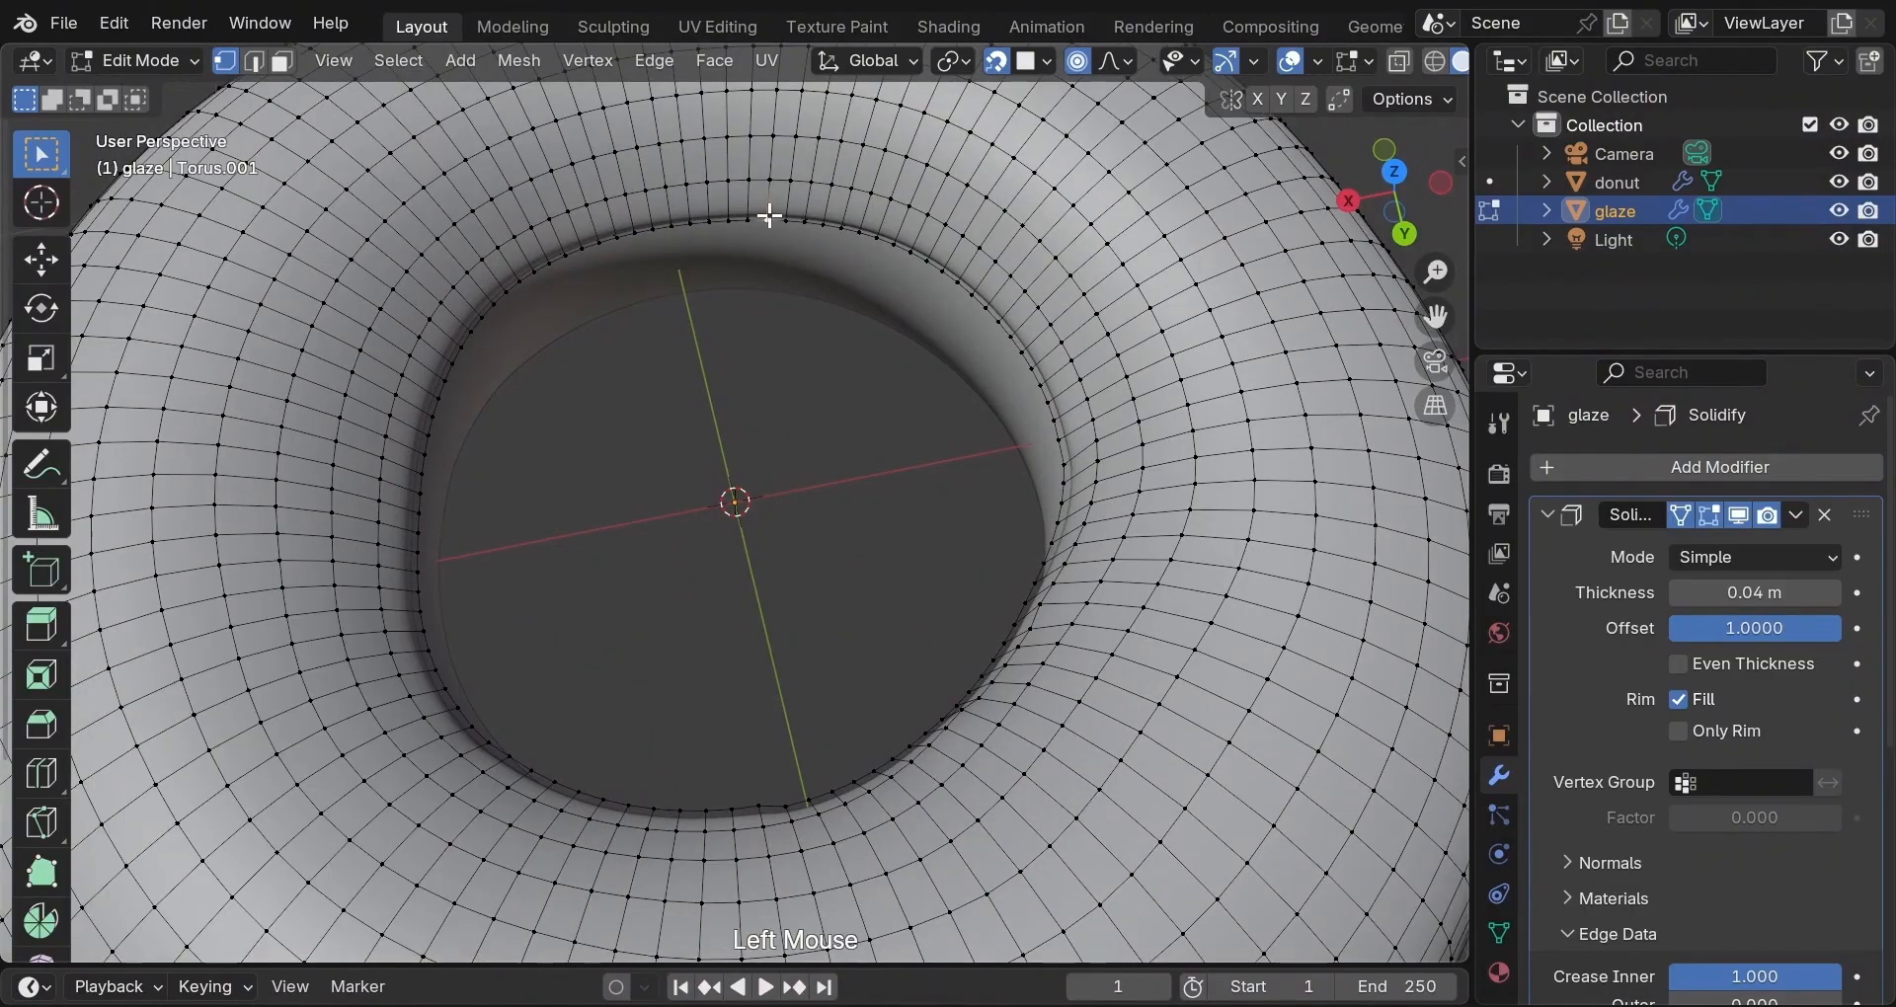
pyautogui.press('g')
pyautogui.press('z')
pyautogui.click(766, 238)
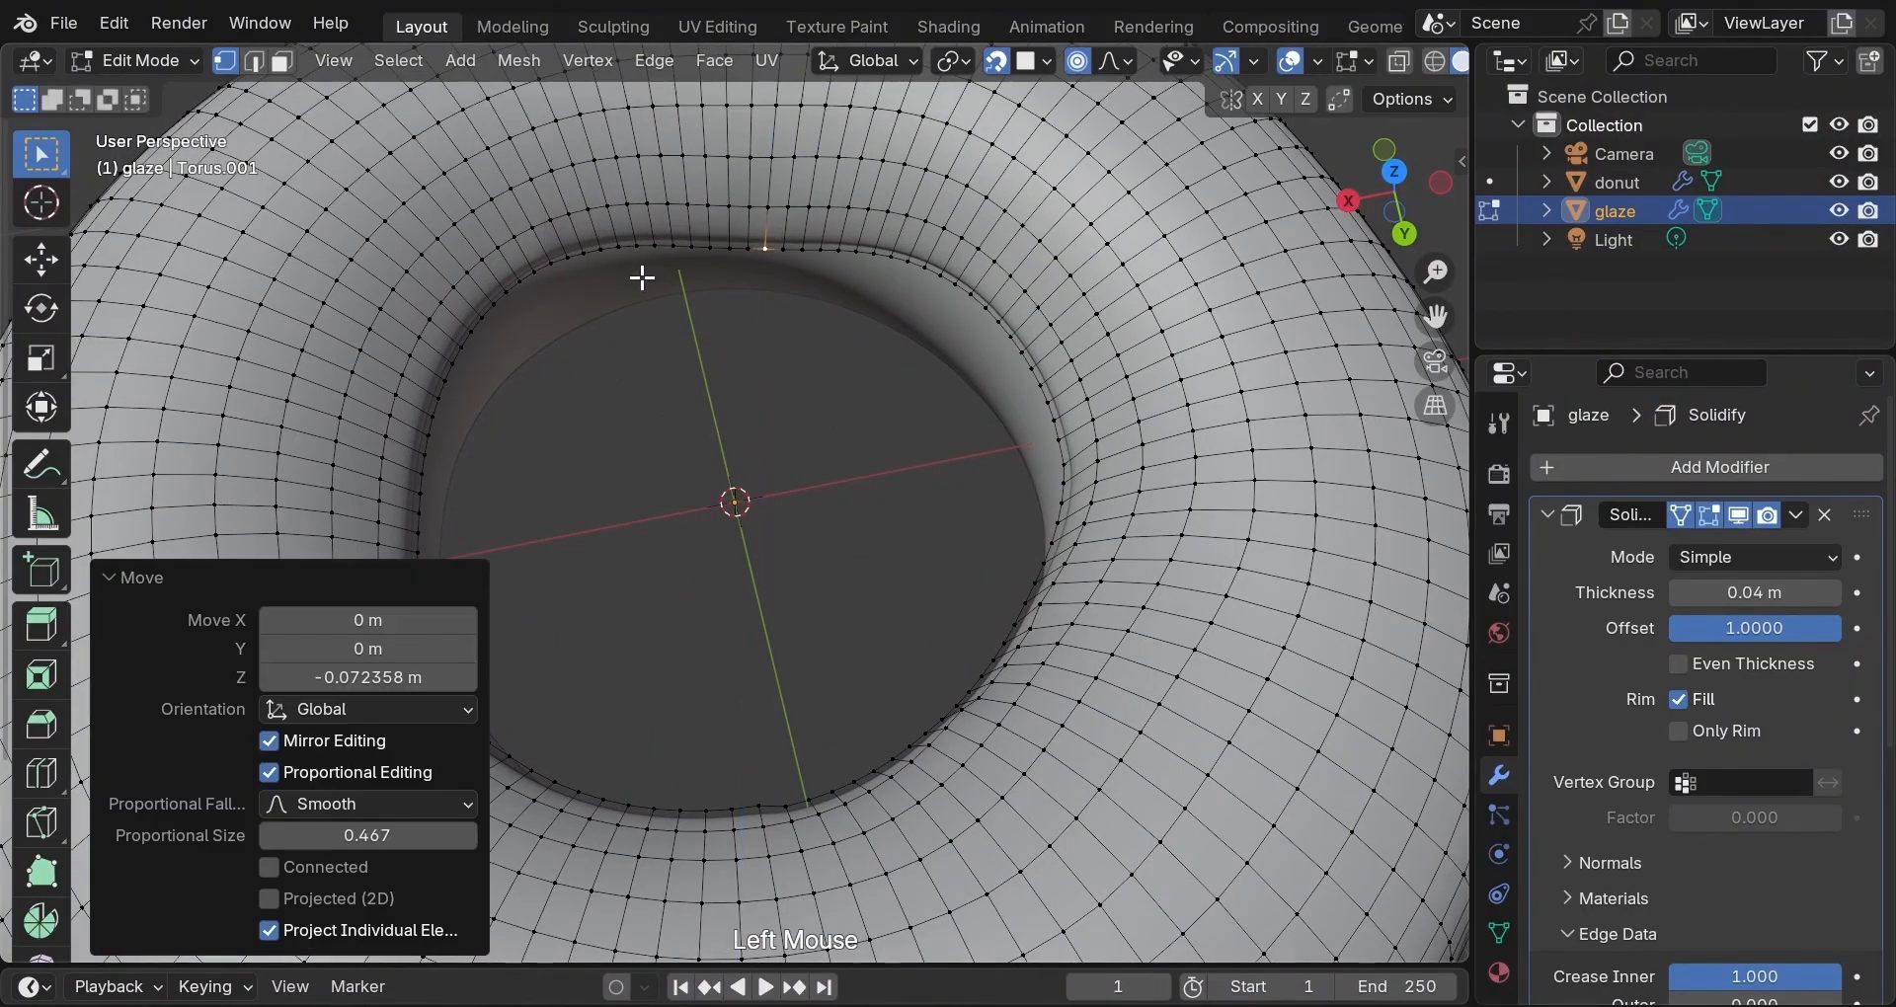
pyautogui.moveTo(643, 277); pyautogui.dragTo(592, 267, button='middle')
pyautogui.click(592, 267)
pyautogui.press('g')
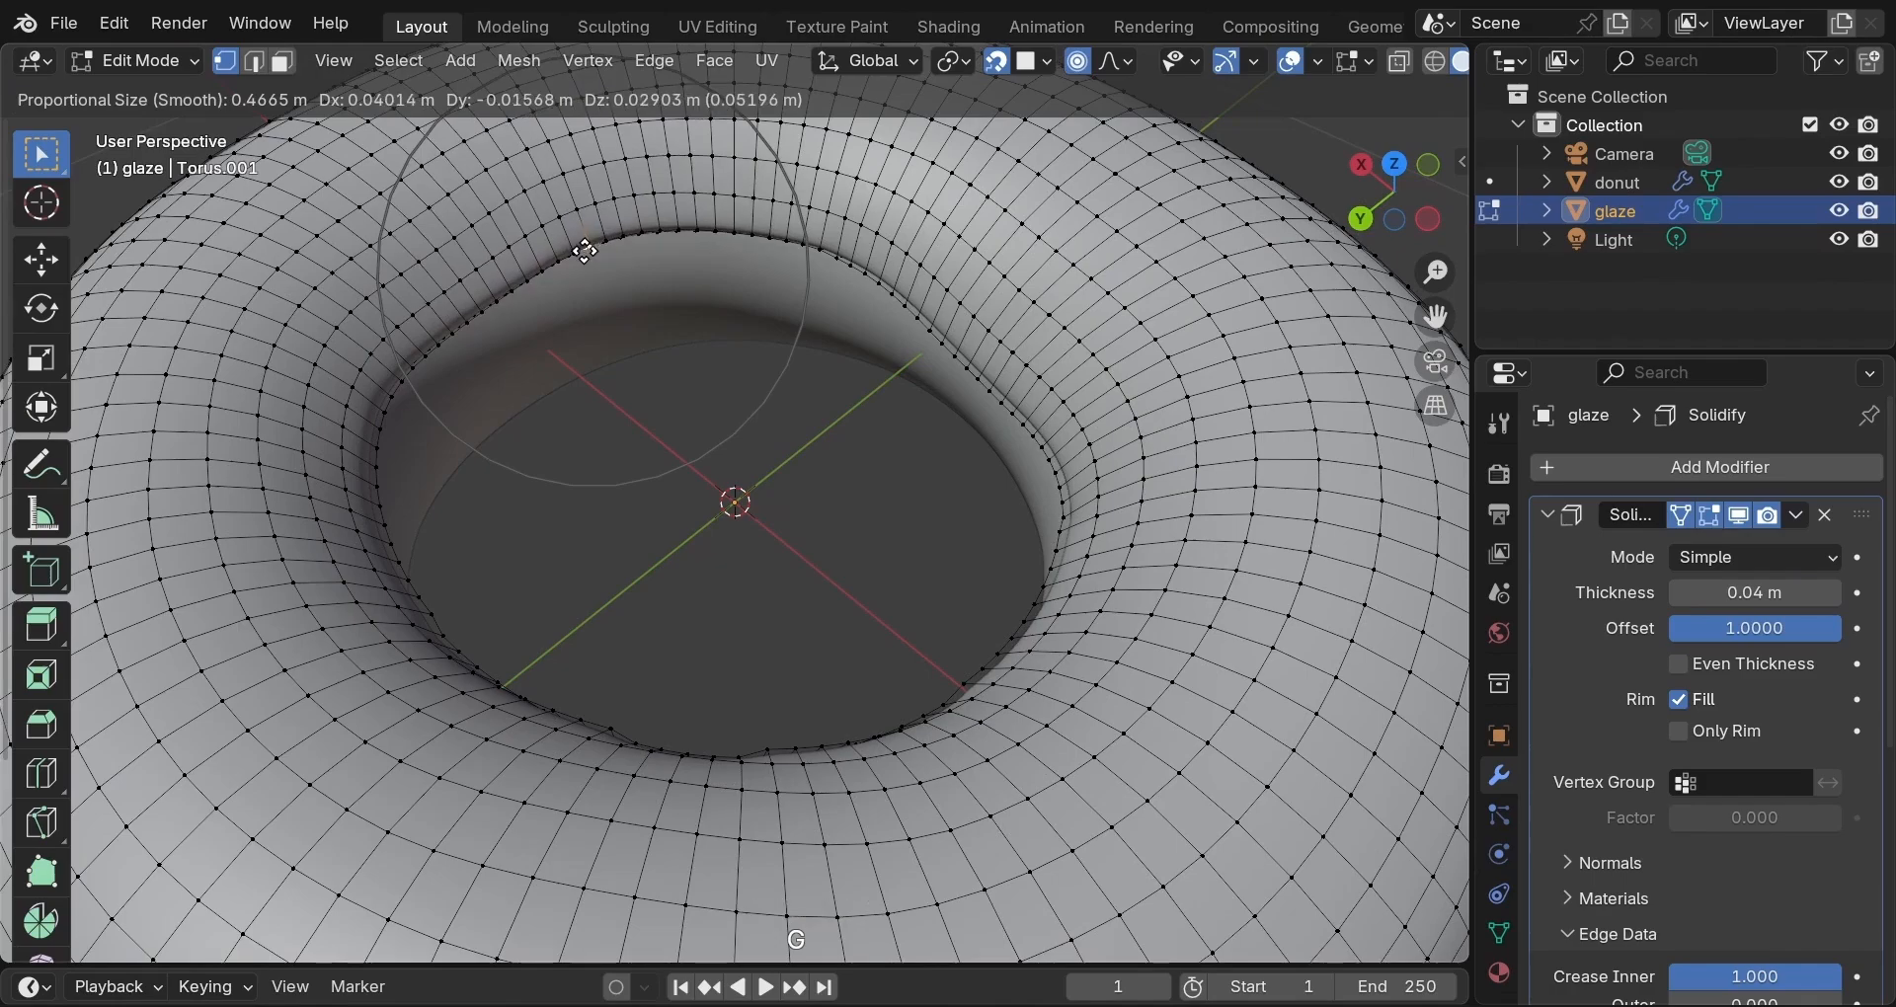
pyautogui.click(585, 252)
pyautogui.moveTo(656, 360); pyautogui.dragTo(810, 313, button='middle')
pyautogui.click(812, 283)
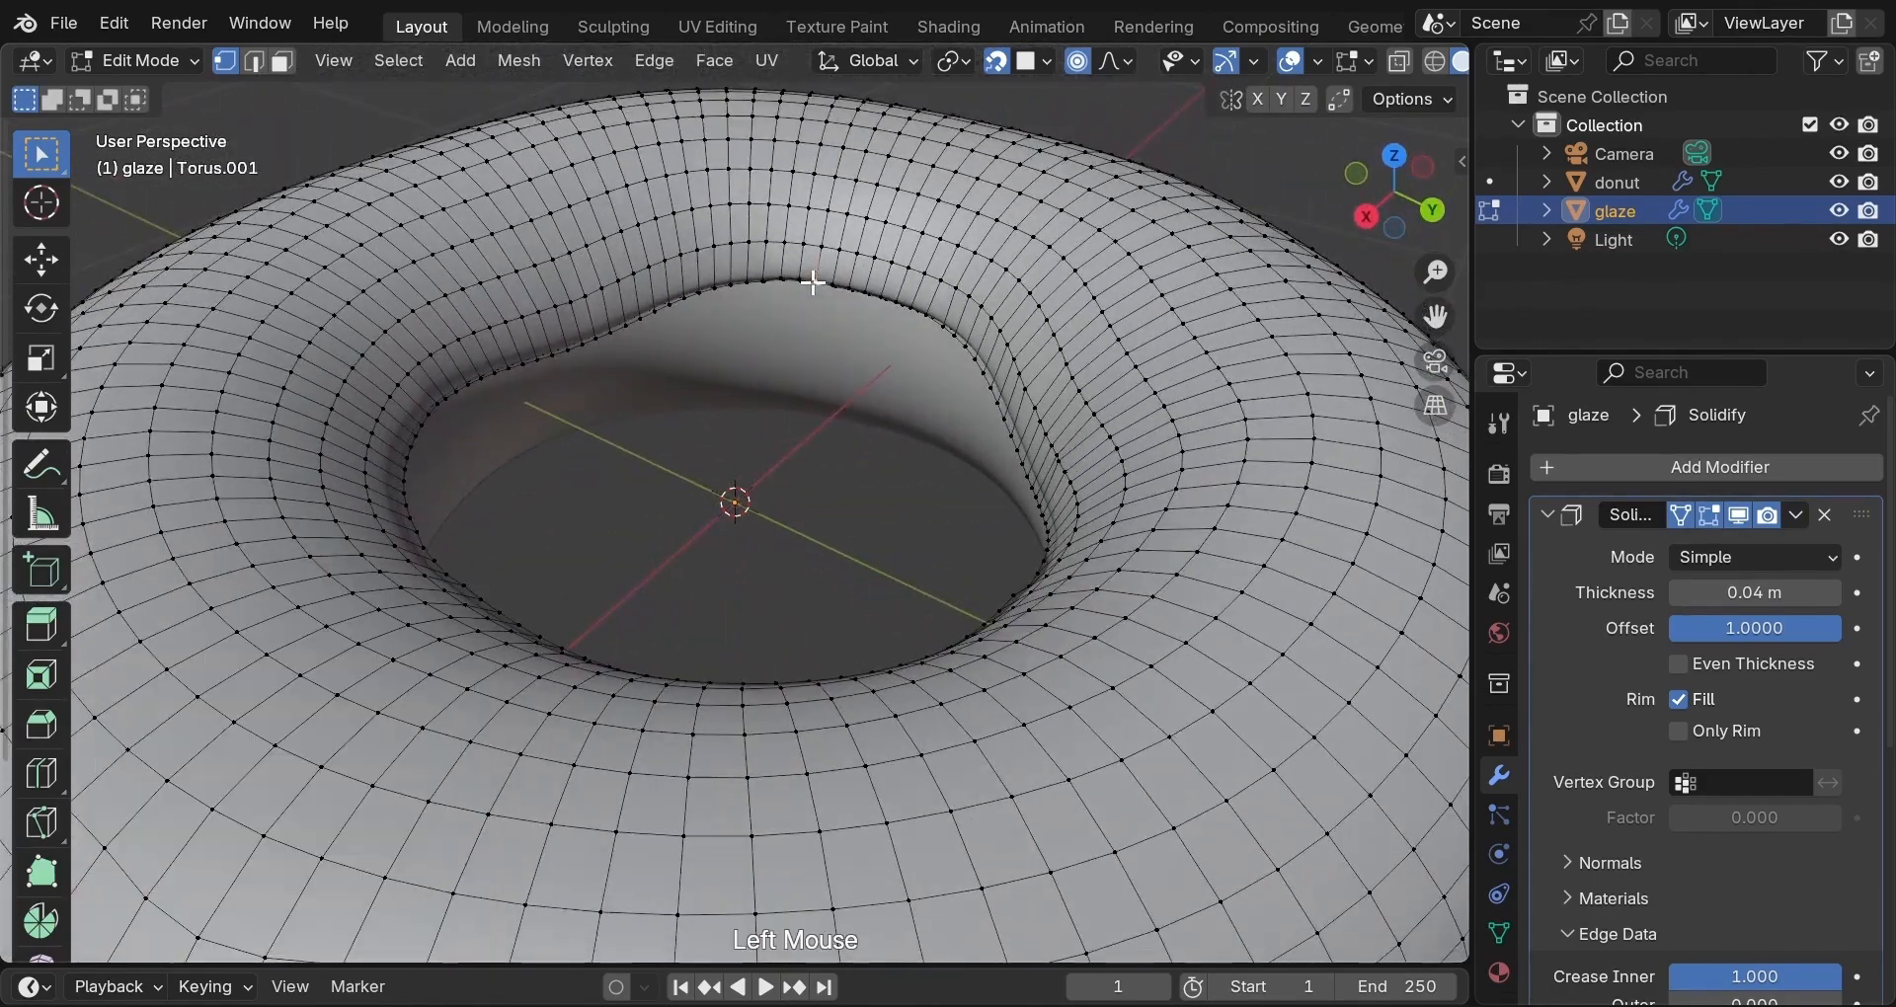
pyautogui.press('g')
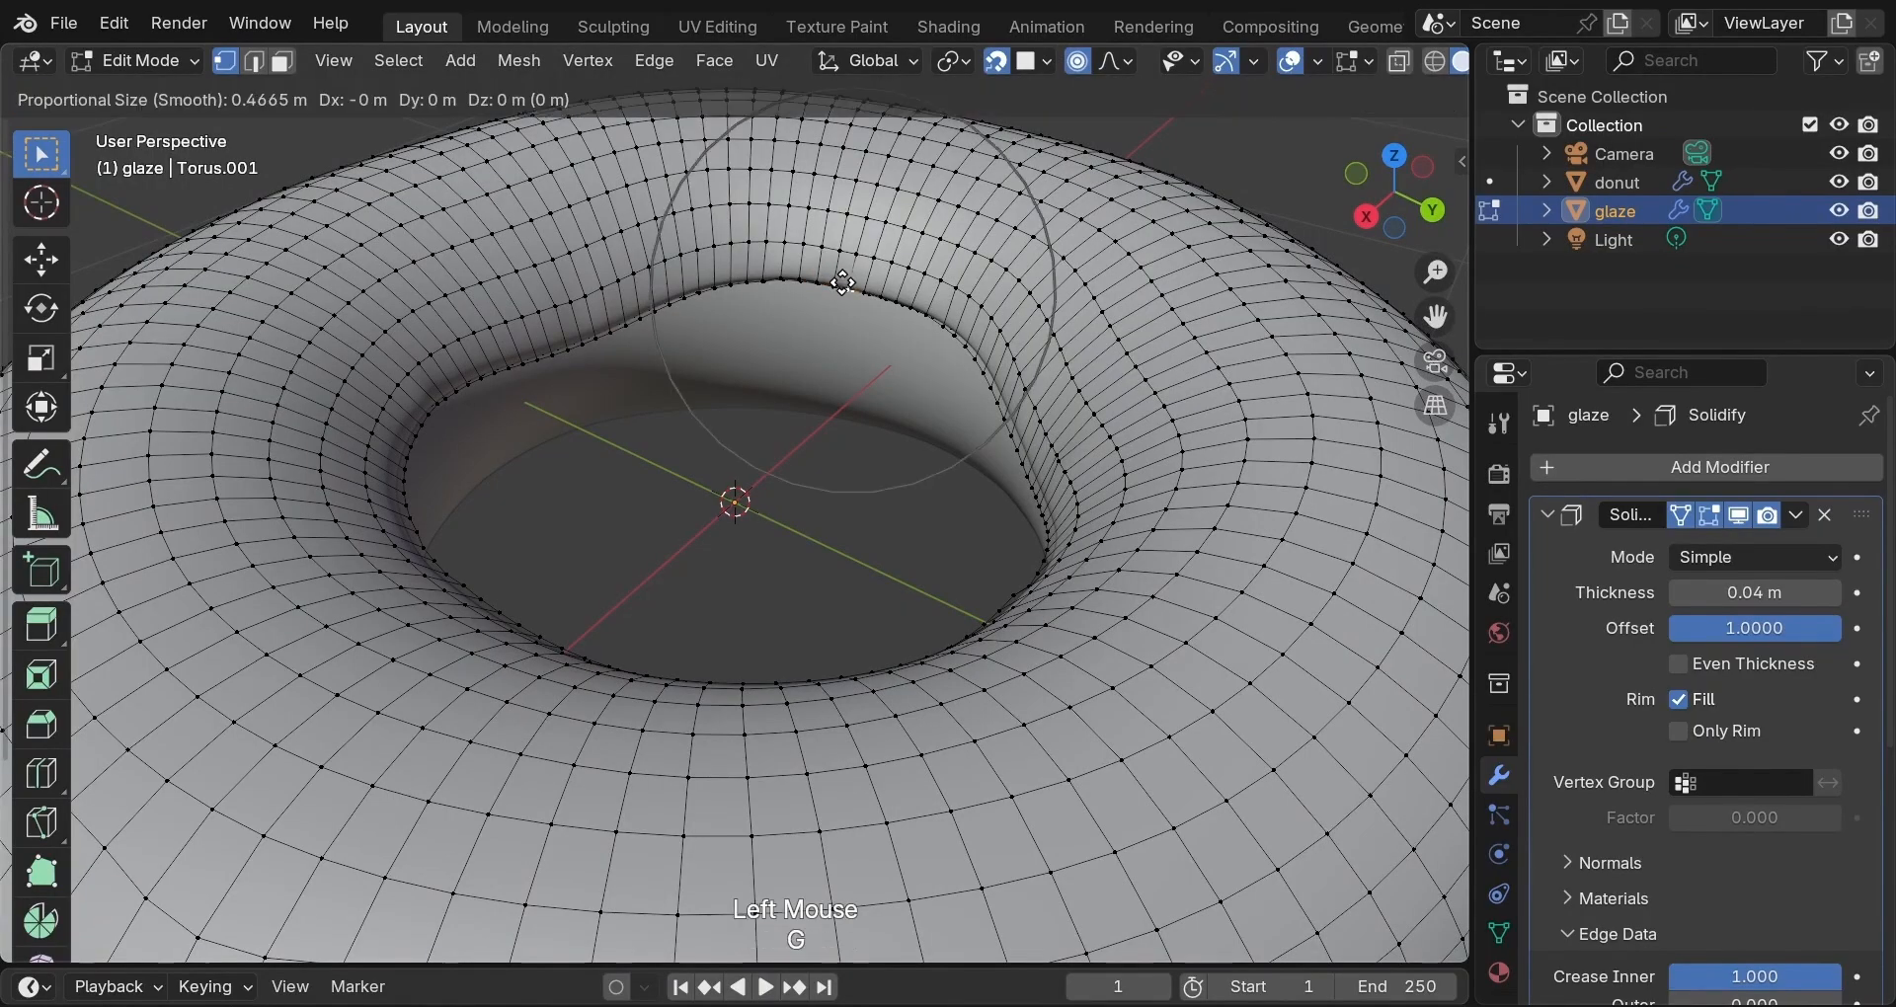
pyautogui.scroll(10, 842, 283)
pyautogui.scroll(1, 841, 284)
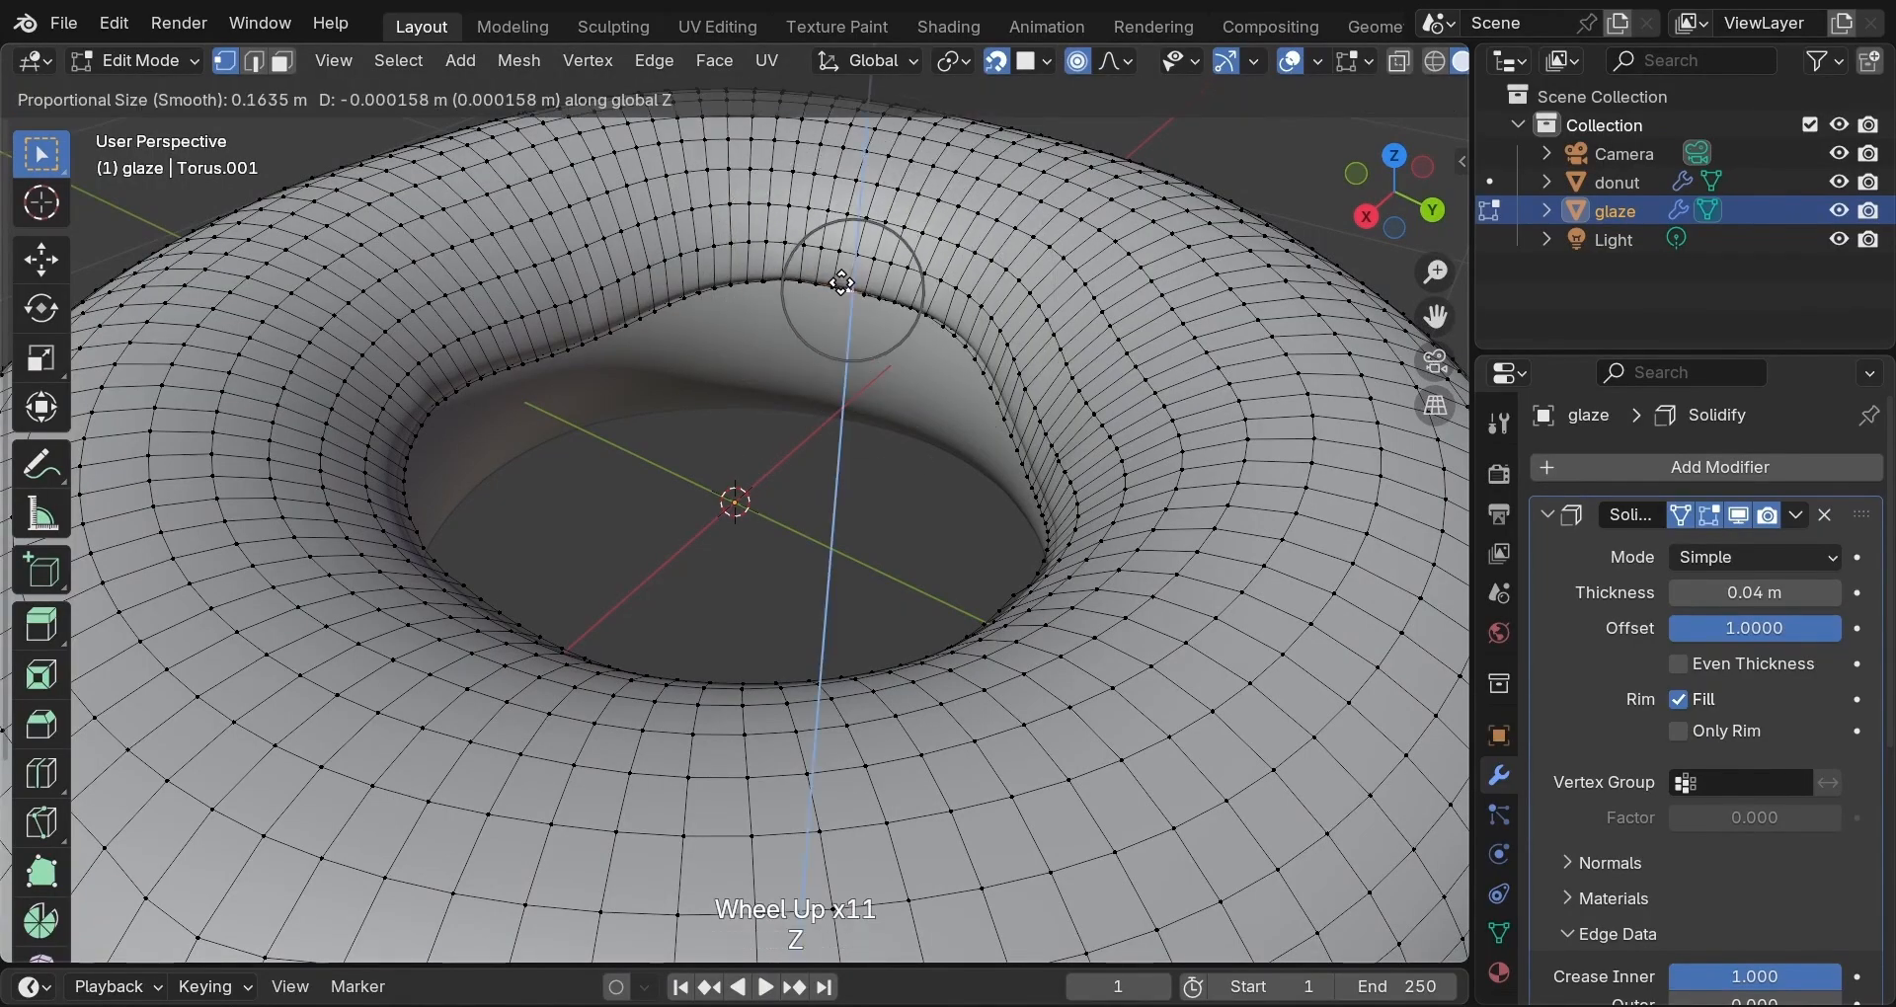
pyautogui.press('z')
pyautogui.click(834, 314)
pyautogui.scroll(2, 834, 314)
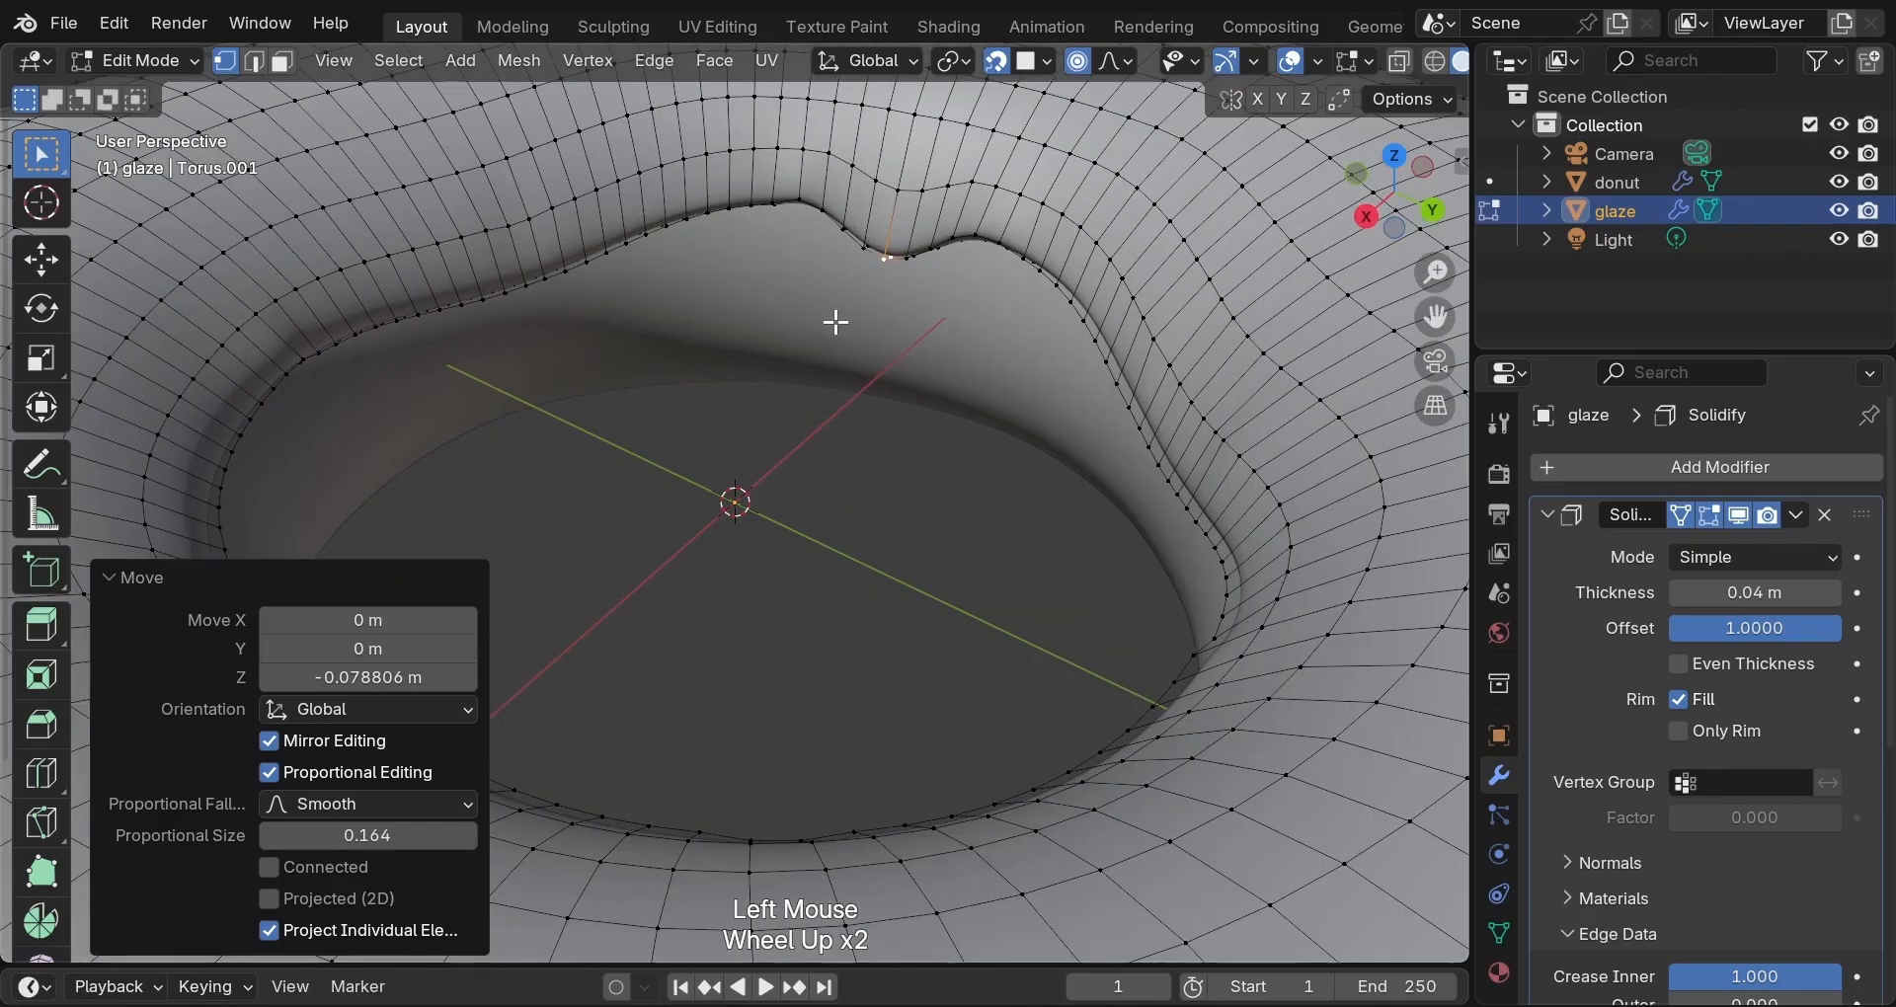
pyautogui.click(861, 242)
# Extrude the selected inner-rim vertices straight down in two segments for the first inner drip.
pyautogui.keyDown('shift'); pyautogui.click(875, 253); pyautogui.keyUp('shift')
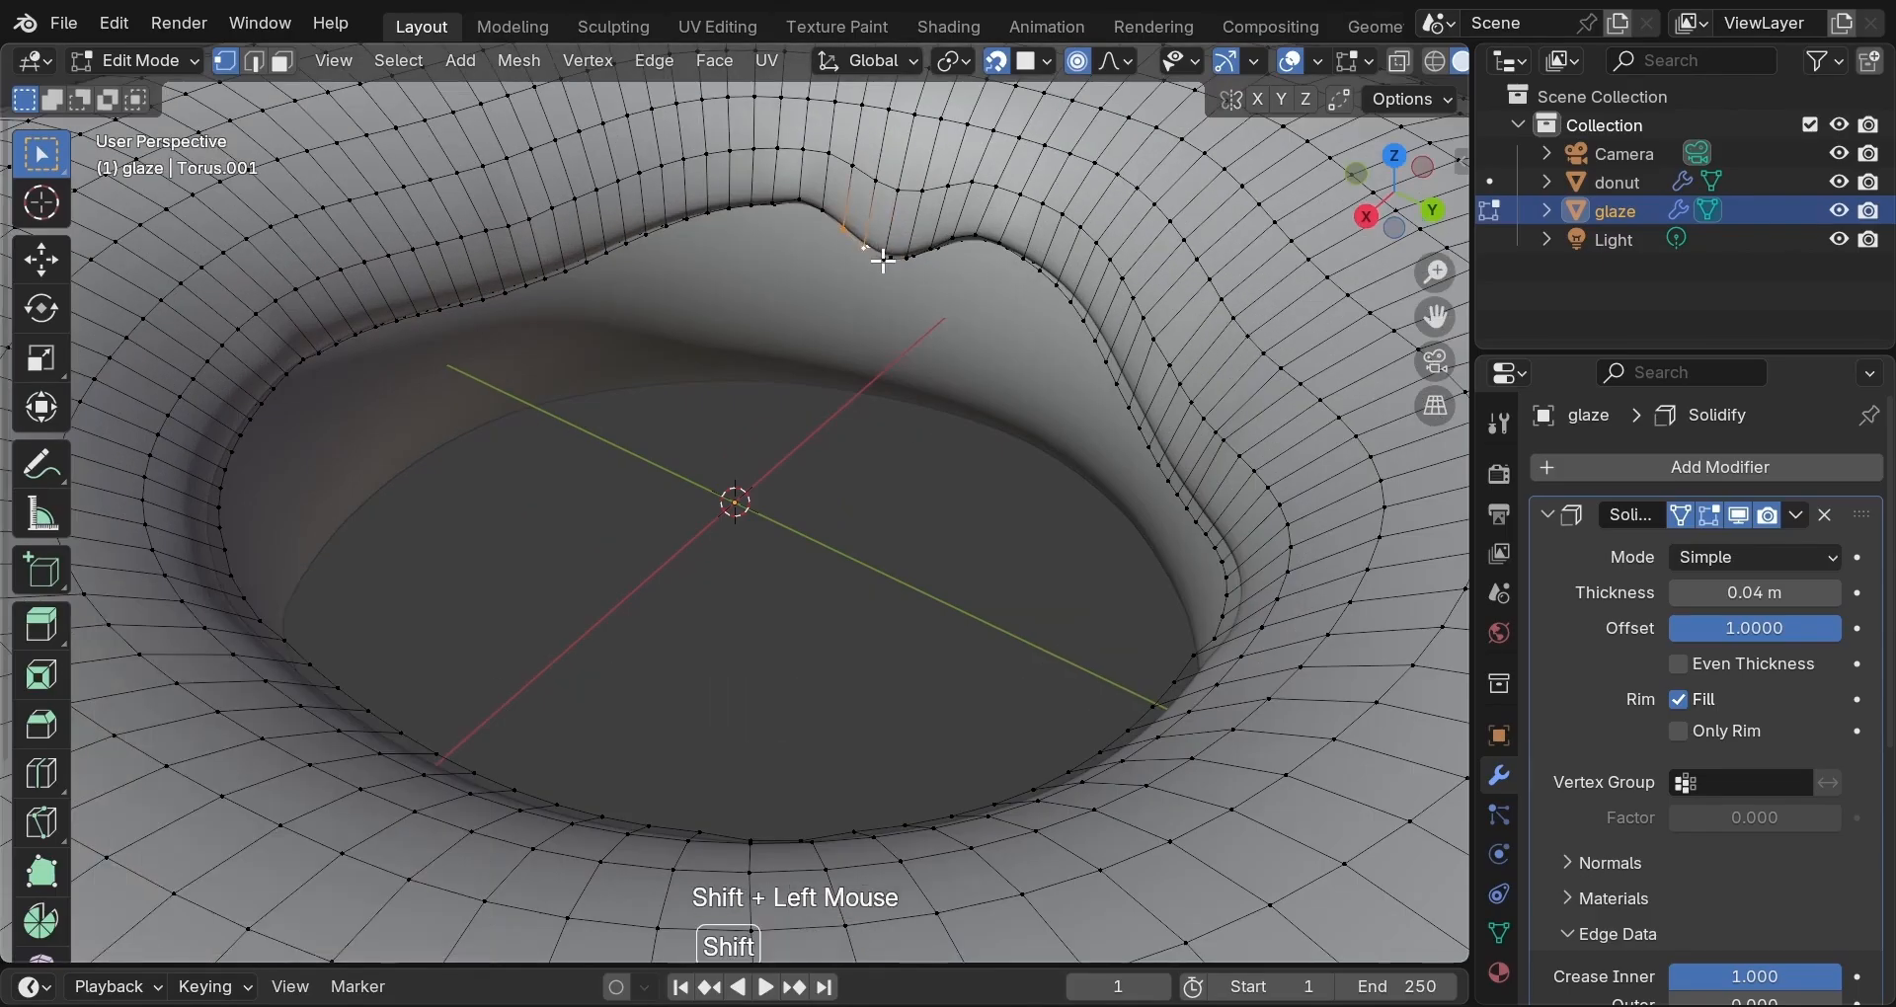
pyautogui.keyDown('shift'); pyautogui.click(877, 254); pyautogui.keyUp('shift')
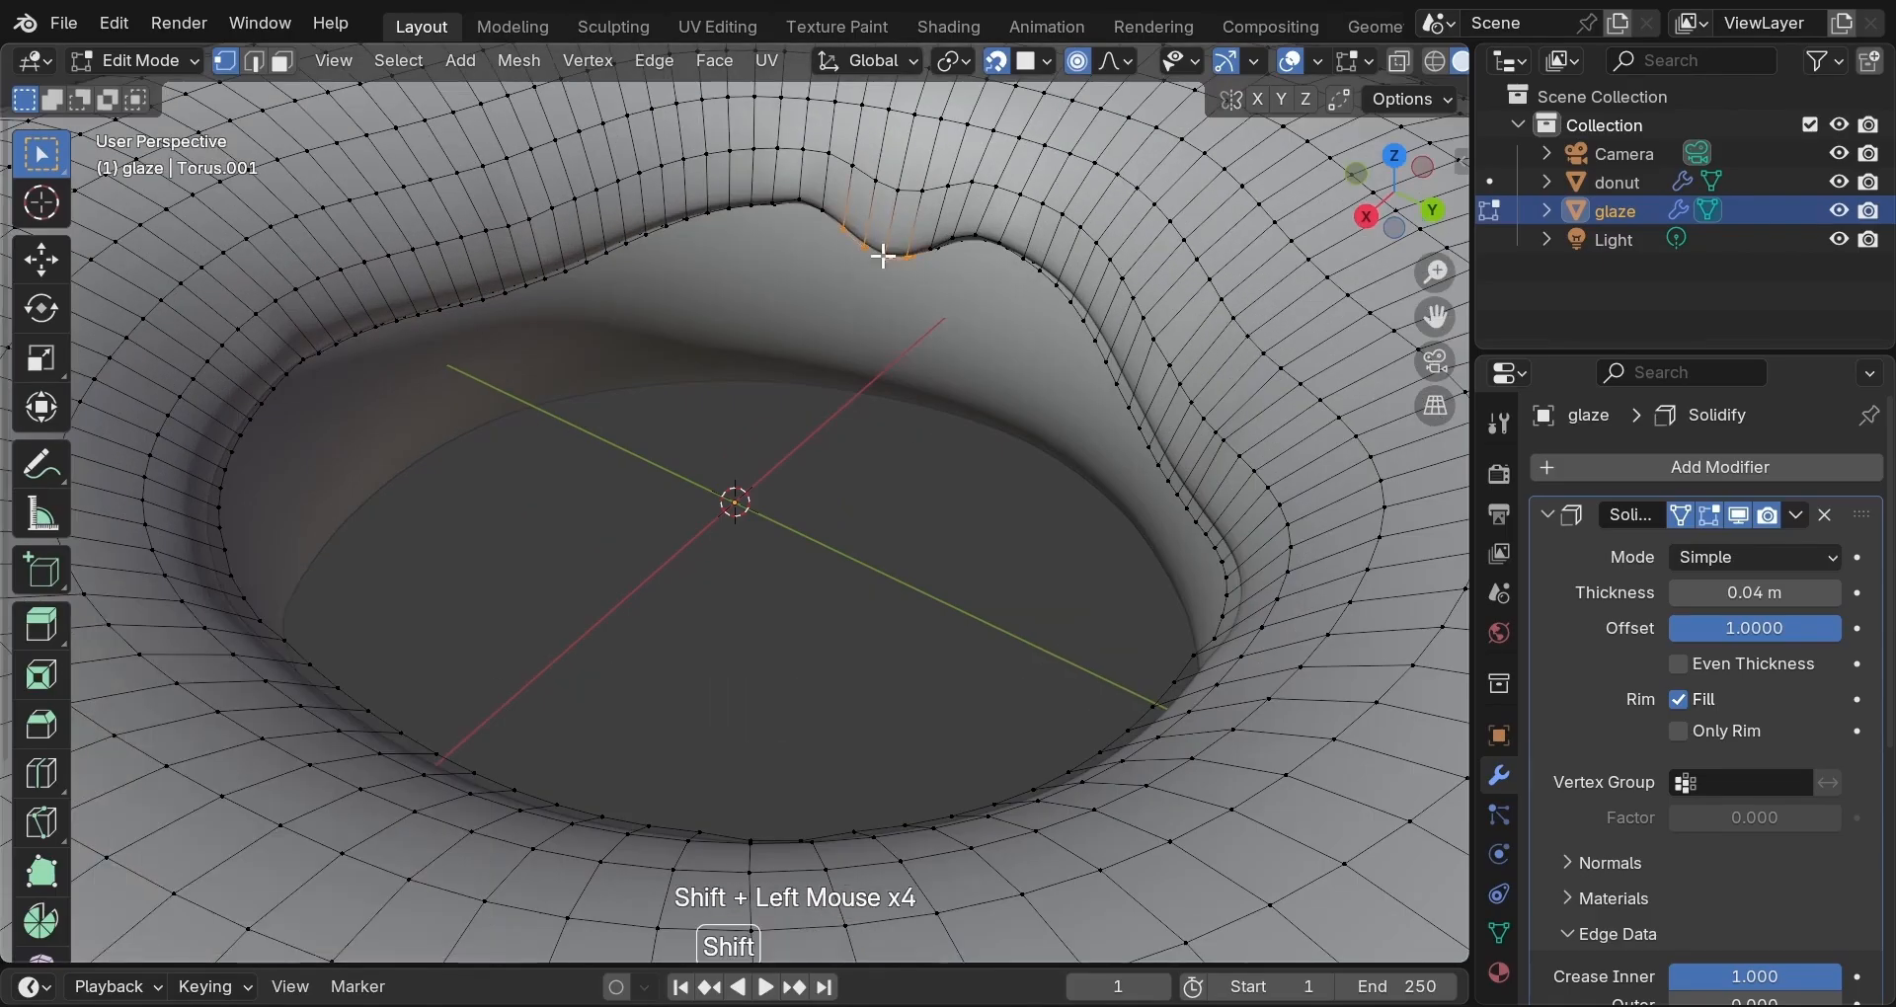
pyautogui.press('e')
pyautogui.press('z')
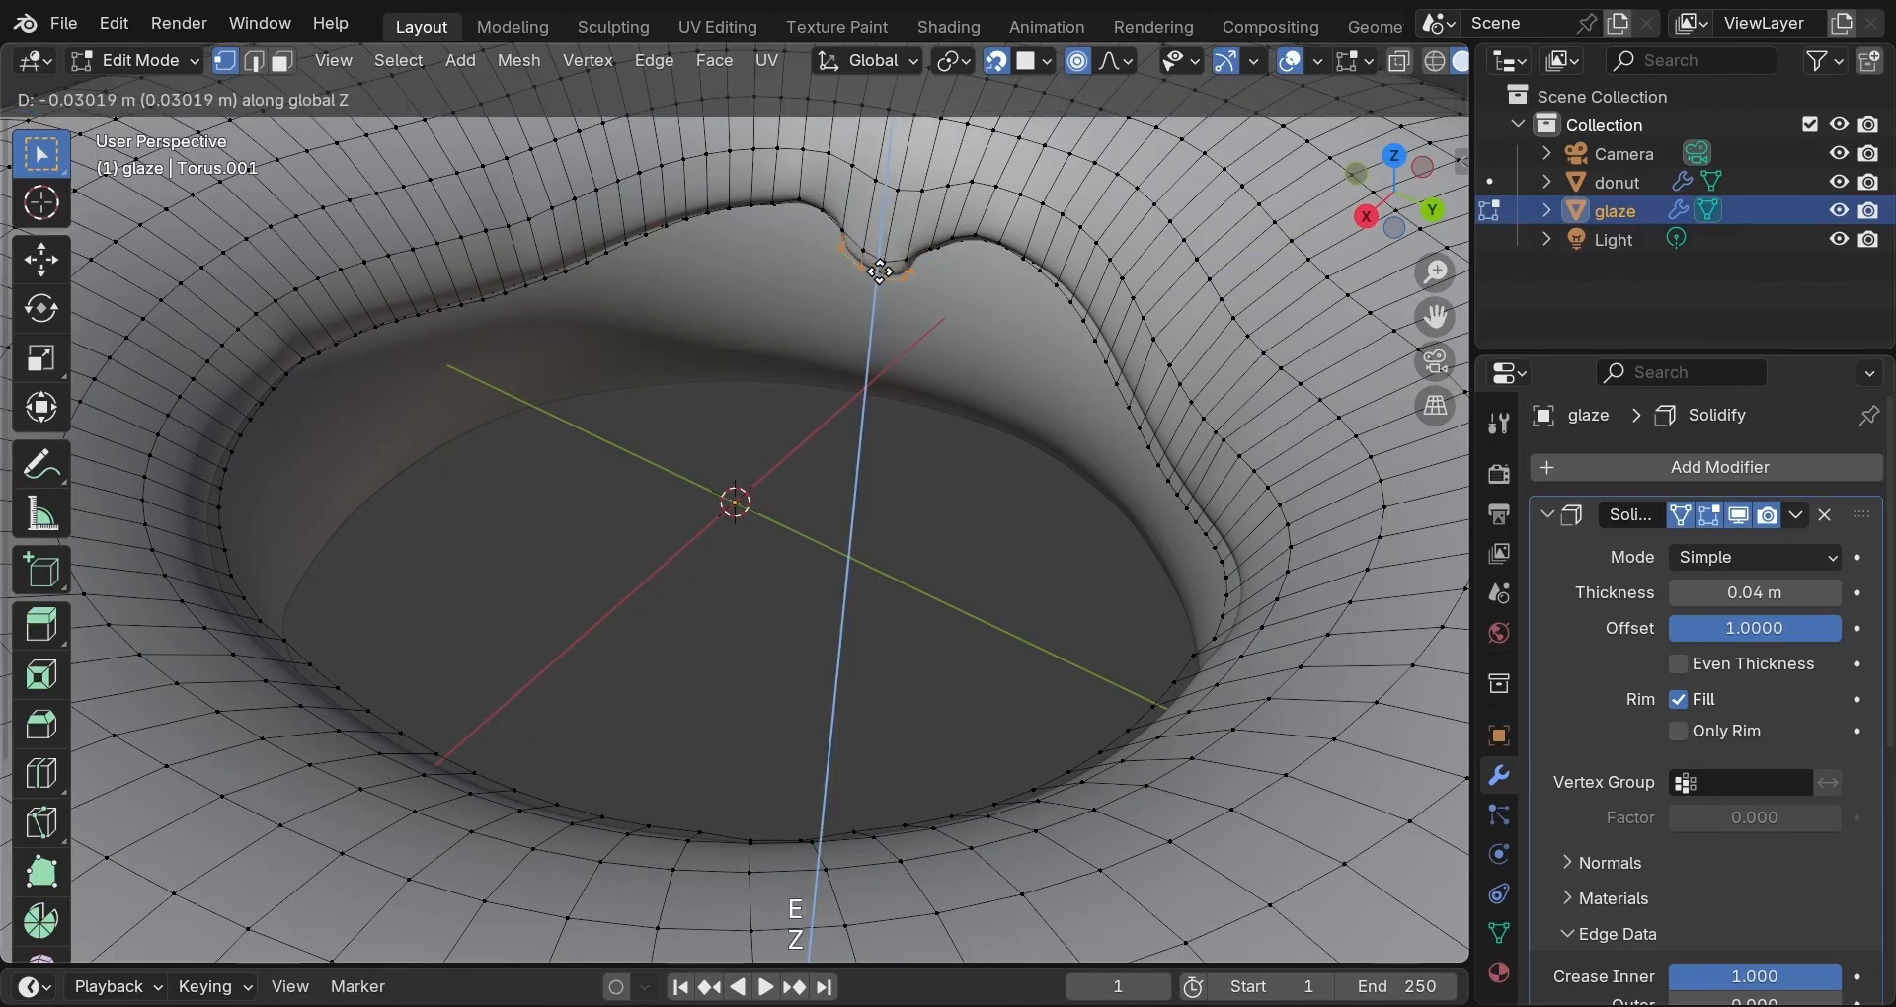
pyautogui.click(883, 301)
pyautogui.press('e')
pyautogui.press('z')
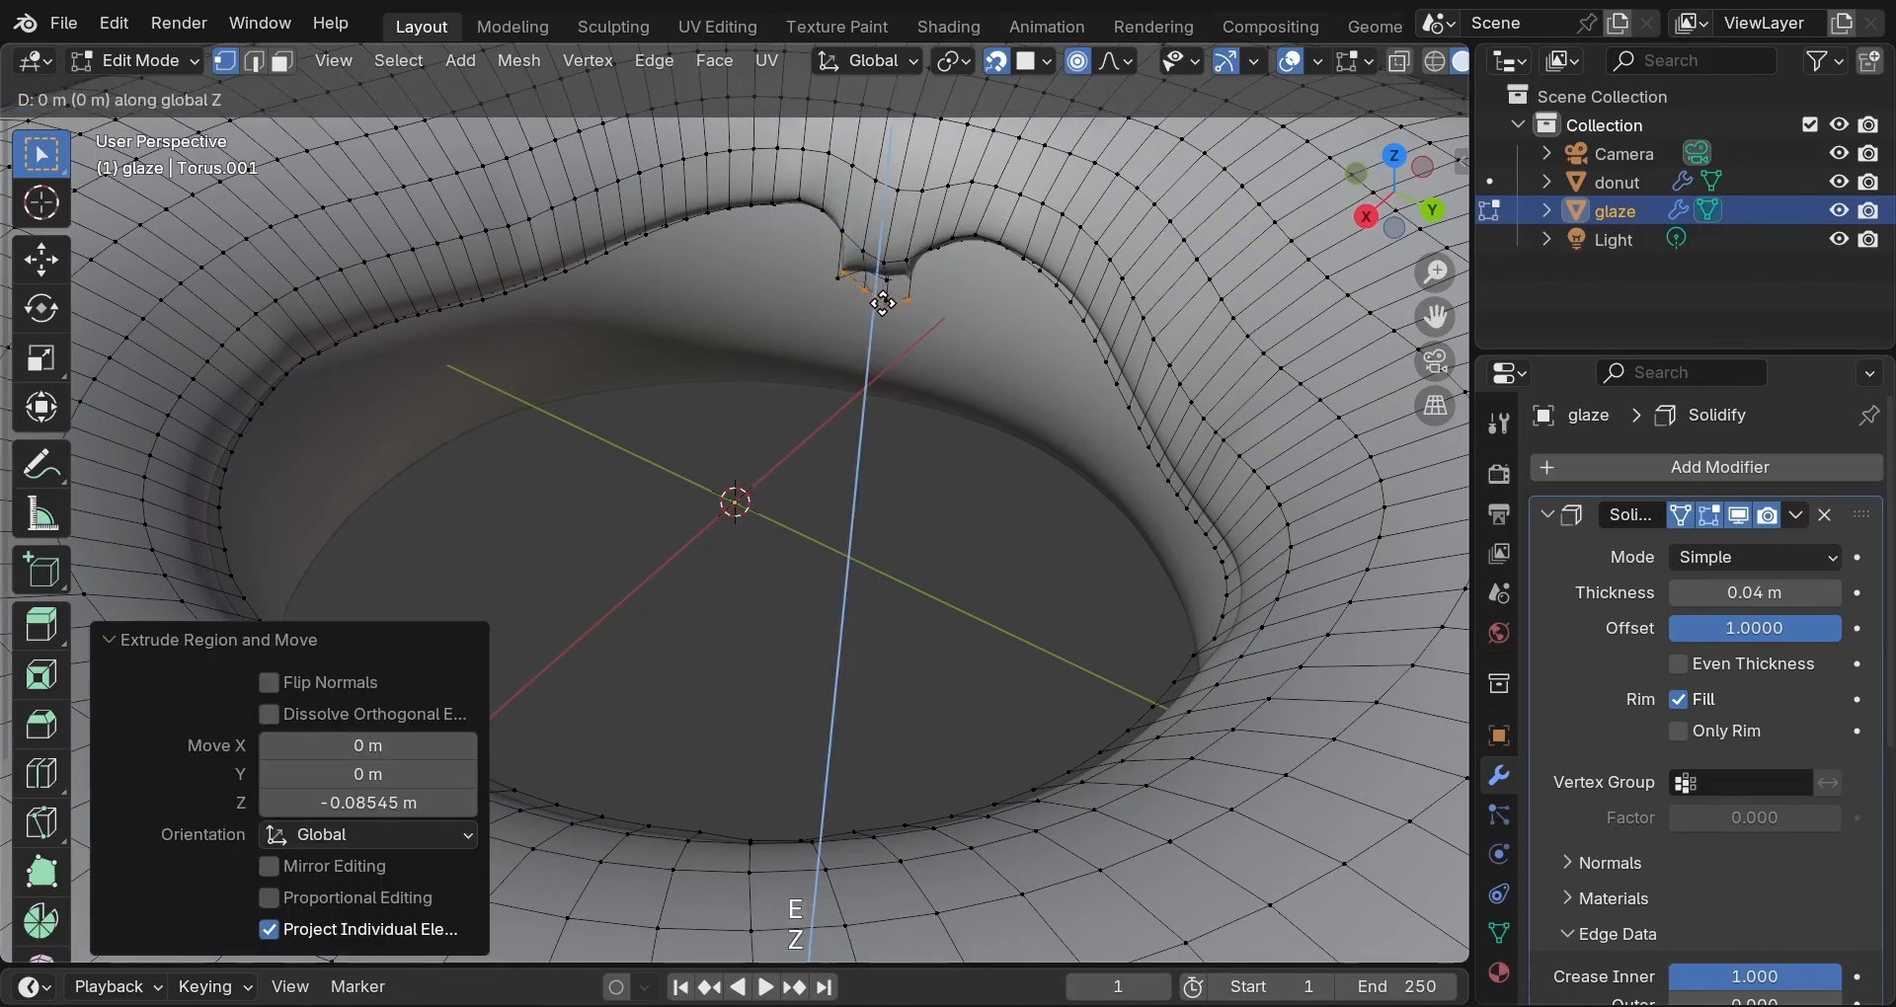
pyautogui.click(882, 339)
pyautogui.moveTo(880, 335)
pyautogui.mouseDown(button='middle')
pyautogui.moveTo(791, 377)
pyautogui.moveTo(893, 368)
pyautogui.mouseUp(button='middle')
# Taper the first inner drip's tip, switching proportional editing off for the final shrink.
pyautogui.press('s')
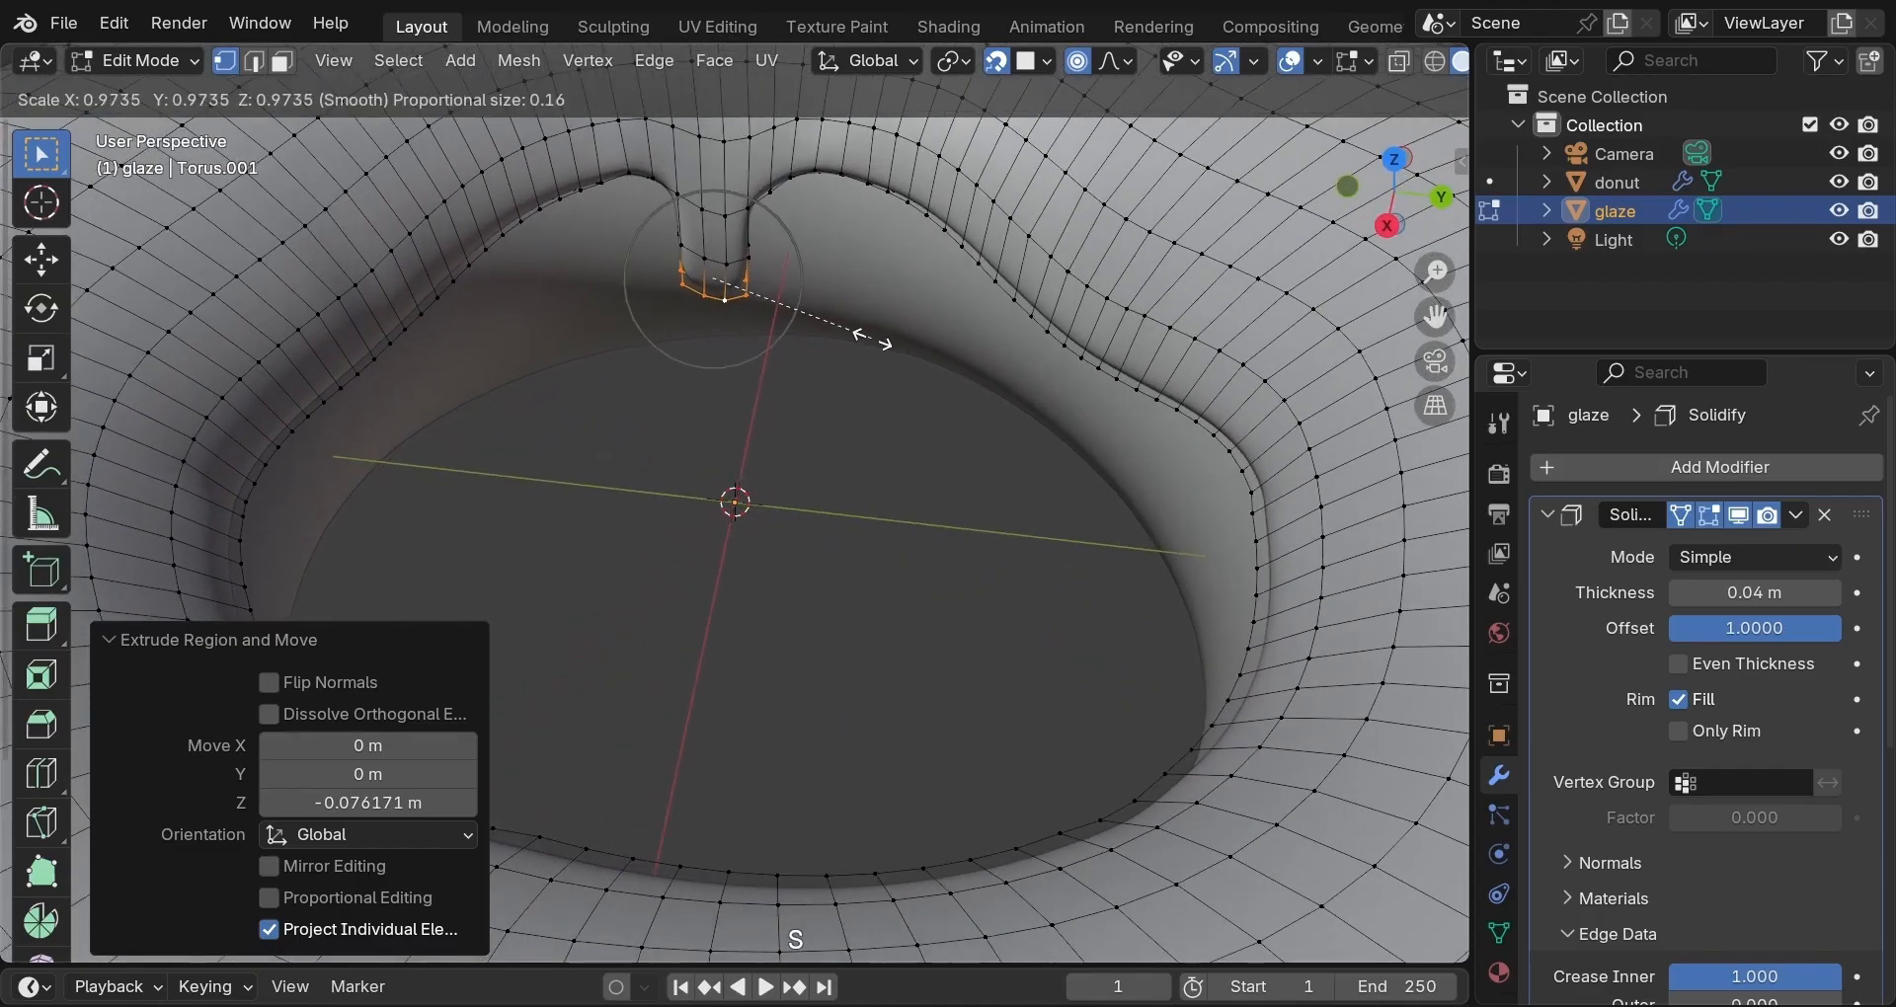
pyautogui.scroll(-4, 875, 337)
pyautogui.click(855, 328)
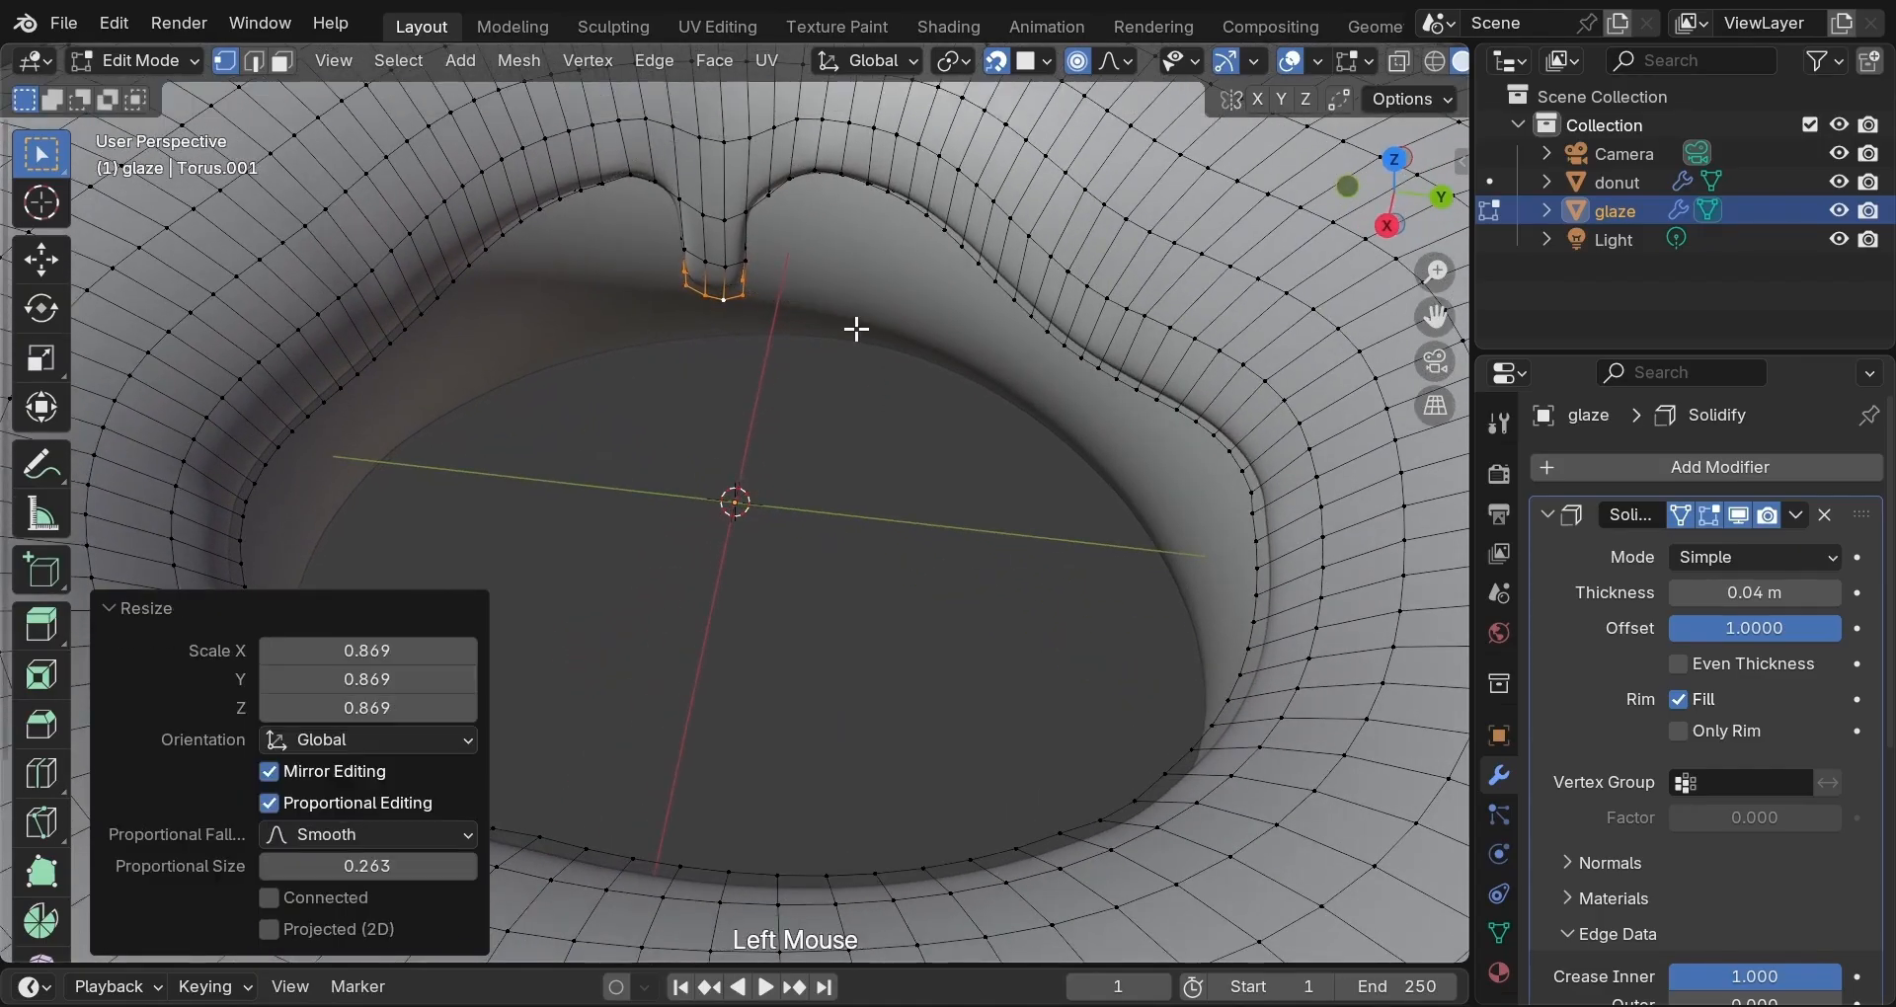
pyautogui.press('o')
pyautogui.press('s')
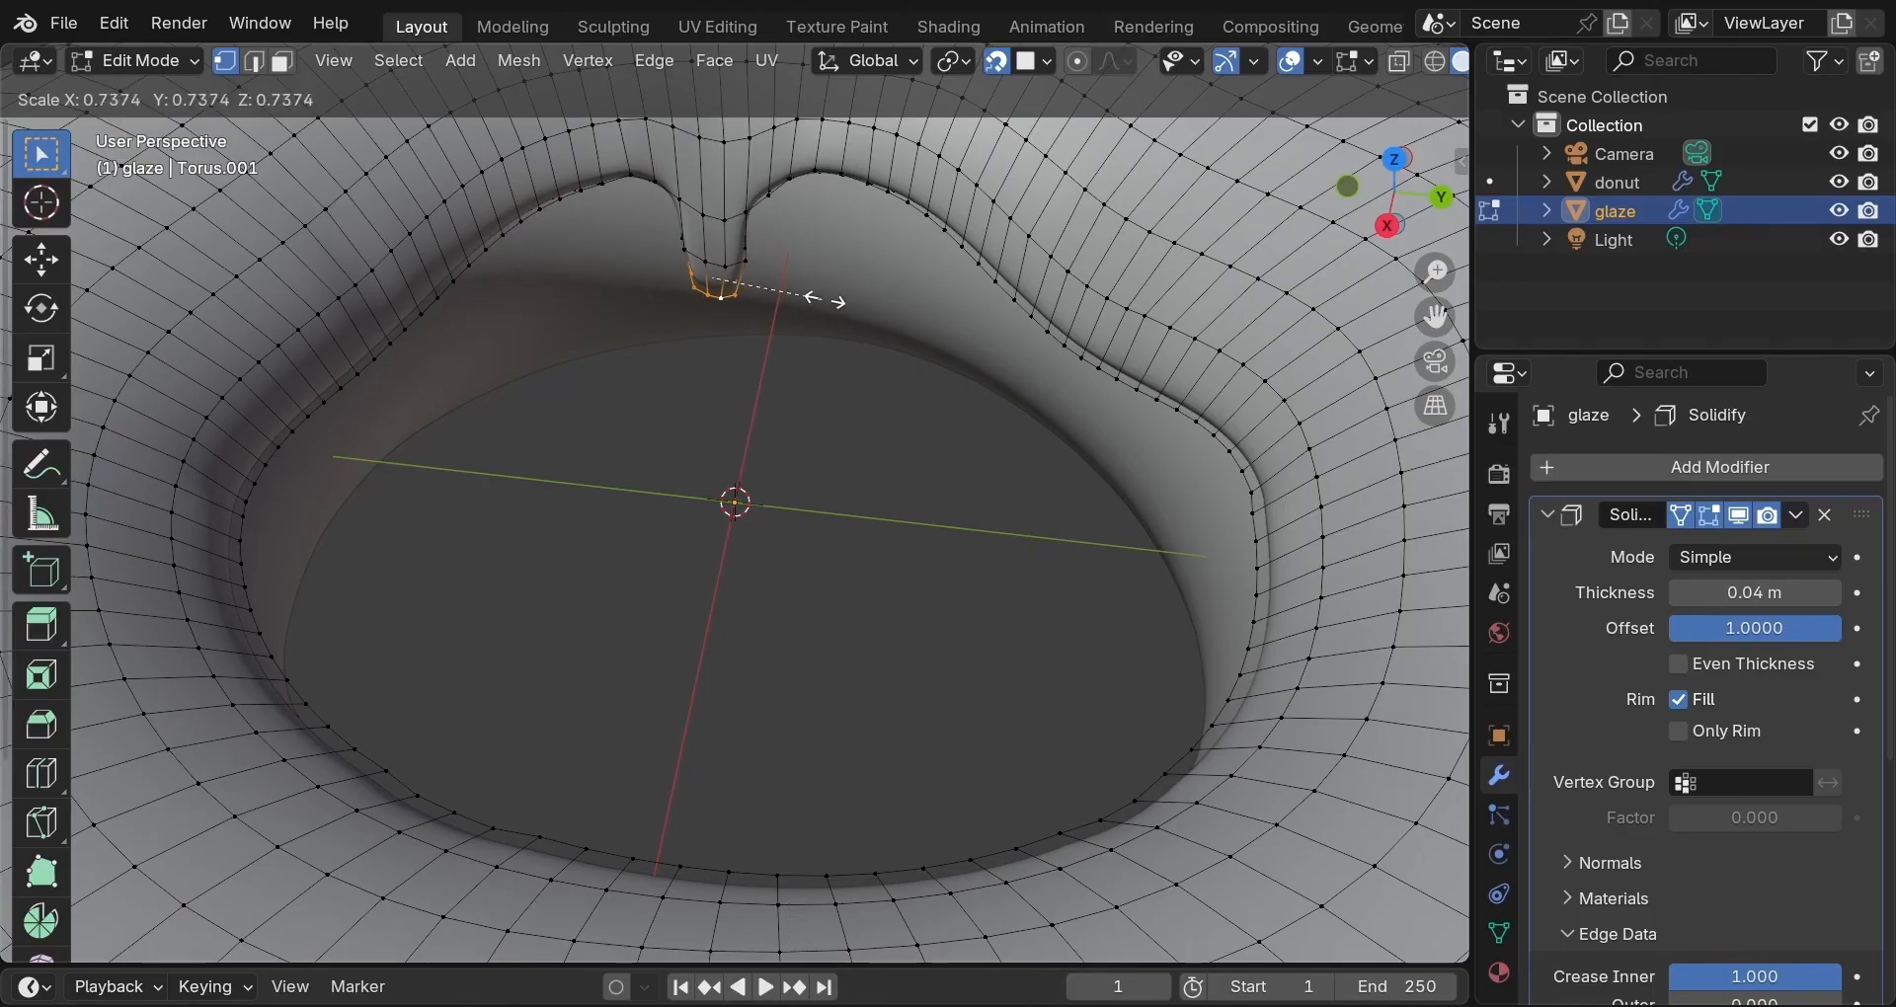
pyautogui.click(832, 294)
# Extrude a second drip 0.067003 m down in two segments from four vertices elsewhere on the inner rim.
pyautogui.moveTo(834, 329); pyautogui.dragTo(1143, 352, button='middle')
pyautogui.click(602, 236)
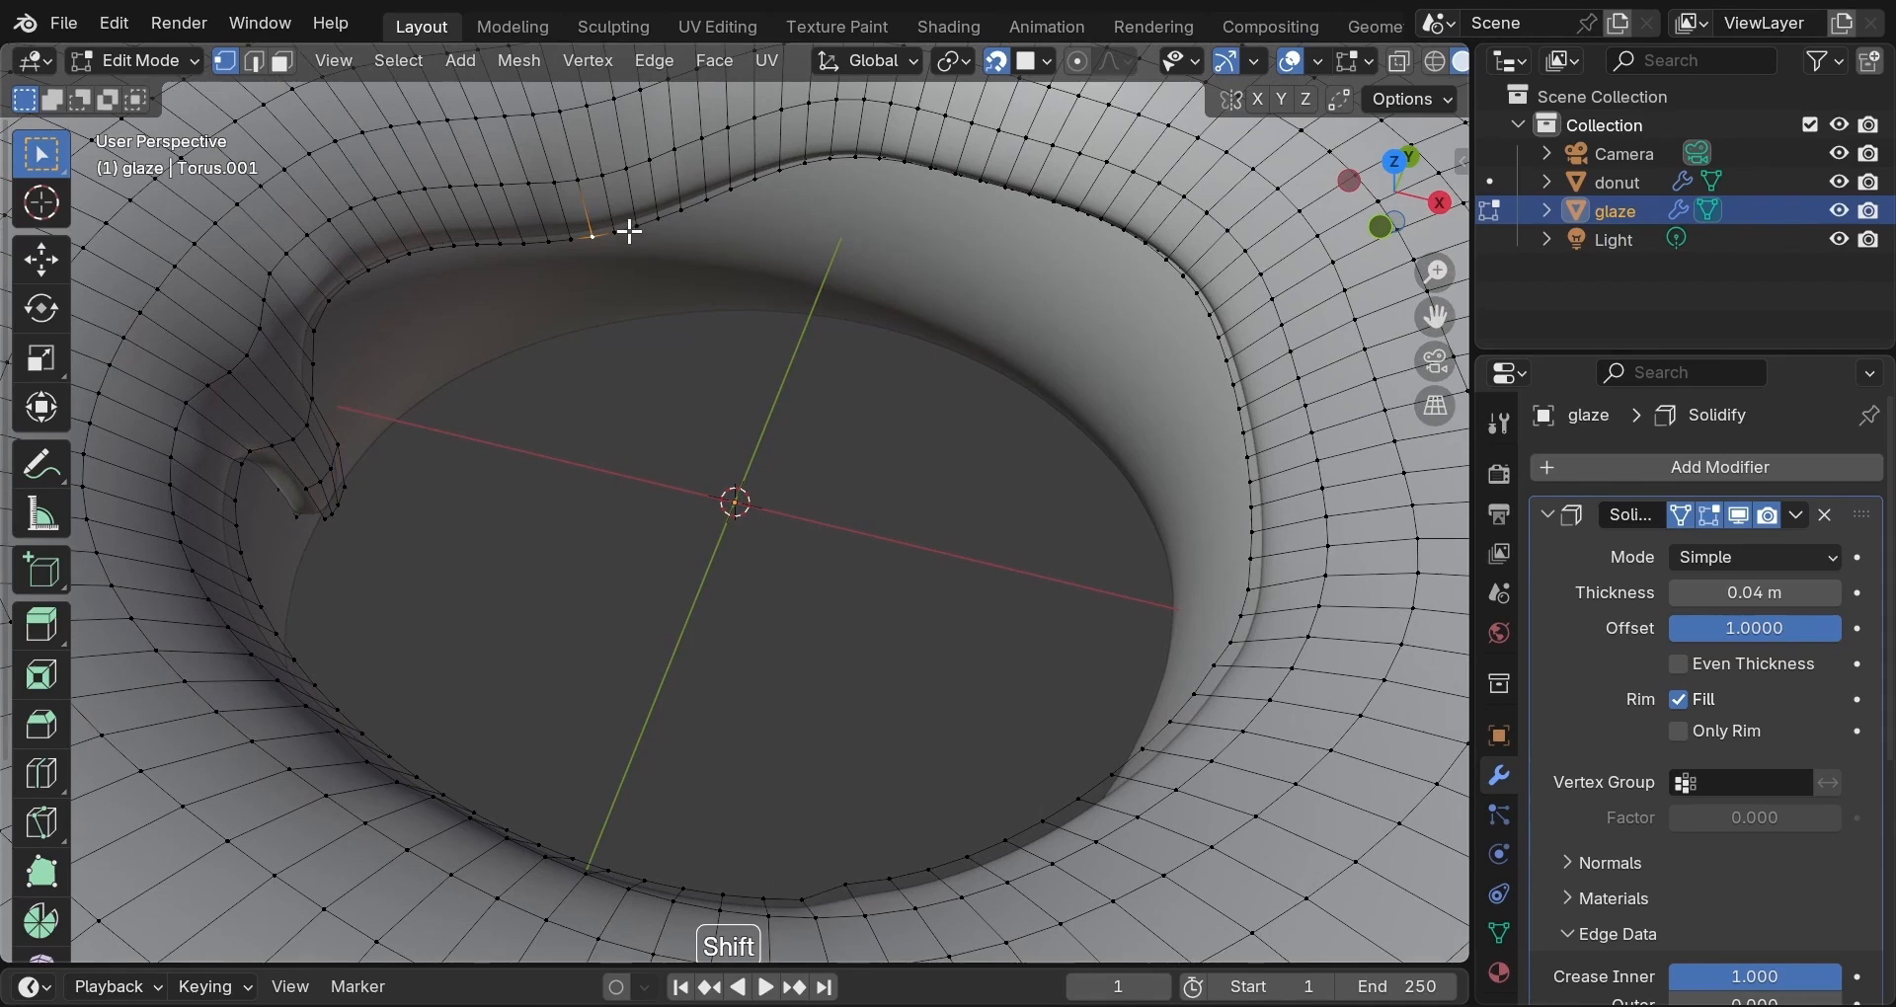
pyautogui.keyDown('shift'); pyautogui.click(630, 227); pyautogui.keyUp('shift')
pyautogui.keyDown('shift'); pyautogui.click(592, 236); pyautogui.keyUp('shift')
pyautogui.keyDown('shift'); pyautogui.click(573, 239); pyautogui.keyUp('shift')
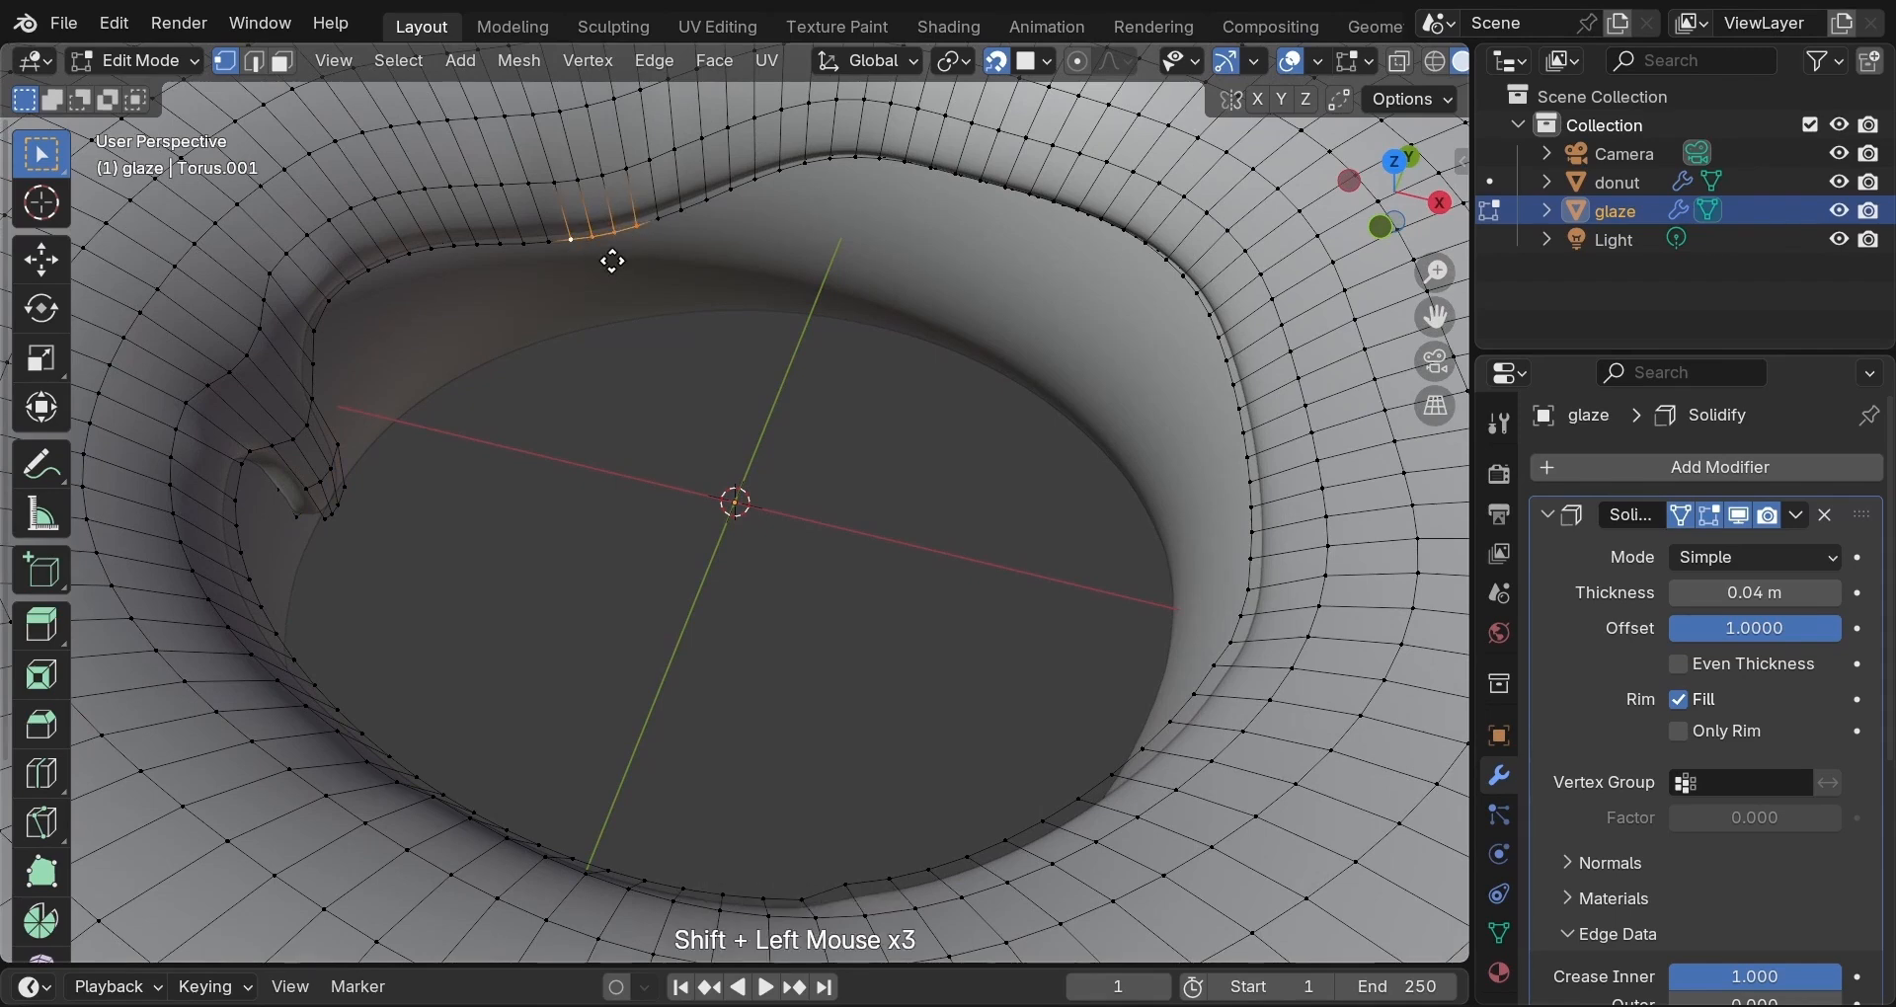
pyautogui.press('e')
pyautogui.press('z')
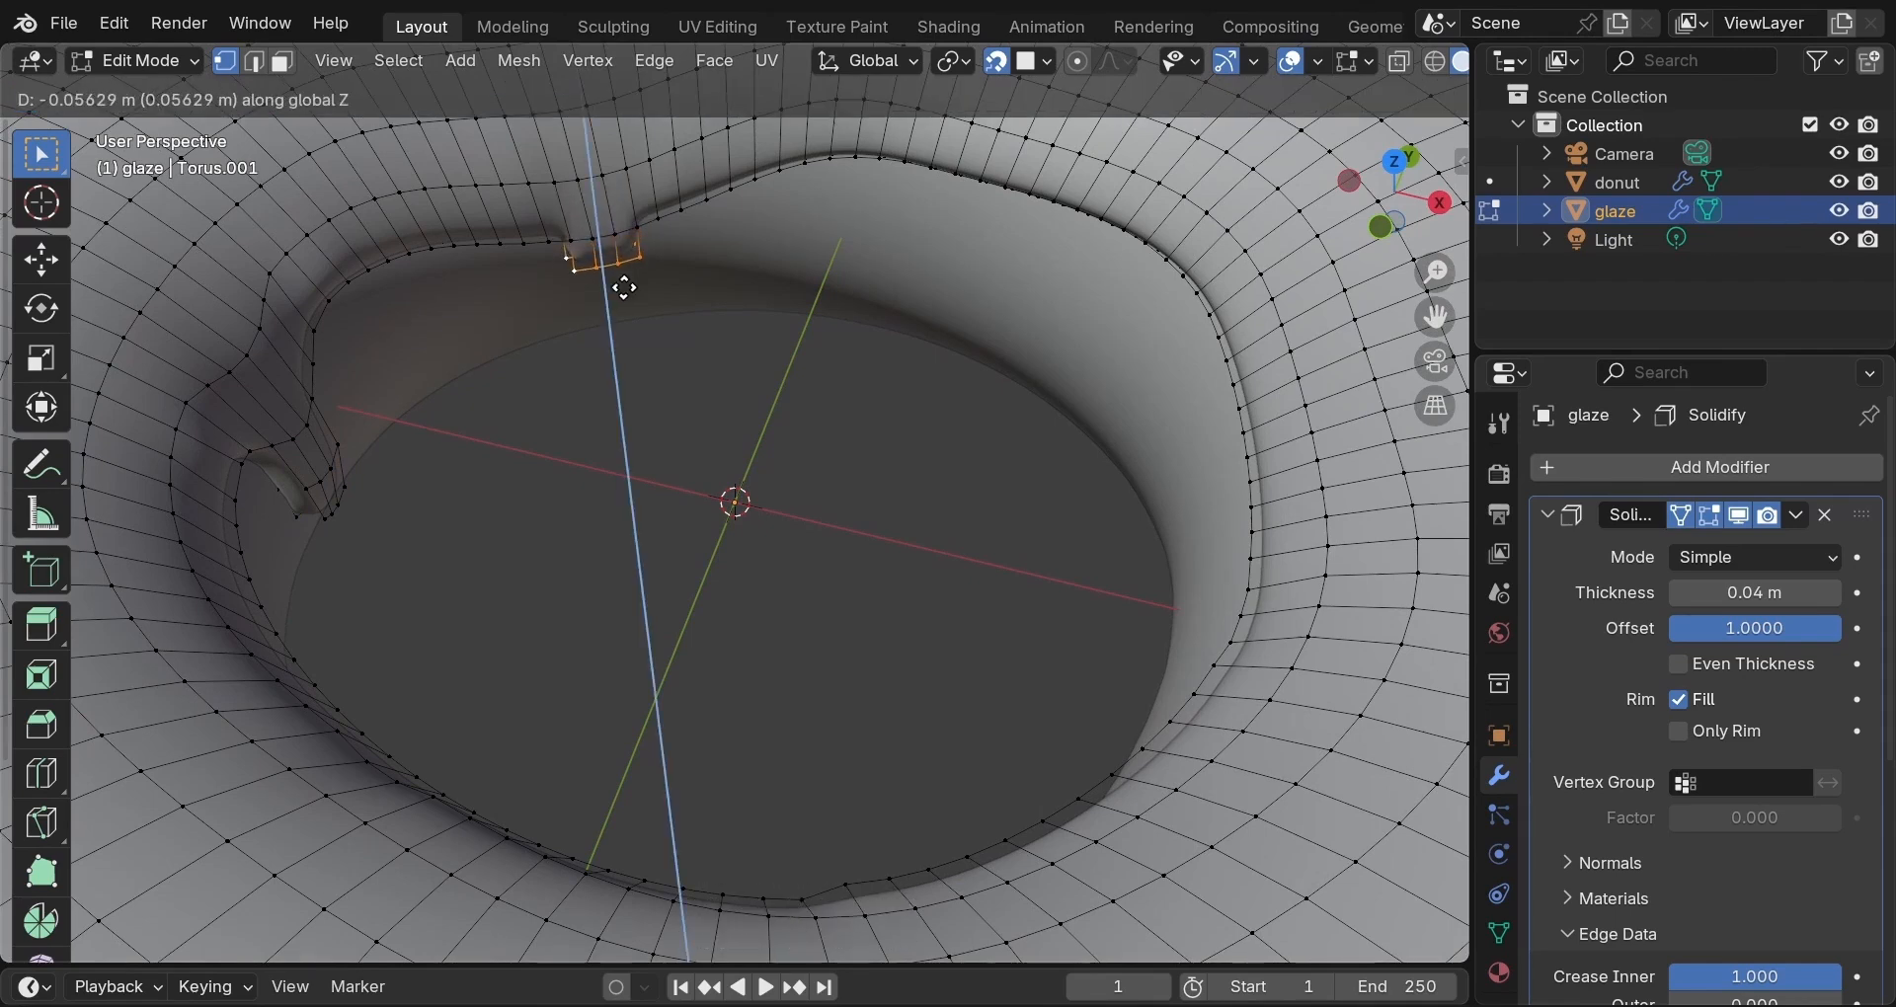
pyautogui.click(625, 287)
pyautogui.press('e')
pyautogui.press('z')
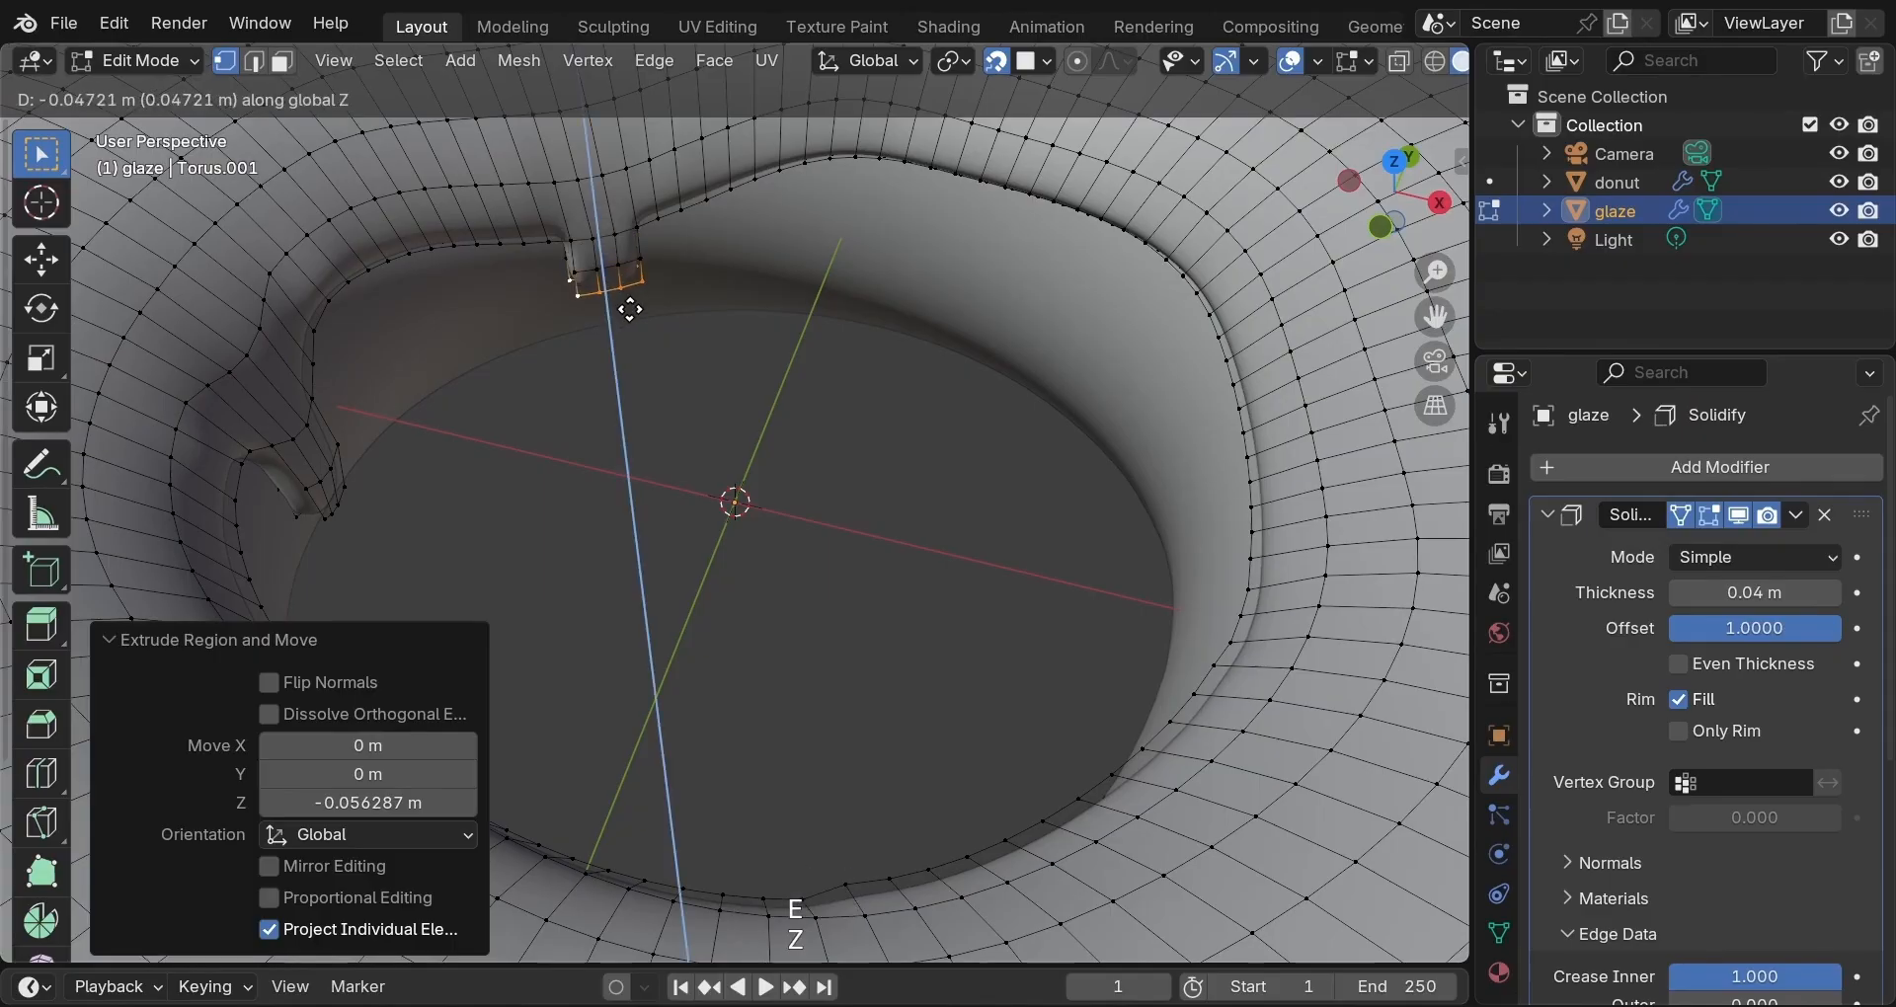
pyautogui.click(630, 316)
# Narrow the second drip's end, then taper it to 0.910 with smooth falloff size 0.350.
pyautogui.press('s')
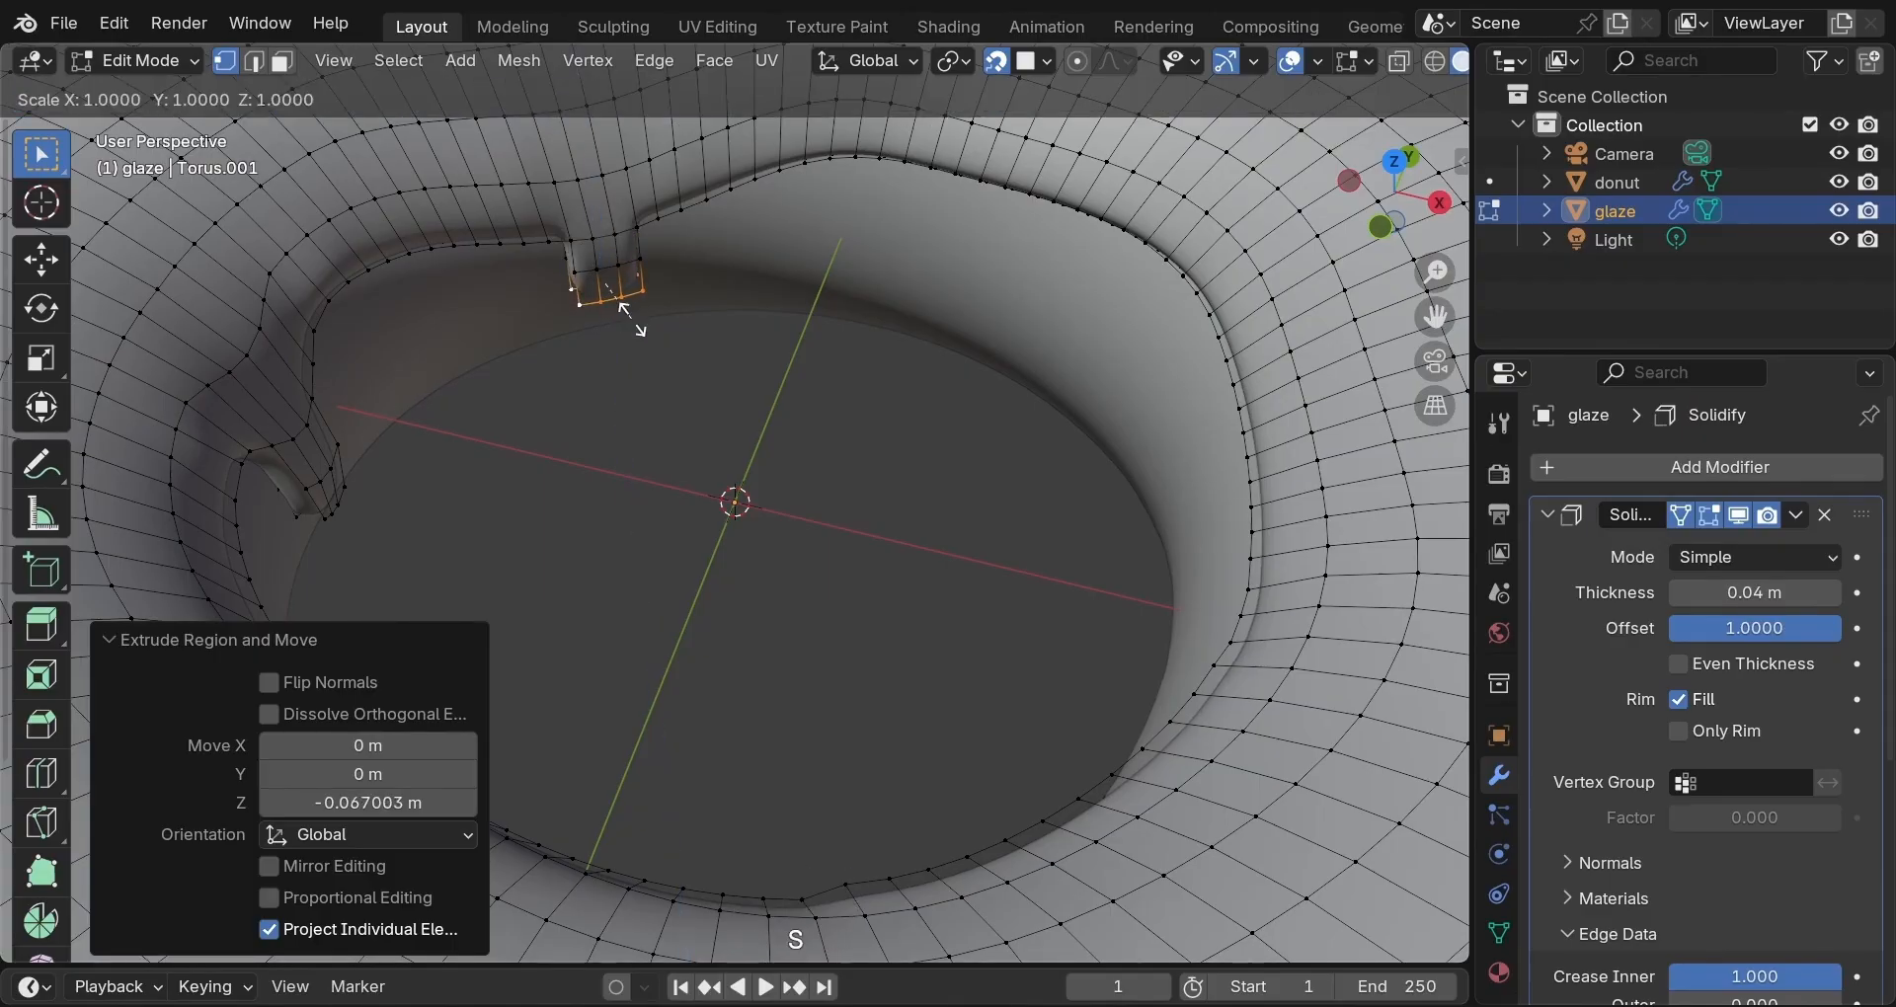
pyautogui.click(625, 316)
pyautogui.press('s')
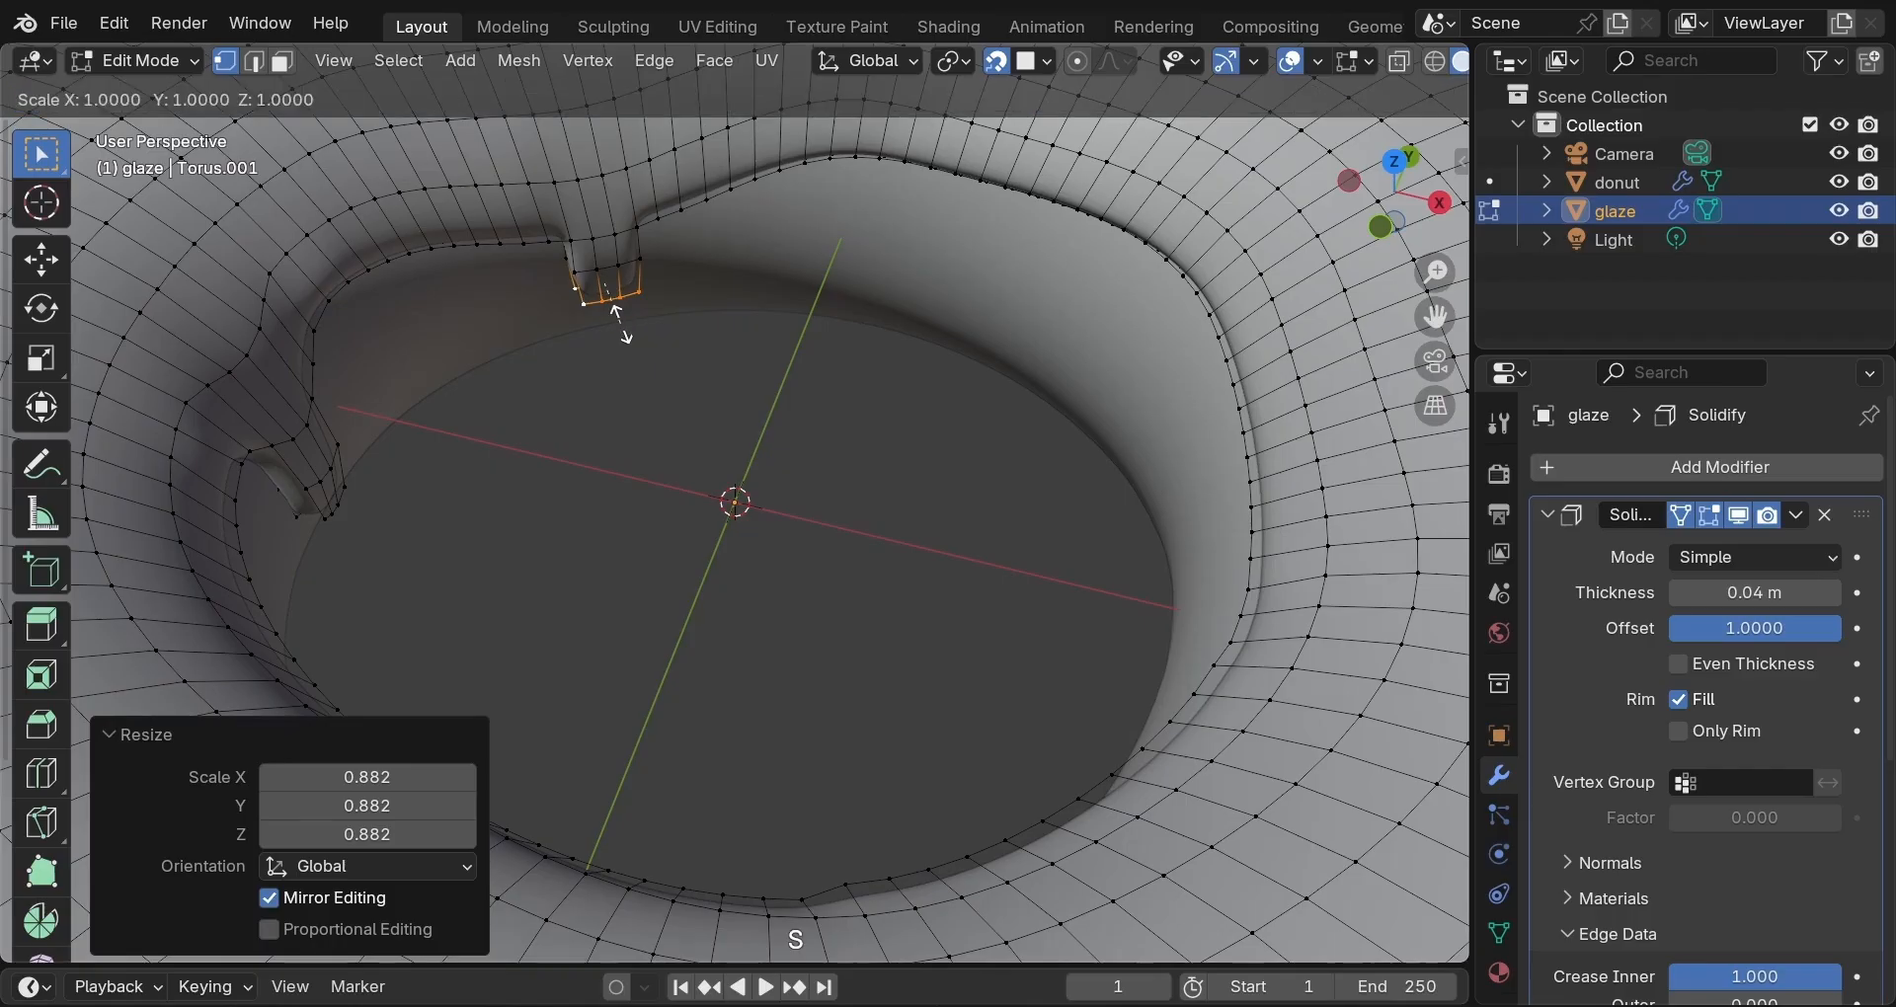
pyautogui.click(614, 303)
pyautogui.press('o')
pyautogui.press('s')
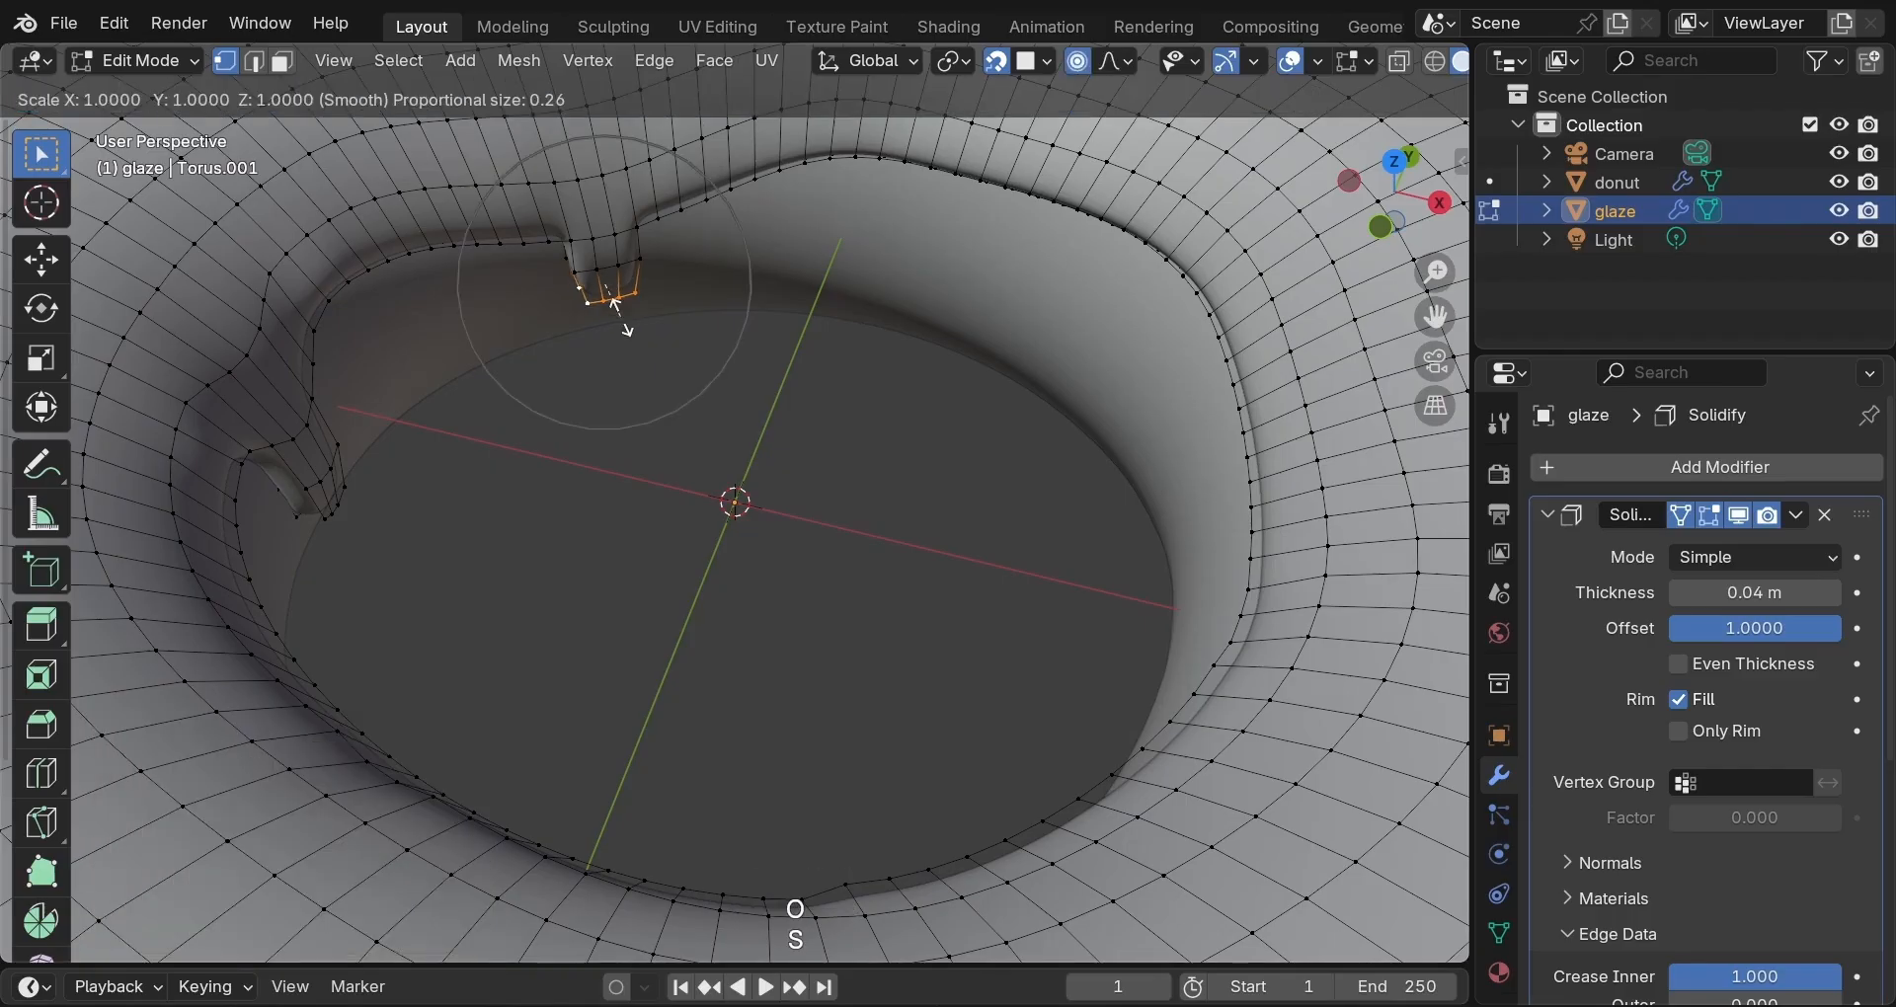
pyautogui.scroll(-3, 614, 303)
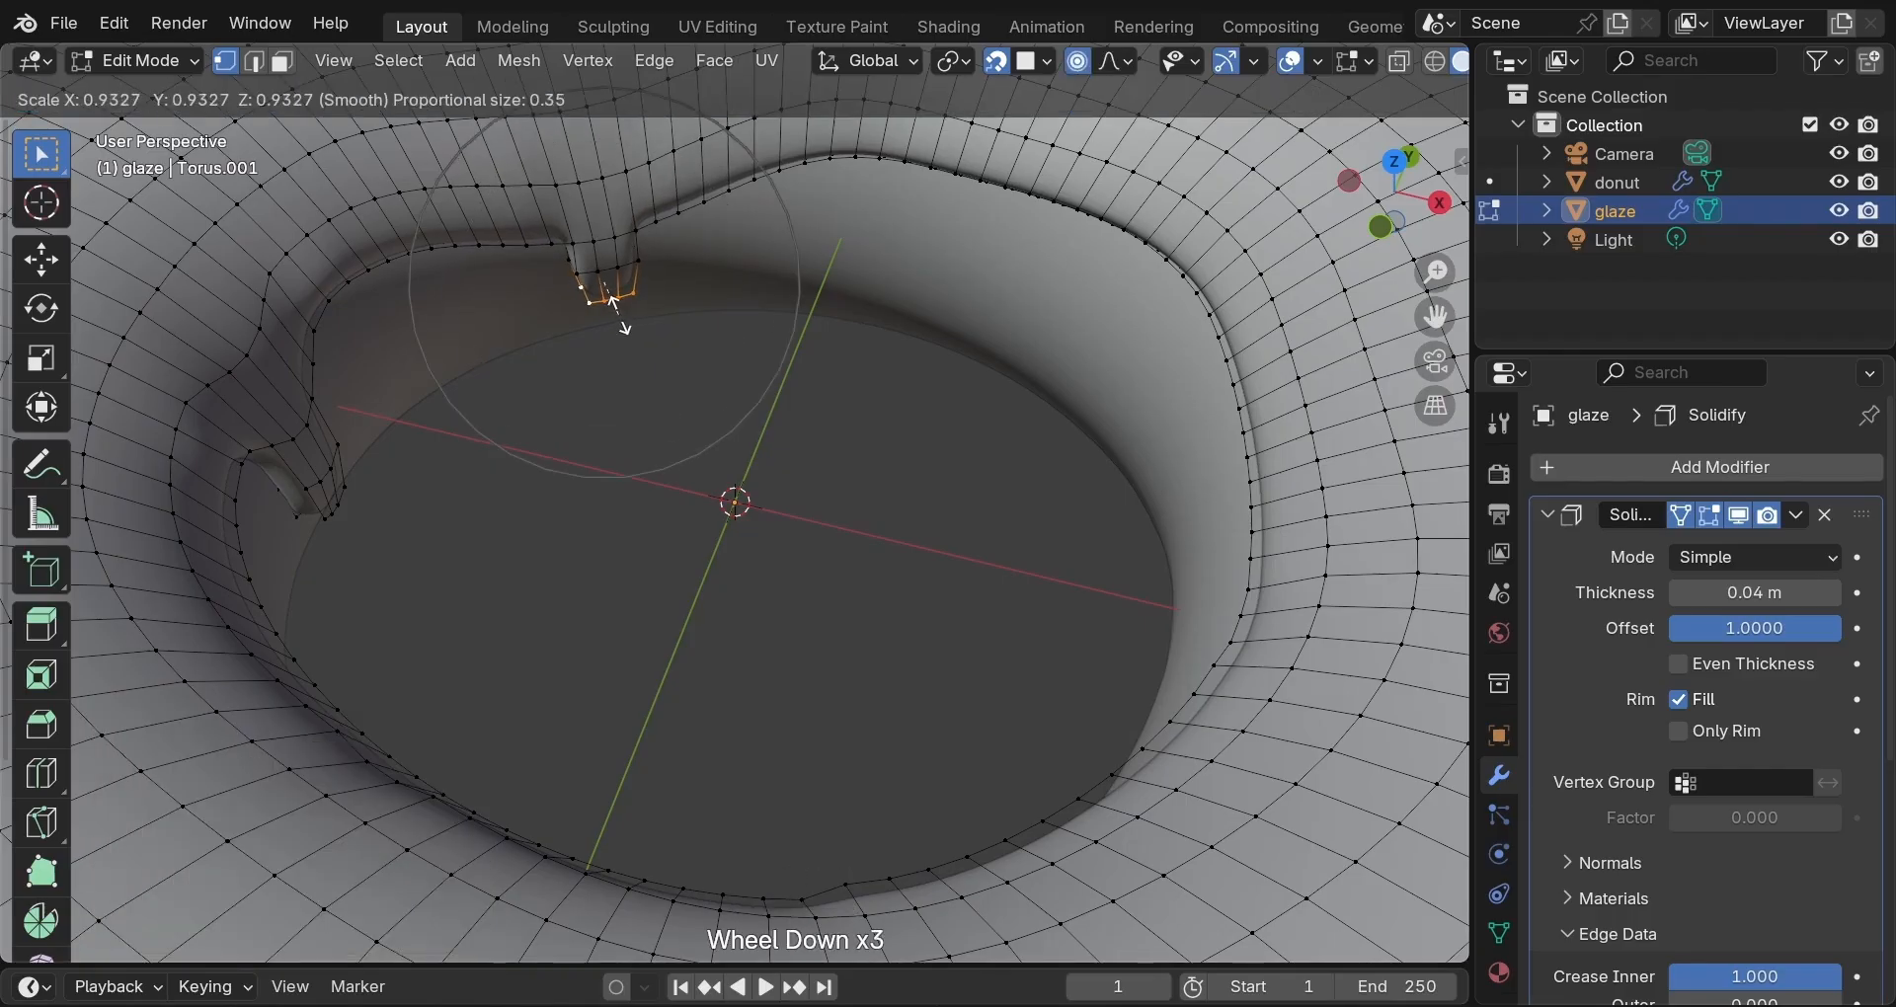
pyautogui.click(615, 304)
pyautogui.moveTo(648, 386); pyautogui.dragTo(1022, 344, button='middle')
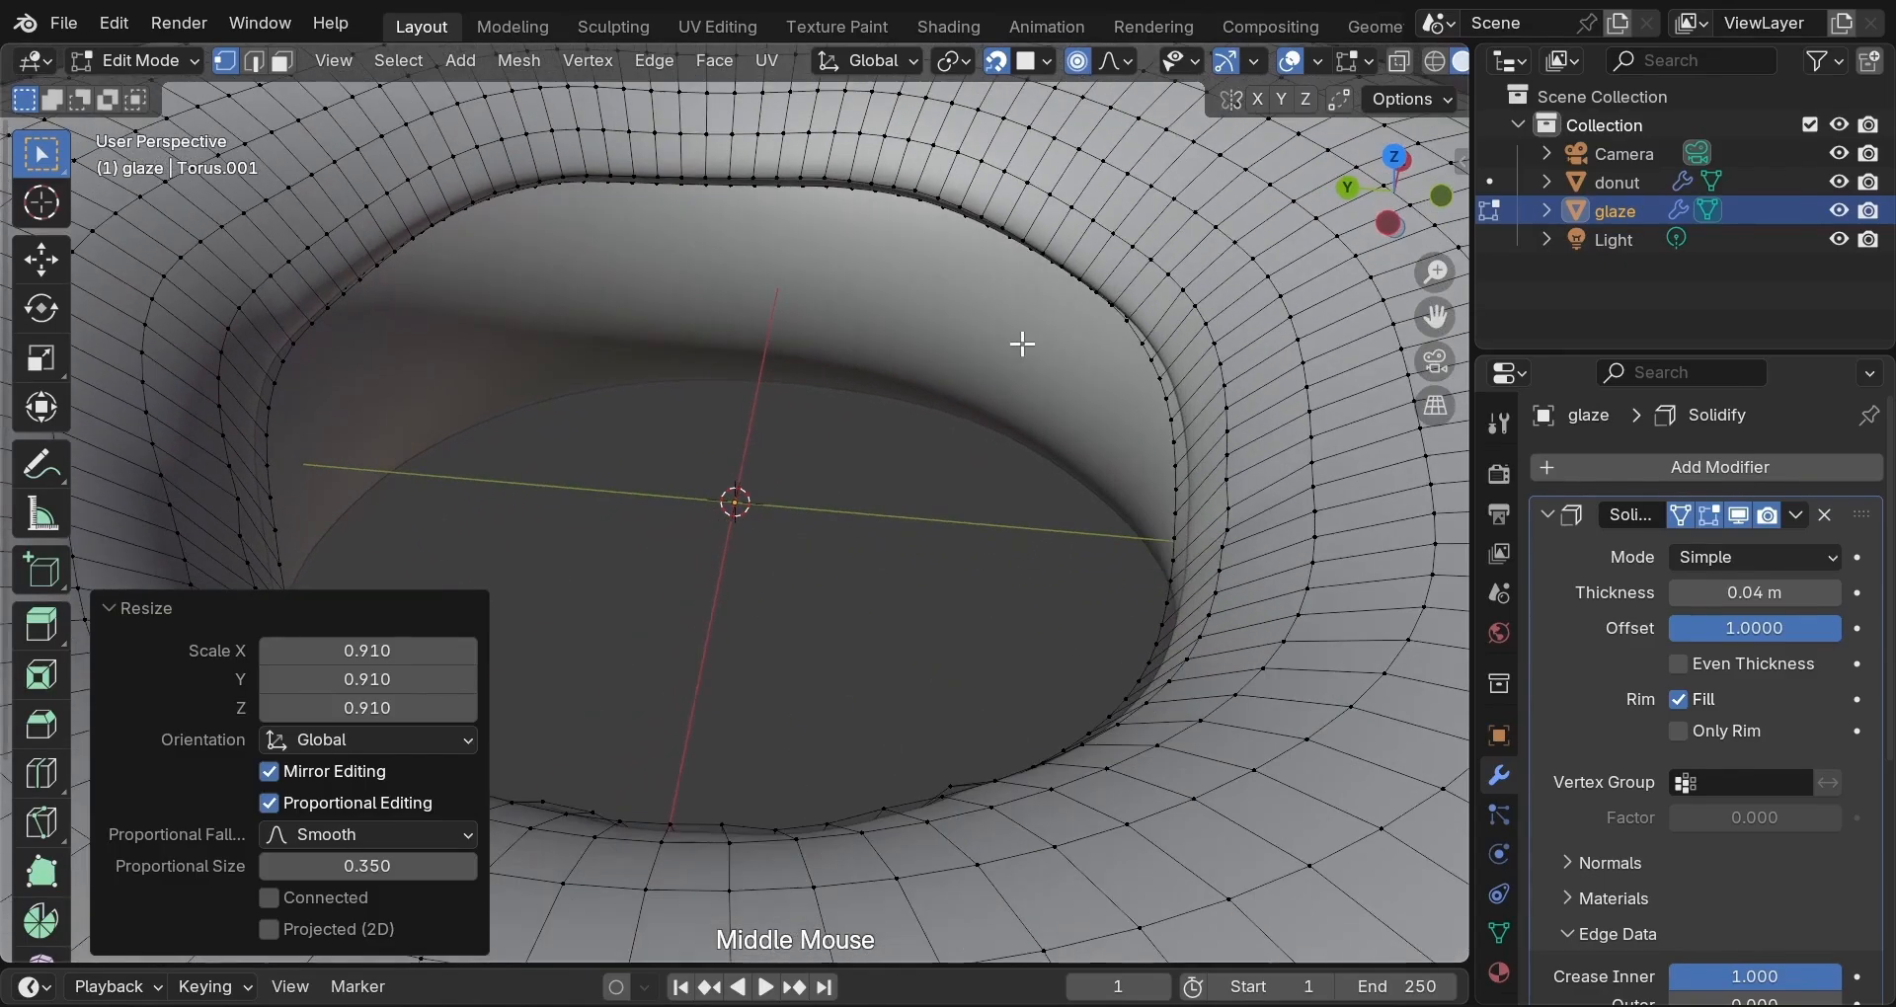
# Pull a section of the upper inner rim downward with proportional falloff.
pyautogui.click(702, 178)
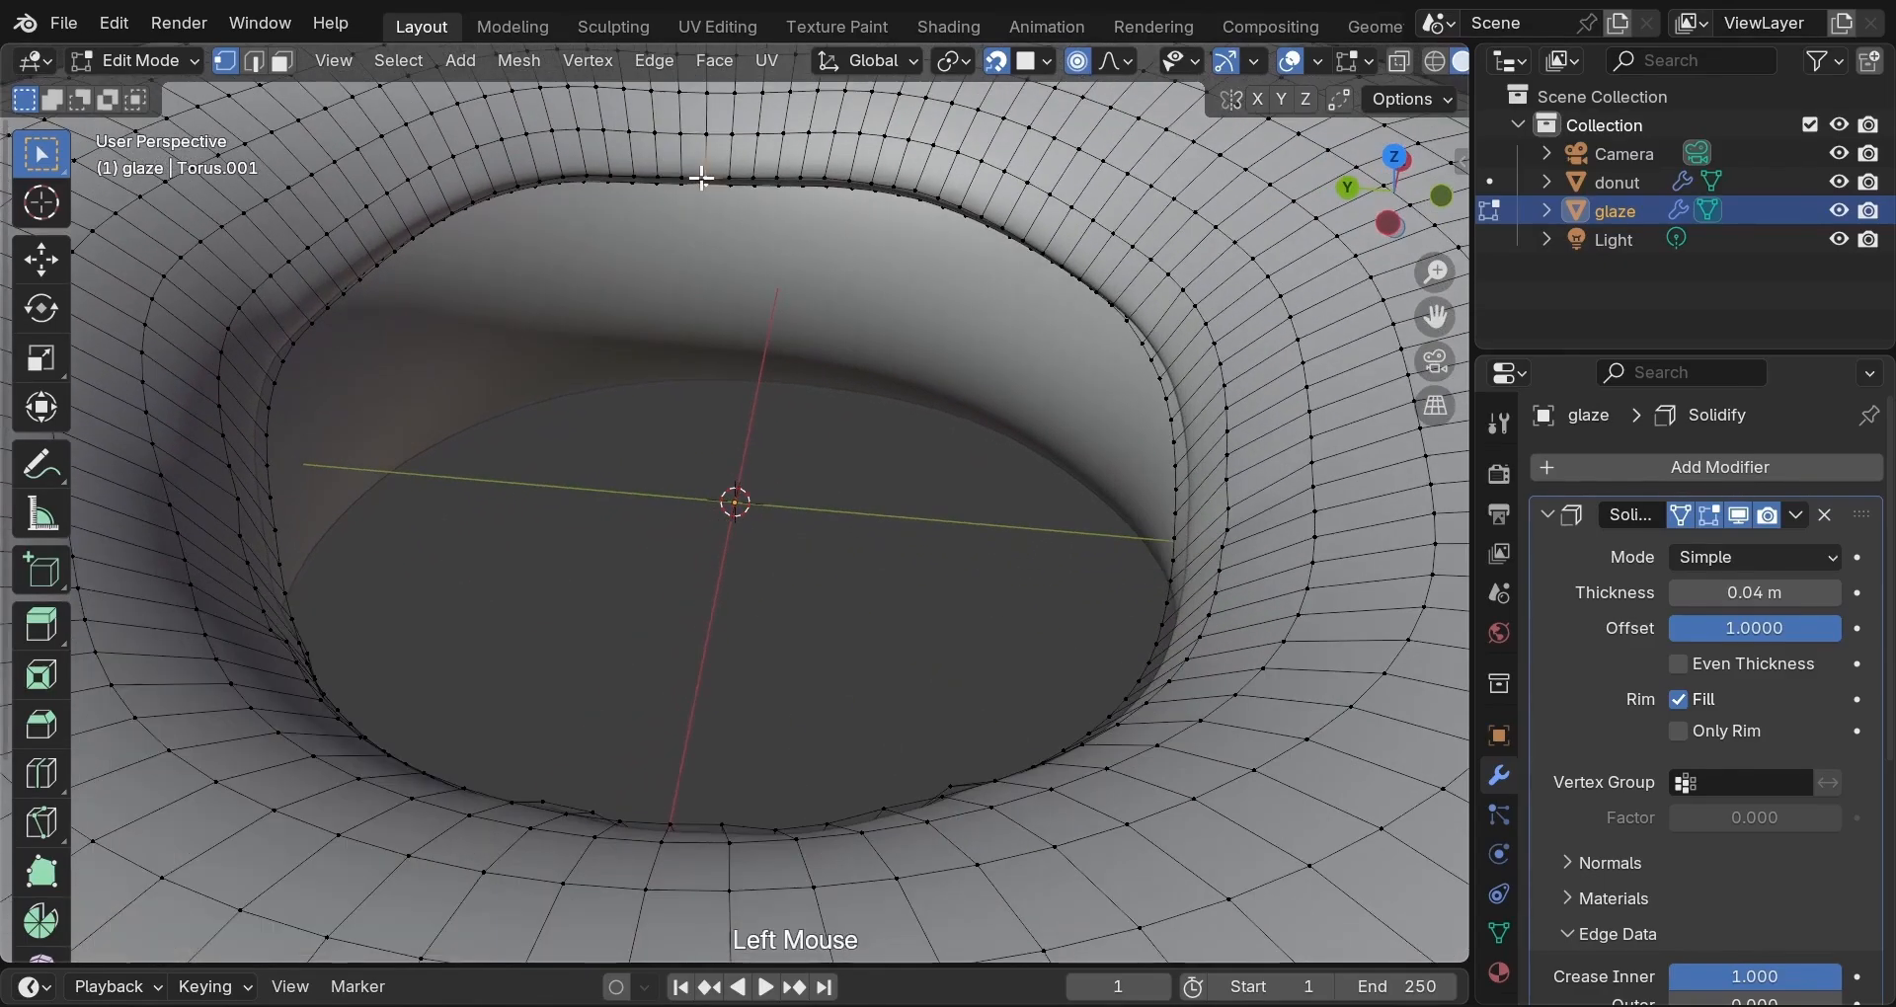
pyautogui.press('g')
pyautogui.click(702, 201)
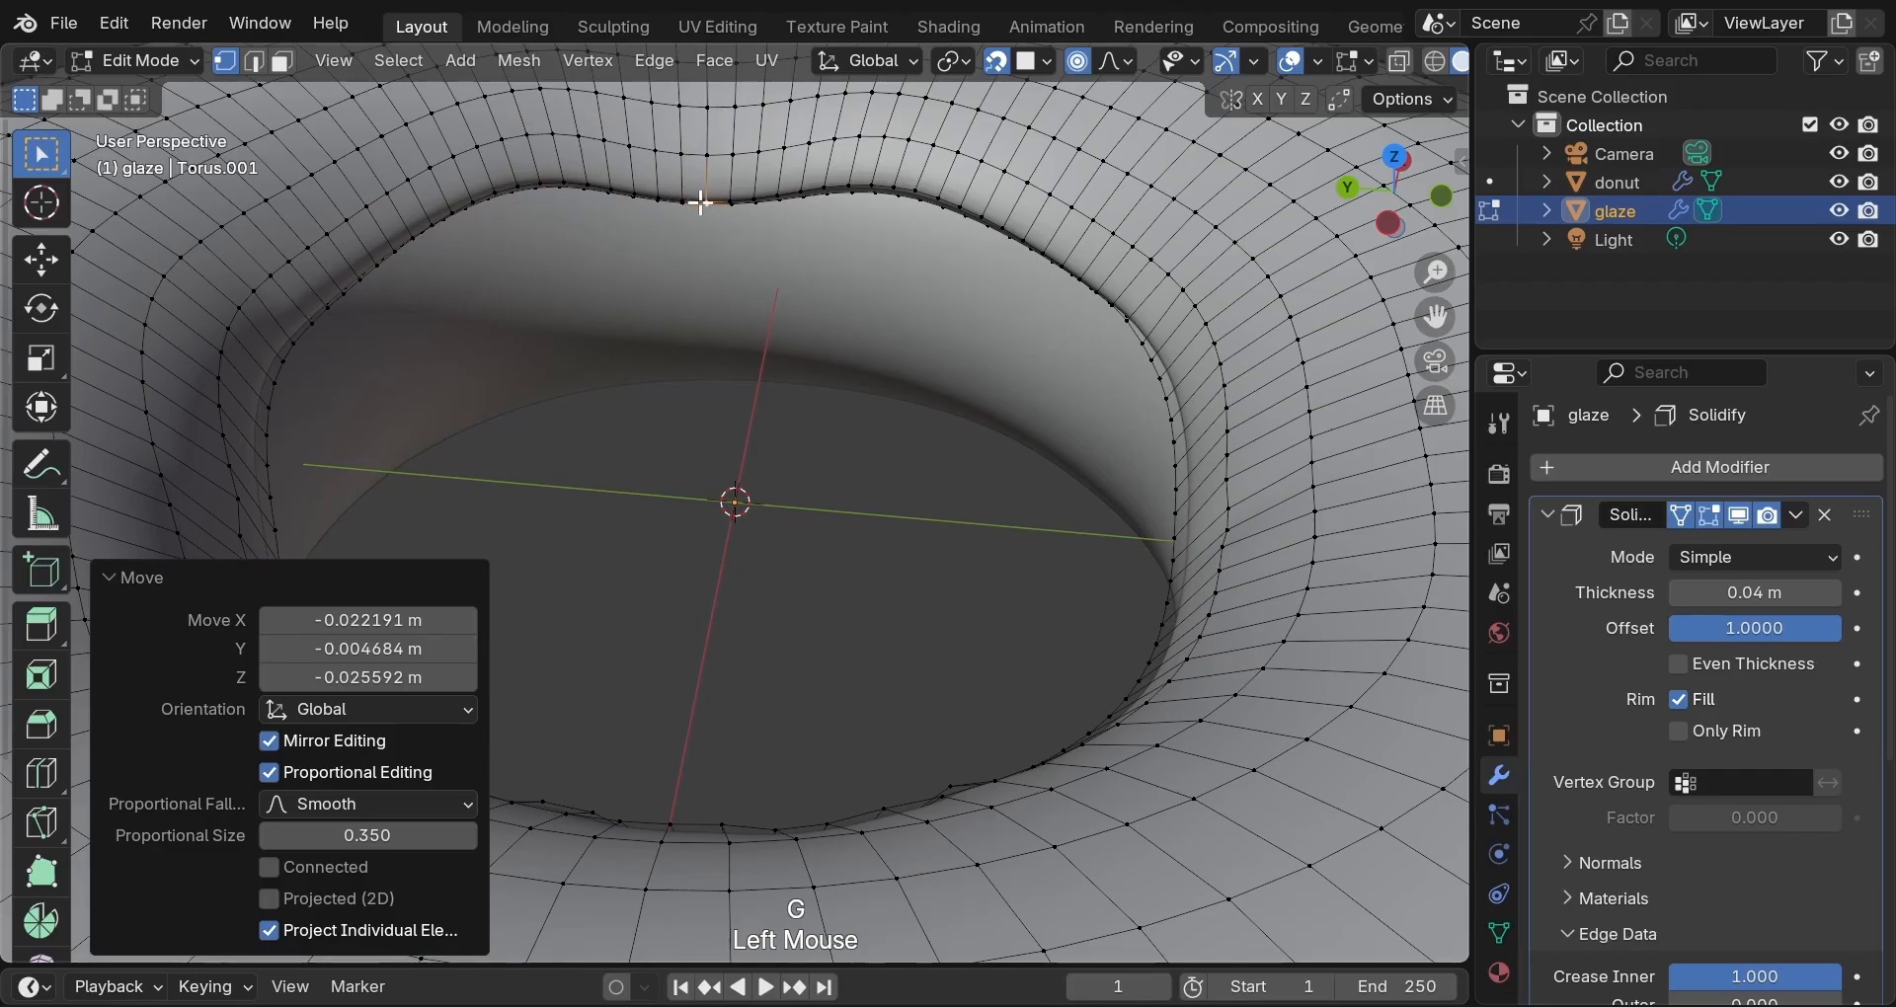
# Extrude three vertices at the new dip down in two segments, hanging 0.082769 m.
pyautogui.click(680, 201)
pyautogui.keyDown('shift'); pyautogui.click(659, 197); pyautogui.keyUp('shift')
pyautogui.keyDown('shift'); pyautogui.click(703, 200); pyautogui.keyUp('shift')
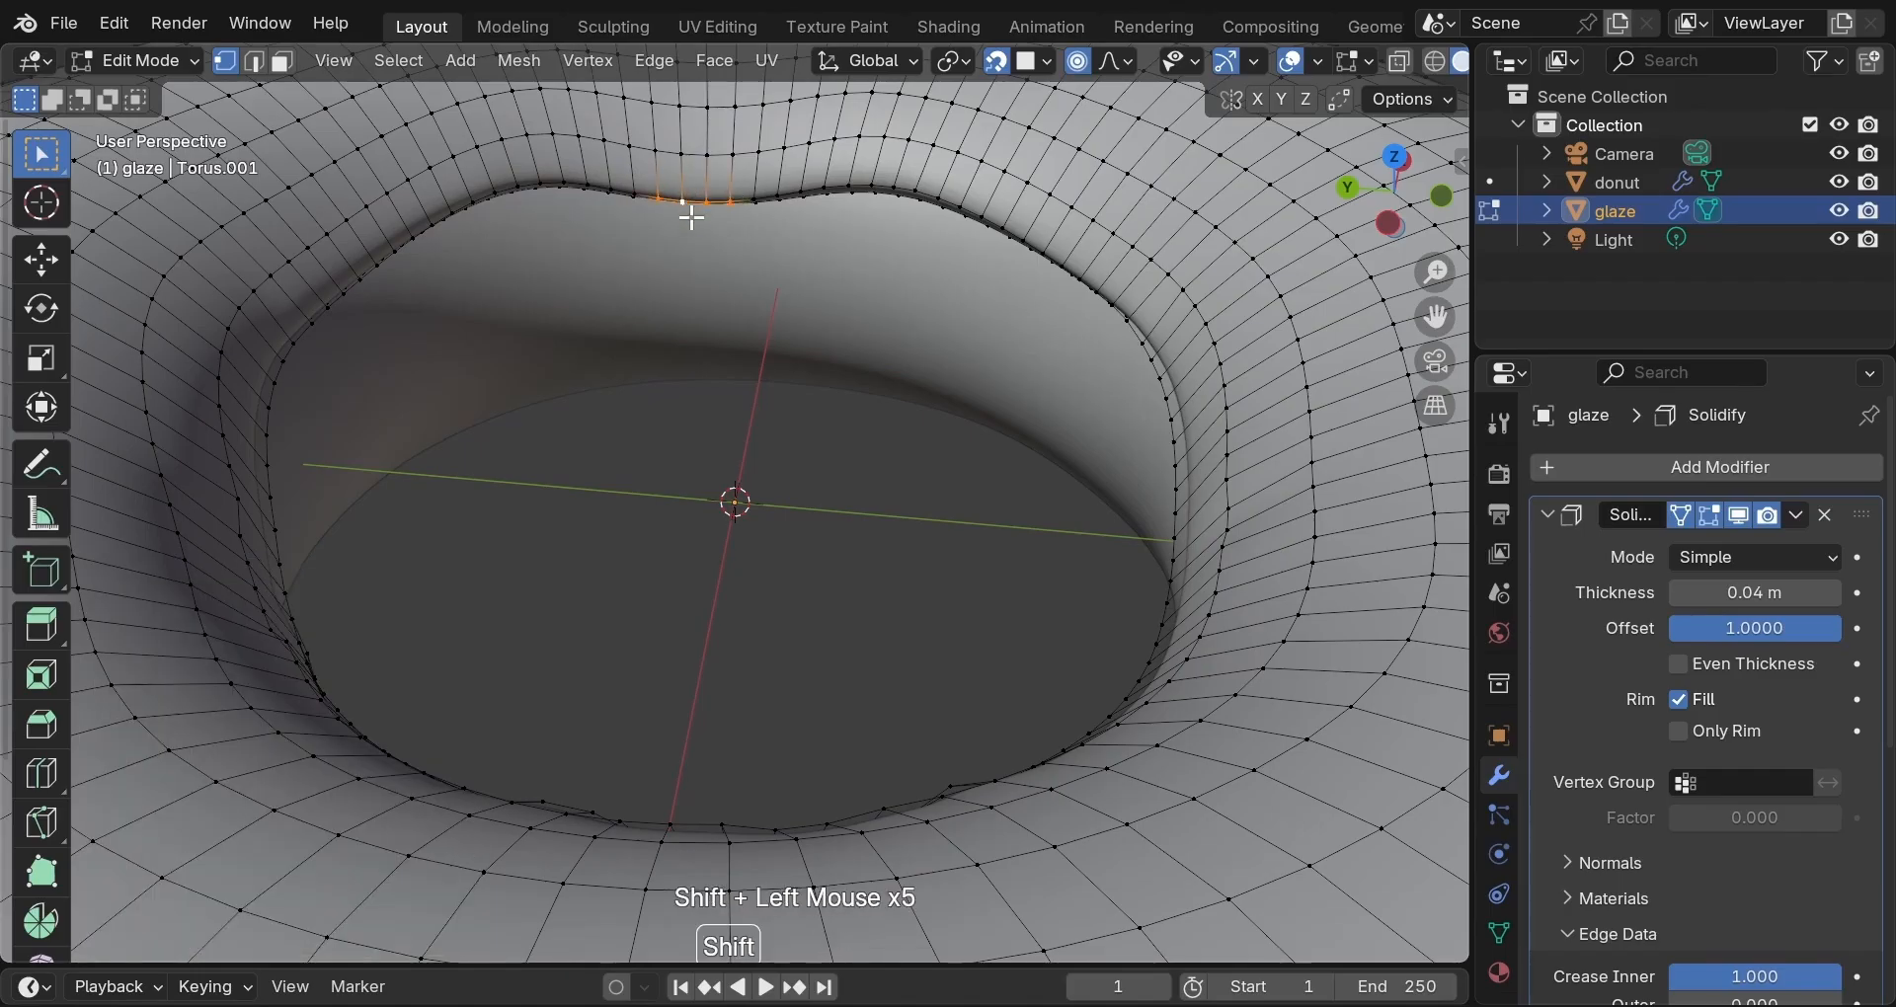
pyautogui.press('e')
pyautogui.press('z')
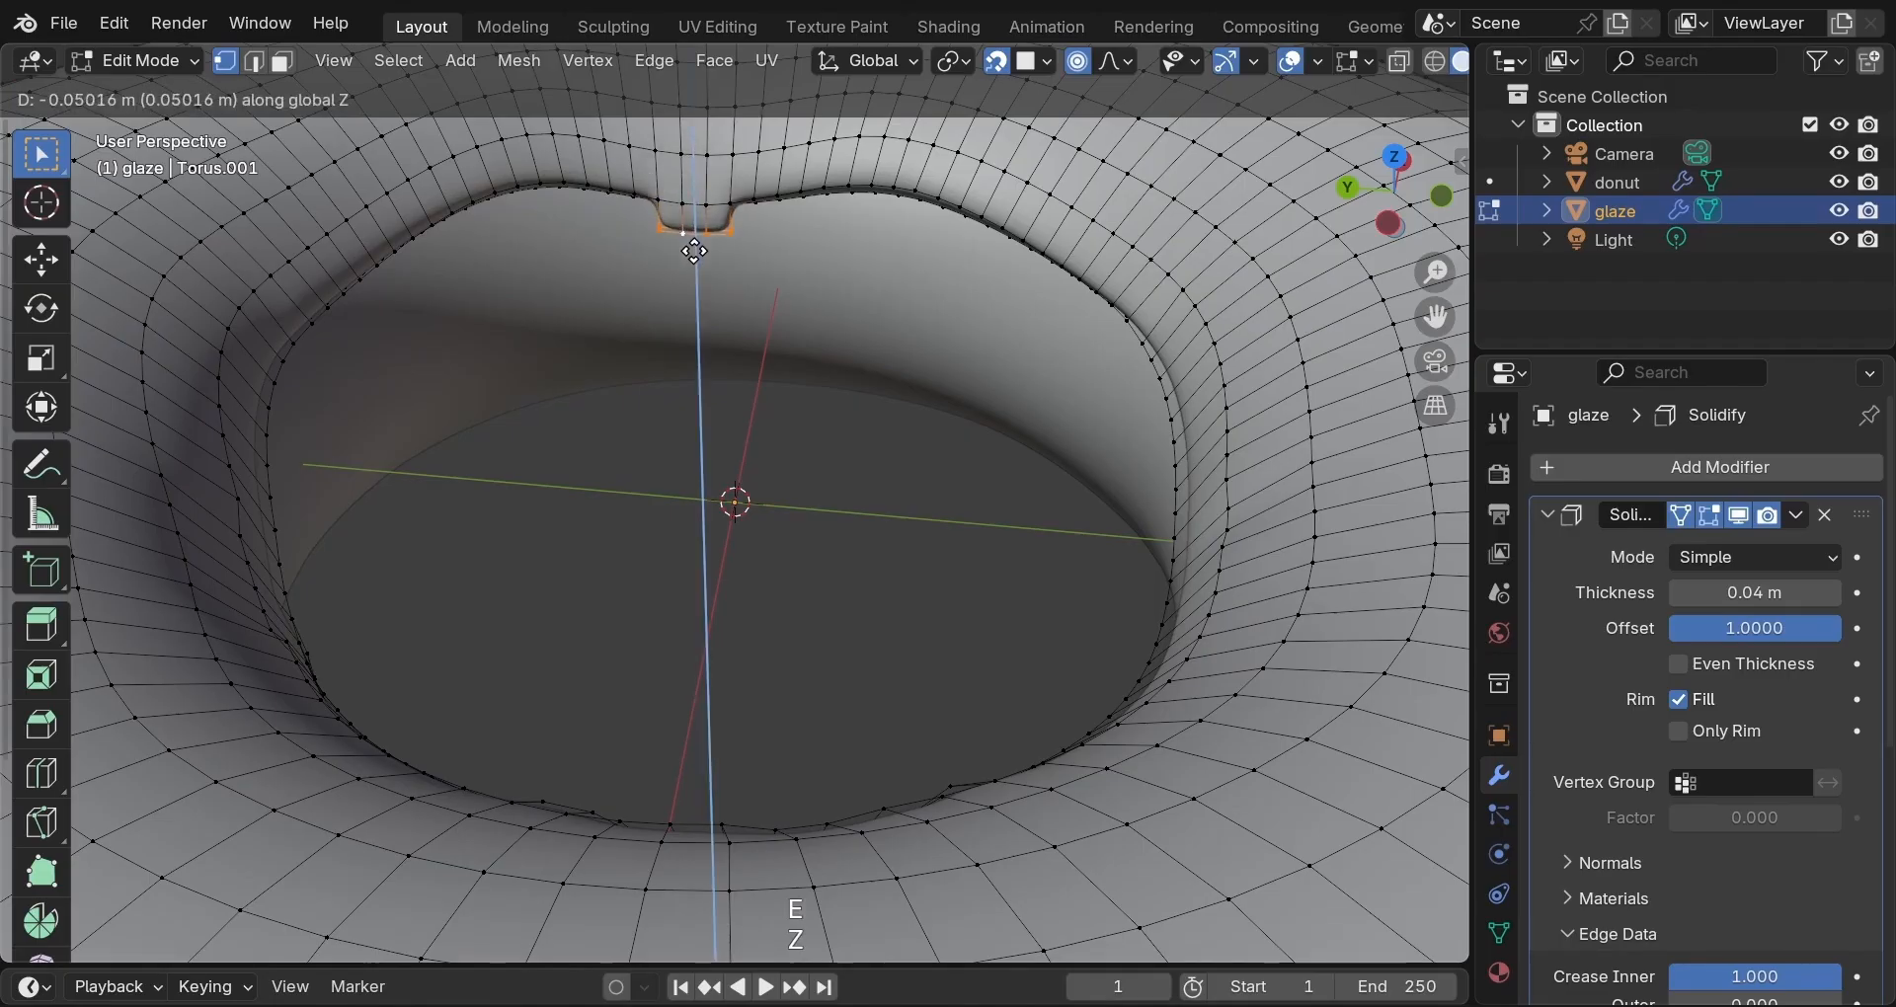
pyautogui.click(698, 266)
pyautogui.press('e')
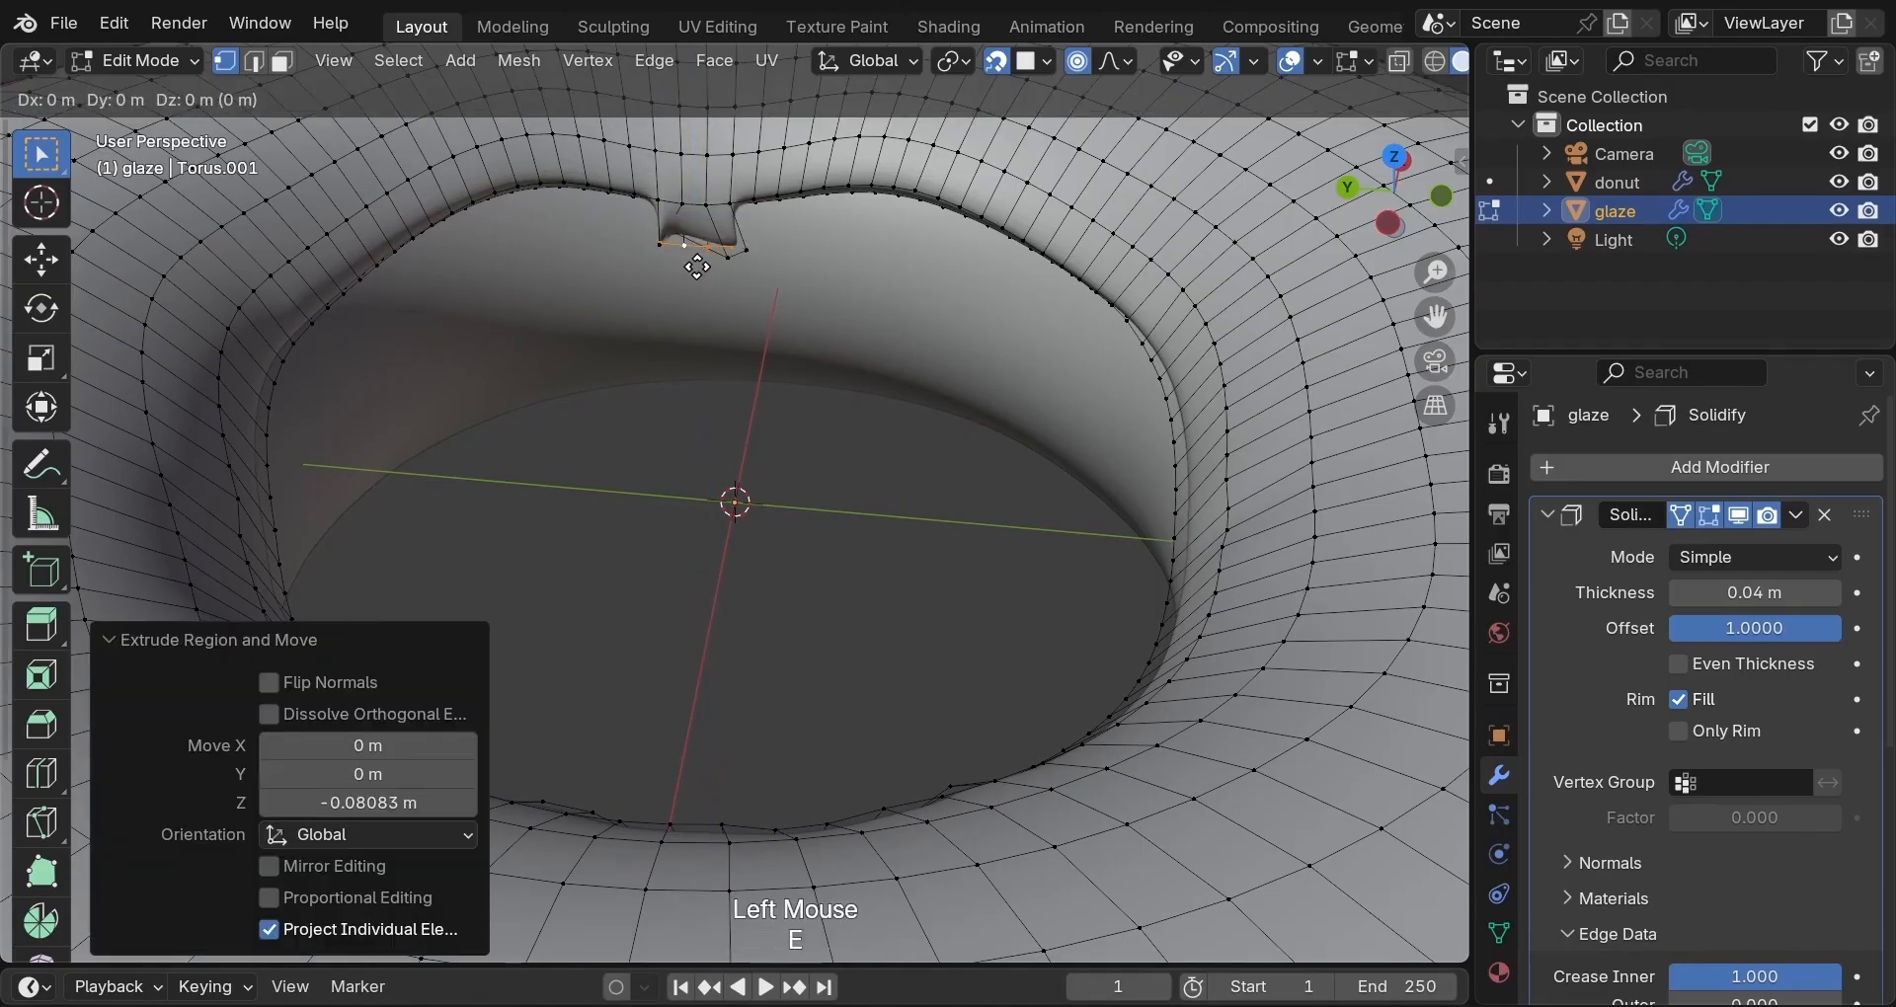
pyautogui.press('z')
pyautogui.click(700, 292)
# Taper the third drip's tip, finishing with a resize of 1.047.
pyautogui.press('s')
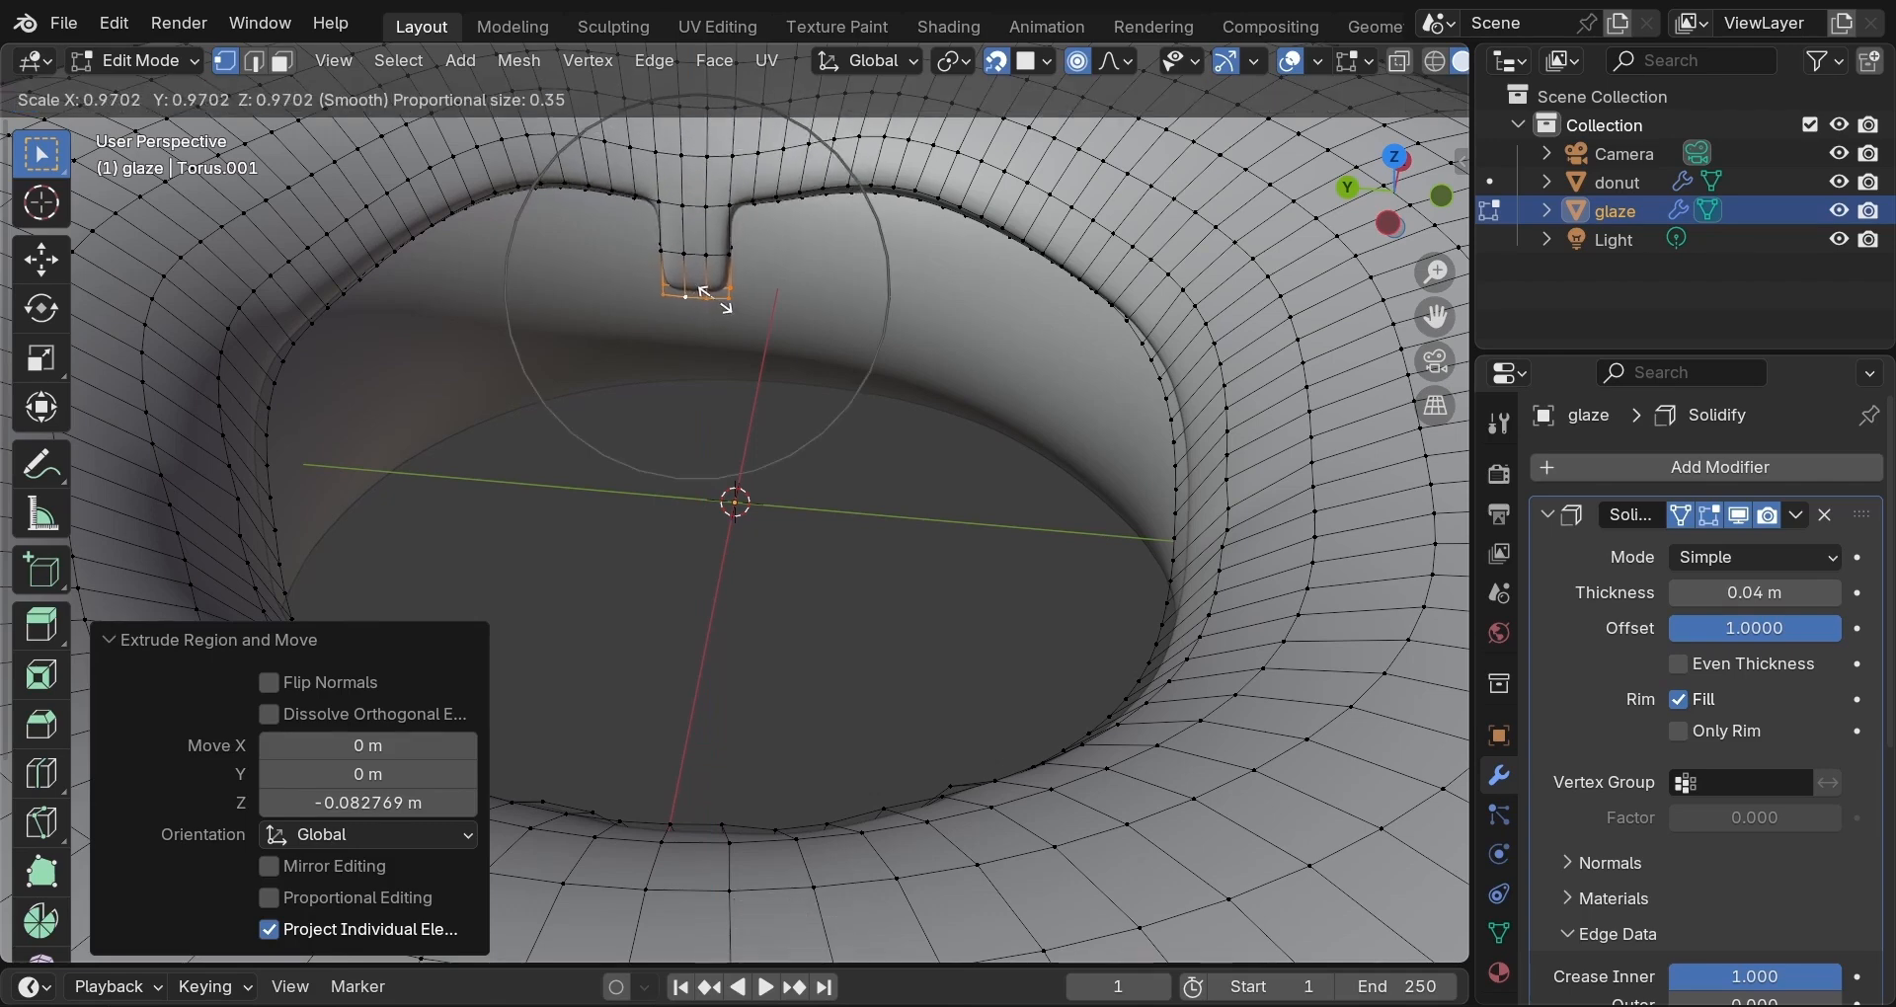
pyautogui.click(712, 296)
pyautogui.press('o')
pyautogui.press('s')
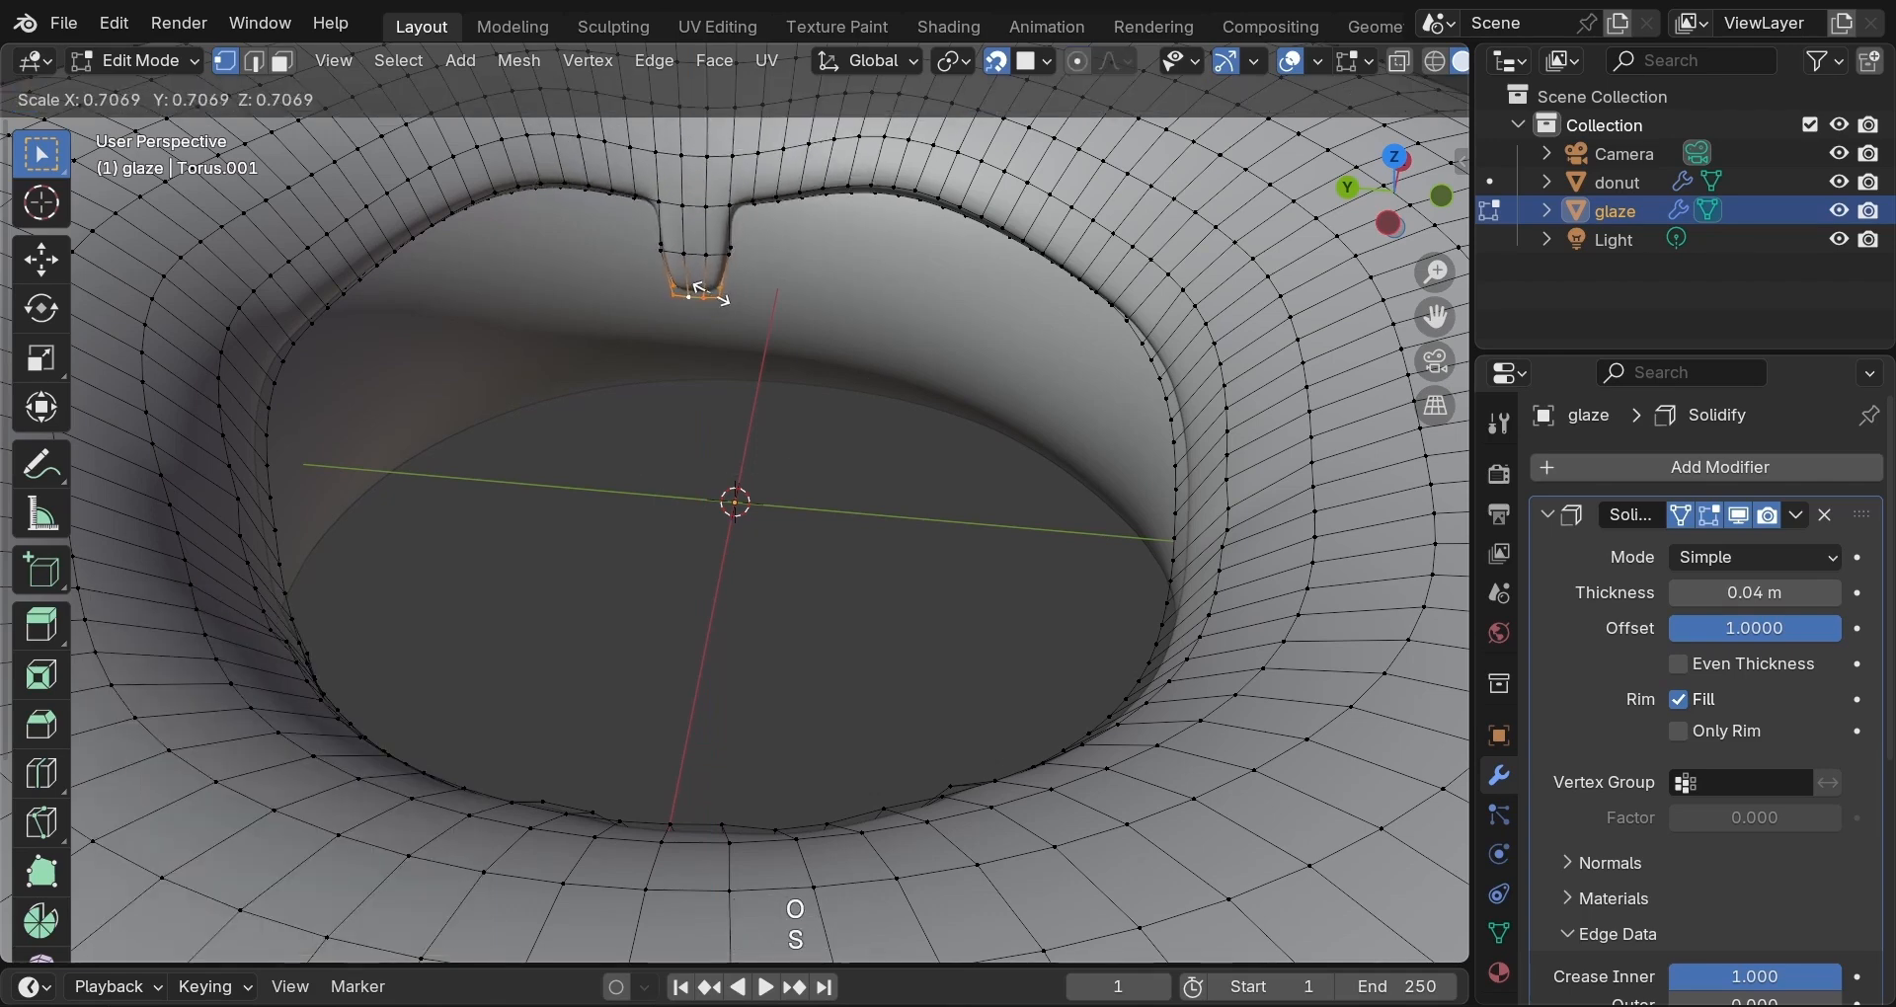
pyautogui.click(713, 296)
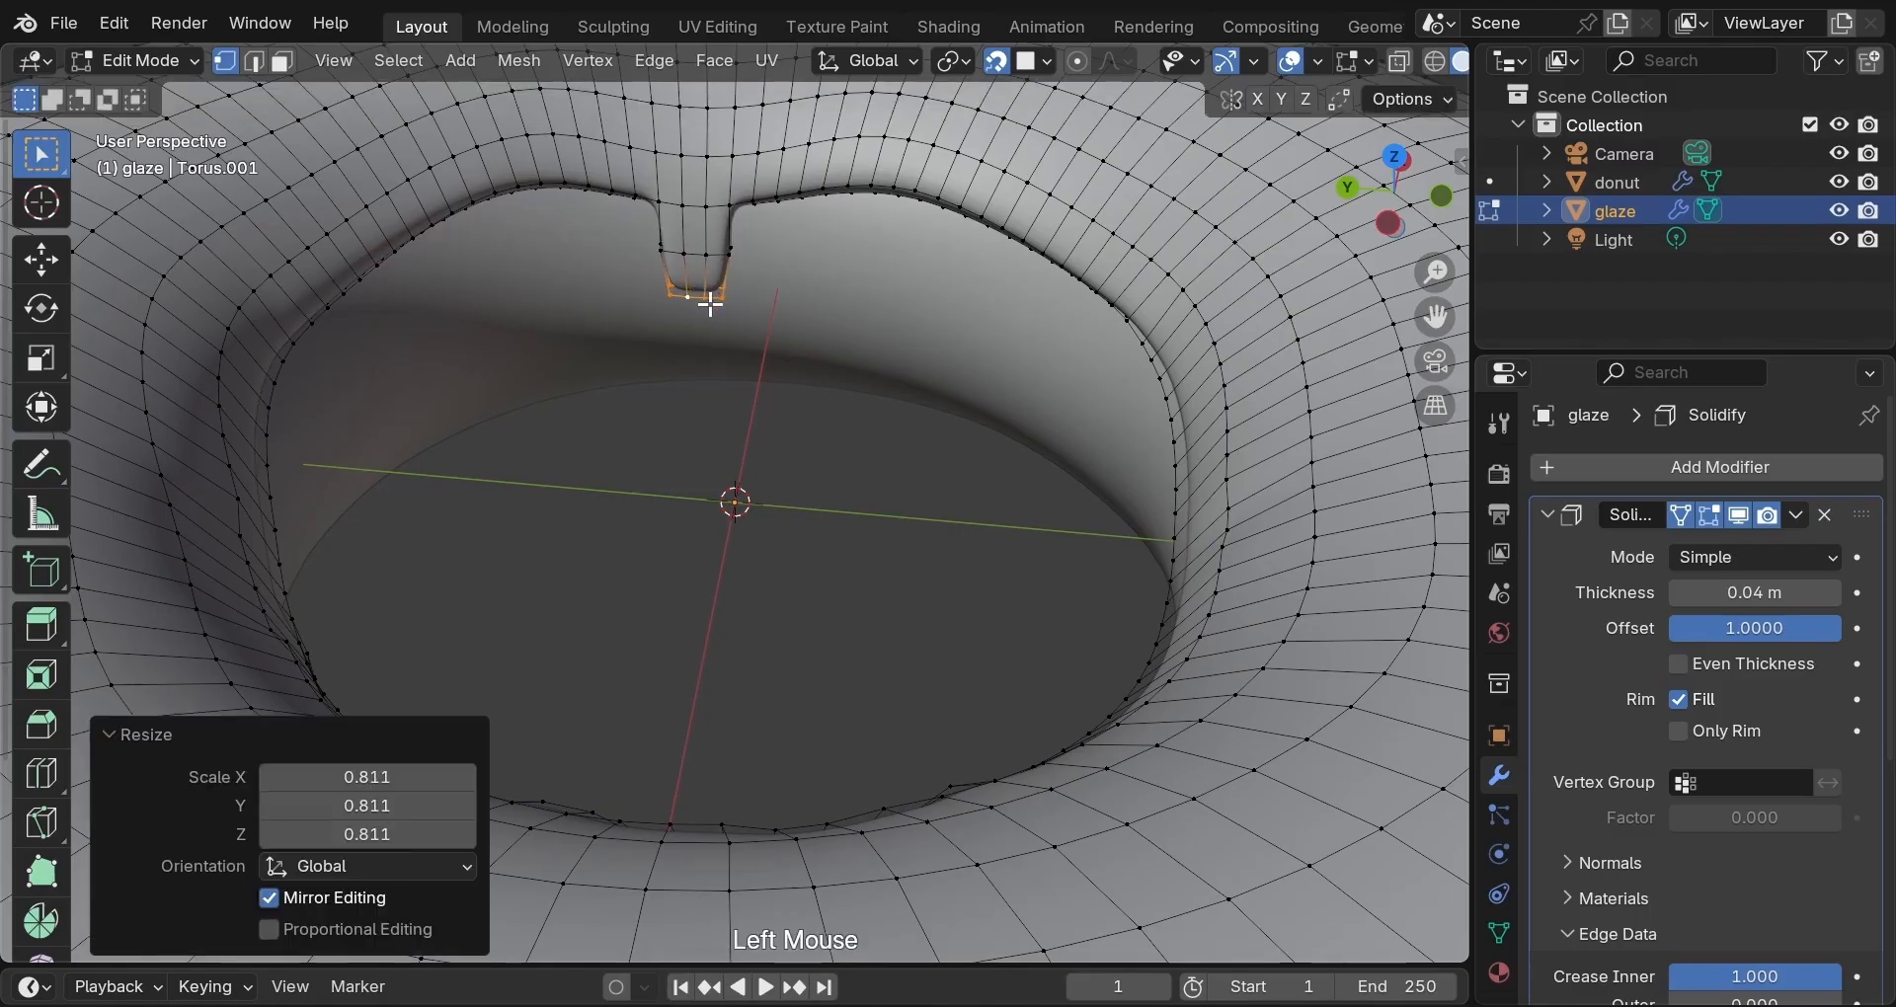
pyautogui.keyDown('shift'); pyautogui.click(709, 297); pyautogui.keyUp('shift')
pyautogui.keyDown('shift'); pyautogui.click(709, 296); pyautogui.keyUp('shift')
pyautogui.keyDown('shift'); pyautogui.click(710, 296); pyautogui.keyUp('shift')
pyautogui.keyDown('shift'); pyautogui.click(709, 296); pyautogui.keyUp('shift')
pyautogui.press('s')
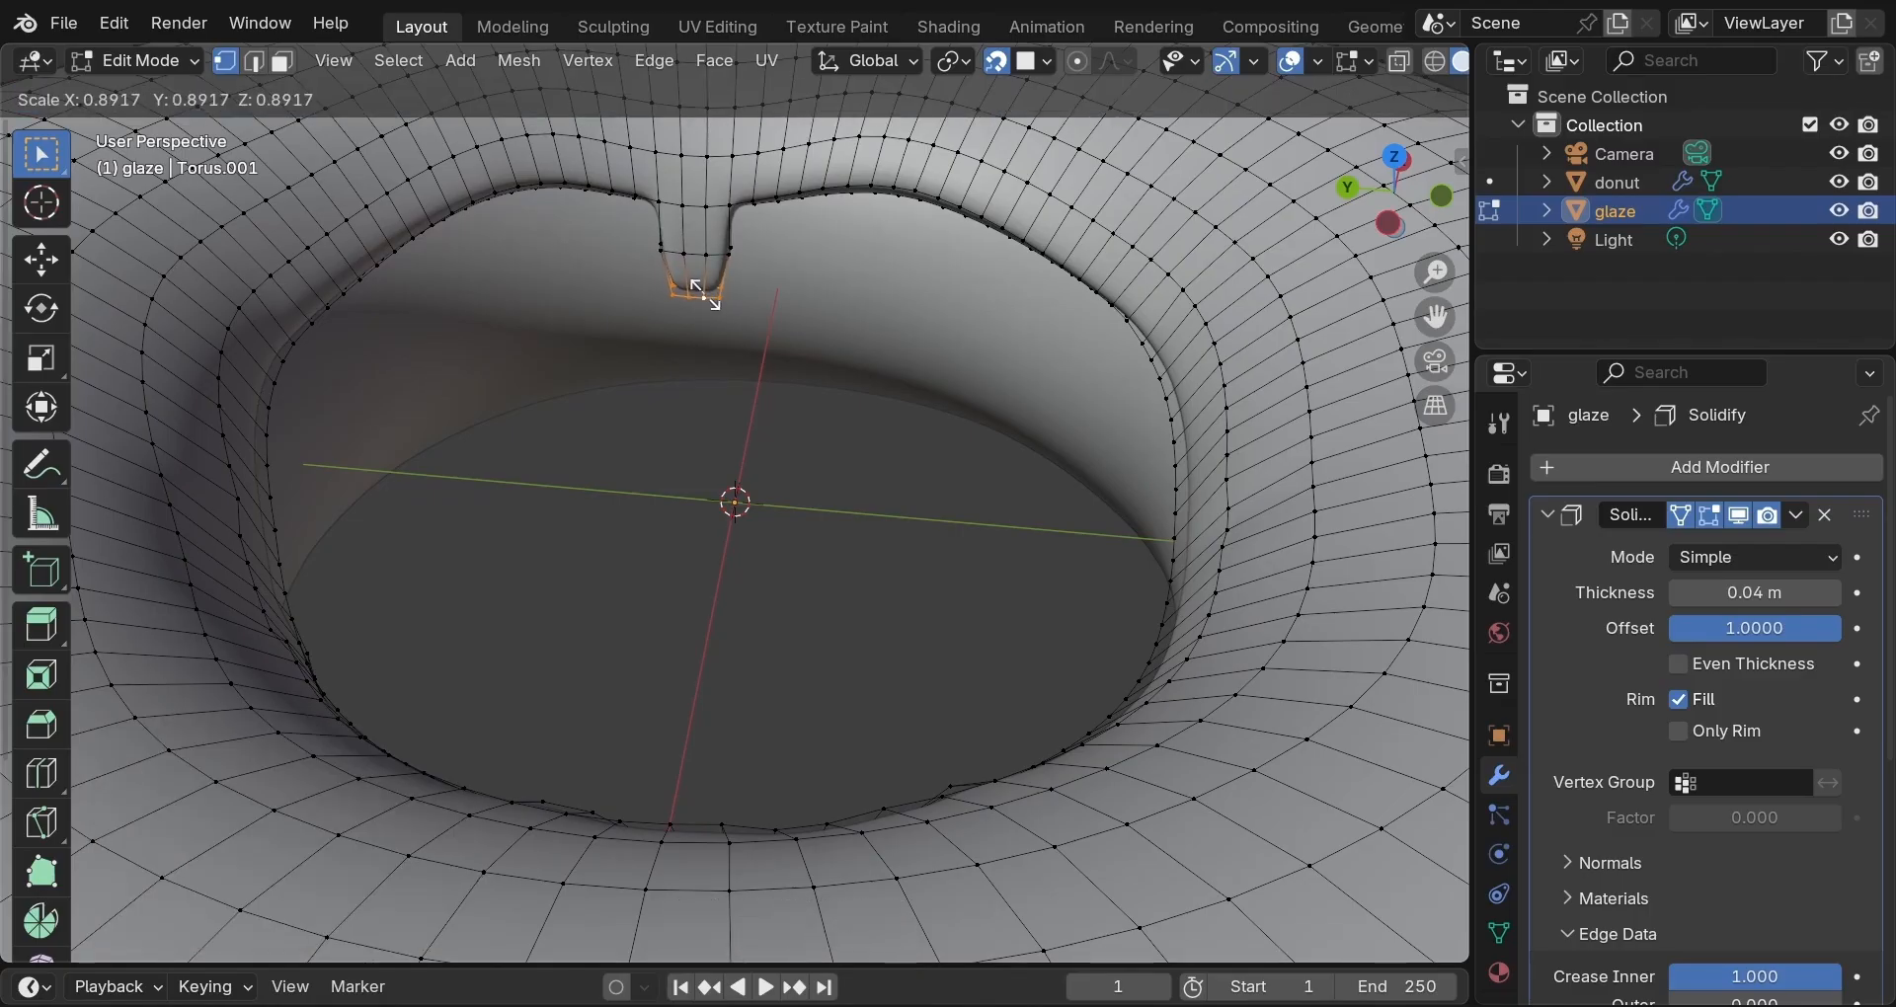
pyautogui.click(711, 294)
pyautogui.scroll(-3, 698, 330)
pyautogui.moveTo(698, 330); pyautogui.dragTo(1200, 343, button='middle')
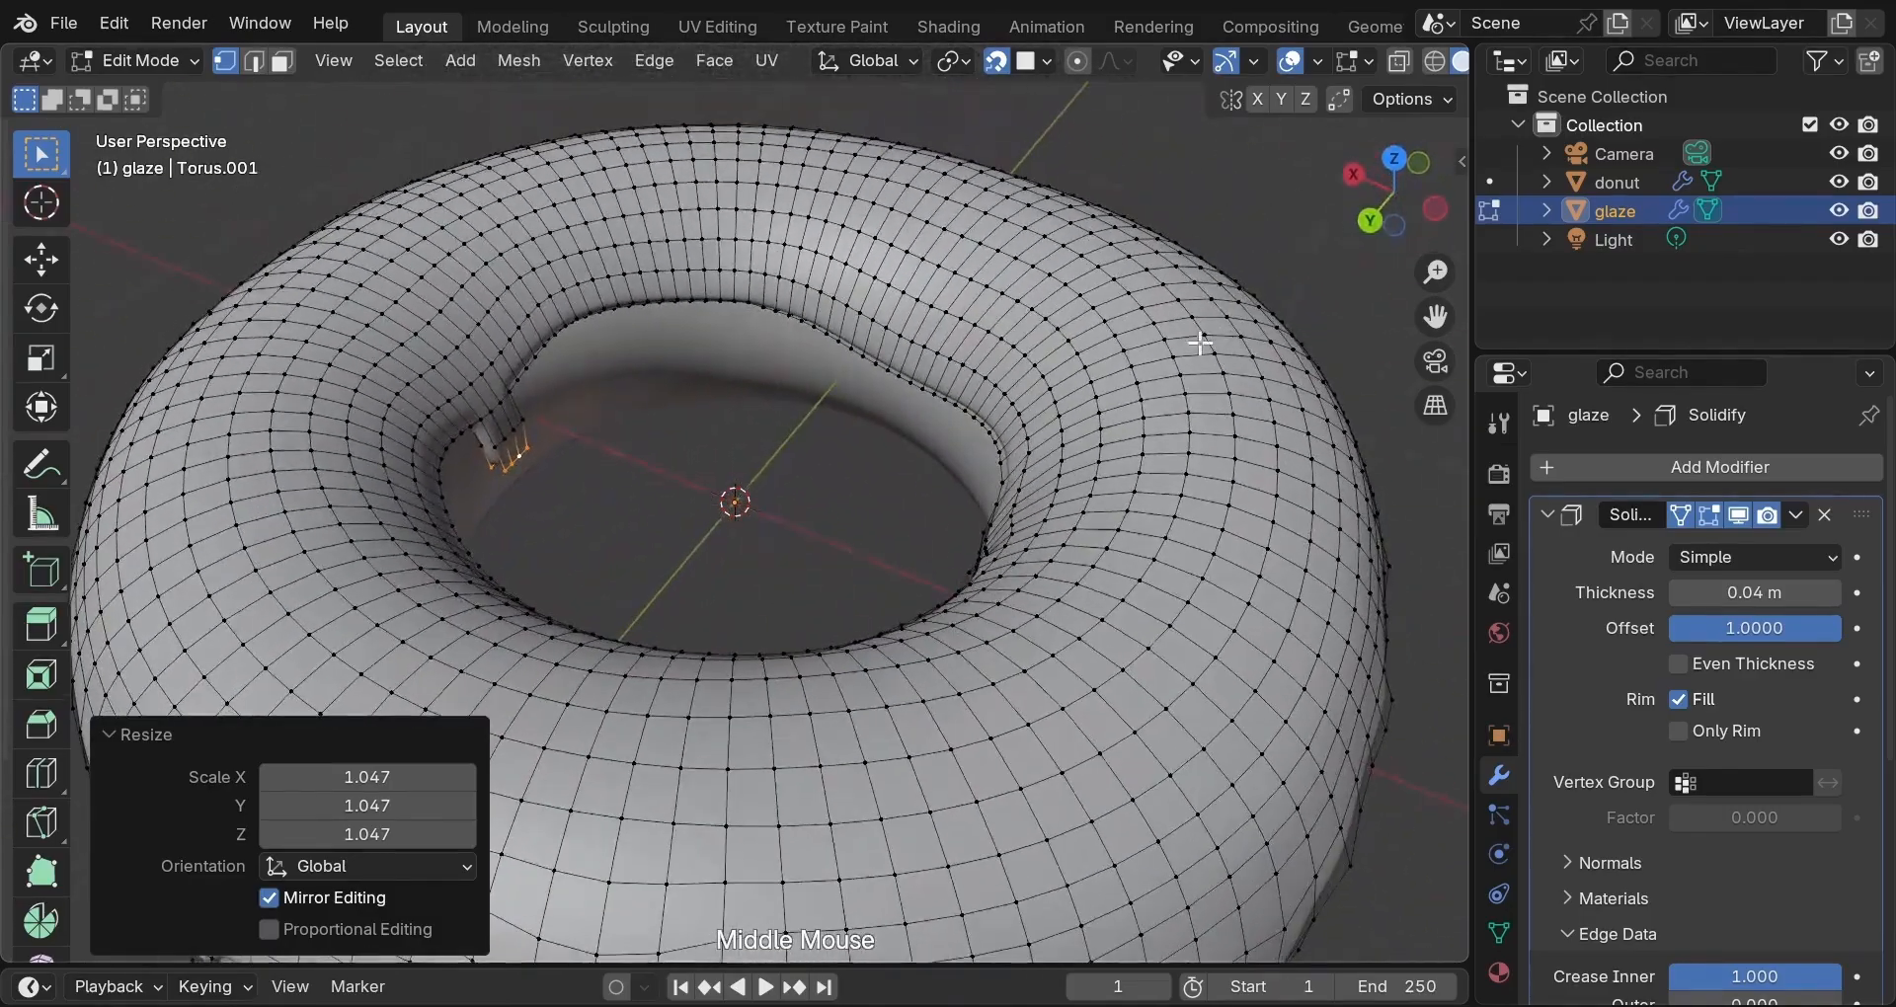
# Raise a section of the inner rim 0.028258 m with smooth falloff size 0.350.
pyautogui.press('o')
pyautogui.press('g')
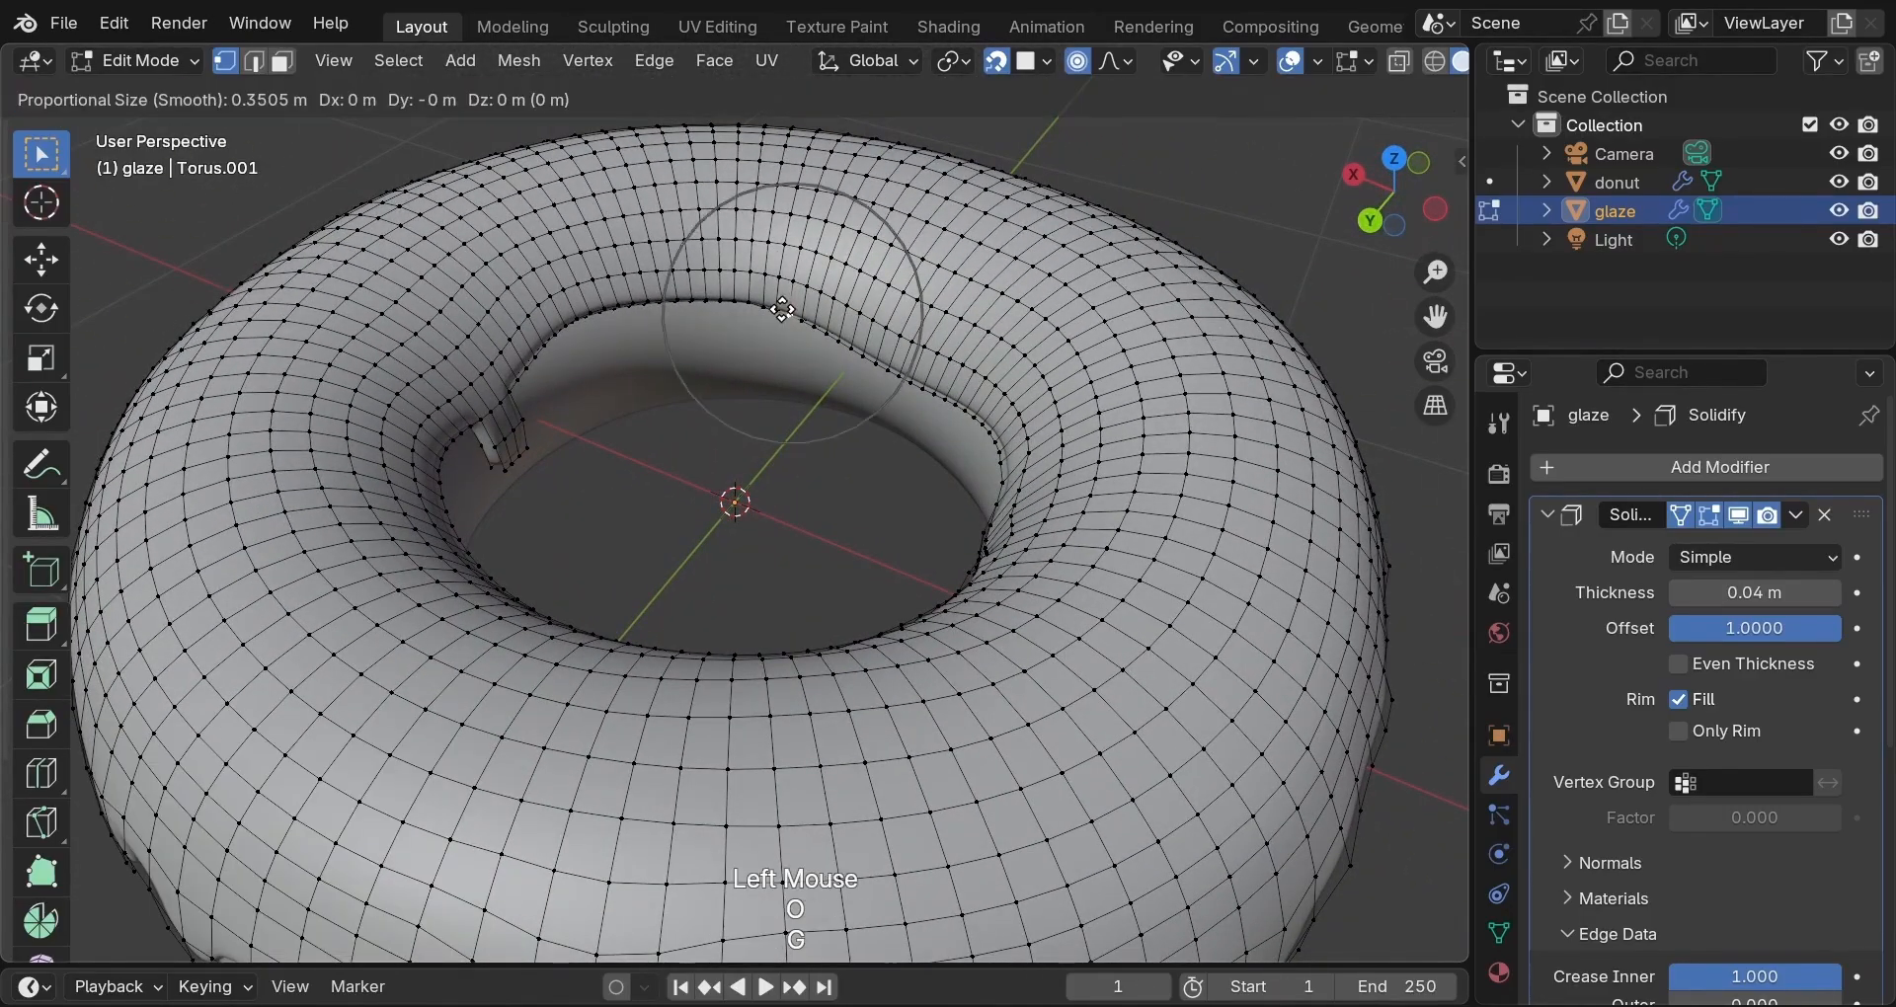
pyautogui.click(787, 294)
pyautogui.moveTo(849, 335); pyautogui.dragTo(1120, 364, button='middle')
pyautogui.scroll(-4, 1046, 405)
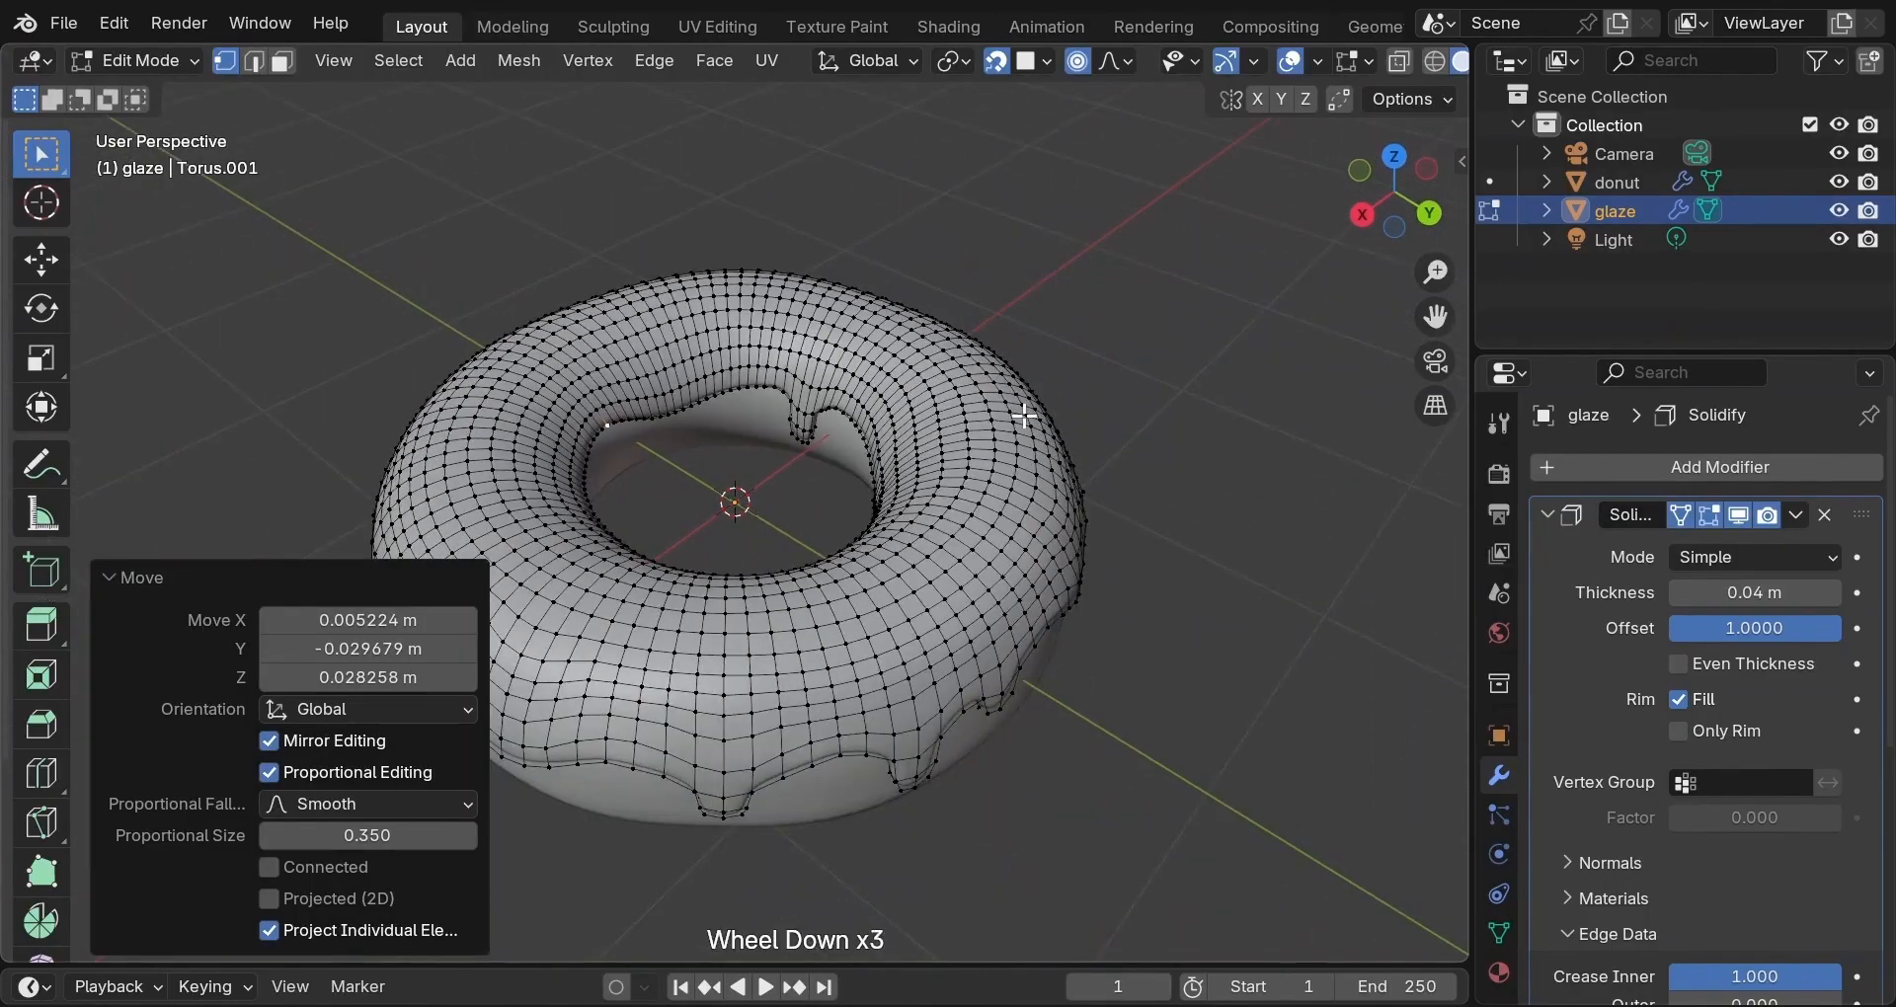
pyautogui.moveTo(1027, 415); pyautogui.dragTo(892, 411, button='middle')
# Return to Object Mode and orbit around the finished glazed donut with its drips.
pyautogui.press('Tab')
pyautogui.moveTo(707, 423); pyautogui.dragTo(1016, 406, button='middle')
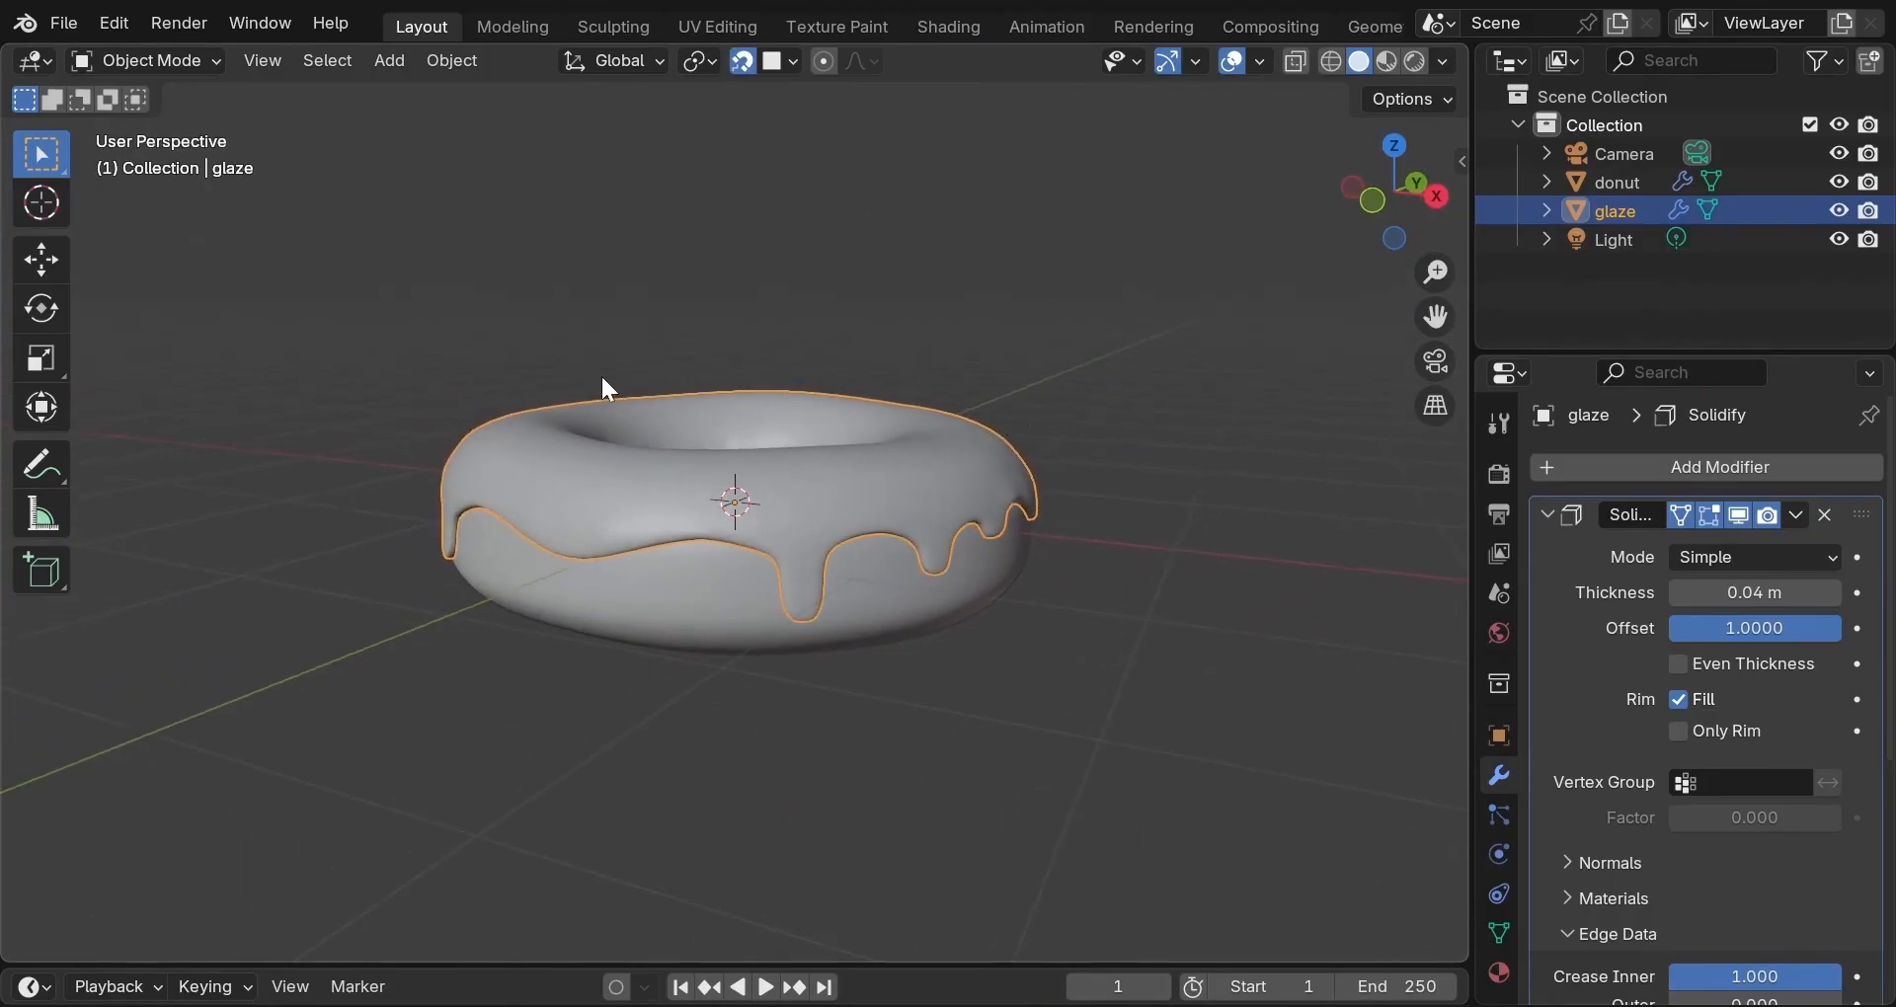
pyautogui.moveTo(603, 388); pyautogui.dragTo(836, 420, button='middle')
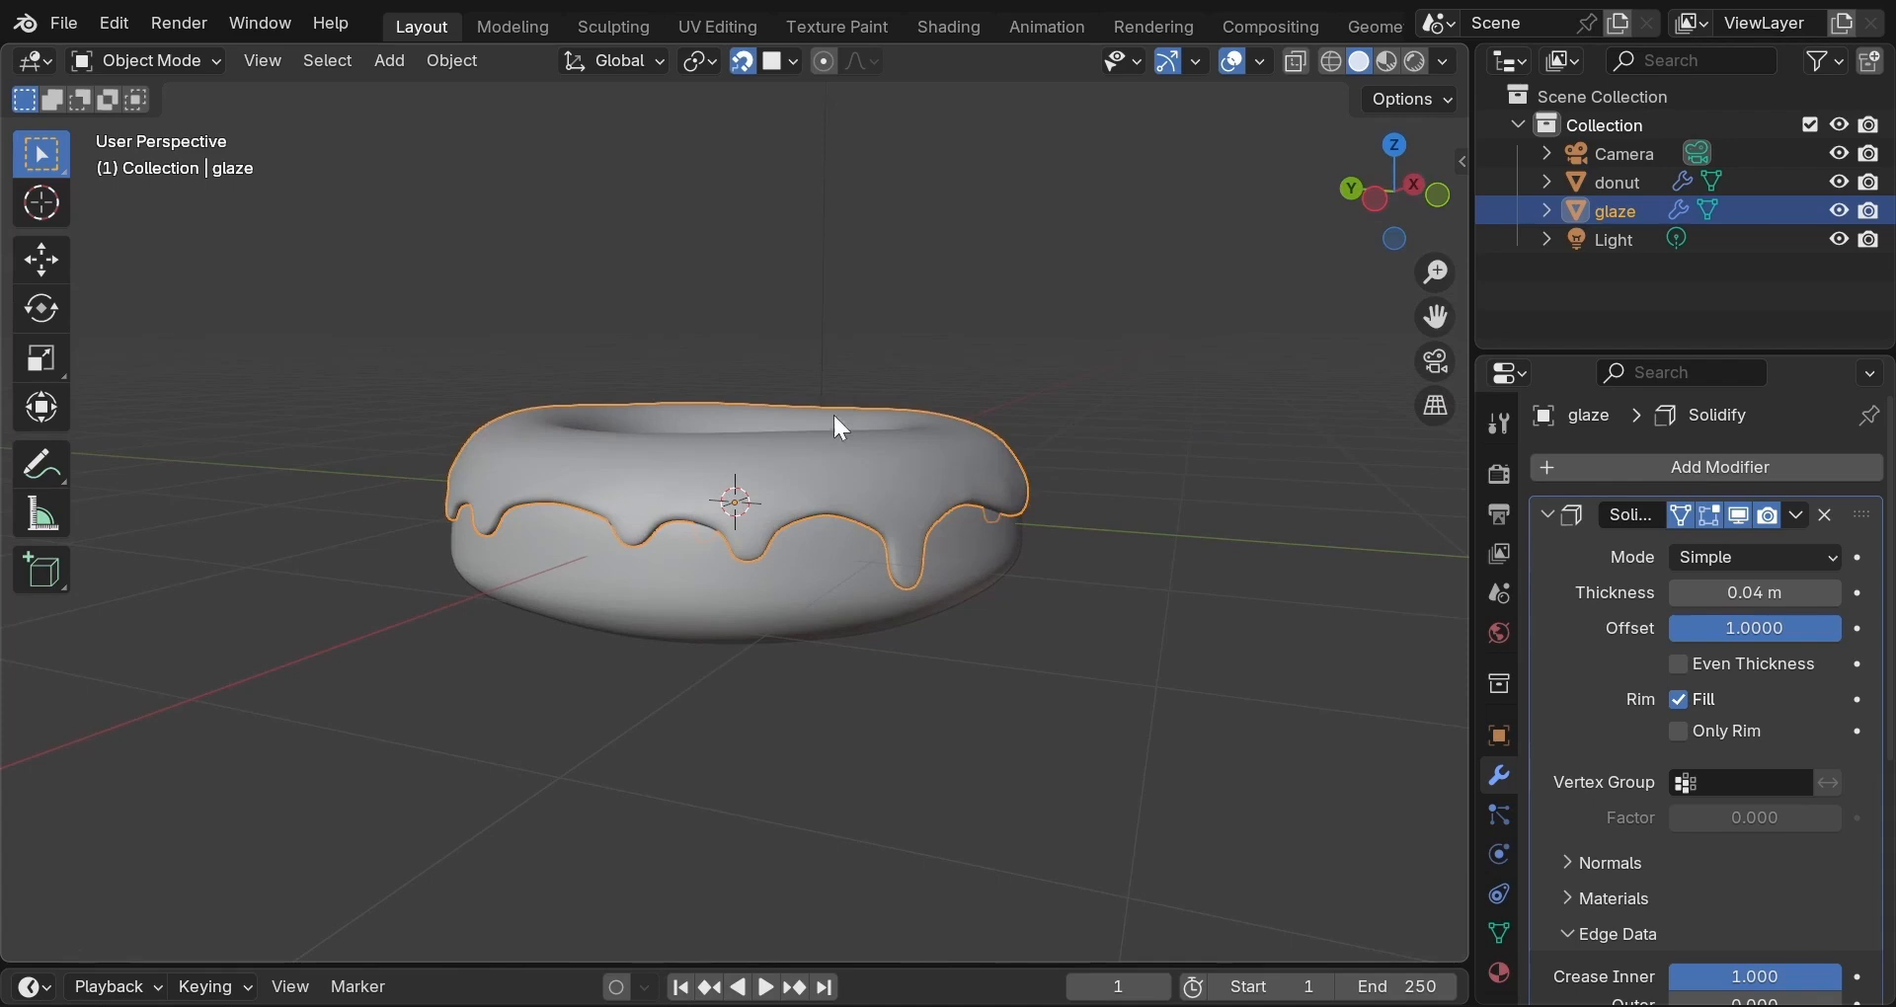
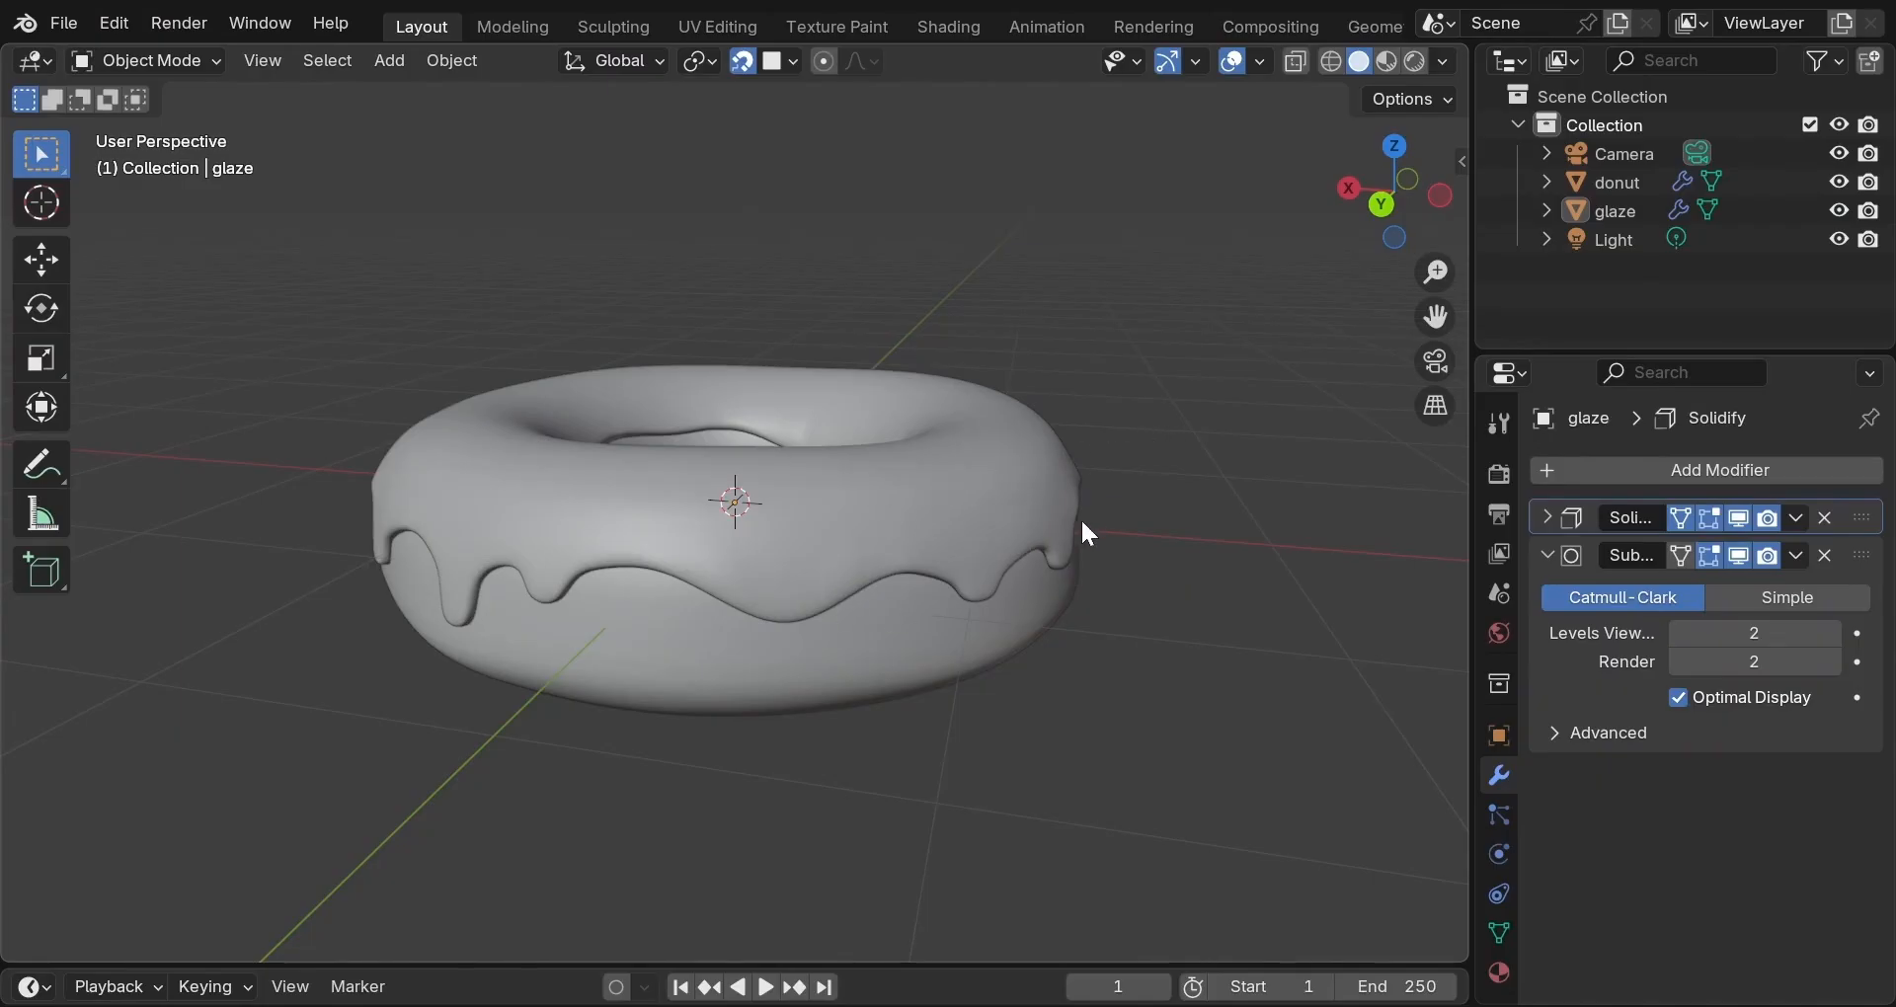
# Orbit and zoom around the donut to inspect the glaze and drips from above.
pyautogui.moveTo(1091, 514); pyautogui.dragTo(542, 552, button='middle')
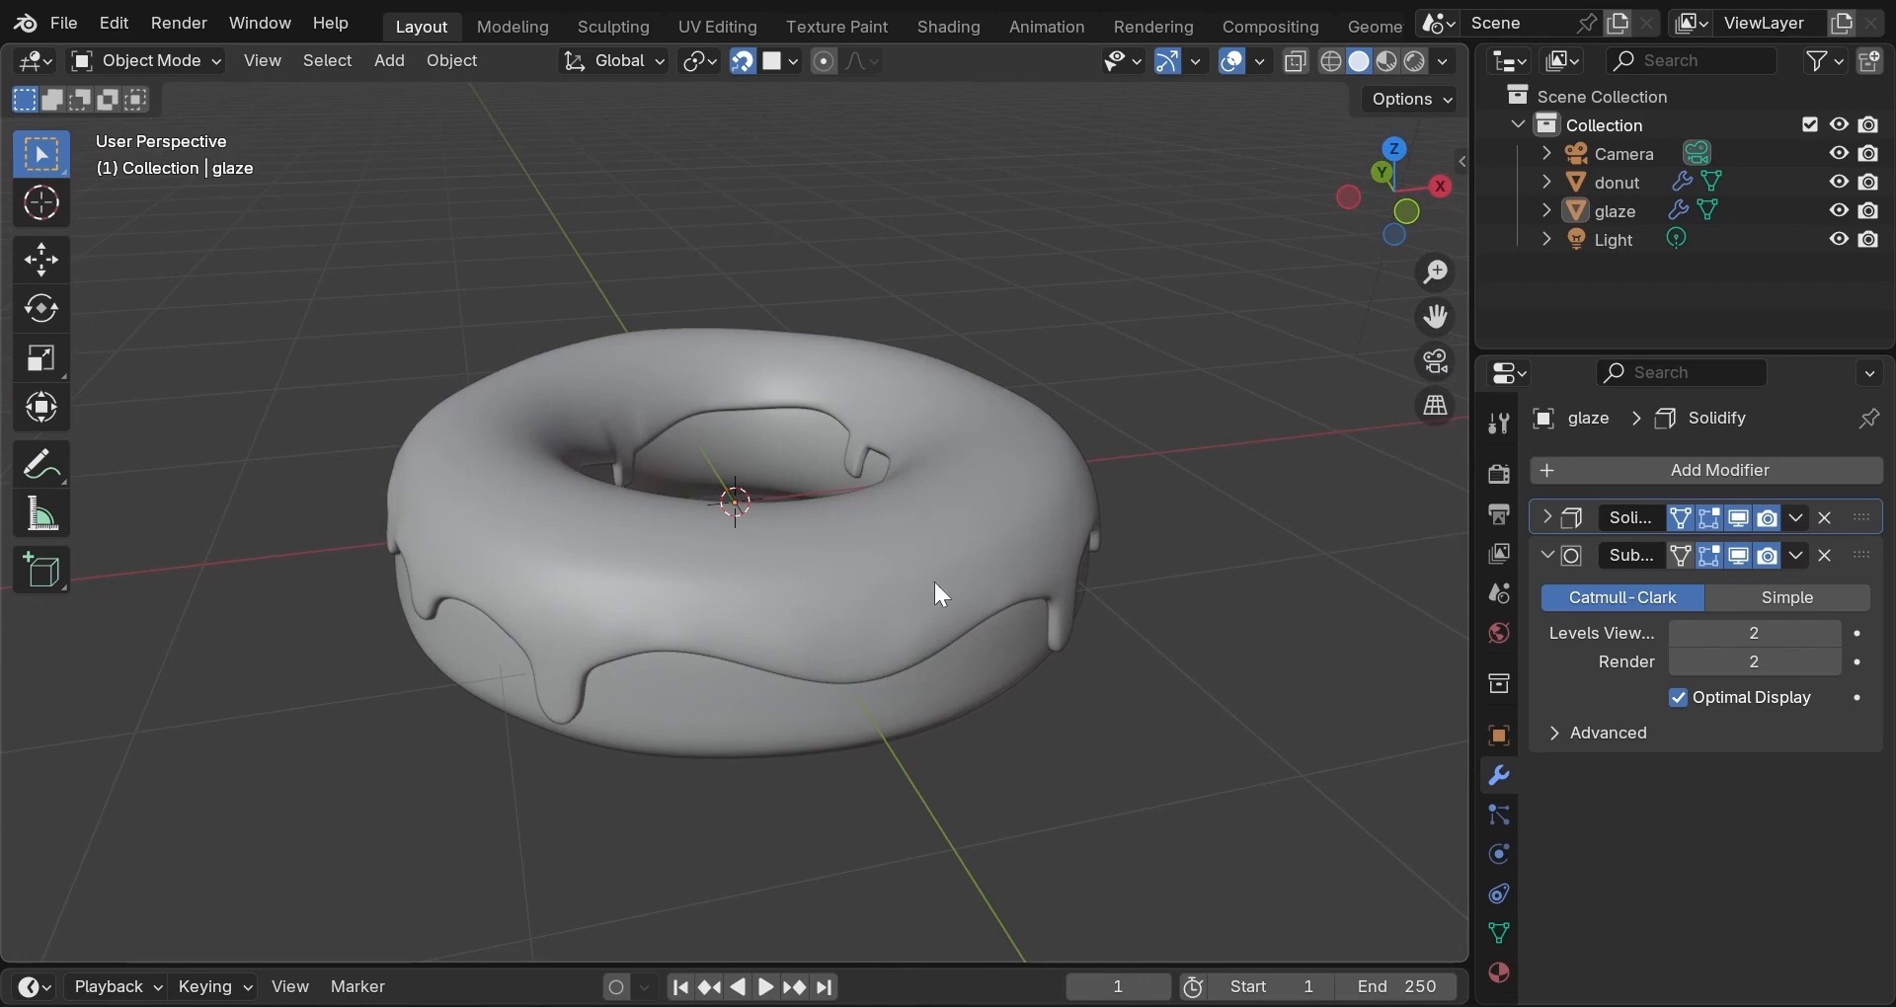
pyautogui.scroll(2, 934, 582)
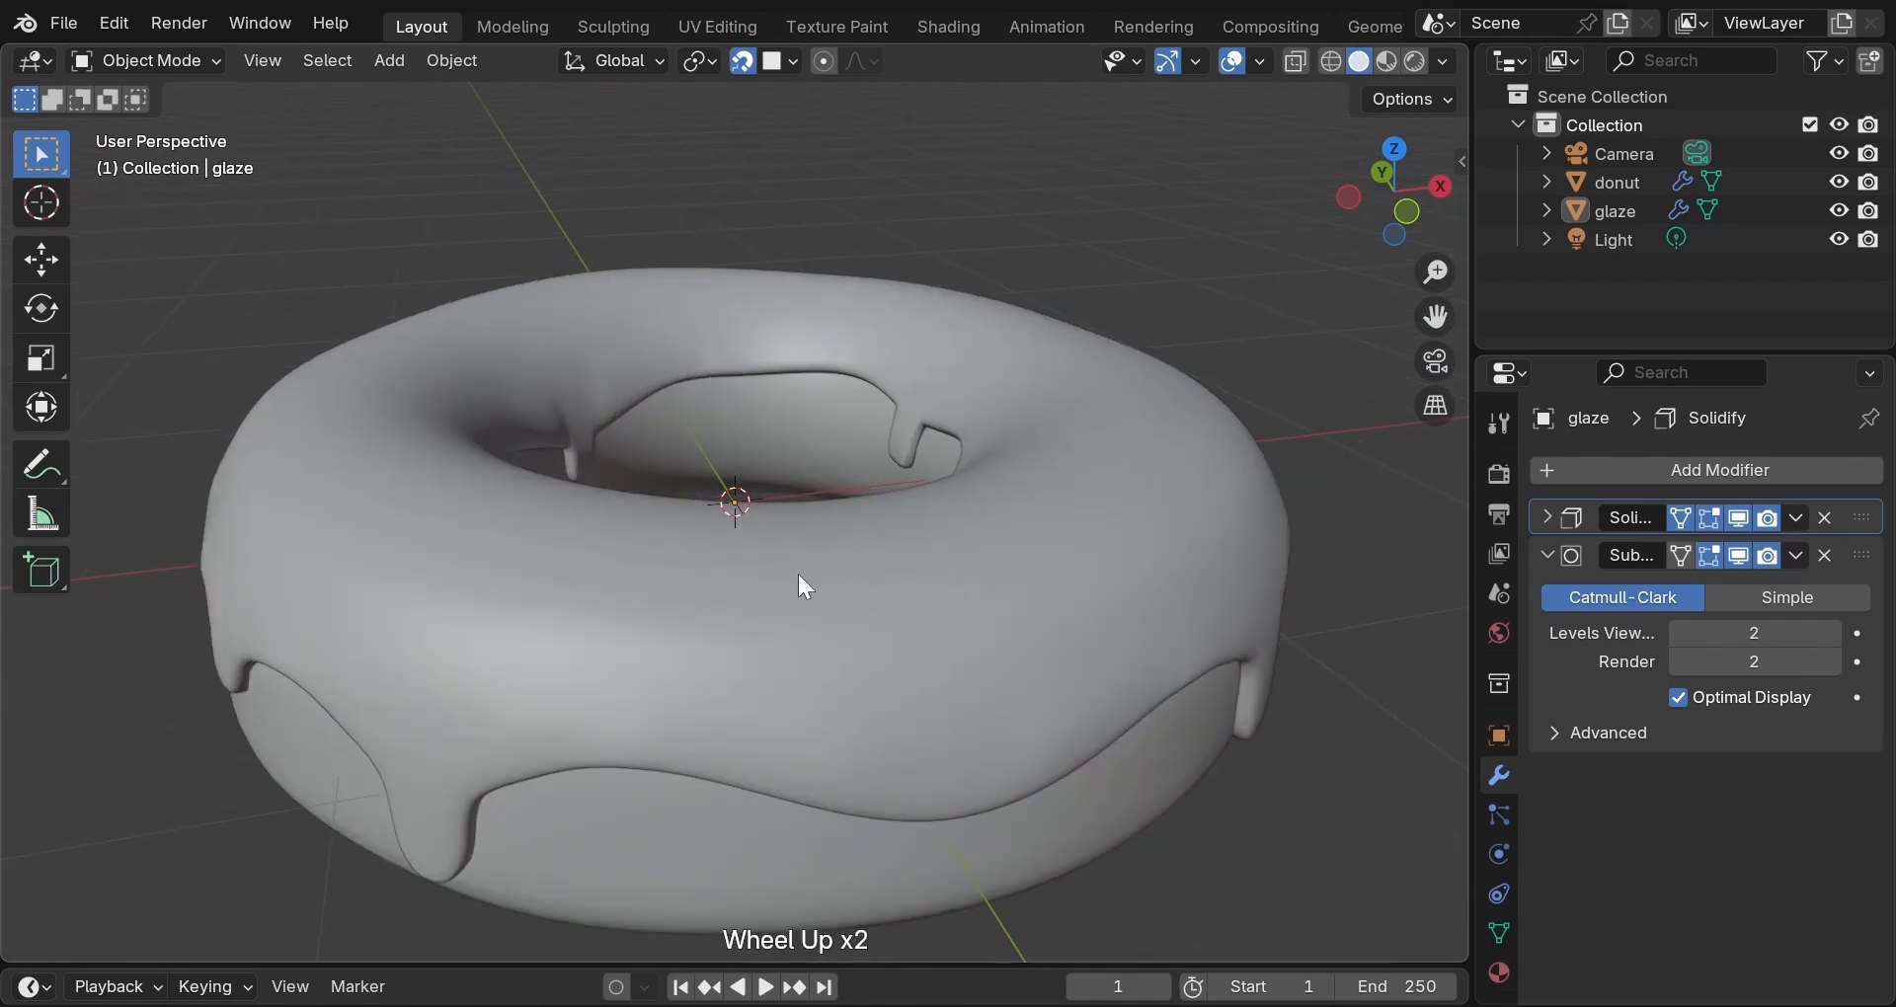
pyautogui.scroll(1, 799, 579)
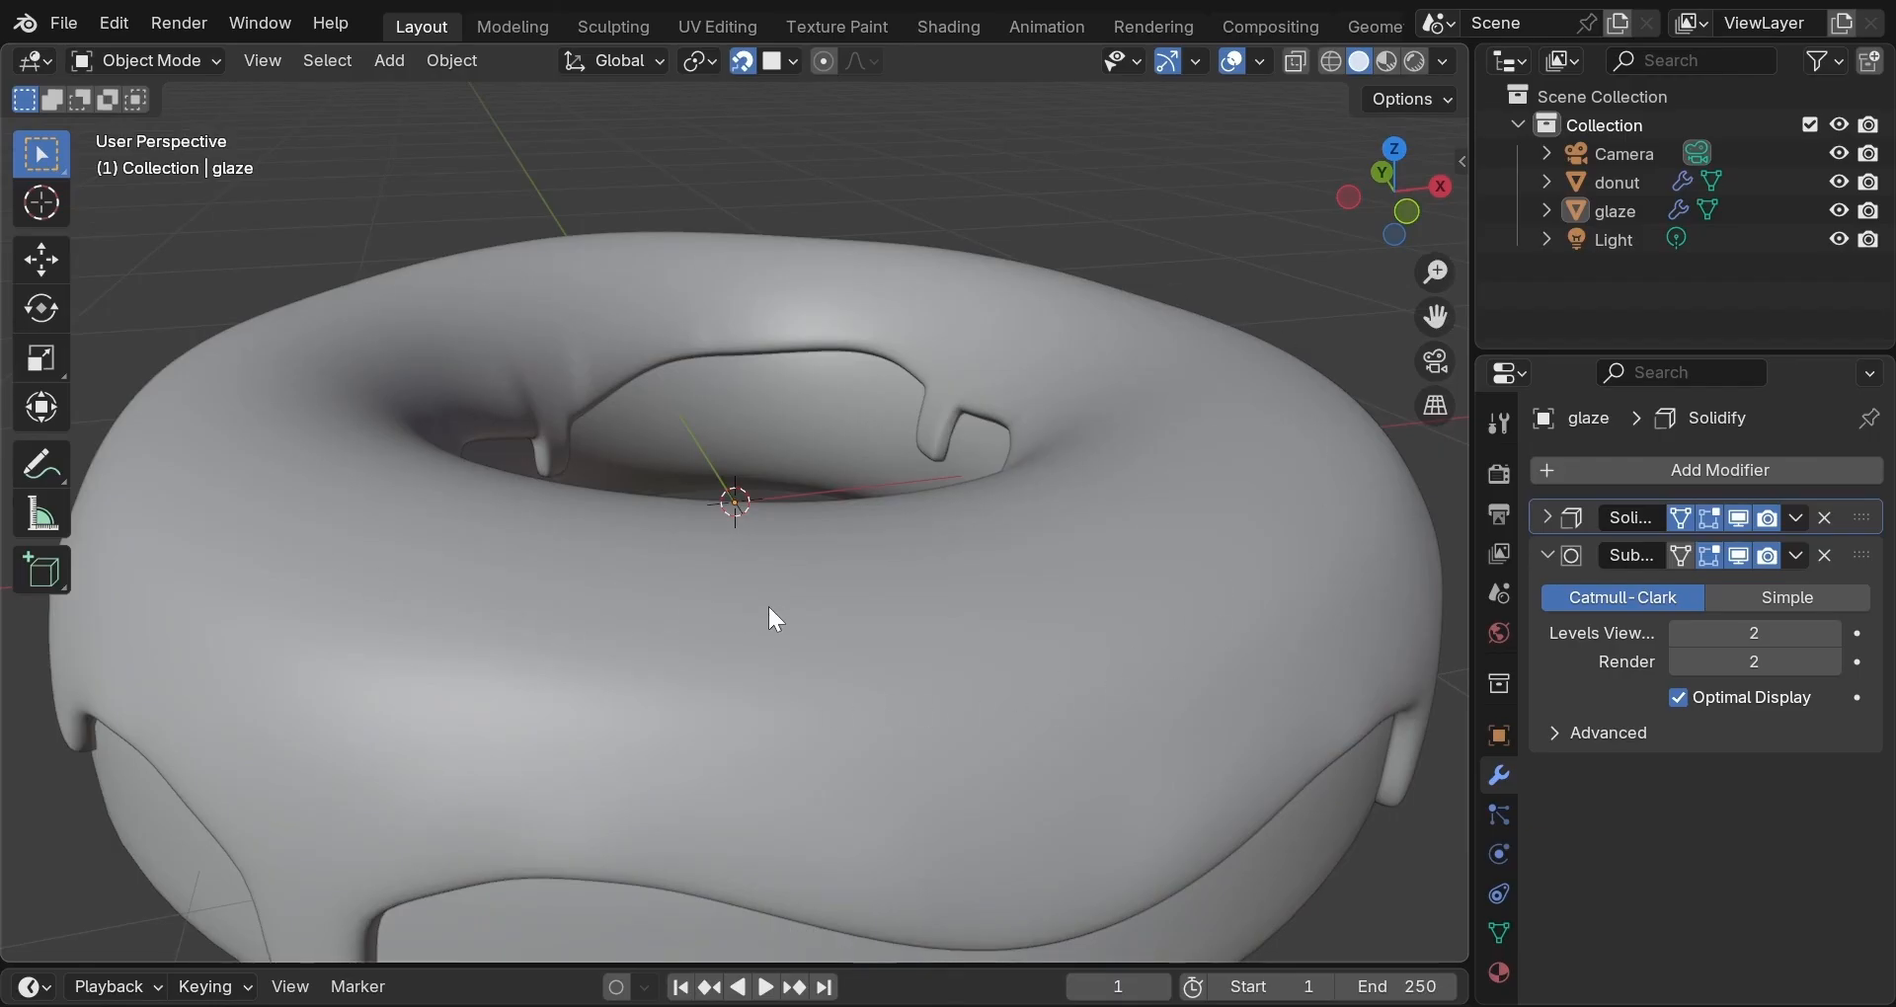
pyautogui.scroll(-2, 1114, 591)
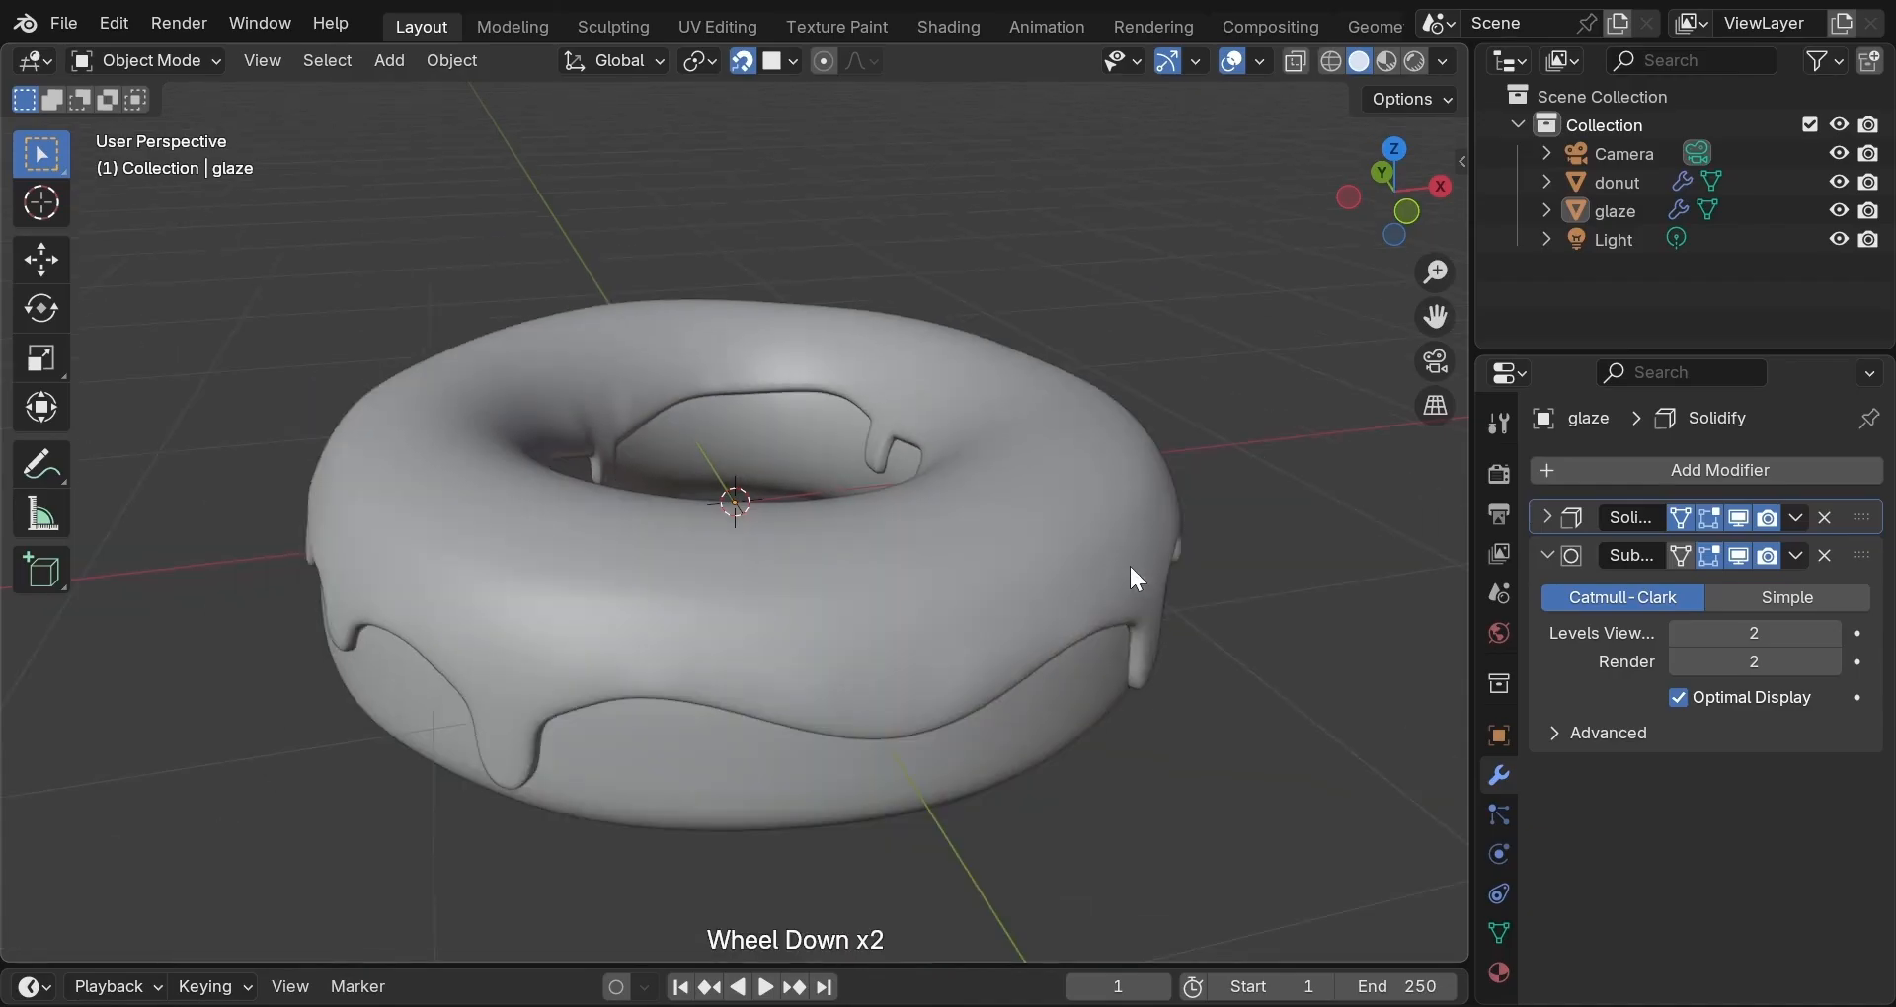
pyautogui.moveTo(1128, 565); pyautogui.dragTo(554, 527, button='middle')
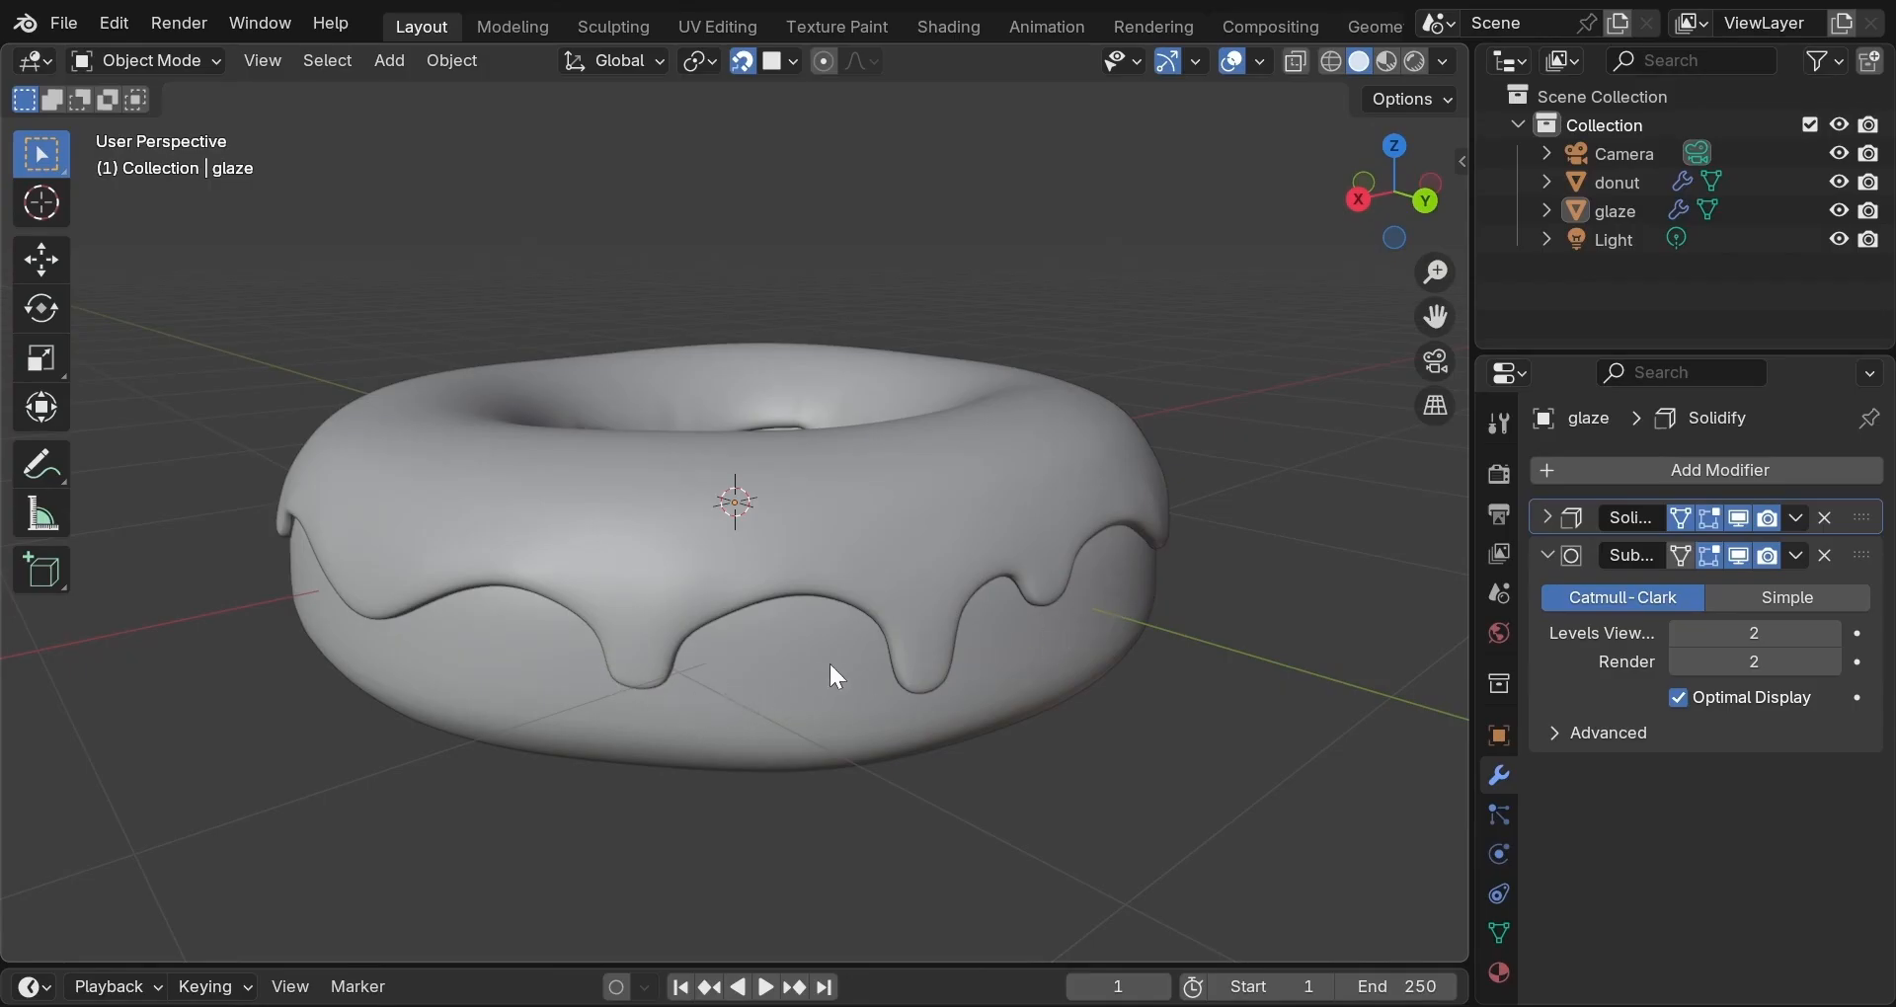
pyautogui.moveTo(831, 667); pyautogui.dragTo(976, 666, button='middle')
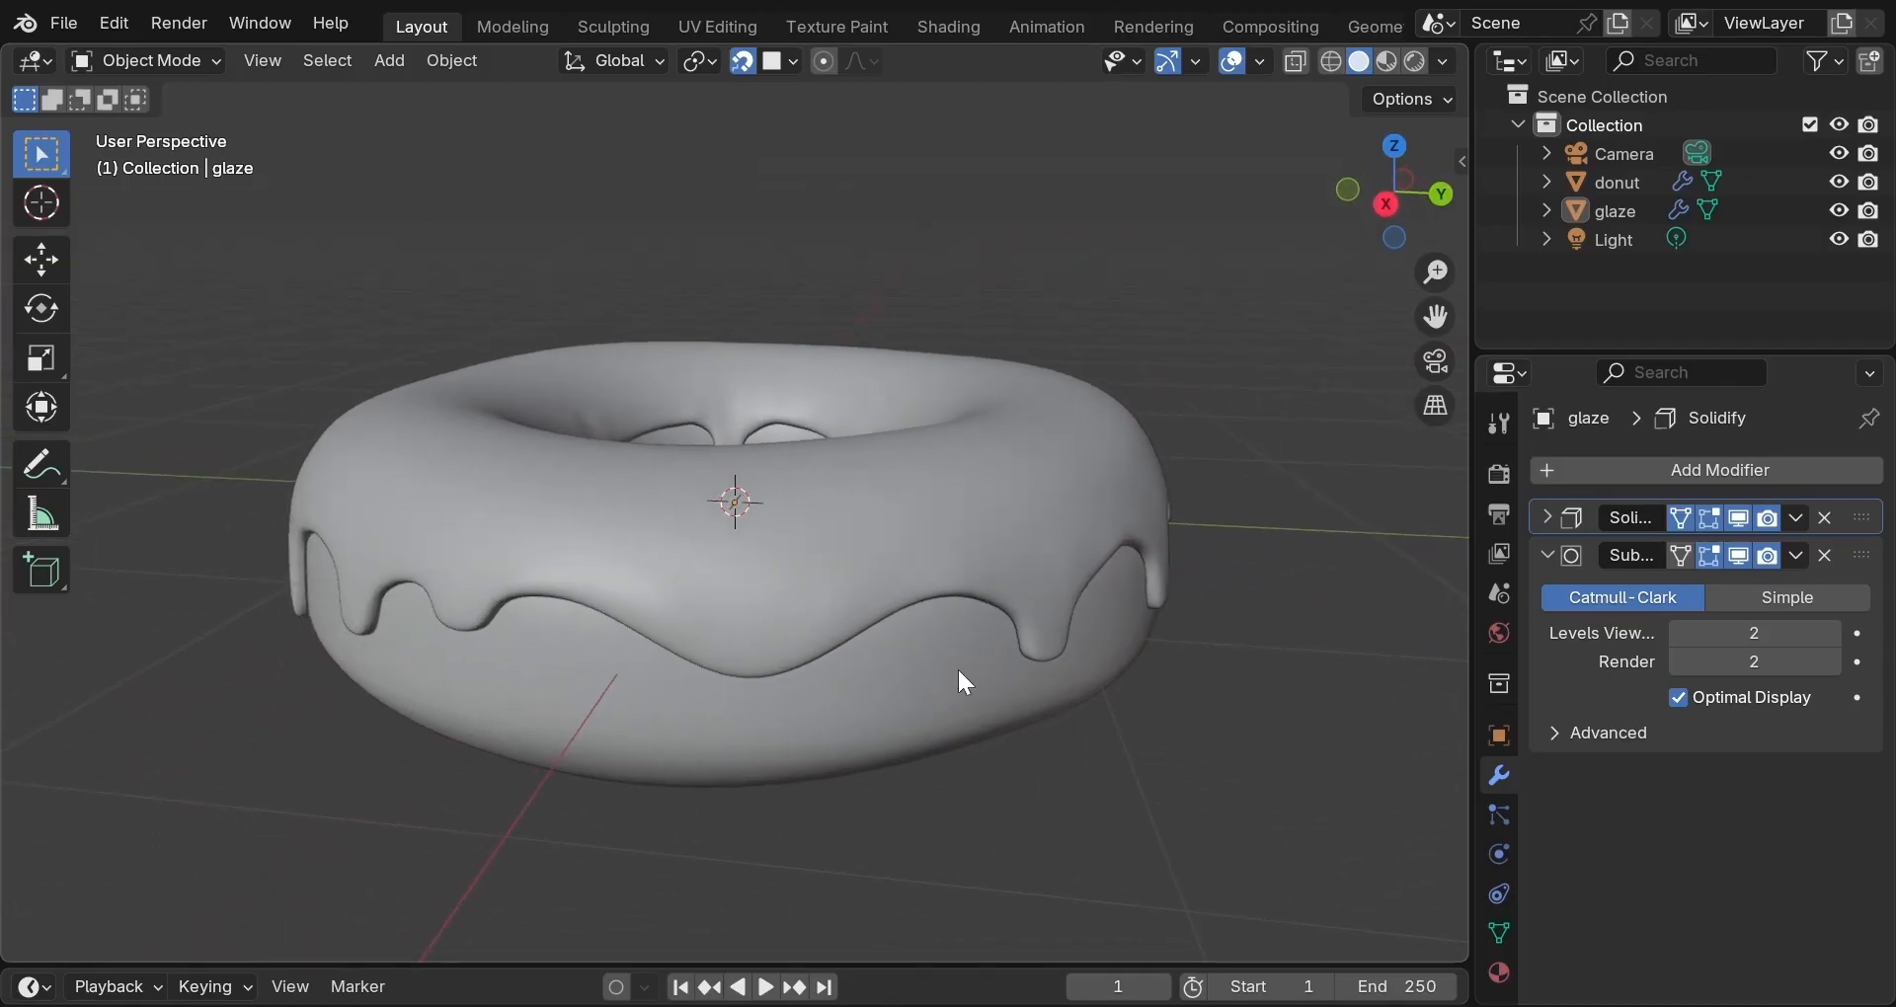
pyautogui.moveTo(966, 669); pyautogui.dragTo(966, 704, button='middle')
pyautogui.scroll(-2, 966, 704)
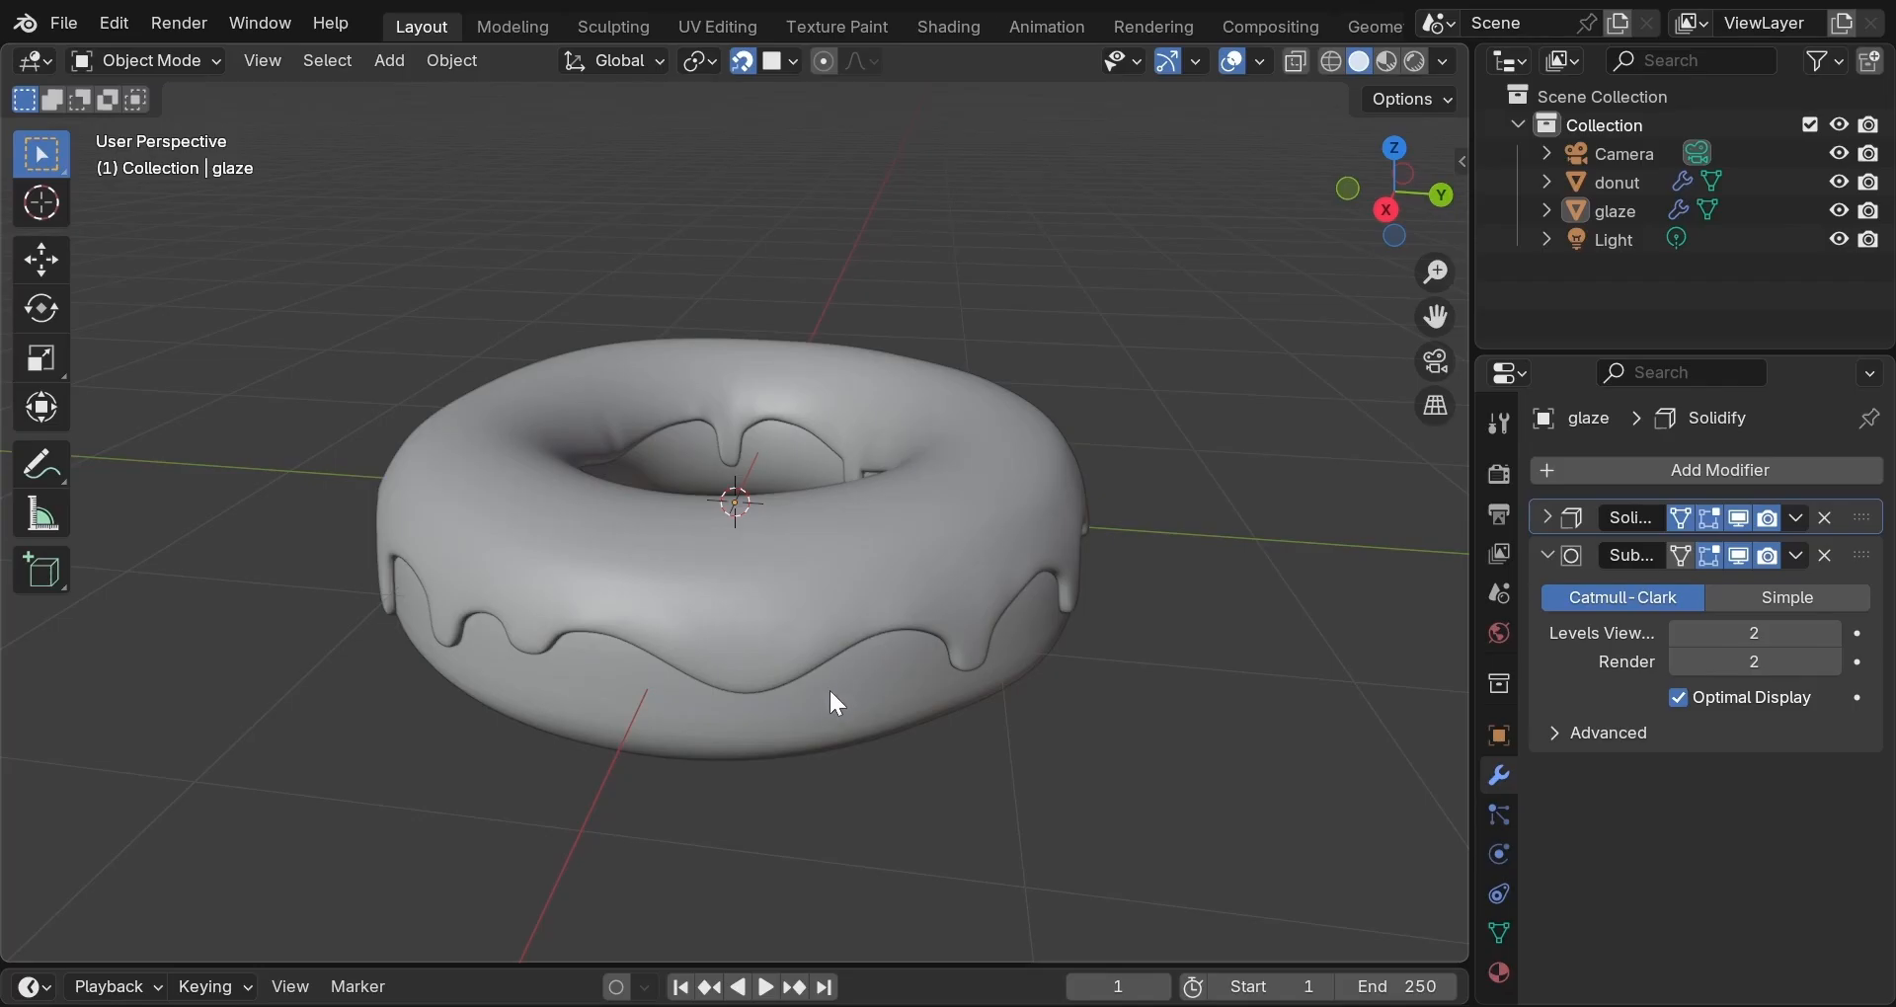
# Add a vertex group named thicknessWeight to the glaze mesh.
pyautogui.click(1499, 928)
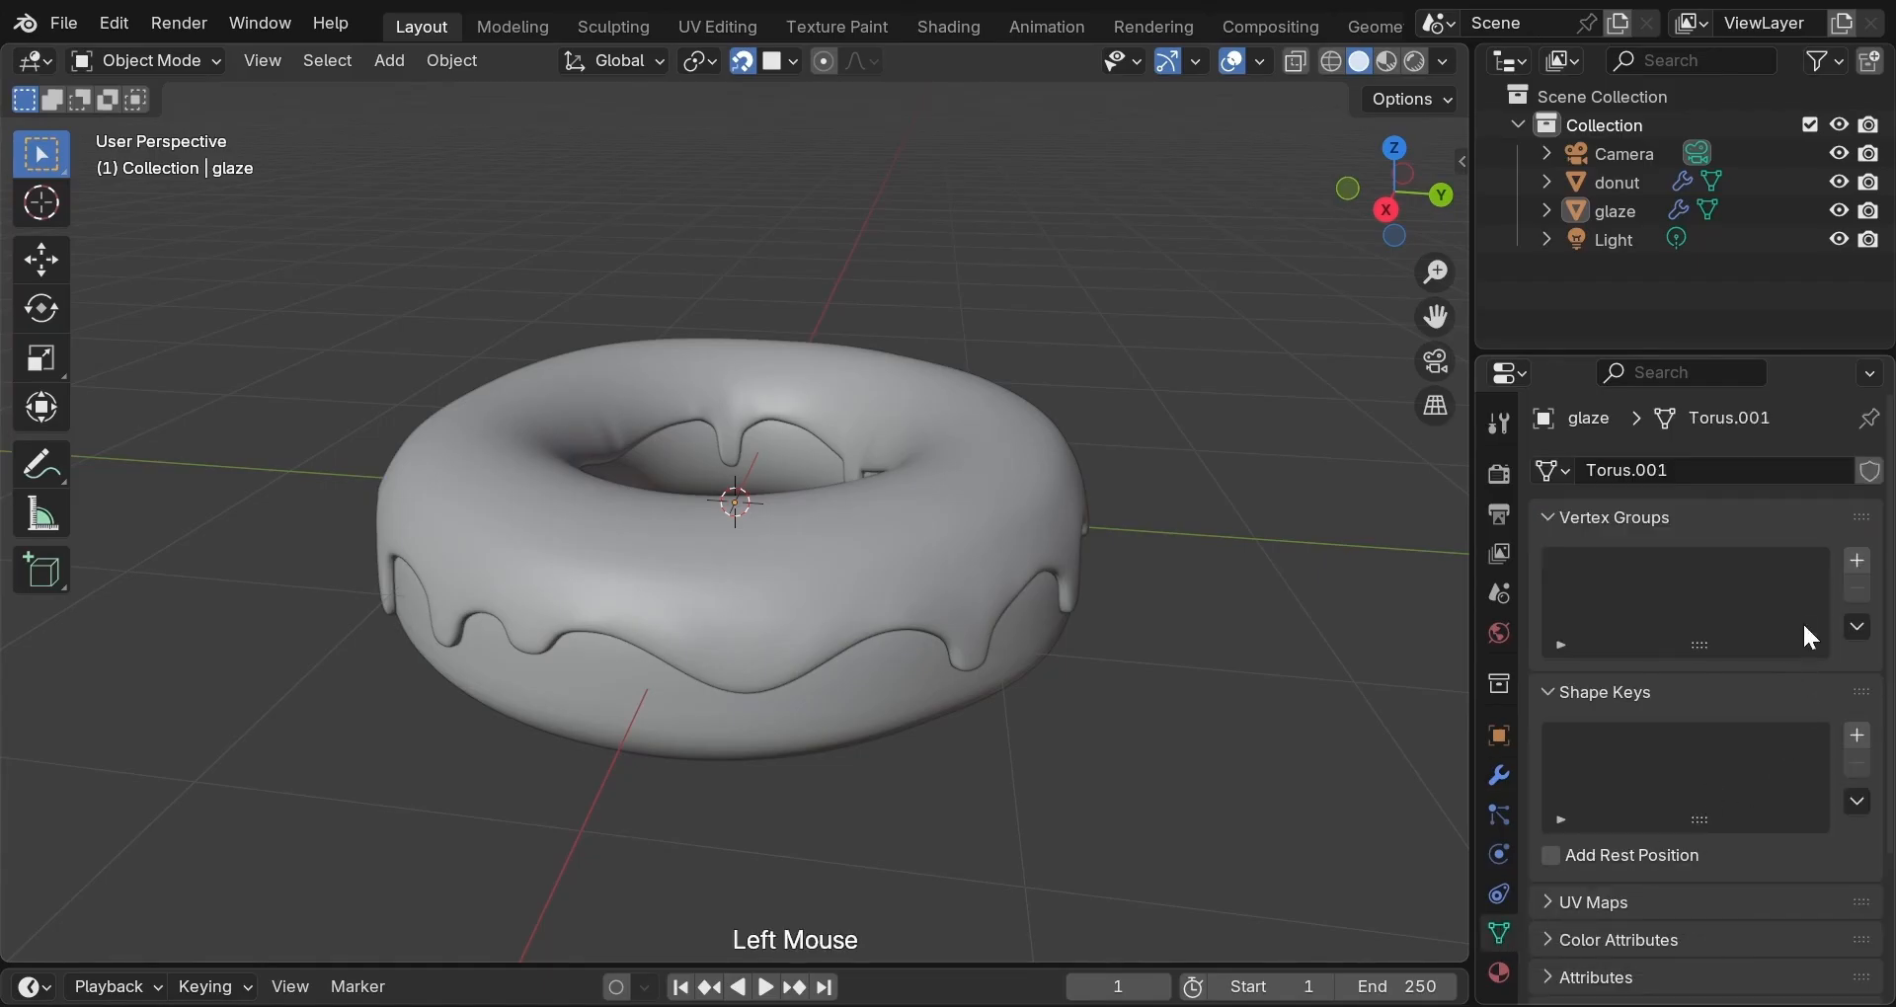
pyautogui.click(1857, 563)
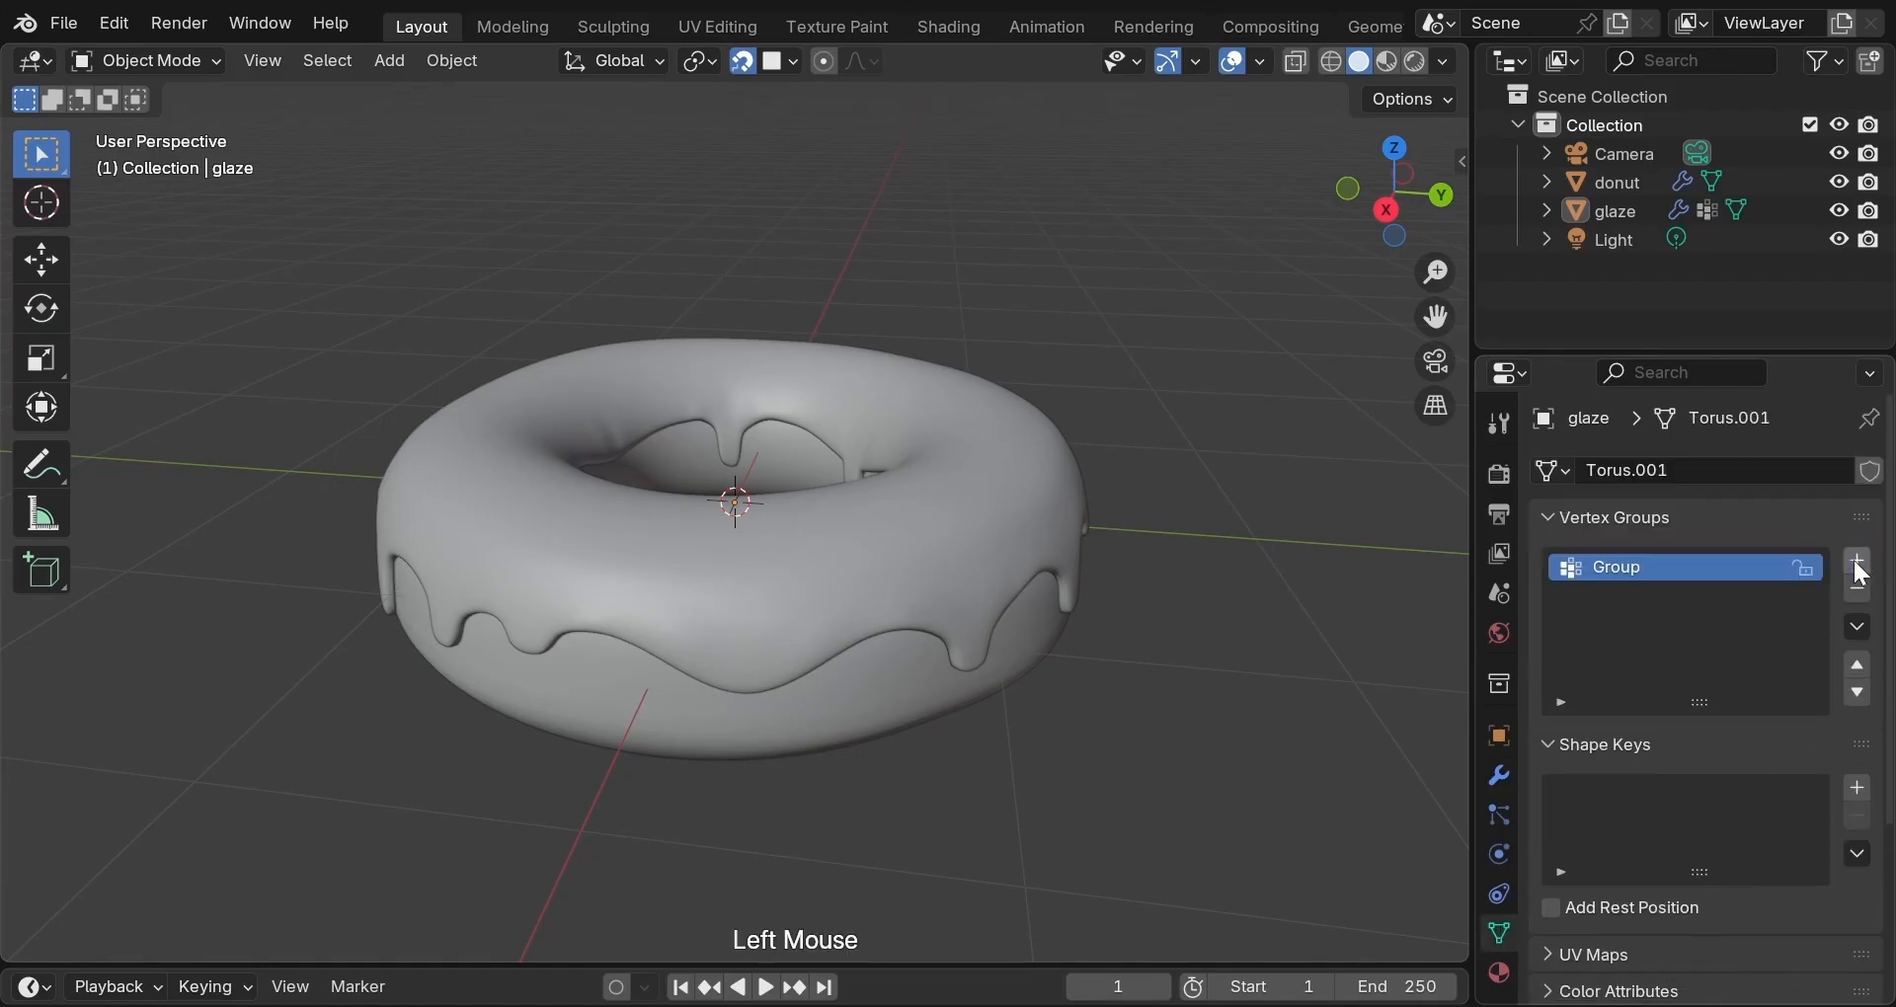
pyautogui.doubleClick(1656, 561)
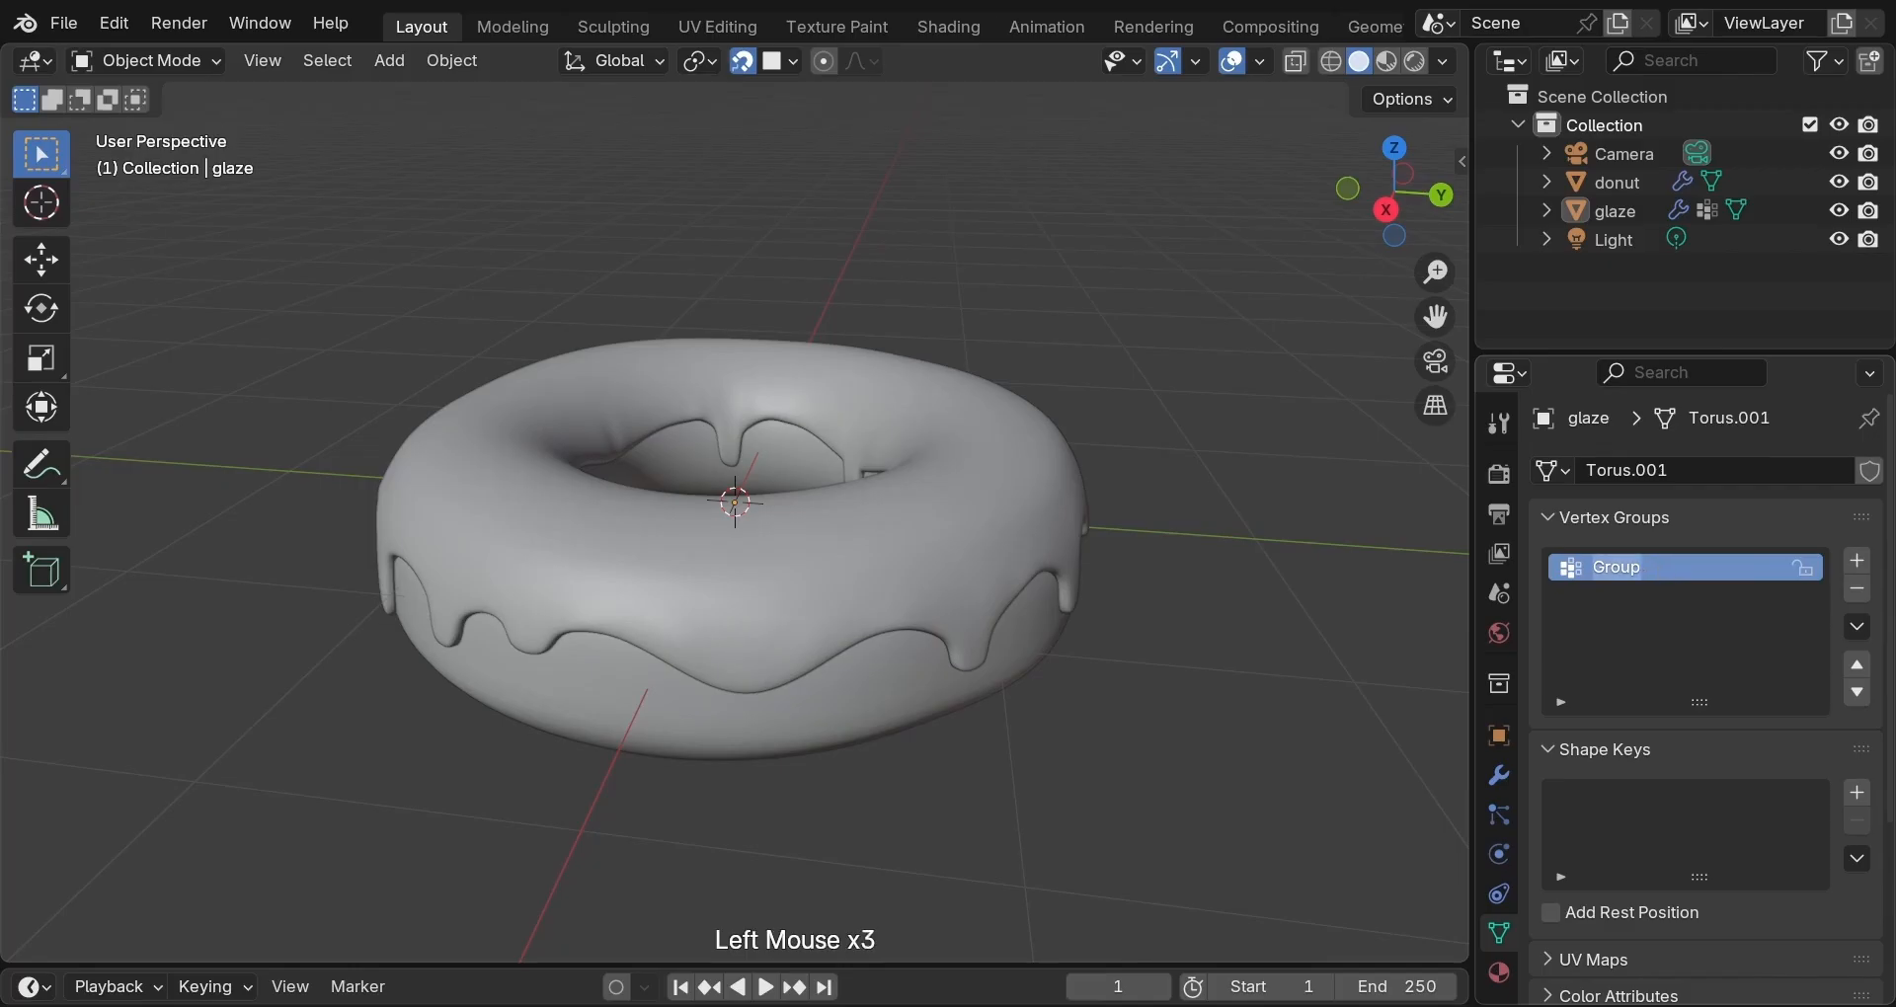
pyautogui.write('thicknessWeight')
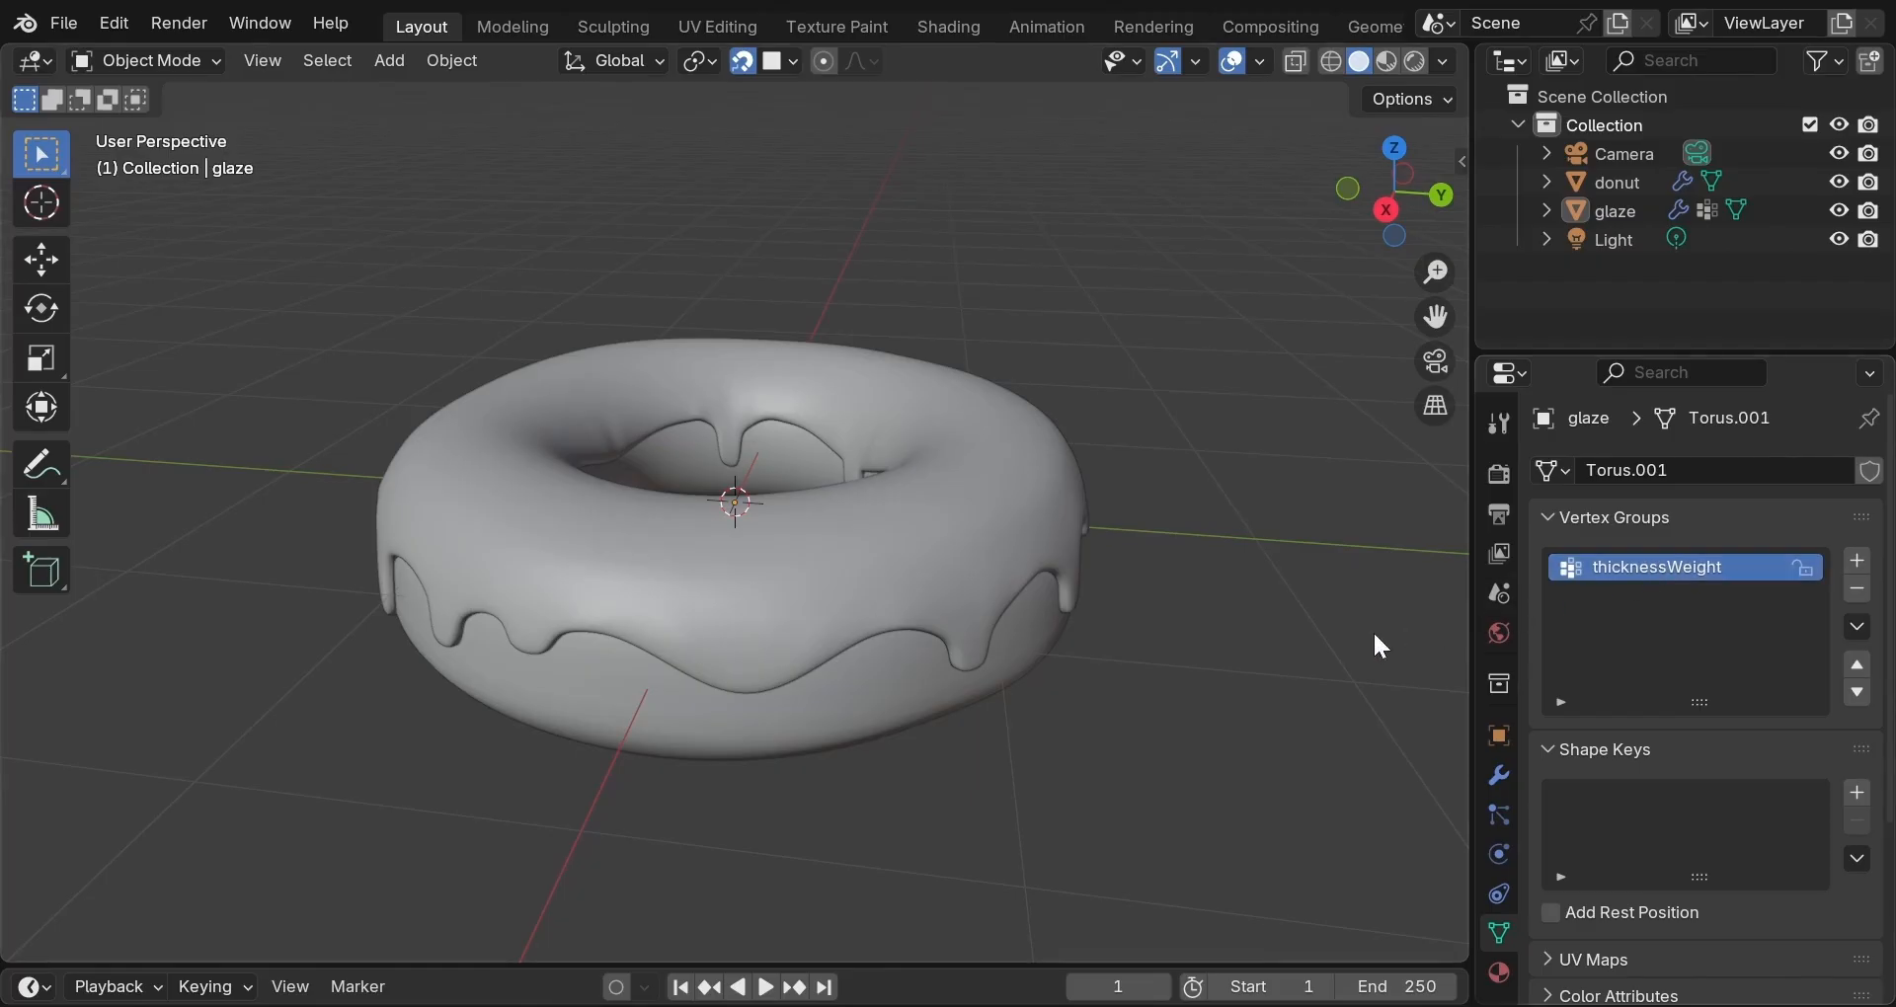
pyautogui.click(209, 57)
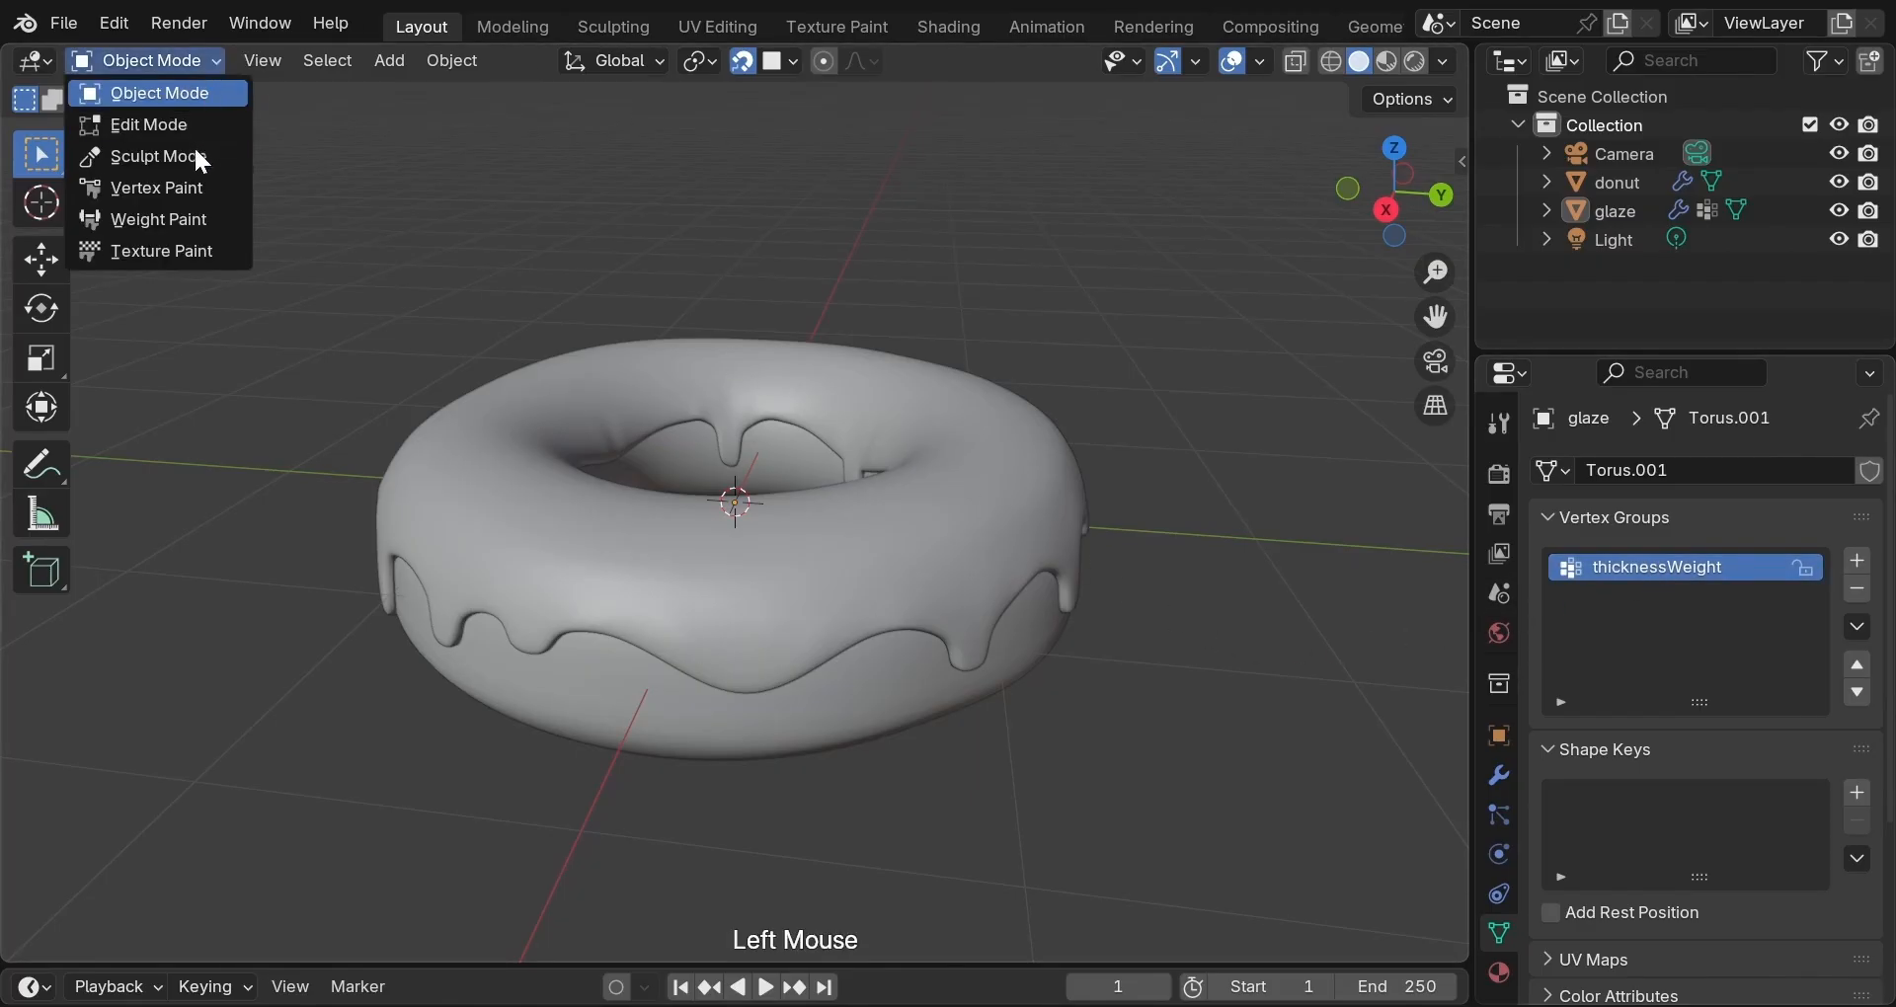
# Switch the glaze to Weight Paint mode and paint weight 1.0 across its top from above.
pyautogui.click(194, 220)
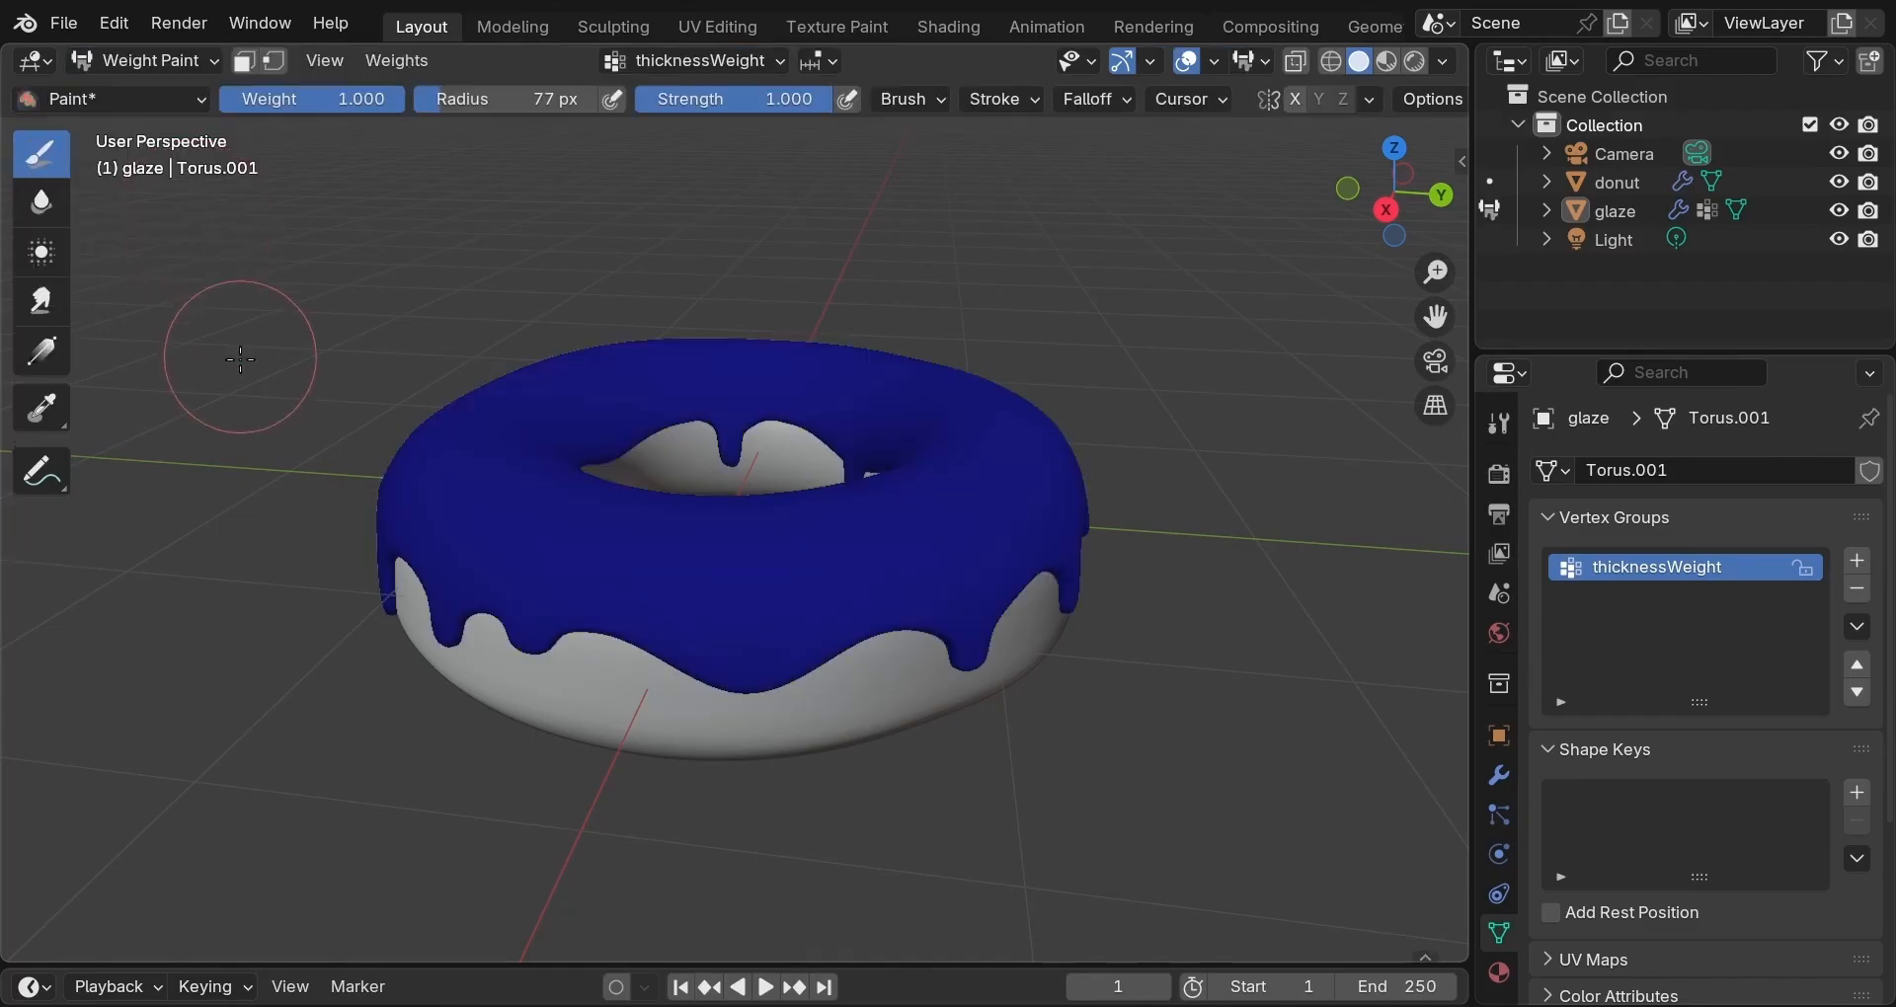
pyautogui.hotkey('ctrl', 'Tab')
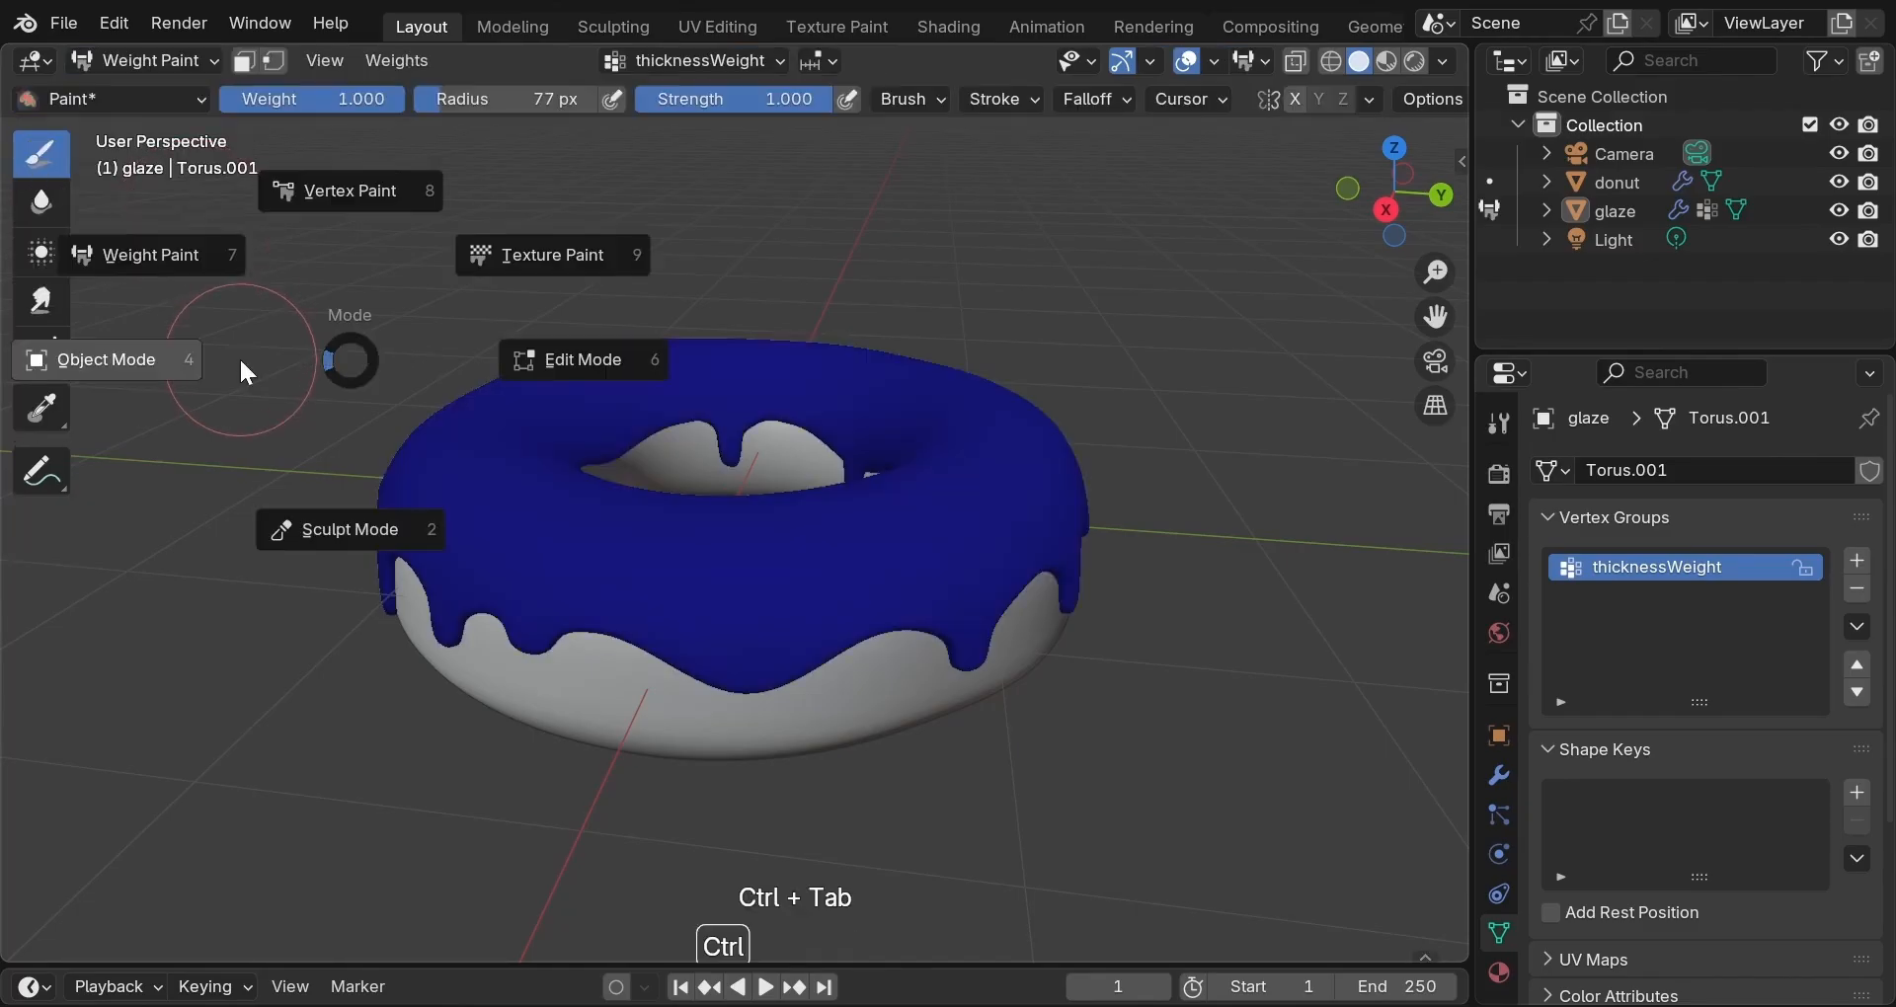
pyautogui.click(210, 278)
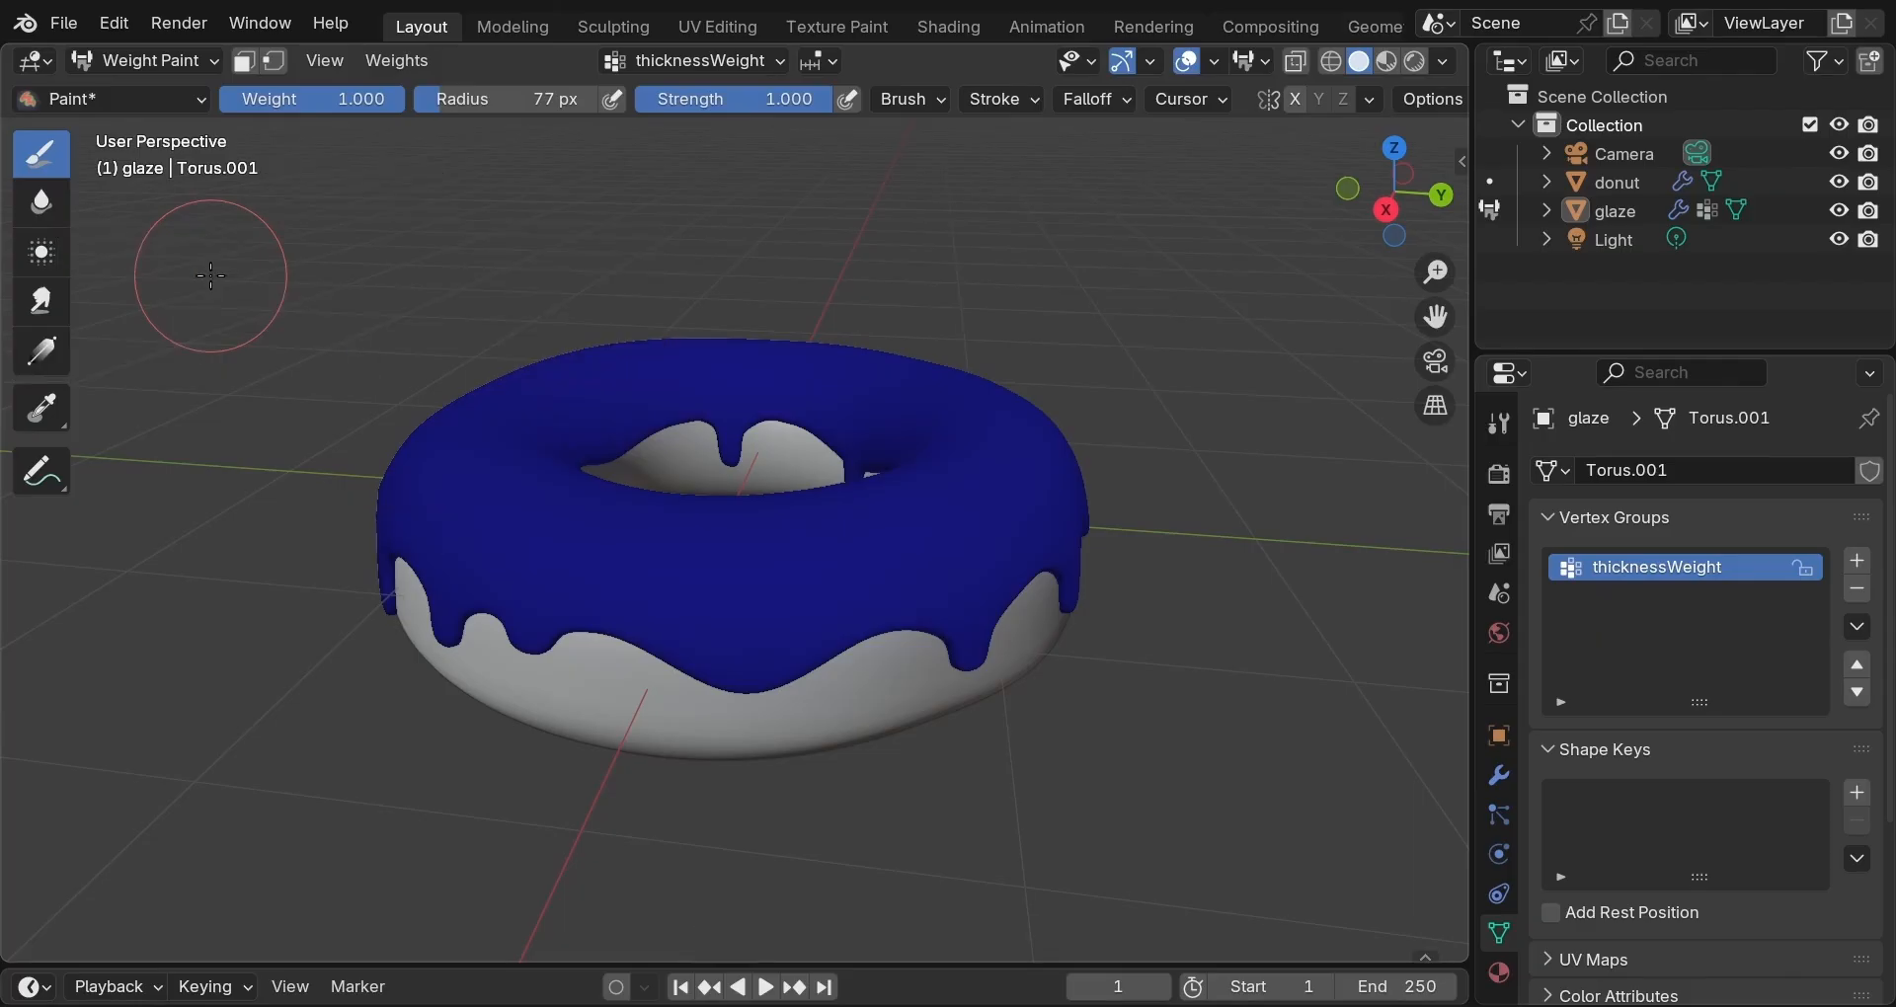
pyautogui.moveTo(456, 336); pyautogui.dragTo(423, 536, button='middle')
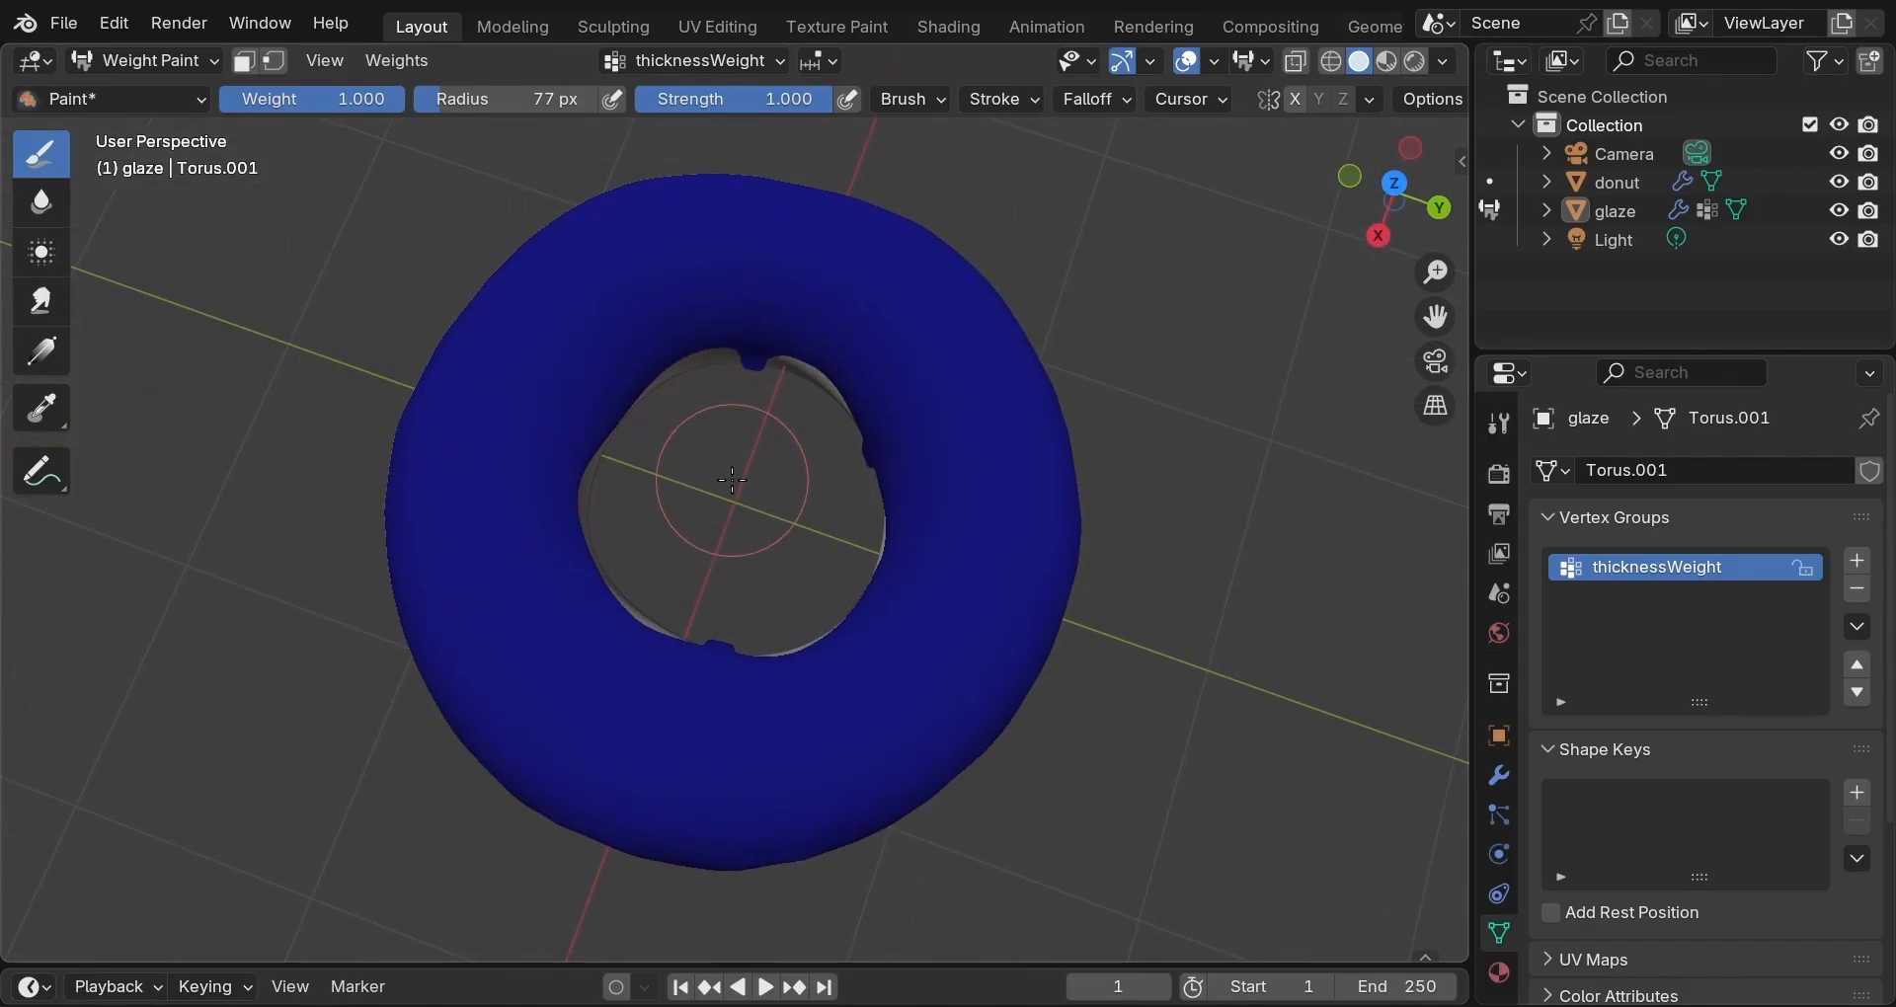
pyautogui.scroll(-2, 732, 475)
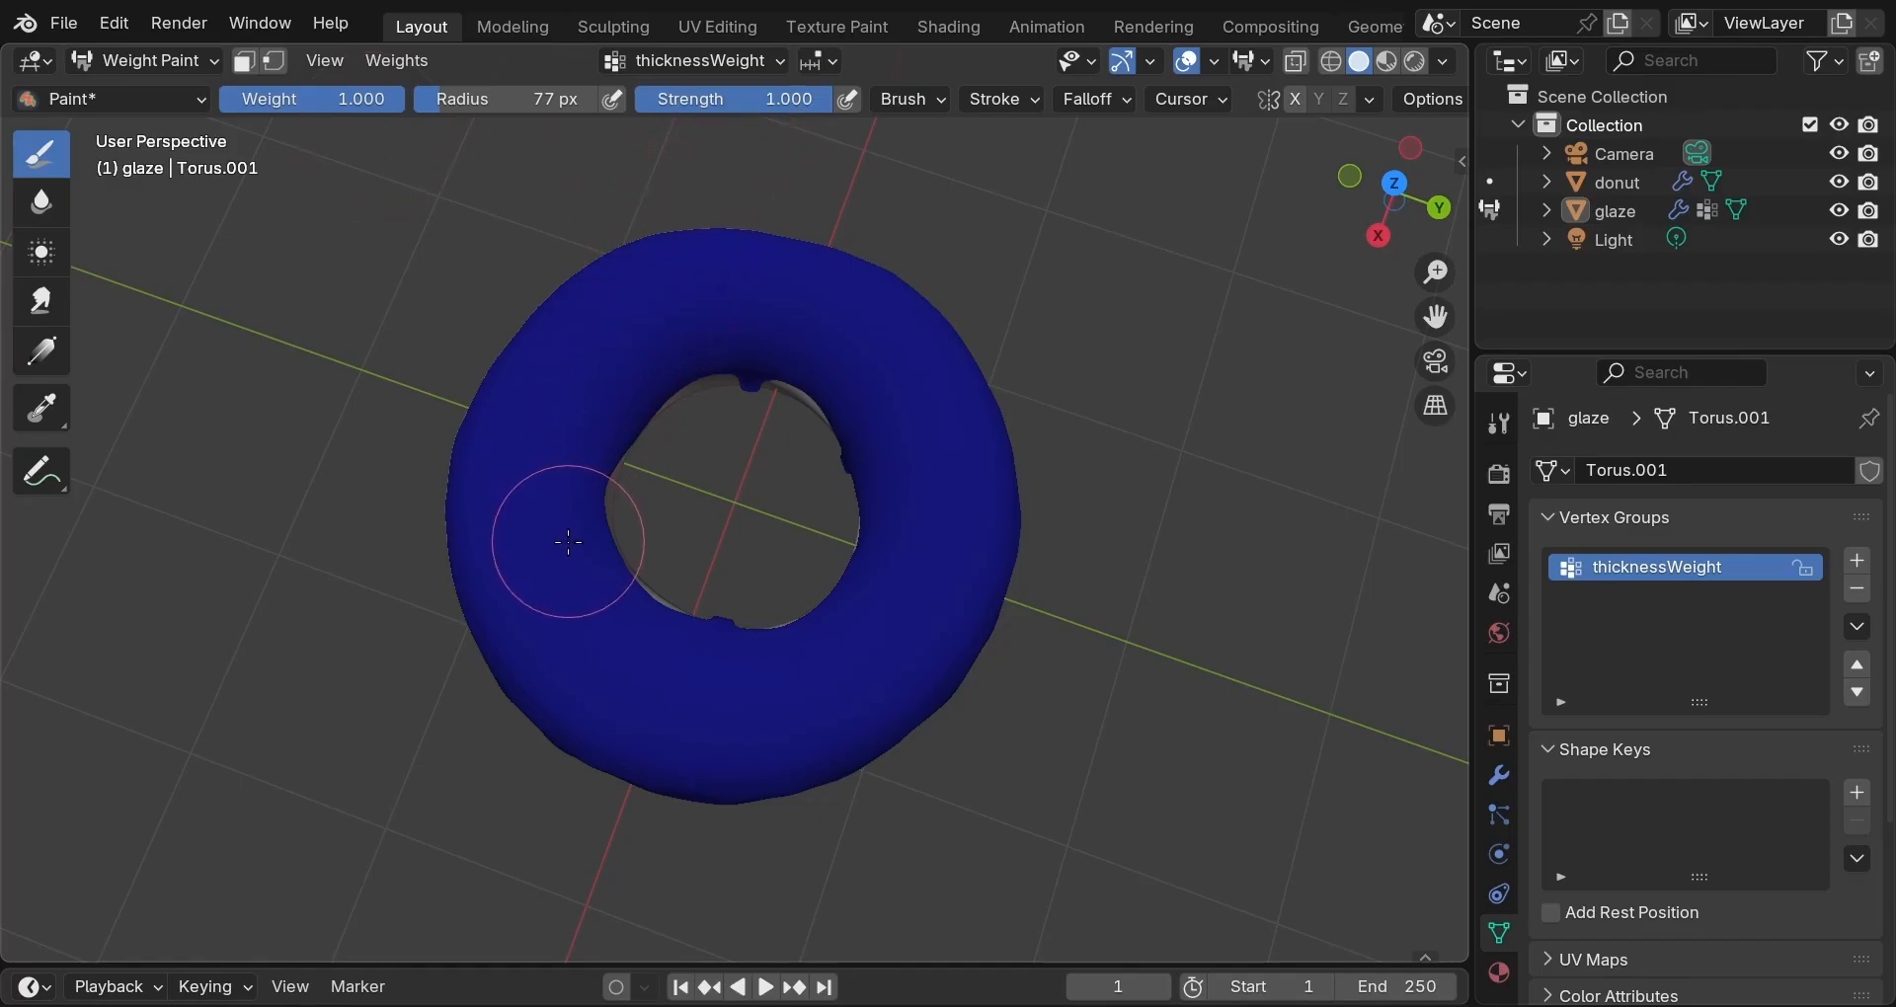
pyautogui.moveTo(569, 541)
pyautogui.mouseDown()
pyautogui.moveTo(550, 529)
pyautogui.moveTo(686, 302)
pyautogui.moveTo(869, 380)
pyautogui.moveTo(869, 624)
pyautogui.moveTo(659, 677)
pyautogui.moveTo(592, 632)
pyautogui.moveTo(894, 669)
pyautogui.moveTo(943, 484)
pyautogui.moveTo(849, 306)
pyautogui.moveTo(632, 316)
pyautogui.moveTo(544, 477)
pyautogui.moveTo(513, 633)
pyautogui.moveTo(697, 746)
pyautogui.moveTo(859, 643)
pyautogui.moveTo(936, 558)
pyautogui.moveTo(946, 414)
pyautogui.moveTo(844, 301)
pyautogui.moveTo(672, 306)
pyautogui.moveTo(596, 523)
pyautogui.moveTo(618, 434)
pyautogui.moveTo(771, 376)
pyautogui.moveTo(840, 494)
pyautogui.moveTo(763, 630)
pyautogui.moveTo(602, 592)
pyautogui.moveTo(612, 444)
pyautogui.moveTo(761, 376)
pyautogui.moveTo(892, 497)
pyautogui.moveTo(840, 583)
pyautogui.moveTo(730, 642)
pyautogui.moveTo(632, 572)
pyautogui.moveTo(615, 382)
pyautogui.moveTo(632, 286)
pyautogui.moveTo(731, 267)
pyautogui.moveTo(849, 296)
pyautogui.moveTo(901, 435)
pyautogui.moveTo(819, 592)
pyautogui.moveTo(587, 591)
pyautogui.mouseUp()
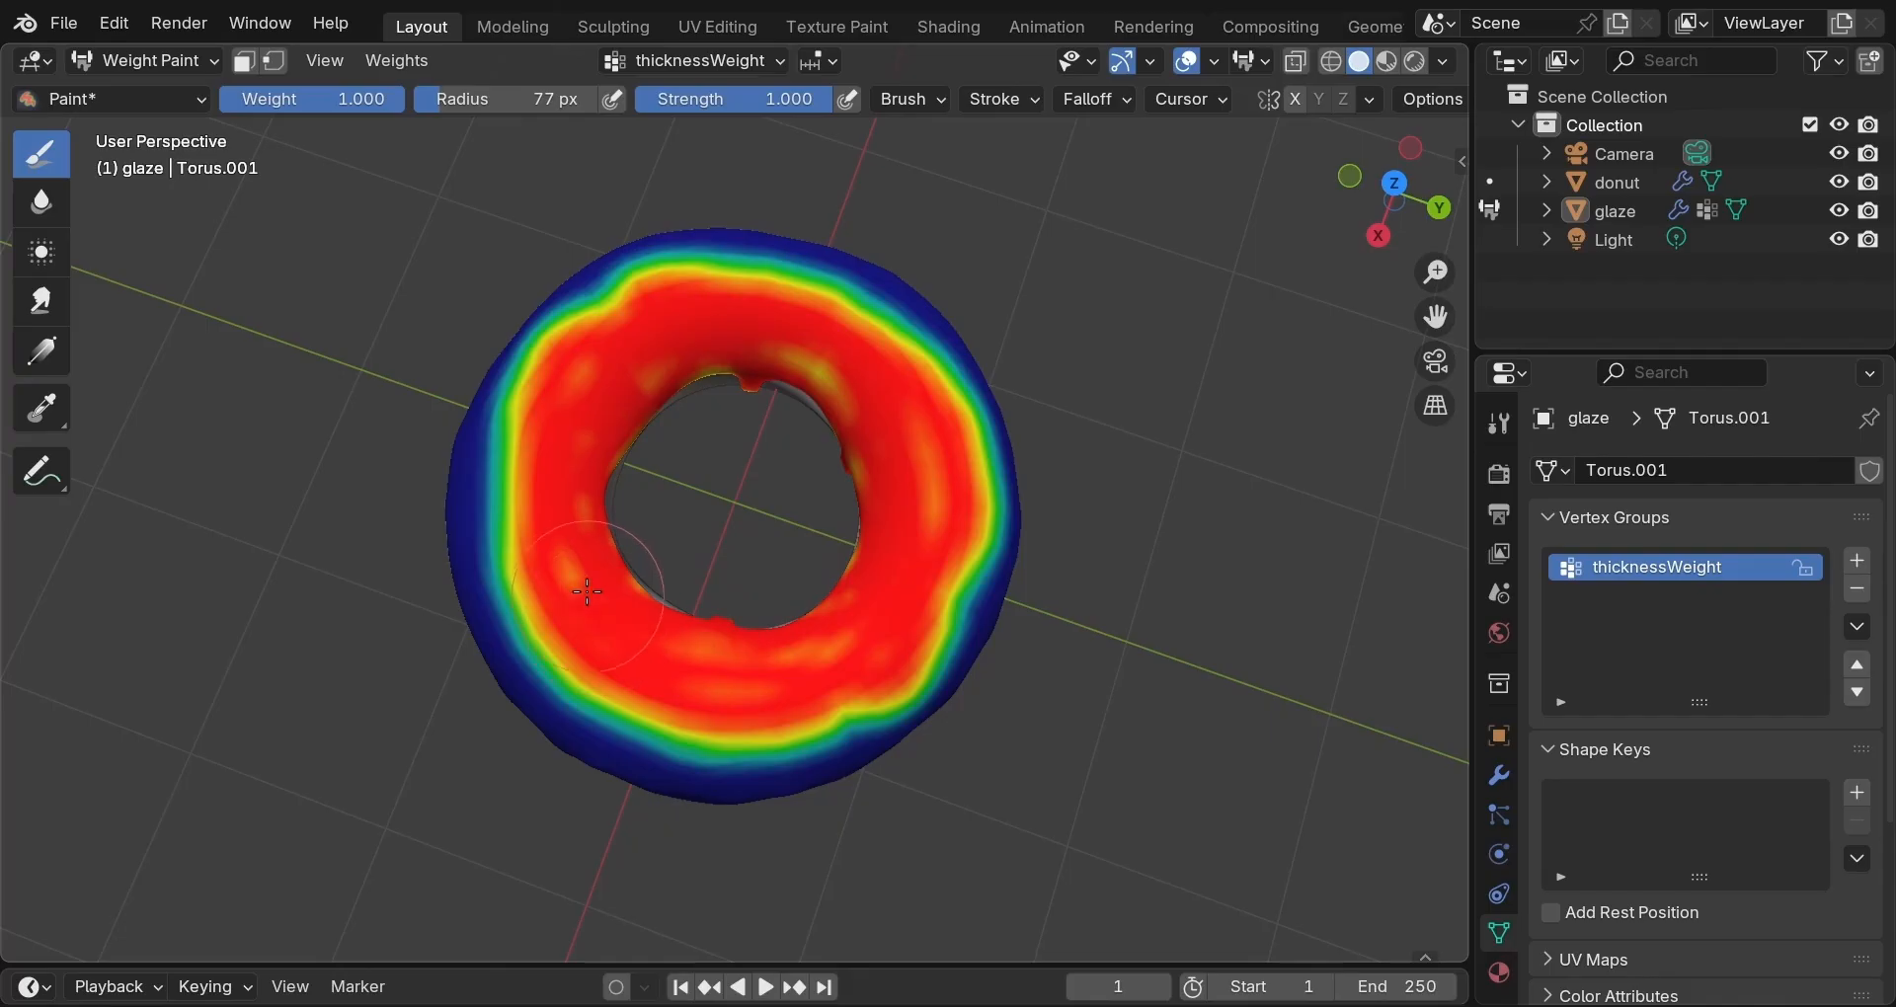
# From a side view, paint full weight onto the left and right drips along the glaze edge.
pyautogui.click(756, 512)
pyautogui.moveTo(746, 512); pyautogui.dragTo(737, 567, button='middle')
pyautogui.scroll(-1, 736, 567)
pyautogui.scroll(1, 737, 567)
pyautogui.scroll(2, 737, 567)
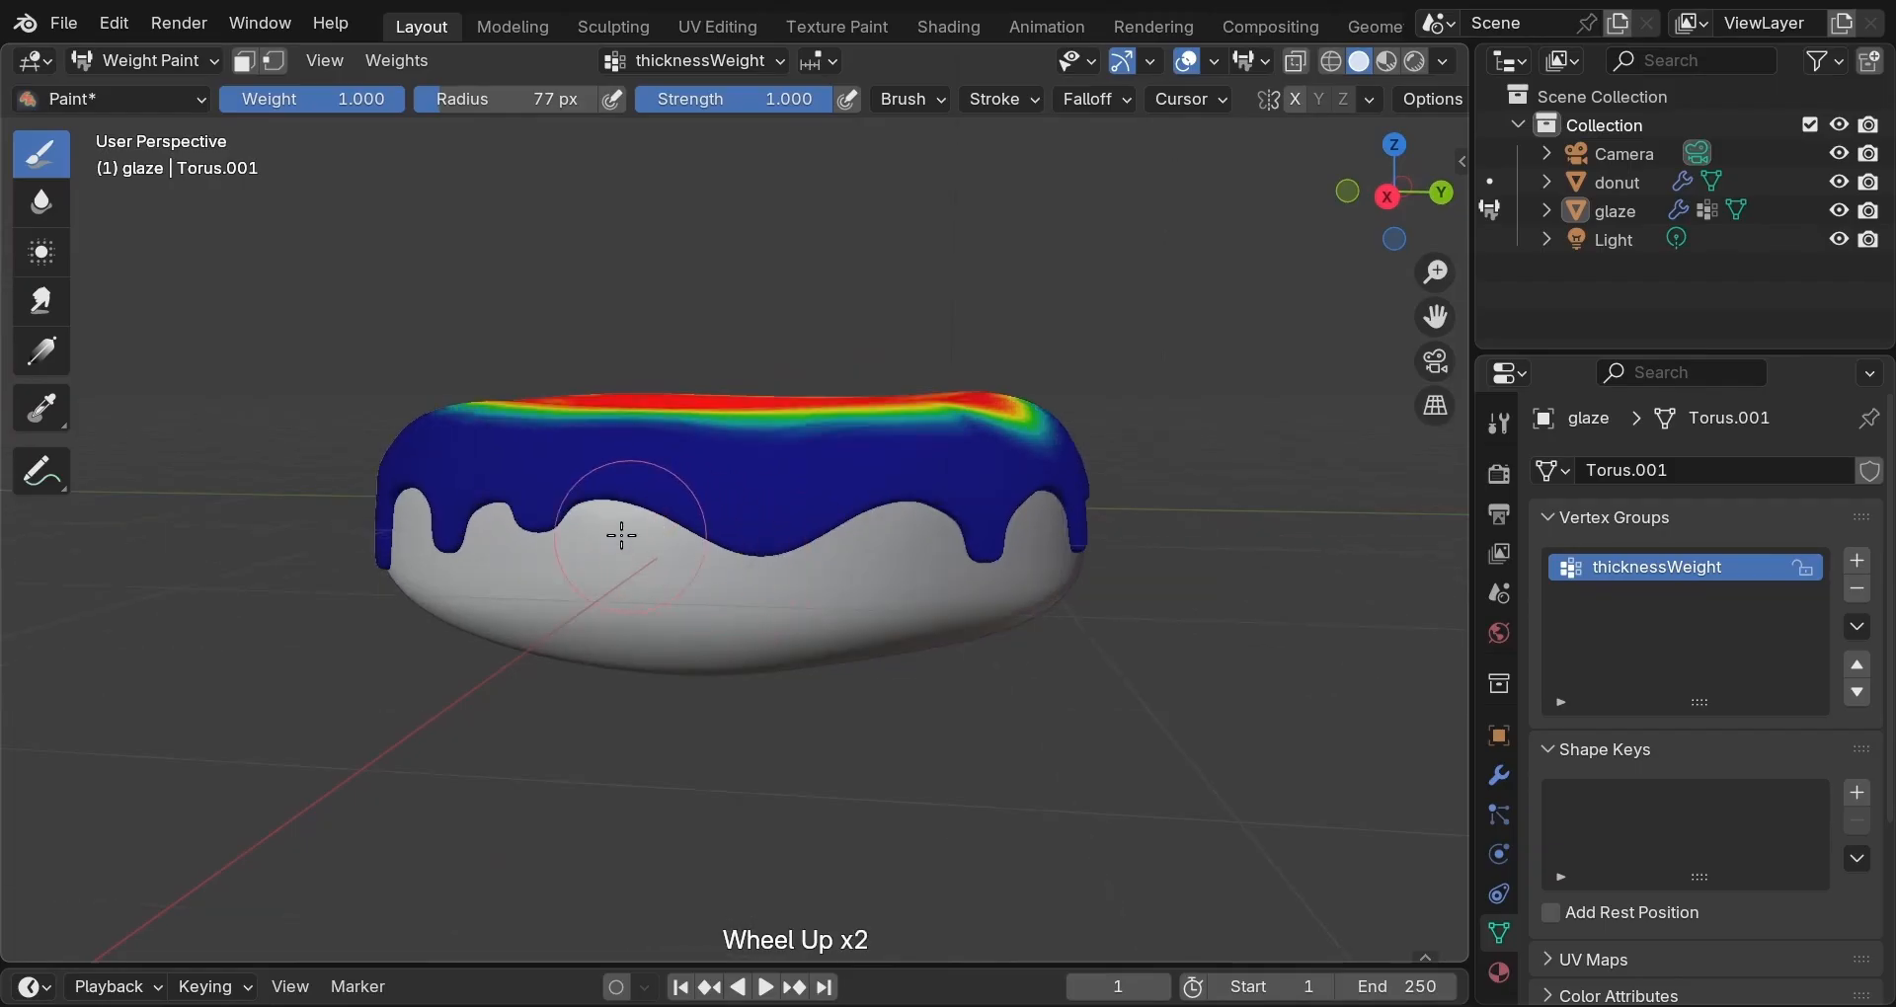
pyautogui.moveTo(529, 508)
pyautogui.mouseDown()
pyautogui.moveTo(849, 509)
pyautogui.moveTo(919, 534)
pyautogui.mouseUp()
pyautogui.moveTo(898, 563); pyautogui.dragTo(580, 534, button='middle')
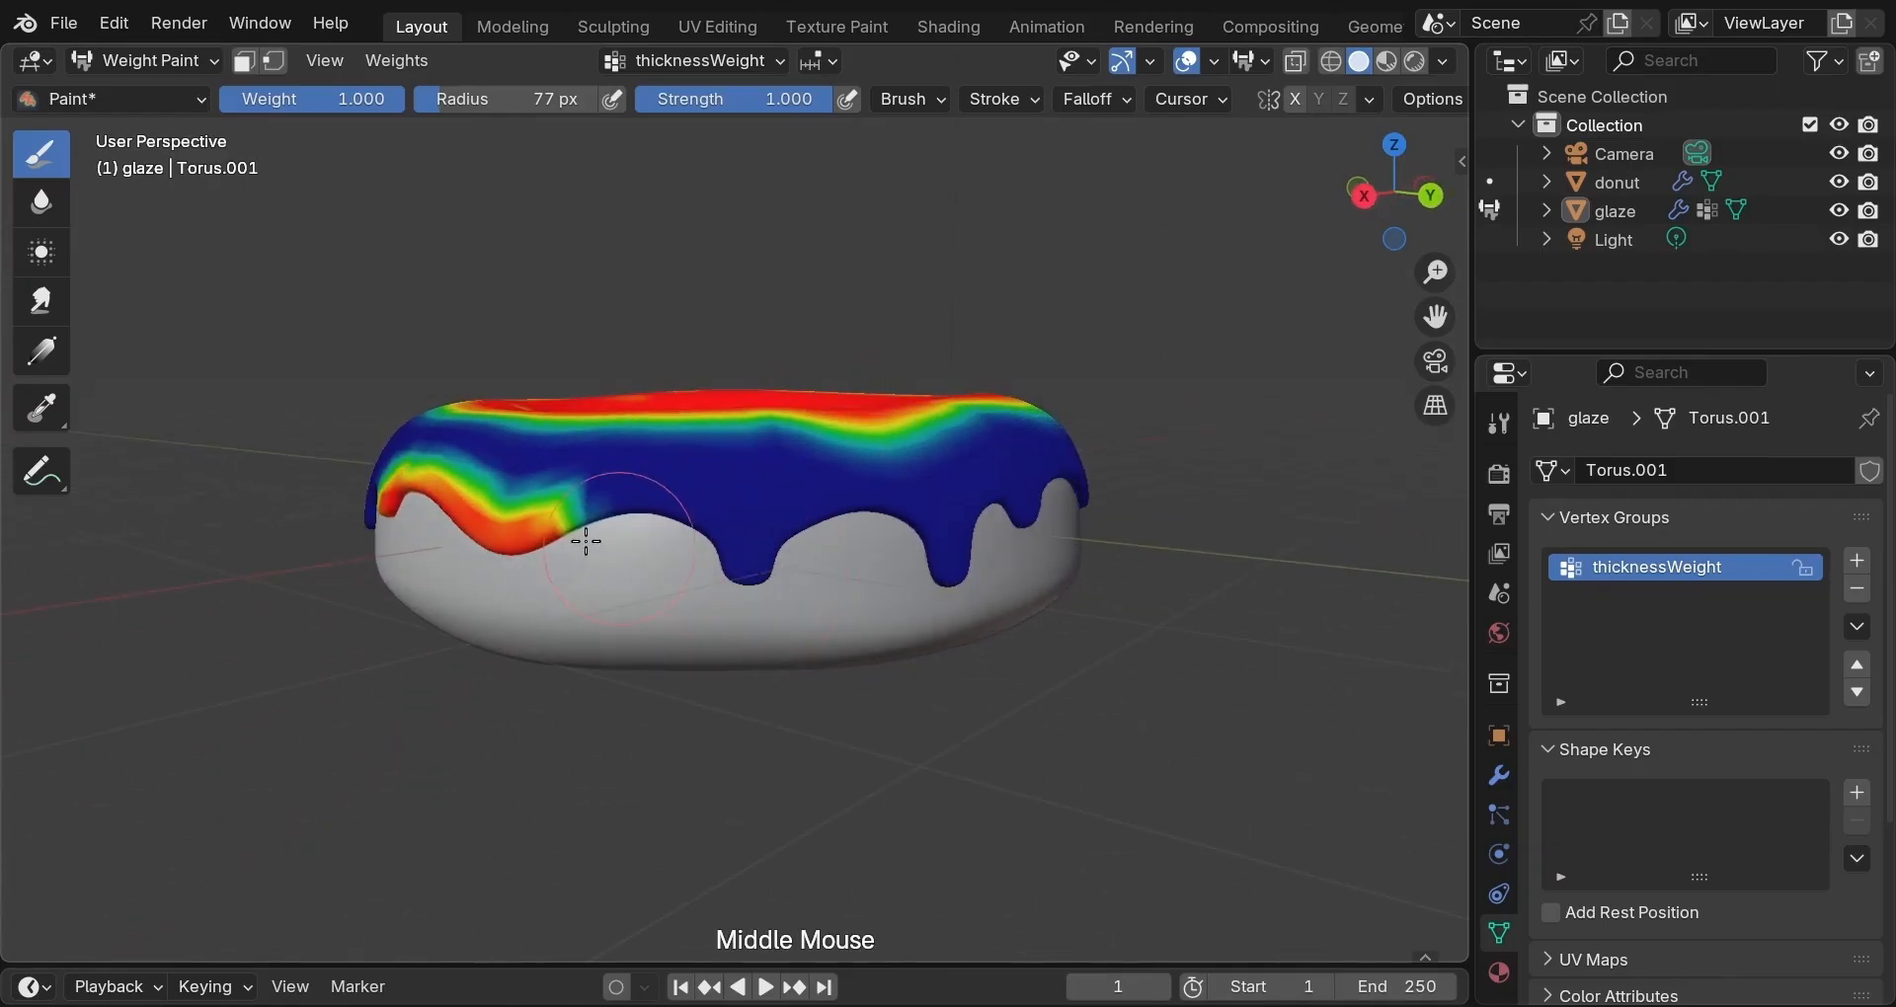
pyautogui.moveTo(579, 533)
pyautogui.mouseDown()
pyautogui.moveTo(708, 558)
pyautogui.moveTo(850, 511)
pyautogui.moveTo(997, 539)
pyautogui.mouseUp()
pyautogui.moveTo(998, 541); pyautogui.dragTo(605, 587, button='middle')
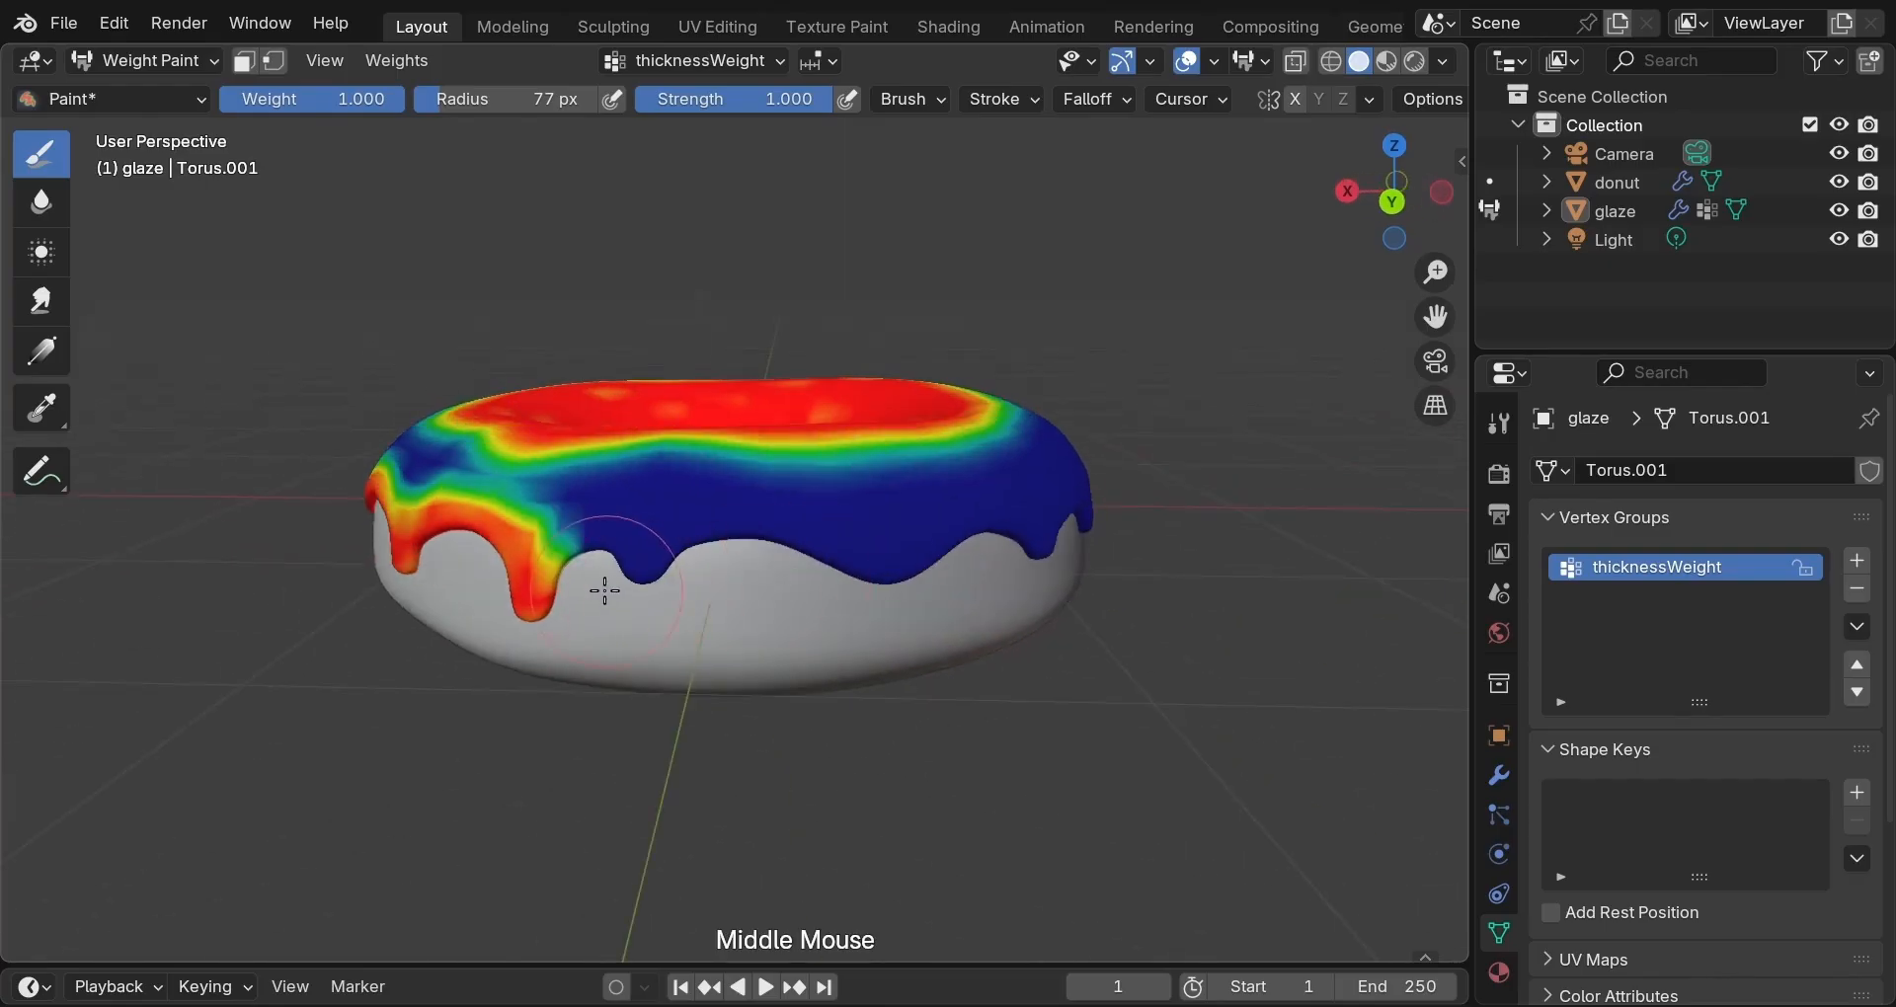
pyautogui.moveTo(558, 524)
pyautogui.mouseDown()
pyautogui.moveTo(551, 538)
pyautogui.moveTo(664, 549)
pyautogui.moveTo(641, 575)
pyautogui.moveTo(988, 525)
pyautogui.moveTo(933, 548)
pyautogui.moveTo(1080, 537)
pyautogui.mouseUp()
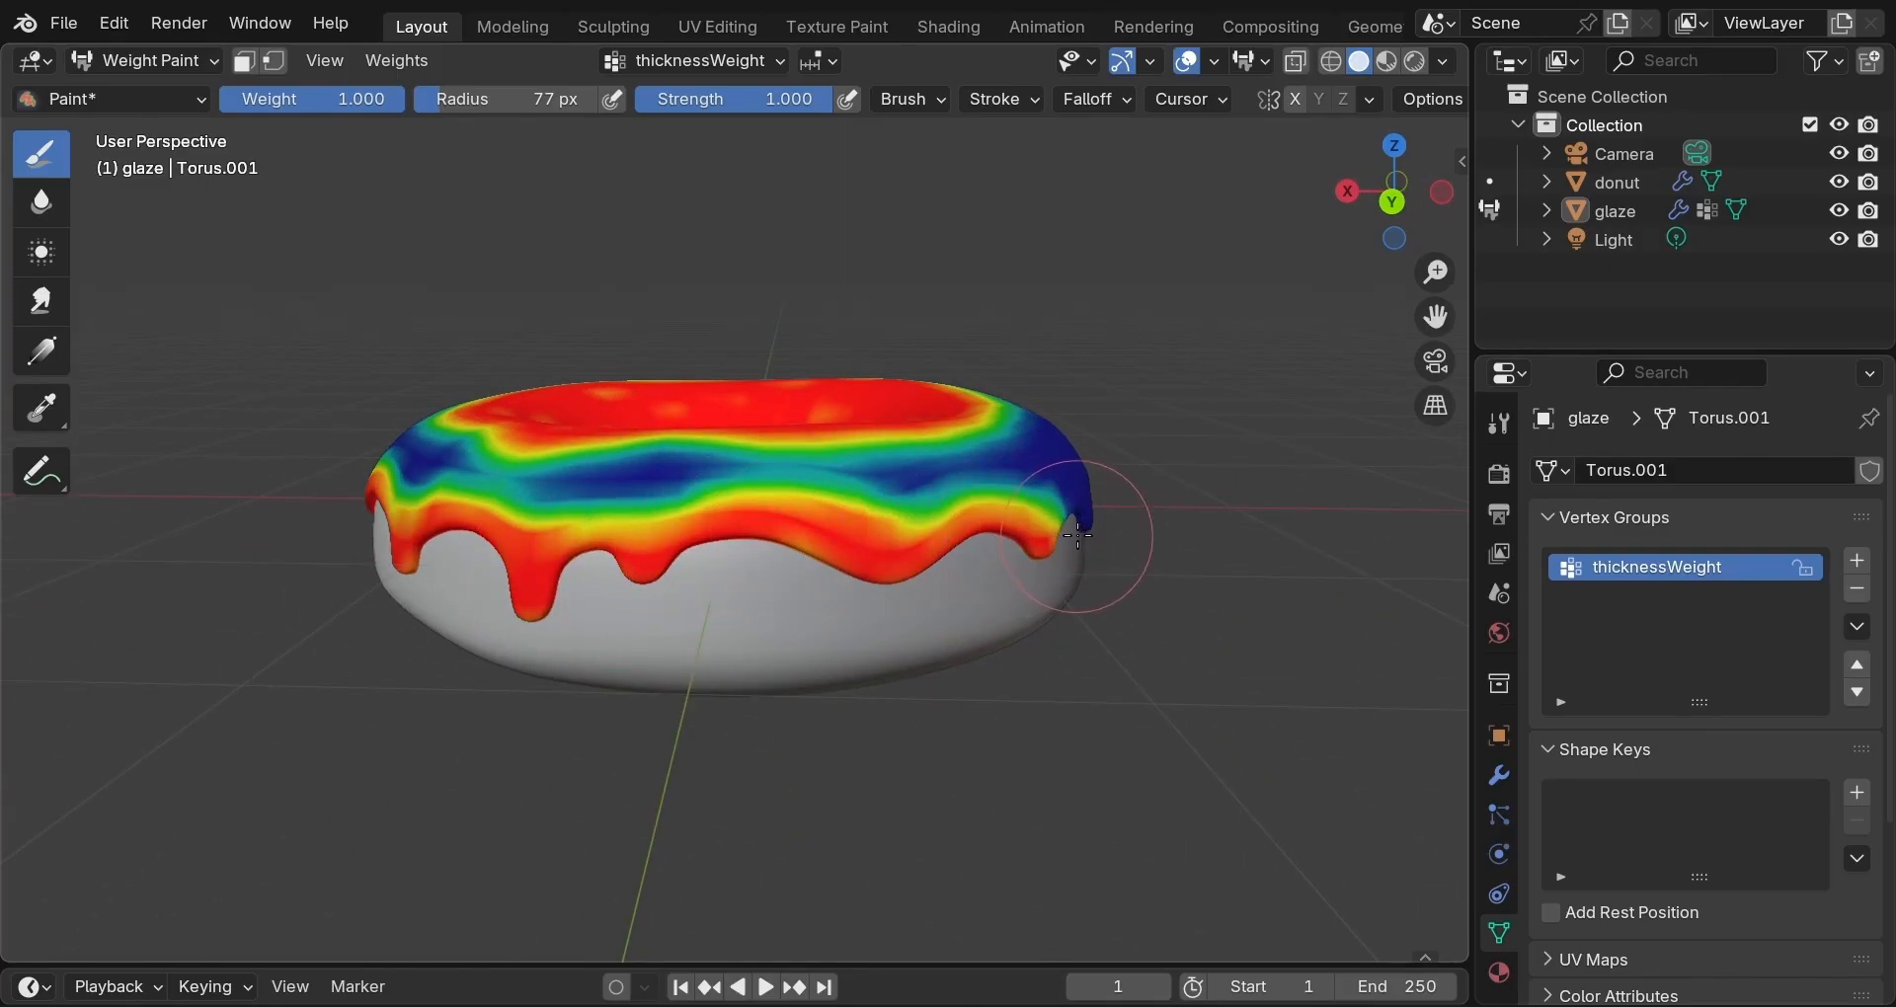
# Paint the remaining drips and front glaze edge at full weight, then lower brush strength to 0.188.
pyautogui.moveTo(1115, 551); pyautogui.dragTo(713, 565, button='middle')
pyautogui.moveTo(721, 565); pyautogui.dragTo(950, 551)
pyautogui.moveTo(923, 656)
pyautogui.mouseDown(button='middle')
pyautogui.moveTo(921, 689)
pyautogui.moveTo(572, 635)
pyautogui.mouseUp(button='middle')
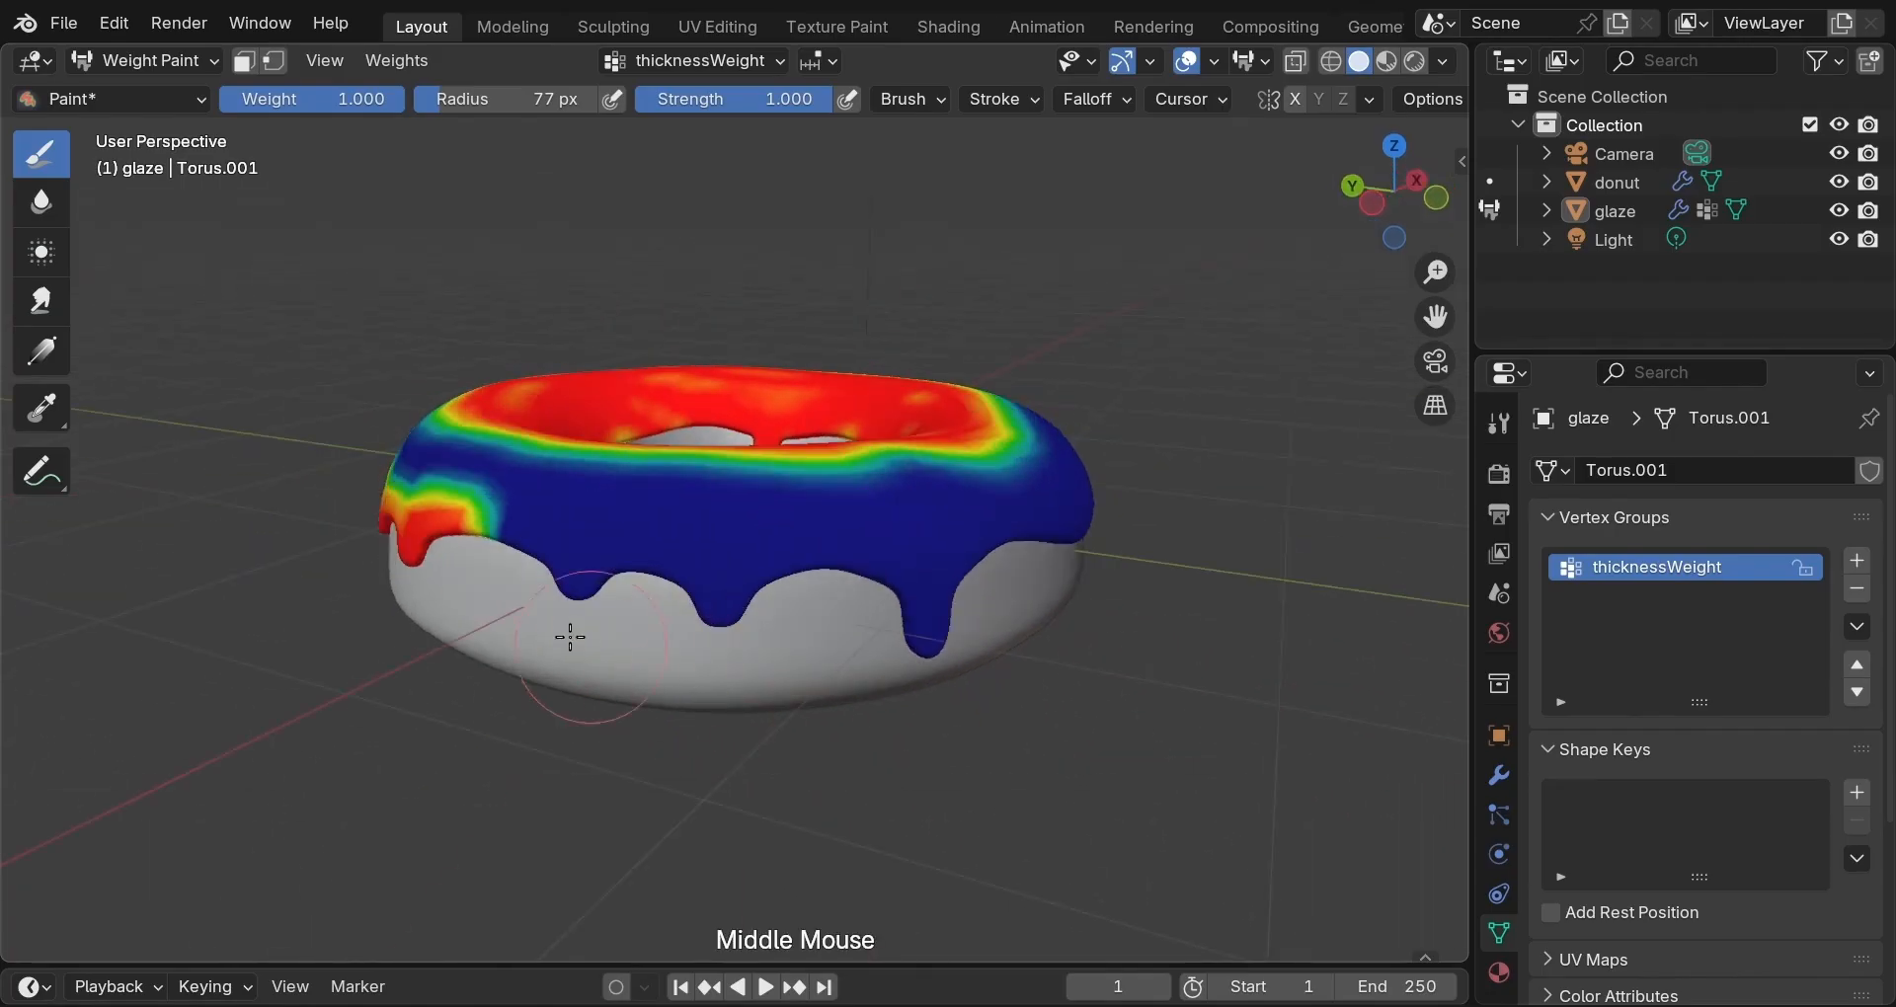
pyautogui.moveTo(499, 533)
pyautogui.mouseDown()
pyautogui.moveTo(731, 592)
pyautogui.moveTo(804, 563)
pyautogui.moveTo(928, 637)
pyautogui.mouseUp()
pyautogui.moveTo(1048, 632); pyautogui.dragTo(596, 677, button='middle')
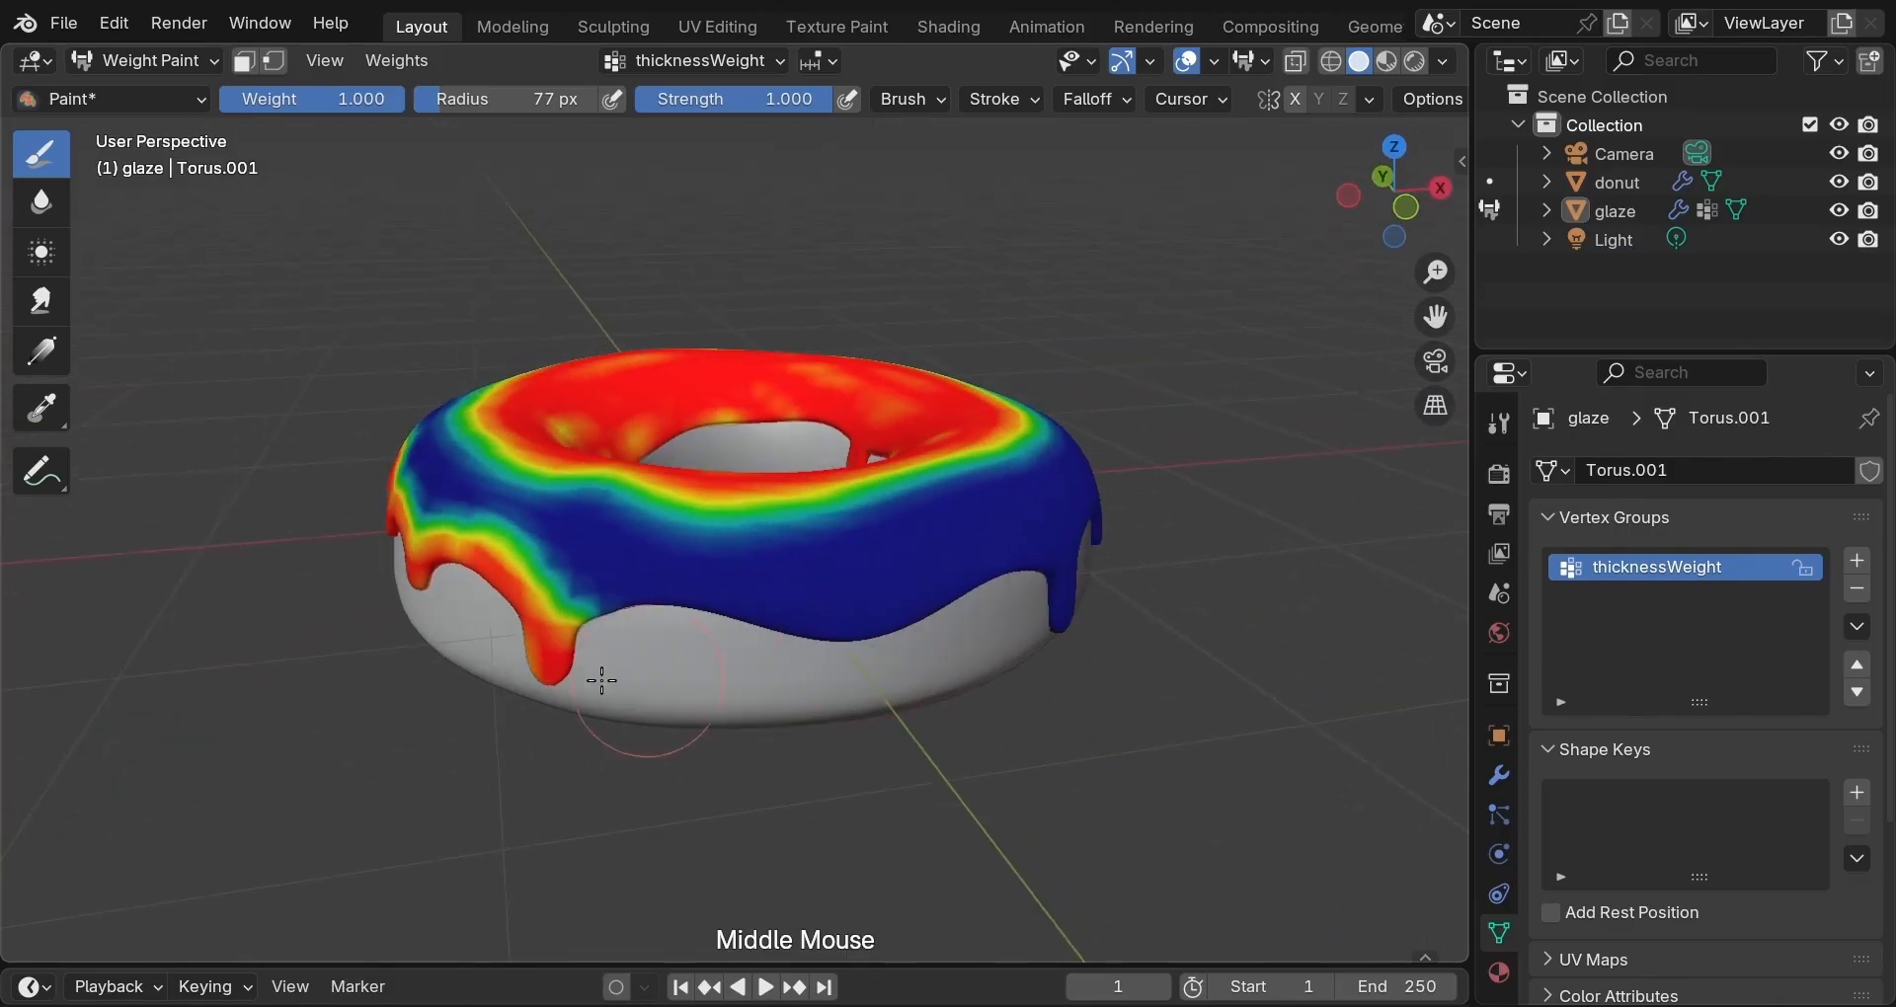
pyautogui.moveTo(553, 647)
pyautogui.mouseDown()
pyautogui.moveTo(1027, 584)
pyautogui.moveTo(1059, 617)
pyautogui.mouseUp()
pyautogui.moveTo(1033, 702); pyautogui.dragTo(807, 702, button='middle')
pyautogui.moveTo(442, 553)
pyautogui.mouseDown()
pyautogui.moveTo(617, 597)
pyautogui.moveTo(711, 578)
pyautogui.moveTo(639, 598)
pyautogui.moveTo(893, 573)
pyautogui.moveTo(836, 606)
pyautogui.moveTo(825, 656)
pyautogui.moveTo(953, 564)
pyautogui.mouseUp()
pyautogui.moveTo(955, 672); pyautogui.dragTo(977, 805, button='middle')
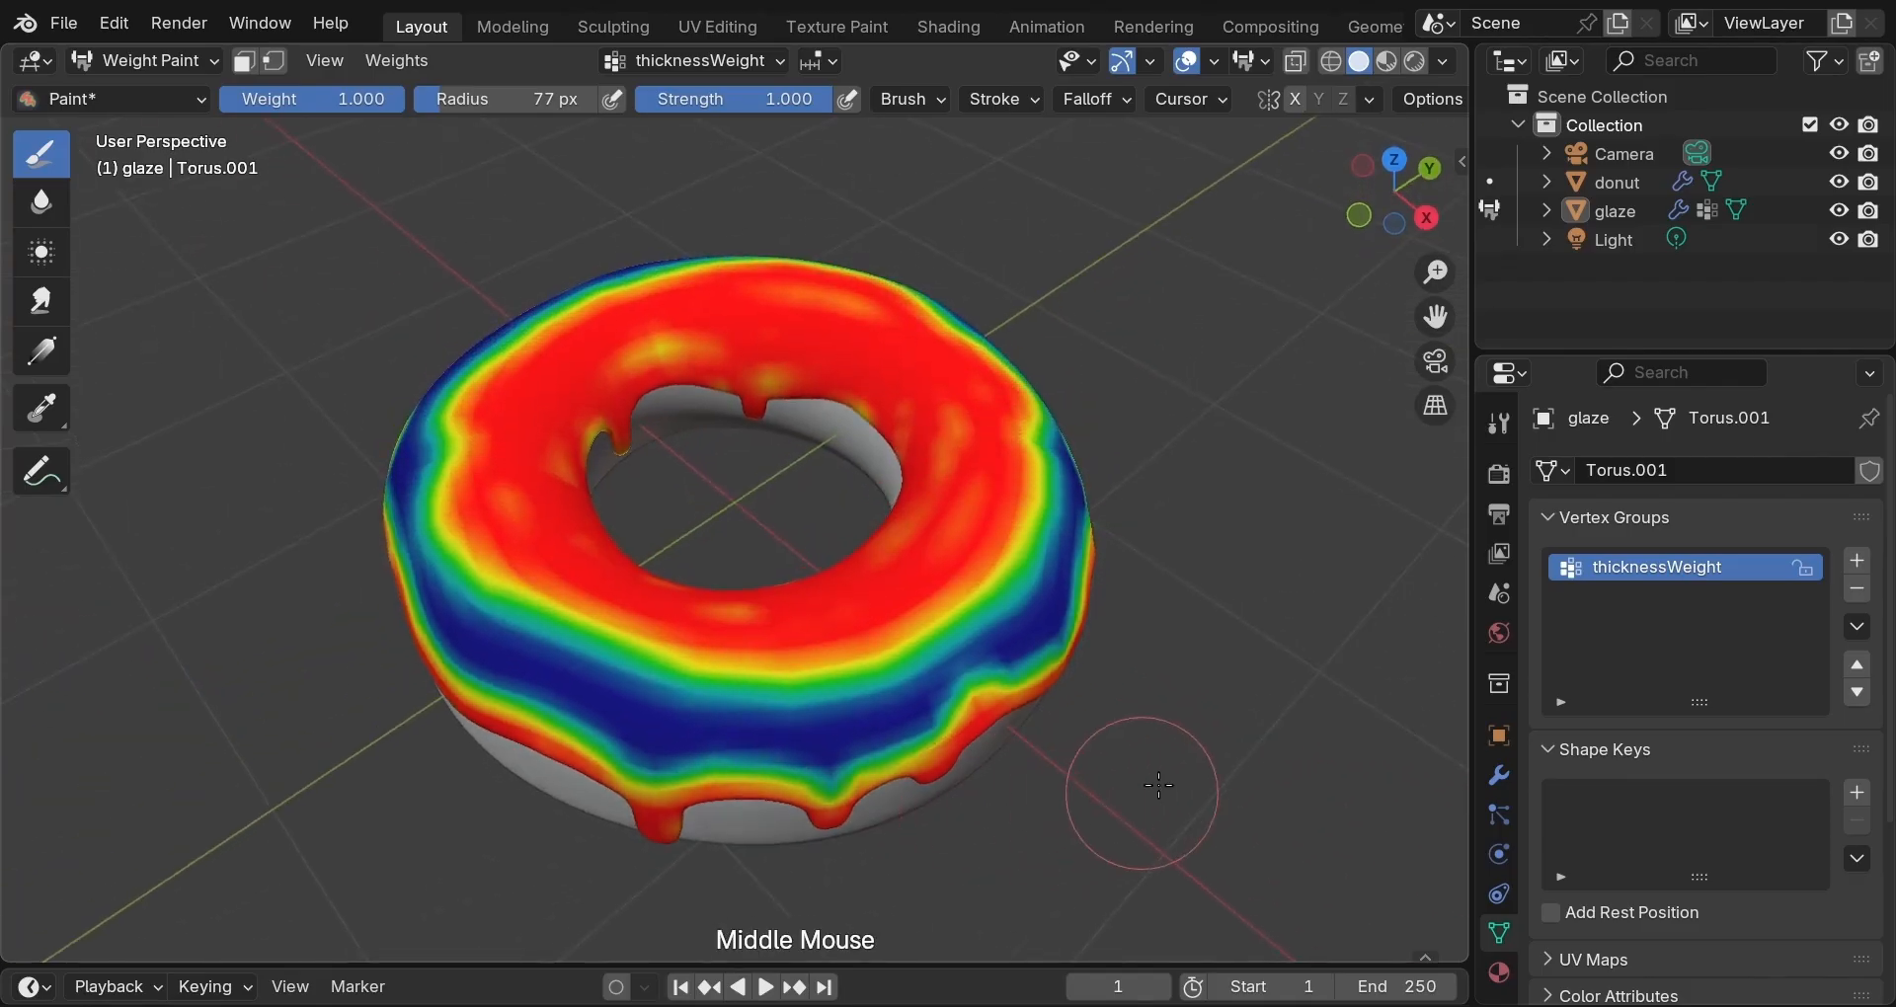
pyautogui.moveTo(808, 110); pyautogui.dragTo(704, 109)
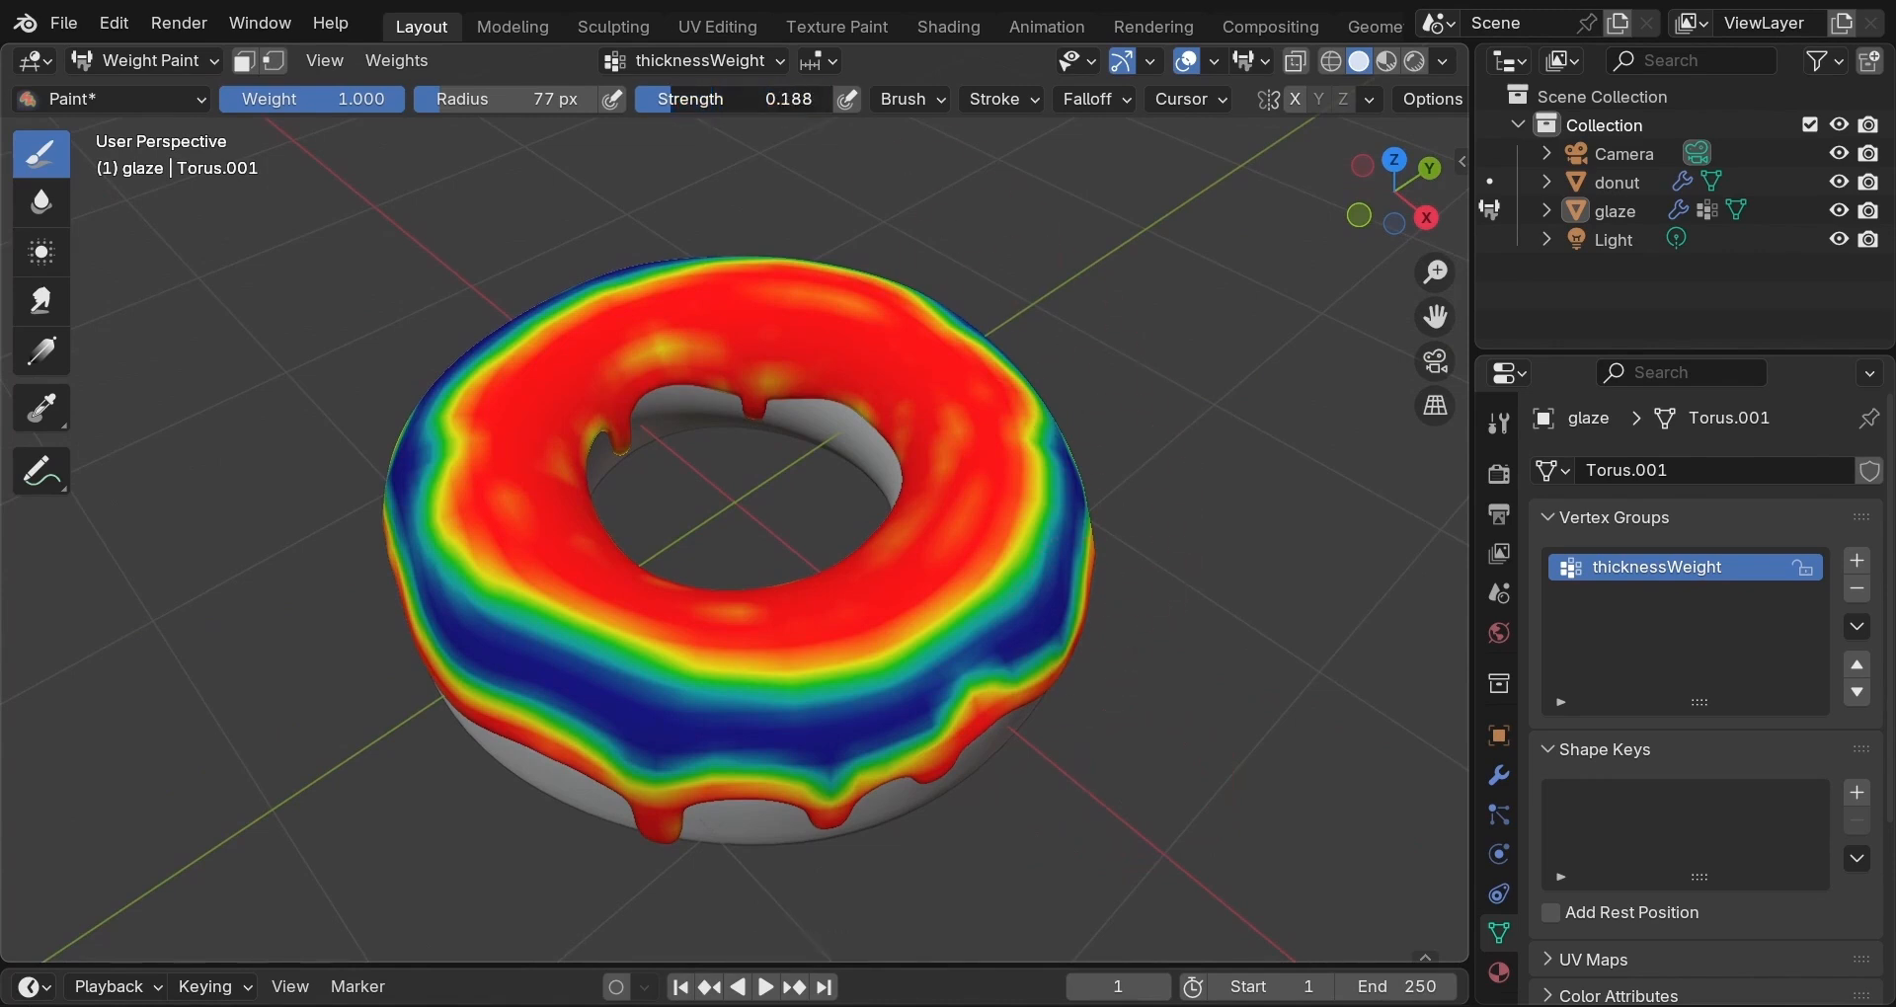
# Paint weight along the glaze's front band, across its top and along its side band.
pyautogui.moveTo(584, 660)
pyautogui.mouseDown()
pyautogui.moveTo(637, 703)
pyautogui.moveTo(869, 726)
pyautogui.moveTo(1042, 603)
pyautogui.moveTo(592, 736)
pyautogui.moveTo(415, 632)
pyautogui.moveTo(875, 718)
pyautogui.mouseUp()
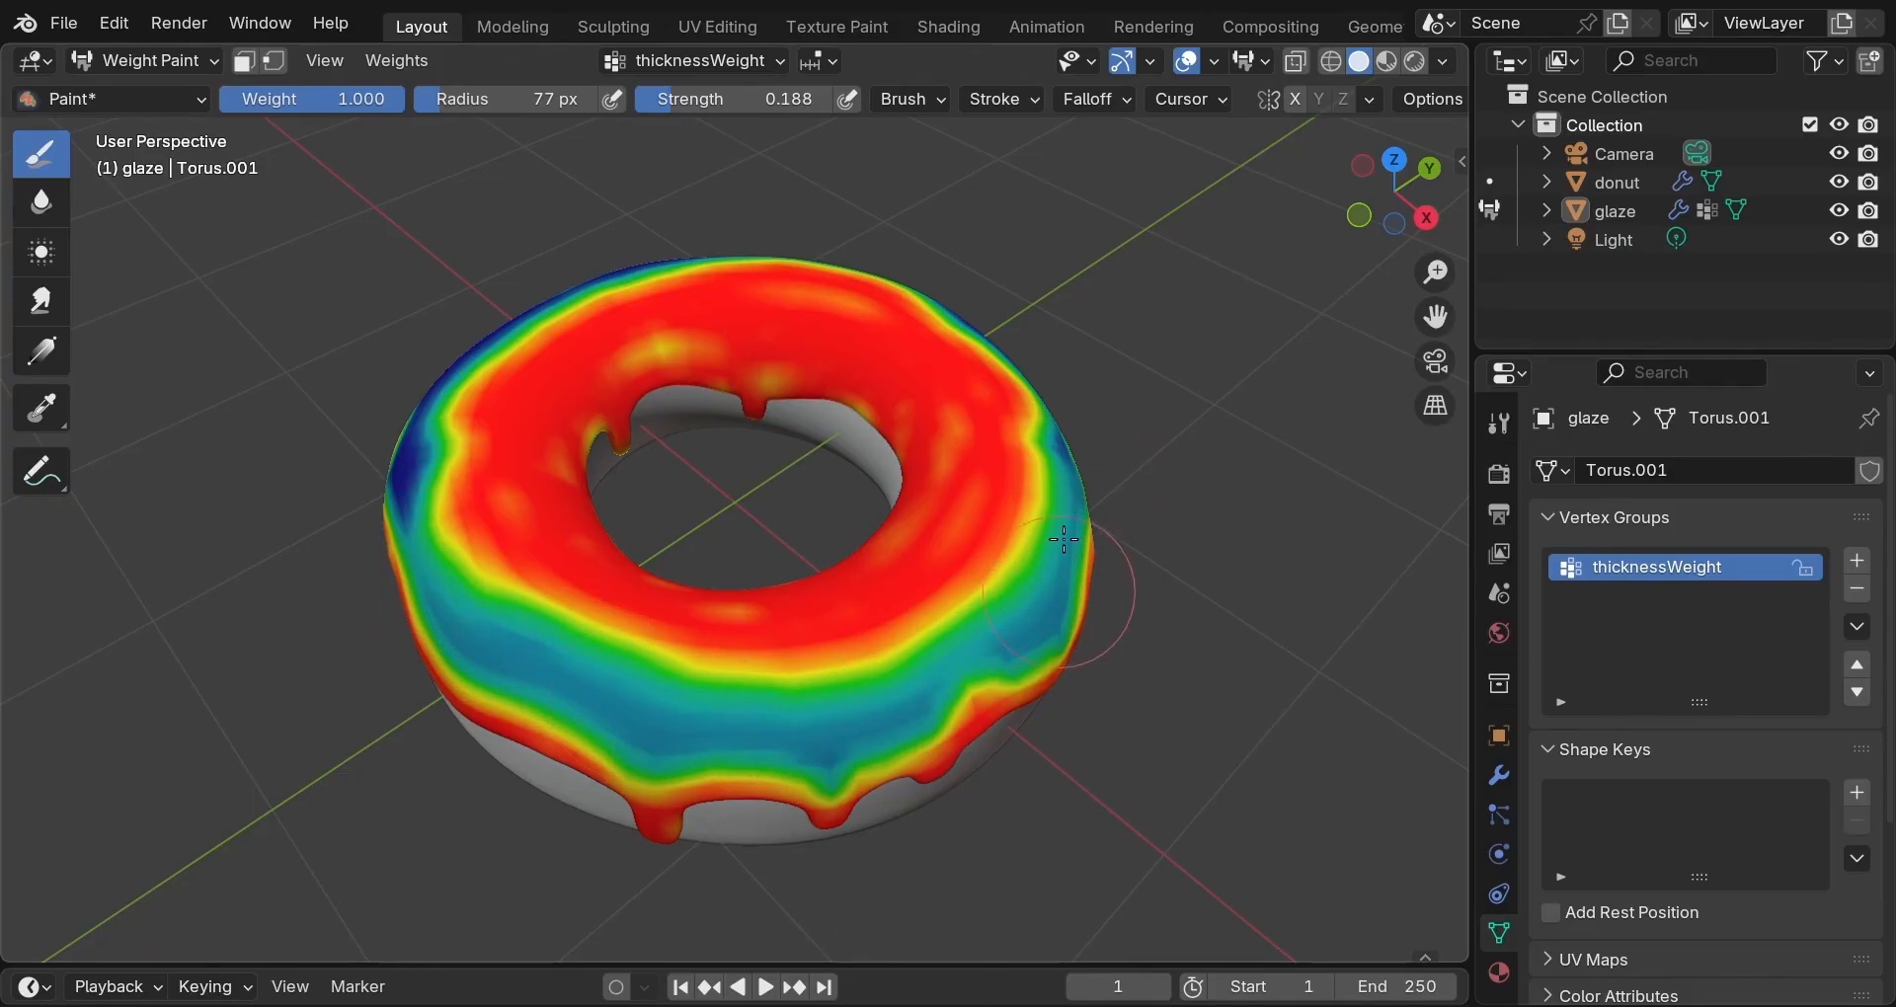
pyautogui.moveTo(1156, 449)
pyautogui.mouseDown(button='middle')
pyautogui.moveTo(669, 523)
pyautogui.moveTo(487, 635)
pyautogui.mouseUp(button='middle')
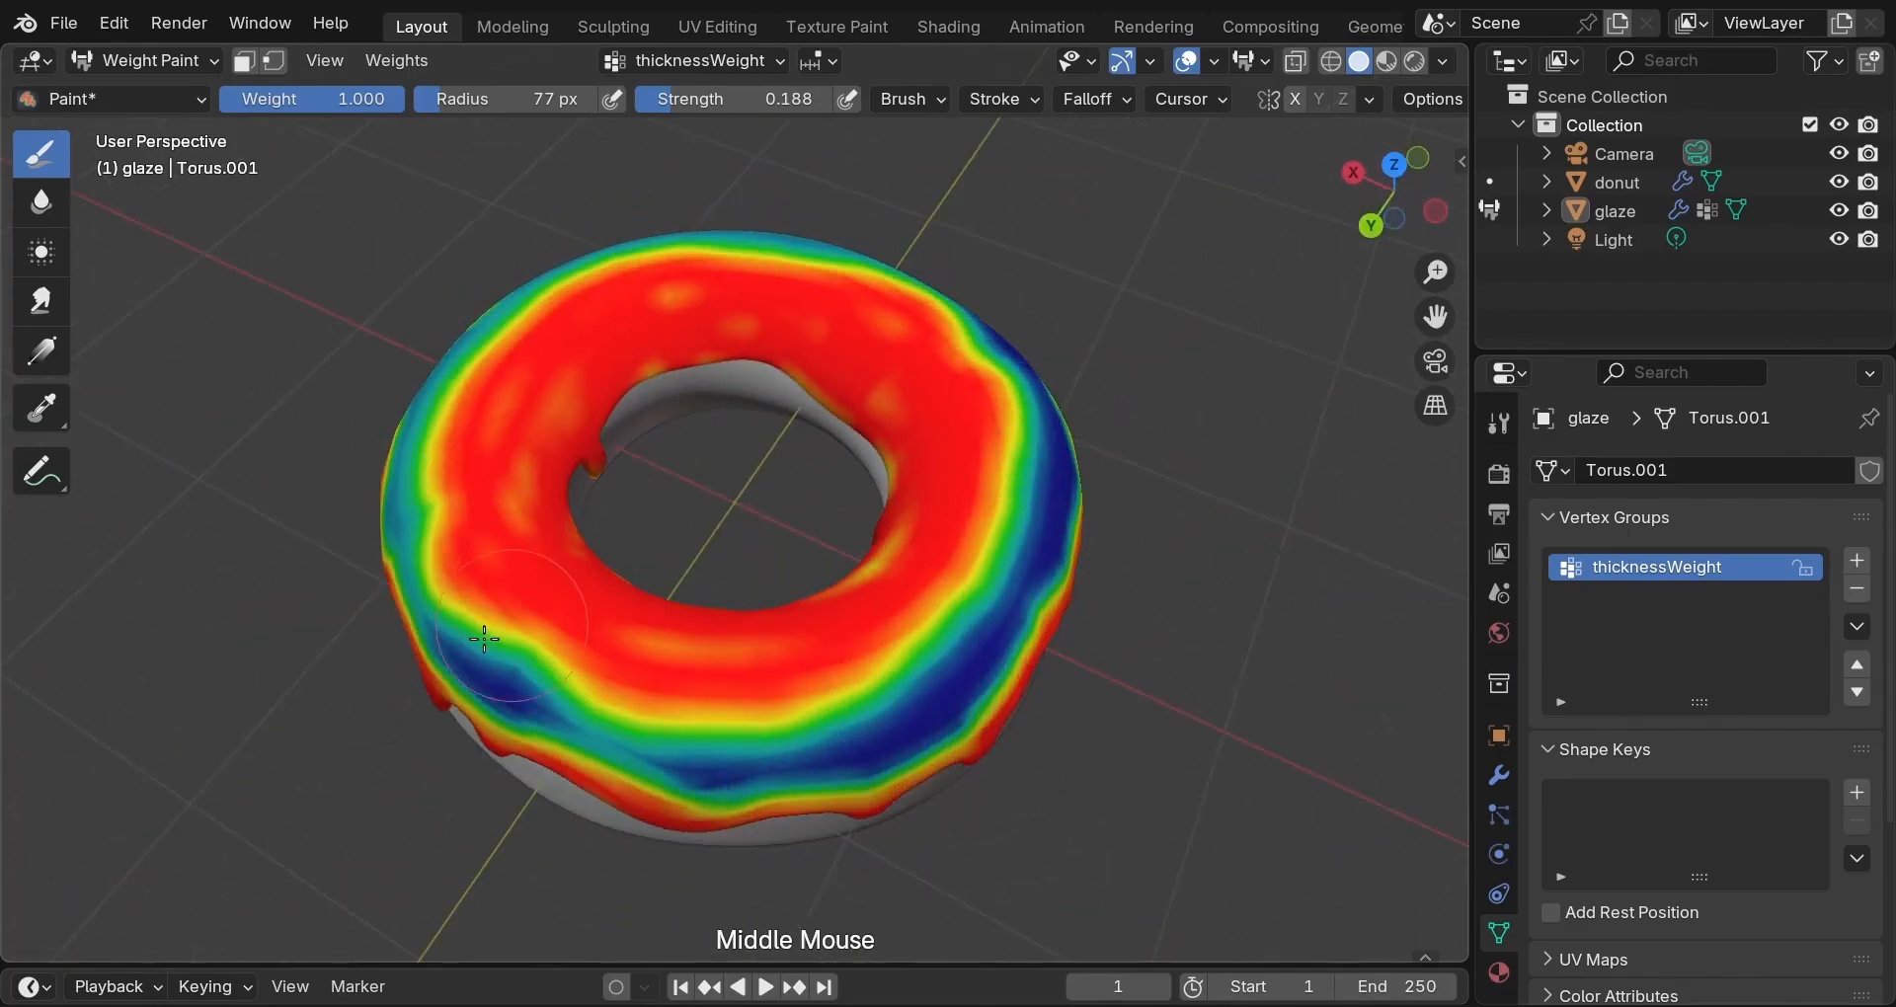
pyautogui.moveTo(487, 635)
pyautogui.mouseDown()
pyautogui.moveTo(455, 667)
pyautogui.moveTo(641, 756)
pyautogui.moveTo(952, 689)
pyautogui.moveTo(1052, 533)
pyautogui.moveTo(999, 372)
pyautogui.moveTo(1042, 414)
pyautogui.moveTo(811, 759)
pyautogui.mouseUp()
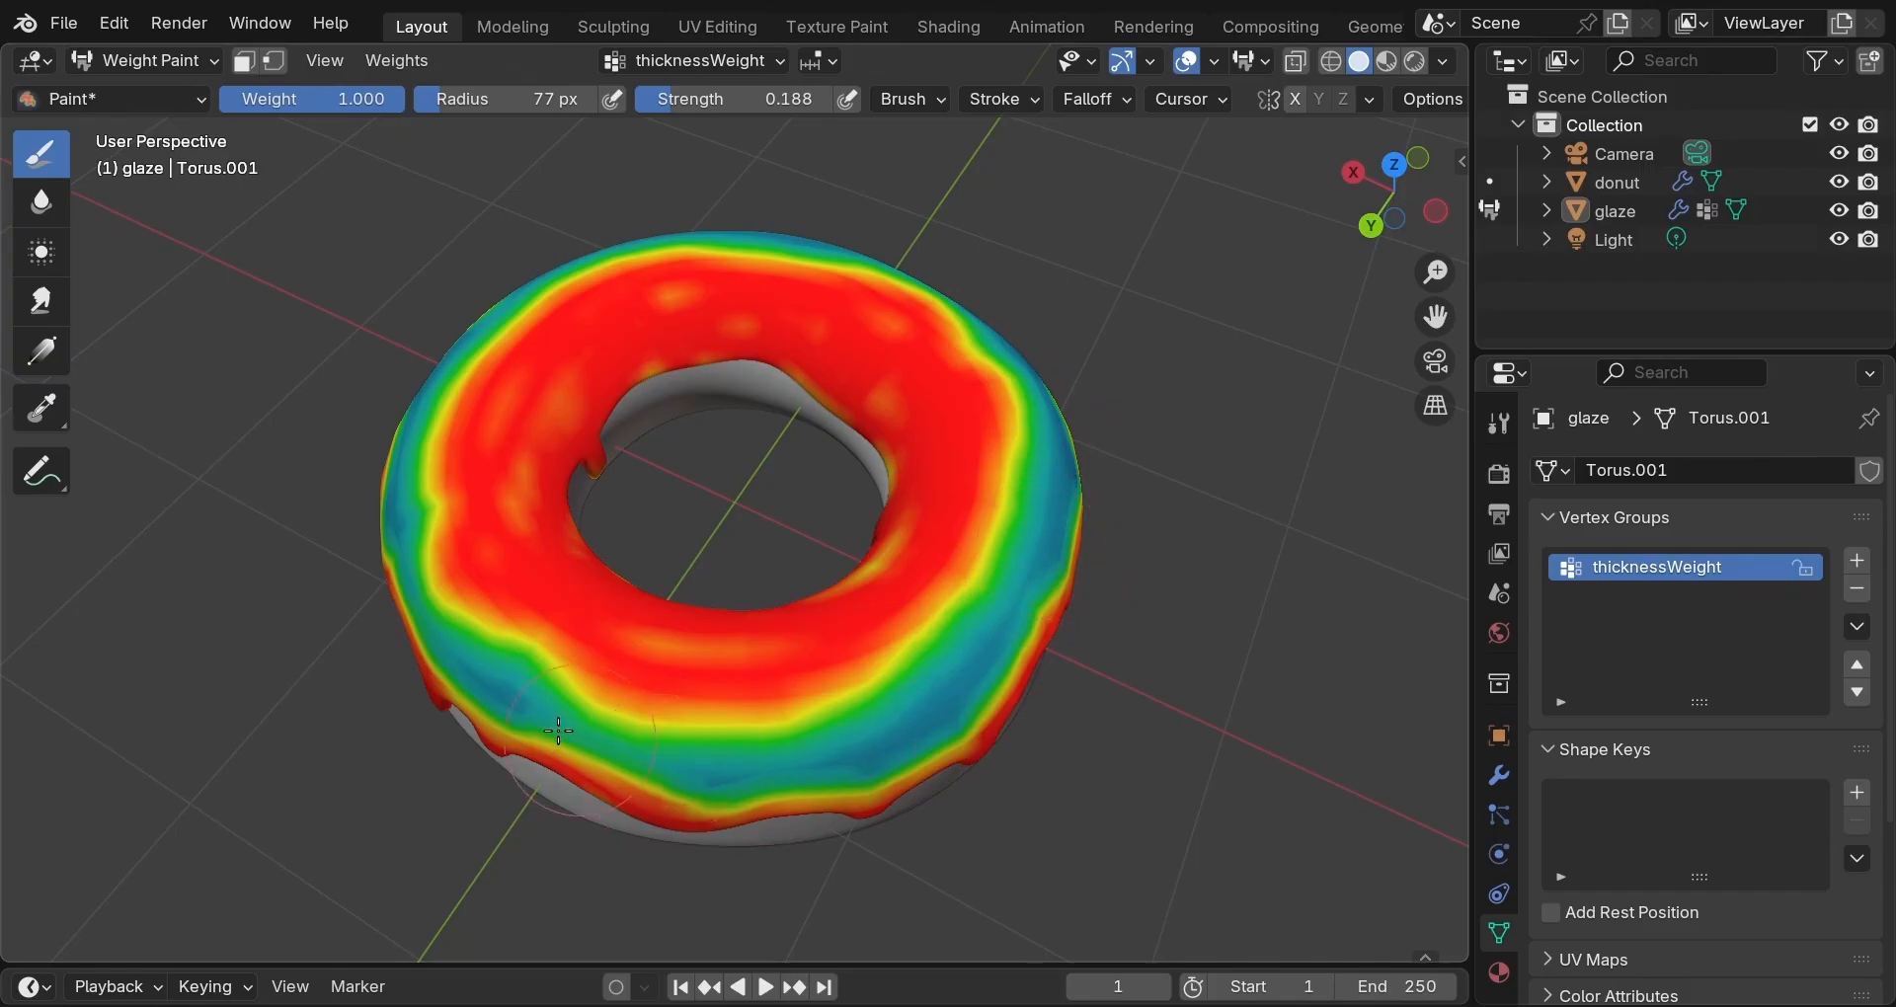
pyautogui.moveTo(558, 731)
pyautogui.mouseDown()
pyautogui.moveTo(431, 553)
pyautogui.moveTo(425, 387)
pyautogui.moveTo(637, 242)
pyautogui.moveTo(1024, 399)
pyautogui.moveTo(916, 727)
pyautogui.mouseUp()
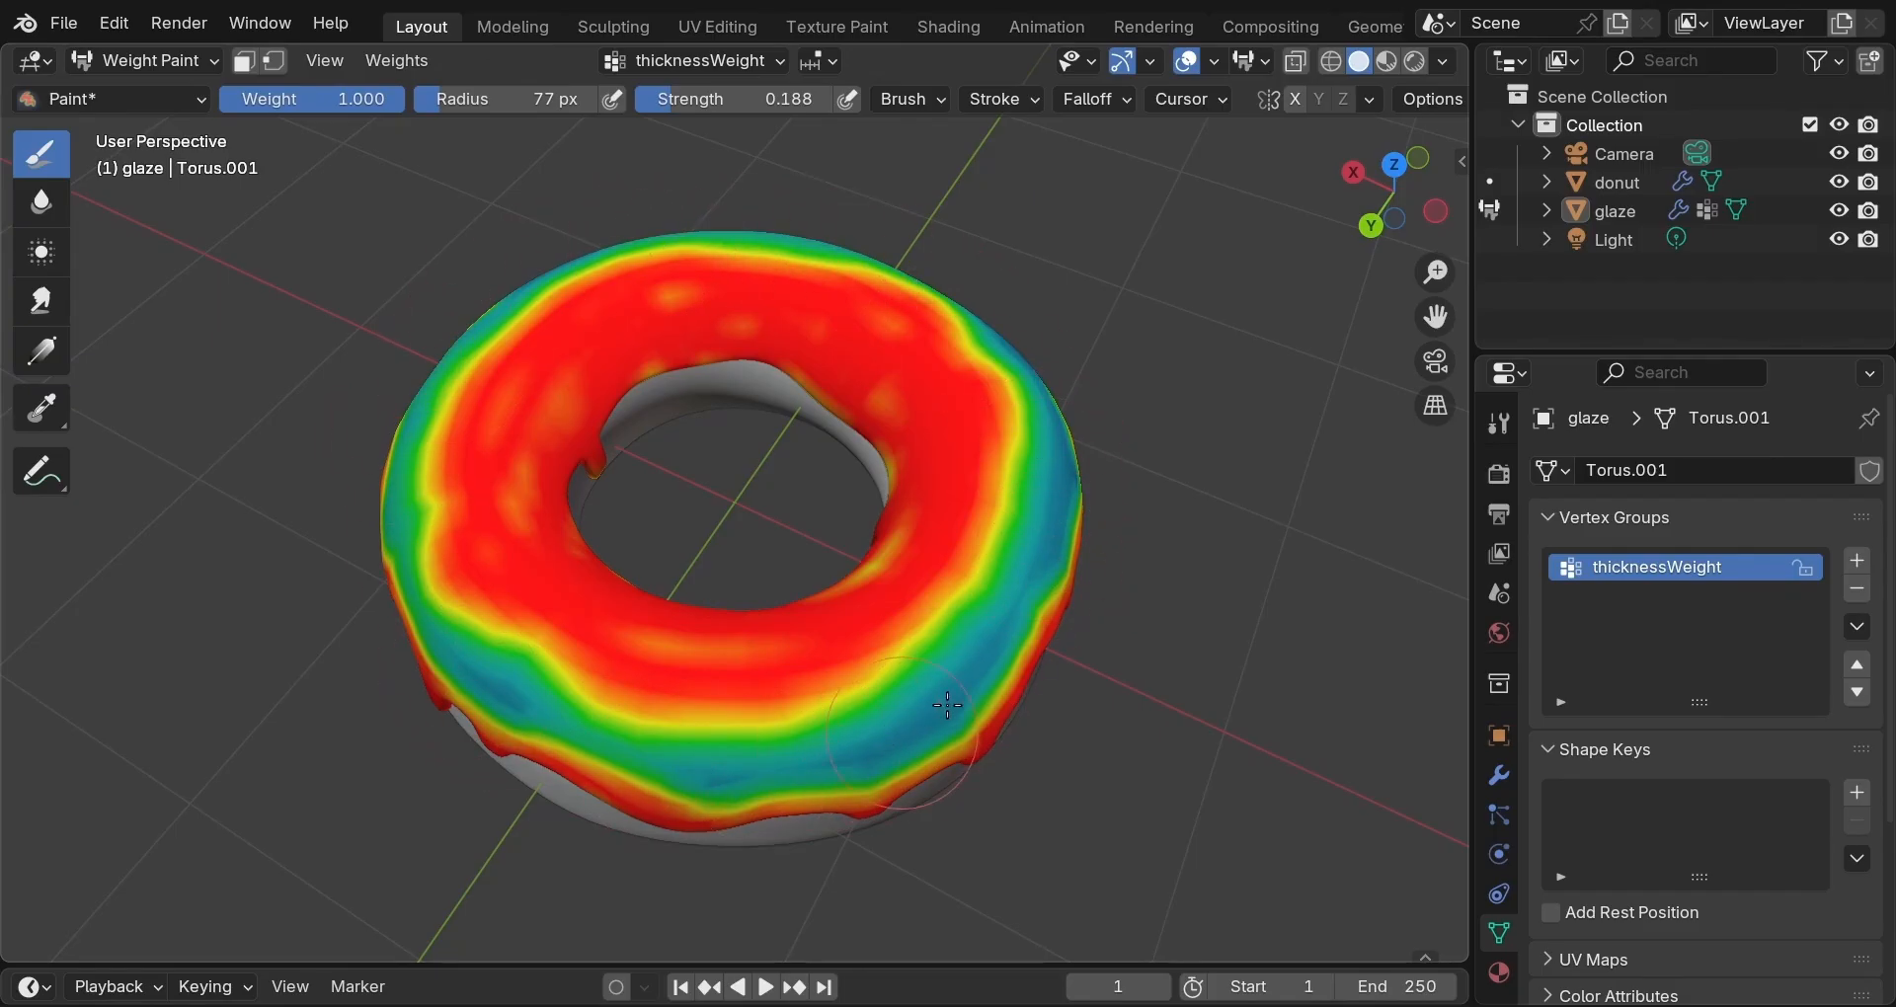
pyautogui.moveTo(1093, 655); pyautogui.dragTo(929, 642, button='middle')
pyautogui.moveTo(859, 632)
pyautogui.mouseDown(button='middle')
pyautogui.moveTo(689, 613)
pyautogui.moveTo(635, 554)
pyautogui.mouseUp(button='middle')
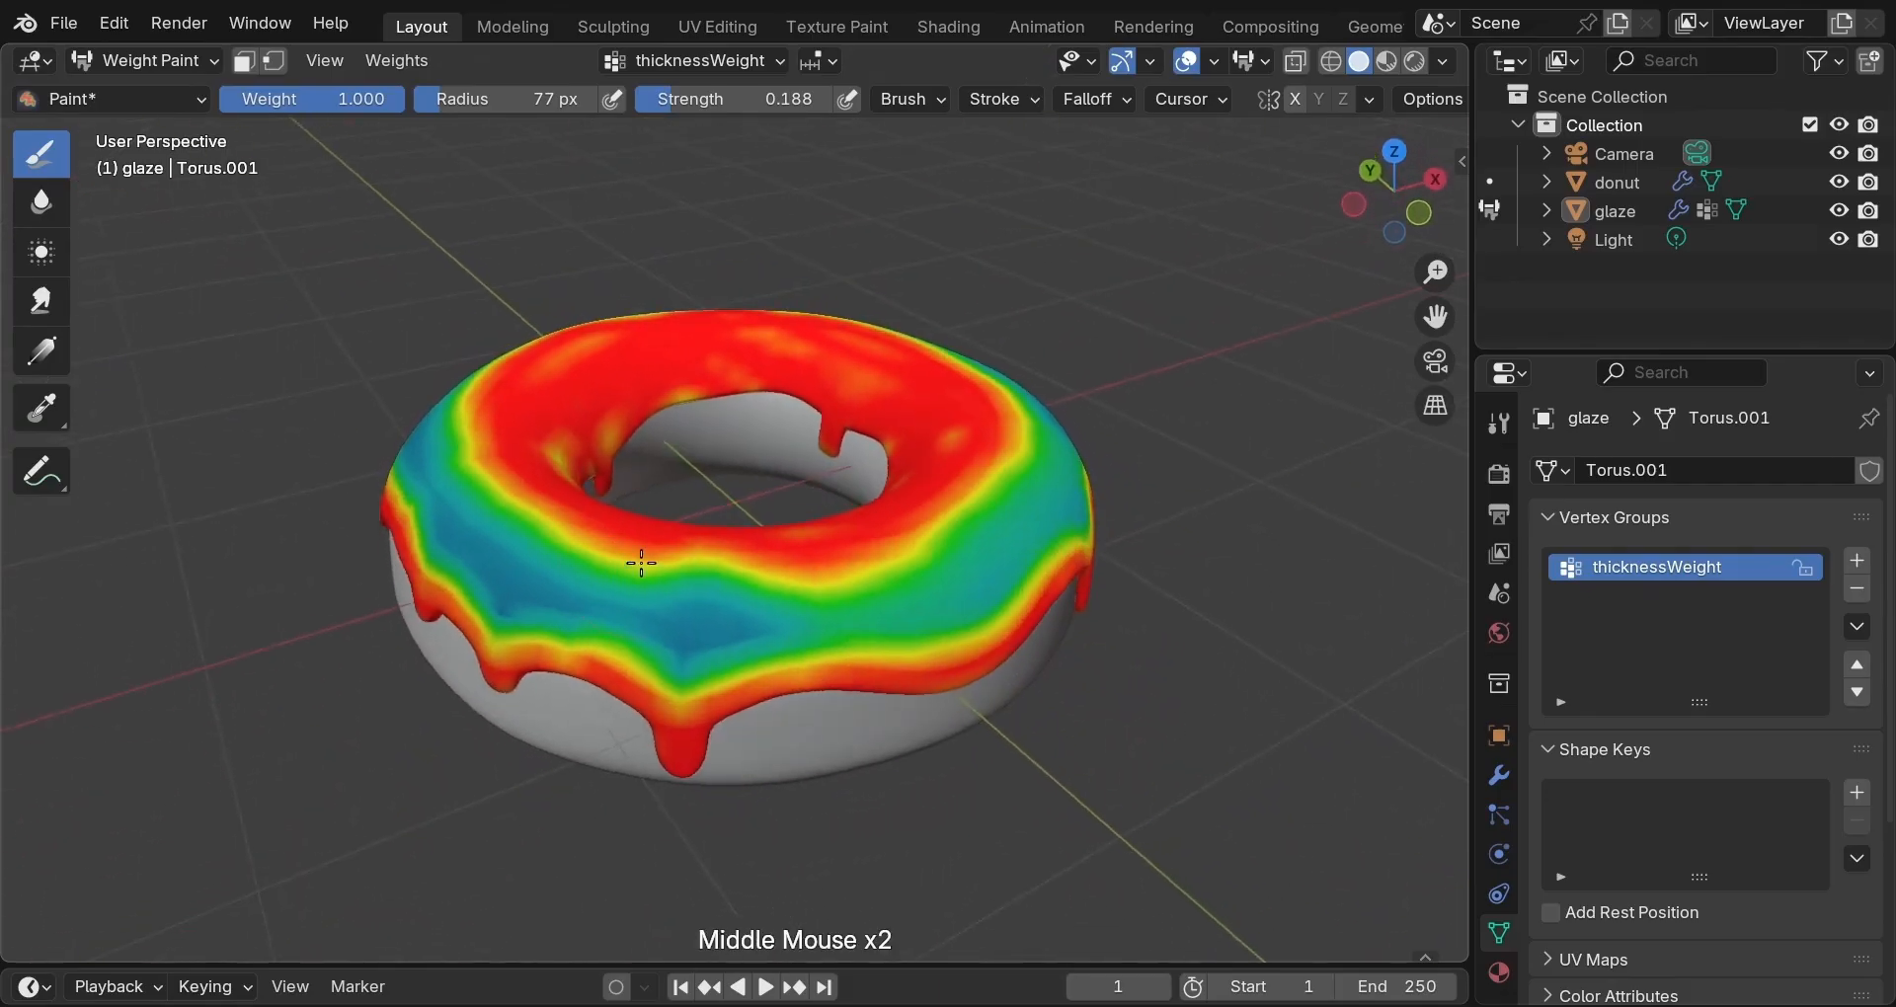
pyautogui.moveTo(464, 538)
pyautogui.mouseDown()
pyautogui.moveTo(578, 597)
pyautogui.moveTo(691, 622)
pyautogui.moveTo(790, 602)
pyautogui.moveTo(1320, 723)
pyautogui.mouseUp()
pyautogui.moveTo(1319, 731); pyautogui.dragTo(631, 586, button='middle')
pyautogui.moveTo(631, 586); pyautogui.dragTo(781, 590)
pyautogui.moveTo(1106, 711); pyautogui.dragTo(979, 727, button='middle')
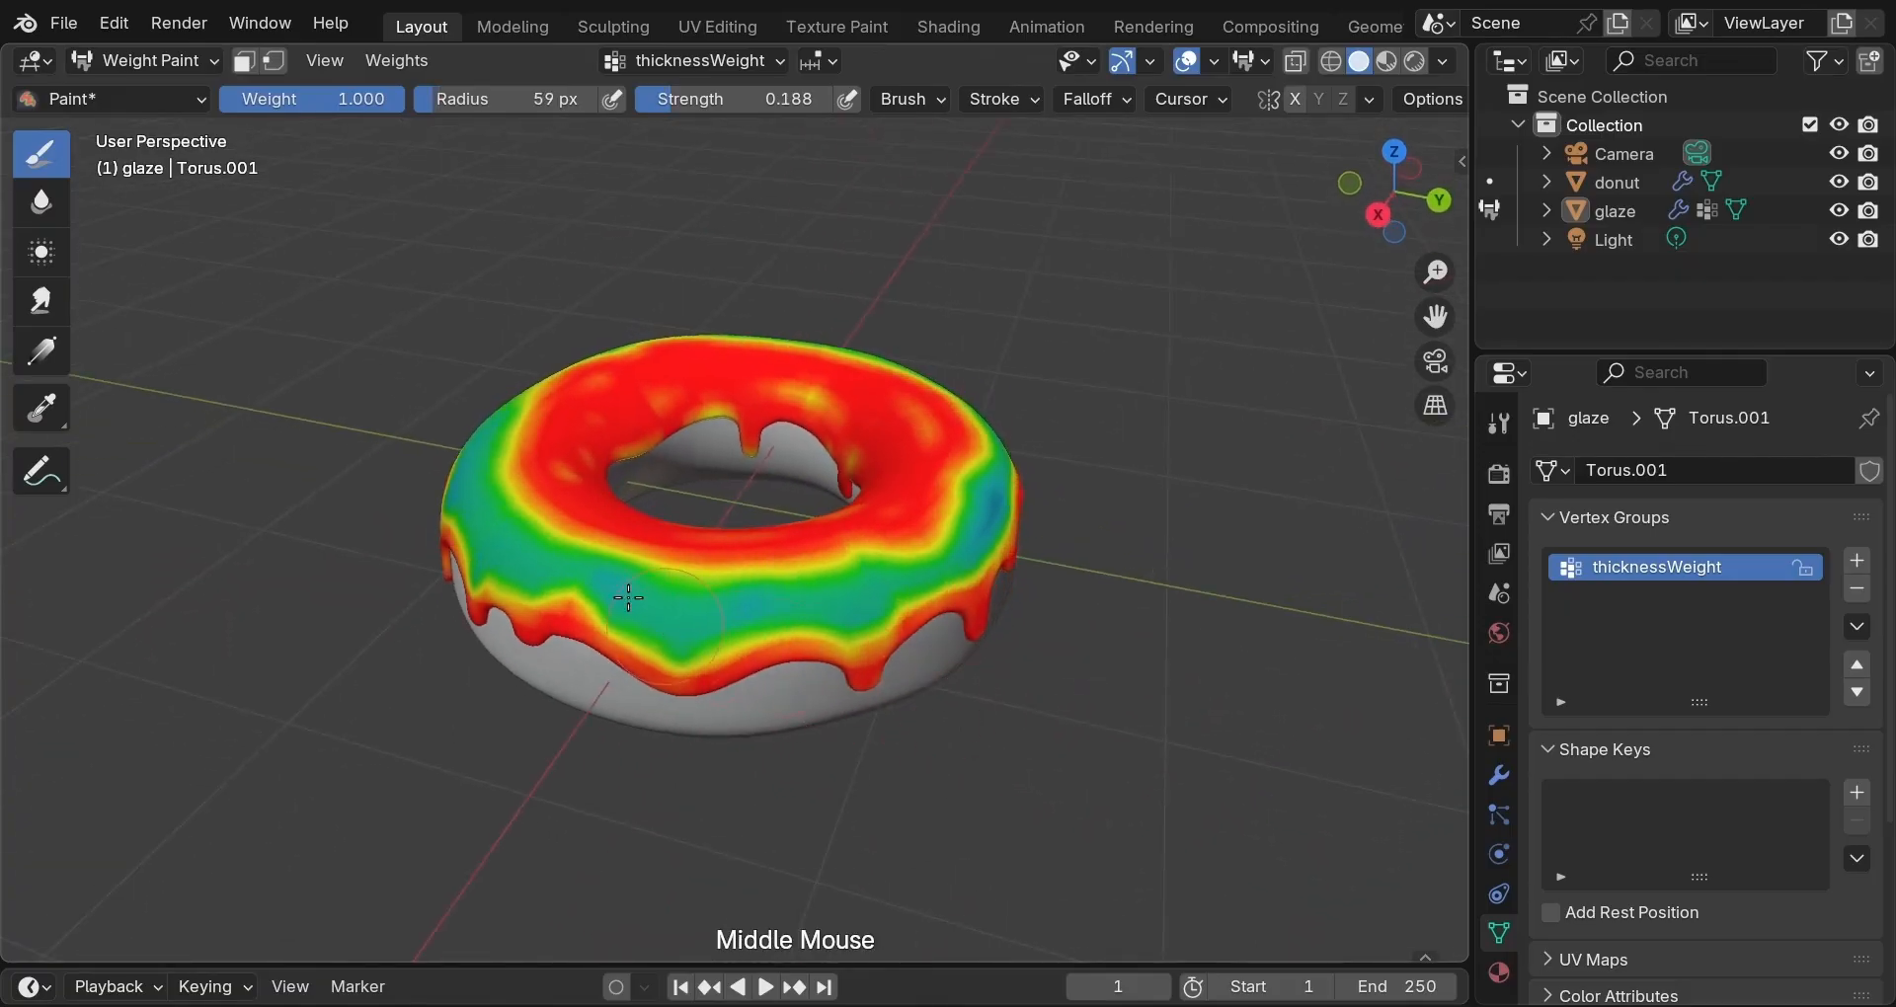
pyautogui.moveTo(632, 592)
pyautogui.mouseDown()
pyautogui.moveTo(859, 588)
pyautogui.moveTo(1212, 661)
pyautogui.mouseUp()
# Raise weights along the front glaze band to full, then set brush weight to 0.079.
pyautogui.moveTo(1212, 661); pyautogui.dragTo(931, 643, button='middle')
pyautogui.moveTo(636, 582)
pyautogui.mouseDown()
pyautogui.moveTo(987, 666)
pyautogui.moveTo(1027, 694)
pyautogui.mouseUp()
pyautogui.moveTo(1028, 694)
pyautogui.mouseDown(button='middle')
pyautogui.moveTo(693, 663)
pyautogui.moveTo(885, 761)
pyautogui.mouseUp(button='middle')
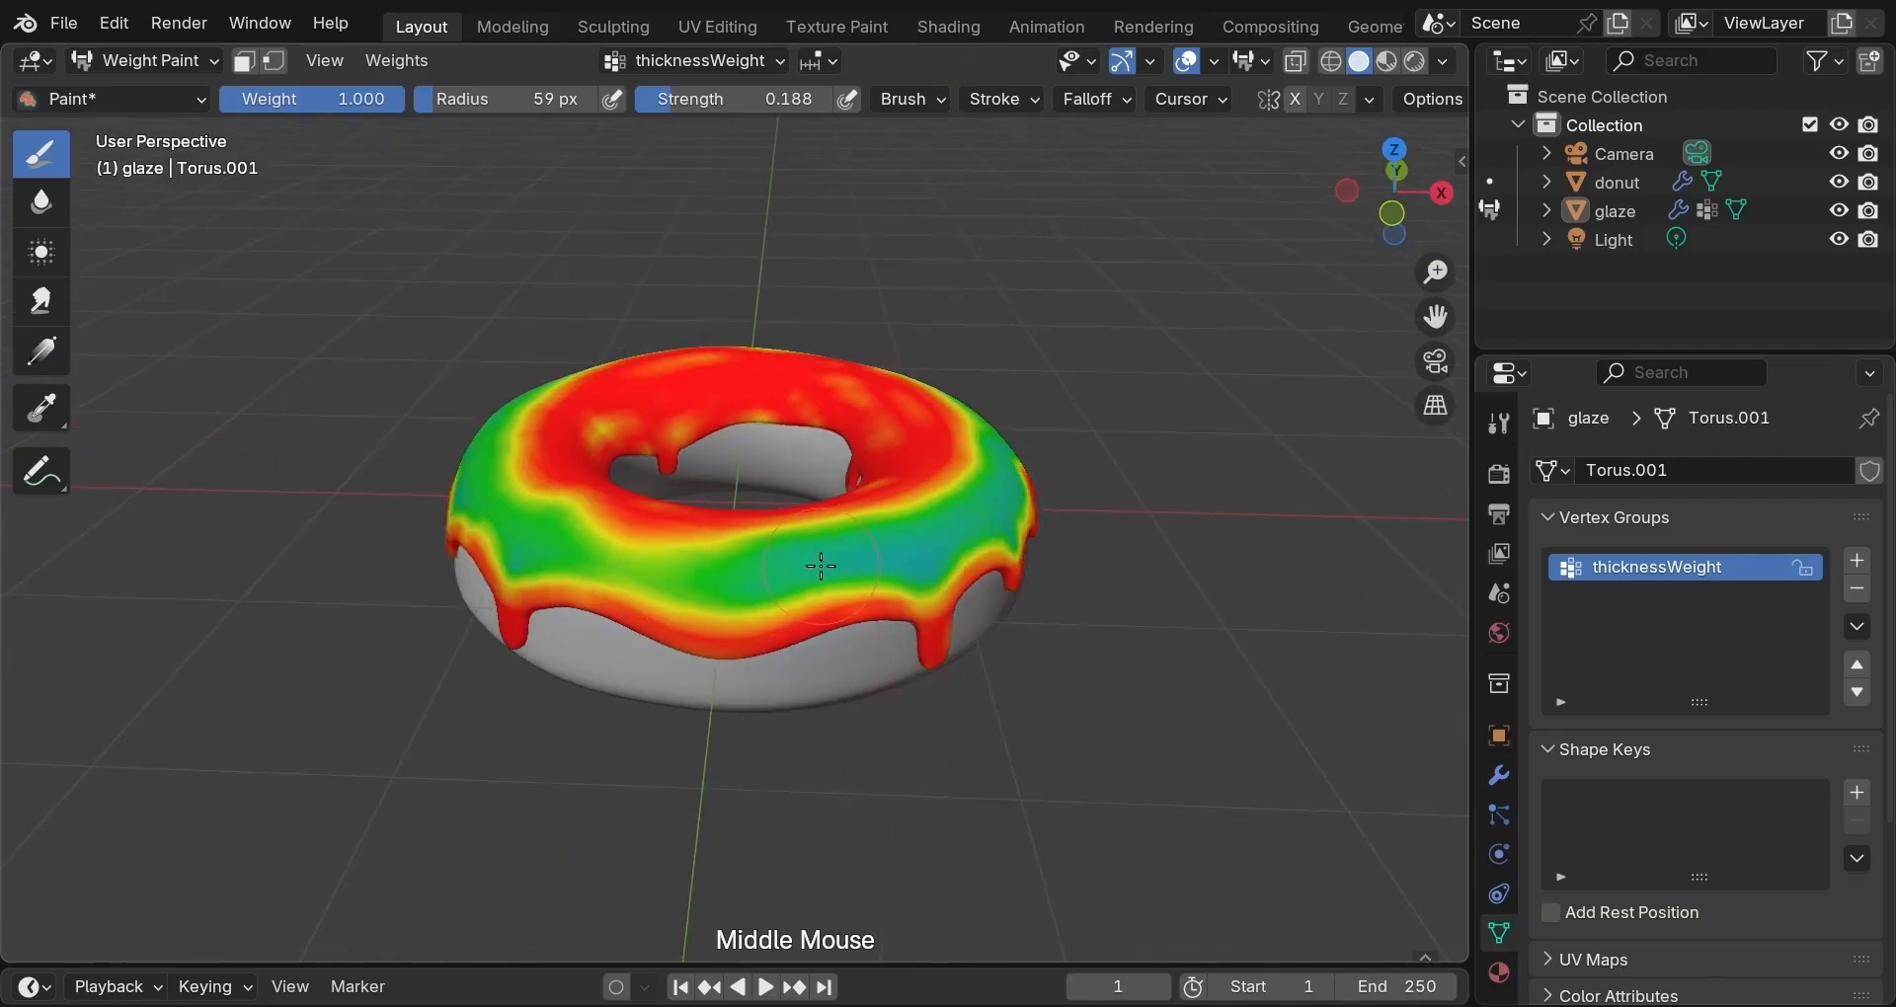
pyautogui.moveTo(893, 554); pyautogui.dragTo(930, 527)
pyautogui.moveTo(1198, 685); pyautogui.dragTo(1230, 677, button='middle')
pyautogui.scroll(2, 1230, 678)
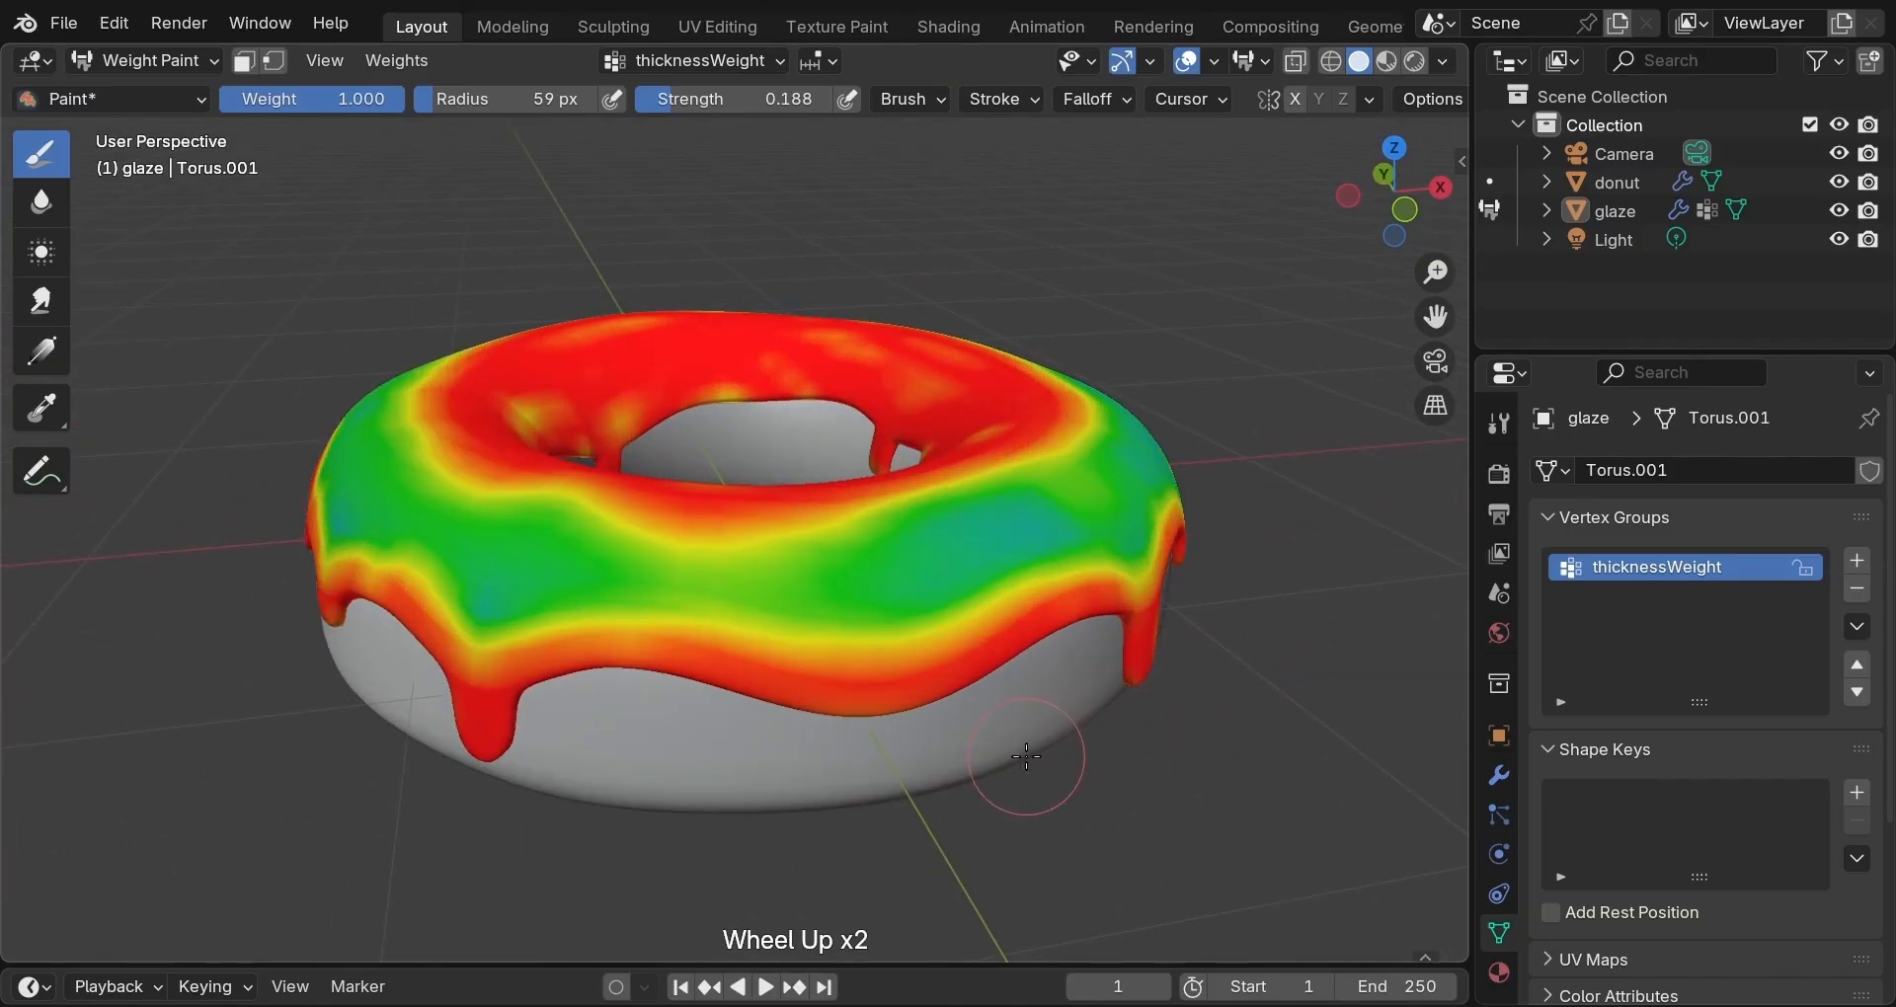
pyautogui.moveTo(988, 790); pyautogui.dragTo(1096, 757, button='middle')
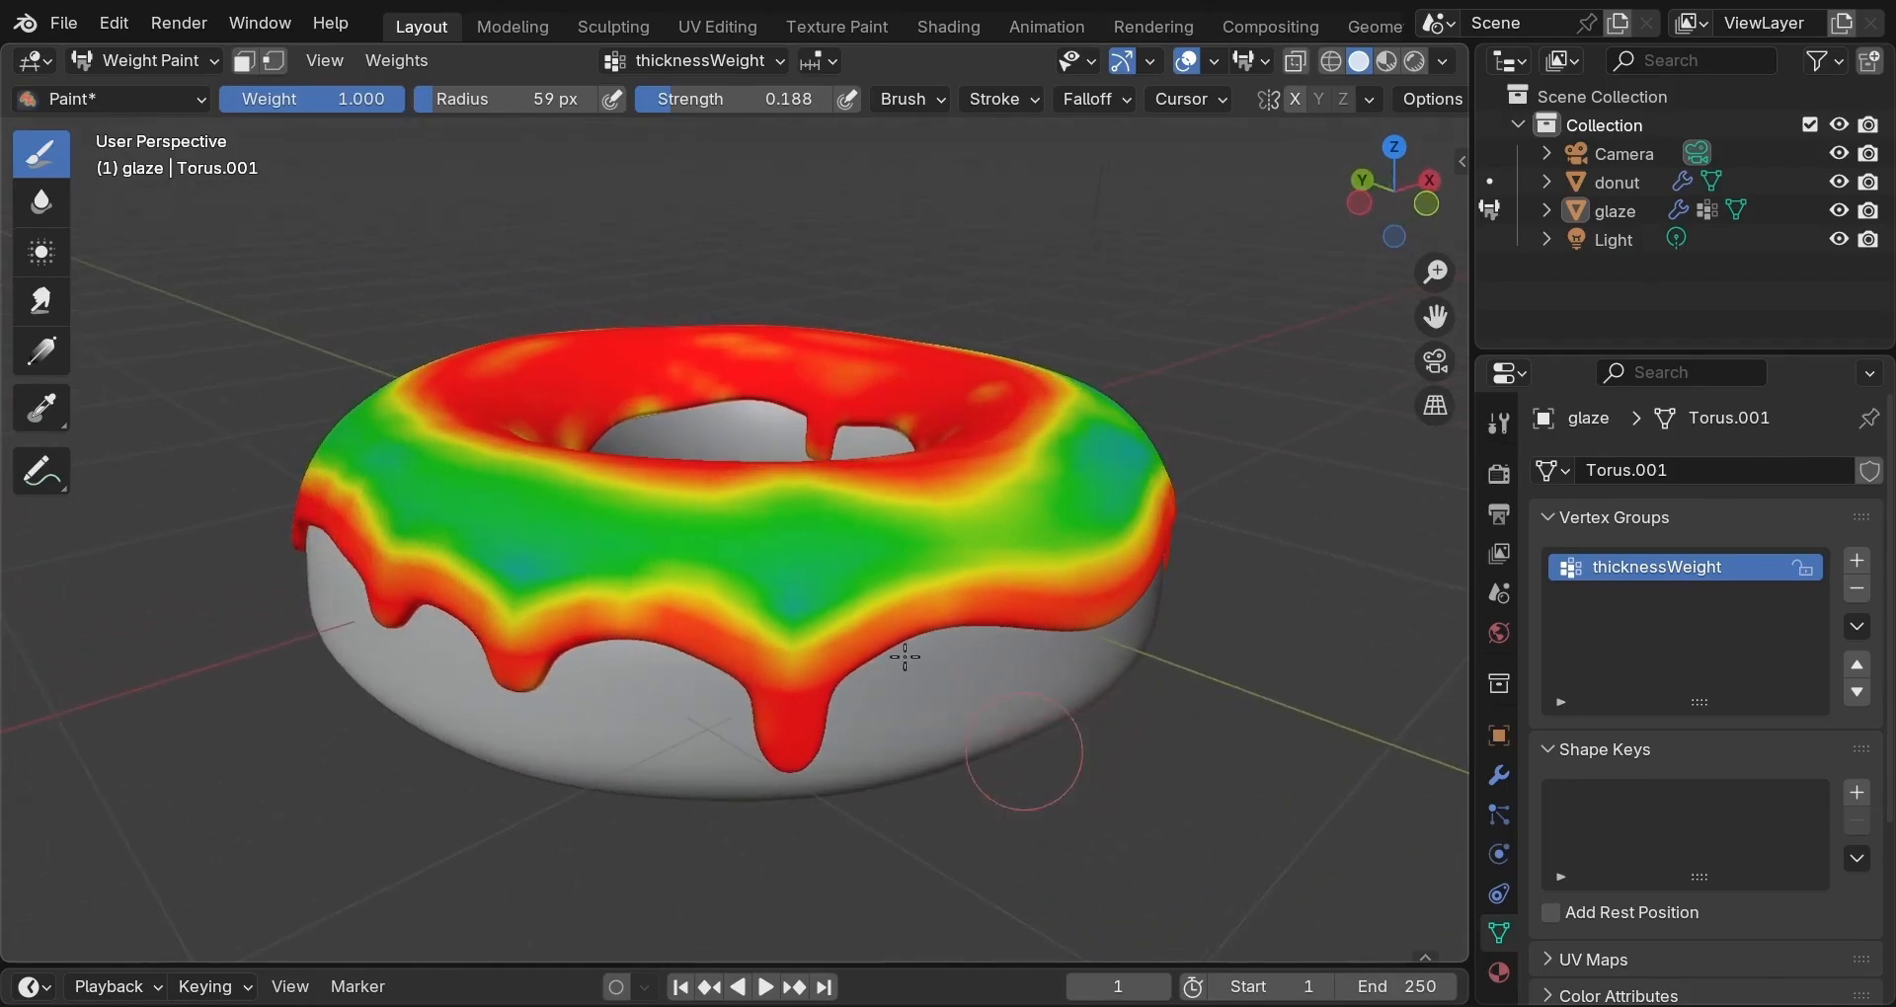
pyautogui.moveTo(381, 99); pyautogui.dragTo(237, 98)
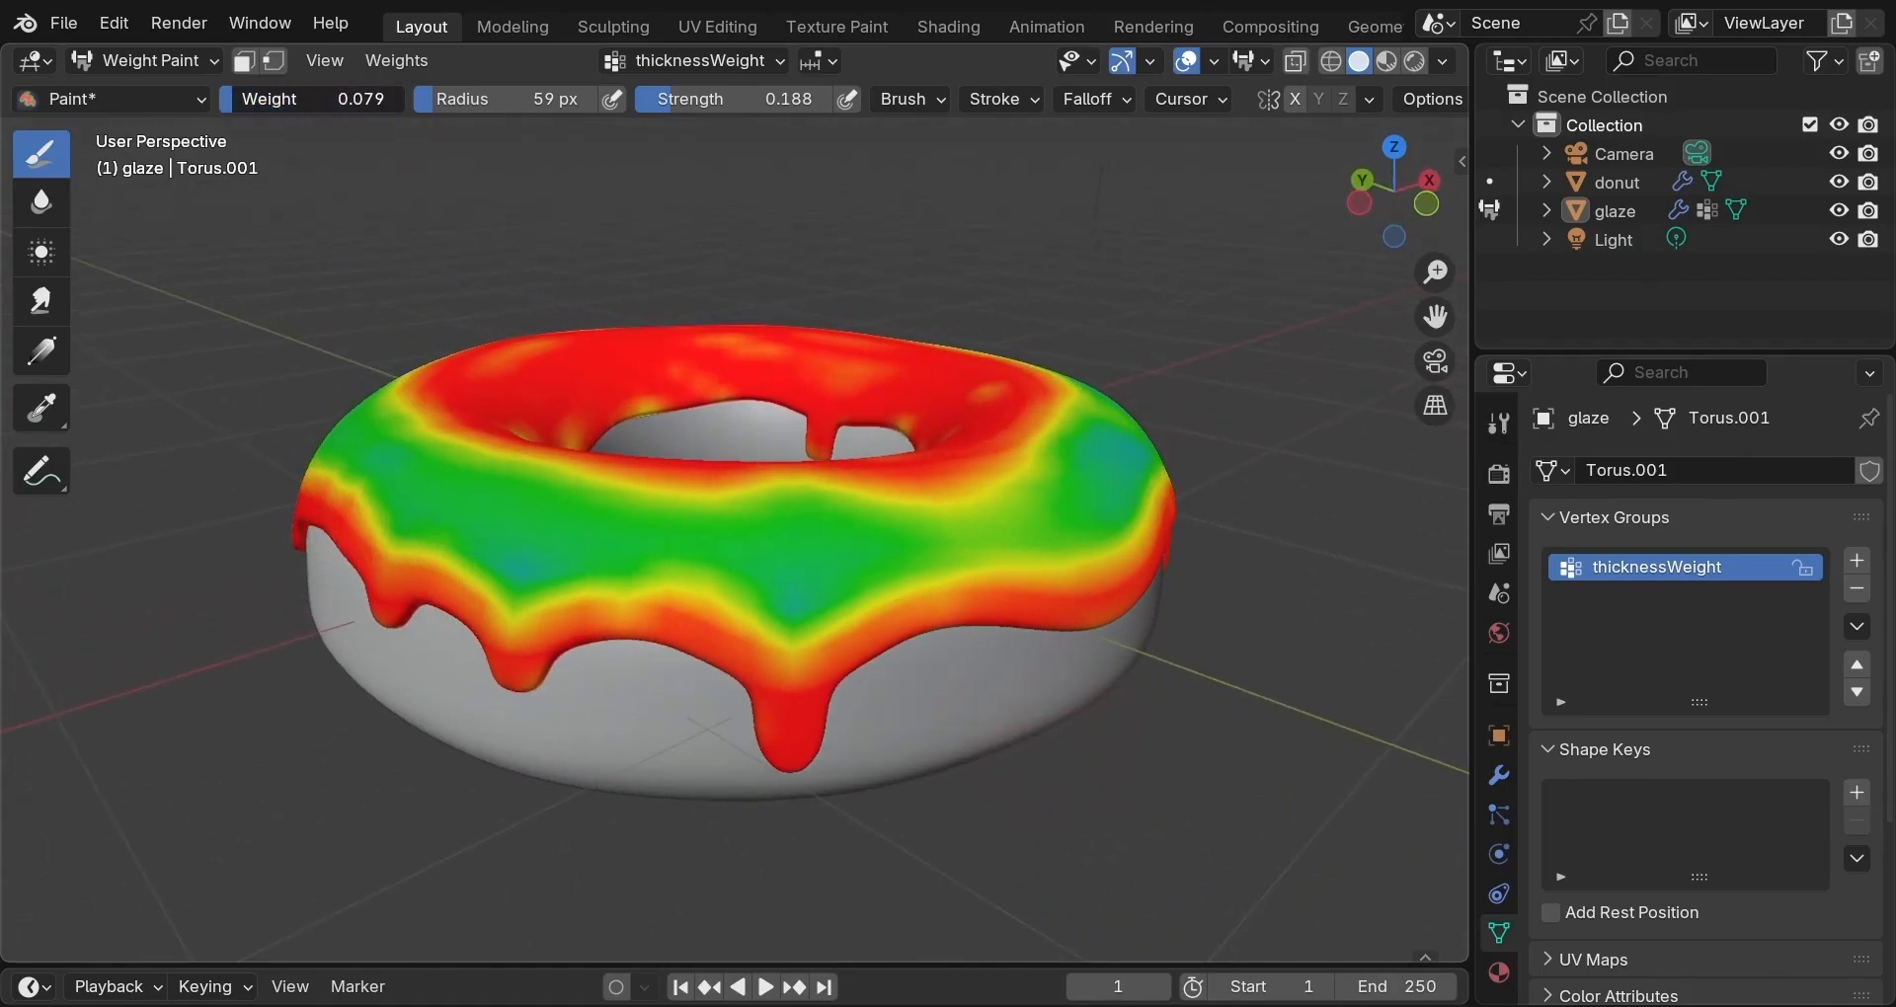
# Set brush radius to 30 px and dab weight 0.079 onto one side of the glaze.
pyautogui.moveTo(484, 100); pyautogui.dragTo(447, 101)
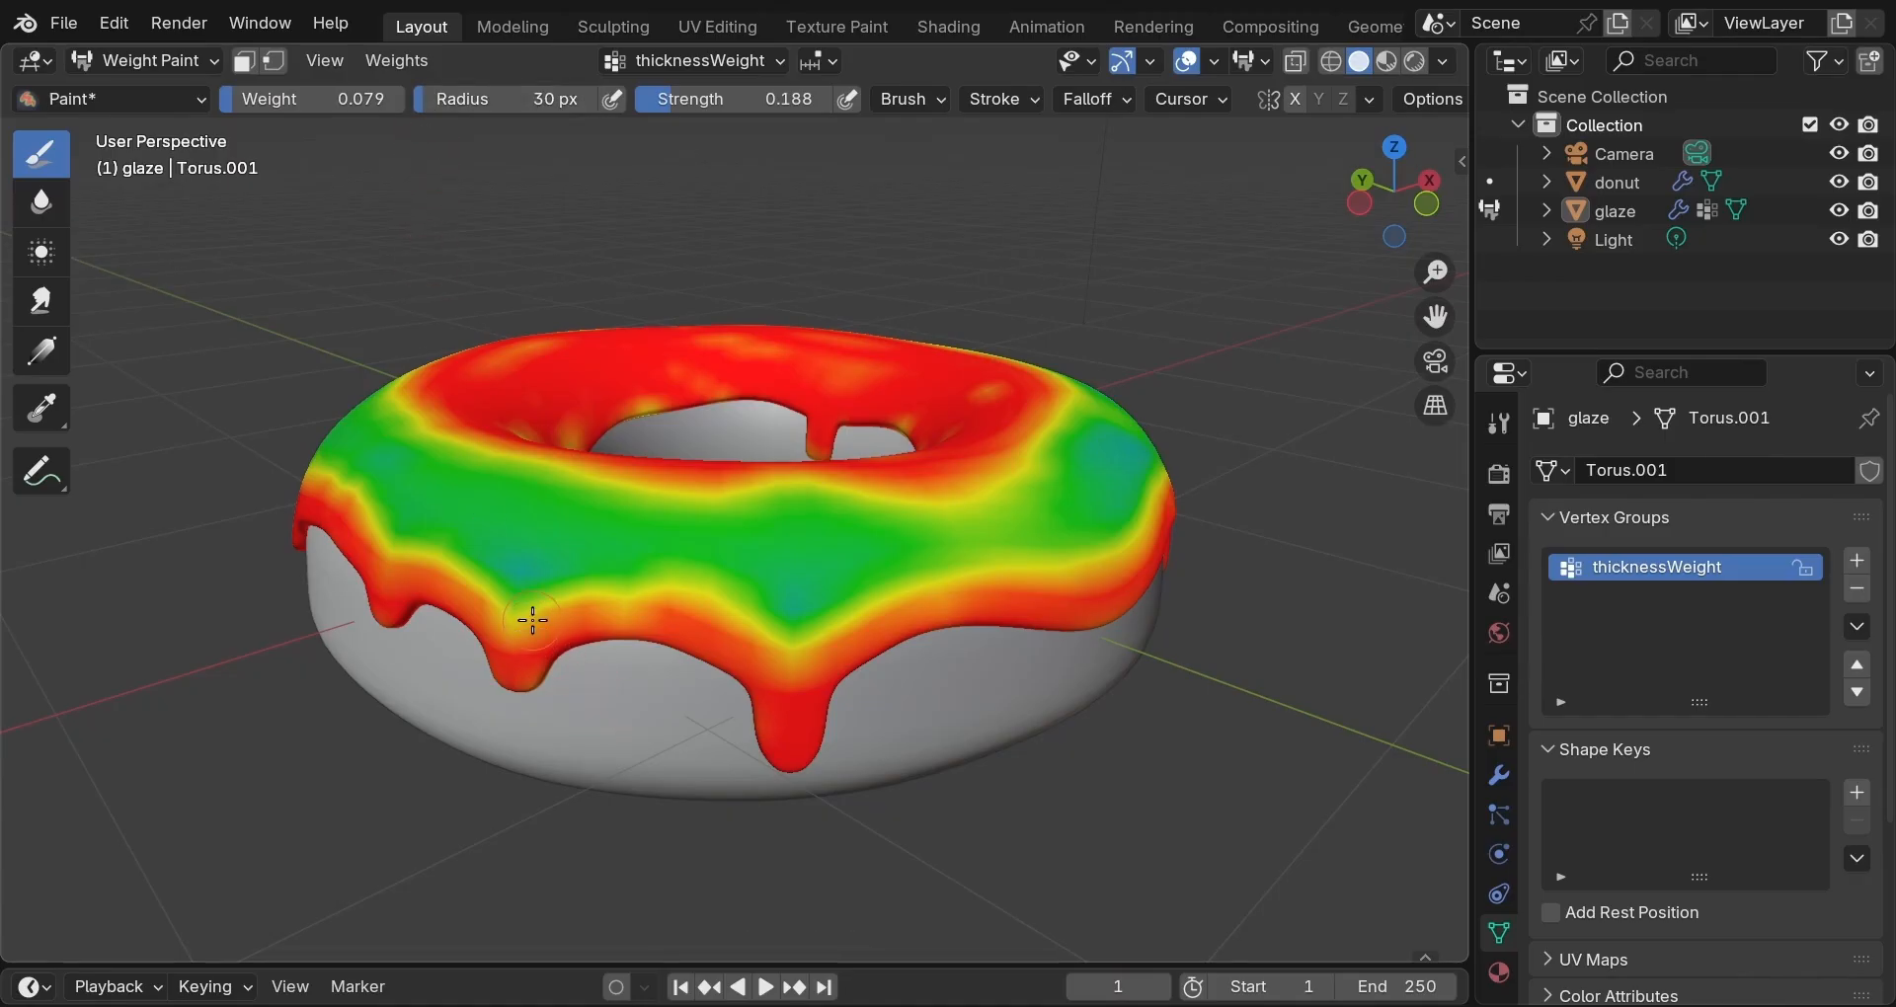
pyautogui.moveTo(546, 608); pyautogui.dragTo(559, 601)
pyautogui.click(635, 586)
pyautogui.click(655, 578)
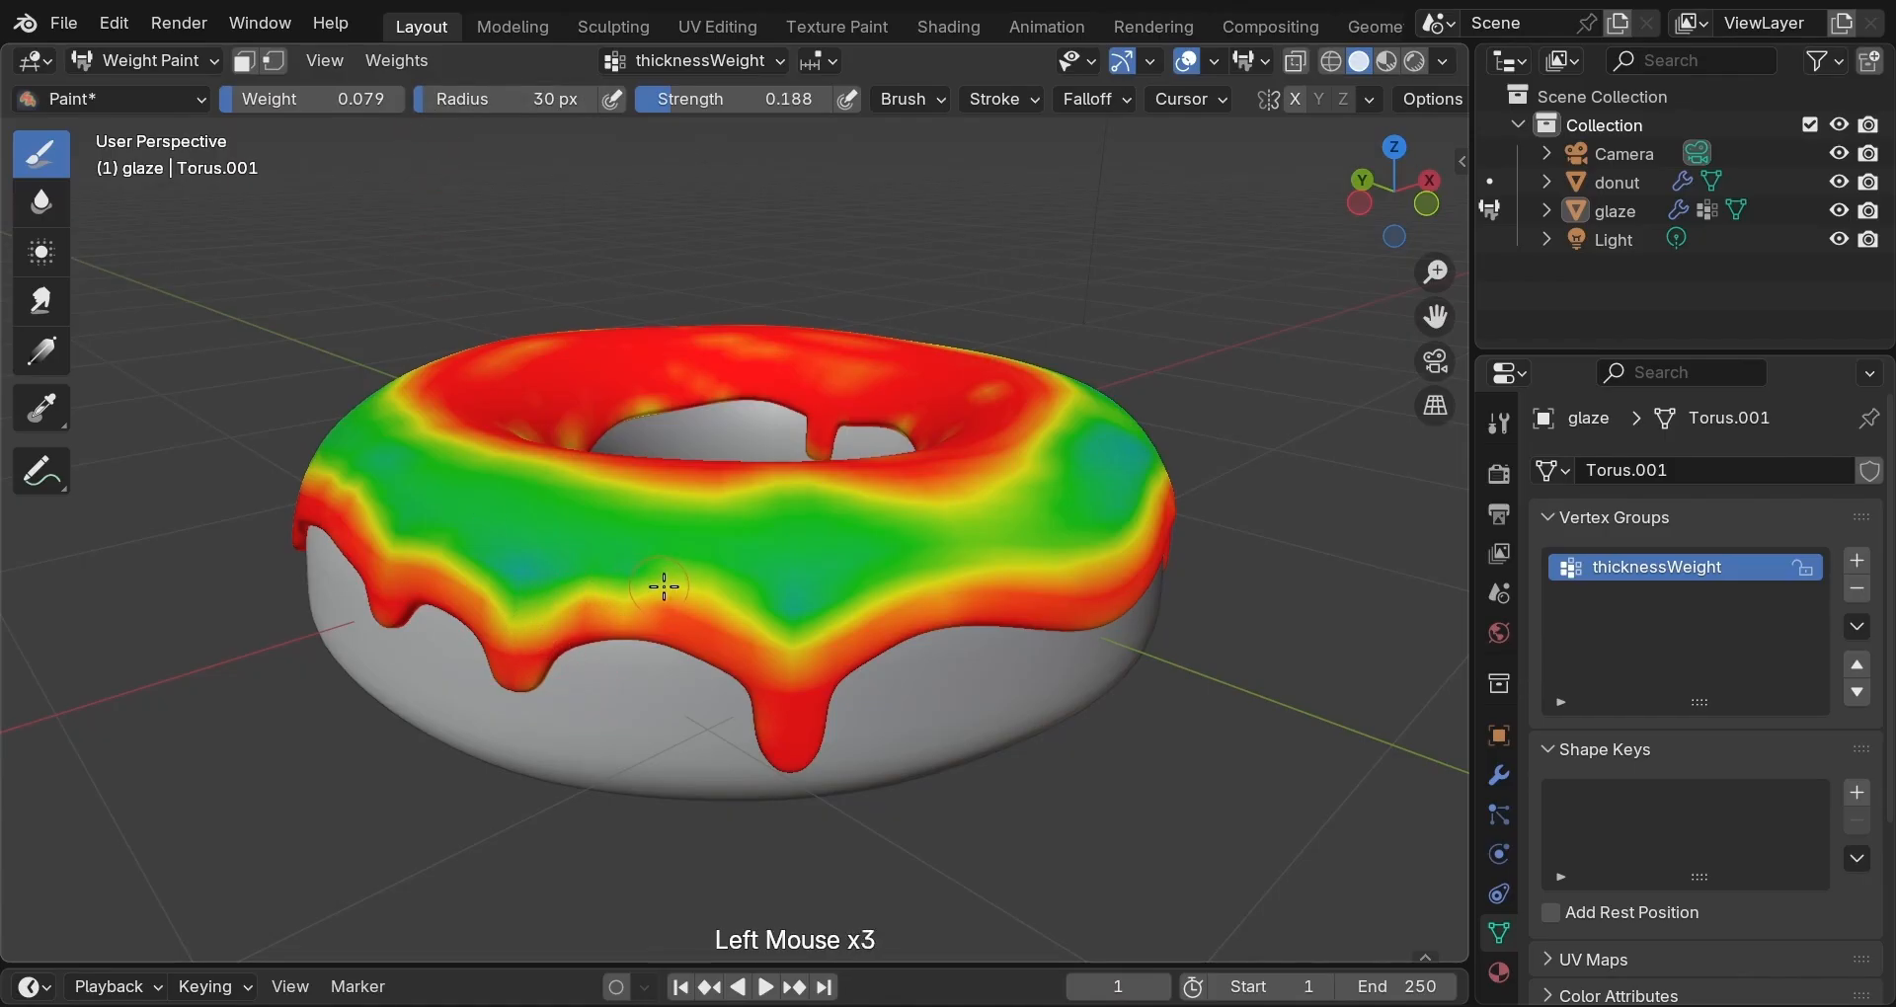
pyautogui.click(698, 593)
pyautogui.click(709, 594)
pyautogui.click(661, 584)
pyautogui.click(703, 596)
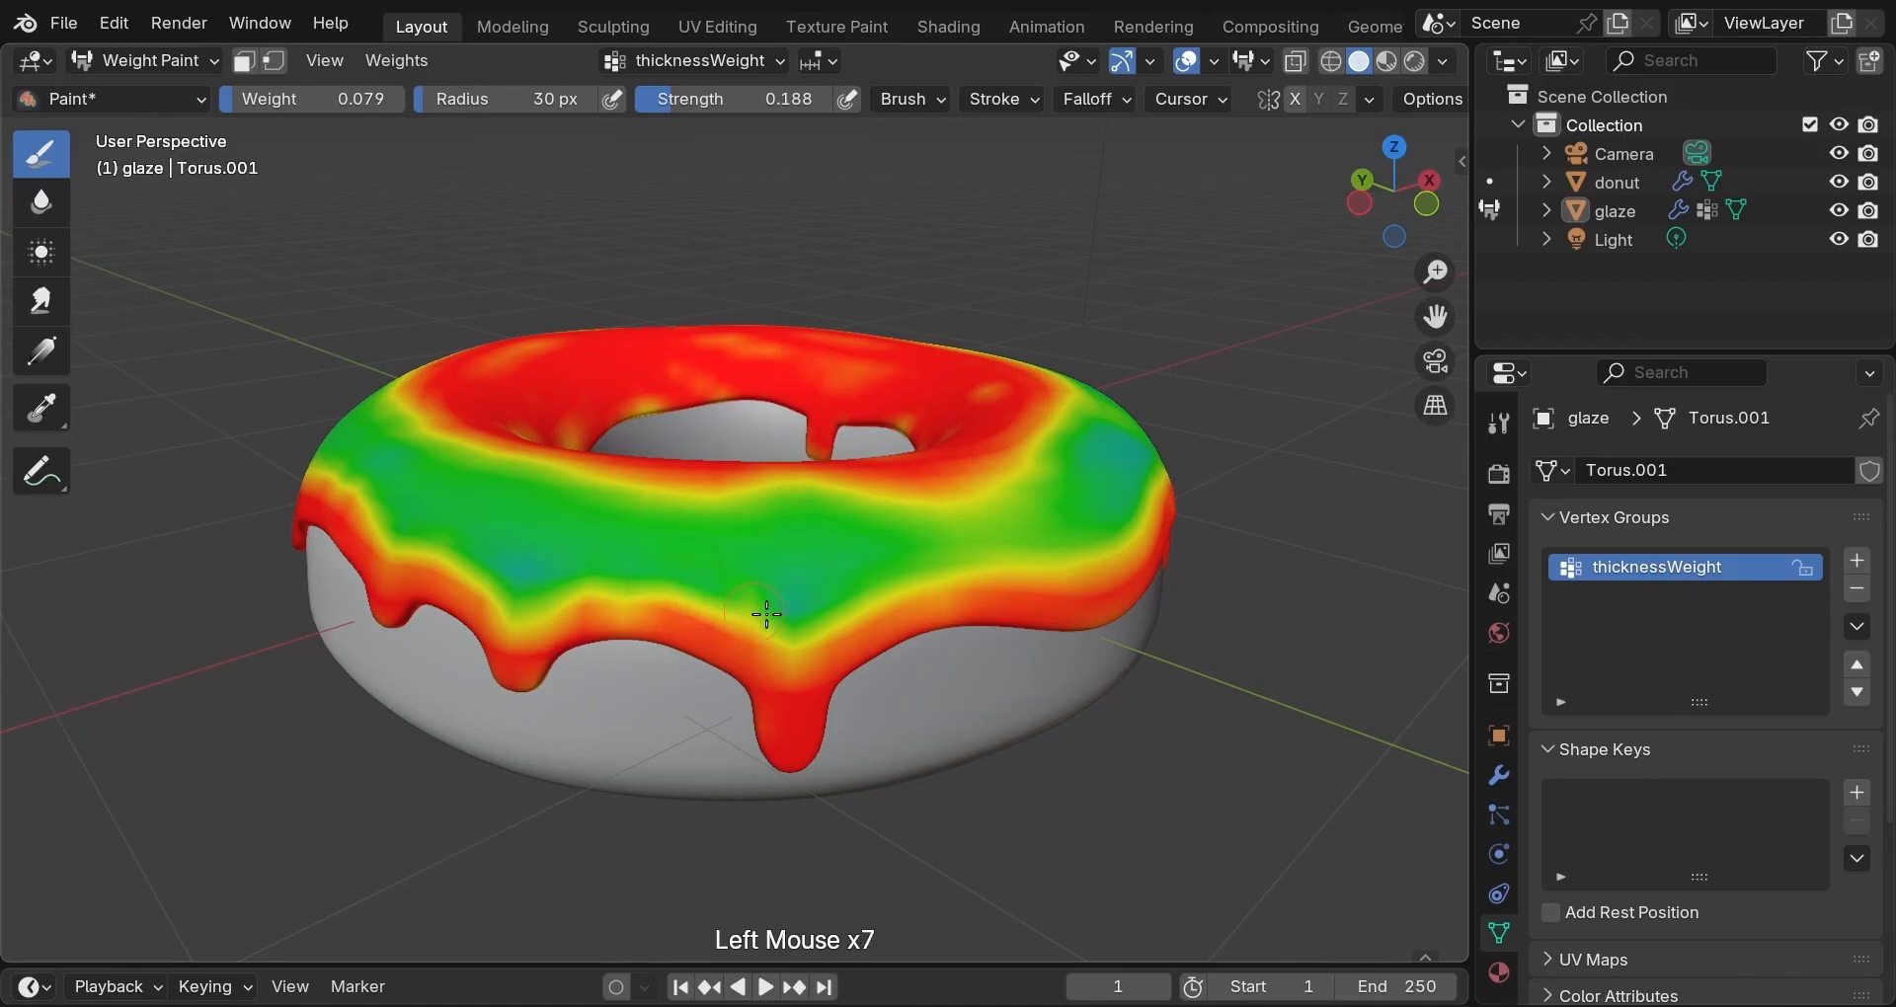
pyautogui.click(893, 611)
# Dab low weight along the glaze's green side band from two further angles.
pyautogui.moveTo(1006, 572)
pyautogui.mouseDown(button='middle')
pyautogui.moveTo(880, 728)
pyautogui.moveTo(757, 728)
pyautogui.mouseUp(button='middle')
pyautogui.click(656, 556)
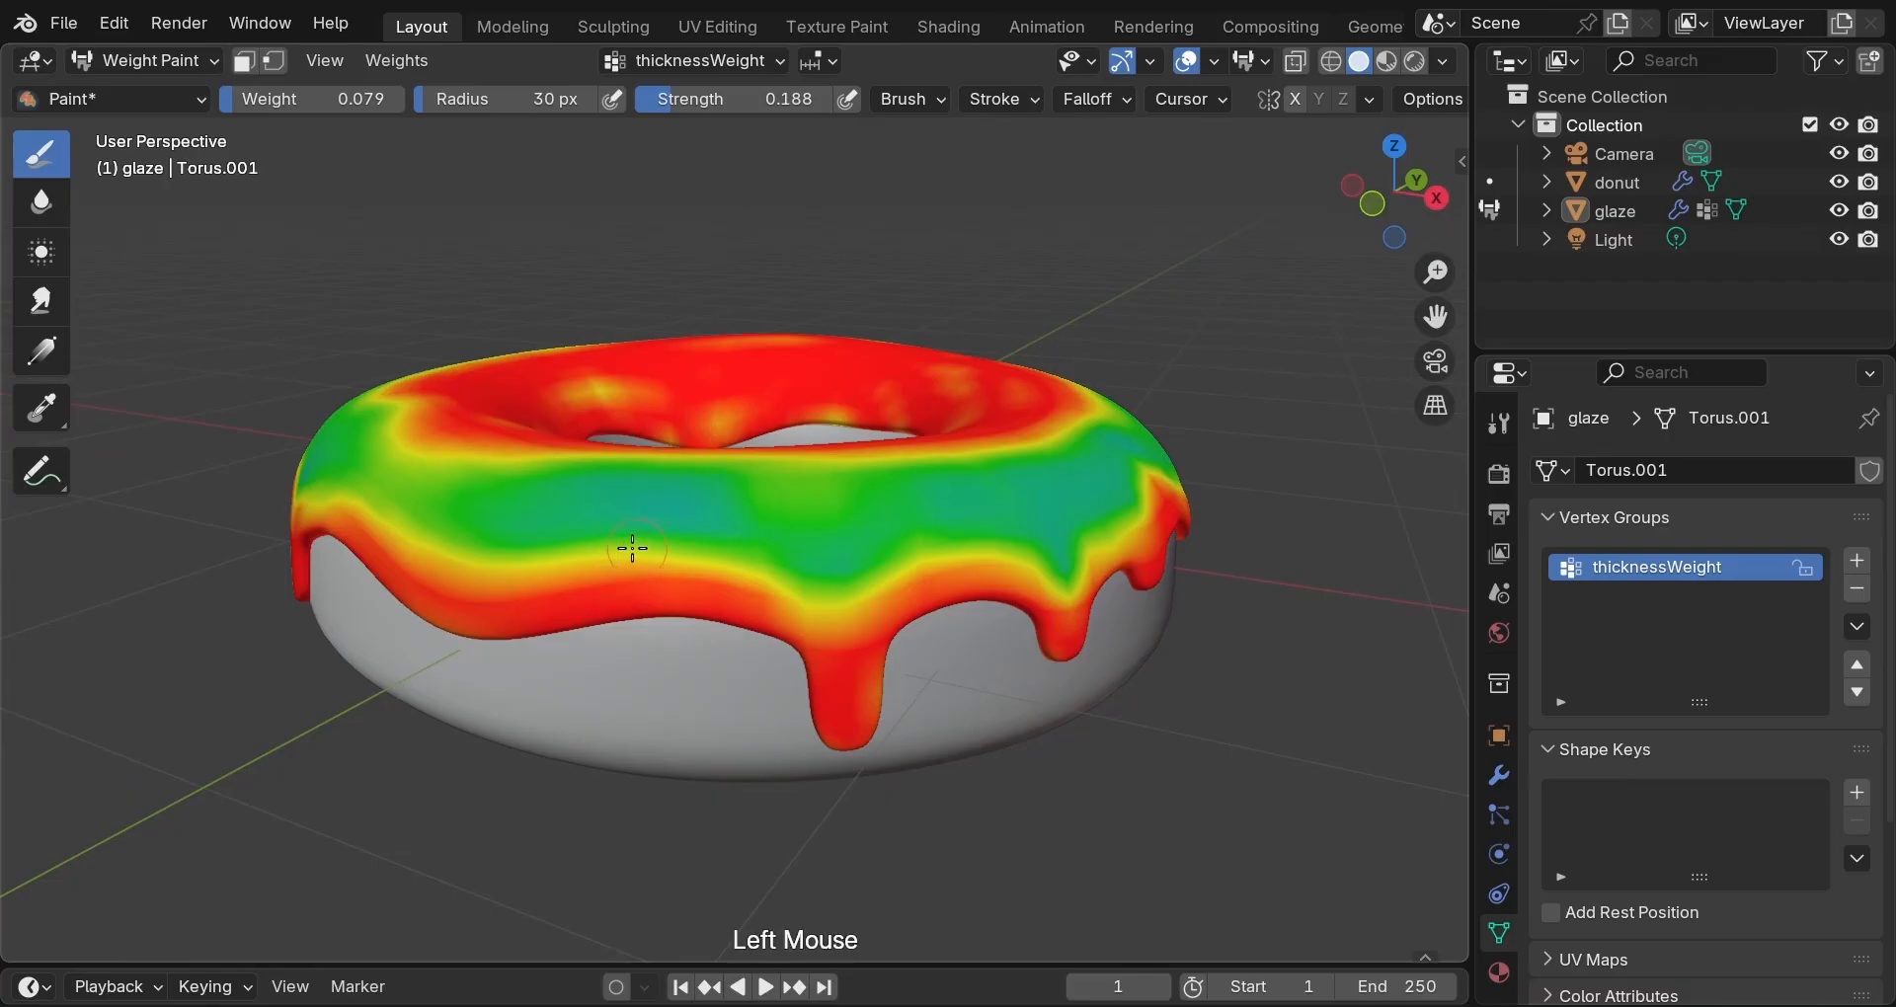
pyautogui.click(611, 555)
pyautogui.click(644, 556)
pyautogui.click(736, 560)
pyautogui.click(840, 559)
pyautogui.click(914, 559)
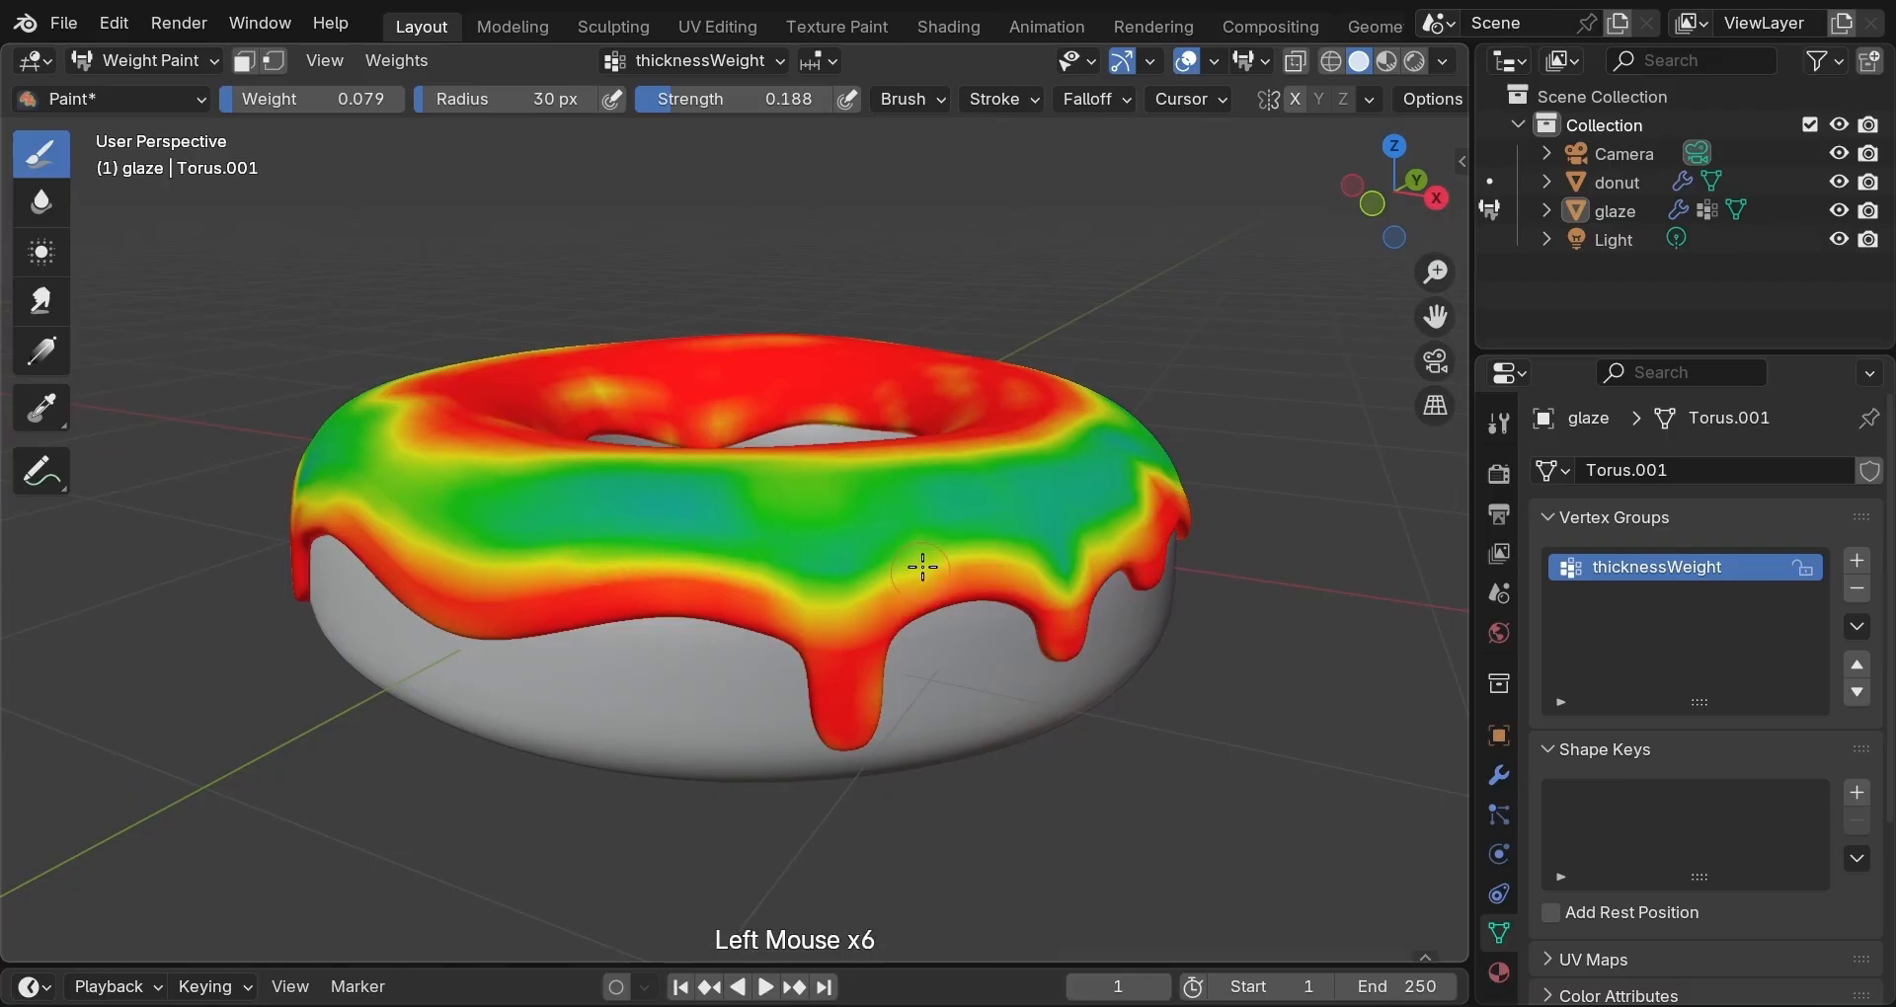
pyautogui.click(939, 559)
pyautogui.click(943, 559)
pyautogui.moveTo(943, 559); pyautogui.dragTo(876, 750, button='middle')
pyautogui.click(776, 564)
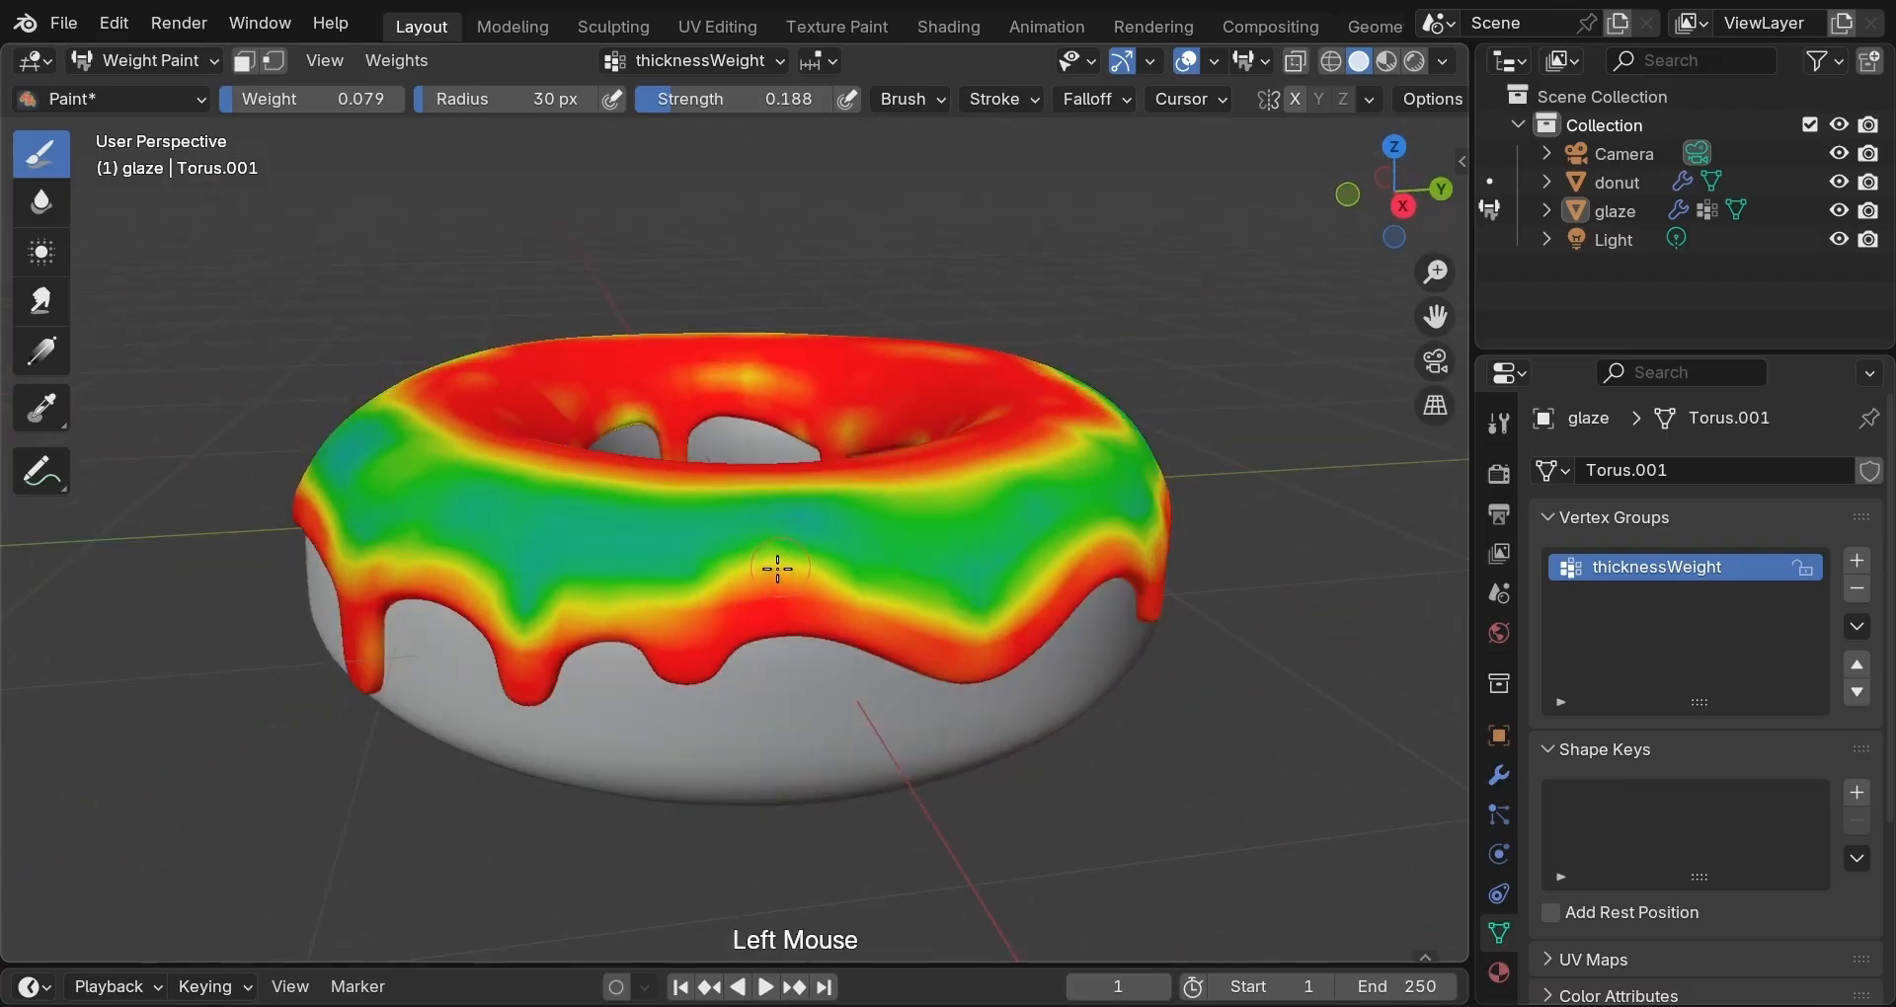
pyautogui.click(742, 577)
pyautogui.click(752, 576)
pyautogui.click(774, 576)
pyautogui.click(802, 581)
pyautogui.click(788, 576)
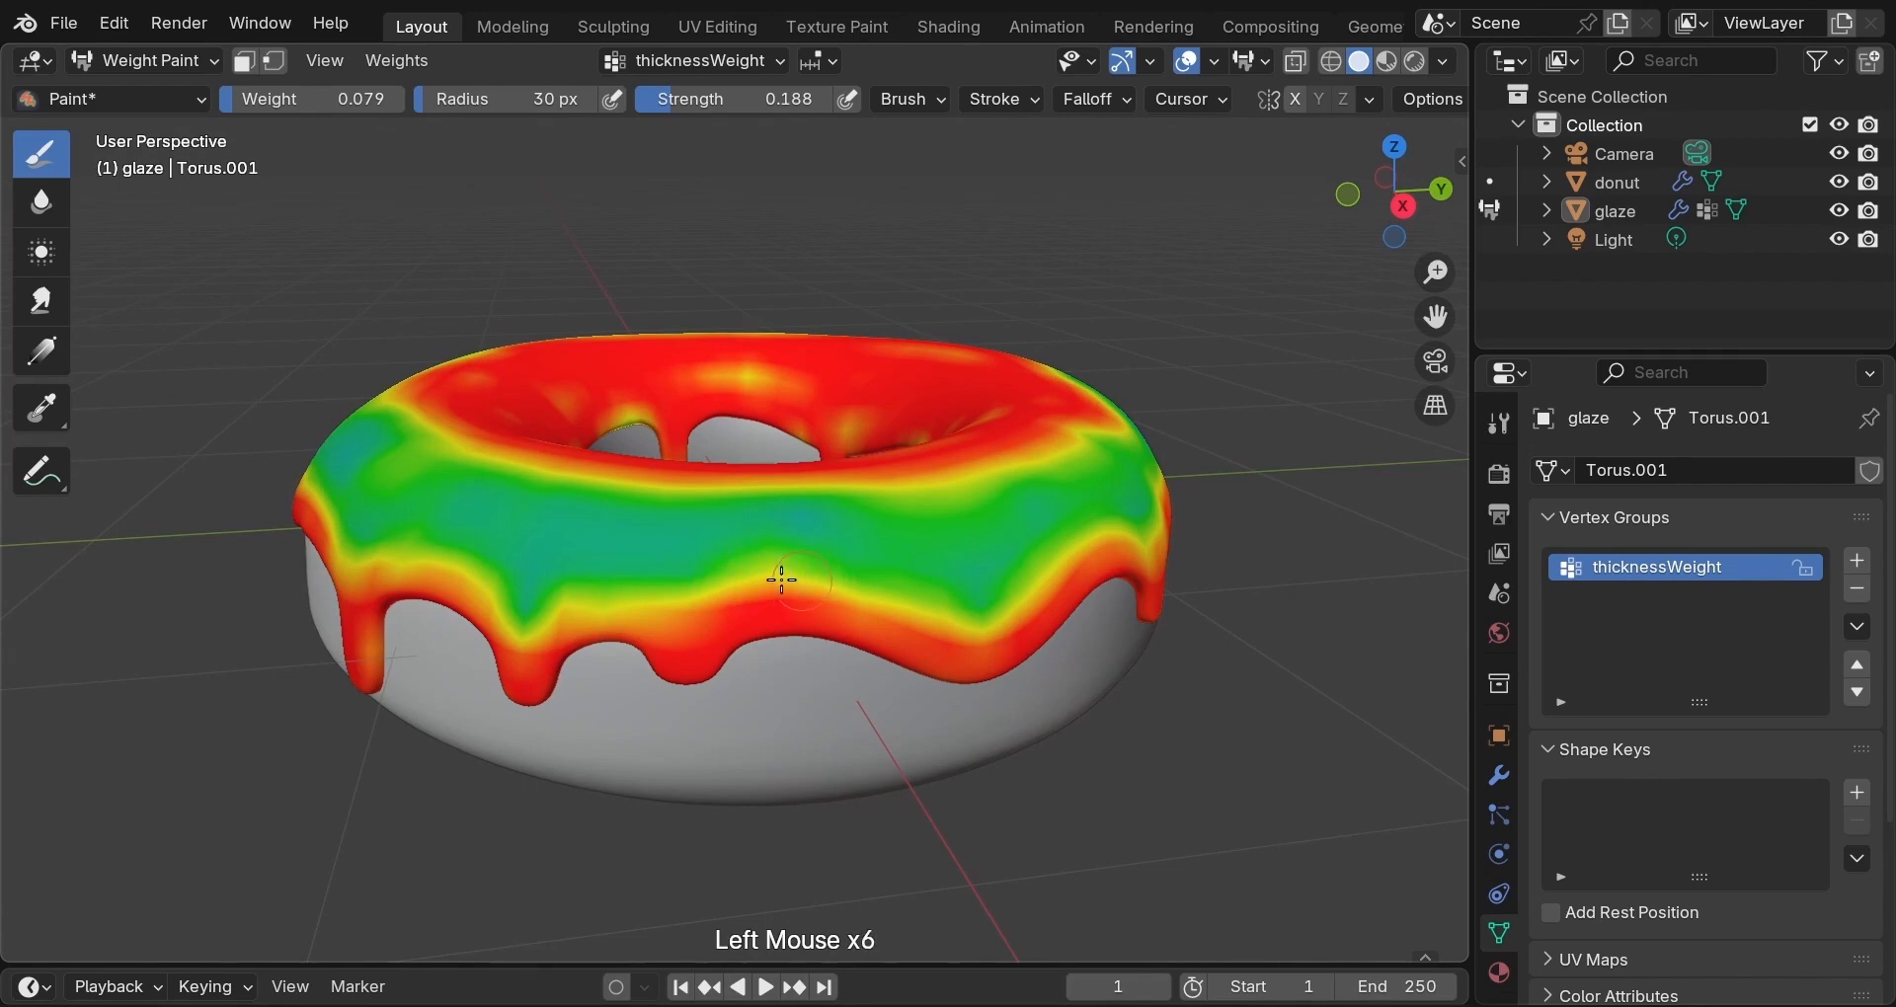
pyautogui.click(770, 576)
pyautogui.click(756, 579)
pyautogui.click(749, 581)
pyautogui.click(747, 582)
pyautogui.moveTo(748, 582); pyautogui.dragTo(891, 746, button='middle')
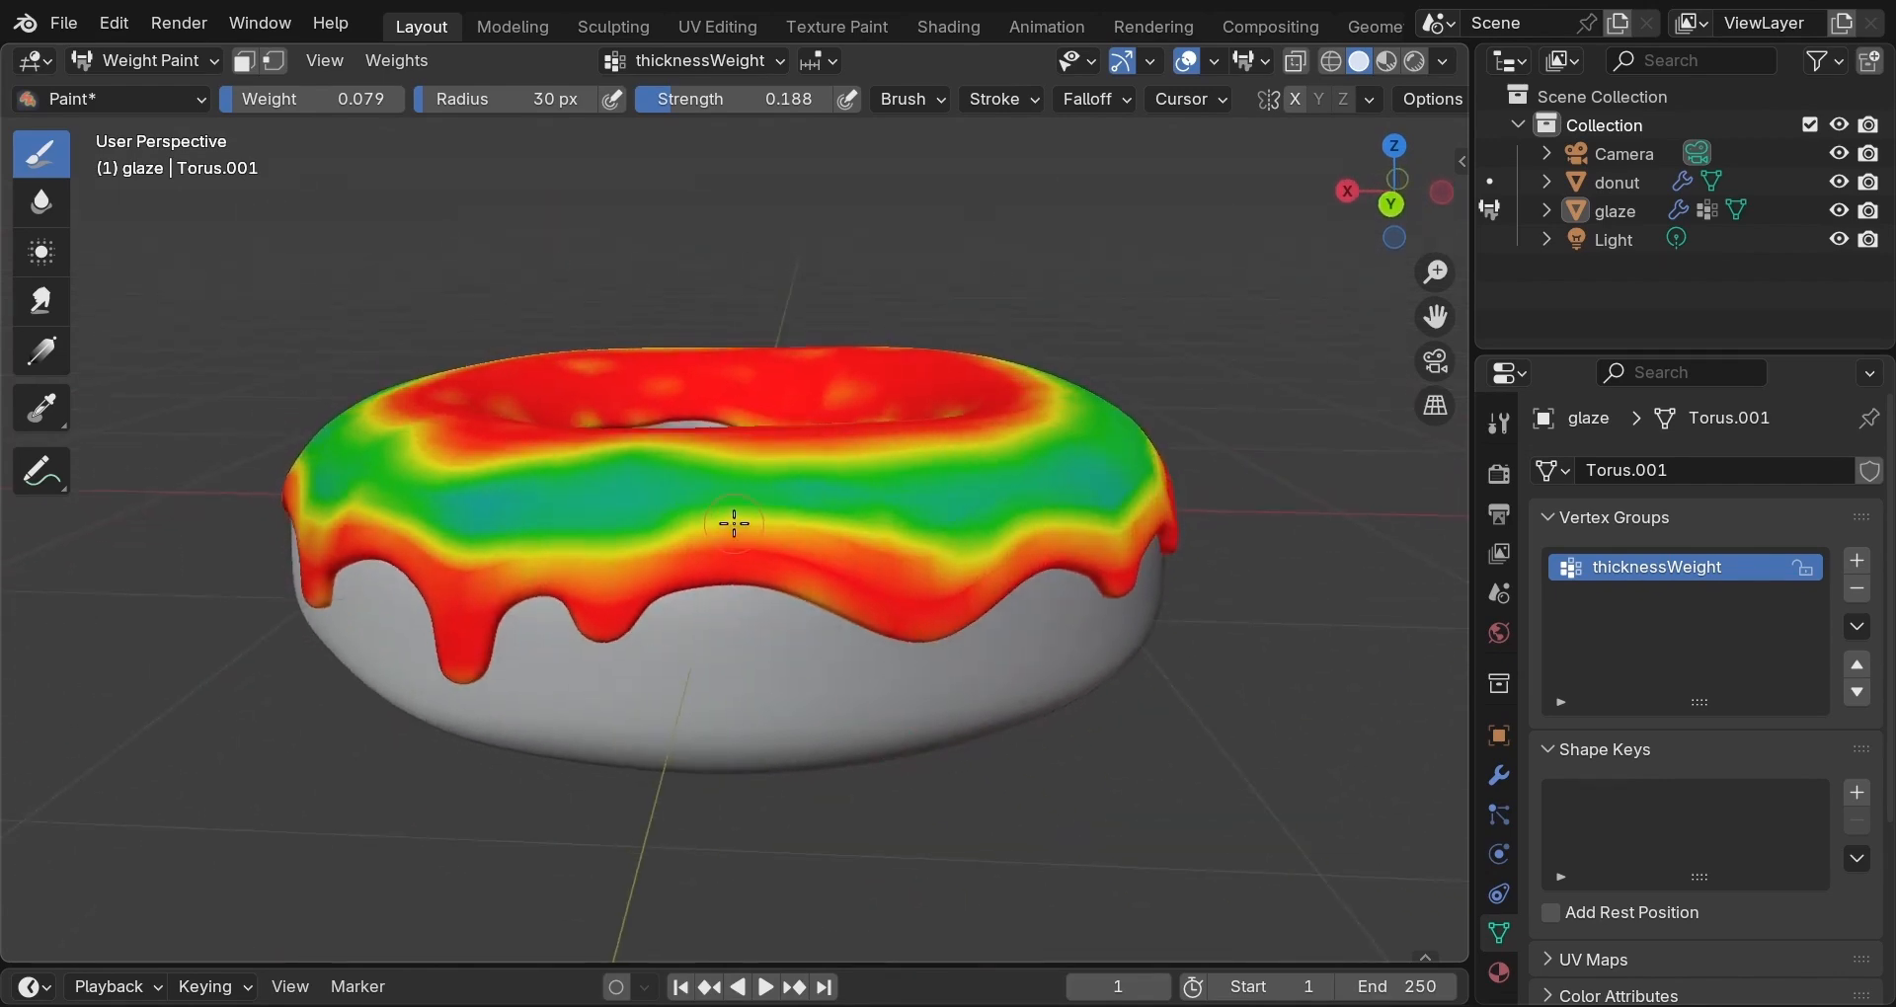
# Stroke low weight across the remaining green band to blend it into a gradient.
pyautogui.moveTo(733, 524)
pyautogui.mouseDown()
pyautogui.moveTo(910, 535)
pyautogui.moveTo(675, 544)
pyautogui.mouseUp()
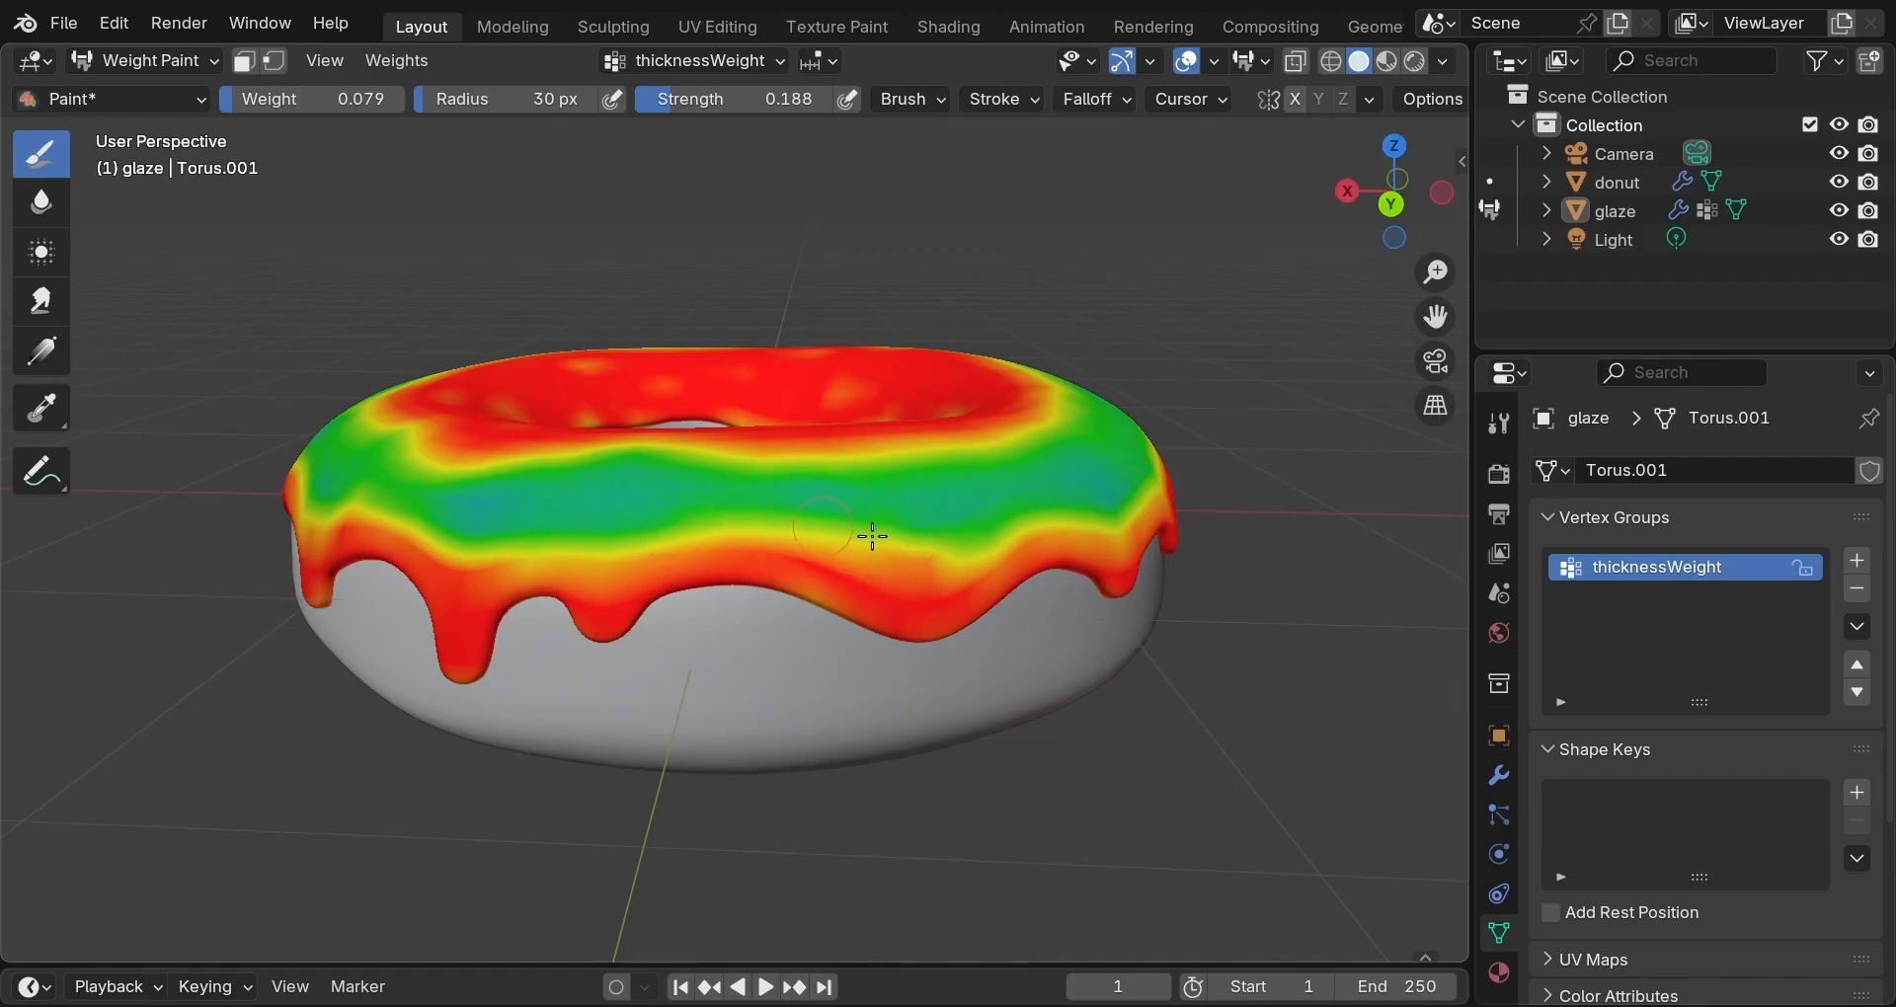
pyautogui.moveTo(927, 555); pyautogui.dragTo(671, 538, button='middle')
pyautogui.moveTo(672, 538); pyautogui.dragTo(904, 549)
pyautogui.moveTo(904, 549)
pyautogui.mouseDown(button='middle')
pyautogui.moveTo(893, 787)
pyautogui.moveTo(783, 775)
pyautogui.moveTo(593, 584)
pyautogui.mouseUp(button='middle')
pyautogui.click(594, 585)
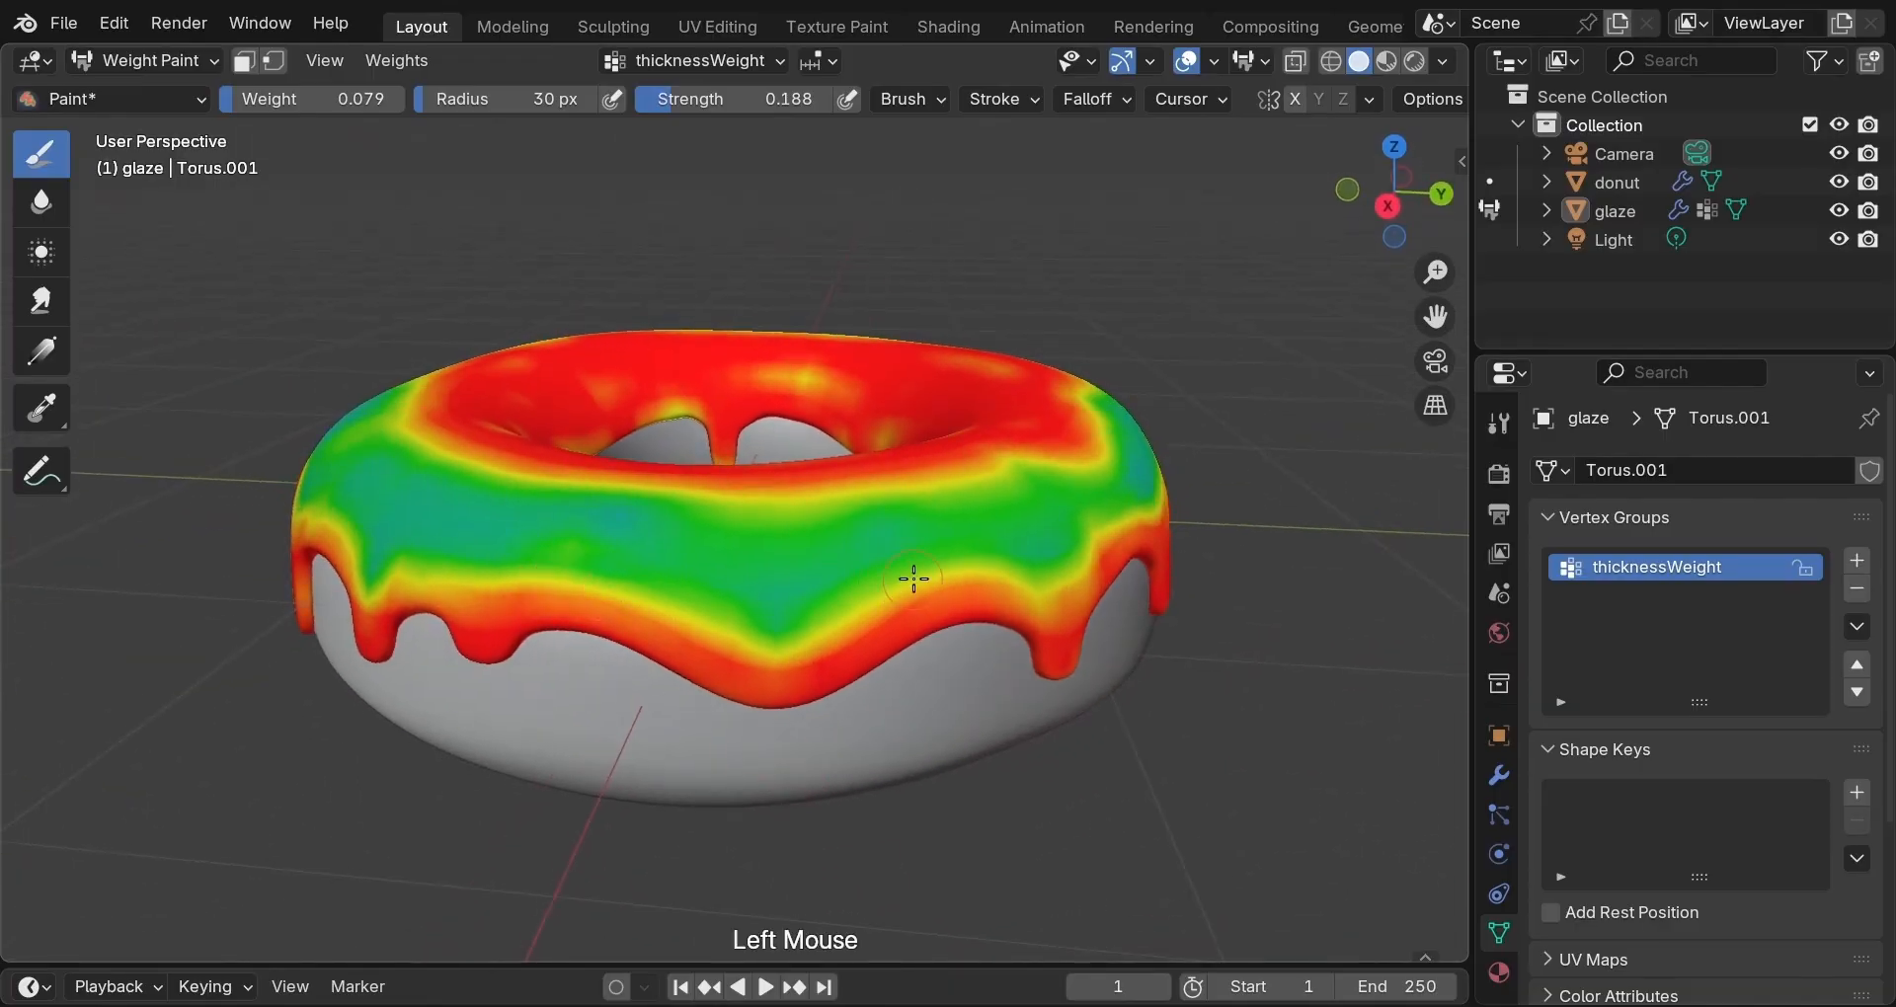
pyautogui.moveTo(909, 580); pyautogui.dragTo(969, 576)
pyautogui.moveTo(969, 575); pyautogui.dragTo(473, 563, button='middle')
pyautogui.moveTo(472, 564)
pyautogui.mouseDown()
pyautogui.moveTo(661, 610)
pyautogui.moveTo(697, 592)
pyautogui.mouseUp()
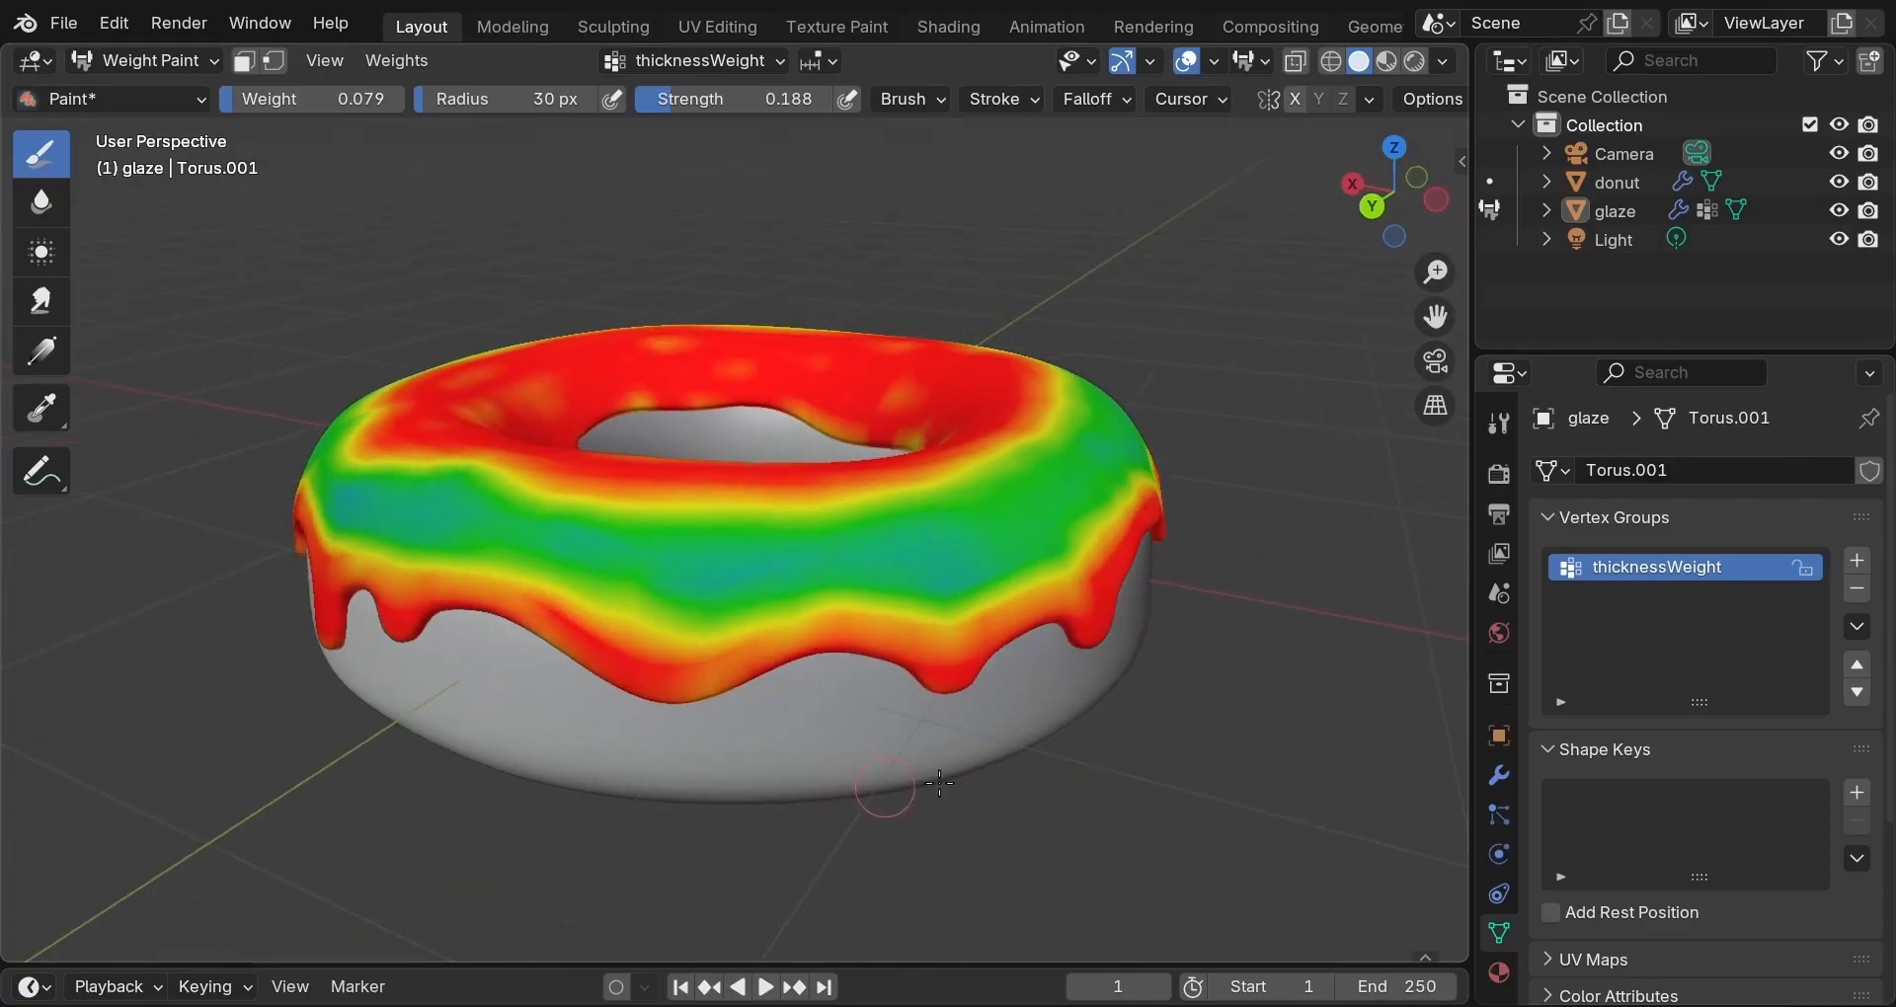
pyautogui.click(1507, 776)
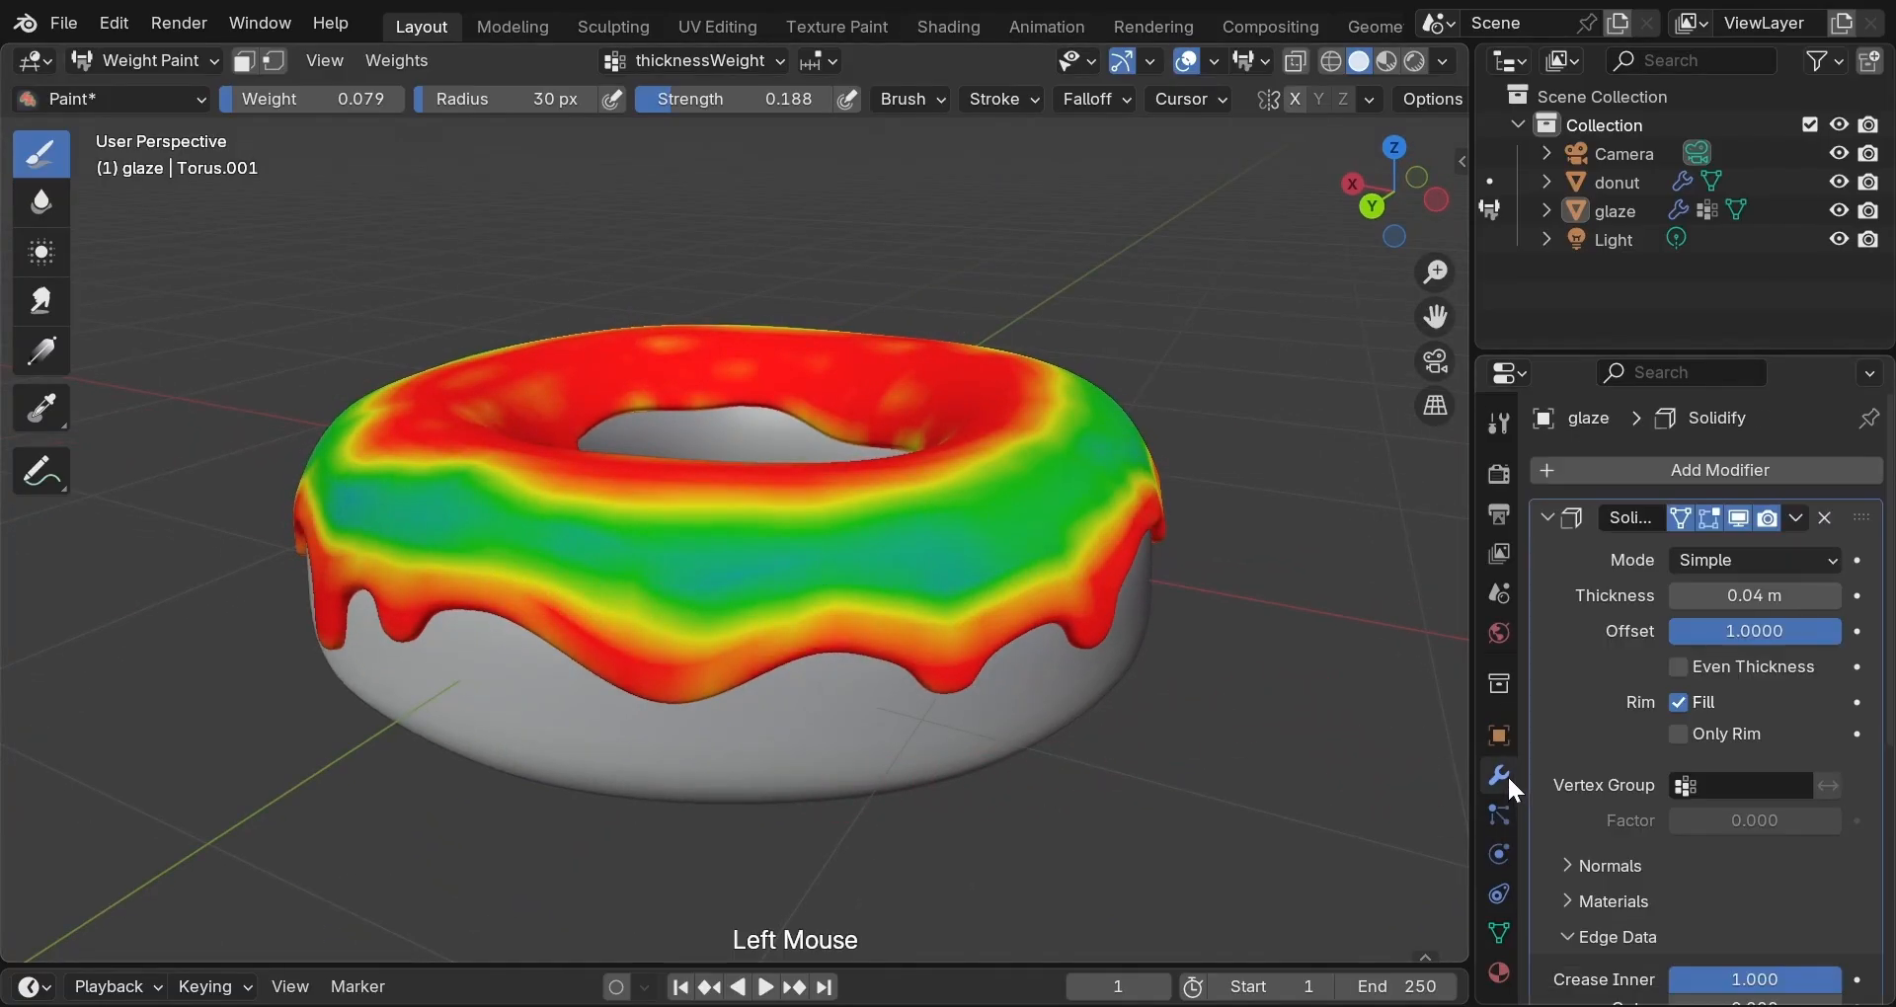
pyautogui.click(1685, 786)
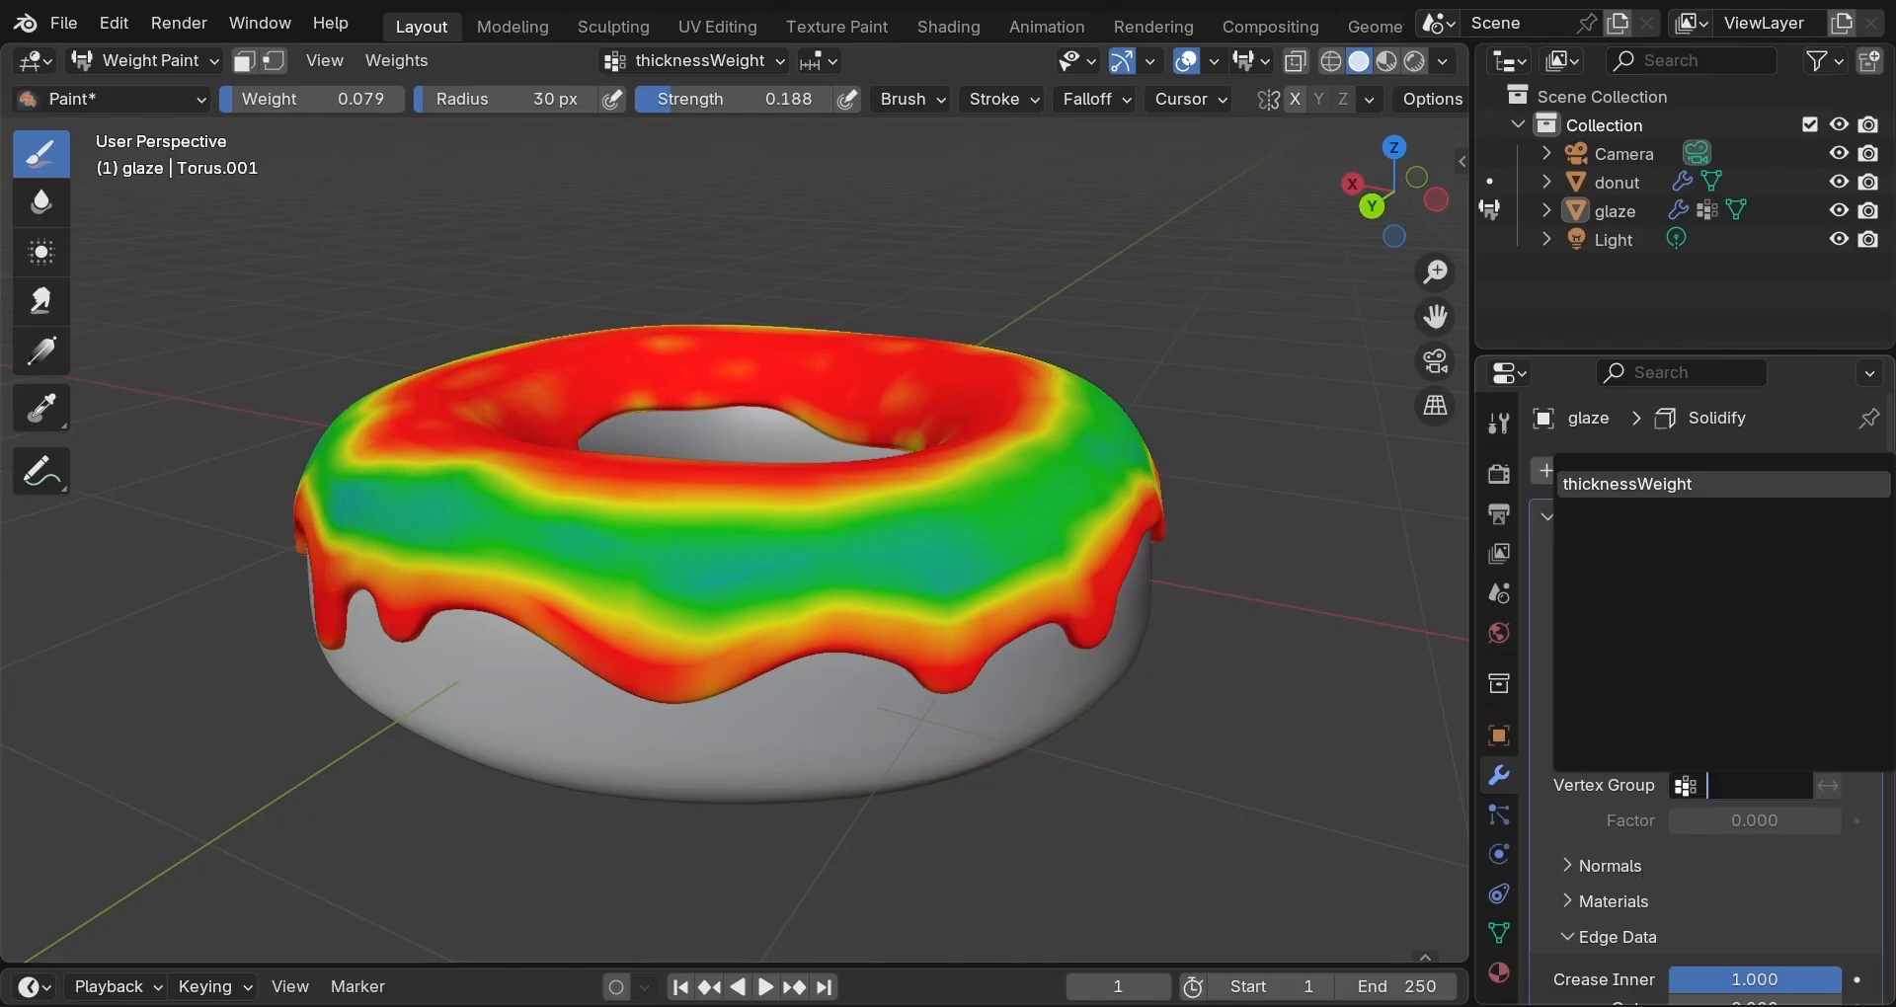
pyautogui.click(1655, 484)
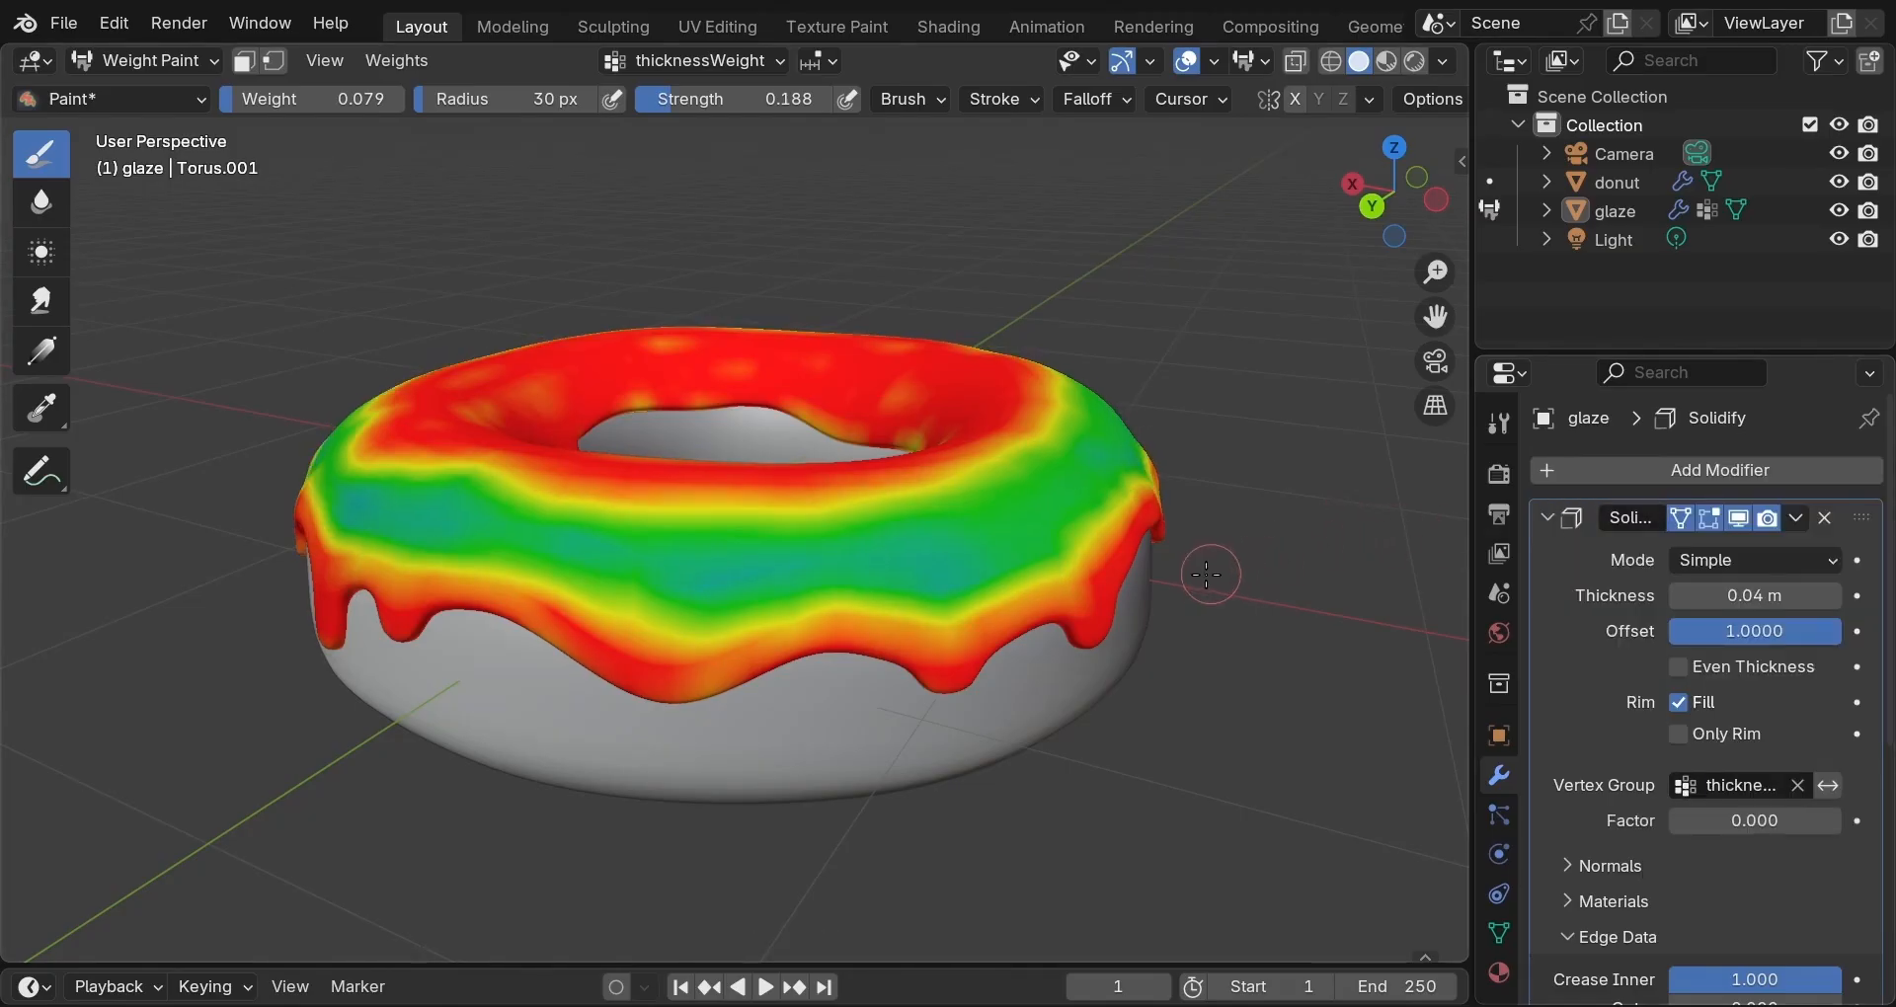
pyautogui.hotkey('ctrl', 'Tab')
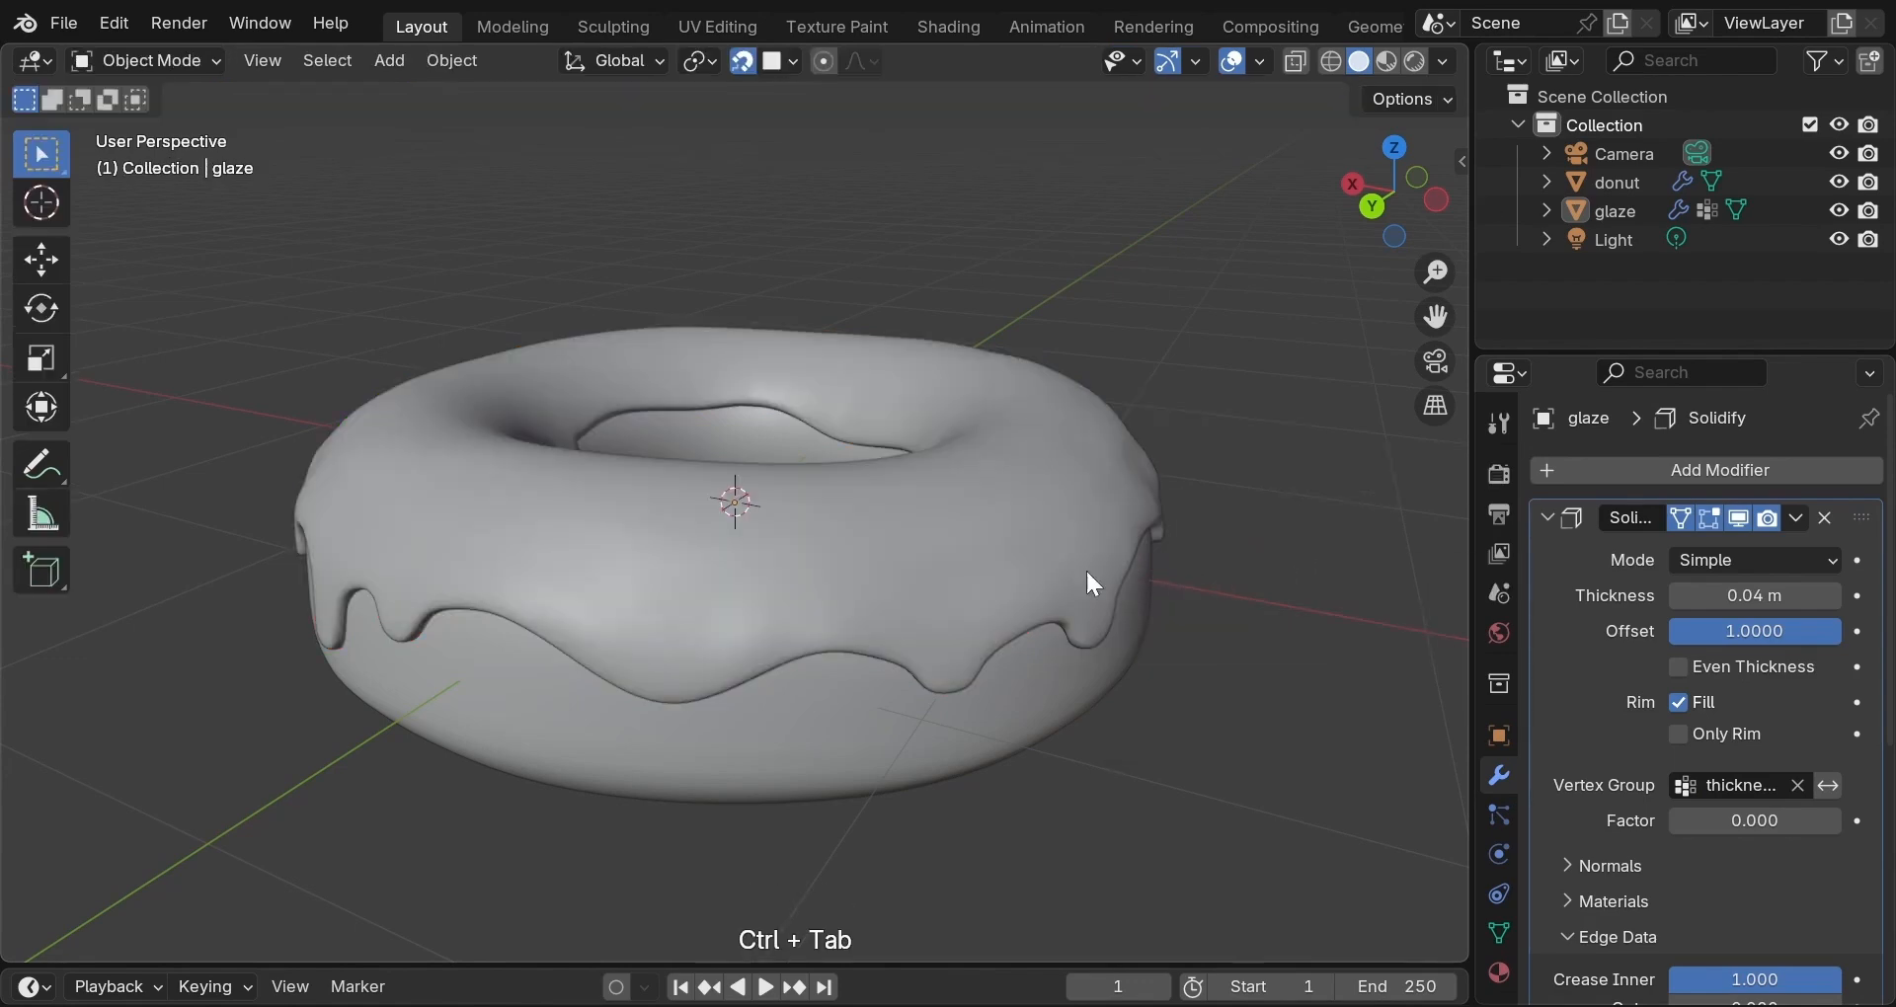
pyautogui.moveTo(1126, 588); pyautogui.dragTo(952, 694, button='middle')
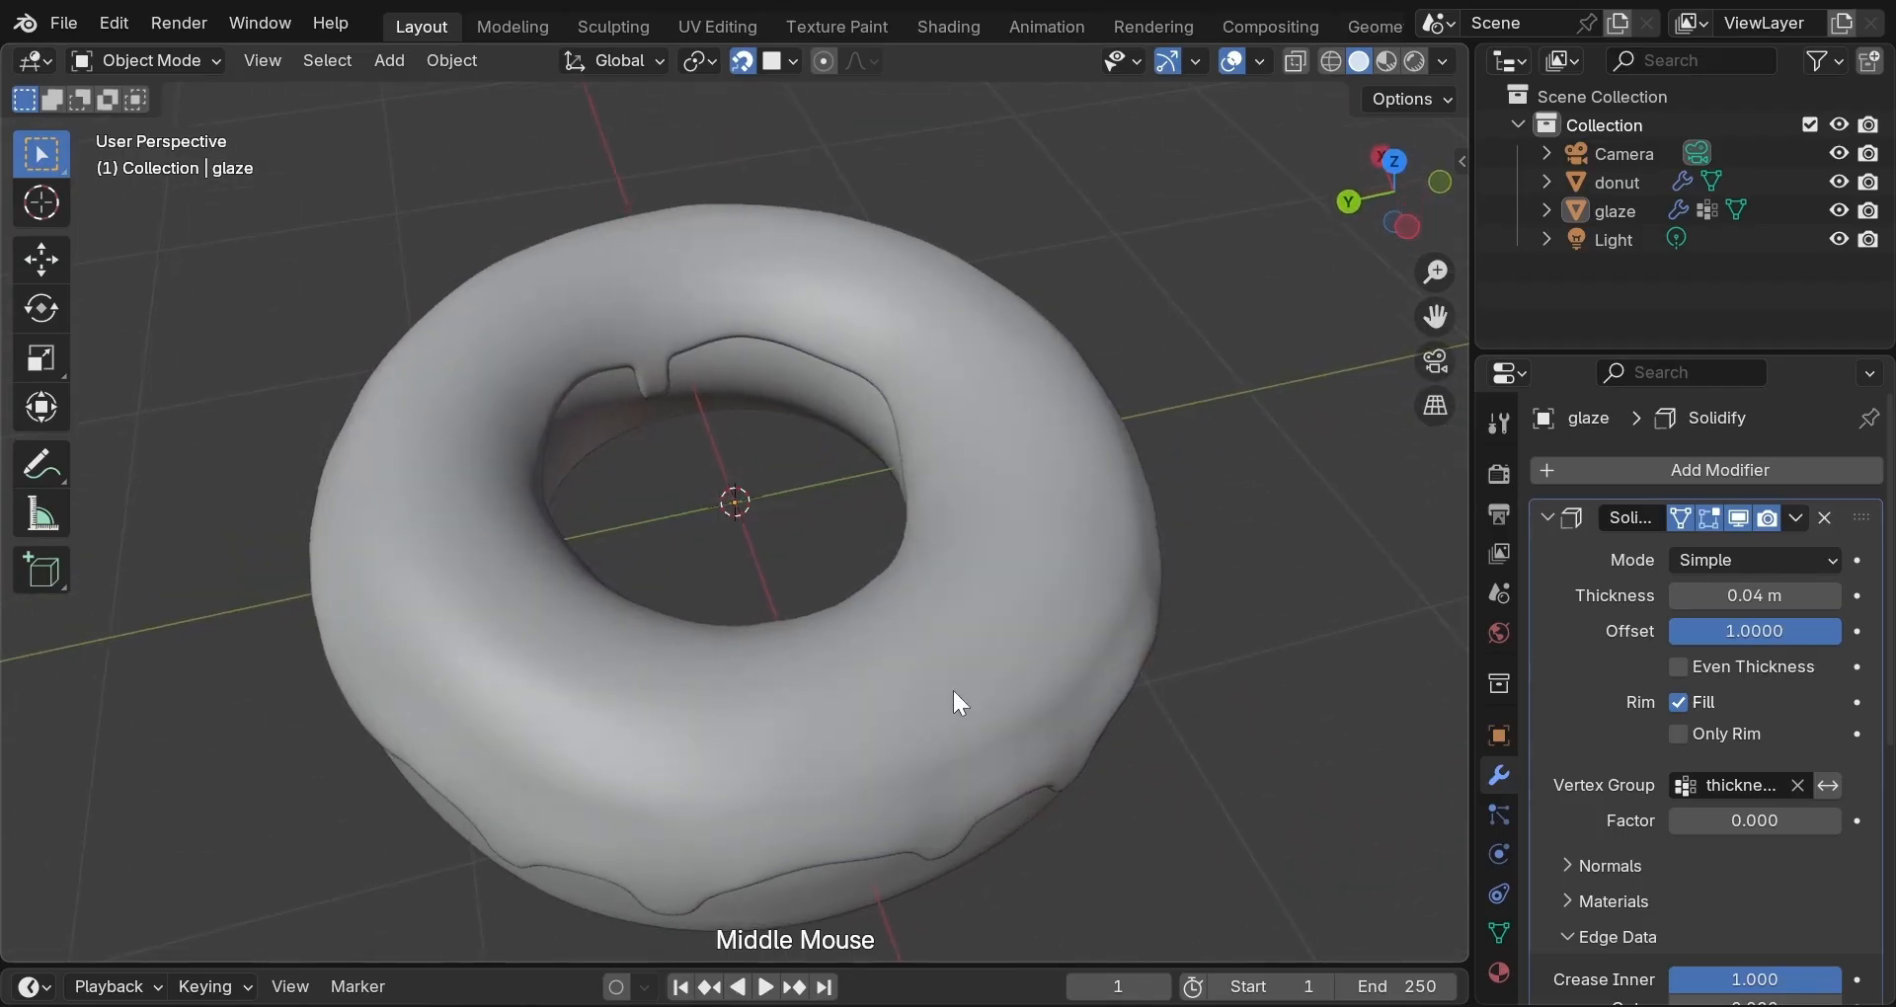
pyautogui.scroll(-2, 954, 694)
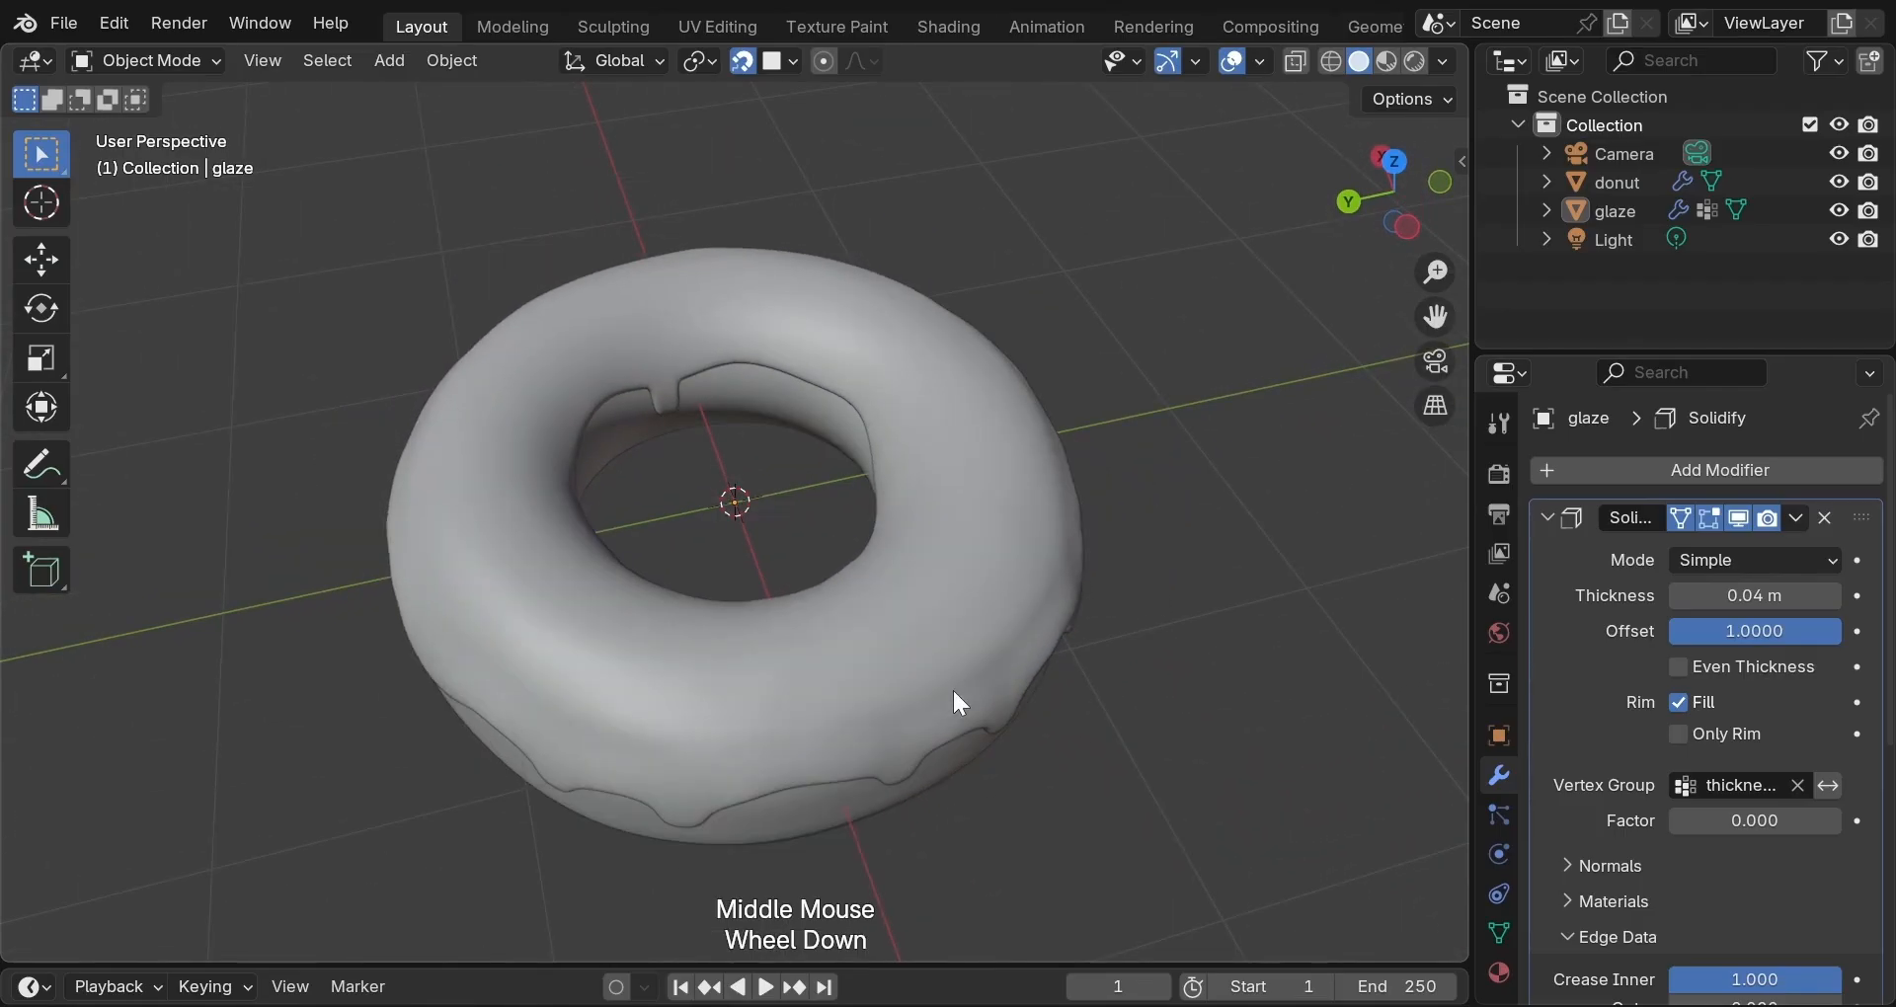
pyautogui.moveTo(953, 693); pyautogui.dragTo(1003, 531, button='middle')
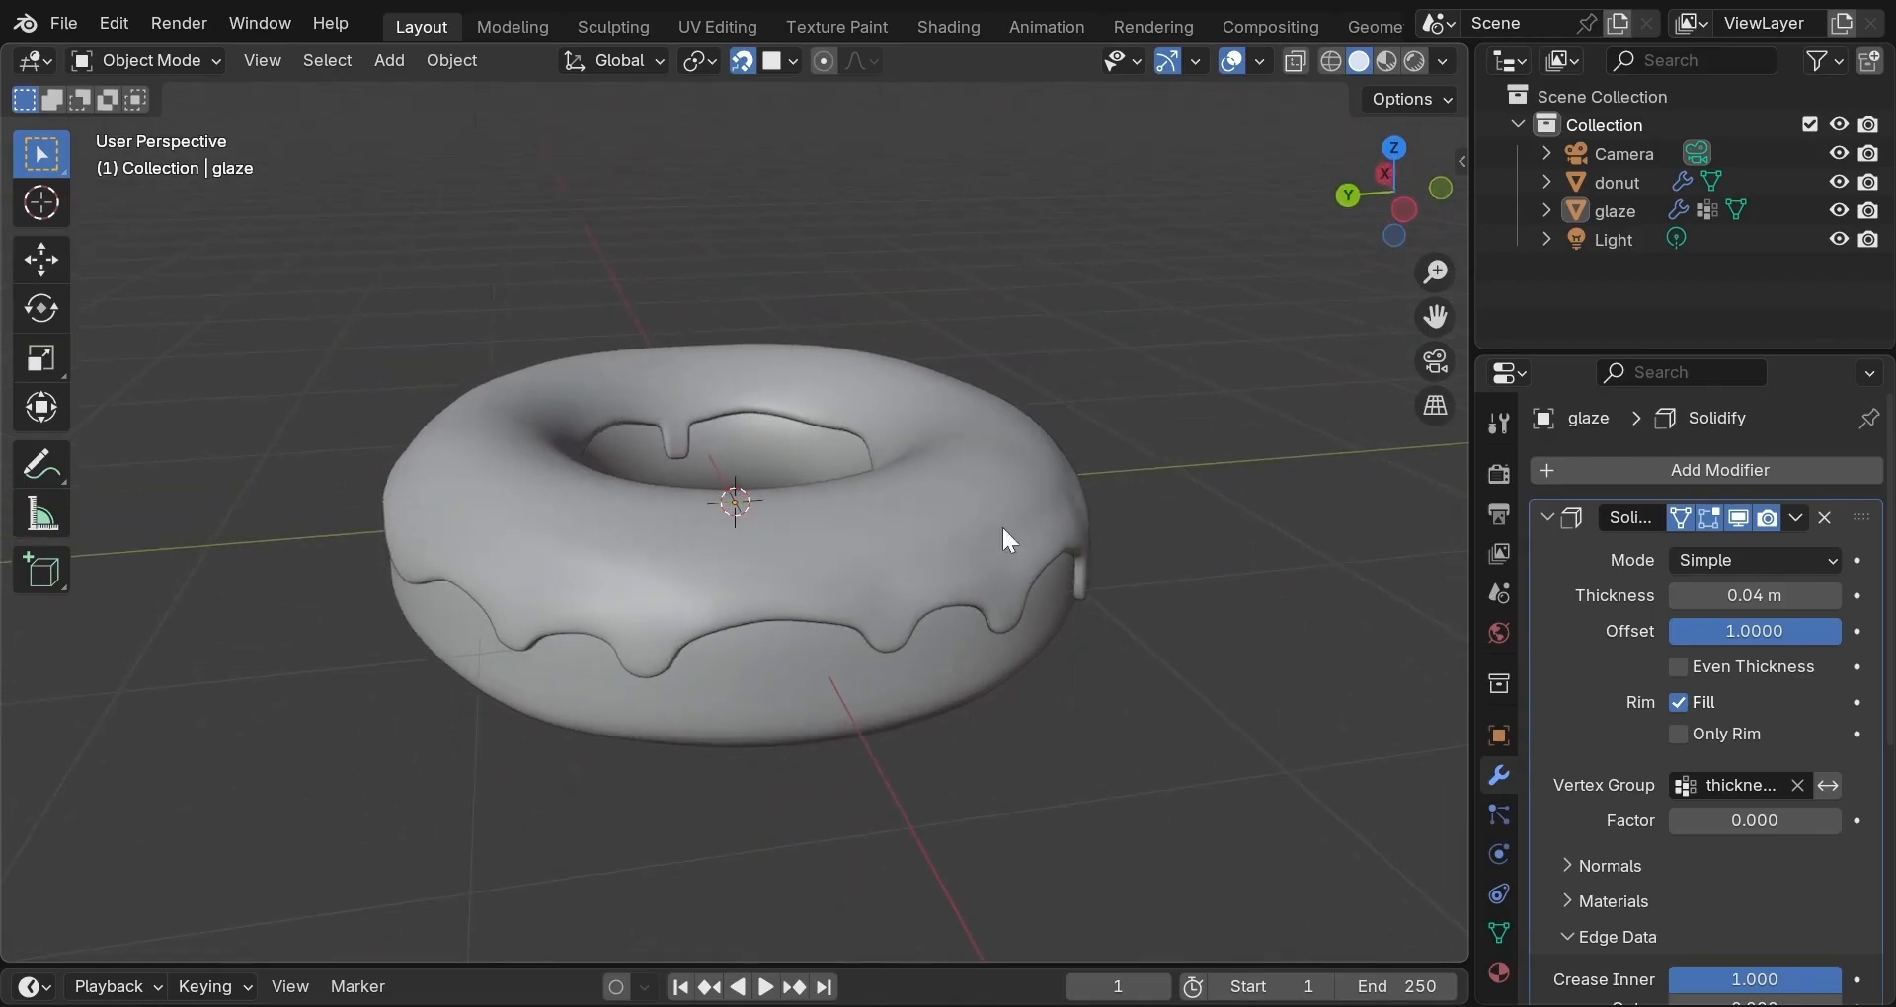
pyautogui.click(1834, 597)
pyautogui.click(1834, 596)
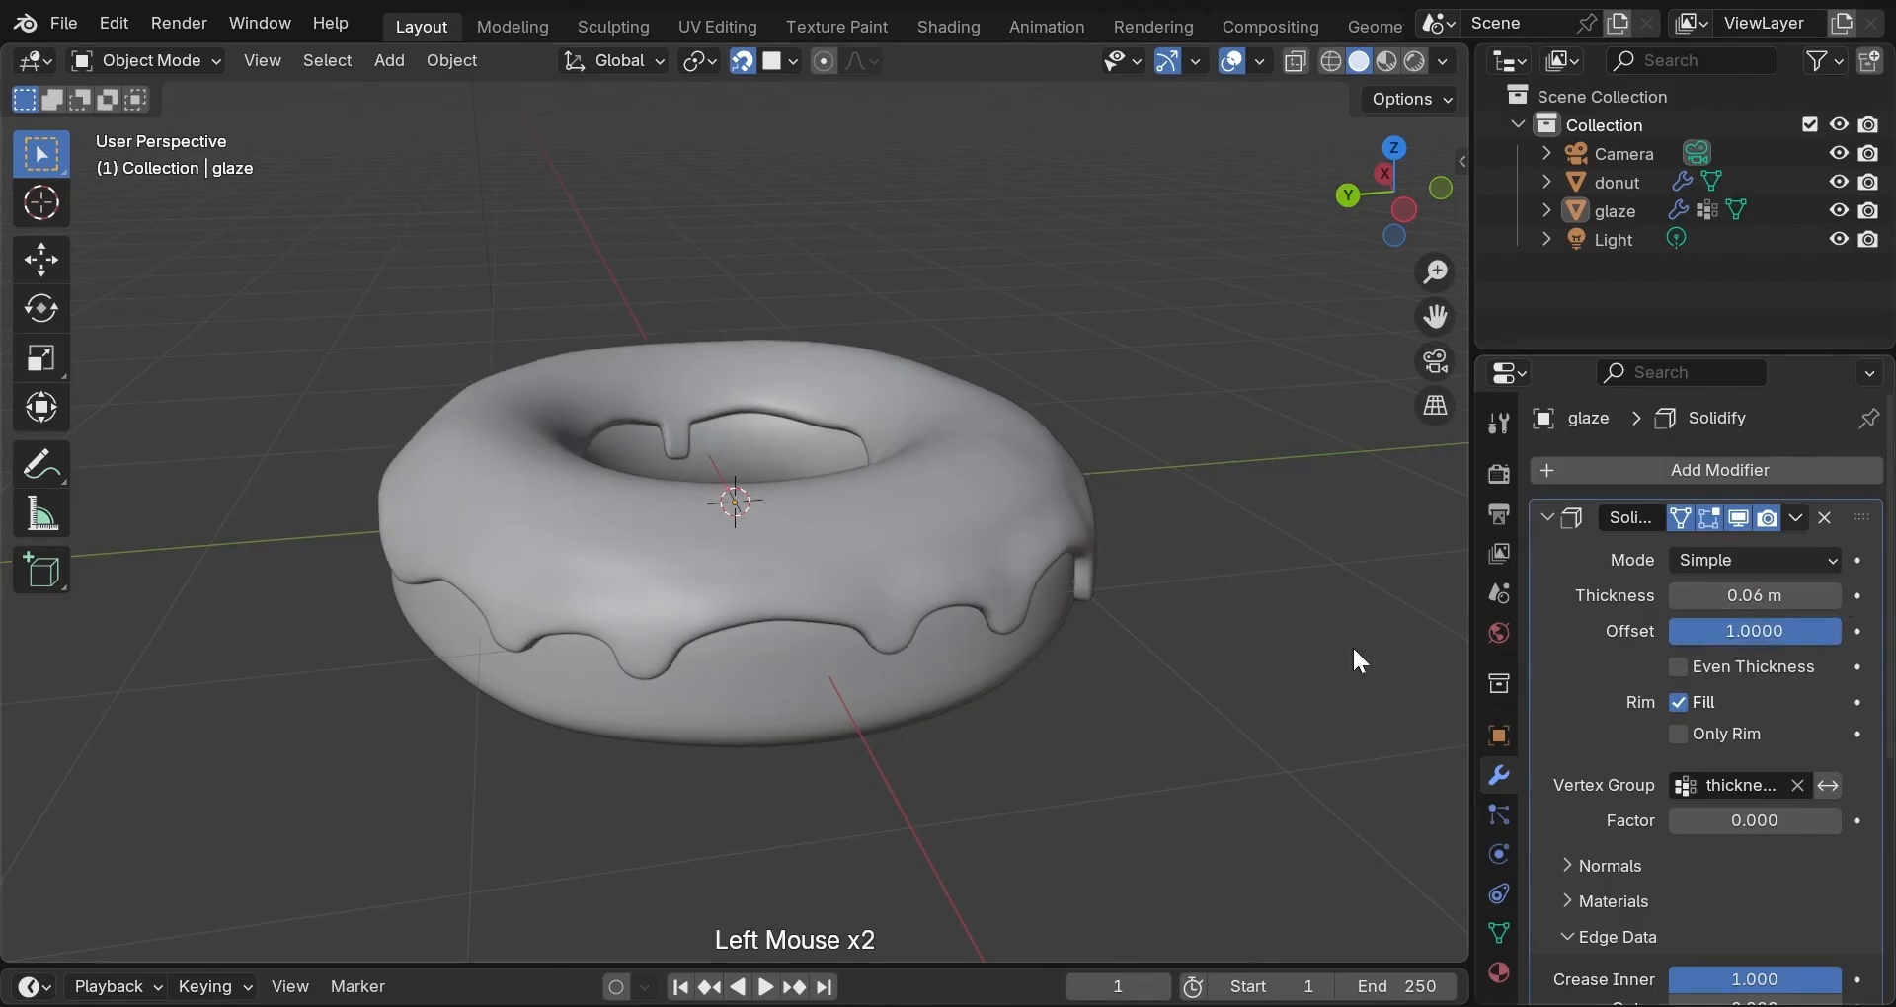
pyautogui.moveTo(1323, 644); pyautogui.dragTo(1230, 630, button='middle')
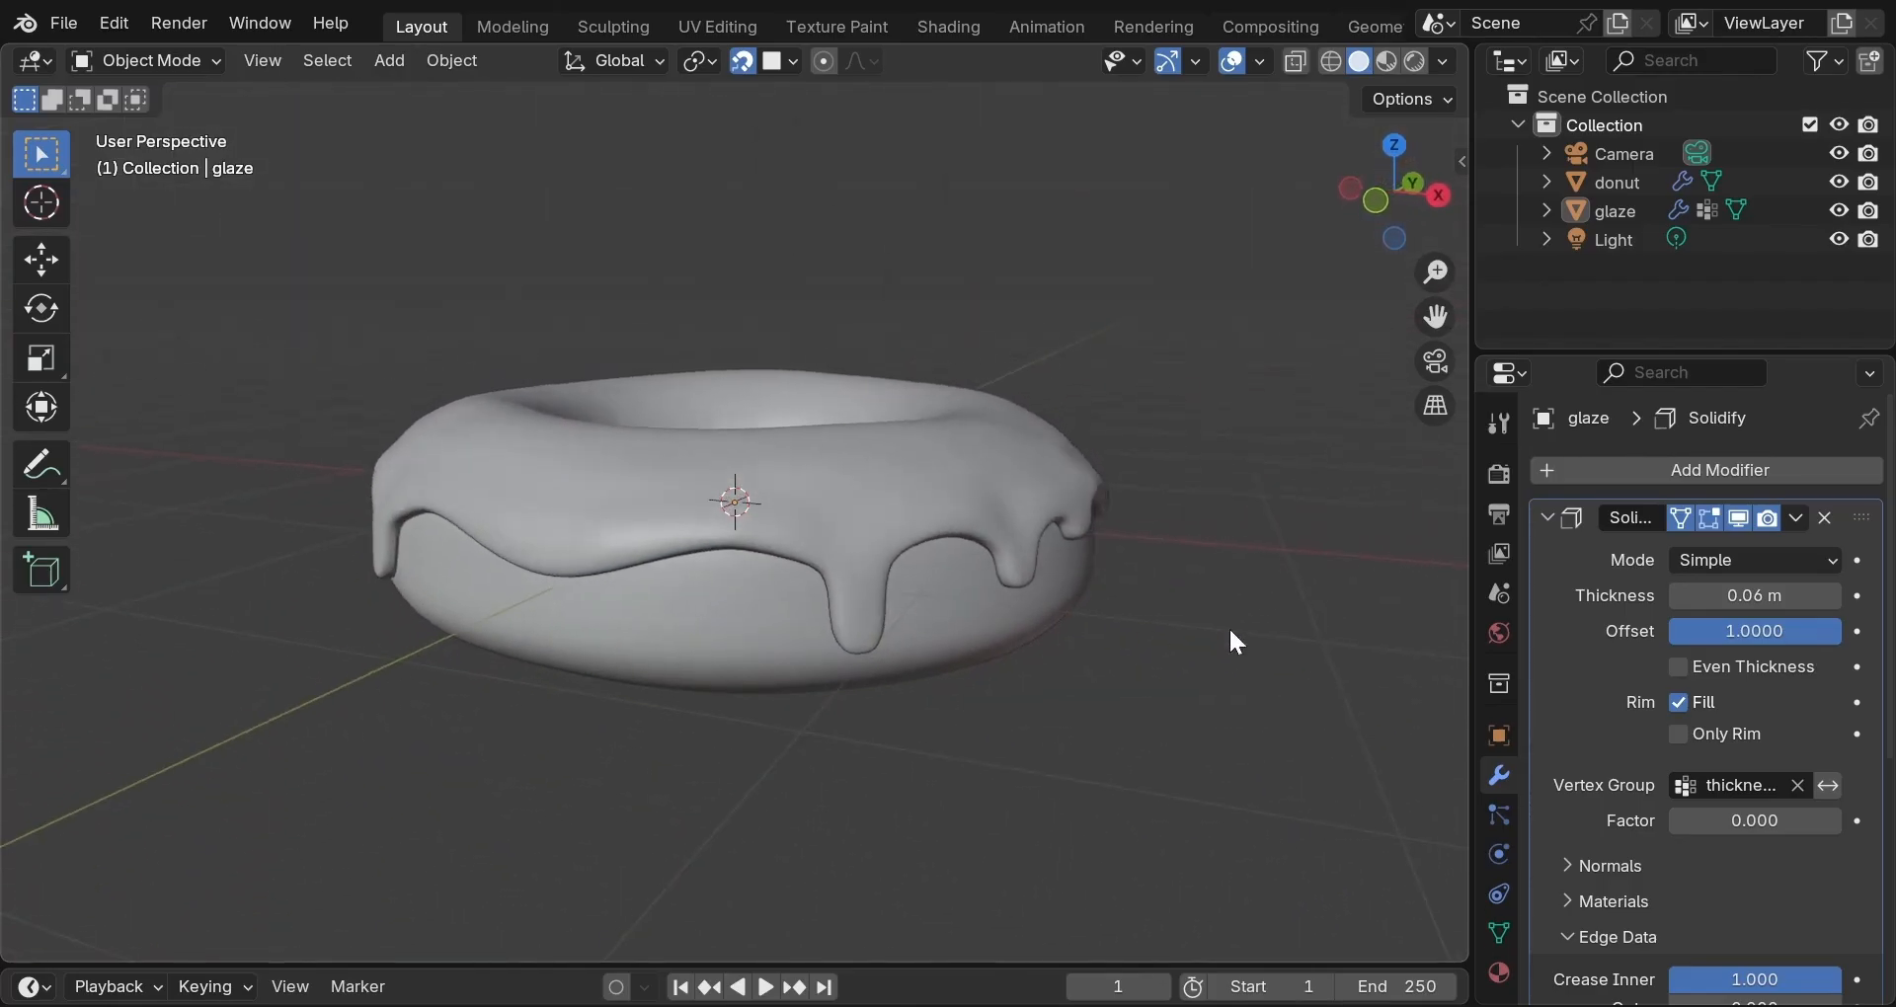
pyautogui.click(1676, 598)
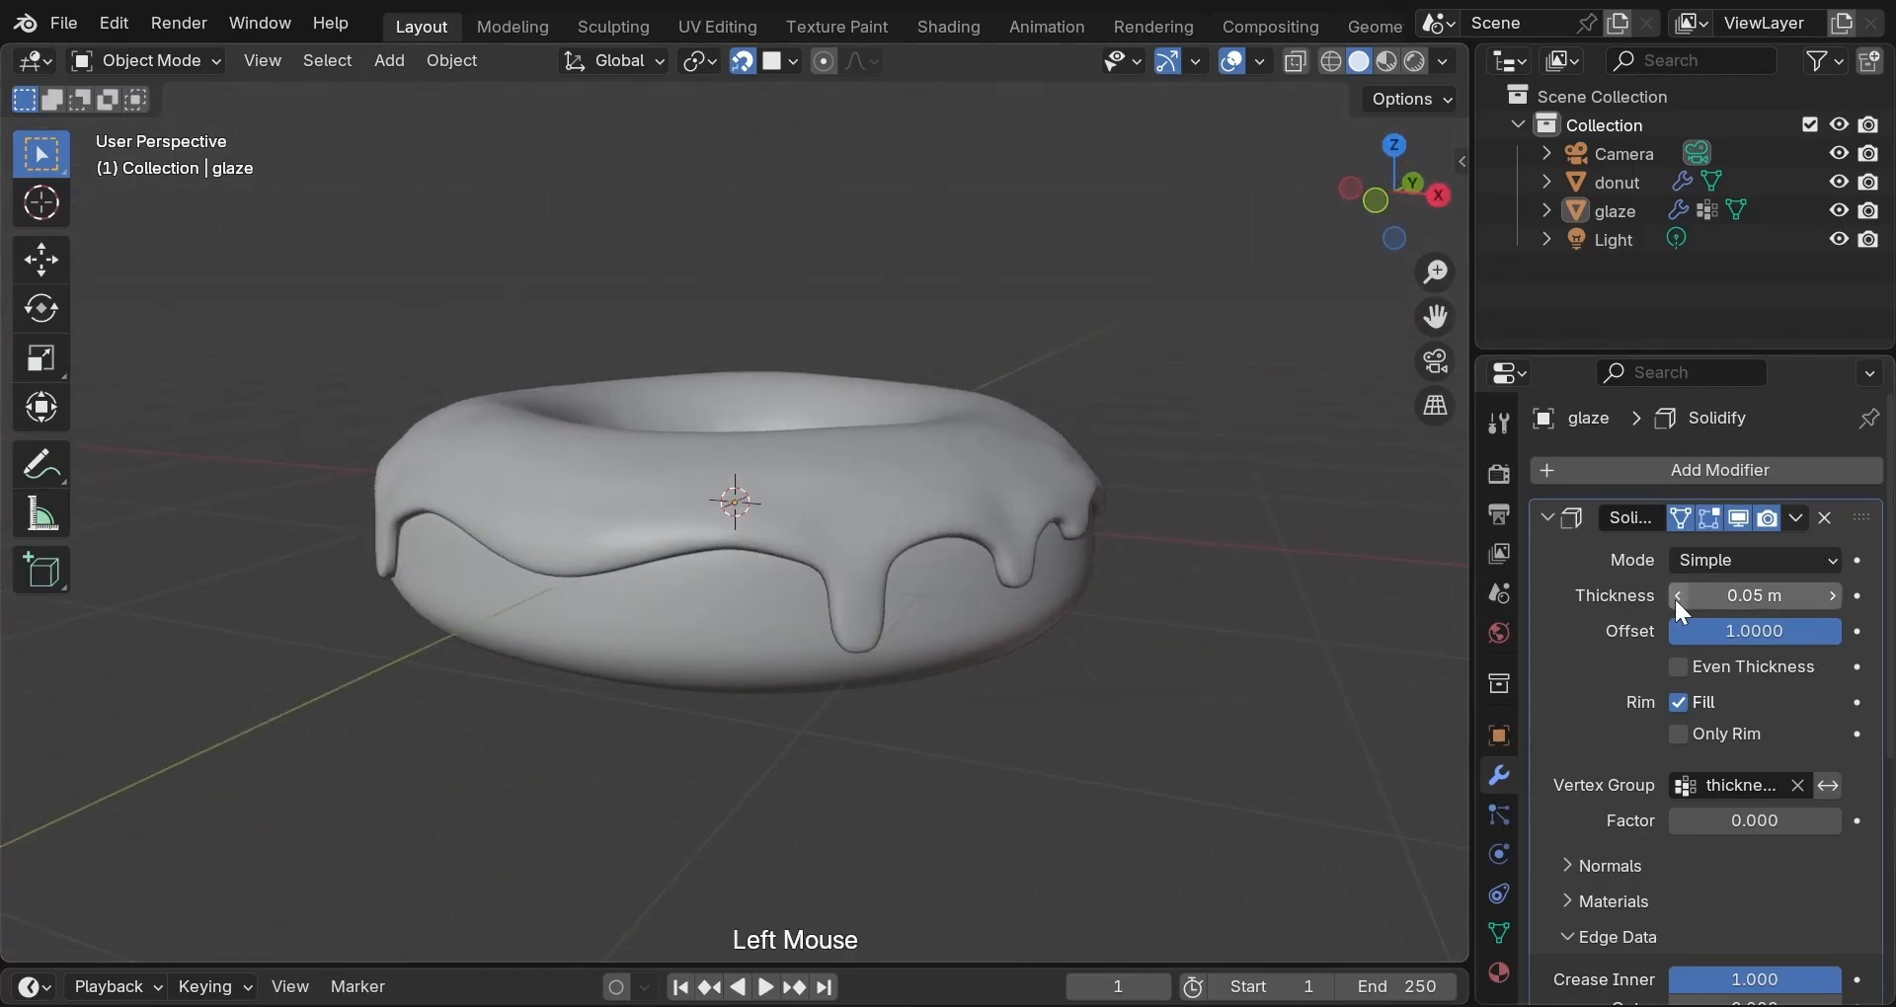
pyautogui.click(1676, 597)
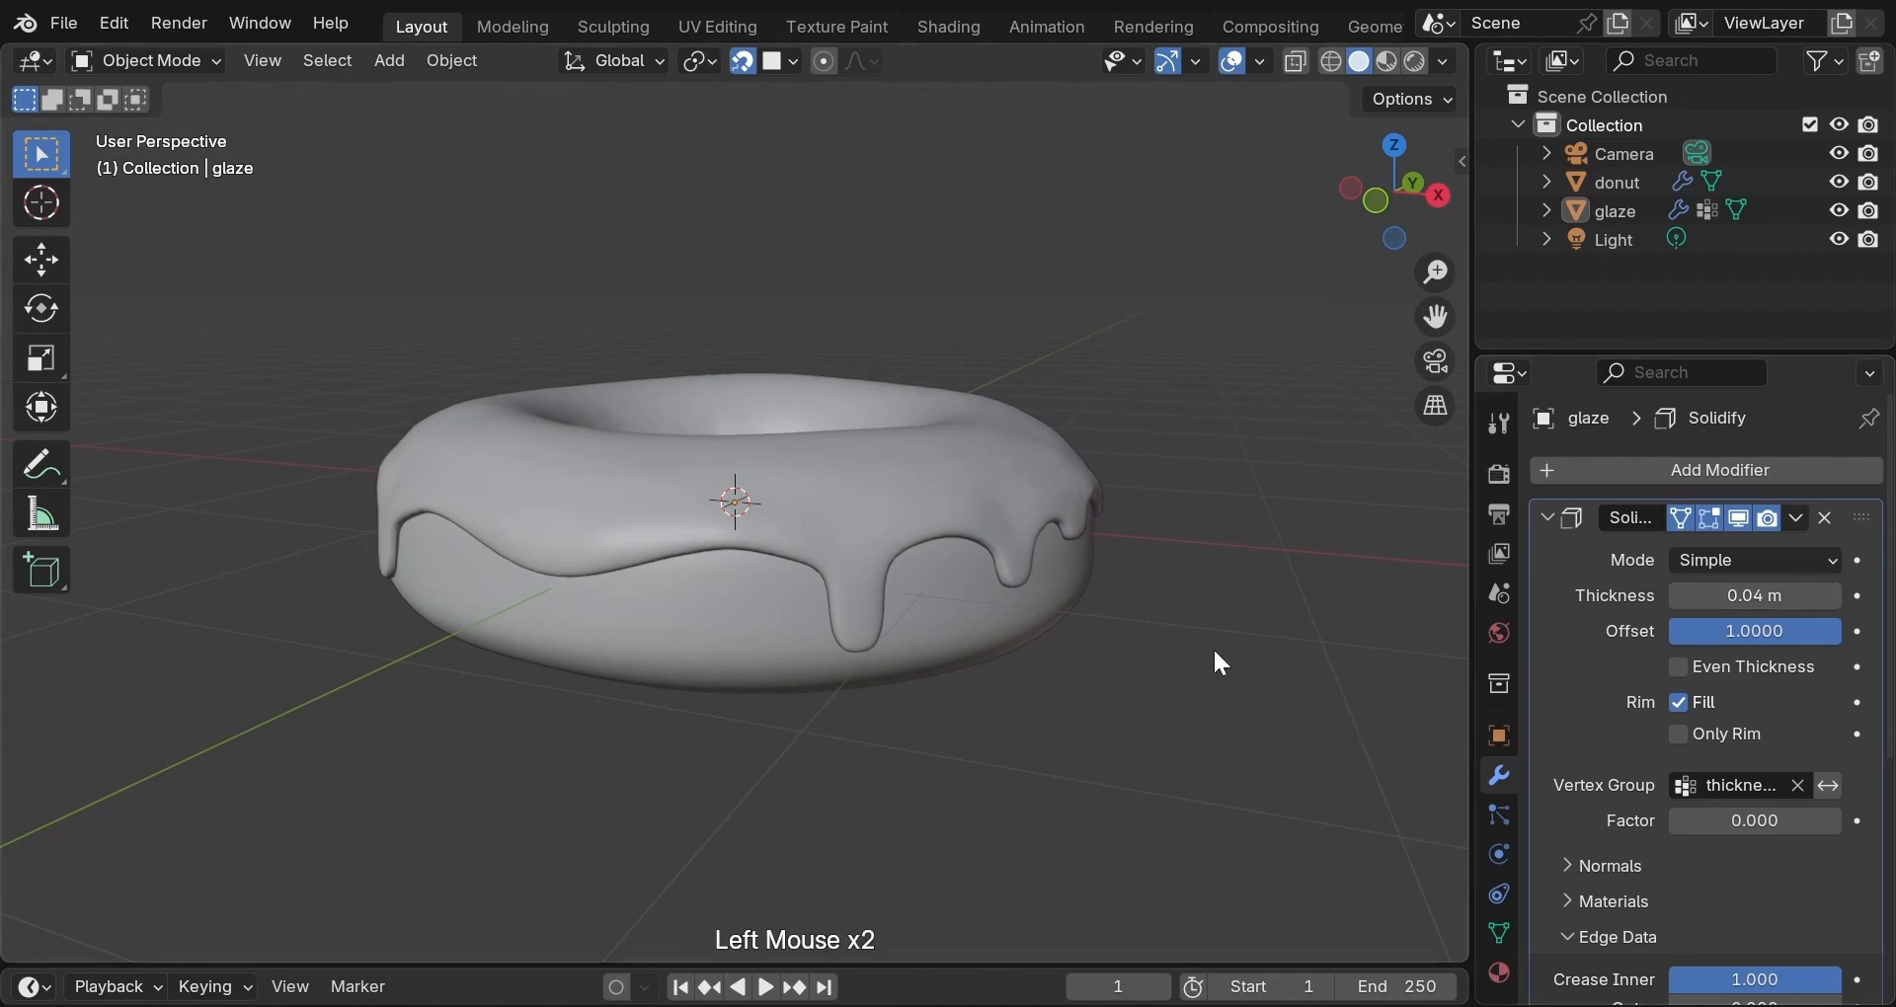
pyautogui.moveTo(1215, 653)
pyautogui.mouseDown(button='middle')
pyautogui.moveTo(1028, 667)
pyautogui.moveTo(816, 609)
pyautogui.moveTo(767, 639)
pyautogui.moveTo(728, 708)
pyautogui.moveTo(759, 792)
pyautogui.moveTo(830, 837)
pyautogui.moveTo(1379, 803)
pyautogui.moveTo(1413, 779)
pyautogui.moveTo(1396, 720)
pyautogui.mouseUp(button='middle')
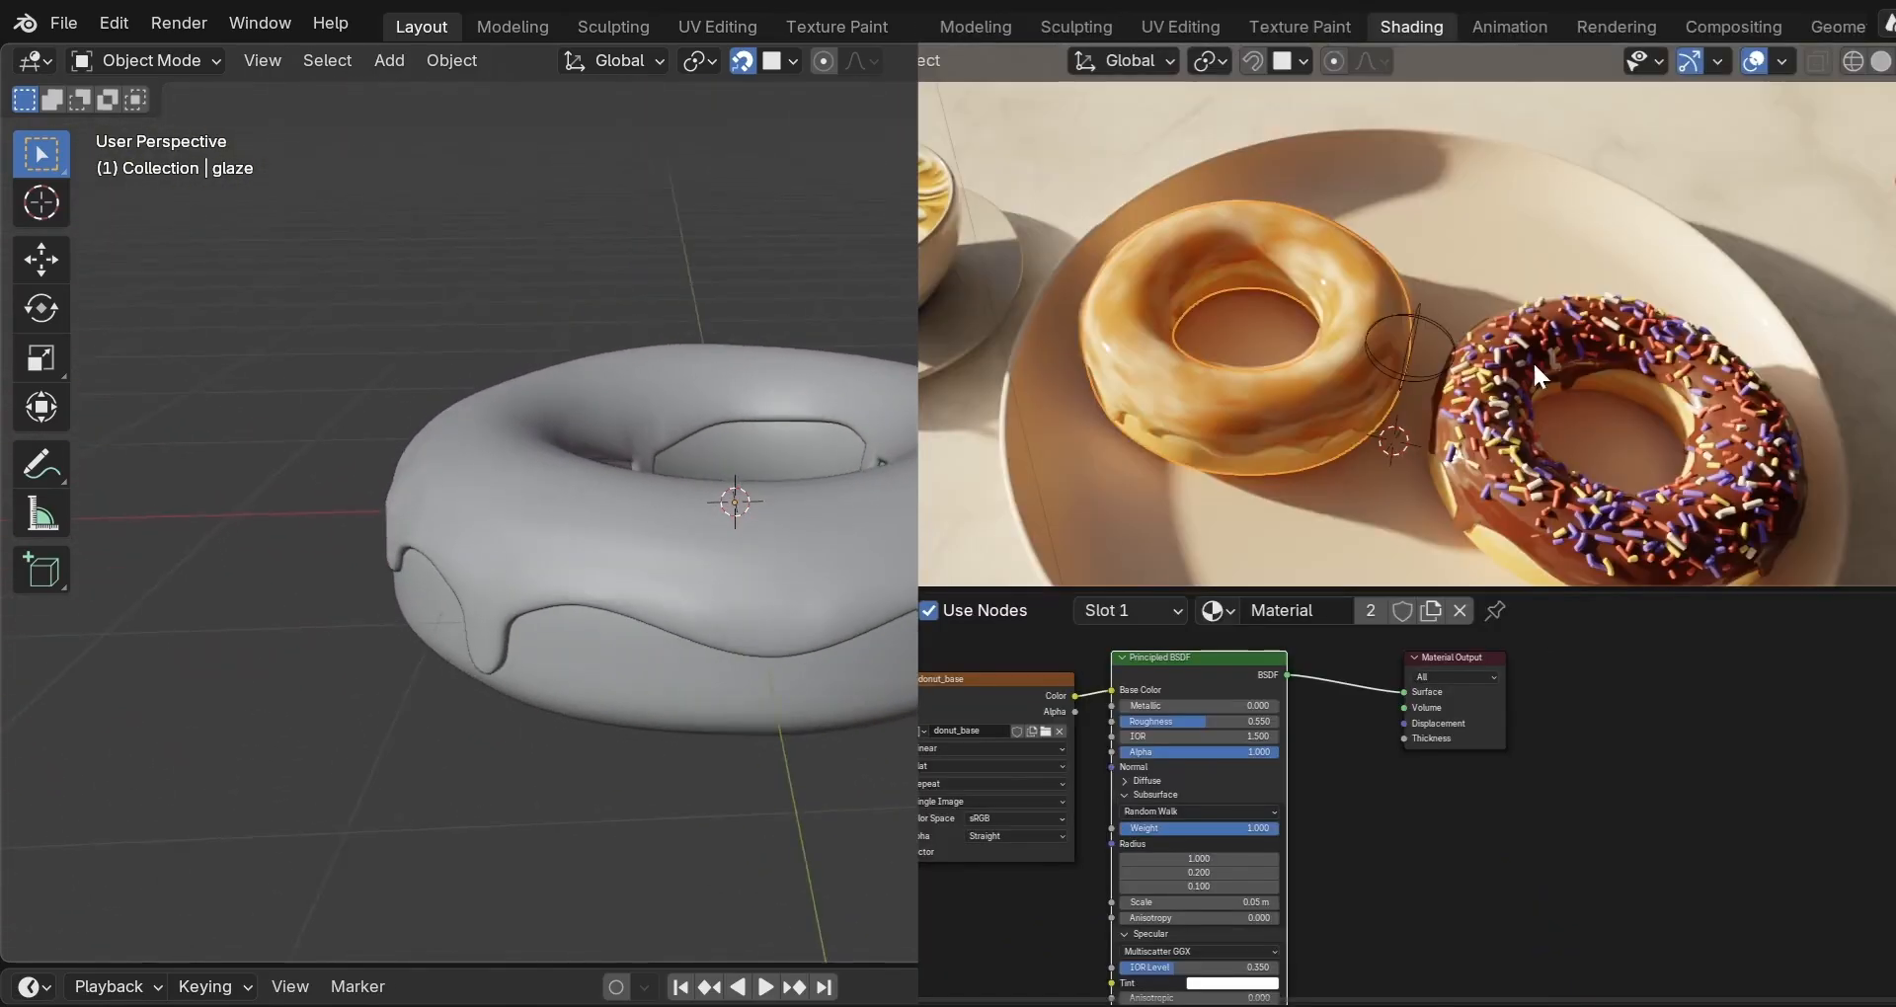
pyautogui.moveTo(1358, 686)
pyautogui.mouseDown(button='middle')
pyautogui.moveTo(1012, 614)
pyautogui.moveTo(550, 664)
pyautogui.mouseUp(button='middle')
pyautogui.scroll(-2, 656, 652)
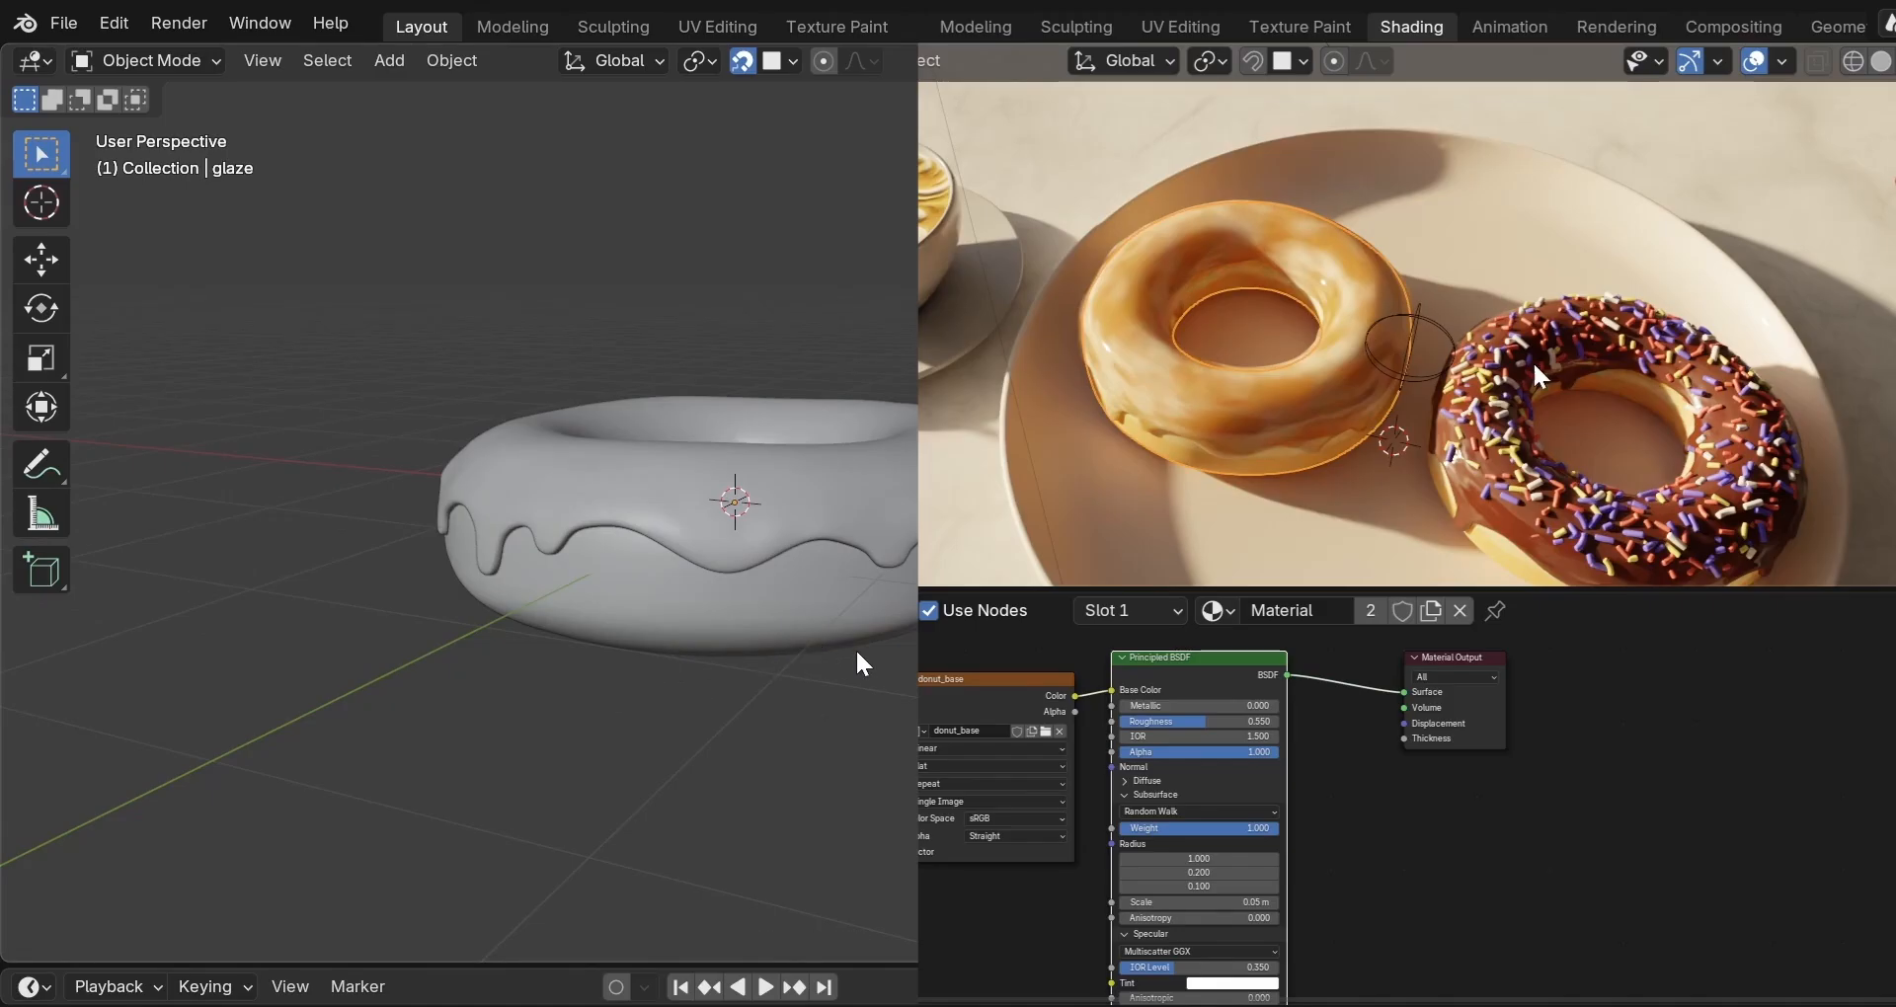
pyautogui.moveTo(862, 664); pyautogui.dragTo(870, 783, button='middle')
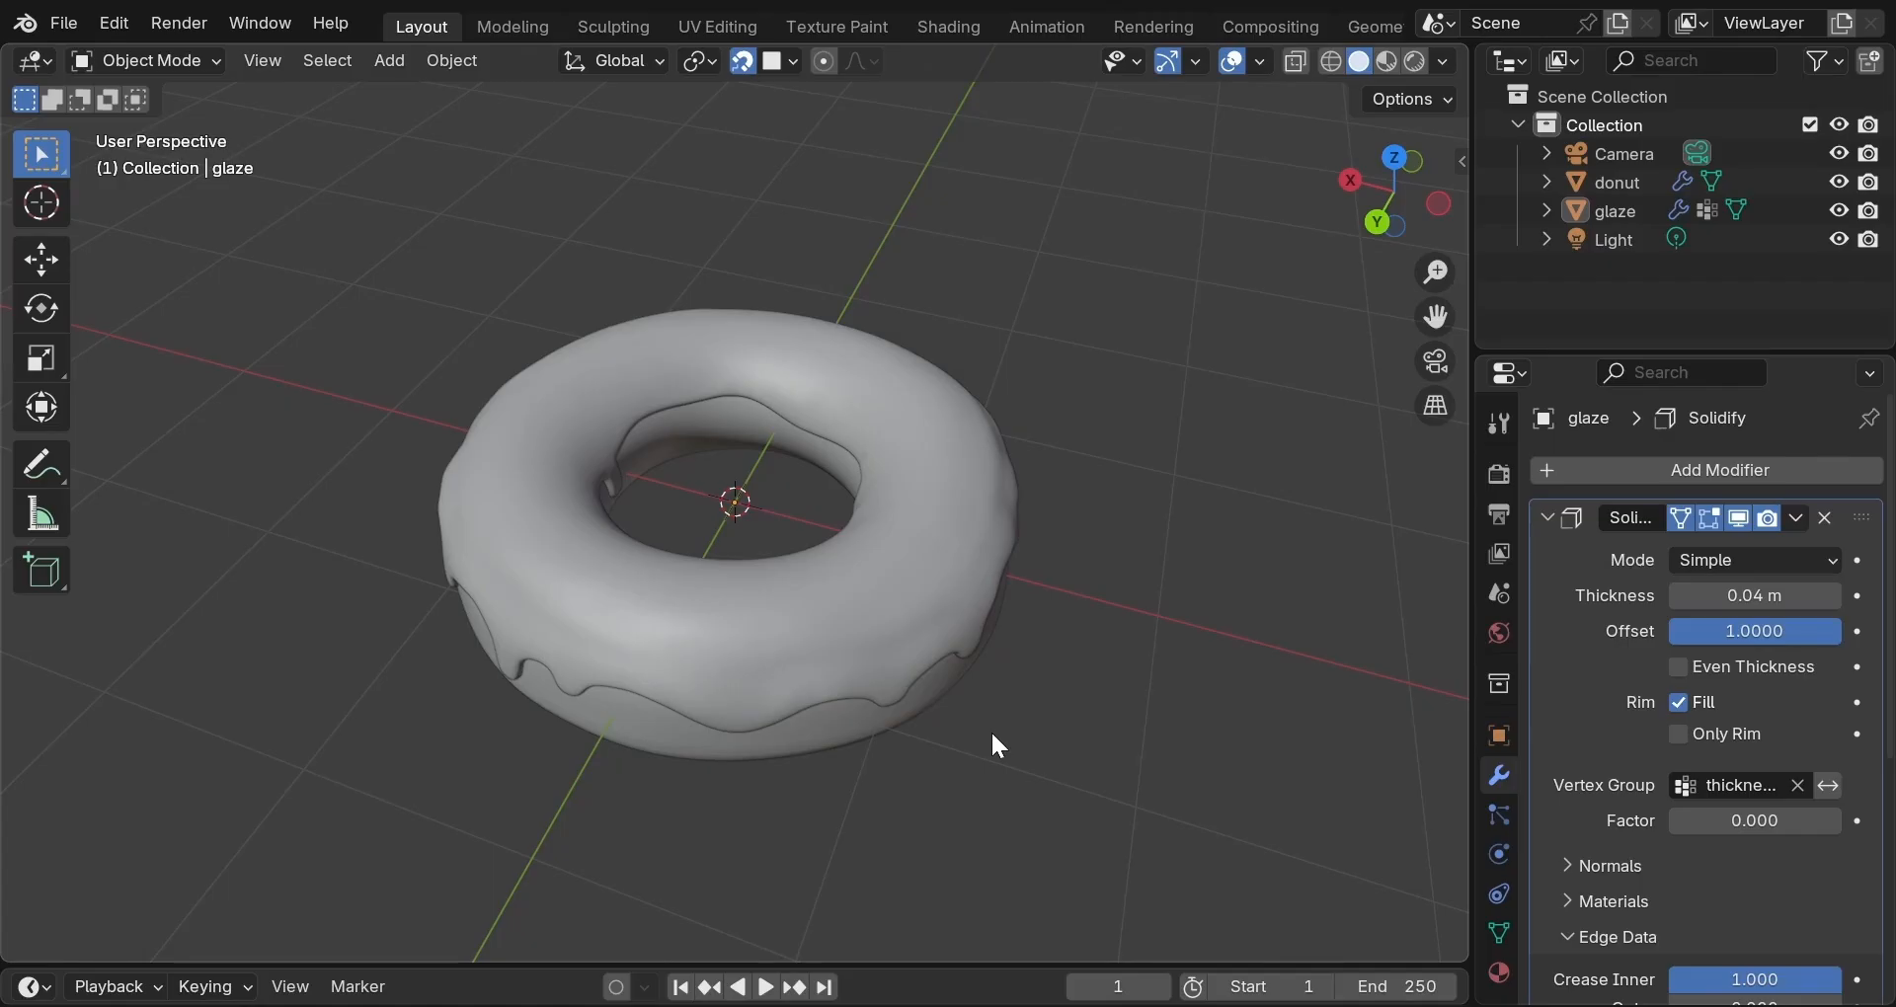
# Collapse the Solidify modifier to show the Subdivision Surface settings (Catmull-Clark, levels 2/2).
pyautogui.scroll(2, 887, 769)
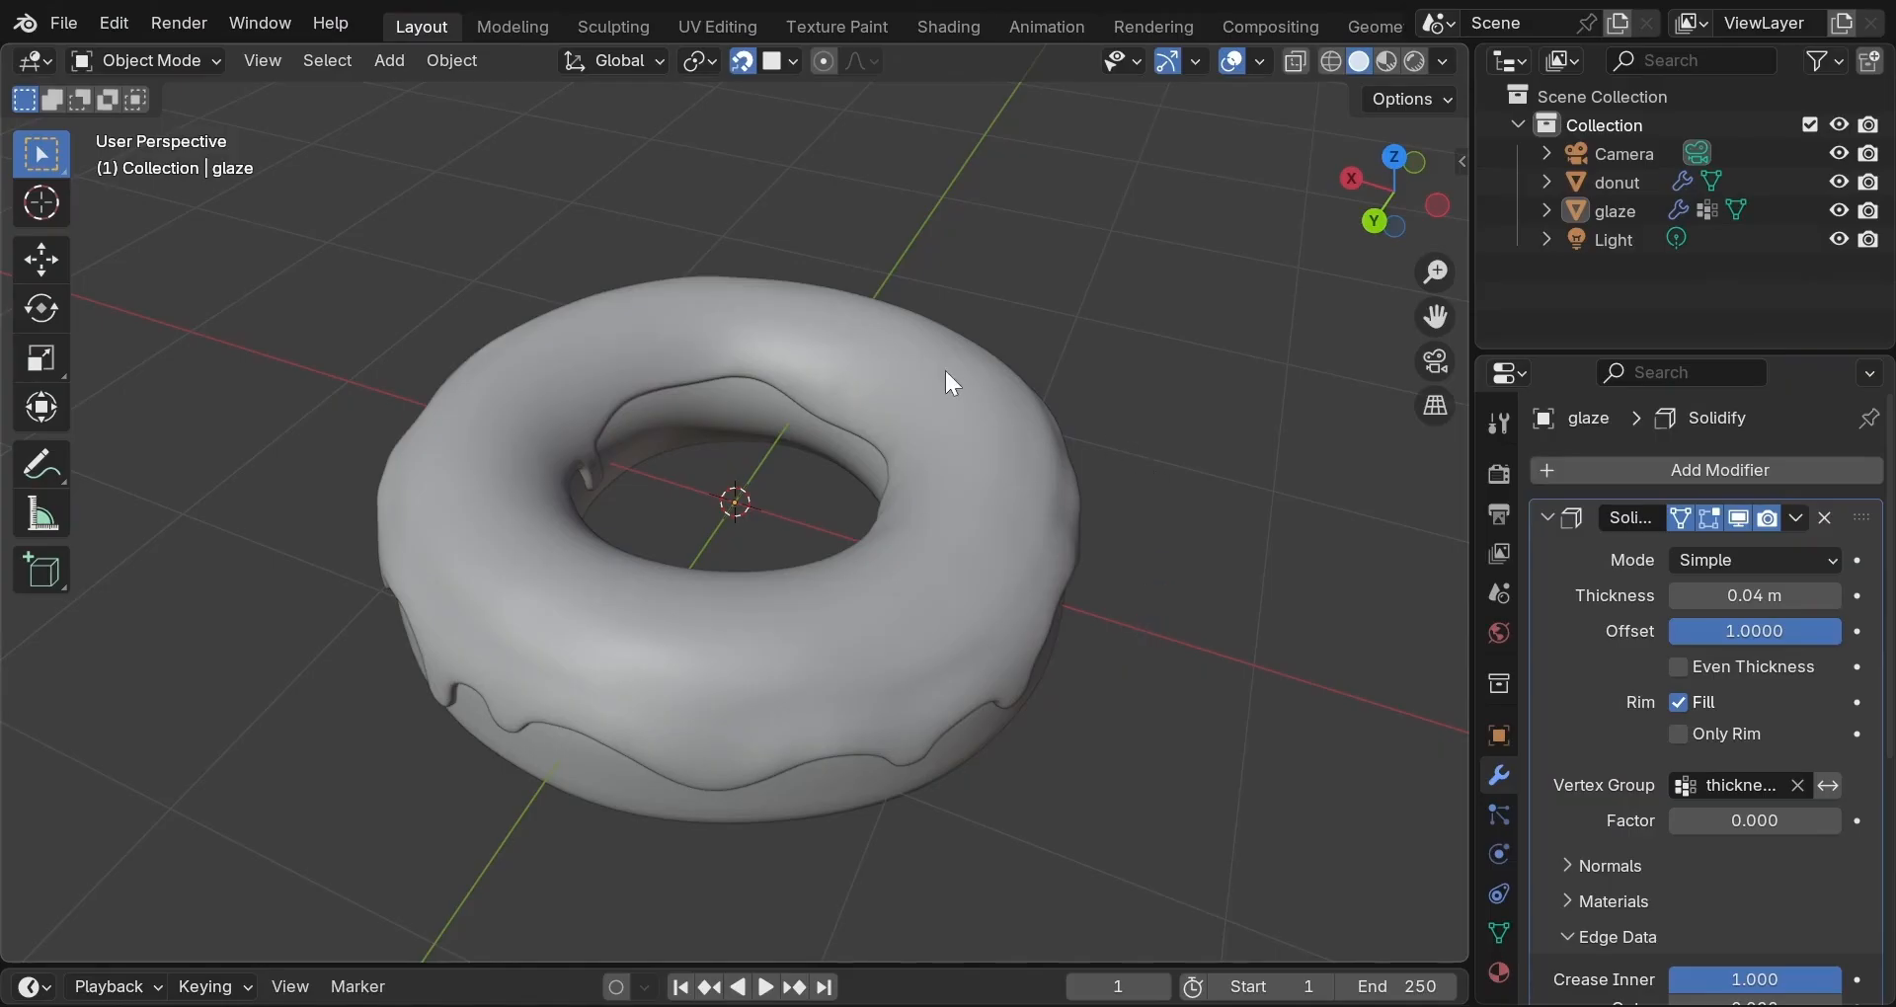
pyautogui.scroll(2, 952, 462)
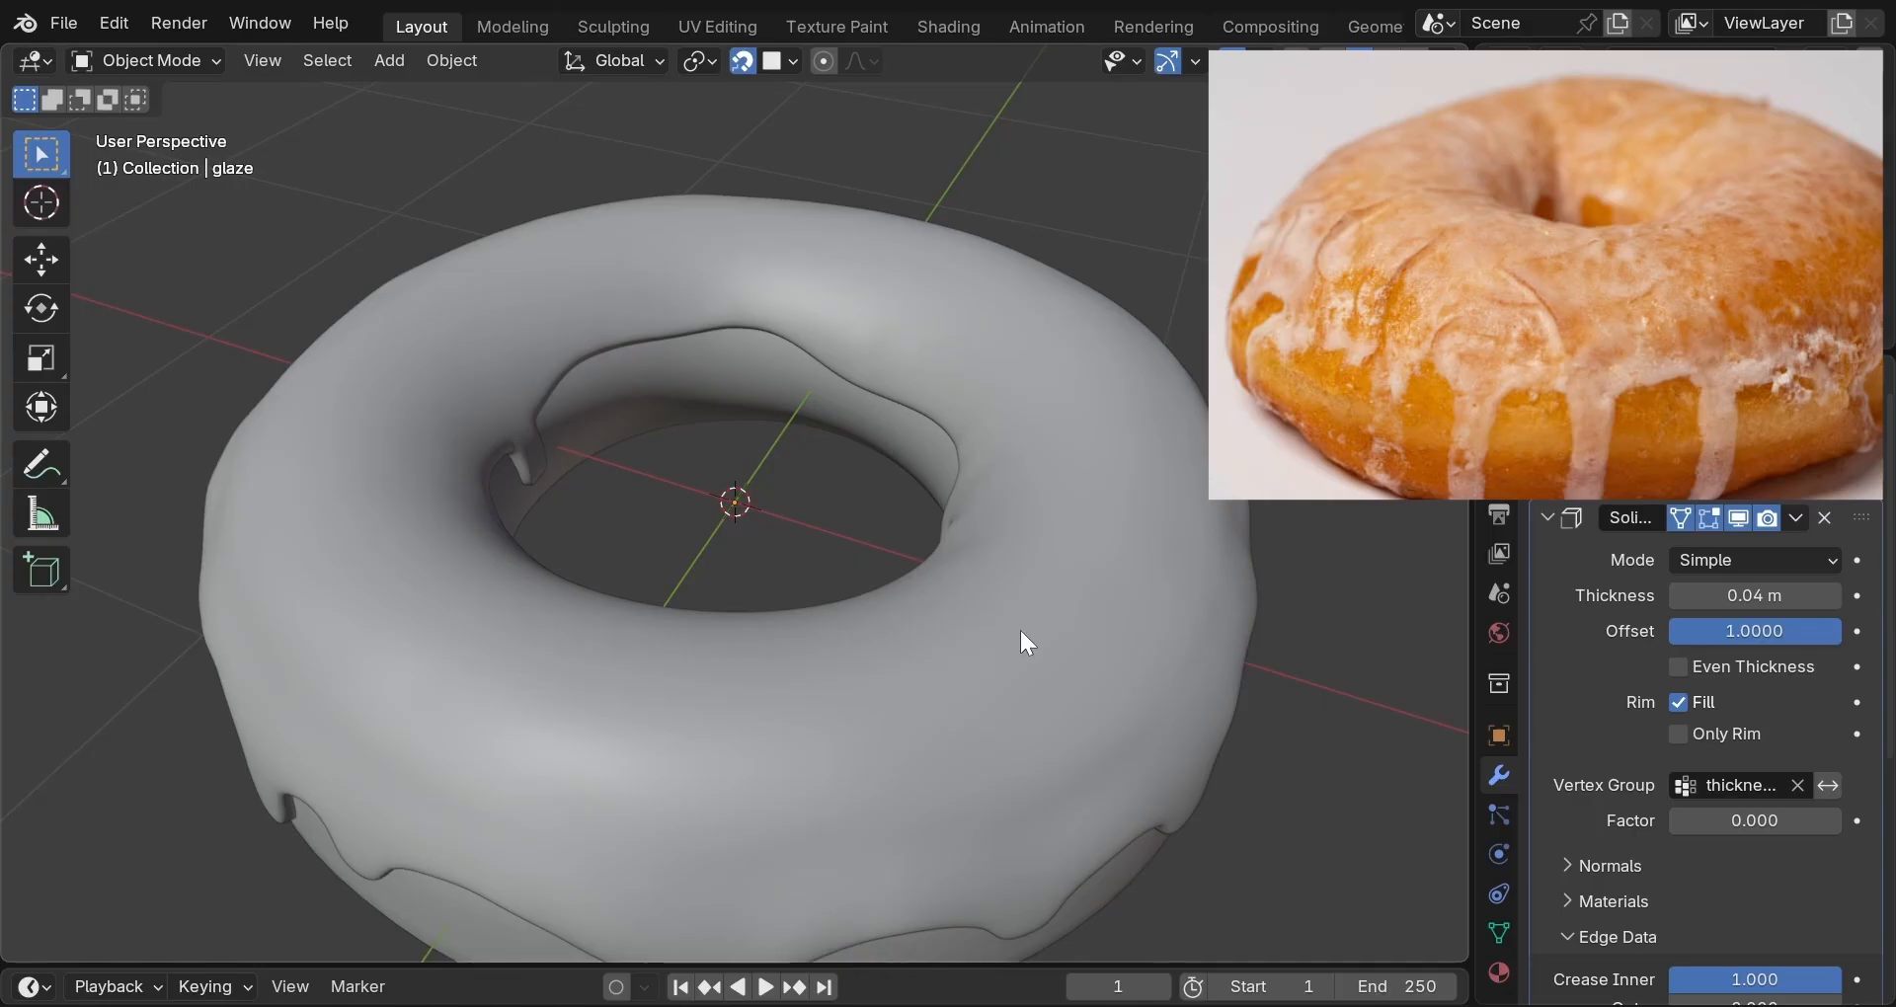
pyautogui.scroll(-2, 1021, 630)
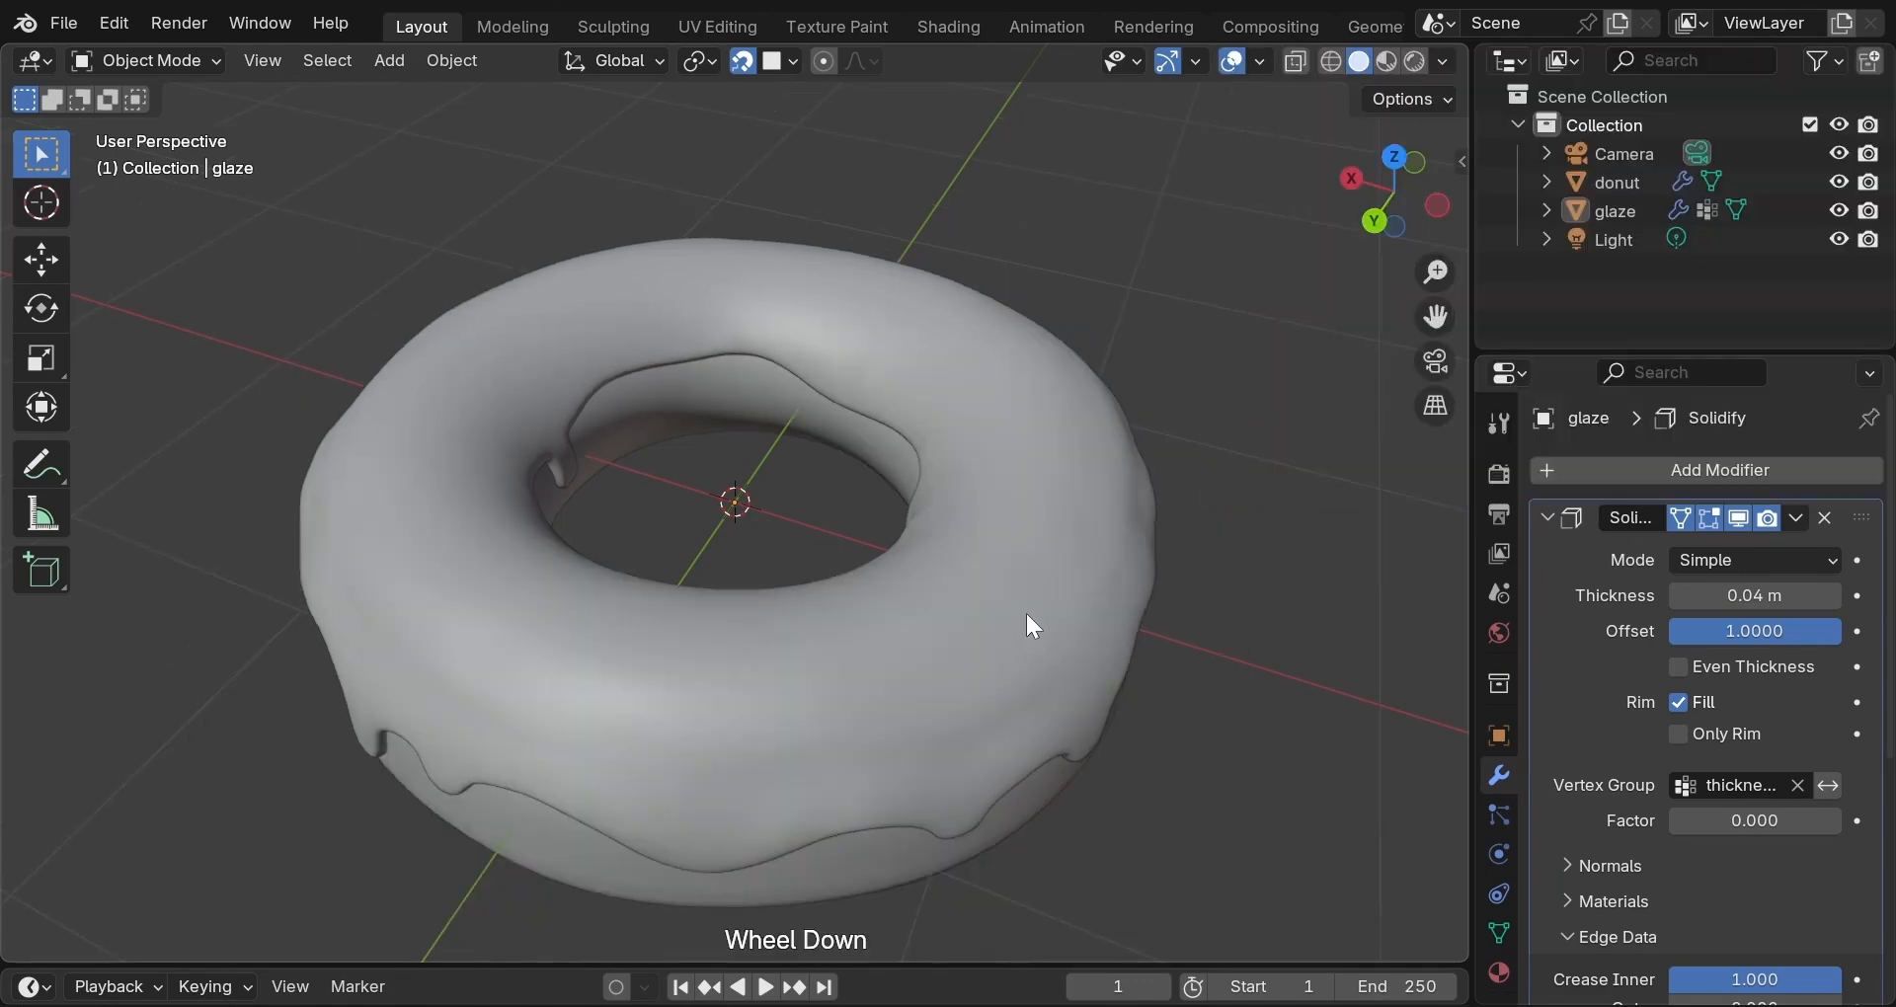
pyautogui.scroll(-1, 1030, 609)
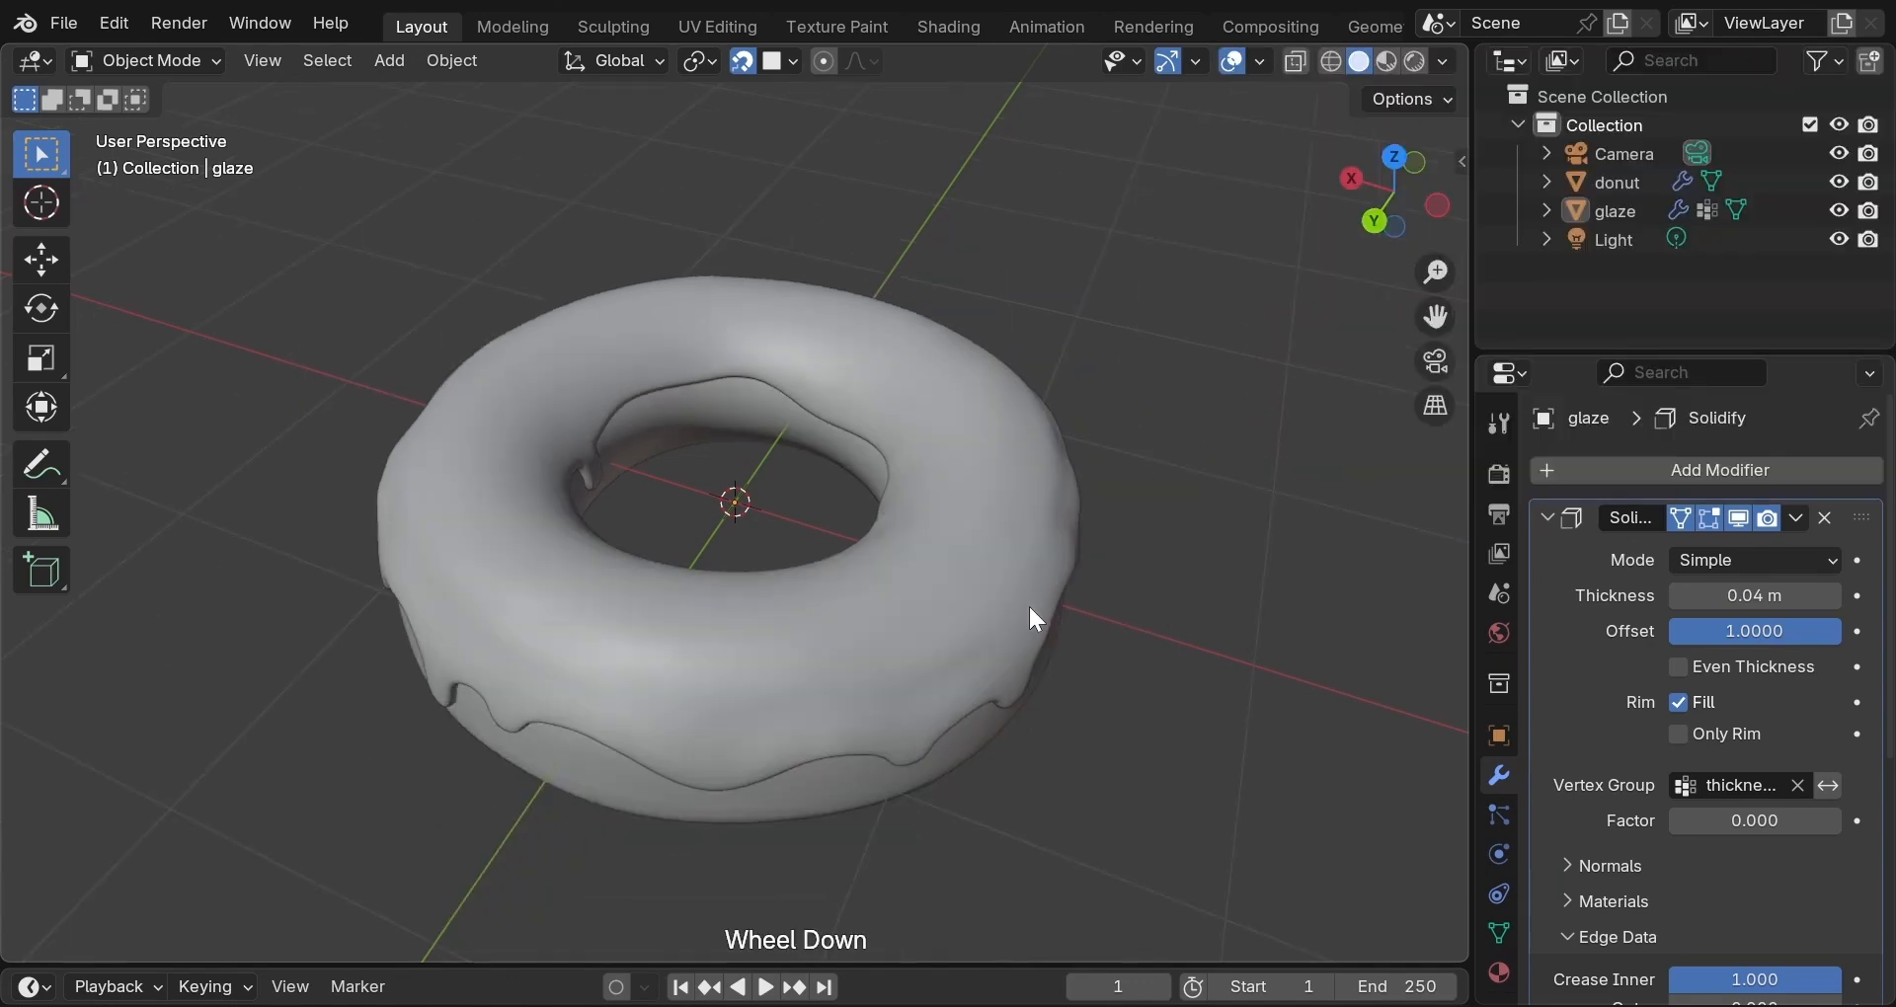
pyautogui.click(1548, 519)
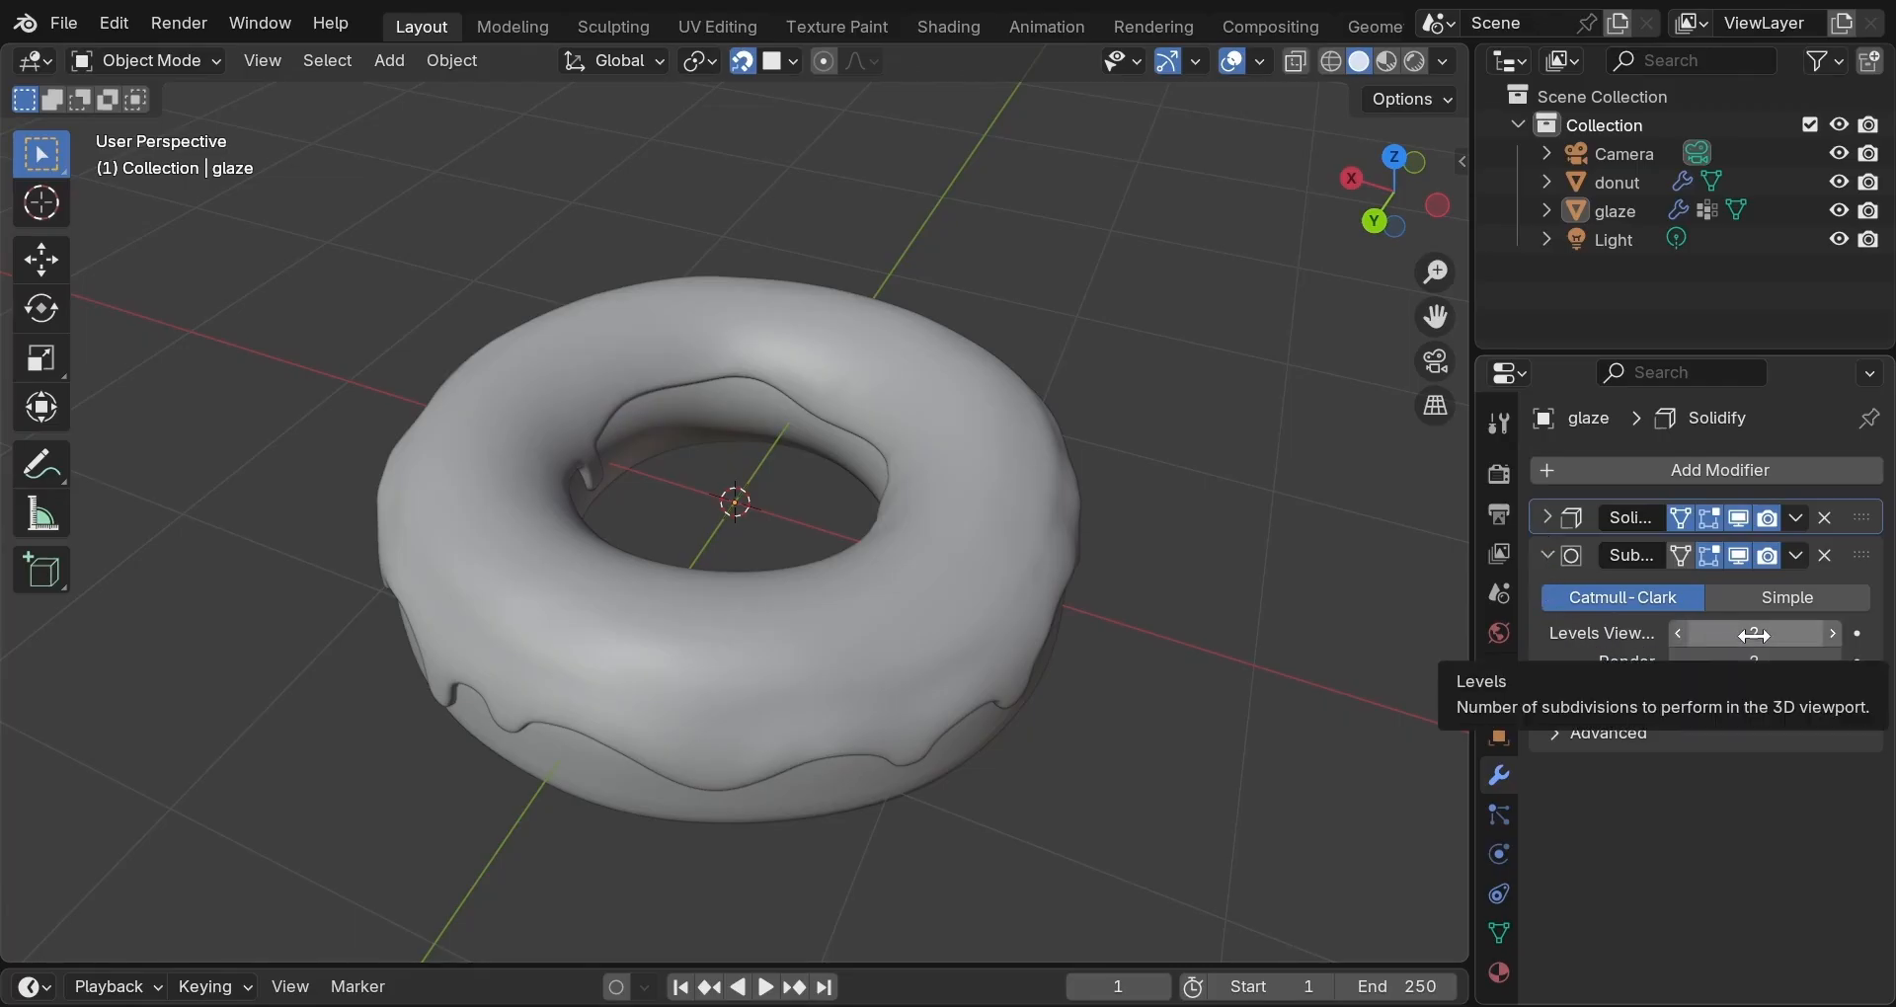
# Add a Displace modifier to the glaze using a new Noise-type texture.
pyautogui.click(1546, 555)
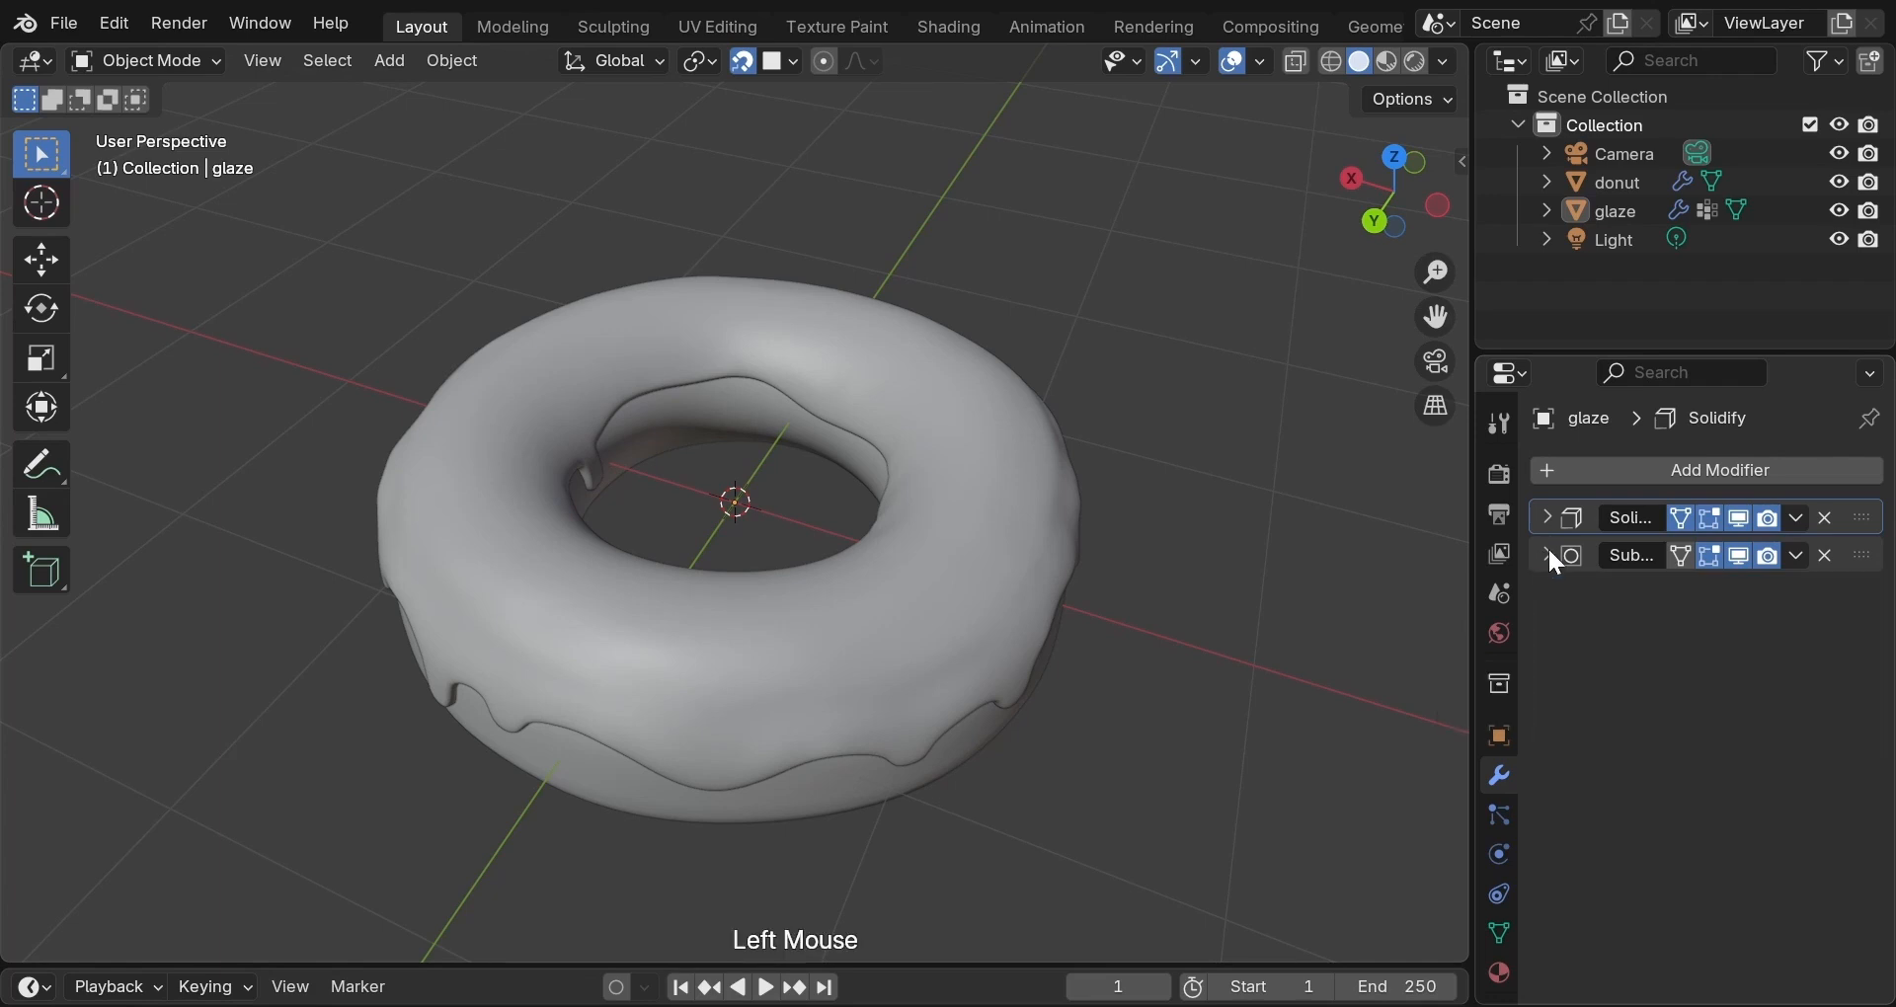
pyautogui.click(1606, 472)
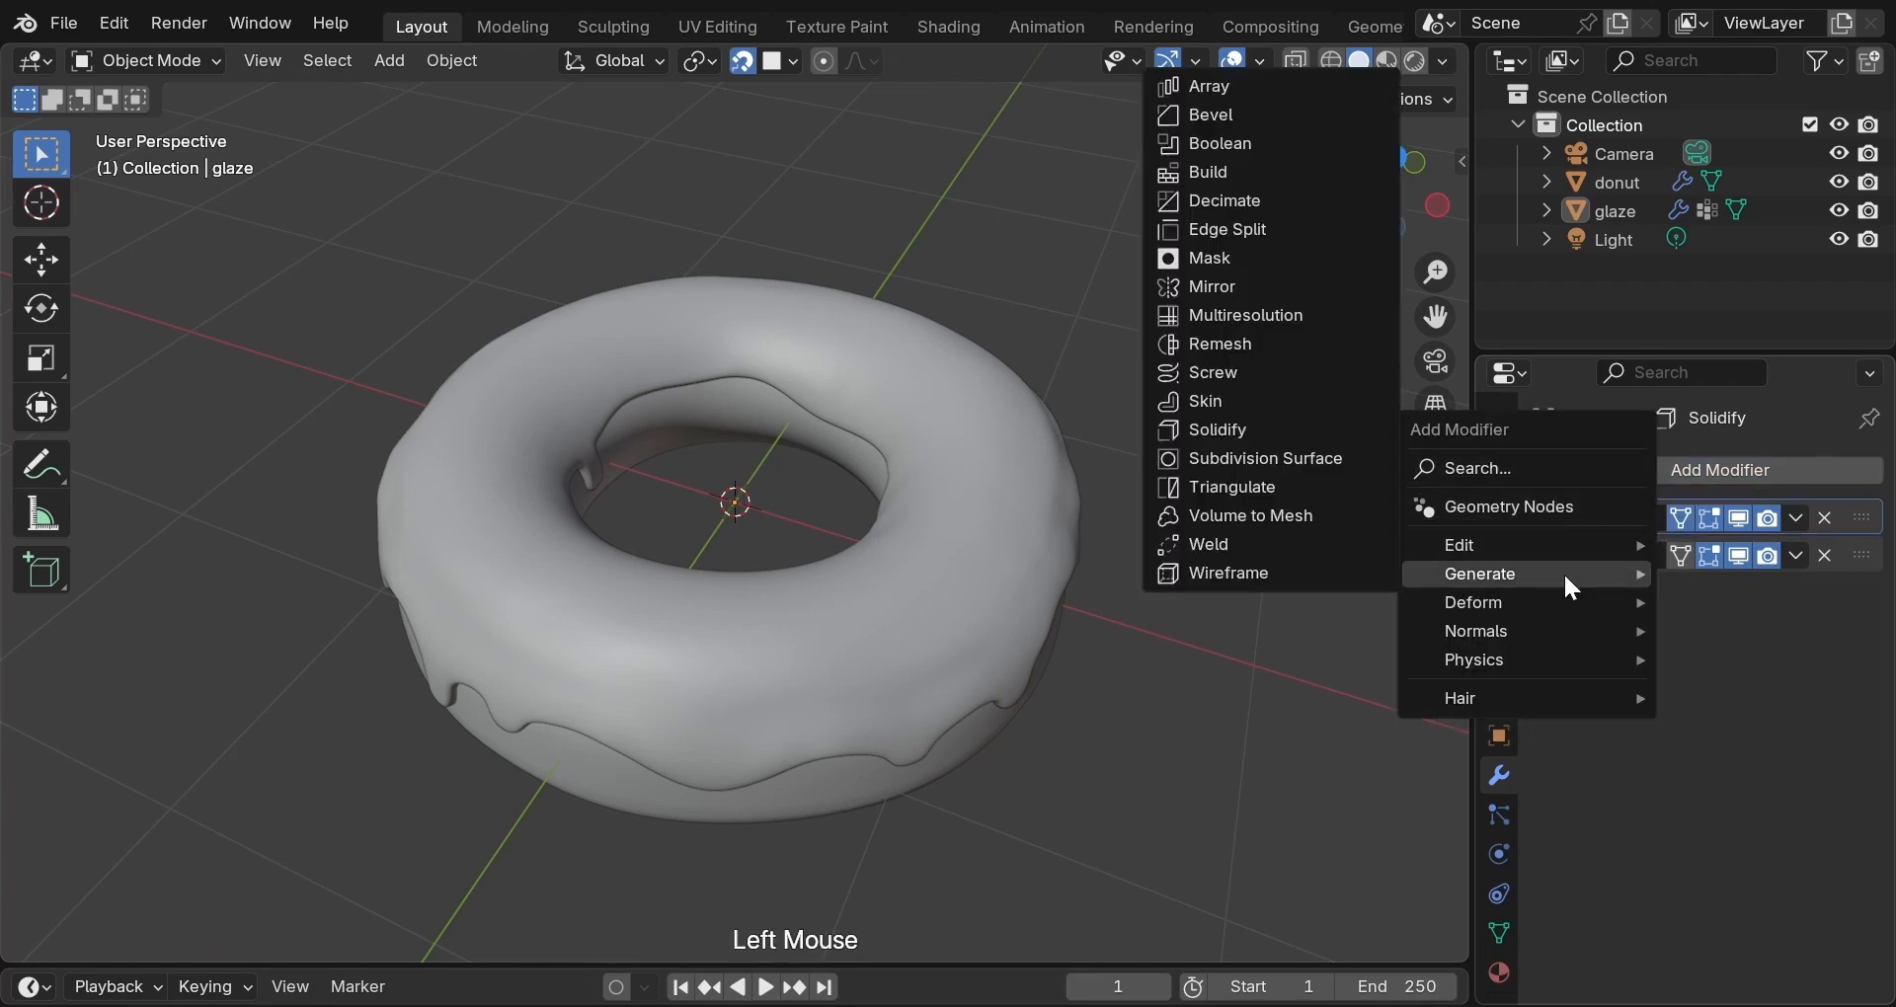
pyautogui.moveTo(1563, 592)
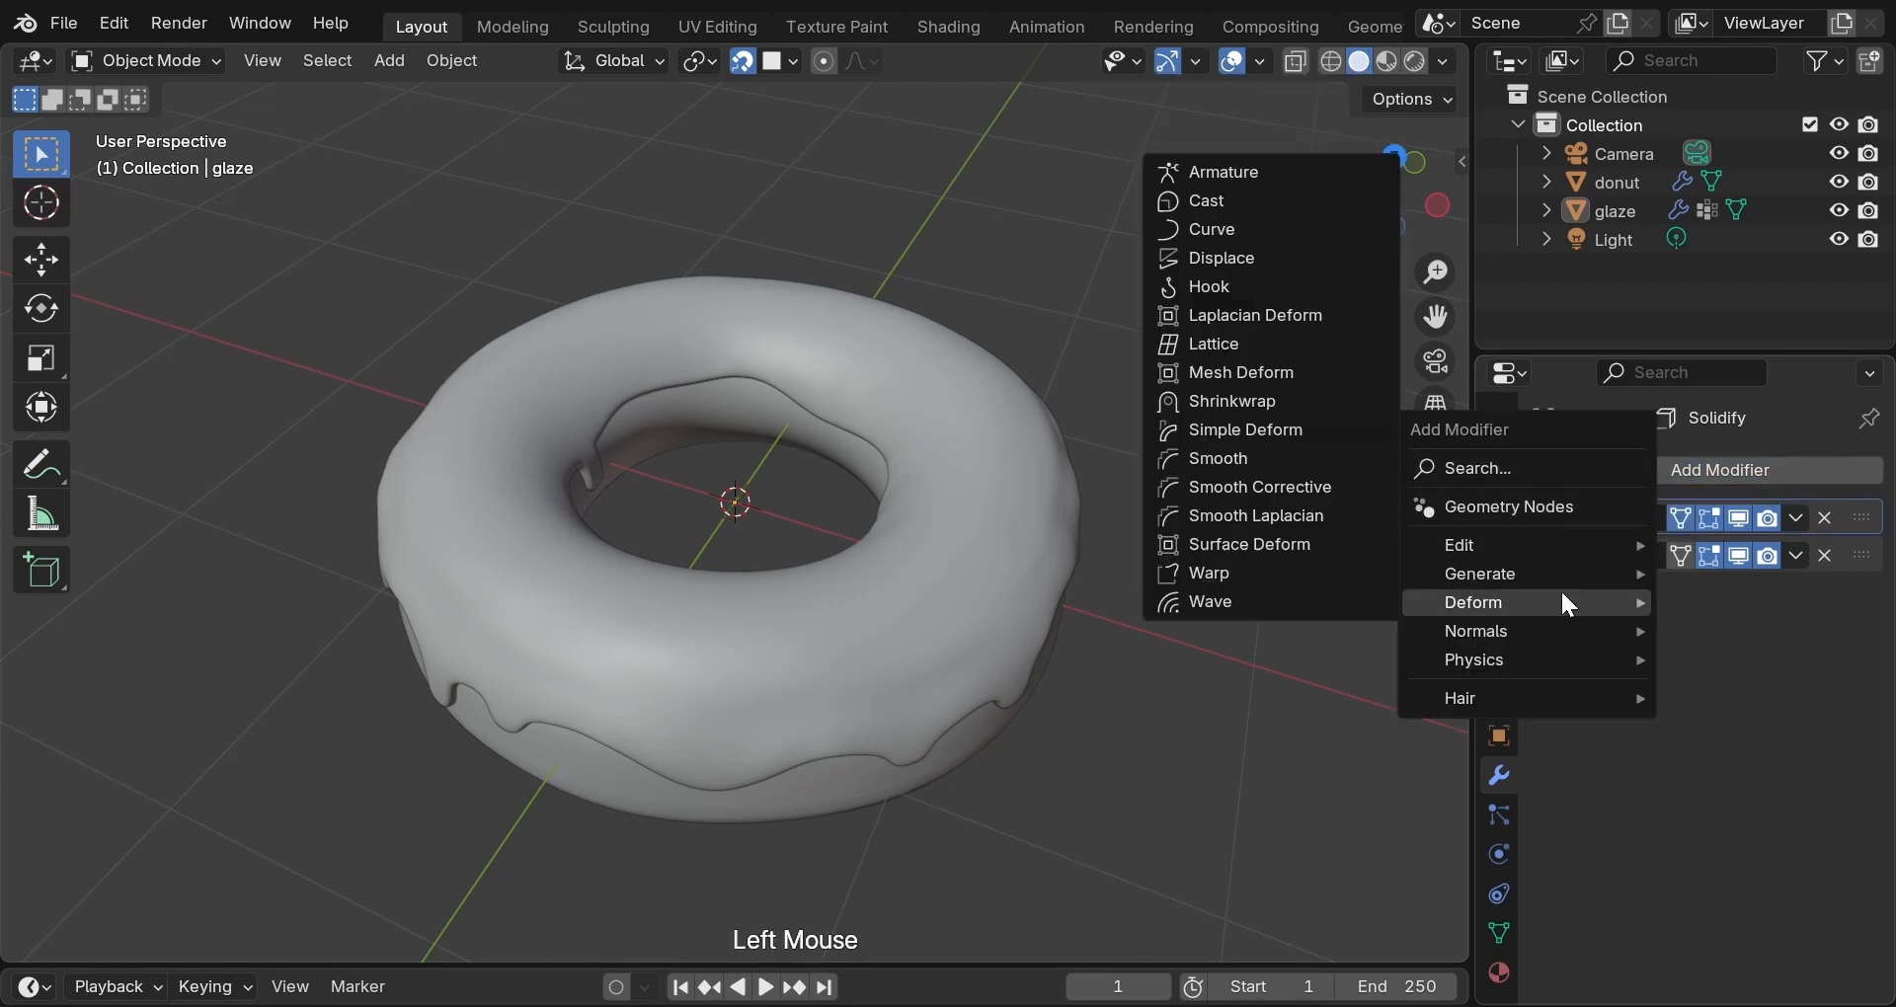
pyautogui.click(1225, 261)
pyautogui.scroll(-2, 1290, 458)
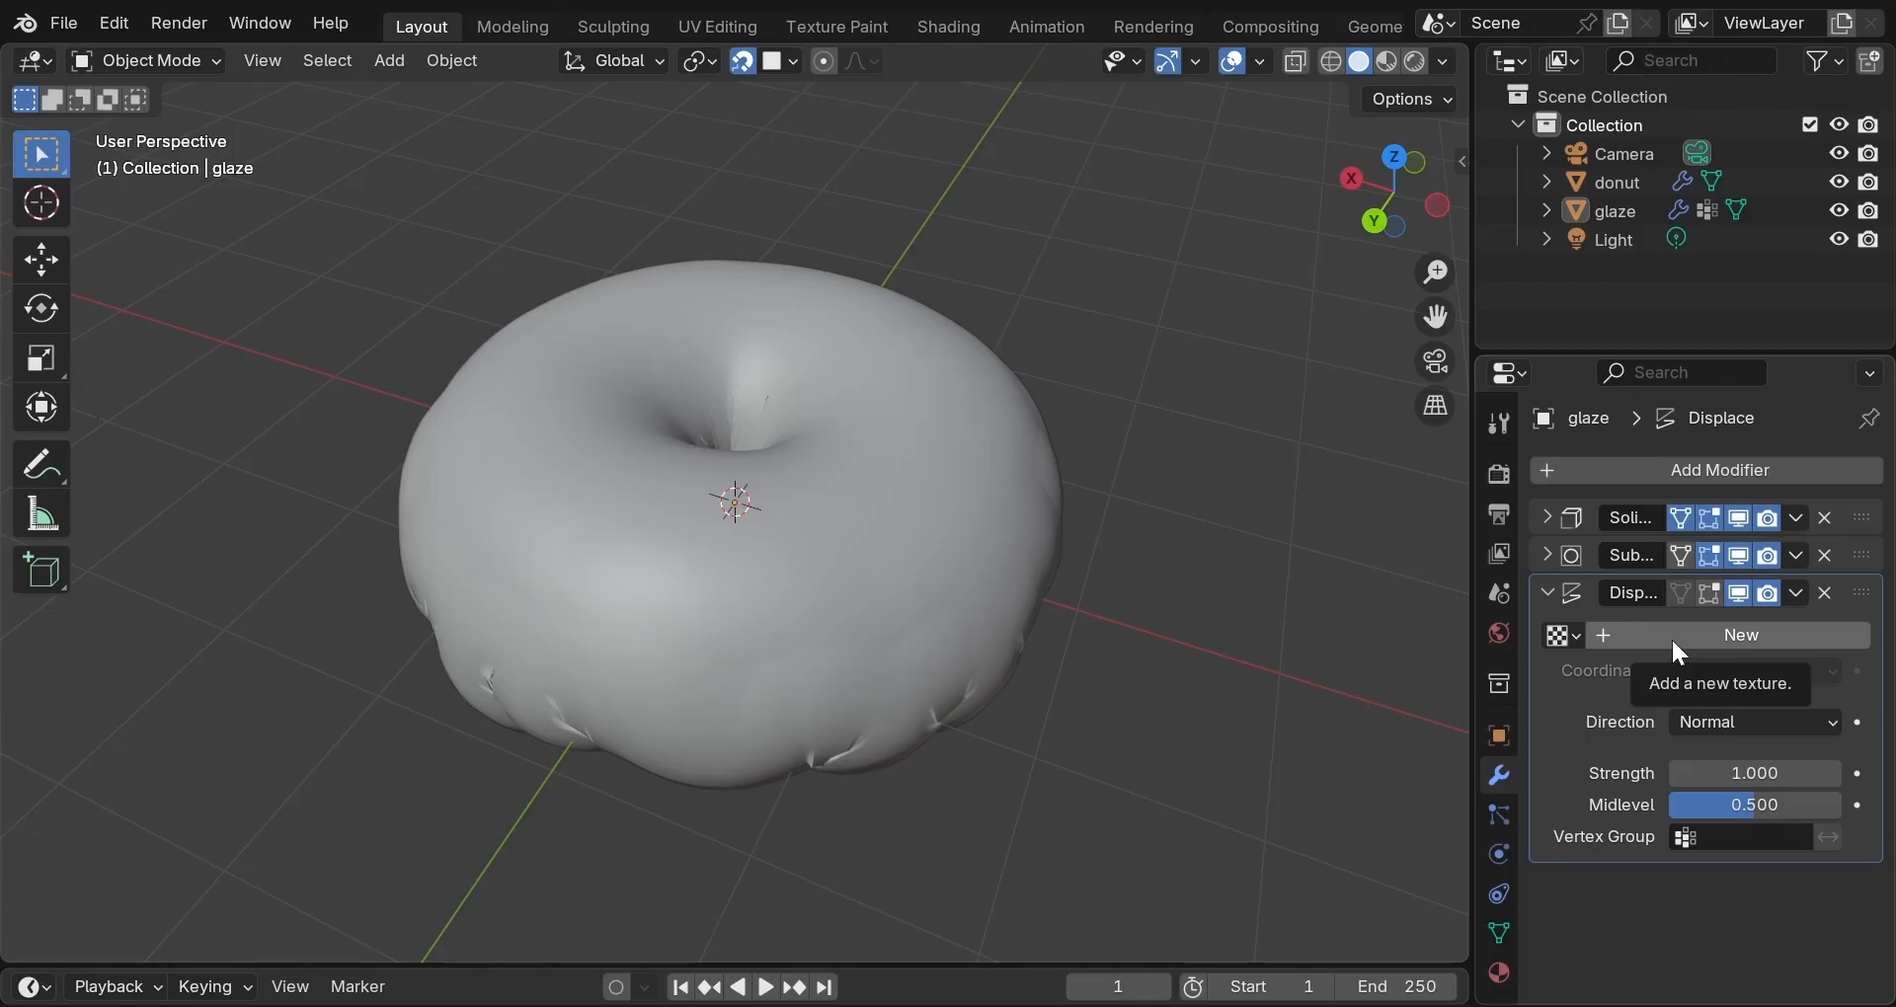
pyautogui.click(1671, 637)
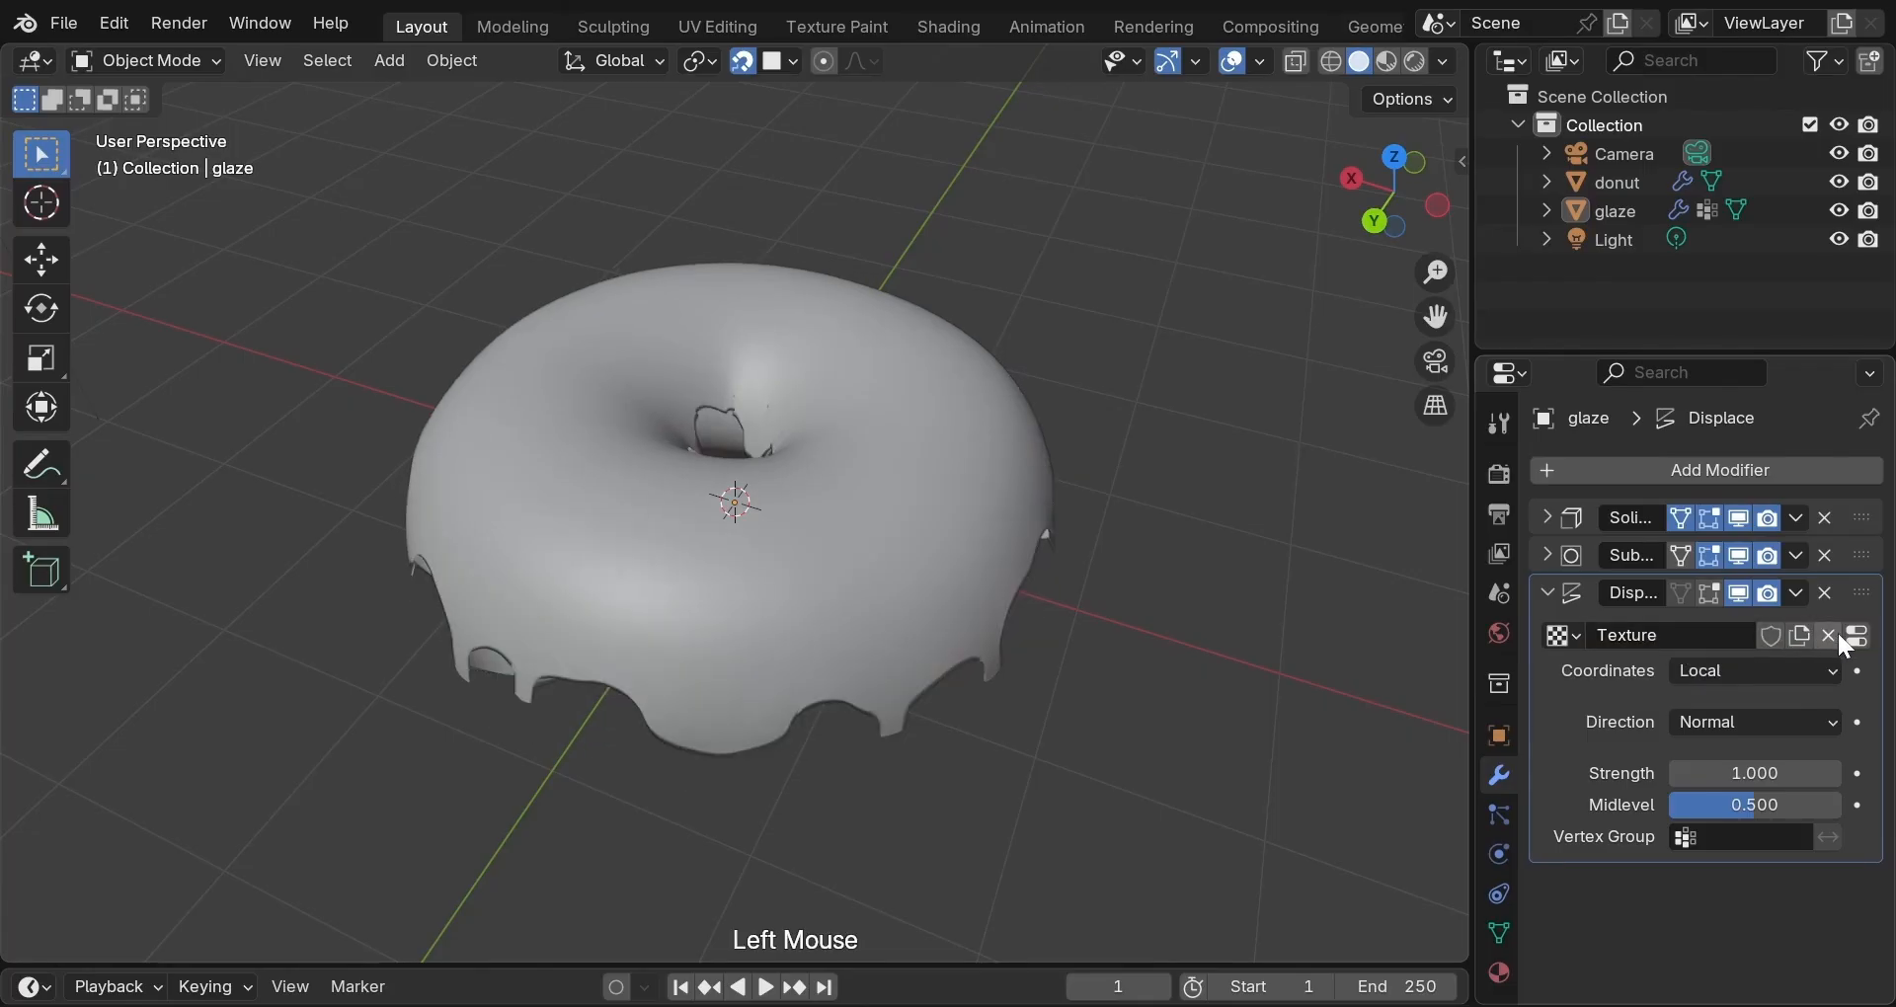
pyautogui.click(1859, 640)
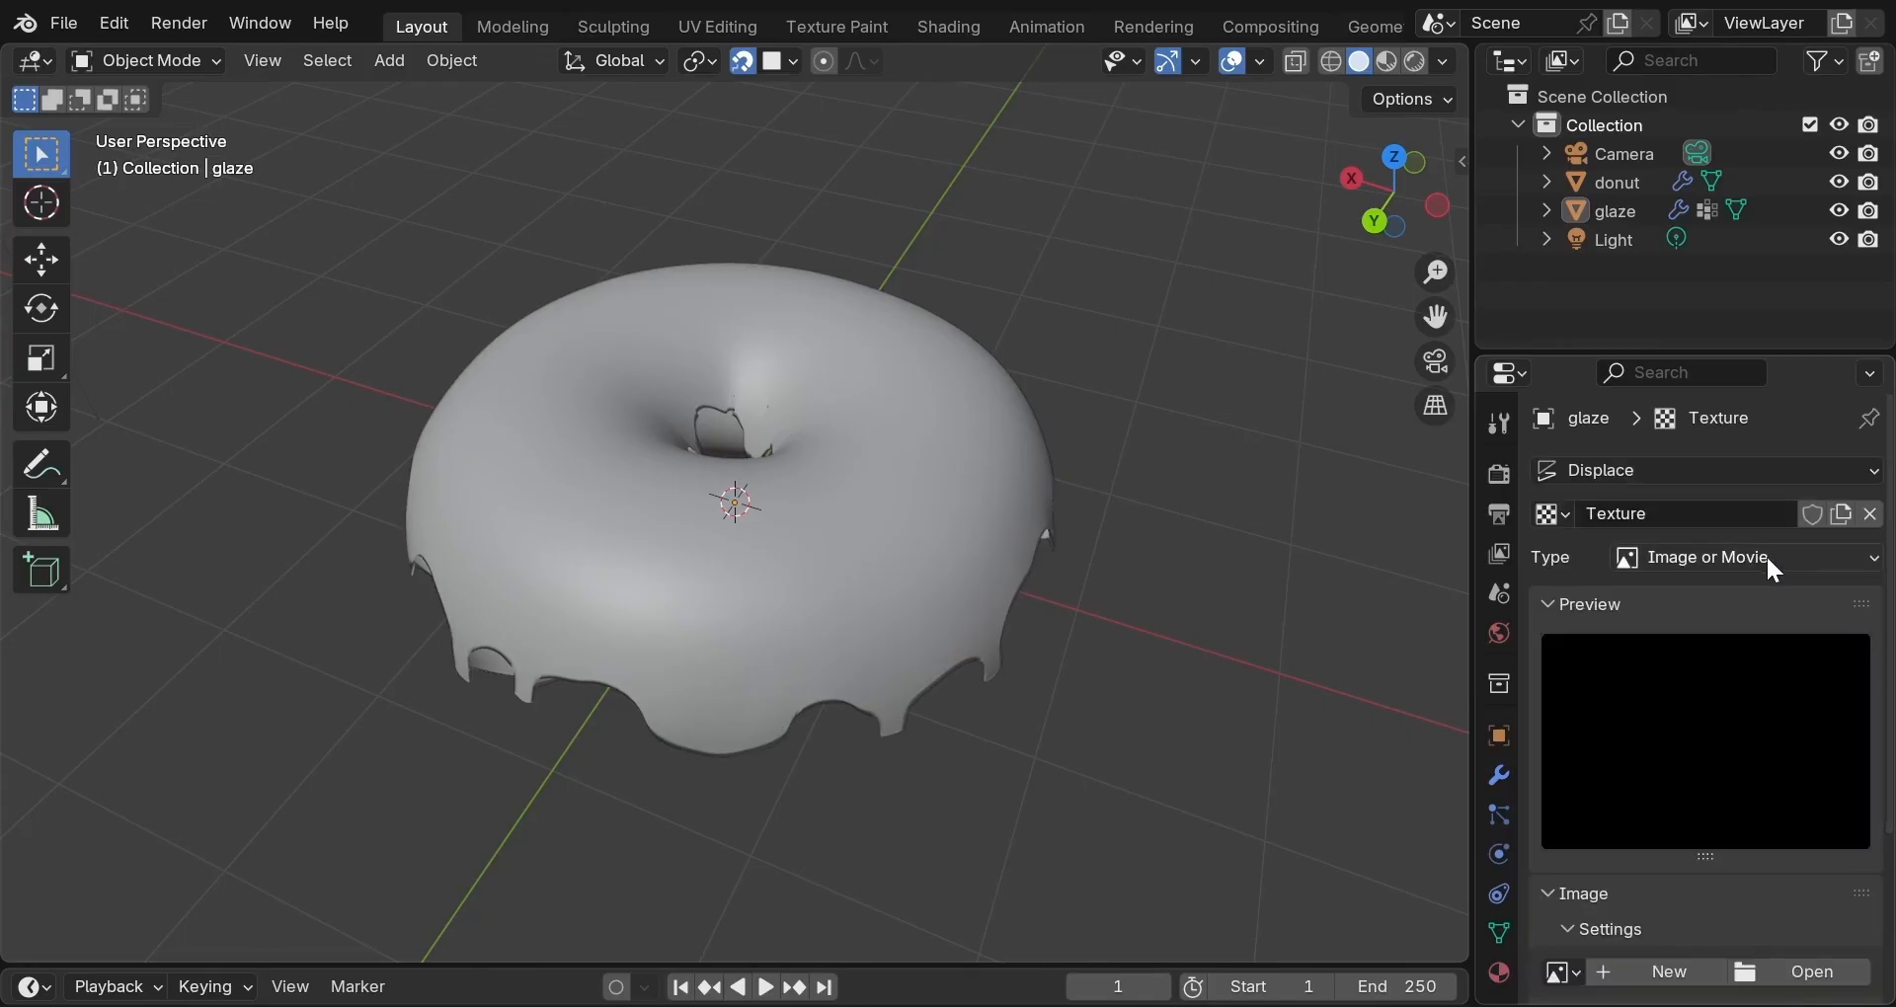
pyautogui.click(1766, 554)
pyautogui.click(1727, 845)
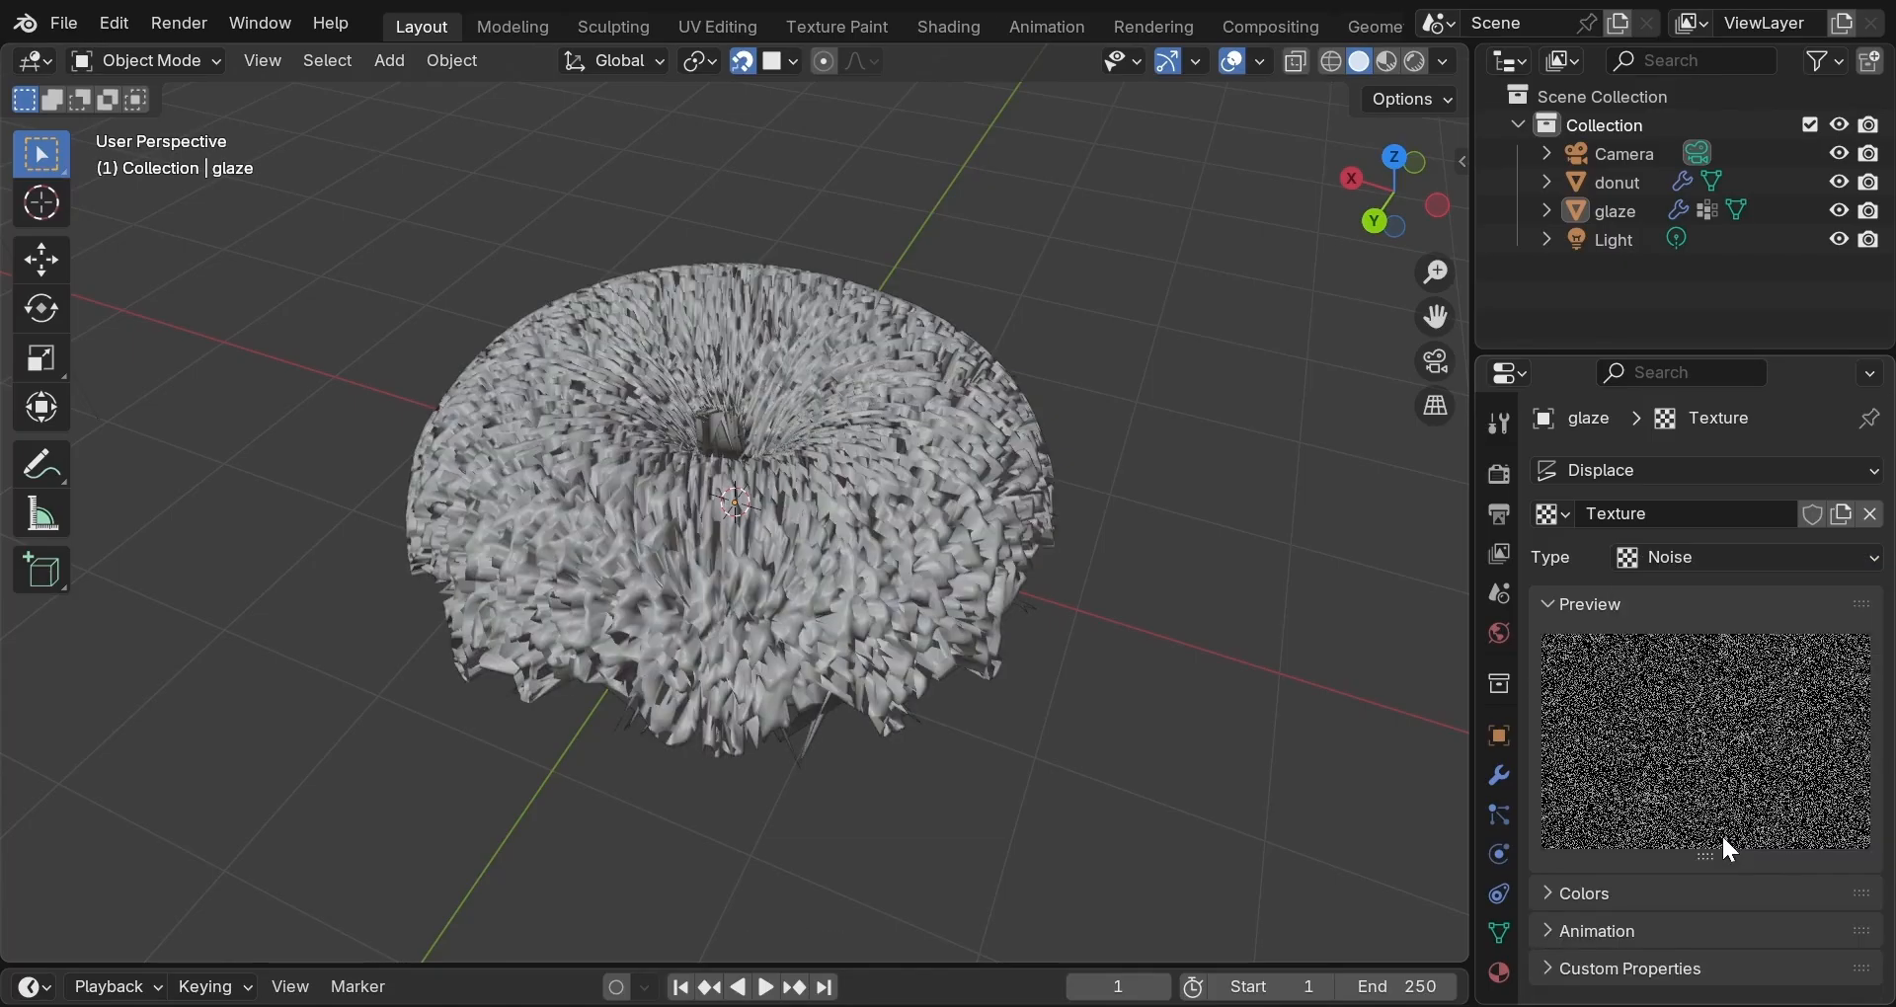
# Set the Displace strength to 0.003 and view the subtle bumps from a low side angle.
pyautogui.click(1511, 774)
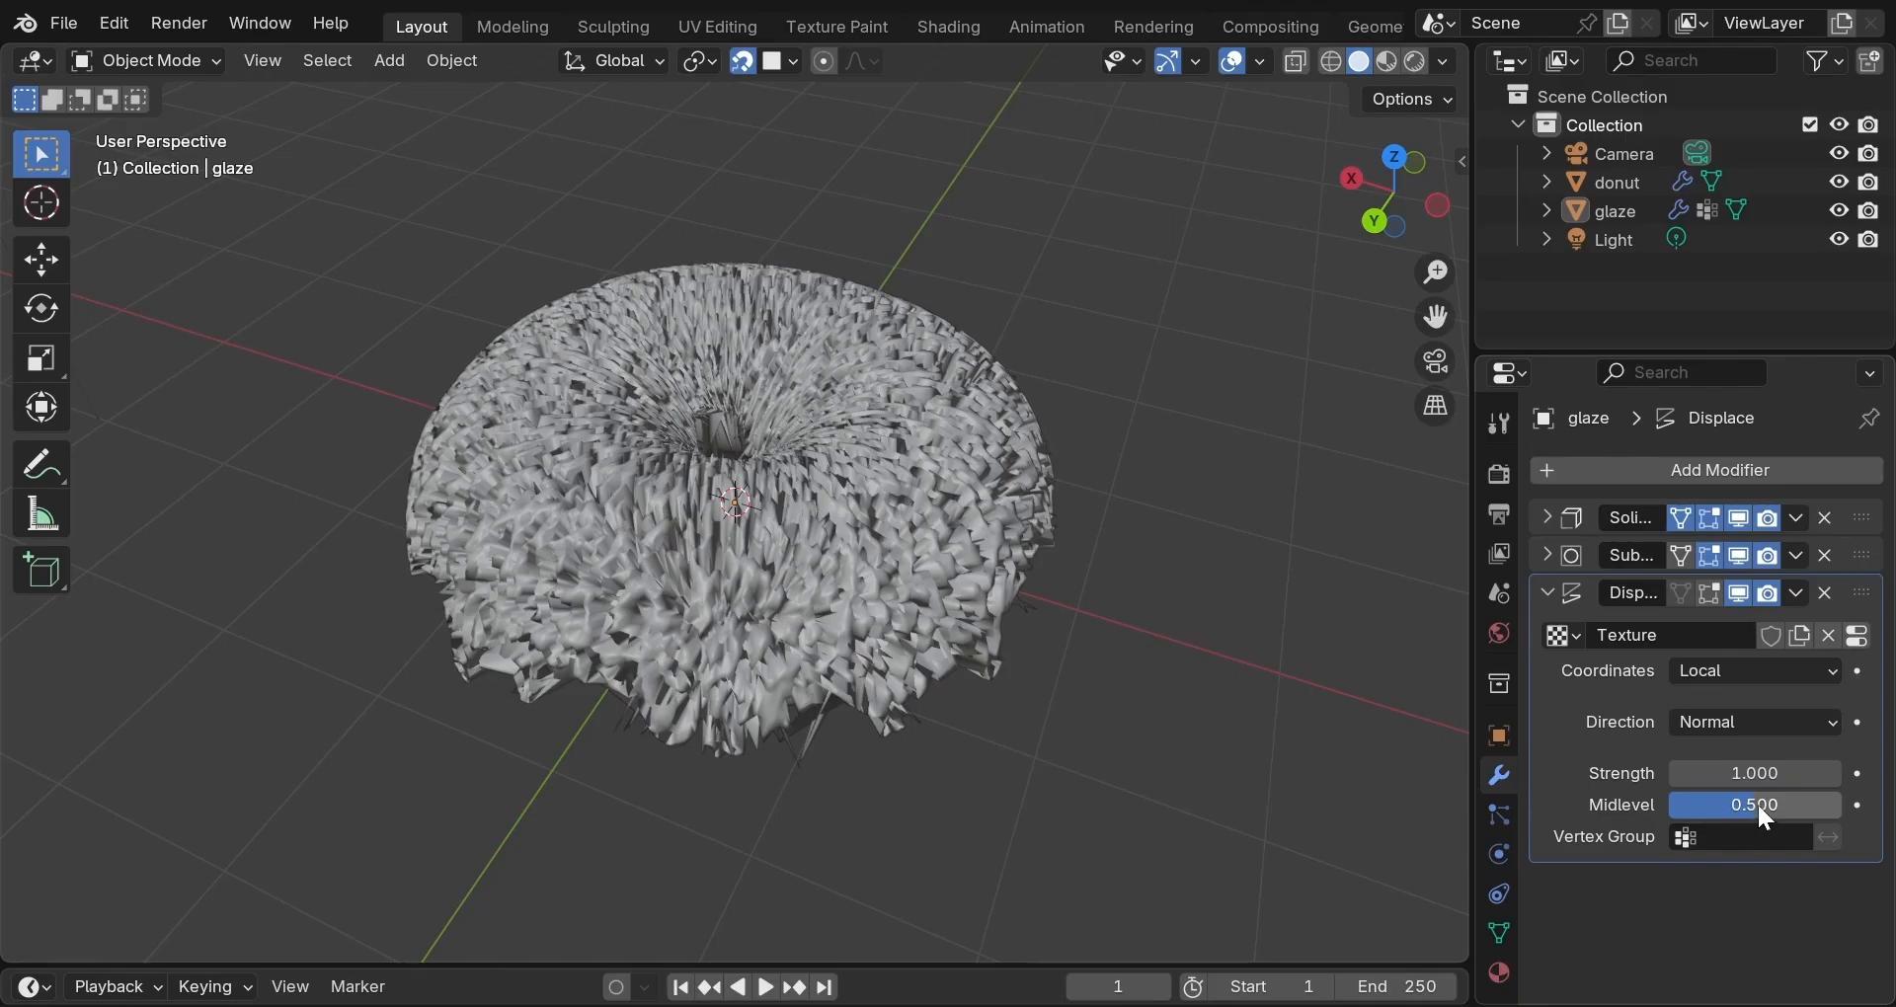
pyautogui.click(1709, 774)
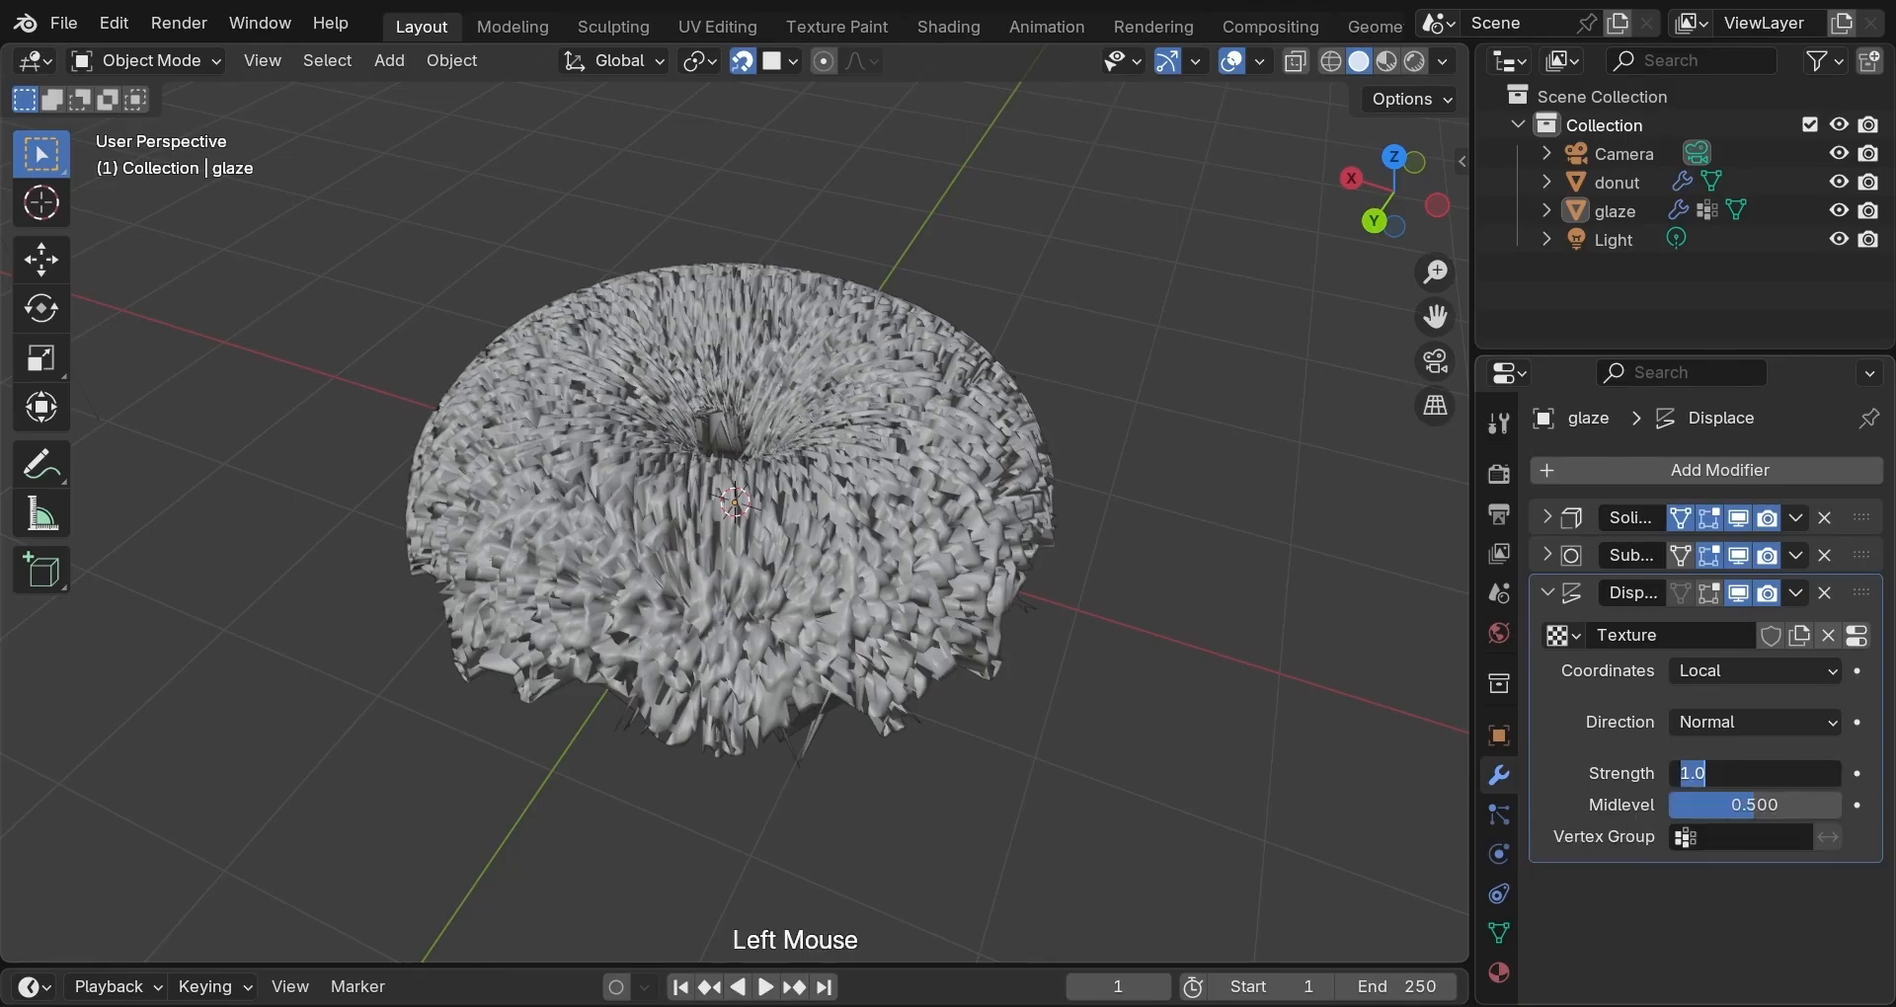
pyautogui.write('0.00')
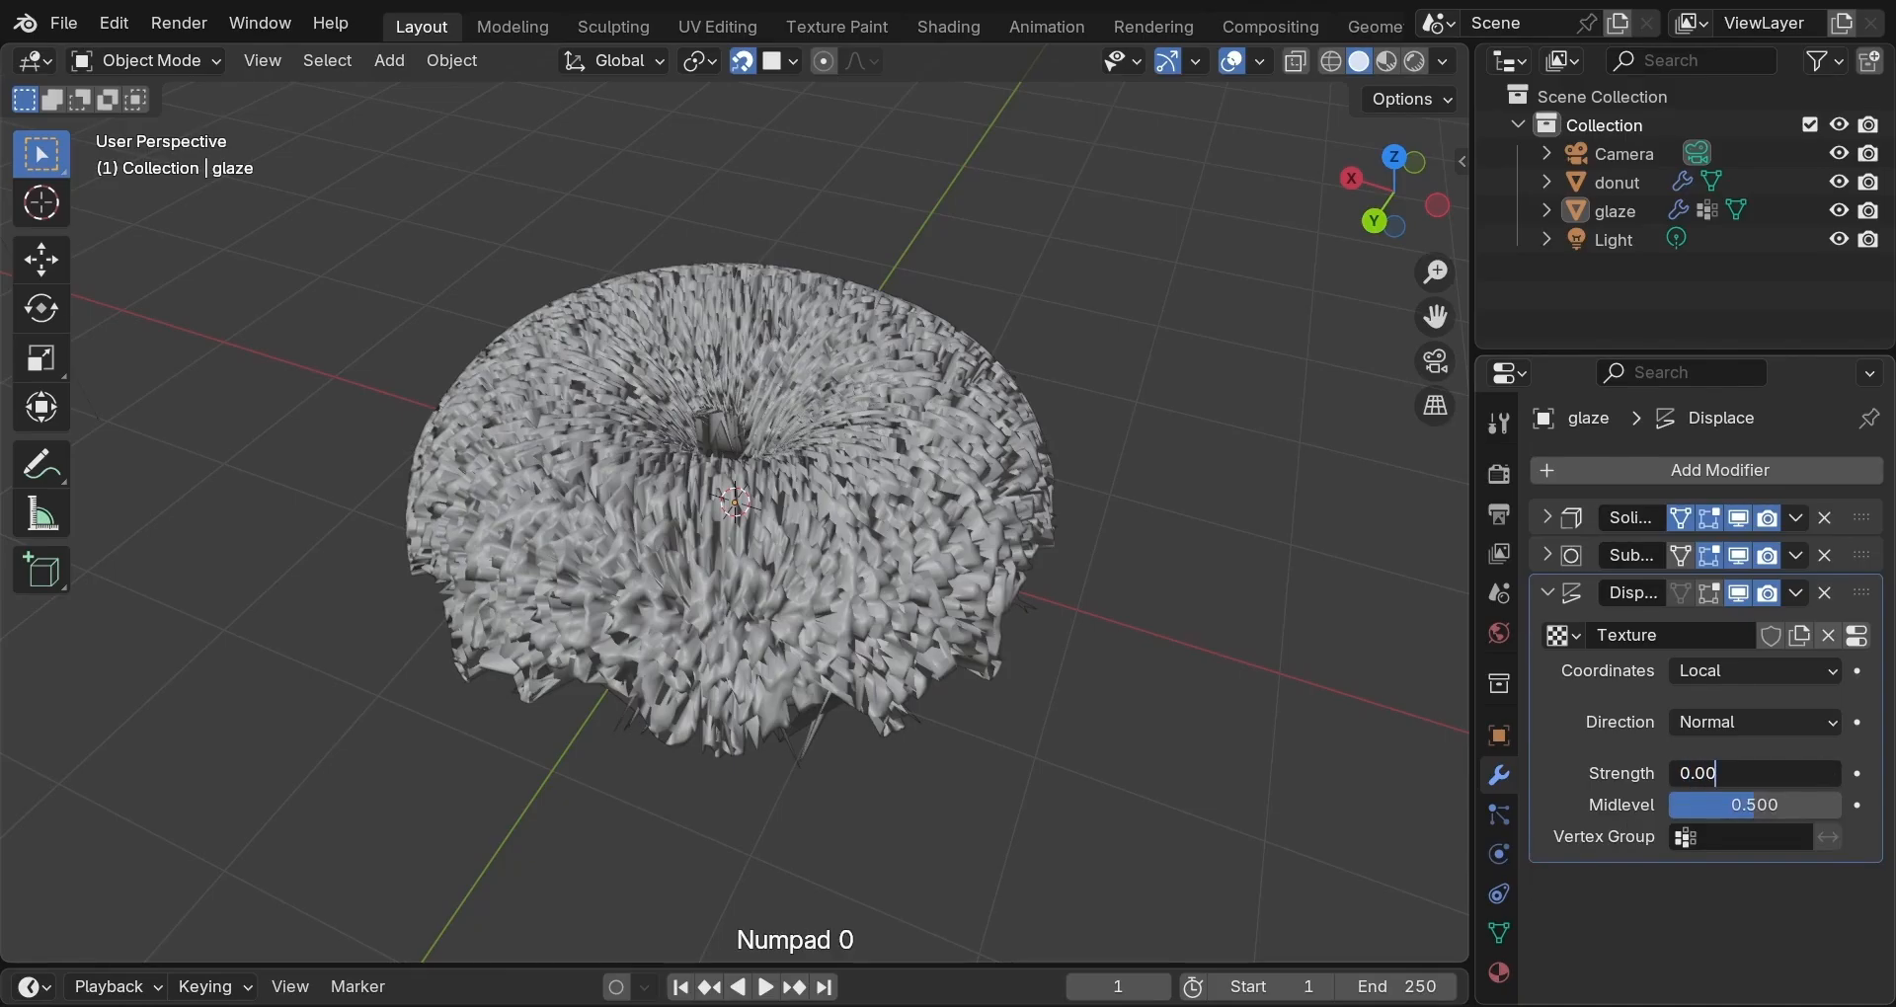
pyautogui.write('3')
pyautogui.press('Return')
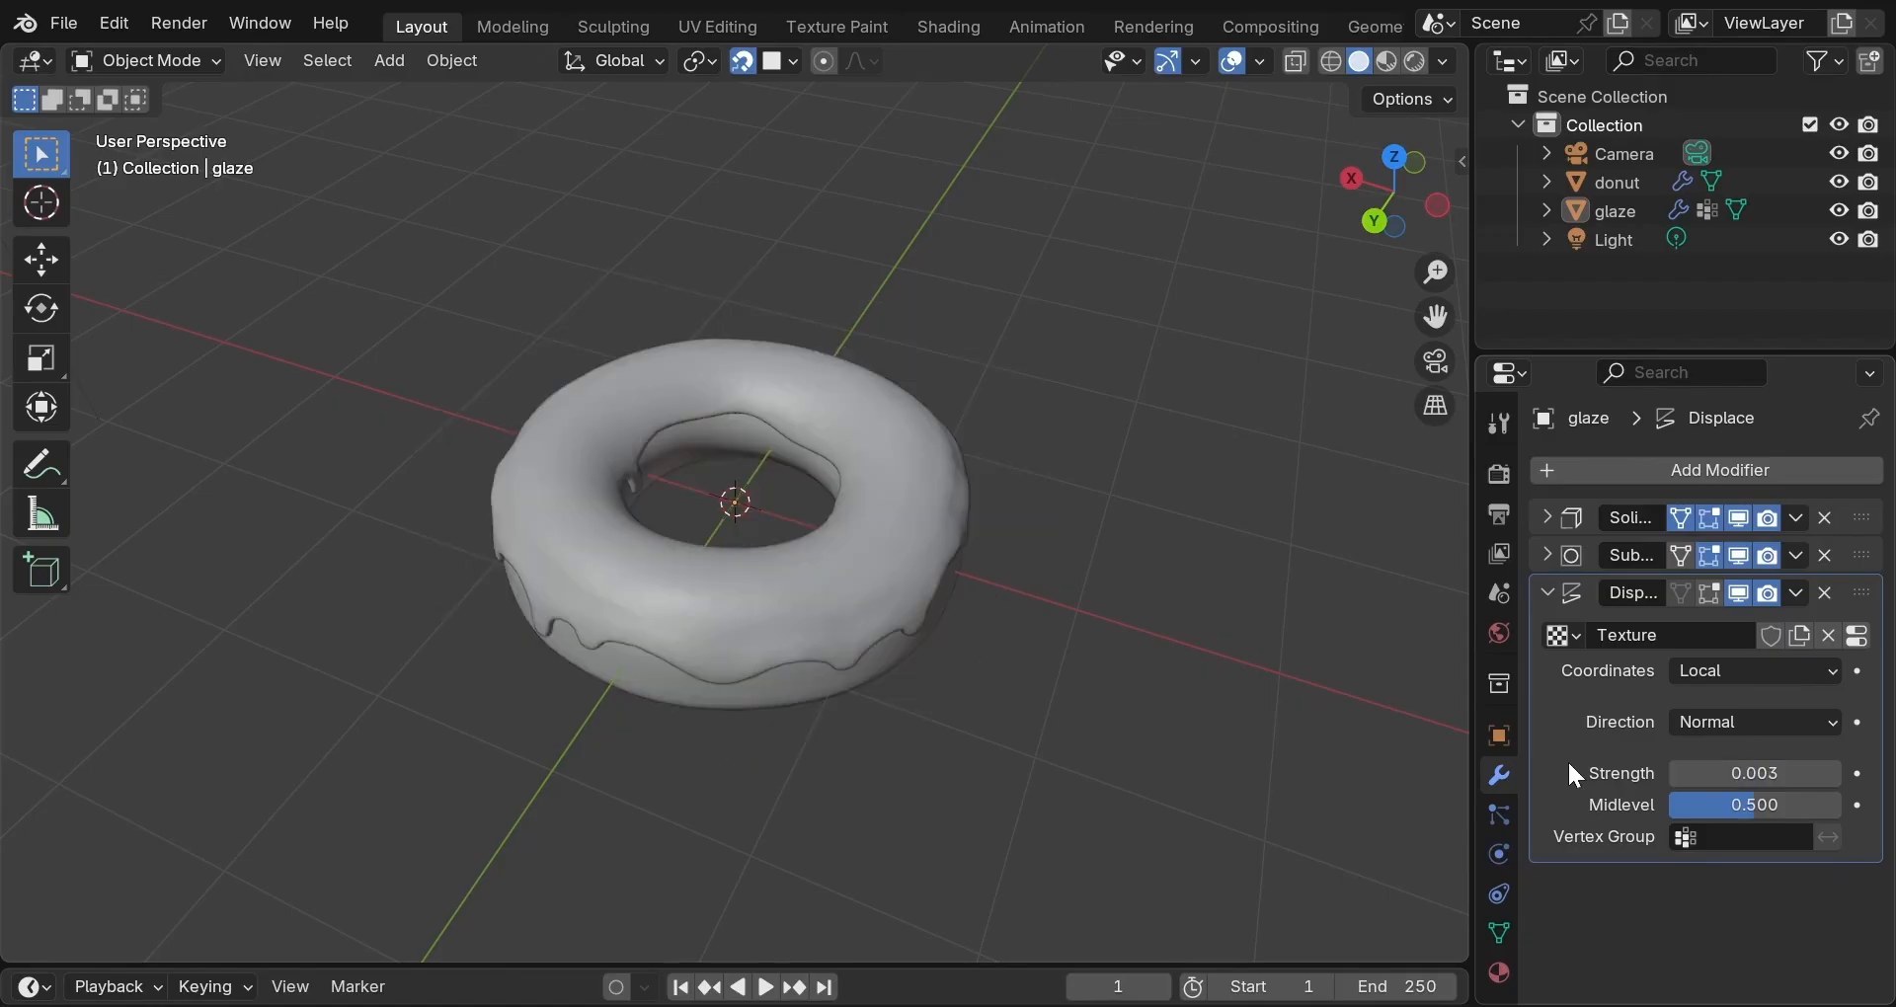
pyautogui.scroll(3, 1100, 710)
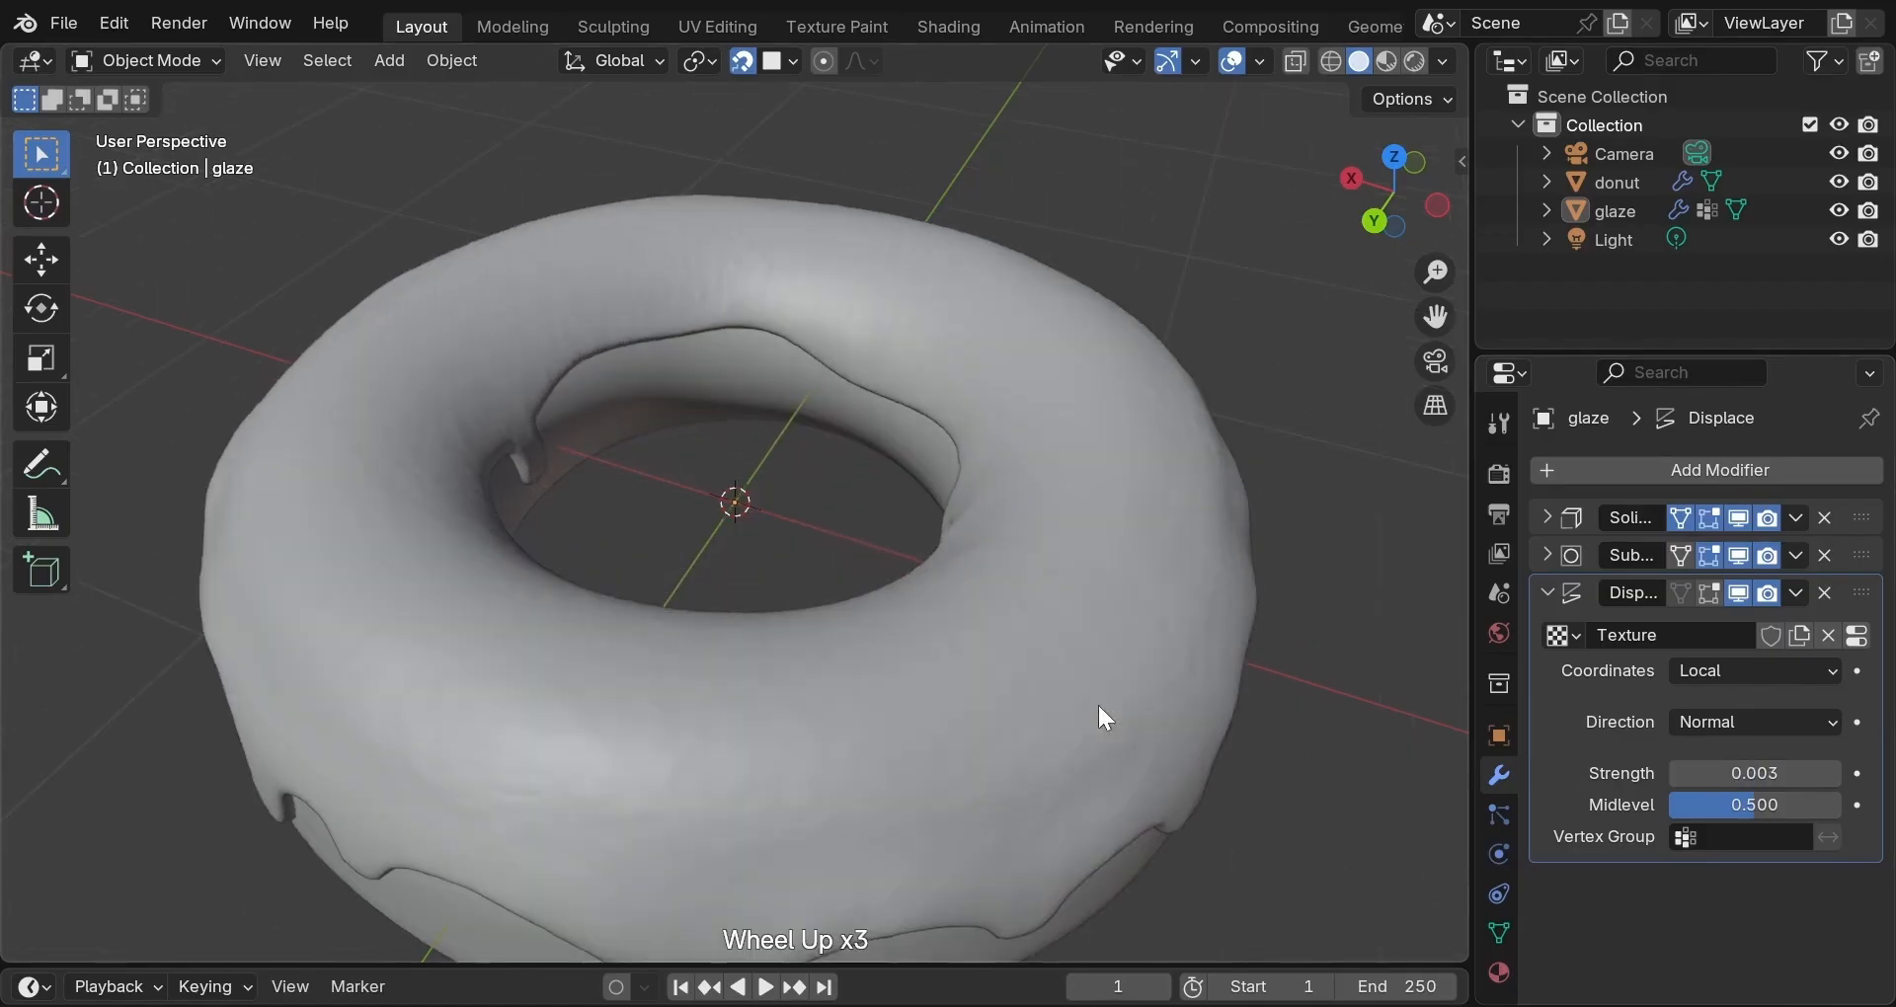
pyautogui.scroll(1, 1100, 709)
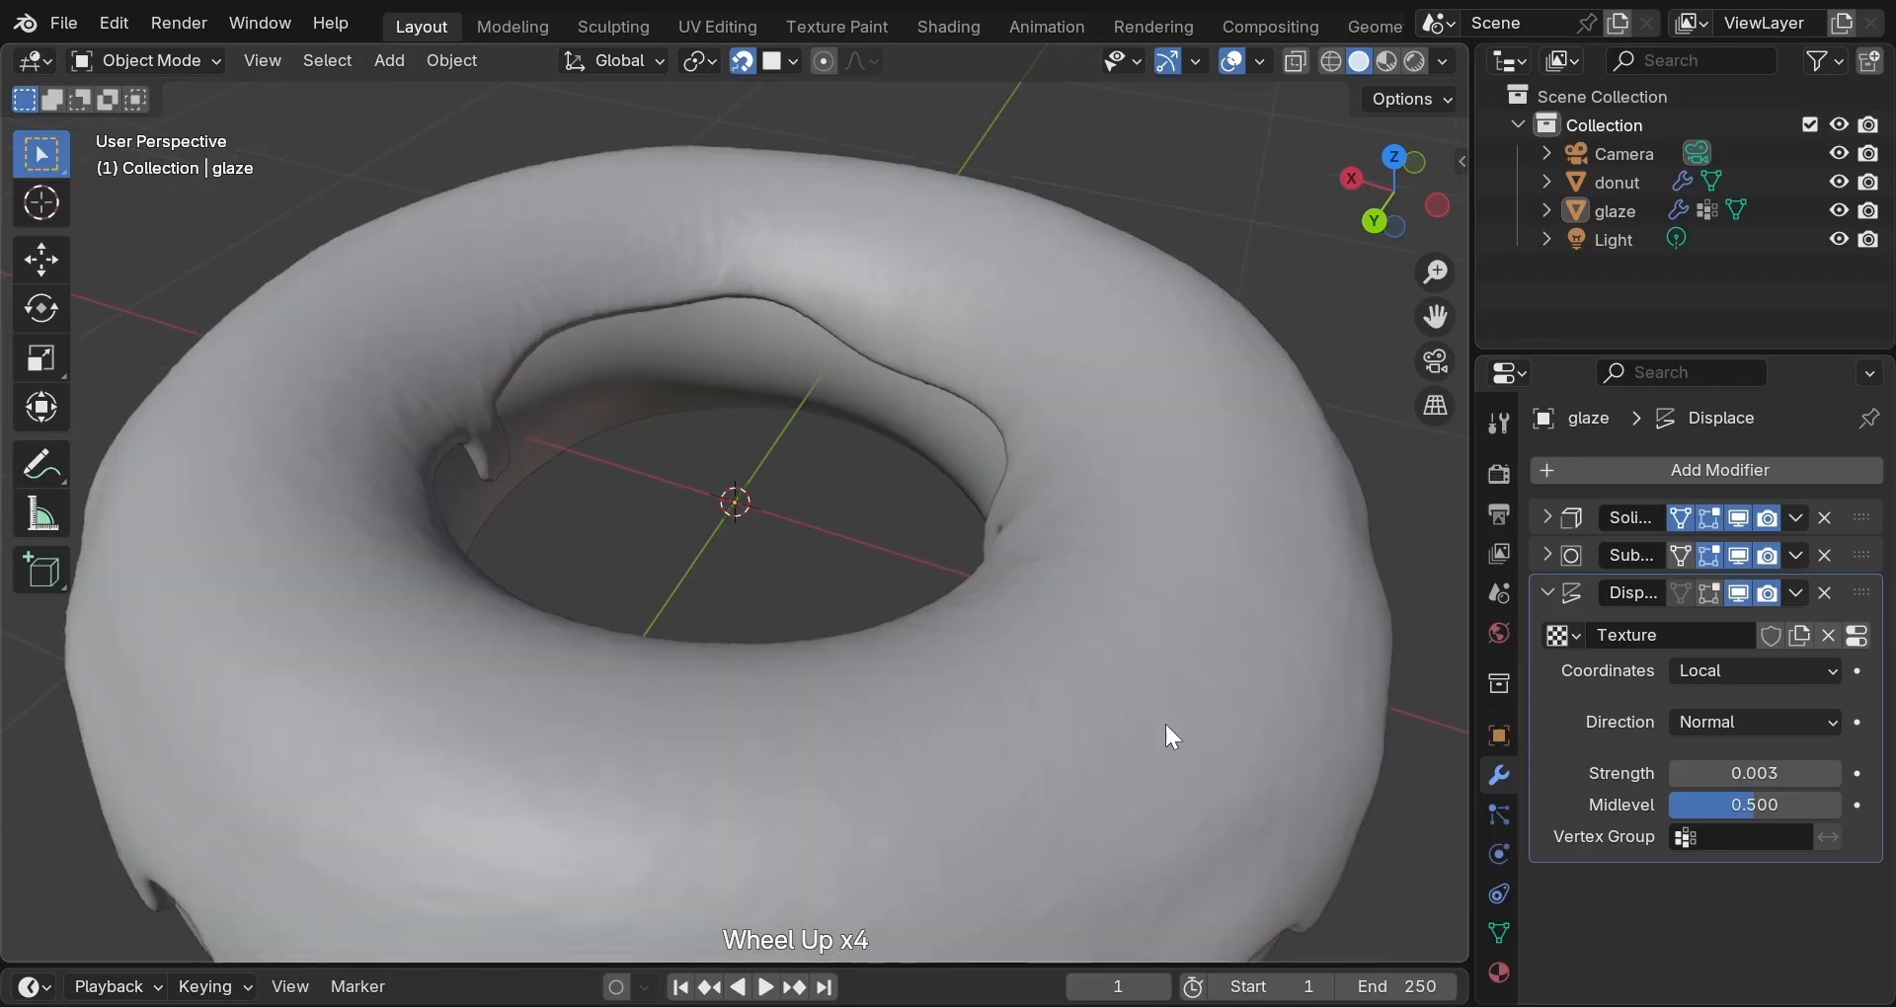
pyautogui.moveTo(1164, 721); pyautogui.dragTo(713, 658, button='middle')
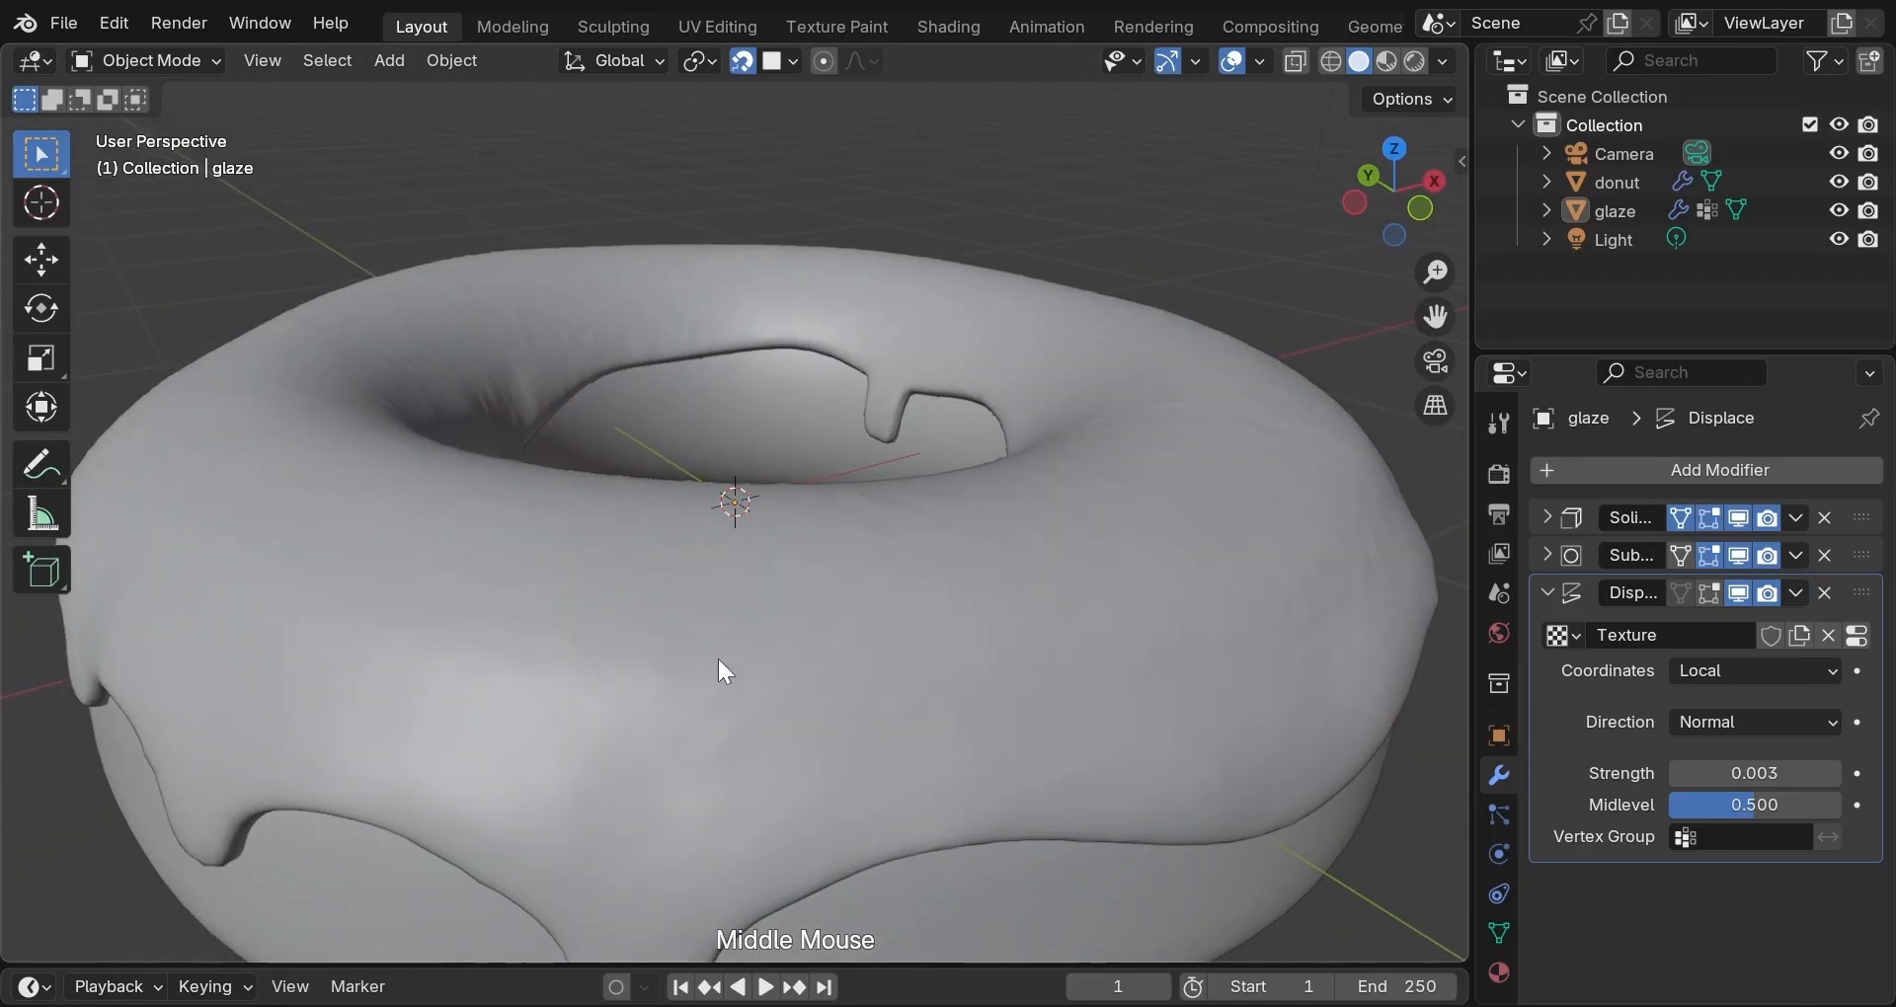
pyautogui.scroll(-1, 725, 656)
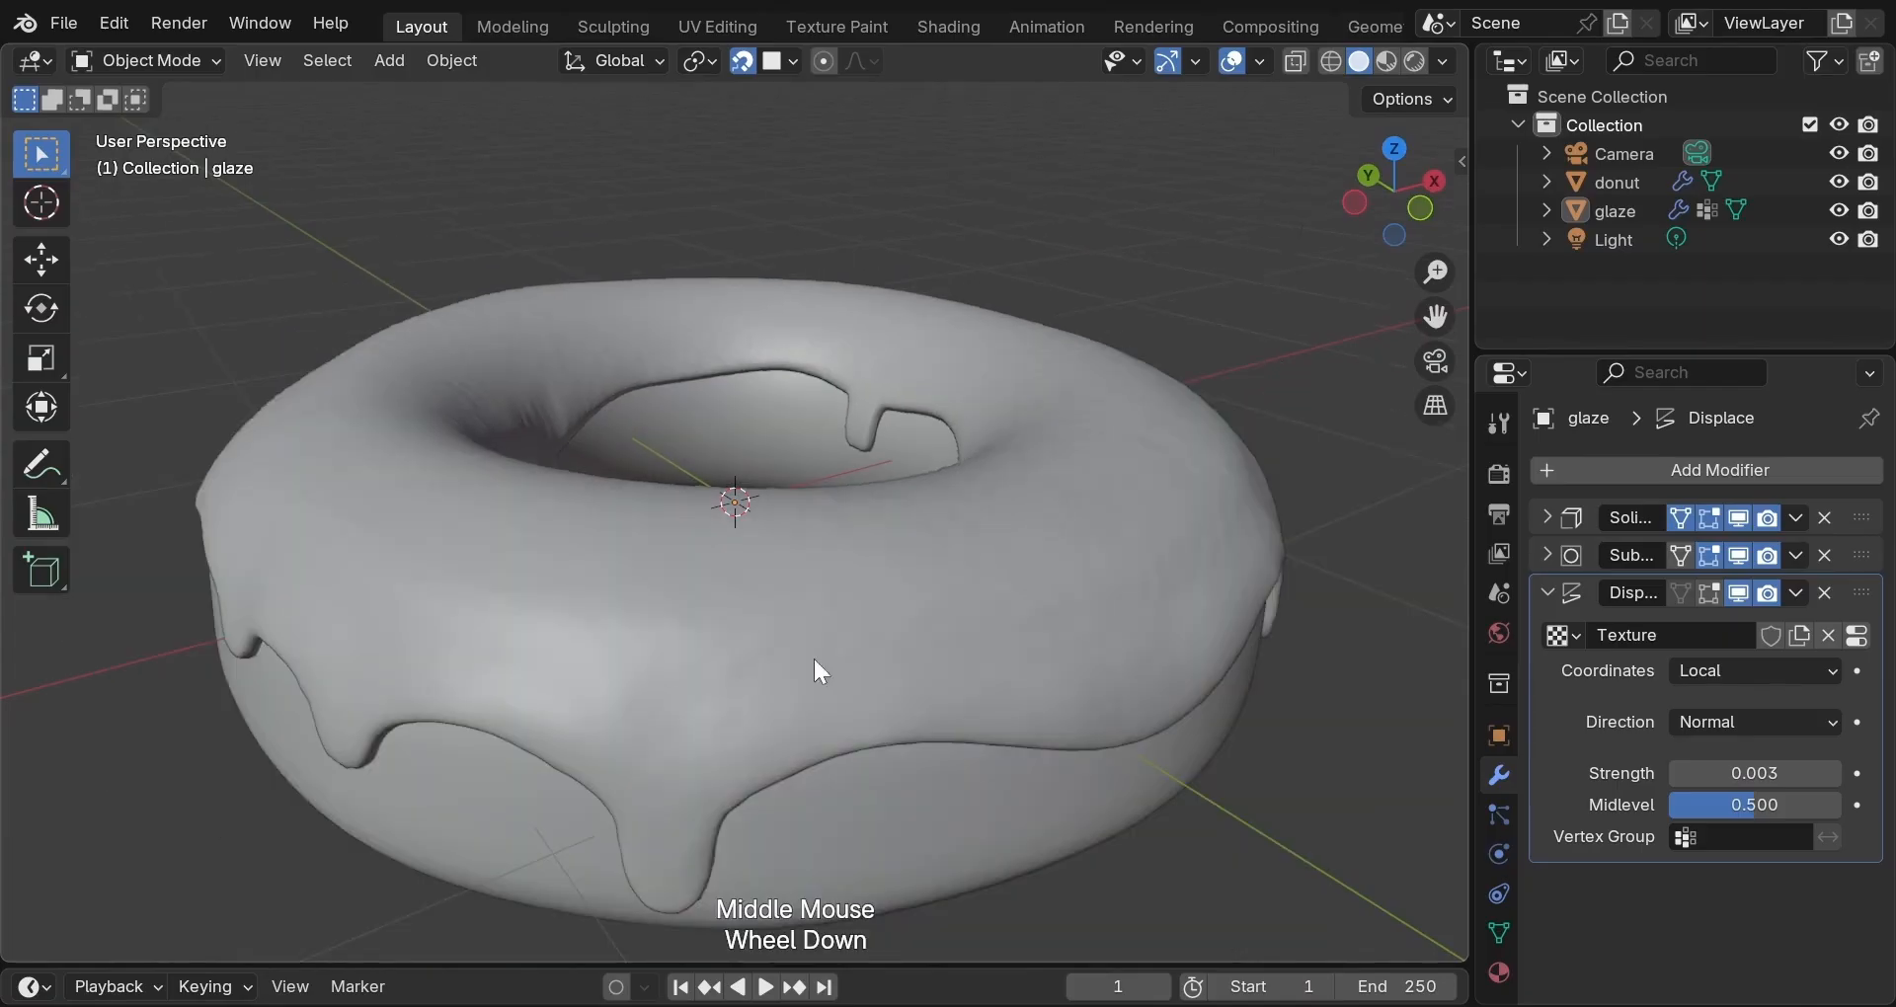
# Add a second Displace modifier with a new texture, midlevel 0.720 and strength 0.003.
pyautogui.click(1548, 593)
pyautogui.click(1645, 468)
pyautogui.moveTo(1646, 468)
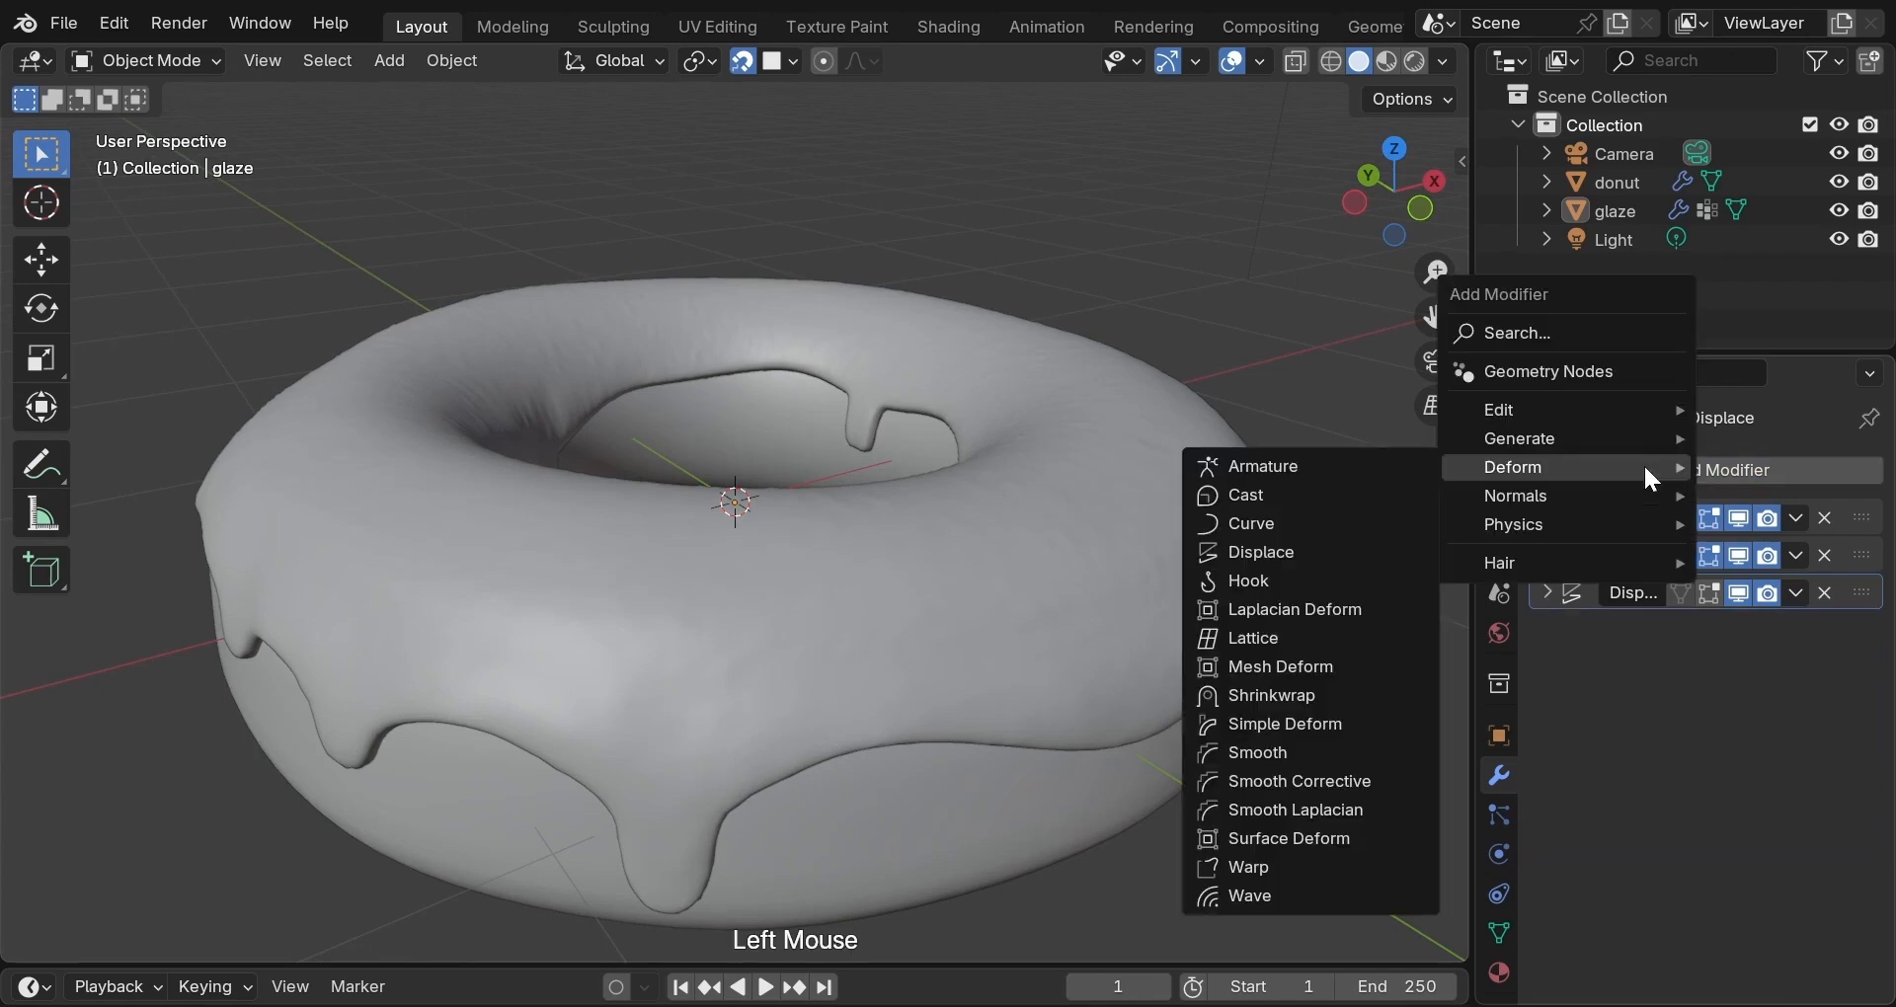
pyautogui.click(1329, 545)
pyautogui.scroll(-3, 1330, 547)
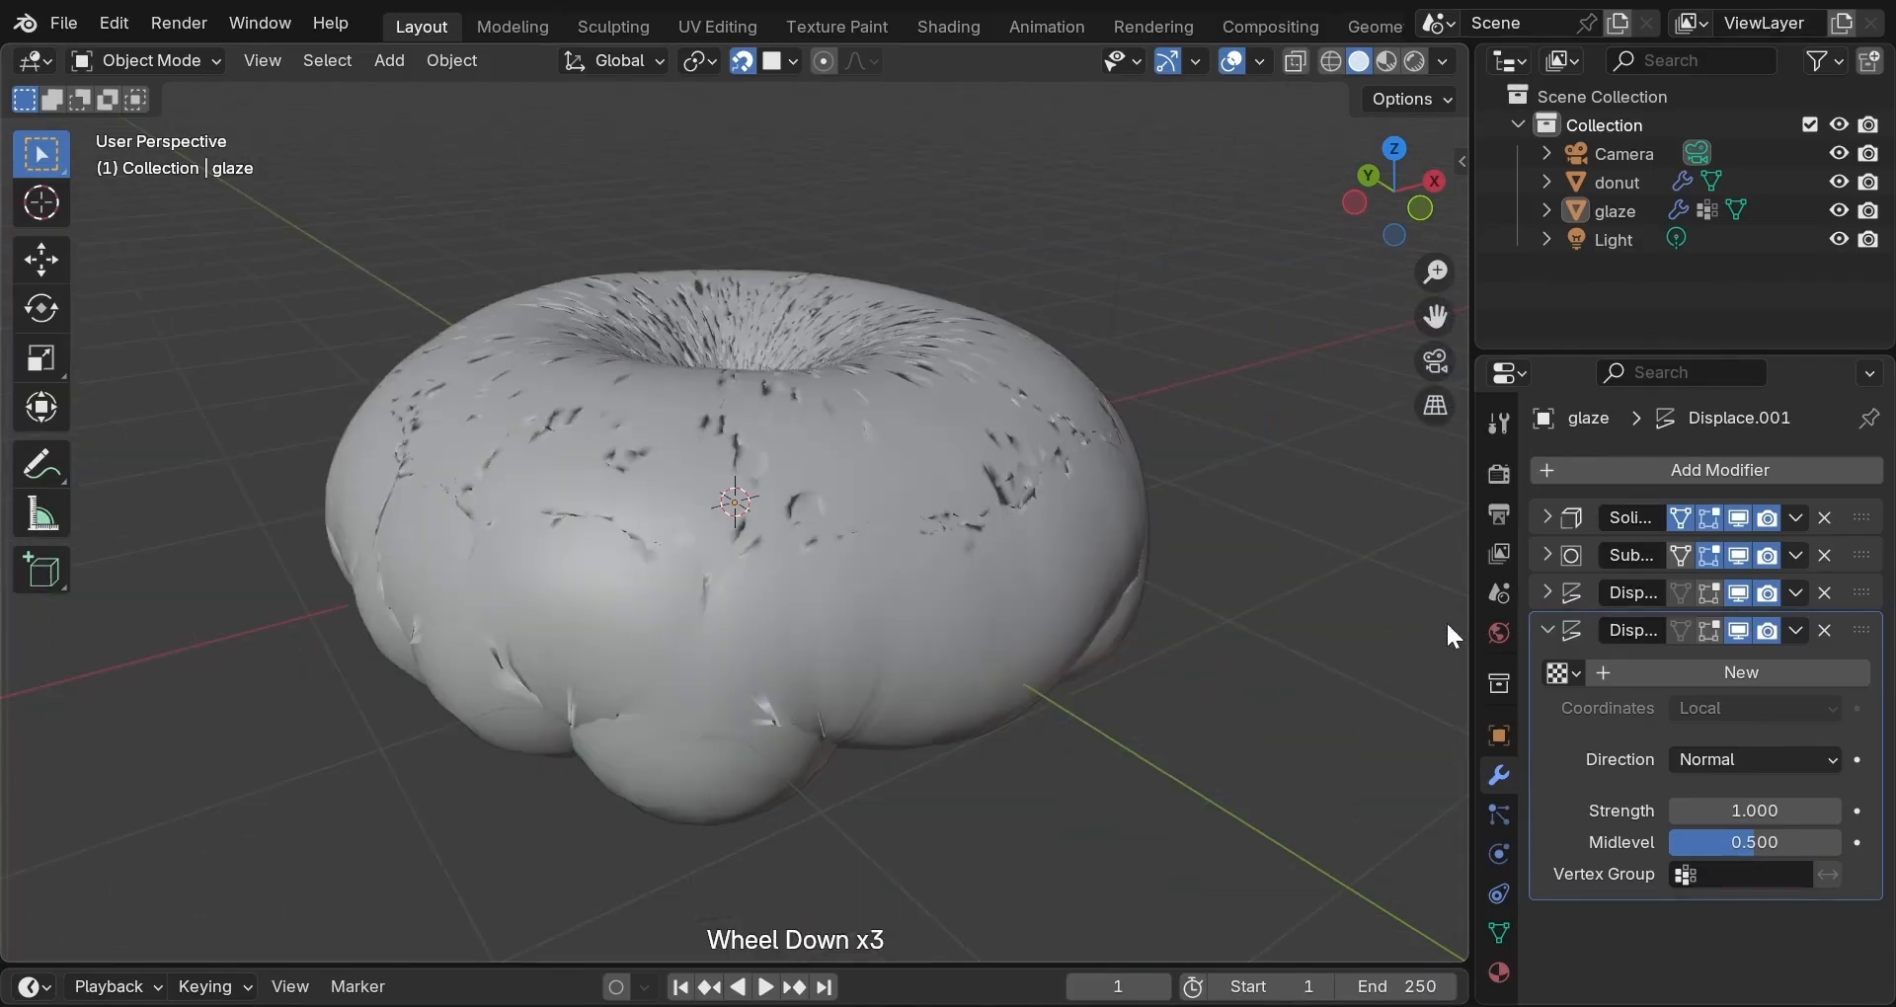
pyautogui.click(1710, 672)
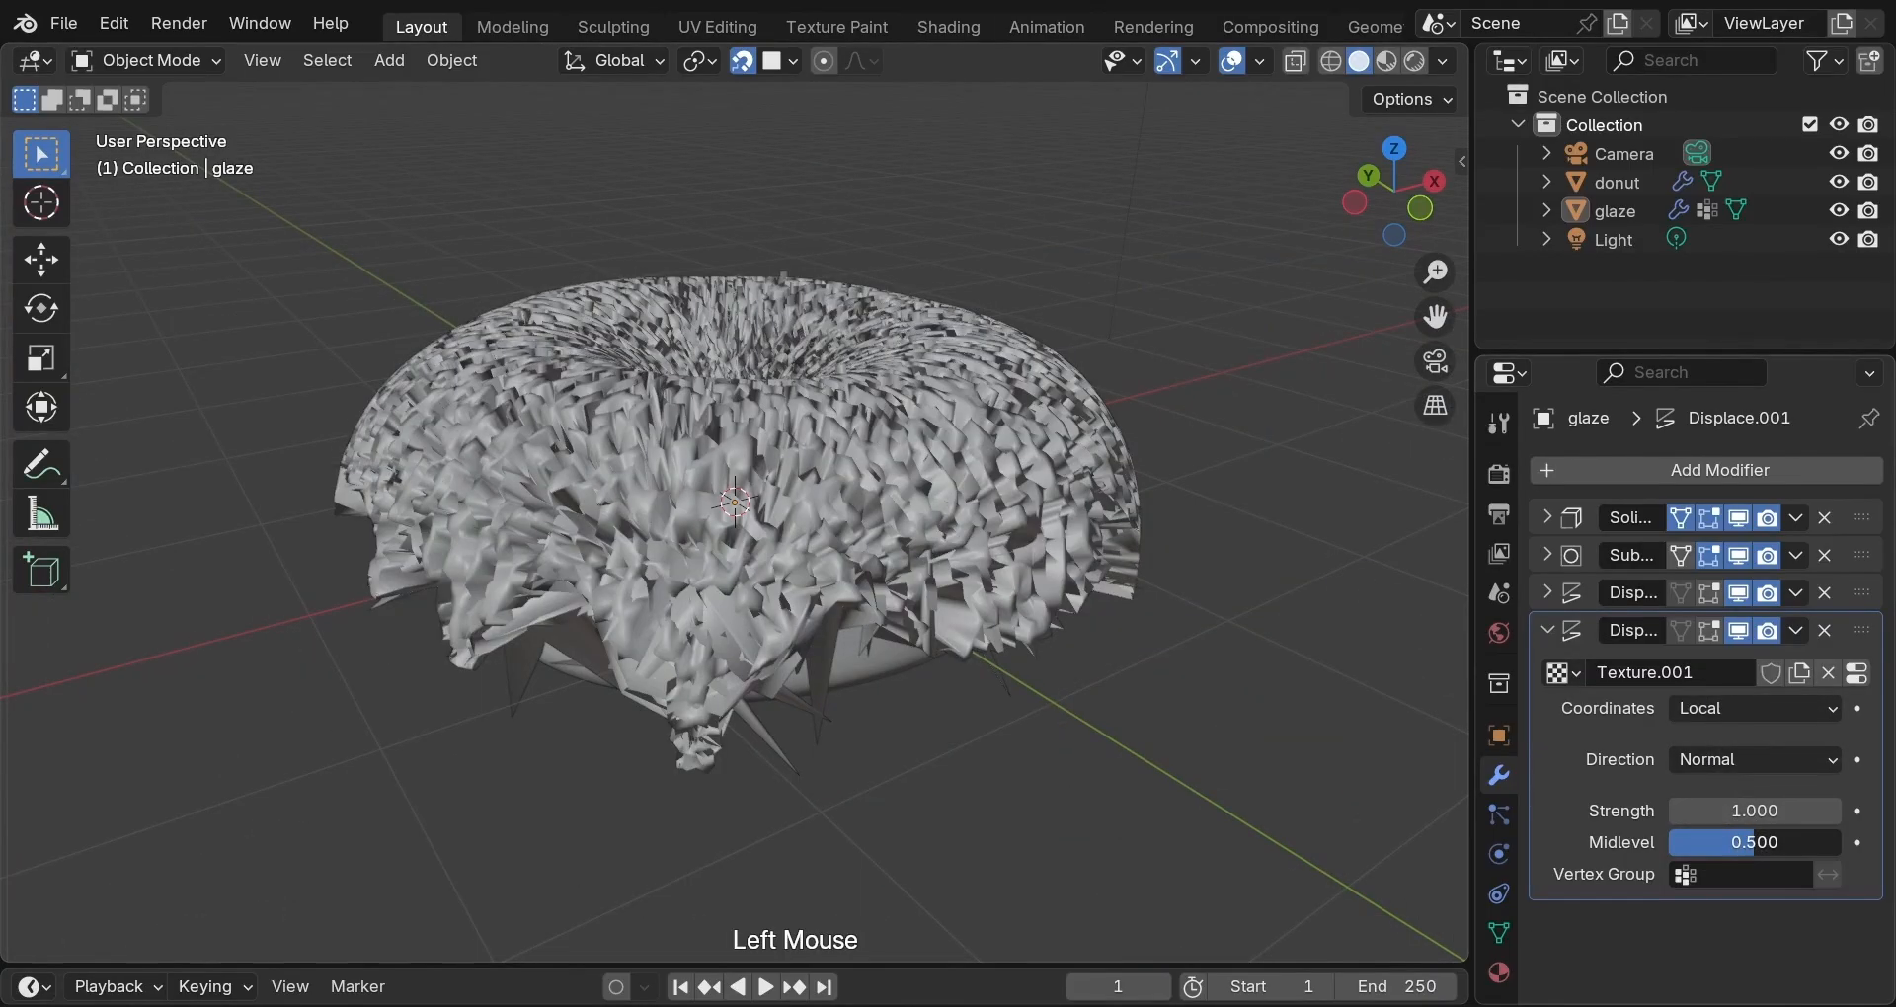
pyautogui.moveTo(1755, 842); pyautogui.dragTo(1794, 843)
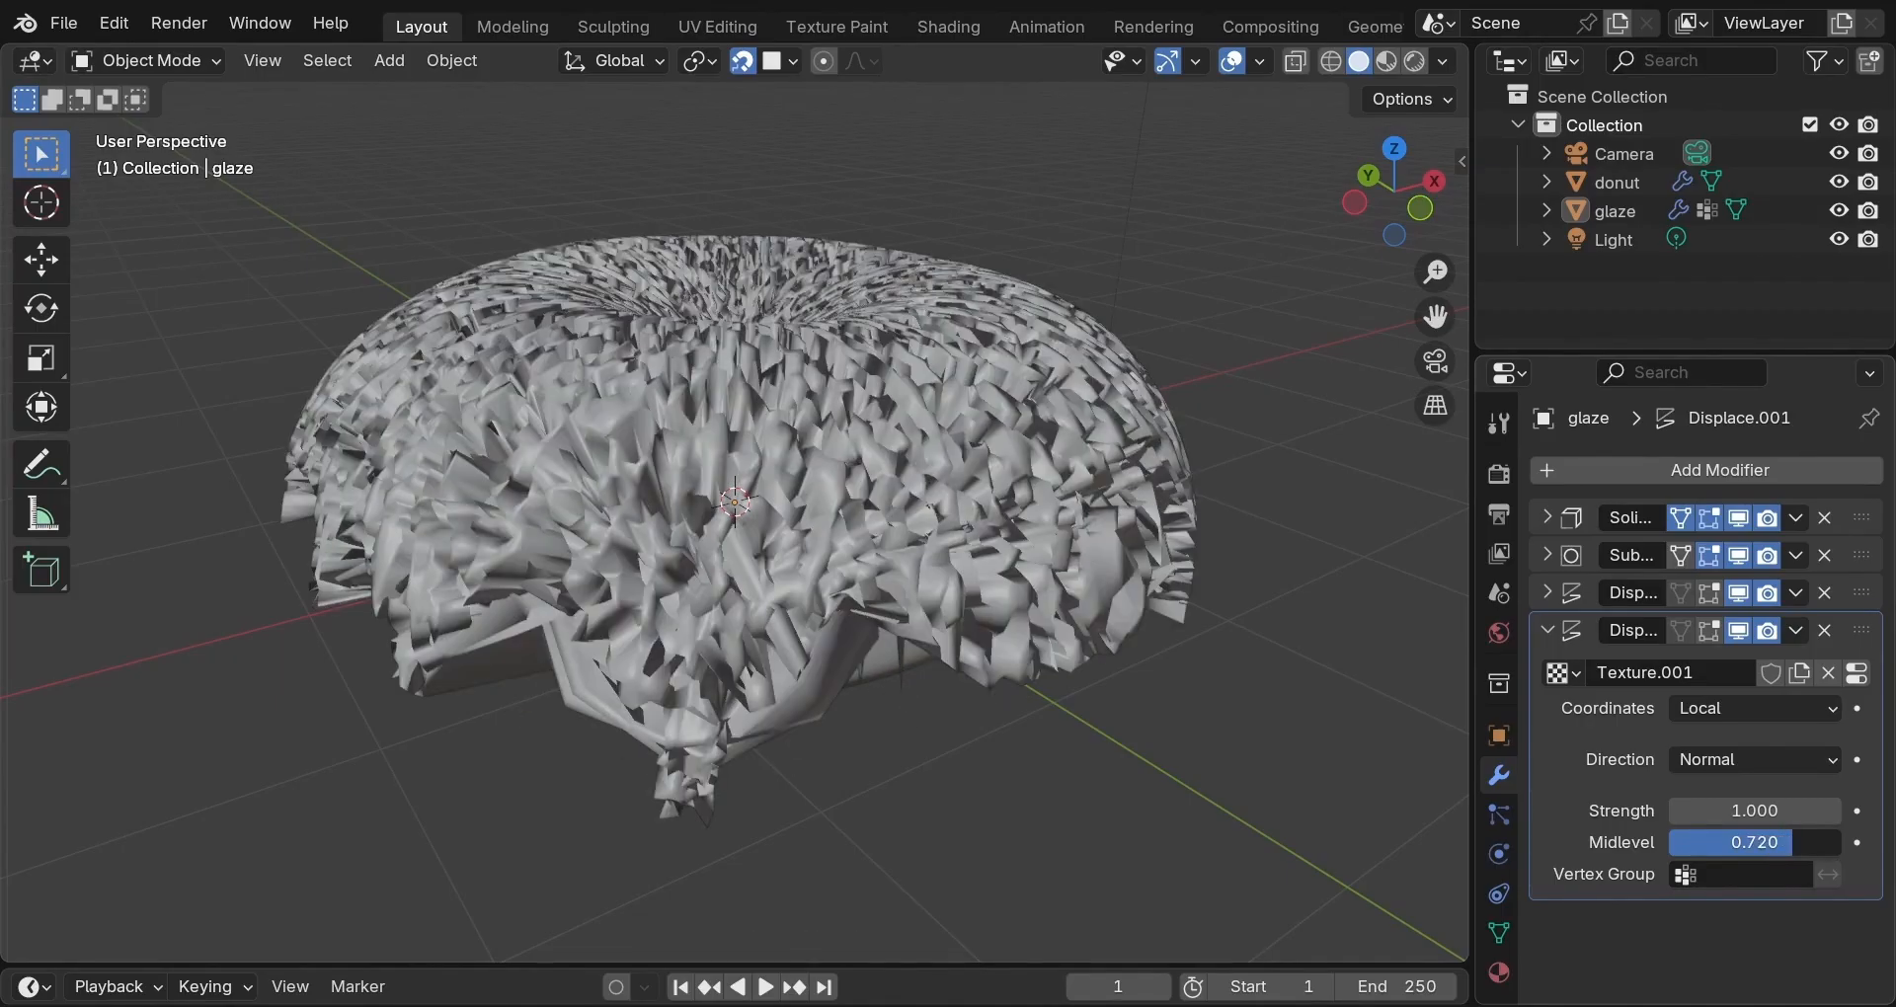
pyautogui.click(1767, 810)
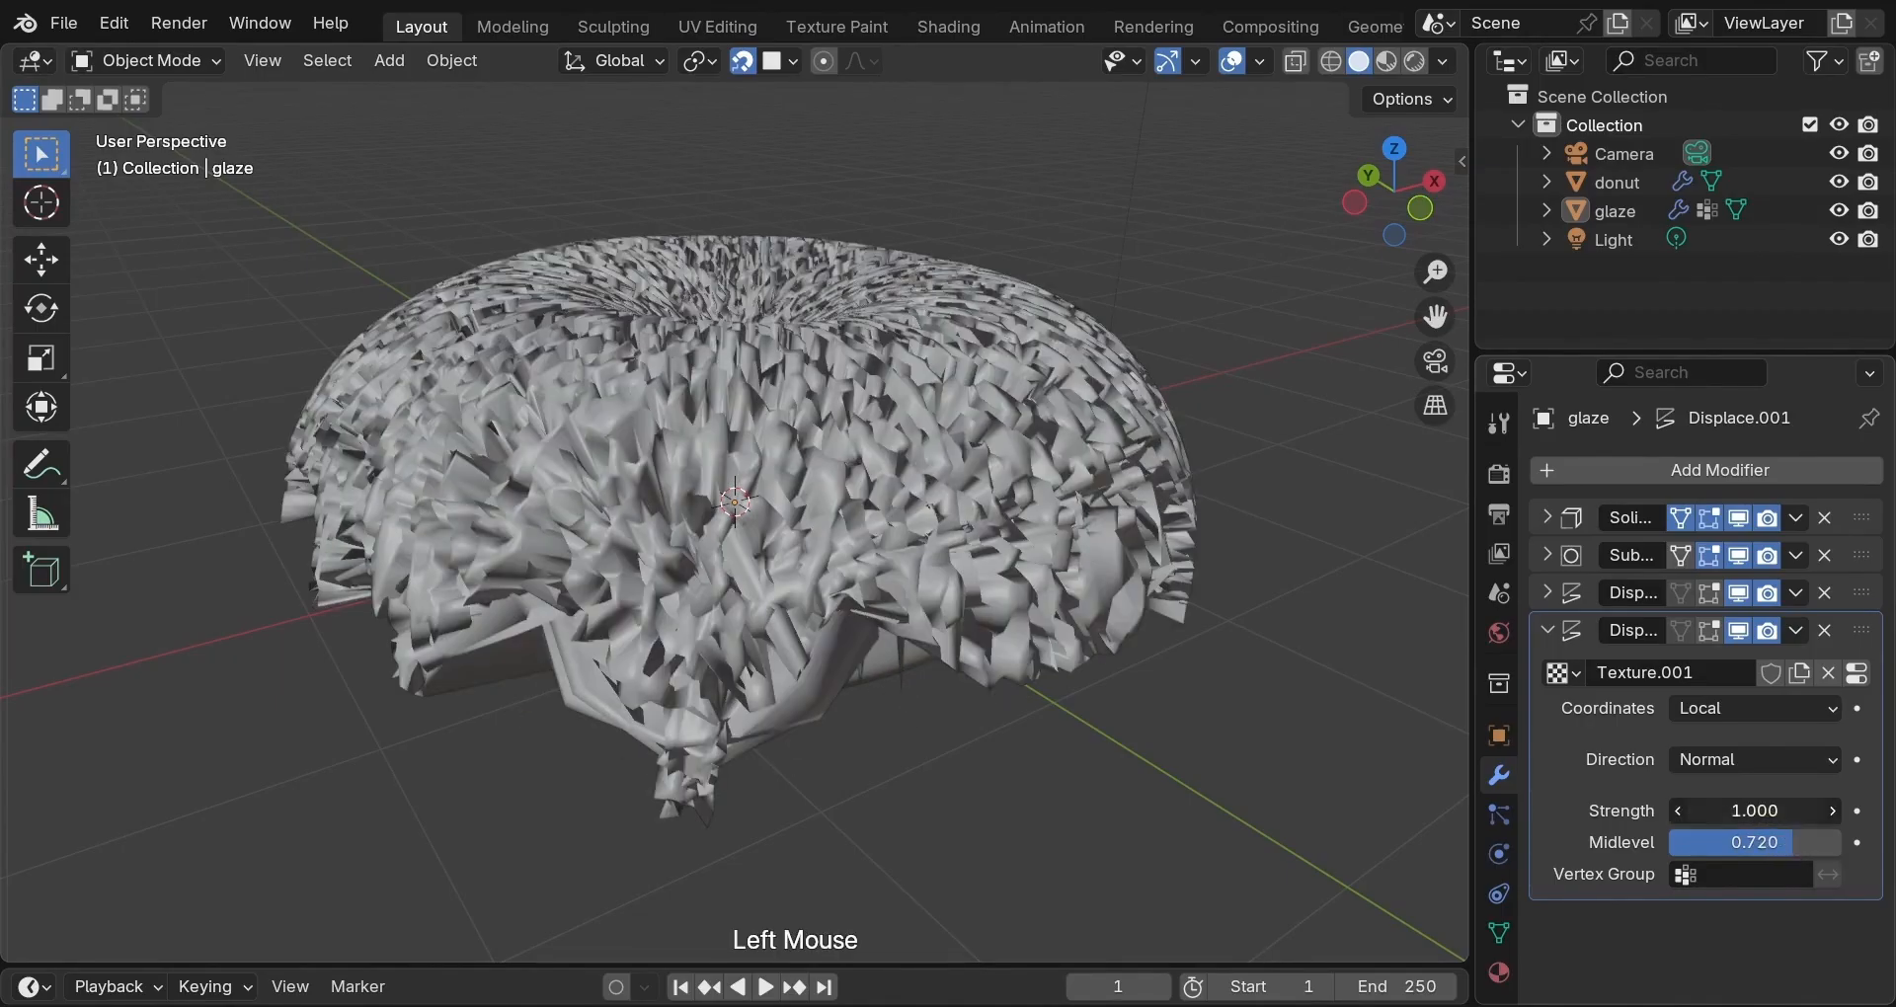
pyautogui.write('0.003')
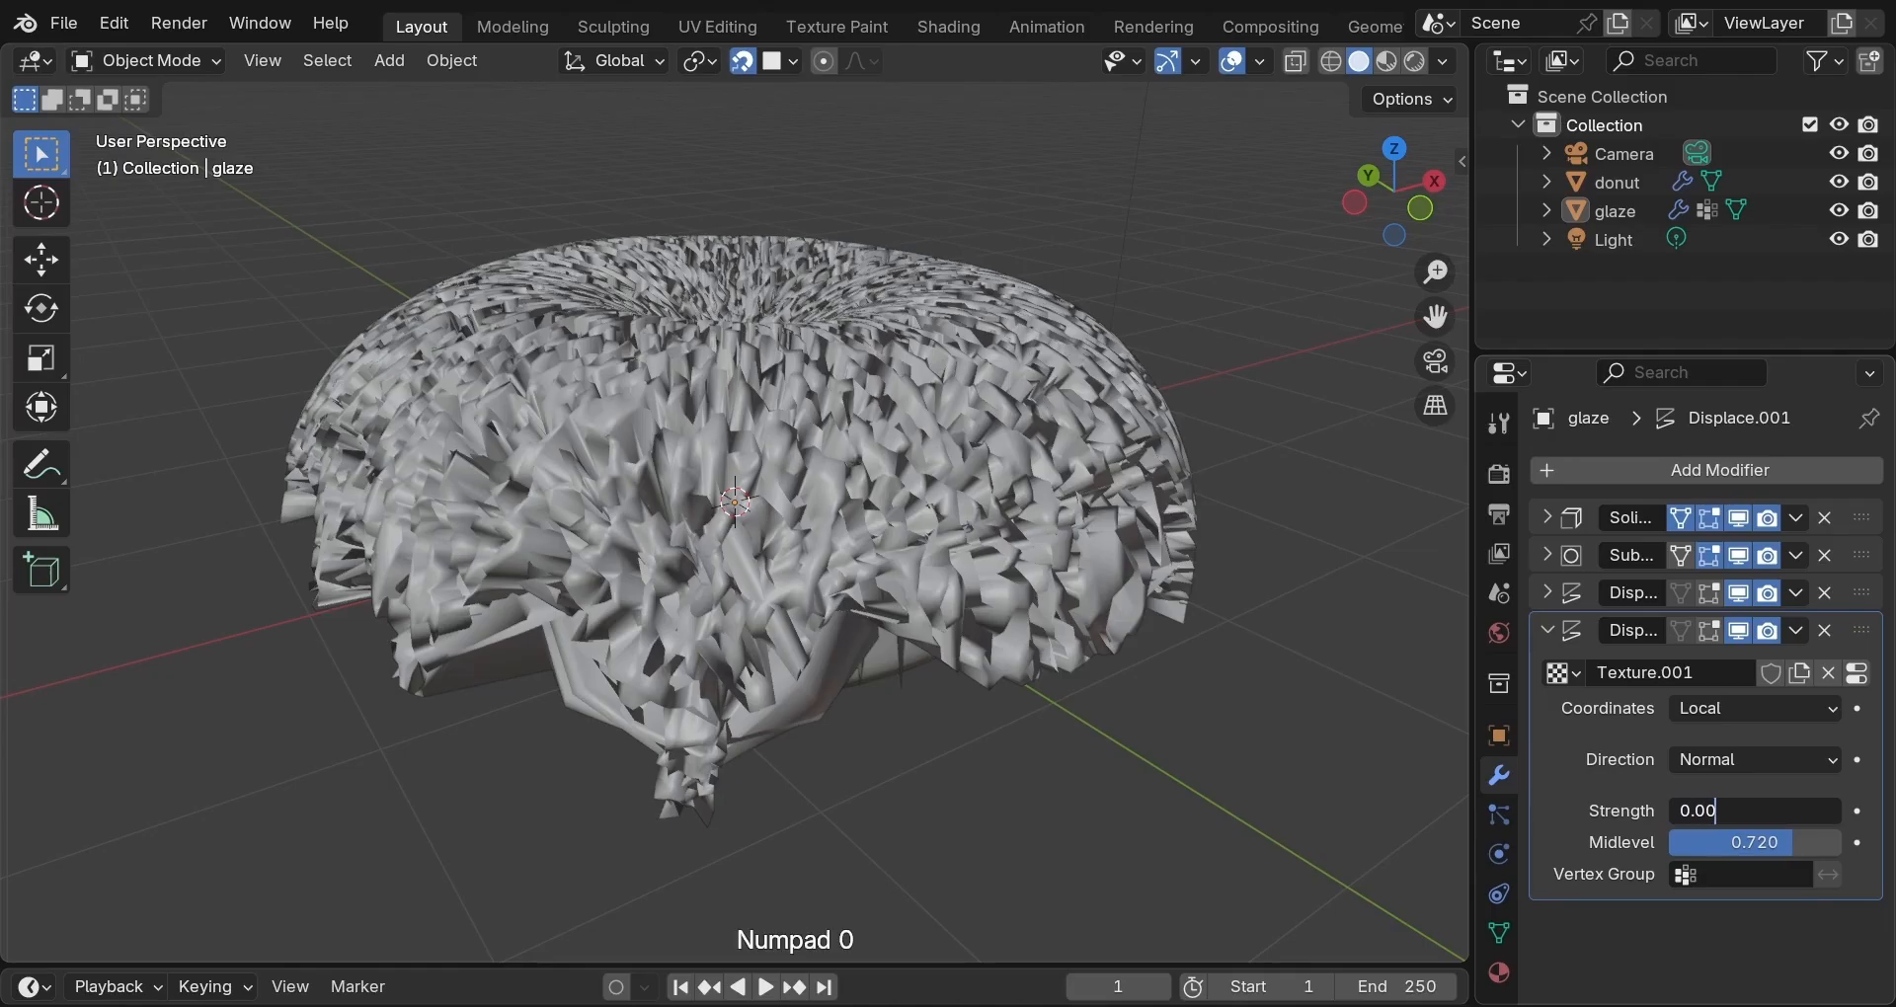
pyautogui.press('Return')
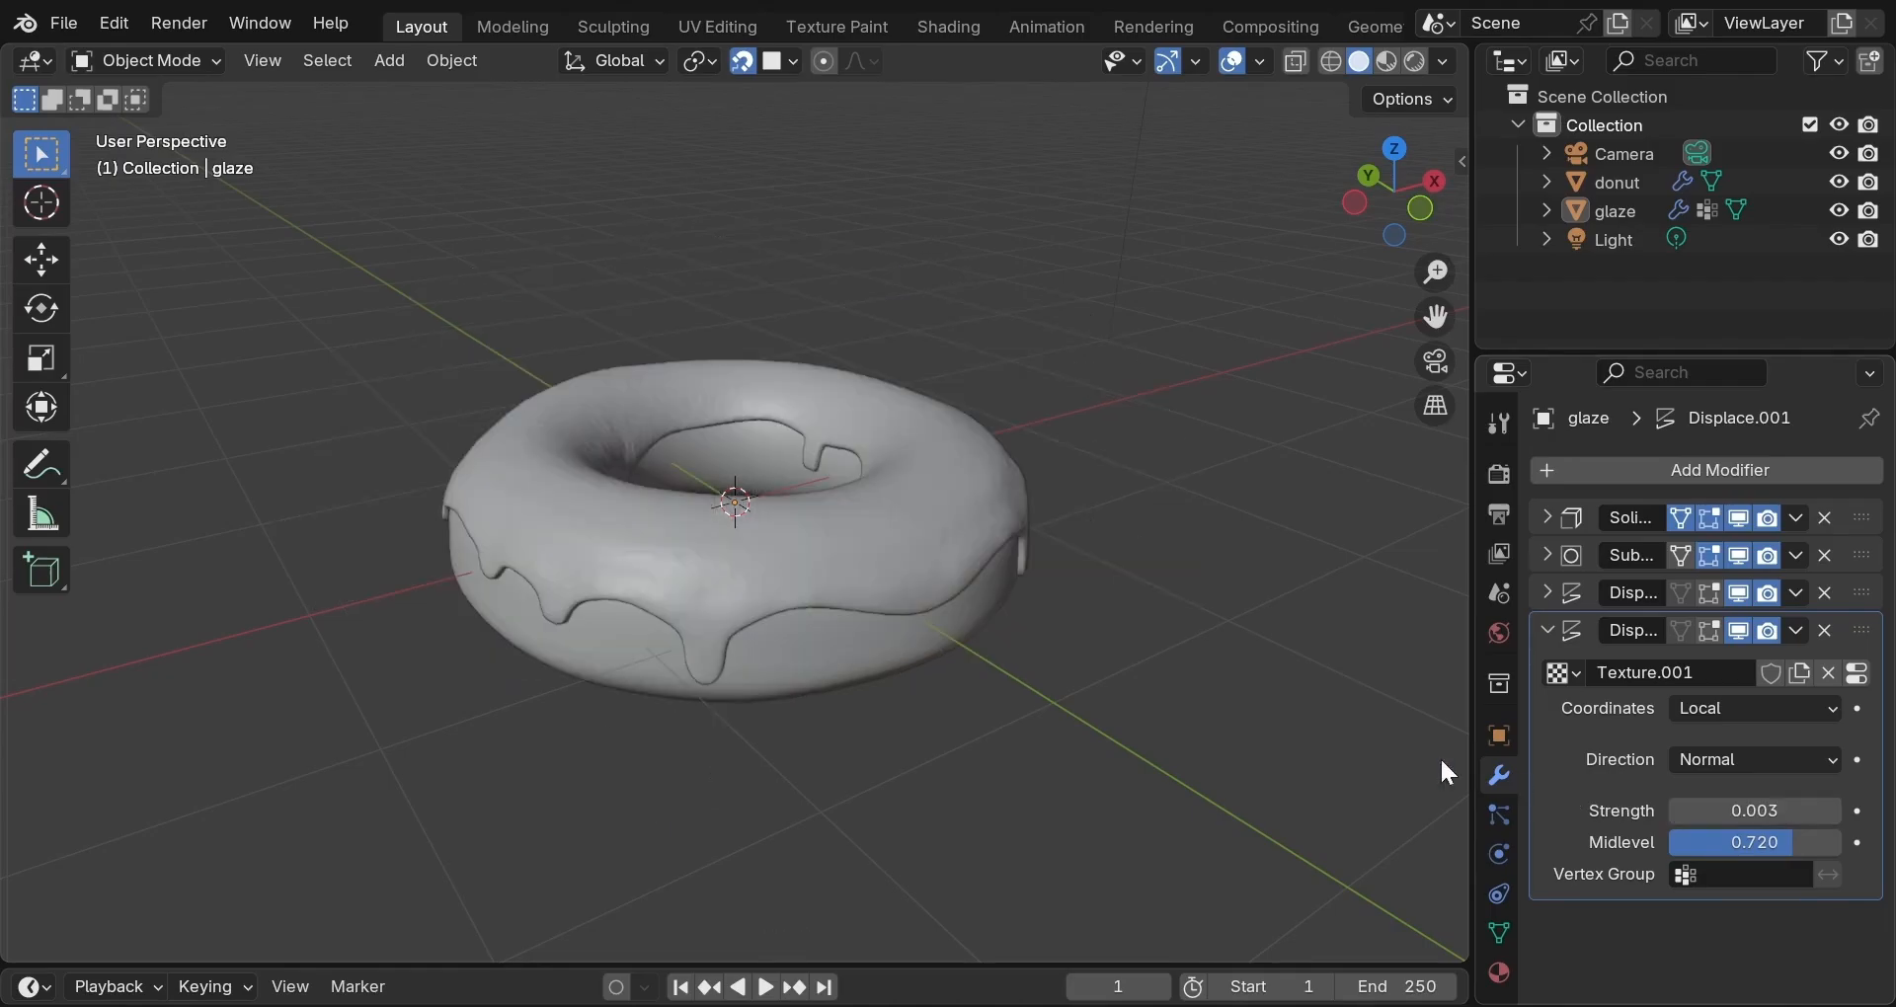
# Preview the glaze in Rendered viewport shading, looking down into the donut hole.
pyautogui.scroll(3, 1110, 682)
pyautogui.scroll(1, 1110, 682)
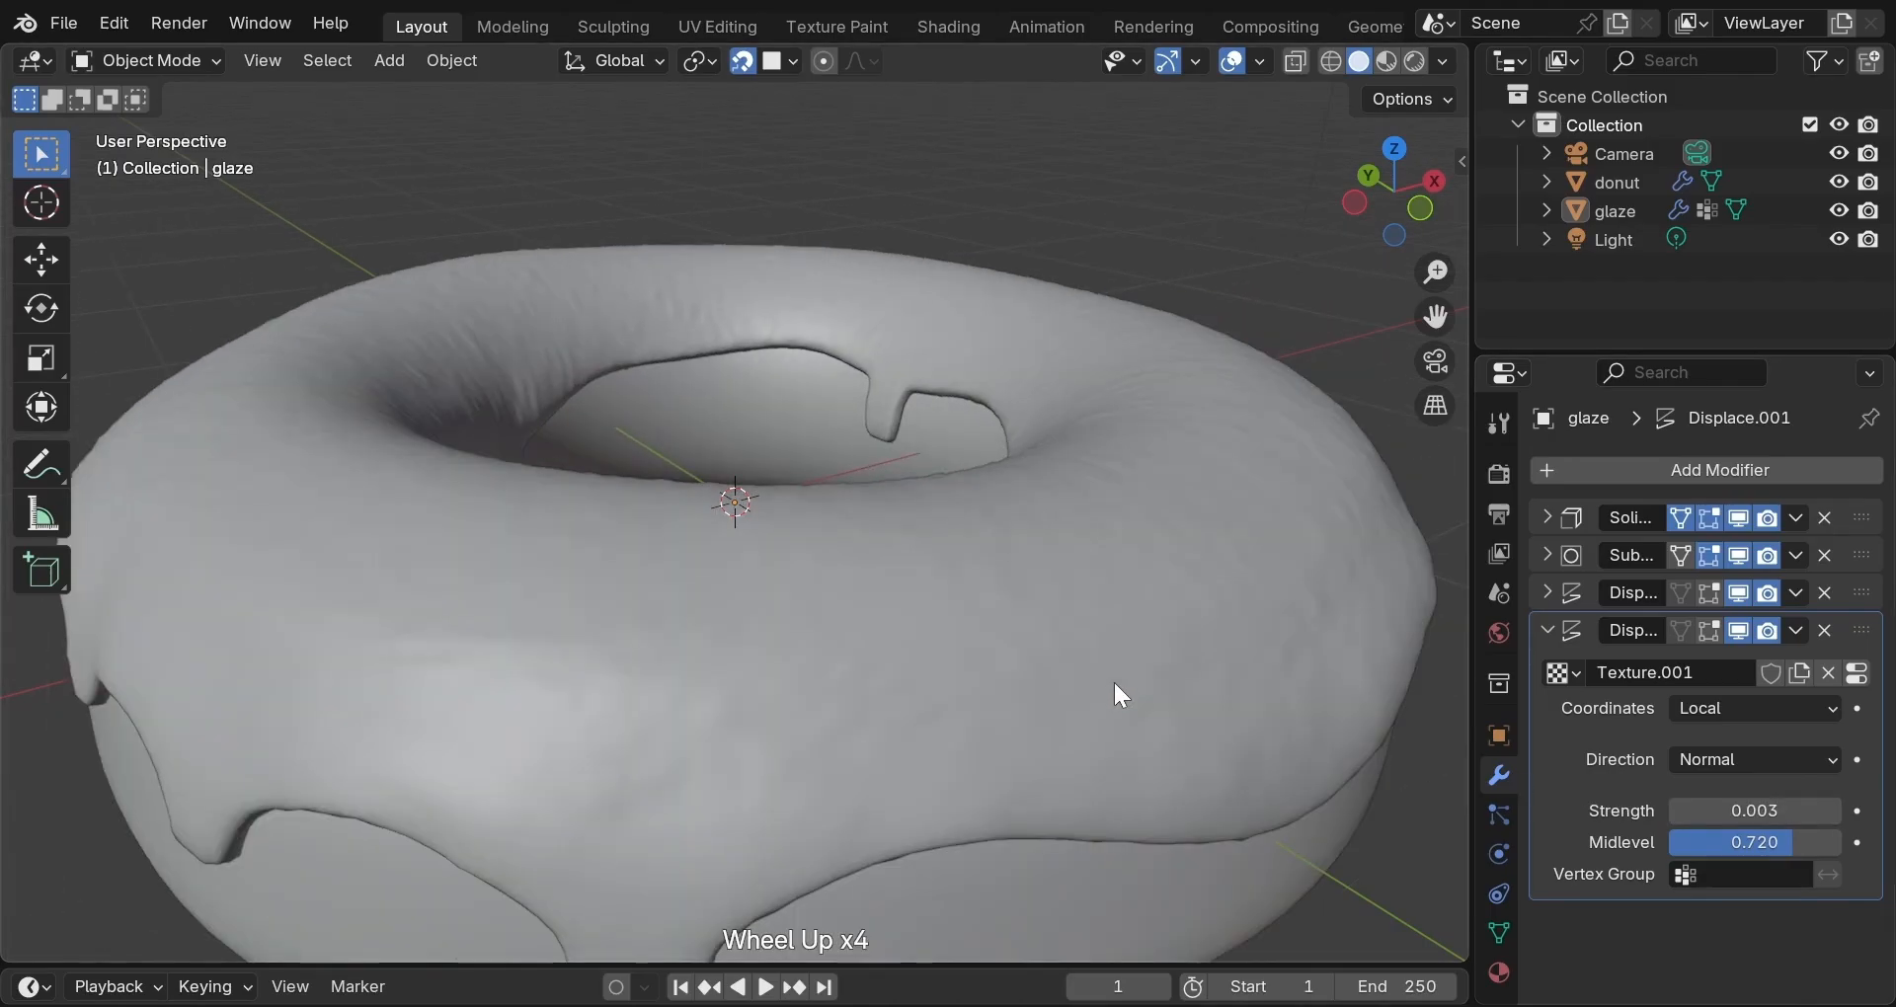
pyautogui.moveTo(1112, 679); pyautogui.dragTo(695, 681, button='middle')
pyautogui.scroll(-2, 948, 733)
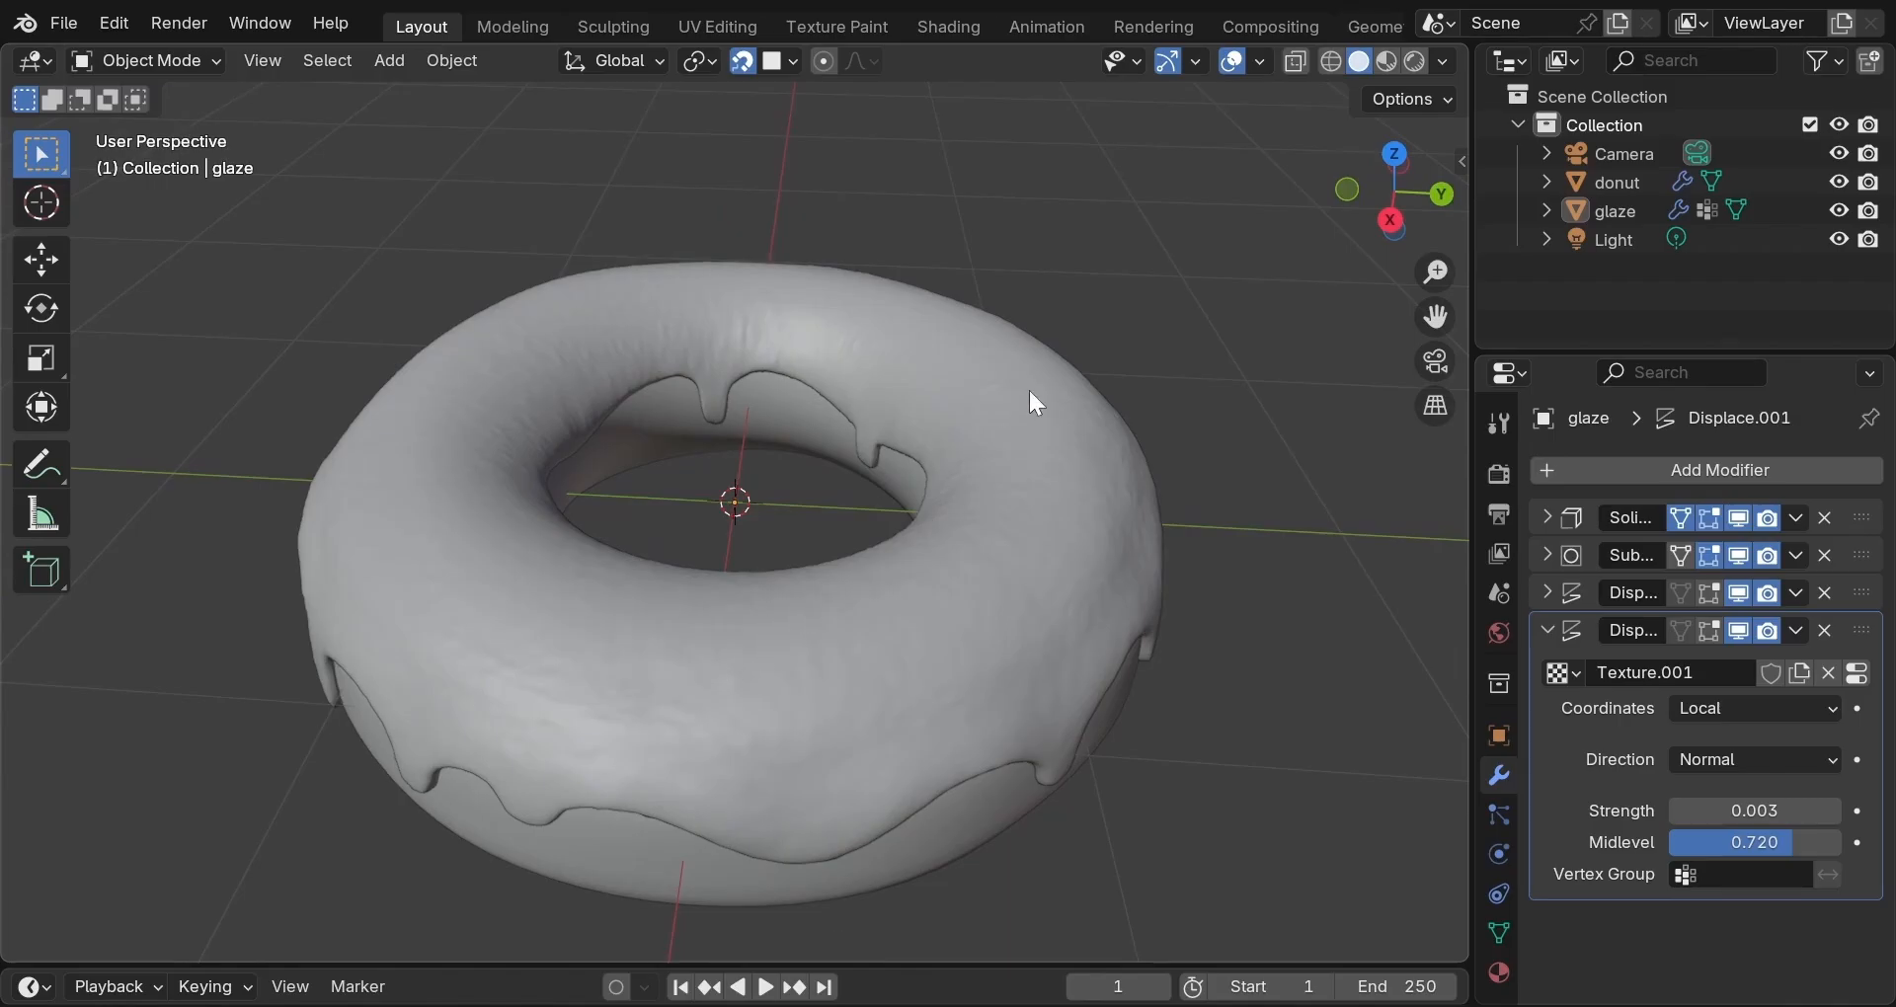
pyautogui.press('z')
pyautogui.click(1017, 288)
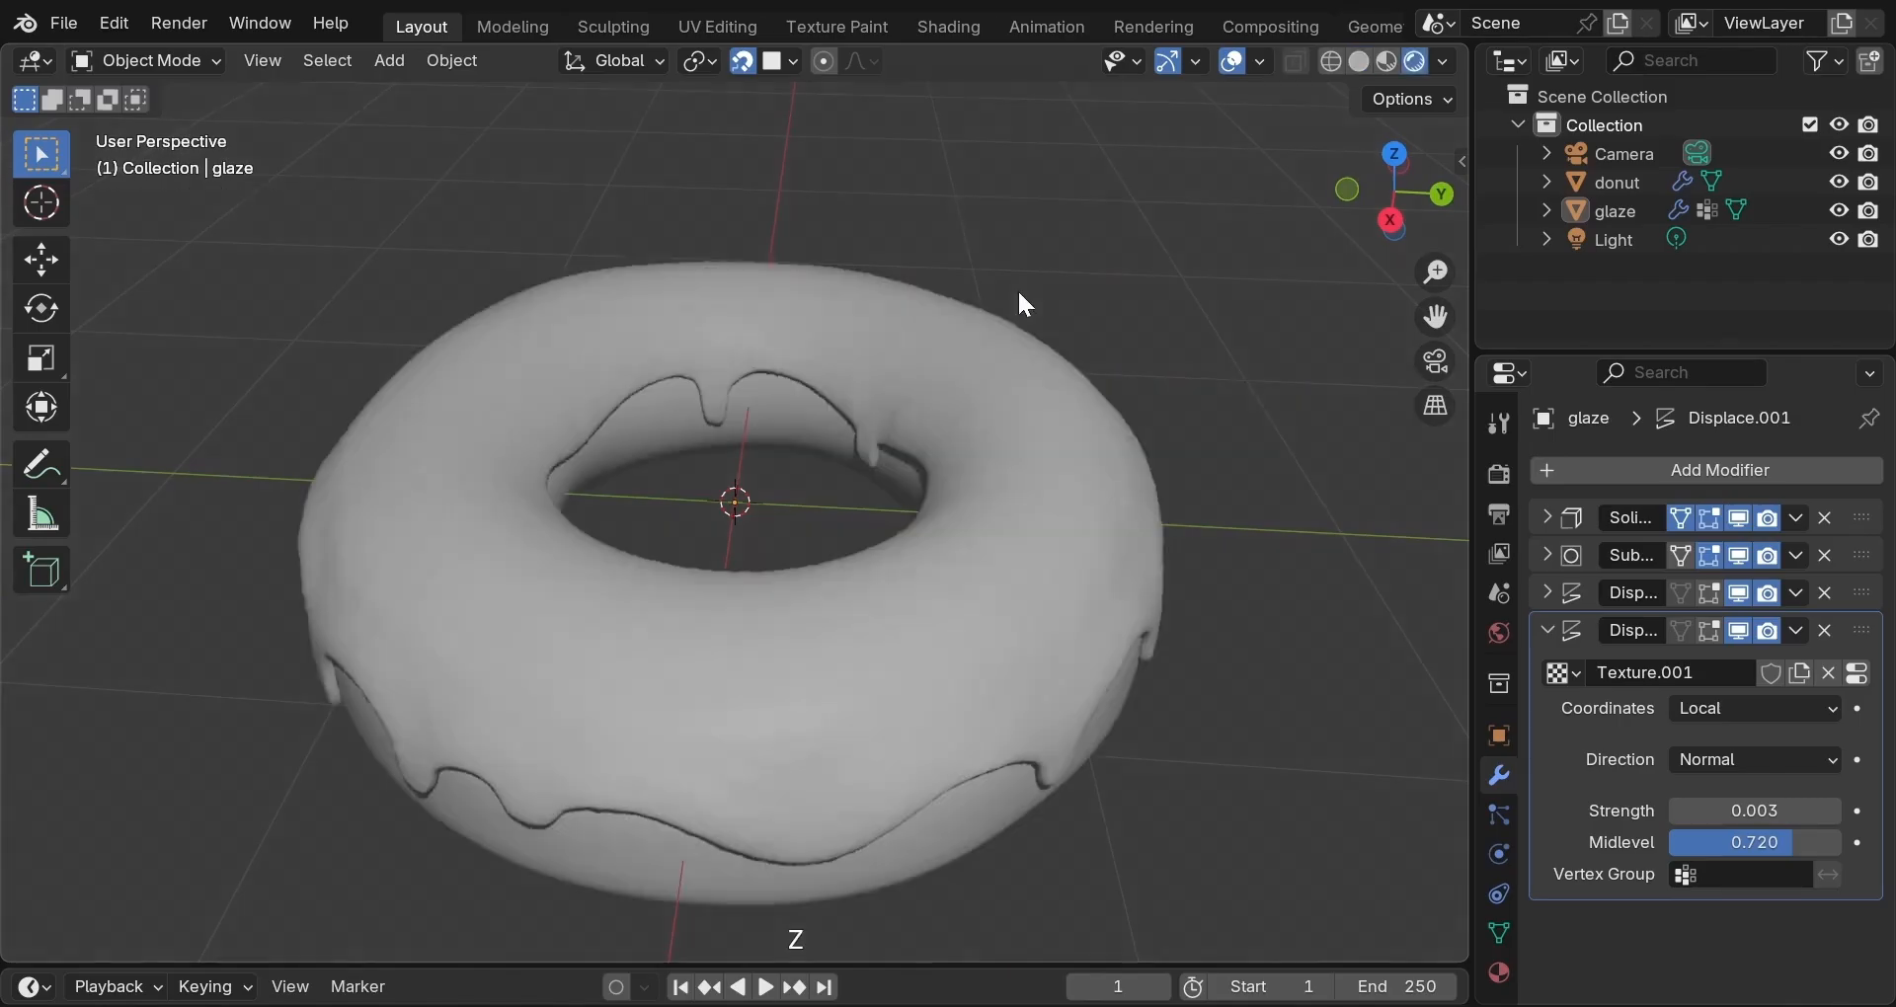
pyautogui.scroll(-2, 1012, 311)
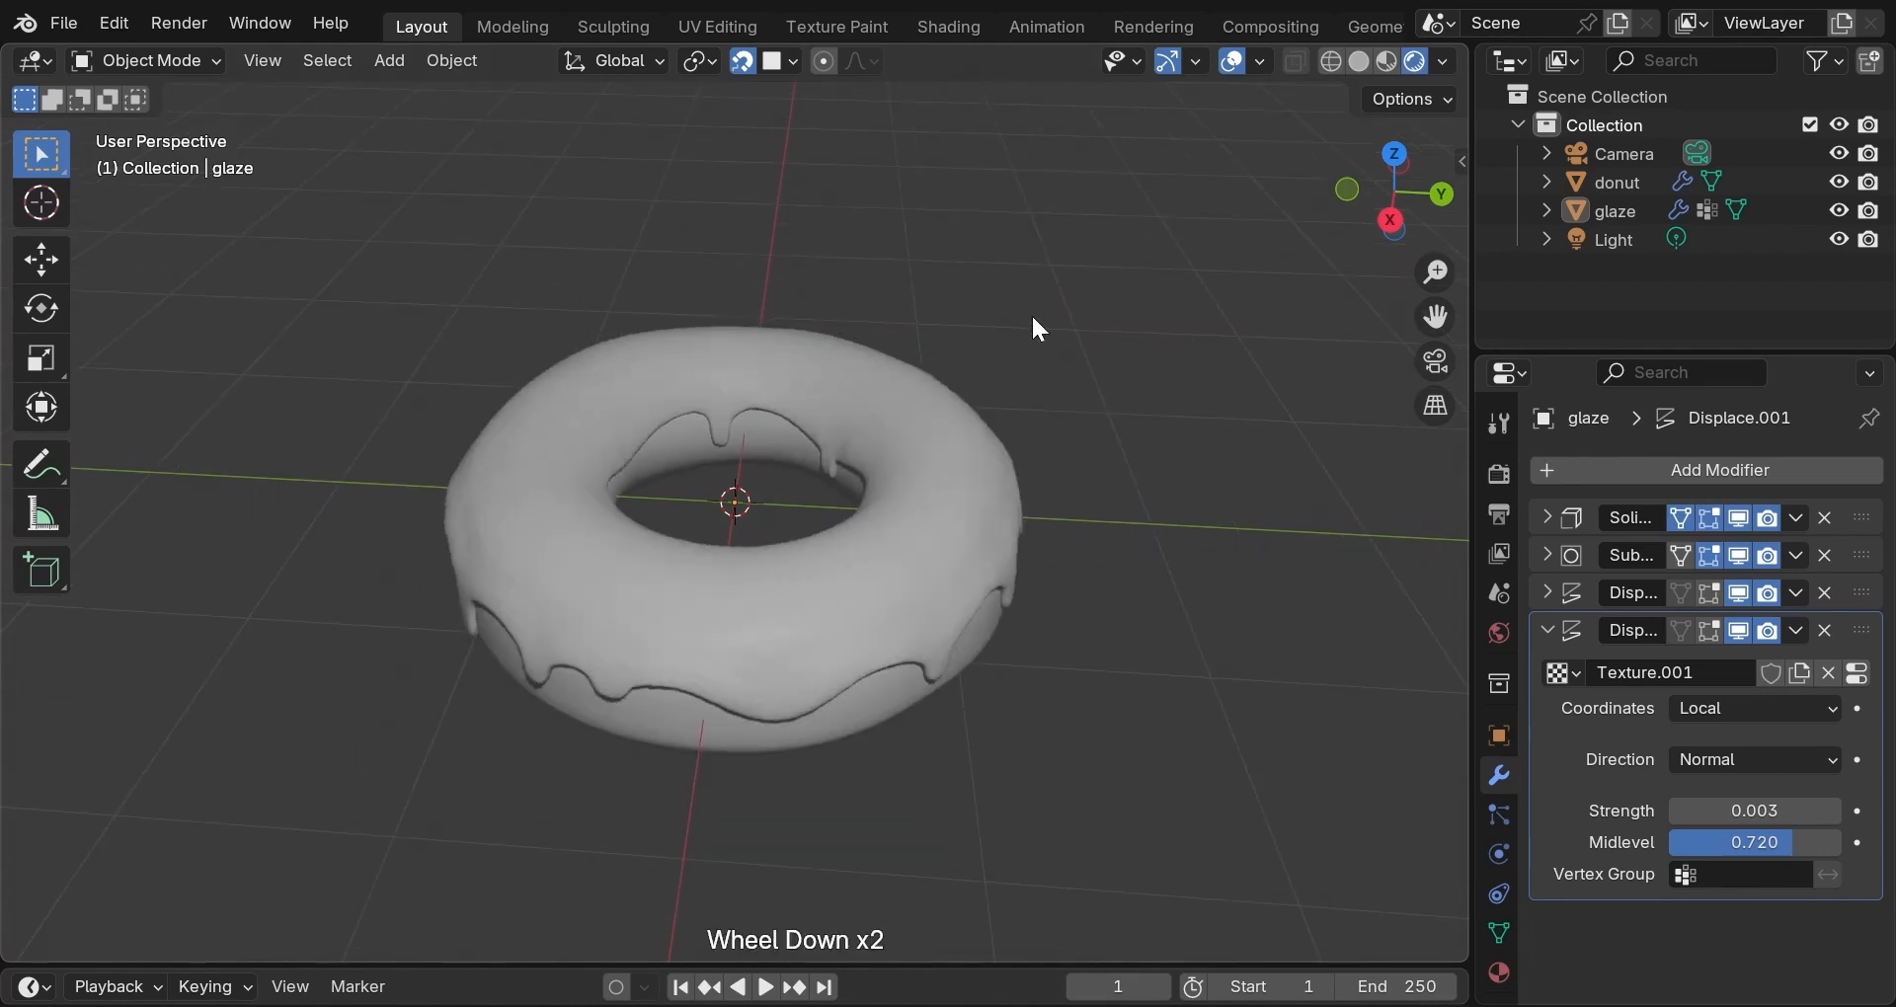
# Orbit to a top-down view and switch the viewport back to Solid shading.
pyautogui.moveTo(1033, 322); pyautogui.dragTo(458, 284, button='middle')
pyautogui.scroll(-2, 839, 423)
pyautogui.scroll(4, 837, 422)
pyautogui.scroll(-1, 574, 344)
pyautogui.scroll(-2, 650, 459)
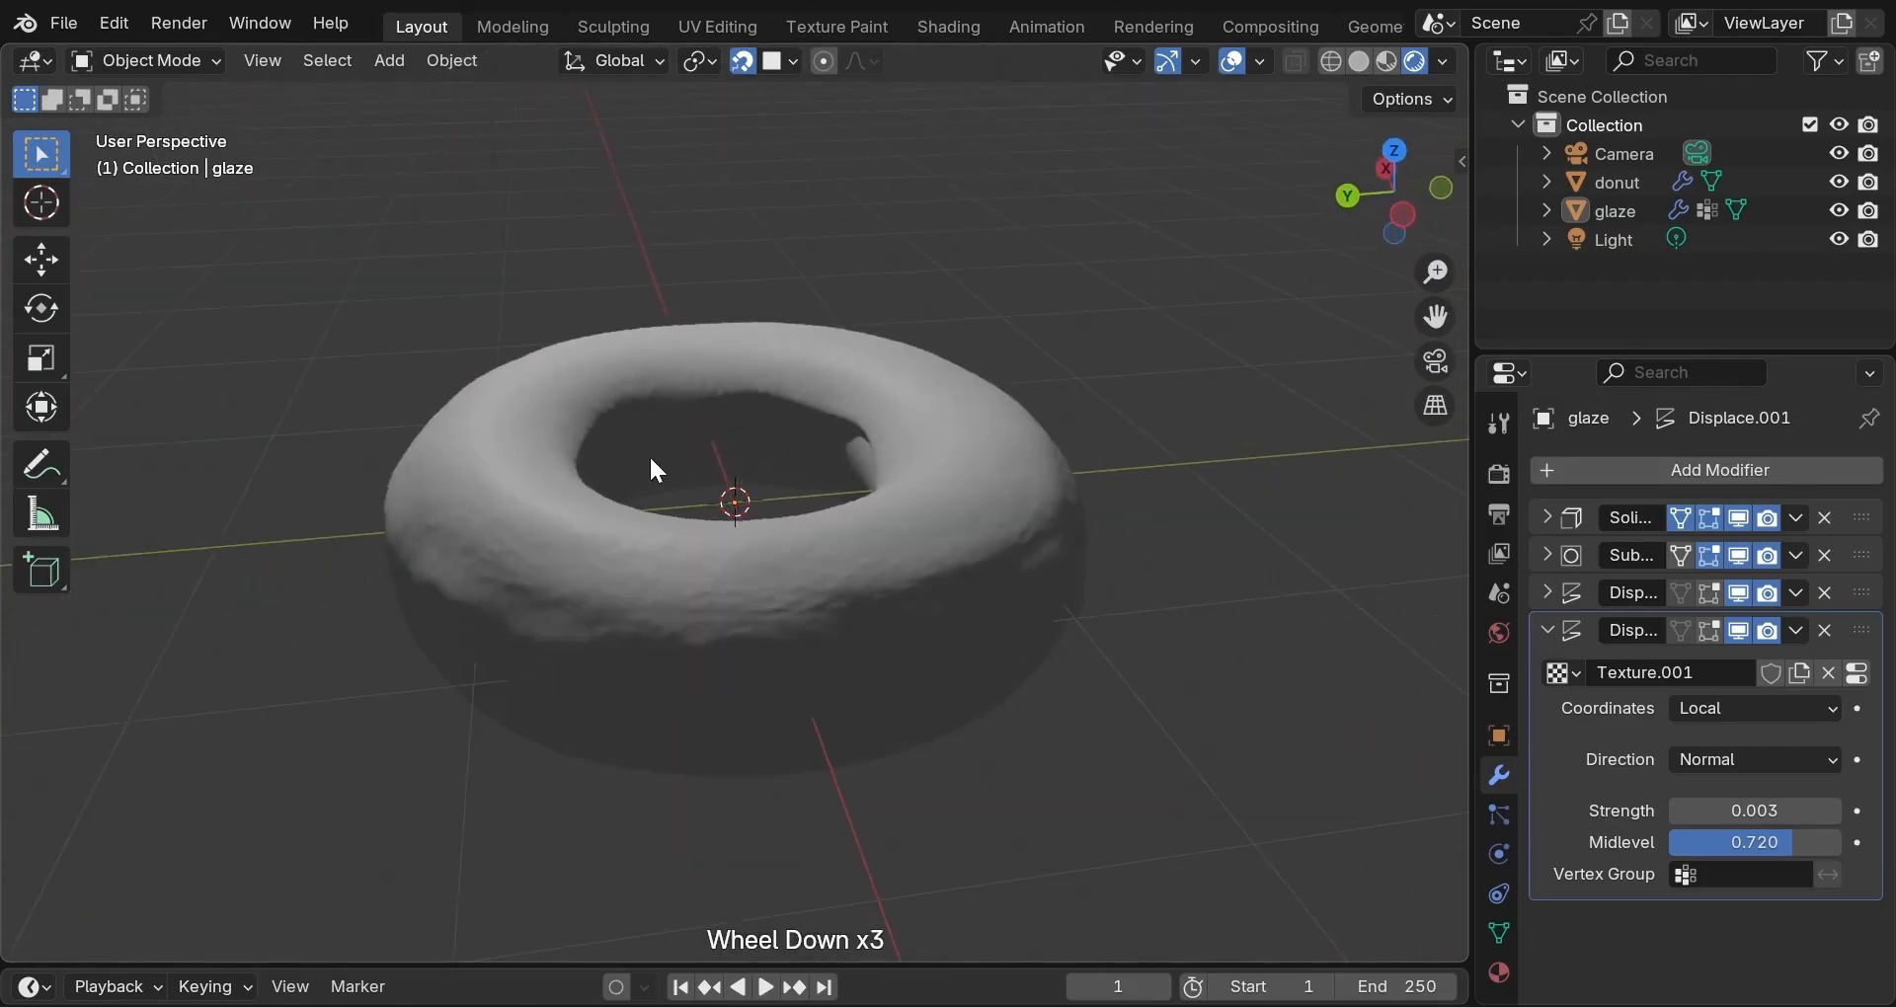
pyautogui.press('z')
pyautogui.click(739, 483)
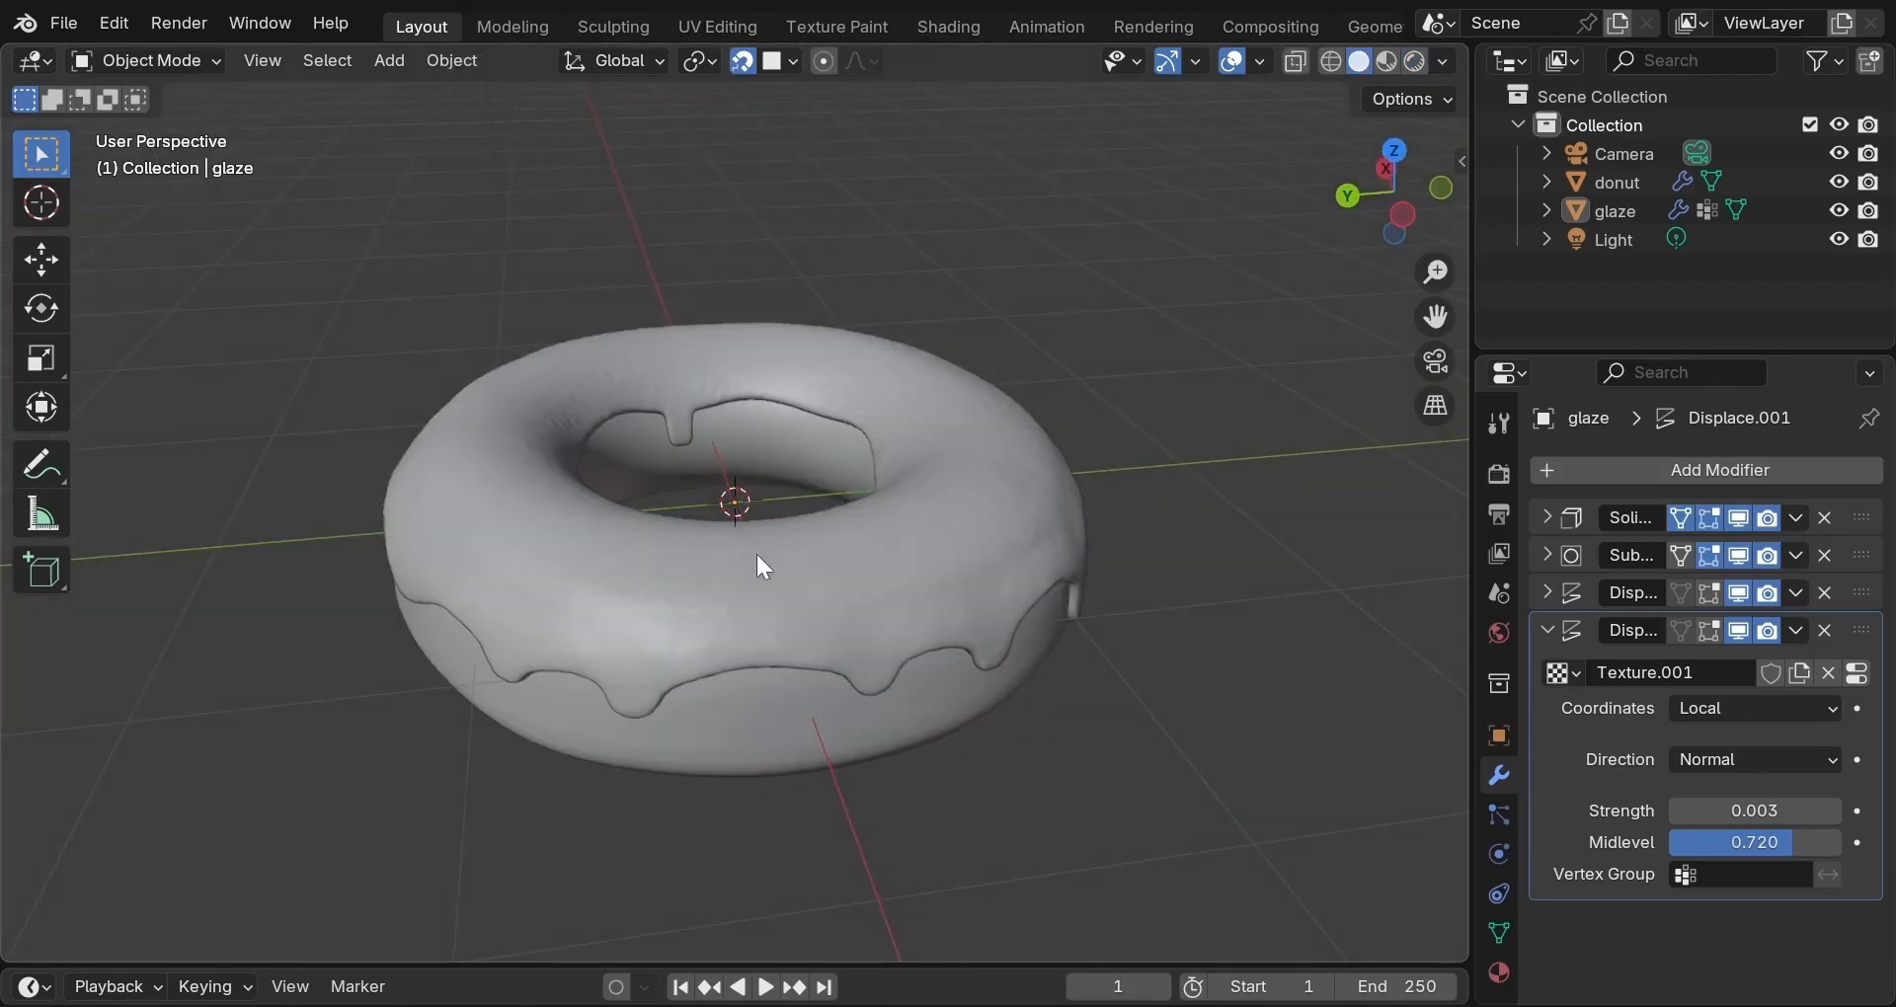
# Apply Shade Smooth to the glaze, then deselect it.
pyautogui.click(756, 578)
pyautogui.rightClick(755, 566)
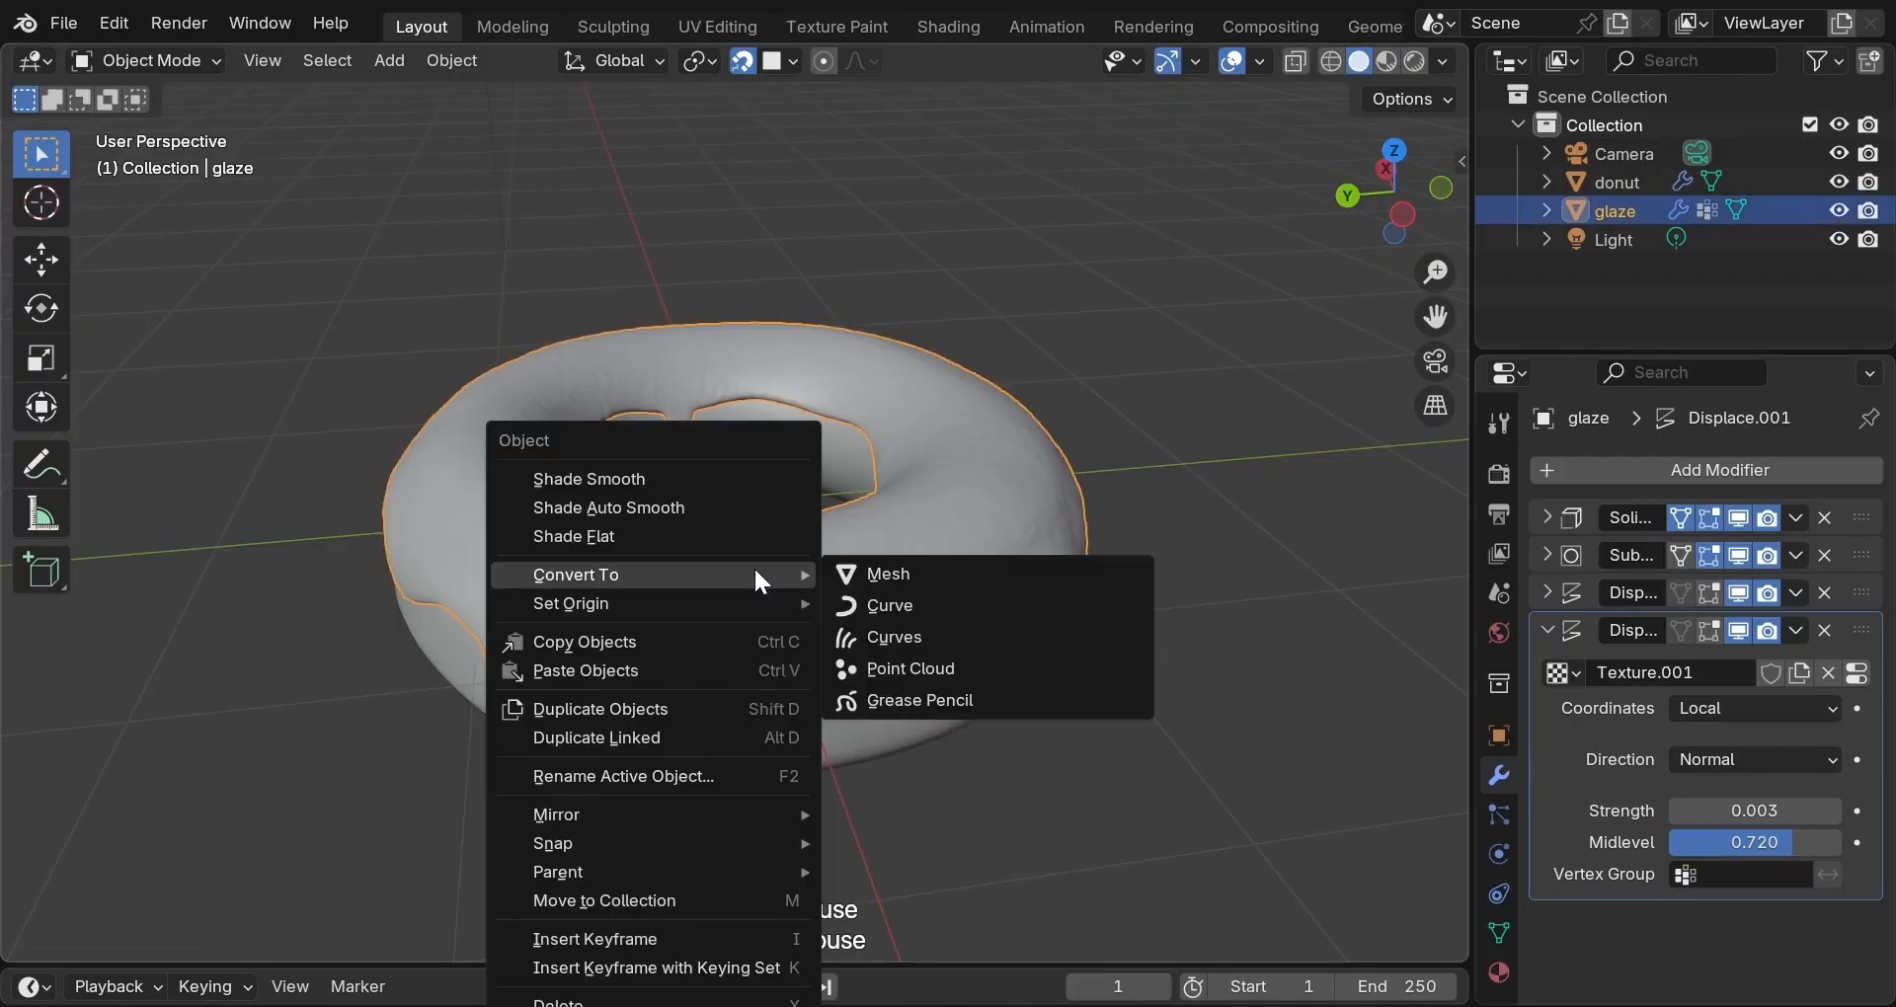
pyautogui.click(759, 493)
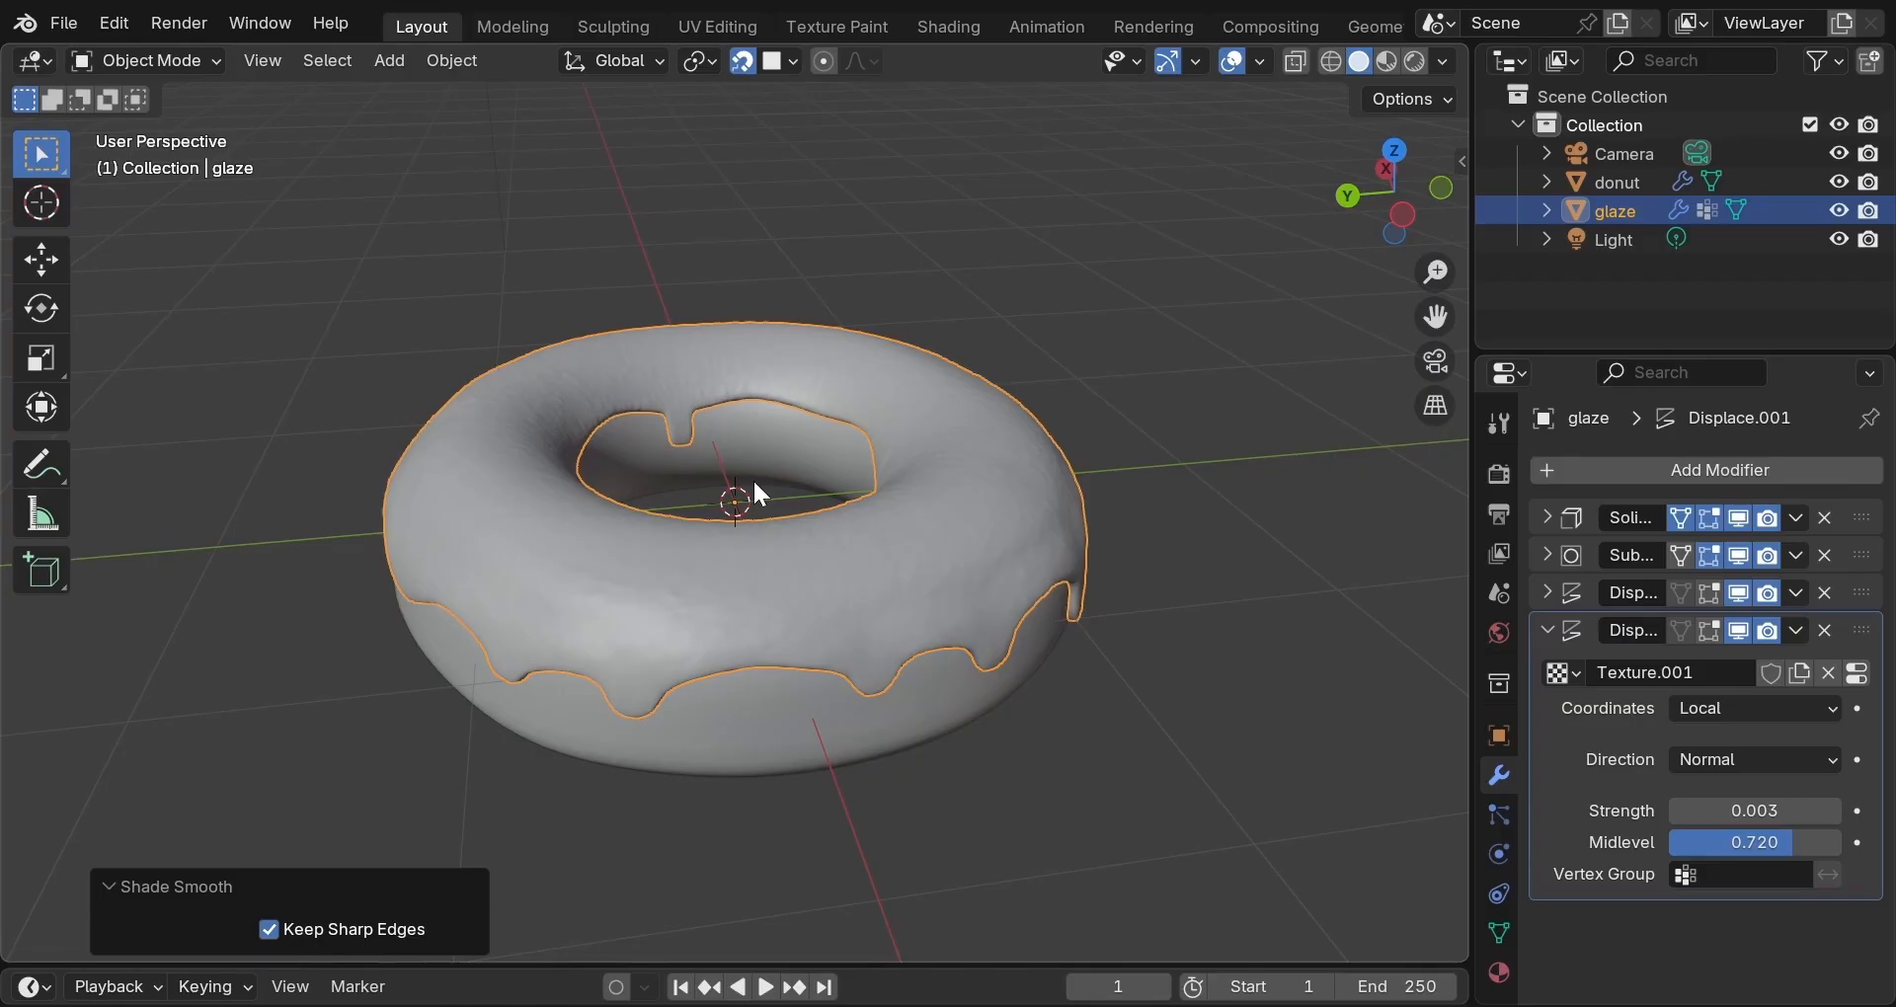
pyautogui.click(1085, 348)
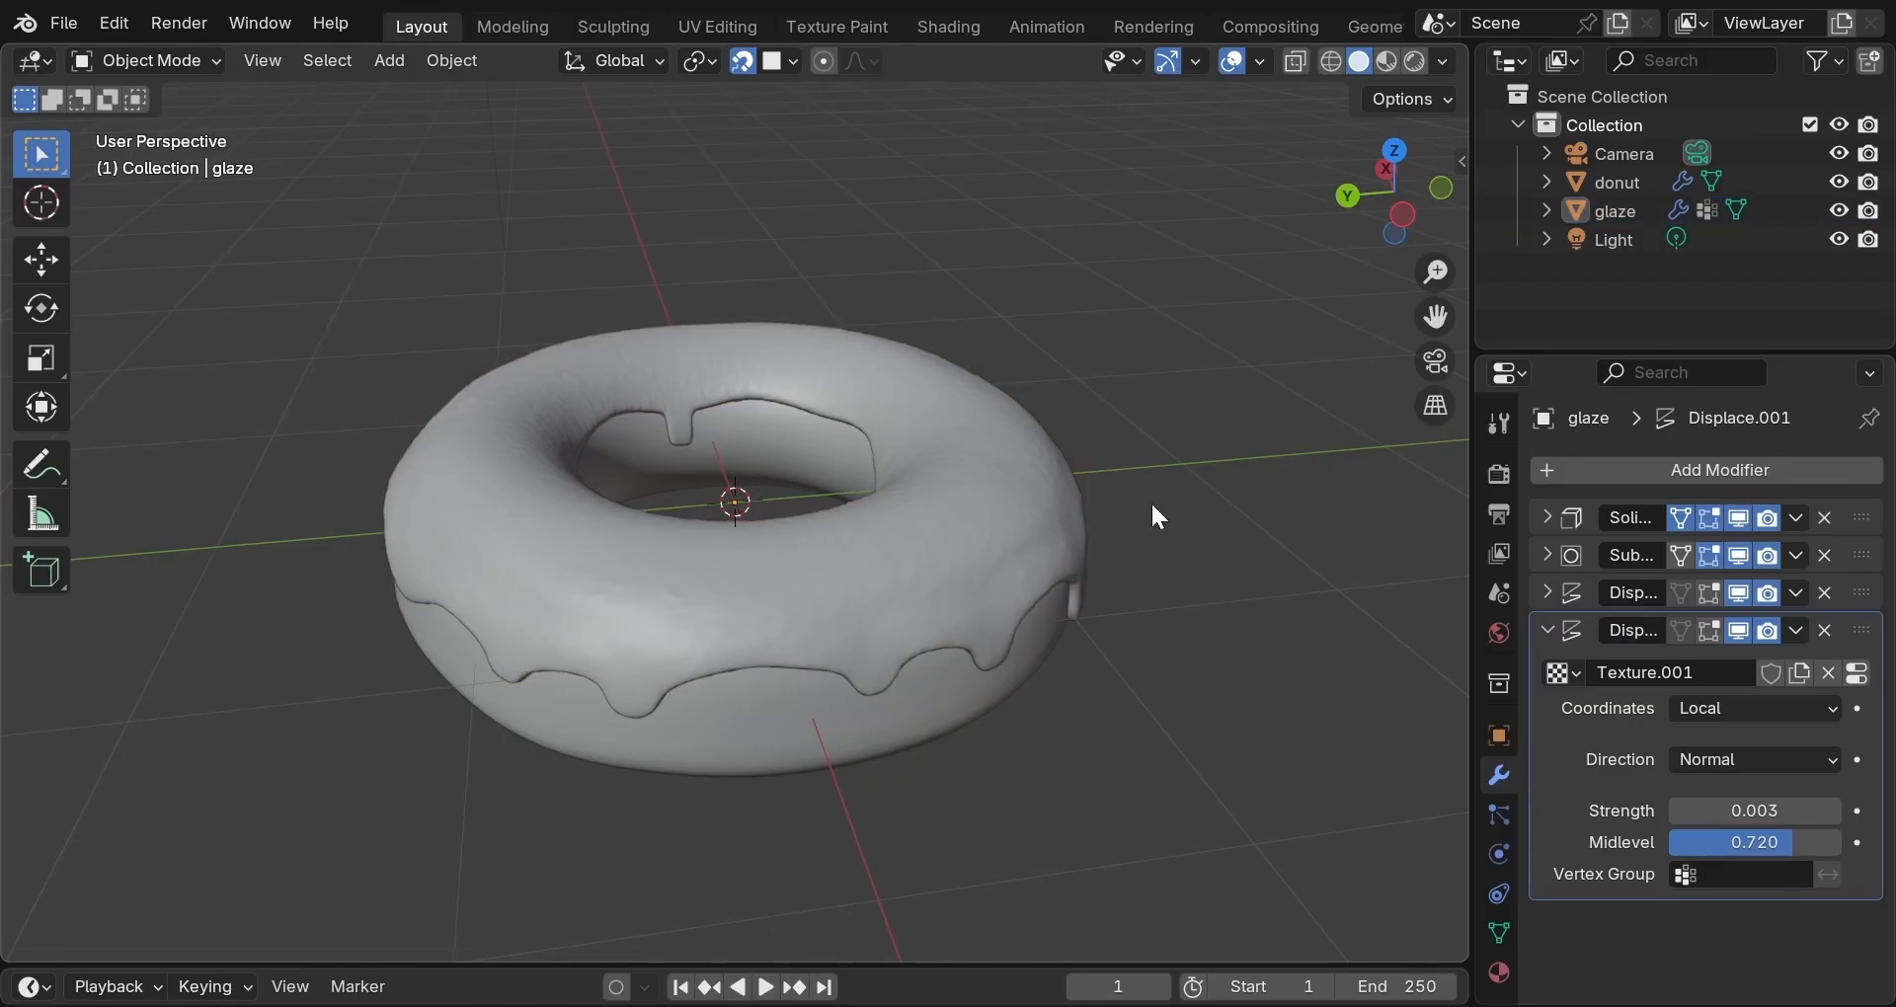
# Turn off the Solidify modifier's Edit Mode display and enter Edit Mode on the glaze.
pyautogui.click(1548, 631)
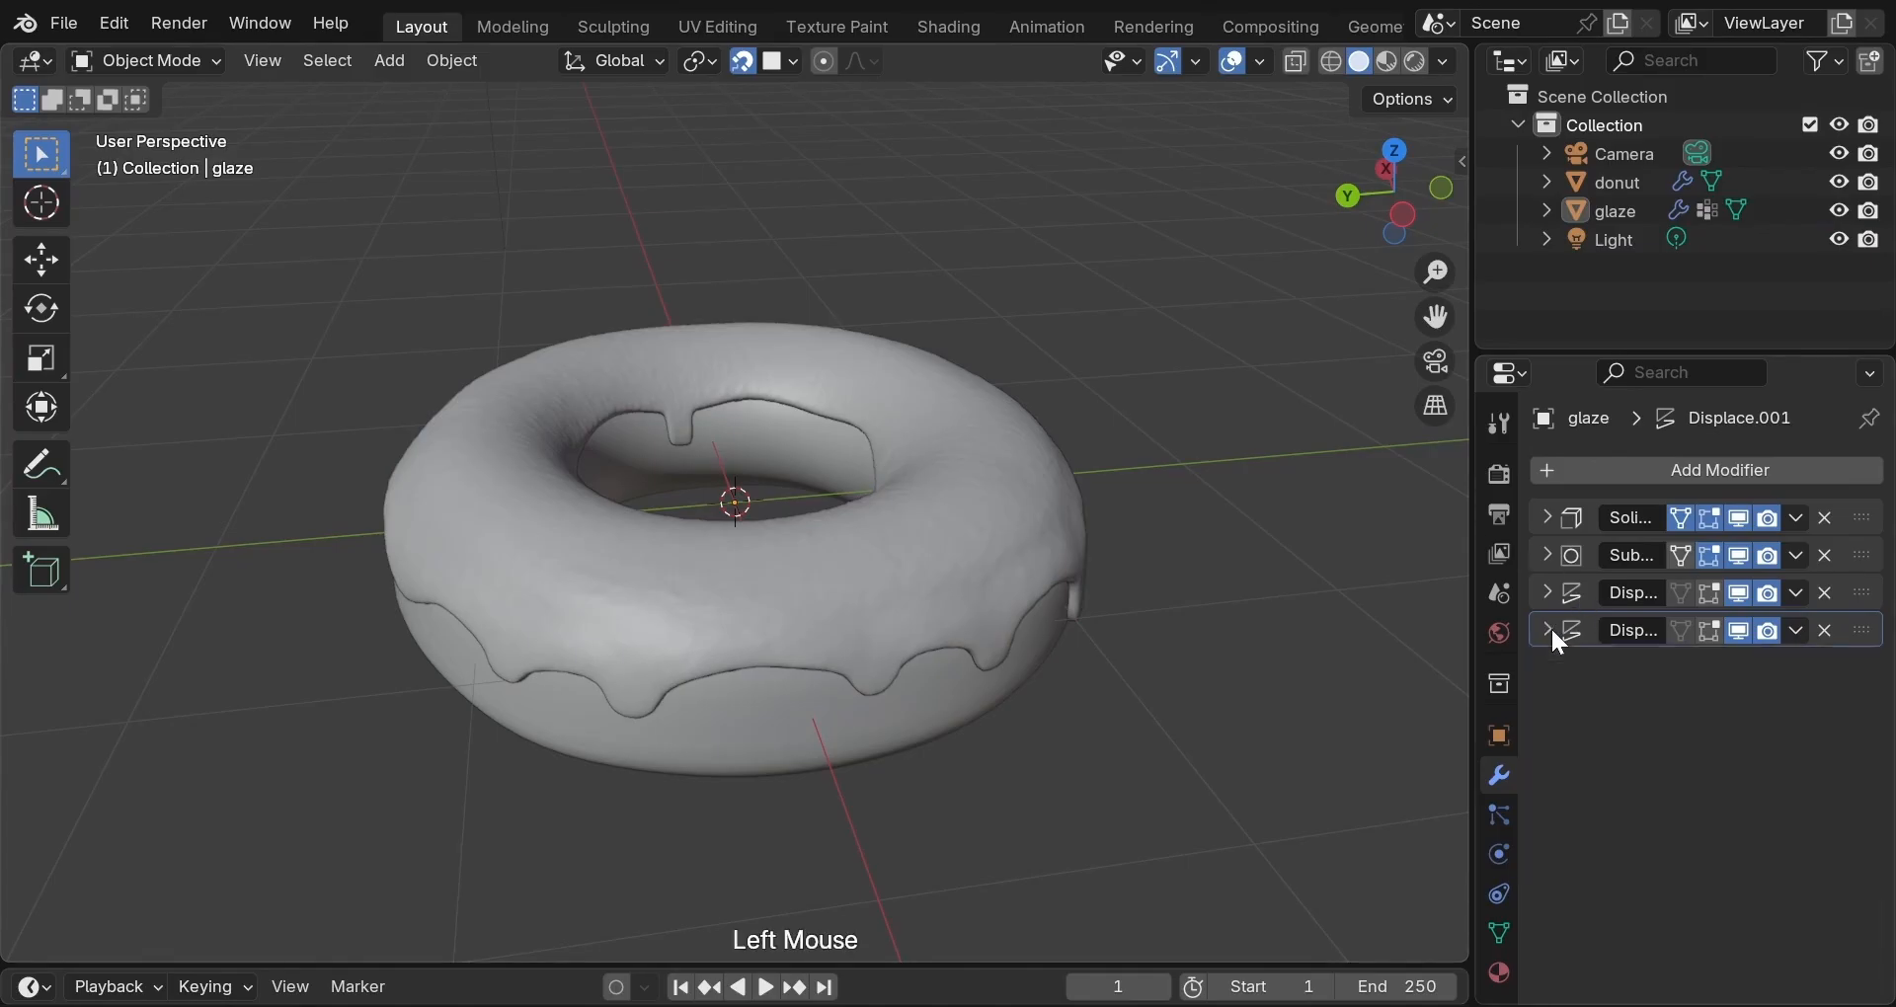
pyautogui.click(1547, 520)
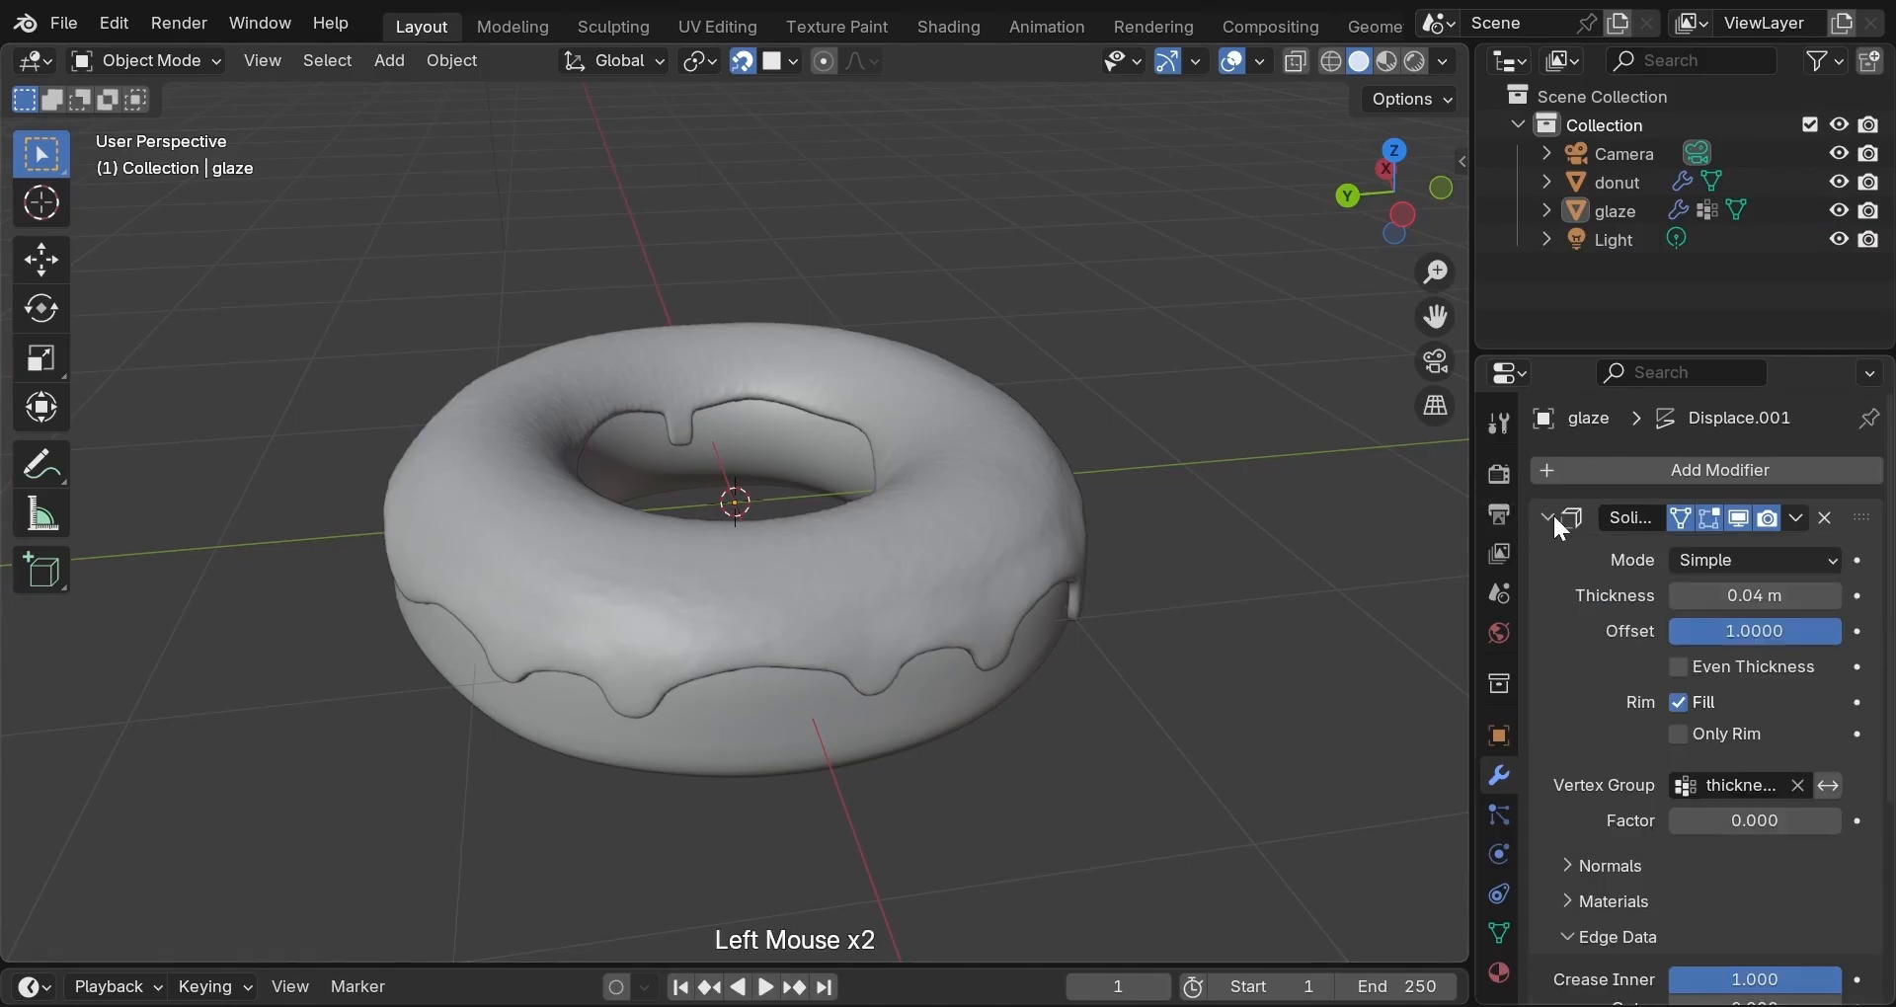
pyautogui.click(1710, 520)
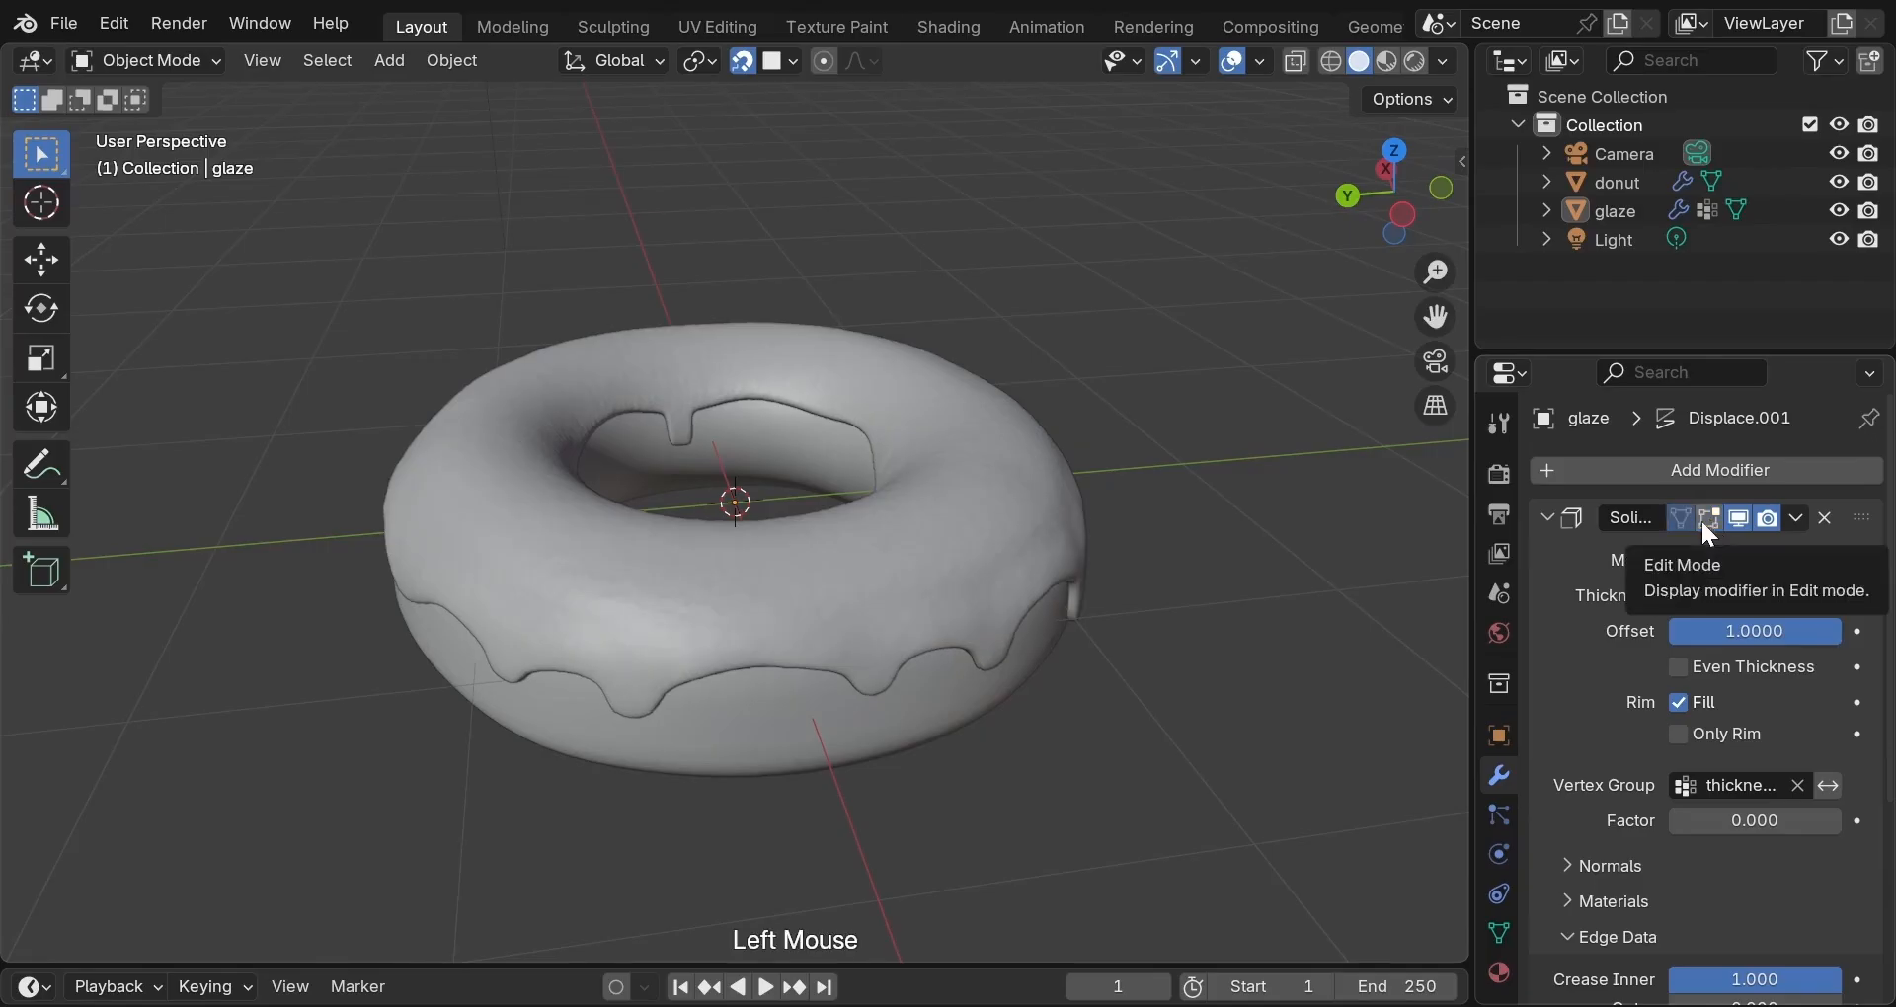
pyautogui.press('Tab')
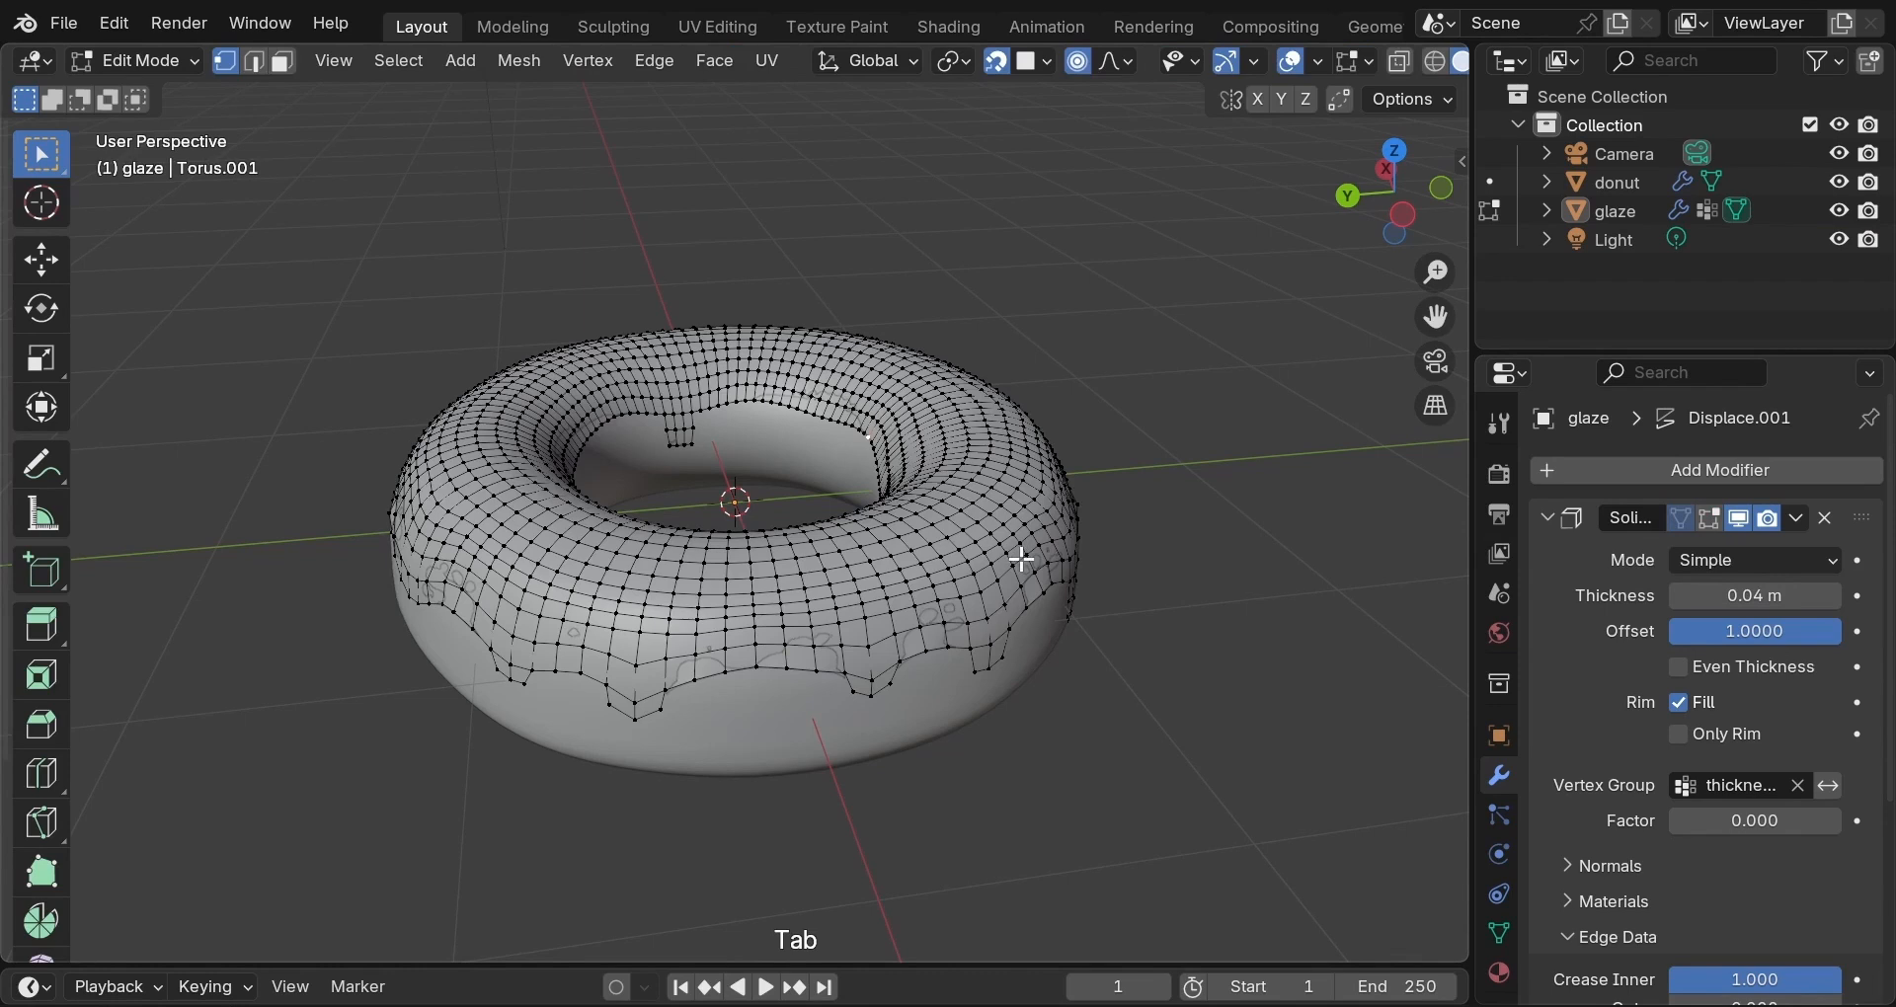
# Add a Shrinkwrap modifier to the glaze and move it to the top of the stack.
pyautogui.click(1610, 483)
pyautogui.moveTo(1610, 473)
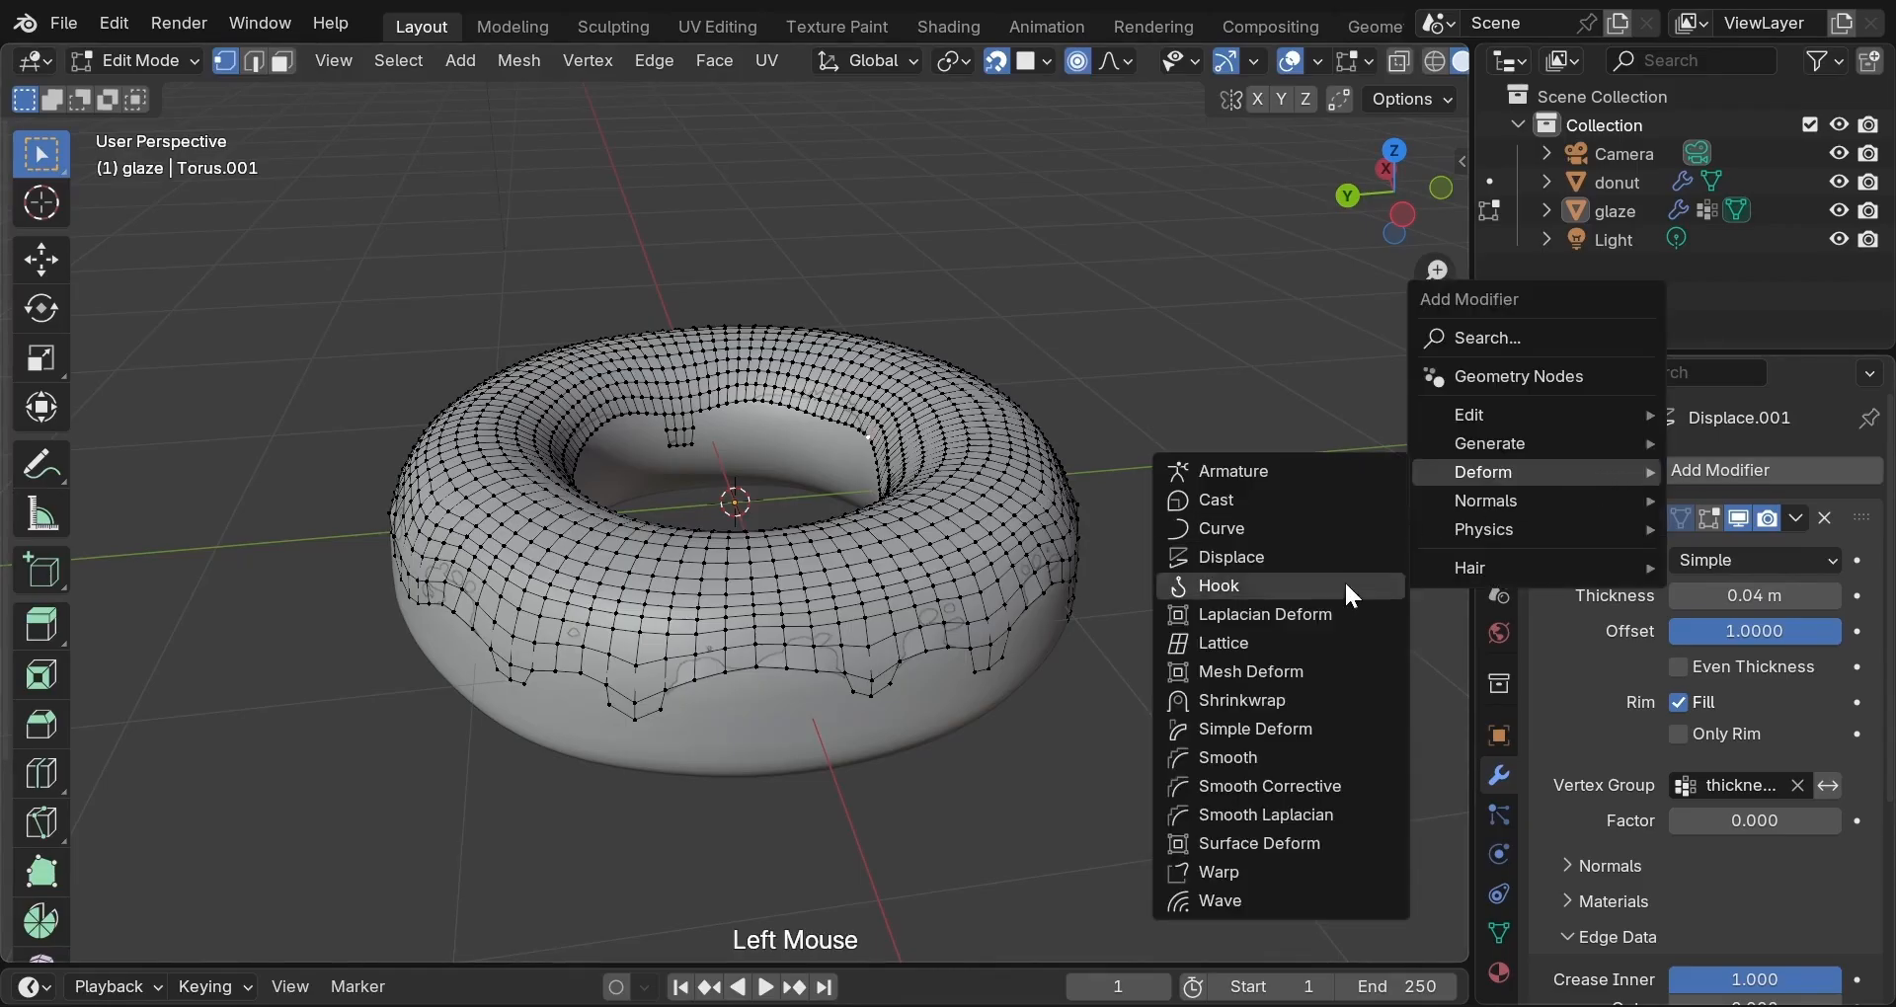
pyautogui.click(1331, 703)
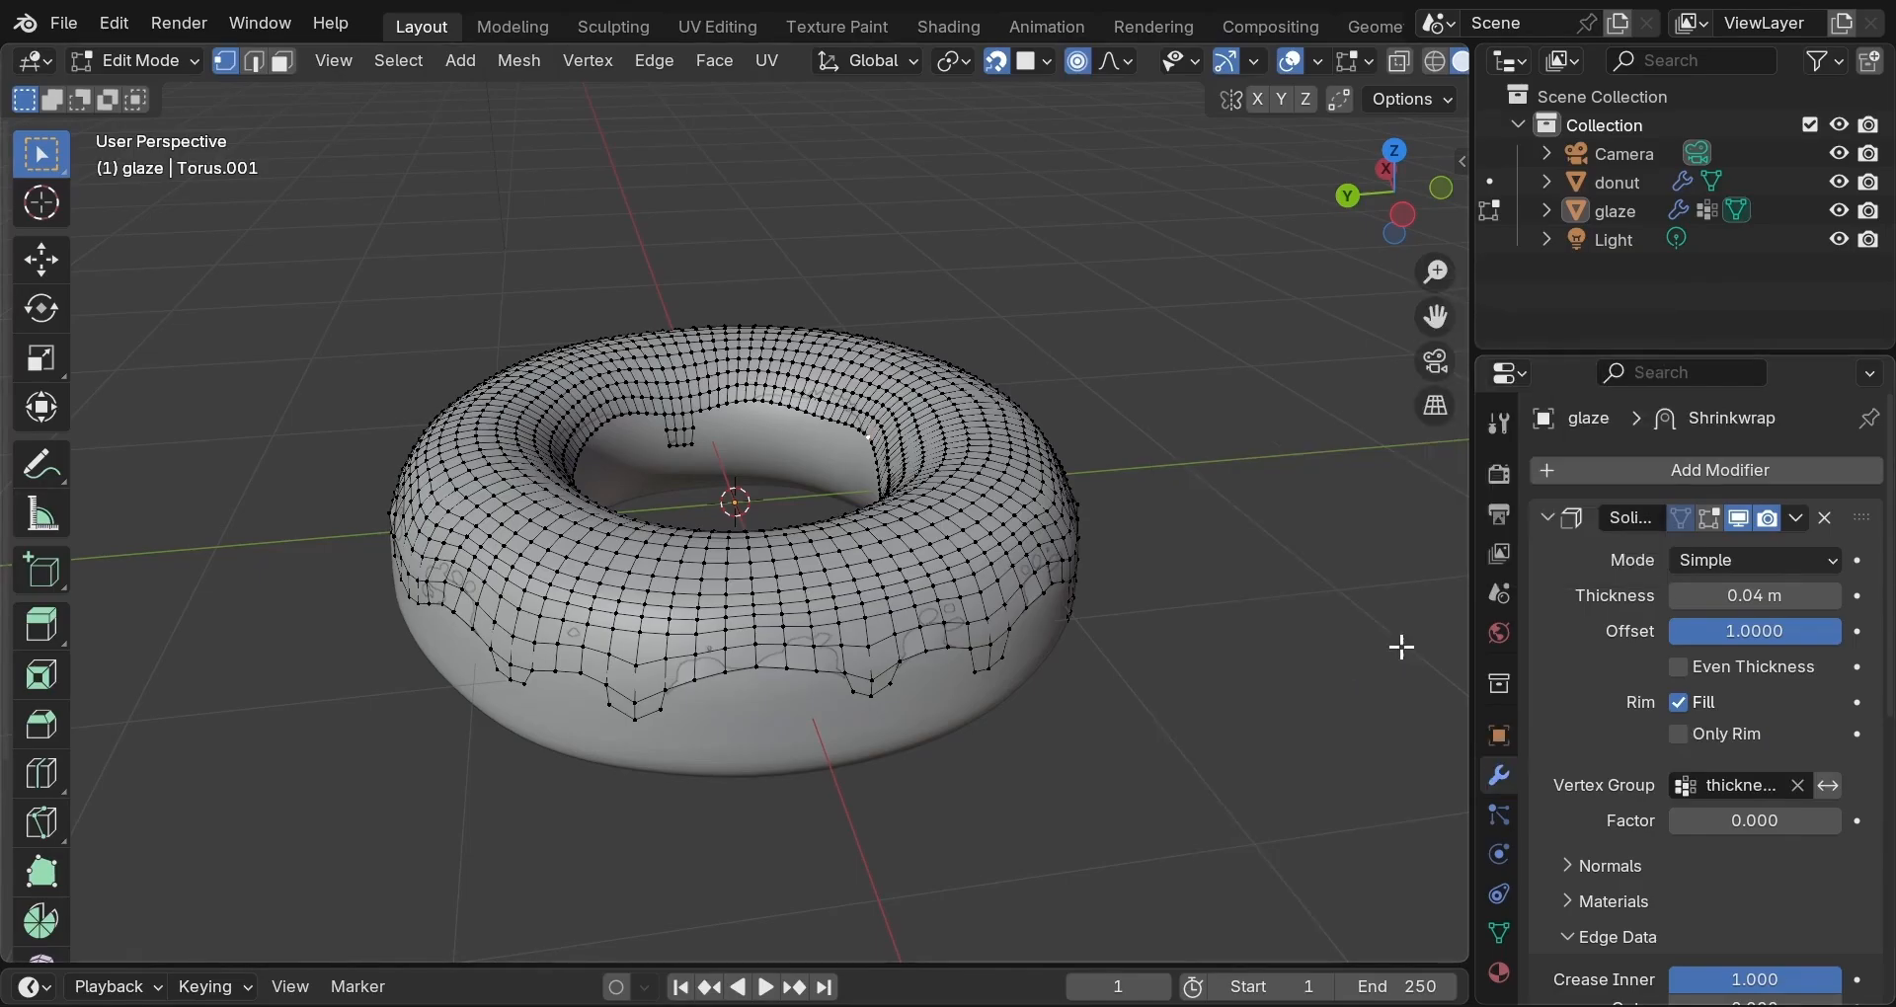
pyautogui.click(1546, 515)
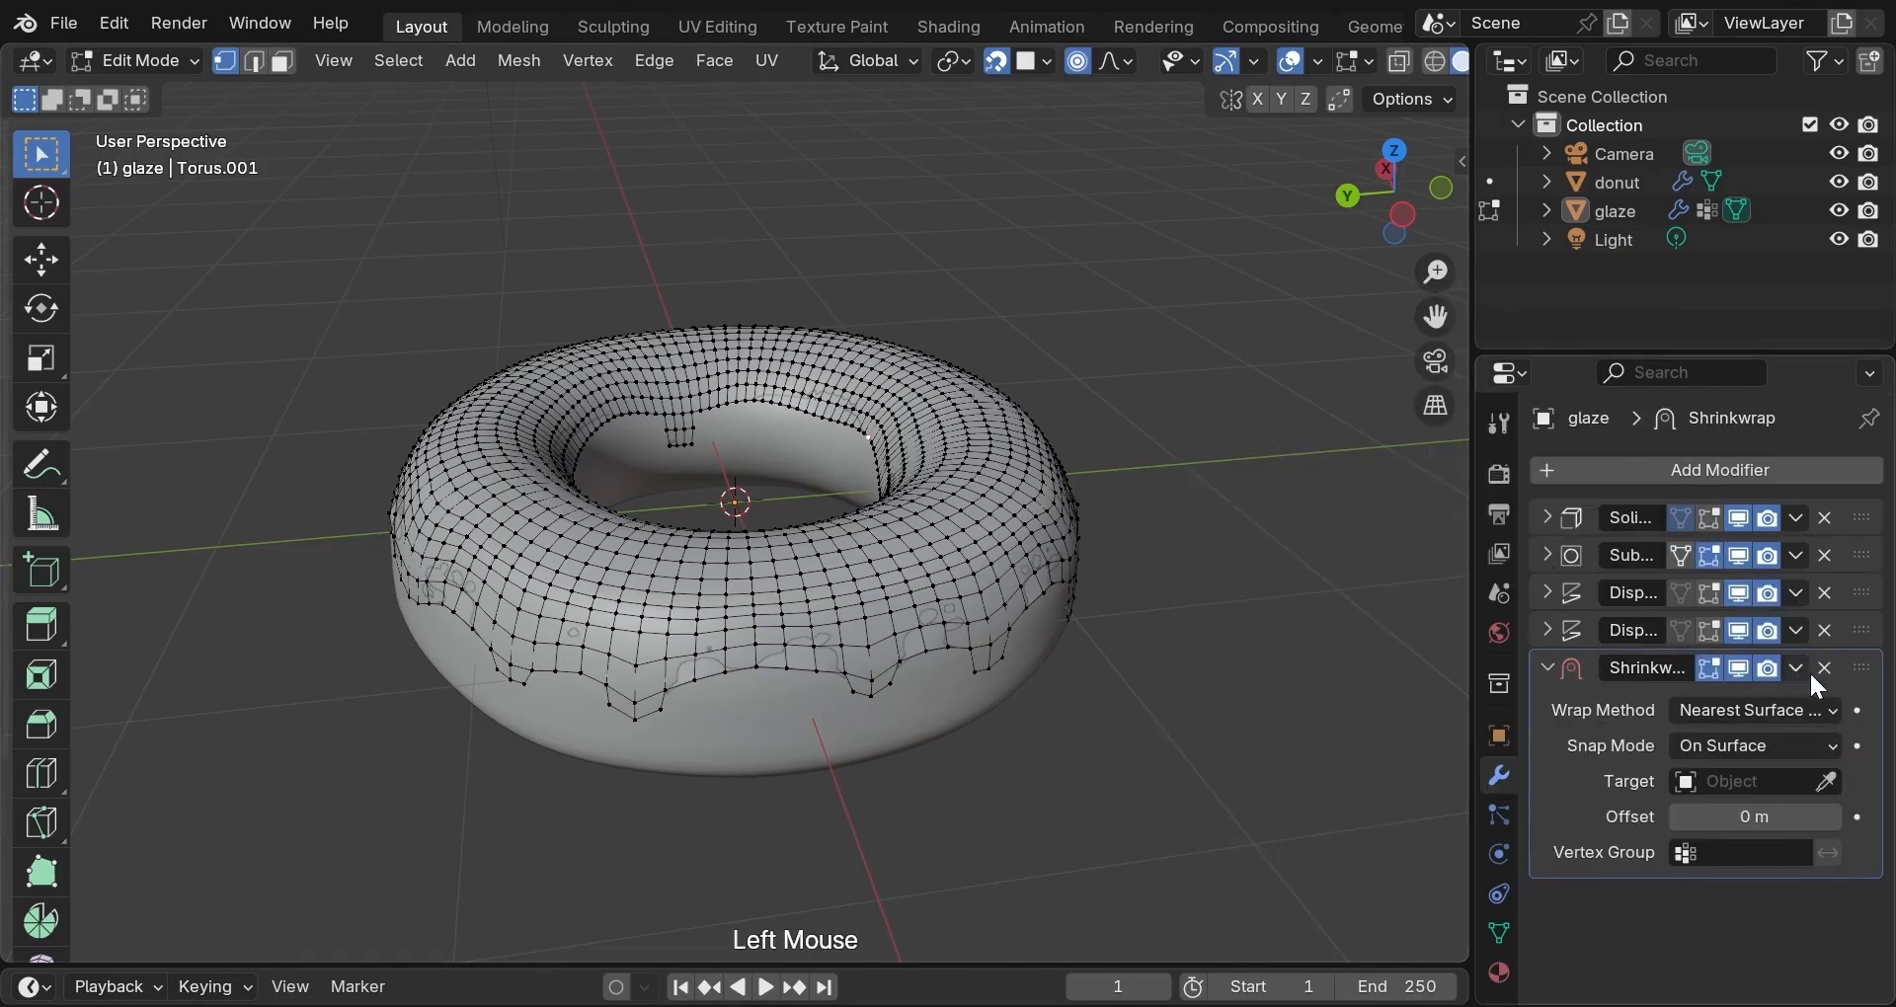
pyautogui.click(1865, 677)
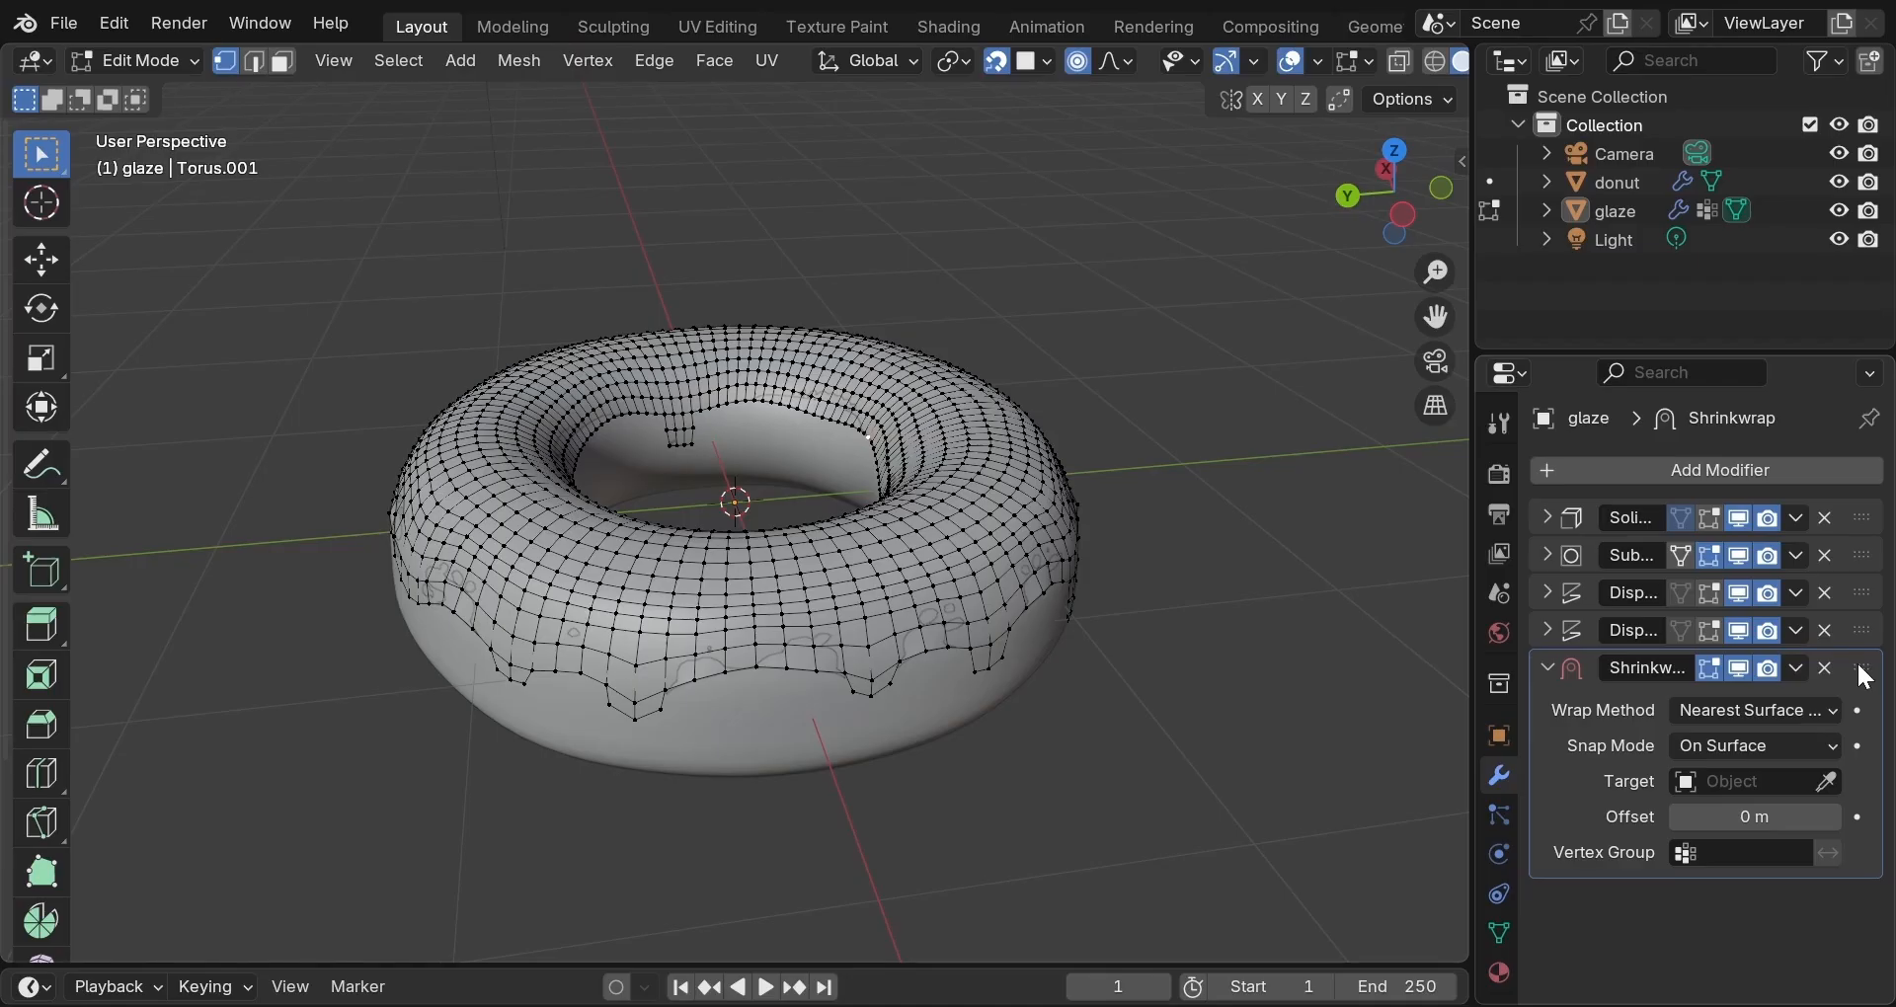
pyautogui.moveTo(1865, 677); pyautogui.dragTo(1866, 526)
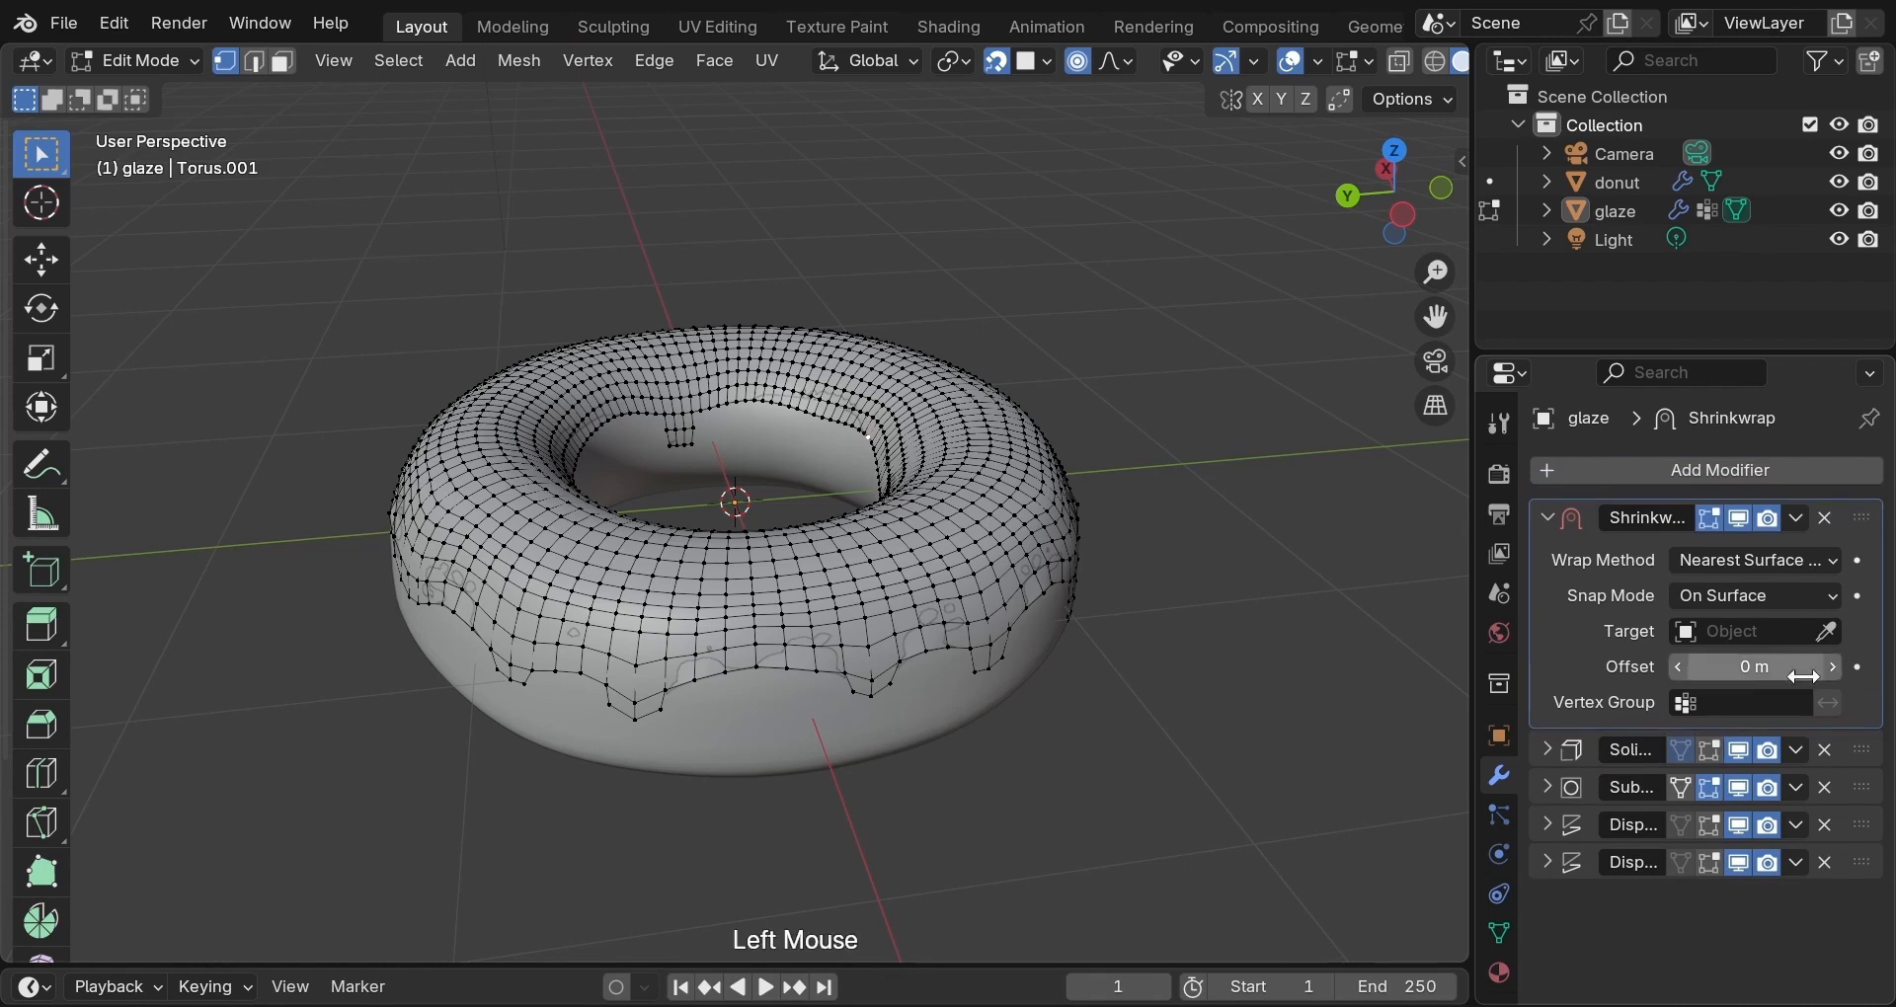
# Set the donut as the Shrinkwrap target, then return to Object Mode.
pyautogui.click(1830, 643)
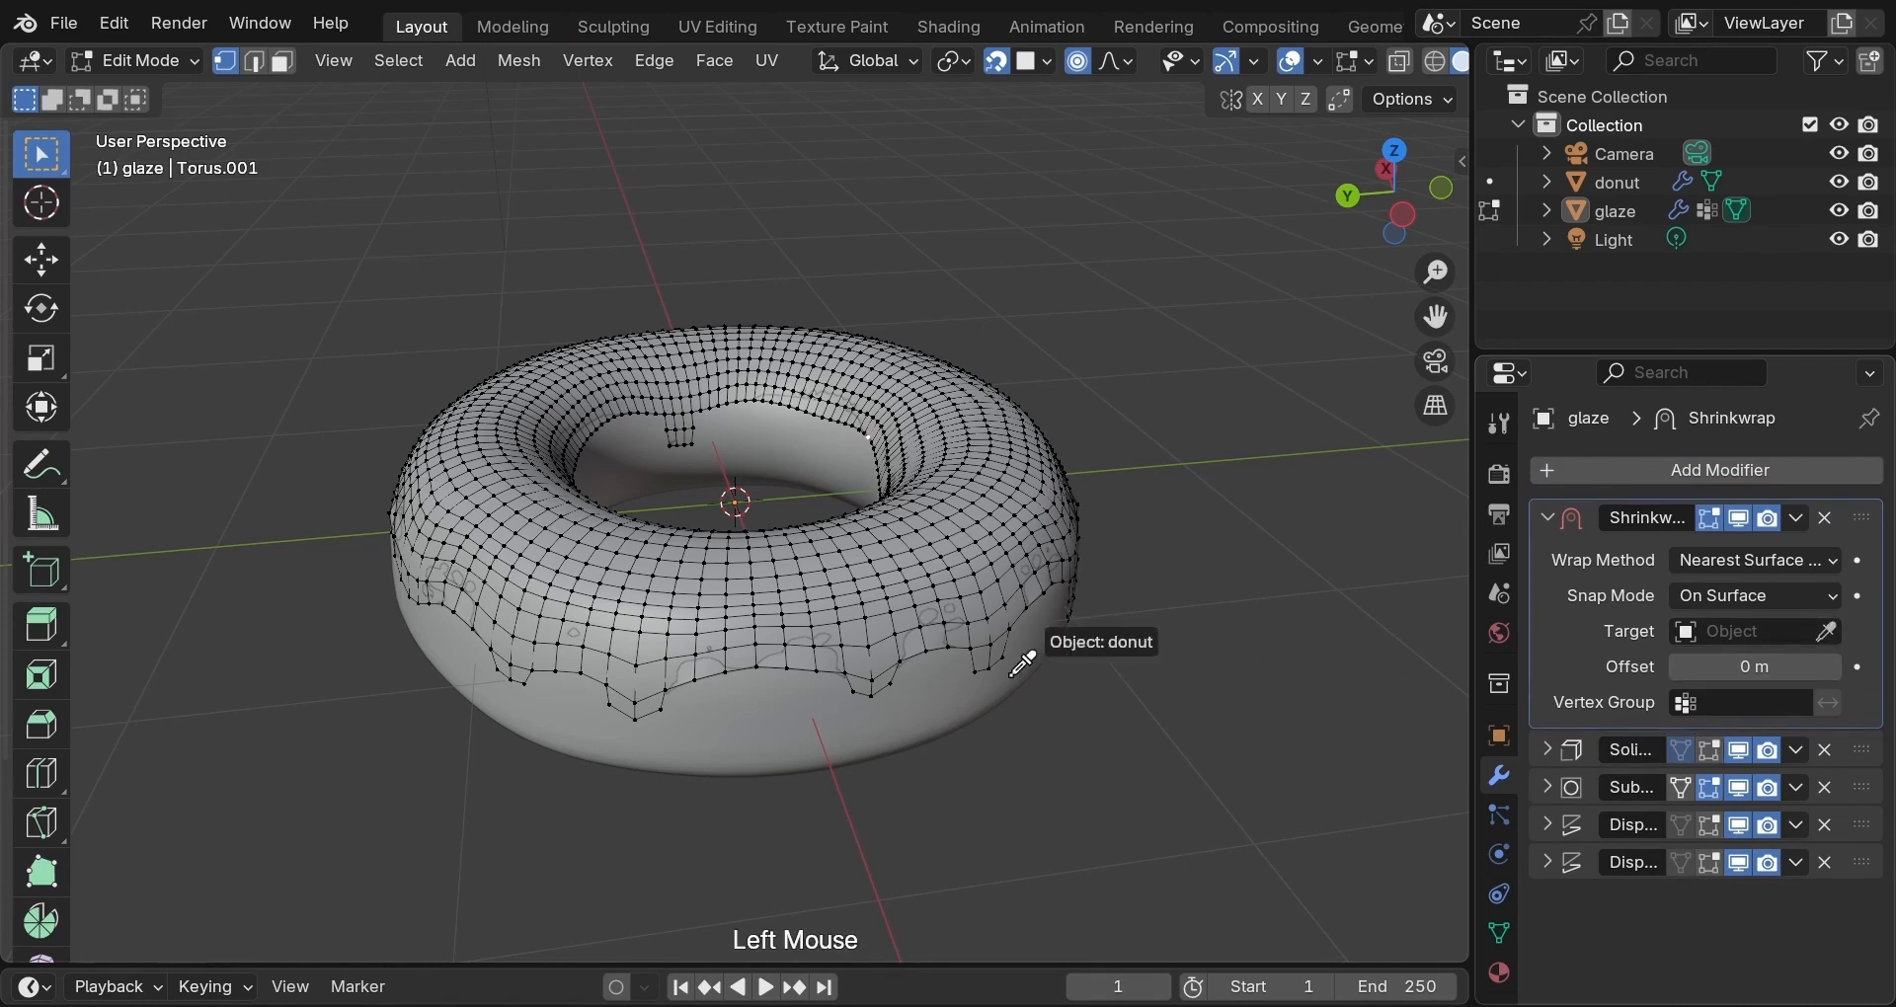
pyautogui.click(918, 678)
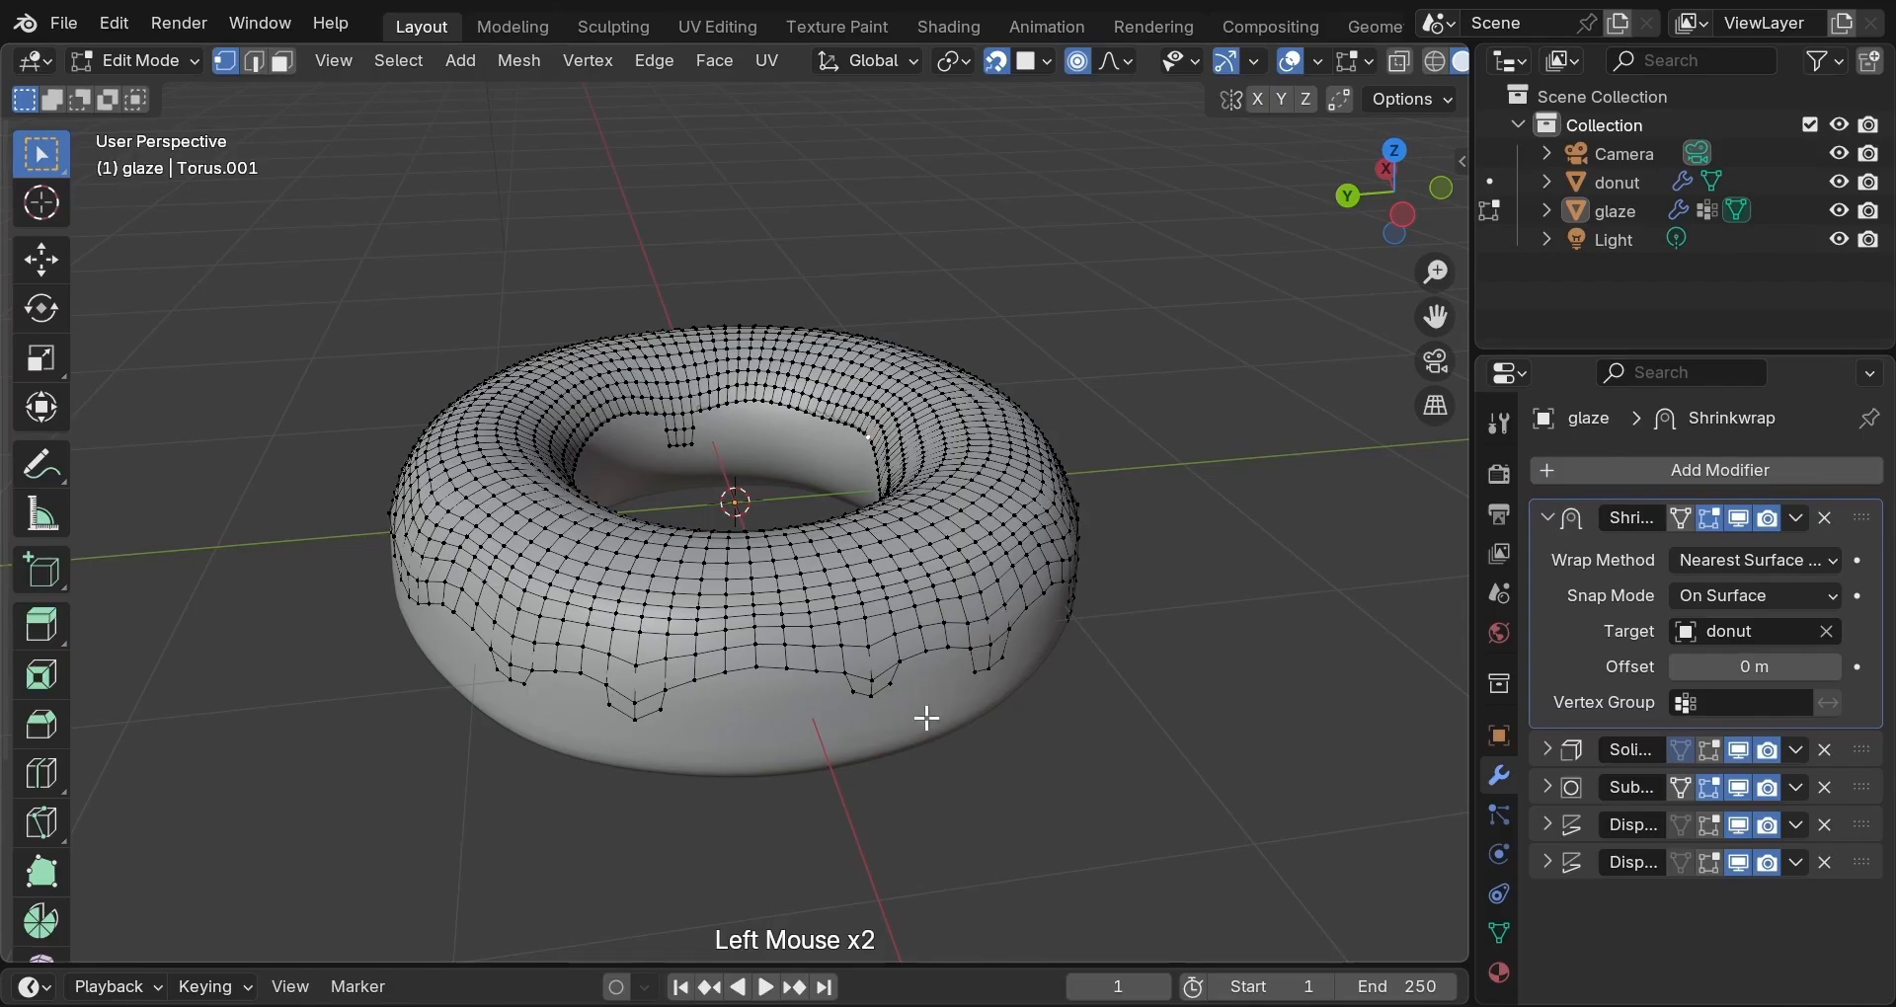
pyautogui.click(1549, 519)
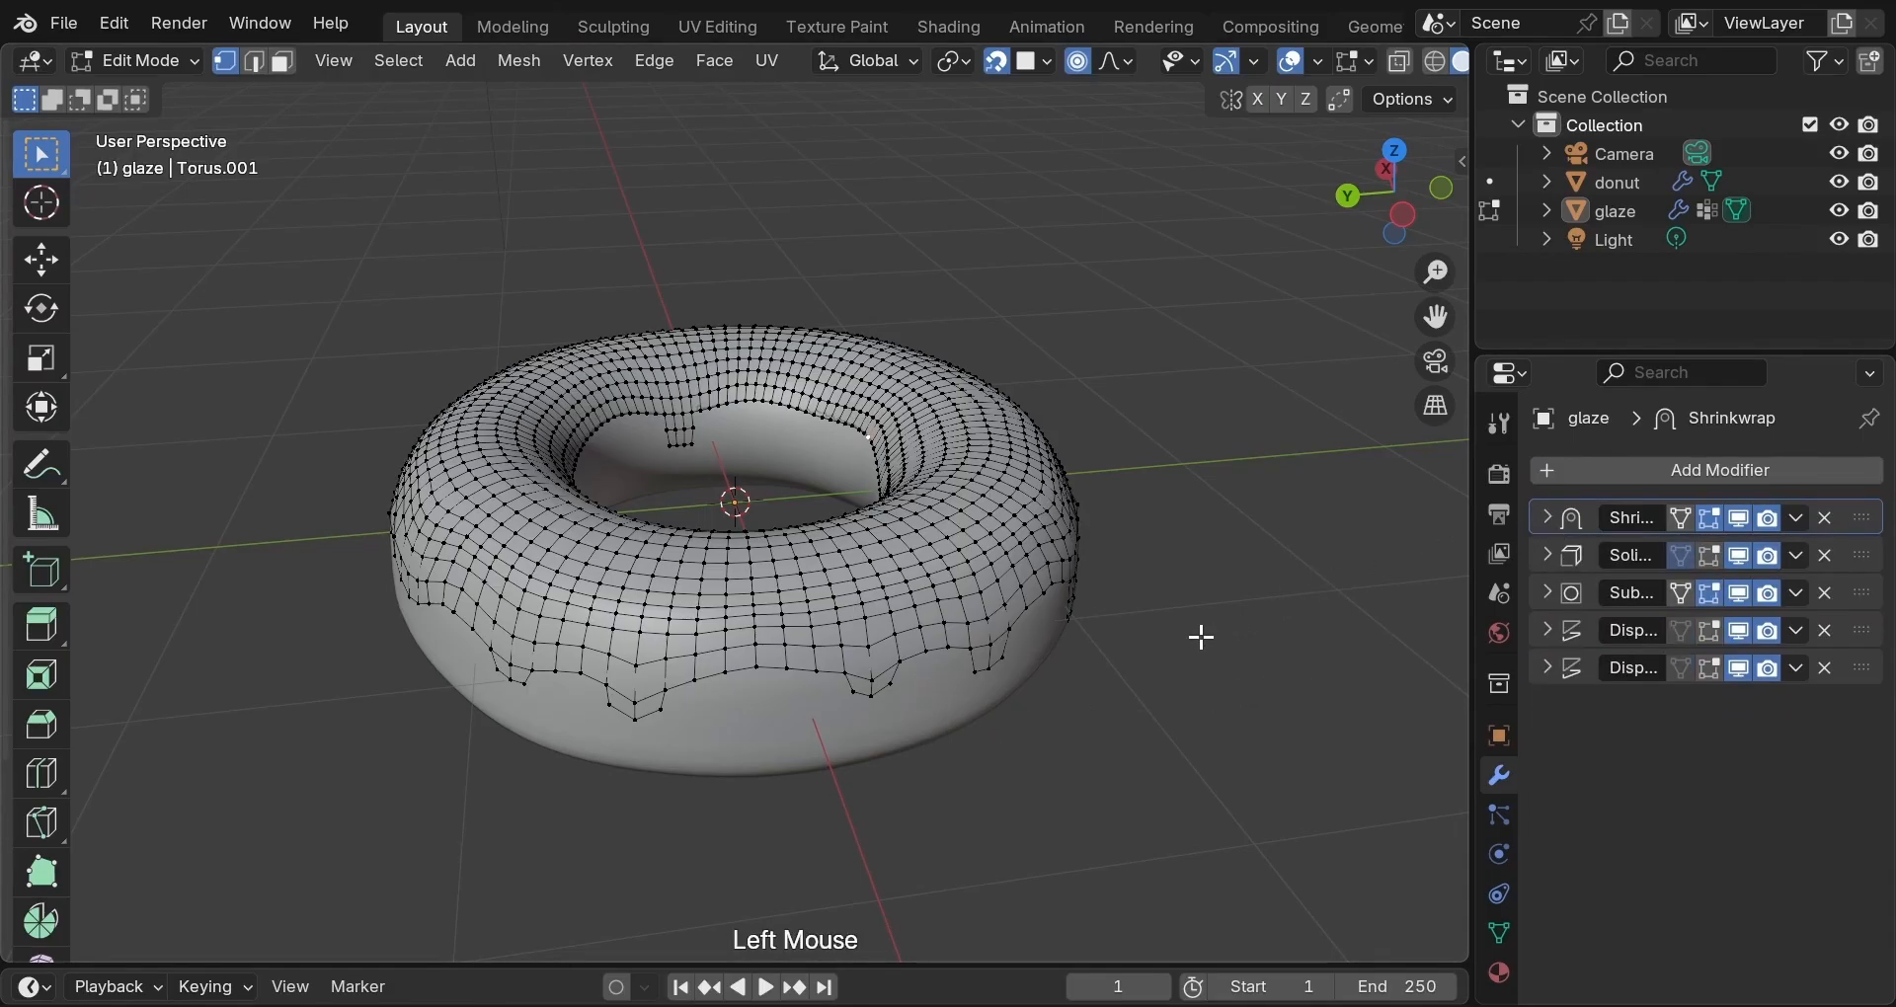
pyautogui.press('Tab')
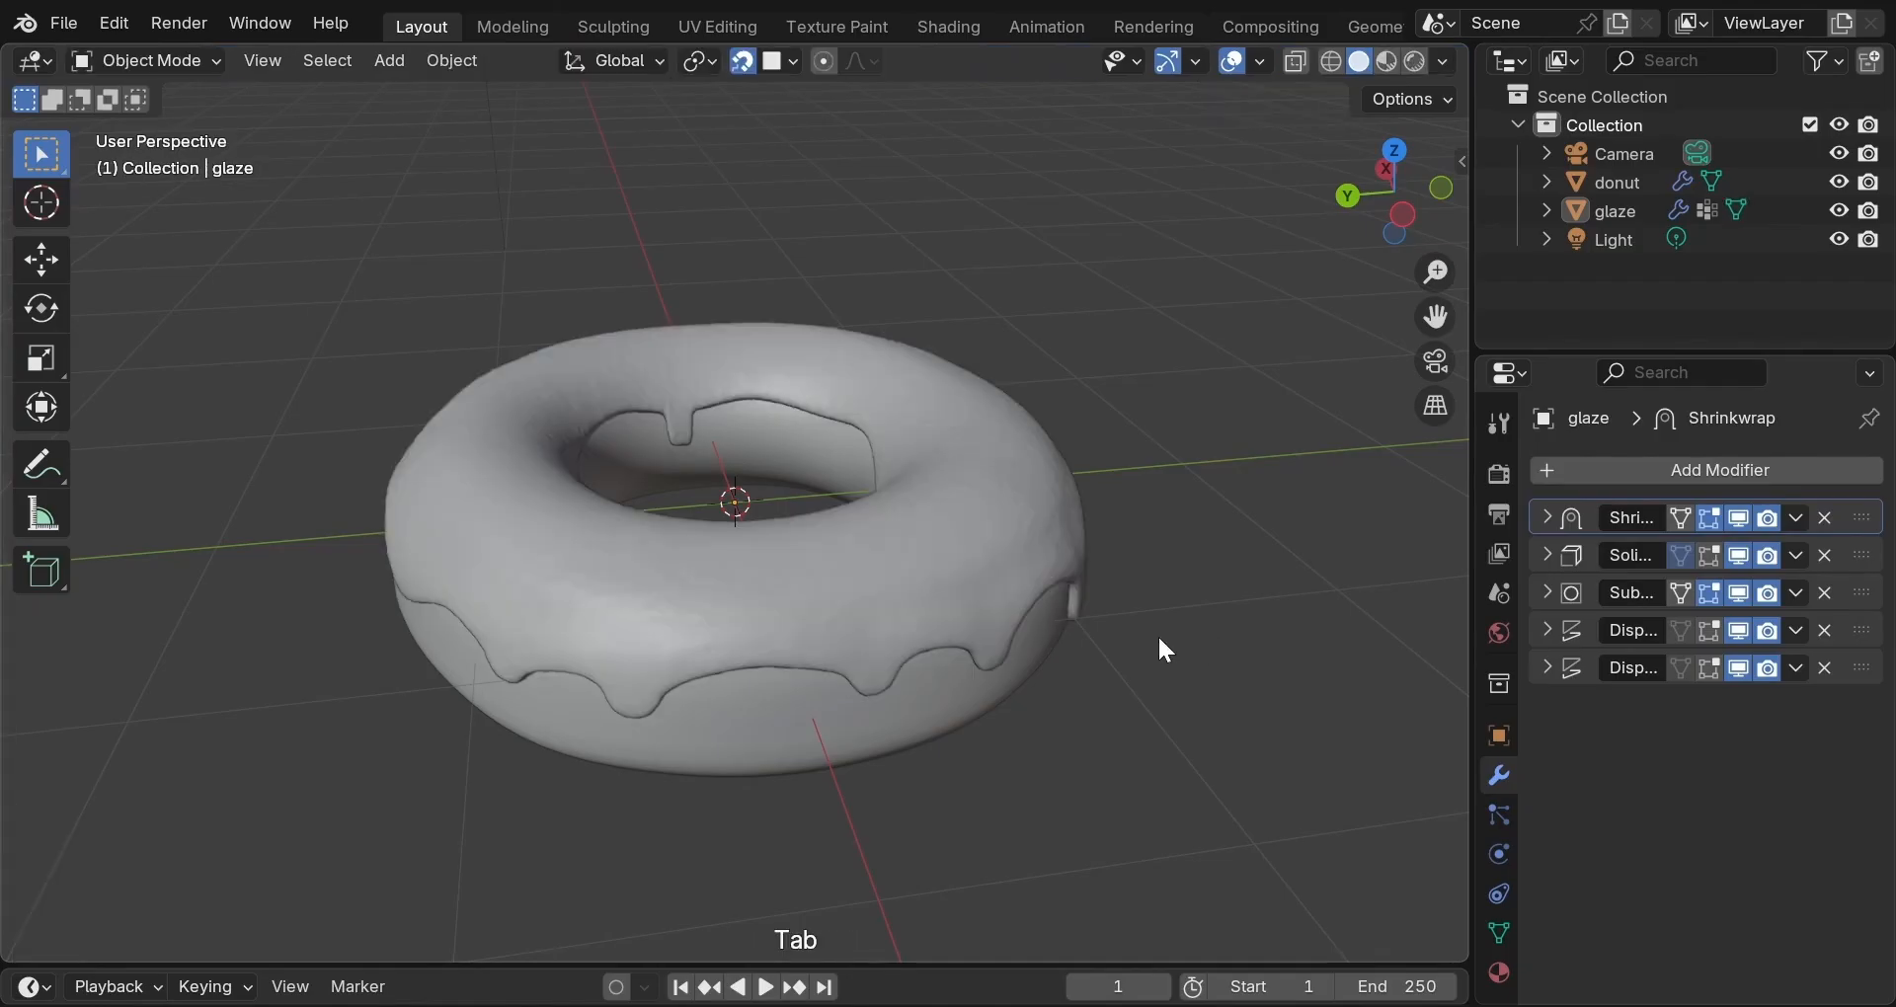
# Select the glaze and apply its Shrinkwrap and Solidify modifiers.
pyautogui.scroll(-2, 1159, 640)
pyautogui.scroll(5, 927, 643)
pyautogui.moveTo(1159, 640); pyautogui.dragTo(924, 677, button='middle')
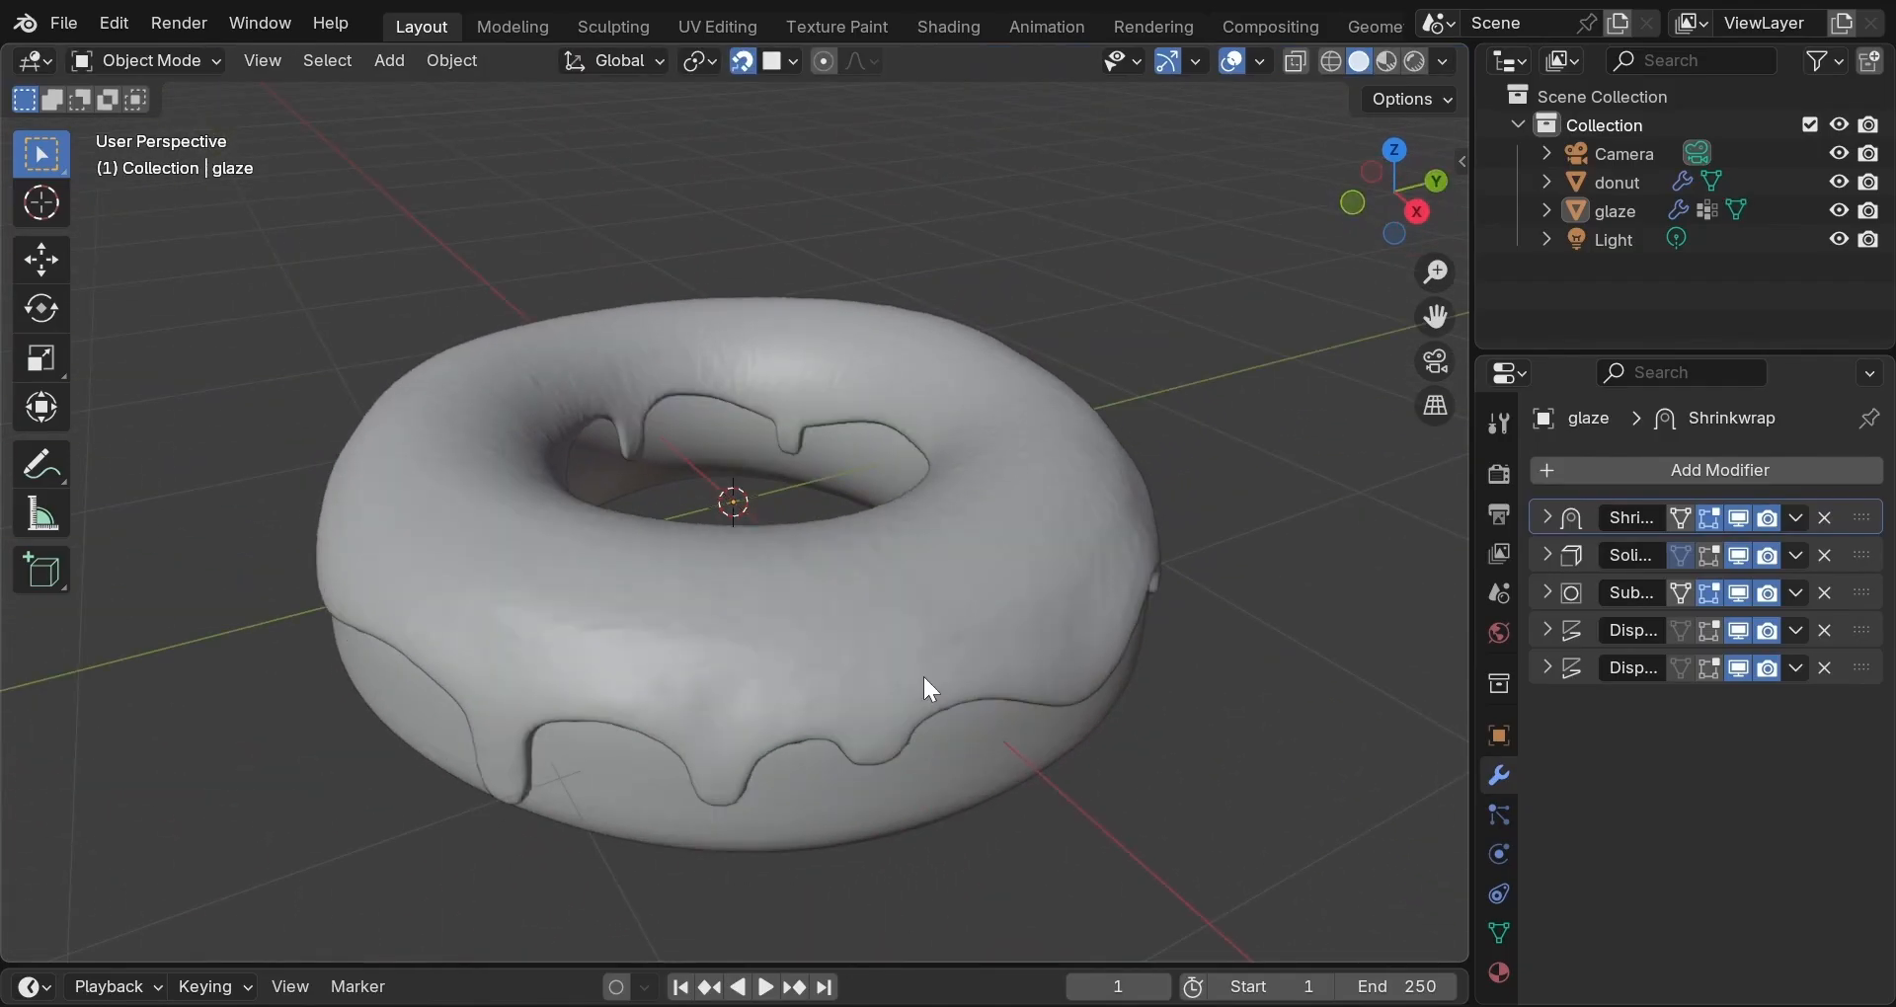
pyautogui.click(985, 647)
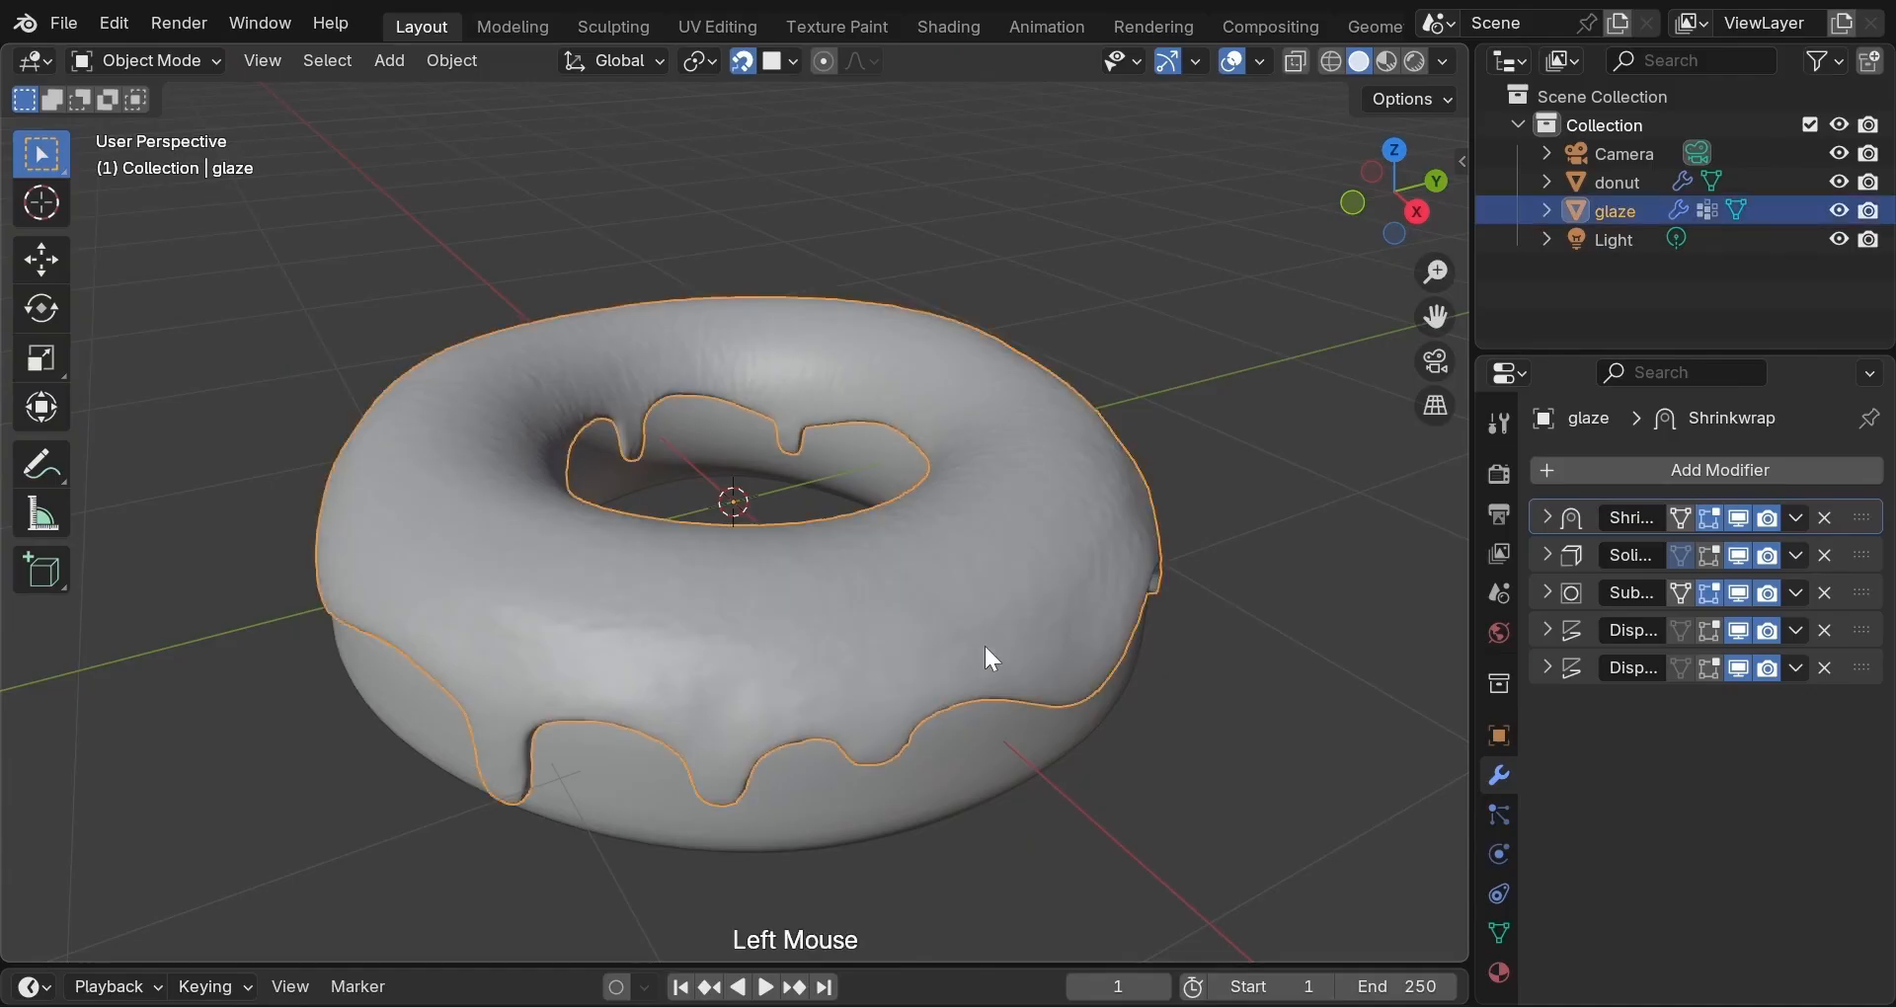
pyautogui.click(1792, 518)
pyautogui.click(1775, 546)
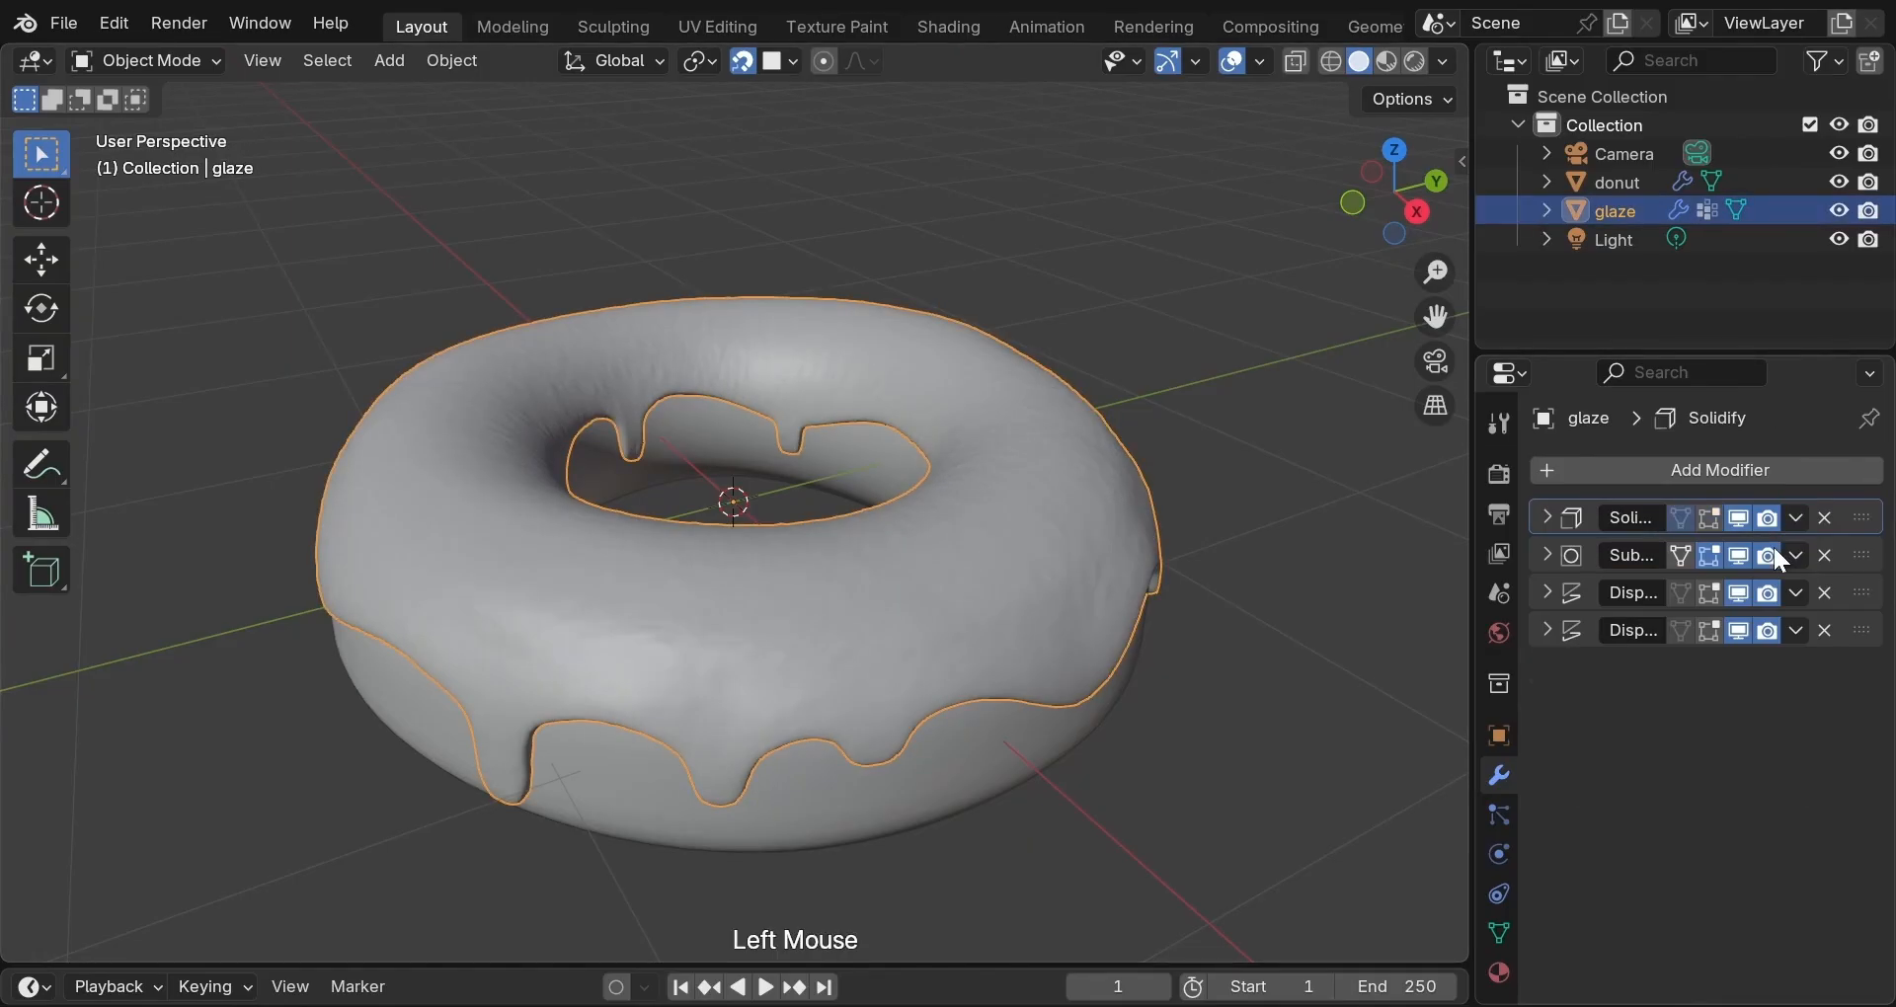
pyautogui.click(1796, 518)
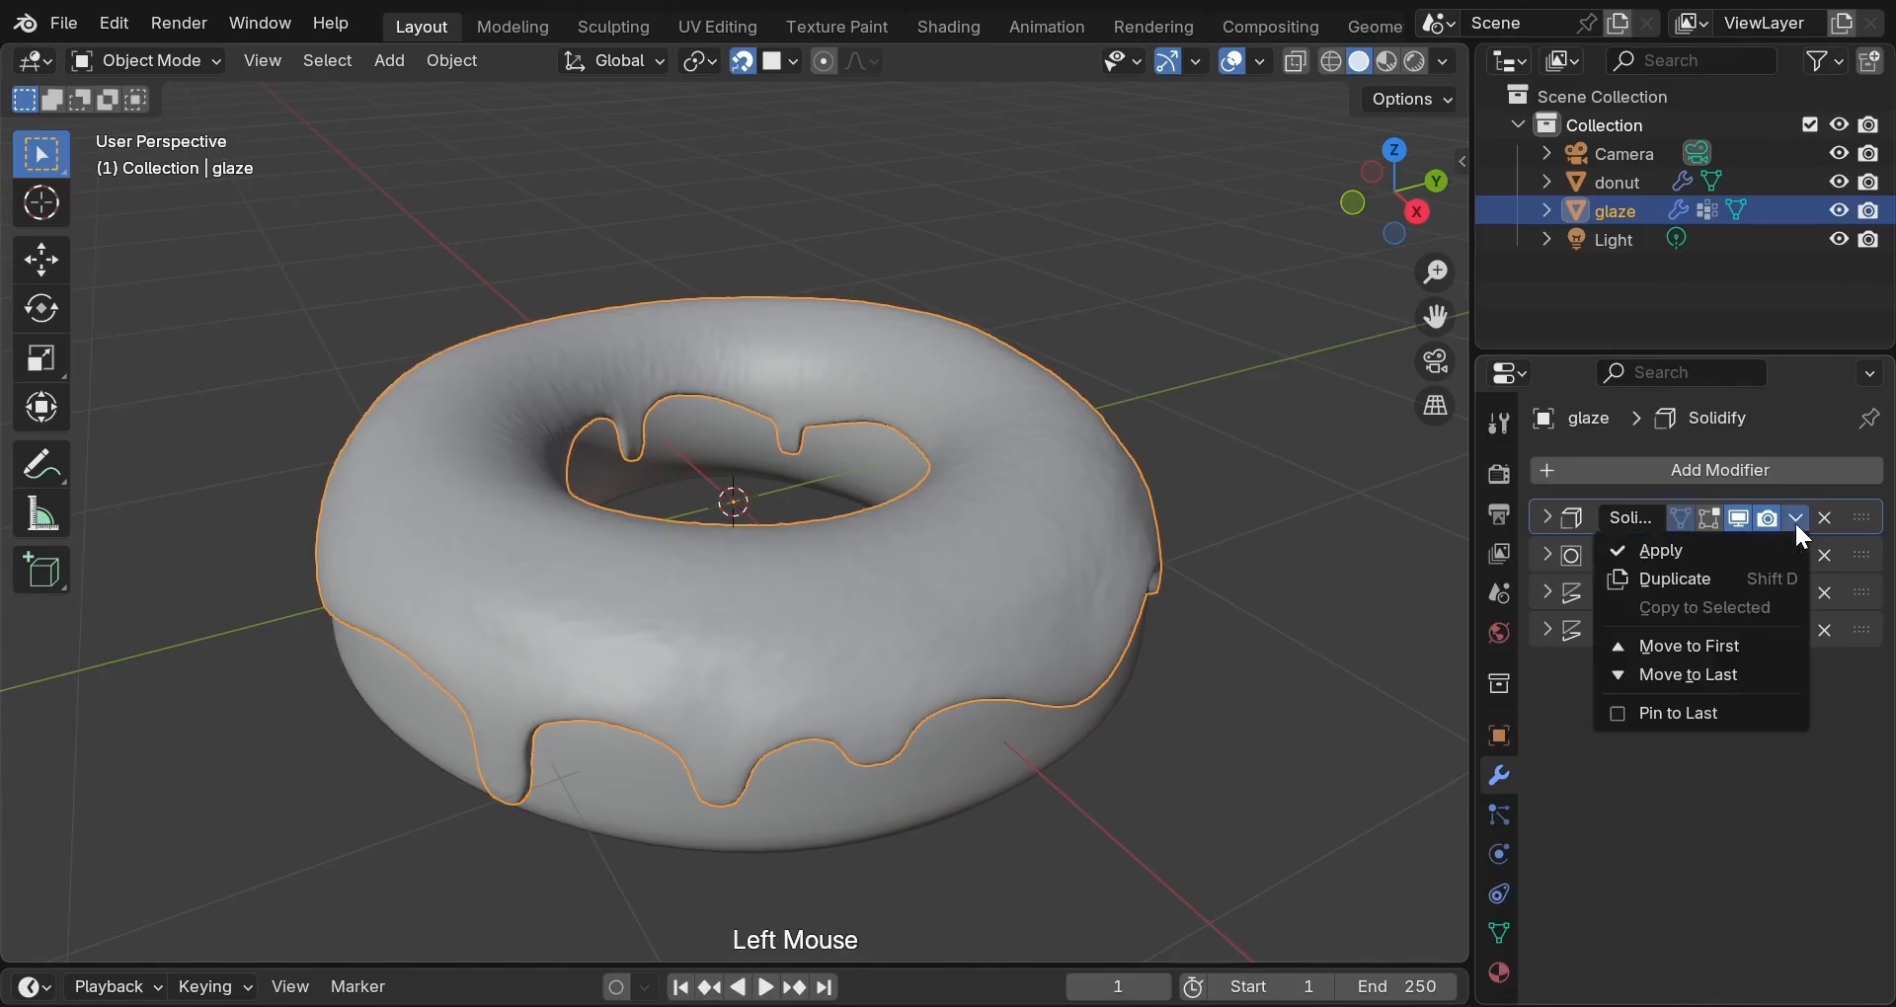
pyautogui.click(1712, 554)
# Orbit to a flatter view of the donut and switch to the Sculpting workspace.
pyautogui.scroll(-2, 1284, 604)
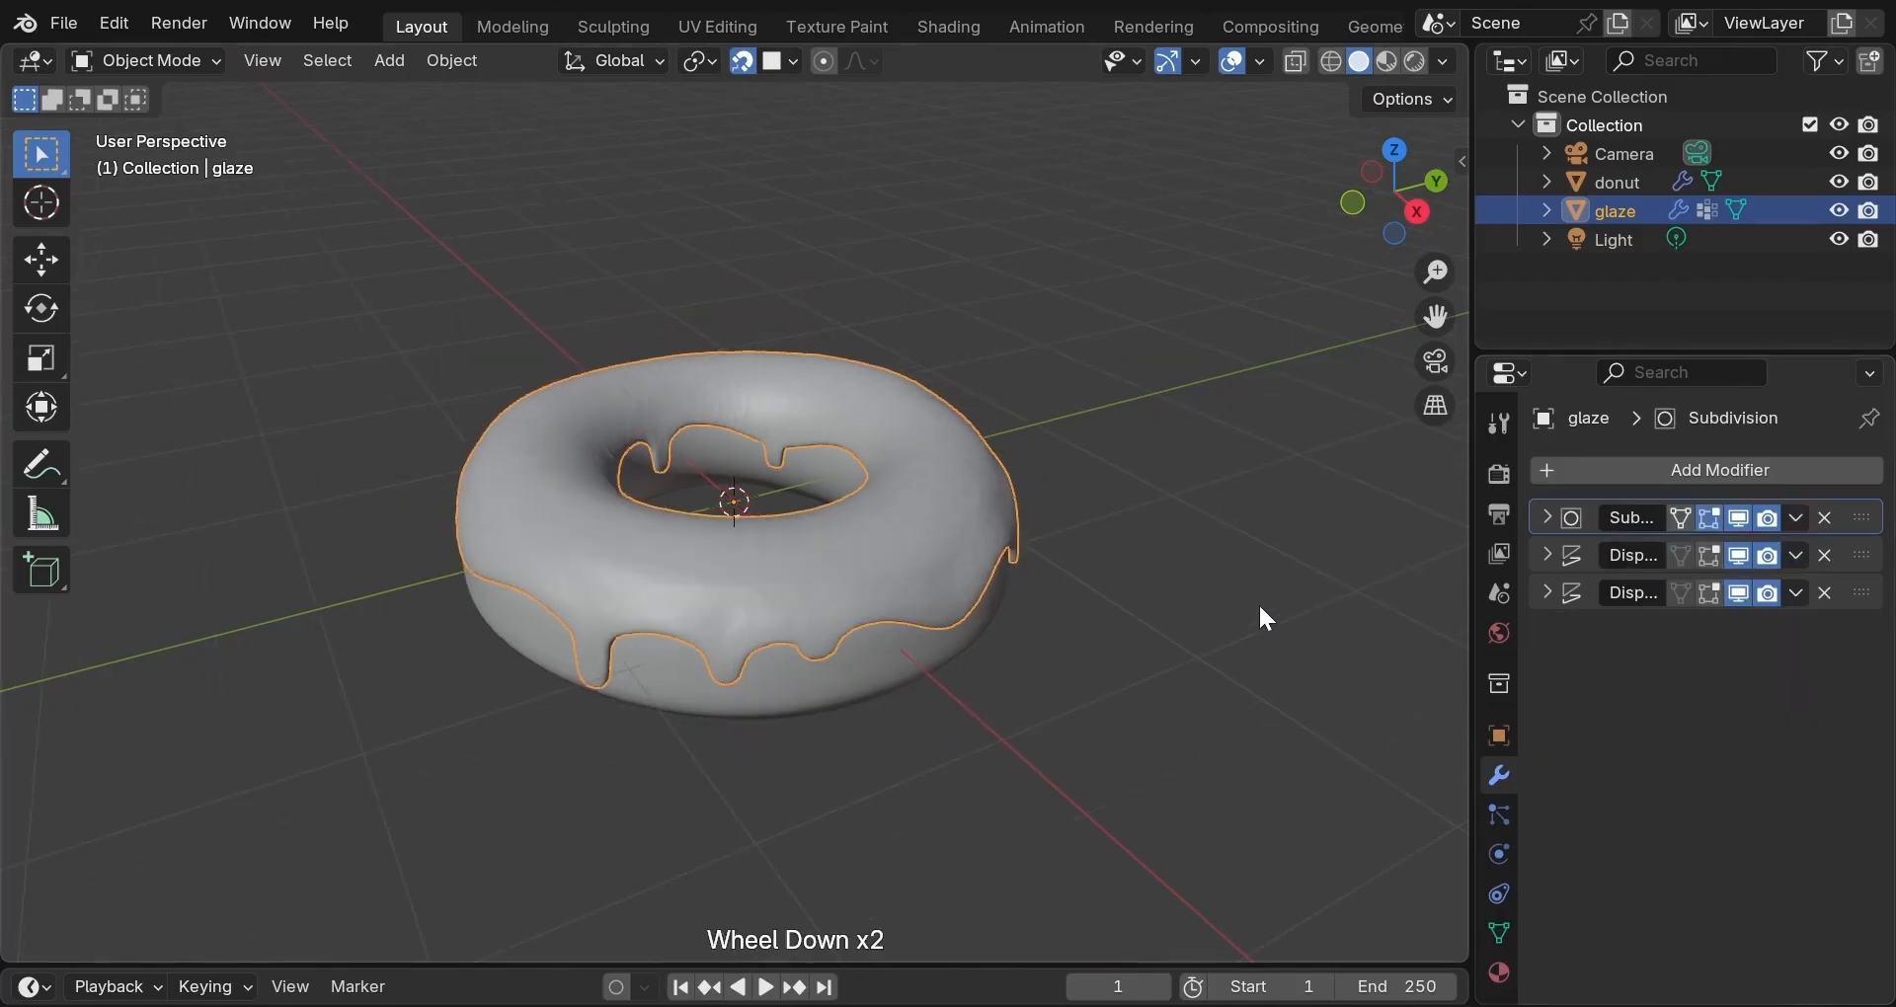
pyautogui.moveTo(1217, 605); pyautogui.dragTo(822, 619, button='middle')
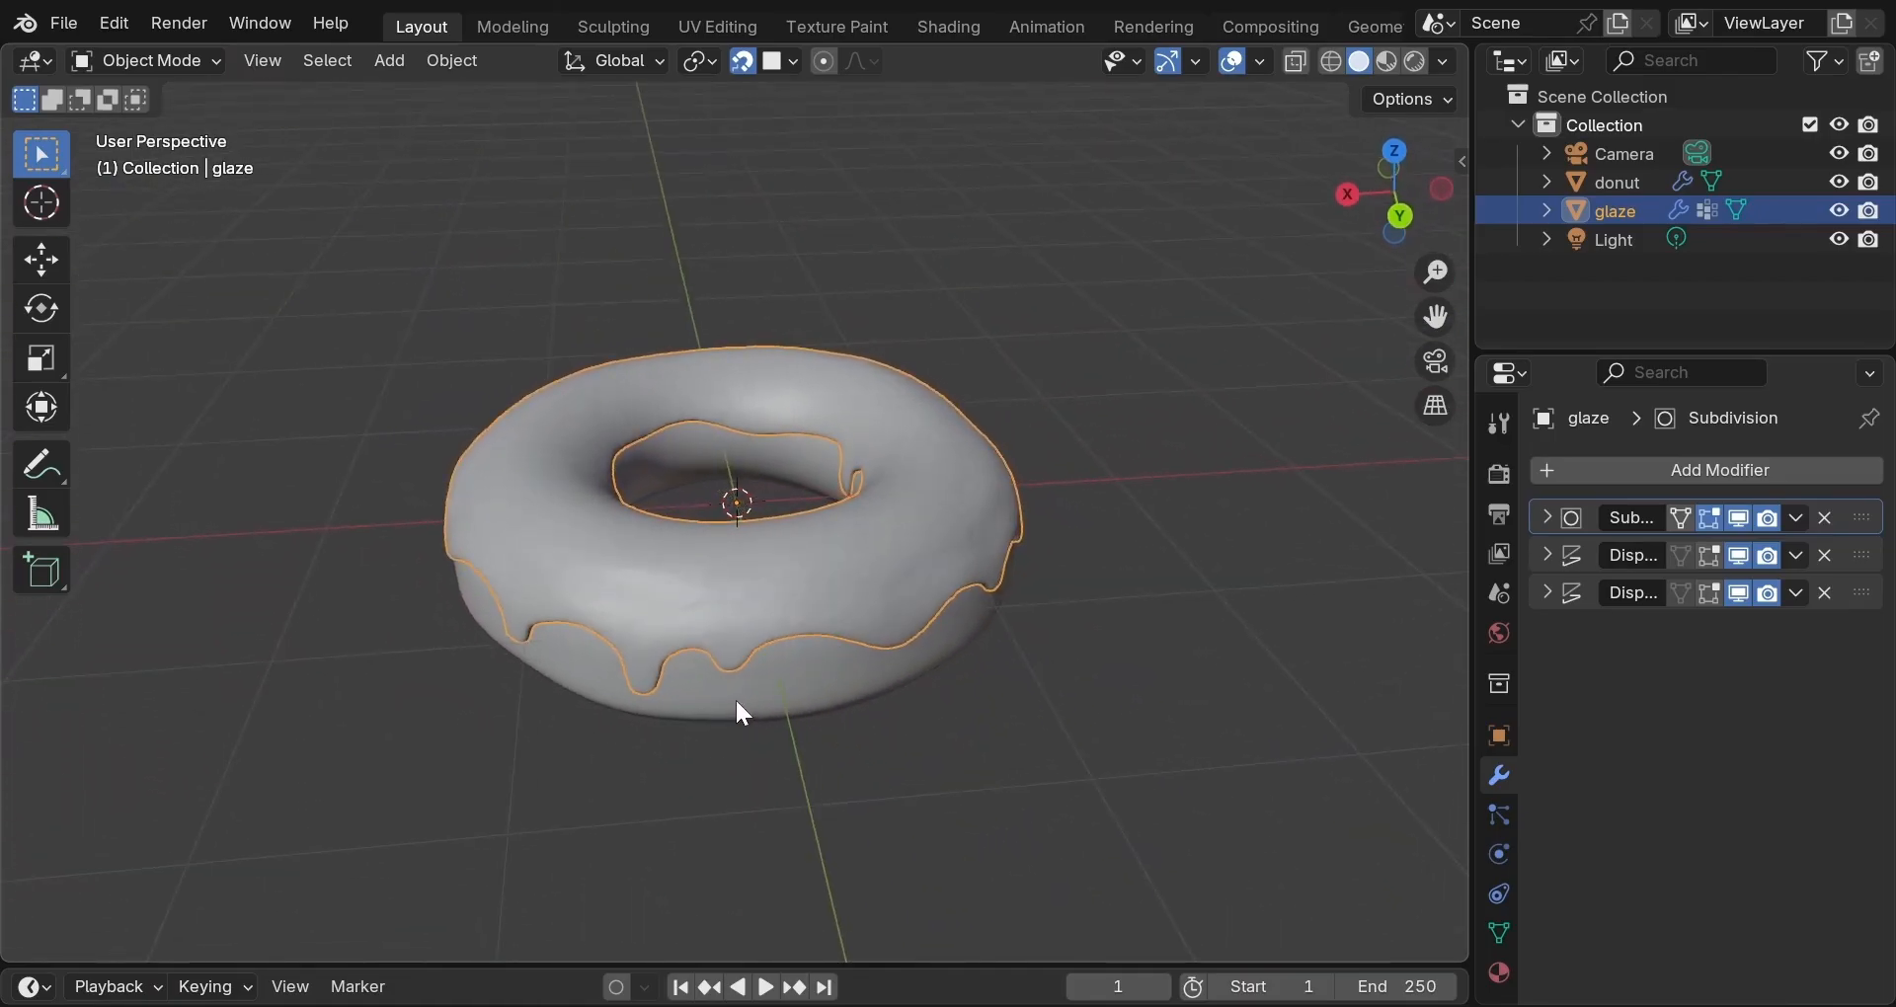
pyautogui.scroll(1, 743, 713)
pyautogui.moveTo(735, 716); pyautogui.dragTo(855, 665, button='middle')
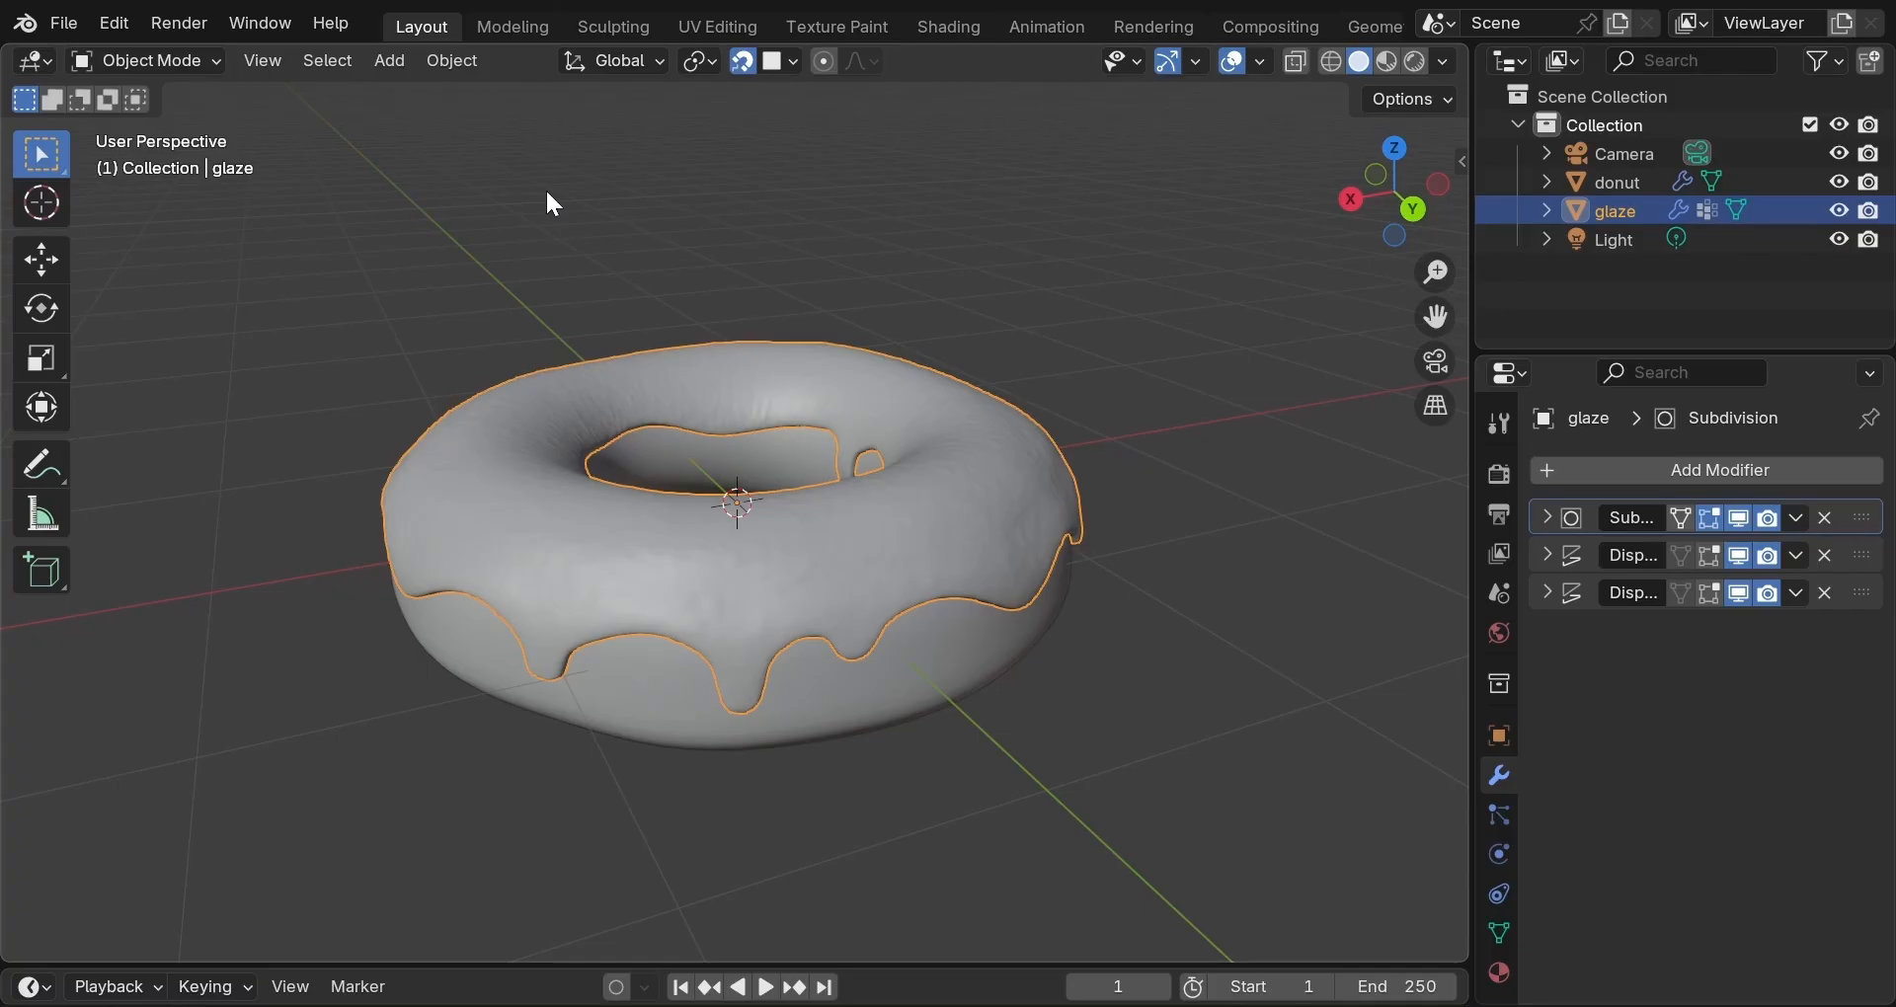
pyautogui.click(605, 26)
pyautogui.scroll(3, 600, 403)
# Return the glaze to Object Mode and show its modifier list.
pyautogui.moveTo(210, 610); pyautogui.dragTo(276, 587, button='middle')
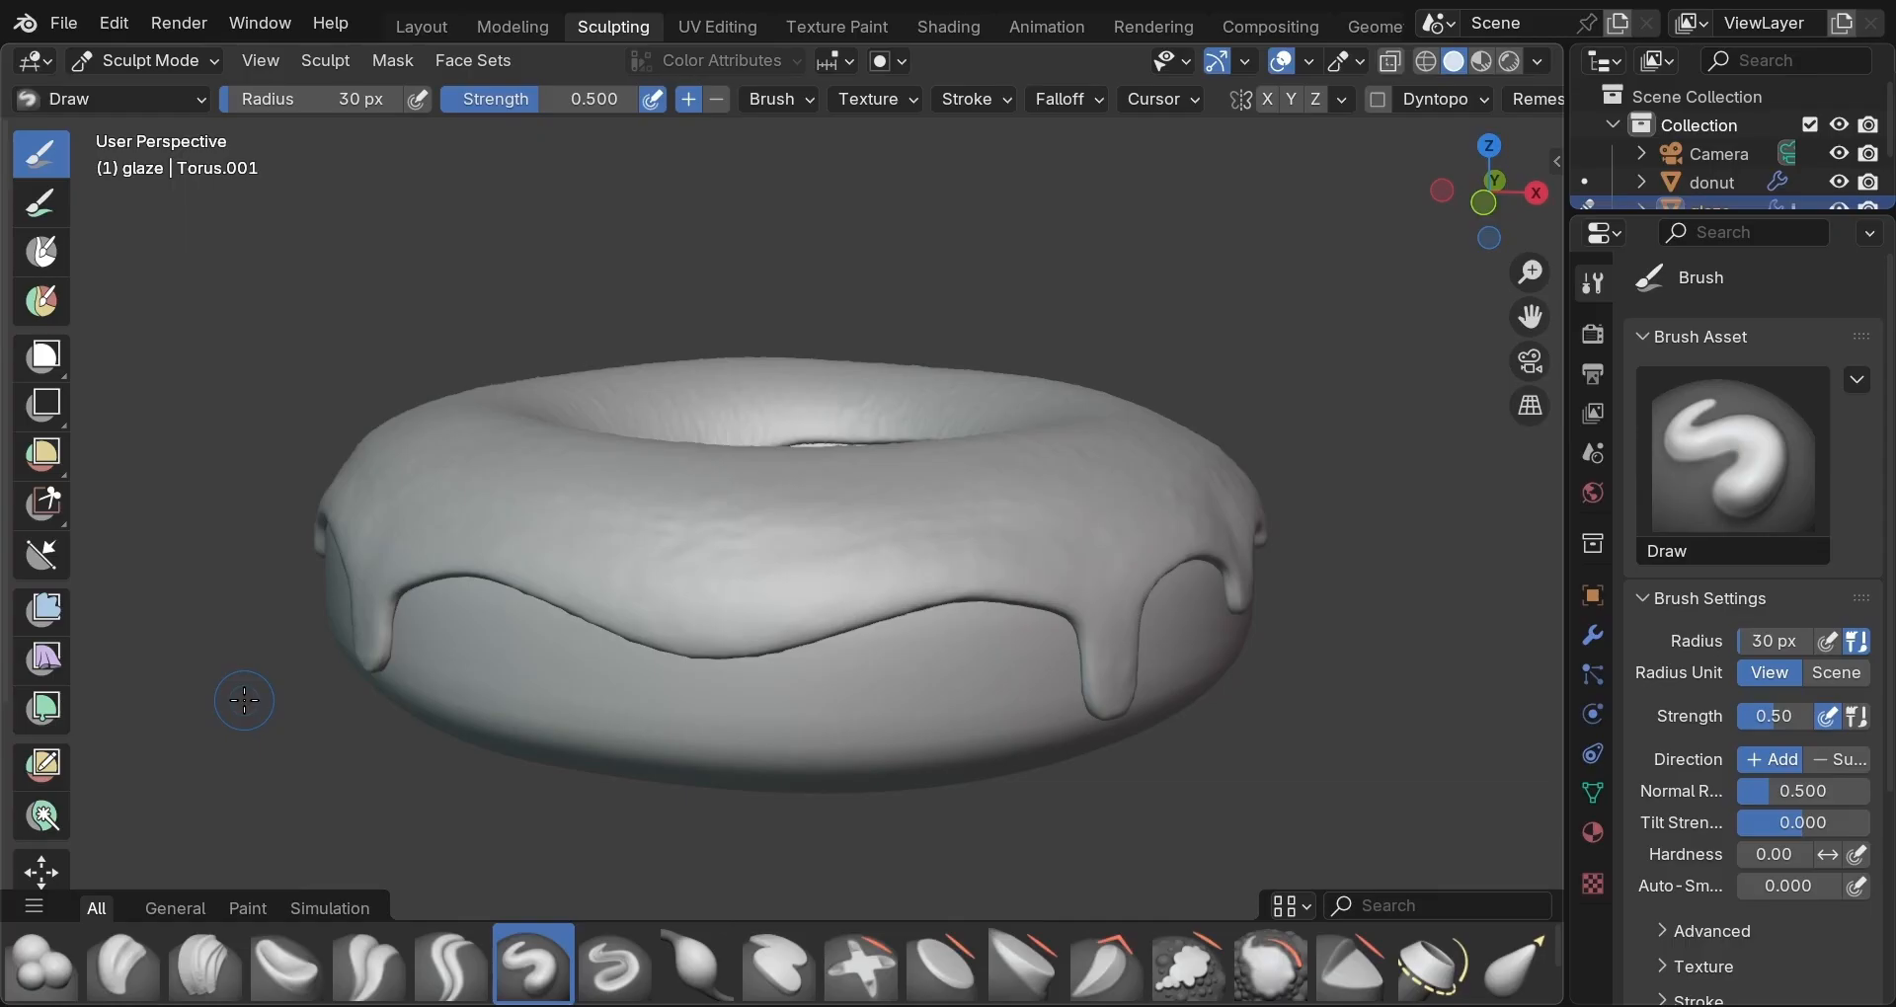
pyautogui.hotkey('ctrl', 'Tab')
pyautogui.click(209, 698)
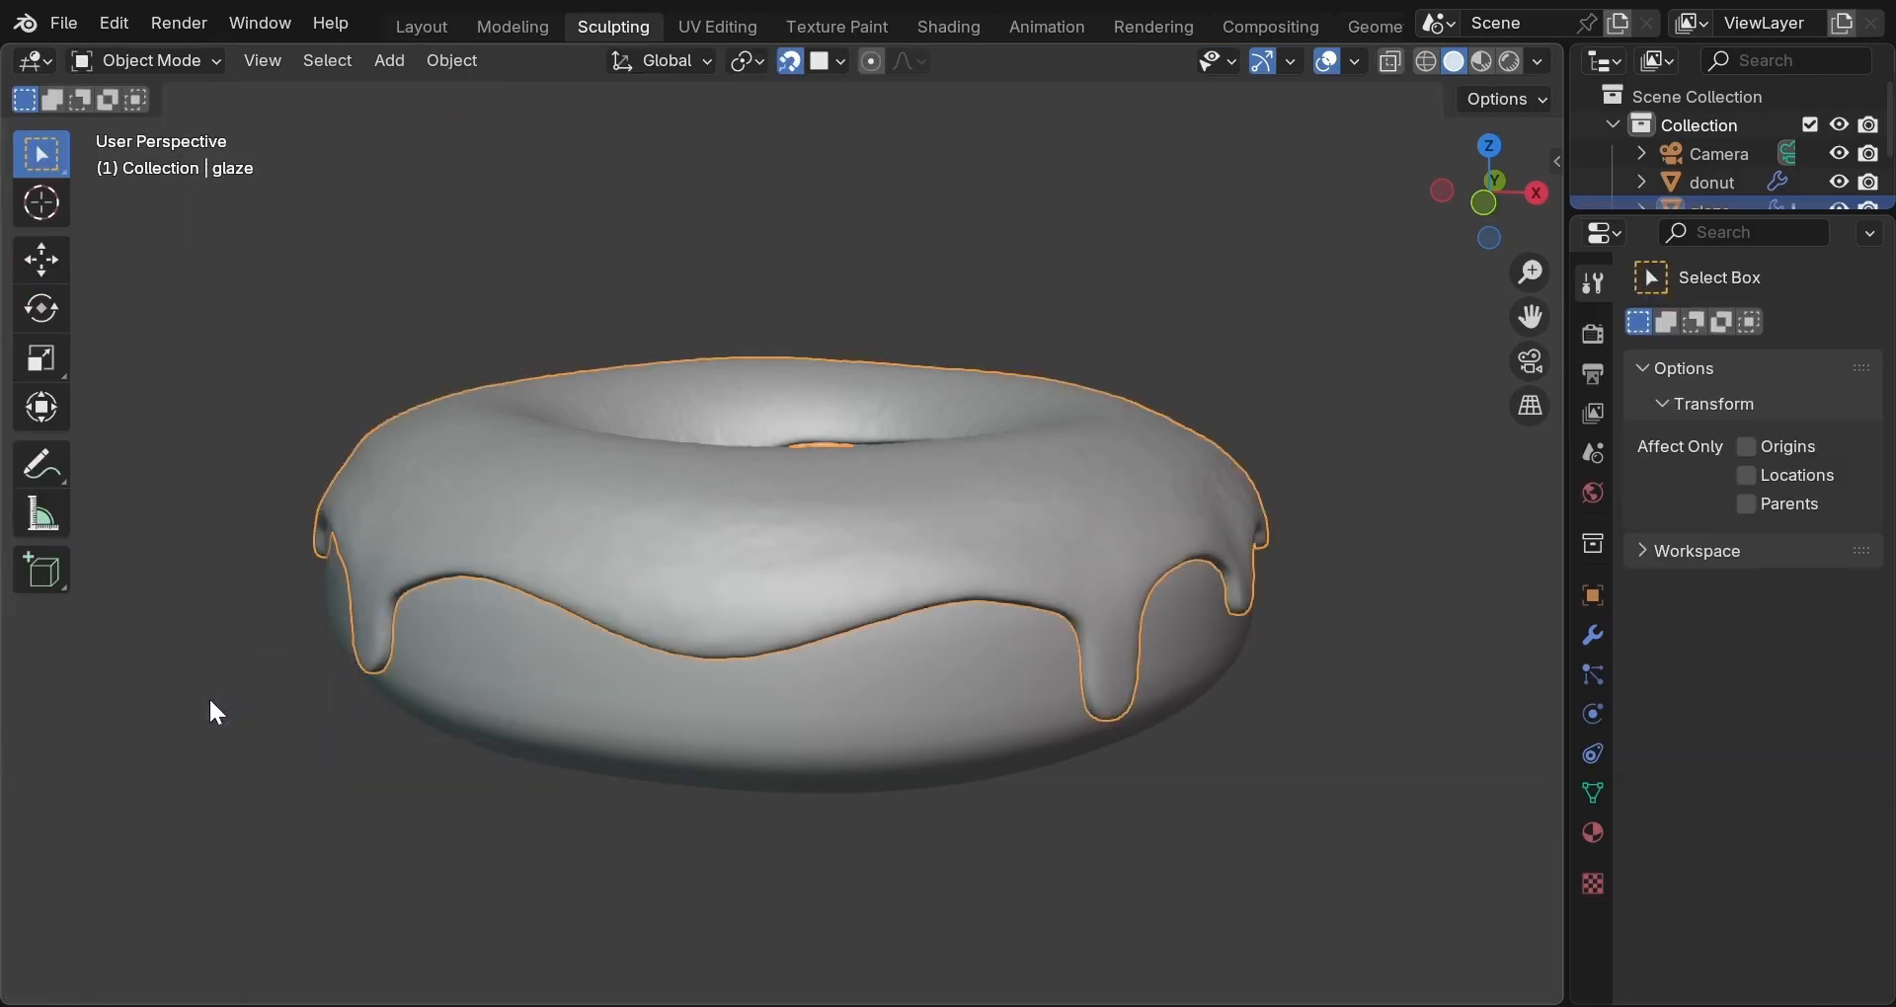
pyautogui.click(1596, 638)
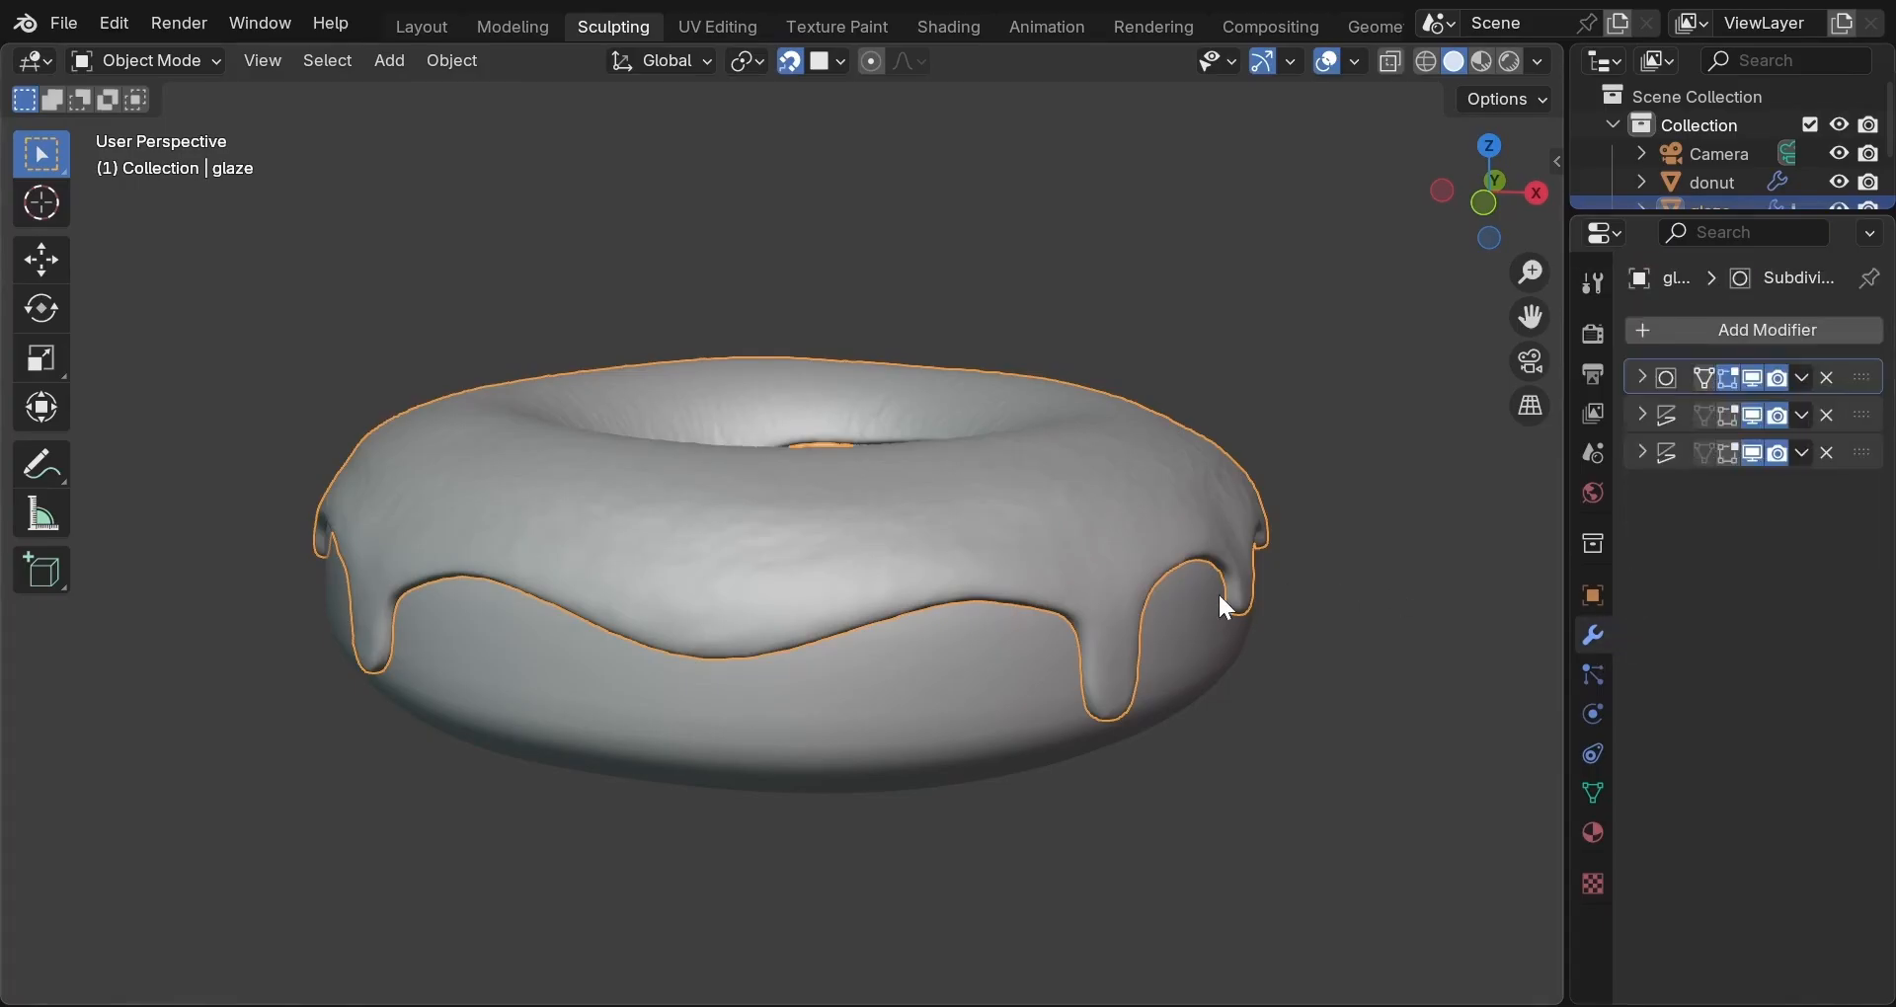
pyautogui.press('Tab')
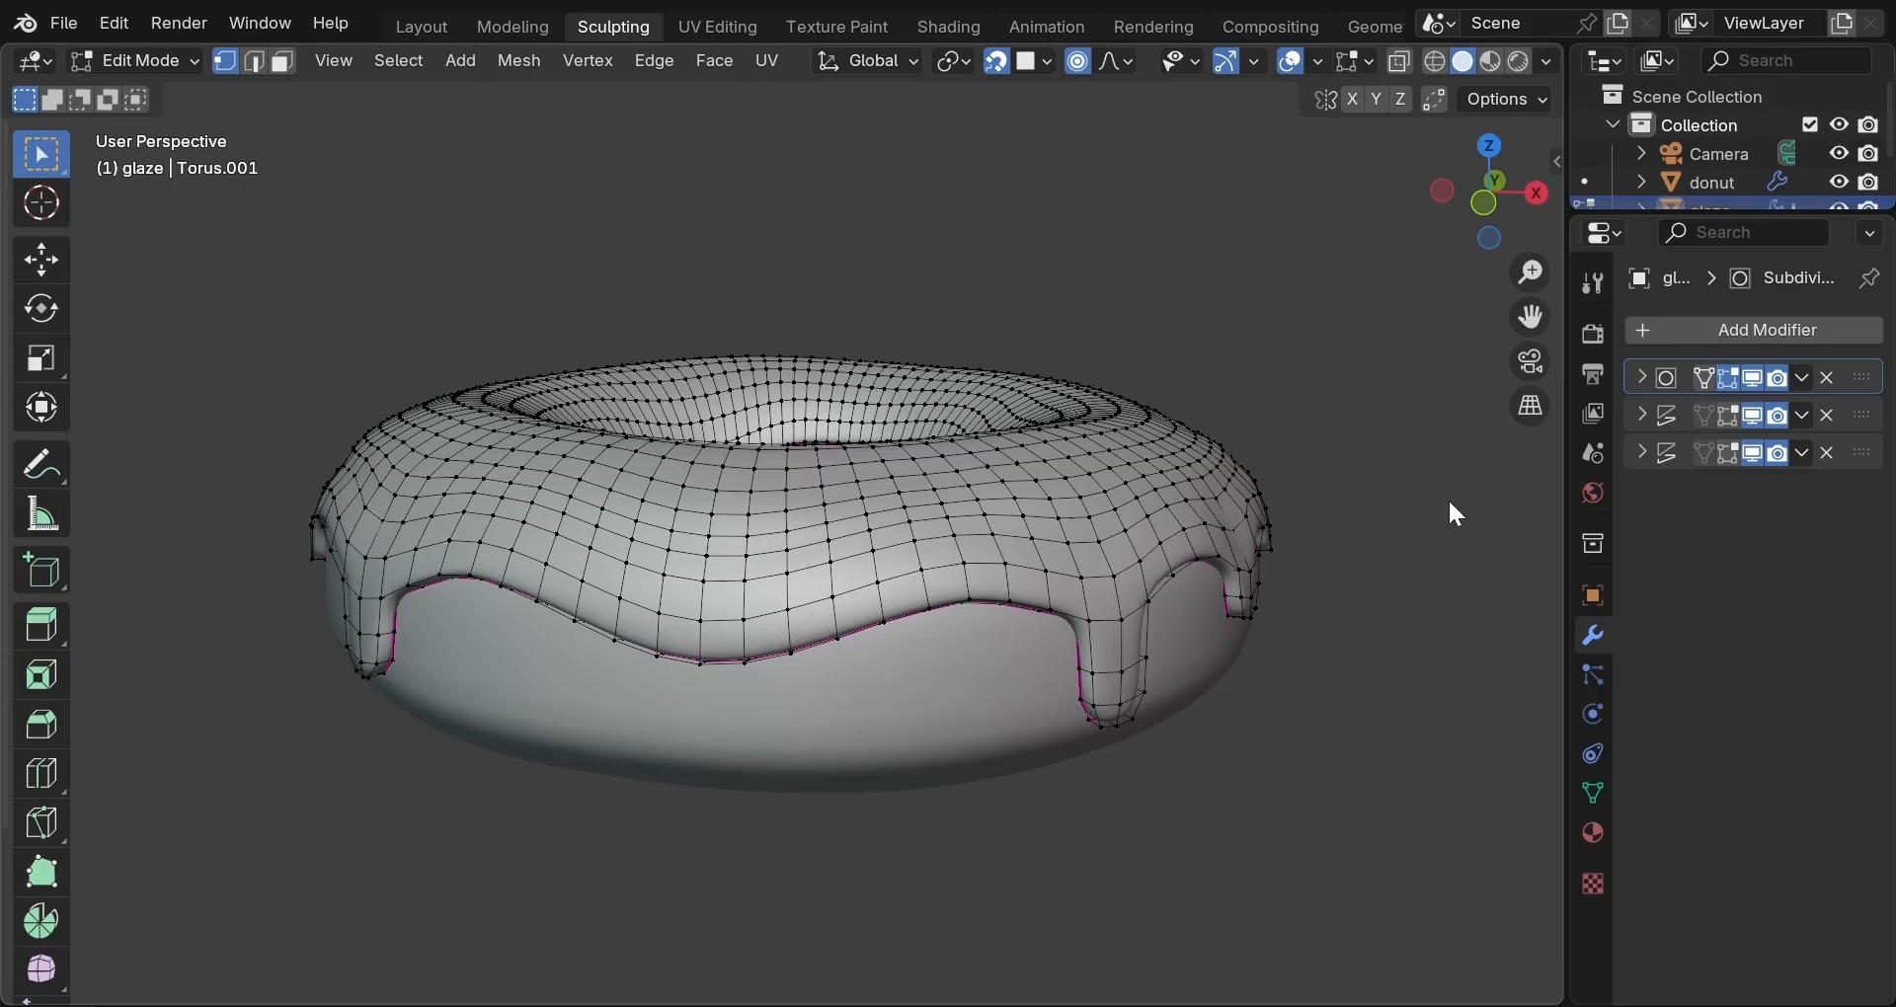
pyautogui.press('Tab')
# Apply the Subdivision modifier and hide both Displace modifiers in the viewport.
pyautogui.click(1810, 374)
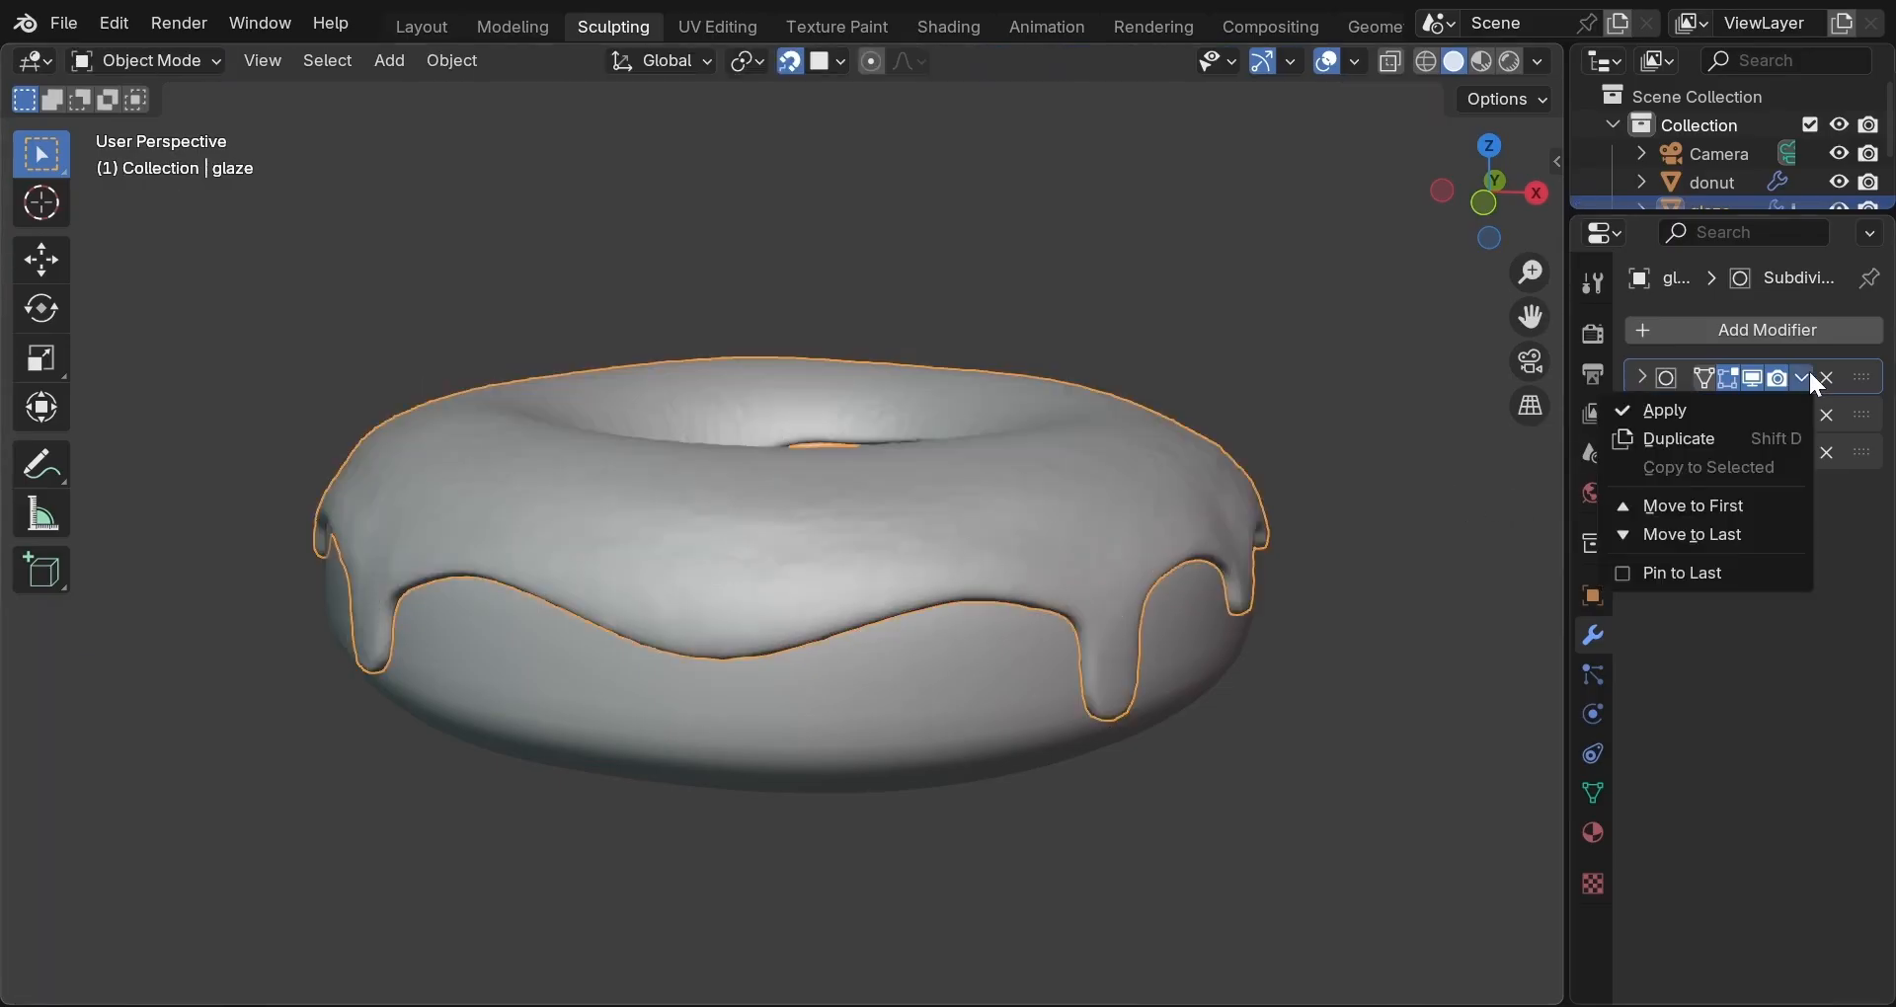
pyautogui.click(1719, 407)
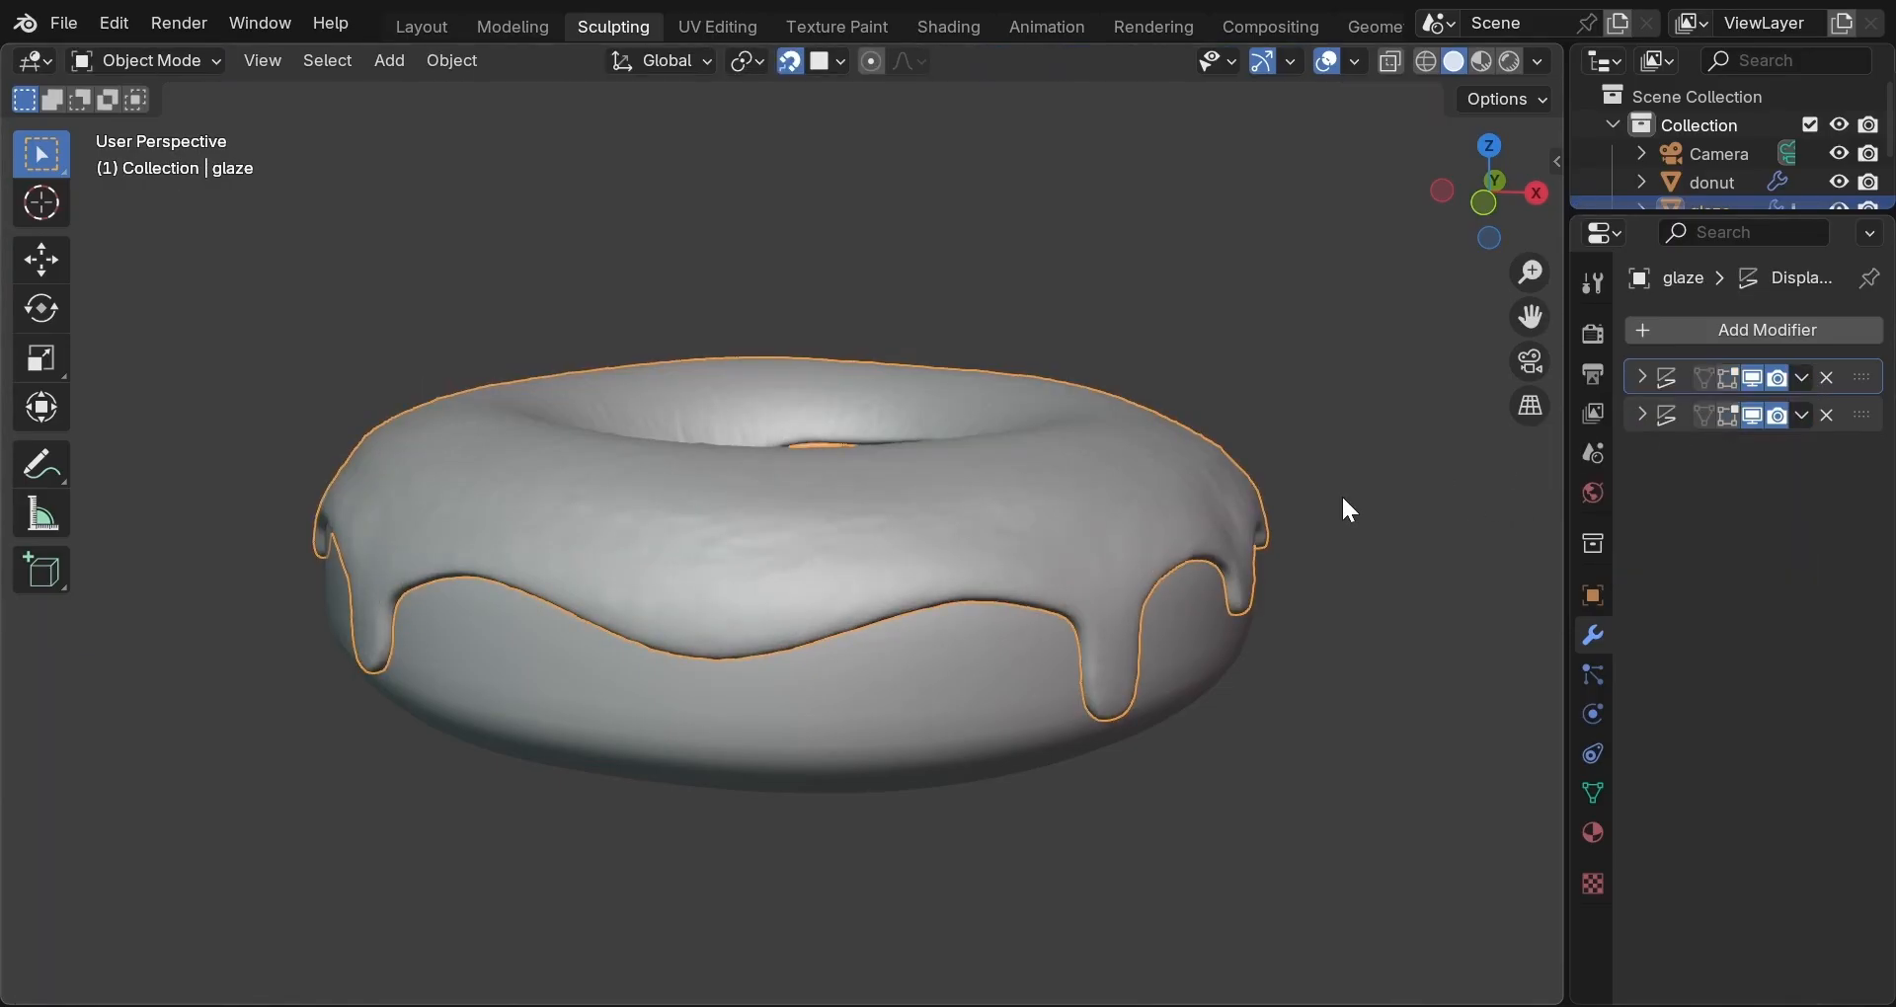
pyautogui.press('Tab')
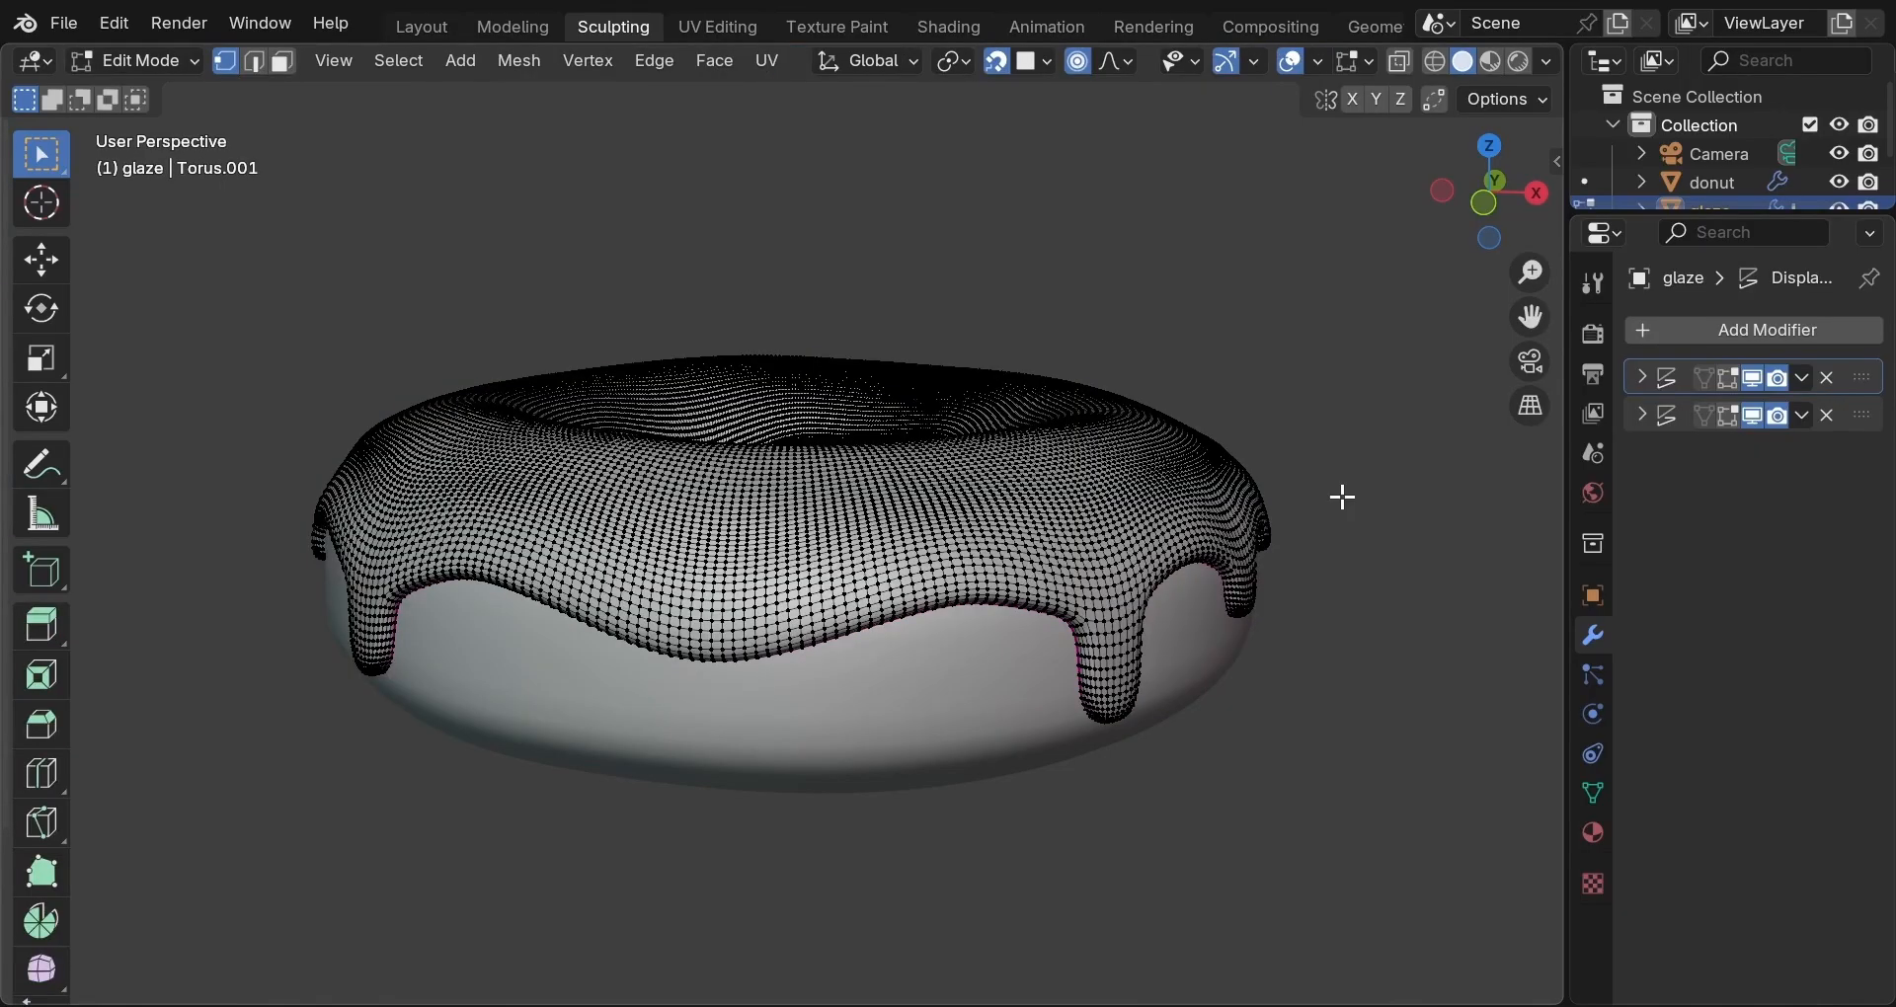
pyautogui.press('Tab')
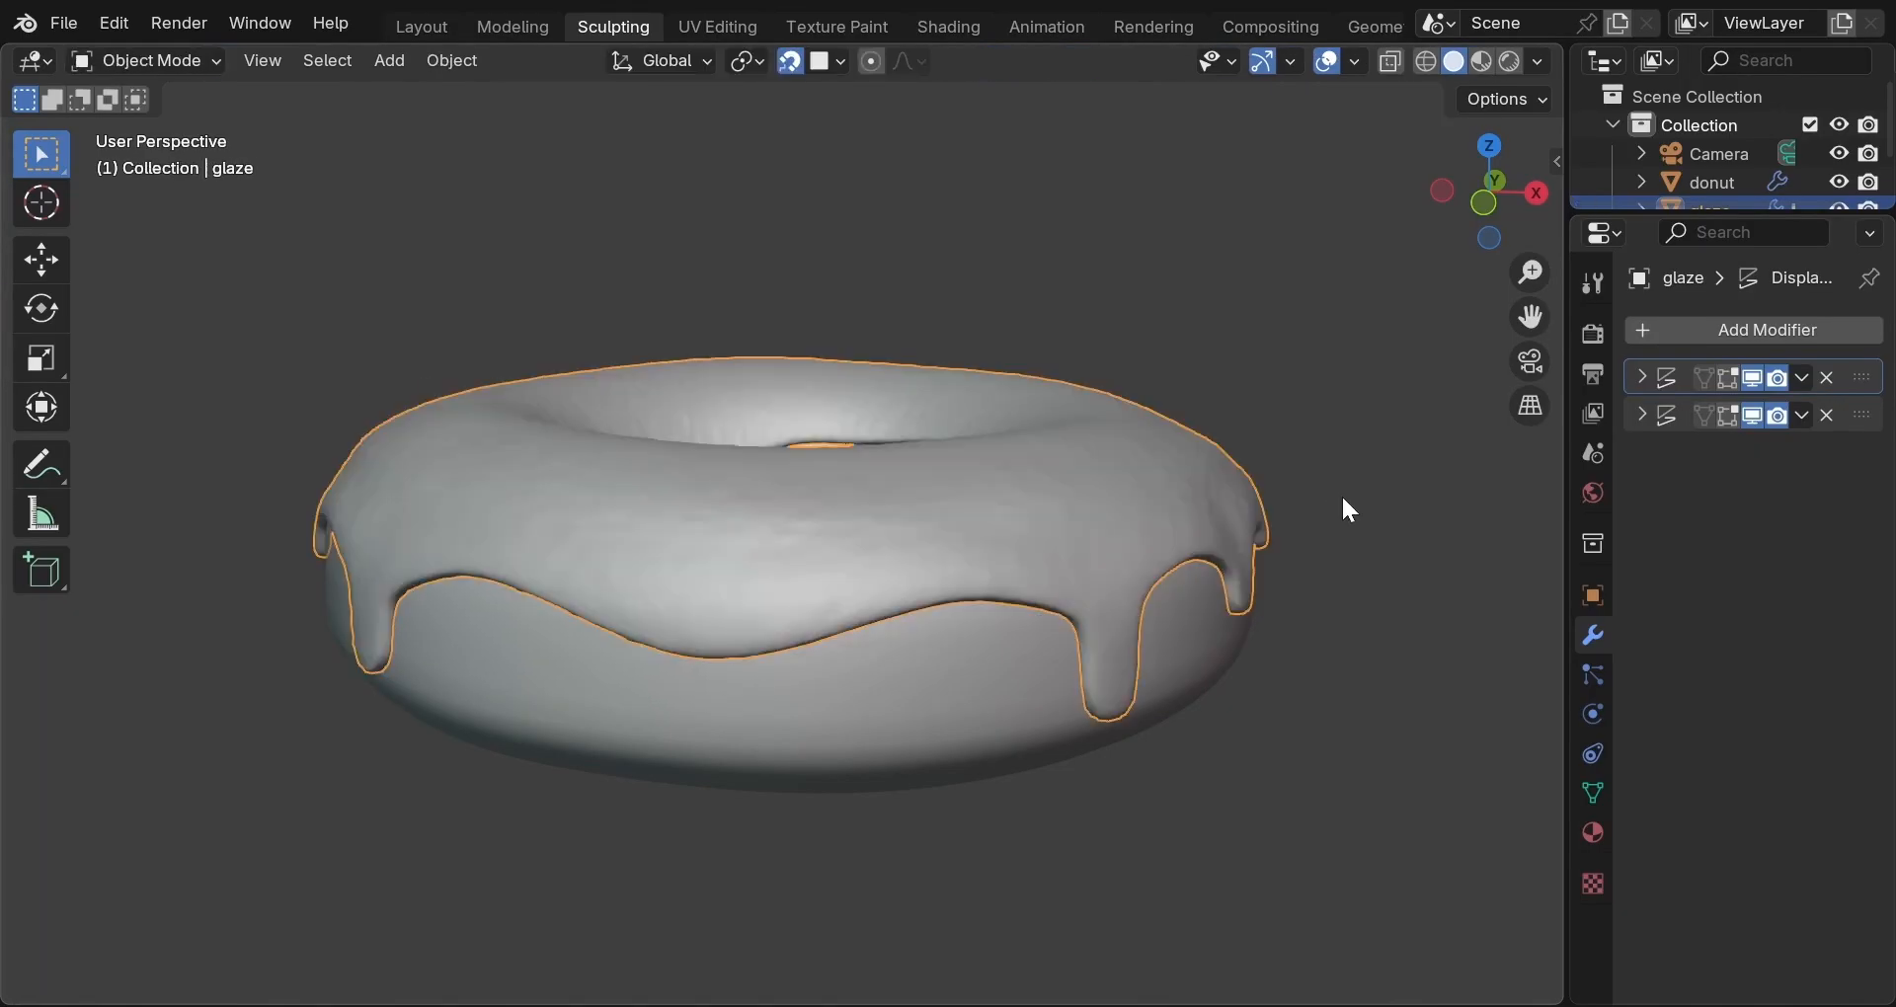
pyautogui.click(1752, 378)
pyautogui.click(1750, 416)
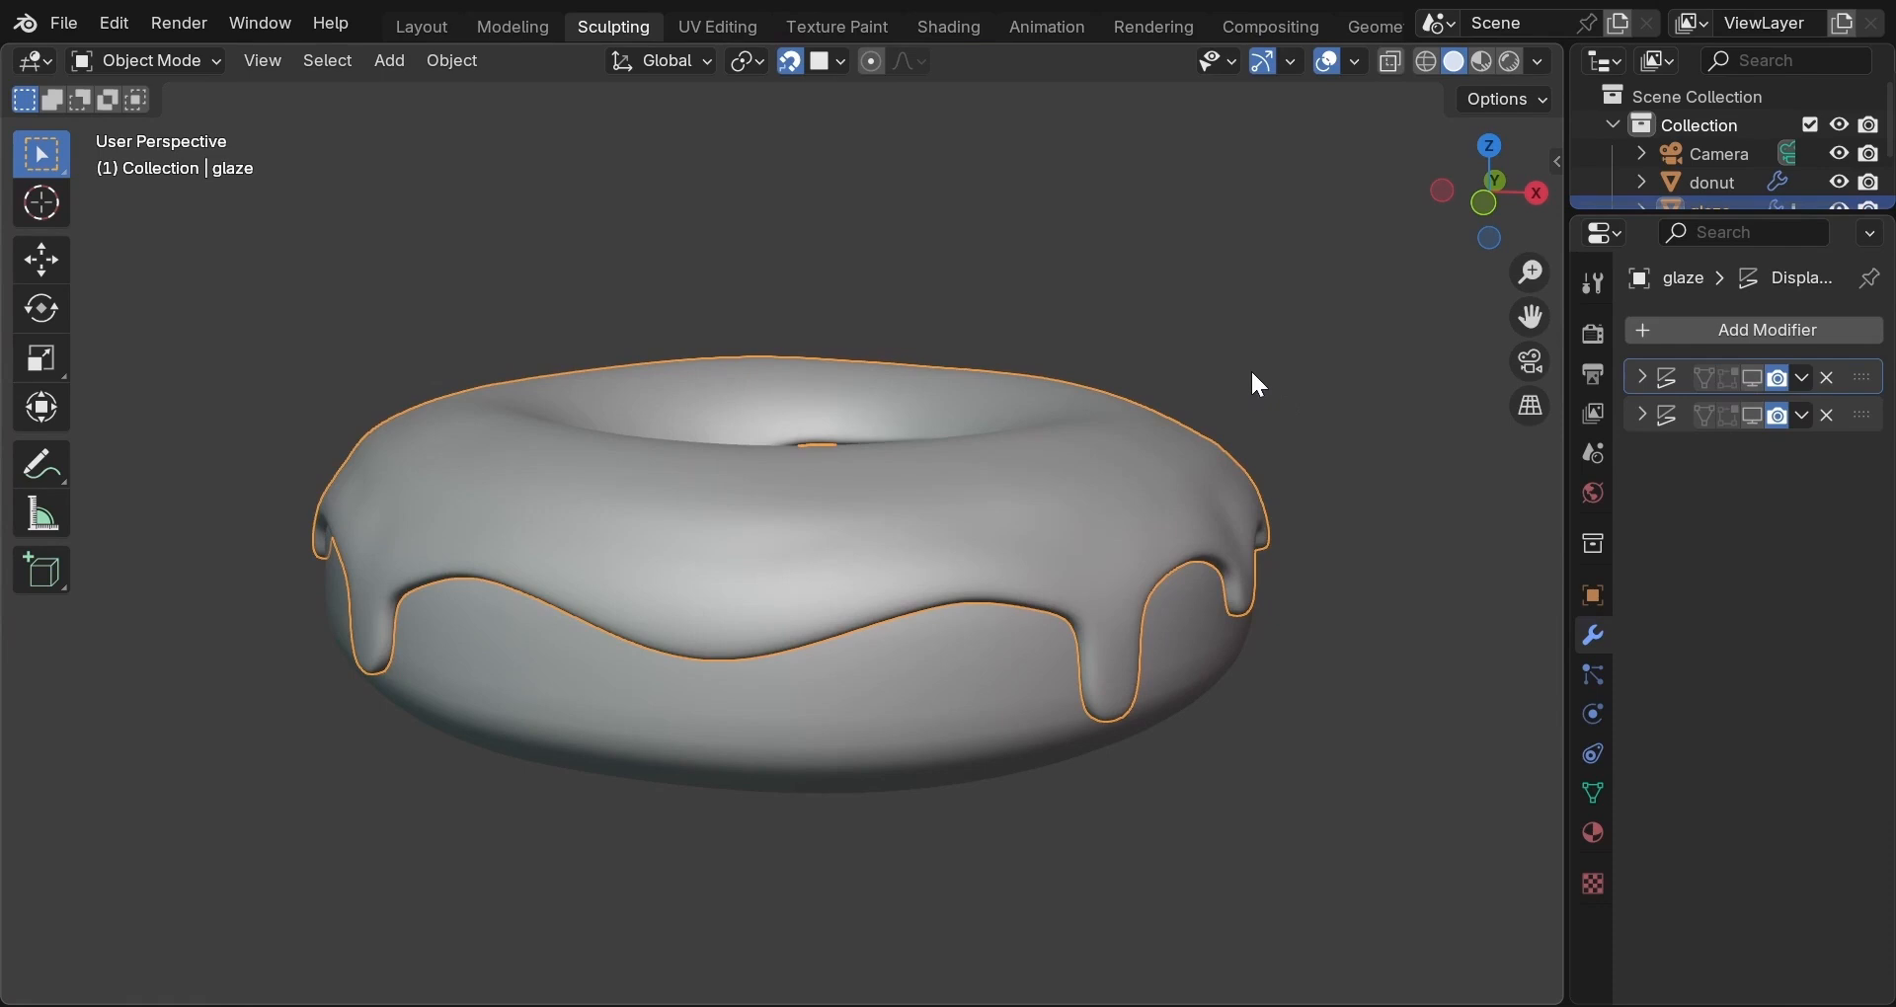
pyautogui.hotkey('ctrl', 'Tab')
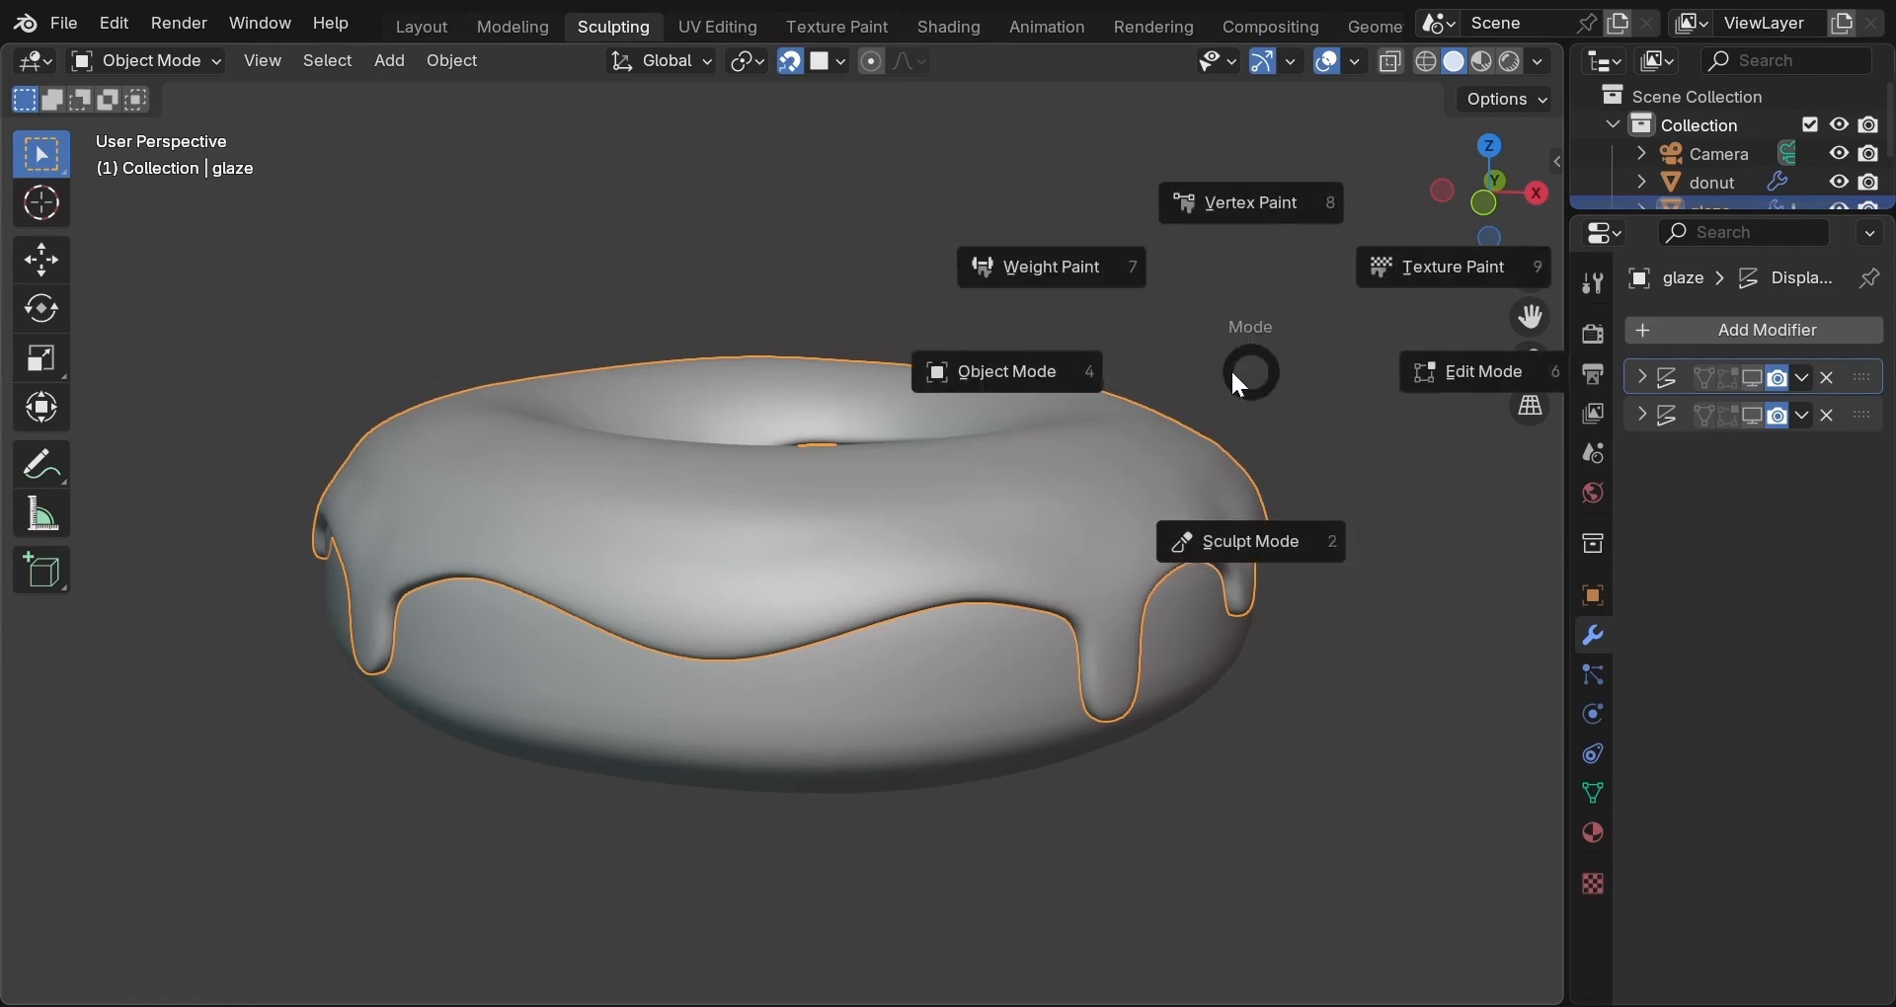
# Enter Sculpt Mode, orbit to a side view of the drips, and select the Inflate/Deflate brush.
pyautogui.click(1229, 482)
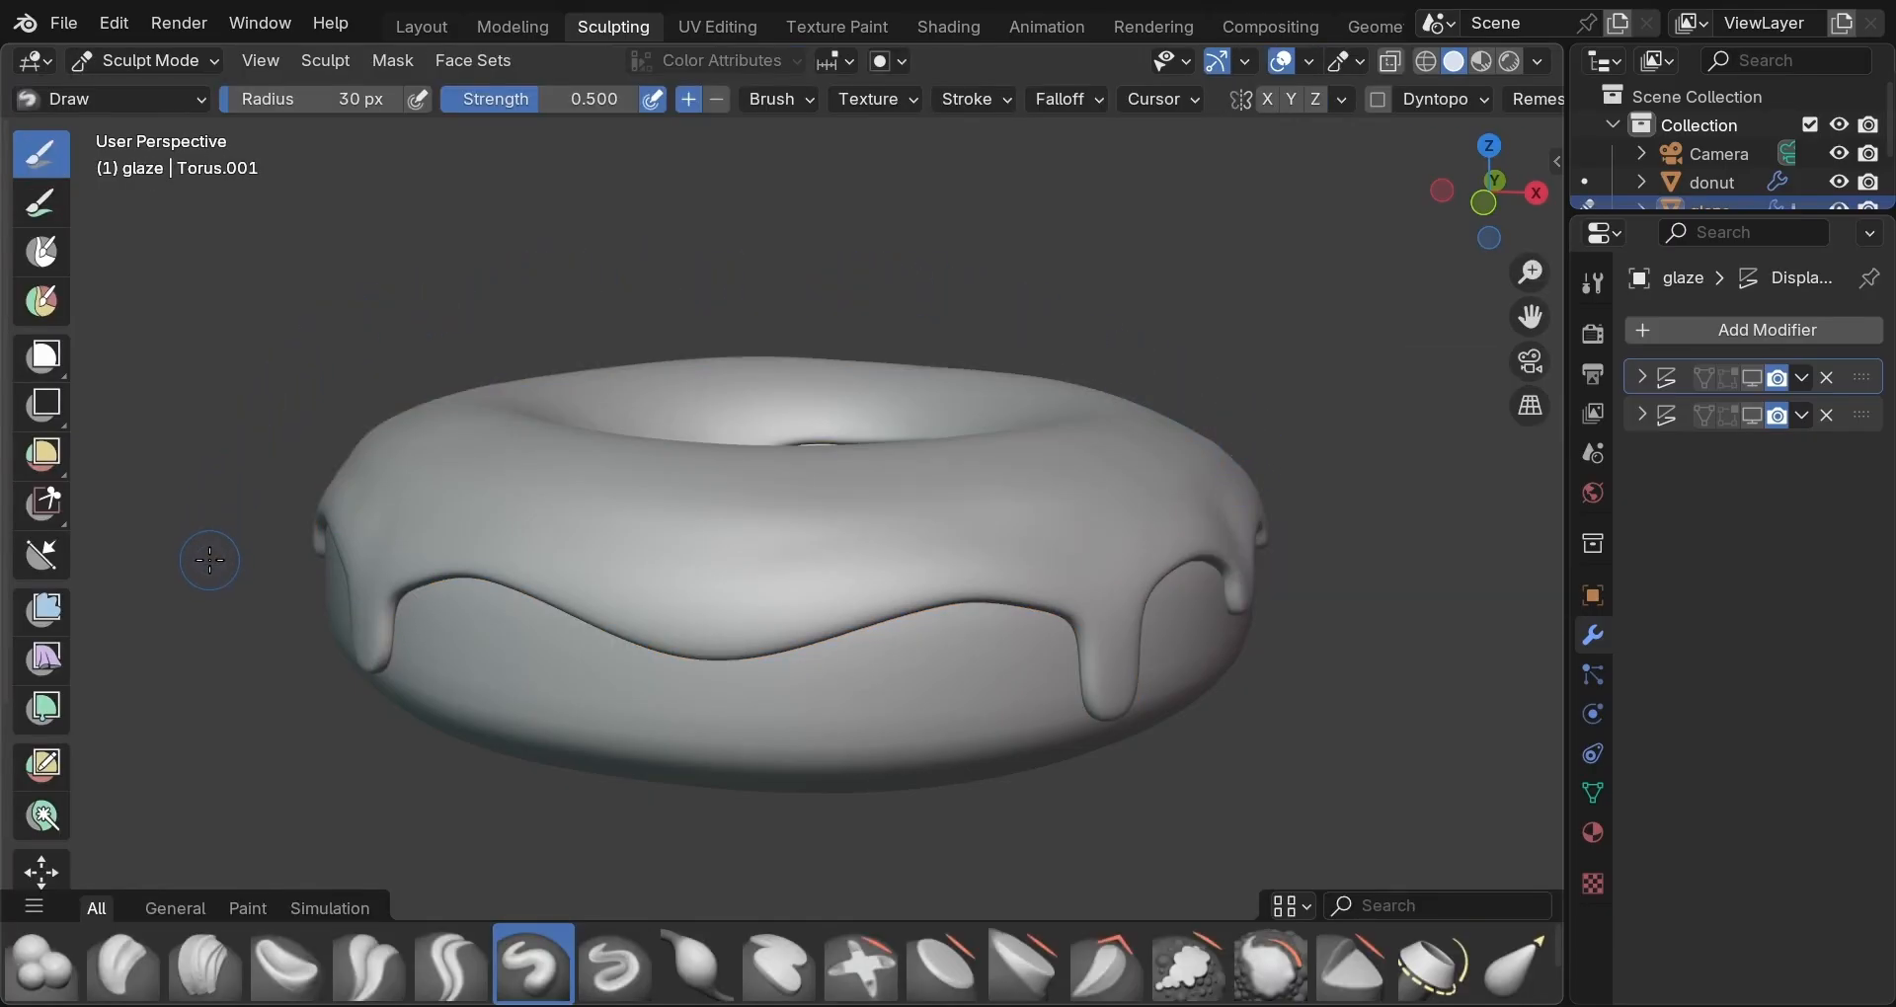
pyautogui.moveTo(210, 560); pyautogui.dragTo(227, 605, button='middle')
pyautogui.moveTo(317, 717); pyautogui.dragTo(287, 677, button='middle')
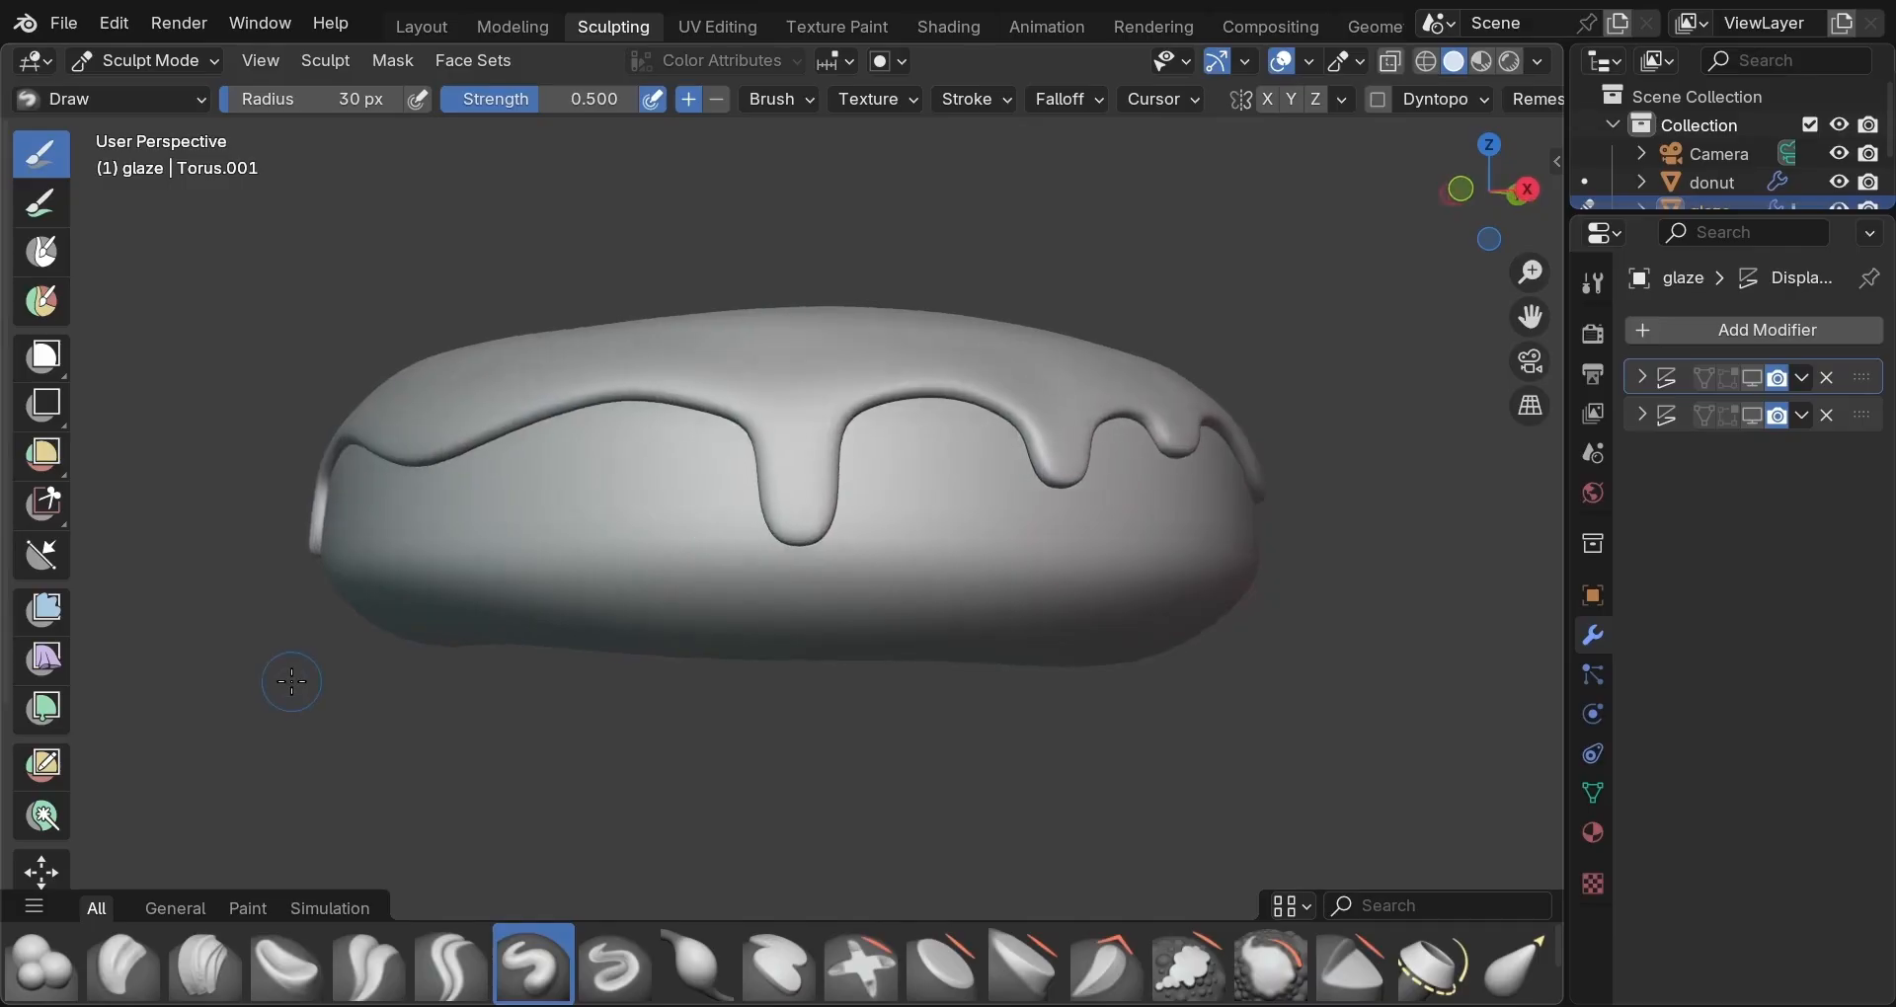
pyautogui.scroll(2, 287, 678)
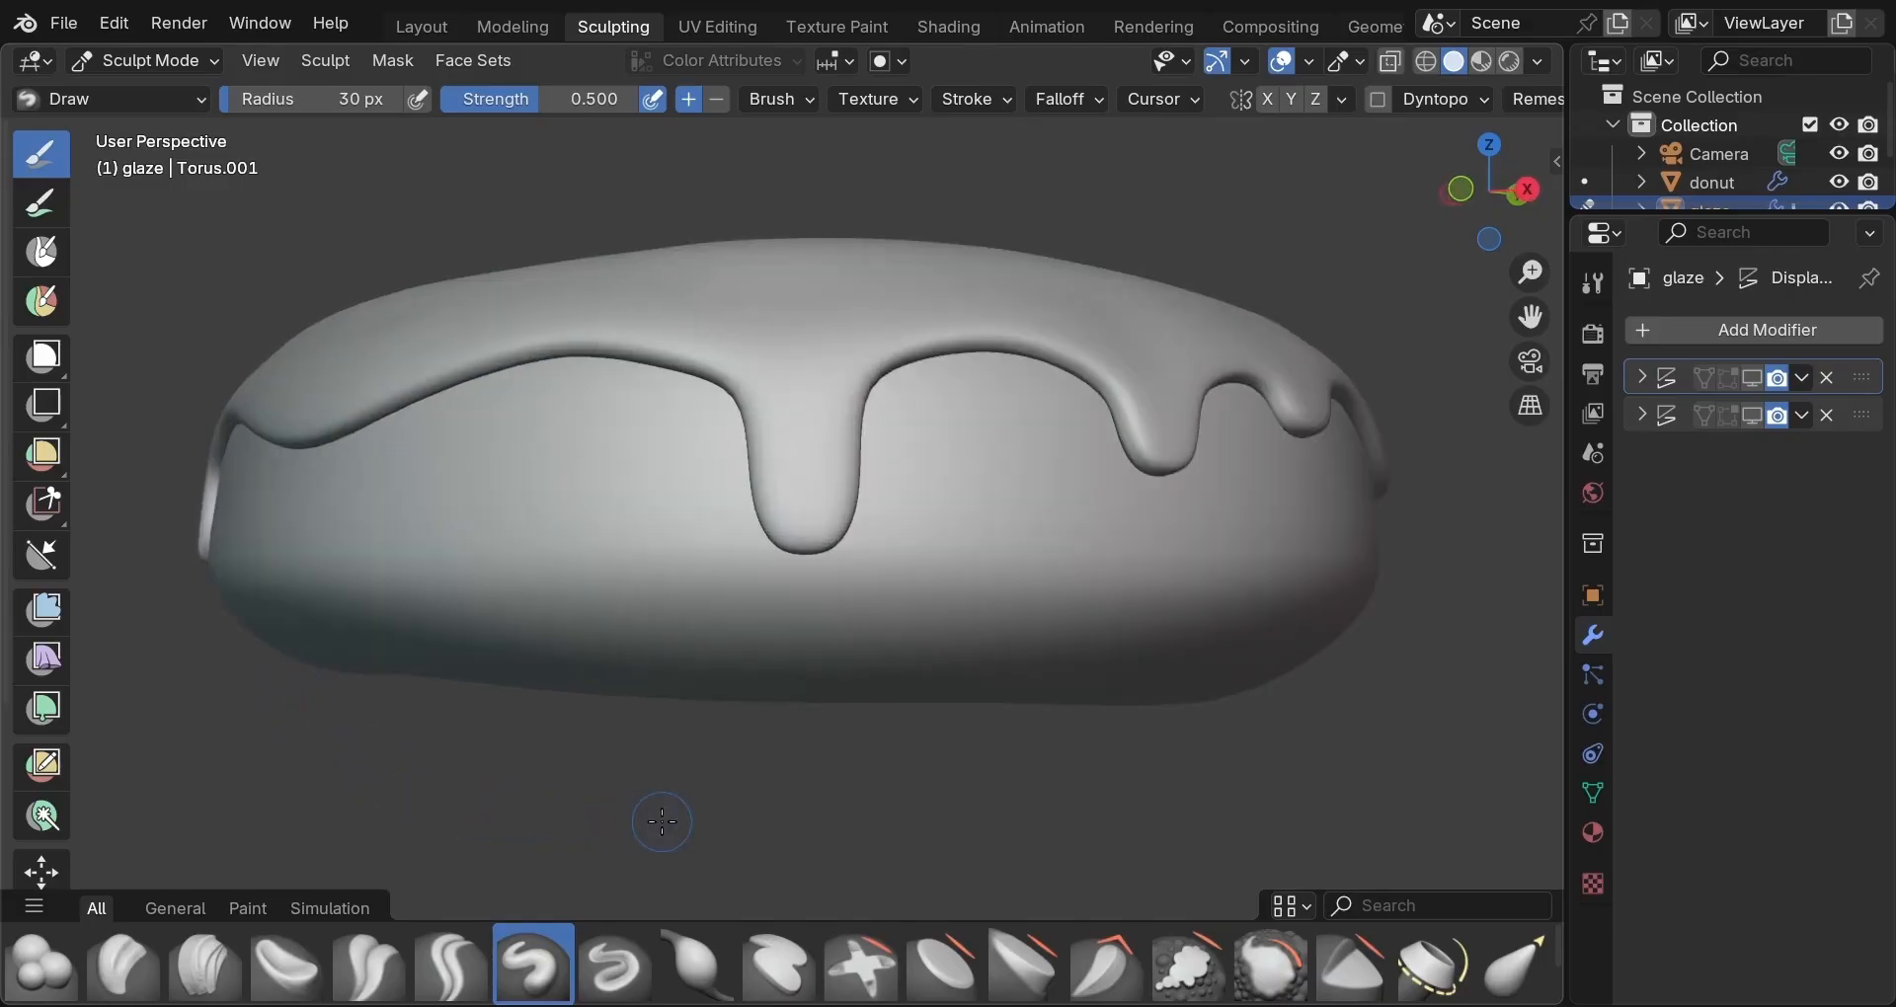
pyautogui.moveTo(658, 816); pyautogui.dragTo(650, 791, button='middle')
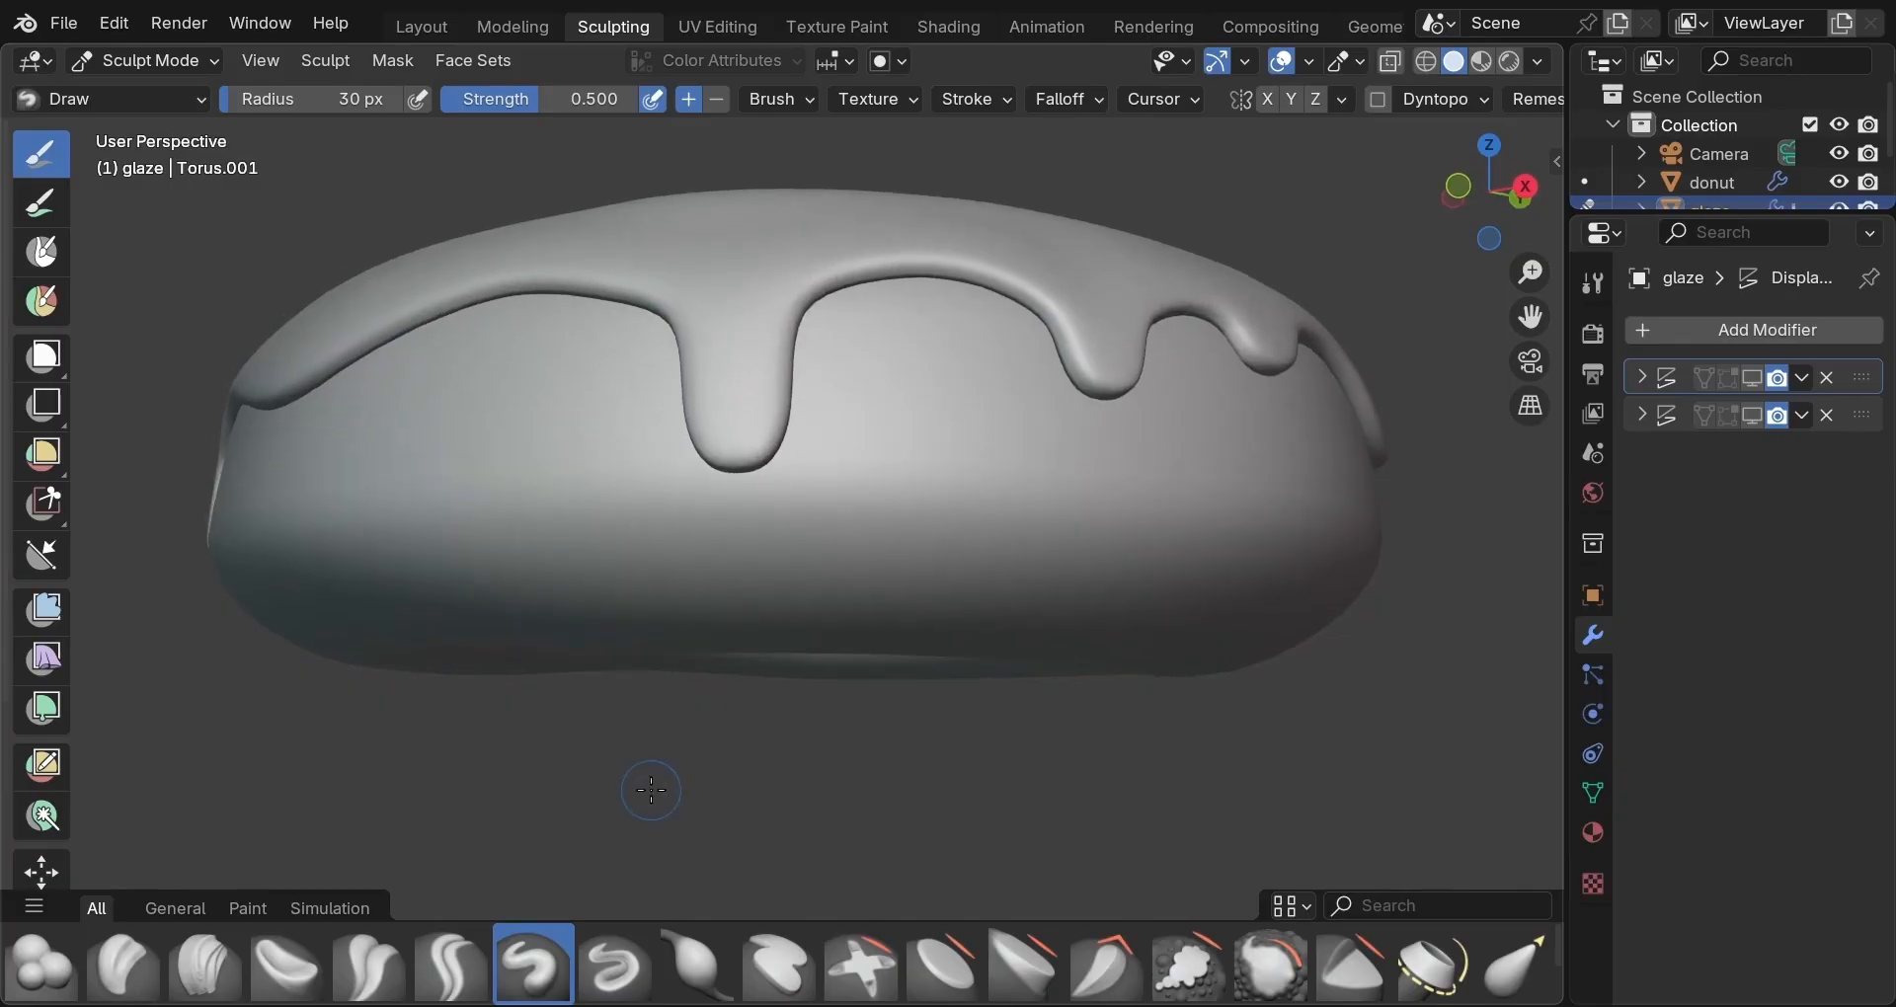
pyautogui.press('i')
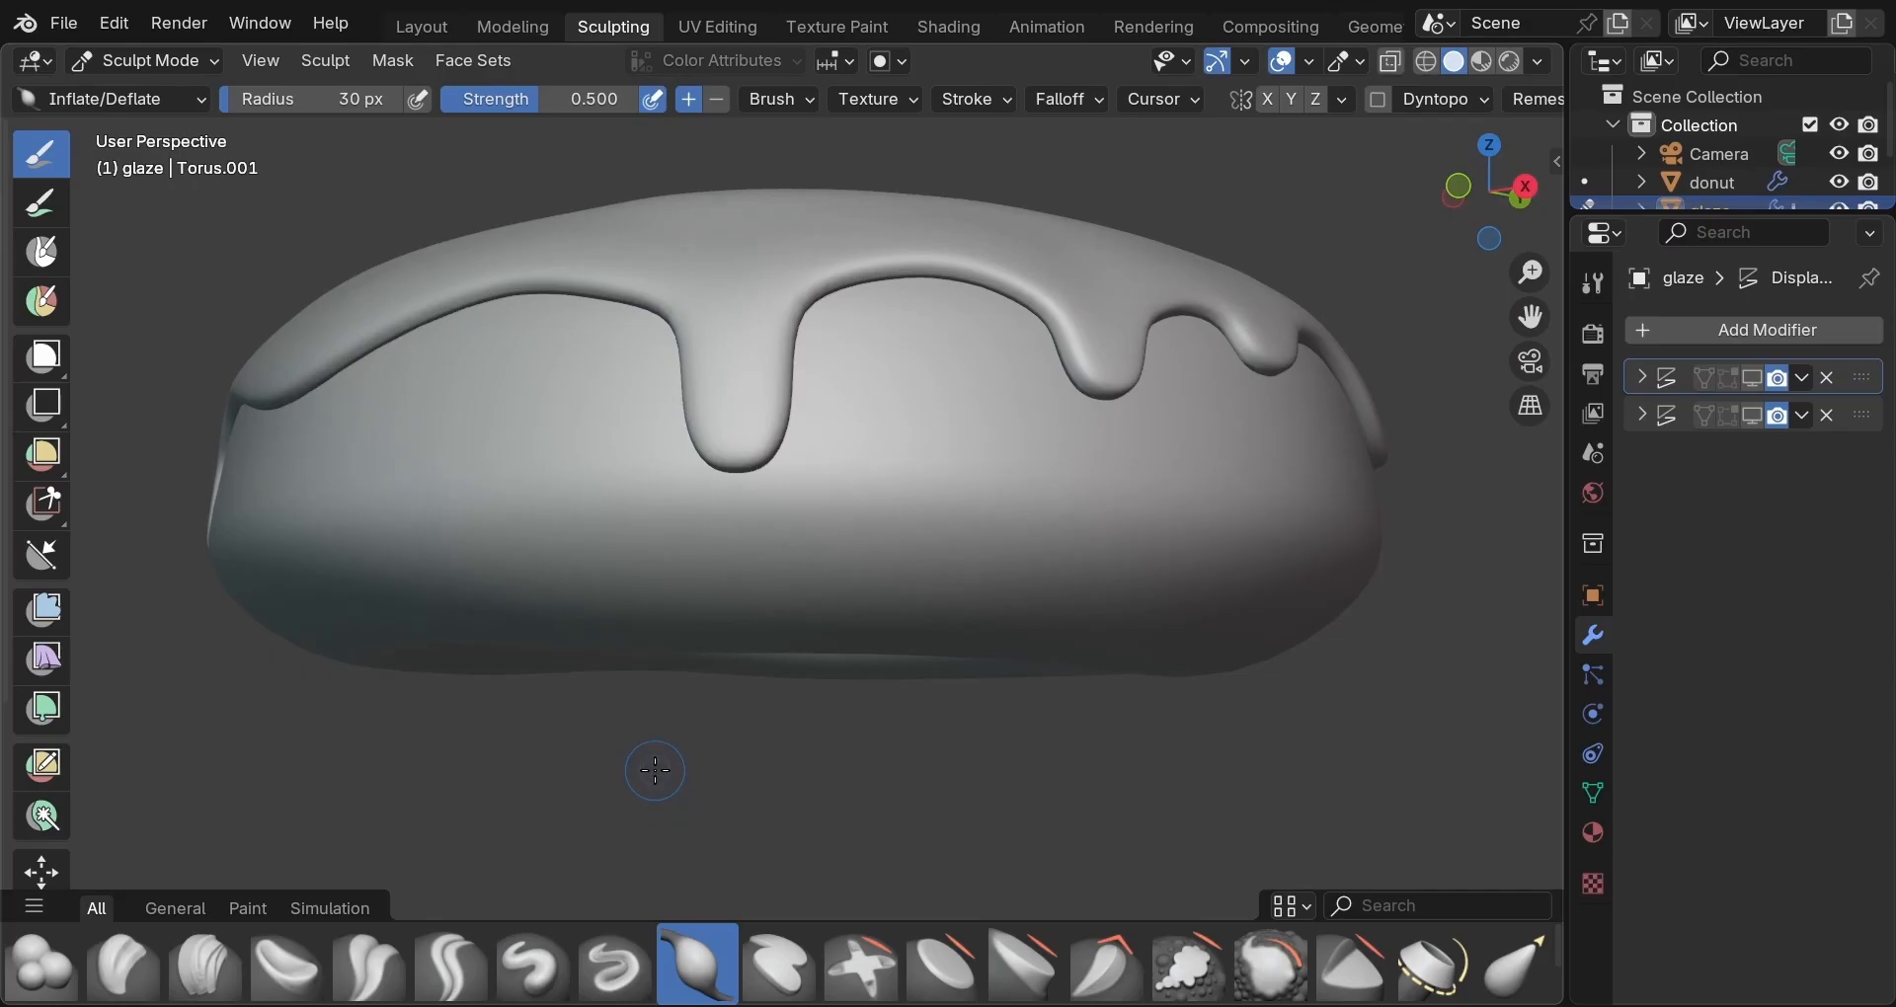
# Set the brush radius to 49 px and inflate the middle and right drip tips.
pyautogui.press('f')
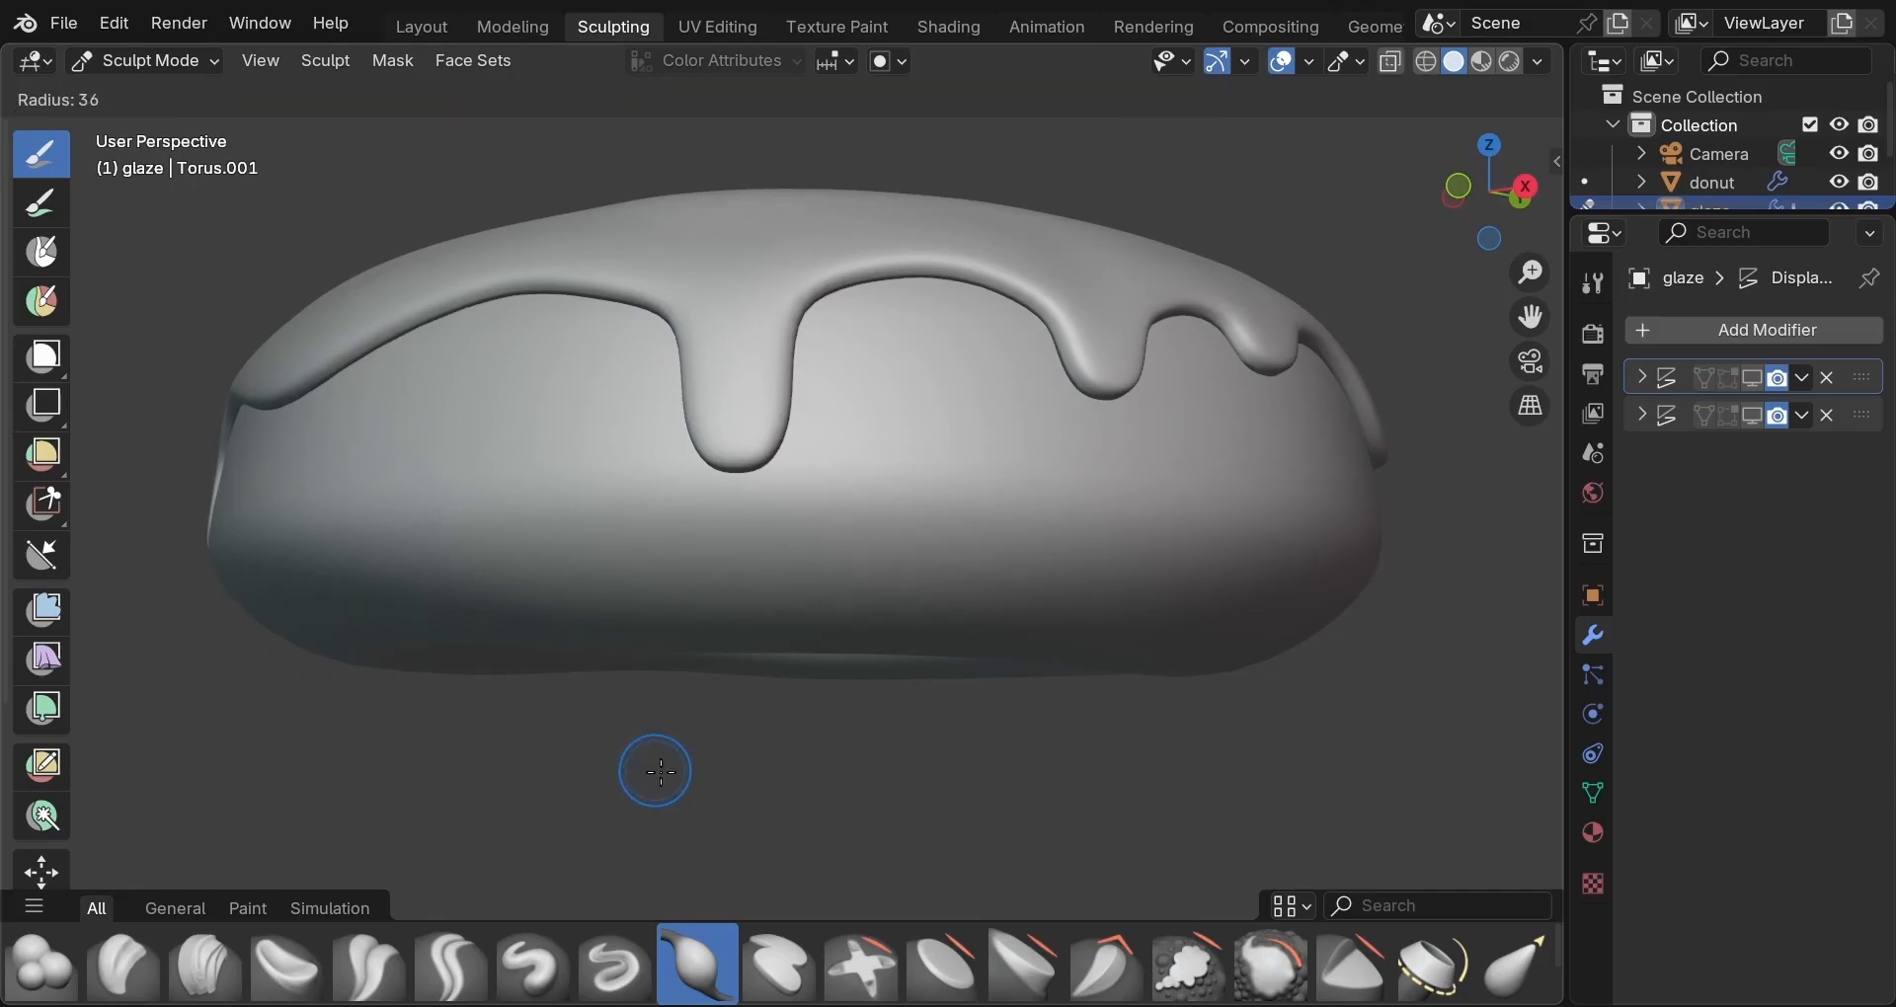
pyautogui.click(668, 777)
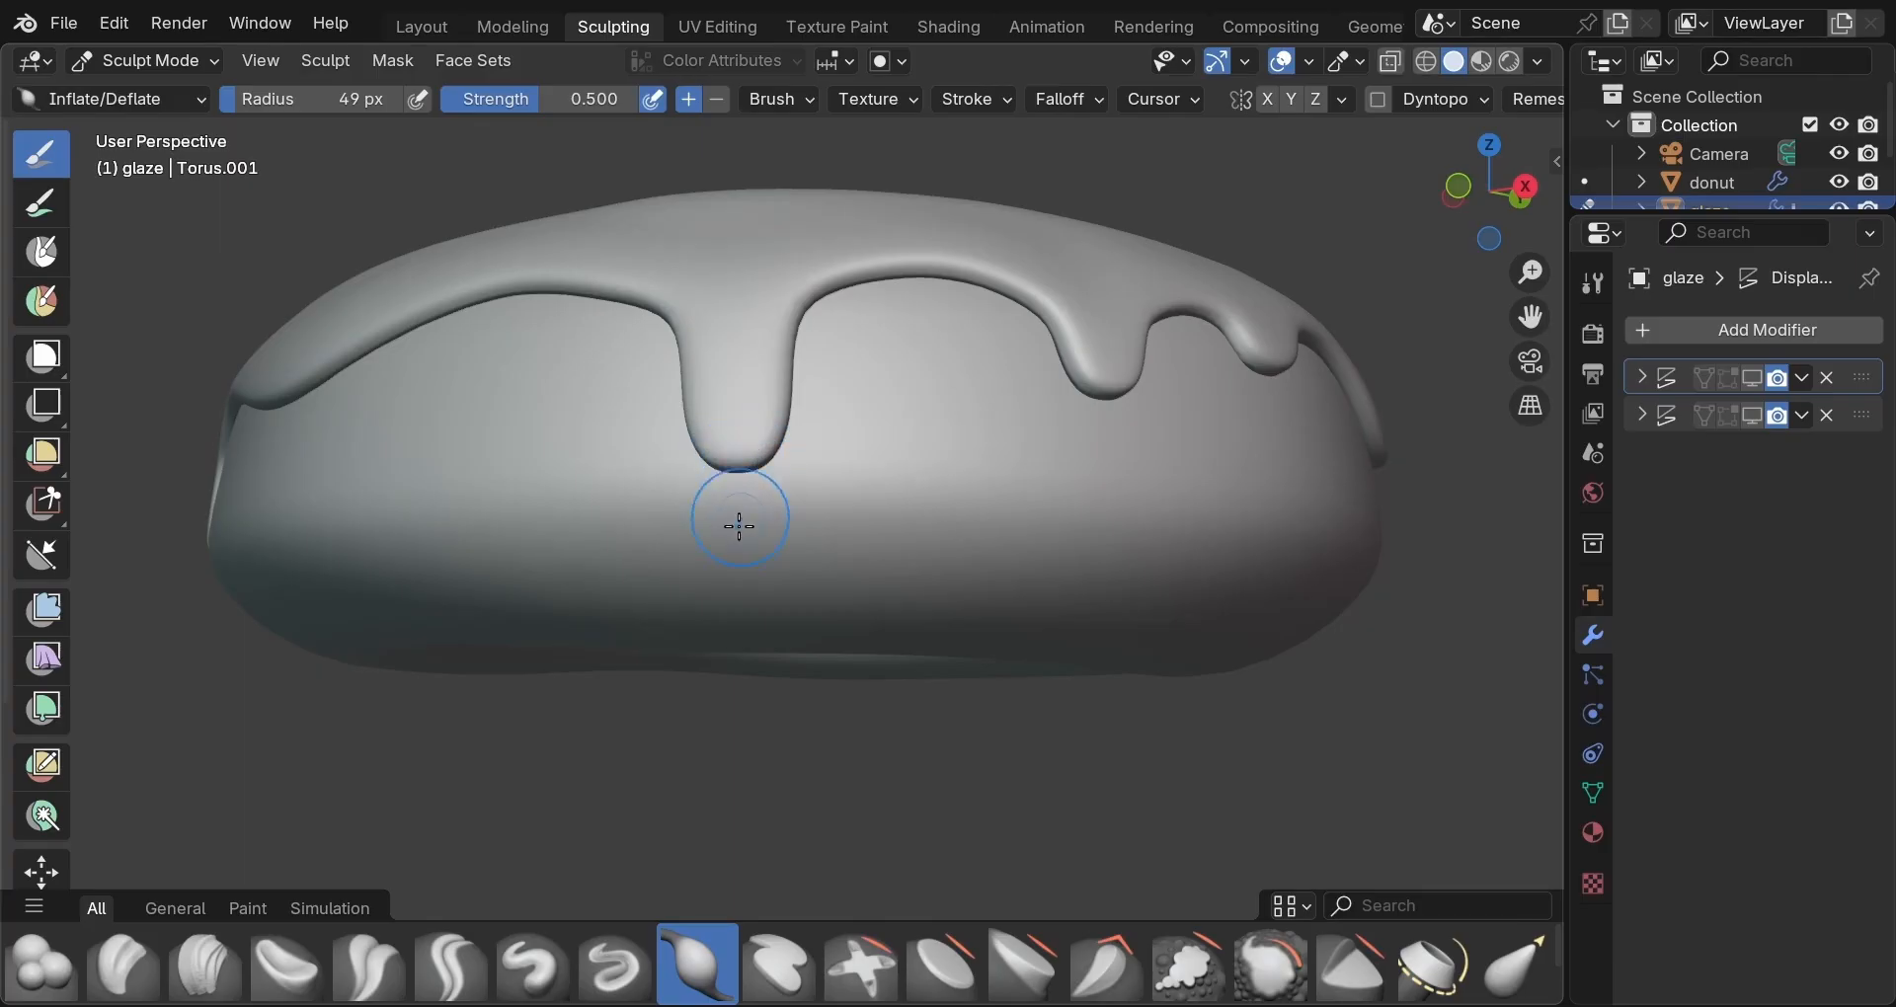
pyautogui.click(187, 104)
pyautogui.moveTo(728, 455)
pyautogui.mouseDown()
pyautogui.moveTo(746, 454)
pyautogui.moveTo(727, 451)
pyautogui.mouseUp()
pyautogui.moveTo(711, 451)
pyautogui.mouseDown(button='middle')
pyautogui.moveTo(960, 464)
pyautogui.moveTo(1155, 428)
pyautogui.mouseUp(button='middle')
pyautogui.moveTo(1193, 425)
pyautogui.mouseDown()
pyautogui.moveTo(1176, 402)
pyautogui.moveTo(1188, 416)
pyautogui.mouseUp()
pyautogui.moveTo(1006, 451)
pyautogui.mouseDown(button='middle')
pyautogui.moveTo(1152, 453)
pyautogui.moveTo(1270, 415)
pyautogui.mouseUp(button='middle')
pyautogui.click(1314, 398)
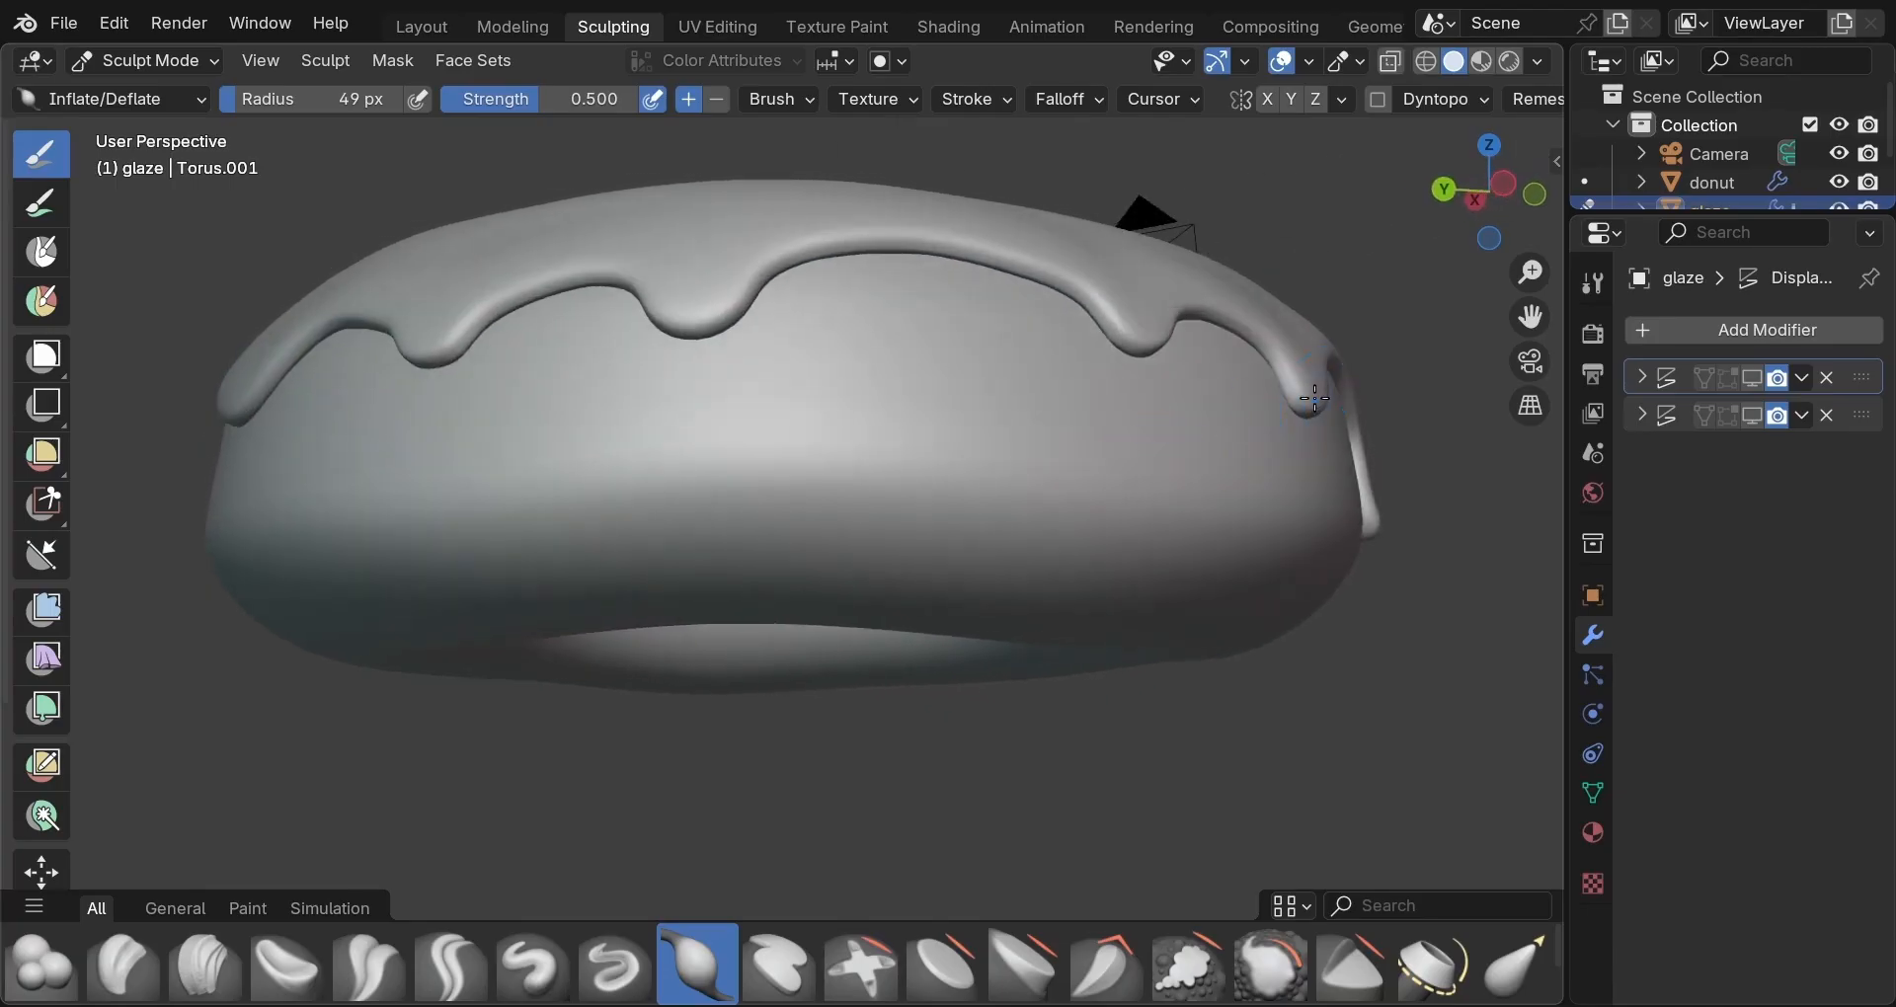
pyautogui.click(1135, 343)
pyautogui.moveTo(932, 365); pyautogui.dragTo(1092, 359, button='middle')
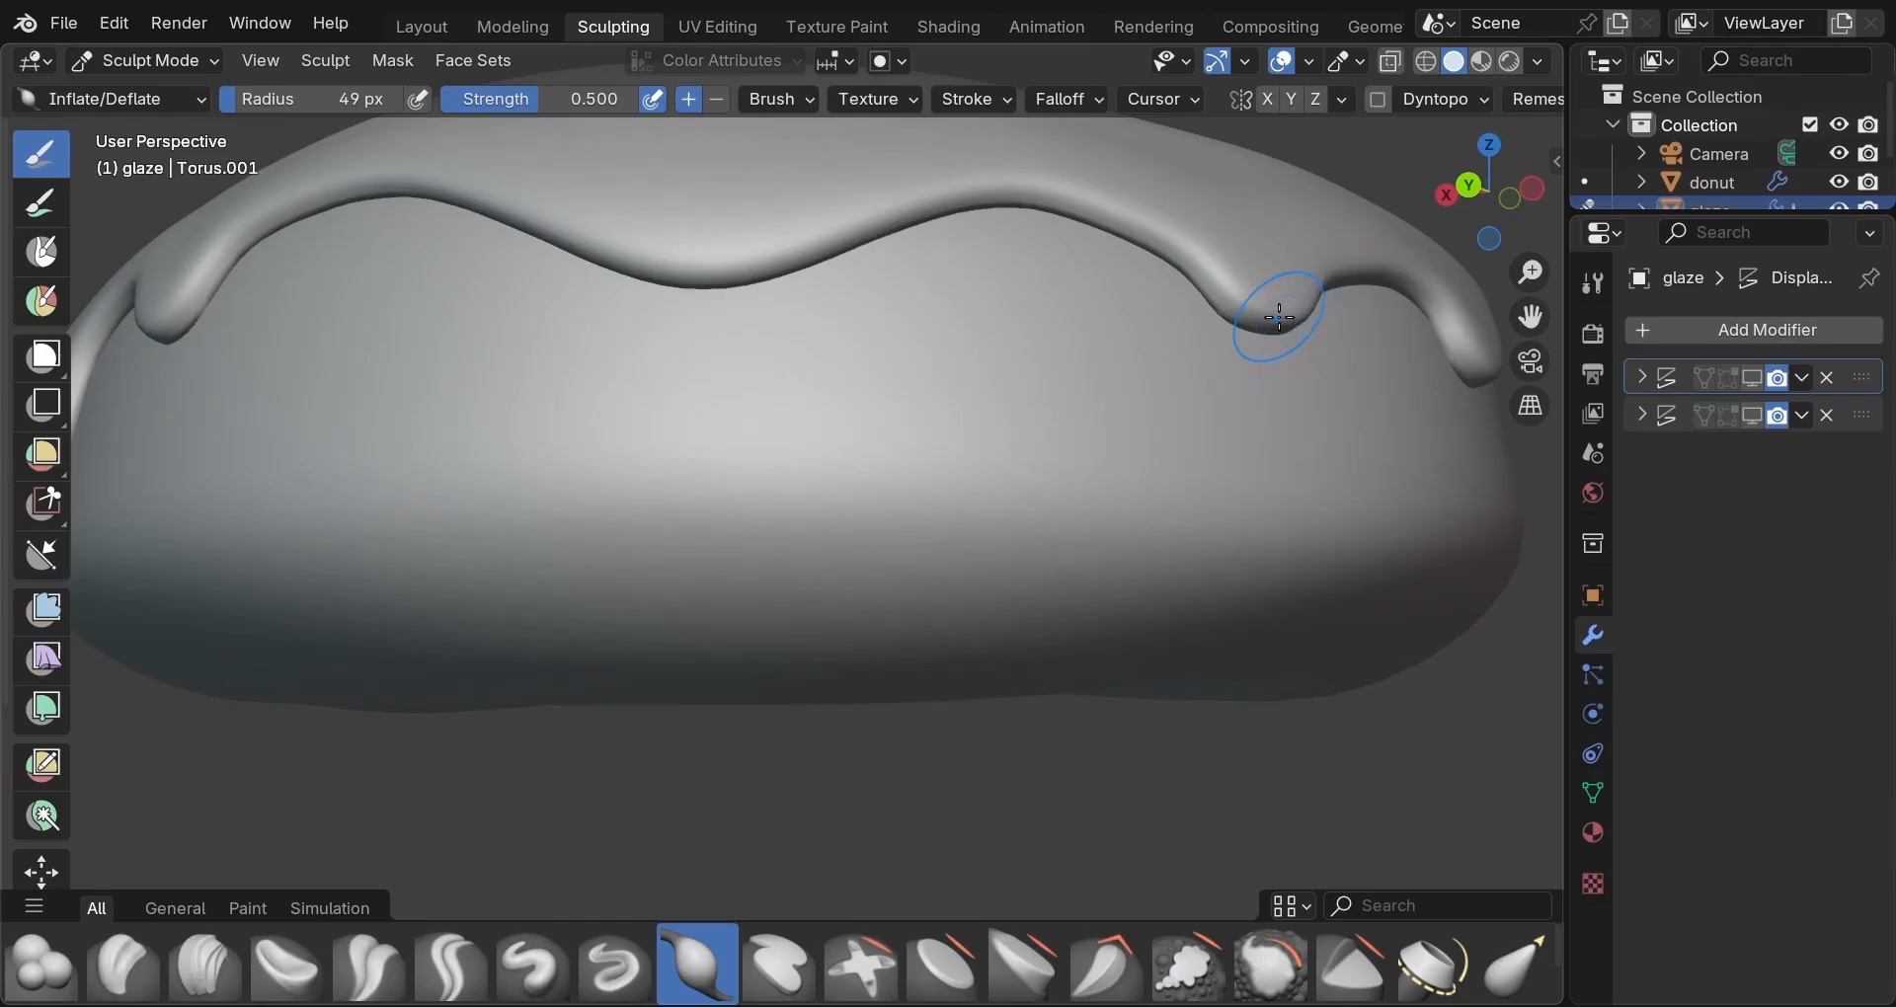
pyautogui.moveTo(1182, 305); pyautogui.dragTo(1228, 314)
# Inflate a small new drip, lengthen the middle drip, and round off the drip tips.
pyautogui.scroll(-5, 1229, 315)
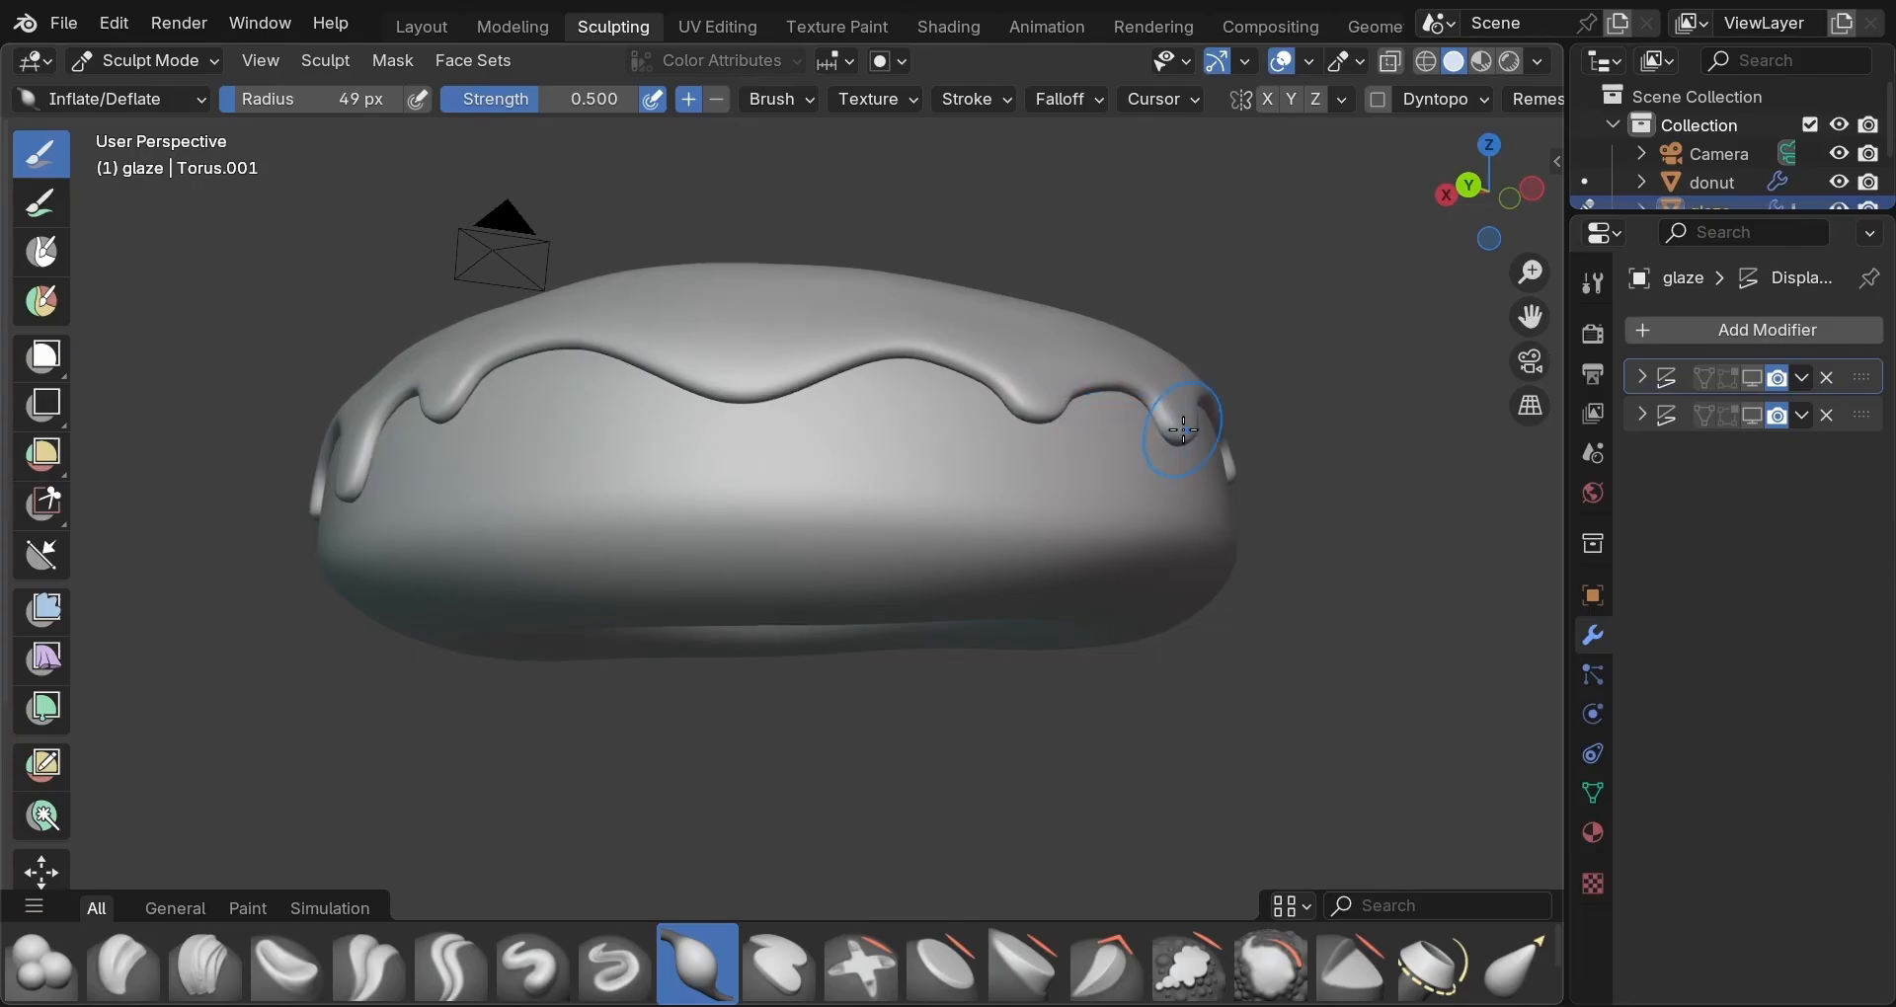
pyautogui.moveTo(982, 444); pyautogui.dragTo(1154, 449, button='middle')
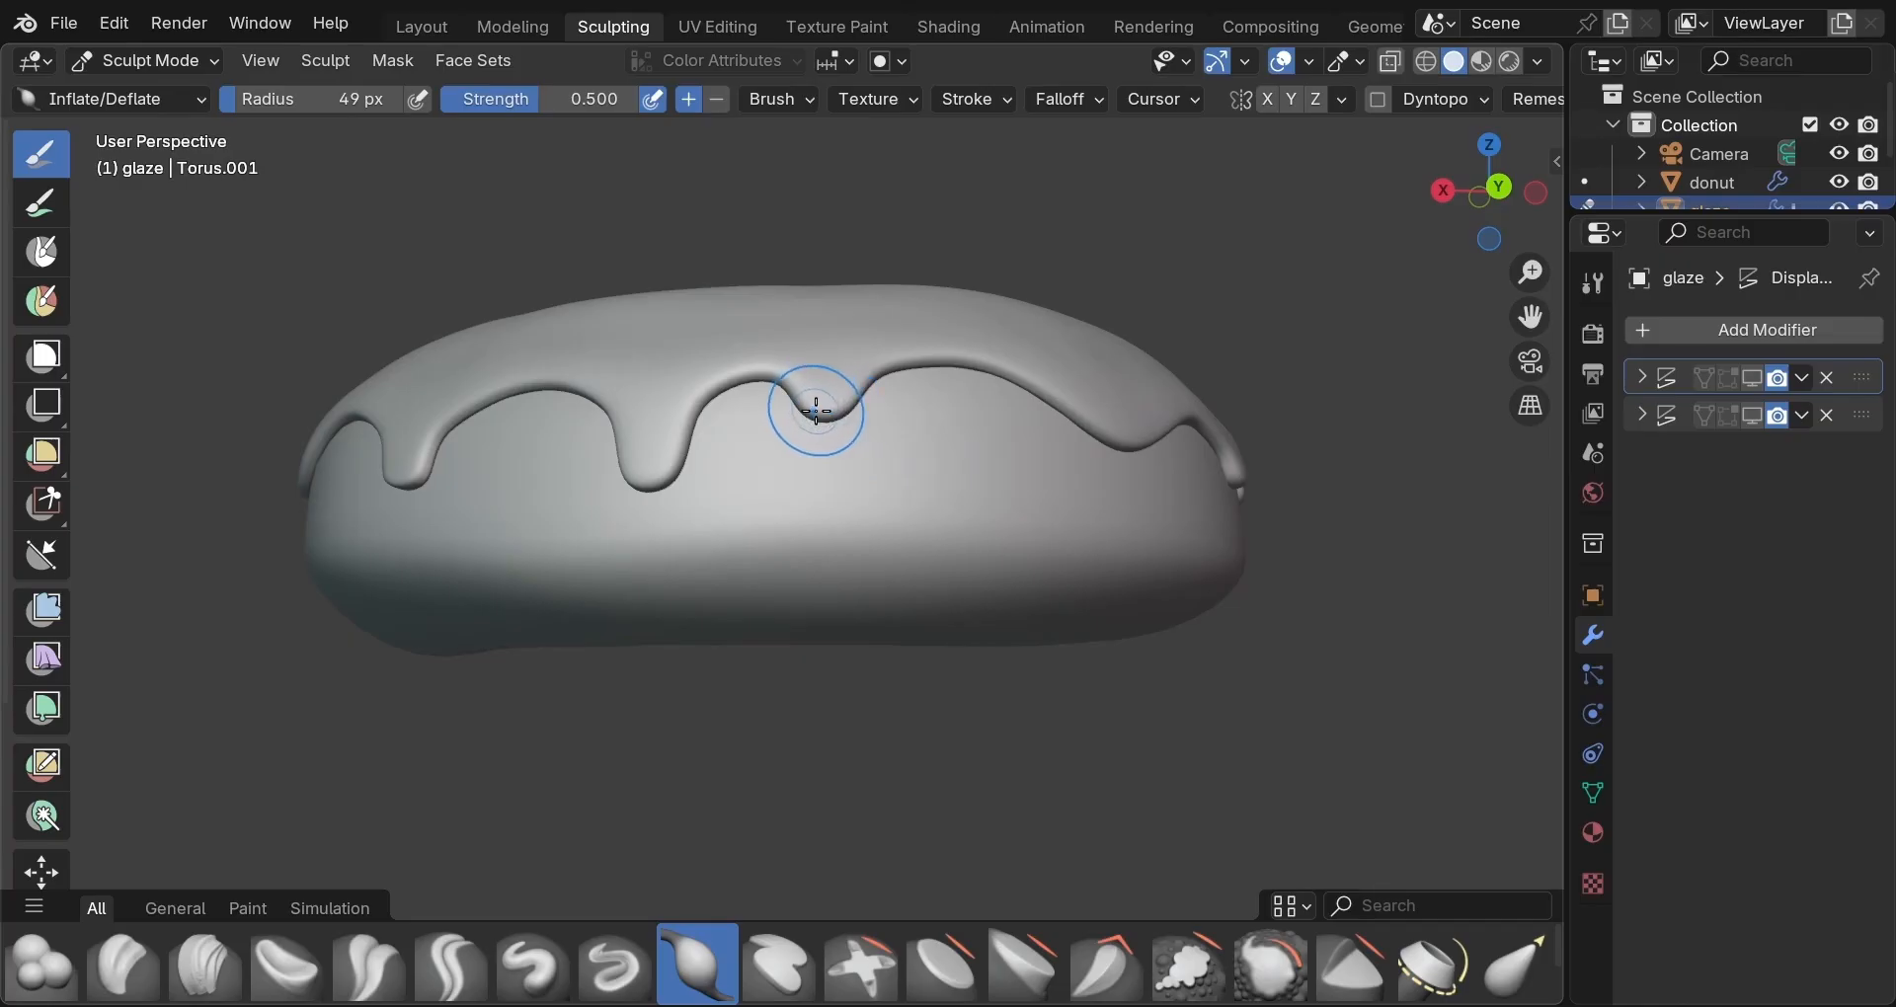
pyautogui.moveTo(817, 411); pyautogui.dragTo(824, 414)
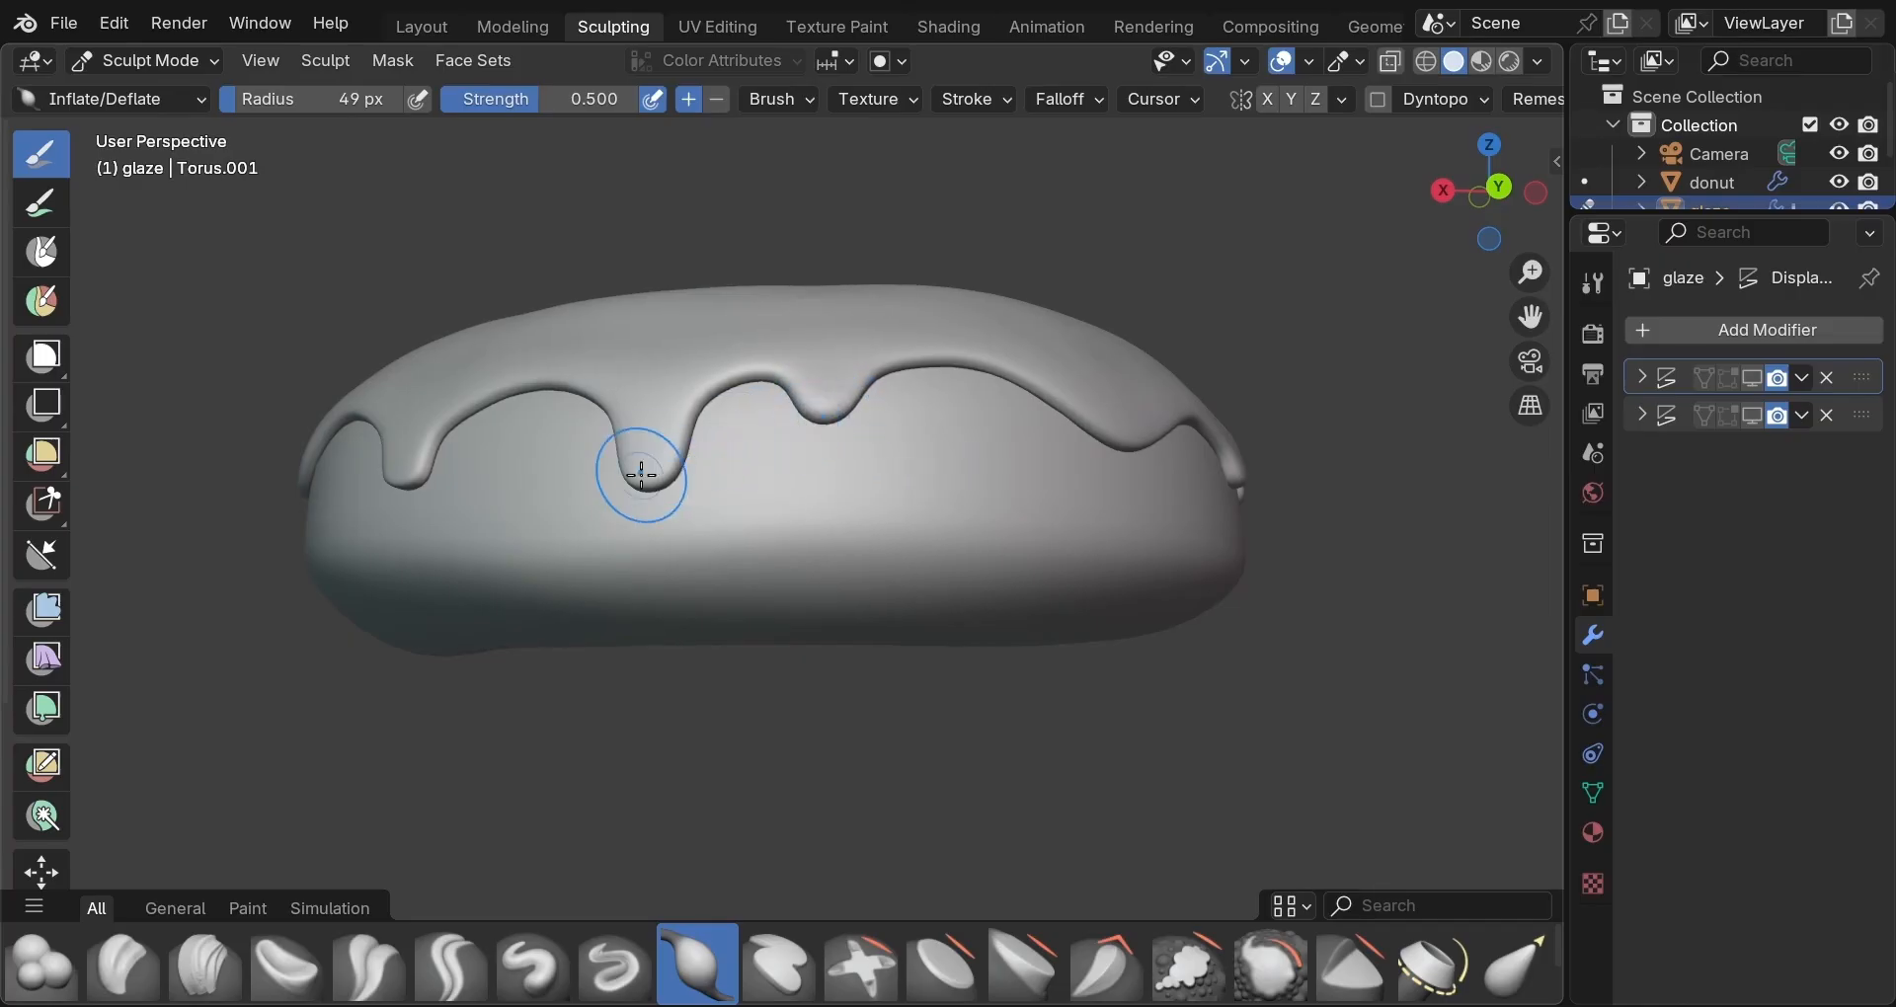
pyautogui.moveTo(626, 474); pyautogui.dragTo(716, 481, button='middle')
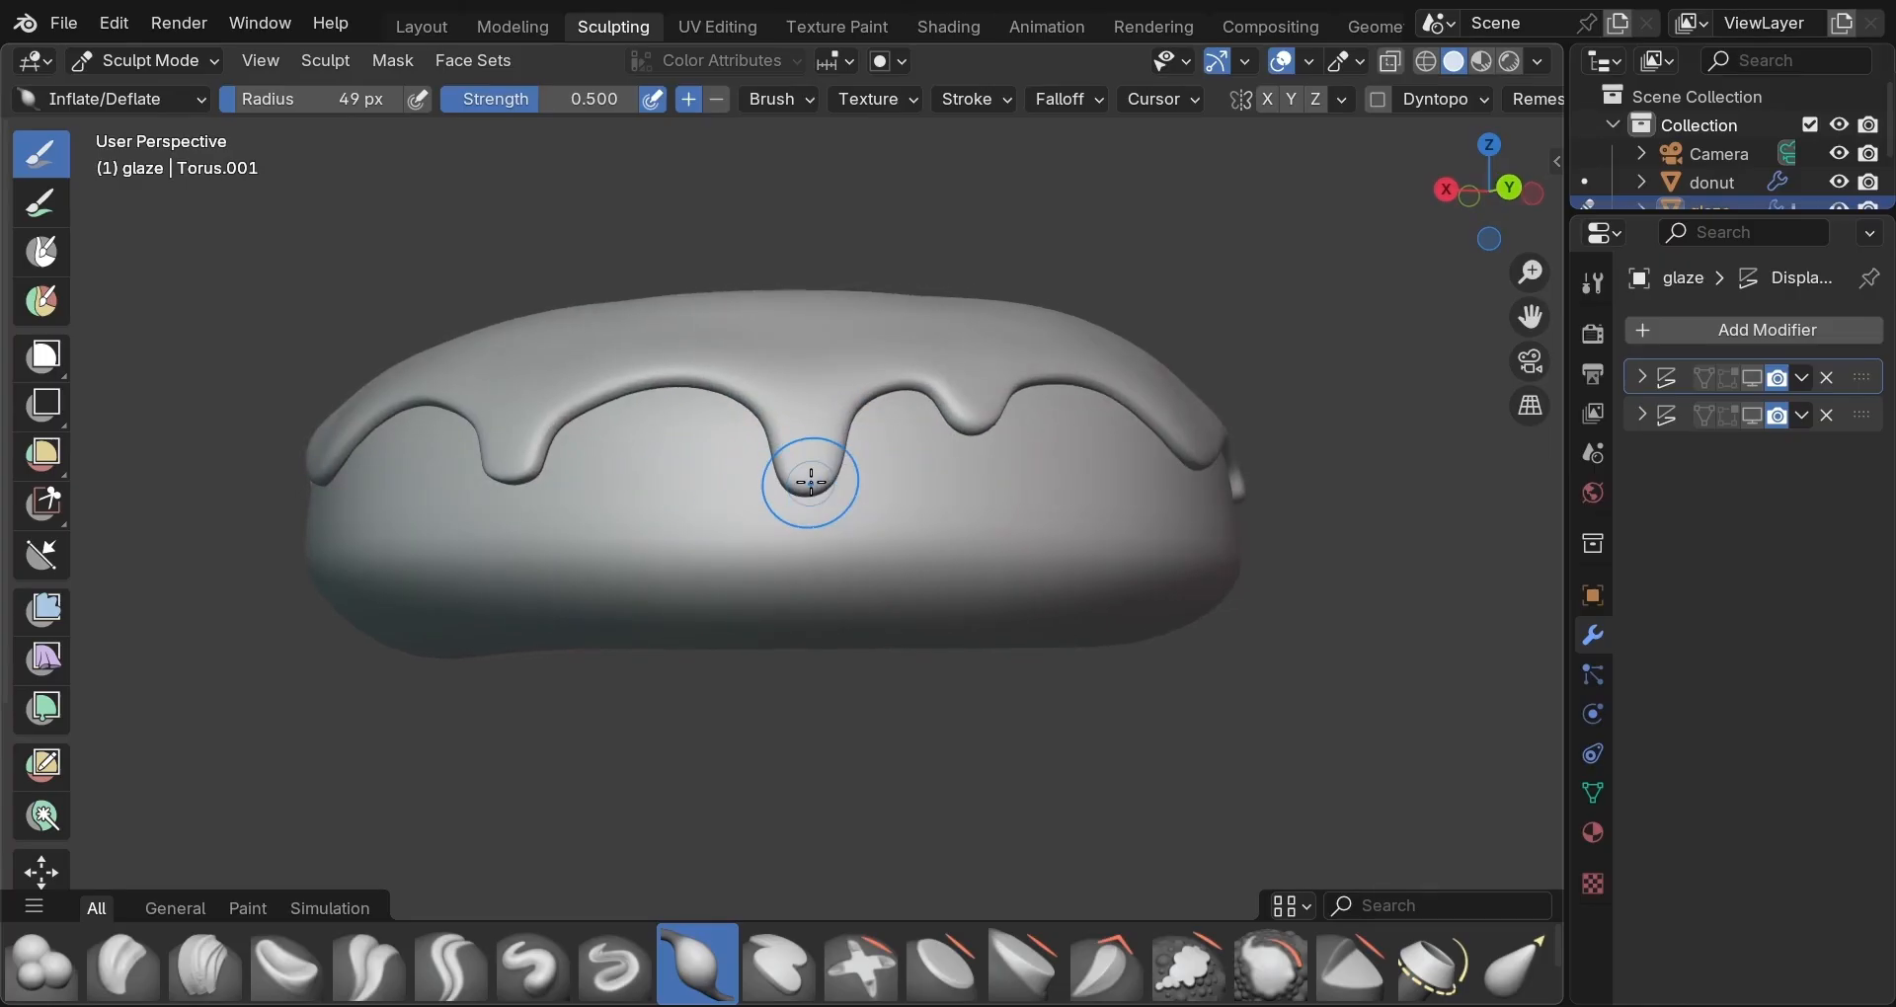
pyautogui.moveTo(811, 481)
pyautogui.mouseDown()
pyautogui.moveTo(791, 475)
pyautogui.moveTo(823, 486)
pyautogui.mouseUp()
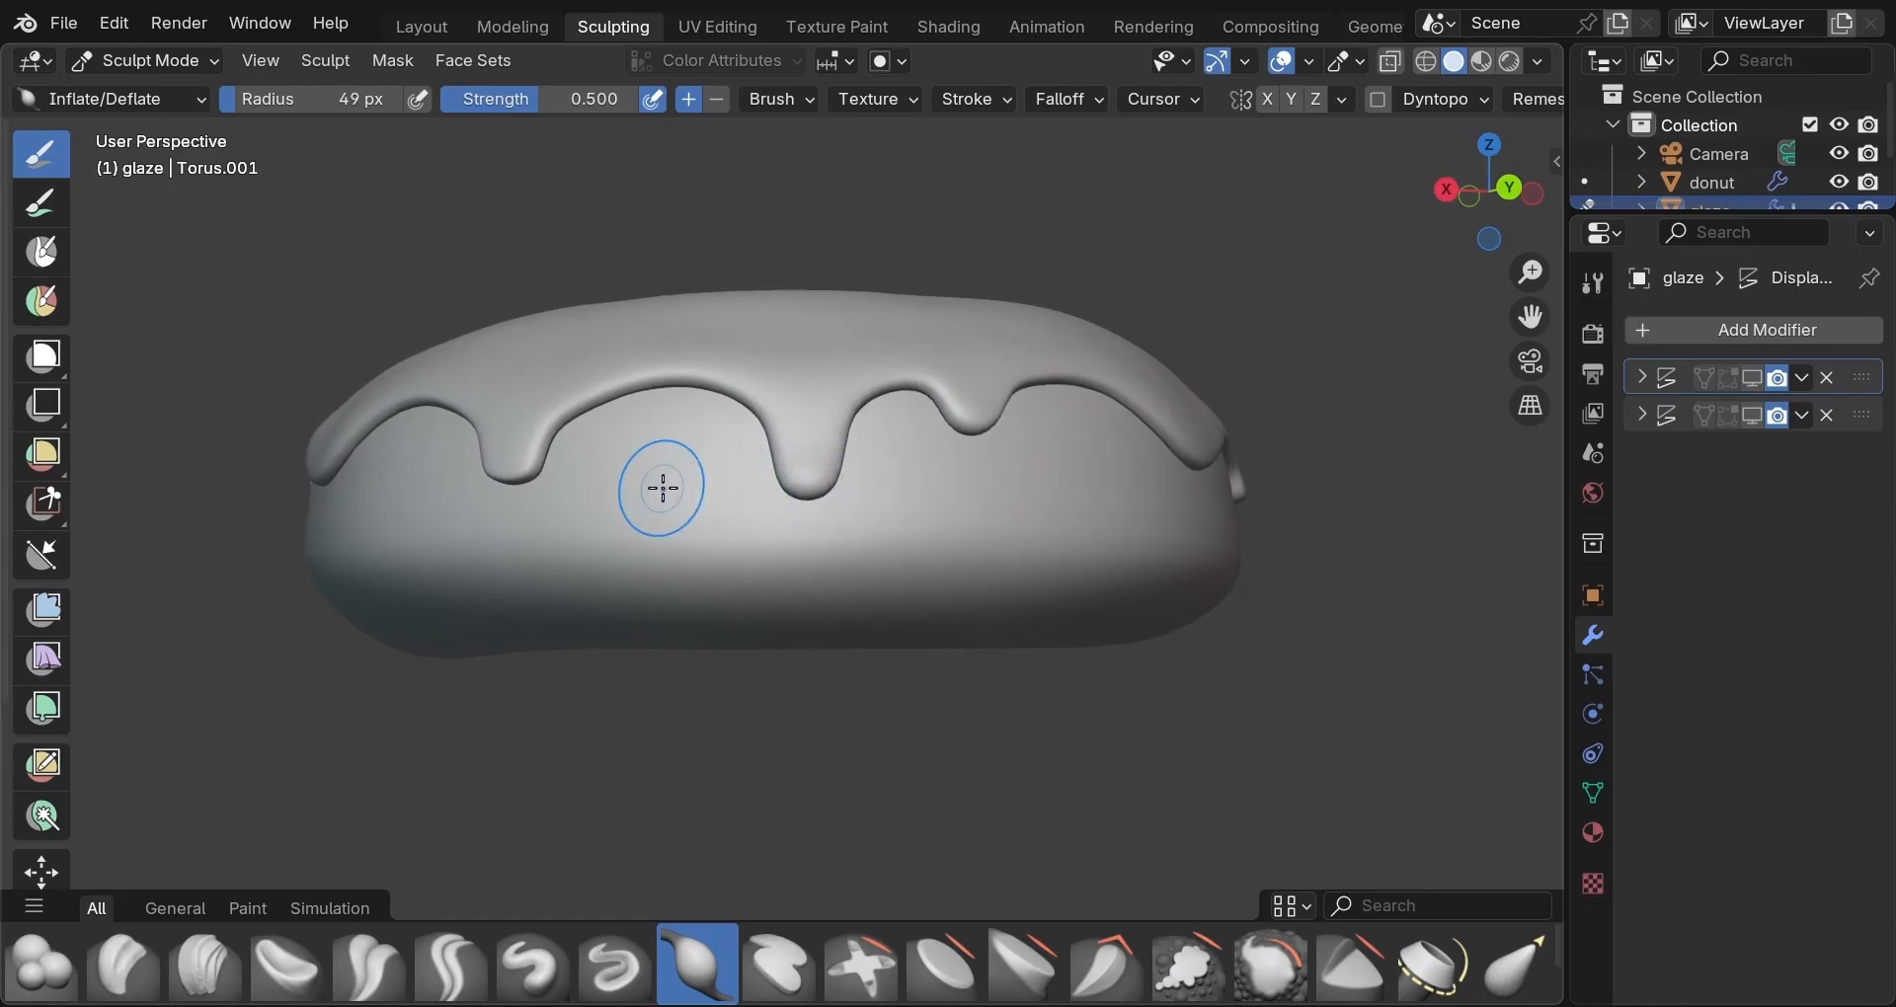
pyautogui.moveTo(661, 483); pyautogui.dragTo(1056, 499, button='middle')
pyautogui.moveTo(1059, 503); pyautogui.dragTo(1055, 504)
pyautogui.moveTo(838, 503)
pyautogui.mouseDown(button='middle')
pyautogui.moveTo(1024, 512)
pyautogui.moveTo(1133, 484)
pyautogui.mouseUp(button='middle')
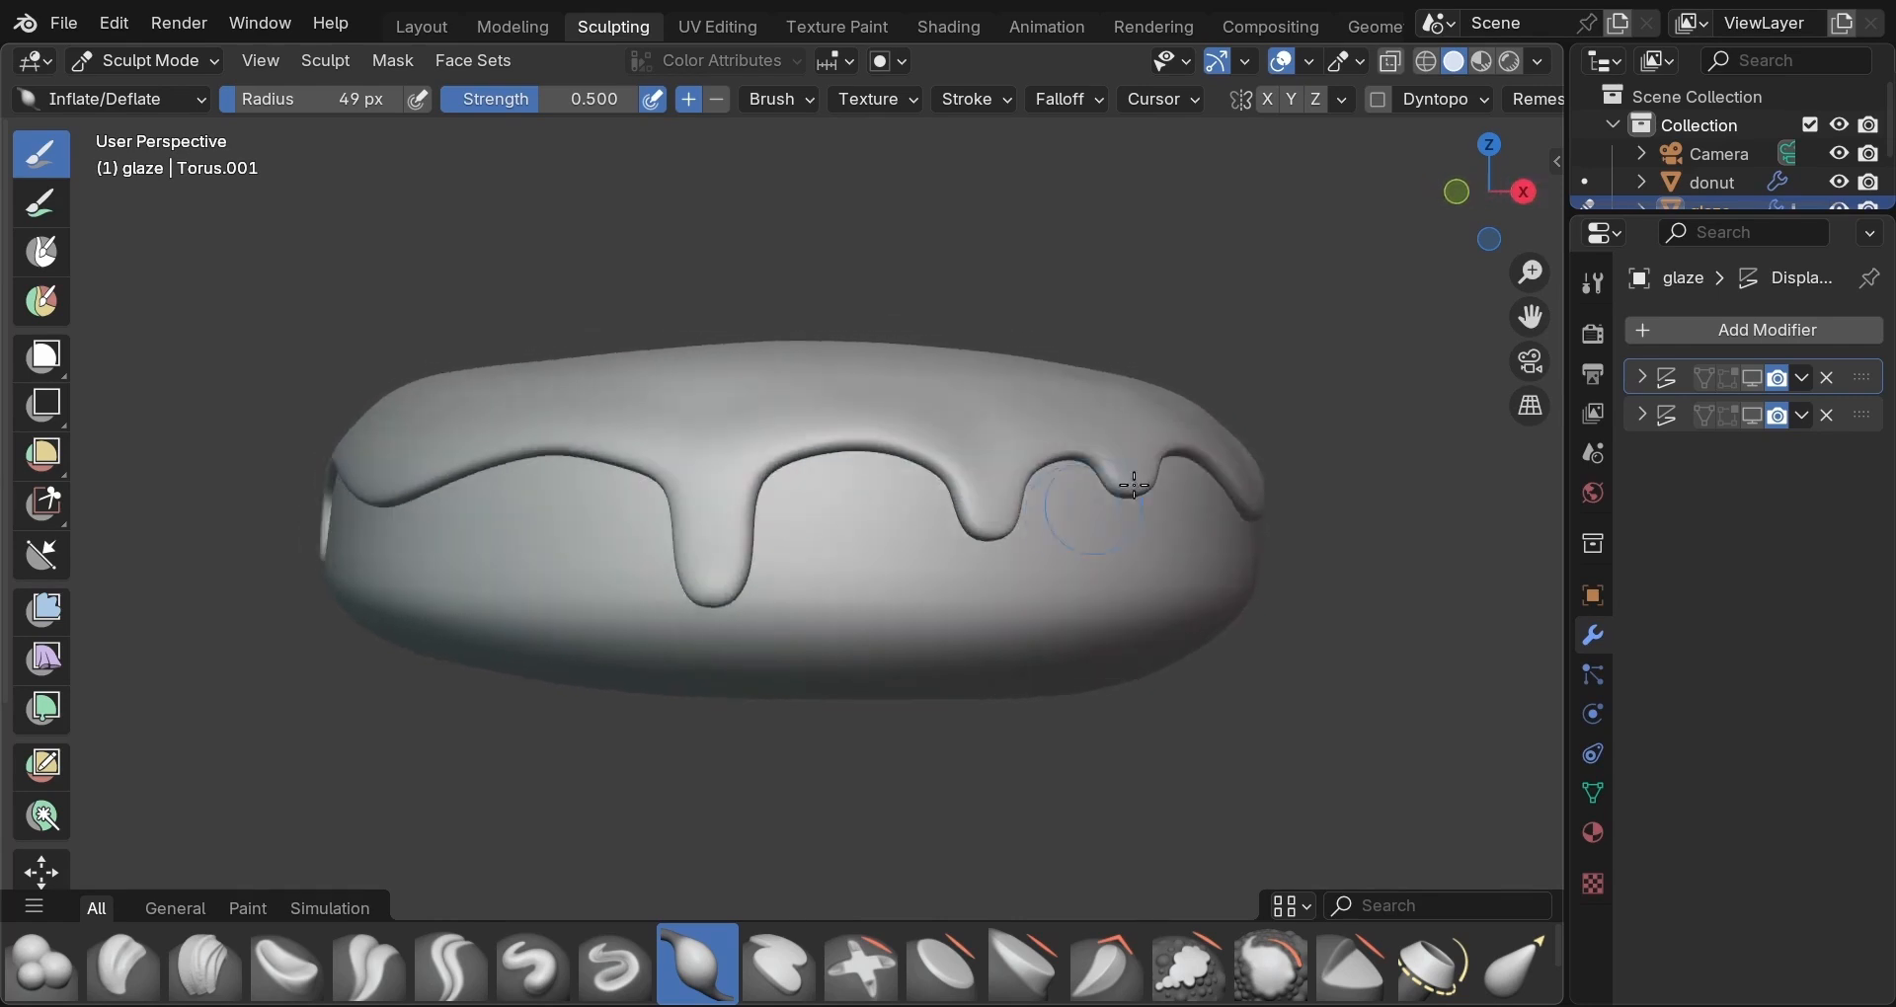
pyautogui.moveTo(1152, 476); pyautogui.dragTo(1122, 485)
pyautogui.moveTo(980, 525)
pyautogui.mouseDown()
pyautogui.moveTo(1007, 520)
pyautogui.moveTo(978, 524)
pyautogui.mouseUp()
pyautogui.moveTo(826, 542); pyautogui.dragTo(998, 519, button='middle')
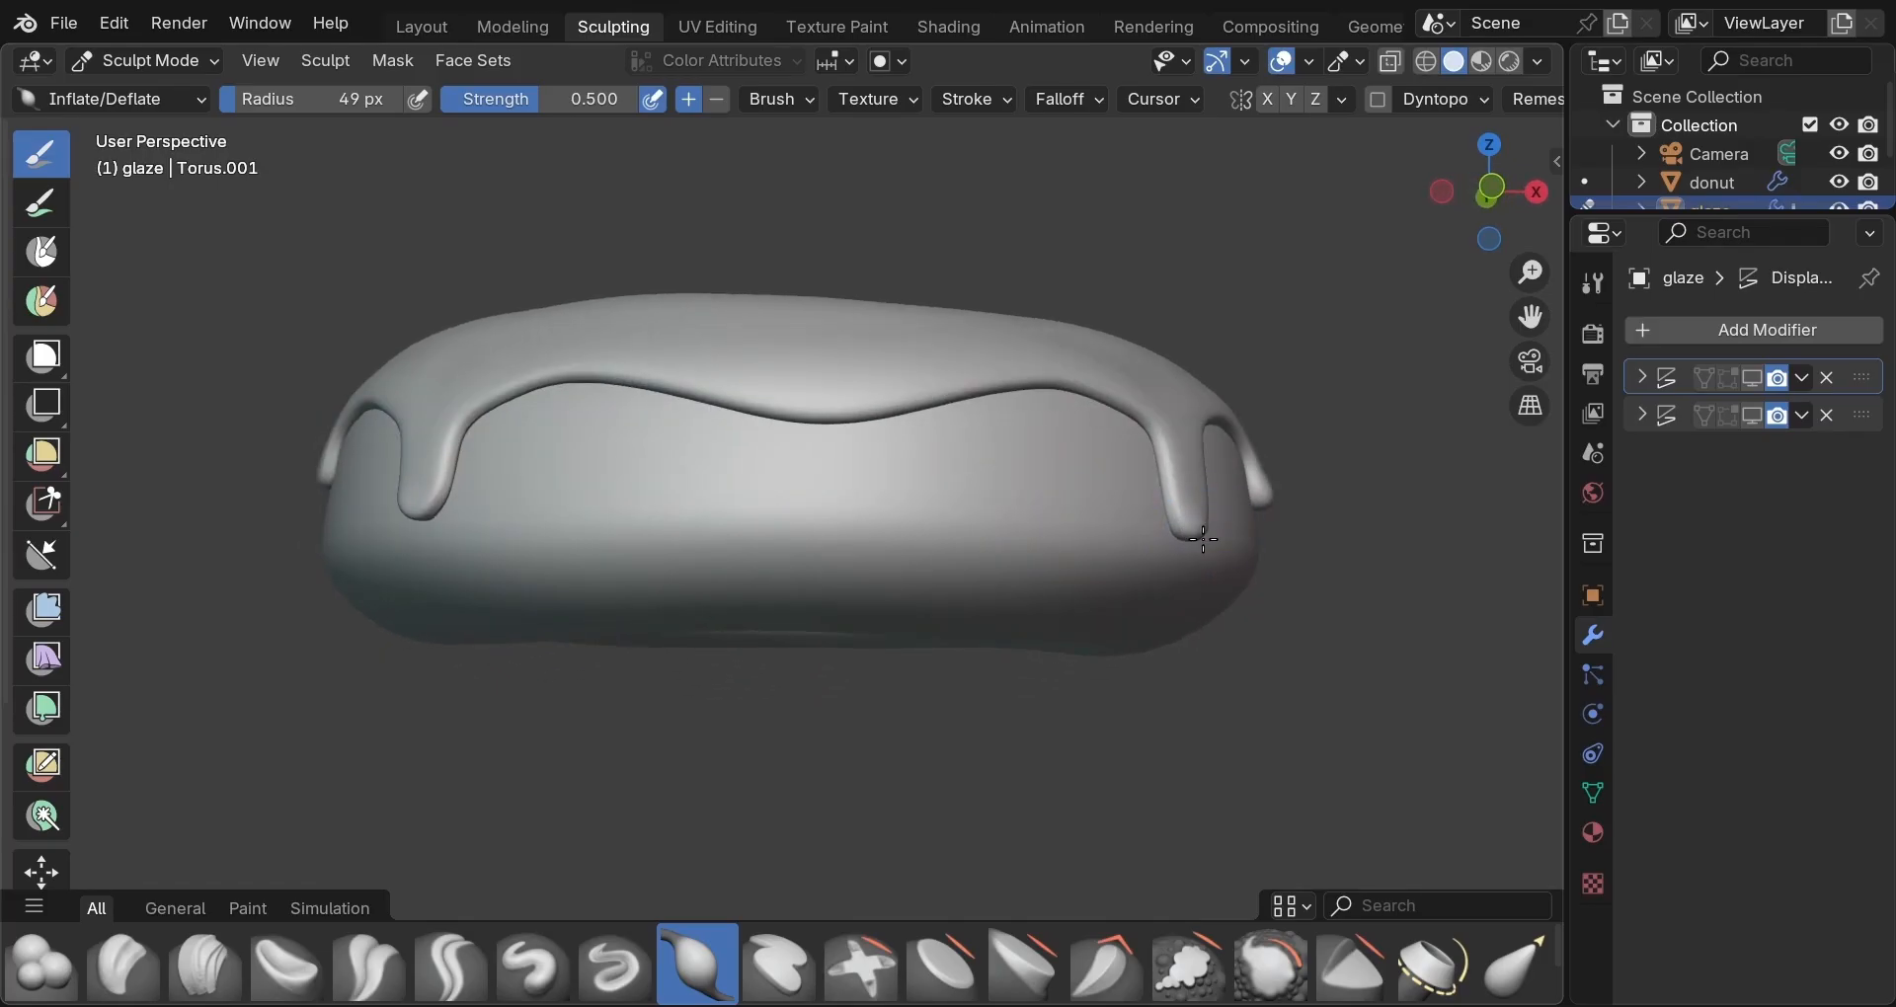
pyautogui.moveTo(1203, 540); pyautogui.dragTo(1193, 529)
# Orbit around the glazed donut to inspect the thickened drips.
pyautogui.moveTo(1028, 554)
pyautogui.mouseDown(button='middle')
pyautogui.moveTo(1173, 563)
pyautogui.moveTo(1044, 571)
pyautogui.moveTo(1284, 549)
pyautogui.mouseUp(button='middle')
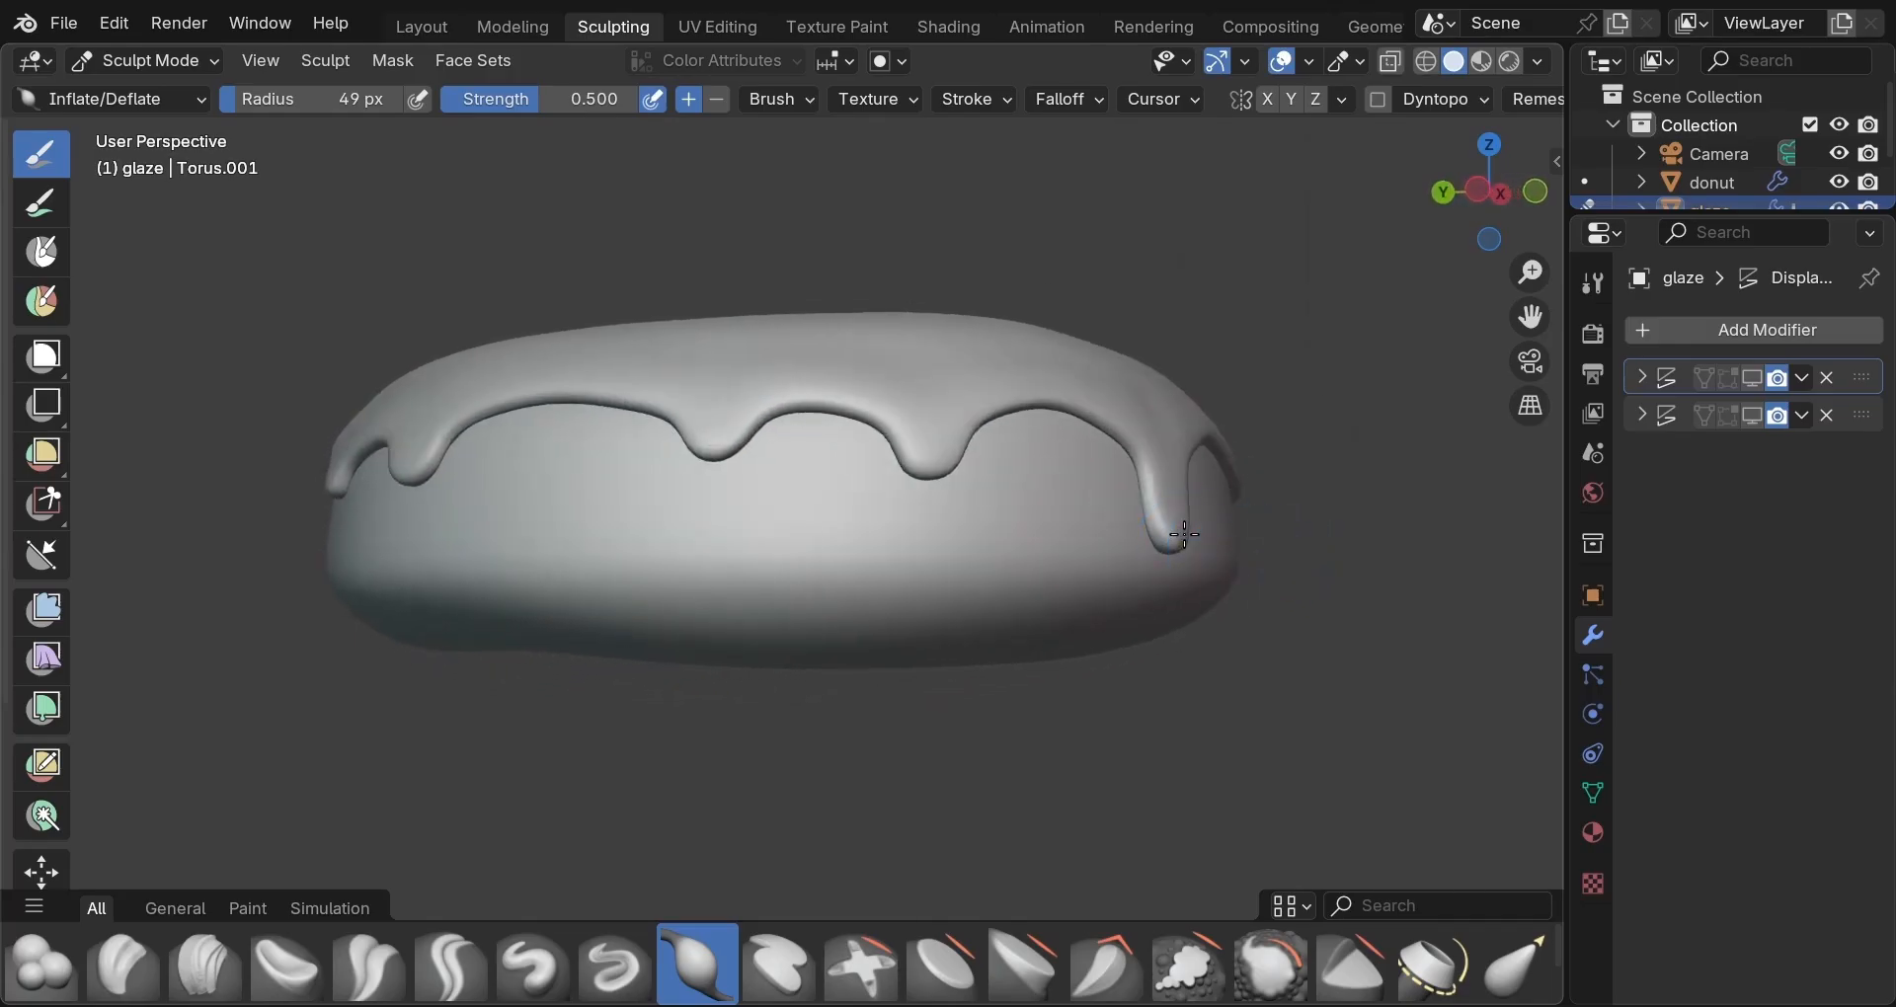
pyautogui.moveTo(1049, 563); pyautogui.dragTo(1302, 580, button='middle')
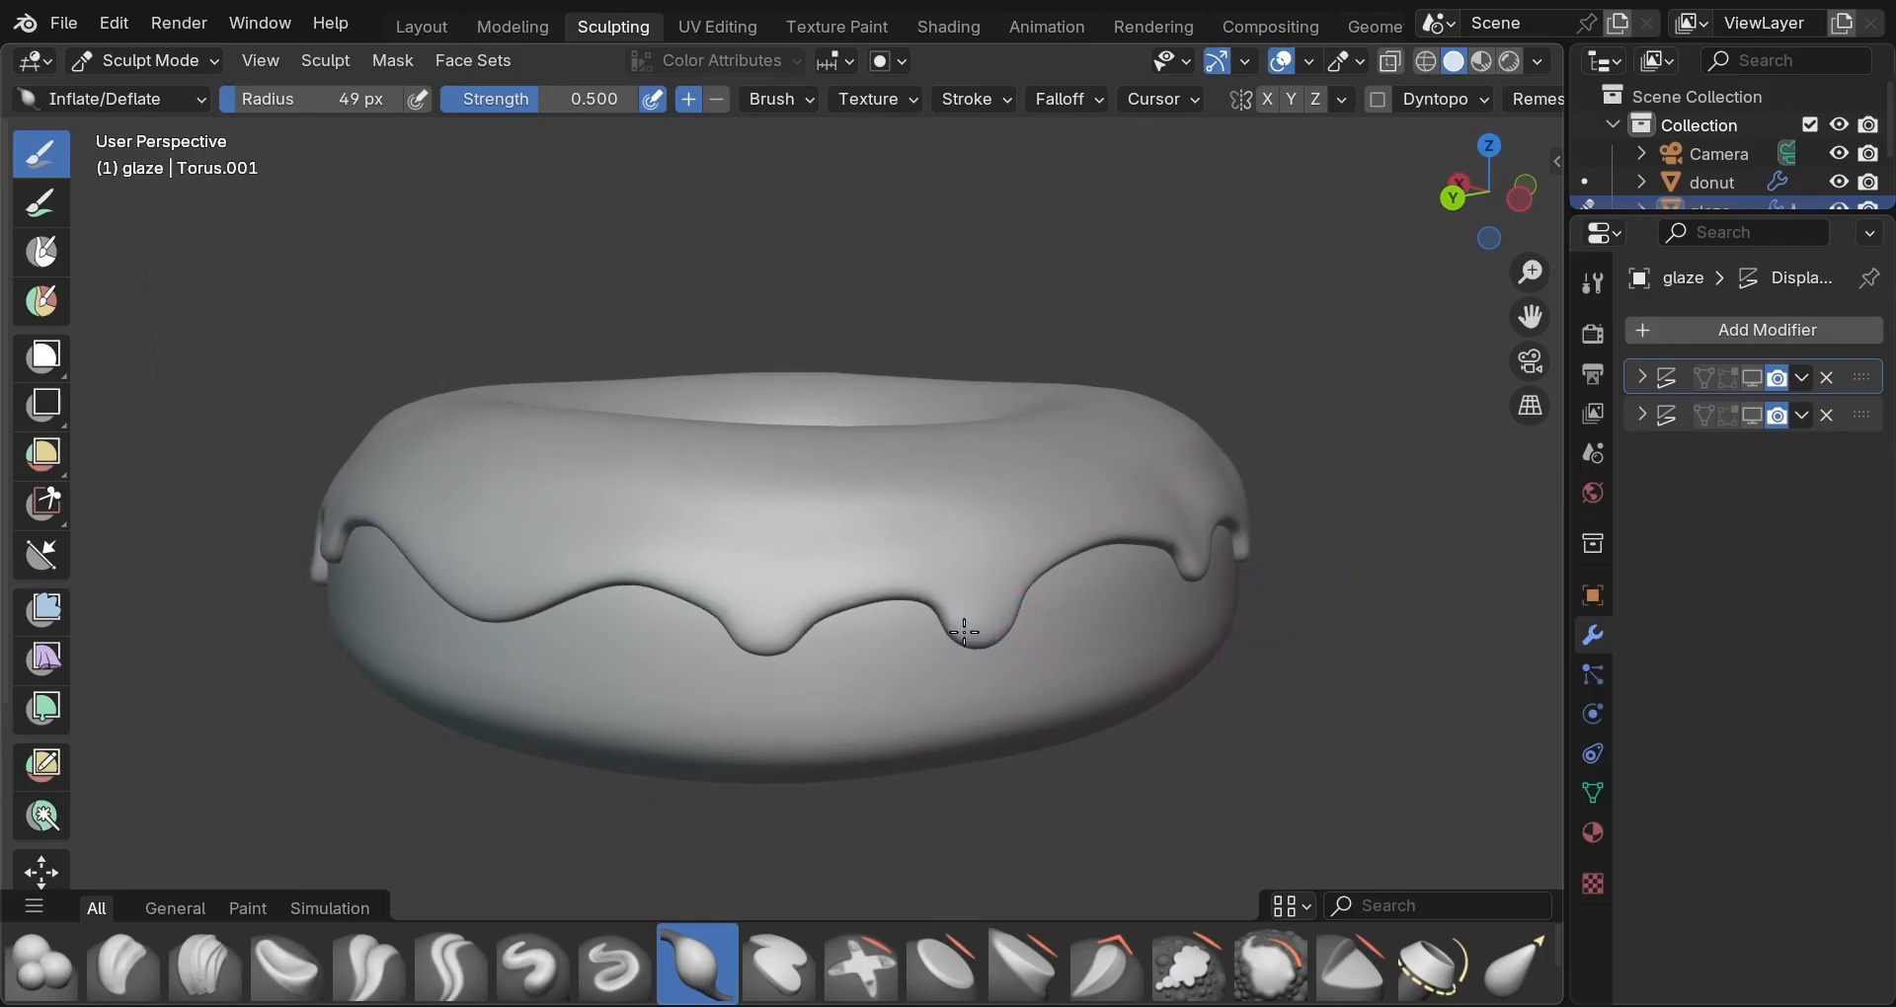
pyautogui.moveTo(795, 679)
pyautogui.mouseDown(button='middle')
pyautogui.moveTo(1091, 643)
pyautogui.moveTo(605, 662)
pyautogui.moveTo(682, 631)
pyautogui.moveTo(888, 656)
pyautogui.mouseUp(button='middle')
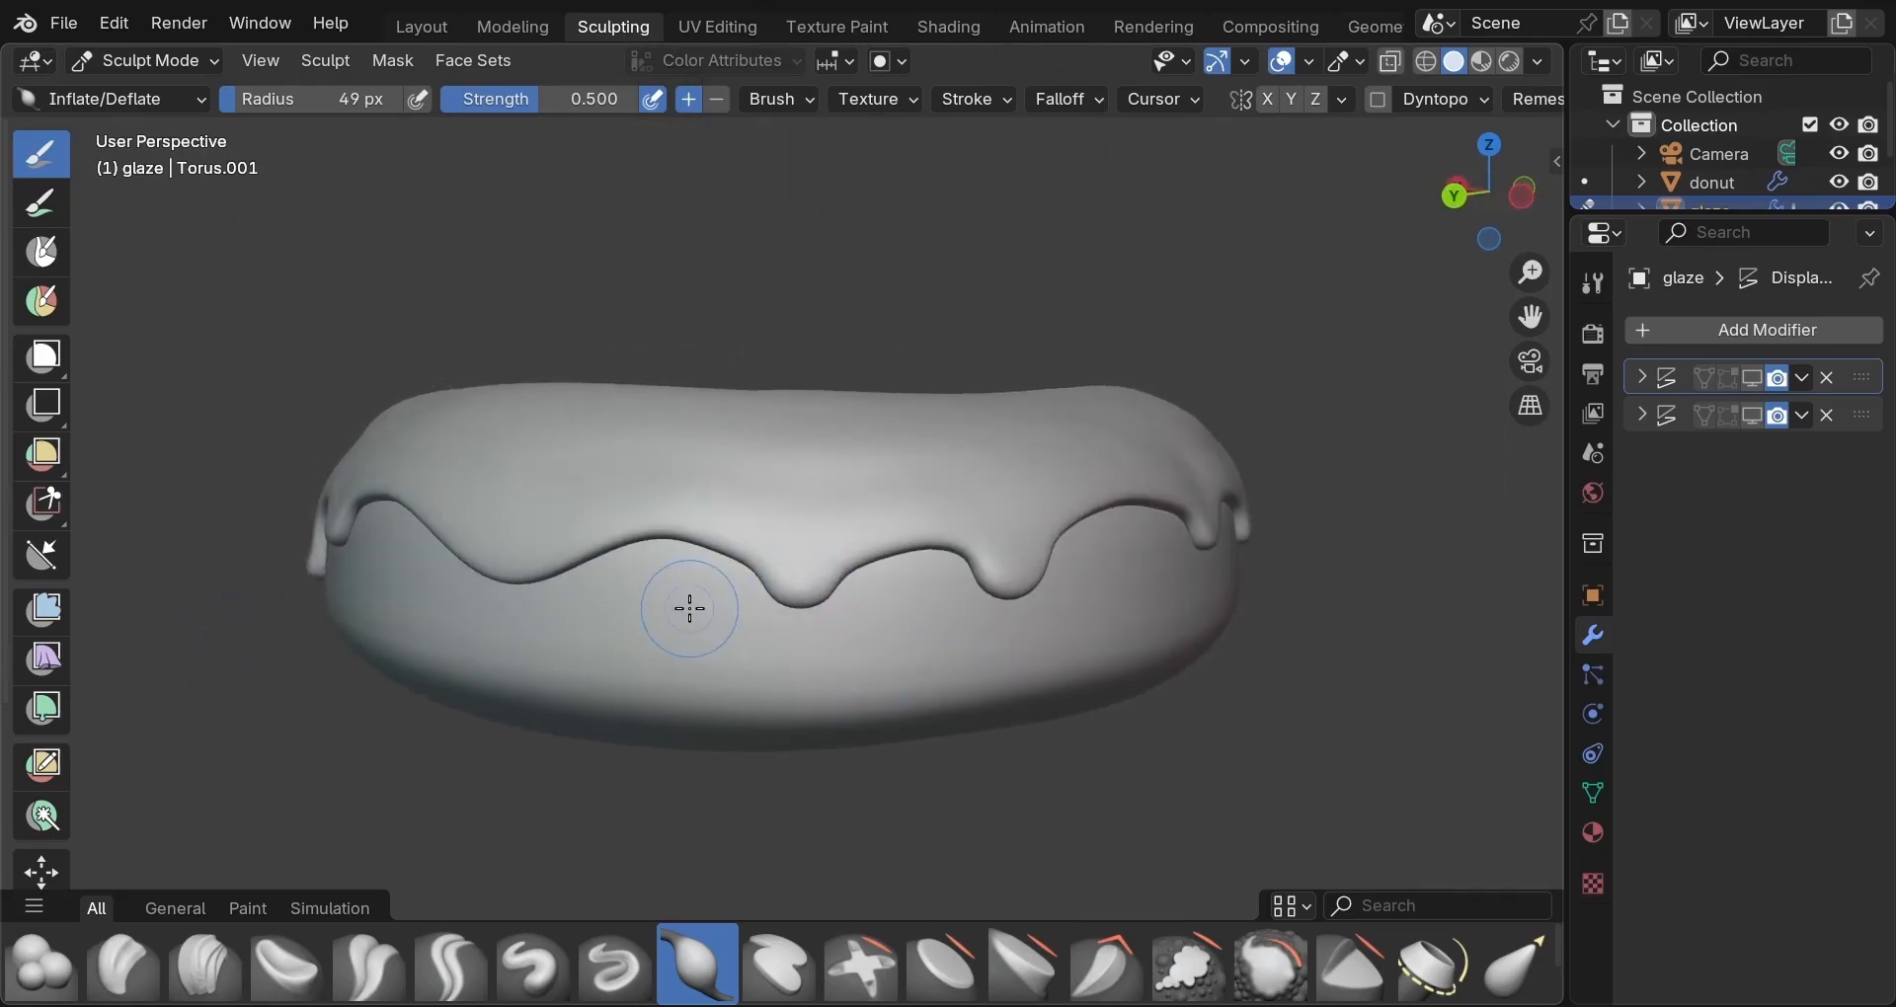
pyautogui.moveTo(689, 608)
pyautogui.mouseDown(button='middle')
pyautogui.moveTo(829, 626)
pyautogui.moveTo(796, 623)
pyautogui.mouseUp(button='middle')
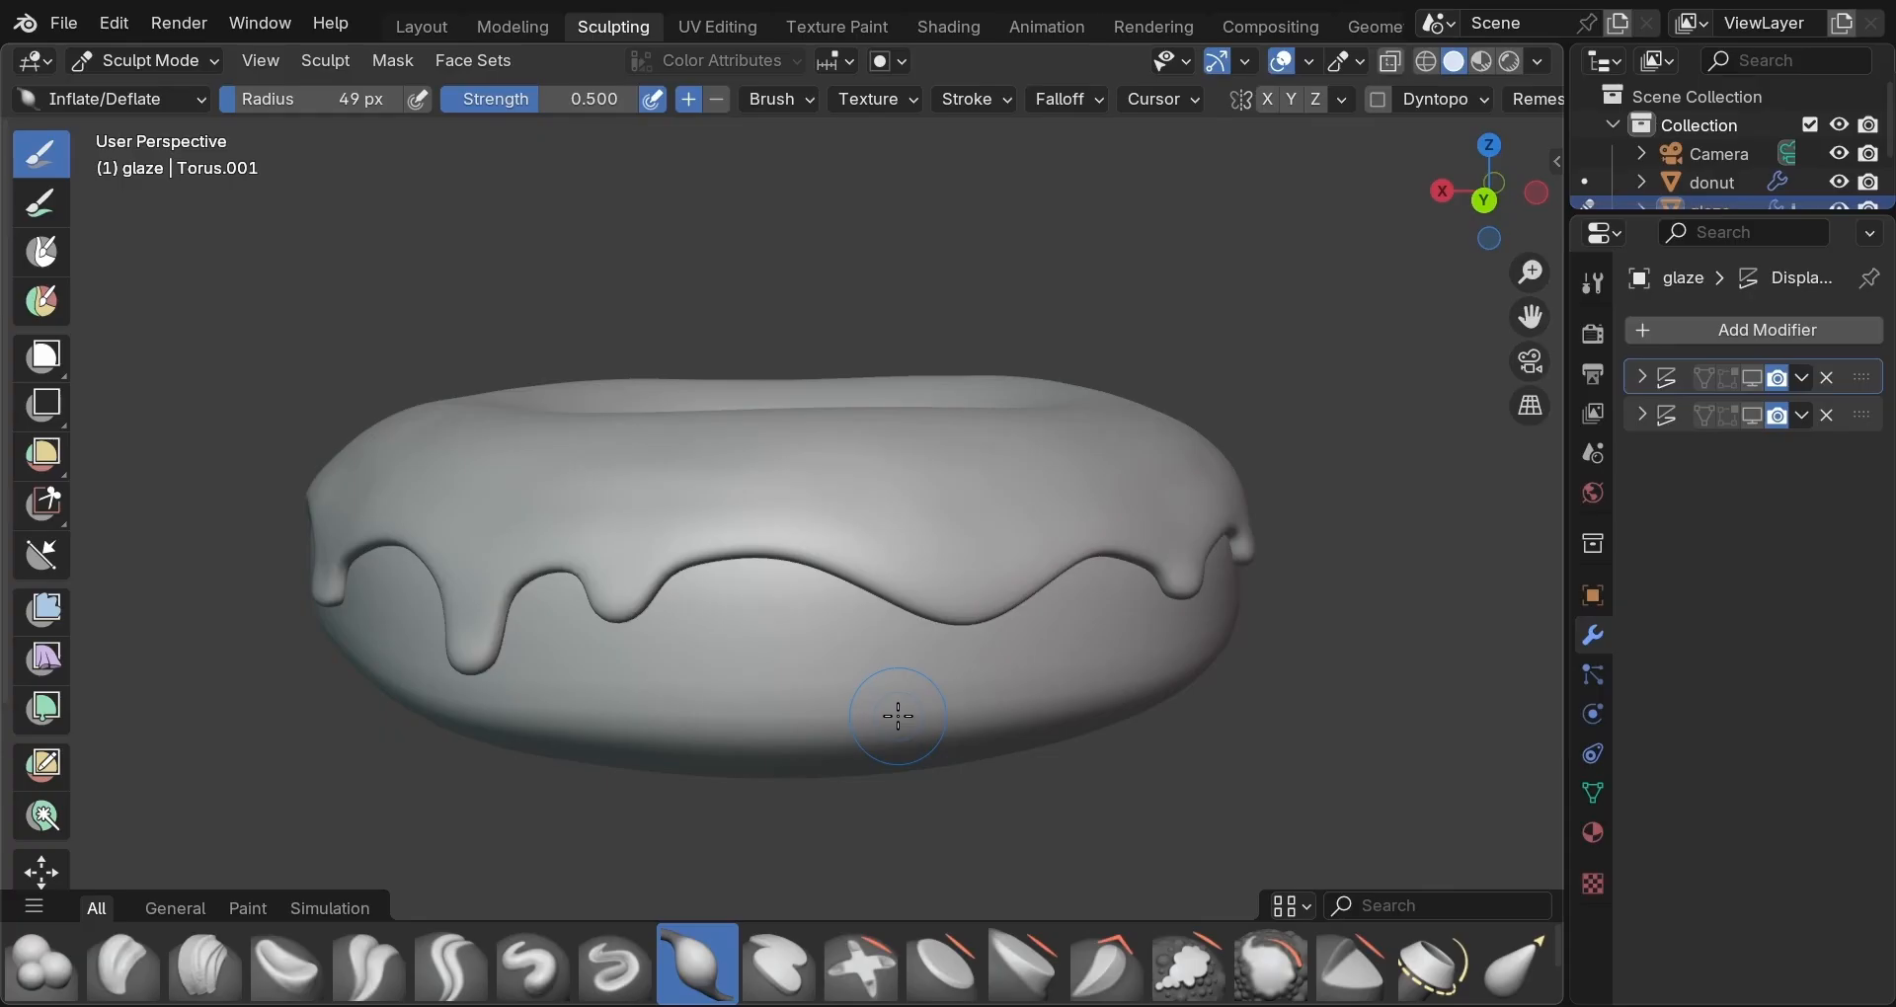
# Switch to the Mask brush with a 25 px radius and open its brush settings.
pyautogui.press('m')
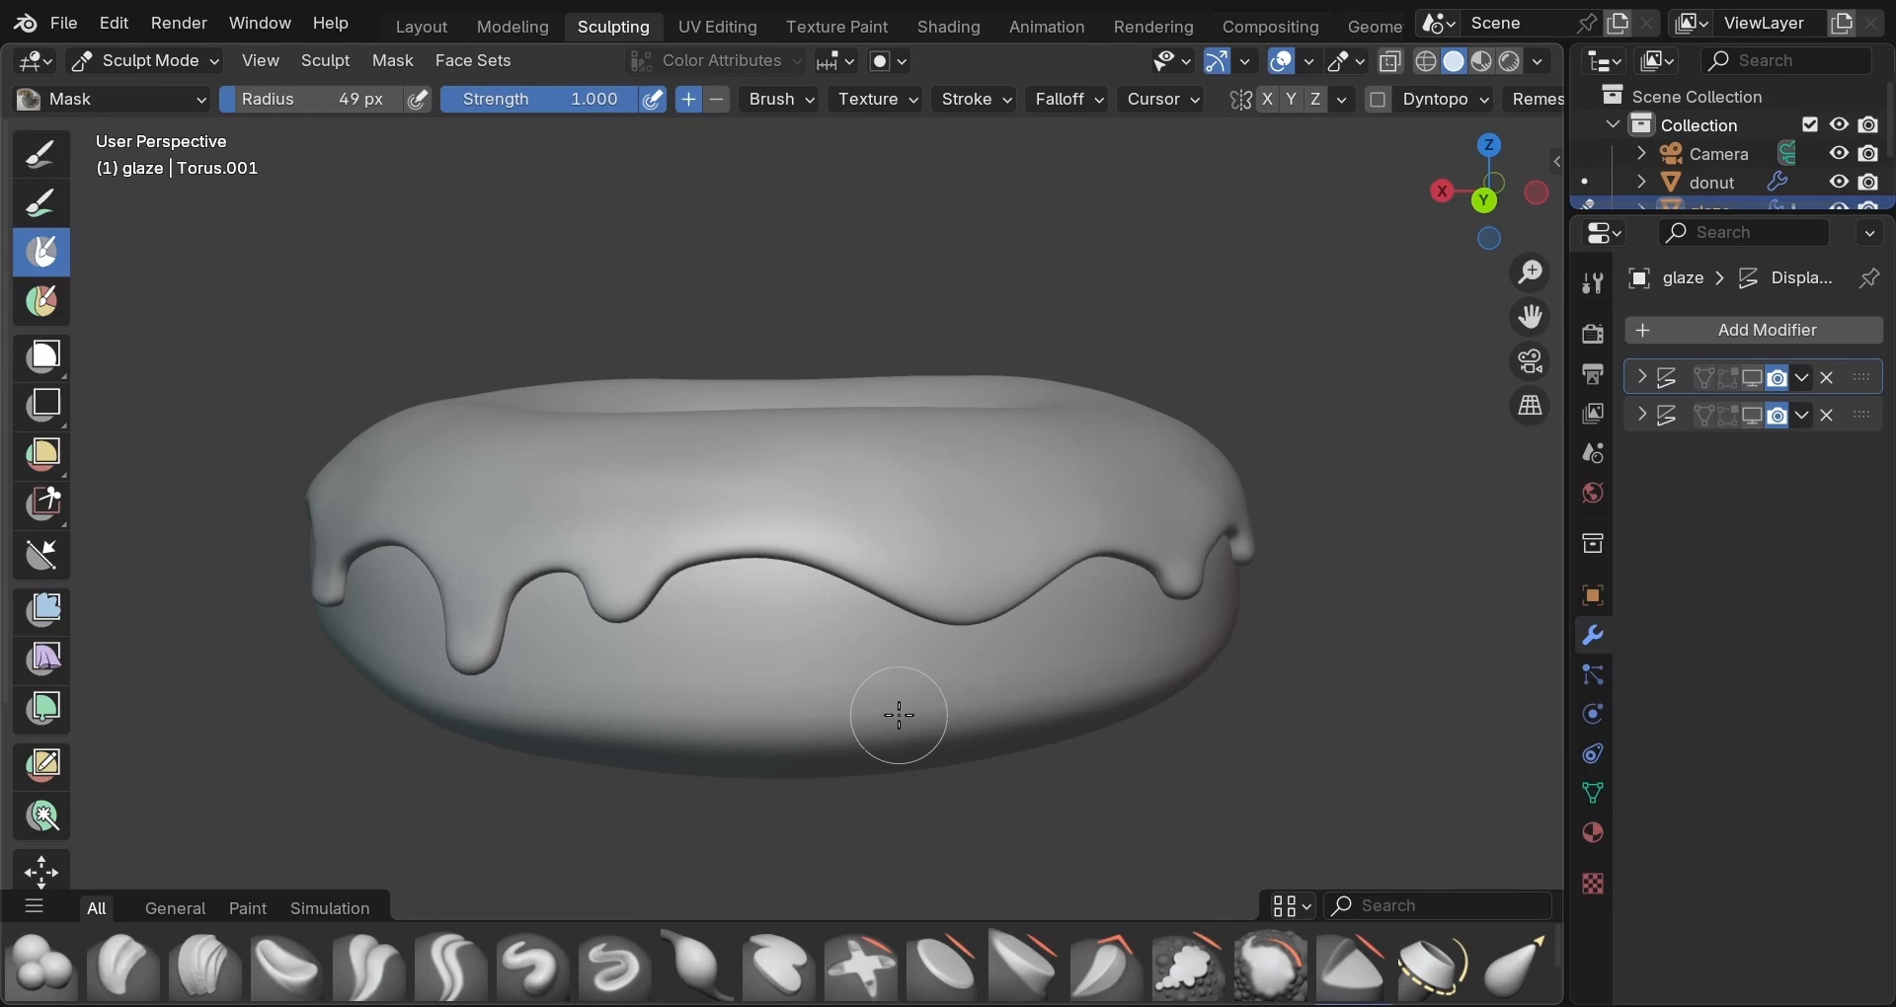
pyautogui.press('f')
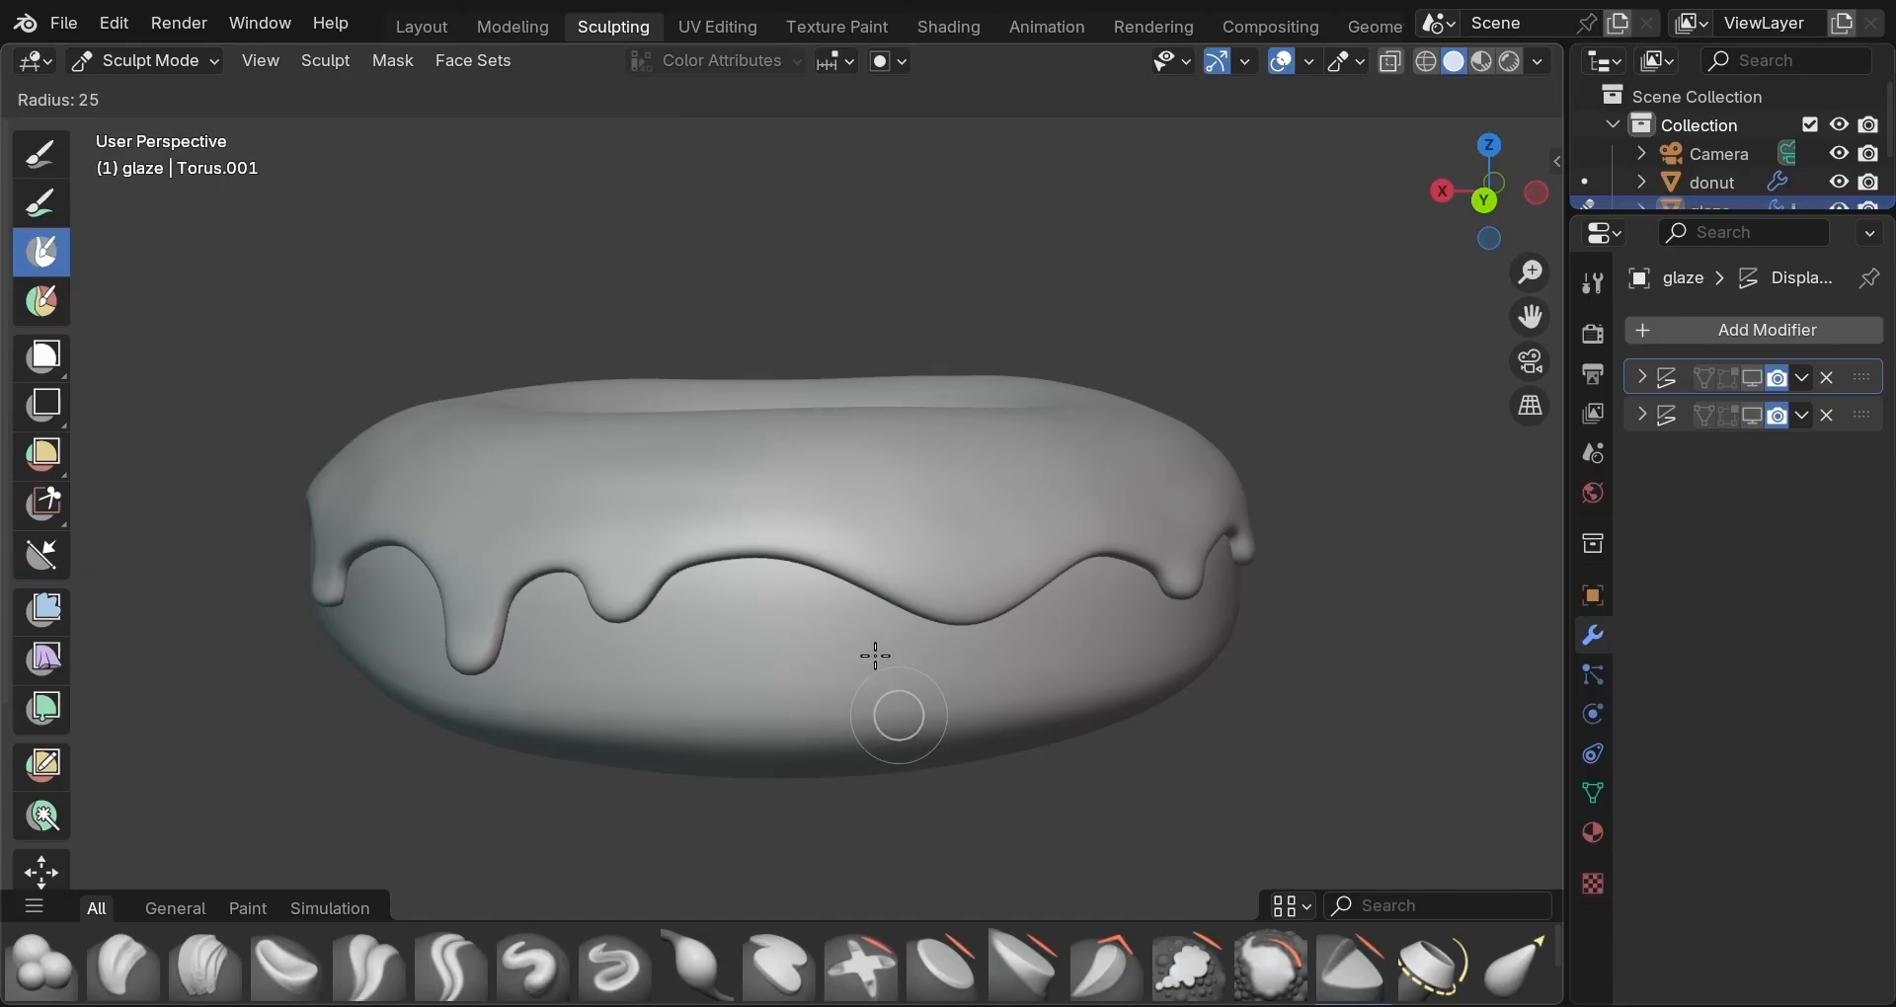
pyautogui.click(875, 656)
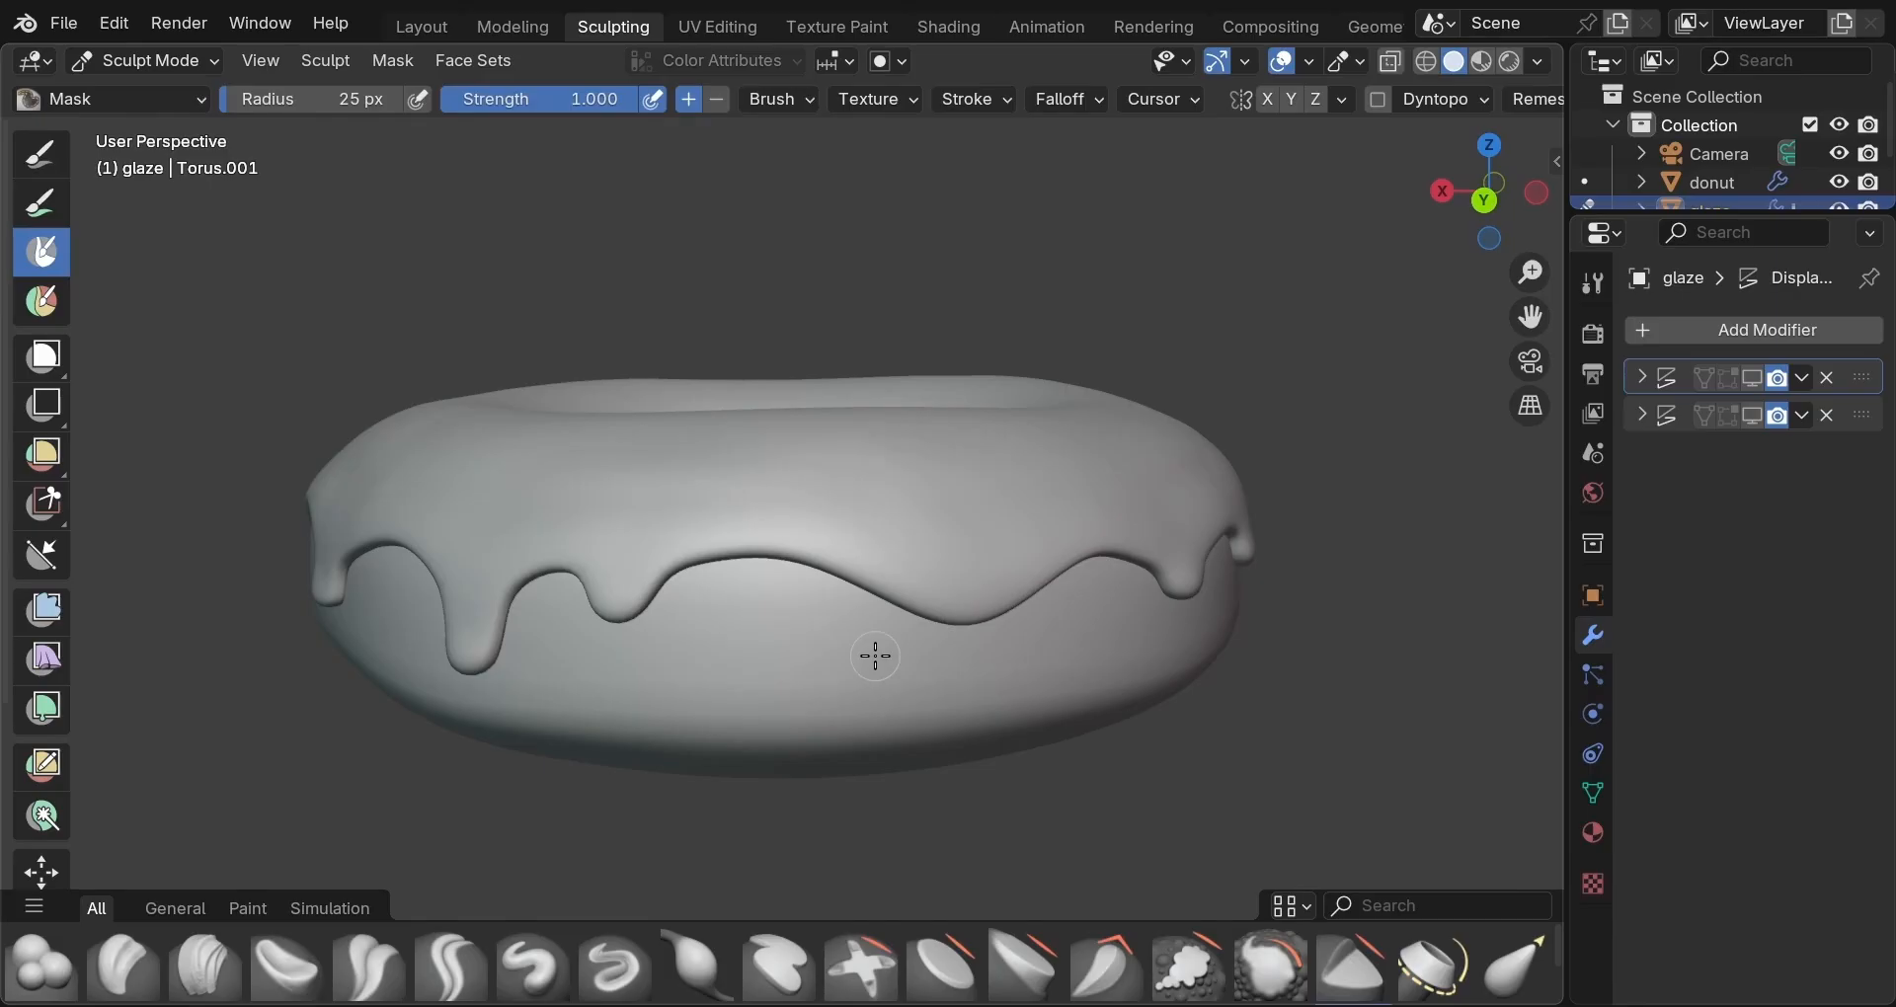
pyautogui.click(800, 101)
# Isolate the glaze in local view and mask the first stretches of its lower rim.
pyautogui.press('KP_Divide')
pyautogui.moveTo(771, 770)
pyautogui.mouseDown(button='middle')
pyautogui.moveTo(768, 696)
pyautogui.moveTo(767, 728)
pyautogui.moveTo(787, 728)
pyautogui.moveTo(580, 605)
pyautogui.mouseUp(button='middle')
pyautogui.scroll(2, 761, 706)
pyautogui.scroll(2, 762, 706)
pyautogui.moveTo(580, 605)
pyautogui.mouseDown()
pyautogui.moveTo(729, 589)
pyautogui.moveTo(940, 672)
pyautogui.moveTo(1081, 628)
pyautogui.moveTo(945, 677)
pyautogui.mouseUp()
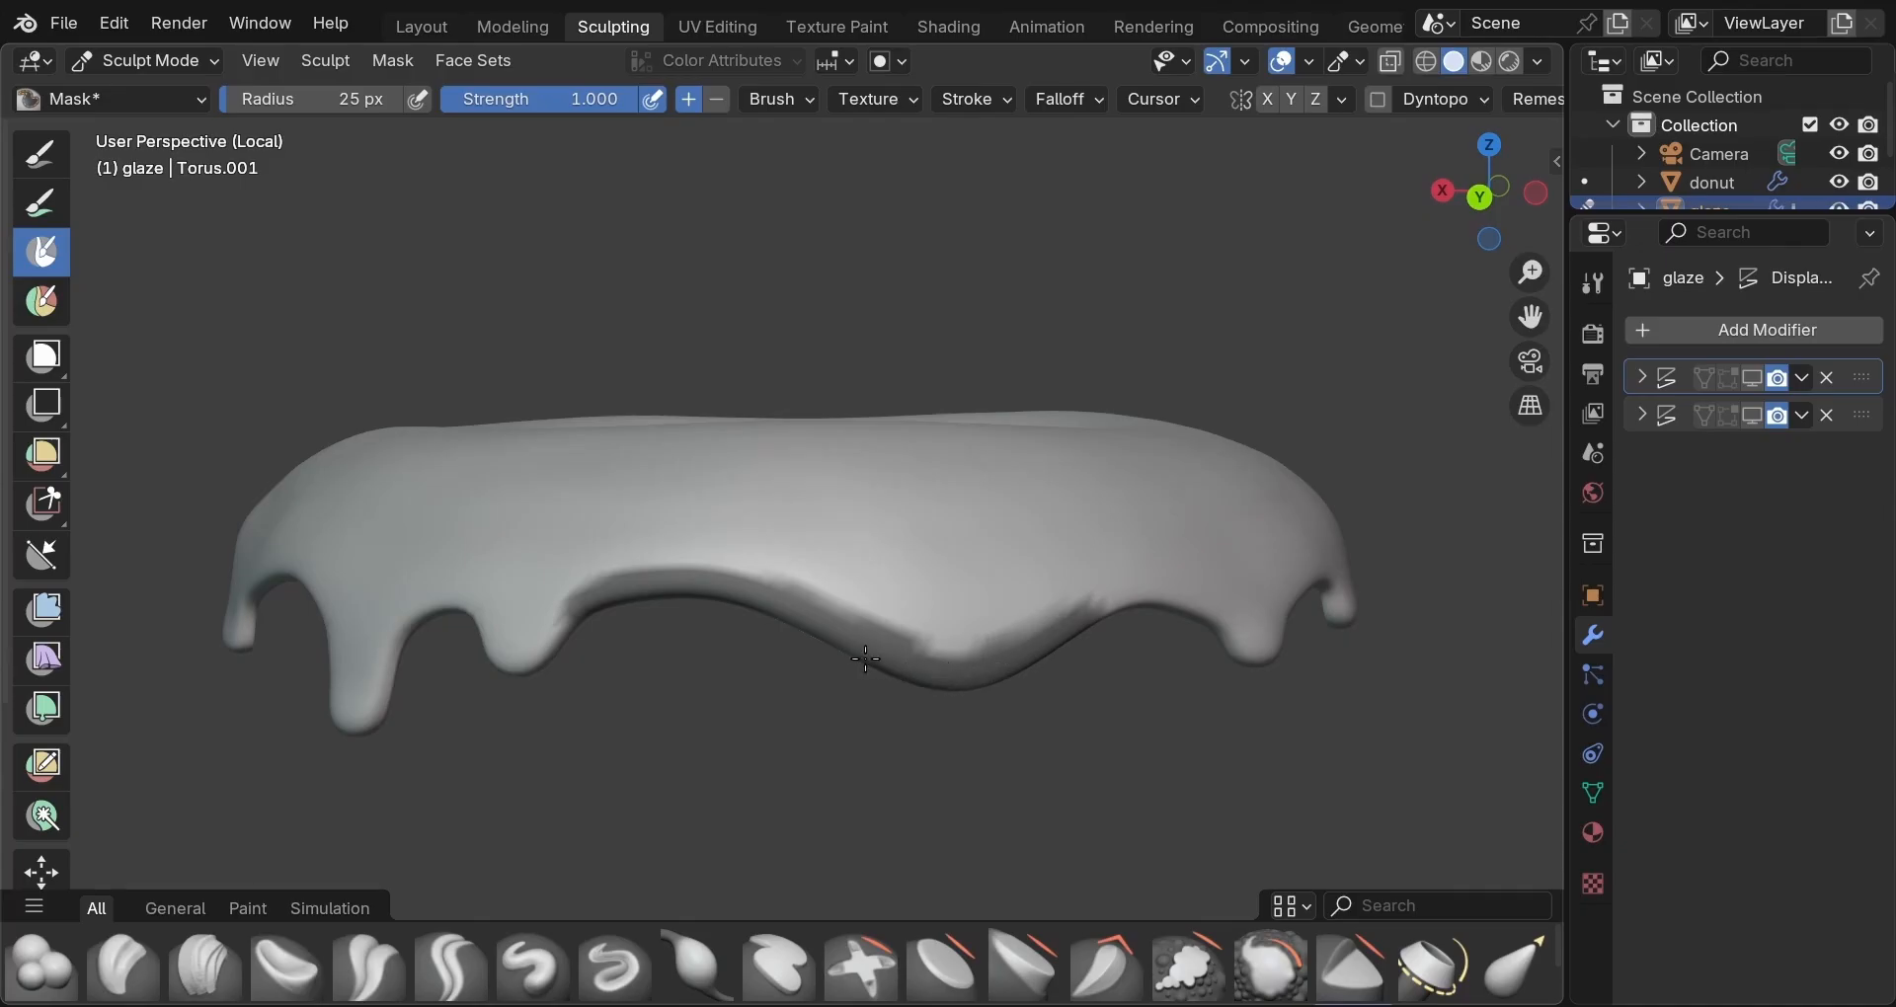
pyautogui.moveTo(882, 720); pyautogui.dragTo(706, 693, button='middle')
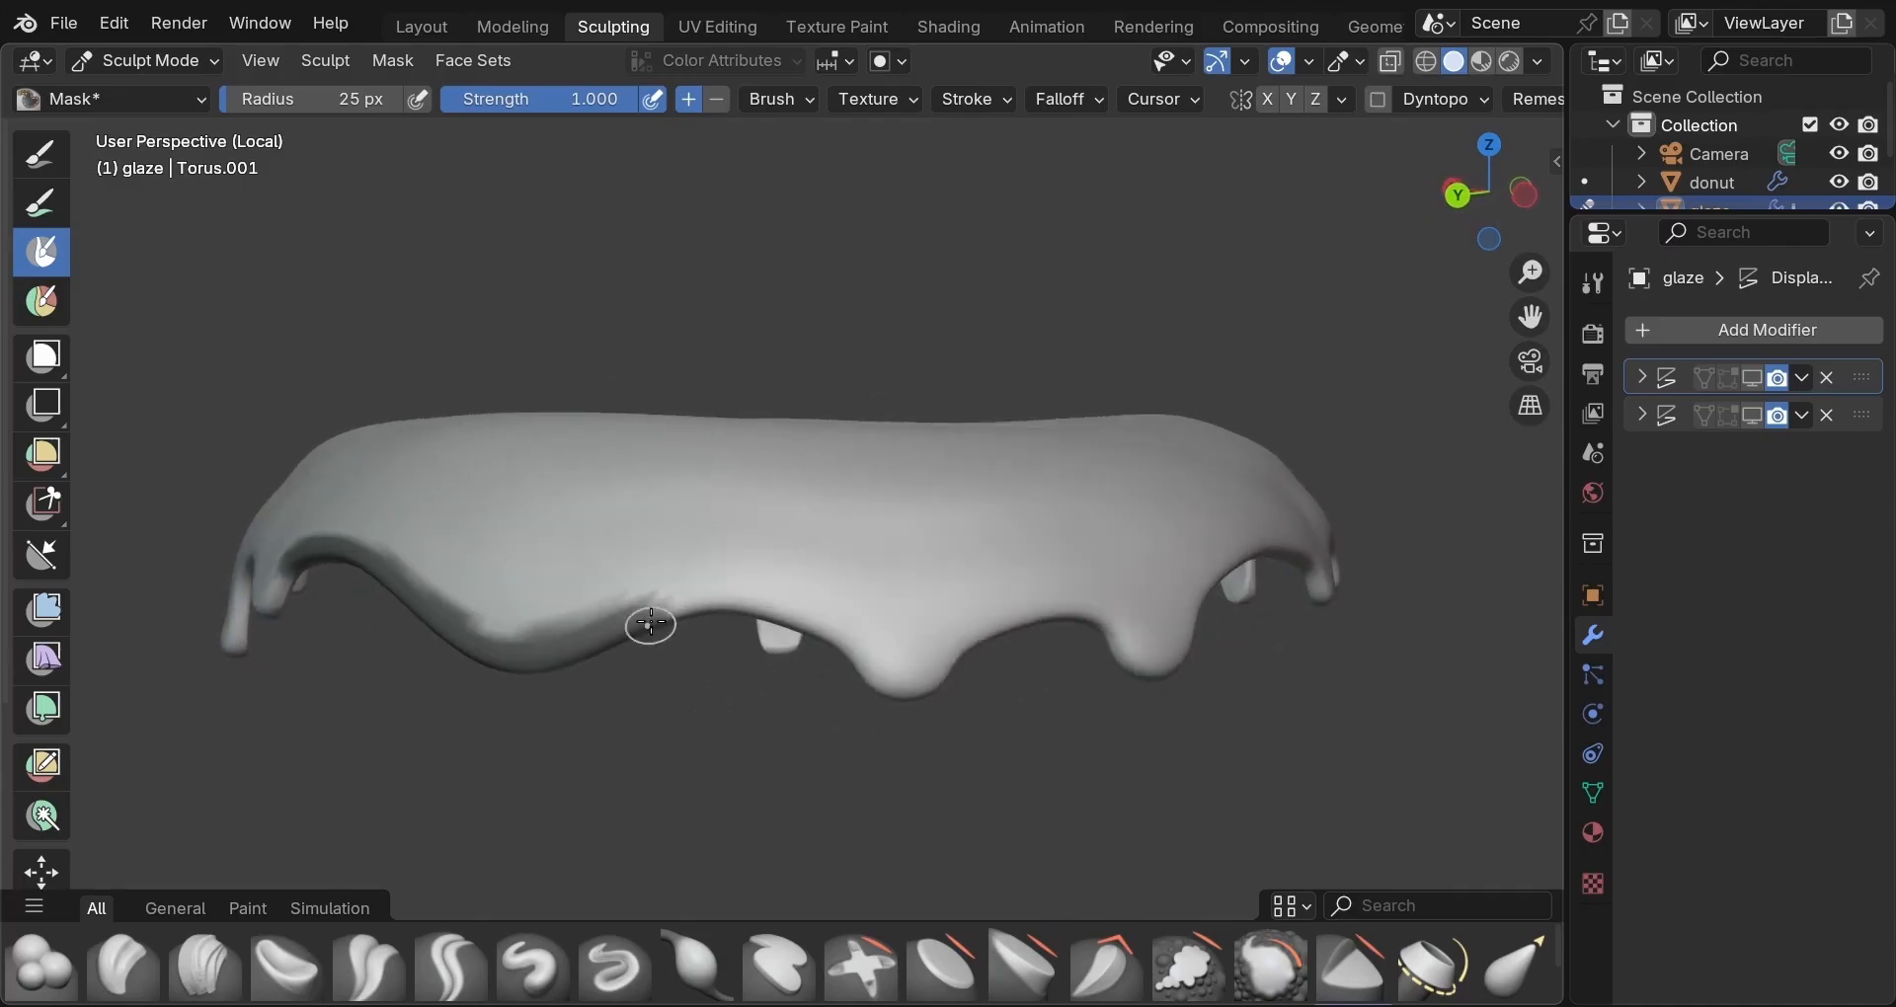
pyautogui.moveTo(726, 605)
pyautogui.mouseDown()
pyautogui.moveTo(849, 647)
pyautogui.moveTo(763, 603)
pyautogui.moveTo(685, 604)
pyautogui.mouseUp()
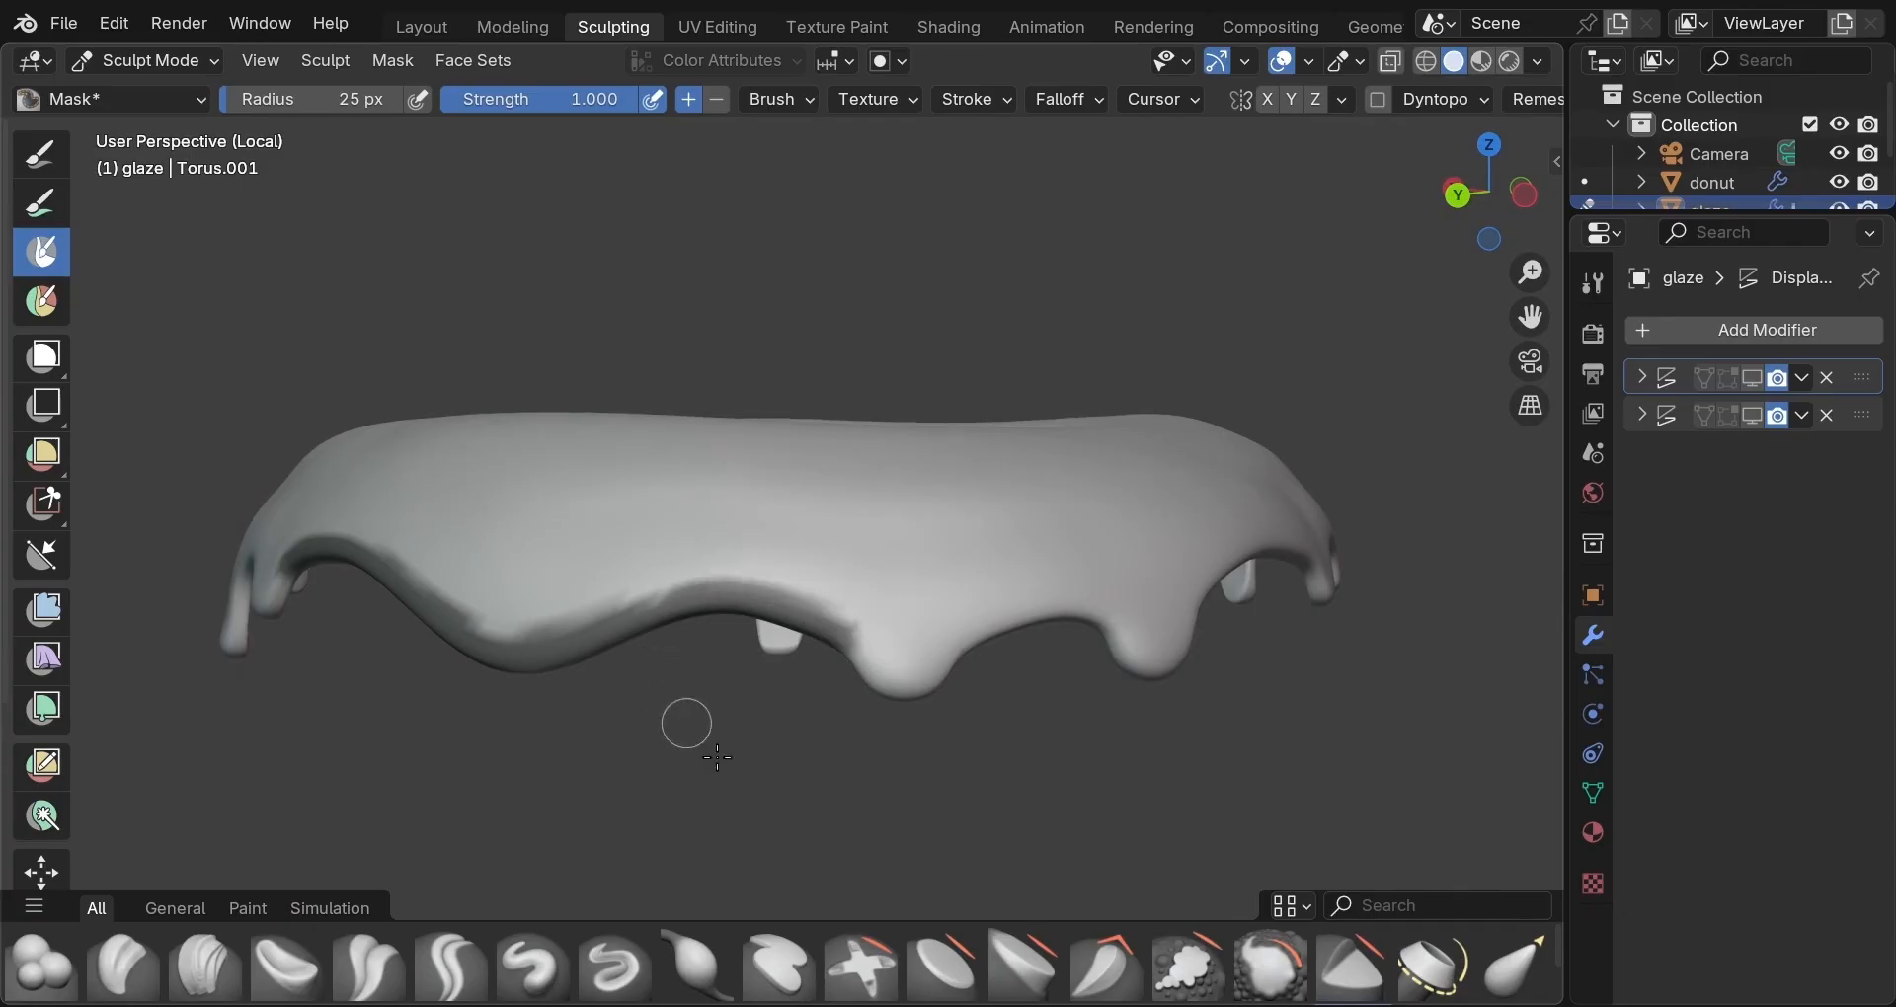
pyautogui.moveTo(993, 802); pyautogui.dragTo(910, 808, button='middle')
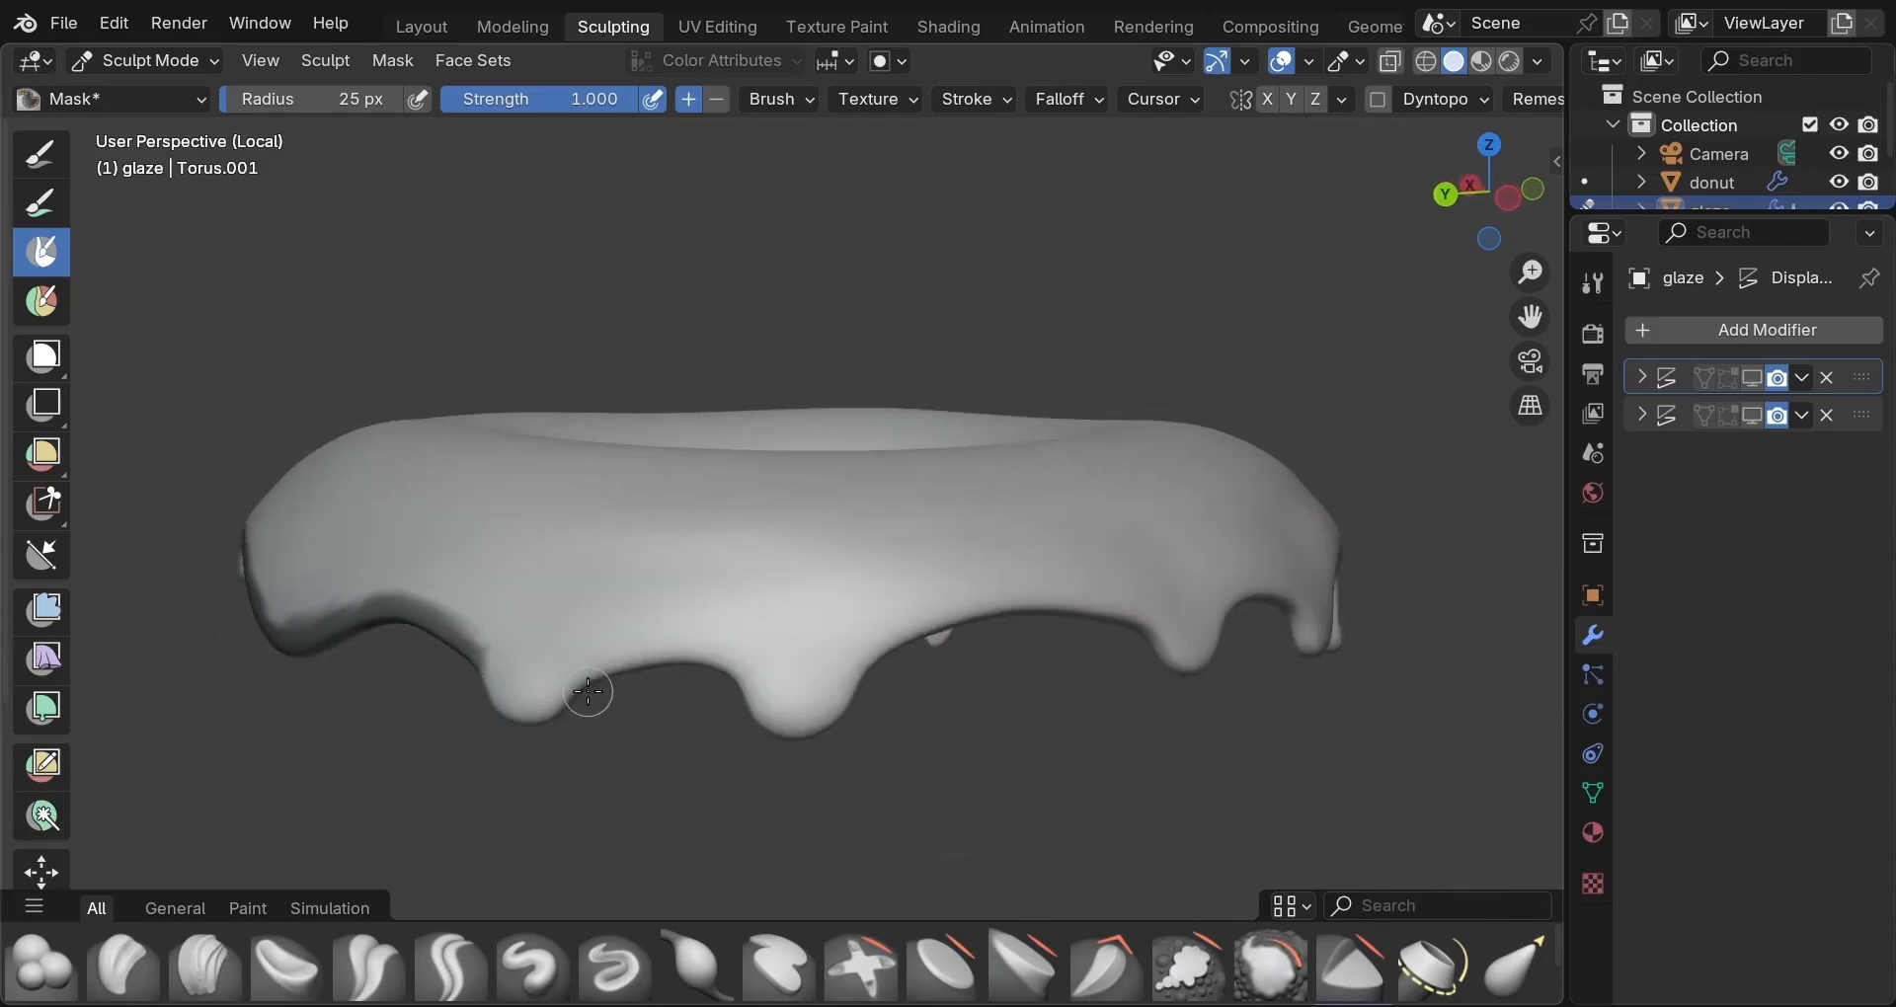
pyautogui.moveTo(590, 679)
pyautogui.mouseDown()
pyautogui.moveTo(731, 662)
pyautogui.moveTo(600, 667)
pyautogui.mouseUp()
pyautogui.moveTo(933, 801); pyautogui.dragTo(879, 805, button='middle')
pyautogui.moveTo(665, 678)
pyautogui.mouseDown()
pyautogui.moveTo(781, 632)
pyautogui.moveTo(987, 660)
pyautogui.mouseUp()
pyautogui.moveTo(965, 703); pyautogui.dragTo(749, 753, button='middle')
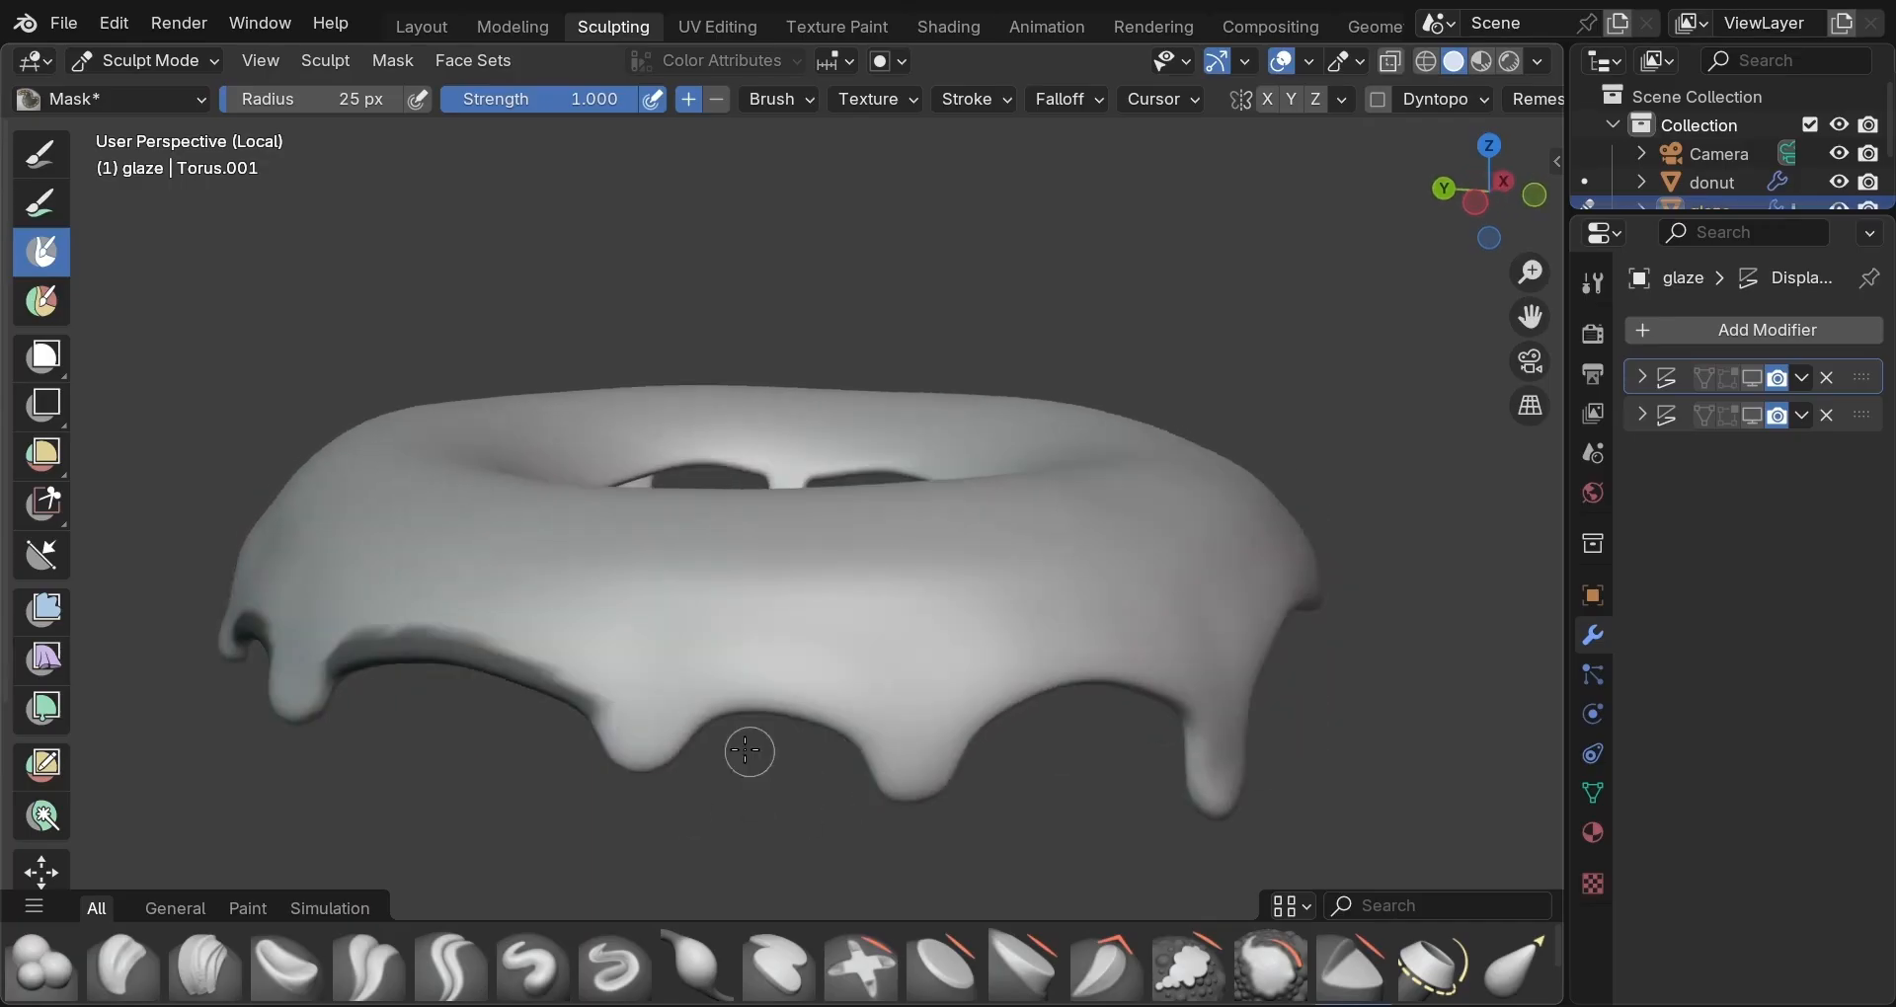
pyautogui.moveTo(707, 719)
pyautogui.mouseDown()
pyautogui.moveTo(726, 703)
pyautogui.moveTo(845, 731)
pyautogui.moveTo(800, 707)
pyautogui.moveTo(753, 720)
pyautogui.mouseUp()
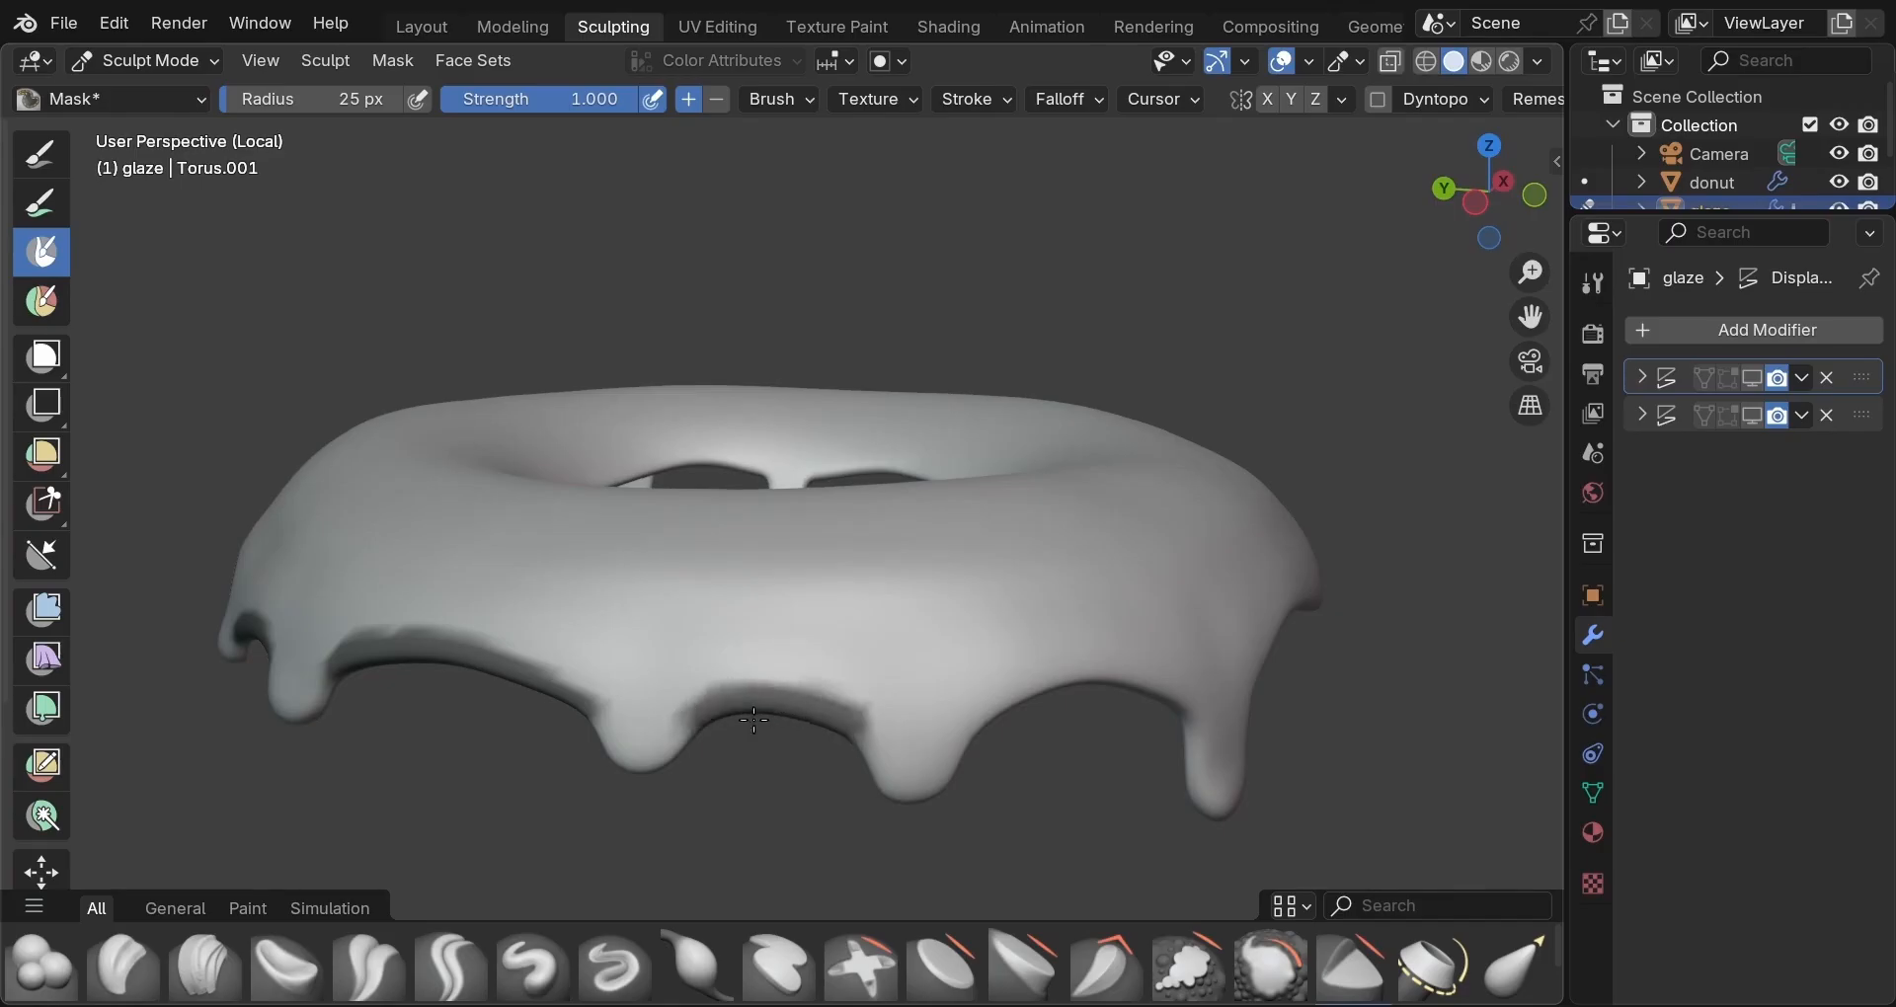
# Continue masking the lower rim around the front and between the drips.
pyautogui.moveTo(777, 812); pyautogui.dragTo(613, 732, button='middle')
pyautogui.moveTo(614, 732)
pyautogui.mouseDown()
pyautogui.moveTo(568, 706)
pyautogui.moveTo(656, 677)
pyautogui.moveTo(810, 718)
pyautogui.mouseUp()
pyautogui.moveTo(846, 831); pyautogui.dragTo(935, 804, button='middle')
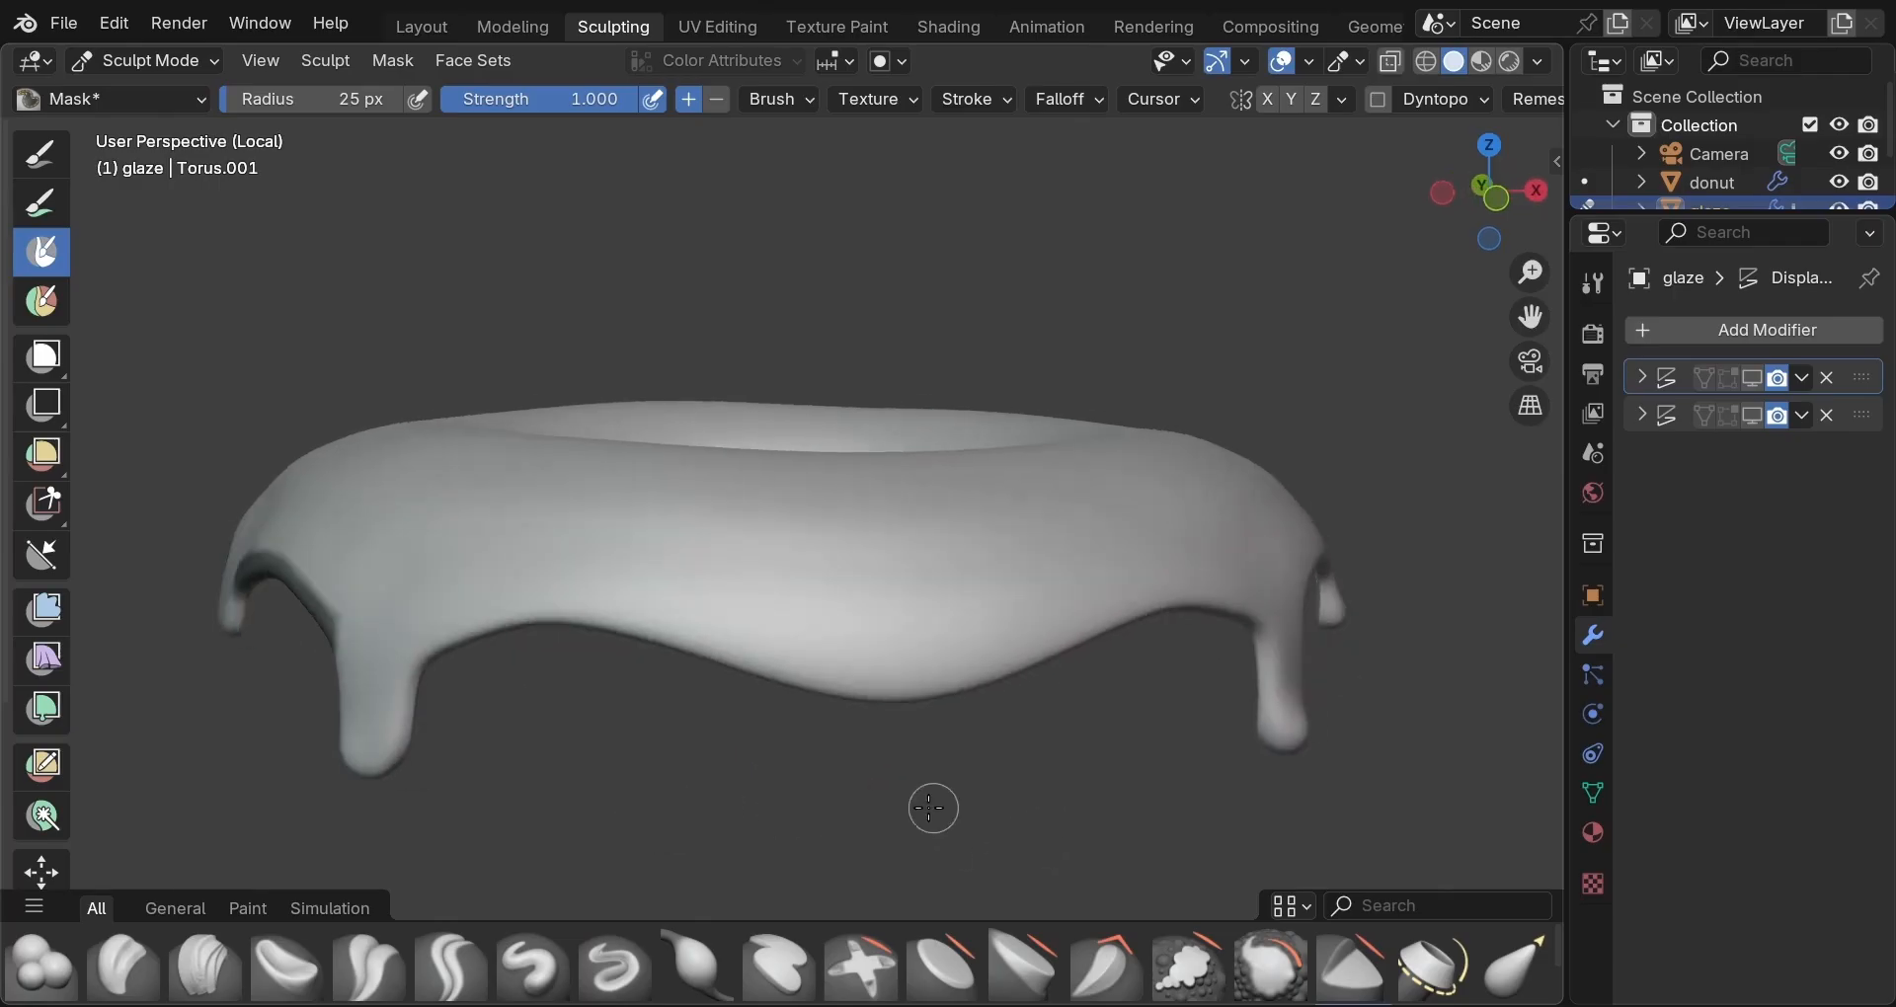
pyautogui.moveTo(427, 661)
pyautogui.mouseDown()
pyautogui.moveTo(593, 612)
pyautogui.moveTo(875, 674)
pyautogui.moveTo(1249, 597)
pyautogui.moveTo(1141, 601)
pyautogui.moveTo(860, 680)
pyautogui.moveTo(612, 624)
pyautogui.moveTo(435, 622)
pyautogui.mouseUp()
pyautogui.moveTo(1009, 792); pyautogui.dragTo(758, 794, button='middle')
pyautogui.moveTo(525, 670)
pyautogui.mouseDown()
pyautogui.moveTo(580, 654)
pyautogui.moveTo(731, 679)
pyautogui.moveTo(551, 650)
pyautogui.mouseUp()
pyautogui.moveTo(855, 682); pyautogui.dragTo(880, 644)
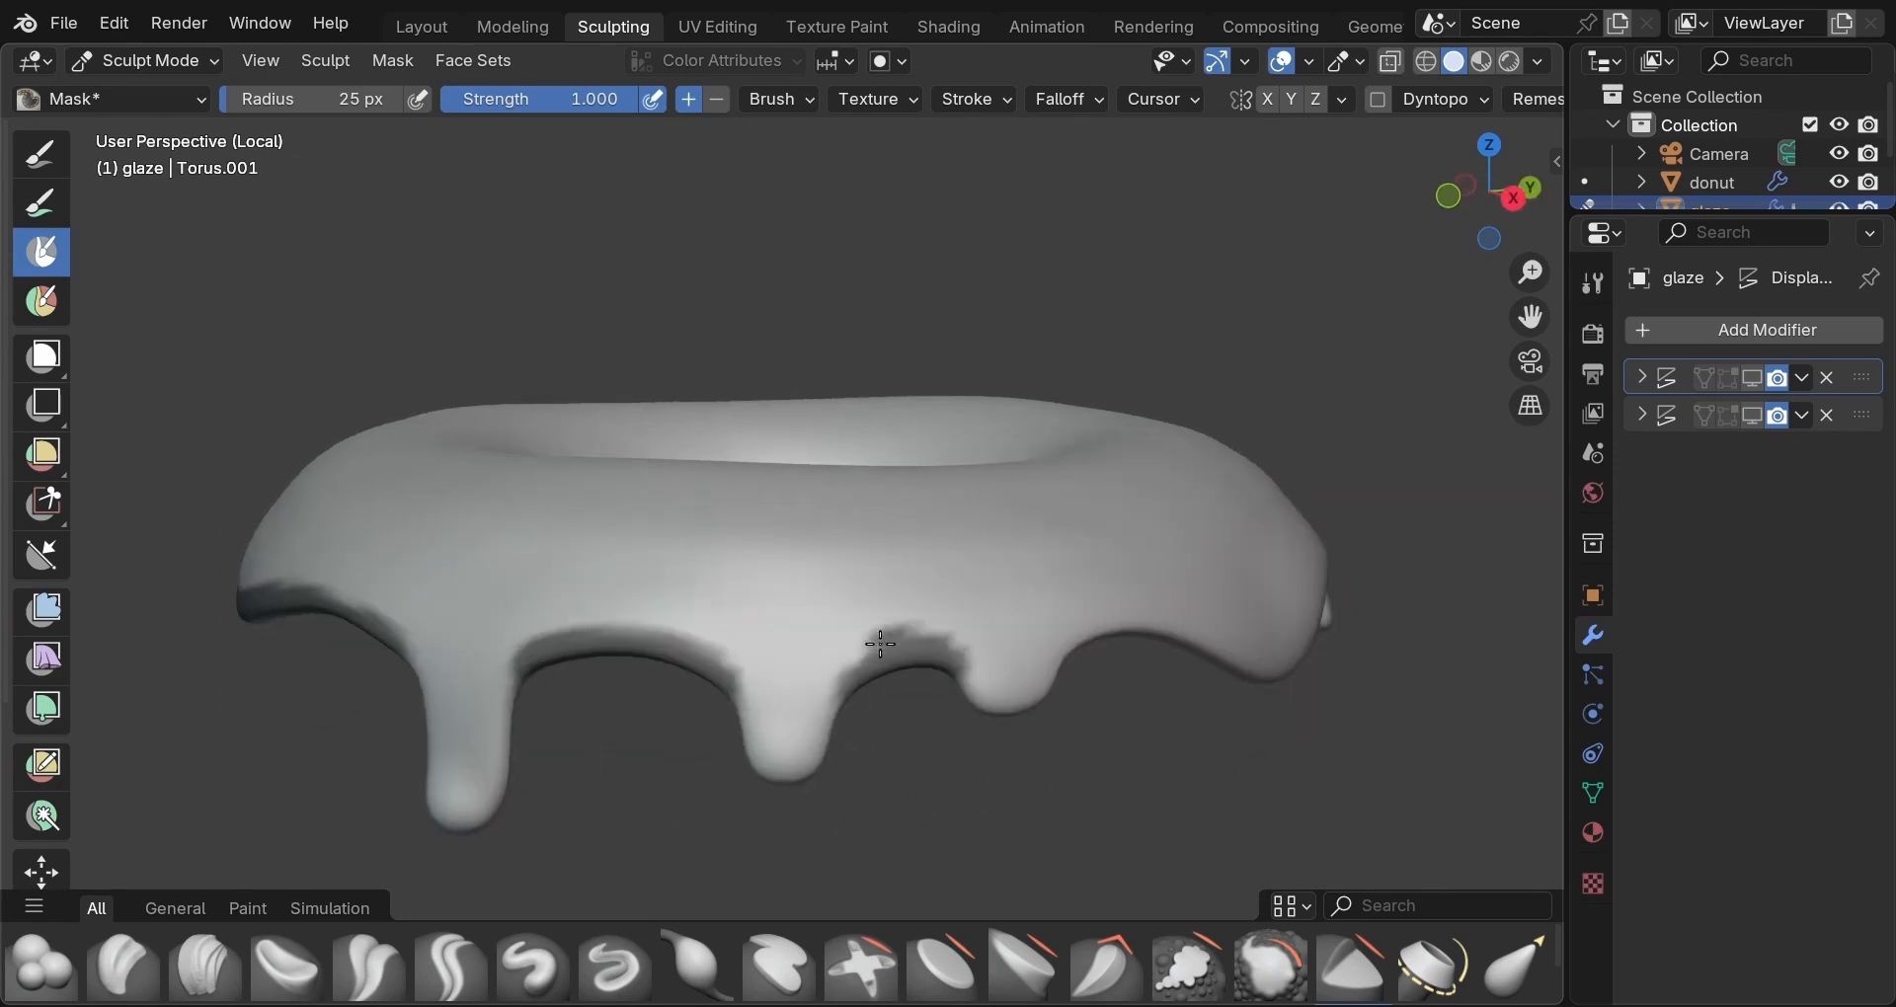
pyautogui.moveTo(1294, 823); pyautogui.dragTo(449, 655, button='middle')
pyautogui.moveTo(449, 656)
pyautogui.mouseDown()
pyautogui.moveTo(533, 640)
pyautogui.moveTo(699, 691)
pyautogui.moveTo(906, 701)
pyautogui.moveTo(1087, 644)
pyautogui.moveTo(1150, 652)
pyautogui.moveTo(973, 647)
pyautogui.moveTo(760, 735)
pyautogui.moveTo(534, 641)
pyautogui.mouseUp()
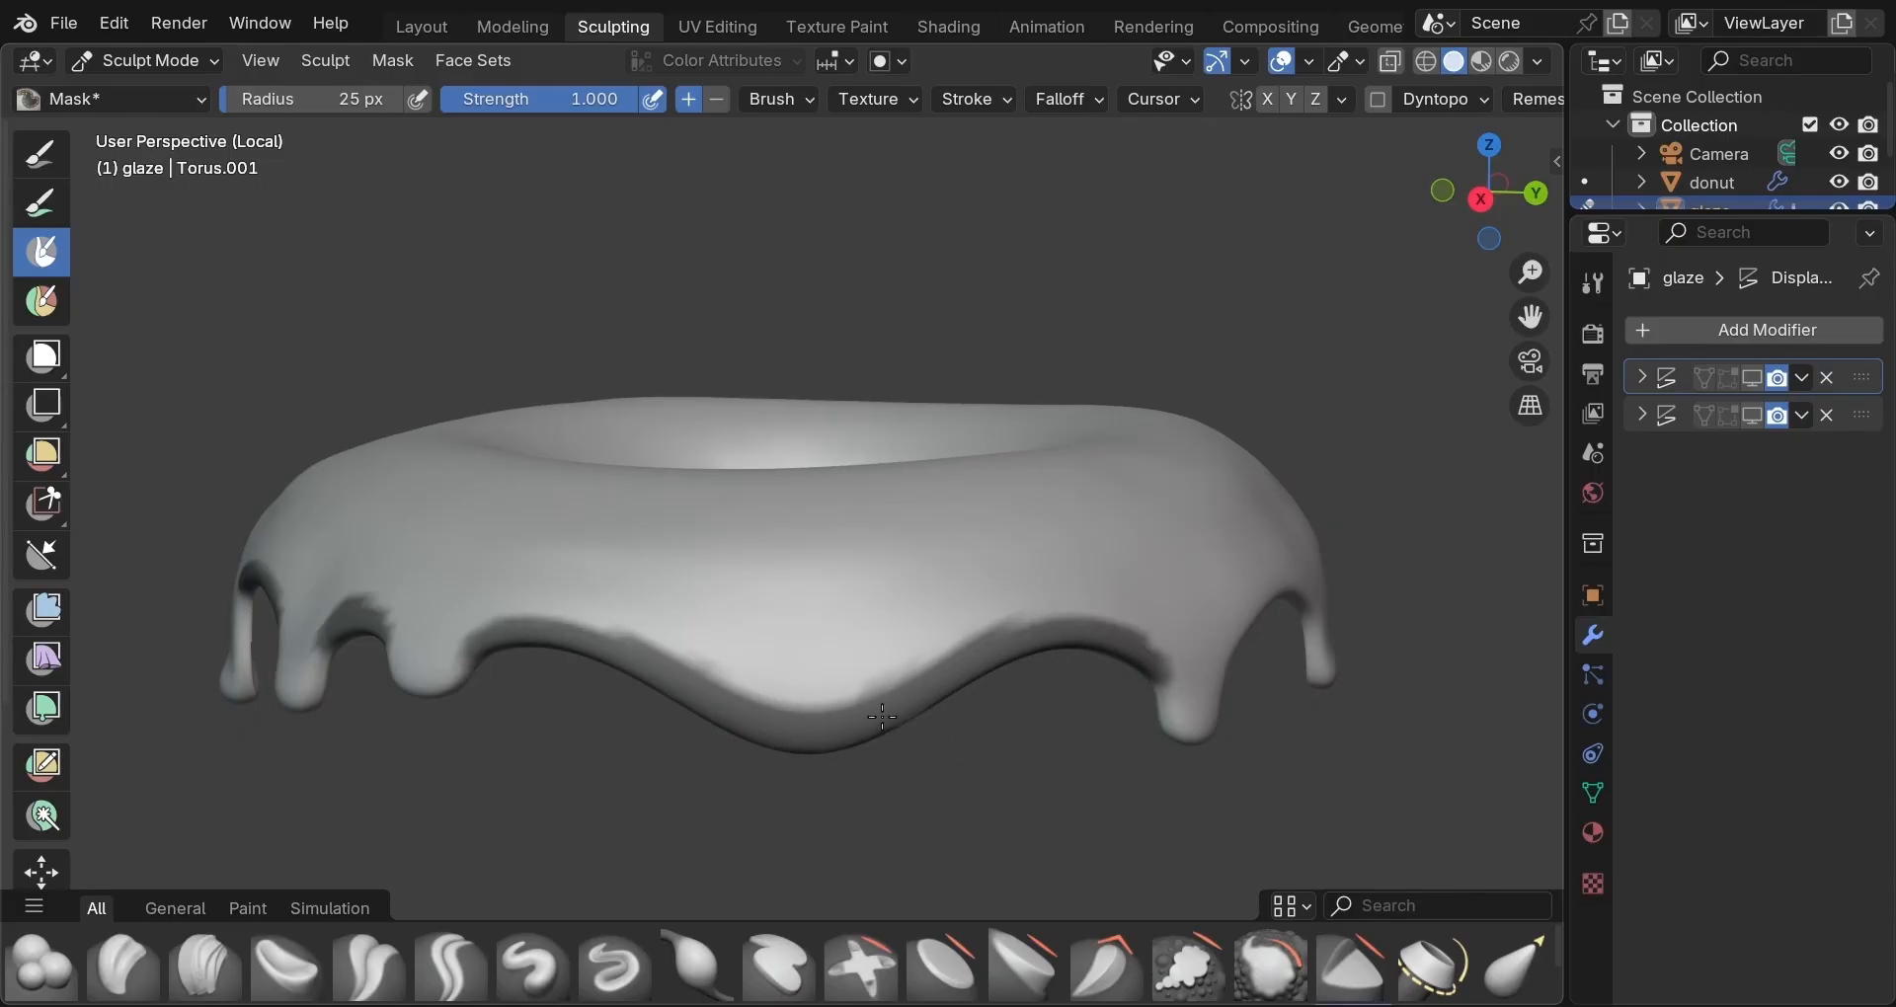
pyautogui.moveTo(882, 717); pyautogui.dragTo(534, 740, button='middle')
pyautogui.moveTo(534, 741)
pyautogui.mouseDown()
pyautogui.moveTo(597, 691)
pyautogui.moveTo(690, 685)
pyautogui.moveTo(607, 691)
pyautogui.mouseUp()
pyautogui.moveTo(790, 798); pyautogui.dragTo(700, 773, button='middle')
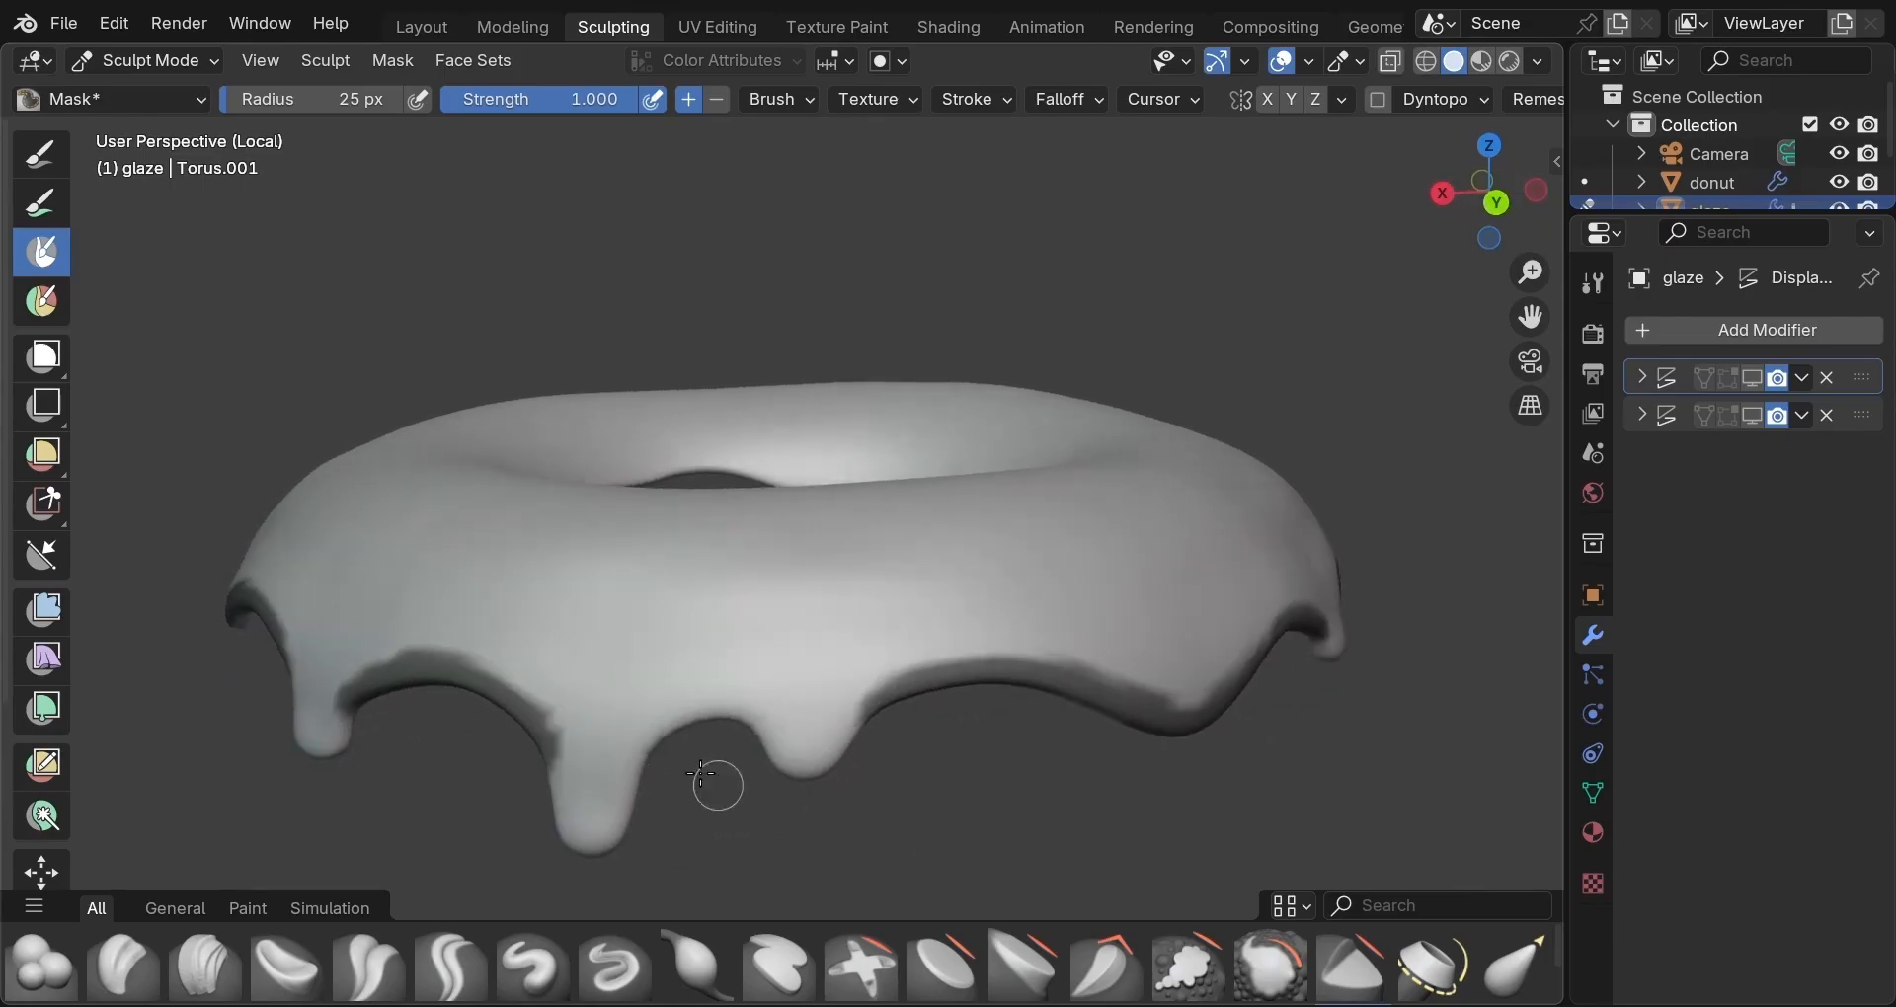
pyautogui.moveTo(700, 773)
pyautogui.mouseDown()
pyautogui.moveTo(650, 743)
pyautogui.moveTo(741, 708)
pyautogui.moveTo(663, 730)
pyautogui.moveTo(758, 721)
pyautogui.mouseUp()
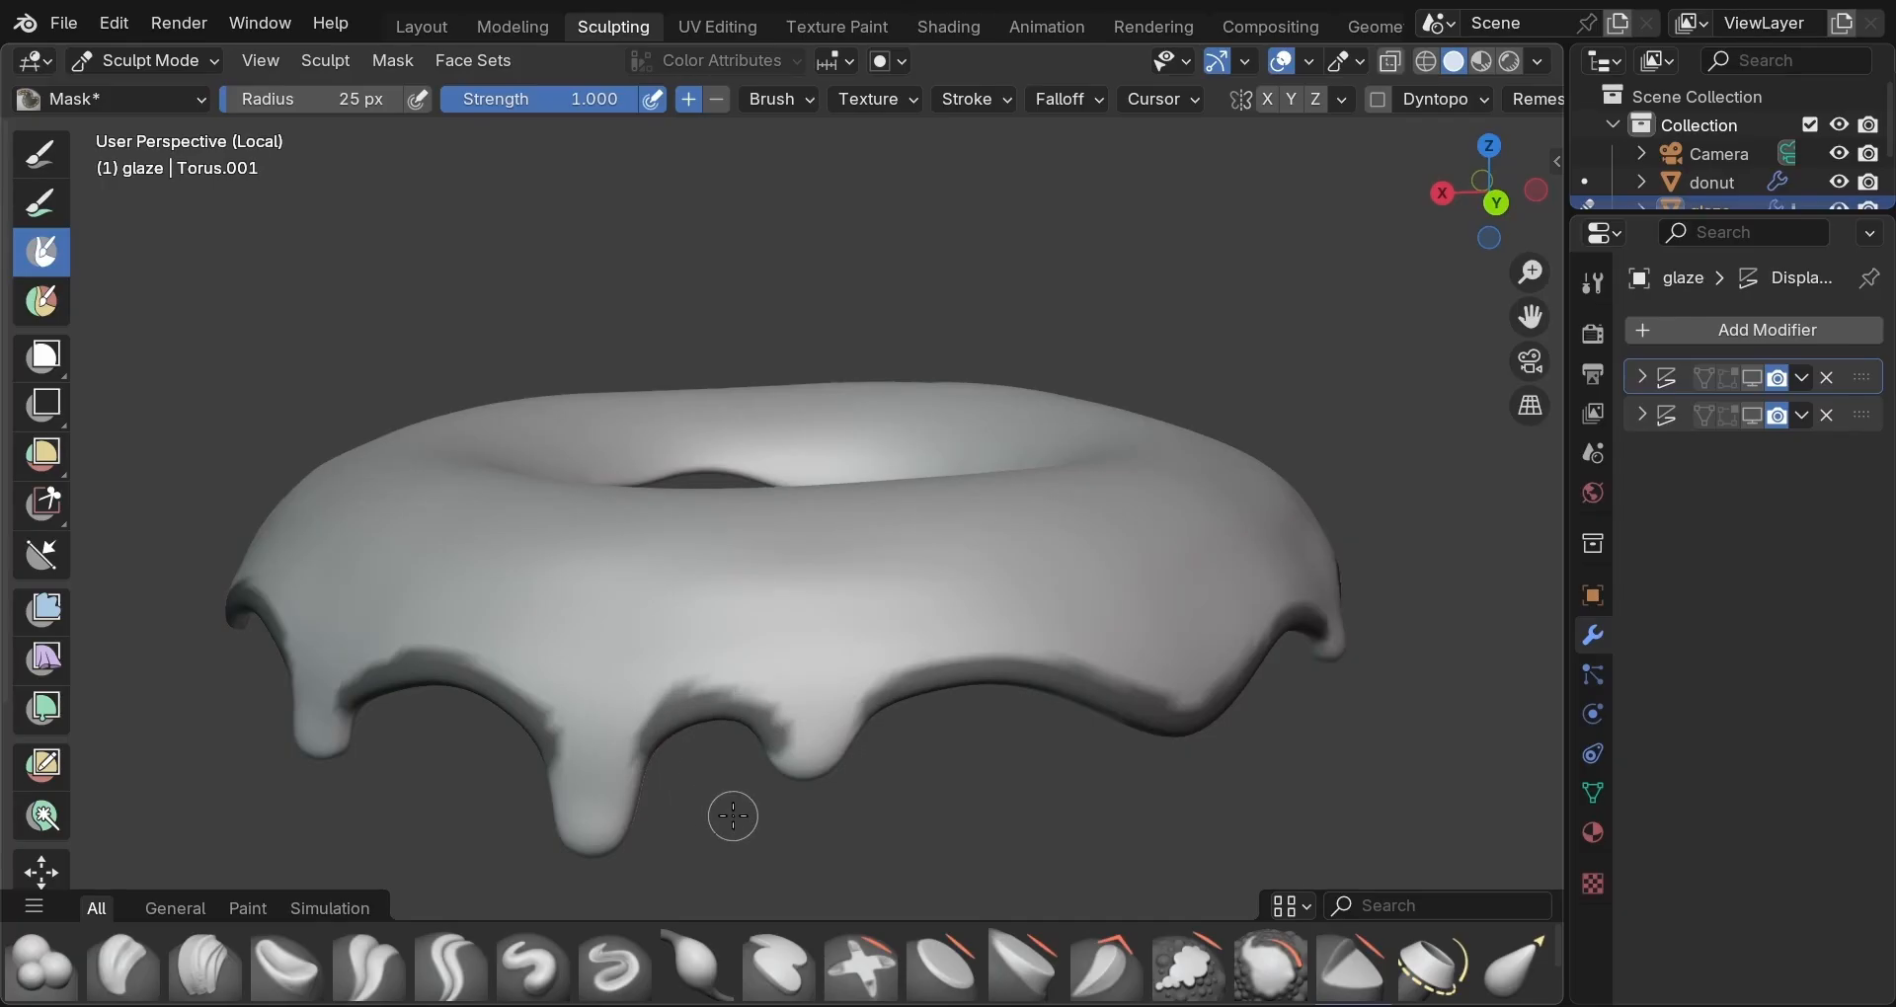
# Undo a bad stroke, remask between the middle drips, and extend the band to the right drip.
pyautogui.hotkey('ctrl', 'z')
pyautogui.moveTo(652, 738)
pyautogui.mouseDown()
pyautogui.moveTo(742, 713)
pyautogui.moveTo(669, 719)
pyautogui.mouseUp()
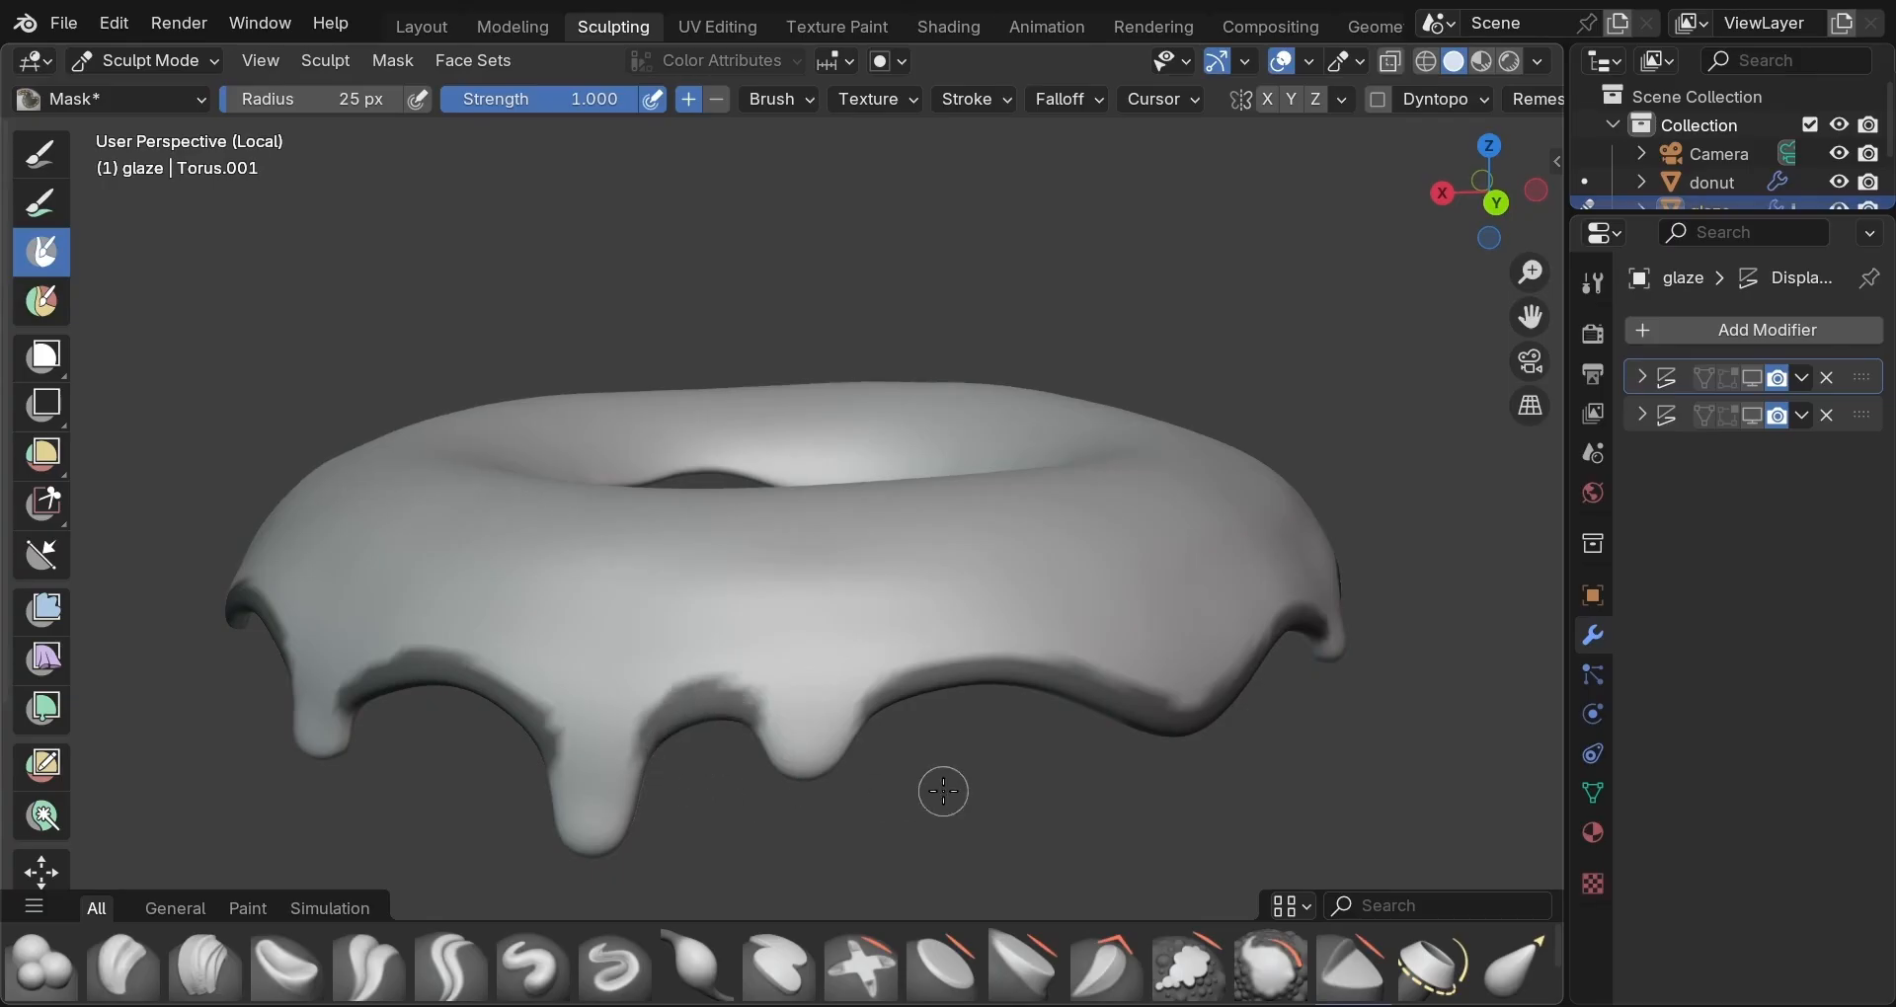
pyautogui.moveTo(939, 791); pyautogui.dragTo(403, 784, button='middle')
pyautogui.moveTo(965, 872); pyautogui.dragTo(839, 775, button='middle')
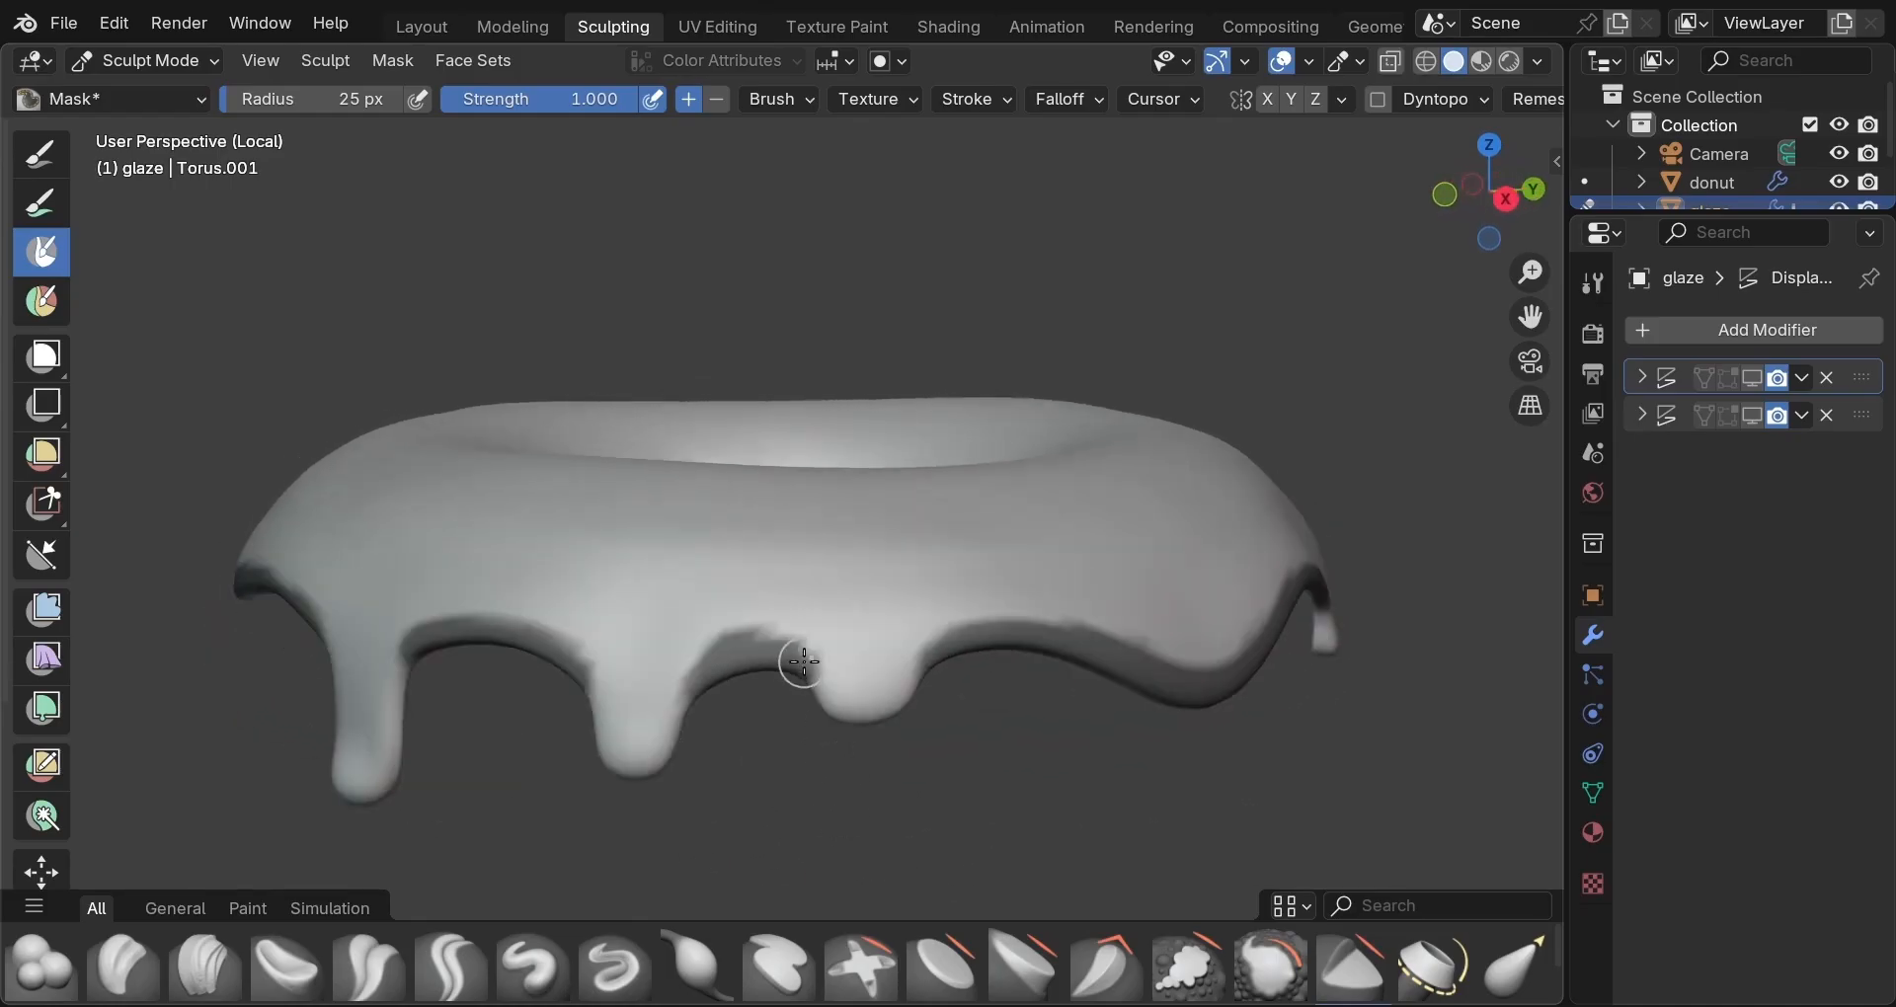
pyautogui.moveTo(805, 662); pyautogui.dragTo(784, 645)
pyautogui.moveTo(1082, 763); pyautogui.dragTo(961, 793, button='middle')
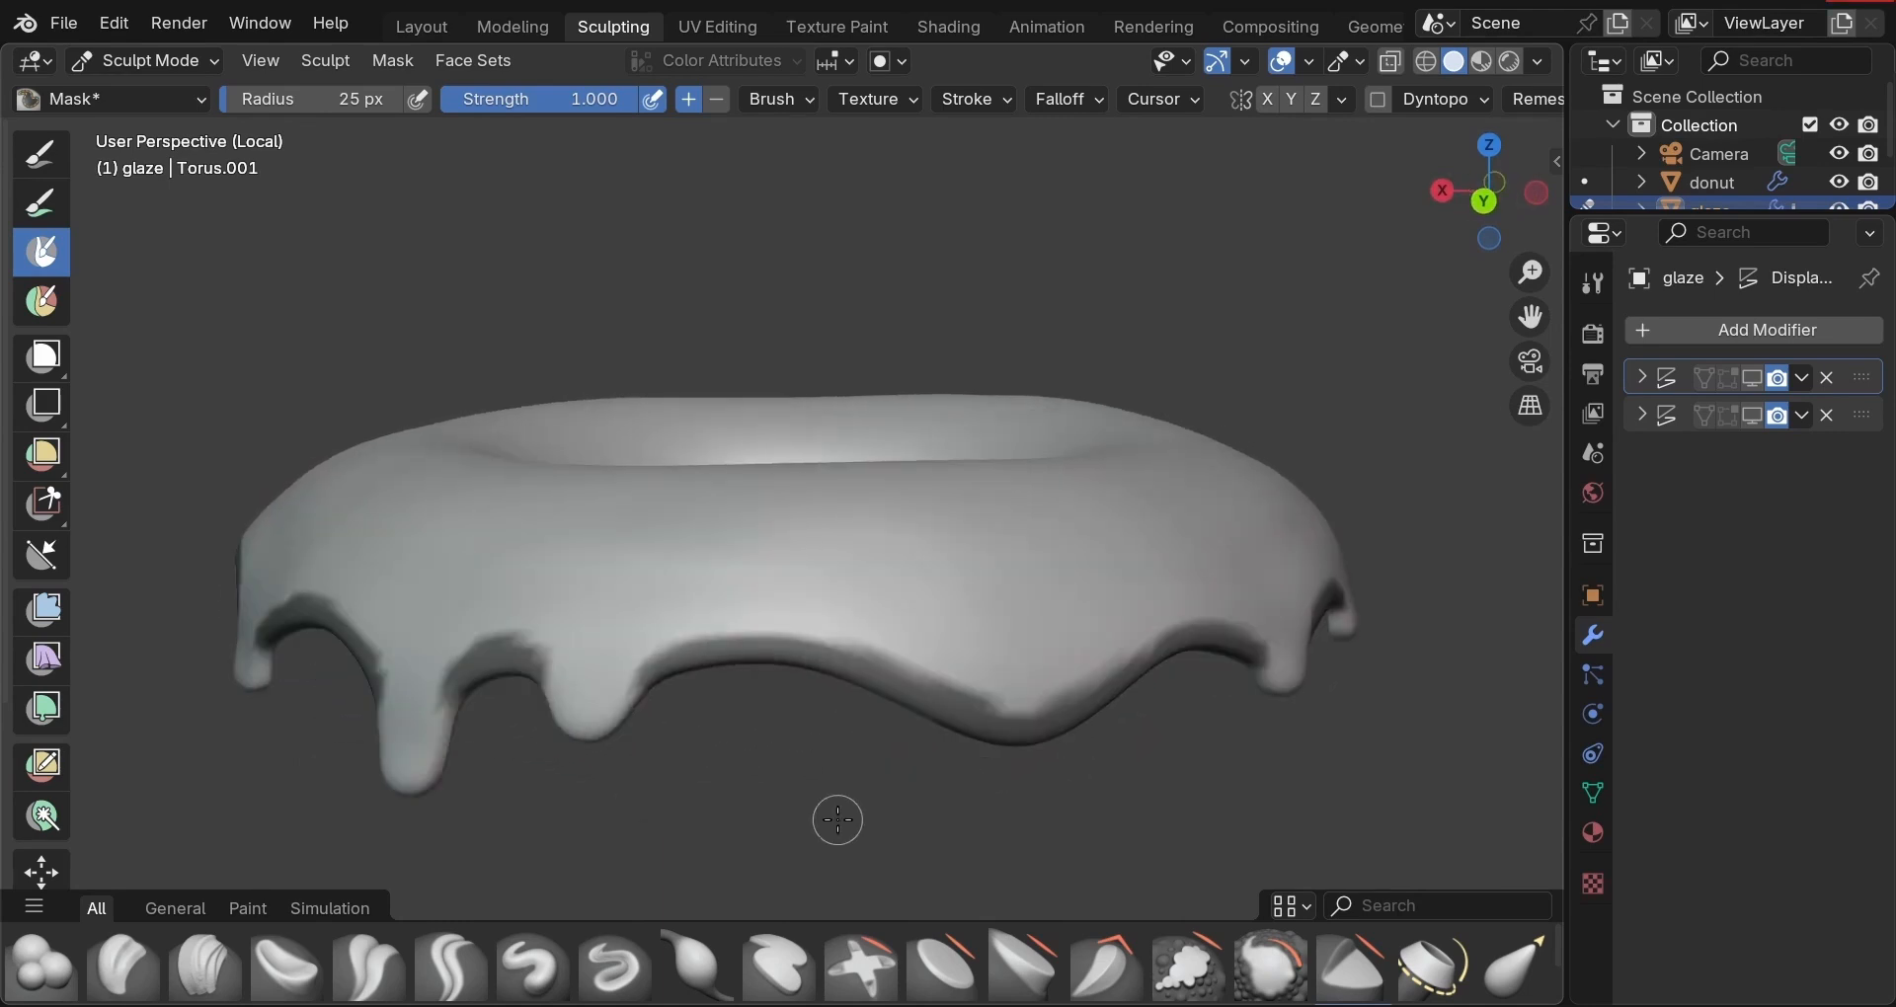
# Invert the mask and thicken the glaze rim with an Inflate mesh filter at strength 0.1.
pyautogui.hotkey('ctrl', 'i')
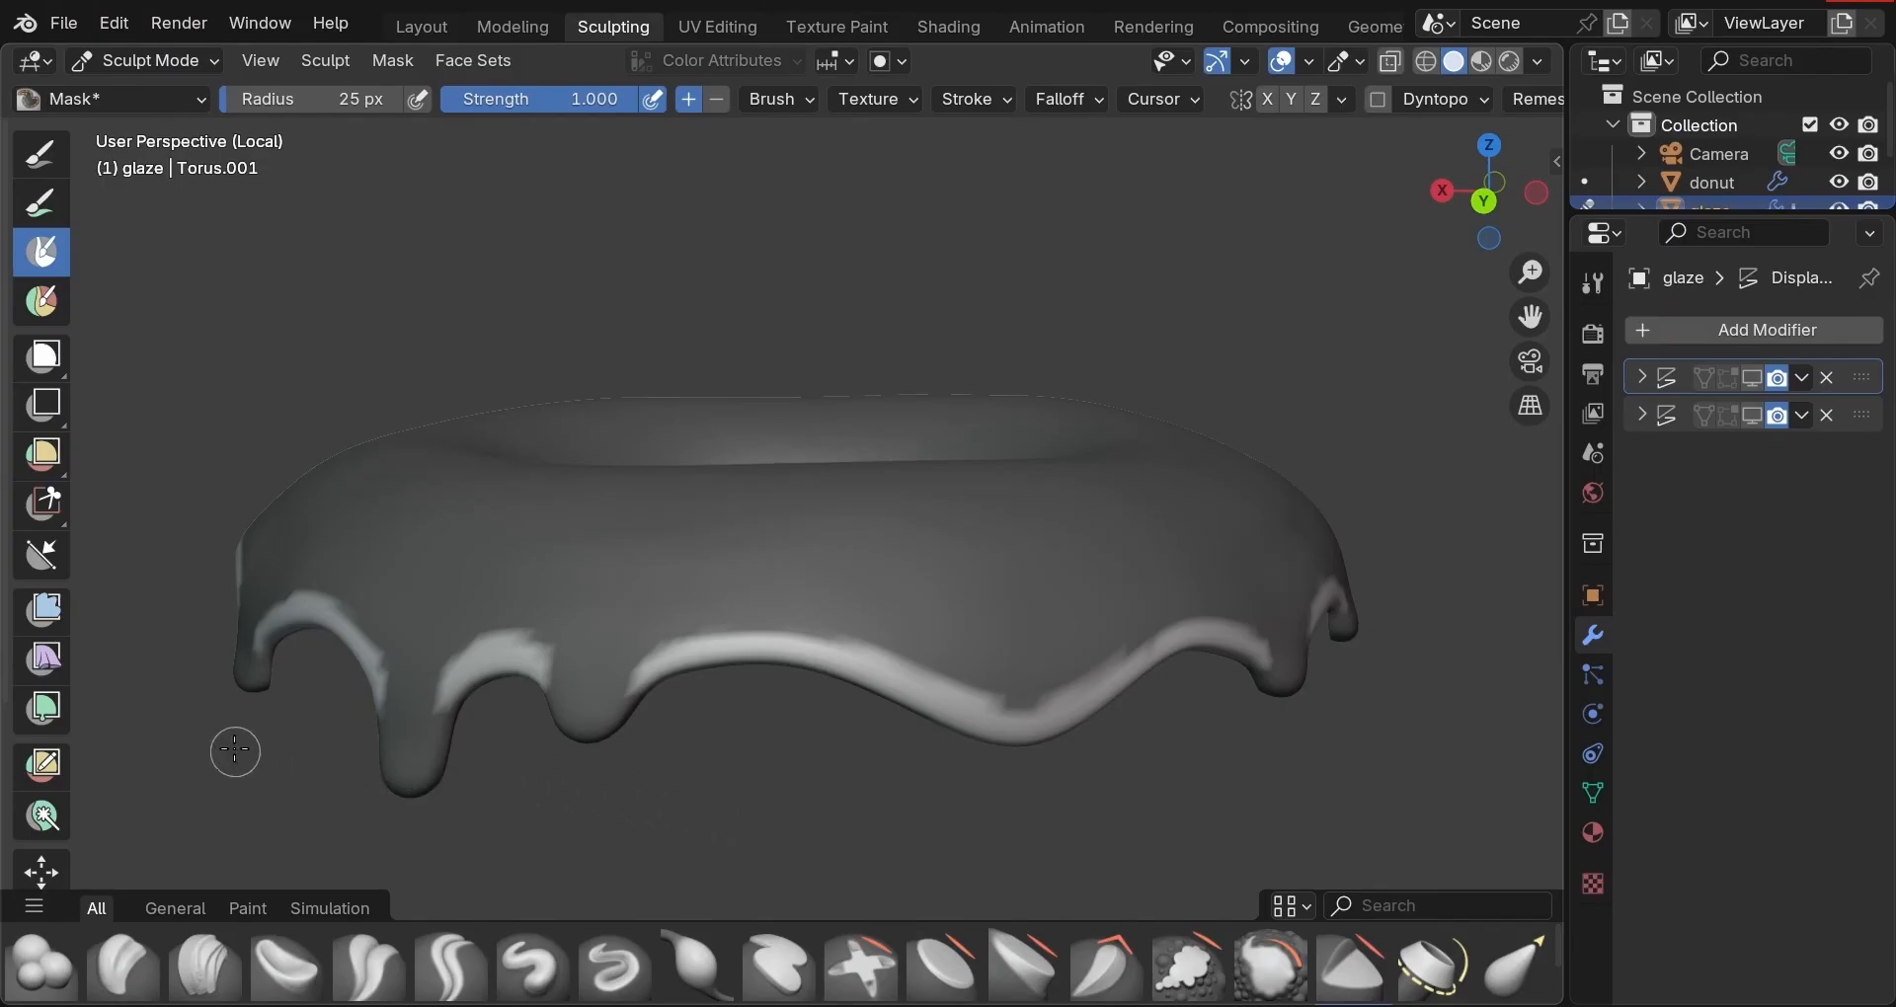
pyautogui.click(52, 615)
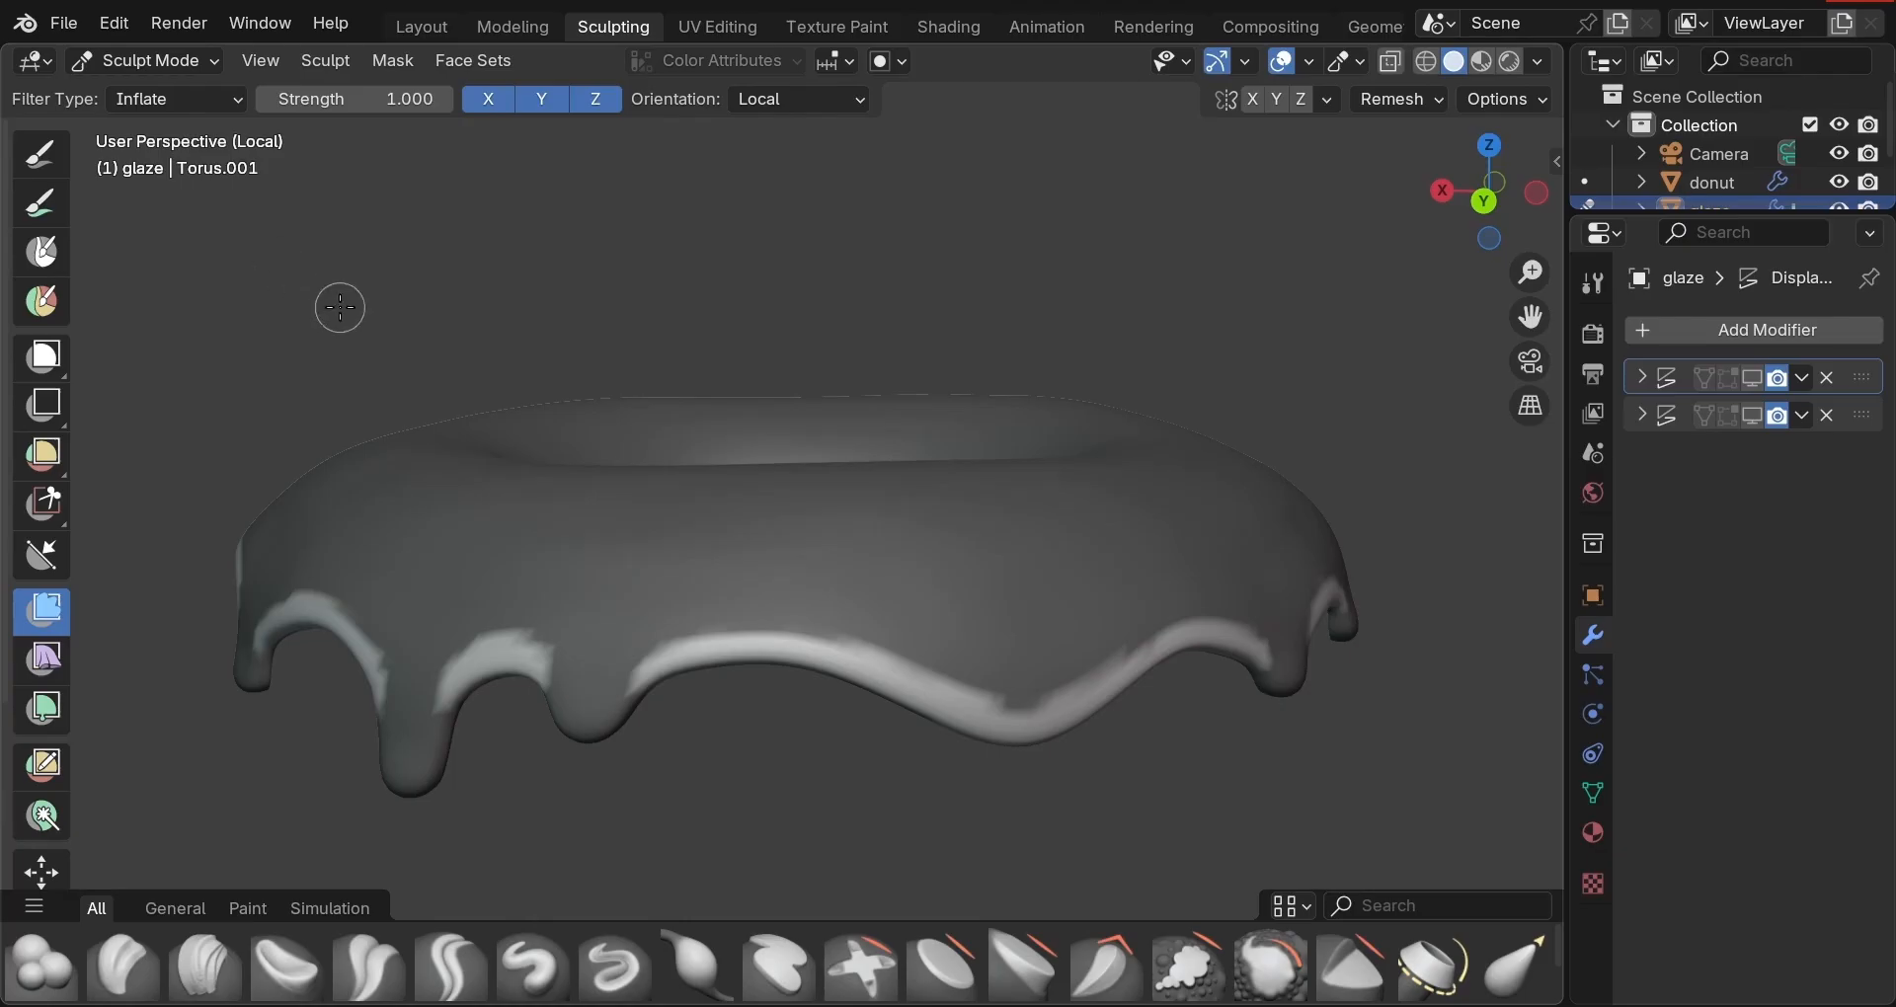
pyautogui.click(353, 99)
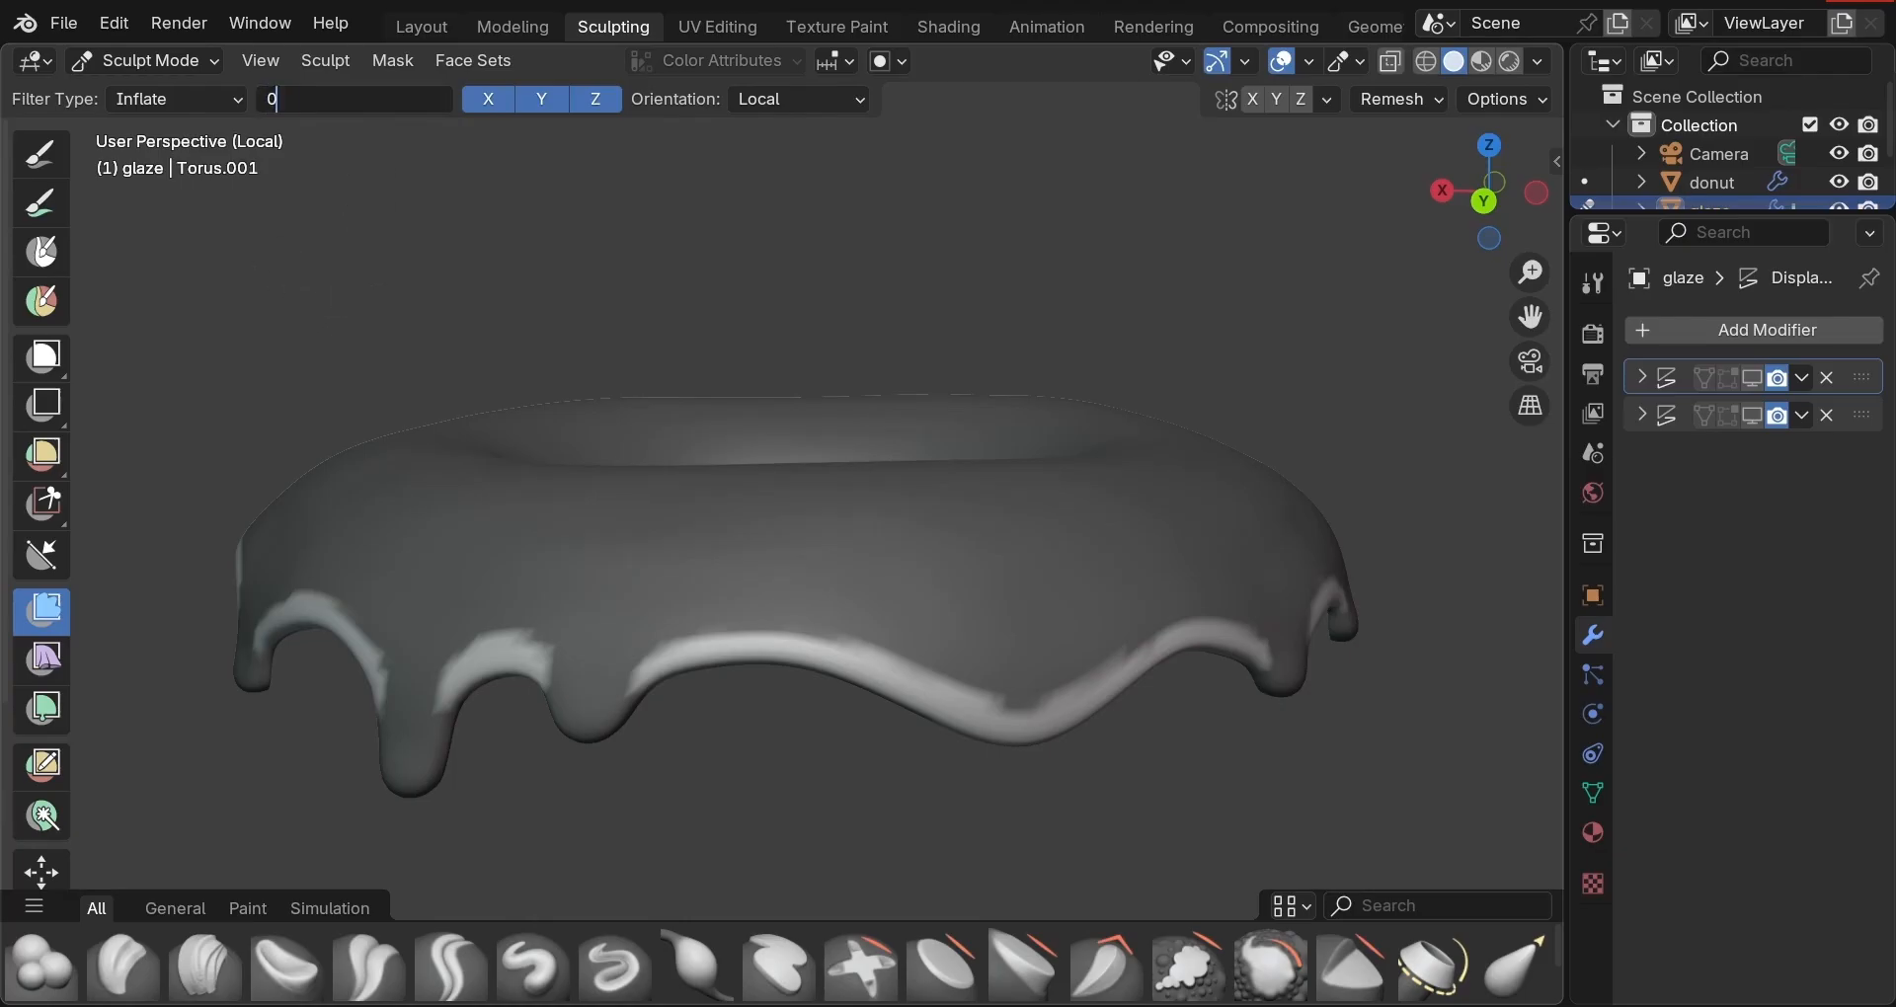
pyautogui.write('0.1')
pyautogui.press('Return')
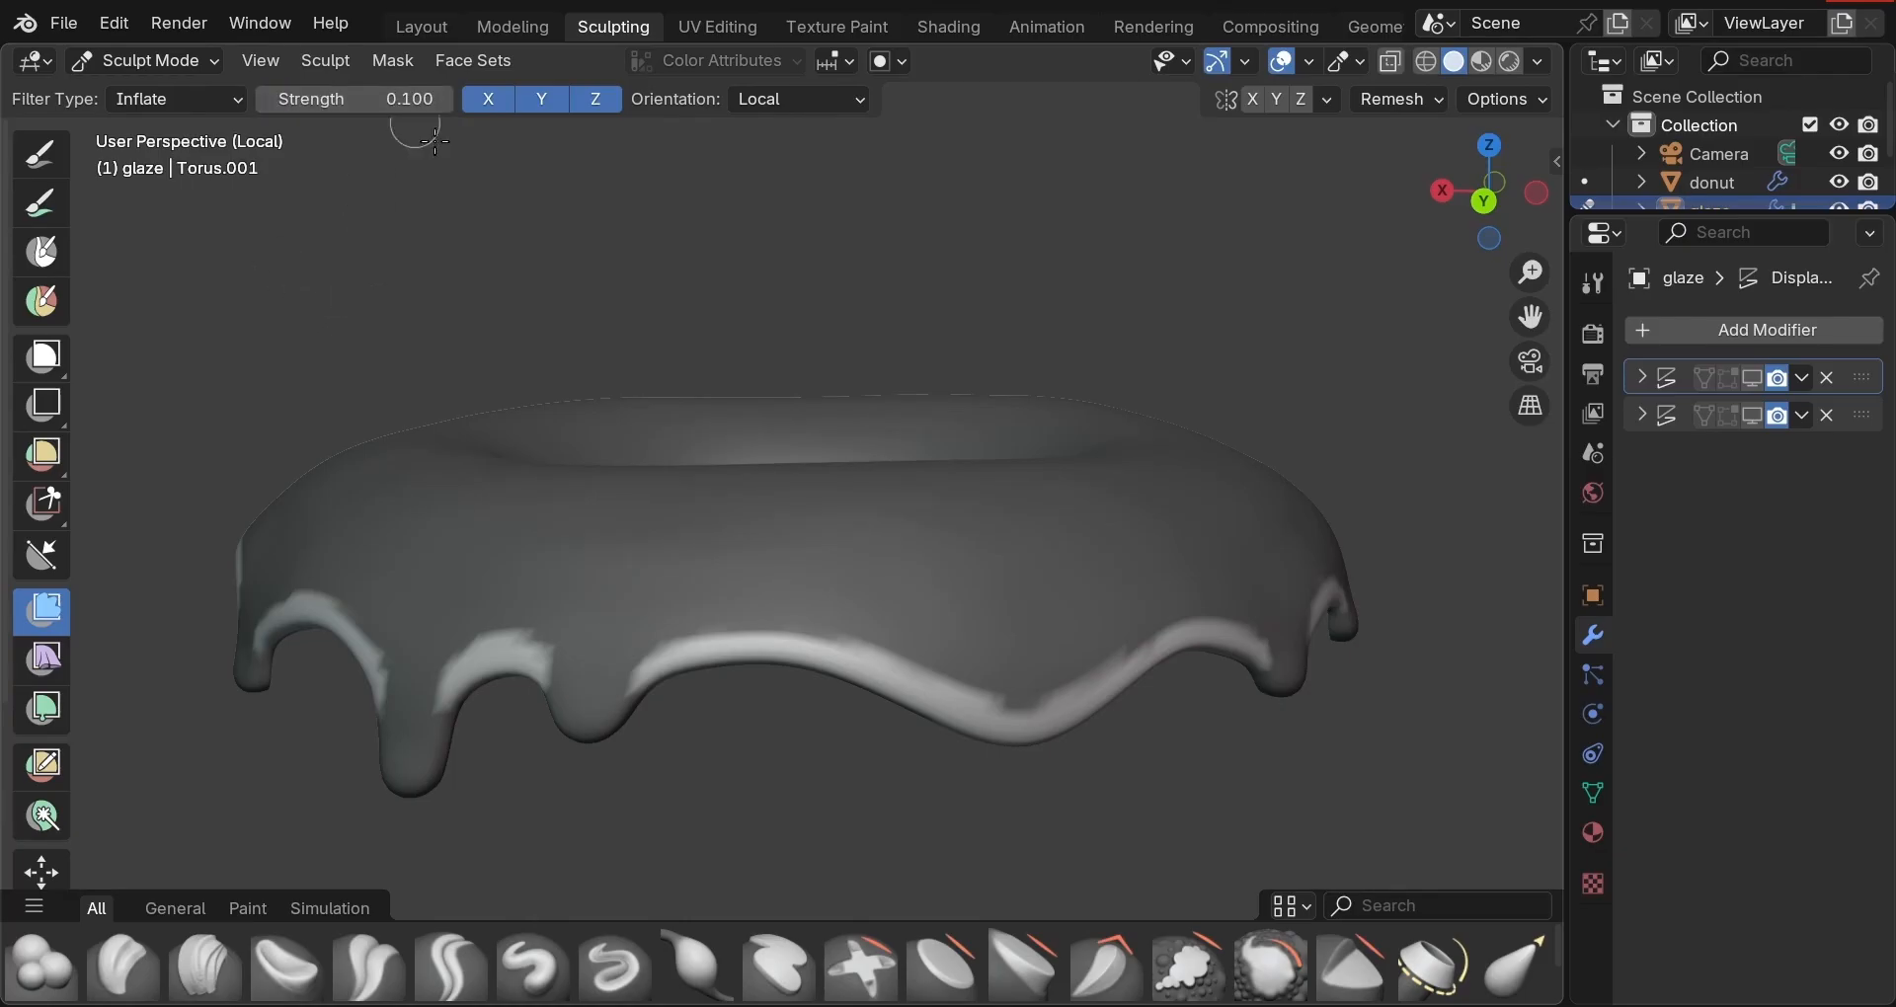
pyautogui.moveTo(285, 323)
pyautogui.mouseDown()
pyautogui.moveTo(256, 327)
pyautogui.moveTo(560, 340)
pyautogui.moveTo(401, 336)
pyautogui.mouseUp()
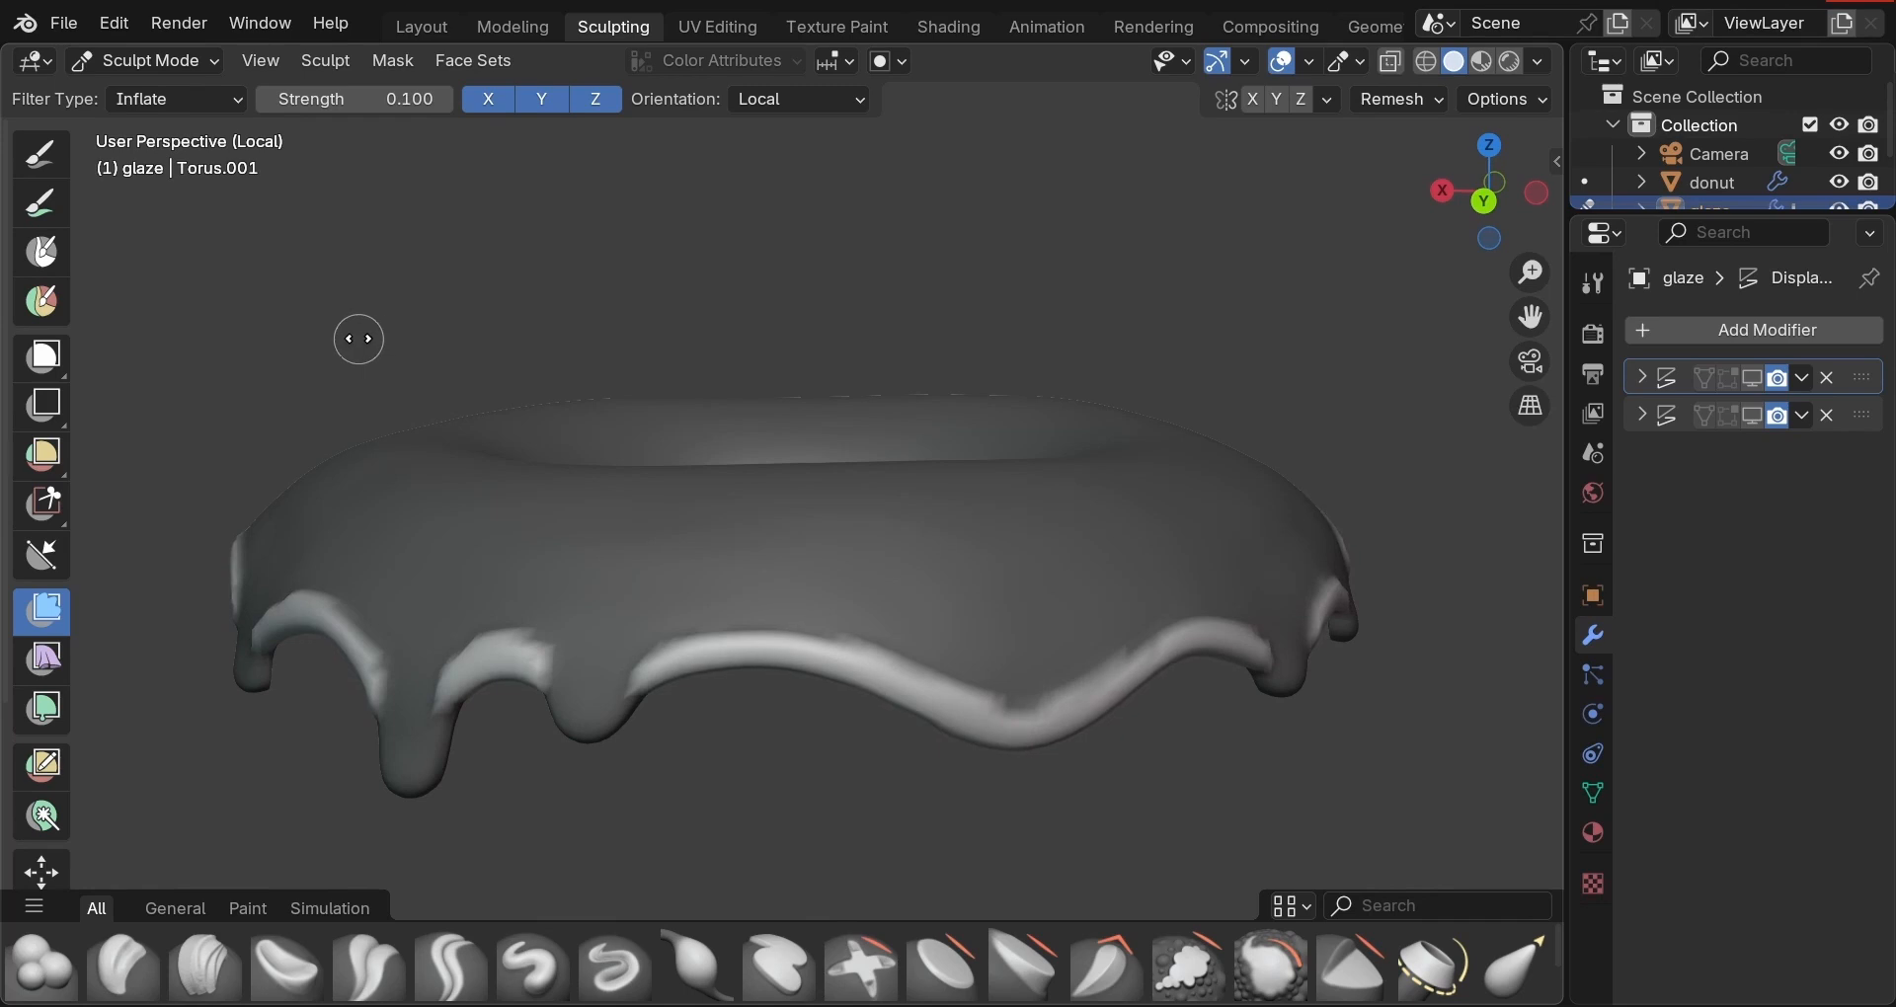
# Clear the mask from the glaze and exit local view to show the donut again.
pyautogui.moveTo(358, 339); pyautogui.dragTo(365, 330)
pyautogui.moveTo(402, 300); pyautogui.dragTo(619, 318, button='middle')
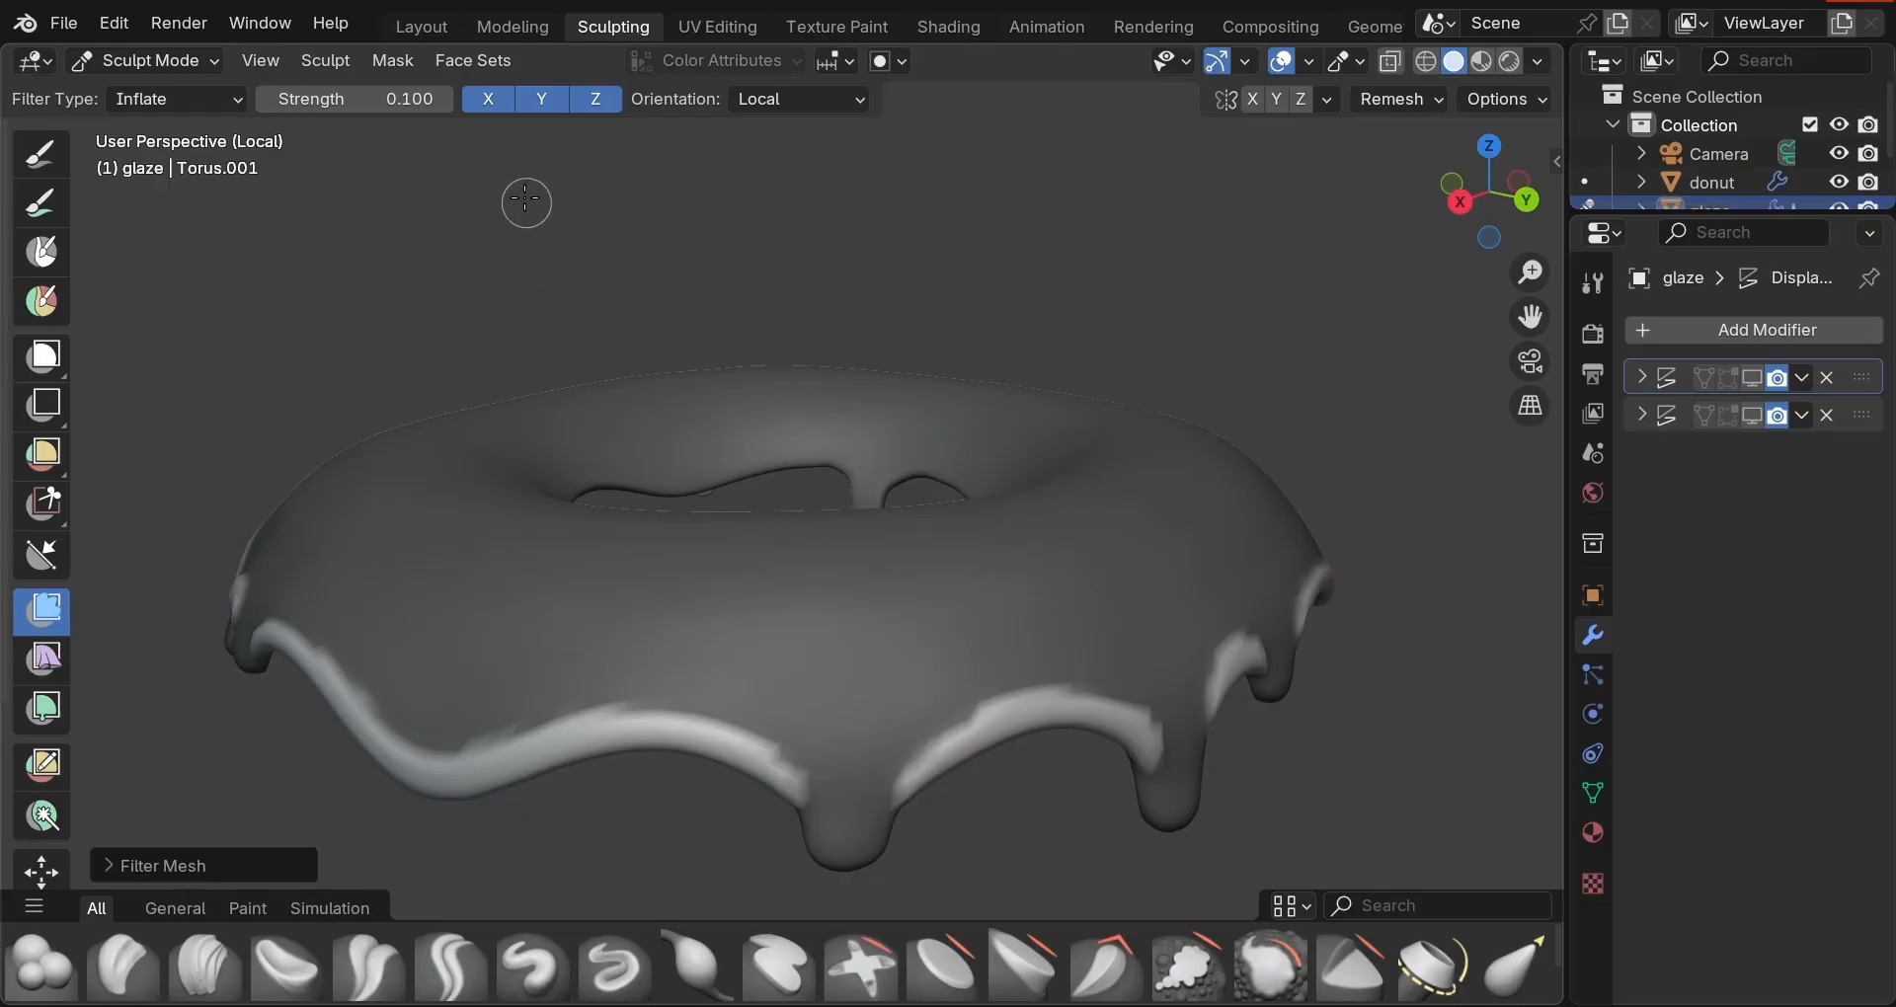
pyautogui.click(395, 61)
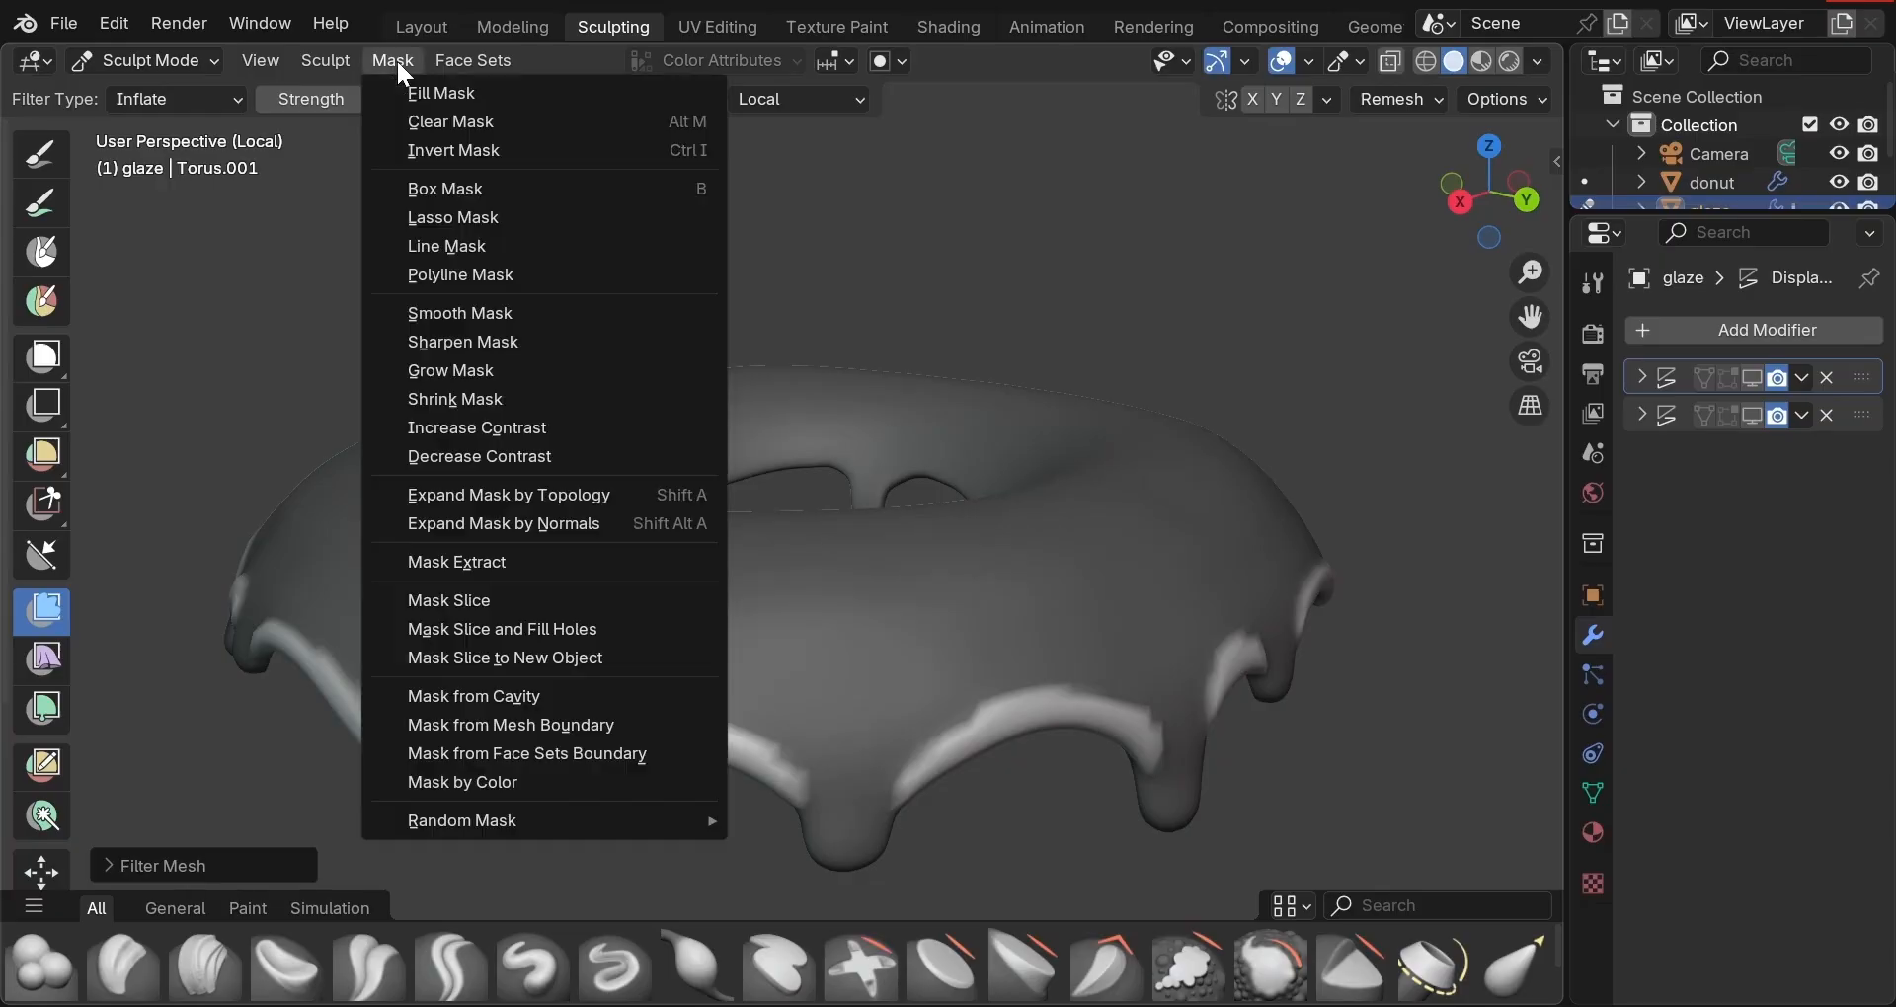
pyautogui.click(424, 122)
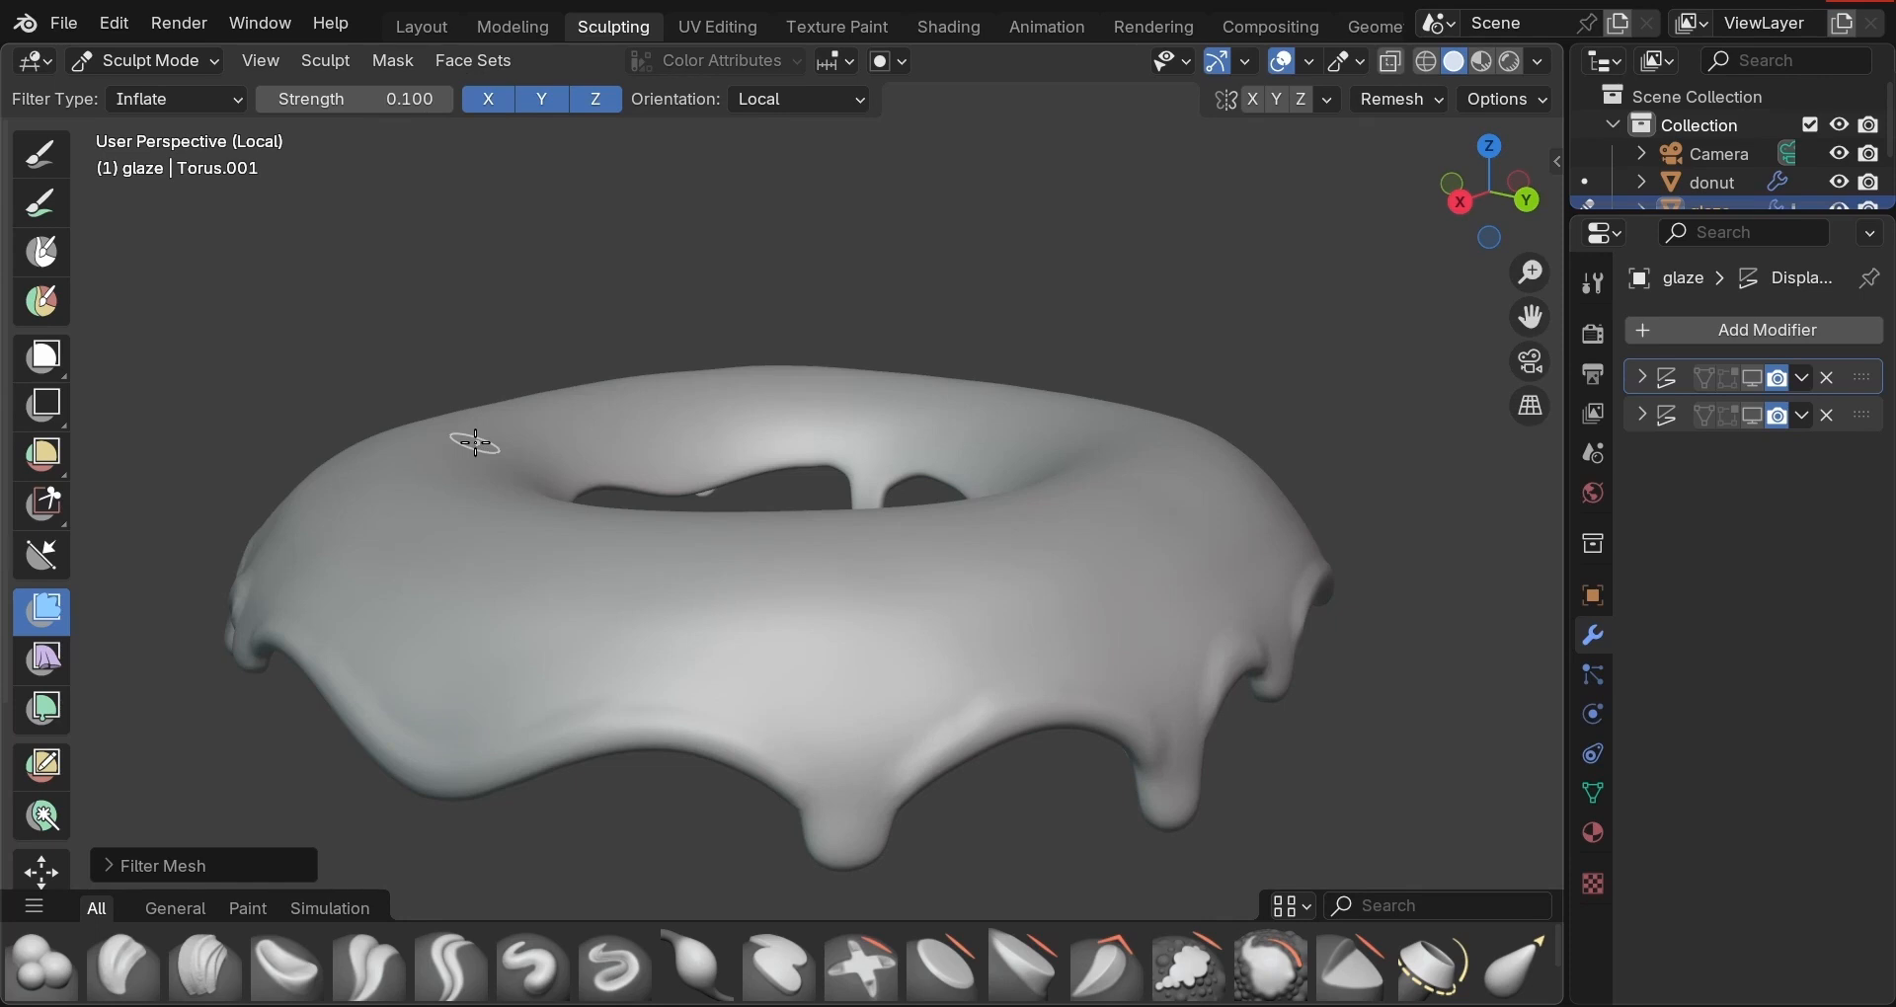
pyautogui.press('KP_Divide')
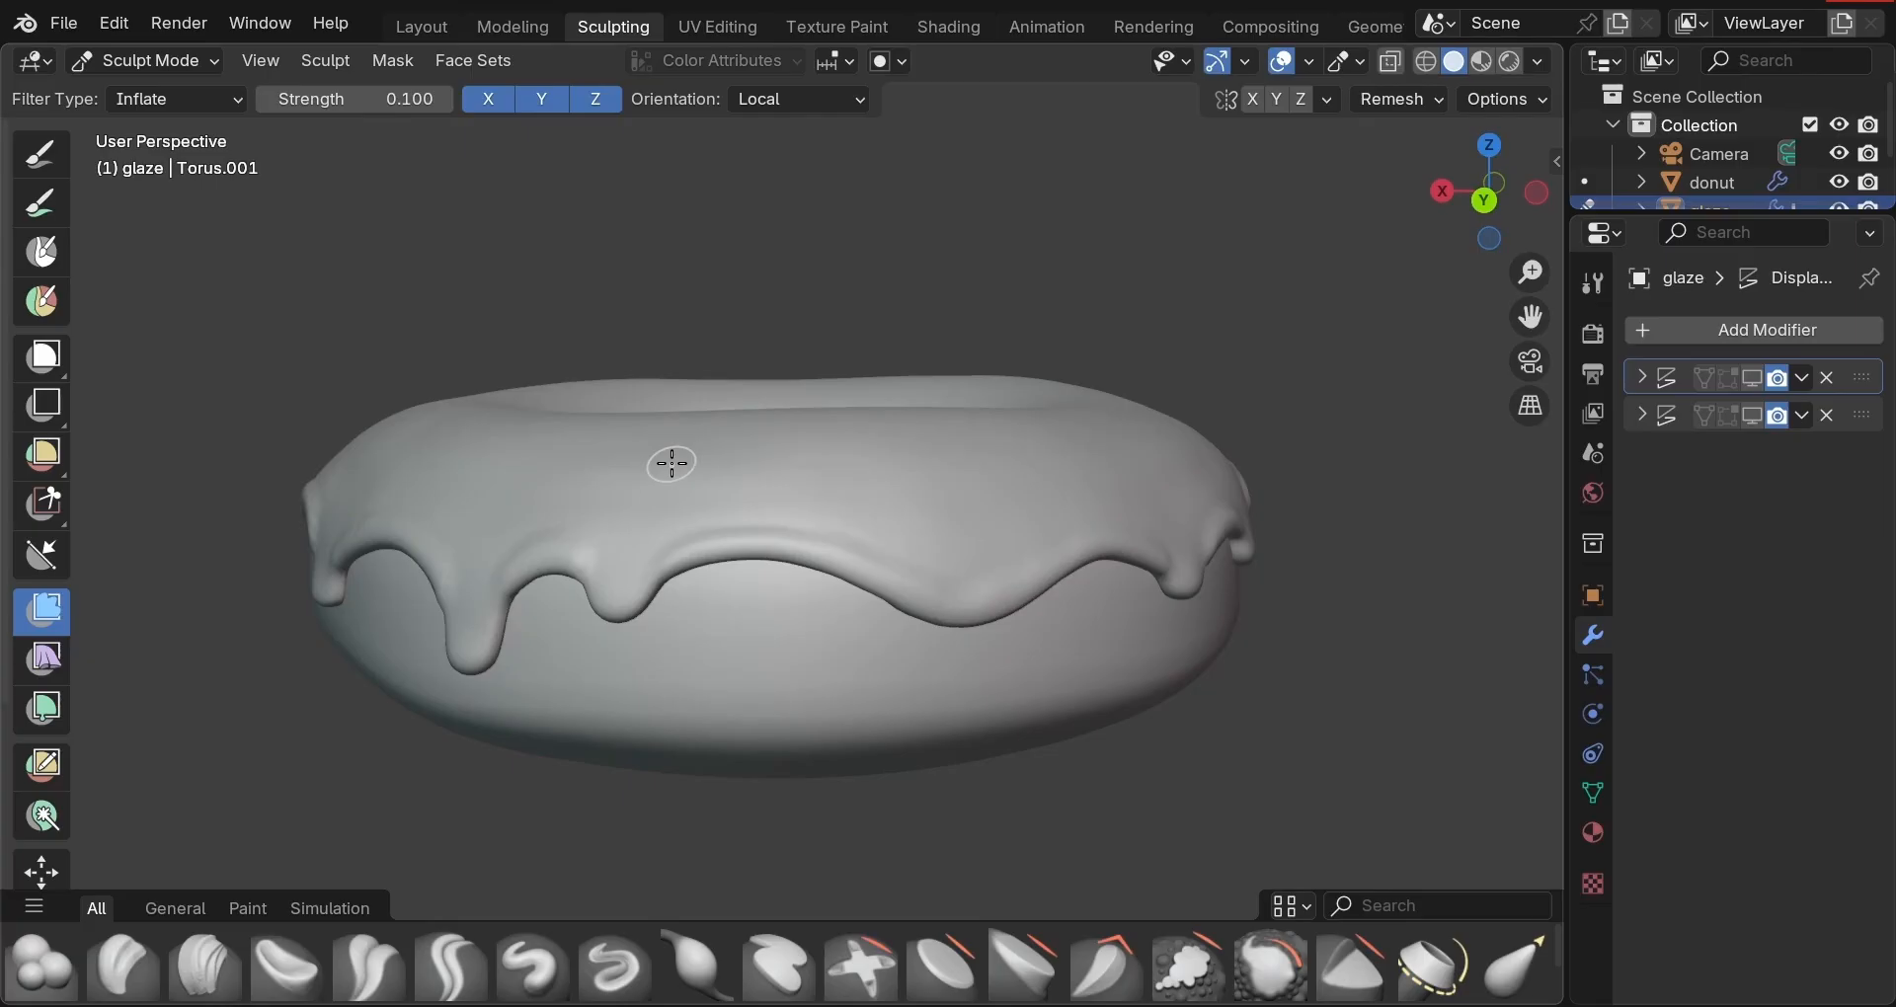
# Switch to the Smooth brush at strength 0.071, setting the radius to 77 then 146 px.
pyautogui.hotkey('shift', 's')
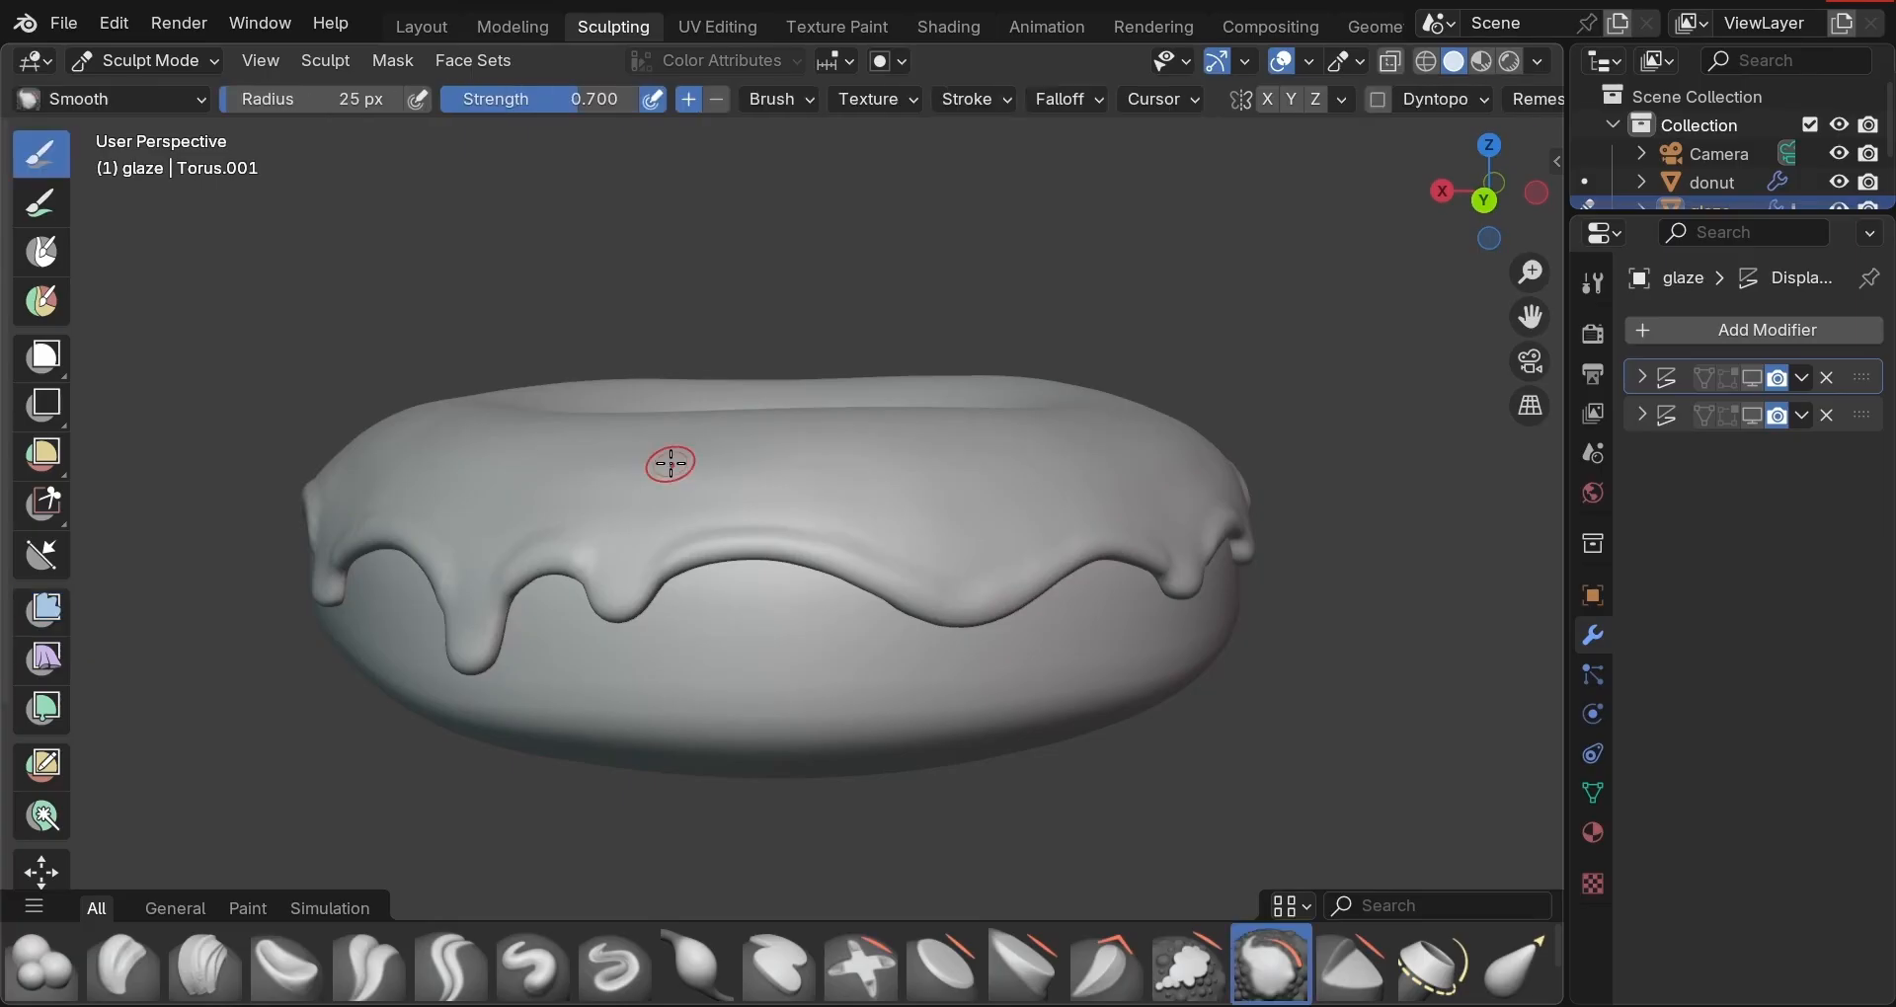
pyautogui.moveTo(860, 325); pyautogui.dragTo(545, 333, button='middle')
pyautogui.moveTo(565, 95); pyautogui.dragTo(457, 99)
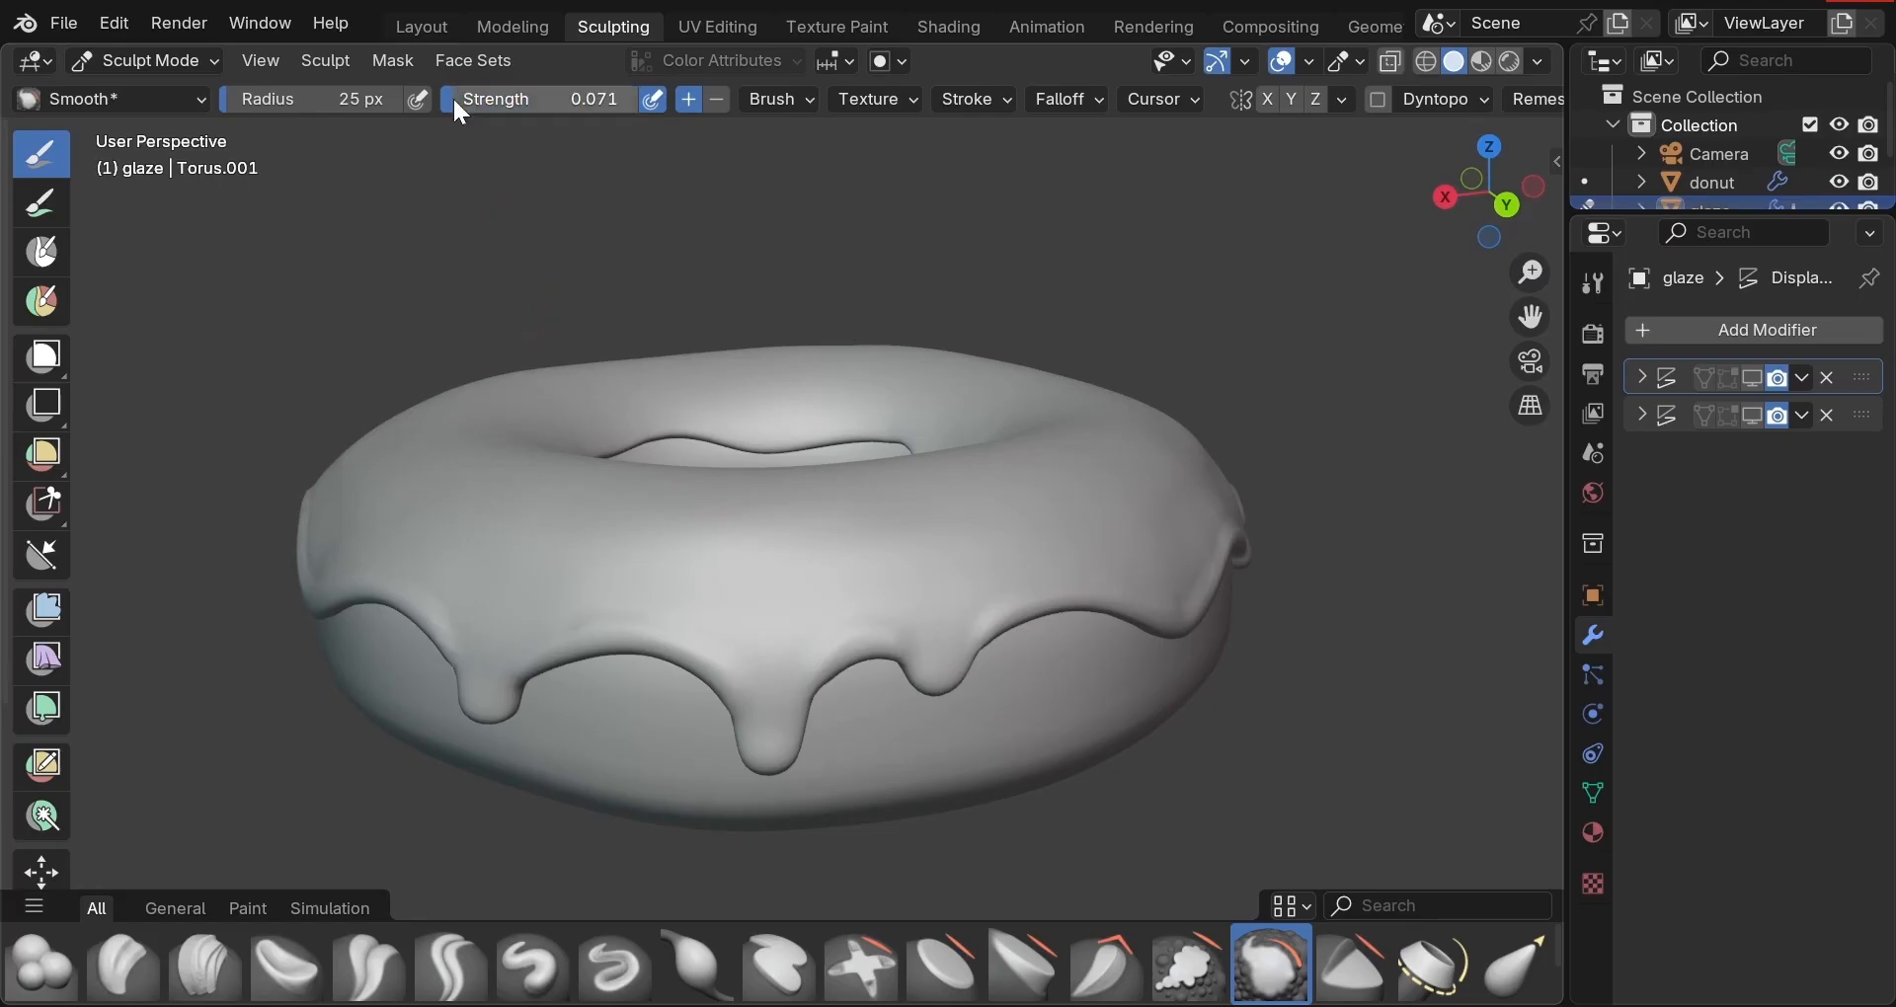
pyautogui.moveTo(717, 244); pyautogui.dragTo(721, 296, button='middle')
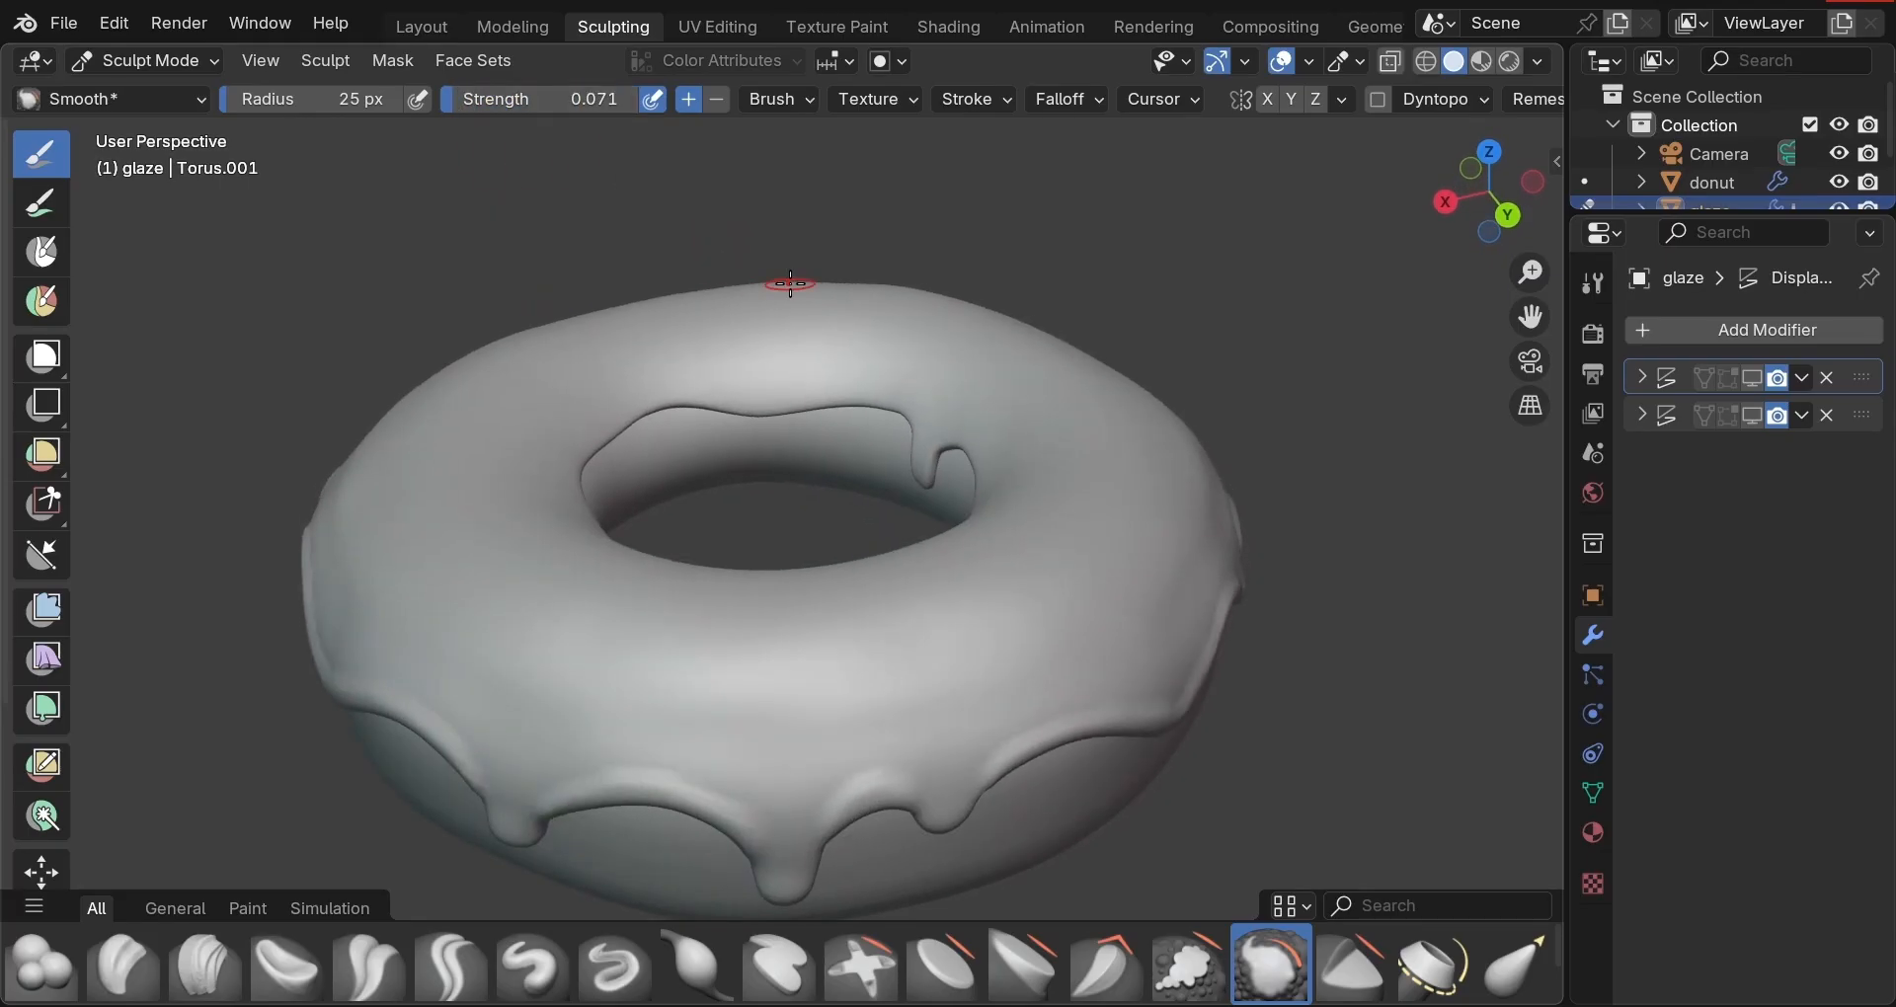
pyautogui.press('f')
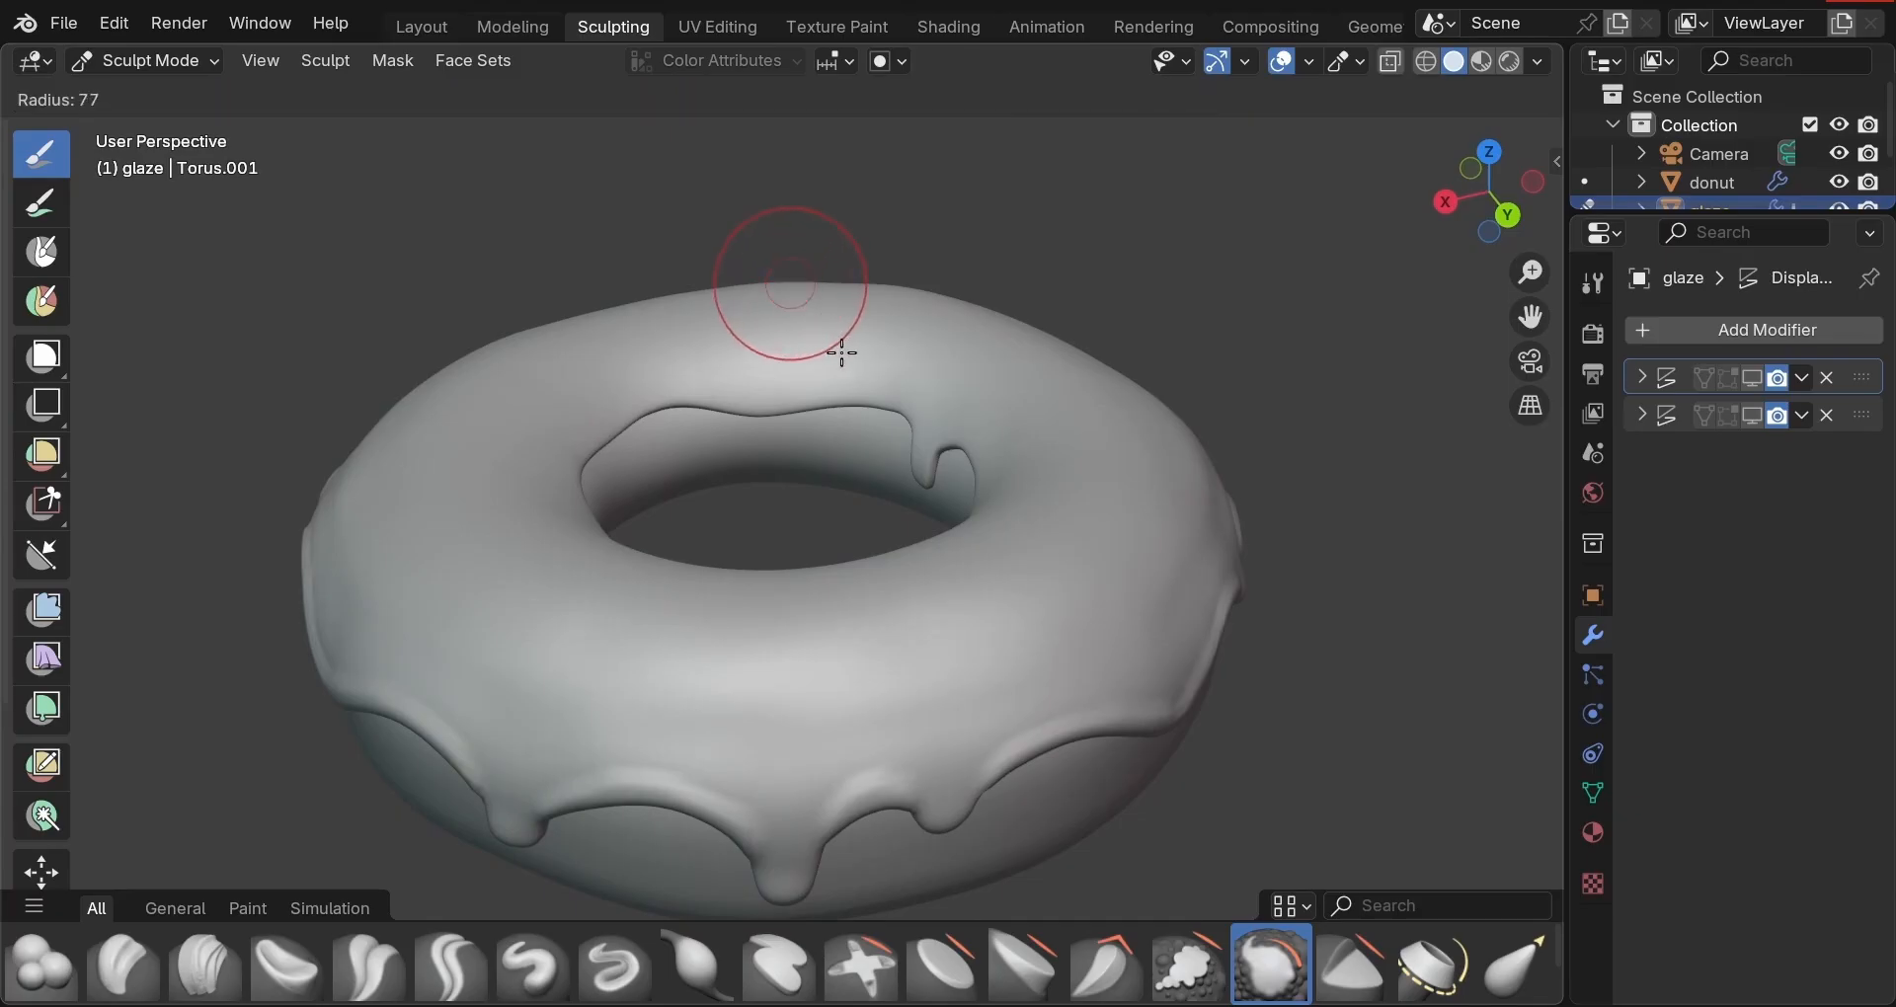
pyautogui.click(849, 356)
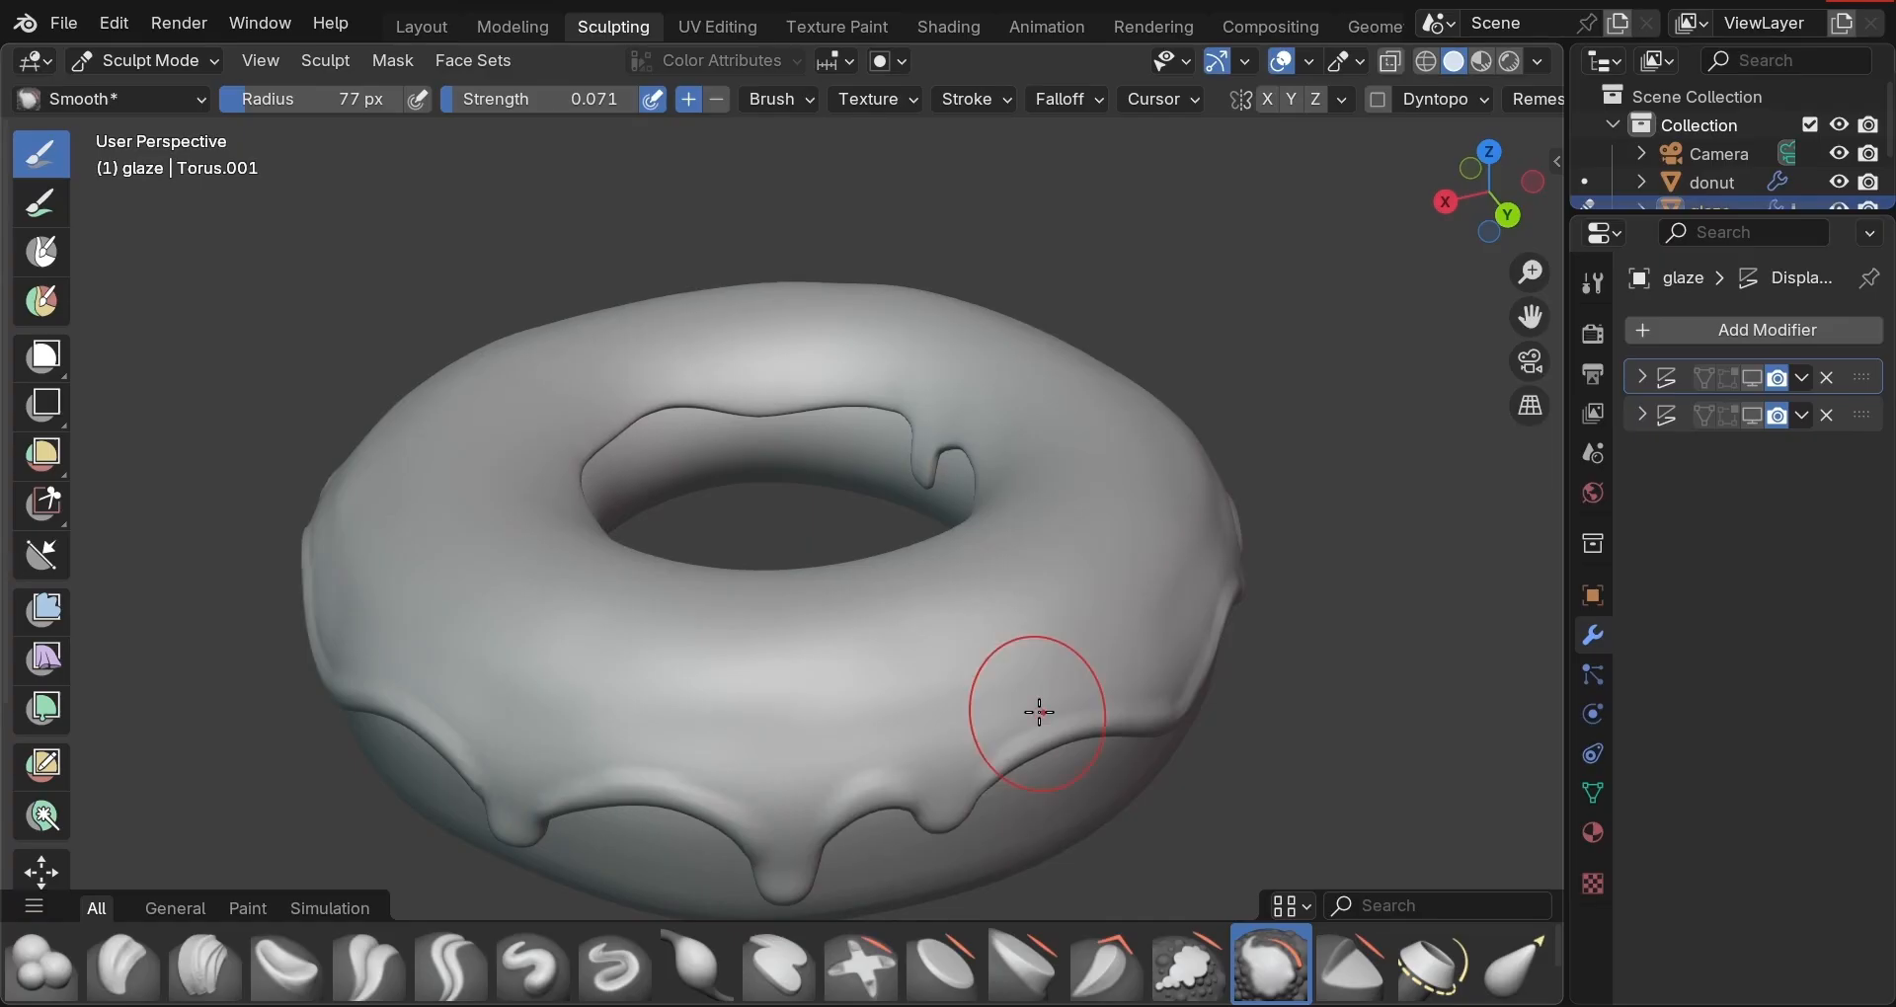
pyautogui.press('f')
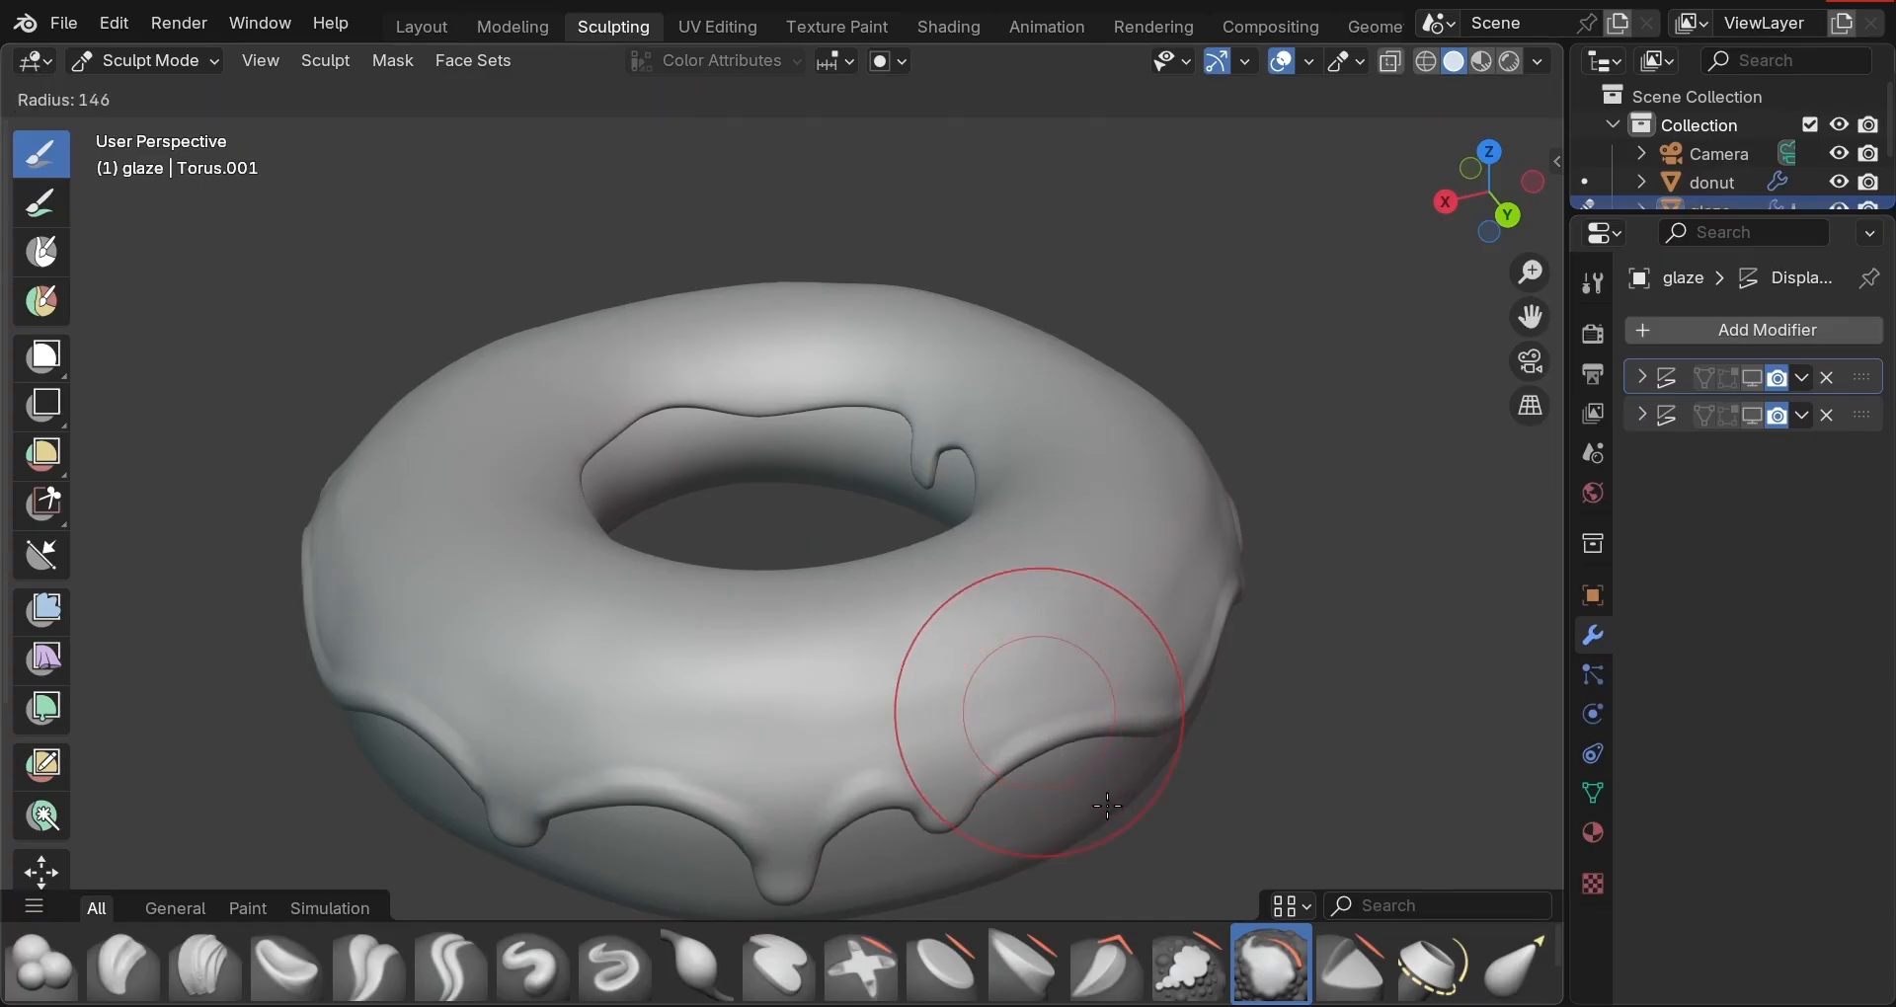
pyautogui.click(1108, 805)
# Orbit around the donut and shrink the Smooth brush radius to 68 px.
pyautogui.moveTo(1135, 657); pyautogui.dragTo(1016, 639, button='middle')
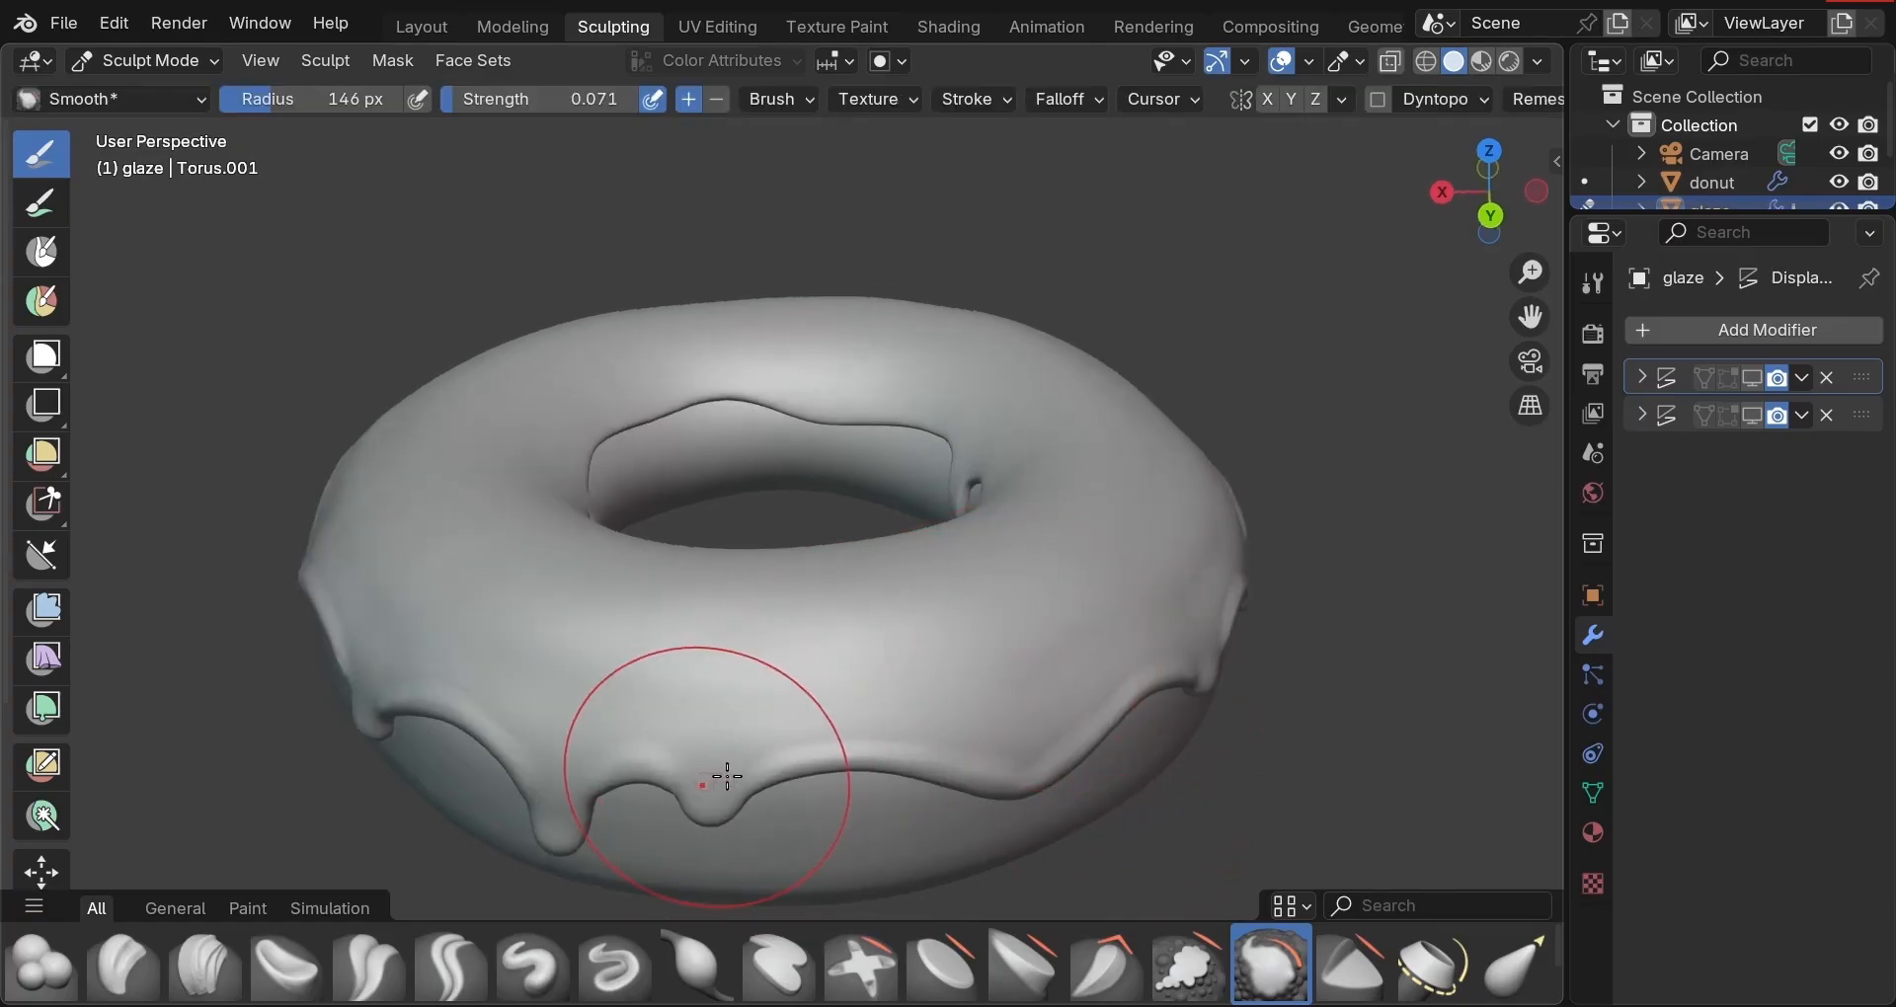
pyautogui.moveTo(1058, 766)
pyautogui.mouseDown(button='middle')
pyautogui.moveTo(914, 588)
pyautogui.moveTo(859, 589)
pyautogui.mouseUp(button='middle')
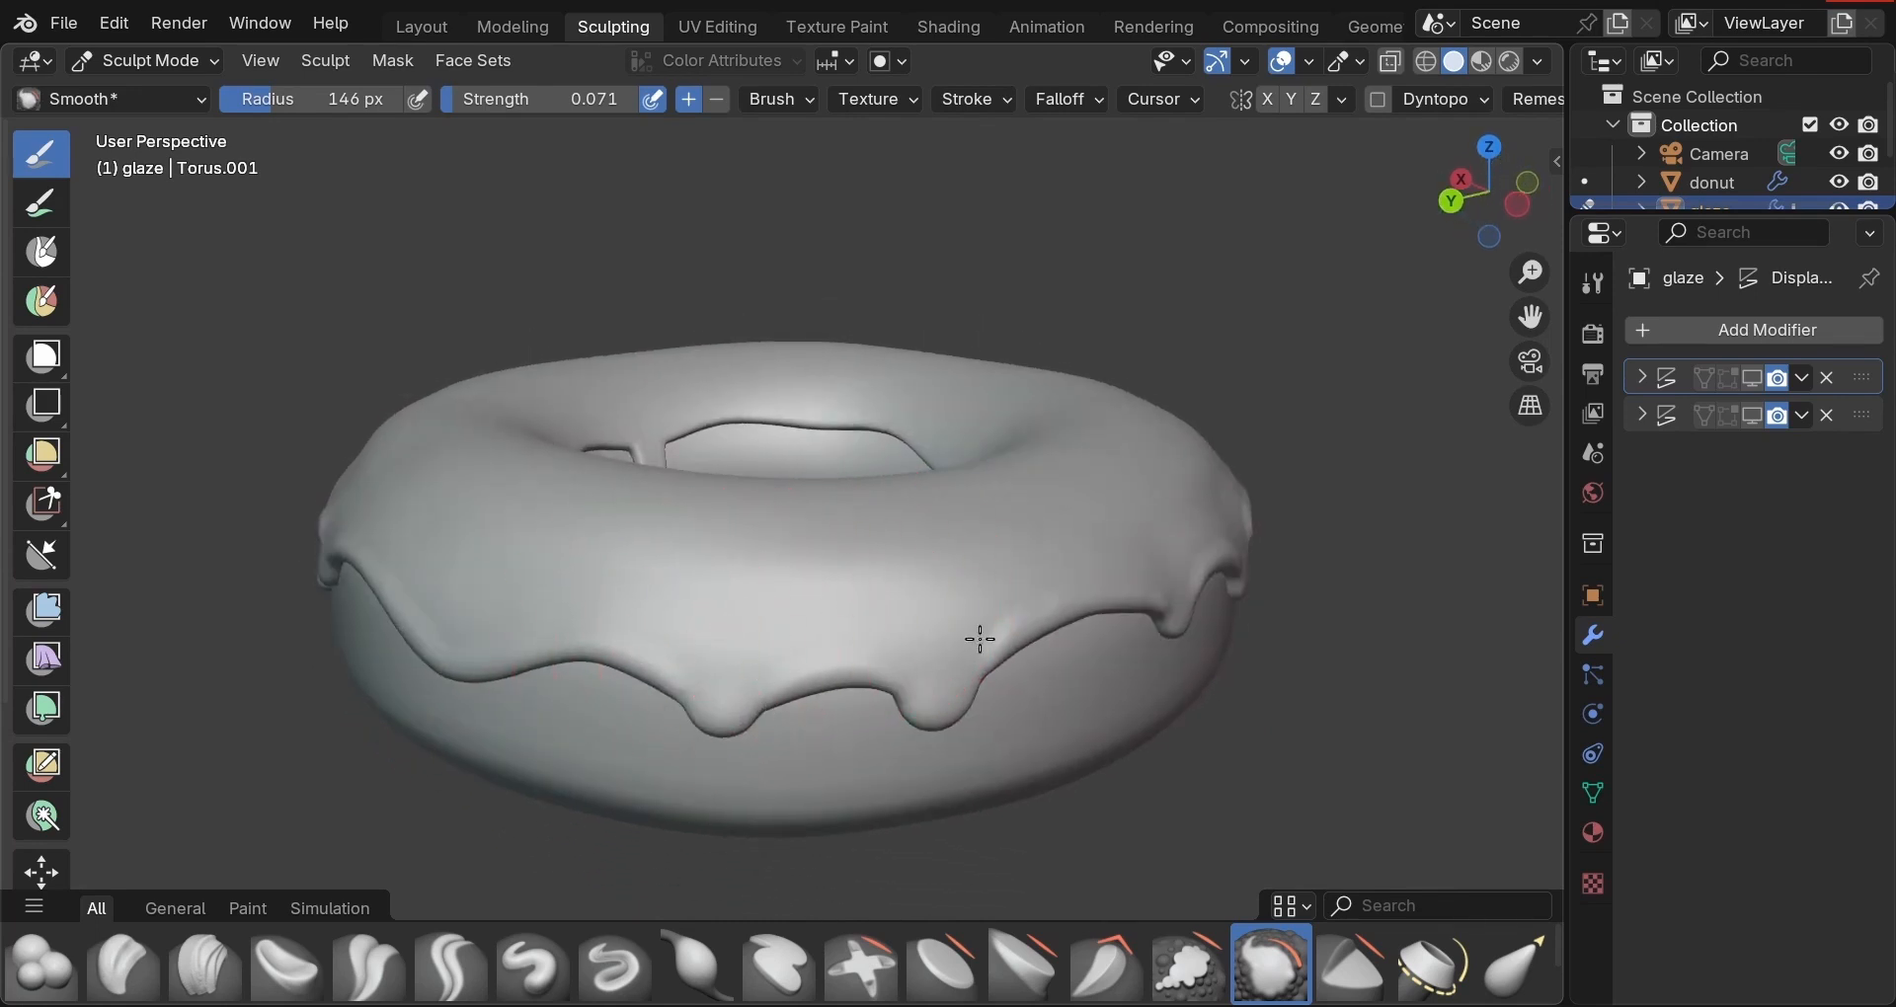
pyautogui.moveTo(1087, 615)
pyautogui.mouseDown(button='middle')
pyautogui.moveTo(948, 508)
pyautogui.moveTo(702, 648)
pyautogui.mouseUp(button='middle')
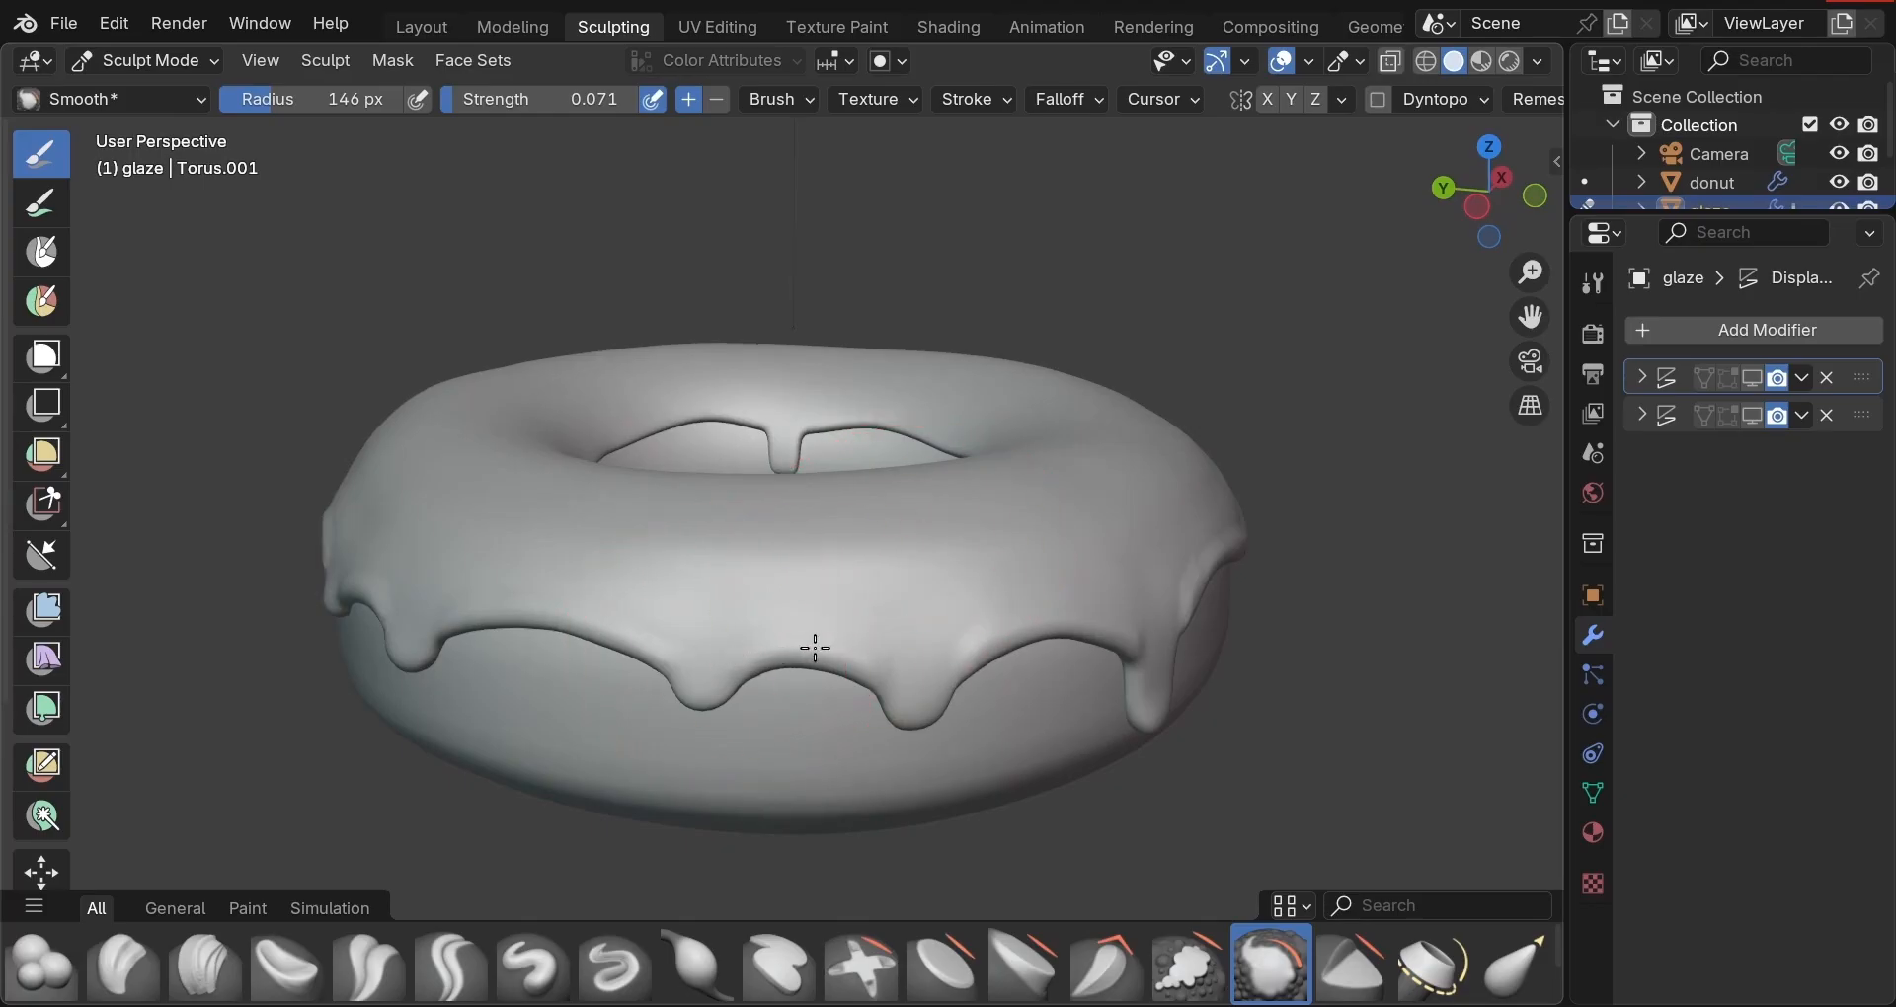
pyautogui.moveTo(889, 669); pyautogui.dragTo(982, 576, button='middle')
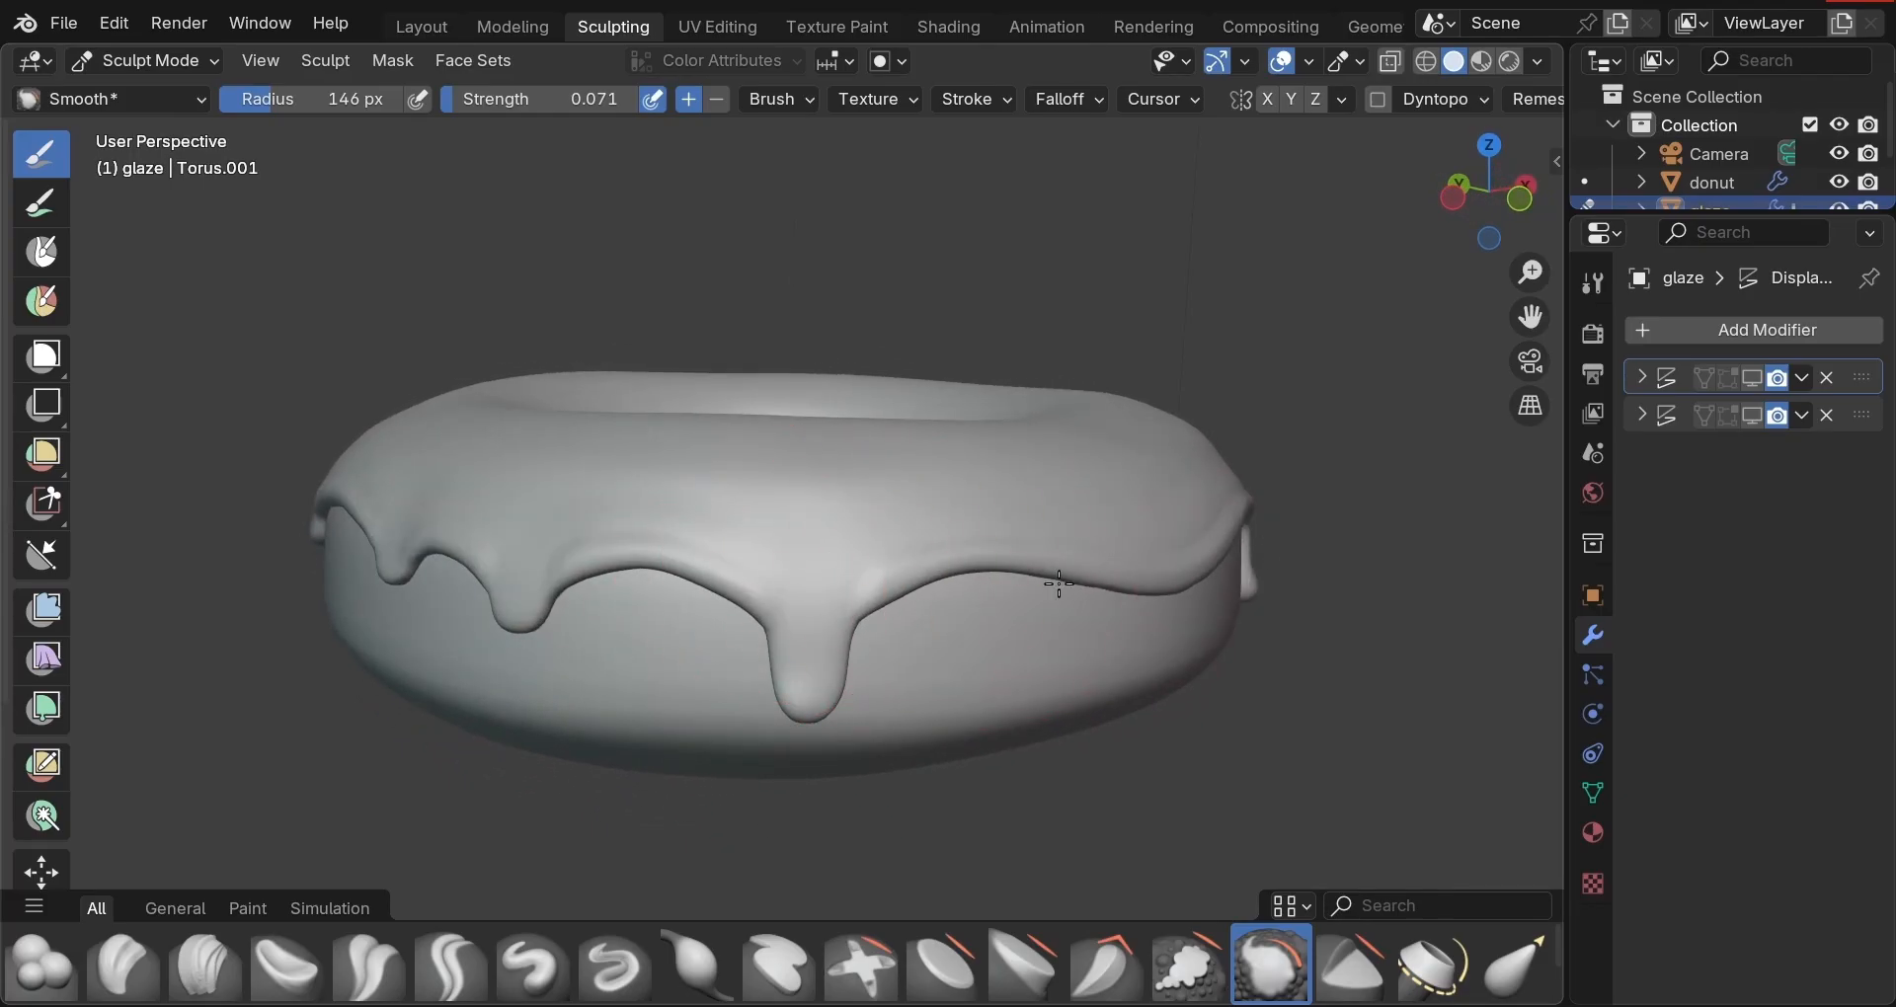
pyautogui.moveTo(1161, 593); pyautogui.dragTo(1058, 690, button='middle')
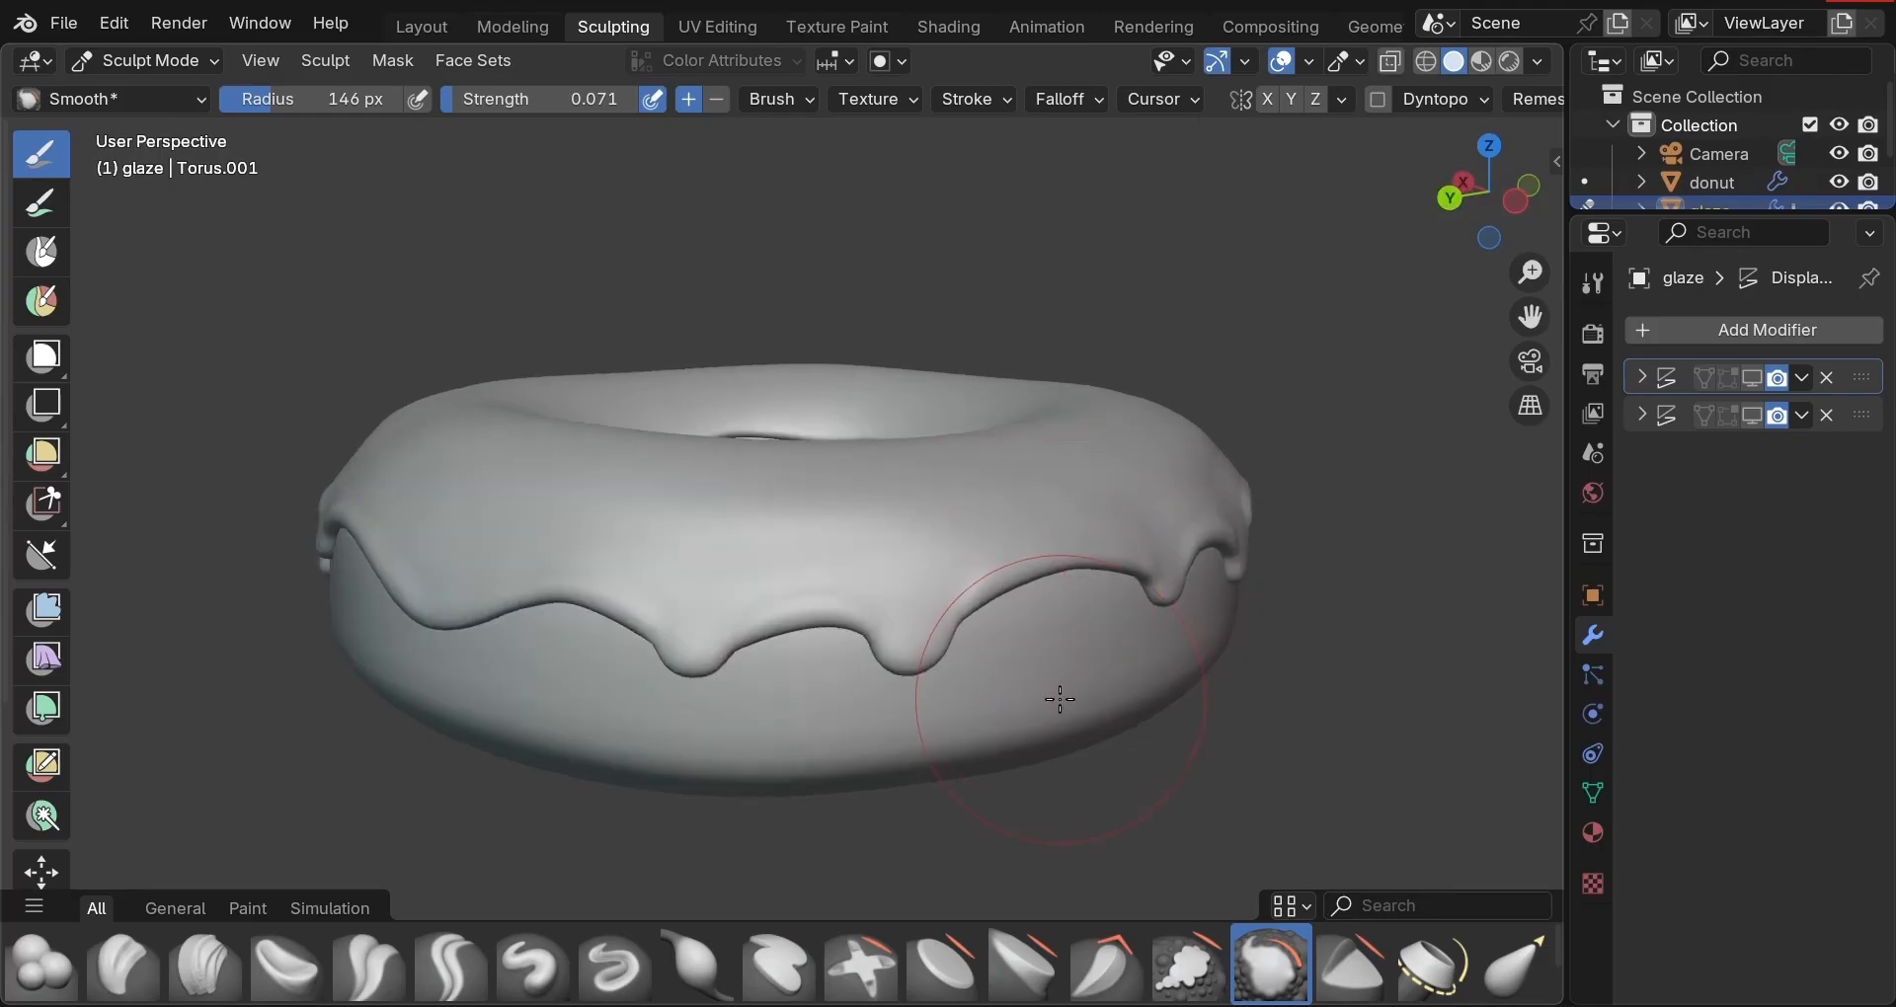
pyautogui.press('f')
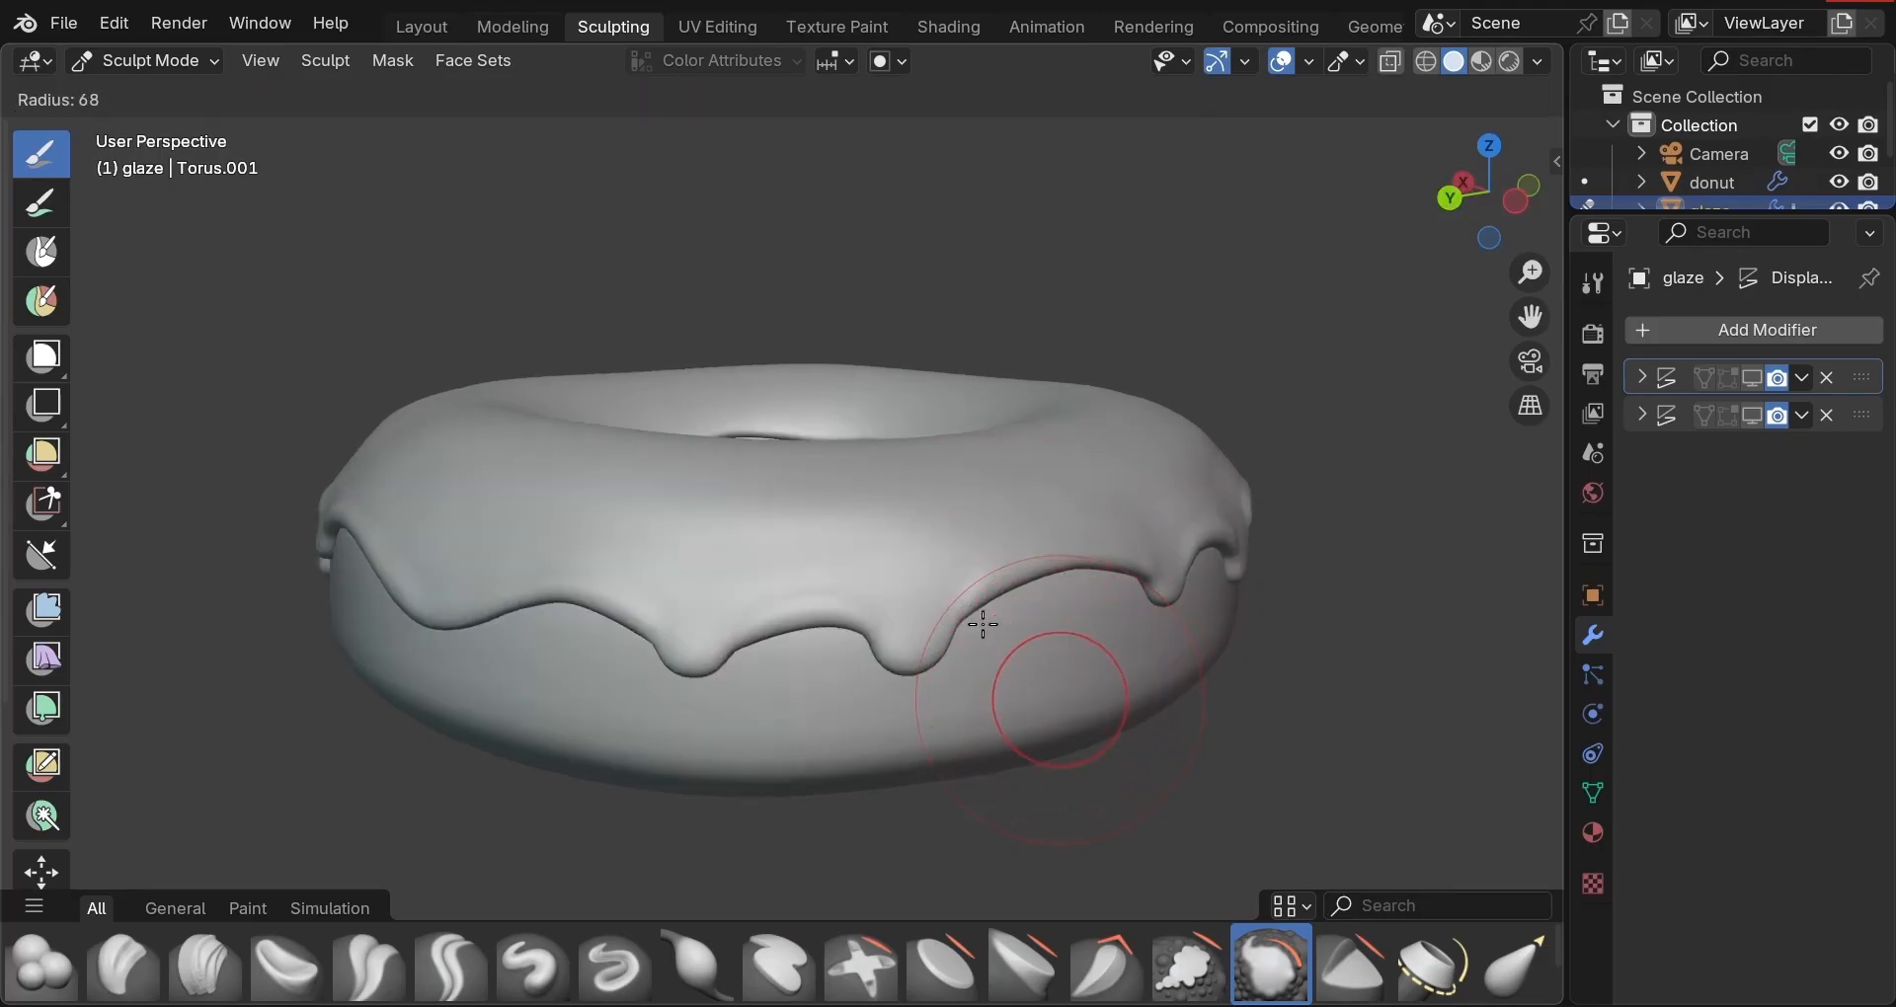
pyautogui.click(987, 630)
# Turn the drips toward the view and soften the glaze edge beside the front drip.
pyautogui.moveTo(1119, 659); pyautogui.dragTo(861, 724, button='middle')
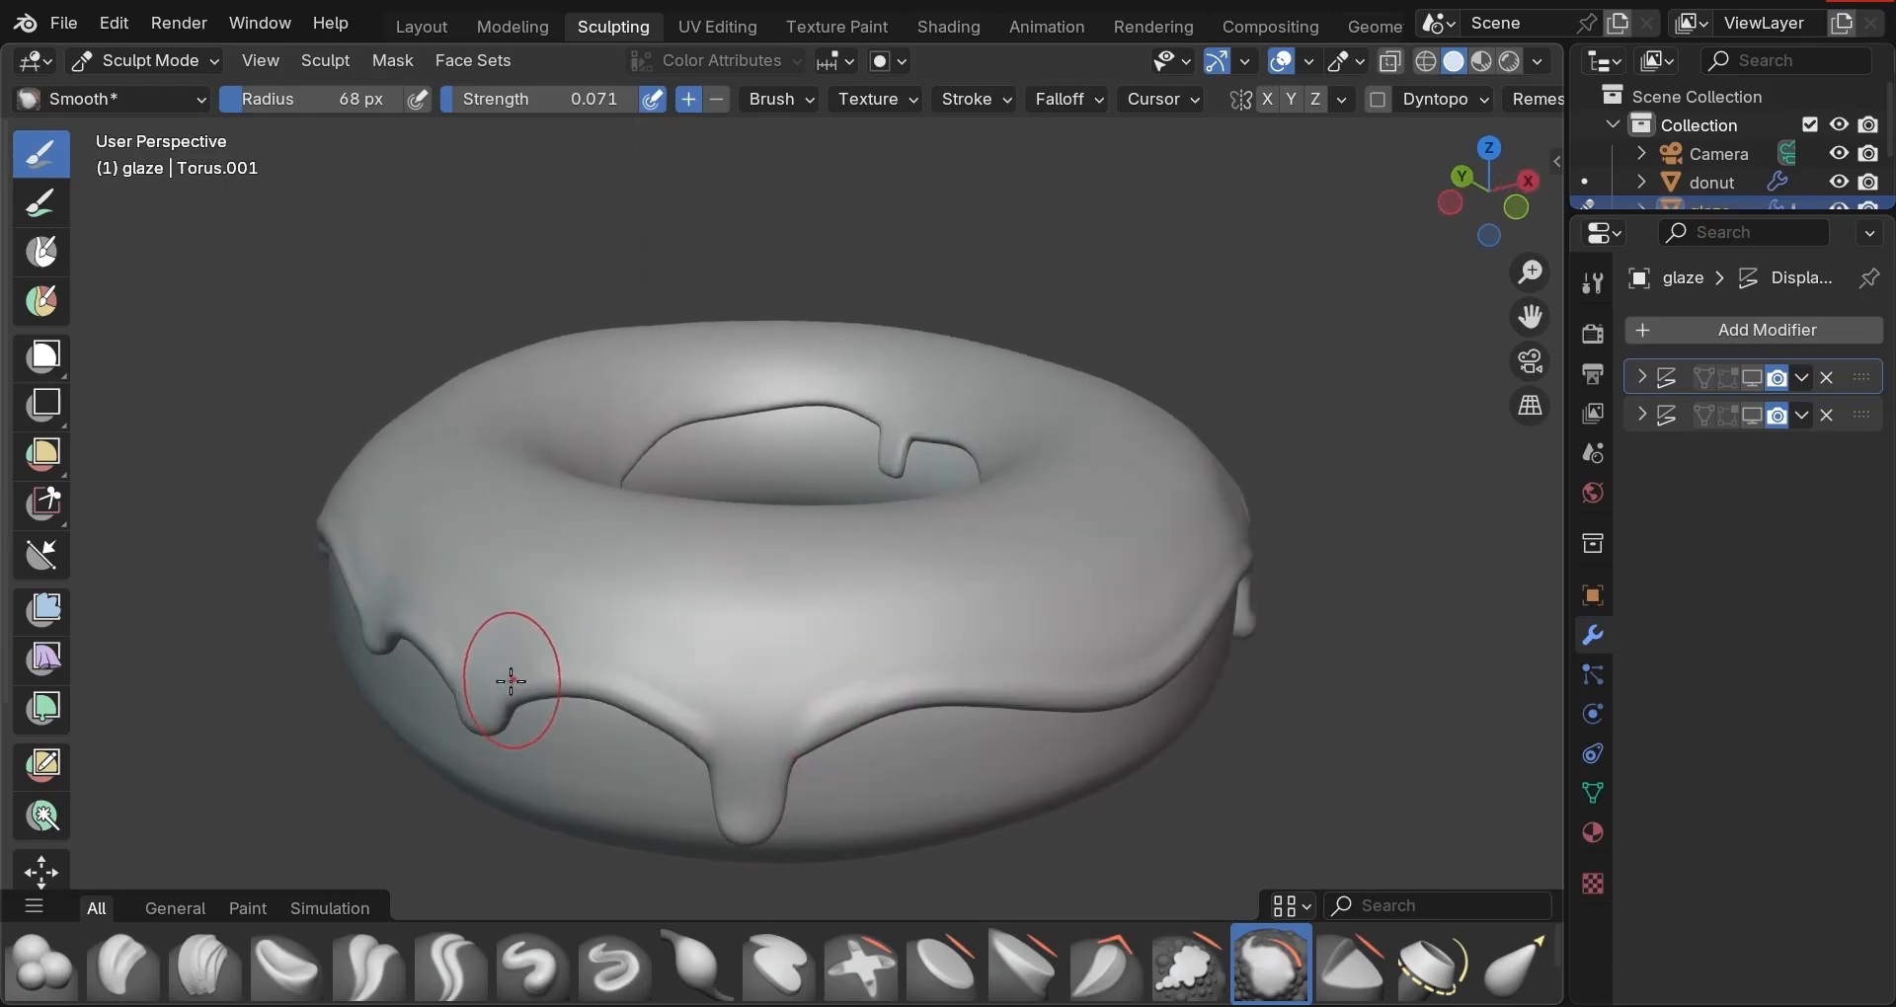
pyautogui.moveTo(703, 746); pyautogui.dragTo(753, 761, button='middle')
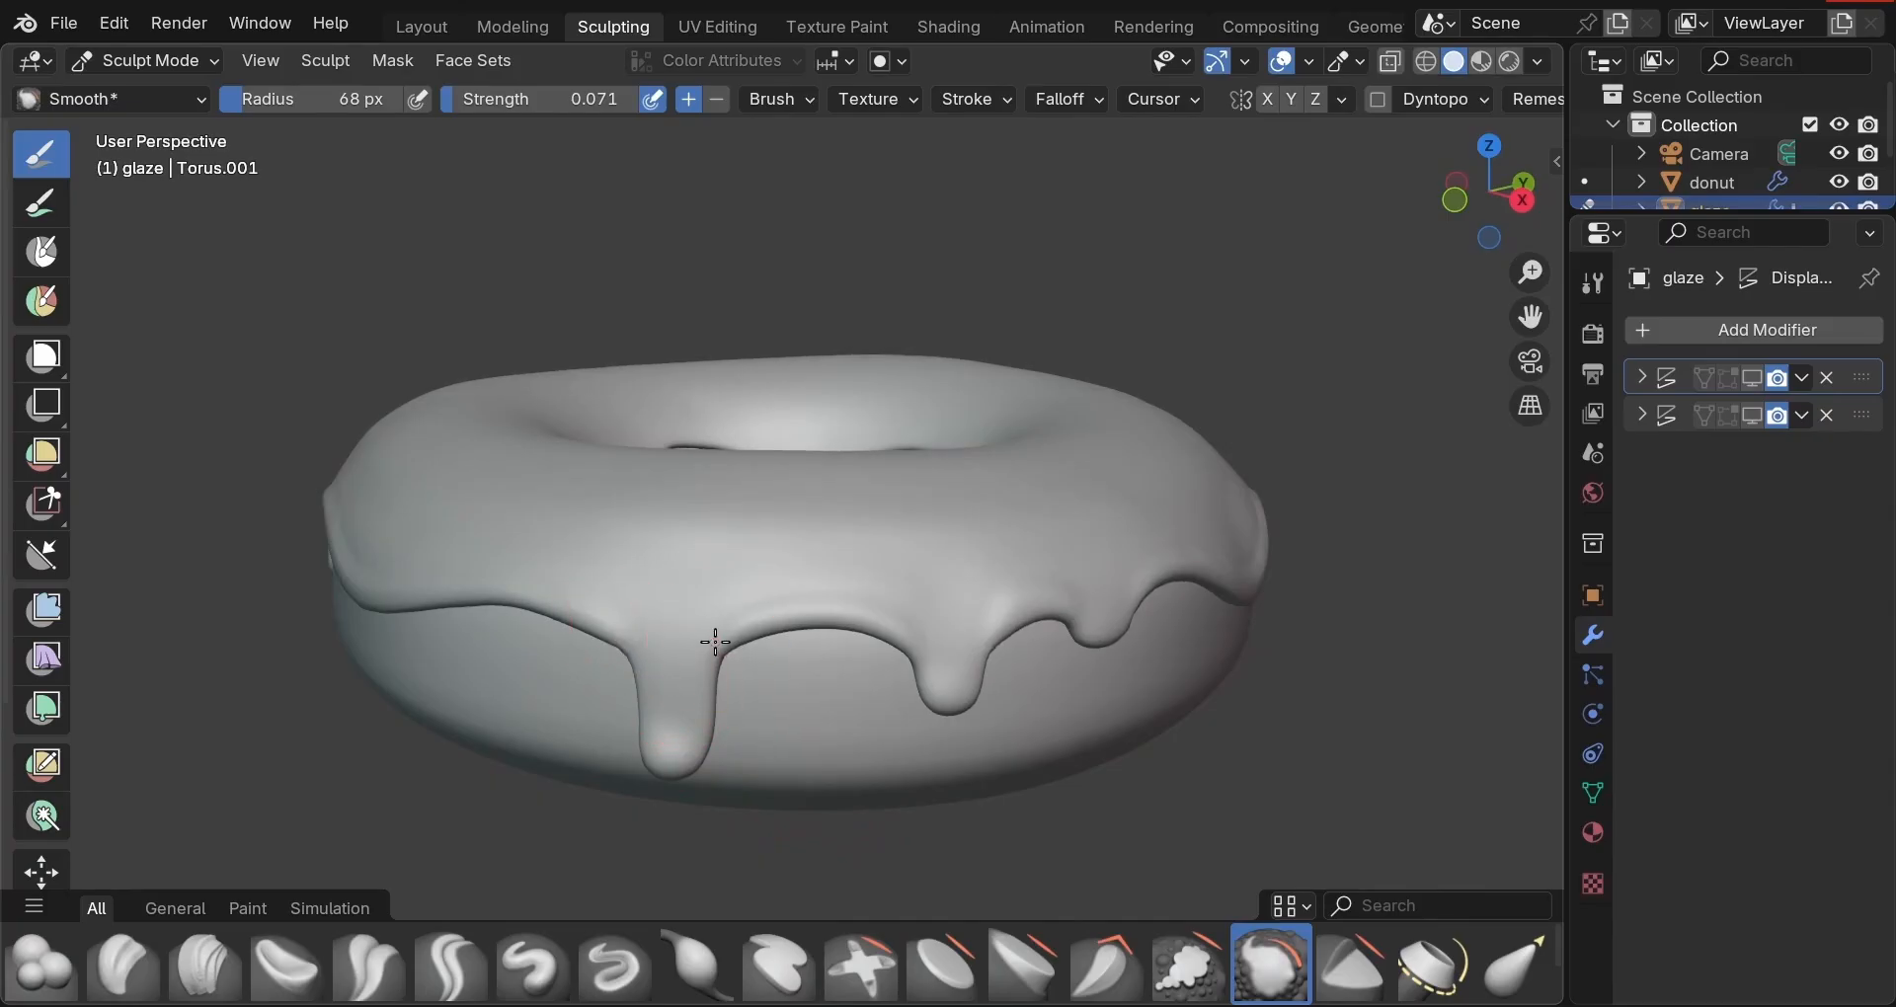
pyautogui.moveTo(720, 643)
pyautogui.mouseDown(button='middle')
pyautogui.moveTo(732, 766)
pyautogui.moveTo(434, 695)
pyautogui.mouseUp(button='middle')
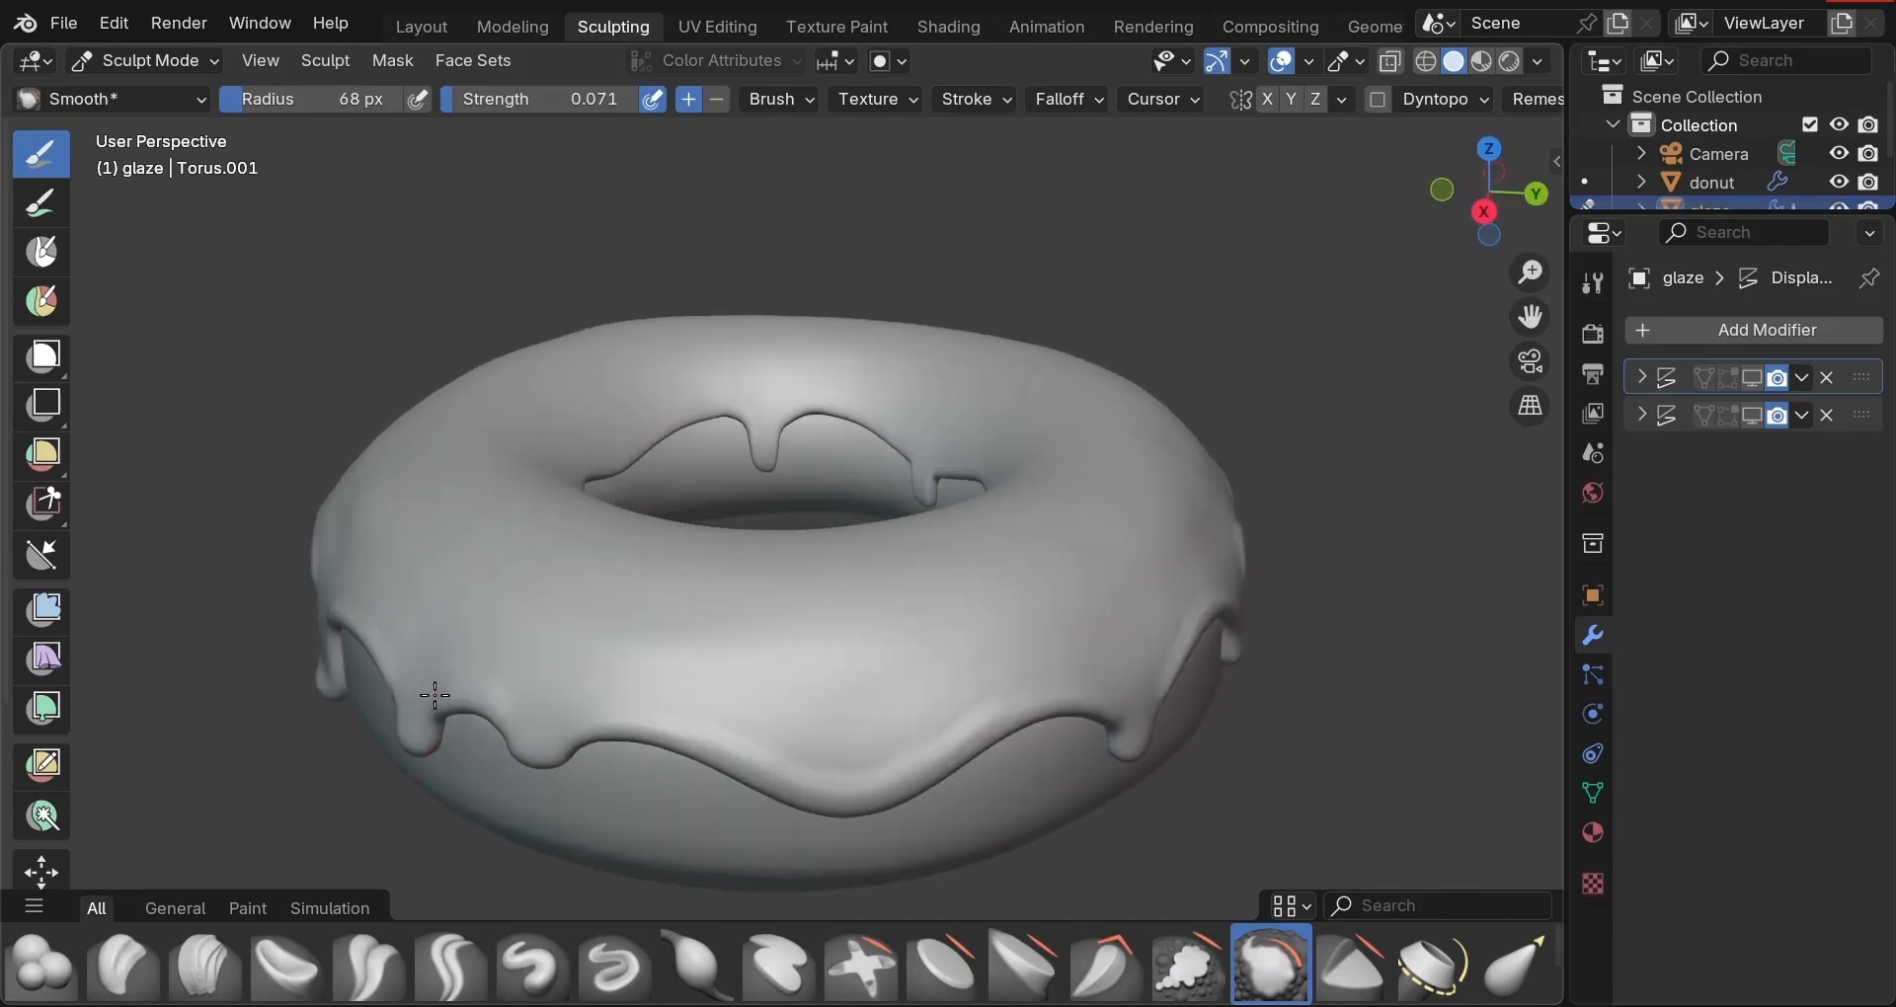
pyautogui.moveTo(698, 740); pyautogui.dragTo(457, 719, button='middle')
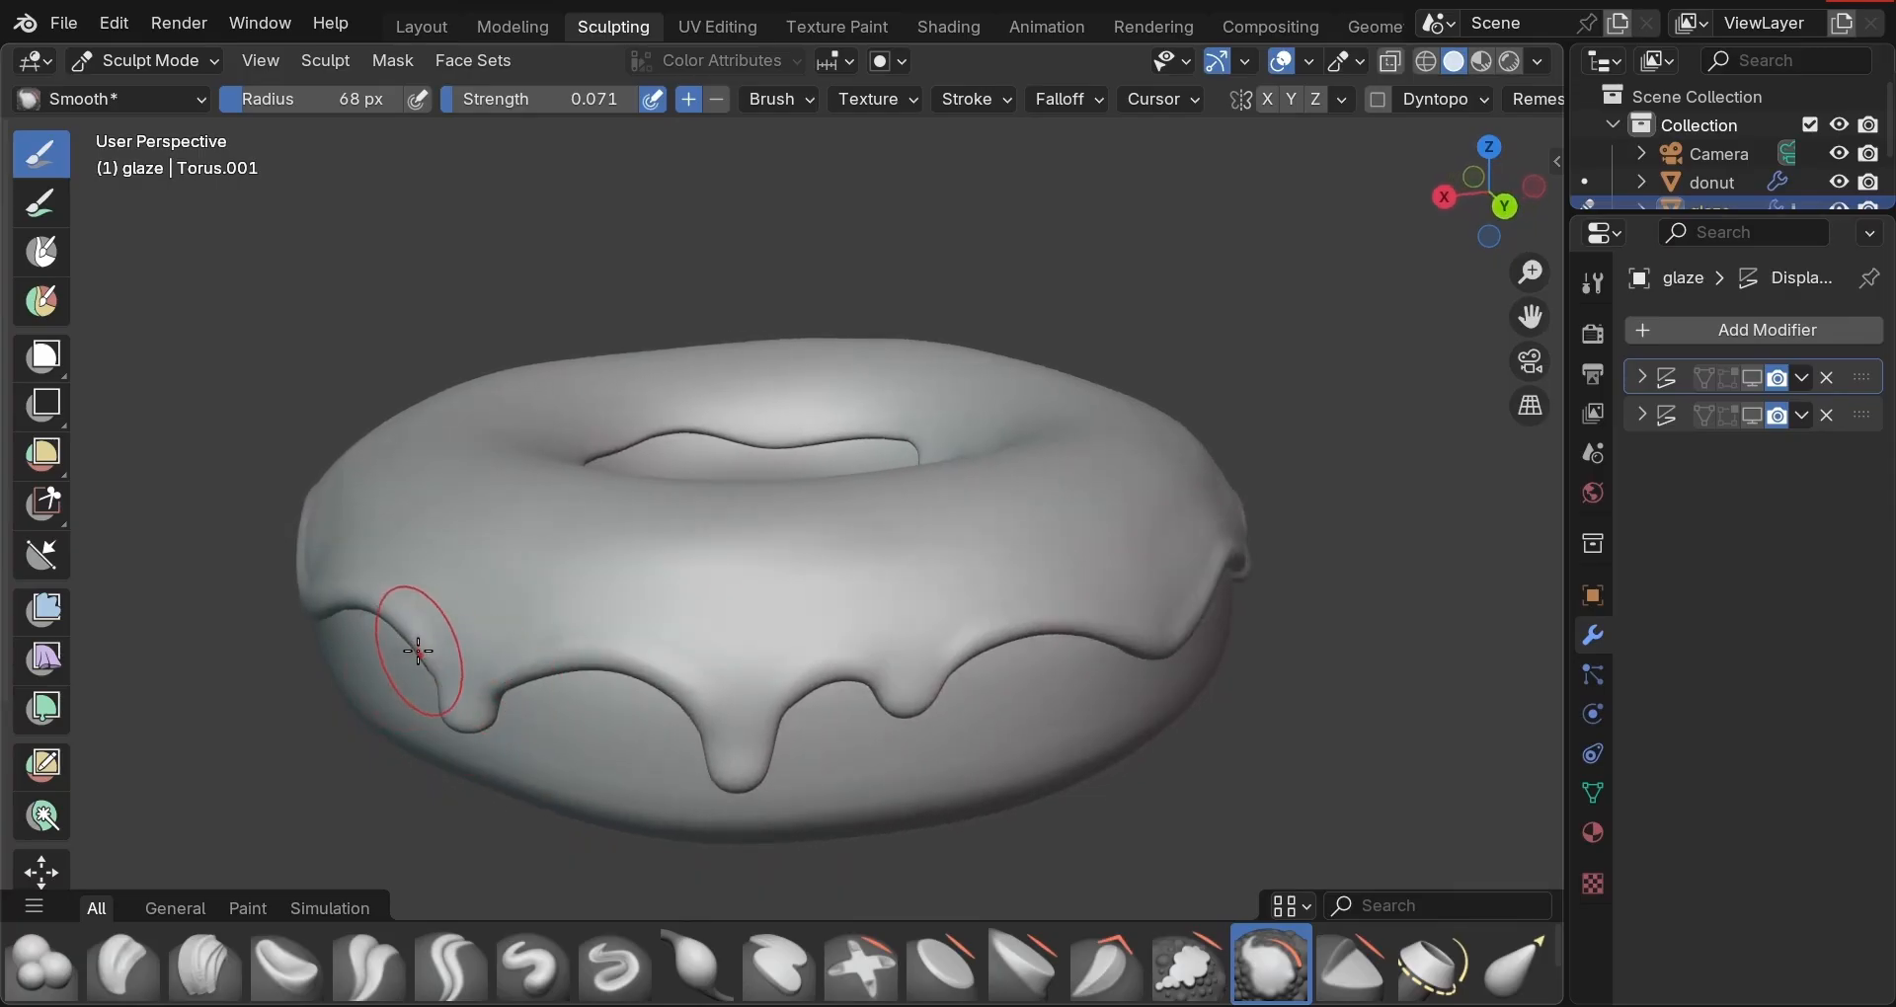
pyautogui.moveTo(405, 659)
pyautogui.mouseDown(button='middle')
pyautogui.moveTo(427, 741)
pyautogui.moveTo(365, 632)
pyautogui.moveTo(440, 665)
pyautogui.moveTo(593, 665)
pyautogui.mouseUp(button='middle')
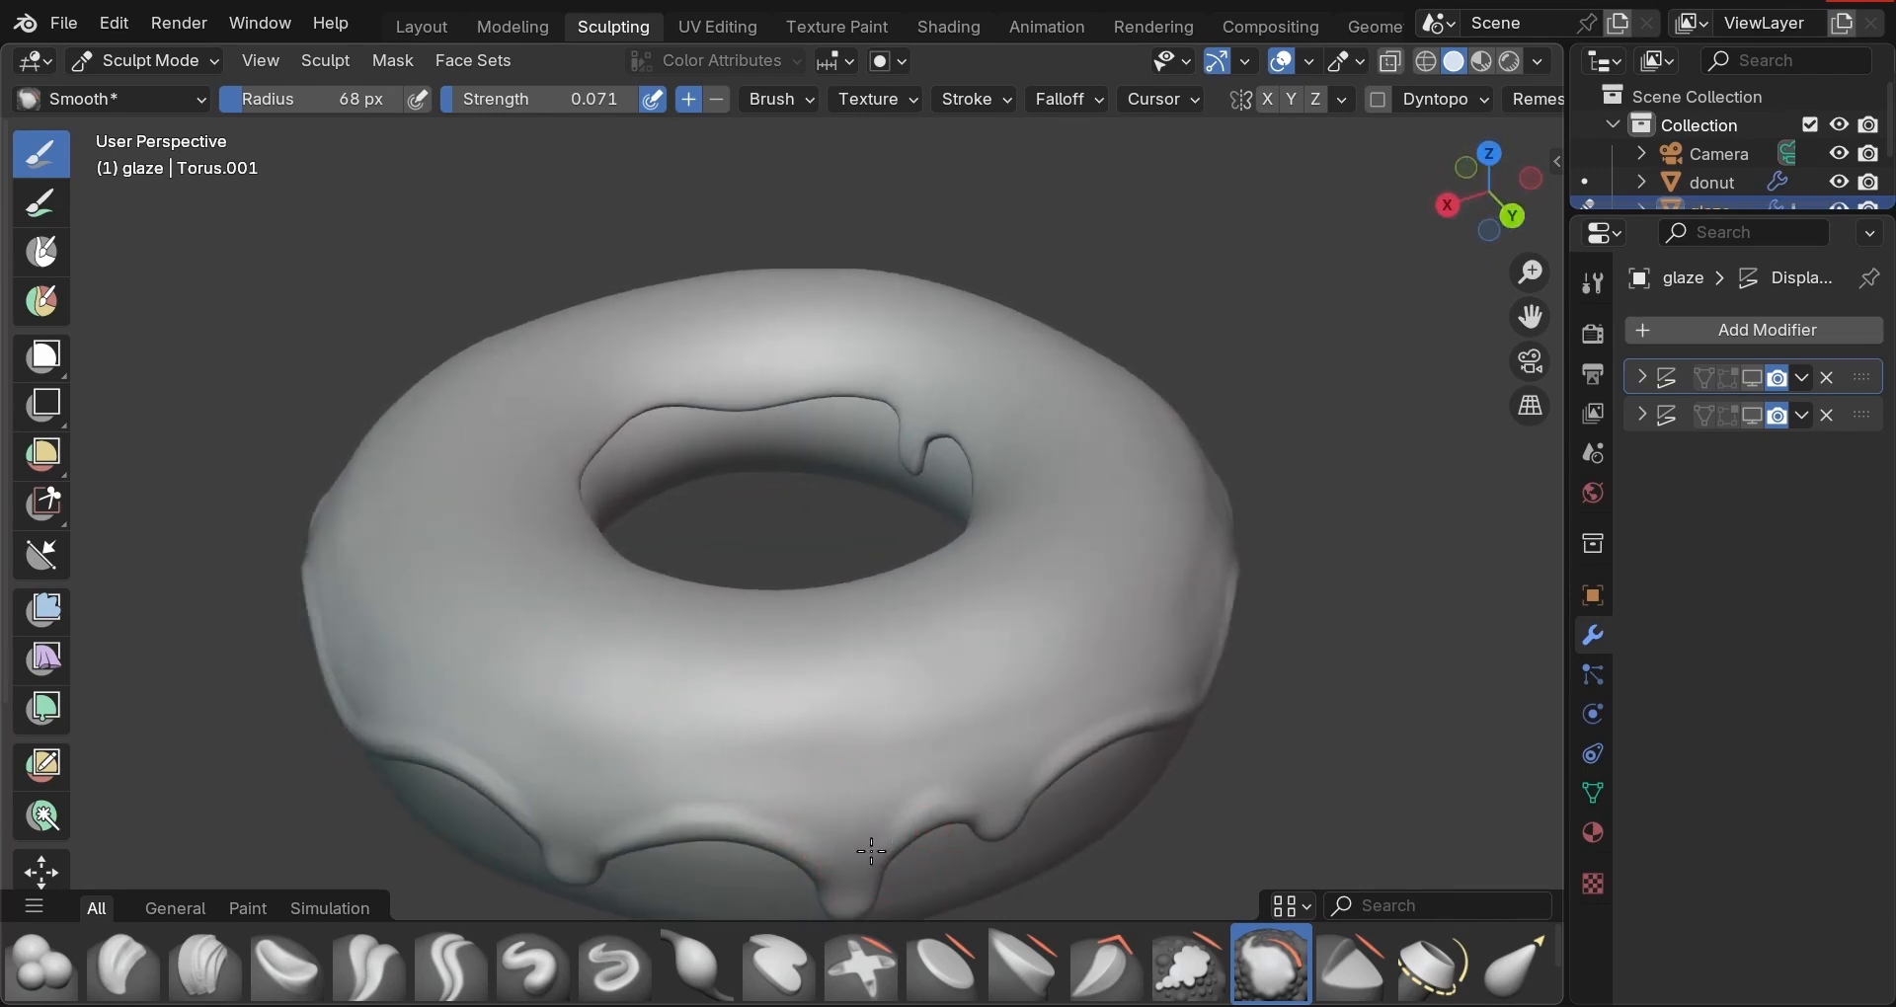
pyautogui.moveTo(871, 851)
pyautogui.mouseDown()
pyautogui.moveTo(800, 859)
pyautogui.moveTo(841, 828)
pyautogui.mouseUp()
# Smooth and flatten the right edge of another glaze drip.
pyautogui.moveTo(842, 828); pyautogui.dragTo(497, 754, button='middle')
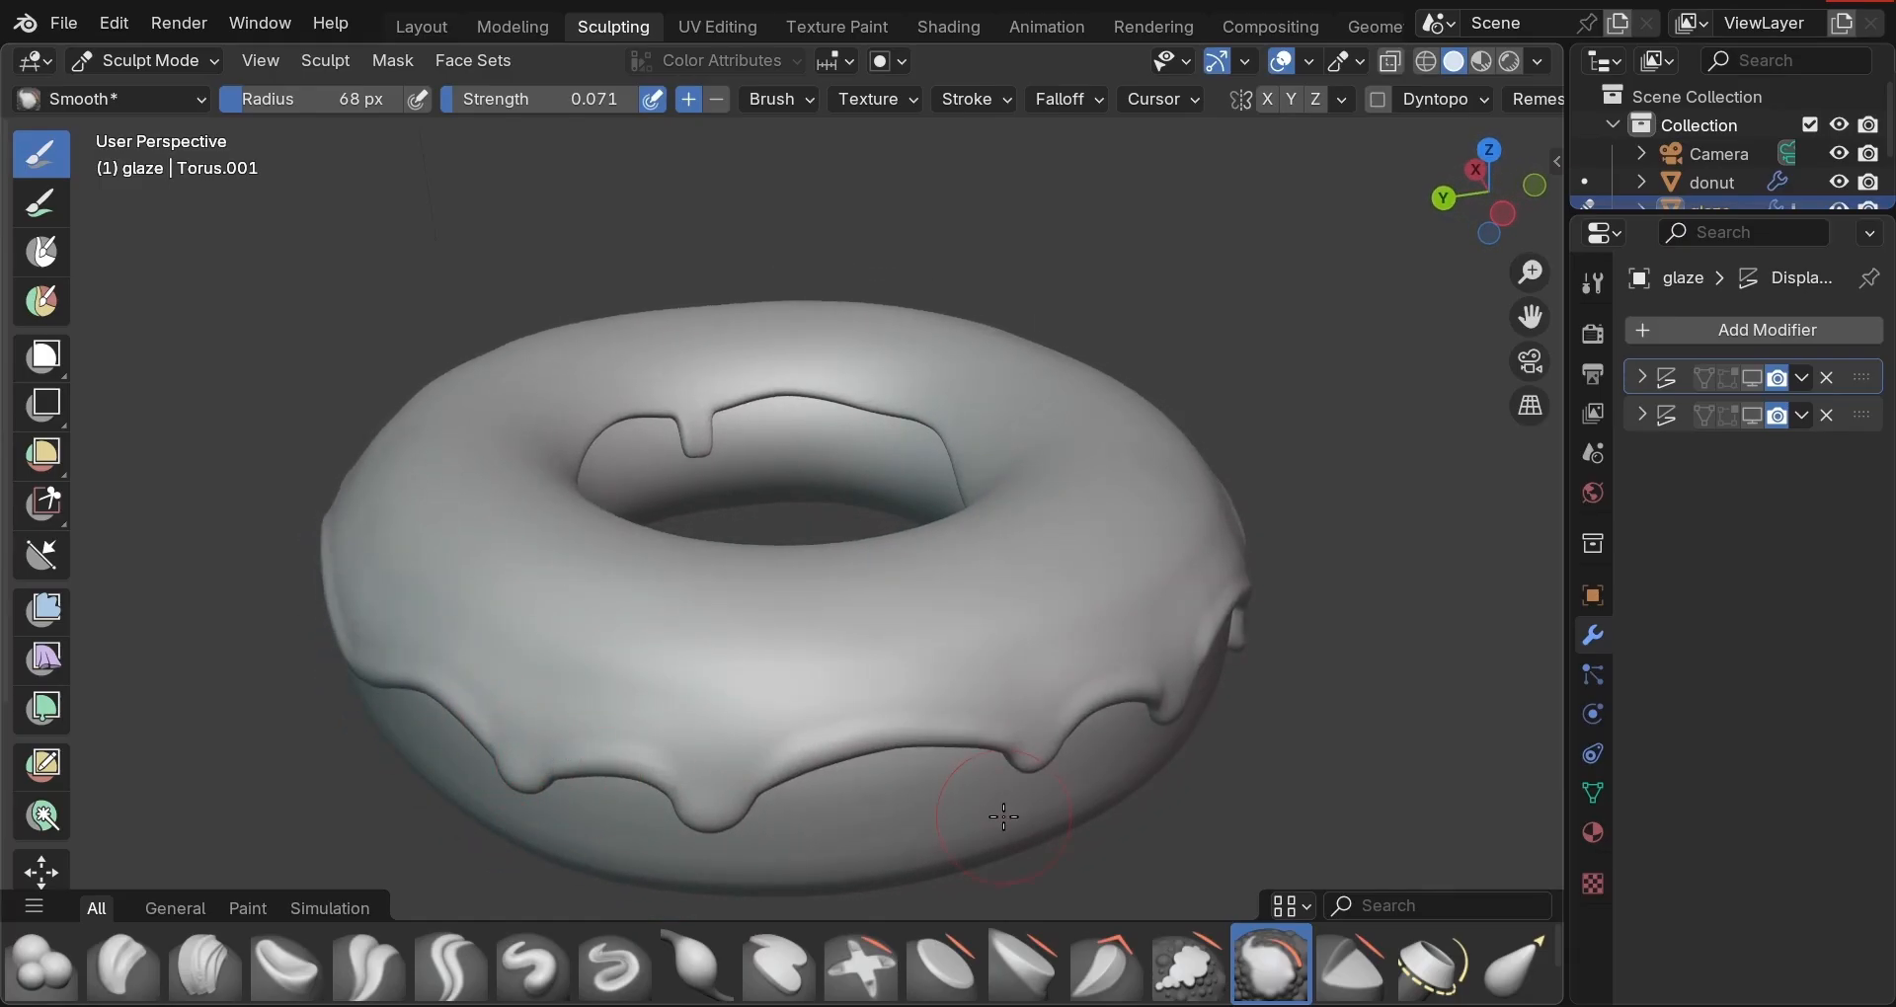
pyautogui.moveTo(549, 754); pyautogui.dragTo(826, 779, button='middle')
pyautogui.moveTo(741, 710); pyautogui.dragTo(894, 707)
pyautogui.moveTo(948, 716)
pyautogui.mouseDown(button='middle')
pyautogui.moveTo(1016, 728)
pyautogui.moveTo(804, 699)
pyautogui.moveTo(964, 678)
pyautogui.moveTo(1097, 553)
pyautogui.mouseUp(button='middle')
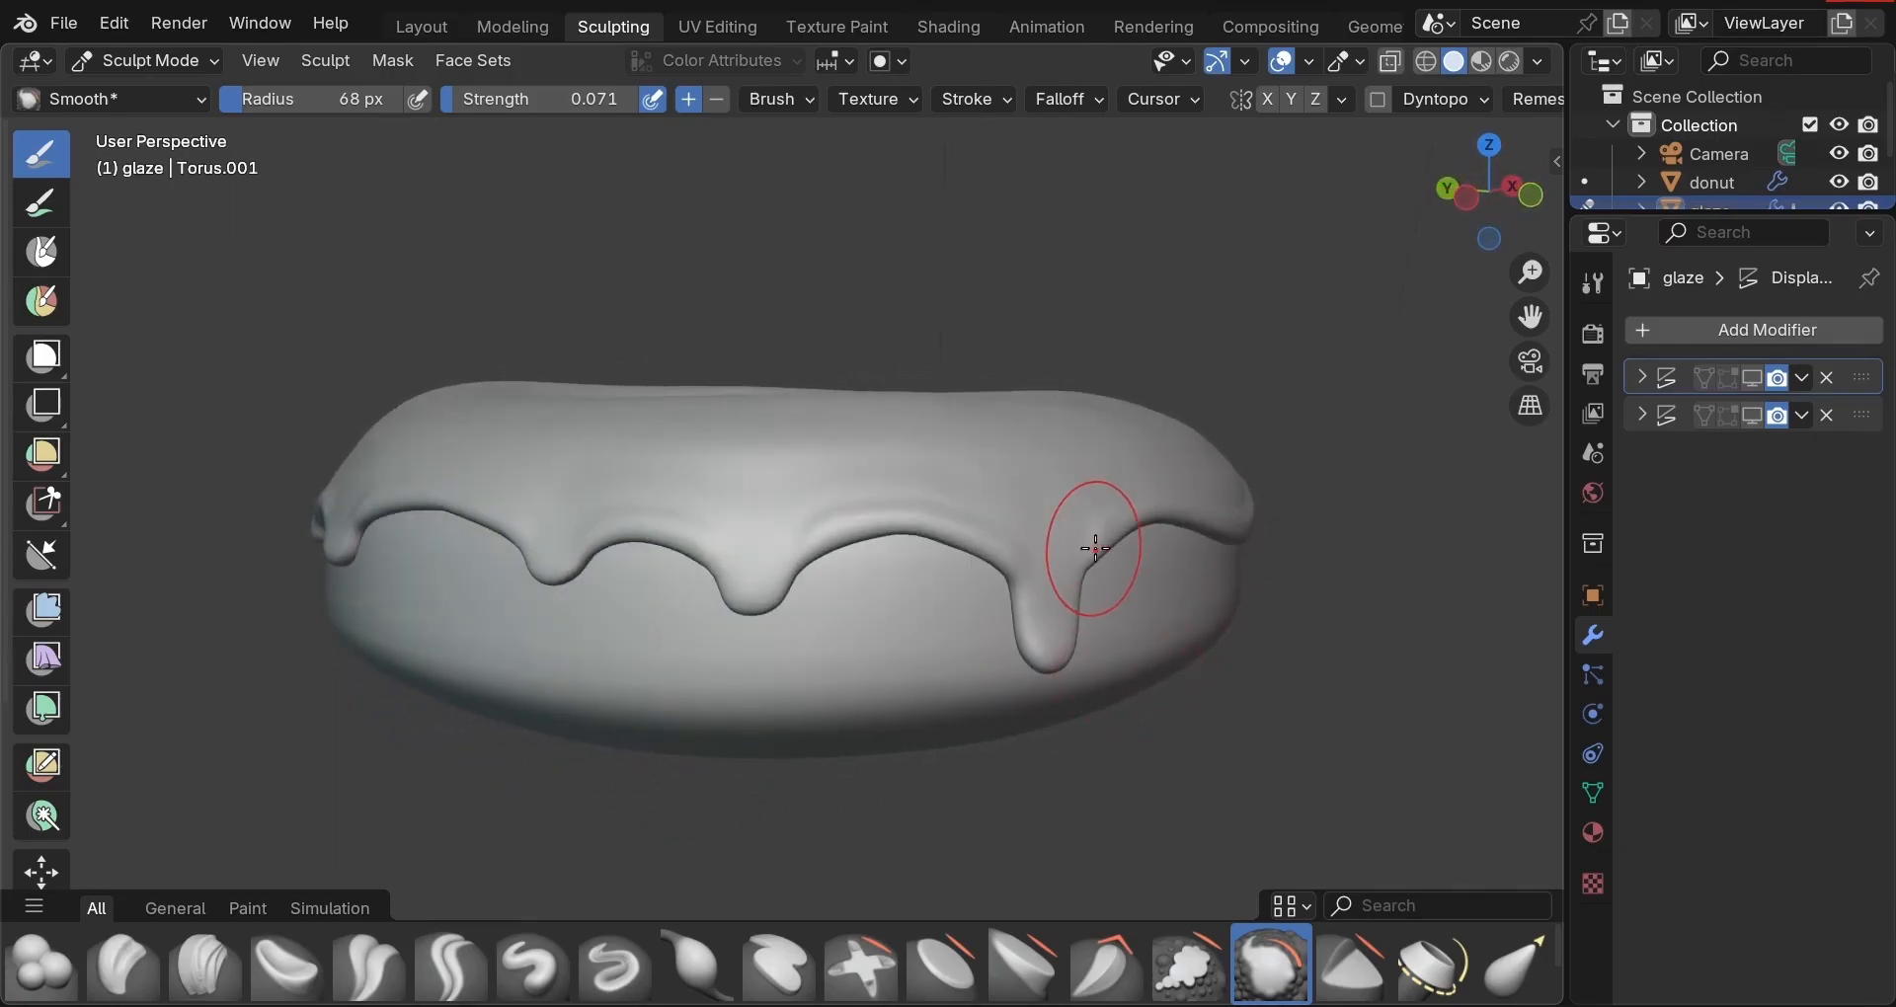
pyautogui.moveTo(1273, 656); pyautogui.dragTo(1343, 705, button='middle')
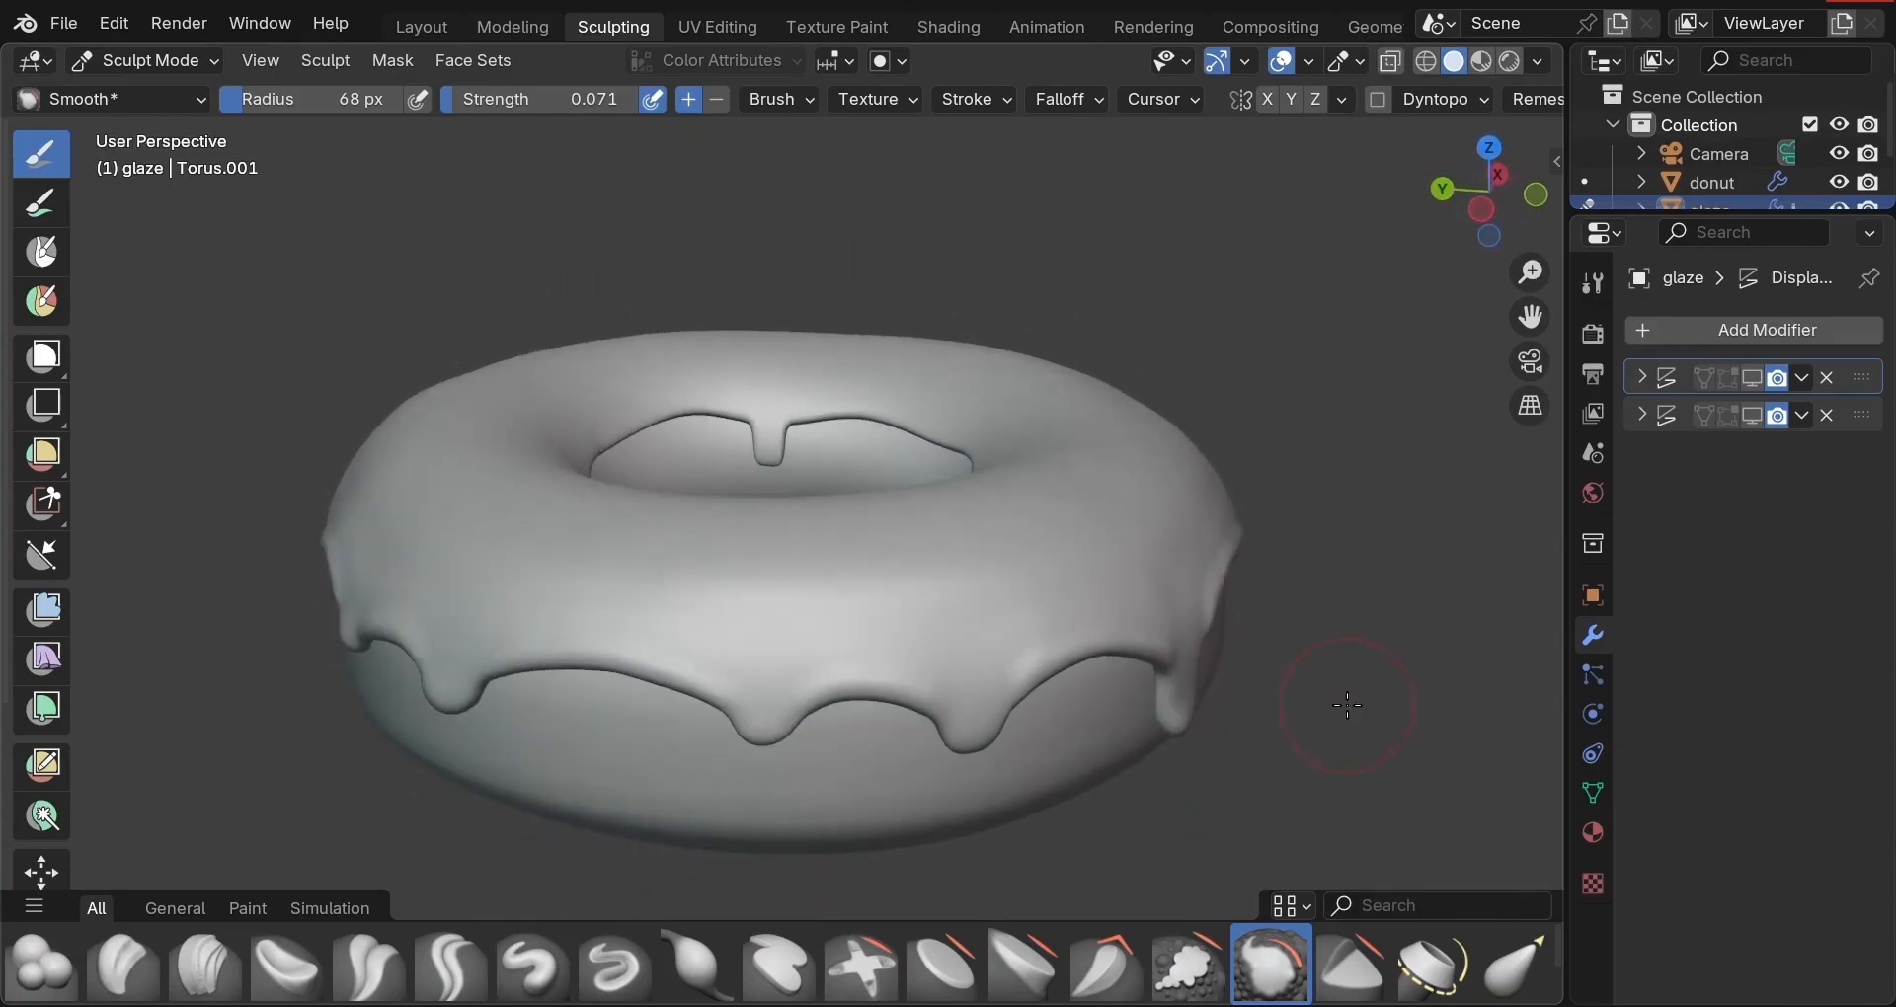
pyautogui.scroll(-2, 1324, 691)
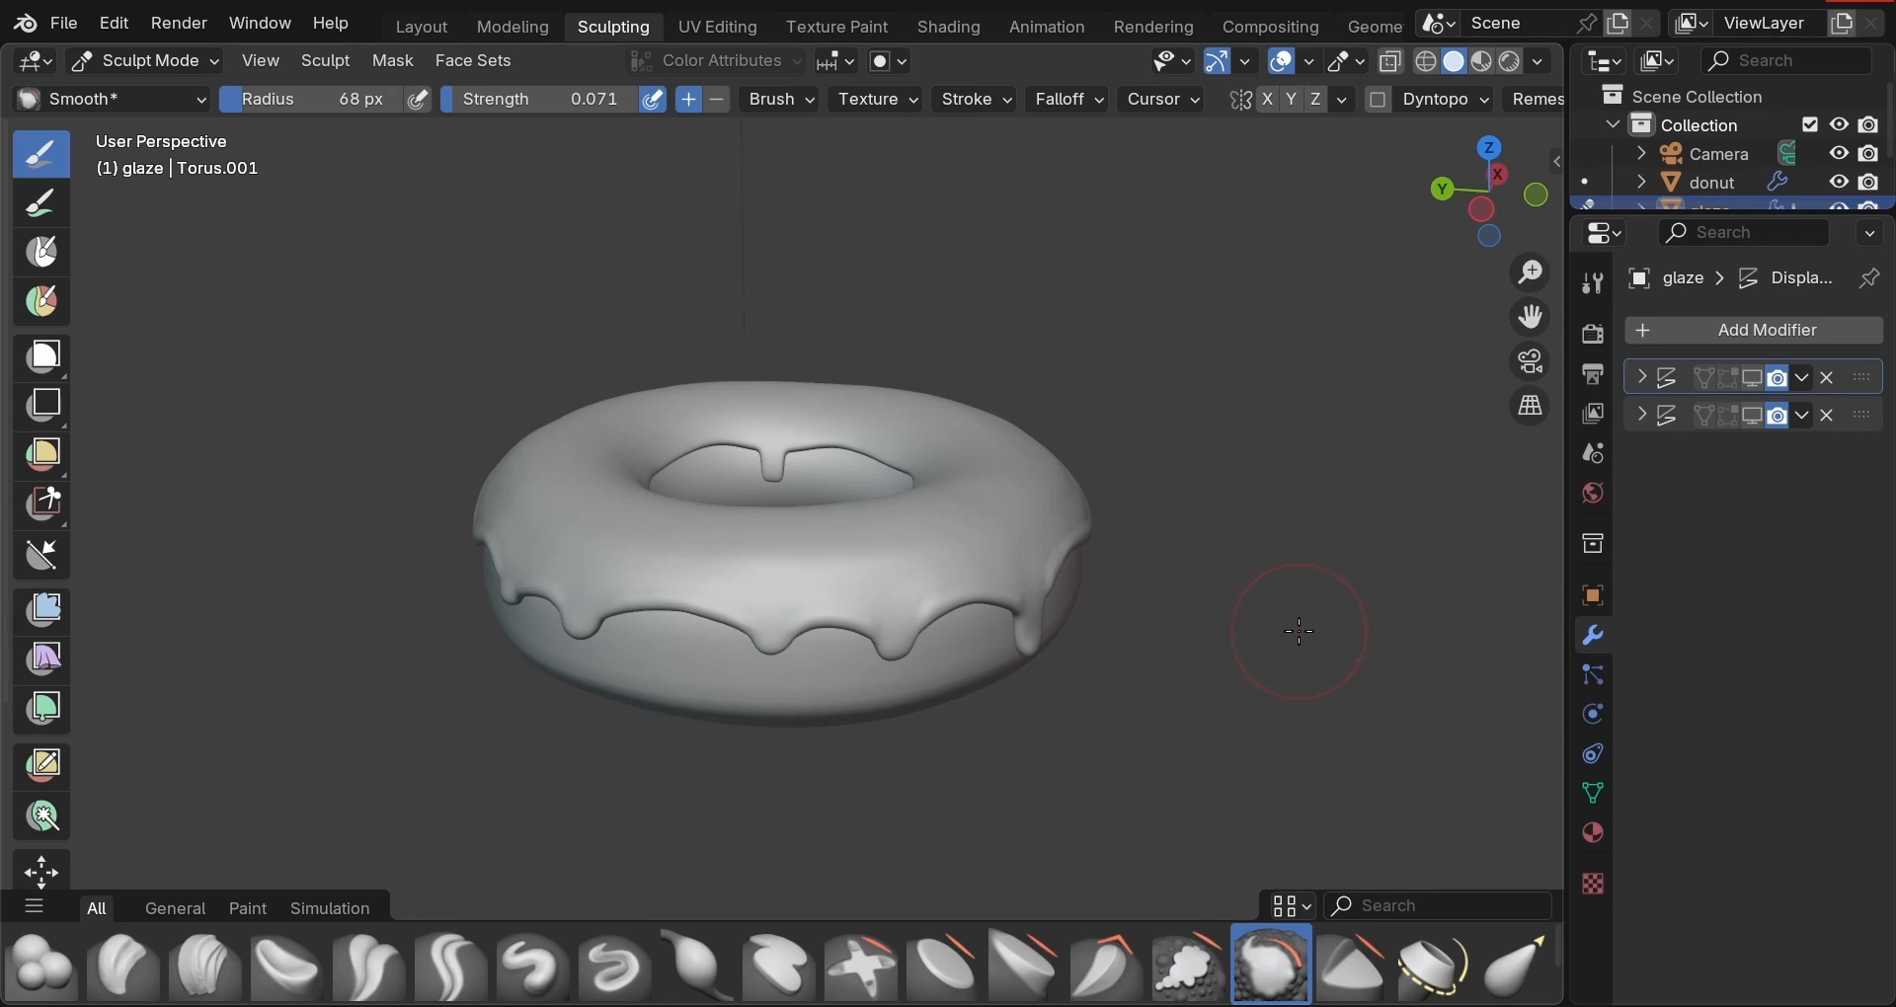
pyautogui.hotkey('ctrl', 'Tab')
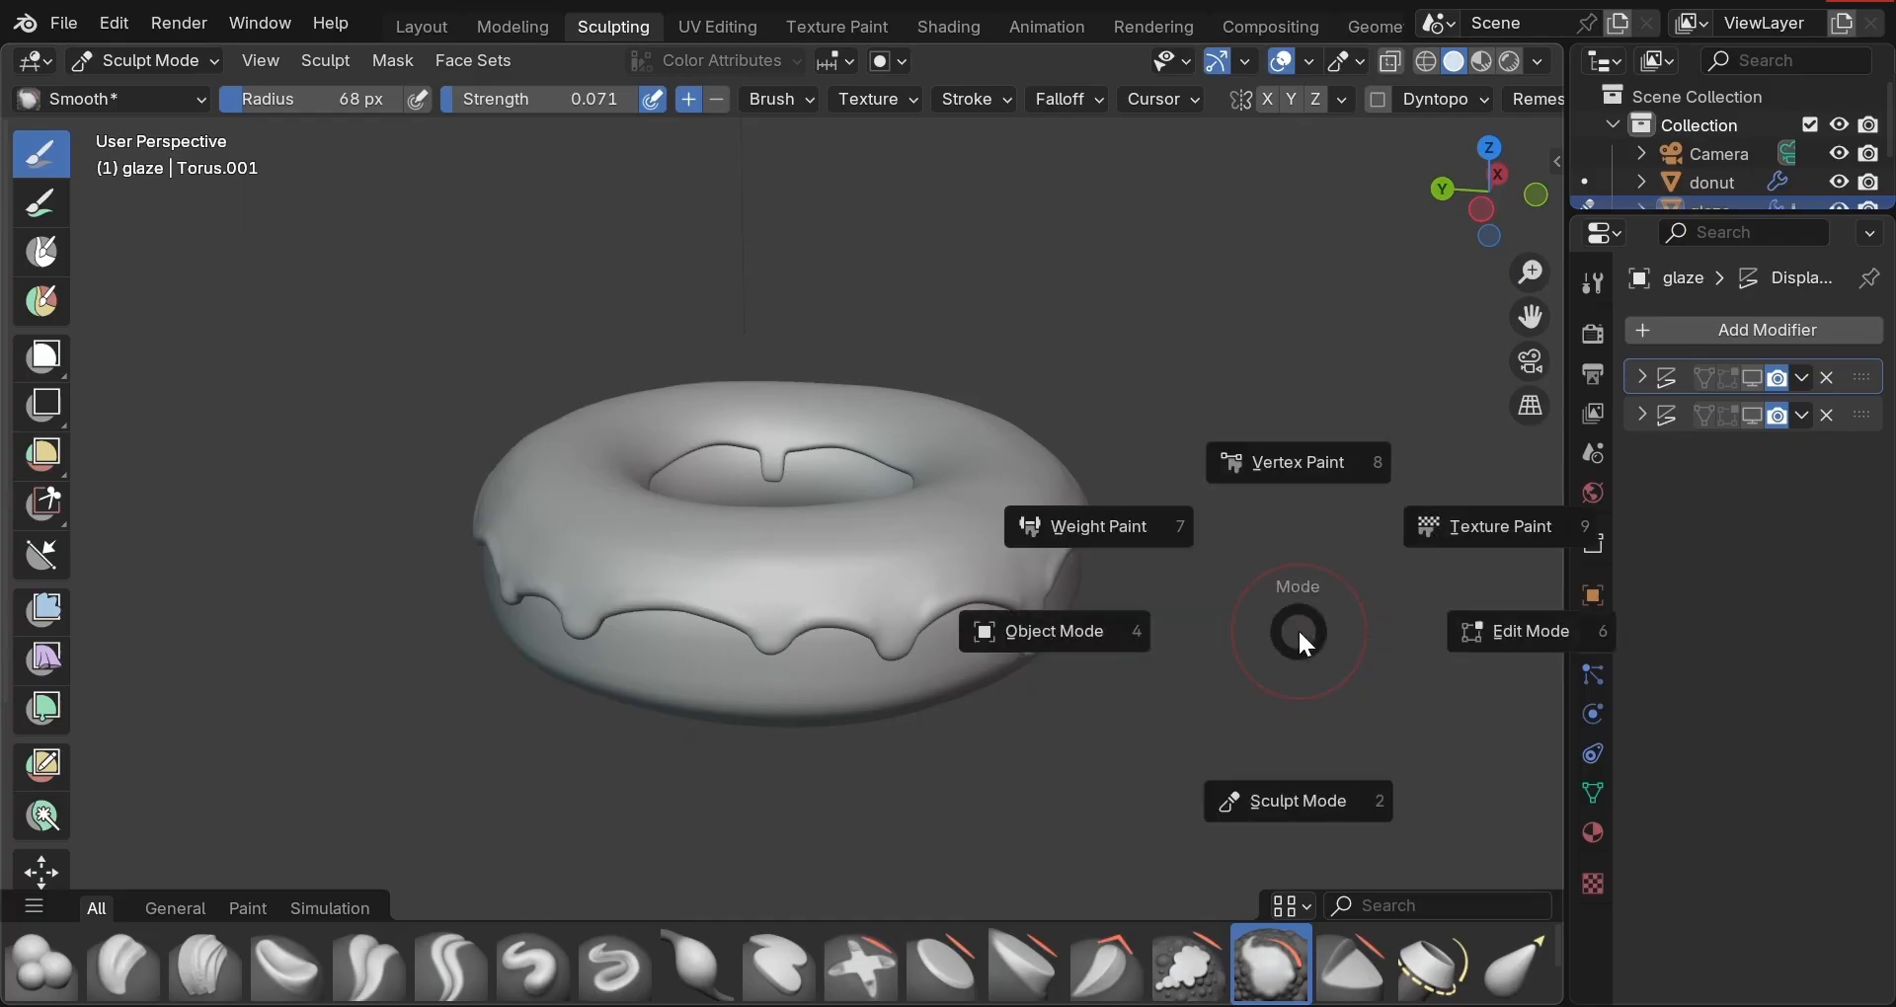
# Return to Object Mode and enable the second Displace modifier in the viewport.
pyautogui.click(1229, 647)
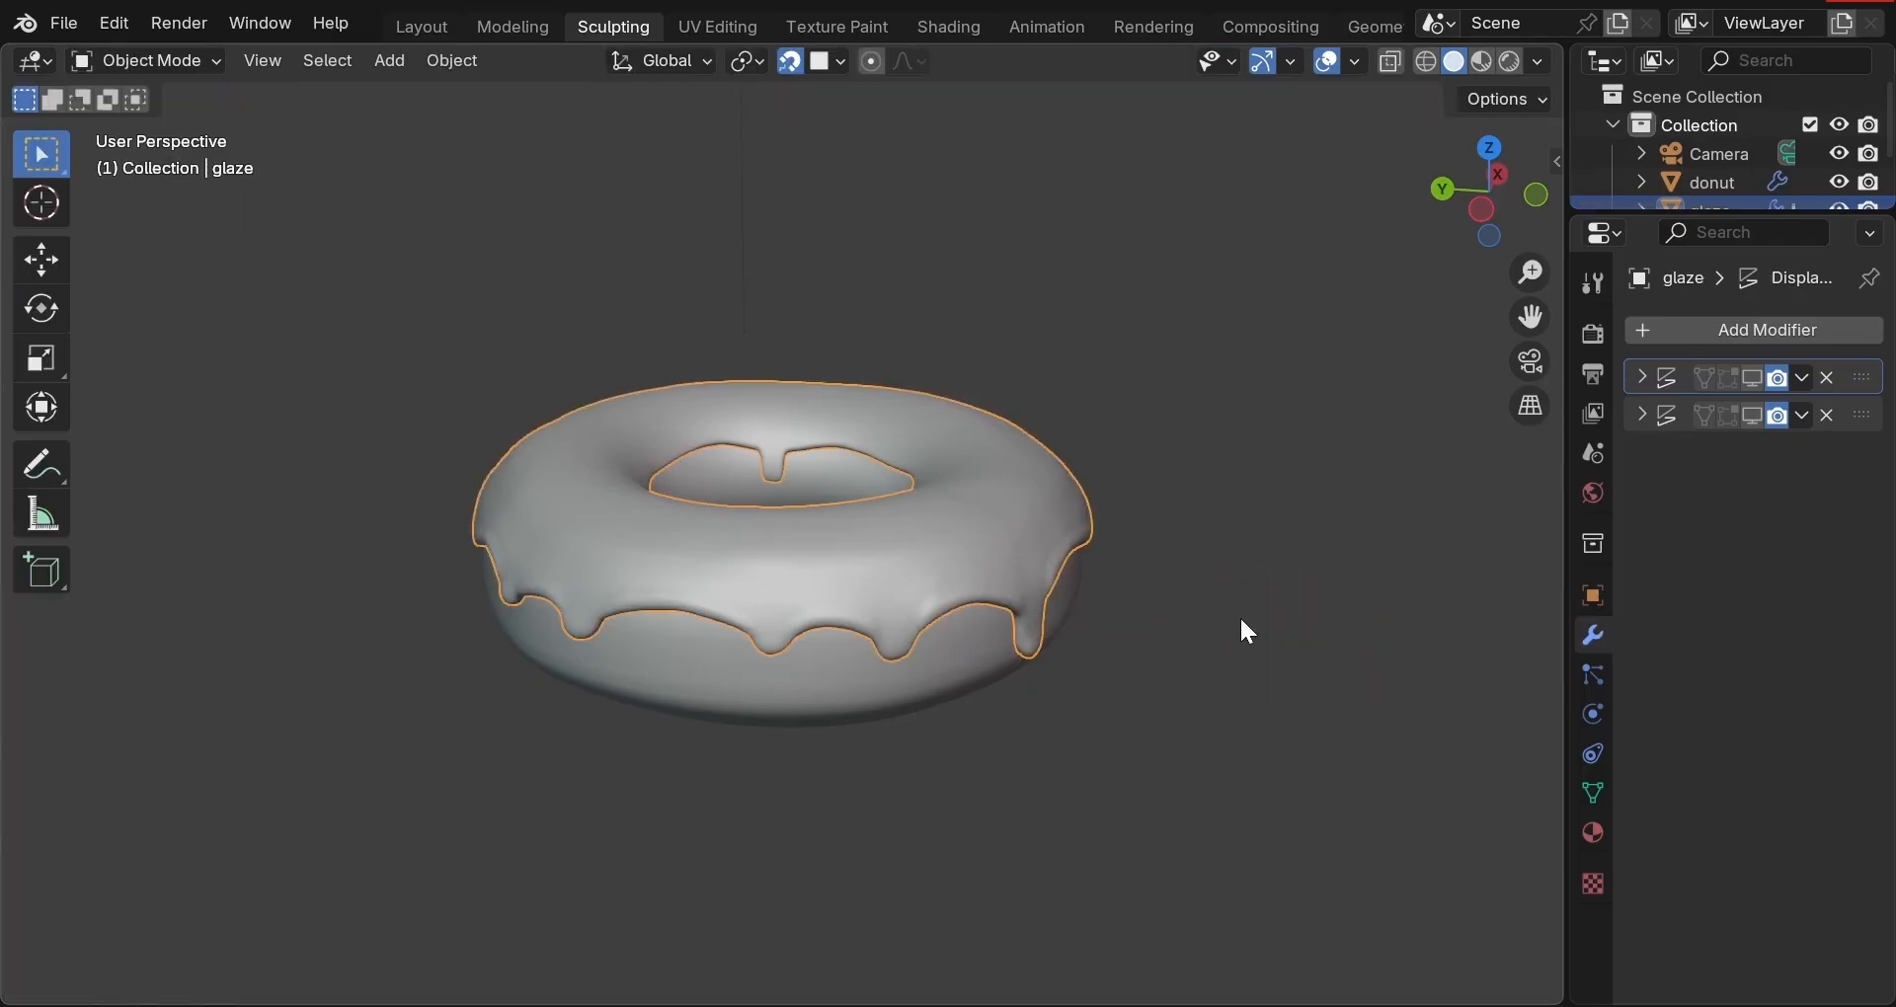
pyautogui.moveTo(1248, 617); pyautogui.dragTo(1121, 695, button='middle')
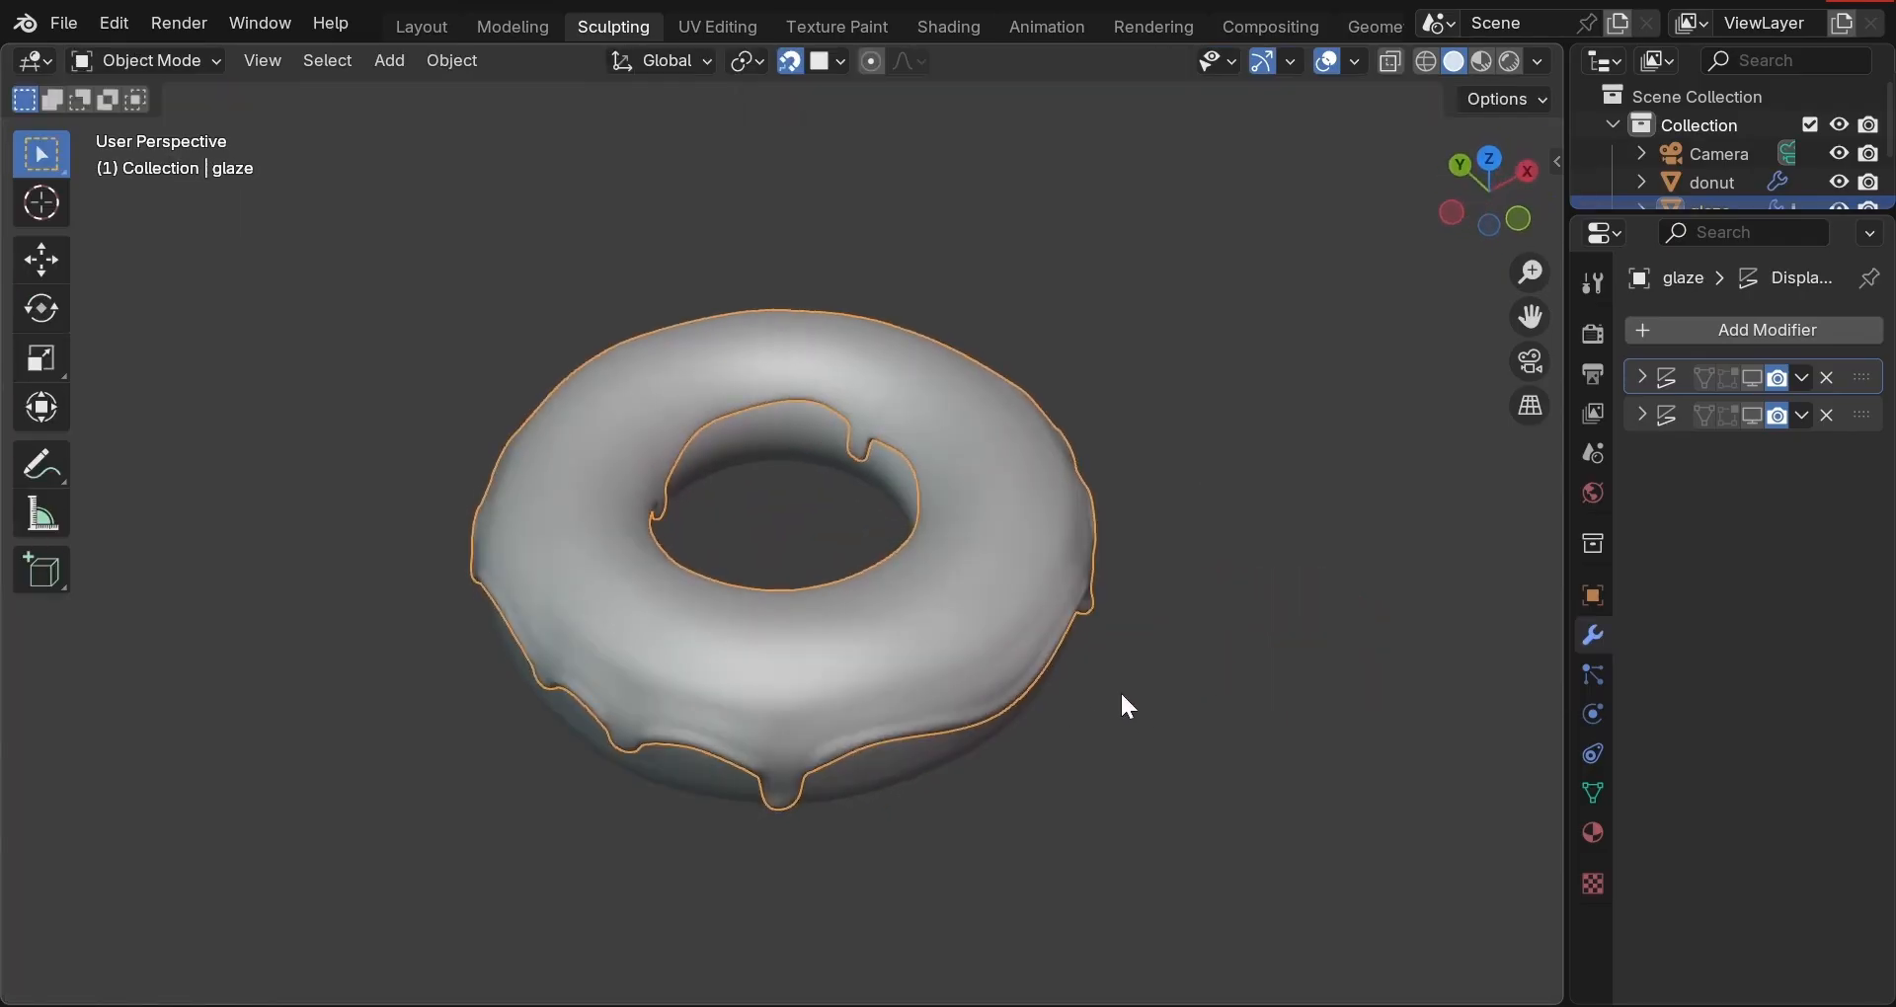
pyautogui.click(1753, 415)
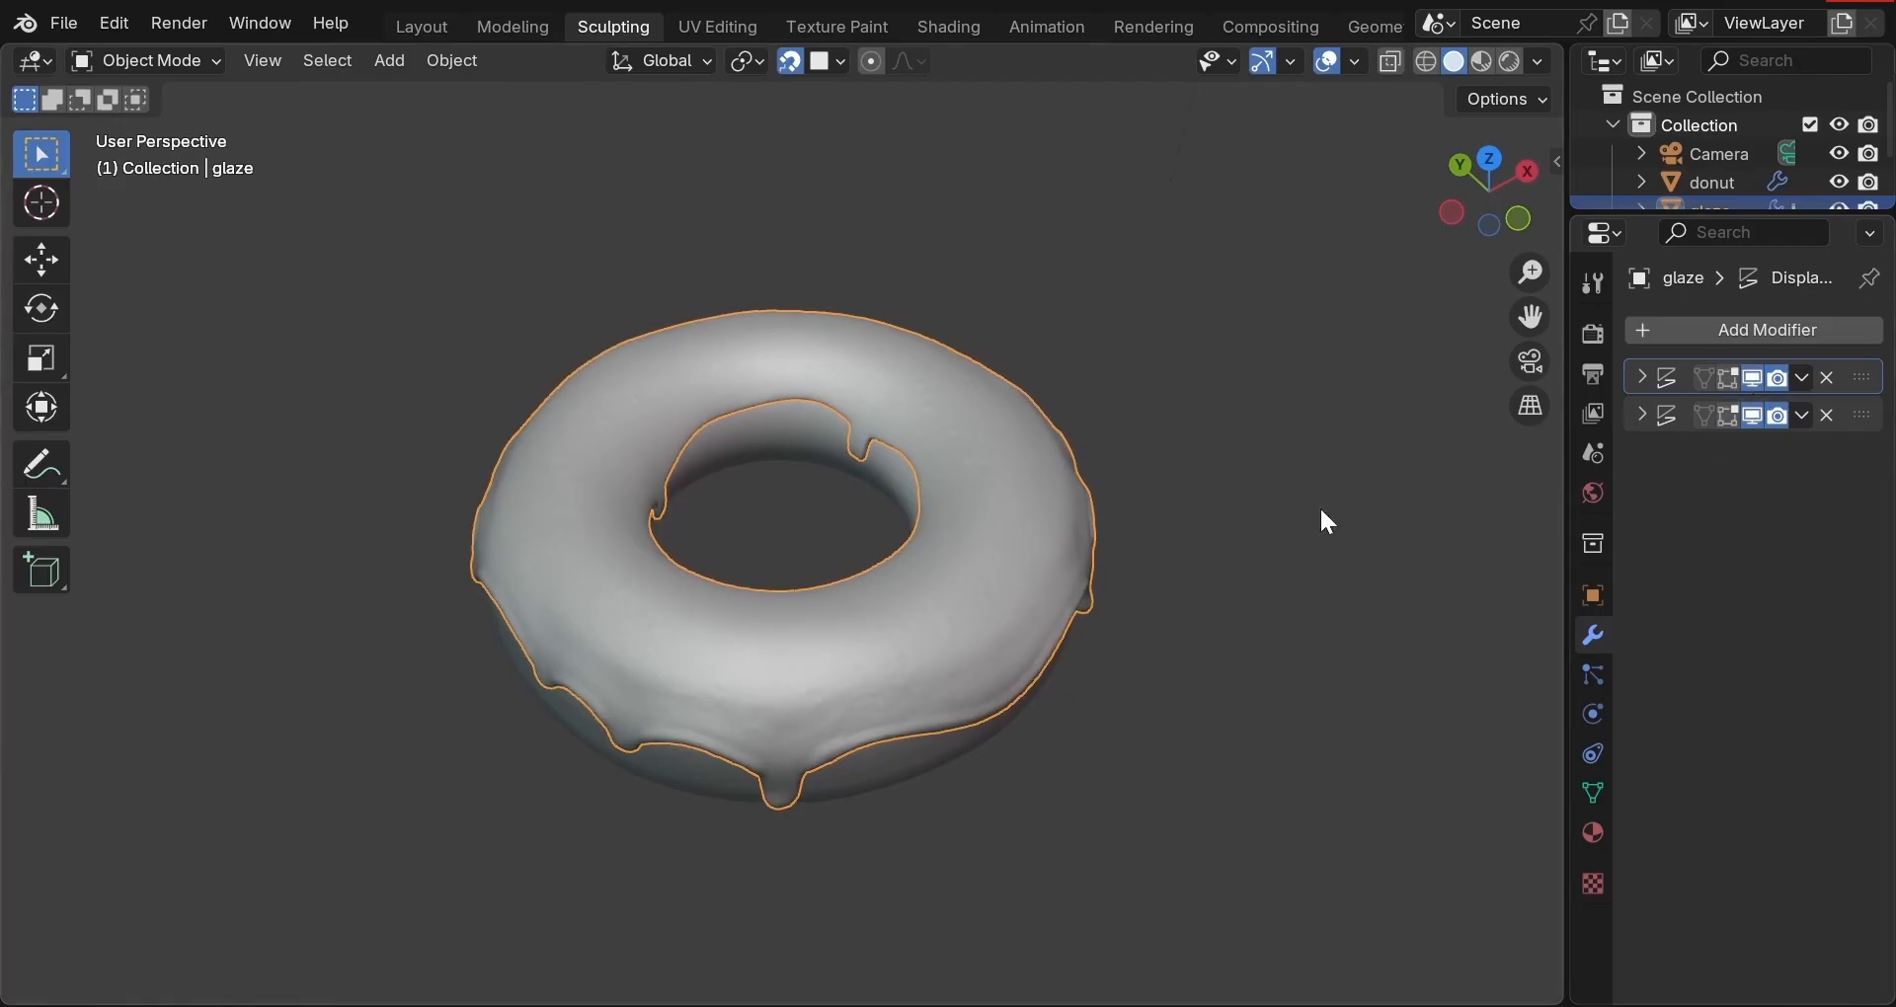
pyautogui.moveTo(1327, 520); pyautogui.dragTo(287, 339, button='middle')
pyautogui.scroll(3, 990, 417)
# Deselect the glaze and orbit to inspect its bumpy surface and the donut hole.
pyautogui.click(1235, 231)
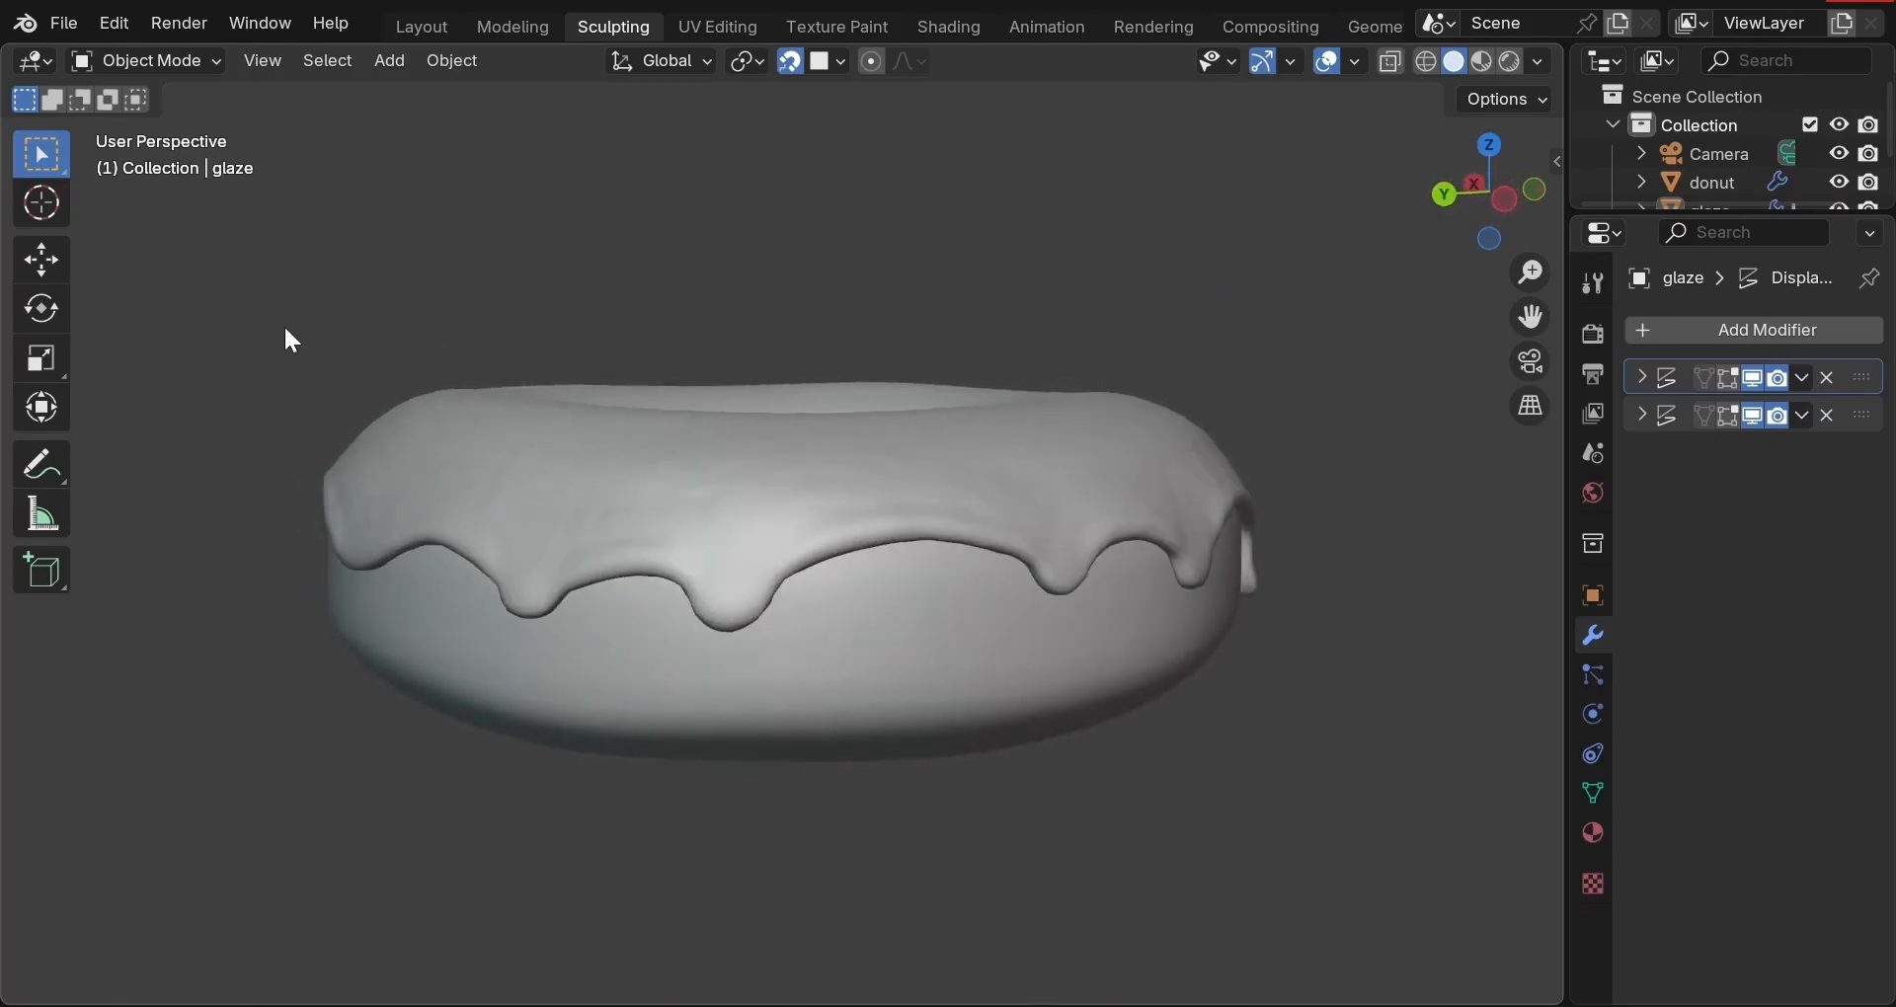
pyautogui.moveTo(1224, 336); pyautogui.dragTo(1356, 332, button='middle')
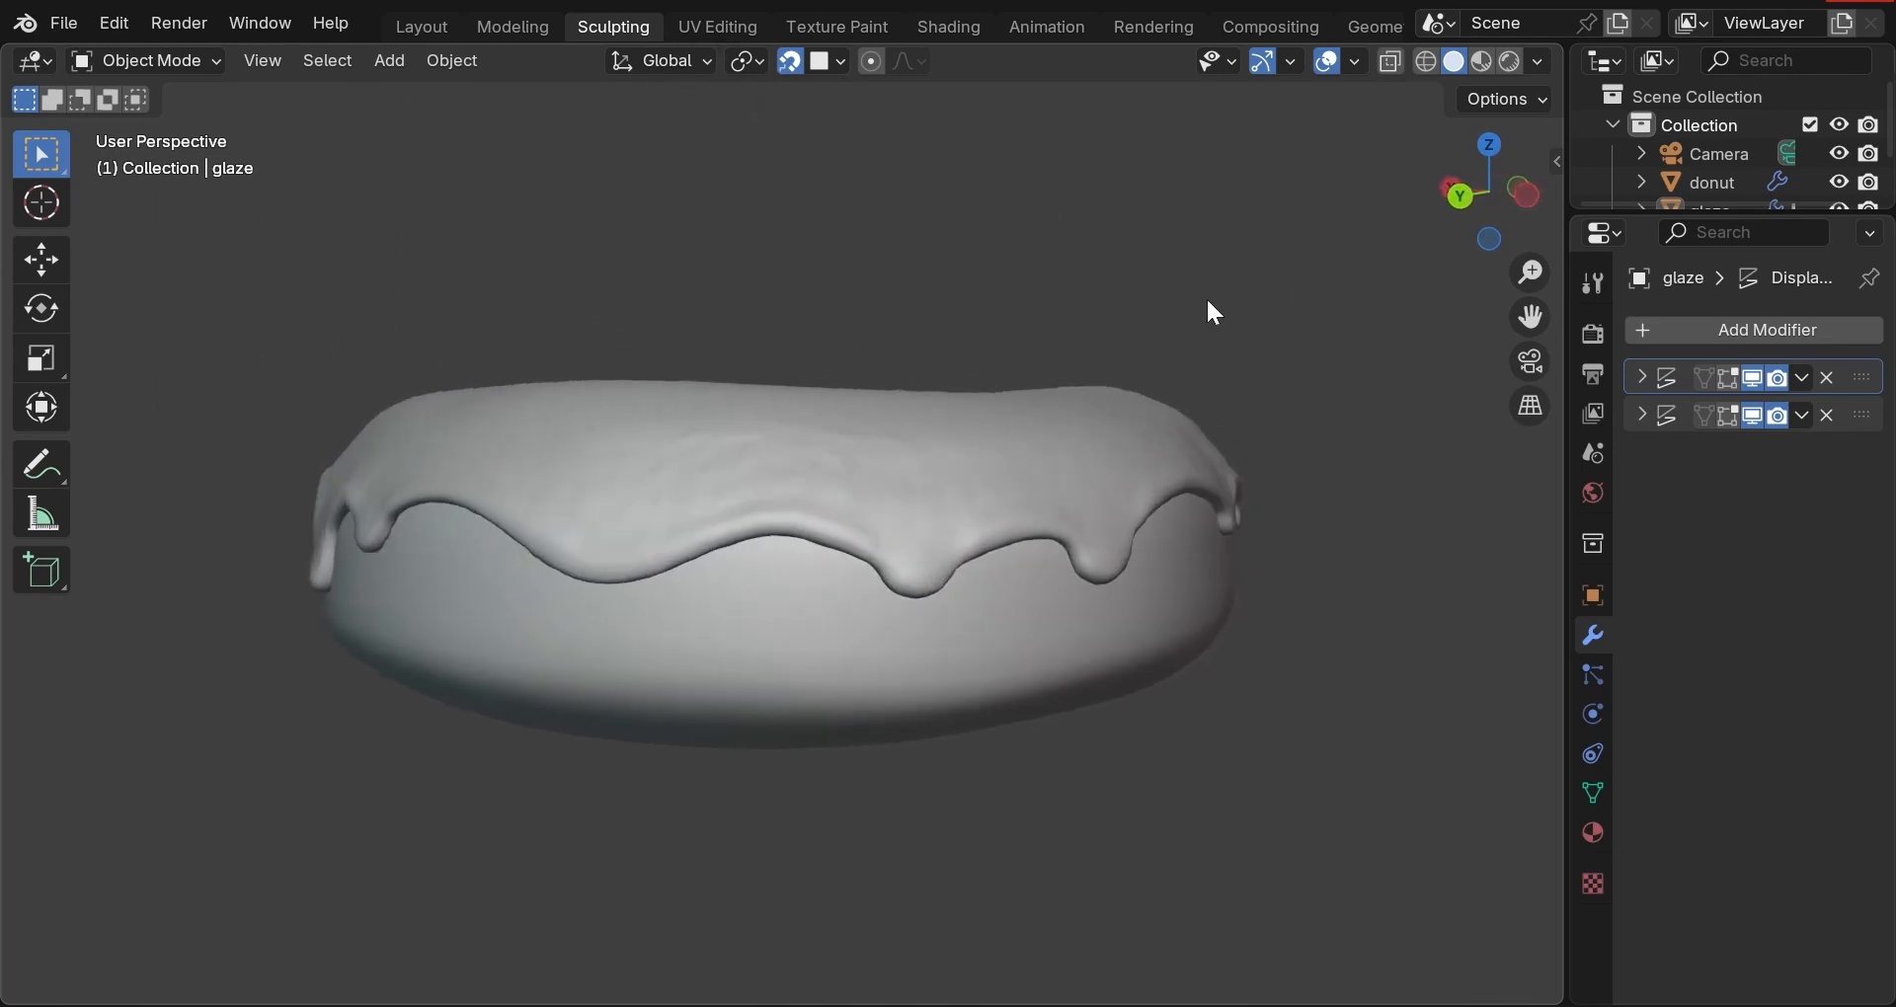
pyautogui.moveTo(1206, 303); pyautogui.dragTo(1276, 420, button='middle')
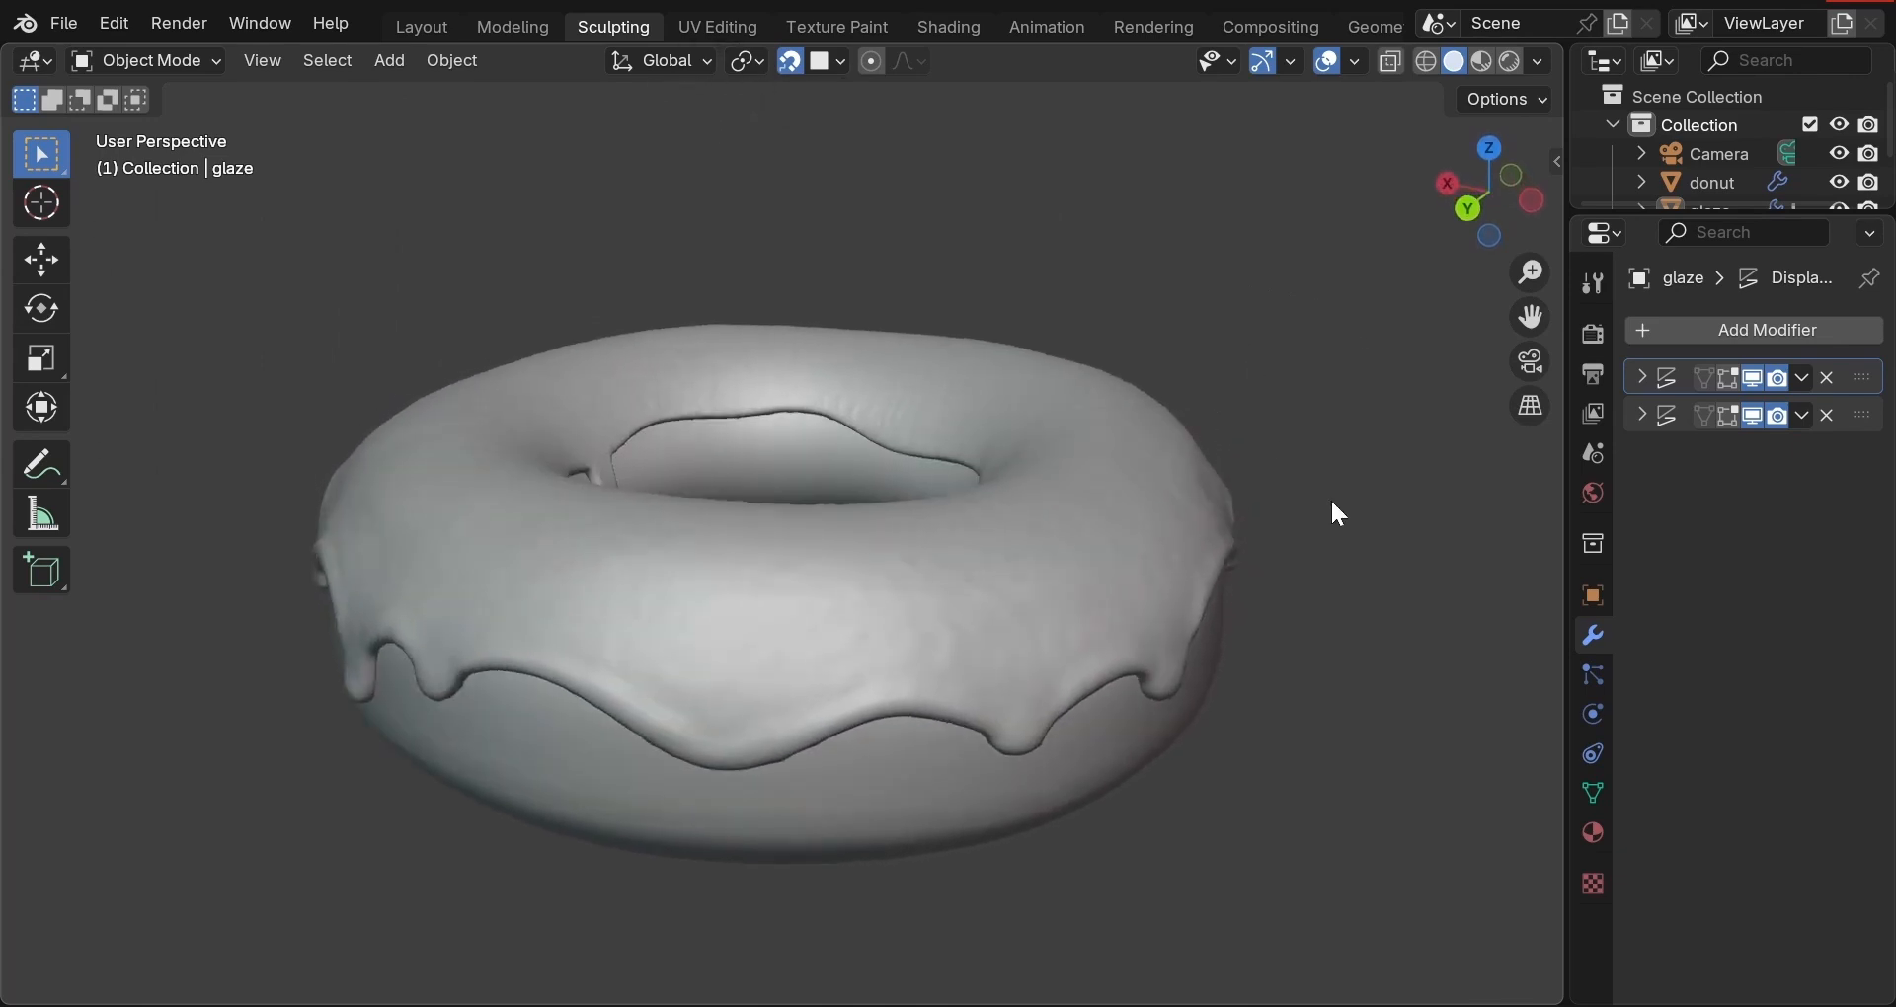
pyautogui.scroll(-1, 1333, 504)
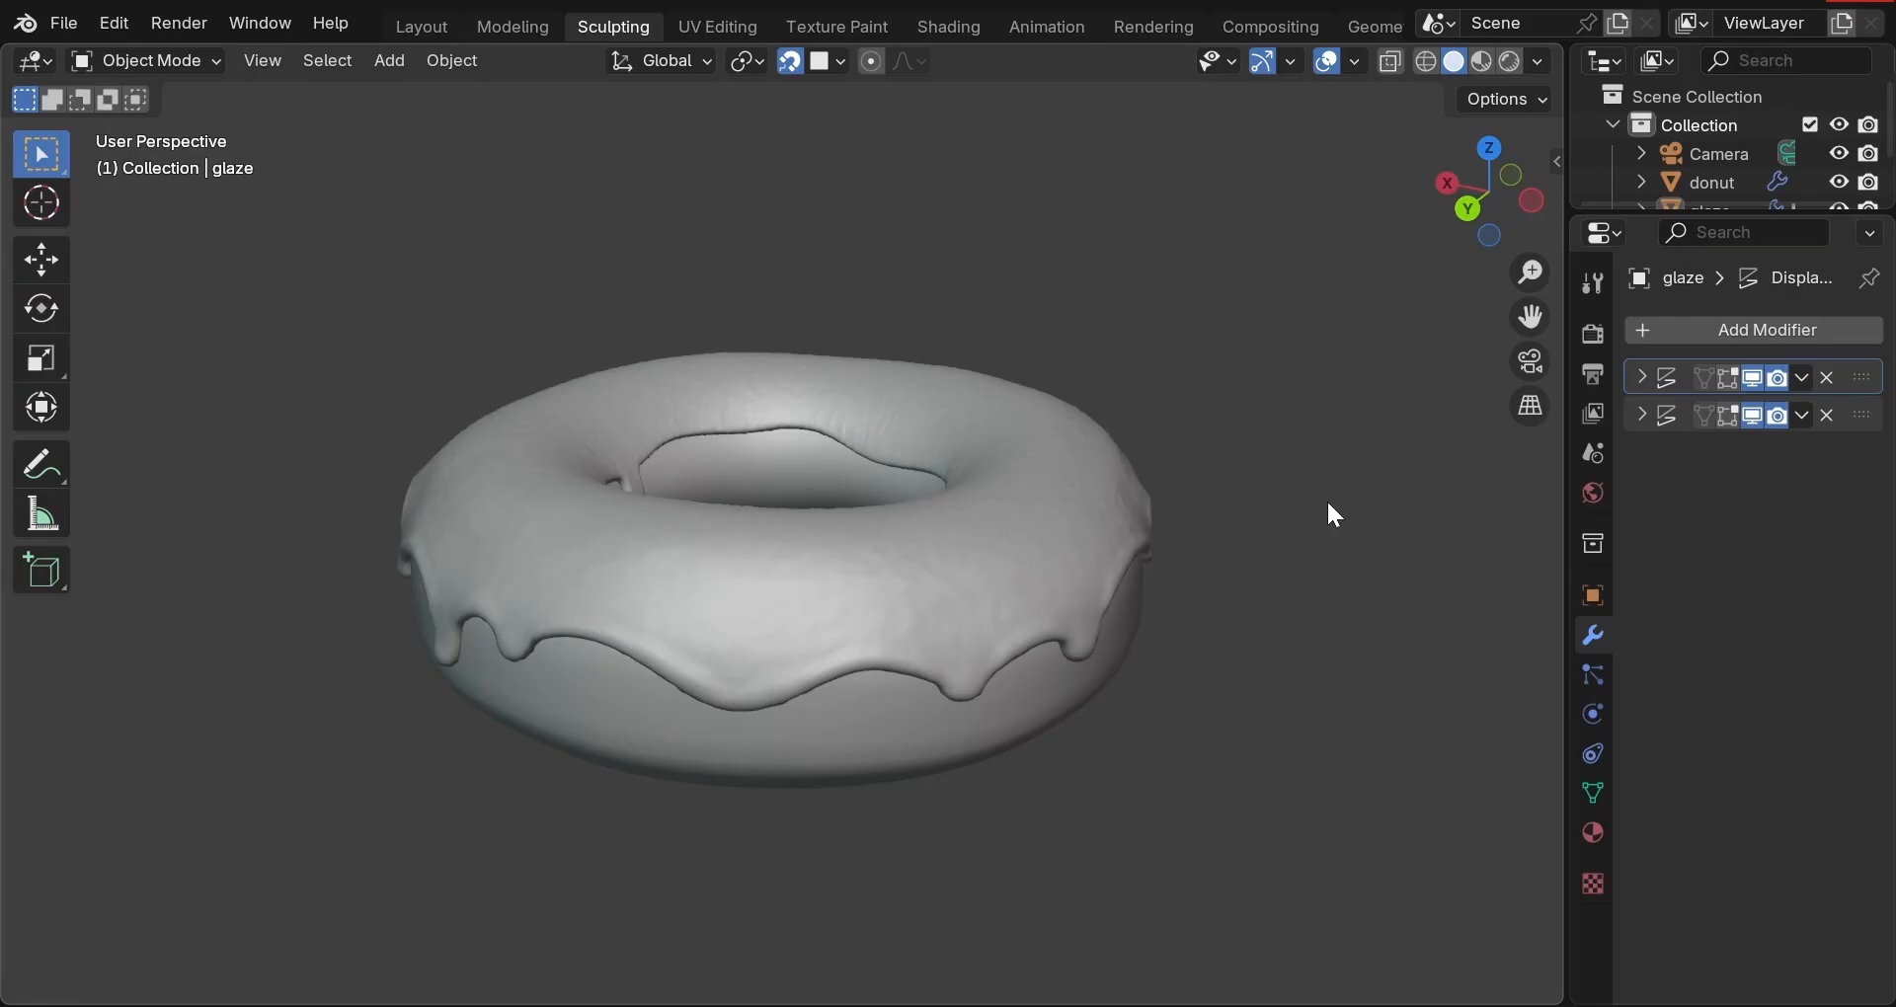
pyautogui.scroll(-1, 1329, 506)
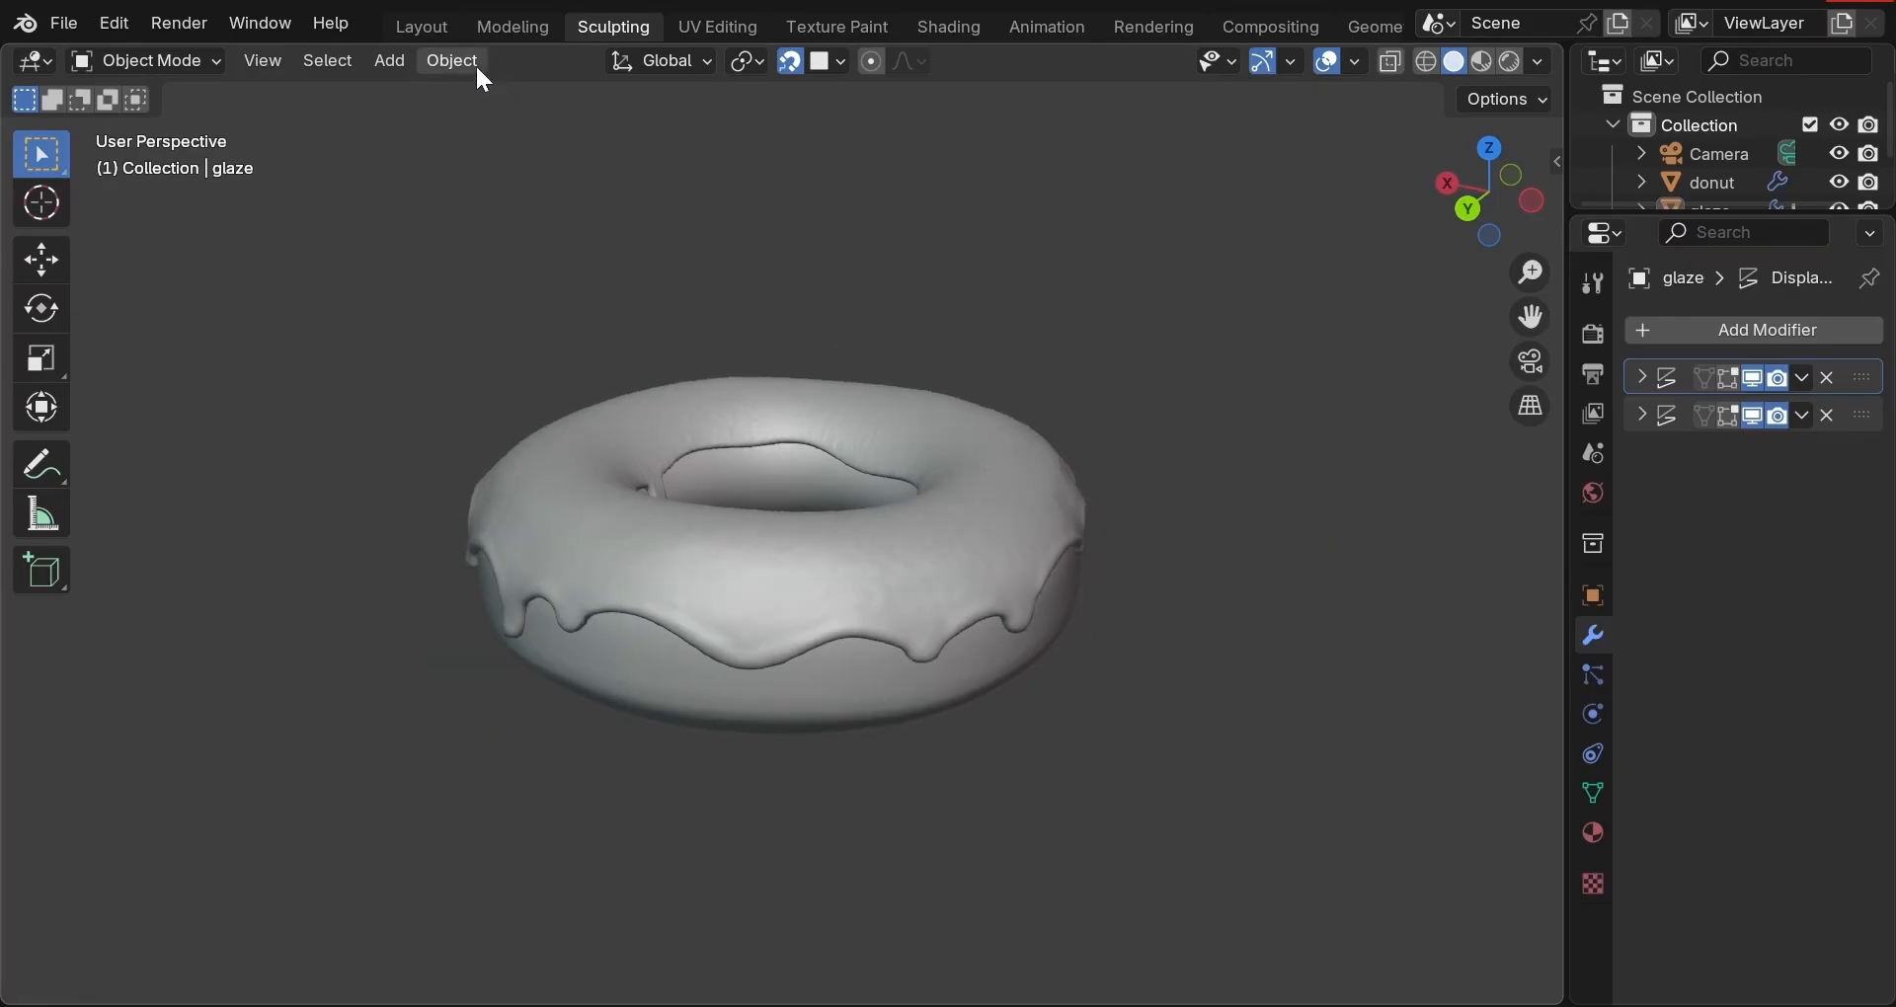
pyautogui.click(431, 29)
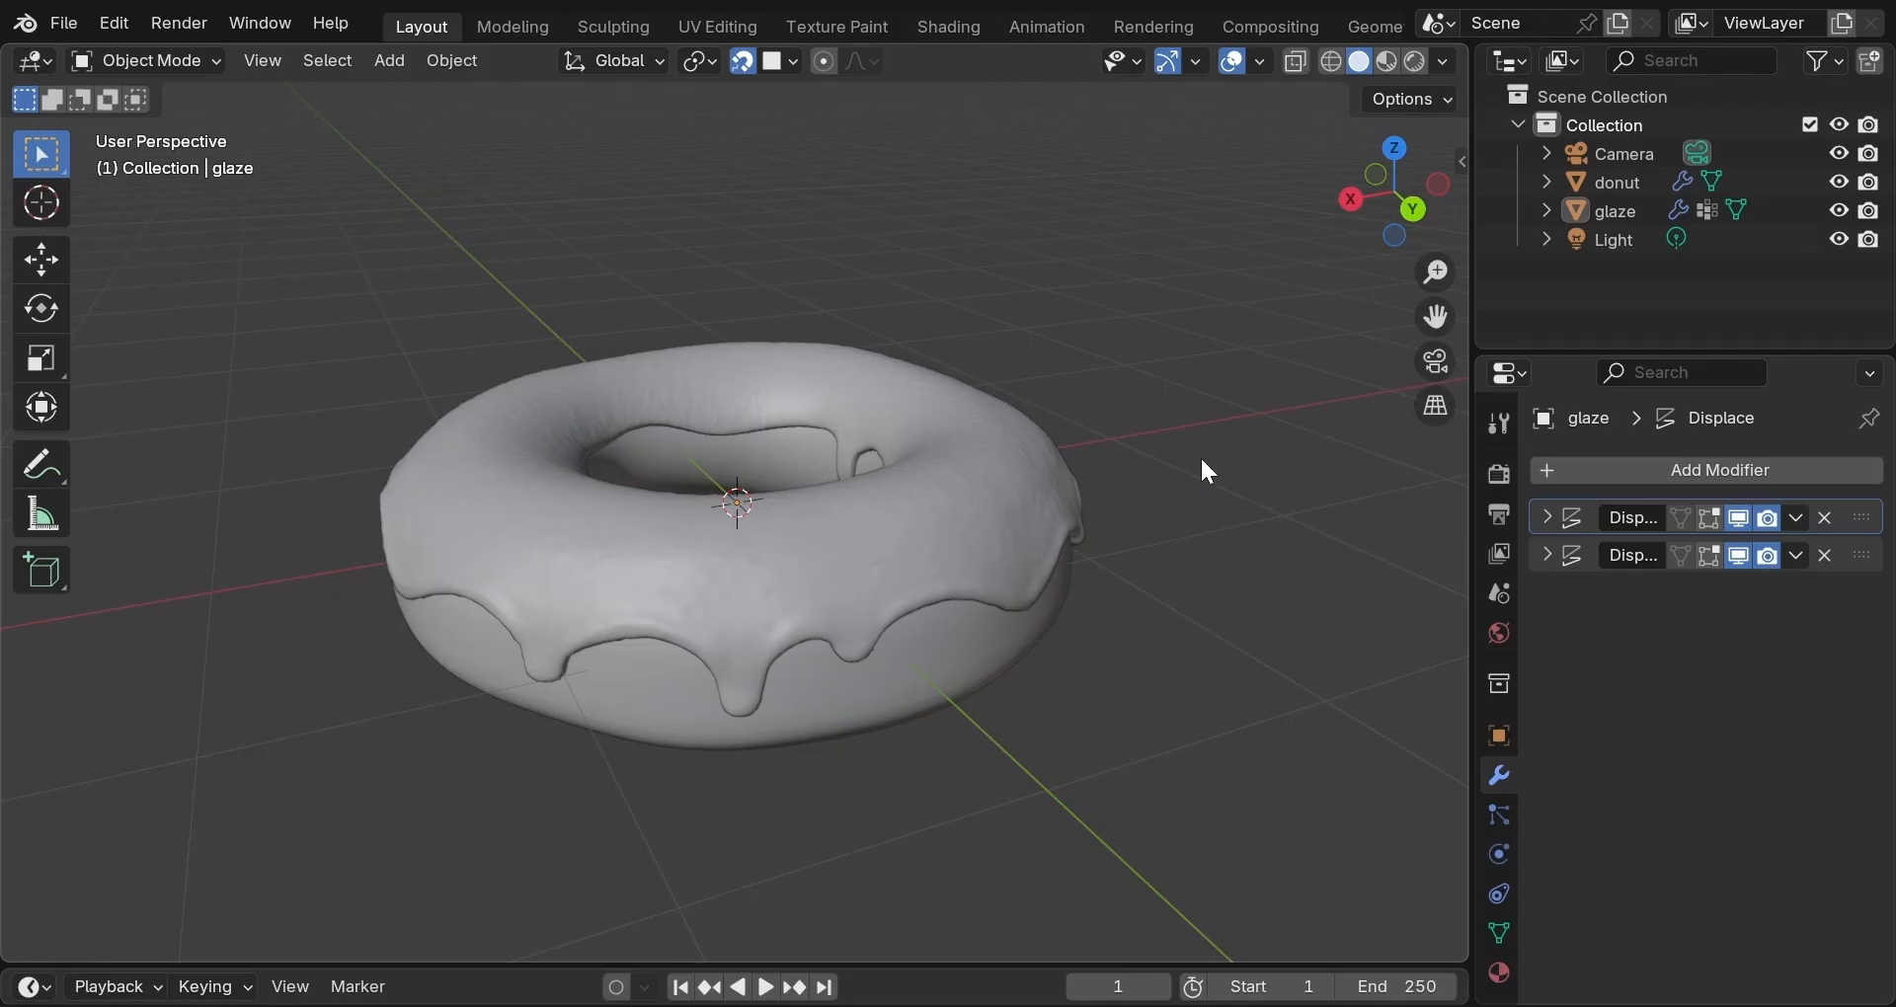
pyautogui.click(995, 499)
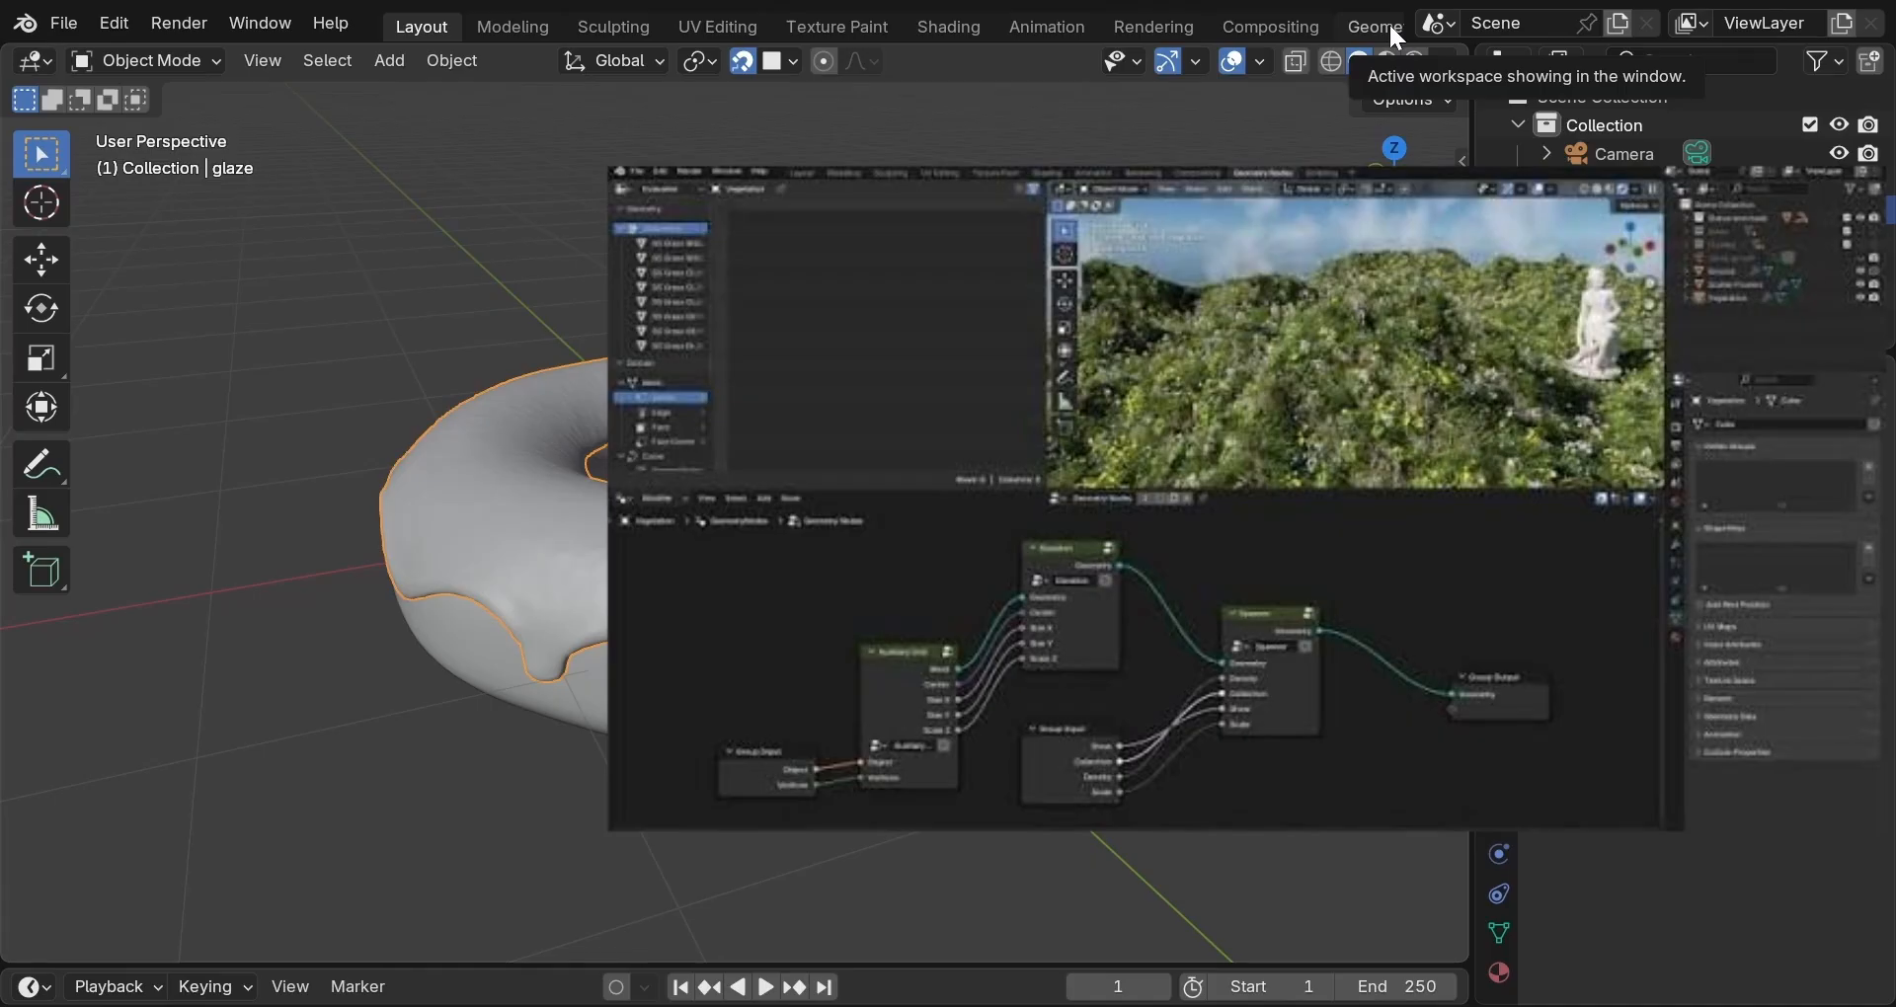
pyautogui.moveTo(1389, 22); pyautogui.dragTo(1183, 45, button='middle')
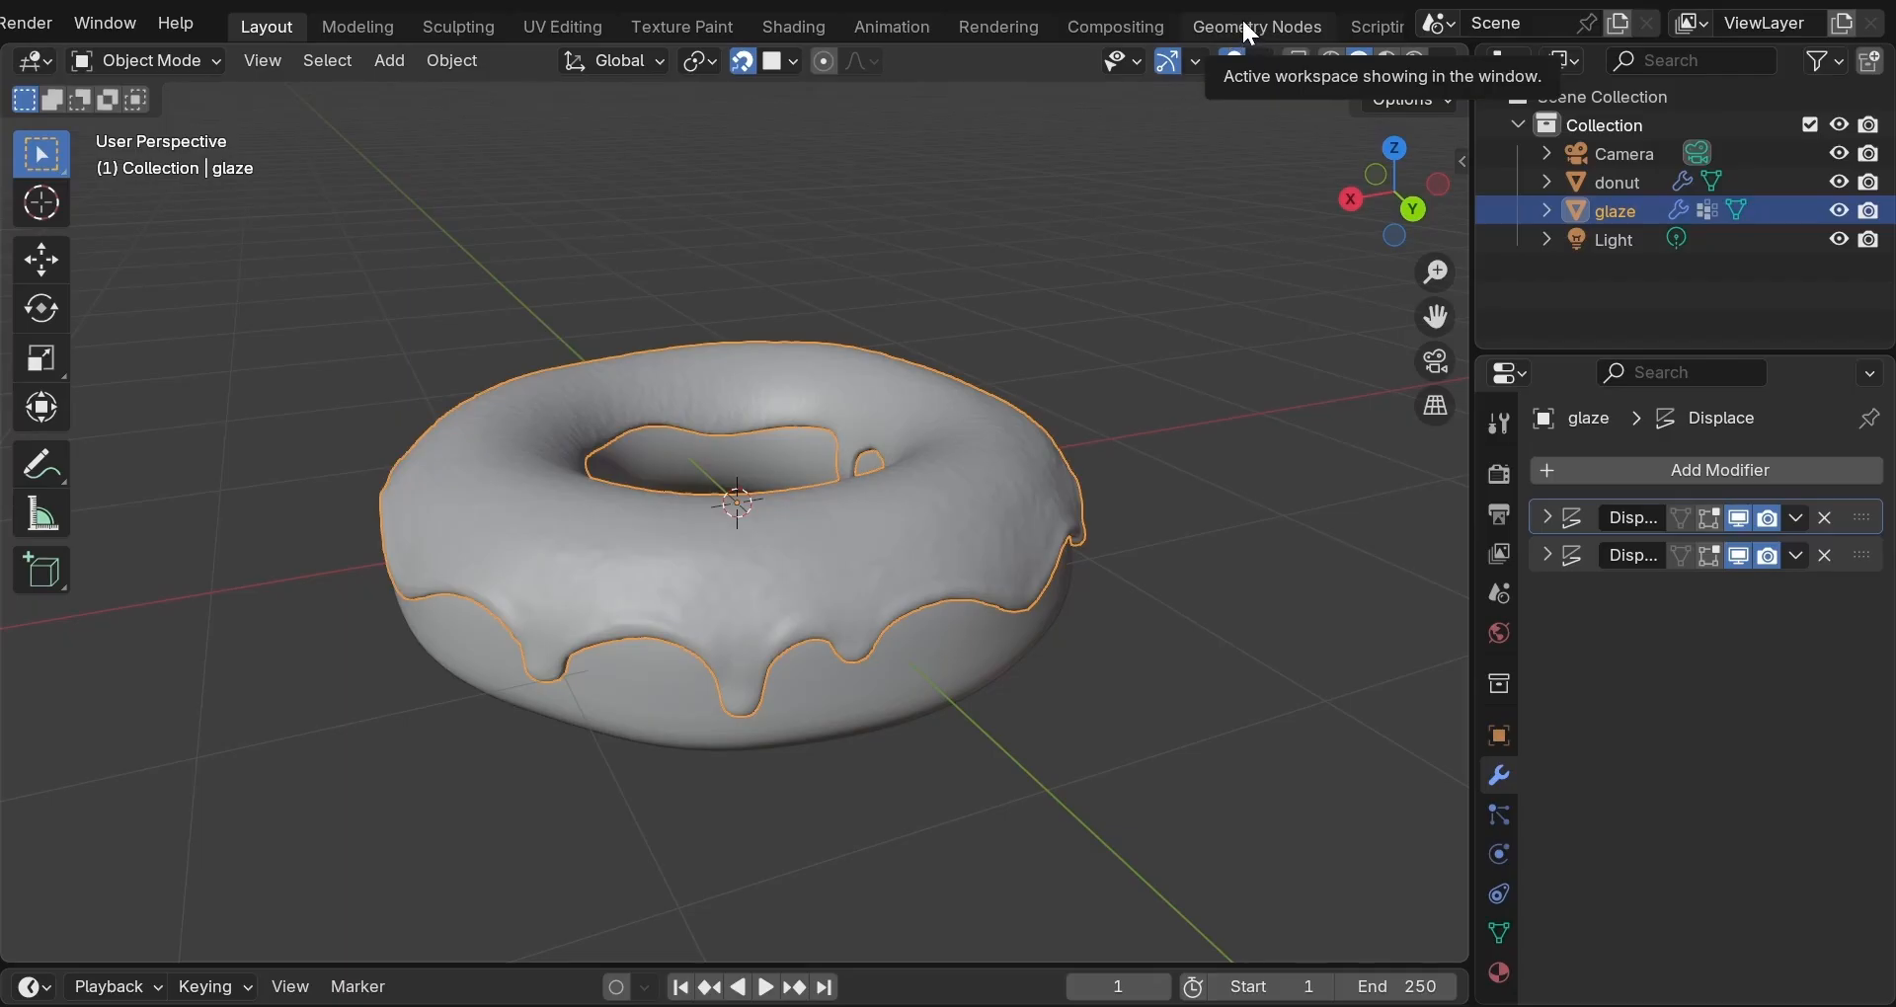
pyautogui.moveTo(1249, 33); pyautogui.dragTo(1023, 27, button='middle')
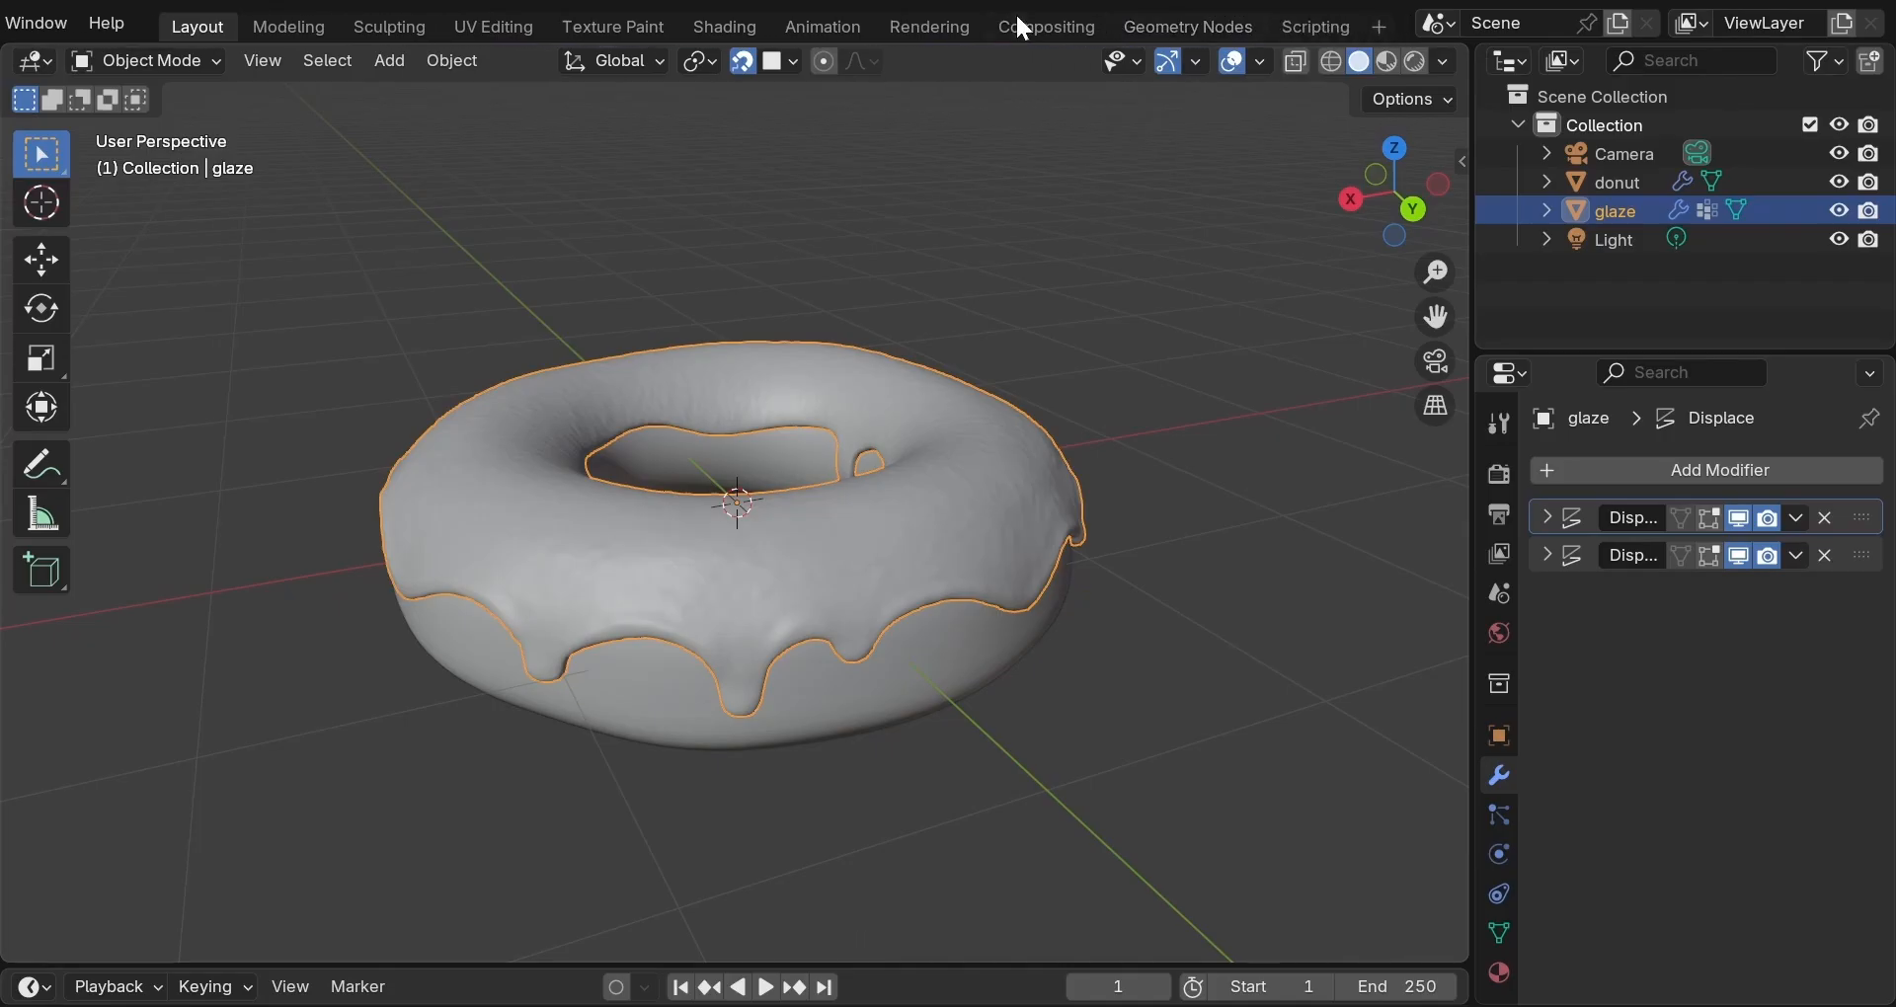
# Go to the Geometry Nodes workspace and merge the spreadsheet into the 3D viewport with Join Left.
pyautogui.click(1205, 22)
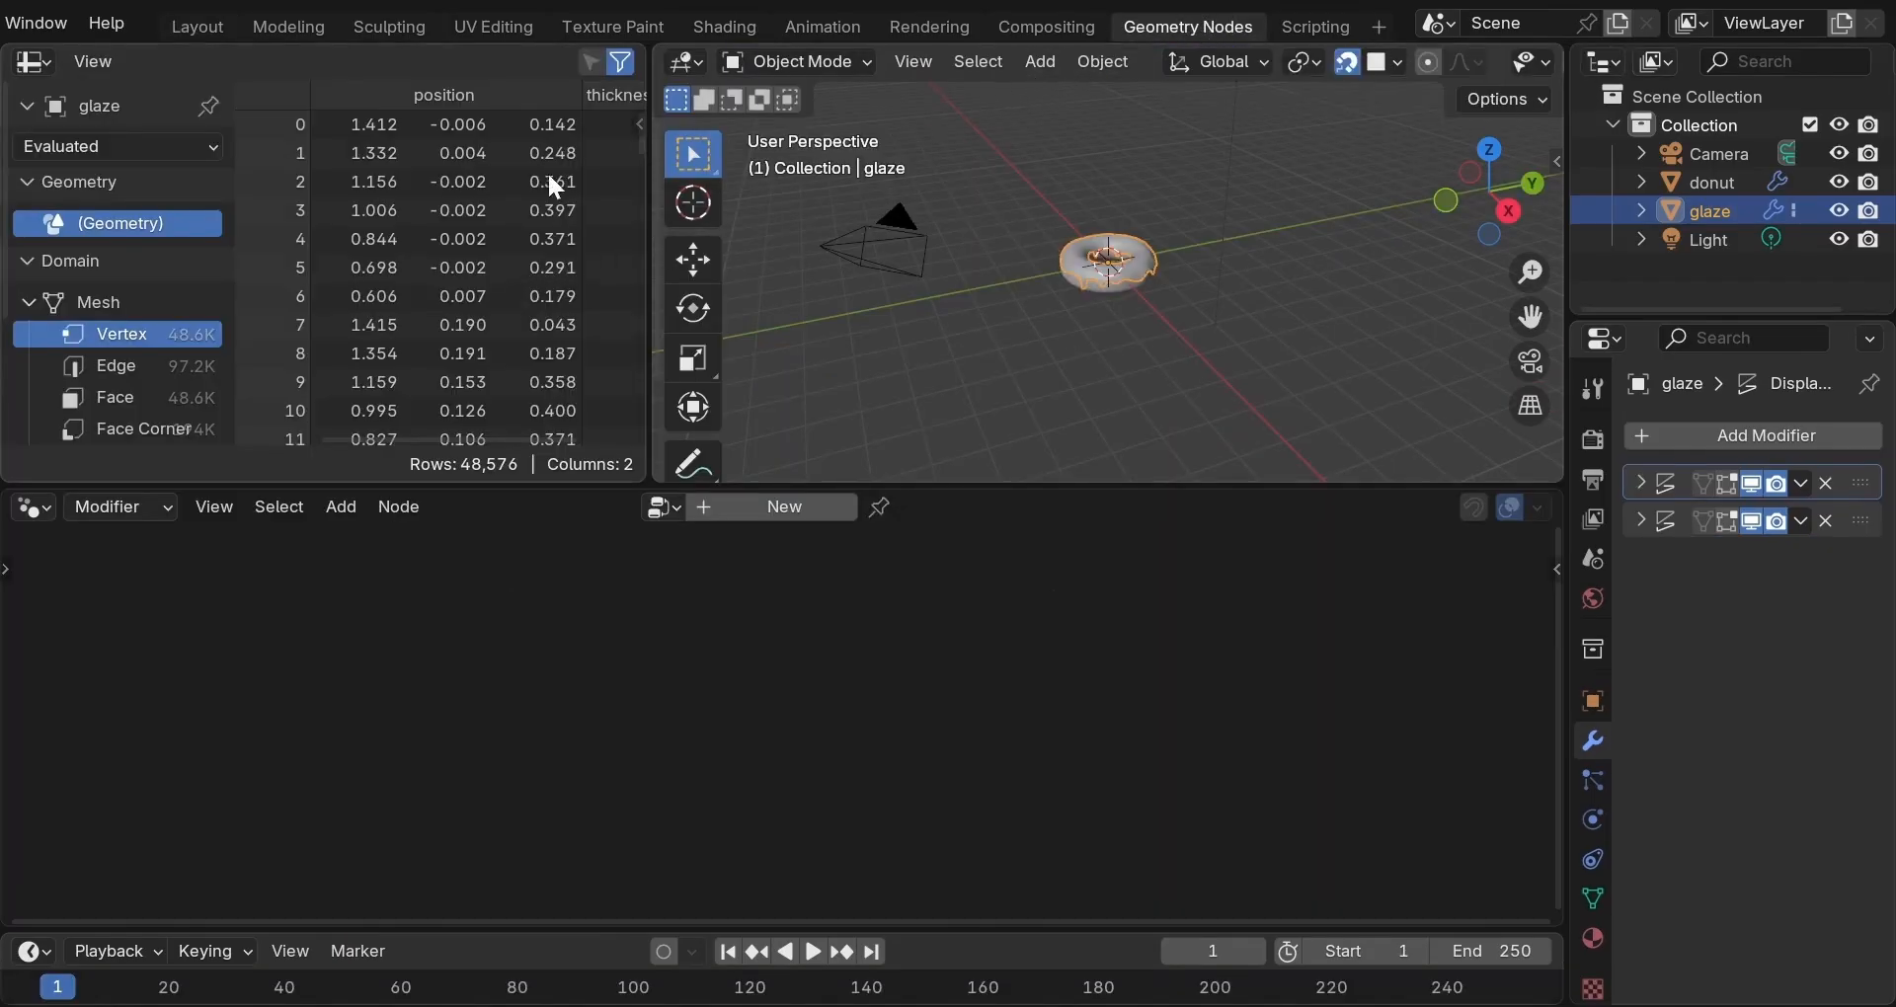
pyautogui.rightClick(647, 322)
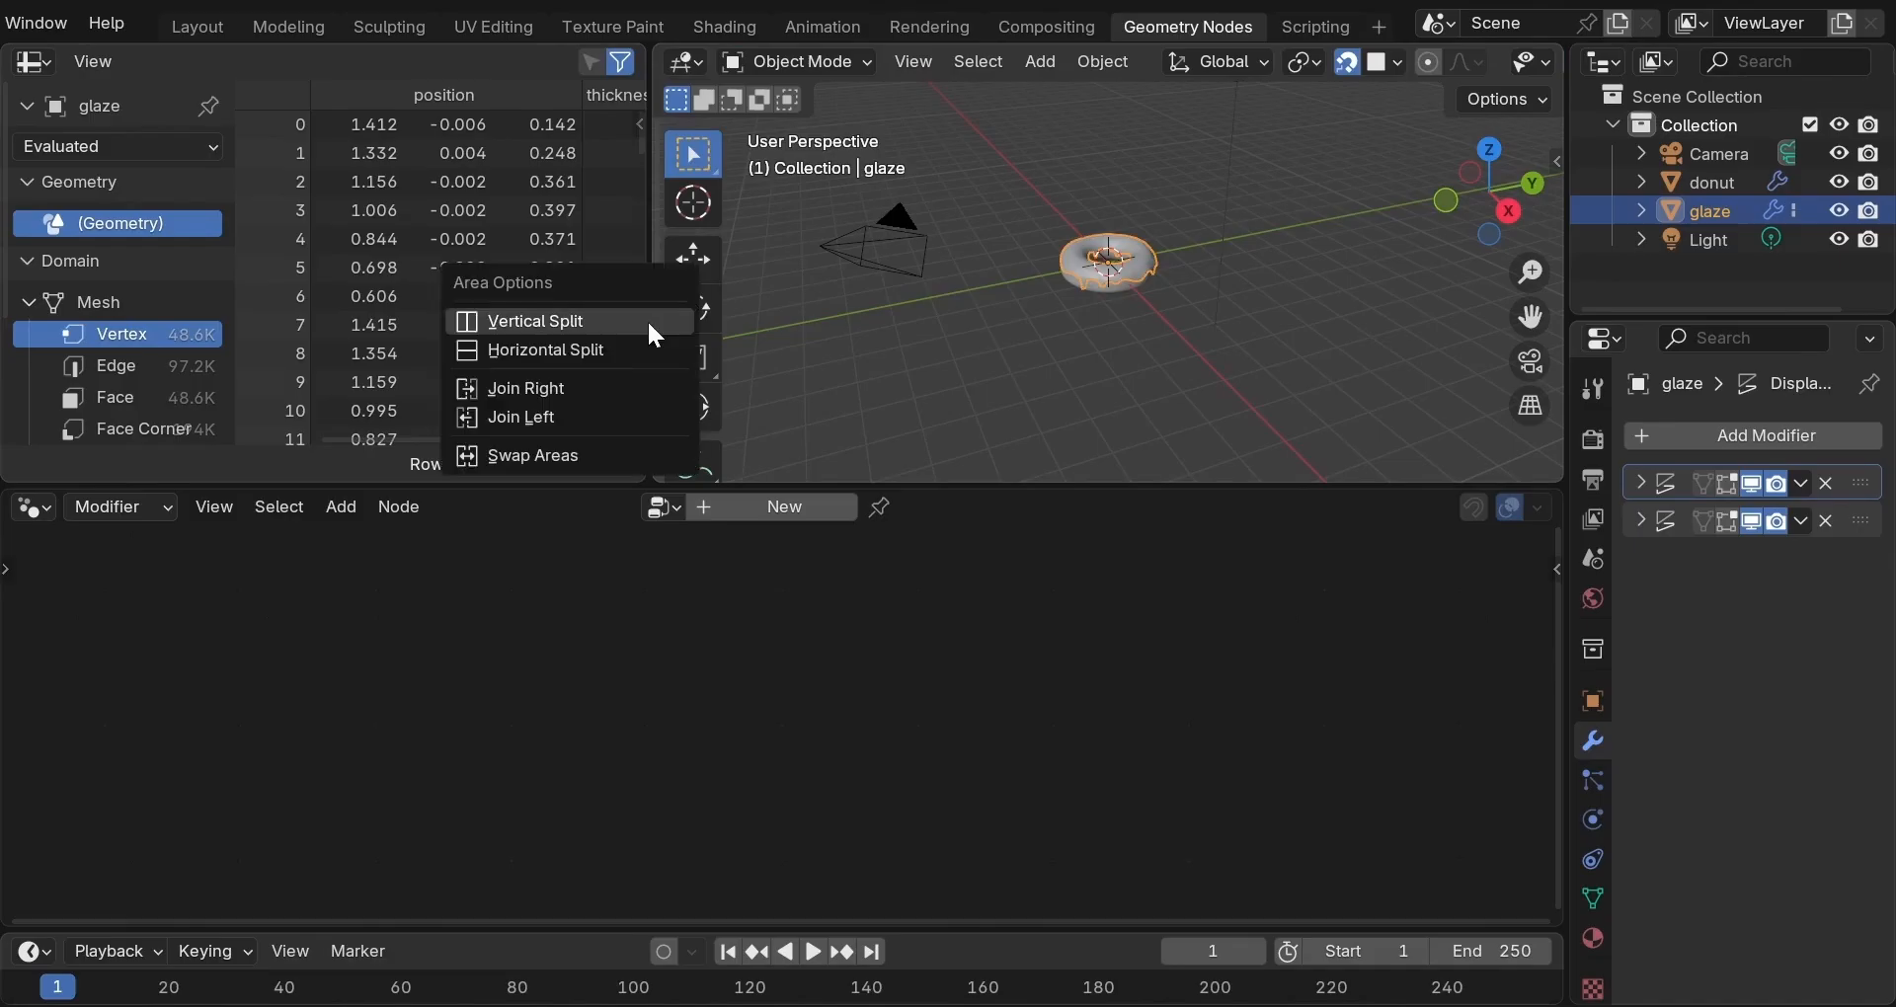
pyautogui.click(598, 416)
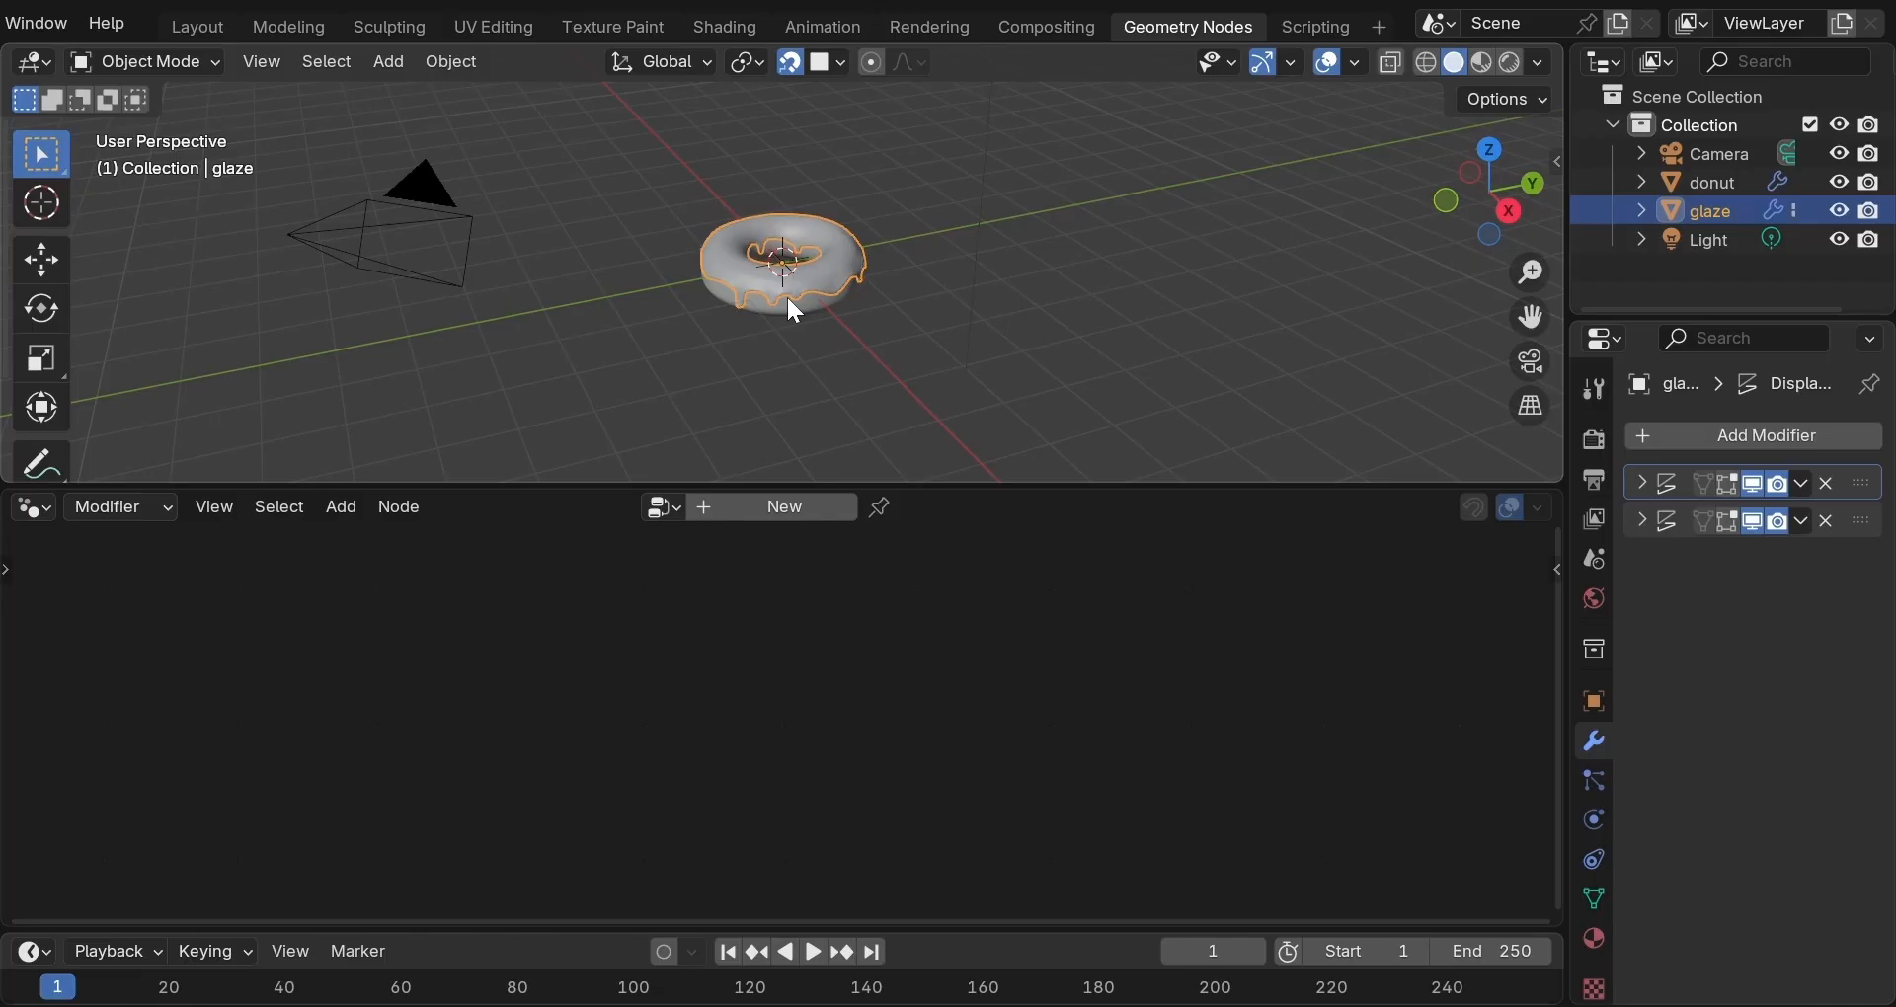
# Frame the glazed donut with View Selected and adjust the zoom.
pyautogui.press('`')
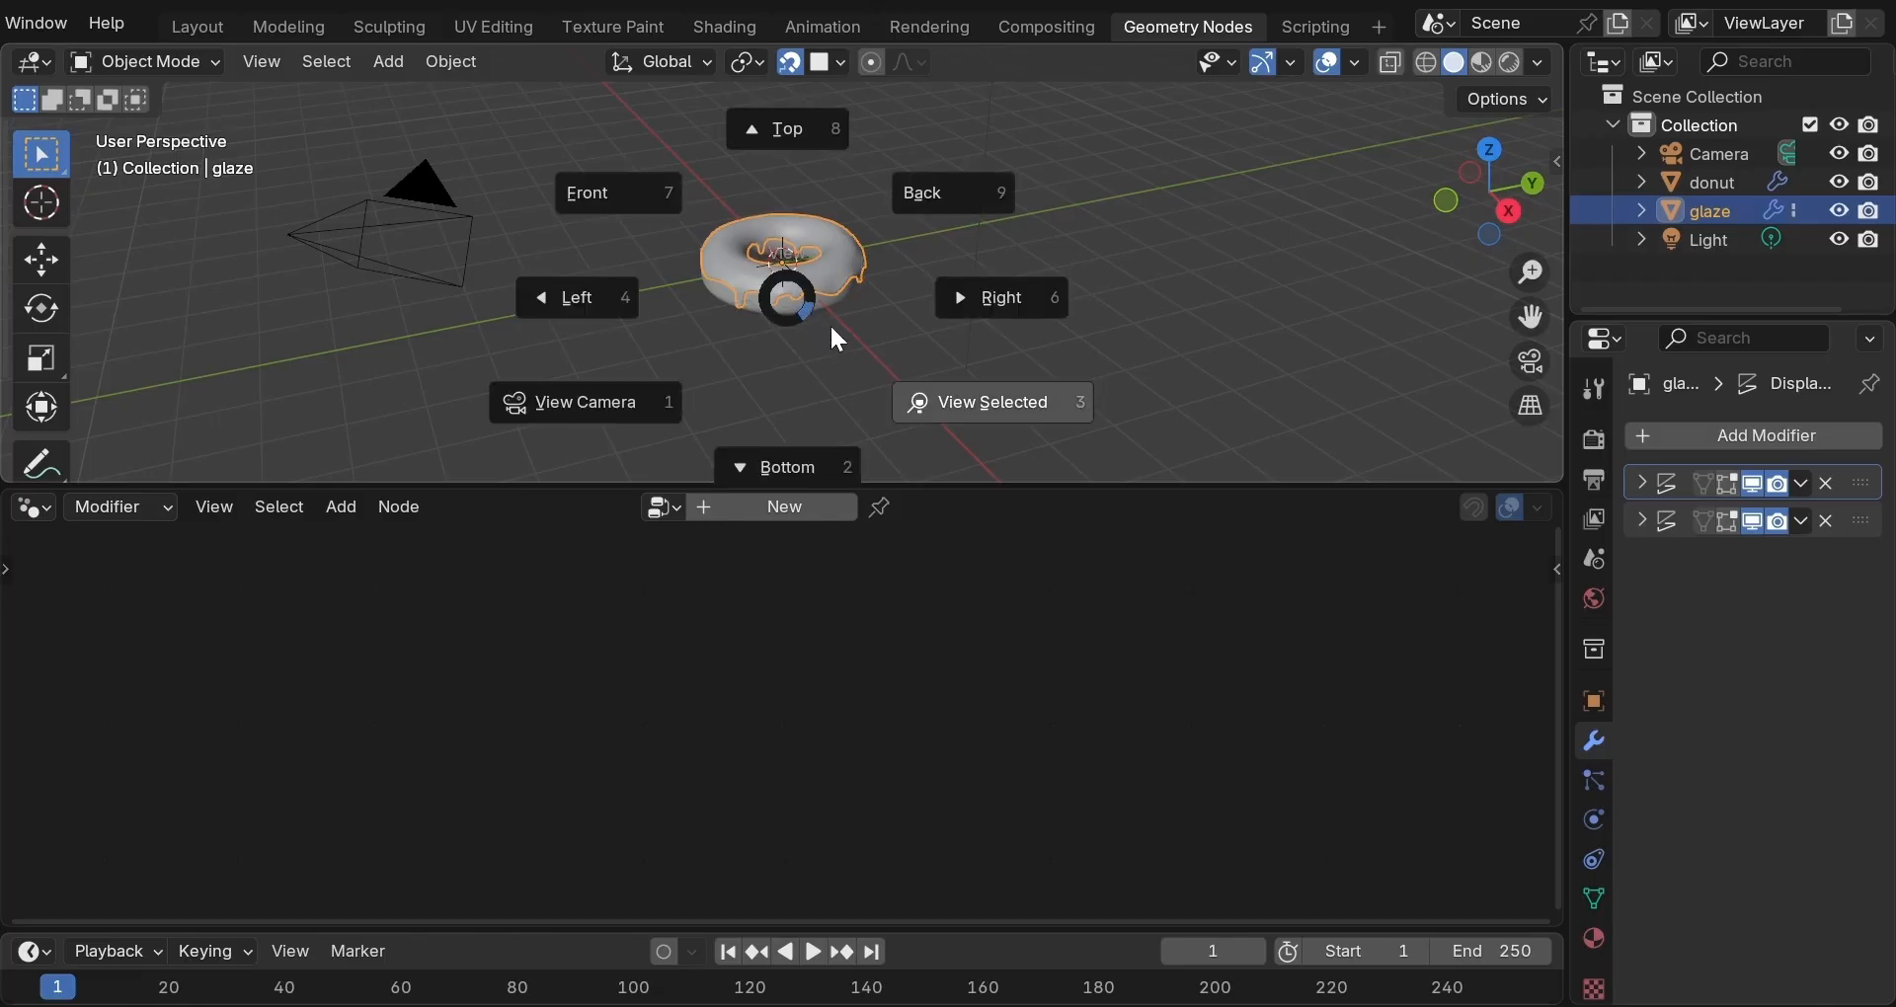
pyautogui.click(857, 373)
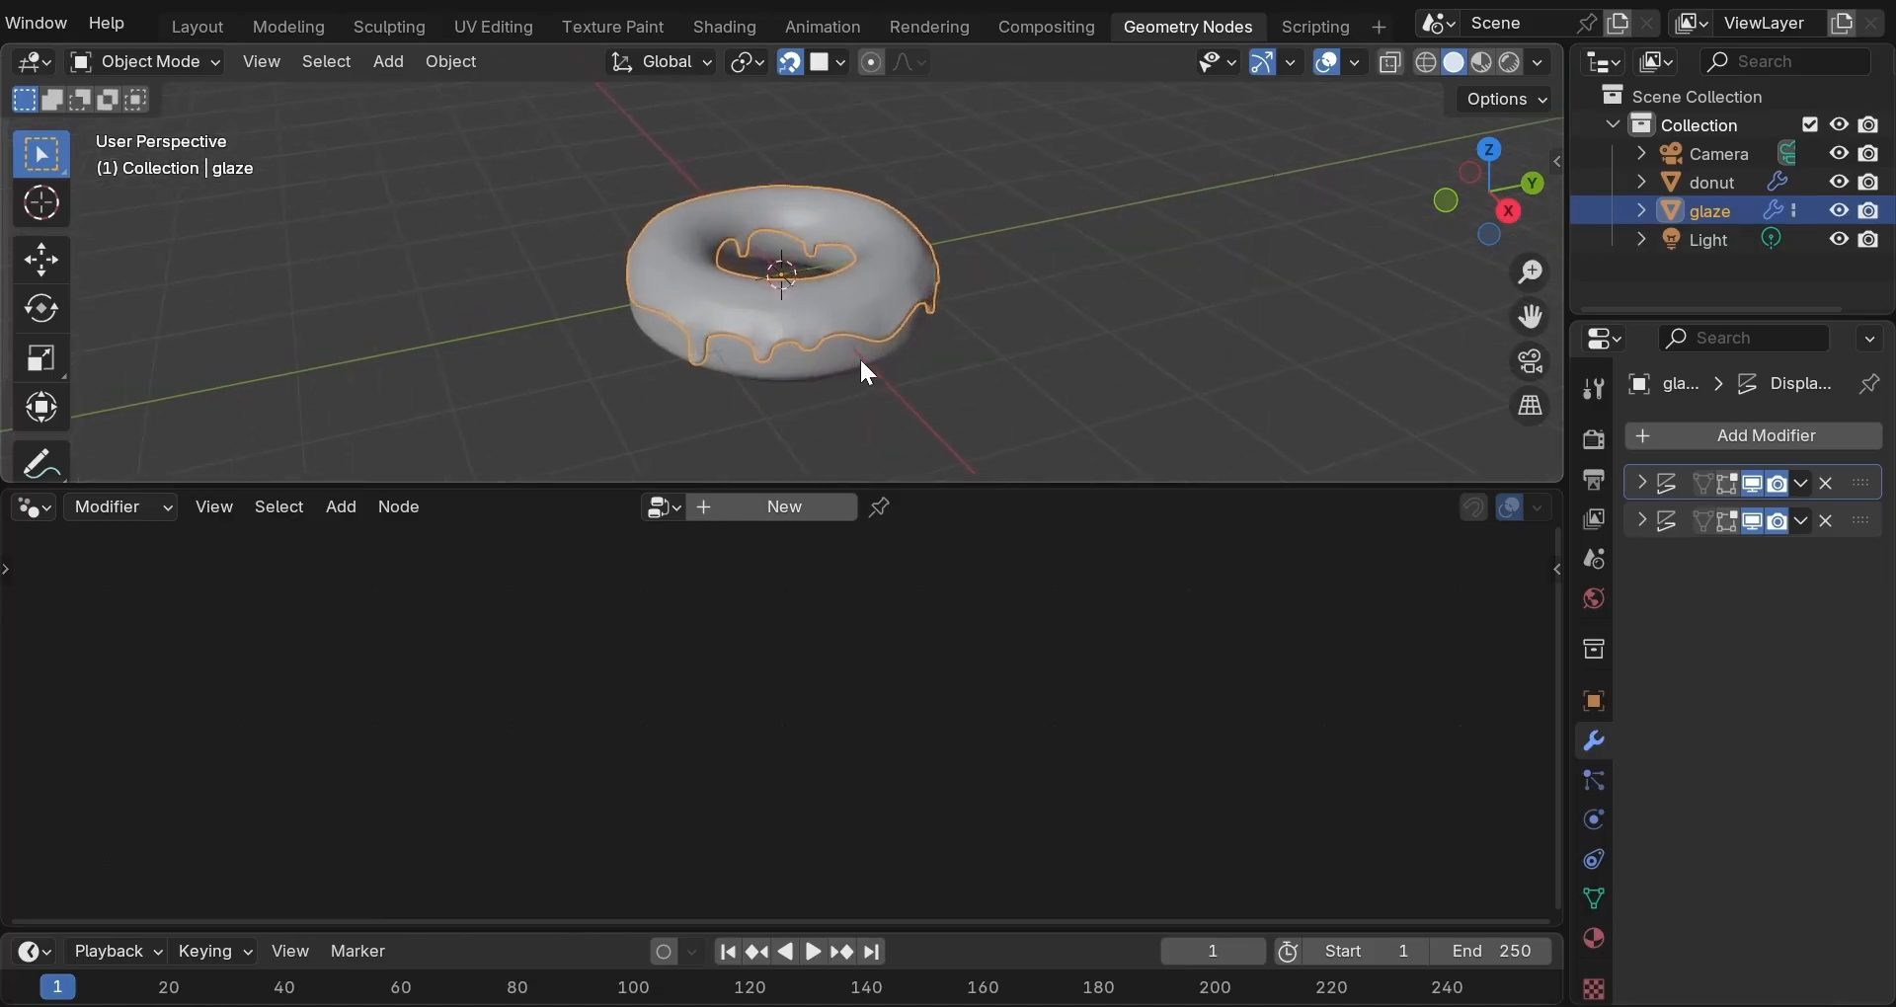
pyautogui.scroll(4, 861, 362)
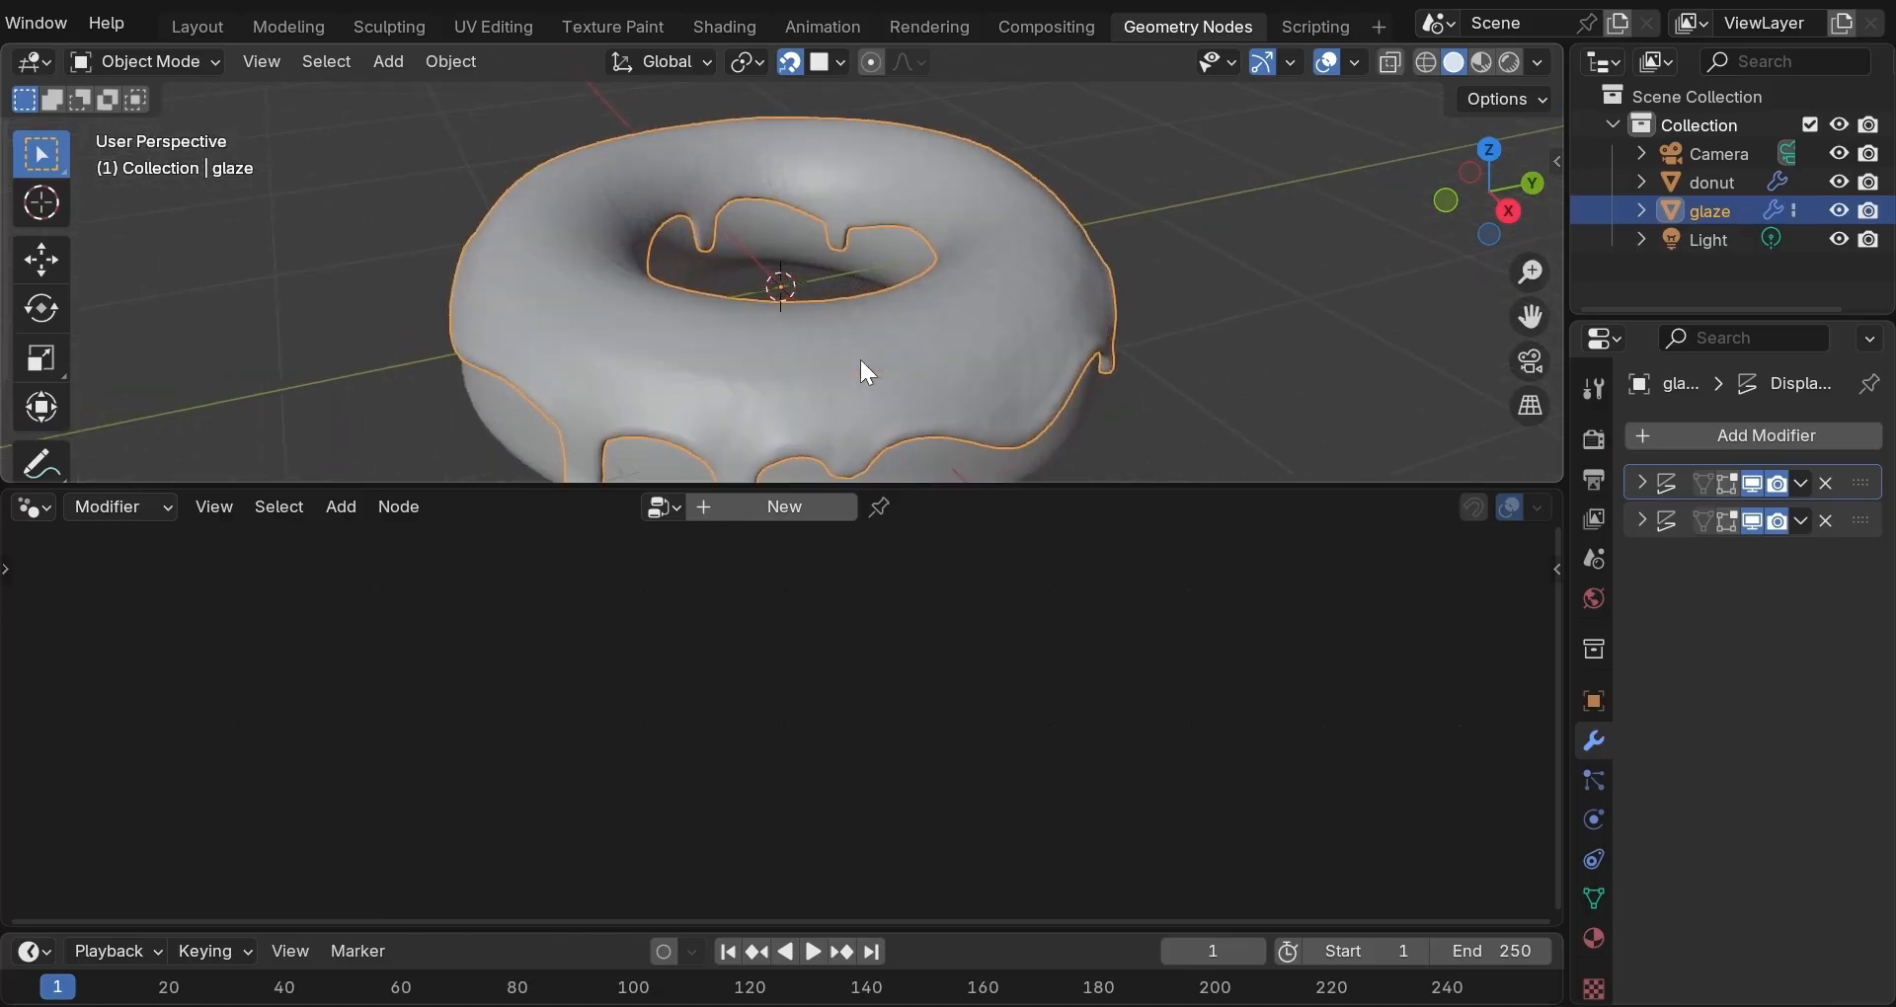
pyautogui.scroll(-1, 856, 362)
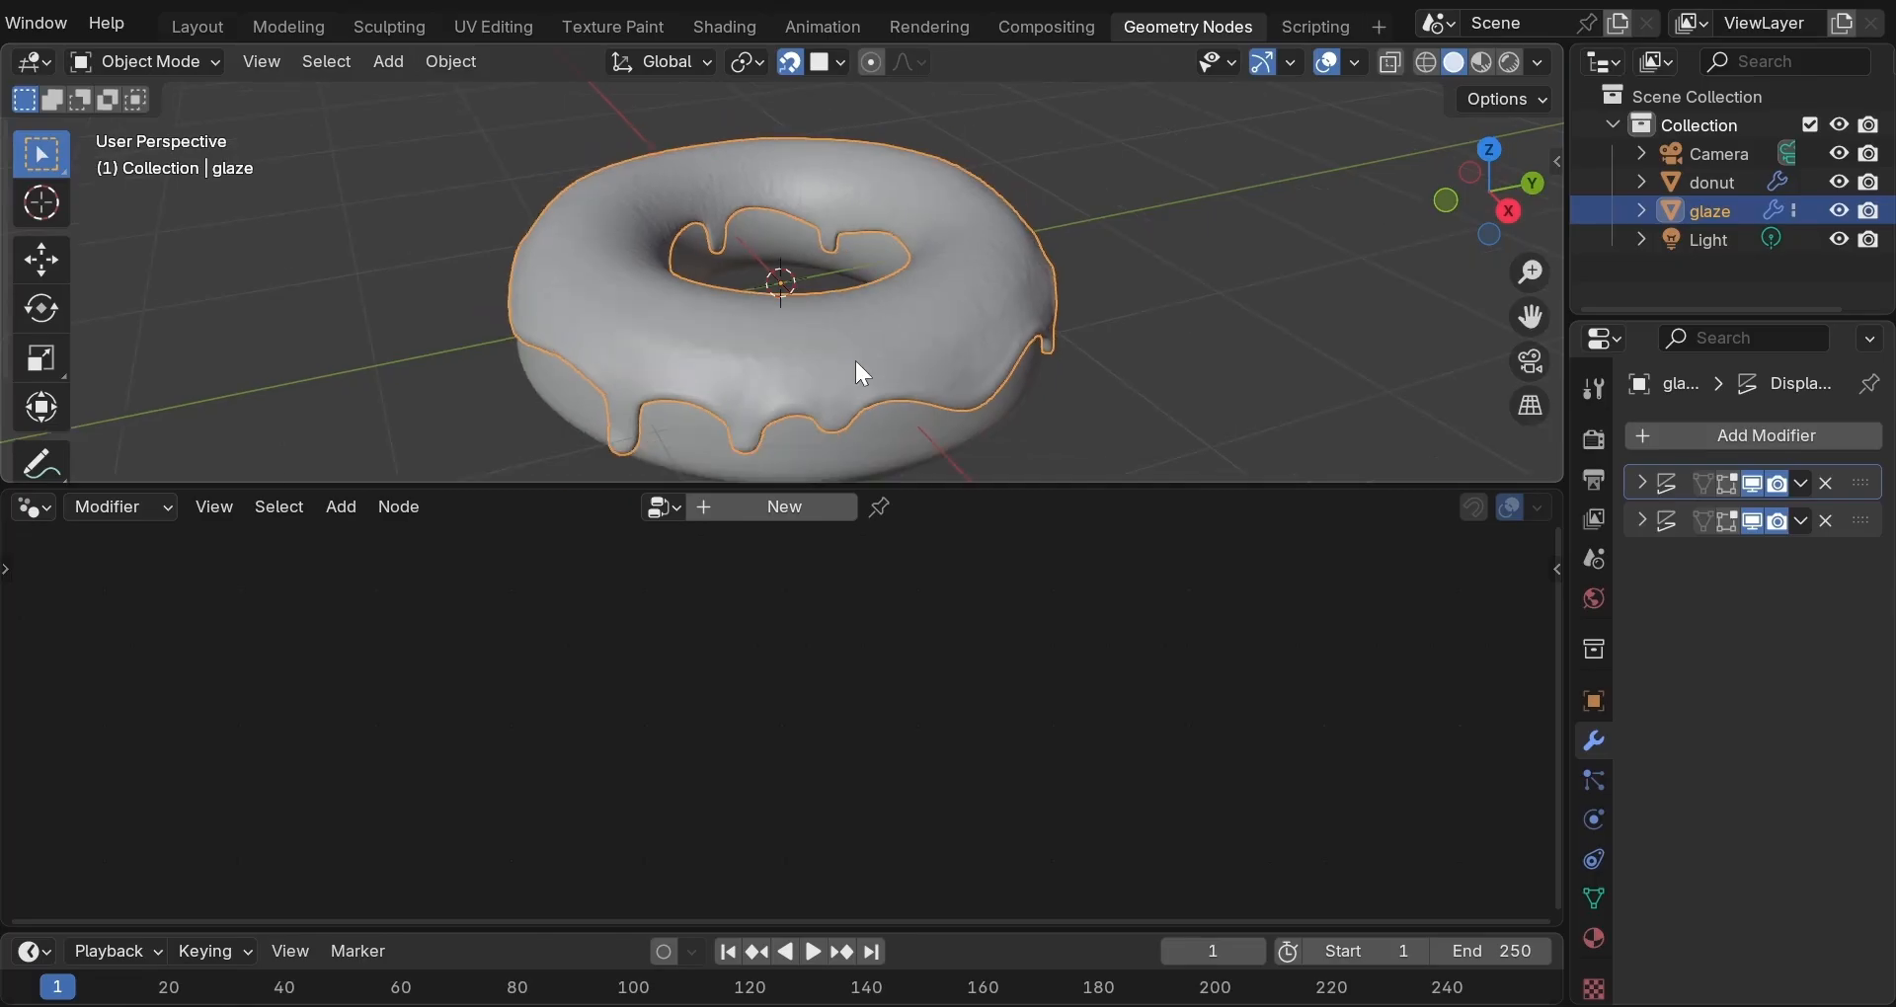
# Create a new Geometry Nodes group on the glaze, linking Group Input to Group Output.
pyautogui.click(778, 509)
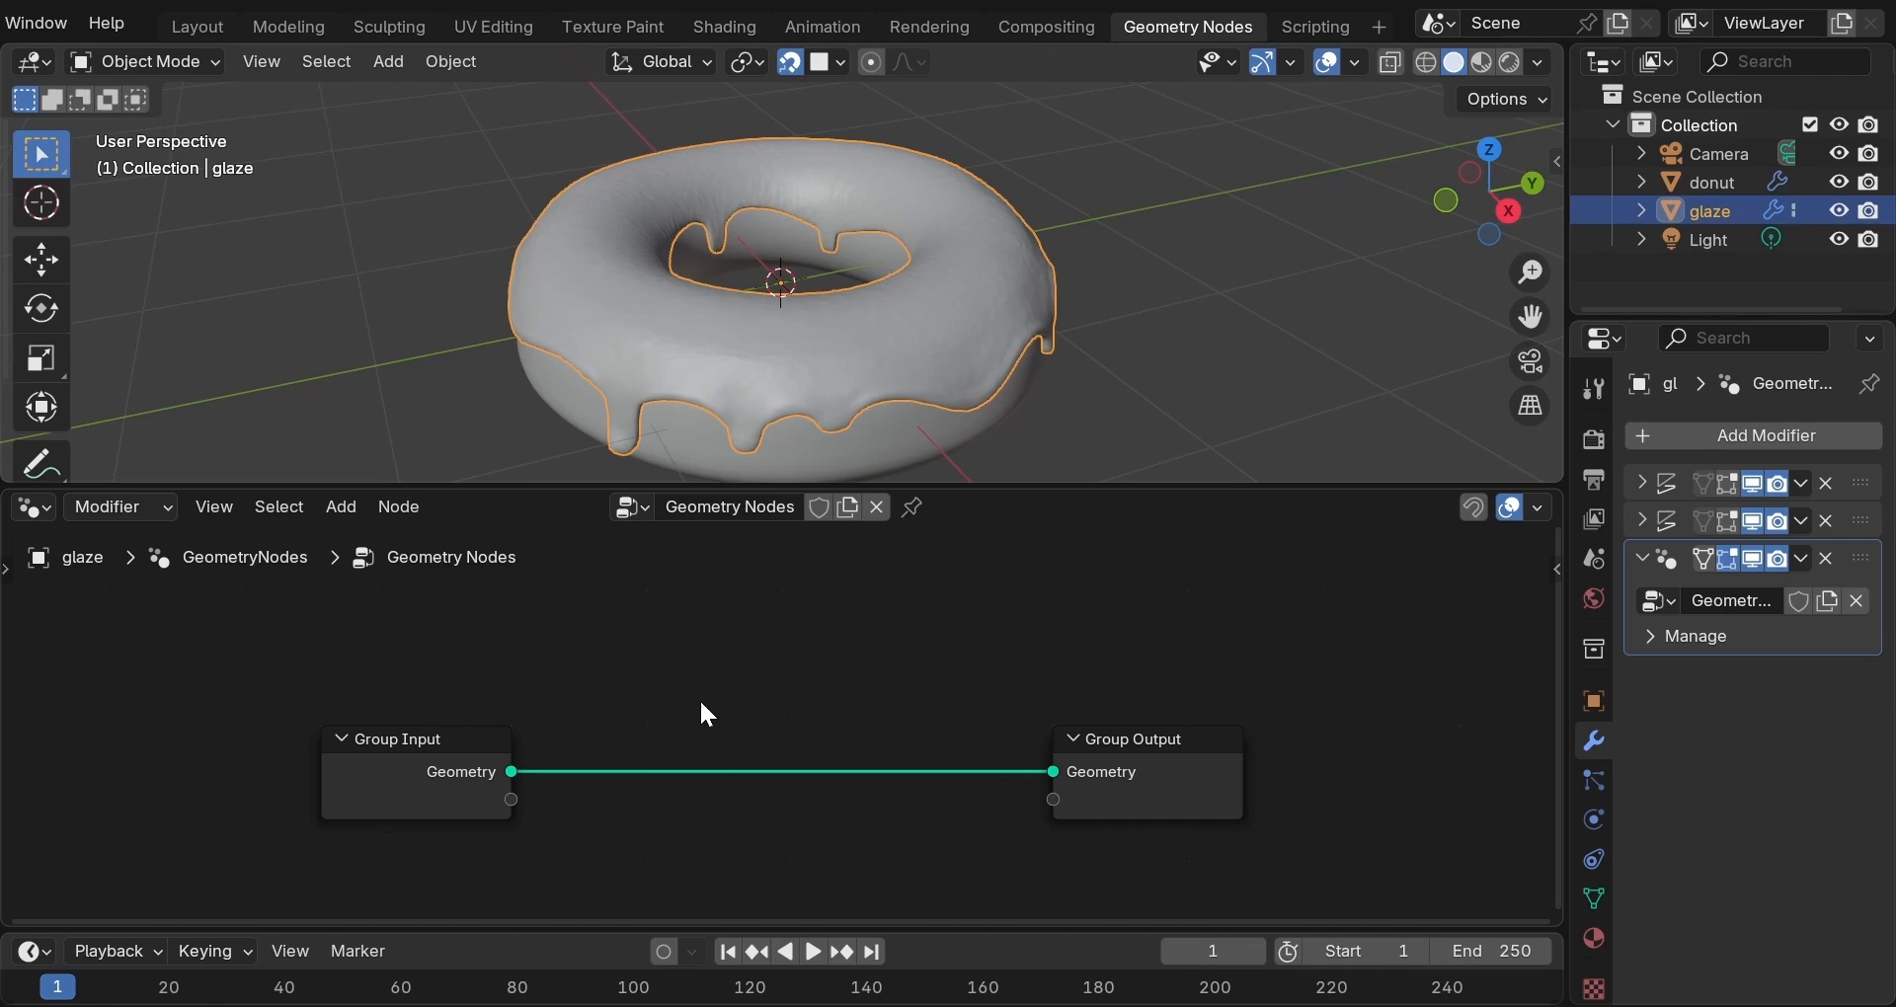
pyautogui.scroll(-1, 701, 705)
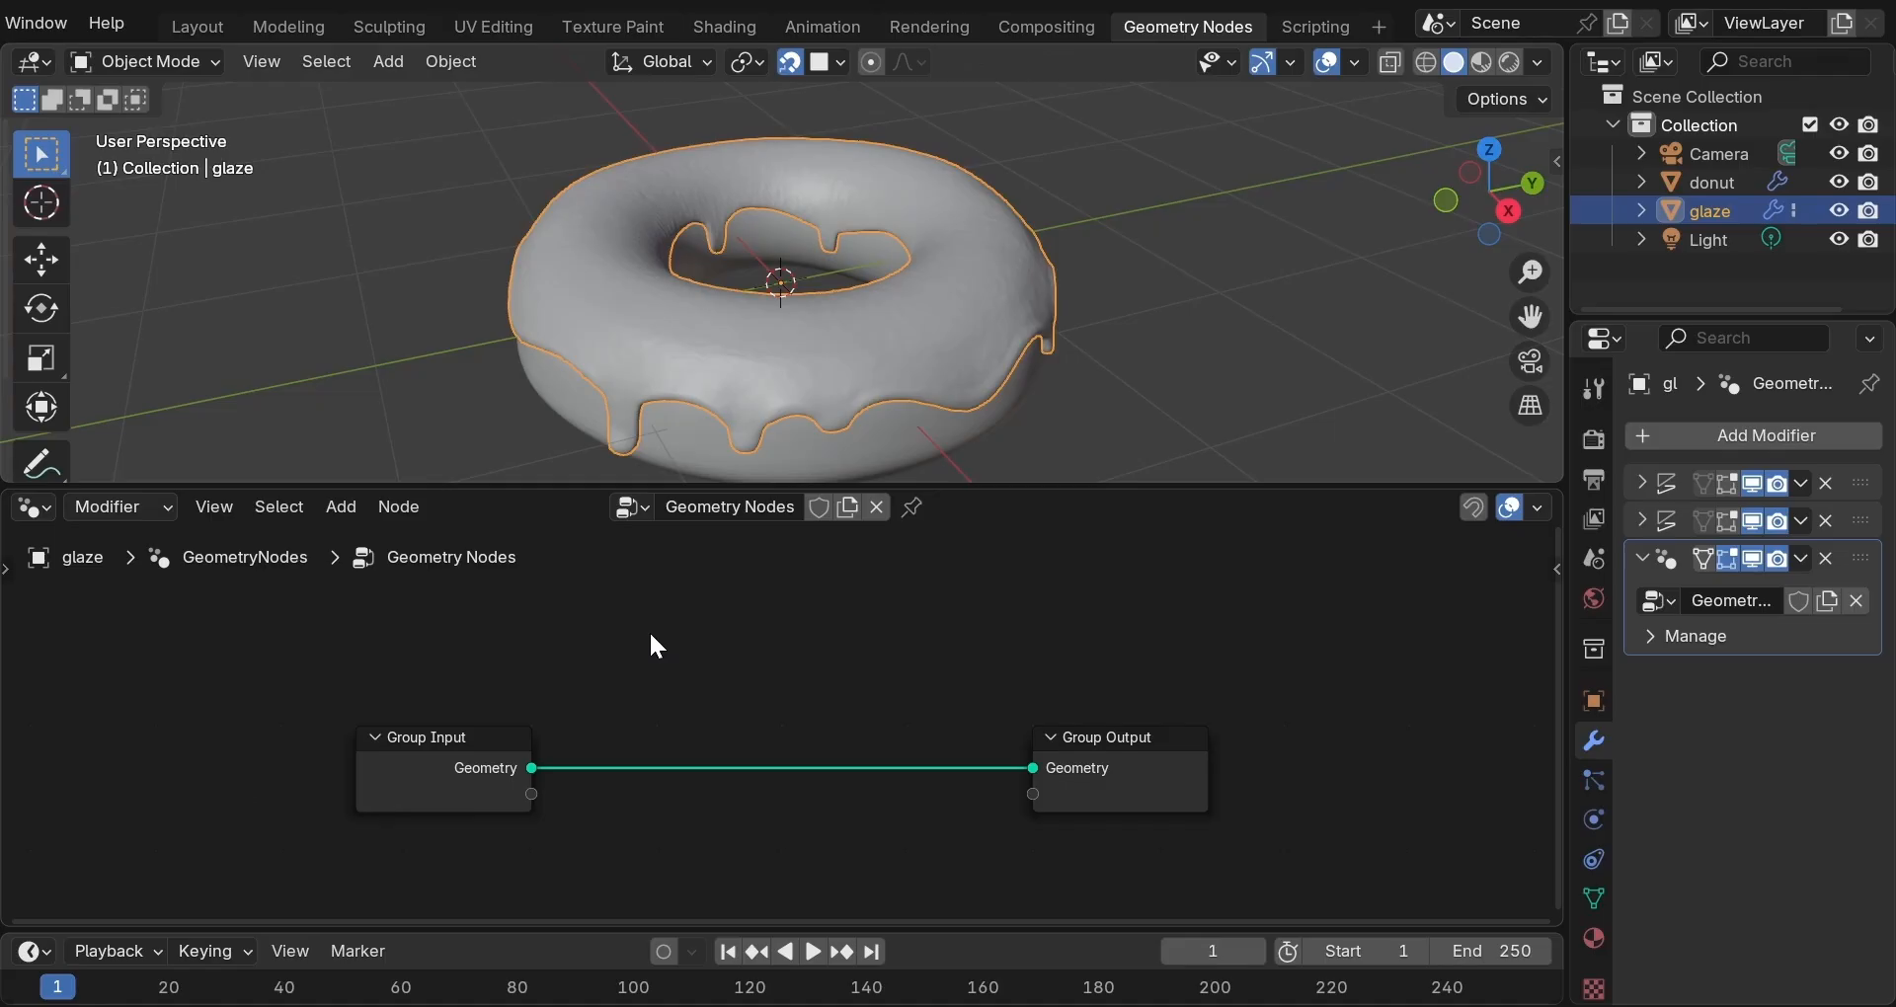
# Insert a Distribute Points on Faces node on the Group Input–Group Output link.
pyautogui.hotkey('shift', 'a')
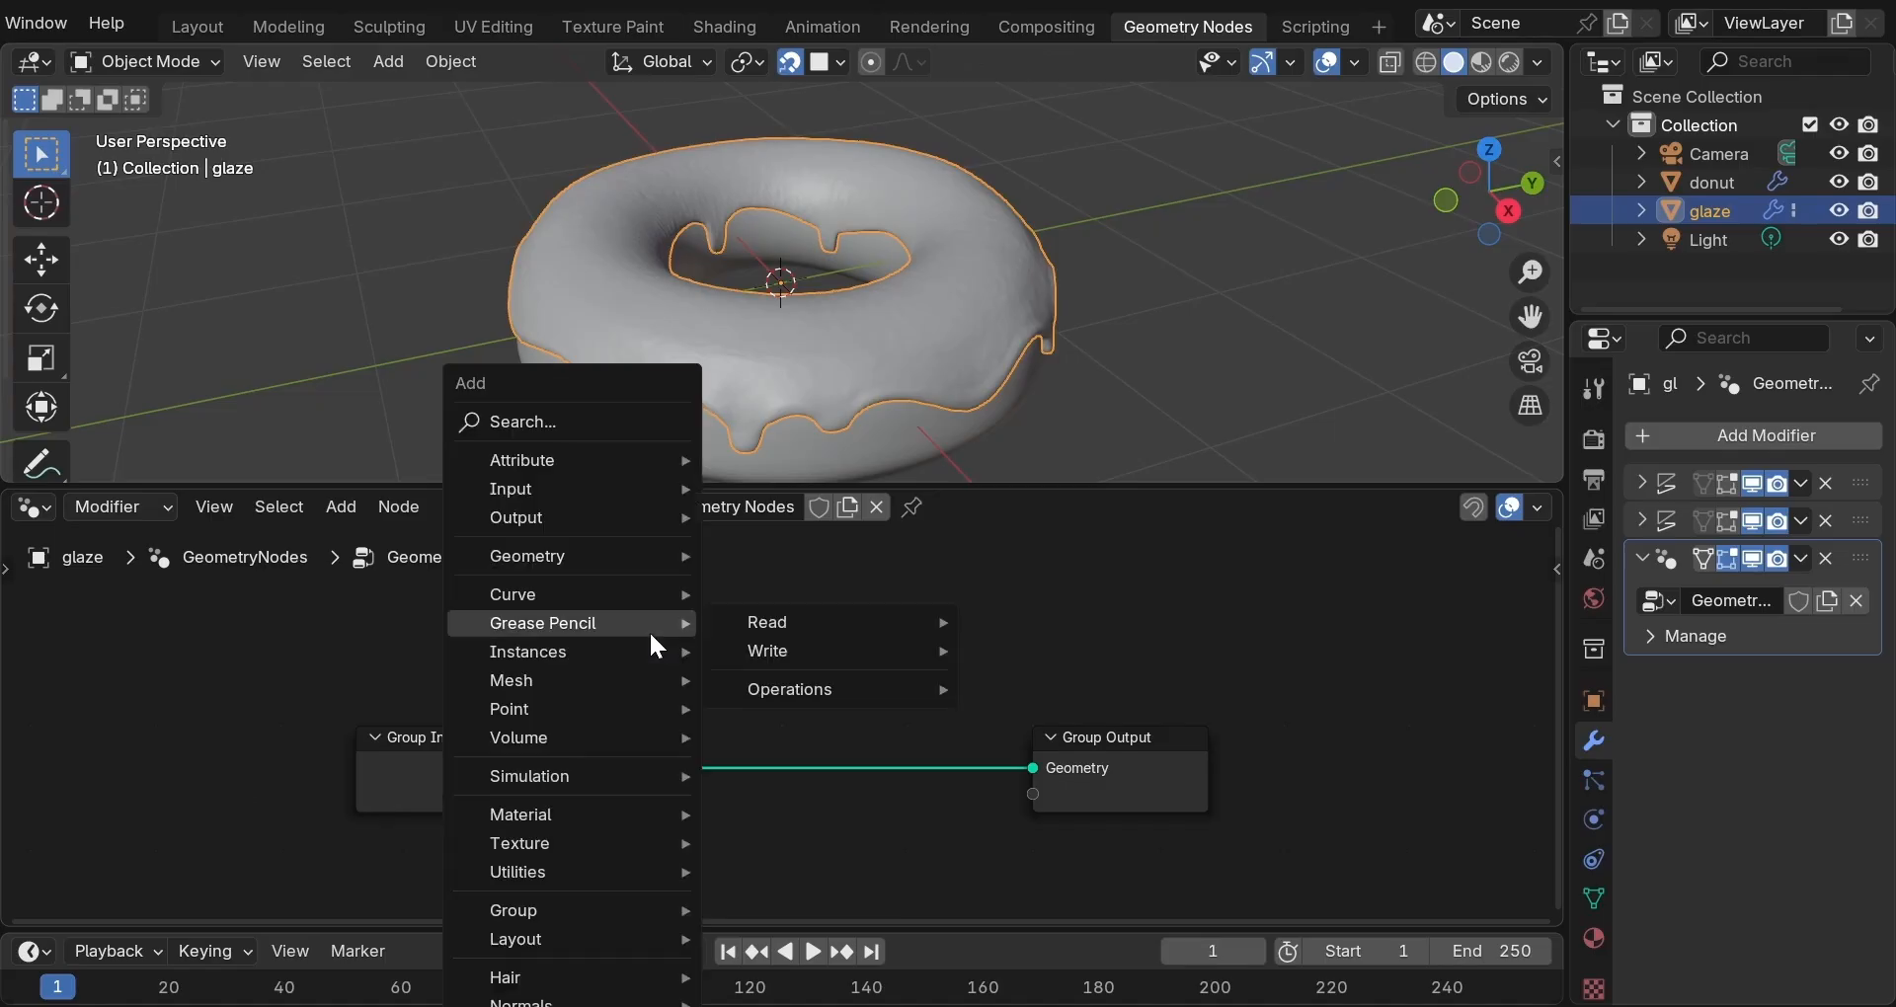
pyautogui.moveTo(648, 677)
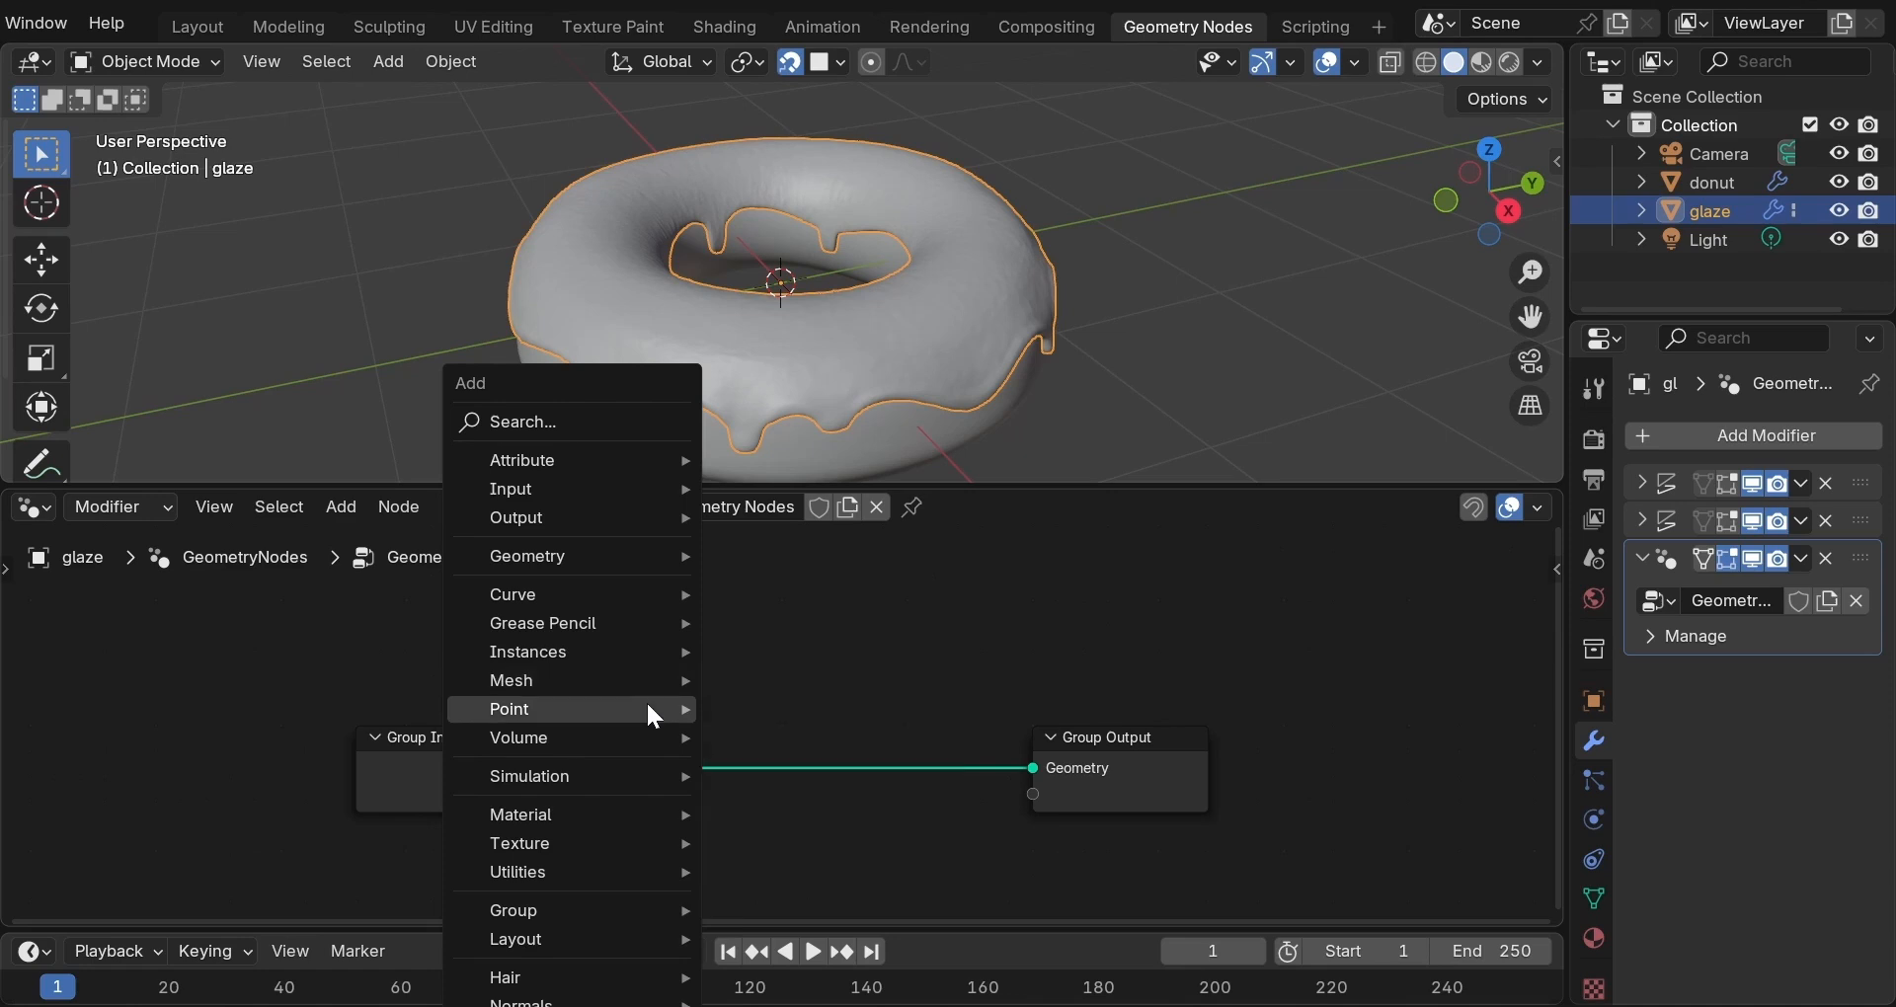
pyautogui.moveTo(652, 713)
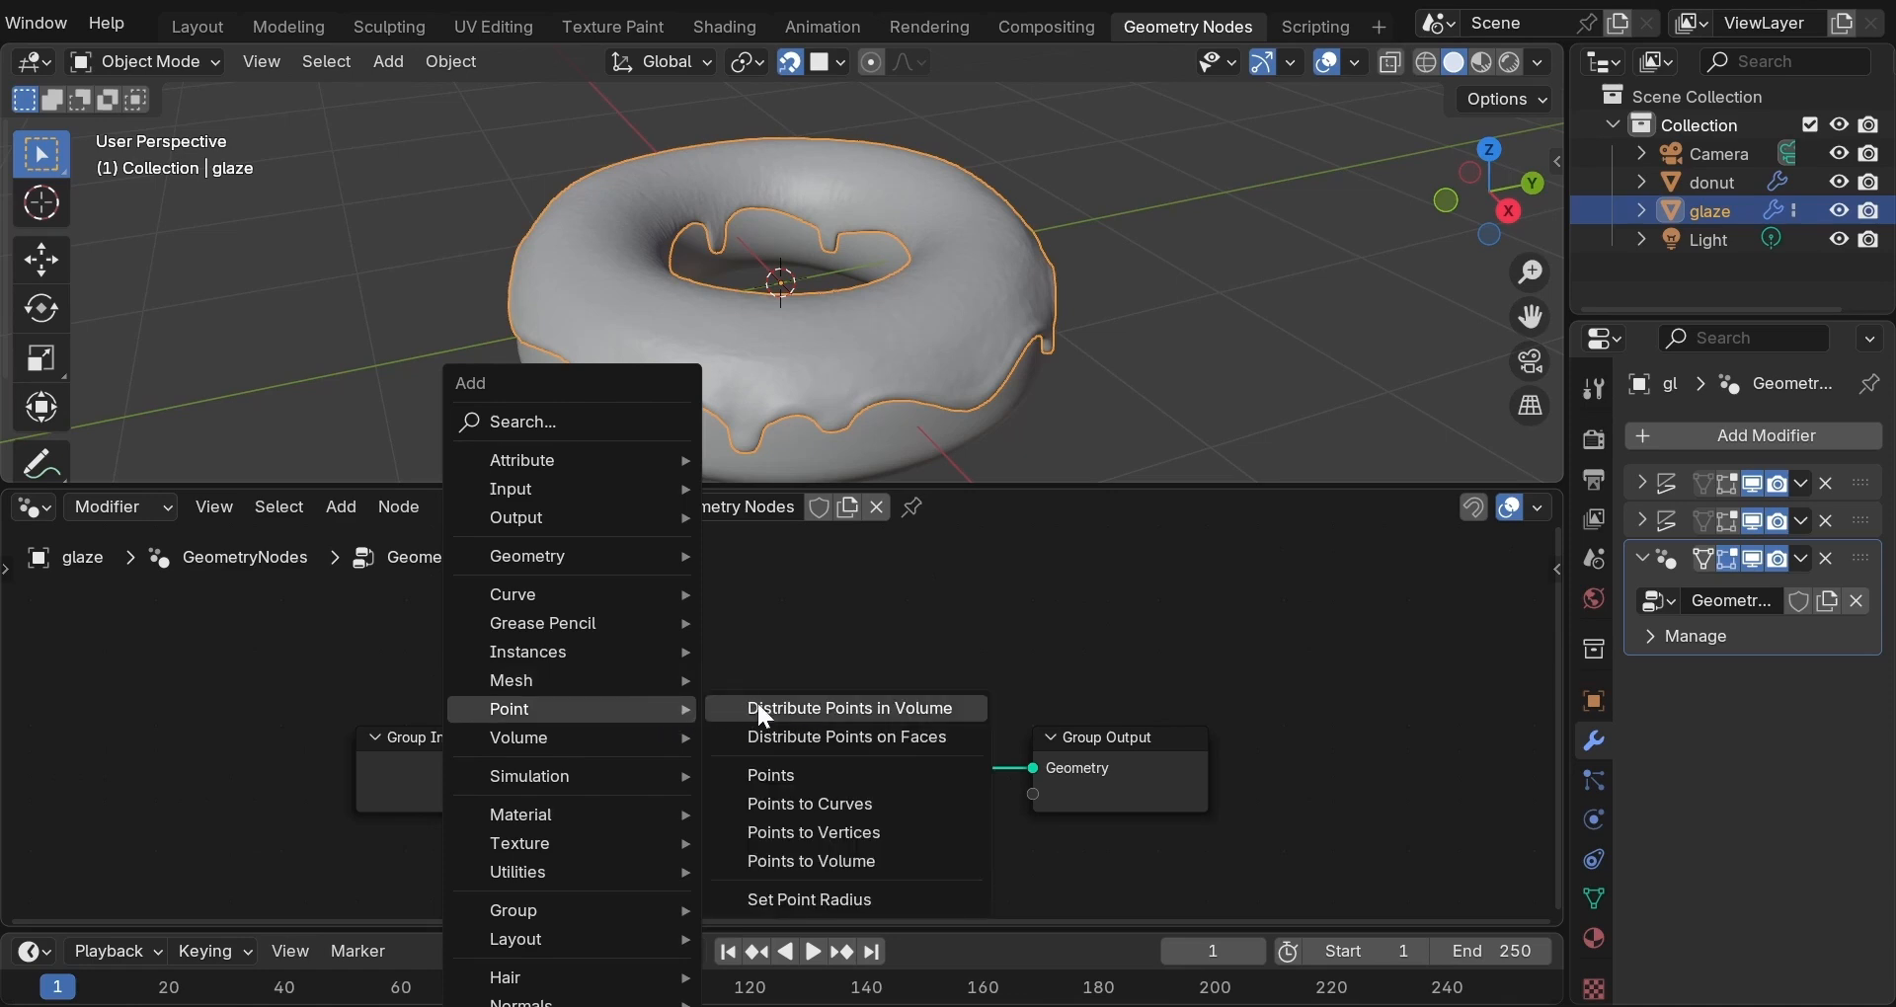
pyautogui.click(837, 737)
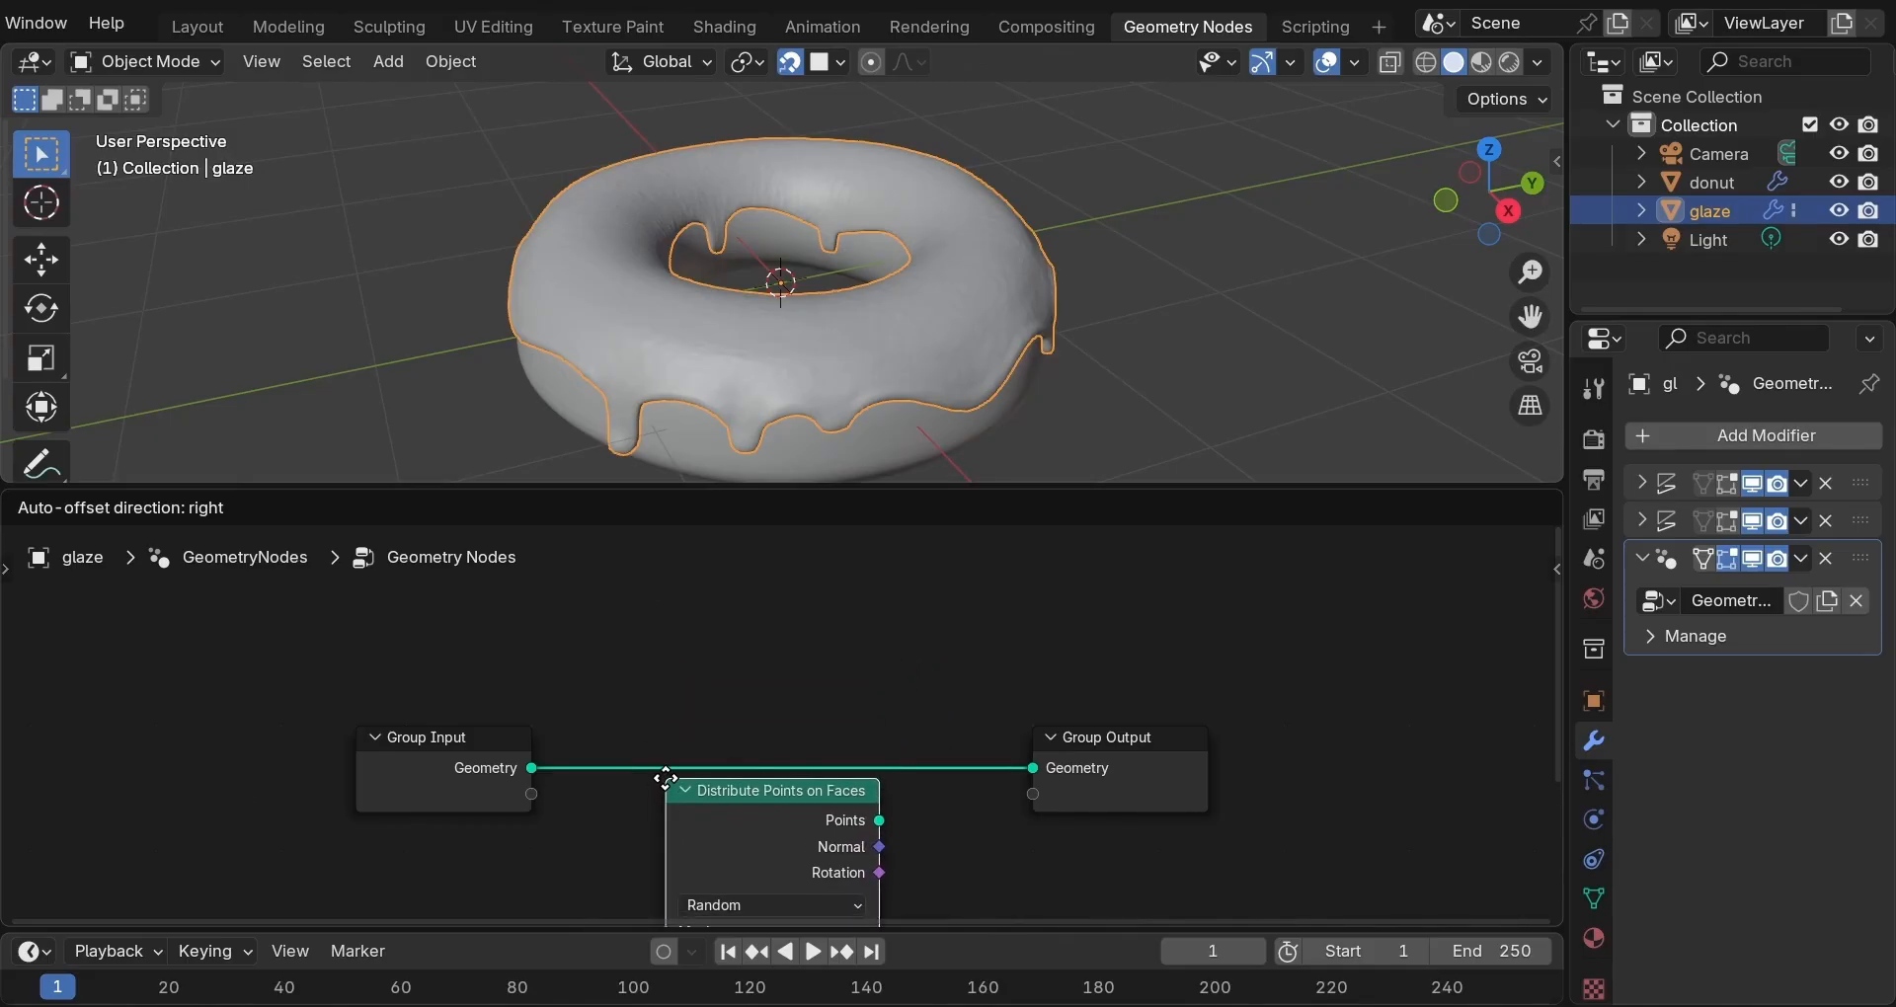
pyautogui.click(718, 710)
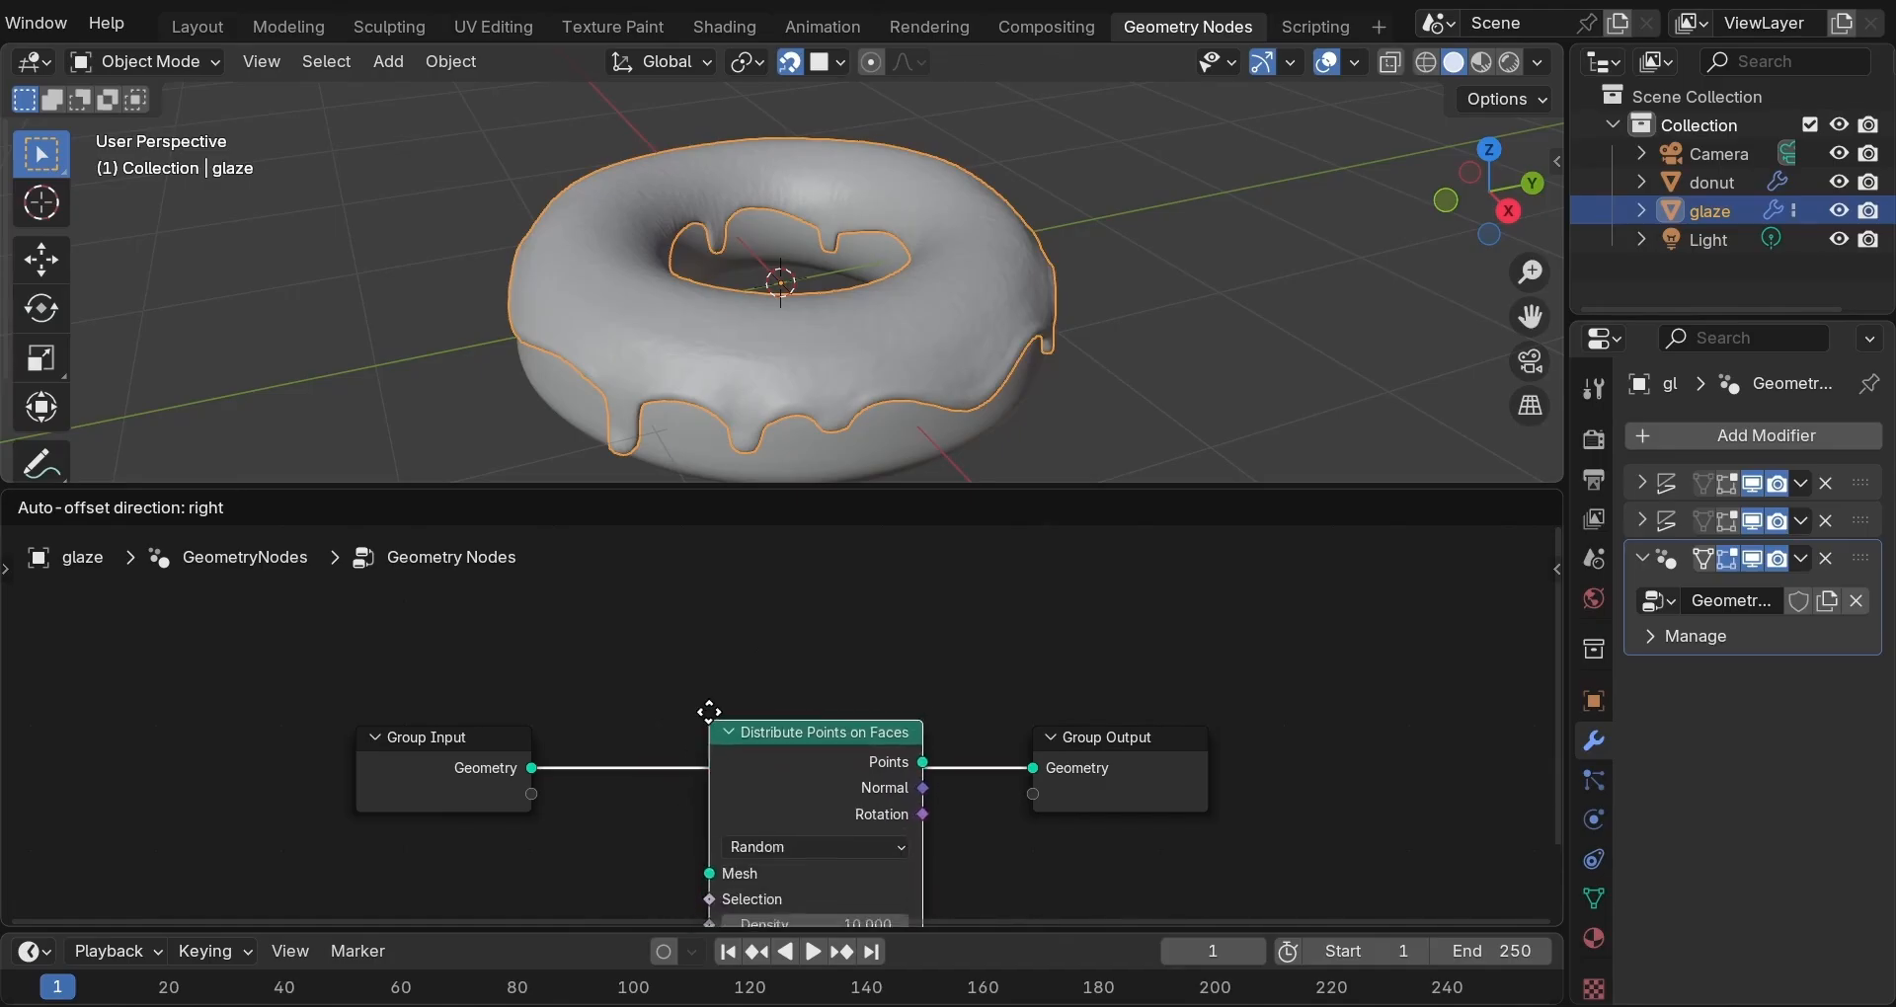
pyautogui.click(678, 650)
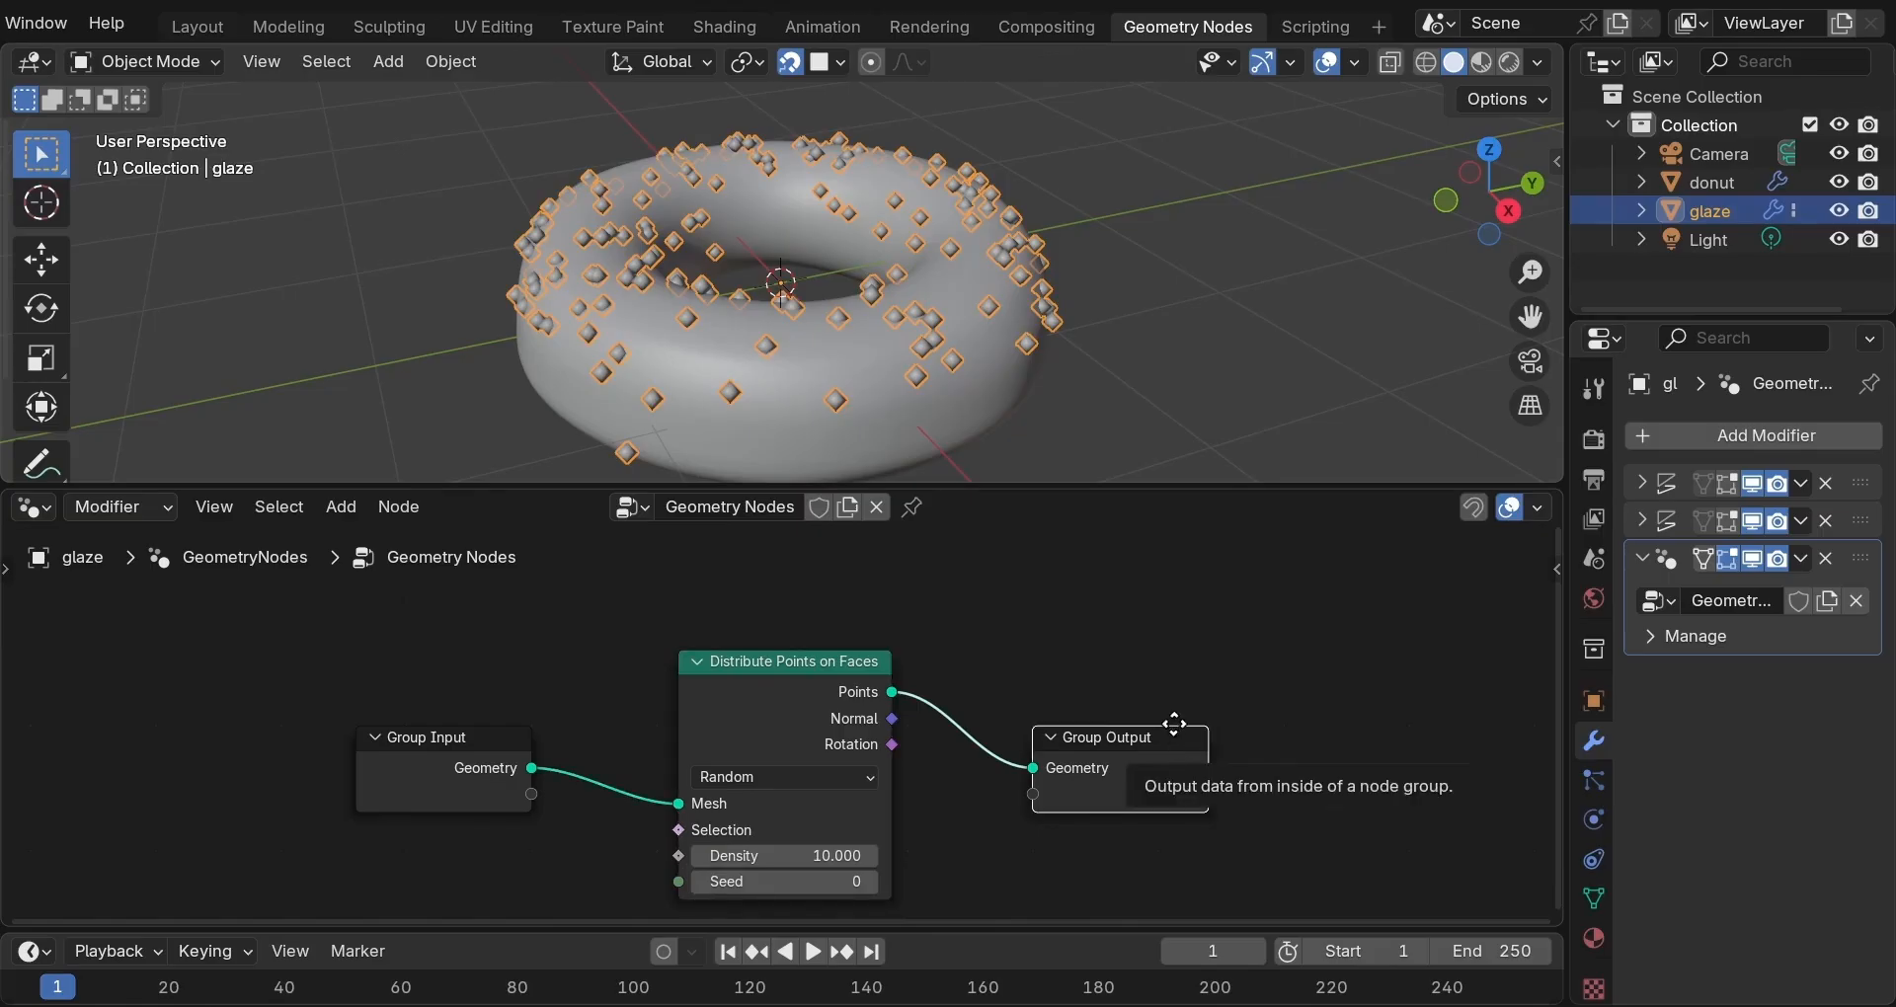
# Move Group Output up-right and Group Input up-left to make room.
pyautogui.press('g')
pyautogui.click(1204, 602)
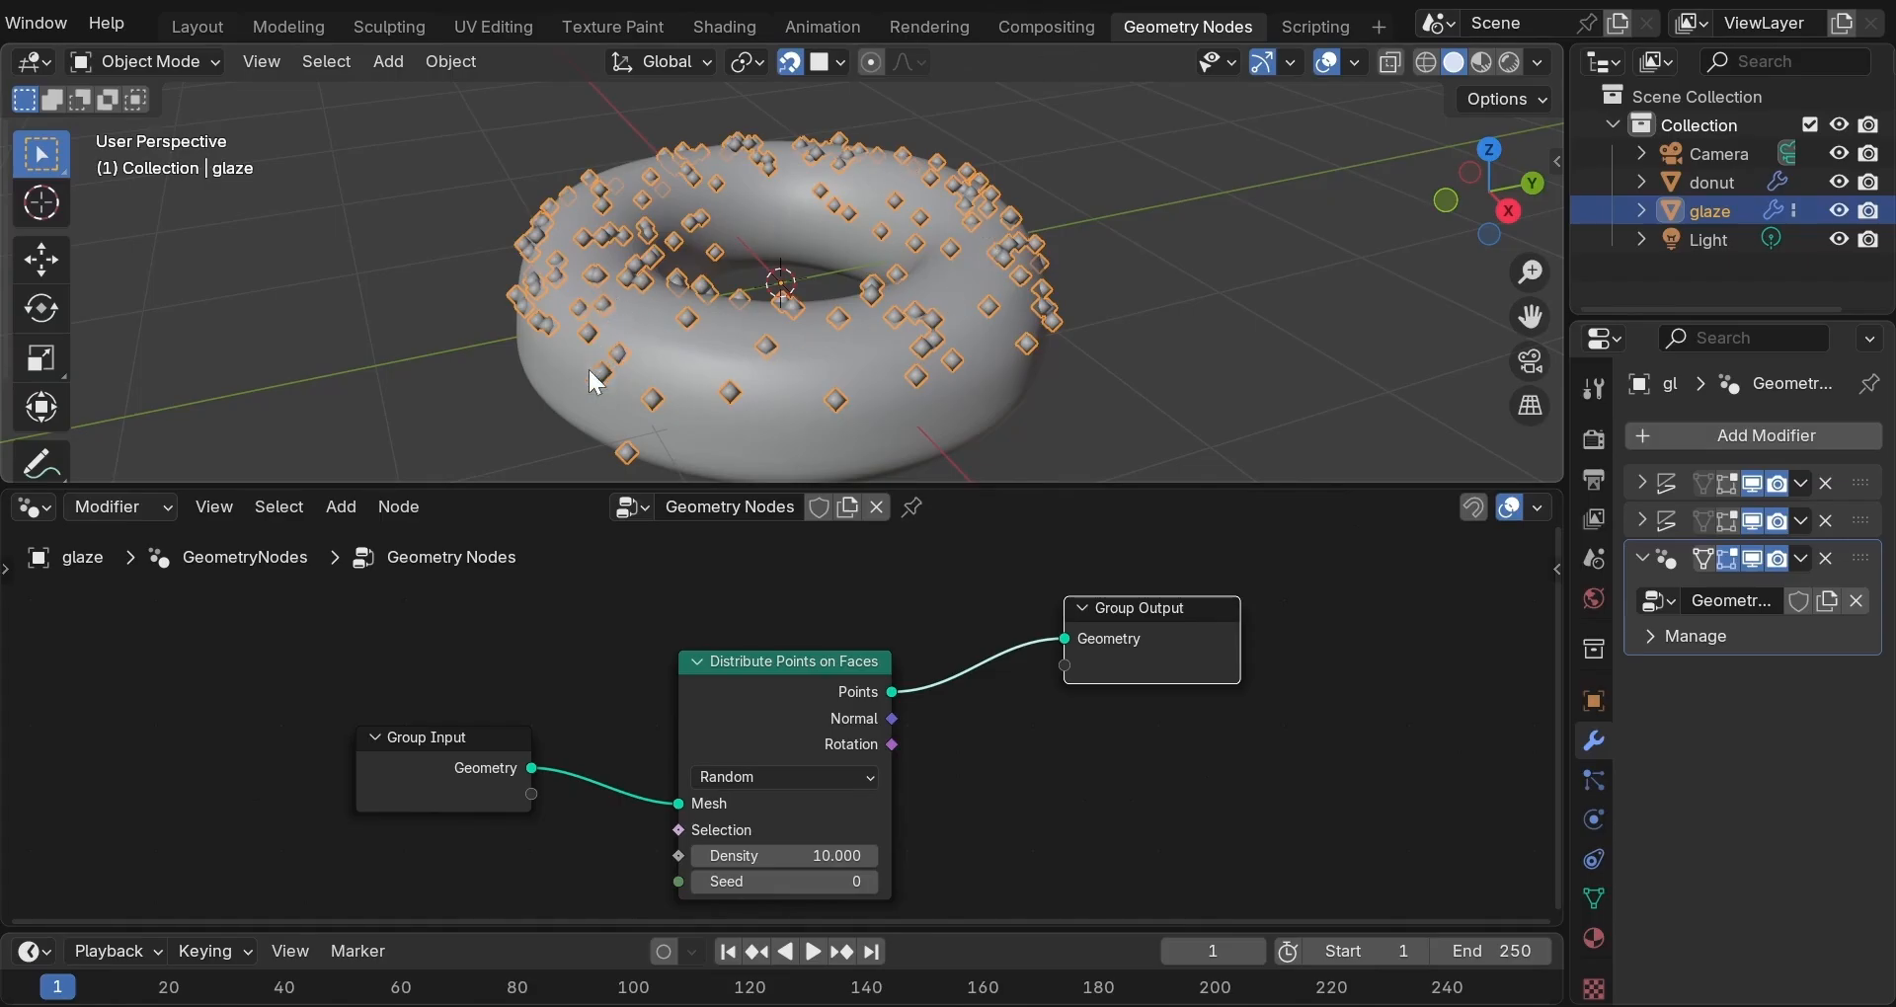
pyautogui.moveTo(476, 731); pyautogui.dragTo(384, 602)
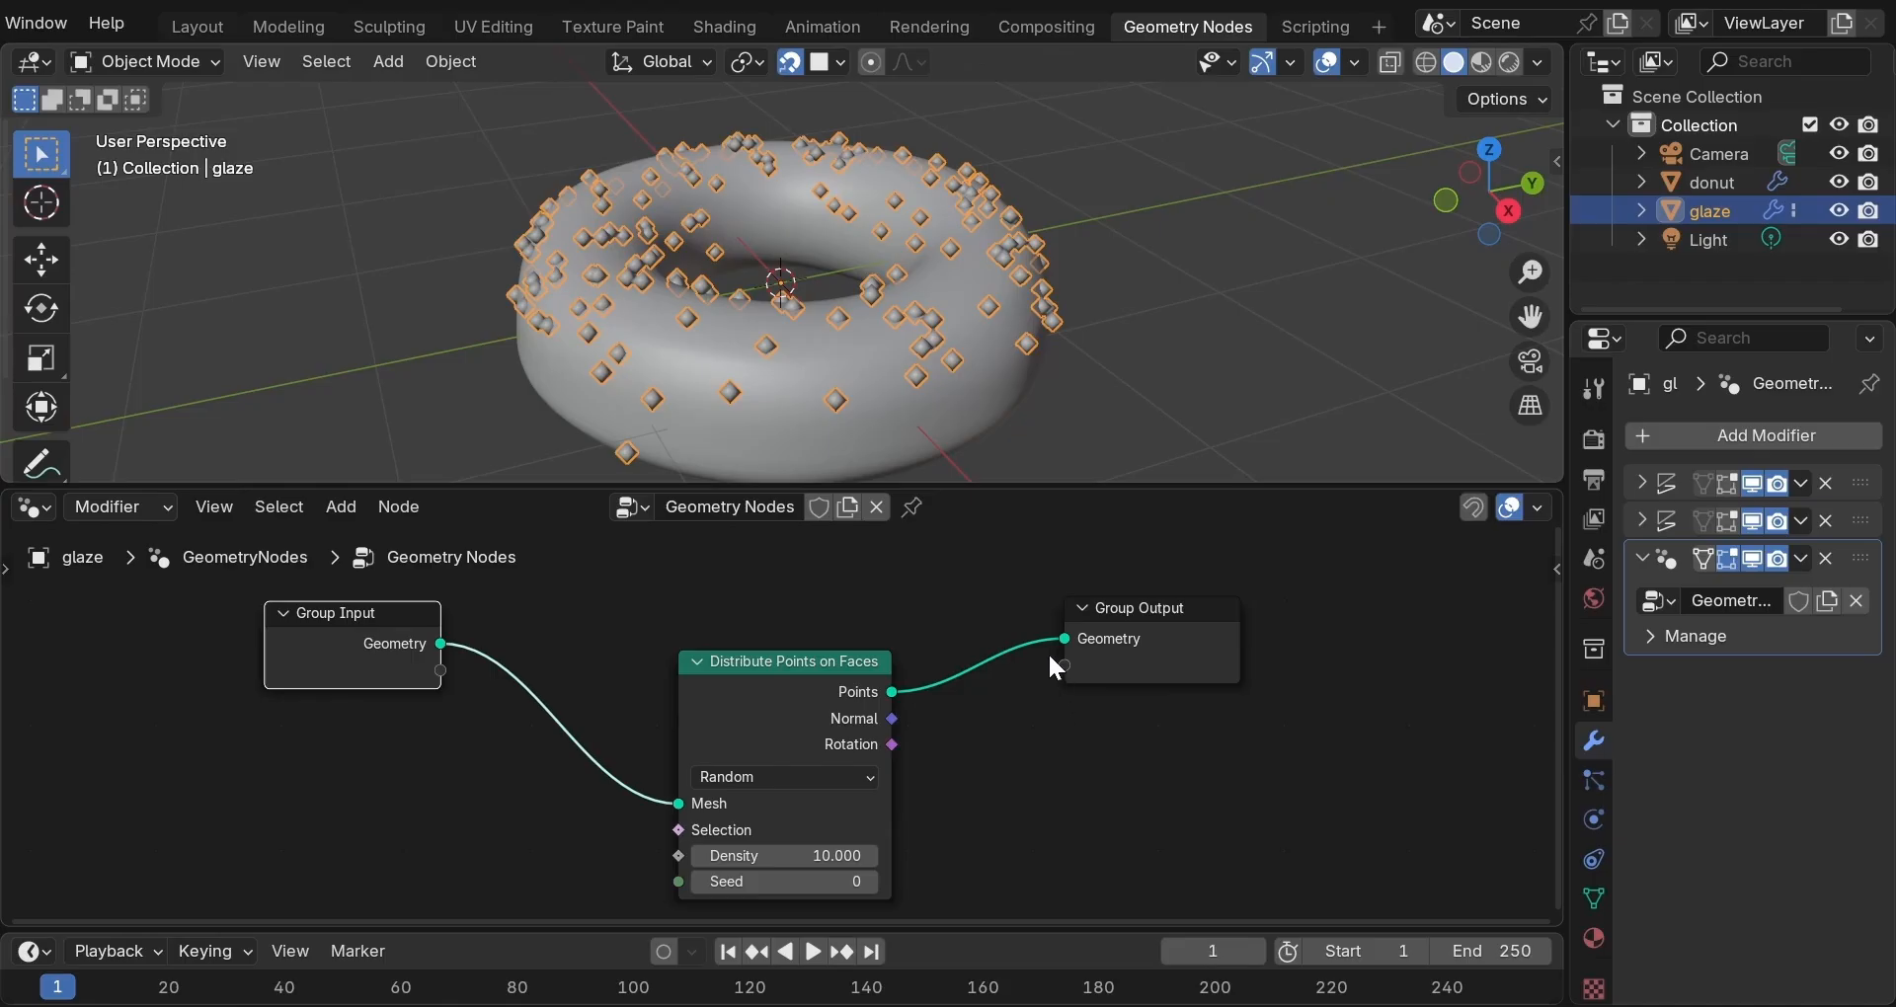
# Insert a Join Geometry node before Group Output and connect Group Input's Geometry into it.
pyautogui.hotkey('shift', 'a')
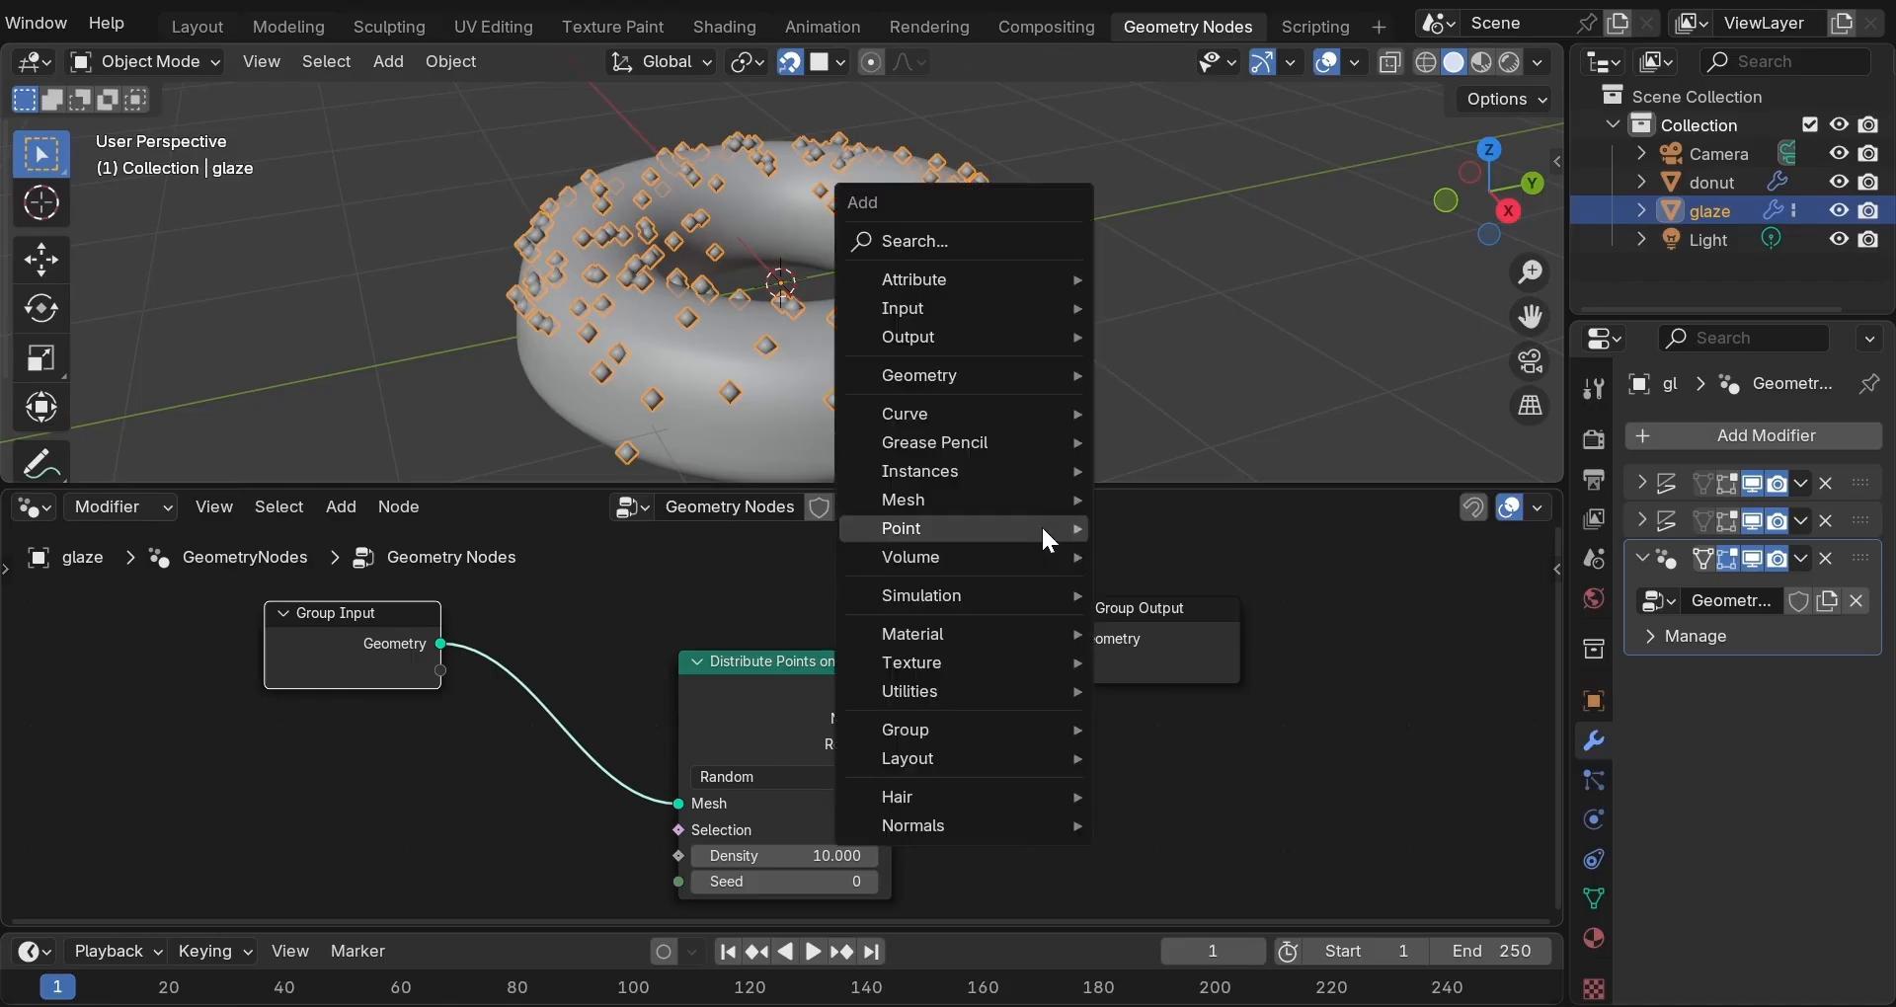
pyautogui.moveTo(1079, 383)
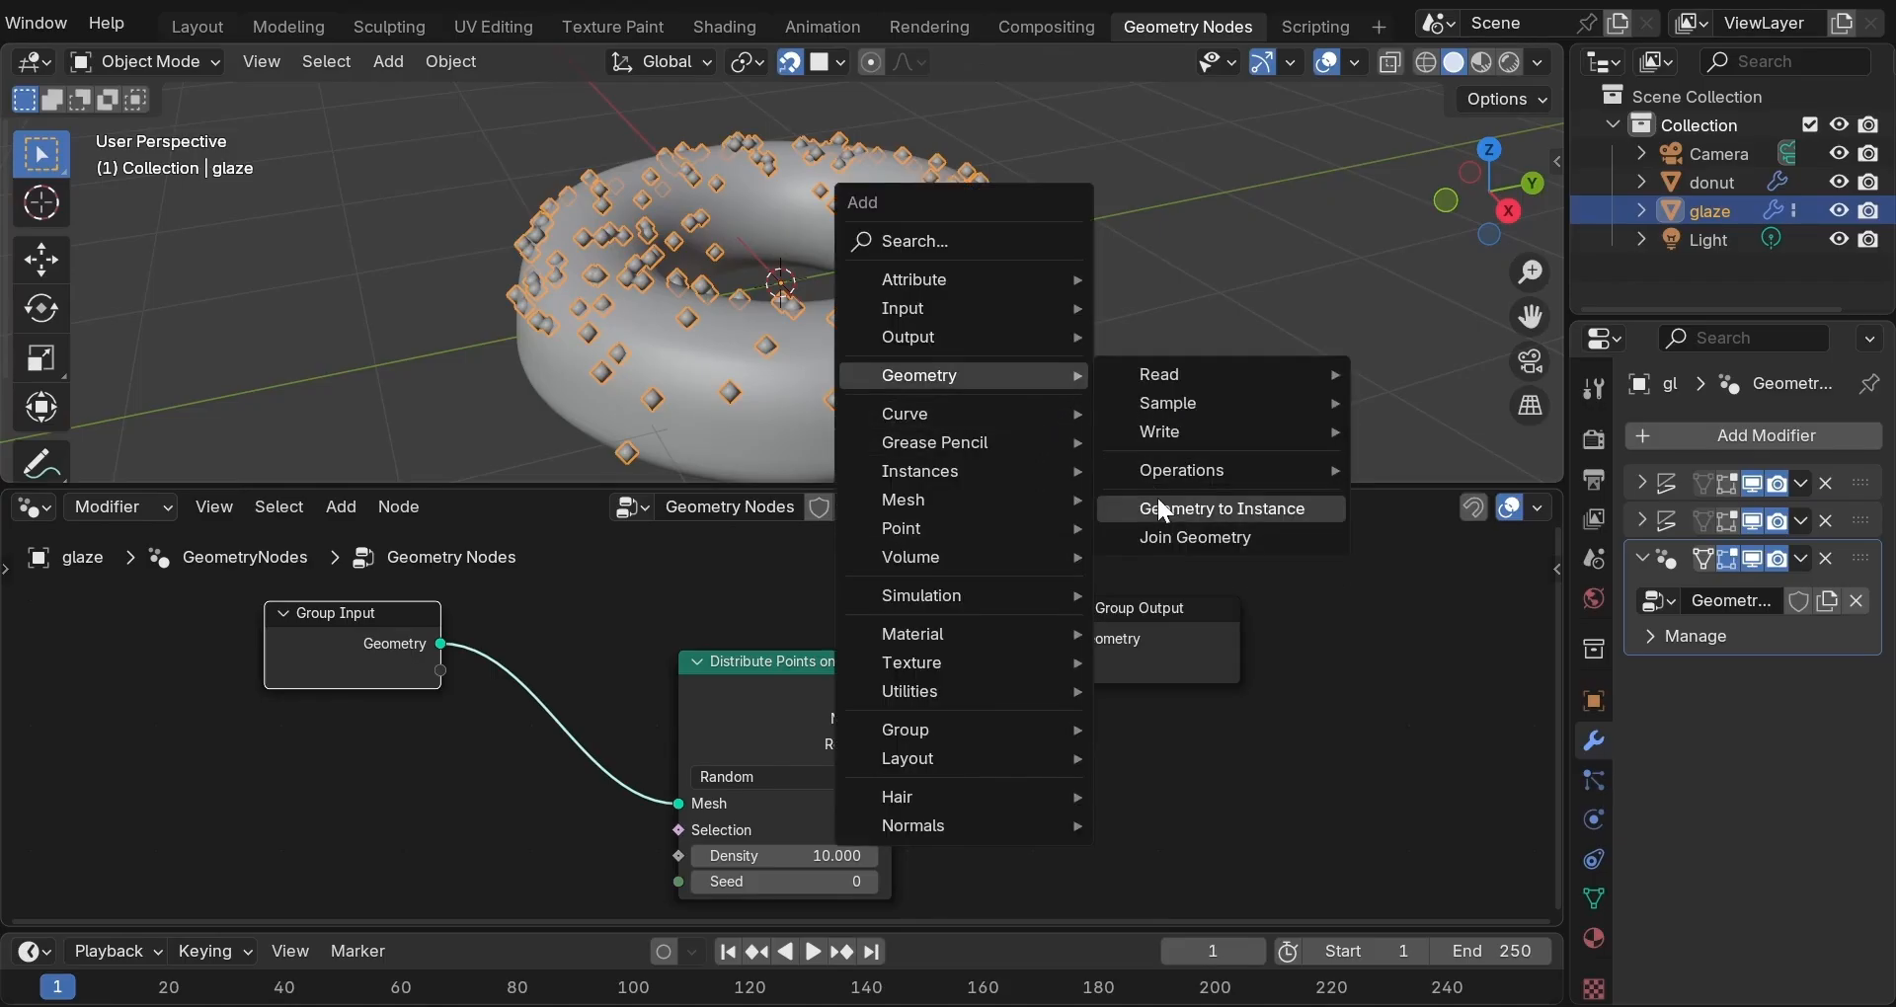
pyautogui.click(1165, 533)
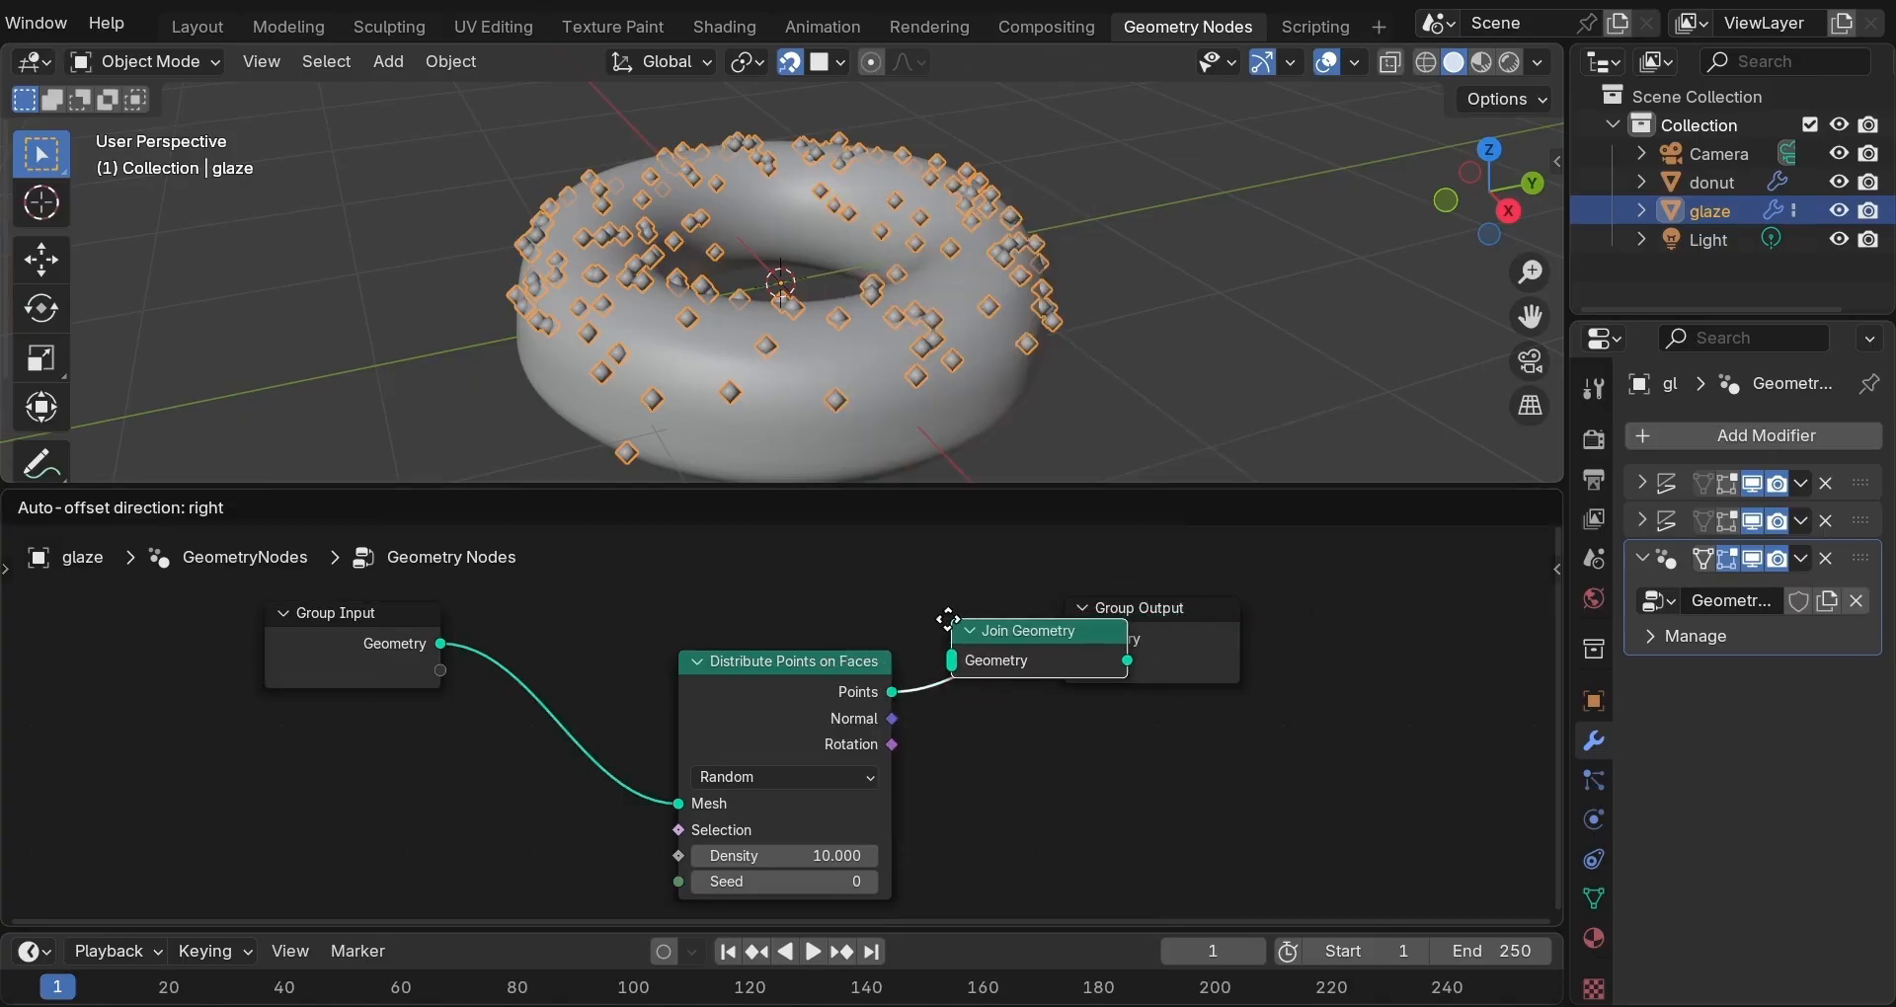
pyautogui.click(941, 625)
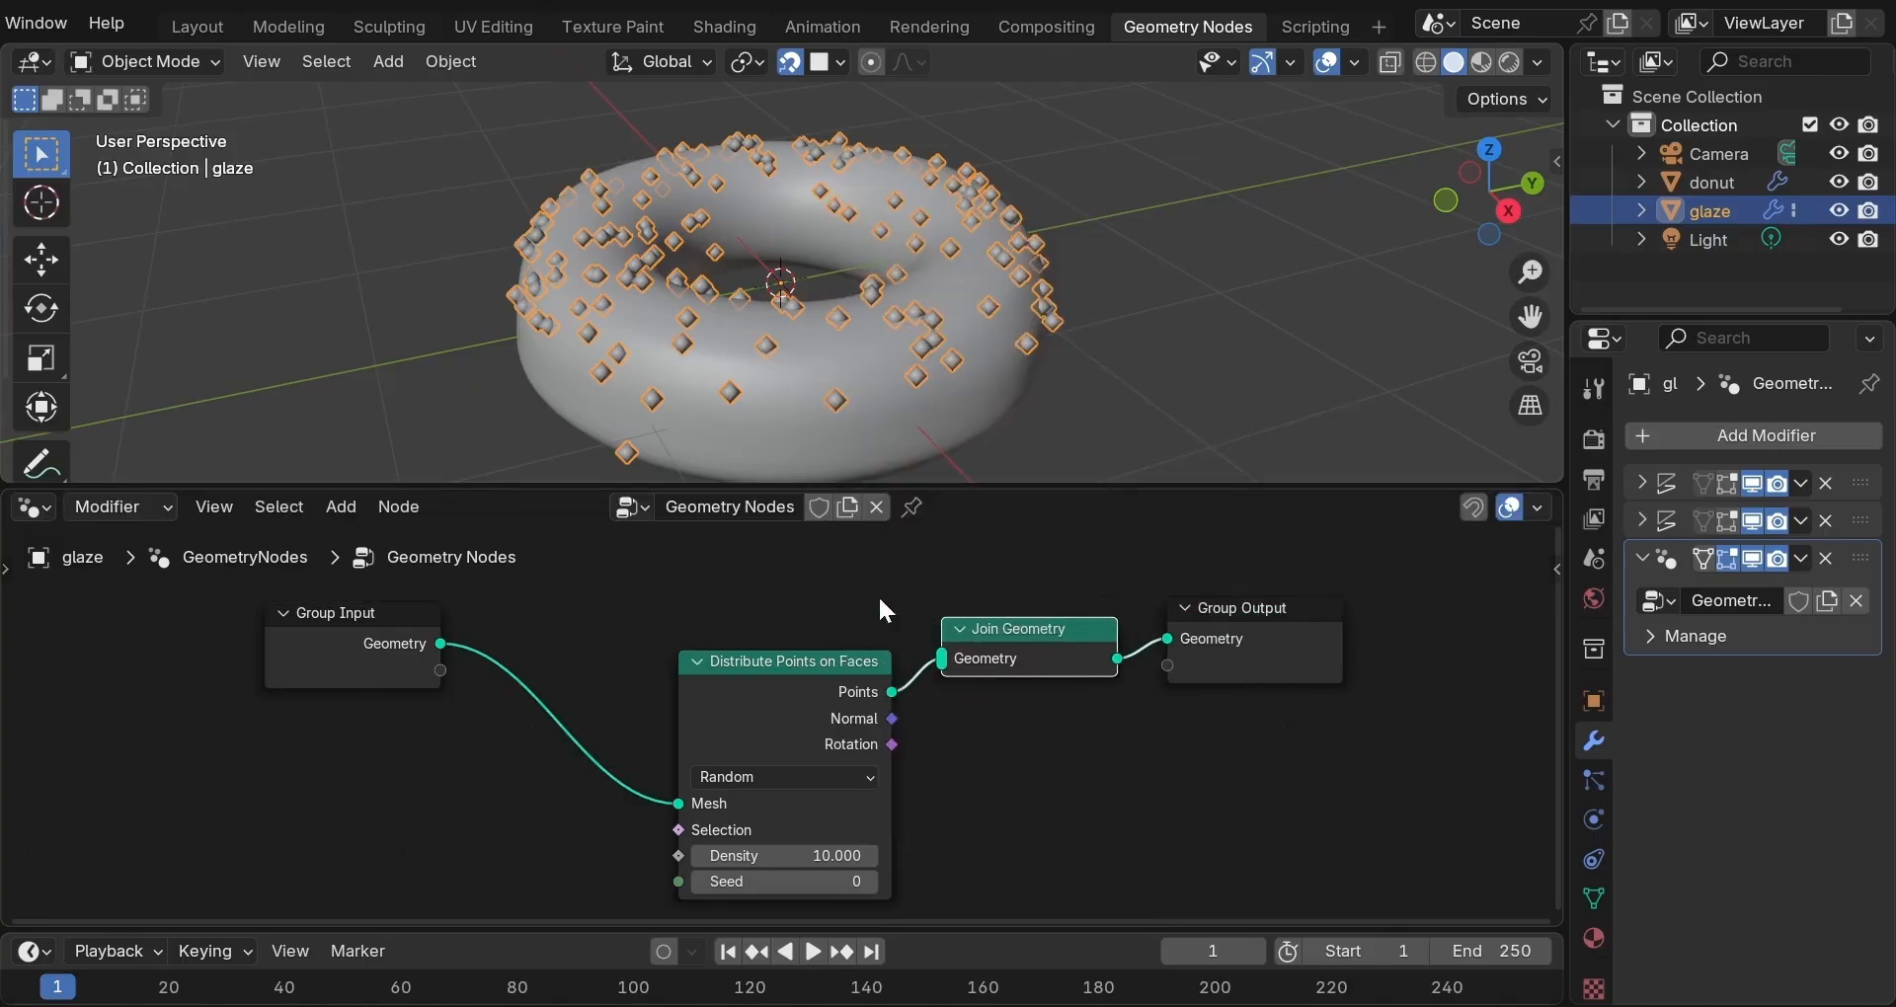
pyautogui.click(439, 644)
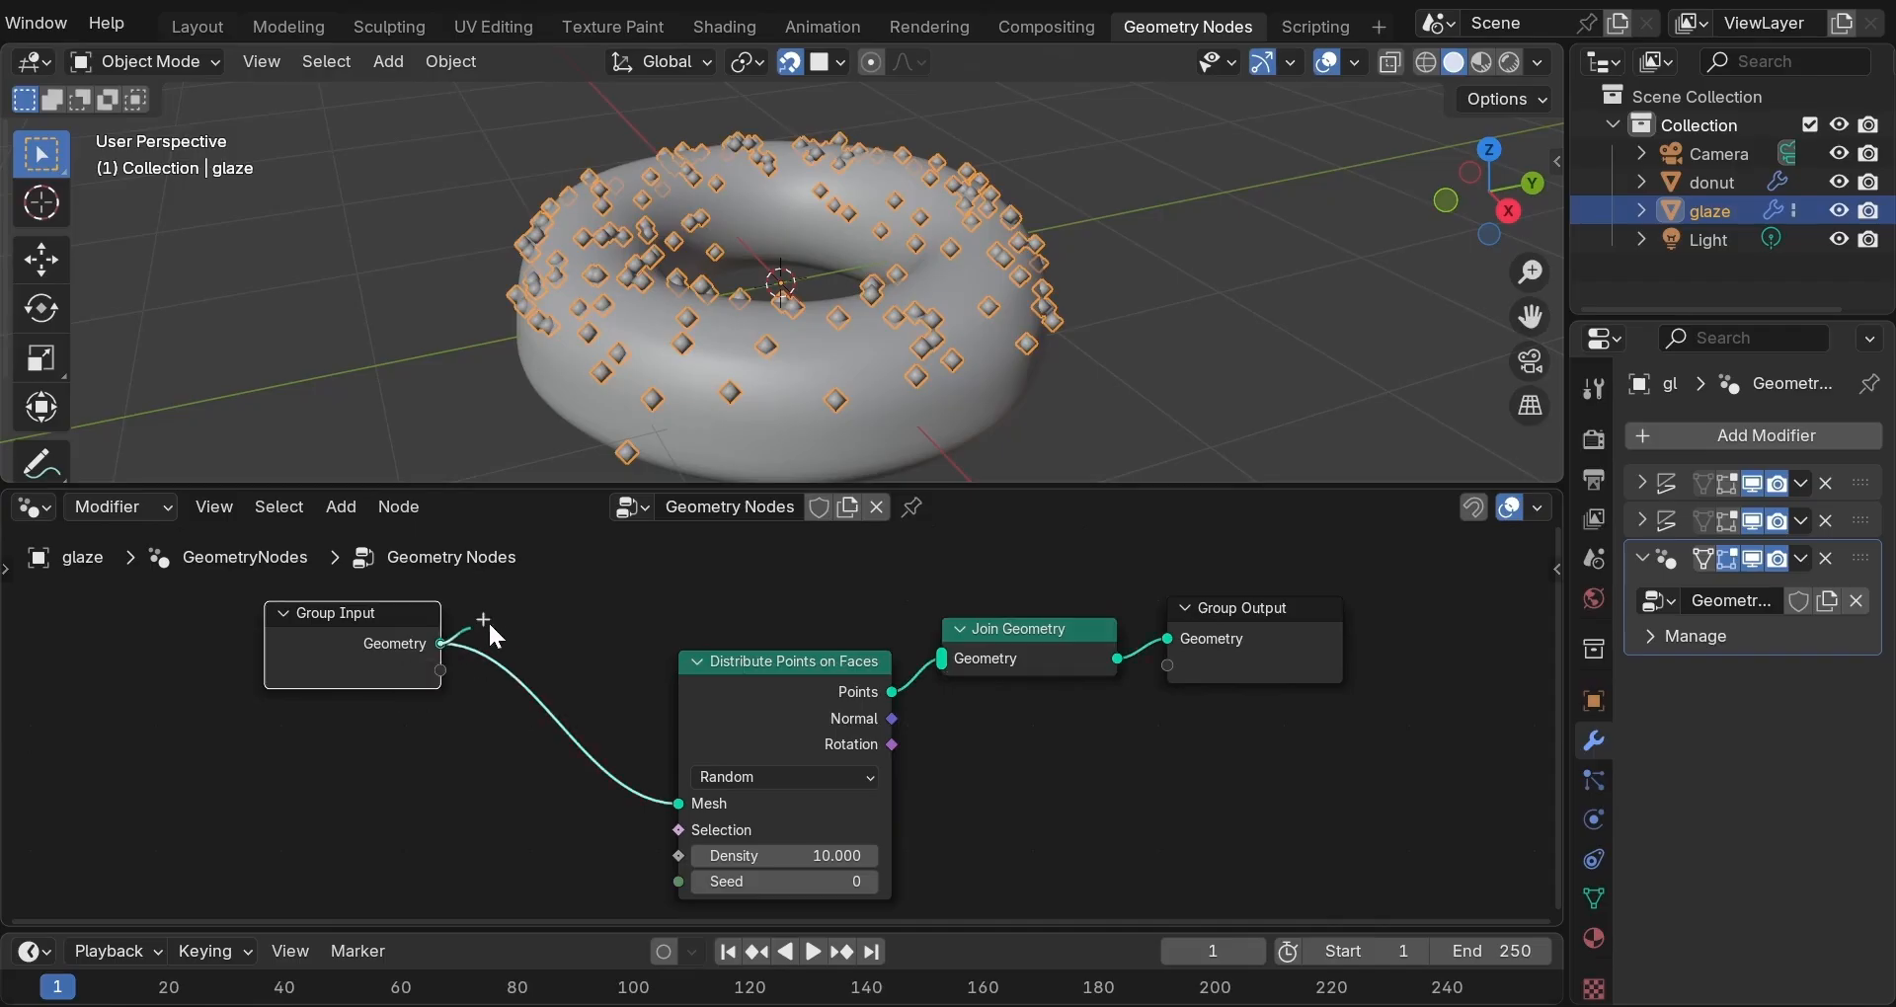
pyautogui.moveTo(579, 616); pyautogui.dragTo(935, 654)
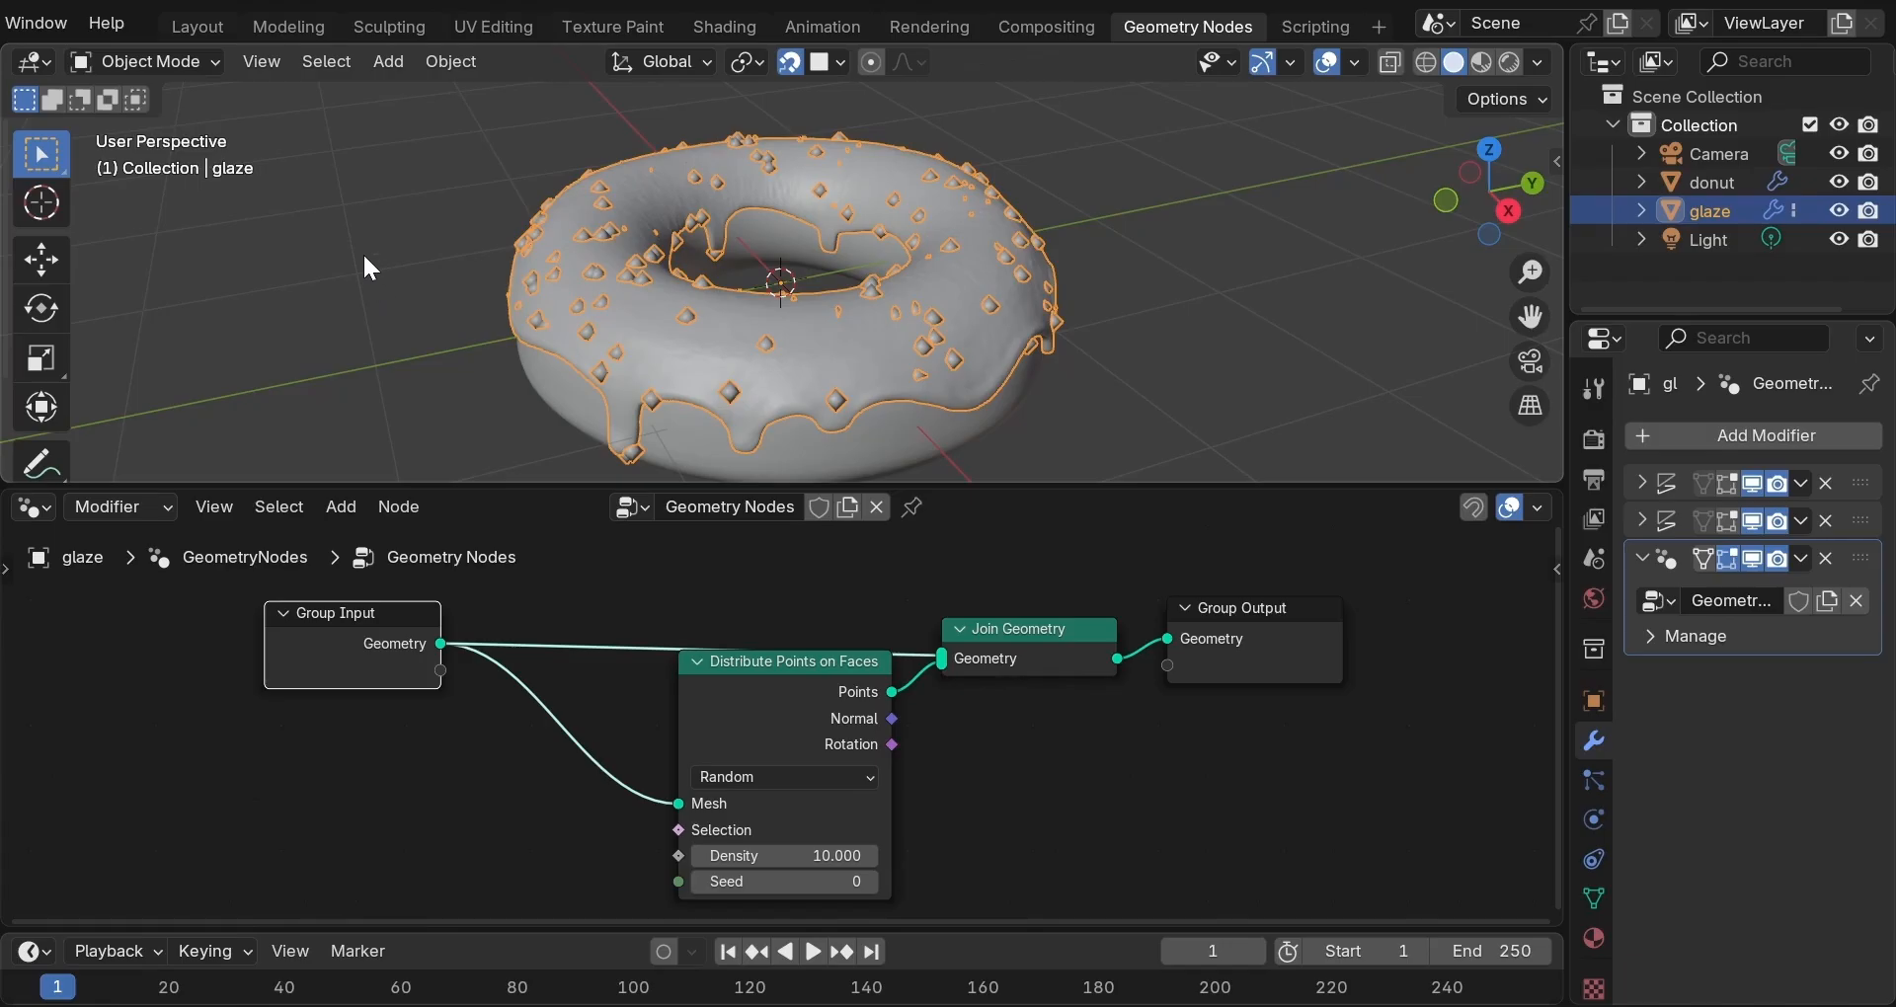
# In the Layout workspace, put the 3D cursor on the ground grid left of the glaze donut.
pyautogui.click(200, 26)
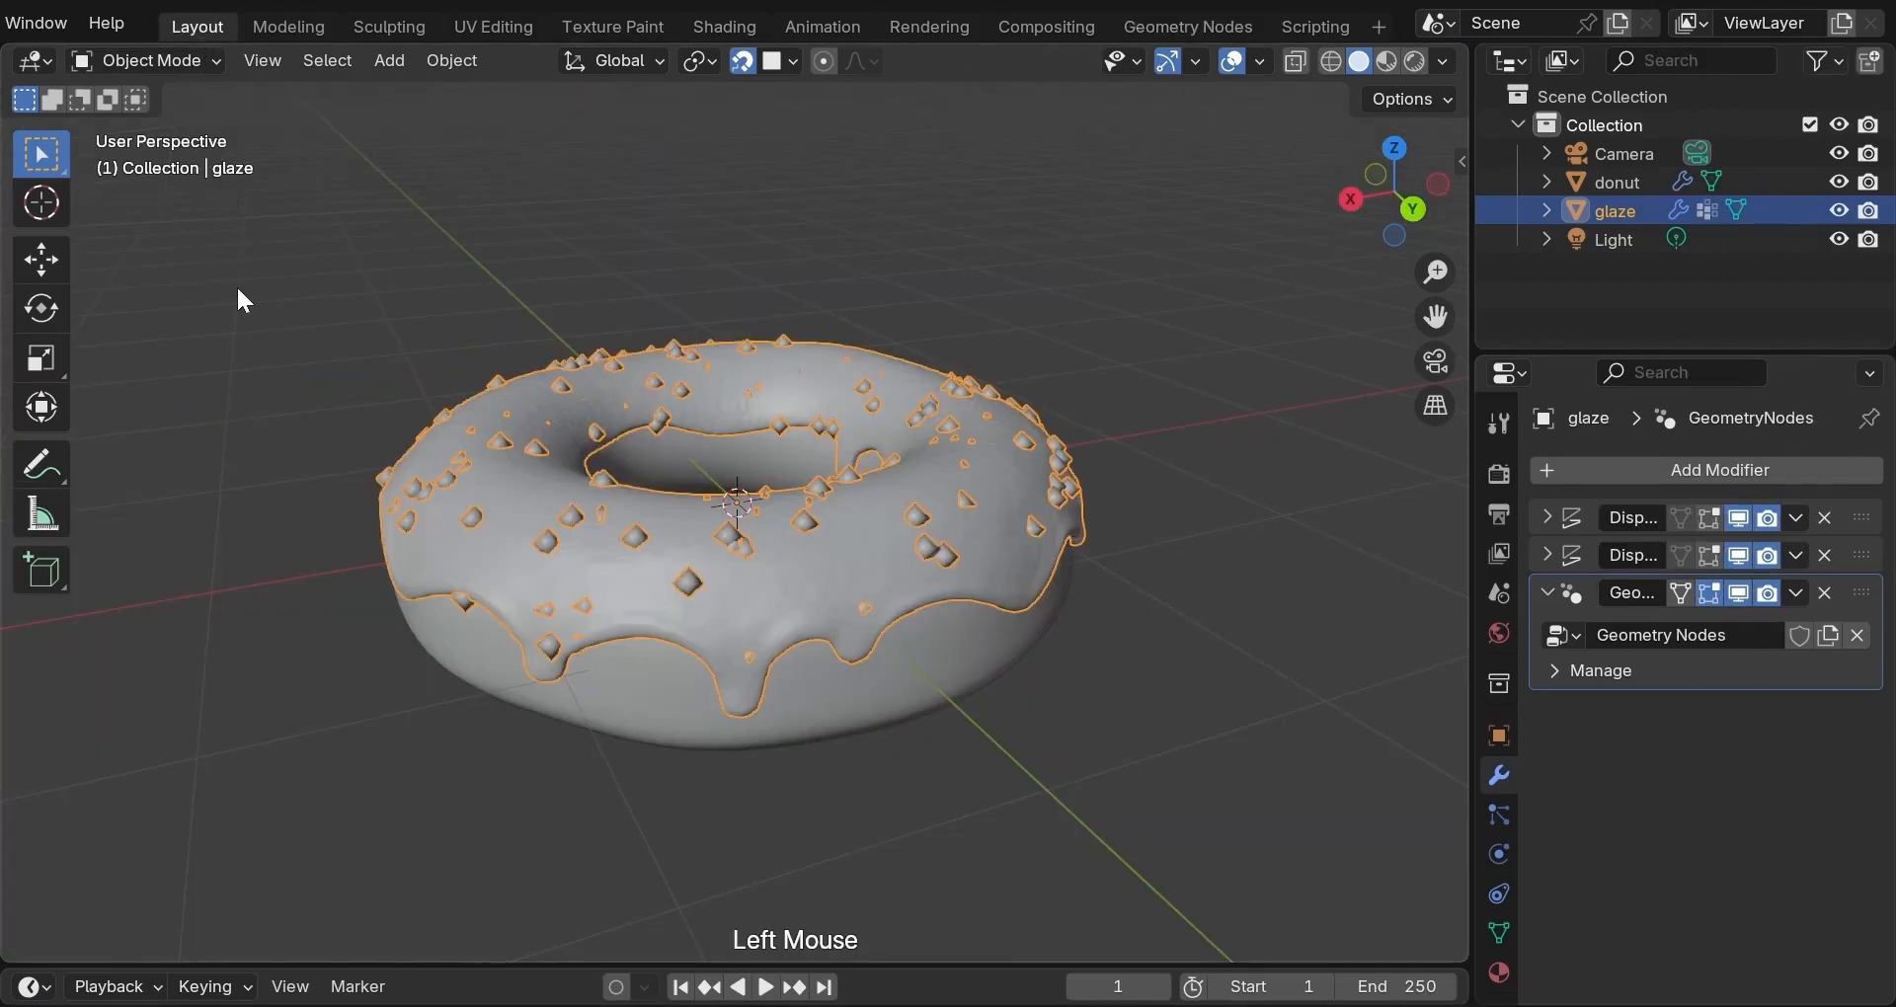
pyautogui.scroll(-2, 239, 291)
pyautogui.moveTo(271, 364); pyautogui.dragTo(205, 378, button='middle')
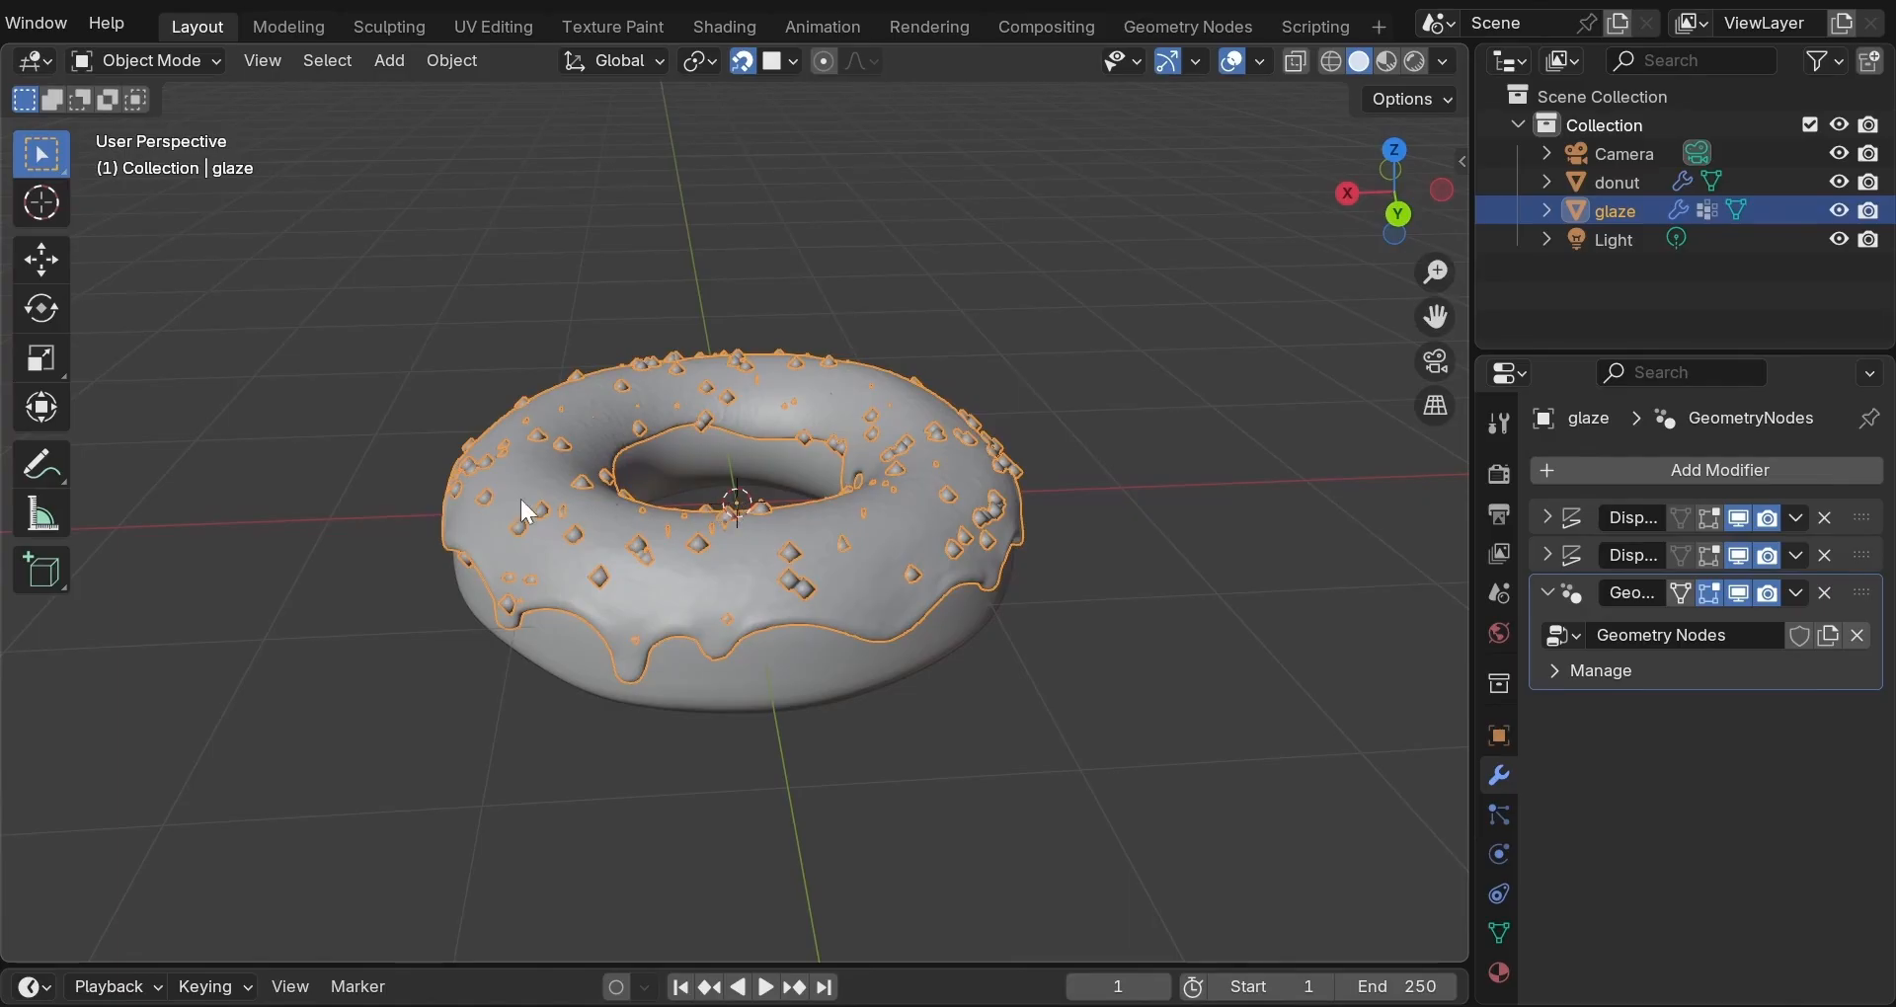
pyautogui.keyDown('shift'); pyautogui.rightClick(162, 507); pyautogui.keyUp('shift')
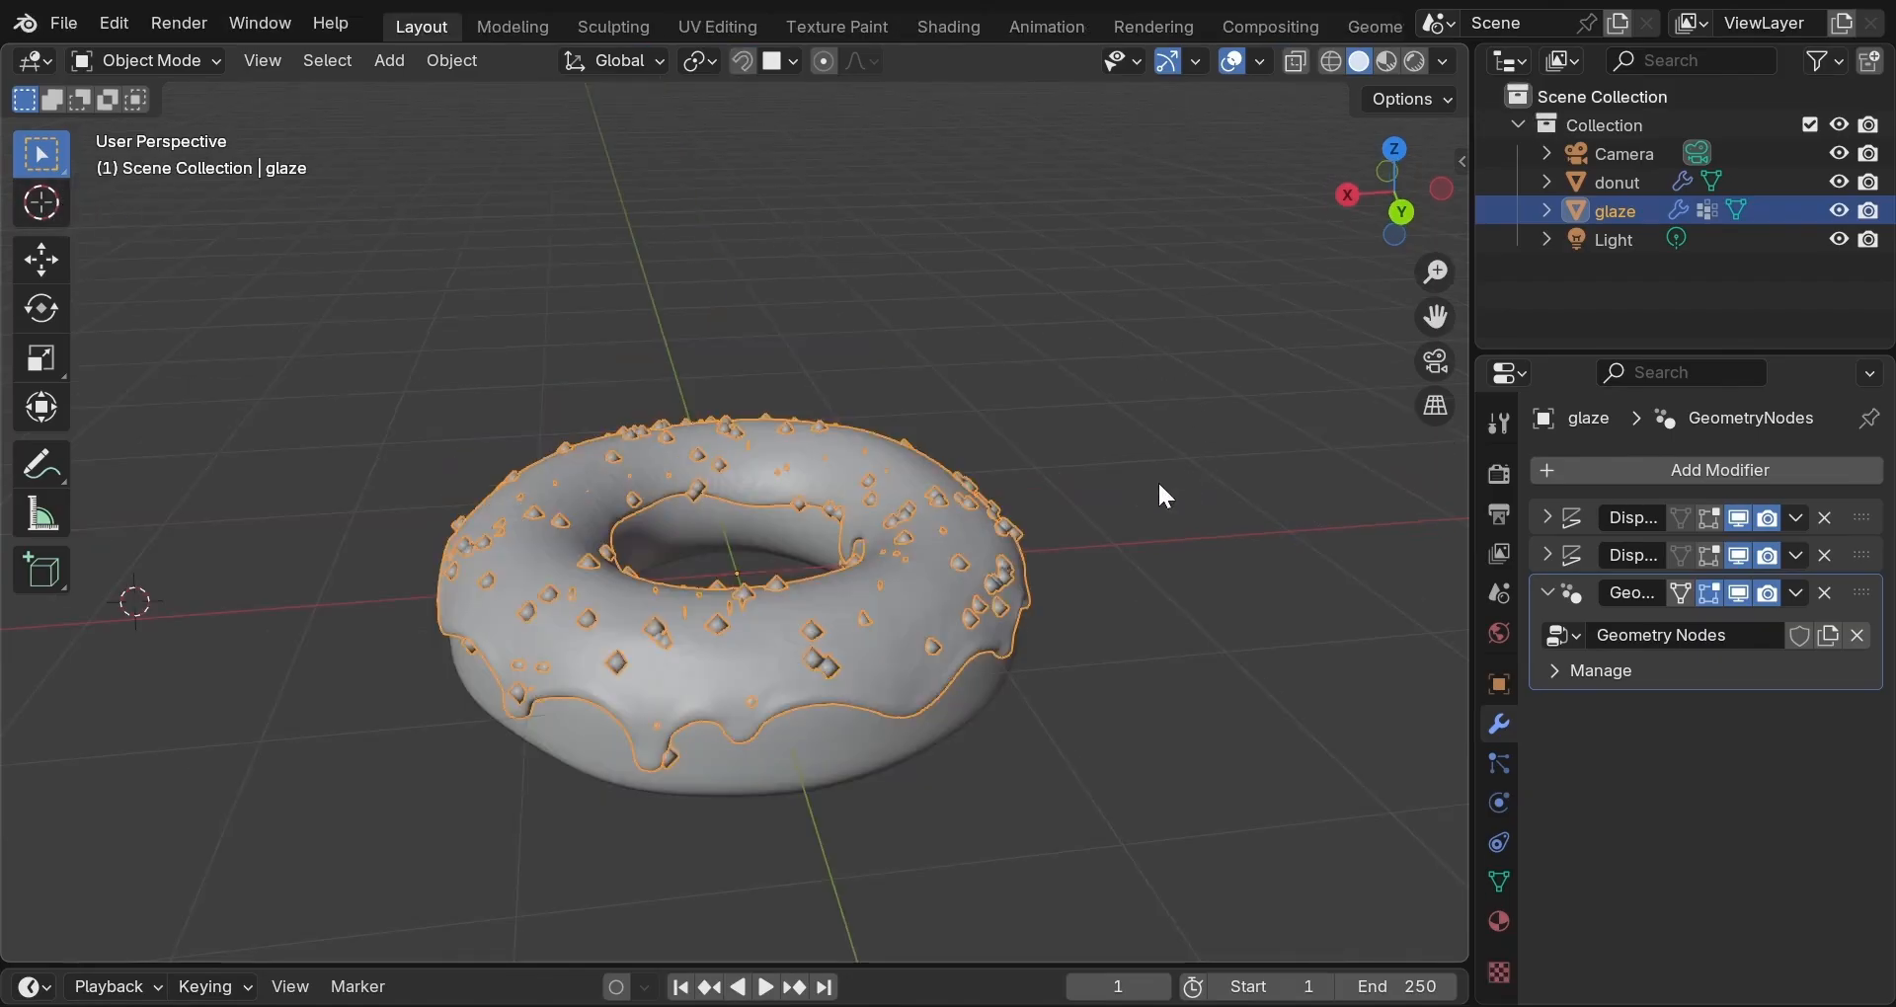
# Add a cylinder with 12 vertices, radius 0.02 m and depth 0.04 m.
pyautogui.hotkey('shift', 'a')
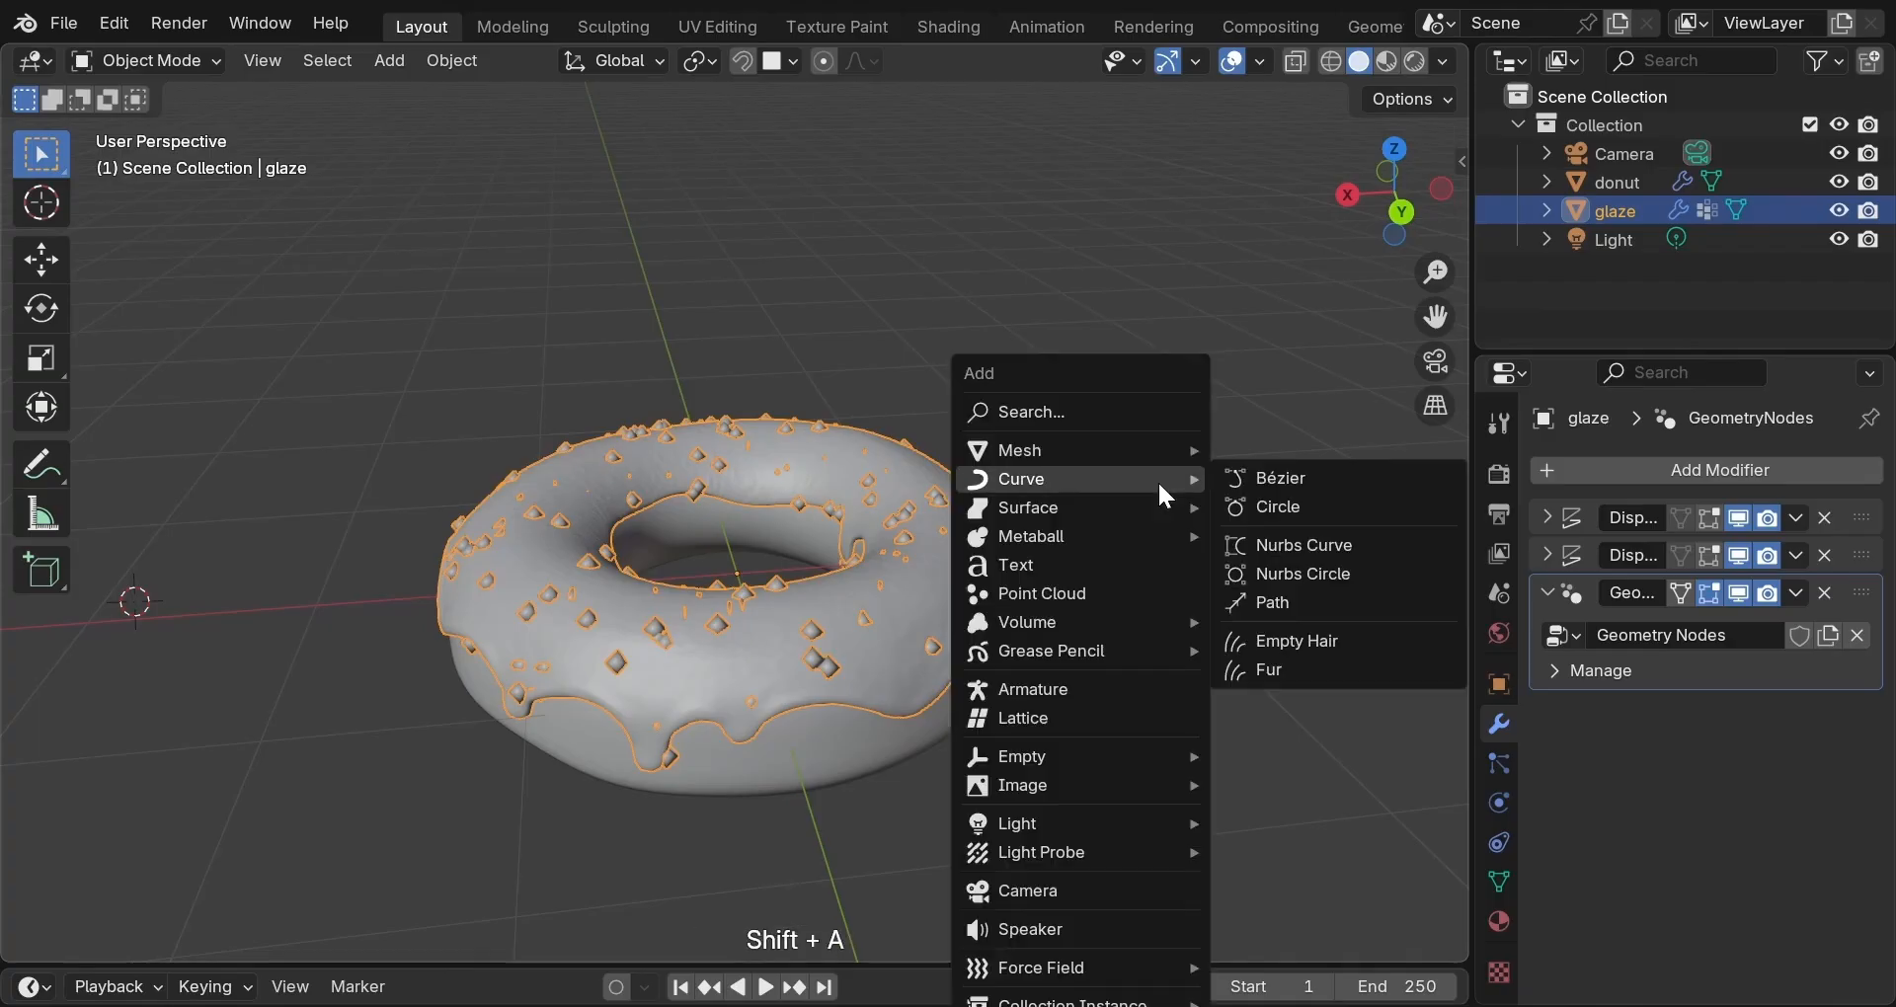
pyautogui.moveTo(1196, 458)
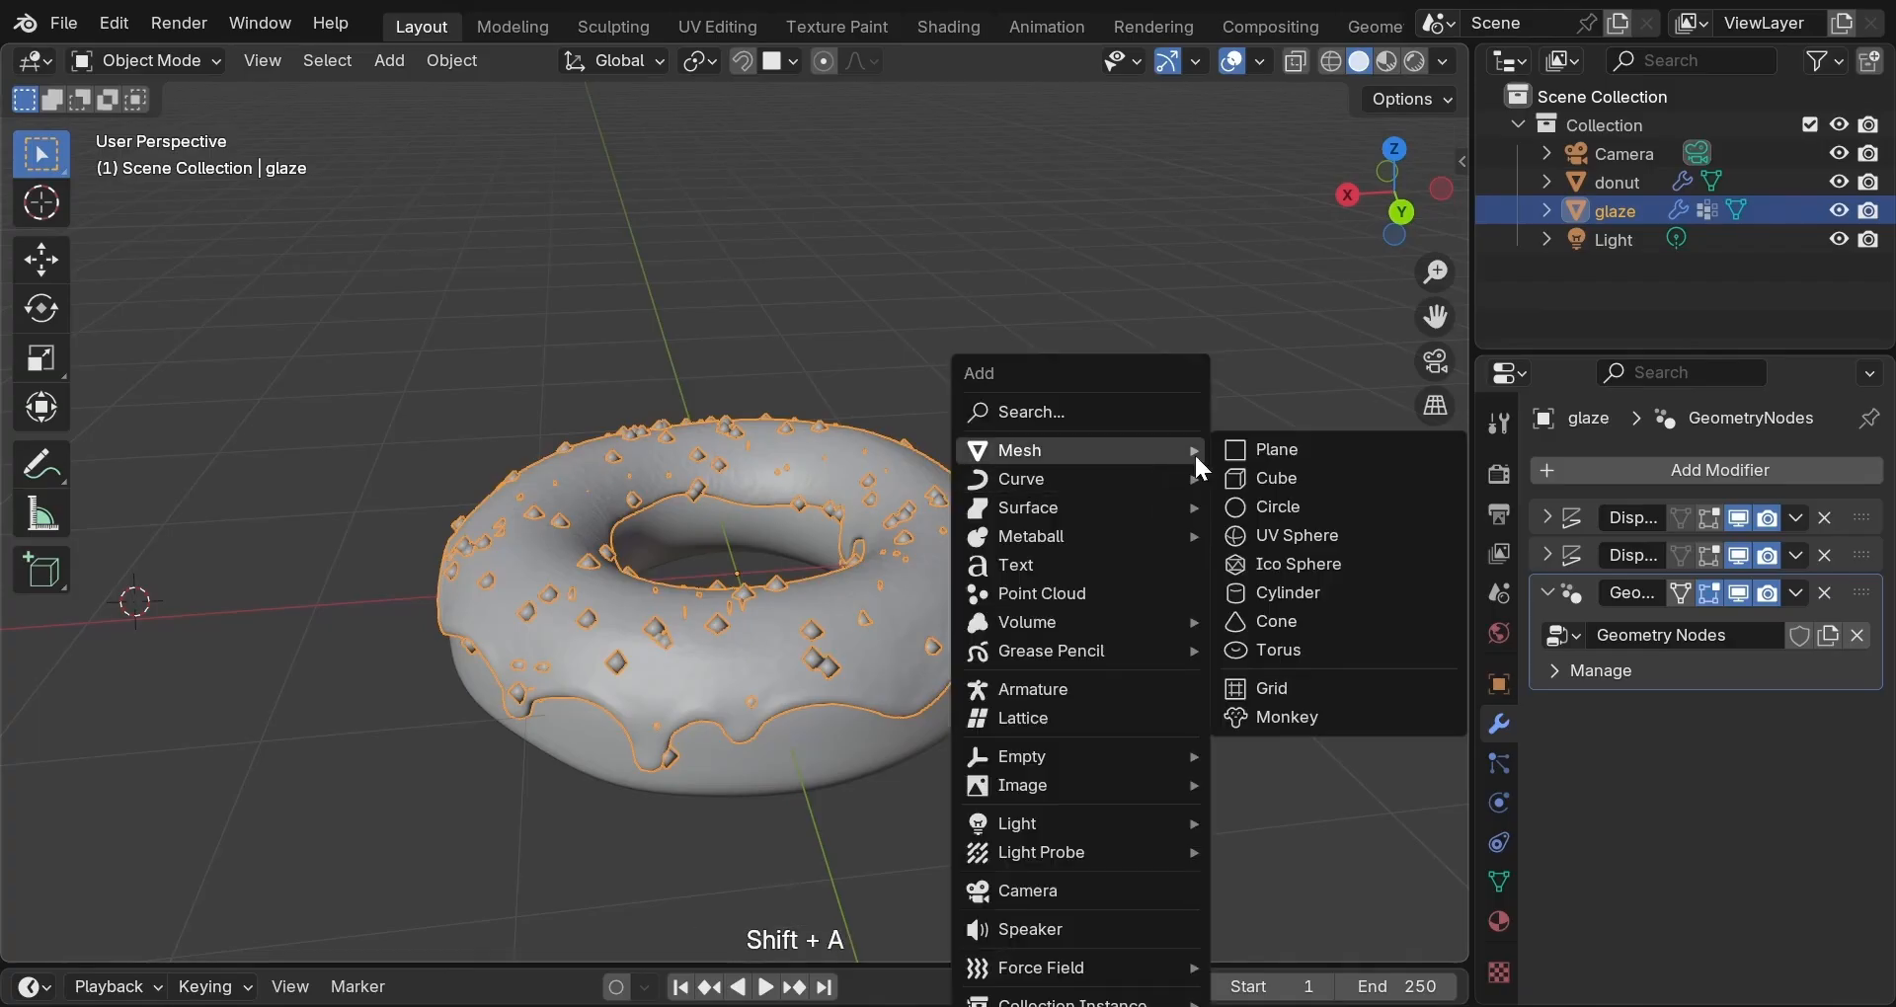
pyautogui.click(1280, 592)
pyautogui.click(367, 594)
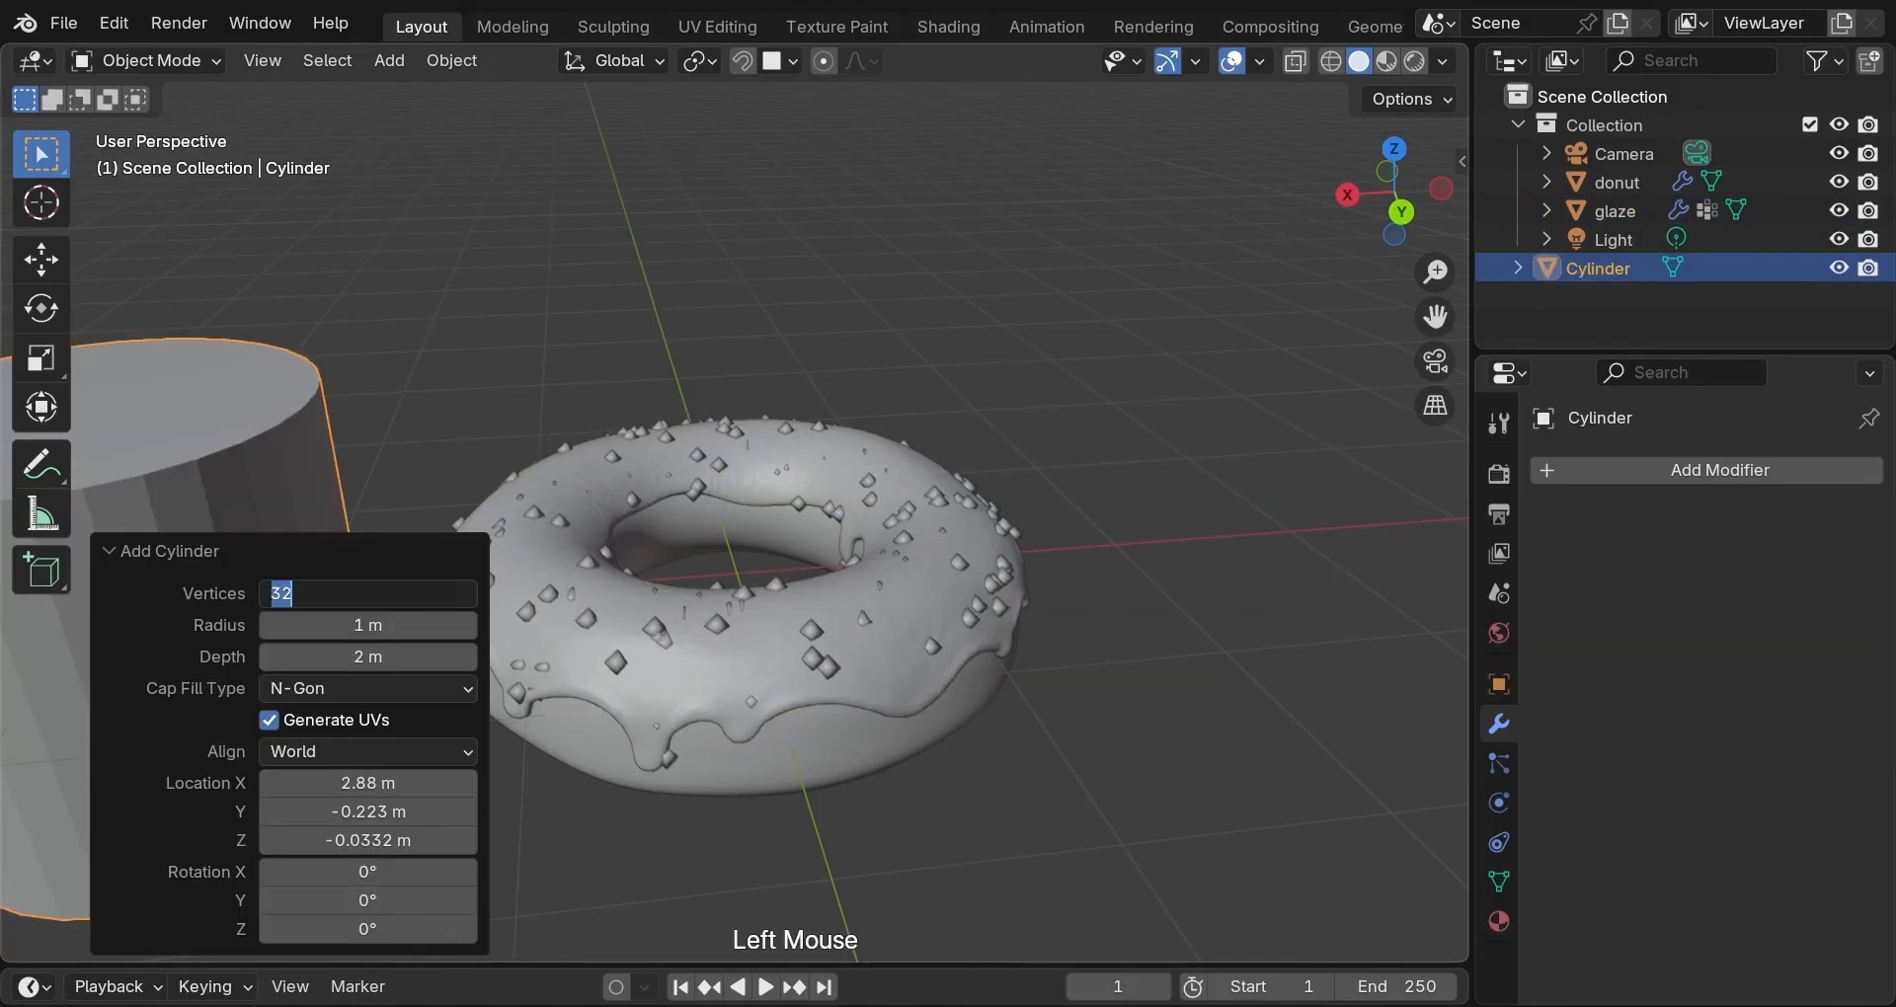
pyautogui.write('12')
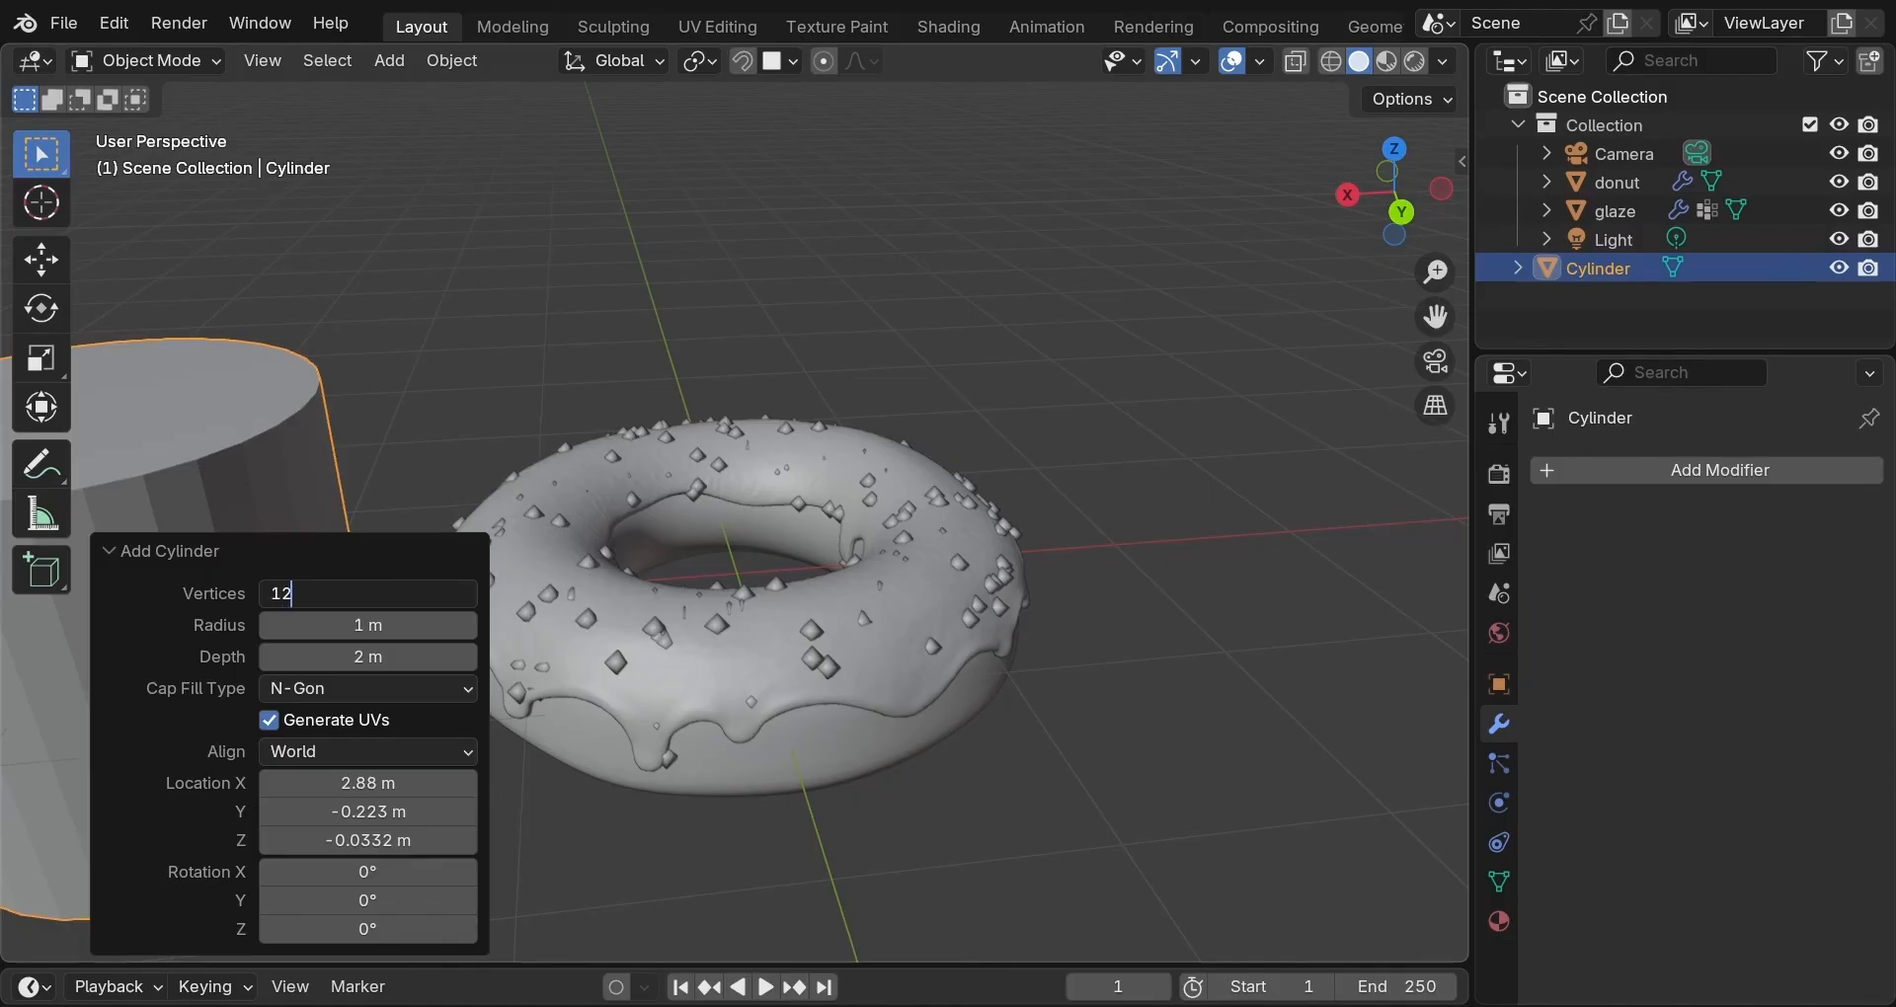
pyautogui.press('Return')
pyautogui.click(415, 626)
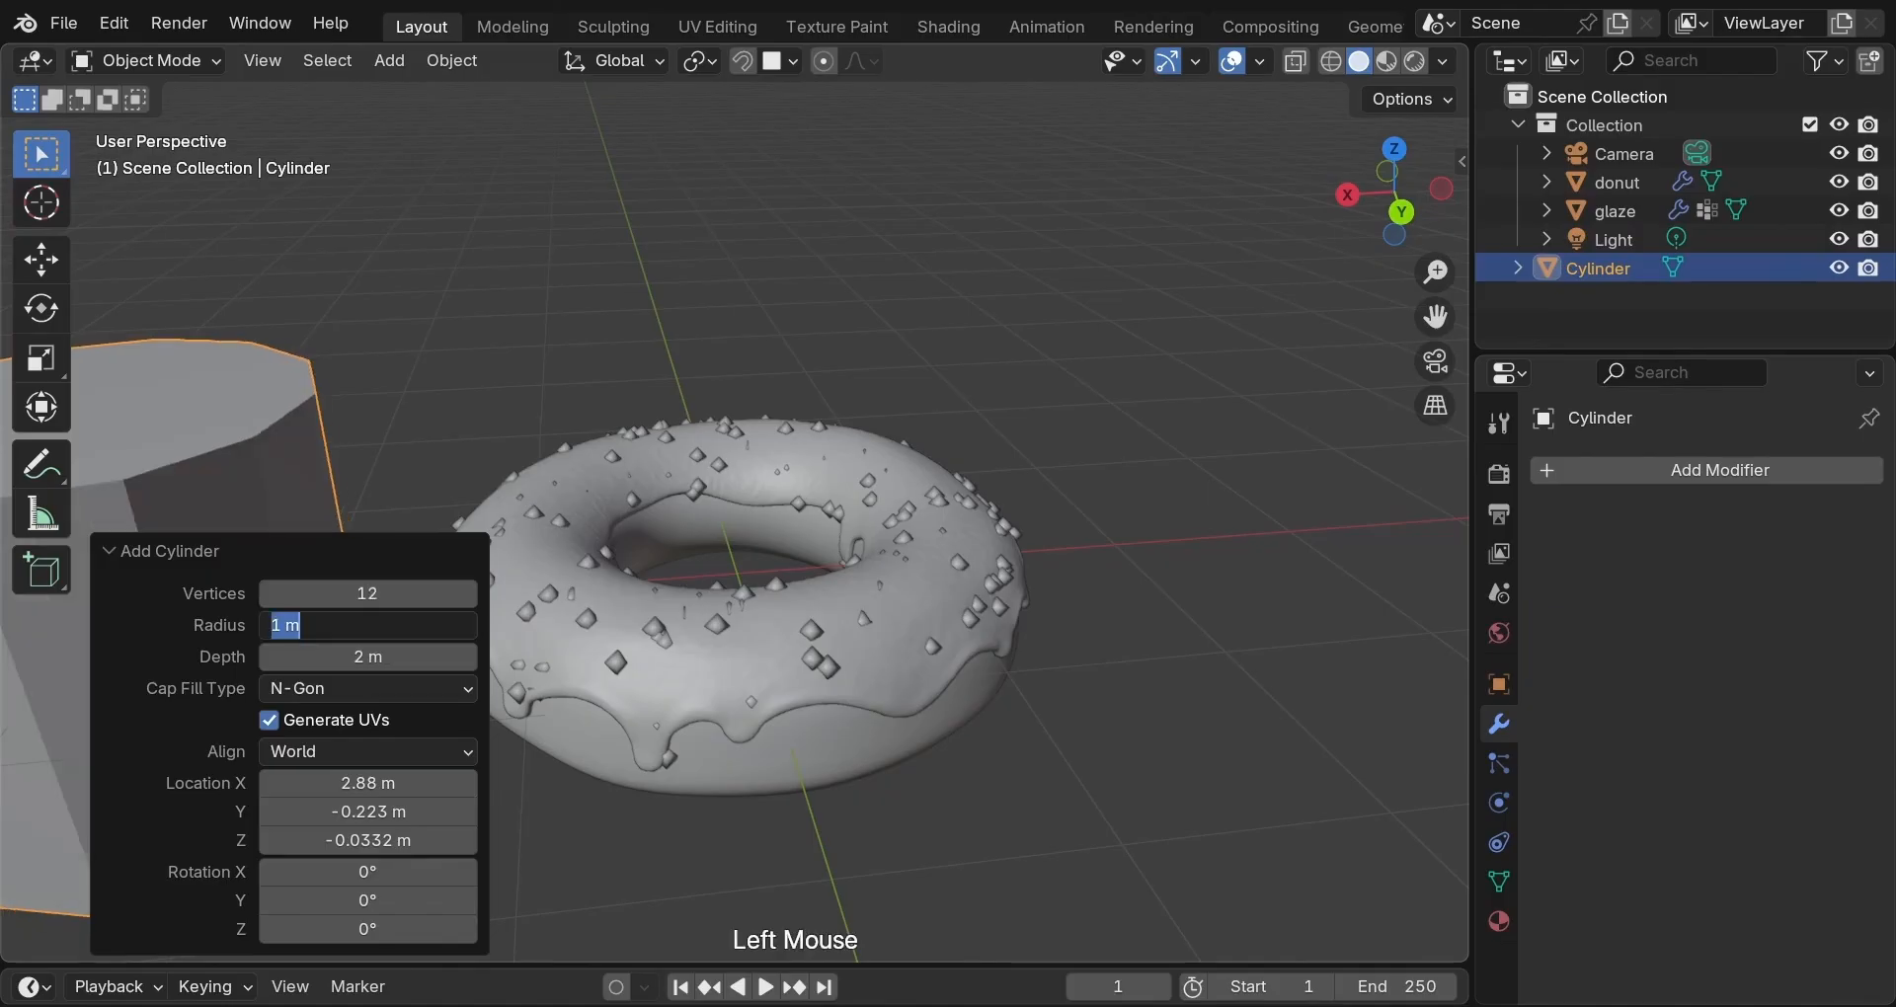
pyautogui.write('0.02')
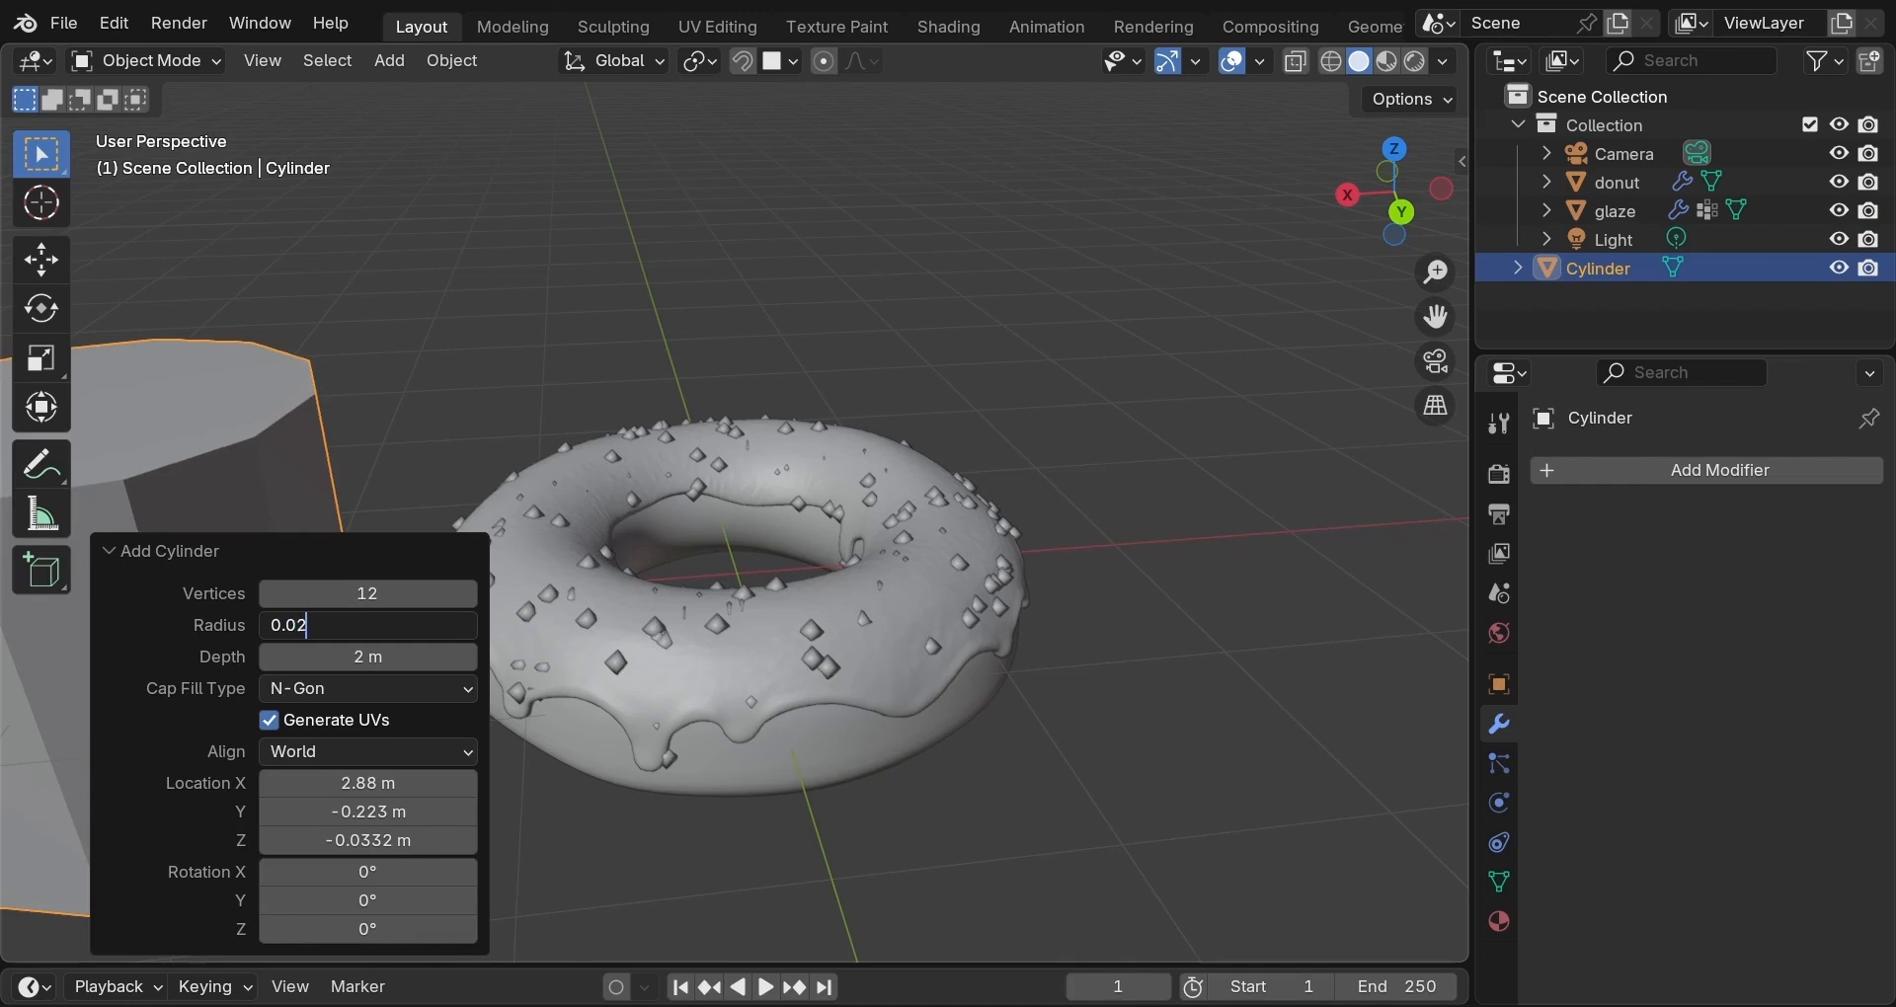
pyautogui.press('Return')
pyautogui.click(368, 657)
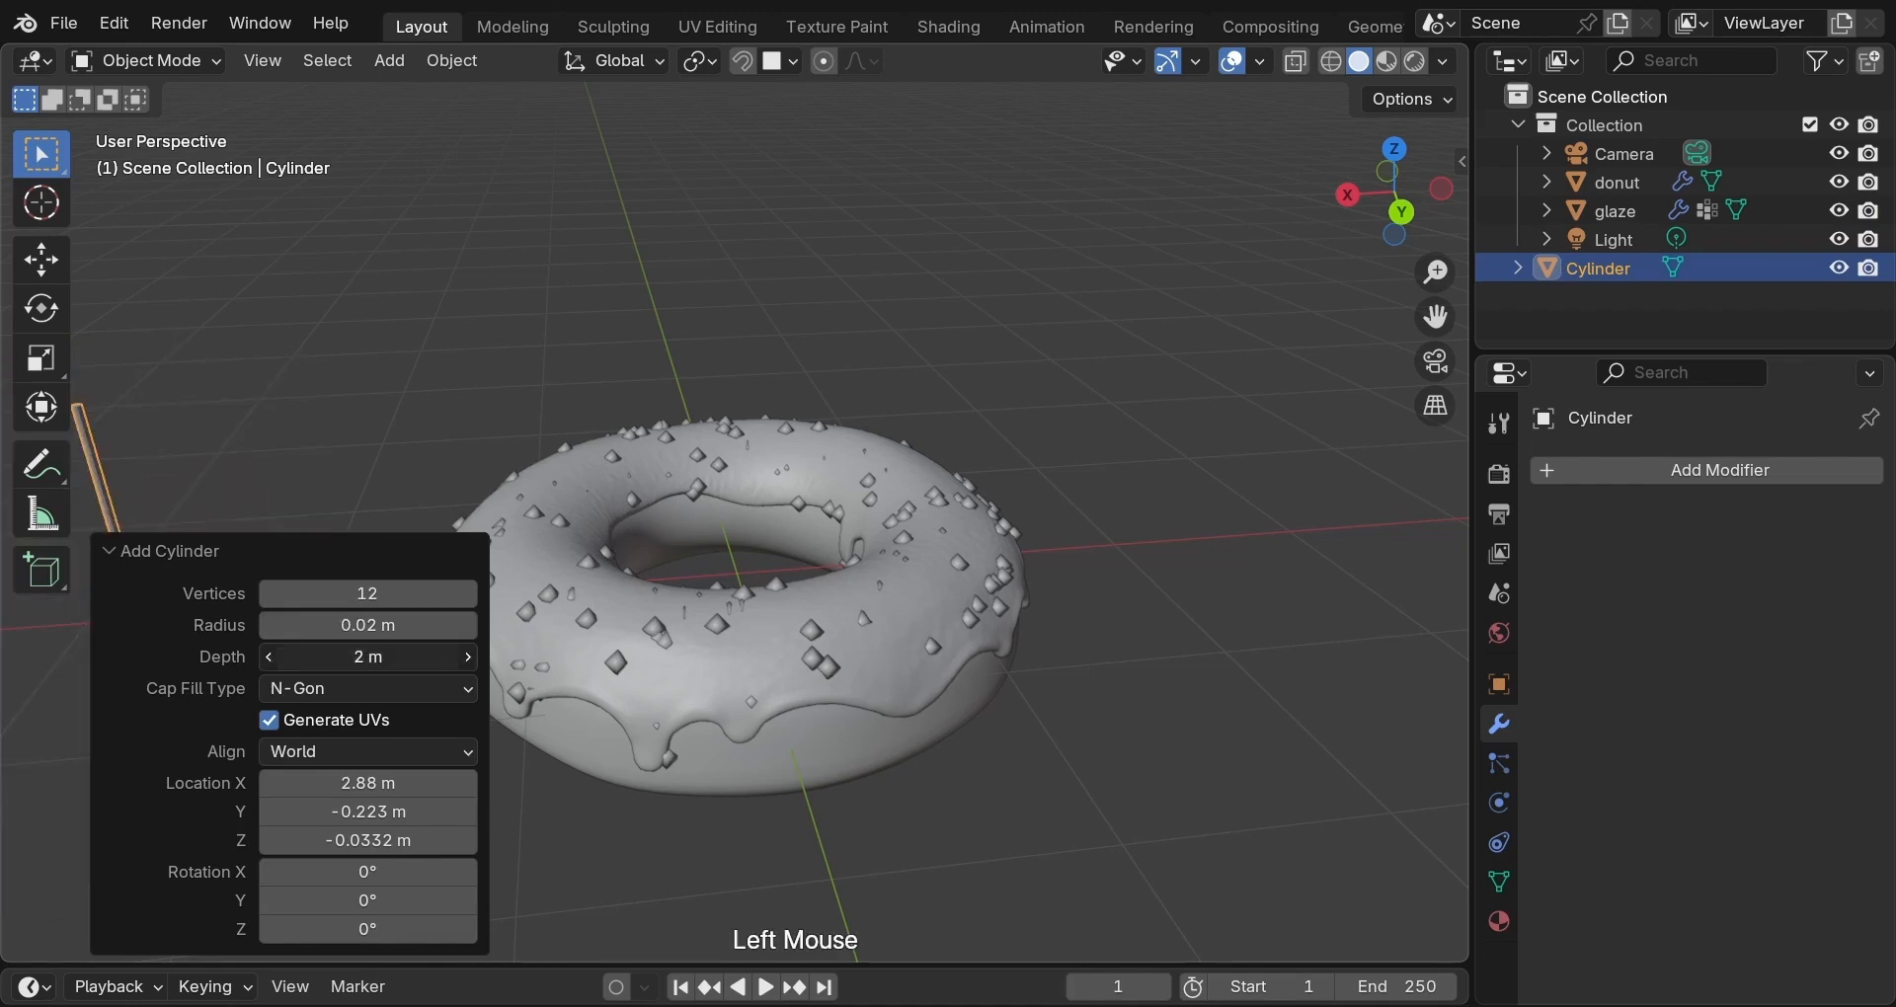
pyautogui.write('0.04')
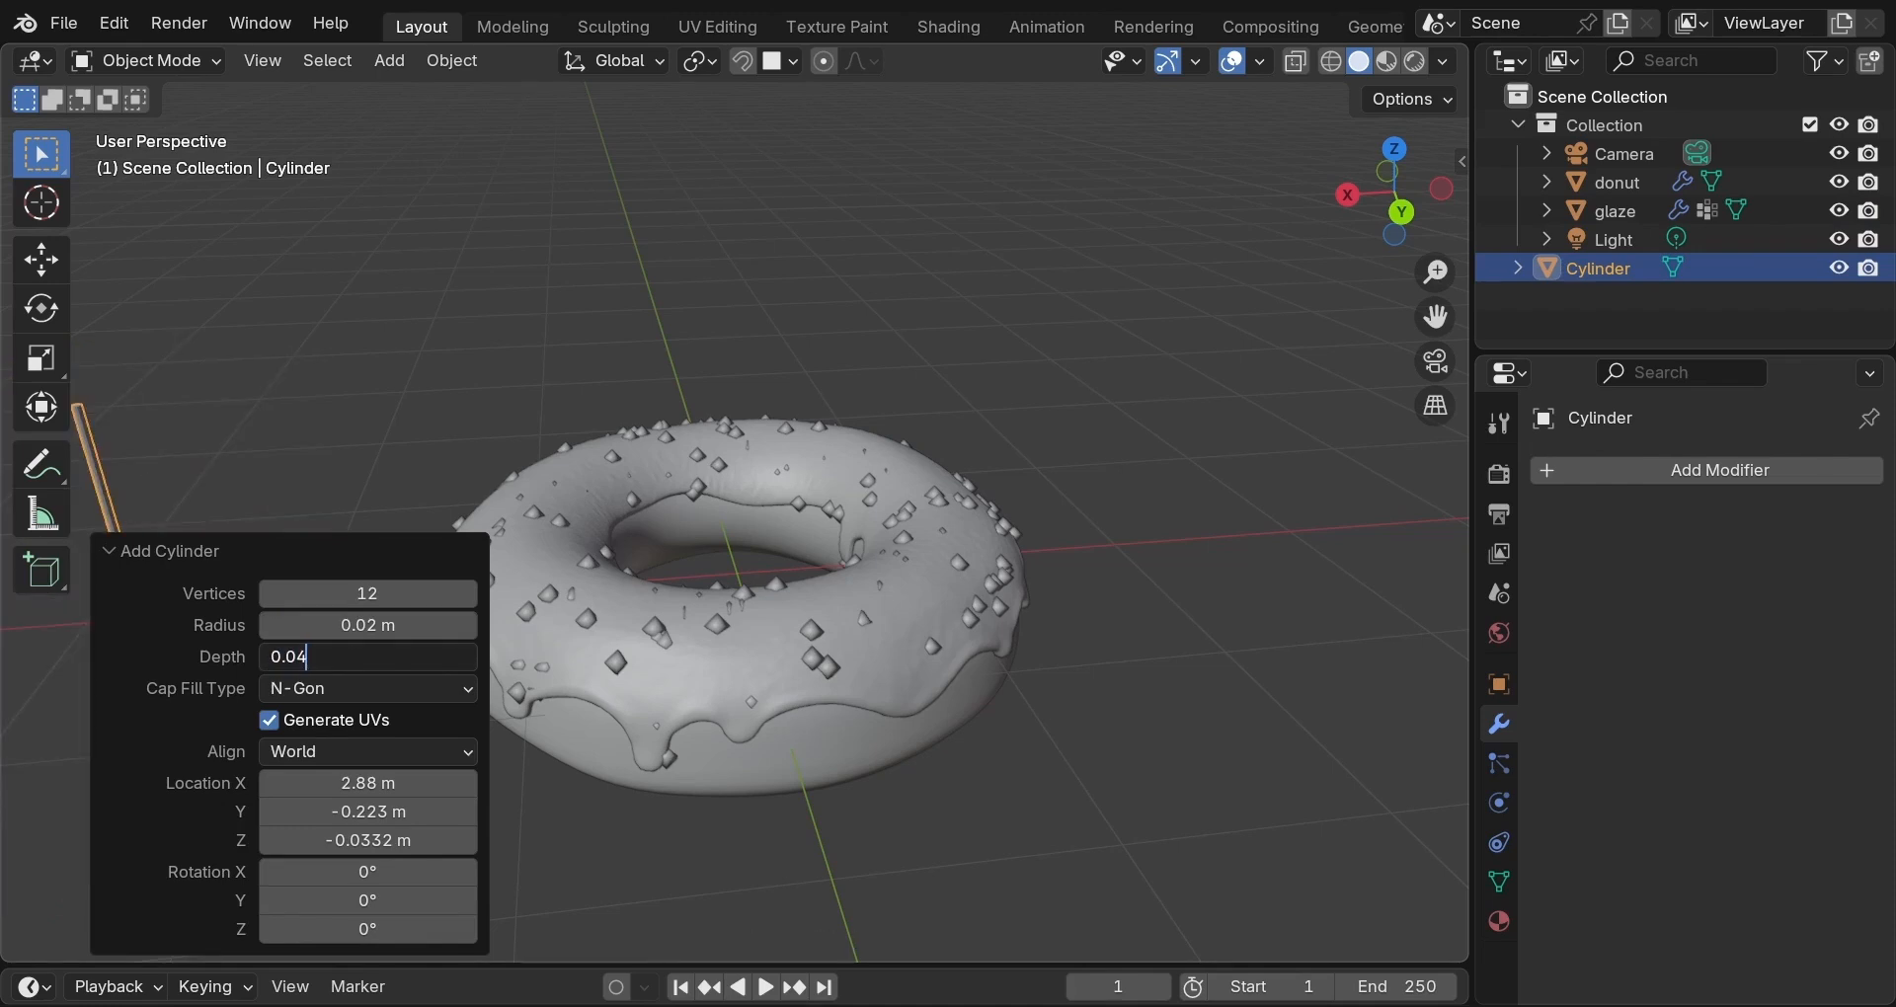
pyautogui.press('Return')
# Raise the cylinder 0.82 m along Z.
pyautogui.press('g')
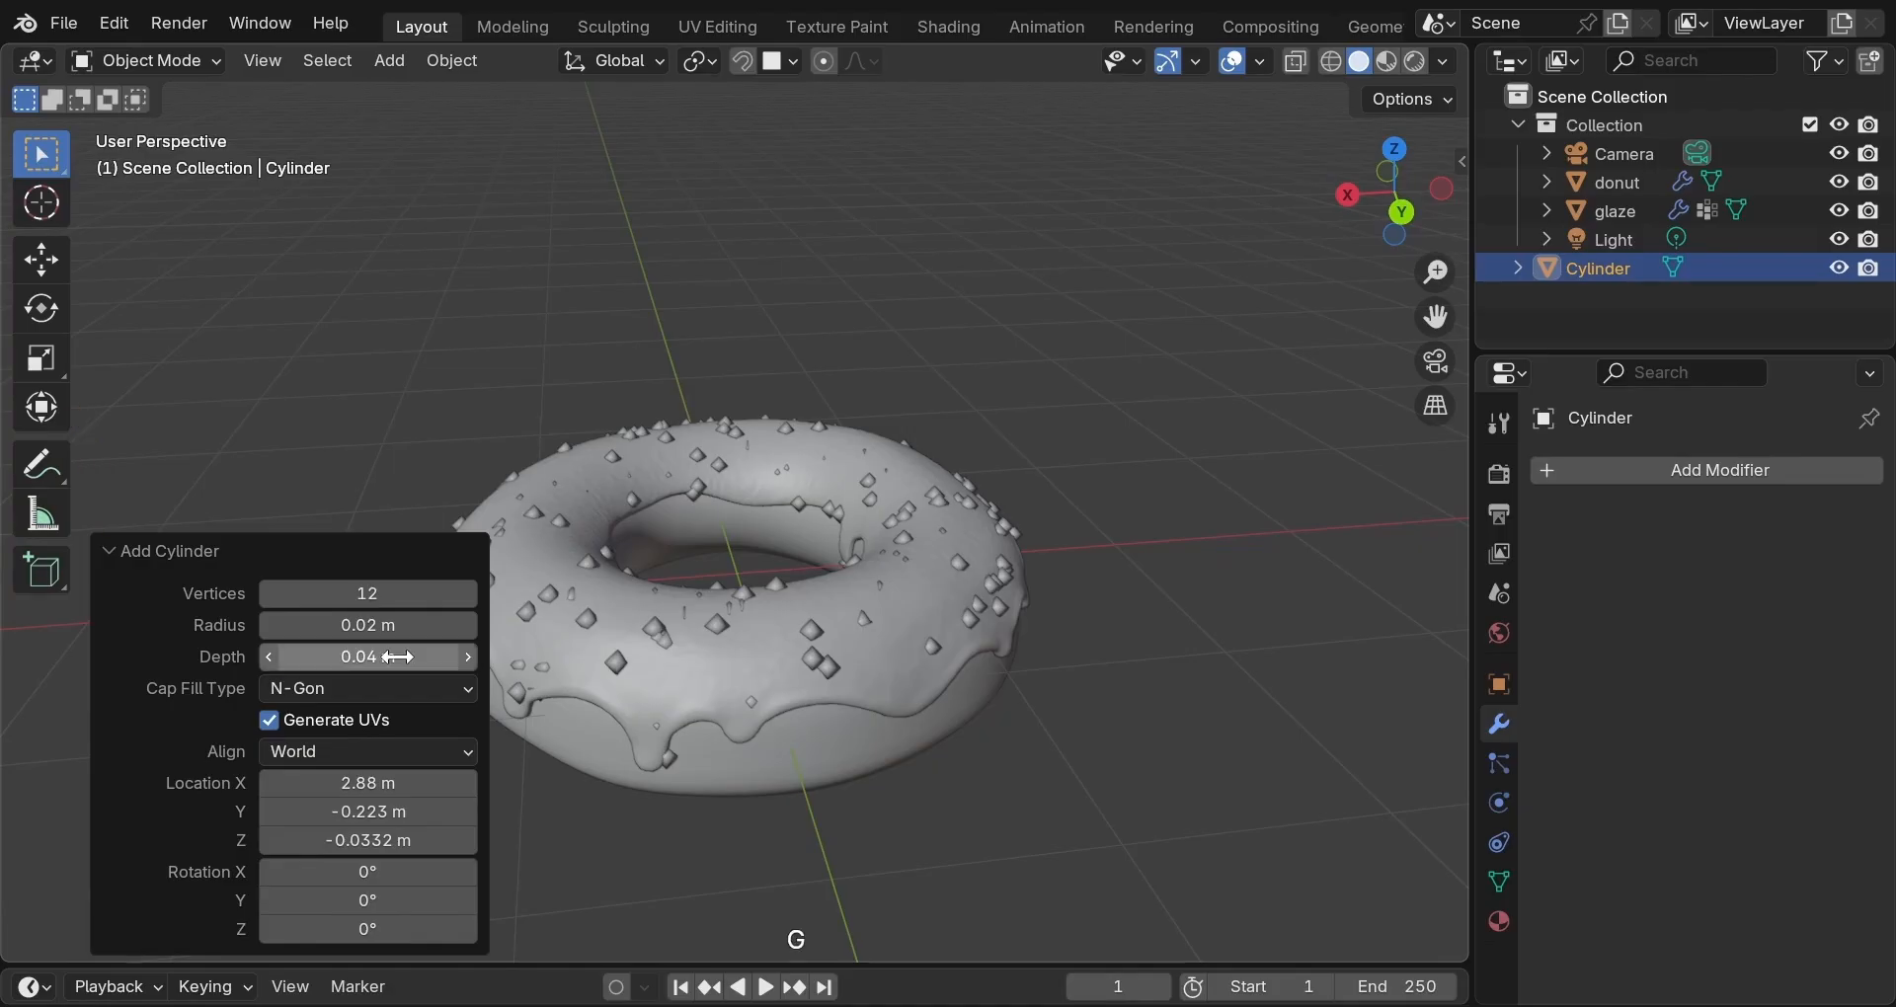
pyautogui.press('z')
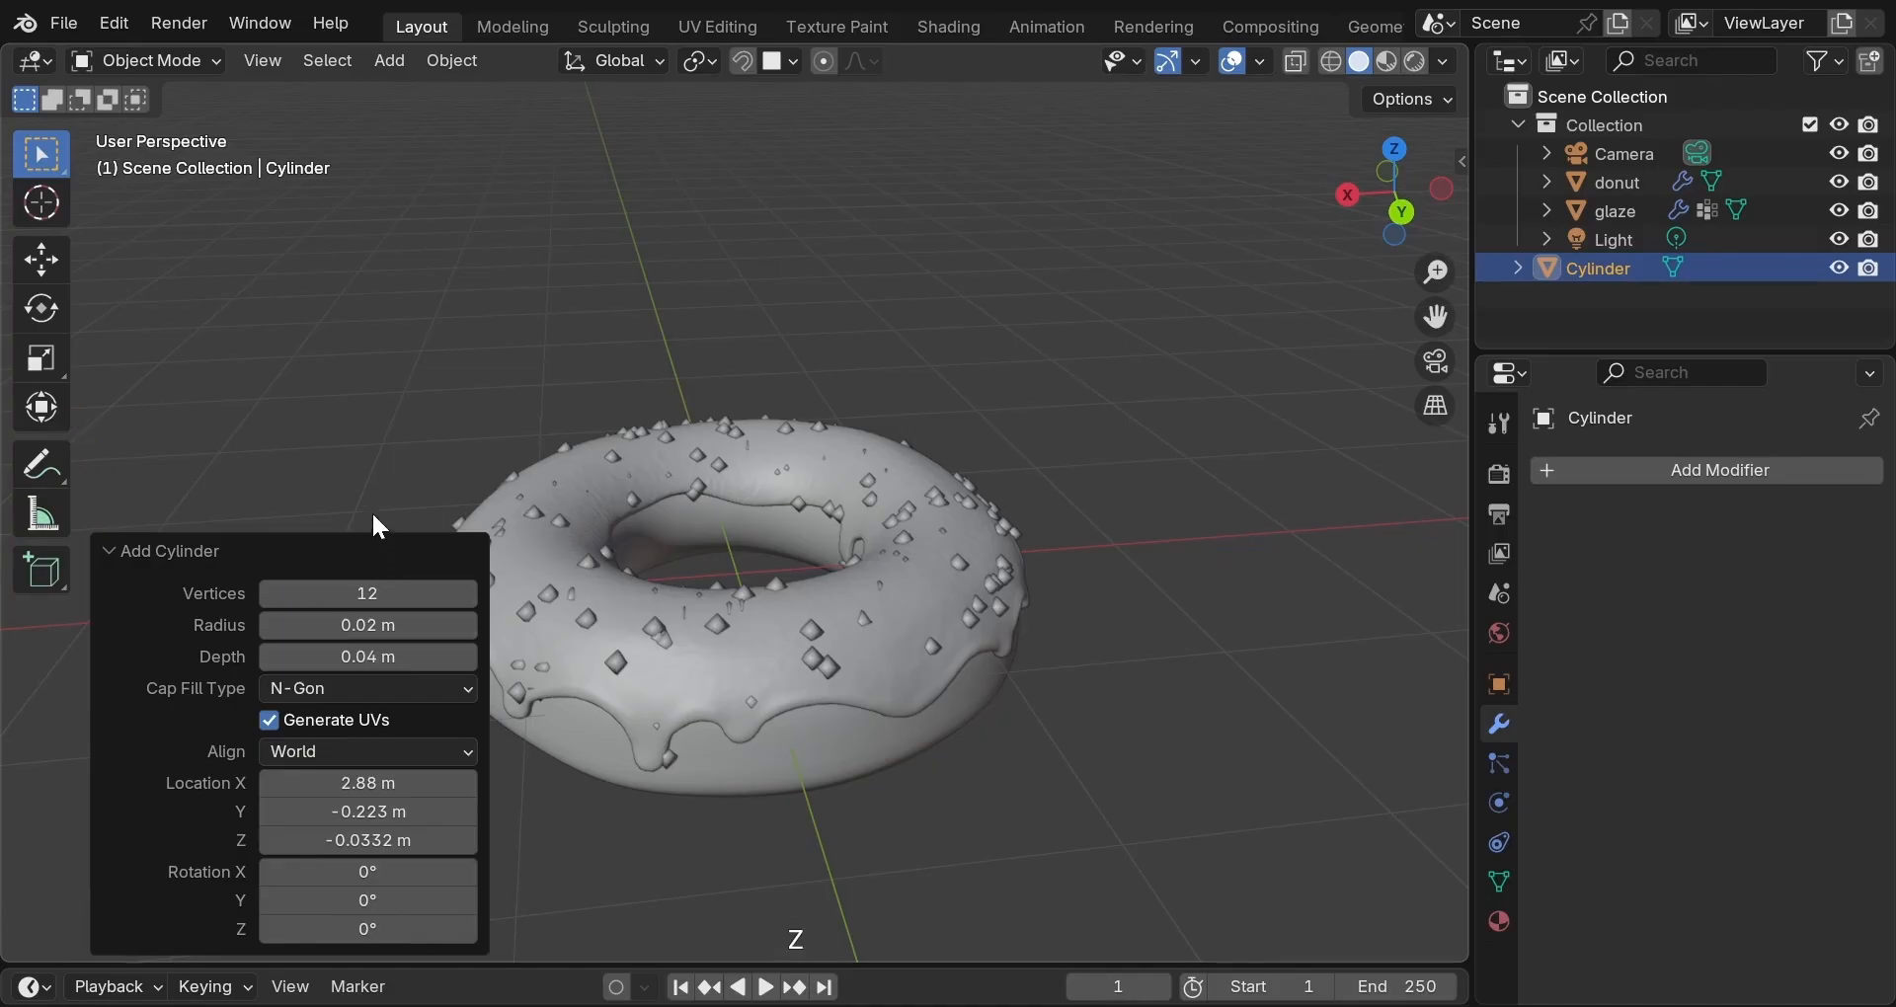
pyautogui.press('g')
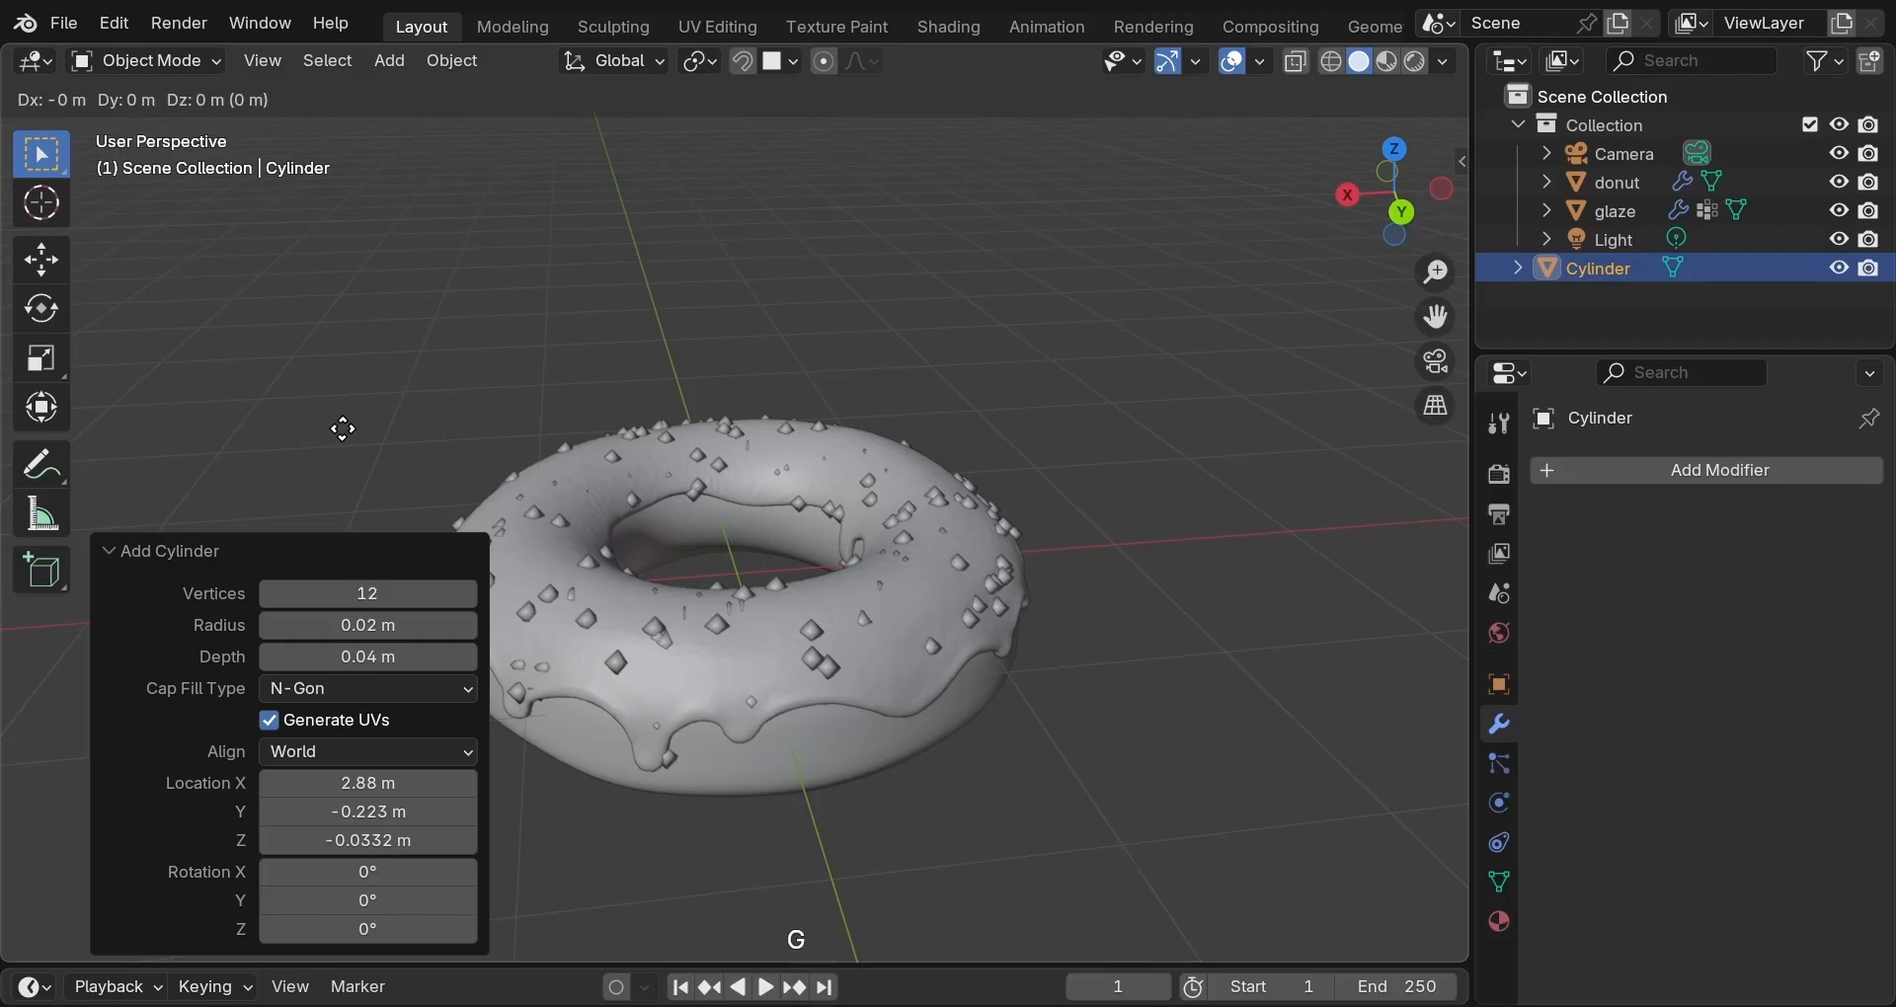
pyautogui.press('z')
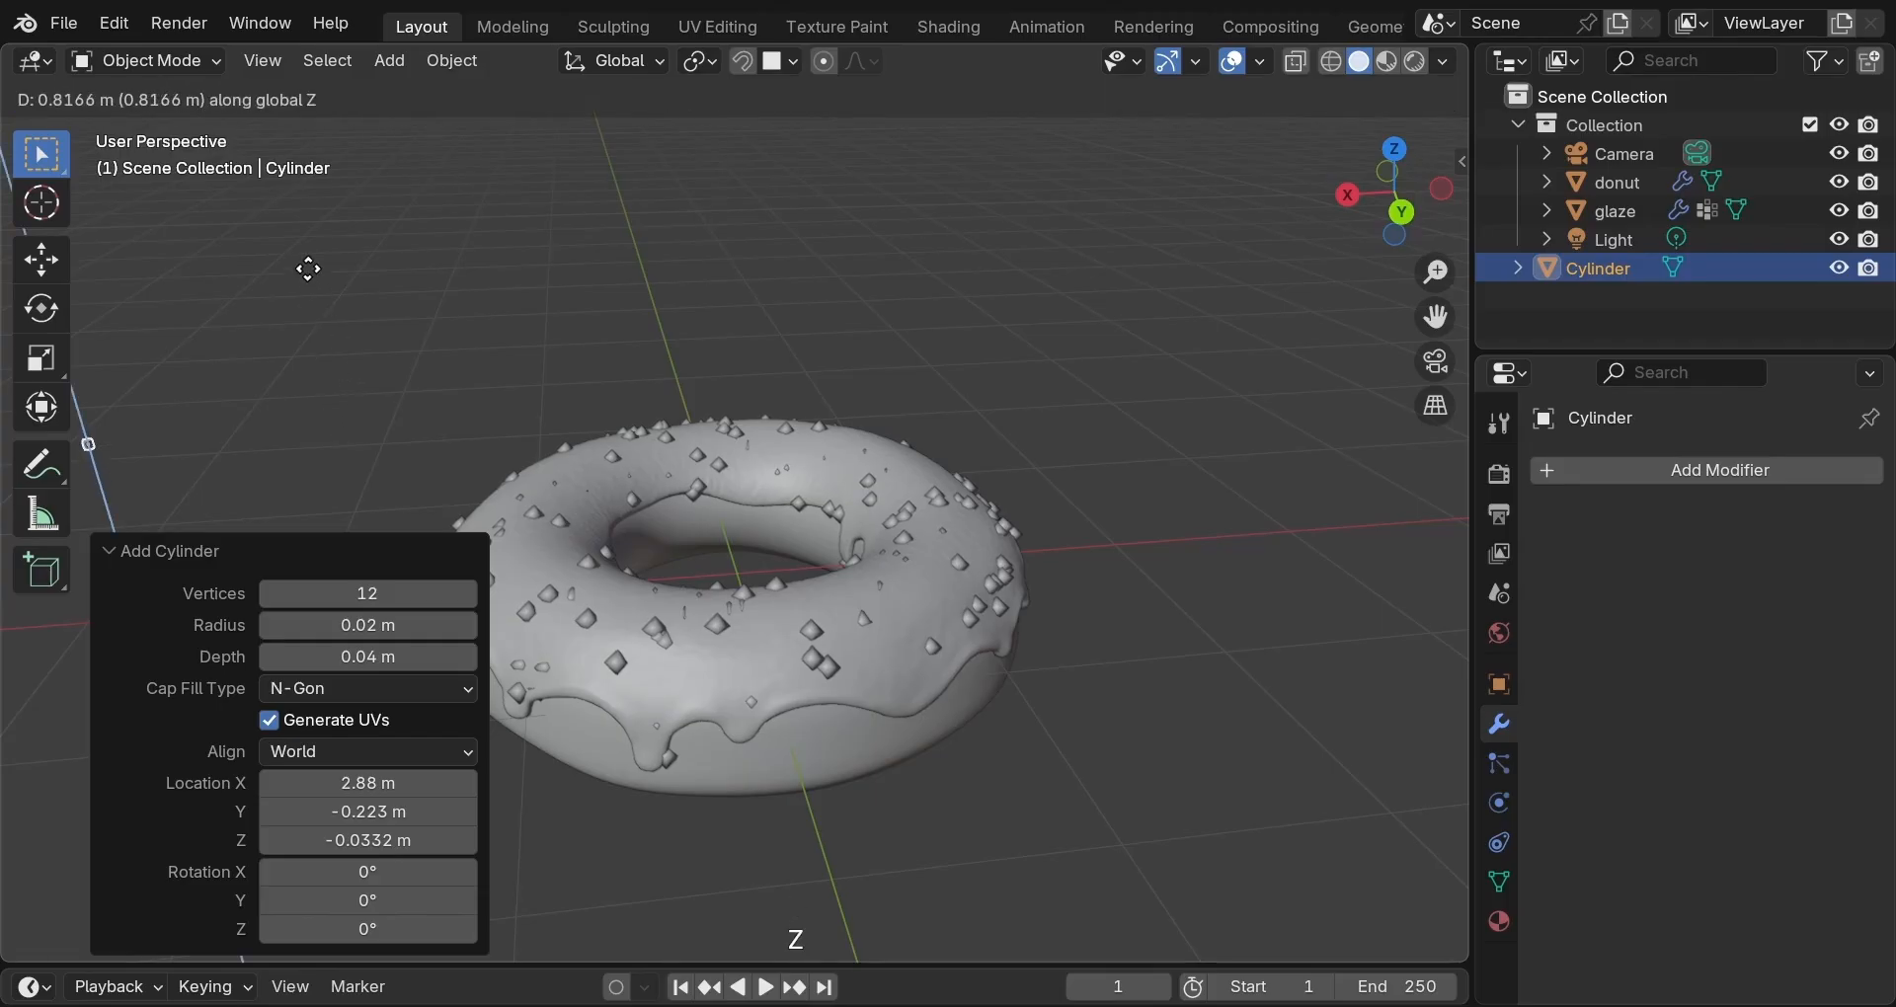
pyautogui.click(314, 281)
# Frame the cylinder in view and set the viewport Clip Start to 0.001 m.
pyautogui.press('`')
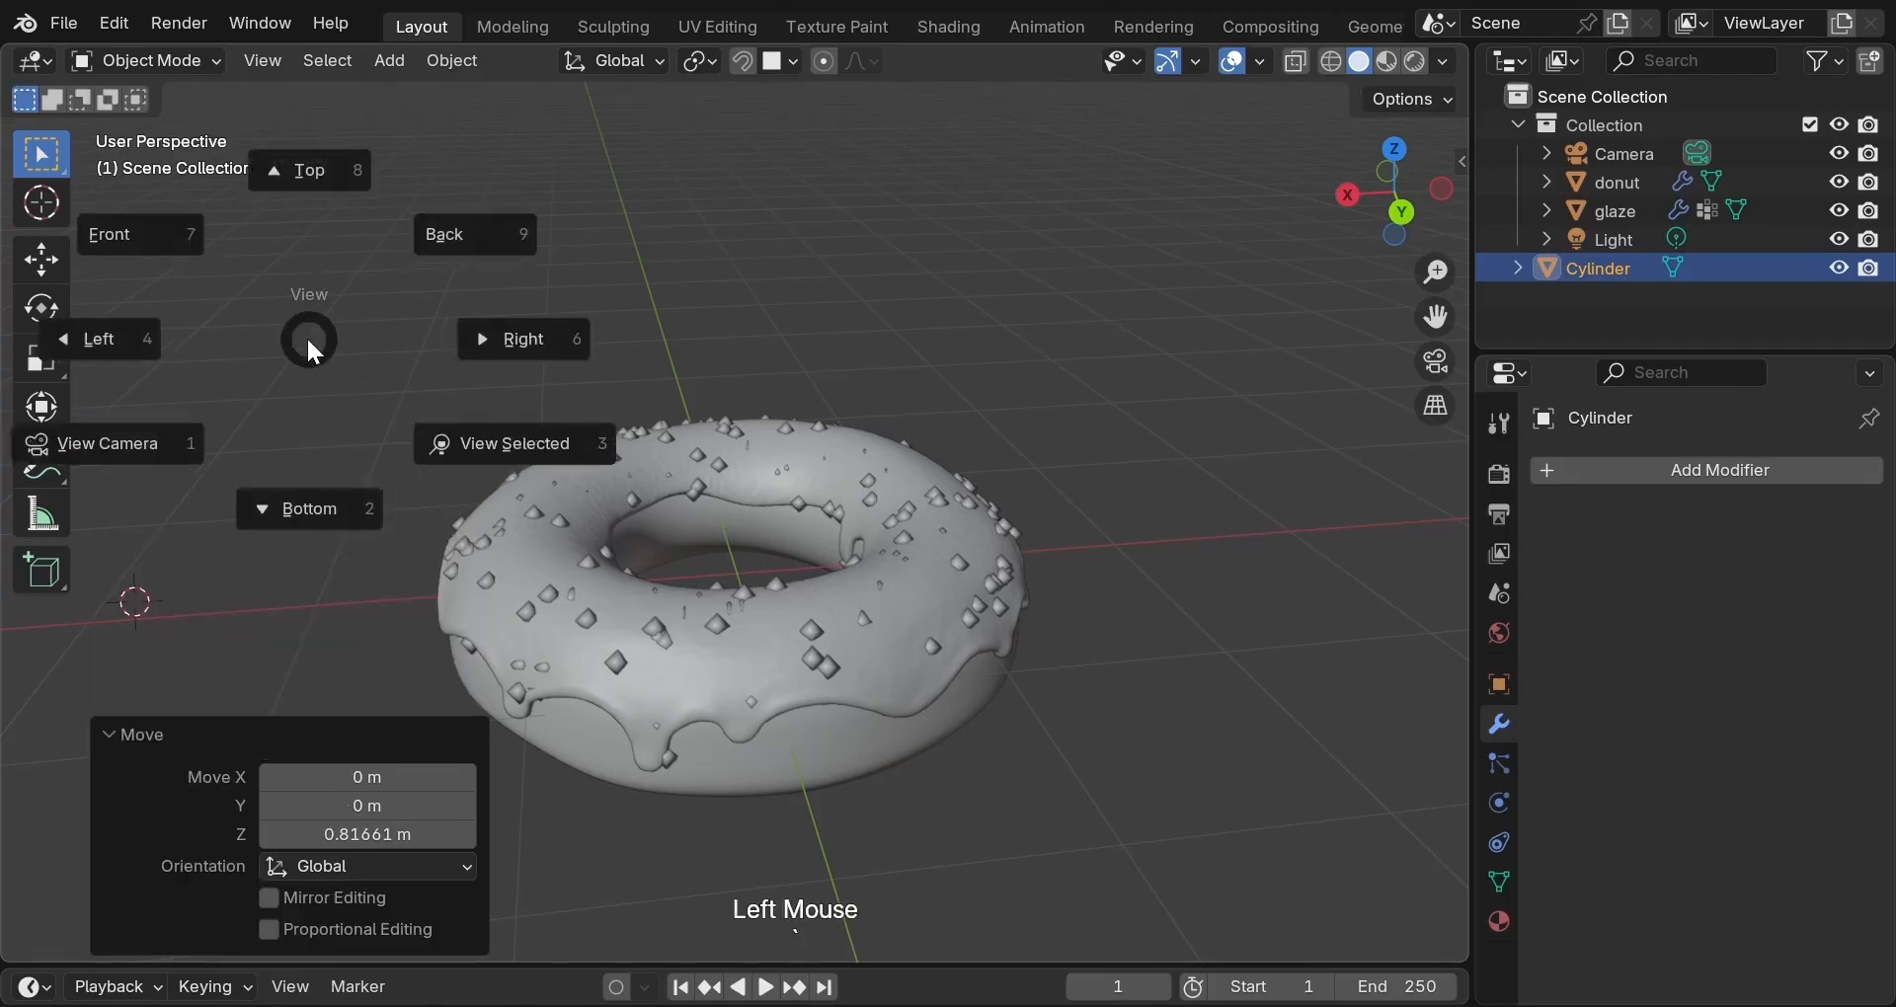
pyautogui.click(414, 392)
pyautogui.scroll(-6, 737, 411)
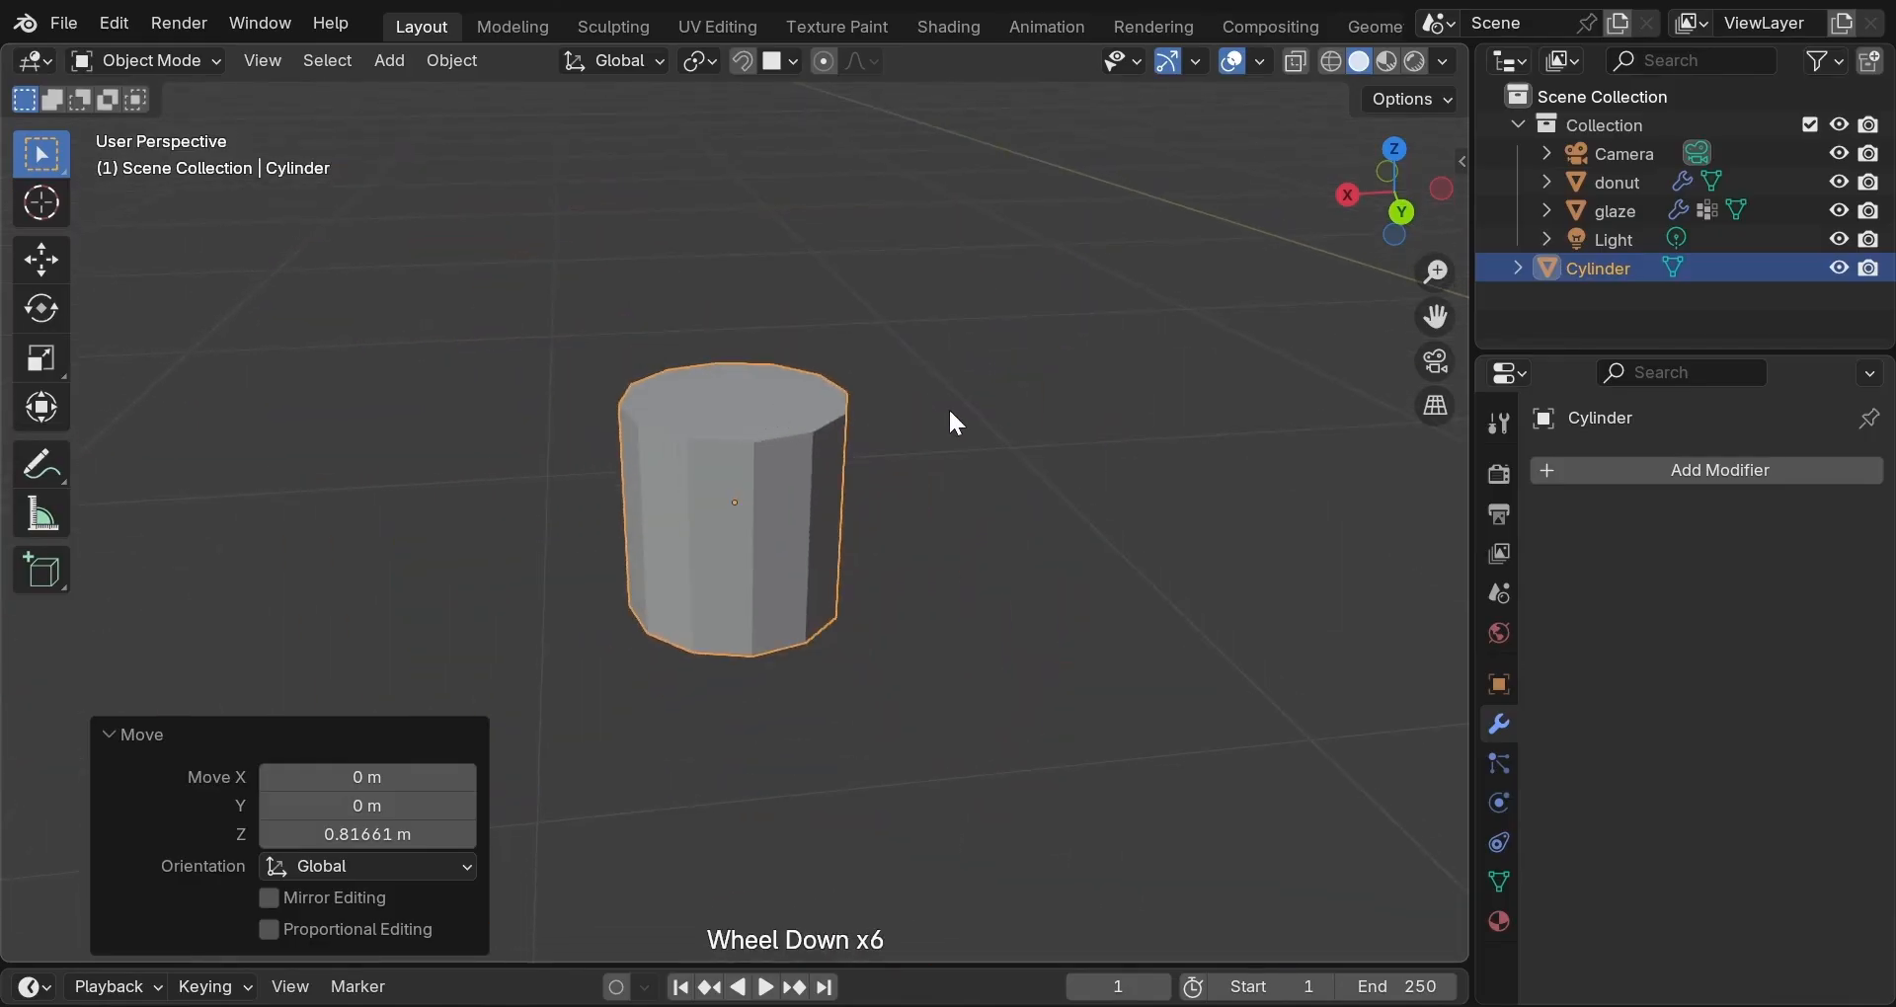
pyautogui.scroll(-1, 950, 414)
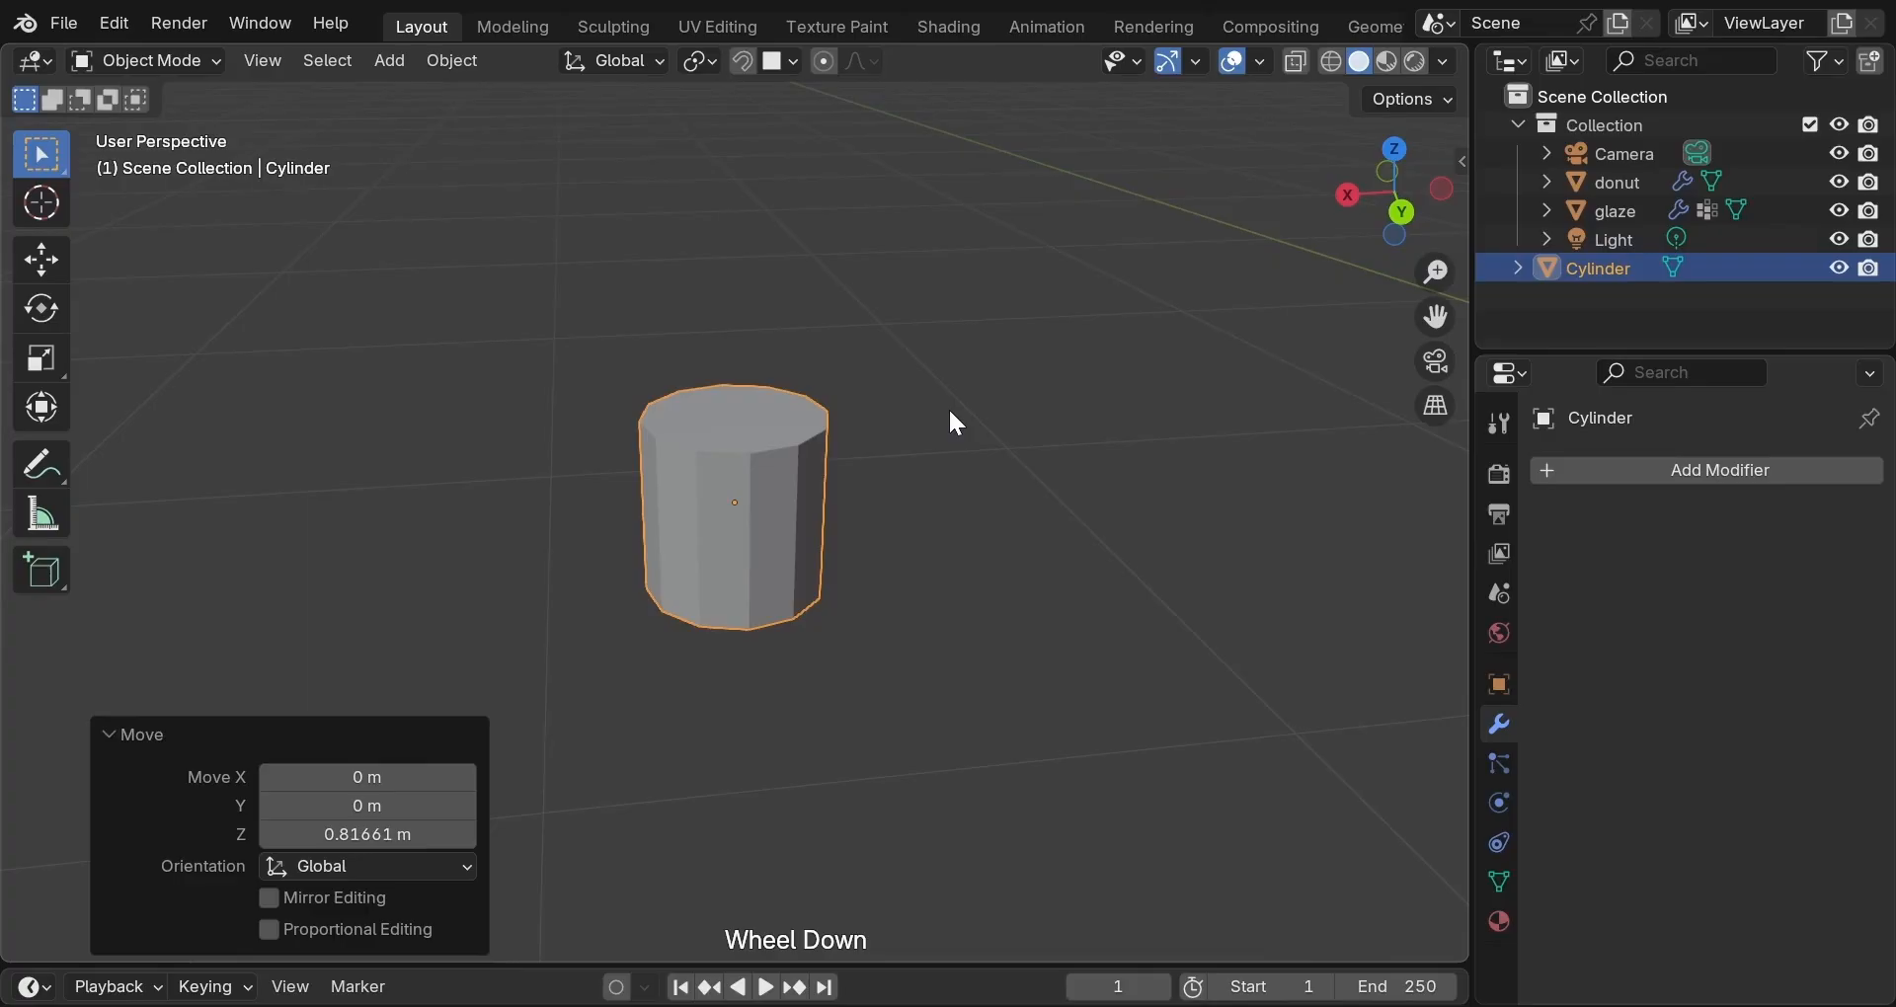
pyautogui.moveTo(948, 407)
pyautogui.mouseDown(button='middle')
pyautogui.moveTo(939, 309)
pyautogui.moveTo(941, 399)
pyautogui.mouseUp(button='middle')
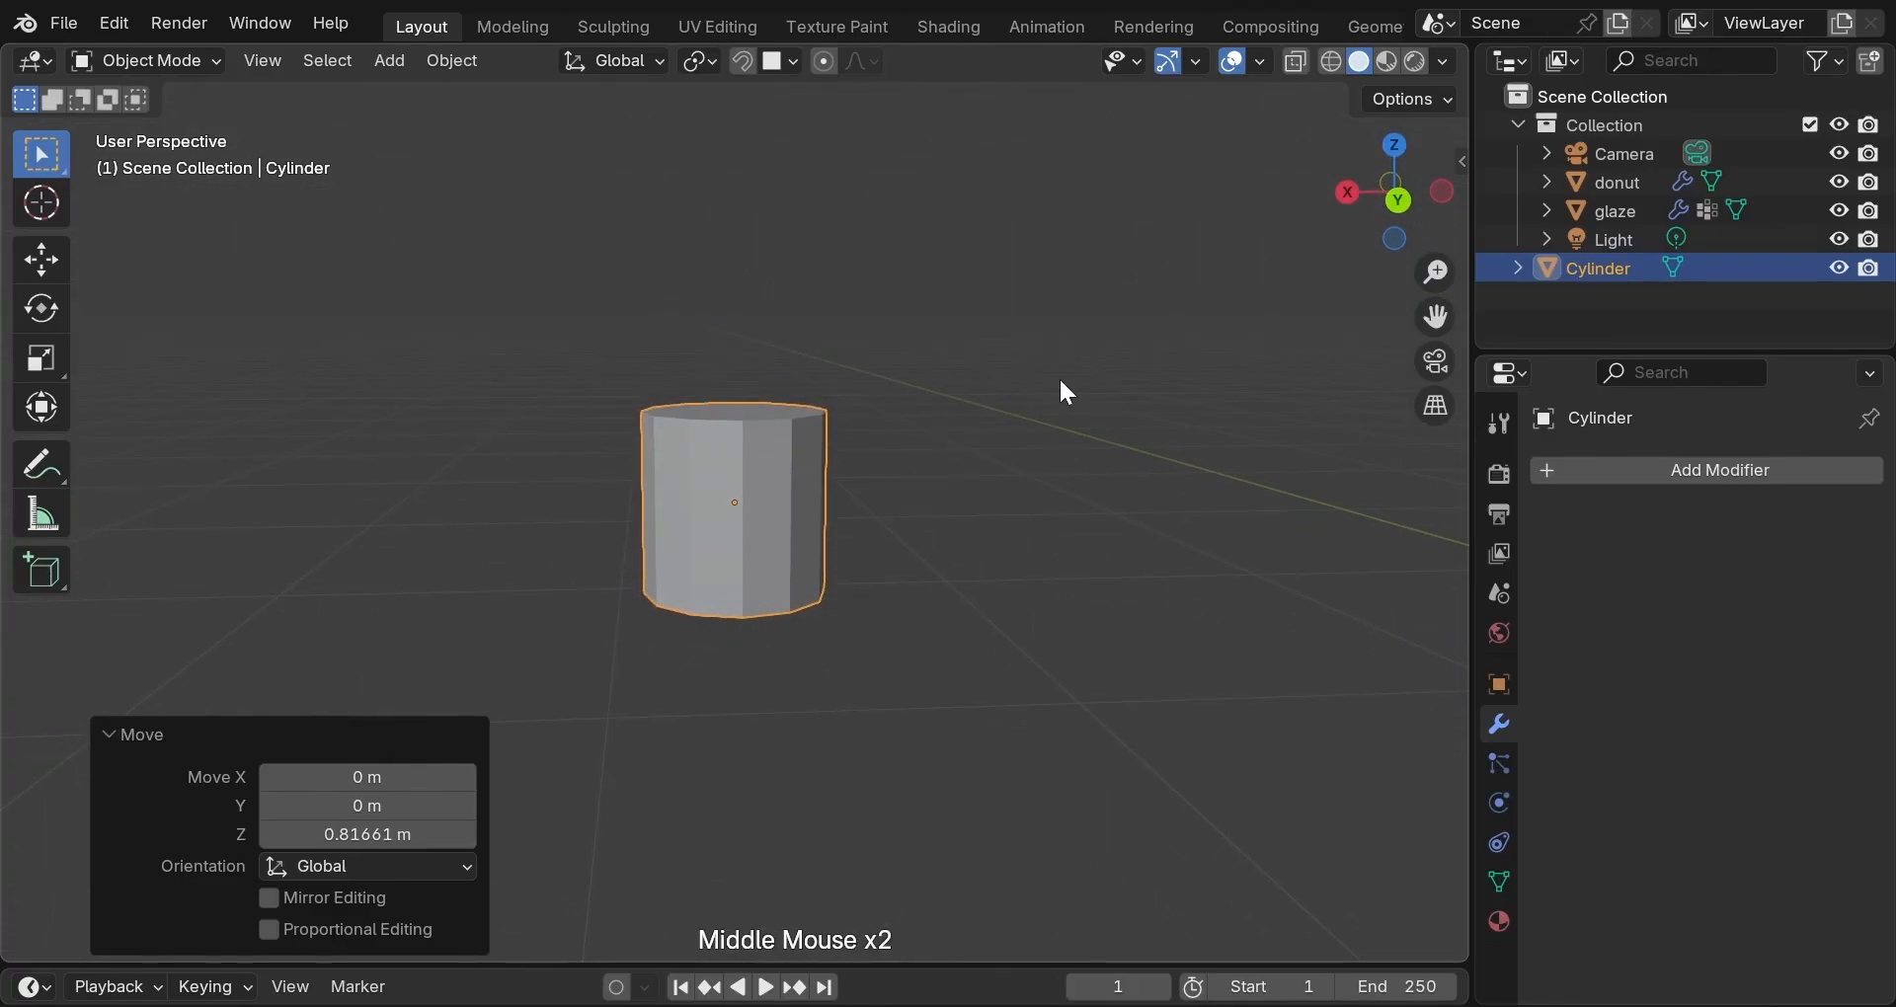
pyautogui.press('n')
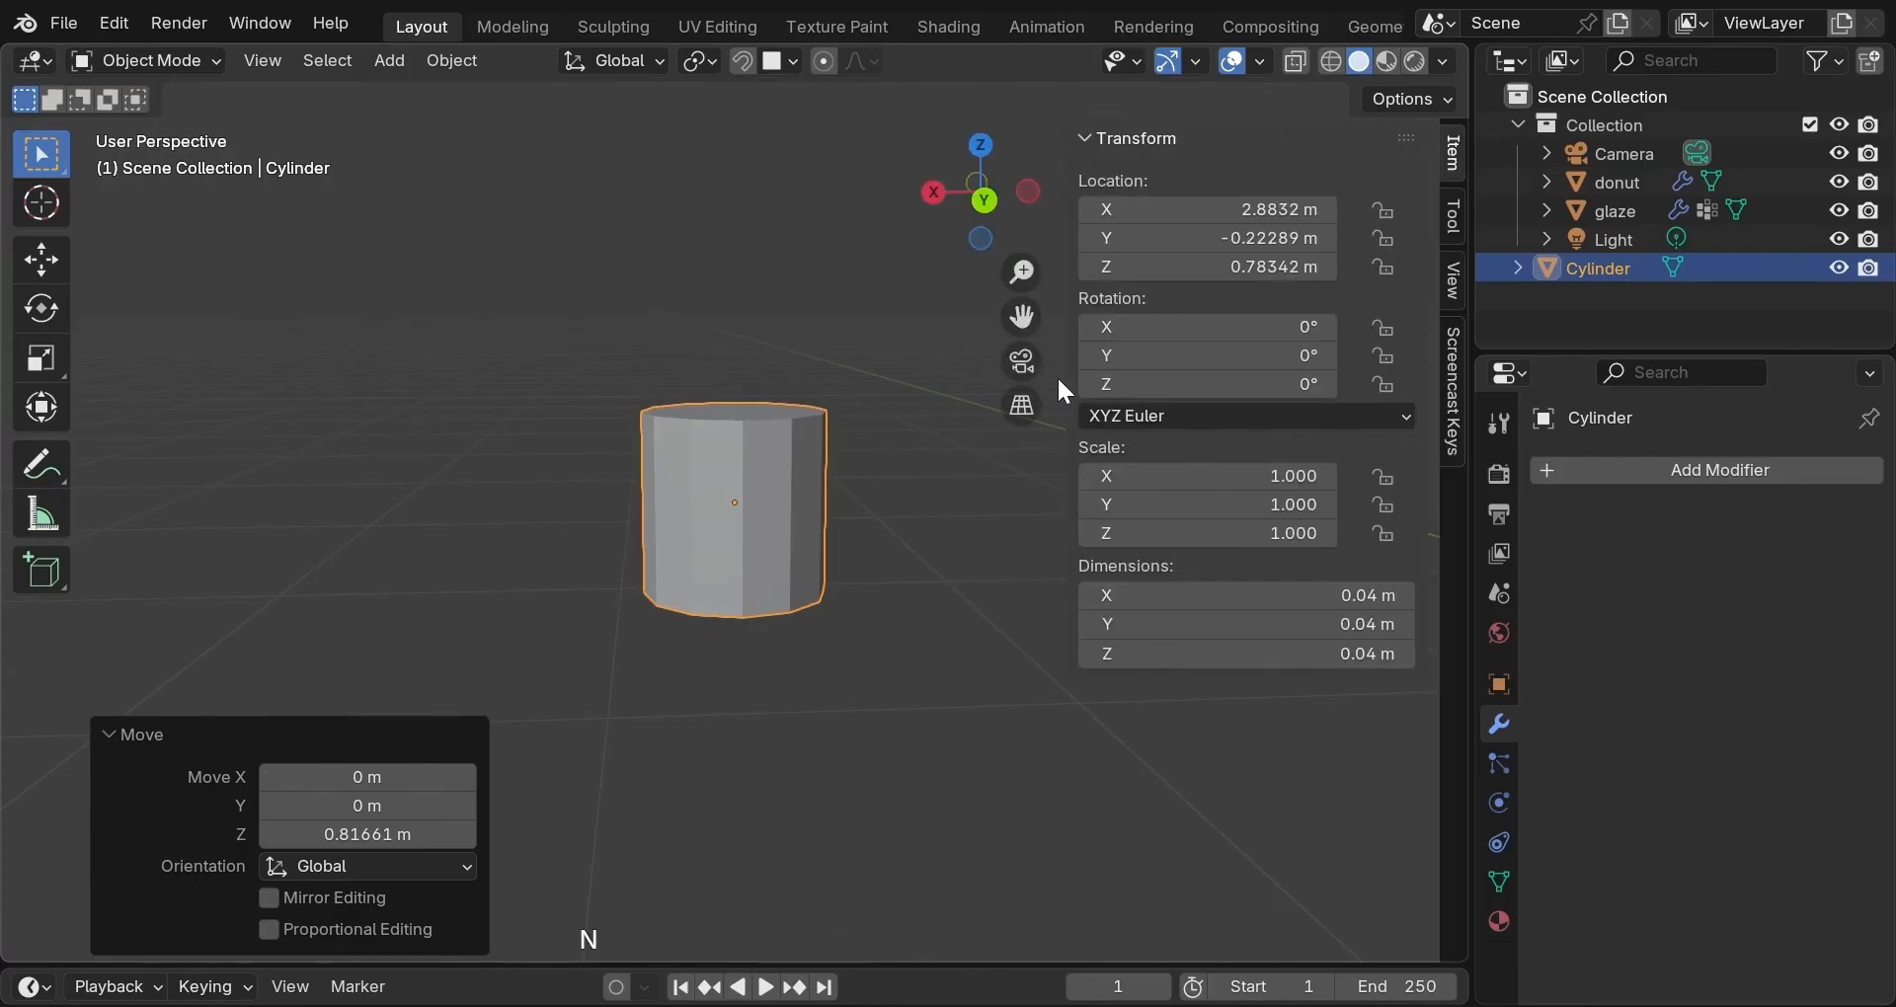
pyautogui.click(1457, 281)
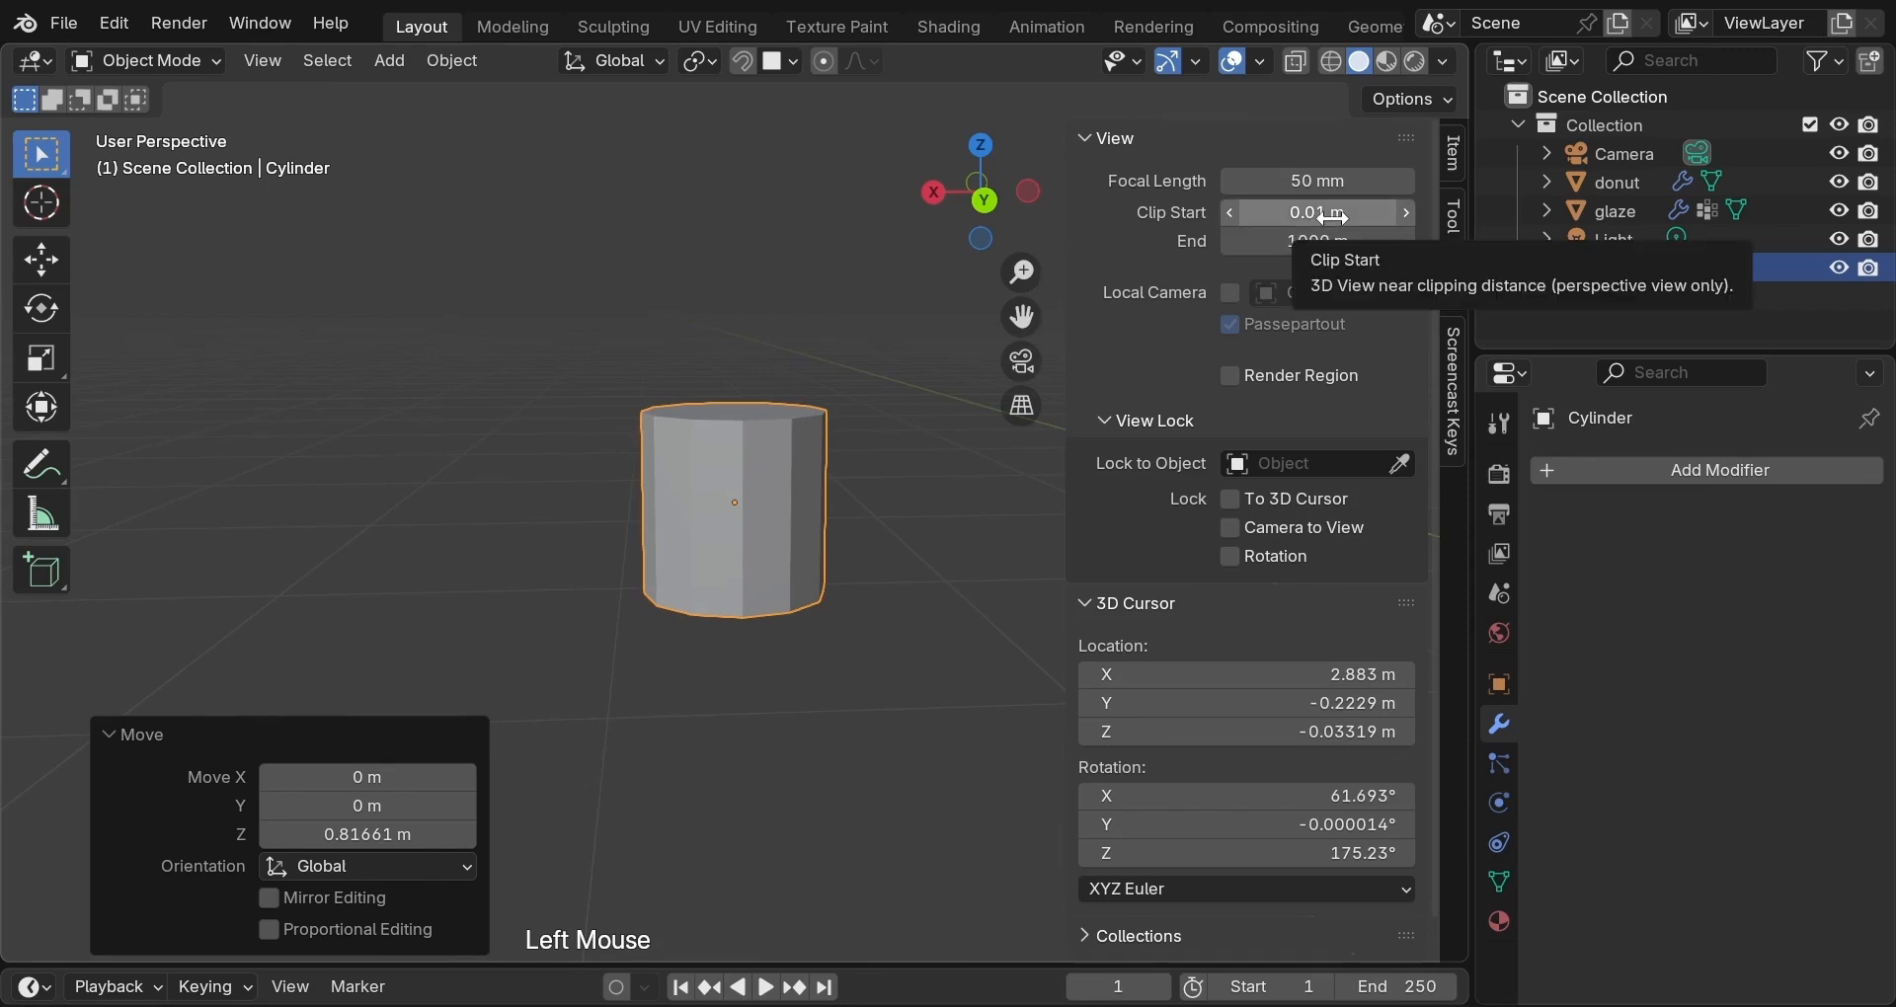
pyautogui.click(1229, 212)
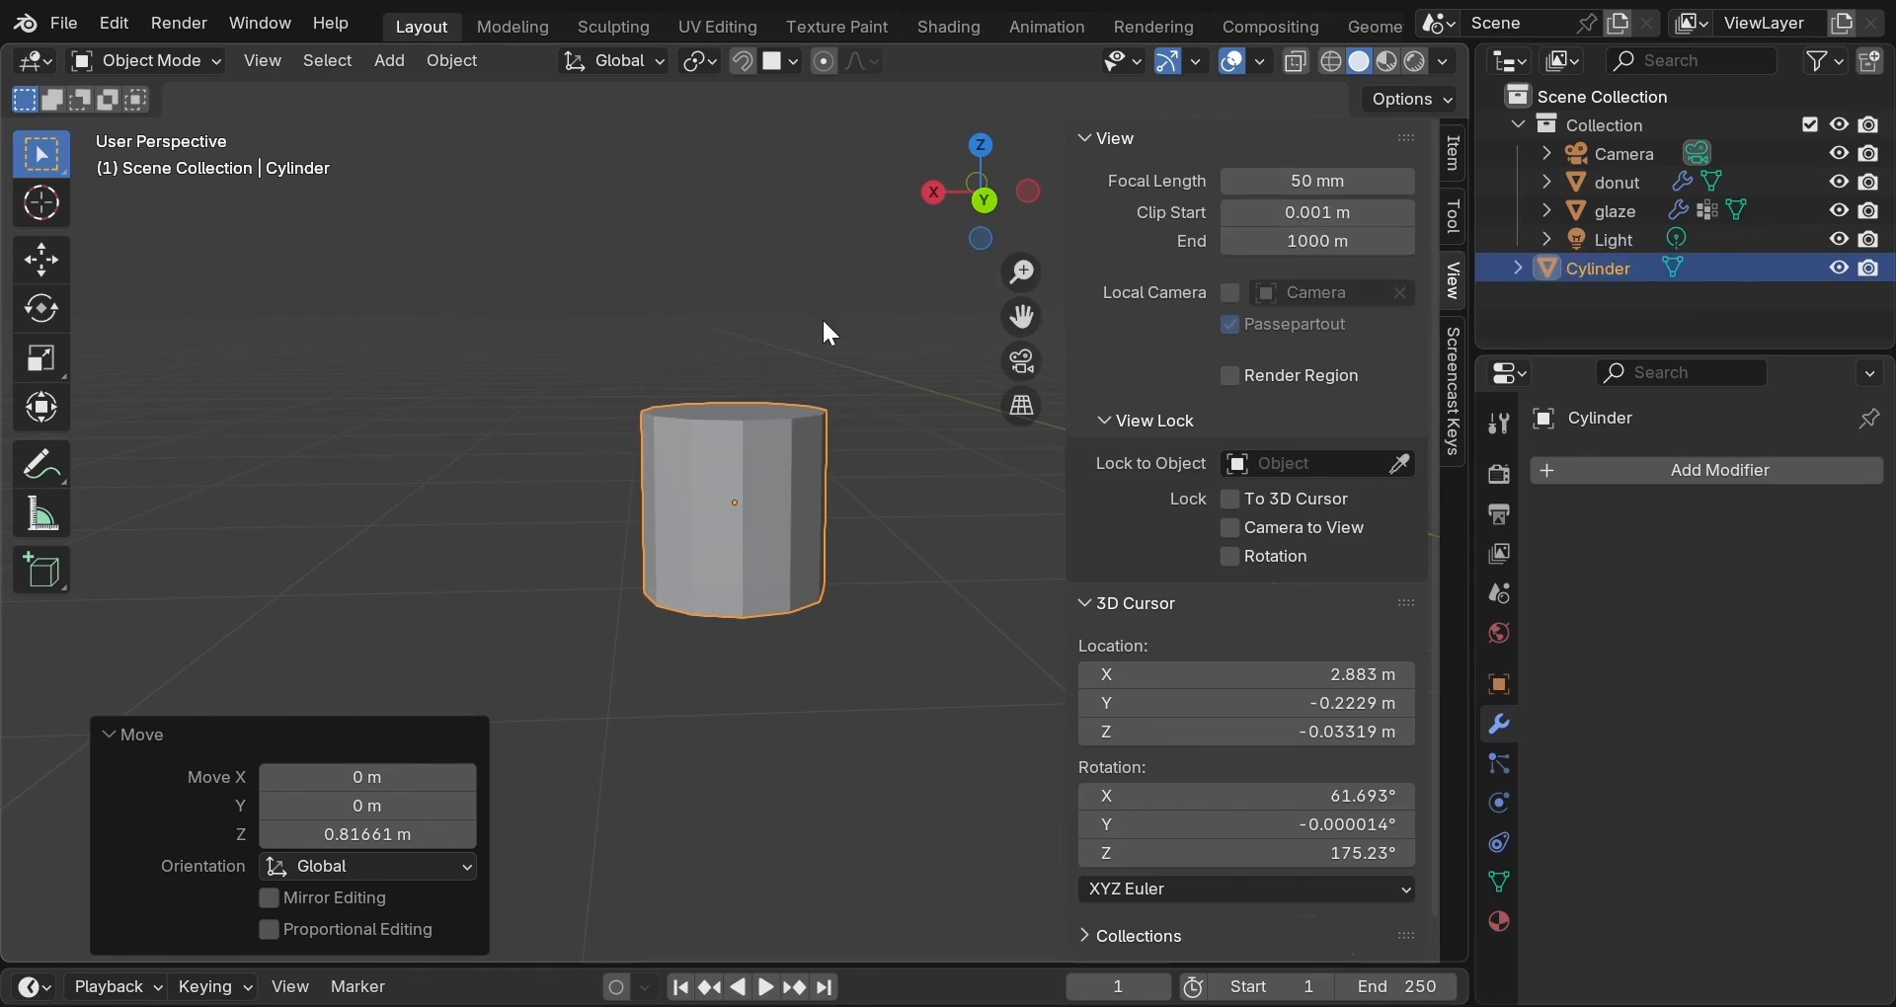
pyautogui.press('n')
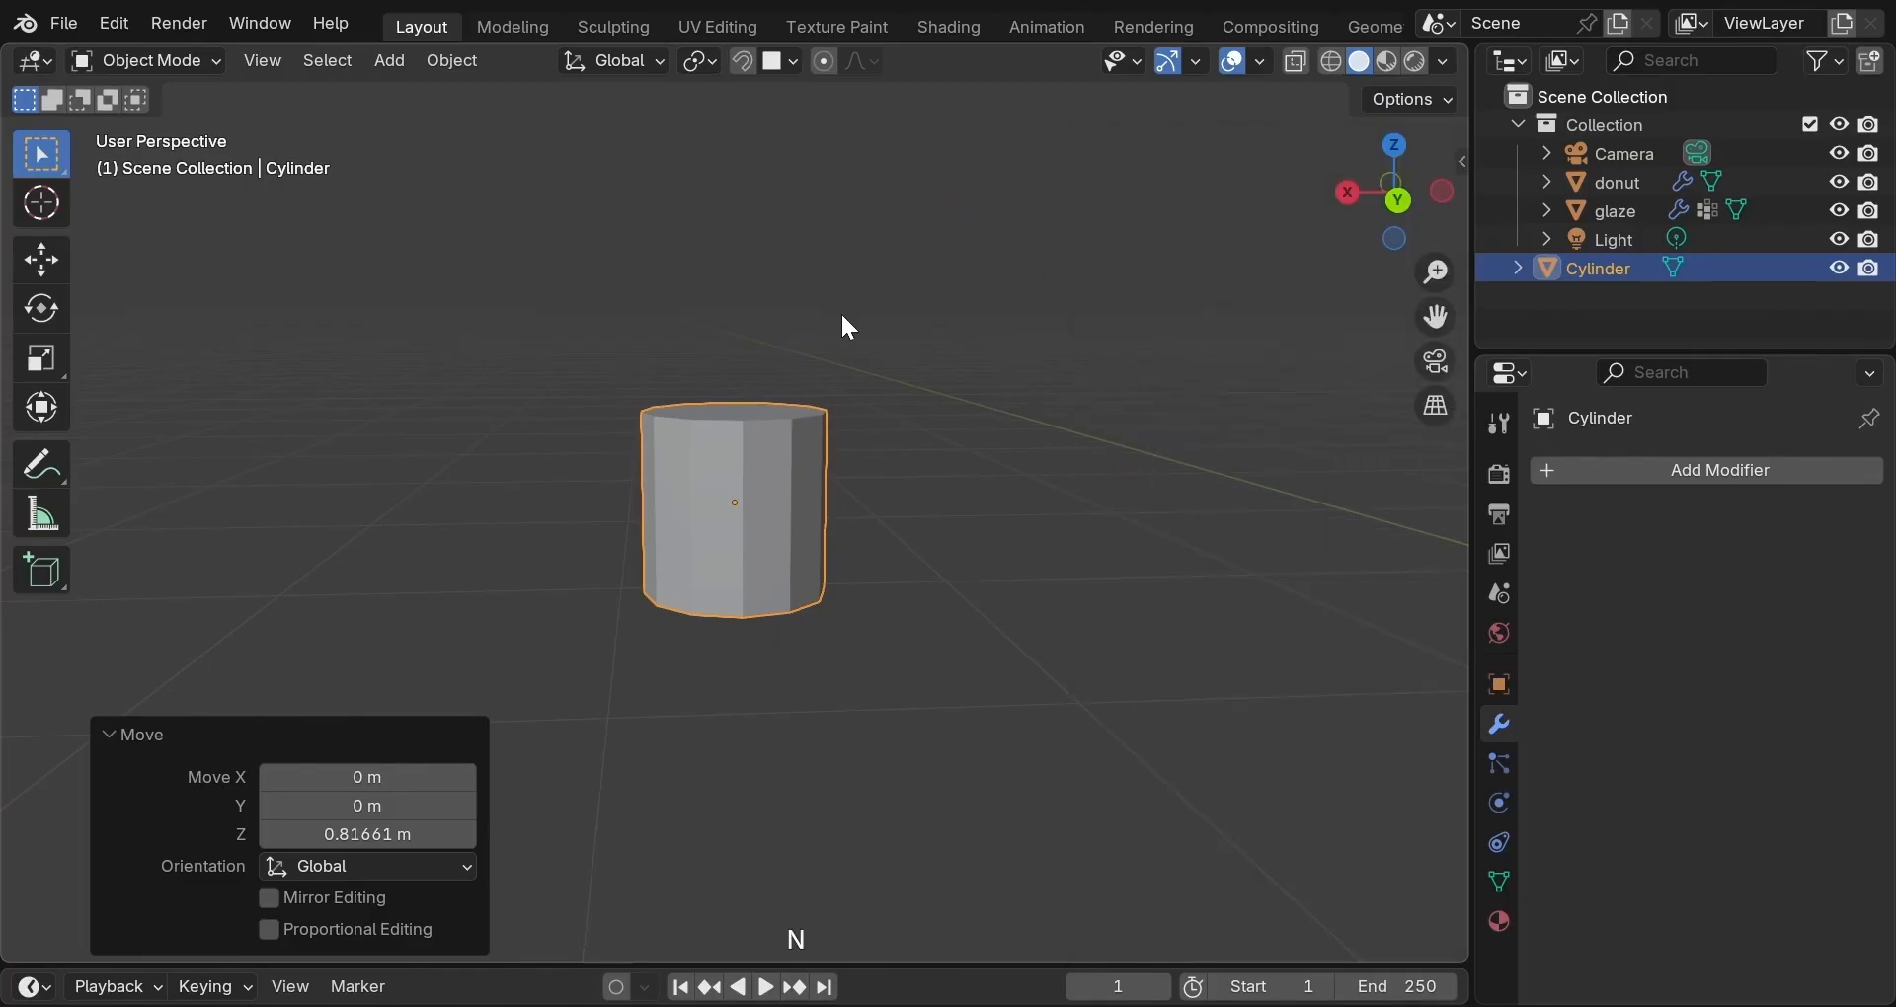
# In Edit Mode, raise the cylinder's top vertex ring to lengthen it.
pyautogui.press('Tab')
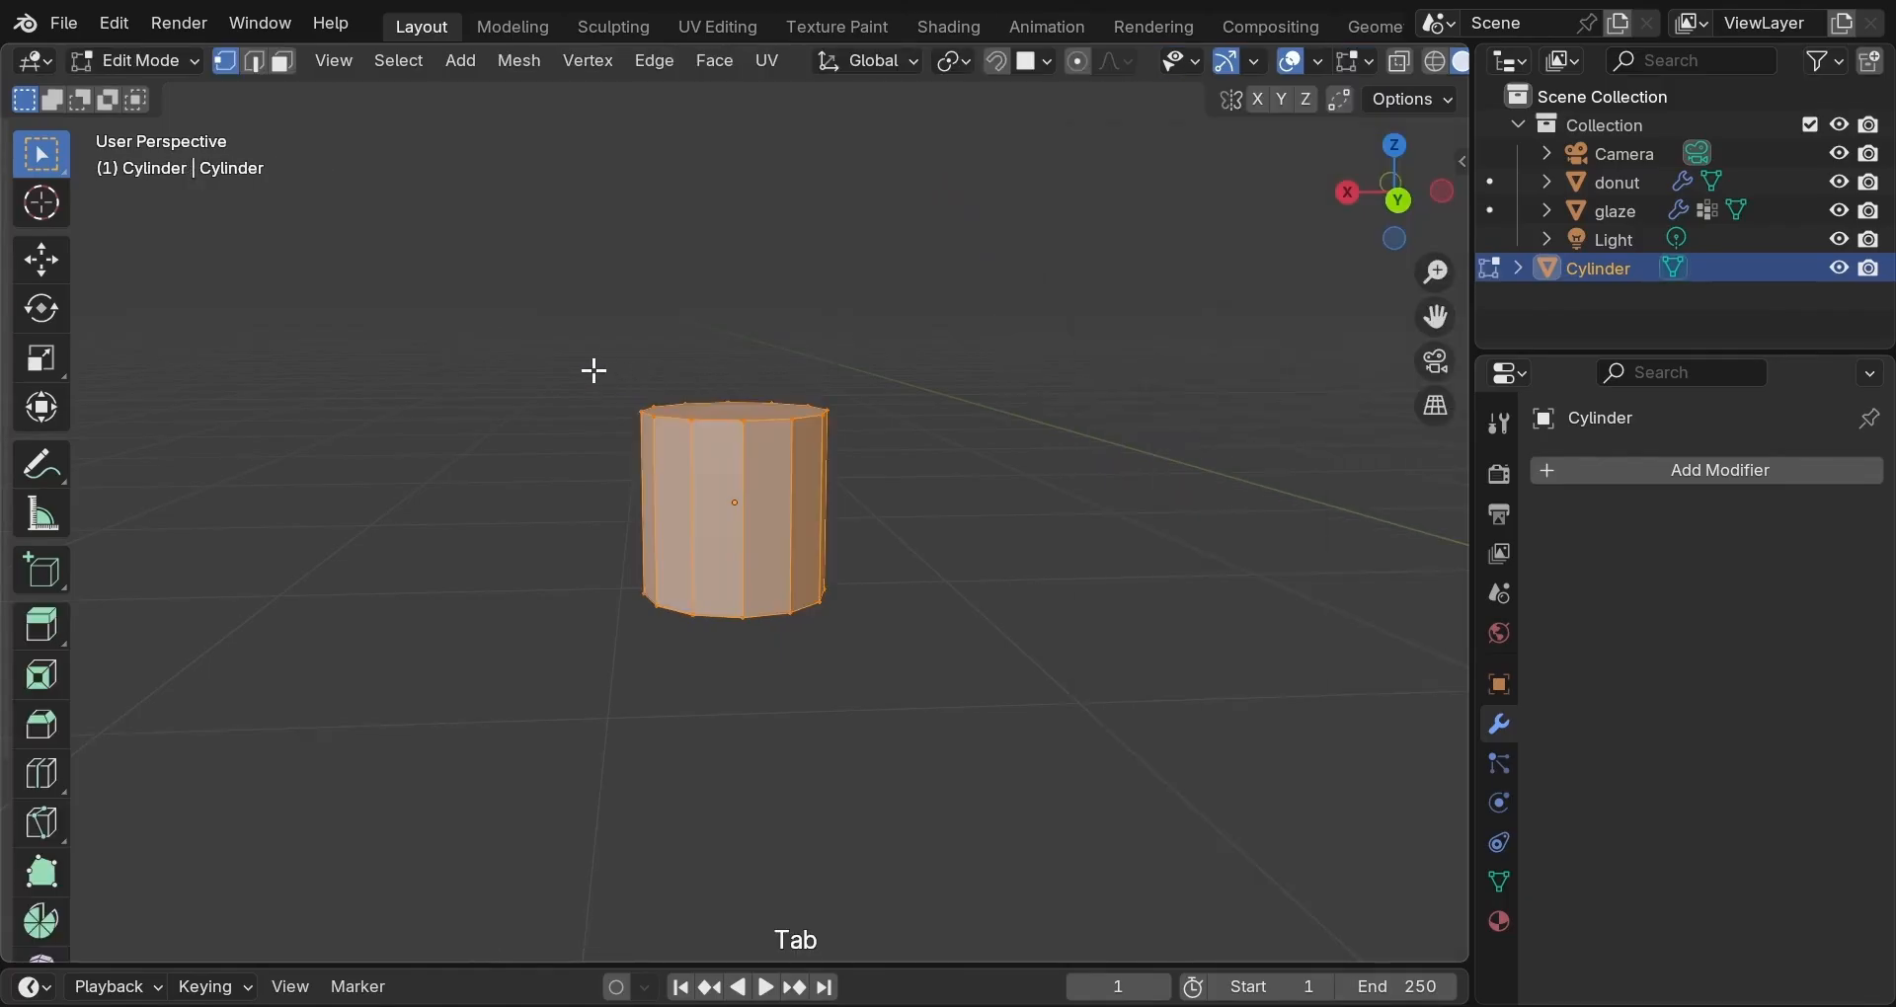
pyautogui.moveTo(593, 372); pyautogui.dragTo(935, 464)
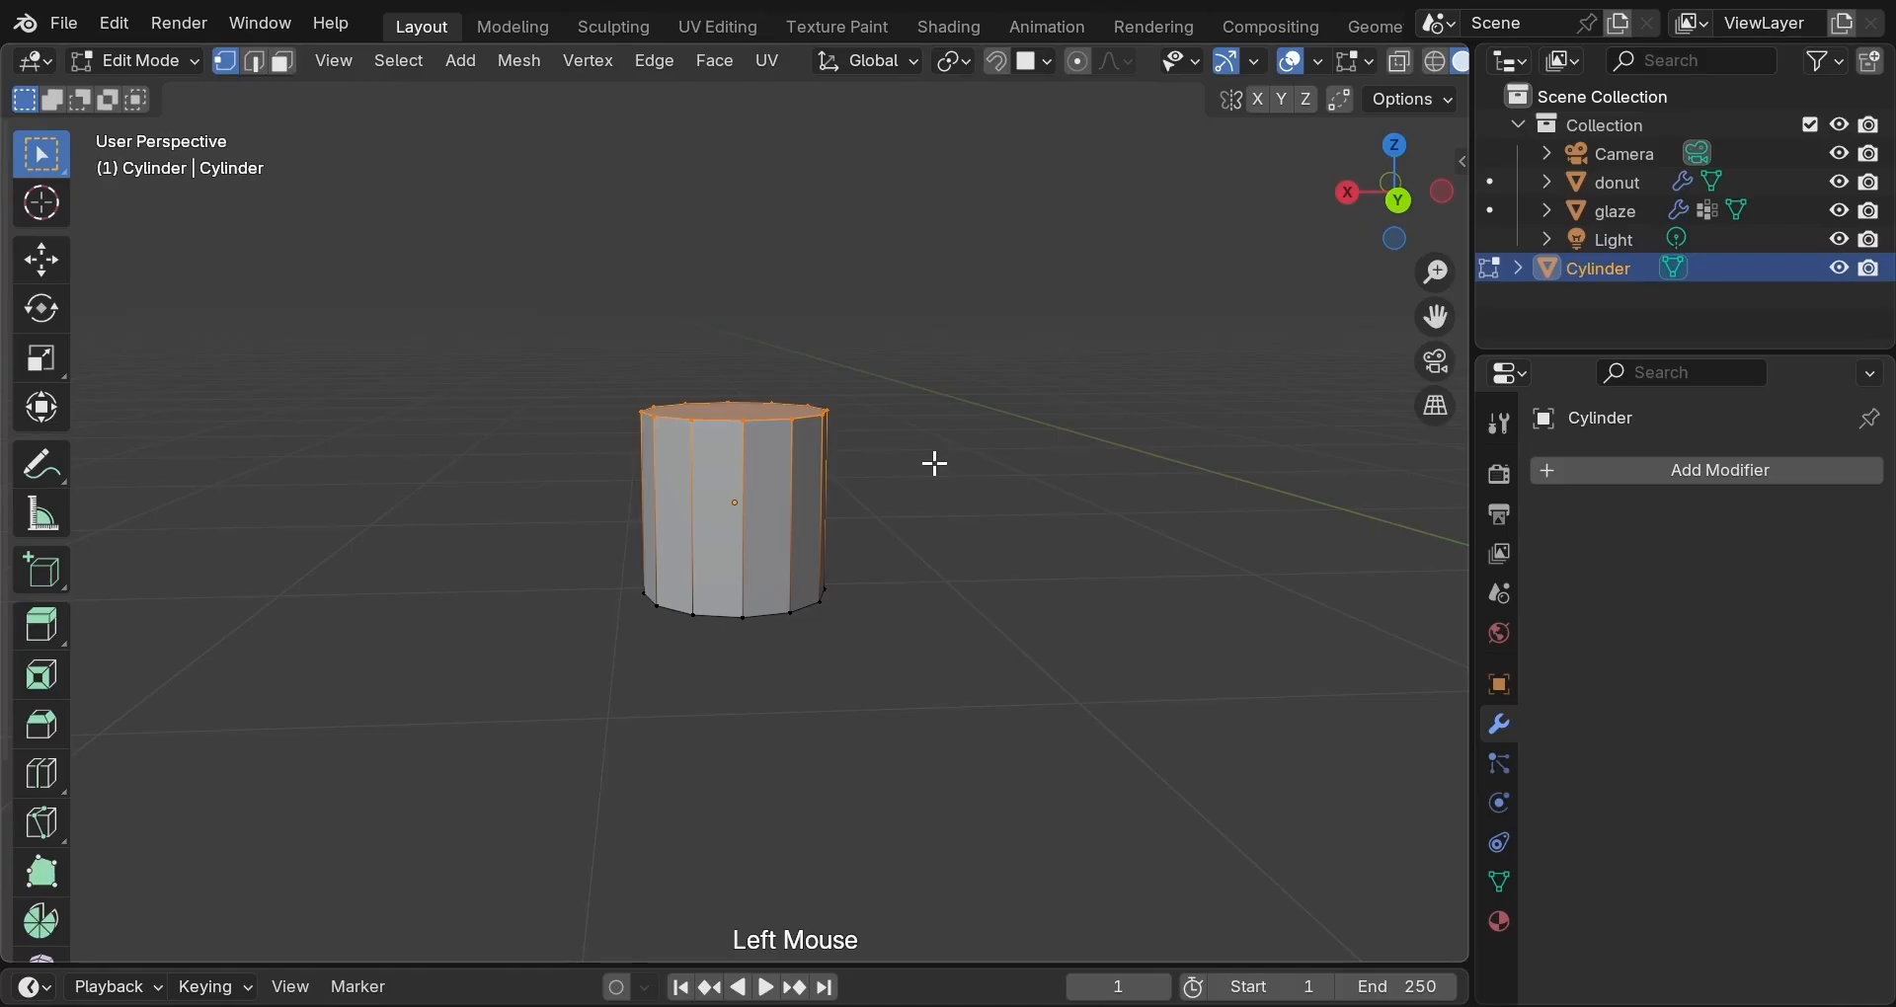
pyautogui.press('g')
pyautogui.press('z')
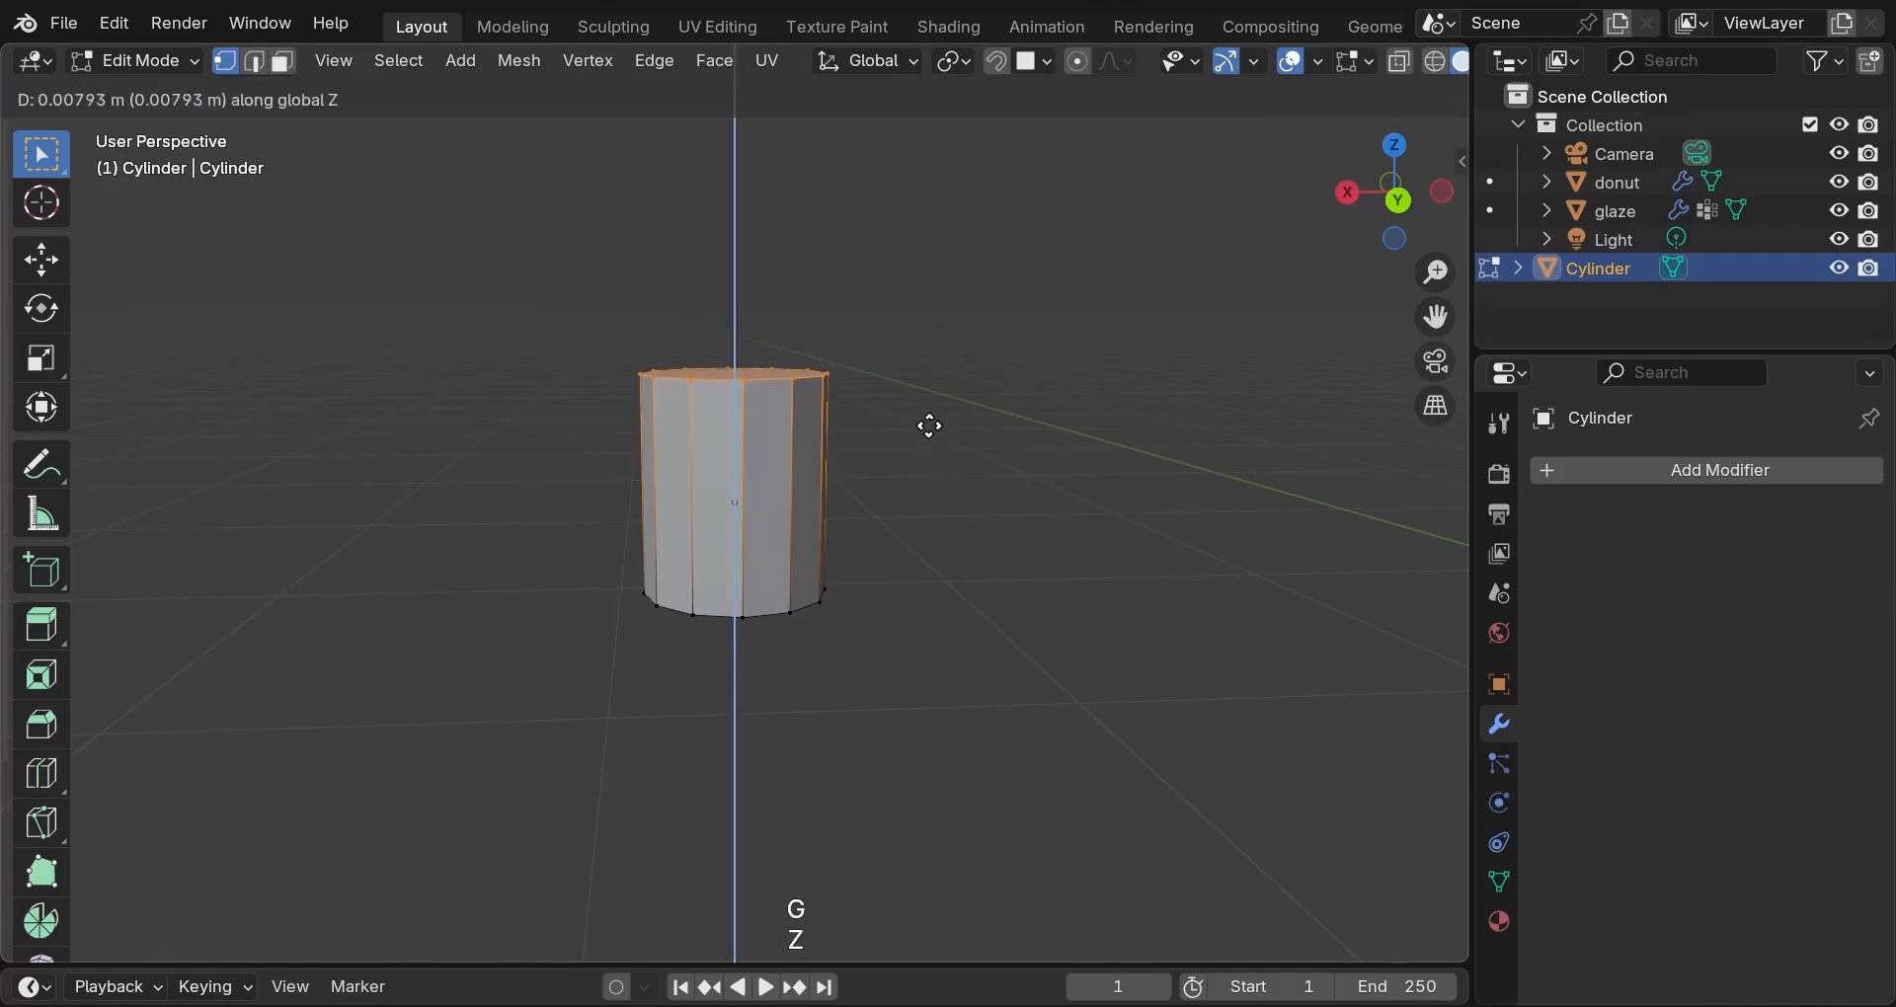
pyautogui.click(929, 365)
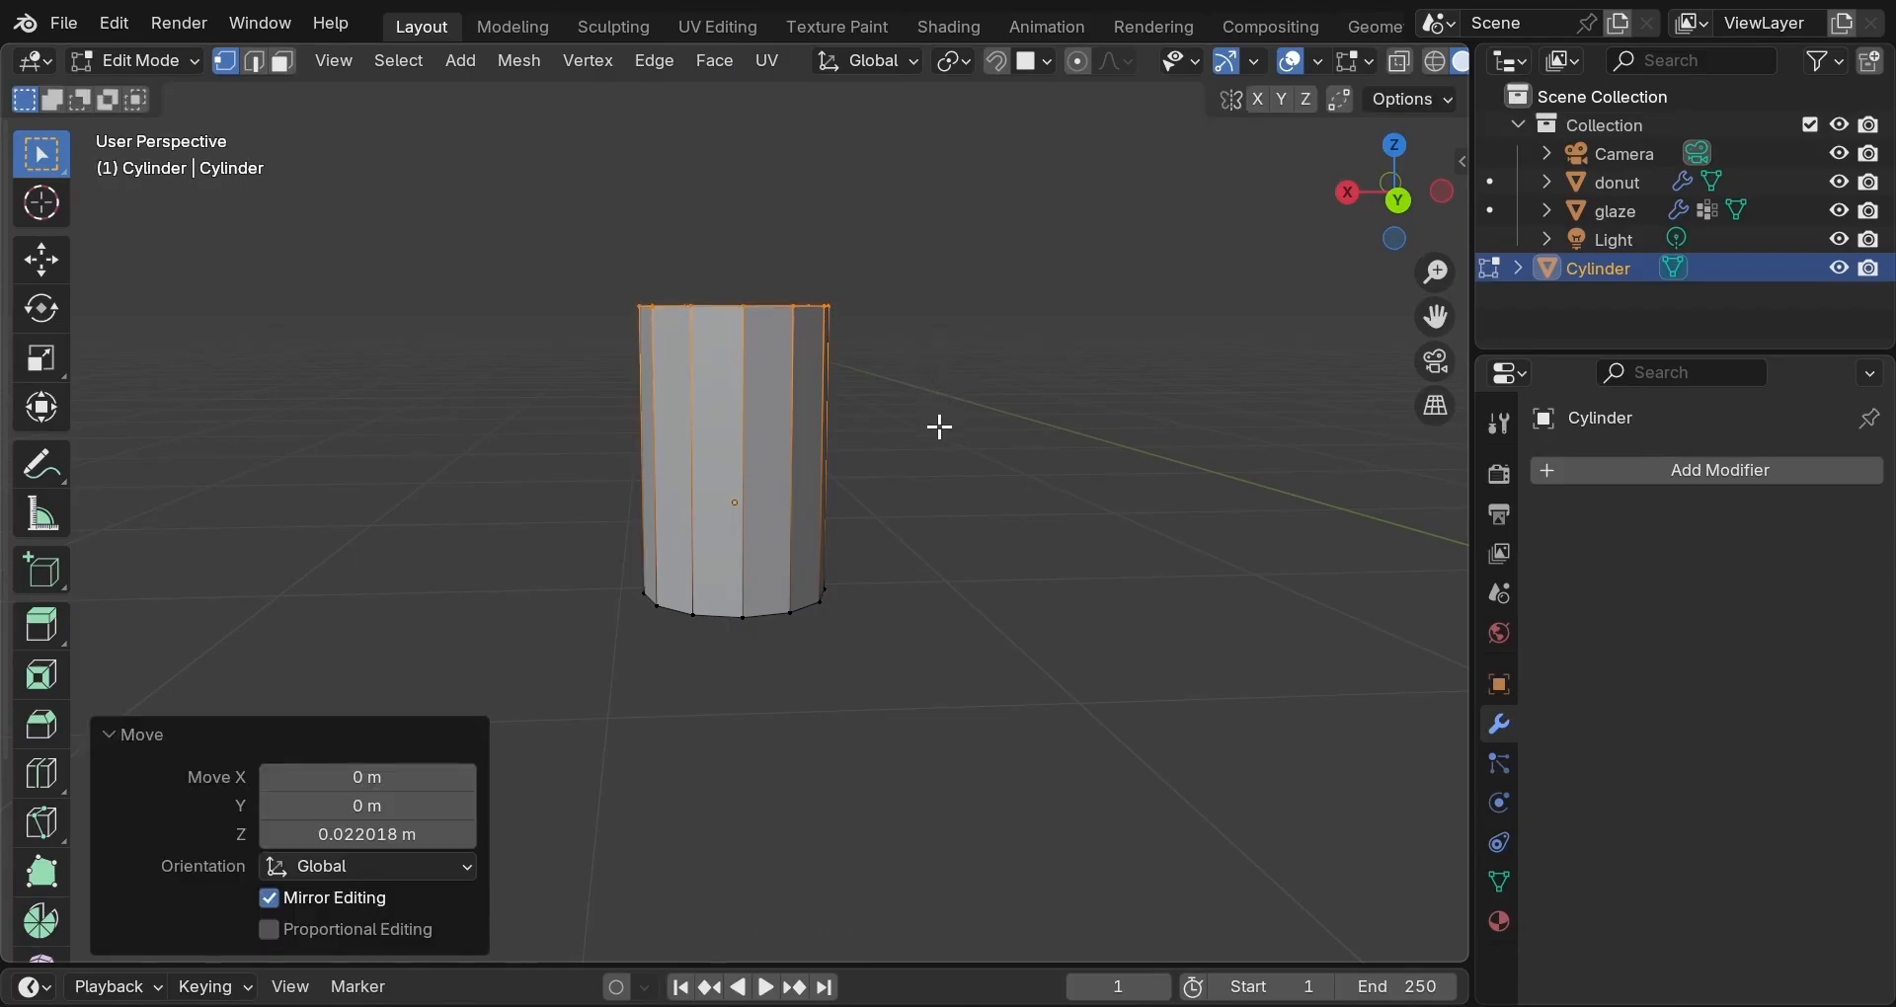
# Bevel the cylinder's top and bottom faces with 4 segments.
pyautogui.moveTo(939, 428); pyautogui.dragTo(913, 320, button='middle')
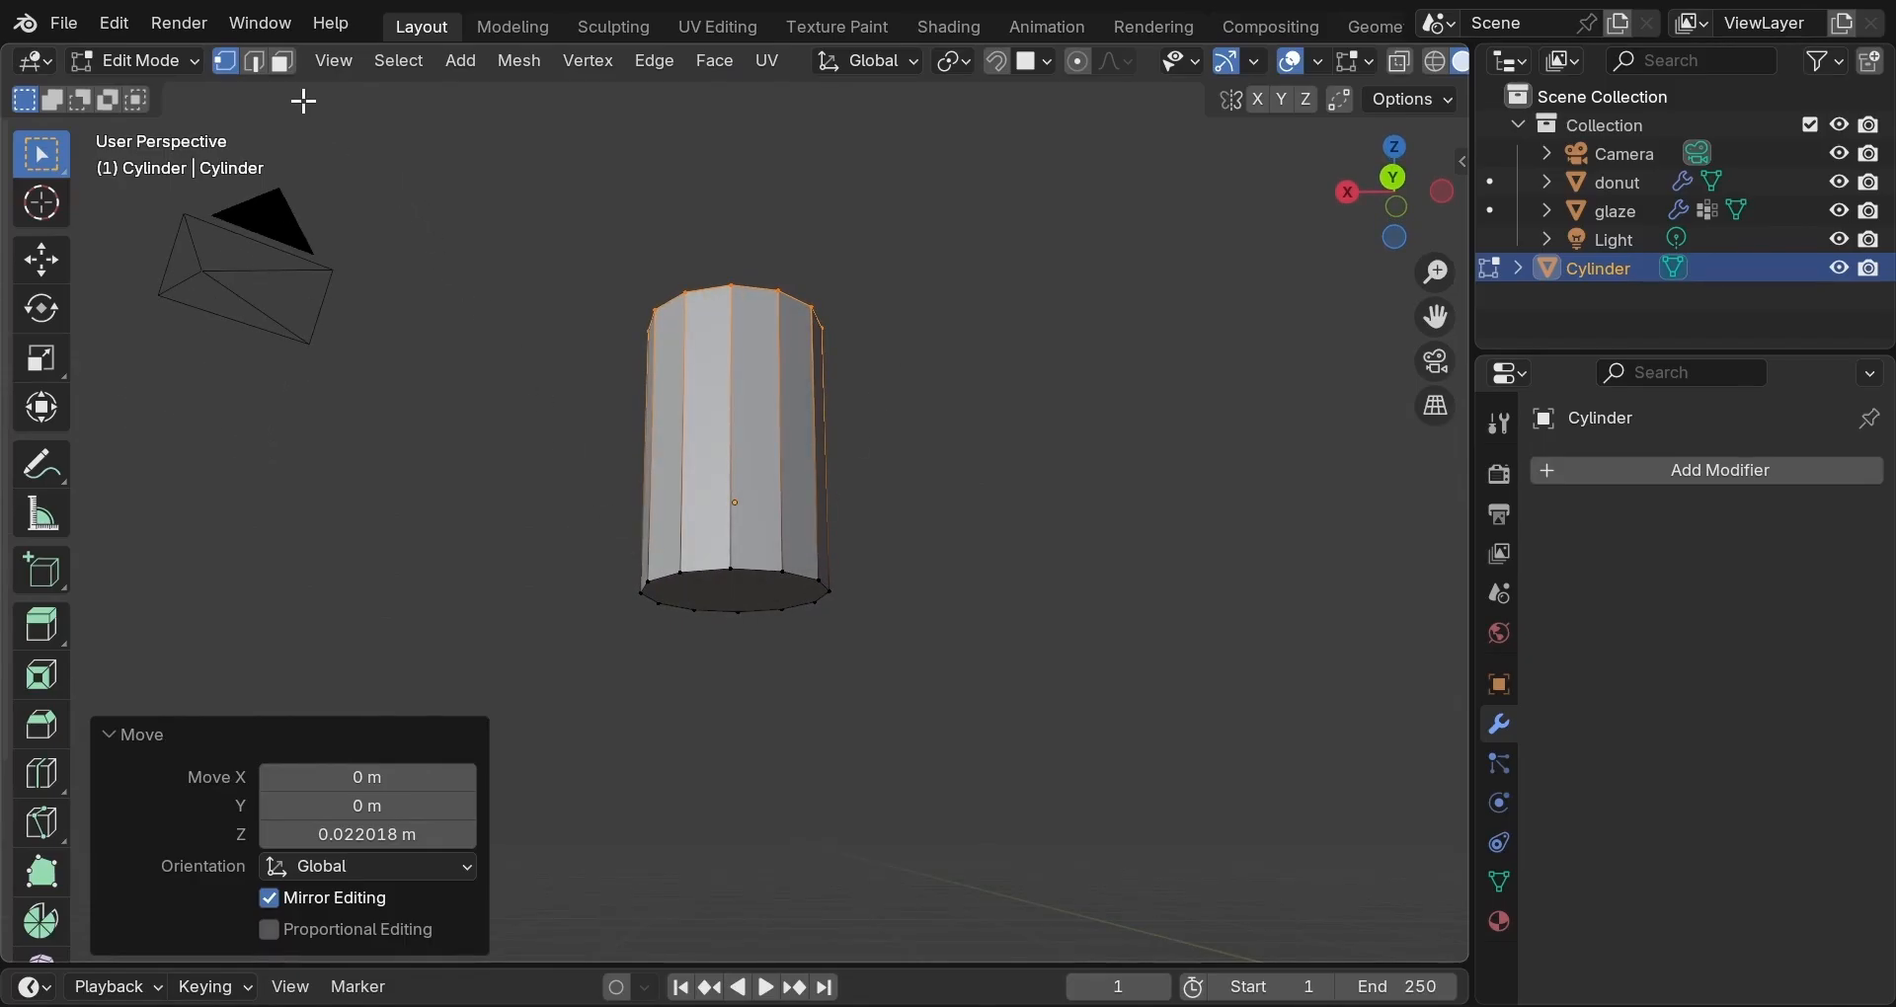
pyautogui.click(284, 63)
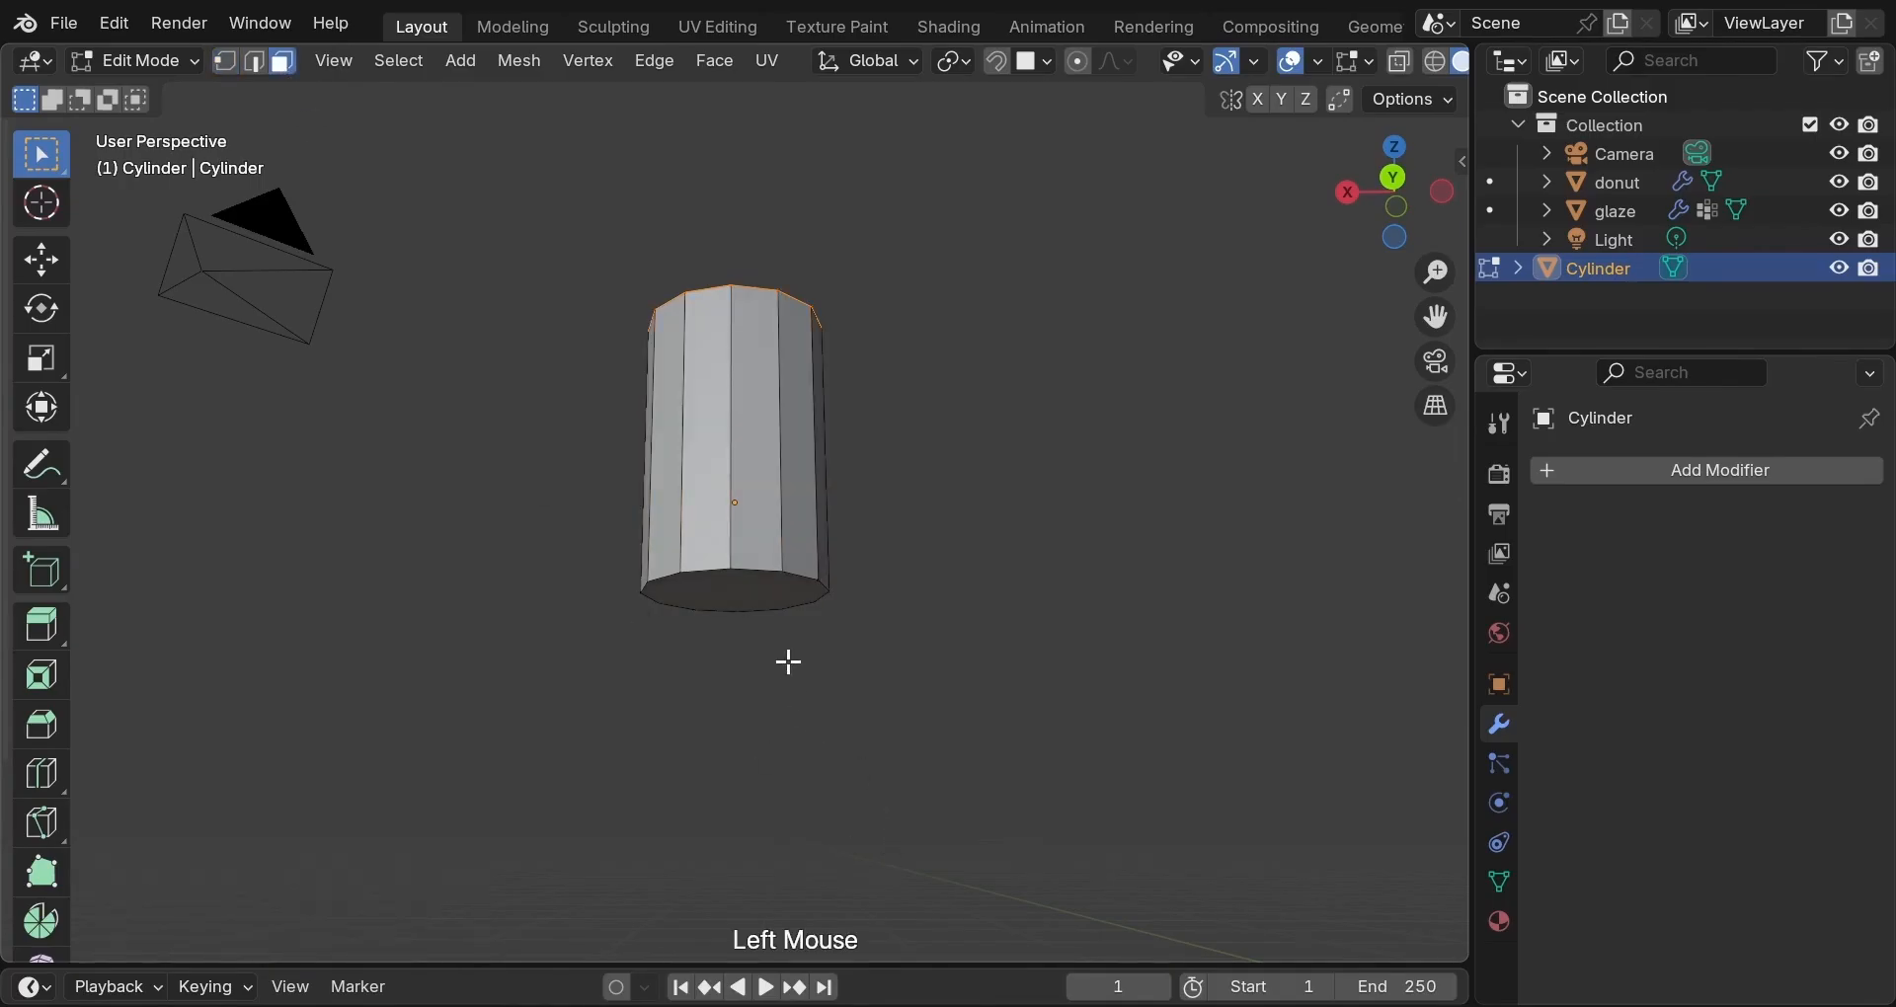
pyautogui.click(749, 589)
pyautogui.keyDown('shift'); pyautogui.moveTo(966, 563); pyautogui.dragTo(860, 682, button='middle'); pyautogui.keyUp('shift')
pyautogui.keyDown('shift'); pyautogui.click(741, 402); pyautogui.keyUp('shift')
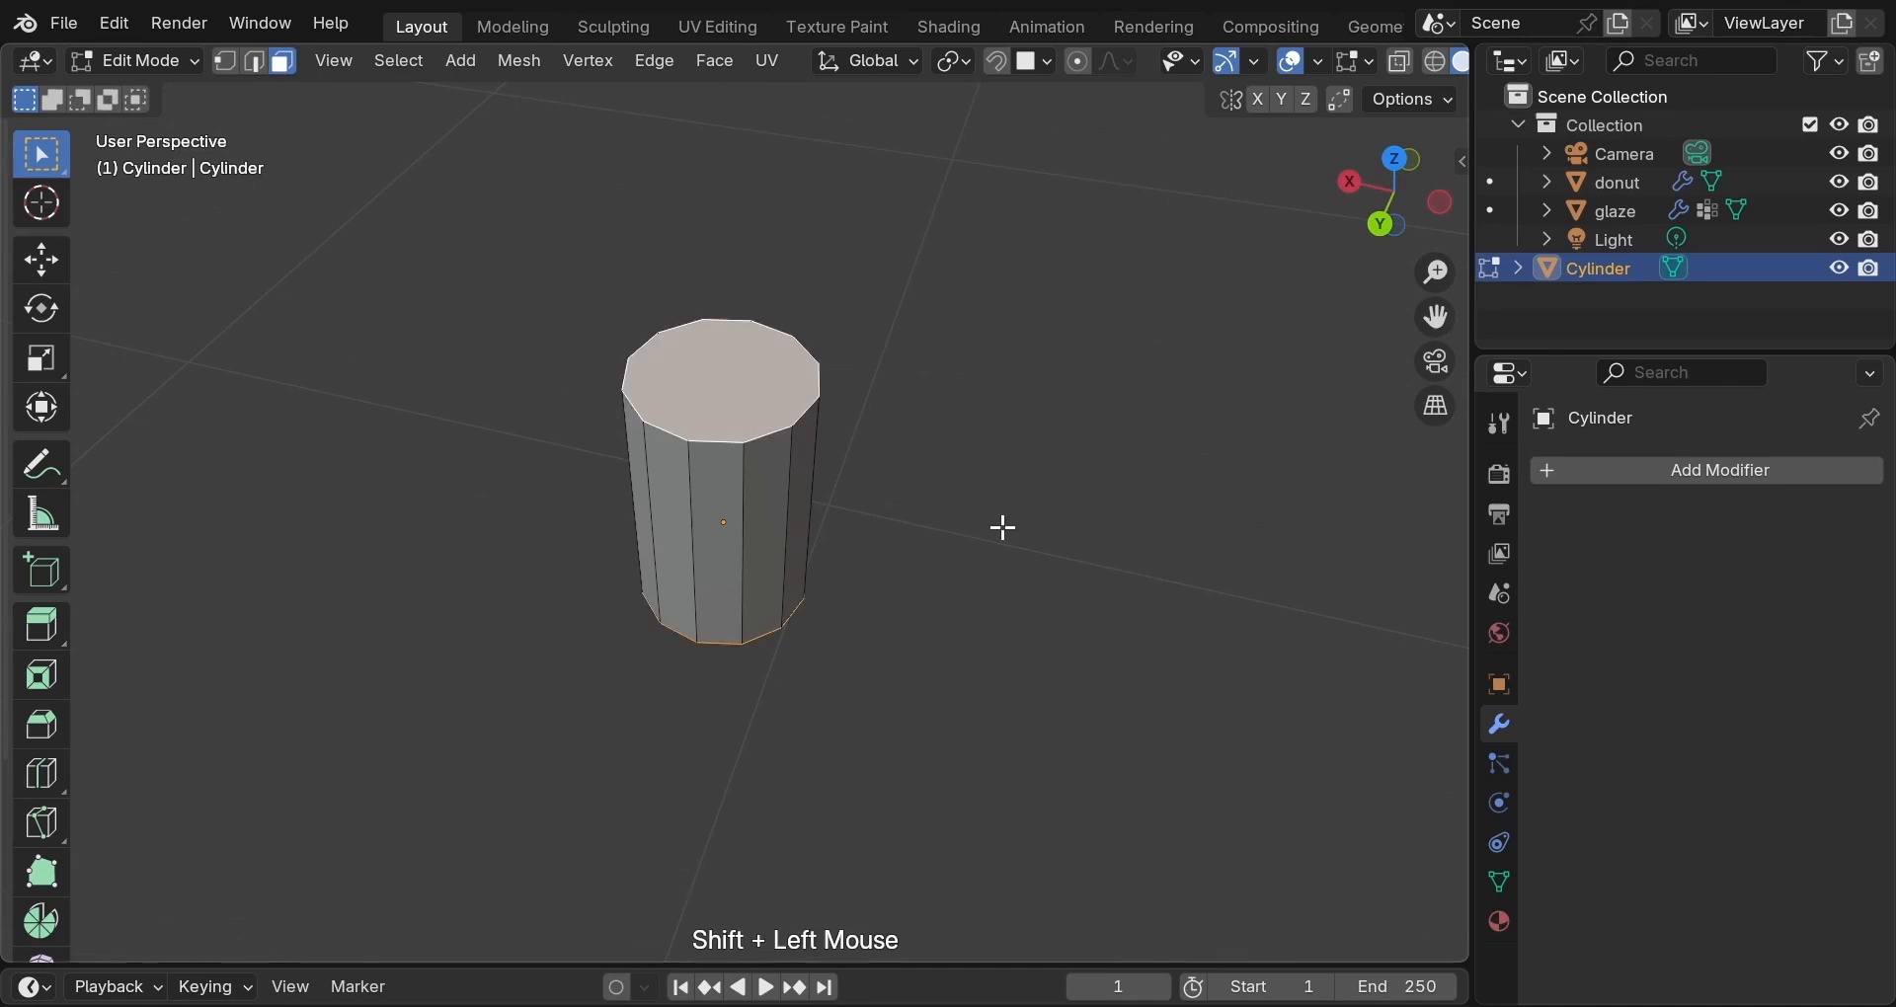
pyautogui.hotkey('ctrl', 'b')
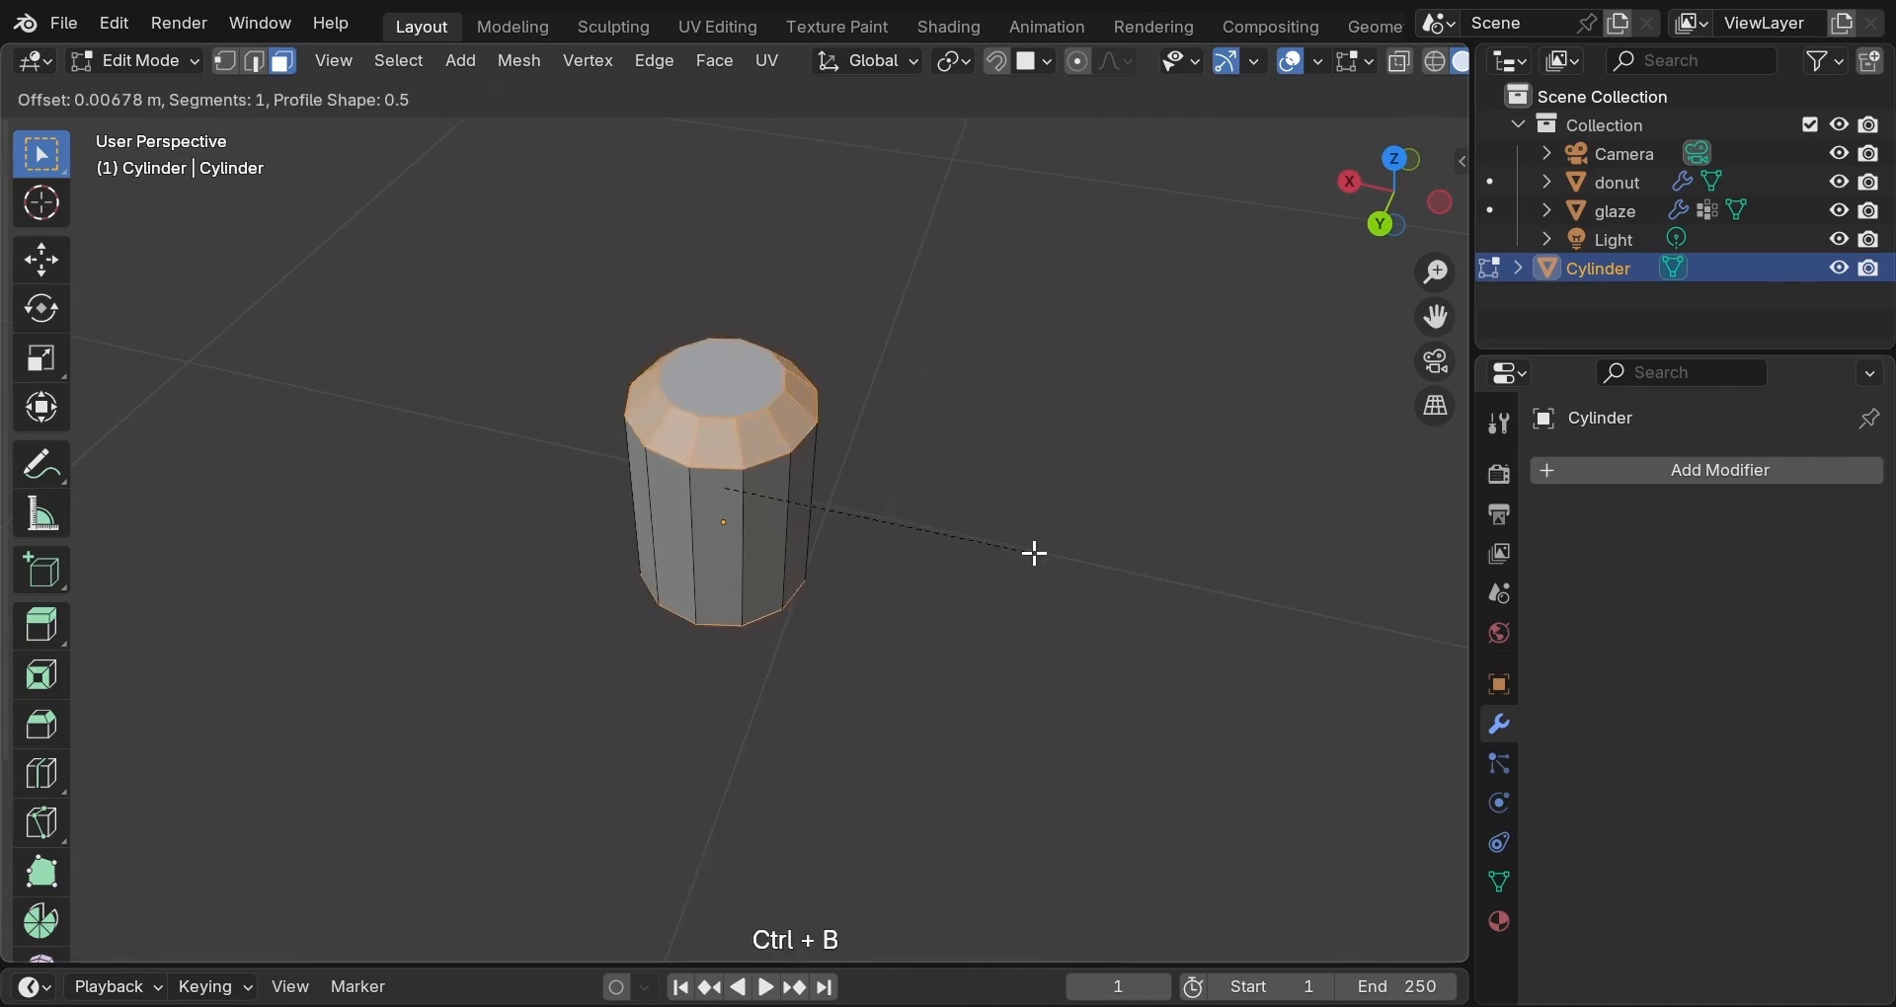
pyautogui.scroll(-1, 1022, 548)
pyautogui.scroll(3, 1022, 548)
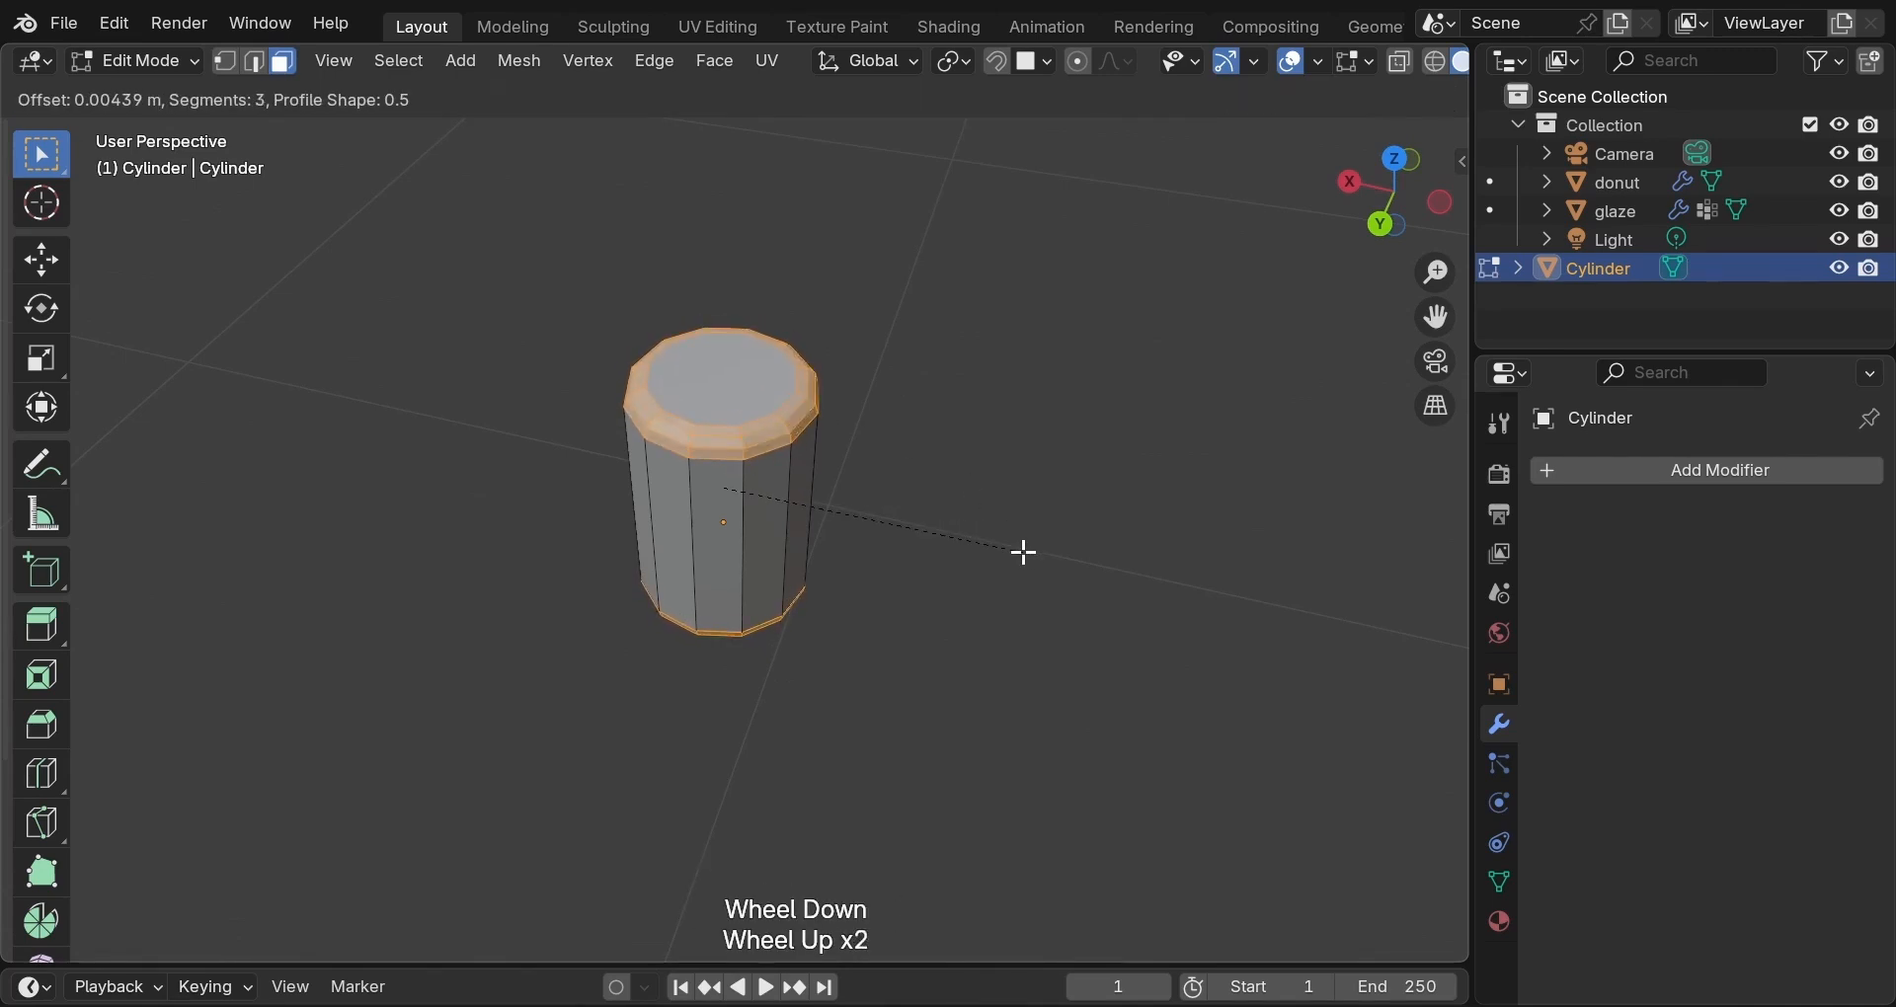
pyautogui.scroll(-1, 1036, 563)
pyautogui.scroll(1, 1037, 563)
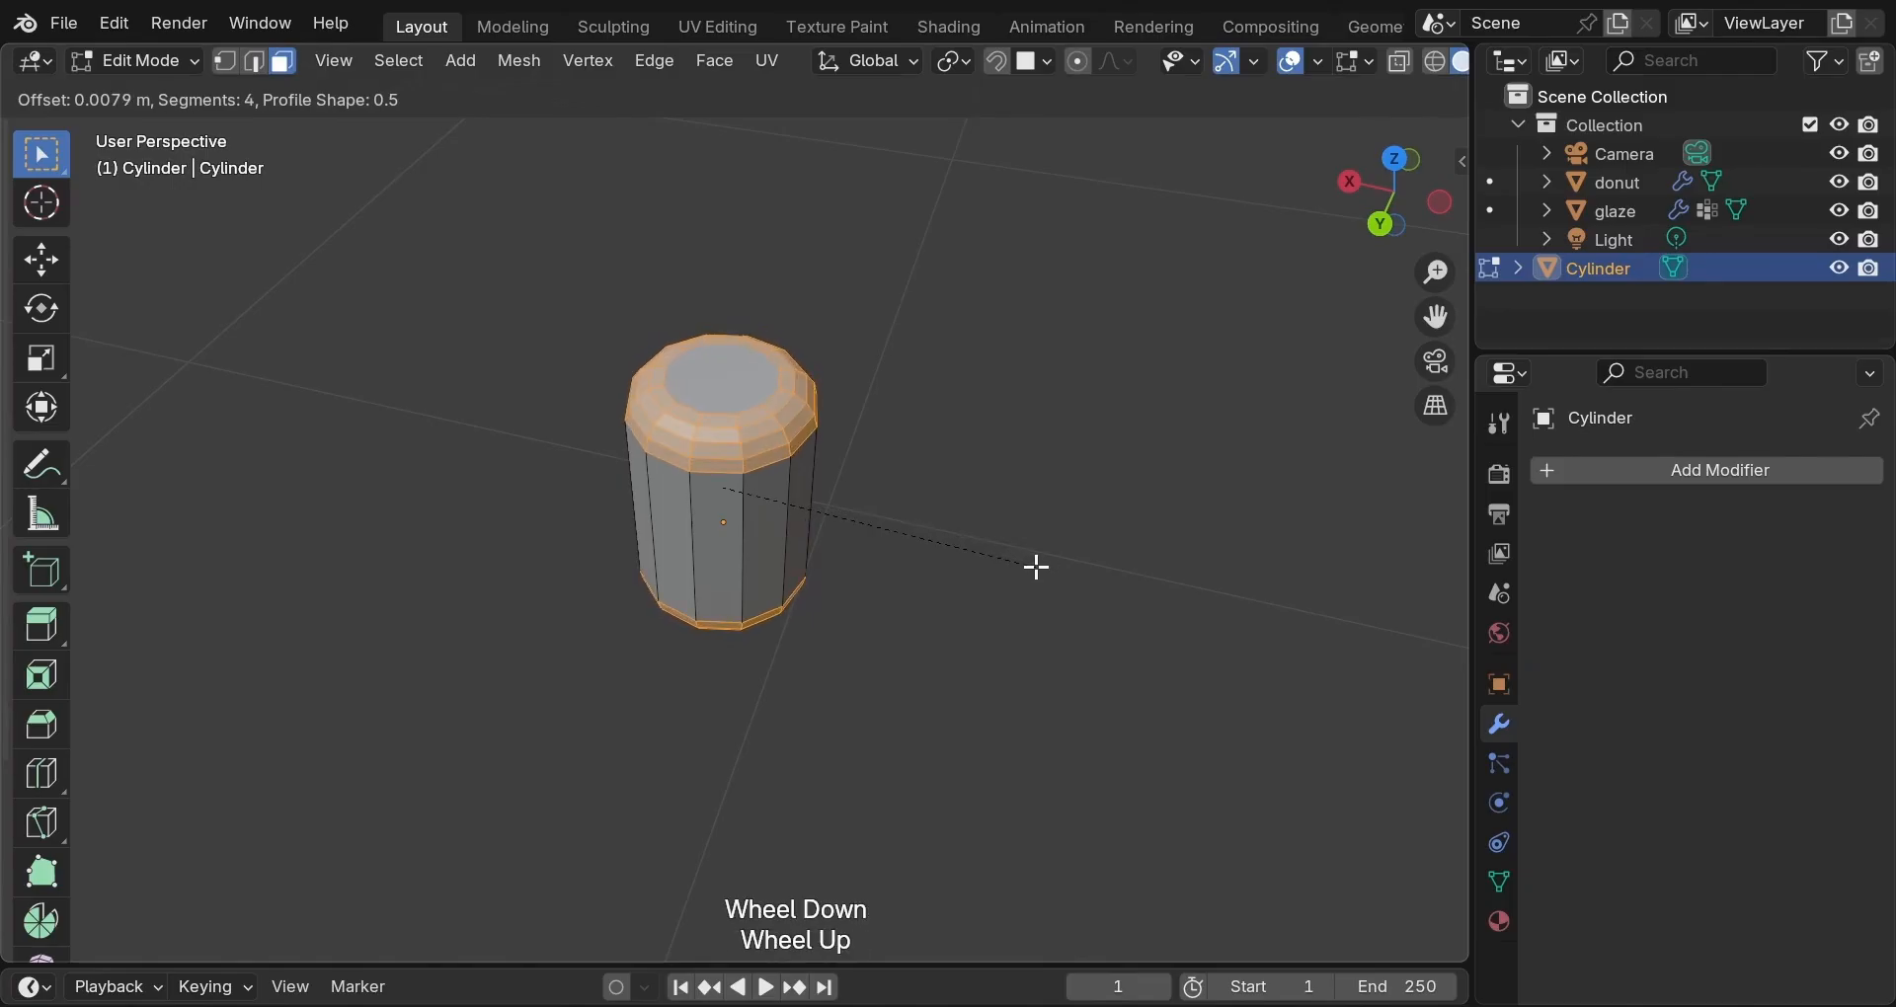
pyautogui.click(1031, 578)
# Return to Object Mode and select the bevelled cylinder.
pyautogui.moveTo(1031, 578); pyautogui.dragTo(1035, 418, button='middle')
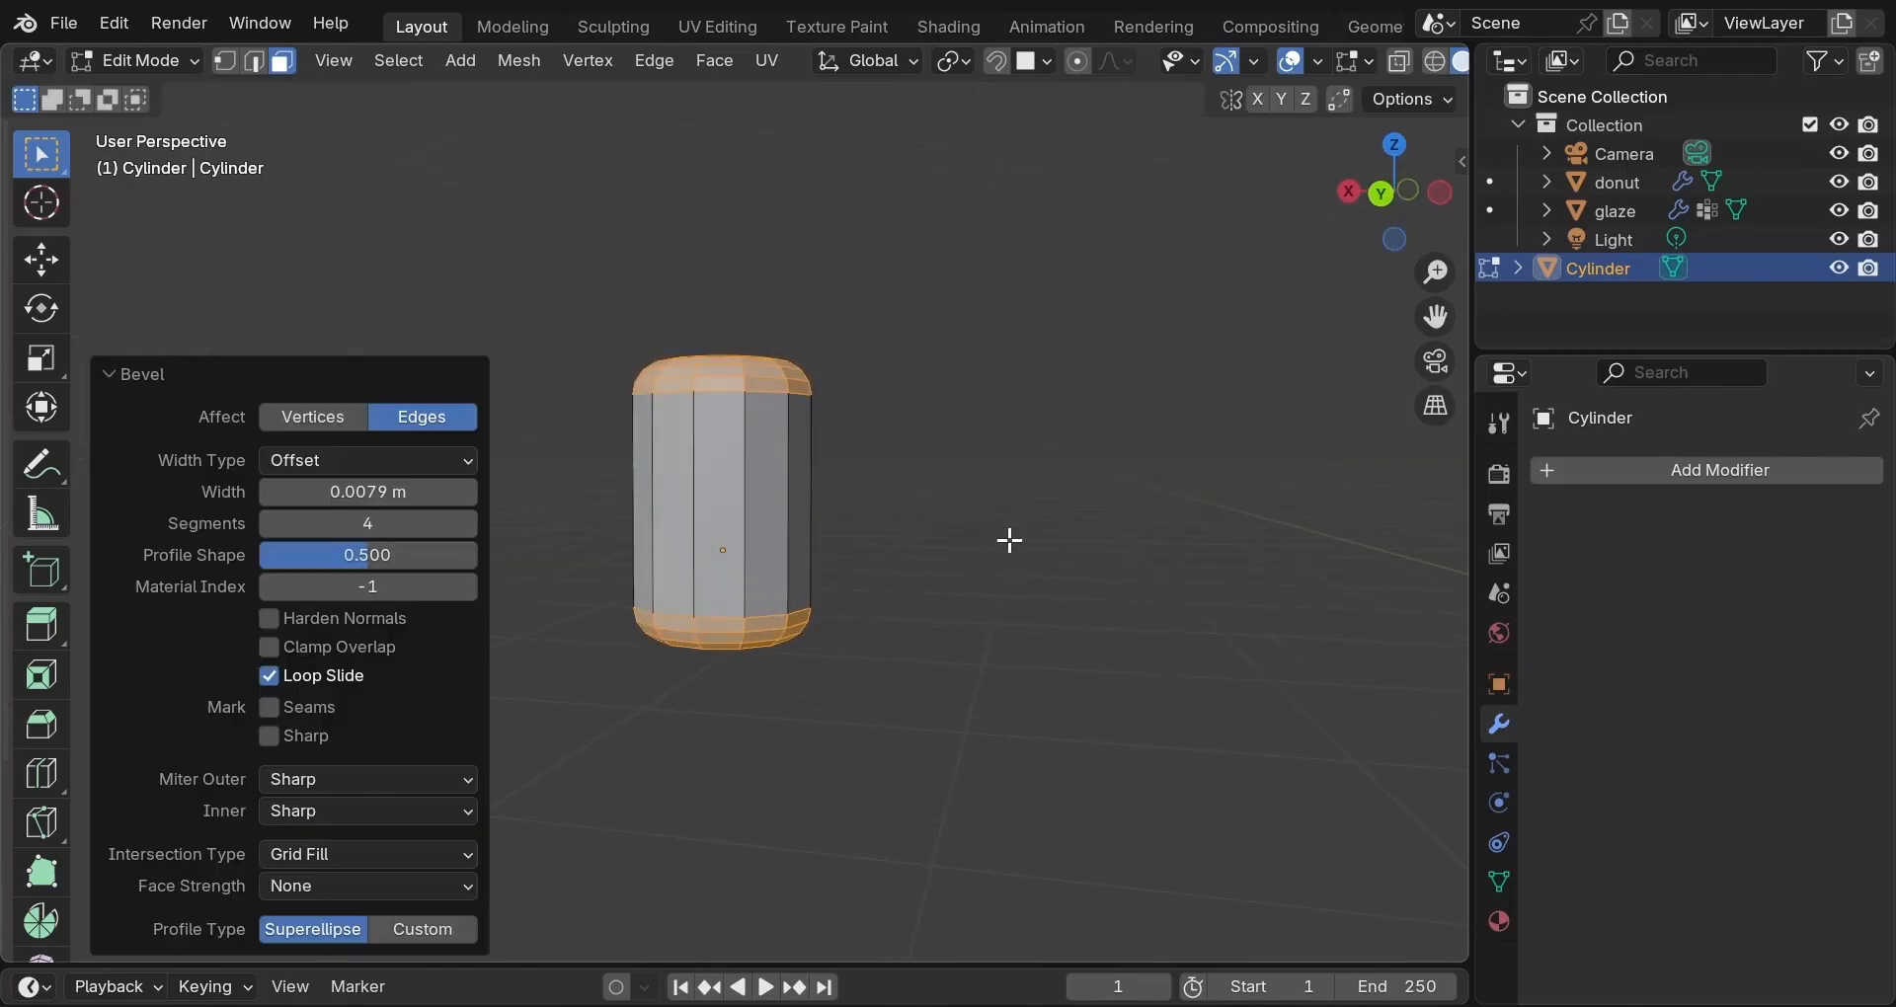
pyautogui.press('Tab')
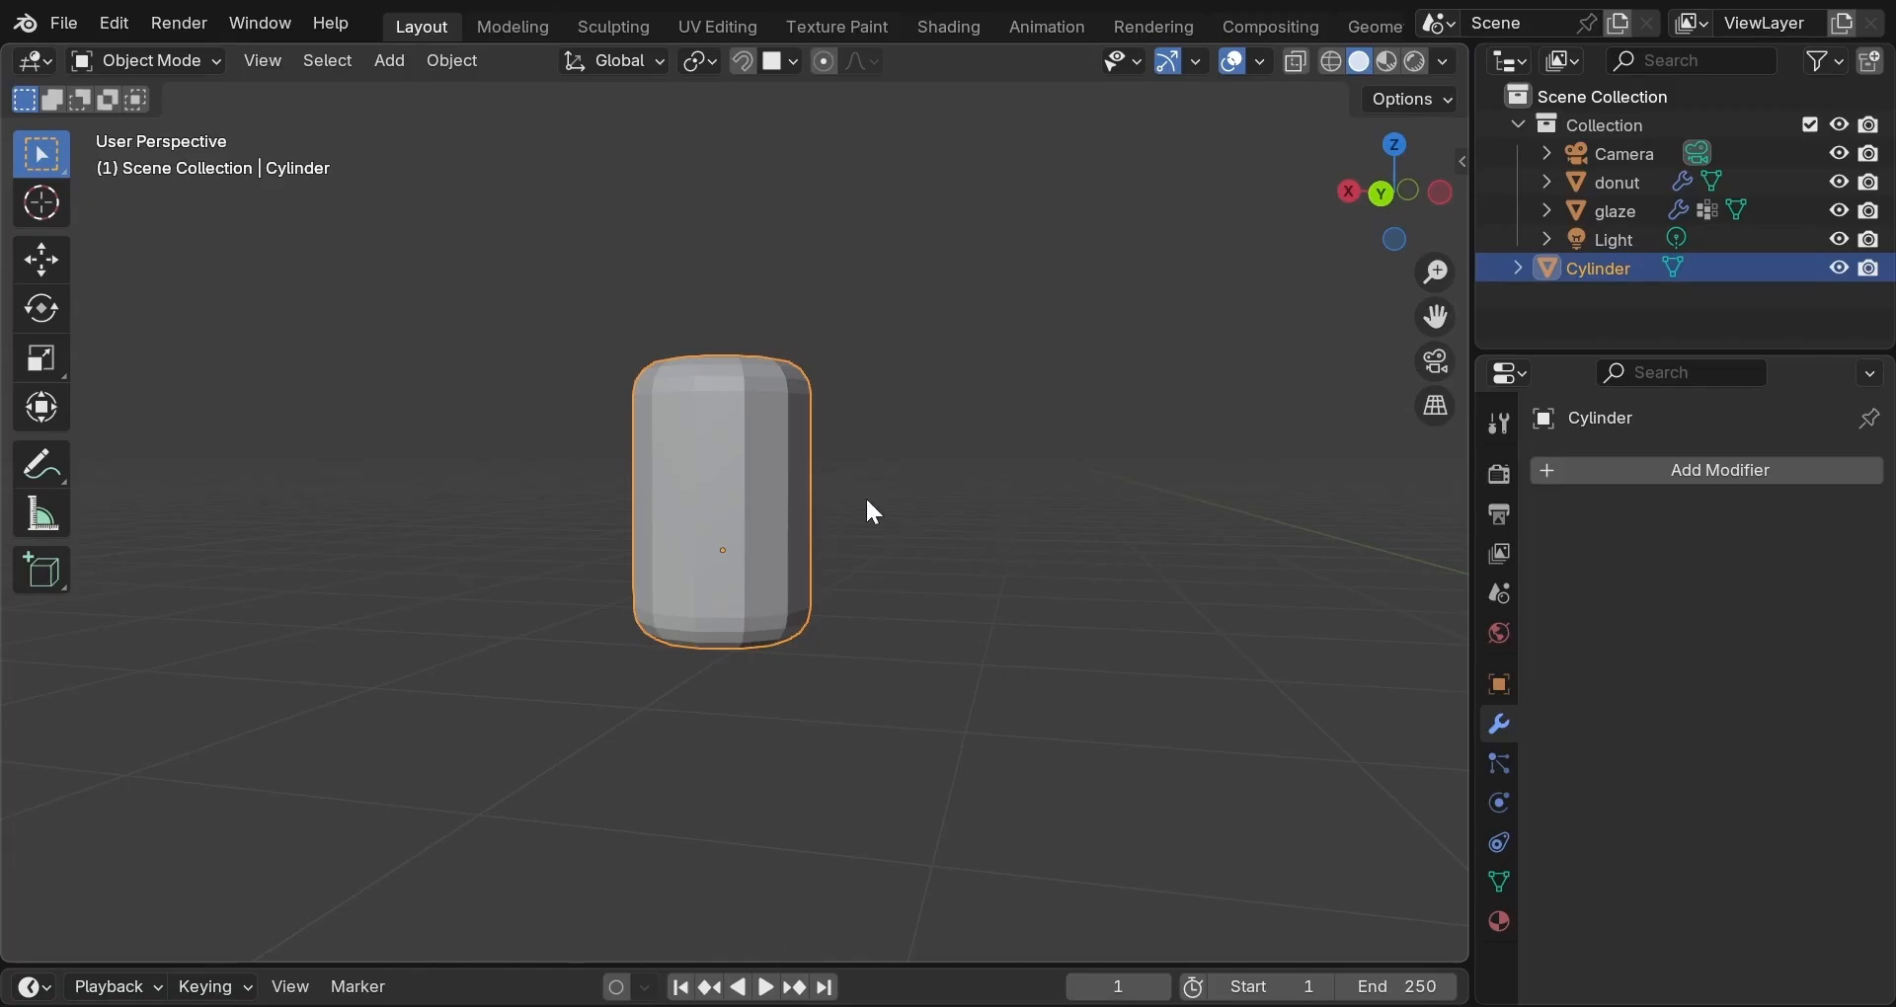
pyautogui.scroll(-2, 893, 500)
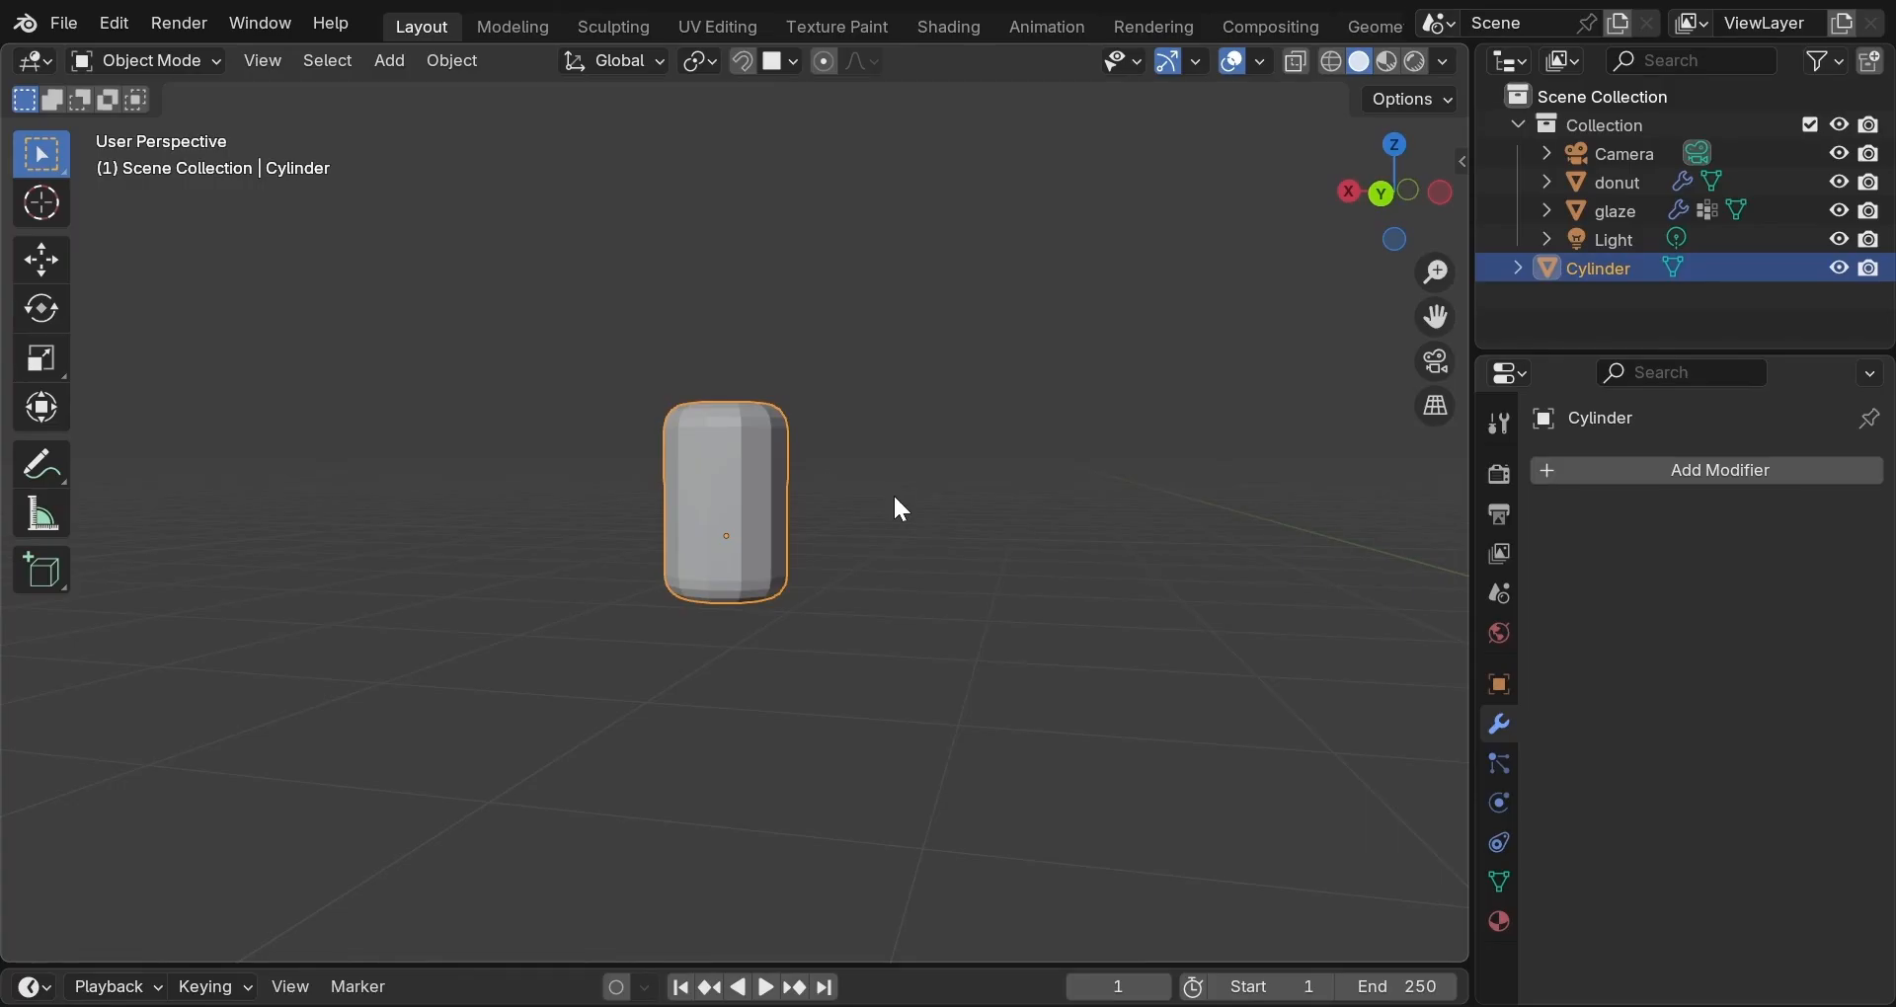
pyautogui.doubleClick(774, 496)
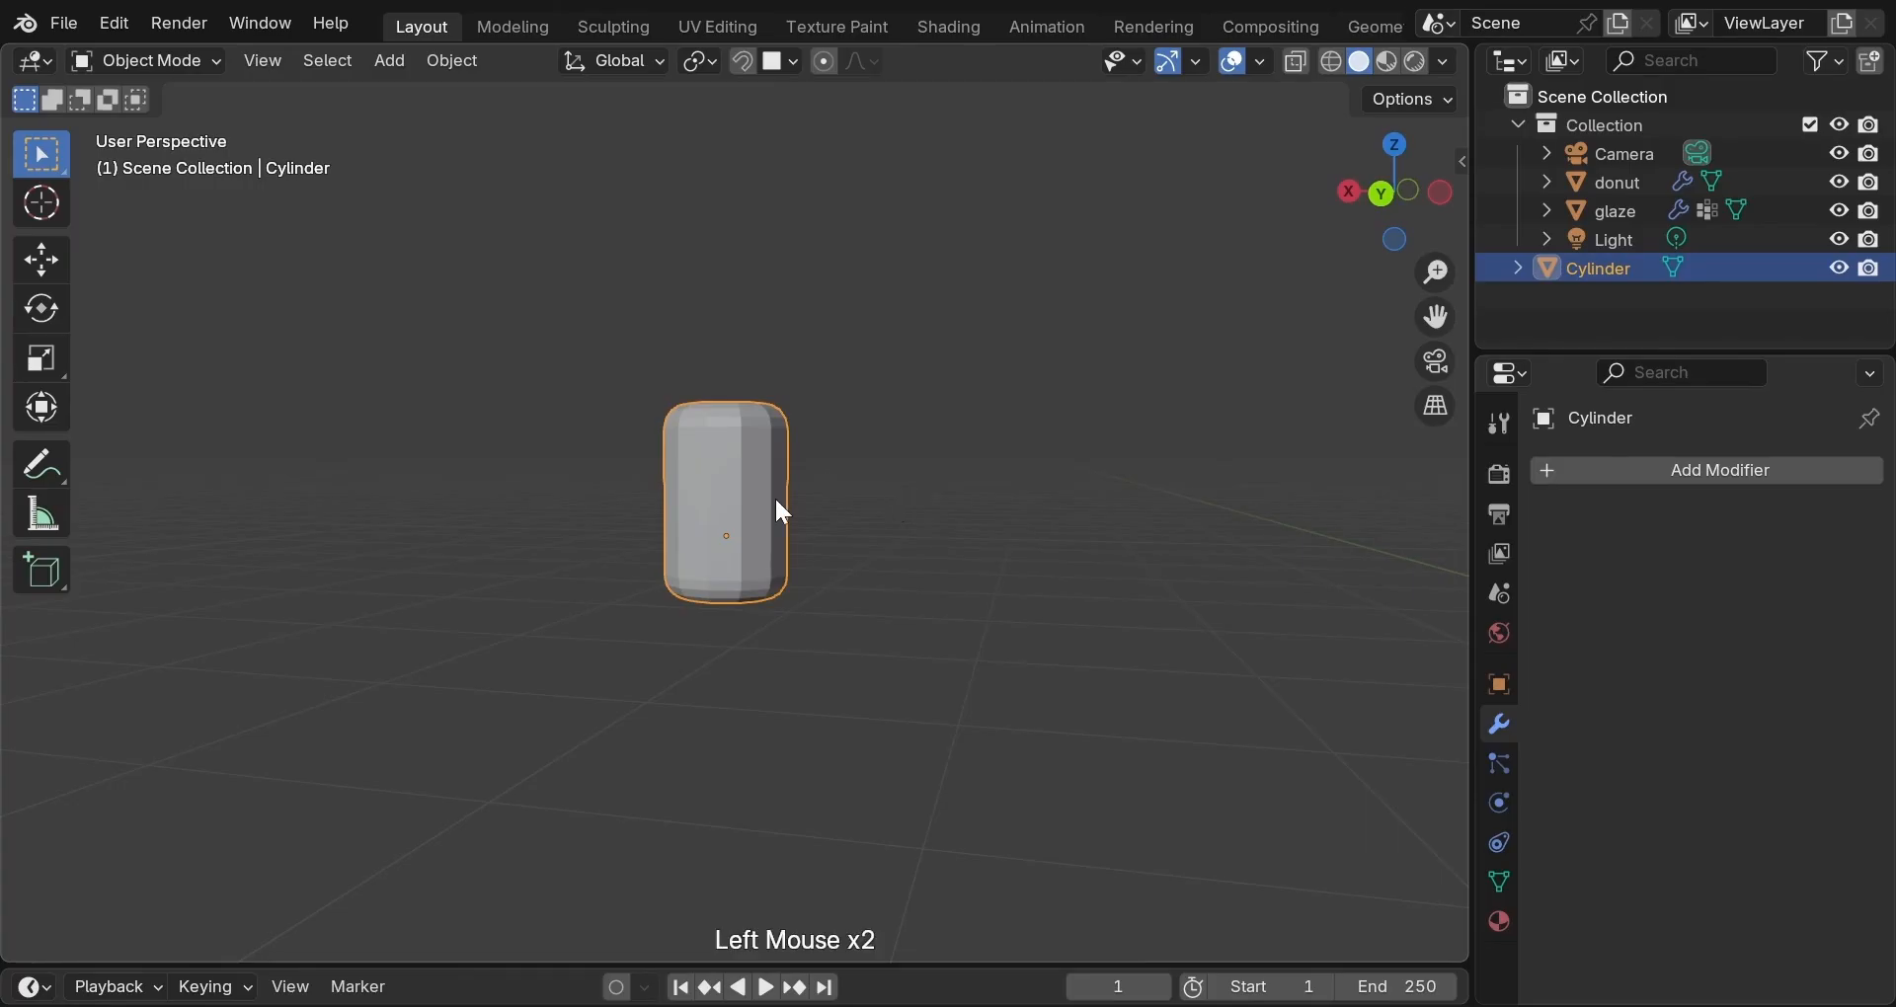
# Duplicate the cylinder to the right and raise the copy's top about 0.029 m.
pyautogui.hotkey('shift', 'd')
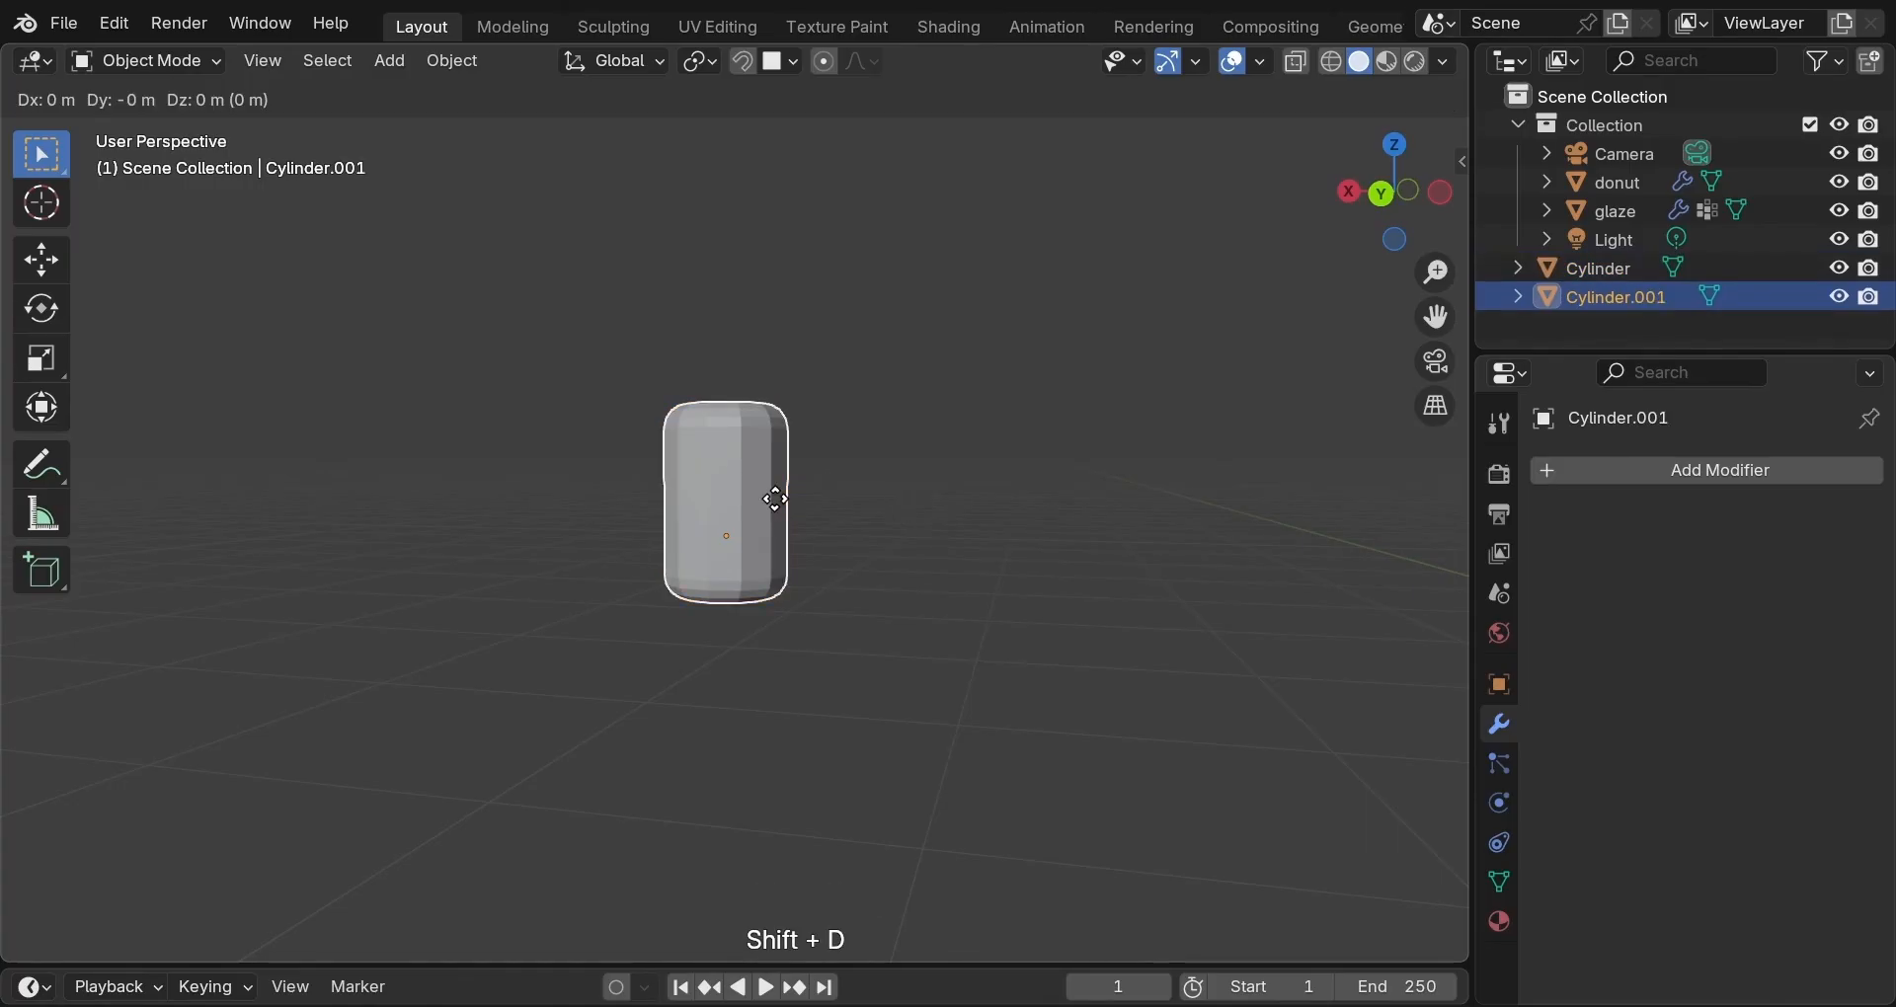
pyautogui.press('x')
pyautogui.click(994, 533)
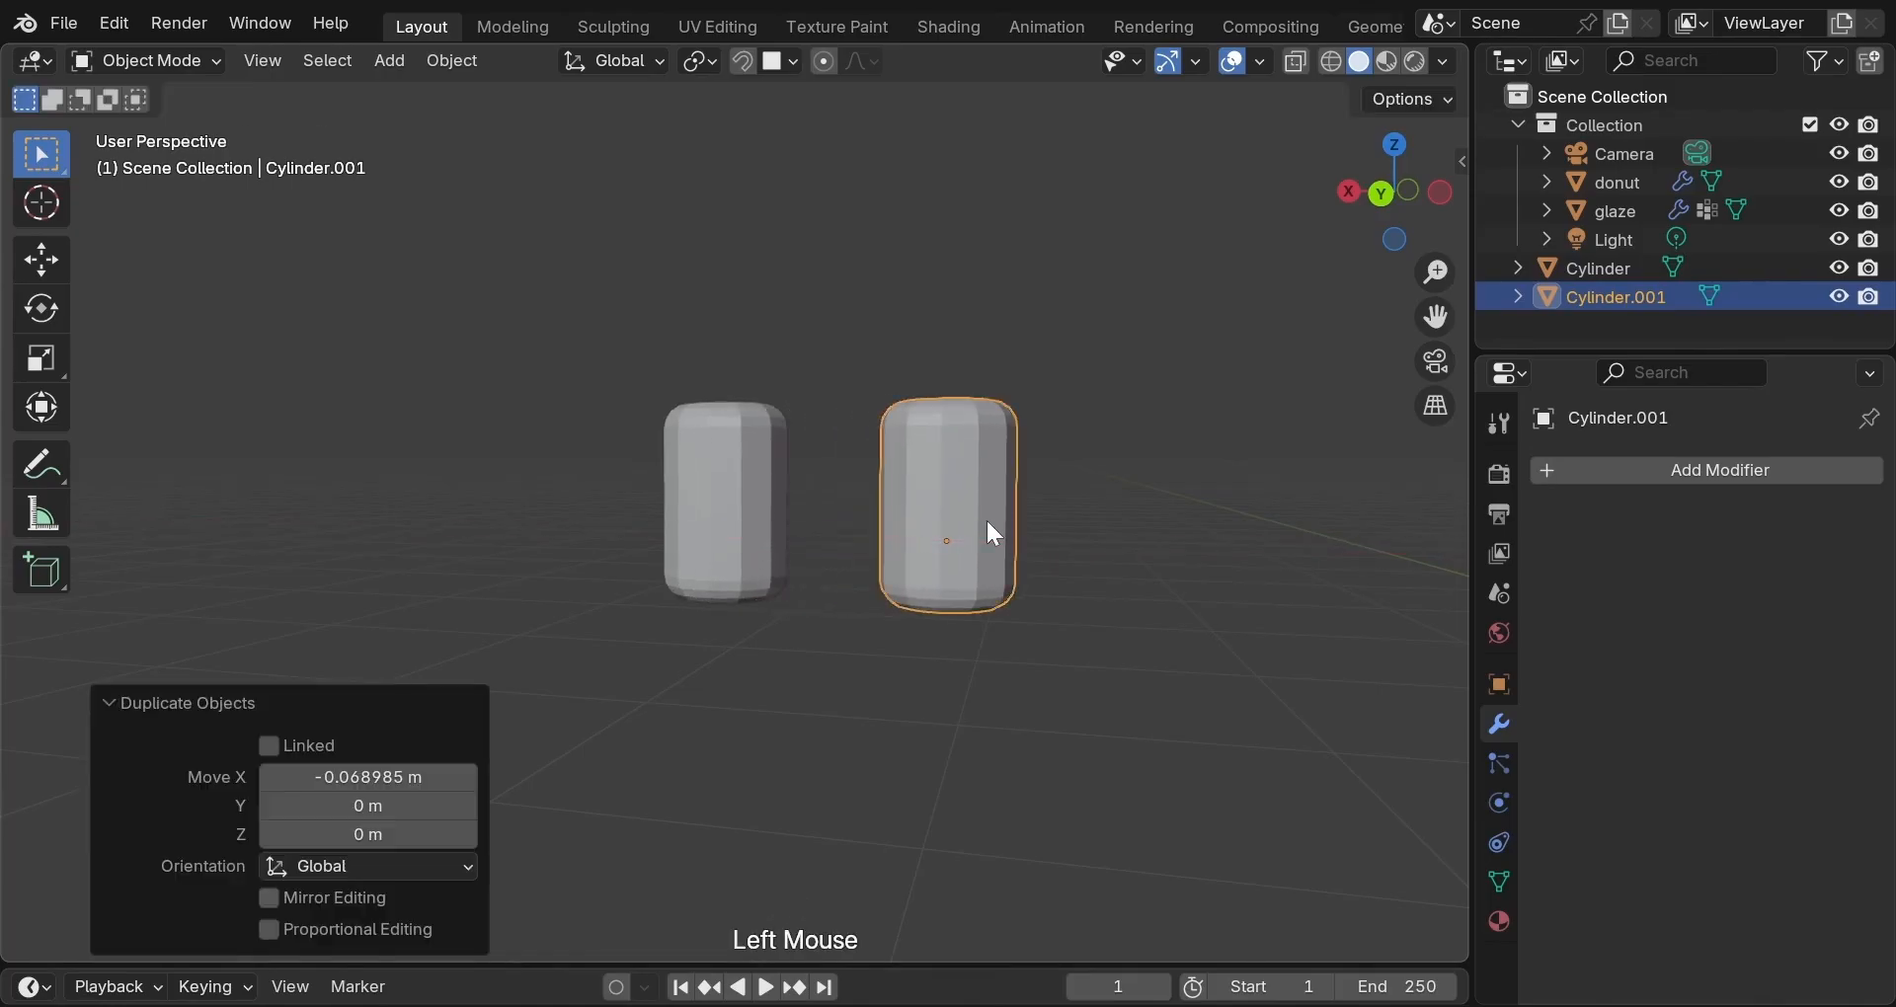
pyautogui.press('Tab')
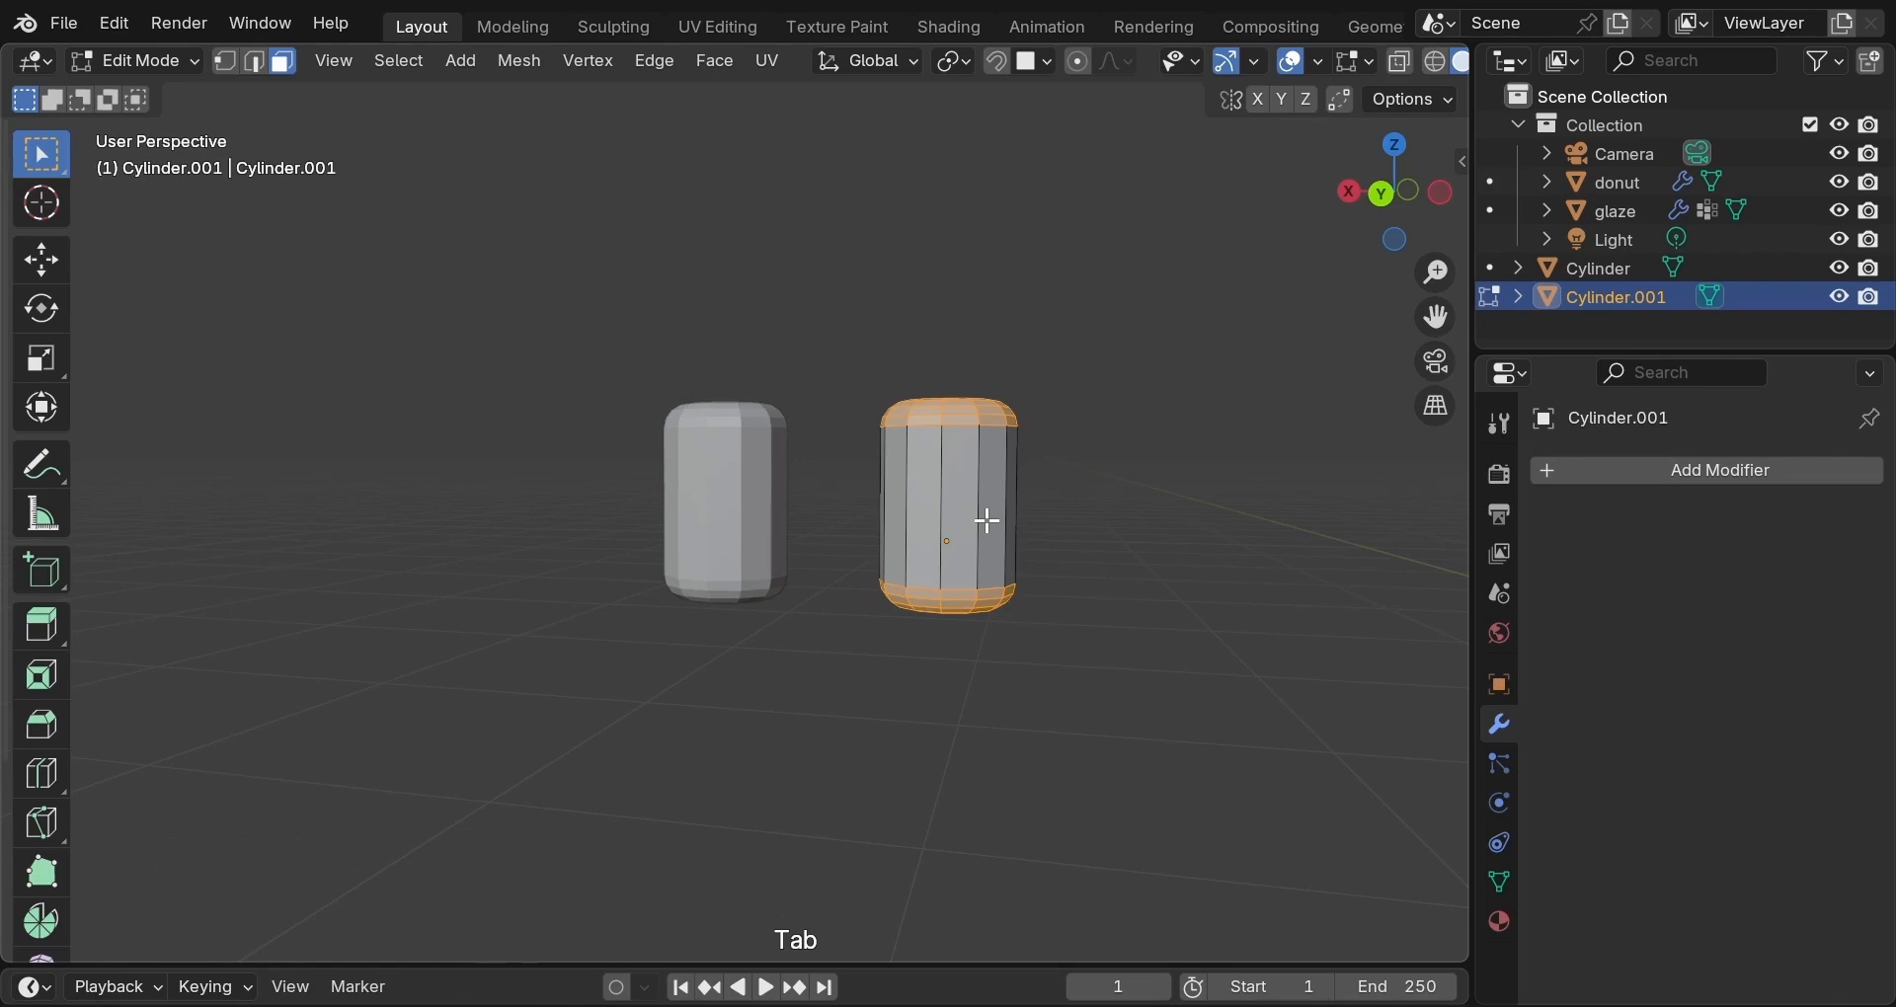
pyautogui.press('z')
pyautogui.click(889, 514)
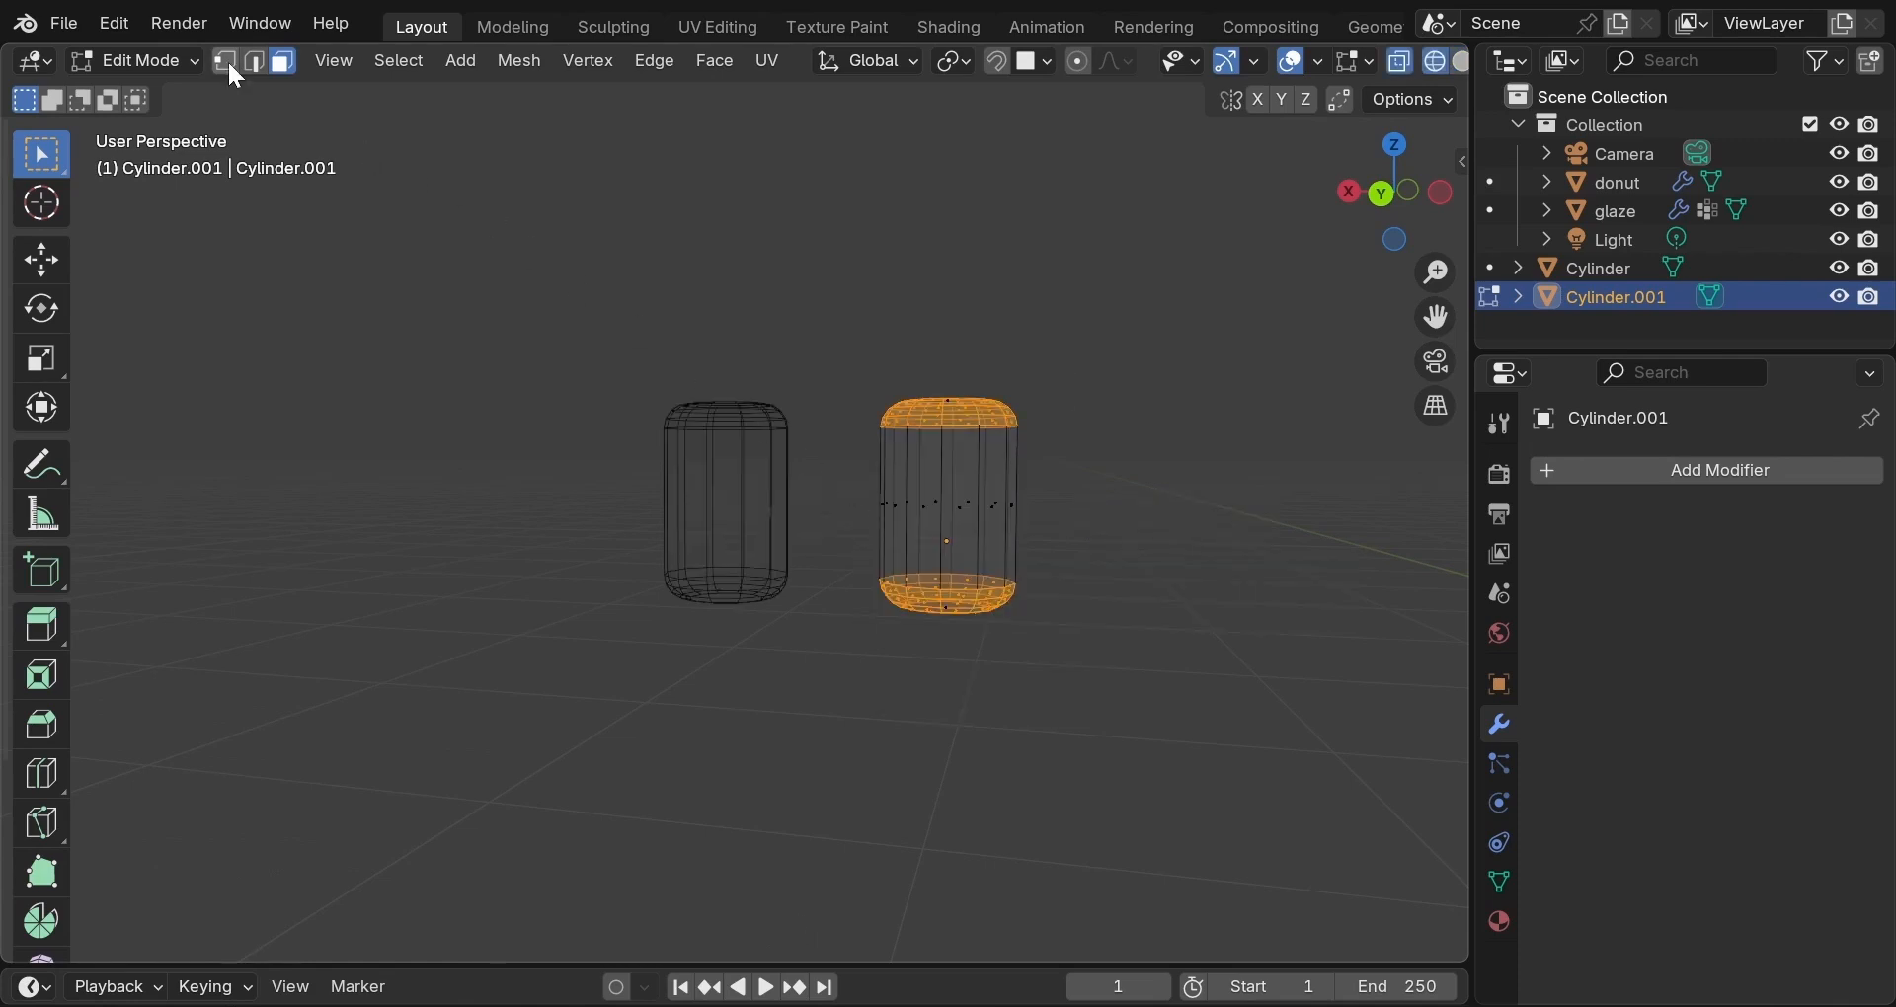
pyautogui.click(227, 59)
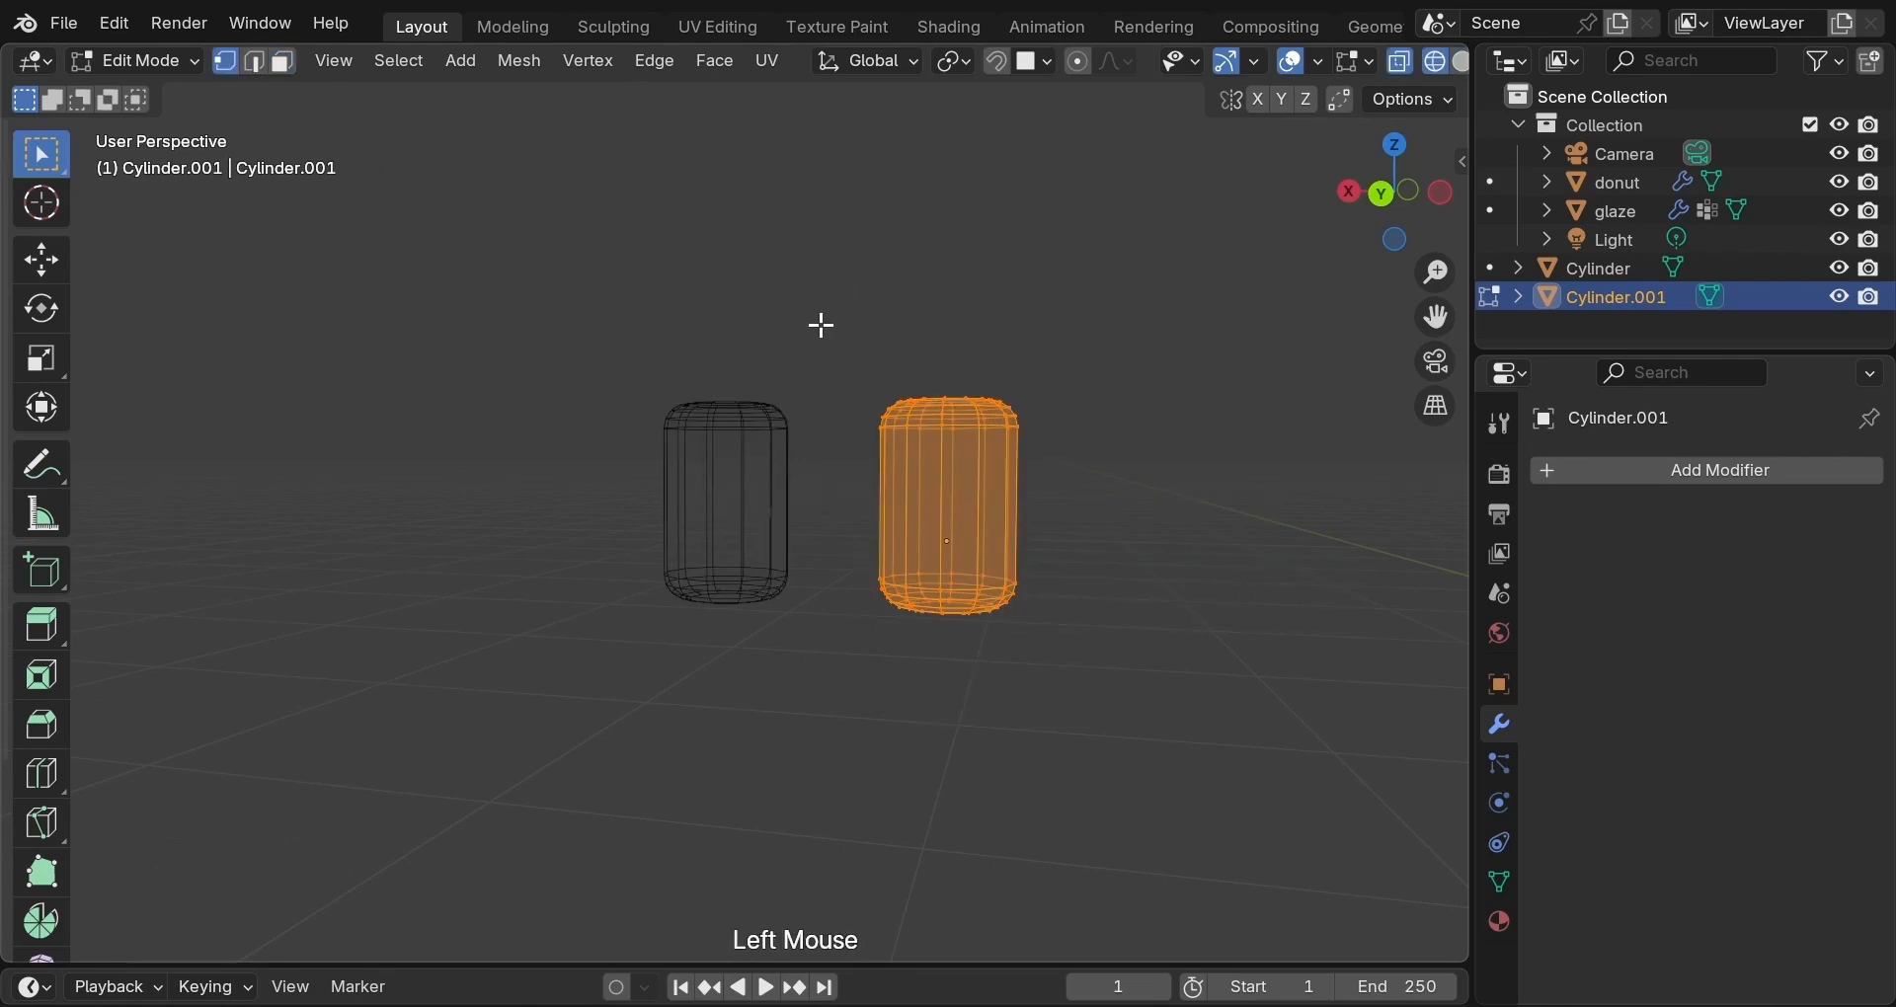
pyautogui.moveTo(819, 341); pyautogui.dragTo(1116, 510)
pyautogui.press('g')
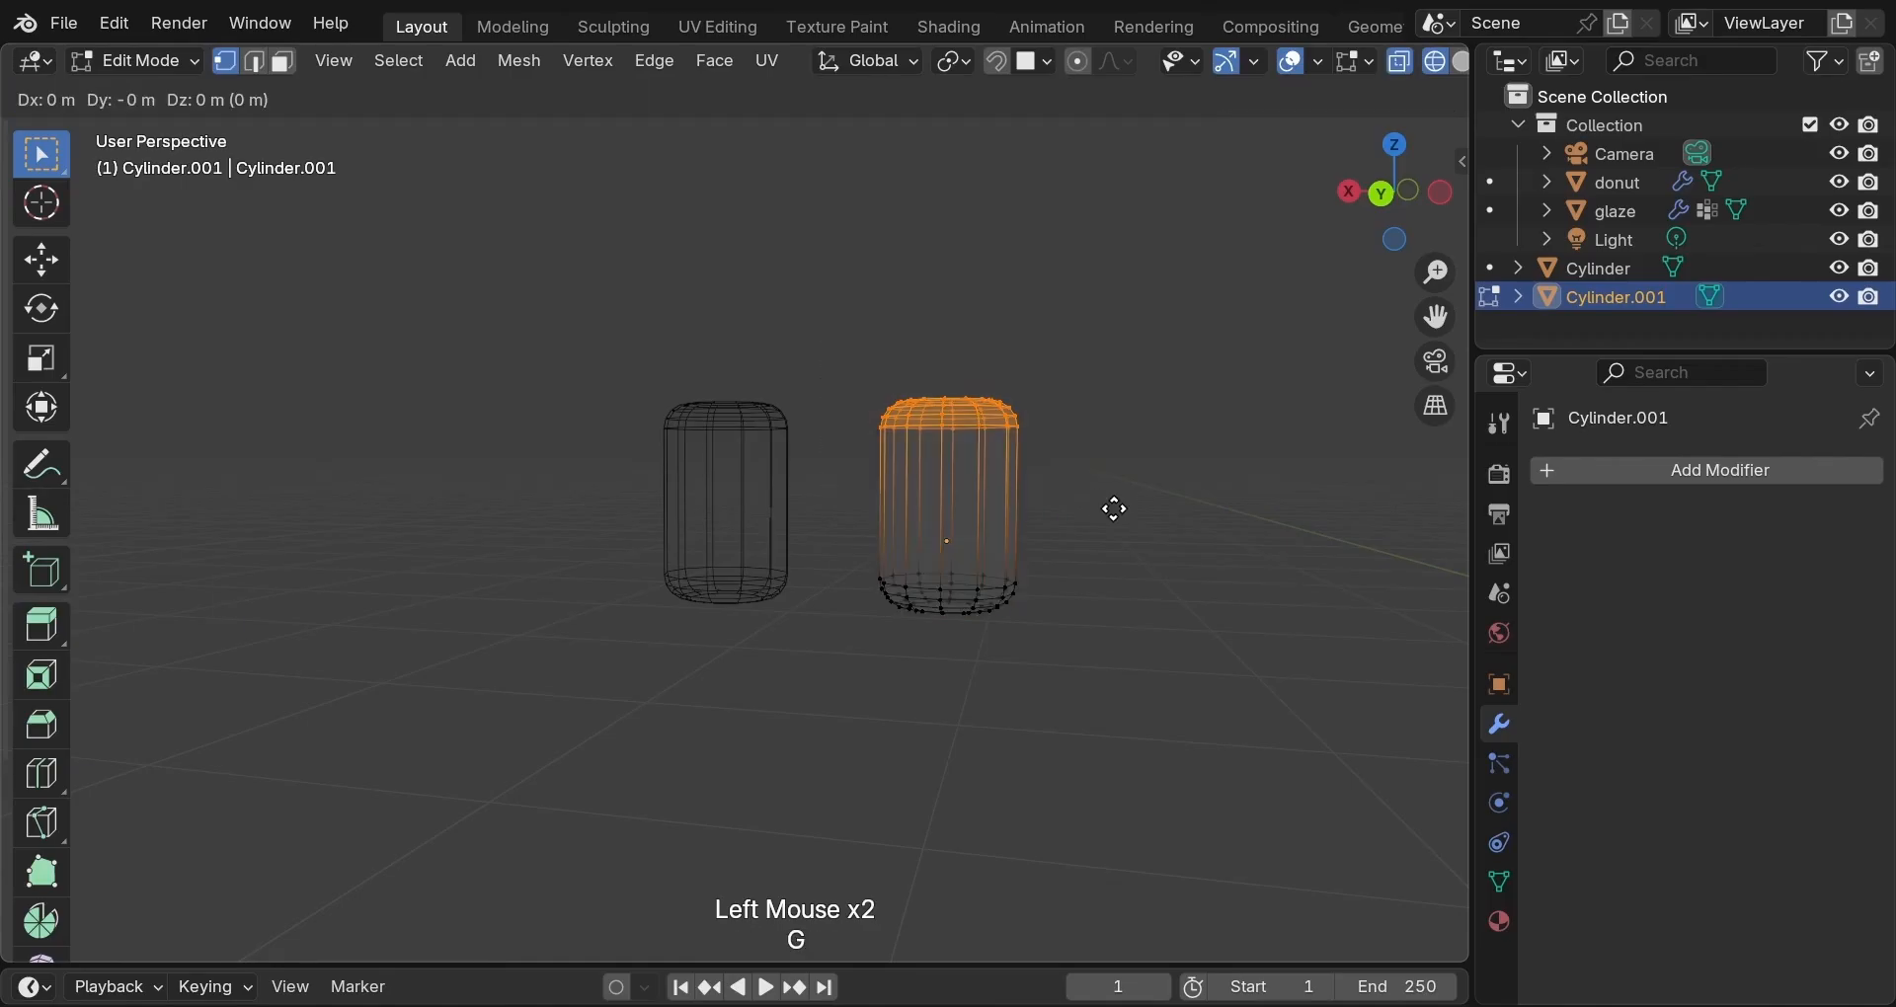
pyautogui.press('z')
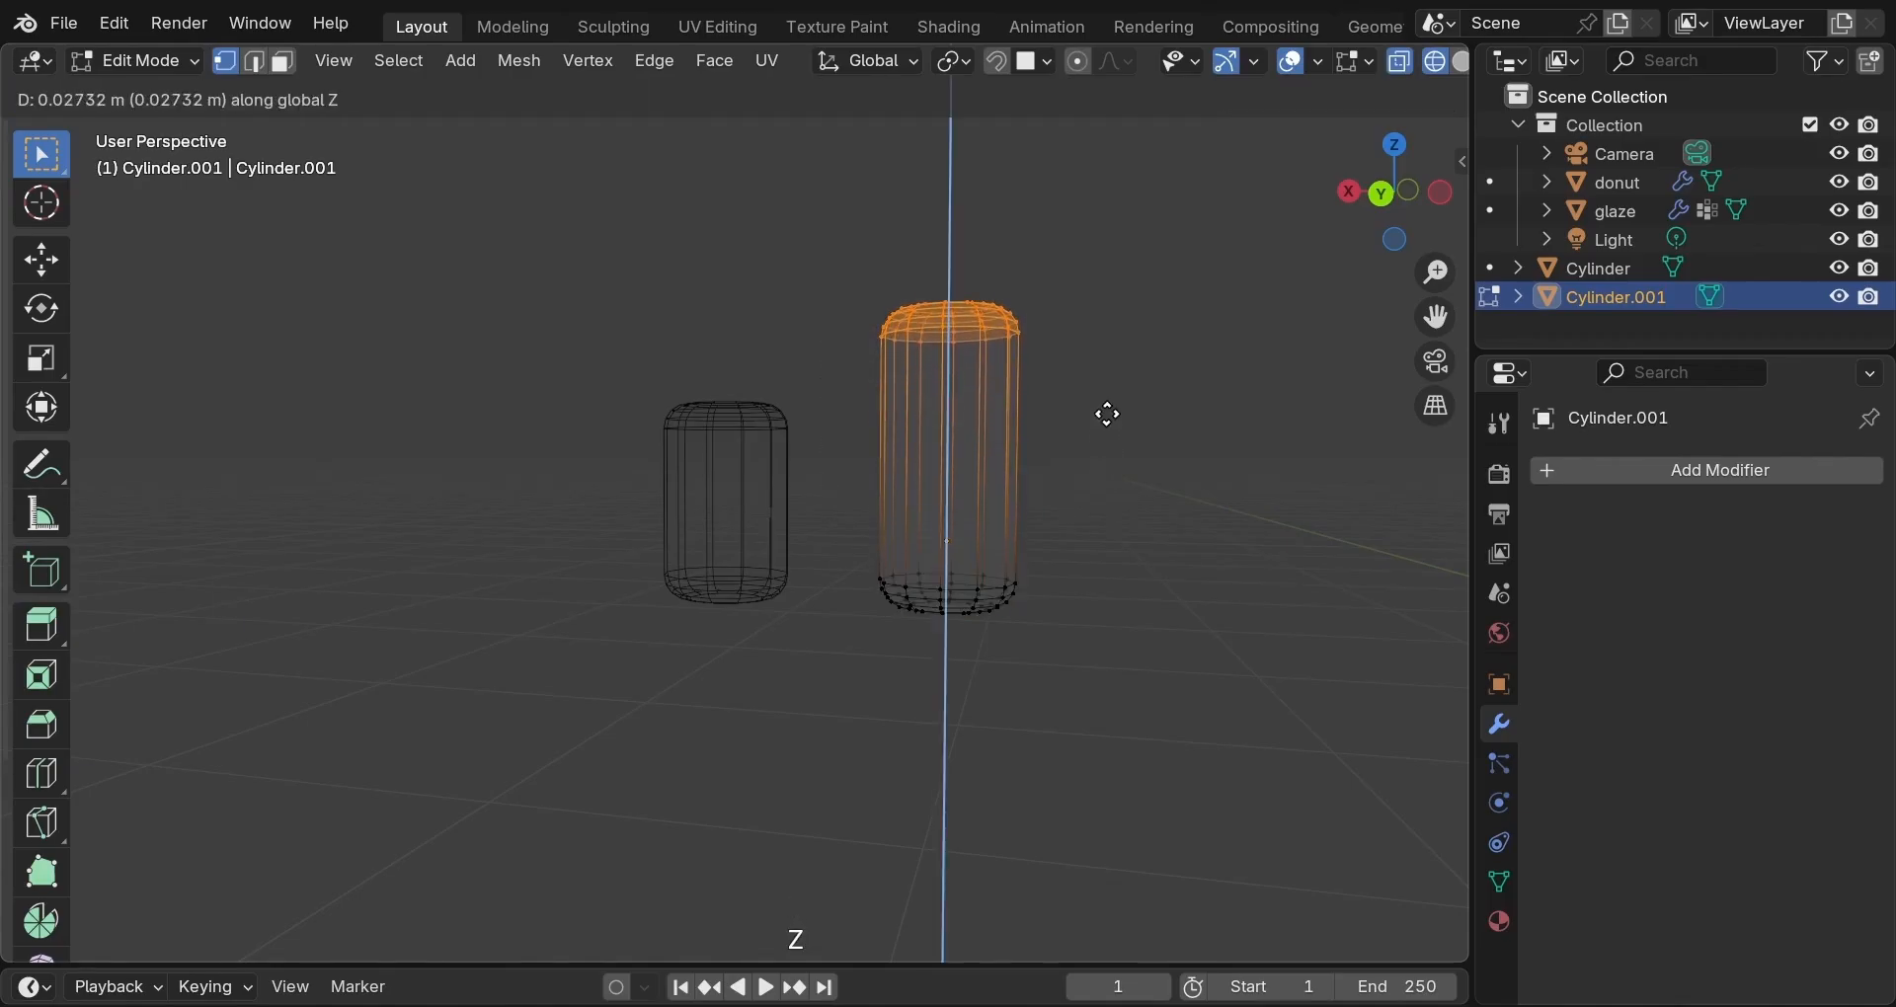
pyautogui.click(1107, 415)
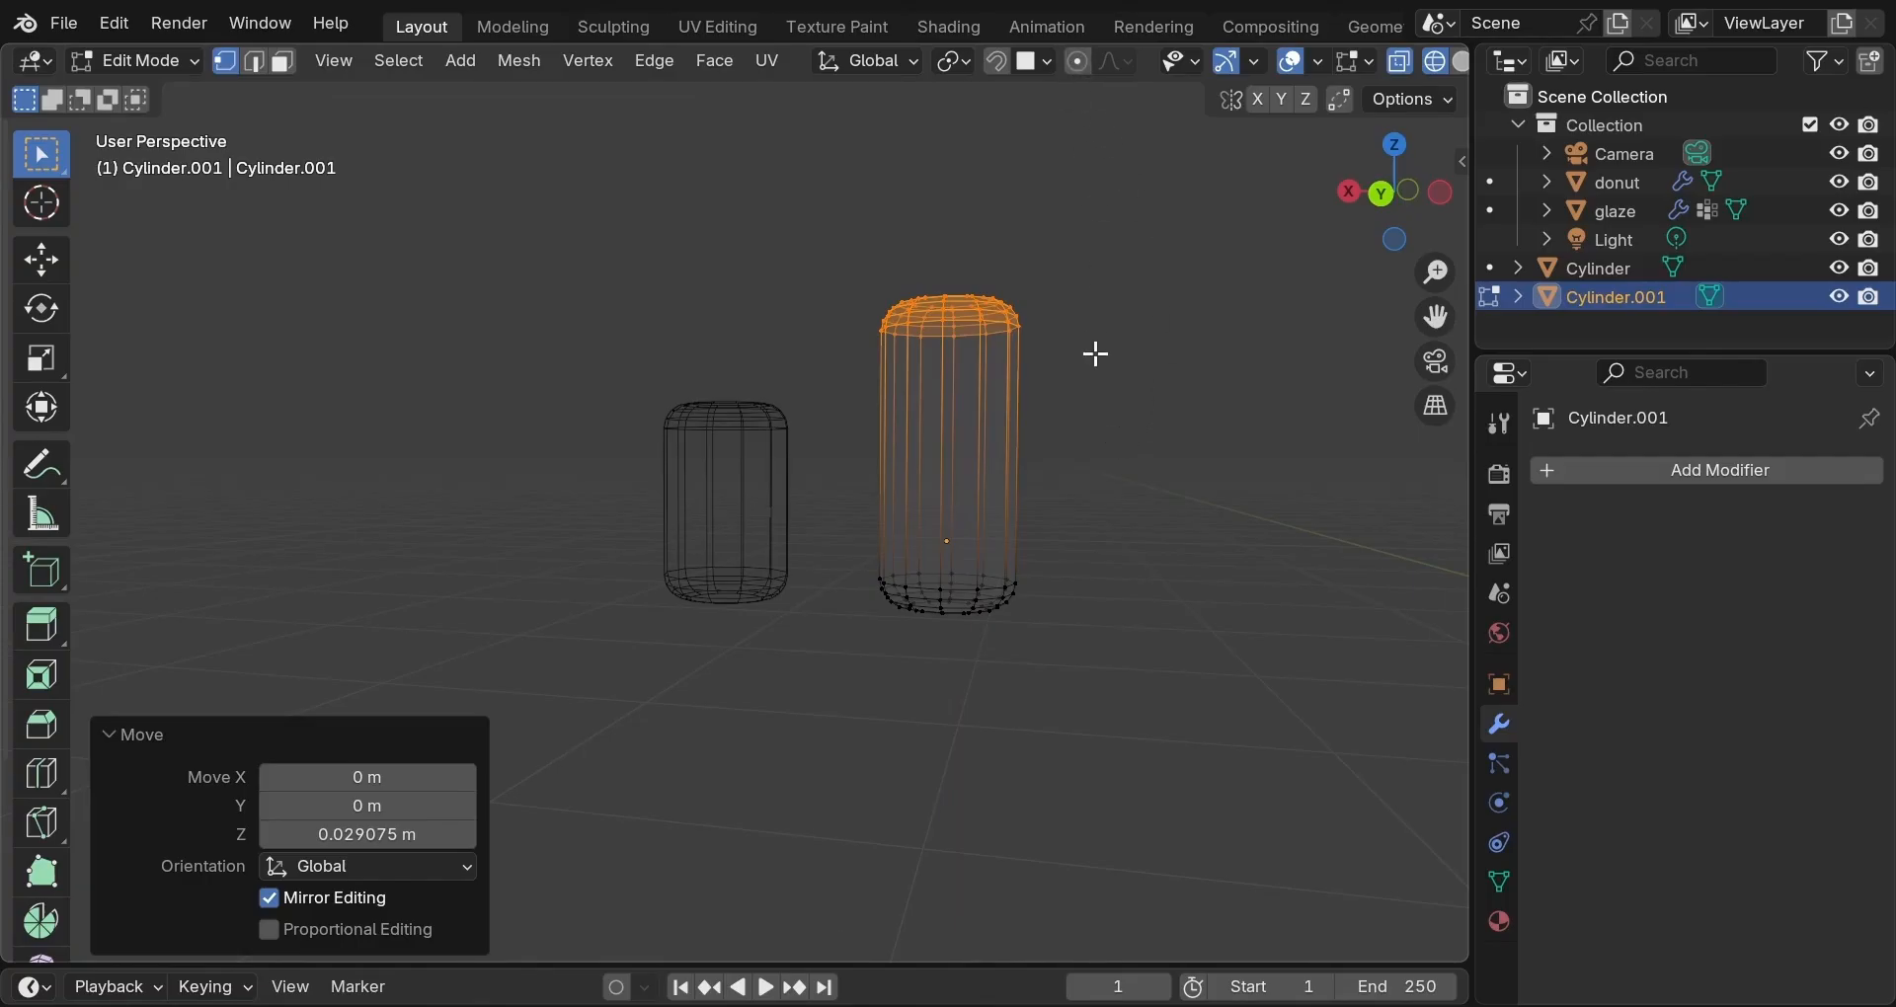
pyautogui.press('Tab')
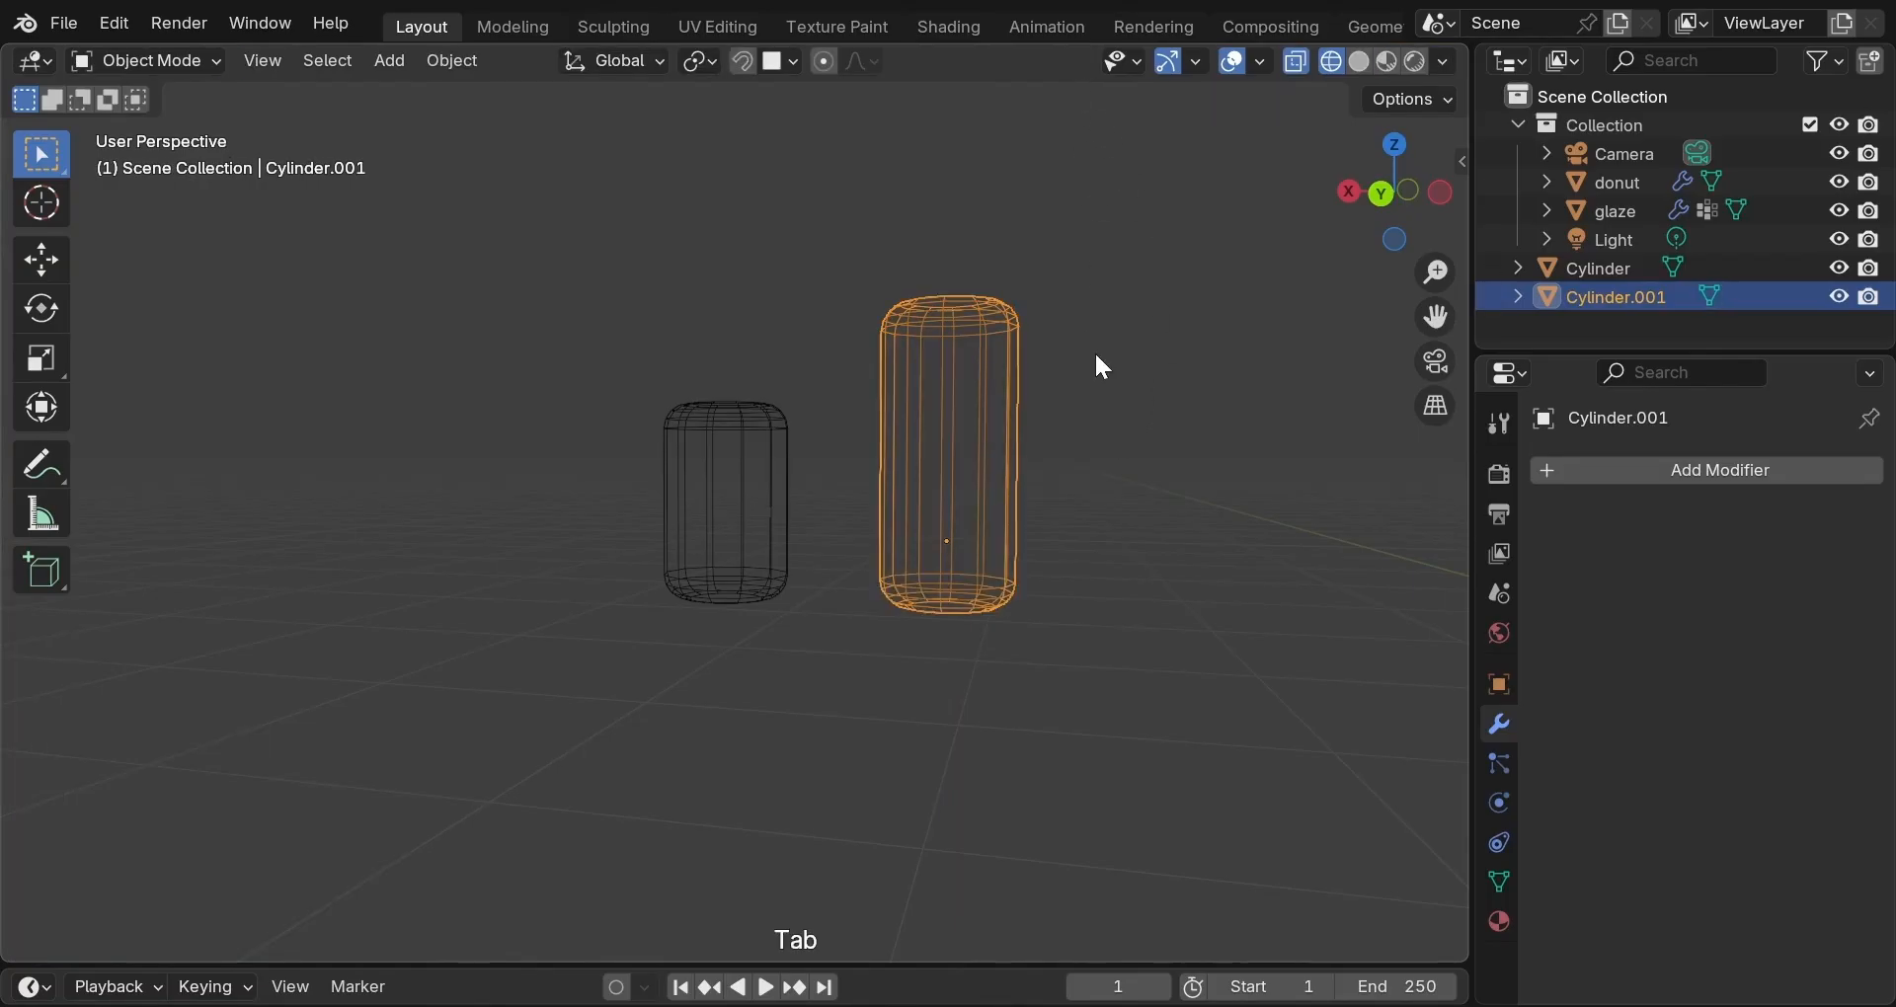
pyautogui.press('z')
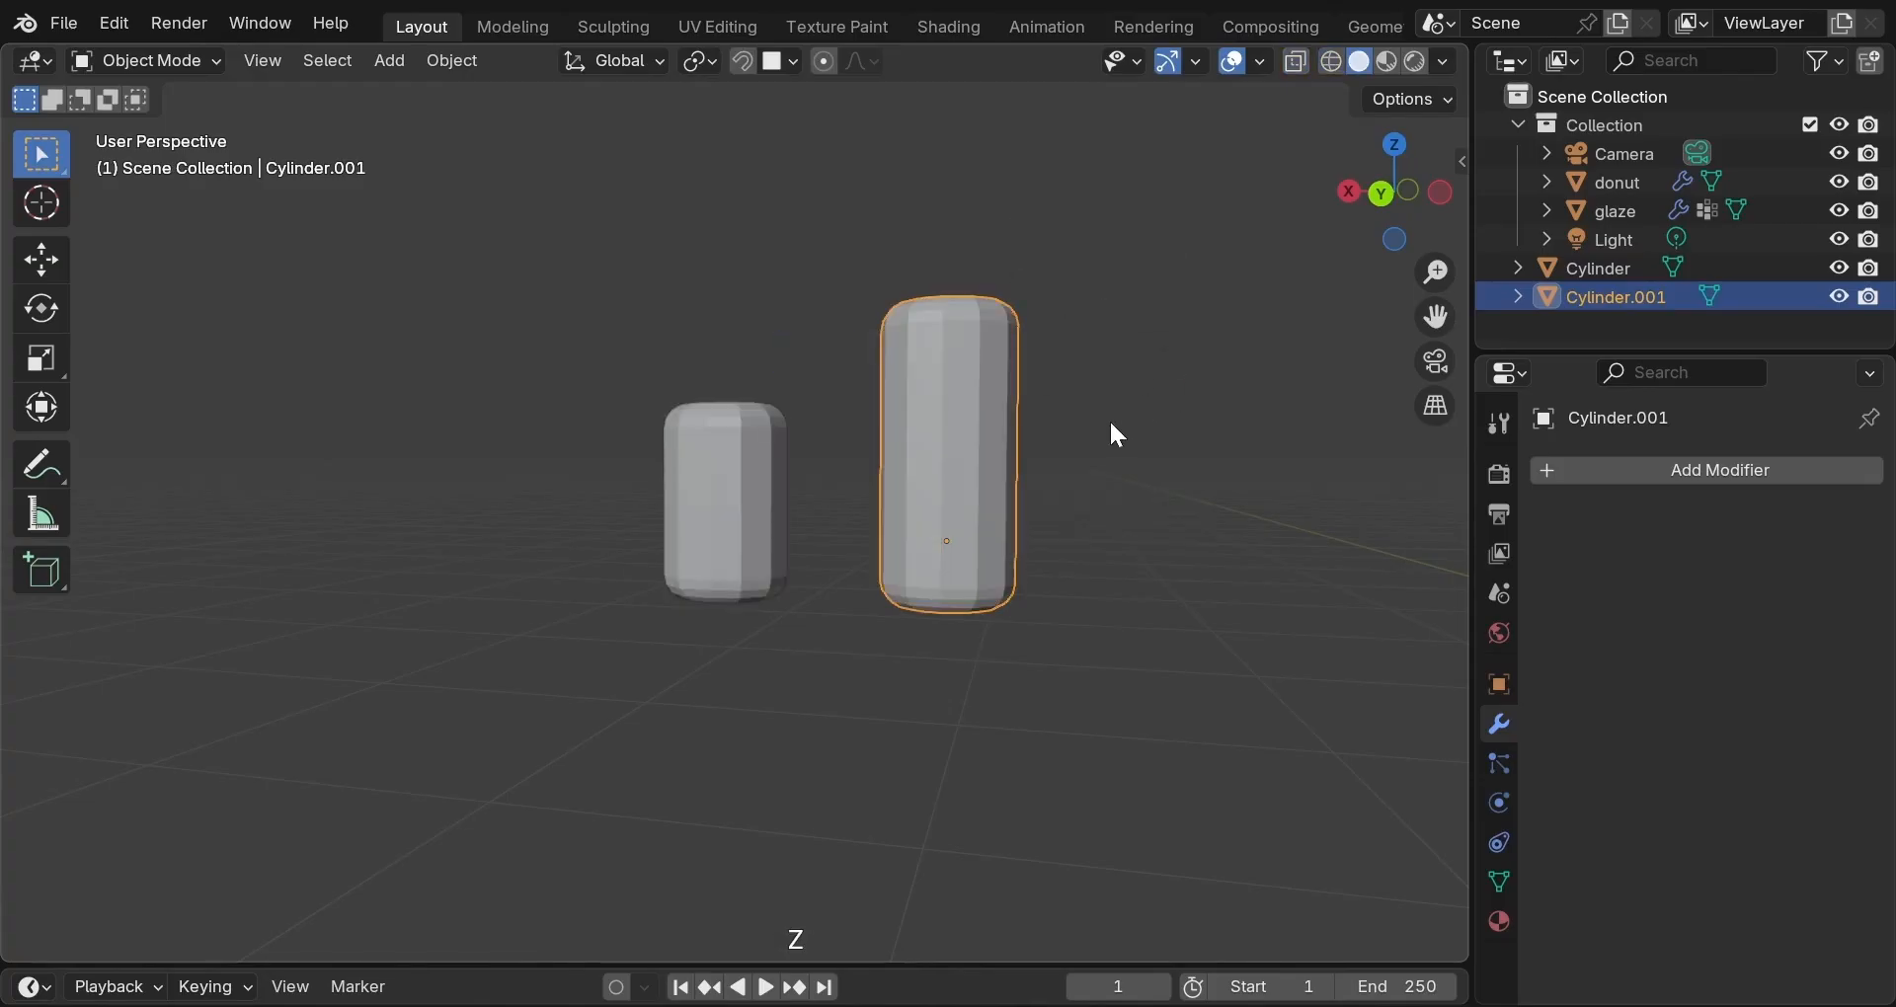
# Duplicate the taller copy further right and raise its top ring about 0.03 m.
pyautogui.hotkey('shift', 'd')
pyautogui.press('x')
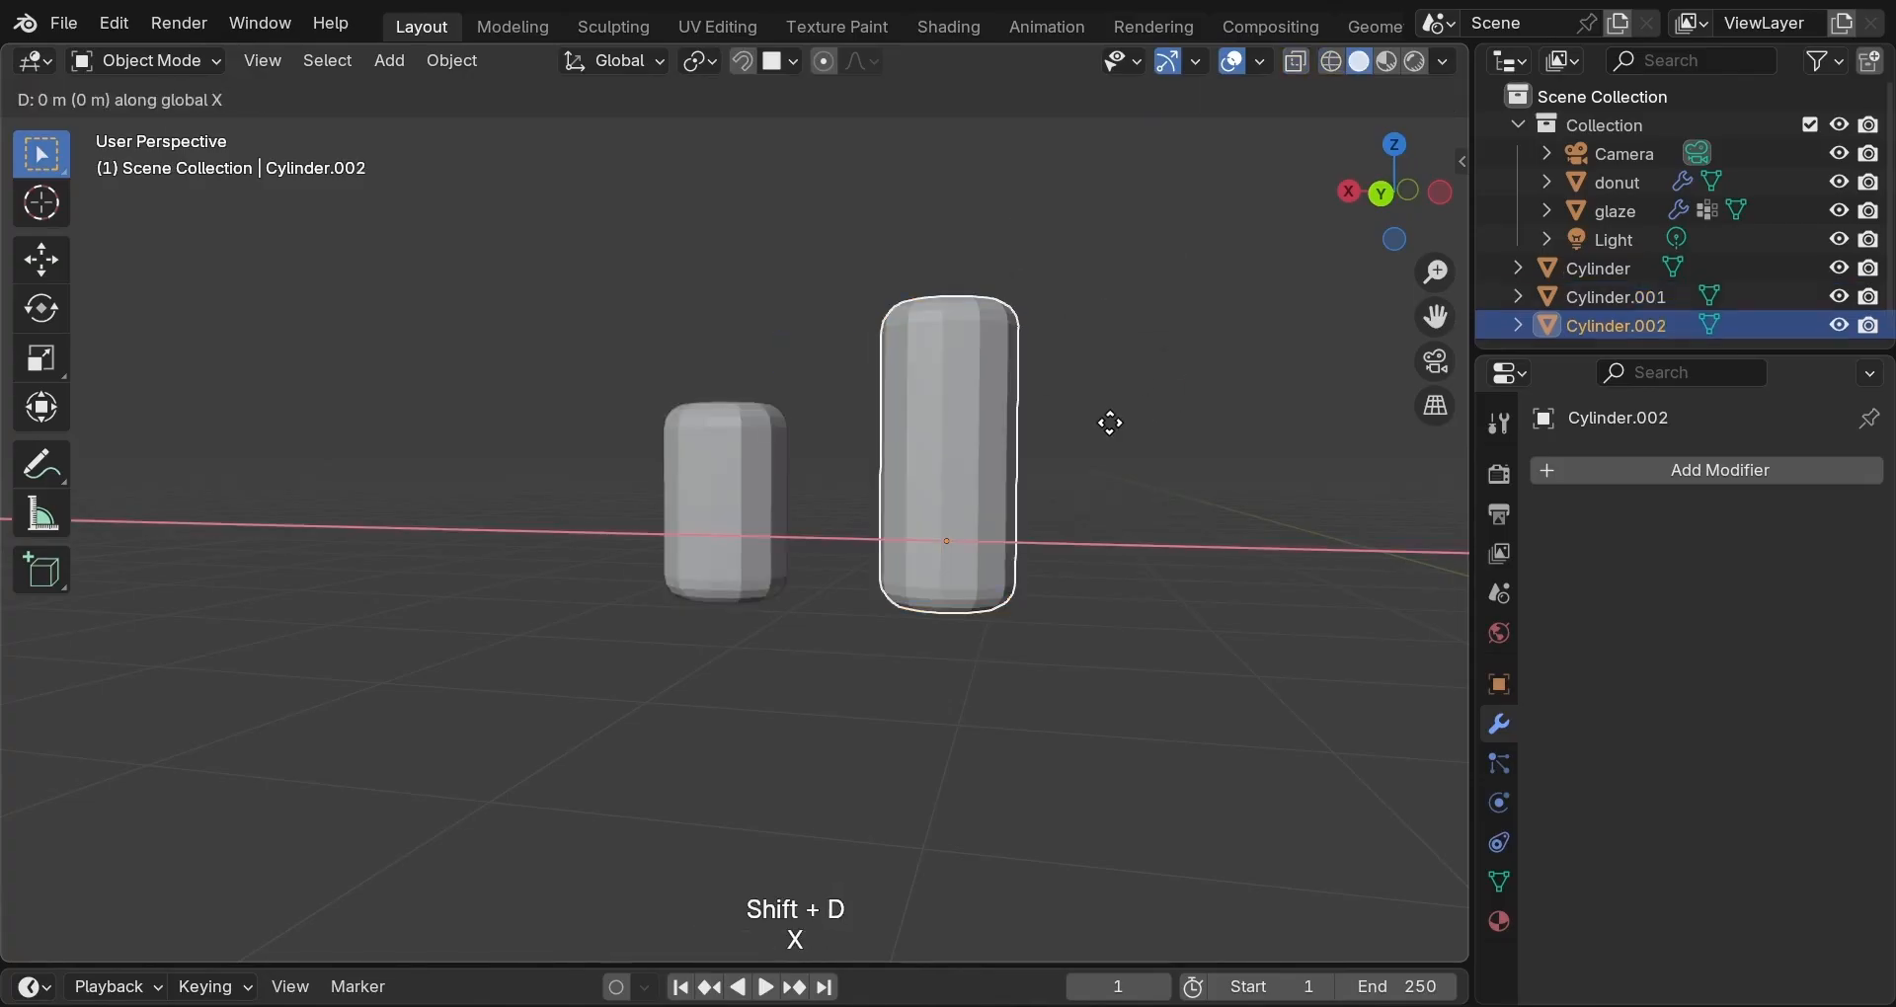
pyautogui.click(1325, 468)
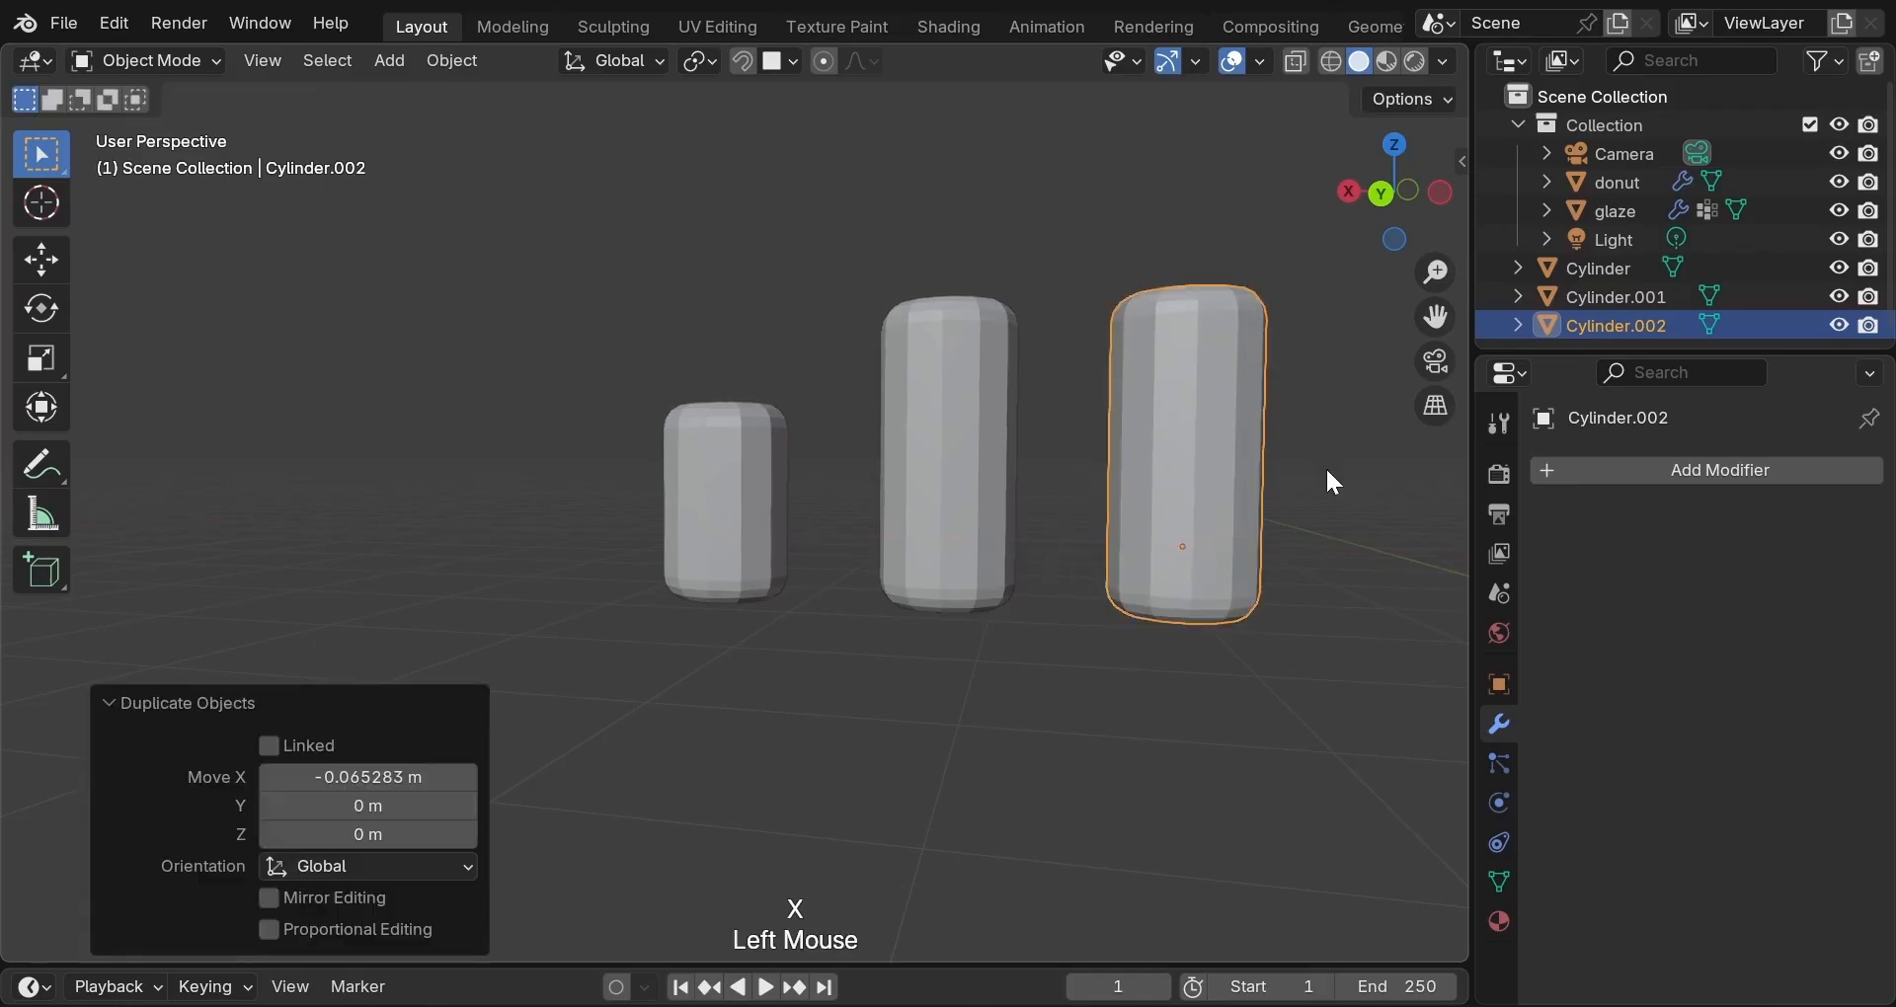
pyautogui.scroll(-1, 1326, 466)
pyautogui.scroll(-1, 1333, 486)
pyautogui.press('z')
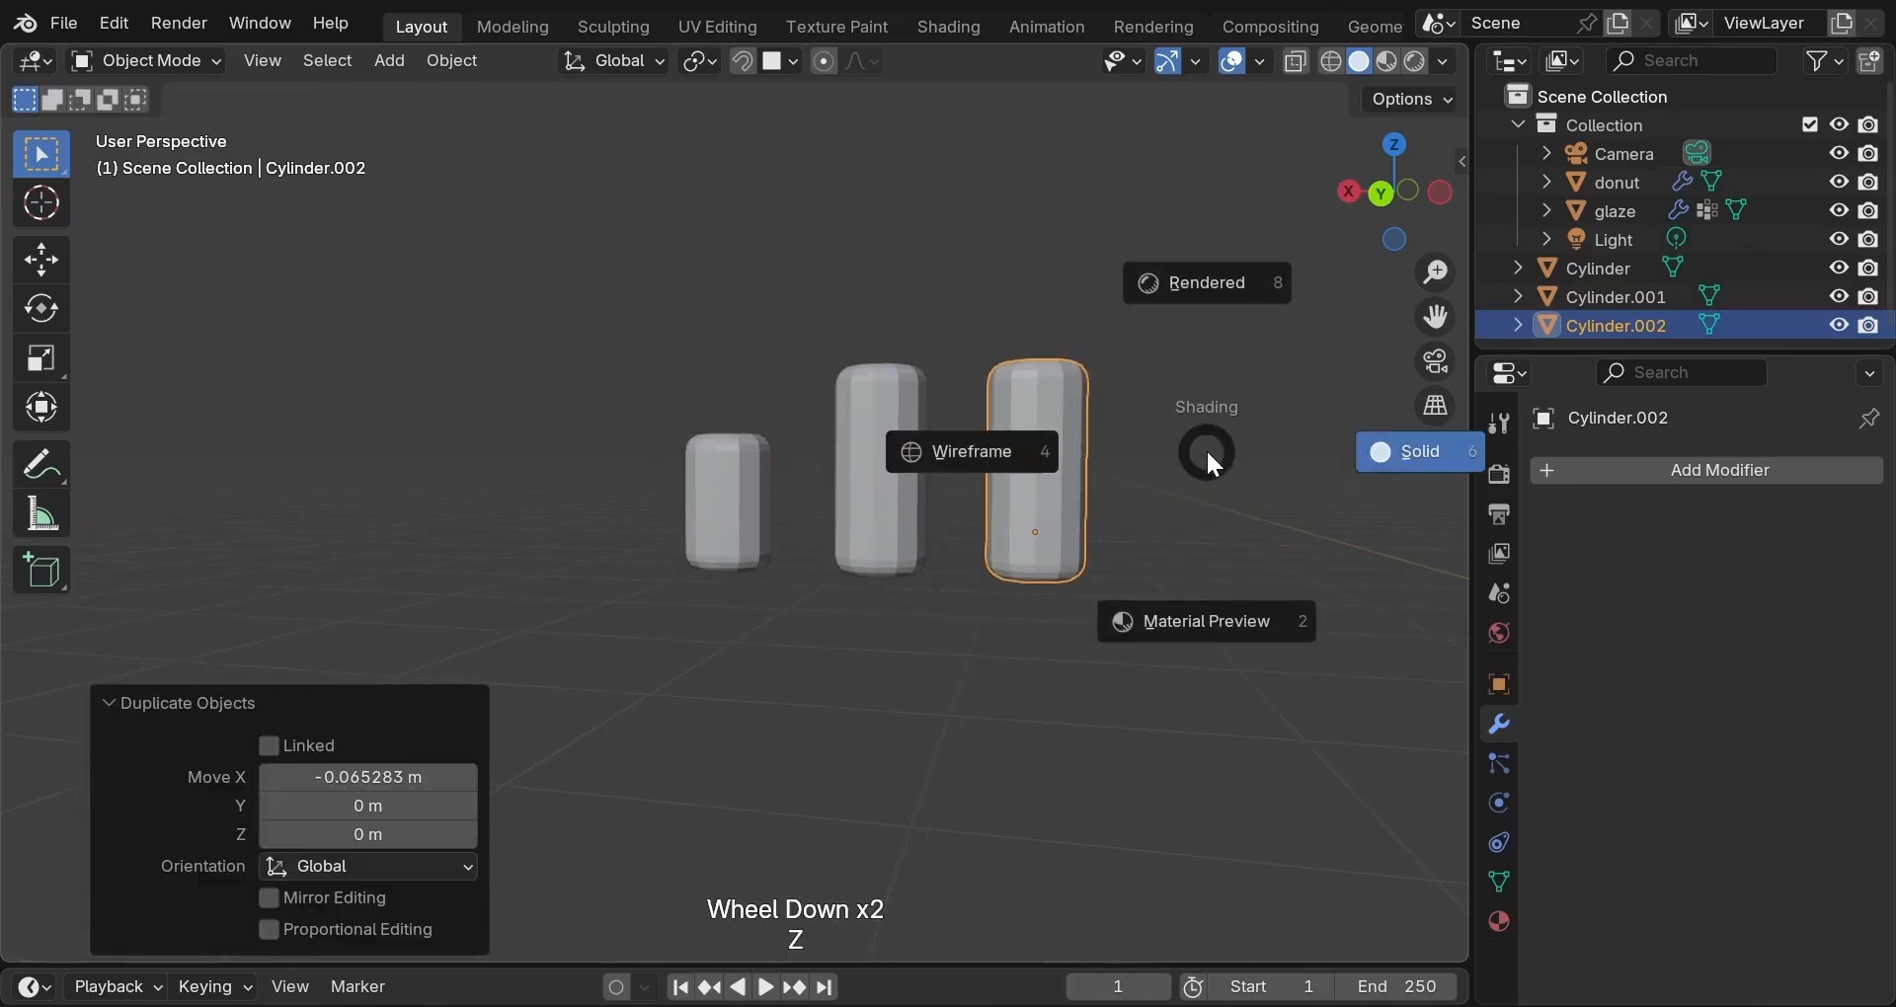
pyautogui.click(1073, 443)
pyautogui.press('Tab')
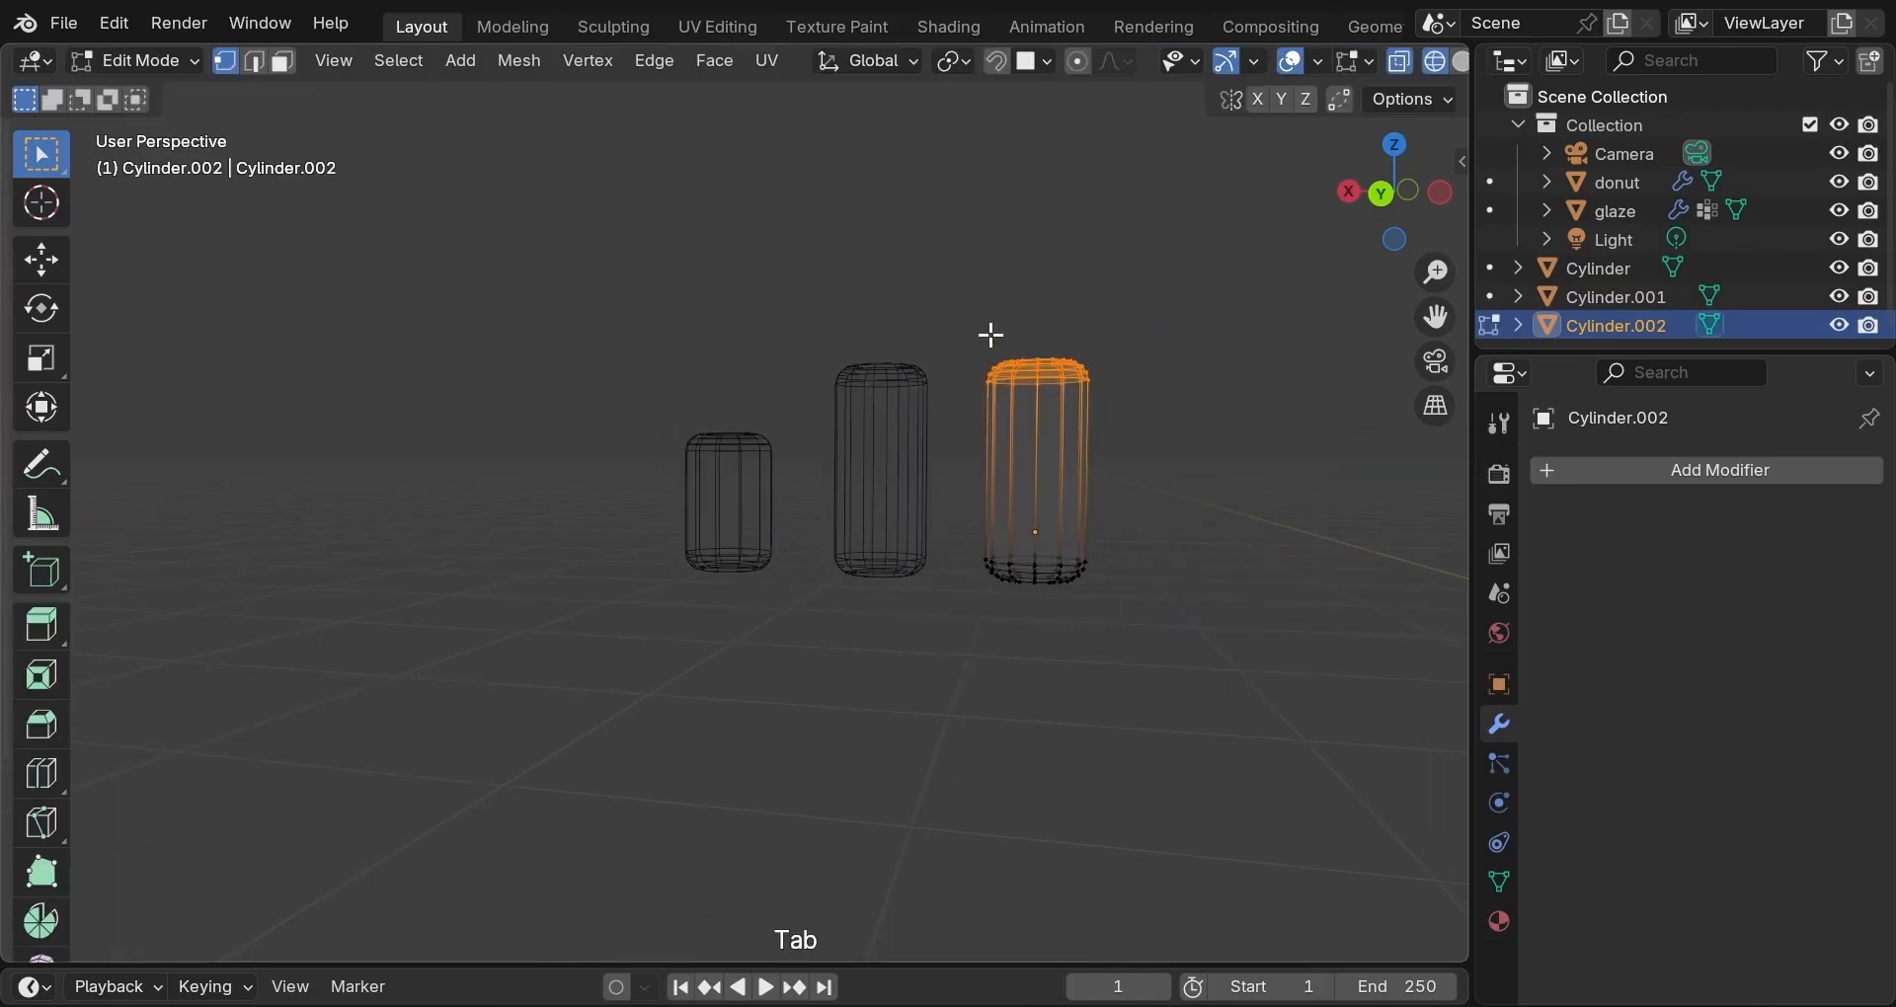
pyautogui.press('g')
pyautogui.press('z')
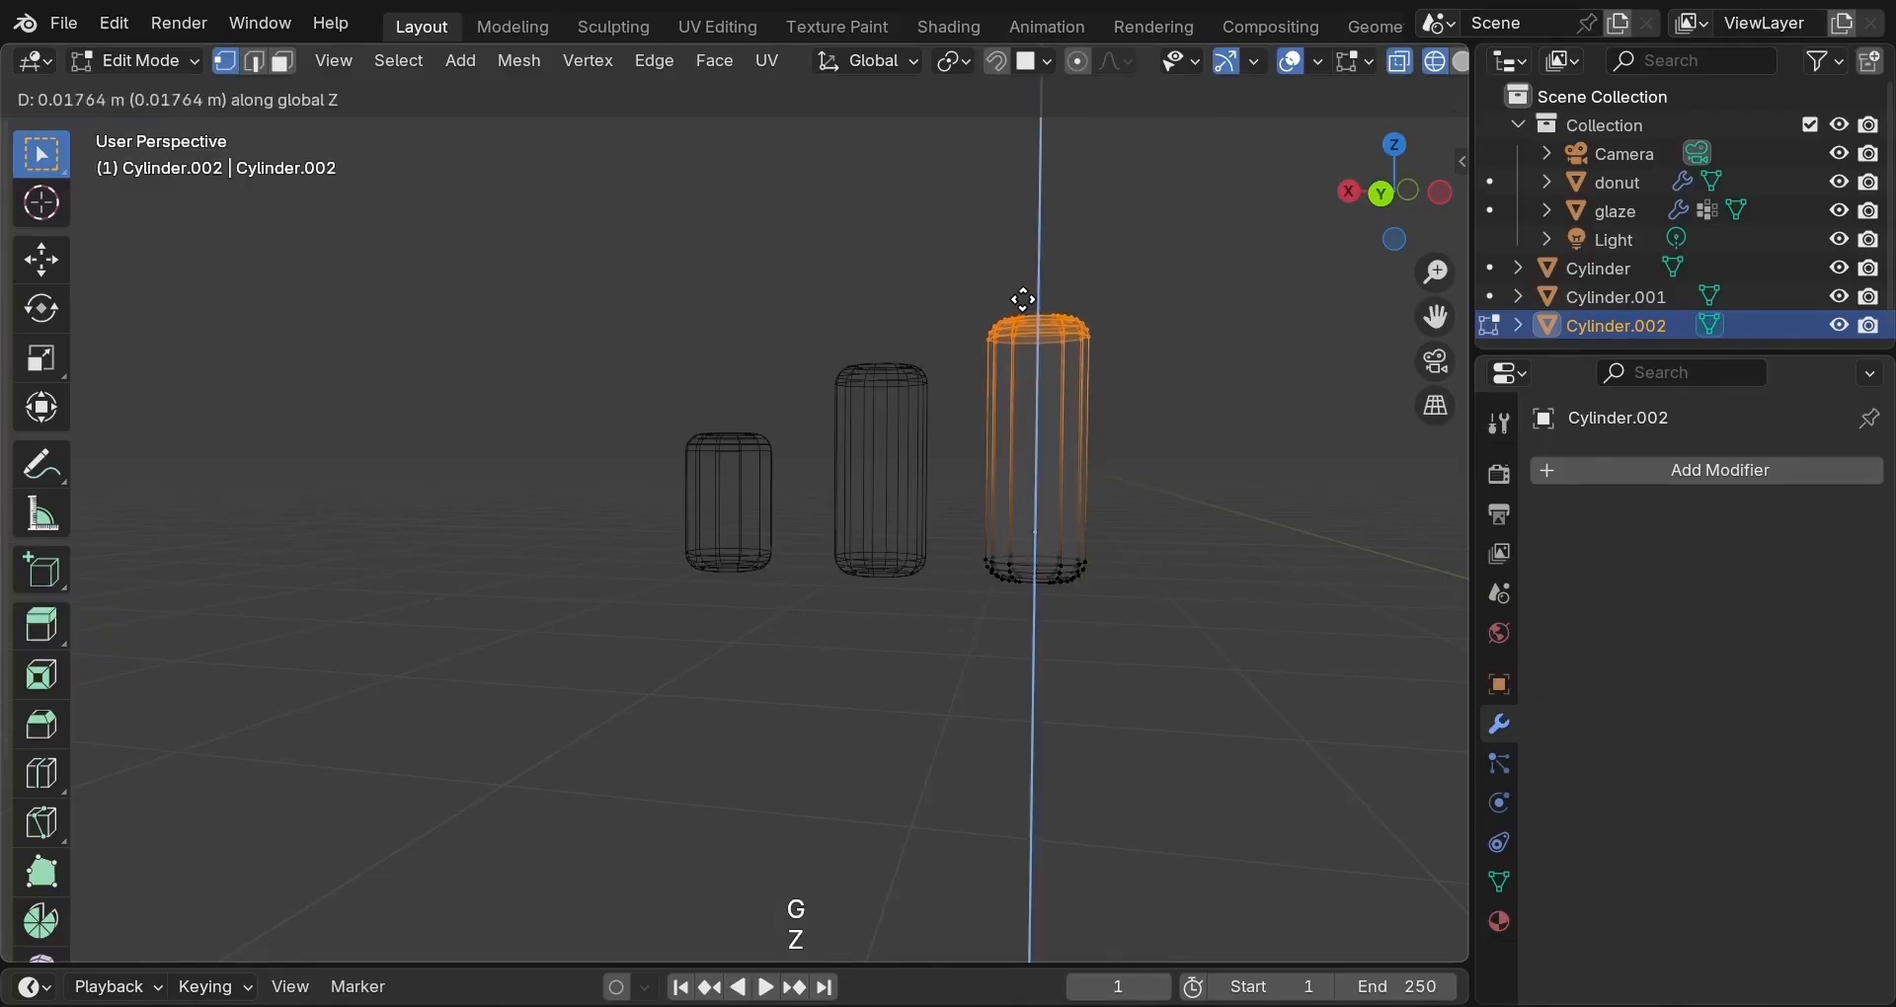
pyautogui.click(1026, 273)
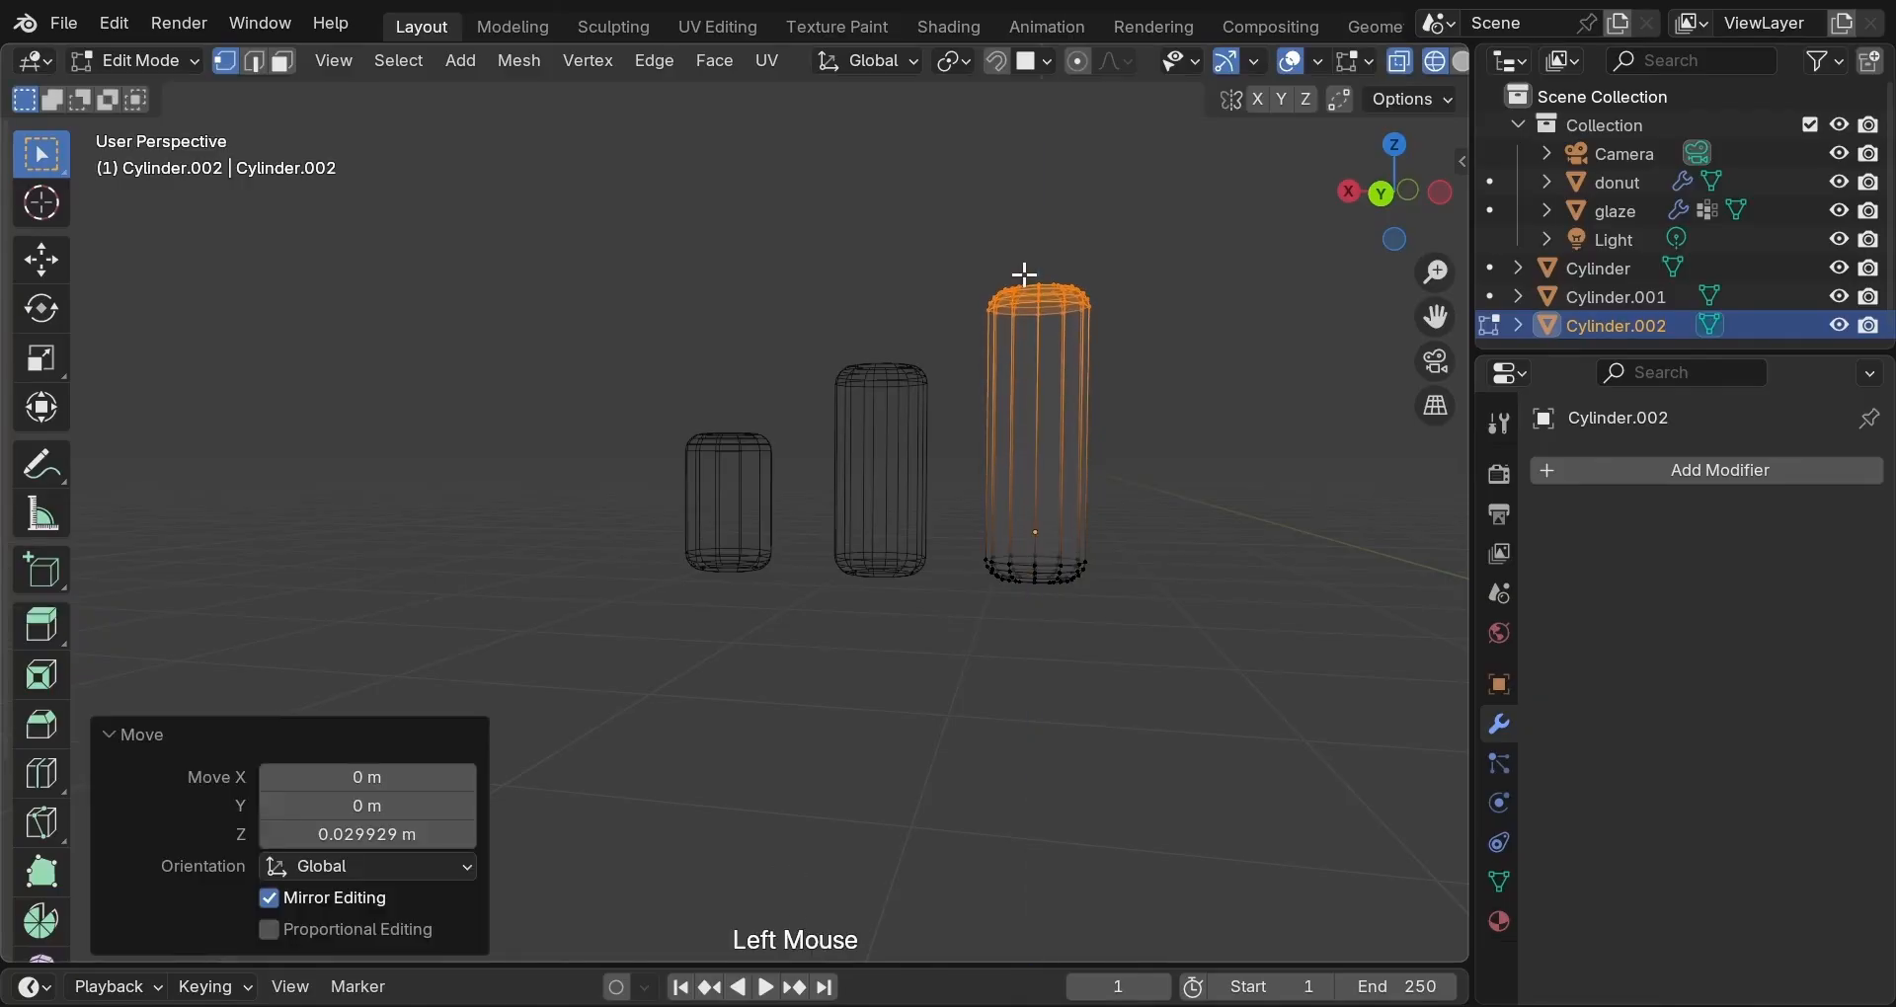
pyautogui.press('z')
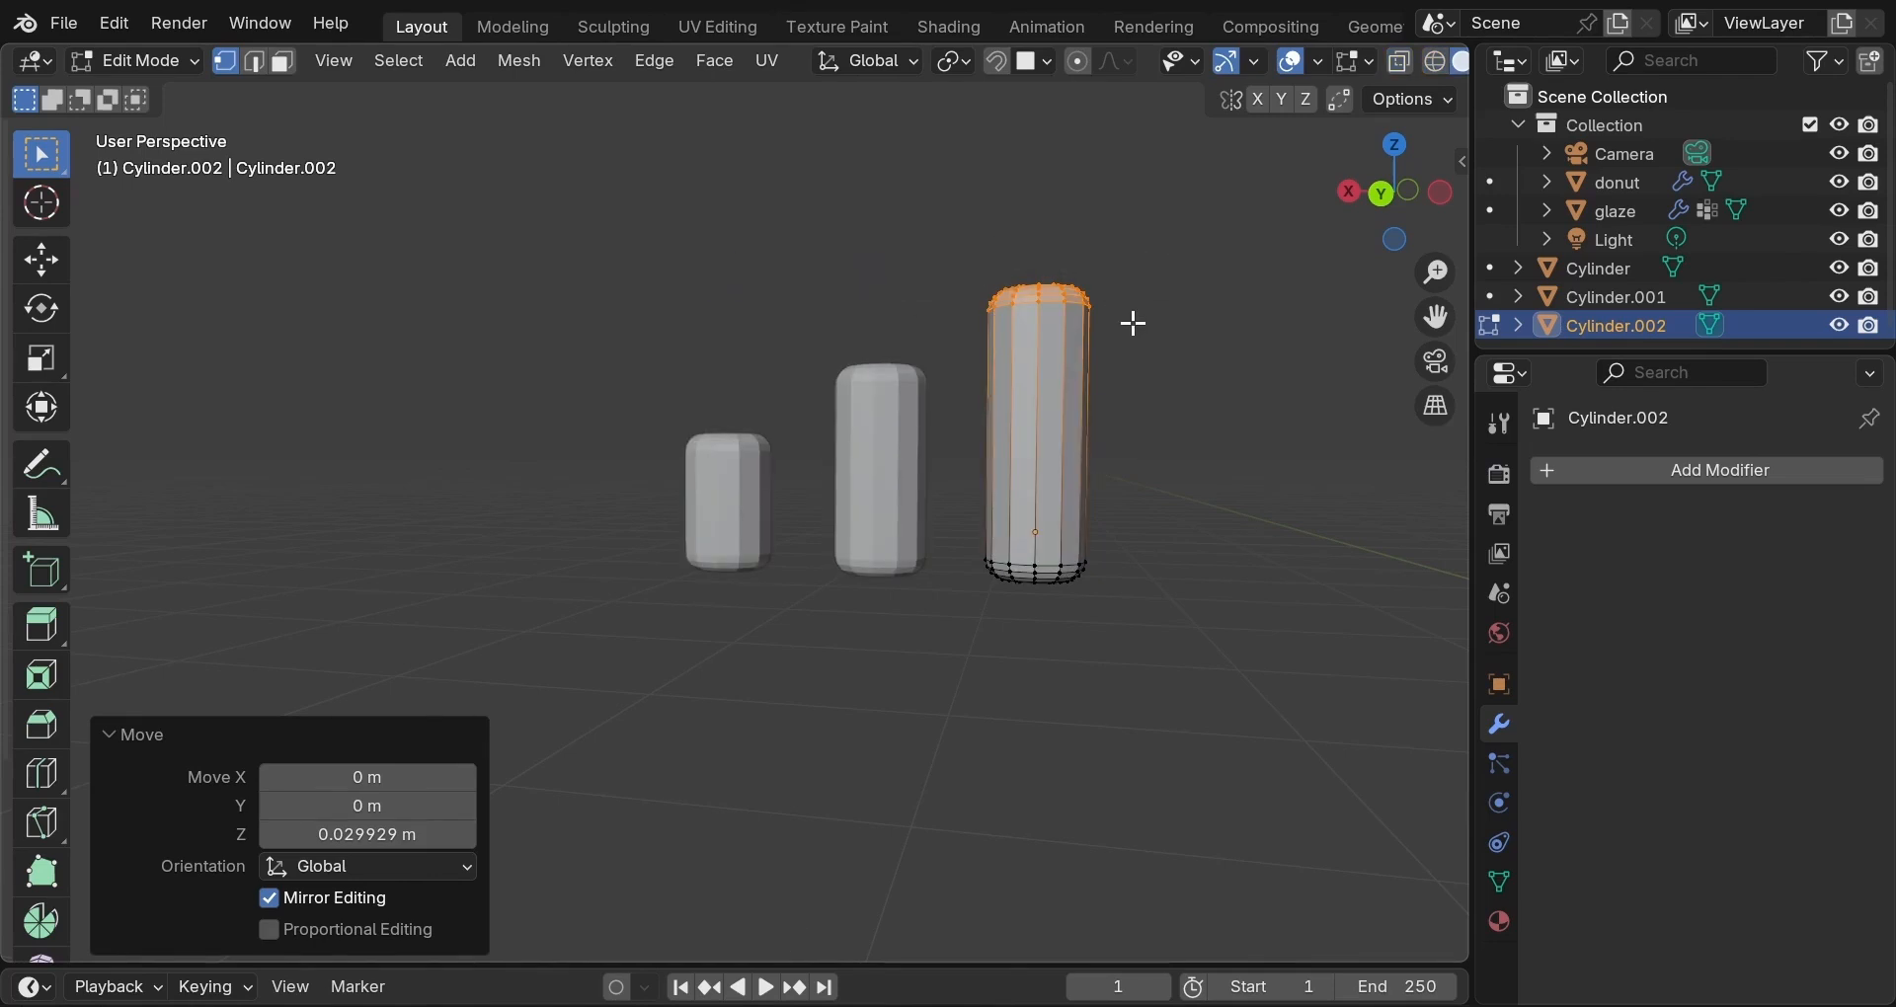
pyautogui.press('Tab')
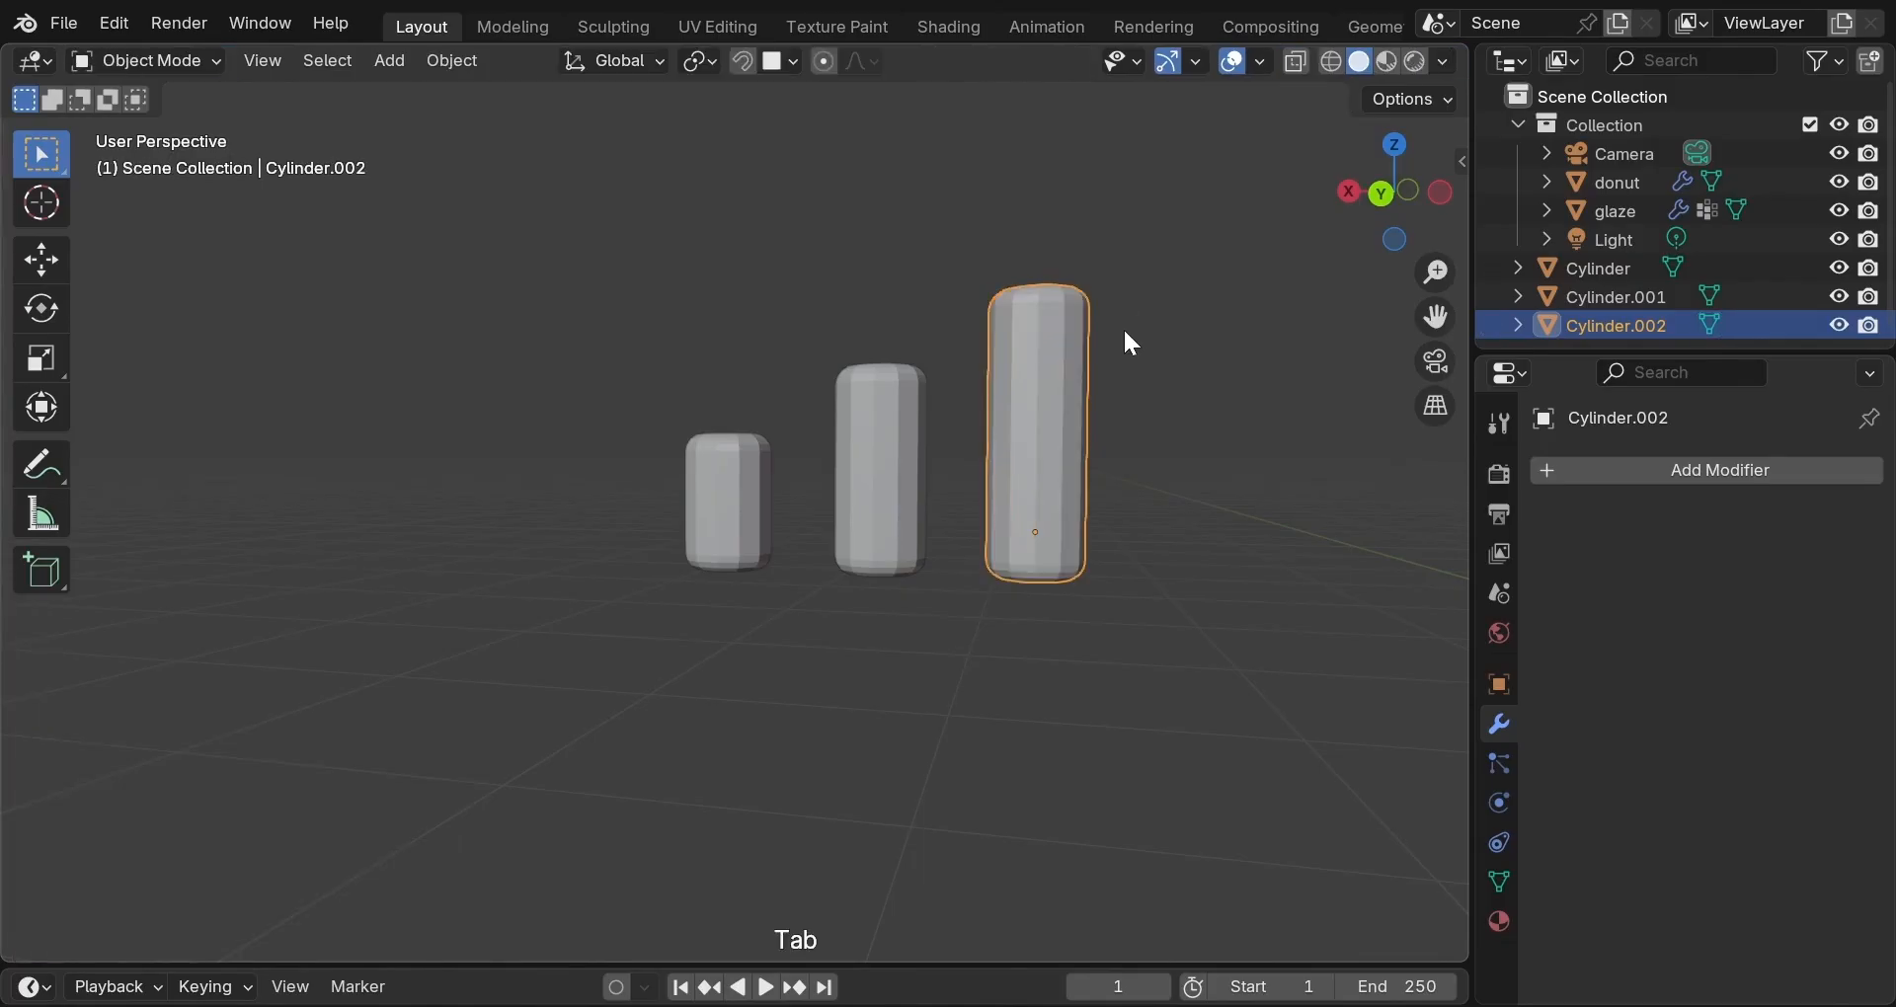
# Duplicate the tallest cylinder along X as a fourth cylinder on the right.
pyautogui.hotkey('shift', 'd')
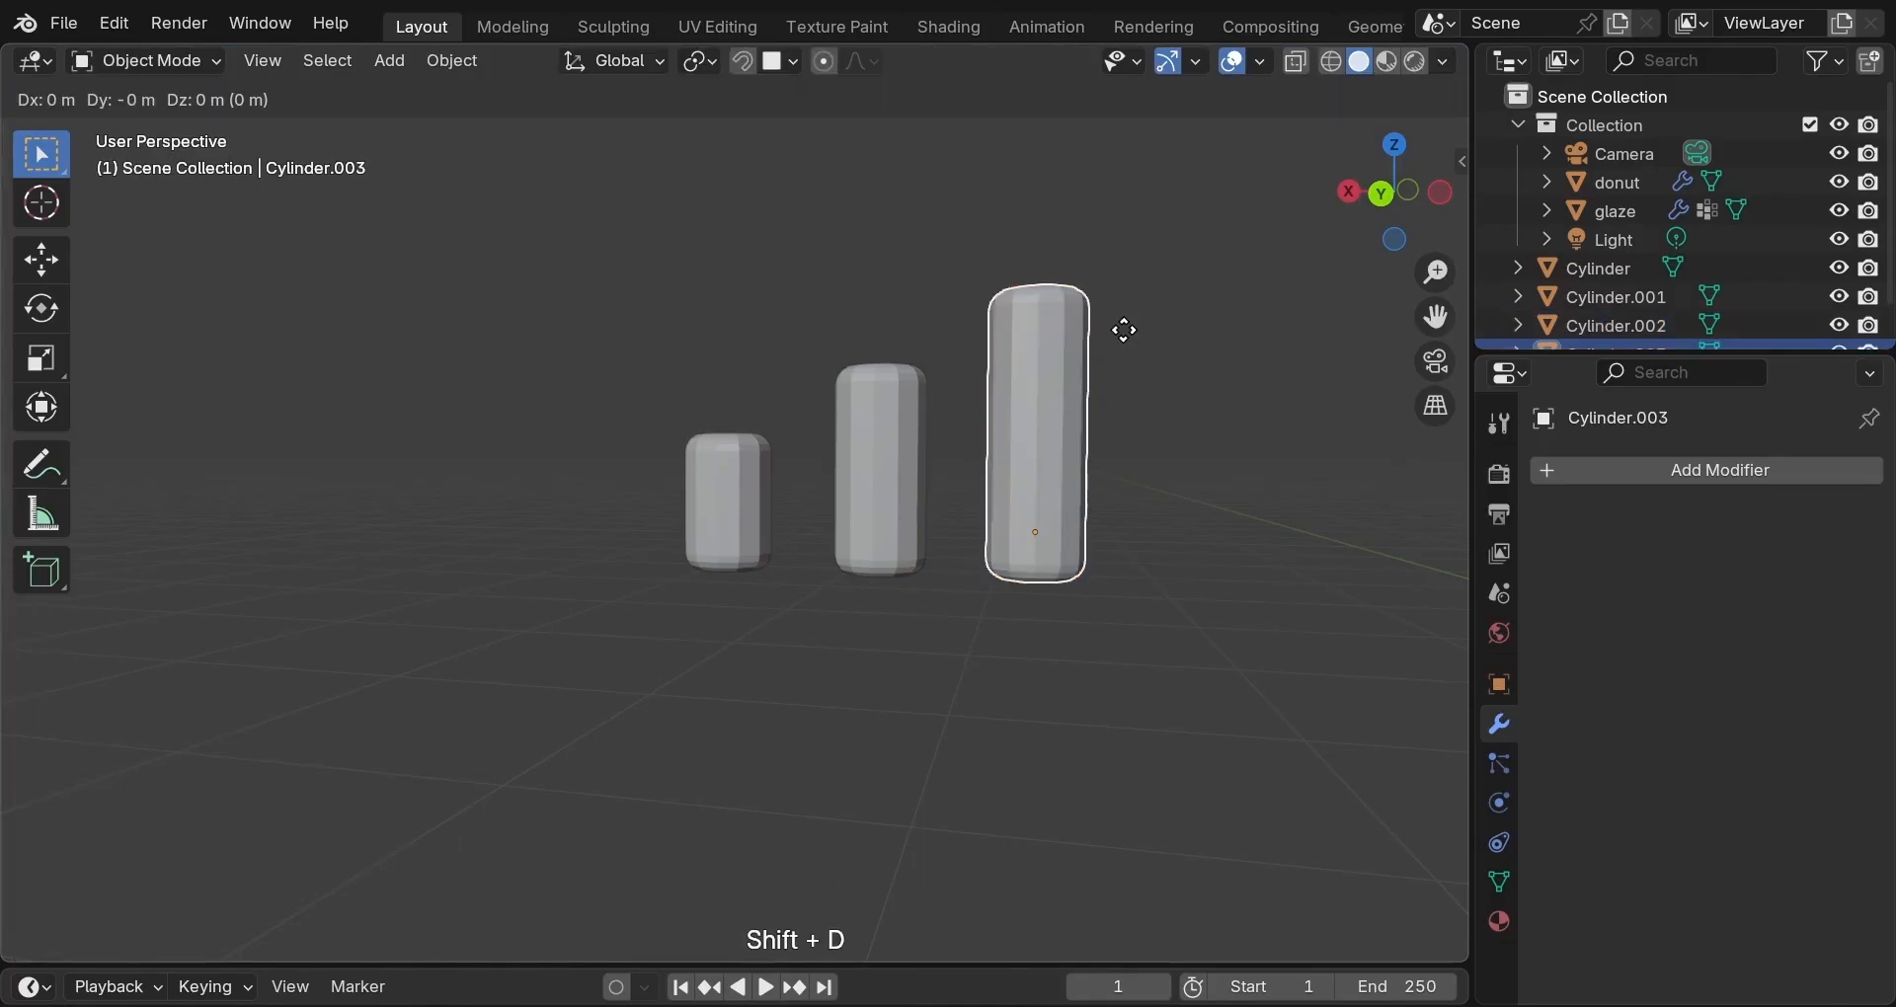
pyautogui.press('x')
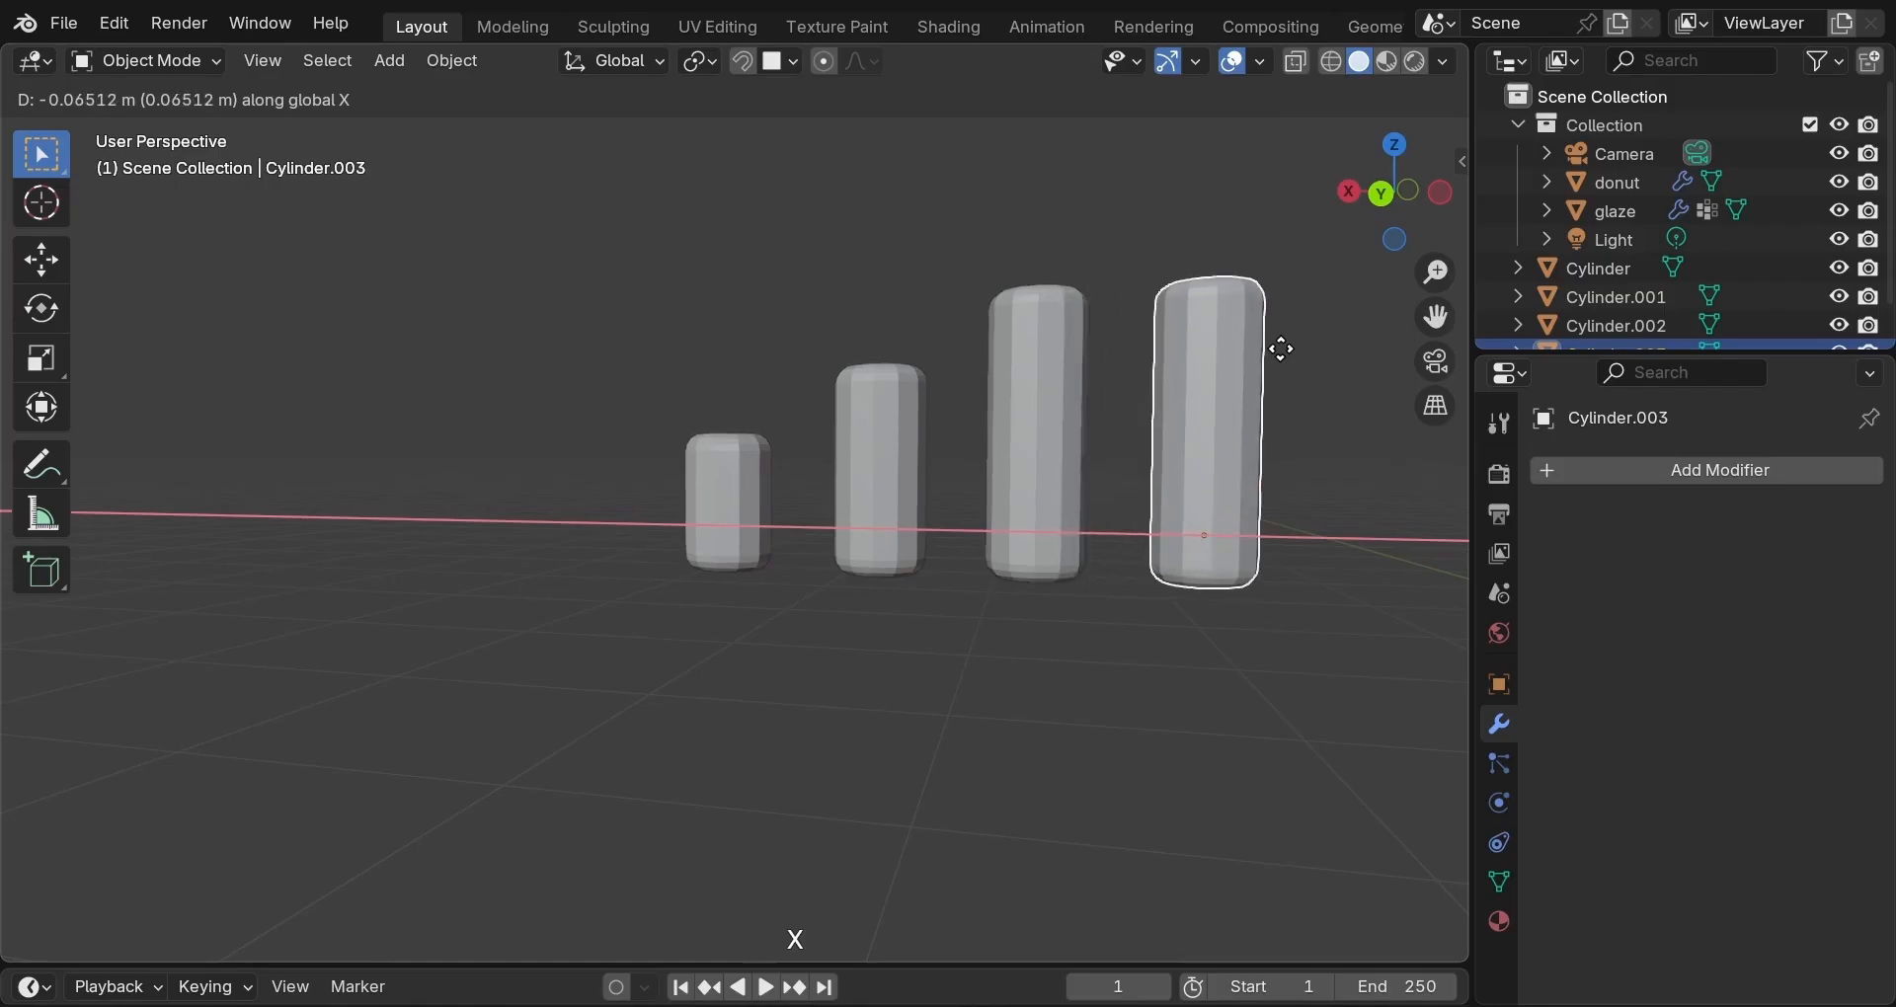
pyautogui.click(1282, 348)
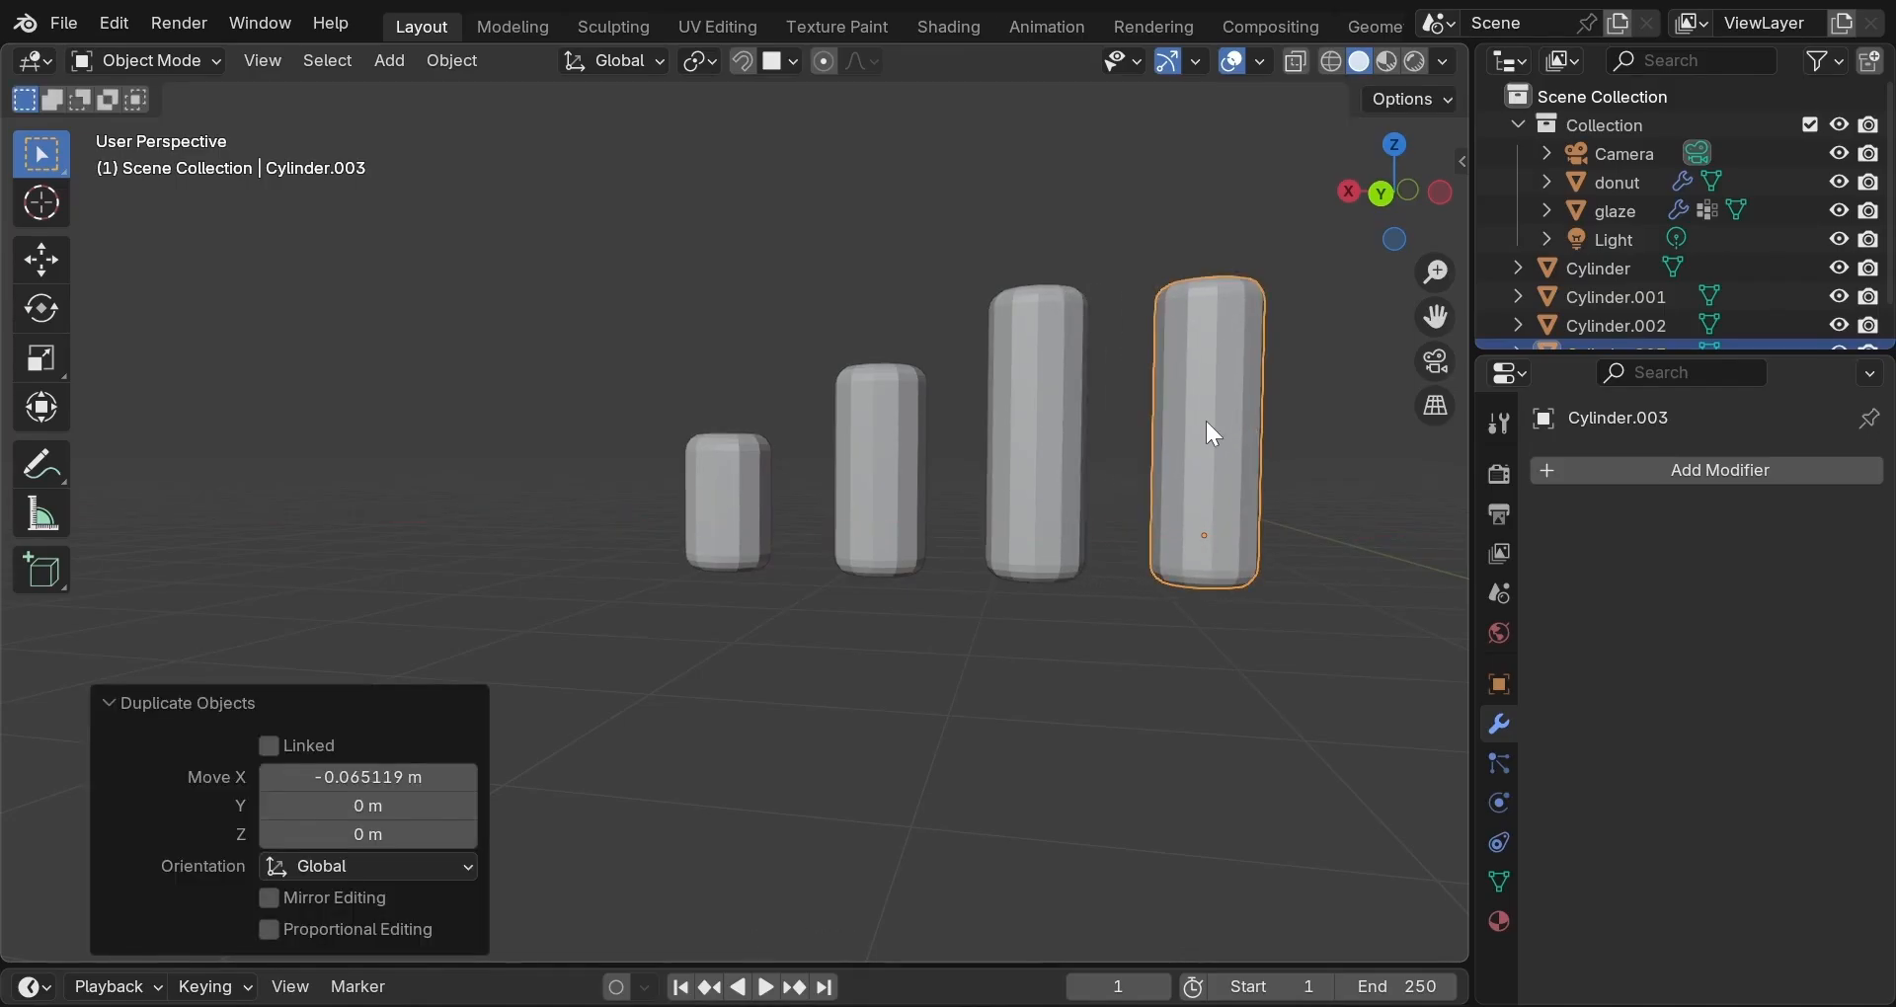
# Divide the fourth cylinder's body with 13 horizontal loop cuts.
pyautogui.press('Tab')
pyautogui.press('ctrl')
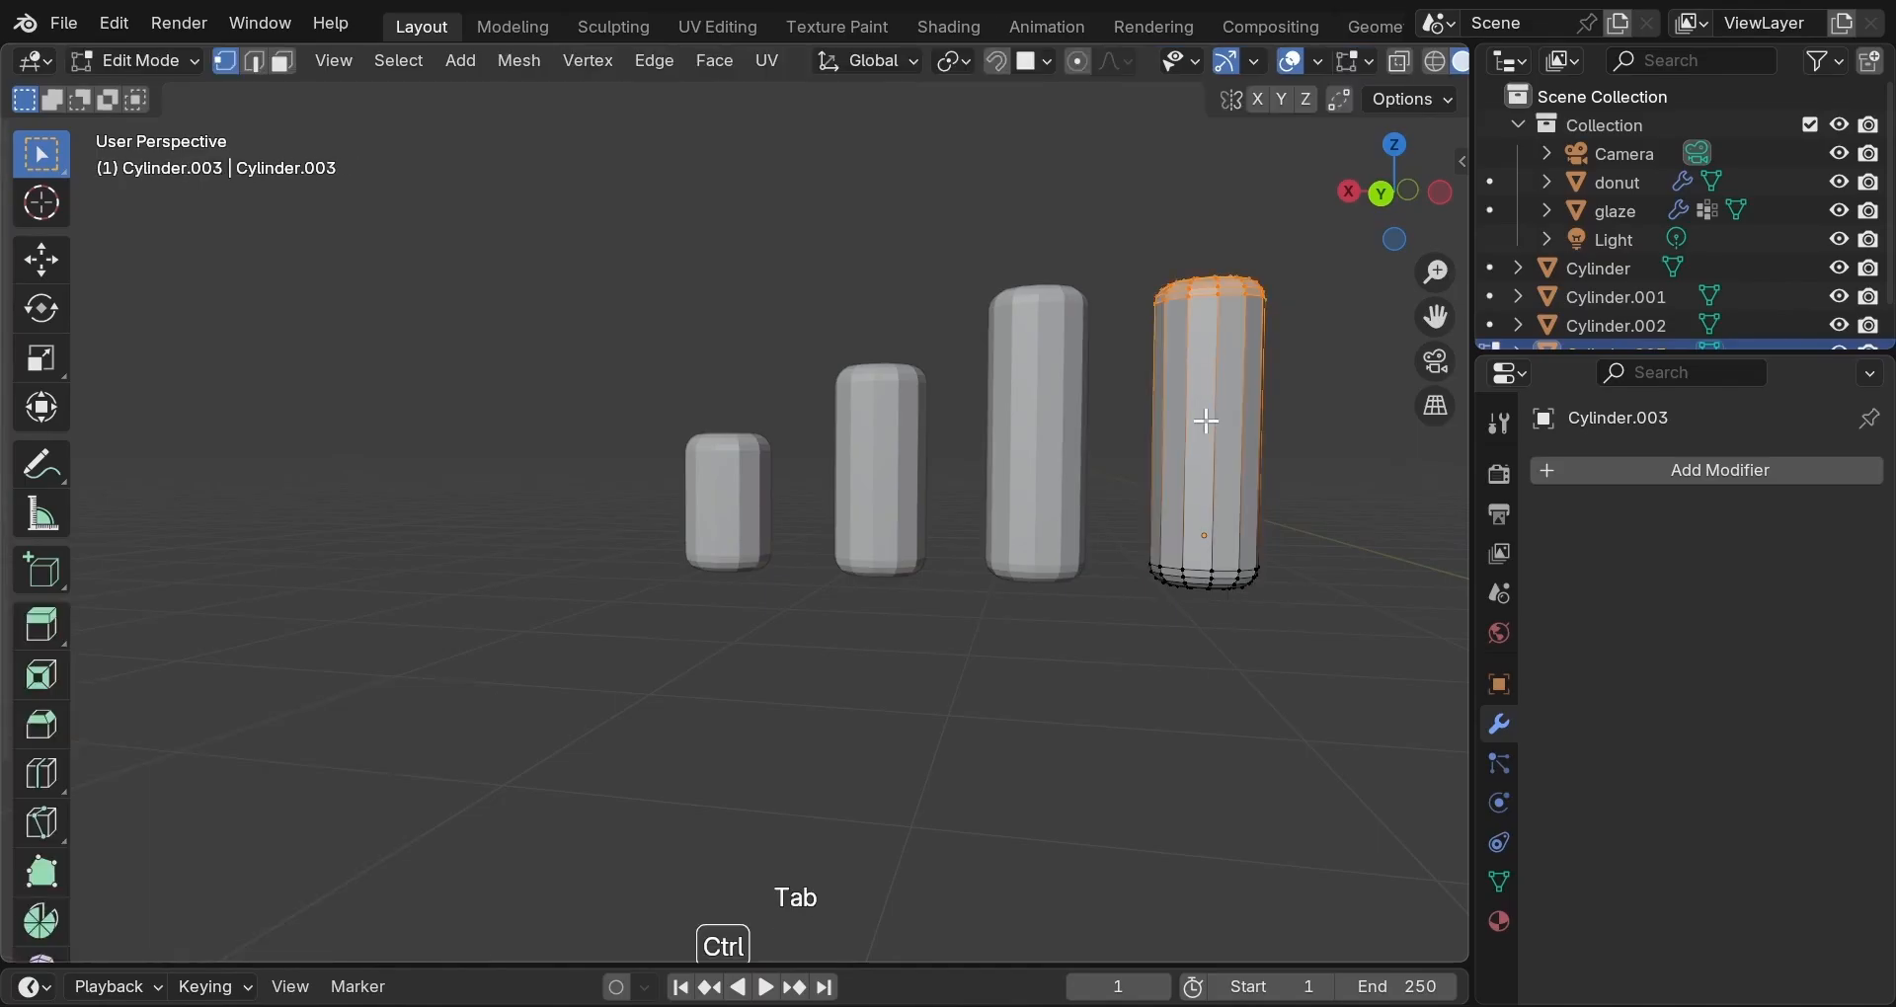
pyautogui.hotkey('ctrl', 'r')
pyautogui.scroll(-3, 1206, 421)
pyautogui.scroll(4, 1209, 421)
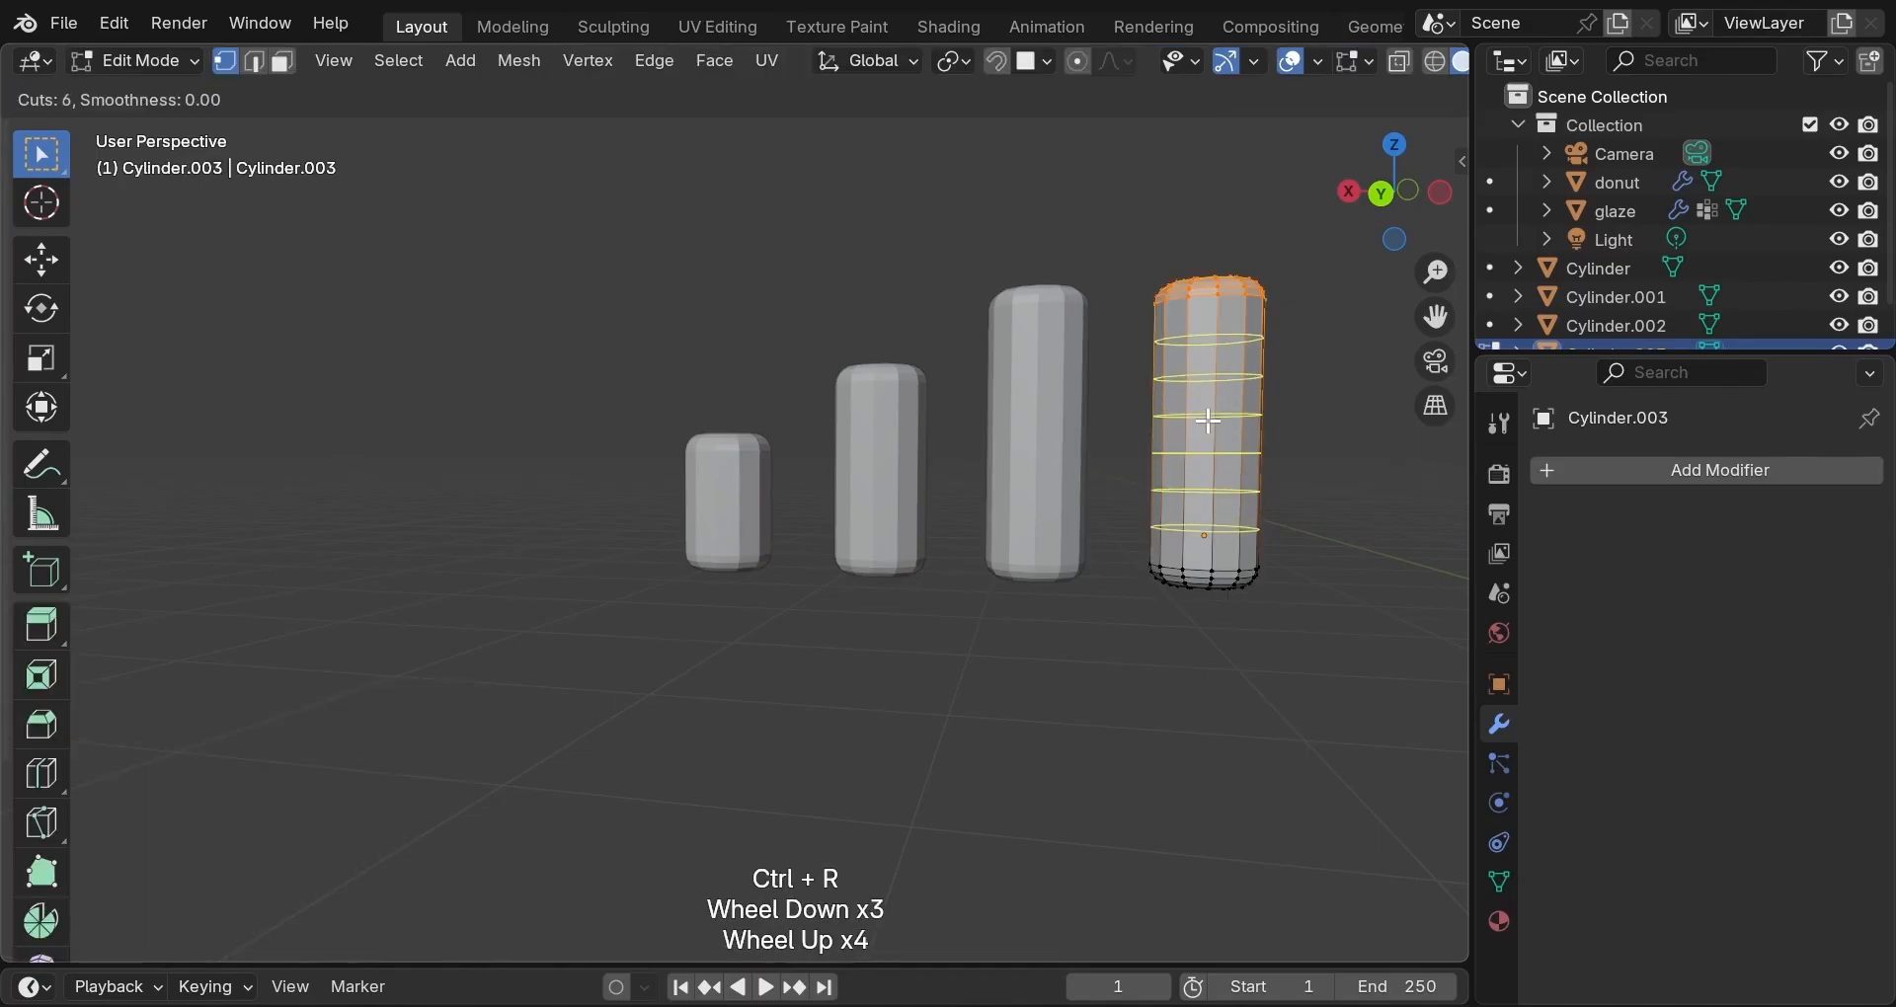
pyautogui.scroll(6, 1209, 421)
pyautogui.click(1207, 420)
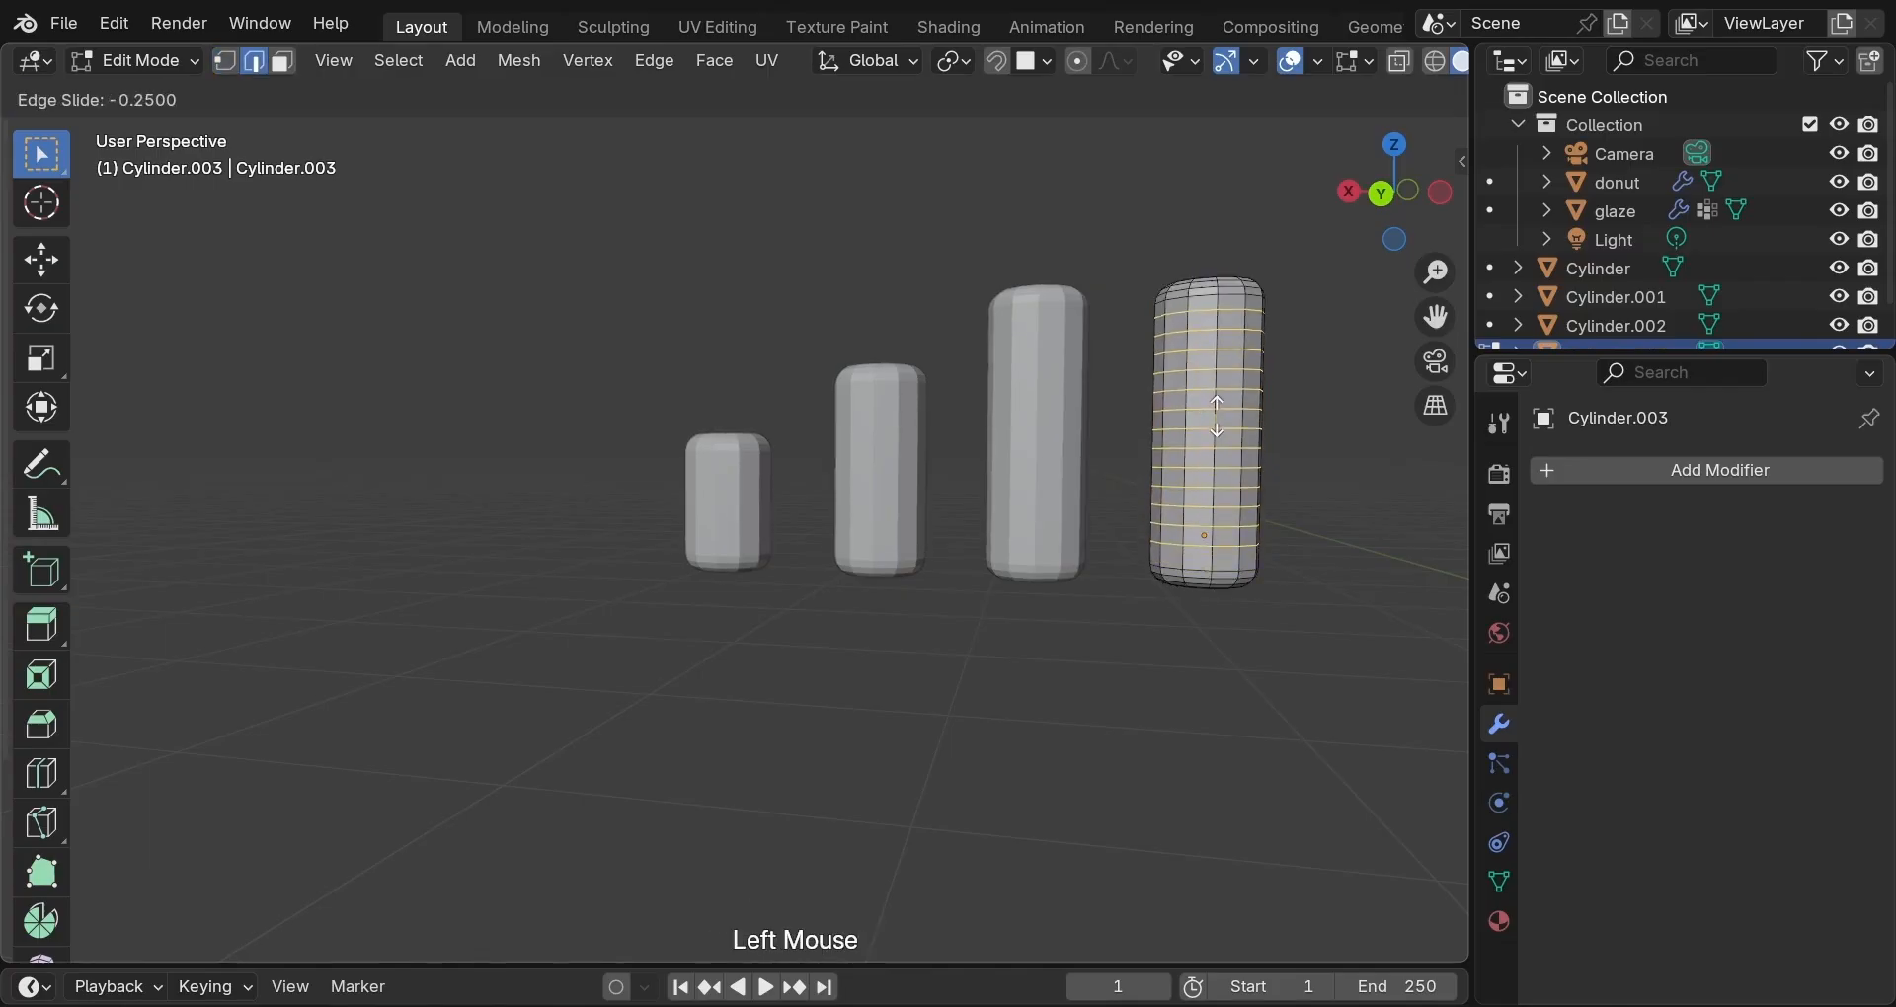
pyautogui.click(1217, 416)
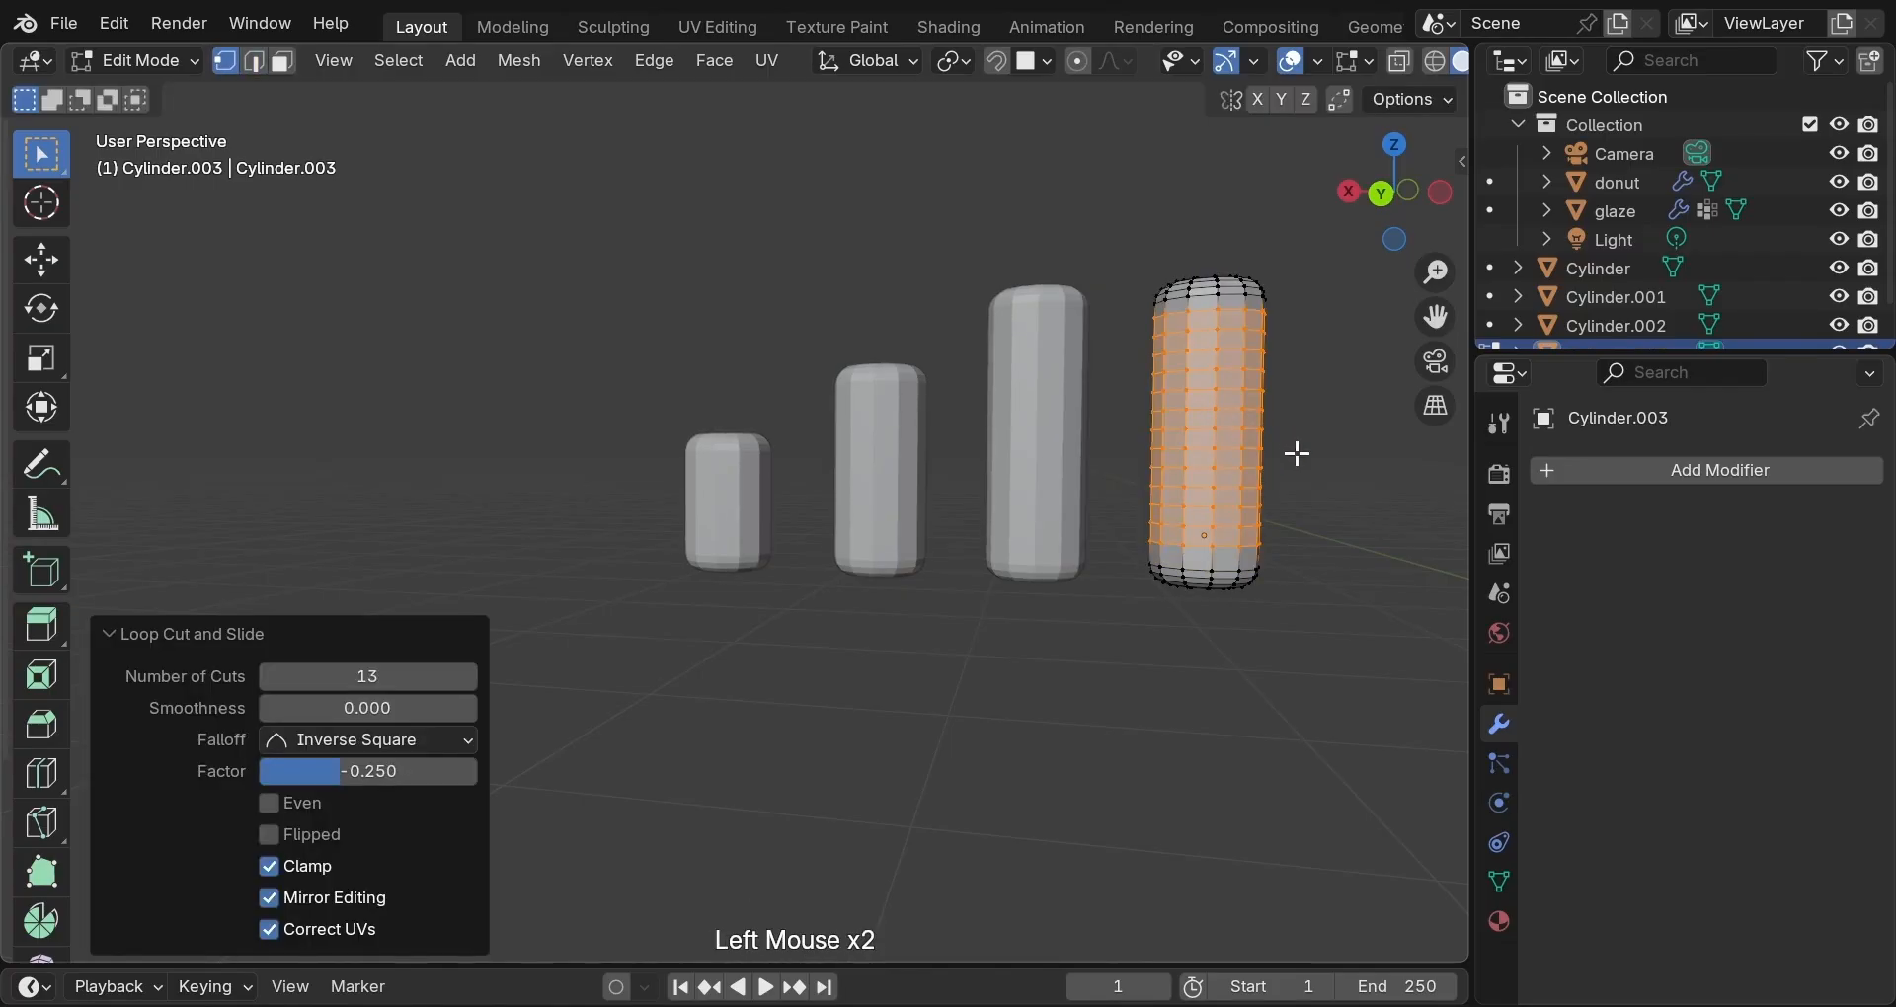
pyautogui.press('Tab')
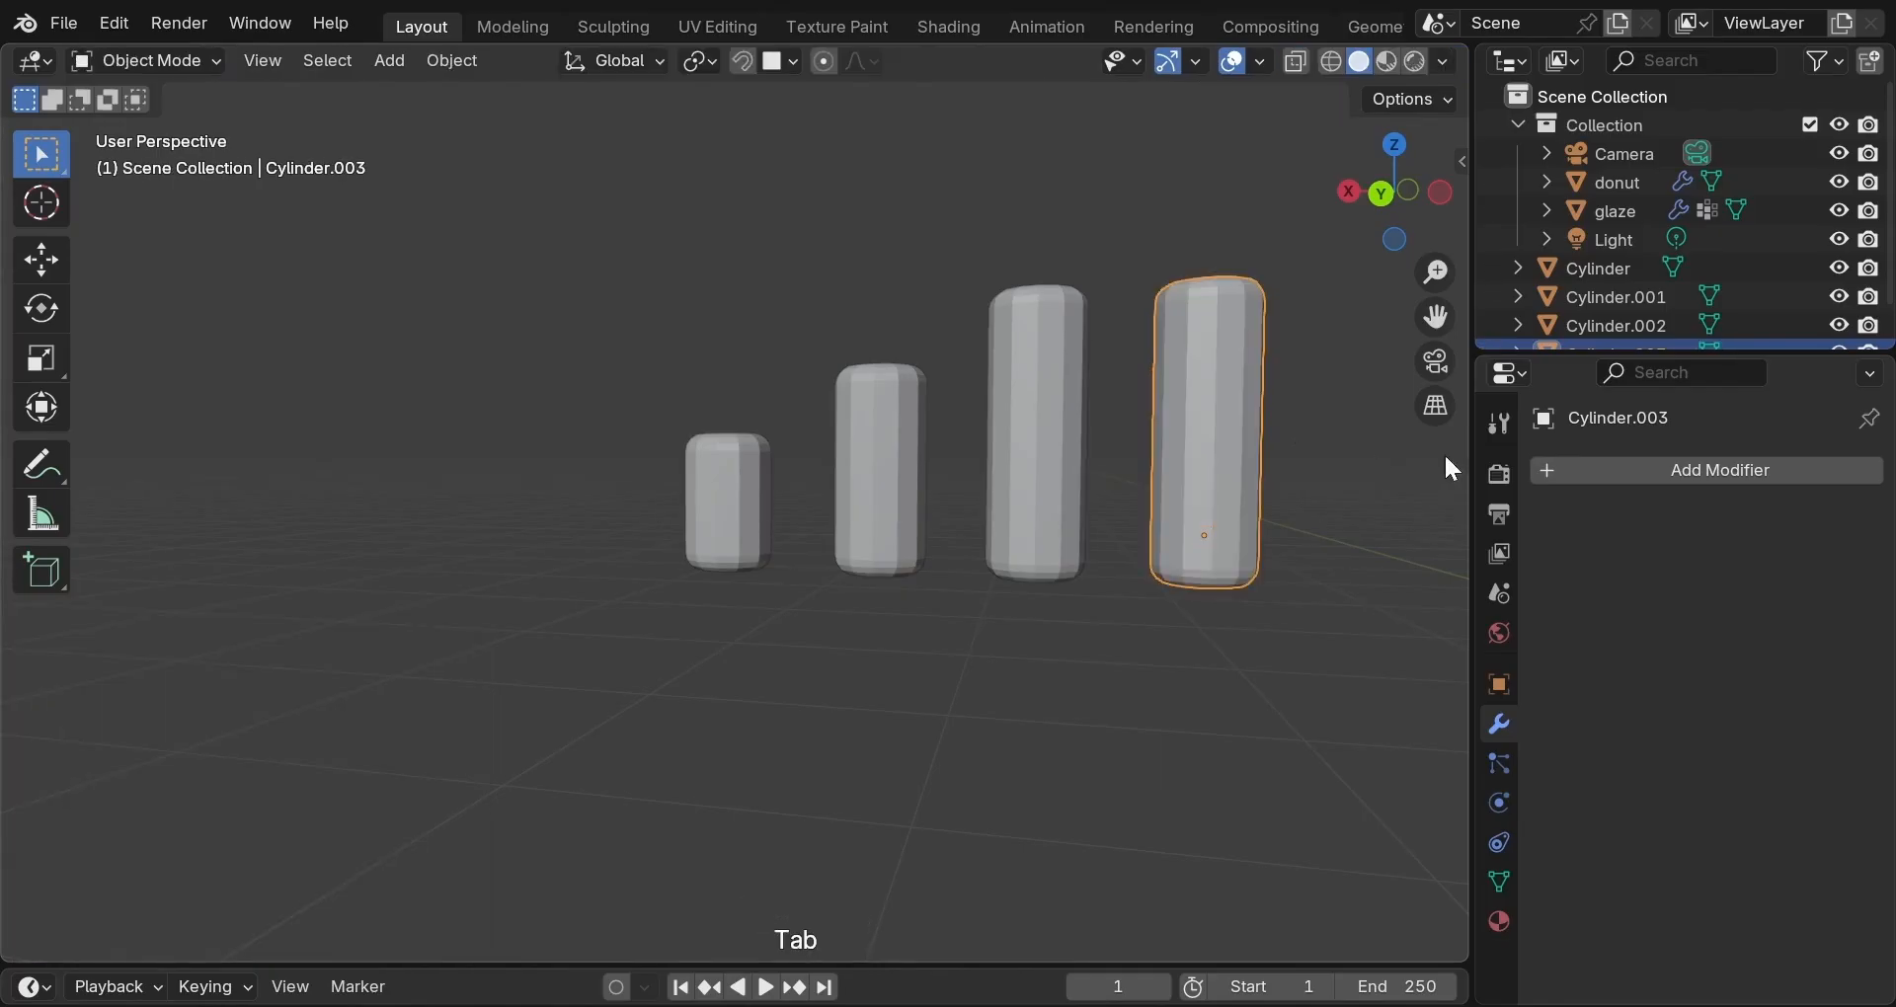
# Add a Simple Deform modifier to Cylinder.003 set to Bend with a 60° angle.
pyautogui.click(1618, 478)
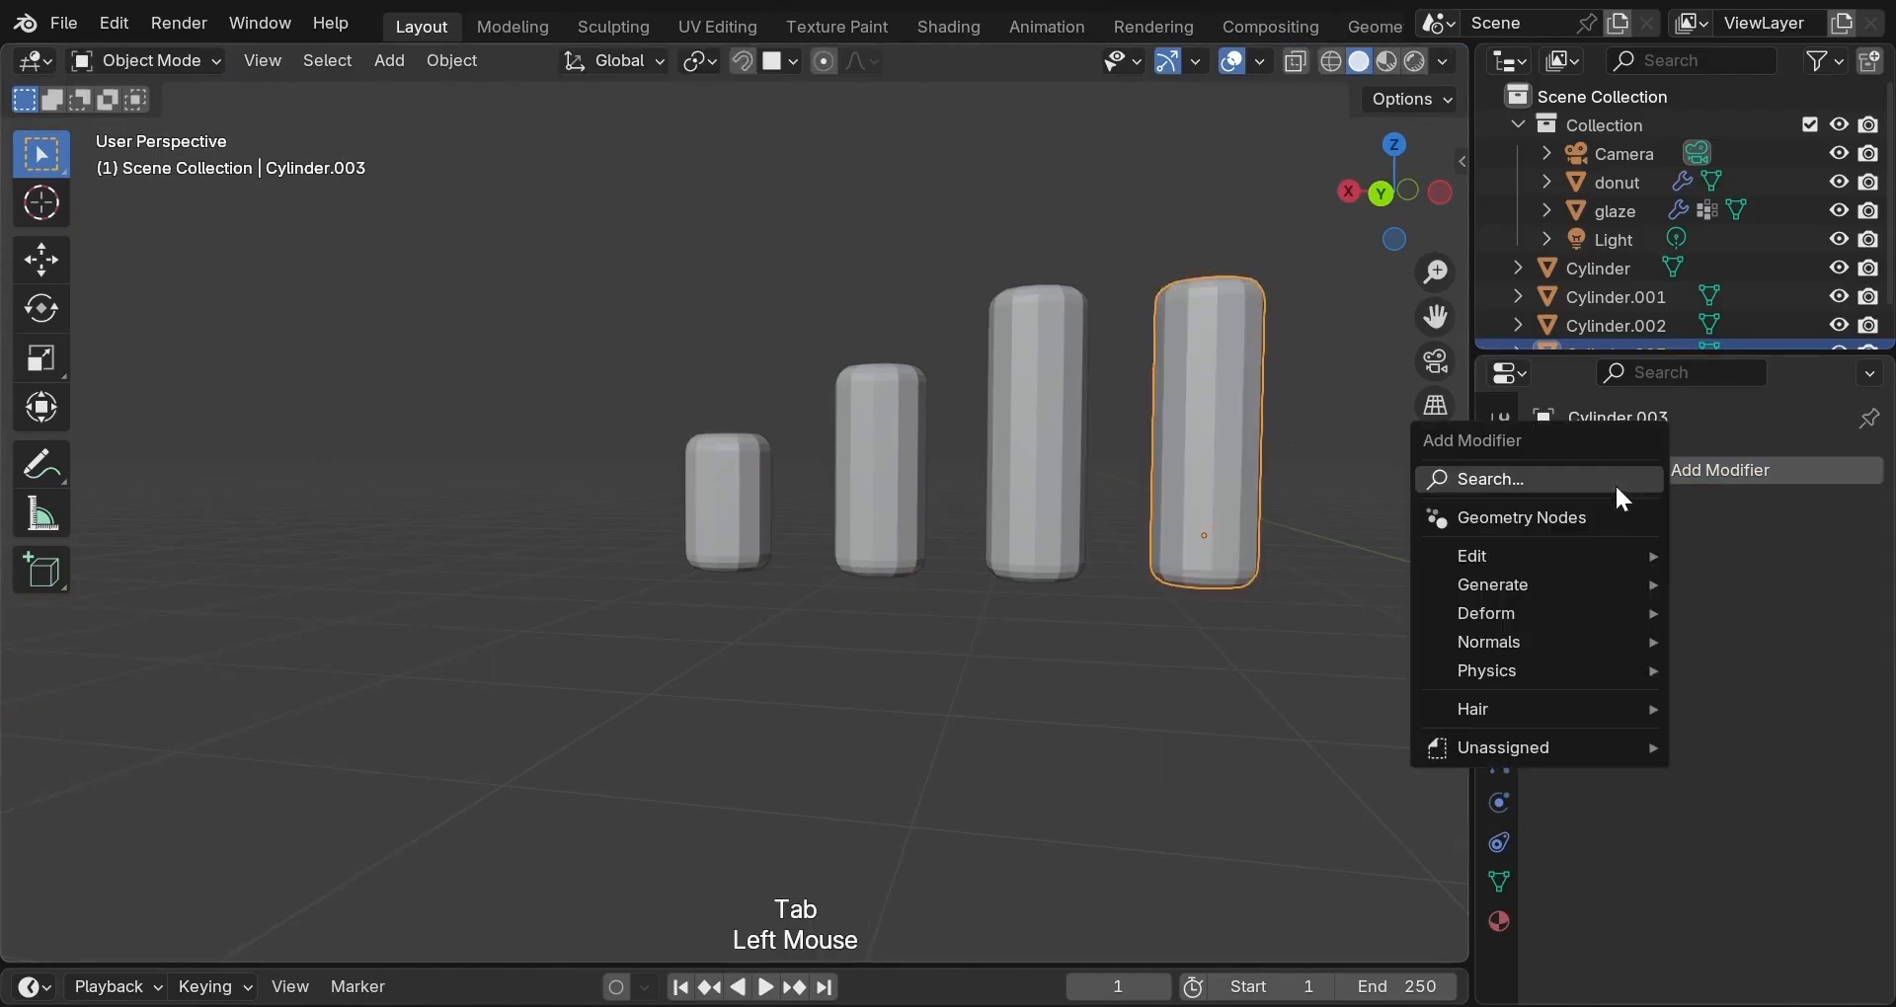
pyautogui.moveTo(1554, 625)
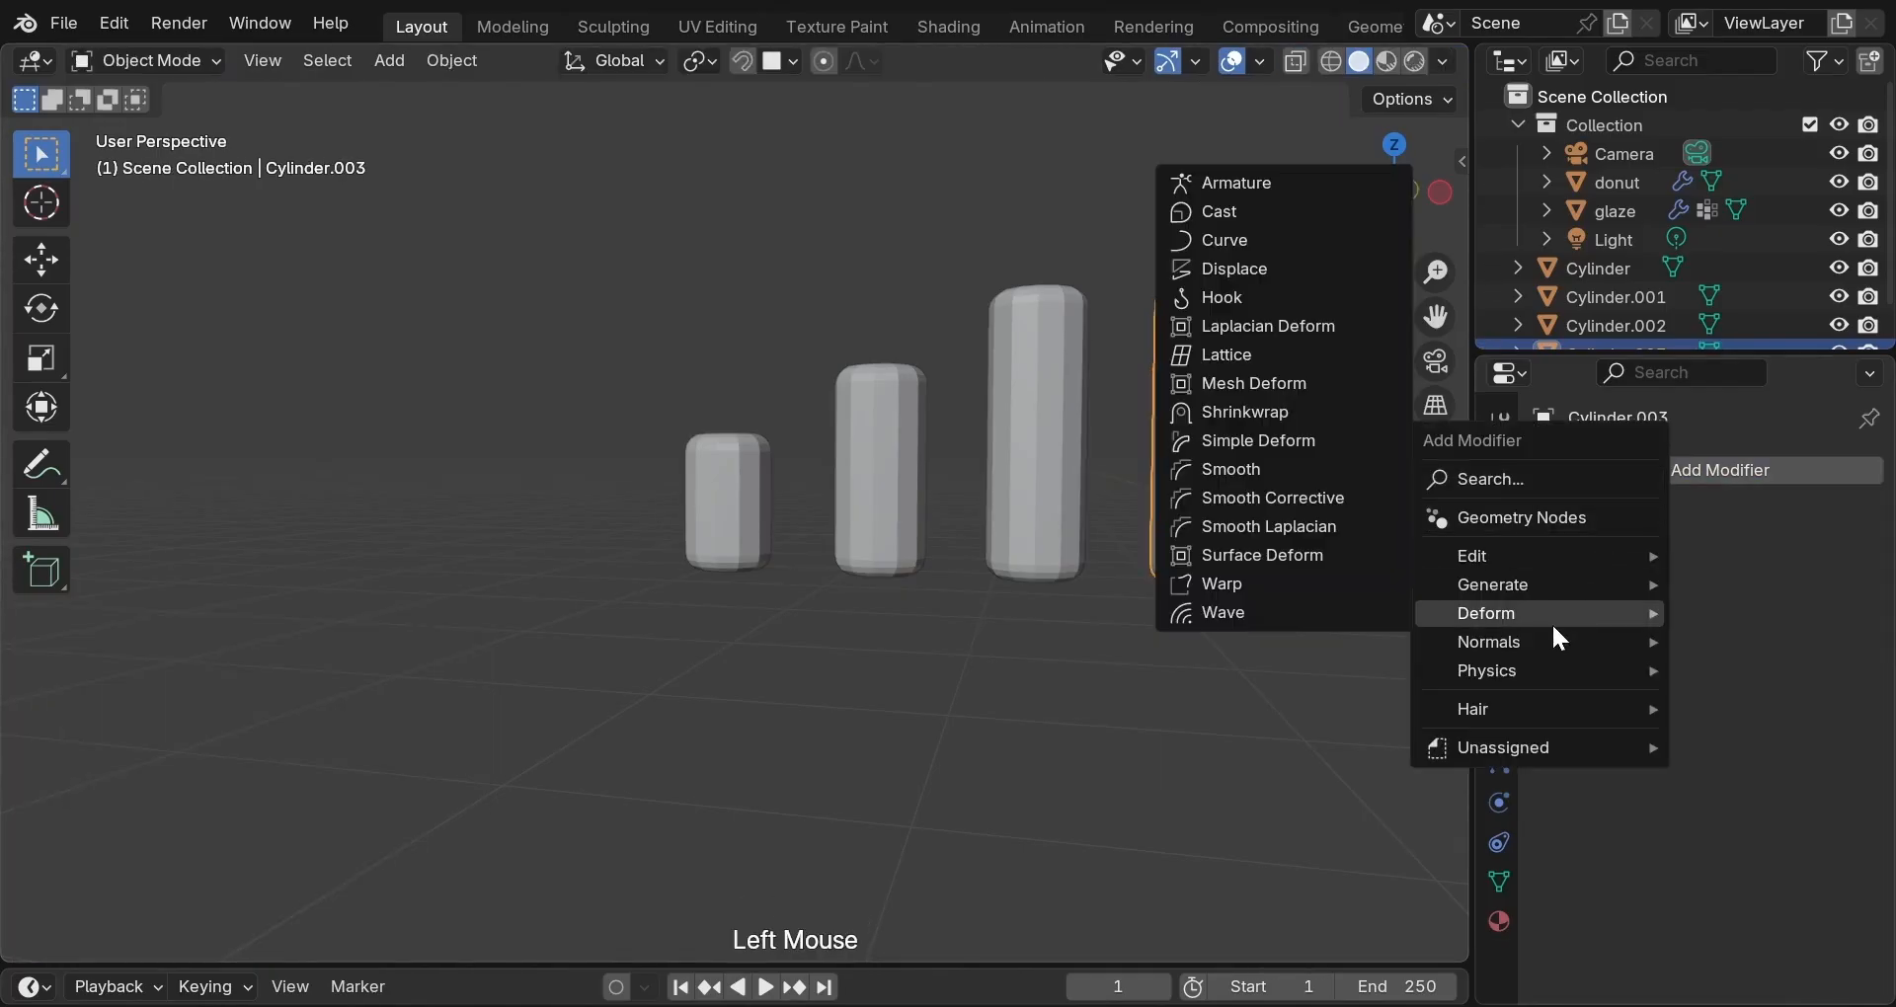
pyautogui.click(1355, 440)
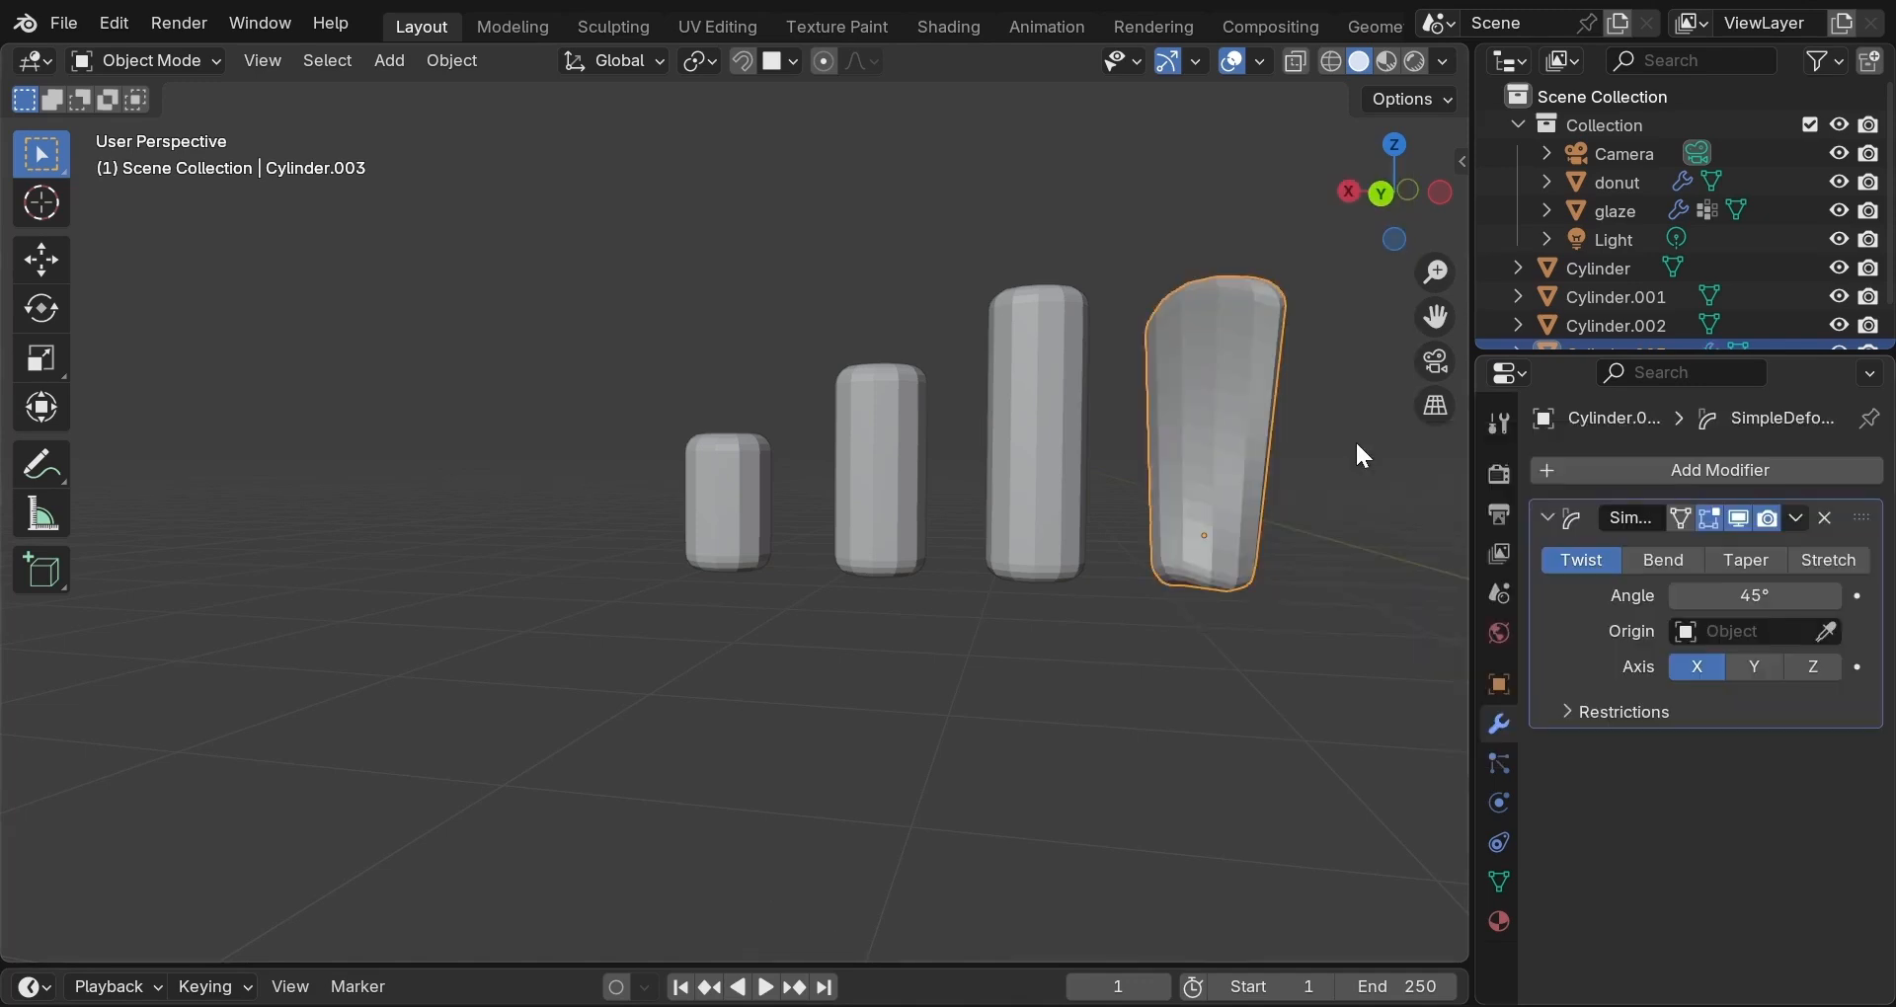
pyautogui.click(1664, 560)
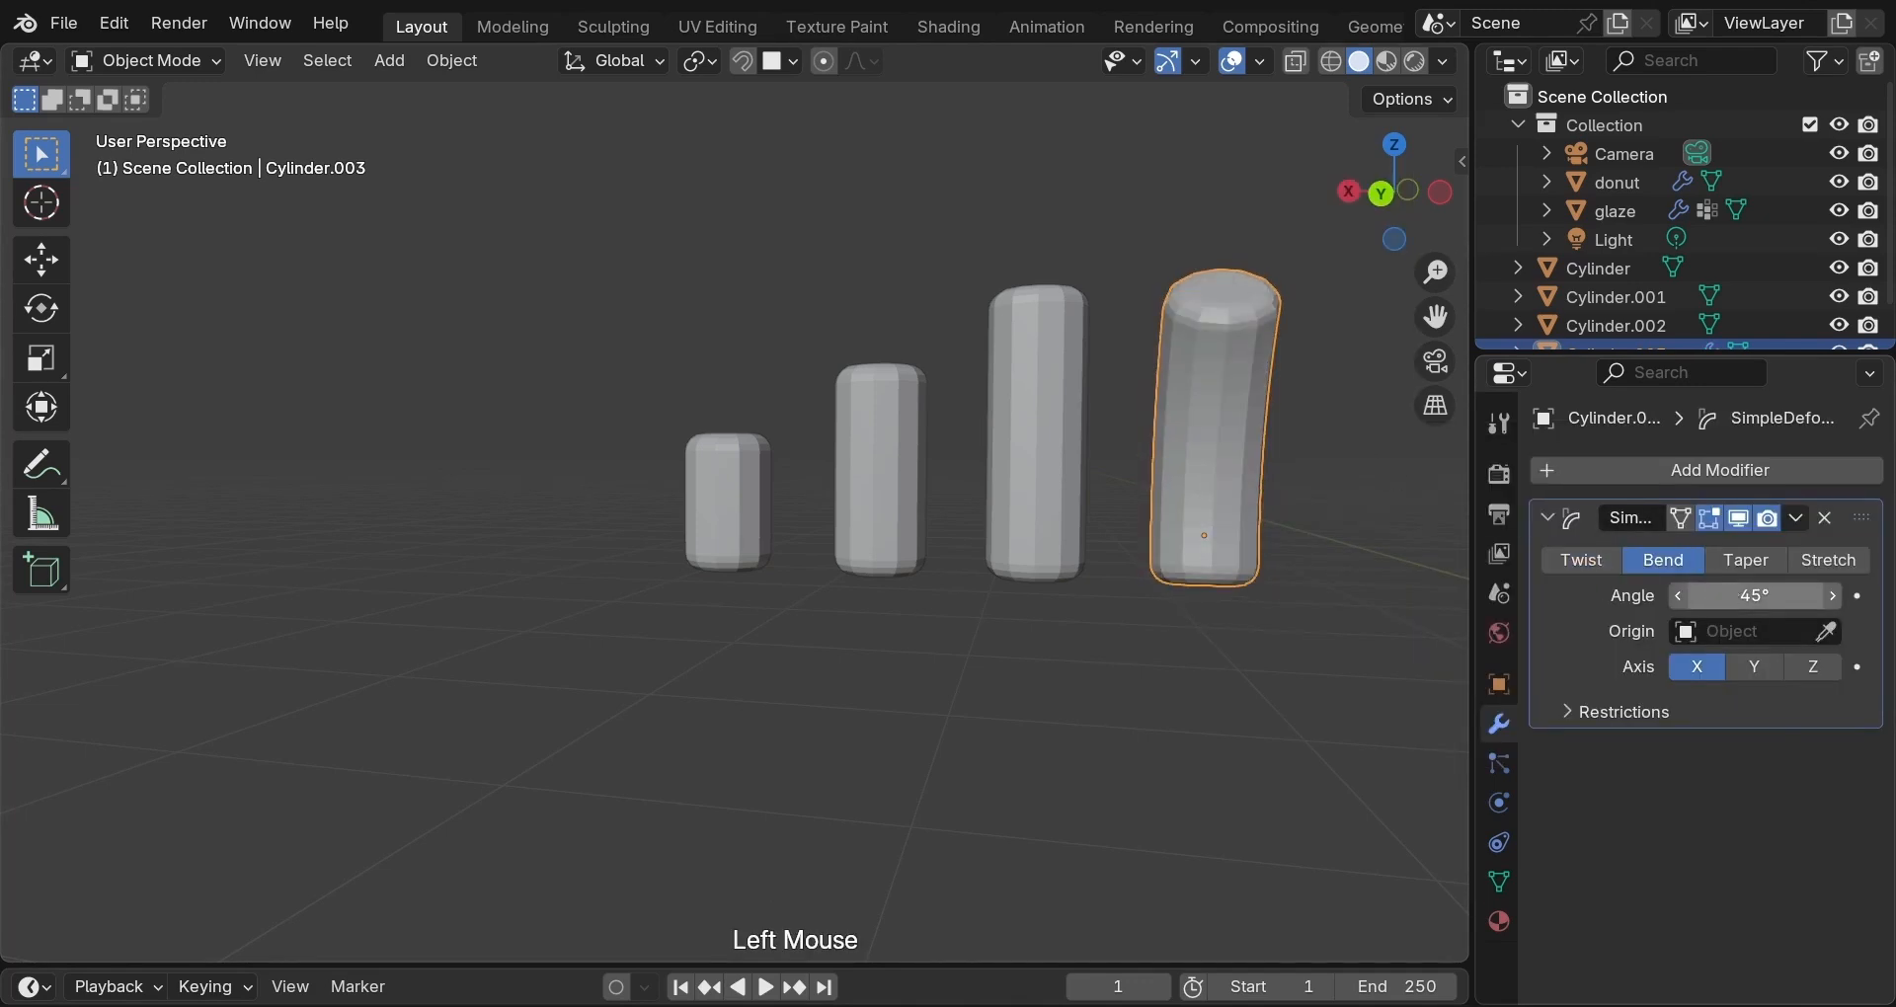
pyautogui.doubleClick(1758, 596)
pyautogui.write('60')
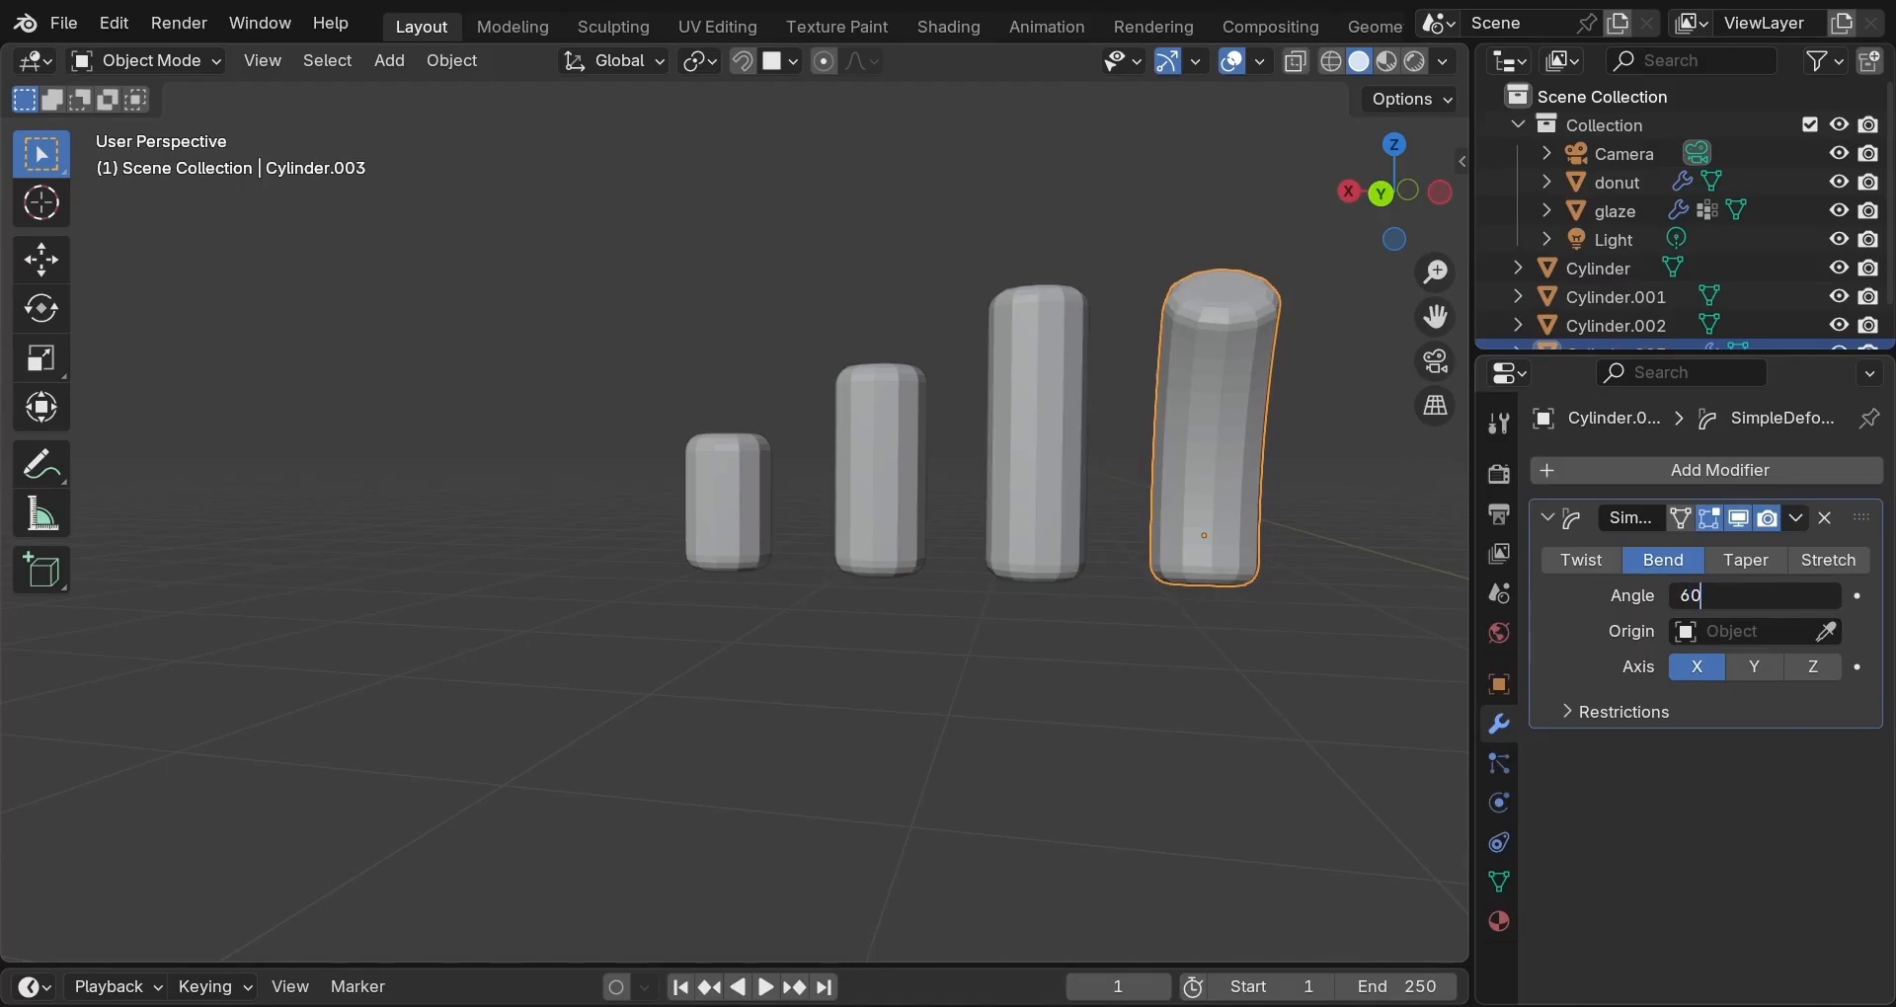
pyautogui.press('Return')
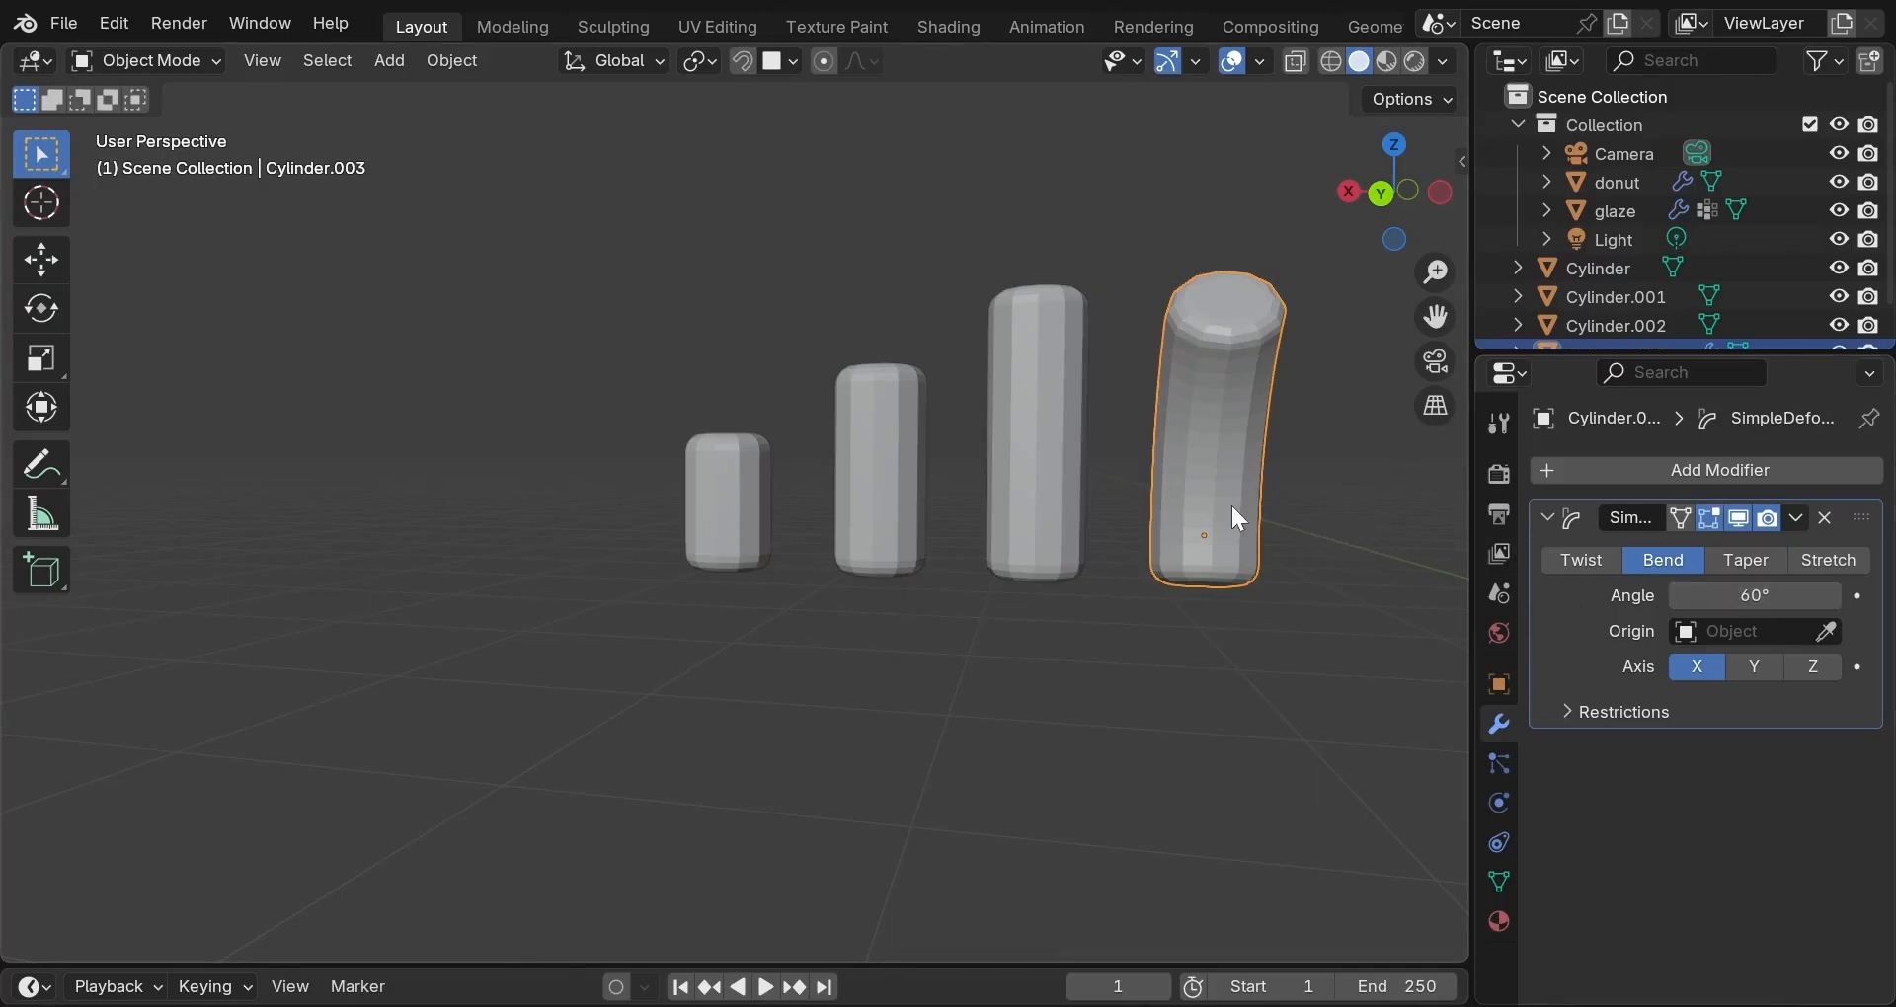
# Select all four cylinders and set each one's origin to its geometry.
pyautogui.keyDown('shift'); pyautogui.click(1035, 476); pyautogui.keyUp('shift')
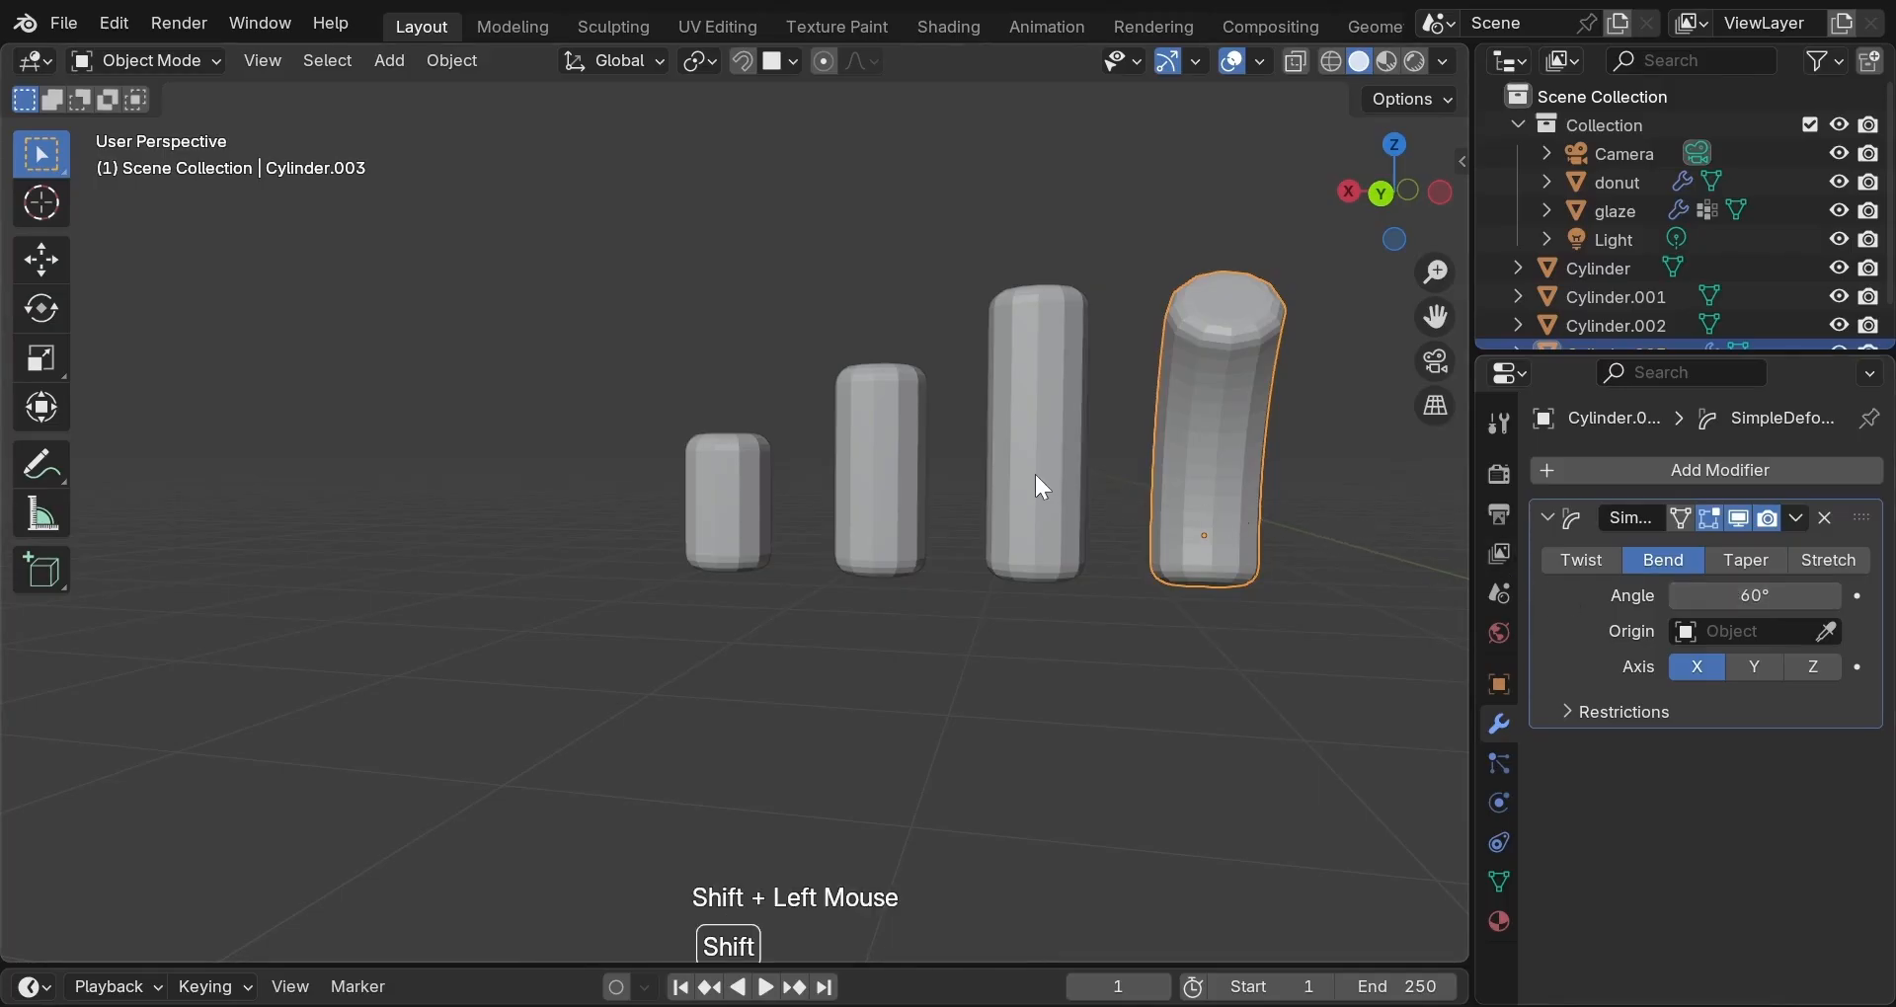
pyautogui.keyDown('shift'); pyautogui.click(850, 478); pyautogui.keyUp('shift')
pyautogui.keyDown('shift'); pyautogui.click(716, 498); pyautogui.keyUp('shift')
pyautogui.rightClick(715, 496)
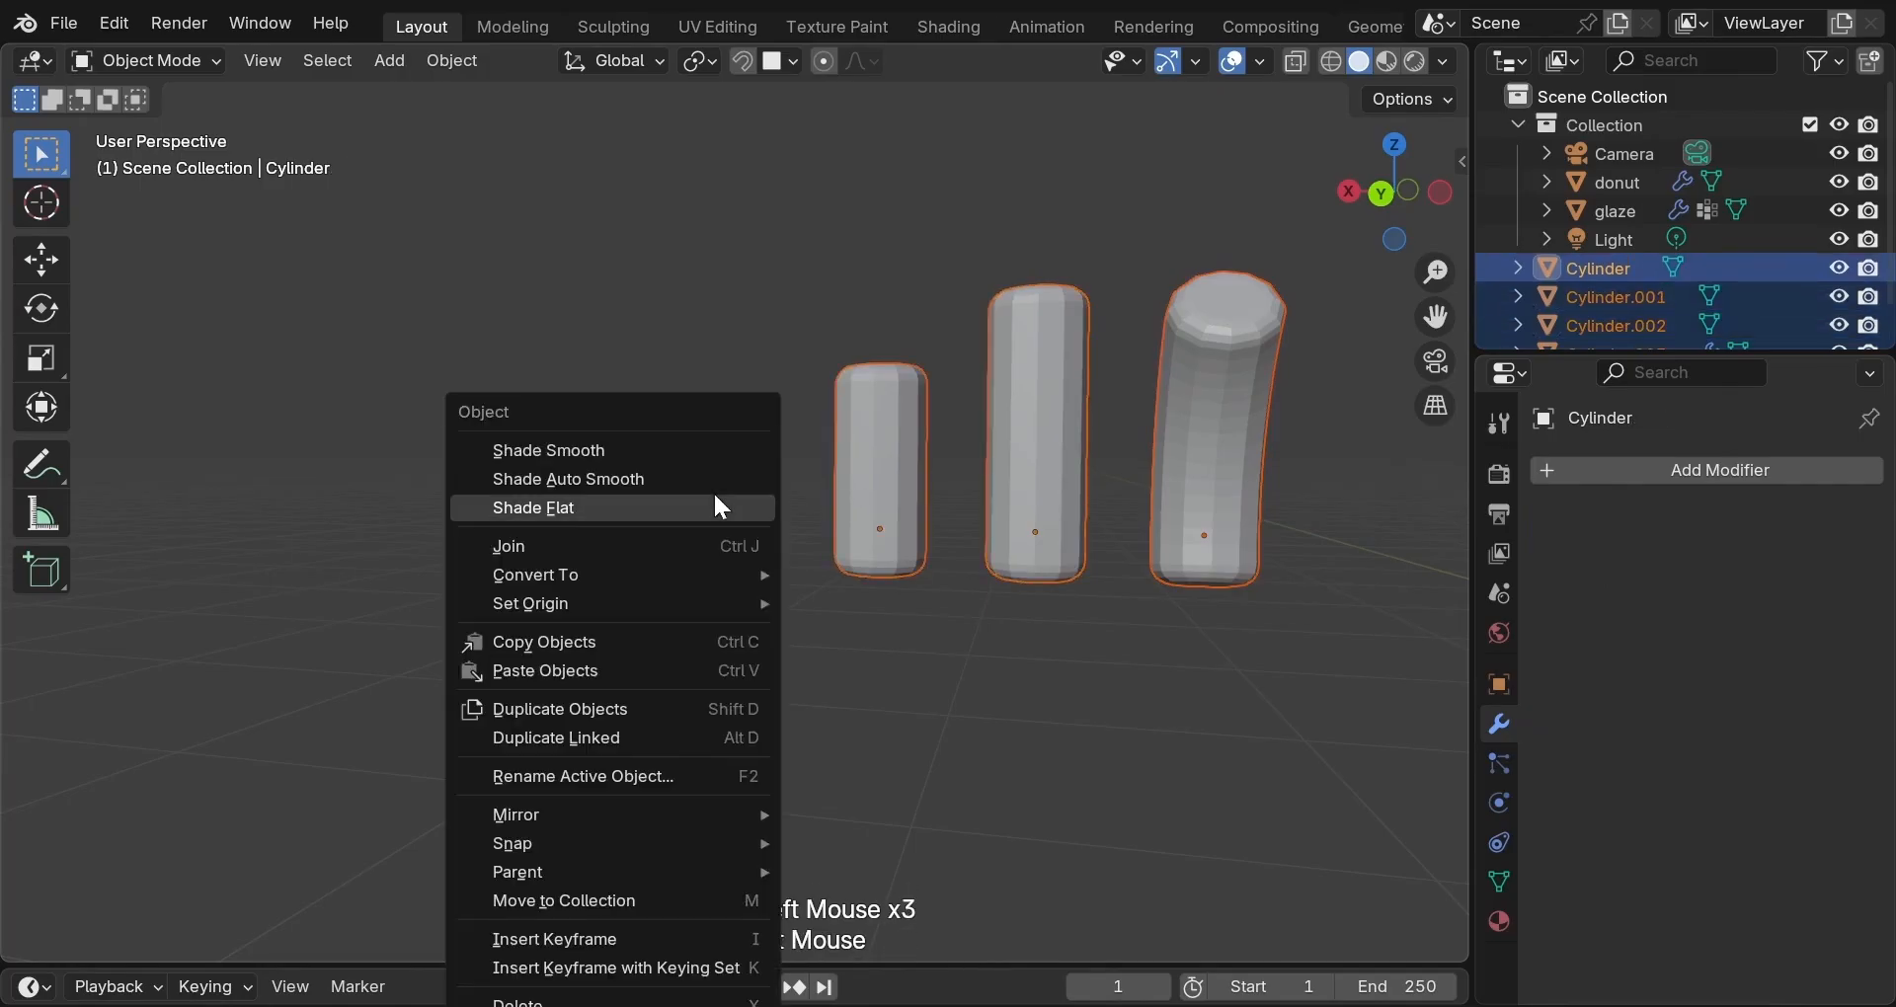
pyautogui.moveTo(707, 602)
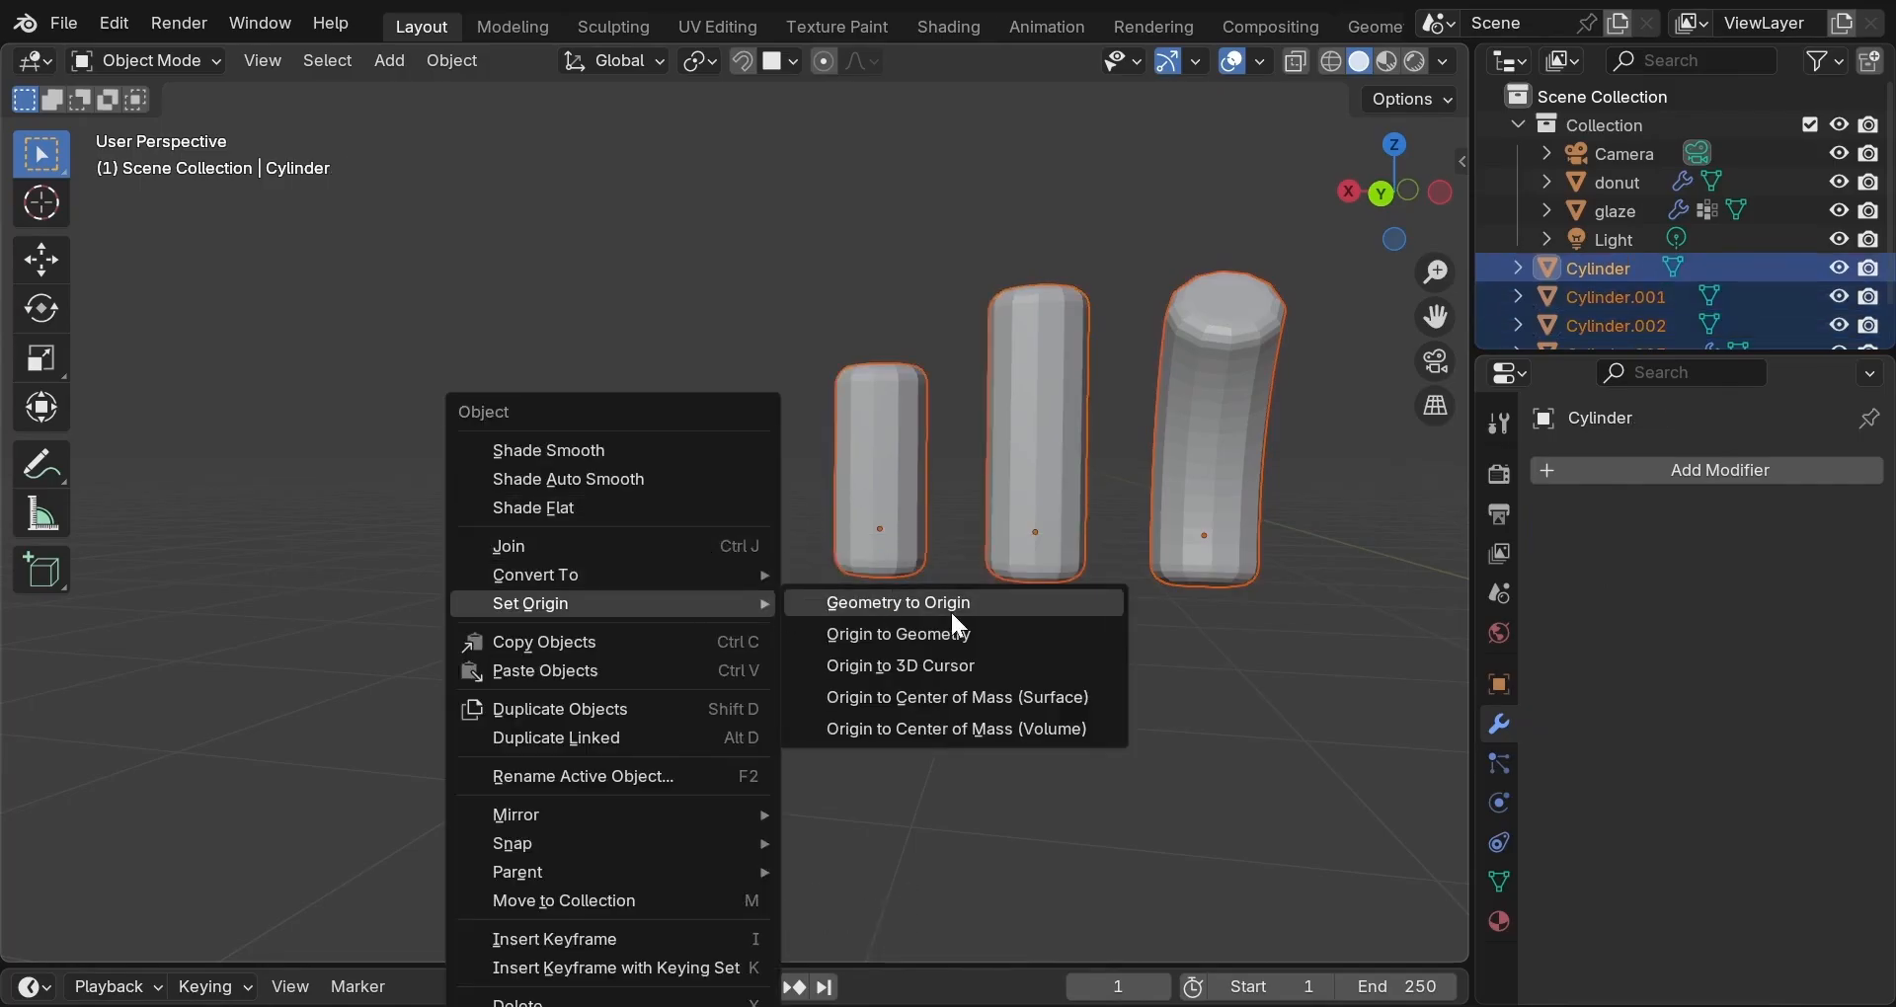
pyautogui.click(950, 637)
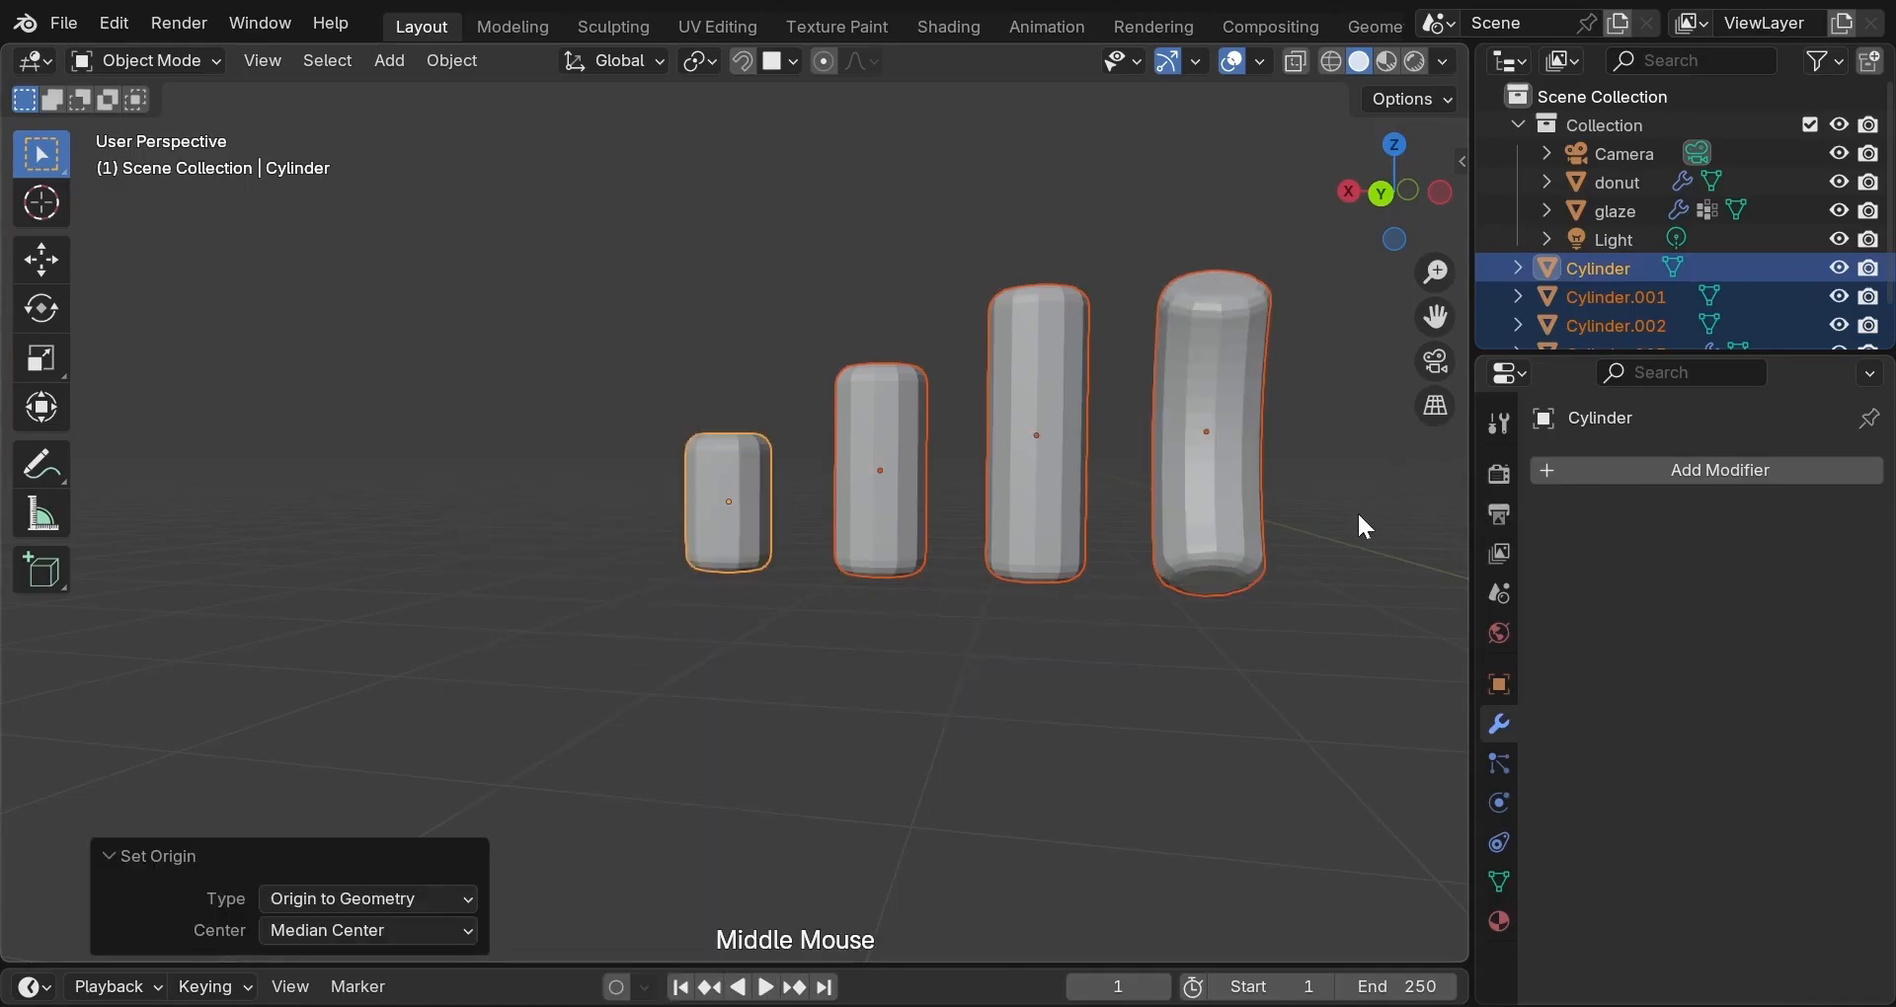
# Apply the Simple Deform bend permanently to Cylinder.003's mesh.
pyautogui.moveTo(1357, 511); pyautogui.dragTo(745, 501, button='middle')
pyautogui.click(719, 520)
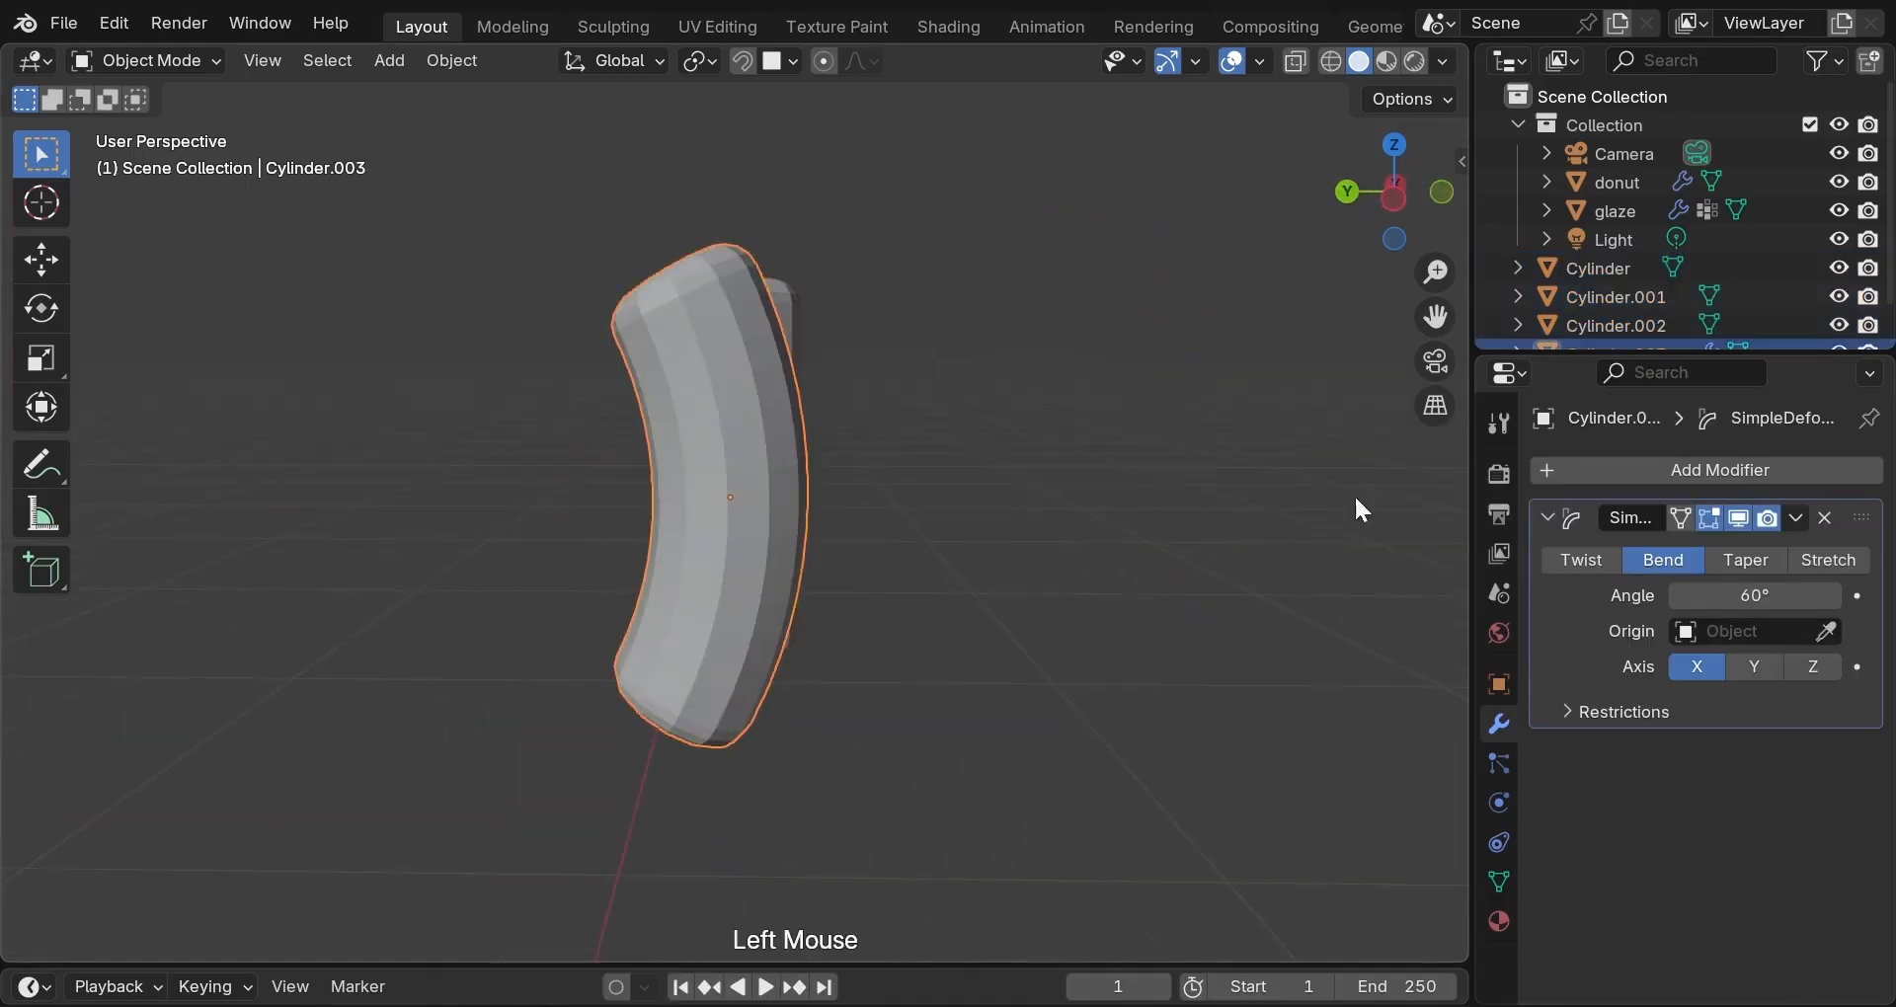
pyautogui.click(1796, 517)
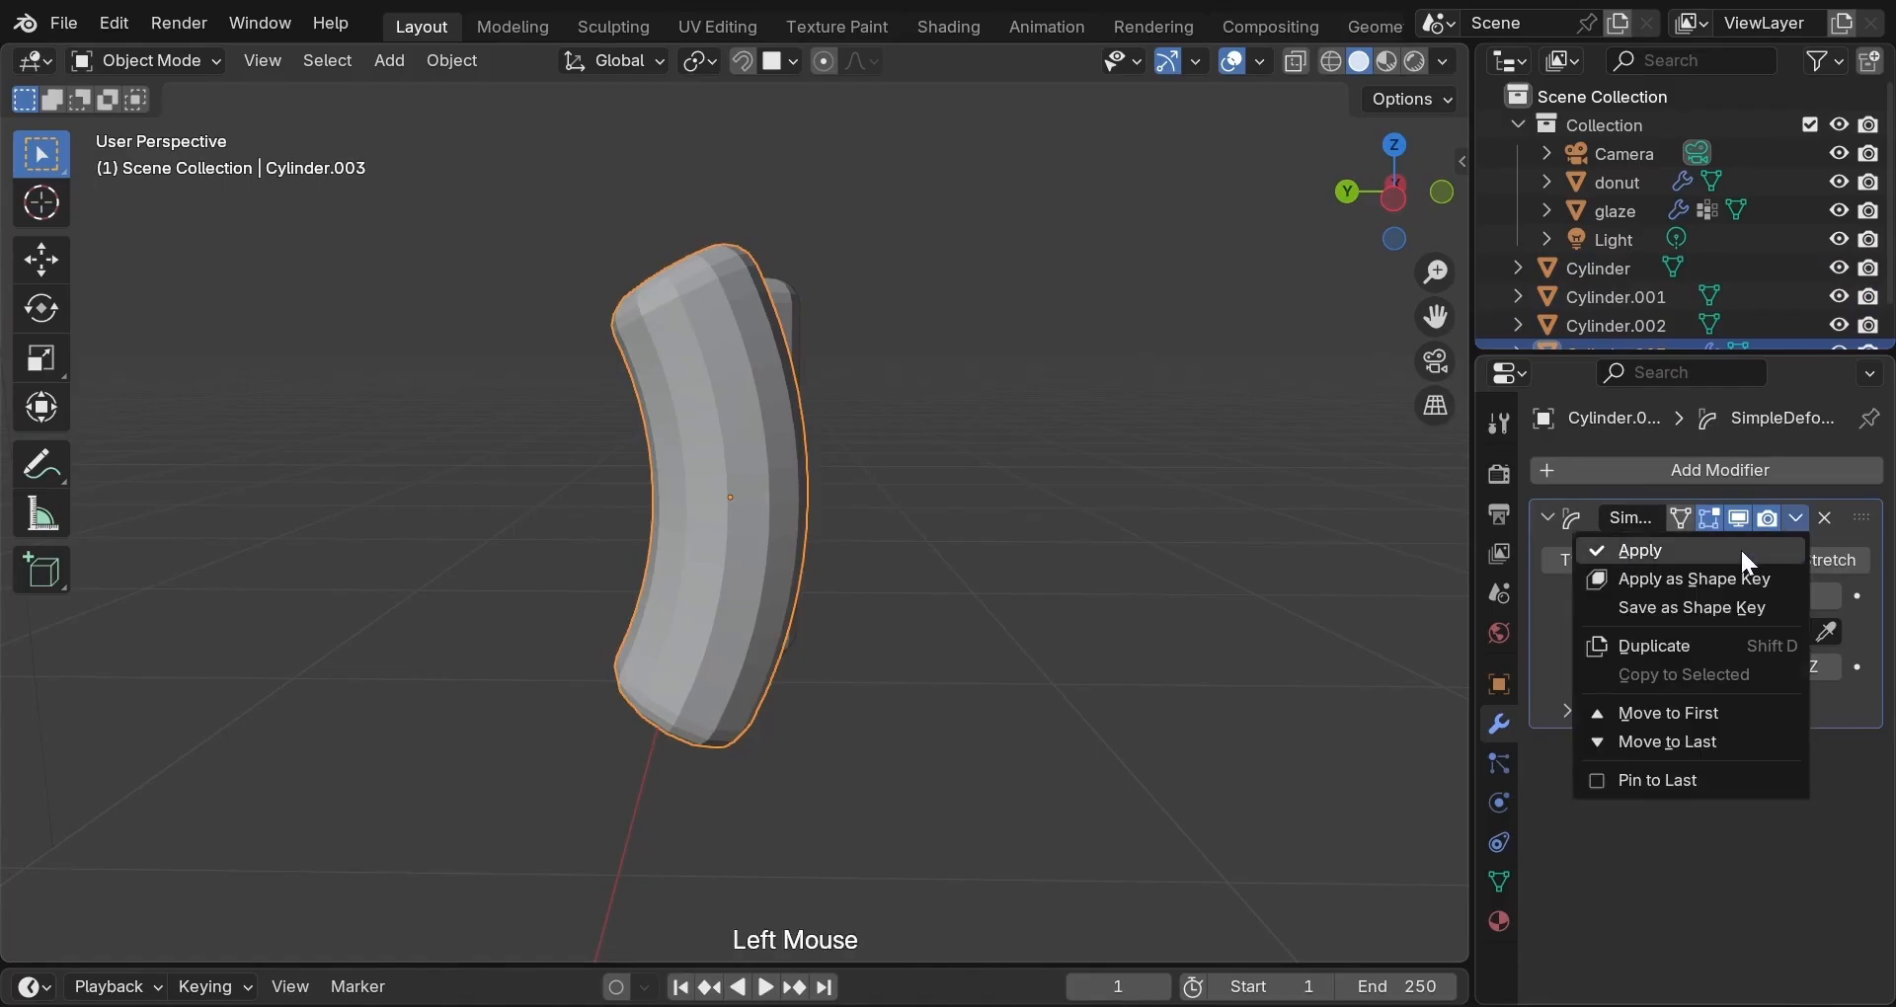
pyautogui.click(1740, 547)
pyautogui.moveTo(1181, 557); pyautogui.dragTo(838, 754, button='middle')
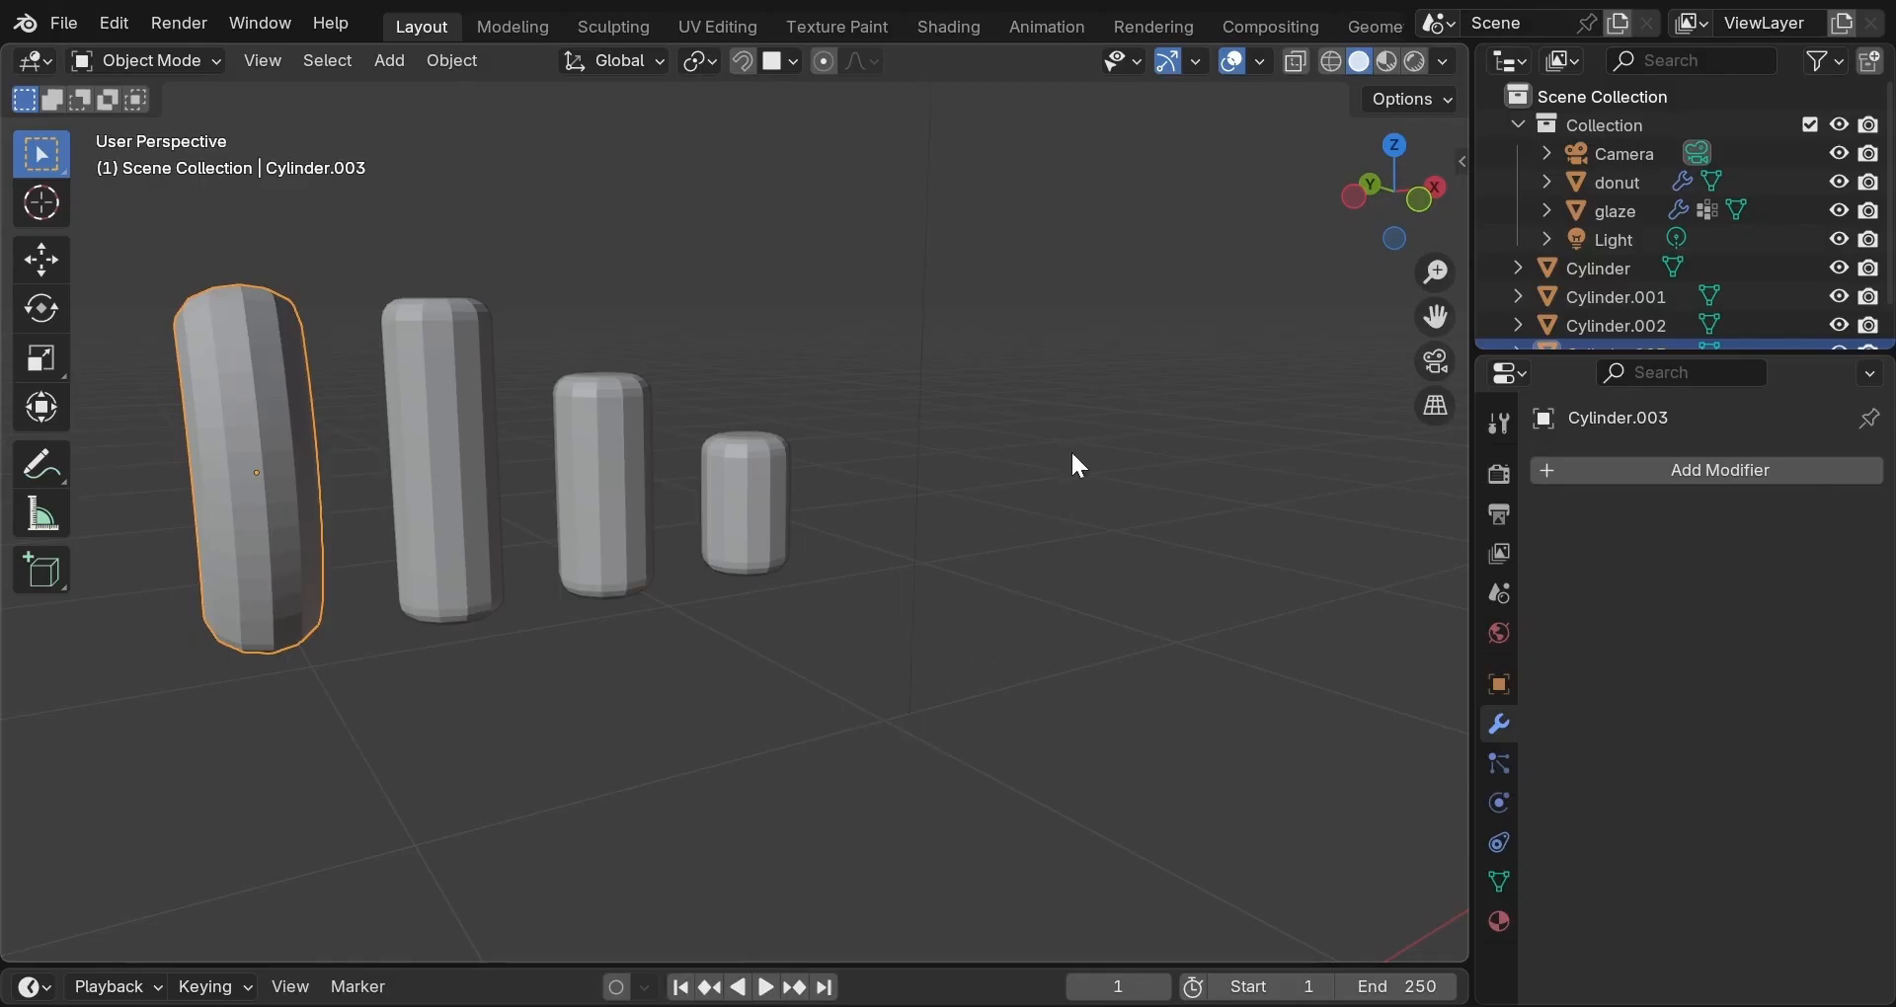
pyautogui.click(1519, 126)
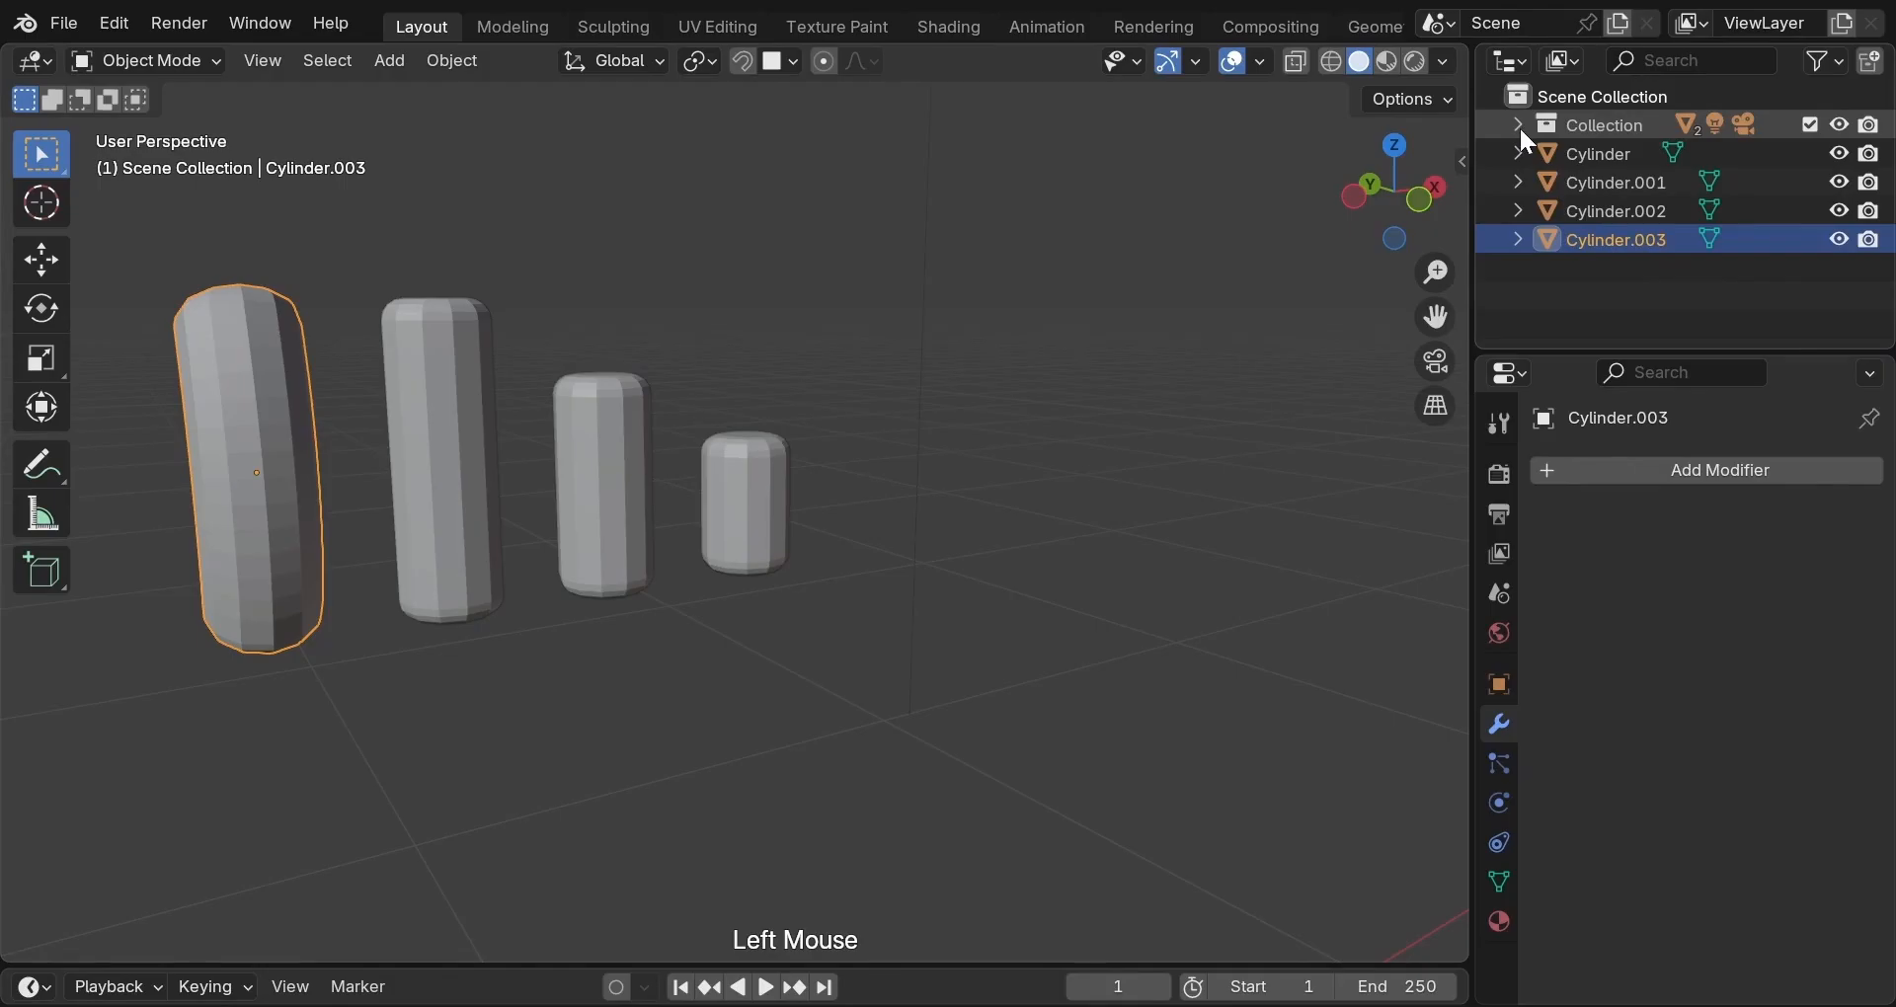
# Create a new collection named 'sprinkles' in the Outliner.
pyautogui.click(1876, 77)
pyautogui.click(1650, 147)
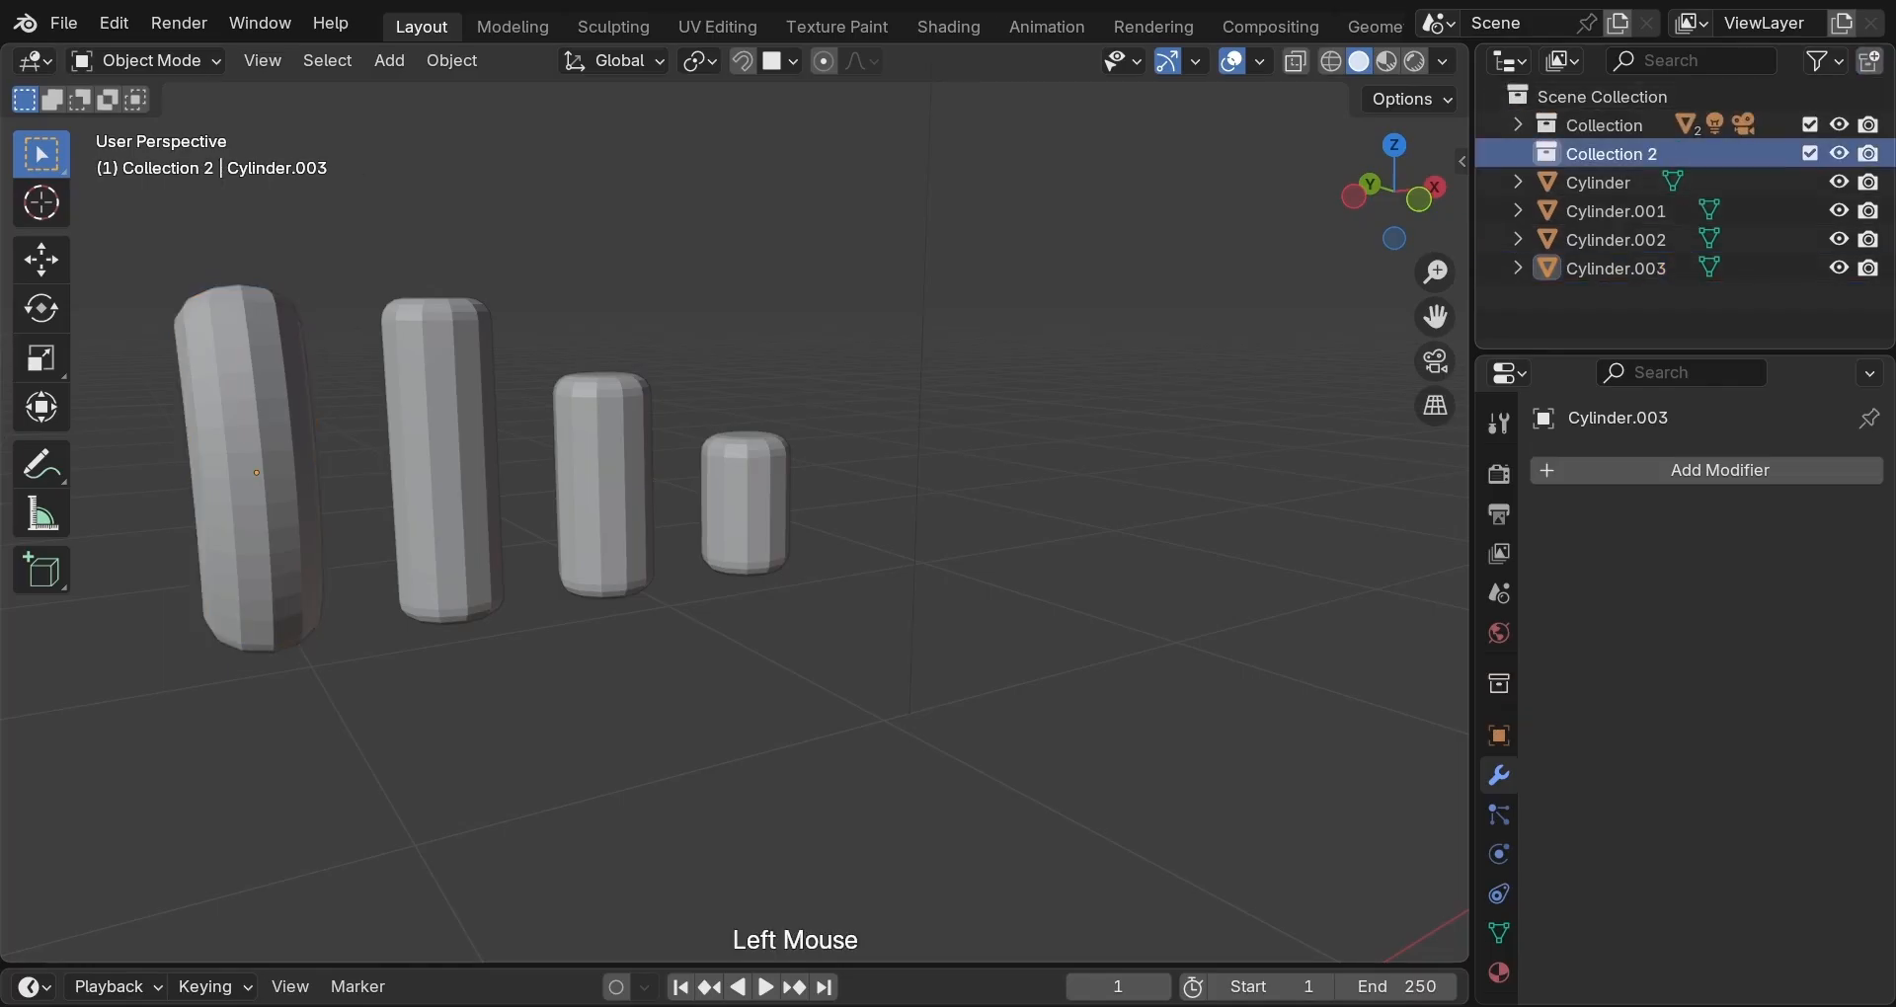
pyautogui.doubleClick(1649, 149)
pyautogui.write('sprinkles')
pyautogui.press('Return')
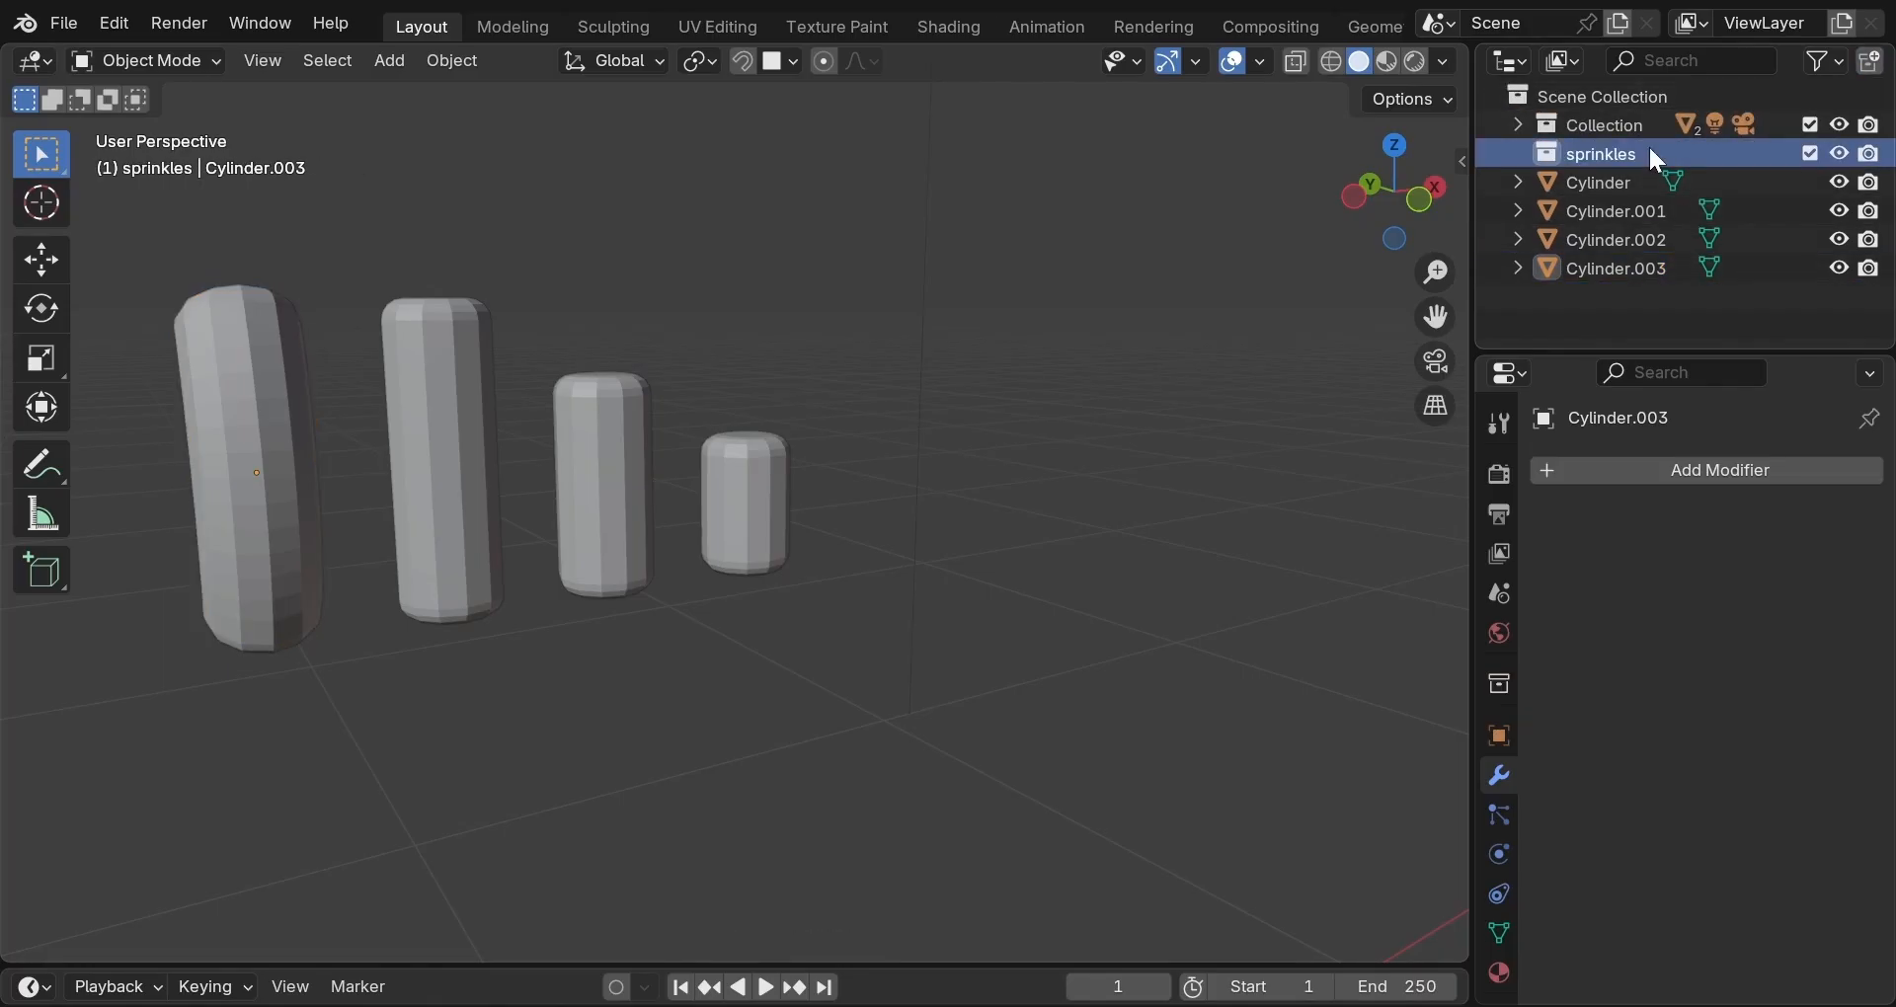
# Move all four cylinders into the sprinkles collection.
pyautogui.click(210, 400)
pyautogui.keyDown('shift'); pyautogui.click(494, 450); pyautogui.keyUp('shift')
pyautogui.keyDown('shift'); pyautogui.click(642, 489); pyautogui.keyUp('shift')
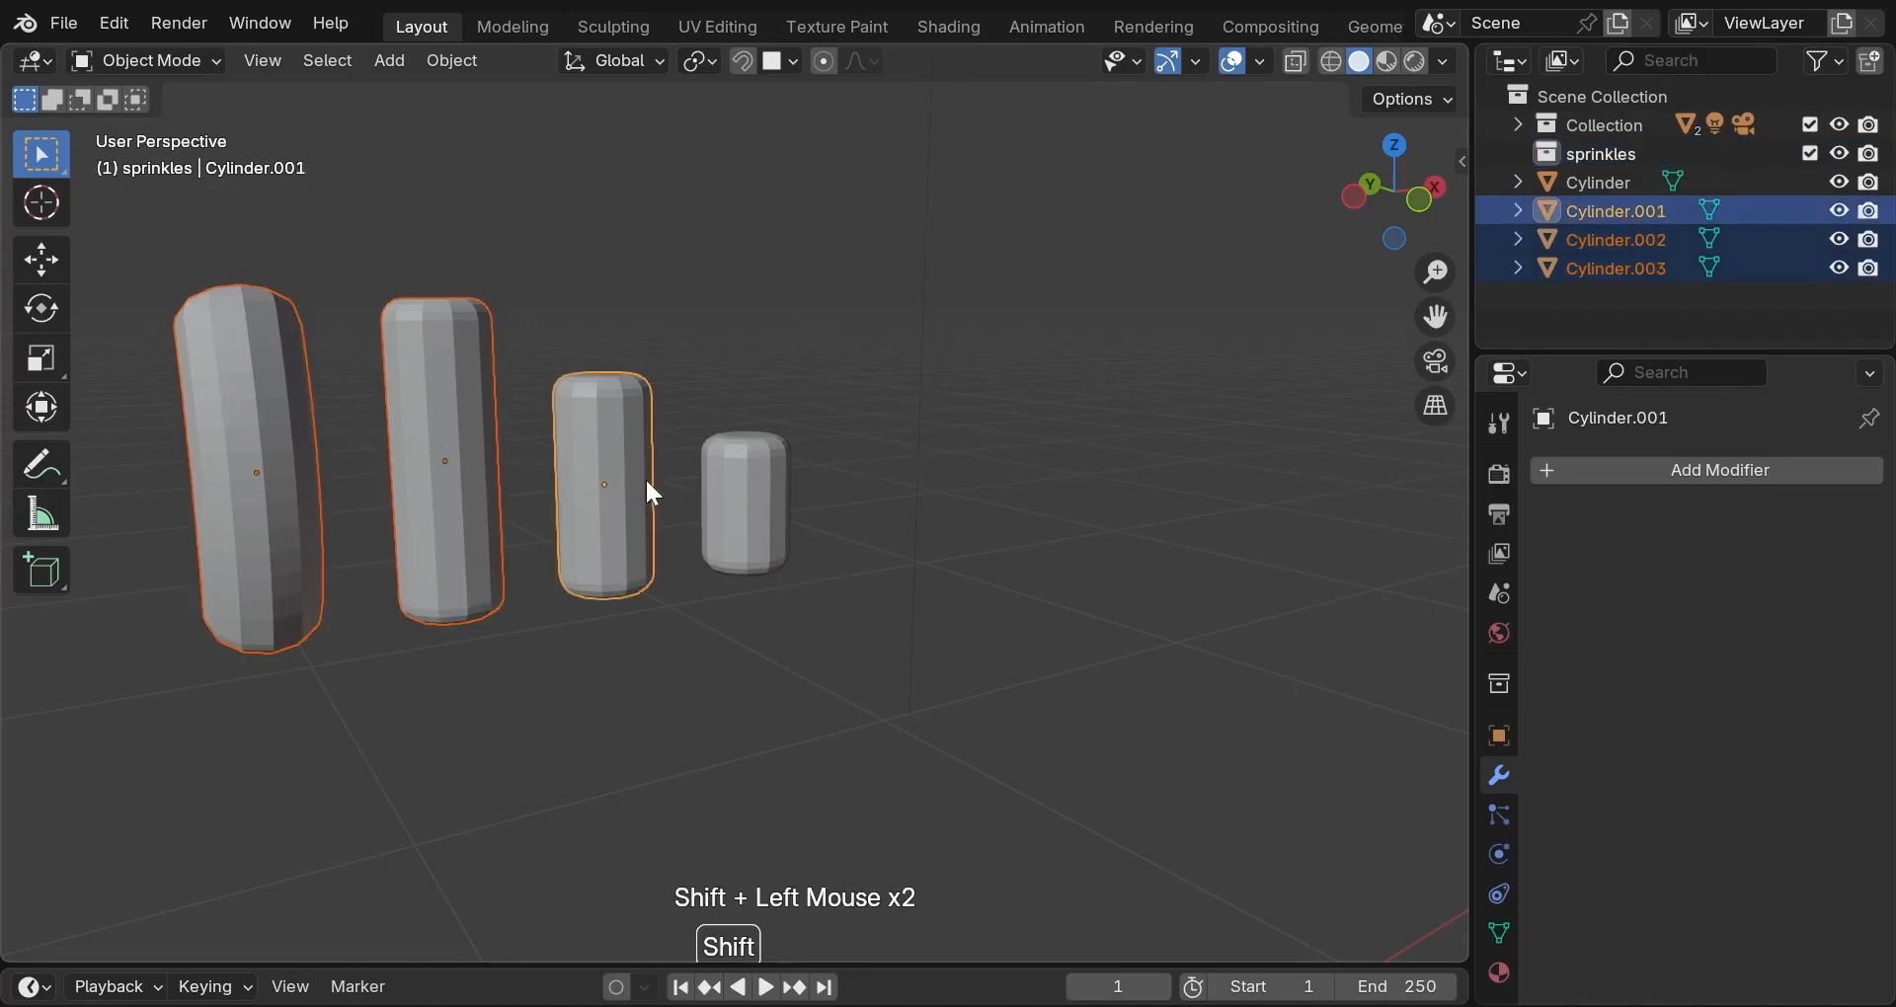
pyautogui.keyDown('shift'); pyautogui.click(756, 521); pyautogui.keyUp('shift')
pyautogui.press('m')
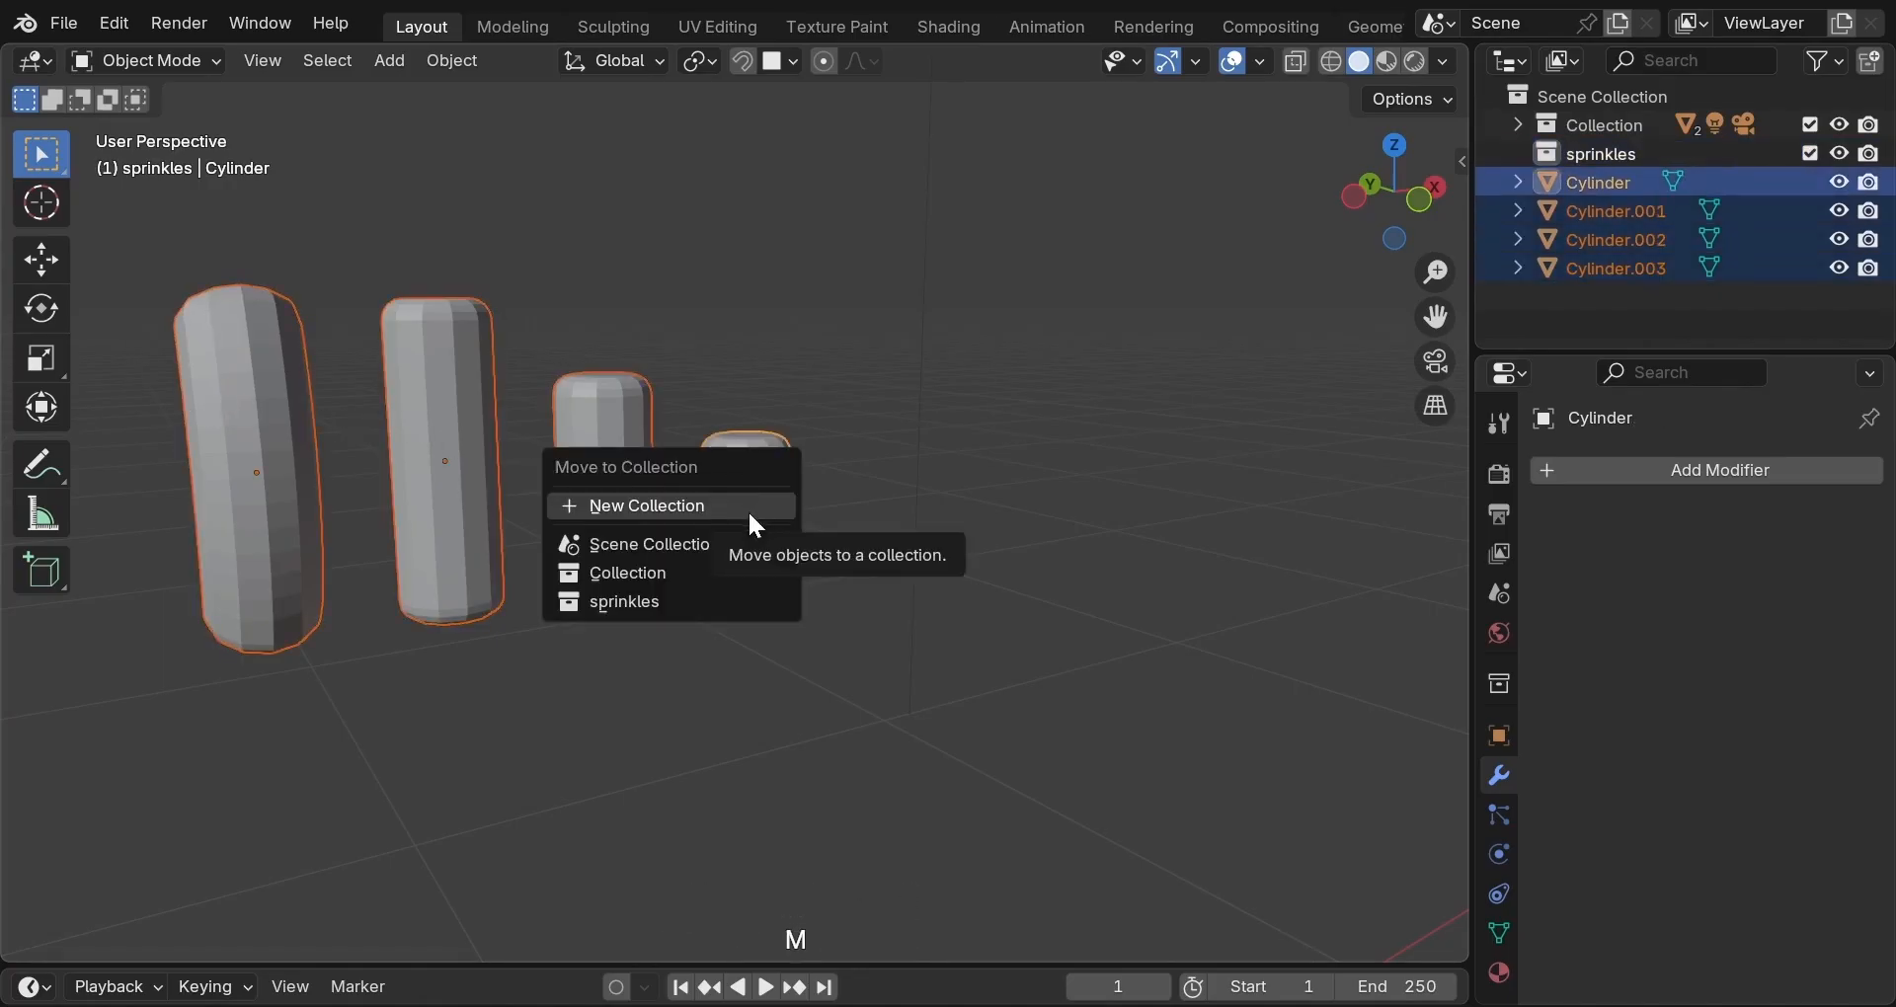
pyautogui.click(707, 601)
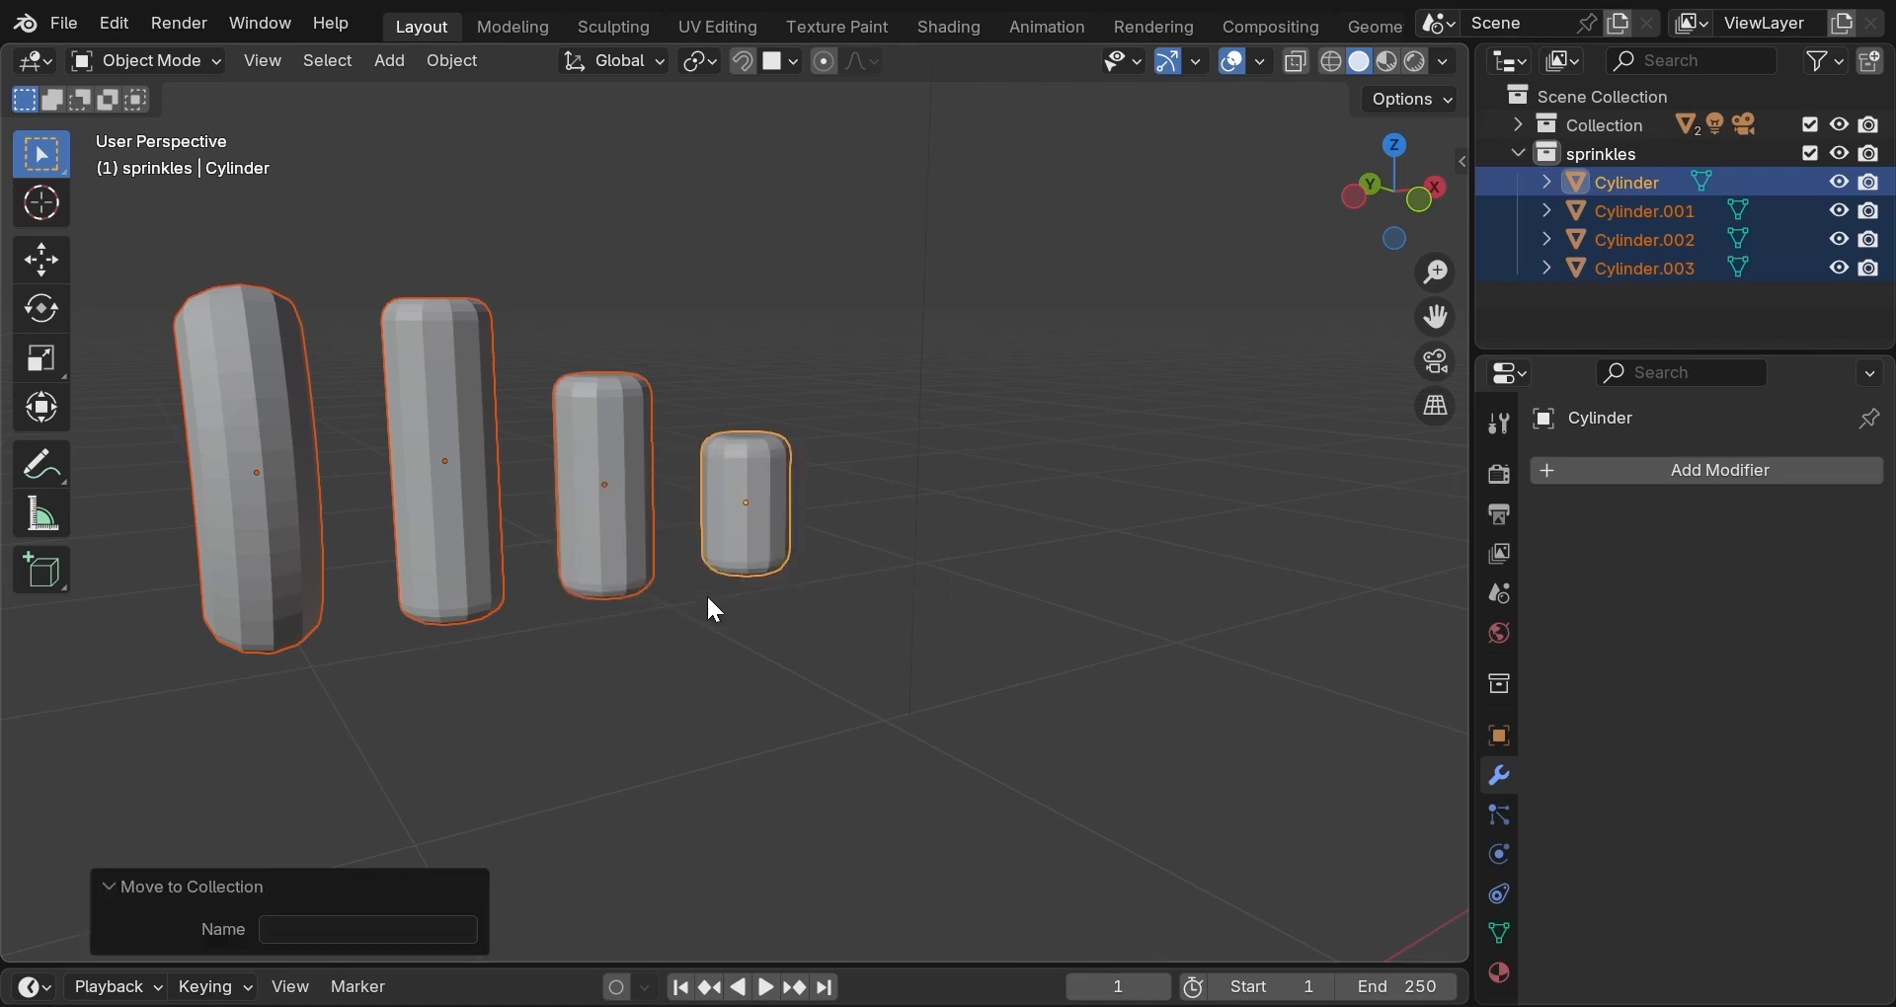
pyautogui.click(1521, 155)
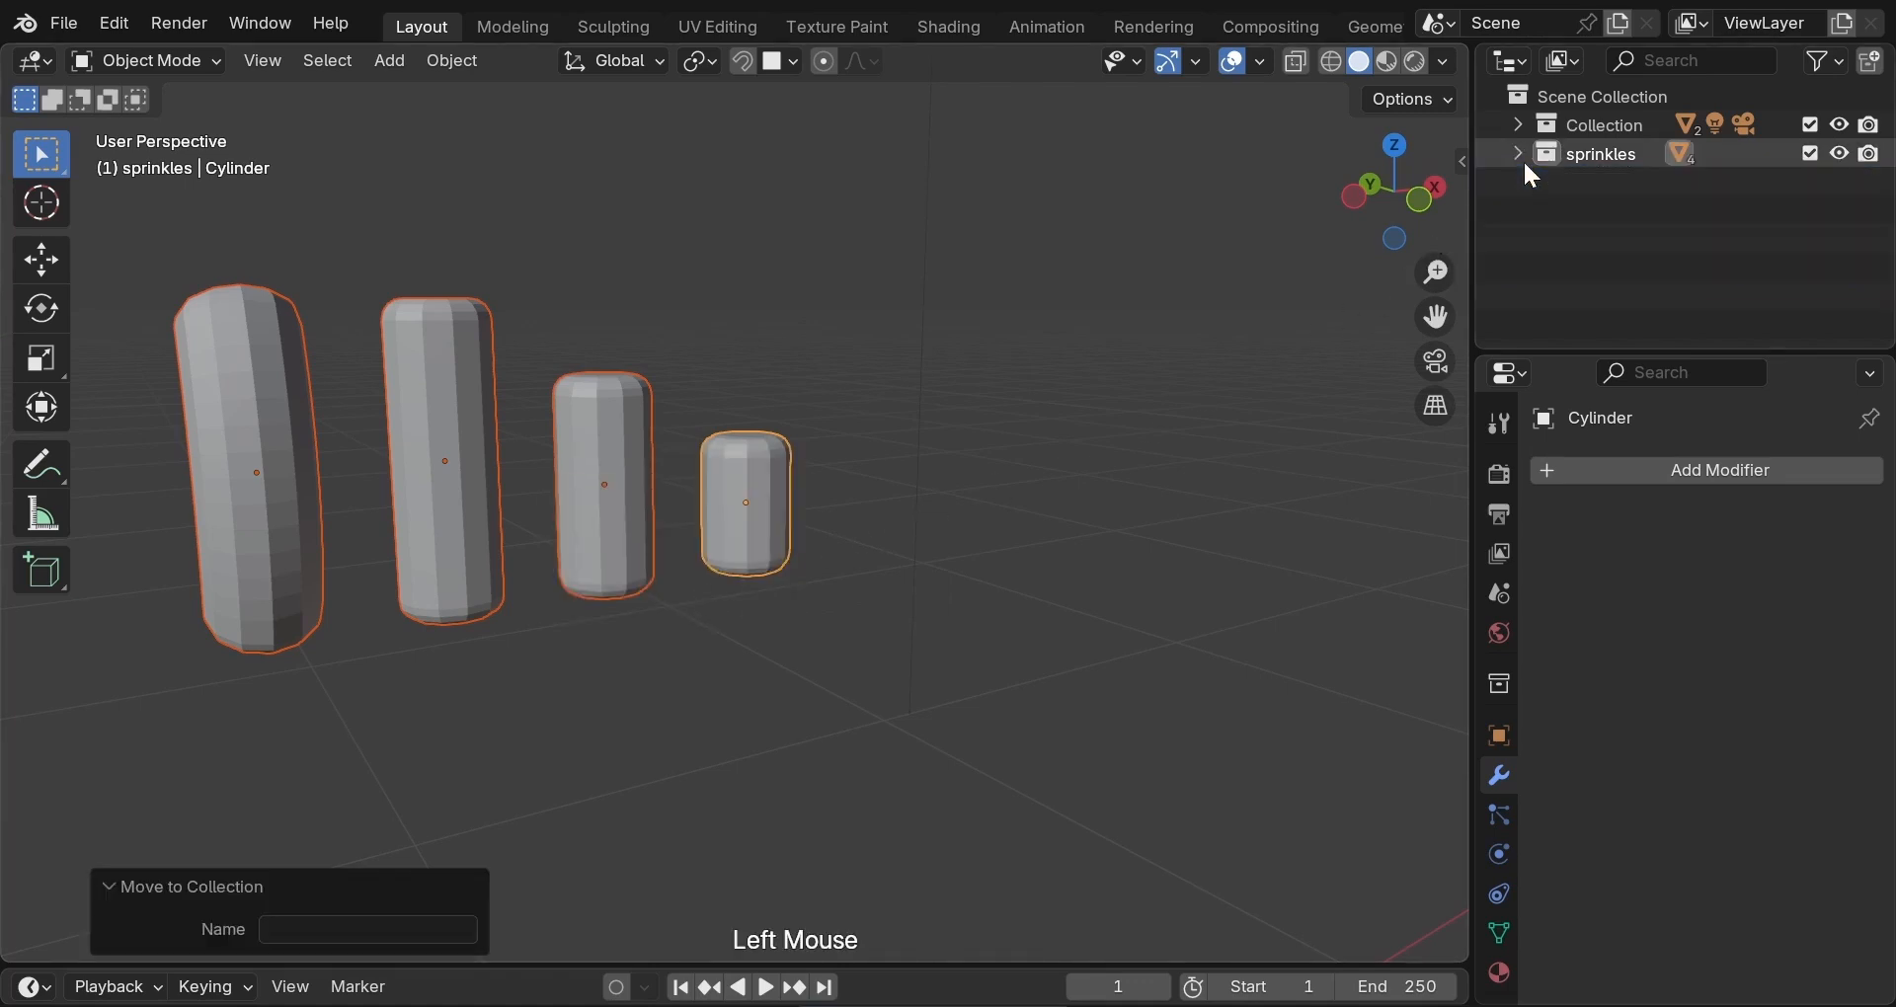
# Apply Shade Smooth to the four sprinkle cylinders.
pyautogui.rightClick(845, 316)
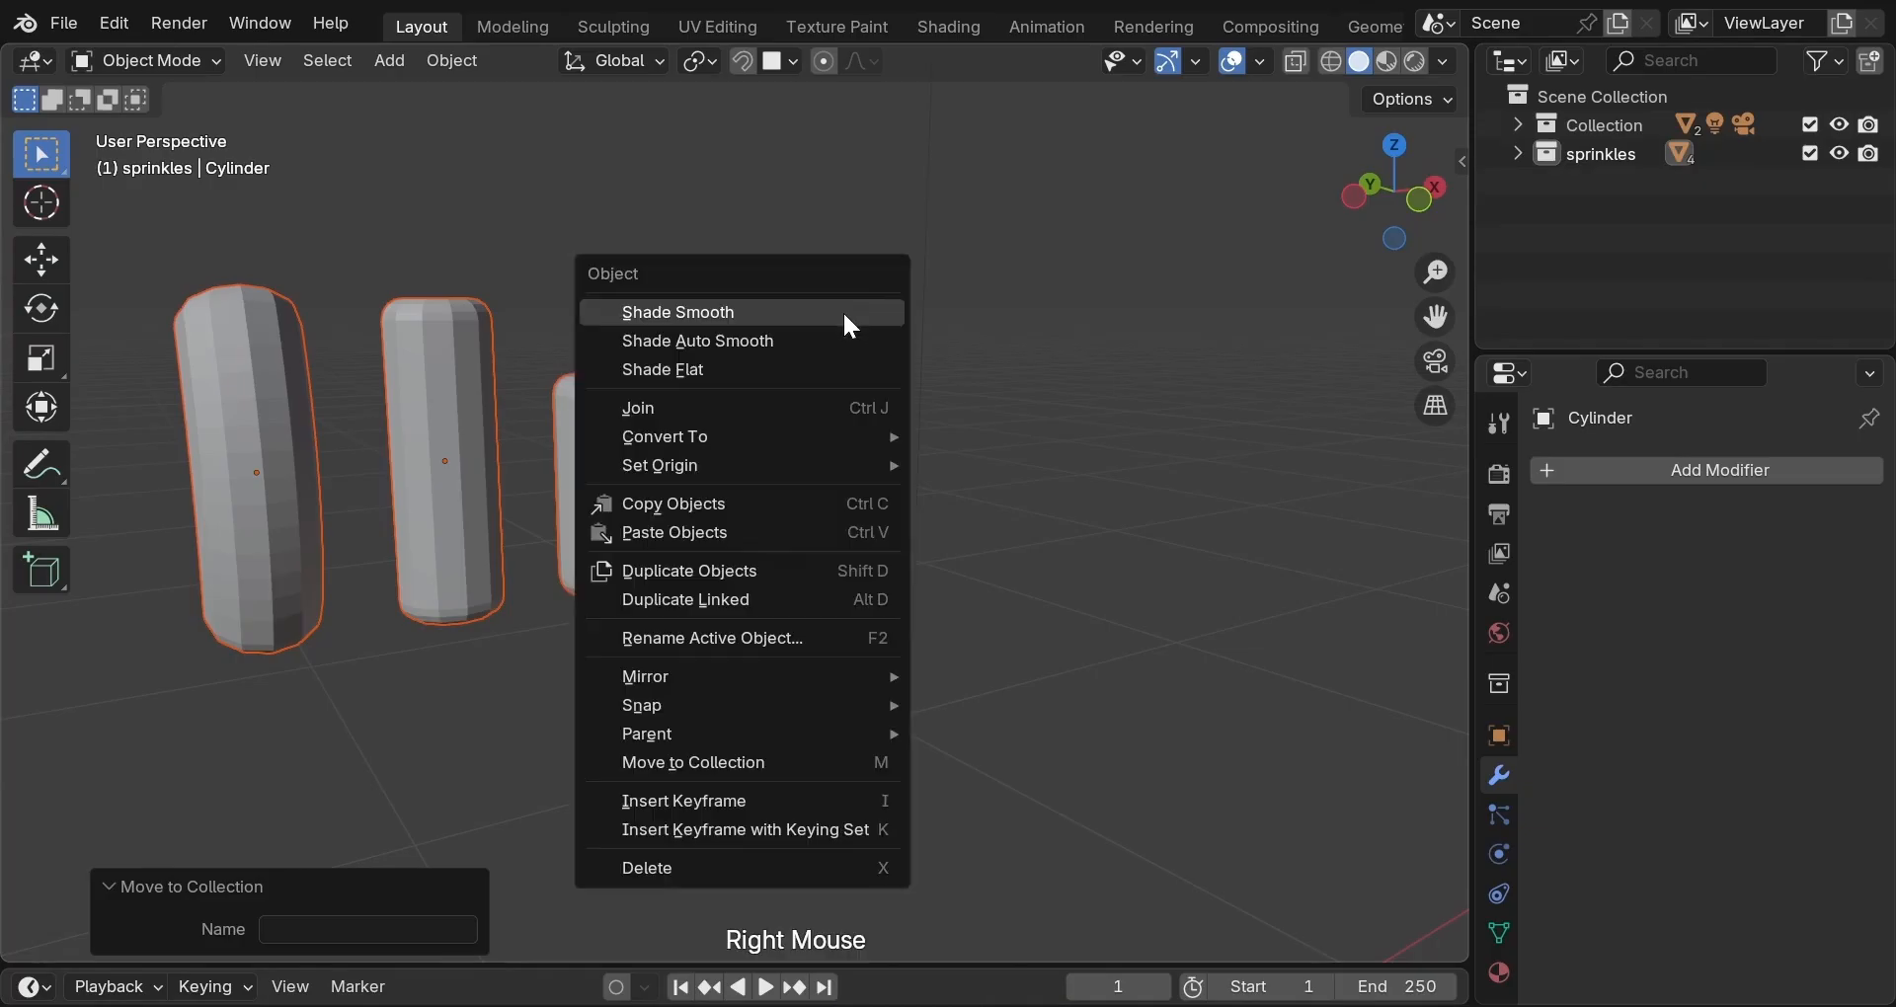
pyautogui.click(843, 314)
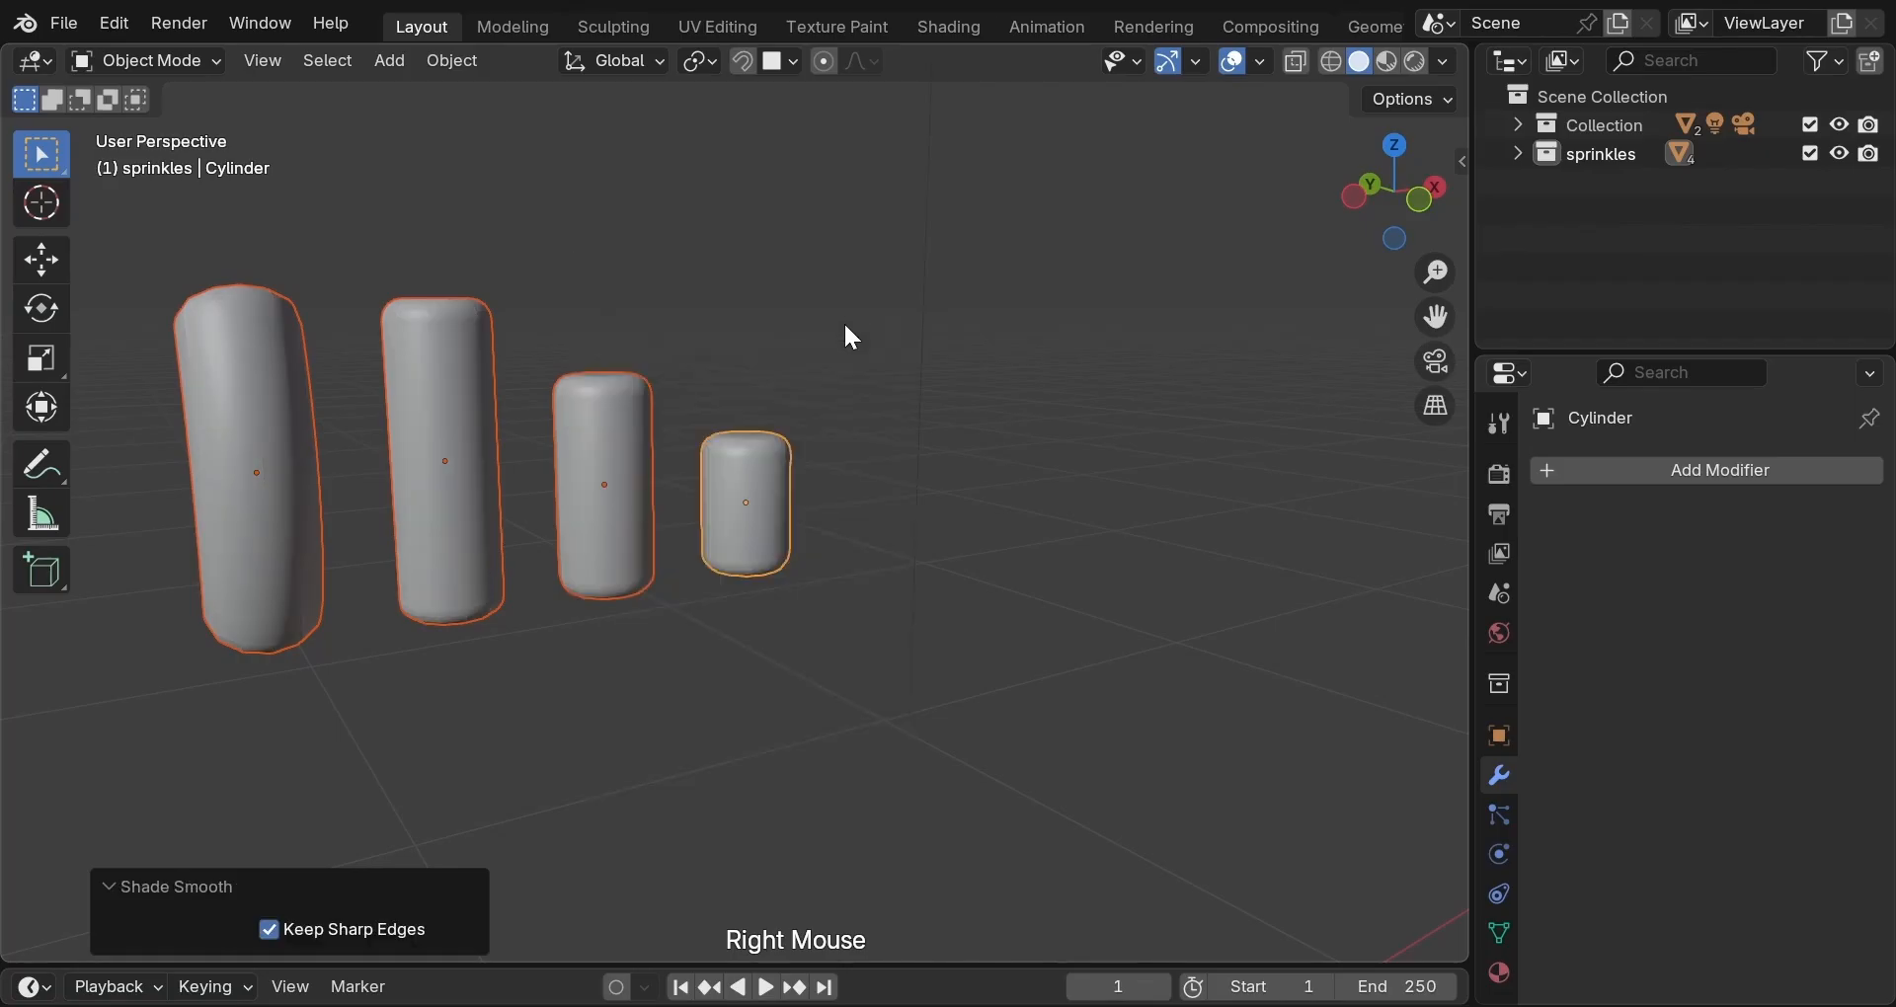
pyautogui.moveTo(846, 338); pyautogui.dragTo(1162, 334, button='middle')
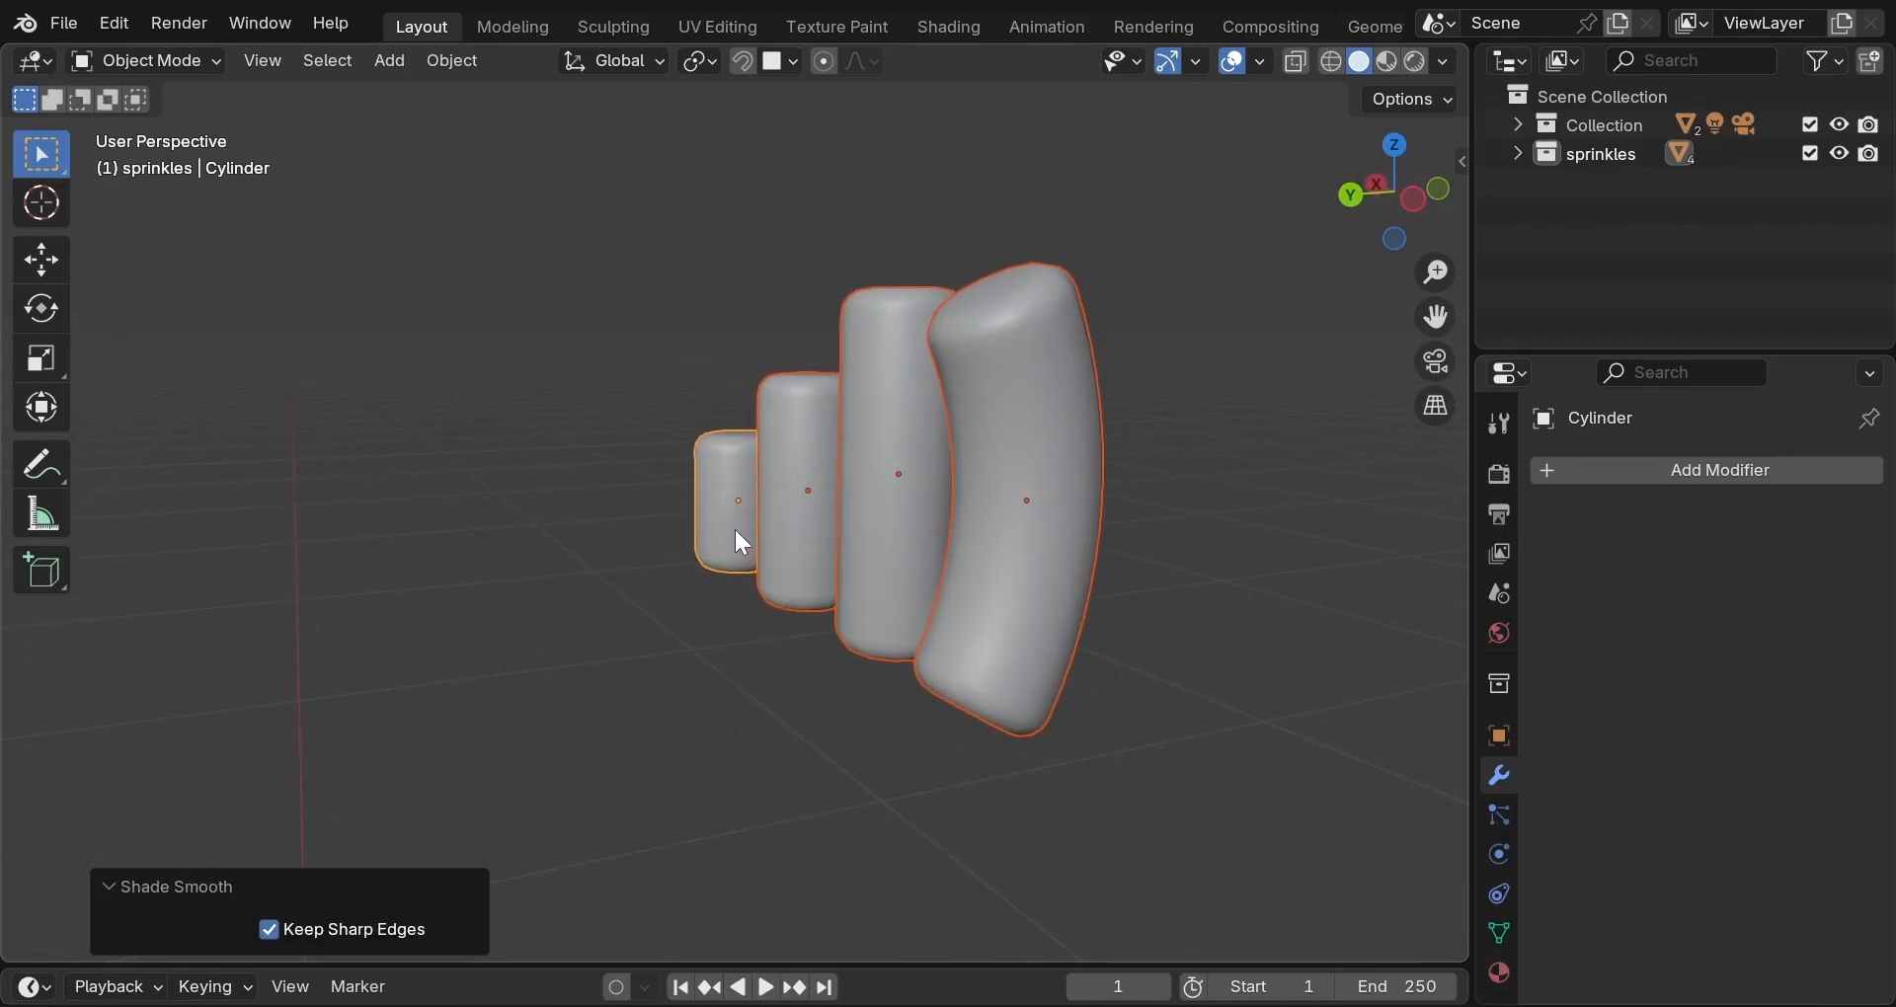
pyautogui.scroll(-3, 739, 543)
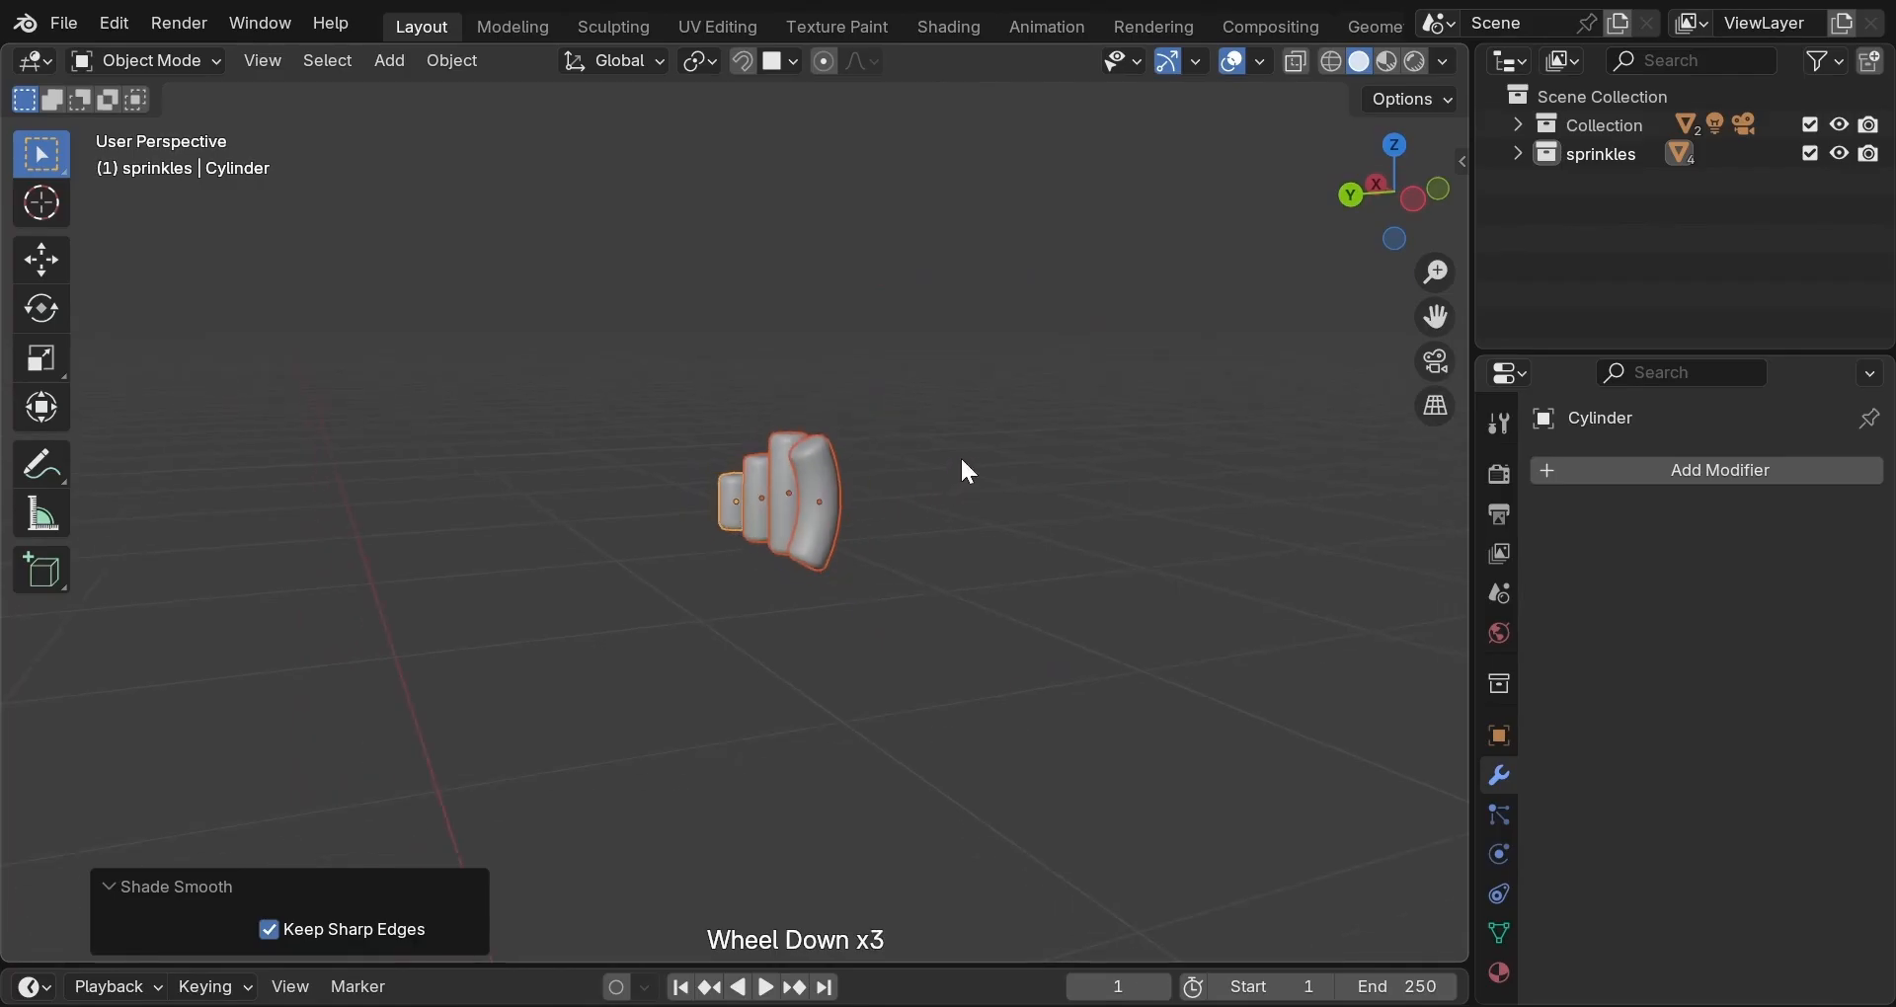
pyautogui.scroll(-1, 965, 465)
pyautogui.moveTo(964, 464); pyautogui.dragTo(1102, 637, button='middle')
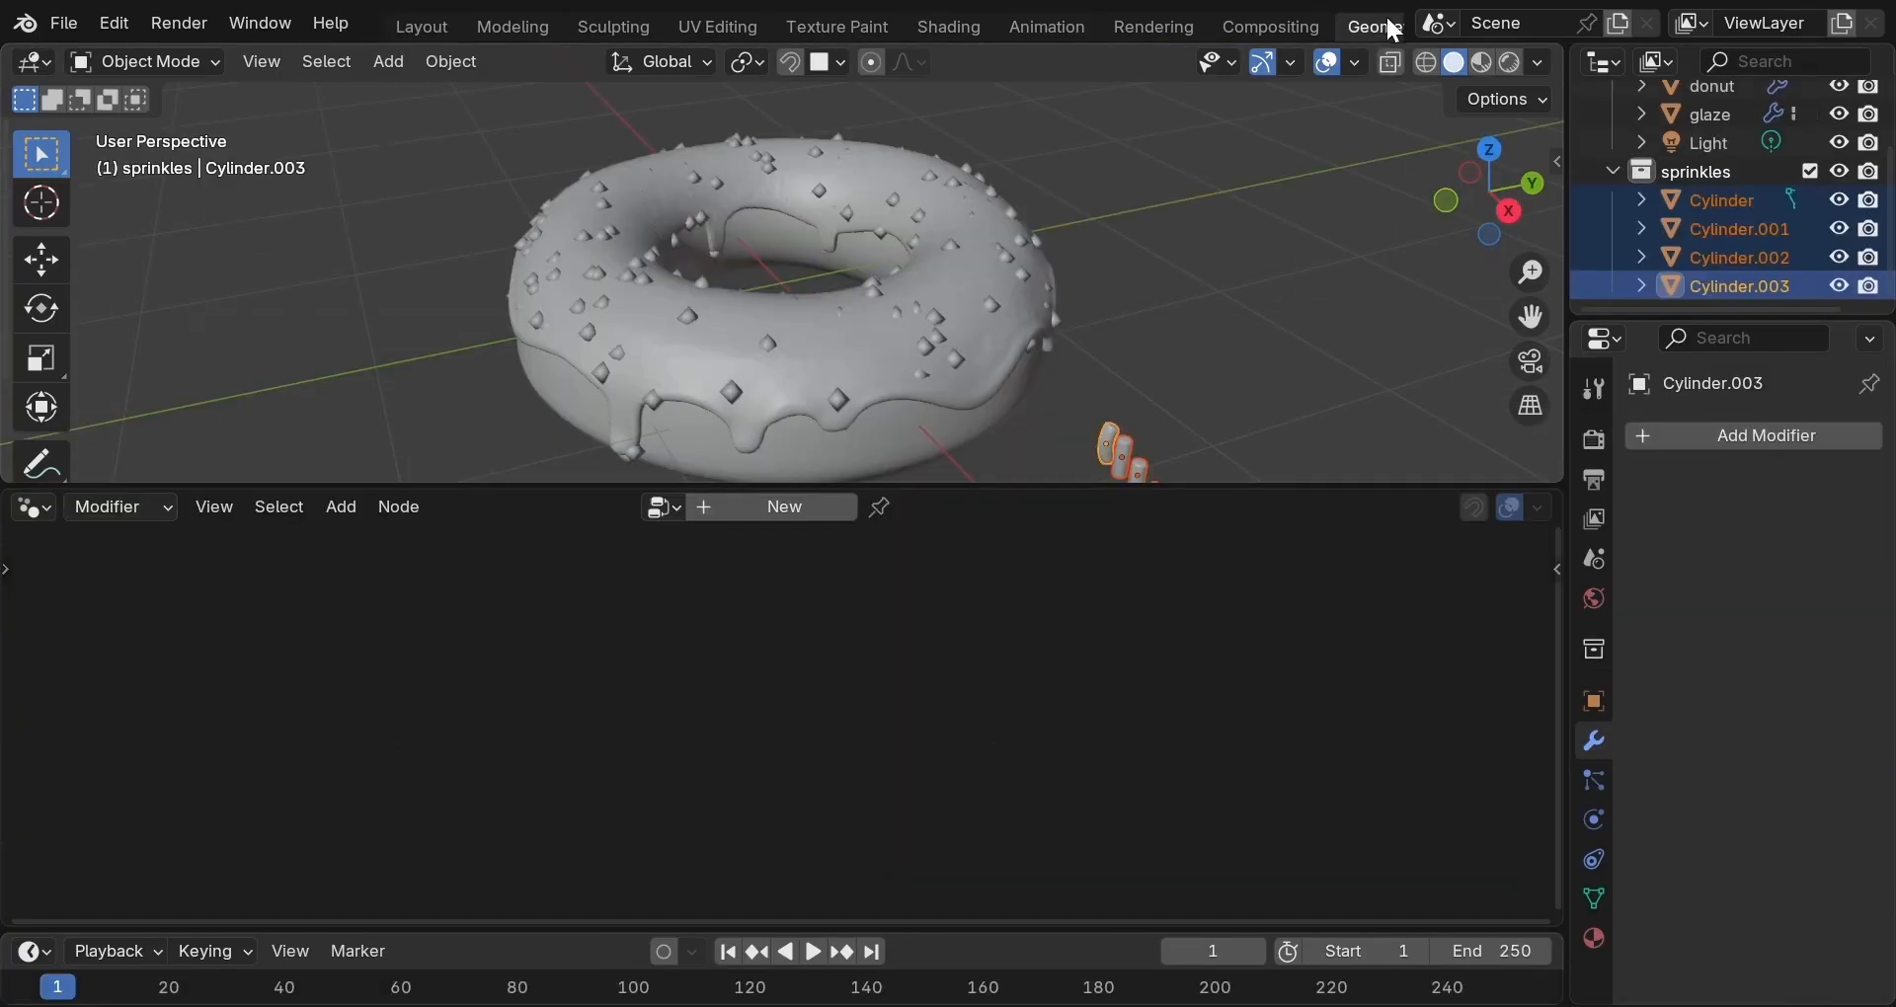
# In the Geometry Nodes workspace, select the glaze and pin its node tree.
pyautogui.click(1375, 25)
pyautogui.click(919, 360)
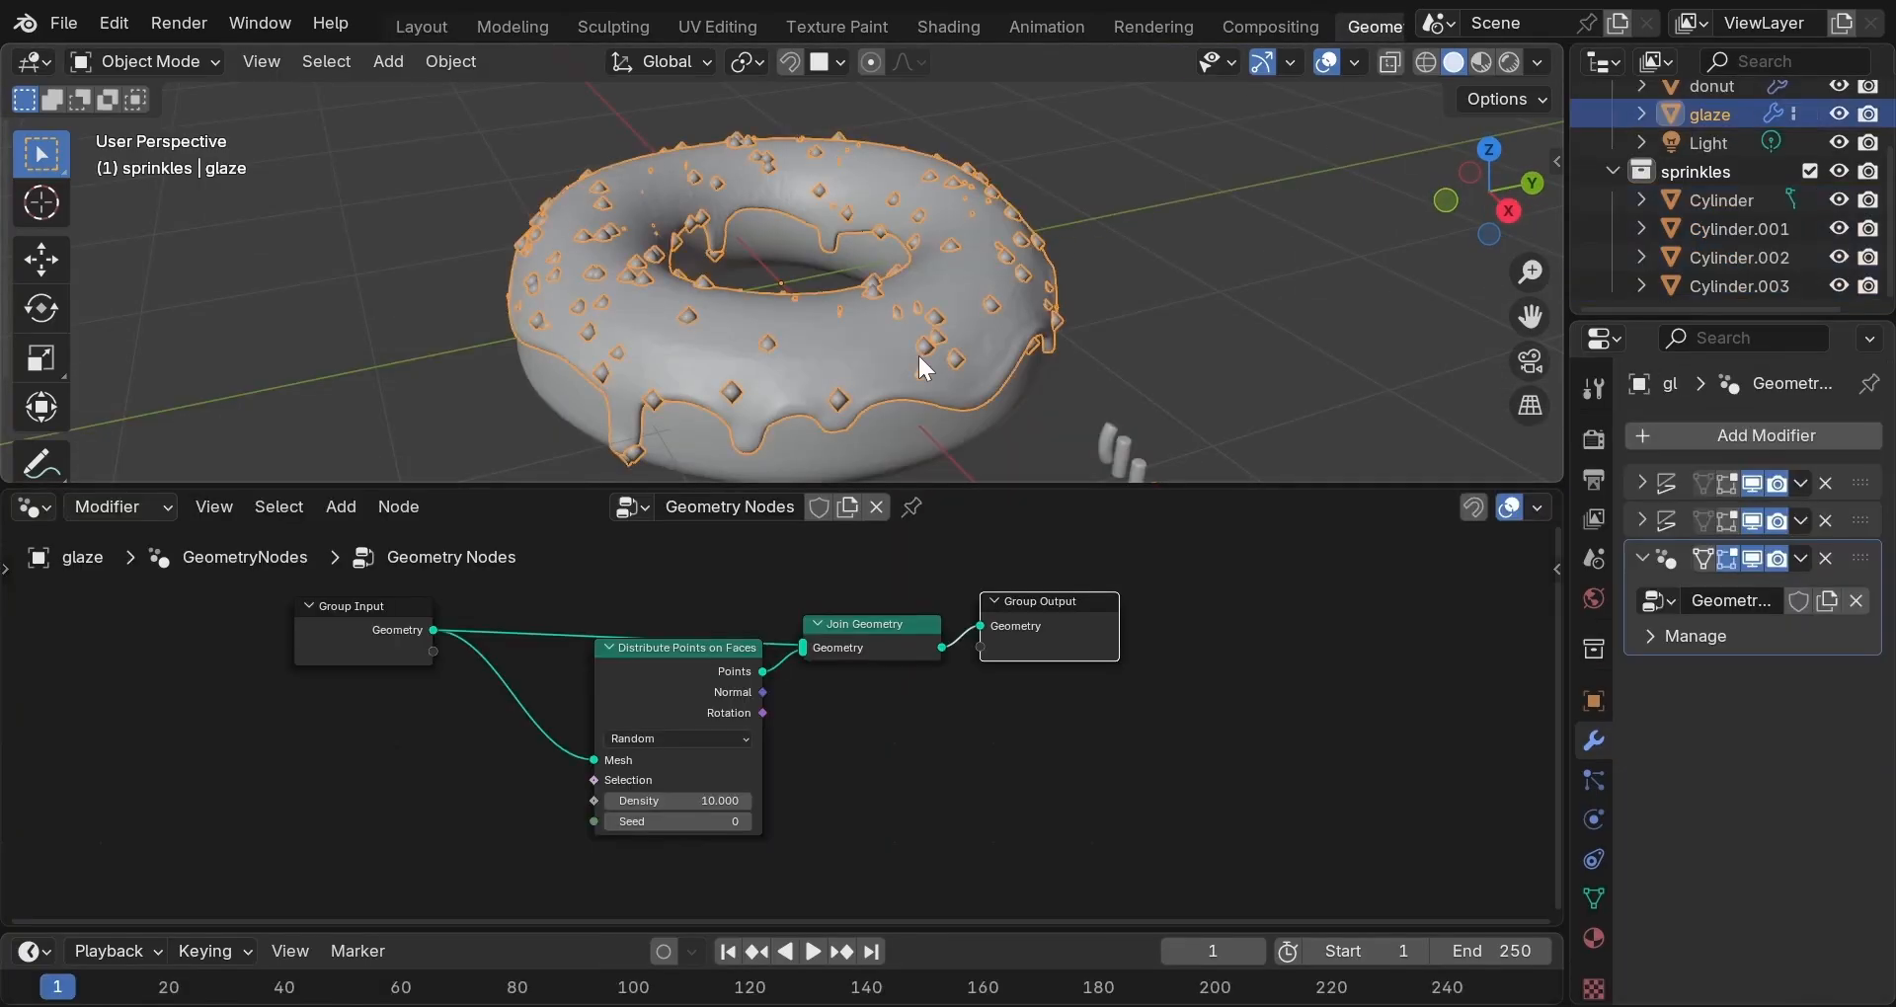
pyautogui.click(882, 438)
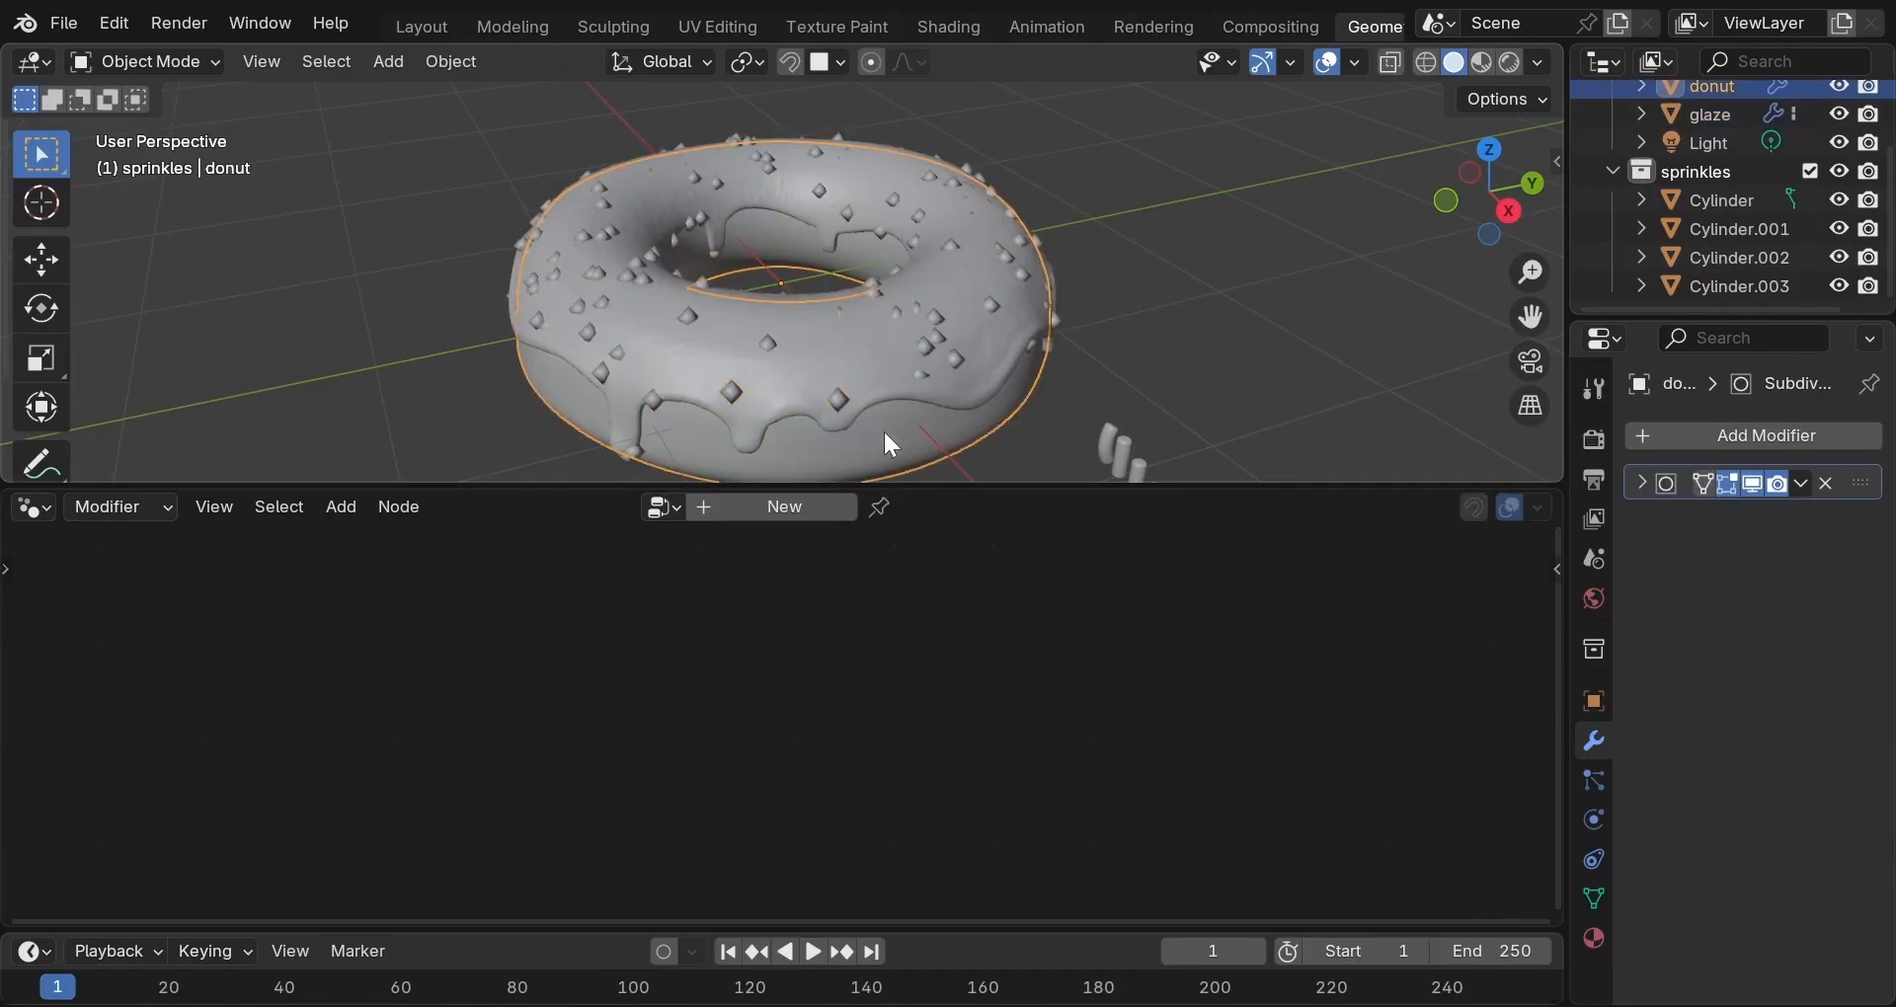
pyautogui.click(903, 379)
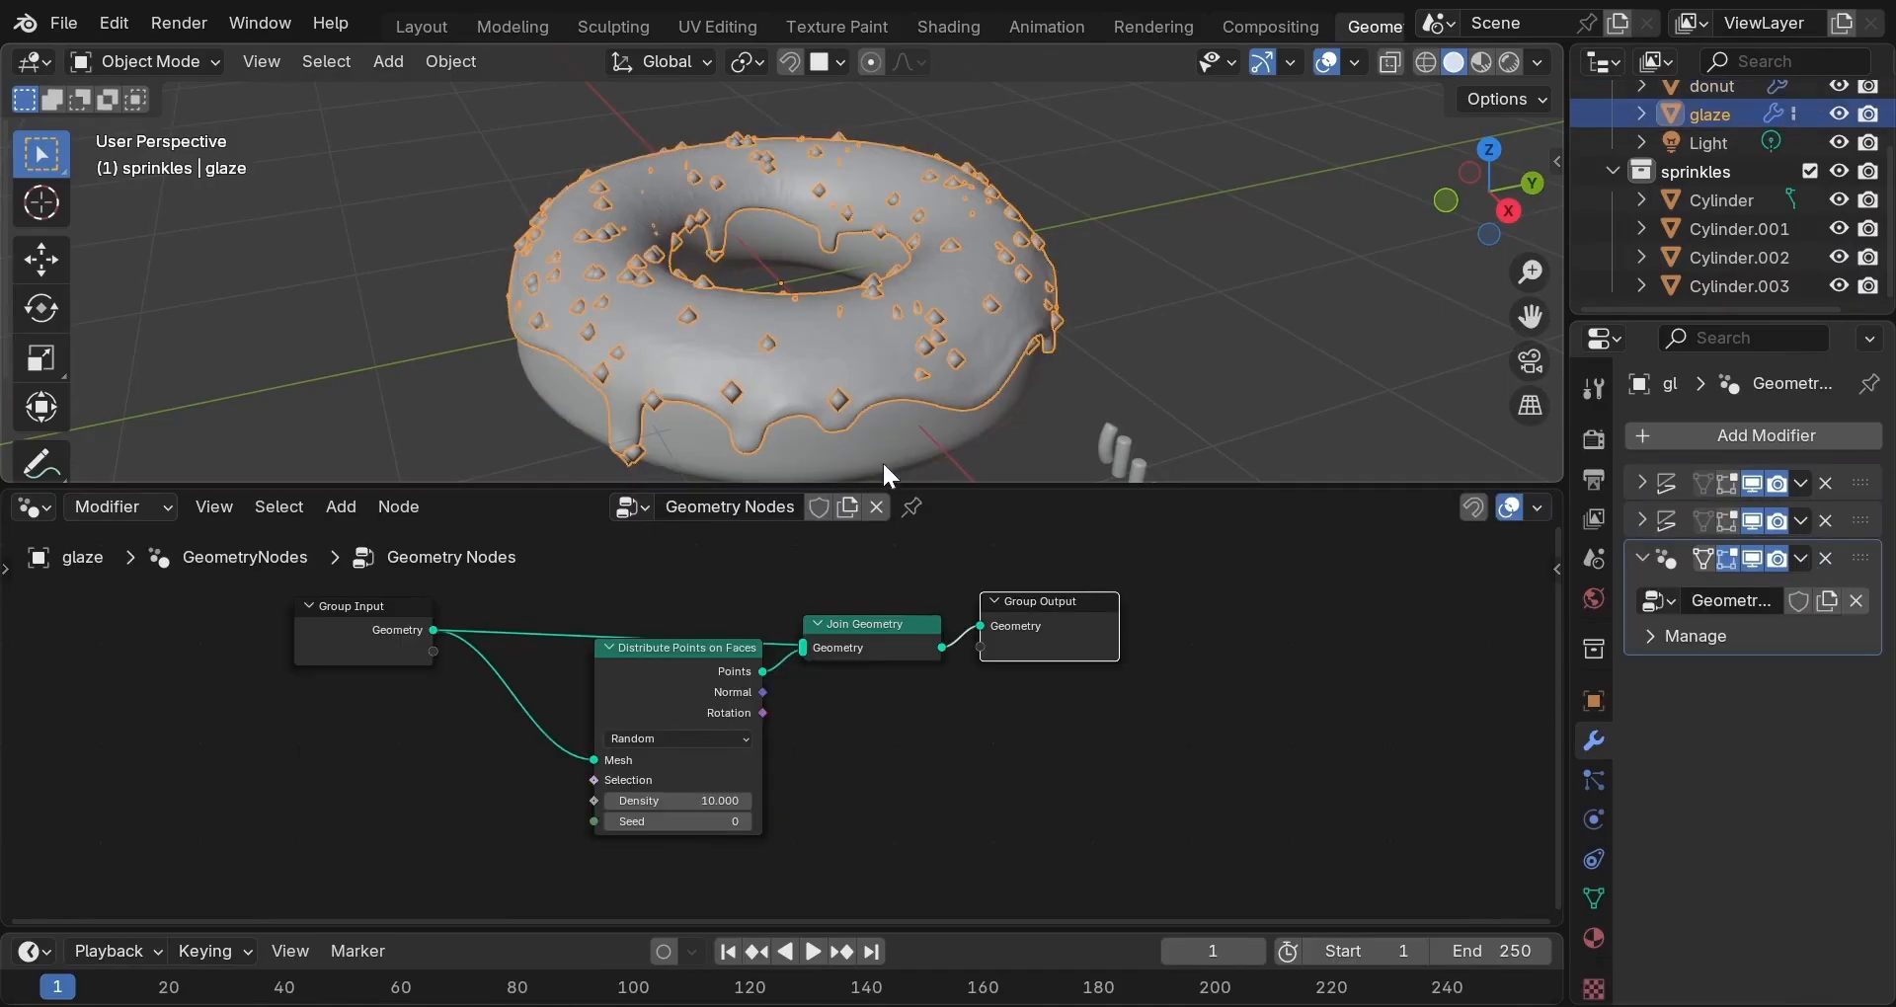
pyautogui.click(911, 505)
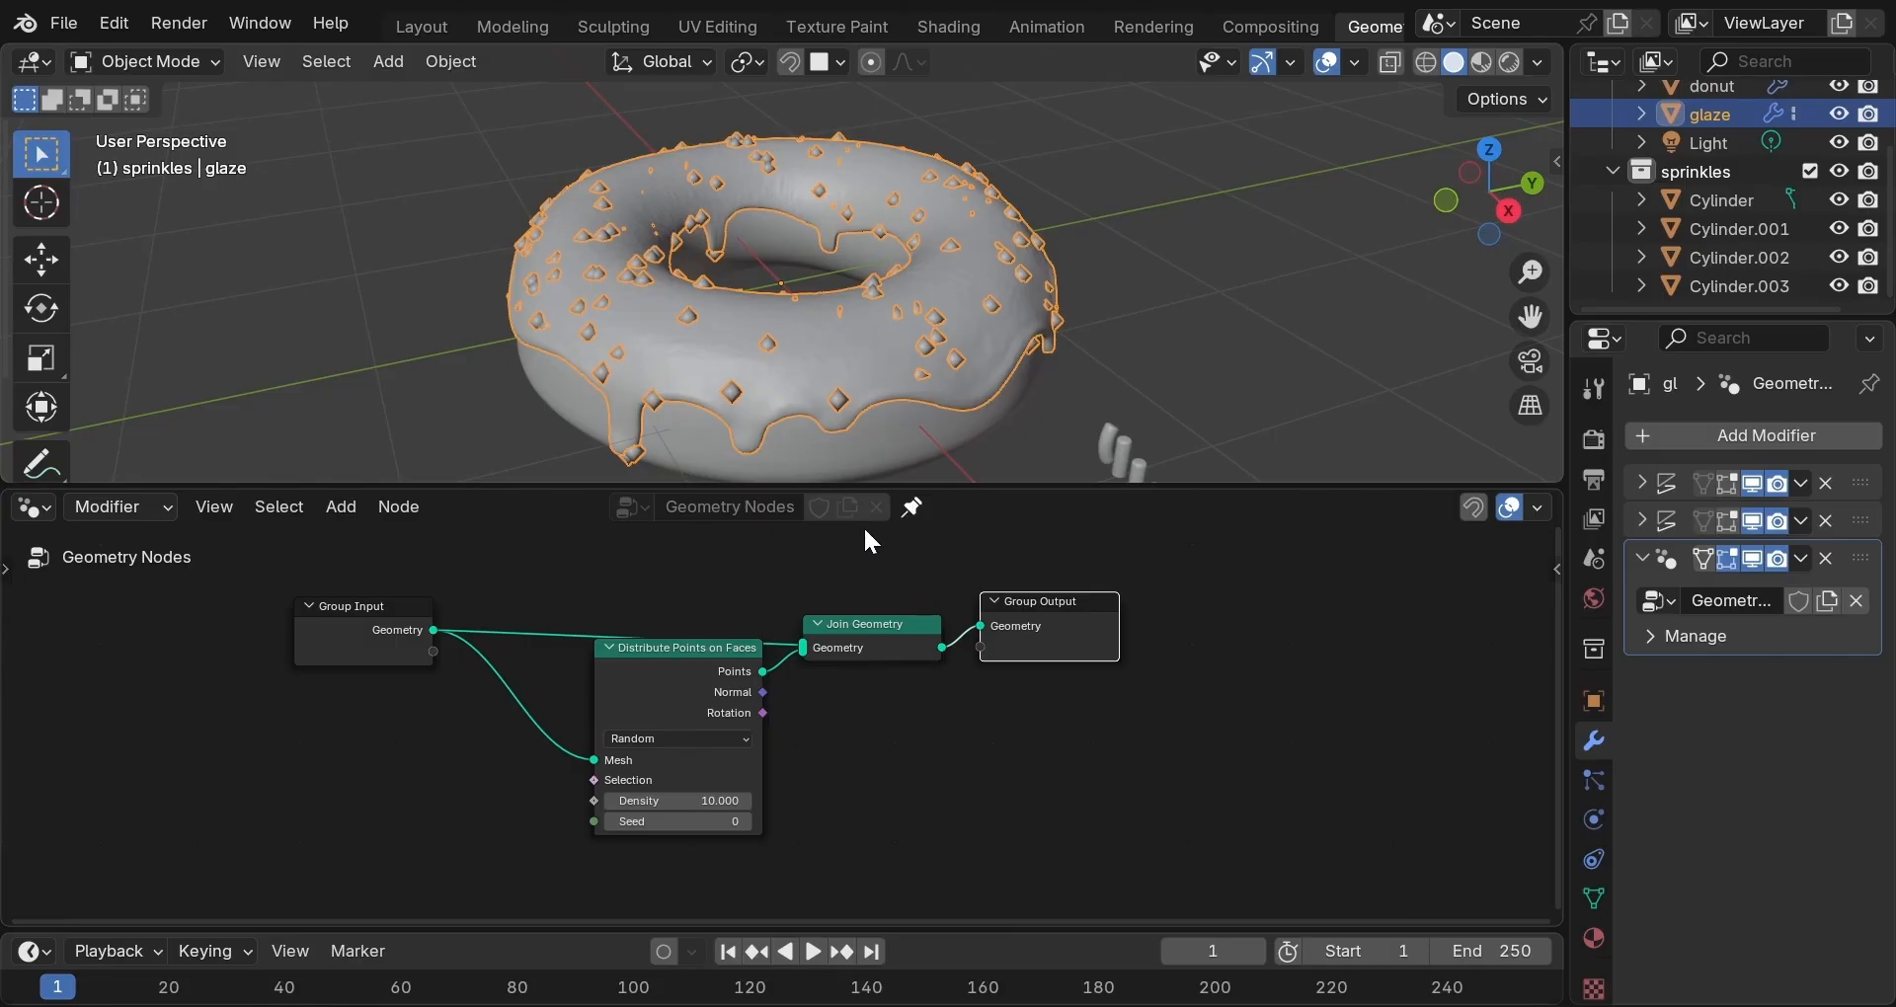
# Shift Join Geometry and Group Output right, then drop in the sprinkles collection as Collection Info.
pyautogui.moveTo(739, 568); pyautogui.dragTo(582, 532, button='middle')
pyautogui.moveTo(619, 546); pyautogui.dragTo(925, 713)
pyautogui.moveTo(943, 575); pyautogui.dragTo(1420, 781)
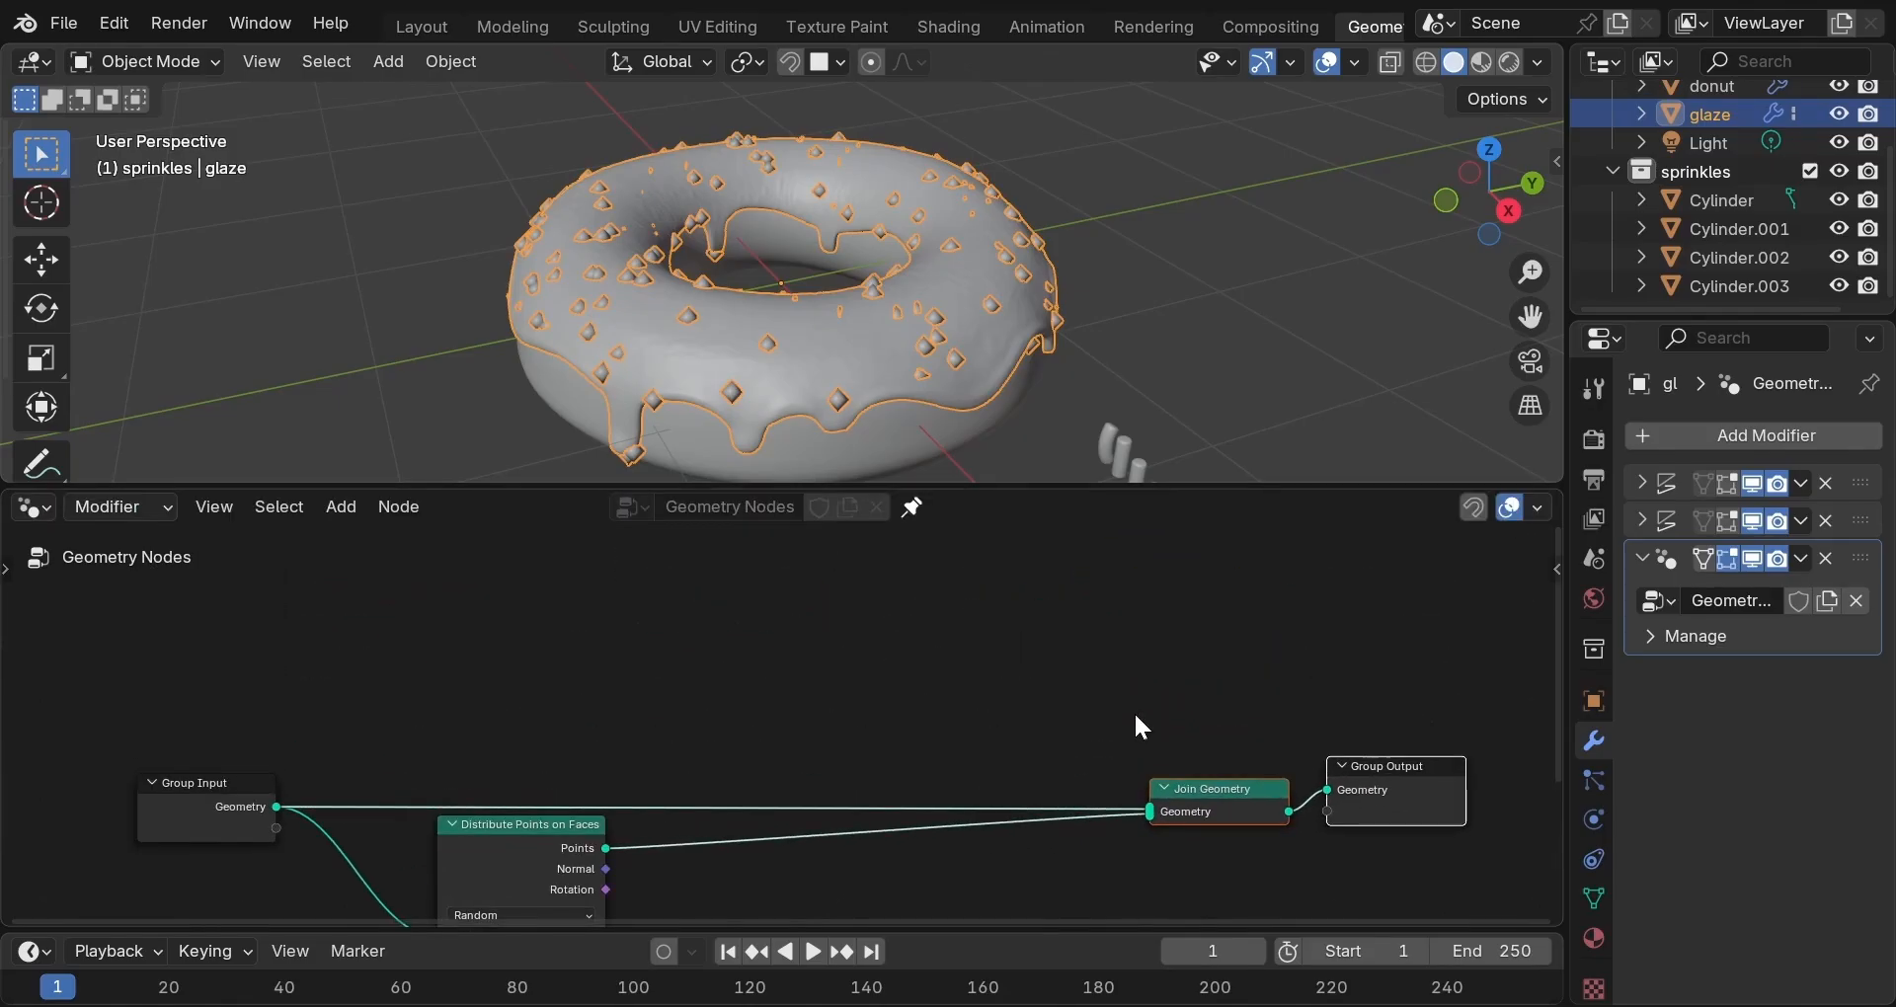
pyautogui.scroll(-1, 1135, 715)
pyautogui.moveTo(1135, 715); pyautogui.dragTo(1106, 913, button='middle')
pyautogui.scroll(1, 1105, 905)
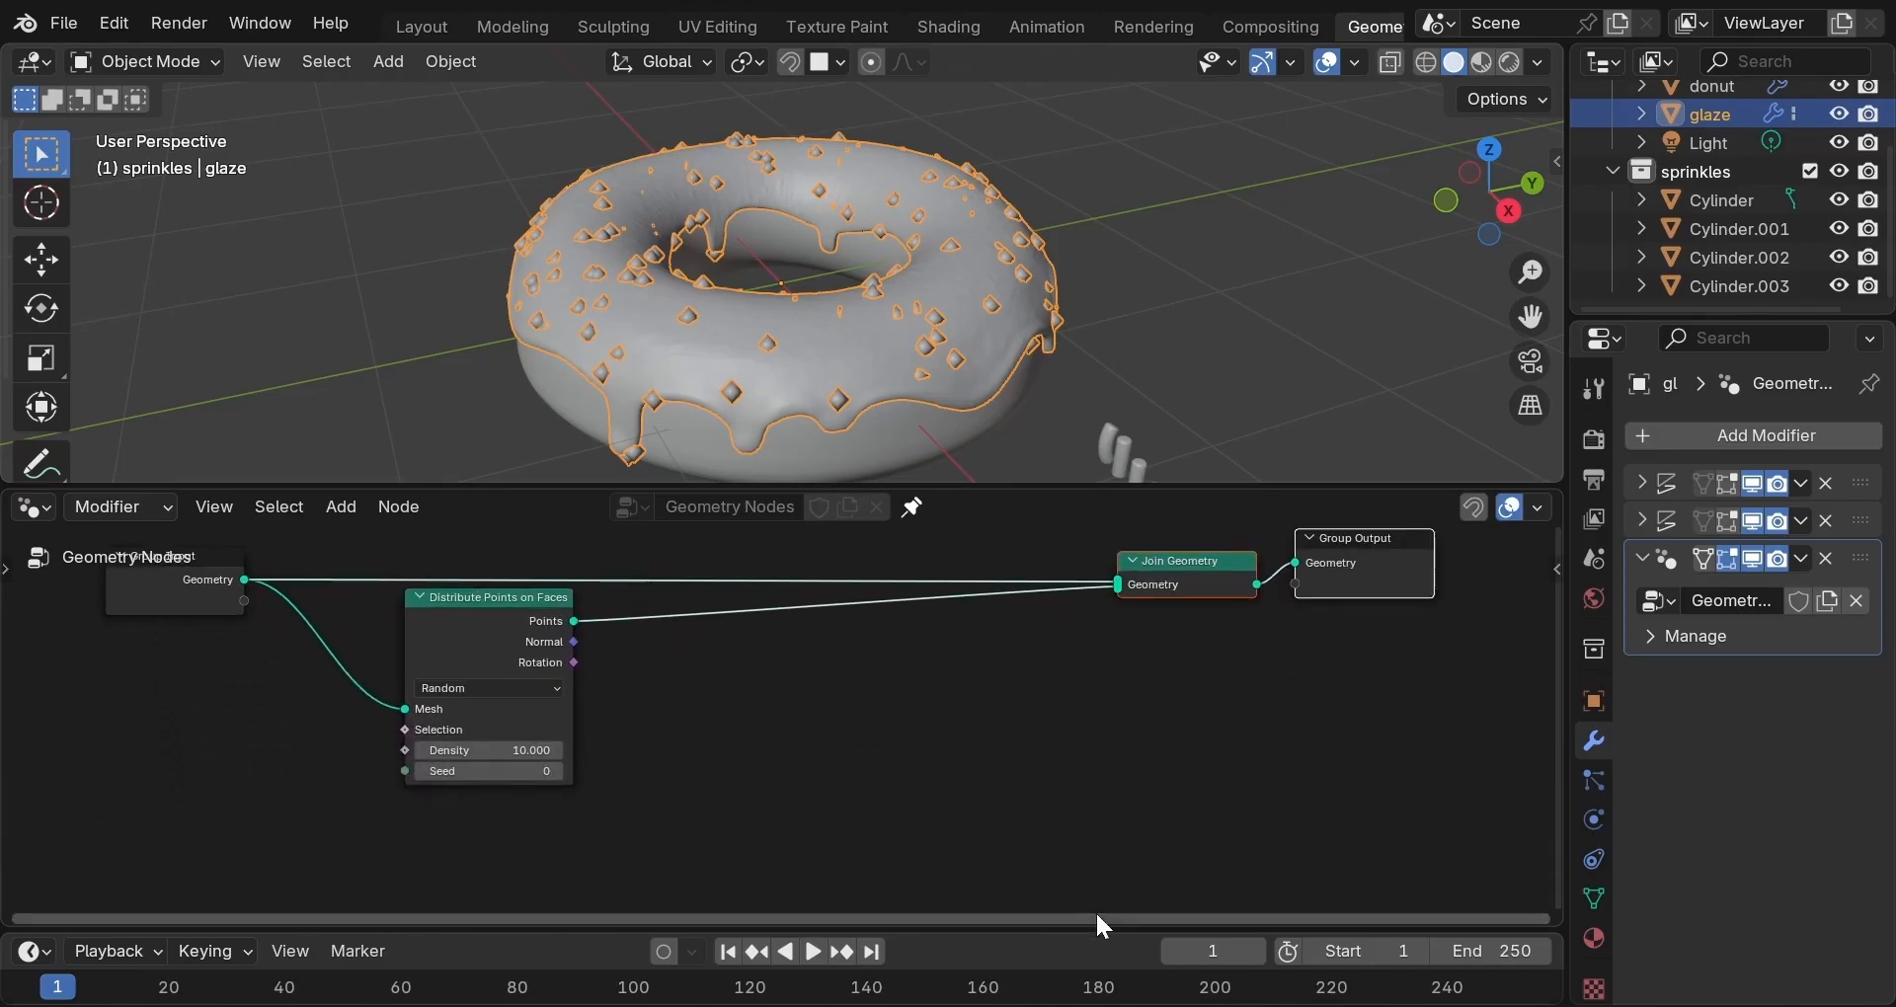
pyautogui.click(1098, 825)
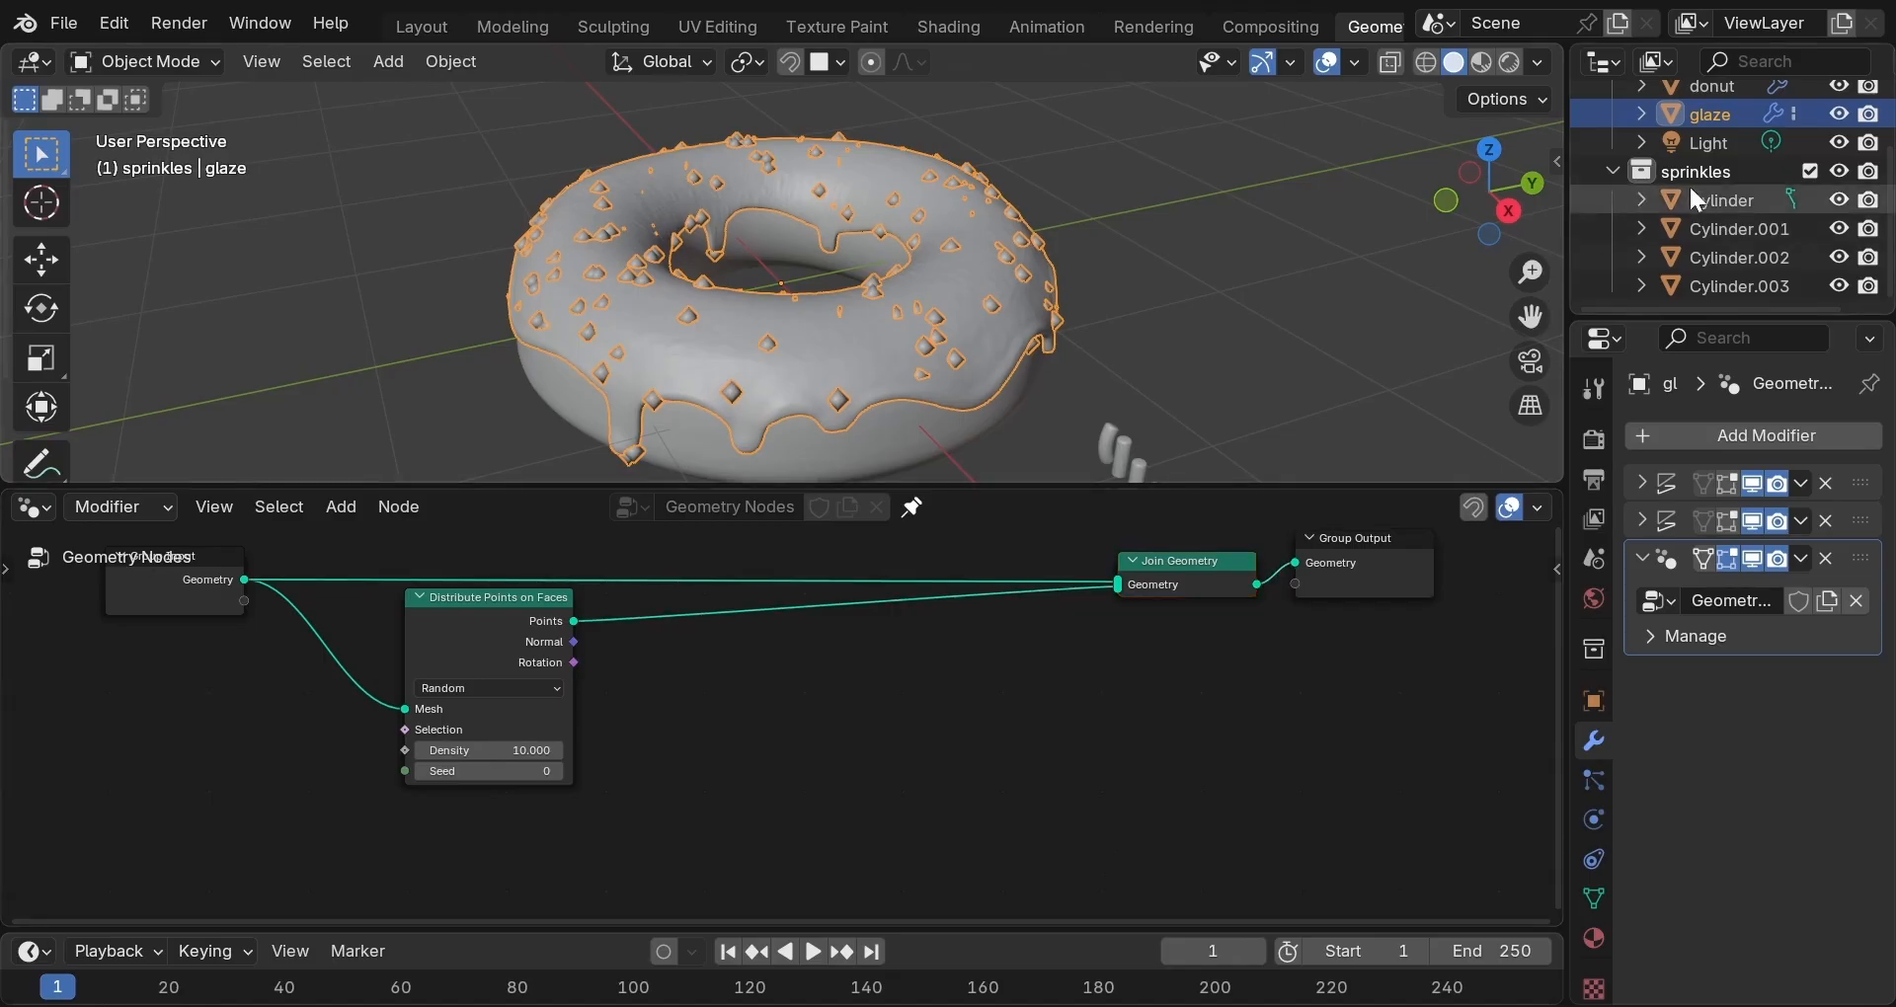
pyautogui.moveTo(1708, 174); pyautogui.dragTo(449, 796)
# Insert Instance on Points fed by the sprinkles collection, with Separate Children, Reset Children and Pick Instance enabled.
pyautogui.scroll(-1, 709, 783)
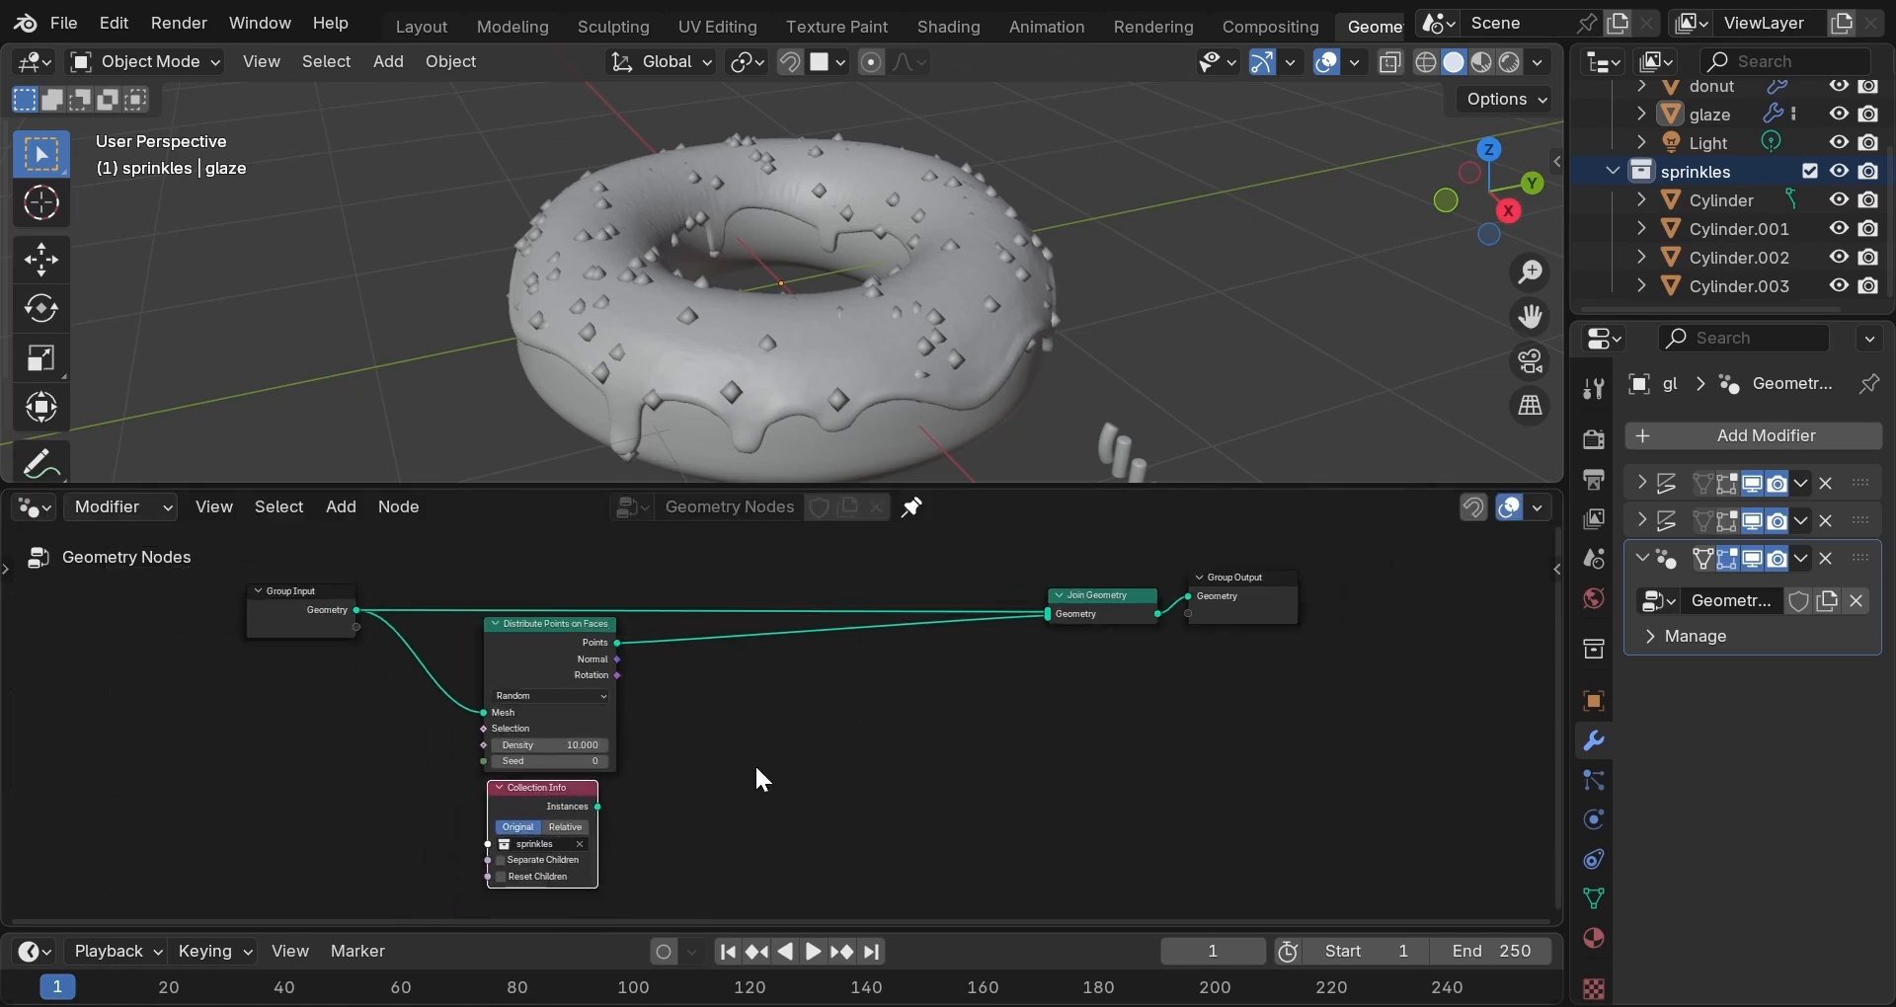
pyautogui.moveTo(755, 762); pyautogui.dragTo(754, 694, button='middle')
pyautogui.hotkey('shift', 'a')
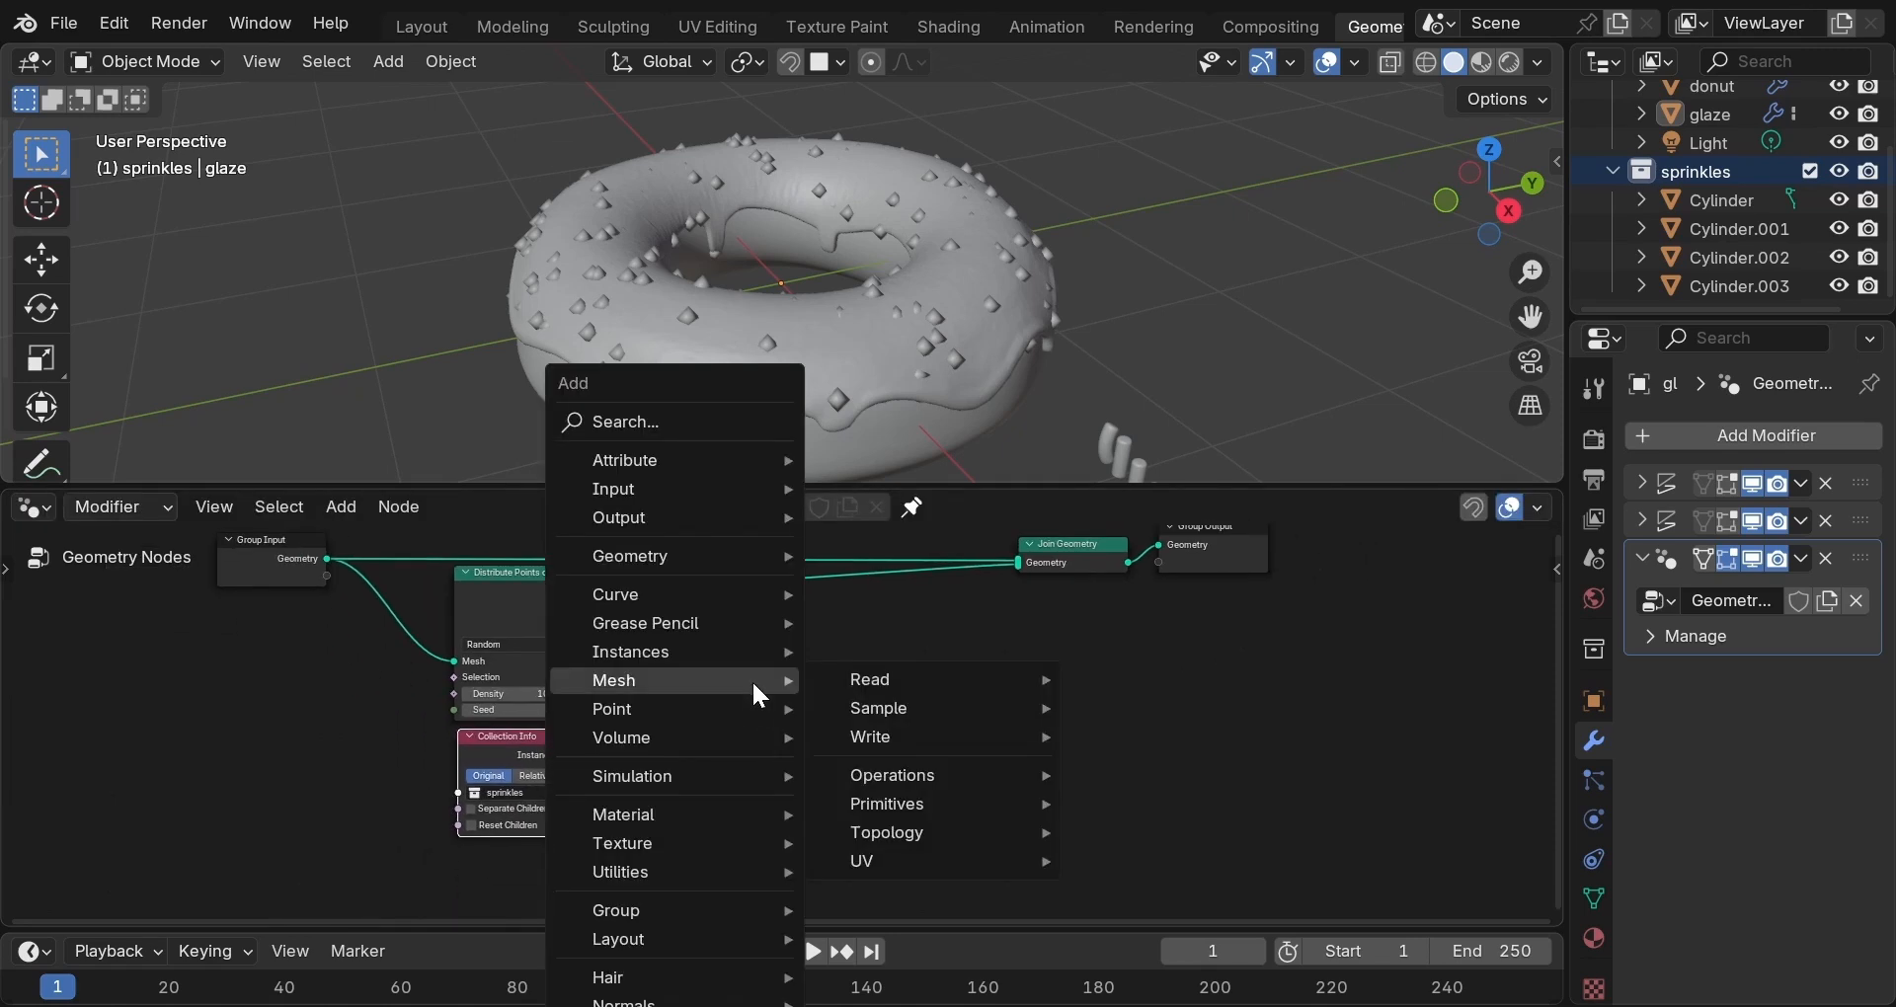
pyautogui.moveTo(762, 647)
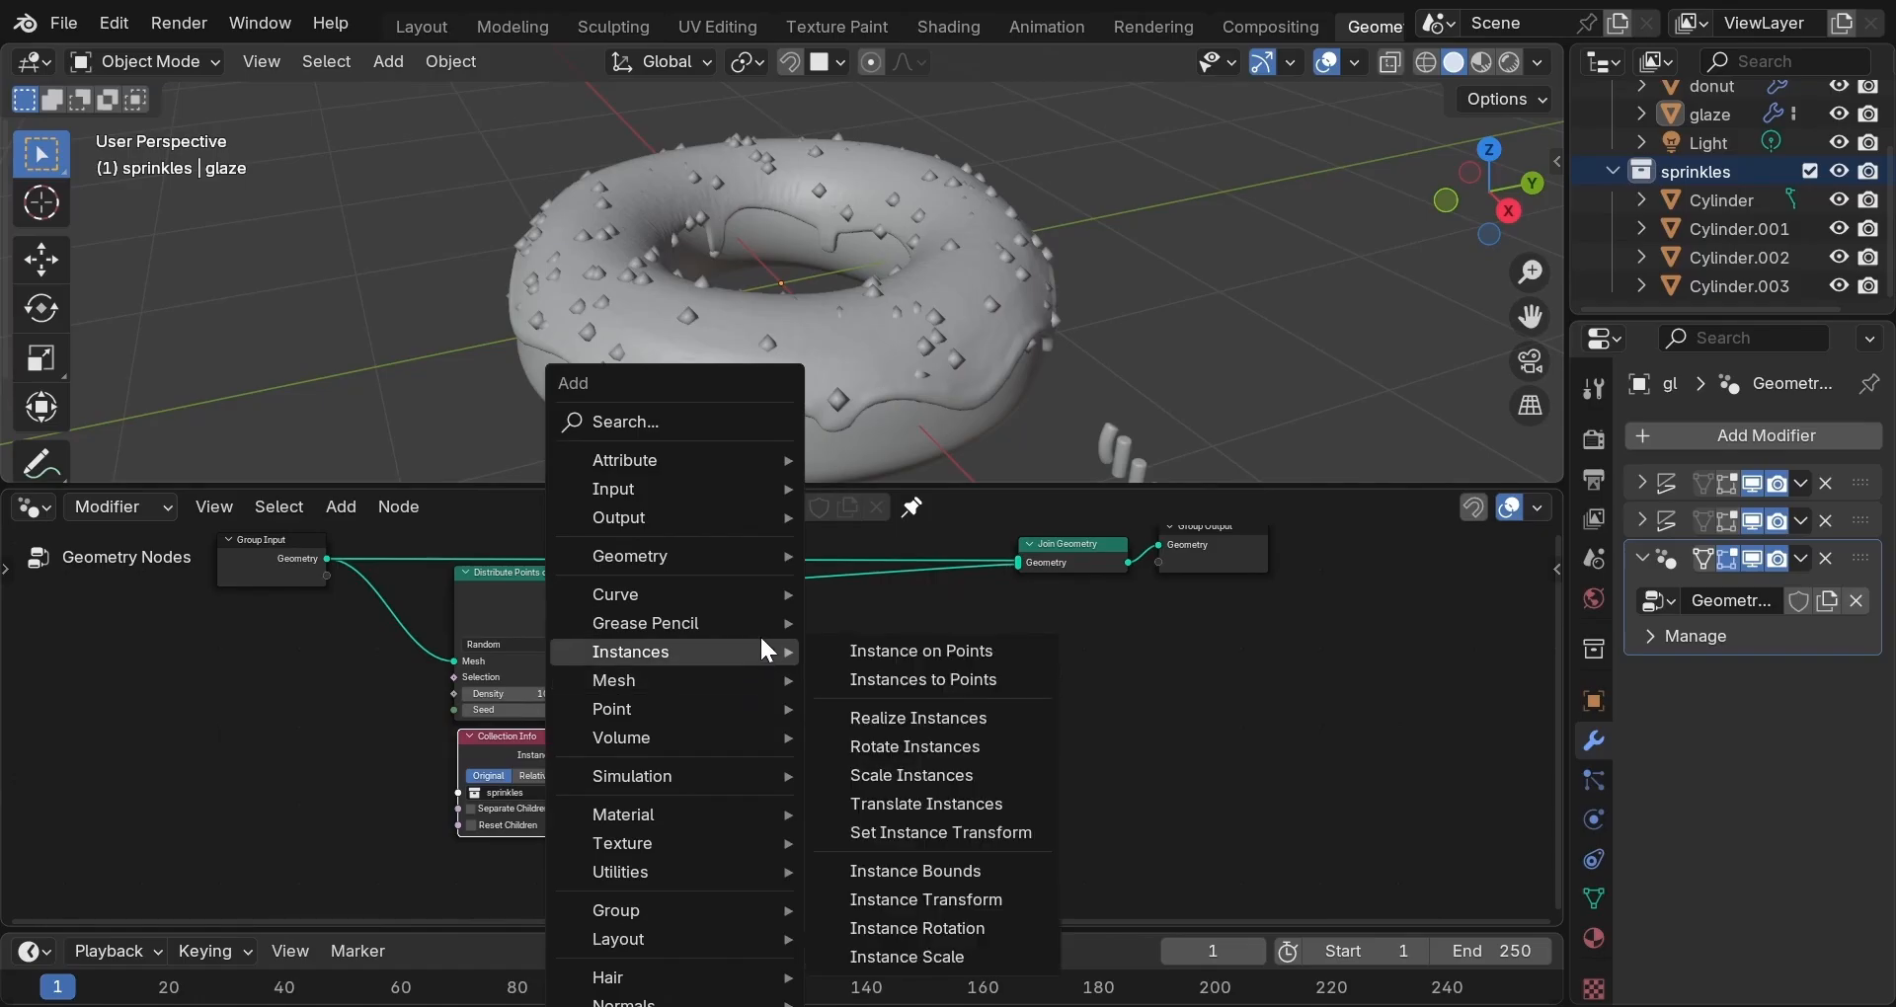
pyautogui.click(875, 648)
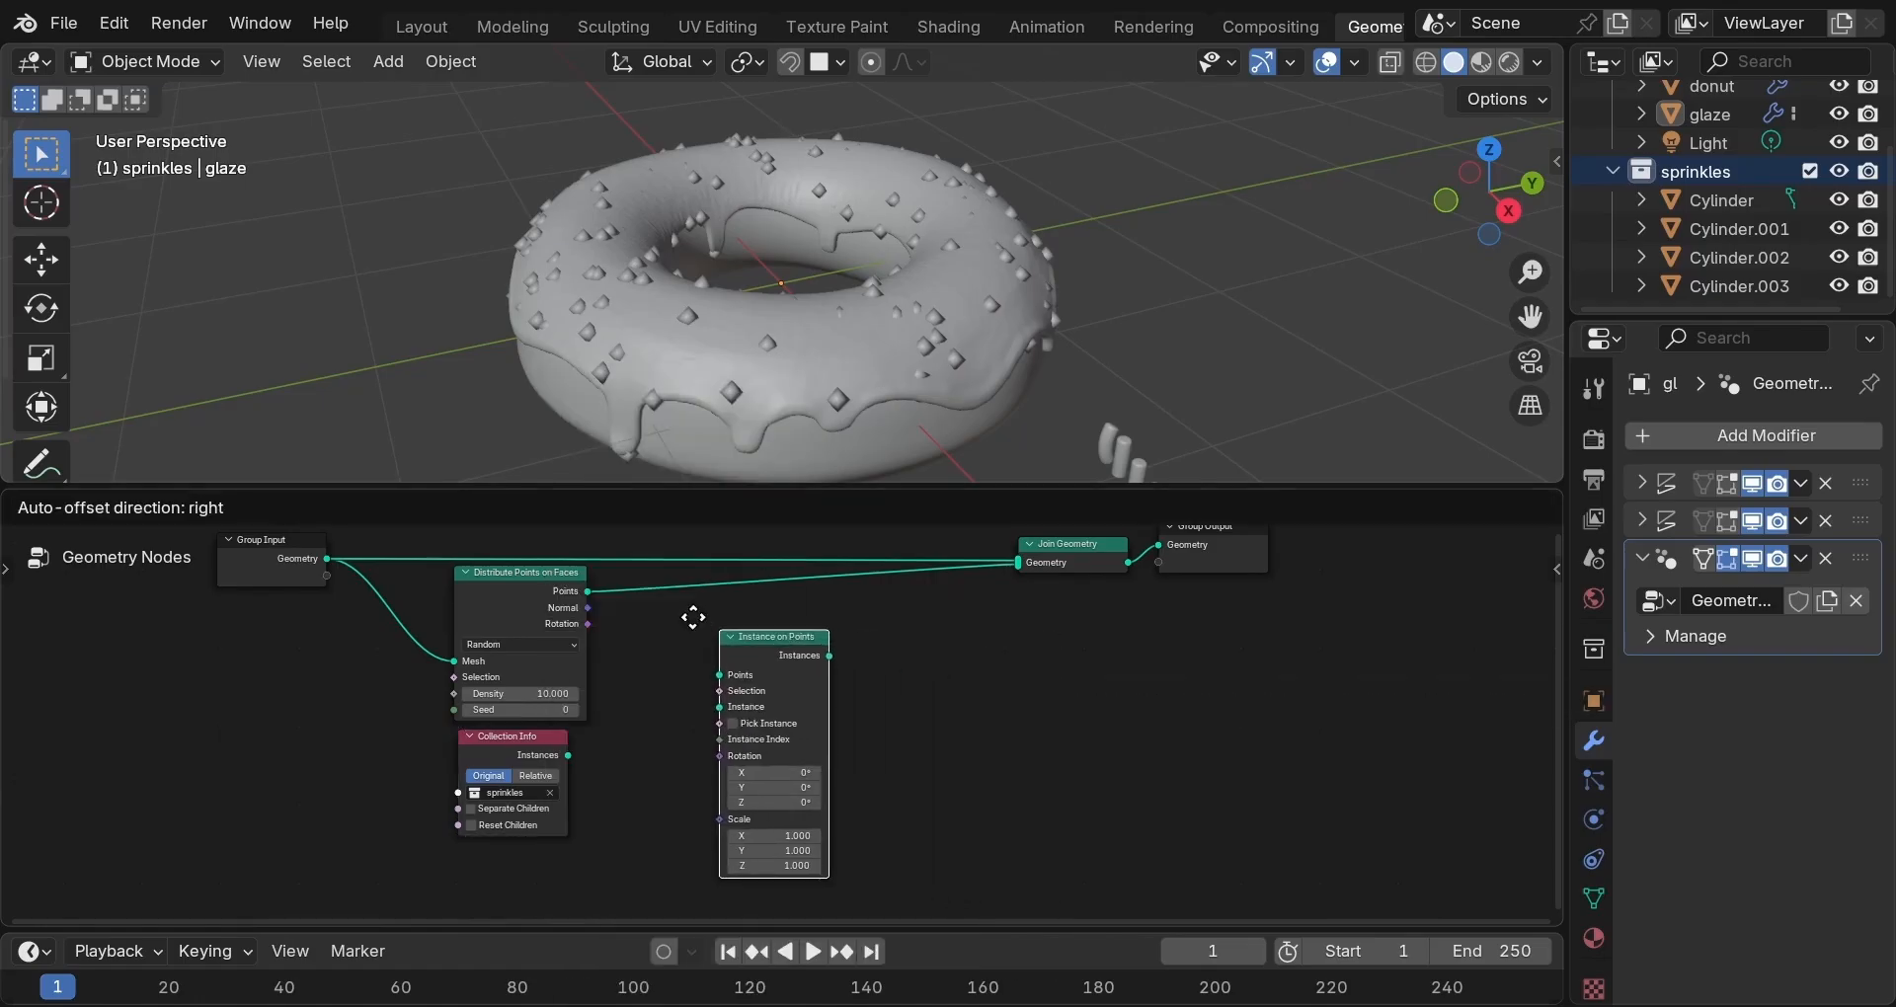
pyautogui.click(640, 578)
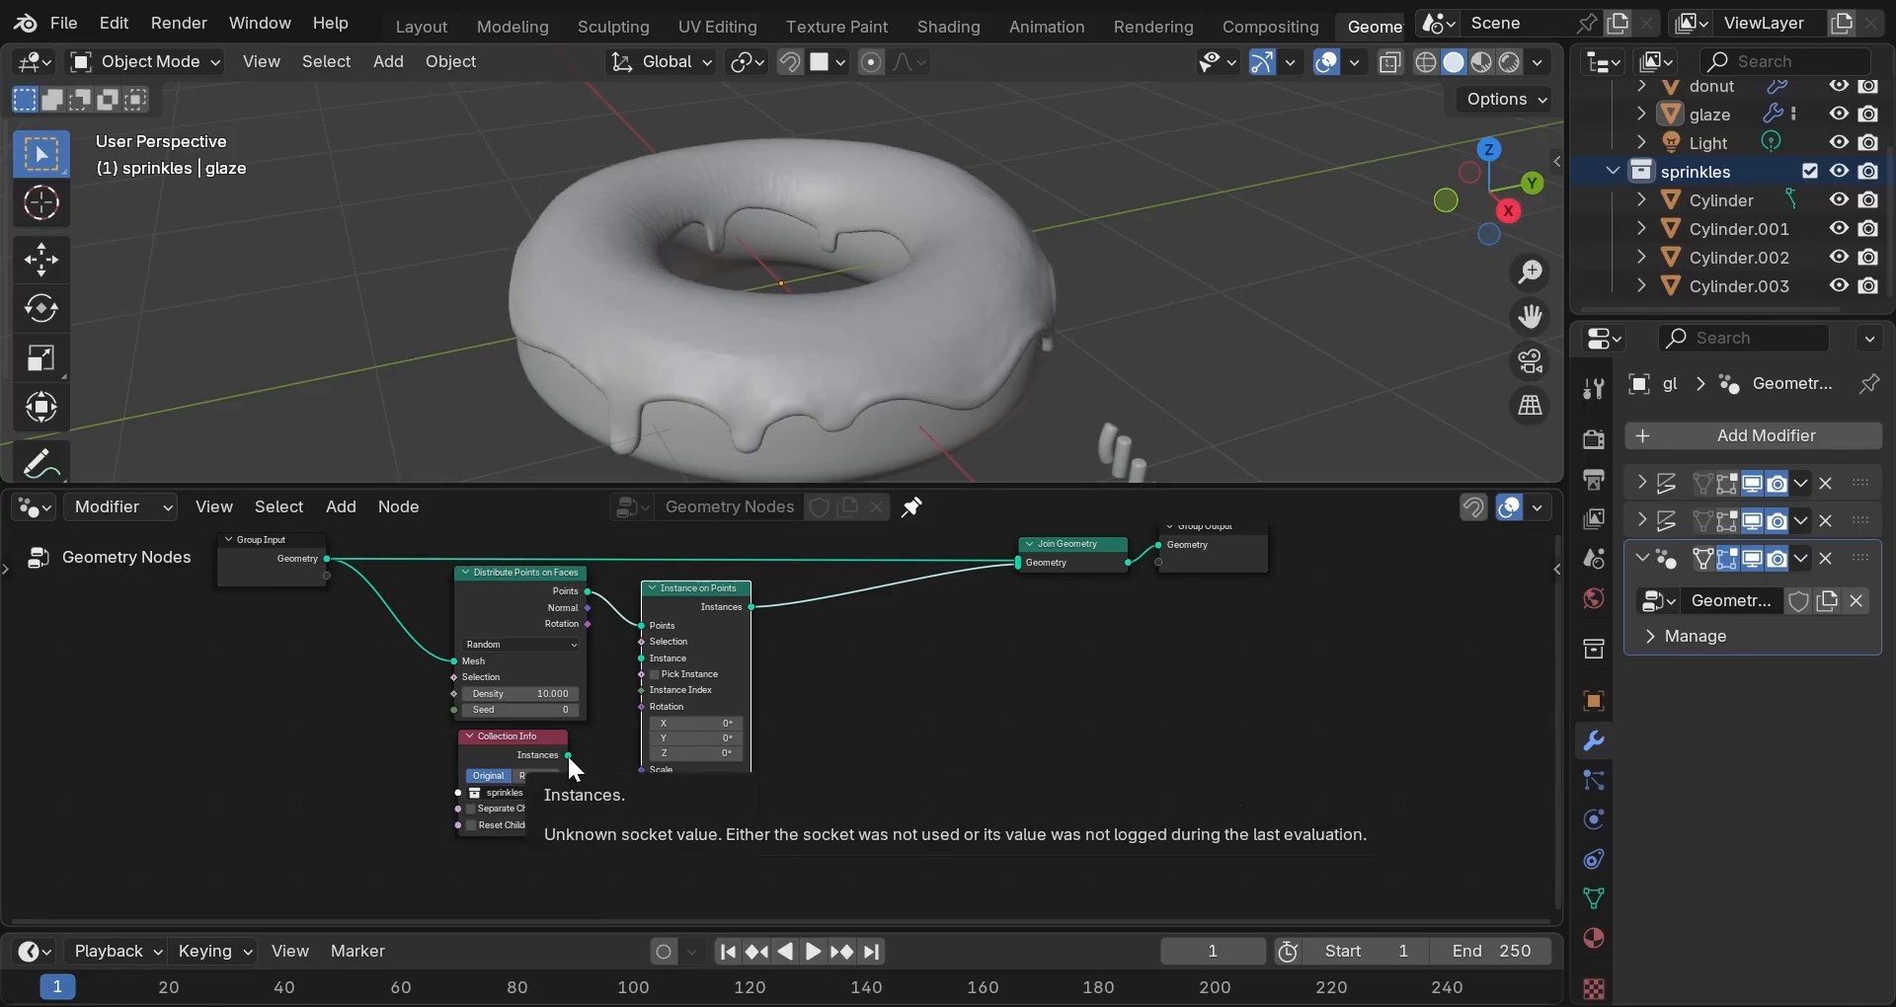
pyautogui.moveTo(568, 755); pyautogui.dragTo(590, 748)
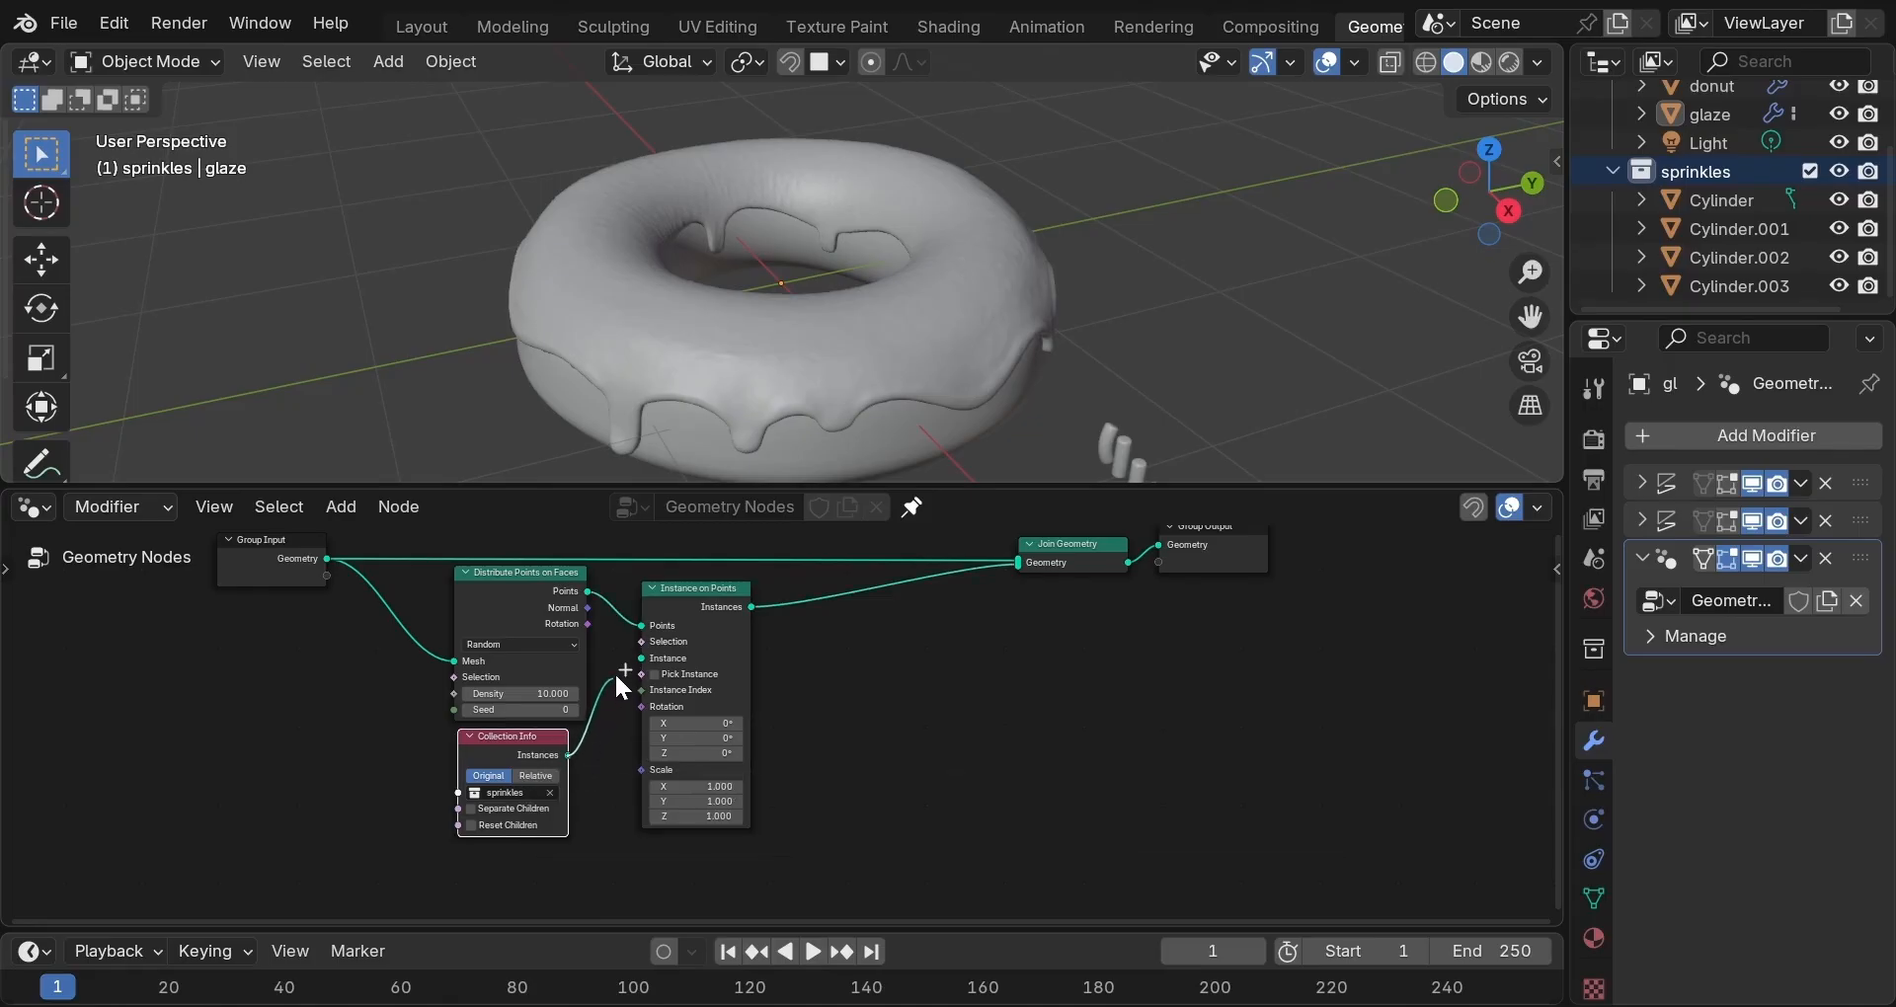
pyautogui.moveTo(618, 677); pyautogui.dragTo(626, 660)
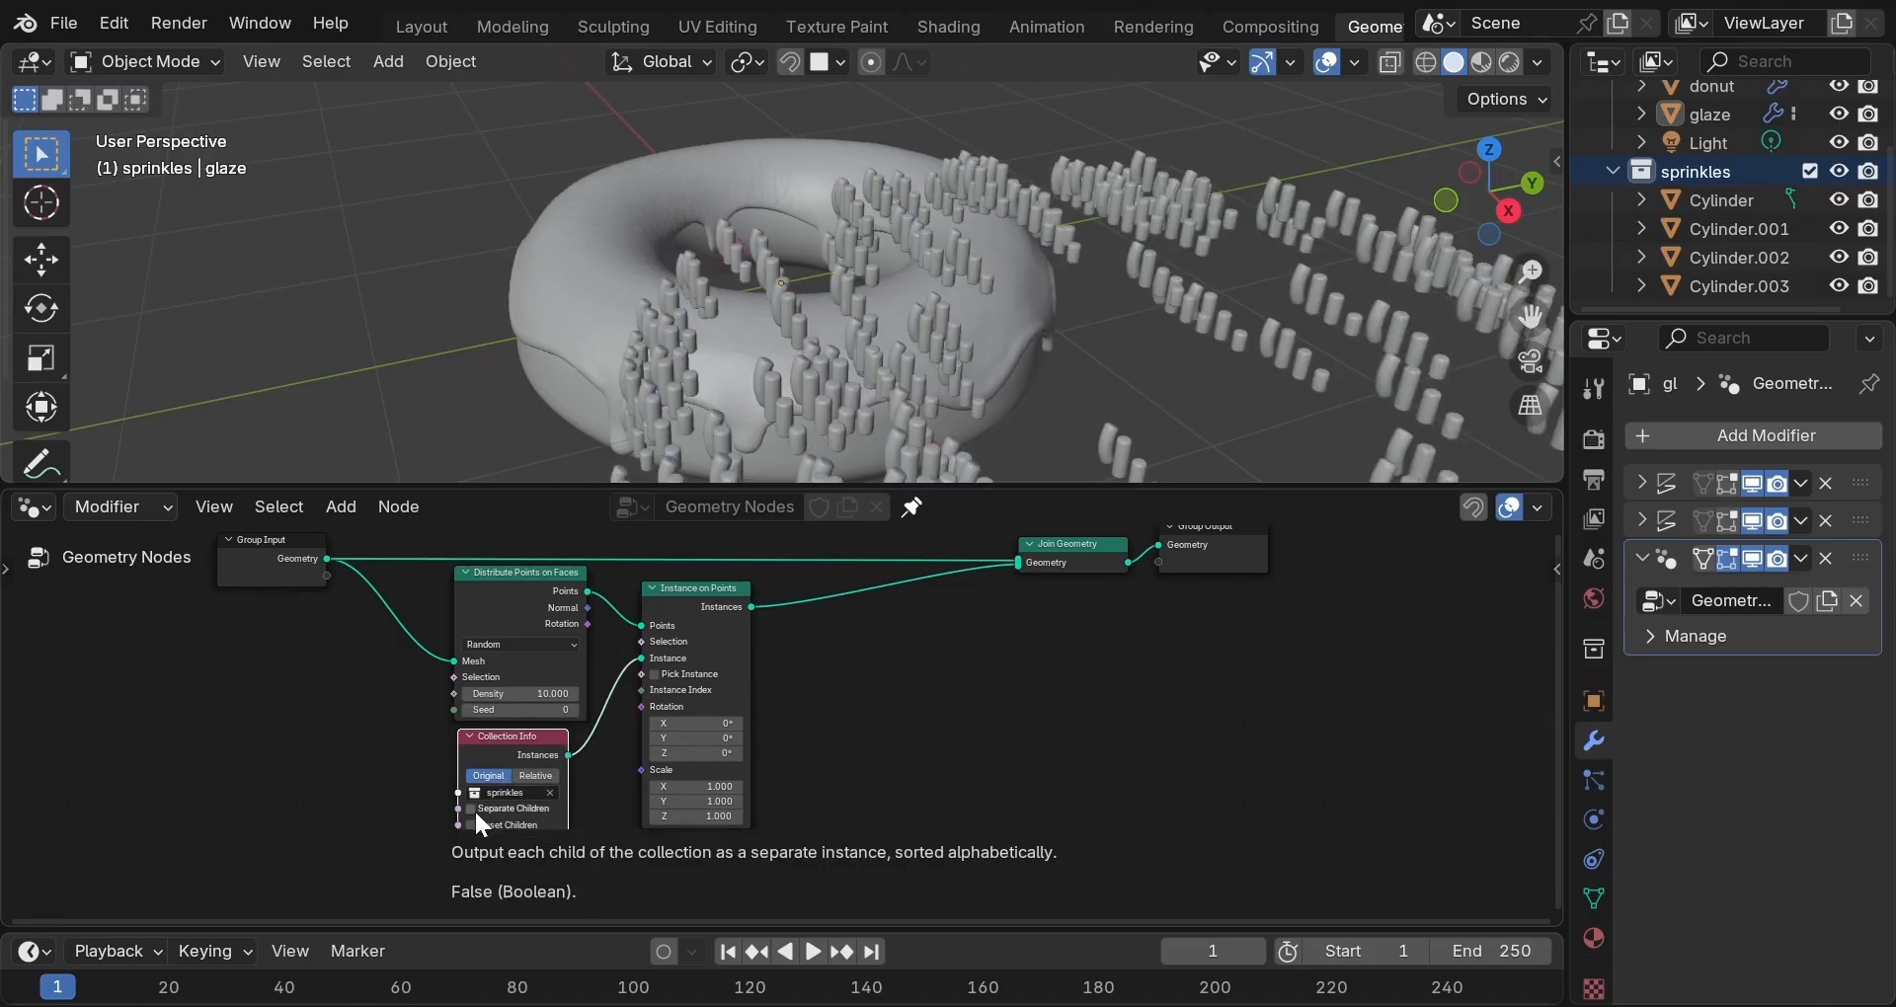
pyautogui.click(470, 809)
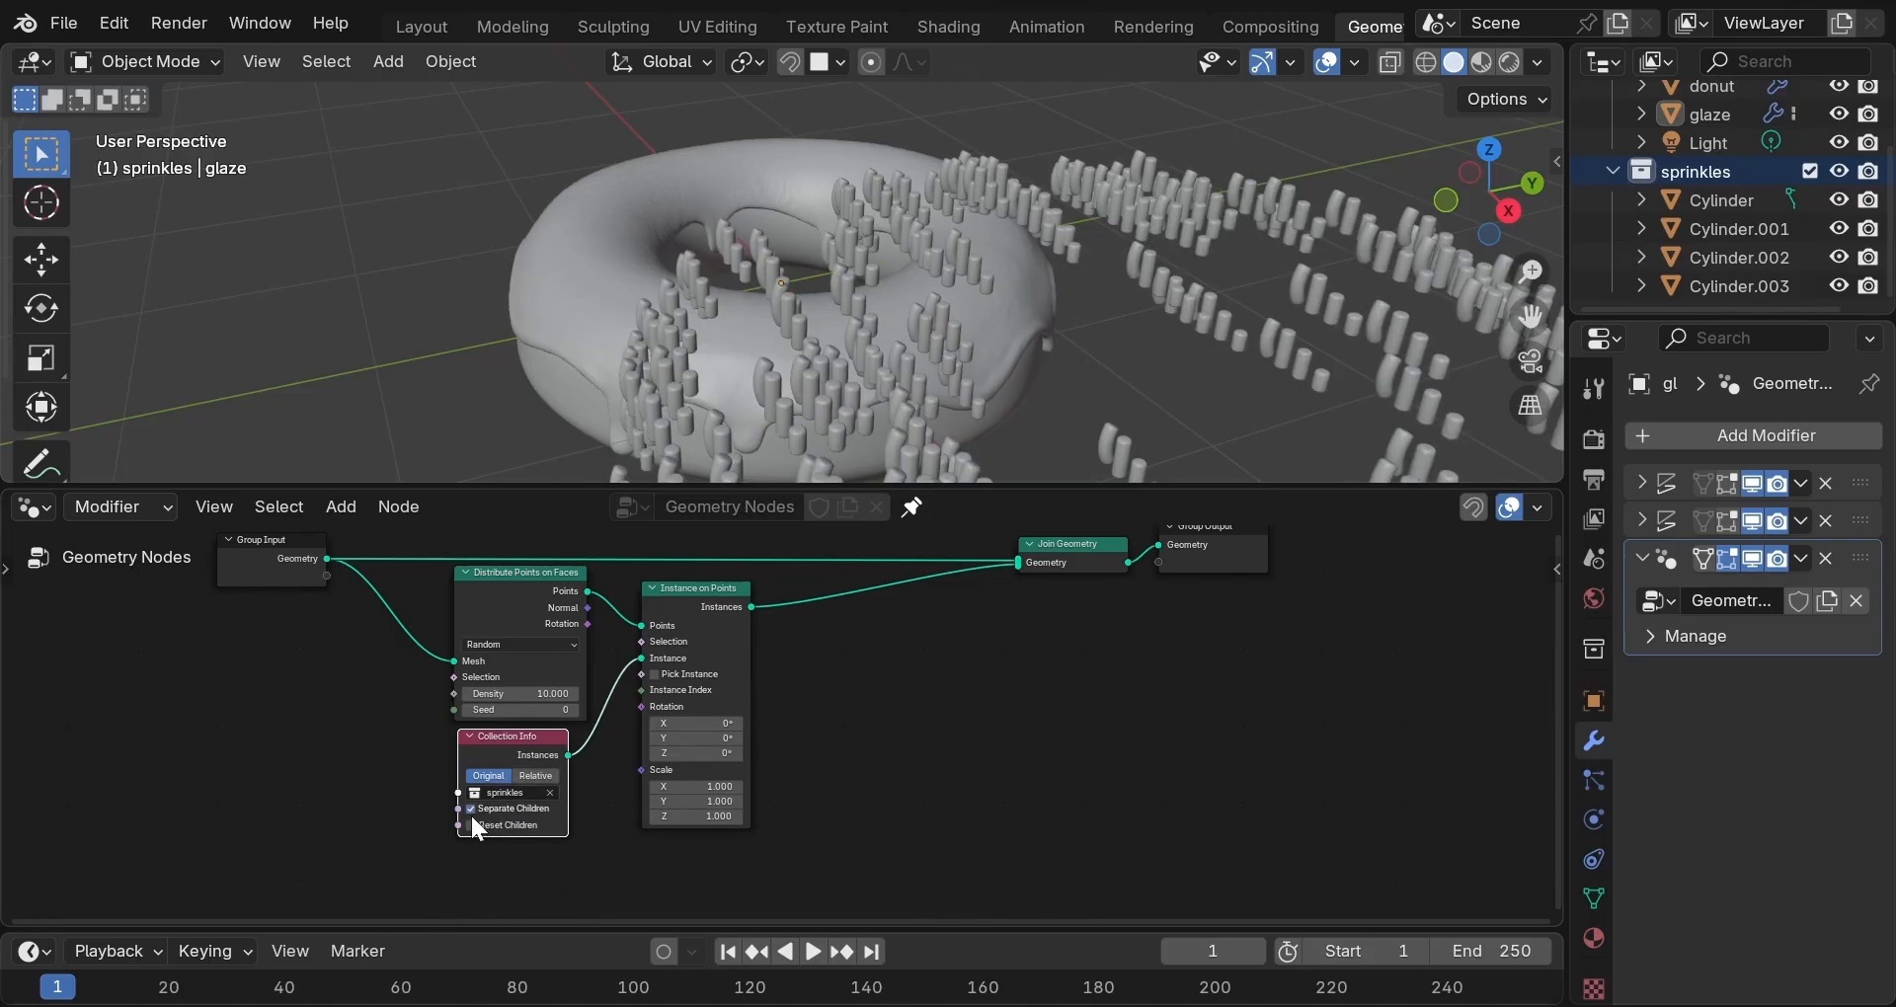
pyautogui.click(470, 824)
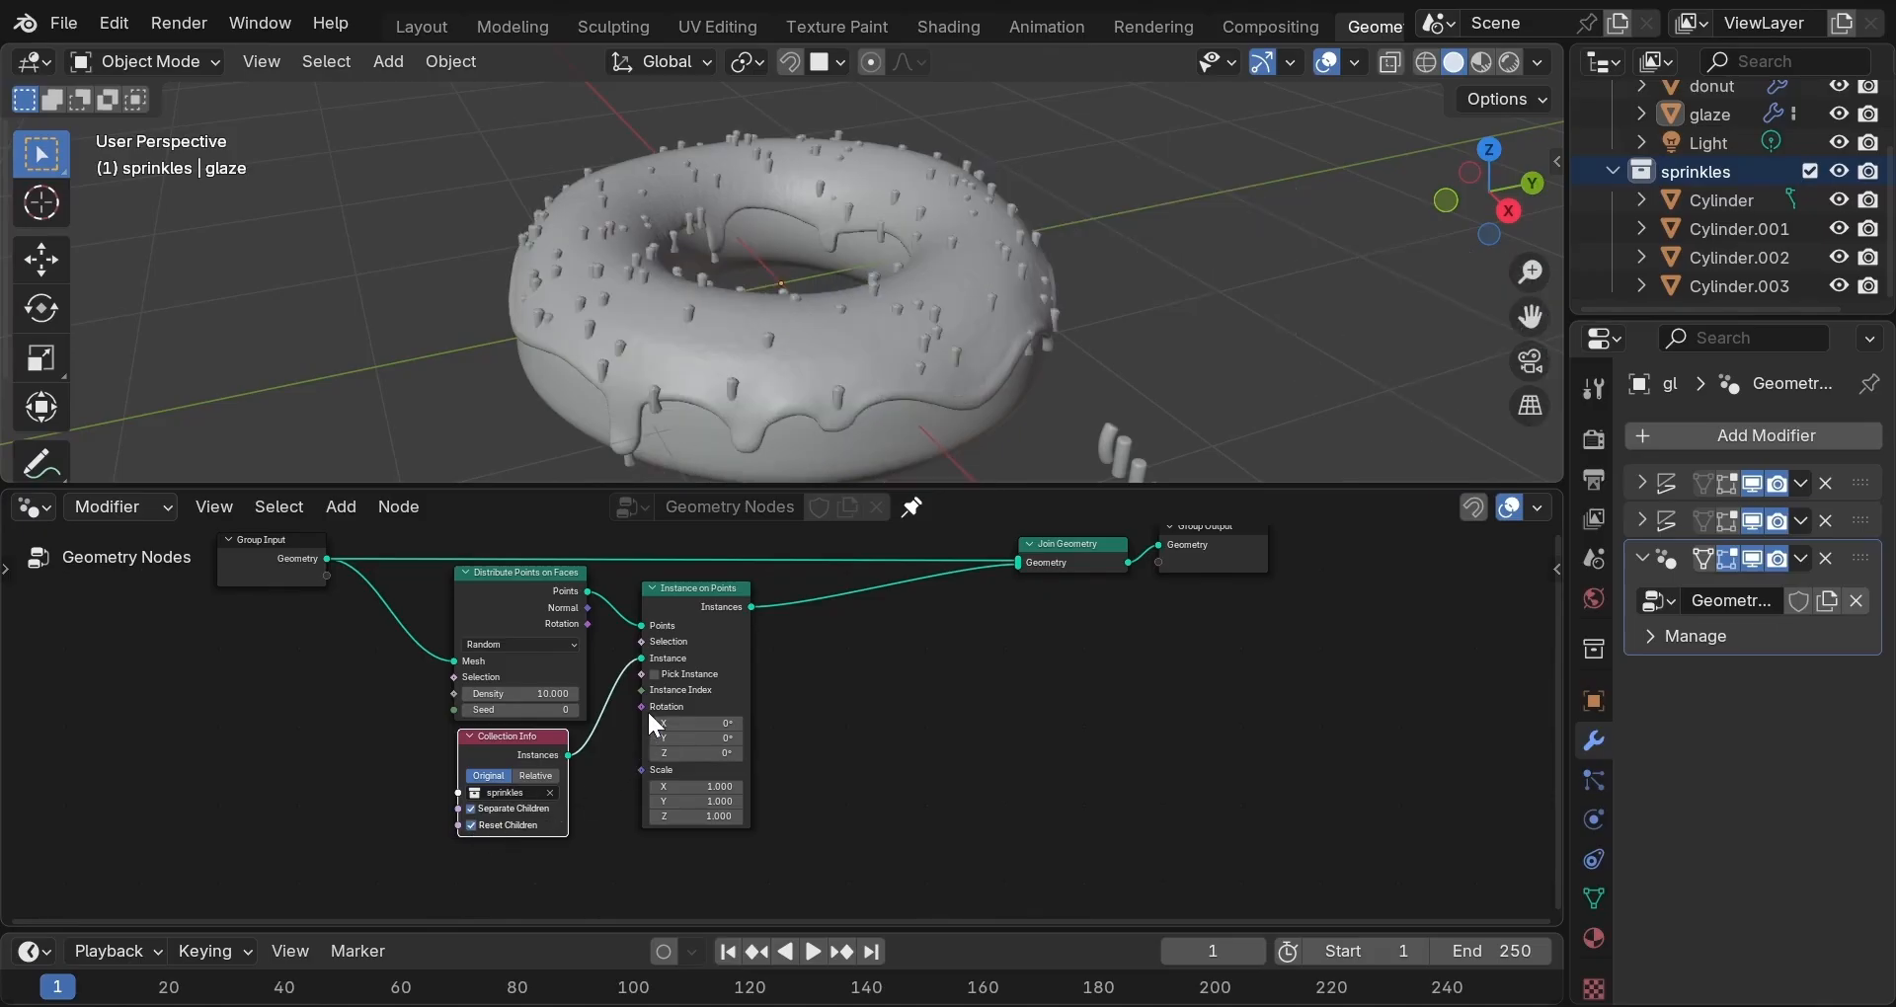
pyautogui.click(654, 673)
# Add a Realize Instances node just before Join Geometry.
pyautogui.hotkey('shift', 'a')
pyautogui.moveTo(913, 652)
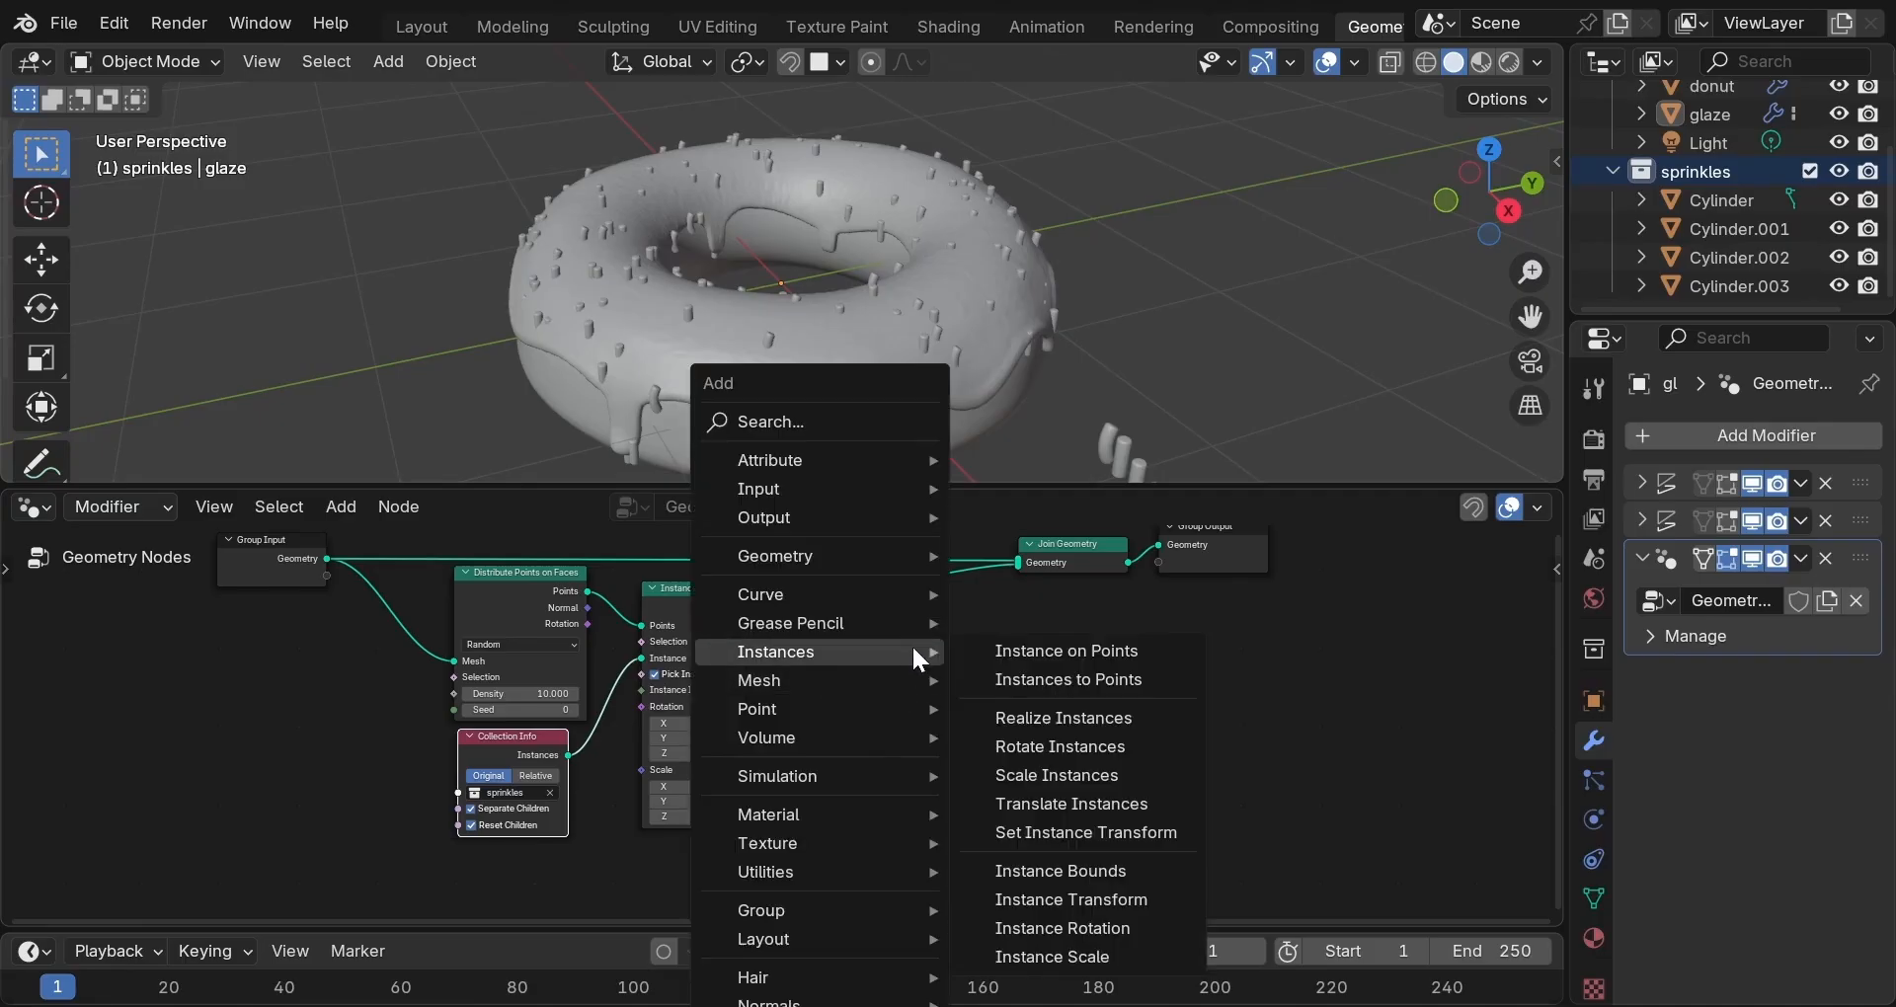
pyautogui.click(1017, 719)
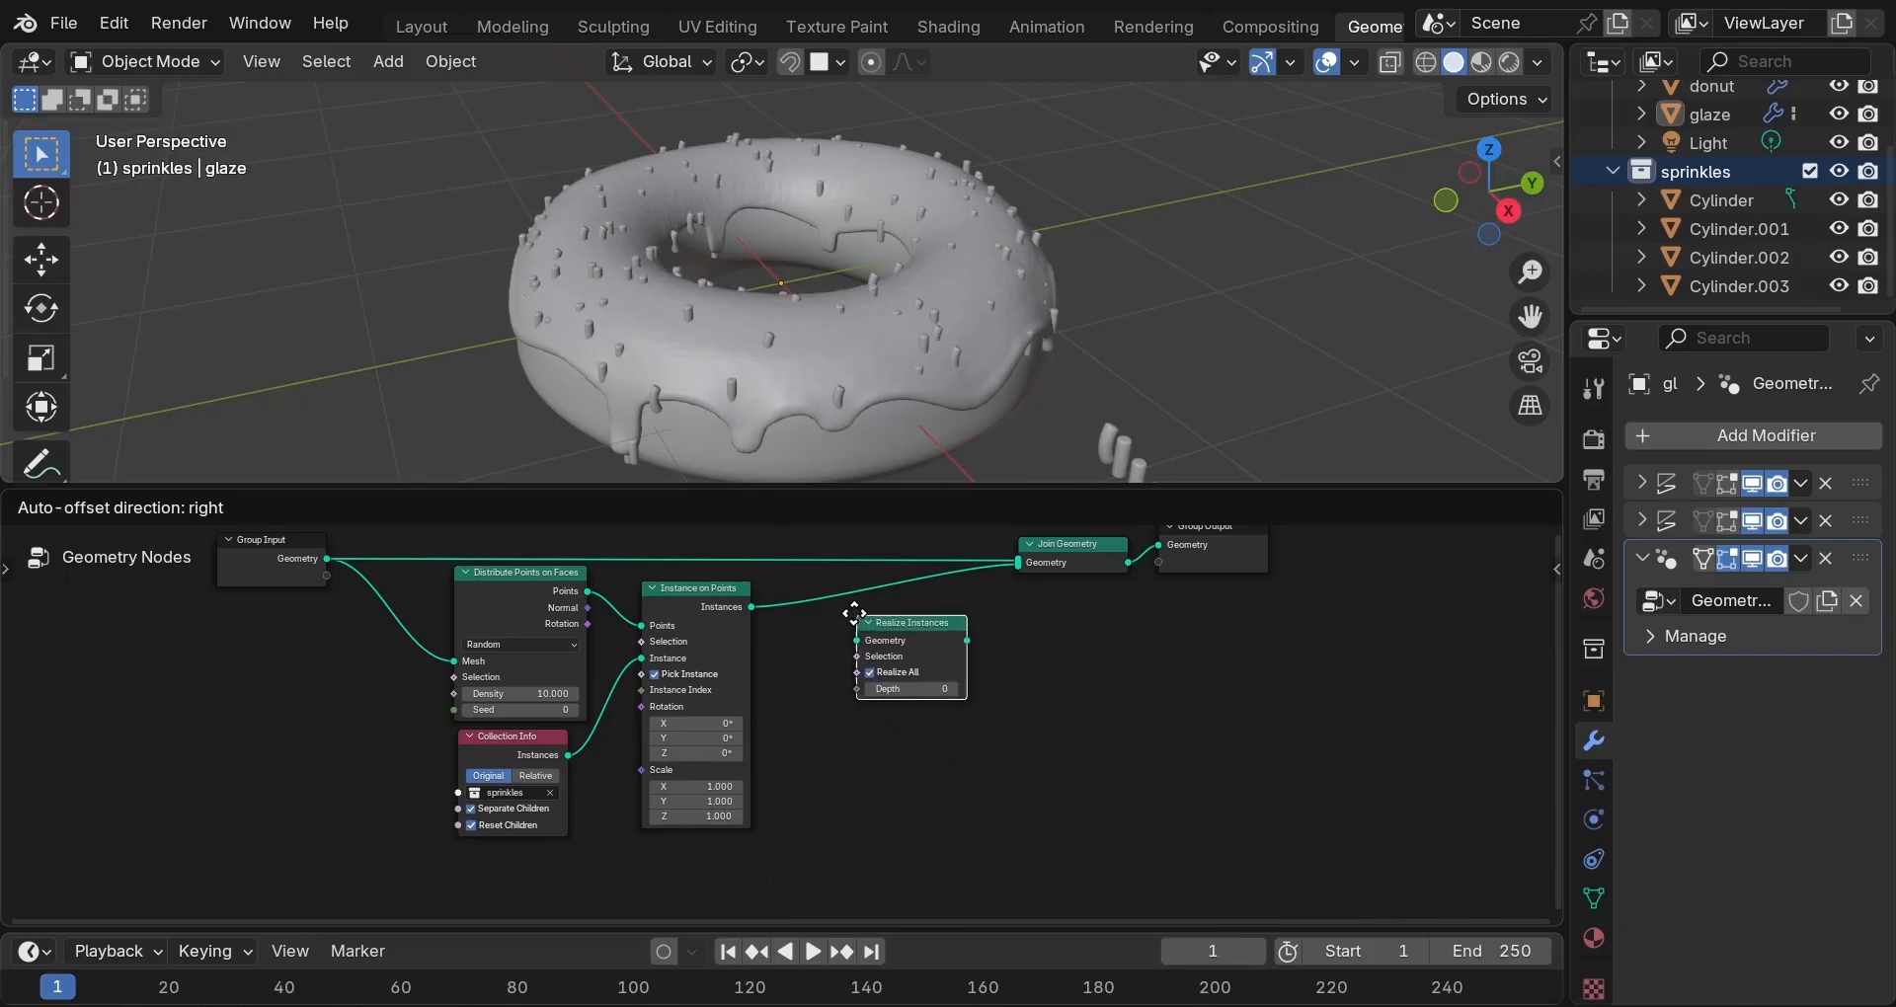
pyautogui.click(839, 591)
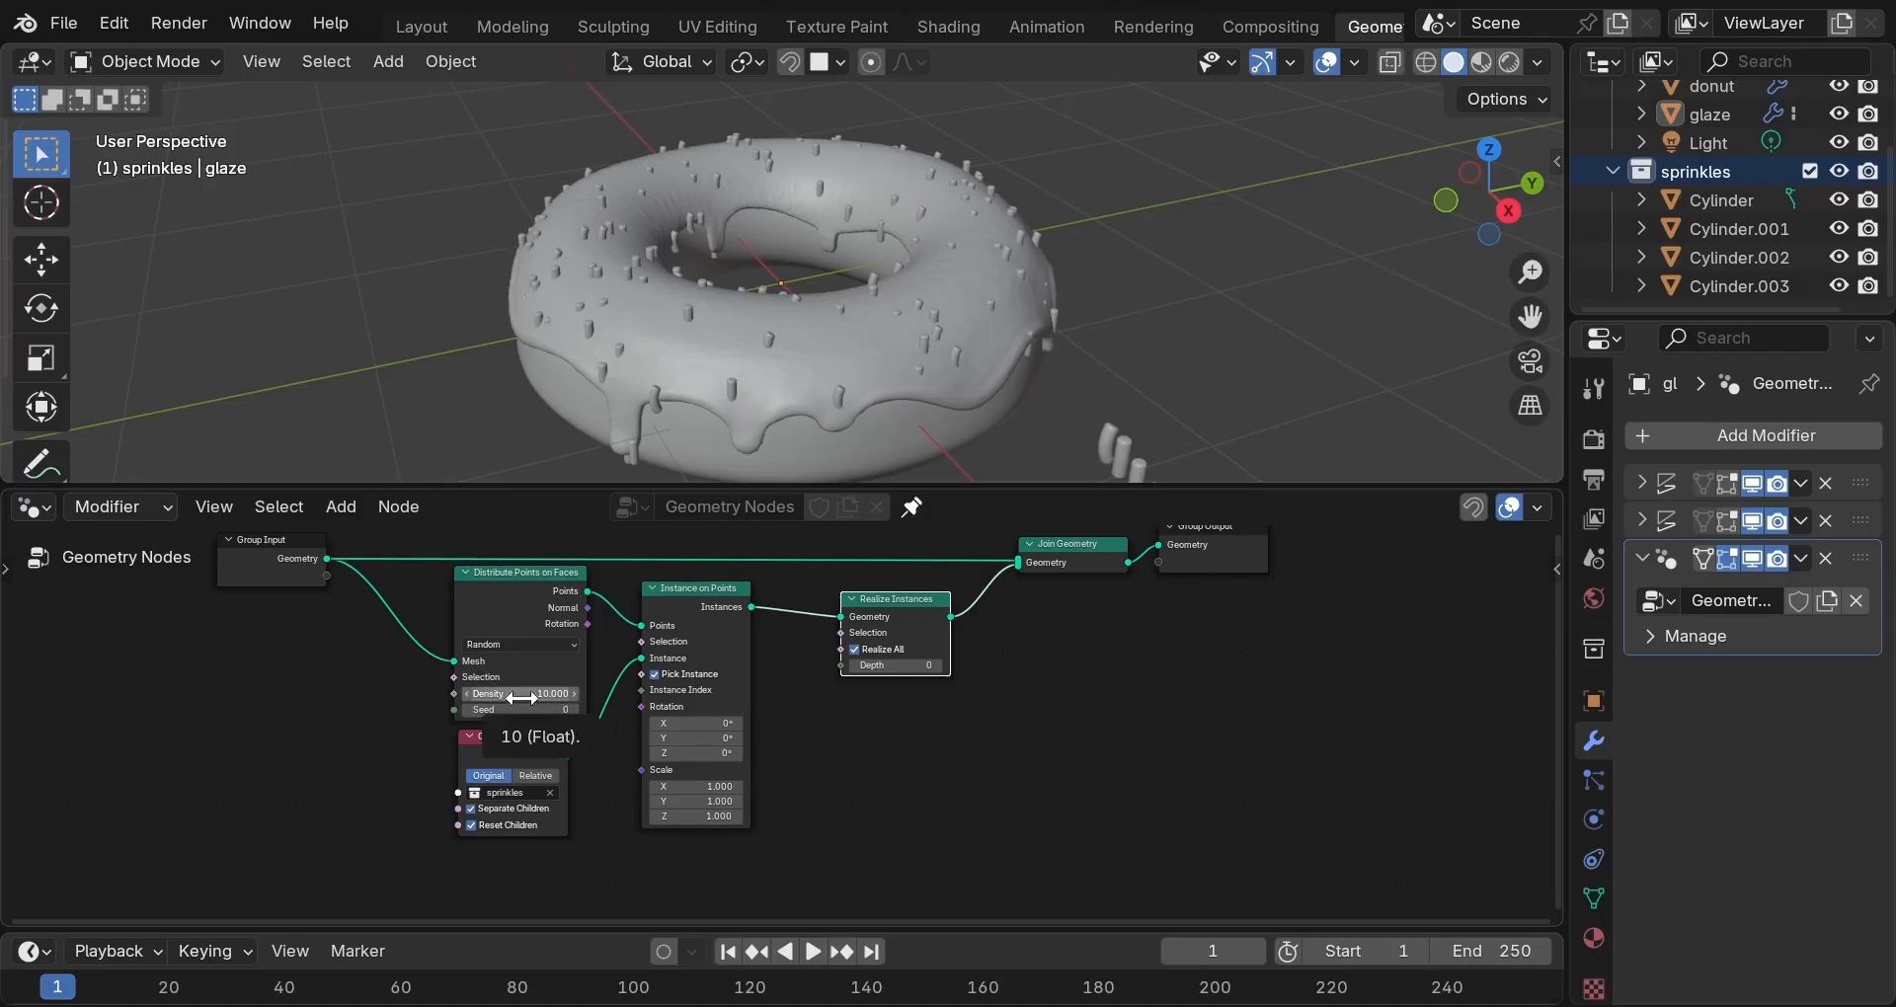
# Raise the sprinkle point Density to 100.
pyautogui.moveTo(521, 698); pyautogui.dragTo(582, 698)
pyautogui.click(490, 697)
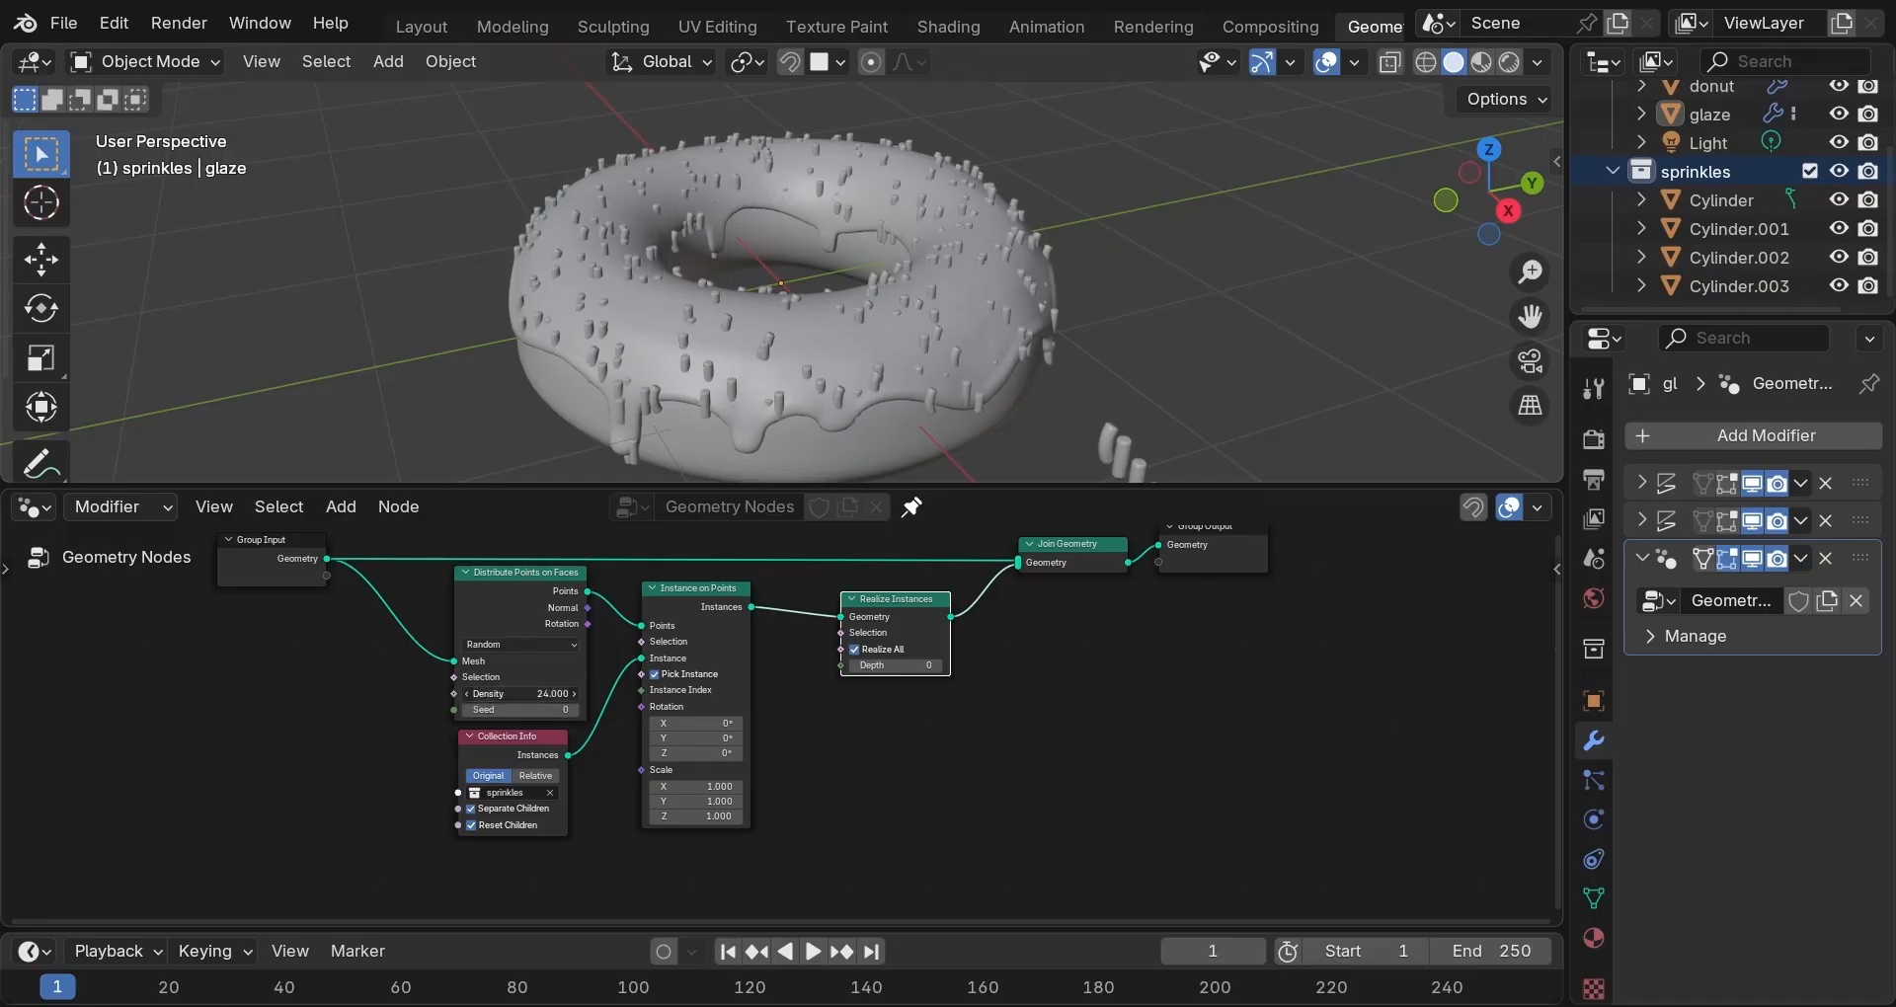
pyautogui.write('100')
pyautogui.press('Return')
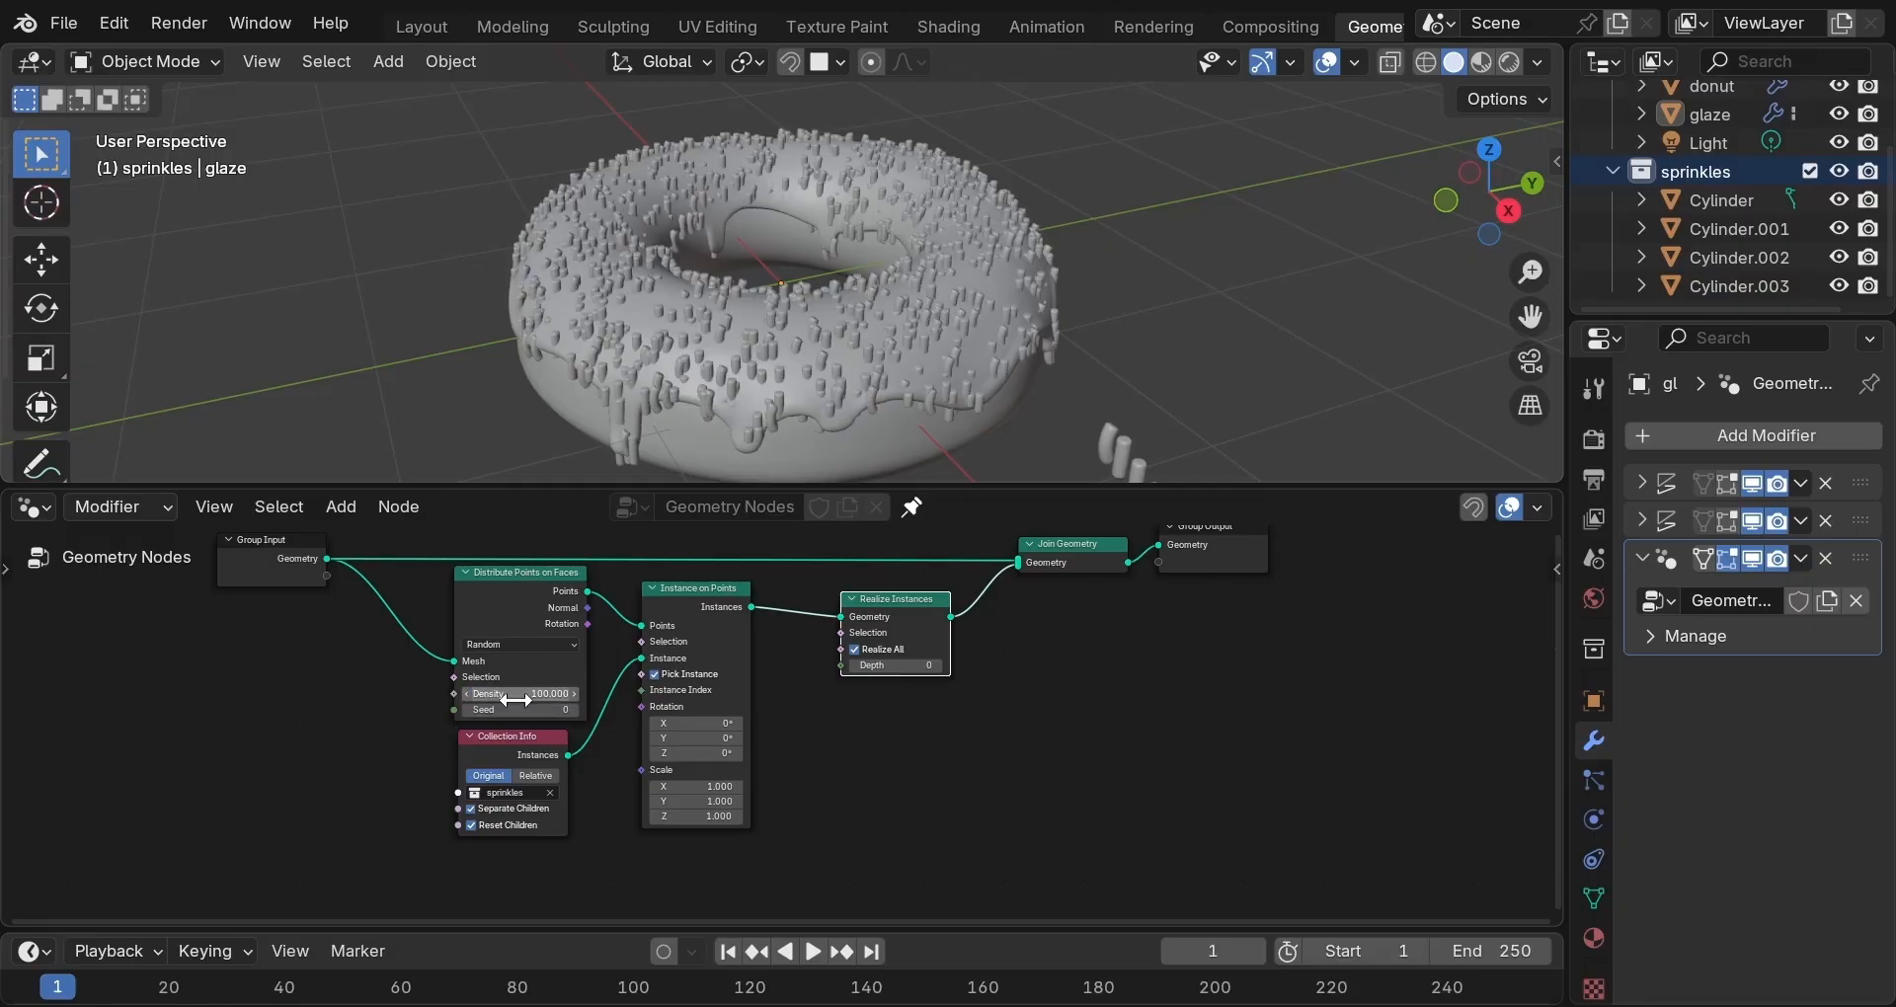
pyautogui.scroll(6, 905, 280)
pyautogui.moveTo(905, 280); pyautogui.dragTo(974, 298, button='middle')
pyautogui.scroll(-6, 974, 298)
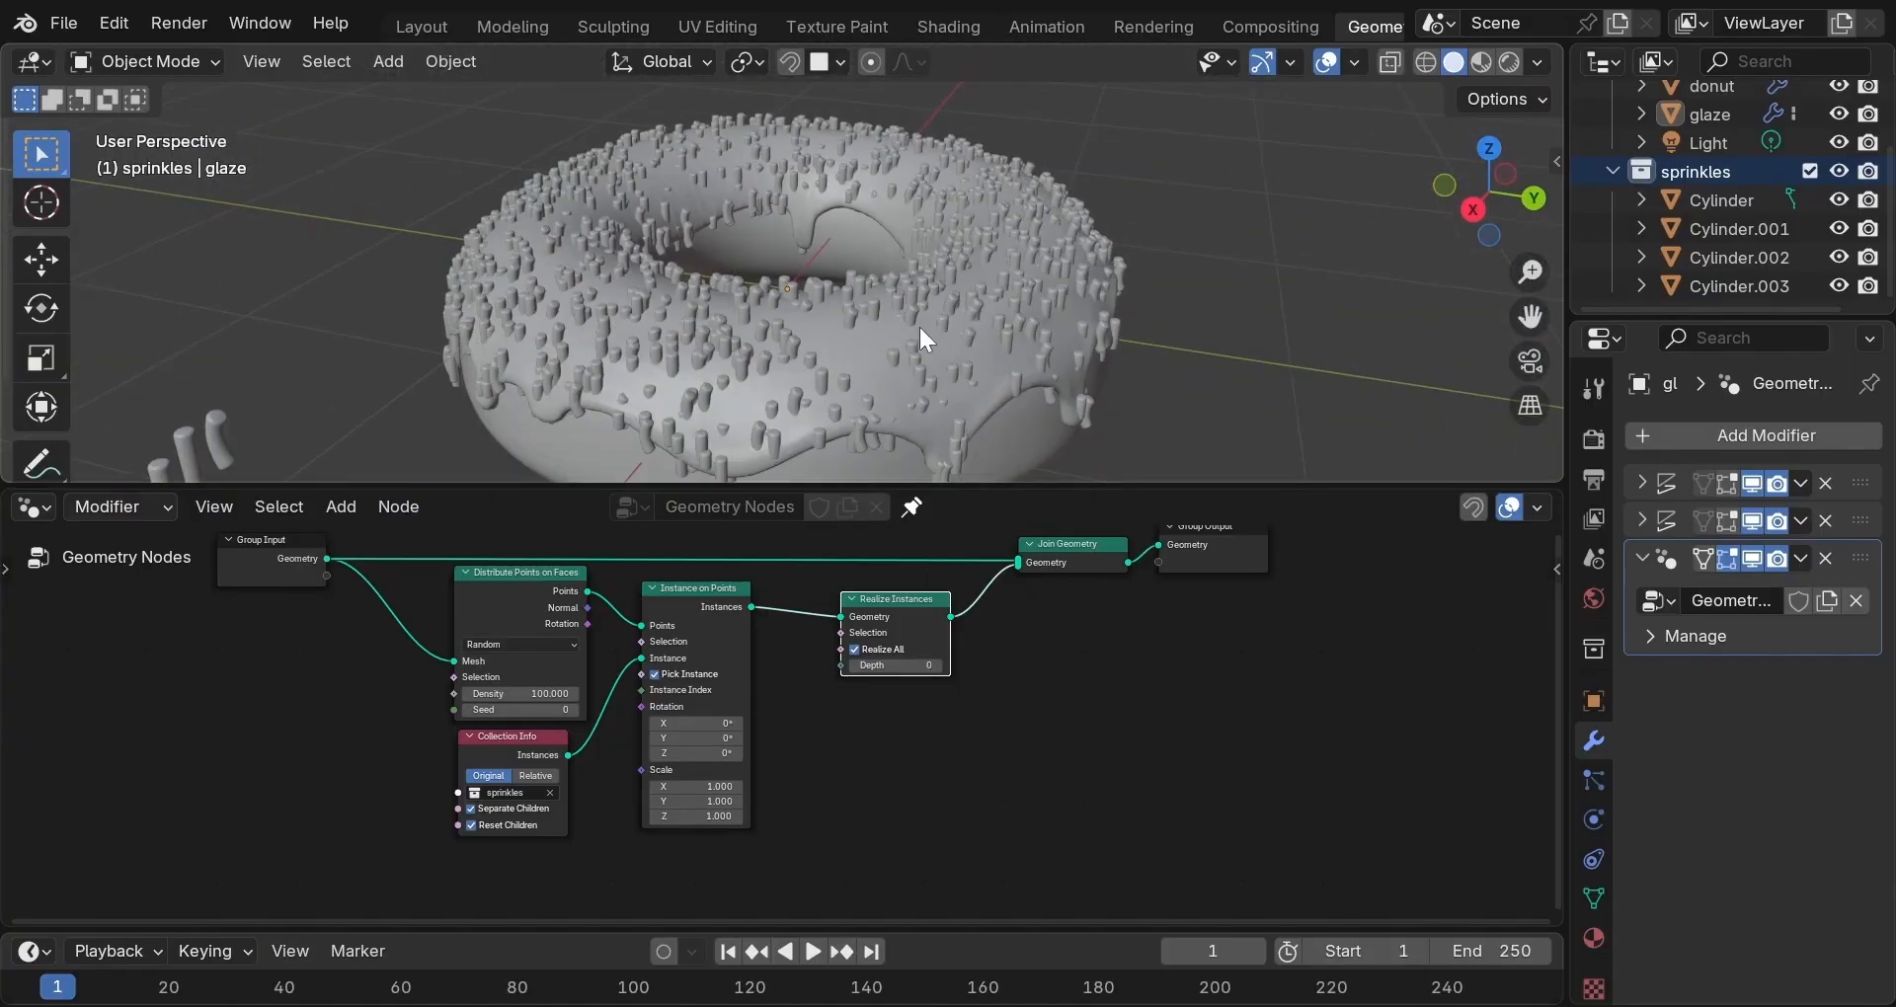
# Switch Distribute Points on Faces to the Poisson Disk method.
pyautogui.click(538, 644)
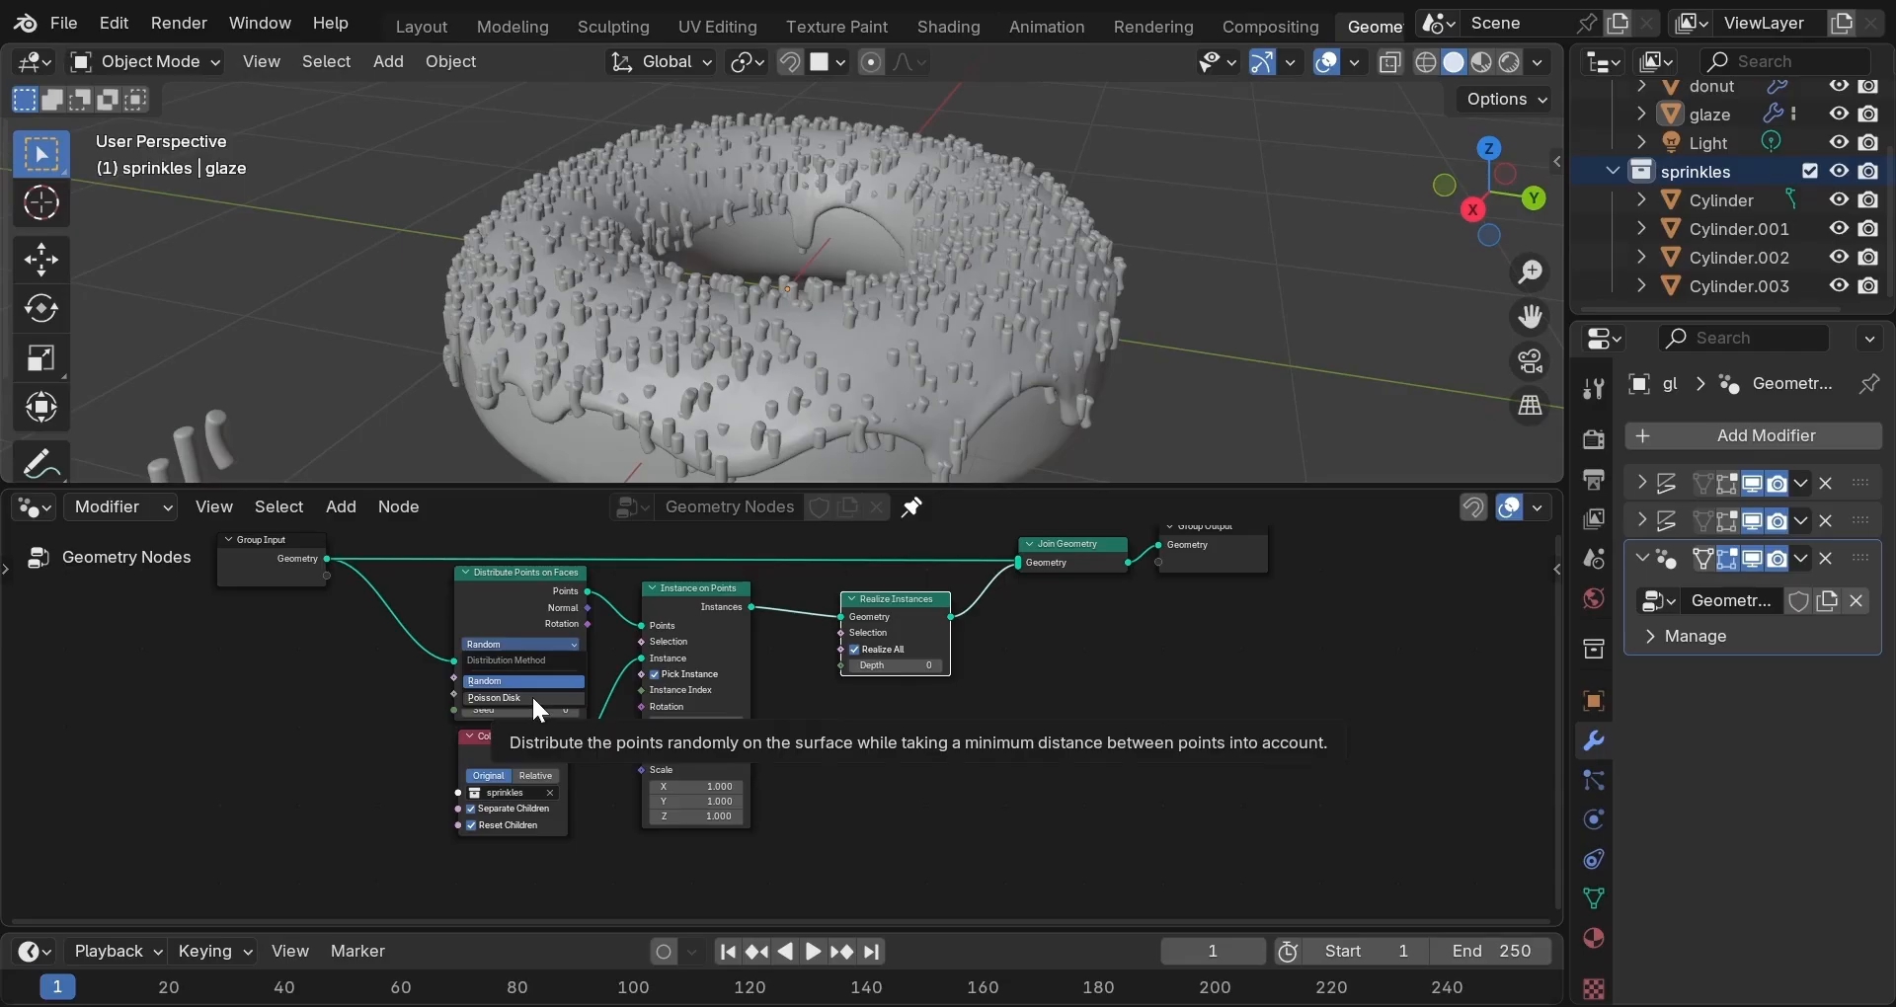
pyautogui.click(531, 696)
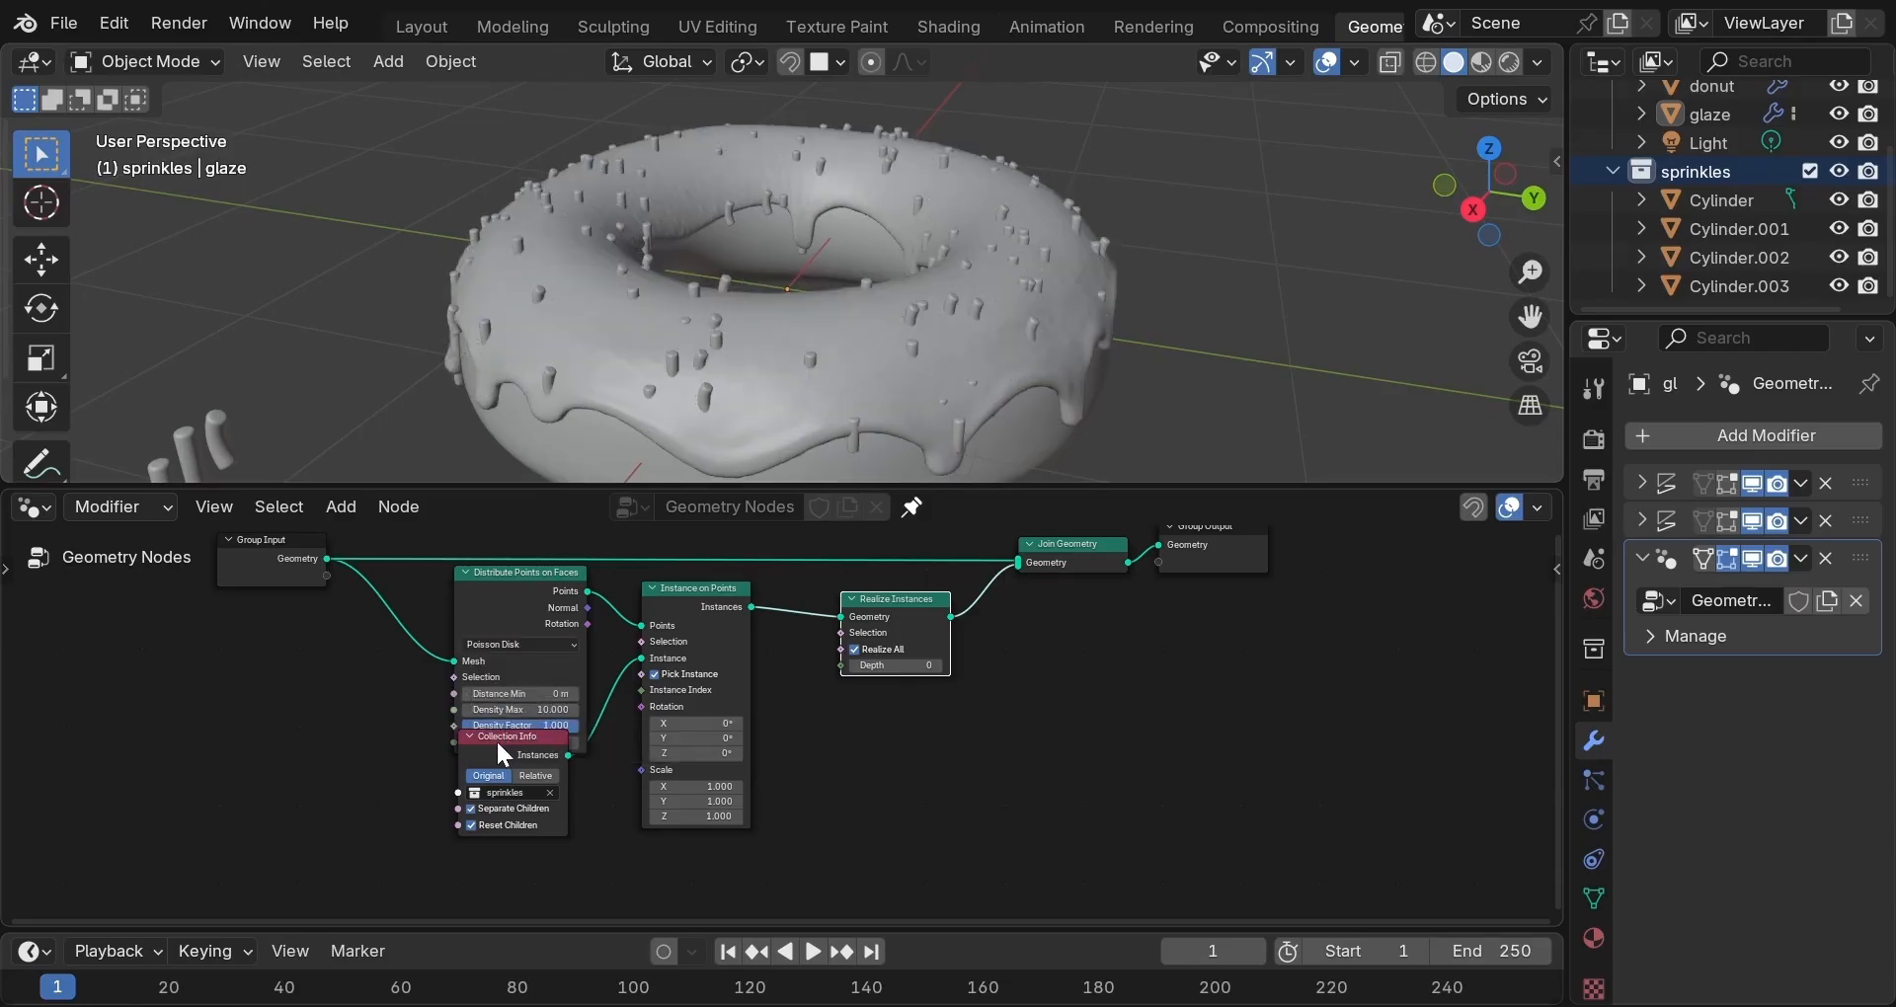
pyautogui.moveTo(496, 738); pyautogui.dragTo(498, 795)
pyautogui.scroll(1, 551, 751)
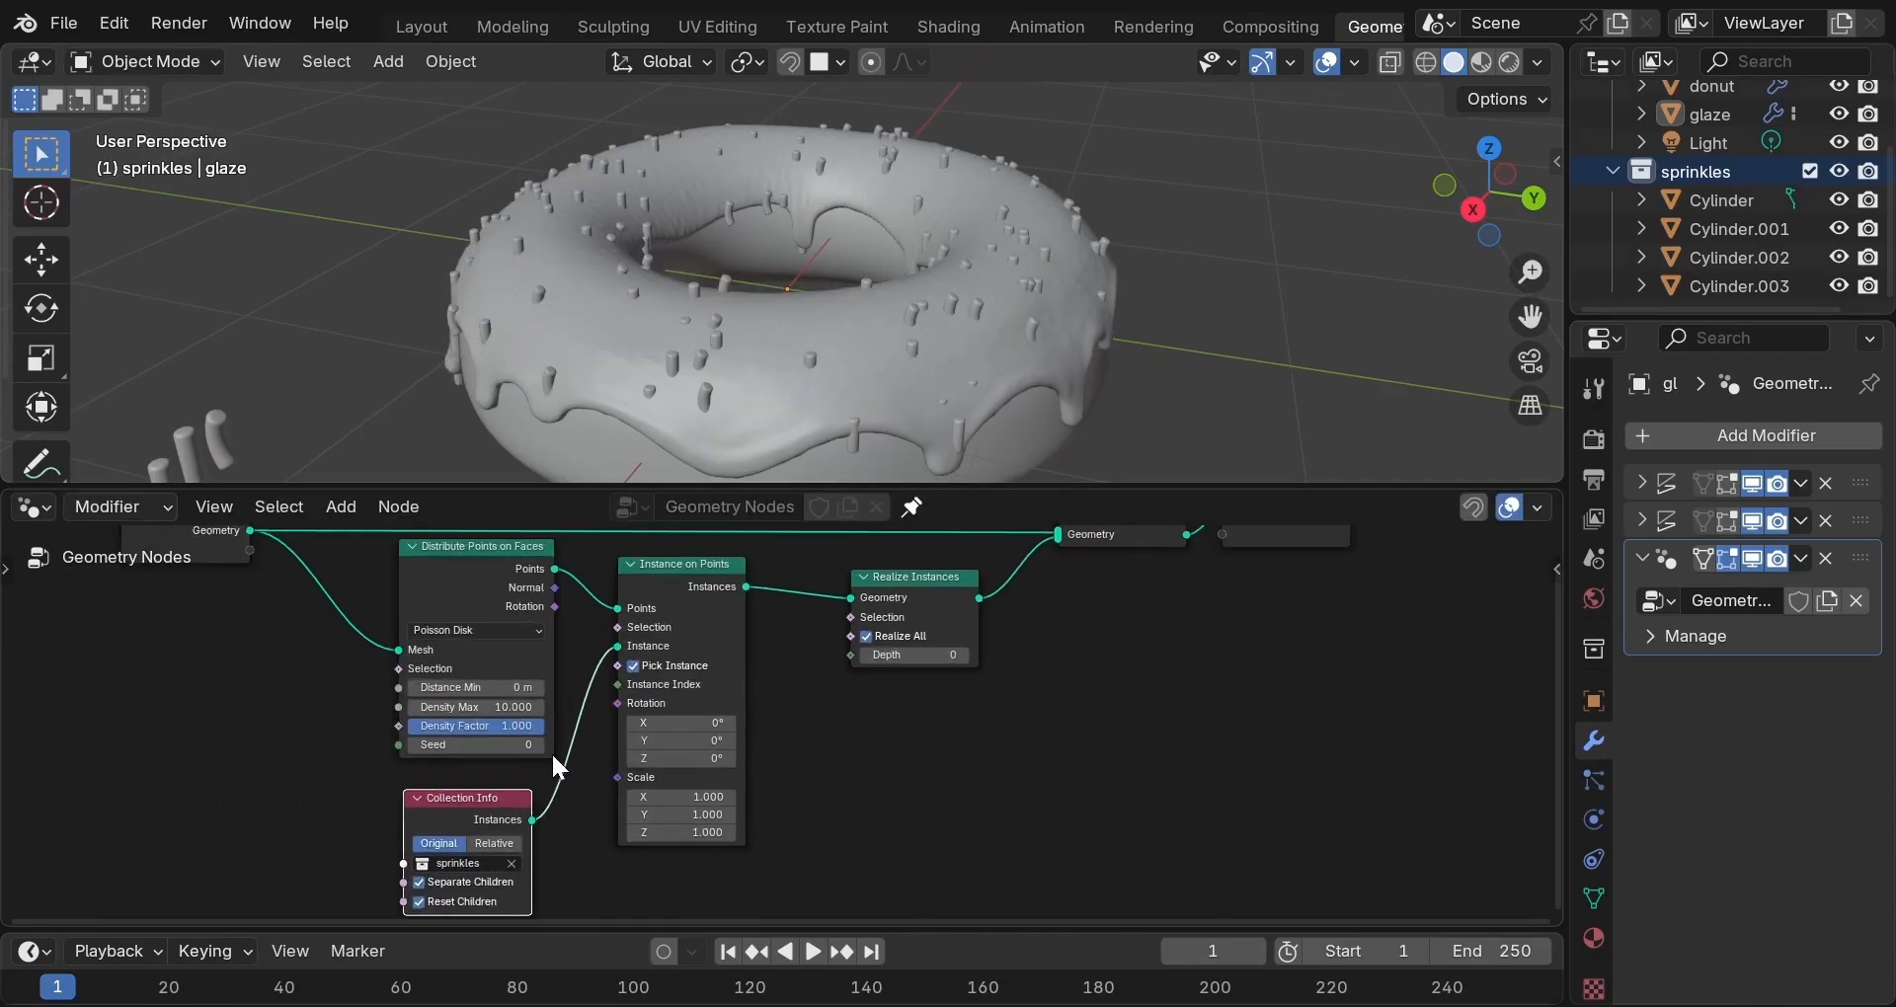
pyautogui.scroll(2, 551, 751)
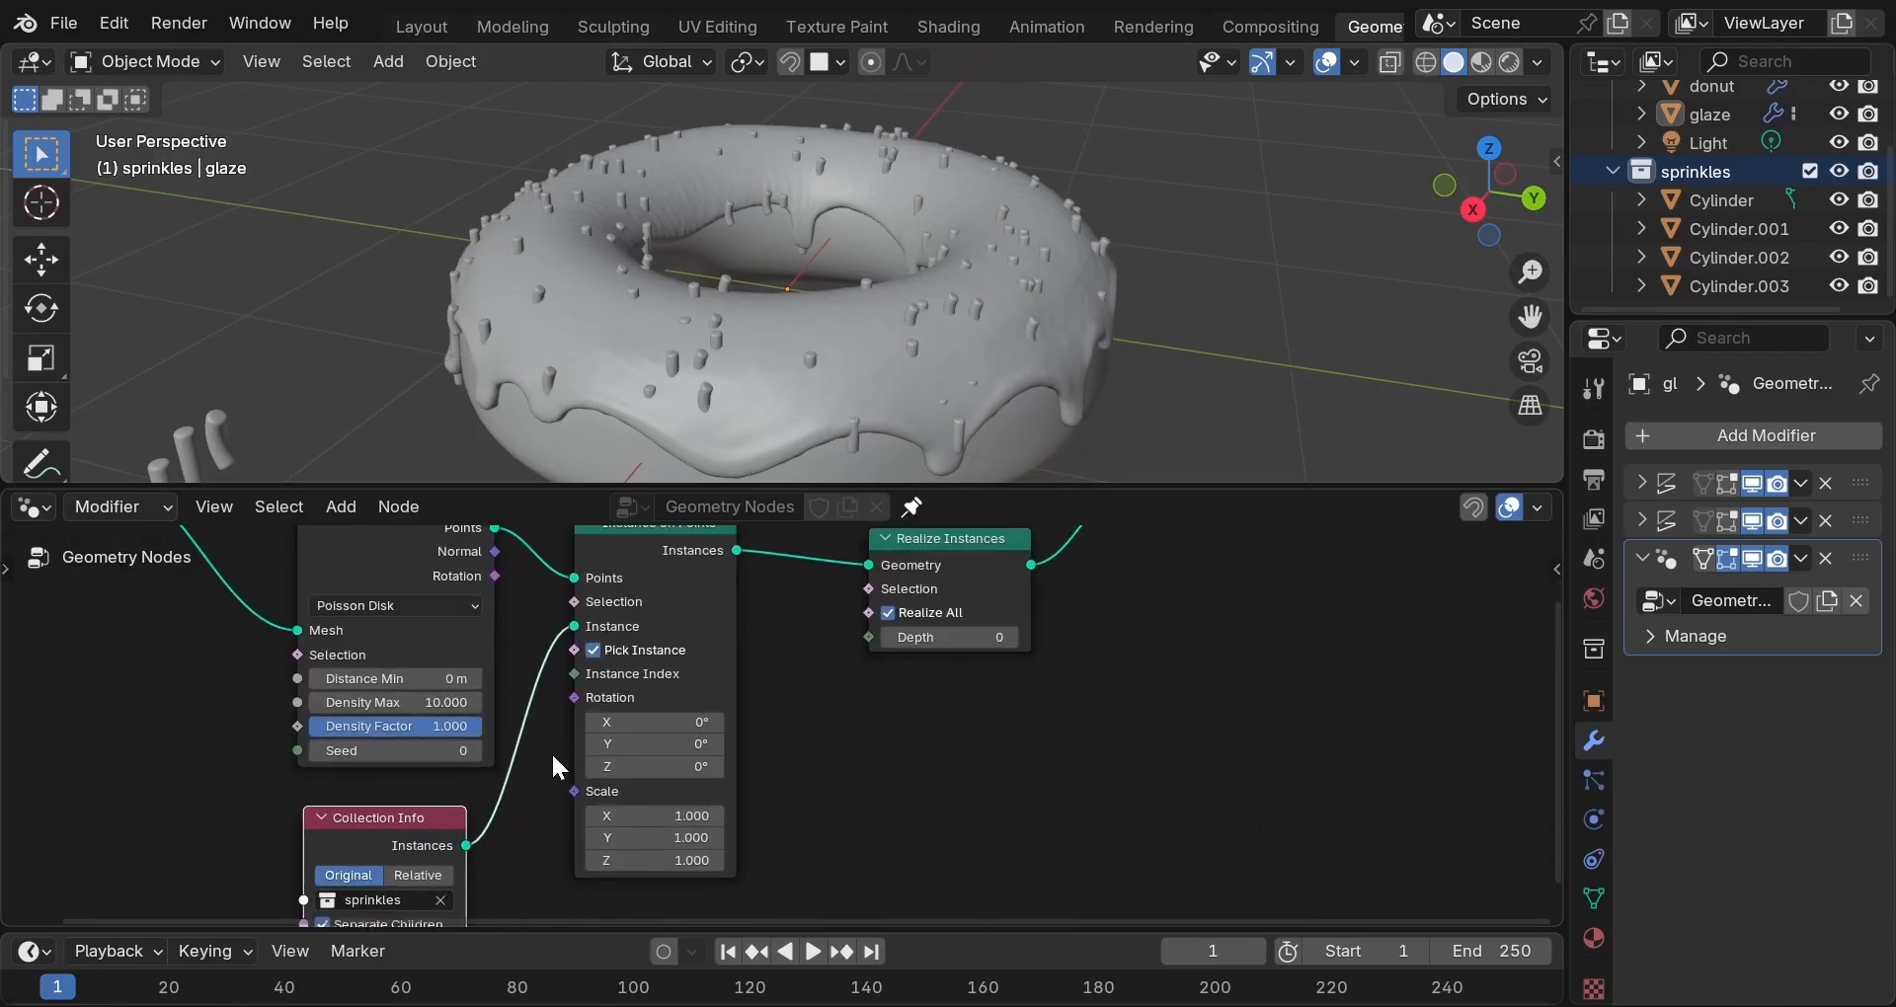
# Set Distance Min to 0.04 m and Density Max to 100.
pyautogui.click(407, 680)
pyautogui.write('0.0')
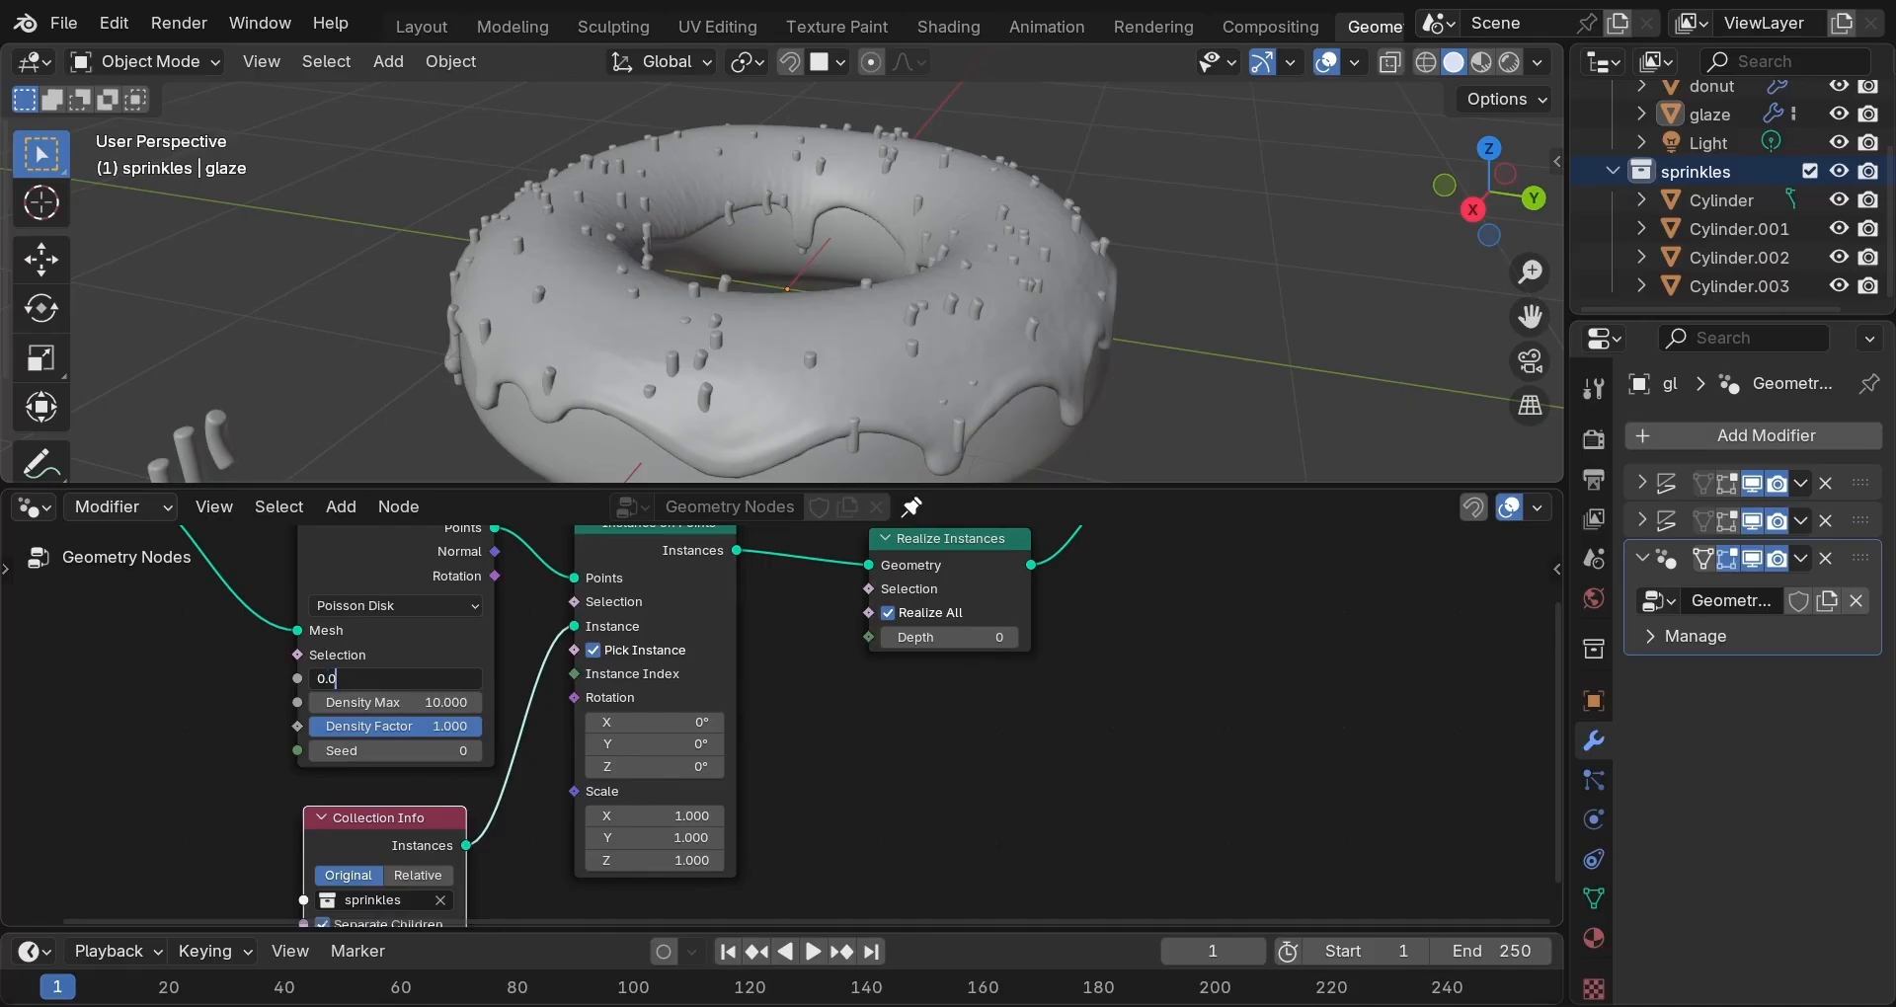
pyautogui.write('02')
pyautogui.press('Return')
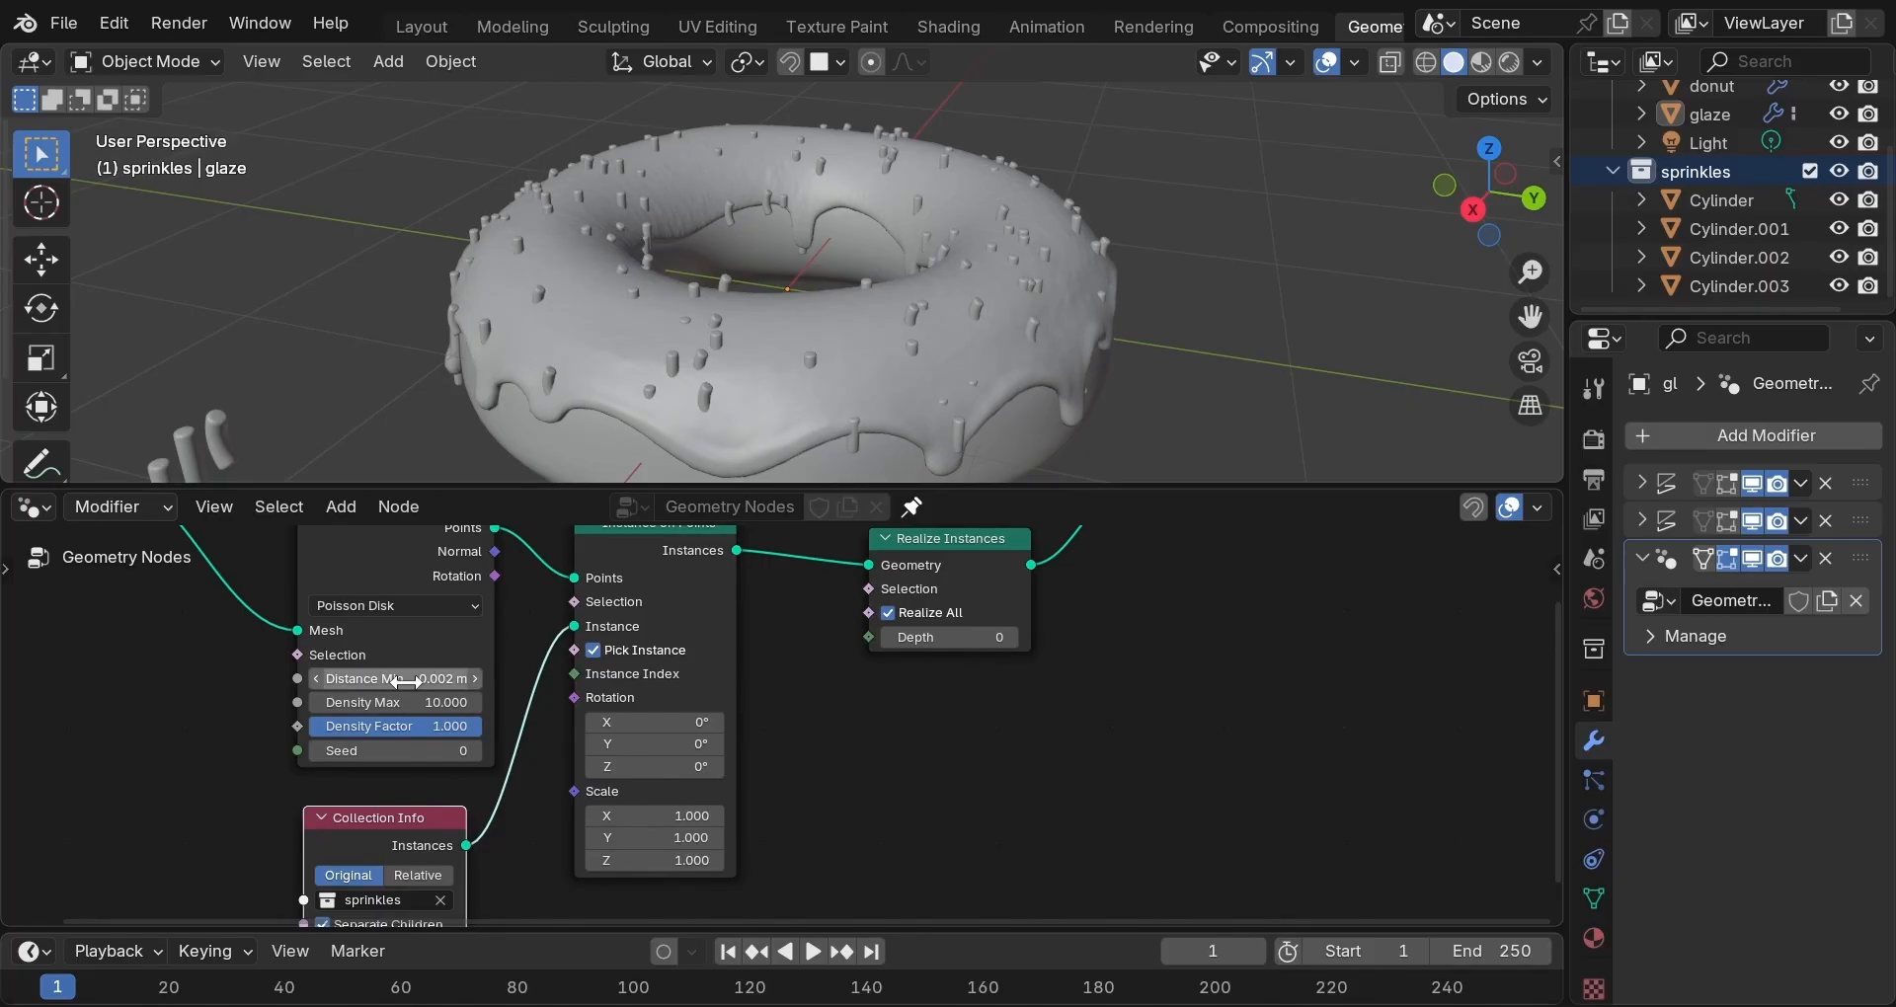
pyautogui.click(405, 702)
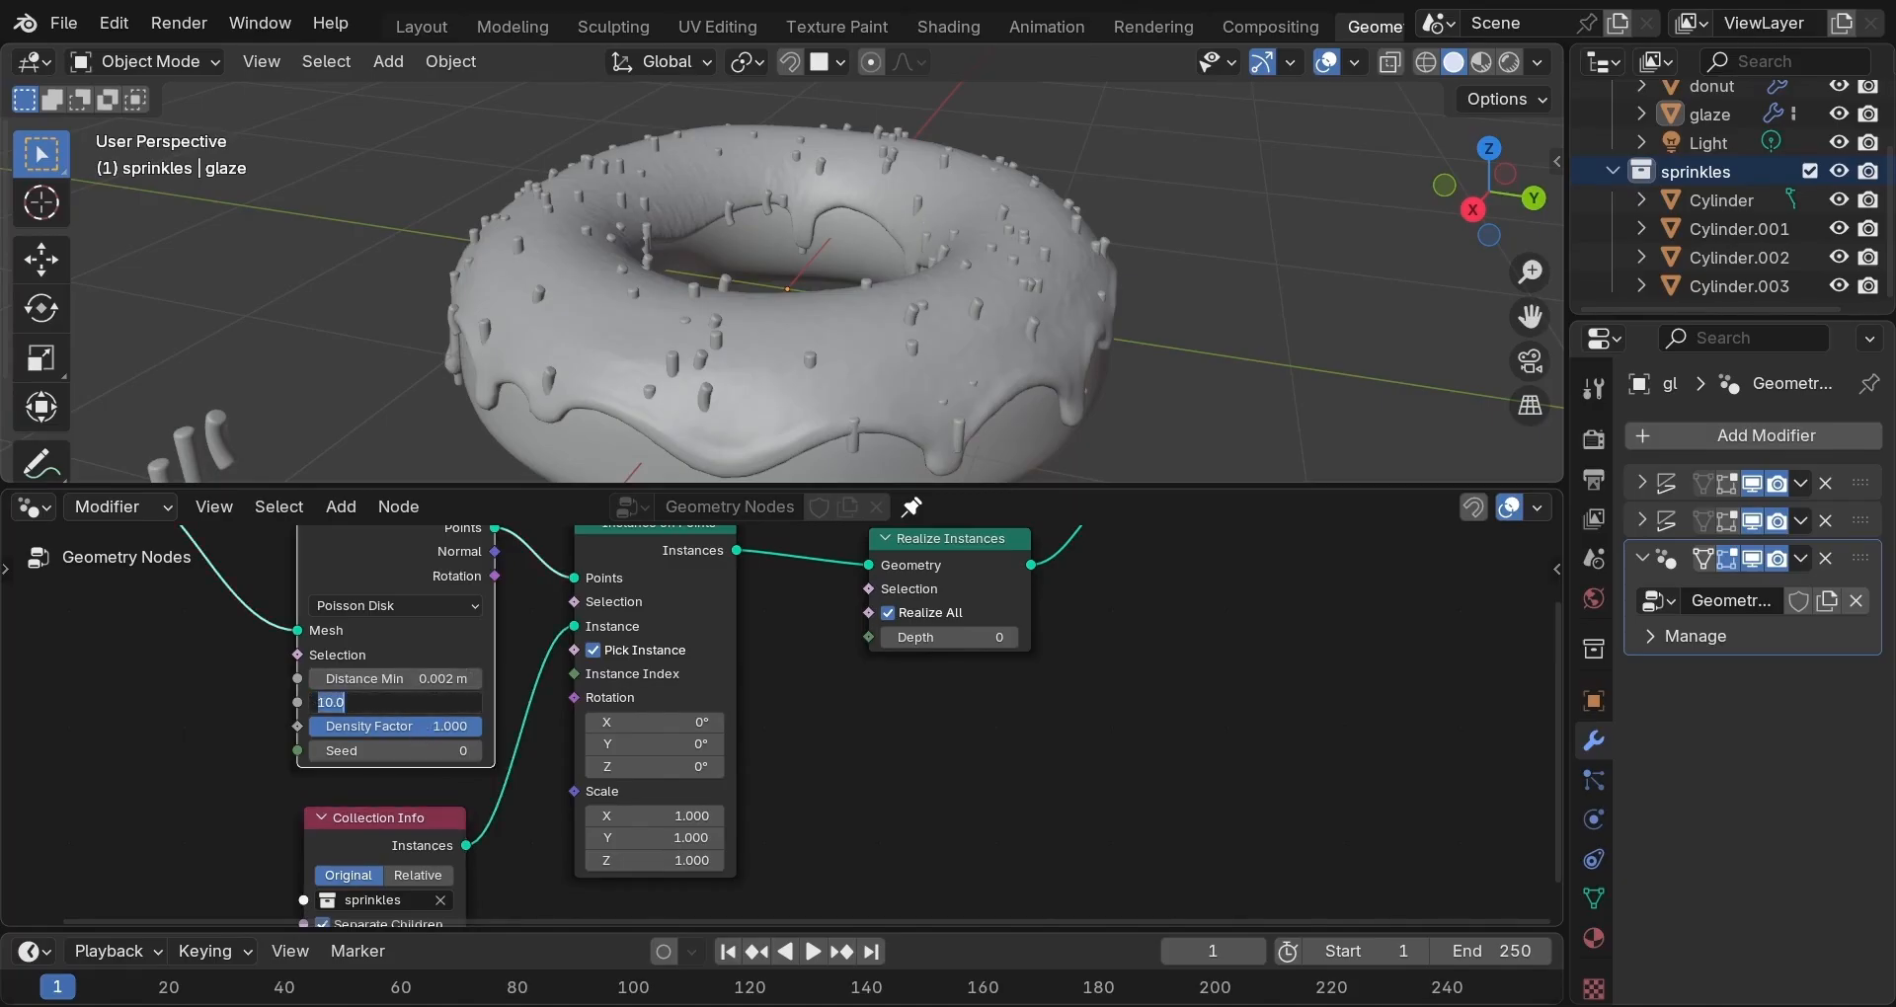
pyautogui.write('100')
pyautogui.press('Return')
pyautogui.moveTo(865, 385); pyautogui.dragTo(869, 455, button='middle')
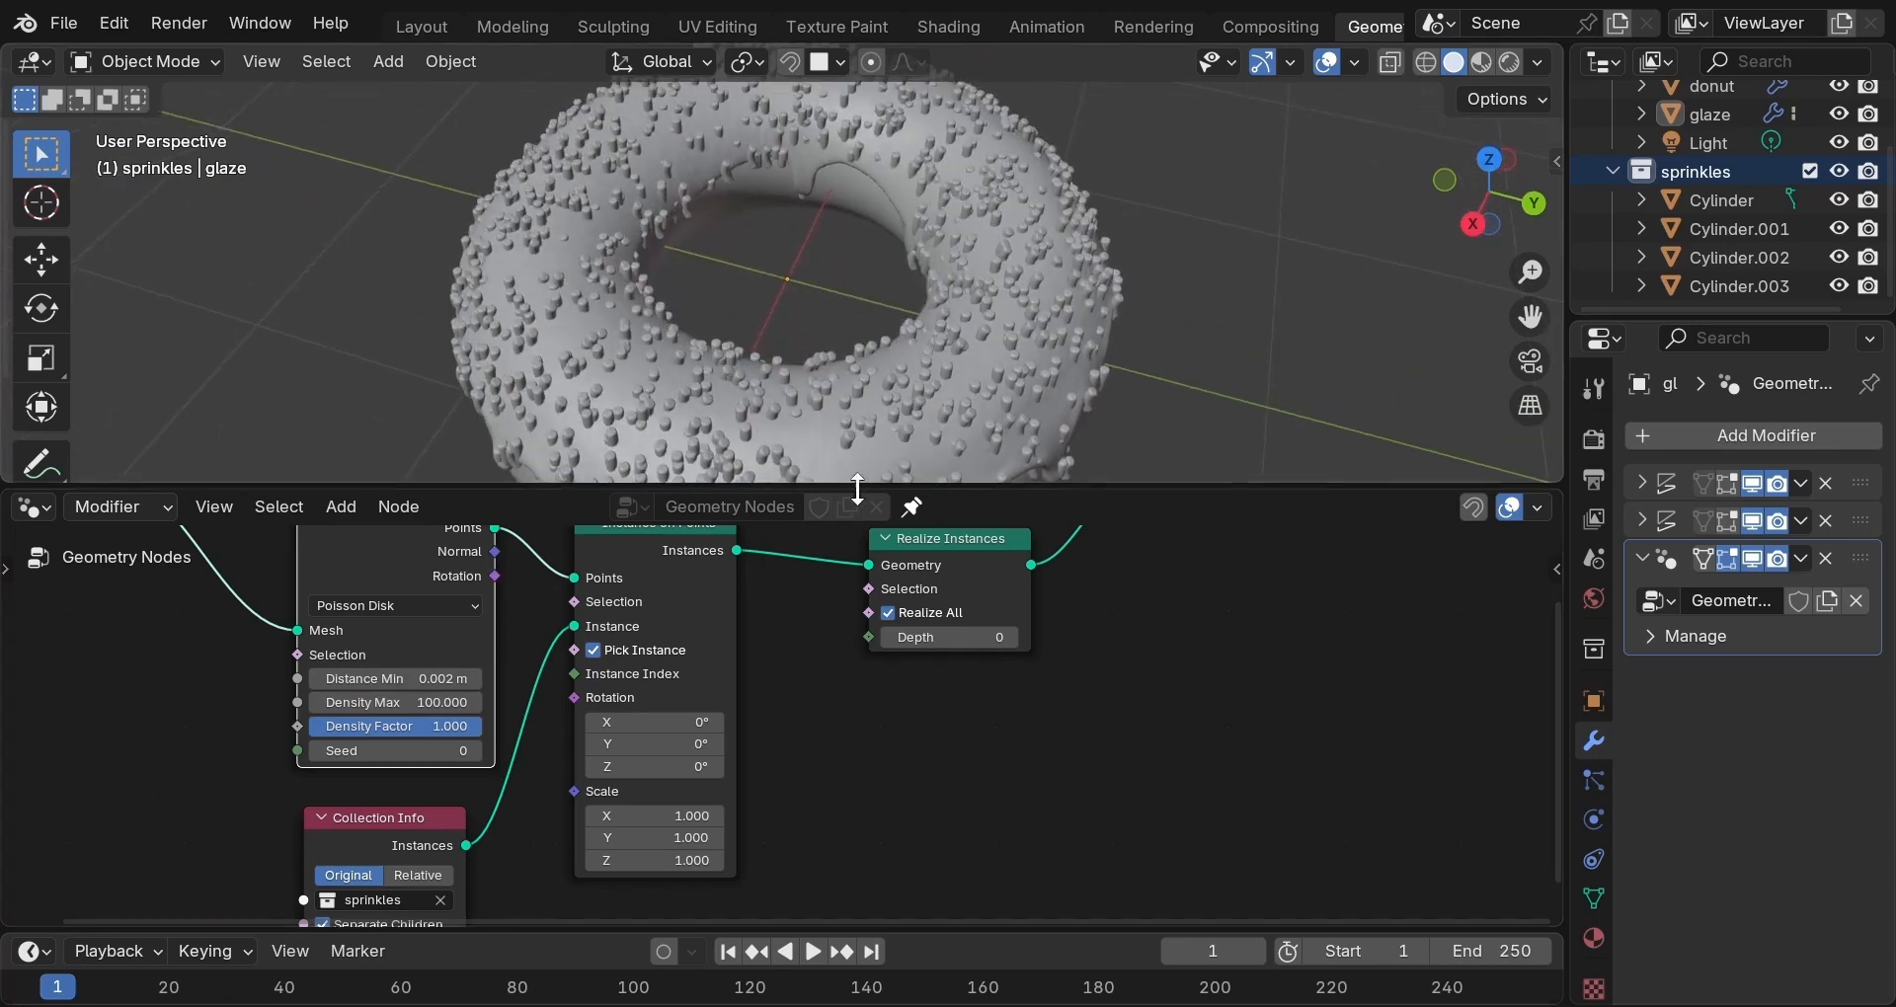
pyautogui.click(395, 679)
pyautogui.write('0.04')
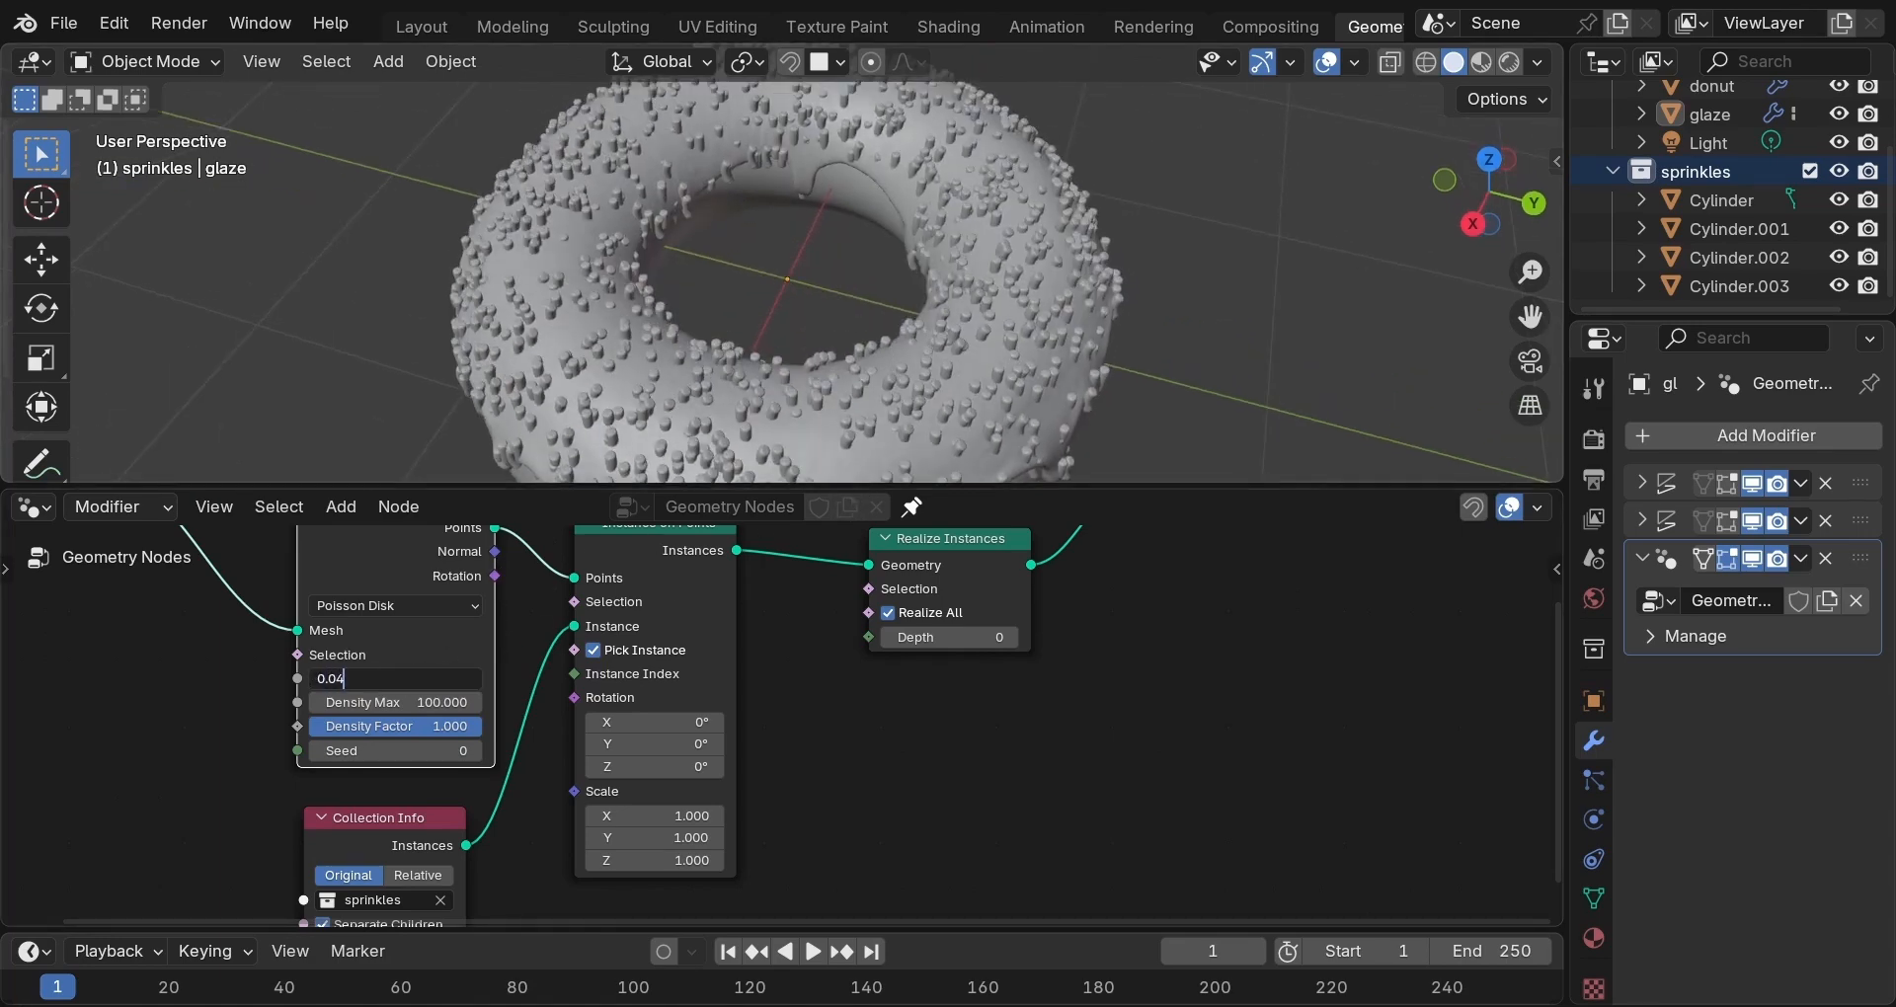
pyautogui.press('Return')
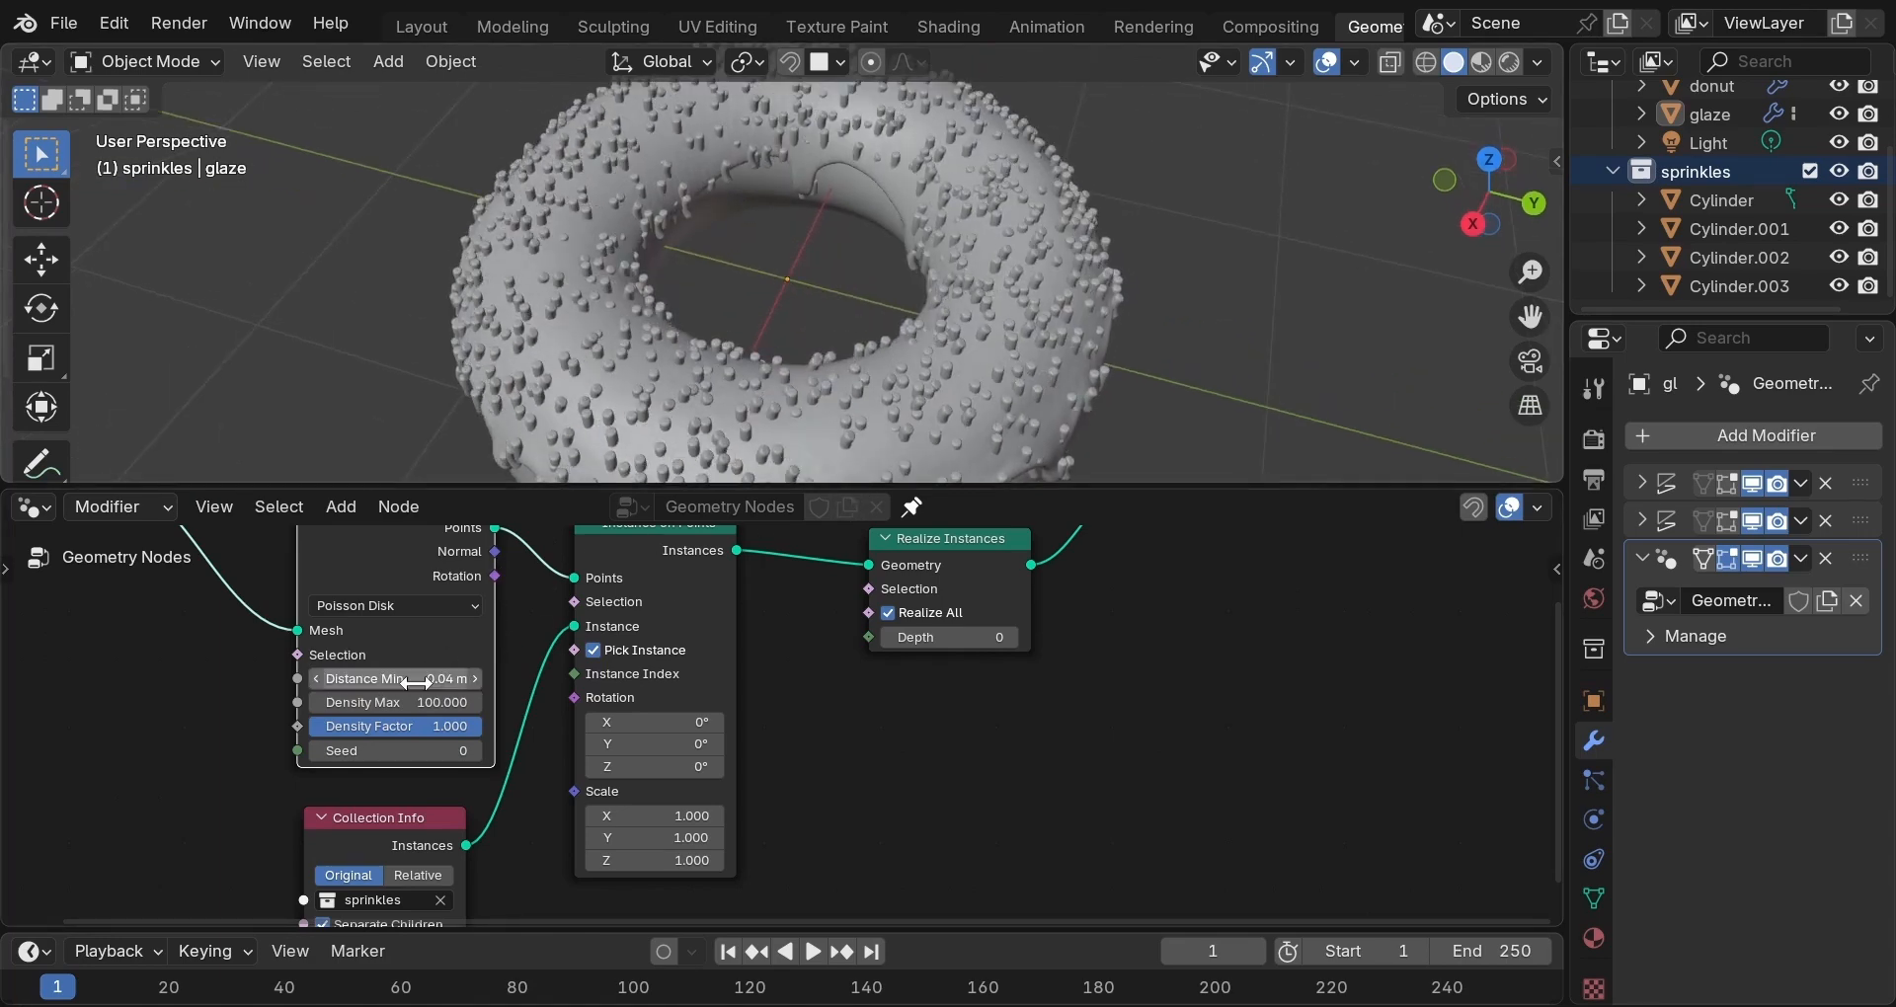
# Orbit around the donut hole to inspect the sprinkles, then frame the whole node tree.
pyautogui.scroll(5, 822, 424)
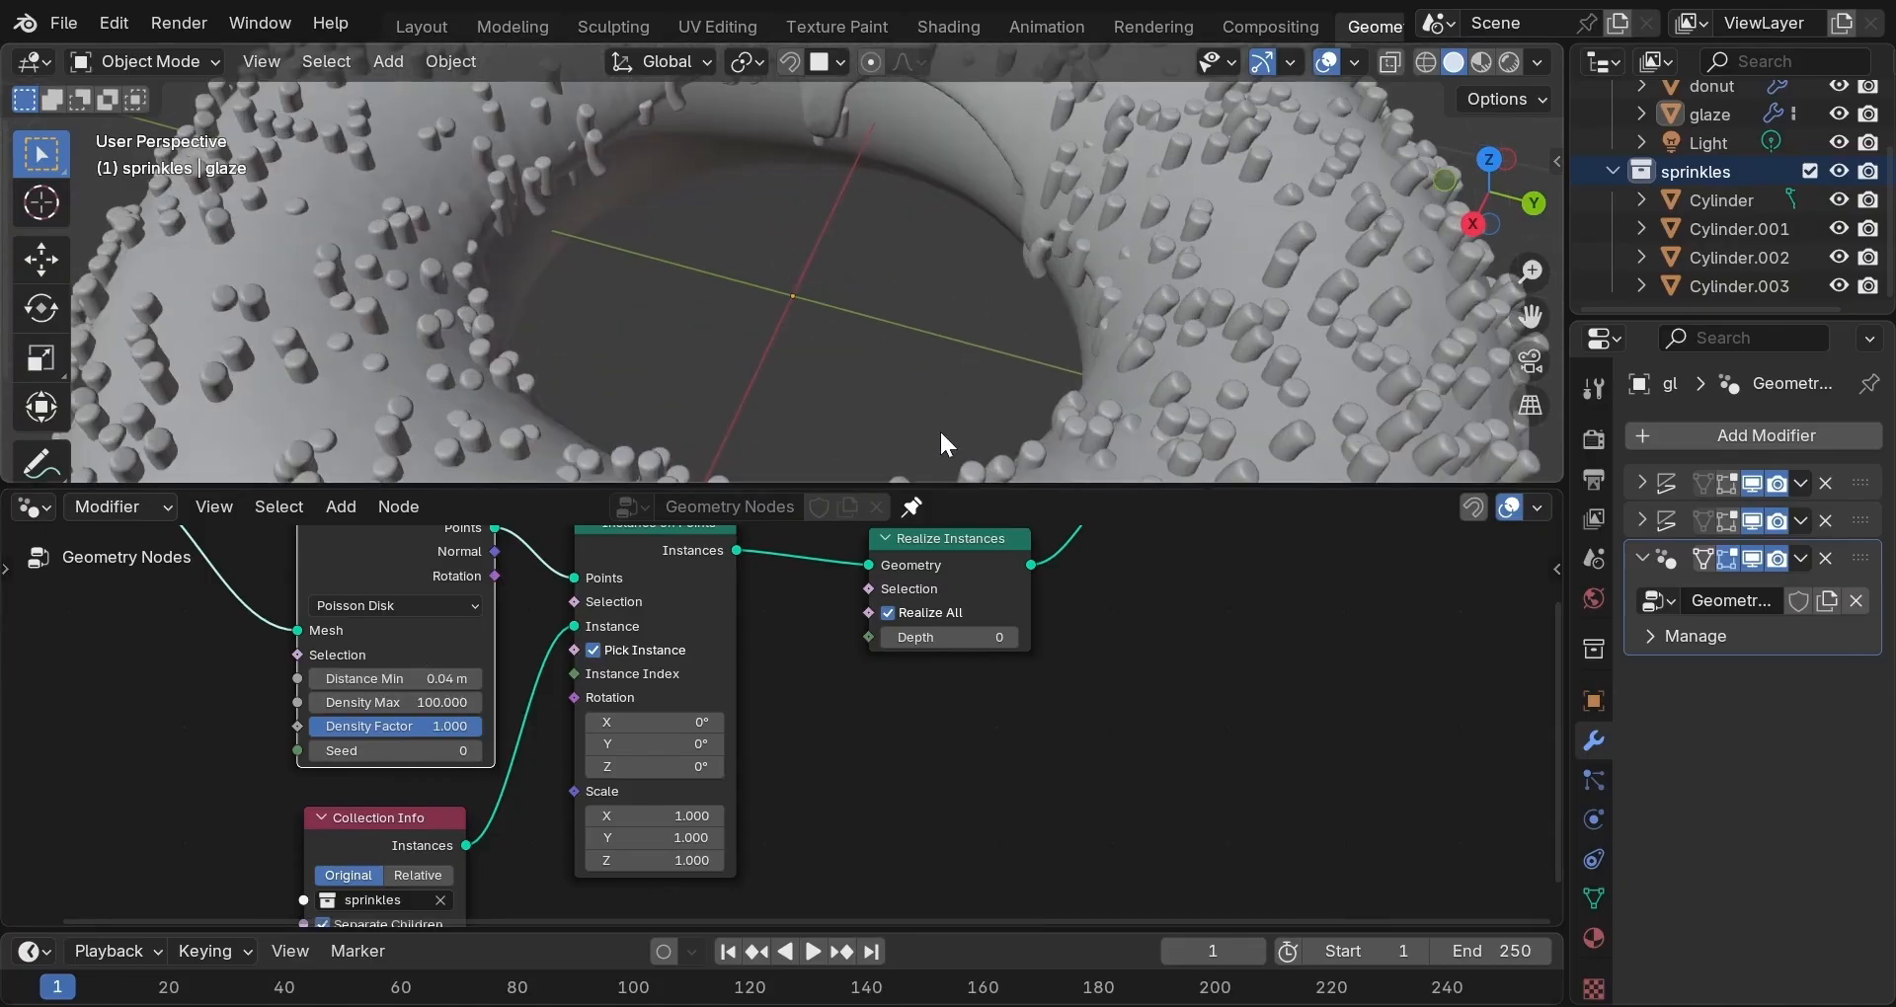
pyautogui.moveTo(1312, 376); pyautogui.dragTo(1046, 297, button='middle')
pyautogui.scroll(-5, 1157, 329)
pyautogui.scroll(-2, 1173, 253)
pyautogui.scroll(2, 995, 292)
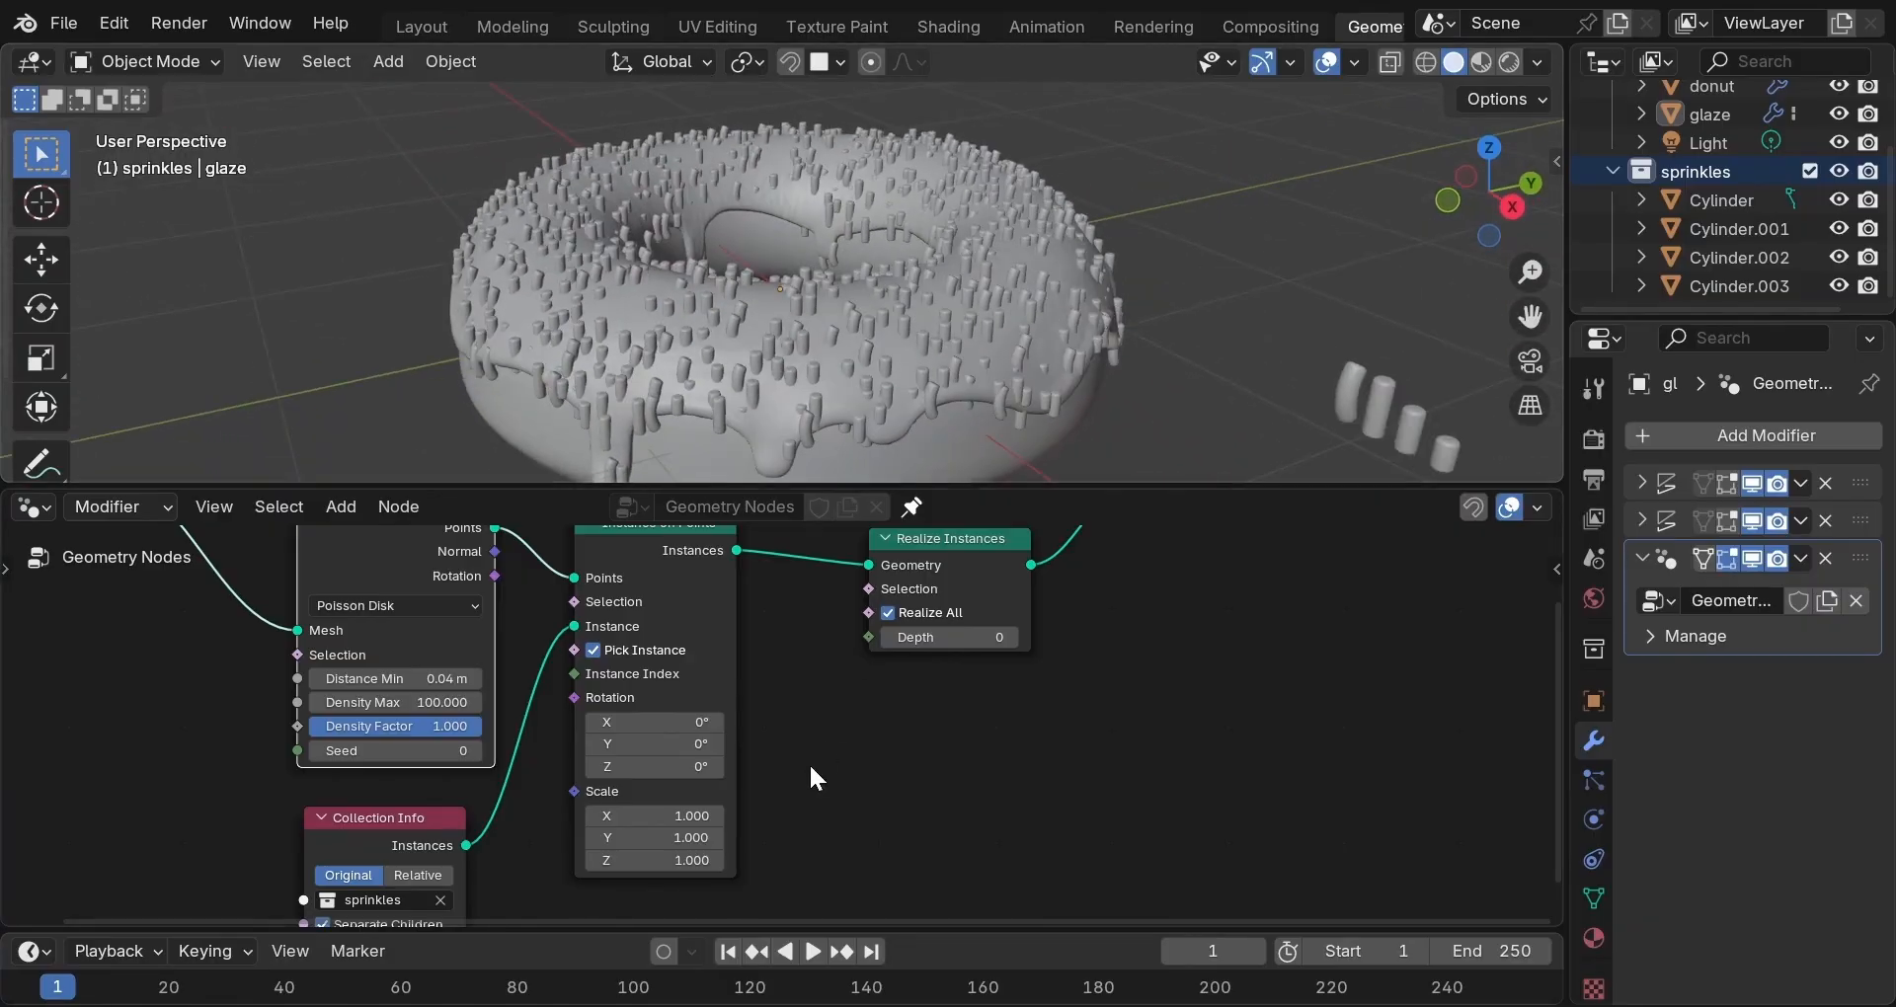
pyautogui.press('Home')
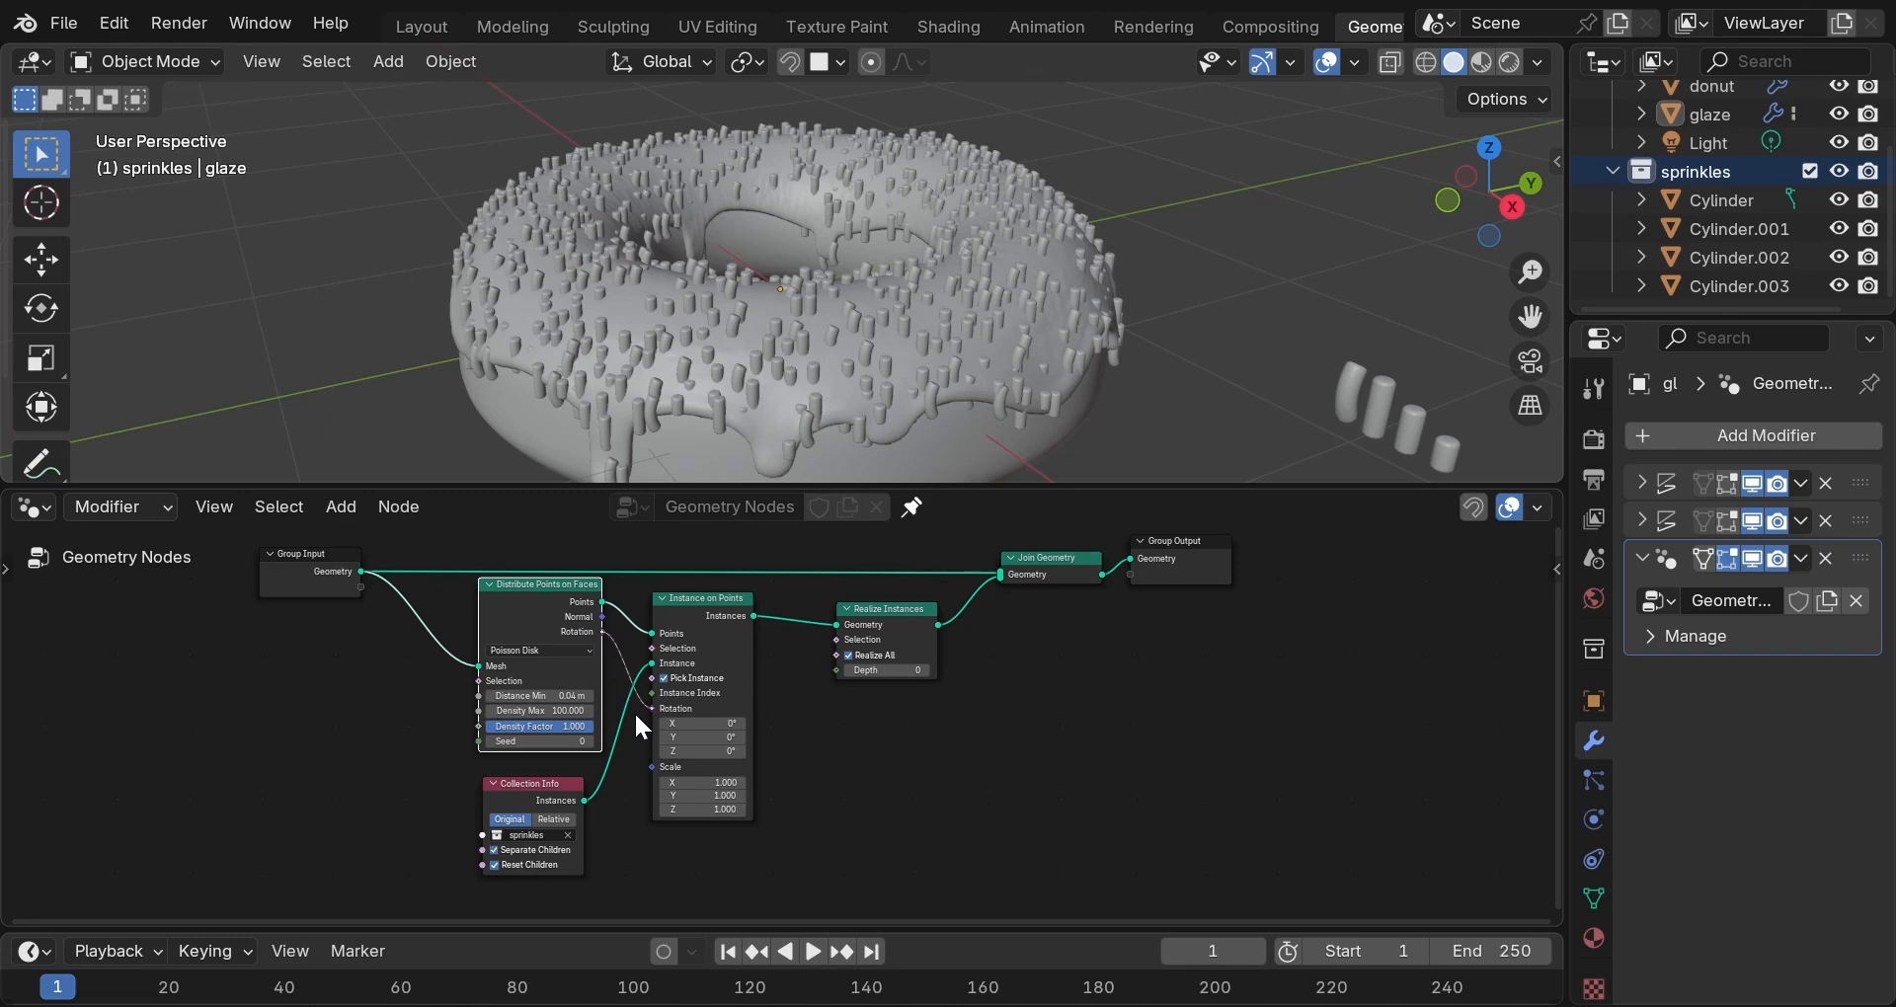
# Align sprinkle rotation to the surface points and recenter the node view.
pyautogui.moveTo(636, 717); pyautogui.dragTo(636, 717)
pyautogui.scroll(1, 824, 696)
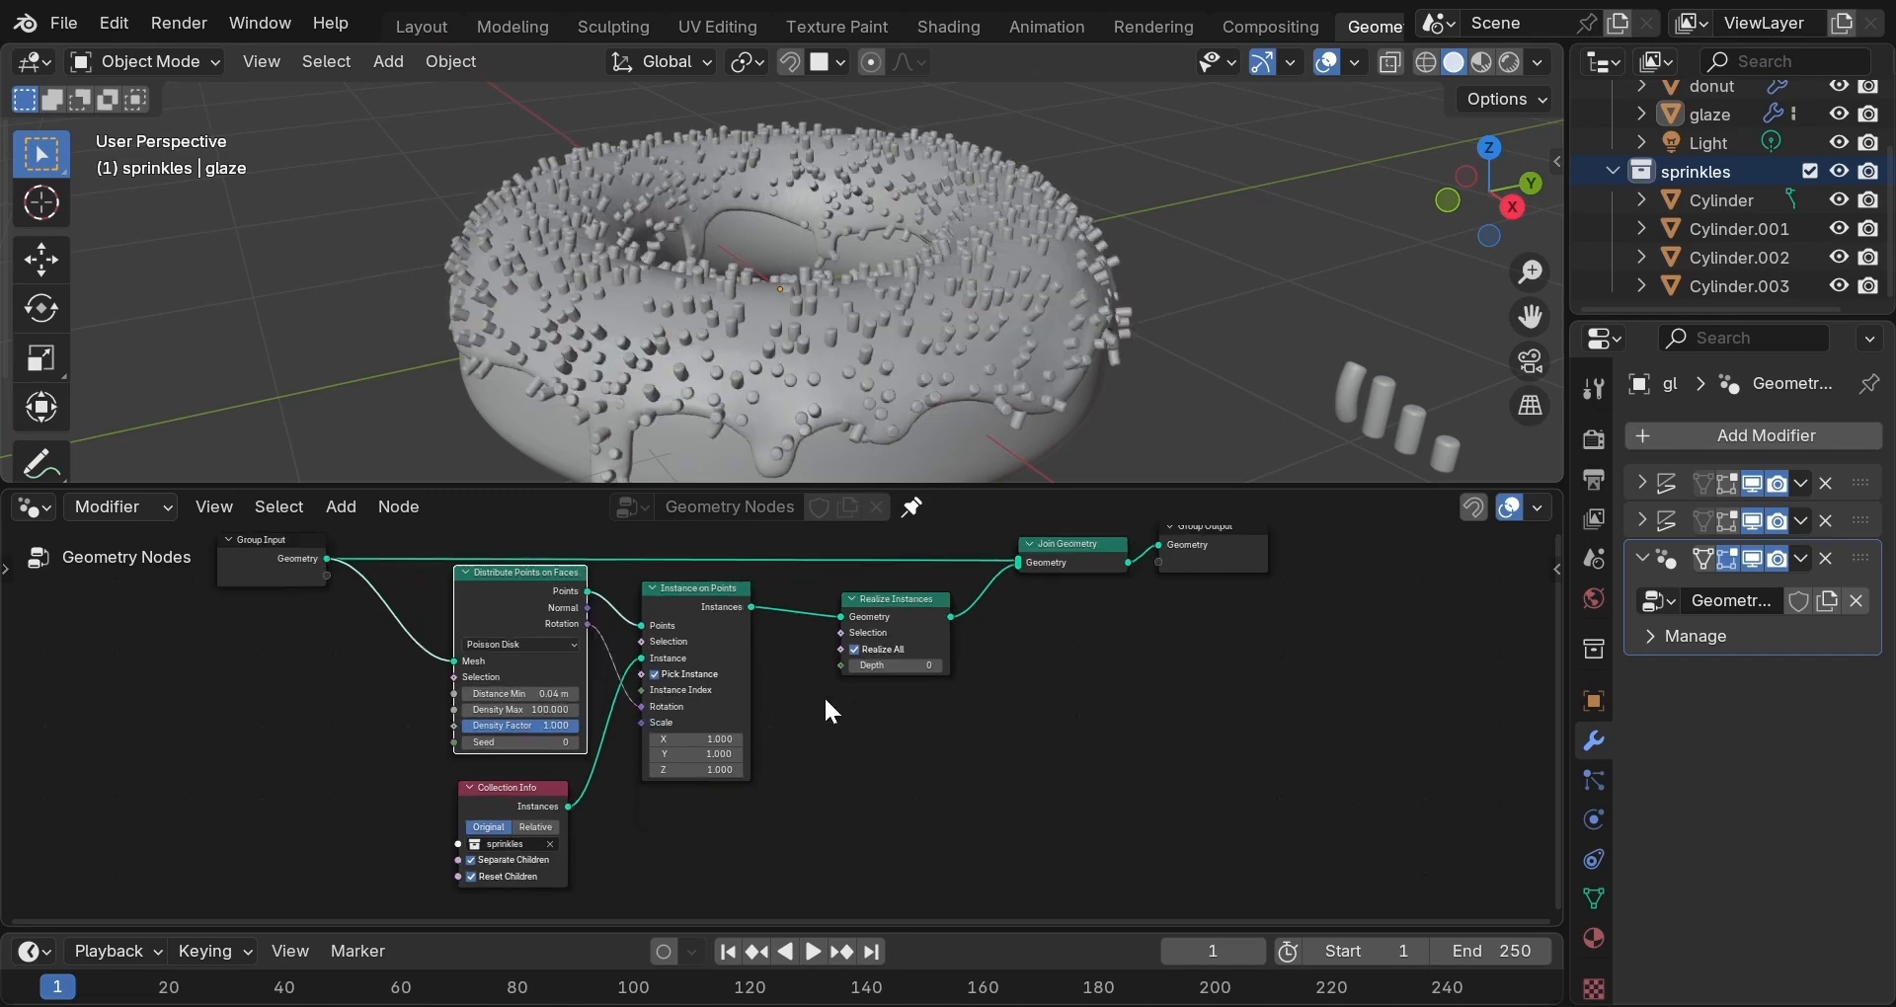
pyautogui.scroll(2, 825, 702)
pyautogui.scroll(-2, 824, 703)
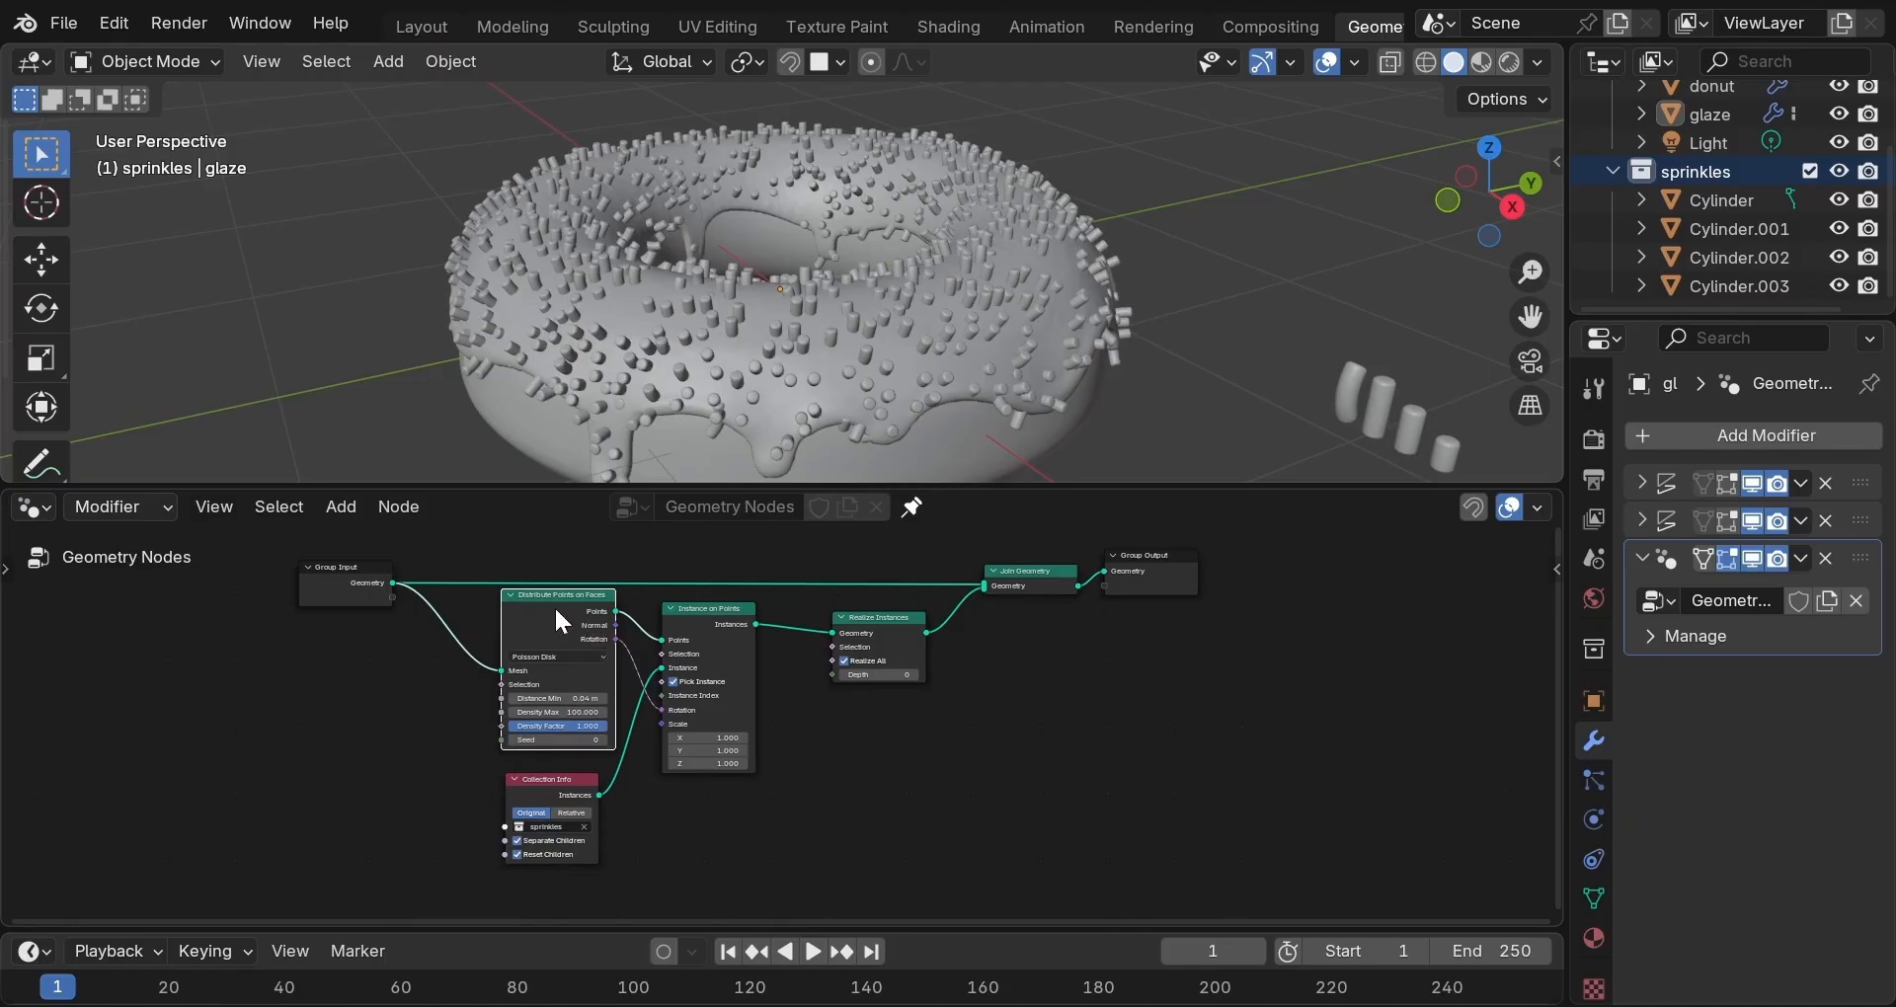
pyautogui.moveTo(555, 604); pyautogui.dragTo(404, 587, button='middle')
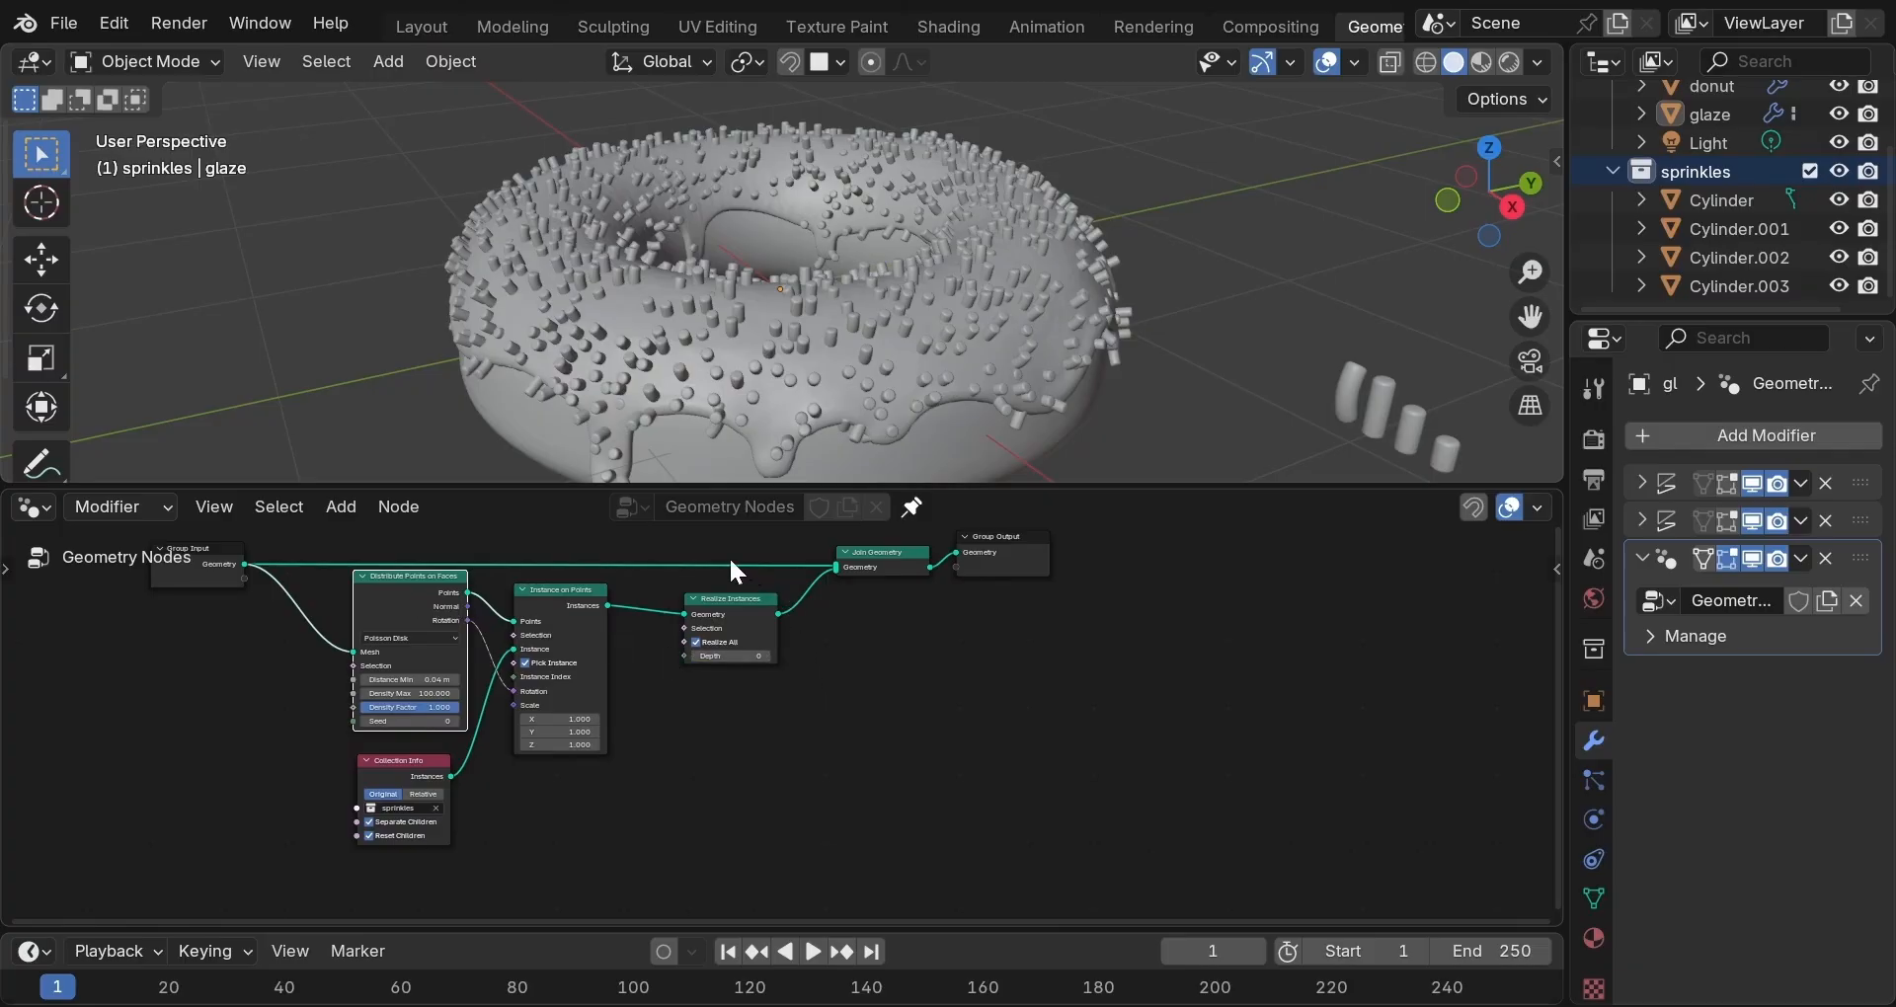
# Move Realize Instances, Join Geometry and Group Output further right.
pyautogui.moveTo(727, 559); pyautogui.dragTo(978, 694)
pyautogui.press('g')
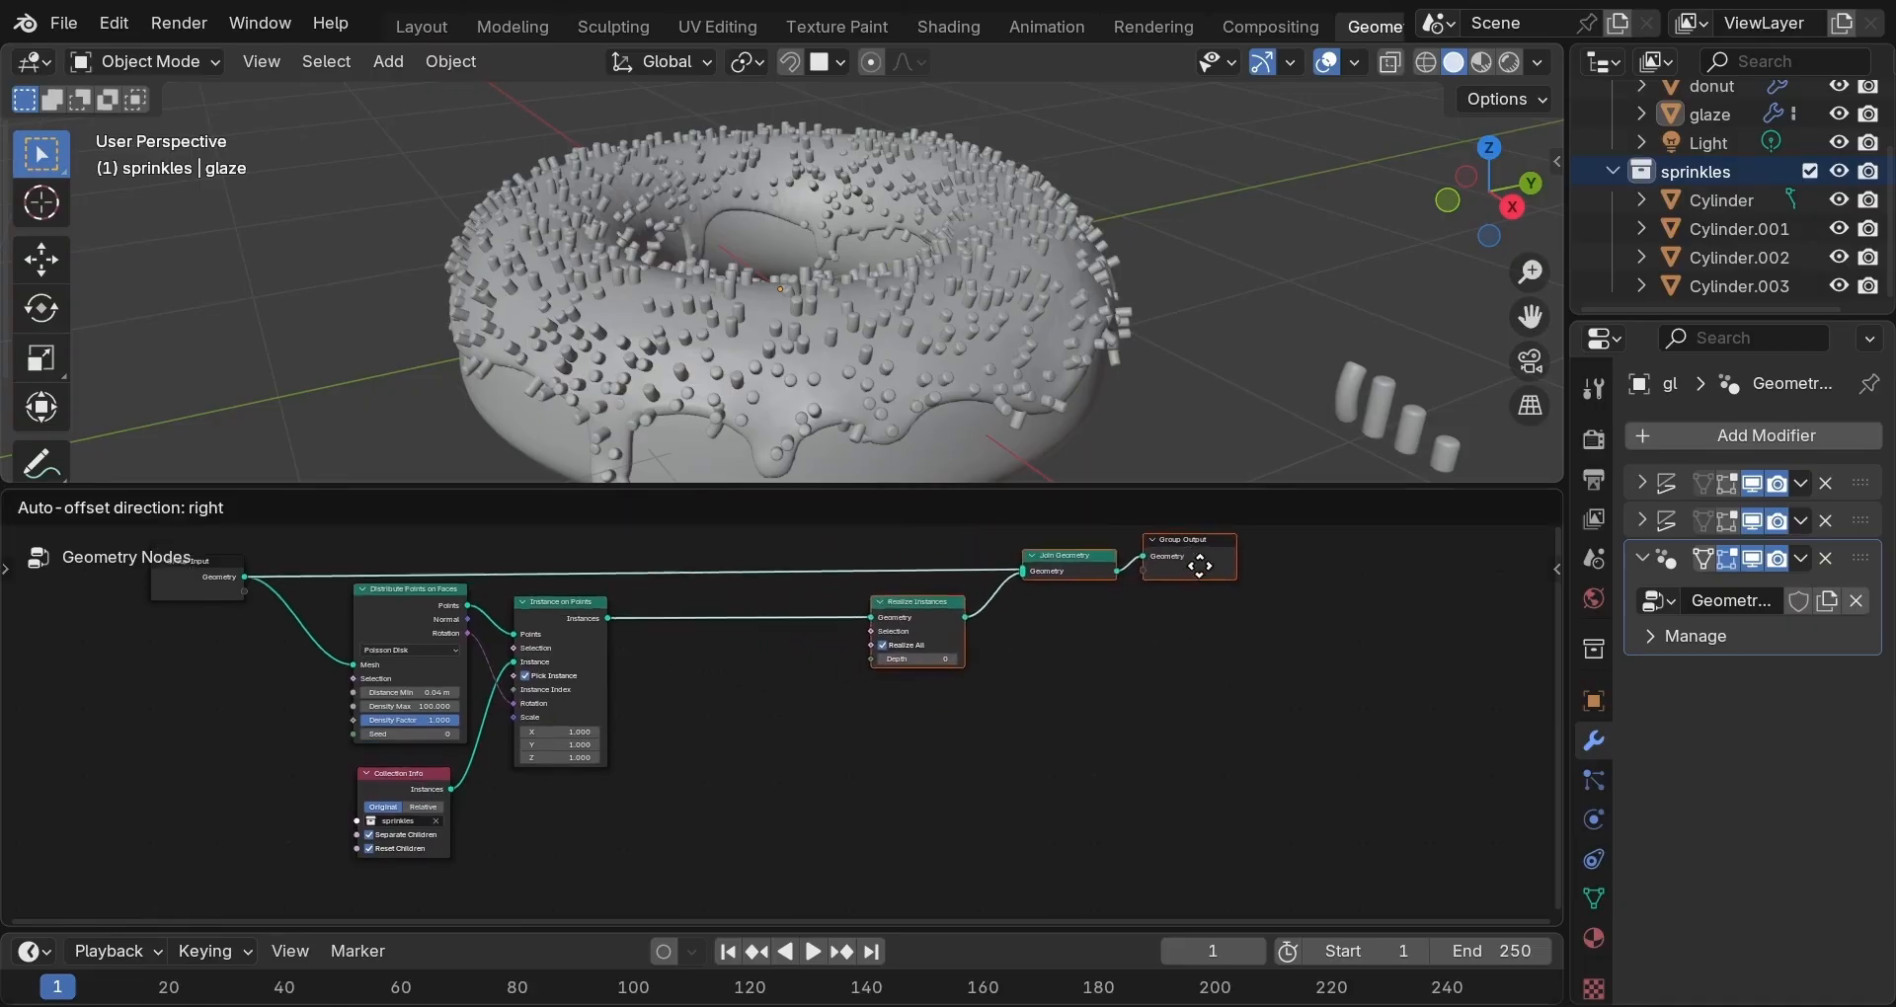
pyautogui.click(1247, 737)
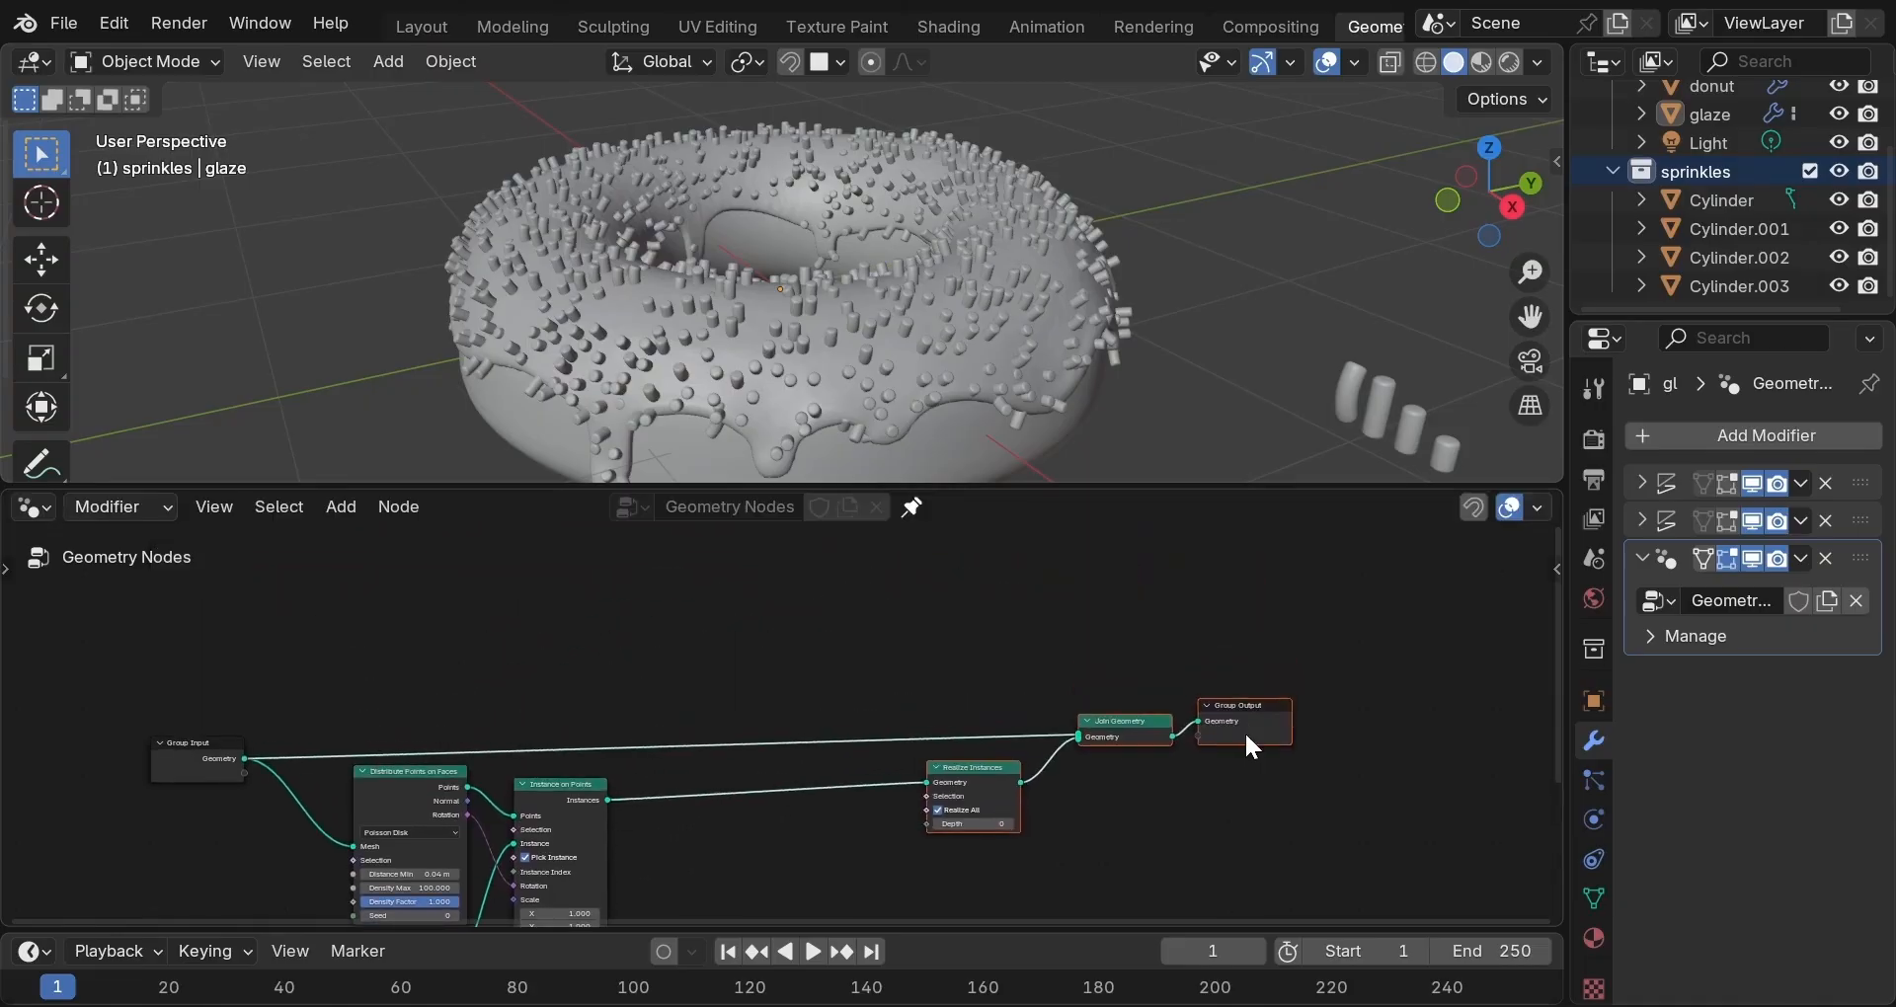
# Rotate all four sprinkle cylinders 90° about X and apply their rotation.
pyautogui.click(1432, 451)
pyautogui.keyDown('shift'); pyautogui.click(1414, 429); pyautogui.keyUp('shift')
pyautogui.keyDown('shift'); pyautogui.click(1379, 407); pyautogui.keyUp('shift')
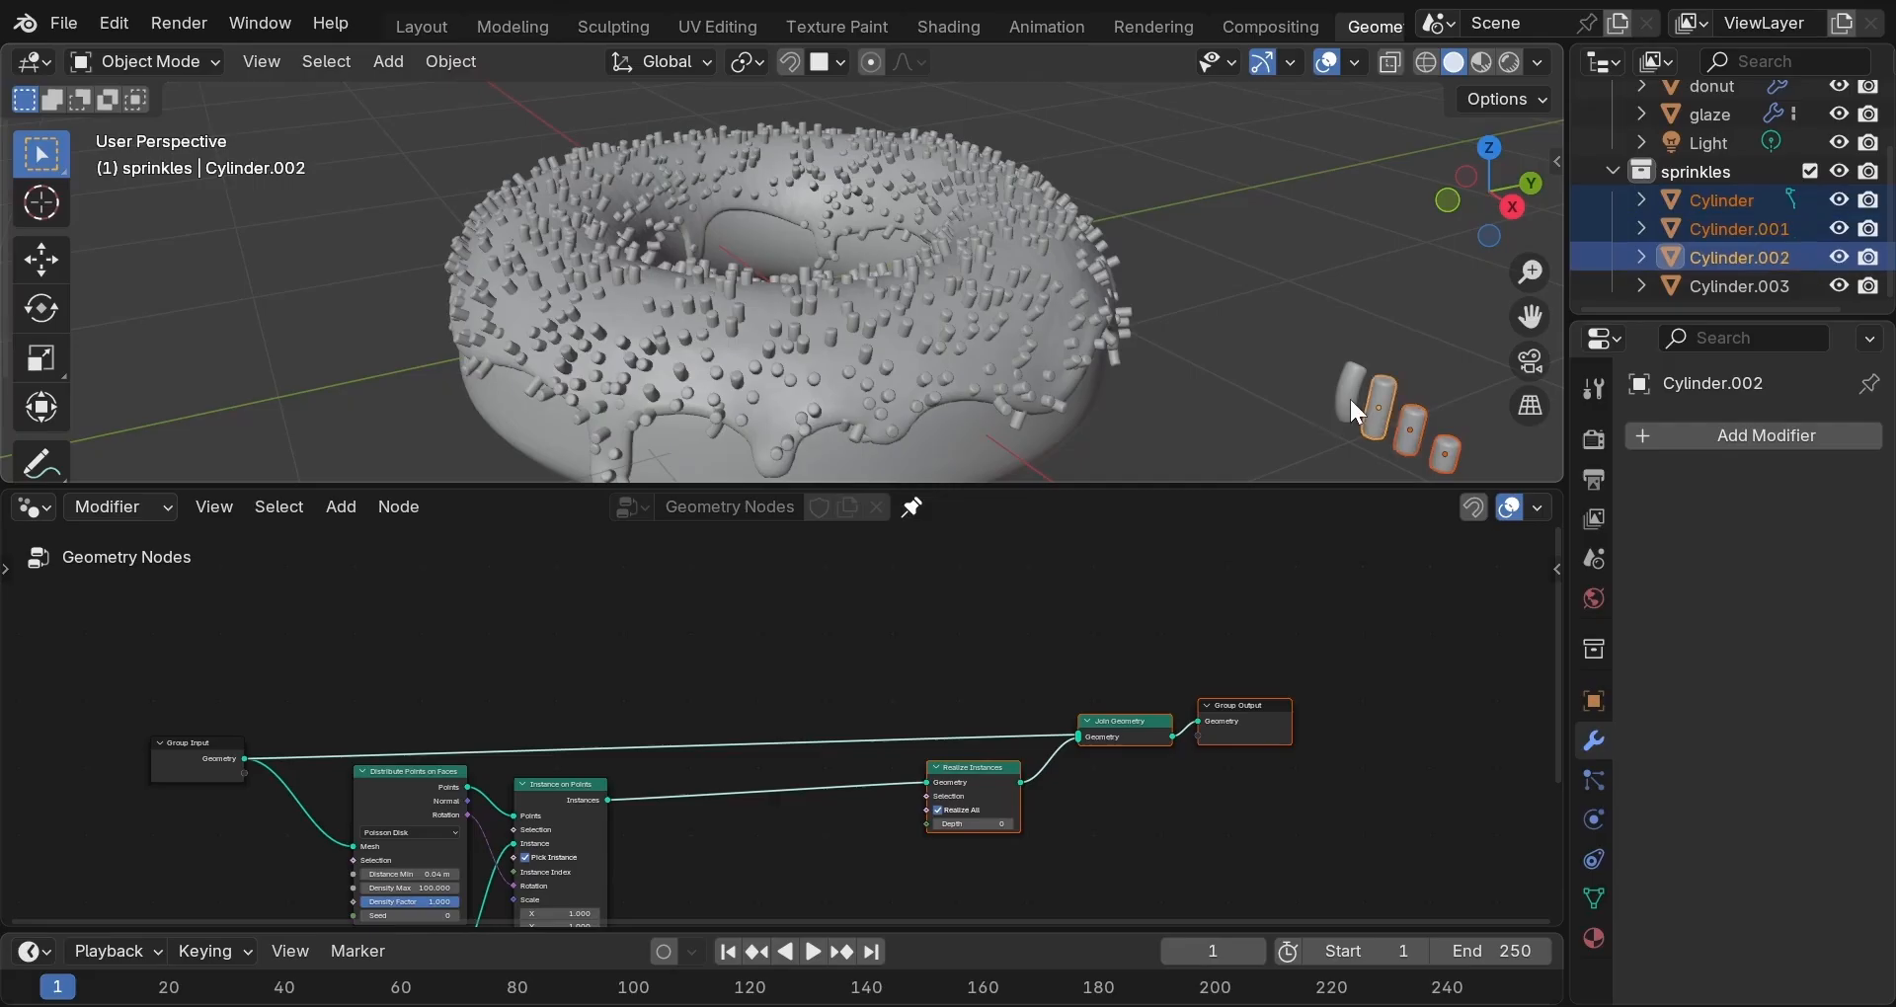
pyautogui.keyDown('shift'); pyautogui.click(1349, 396); pyautogui.keyUp('shift')
pyautogui.press('r')
pyautogui.write('x')
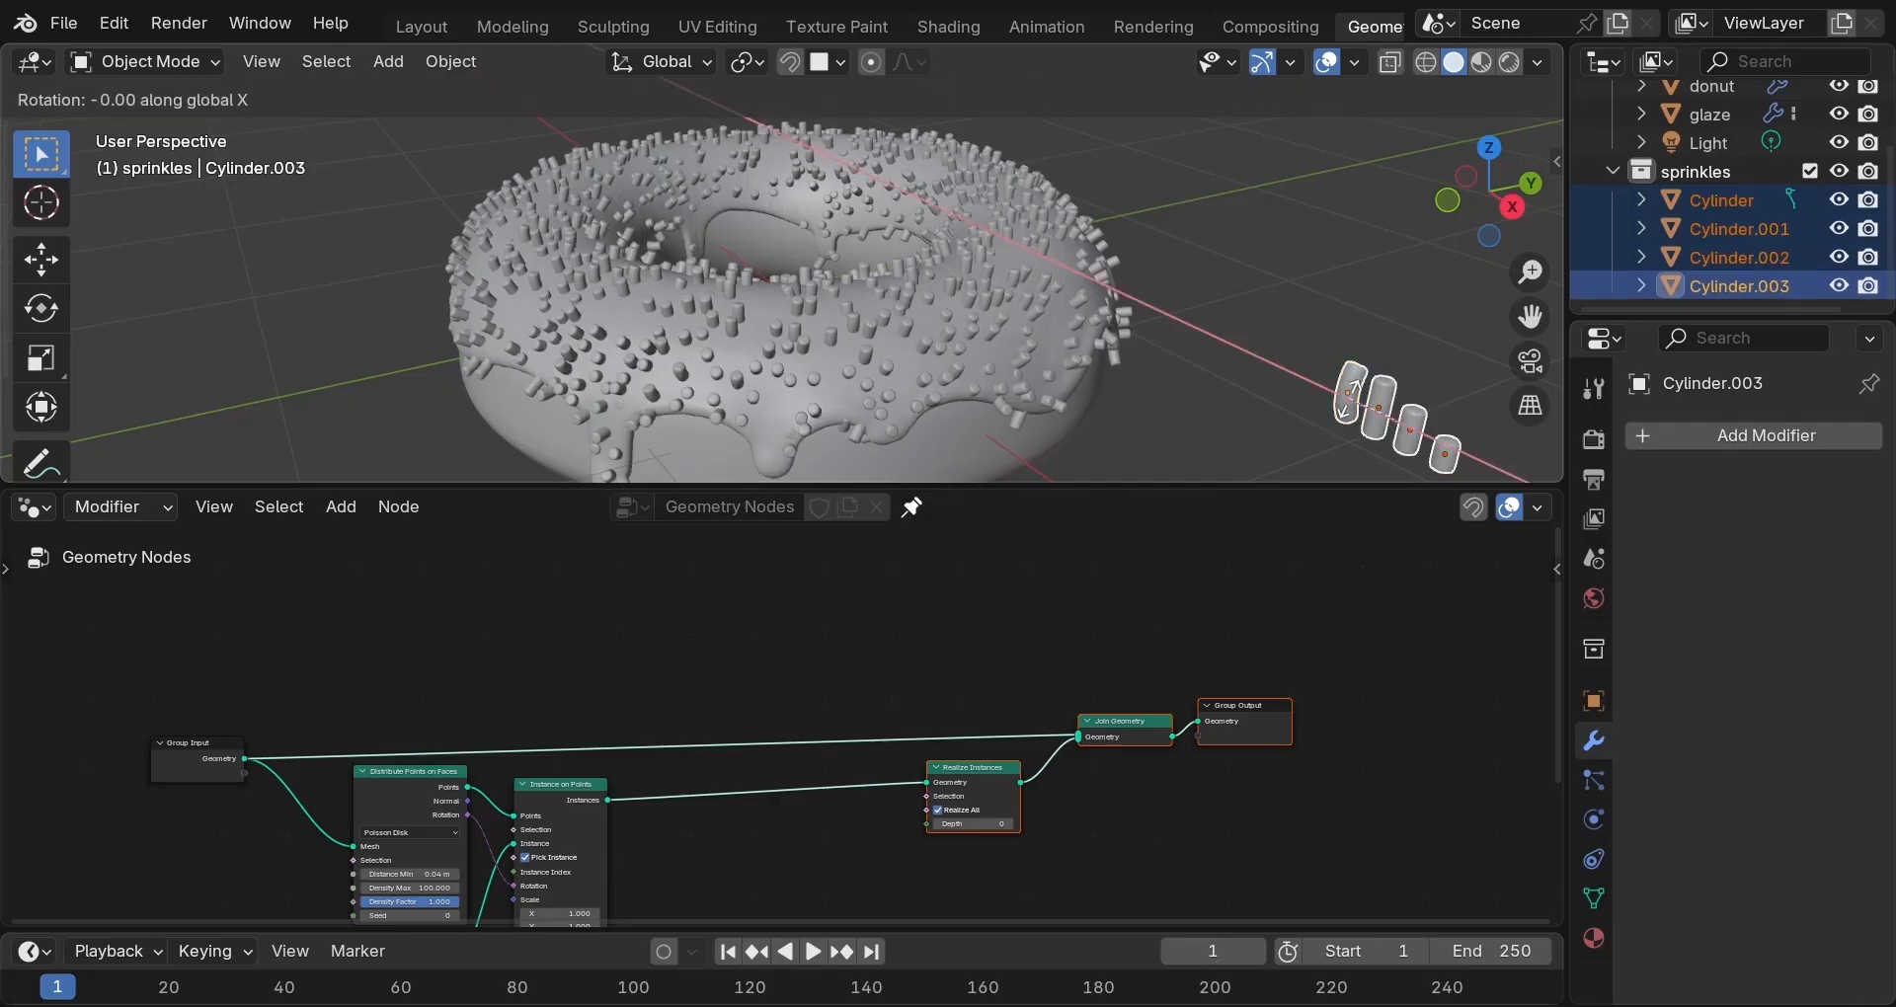
pyautogui.write('90')
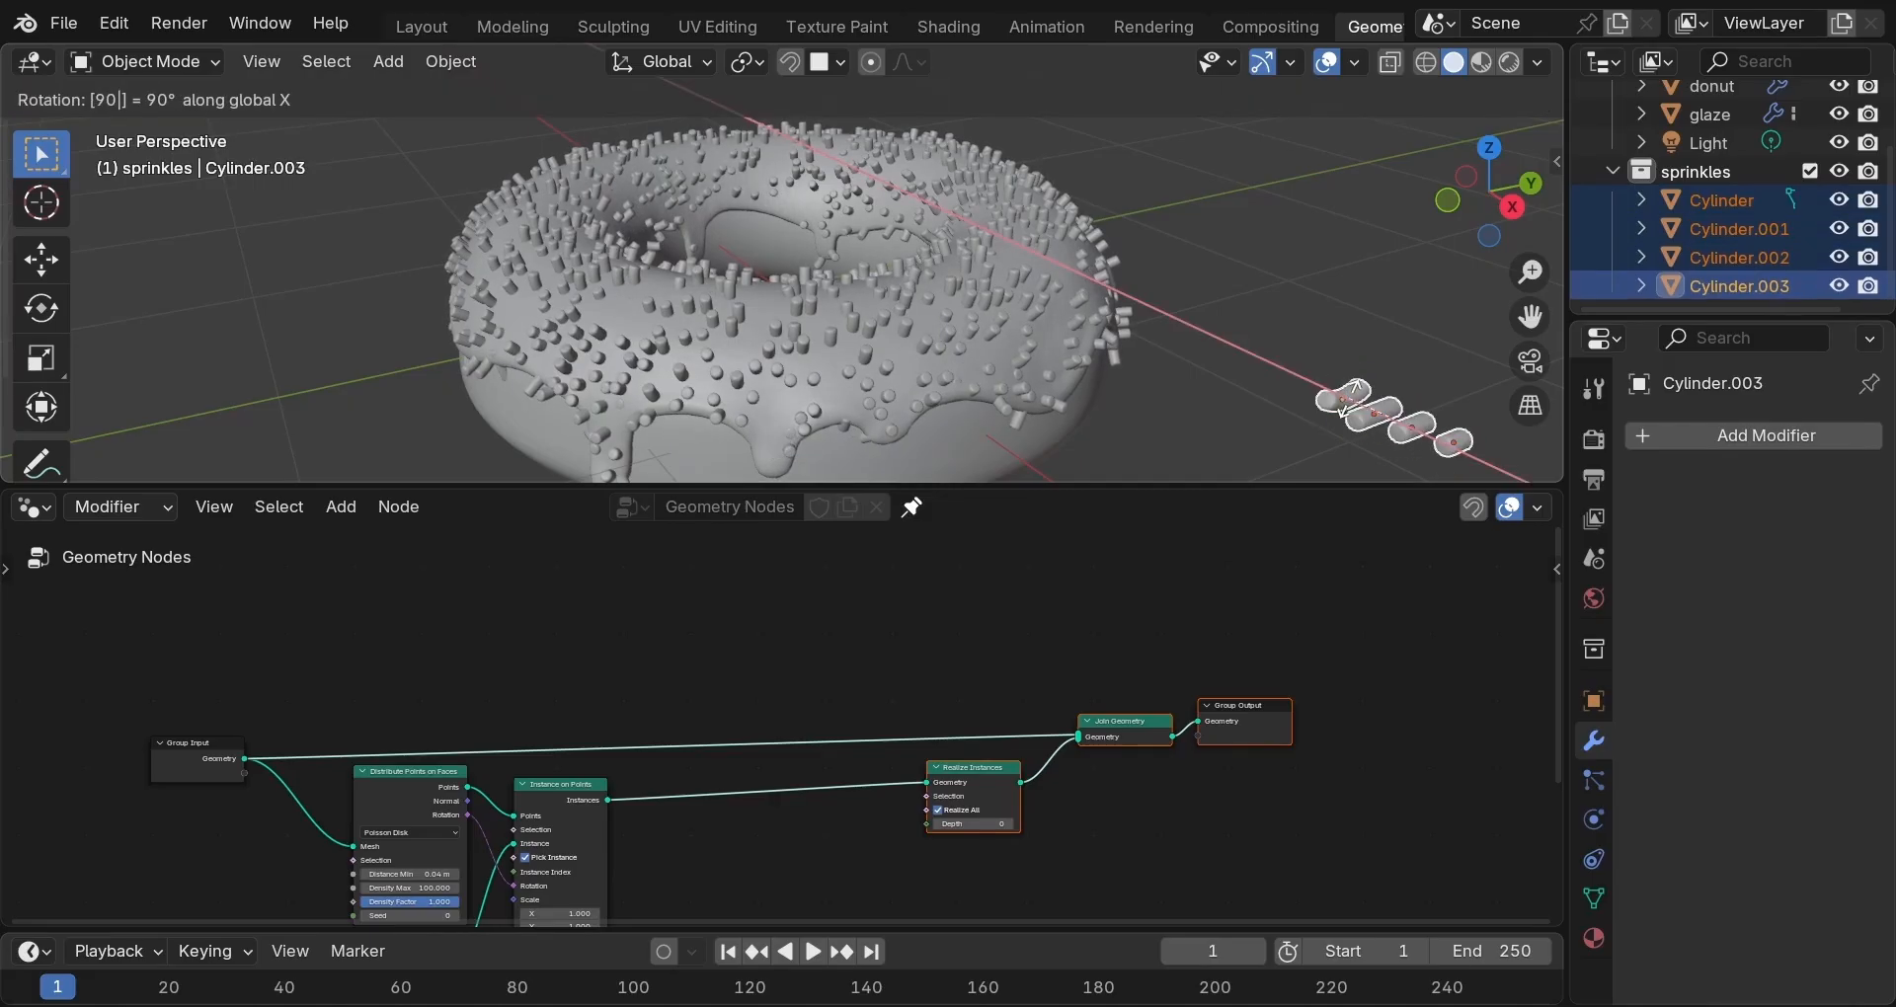
pyautogui.press('Return')
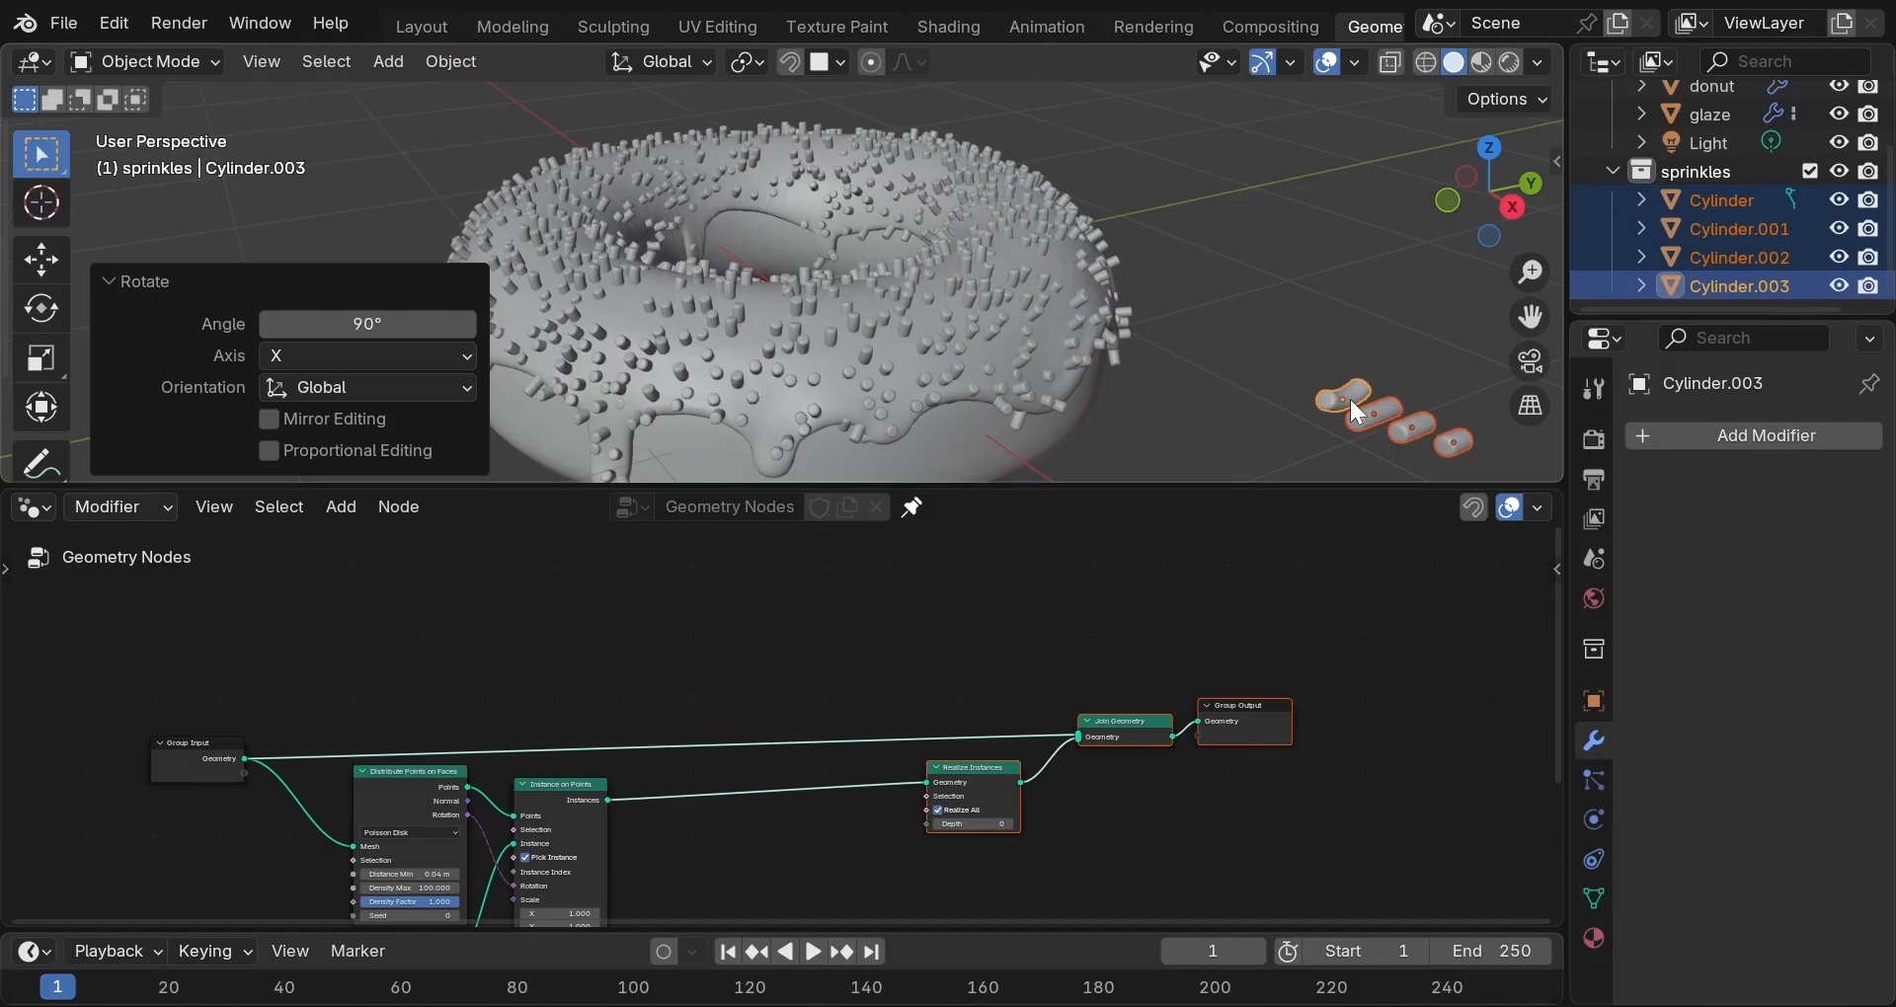
pyautogui.hotkey('ctrl', 'a')
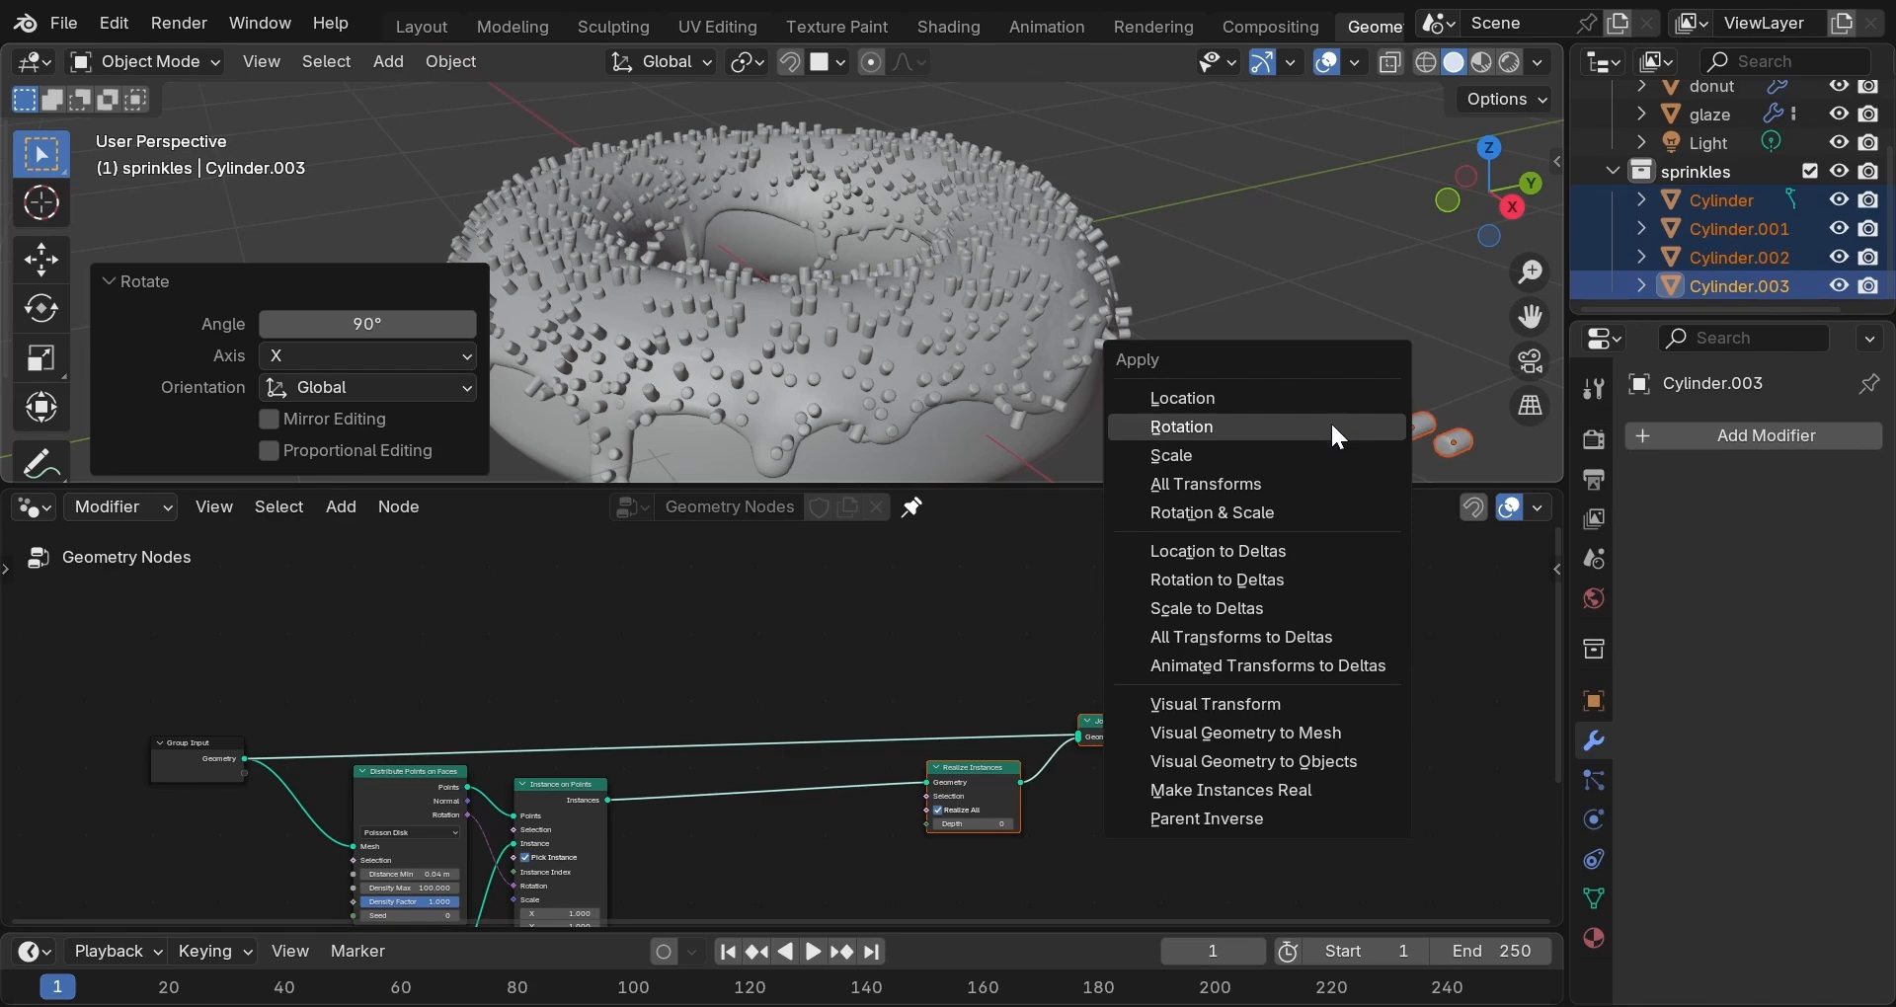
pyautogui.click(1333, 427)
pyautogui.scroll(4, 1211, 409)
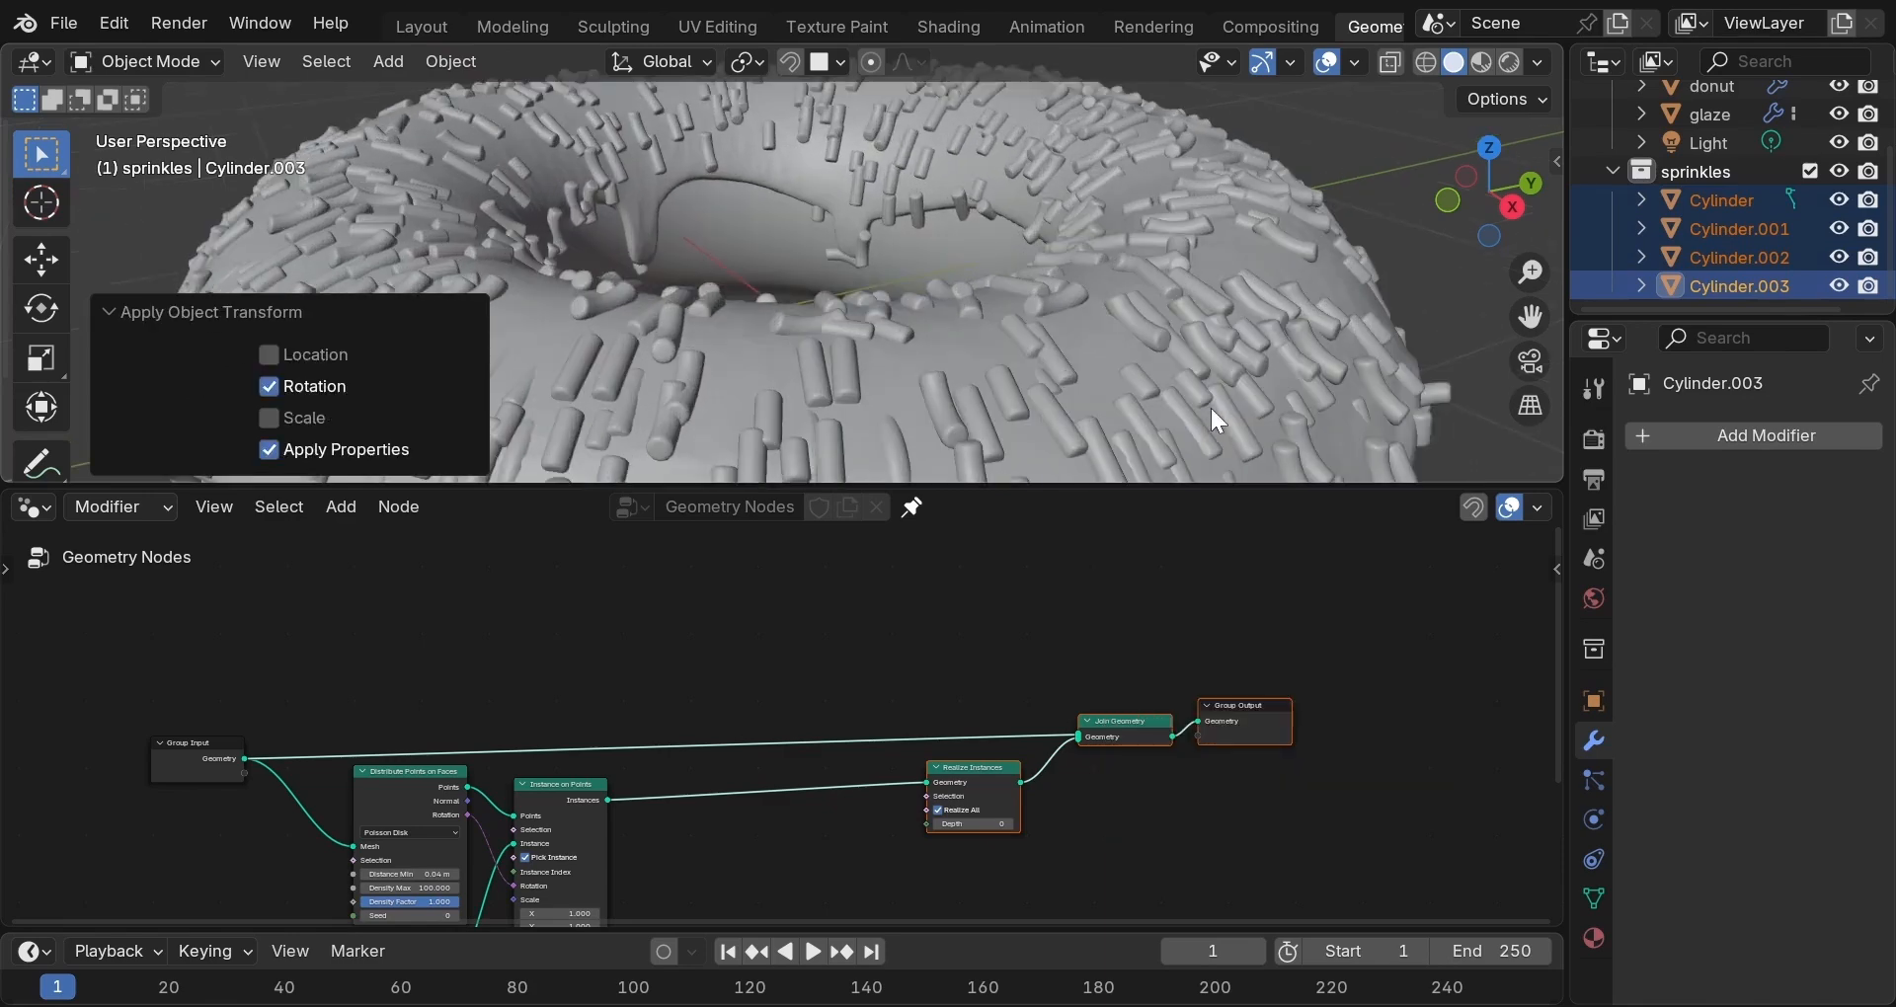
pyautogui.moveTo(1070, 637); pyautogui.dragTo(996, 794, button='middle')
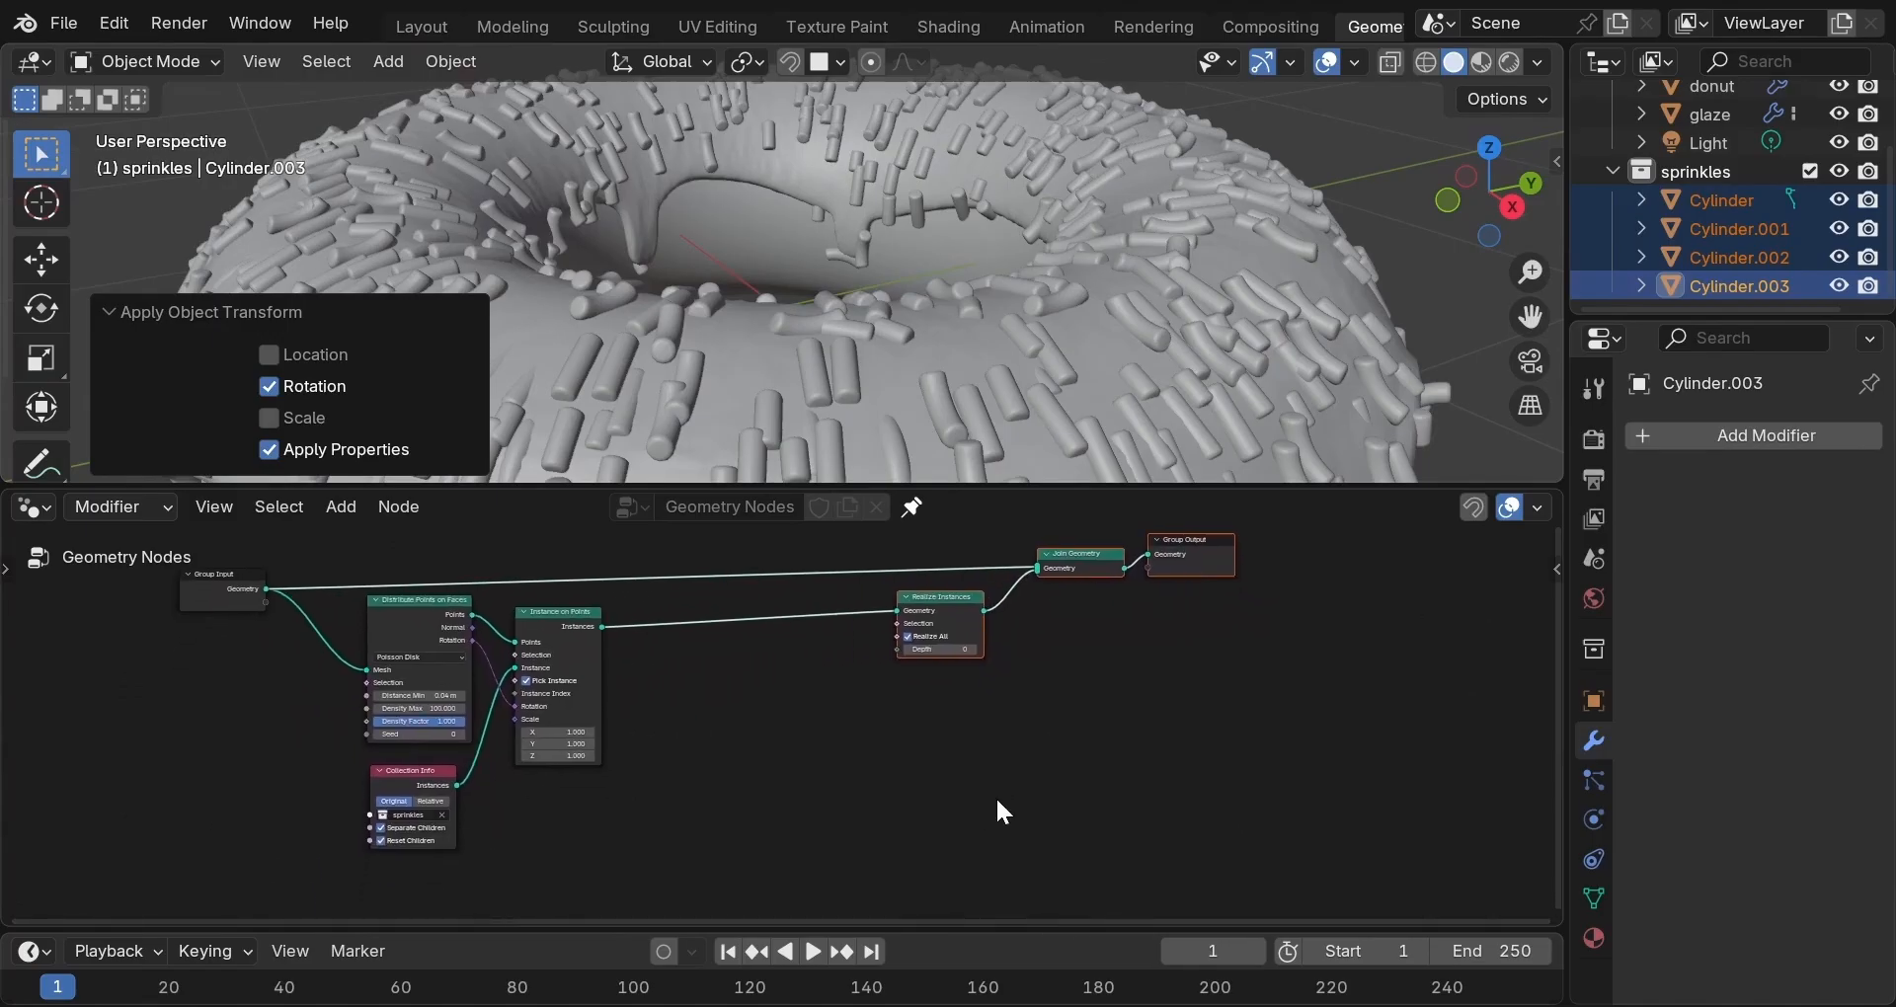
# Drop a Rotate Instances node onto the link between Instance on Points and Realize Instances.
pyautogui.scroll(3, 965, 805)
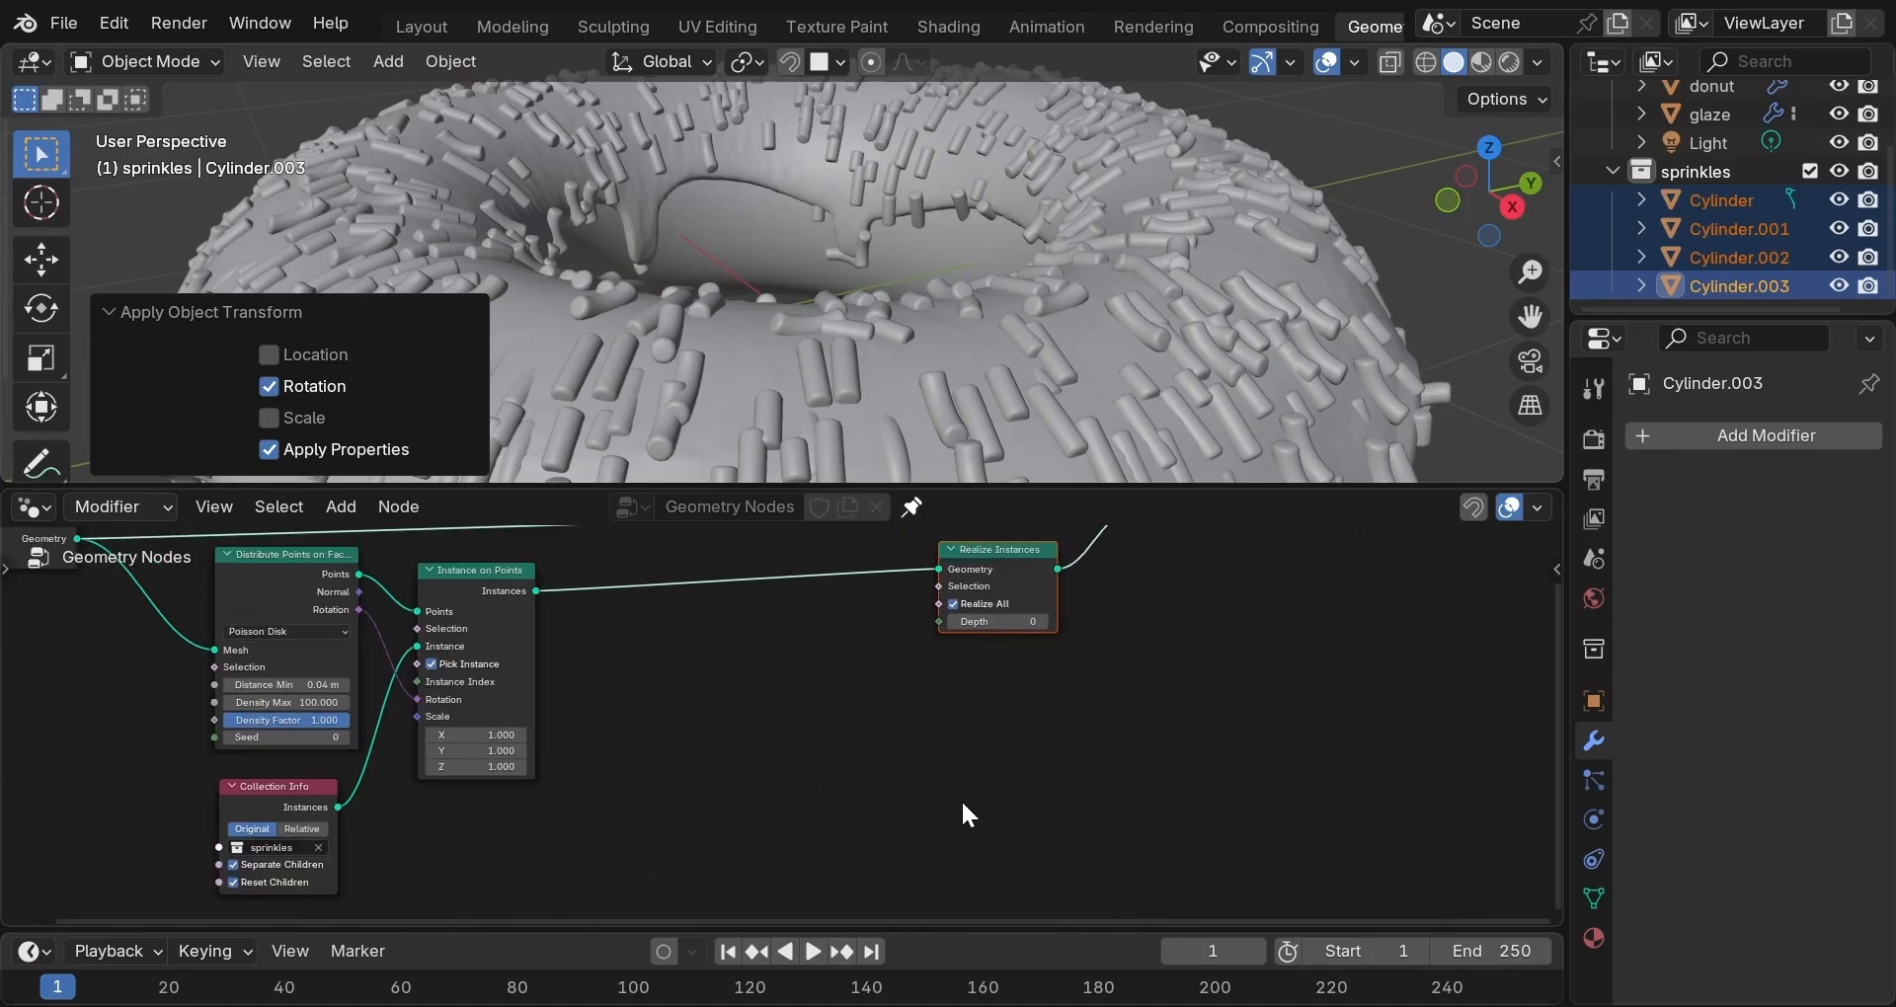
pyautogui.scroll(-2, 963, 805)
pyautogui.scroll(-5, 1007, 267)
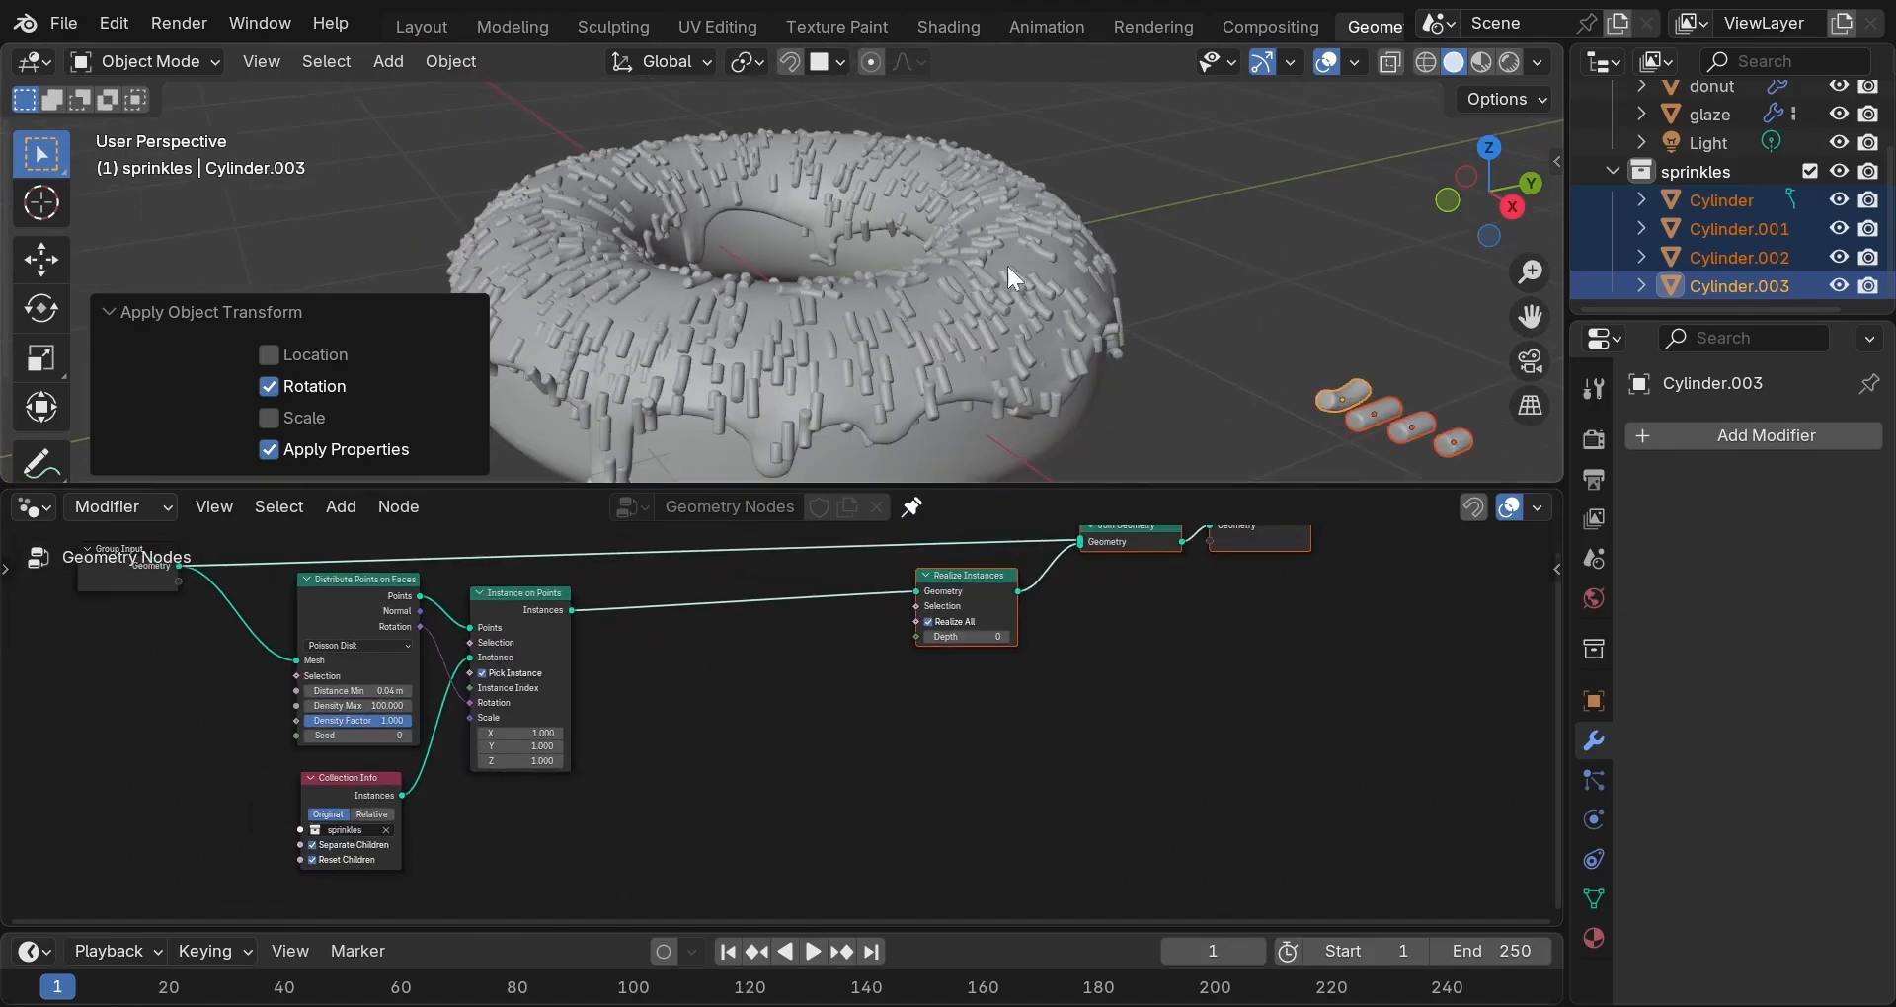
pyautogui.hotkey('shift', 'a')
pyautogui.moveTo(739, 647)
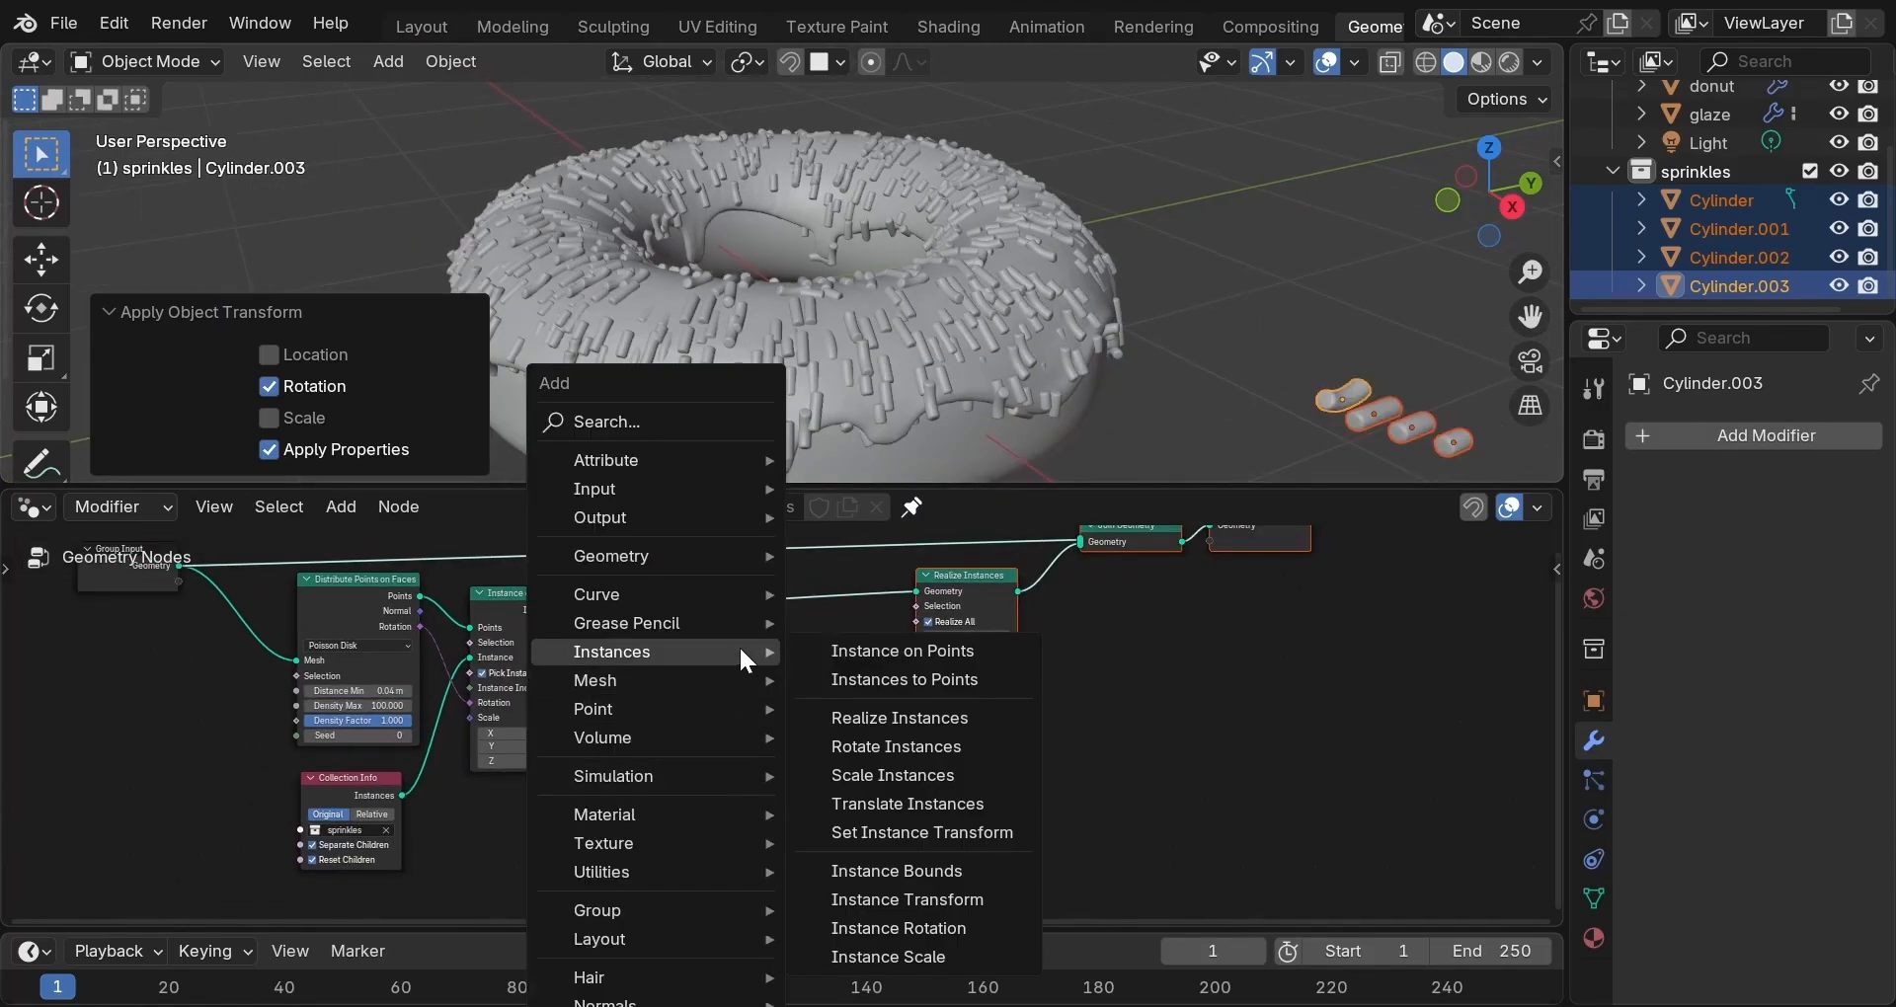
pyautogui.click(889, 747)
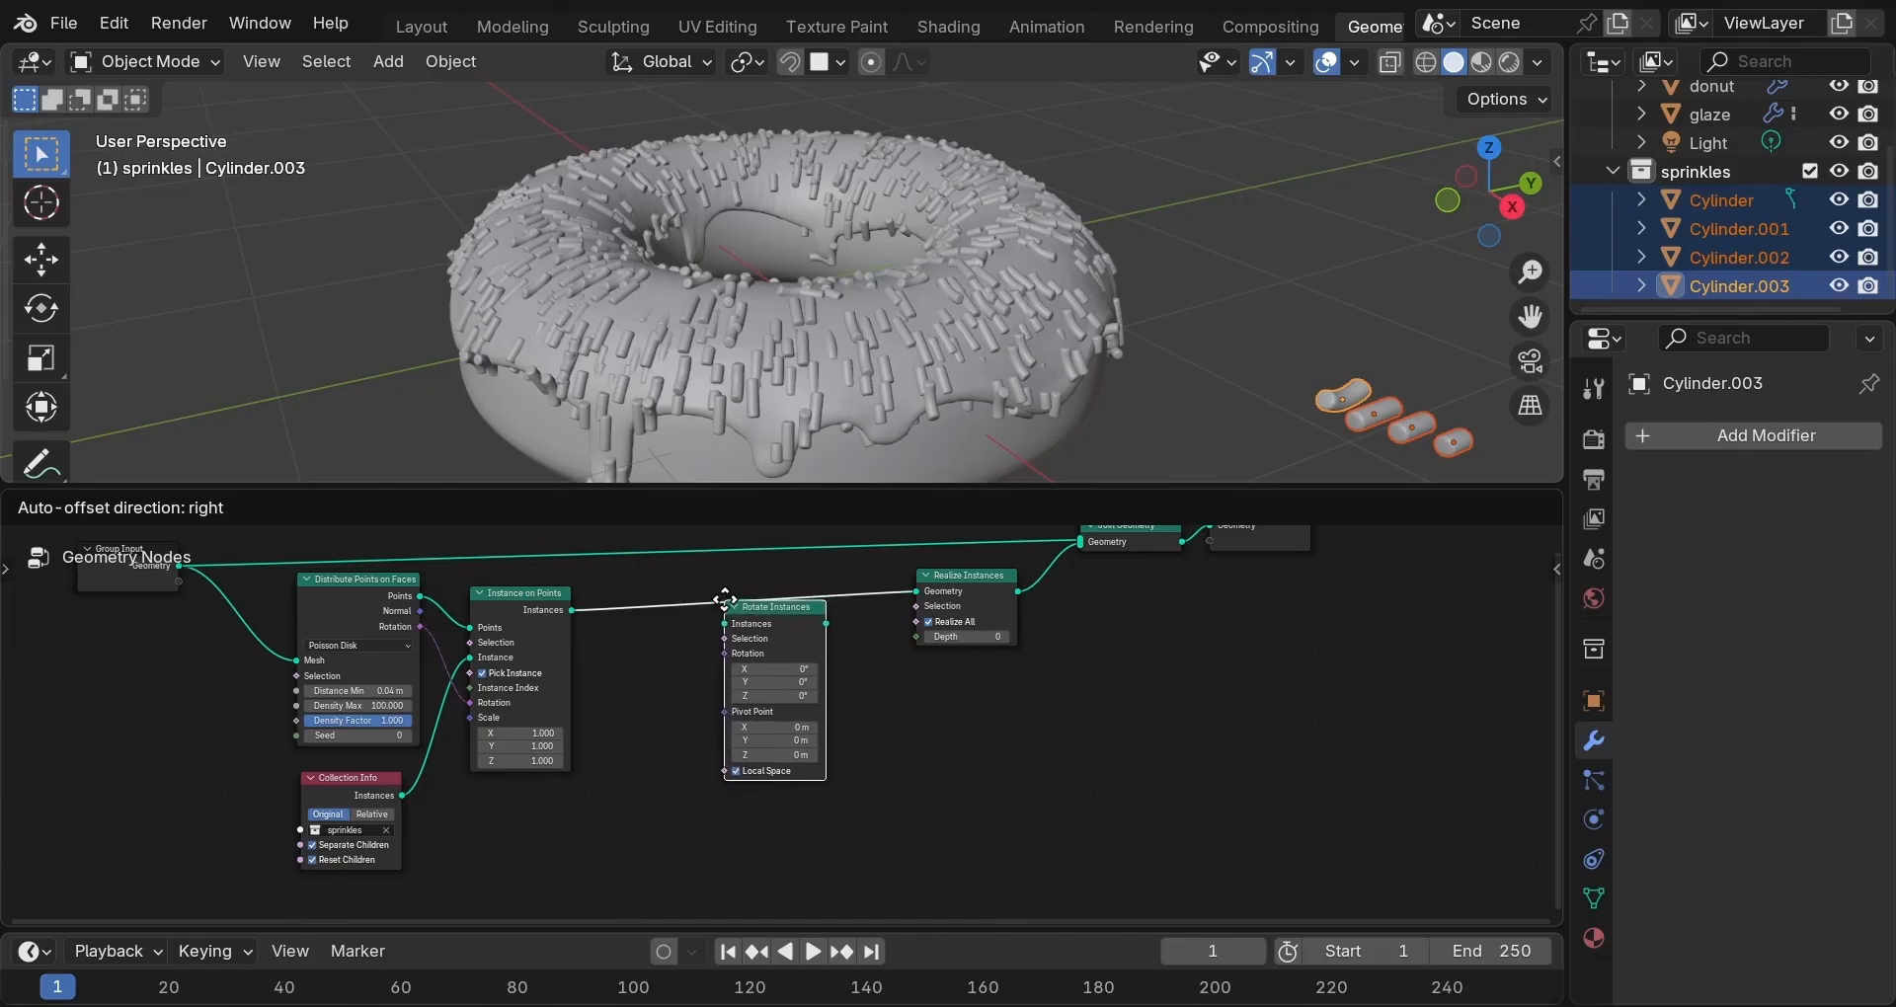
pyautogui.click(730, 593)
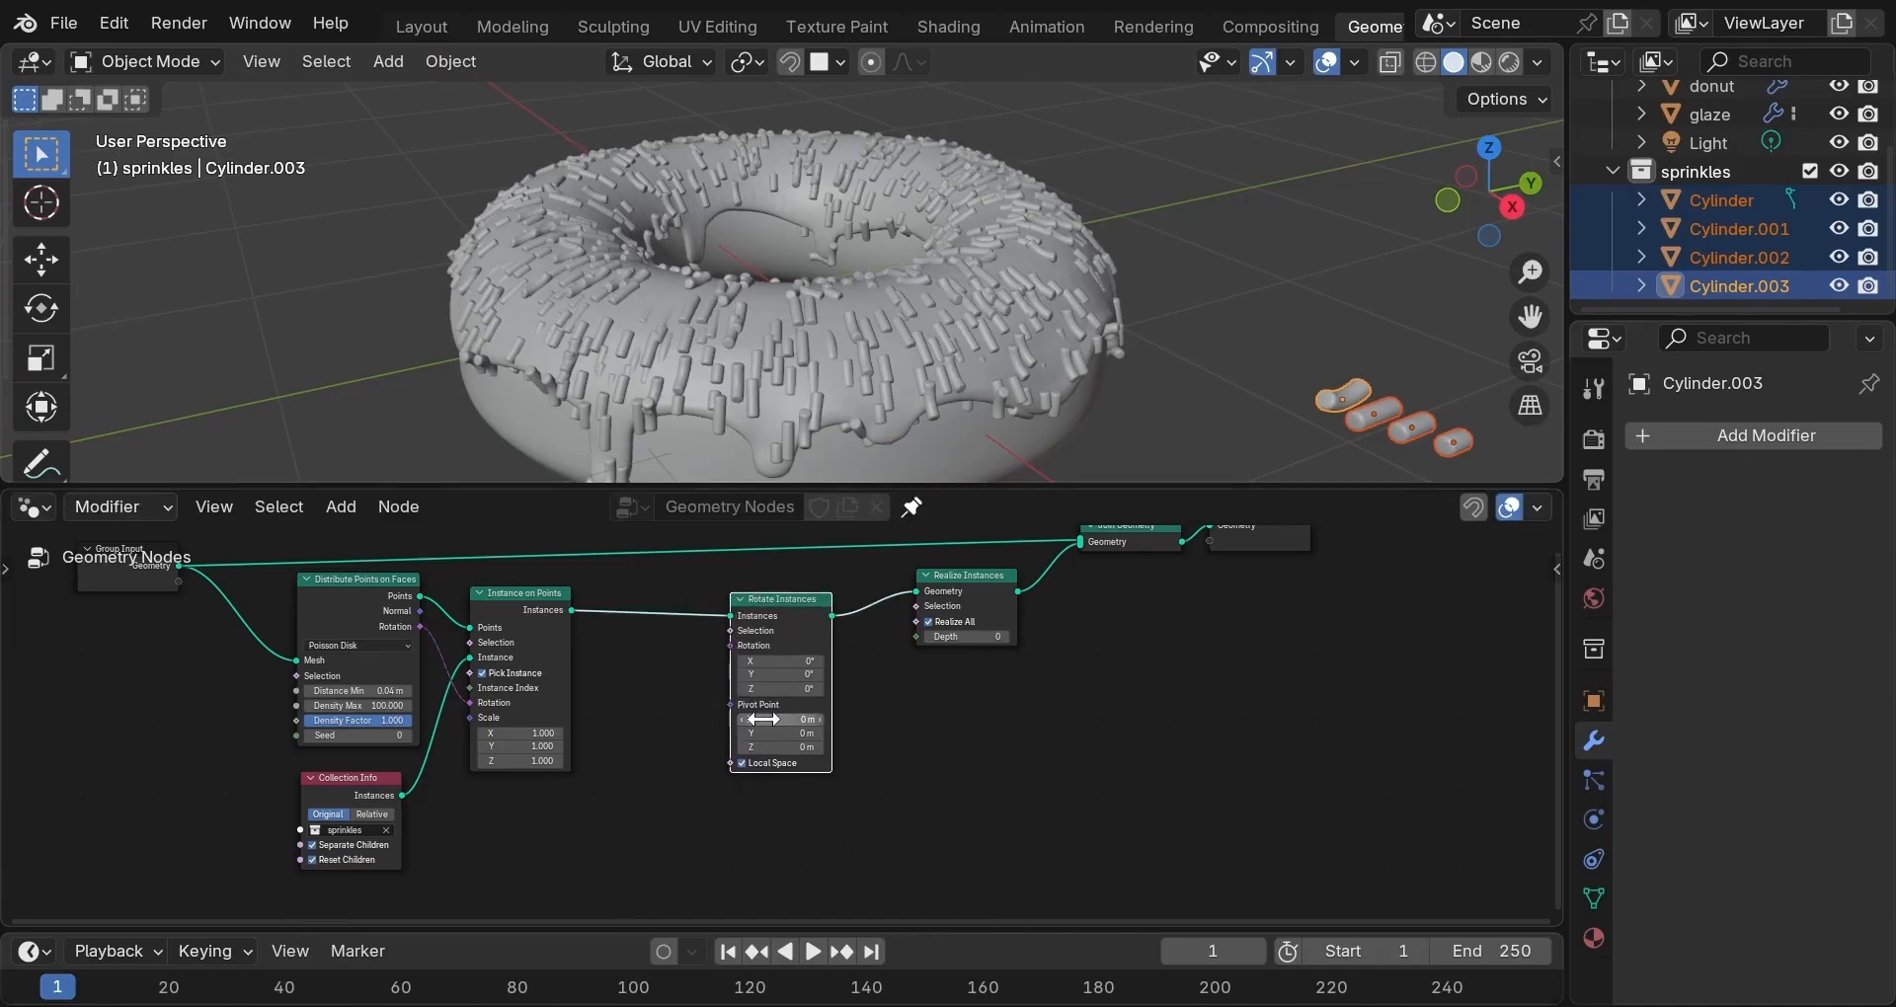
pyautogui.scroll(3, 748, 768)
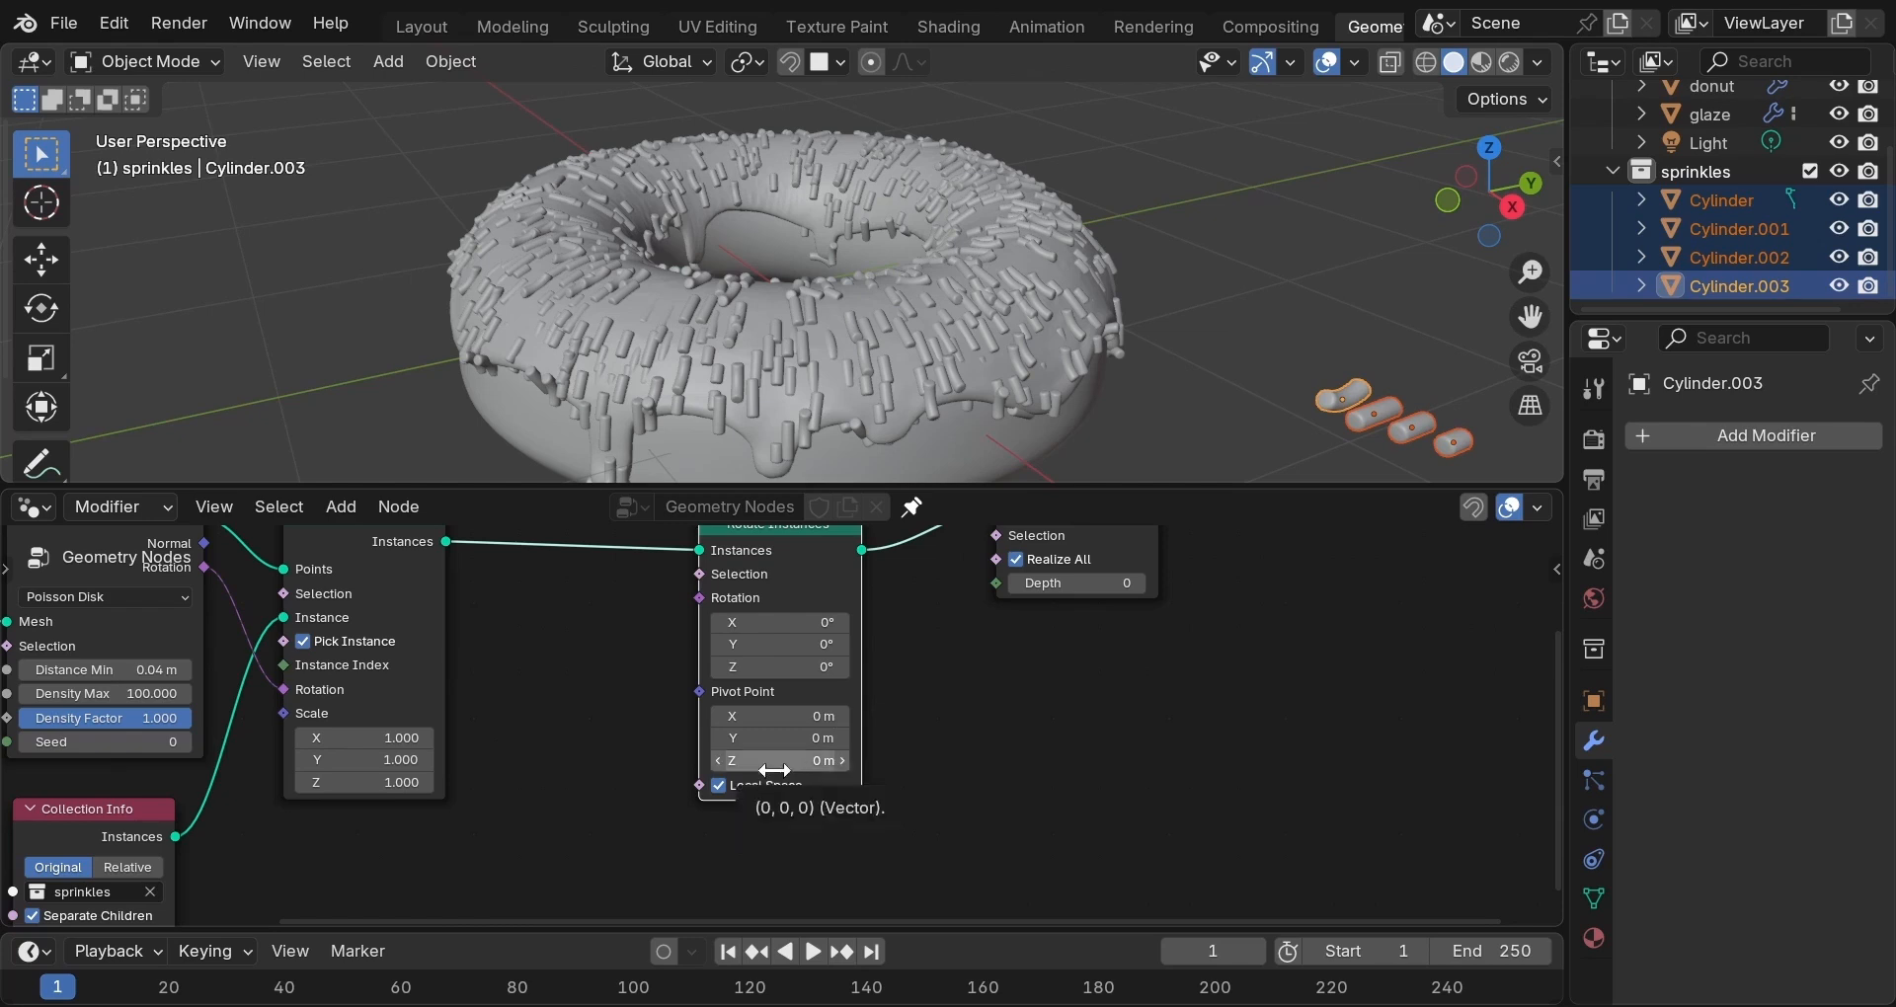
pyautogui.moveTo(702, 597); pyautogui.dragTo(632, 694)
# Drive sprinkle Rotation with a vector Random Value whose Max is 0.5, 6.283 (tau), 6.283.
pyautogui.write('random va')
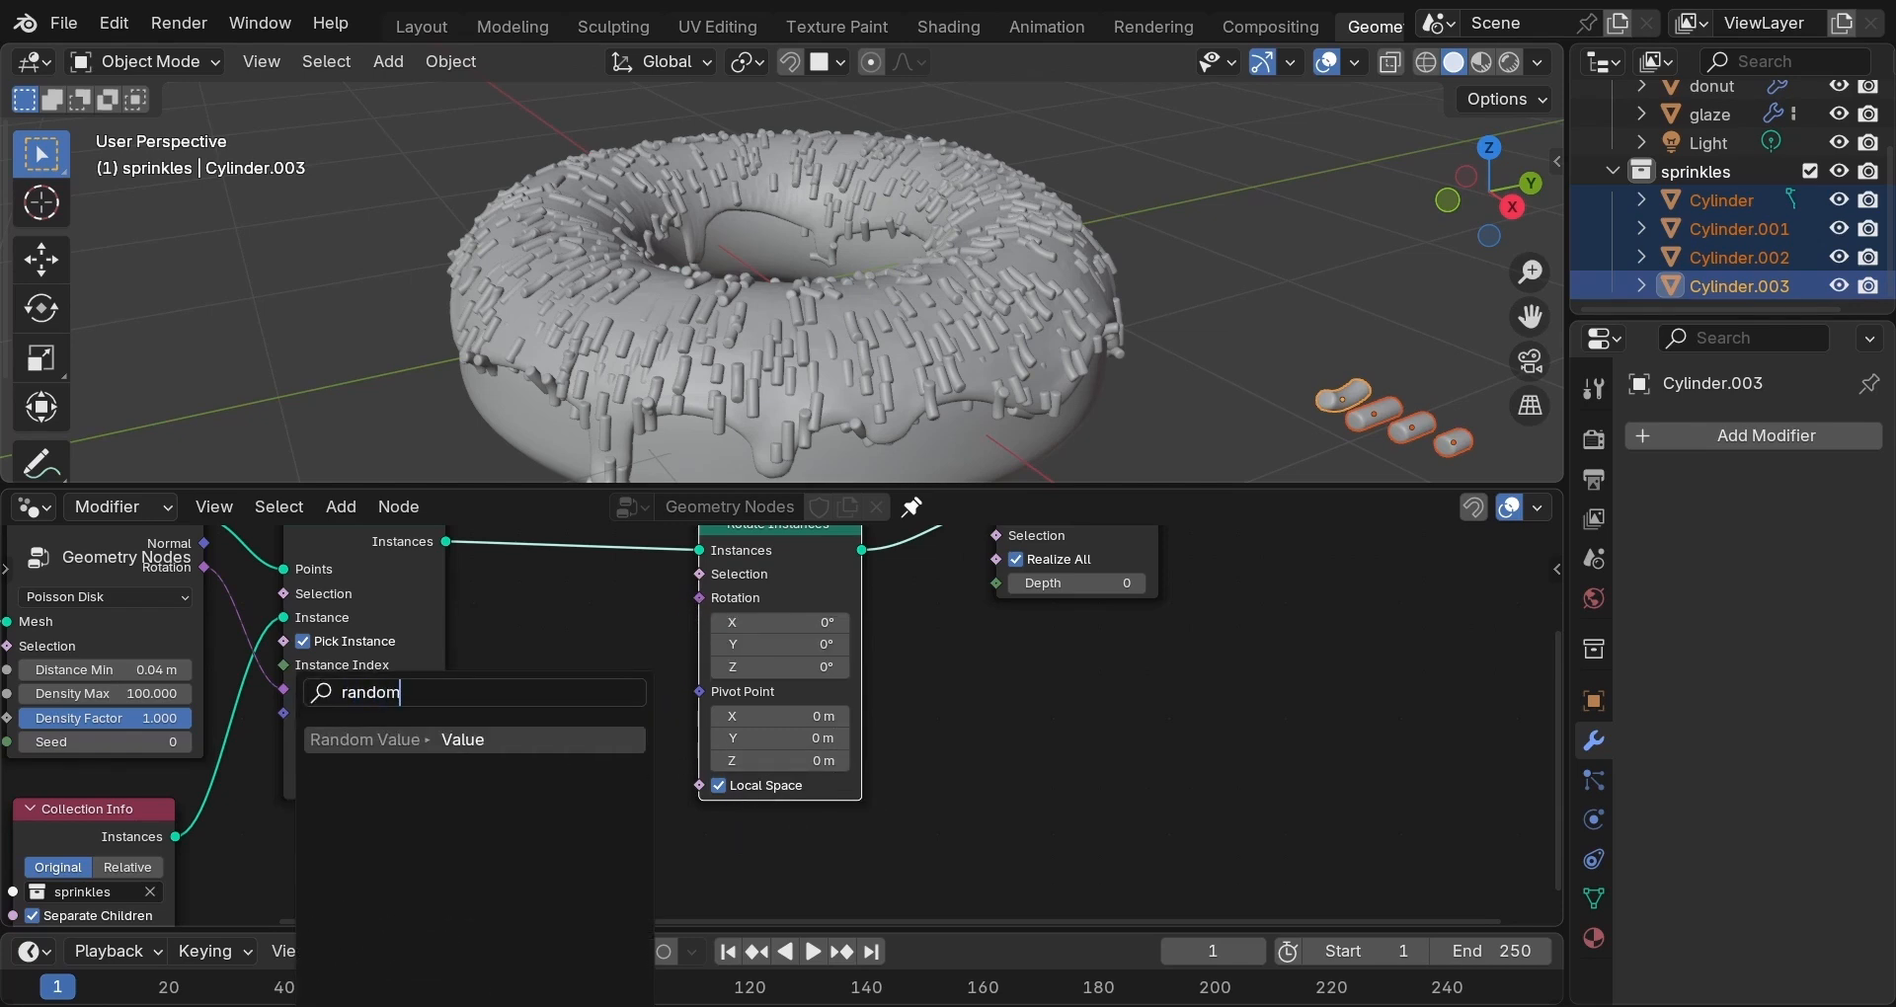
pyautogui.press('Return')
pyautogui.doubleClick(561, 851)
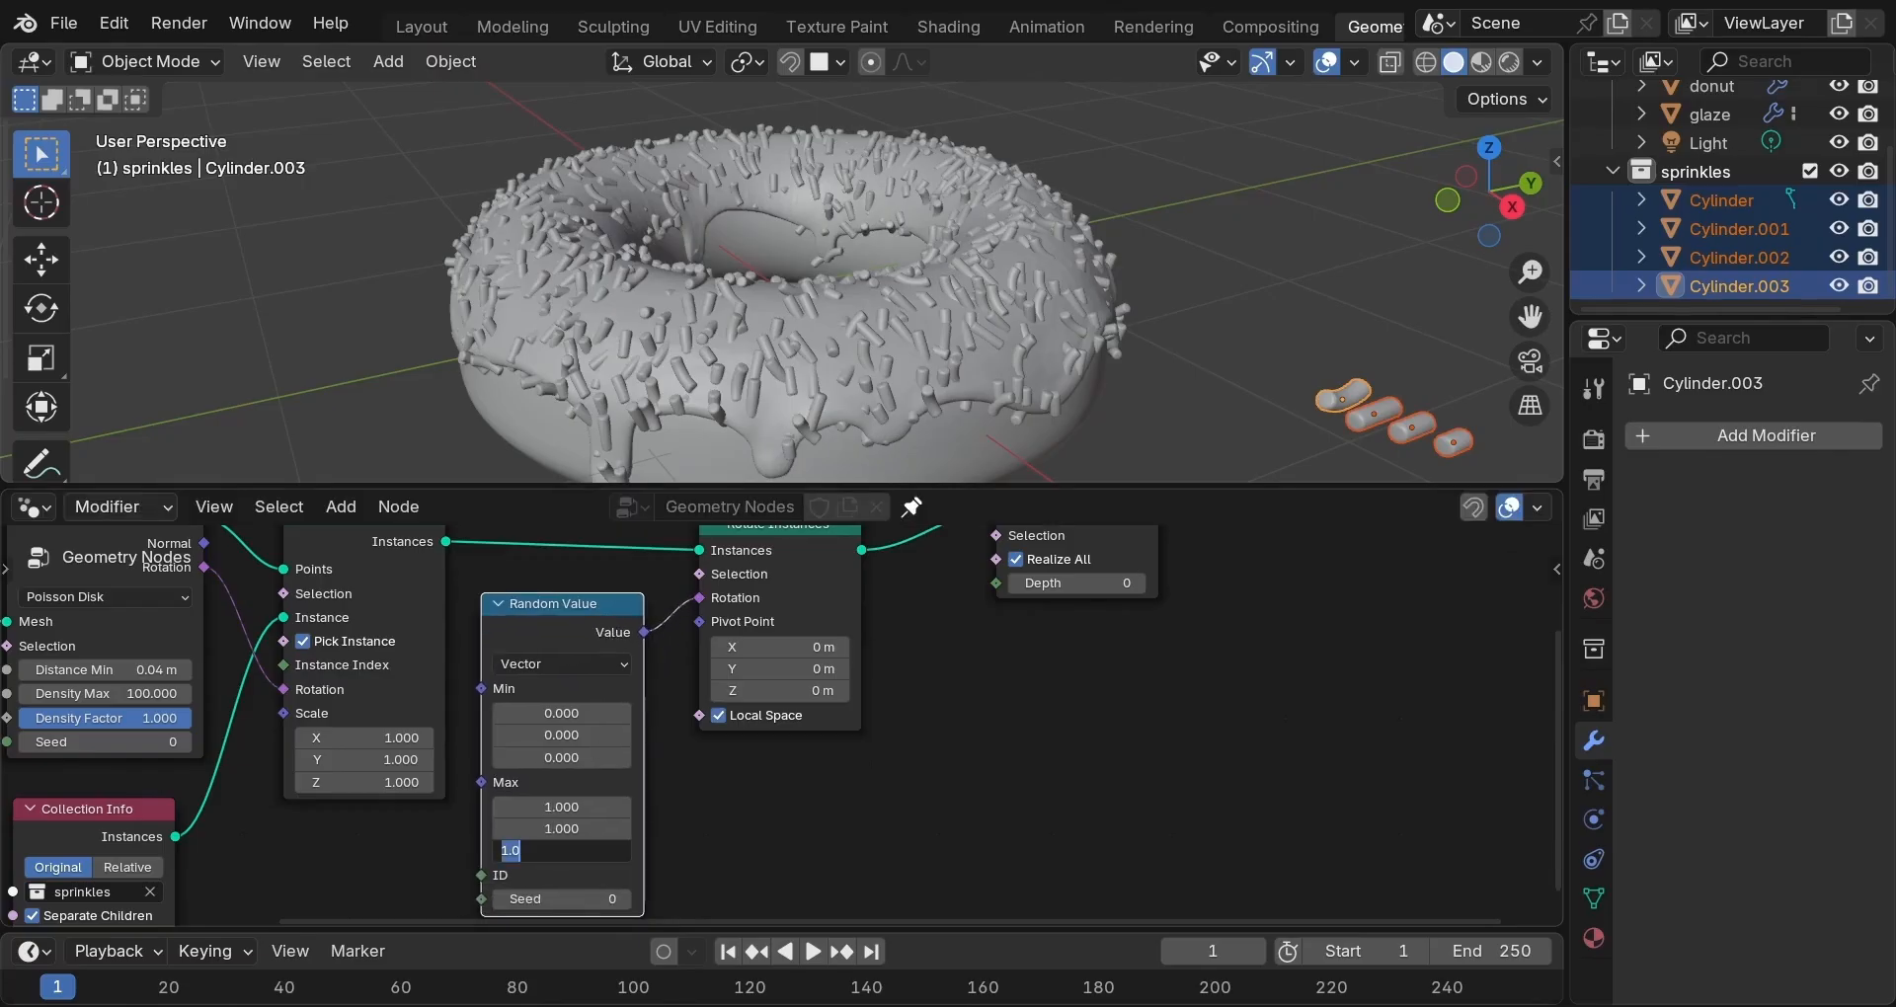
pyautogui.write('tau')
pyautogui.press('Return')
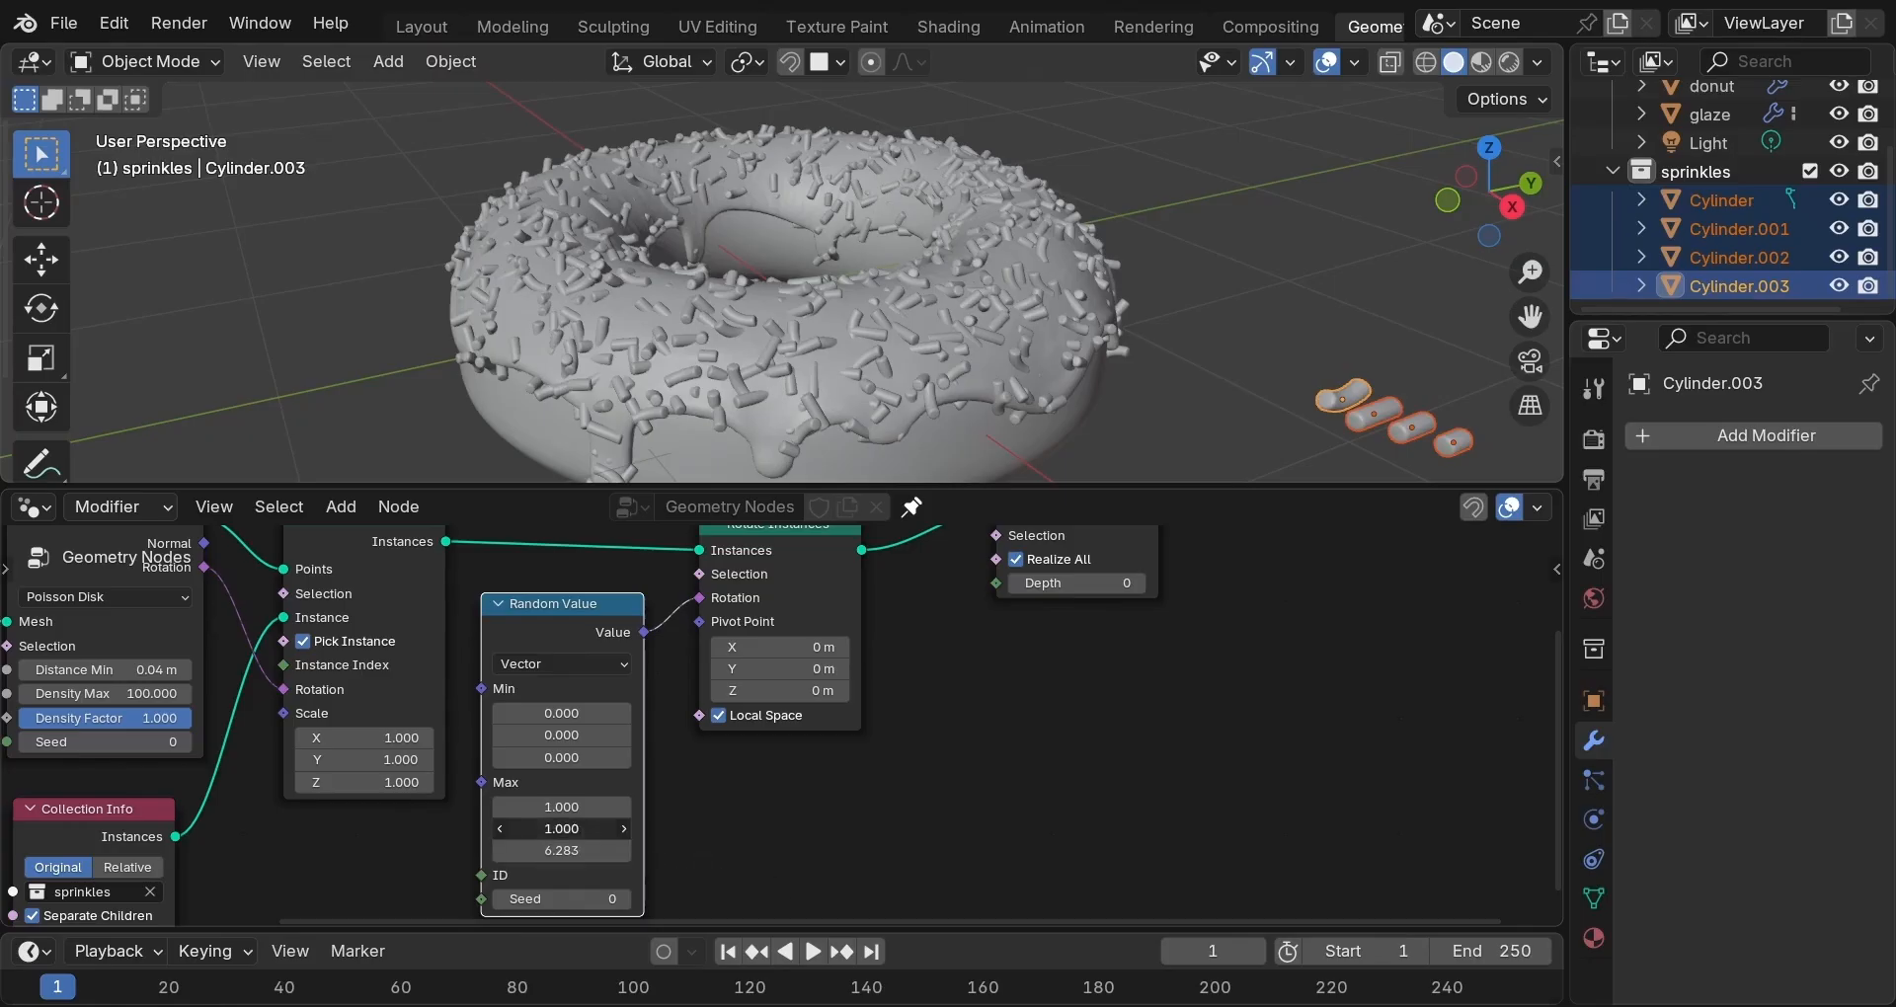
pyautogui.doubleClick(561, 828)
pyautogui.write('tau')
pyautogui.press('Return')
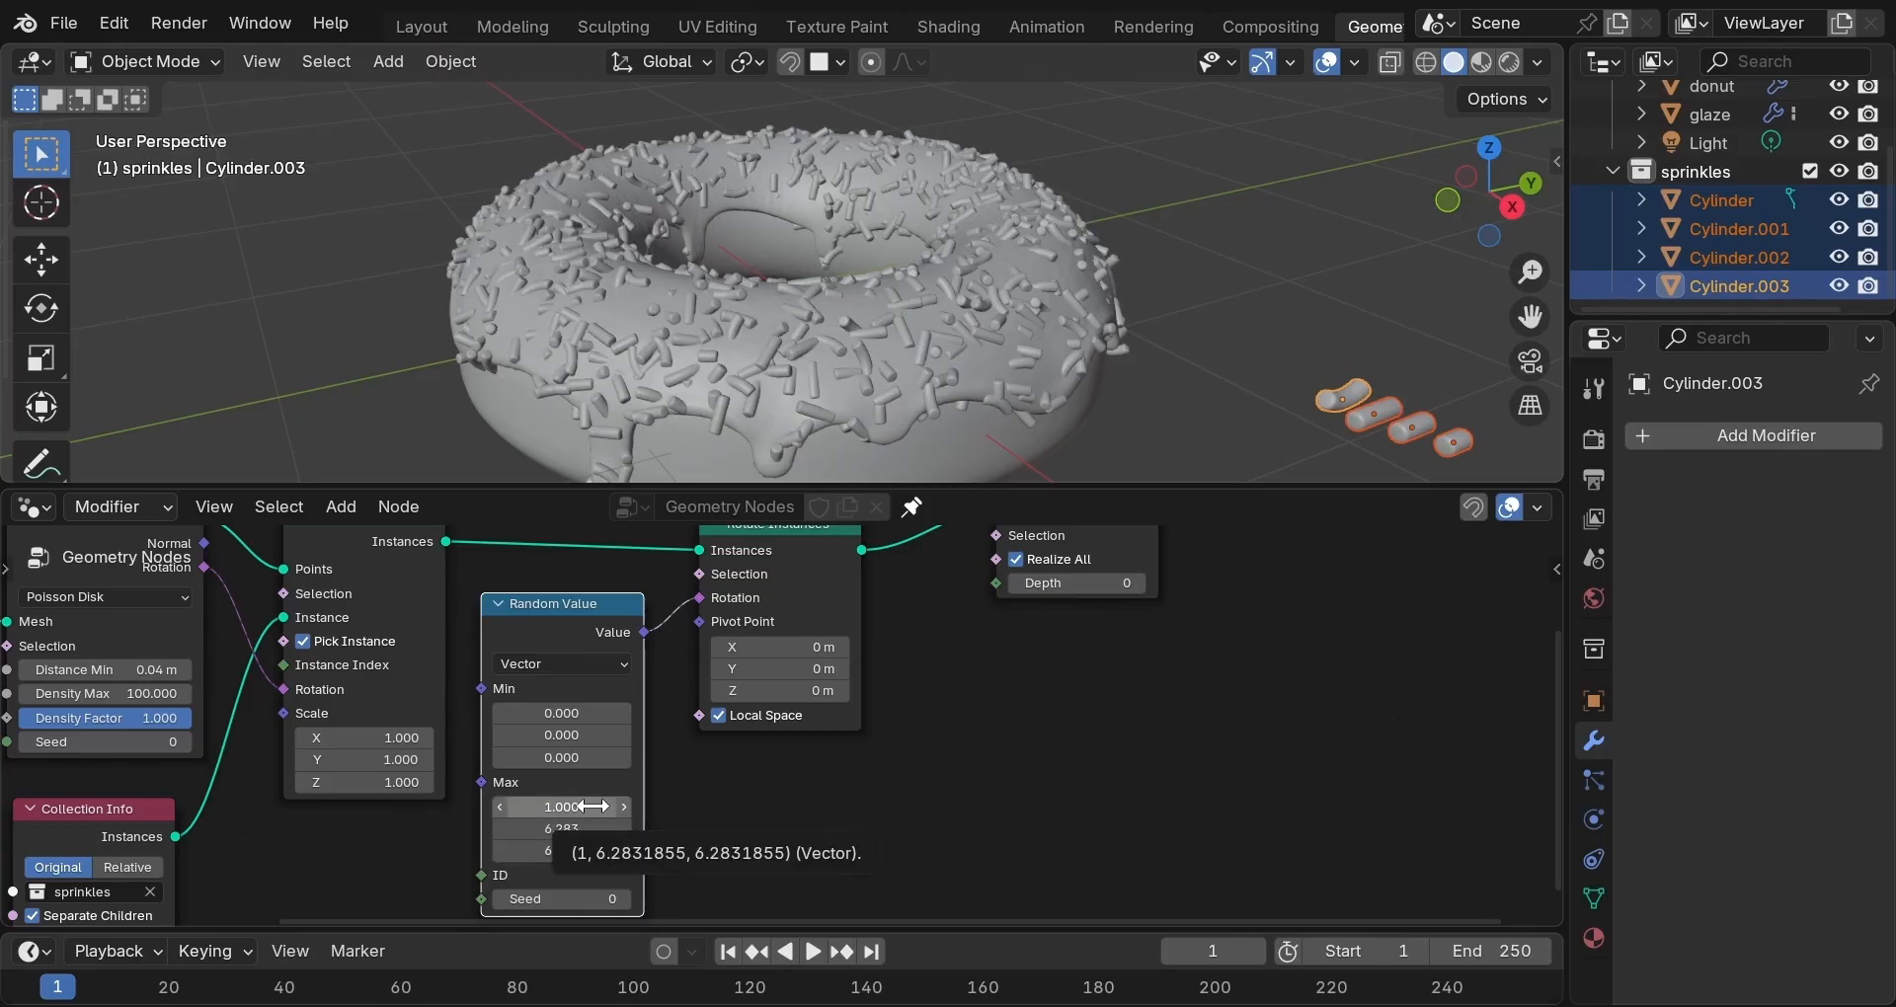
pyautogui.doubleClick(592, 807)
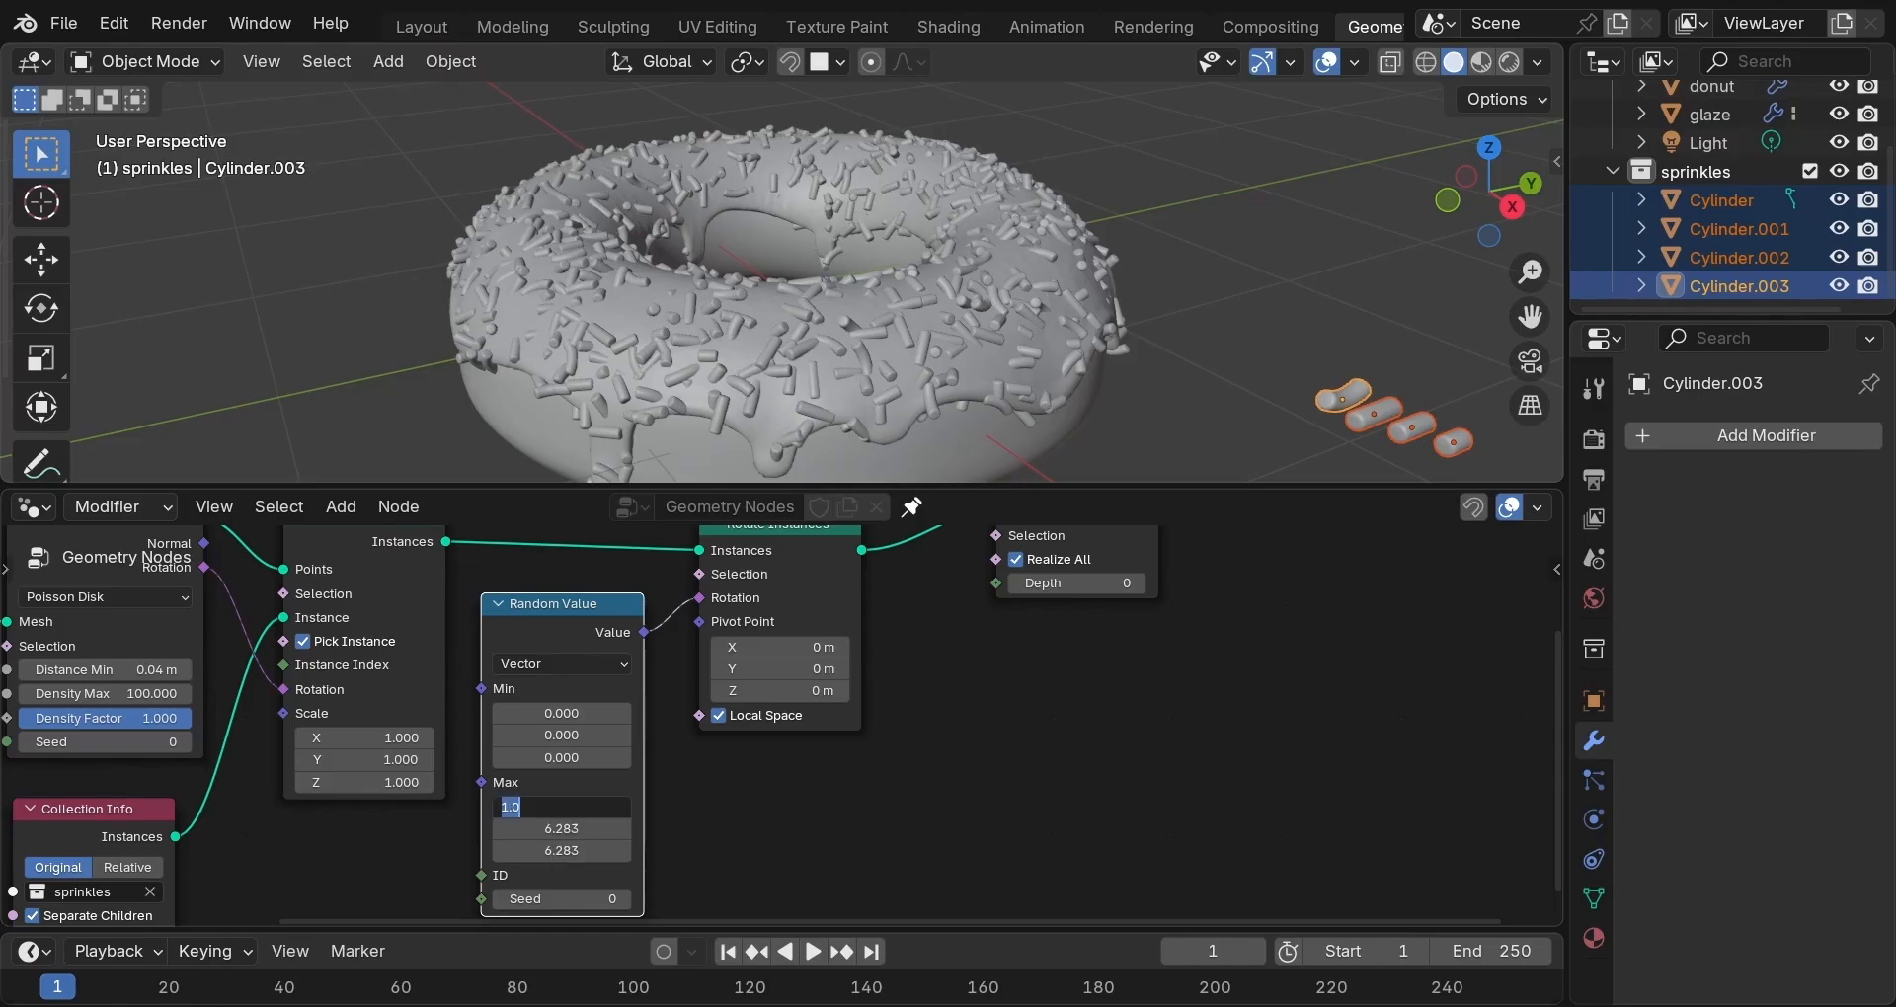
pyautogui.write('0.5')
pyautogui.press('Return')
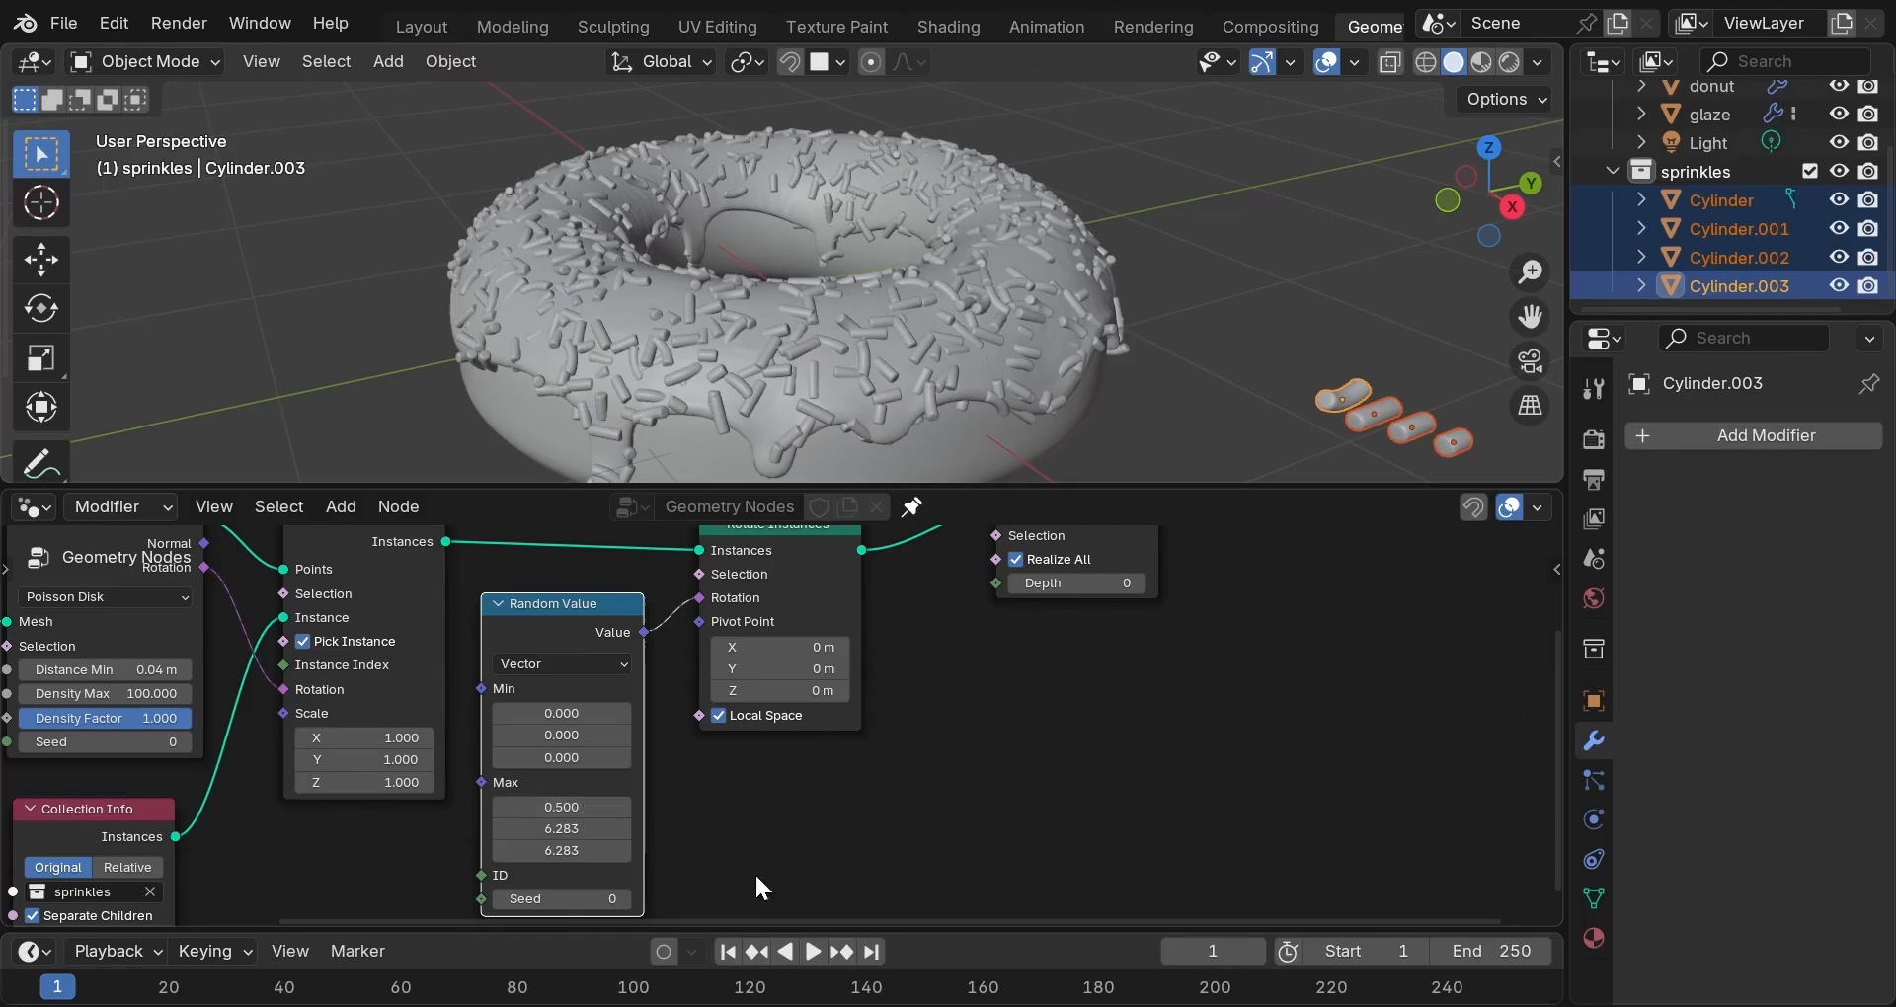
pyautogui.scroll(-2, 899, 768)
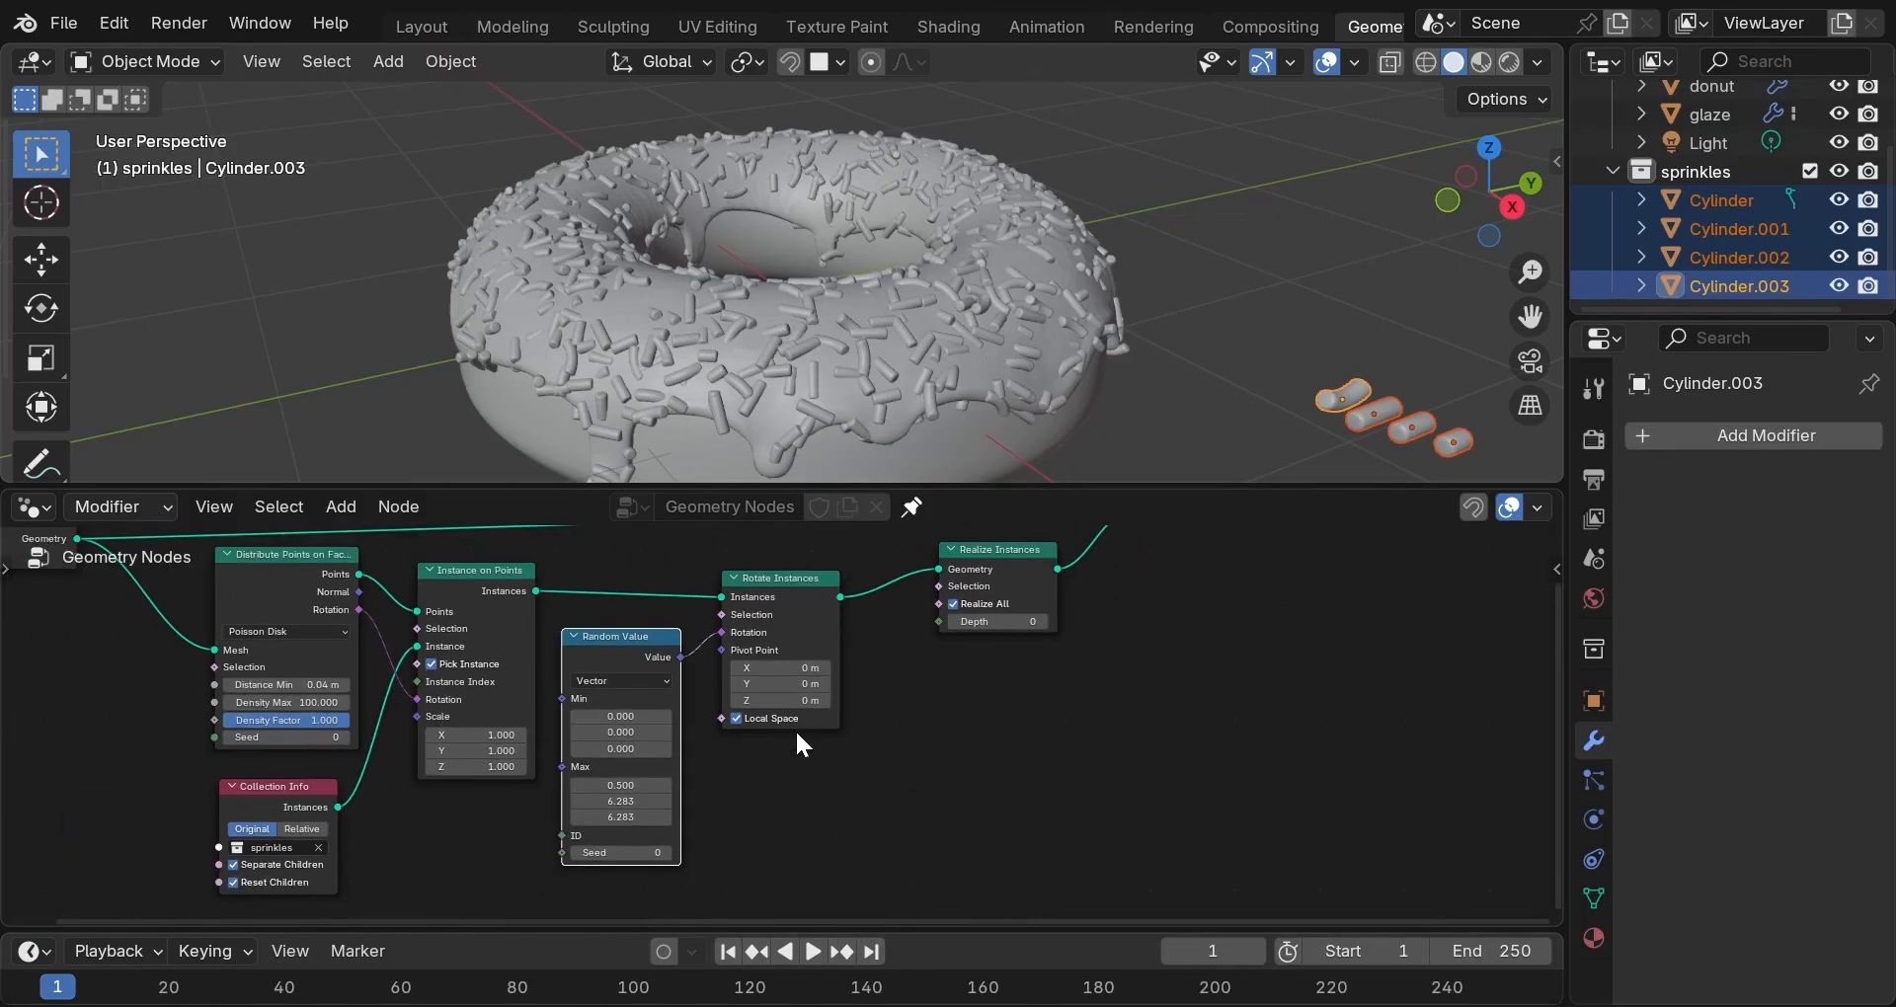
pyautogui.scroll(-1, 796, 728)
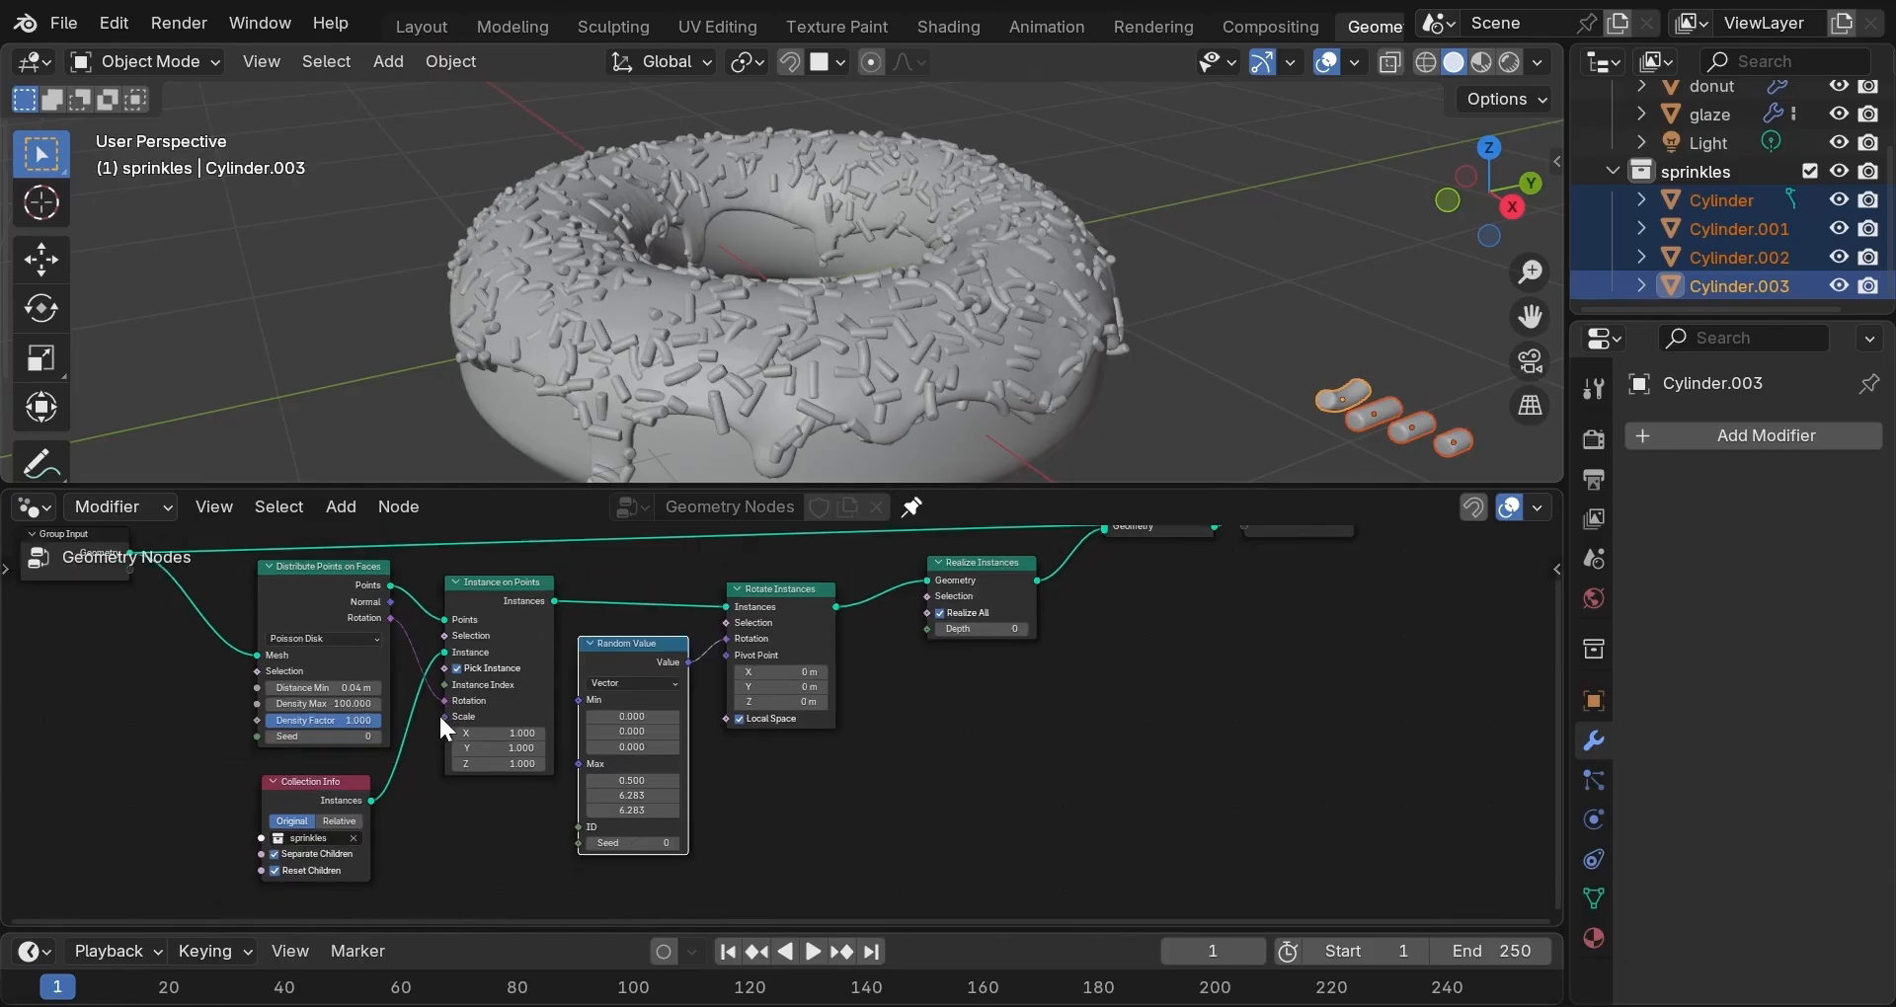
pyautogui.moveTo(444, 718); pyautogui.dragTo(311, 756)
# Add a Float Random Value node wired into Instance on Points' Scale.
pyautogui.click(299, 738)
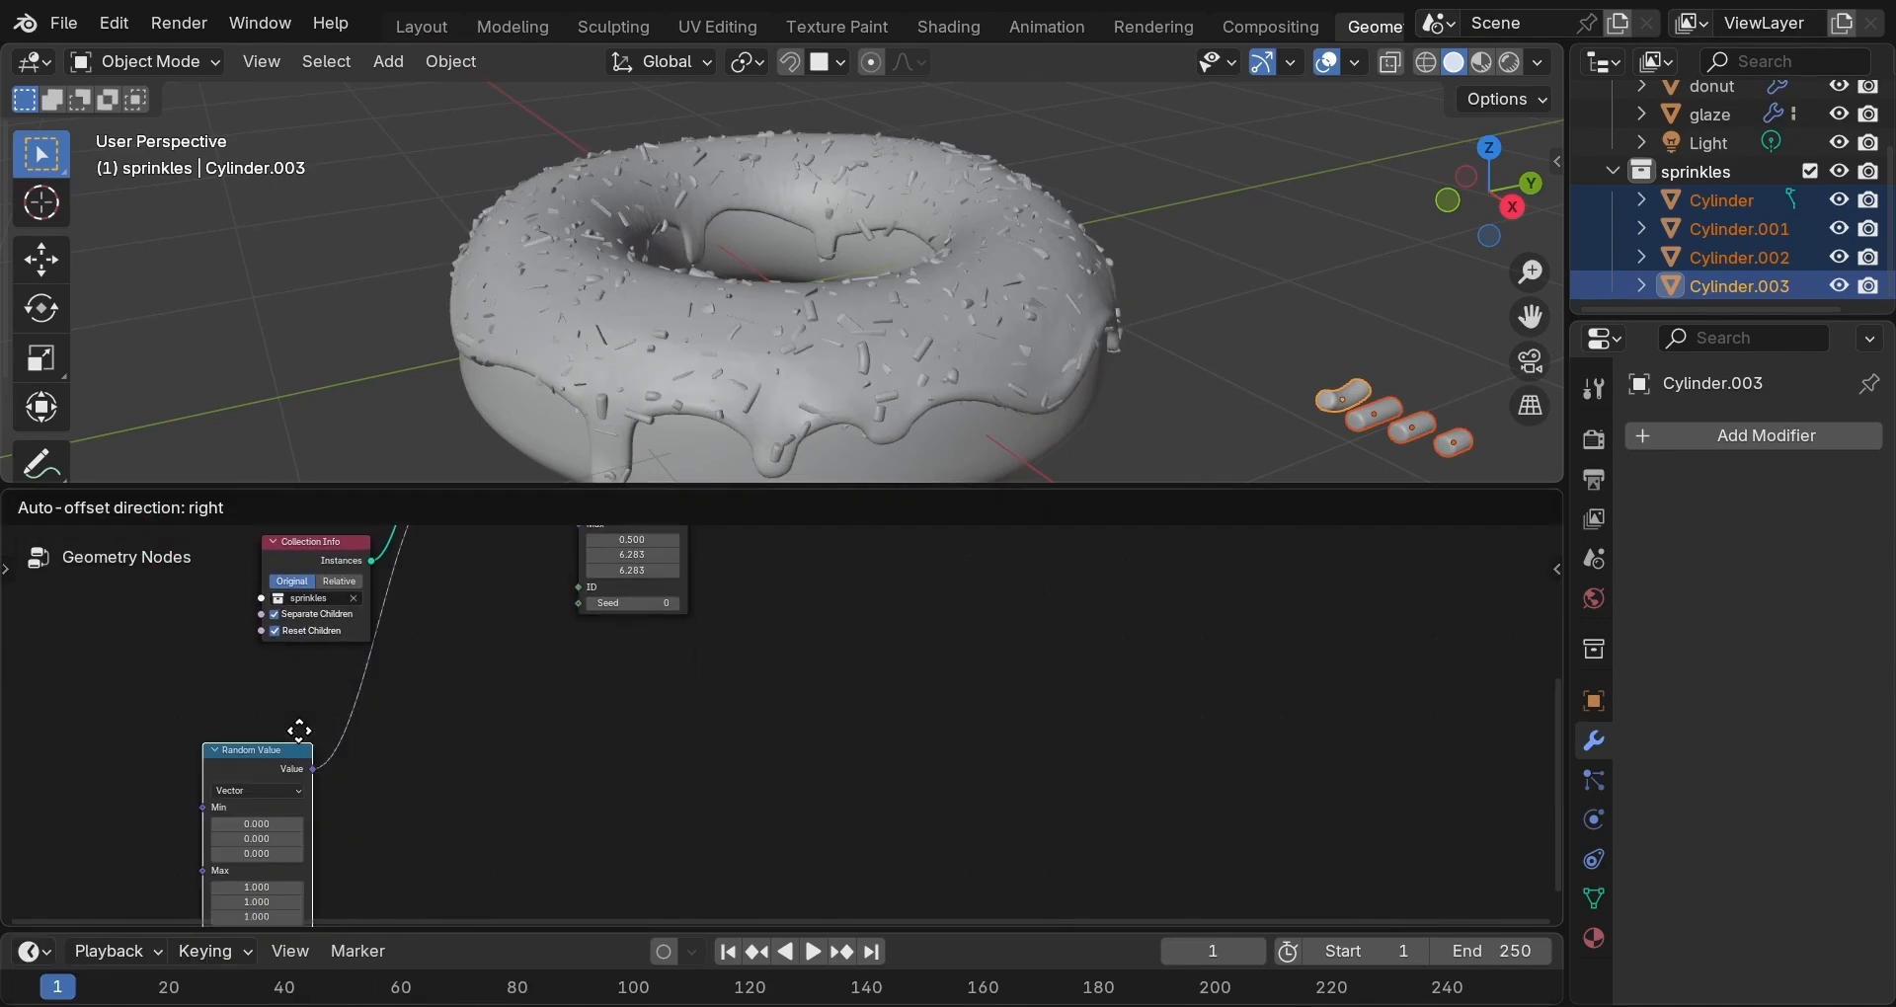
pyautogui.click(344, 662)
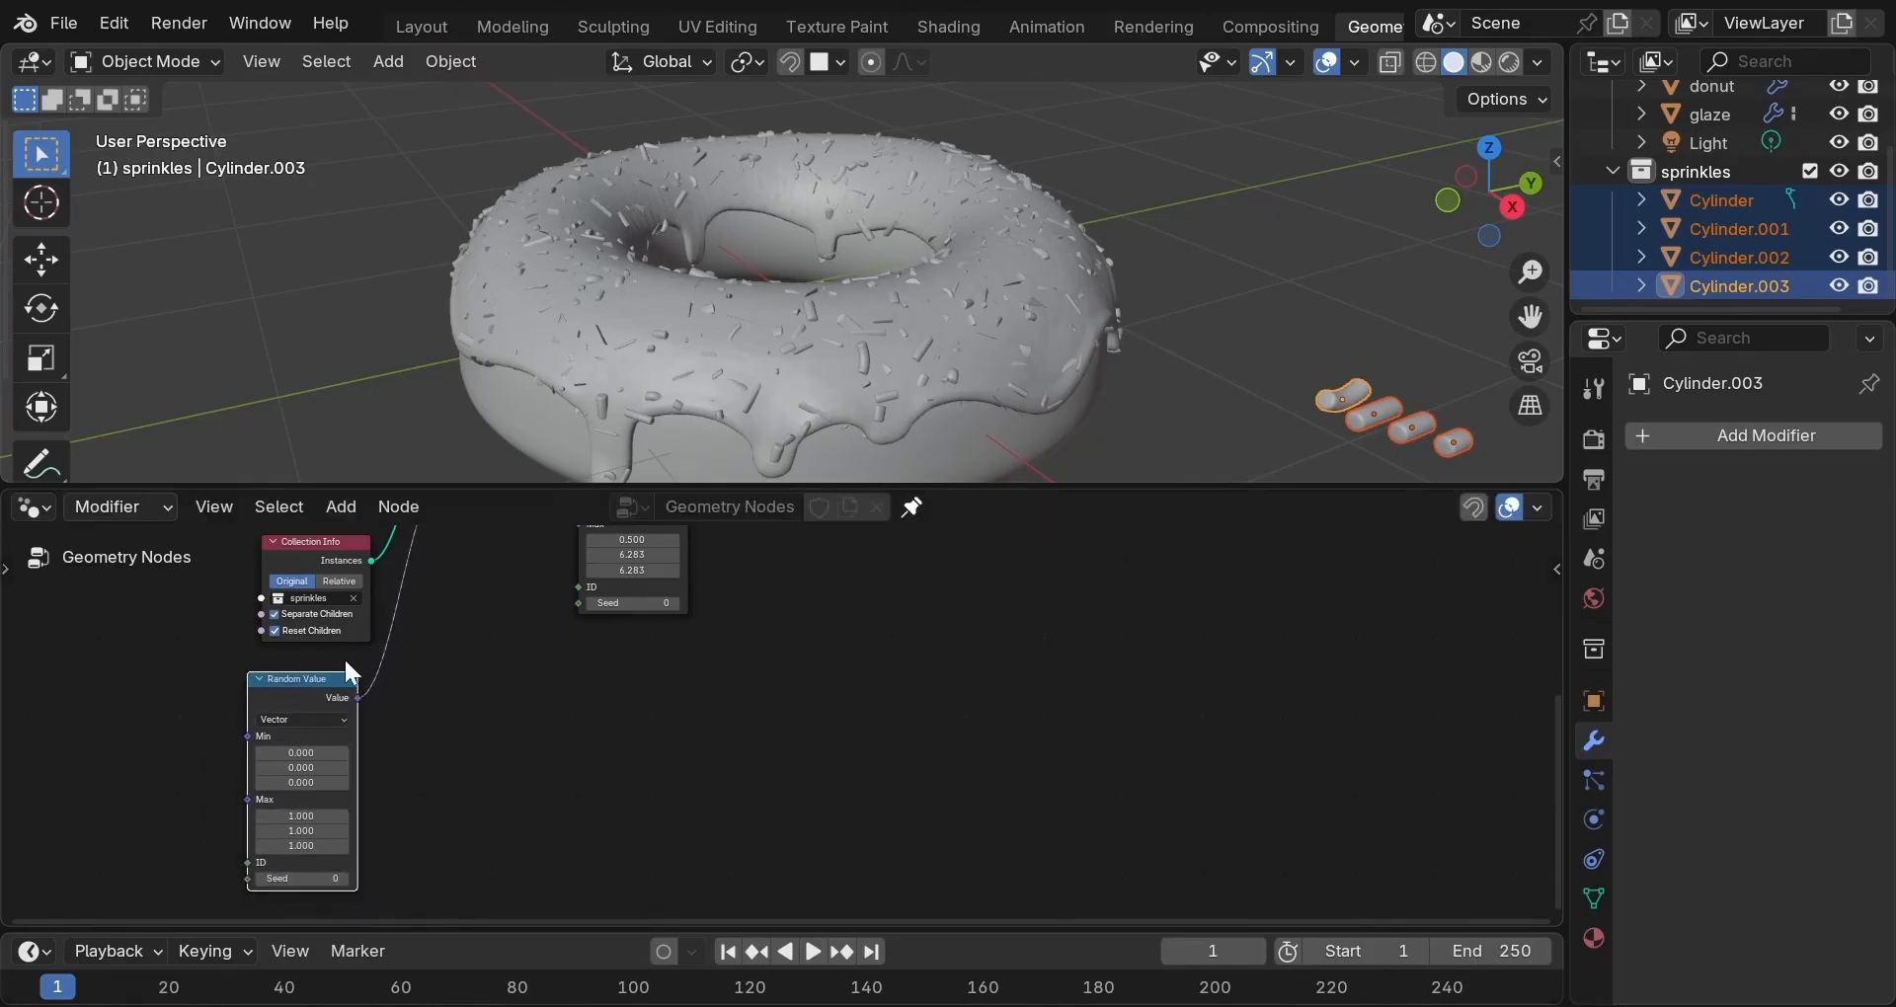
pyautogui.click(341, 717)
pyautogui.click(325, 756)
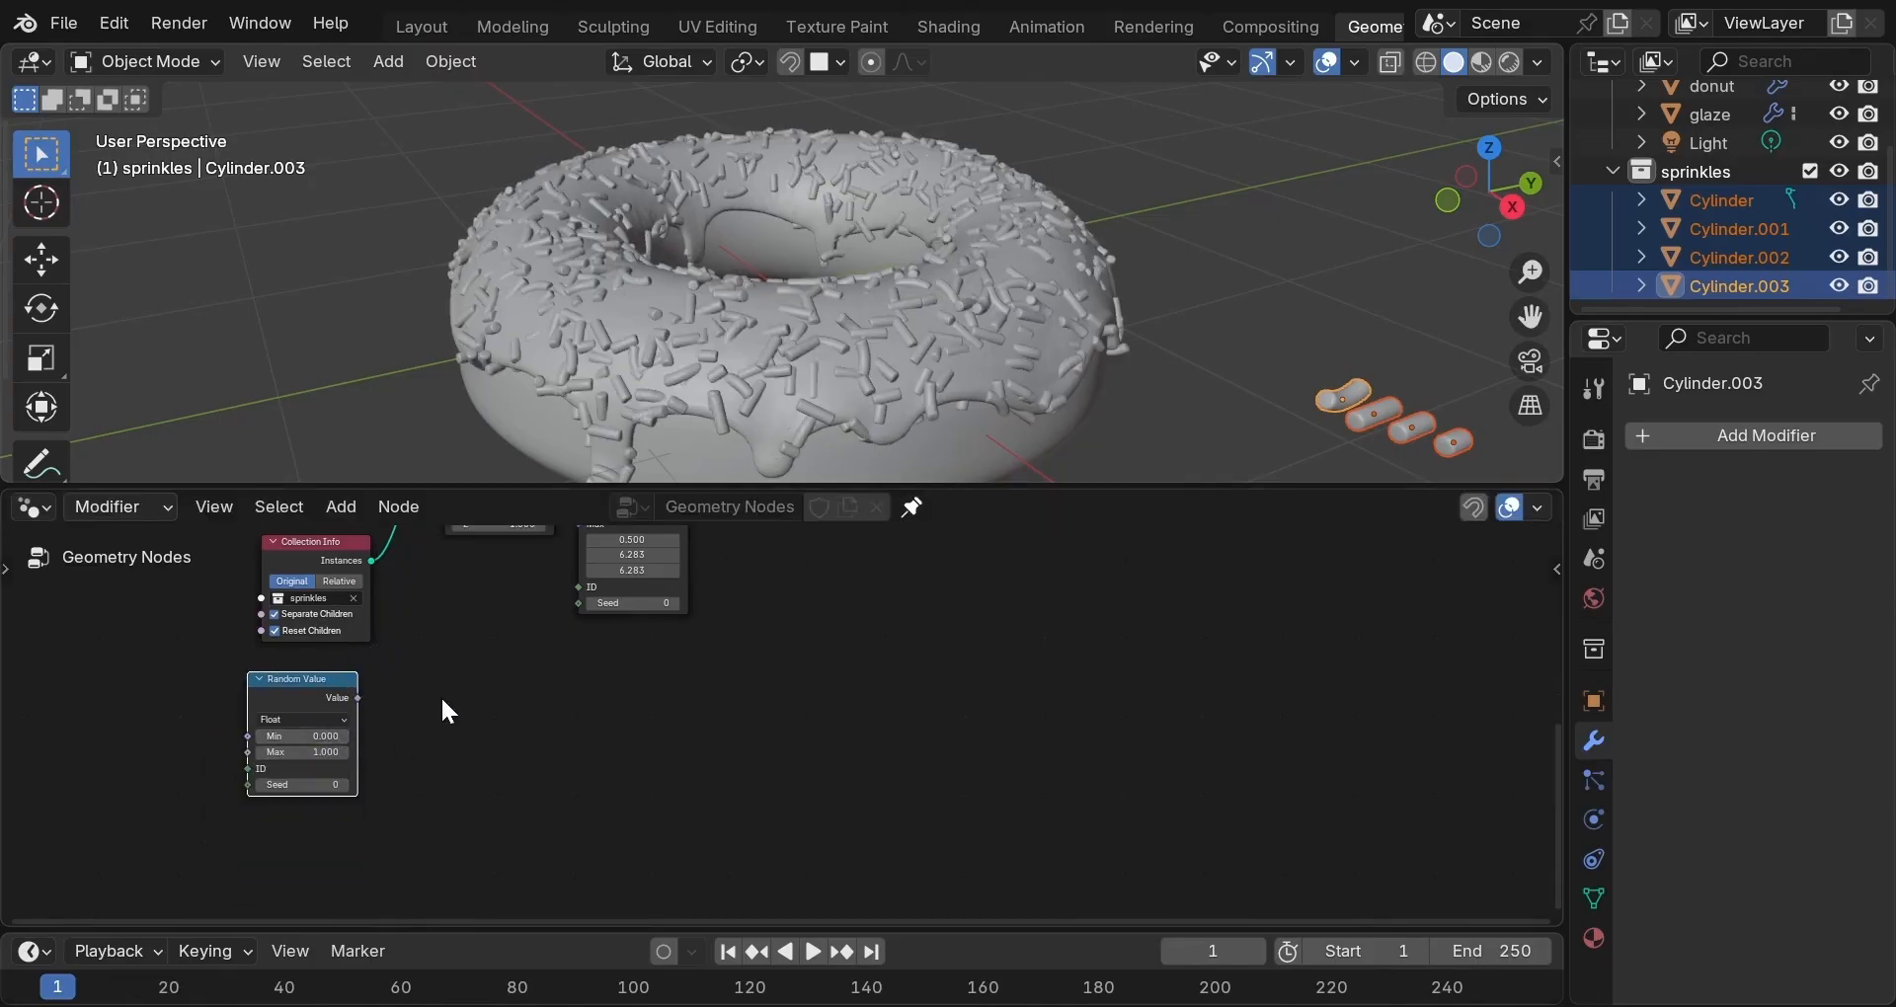
pyautogui.scroll(-2, 442, 697)
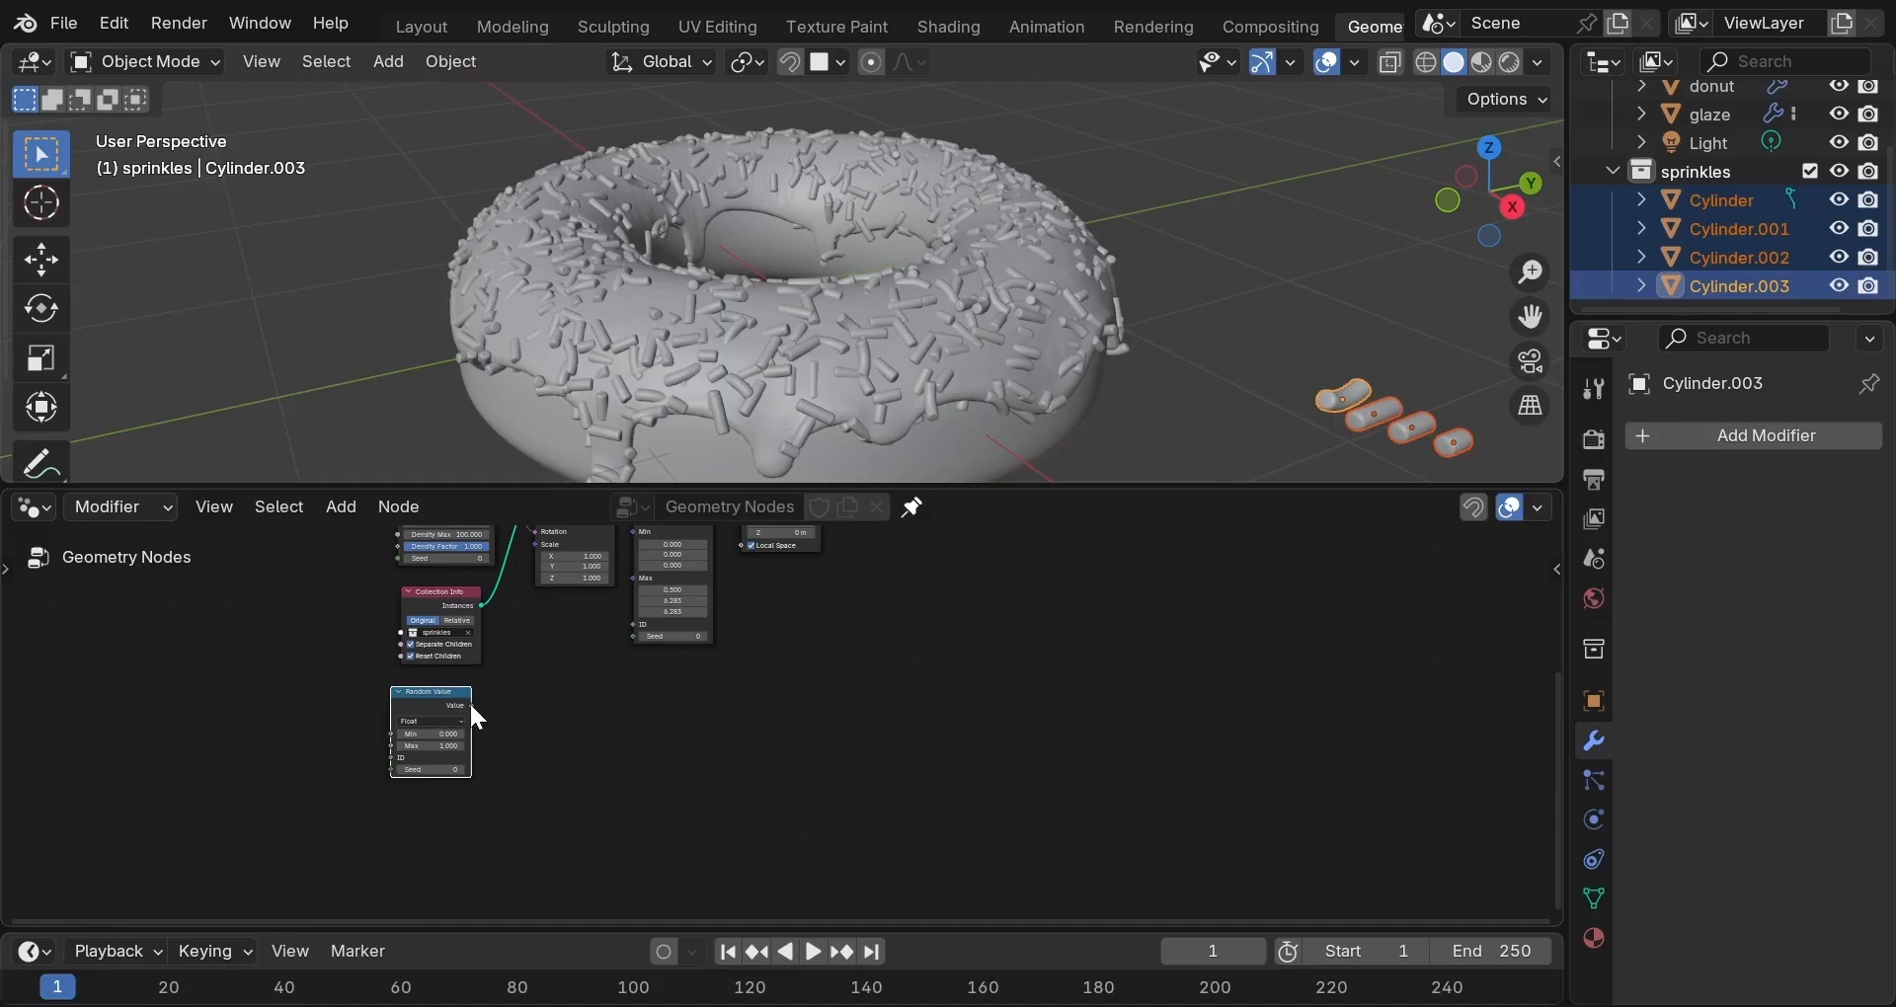
pyautogui.moveTo(503, 622); pyautogui.dragTo(523, 657)
# Set the random sprinkle scale range to 0.8 minimum and 1.2 maximum.
pyautogui.scroll(-2, 529, 716)
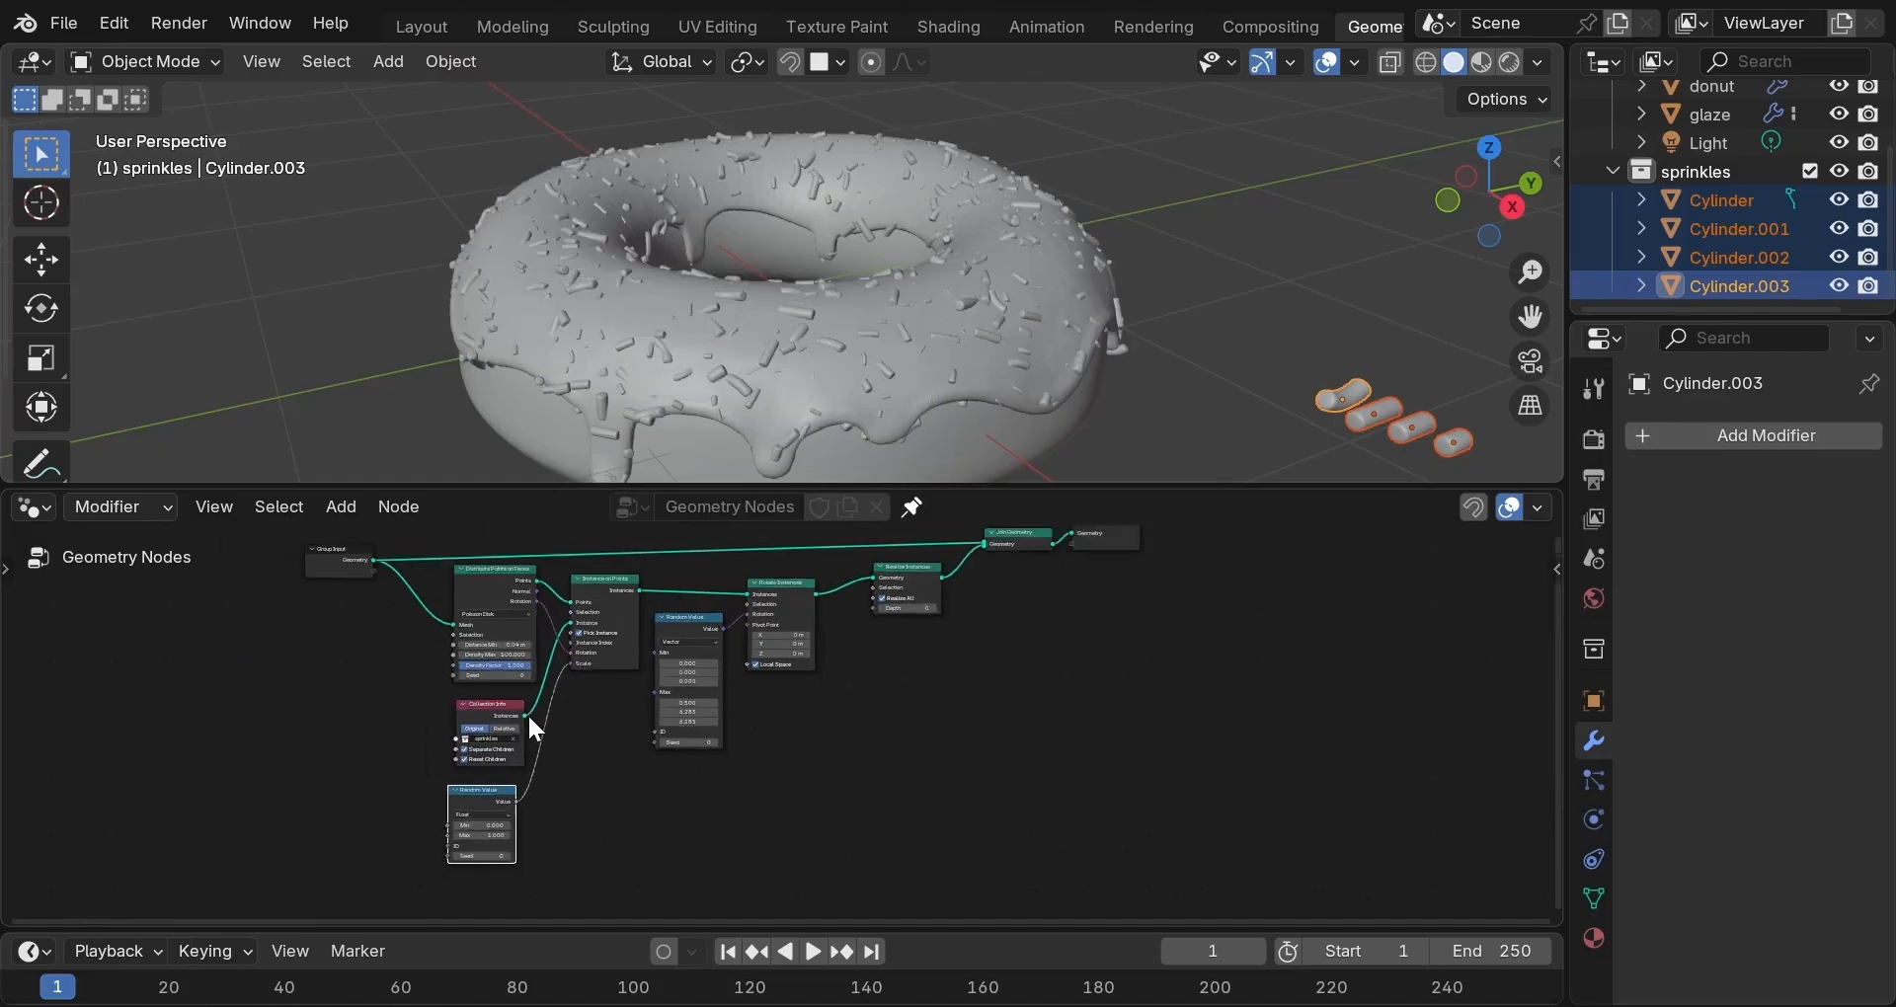
pyautogui.scroll(5, 521, 734)
pyautogui.moveTo(519, 731); pyautogui.dragTo(557, 592, button='middle')
pyautogui.click(376, 733)
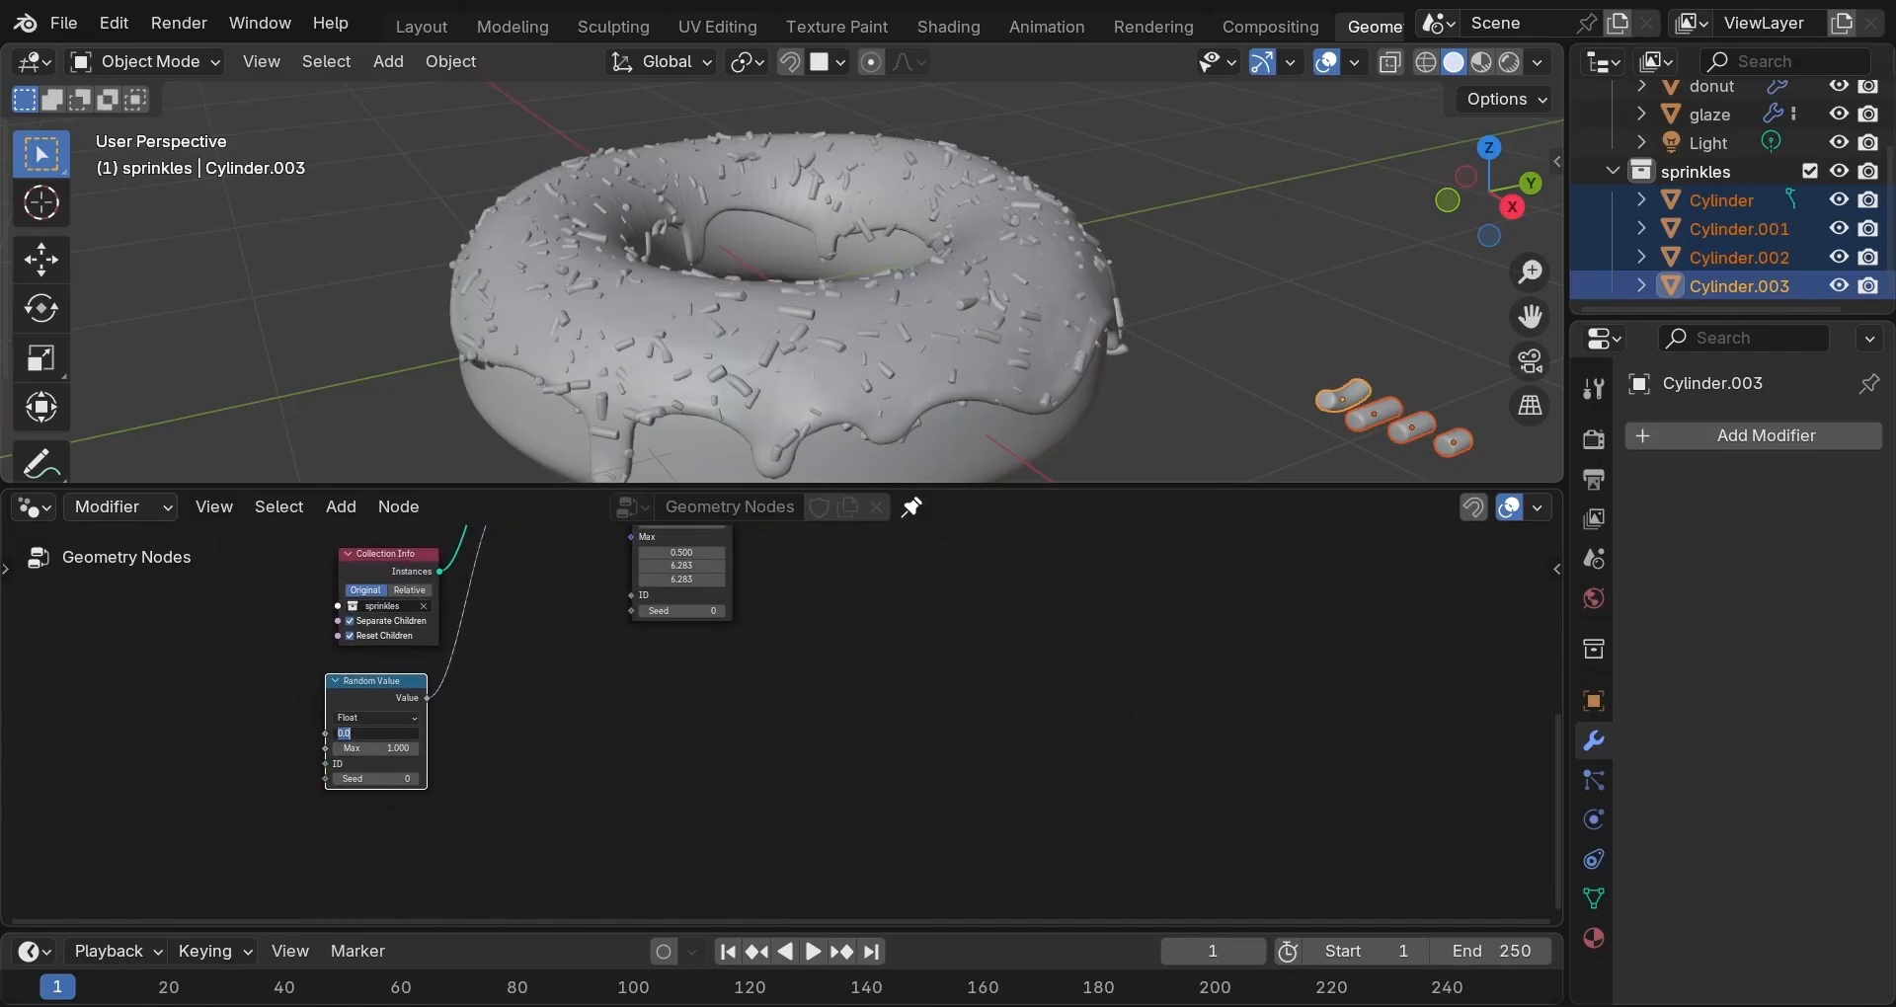
pyautogui.write('0.8')
pyautogui.press('Tab')
pyautogui.write('1')
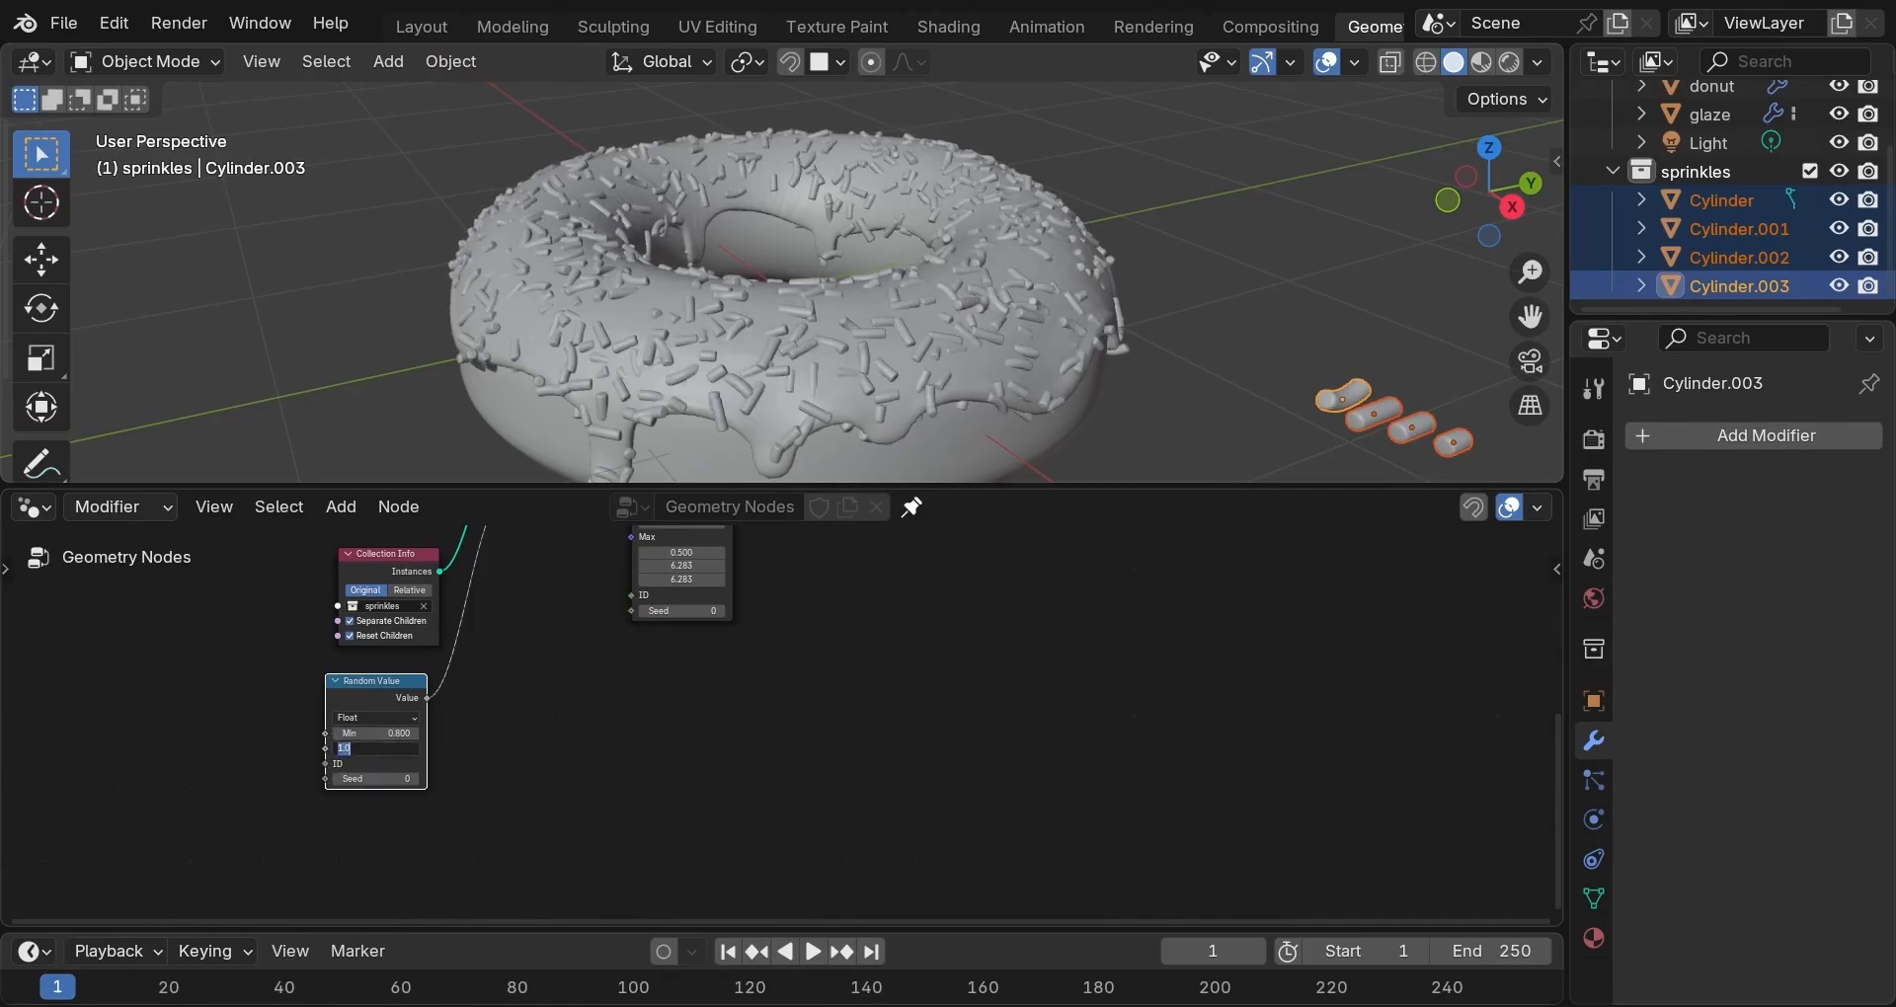
pyautogui.press('Return')
# Shift Group Input and the other left-hand nodes further left to tidy the tree.
pyautogui.scroll(-5, 766, 667)
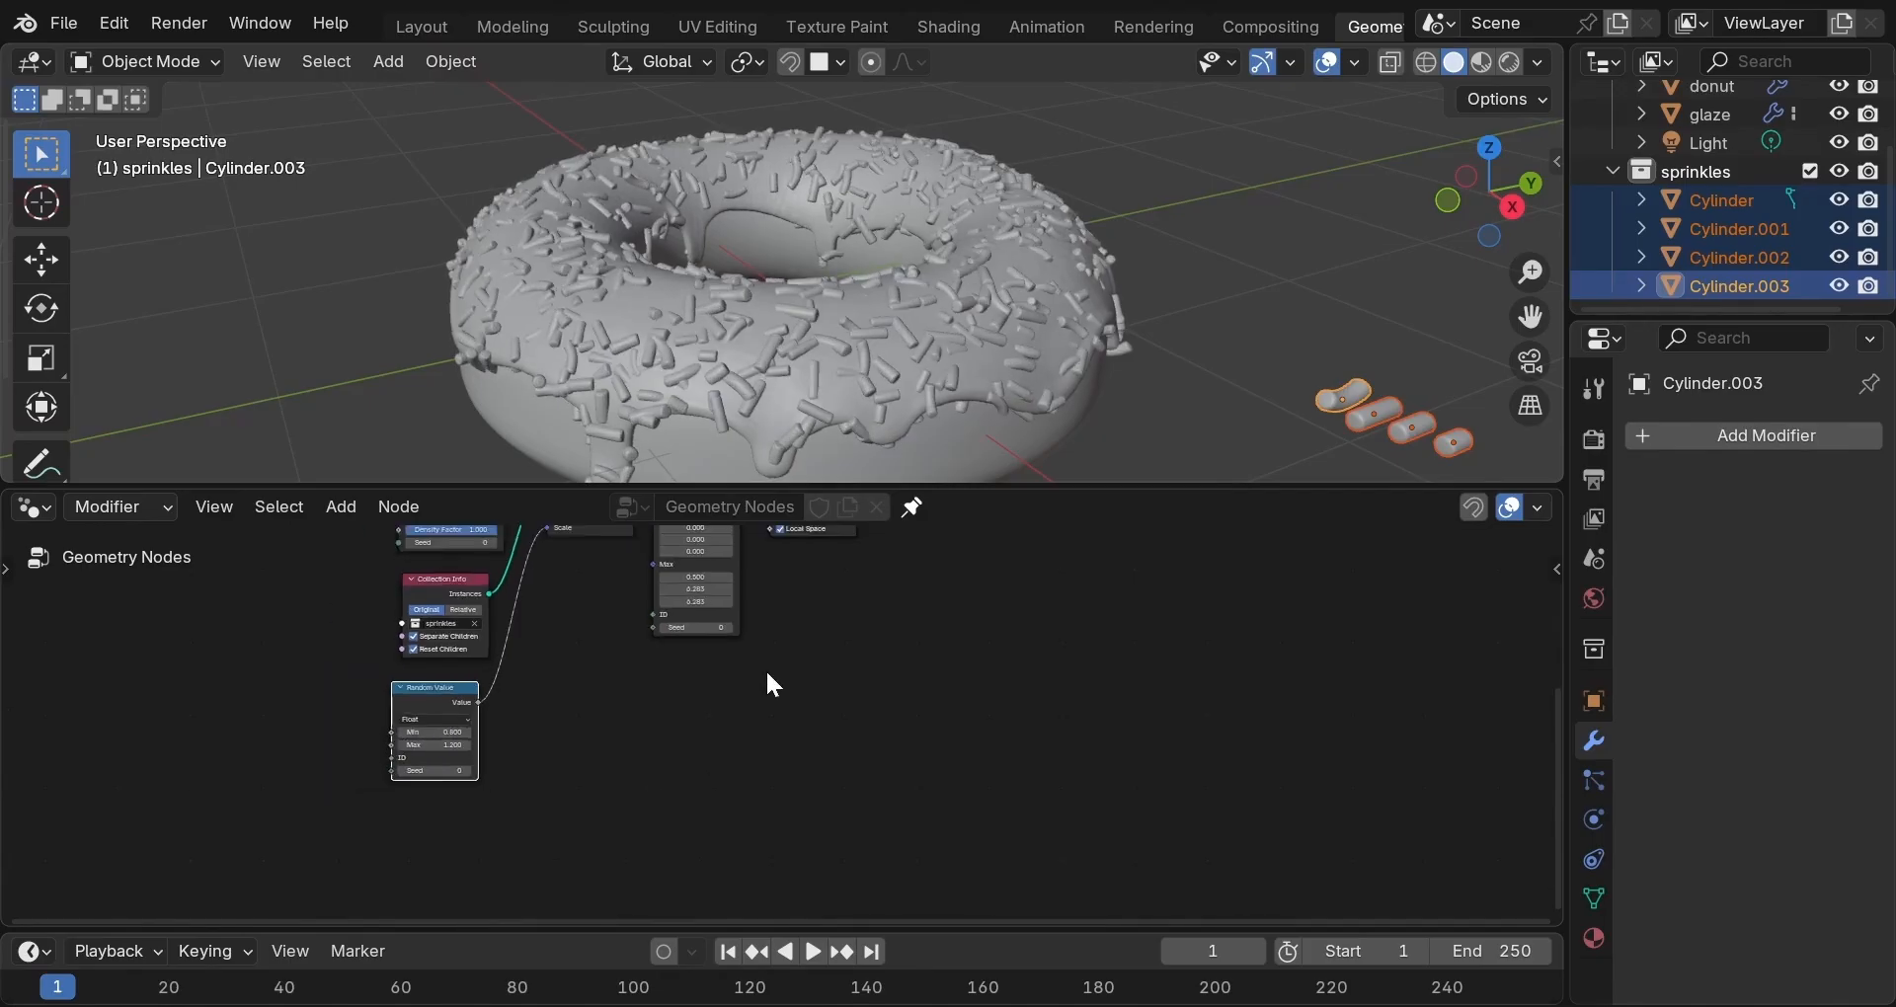
pyautogui.moveTo(814, 638); pyautogui.dragTo(726, 756, button='middle')
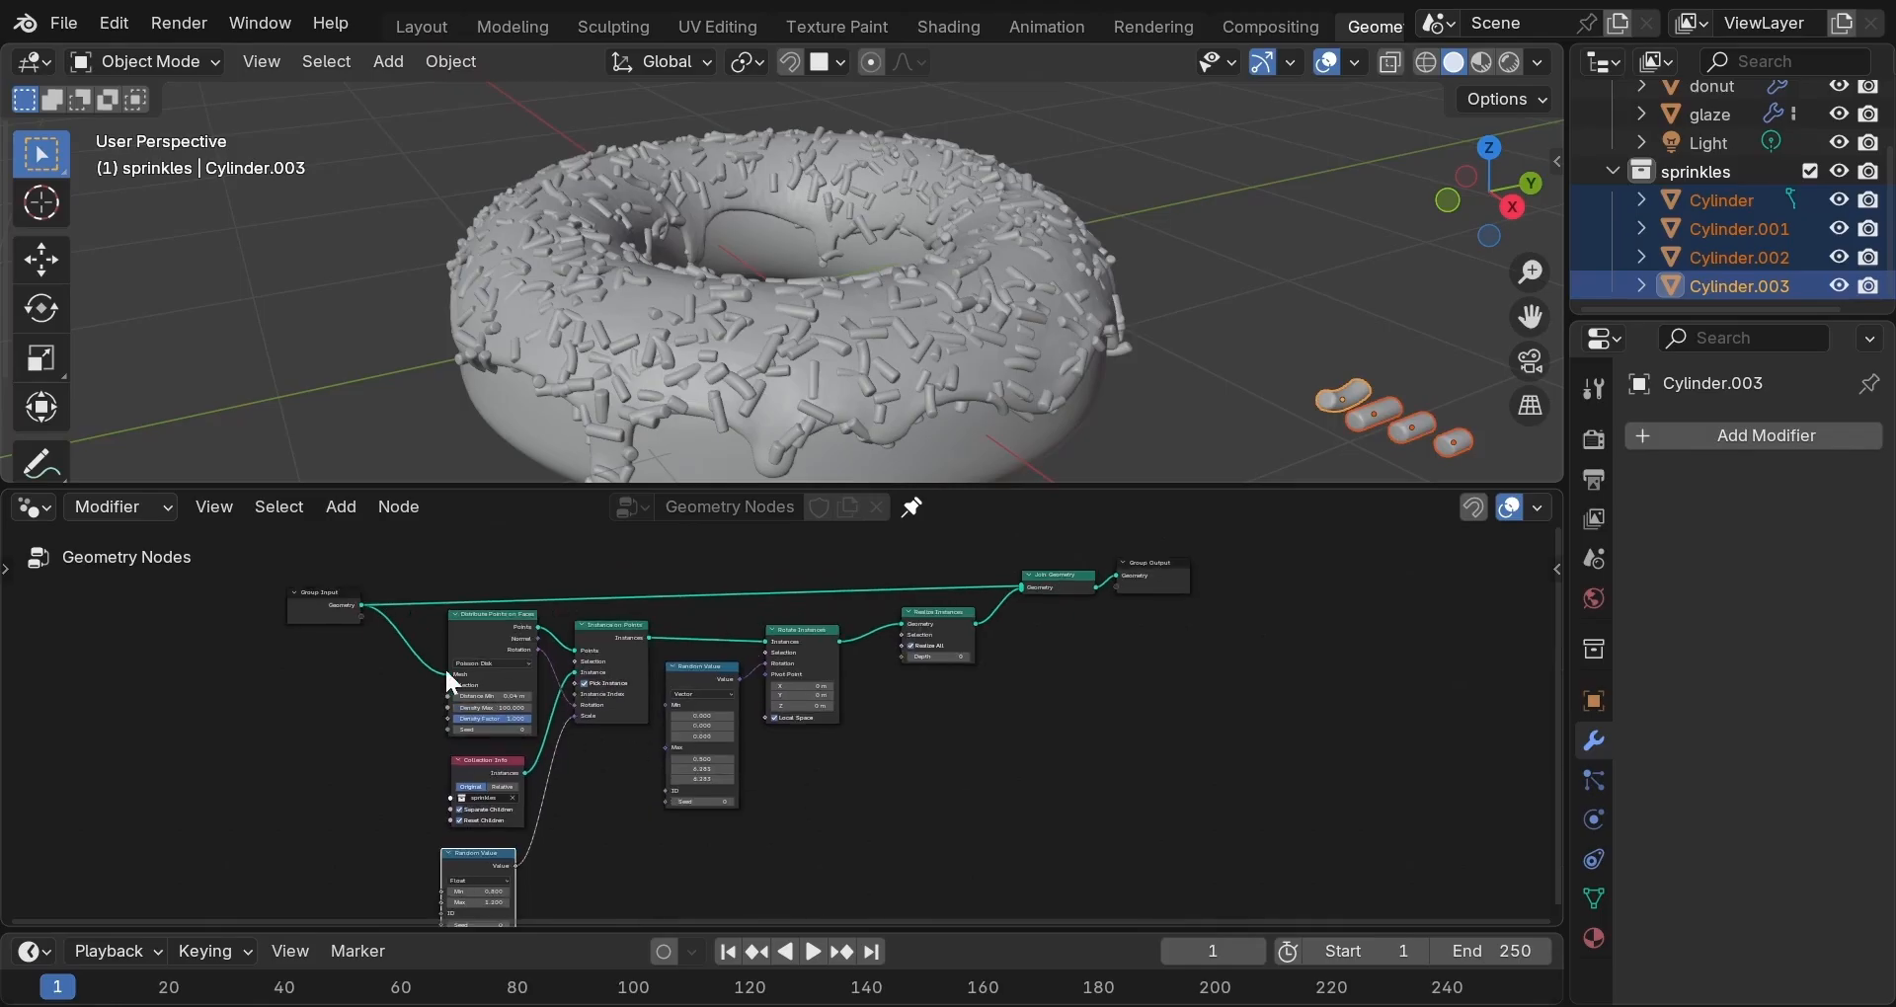
pyautogui.moveTo(312, 604); pyautogui.dragTo(289, 588)
pyautogui.moveTo(246, 582); pyautogui.dragTo(240, 709)
pyautogui.scroll(-1, 773, 690)
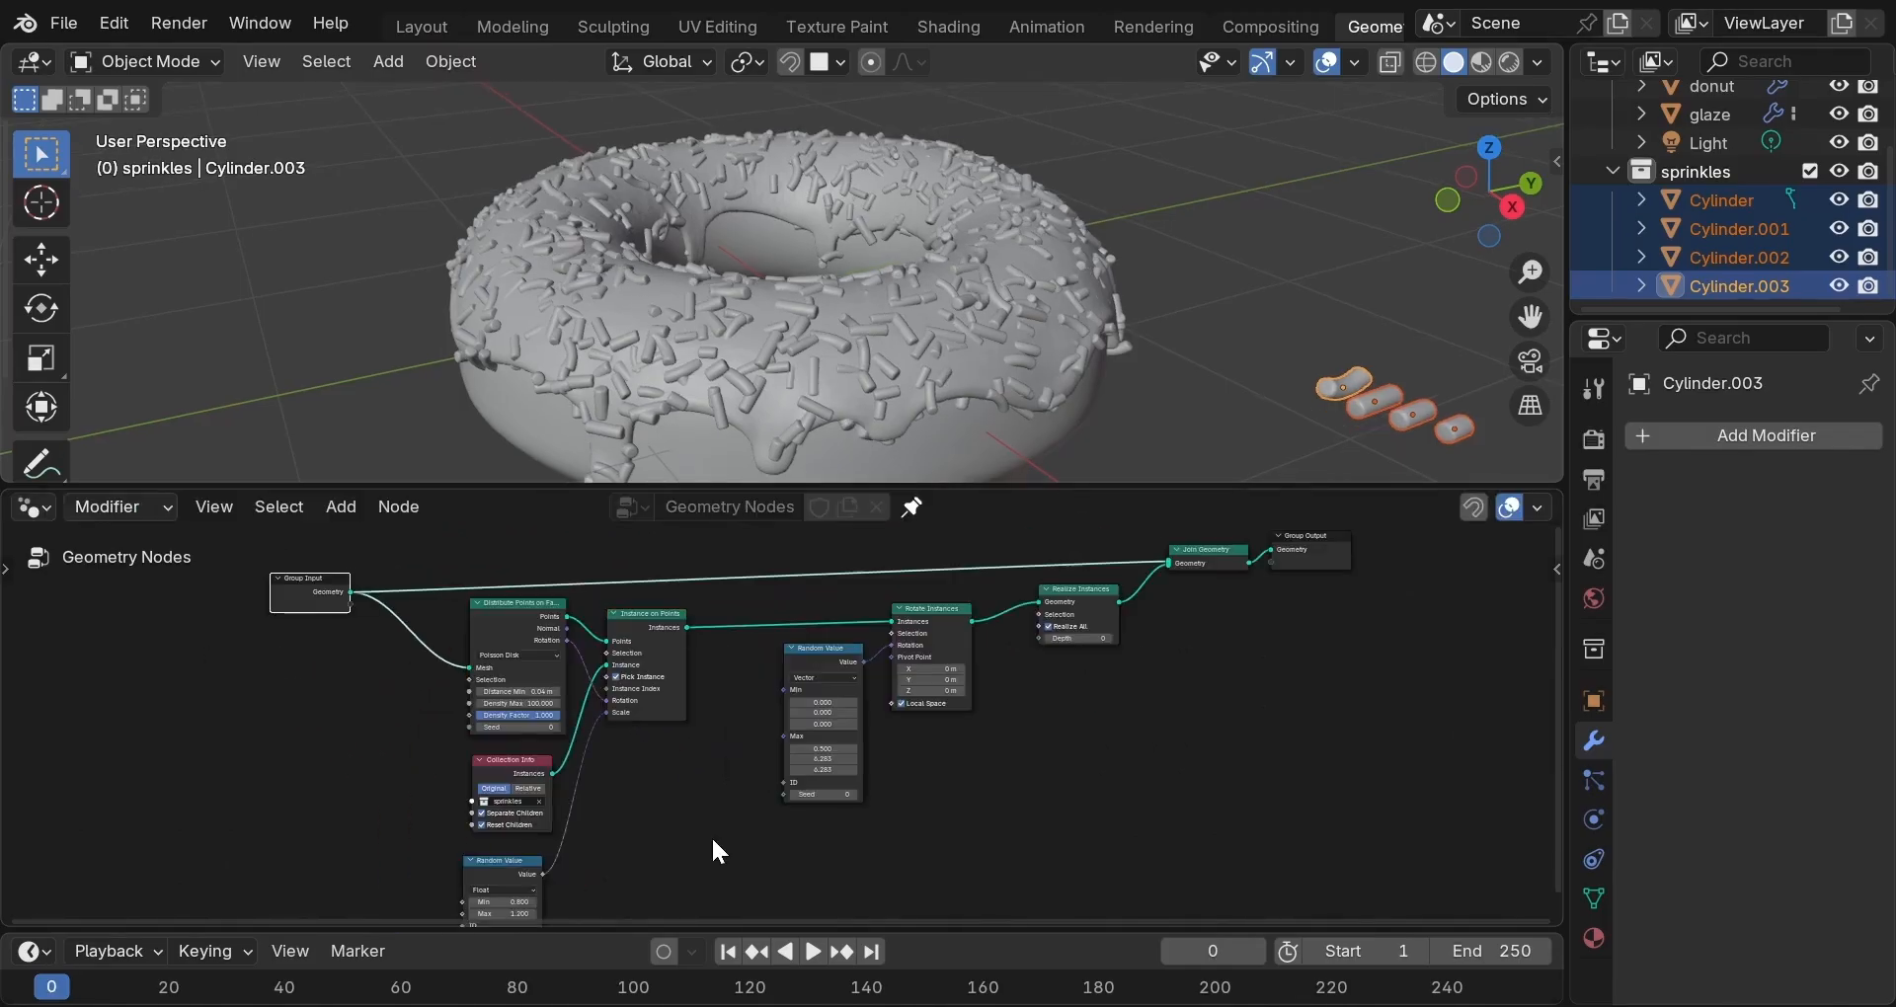
pyautogui.scroll(7, 711, 835)
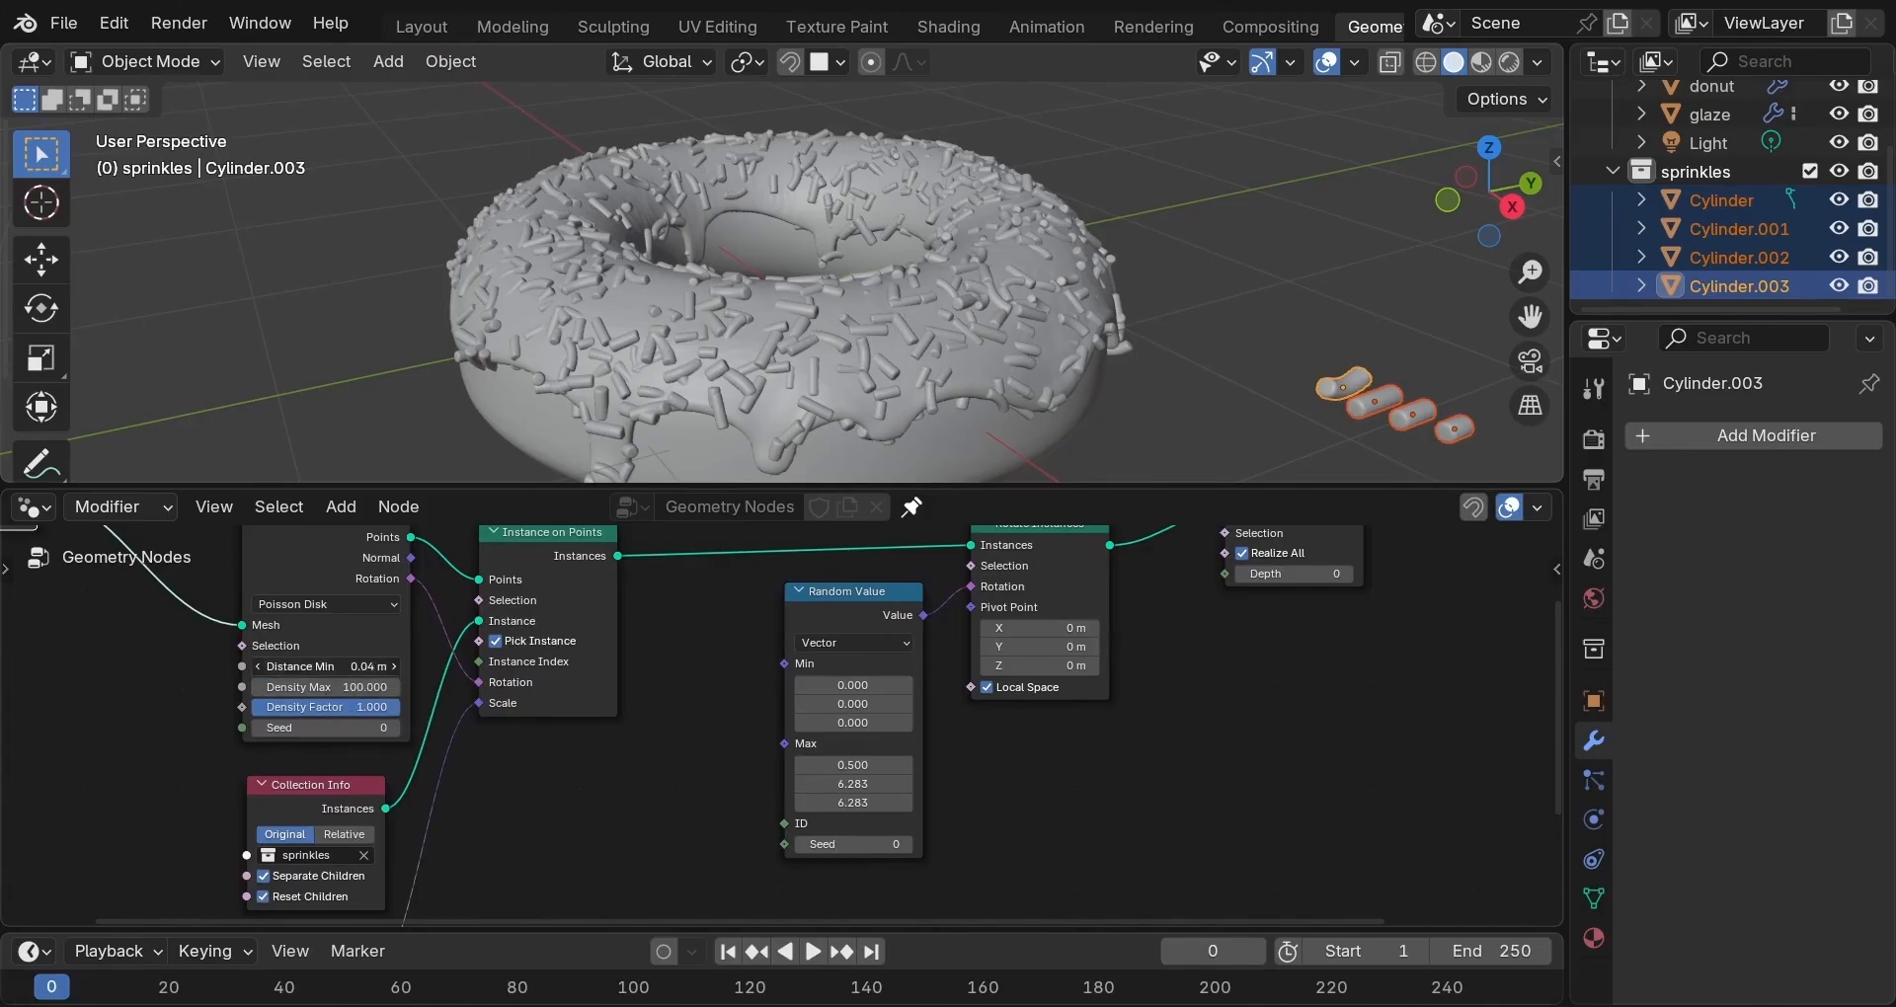
# Set the minimum distance between sprinkles to 0.06 m.
pyautogui.click(326, 666)
pyautogui.write('0.06')
pyautogui.press('Return')
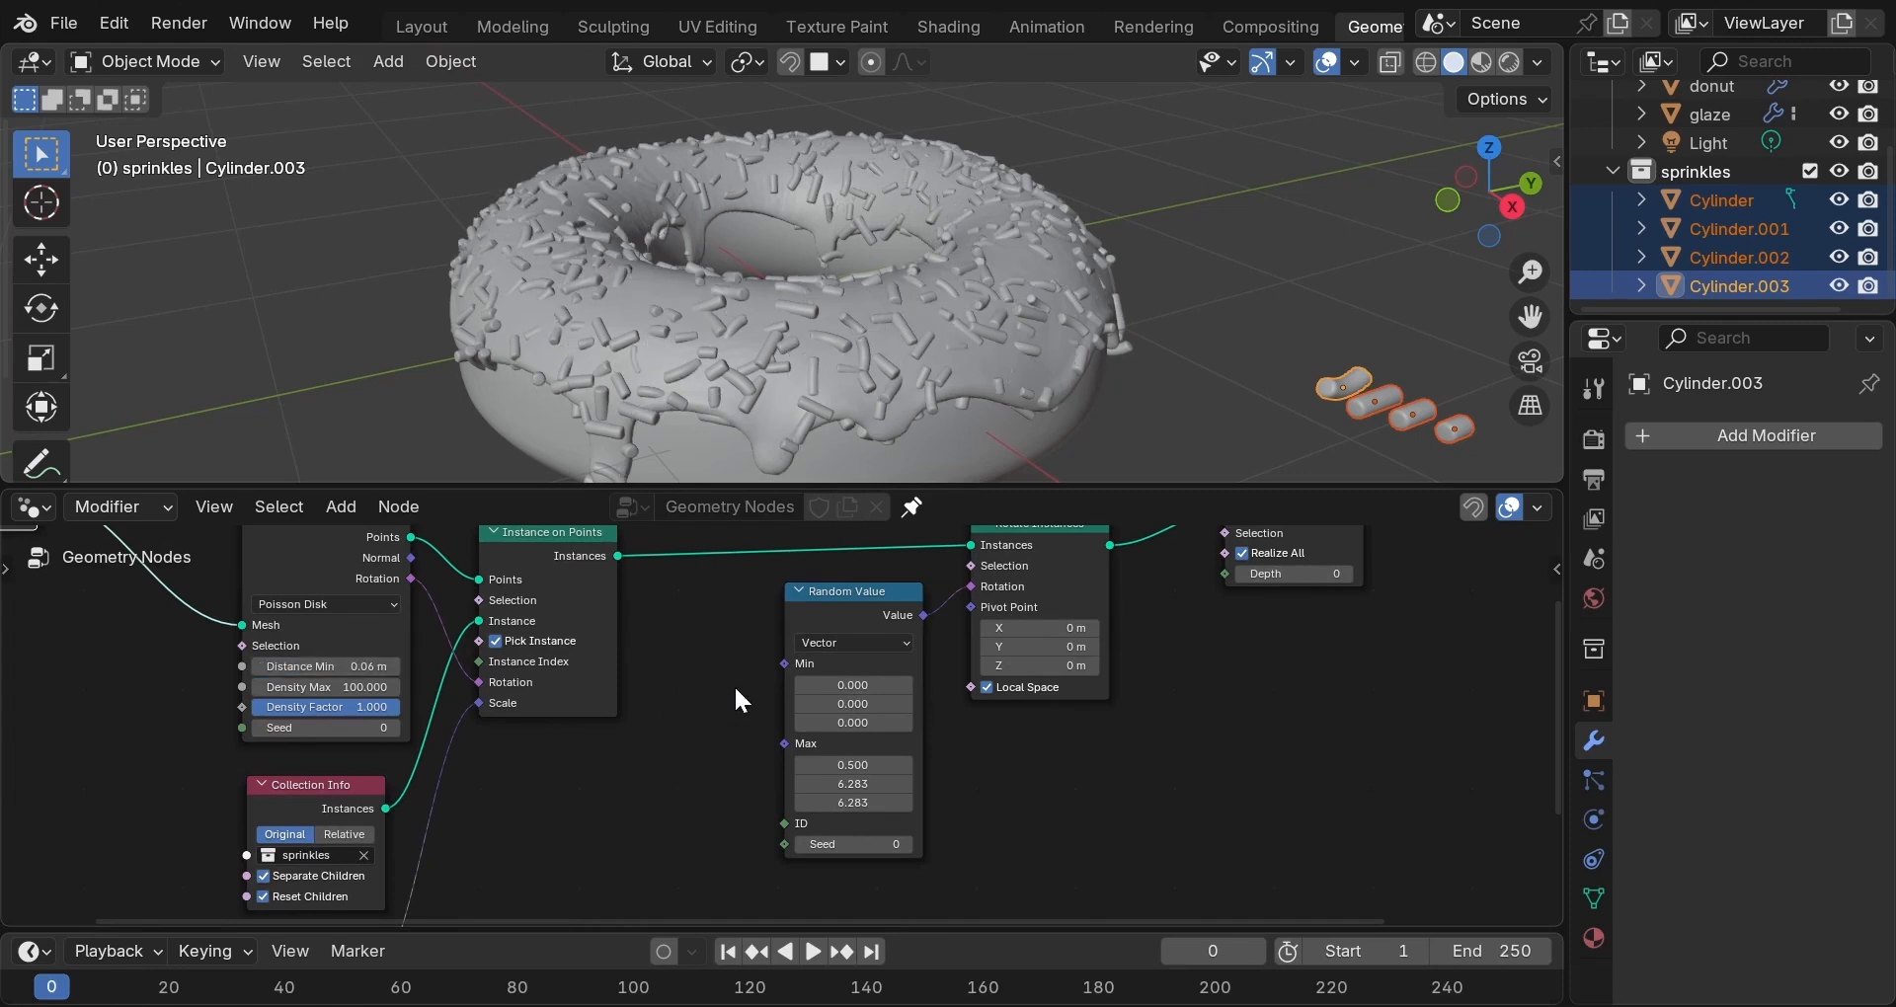
# Set the Rotate Instances pivot point to 0.003 m on X, Y and Z.
pyautogui.click(1060, 630)
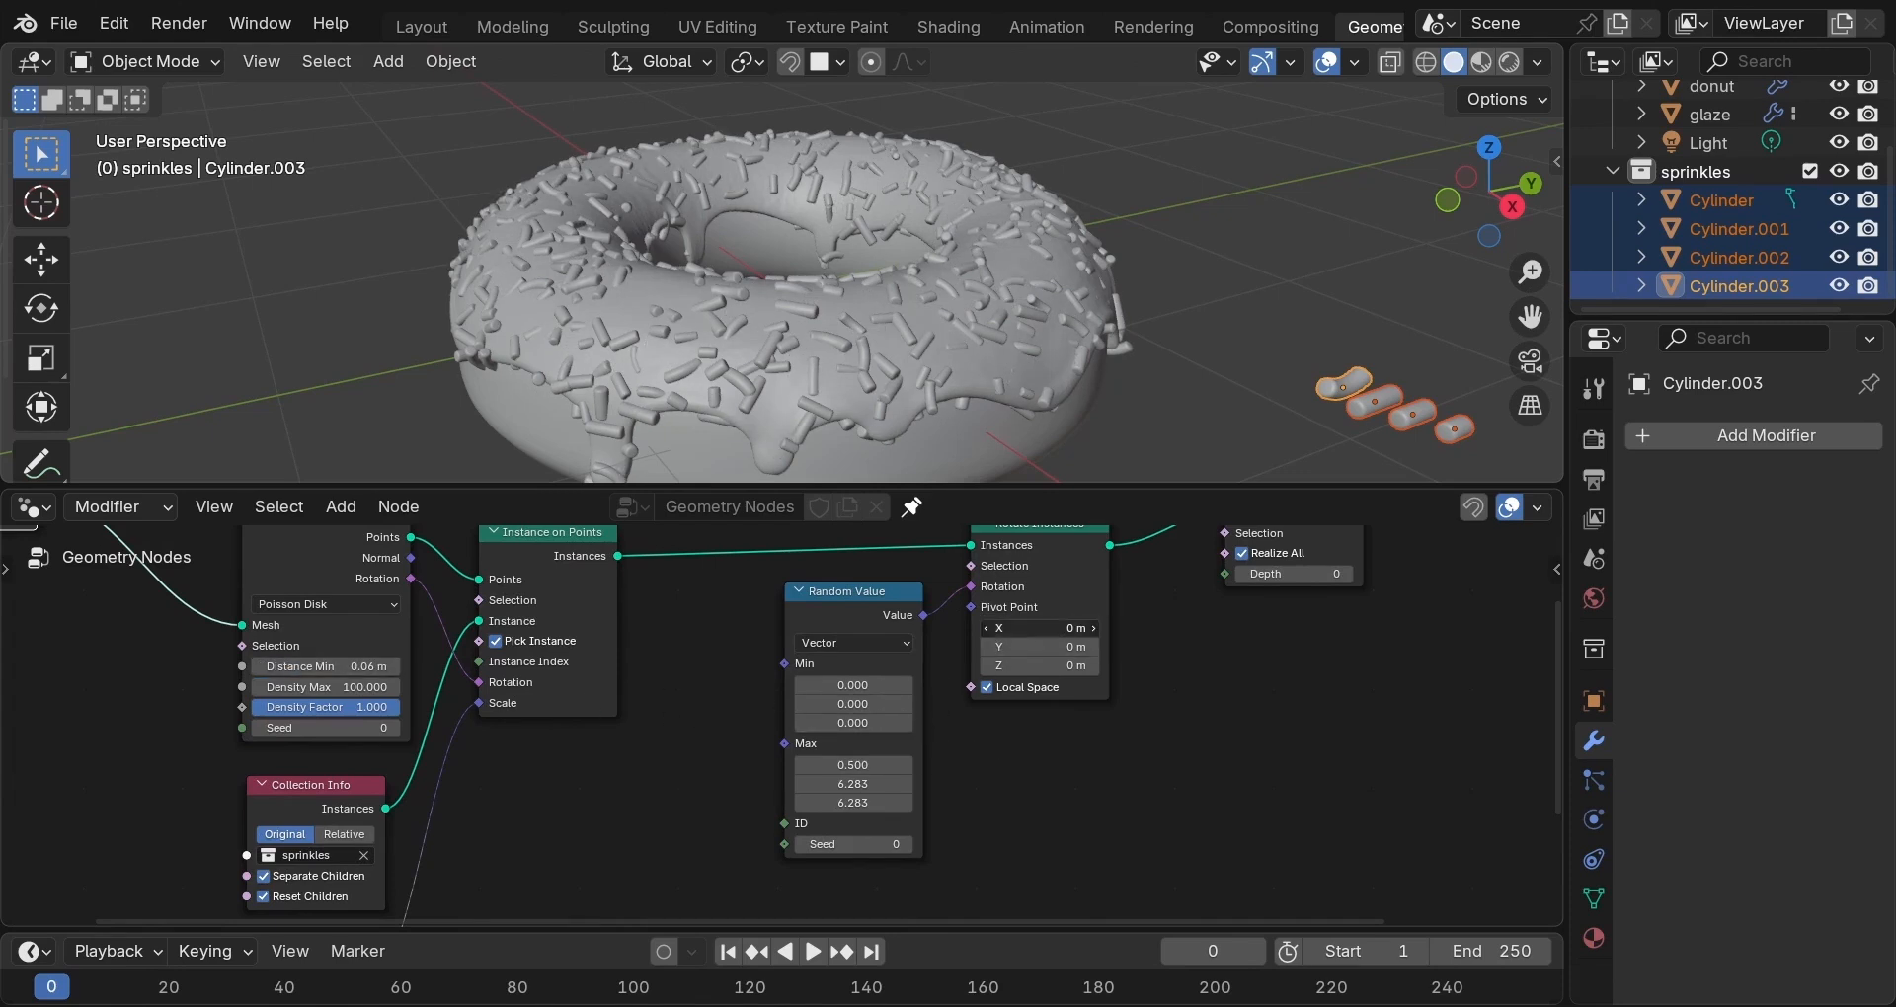
pyautogui.write('0.003')
pyautogui.press('Return')
pyautogui.moveTo(1043, 629); pyautogui.dragTo(1043, 668)
pyautogui.write('0.0')
pyautogui.press('Return')
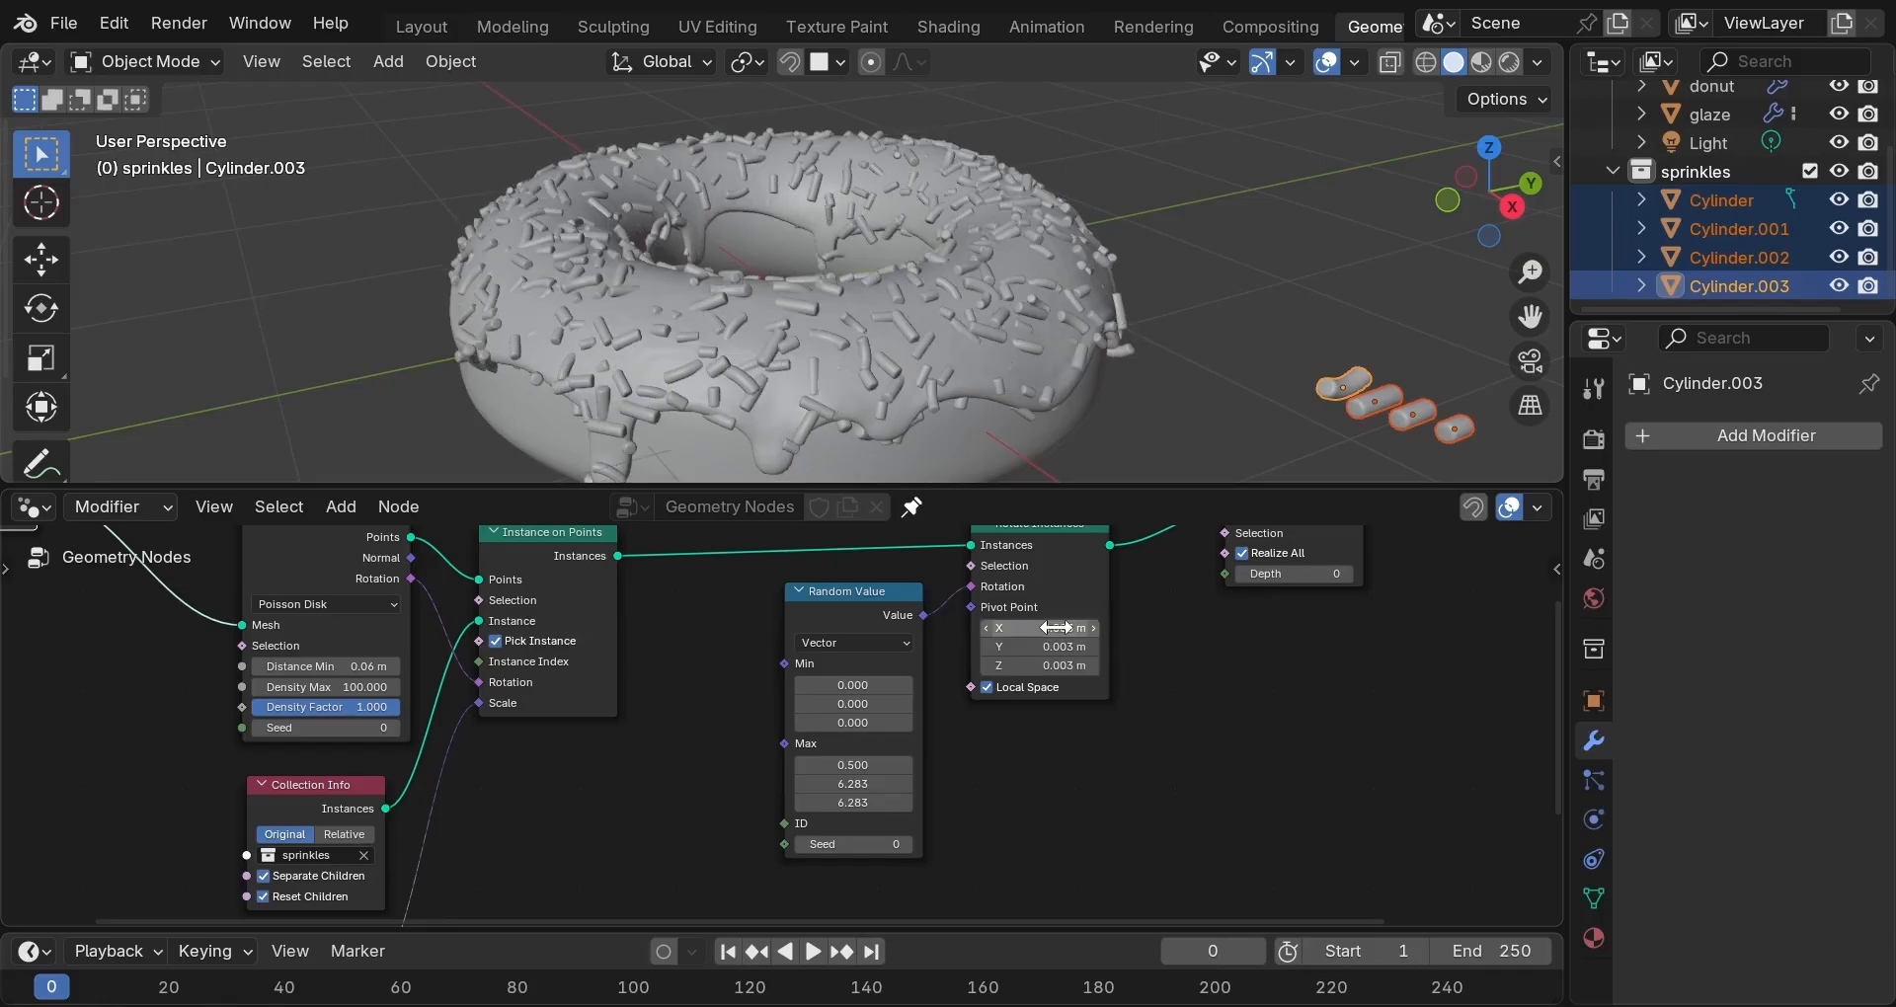
pyautogui.press('Home')
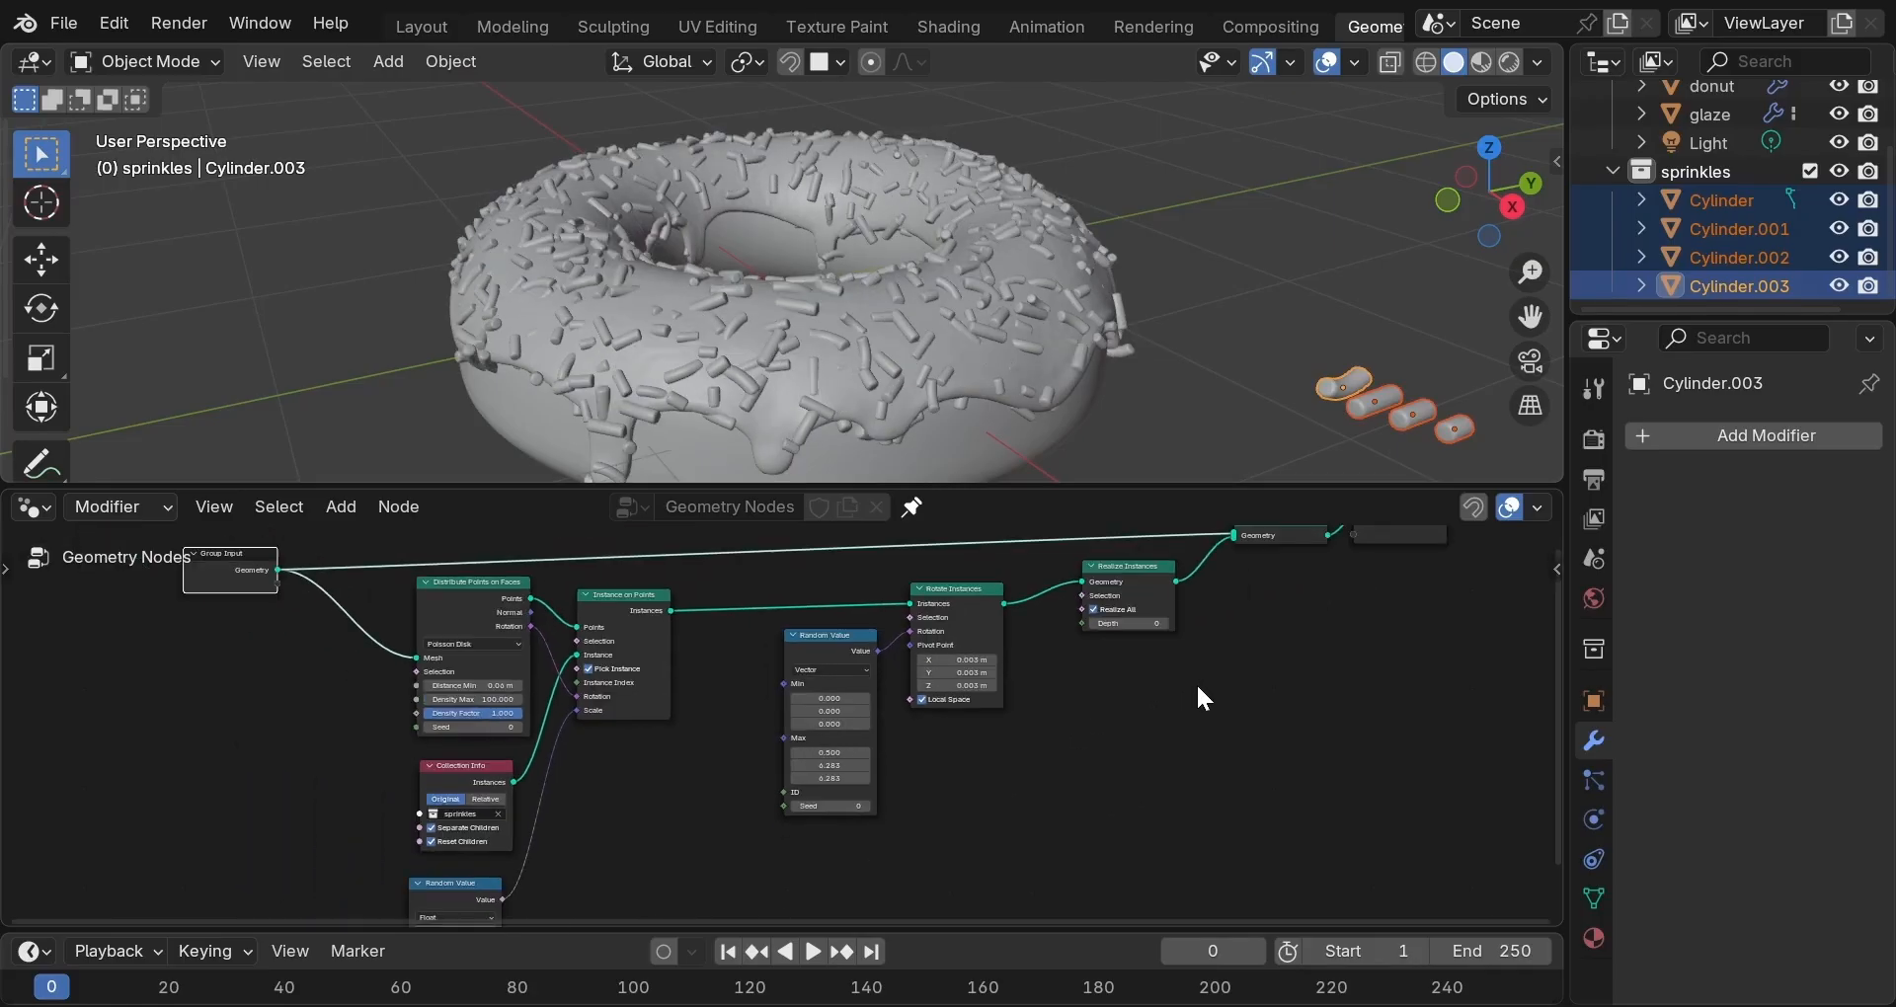
pyautogui.moveTo(892, 301); pyautogui.dragTo(1039, 298, button='middle')
# Maximize the viewport and inspect the sprinkled glaze alone in local view, then return to the full scene.
pyautogui.hotkey('ctrl', 'space')
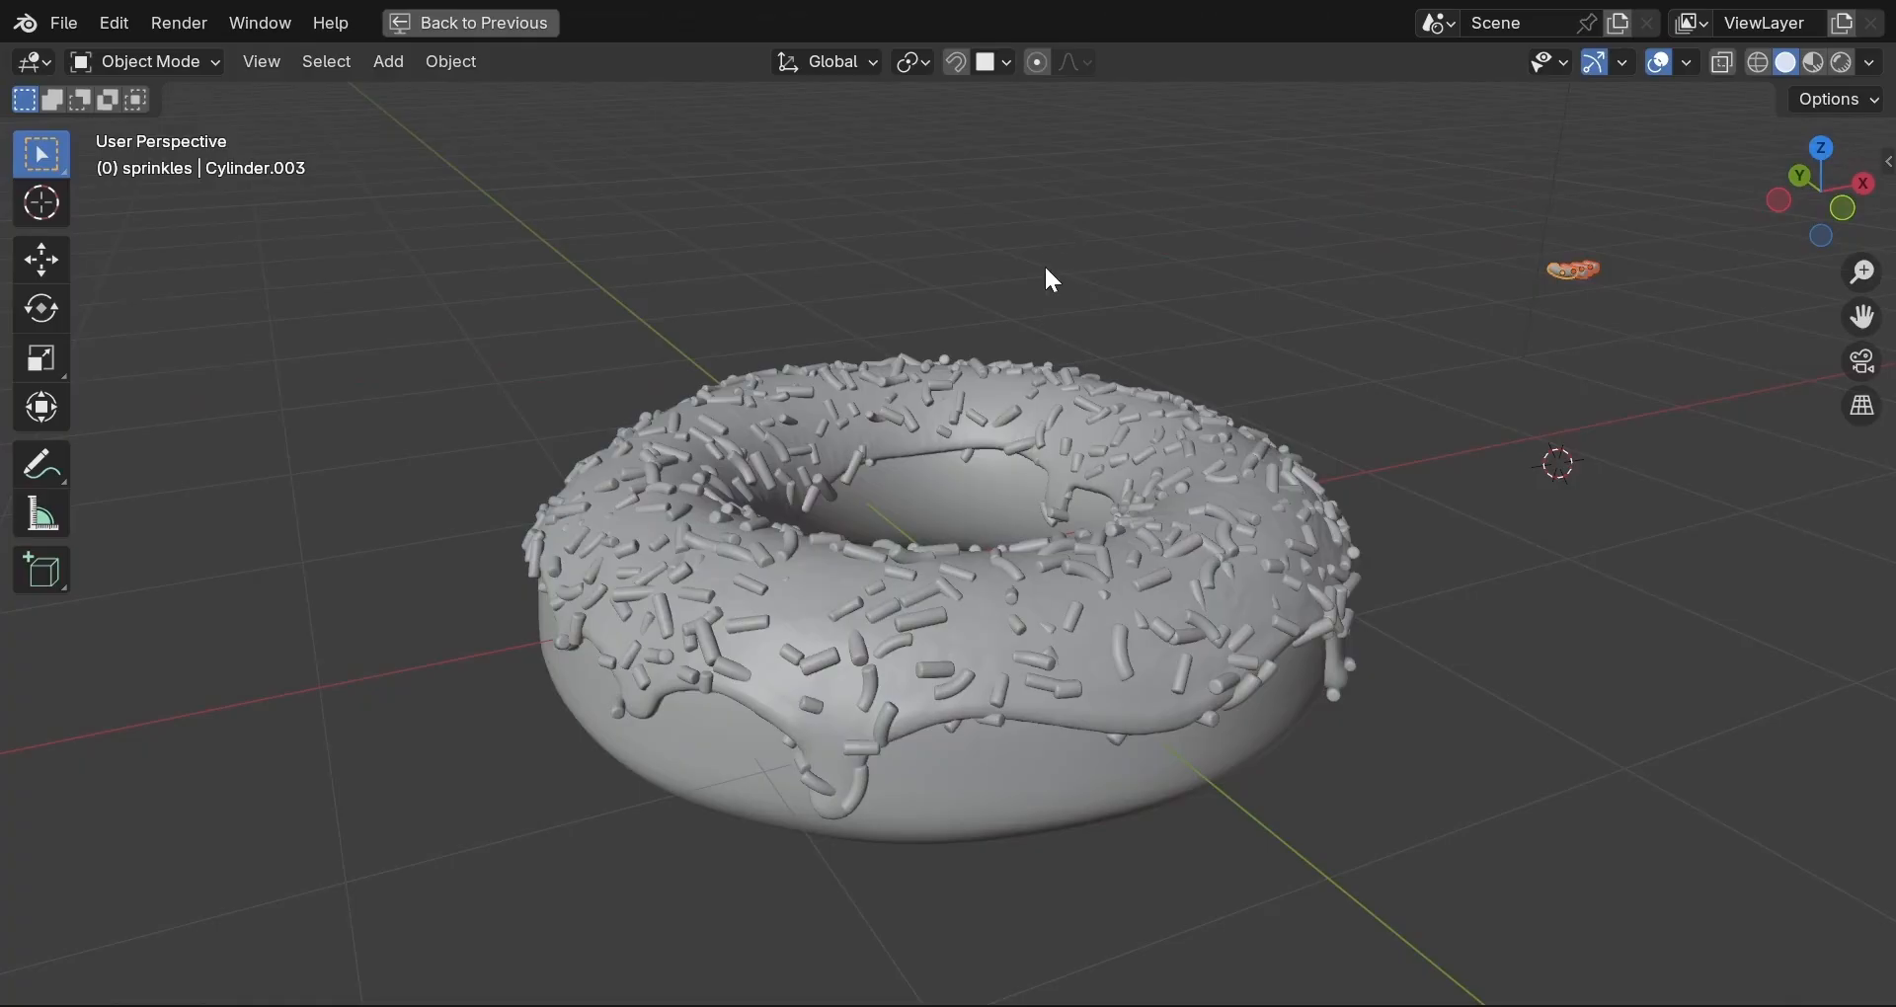
pyautogui.scroll(5, 1043, 306)
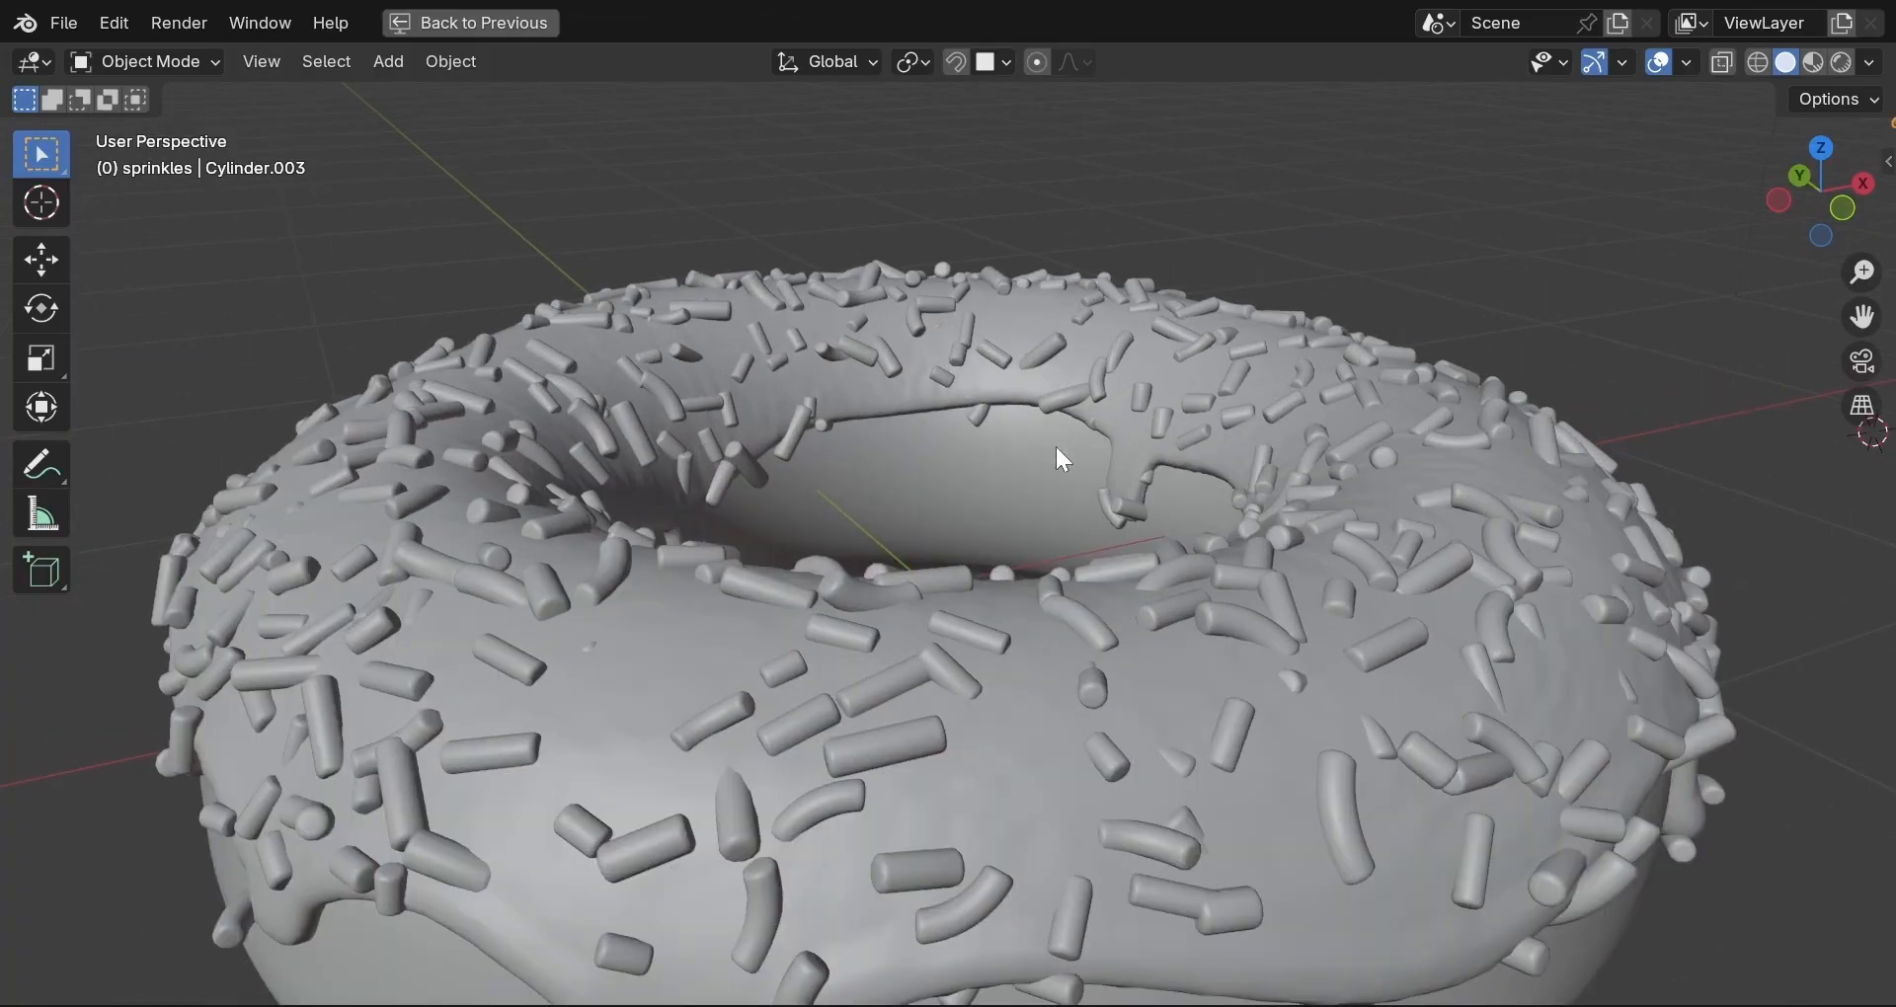
pyautogui.moveTo(1058, 454); pyautogui.dragTo(673, 424, button='middle')
pyautogui.click(894, 612)
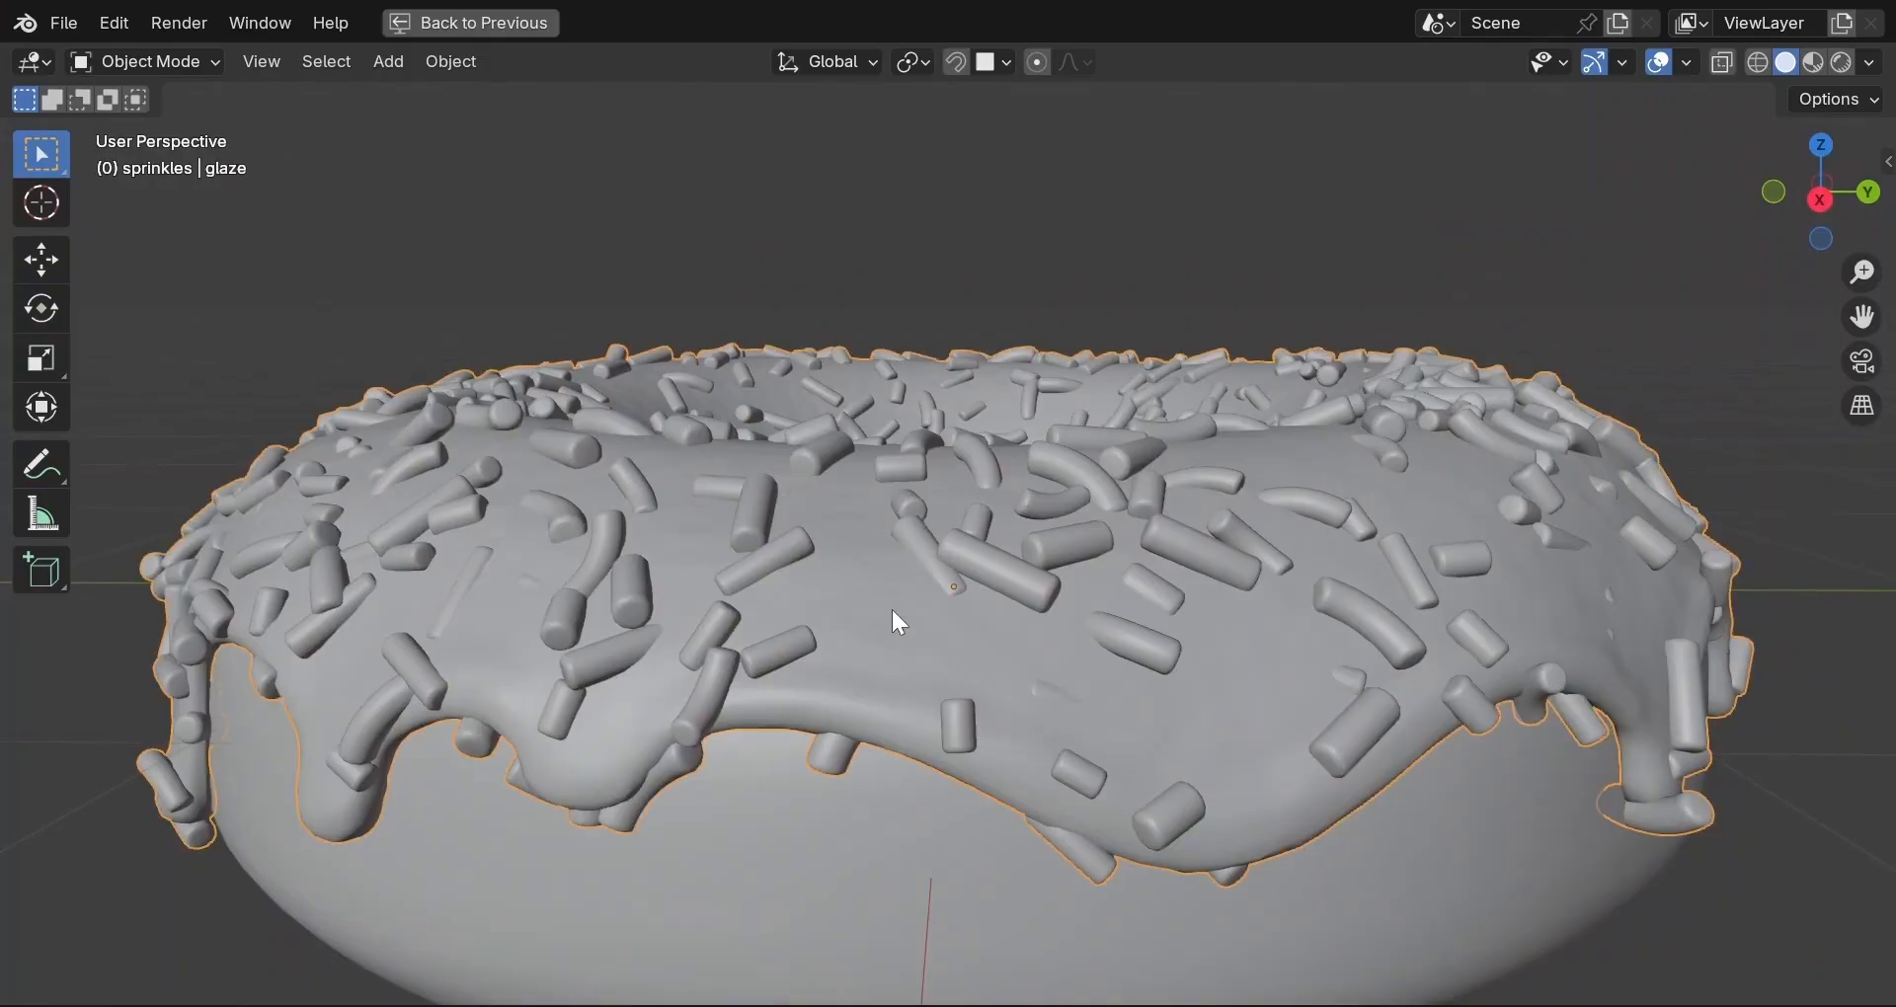
pyautogui.moveTo(904, 623); pyautogui.dragTo(961, 670, button='middle')
pyautogui.press('KP_Divide')
pyautogui.scroll(-1, 962, 673)
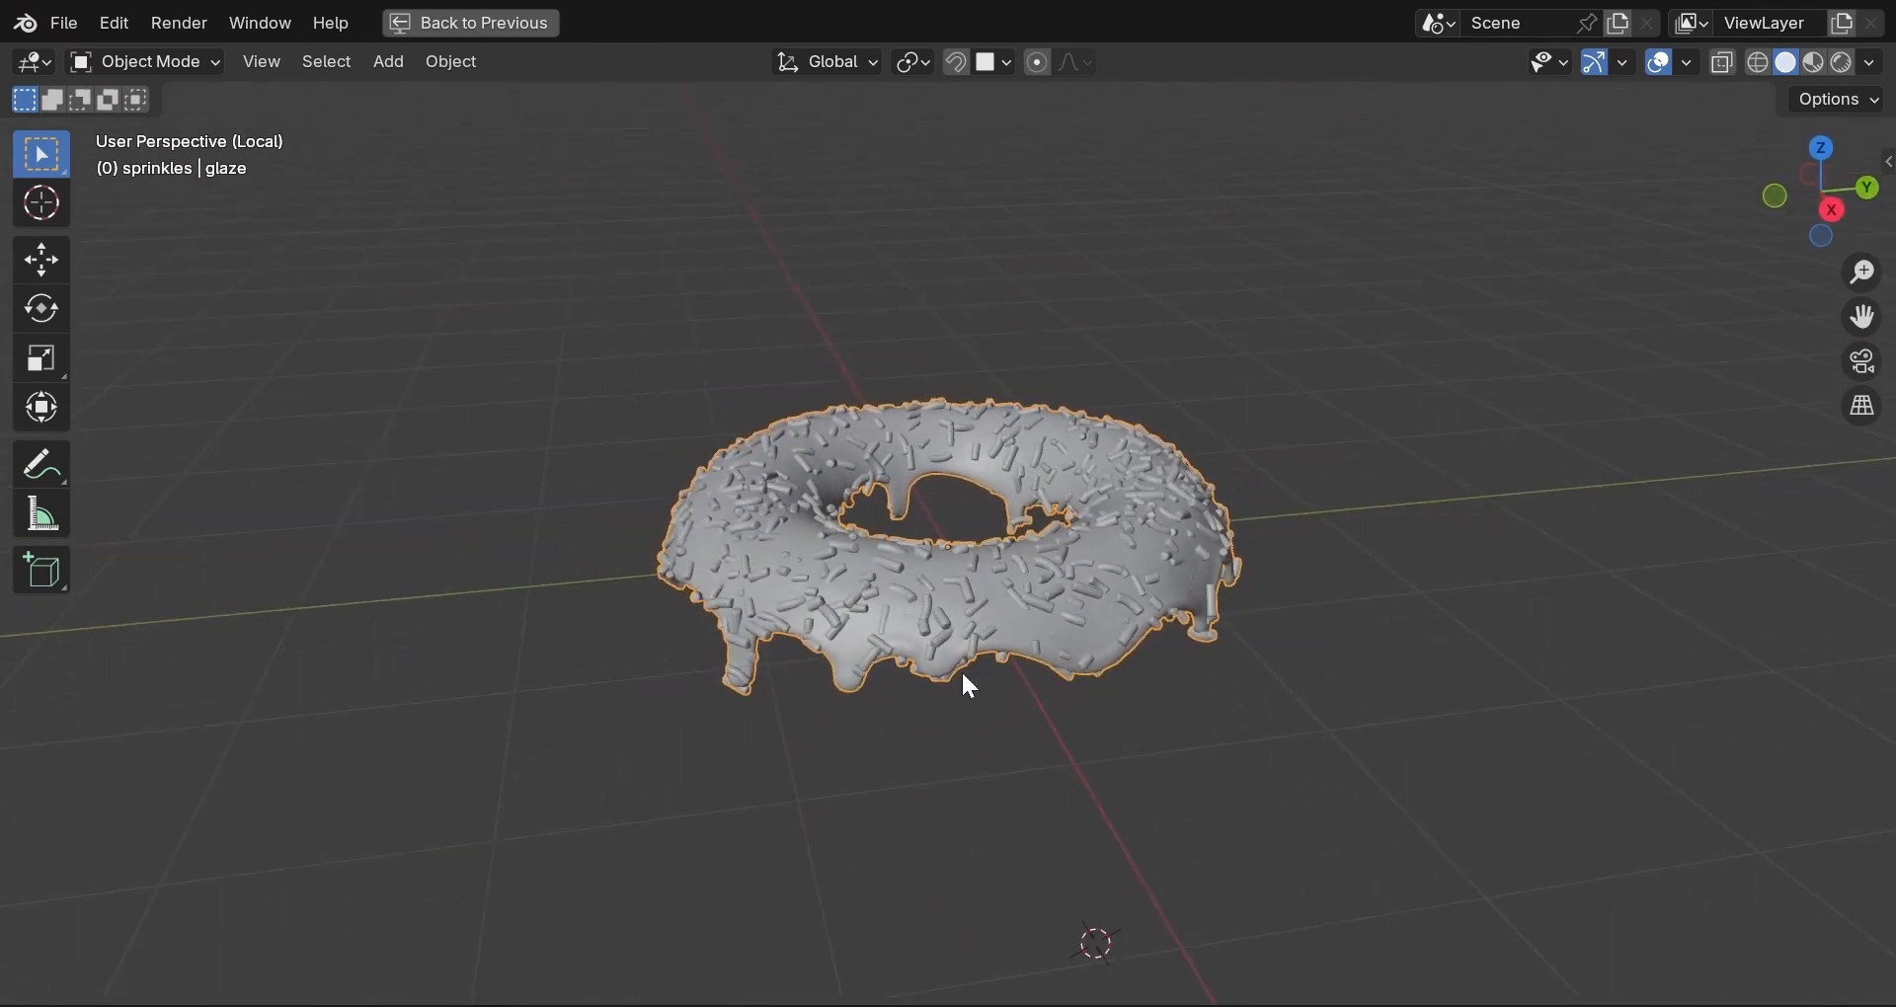
pyautogui.scroll(2, 962, 675)
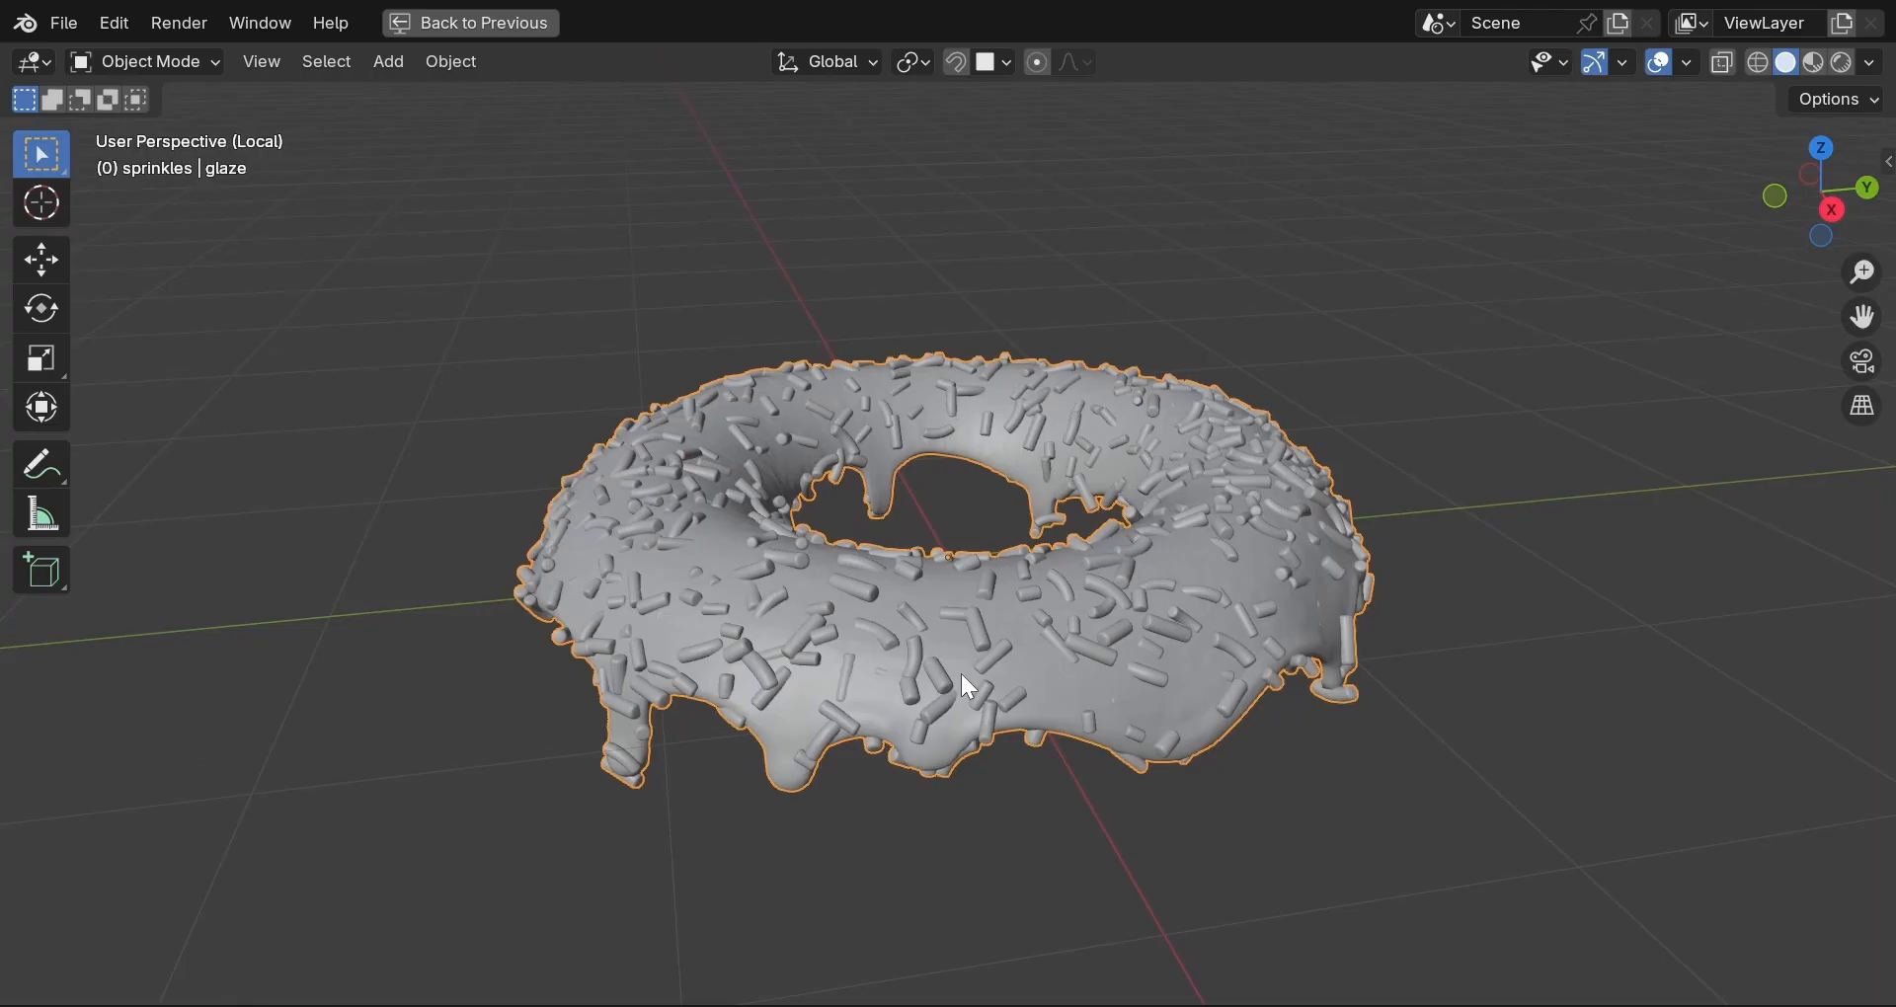
pyautogui.press('KP_Divide')
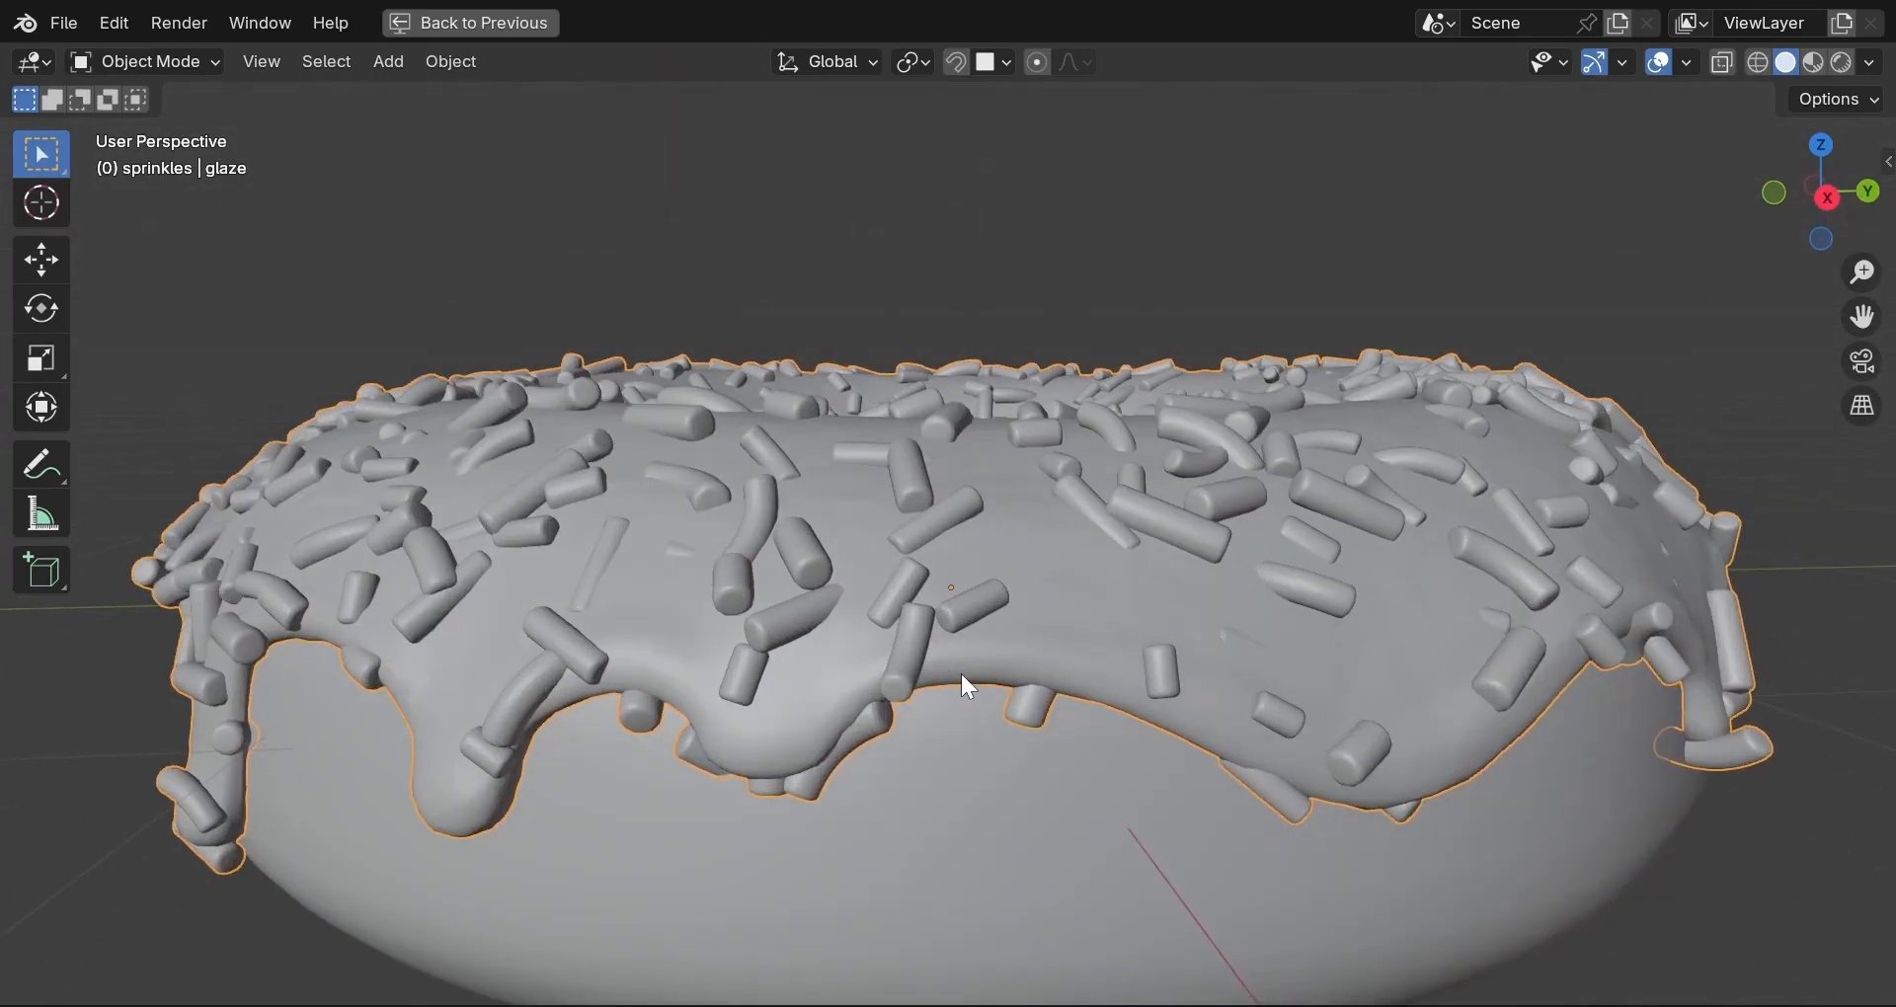
pyautogui.moveTo(1050, 604); pyautogui.dragTo(774, 567, button='middle')
pyautogui.scroll(-5, 943, 628)
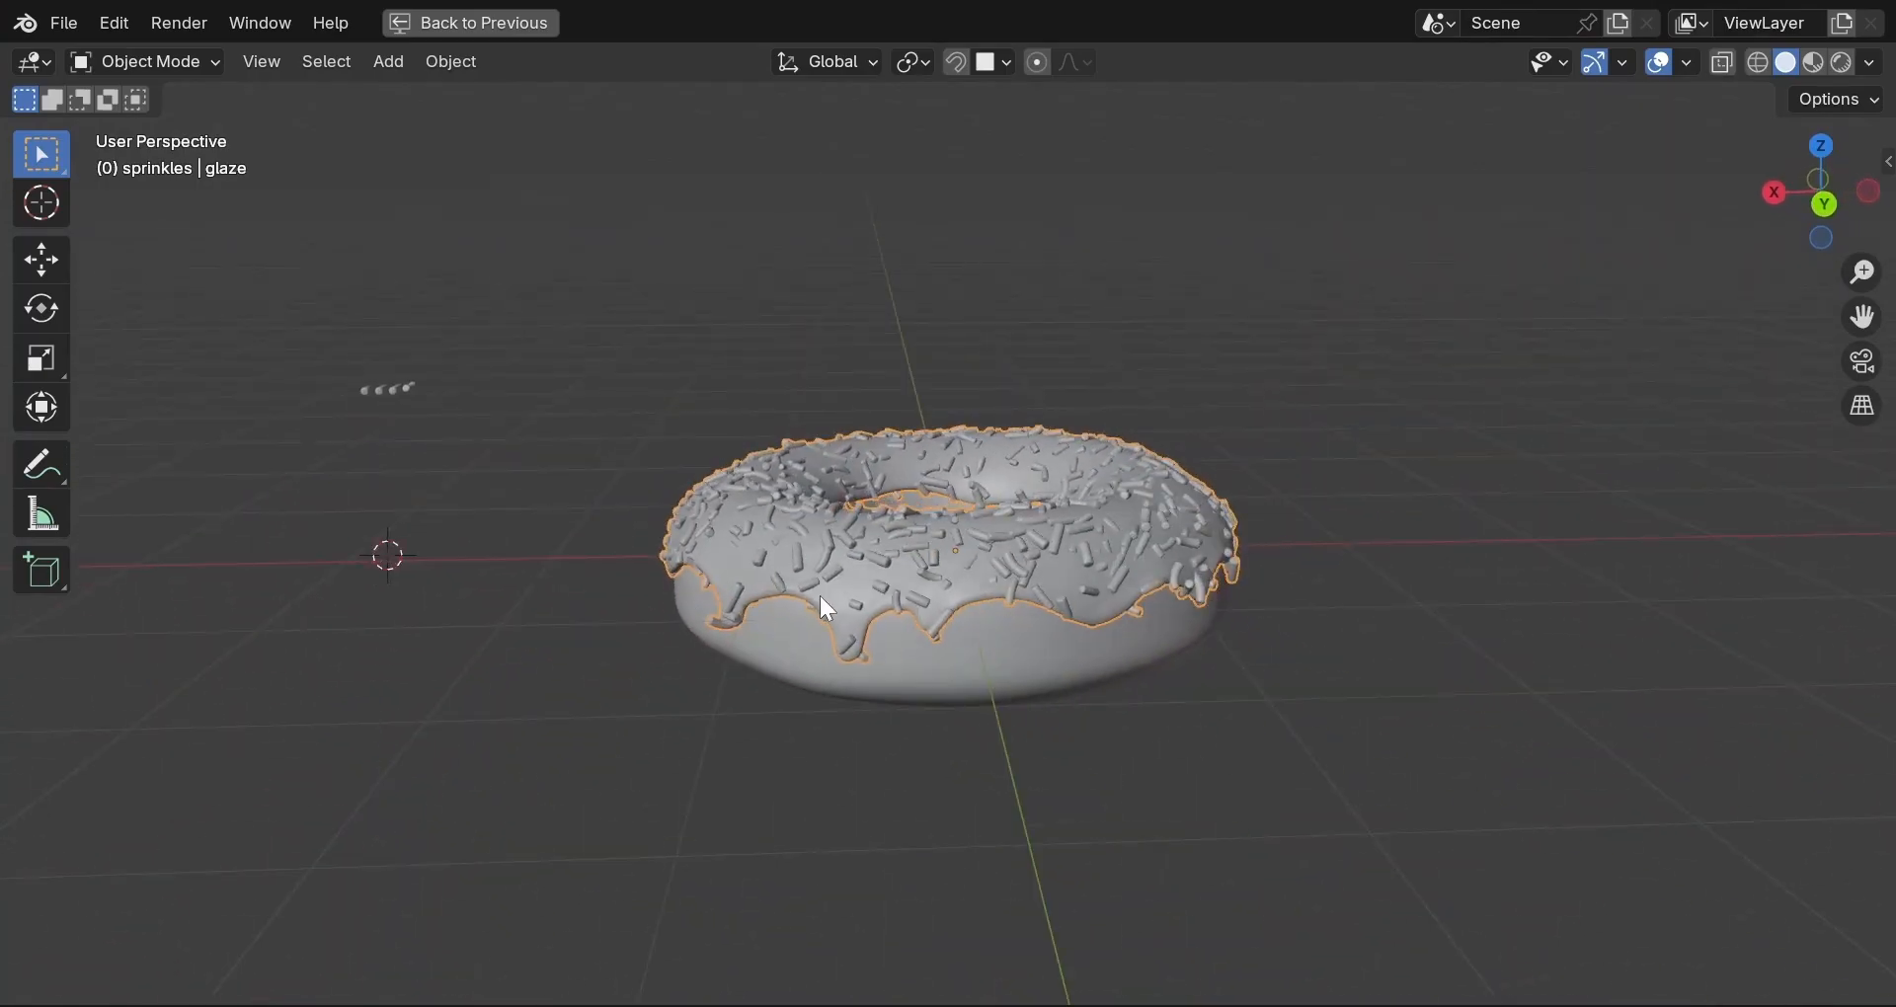
# Un-maximize the viewport and switch to the Layout workspace.
pyautogui.hotkey('ctrl', 'space')
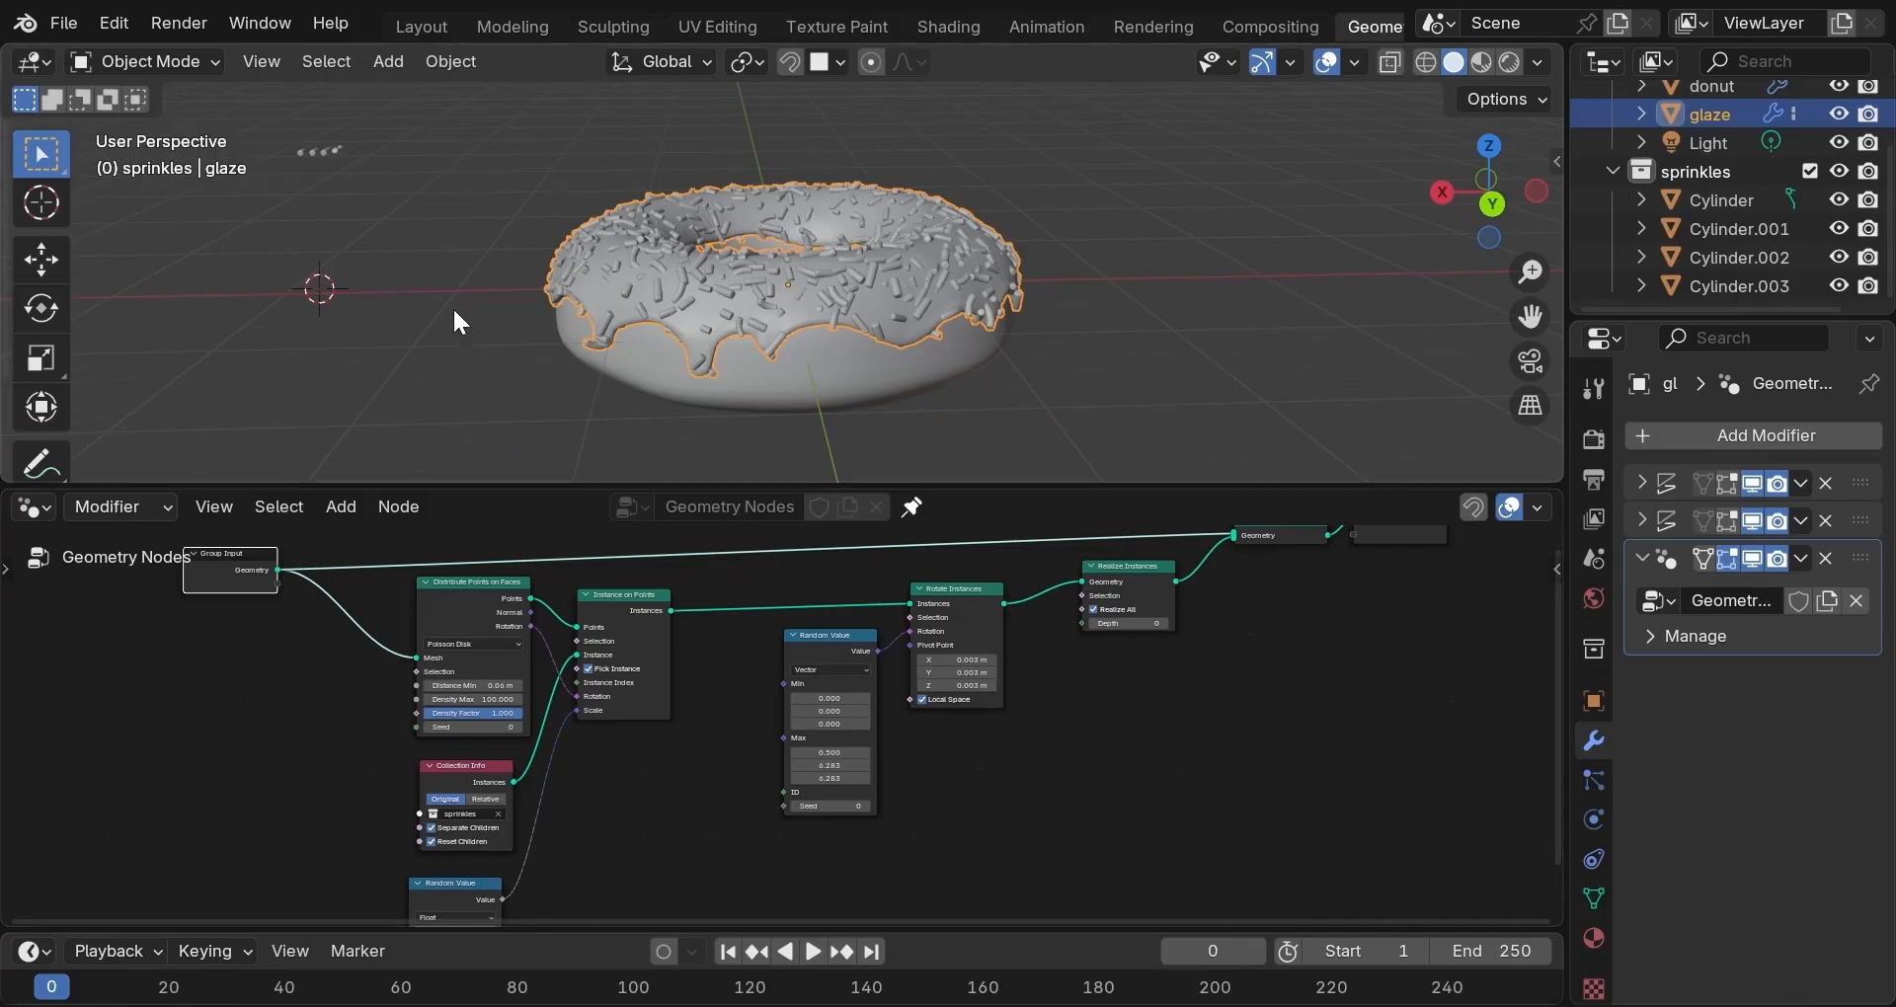
pyautogui.click(419, 30)
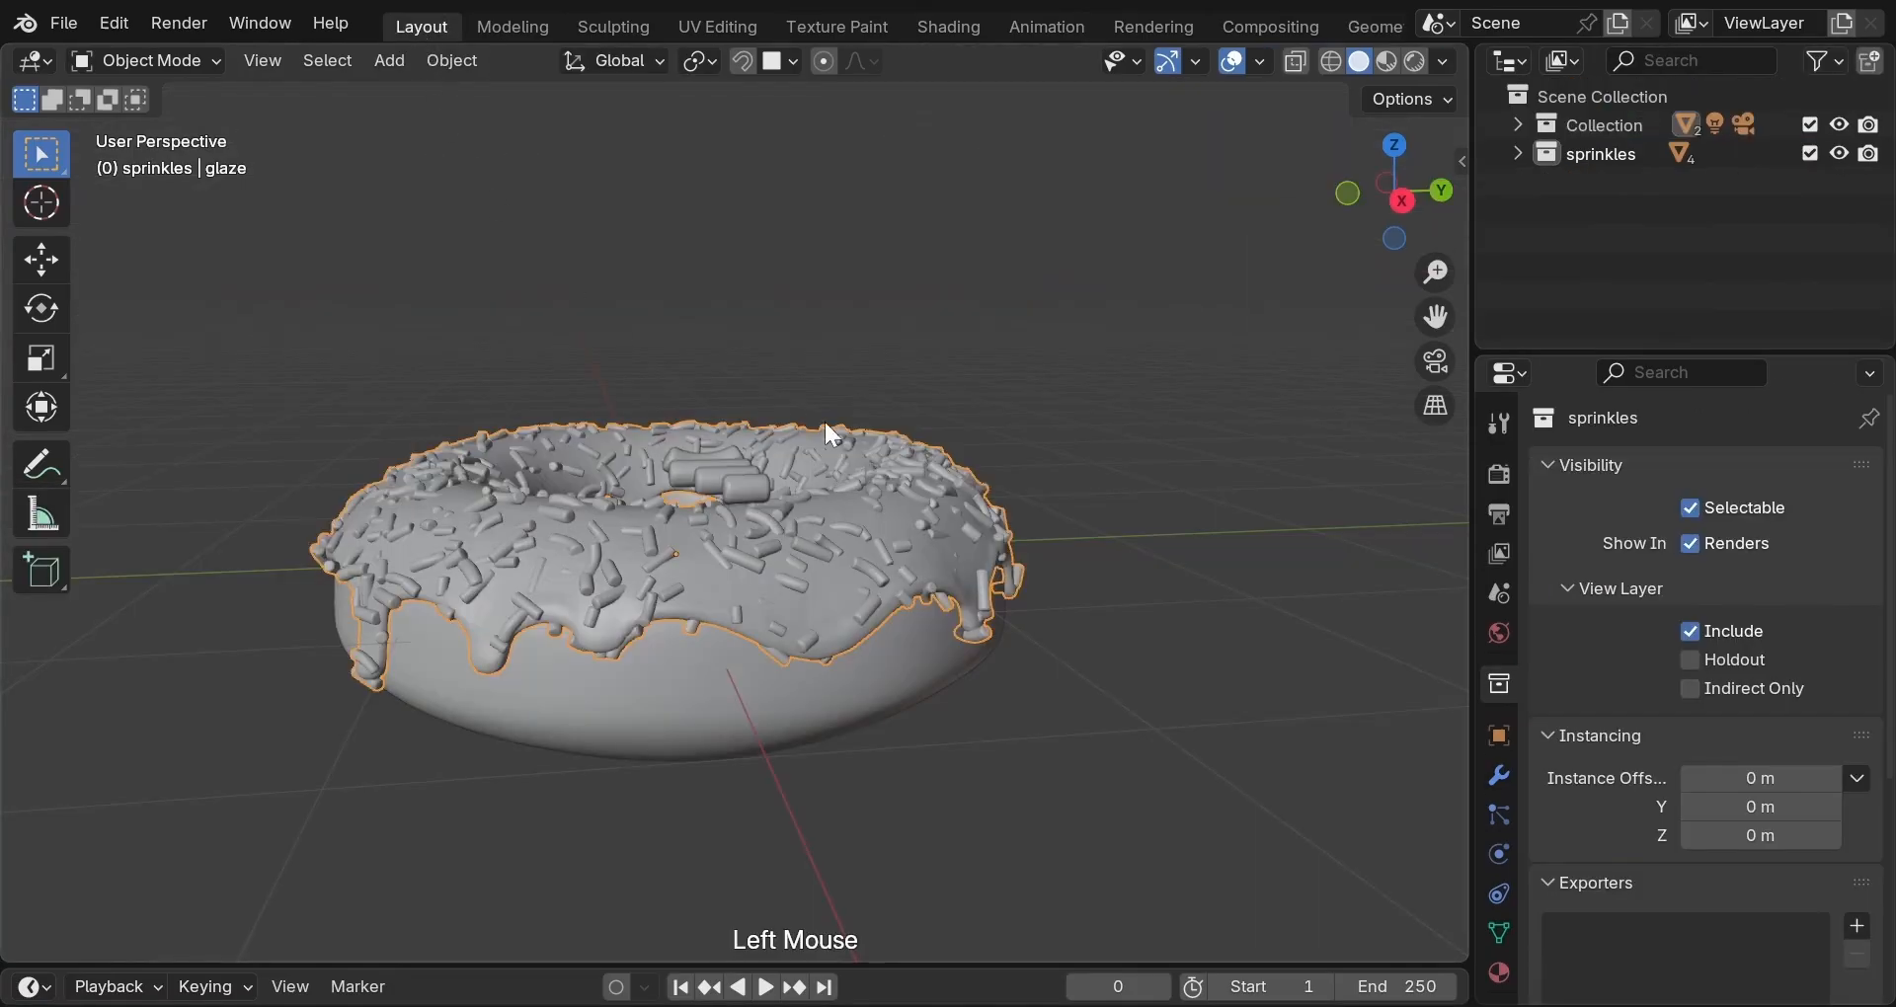
# In Object Data properties, add a second vertex group to the glaze and name it 'sprinkles'.
pyautogui.click(1499, 934)
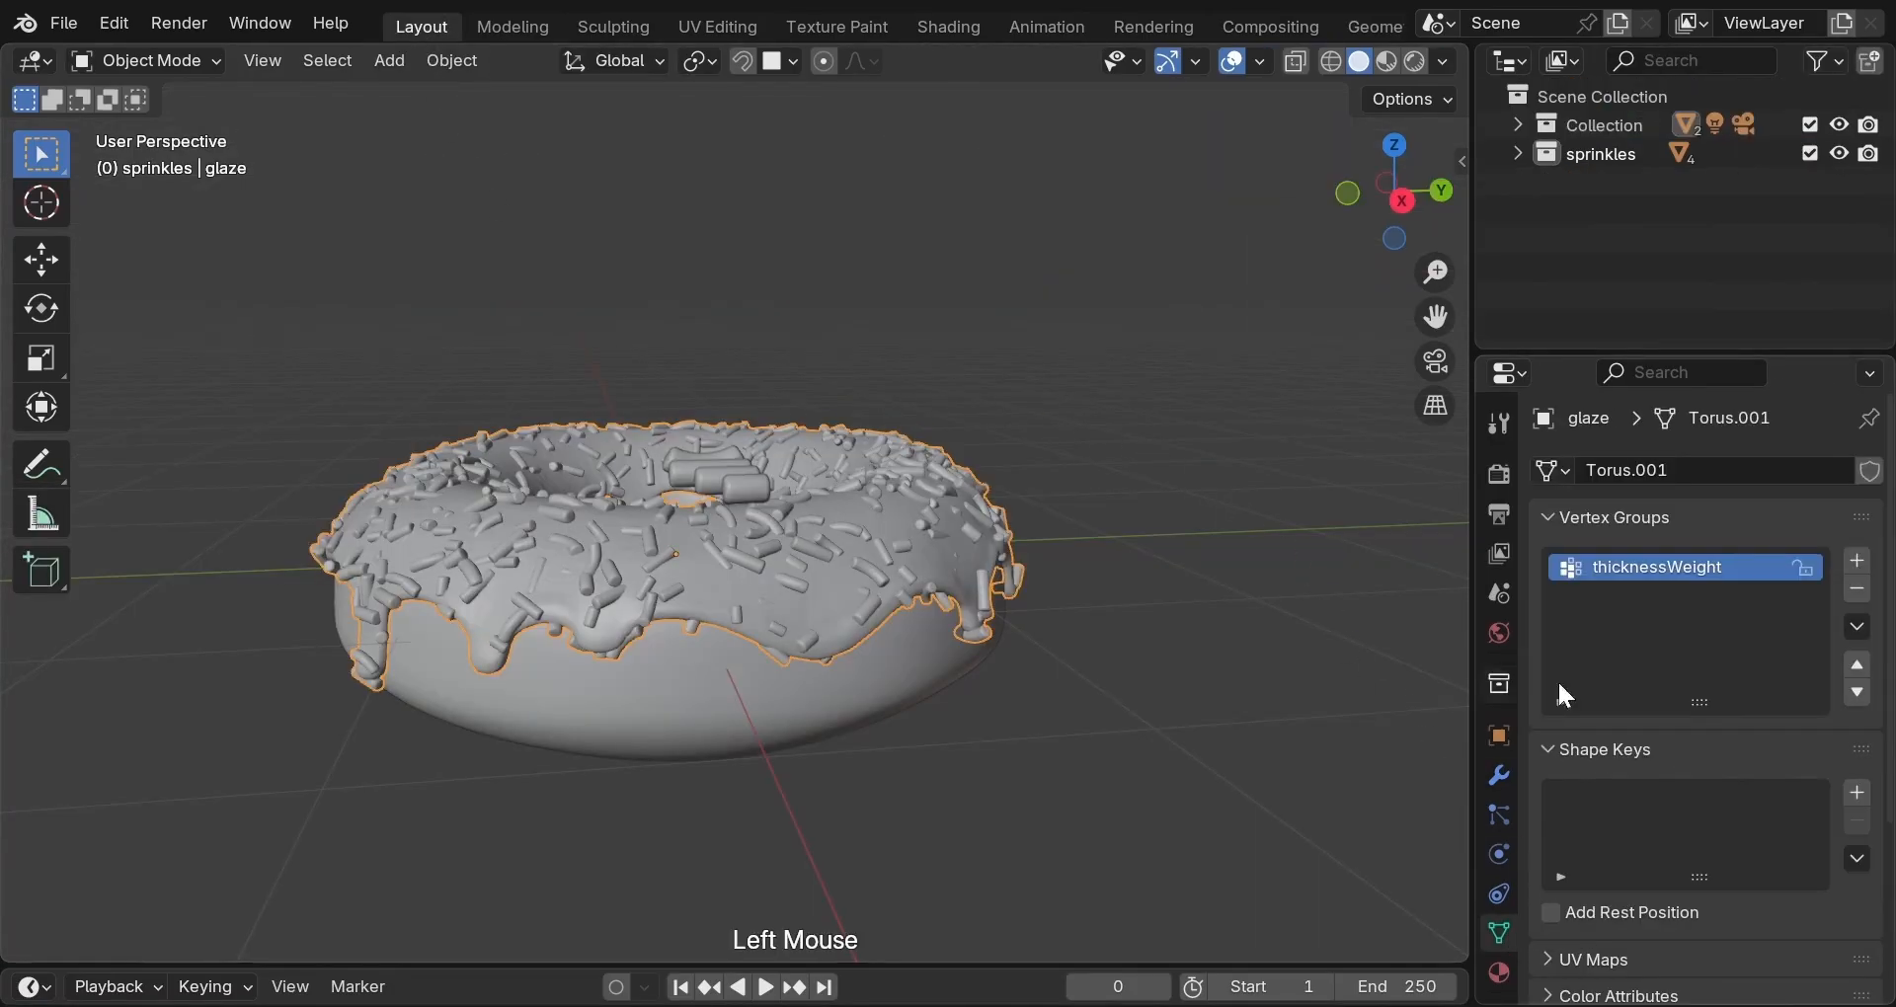
pyautogui.click(1857, 563)
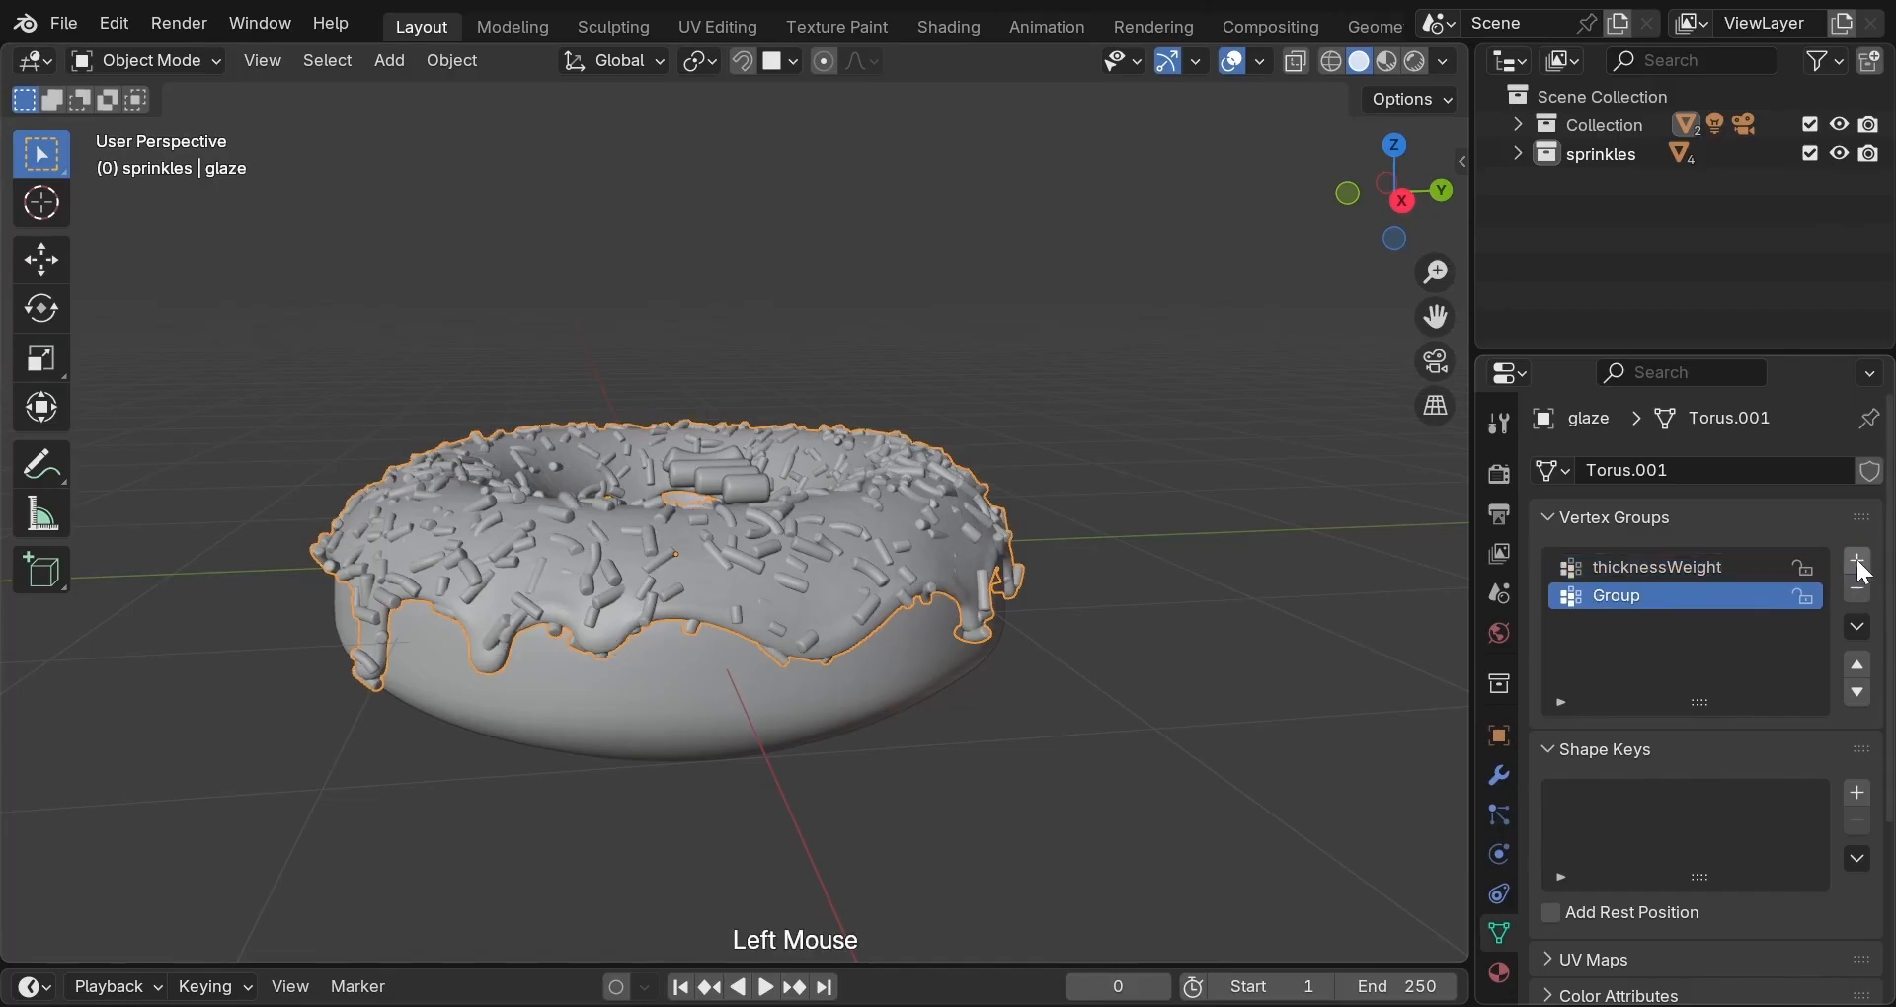
pyautogui.doubleClick(1645, 600)
pyautogui.write('sprin')
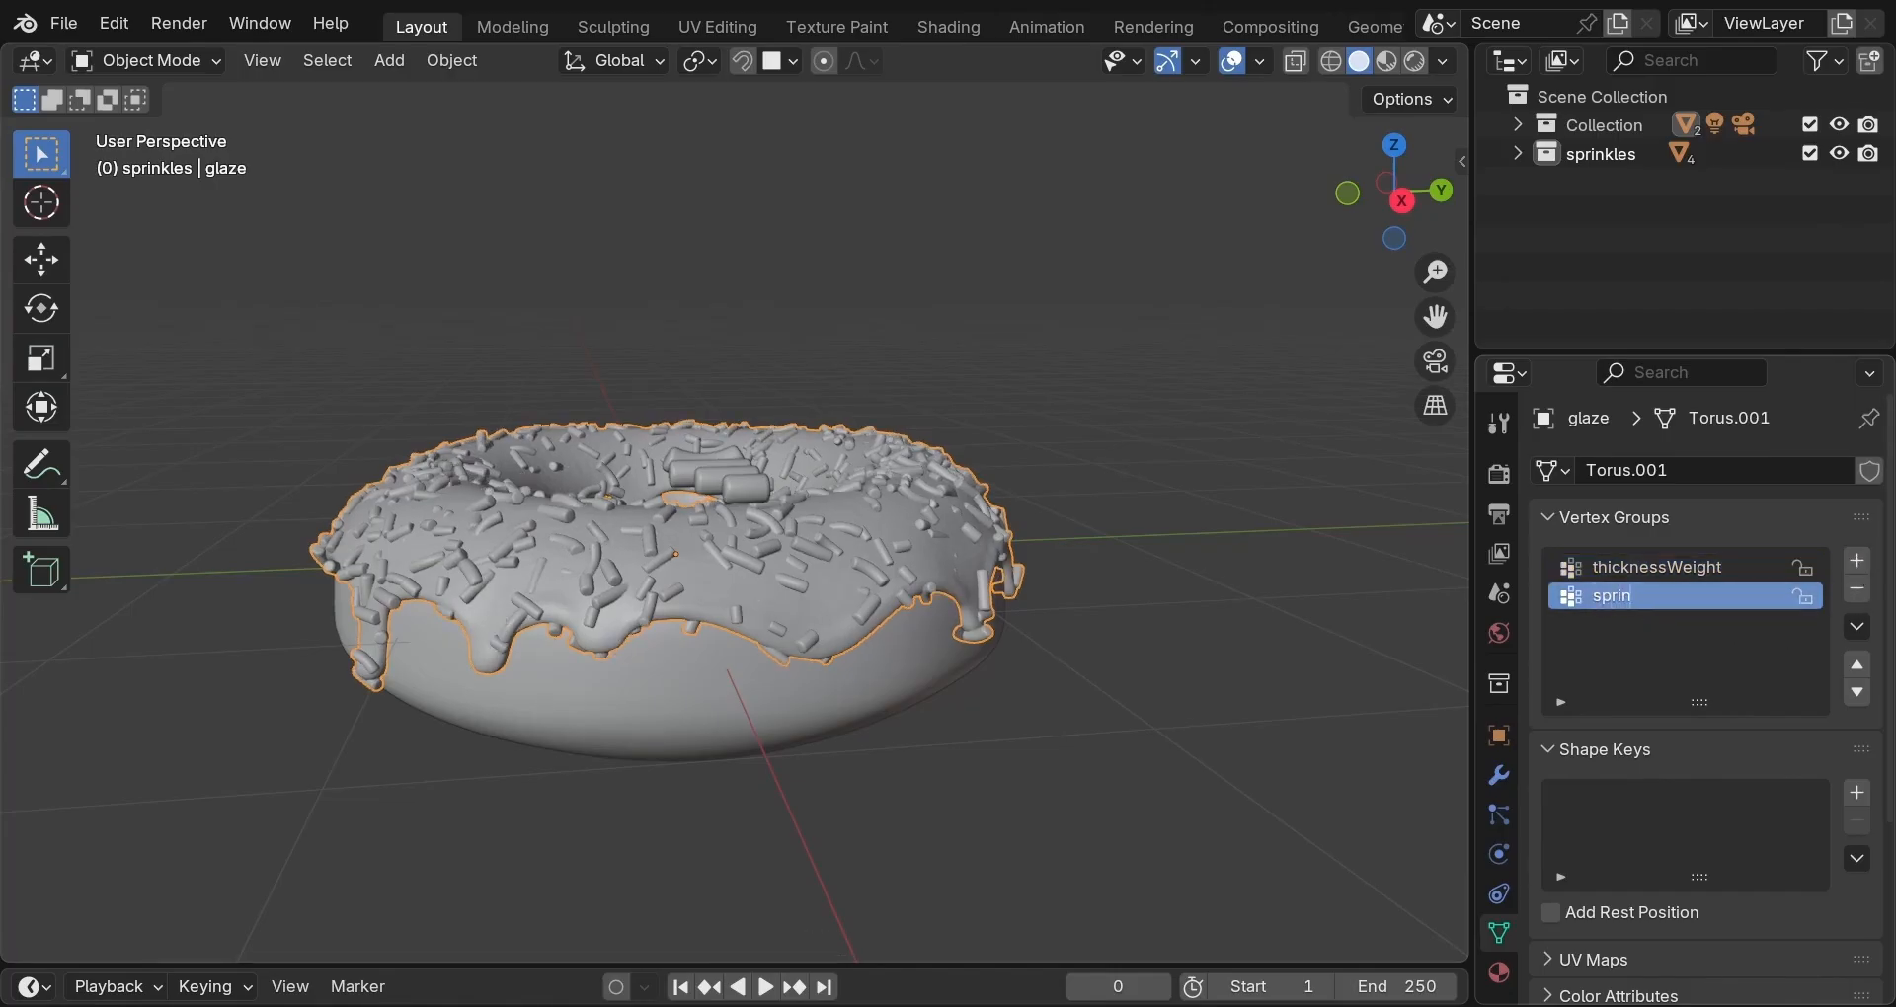
pyautogui.write('kles')
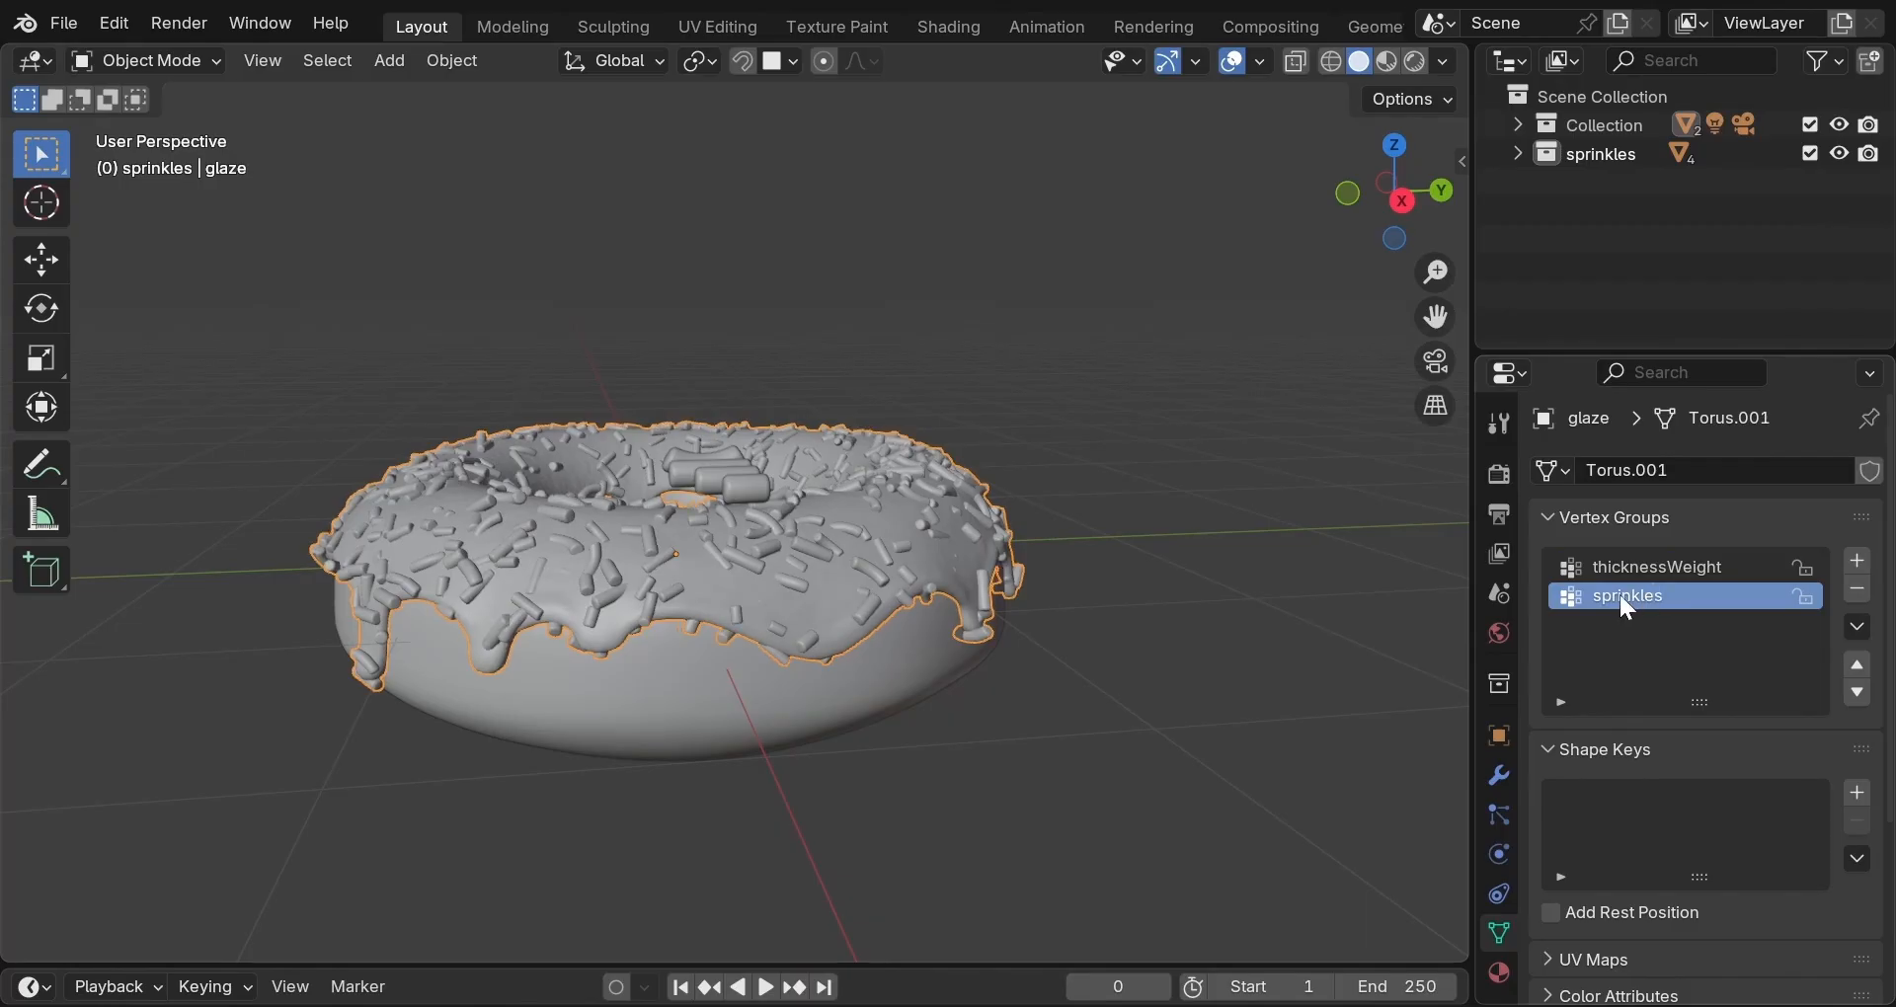
pyautogui.press('Return')
pyautogui.moveTo(1000, 538); pyautogui.dragTo(997, 622, button='middle')
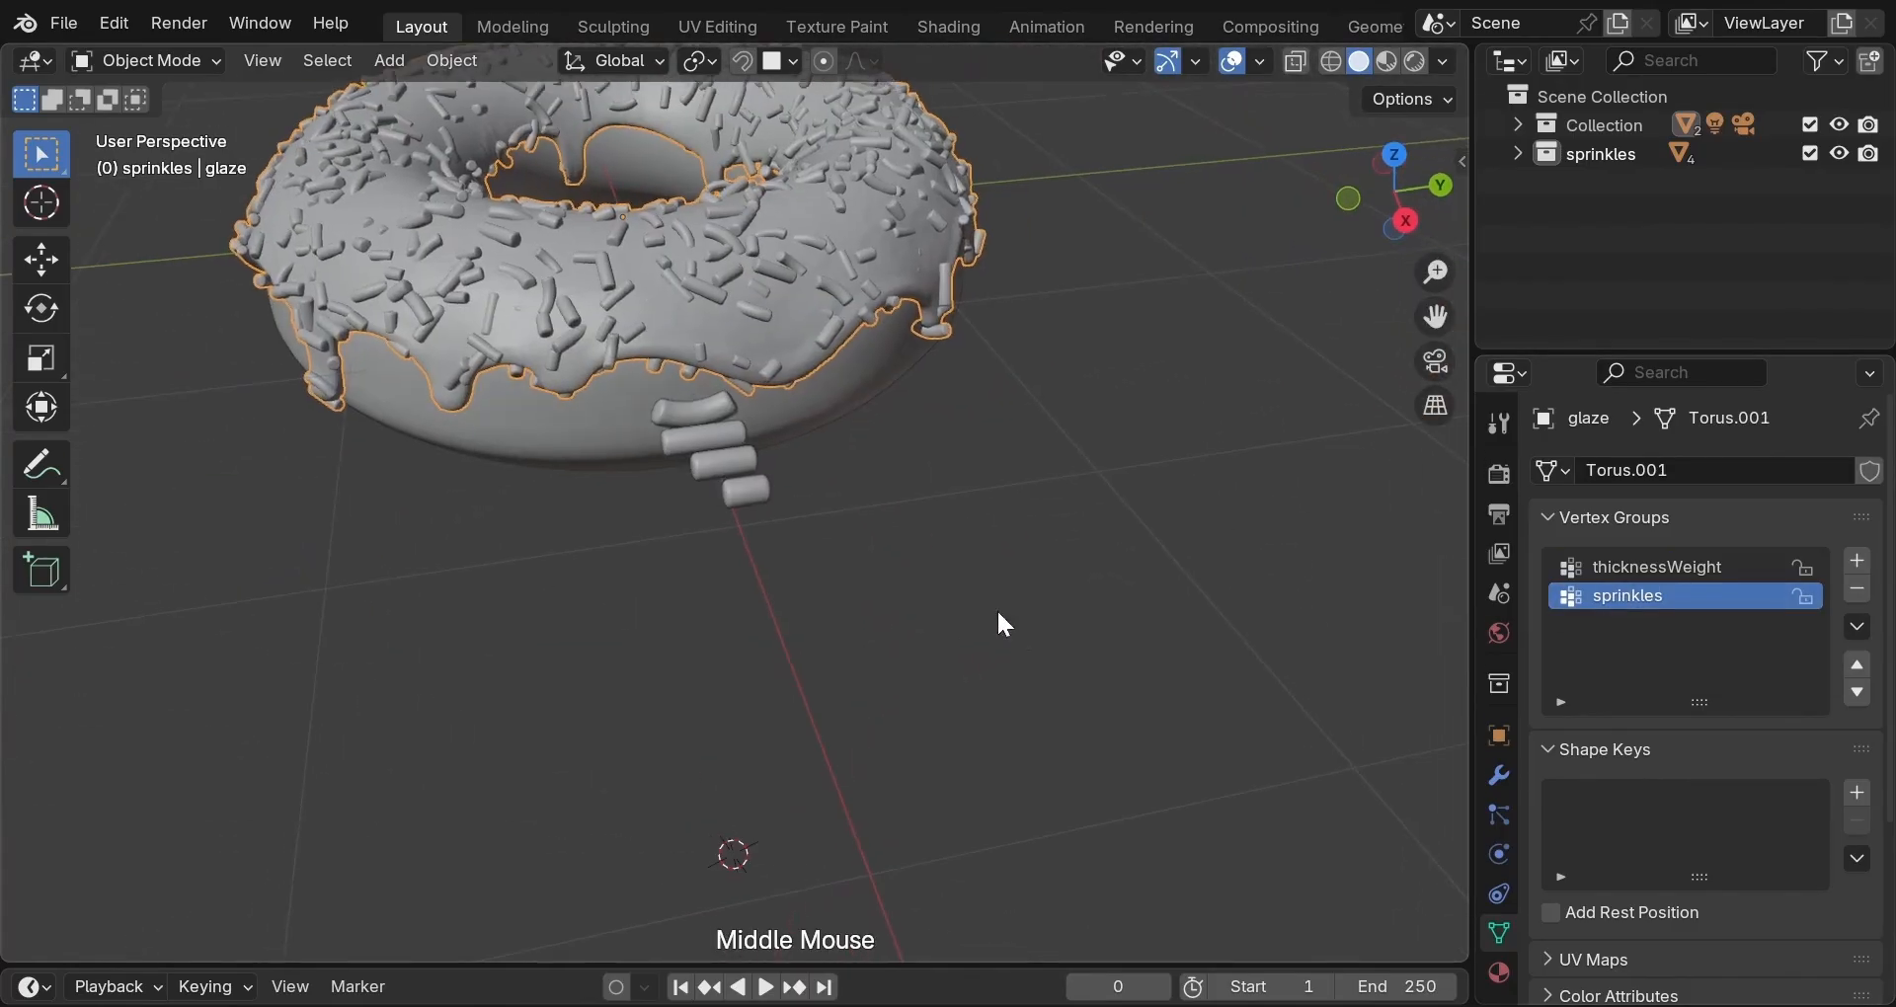
pyautogui.click(218, 63)
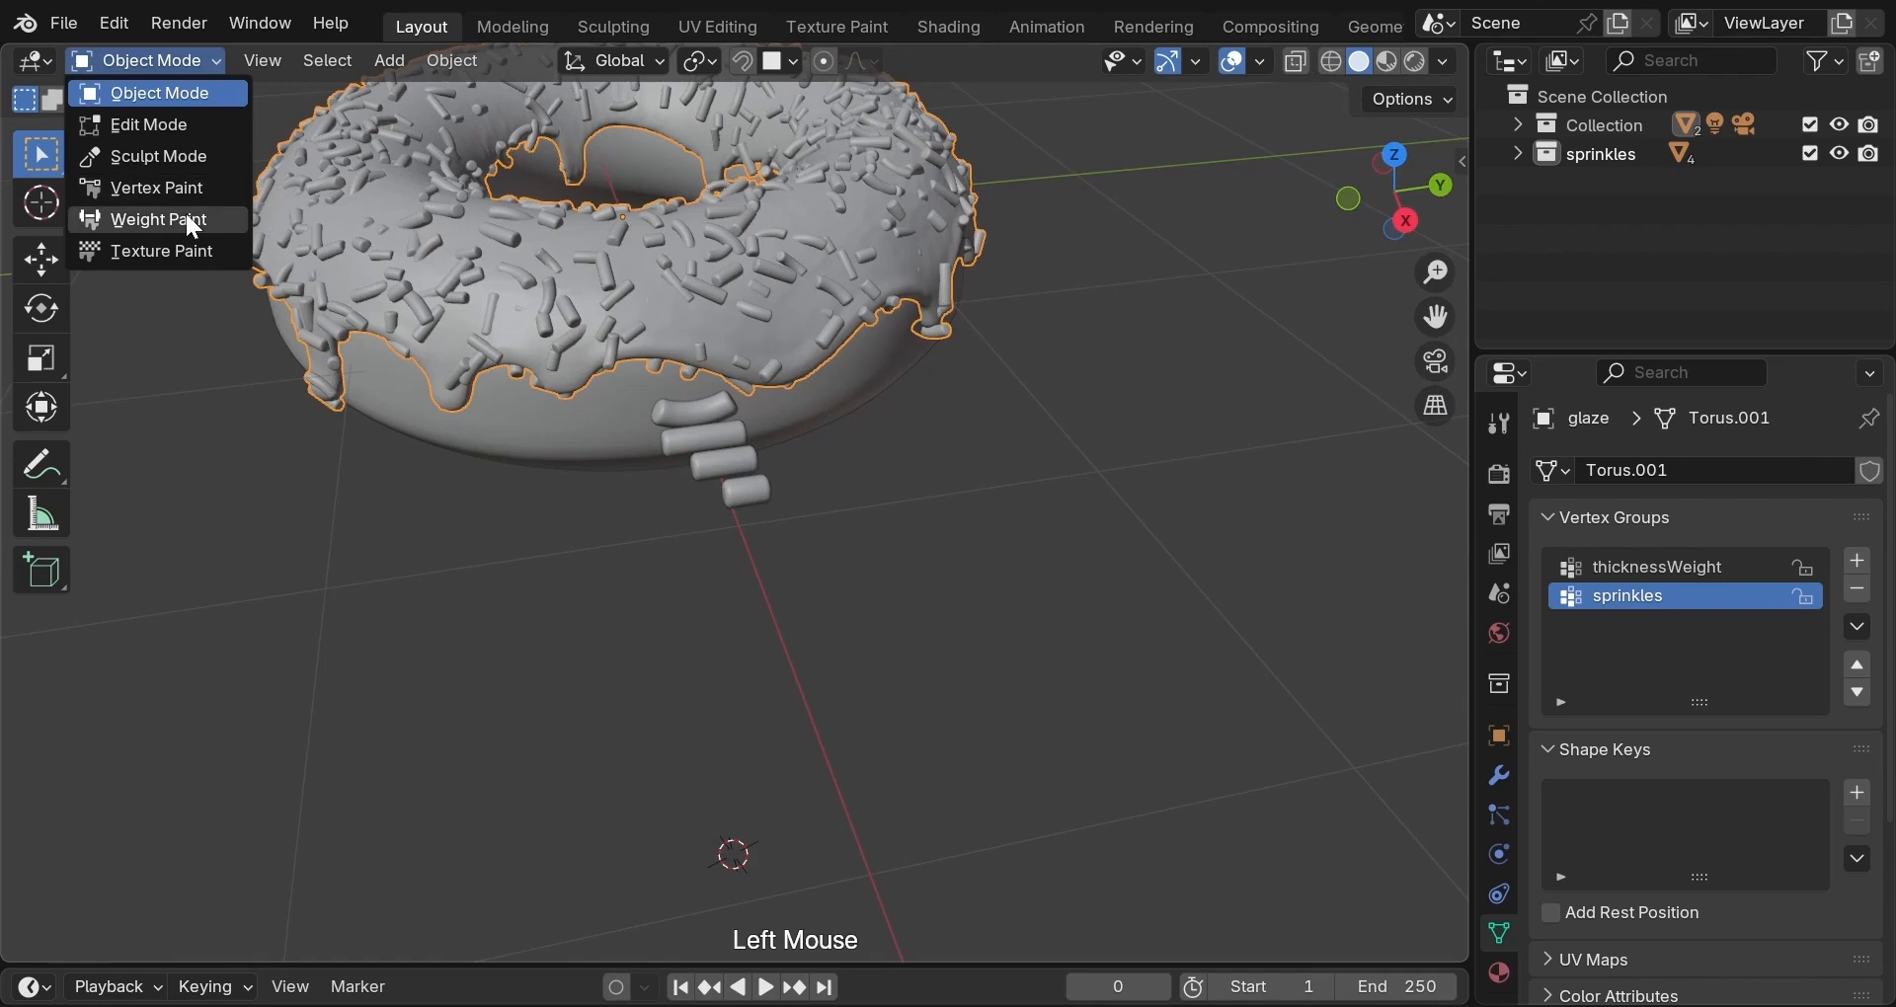
# Switch the glaze to Weight Paint mode and try a test dab of weight.
pyautogui.click(188, 214)
pyautogui.middleClick(617, 302)
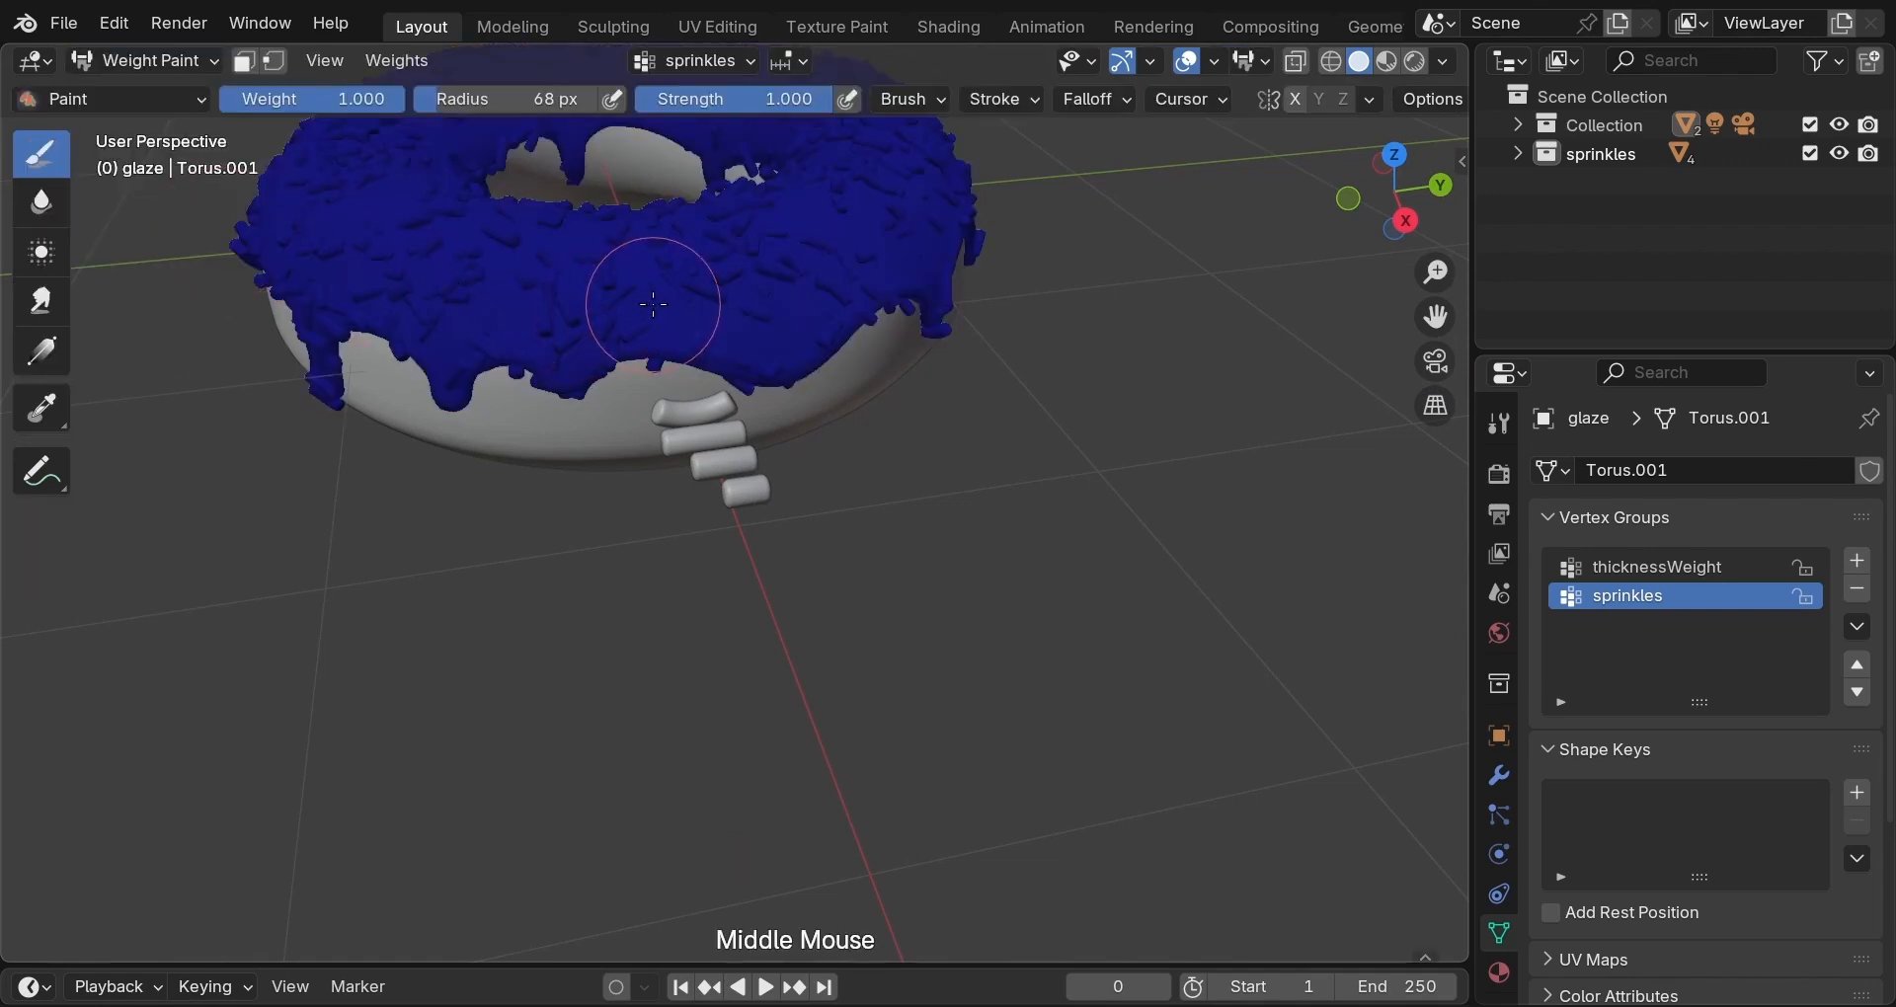
pyautogui.click(654, 307)
pyautogui.scroll(-4, 879, 346)
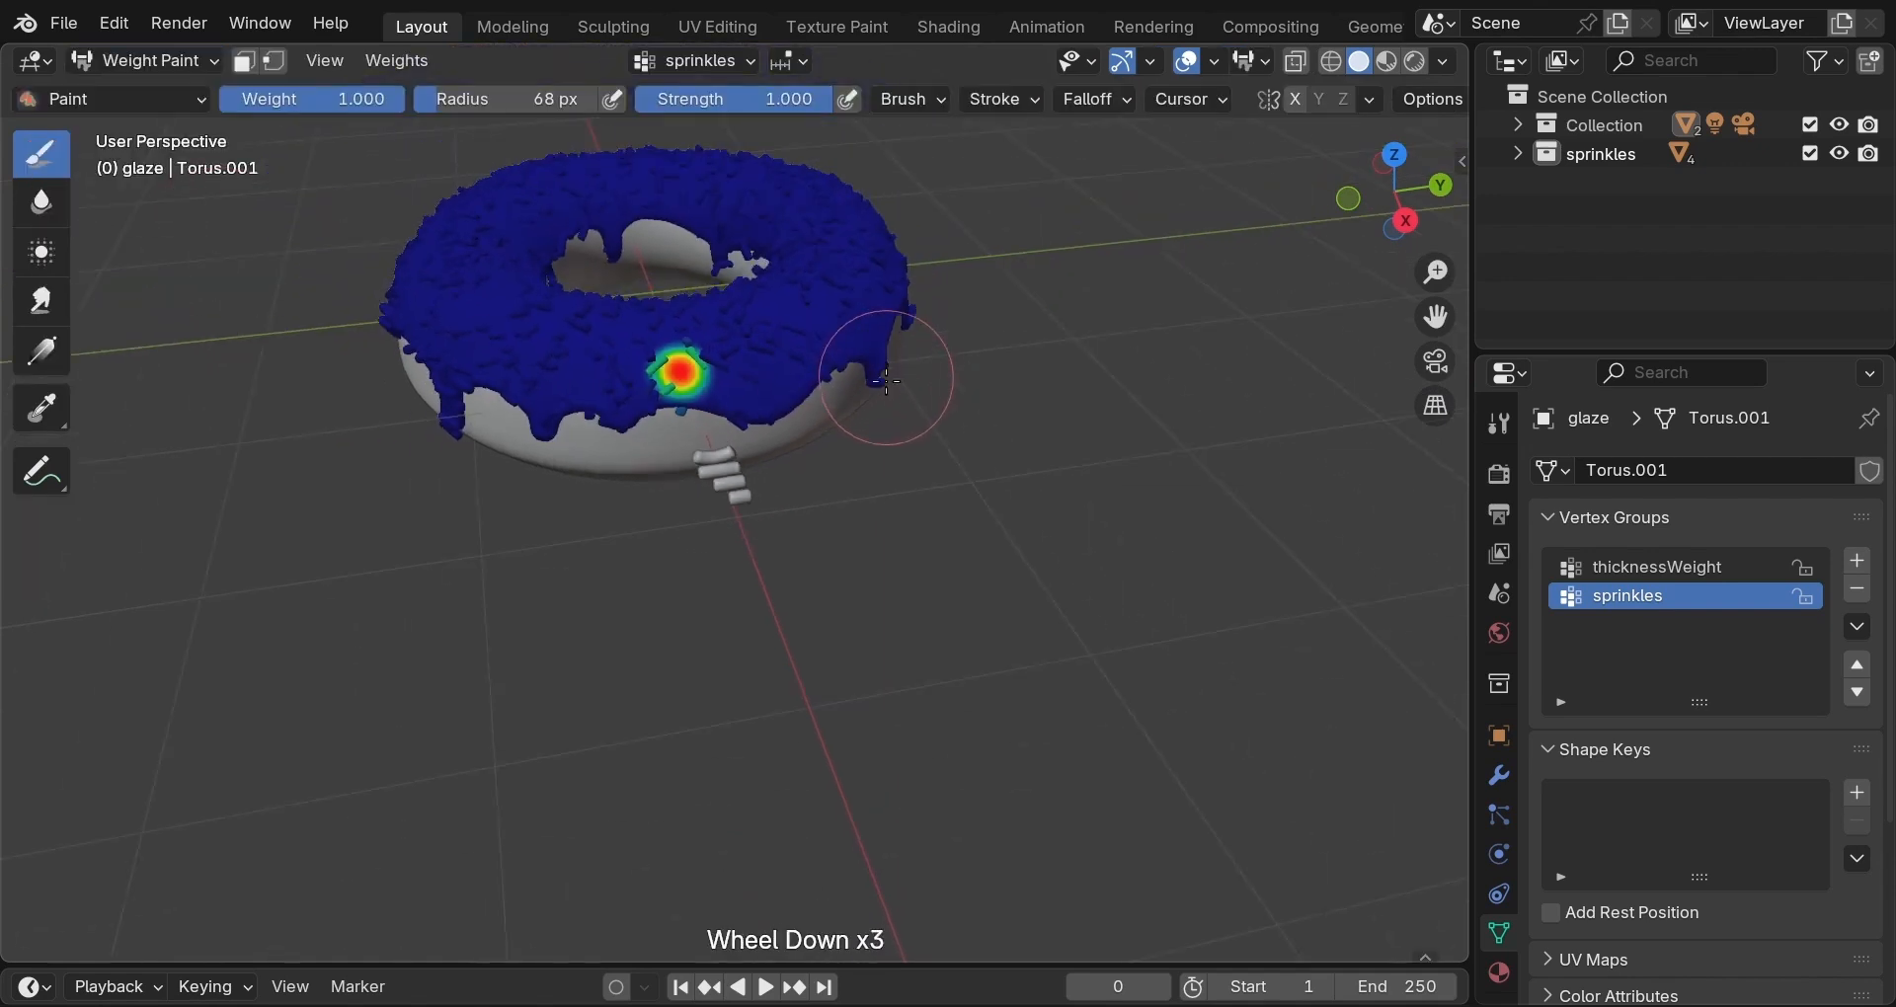
pyautogui.moveTo(931, 360)
pyautogui.mouseDown(button='middle')
pyautogui.moveTo(959, 338)
pyautogui.moveTo(974, 358)
pyautogui.mouseUp(button='middle')
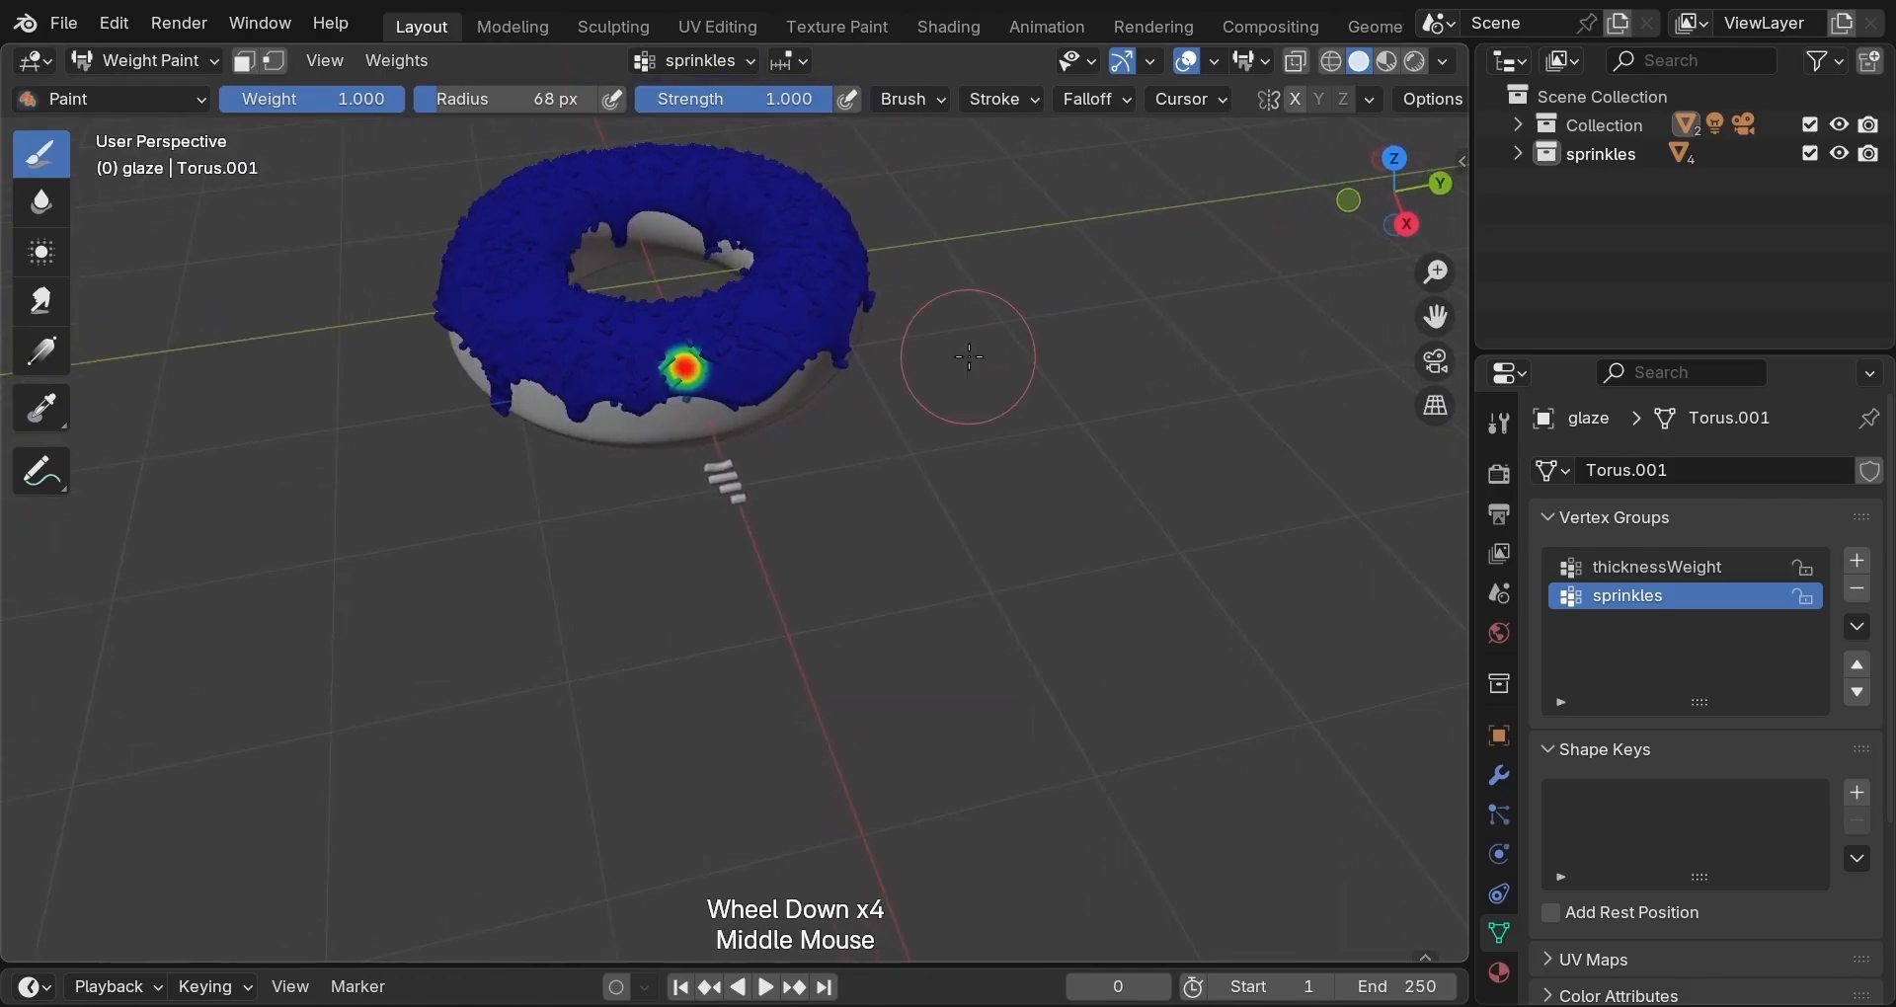
# Frame the donut from above, undo the test dab, and paint weight on the top-left.
pyautogui.press('`')
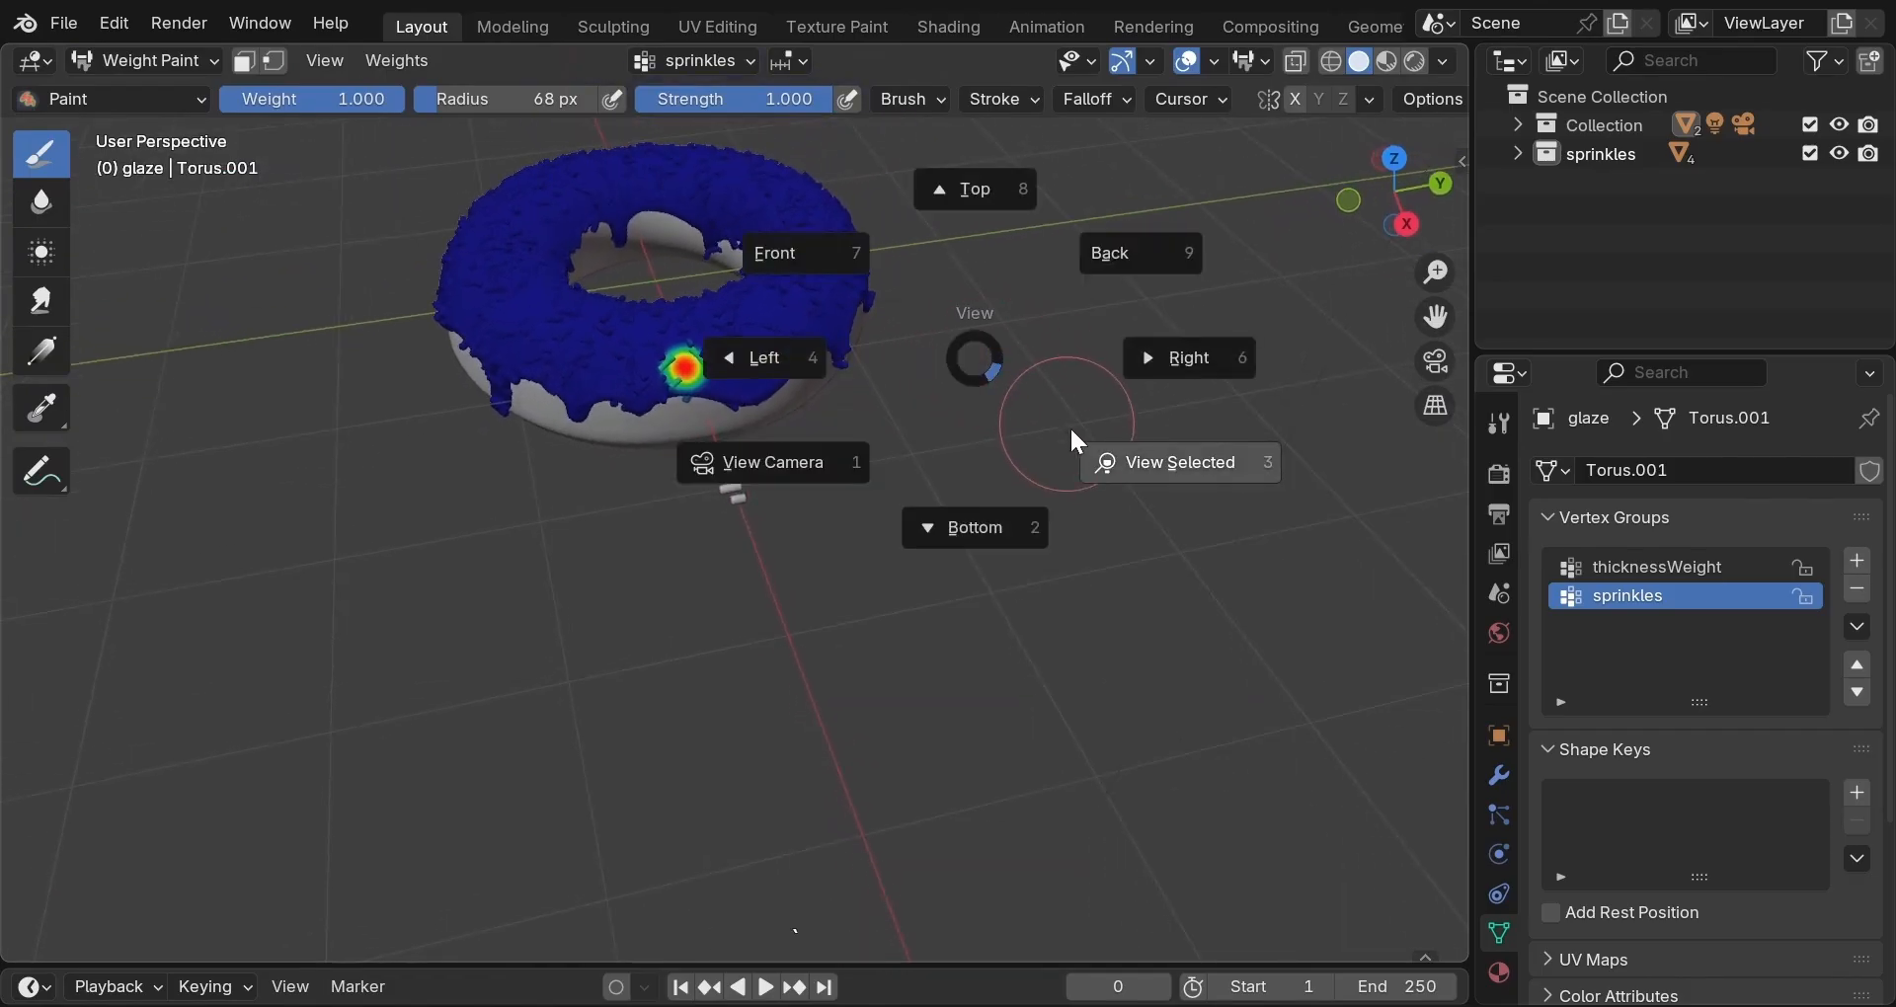
pyautogui.click(1075, 441)
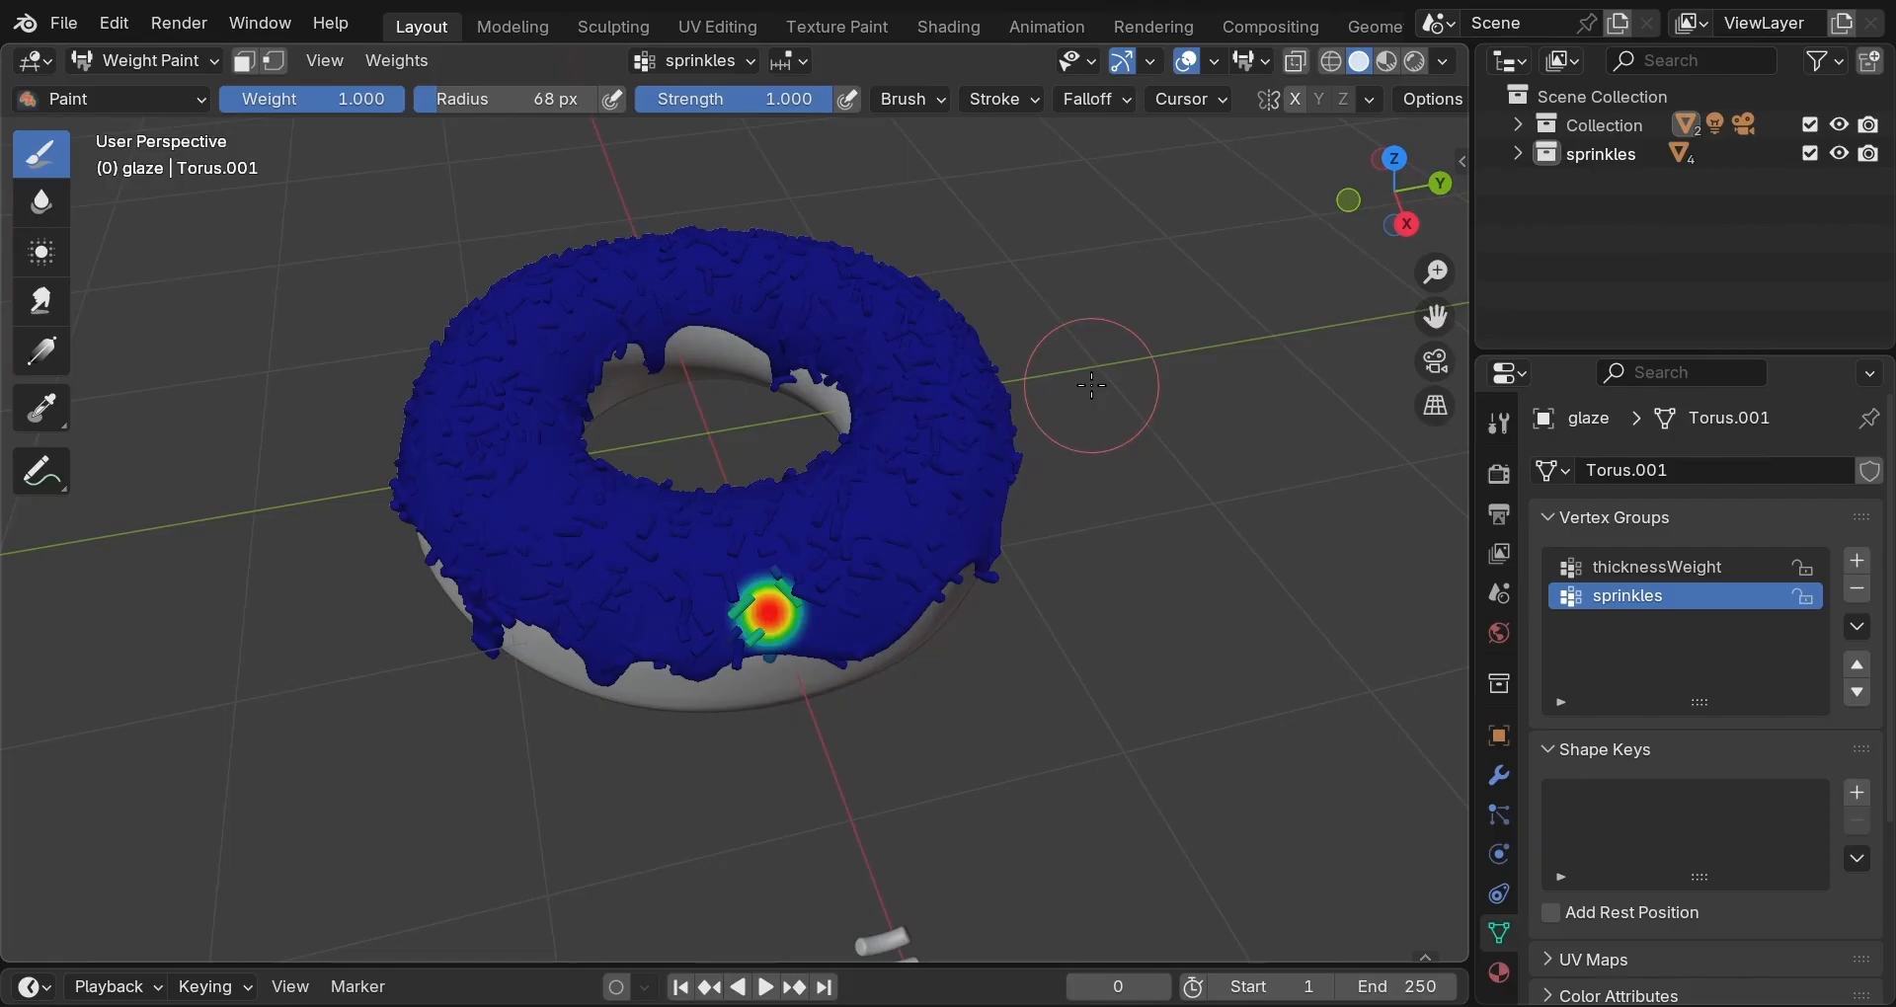
pyautogui.moveTo(1092, 385)
pyautogui.mouseDown(button='middle')
pyautogui.moveTo(834, 504)
pyautogui.moveTo(820, 456)
pyautogui.mouseUp(button='middle')
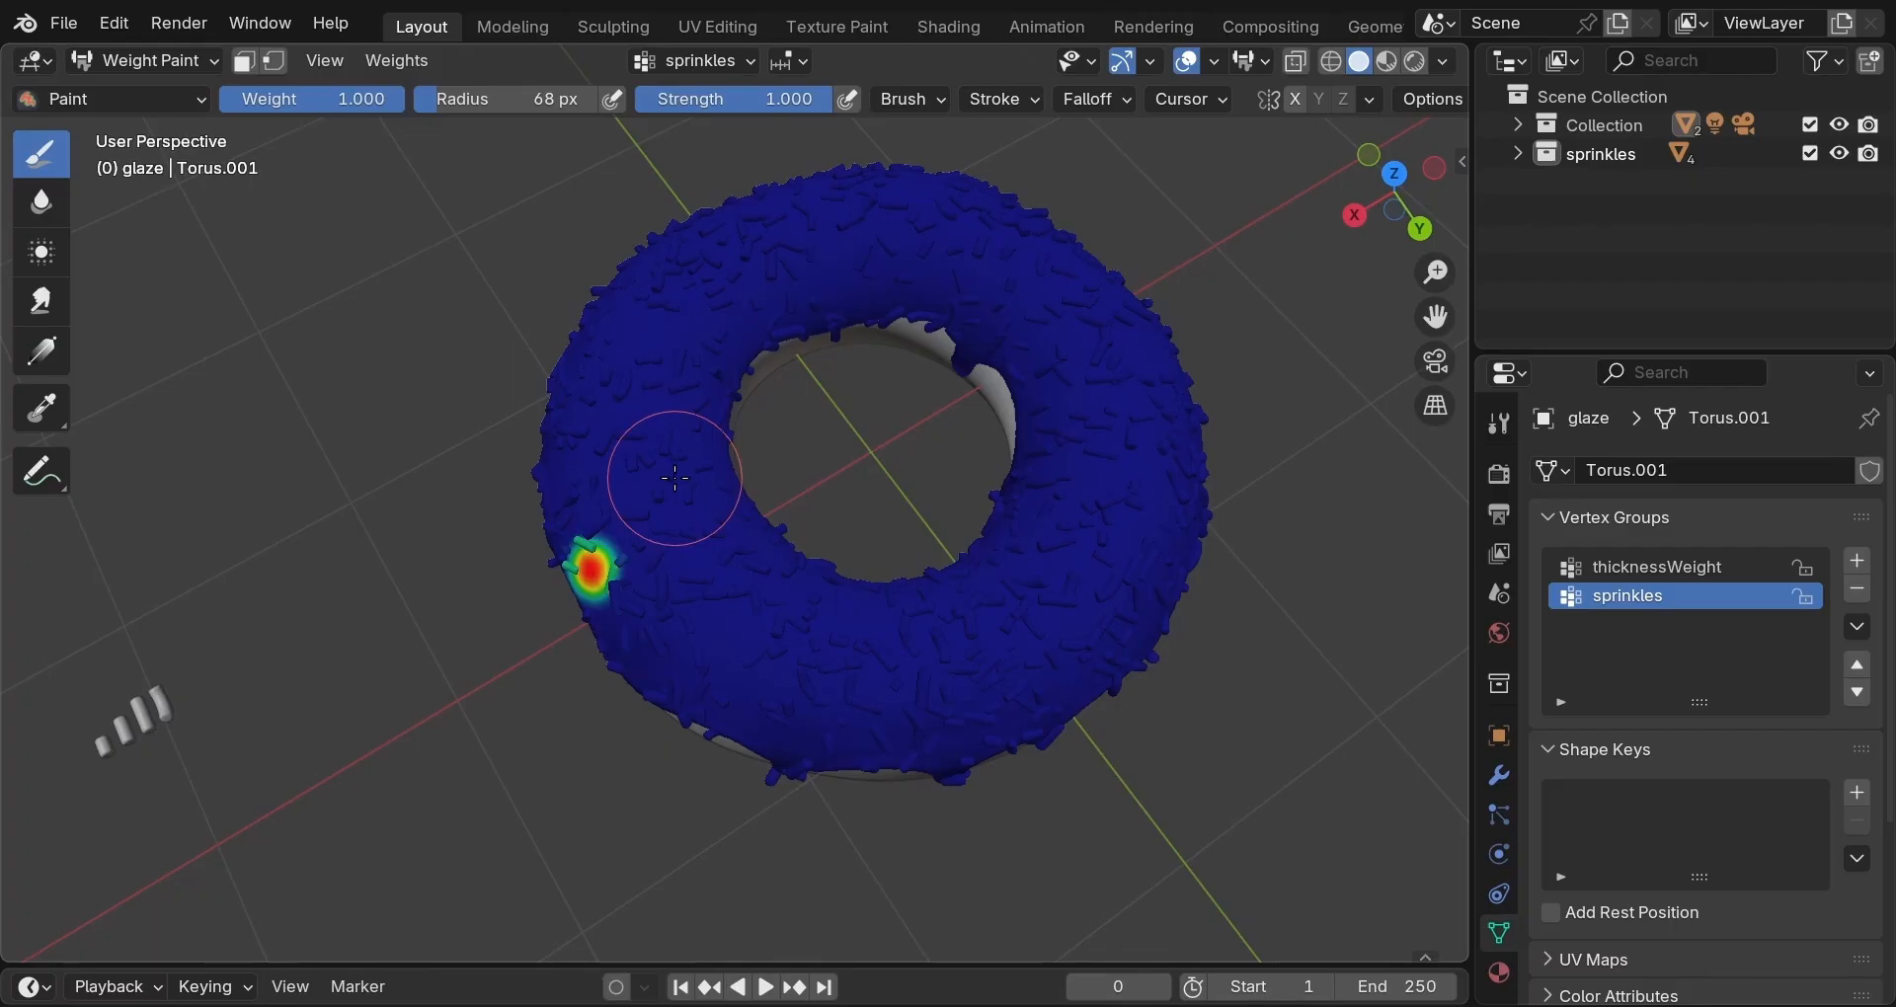
pyautogui.hotkey('ctrl', 'z')
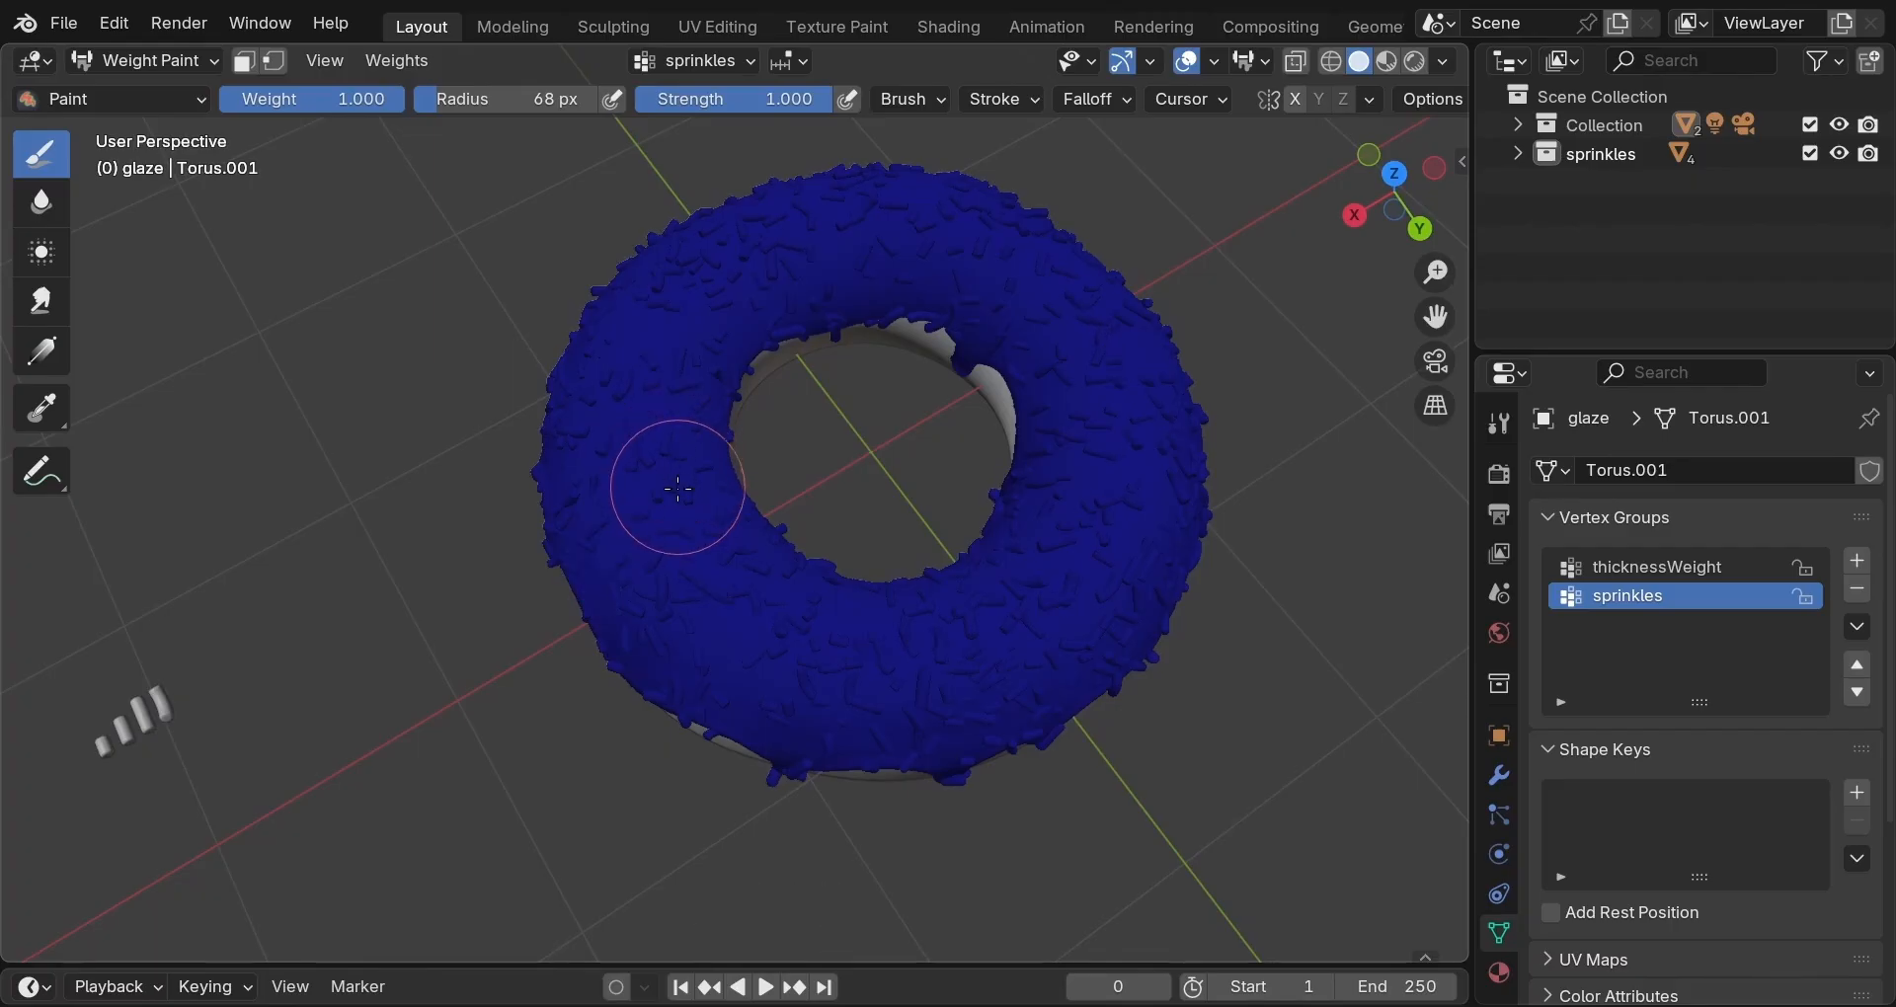
pyautogui.click(661, 405)
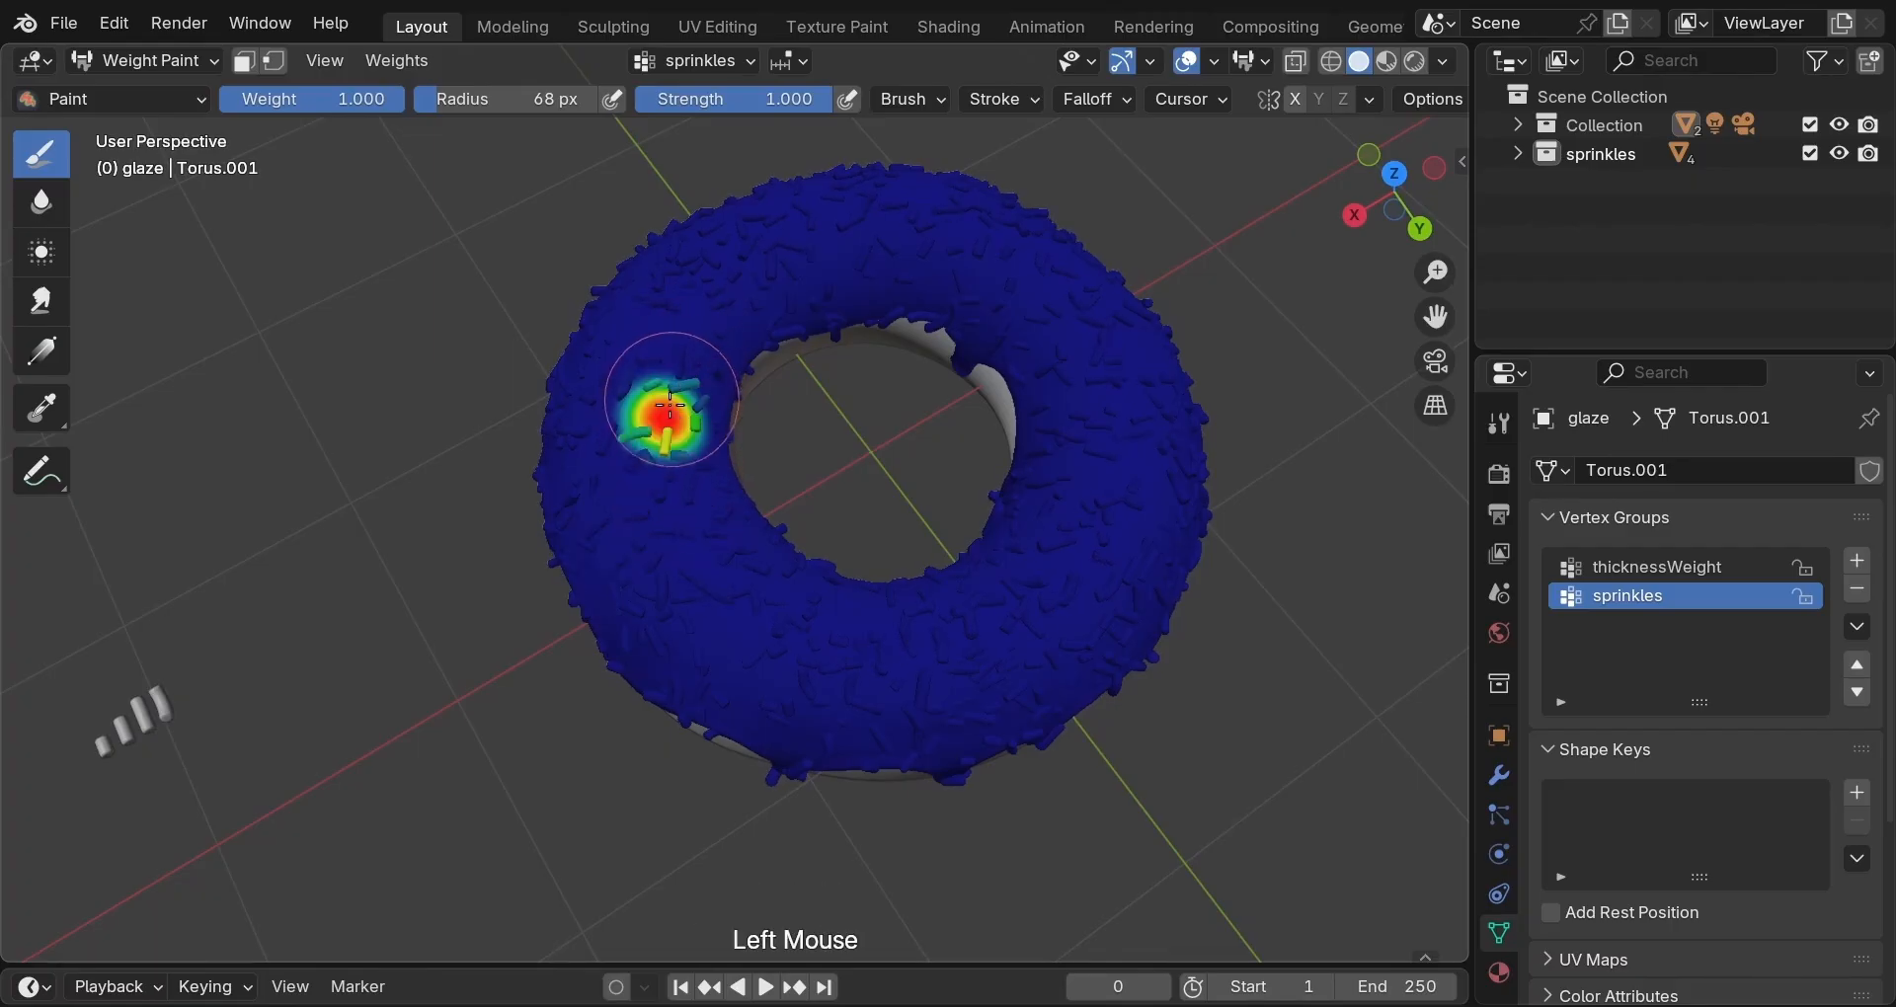
# Paint full 1.0 weight over the upper, right and front bands of the glaze top.
pyautogui.click(676, 373)
pyautogui.moveTo(676, 373)
pyautogui.mouseDown()
pyautogui.moveTo(732, 269)
pyautogui.moveTo(870, 259)
pyautogui.moveTo(790, 242)
pyautogui.moveTo(765, 268)
pyautogui.mouseUp()
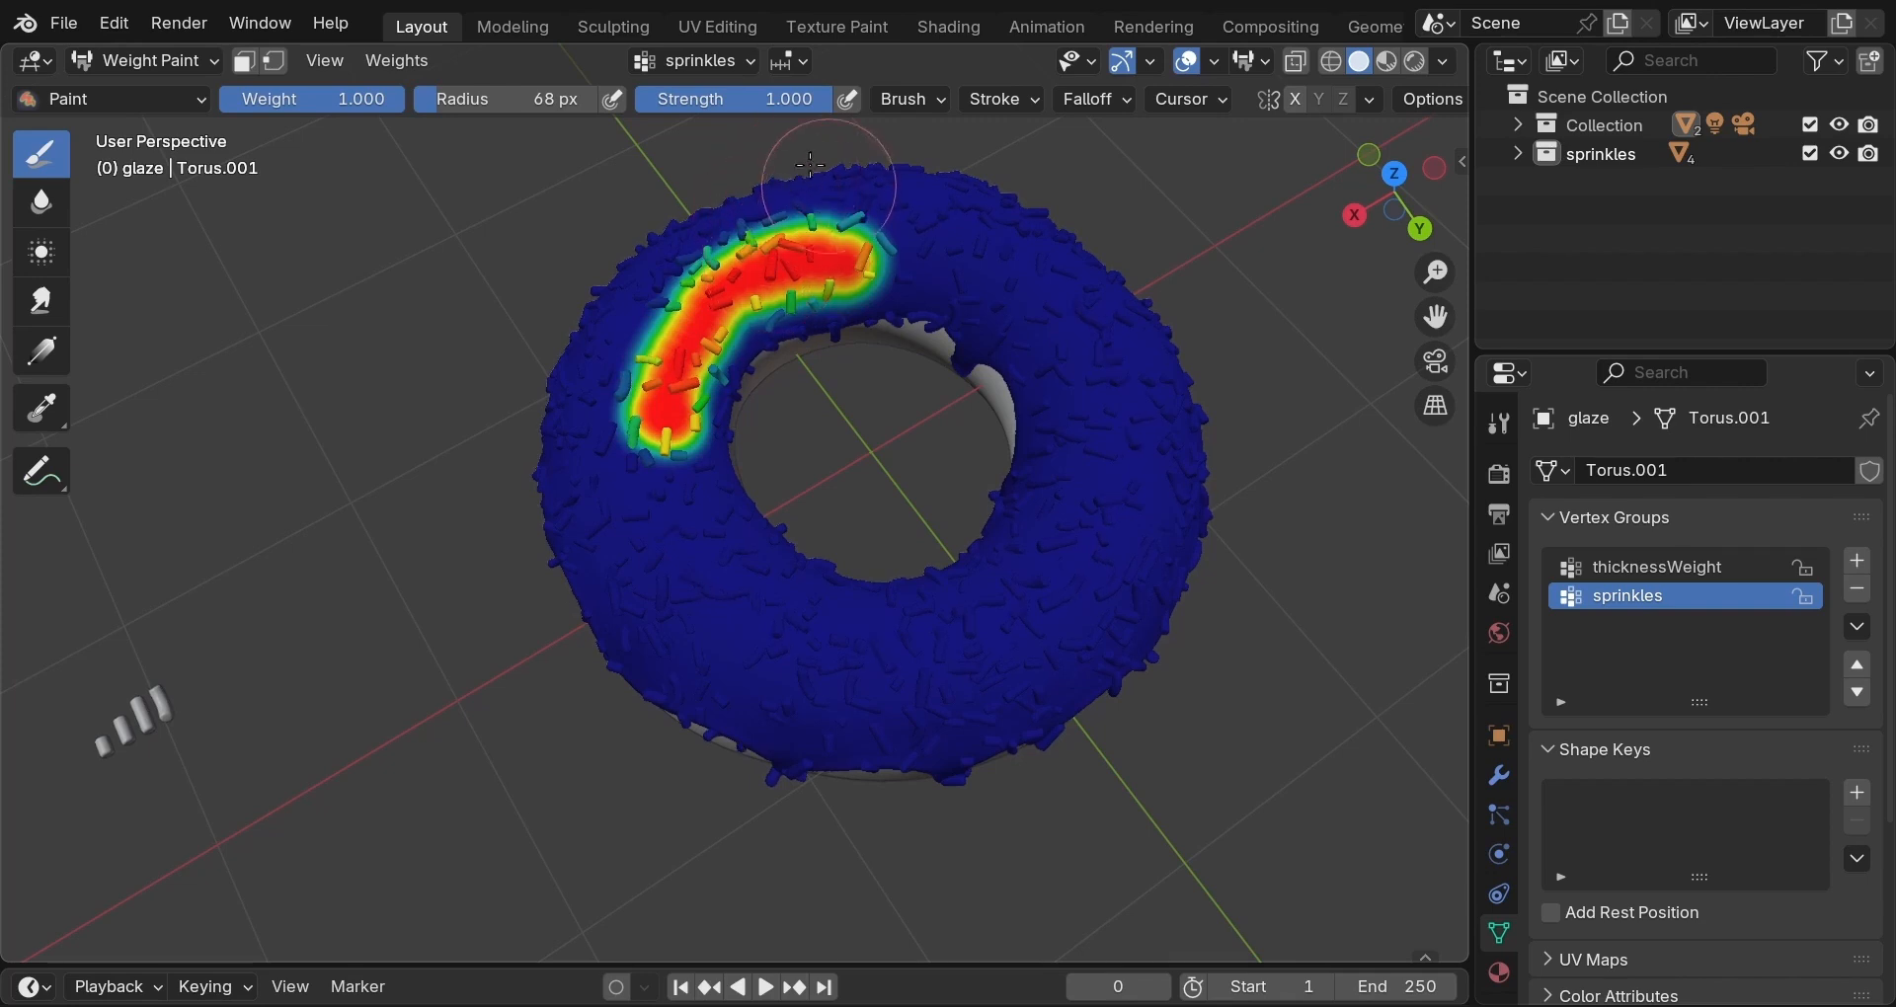
pyautogui.moveTo(838, 247)
pyautogui.mouseDown()
pyautogui.moveTo(884, 232)
pyautogui.moveTo(1032, 296)
pyautogui.moveTo(1076, 435)
pyautogui.moveTo(1003, 576)
pyautogui.moveTo(874, 597)
pyautogui.moveTo(751, 572)
pyautogui.moveTo(684, 362)
pyautogui.mouseUp()
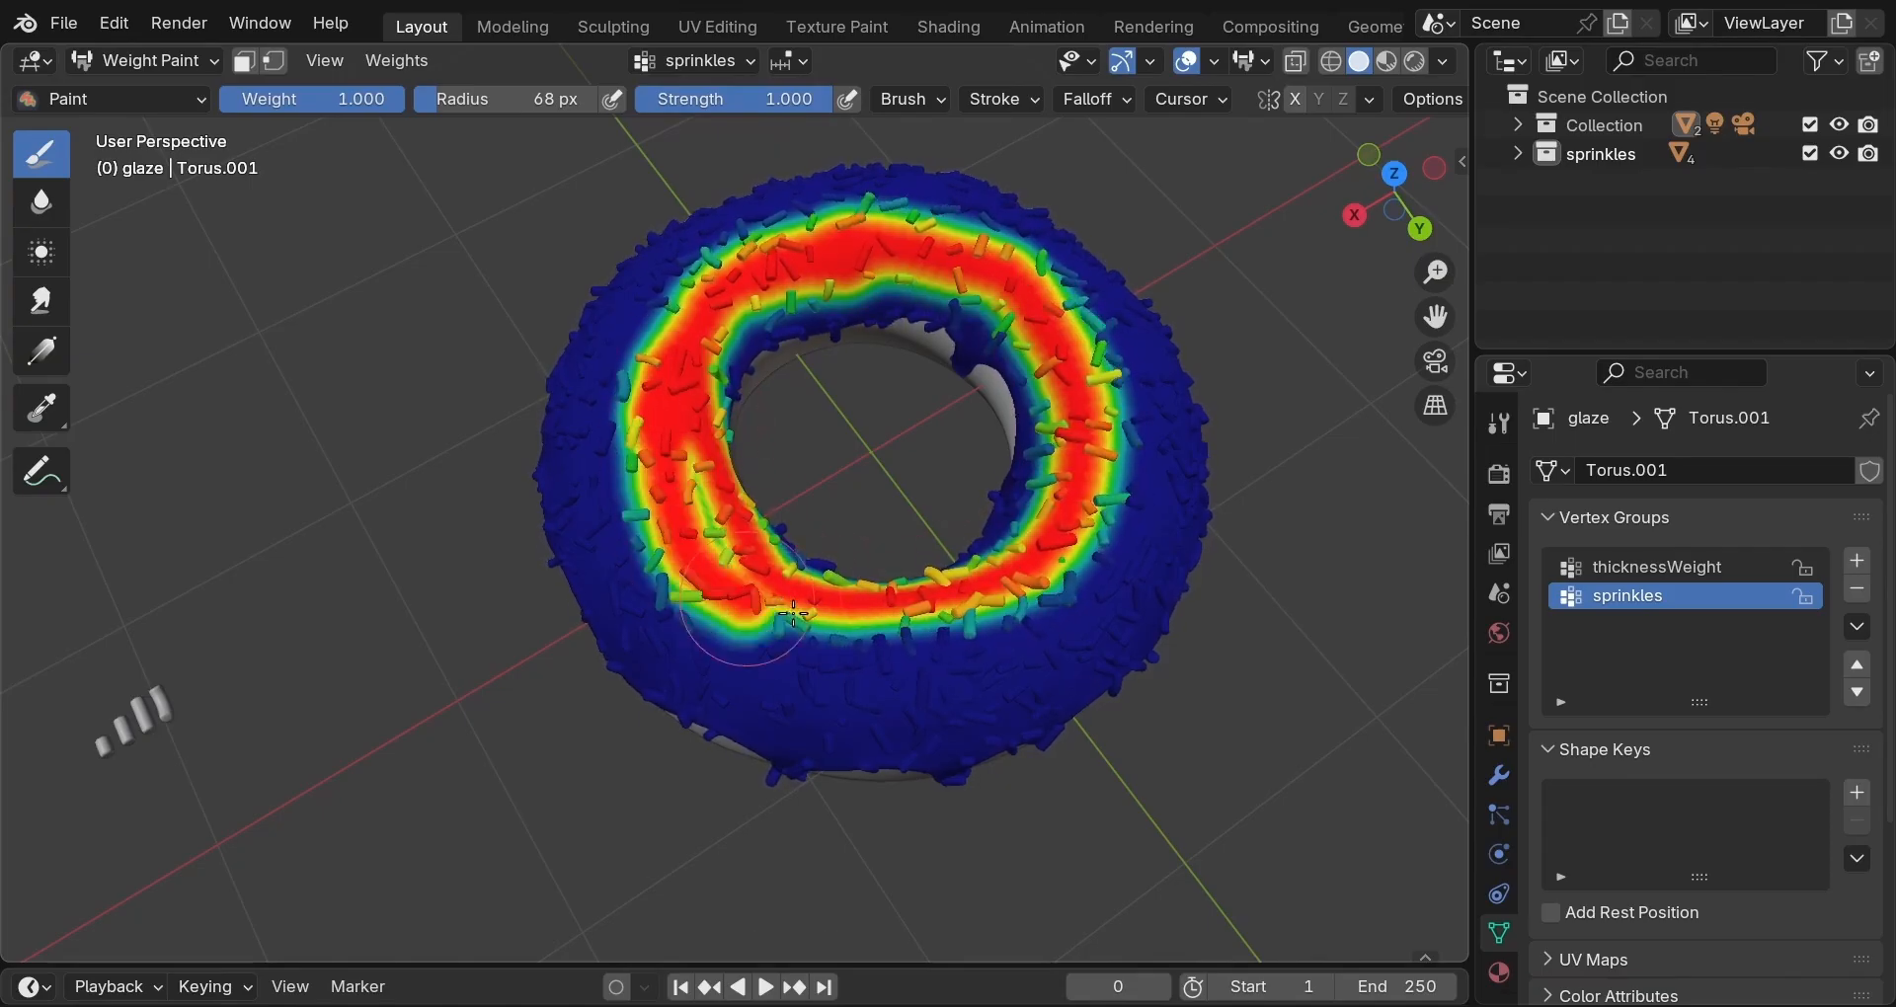
pyautogui.moveTo(1125, 431); pyautogui.dragTo(1080, 308)
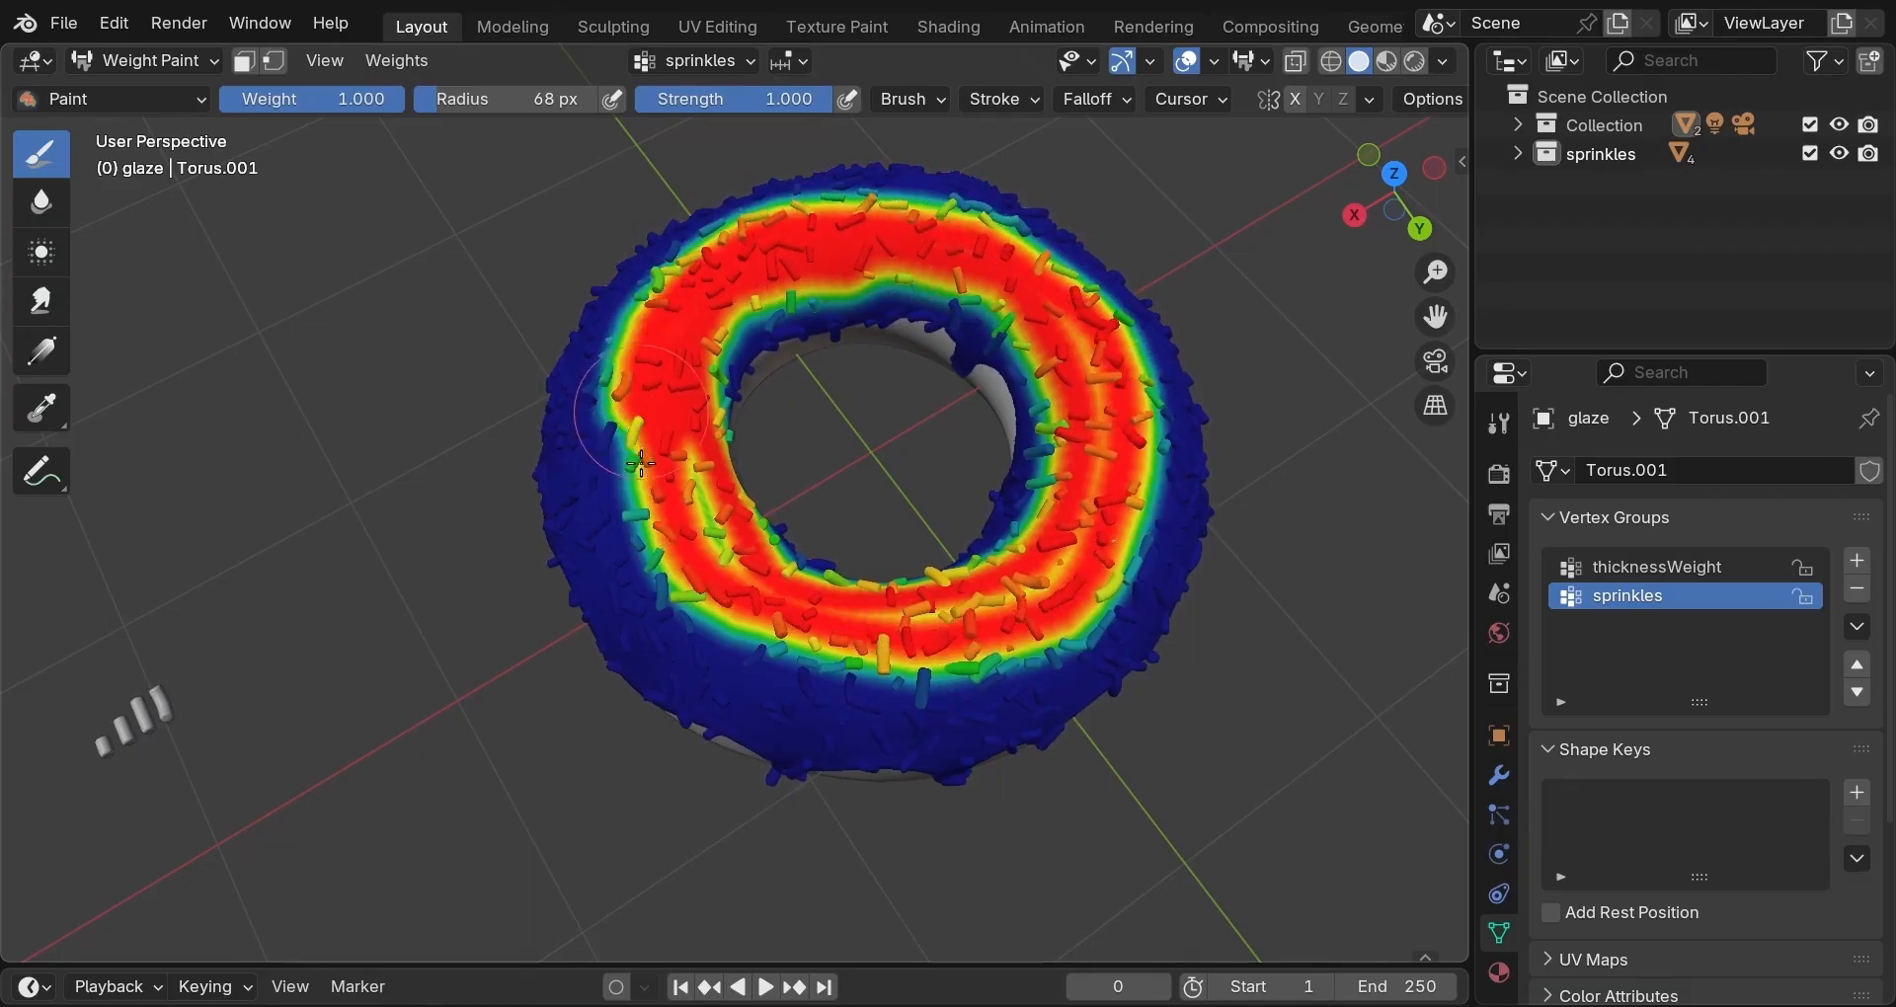
pyautogui.moveTo(735, 624); pyautogui.dragTo(897, 679)
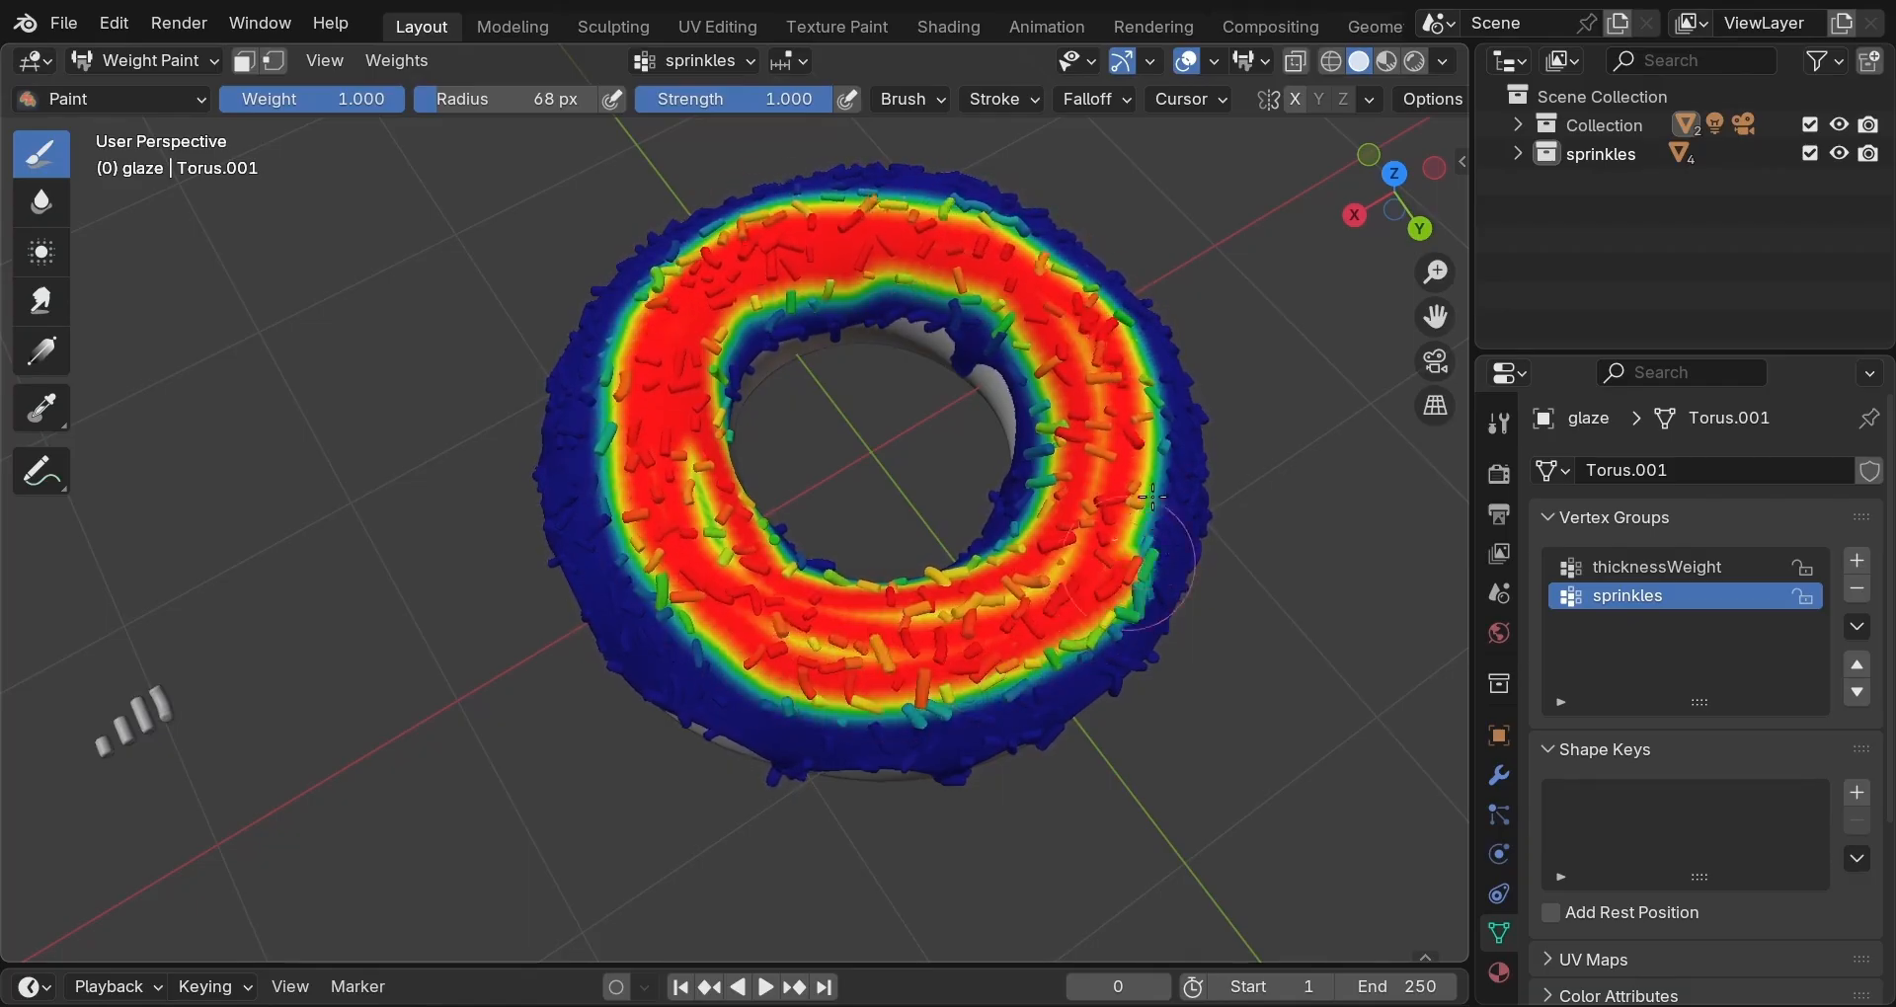
pyautogui.moveTo(1155, 363)
pyautogui.mouseDown()
pyautogui.moveTo(1071, 272)
pyautogui.moveTo(966, 232)
pyautogui.mouseUp()
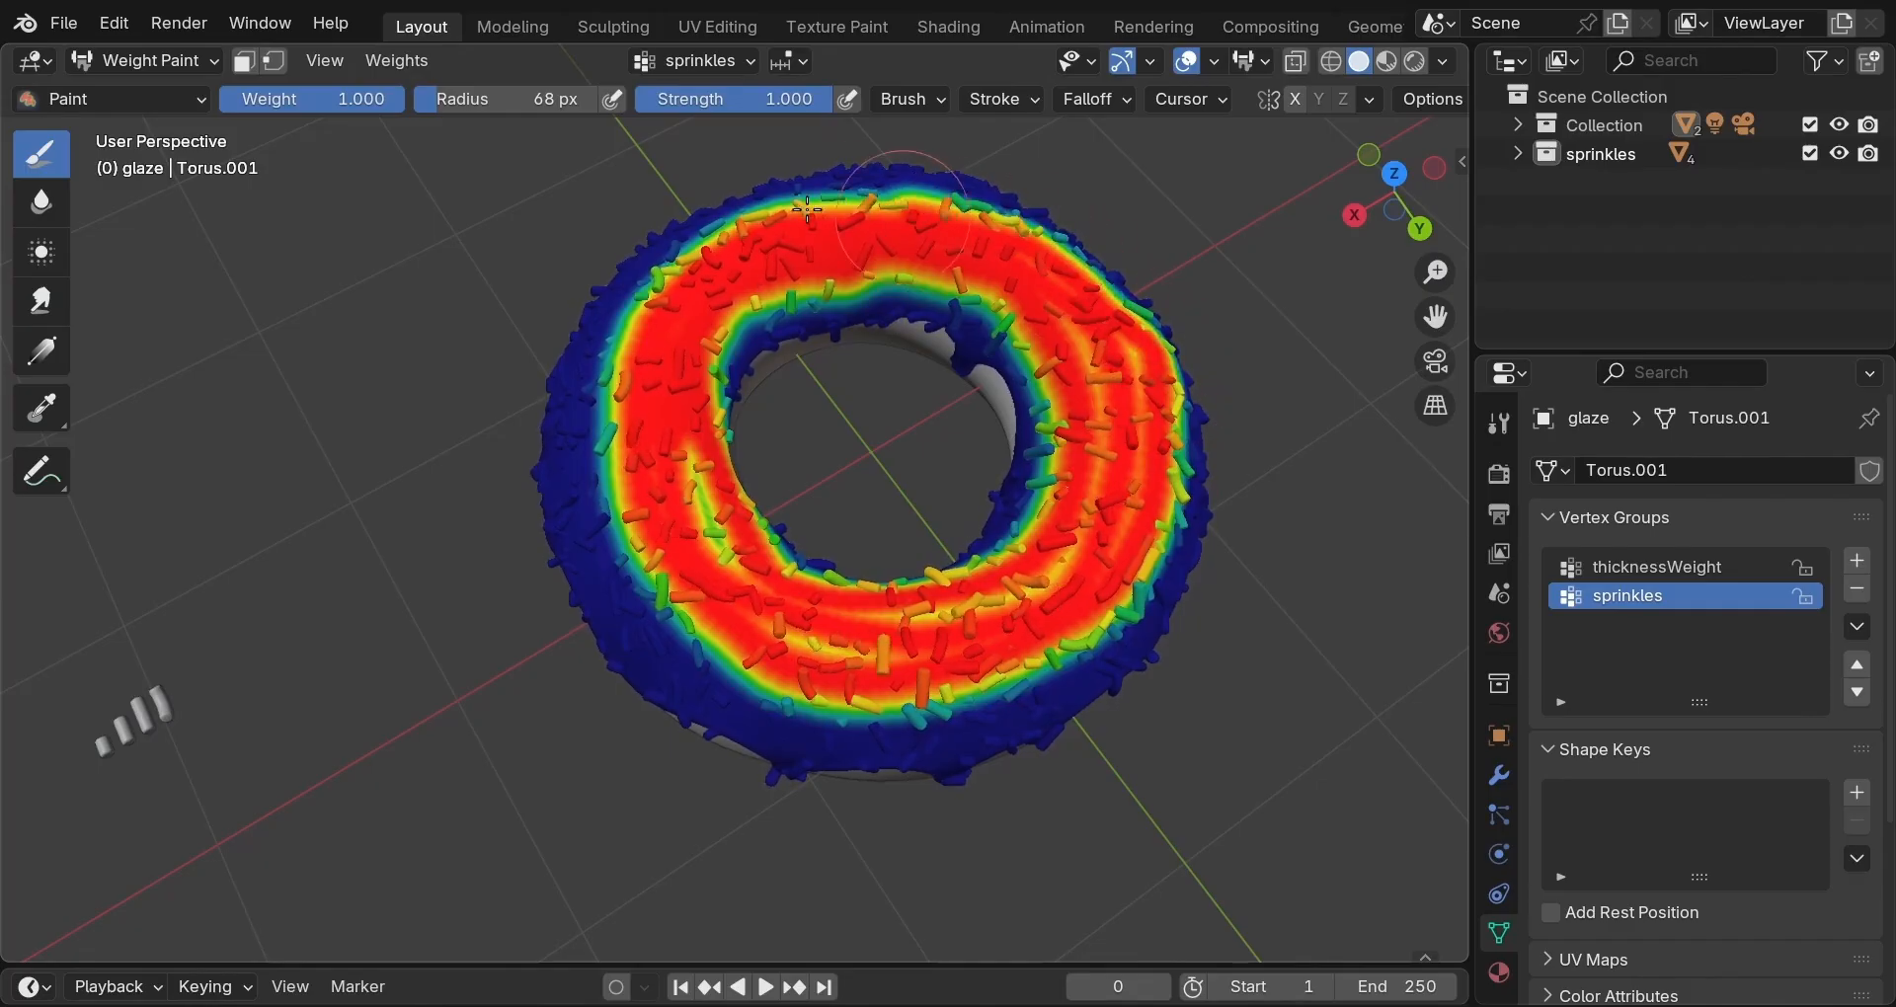
pyautogui.moveTo(714, 240); pyautogui.dragTo(628, 404)
# Fill the lower bands and left edge with full weight, smoothing the red across the top.
pyautogui.moveTo(665, 593); pyautogui.dragTo(865, 670)
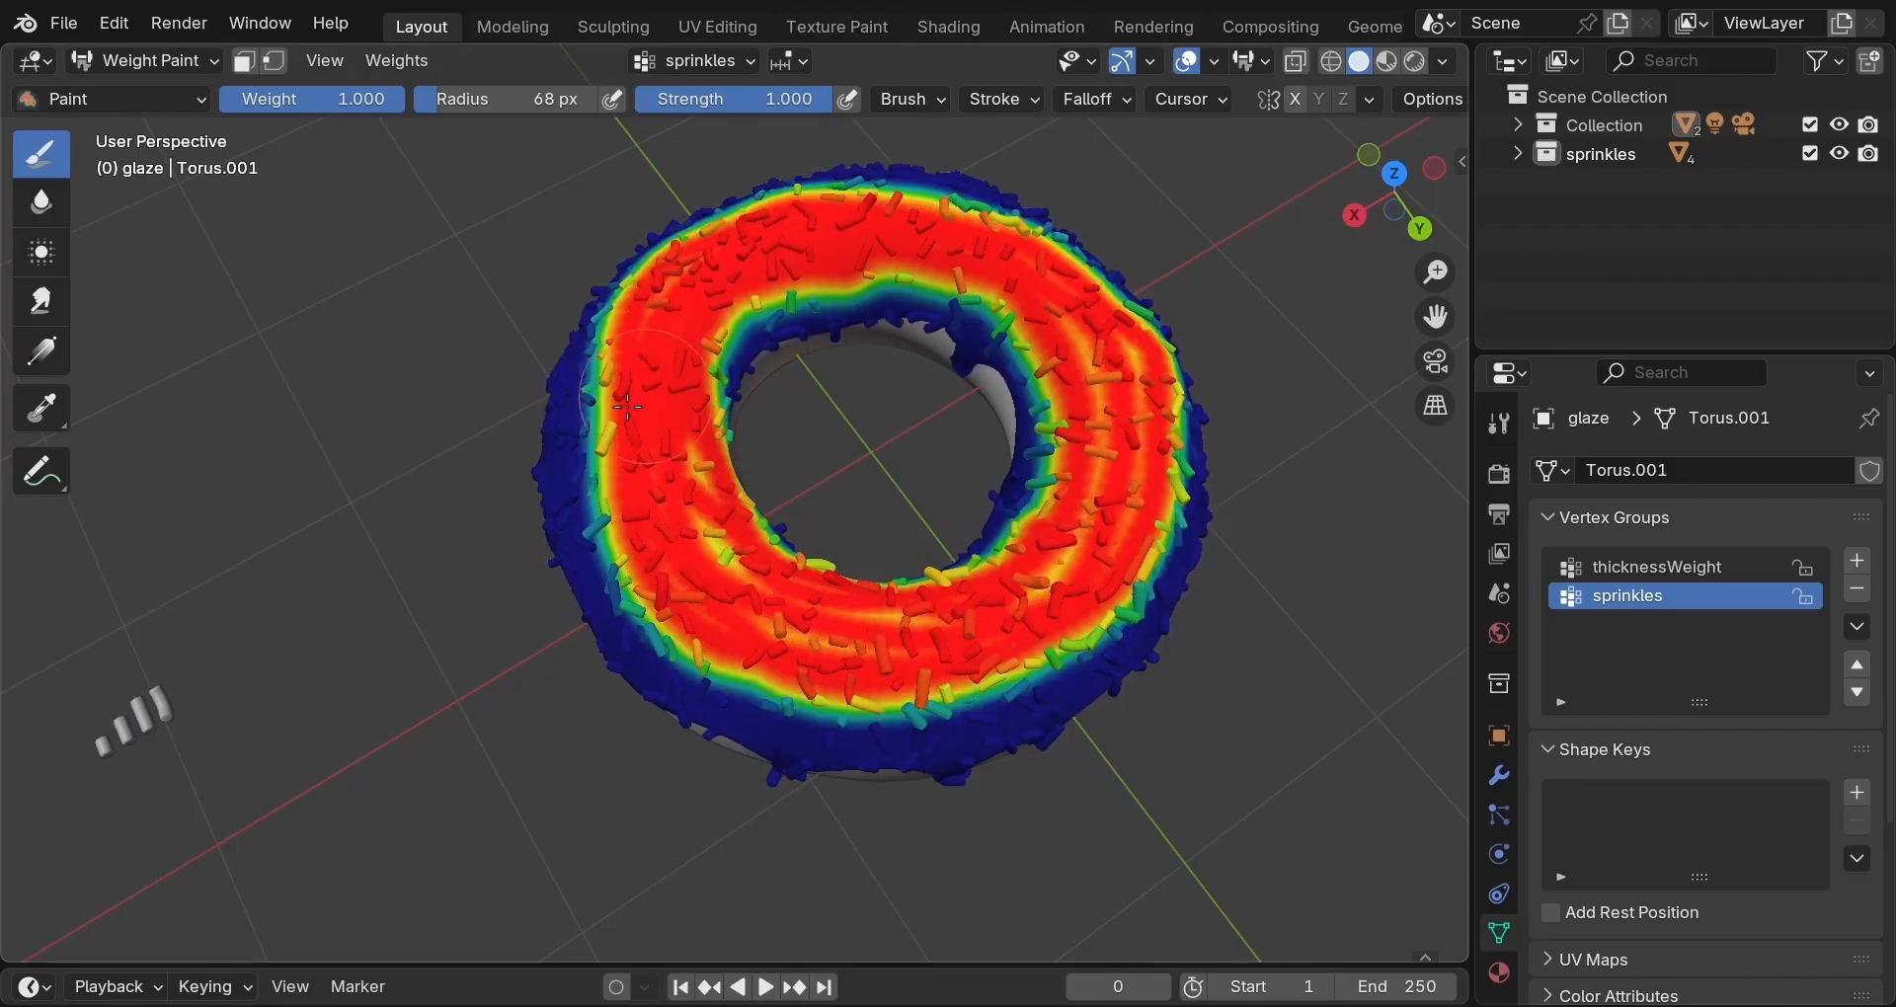
pyautogui.moveTo(609, 388)
pyautogui.mouseDown()
pyautogui.moveTo(589, 400)
pyautogui.moveTo(713, 539)
pyautogui.moveTo(664, 484)
pyautogui.moveTo(632, 361)
pyautogui.mouseUp()
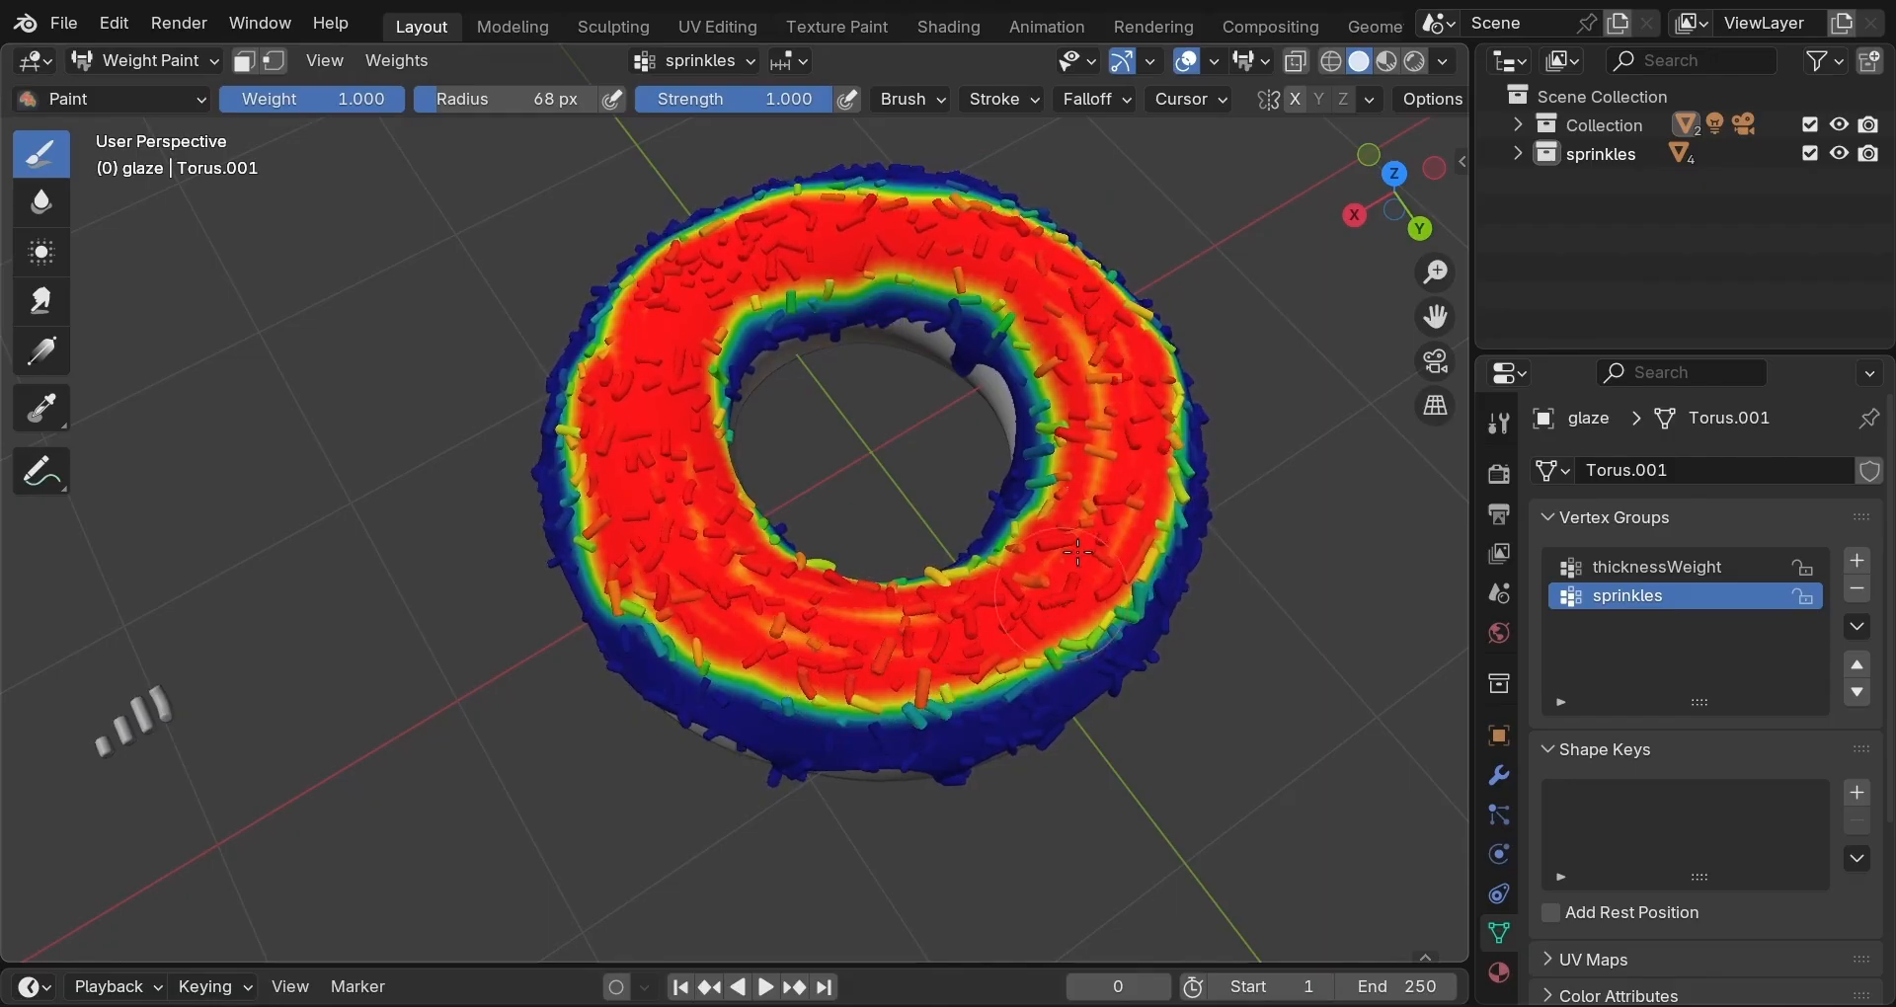
pyautogui.moveTo(1077, 551); pyautogui.dragTo(884, 621)
pyautogui.moveTo(698, 530)
pyautogui.mouseDown()
pyautogui.moveTo(647, 424)
pyautogui.moveTo(731, 267)
pyautogui.moveTo(903, 234)
pyautogui.moveTo(1096, 368)
pyautogui.mouseUp()
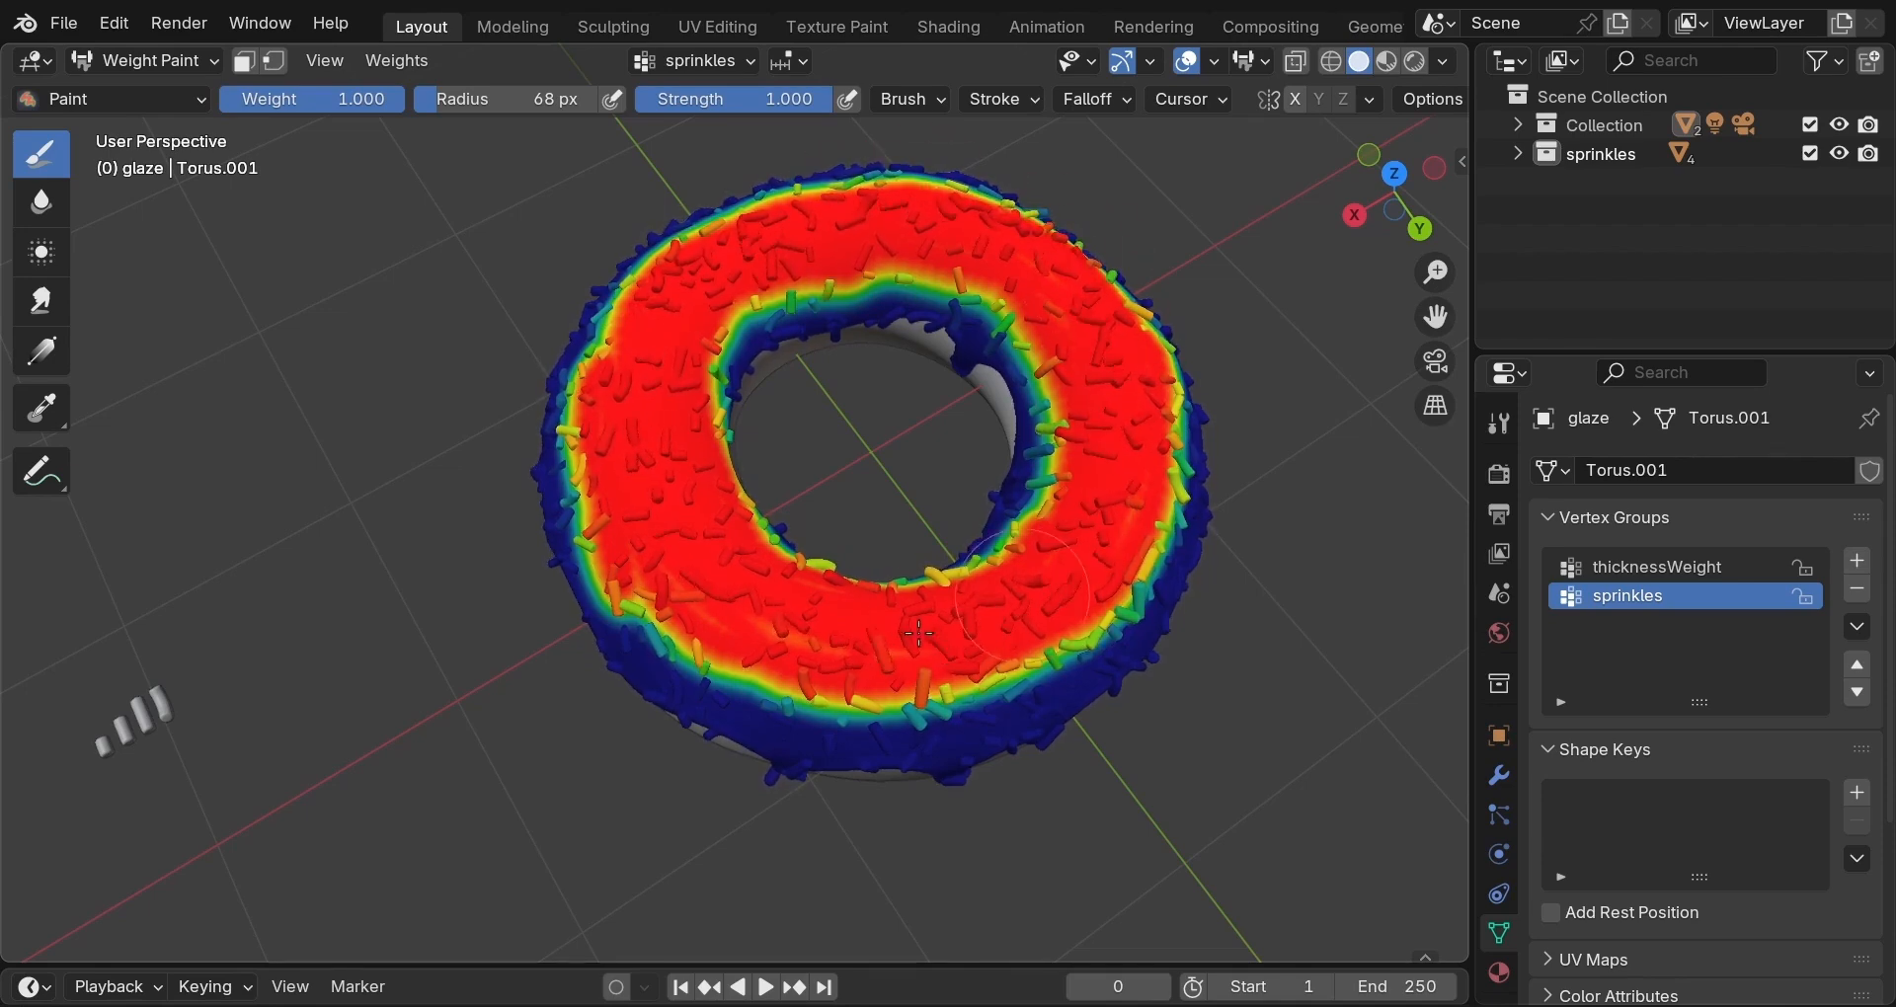
pyautogui.moveTo(726, 681)
pyautogui.mouseDown()
pyautogui.moveTo(563, 484)
pyautogui.moveTo(603, 306)
pyautogui.moveTo(721, 188)
pyautogui.moveTo(696, 219)
pyautogui.moveTo(847, 181)
pyautogui.moveTo(1048, 234)
pyautogui.moveTo(1136, 444)
pyautogui.moveTo(1049, 647)
pyautogui.moveTo(923, 693)
pyautogui.moveTo(815, 696)
pyautogui.moveTo(691, 657)
pyautogui.moveTo(586, 464)
pyautogui.moveTo(598, 346)
pyautogui.mouseUp()
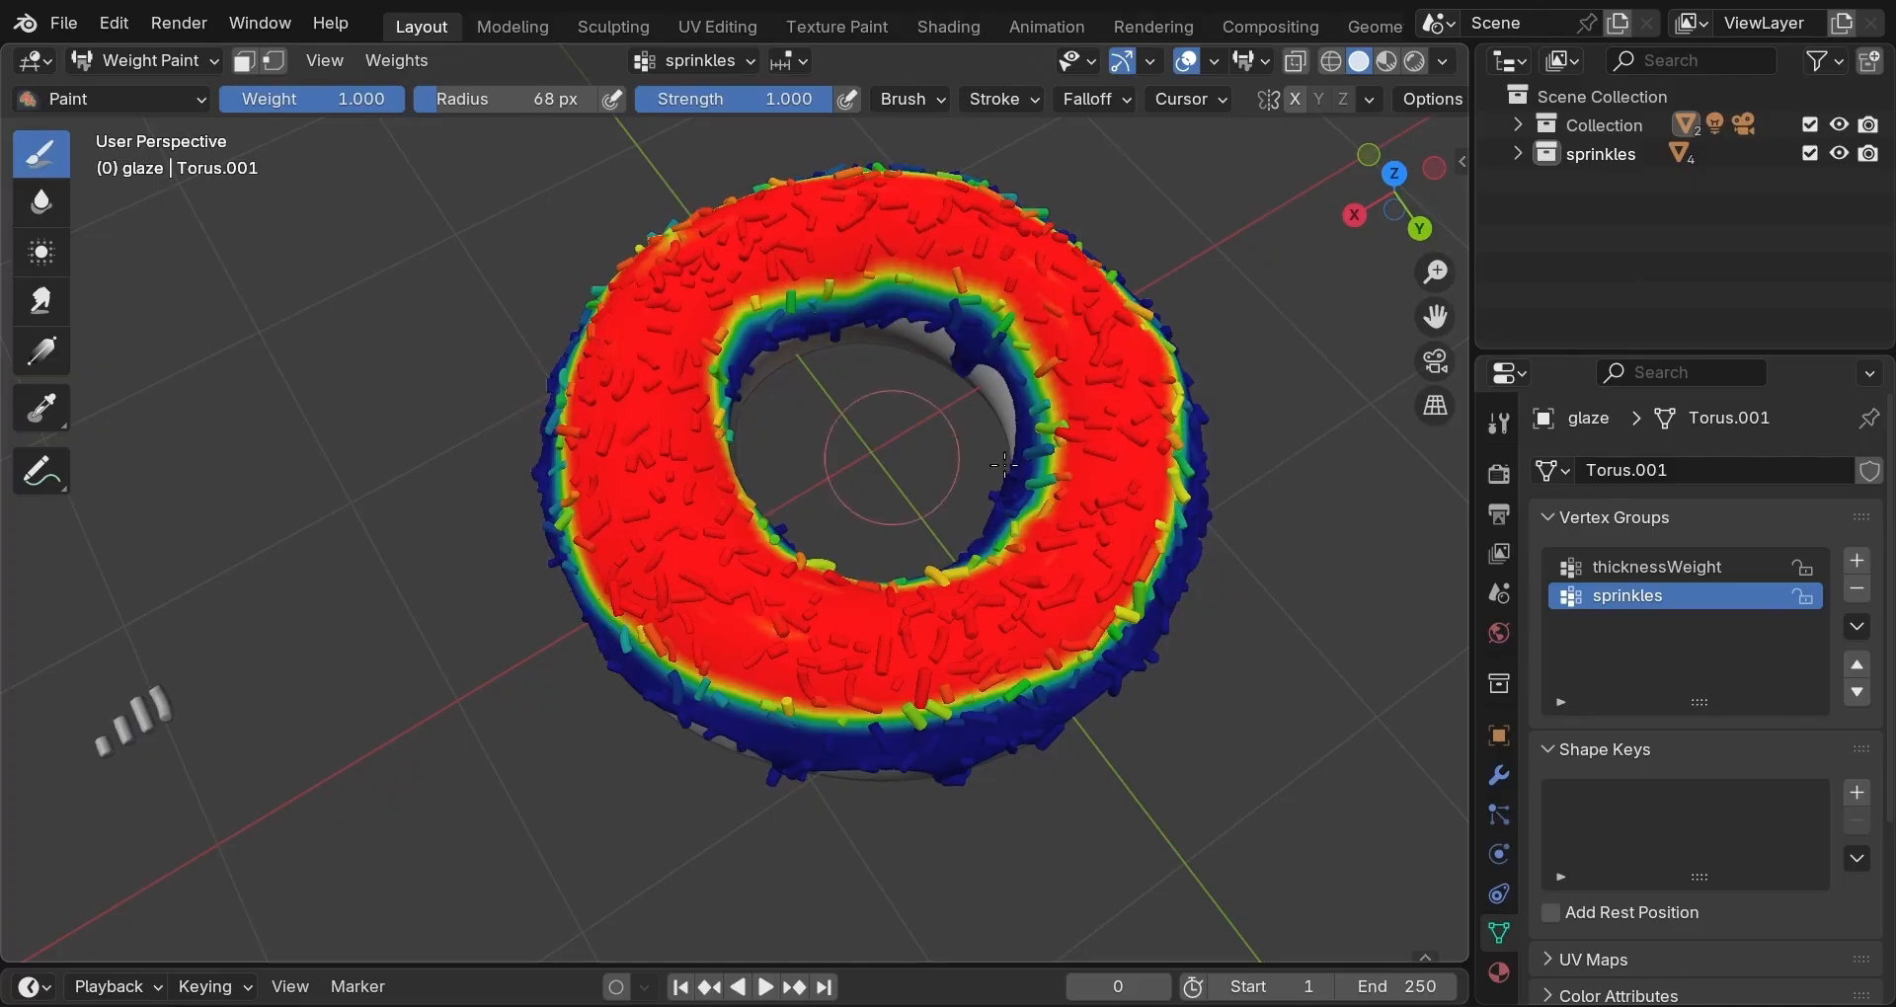
pyautogui.moveTo(1004, 459); pyautogui.dragTo(1066, 316, button='middle')
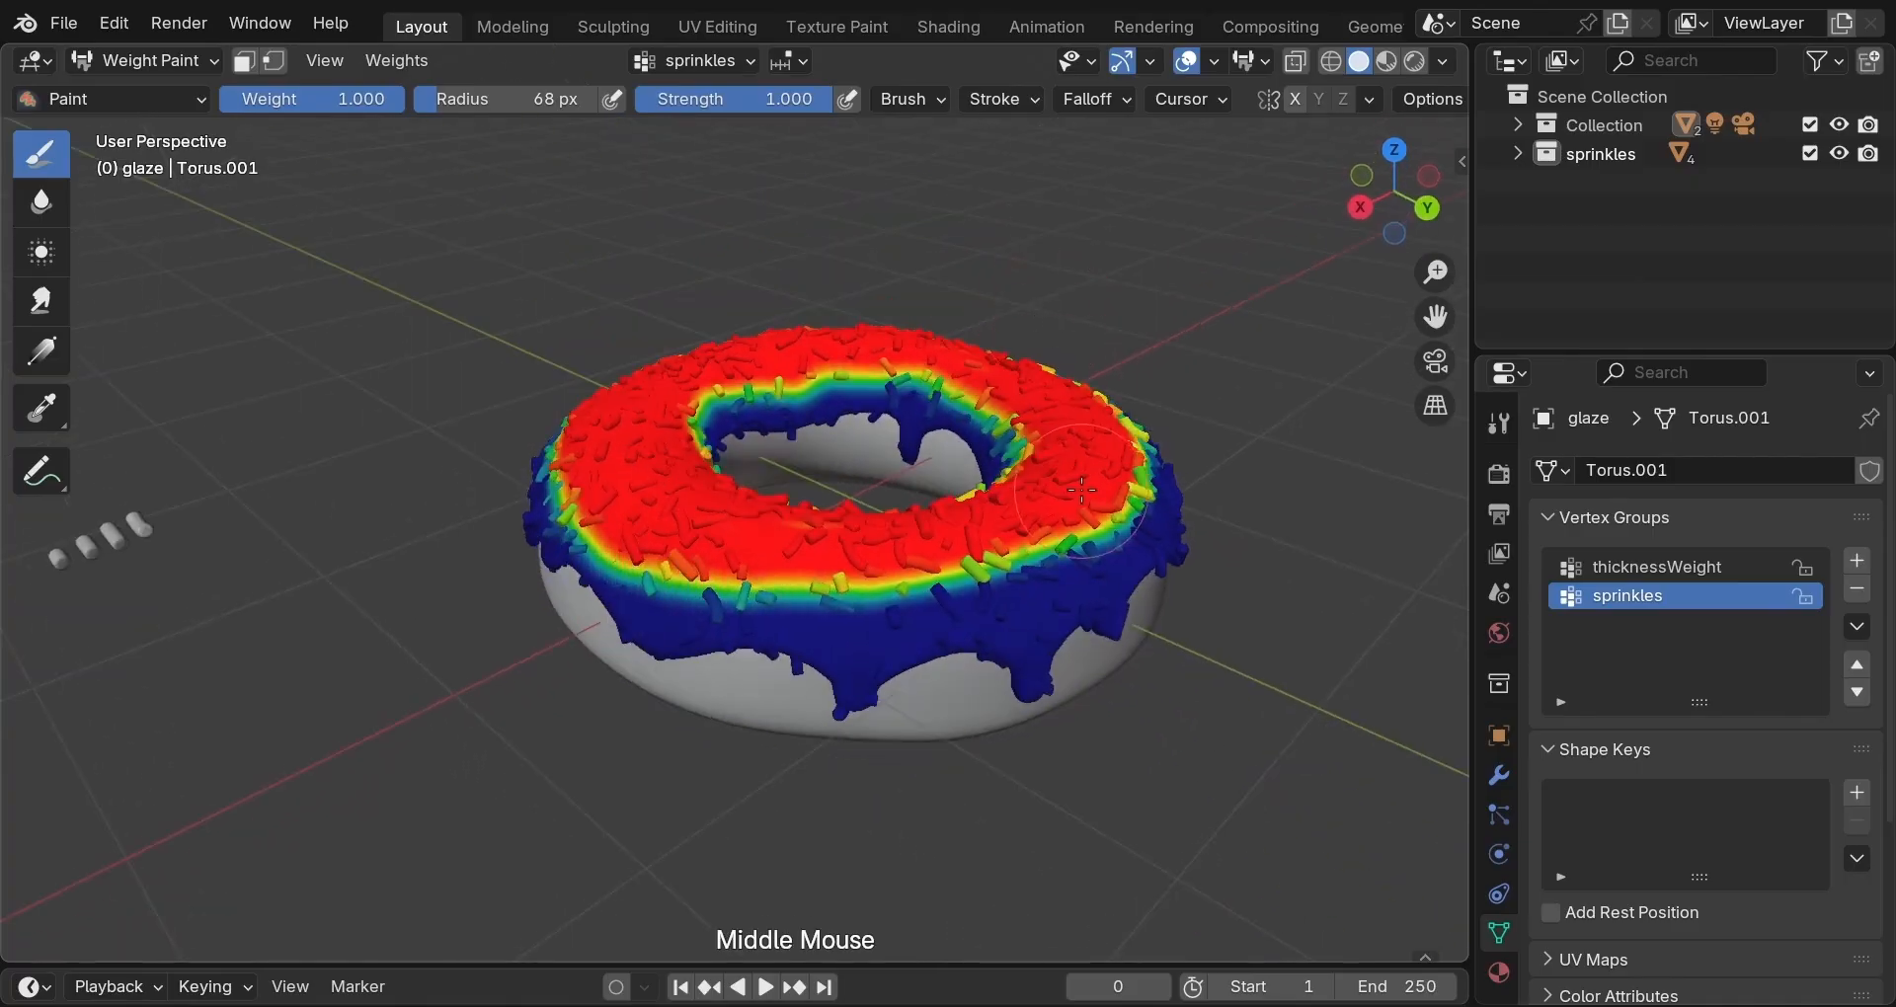
pyautogui.moveTo(1105, 531); pyautogui.dragTo(1288, 481, button='middle')
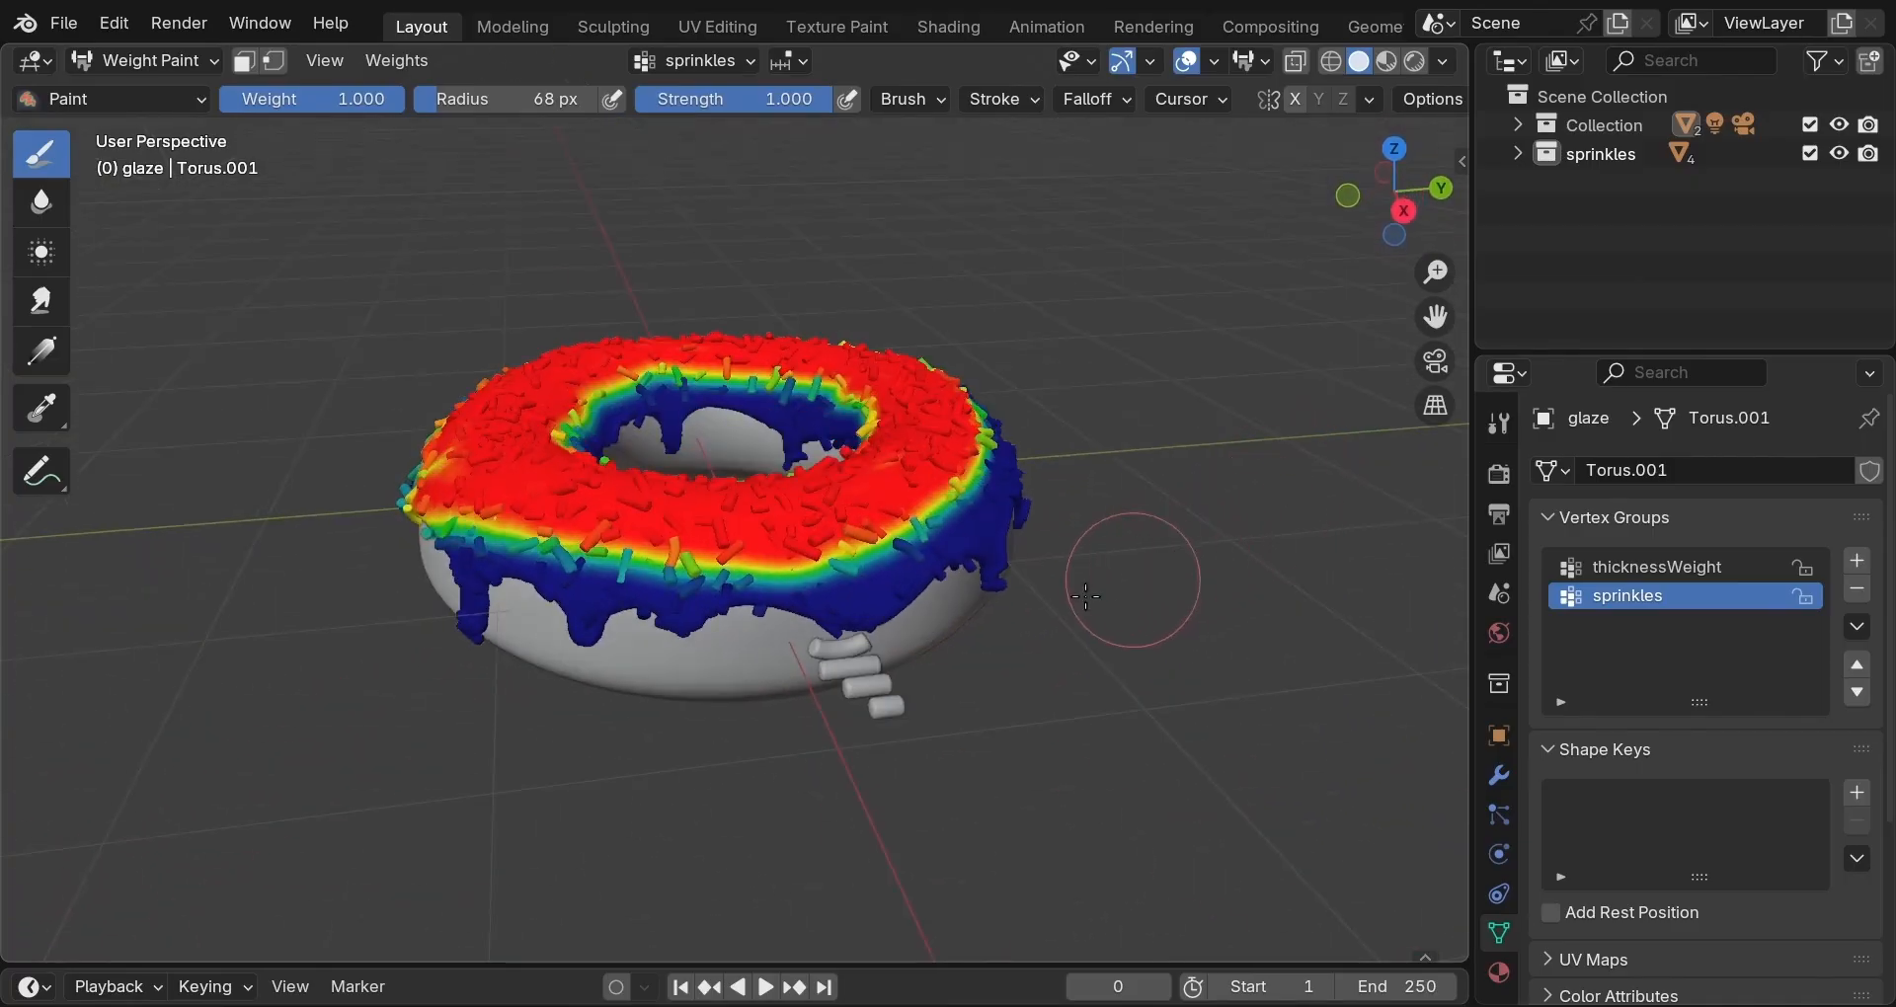
# Subtract sprinkles weight from the glaze's lower edge and the front rim.
pyautogui.keyDown('ctrl'); pyautogui.click(828, 583); pyautogui.keyUp('ctrl')
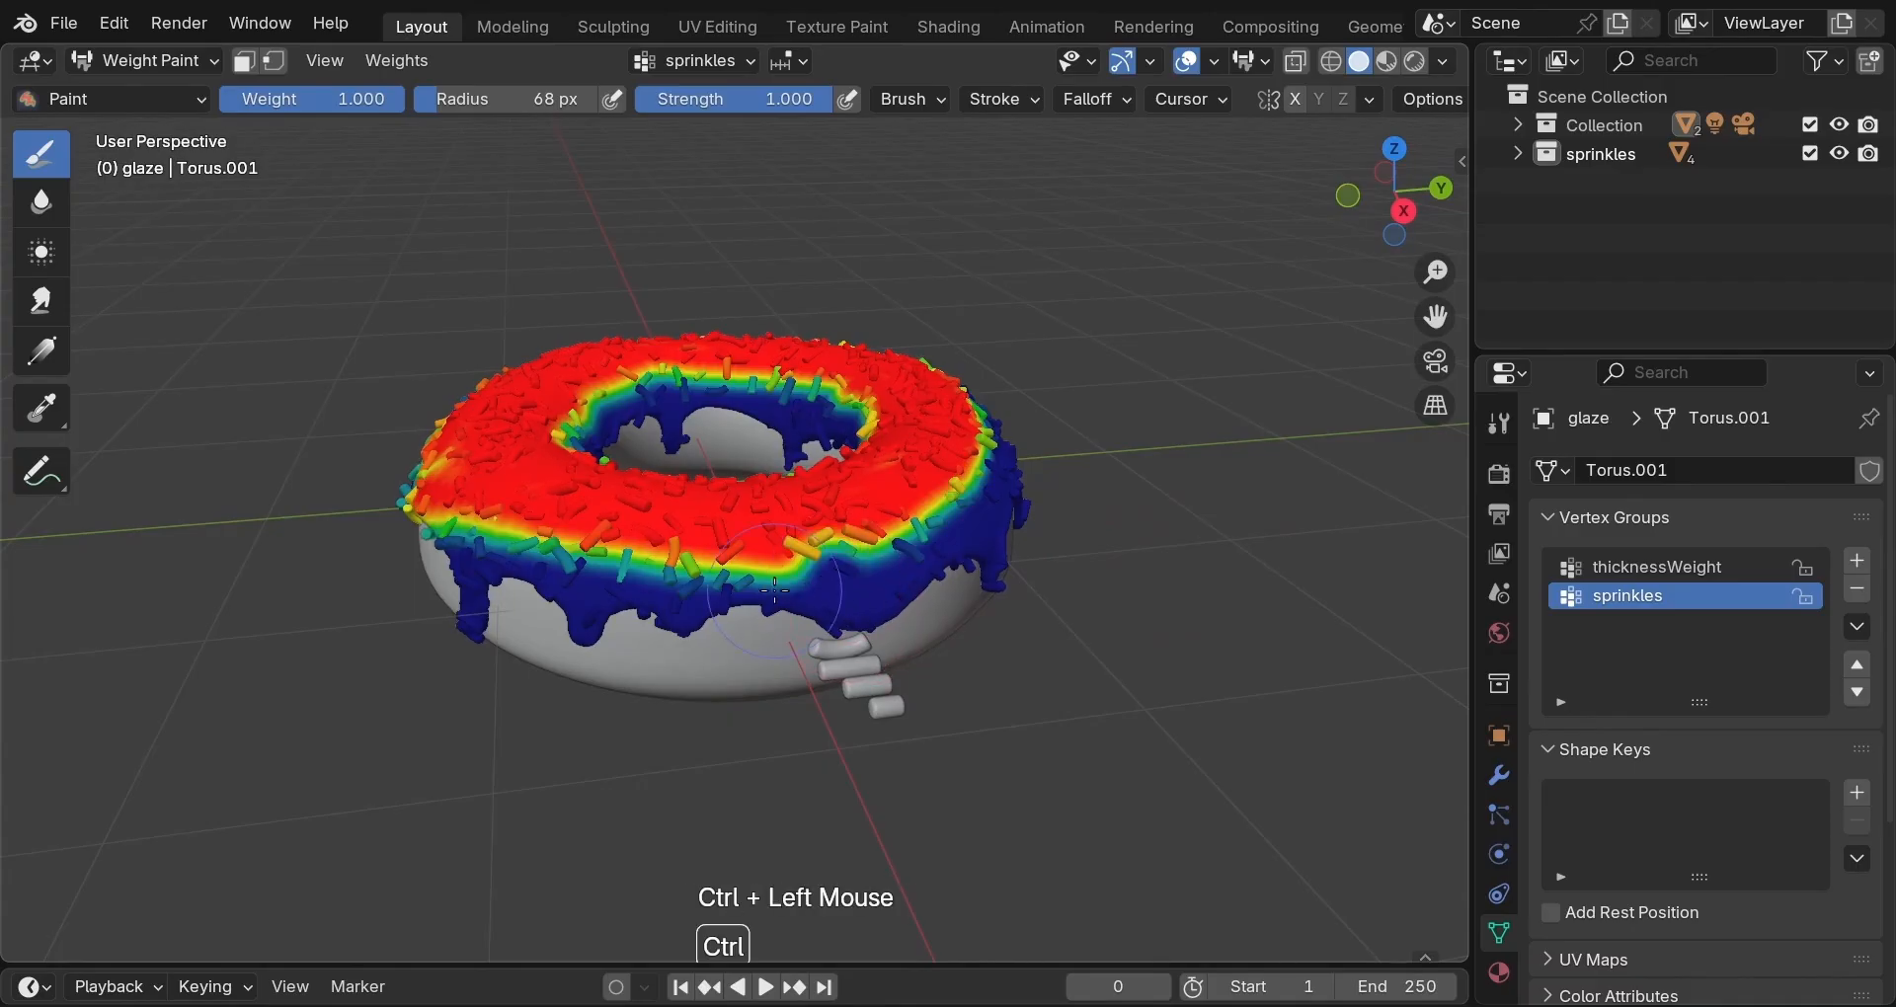
pyautogui.keyDown('ctrl'); pyautogui.click(765, 583); pyautogui.keyUp('ctrl')
pyautogui.keyDown('ctrl'); pyautogui.click(716, 585); pyautogui.keyUp('ctrl')
pyautogui.keyDown('ctrl'); pyautogui.click(716, 585); pyautogui.keyUp('ctrl')
pyautogui.moveTo(1164, 636); pyautogui.dragTo(928, 652, button='middle')
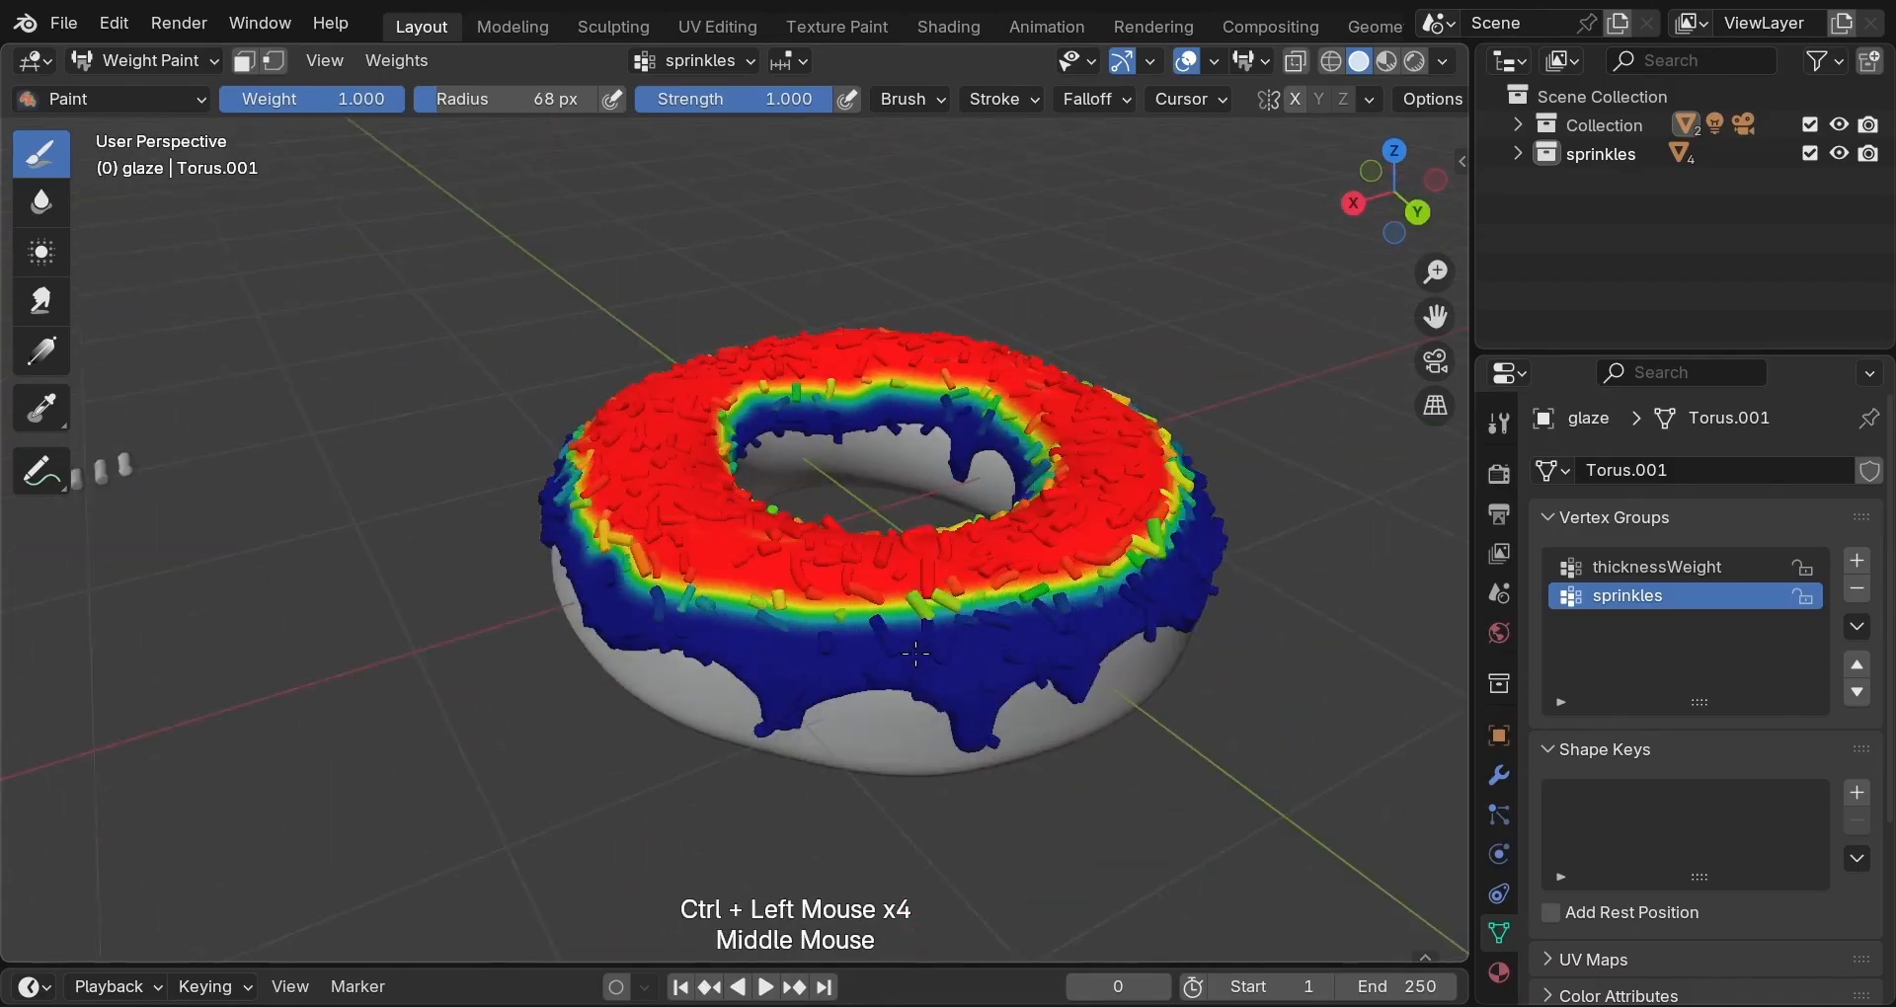
pyautogui.scroll(1, 926, 671)
pyautogui.keyDown('ctrl'); pyautogui.click(874, 646); pyautogui.keyUp('ctrl')
pyautogui.moveTo(1065, 682); pyautogui.dragTo(889, 760, button='middle')
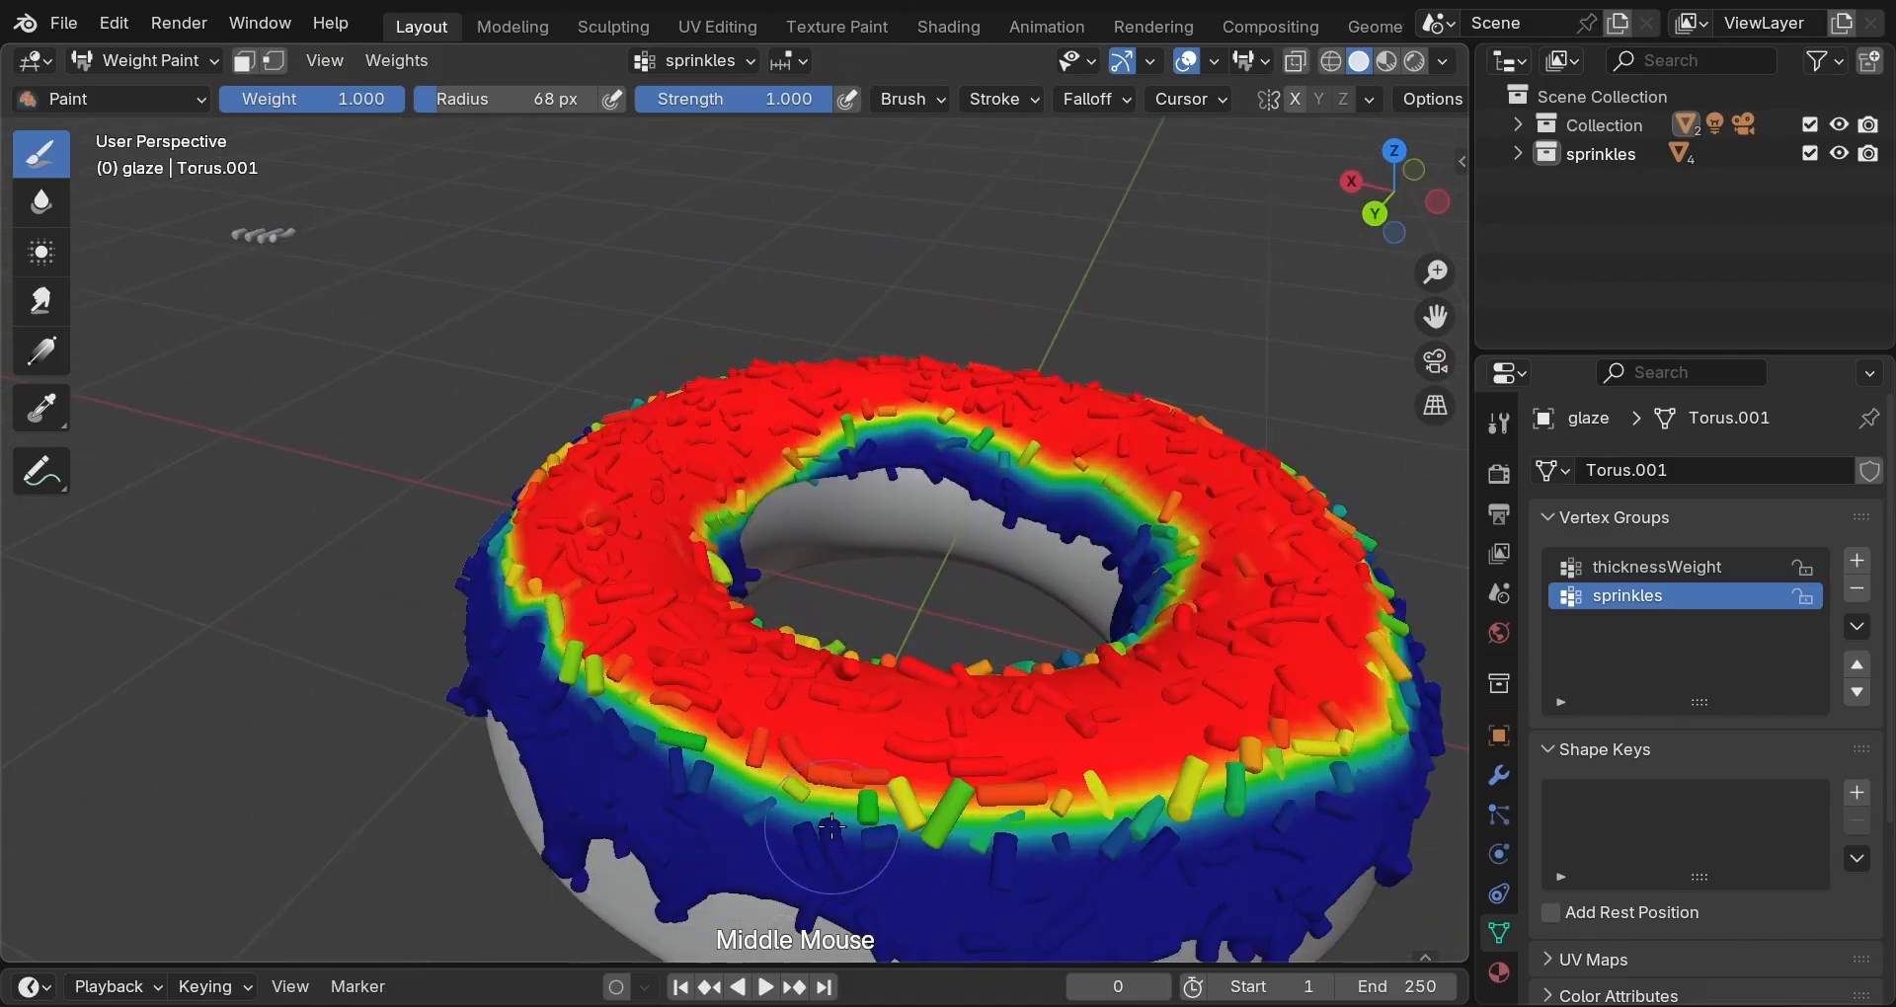
pyautogui.keyDown('ctrl'); pyautogui.click(840, 831); pyautogui.keyUp('ctrl')
# Clear the remaining weight along the front rim, working toward the left.
pyautogui.moveTo(938, 874)
pyautogui.mouseDown(button='middle')
pyautogui.moveTo(751, 790)
pyautogui.moveTo(601, 775)
pyautogui.mouseUp(button='middle')
pyautogui.keyDown('ctrl'); pyautogui.click(705, 749); pyautogui.keyUp('ctrl')
pyautogui.keyDown('ctrl'); pyautogui.click(646, 749); pyautogui.keyUp('ctrl')
pyautogui.keyDown('ctrl'); pyautogui.click(696, 780); pyautogui.keyUp('ctrl')
pyautogui.keyDown('ctrl'); pyautogui.click(672, 779); pyautogui.keyUp('ctrl')
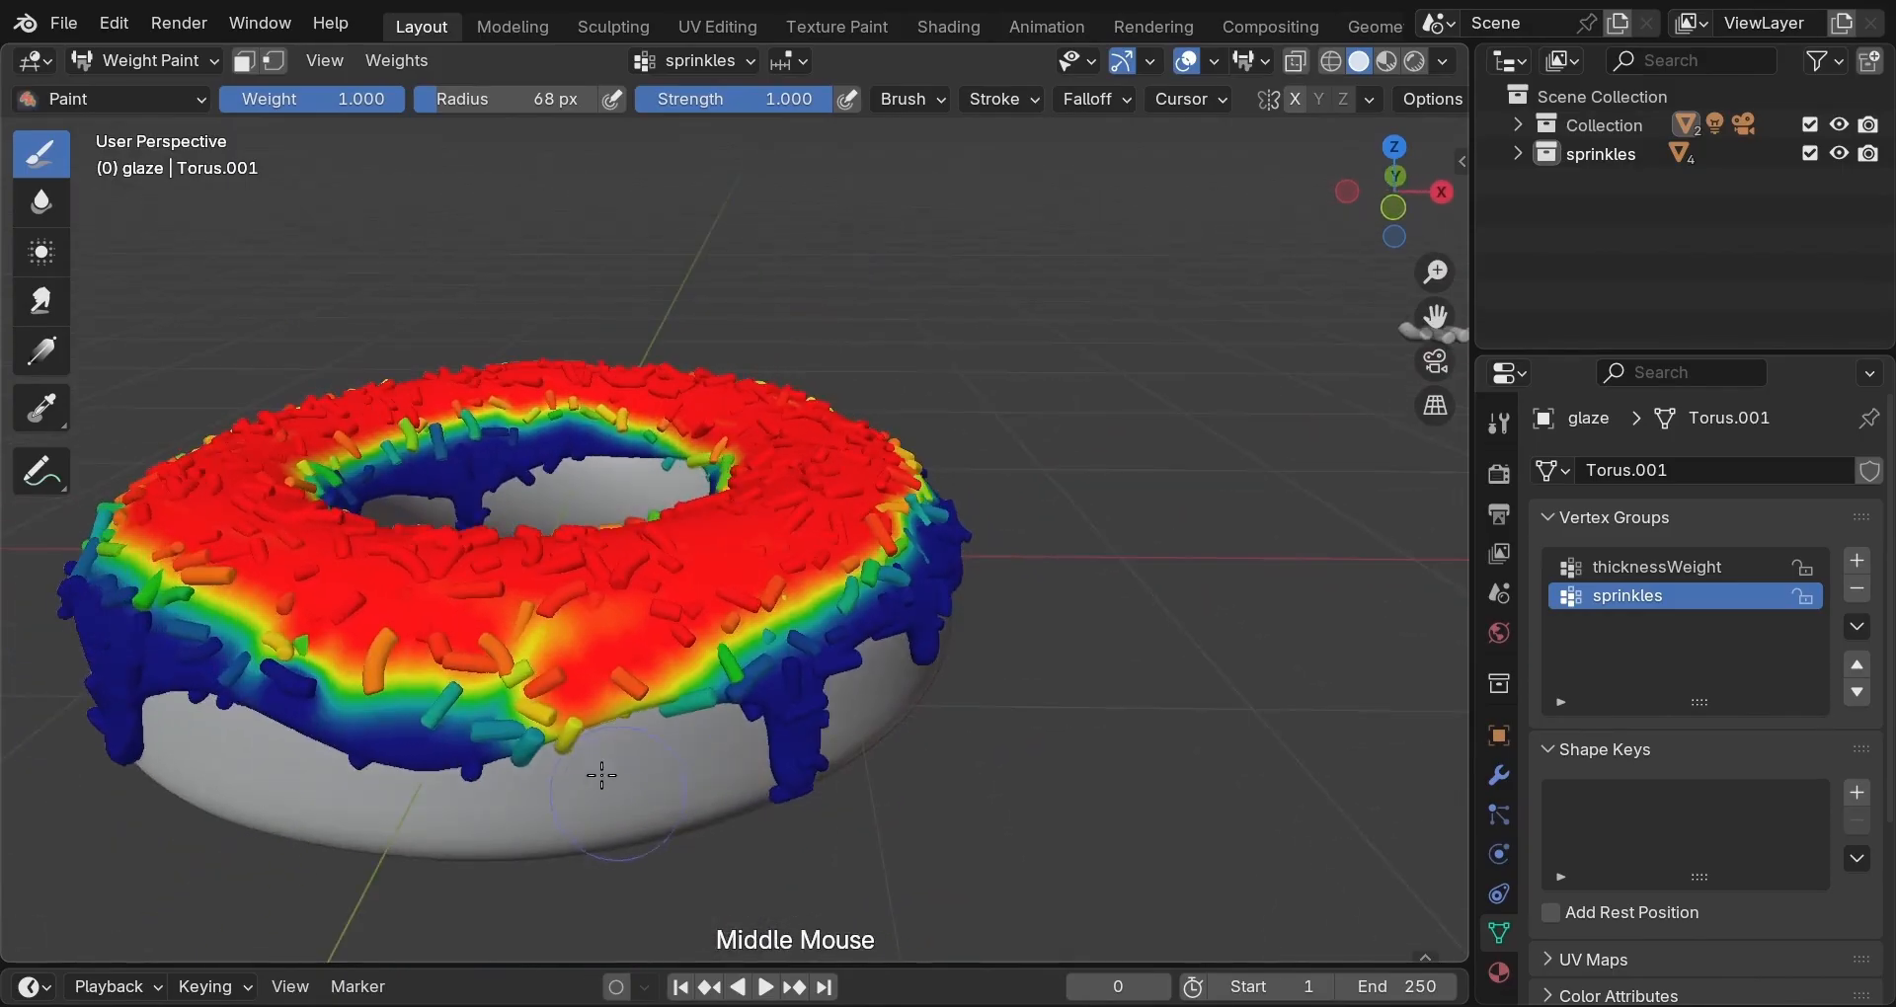
pyautogui.keyDown('ctrl'); pyautogui.click(553, 731); pyautogui.keyUp('ctrl')
pyautogui.keyDown('ctrl'); pyautogui.click(548, 728); pyautogui.keyUp('ctrl')
pyautogui.keyDown('ctrl'); pyautogui.click(553, 731); pyautogui.keyUp('ctrl')
pyautogui.keyDown('ctrl'); pyautogui.click(415, 696); pyautogui.keyUp('ctrl')
pyautogui.keyDown('ctrl'); pyautogui.click(444, 699); pyautogui.keyUp('ctrl')
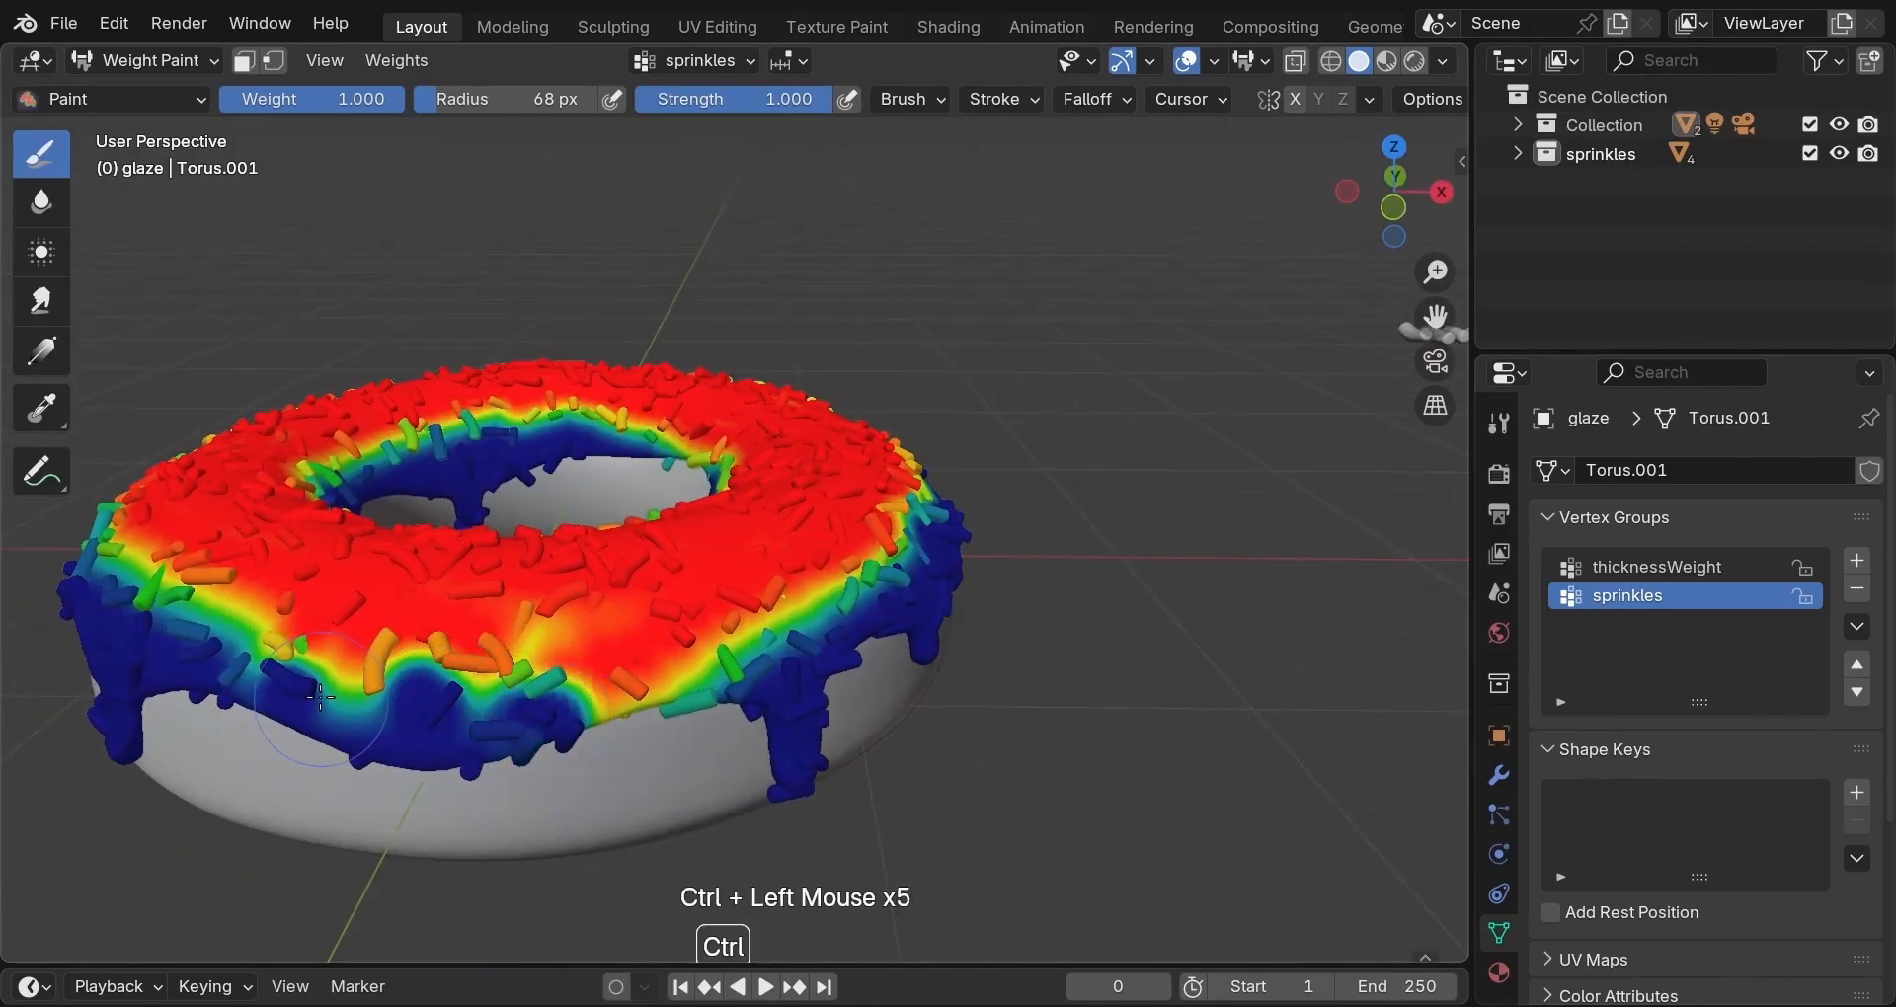
pyautogui.keyDown('ctrl'); pyautogui.click(328, 681); pyautogui.keyUp('ctrl')
pyautogui.keyDown('ctrl'); pyautogui.click(272, 660); pyautogui.keyUp('ctrl')
# Clear weight along the front rim toward the right and from the leftover front drips.
pyautogui.keyDown('ctrl'); pyautogui.click(602, 703); pyautogui.keyUp('ctrl')
pyautogui.keyDown('ctrl'); pyautogui.click(637, 681); pyautogui.keyUp('ctrl')
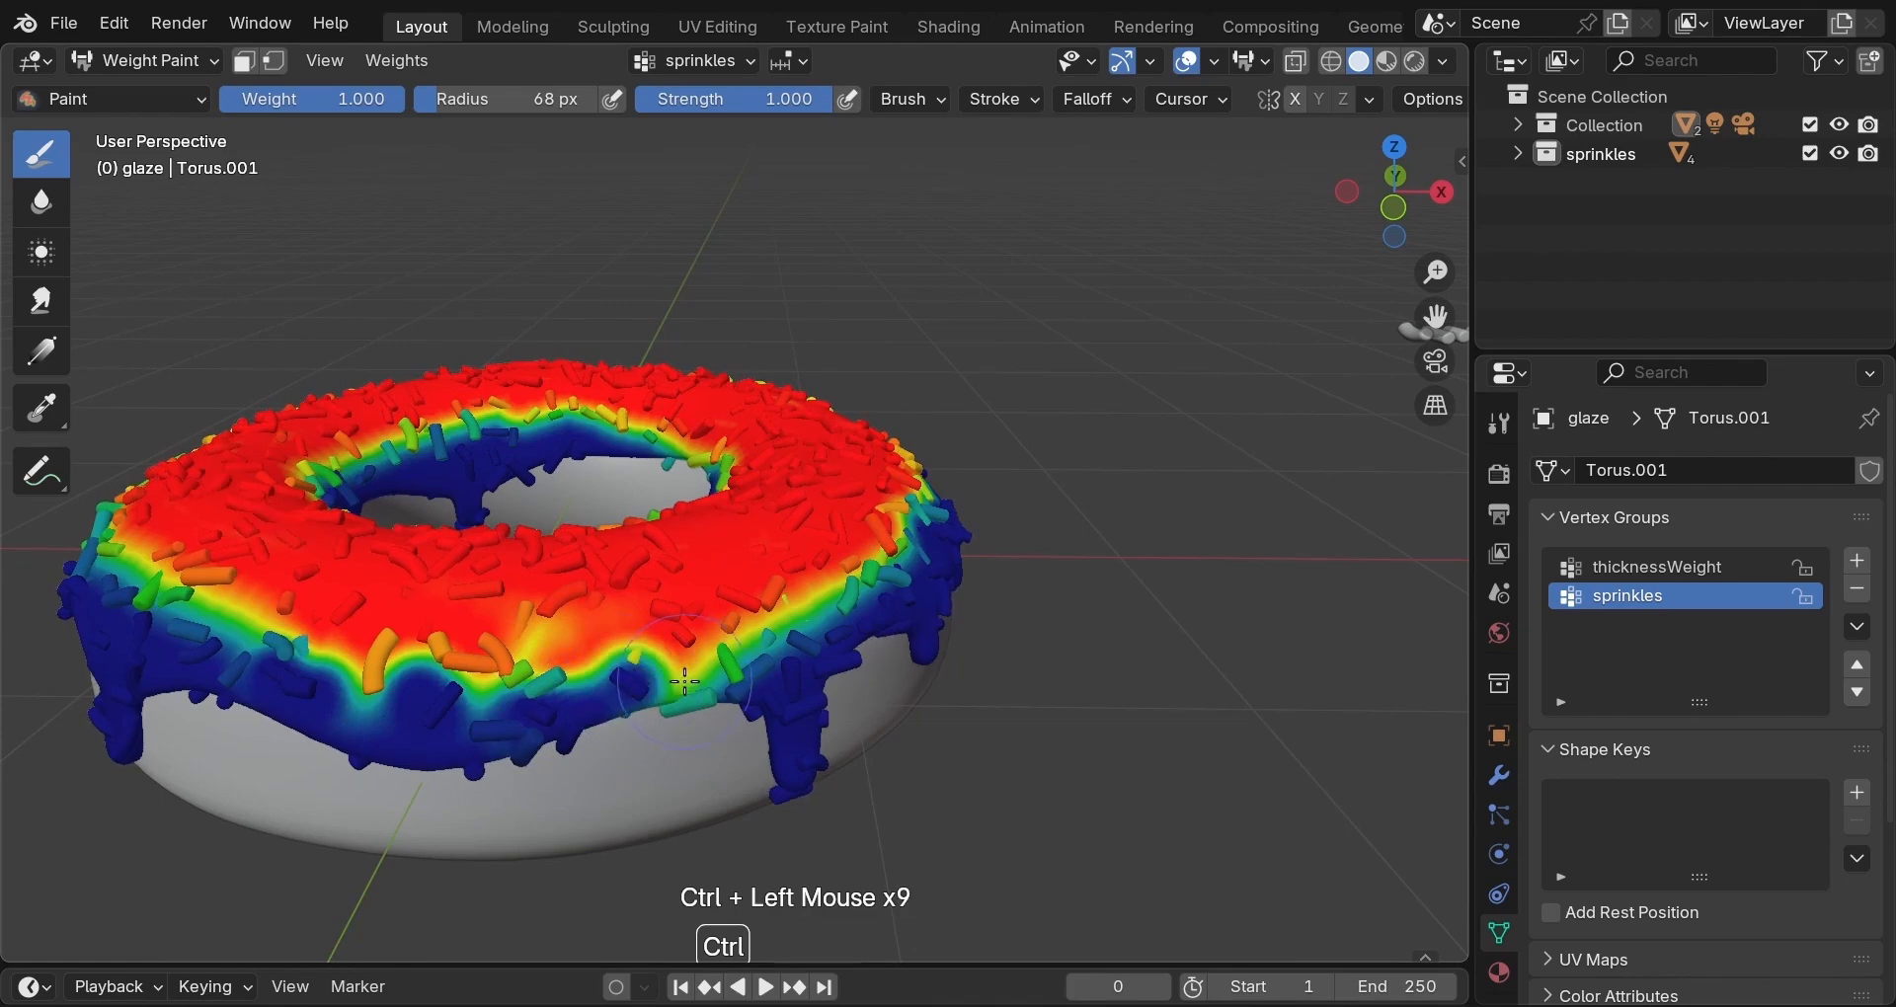
pyautogui.keyDown('ctrl'); pyautogui.click(686, 671); pyautogui.keyUp('ctrl')
pyautogui.keyDown('ctrl'); pyautogui.click(732, 660); pyautogui.keyUp('ctrl')
pyautogui.keyDown('ctrl'); pyautogui.click(804, 670); pyautogui.keyUp('ctrl')
pyautogui.keyDown('ctrl'); pyautogui.click(380, 667); pyautogui.keyUp('ctrl')
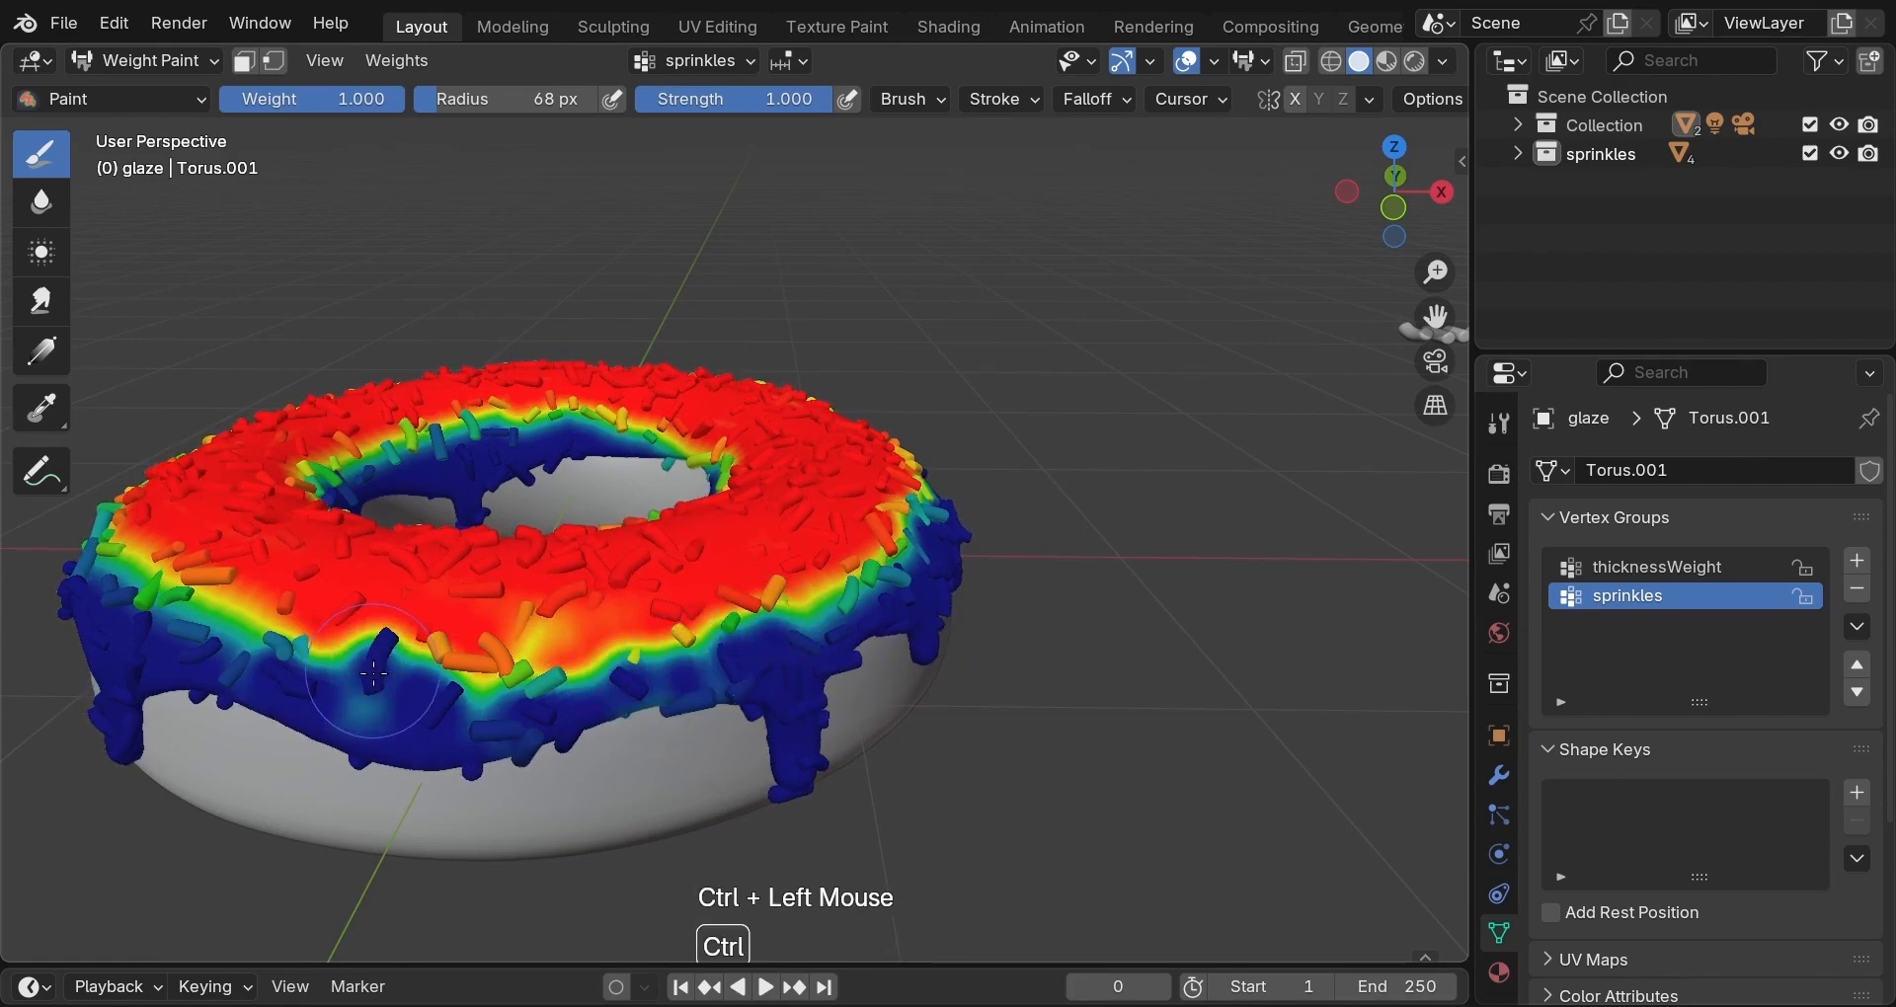
pyautogui.keyDown('ctrl'); pyautogui.click(530, 679); pyautogui.keyUp('ctrl')
# Paint full weight around the inner rim, then switch to the Geometry Nodes workspace.
pyautogui.middleClick(767, 733)
pyautogui.moveTo(766, 733); pyautogui.dragTo(1056, 771, button='middle')
pyautogui.scroll(-2, 1041, 869)
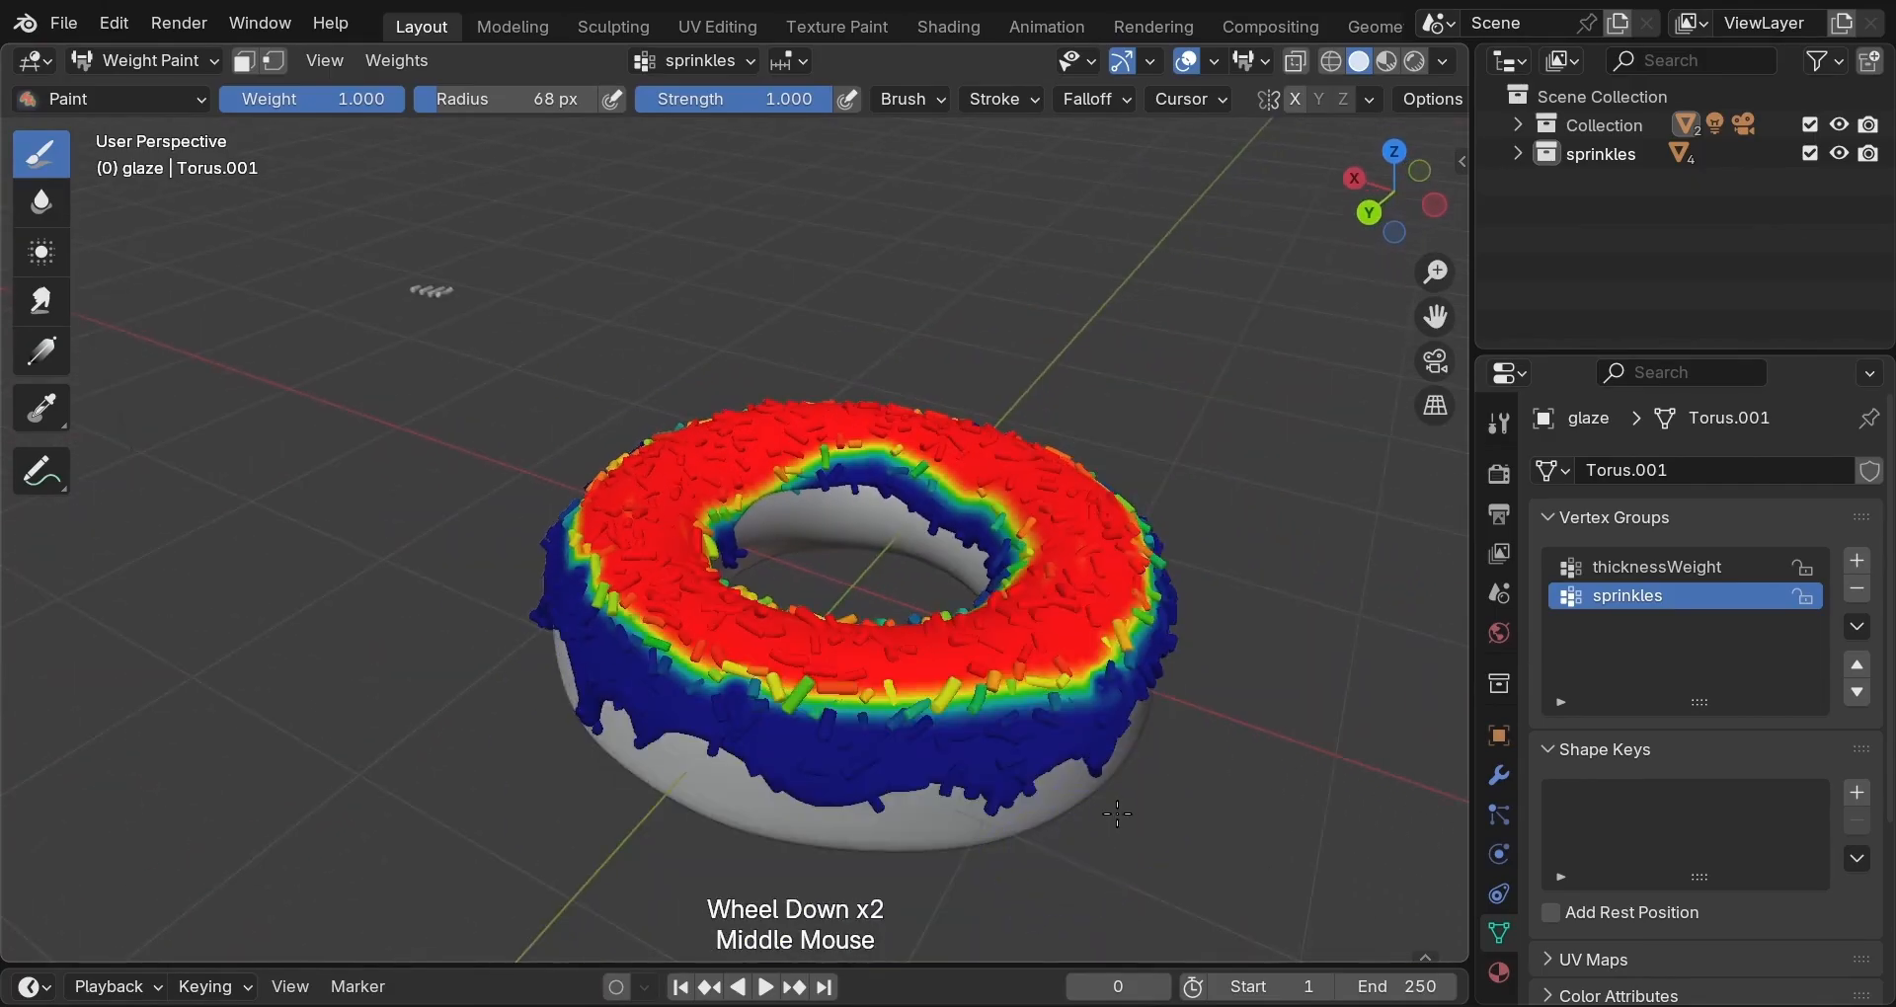
pyautogui.moveTo(1010, 456); pyautogui.dragTo(872, 519, button='middle')
pyautogui.moveTo(870, 516)
pyautogui.mouseDown()
pyautogui.moveTo(903, 602)
pyautogui.moveTo(840, 736)
pyautogui.moveTo(691, 746)
pyautogui.moveTo(601, 611)
pyautogui.moveTo(657, 553)
pyautogui.moveTo(814, 513)
pyautogui.moveTo(888, 632)
pyautogui.moveTo(894, 691)
pyautogui.mouseUp()
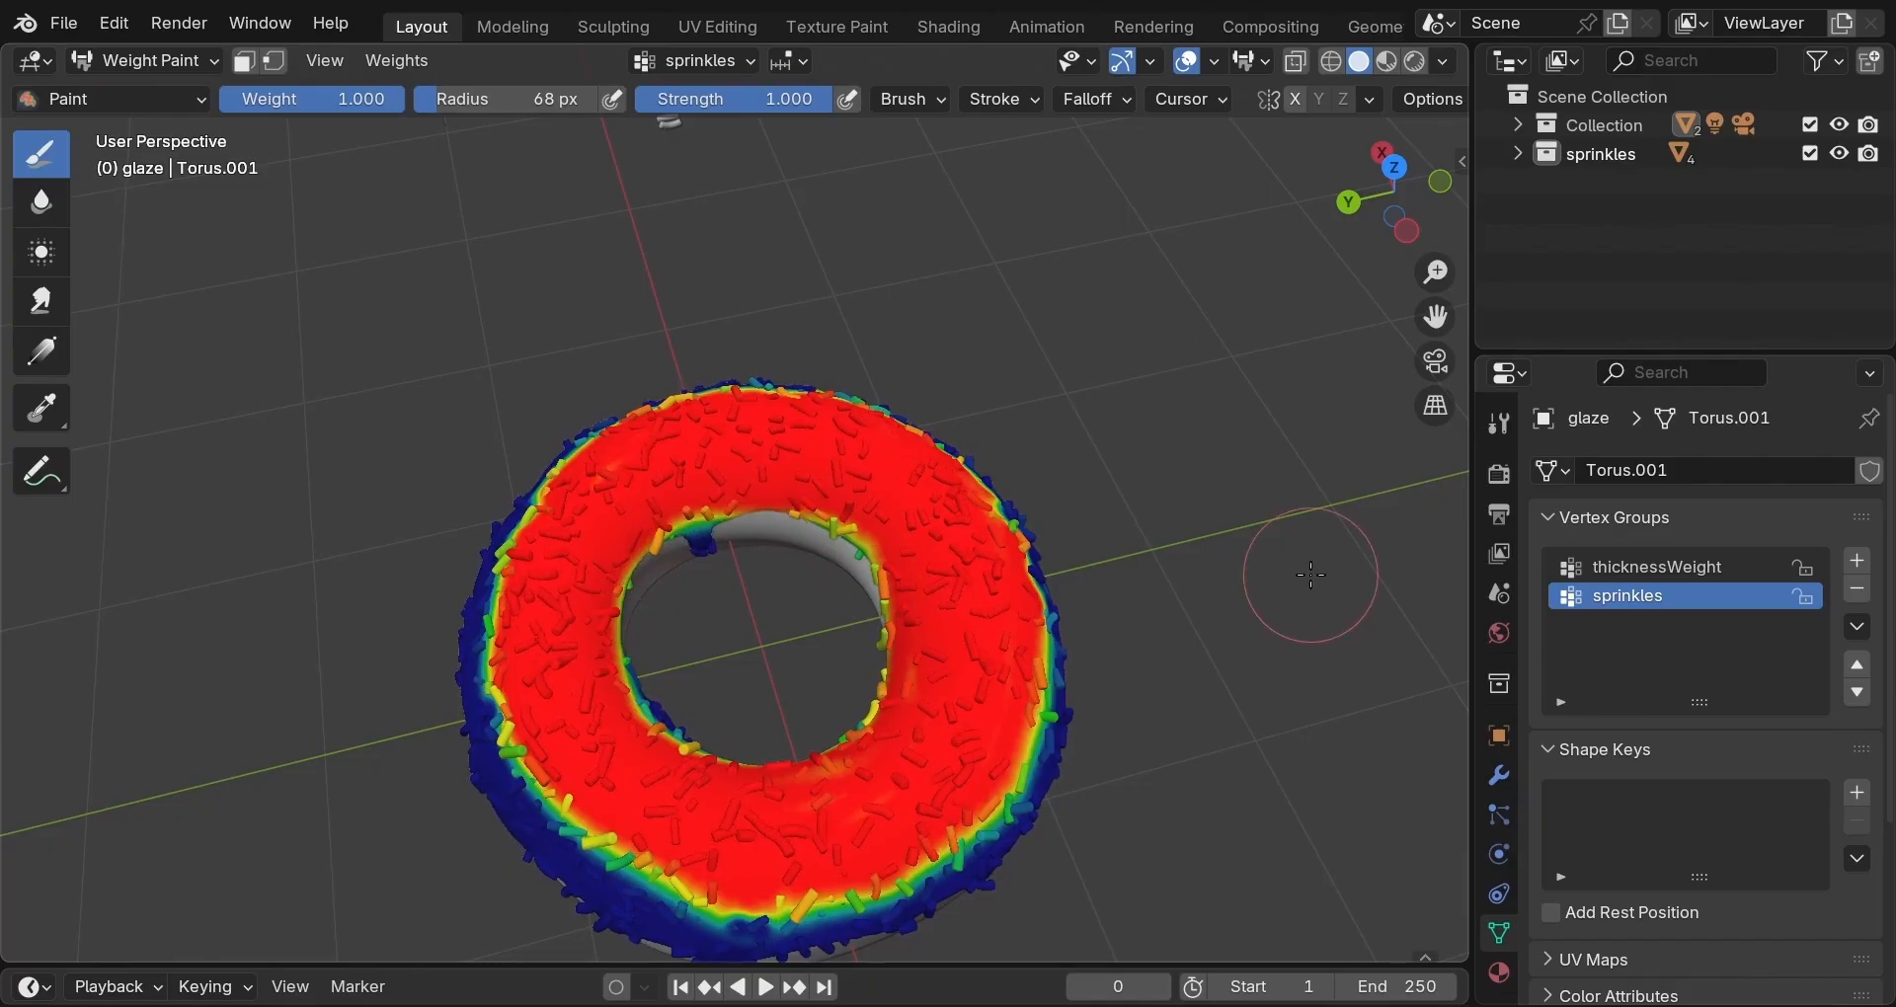
pyautogui.click(1358, 72)
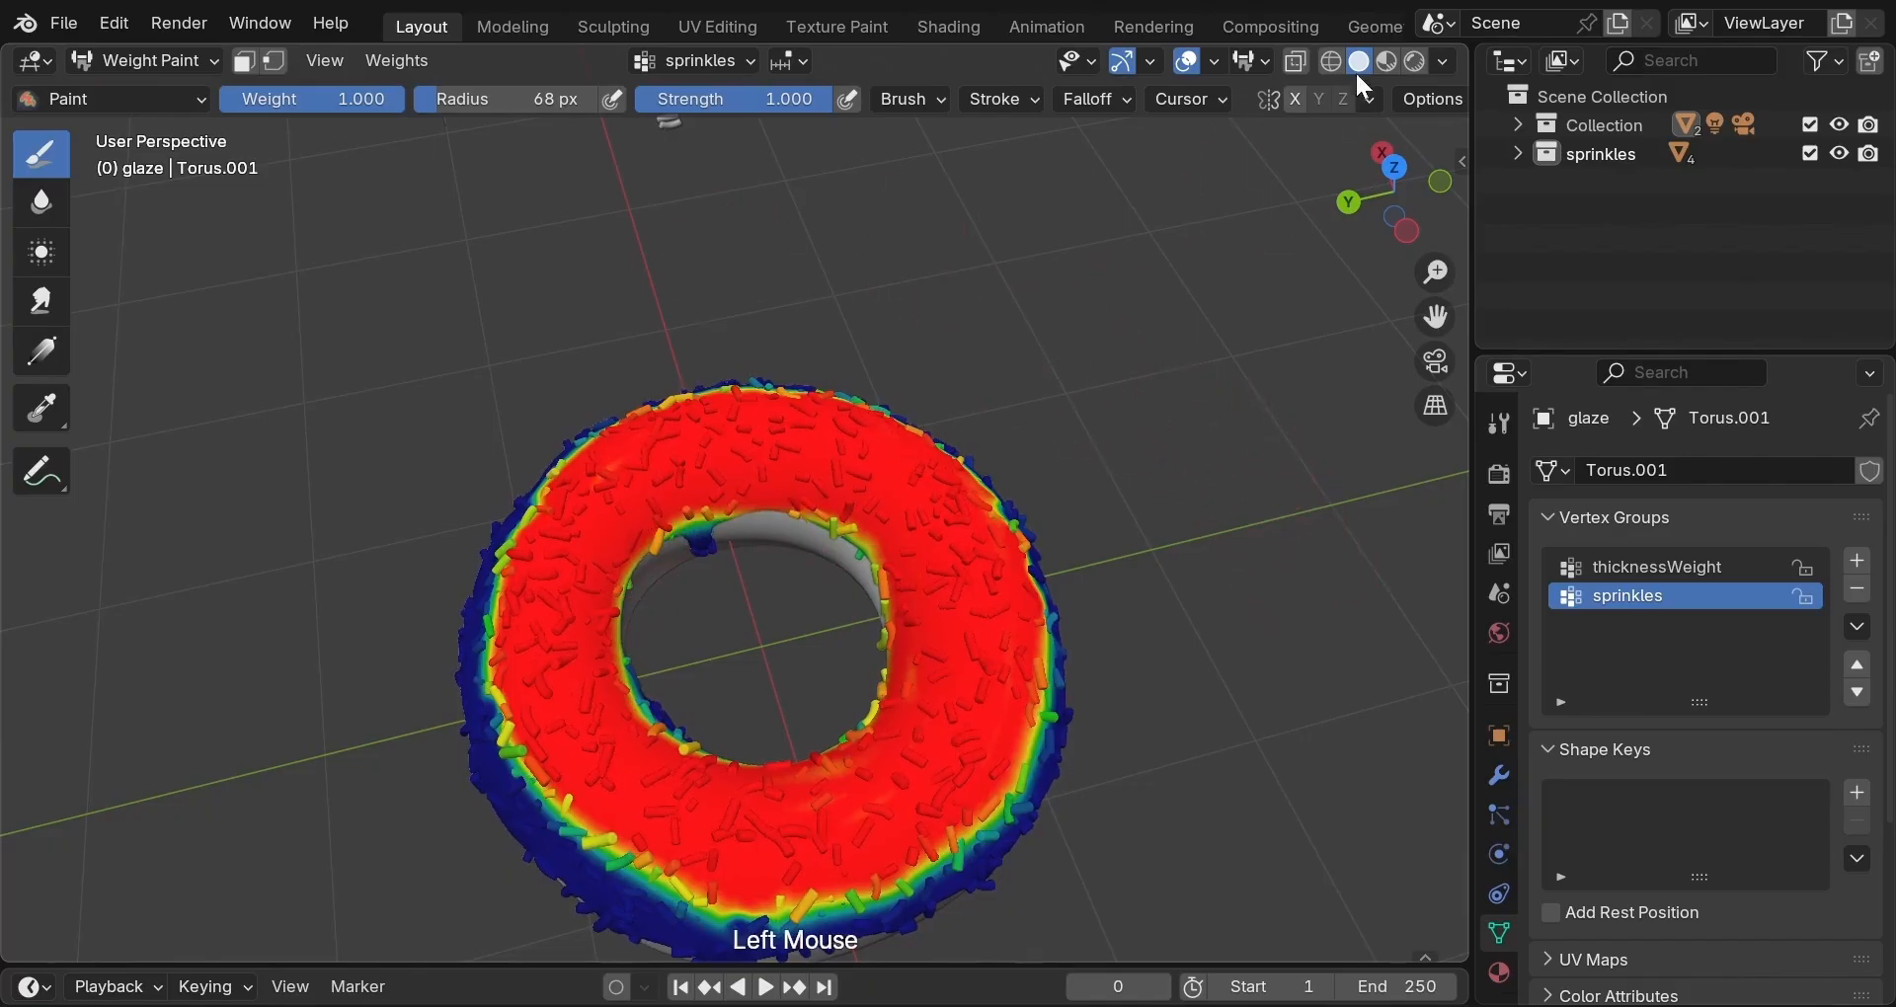
pyautogui.click(1375, 27)
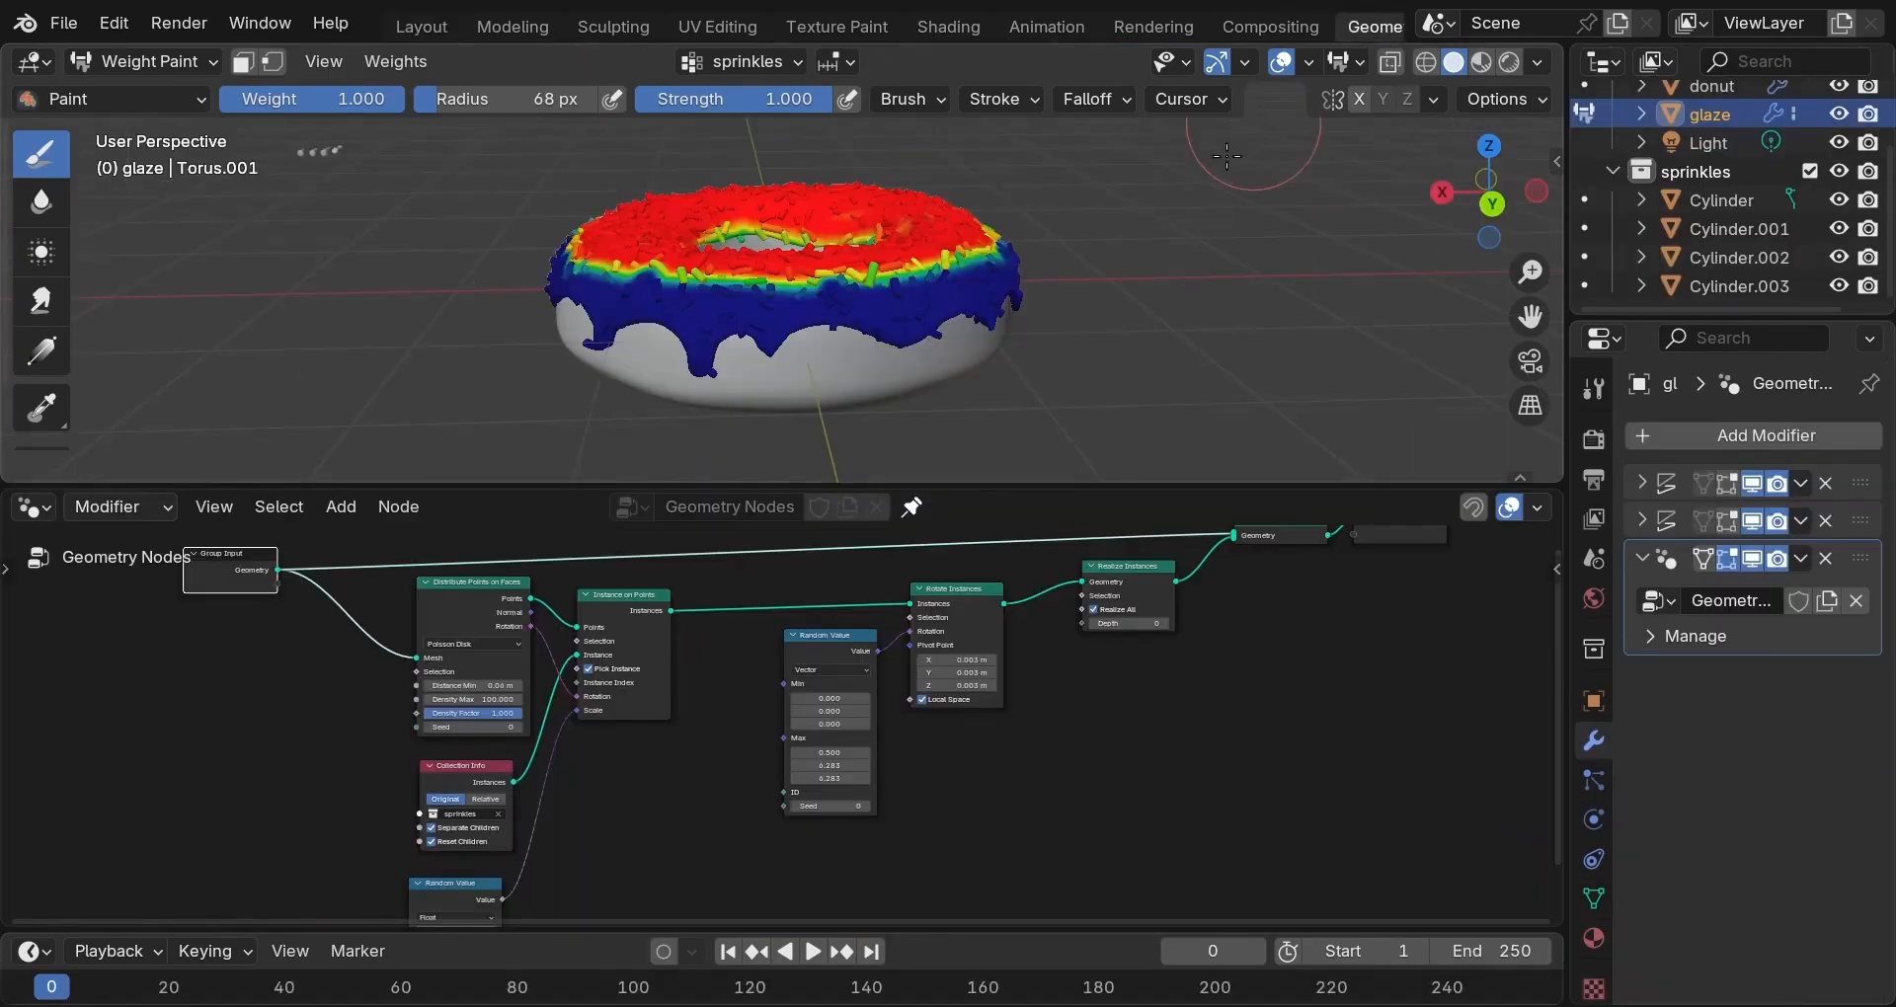
# Return to Object Mode and drive Density Factor with a Named Attribute node reading 'sprinkles'.
pyautogui.click(148, 61)
pyautogui.click(162, 91)
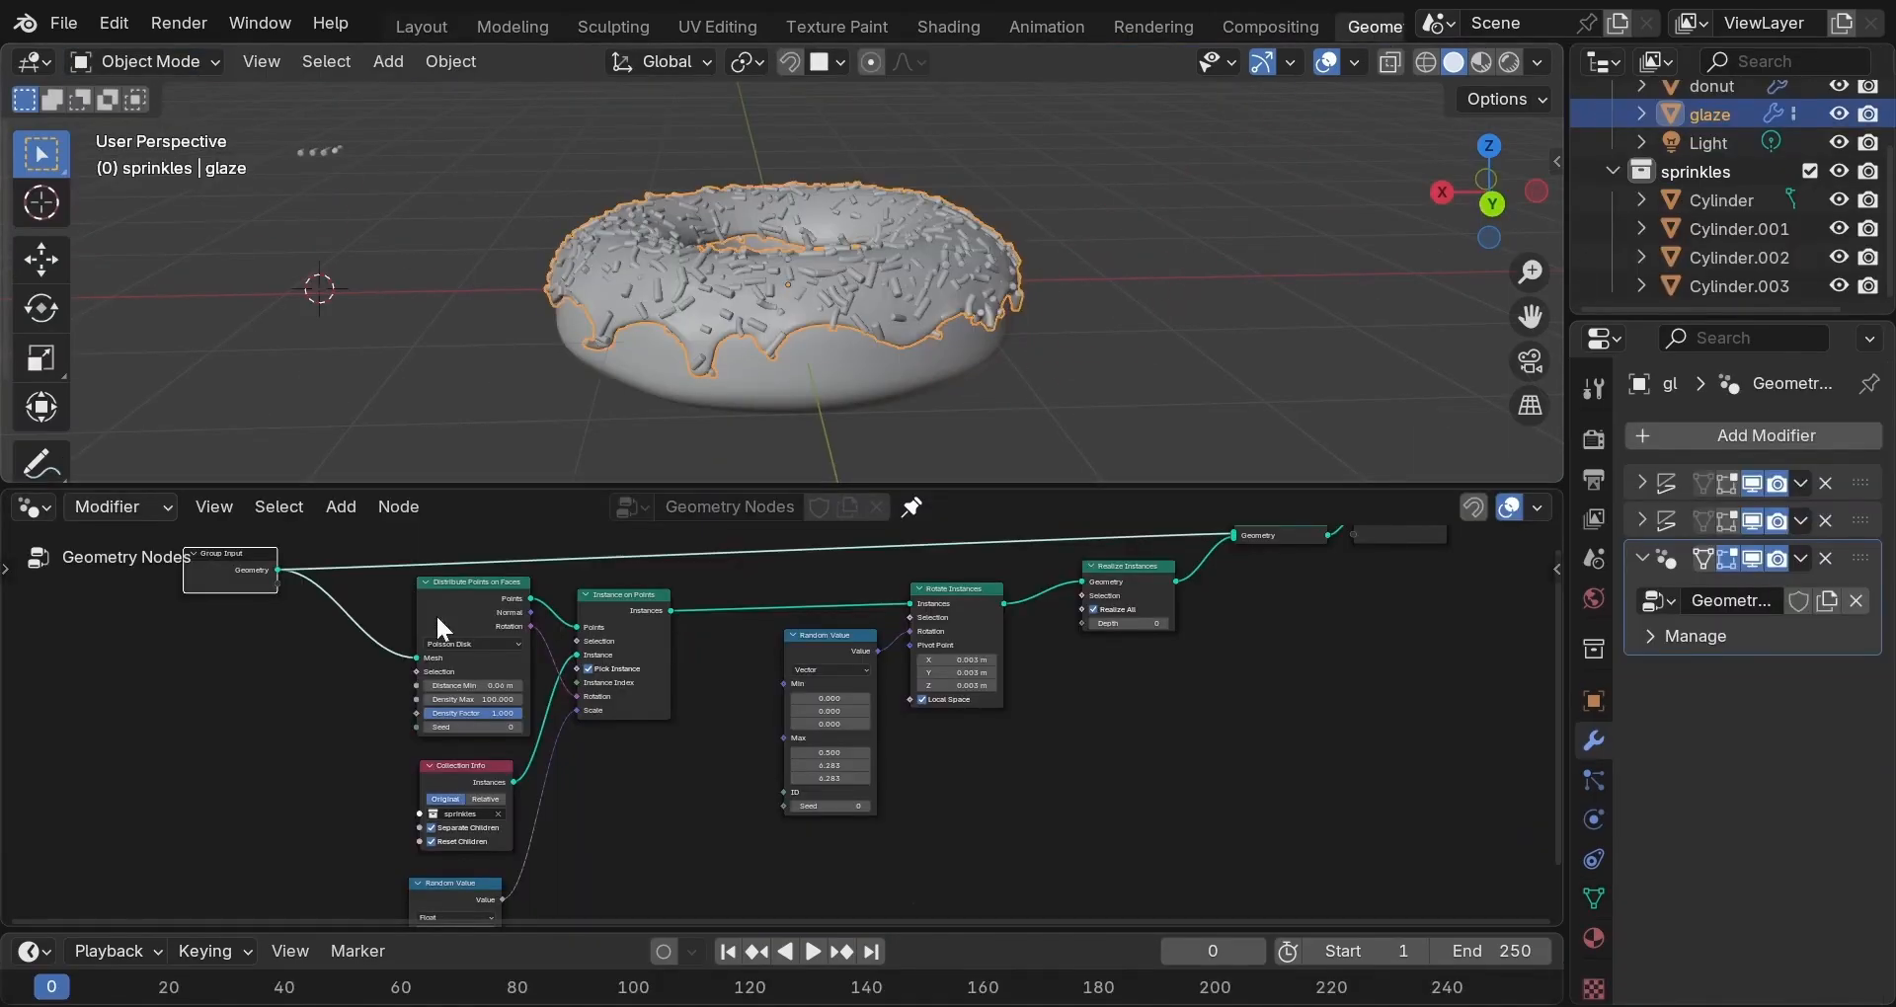
pyautogui.moveTo(417, 709); pyautogui.dragTo(353, 702)
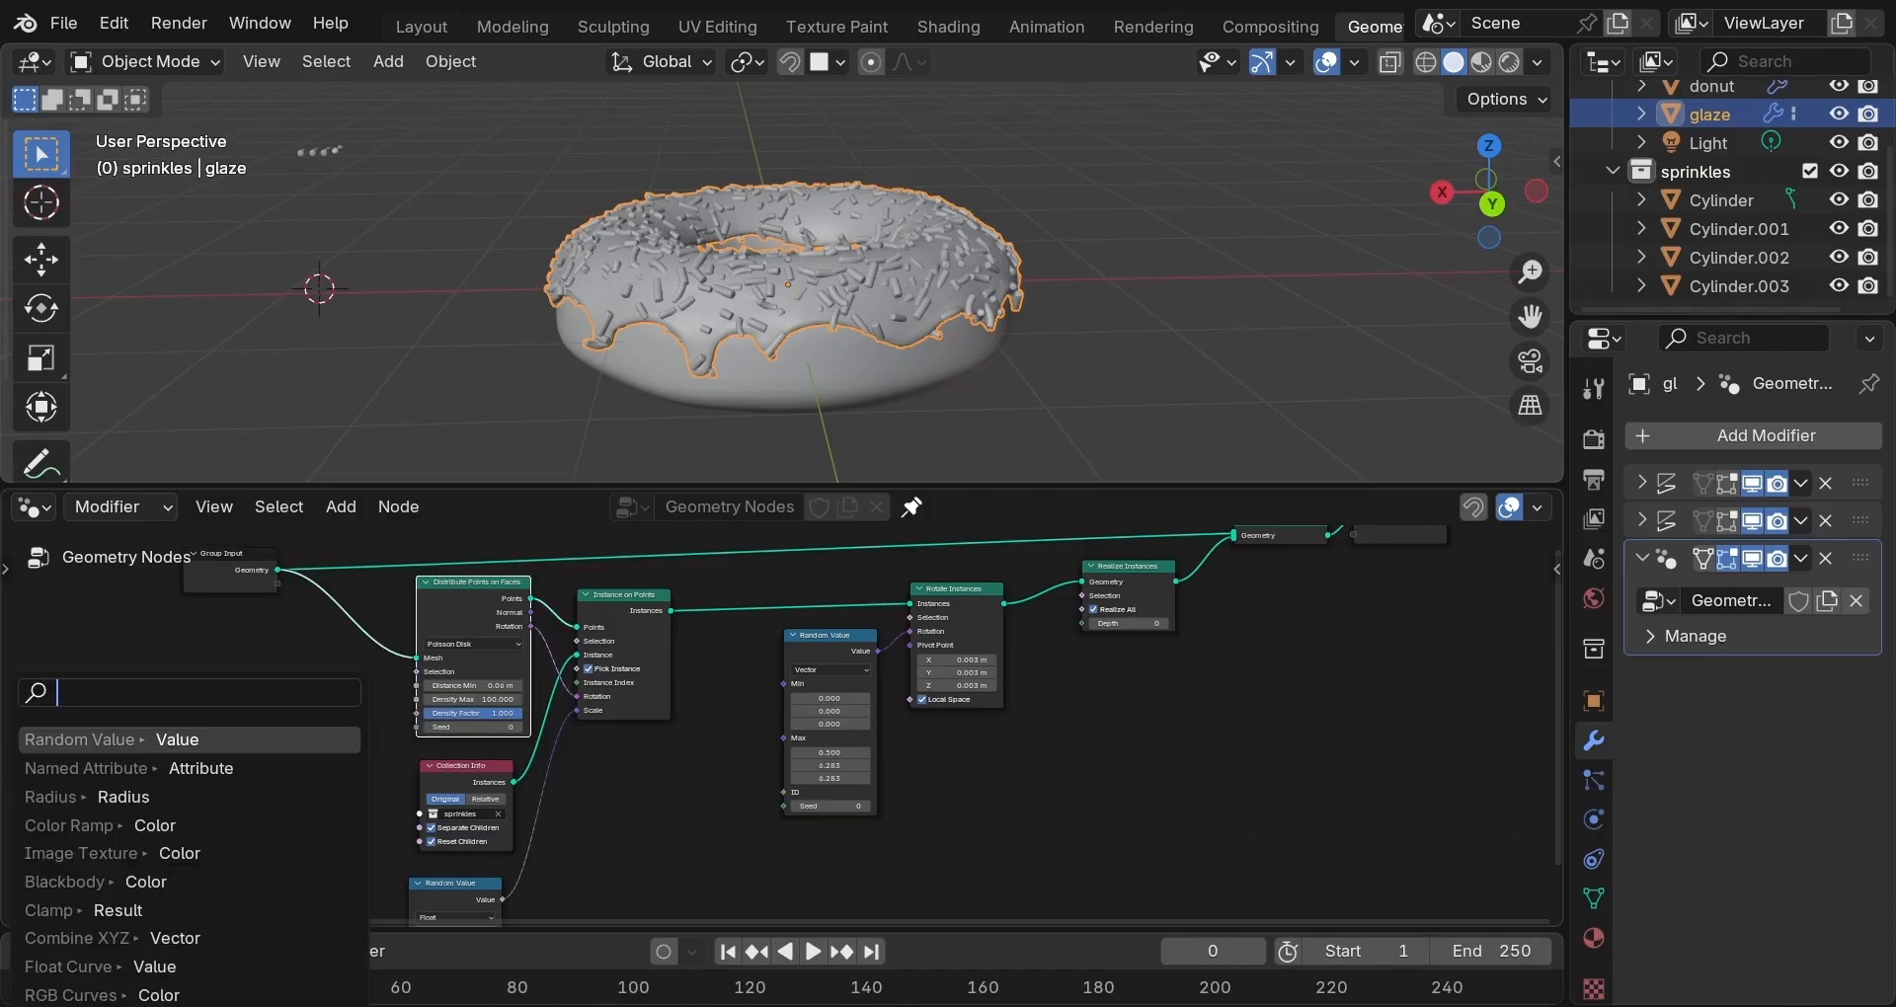
pyautogui.click(129, 769)
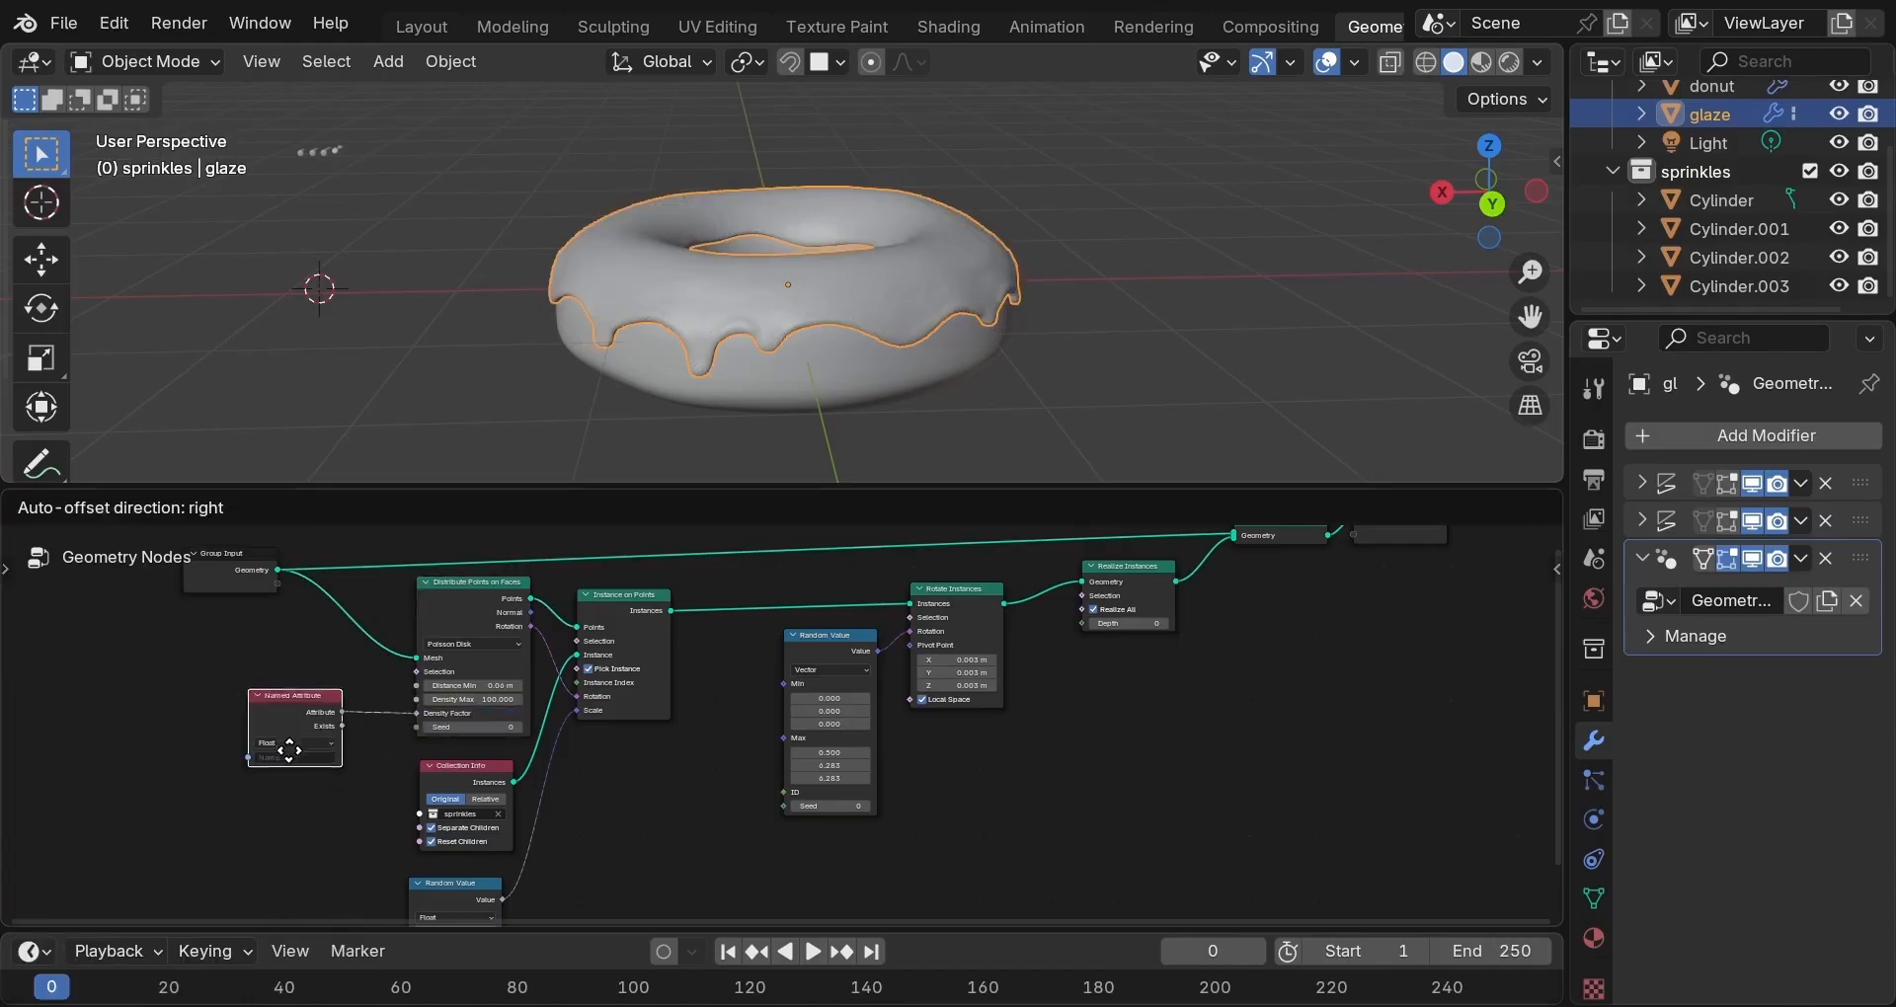
pyautogui.click(284, 737)
pyautogui.click(280, 748)
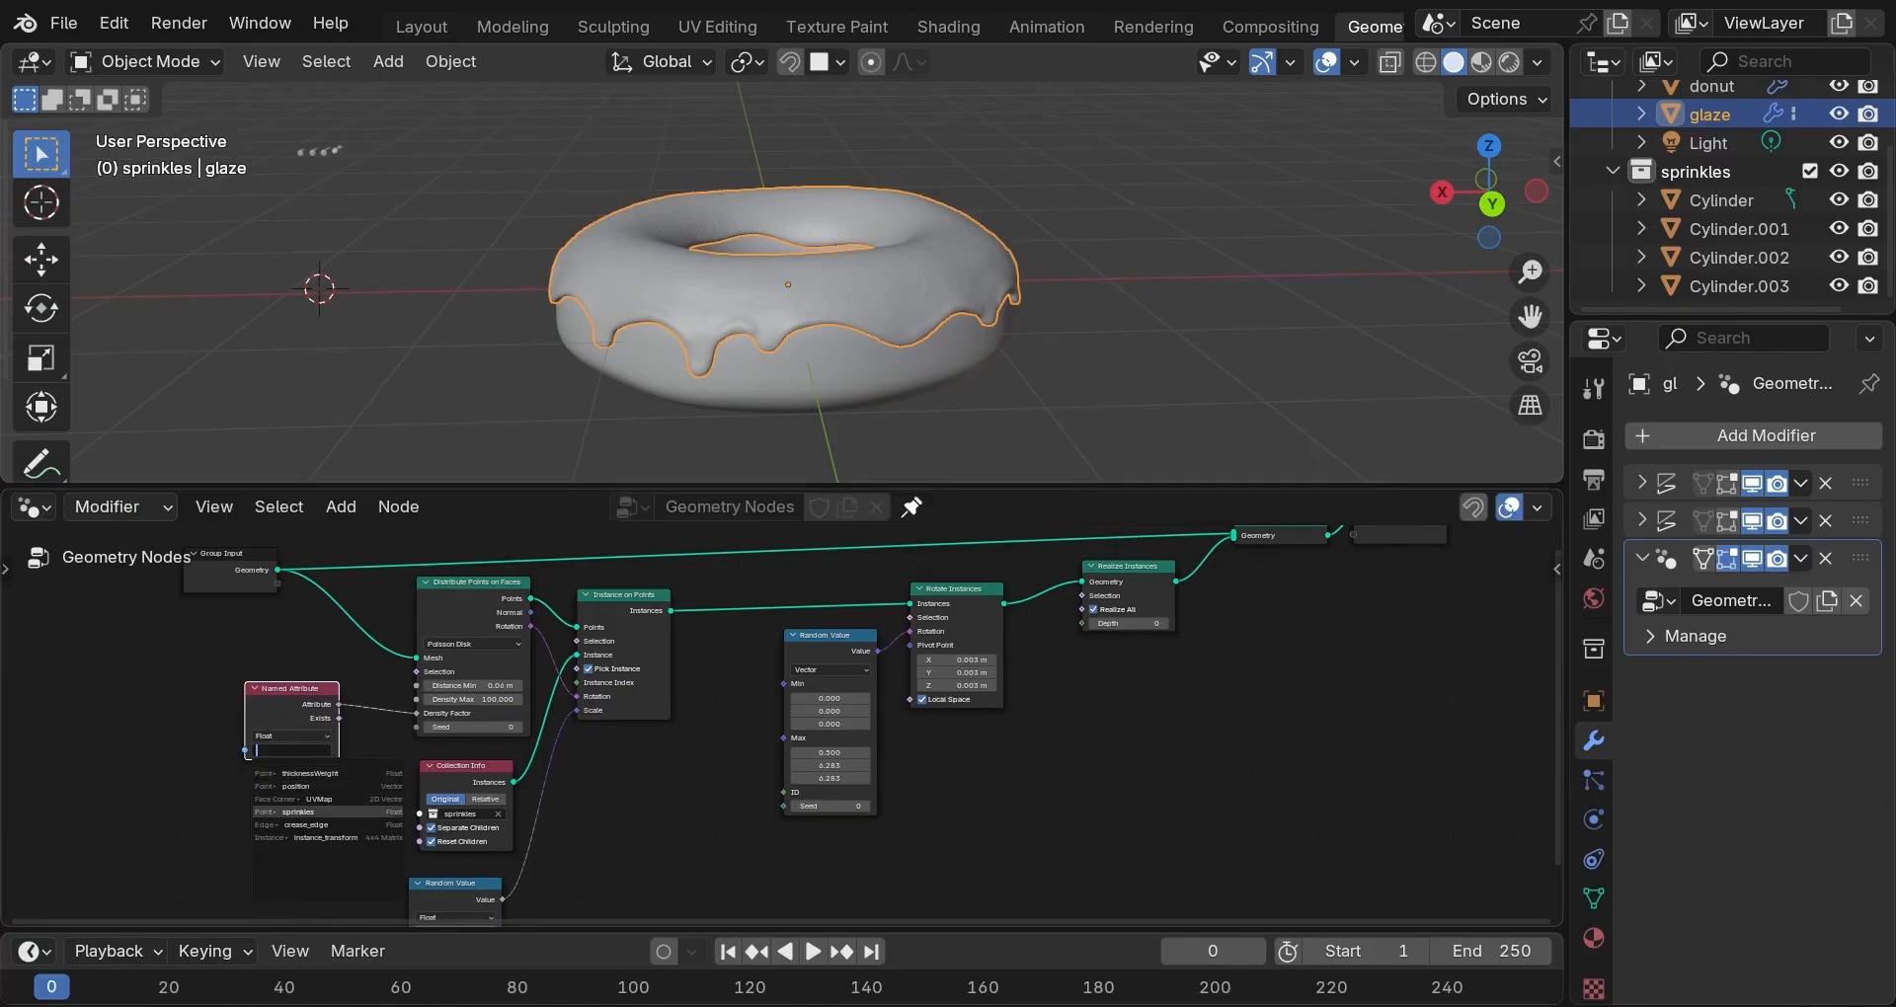
pyautogui.click(310, 812)
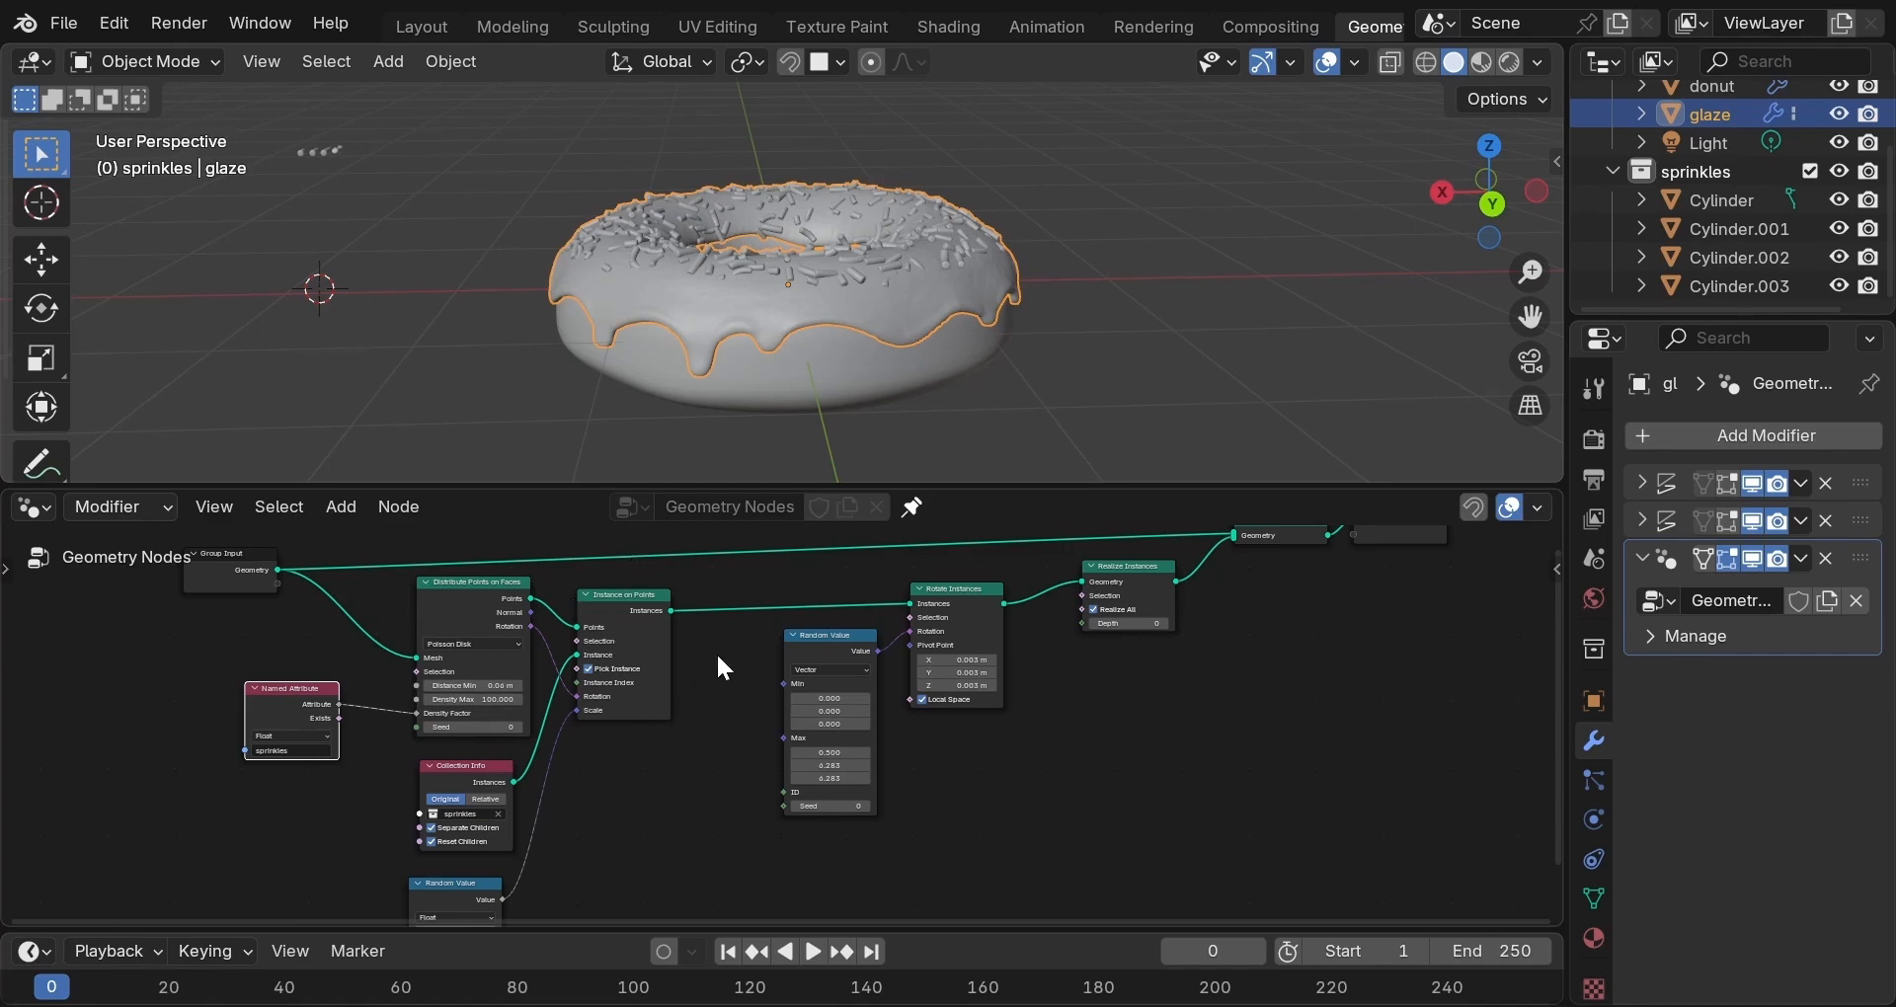
# Orbit and zoom around the sprinkled donut to inspect it from above.
pyautogui.moveTo(1005, 257); pyautogui.dragTo(1318, 298, button='middle')
pyautogui.scroll(3, 946, 385)
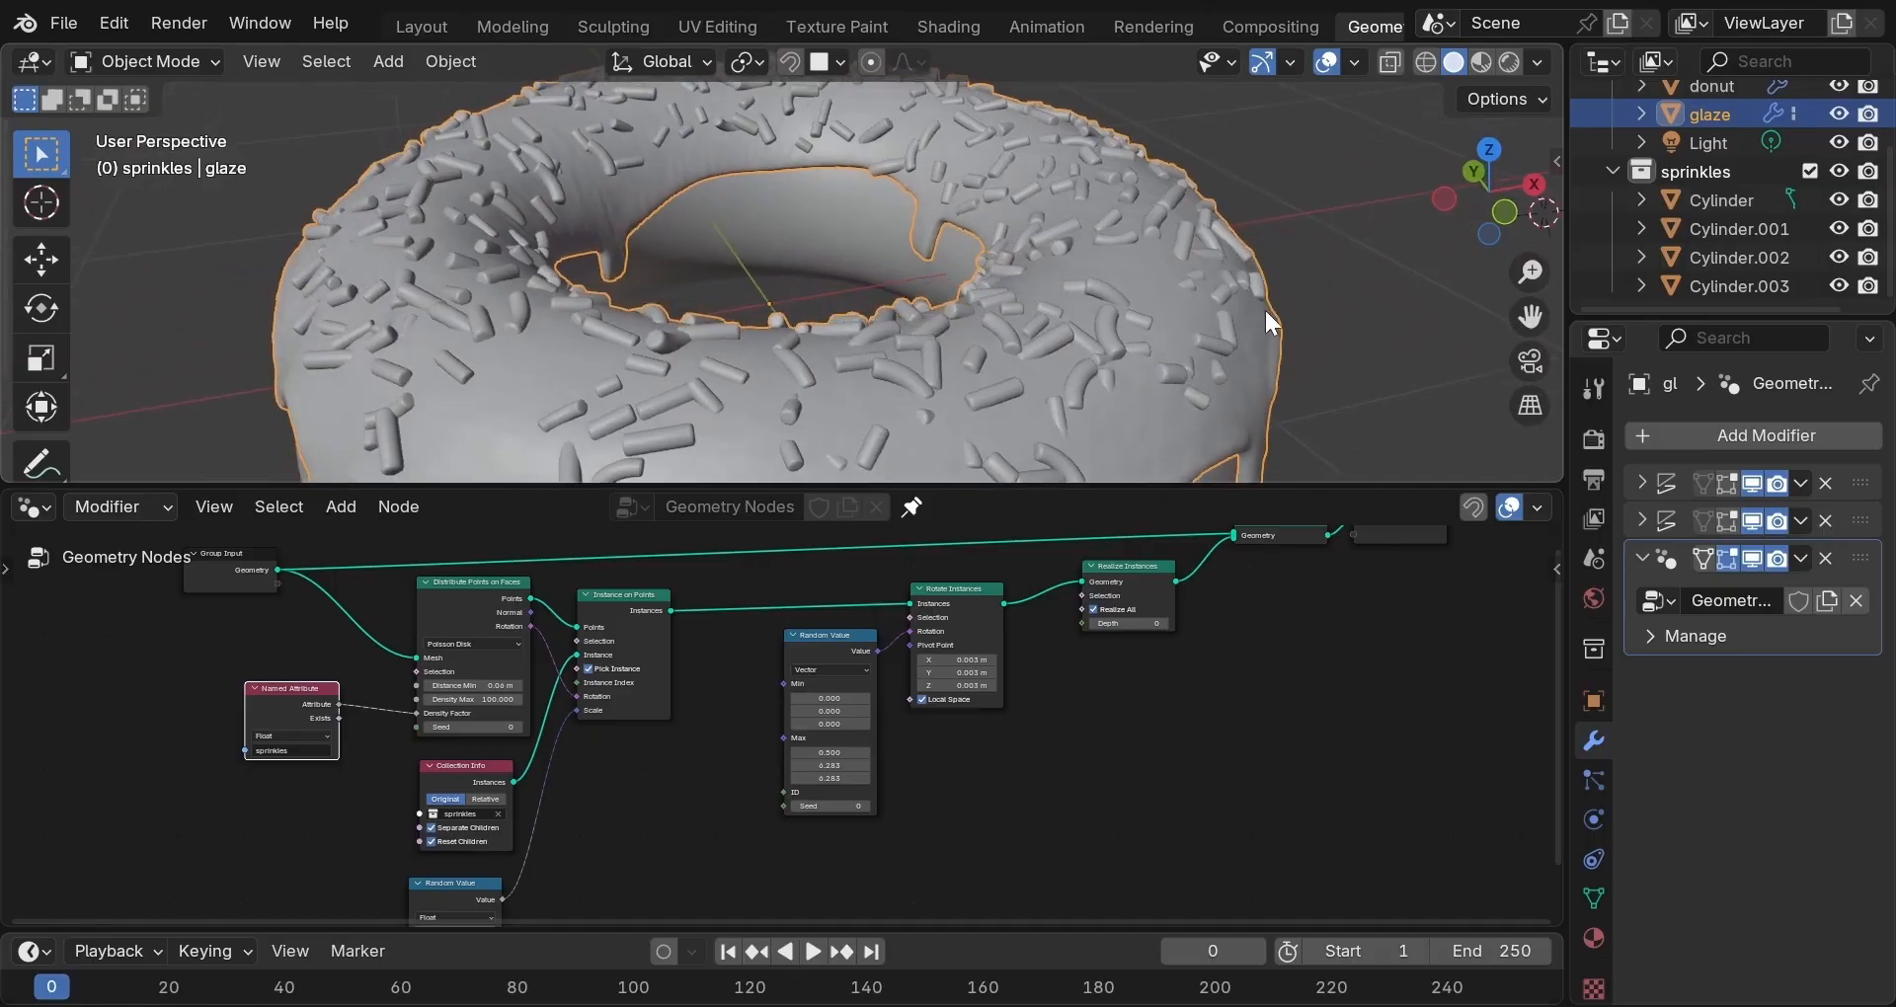
pyautogui.scroll(-4, 1267, 313)
pyautogui.moveTo(1021, 314); pyautogui.dragTo(1277, 295, button='middle')
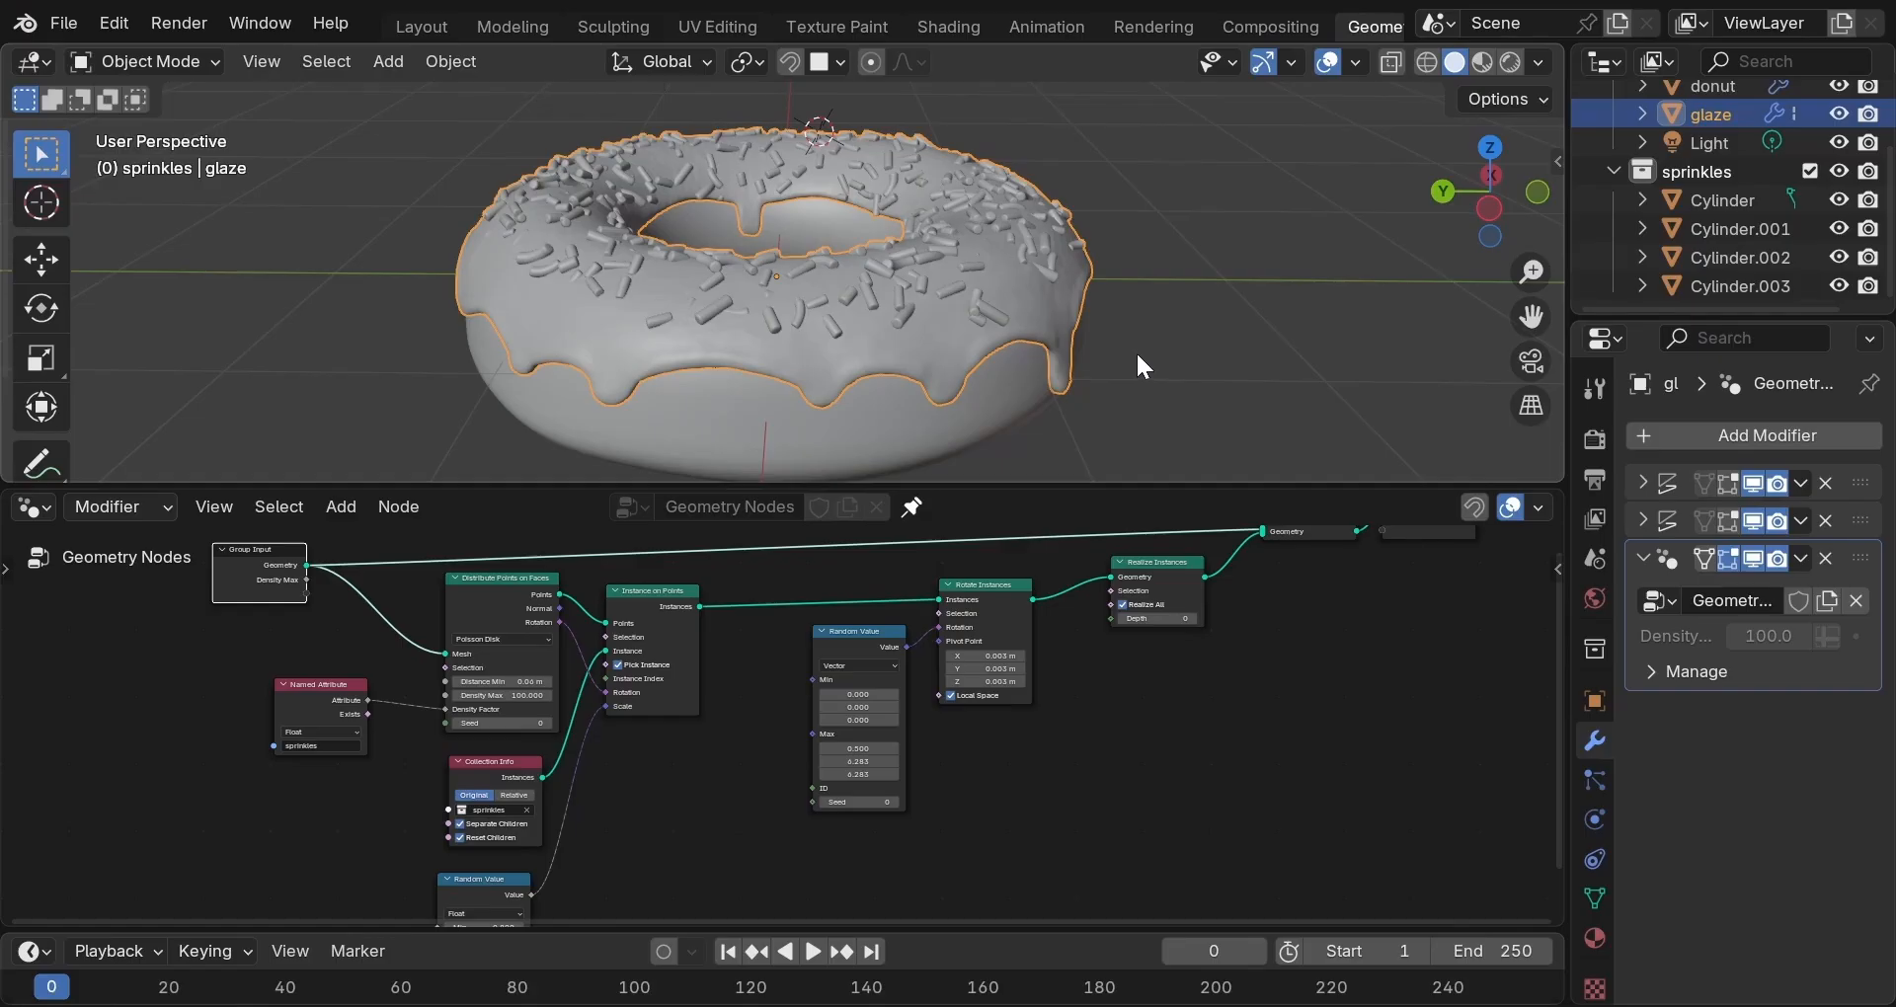
pyautogui.scroll(-2, 1136, 358)
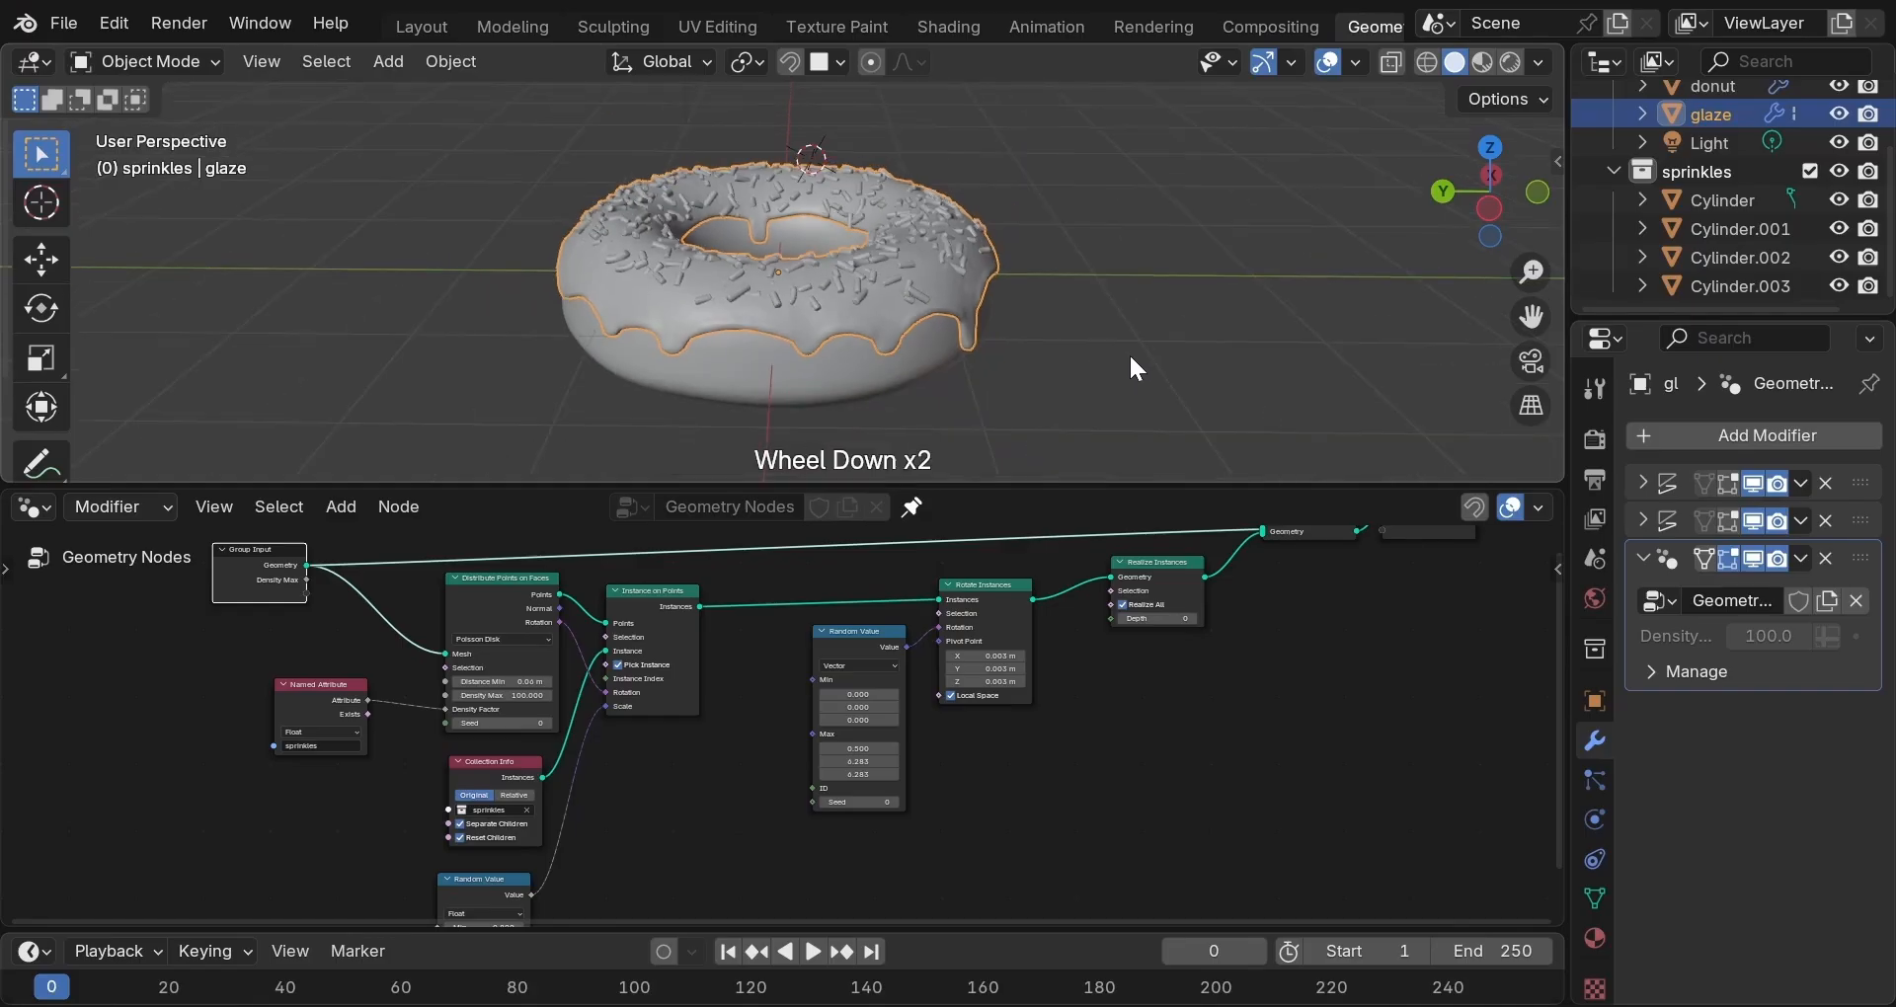
pyautogui.scroll(-2, 1130, 358)
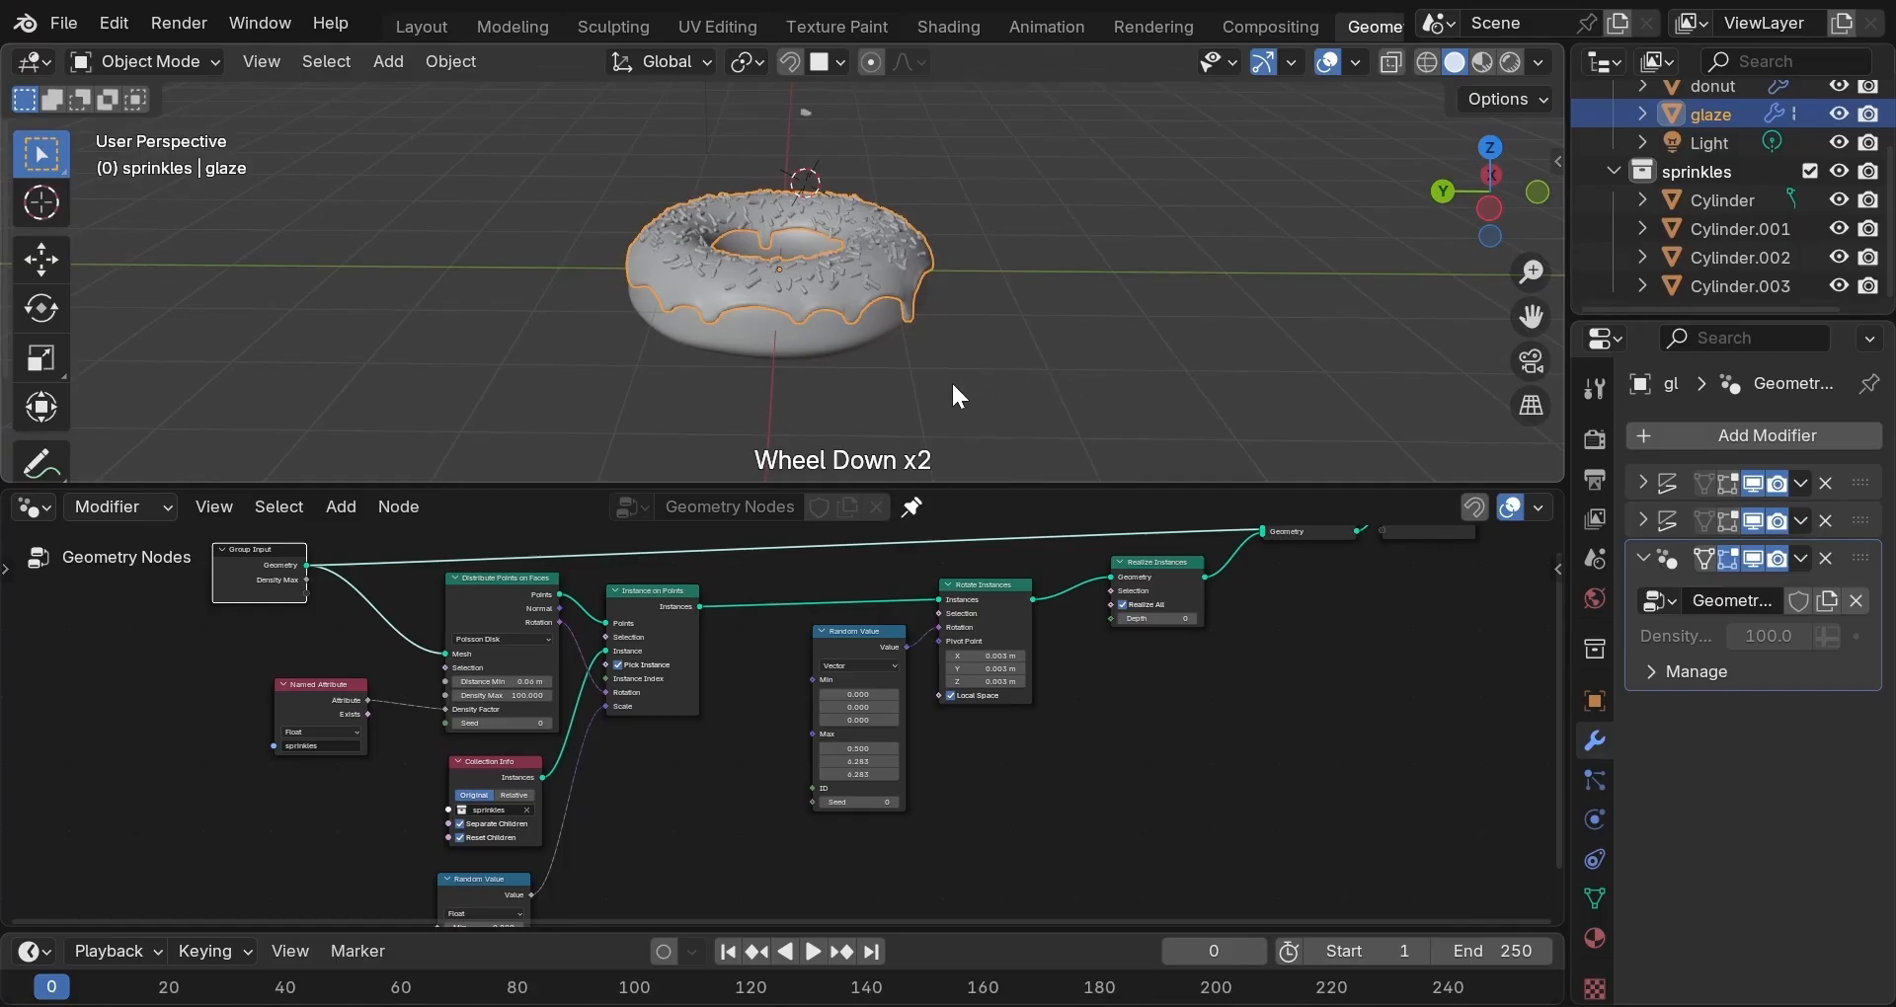
# Duplicate the donut and glaze, slide the copy 2.913 m along Y, then reselect the original glaze.
pyautogui.keyDown('shift'); pyautogui.tripleClick(814, 342); pyautogui.keyUp('shift')
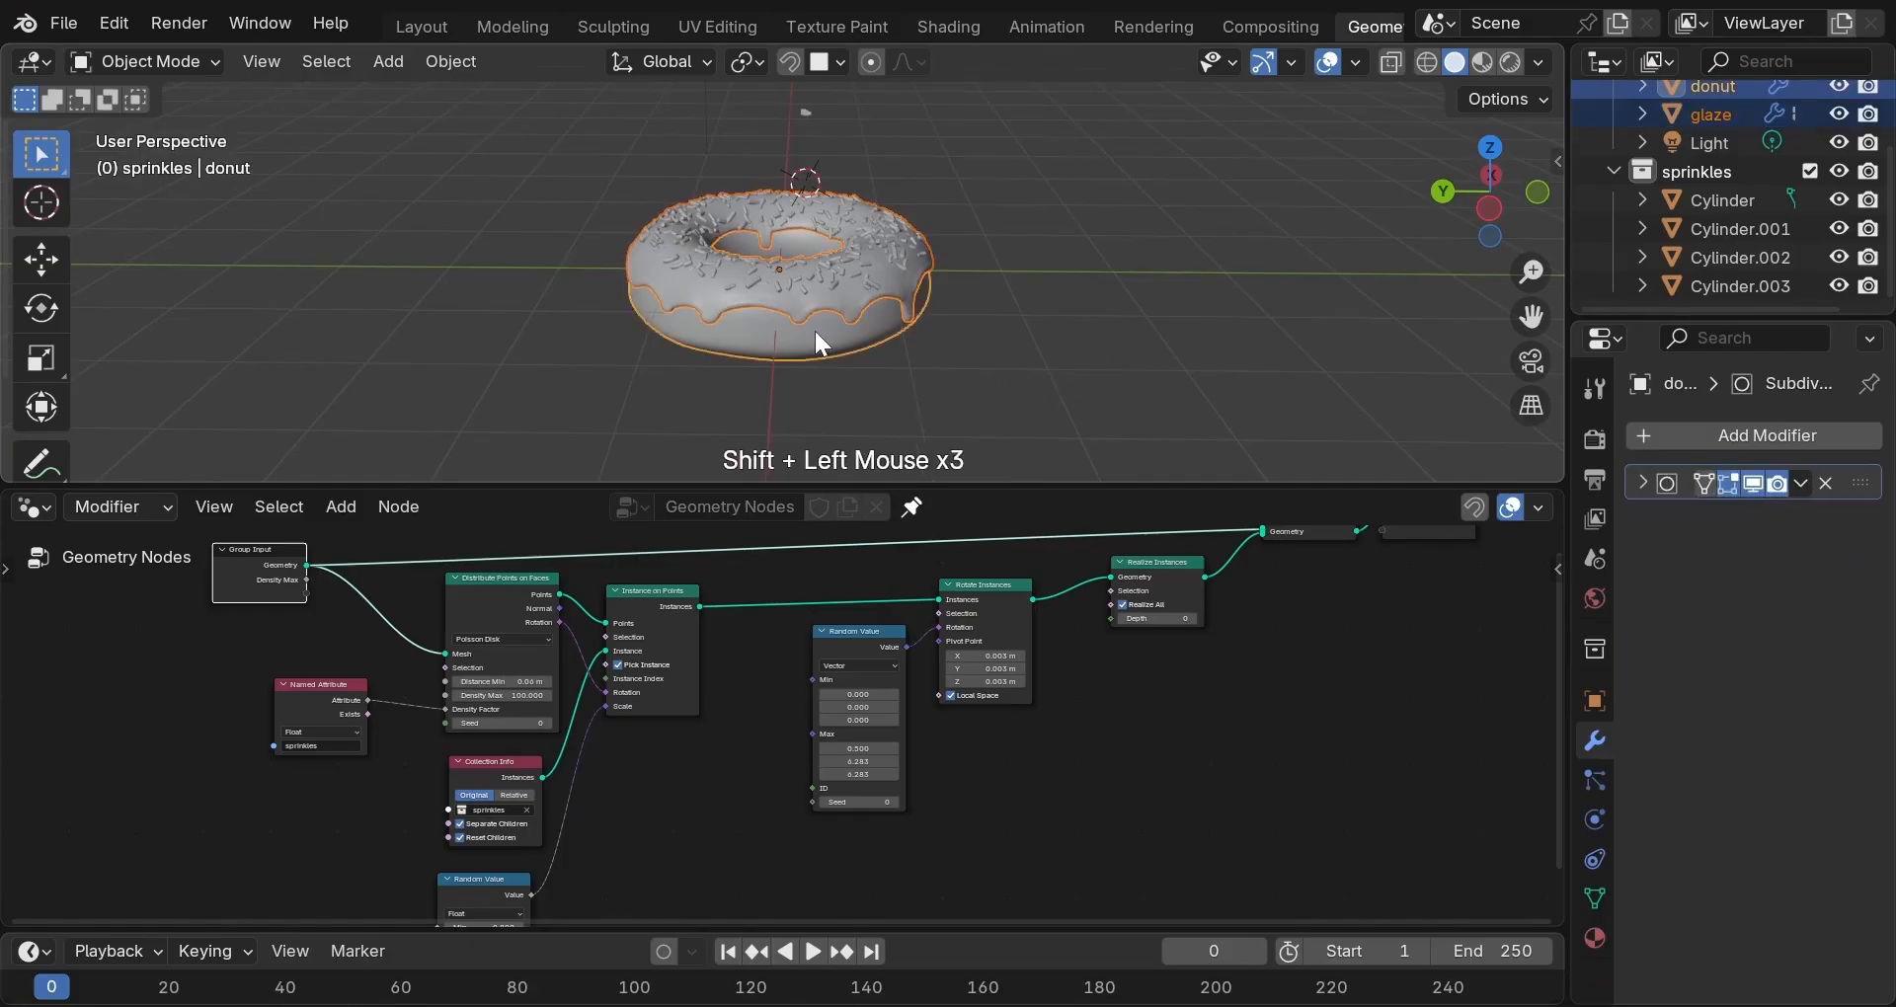
pyautogui.press('shift')
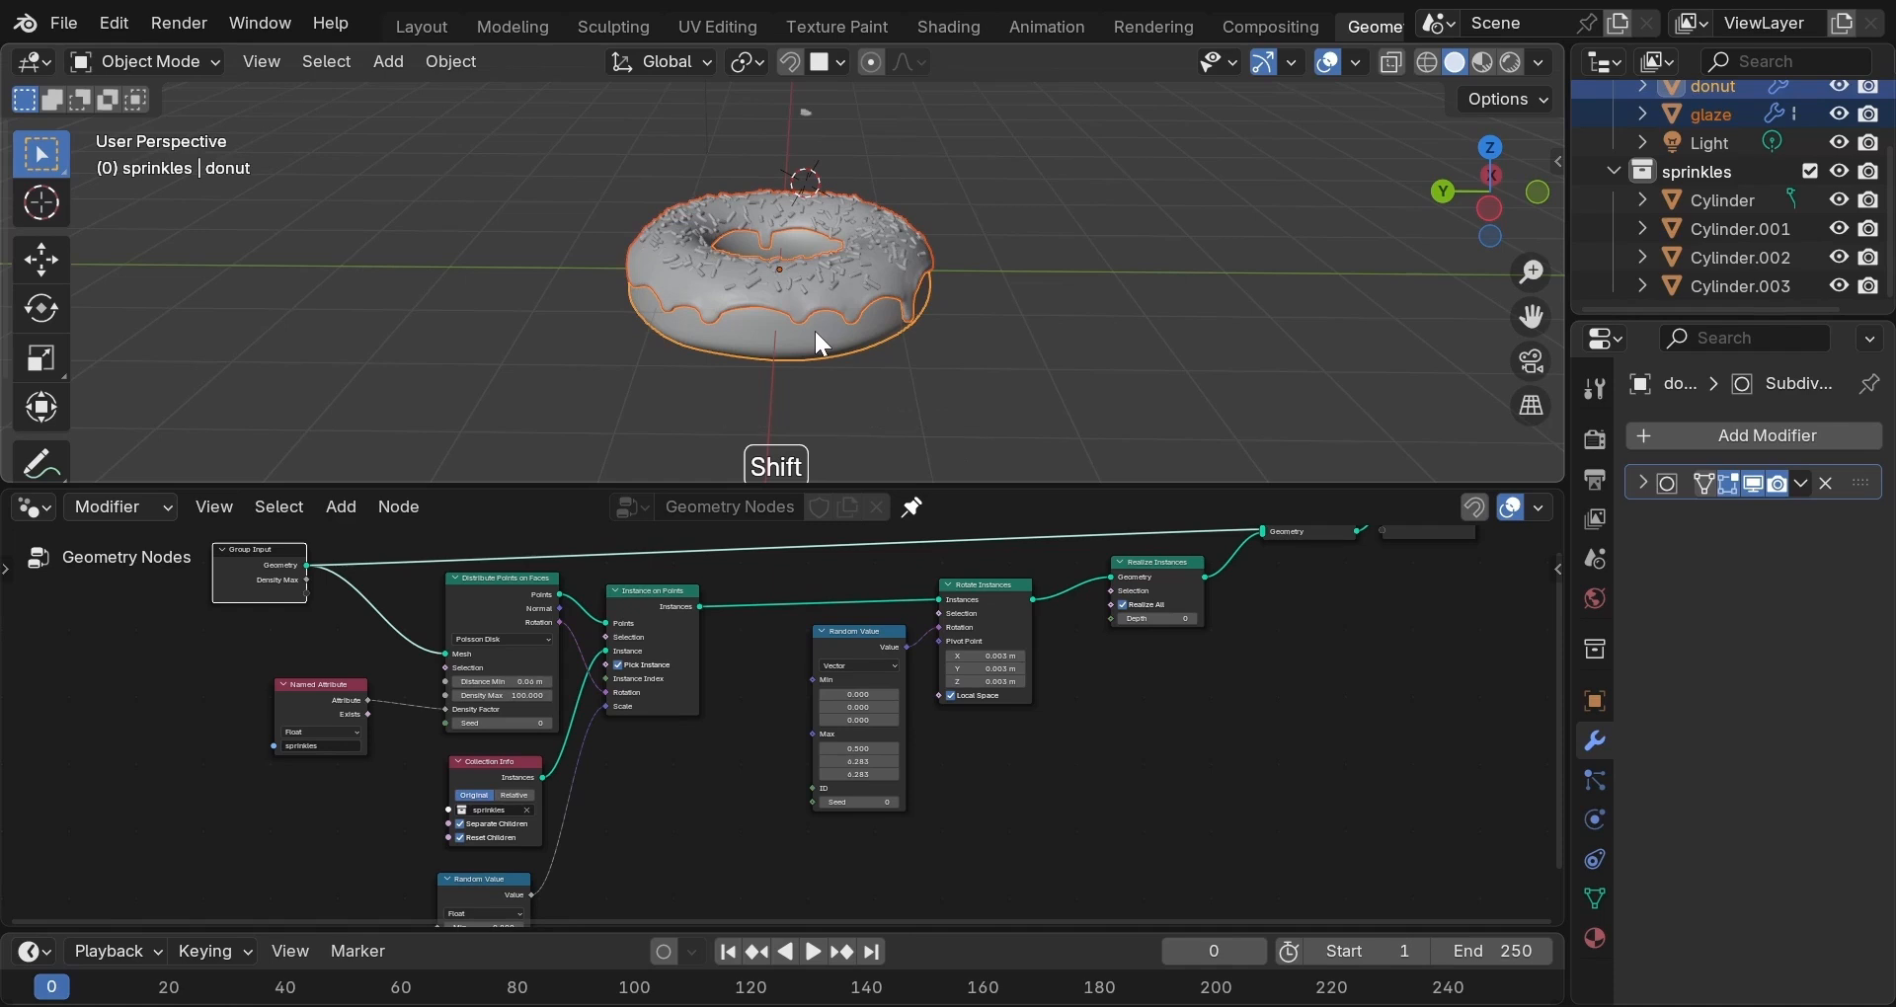
pyautogui.hotkey('shift', 'd')
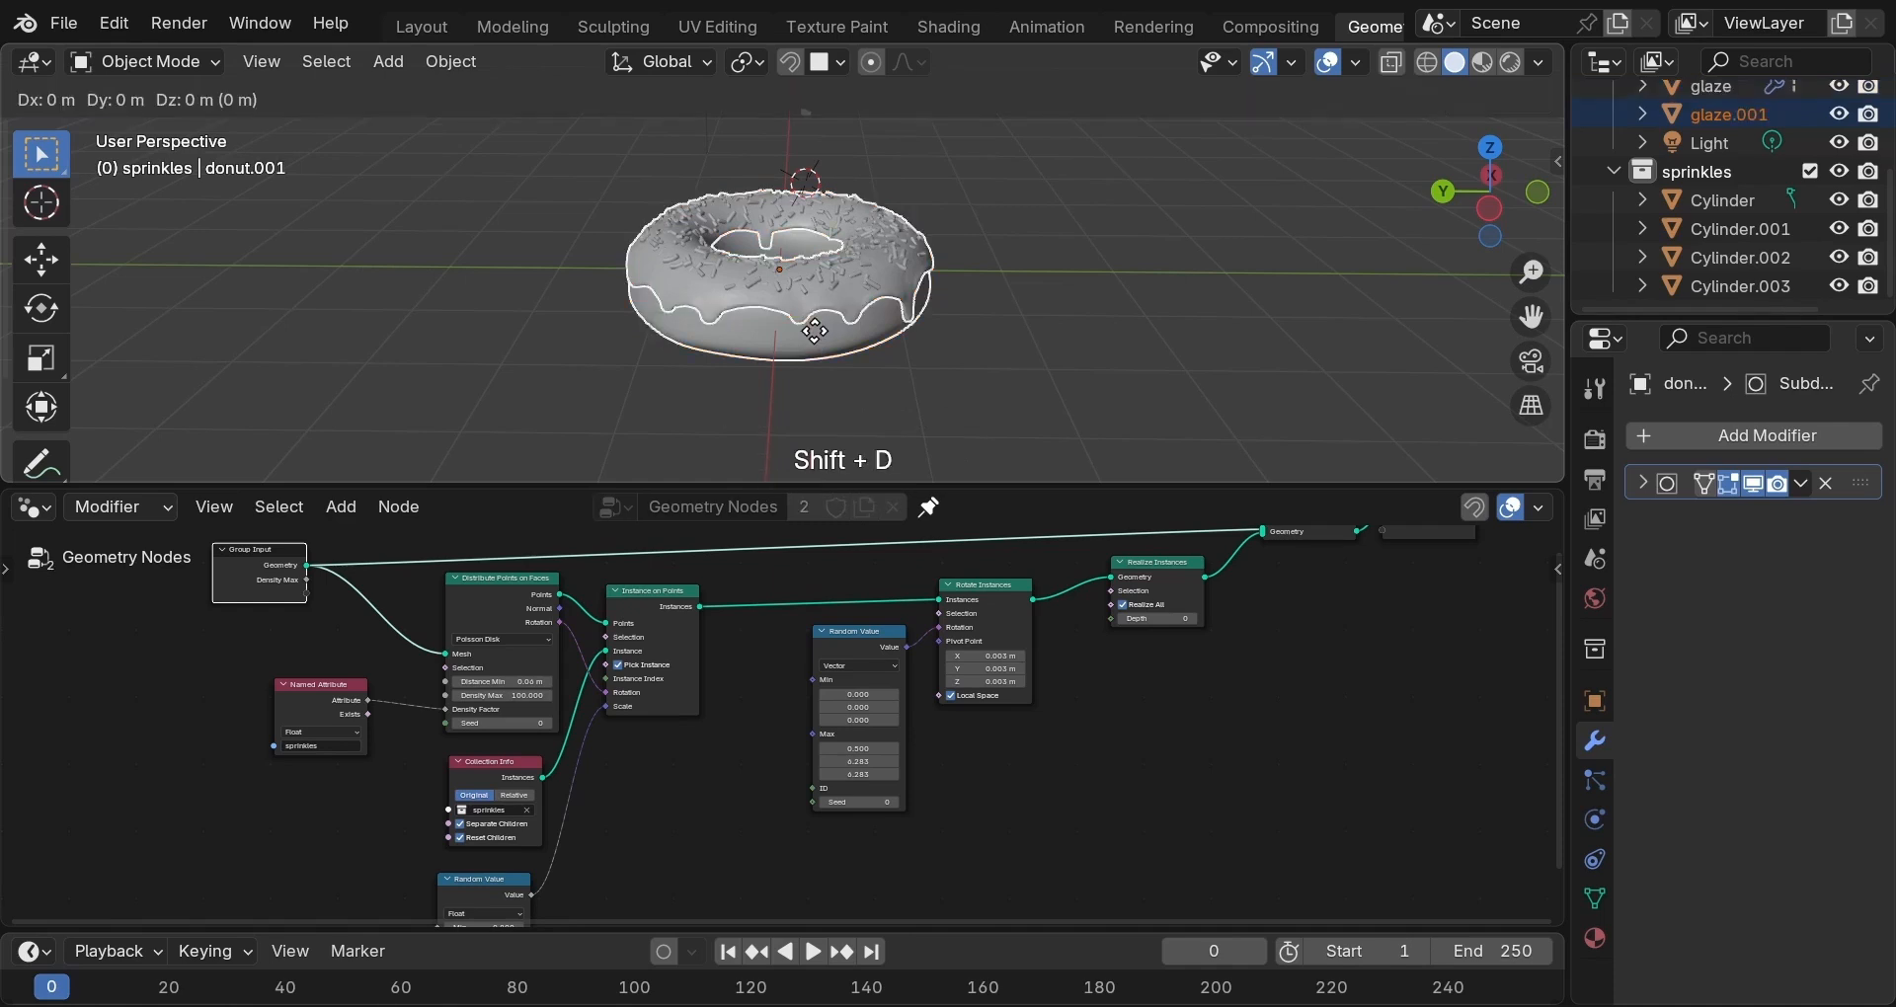
pyautogui.press('y')
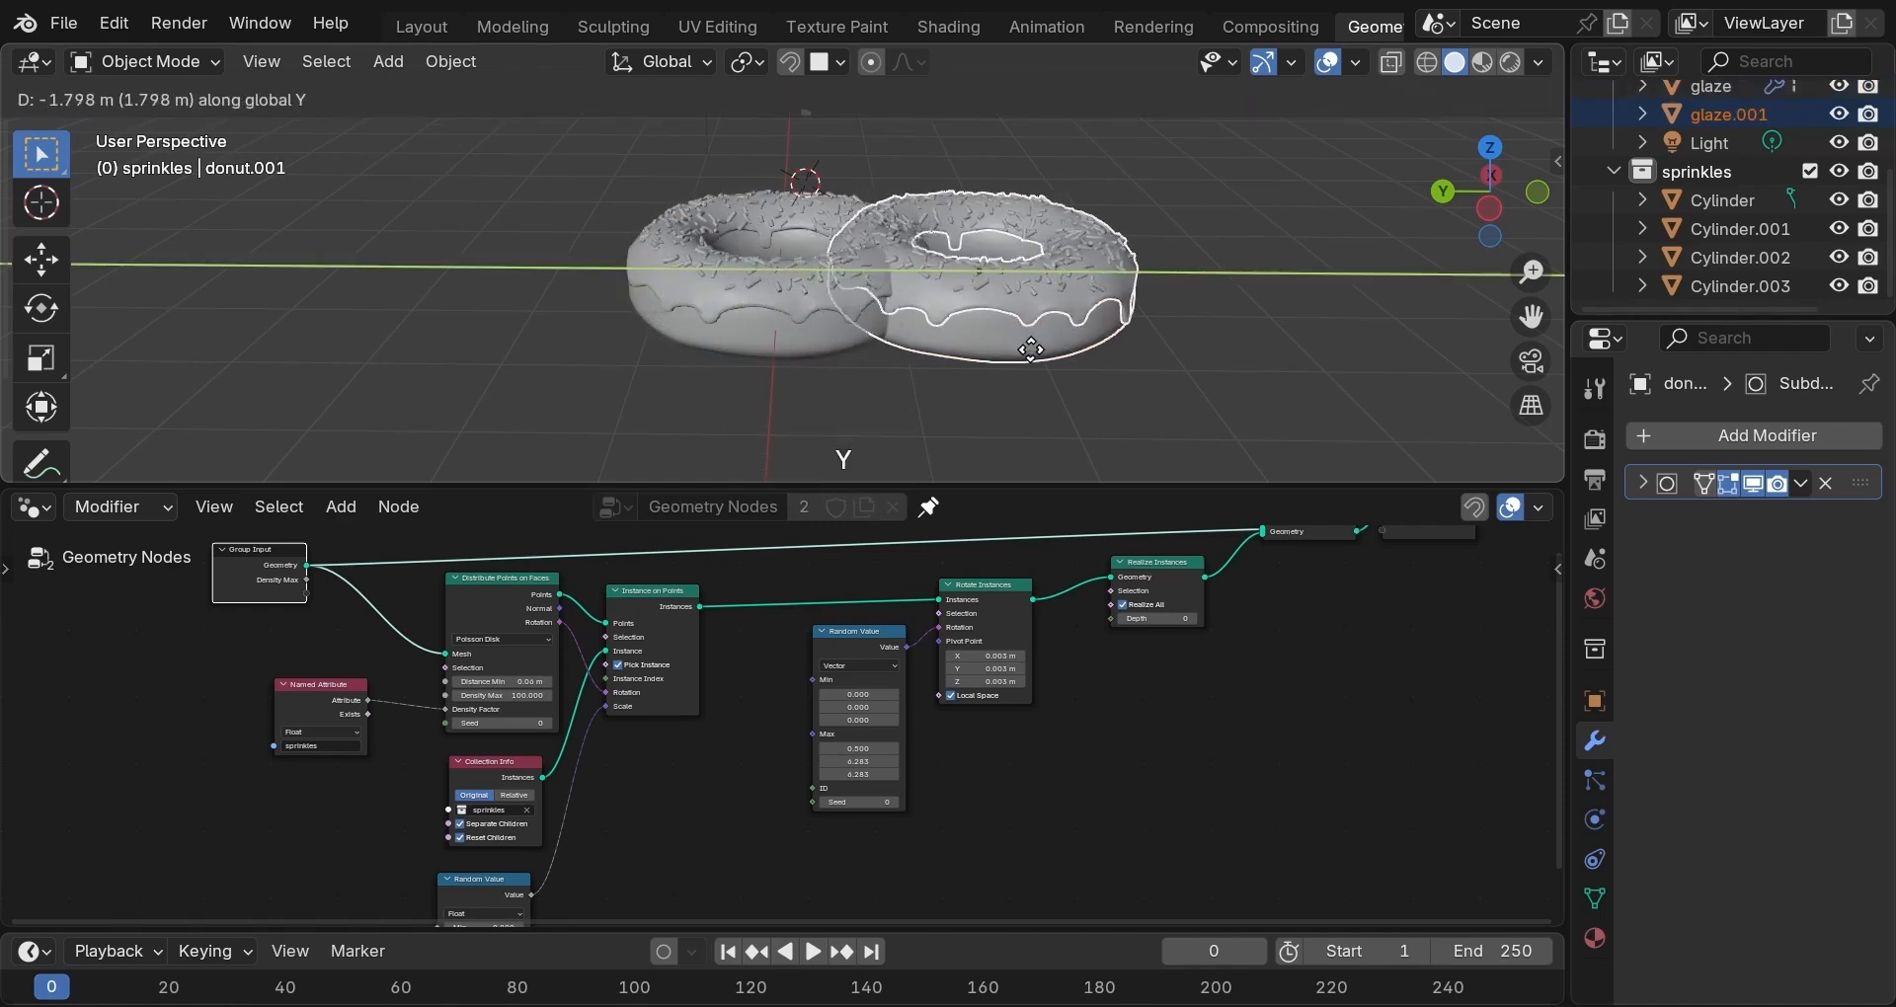
pyautogui.click(1138, 370)
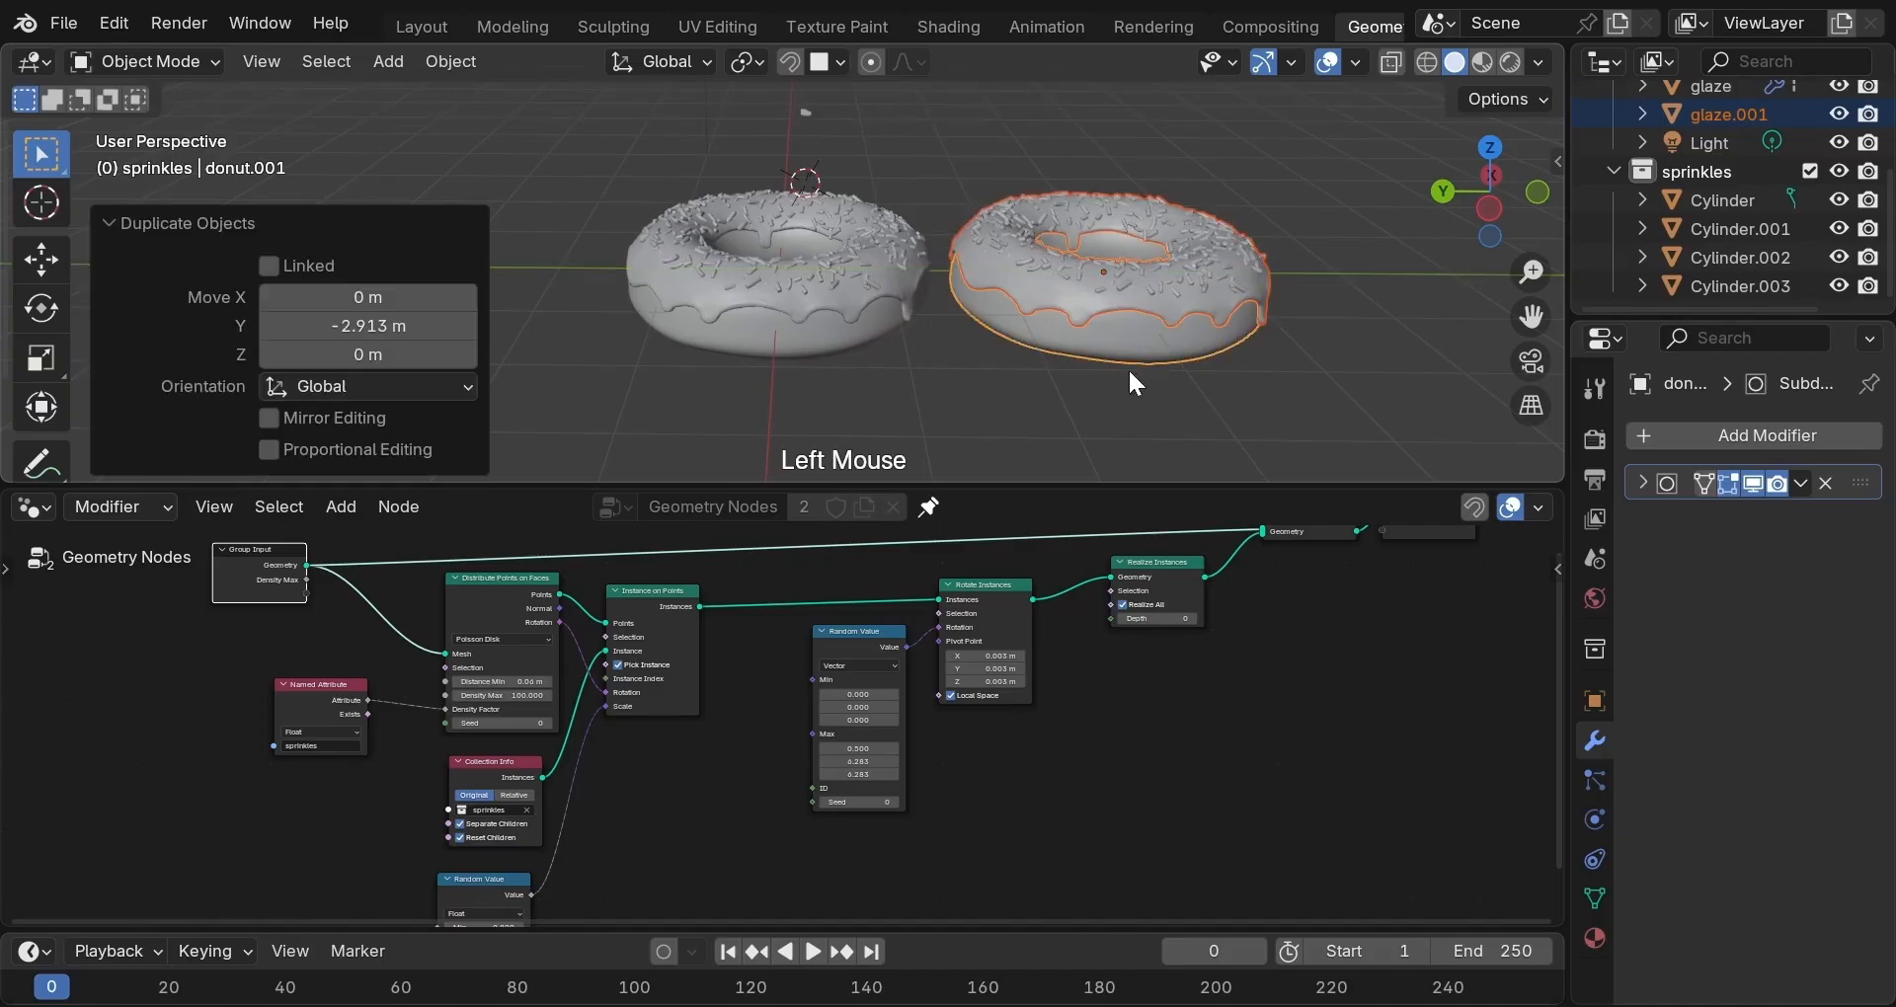
pyautogui.doubleClick(826, 273)
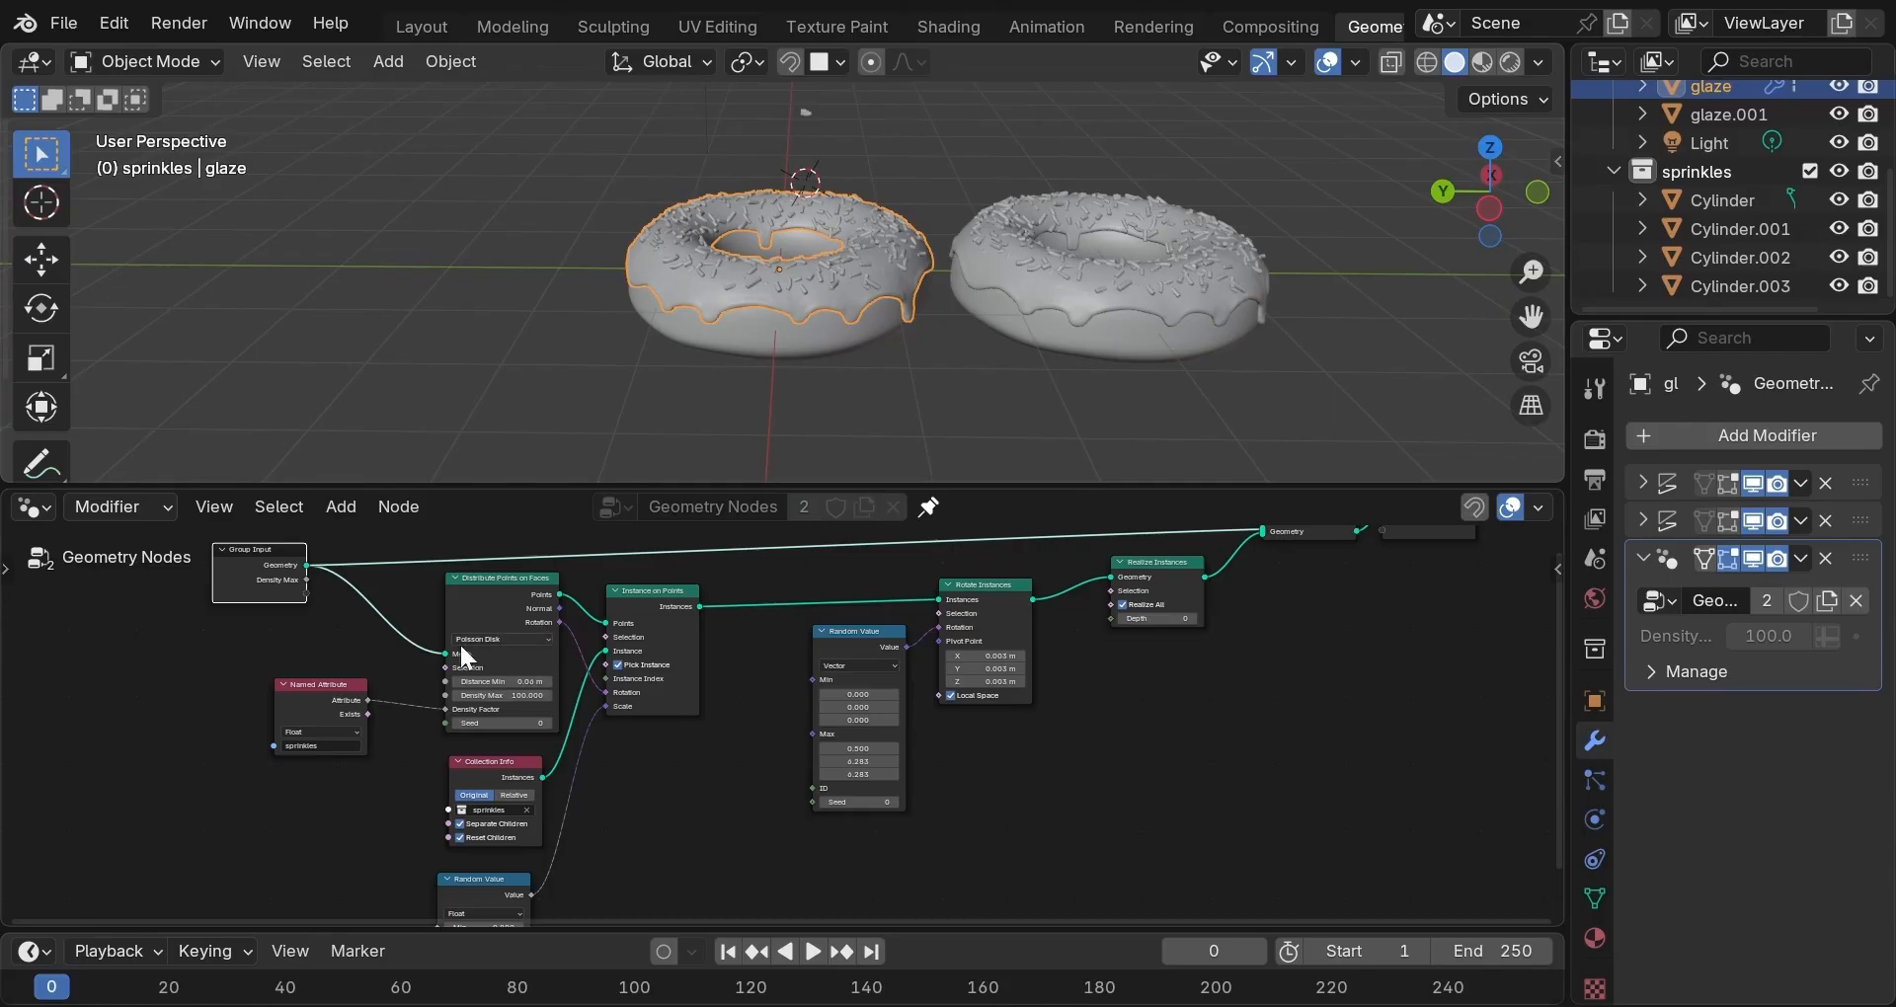
# Link Density Max to the Group Input and set the left glaze's Density to 150.
pyautogui.click(441, 690)
pyautogui.moveTo(358, 600); pyautogui.dragTo(306, 627)
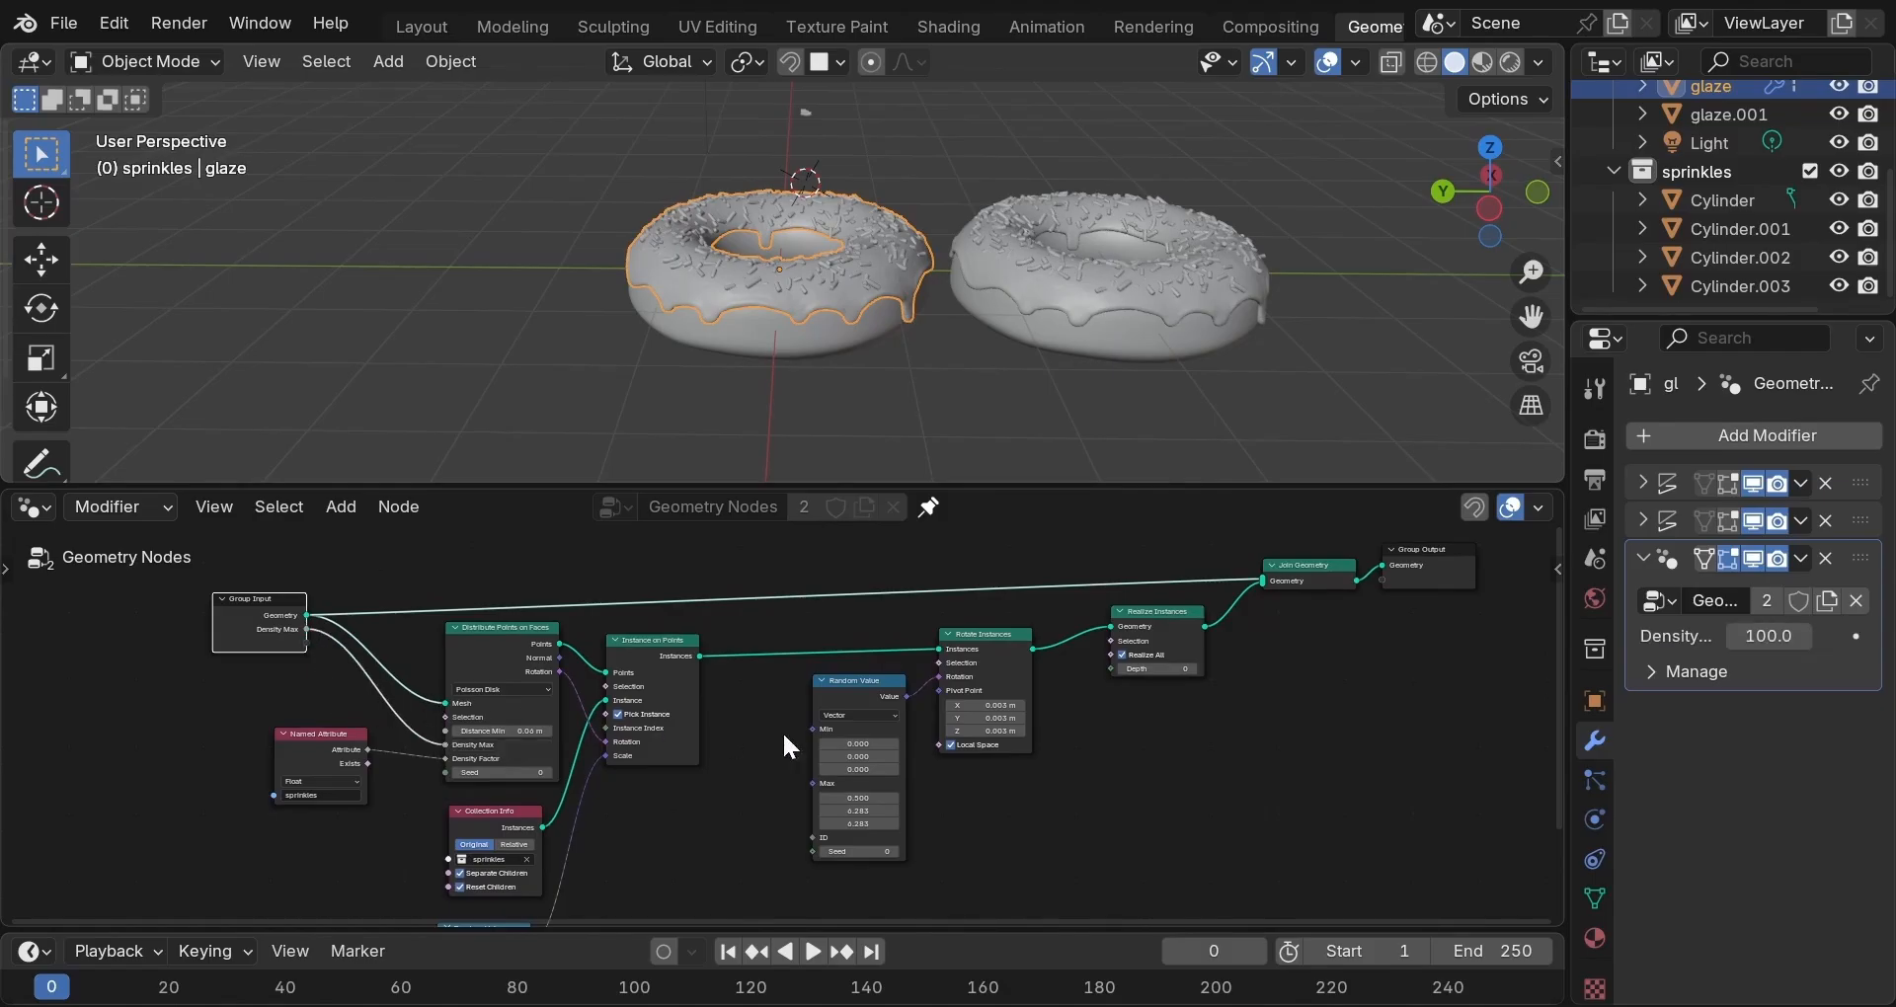
pyautogui.click(1766, 637)
pyautogui.write('150')
pyautogui.press('Return')
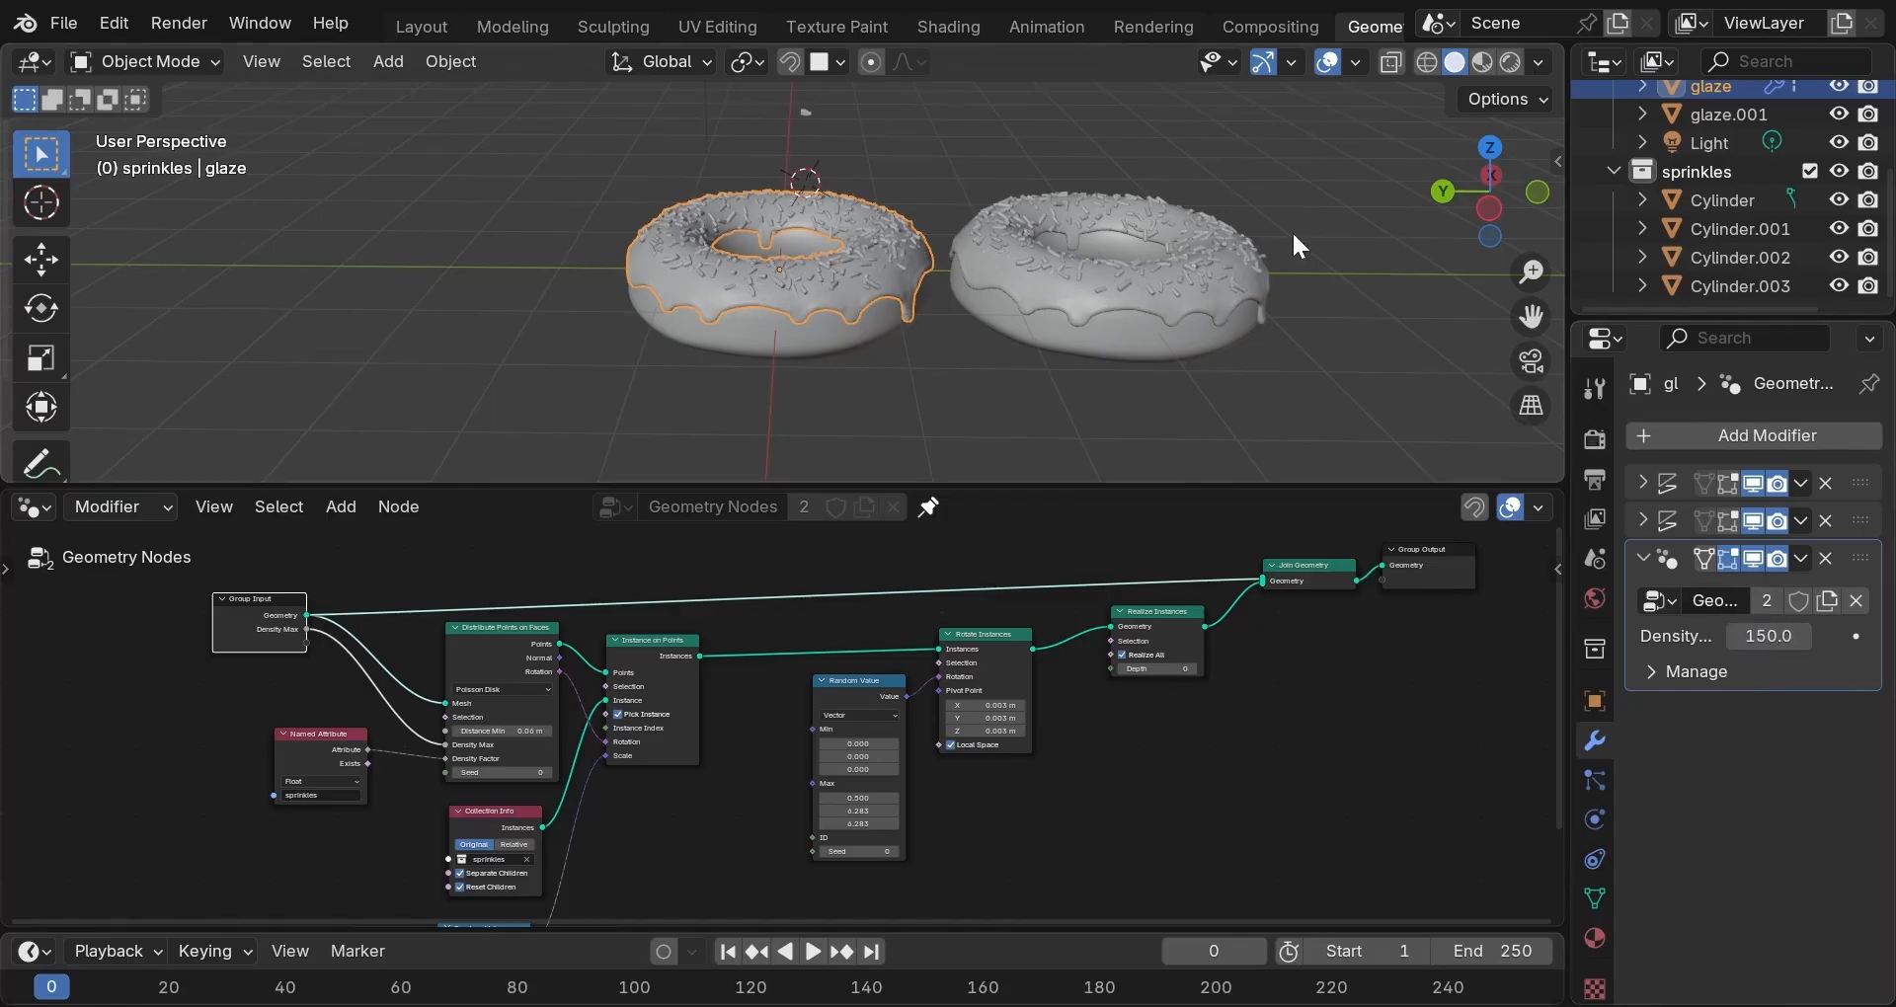
# Set the duplicate glaze.001's Density to 0, leaving the copy without sprinkles.
pyautogui.click(1199, 270)
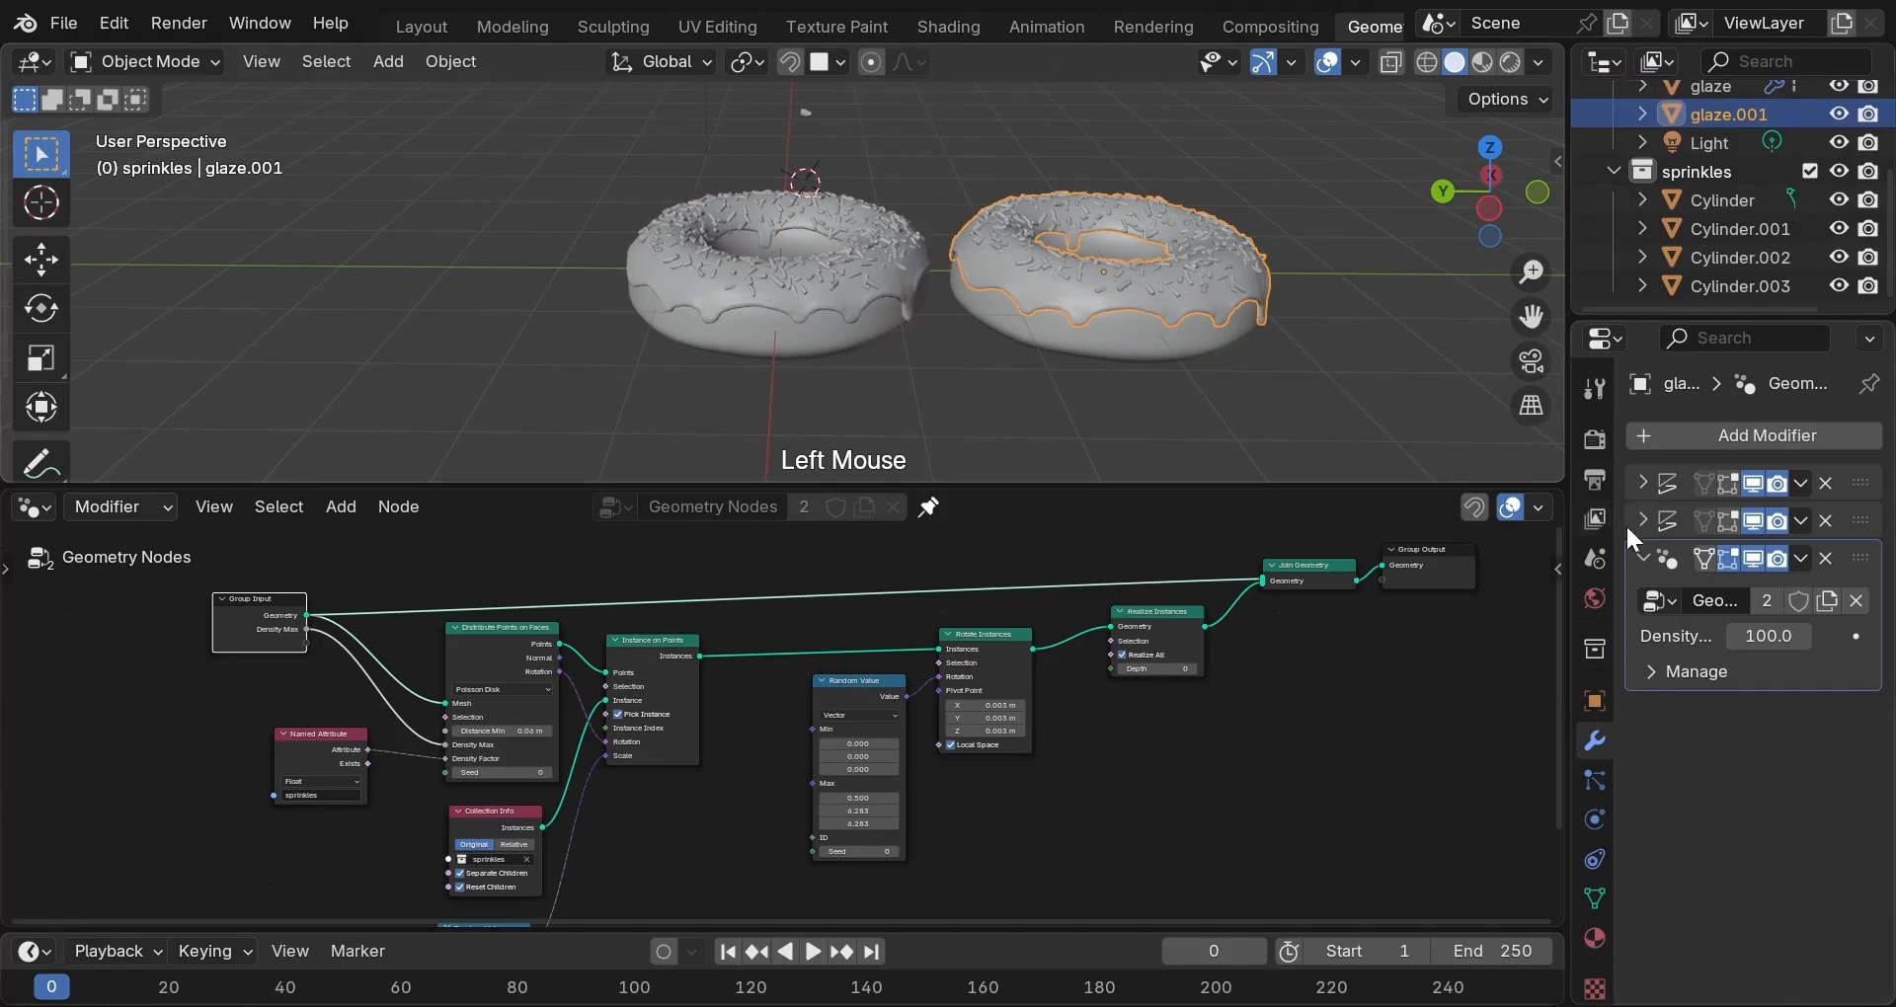
pyautogui.doubleClick(1749, 636)
pyautogui.write('0')
pyautogui.press('Return')
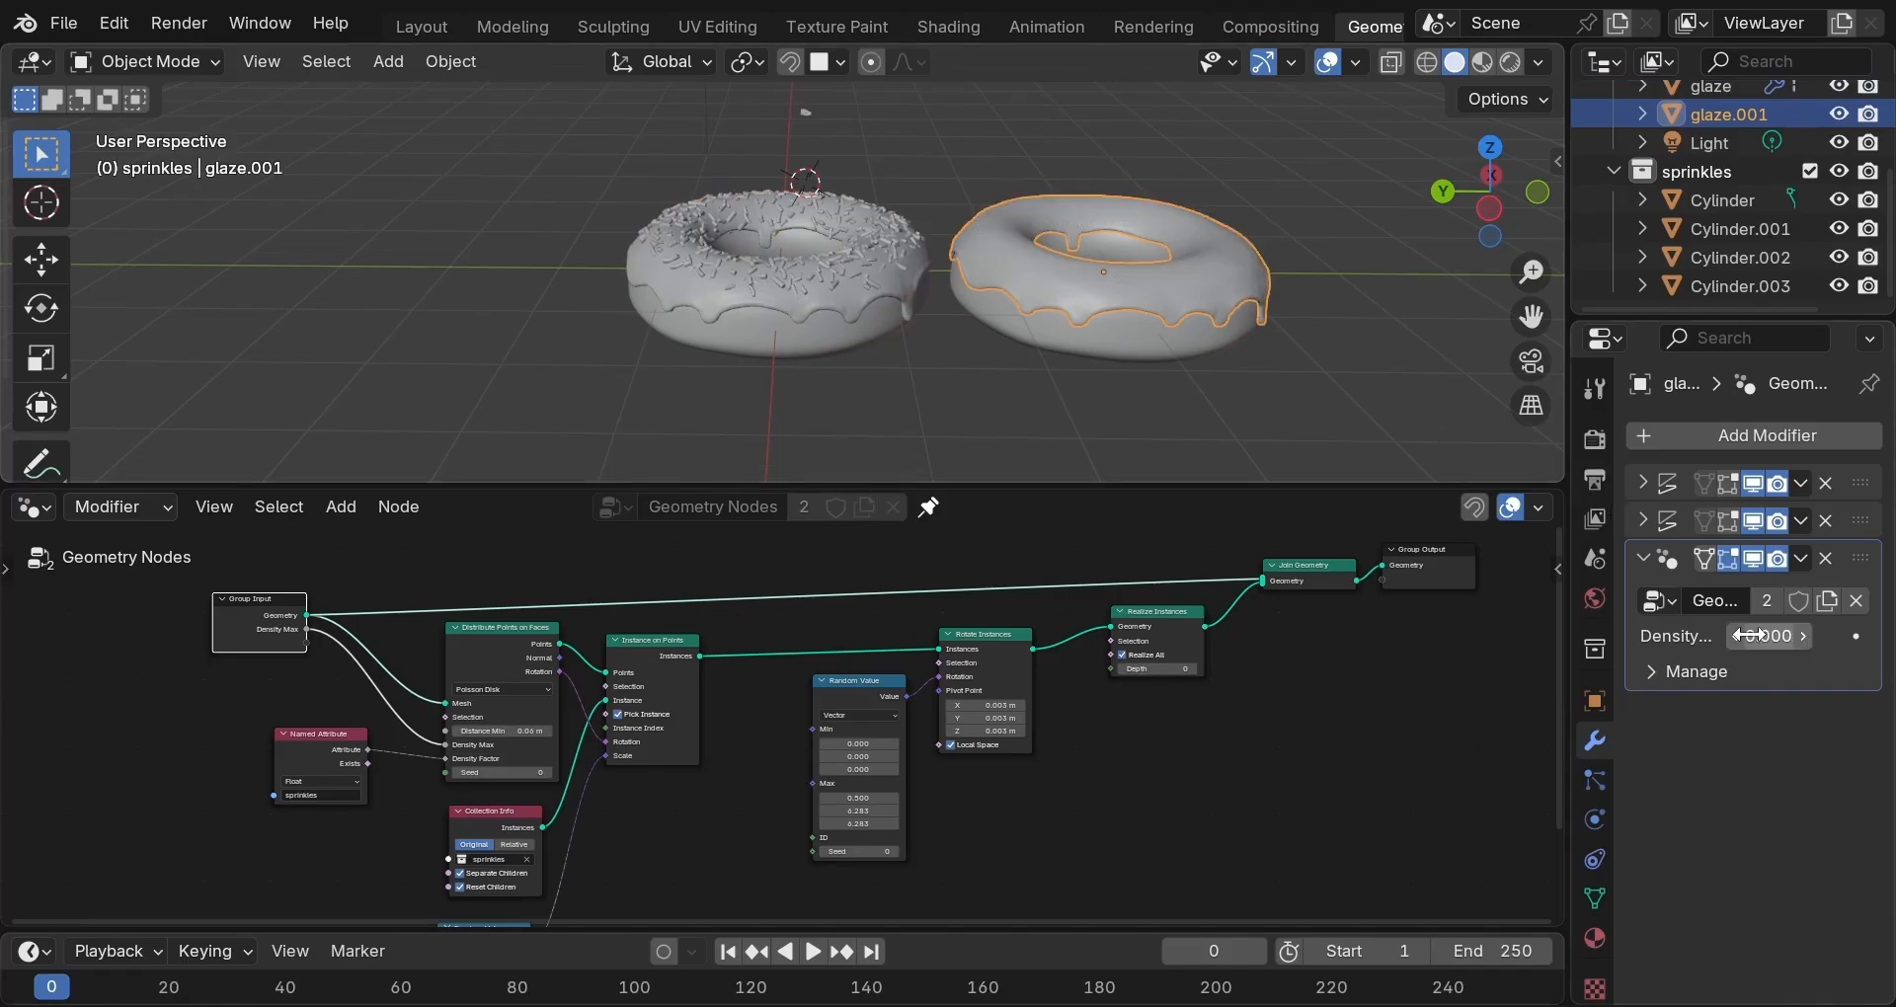
pyautogui.scroll(2, 1171, 233)
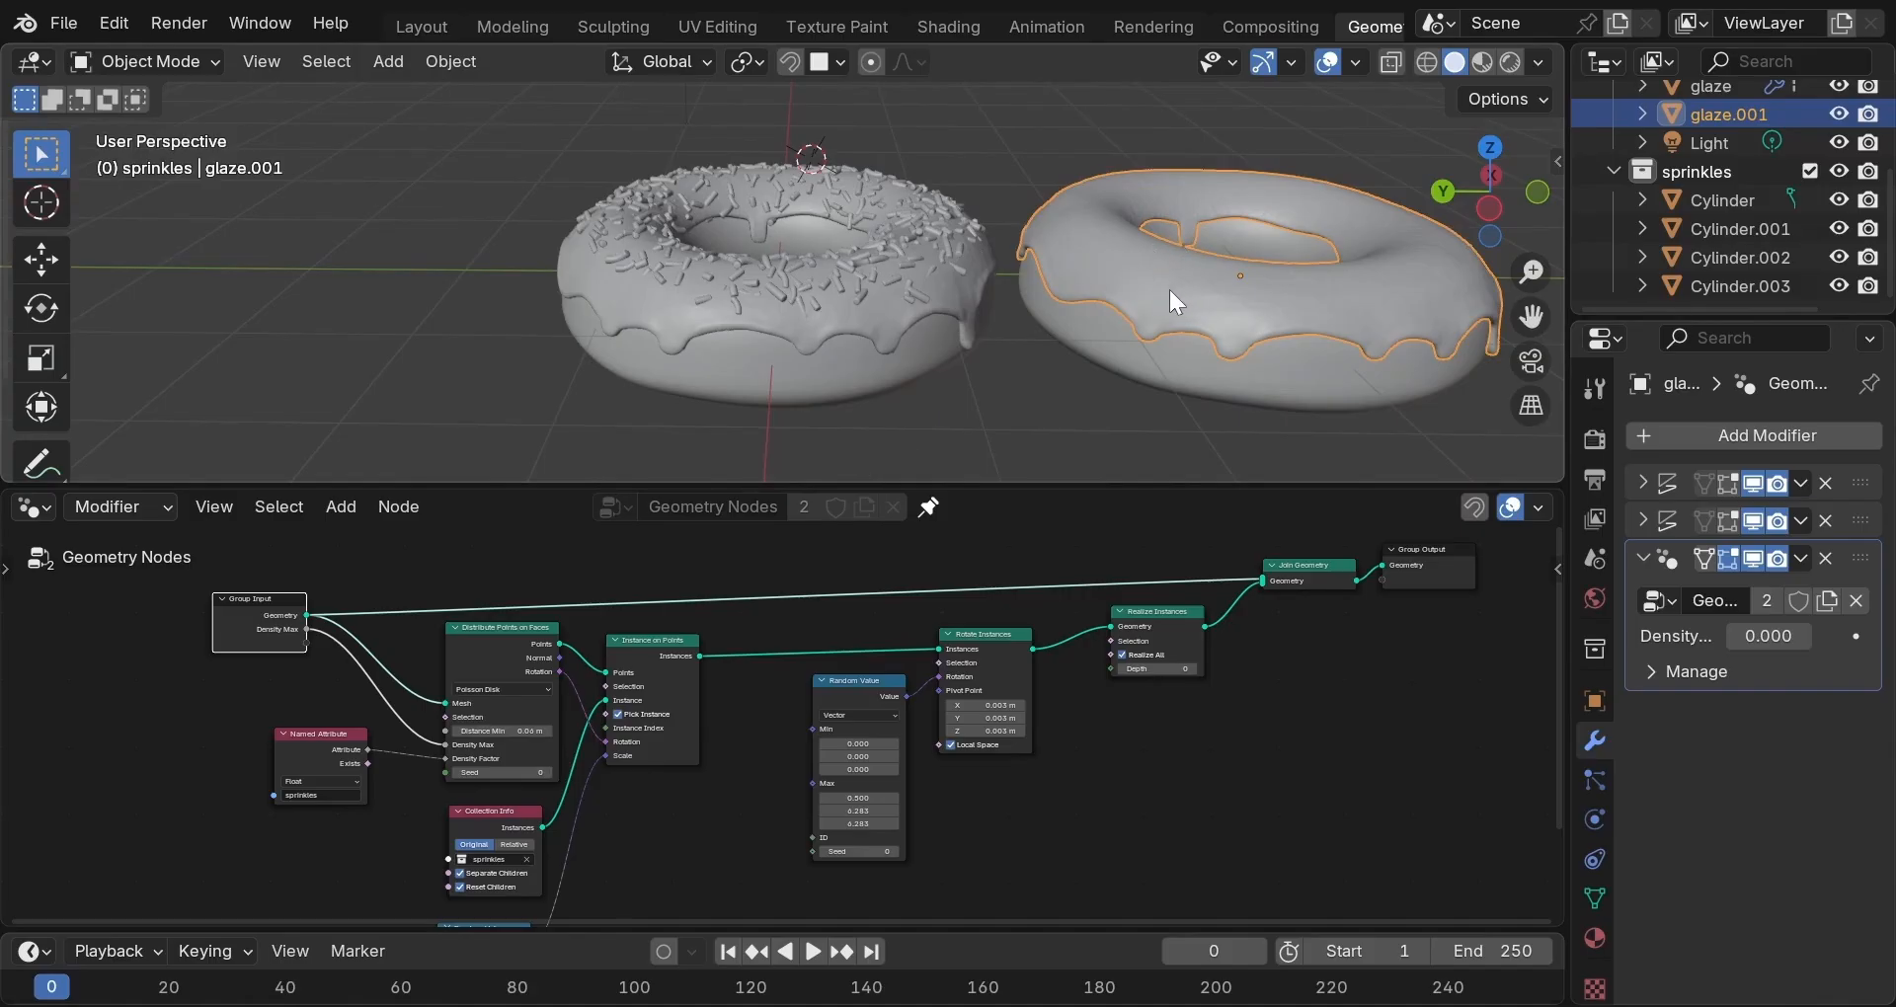
pyautogui.scroll(-1, 1171, 299)
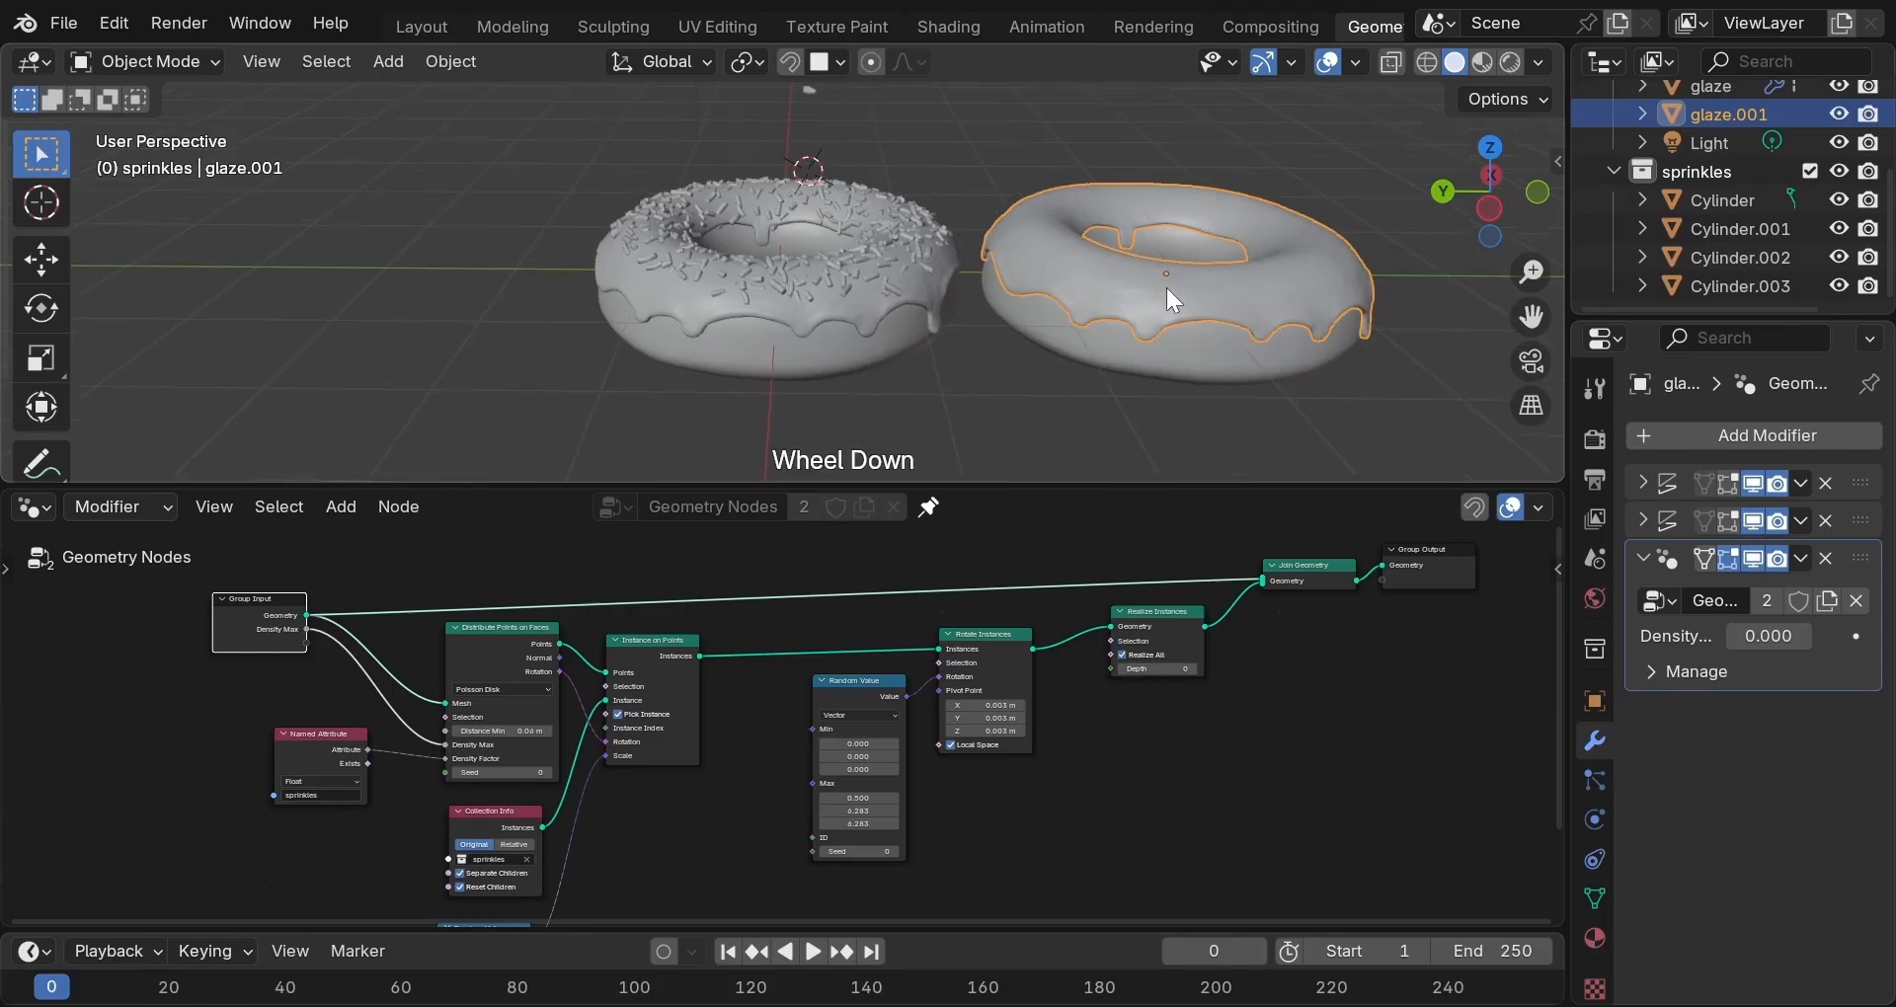
pyautogui.moveTo(1112, 281); pyautogui.dragTo(1148, 288, button='middle')
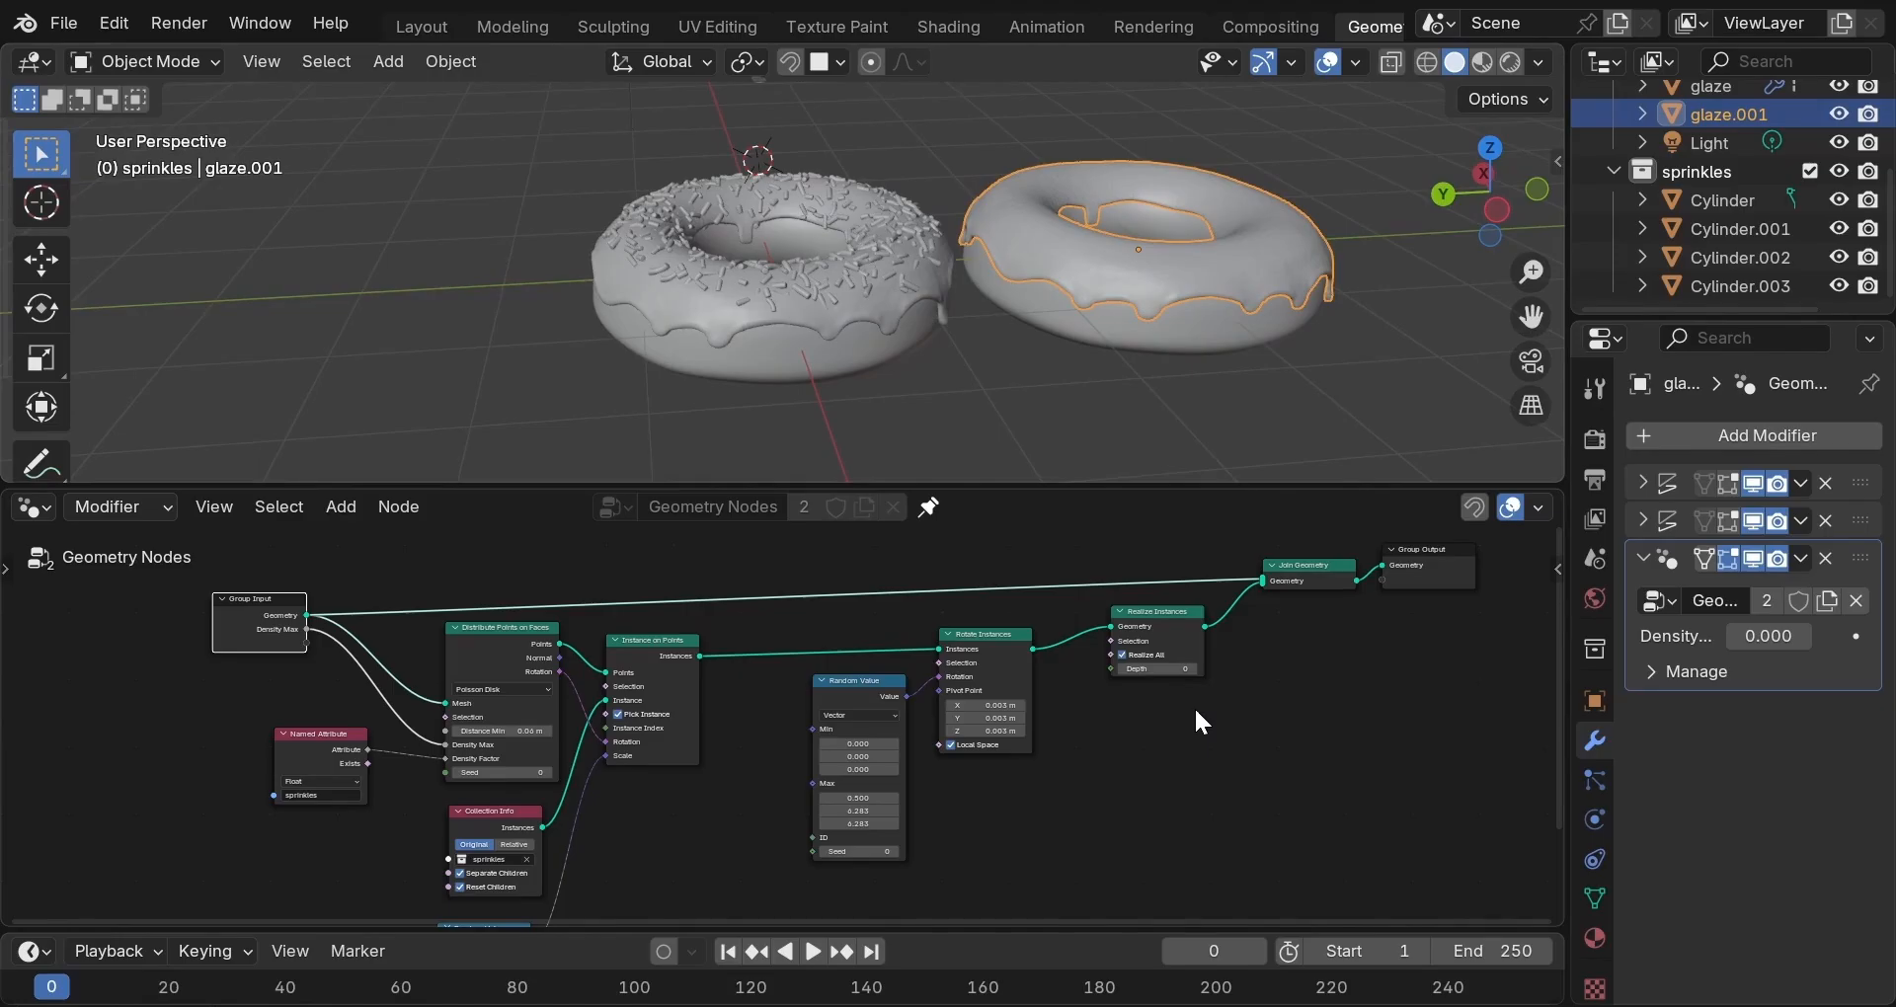
pyautogui.scroll(-1, 1196, 711)
pyautogui.scroll(-1, 1194, 707)
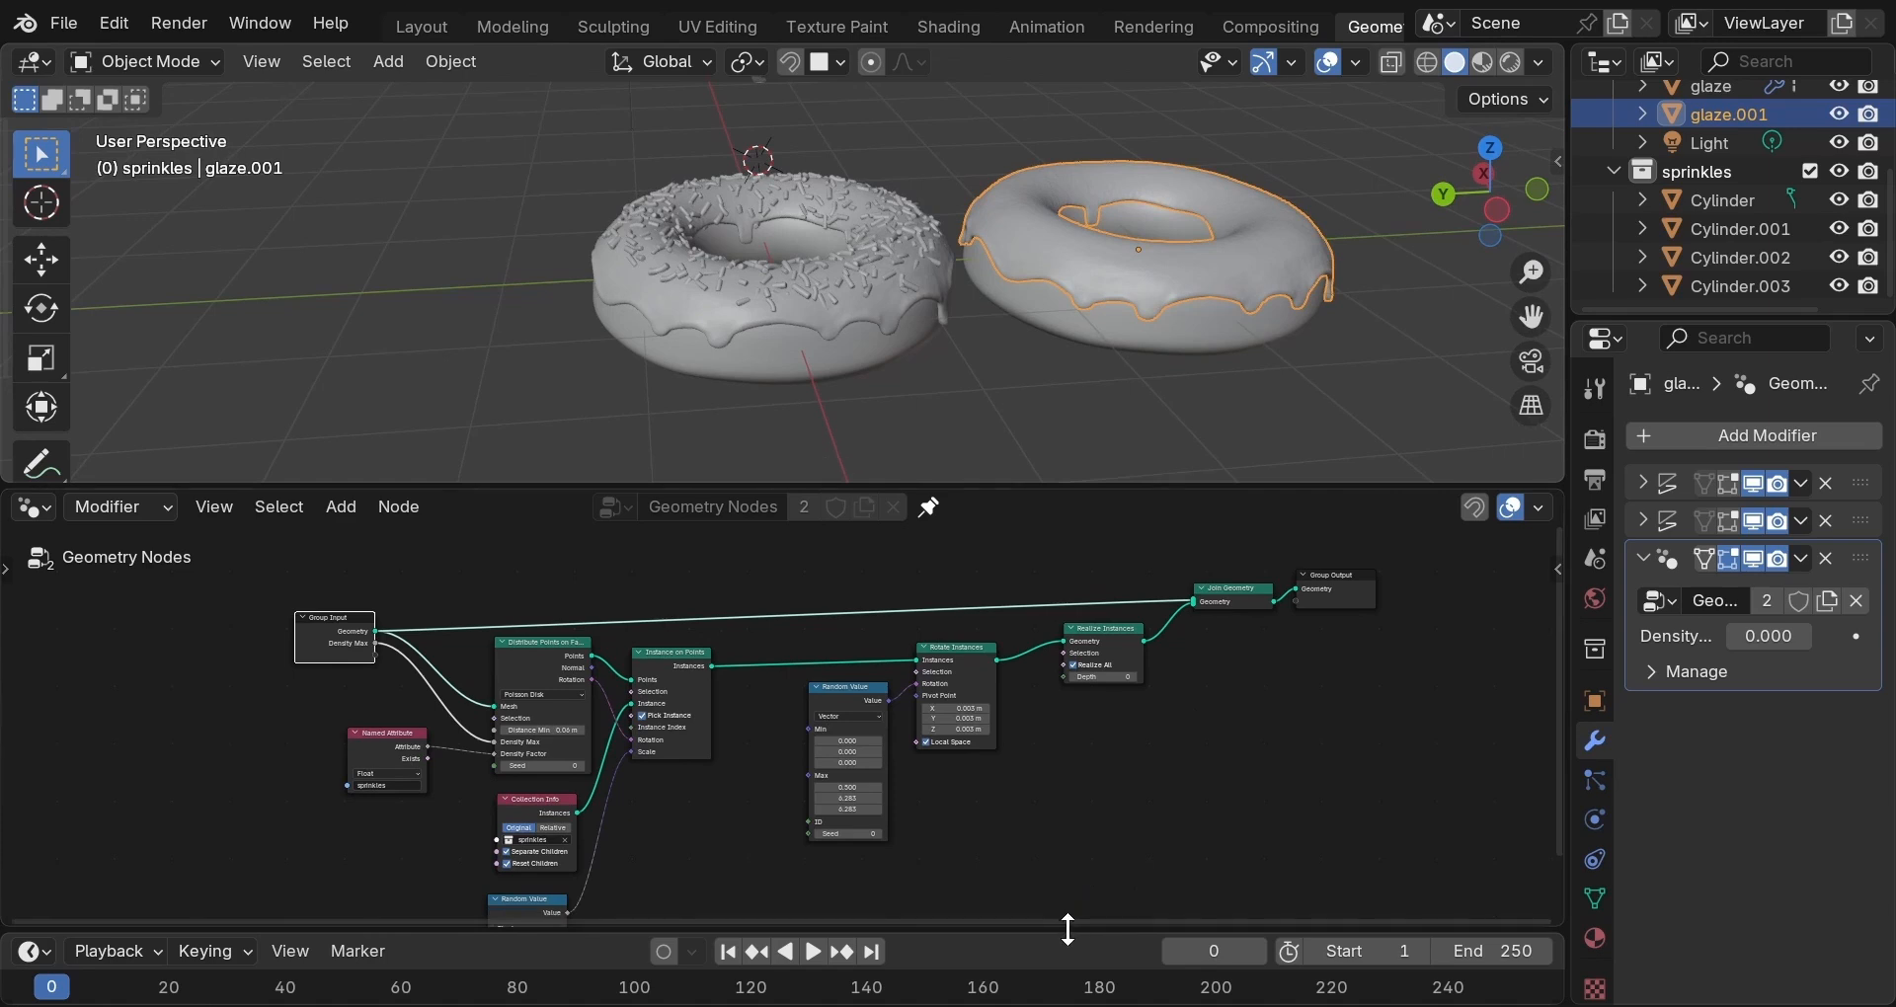
# Enlarge the node editor and reselect the original donut's glaze.
pyautogui.moveTo(1067, 928); pyautogui.dragTo(1039, 992)
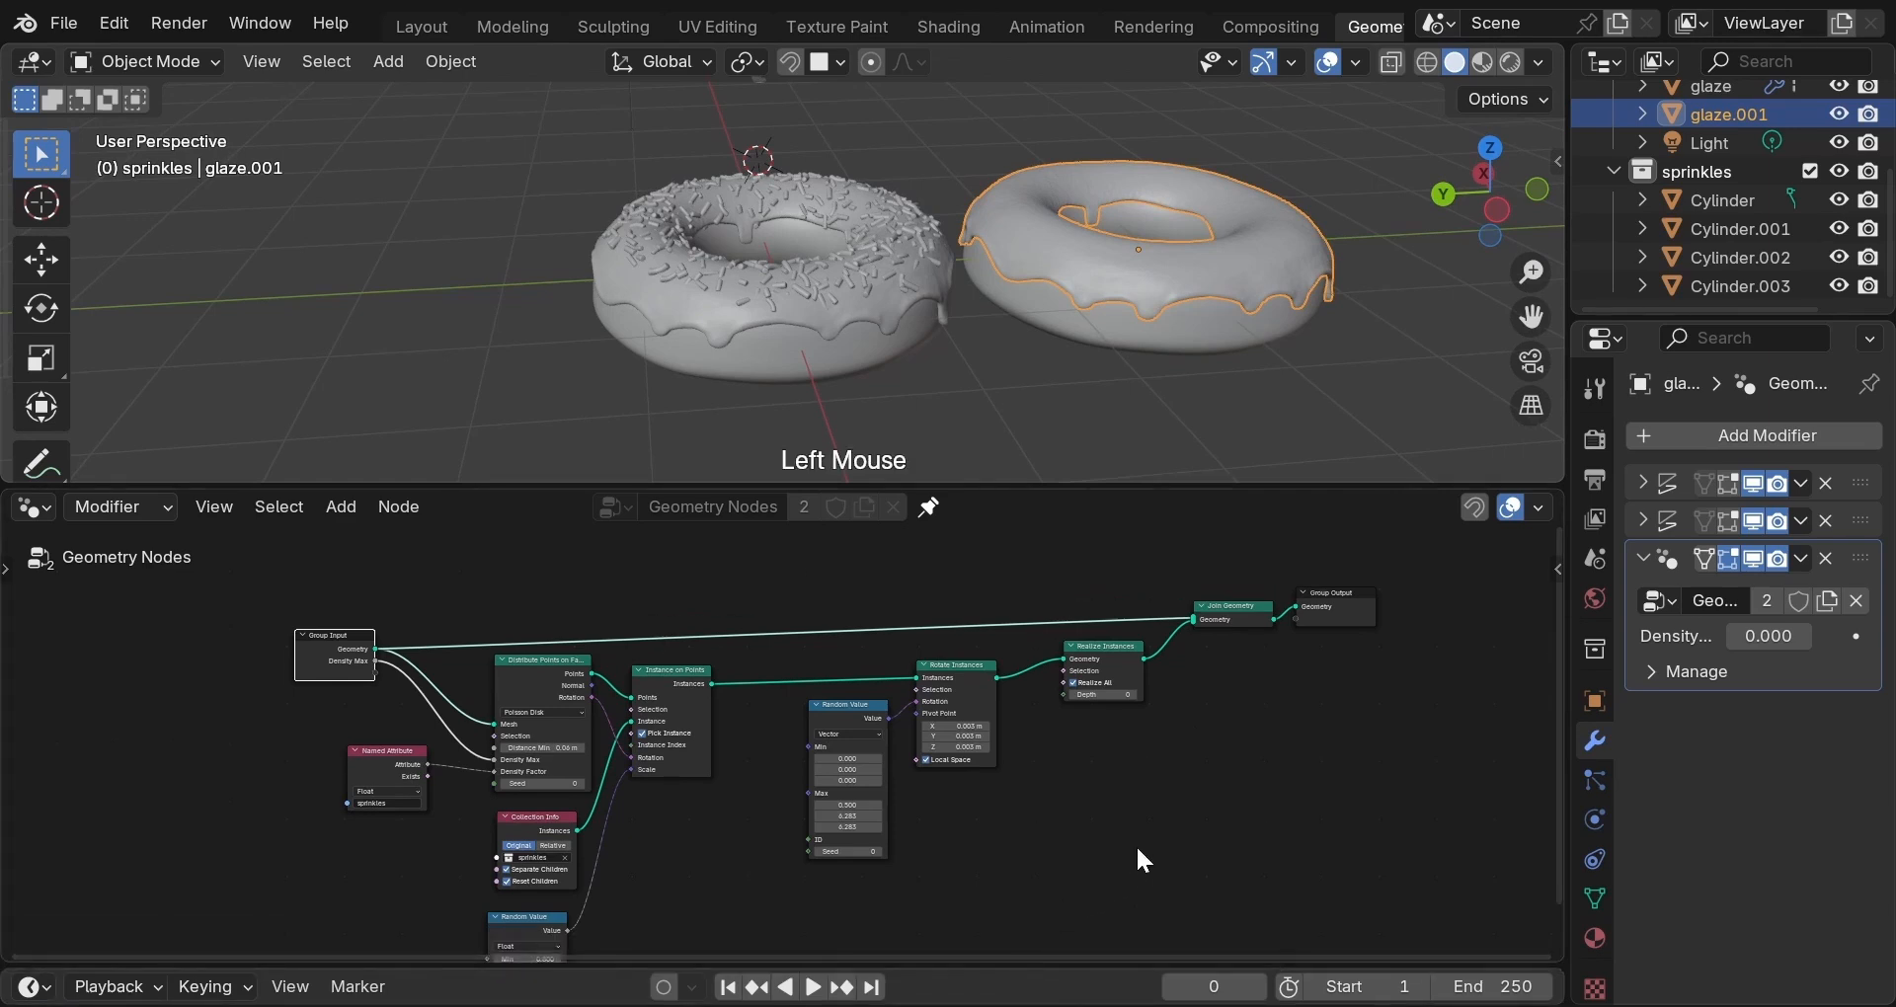
pyautogui.moveTo(1135, 841); pyautogui.dragTo(1123, 786, button='middle')
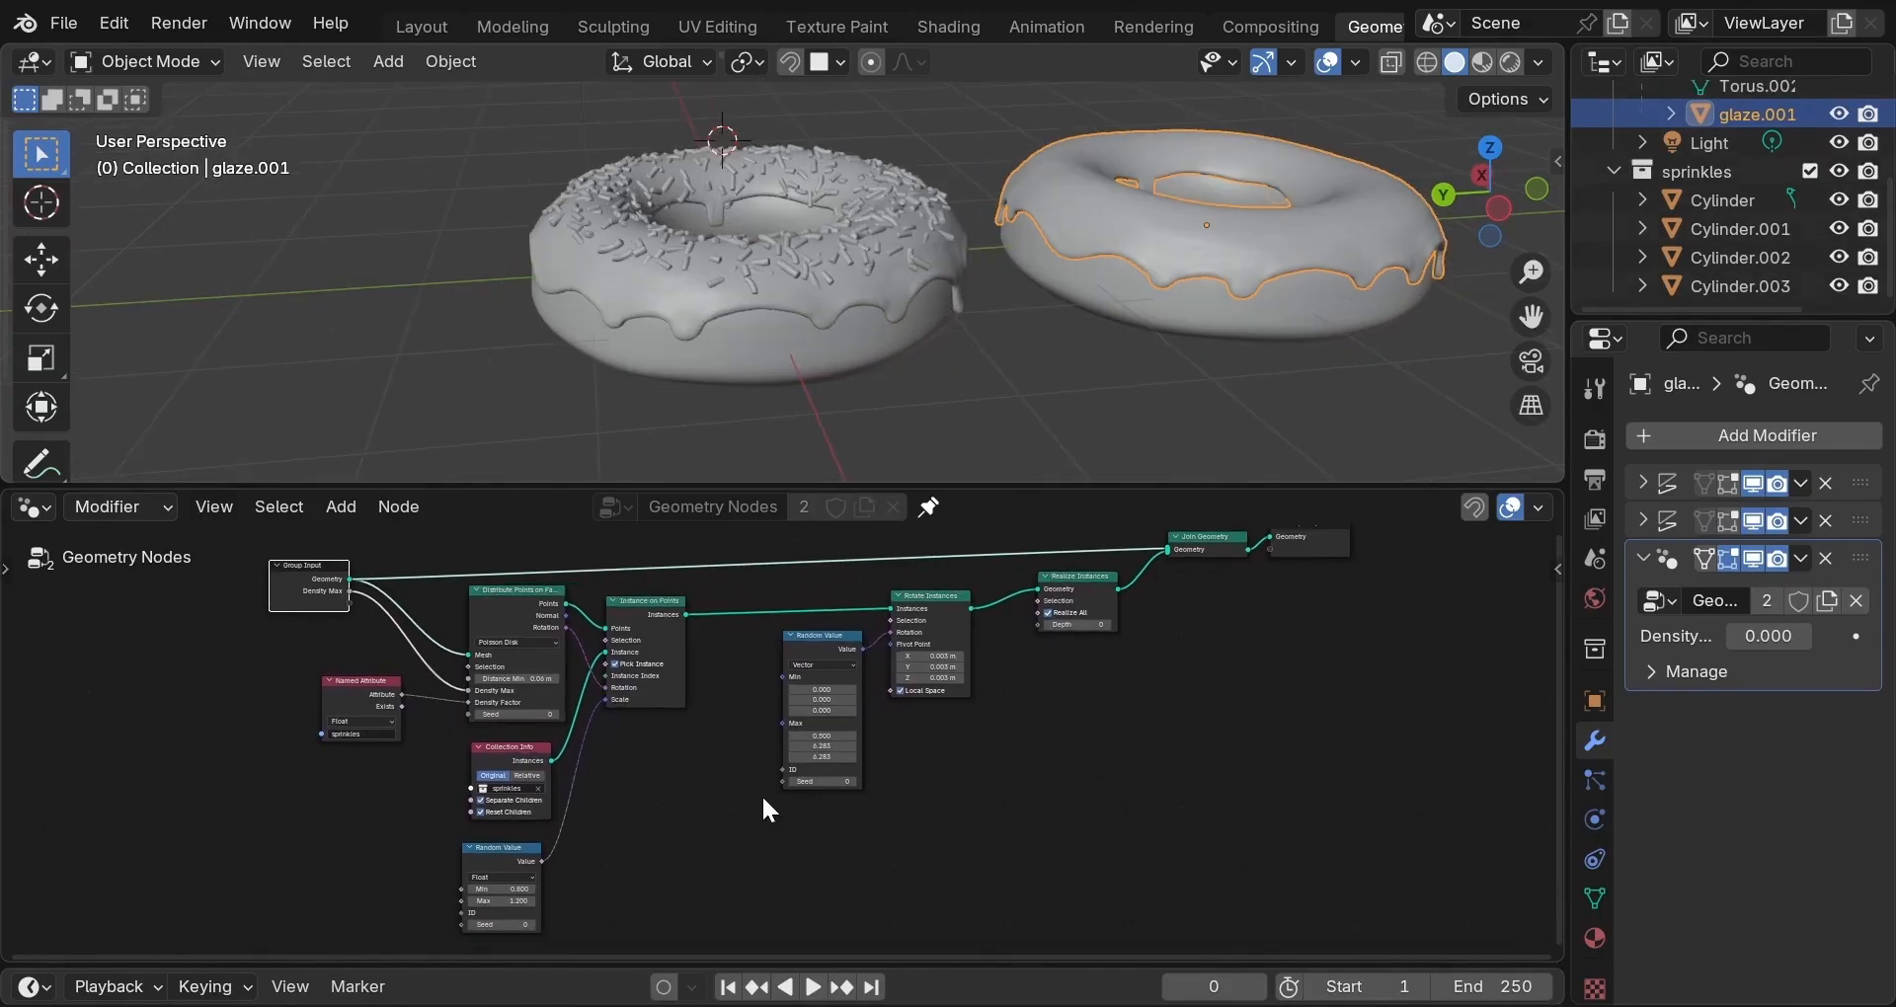
pyautogui.click(701, 273)
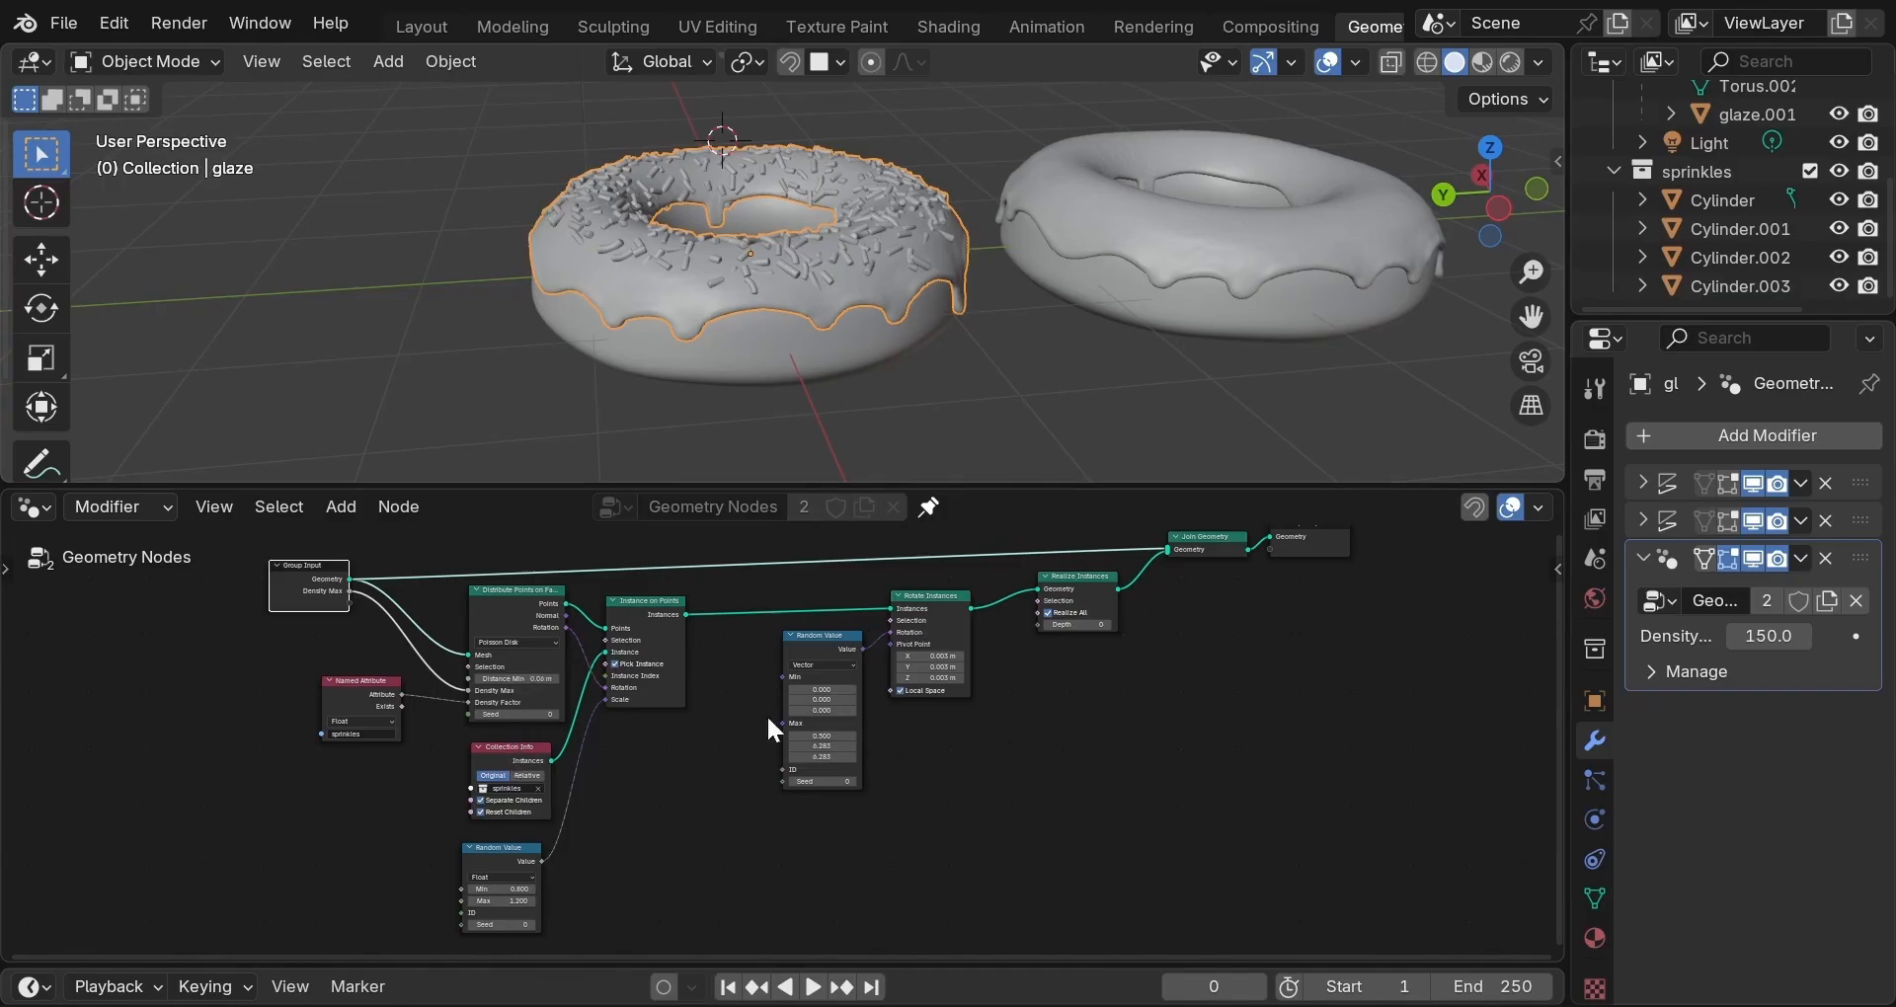
# Reposition the Group Input, Distribute Points on Faces and Instance on Points nodes more neatly.
pyautogui.moveTo(302, 584); pyautogui.dragTo(292, 620)
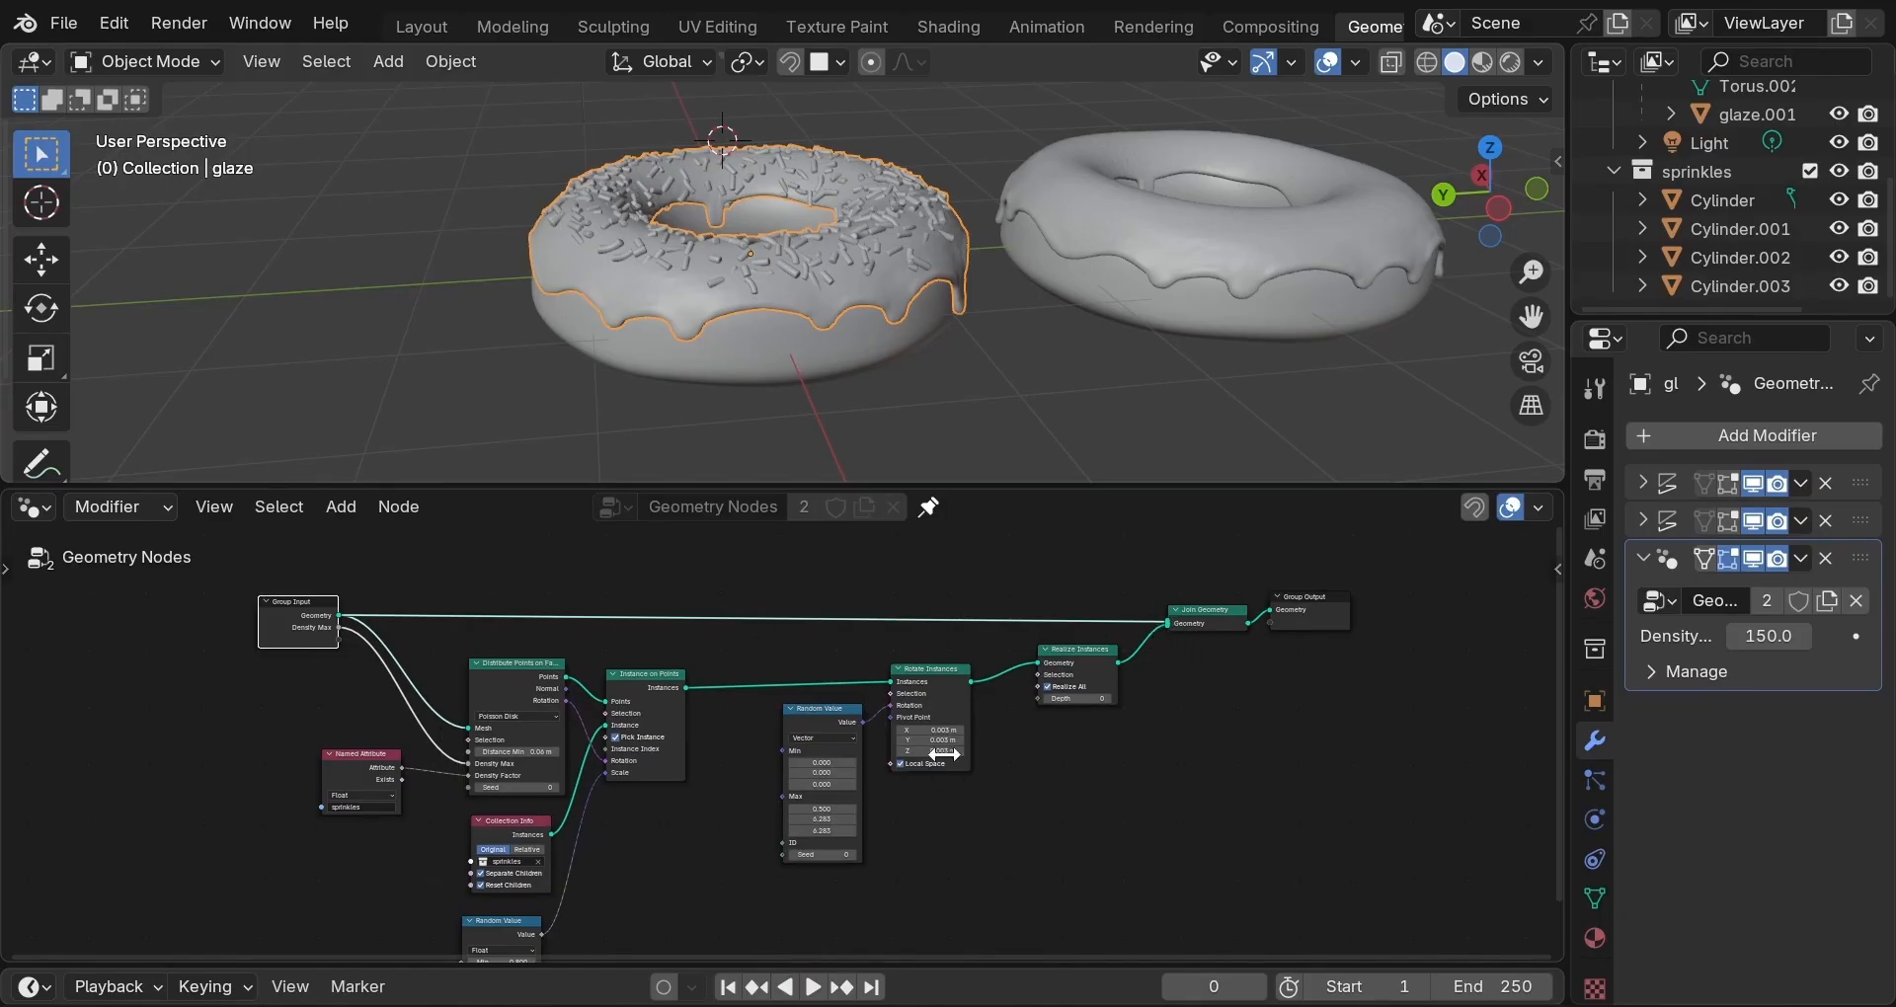
pyautogui.moveTo(642, 816)
pyautogui.mouseDown(button='middle')
pyautogui.moveTo(643, 767)
pyautogui.moveTo(624, 837)
pyautogui.mouseUp(button='middle')
pyautogui.scroll(4, 612, 791)
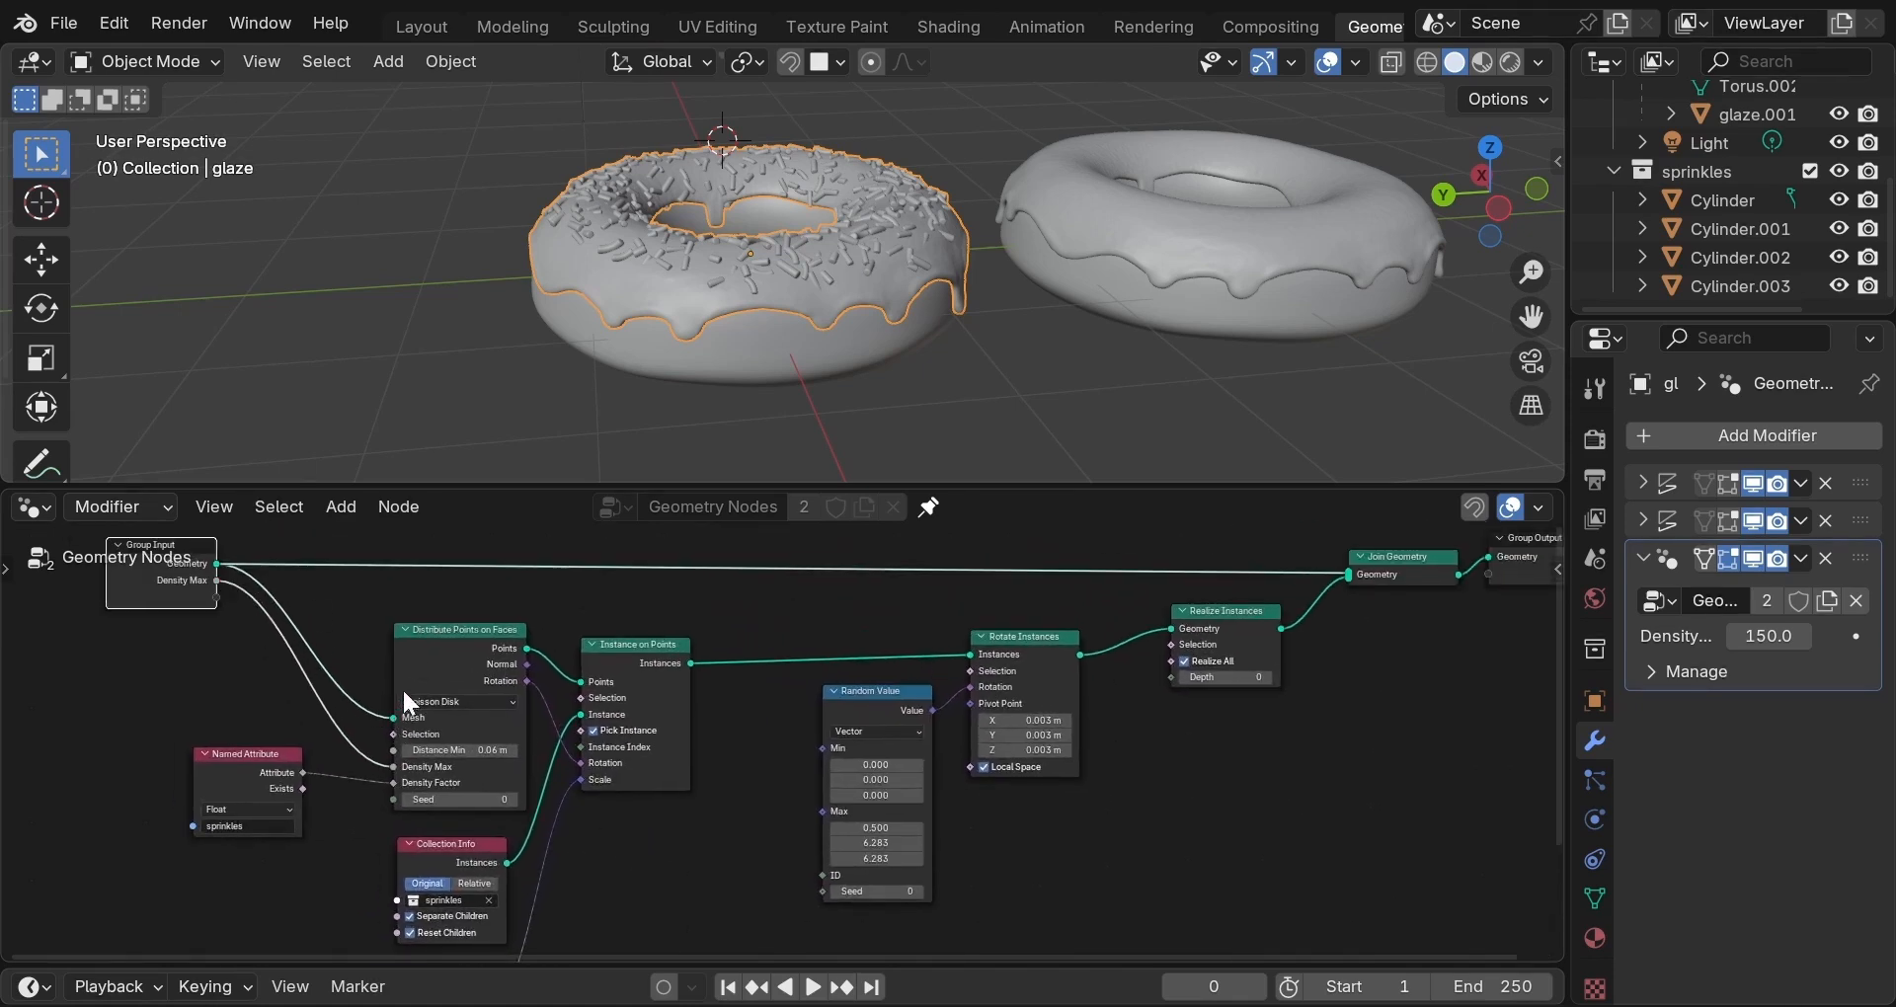
pyautogui.moveTo(441, 646)
pyautogui.mouseDown()
pyautogui.moveTo(463, 660)
pyautogui.moveTo(428, 648)
pyautogui.mouseUp()
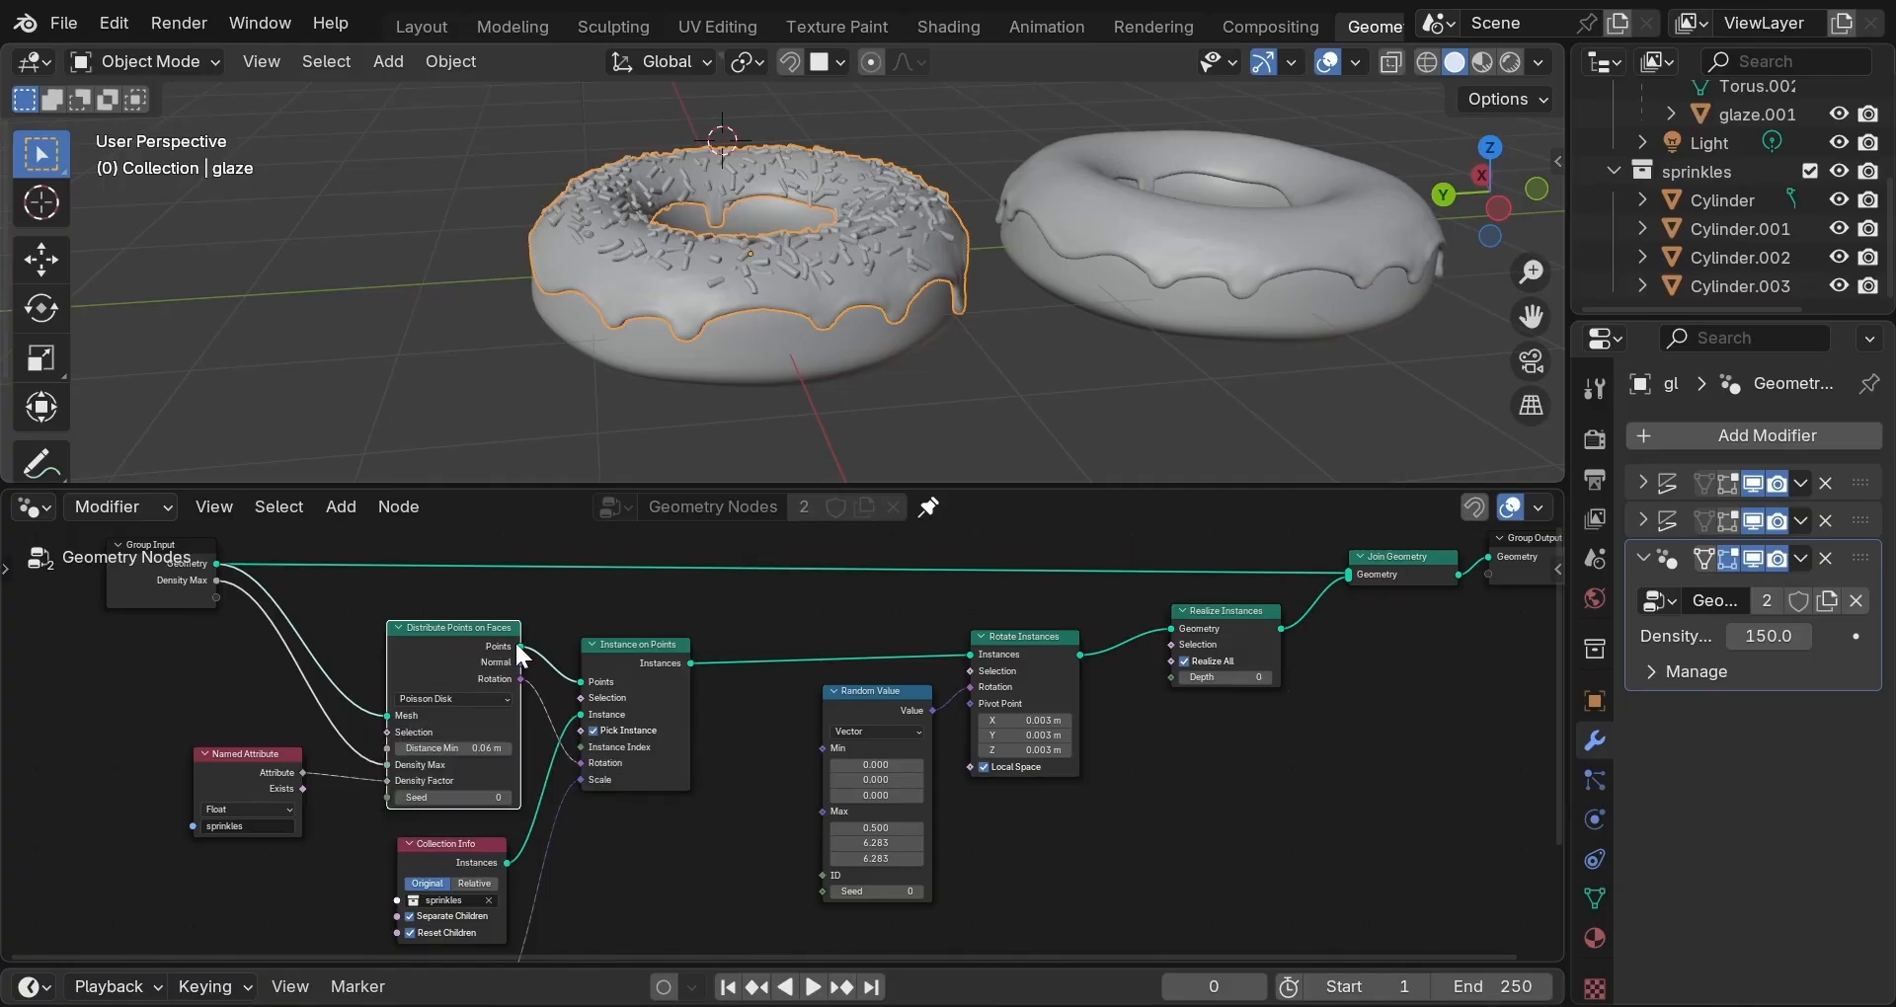
pyautogui.moveTo(596, 679)
pyautogui.moveTo(484, 649); pyautogui.dragTo(466, 636)
pyautogui.moveTo(606, 644); pyautogui.dragTo(606, 640)
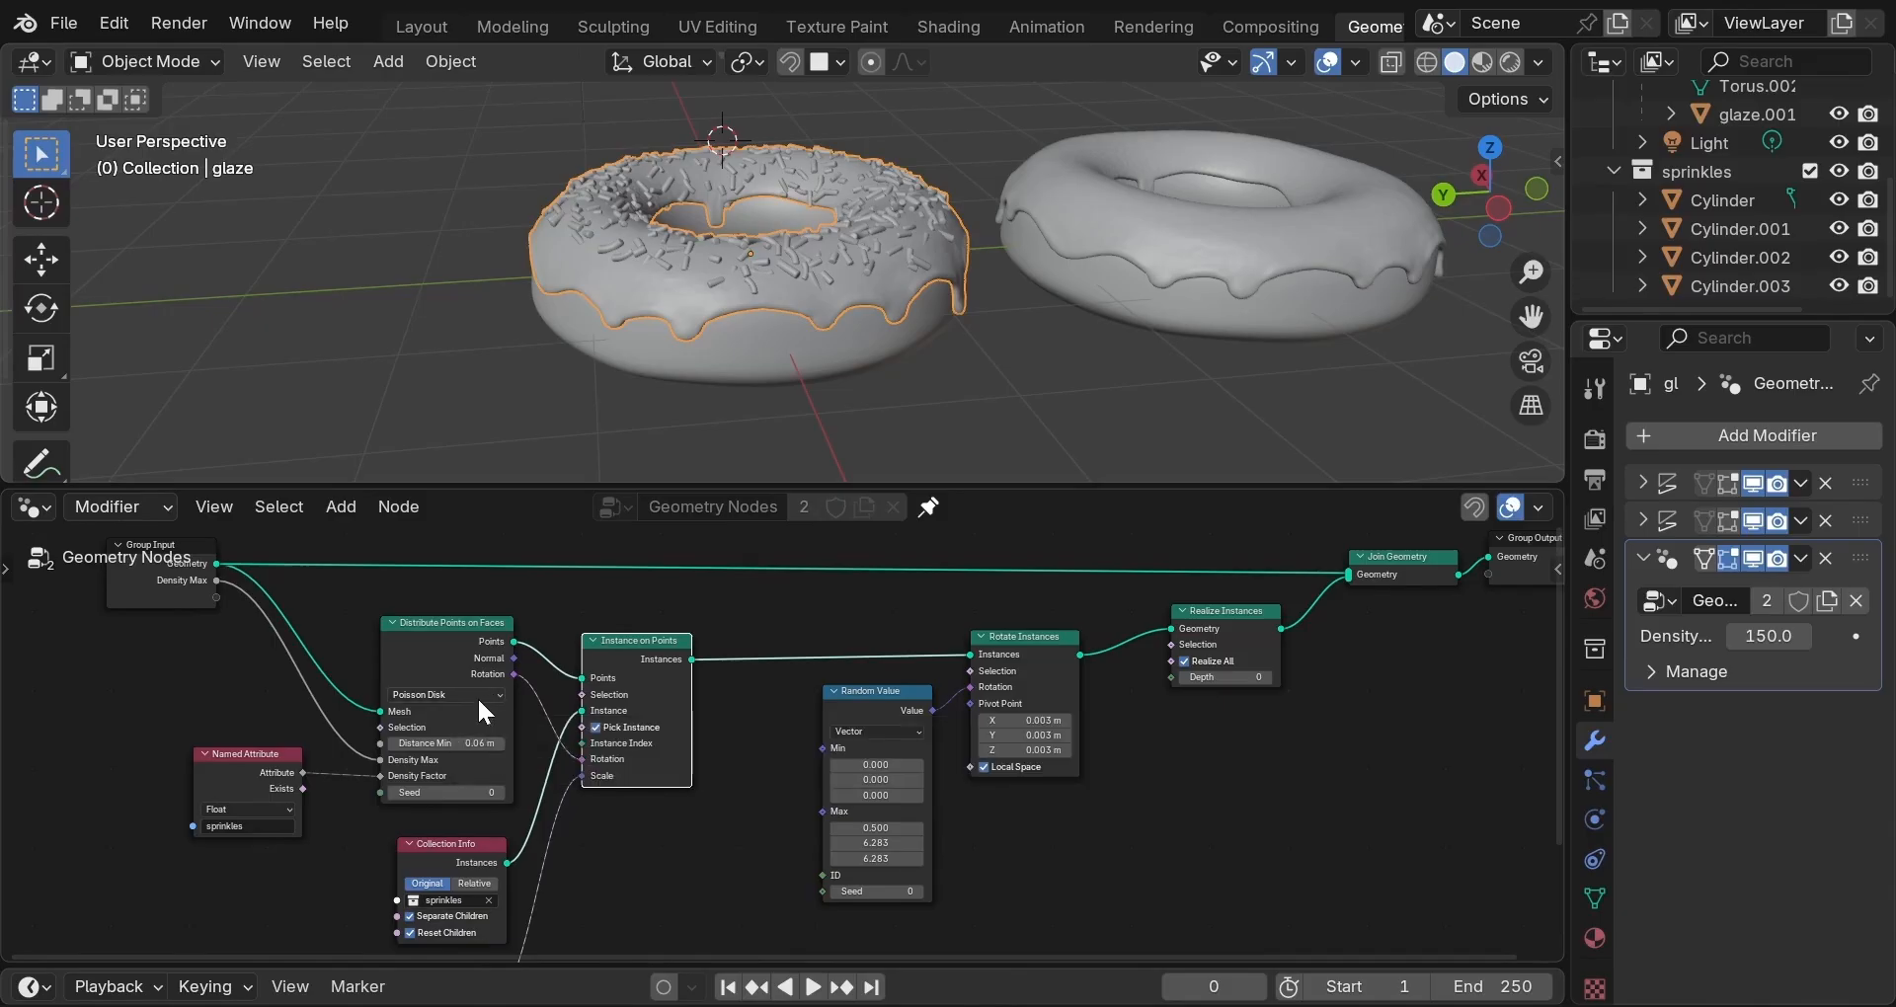
# Unplug the 'sprinkles' Named Attribute from Density Factor to compare, then reconnect it.
pyautogui.scroll(5, 889, 318)
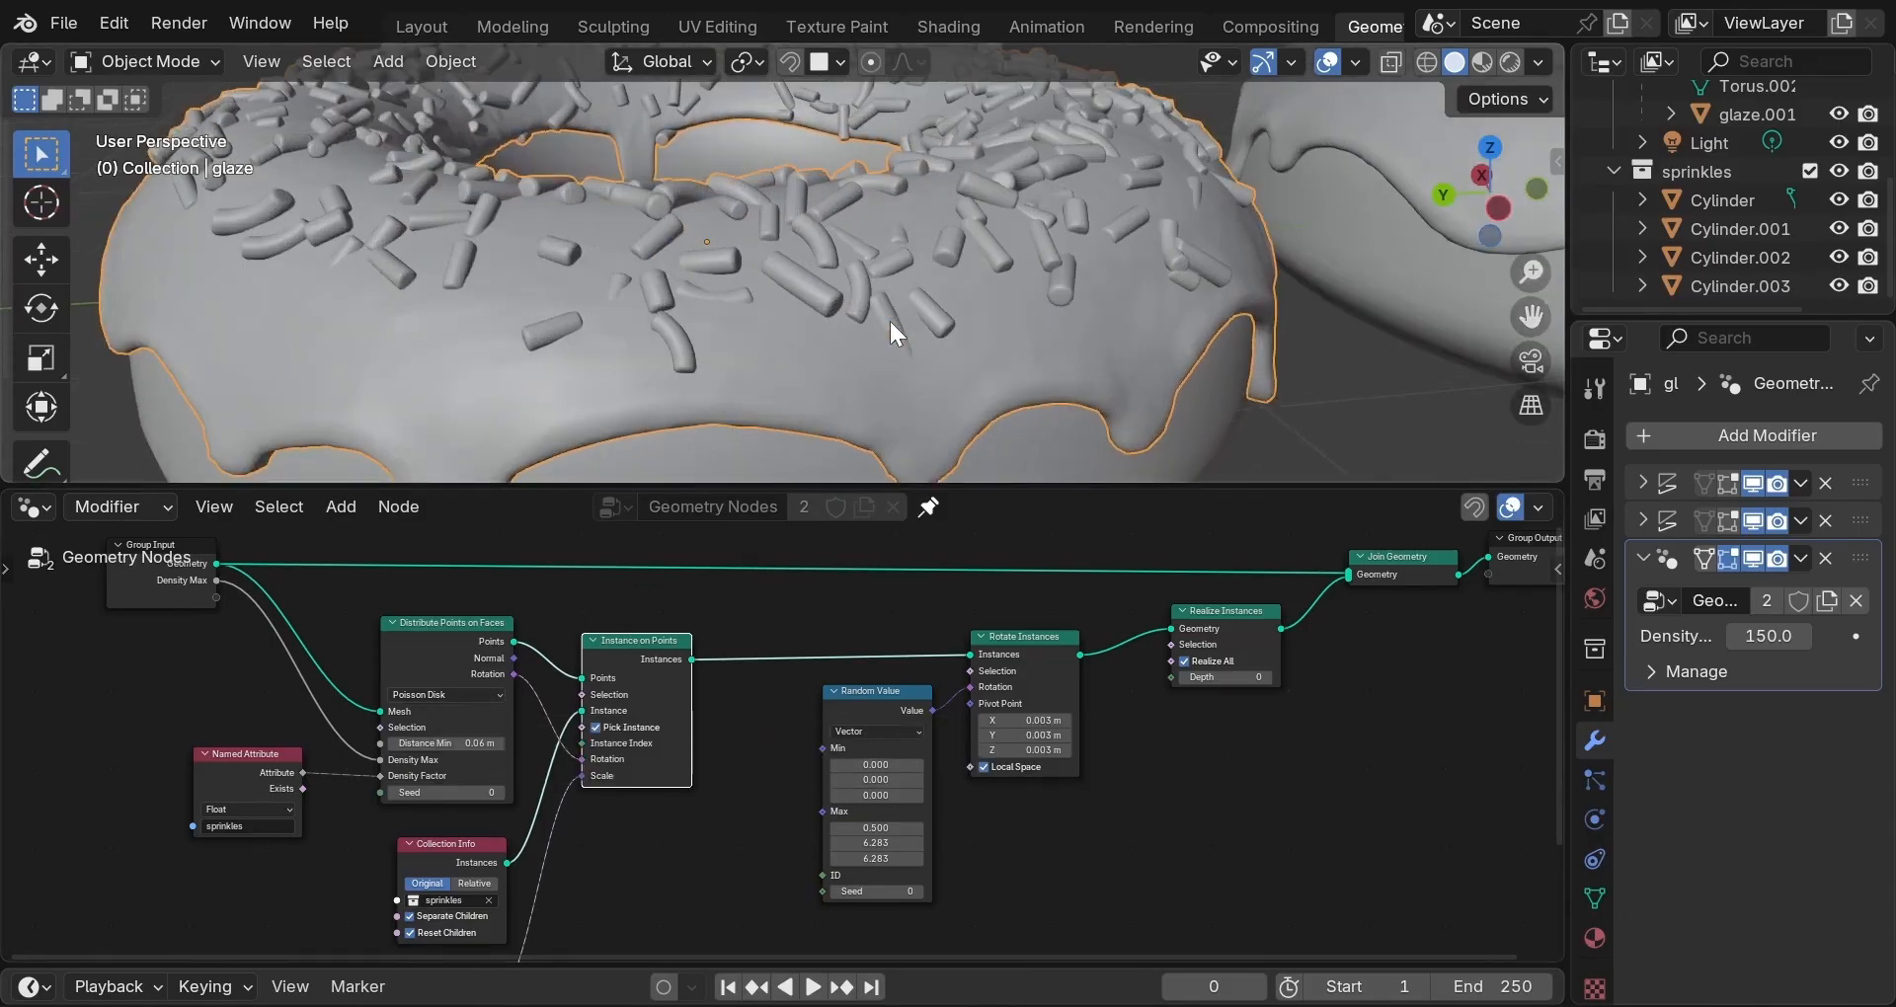
pyautogui.moveTo(889, 318); pyautogui.dragTo(855, 411, button='middle')
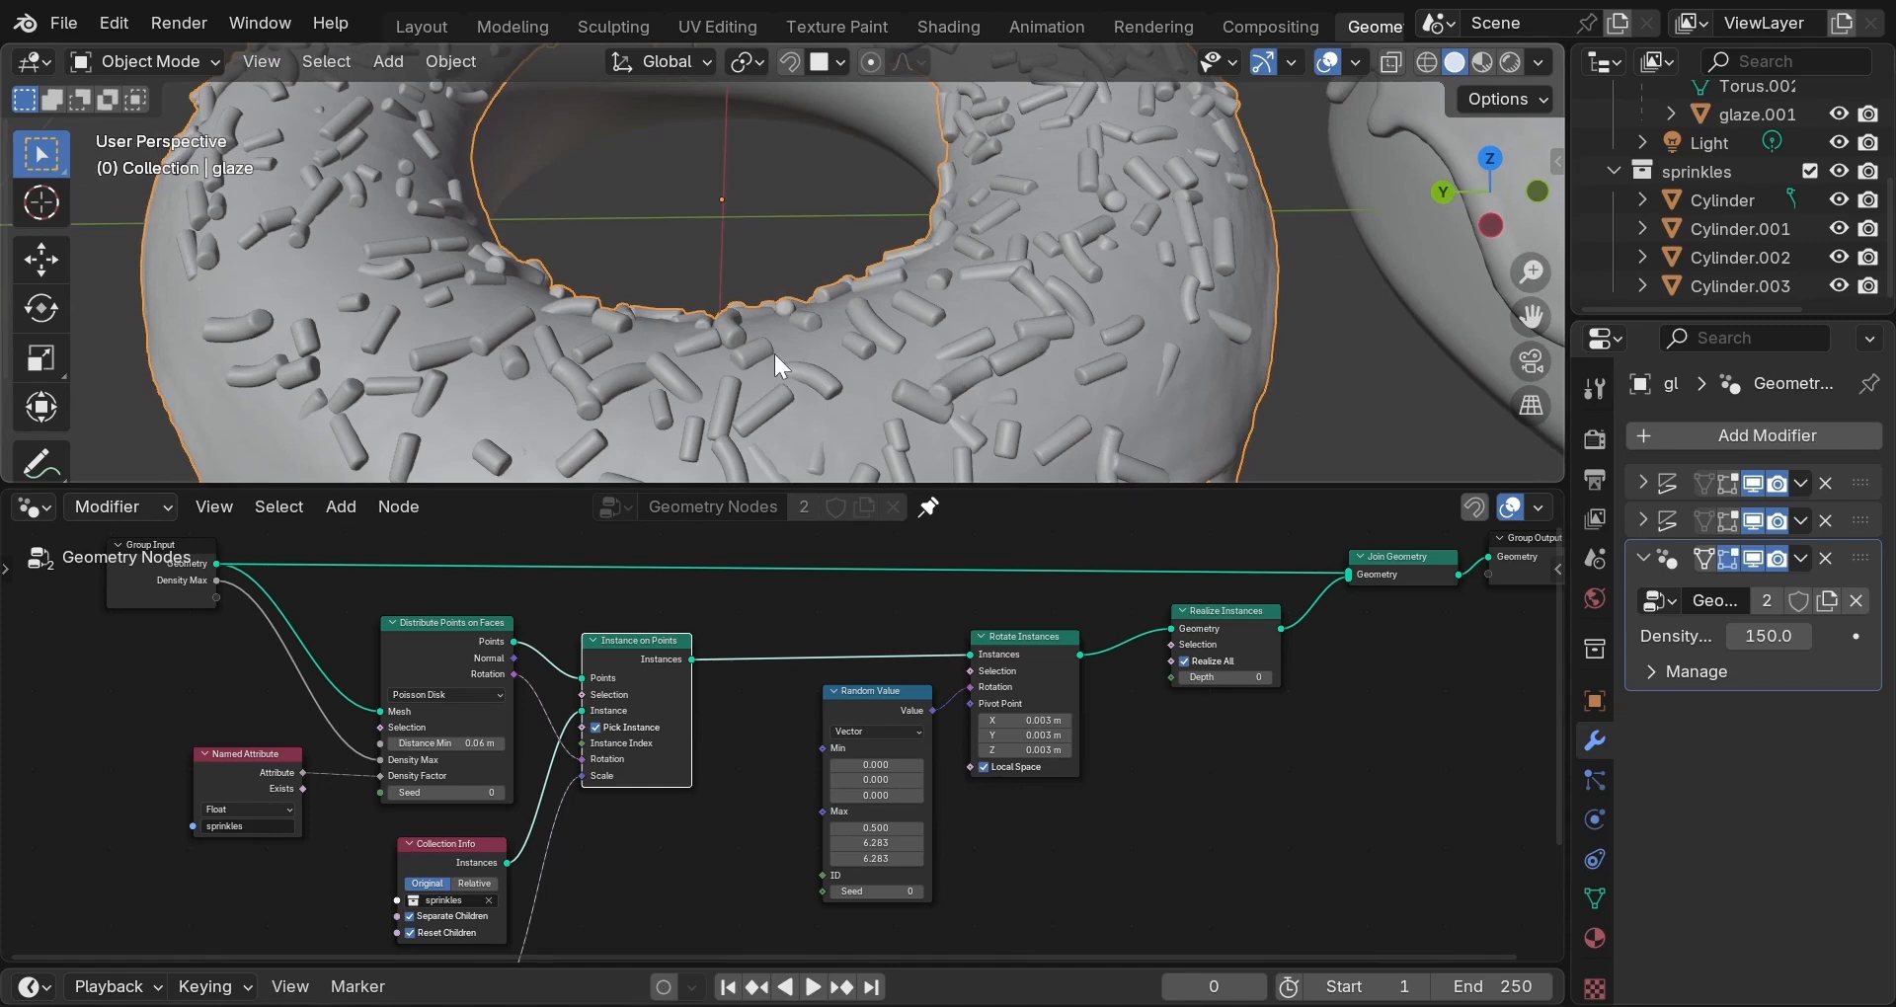
pyautogui.moveTo(382, 775); pyautogui.dragTo(351, 770)
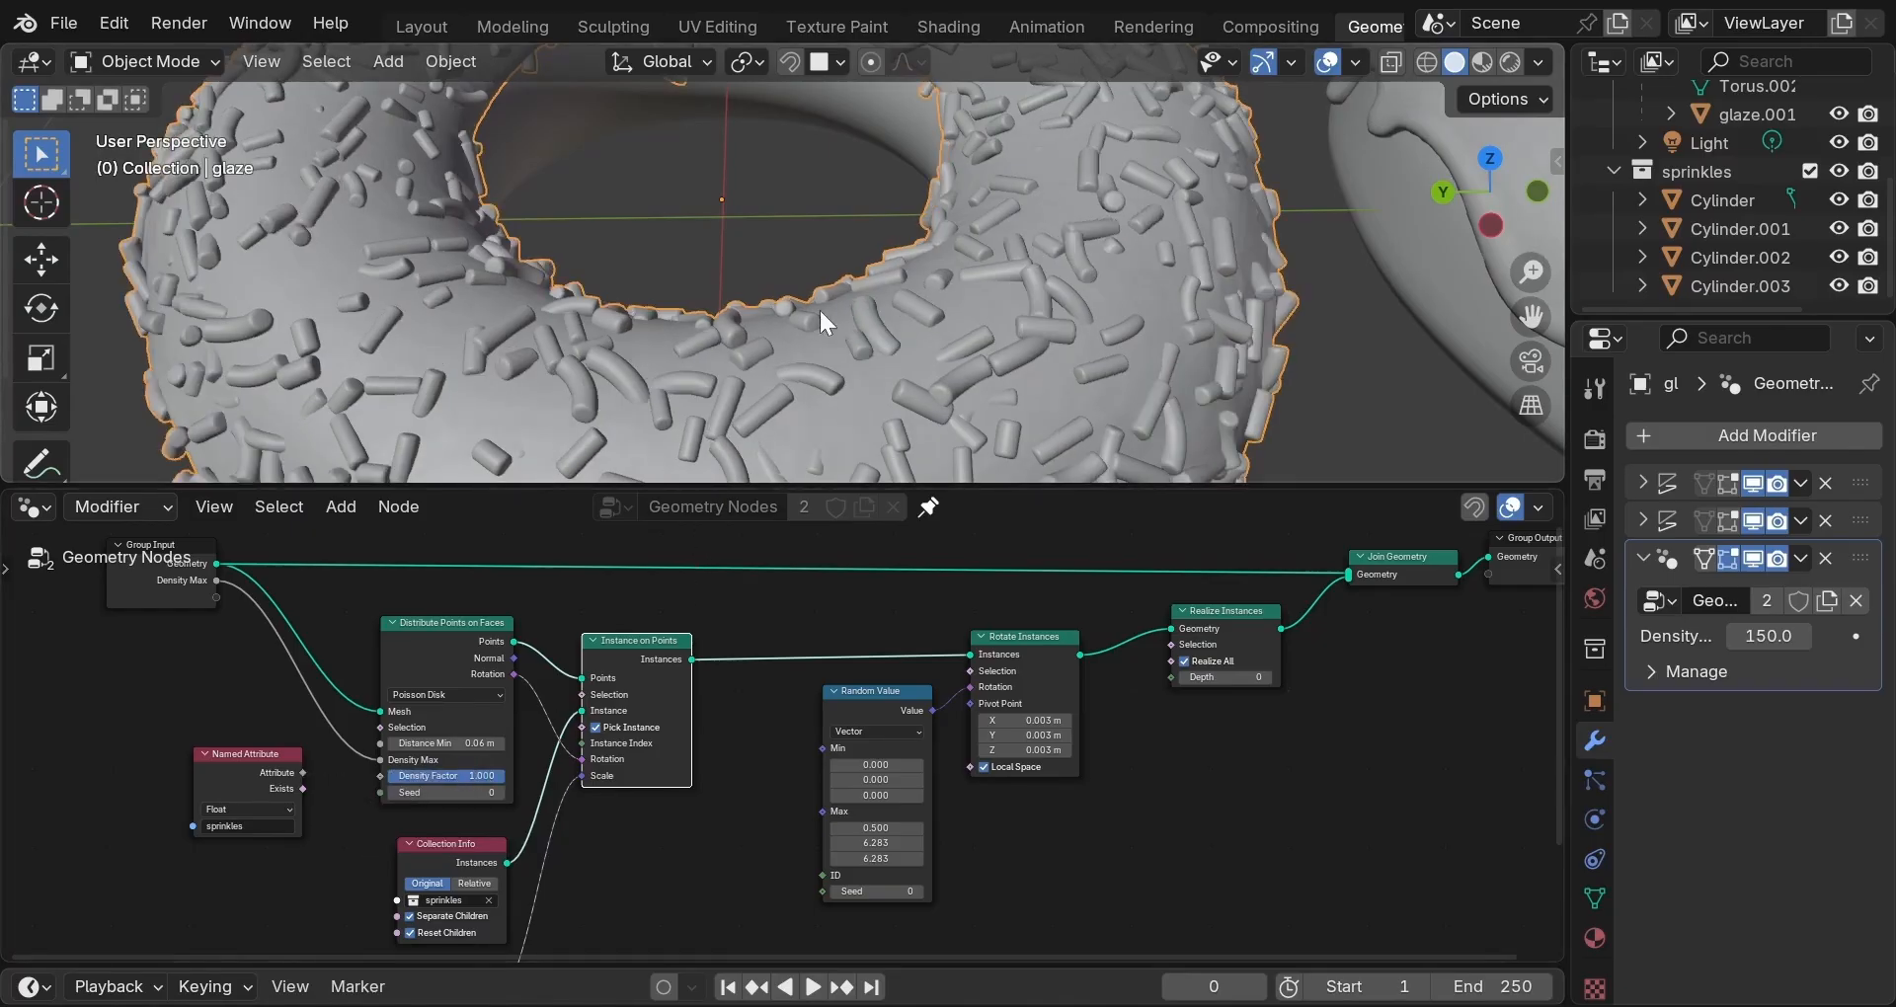
pyautogui.scroll(-6, 819, 307)
pyautogui.click(236, 780)
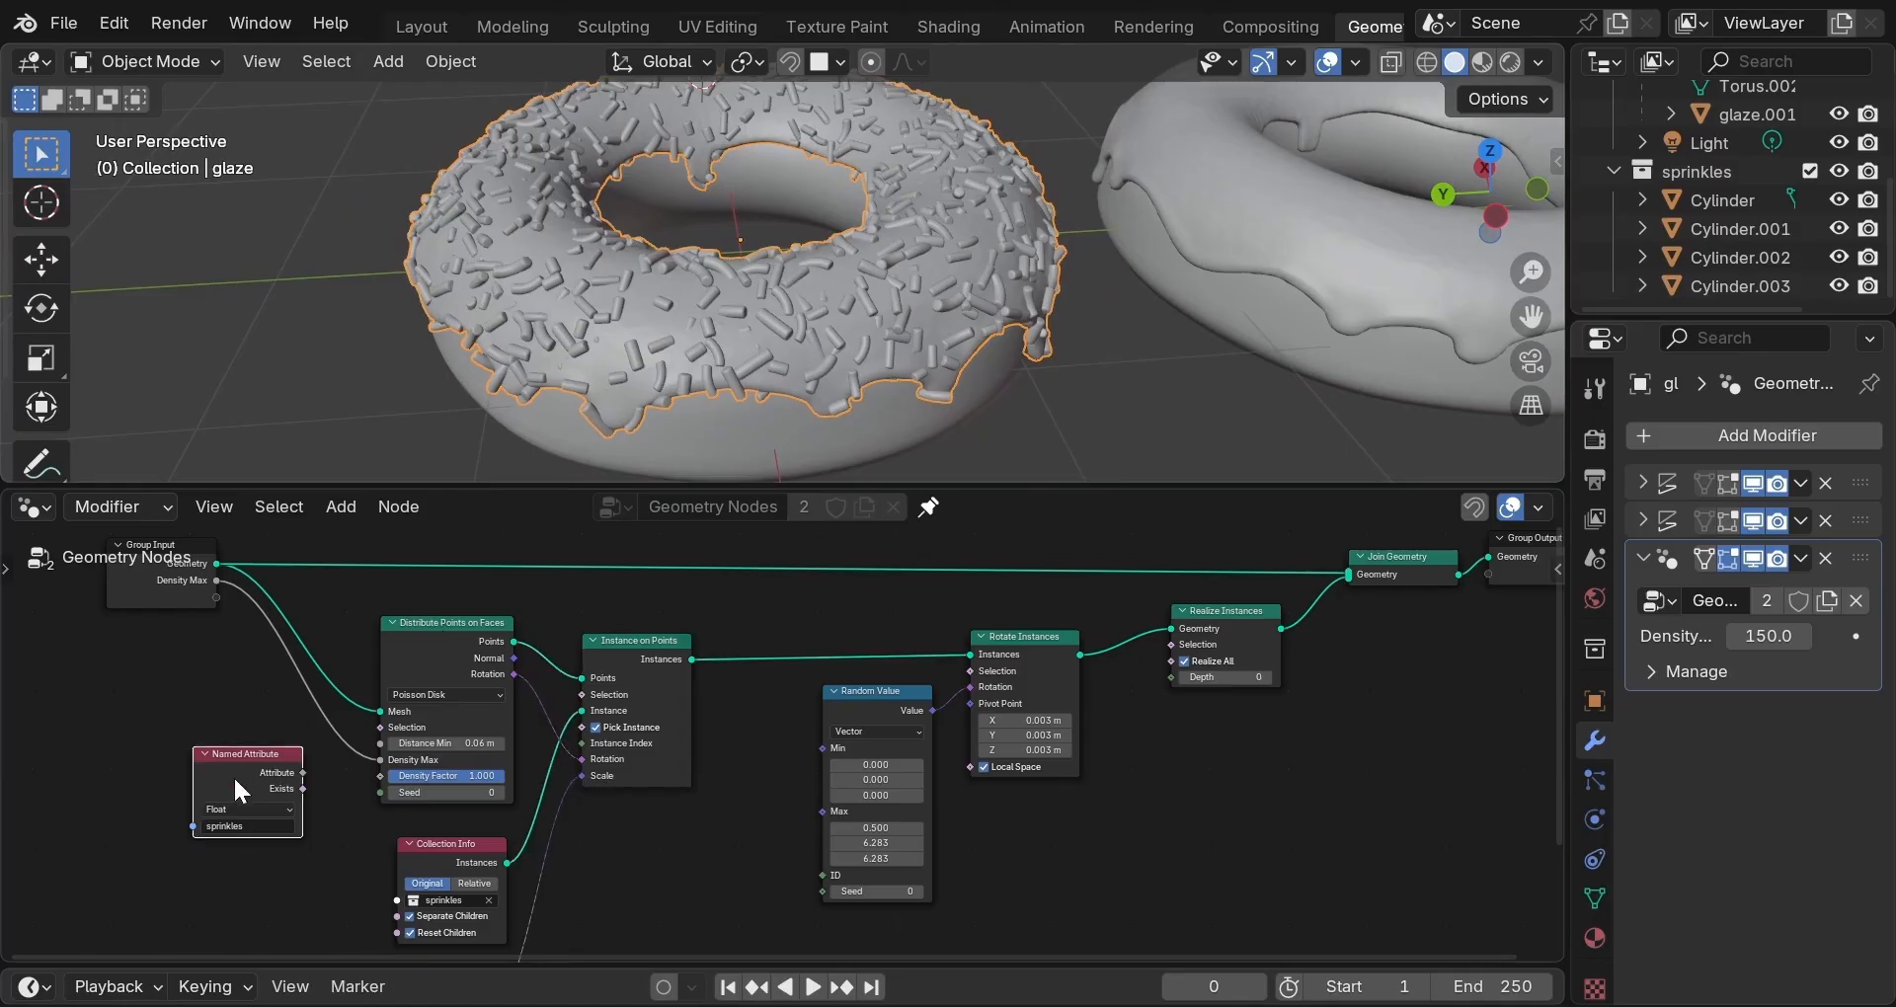
pyautogui.moveTo(302, 773); pyautogui.dragTo(368, 778)
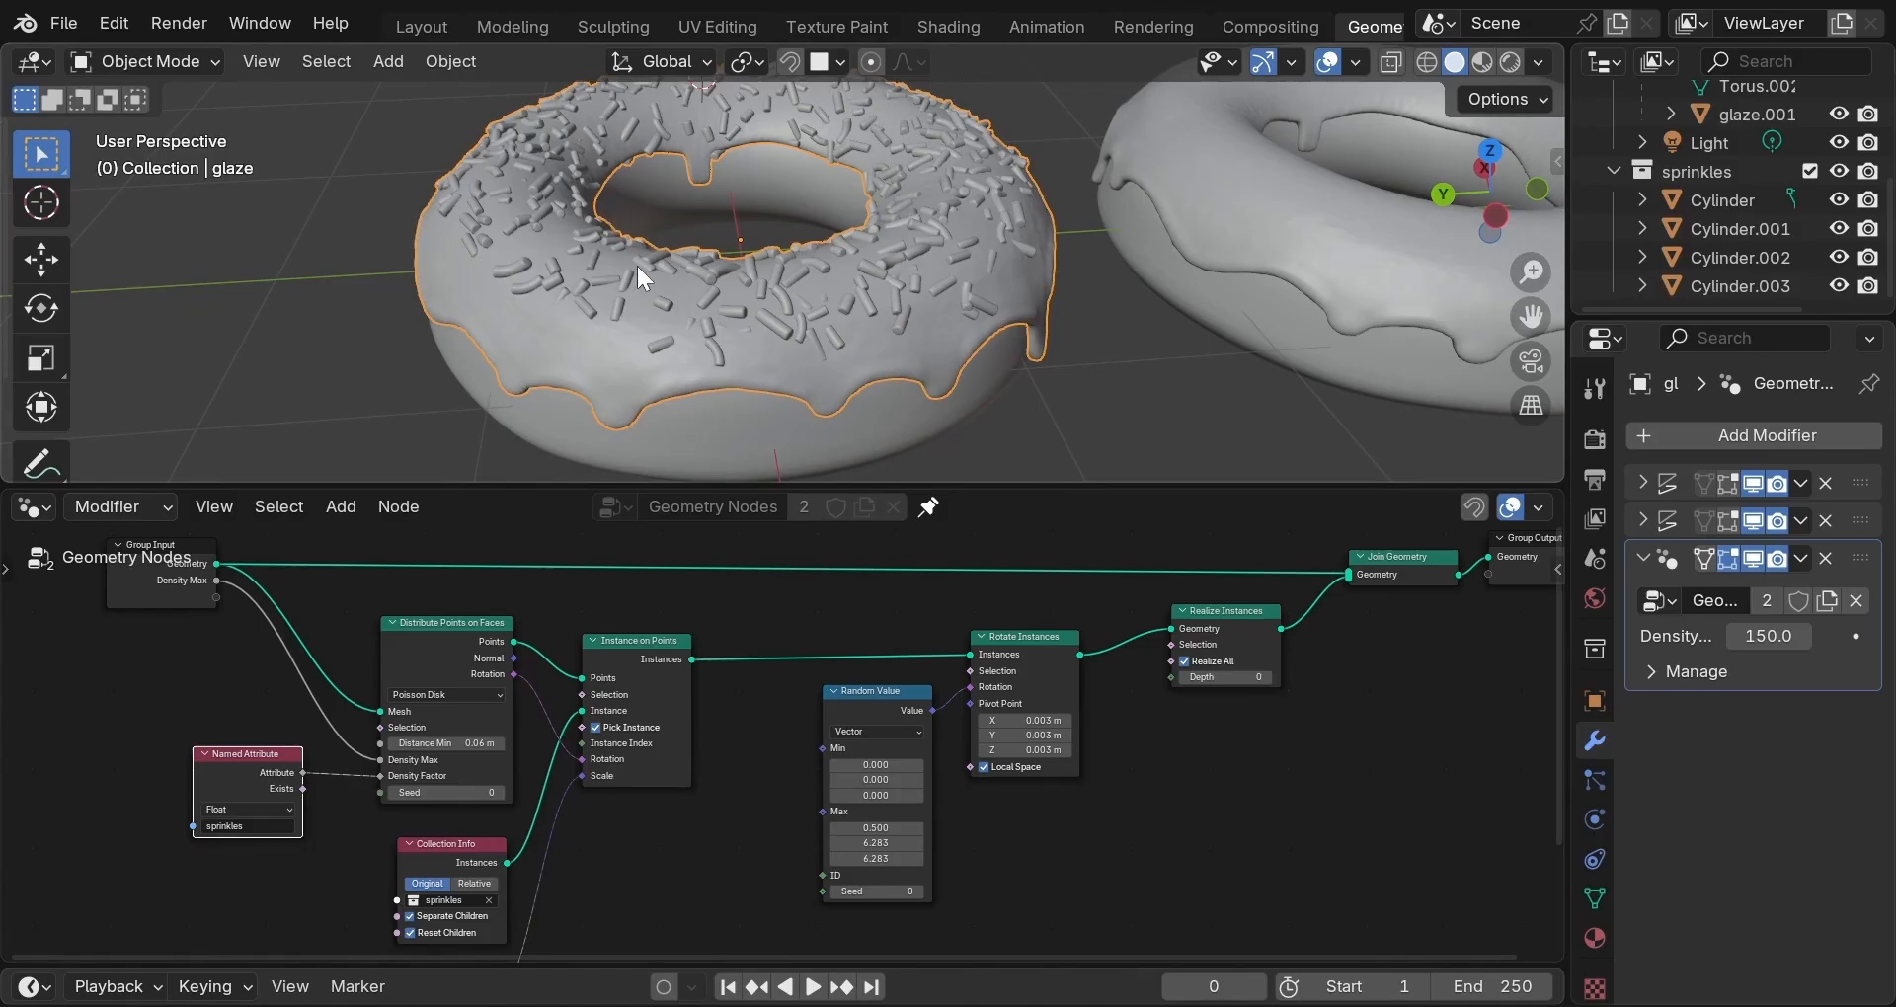
pyautogui.moveTo(637, 265); pyautogui.dragTo(835, 268, button='middle')
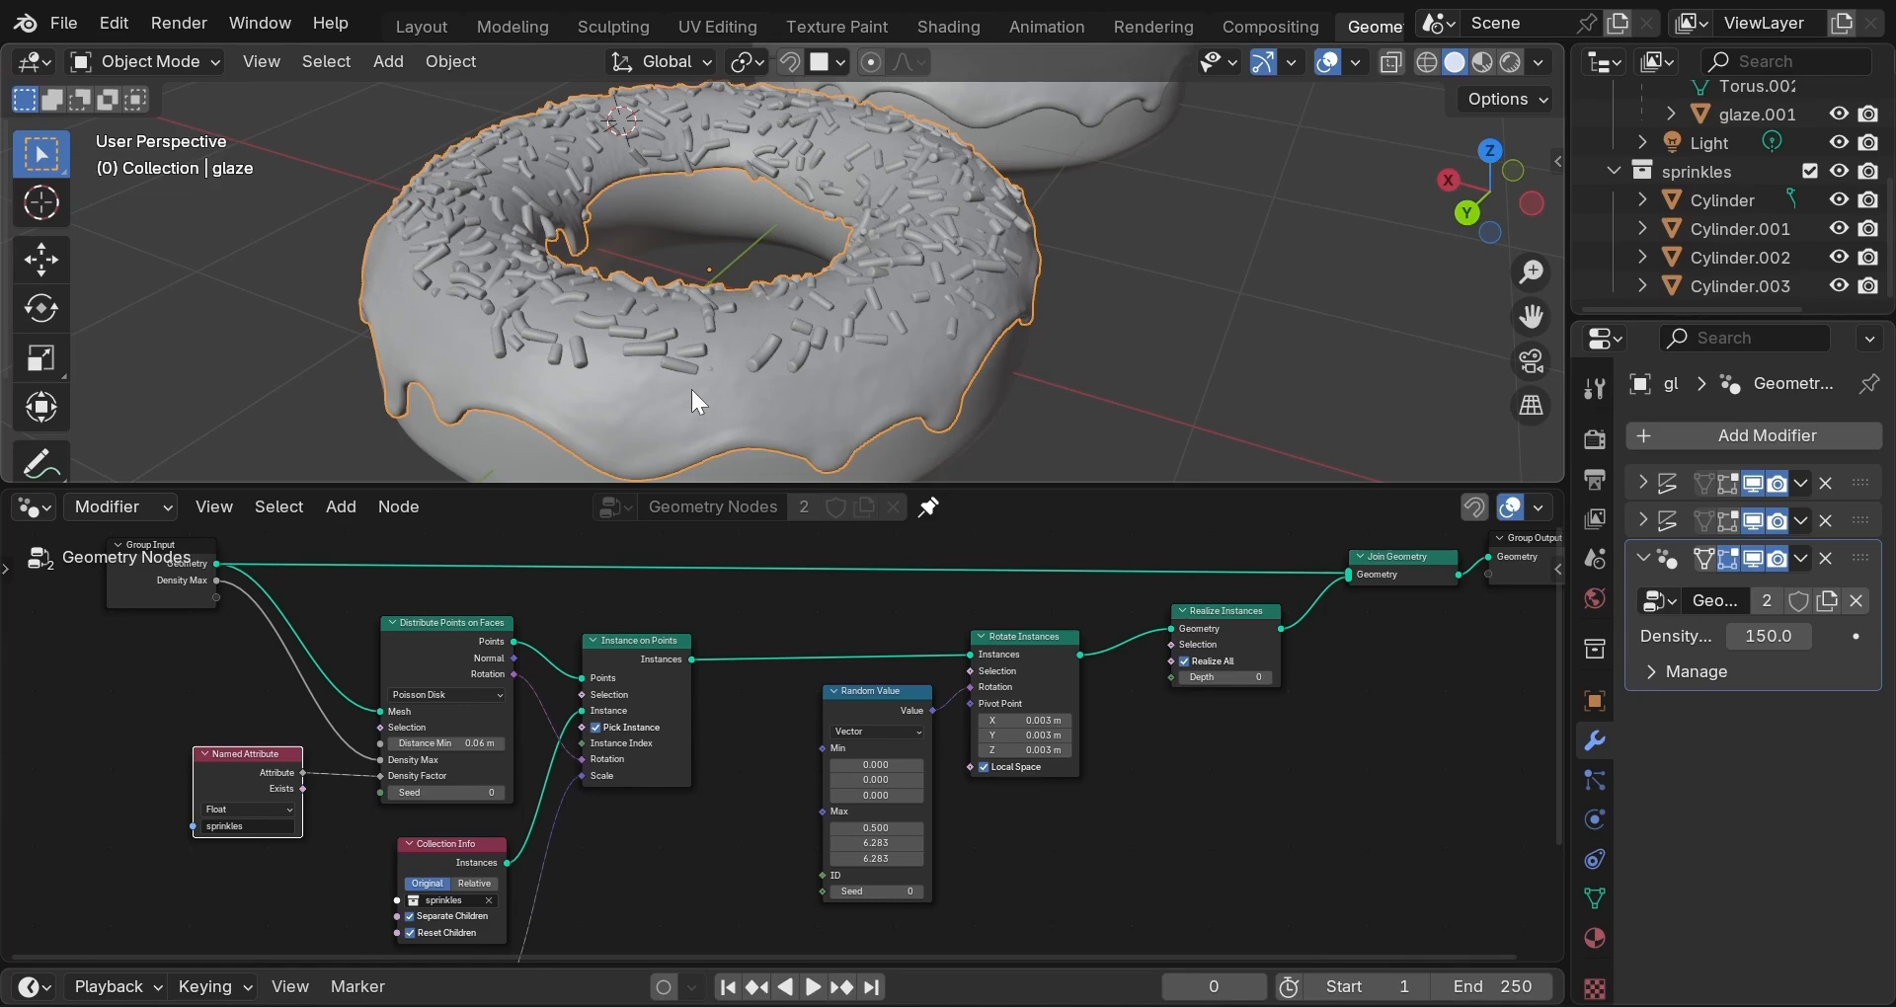
# Nudge the Collection Info node up-left and the Instance on Points node up to align them.
pyautogui.moveTo(701, 364); pyautogui.dragTo(630, 422, button='middle')
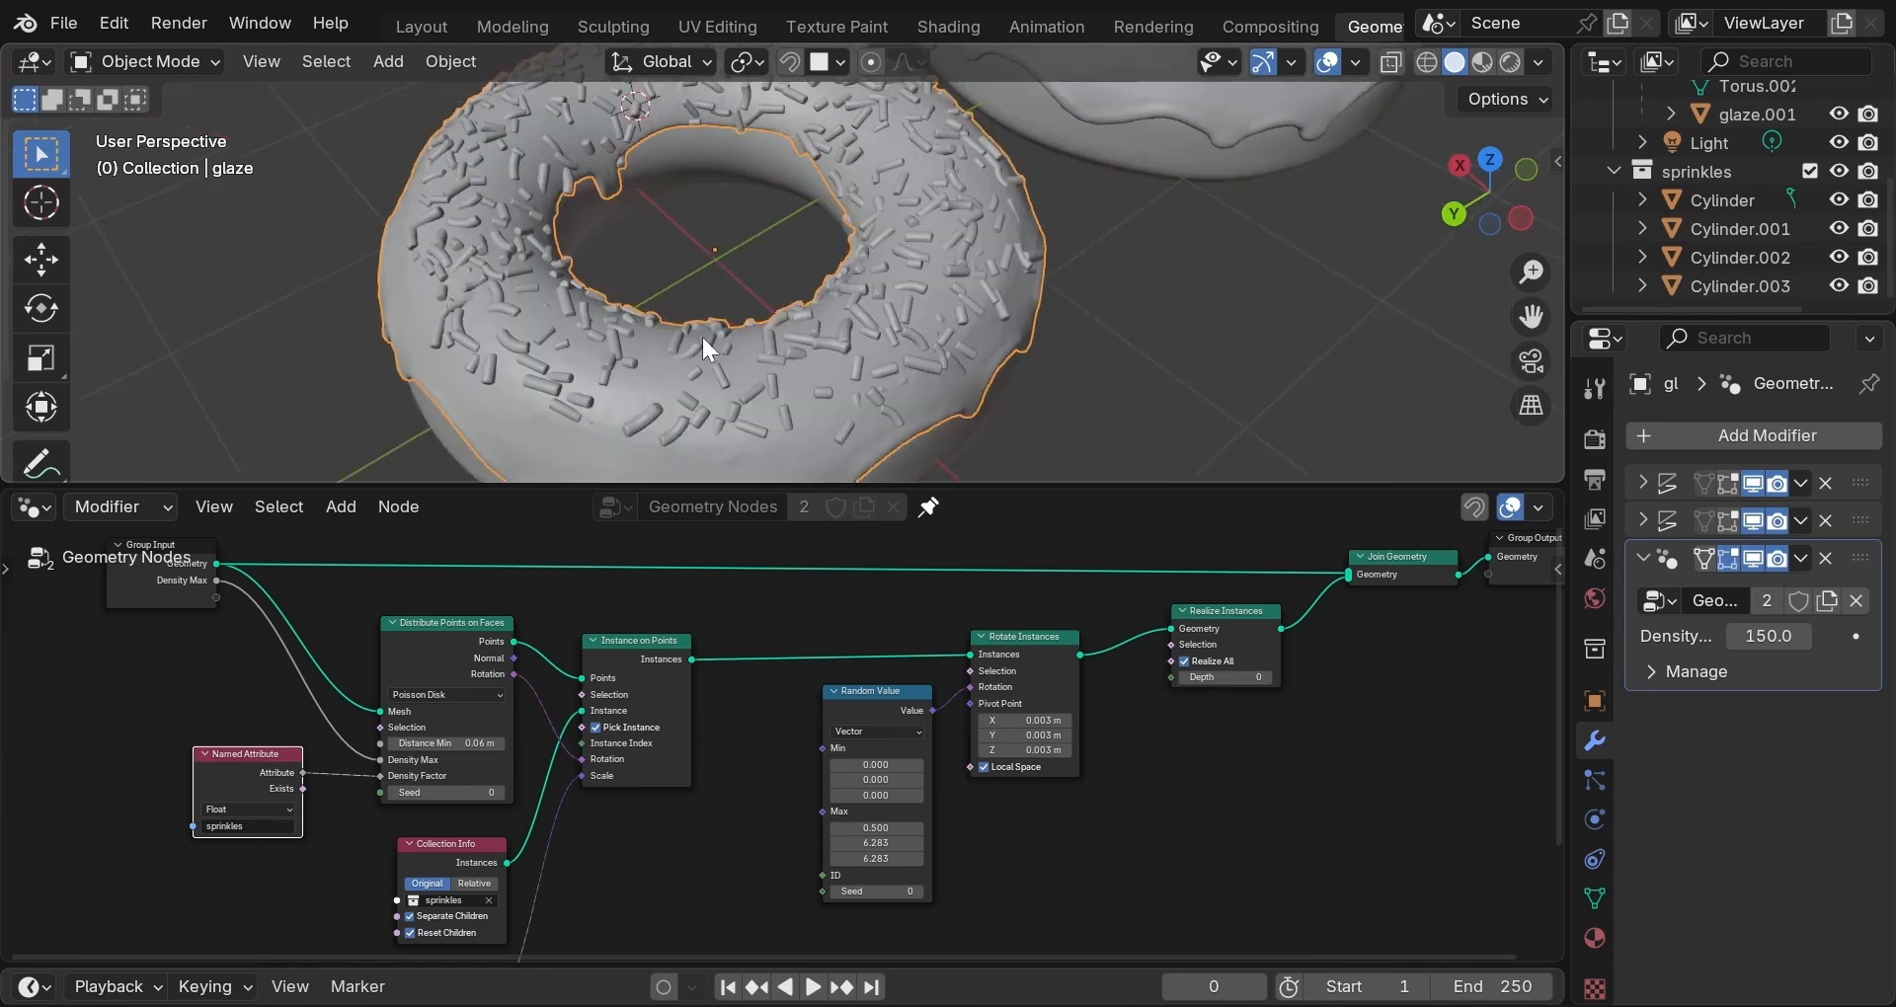
pyautogui.scroll(2, 648, 329)
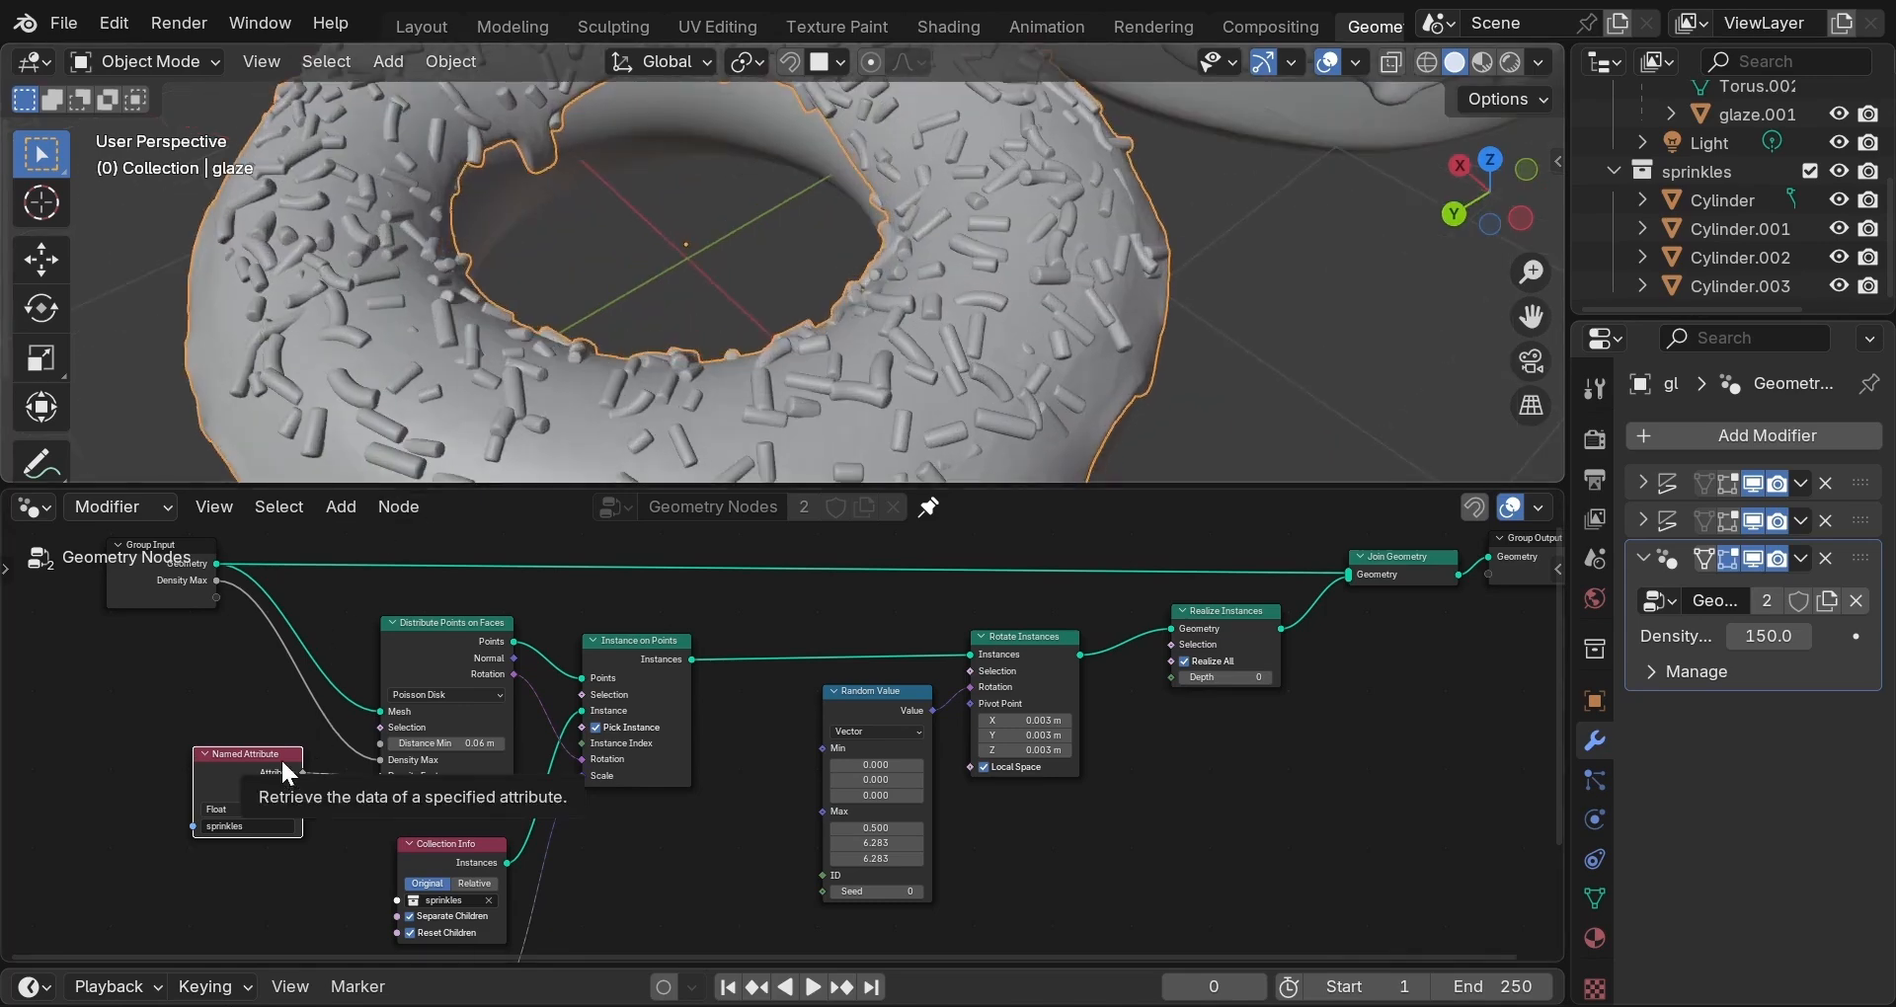
pyautogui.click(447, 861)
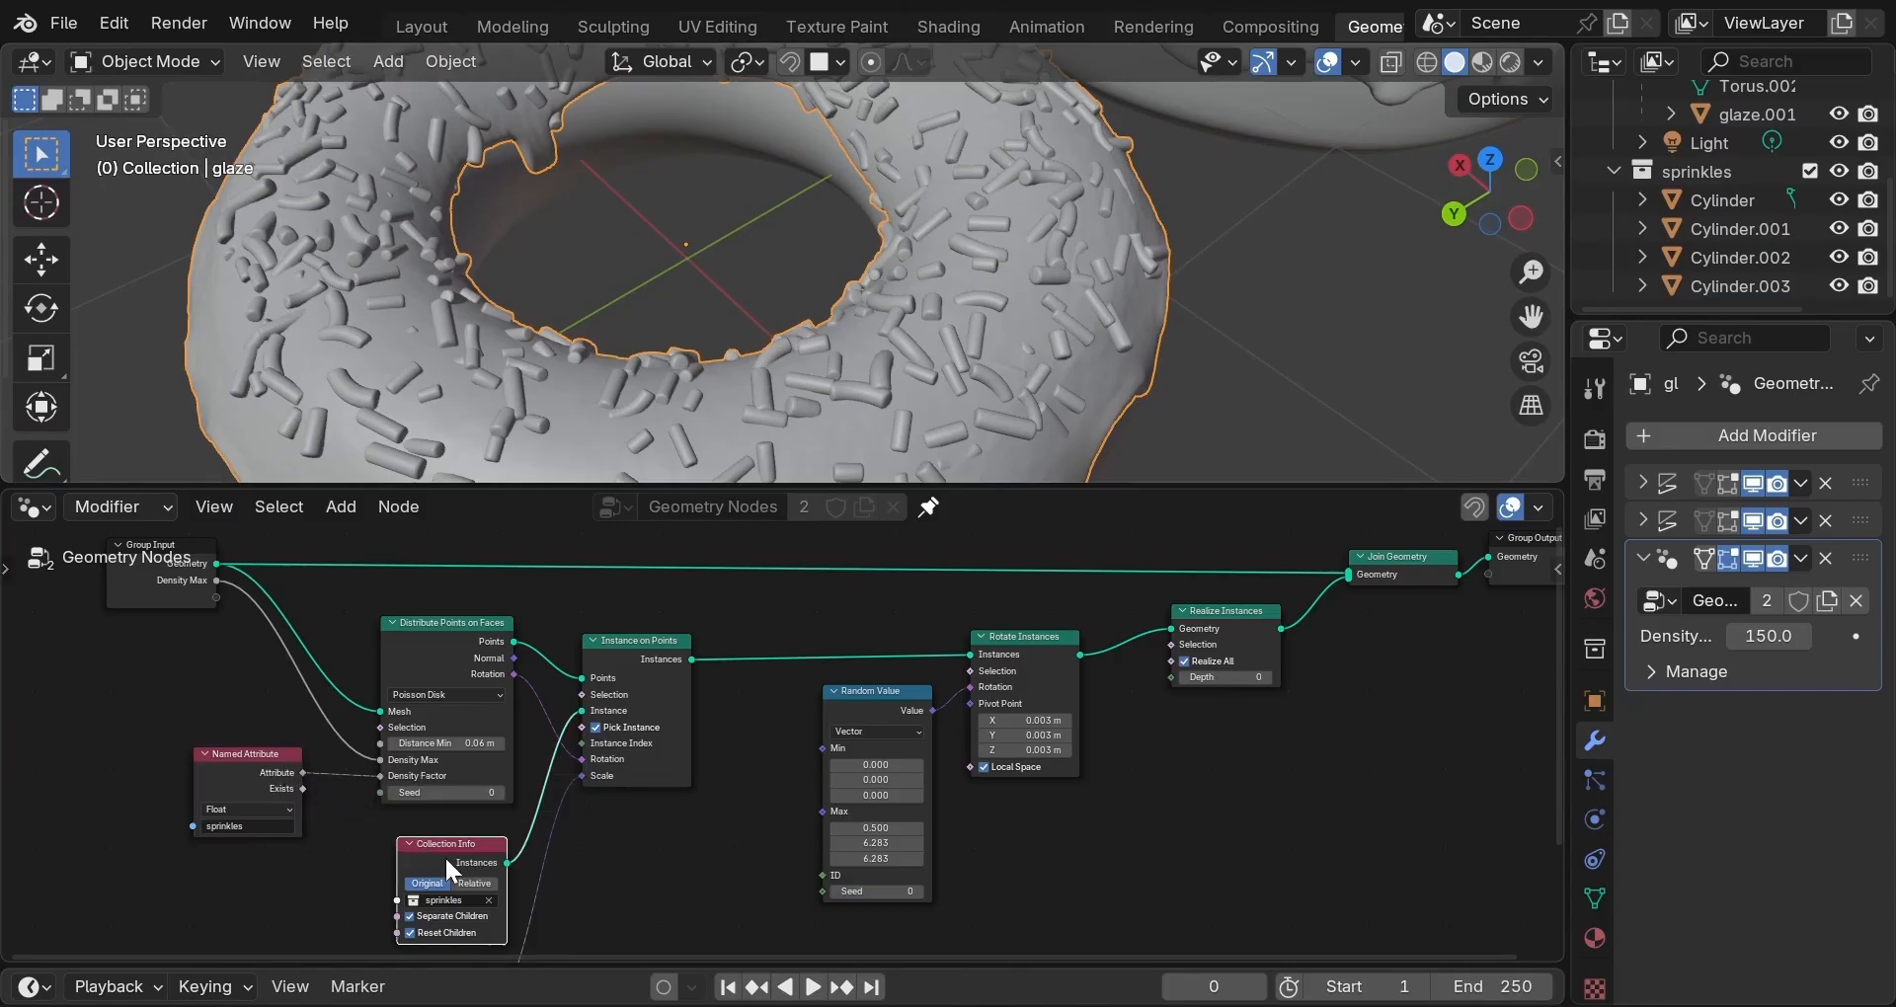
pyautogui.moveTo(444, 856); pyautogui.dragTo(427, 845)
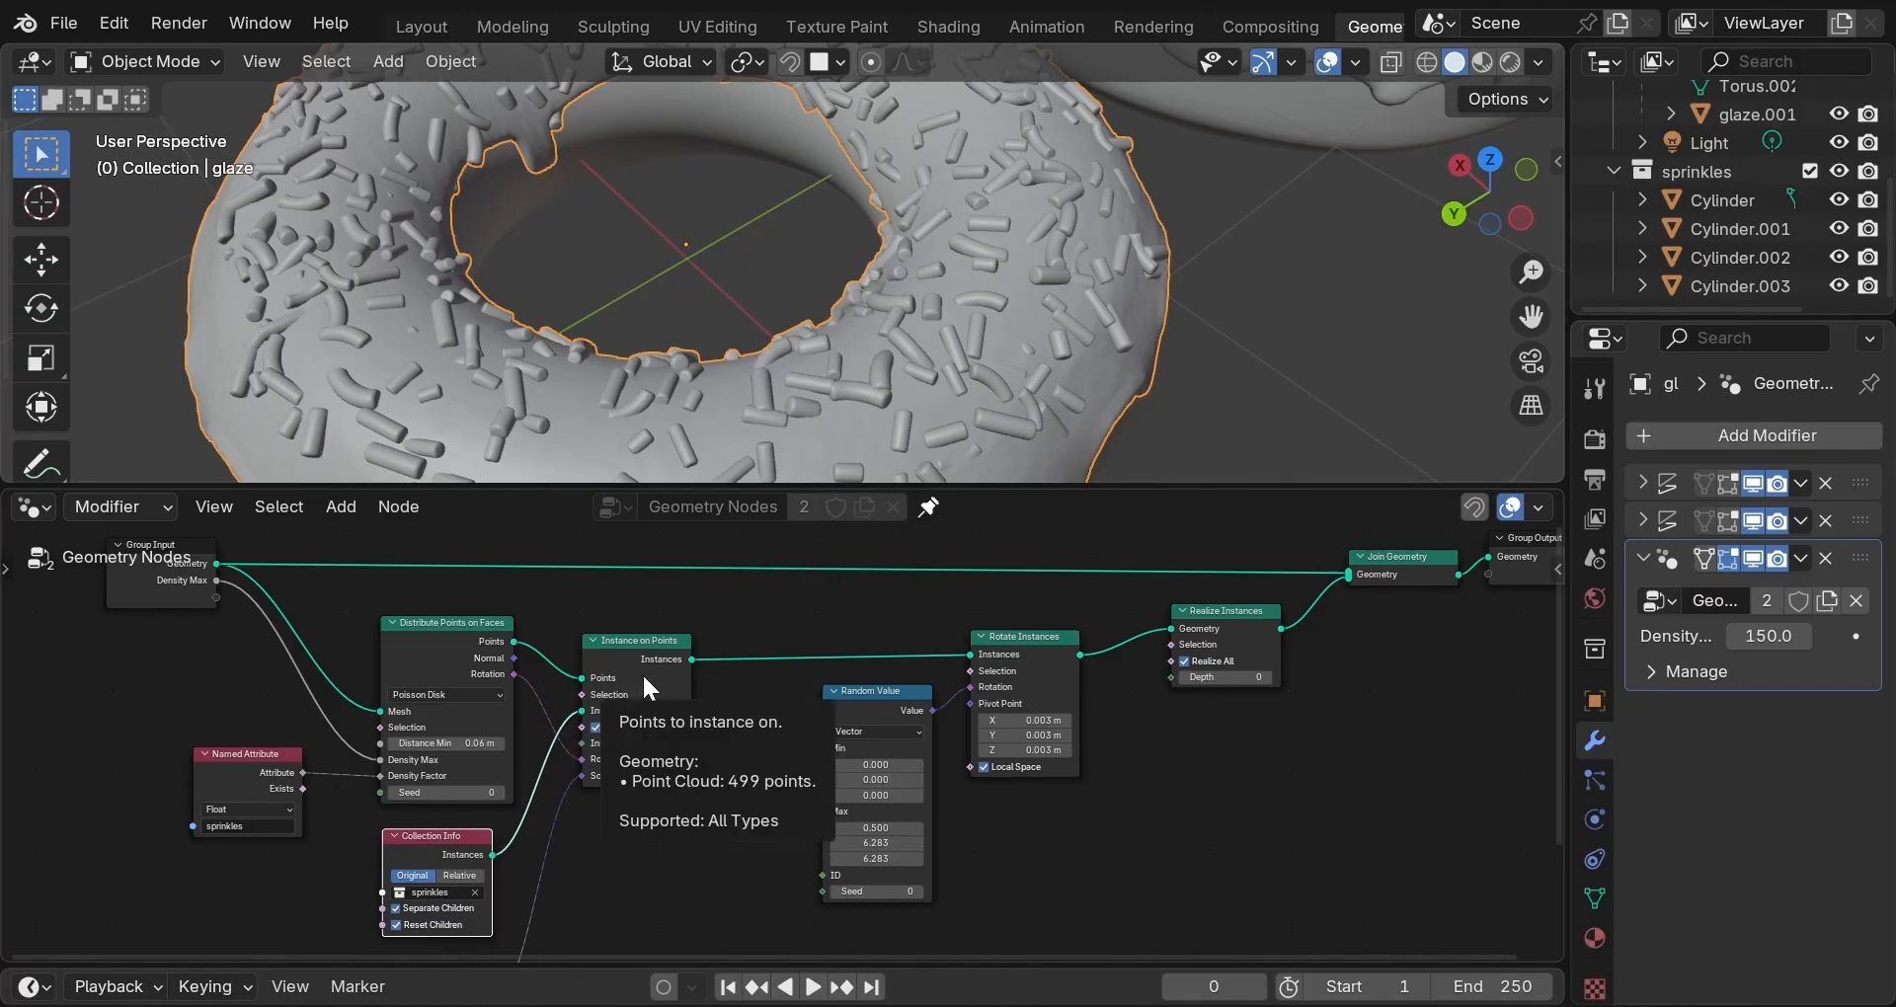
pyautogui.moveTo(644, 679); pyautogui.dragTo(656, 666)
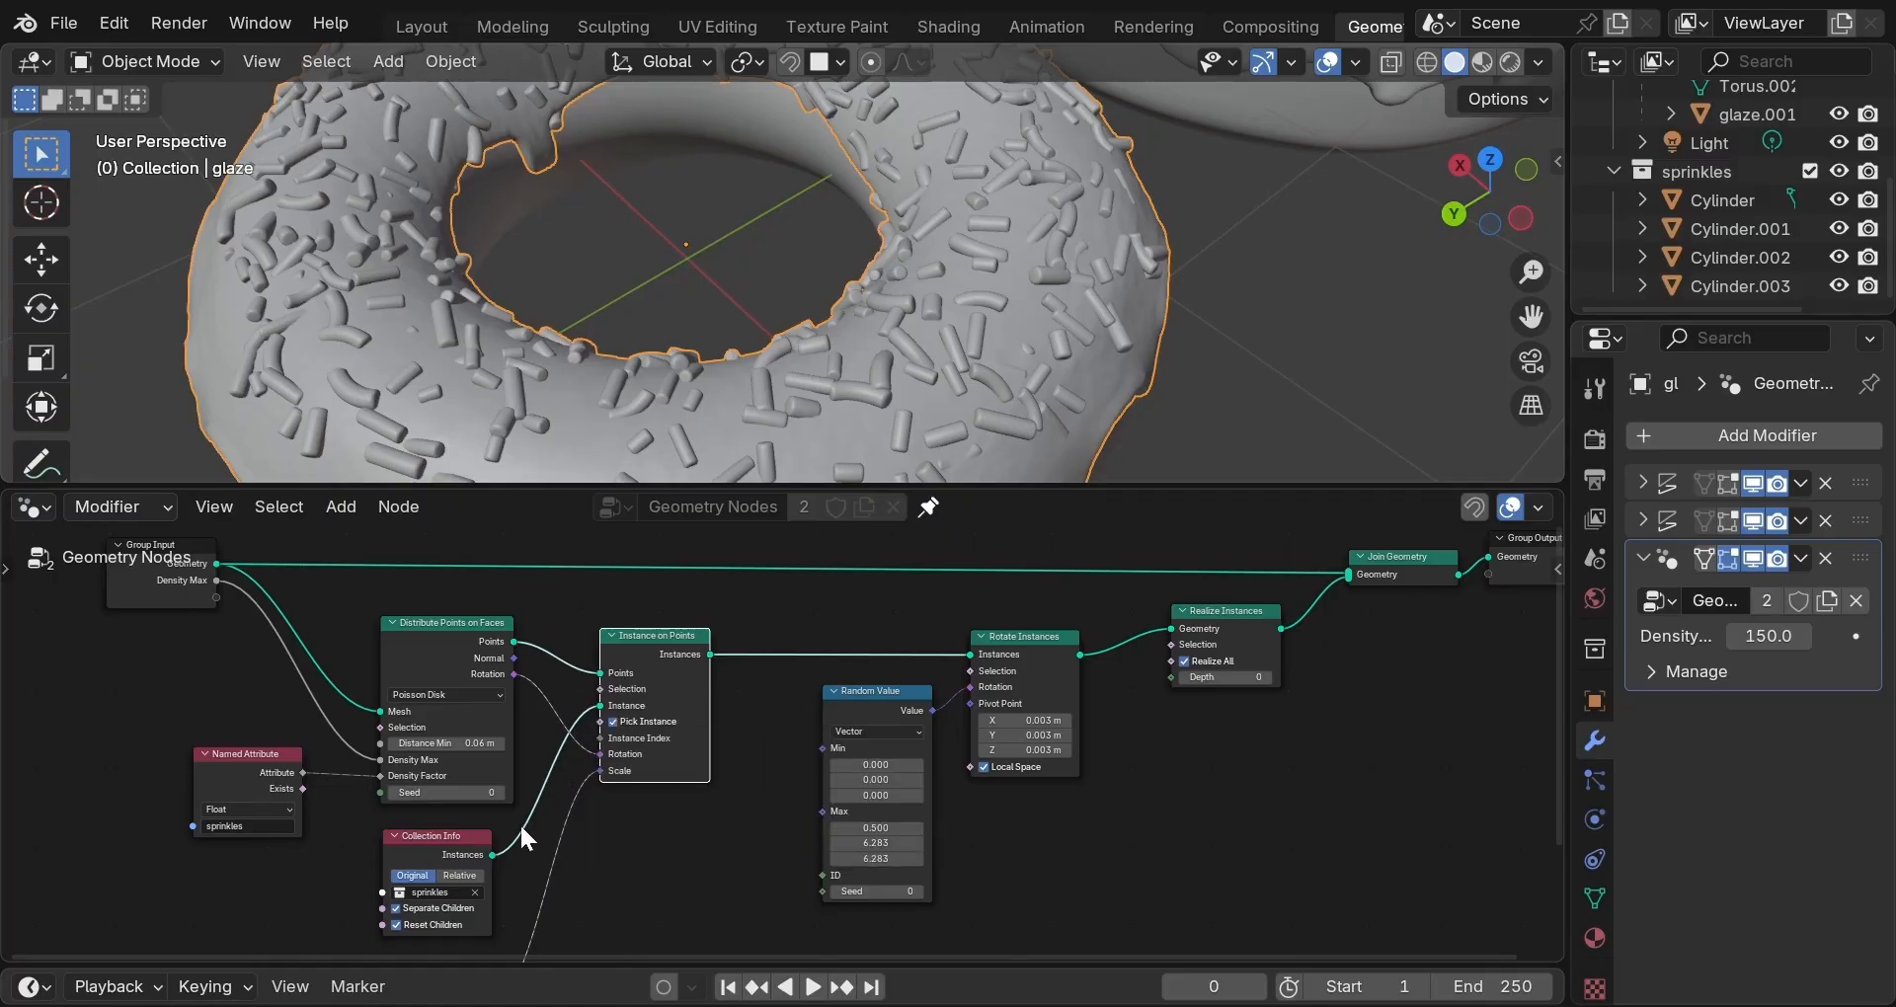
# Reposition both Random Value nodes and Rotate Instances into a neat chain leading to Group Output.
pyautogui.scroll(-1, 637, 851)
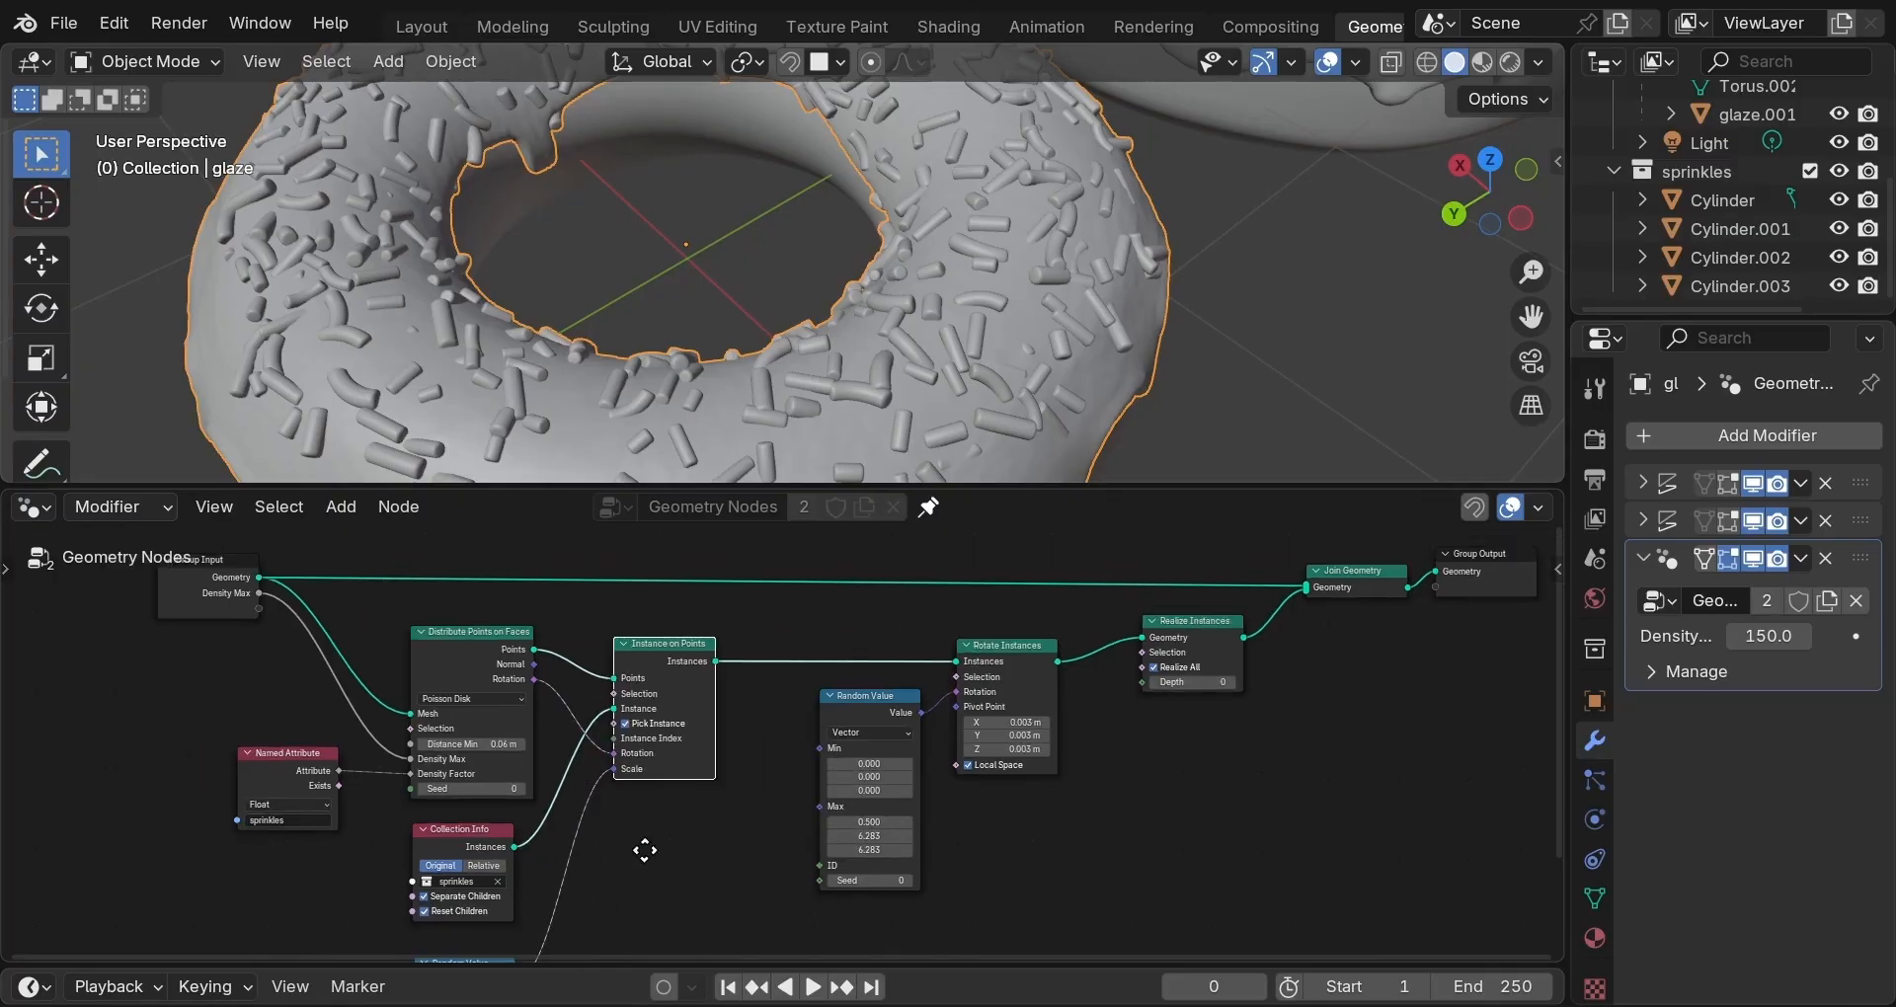
pyautogui.moveTo(643, 851); pyautogui.dragTo(653, 749, button='middle')
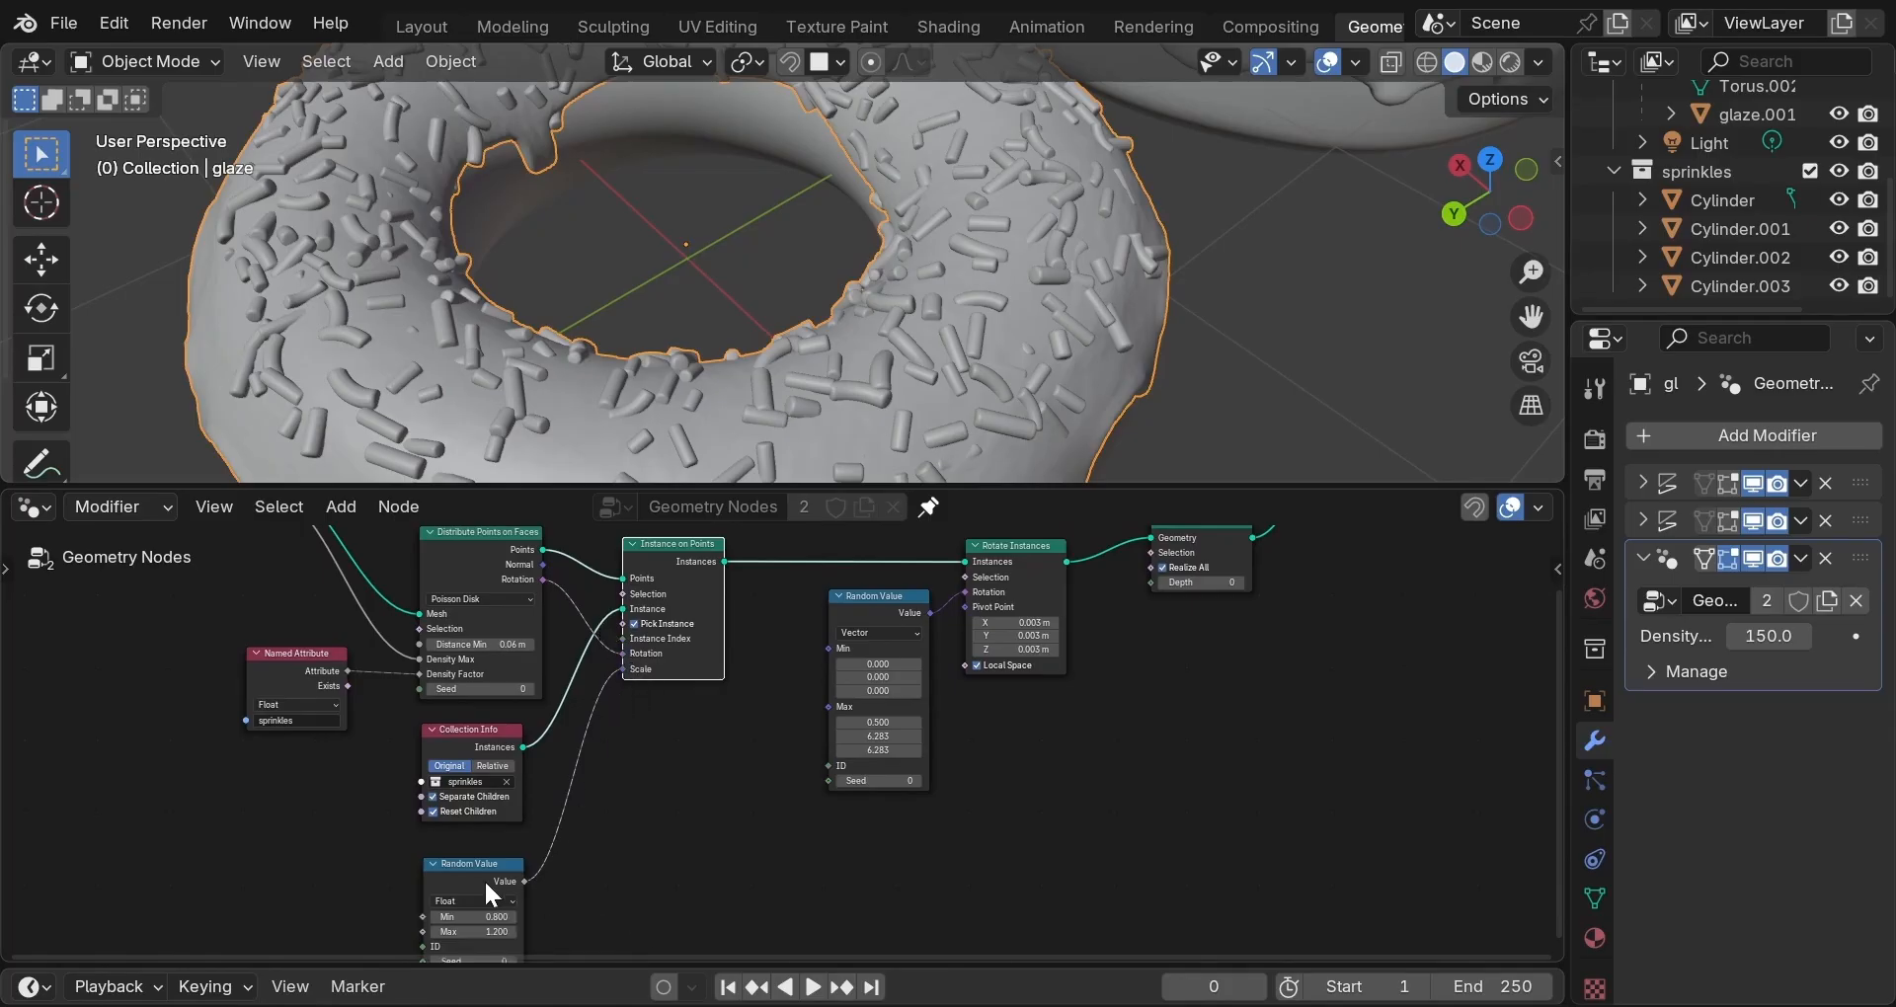
pyautogui.moveTo(480, 877); pyautogui.dragTo(480, 847)
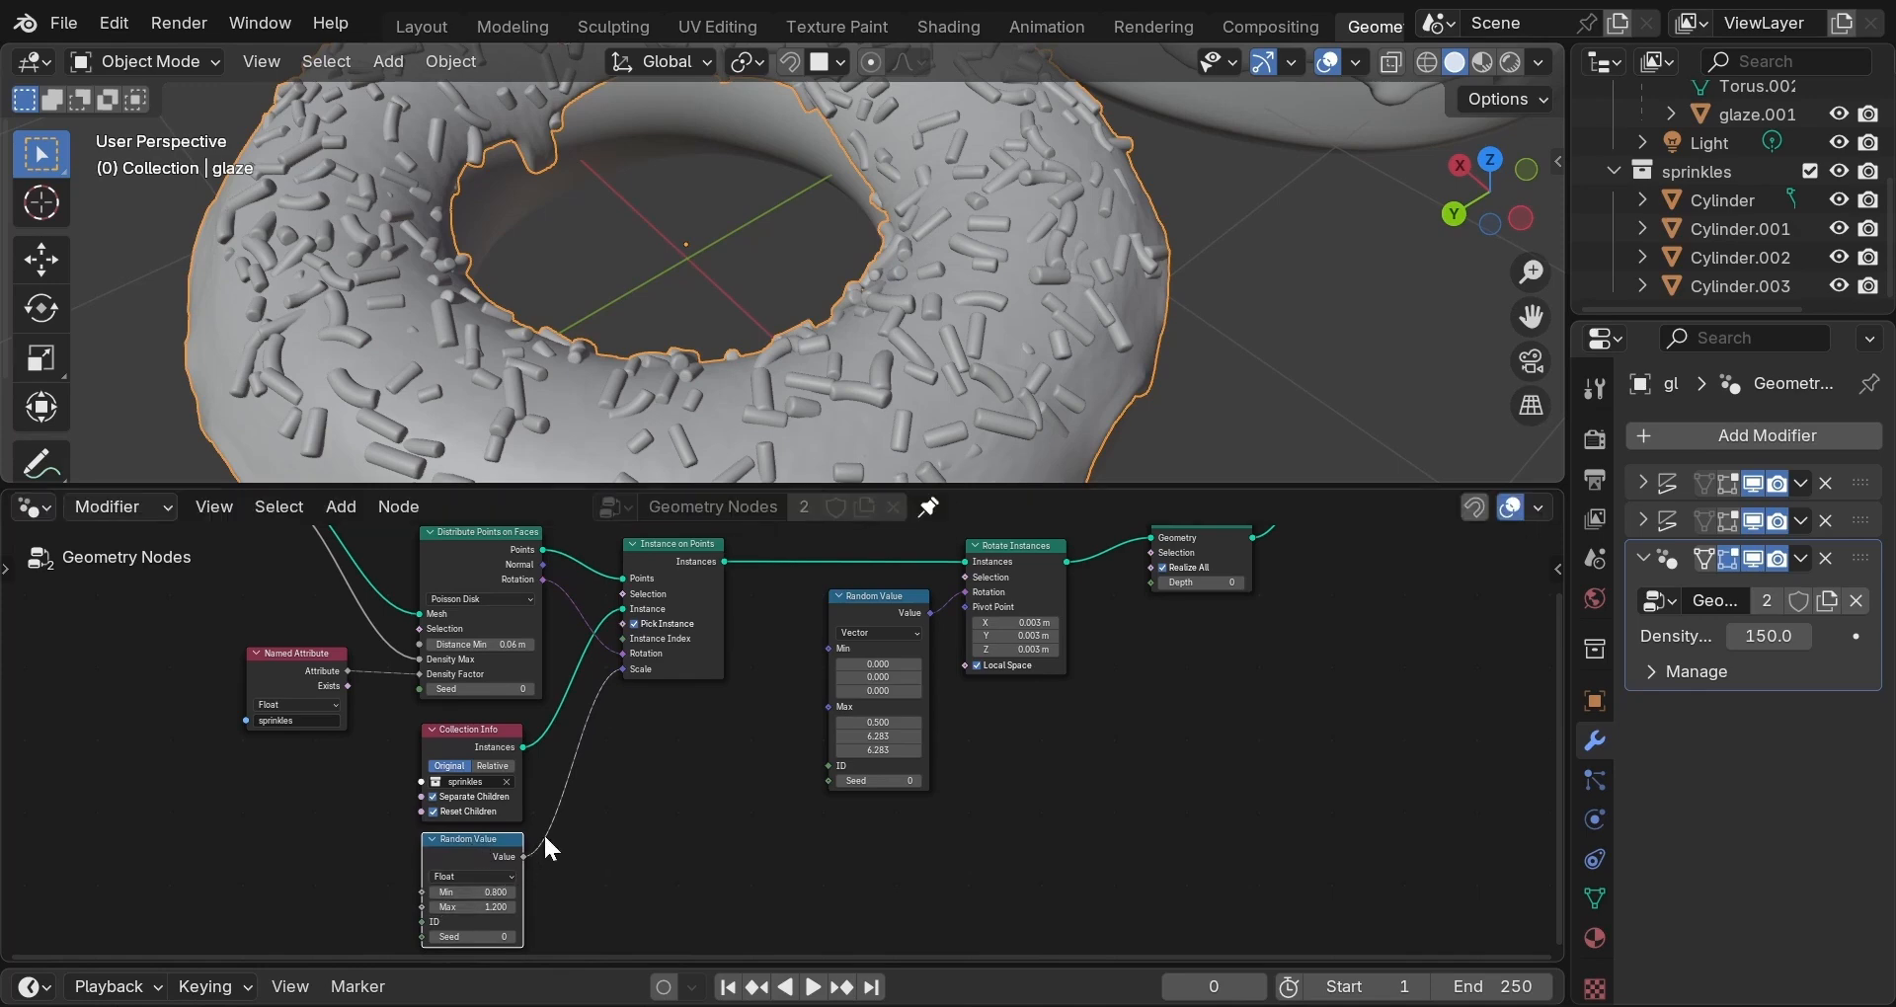
pyautogui.moveTo(881, 411); pyautogui.dragTo(958, 356, button='middle')
pyautogui.moveTo(871, 610); pyautogui.dragTo(866, 624)
pyautogui.moveTo(1011, 571); pyautogui.dragTo(1011, 591)
pyautogui.moveTo(1011, 590); pyautogui.dragTo(808, 660, button='middle')
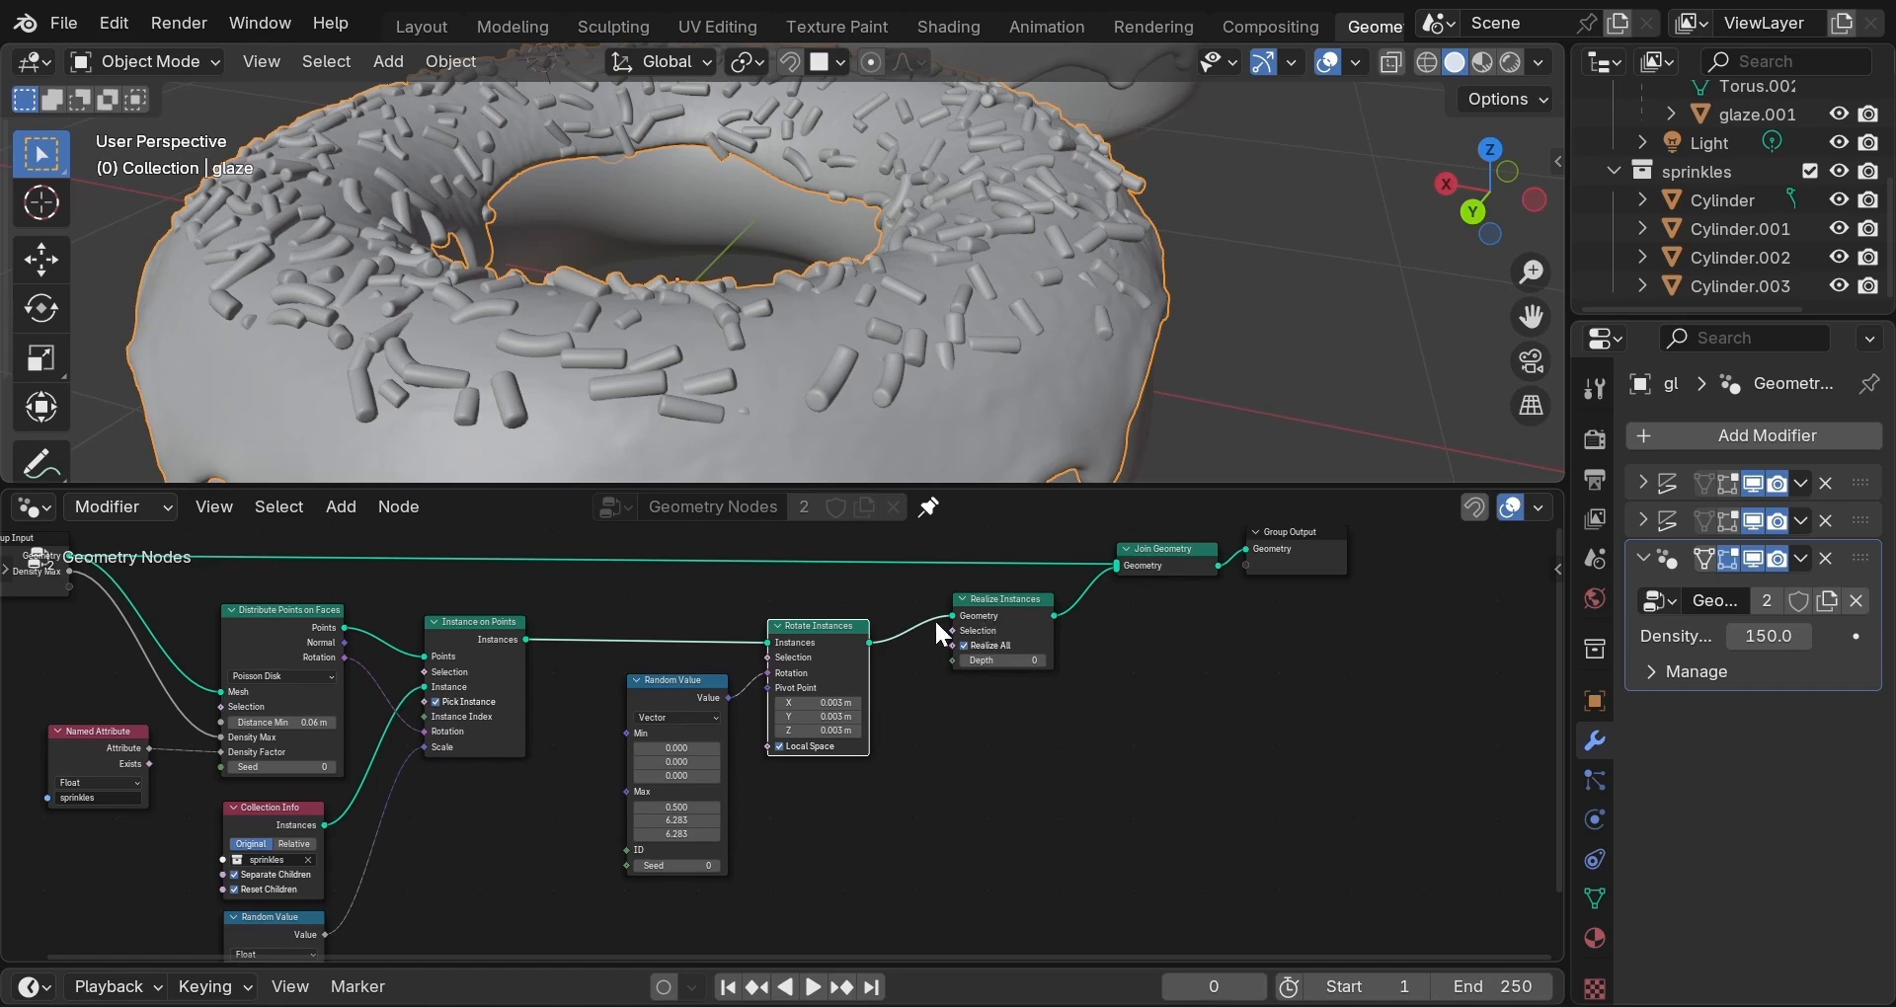
# Nudge Join Geometry up-left and Group Output down-right to tidy the sprinkles node graph.
pyautogui.moveTo(999, 626)
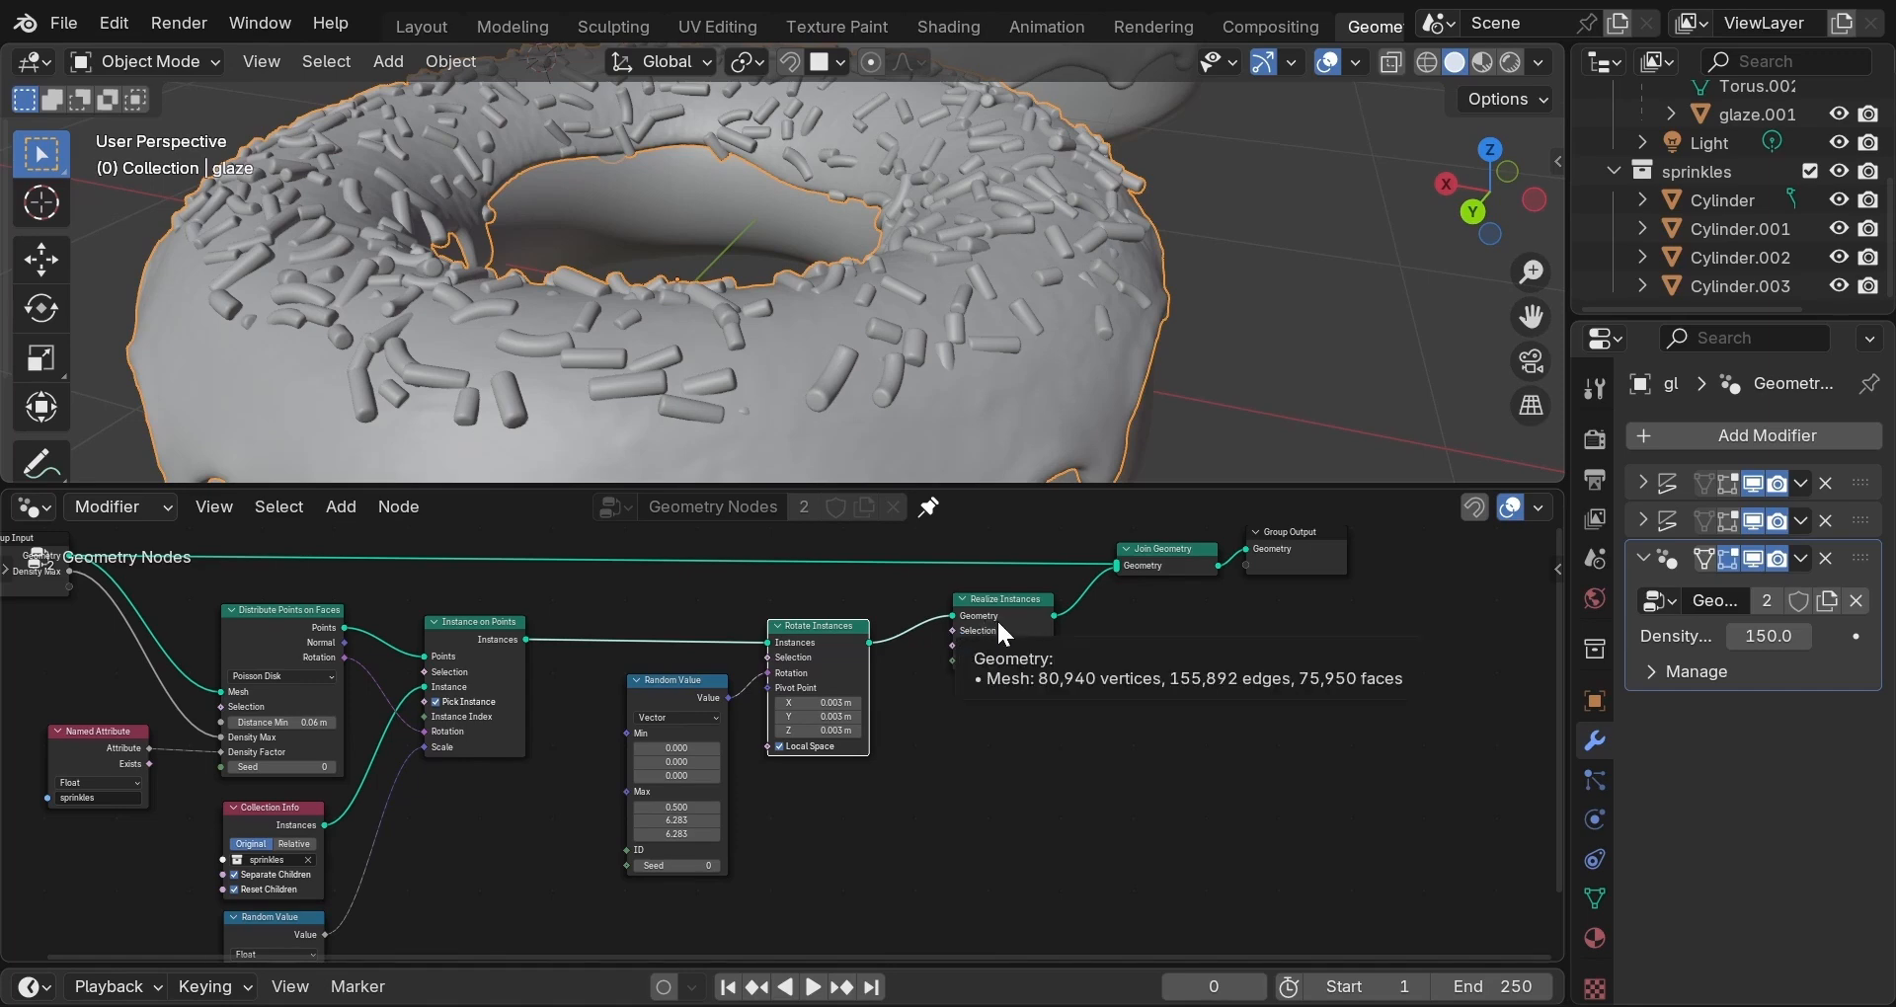
pyautogui.moveTo(997, 618); pyautogui.dragTo(915, 682, button='middle')
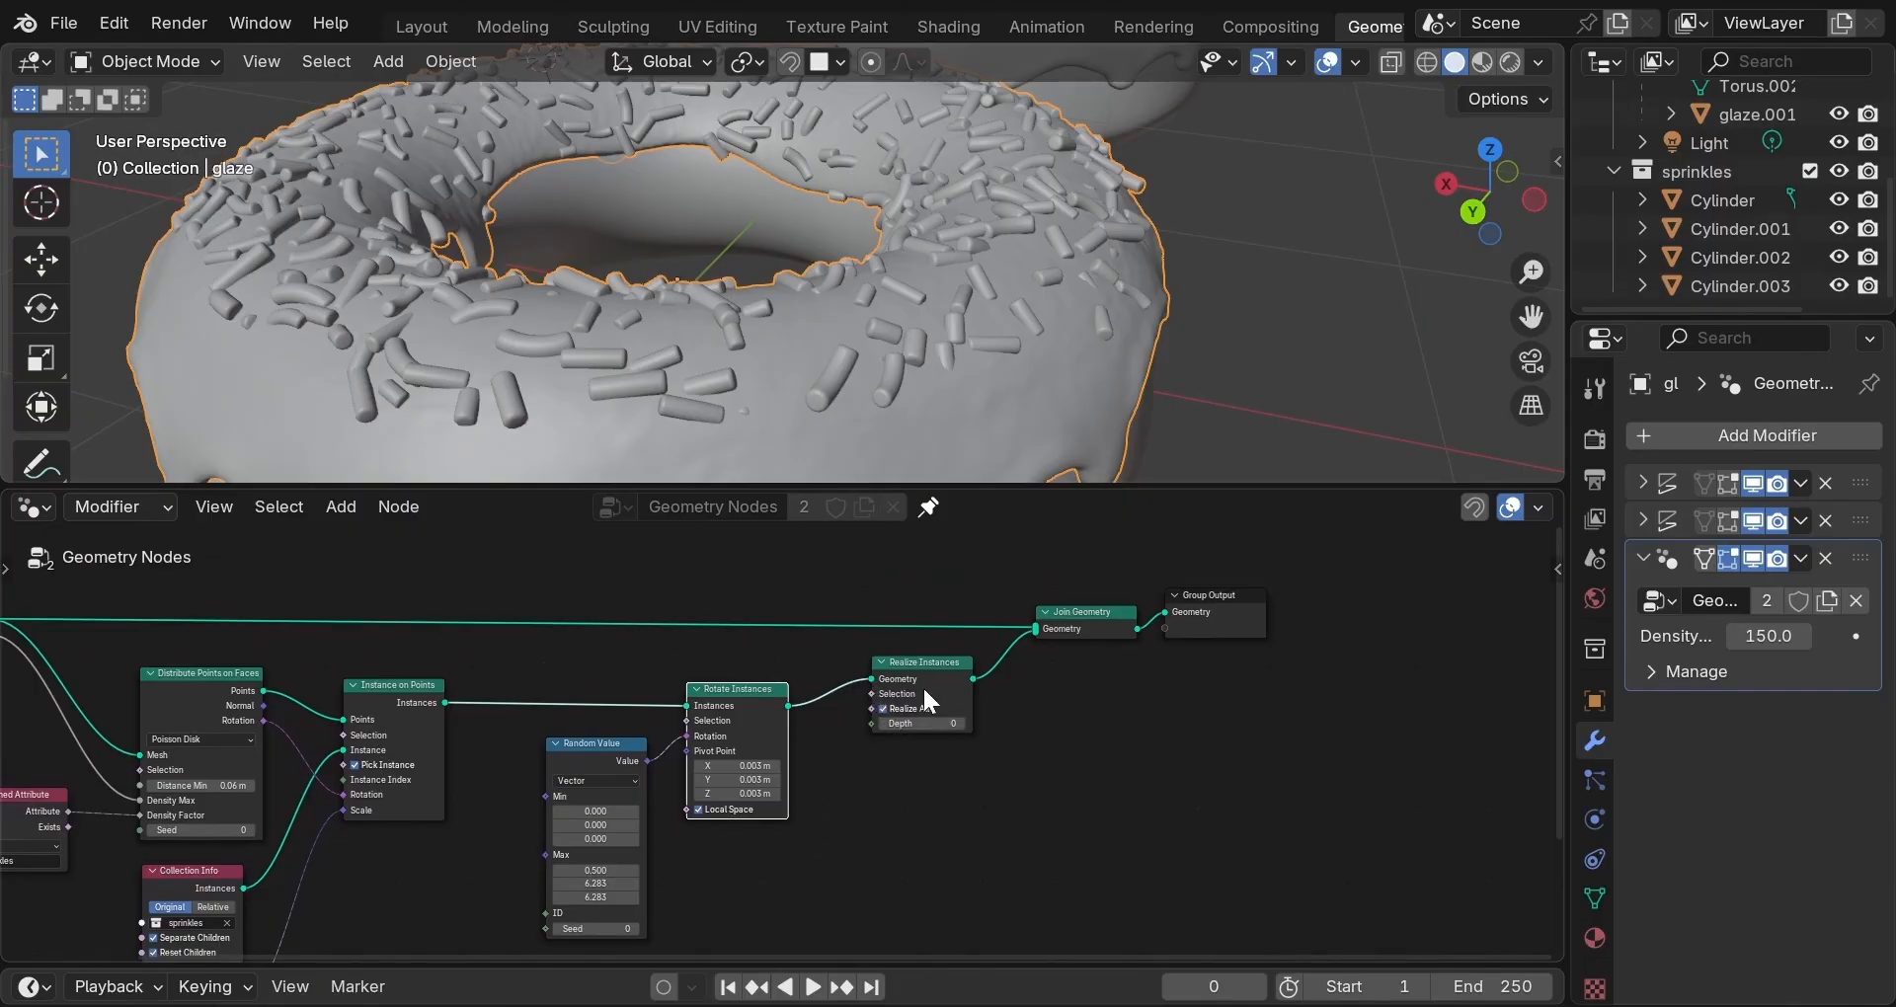
pyautogui.moveTo(921, 688)
pyautogui.moveTo(1059, 628); pyautogui.dragTo(1023, 614)
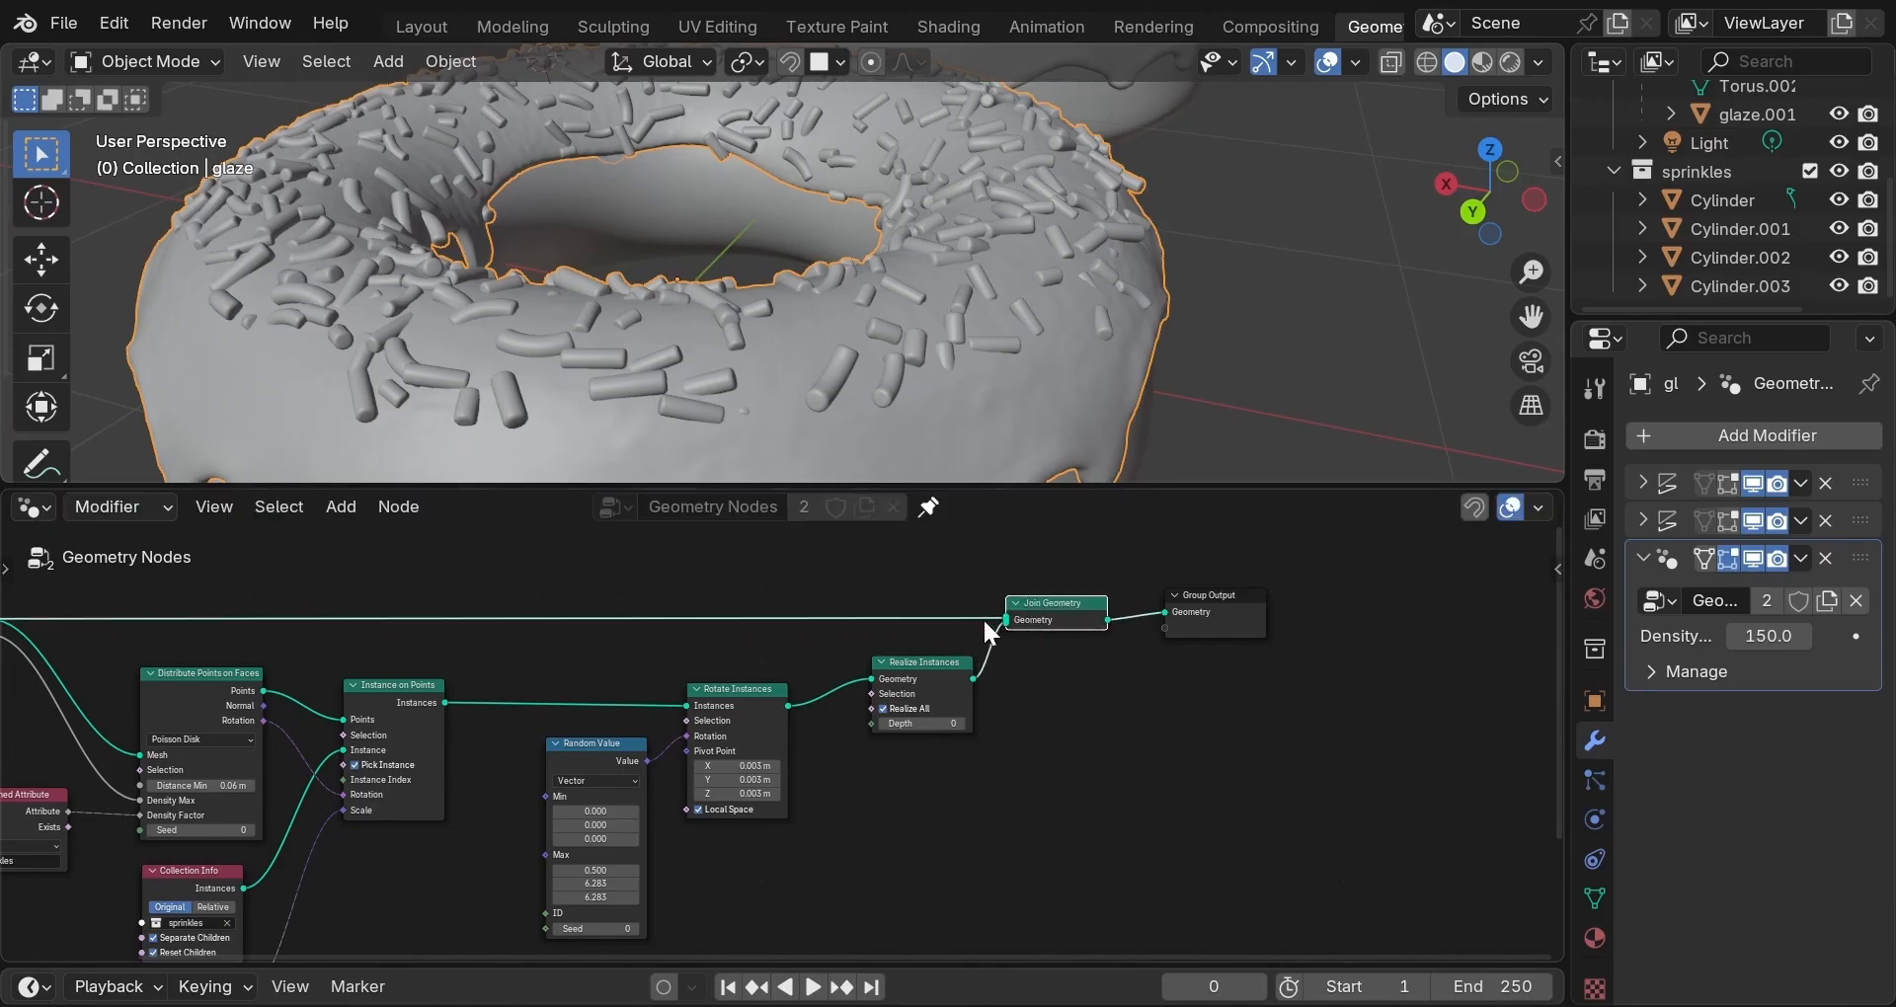
pyautogui.moveTo(1006, 619)
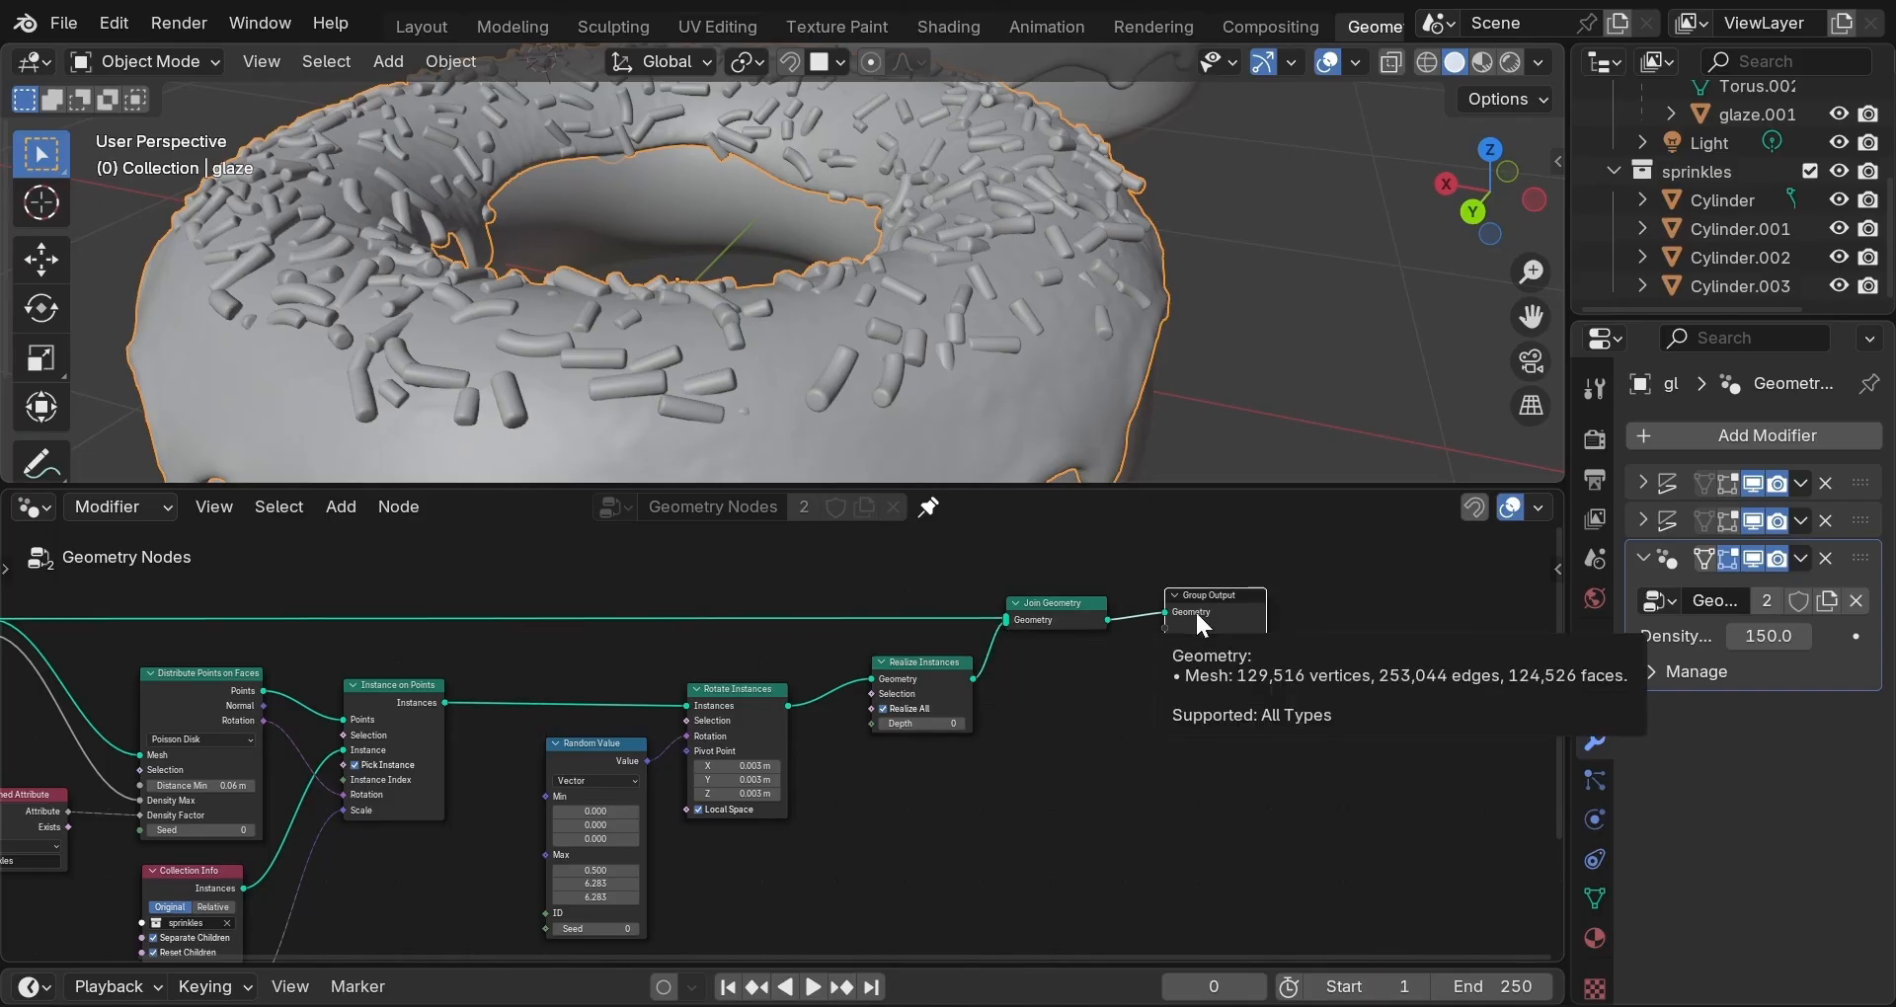
pyautogui.moveTo(1195, 611); pyautogui.dragTo(1206, 617)
pyautogui.scroll(-4, 1154, 294)
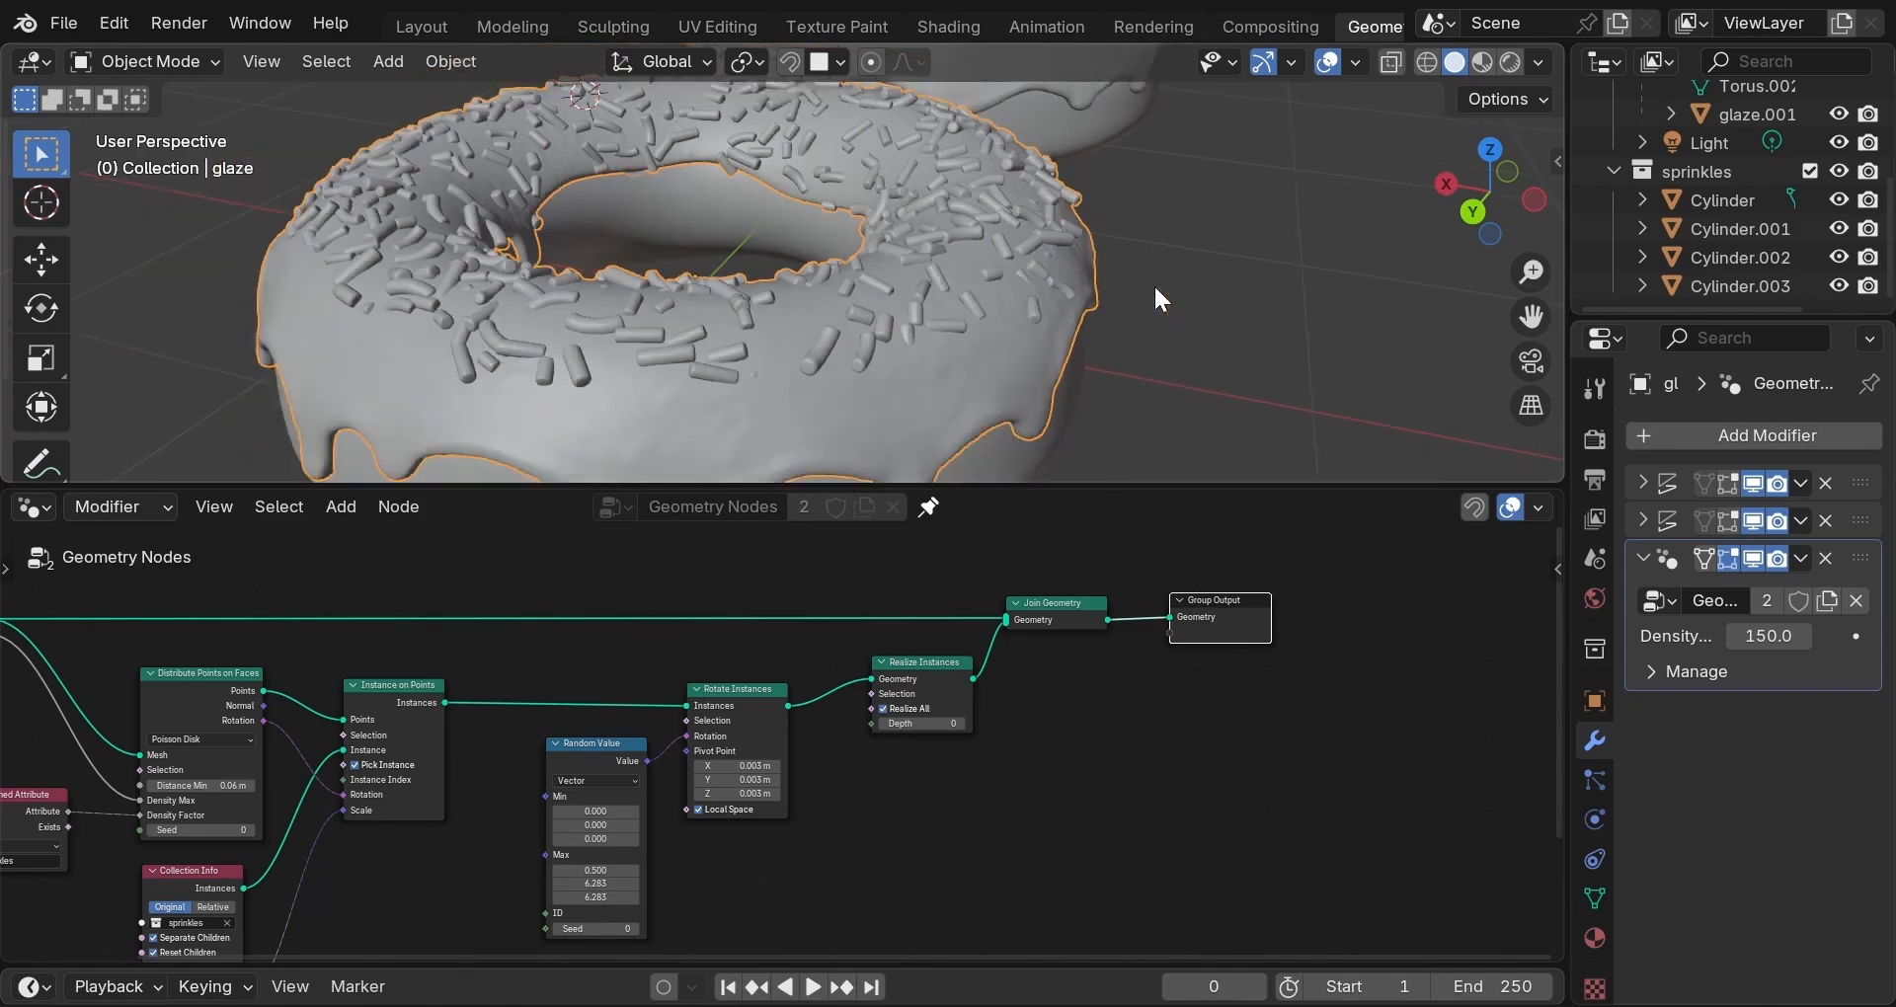
# Select the back donut's glaze, view its full node graph, then return to Layout.
pyautogui.moveTo(921, 295); pyautogui.dragTo(1284, 278, button='middle')
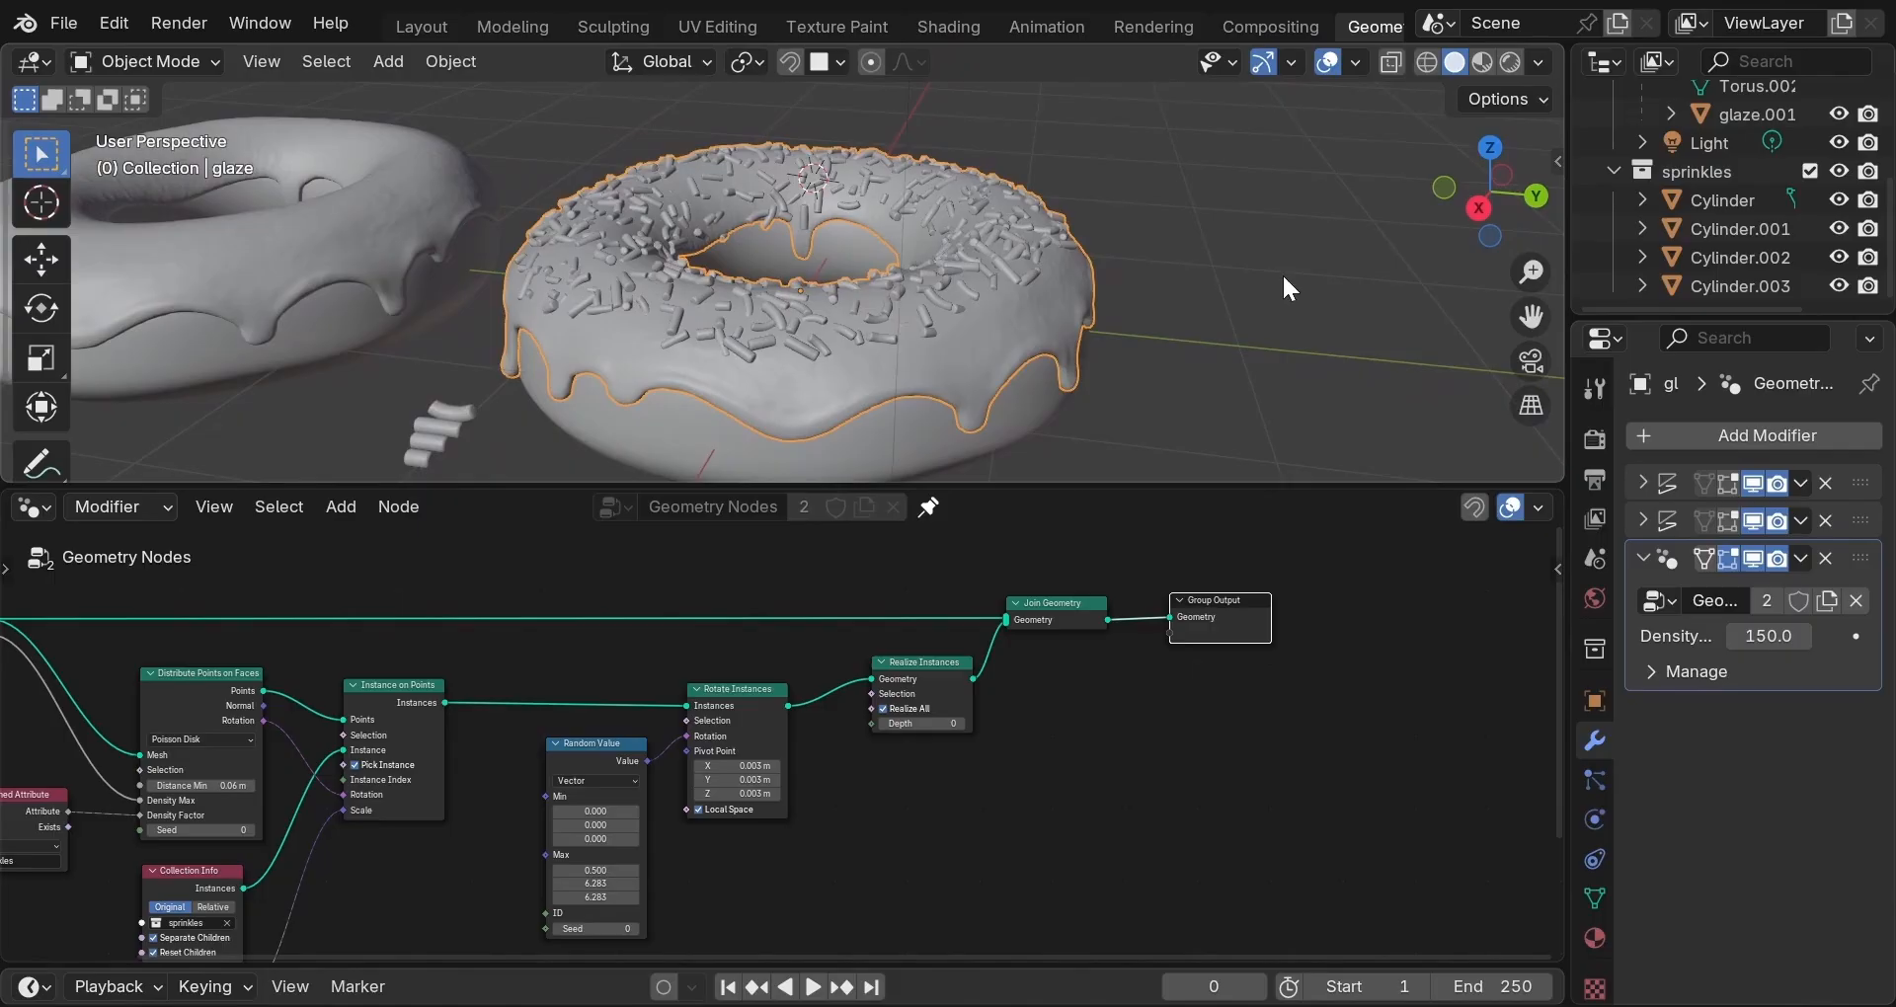
pyautogui.click(305, 267)
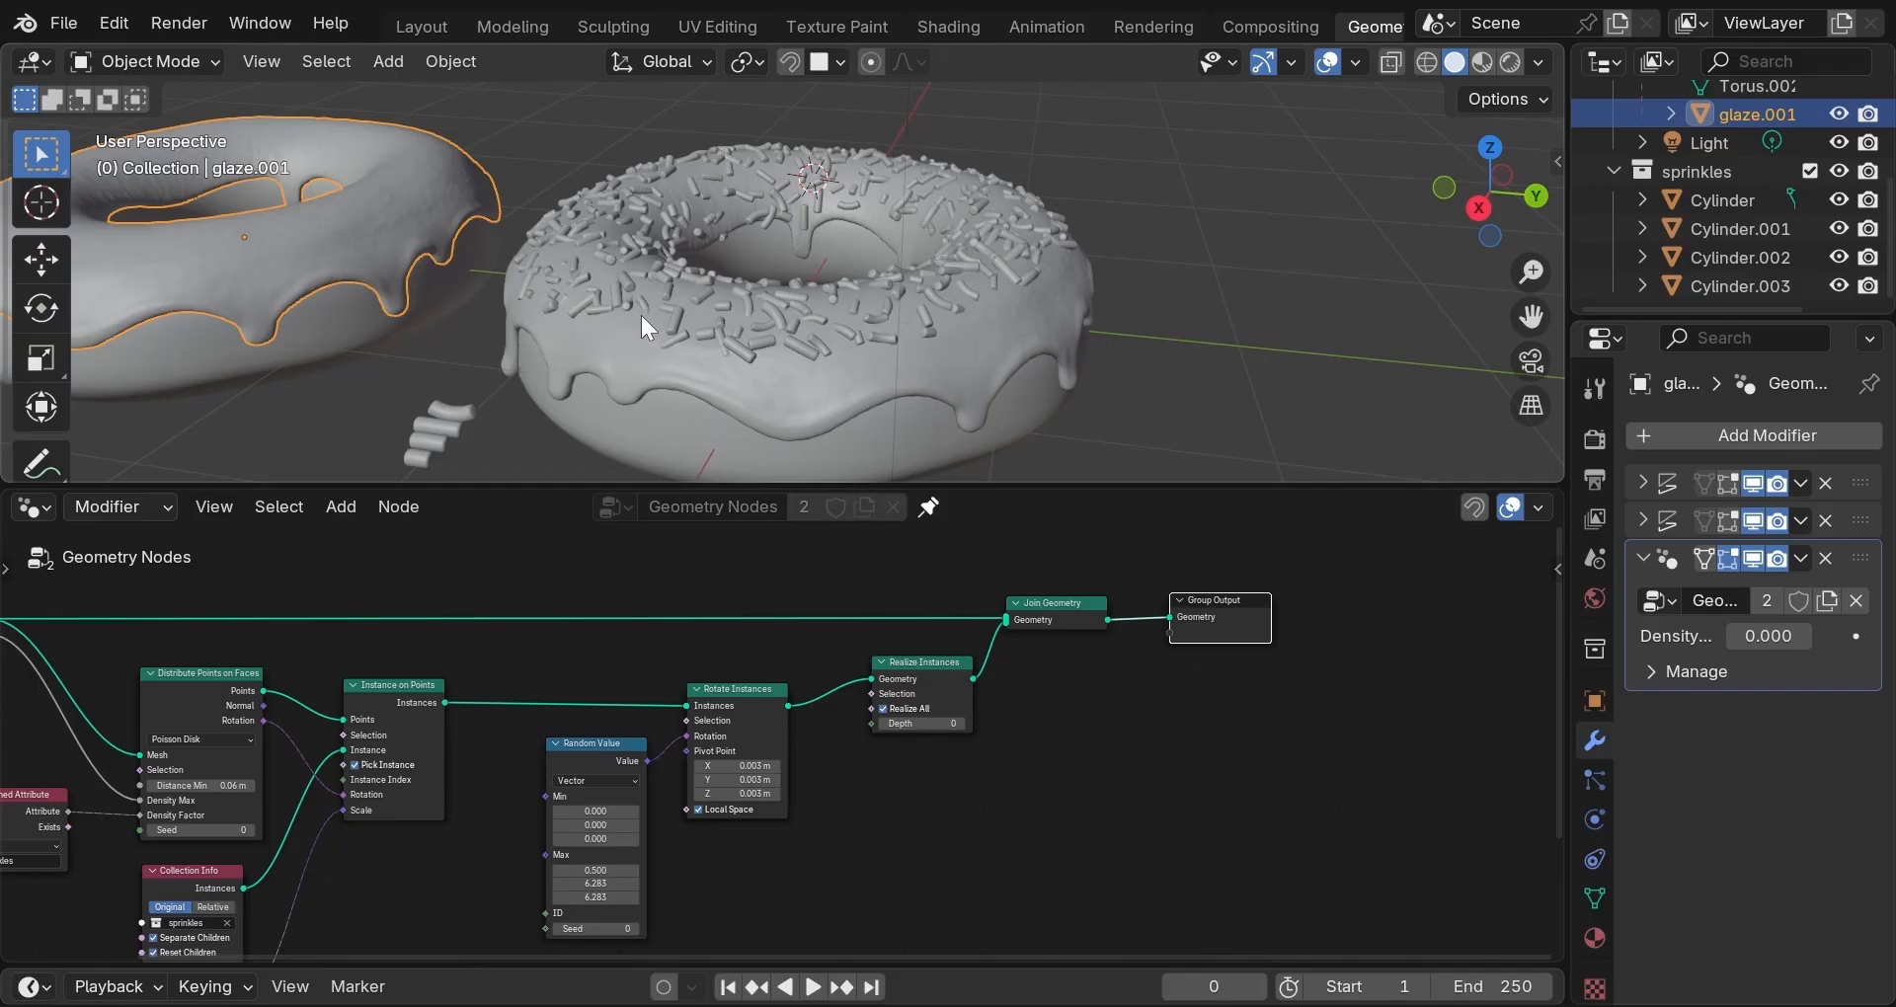
pyautogui.moveTo(588, 579); pyautogui.dragTo(763, 560, button='middle')
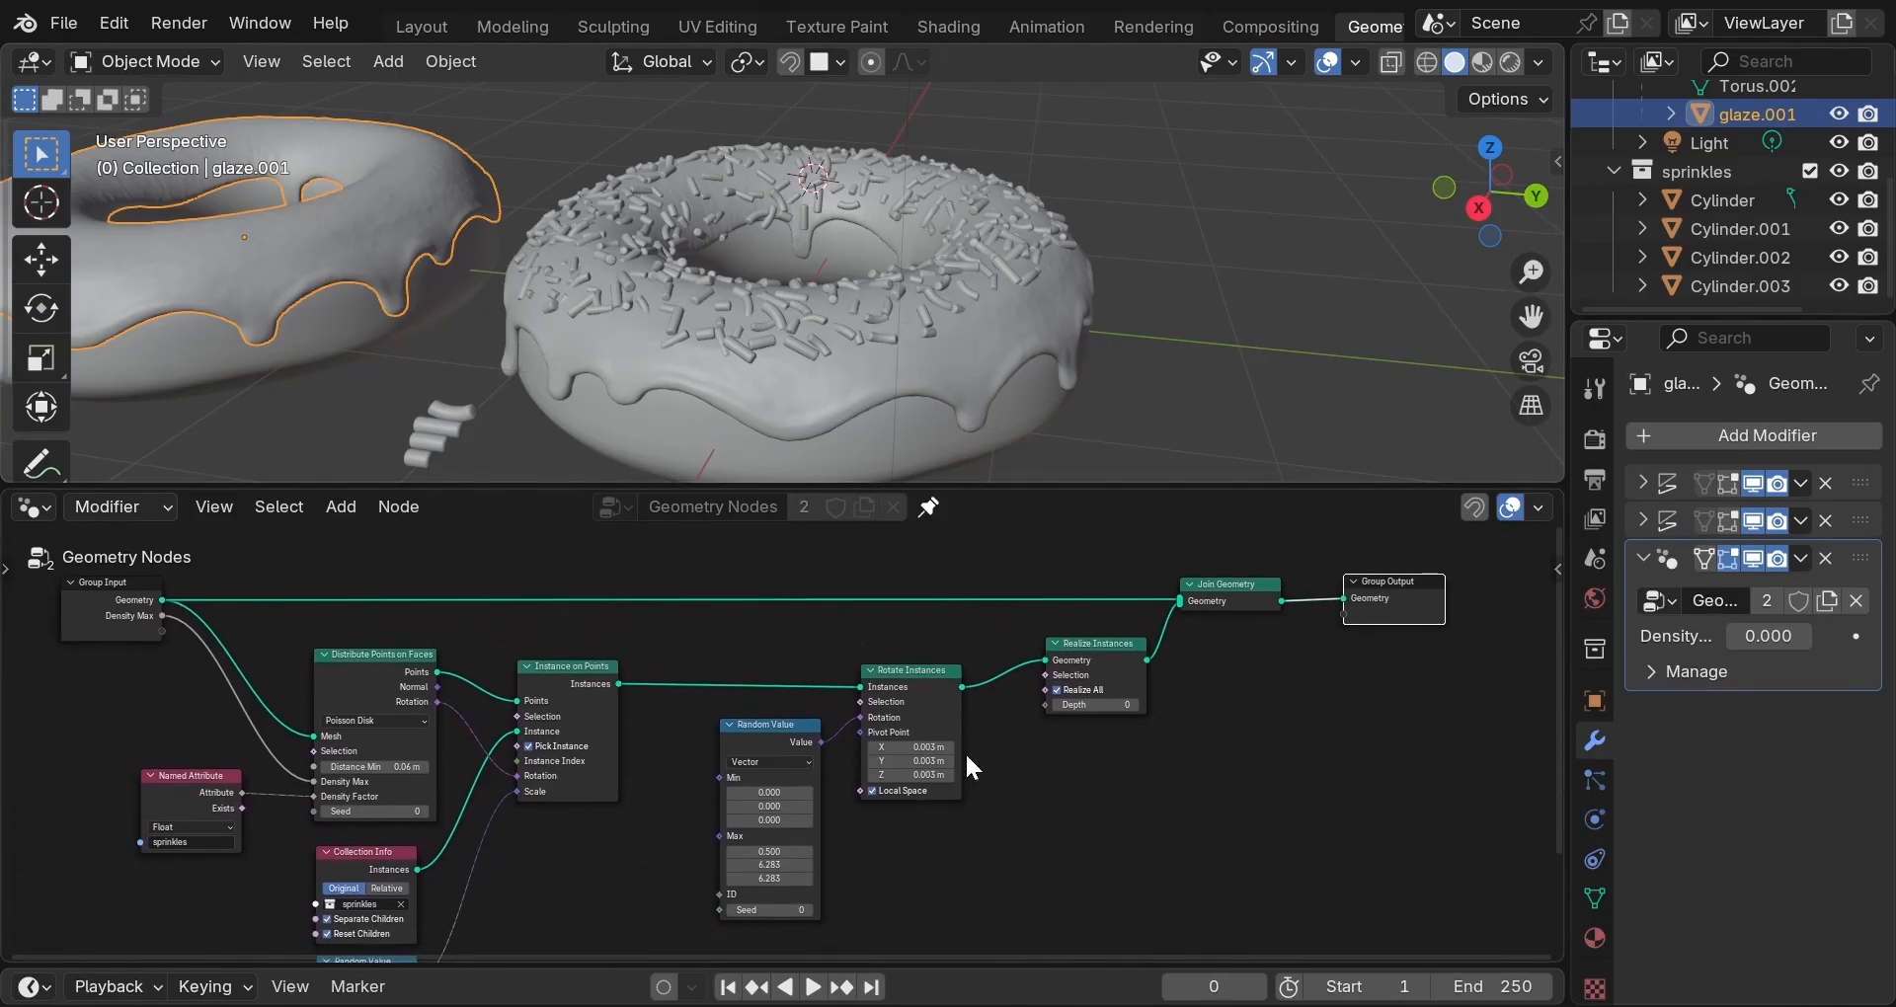
pyautogui.scroll(-1, 1062, 784)
pyautogui.moveTo(1049, 796); pyautogui.dragTo(1059, 750, button='middle')
pyautogui.scroll(-1, 1059, 750)
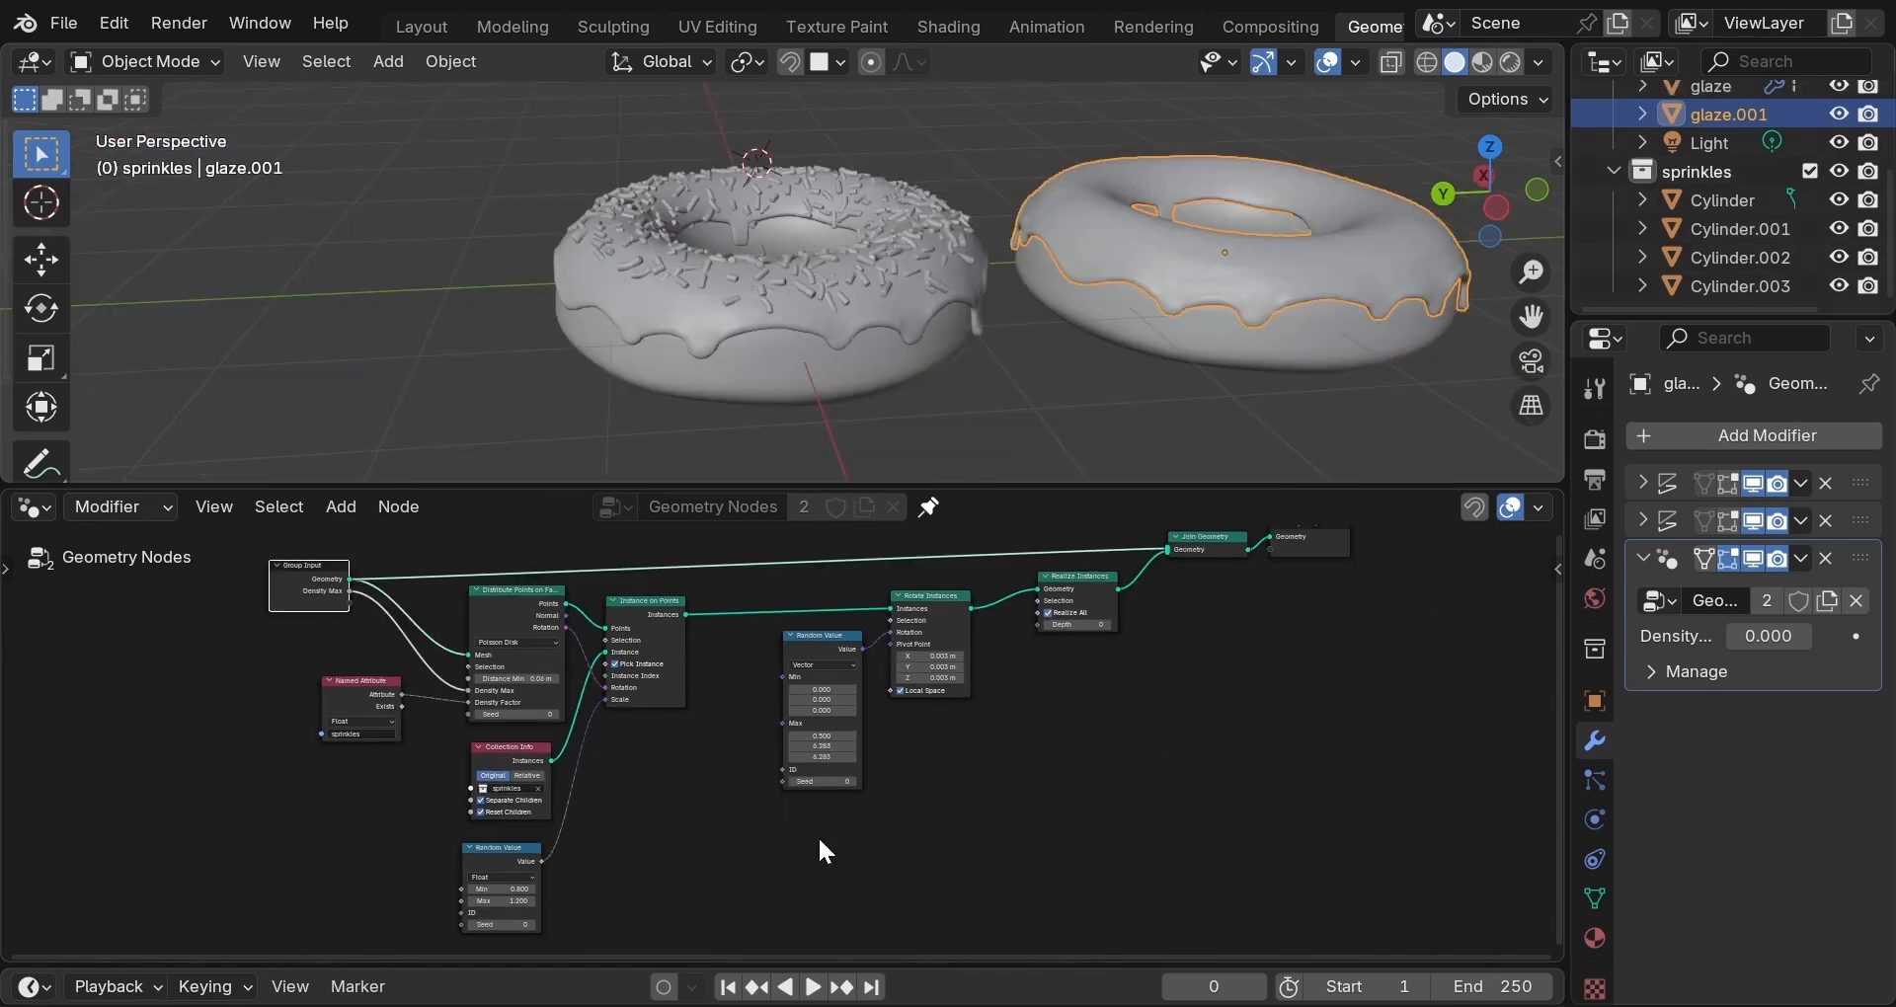
pyautogui.click(422, 25)
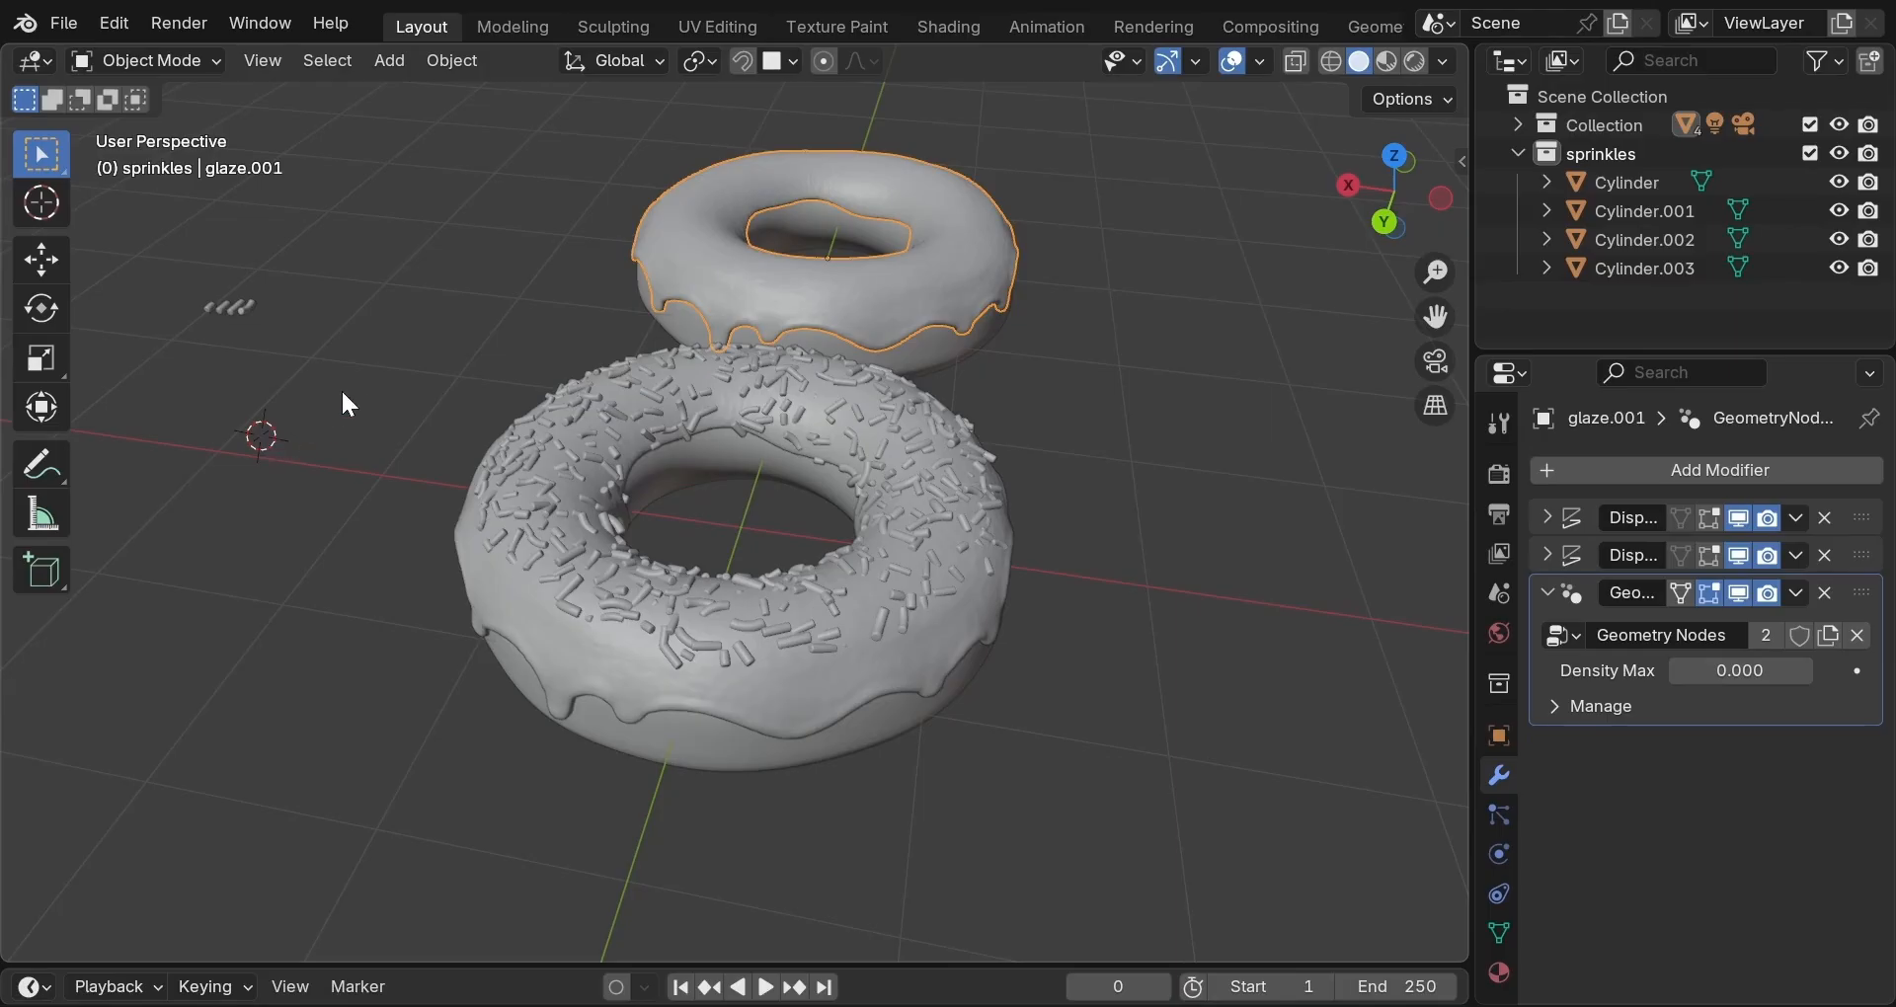
# Snap the 3D cursor to the world origin.
pyautogui.click(457, 62)
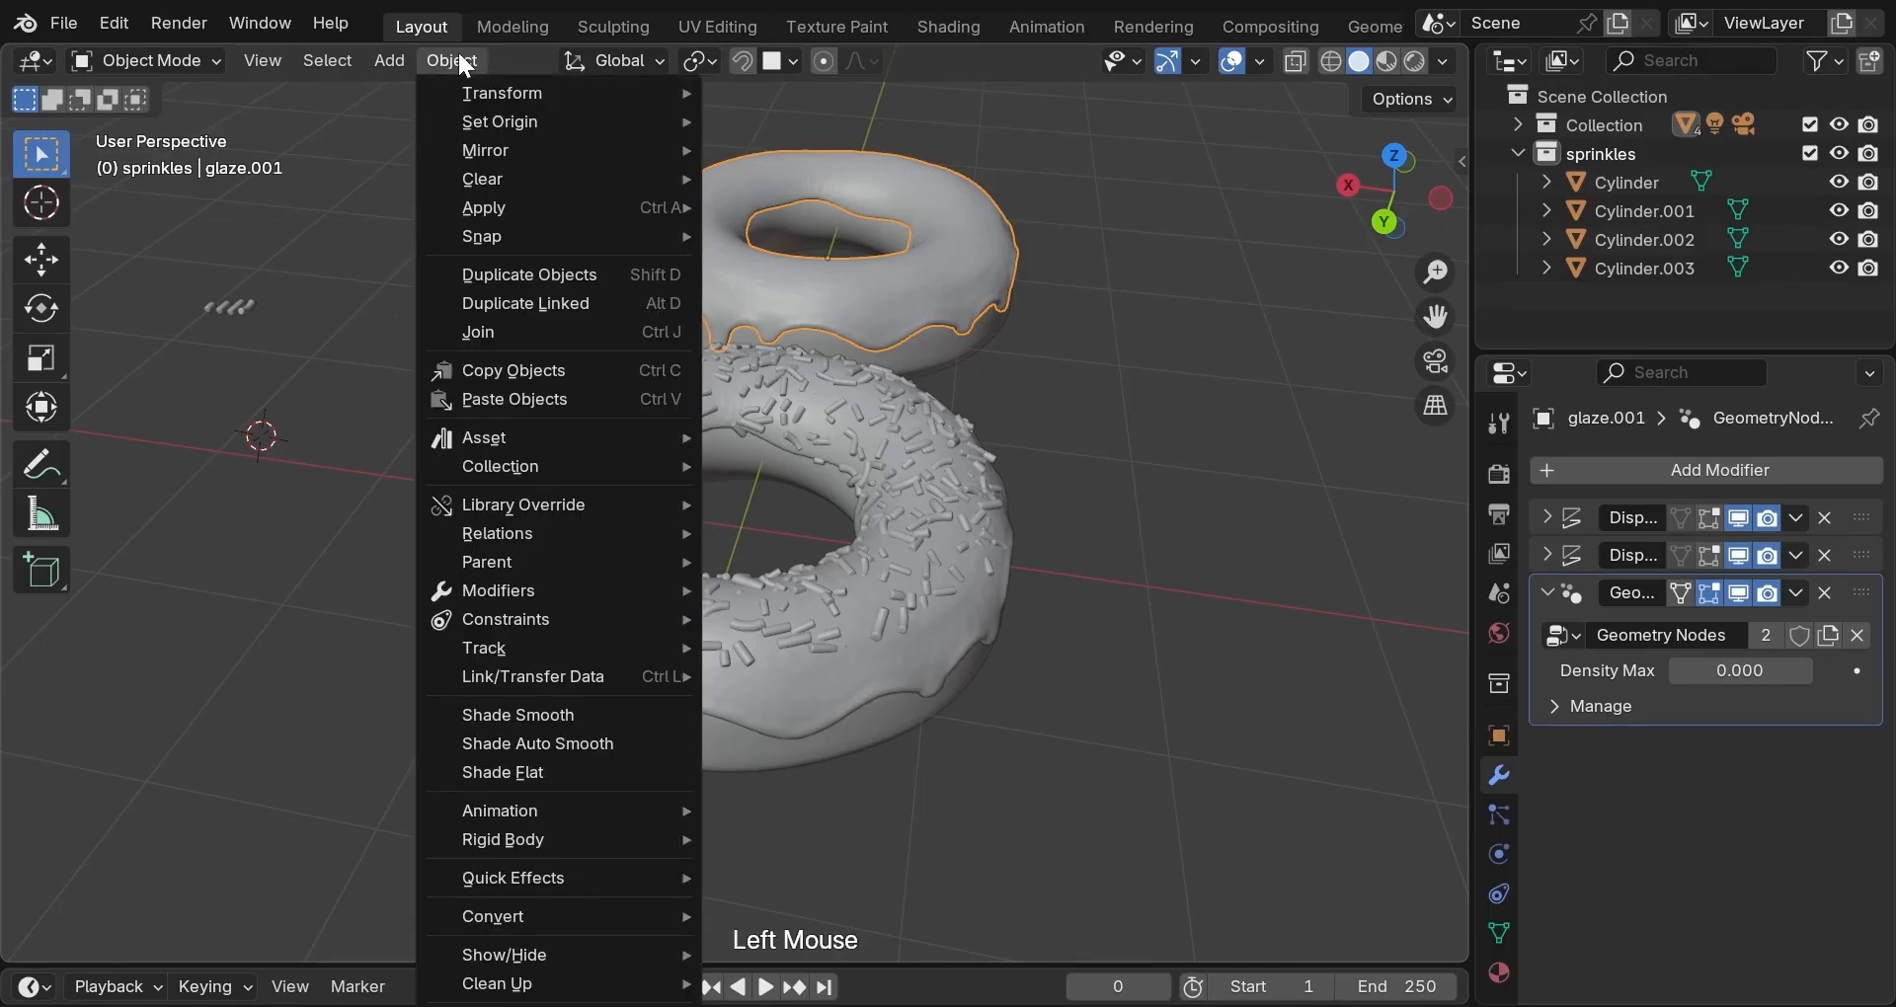
pyautogui.moveTo(490, 238)
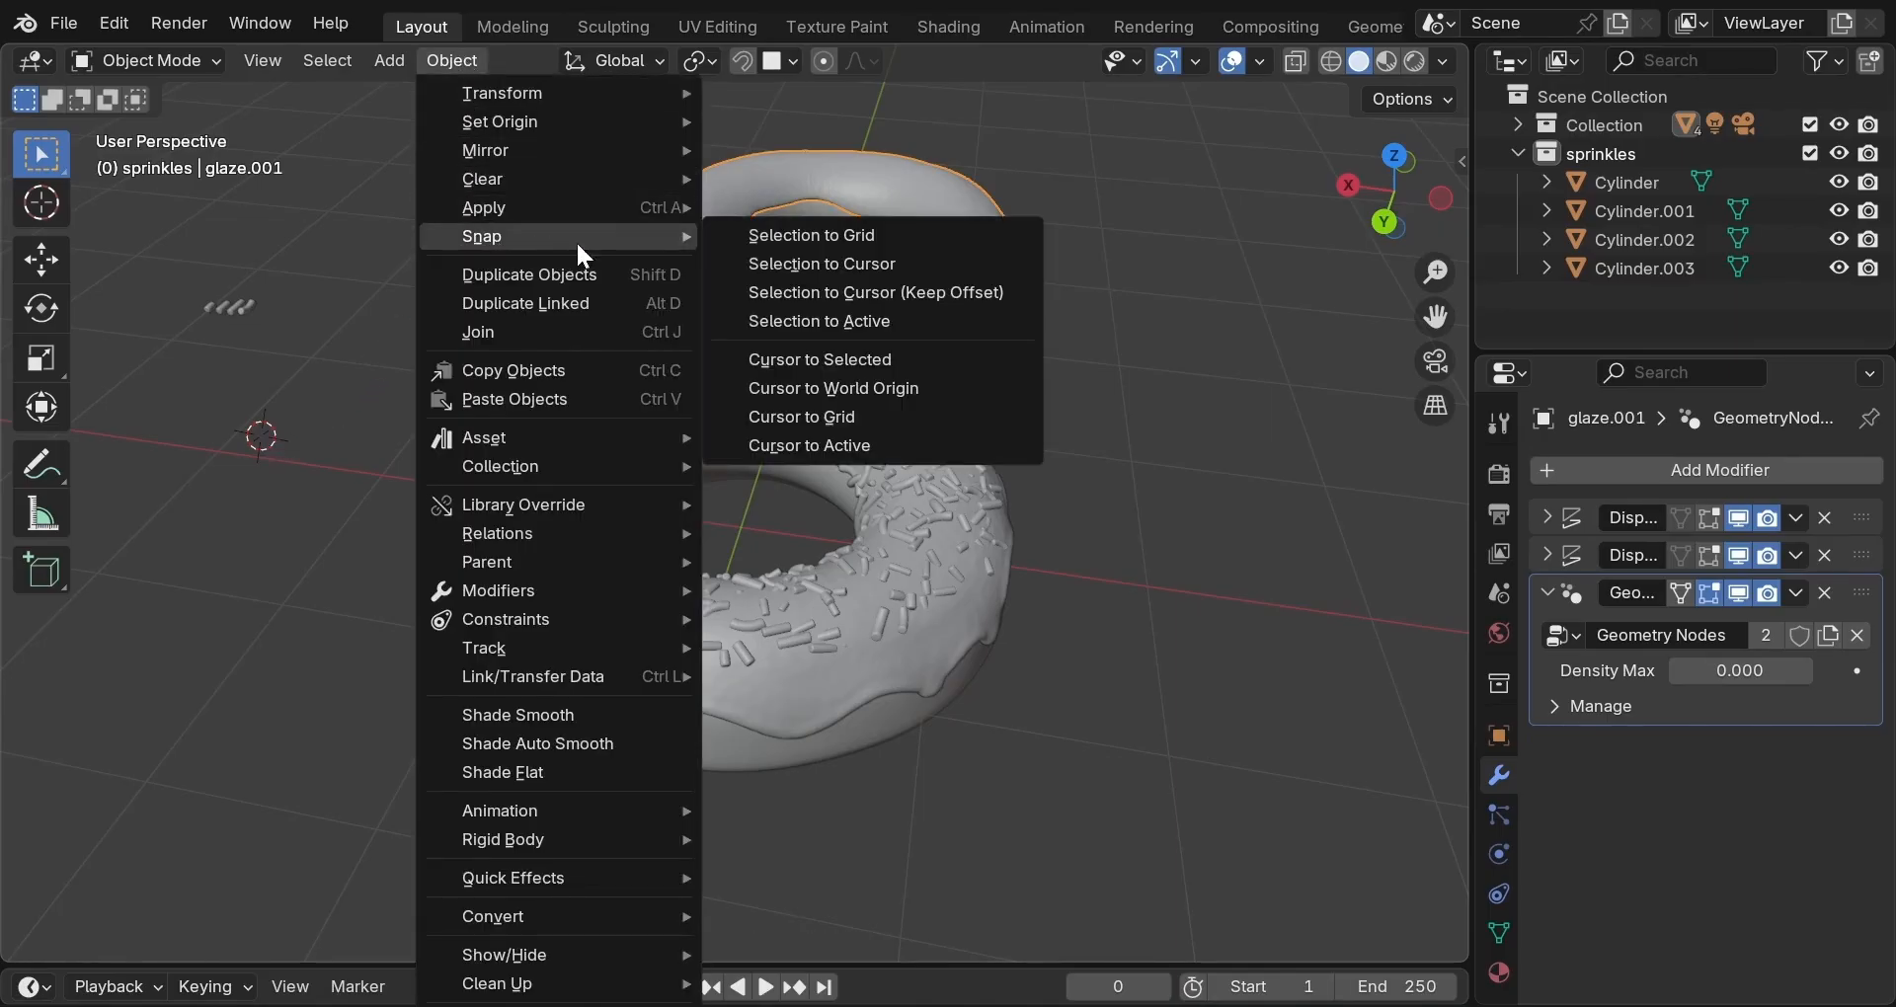
pyautogui.click(789, 390)
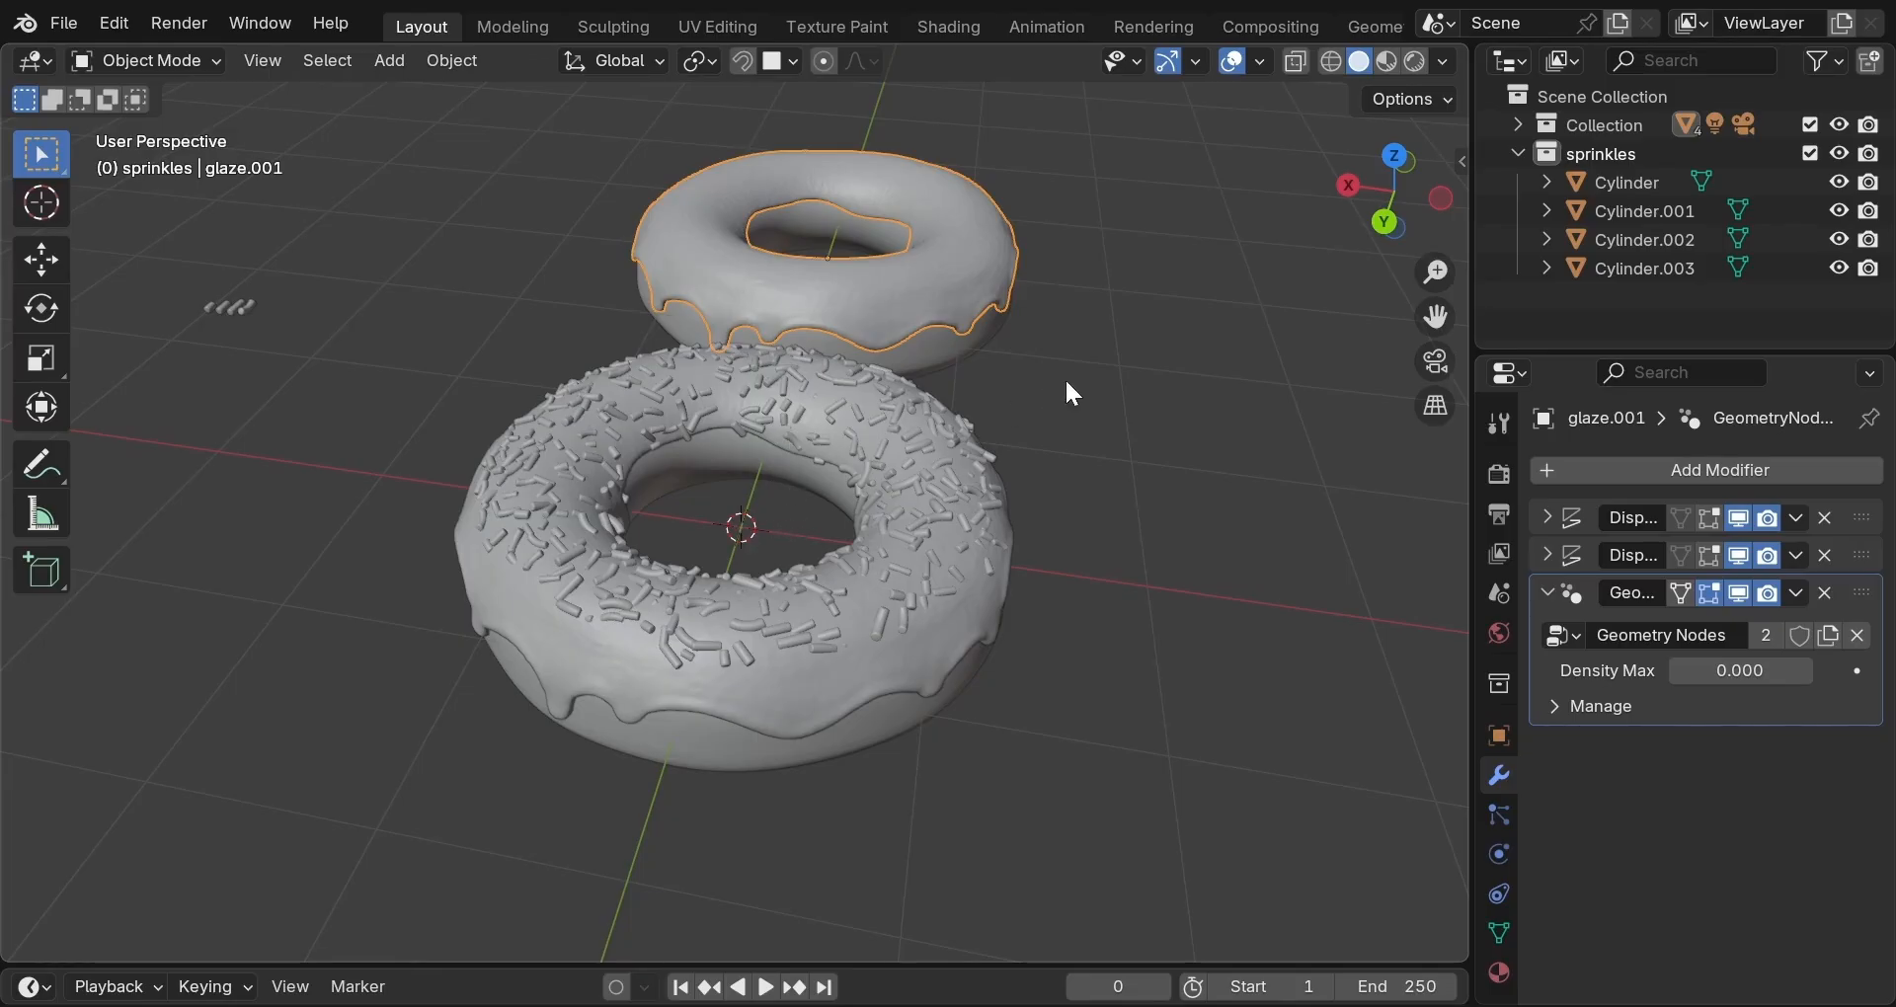
# Delete the second donut together with its glaze.
pyautogui.moveTo(1067, 385); pyautogui.dragTo(887, 353, button='middle')
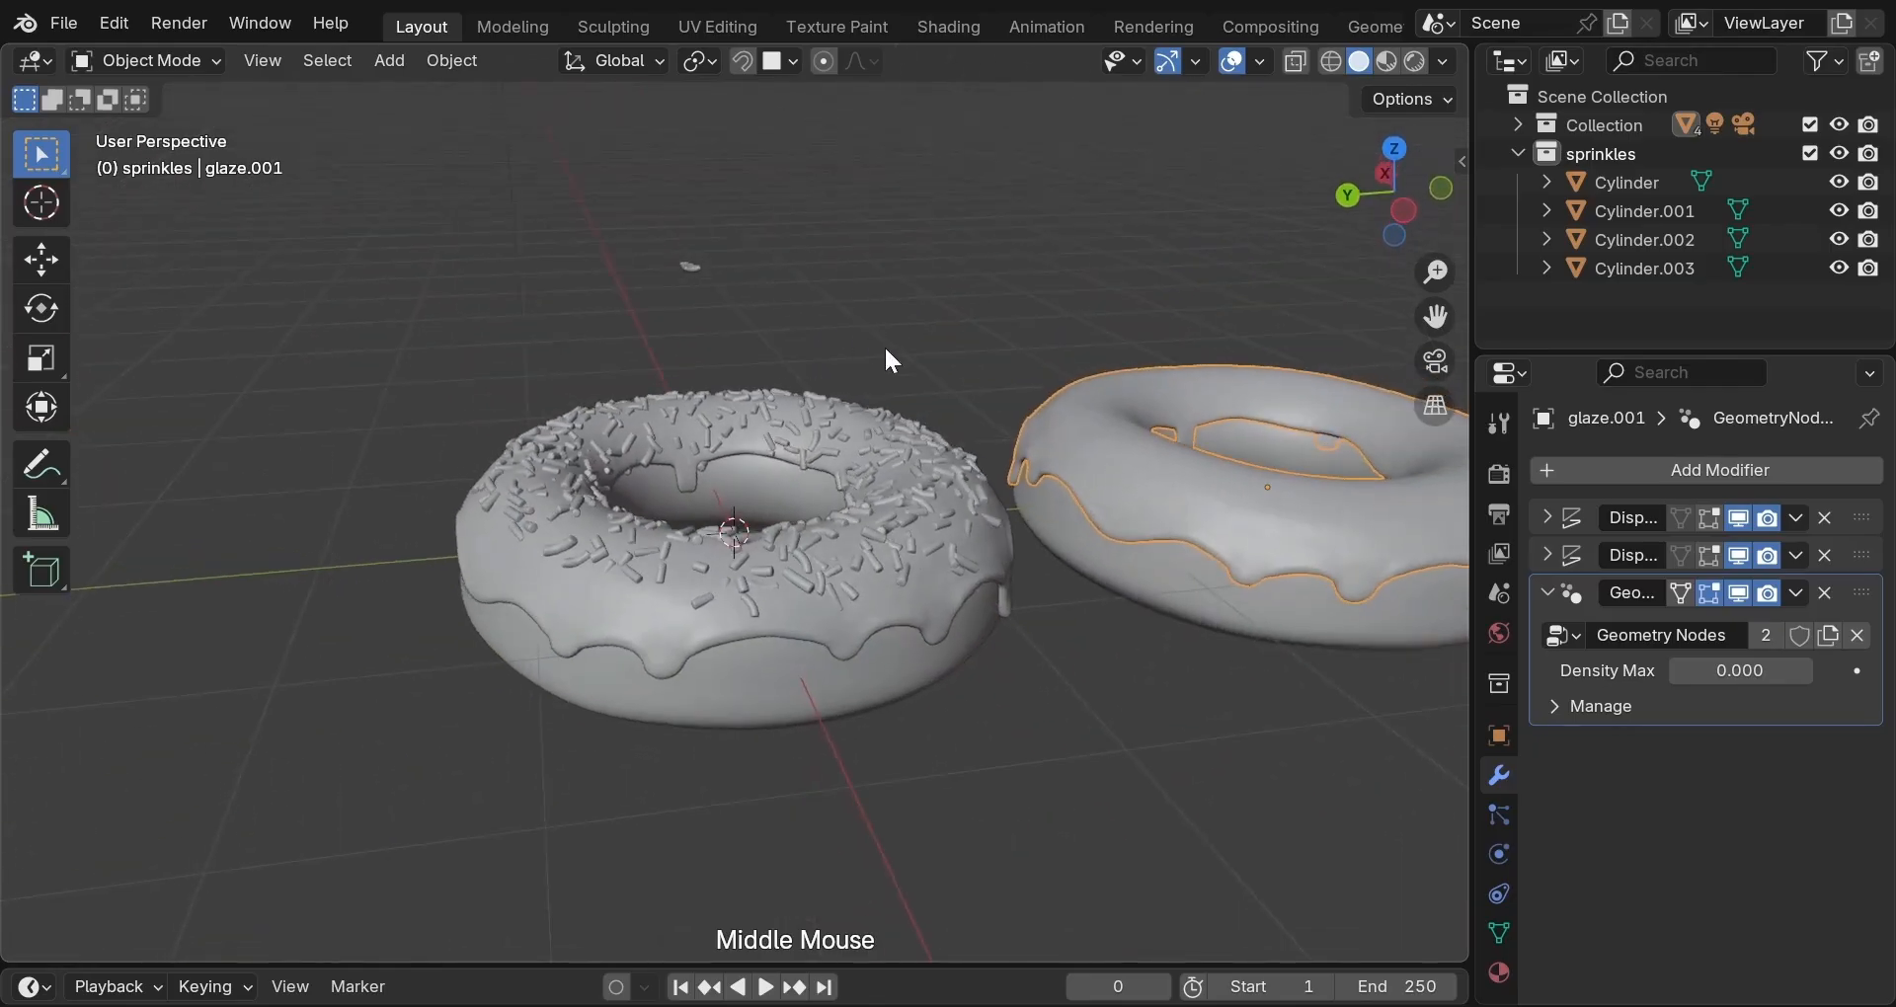
pyautogui.keyDown('shift'); pyautogui.click(1203, 583); pyautogui.keyUp('shift')
pyautogui.press('x')
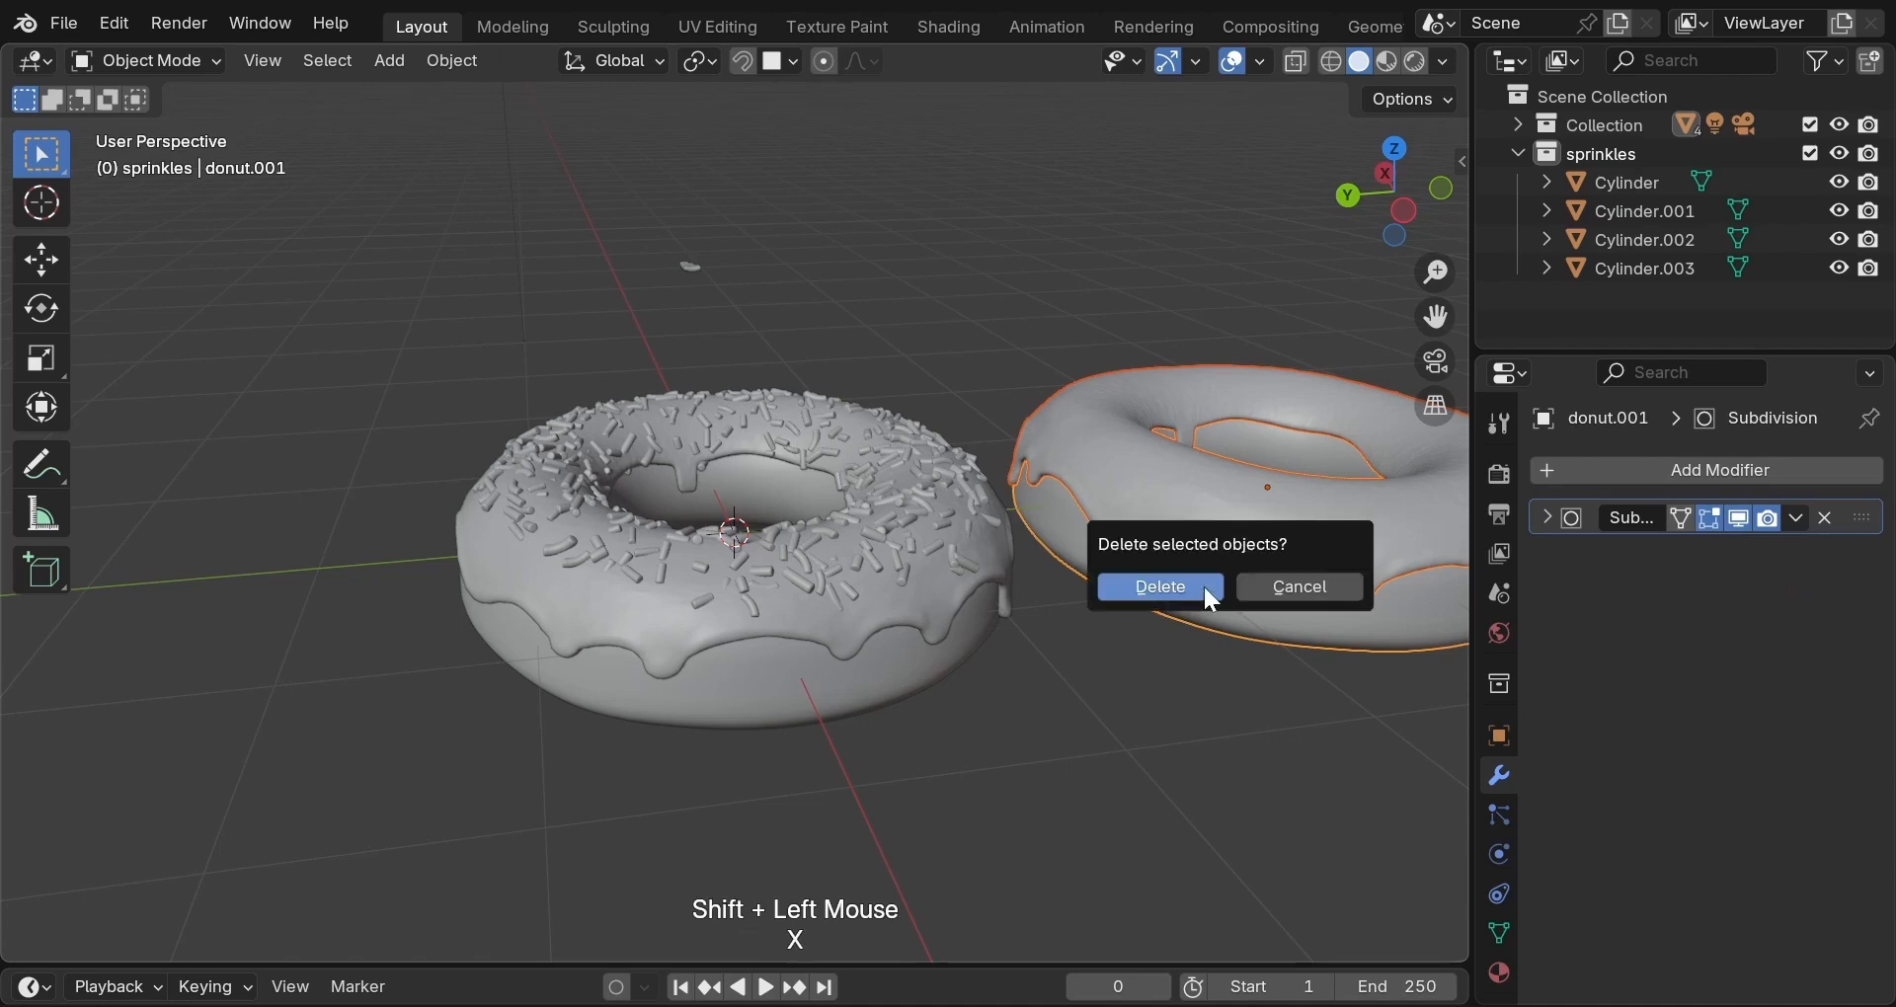
pyautogui.click(1158, 590)
pyautogui.moveTo(1161, 597); pyautogui.dragTo(1122, 644, button='middle')
pyautogui.scroll(-1, 1124, 638)
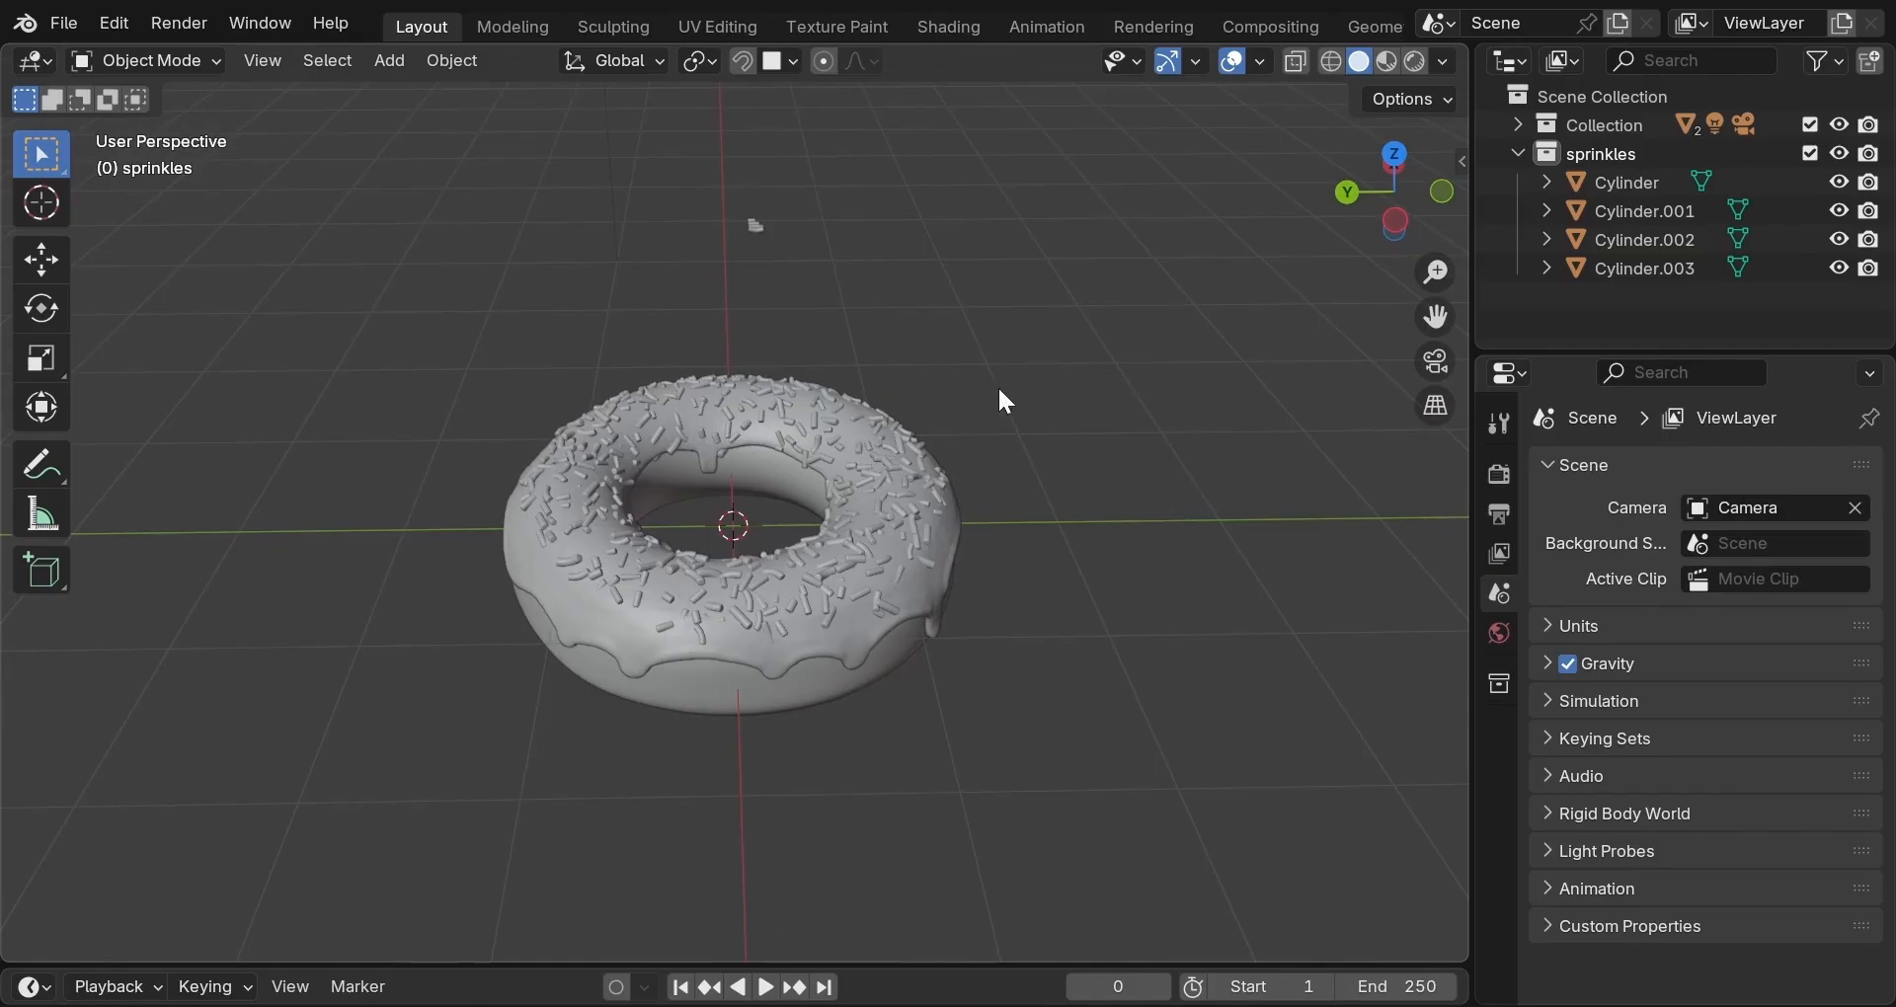
pyautogui.hotkey('shift', 'a')
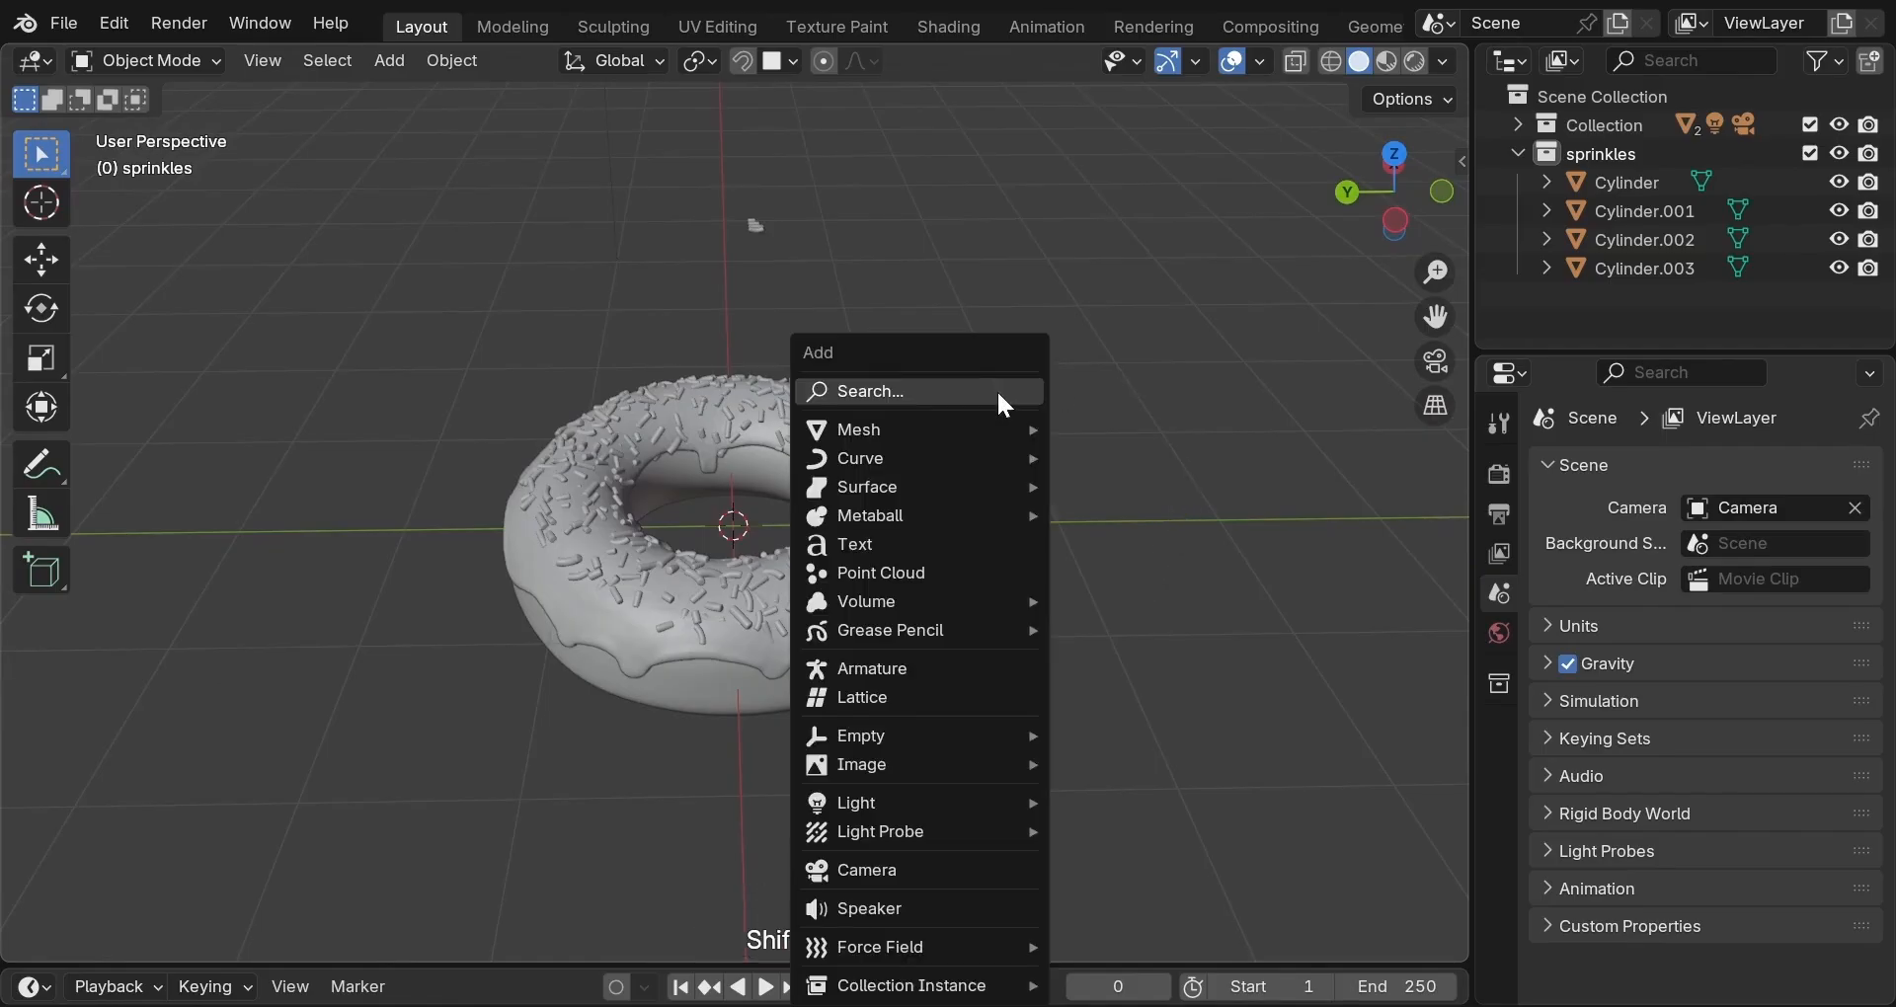
# Add a plane, then delete it because it landed in the sprinkles collection.
pyautogui.moveTo(991, 426)
pyautogui.click(1096, 428)
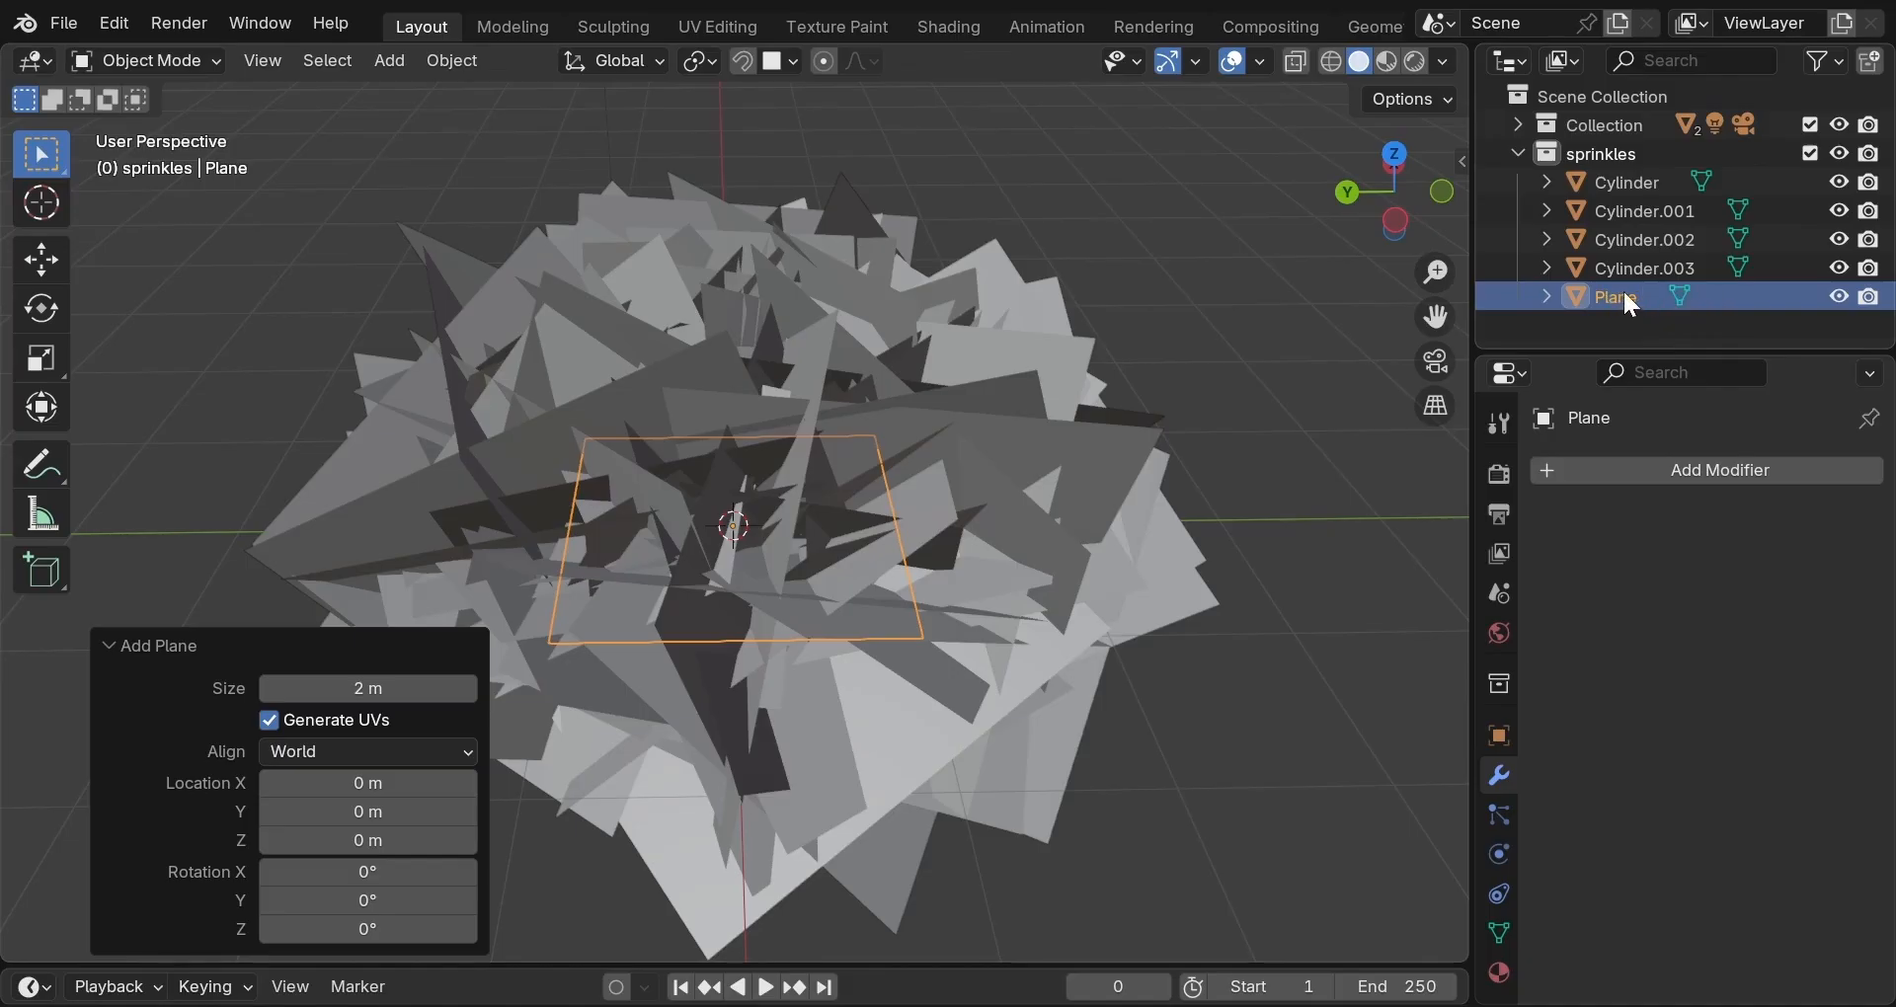
pyautogui.press('x')
pyautogui.click(1021, 430)
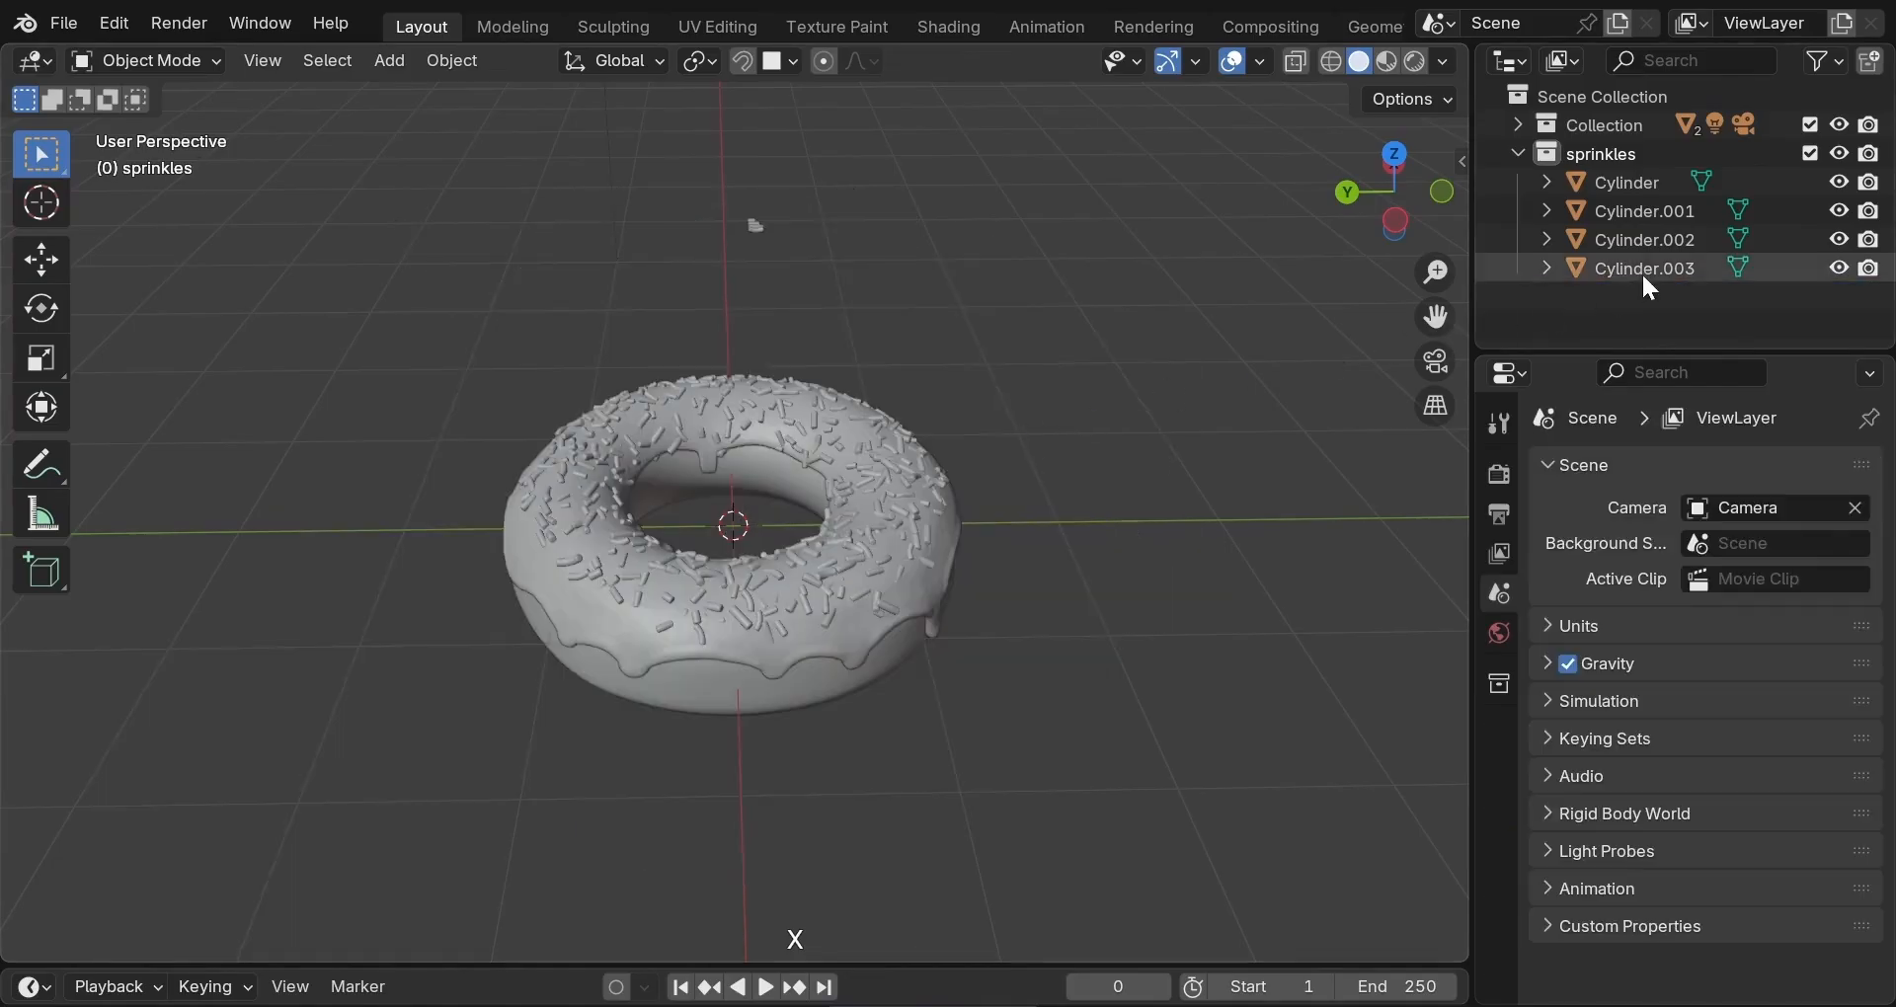
# Make the main Collection active and add a new plane into it.
pyautogui.click(1516, 155)
pyautogui.click(1558, 120)
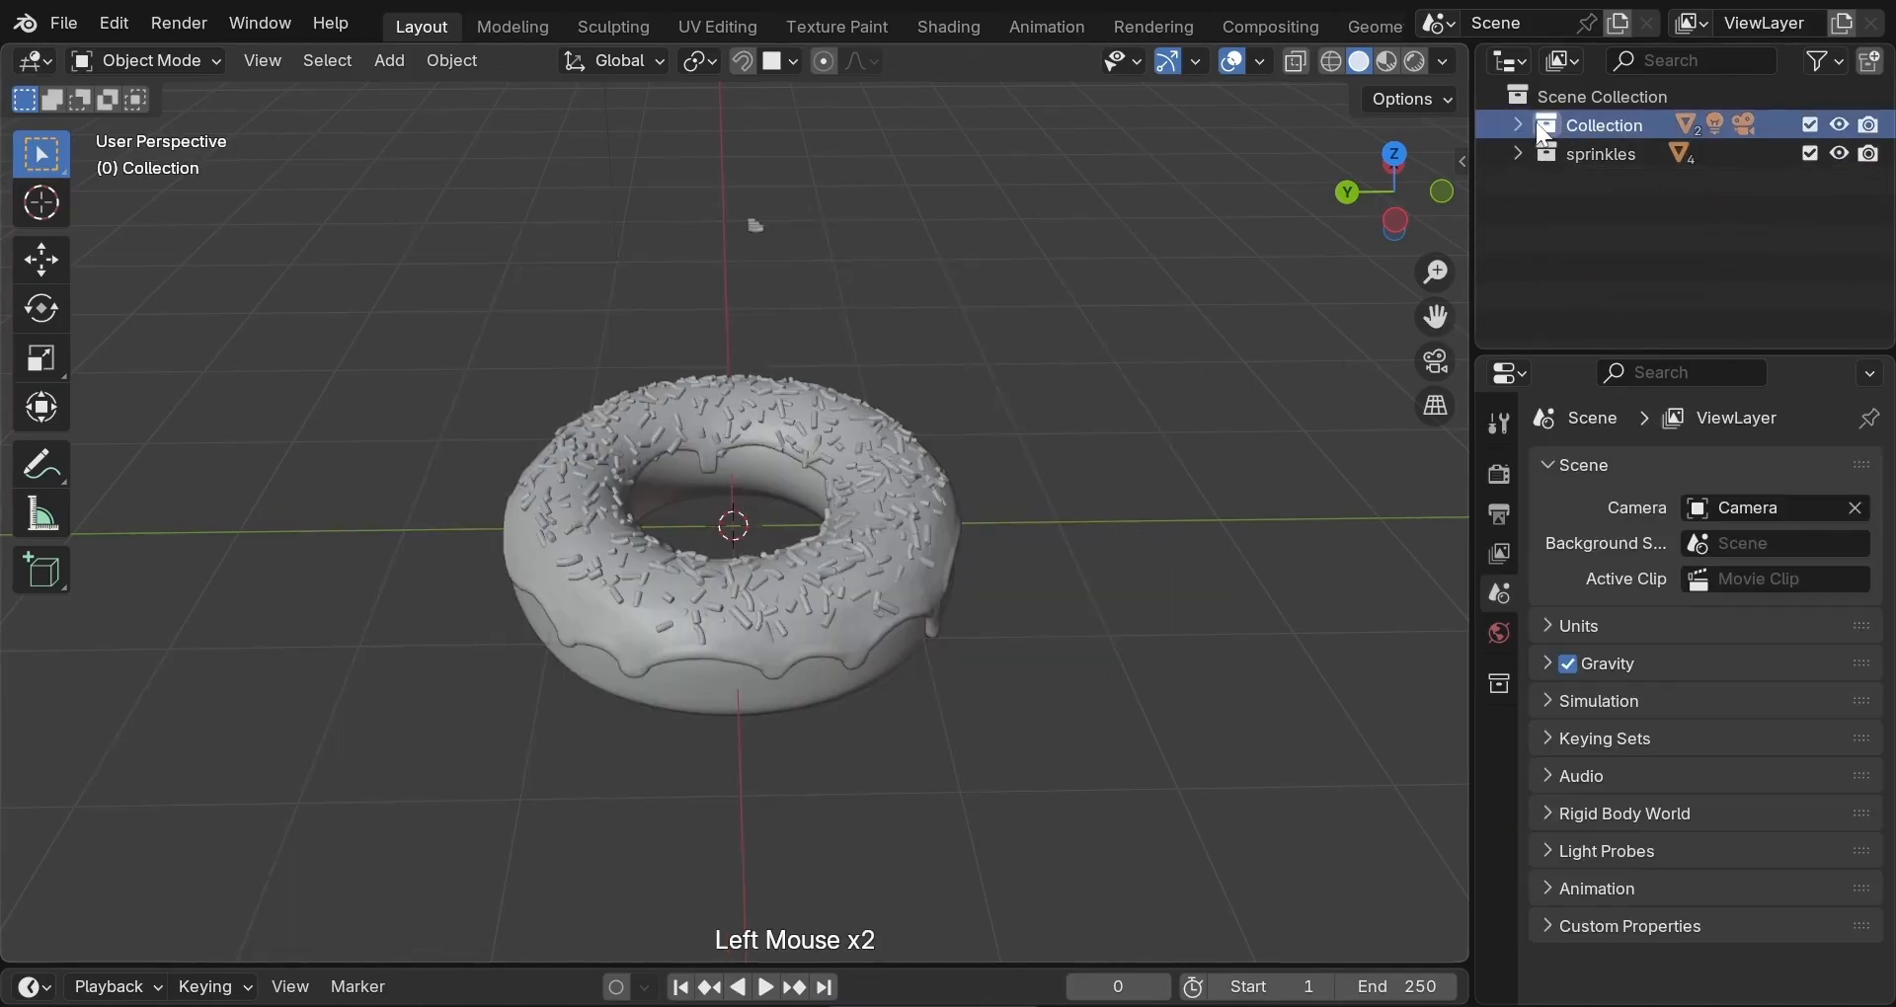
pyautogui.click(1517, 123)
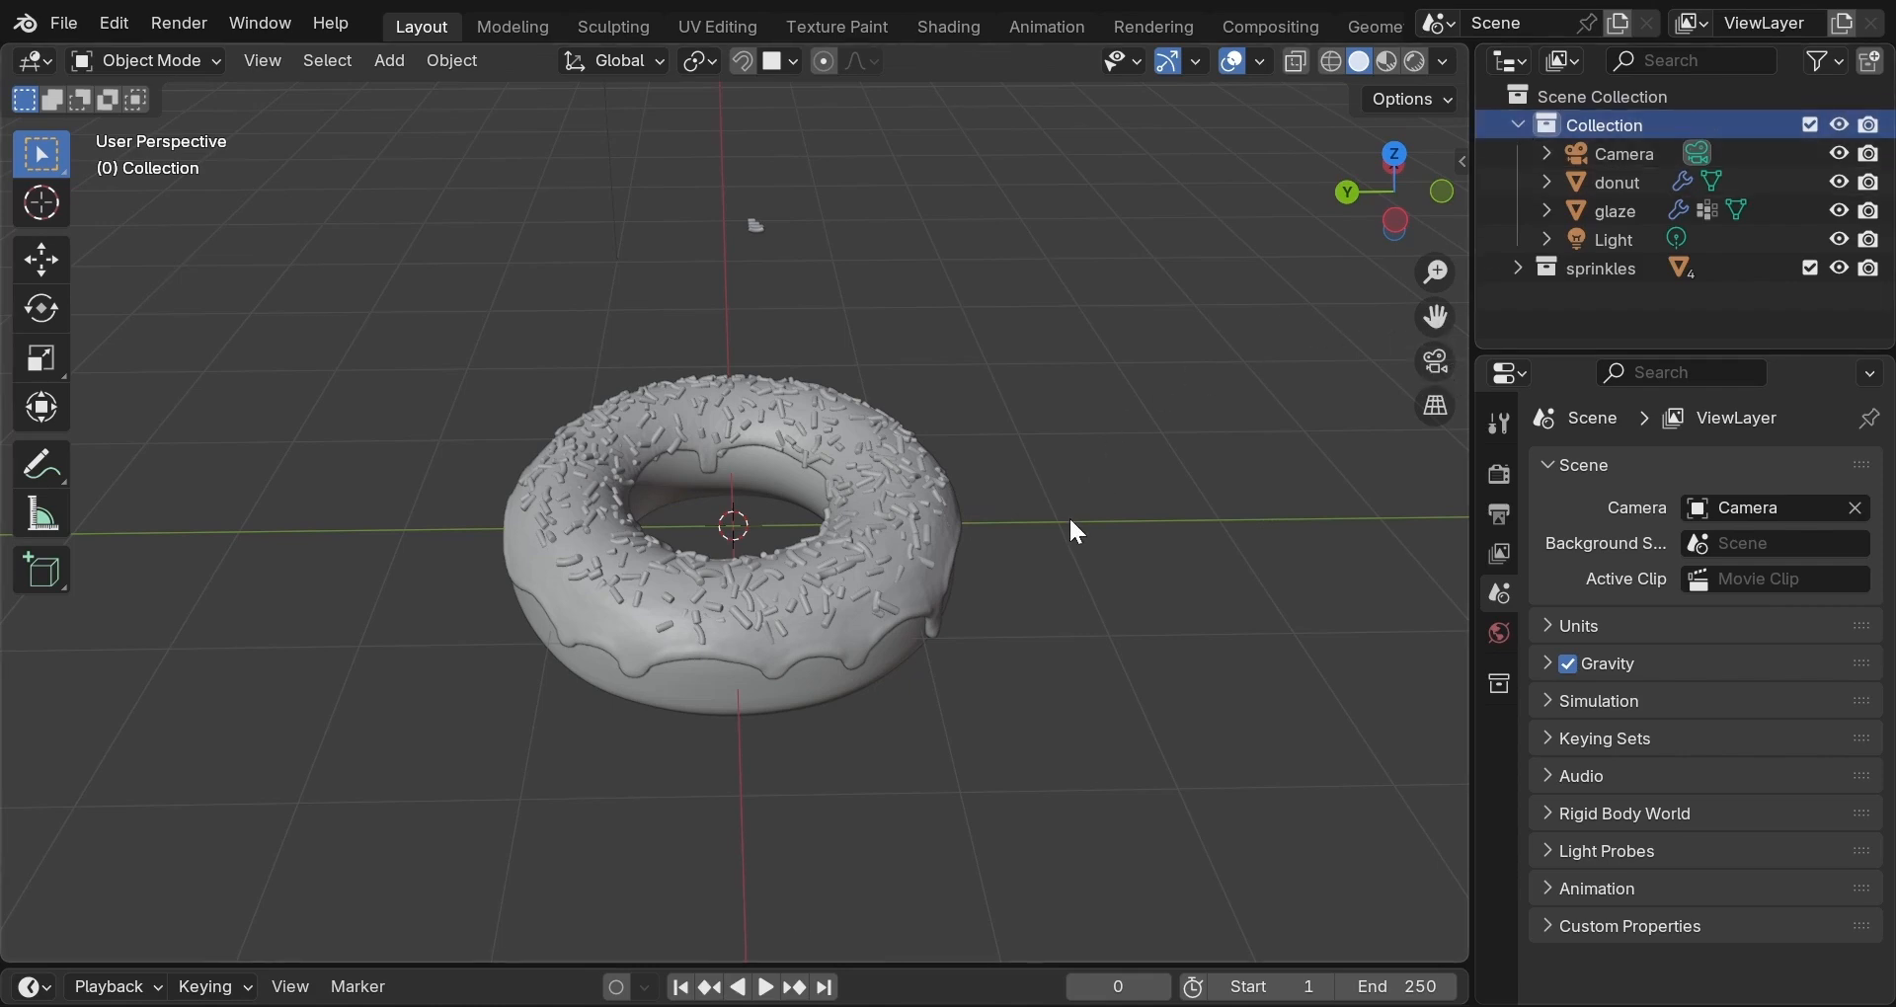
pyautogui.hotkey('shift', 'a')
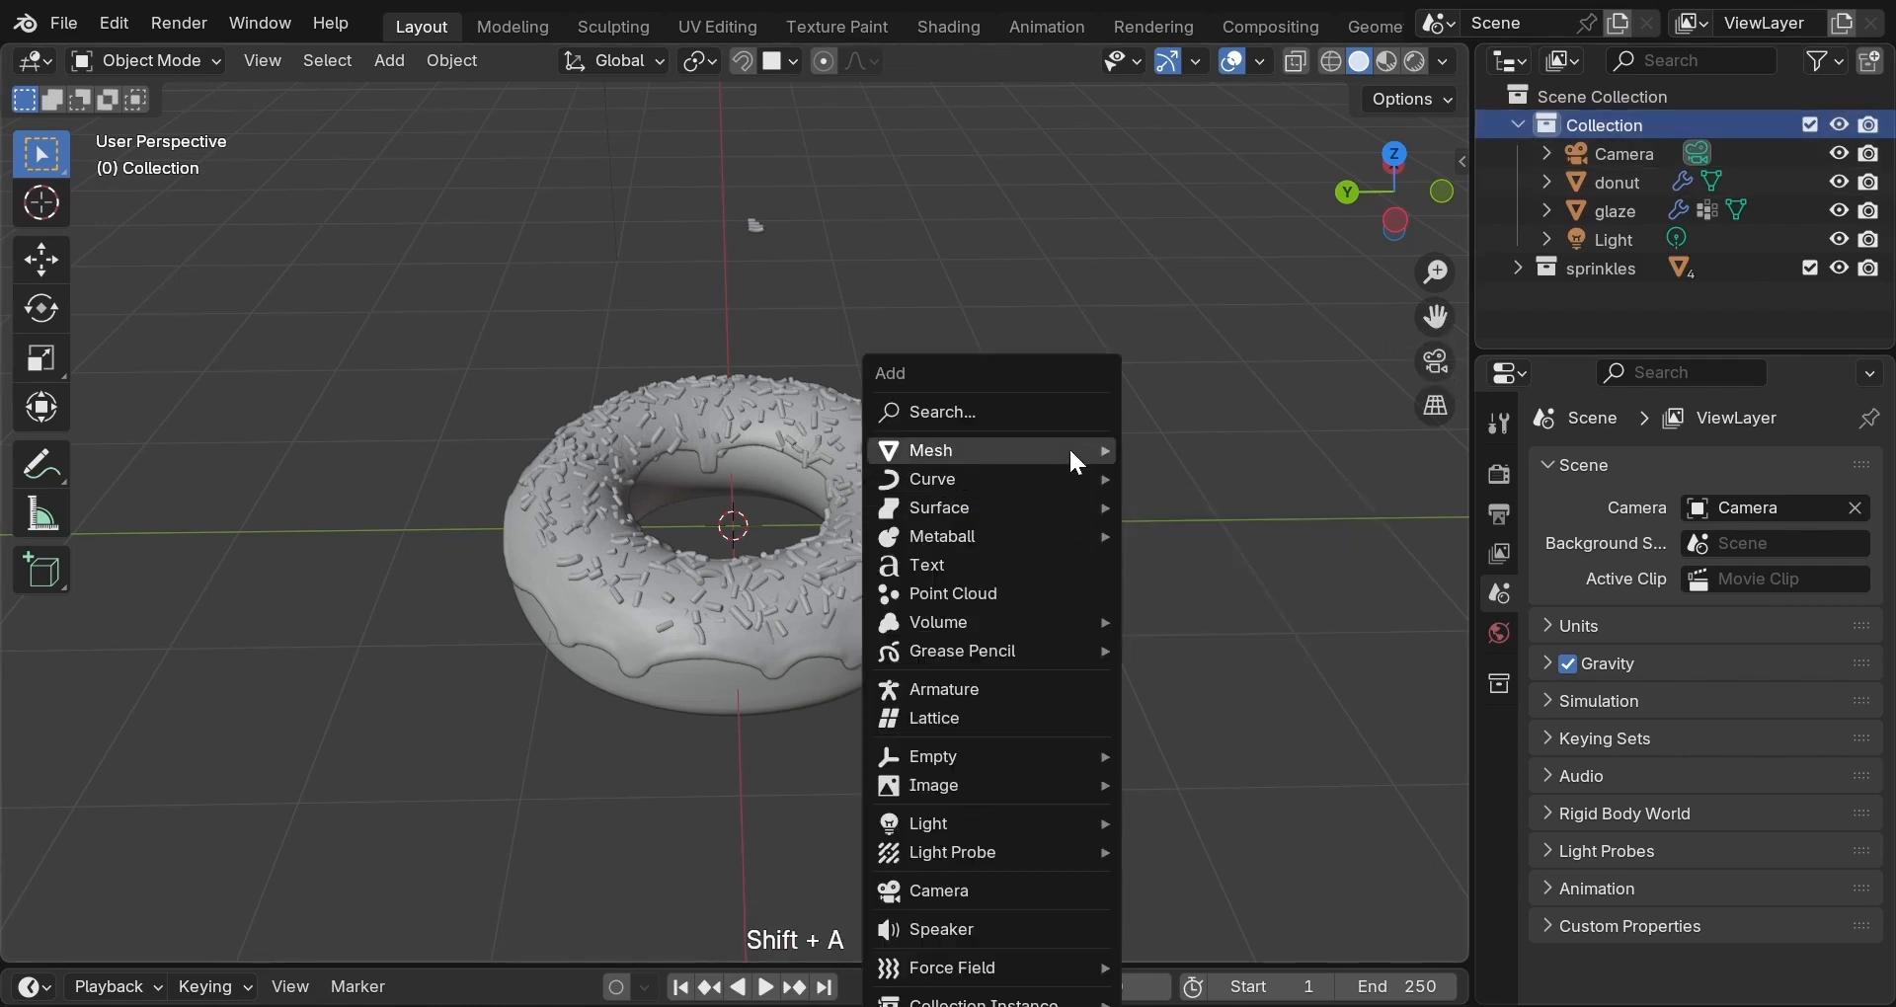
pyautogui.moveTo(1077, 450)
pyautogui.click(1187, 451)
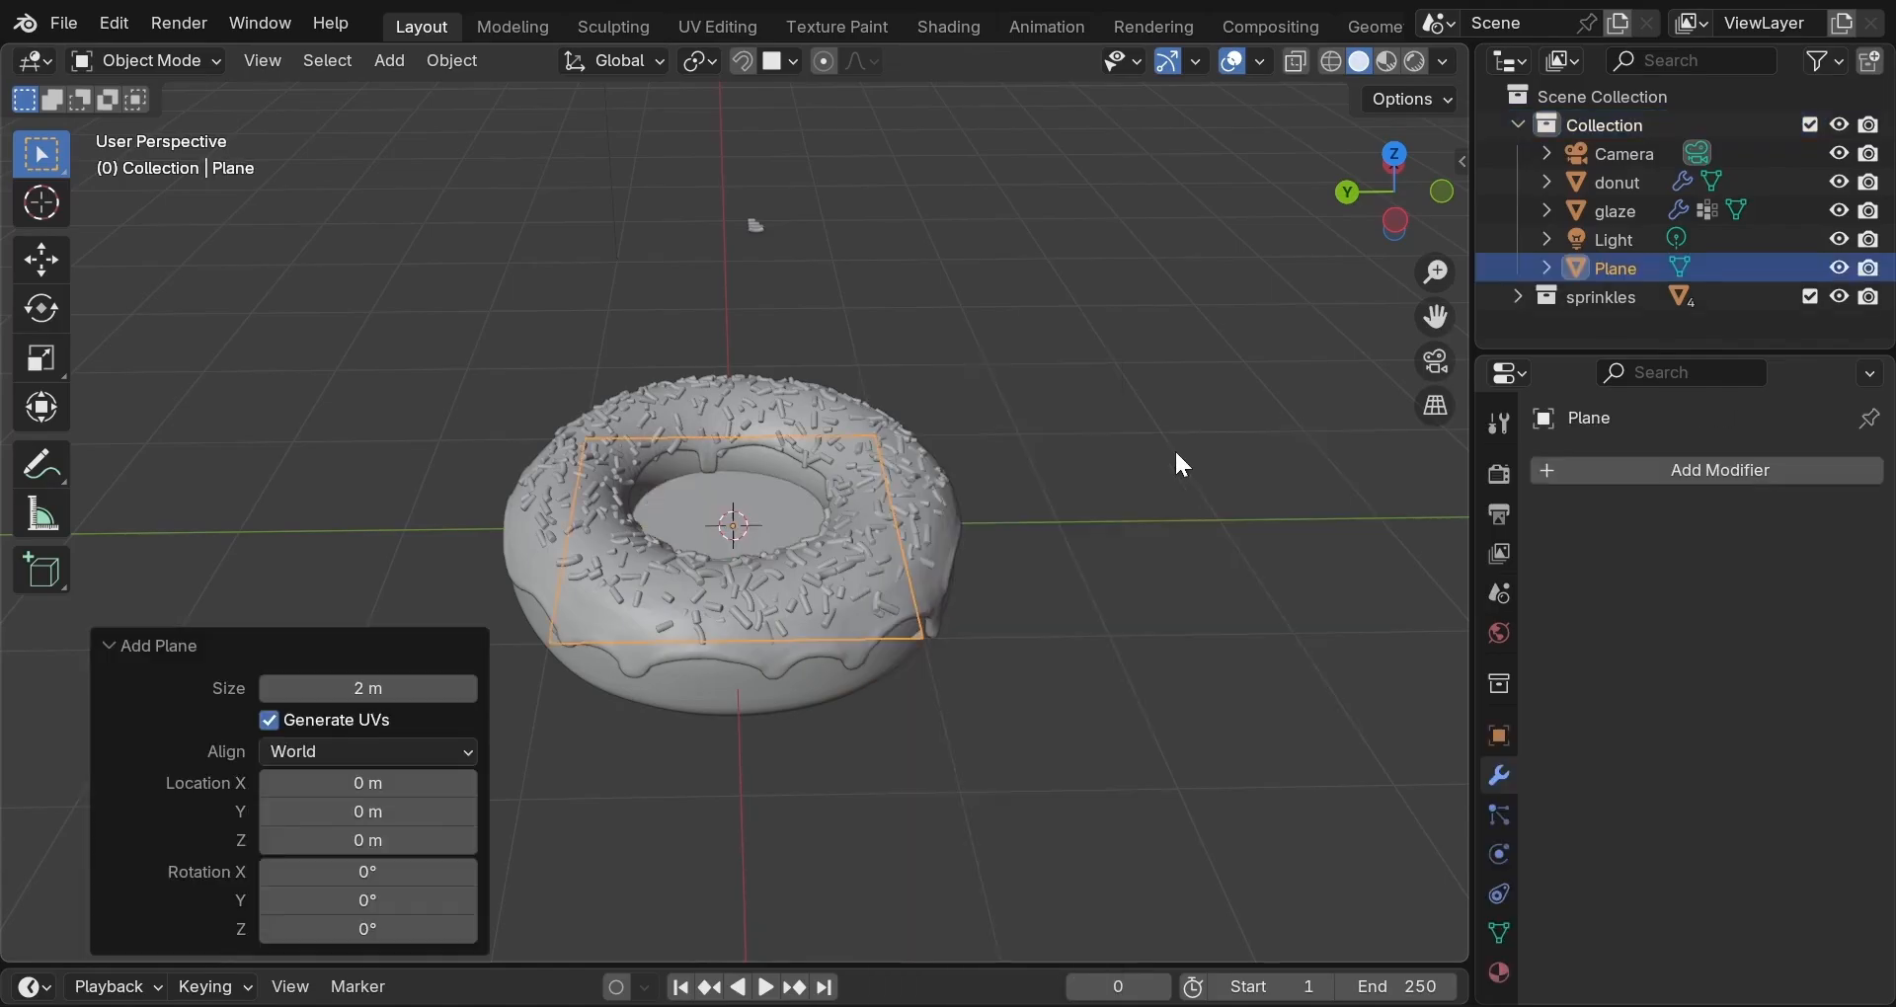
# Scale the plane up in two passes to a uniform 1.545 beneath the donut.
pyautogui.press('s')
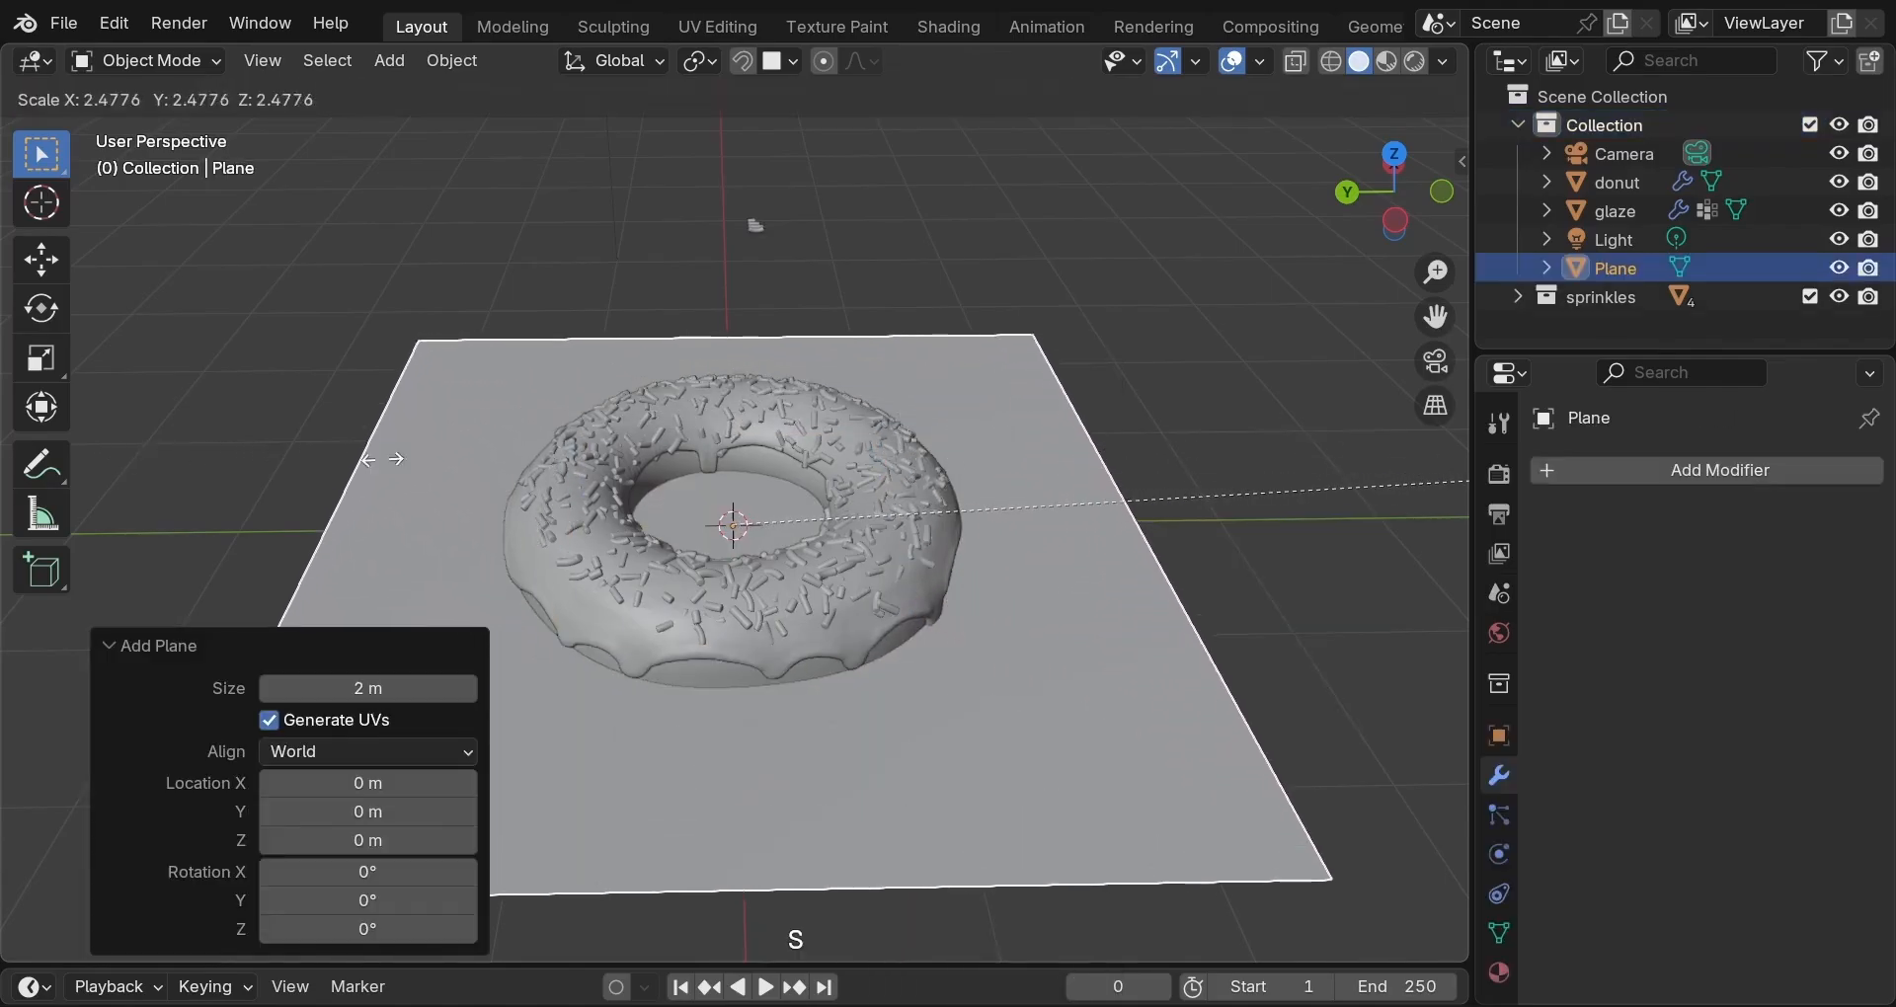
pyautogui.click(458, 471)
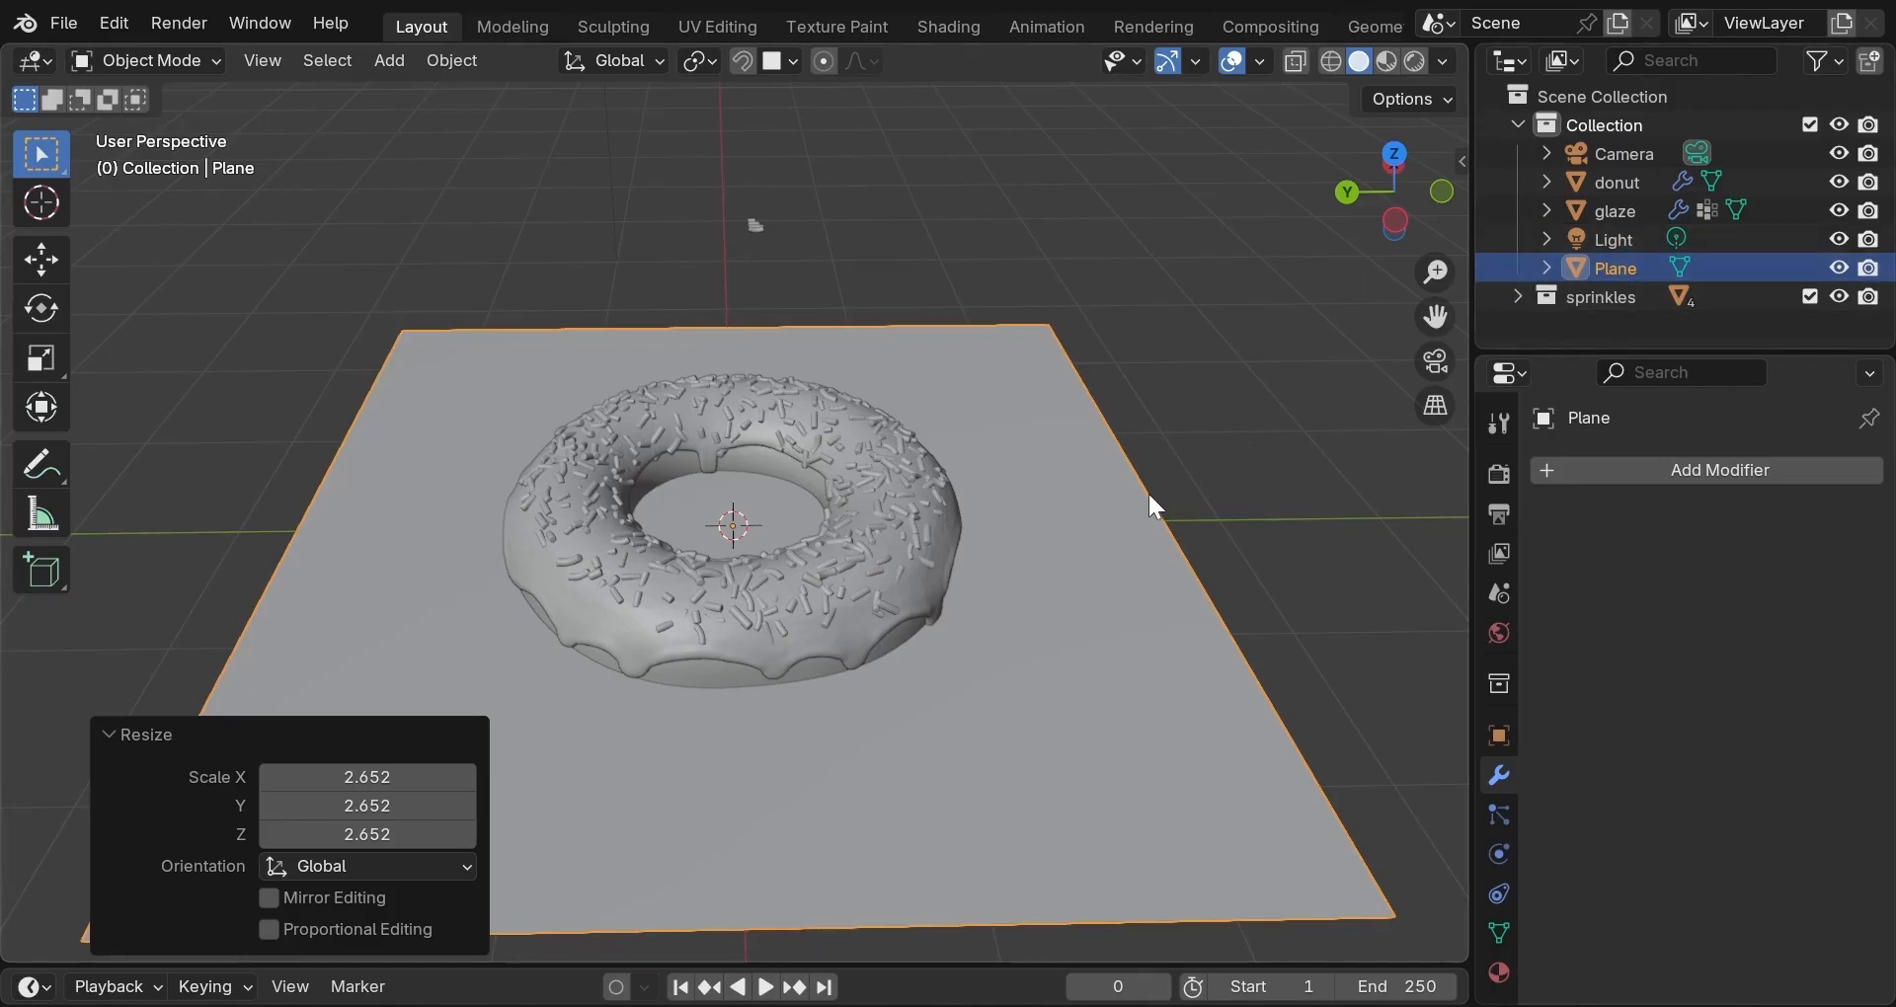
pyautogui.press('s')
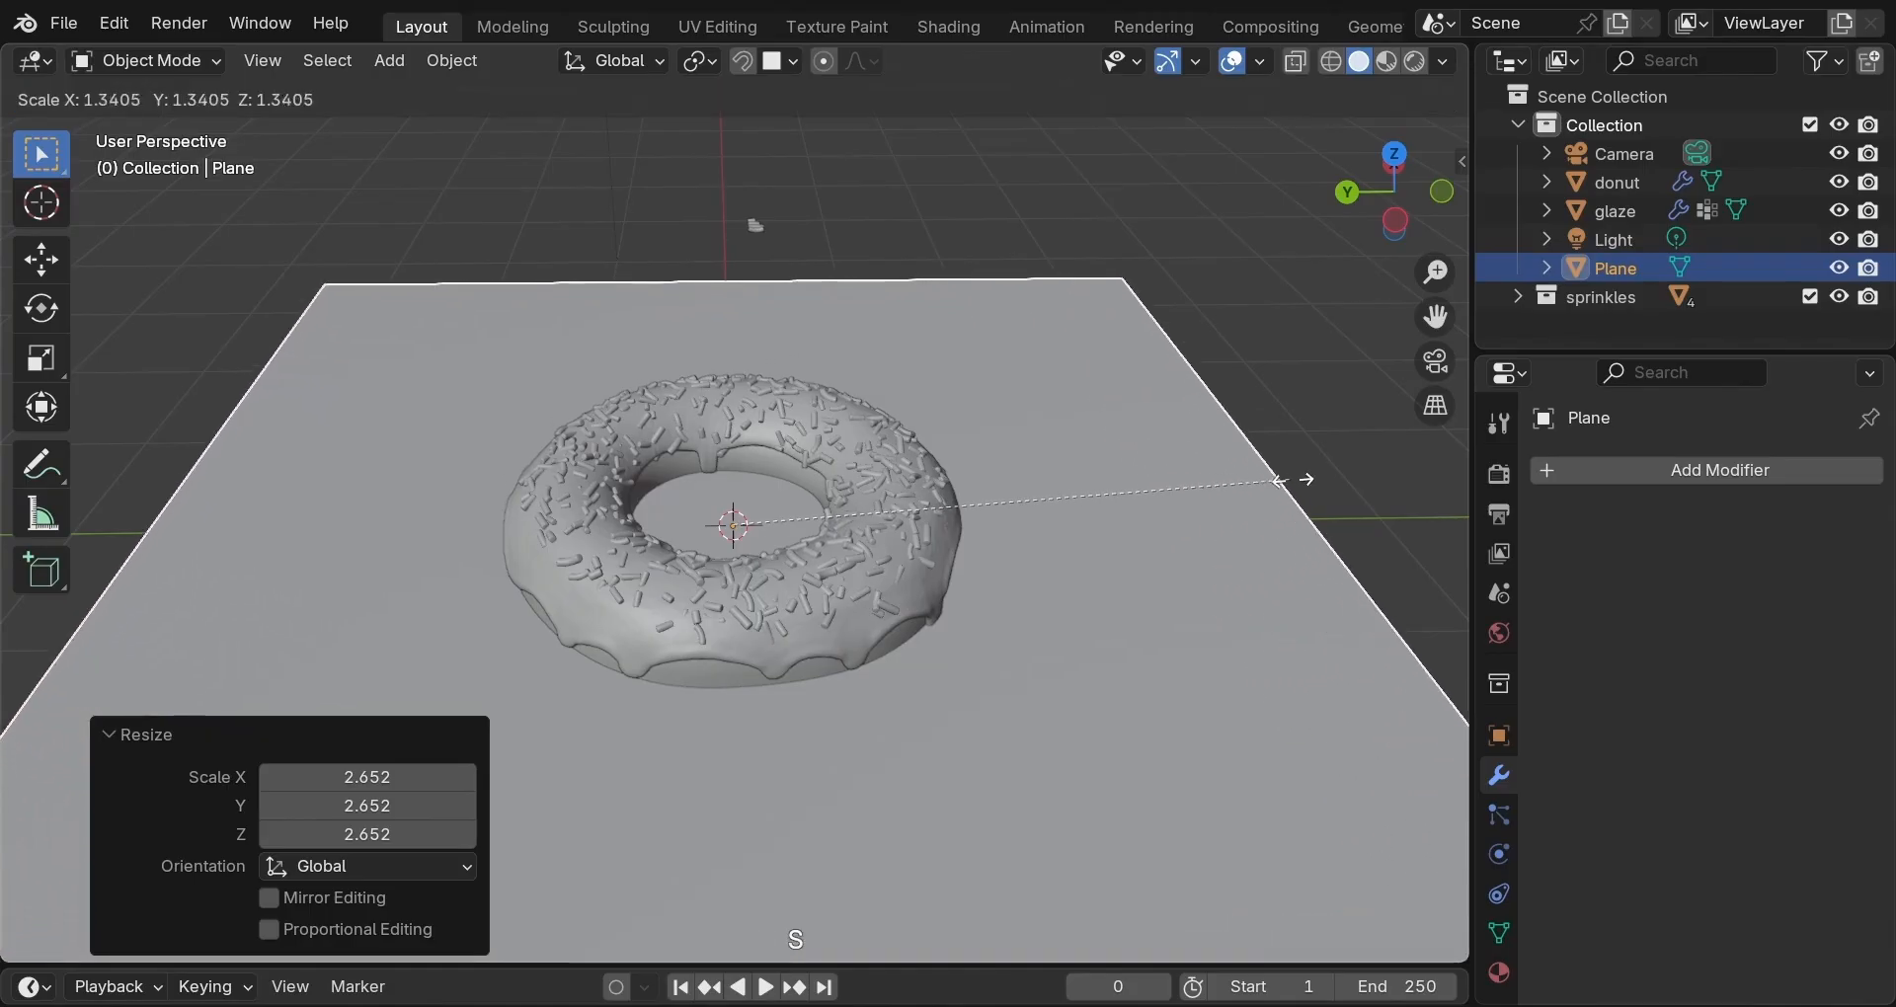
pyautogui.click(1372, 472)
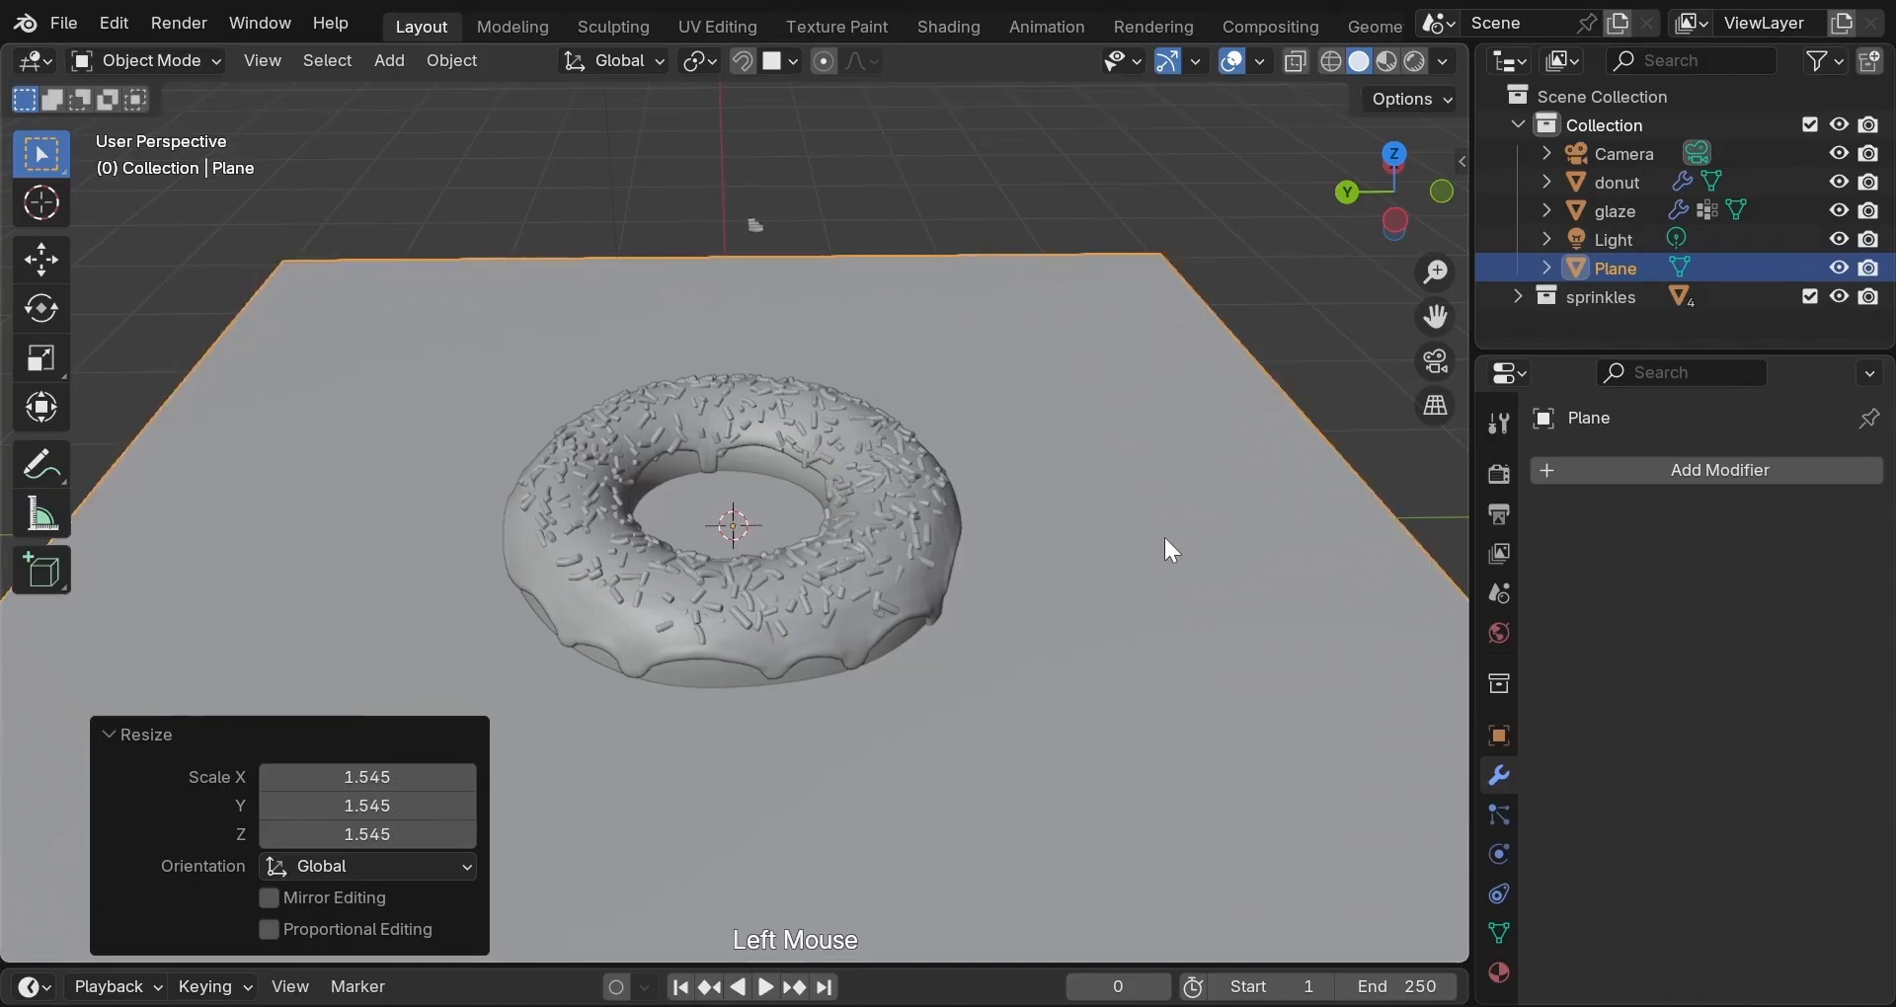
pyautogui.moveTo(1160, 539); pyautogui.dragTo(1139, 495, button='middle')
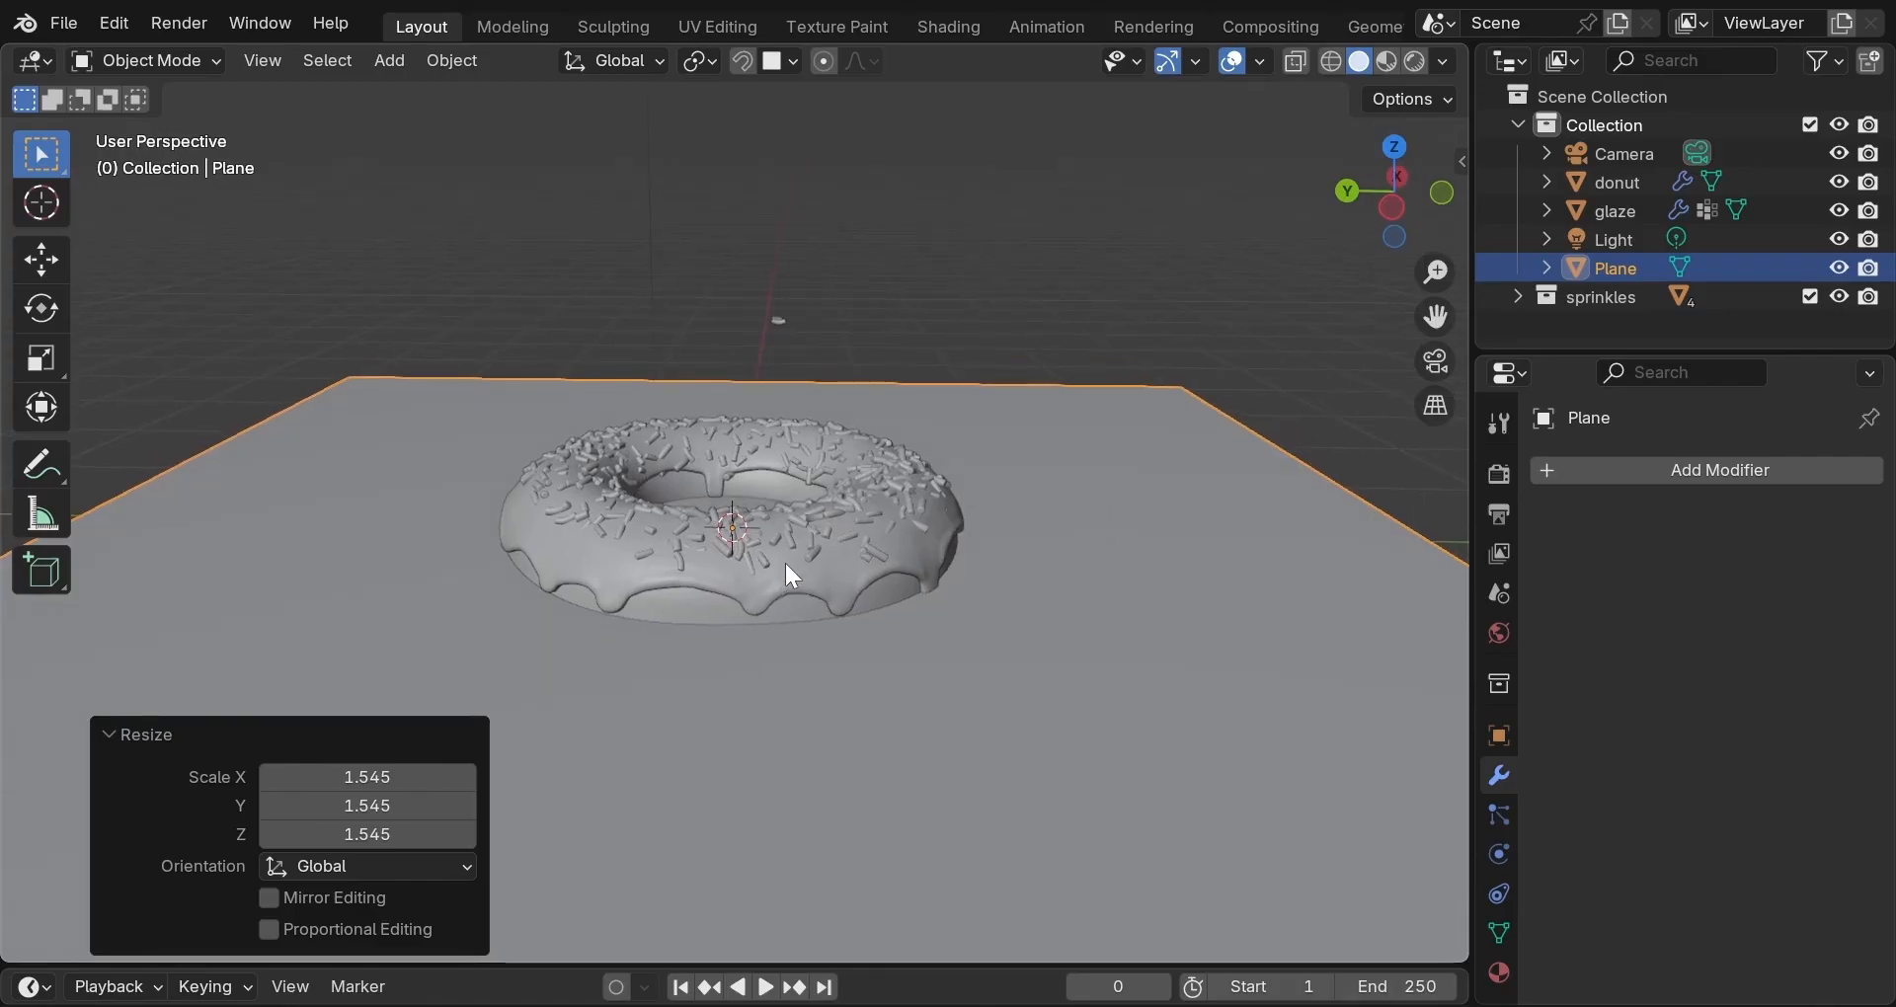
# Test-raise the donut along Z, then undo the move.
pyautogui.click(688, 598)
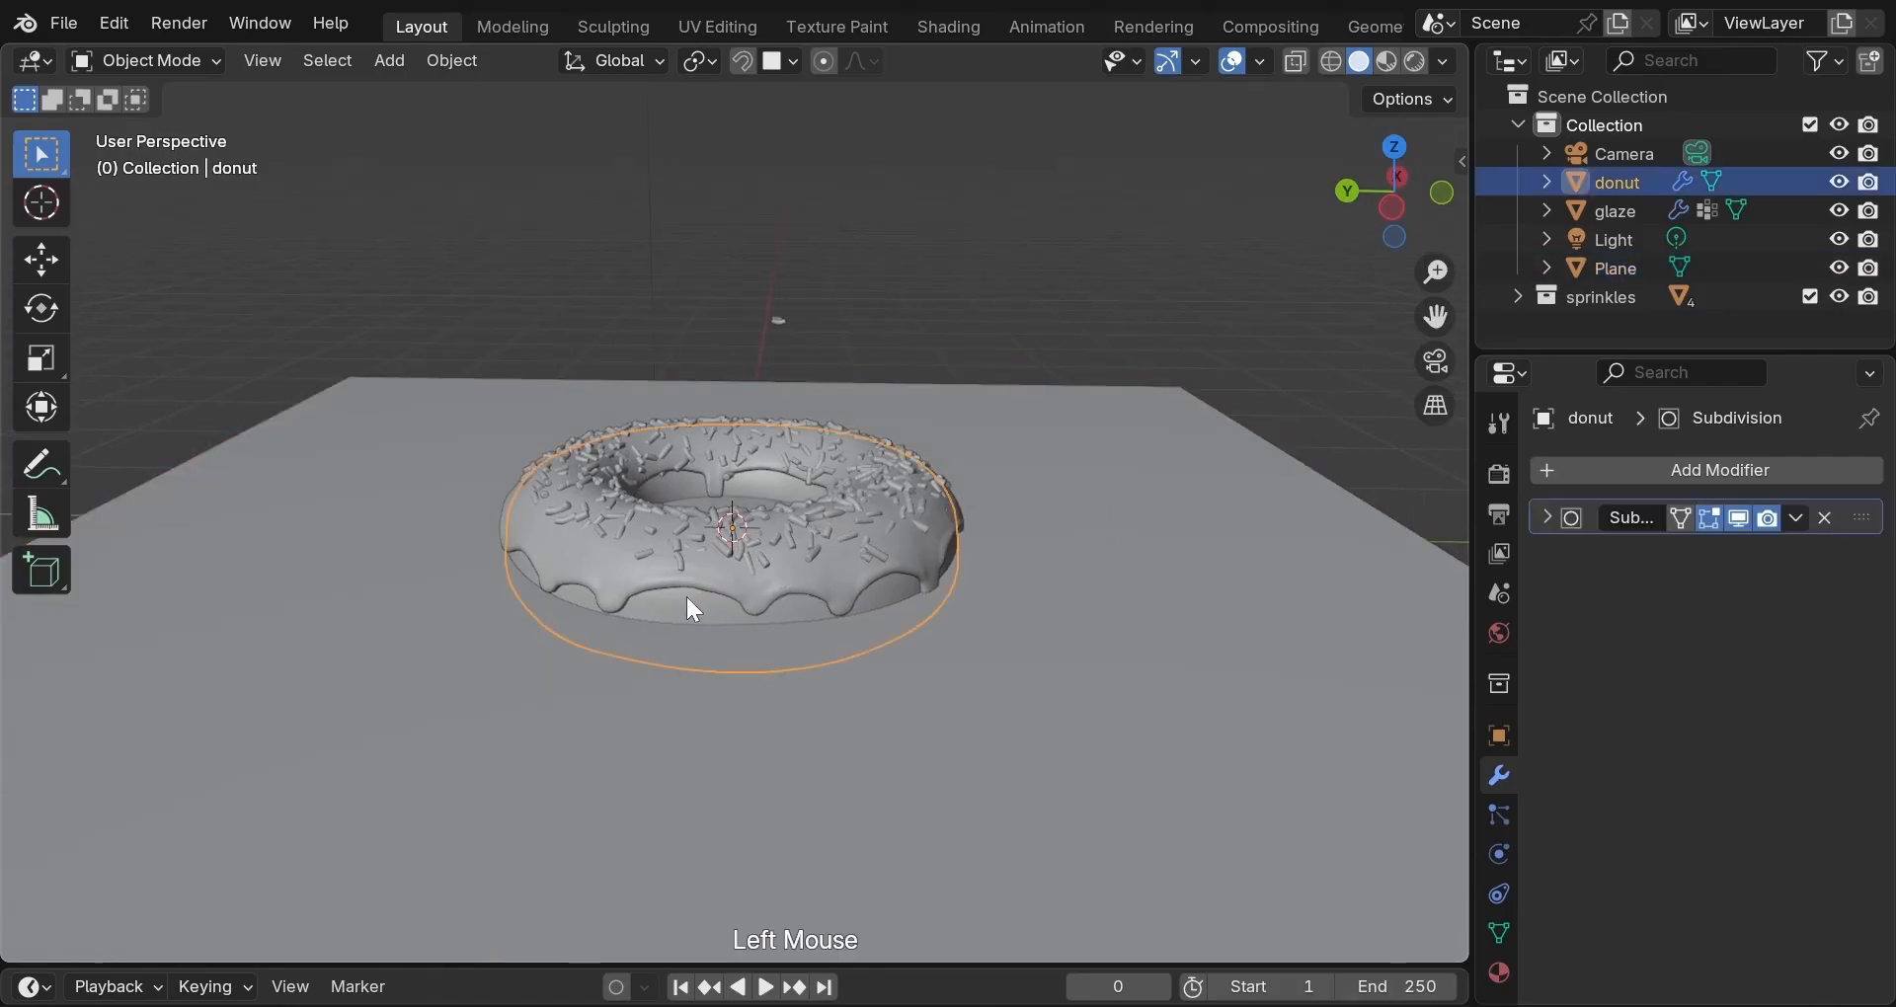
pyautogui.press('g')
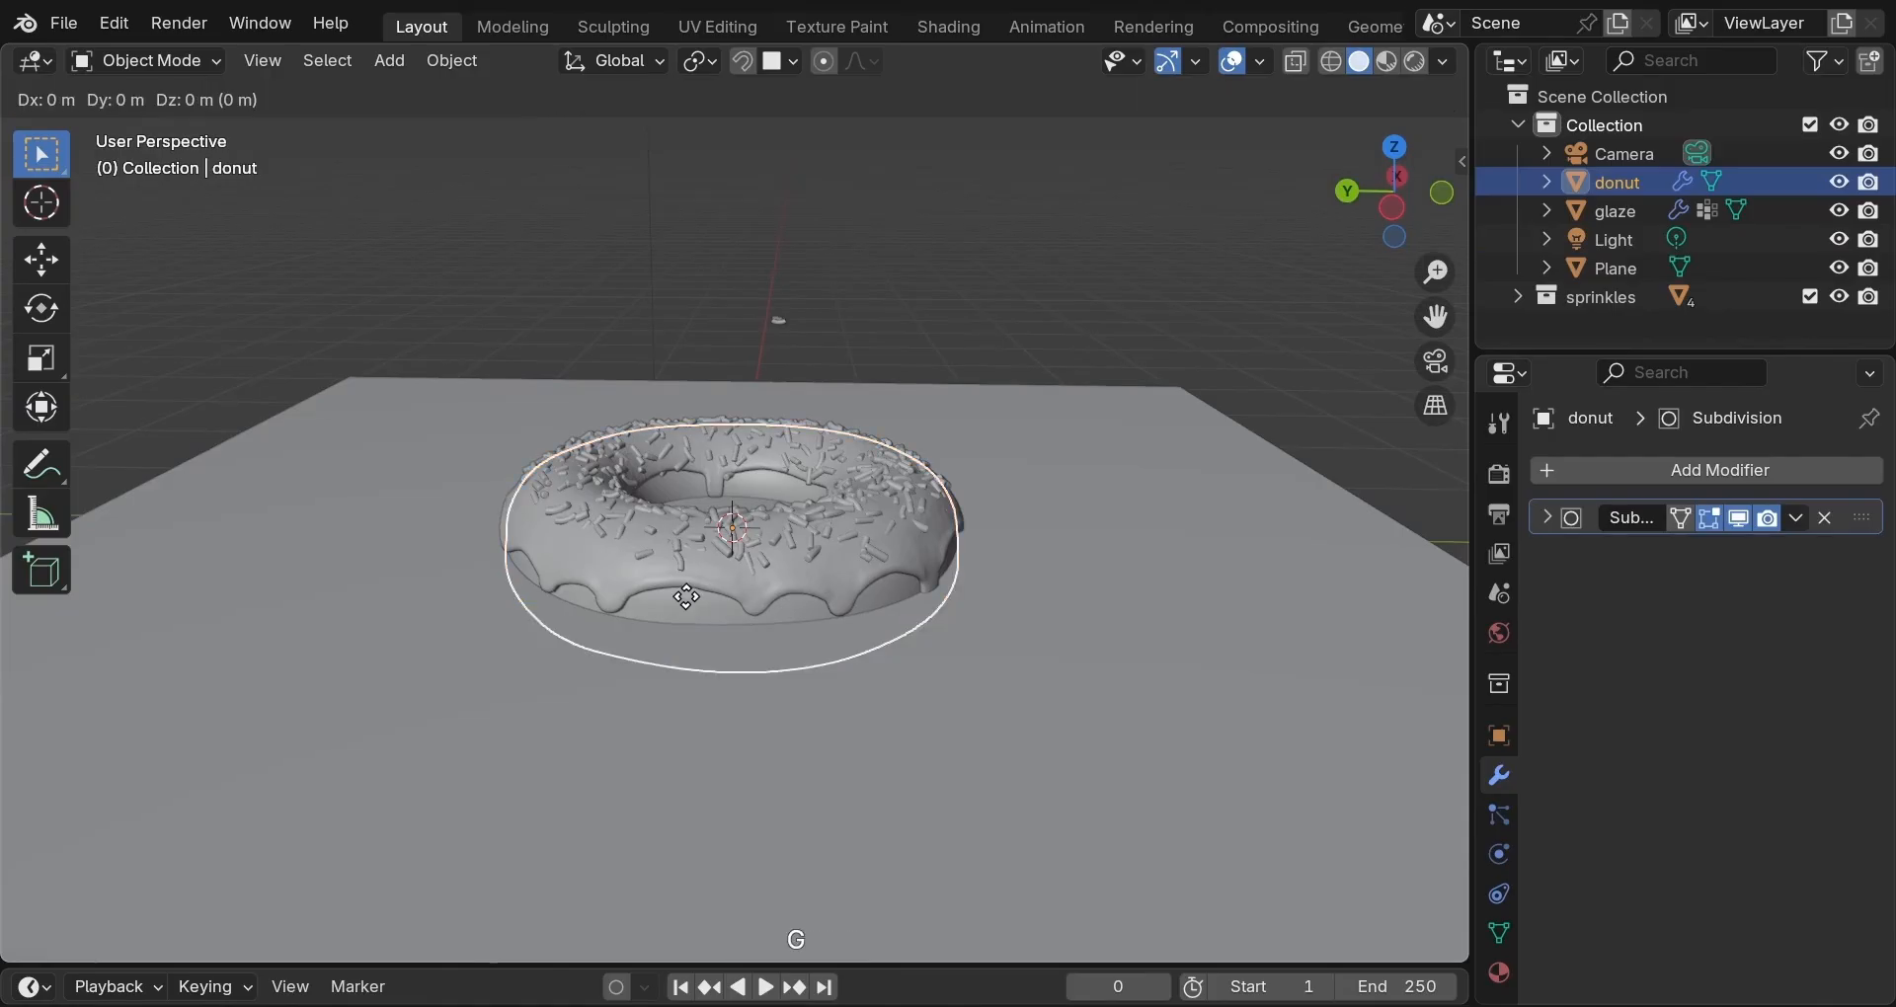
pyautogui.press('z')
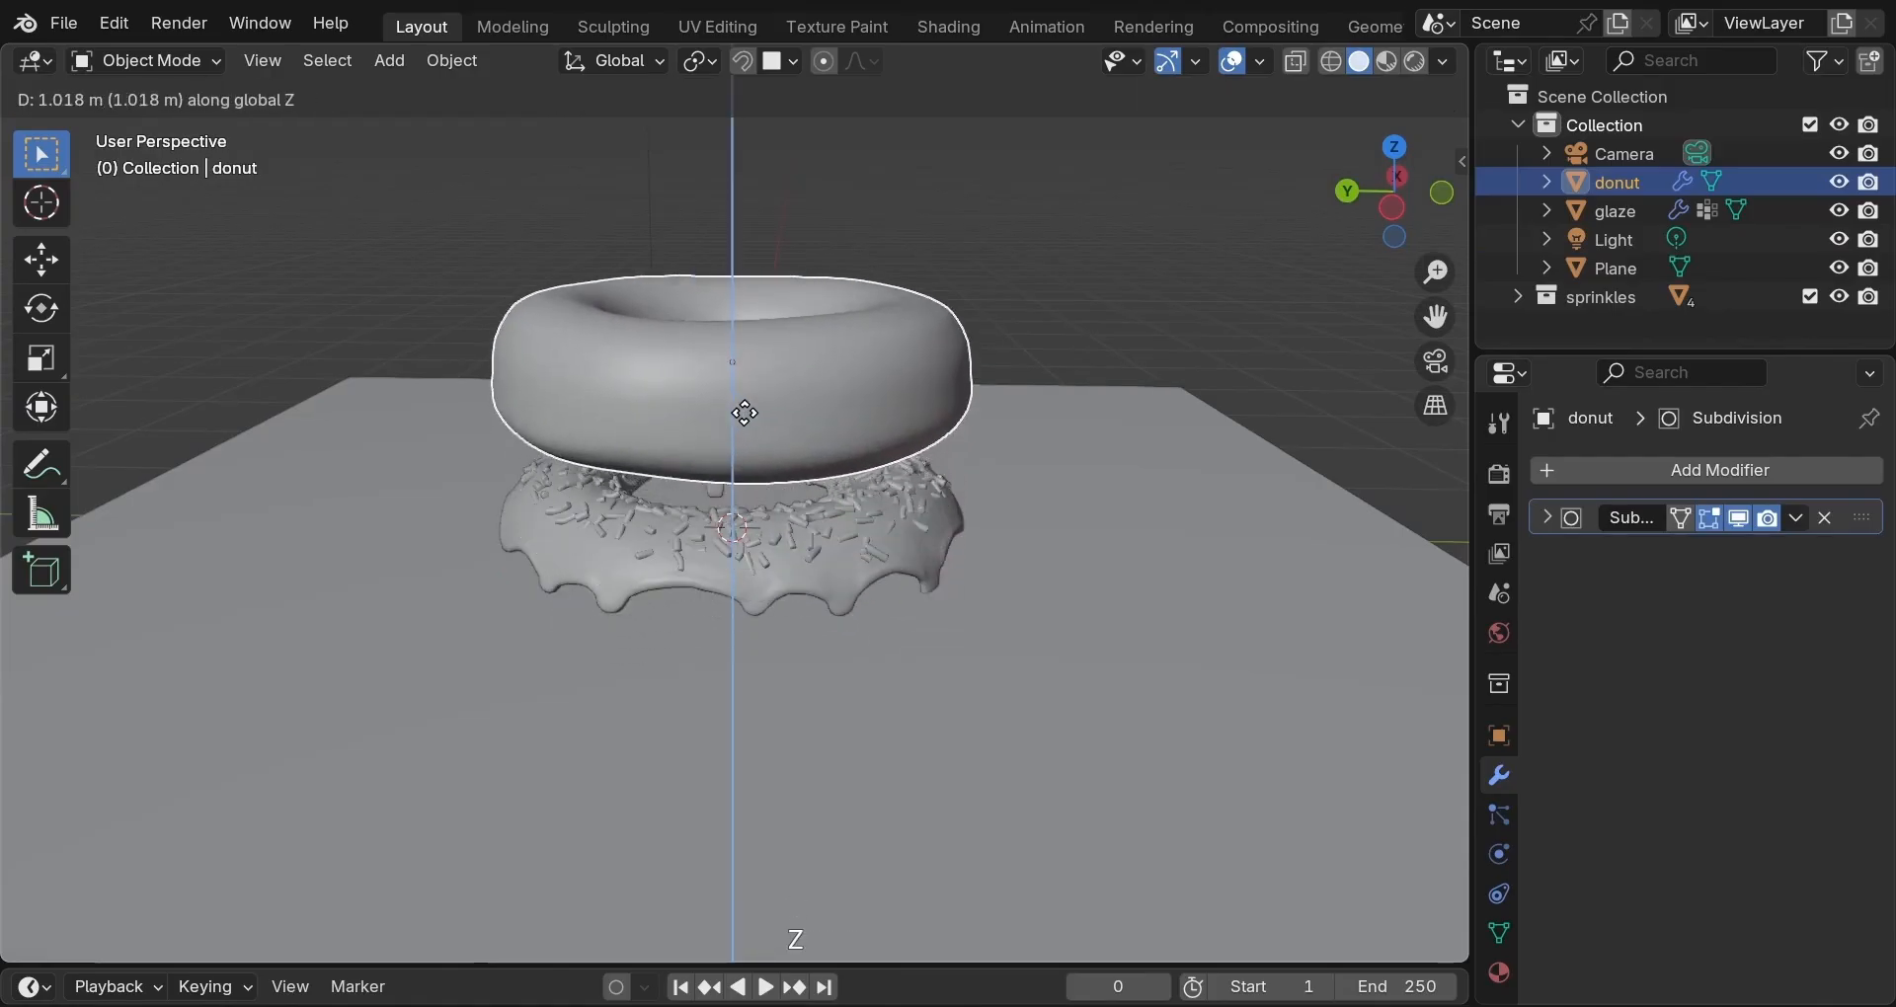
pyautogui.click(803, 388)
pyautogui.hotkey('ctrl', 'z')
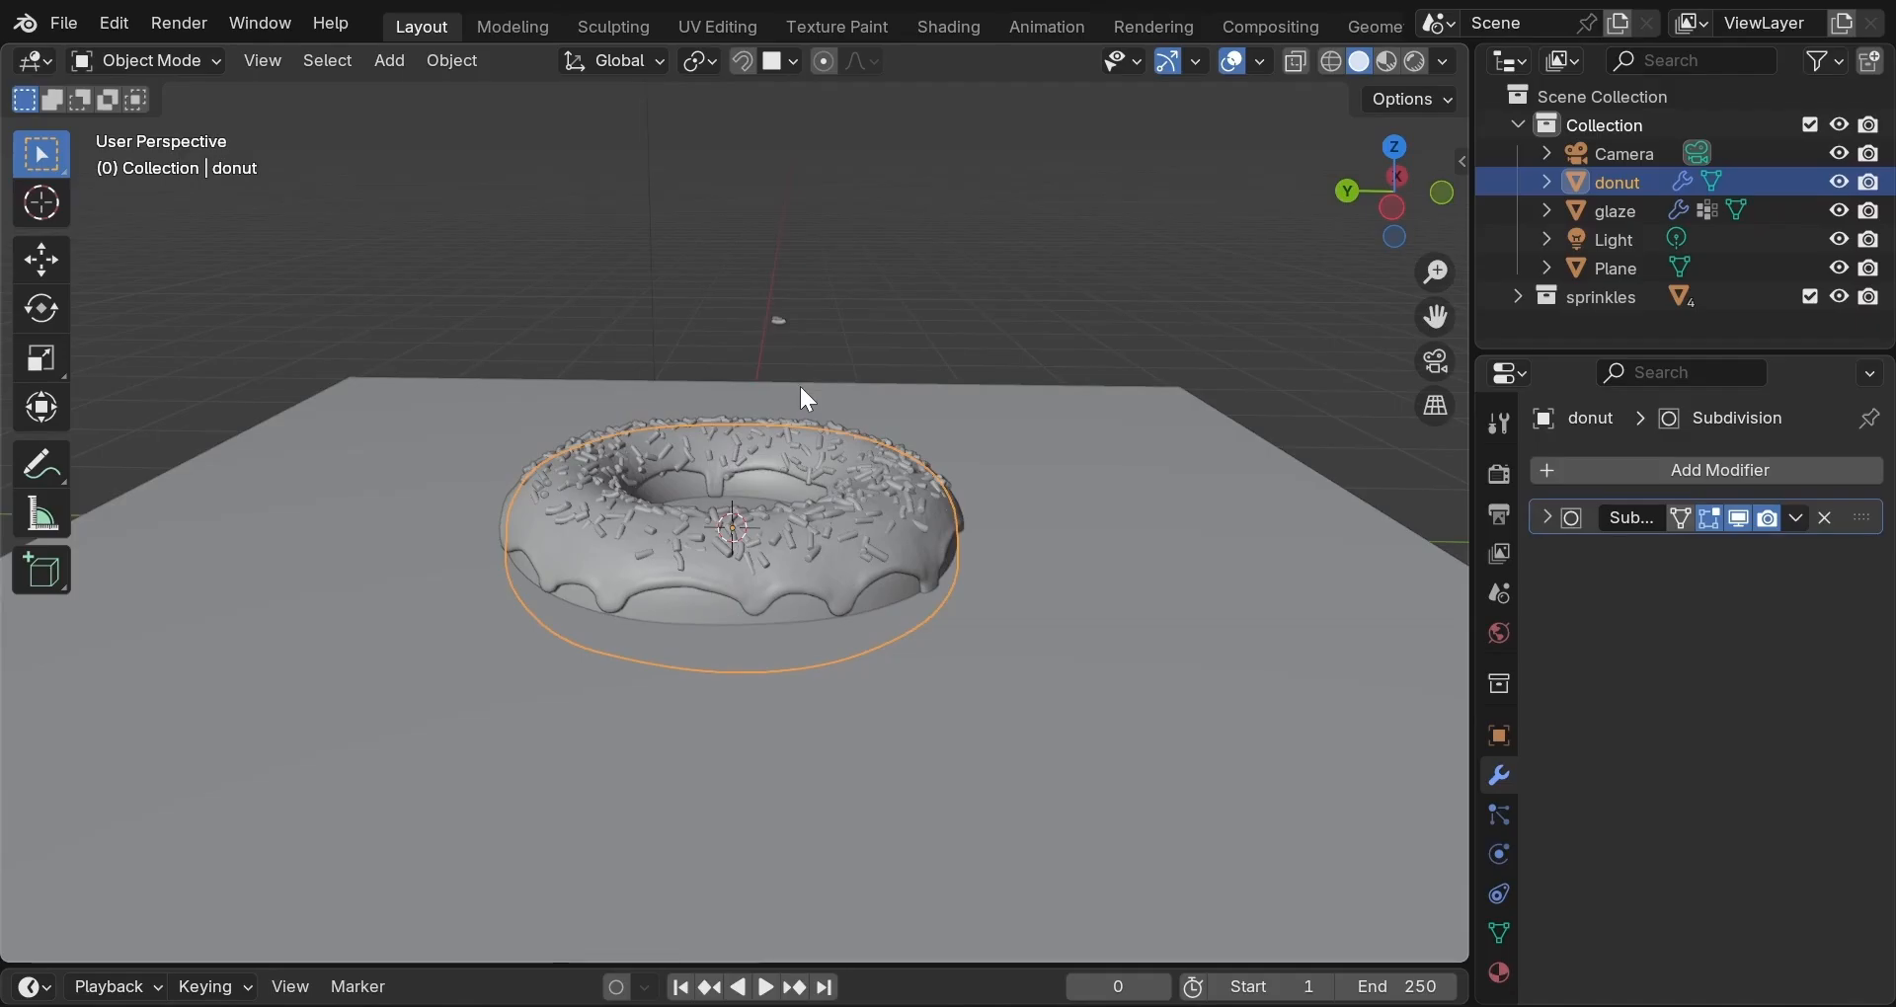
# Parent the glaze to the donut with Keep Transform, then select the donut alone.
pyautogui.click(769, 546)
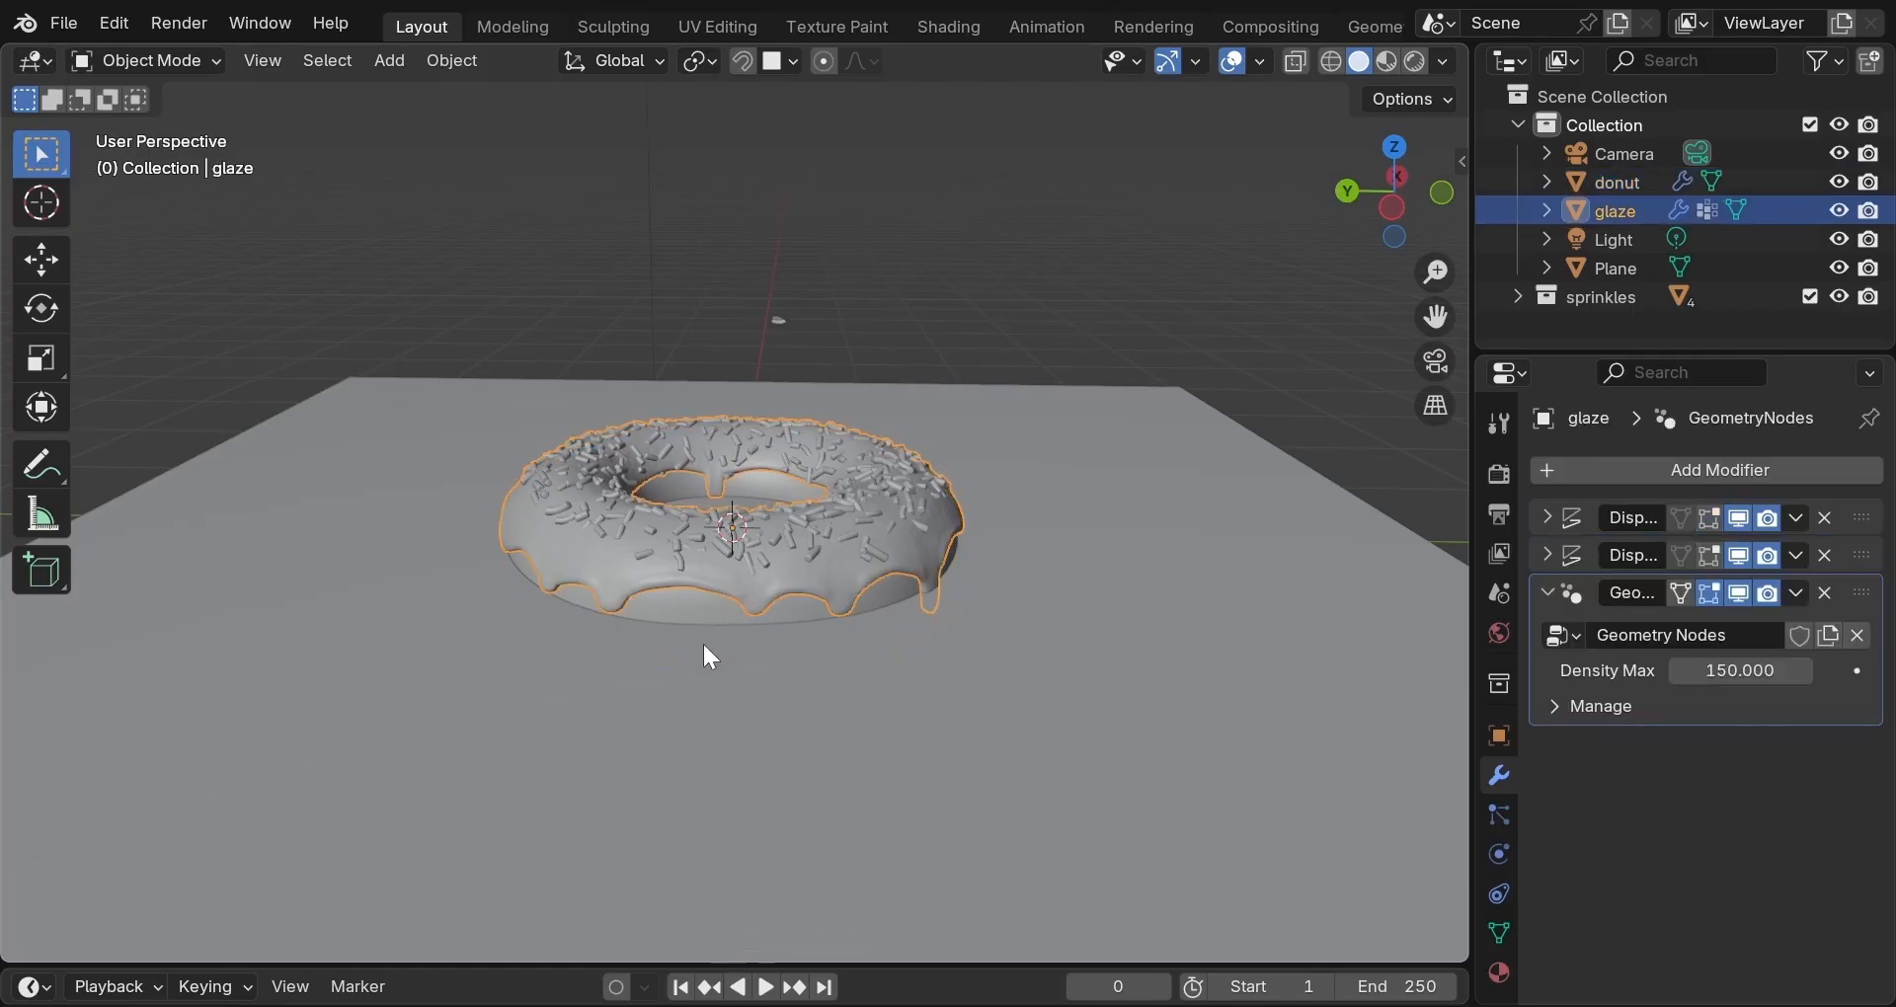
pyautogui.keyDown('shift'); pyautogui.click(718, 621); pyautogui.keyUp('shift')
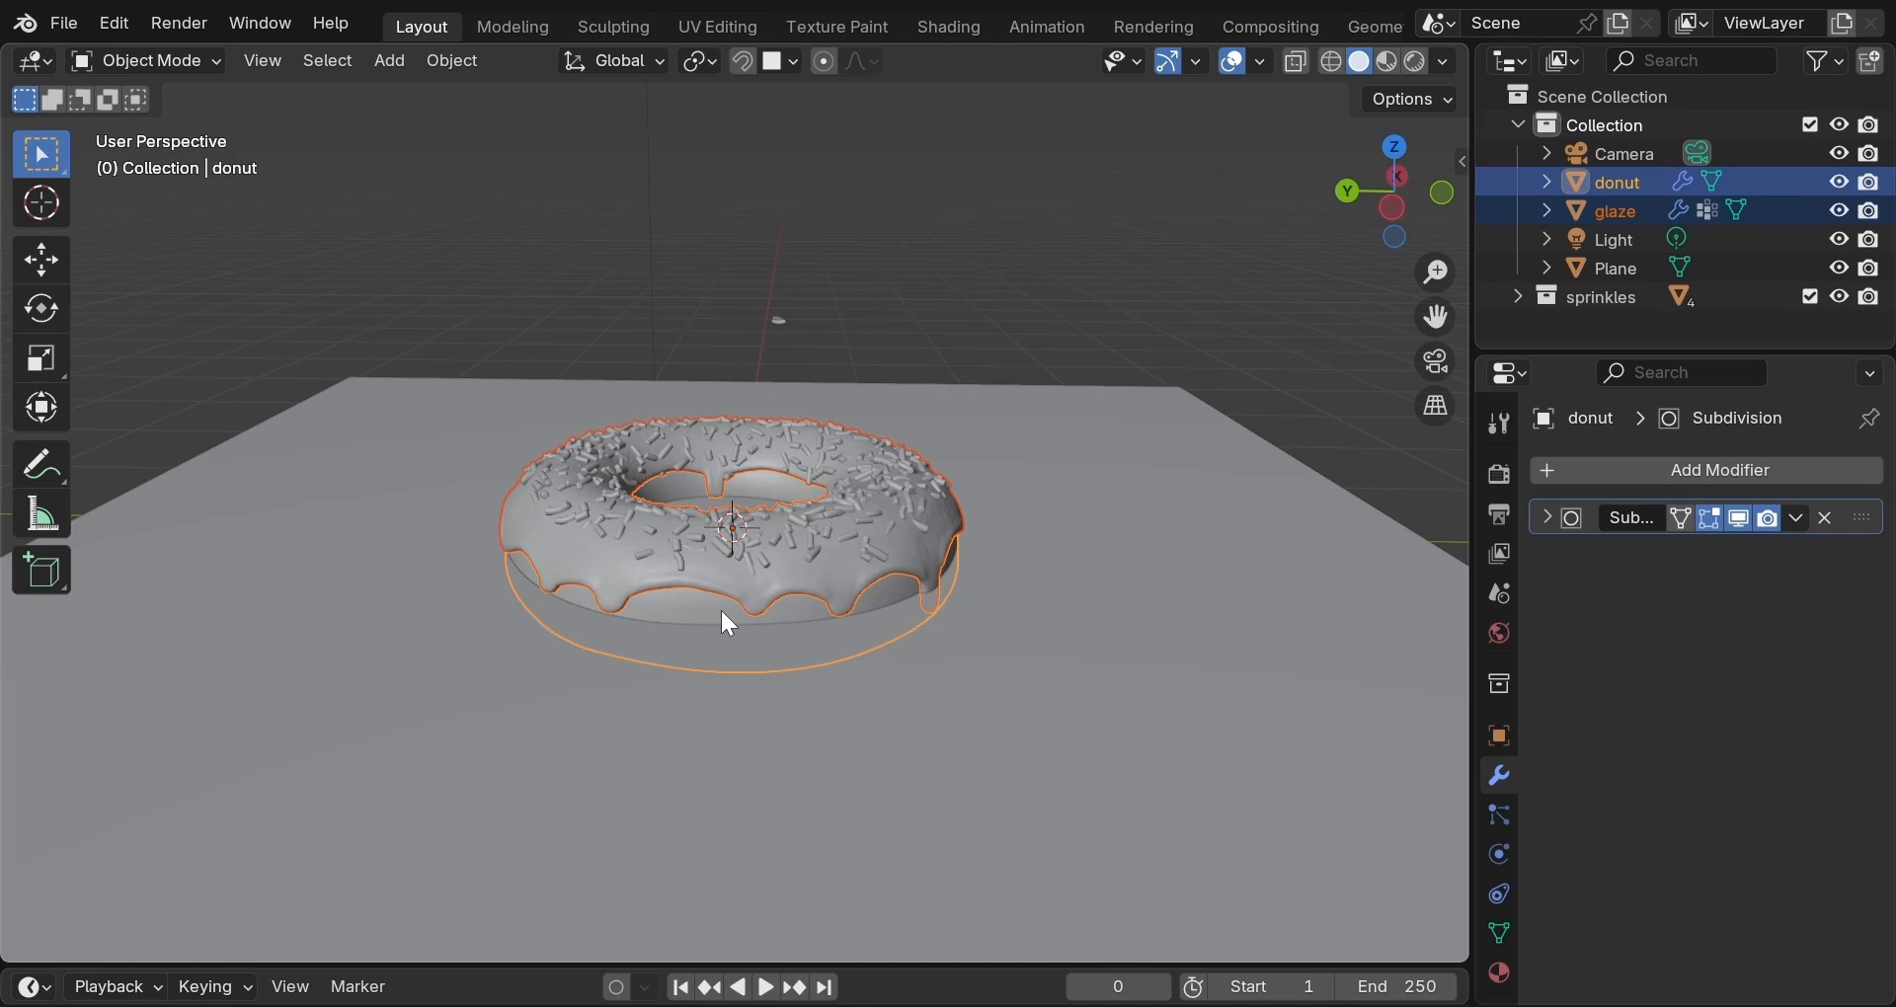
pyautogui.hotkey('ctrl', 'p')
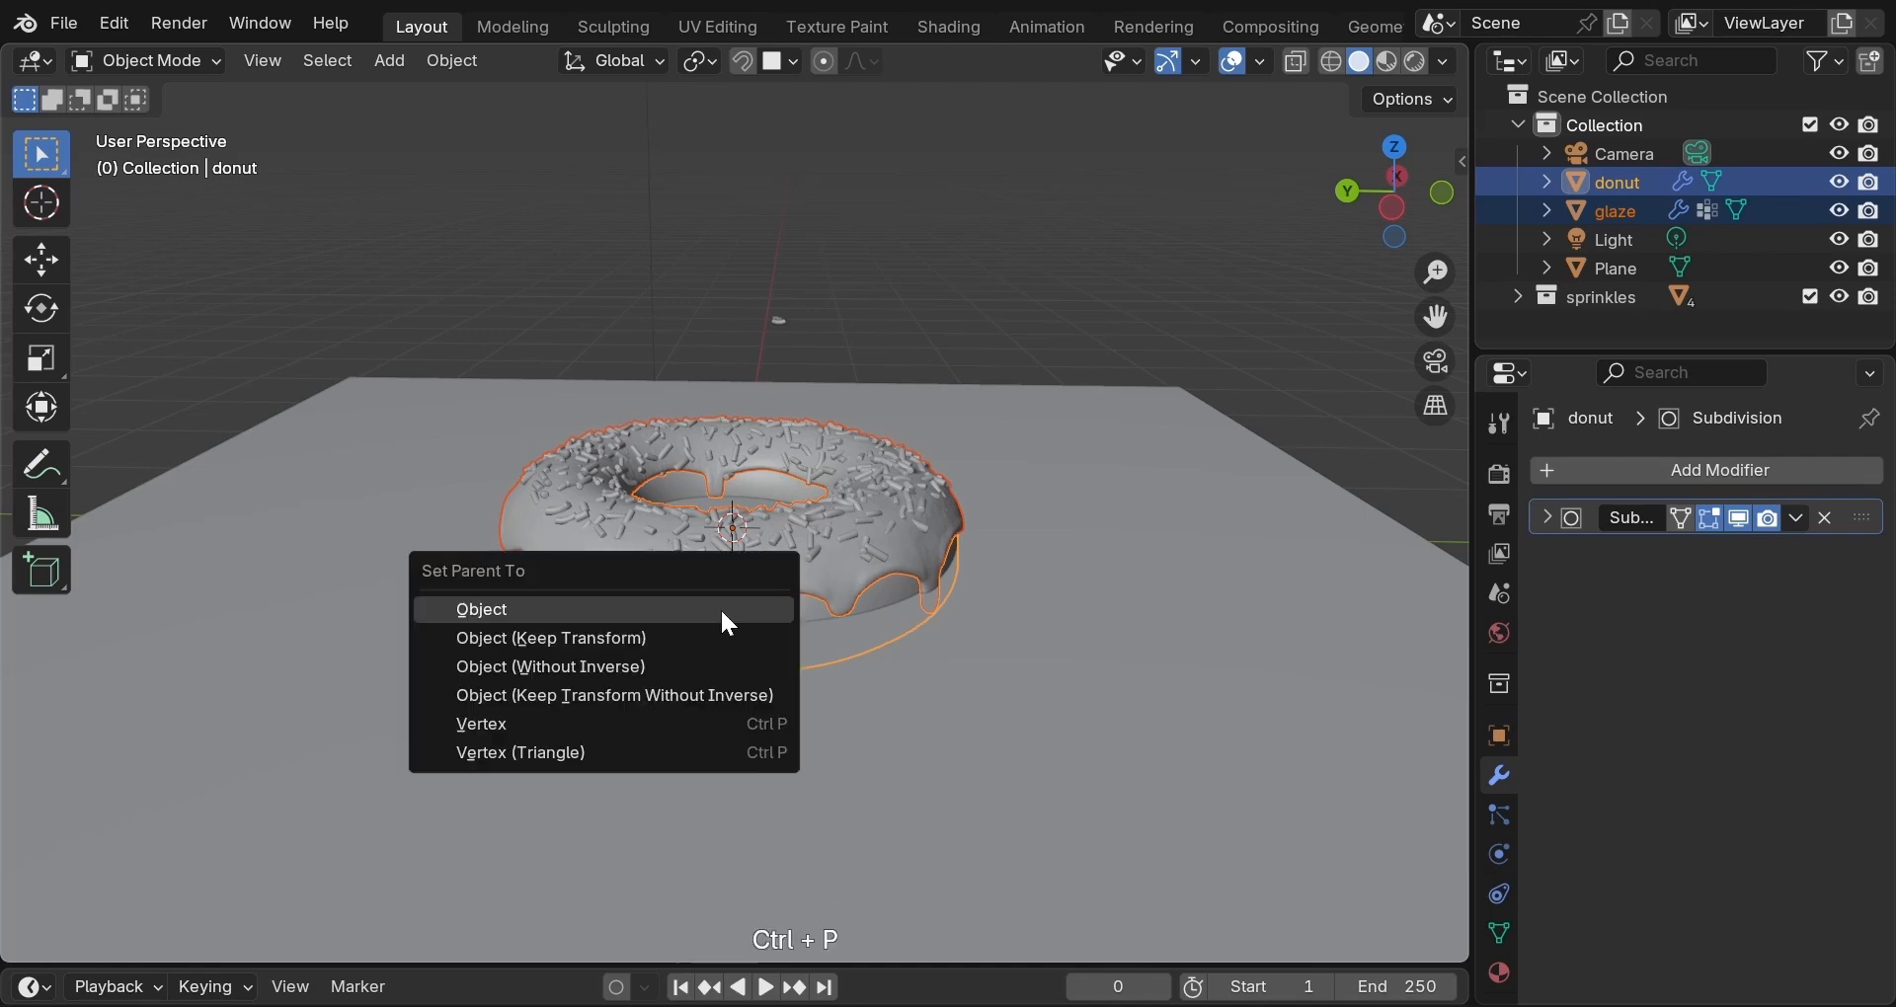
pyautogui.click(719, 640)
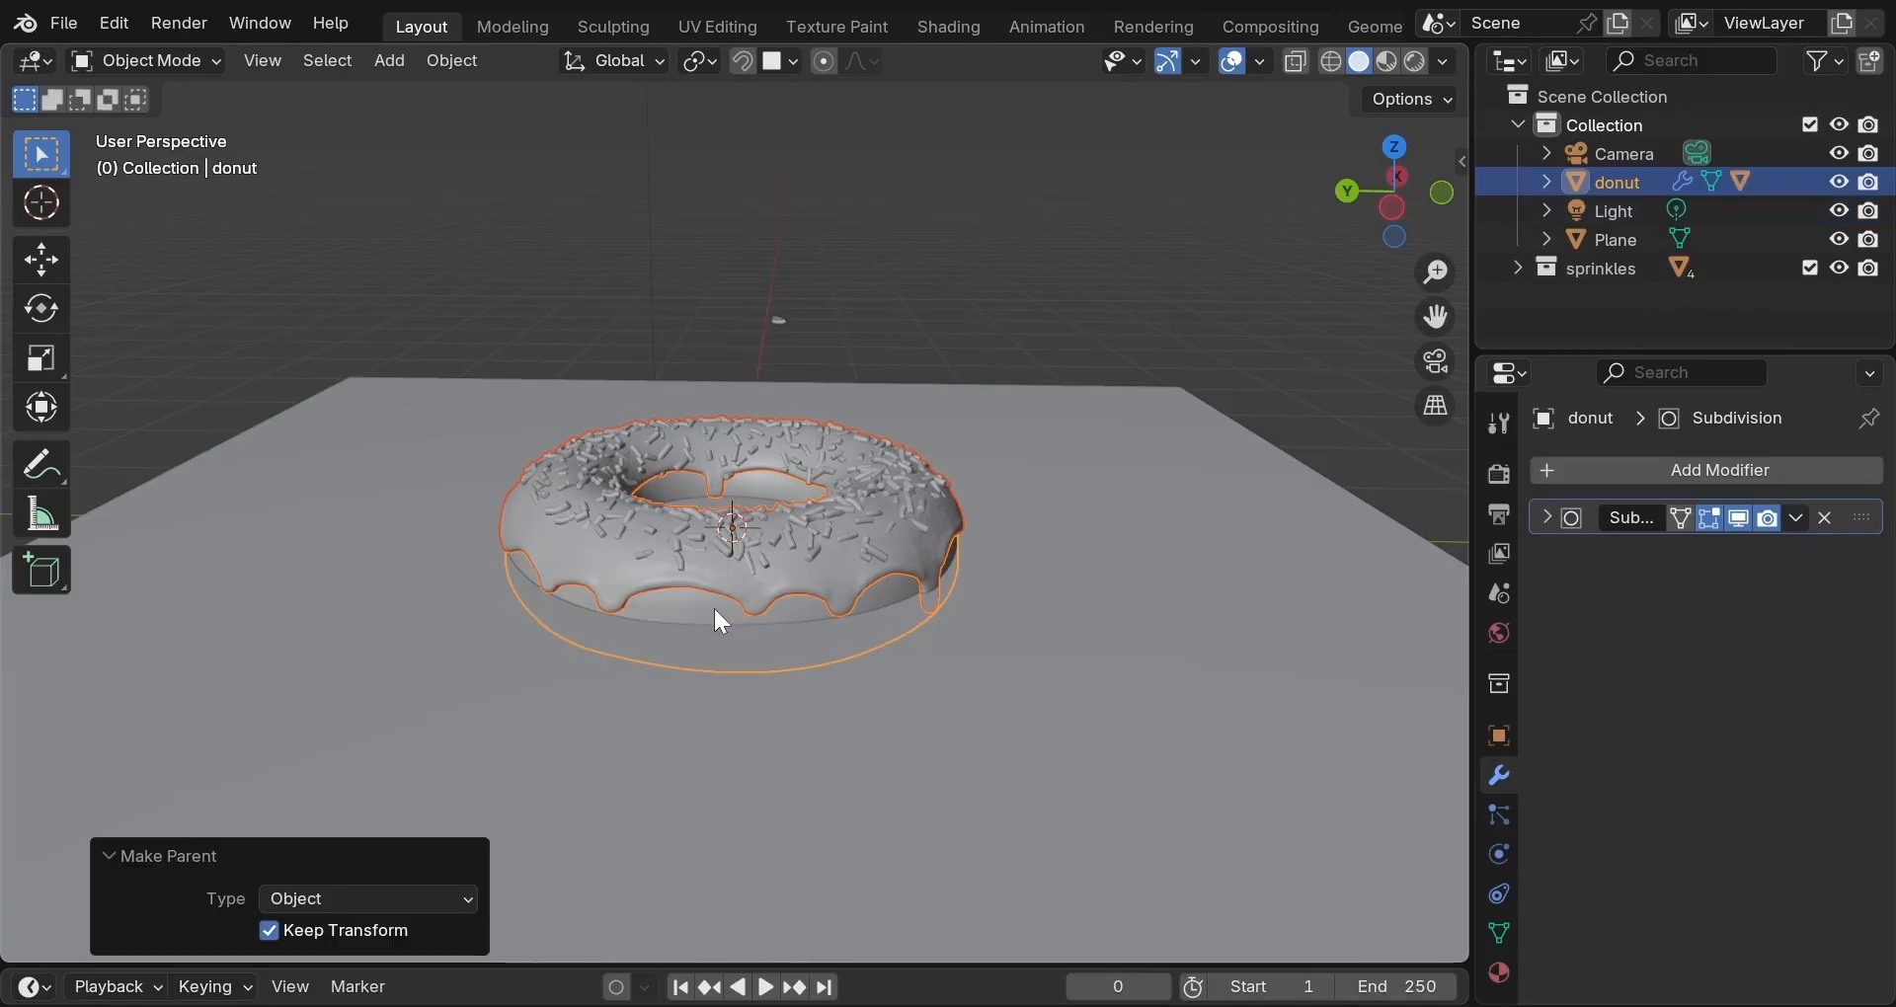
pyautogui.click(713, 607)
pyautogui.click(708, 612)
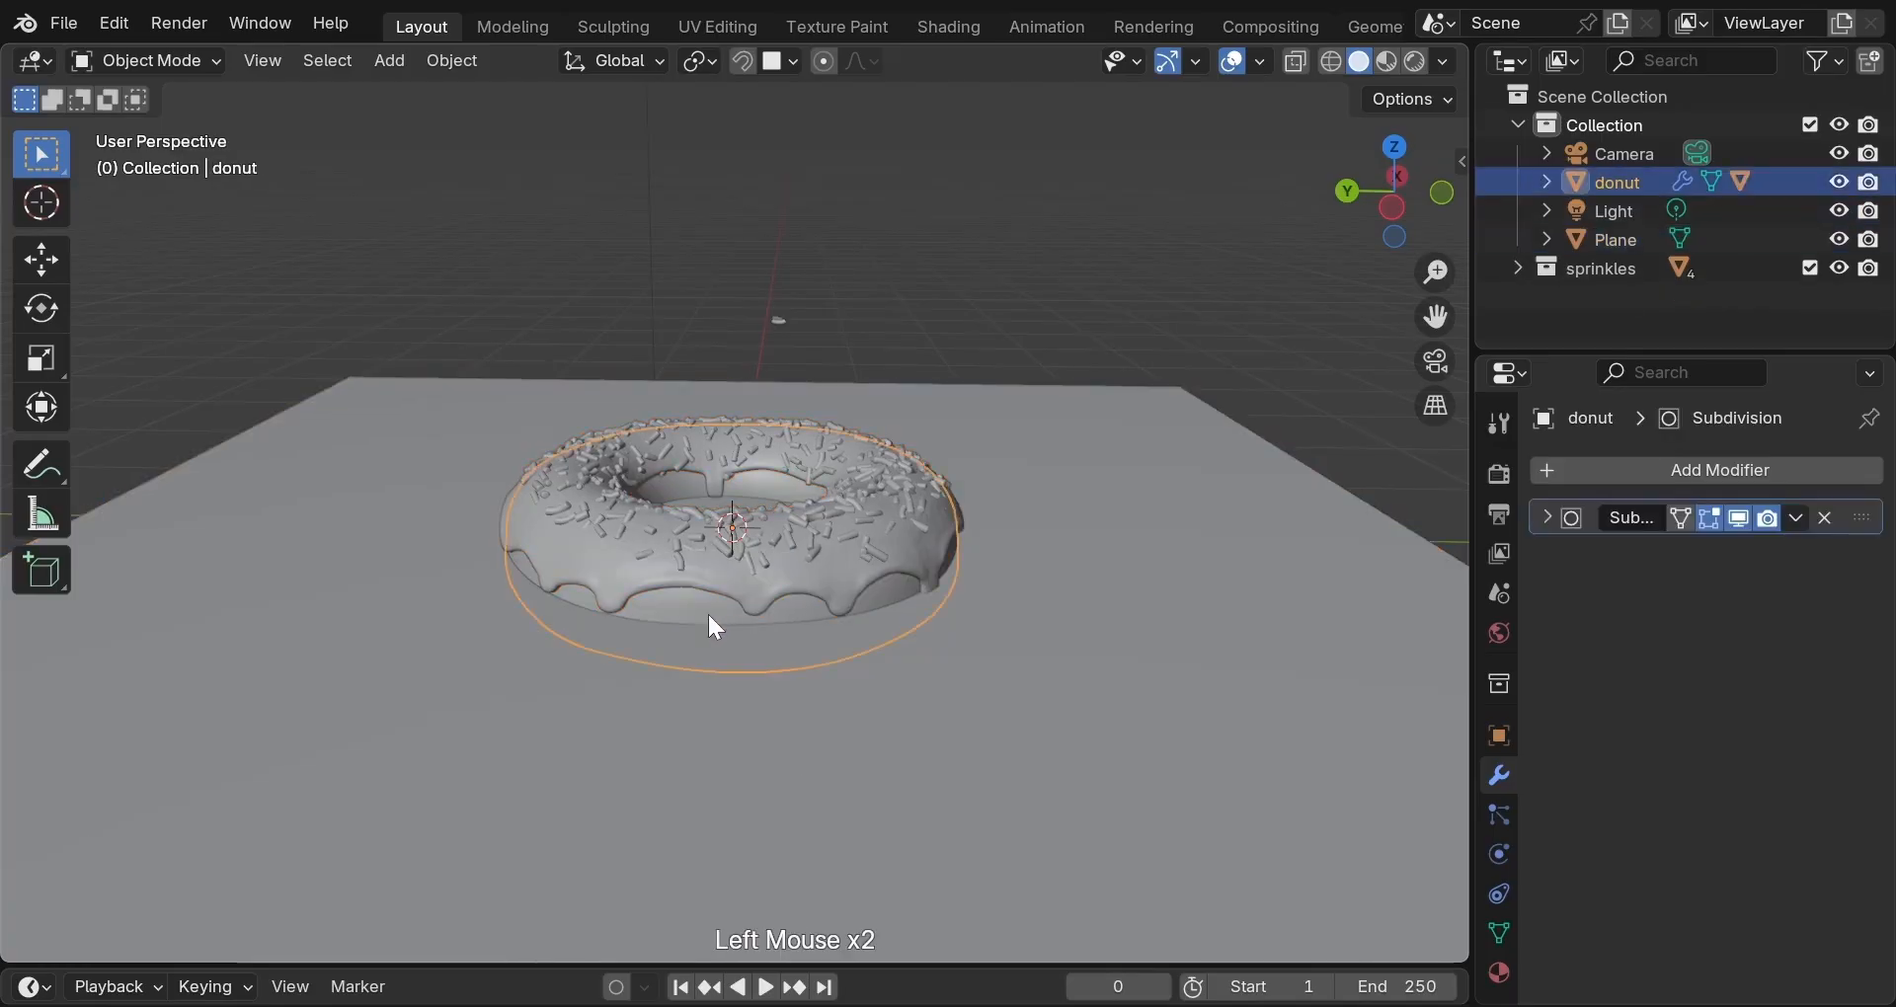
# Raise the donut 0.59572 m along Z so it sits above the plane.
pyautogui.press('g')
pyautogui.press('z')
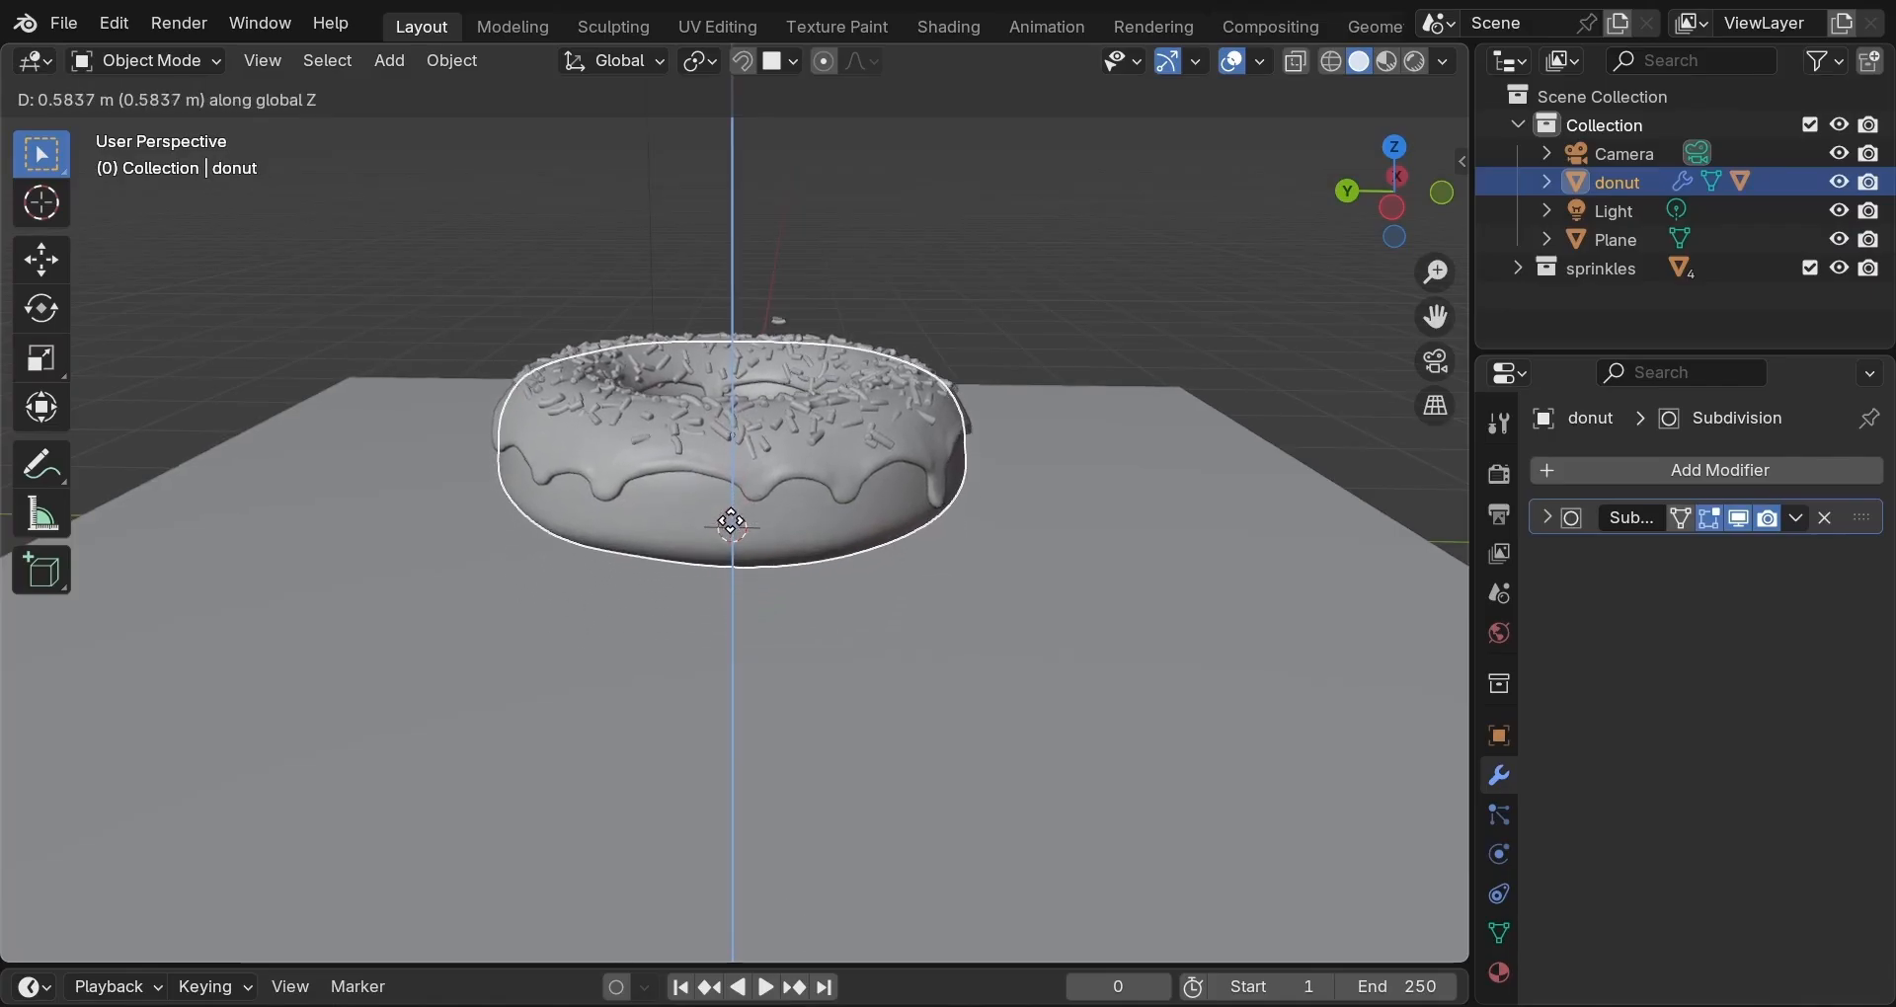
pyautogui.click(736, 530)
pyautogui.moveTo(866, 566); pyautogui.dragTo(698, 626, button='middle')
pyautogui.scroll(-2, 800, 628)
pyautogui.scroll(2, 701, 587)
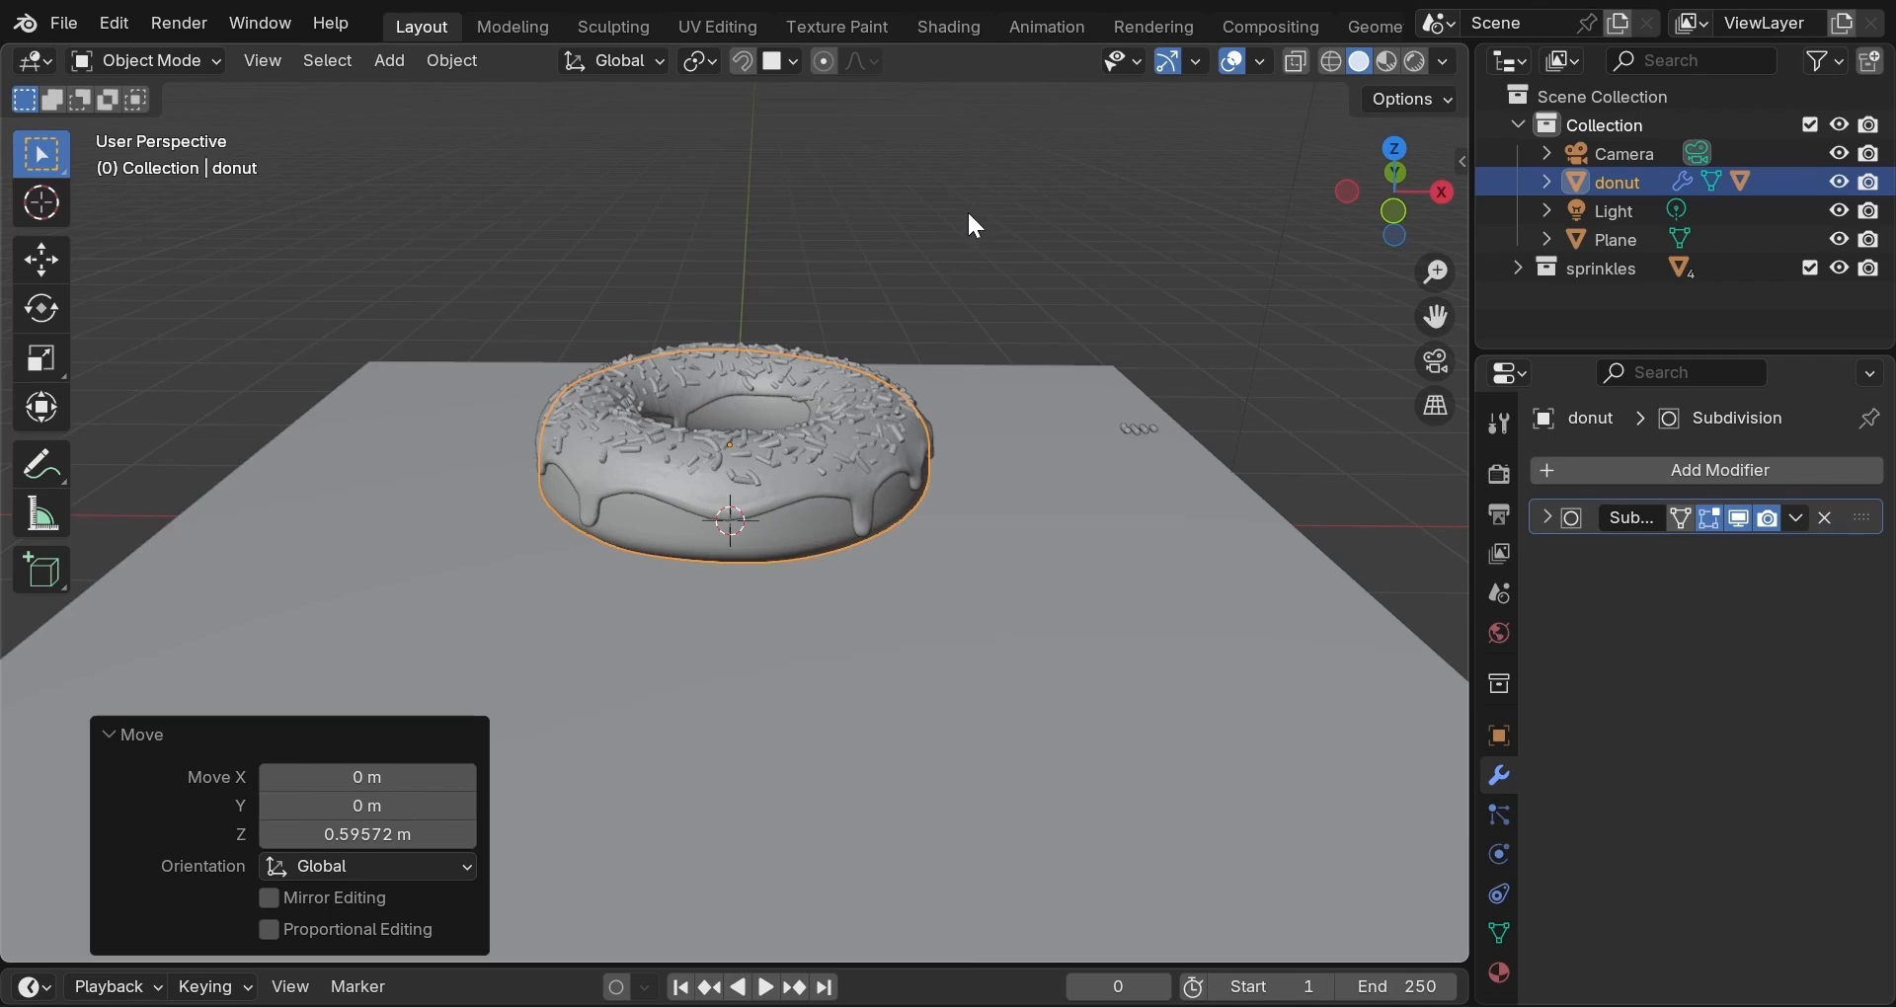
pyautogui.rightClick(1002, 41)
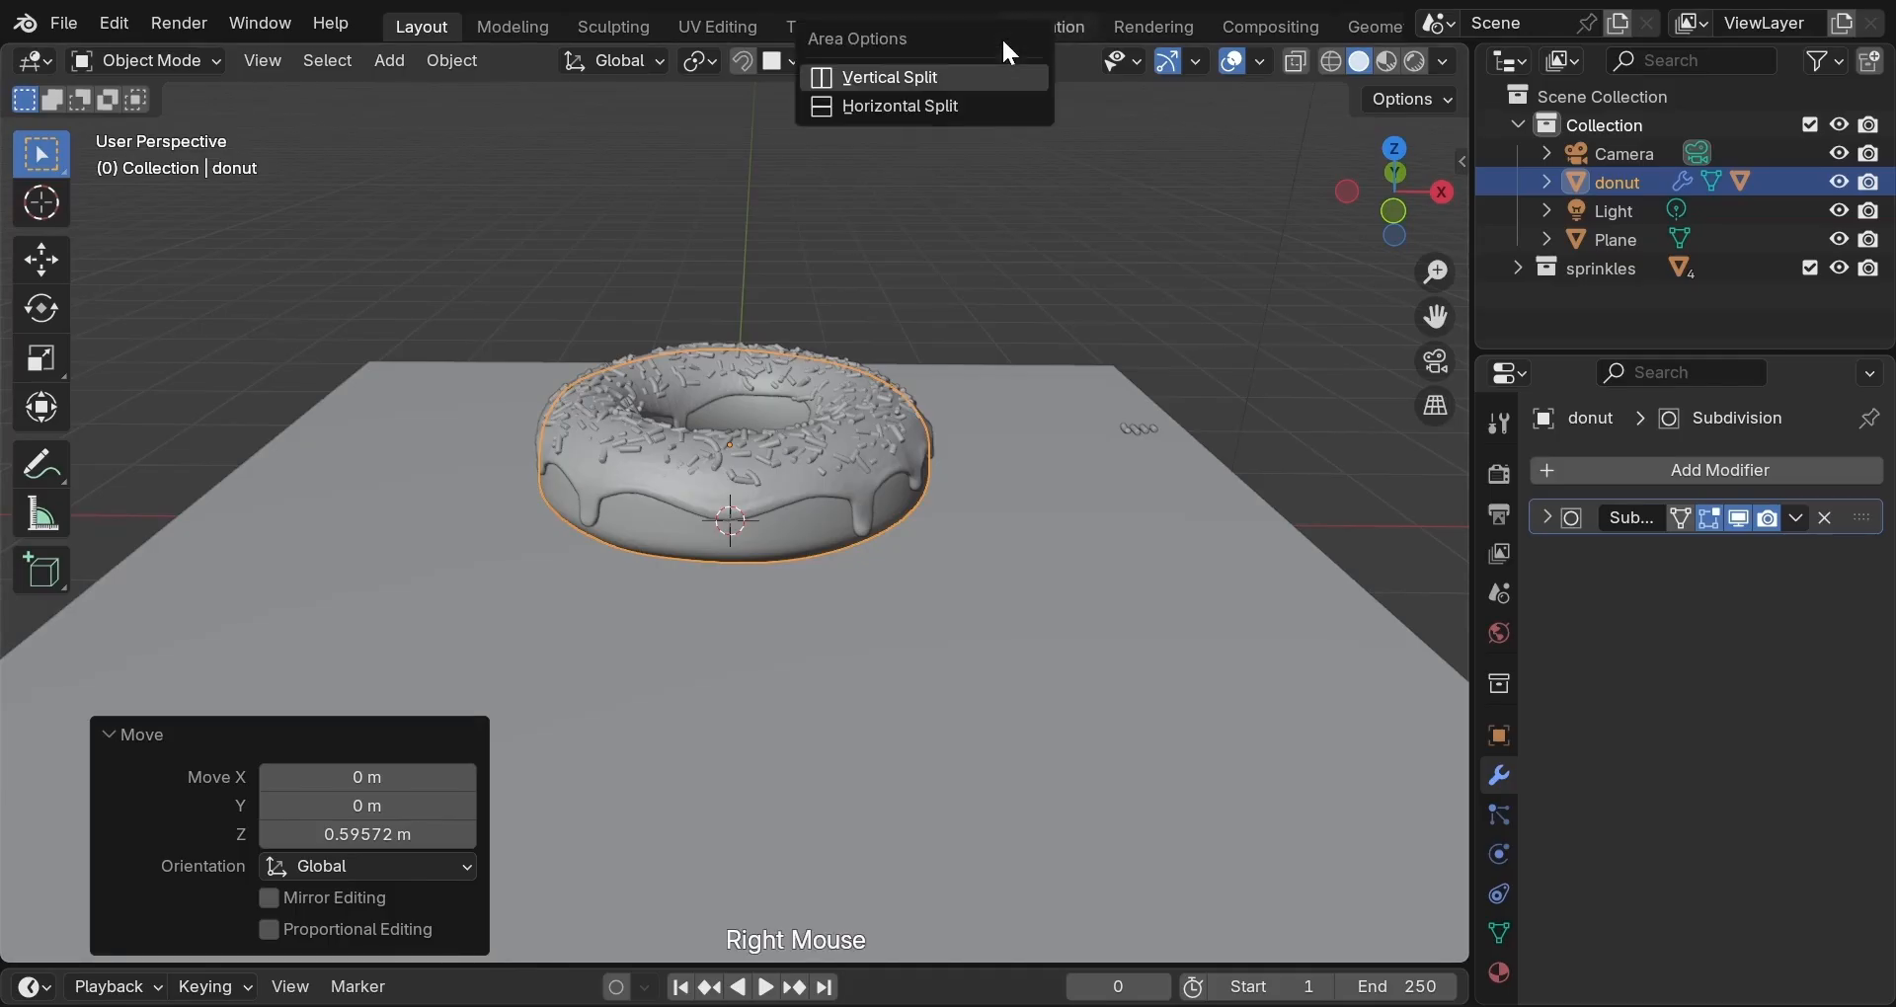
# Split the viewport vertically and make the right area an Image Editor.
pyautogui.click(972, 75)
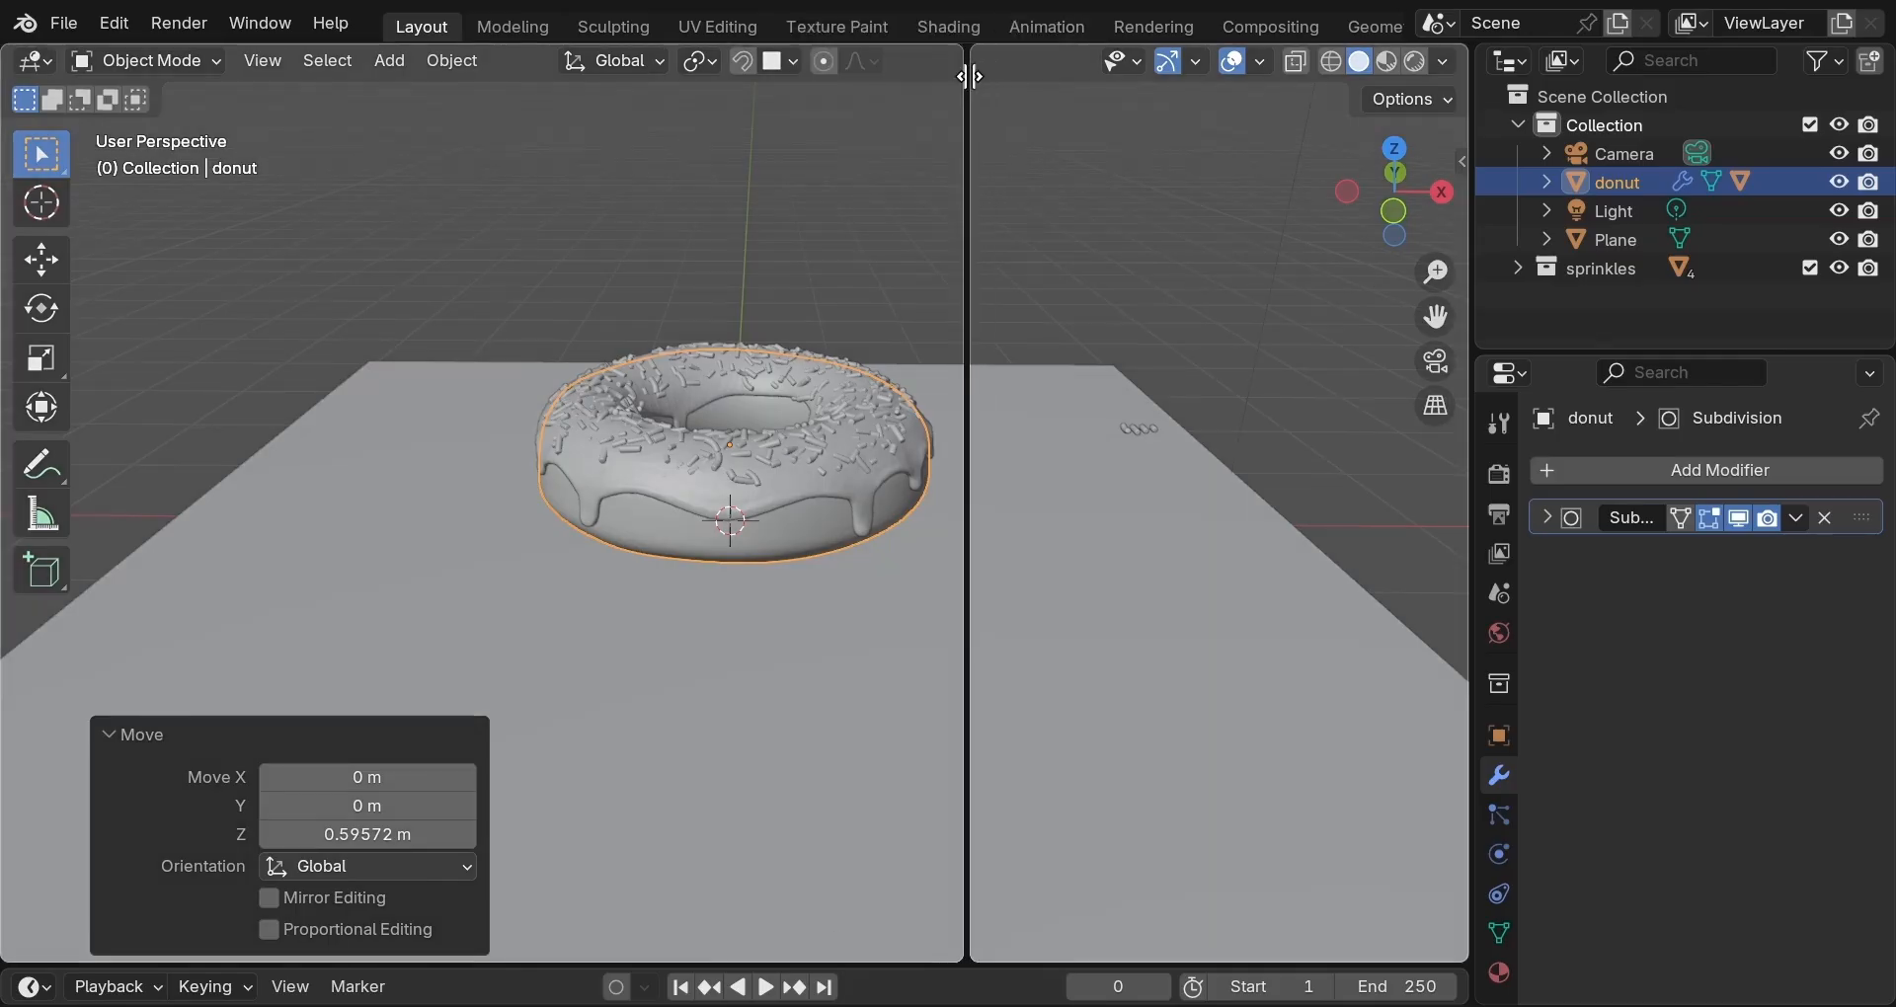
pyautogui.click(955, 79)
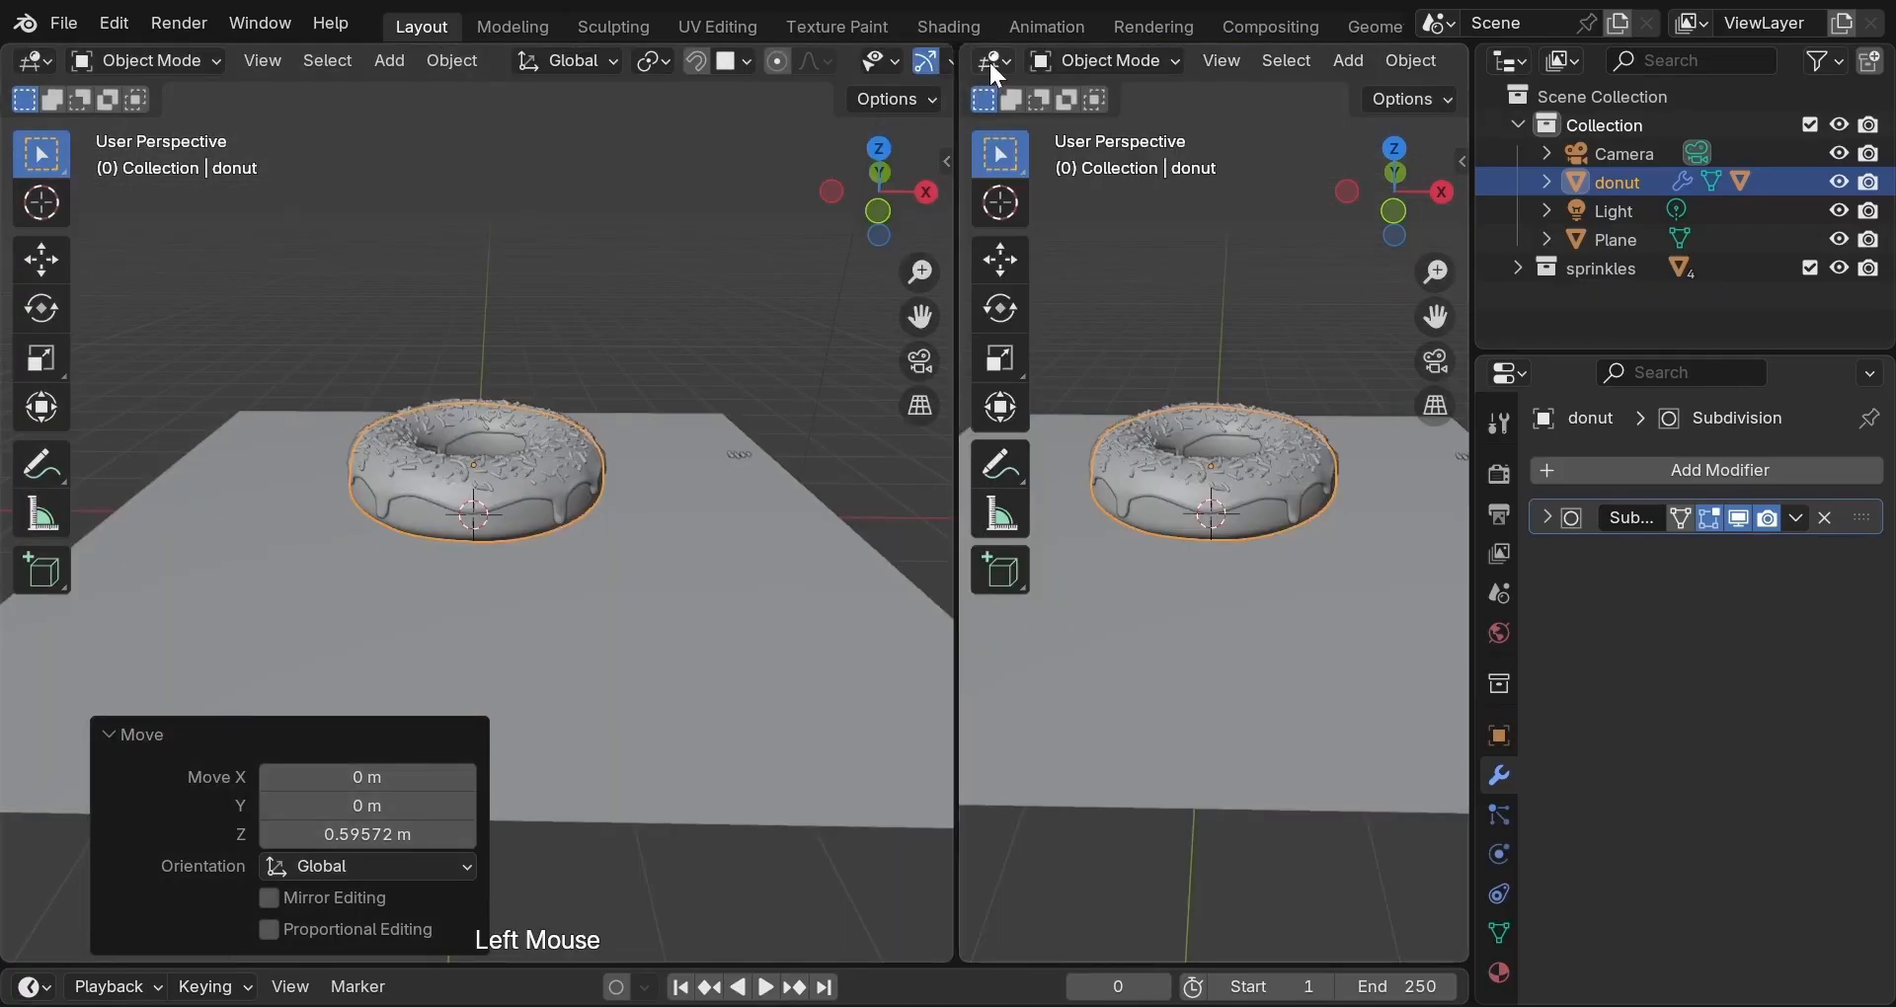
pyautogui.click(997, 60)
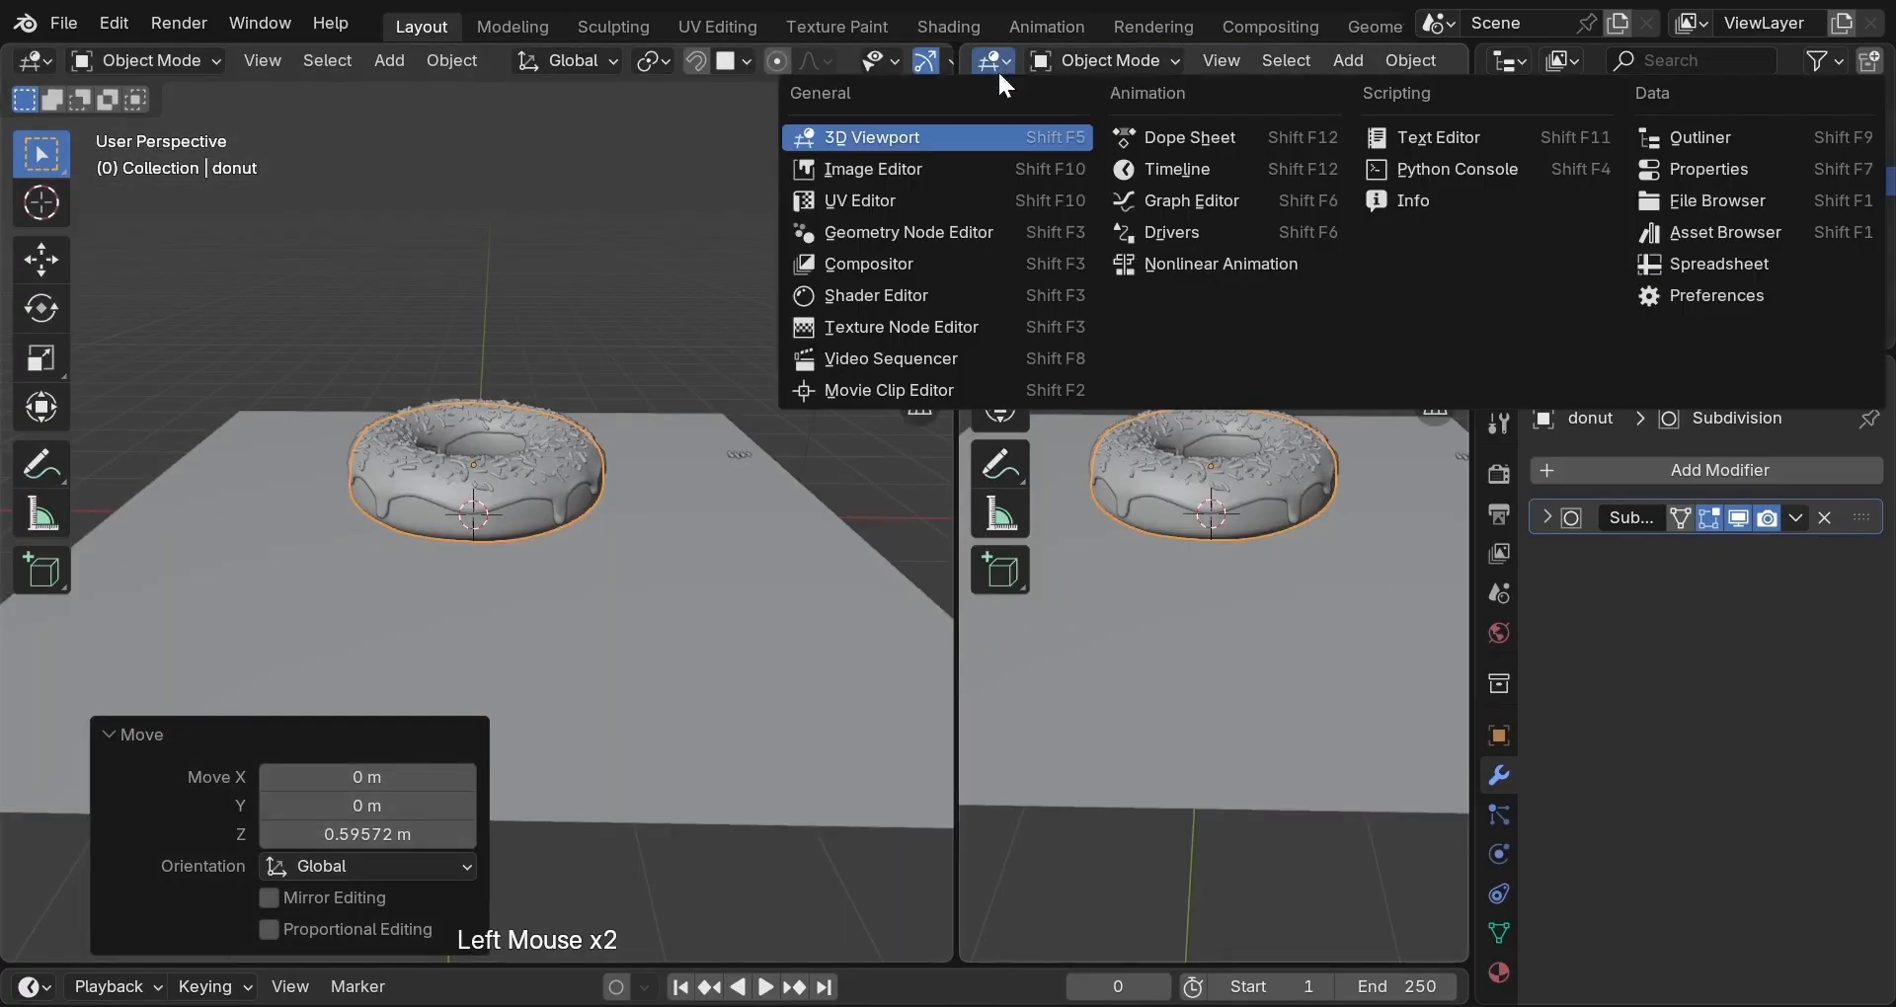
pyautogui.click(936, 167)
# Load Ceramic_plate.png from the Desktop as a reference image.
pyautogui.click(1442, 61)
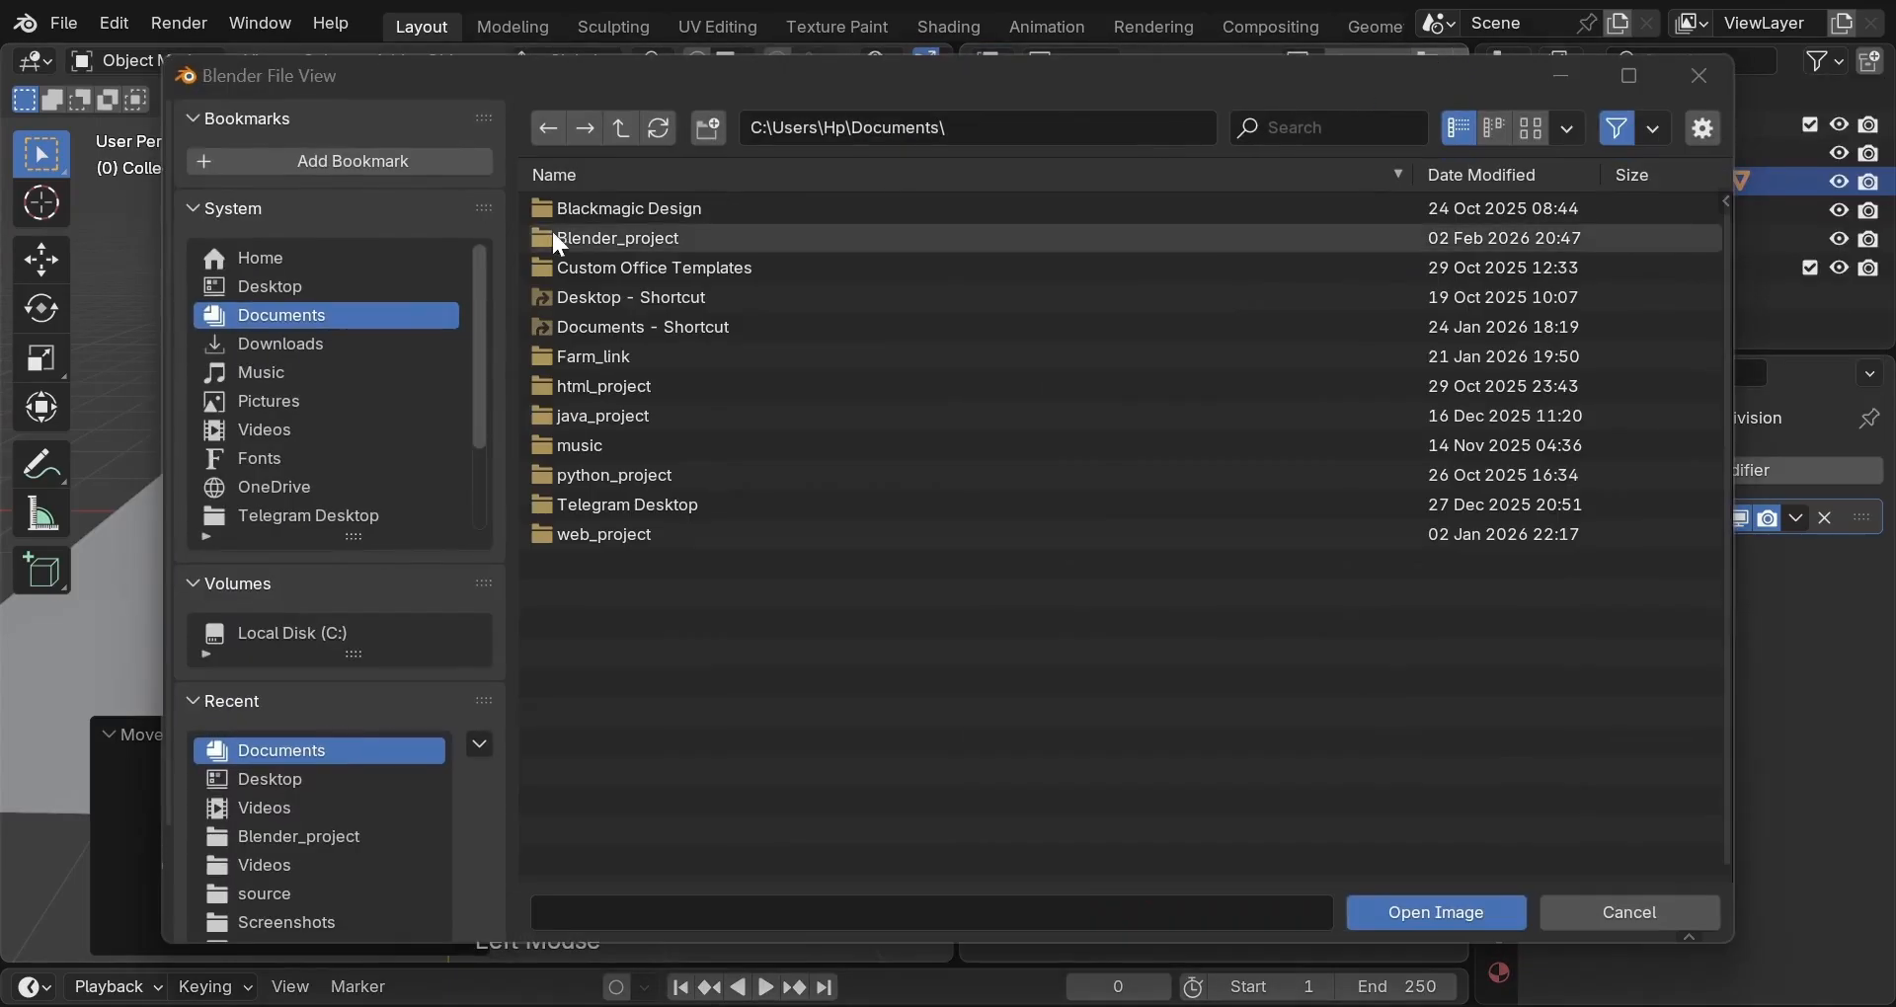
pyautogui.click(405, 285)
pyautogui.doubleClick(725, 216)
pyautogui.scroll(-2, 1126, 350)
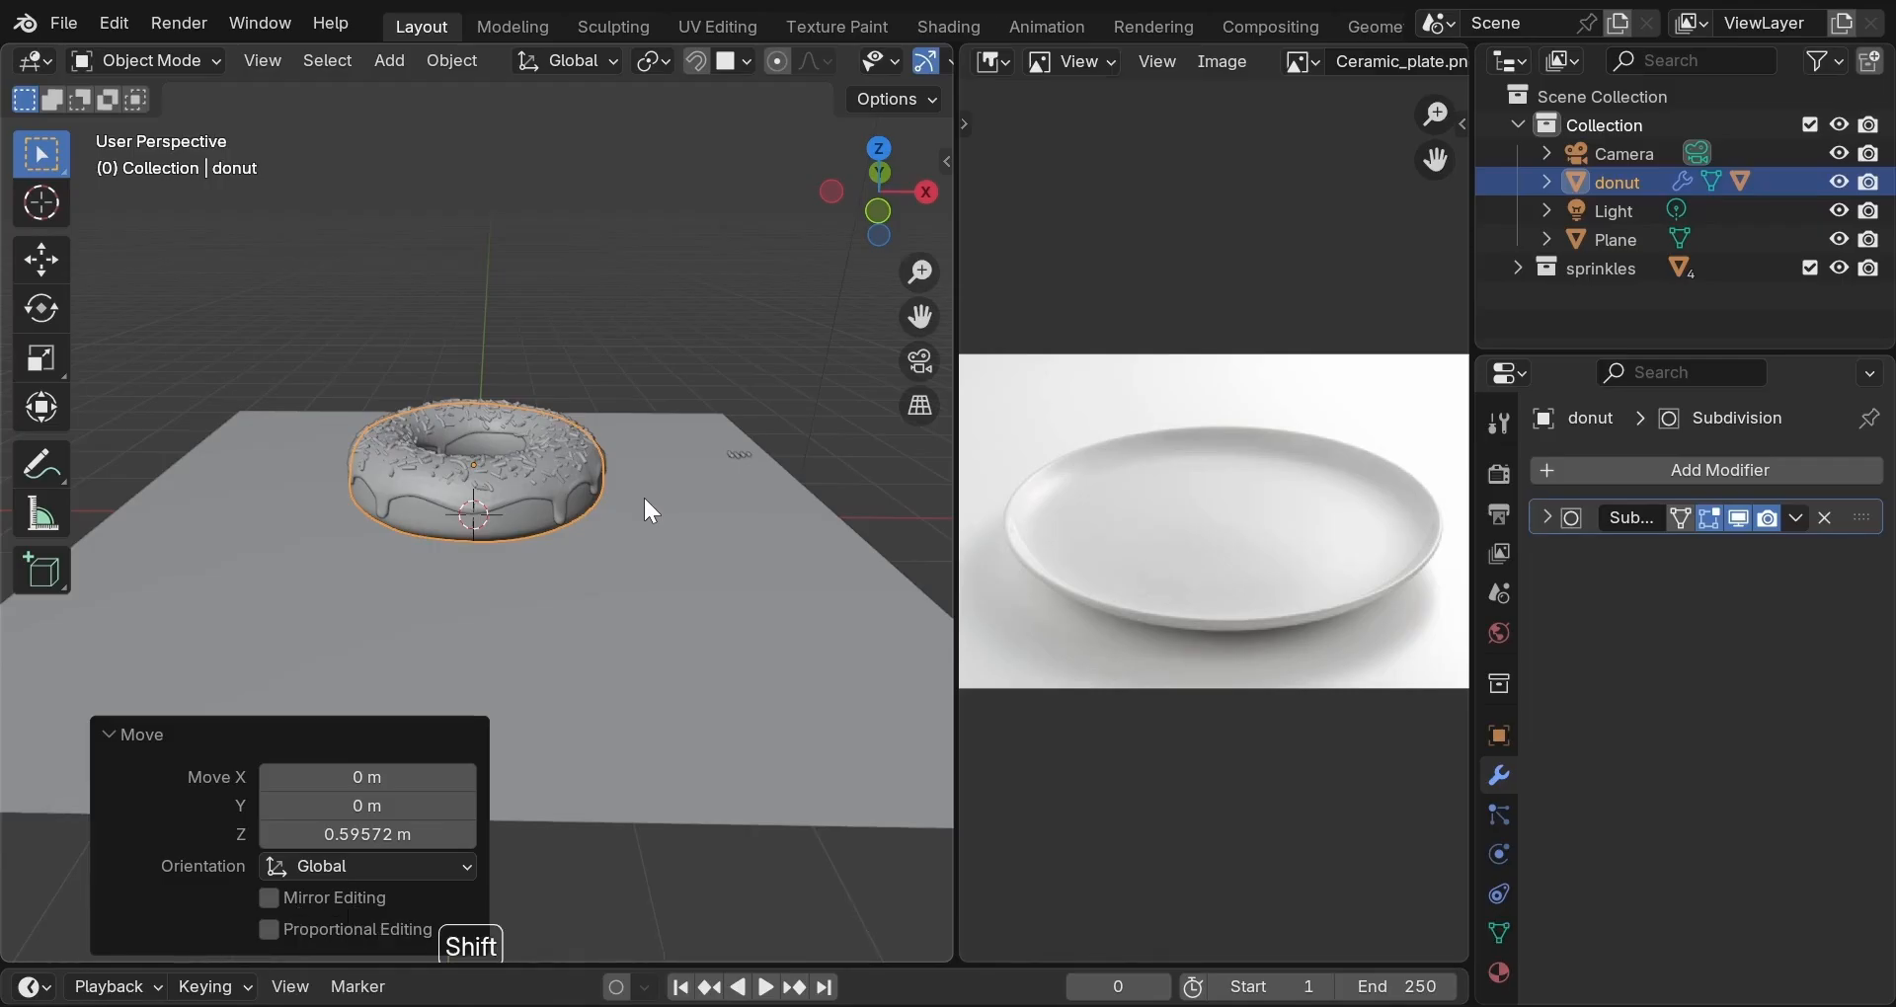
# Add a circle with 100 vertices and a 2.3 m radius, then enter Edit Mode.
pyautogui.hotkey('shift', 'a')
pyautogui.moveTo(645, 452)
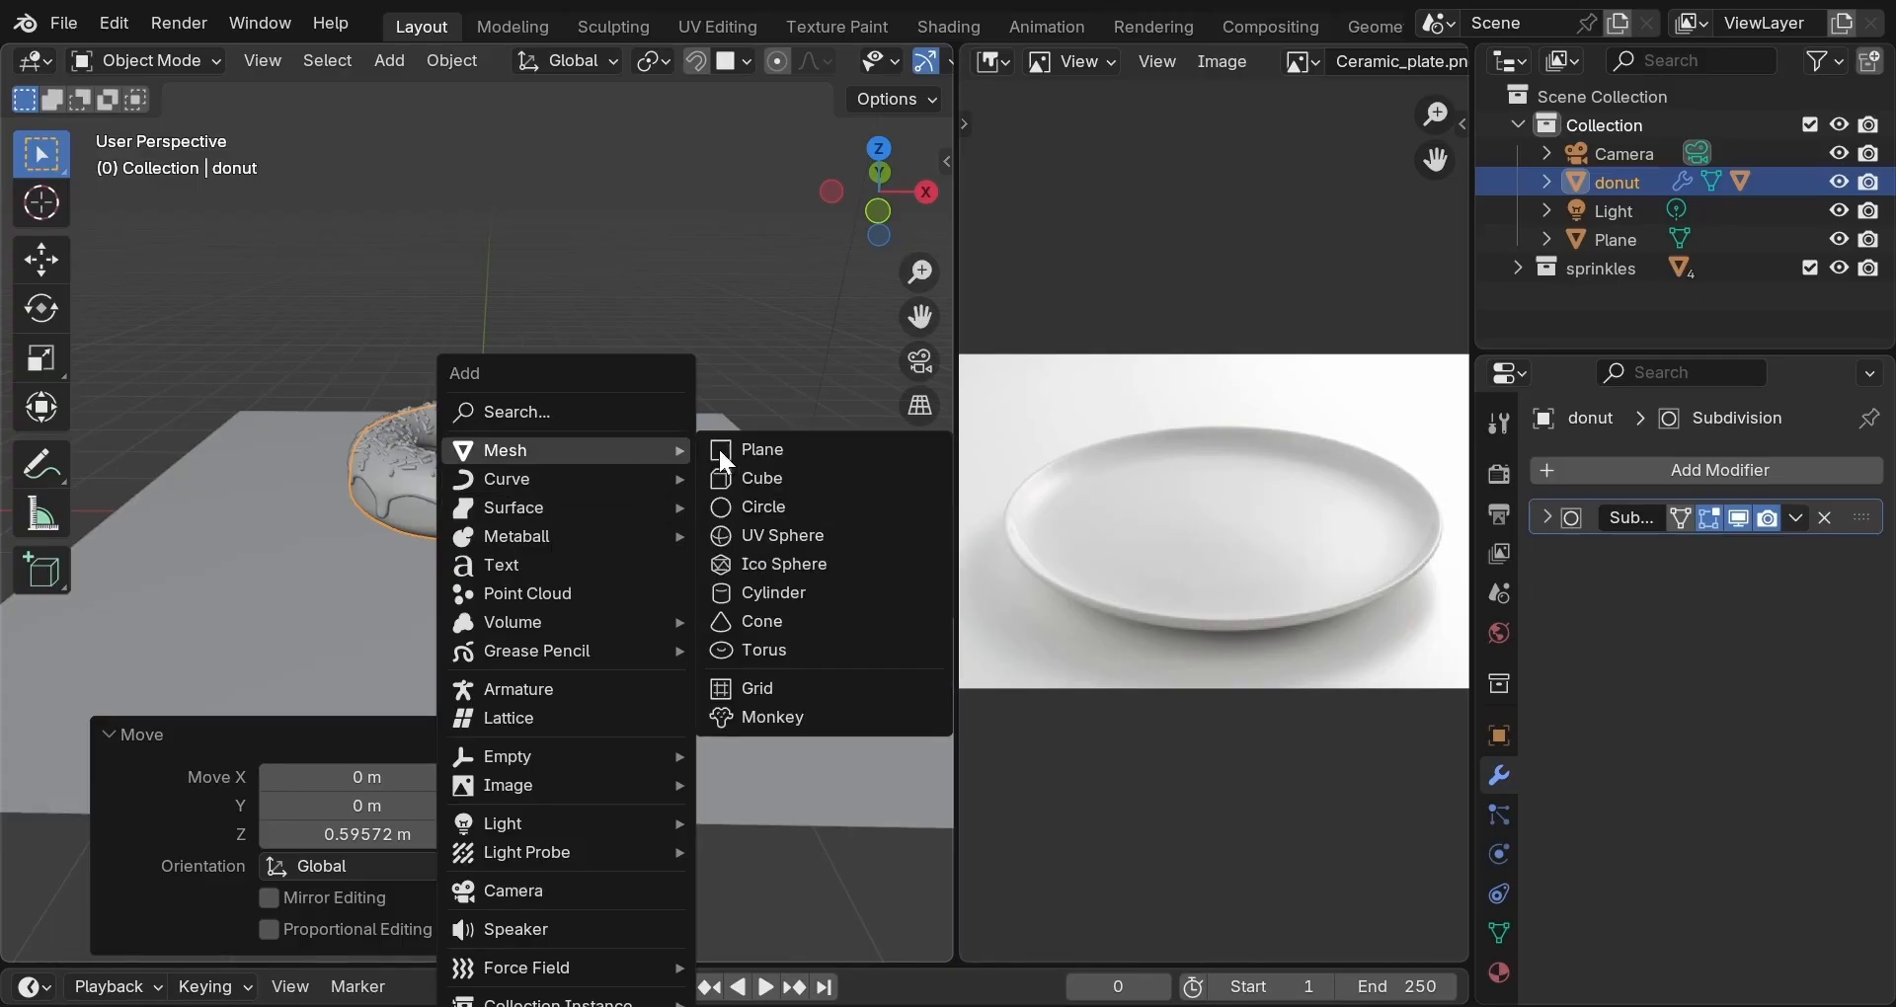
pyautogui.click(749, 502)
pyautogui.click(367, 626)
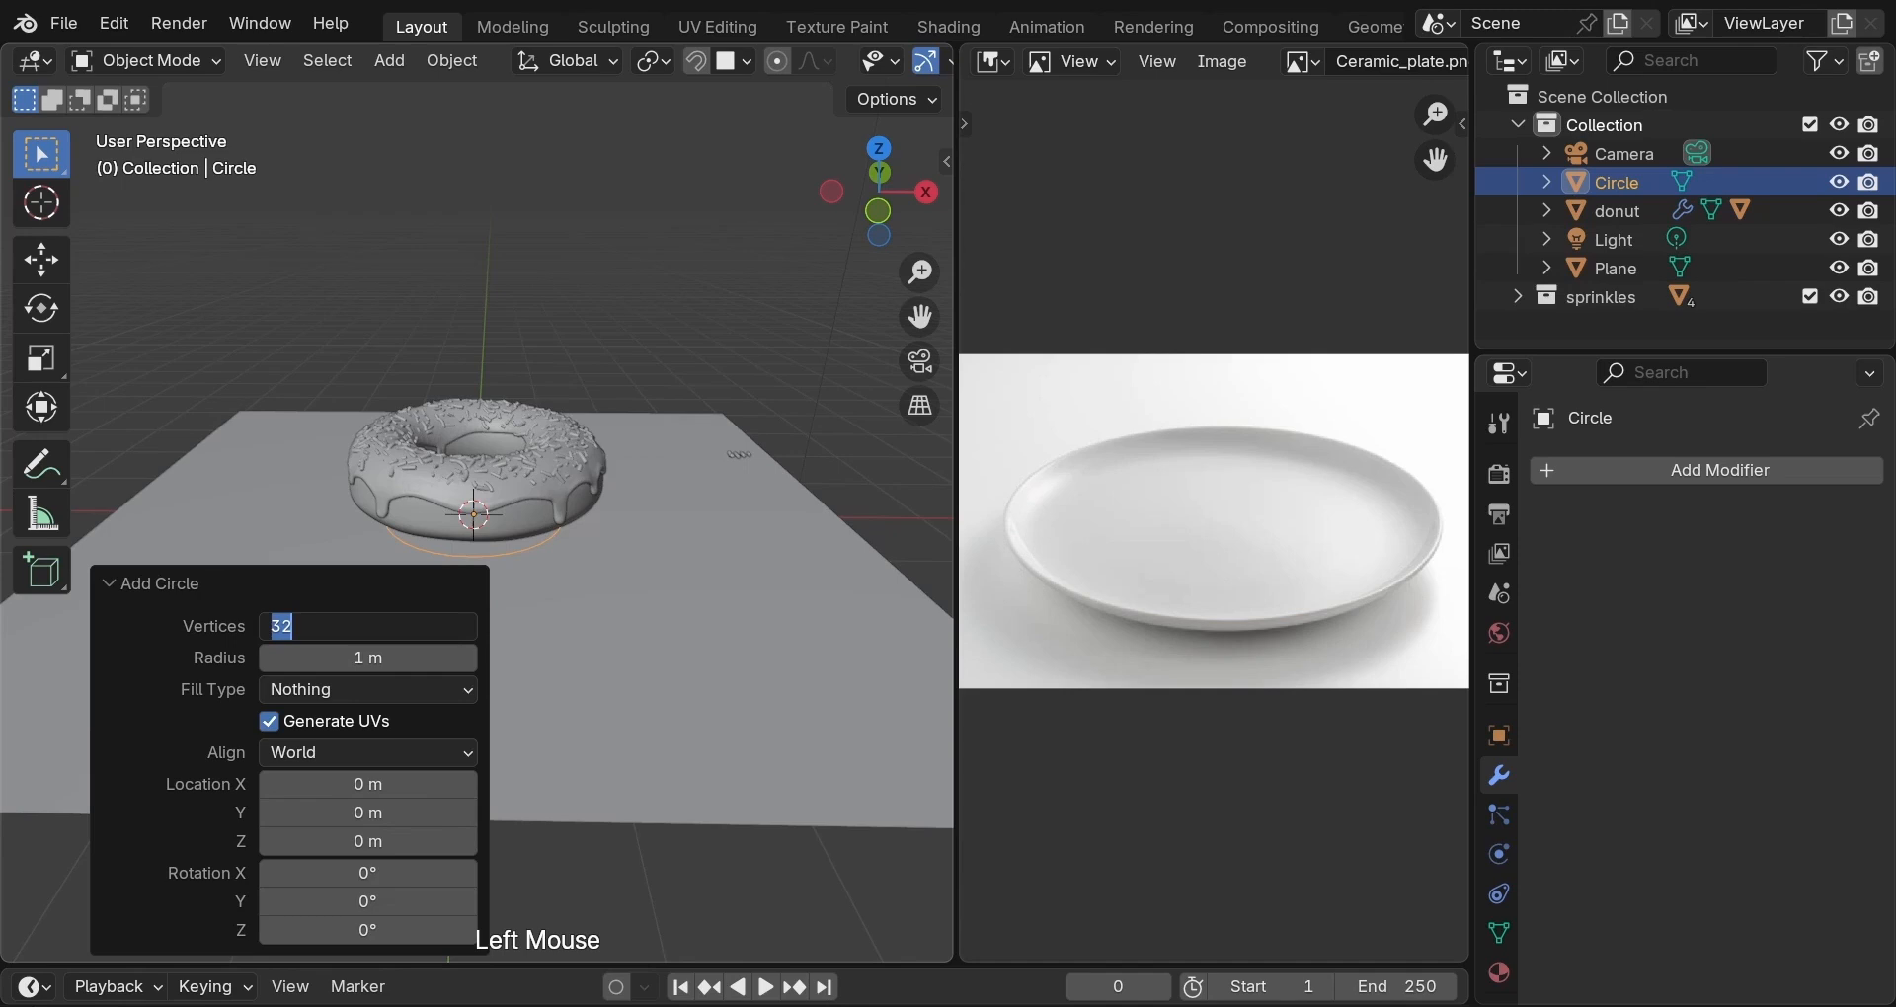
pyautogui.write('100')
pyautogui.press('Return')
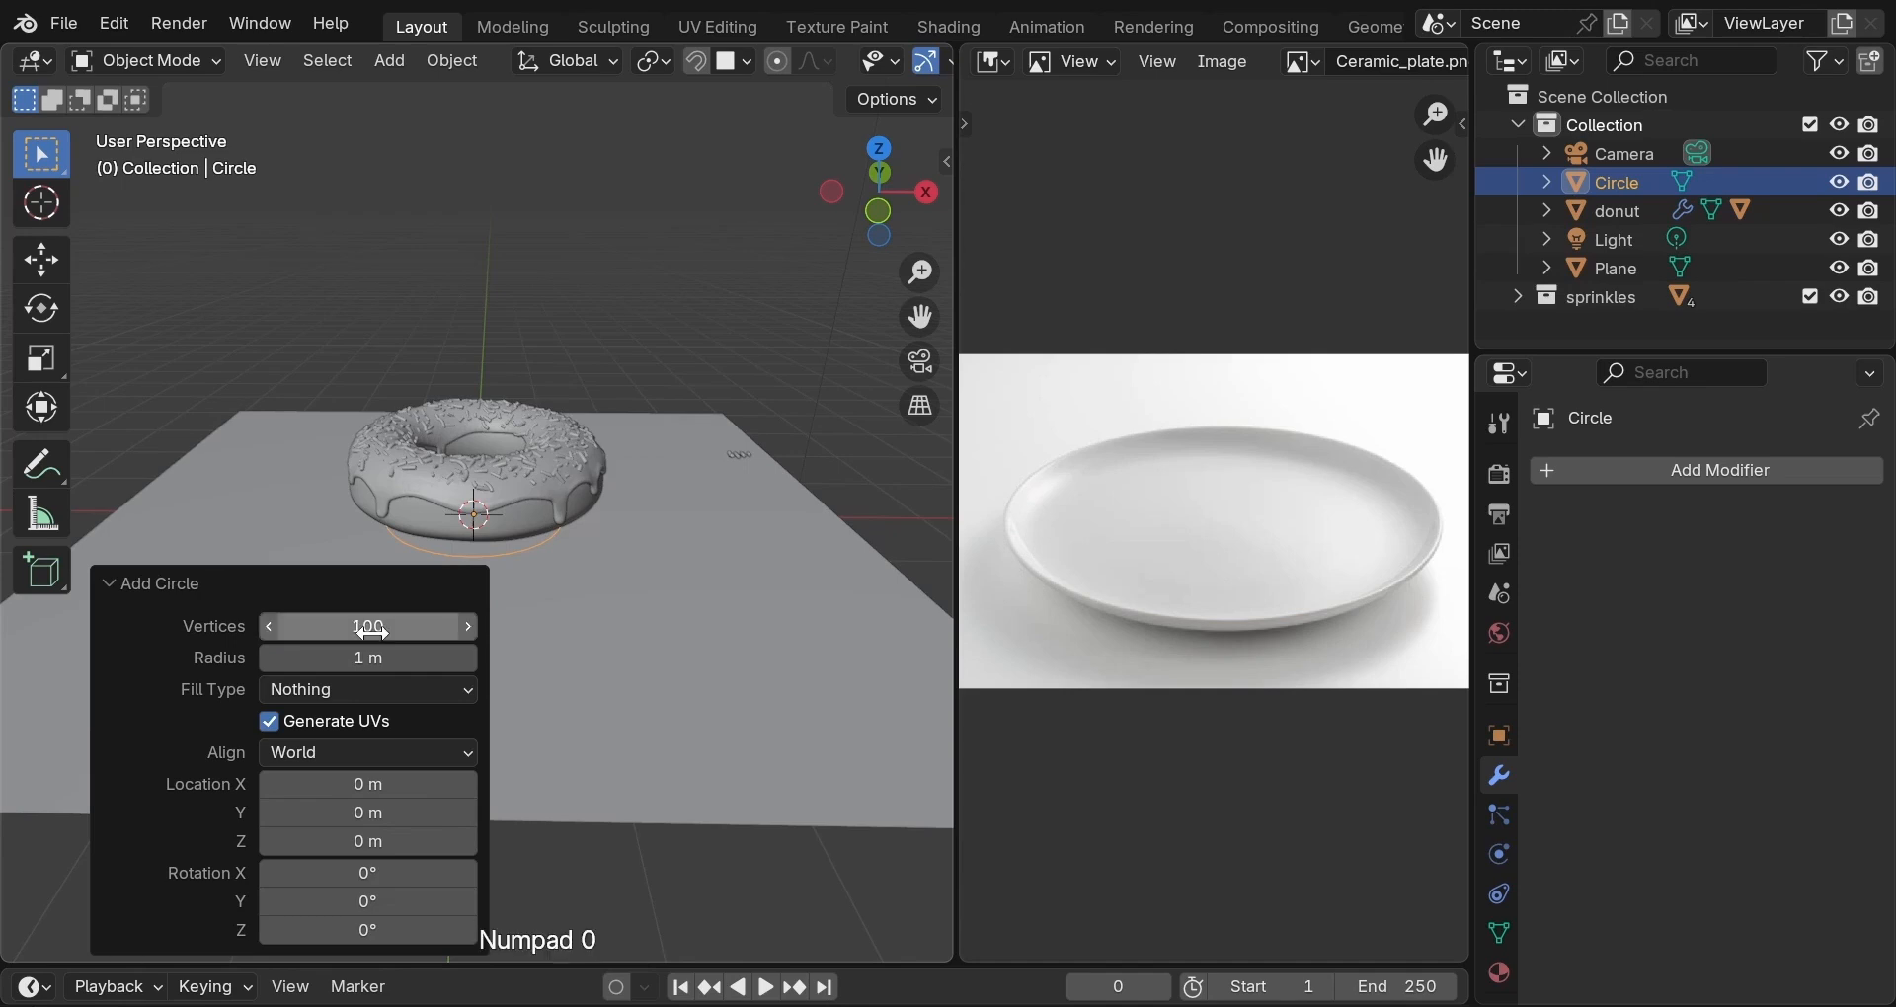
pyautogui.click(367, 658)
pyautogui.write('2')
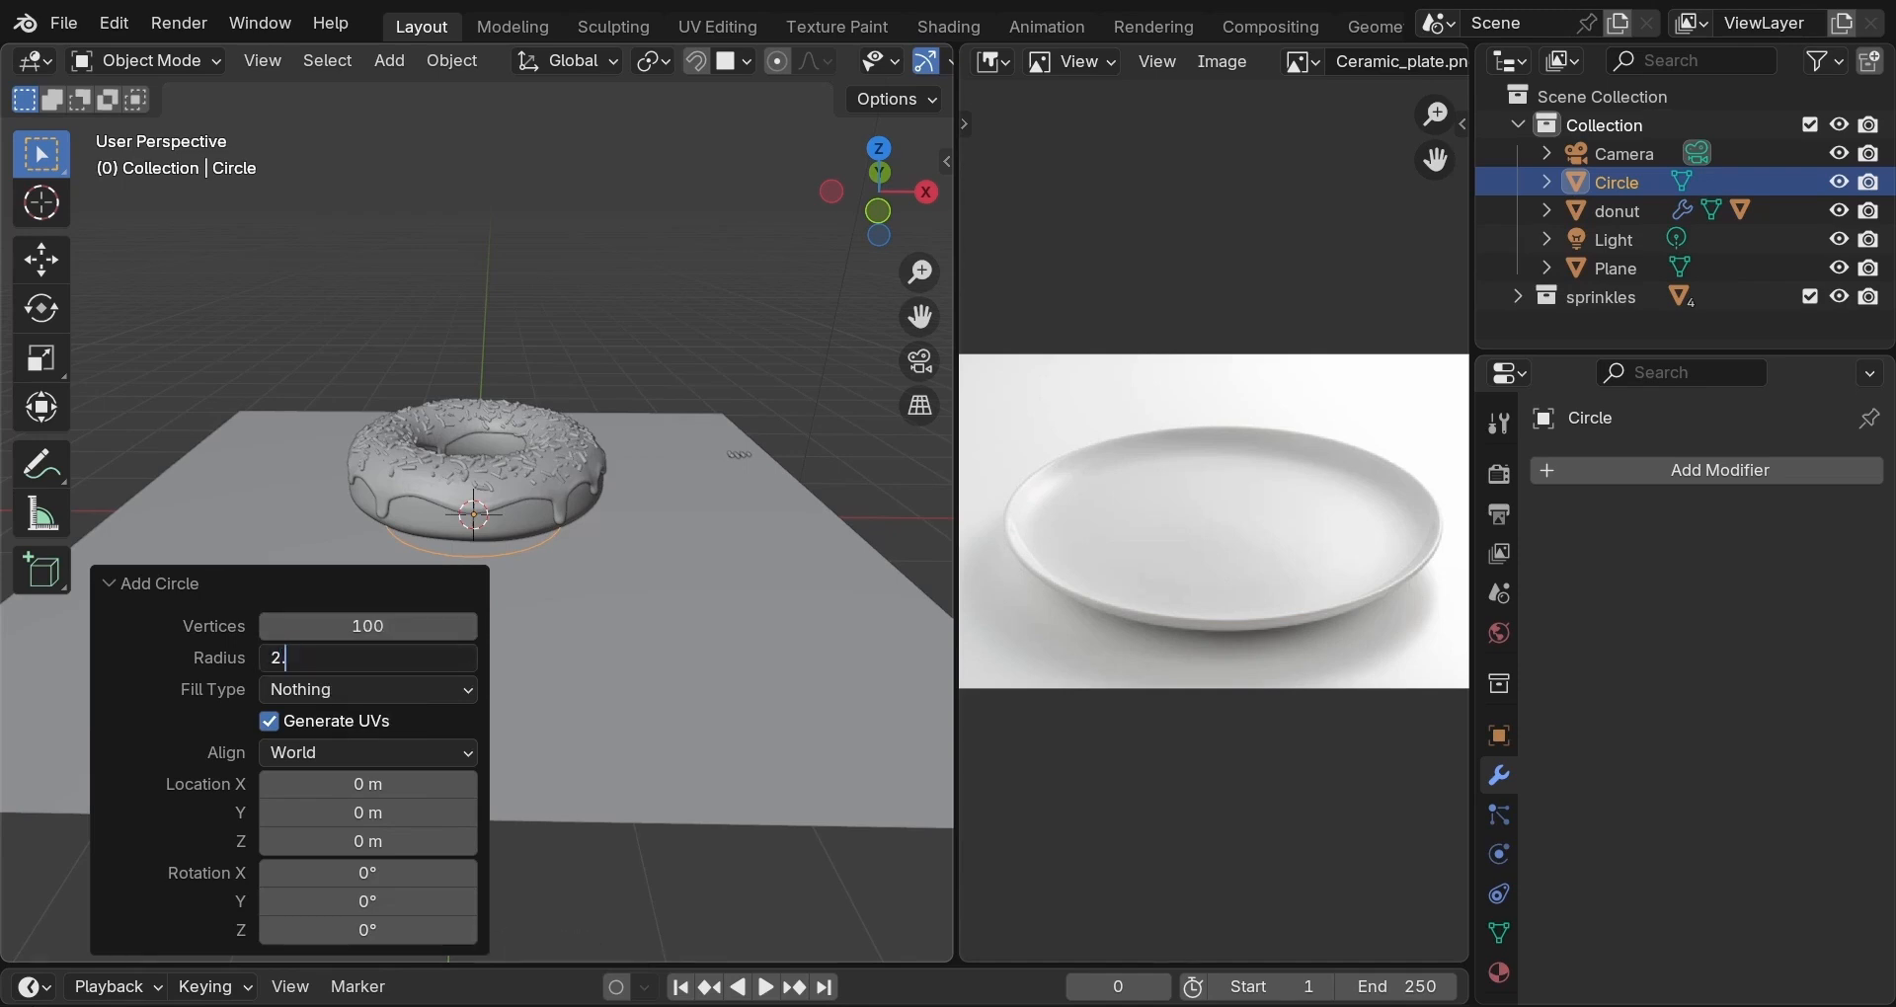
pyautogui.press('Return')
pyautogui.moveTo(368, 658); pyautogui.dragTo(390, 658)
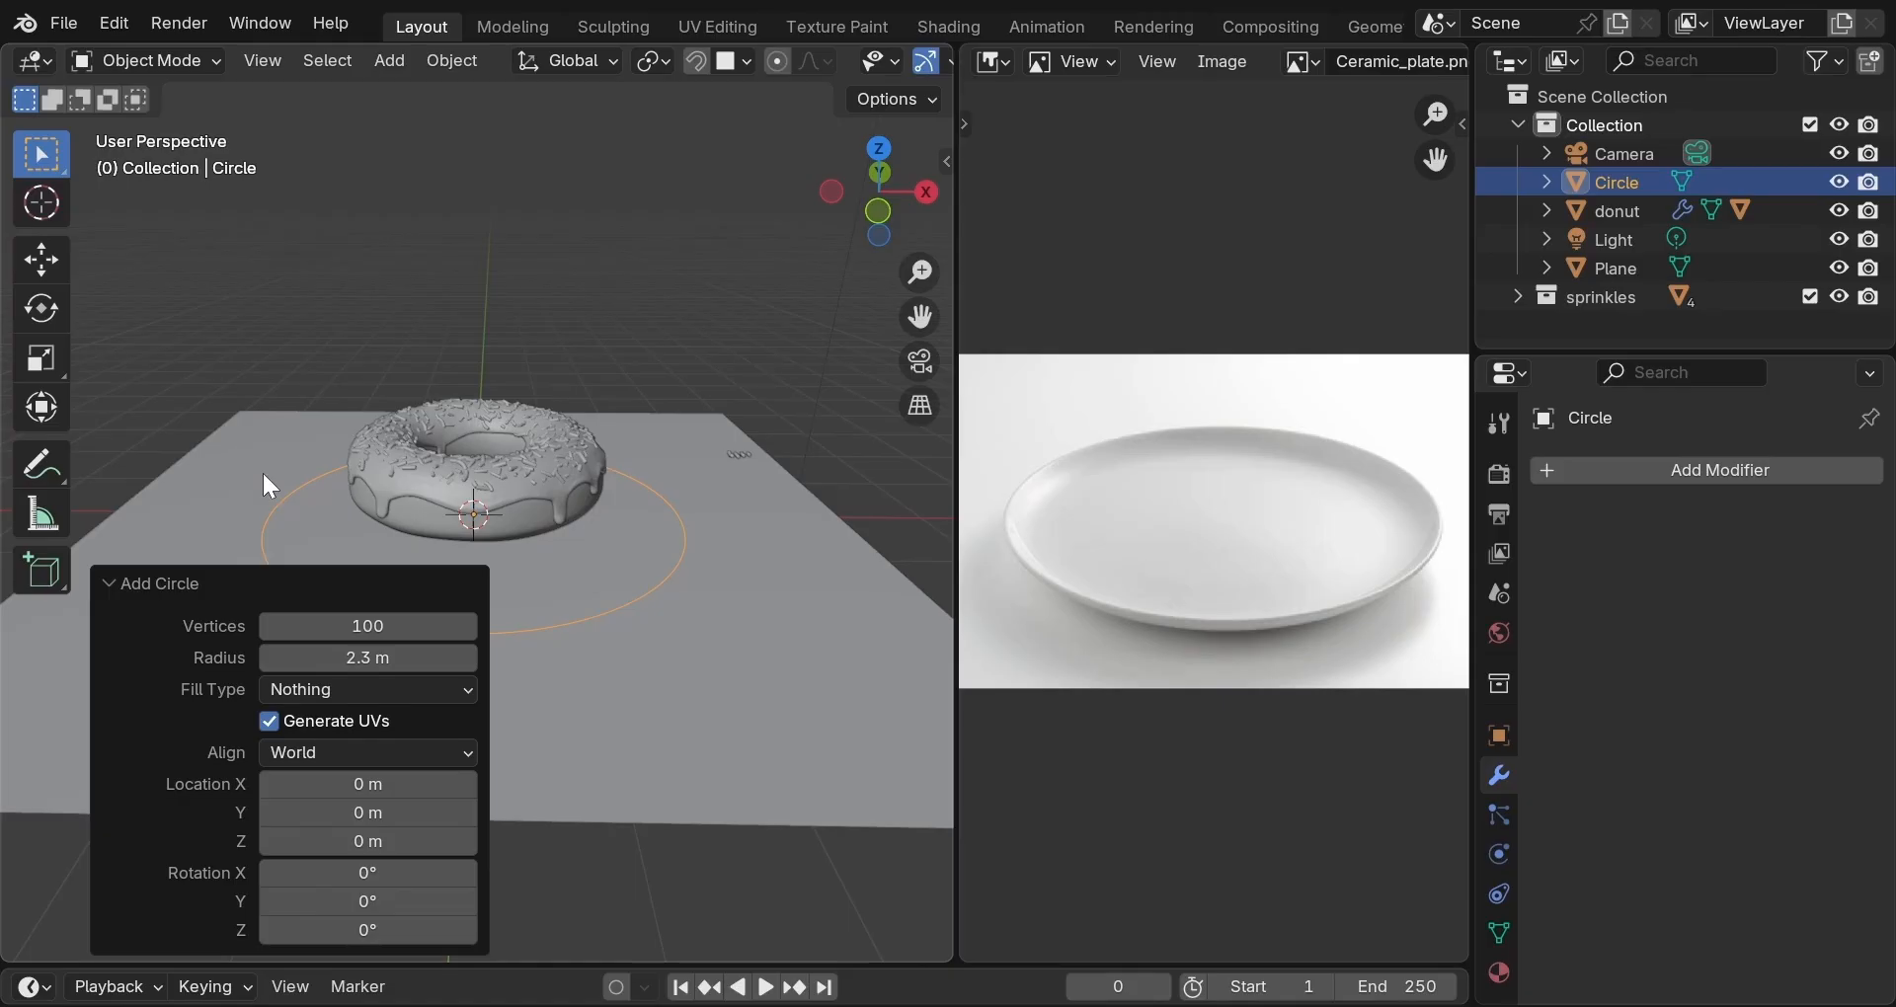
pyautogui.press('Tab')
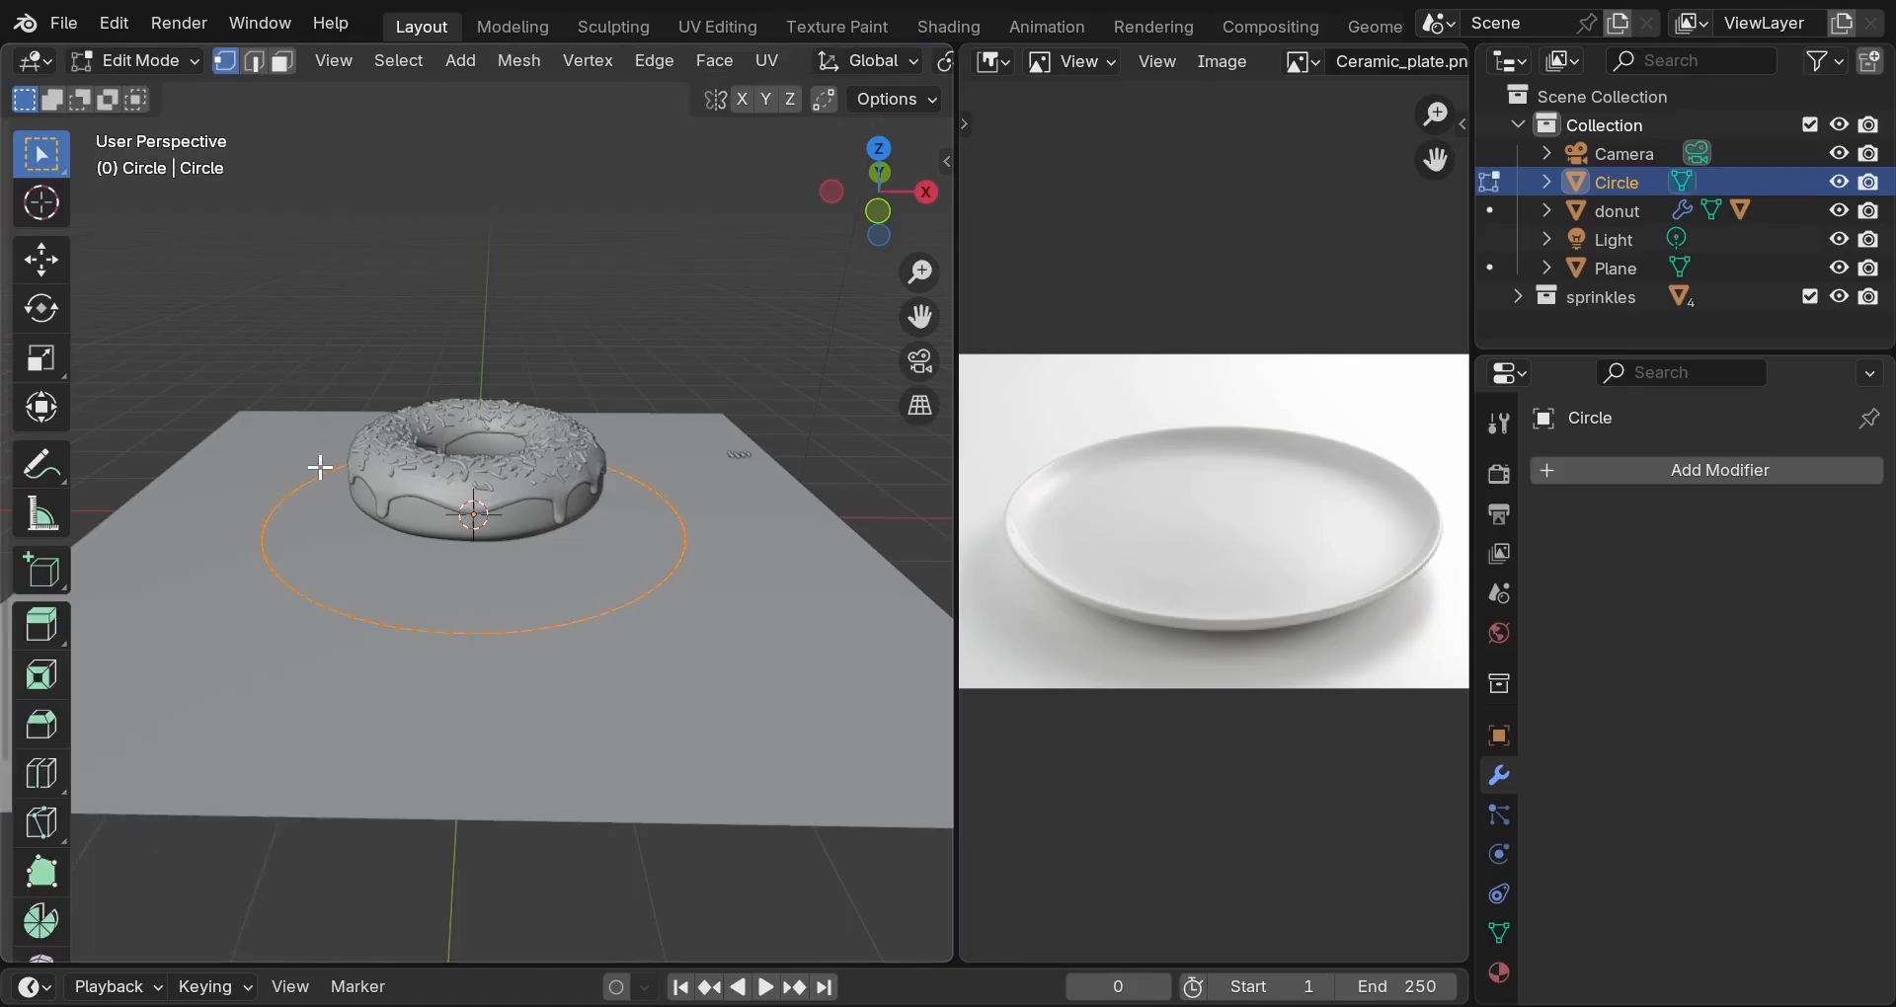
# Extrude the circle's edge 0.32638 m up along Z and widen the top ring outward.
pyautogui.press('e')
pyautogui.press('z')
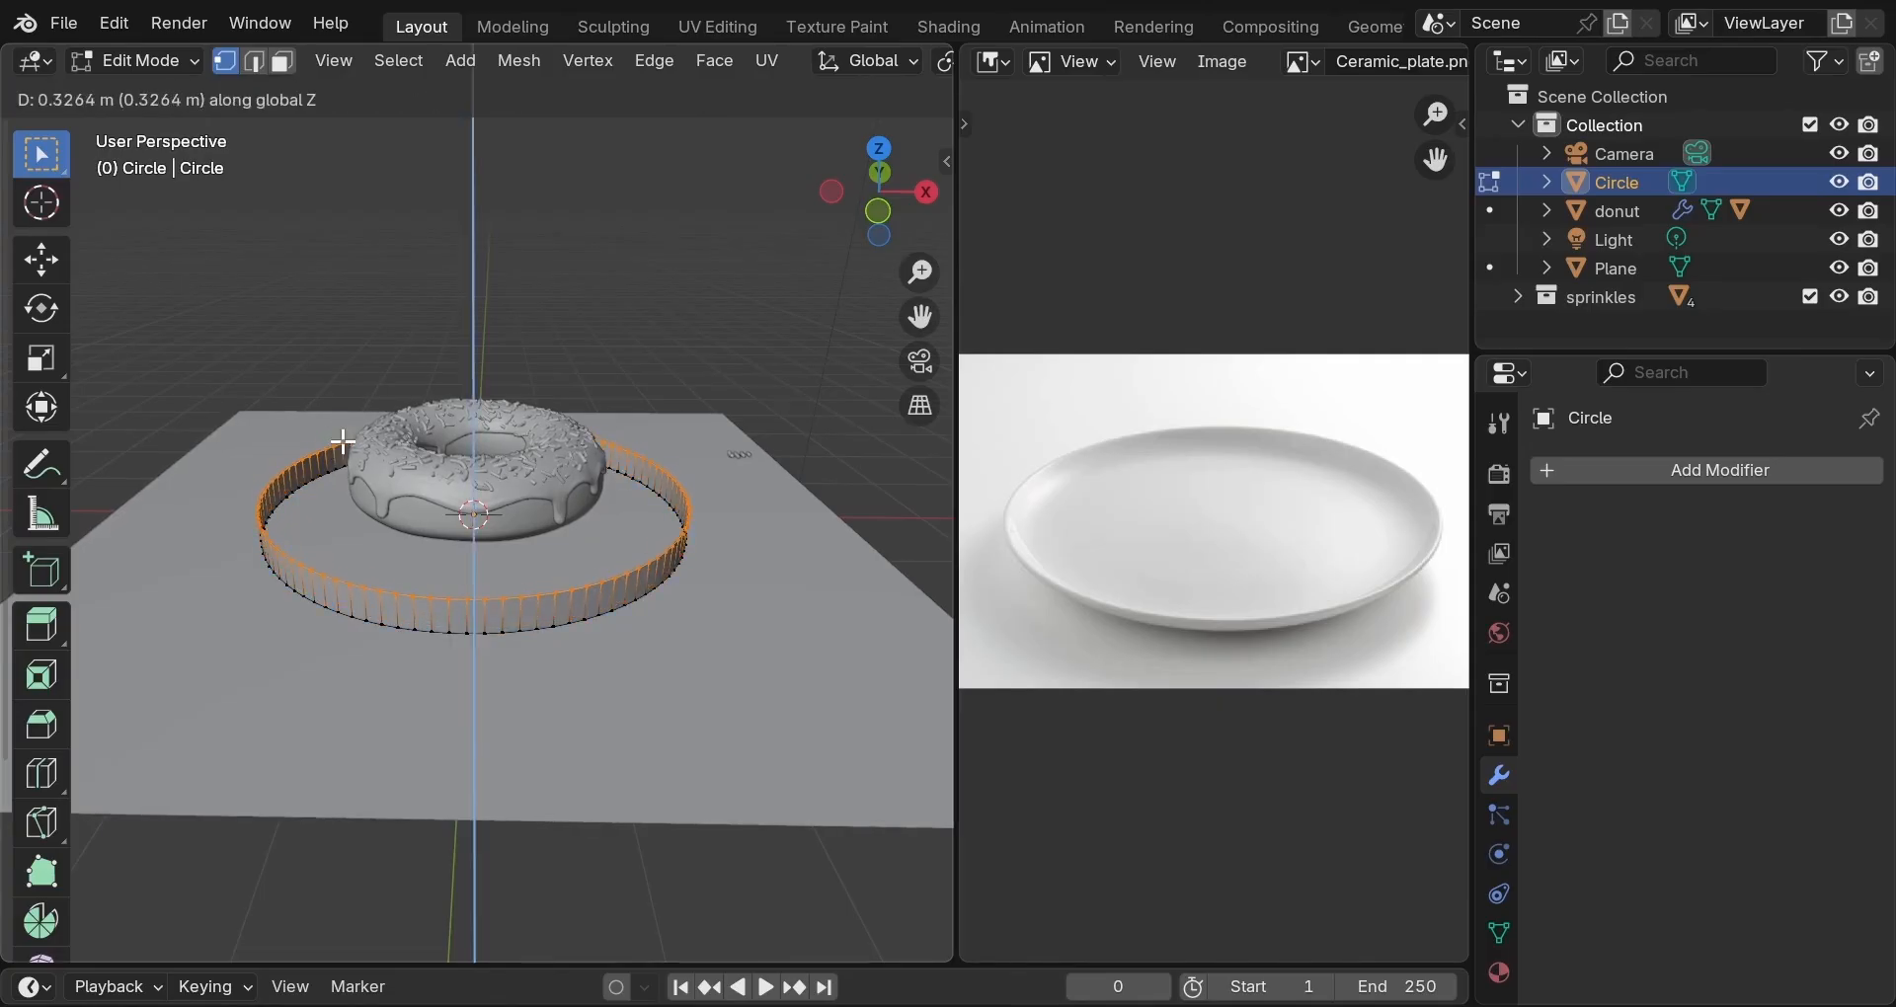
pyautogui.click(343, 442)
pyautogui.scroll(3, 354, 471)
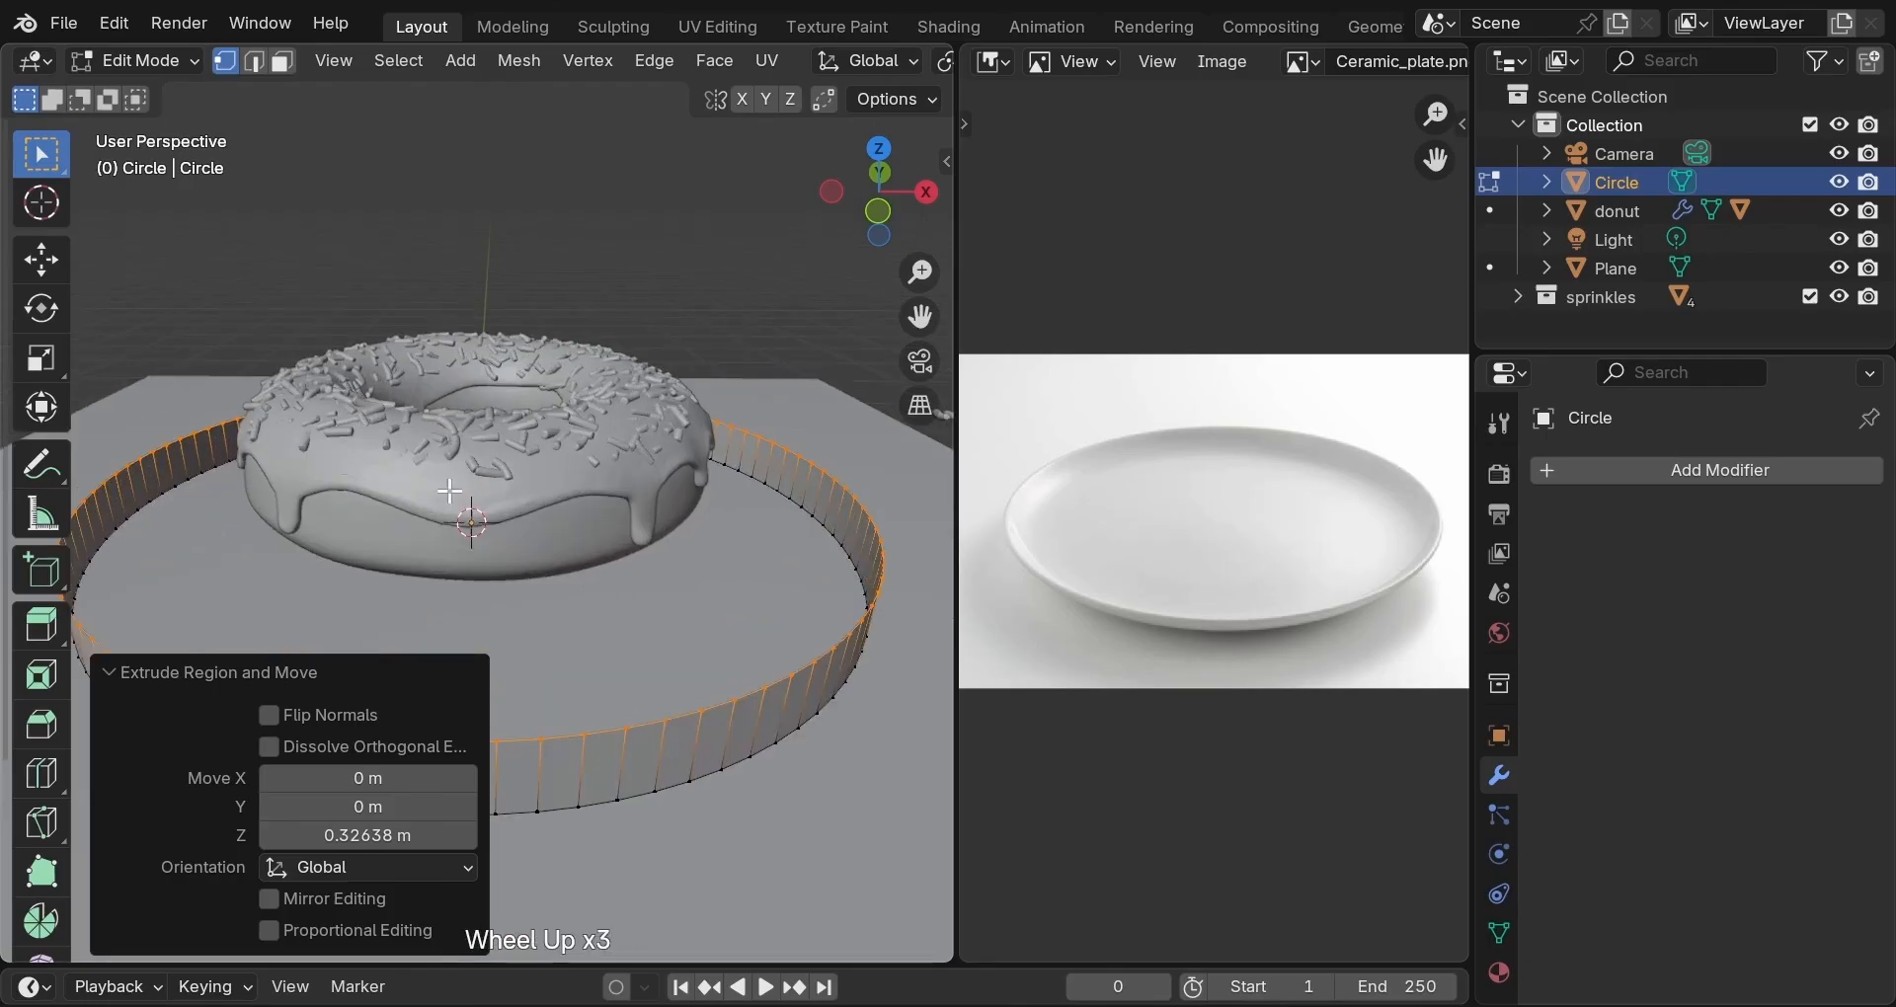
pyautogui.press('s')
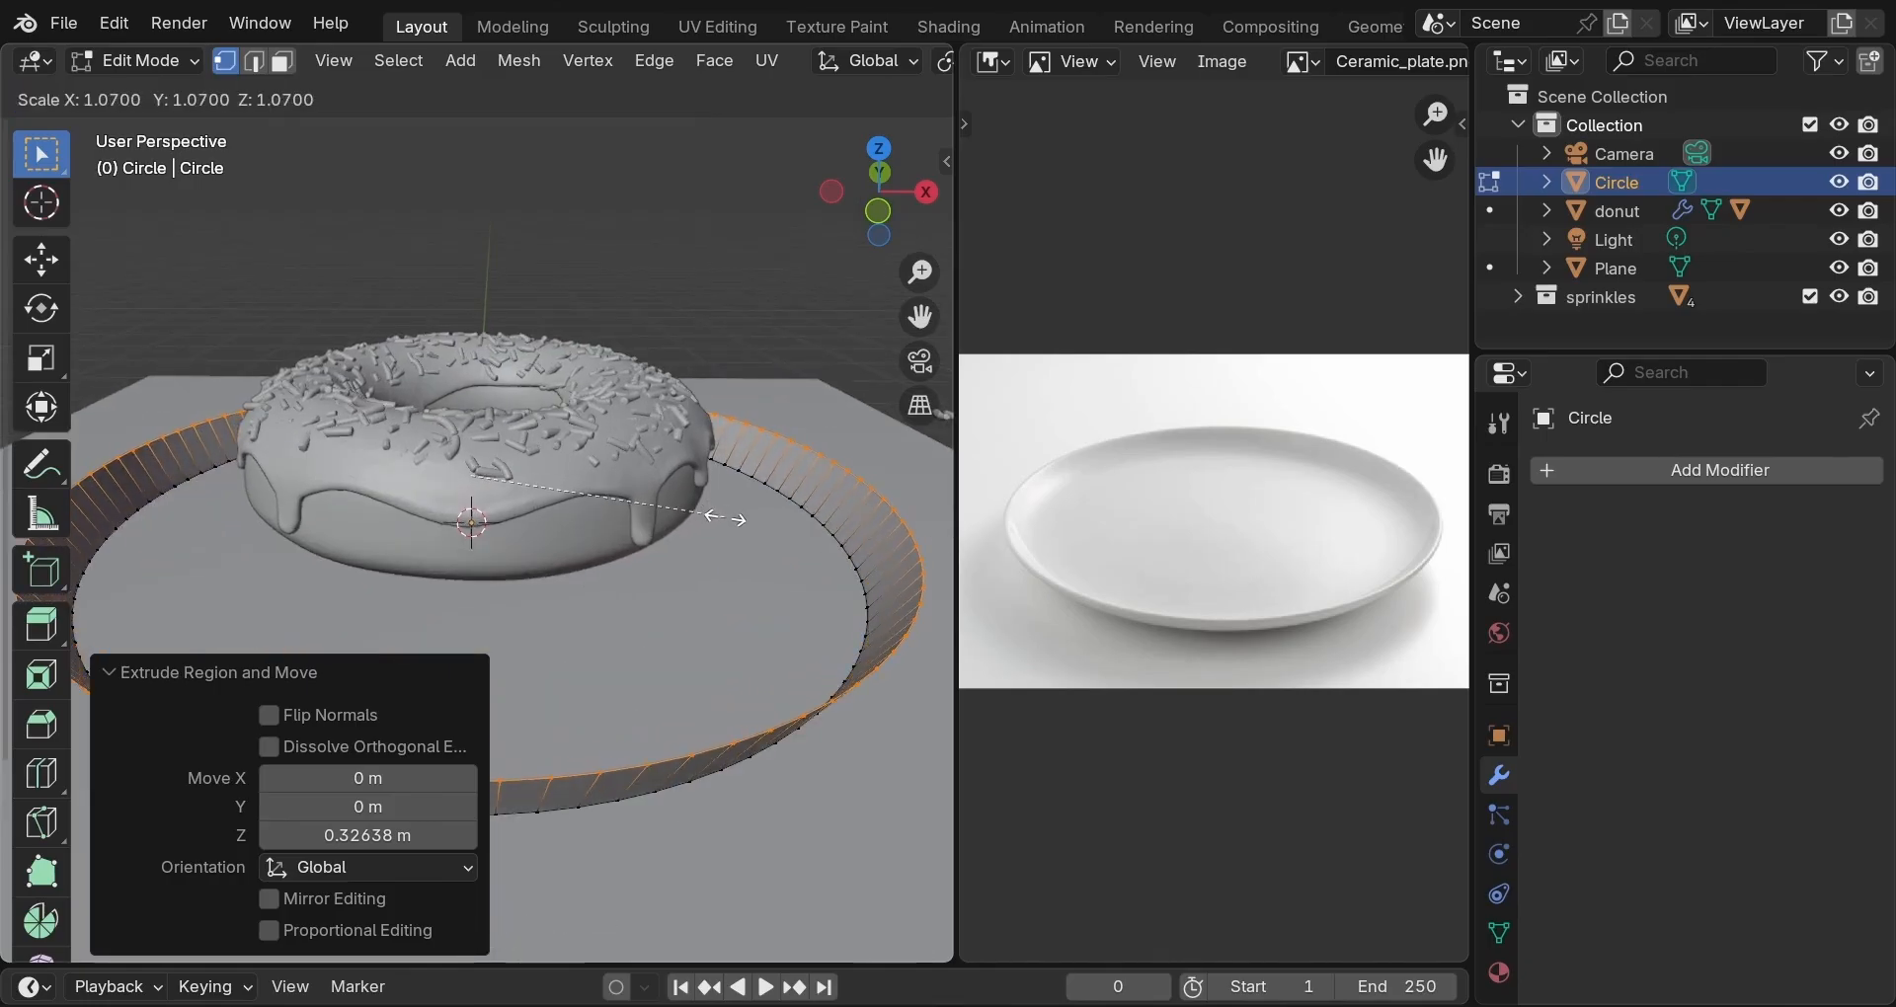
pyautogui.click(736, 518)
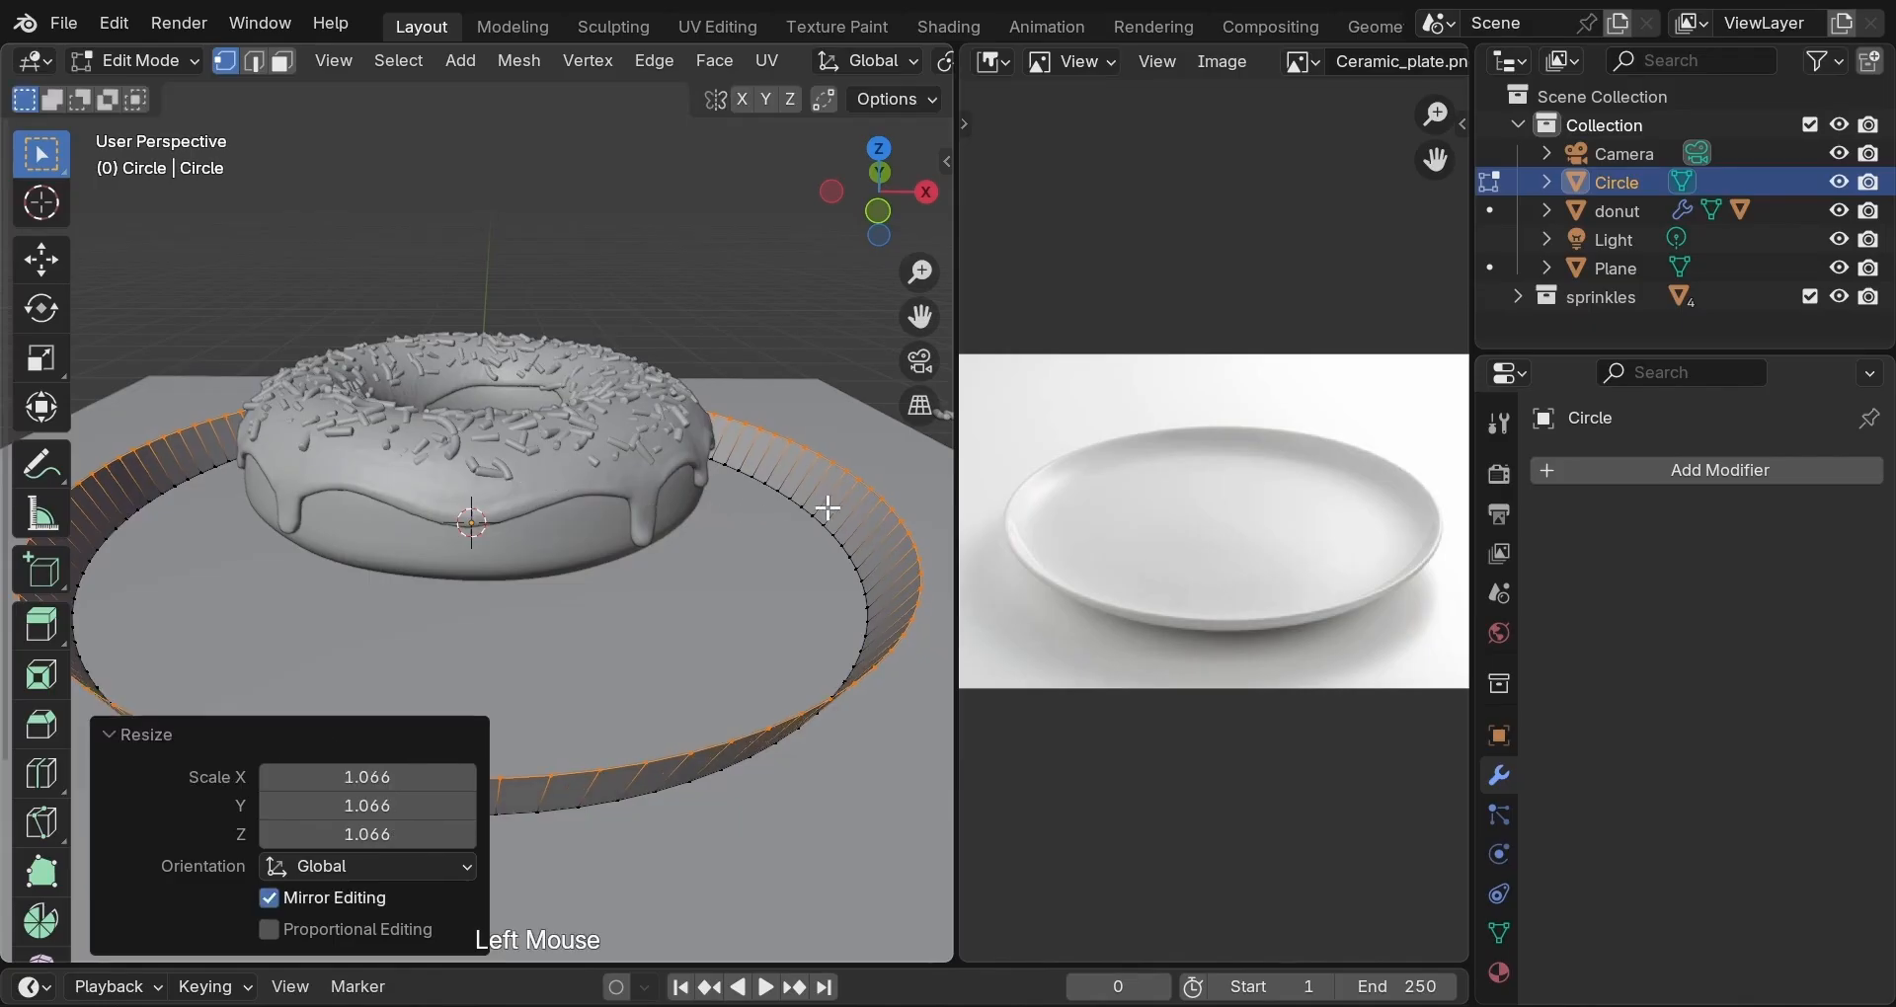
pyautogui.moveTo(826, 508); pyautogui.dragTo(787, 541, button='middle')
pyautogui.scroll(2, 805, 528)
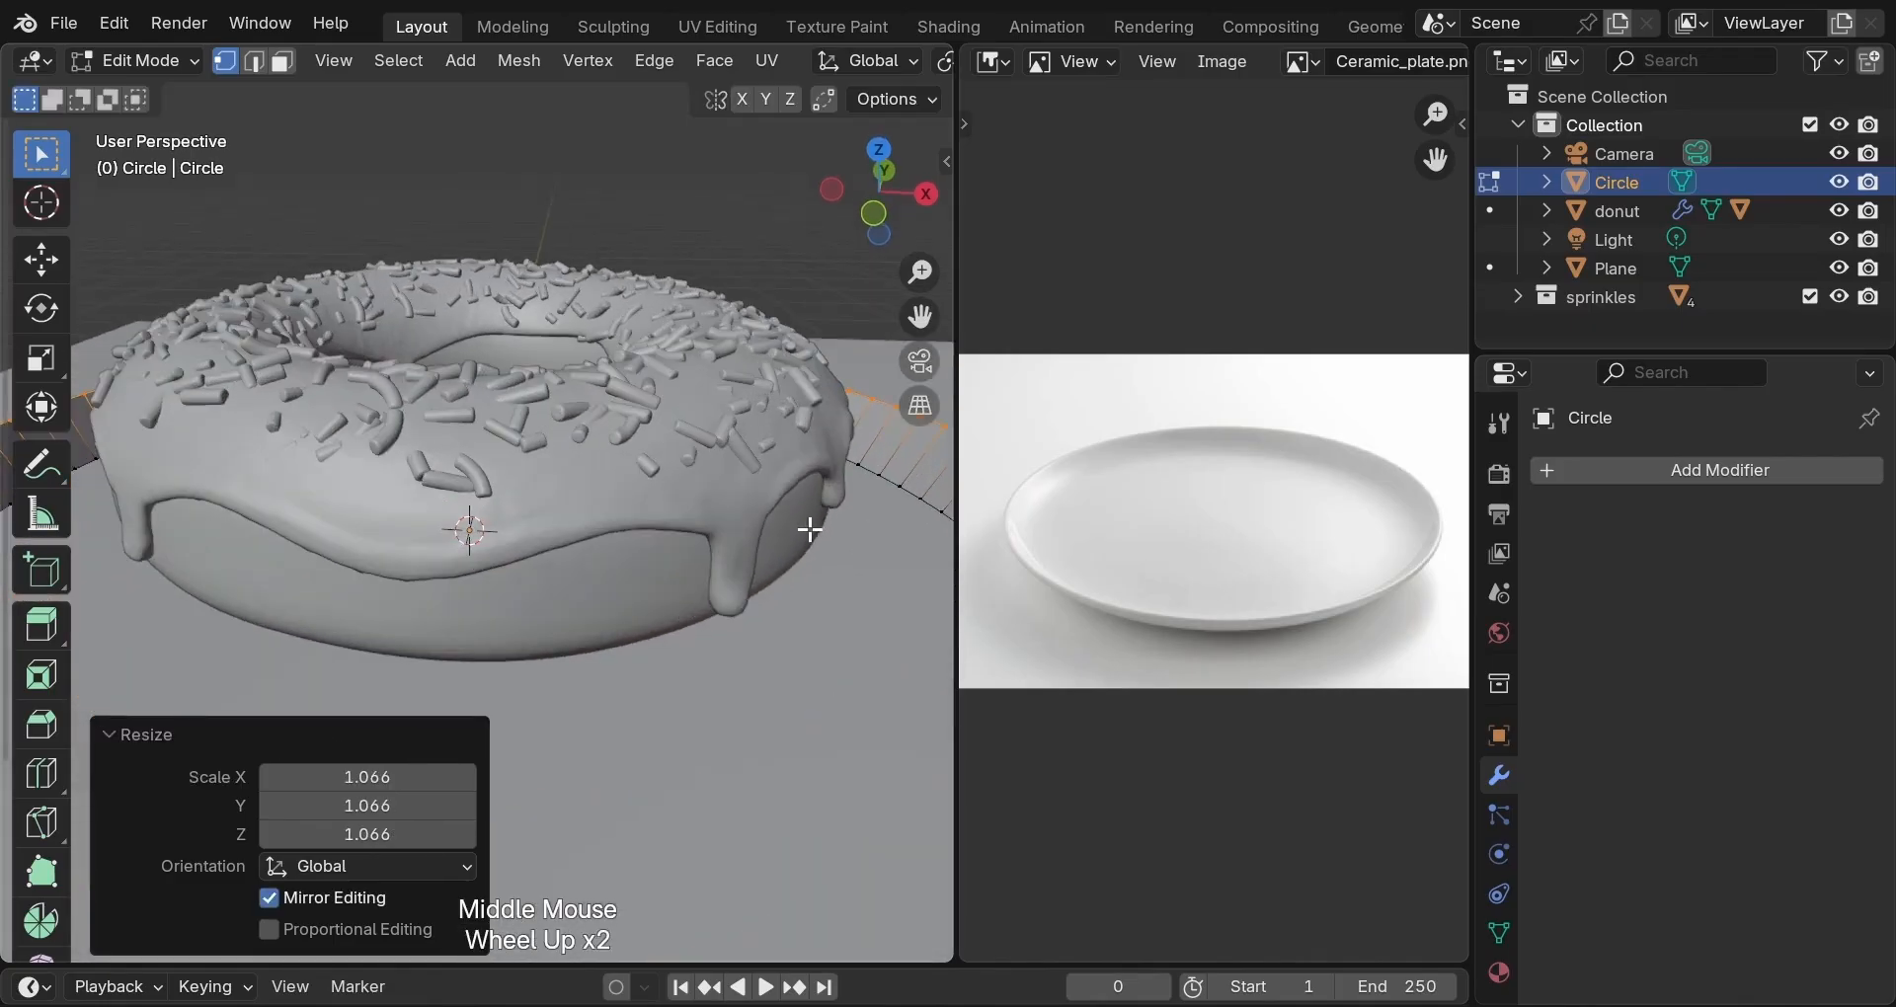
# Fill the bottom edge loop with a face to form the plate base.
pyautogui.keyDown('alt'); pyautogui.click(900, 499); pyautogui.keyUp('alt')
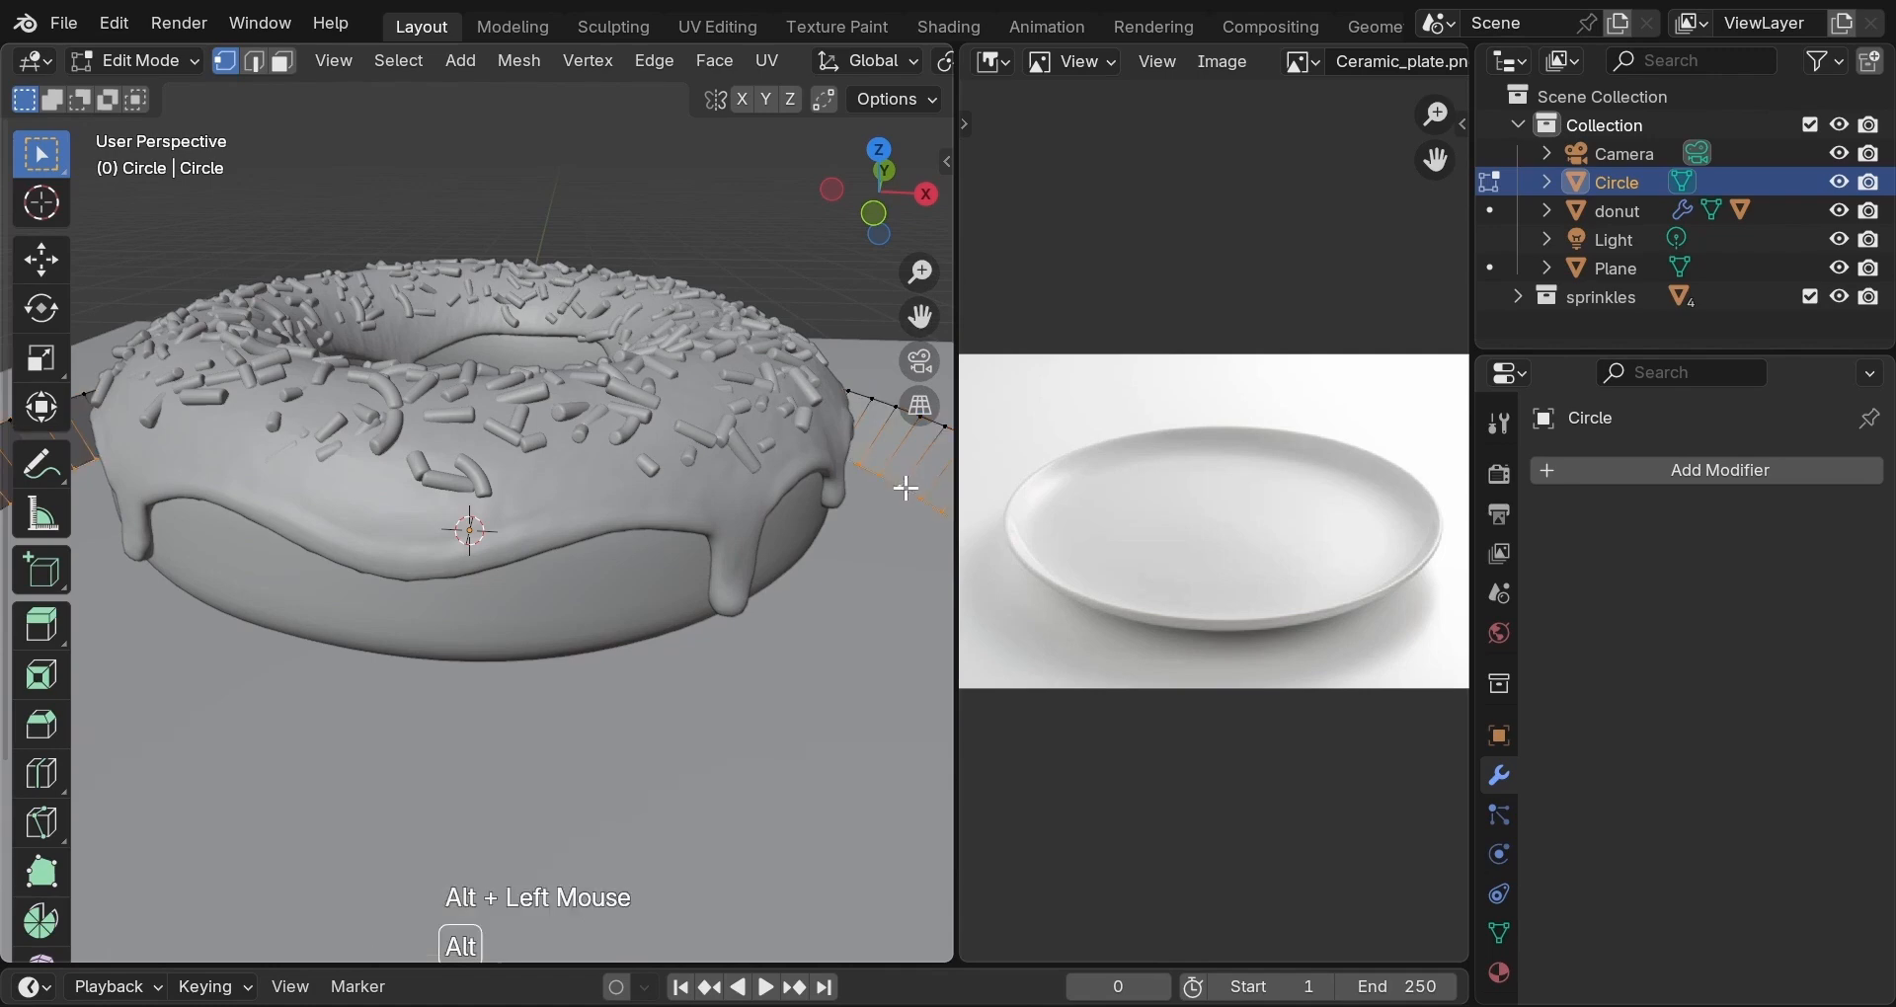
pyautogui.press('f')
pyautogui.scroll(-2, 804, 525)
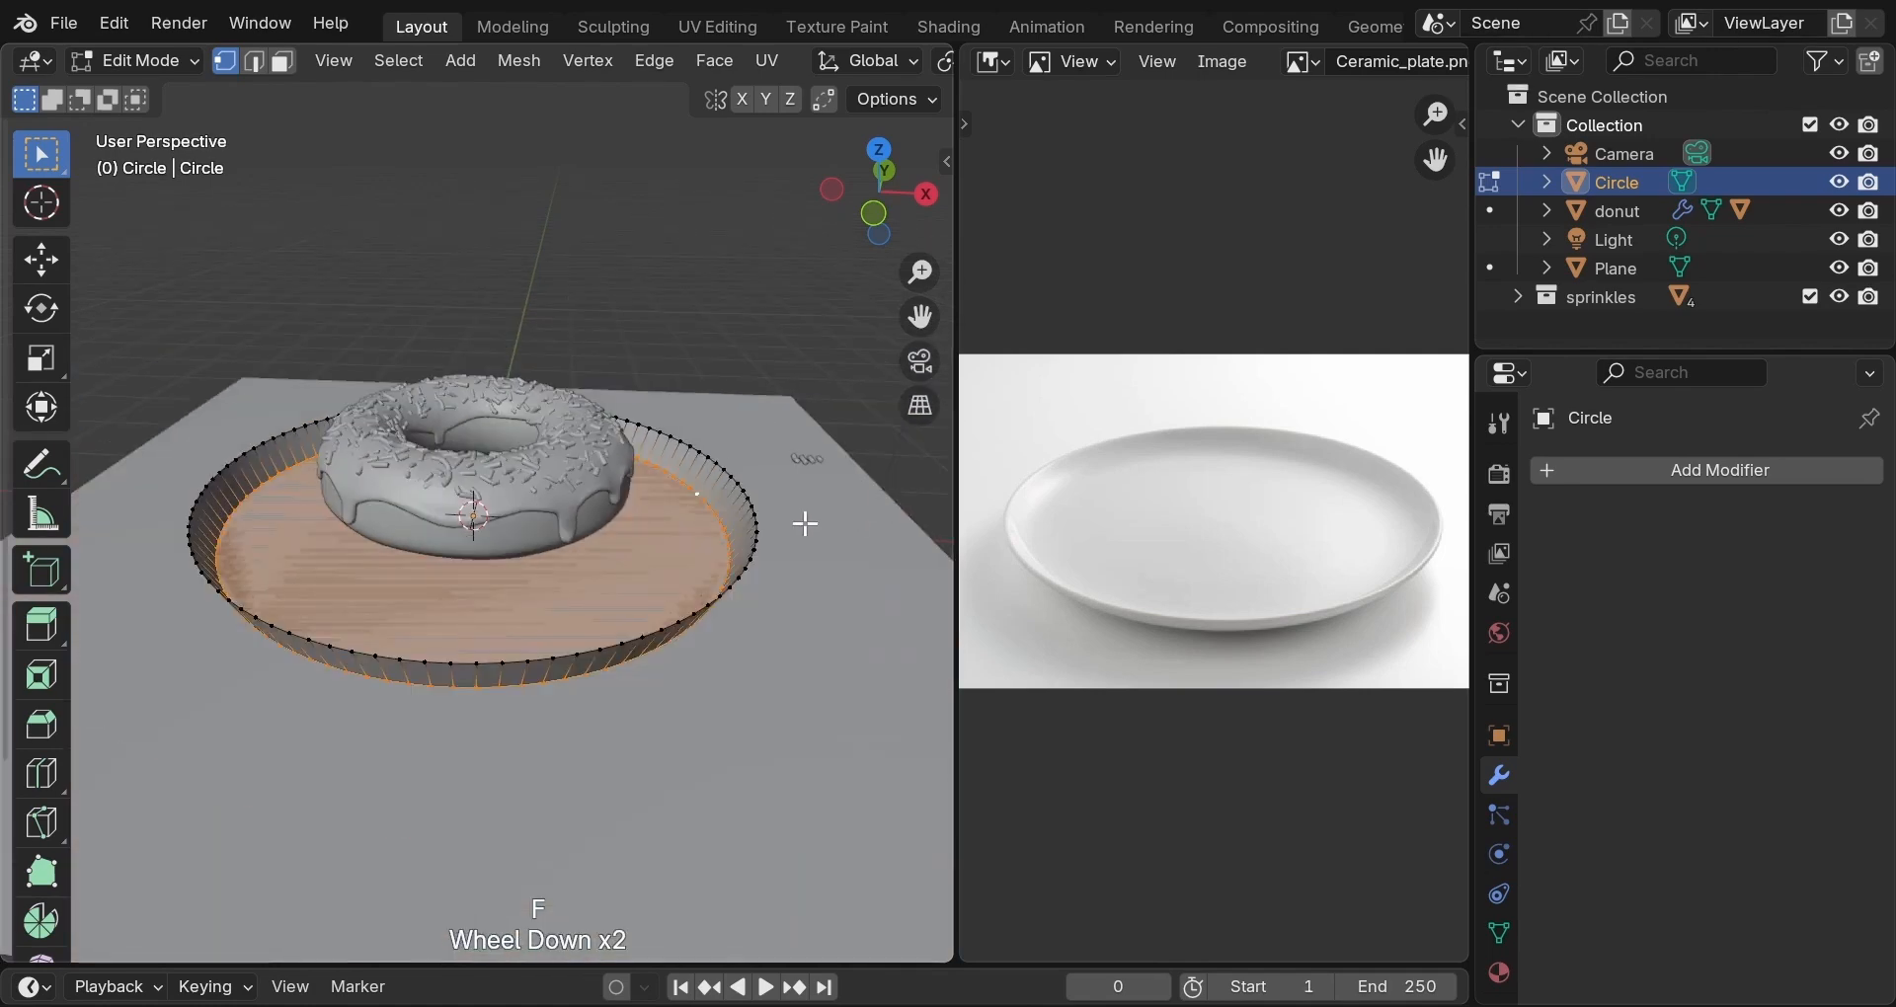
pyautogui.scroll(1, 766, 510)
pyautogui.scroll(2, 766, 511)
pyautogui.scroll(-1, 768, 510)
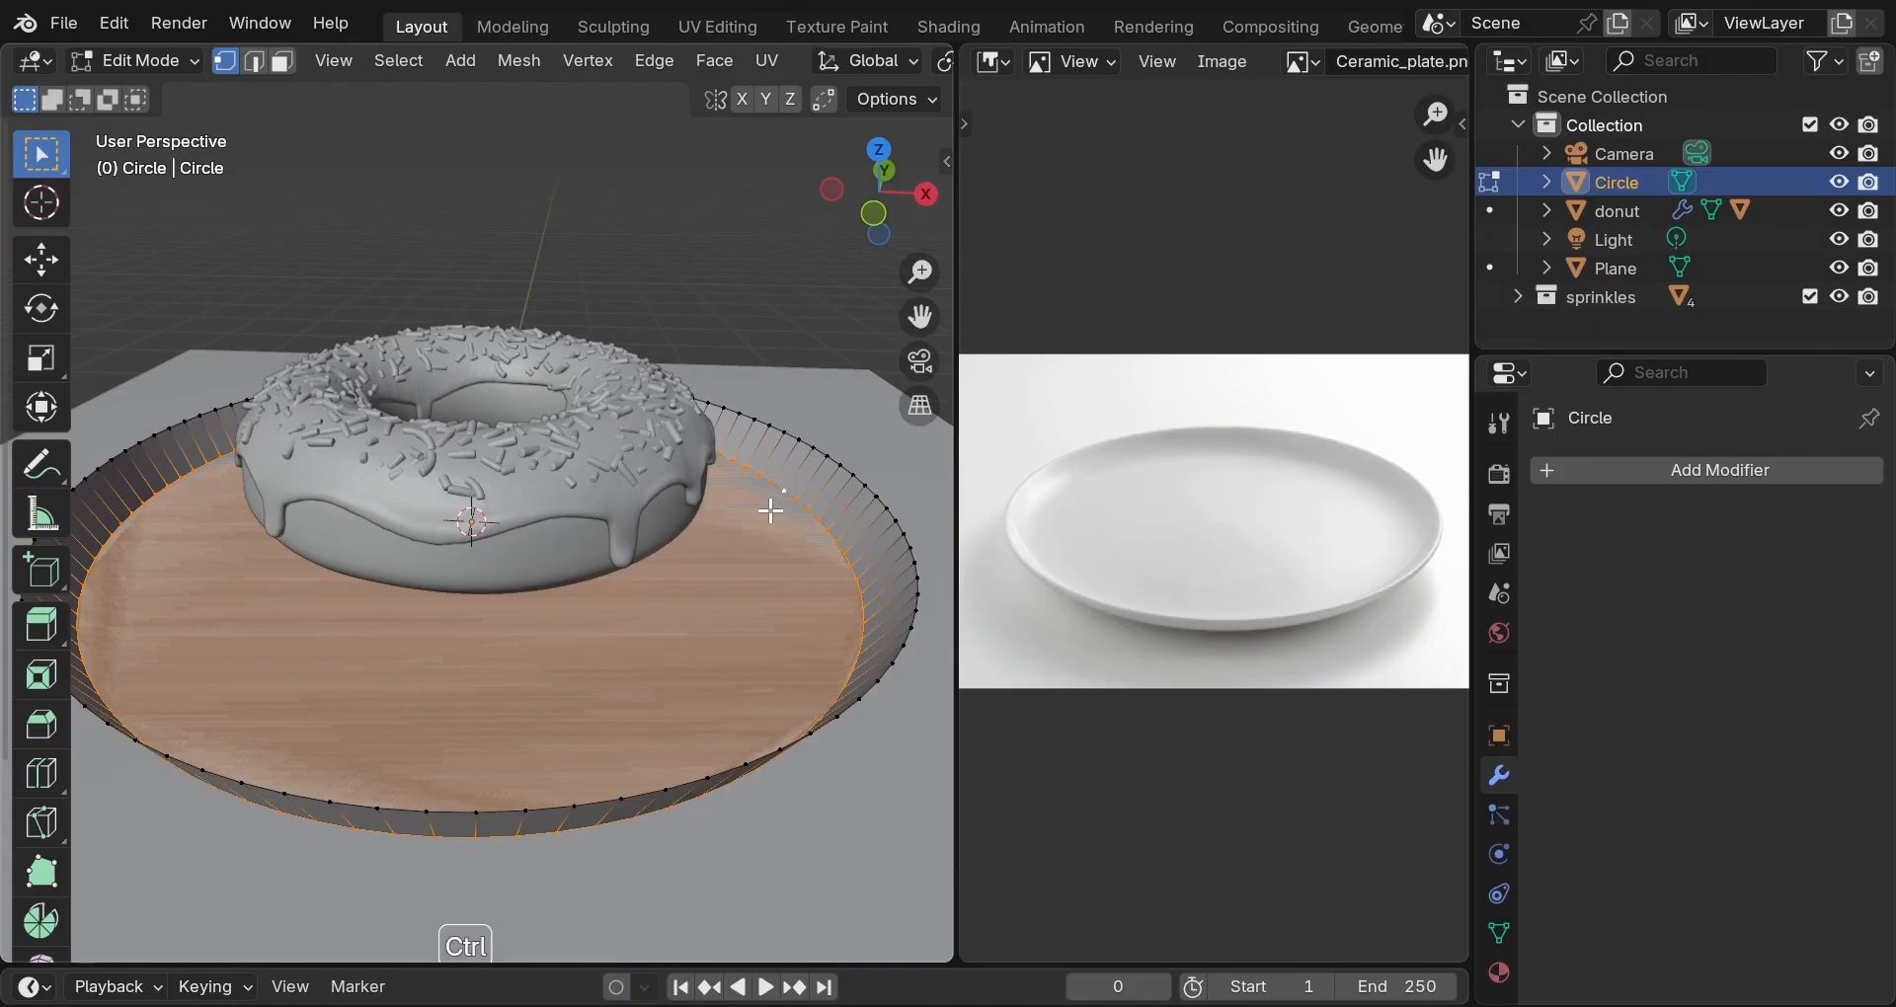
# Bevel the base's edge 0.292 m over 5 segments and return to Object Mode.
pyautogui.hotkey('ctrl', 'b')
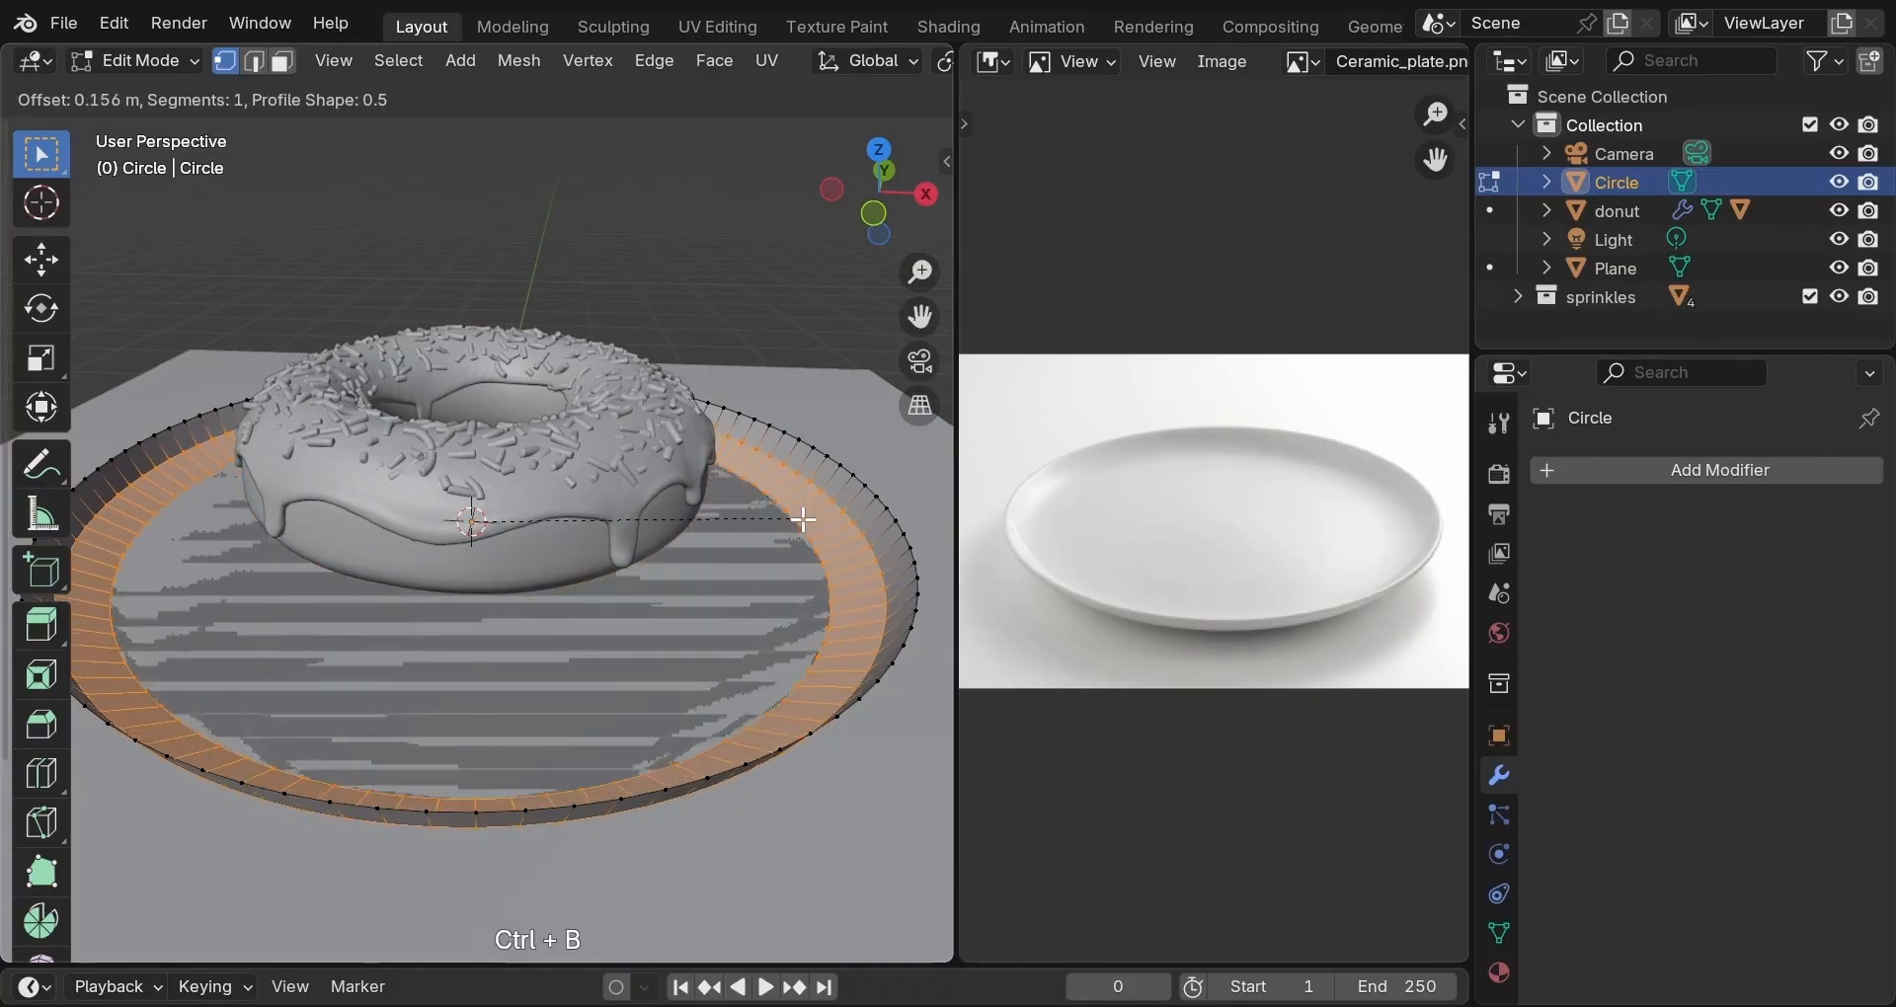
pyautogui.scroll(2, 813, 521)
pyautogui.scroll(1, 813, 521)
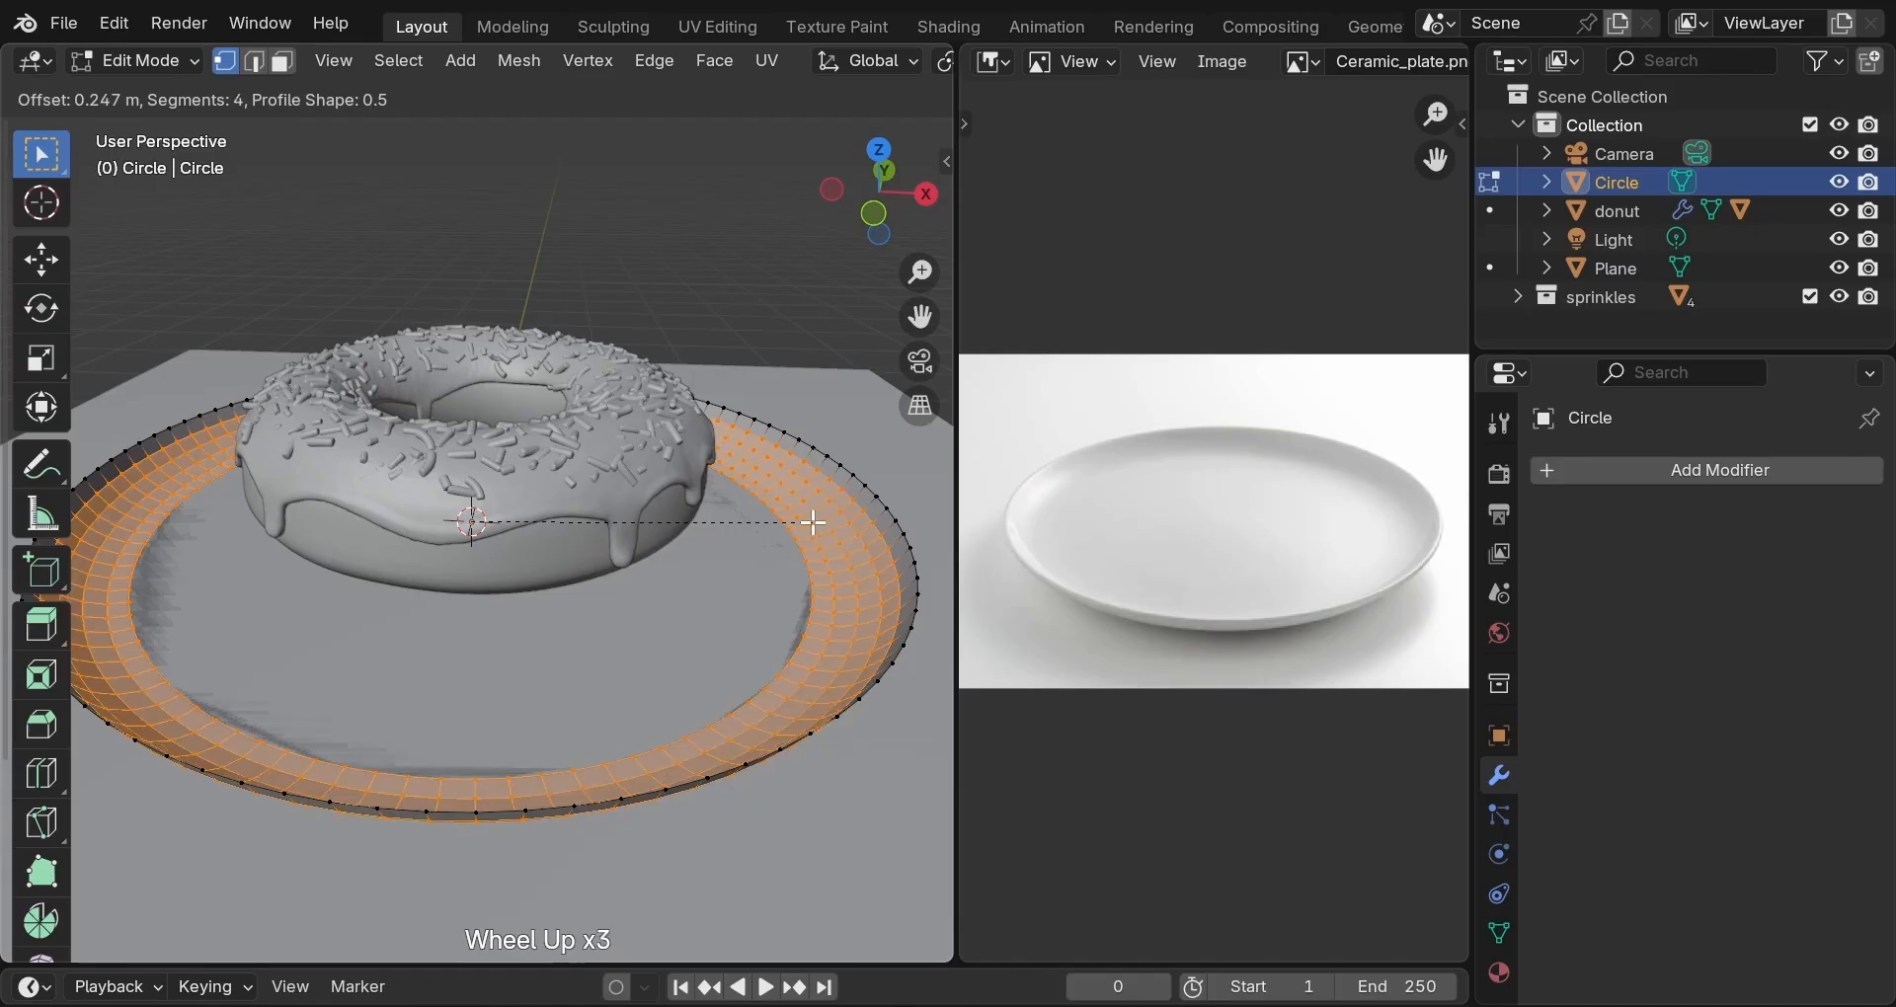
pyautogui.scroll(1, 822, 522)
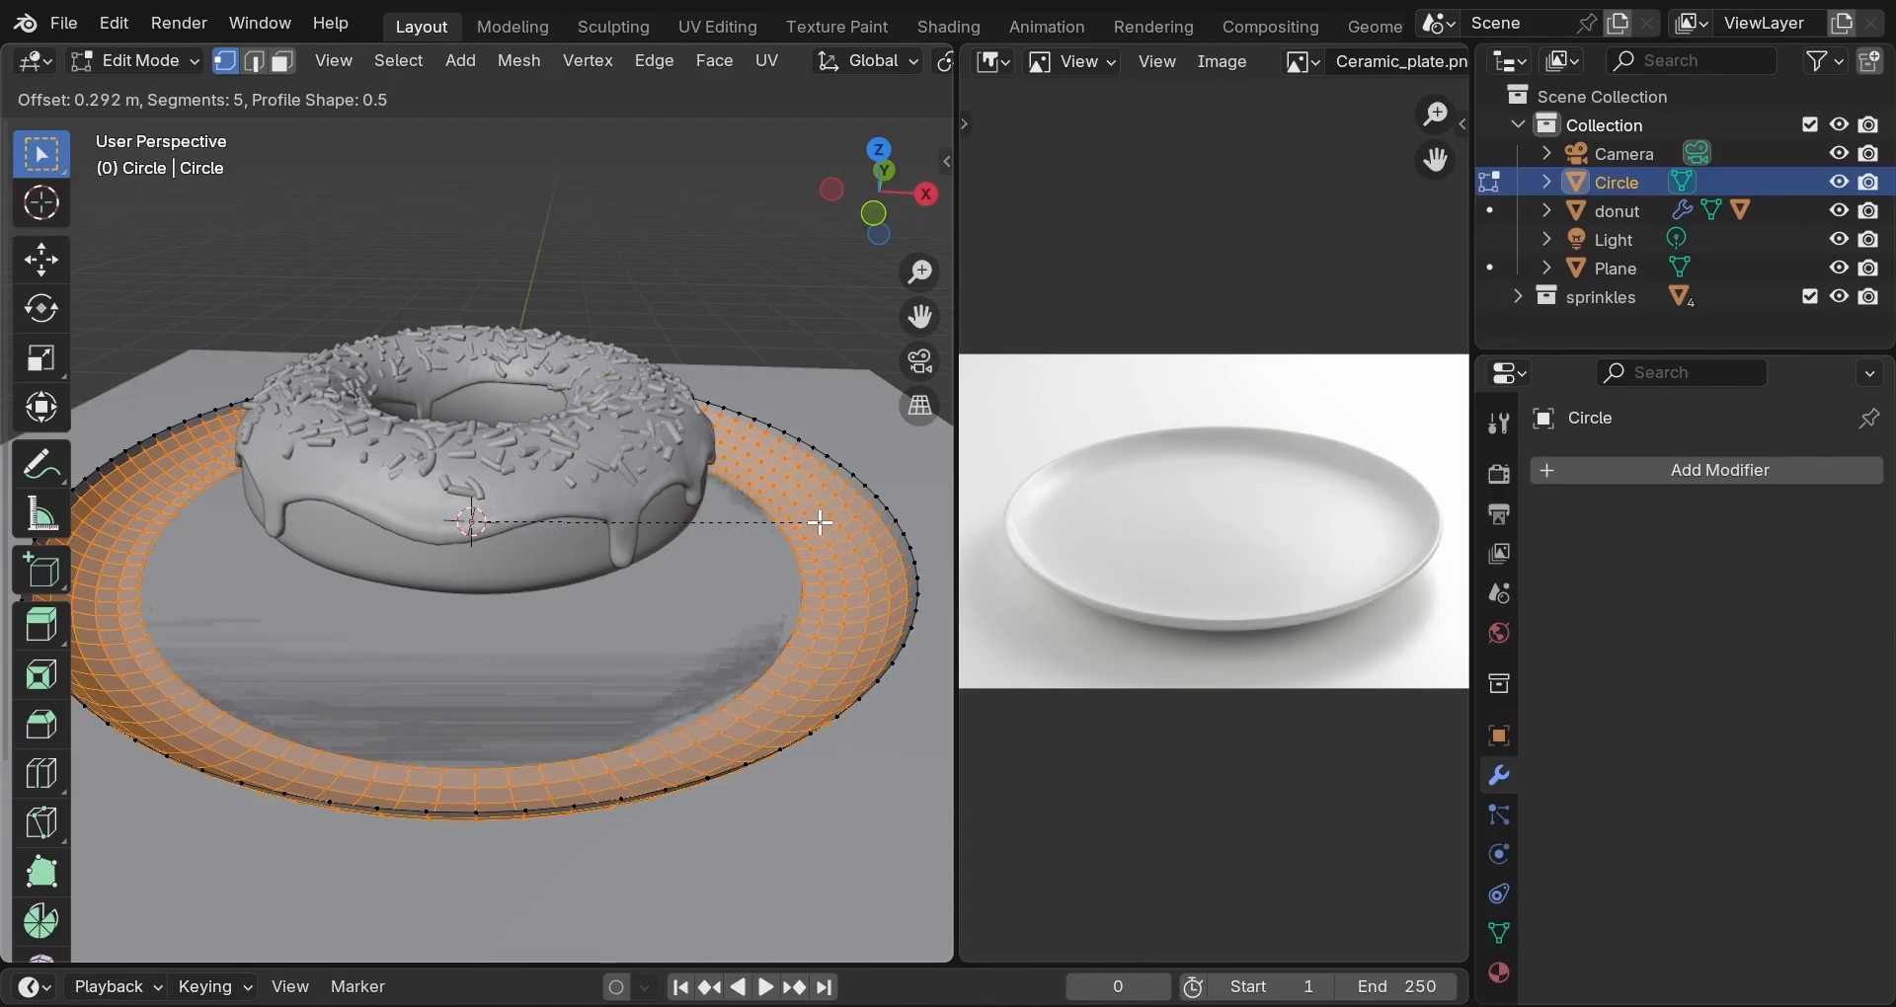
pyautogui.click(821, 523)
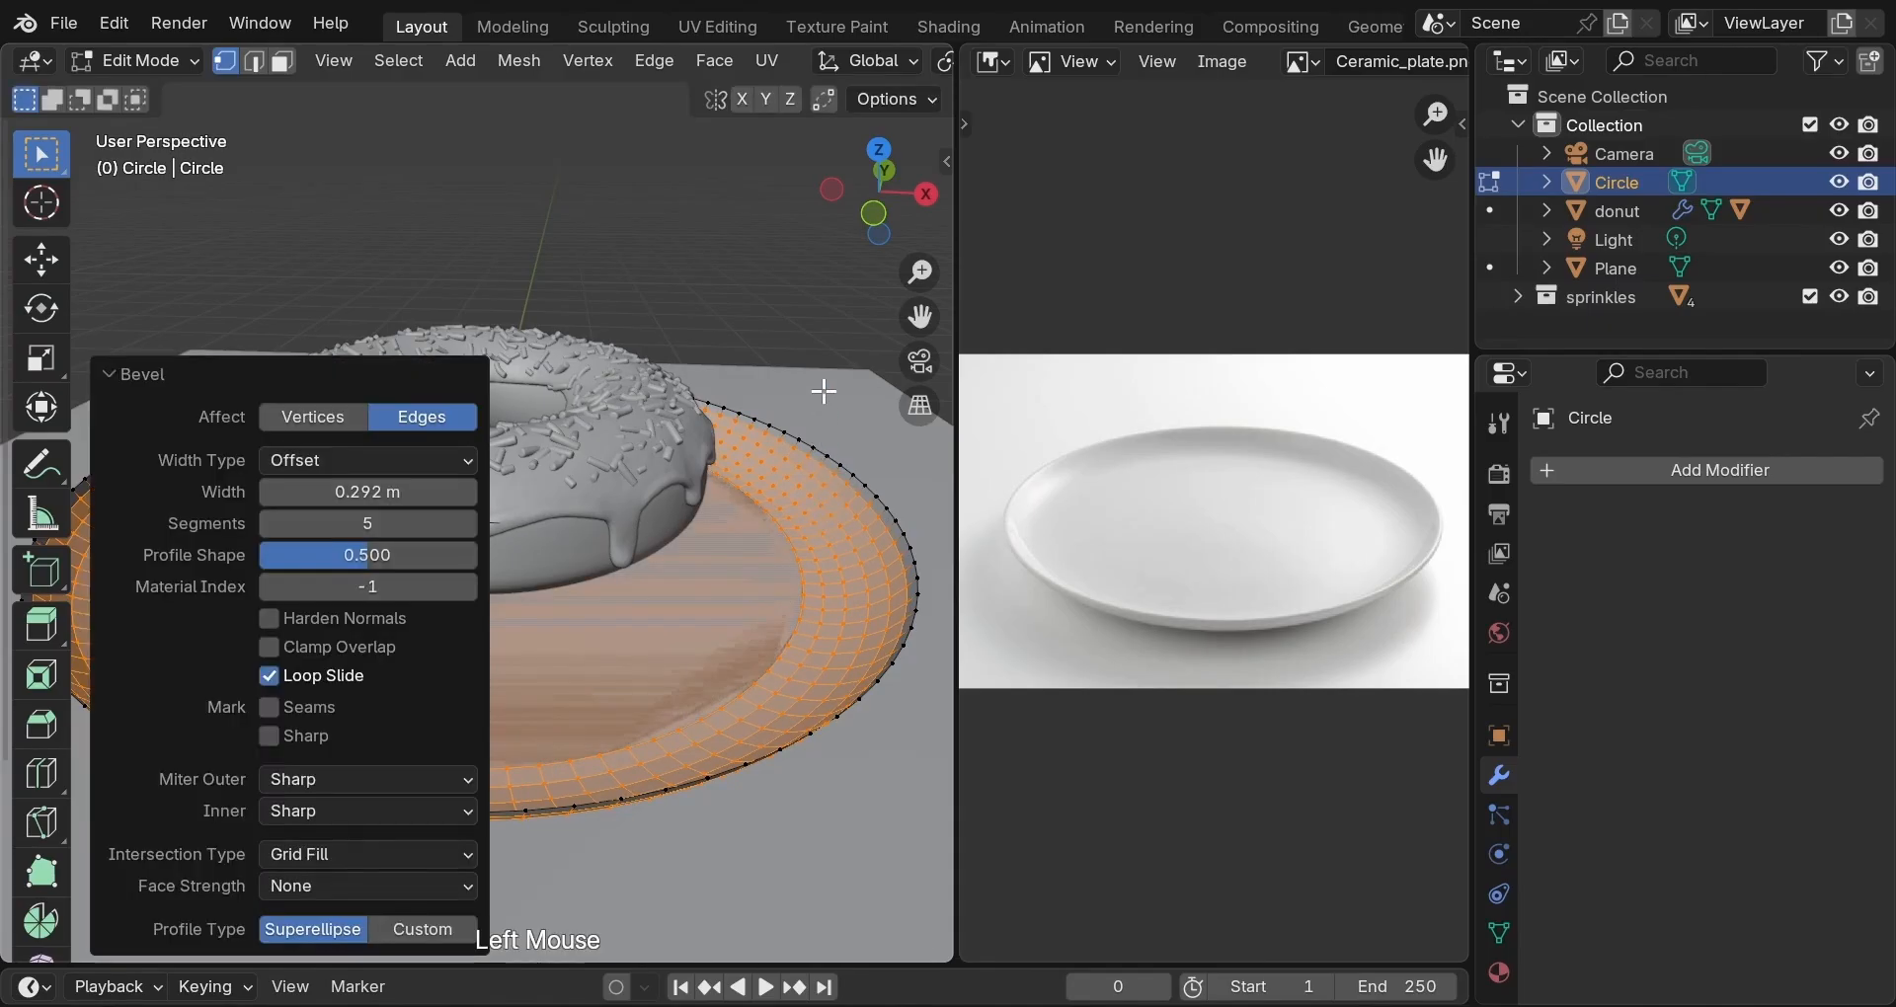
pyautogui.press('Tab')
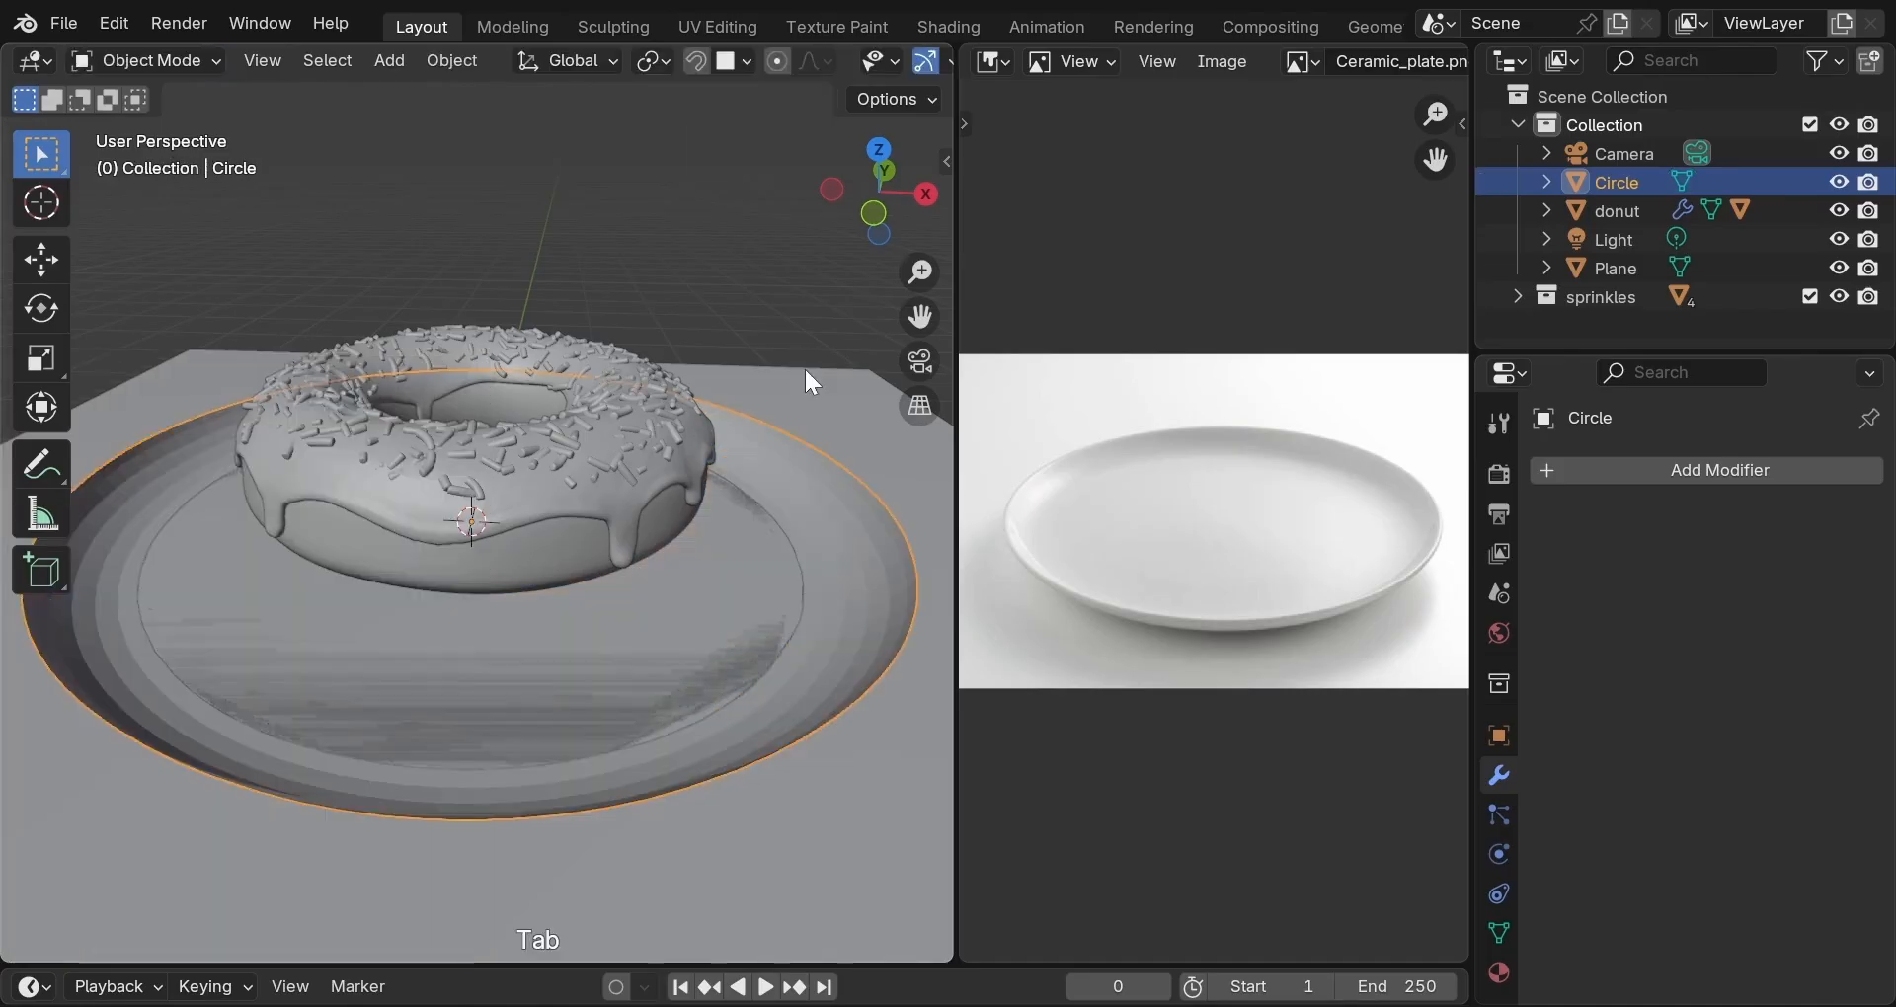
# Add a Solidify modifier to the plate with Offset 1 and Thickness 0.06 m, then apply it.
pyautogui.click(1639, 472)
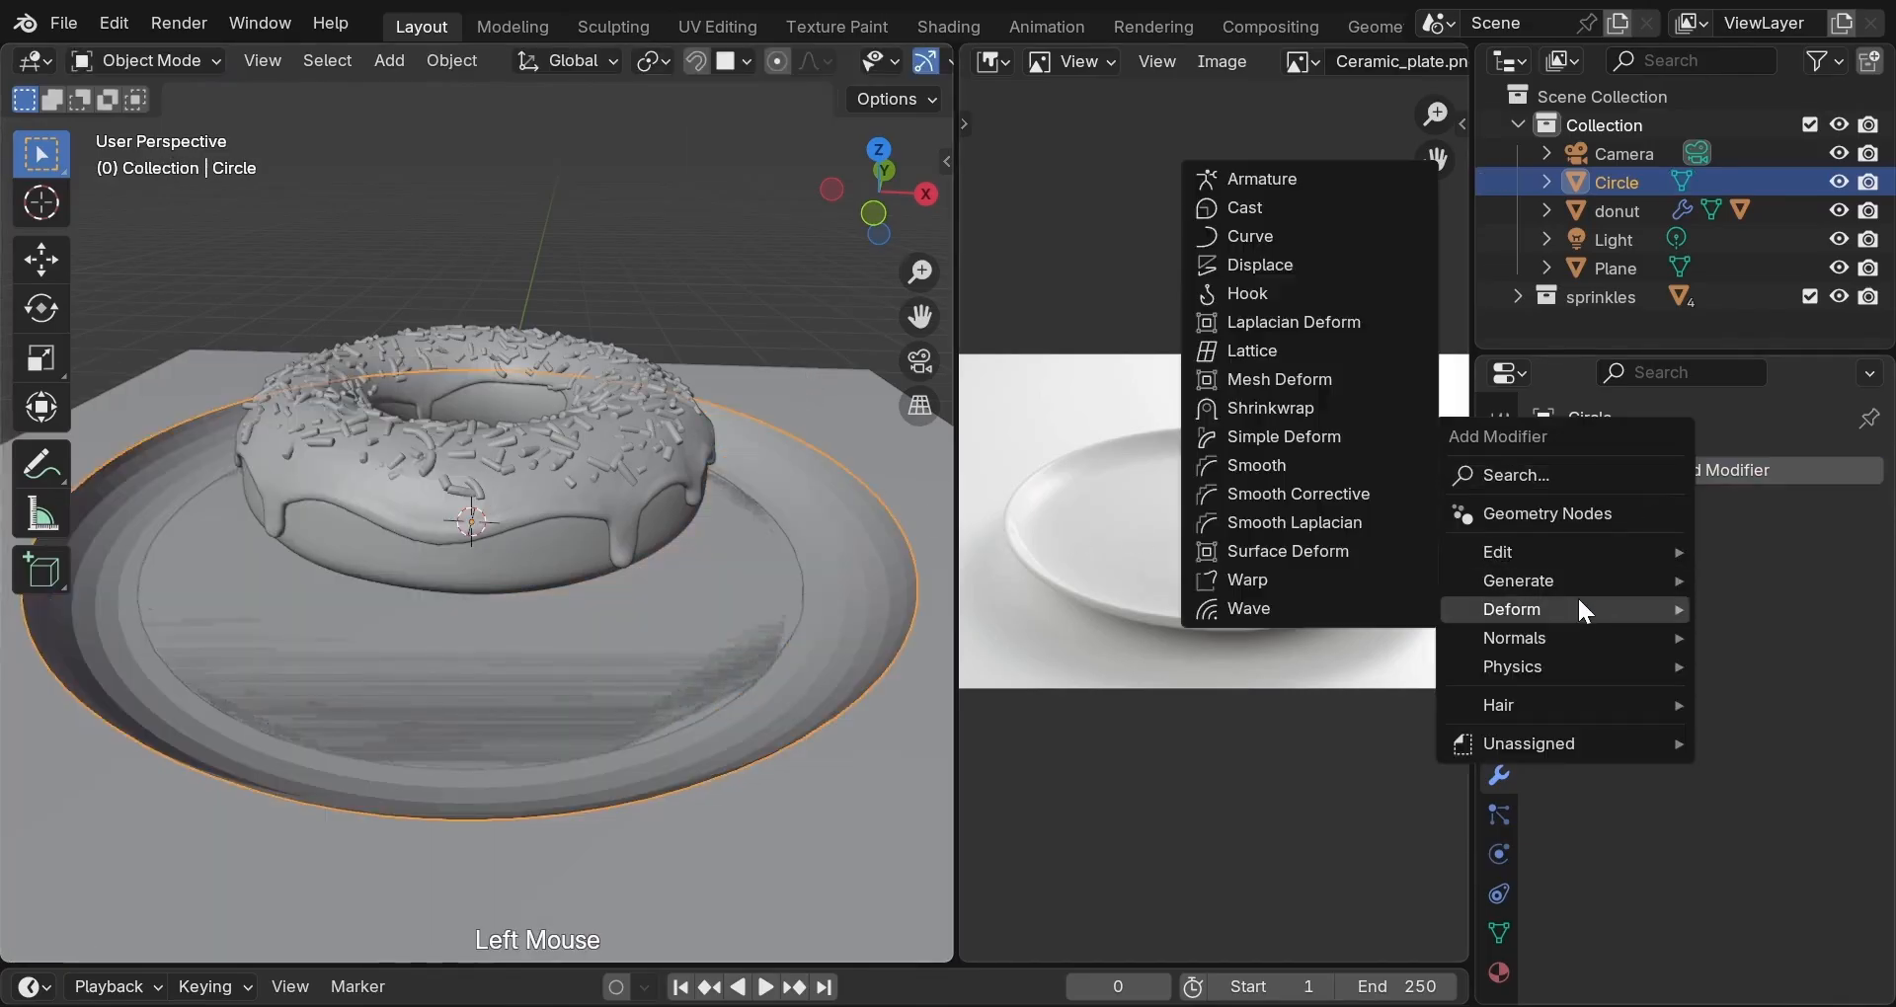
pyautogui.moveTo(1577, 582)
pyautogui.click(1353, 437)
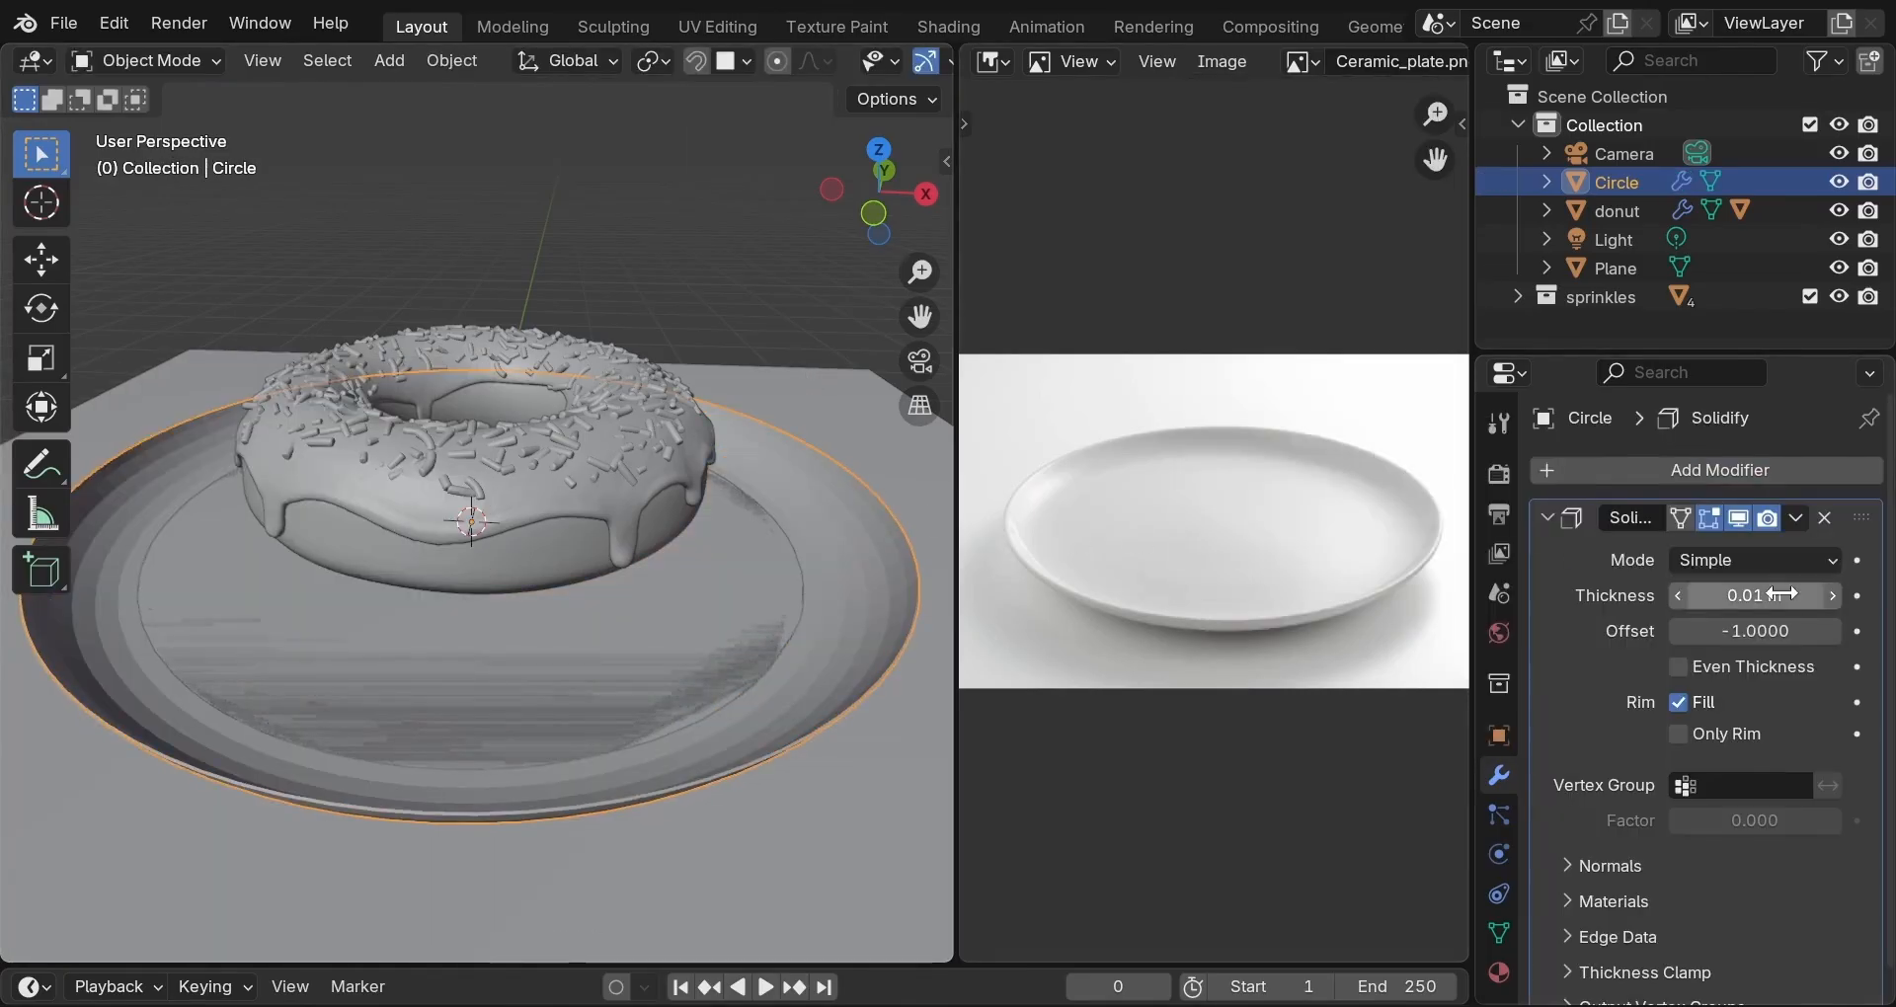
pyautogui.moveTo(1699, 630); pyautogui.dragTo(1849, 642)
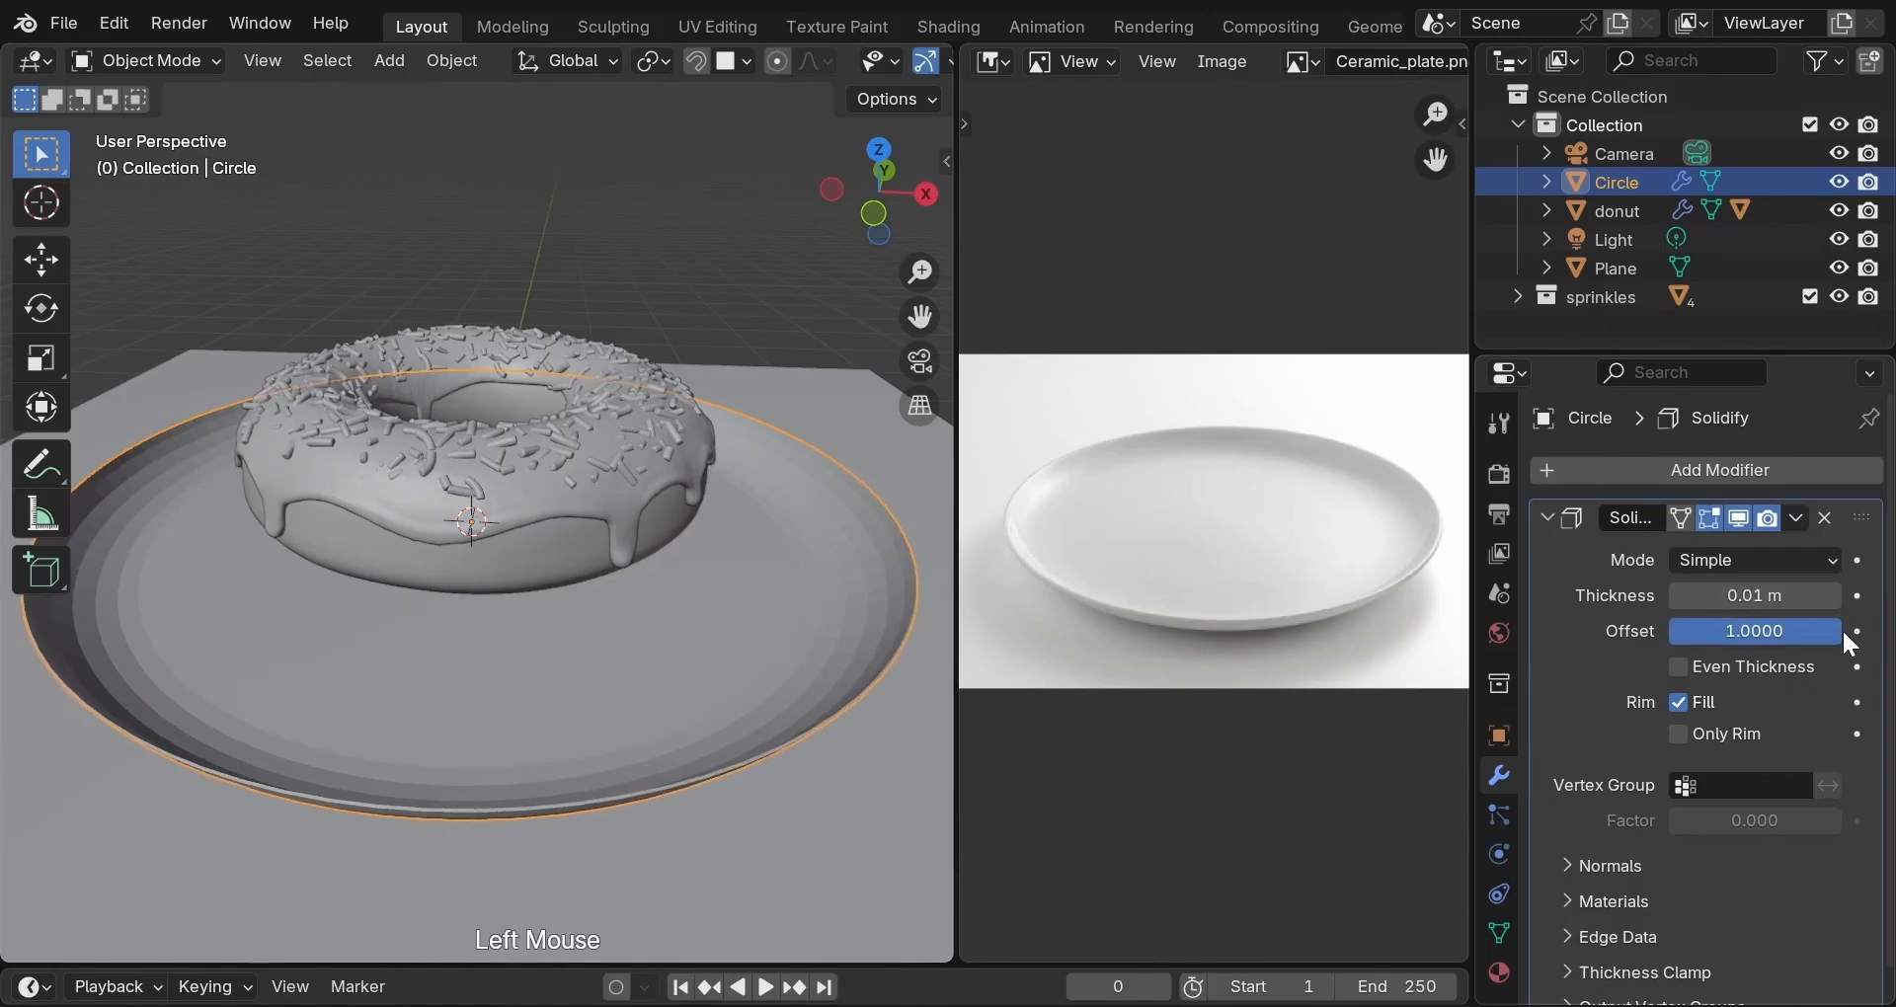
pyautogui.click(1771, 595)
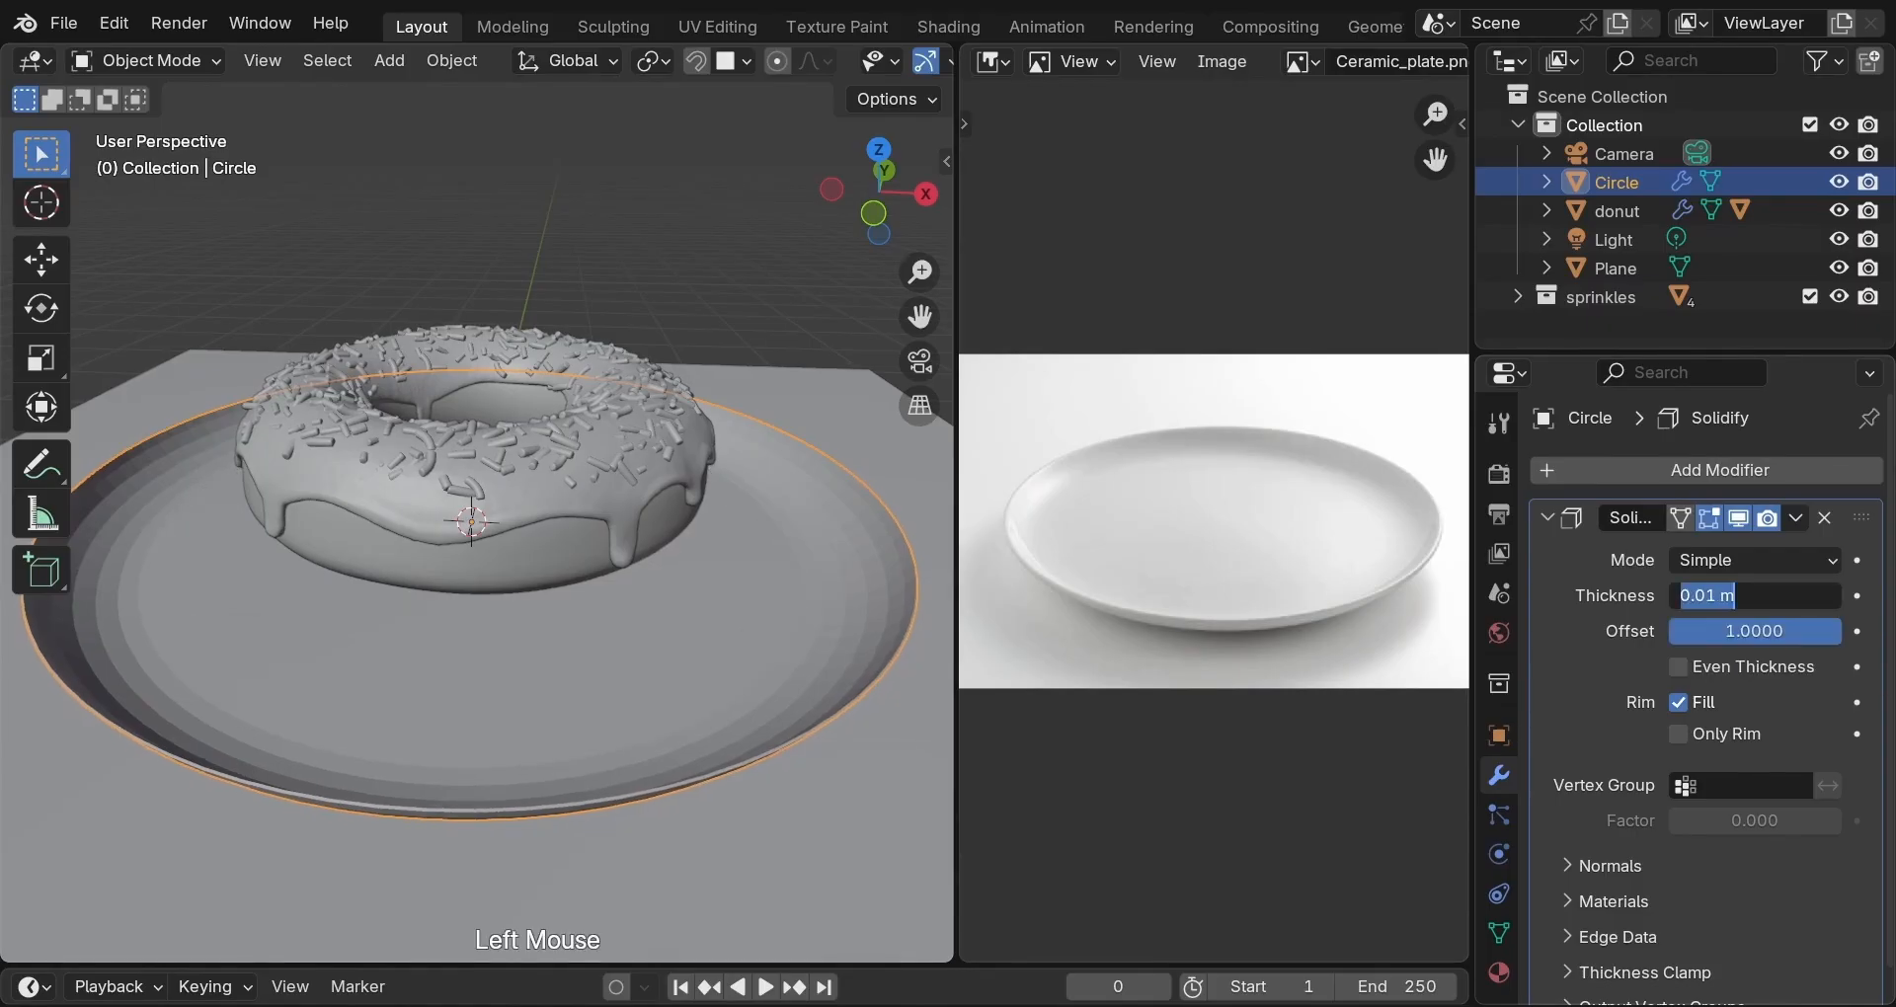
pyautogui.write('0.0')
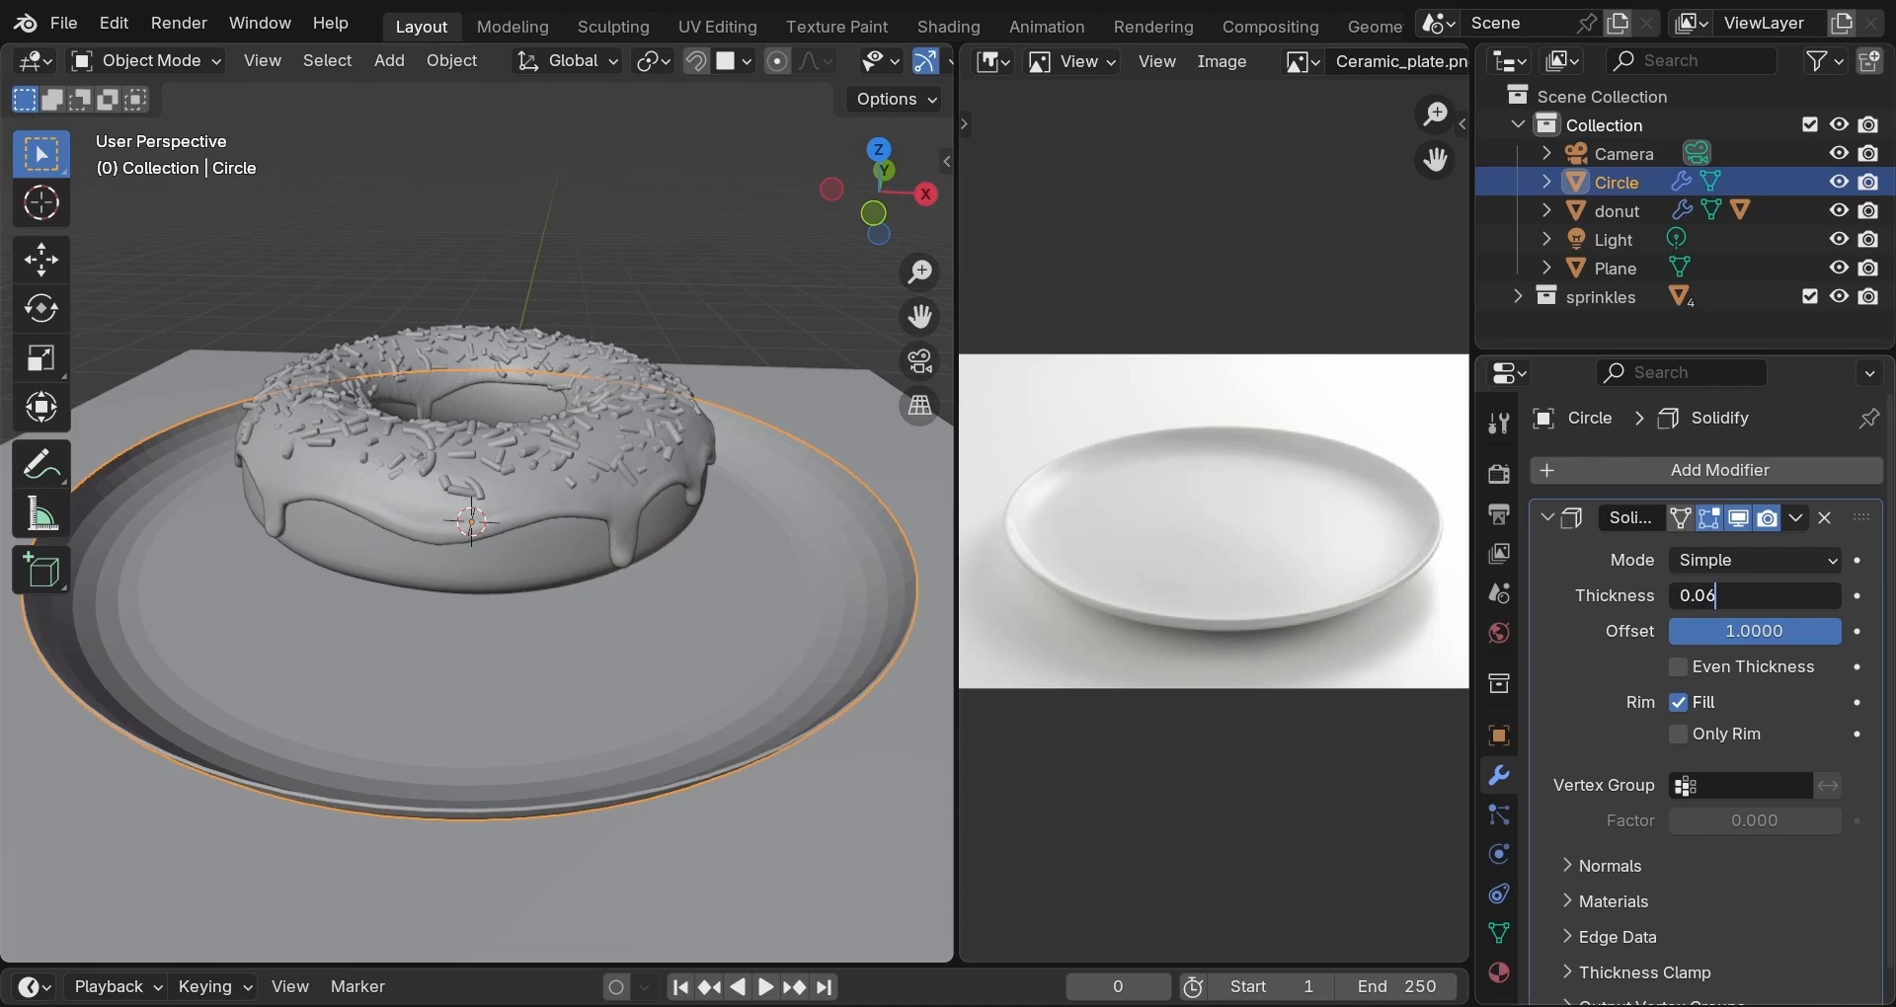
pyautogui.write('6')
pyautogui.press('Return')
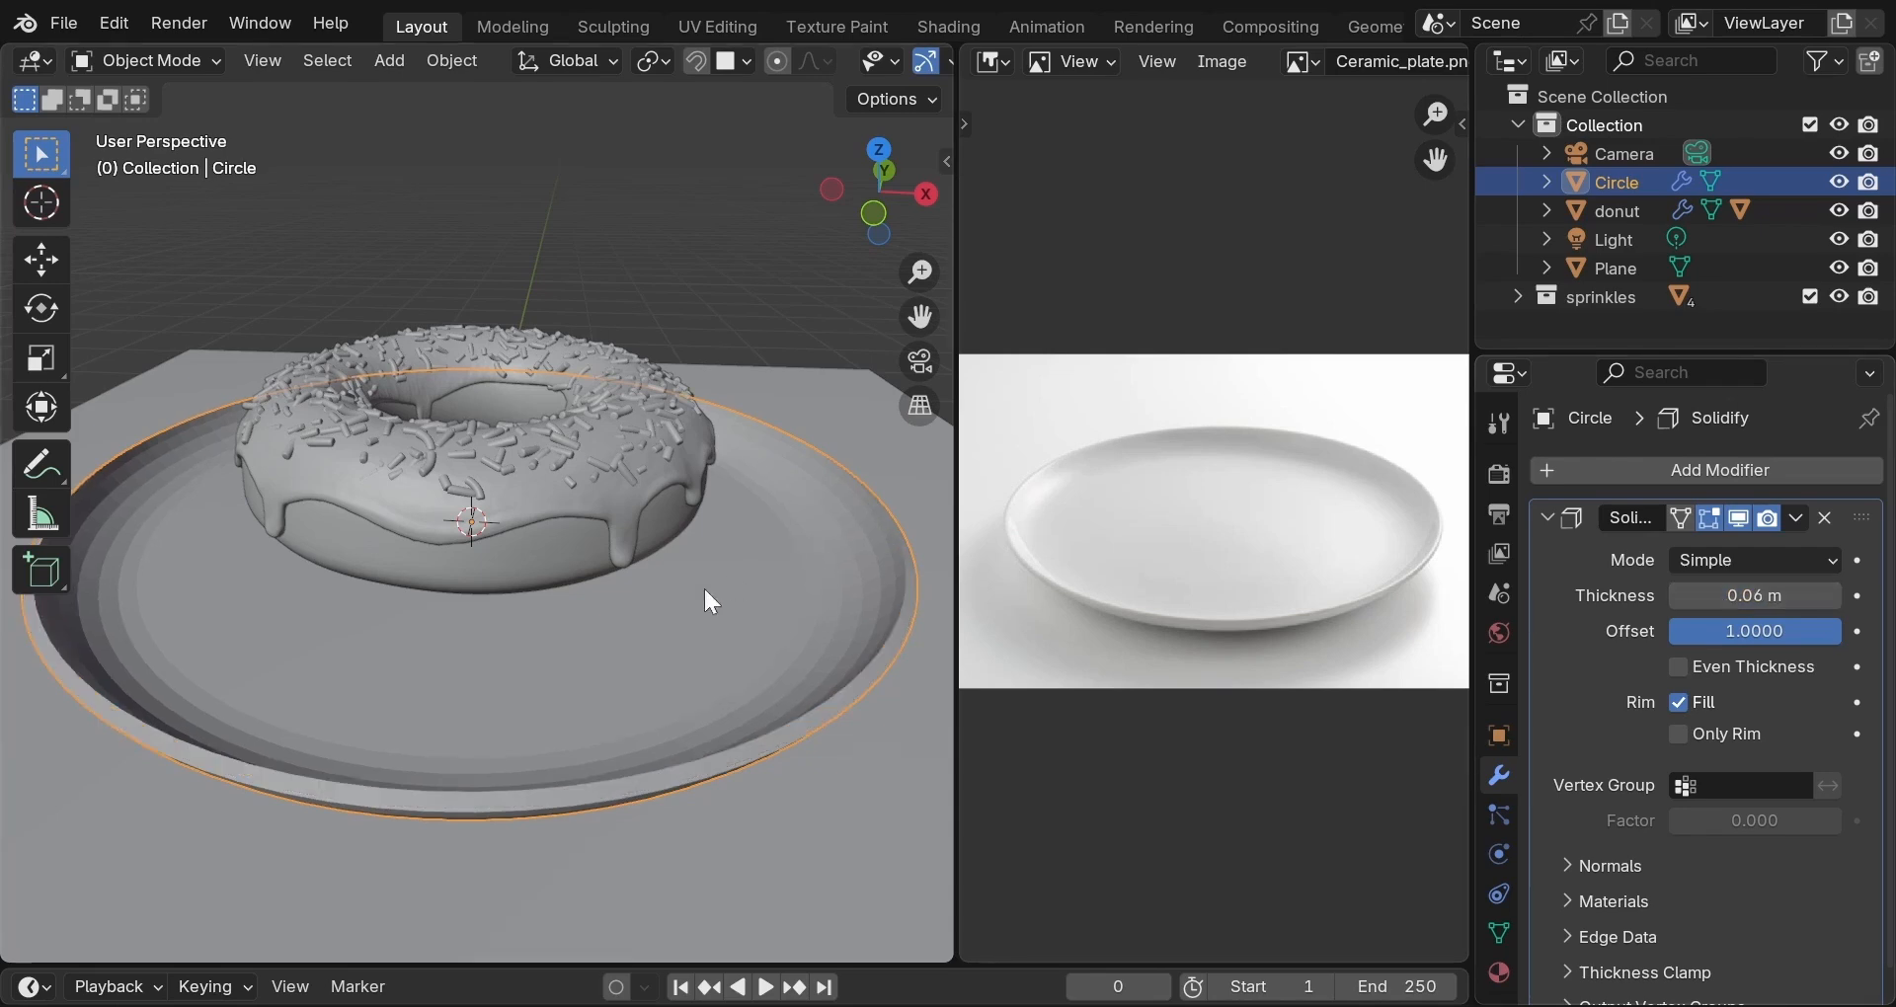
pyautogui.click(1806, 519)
pyautogui.click(1751, 547)
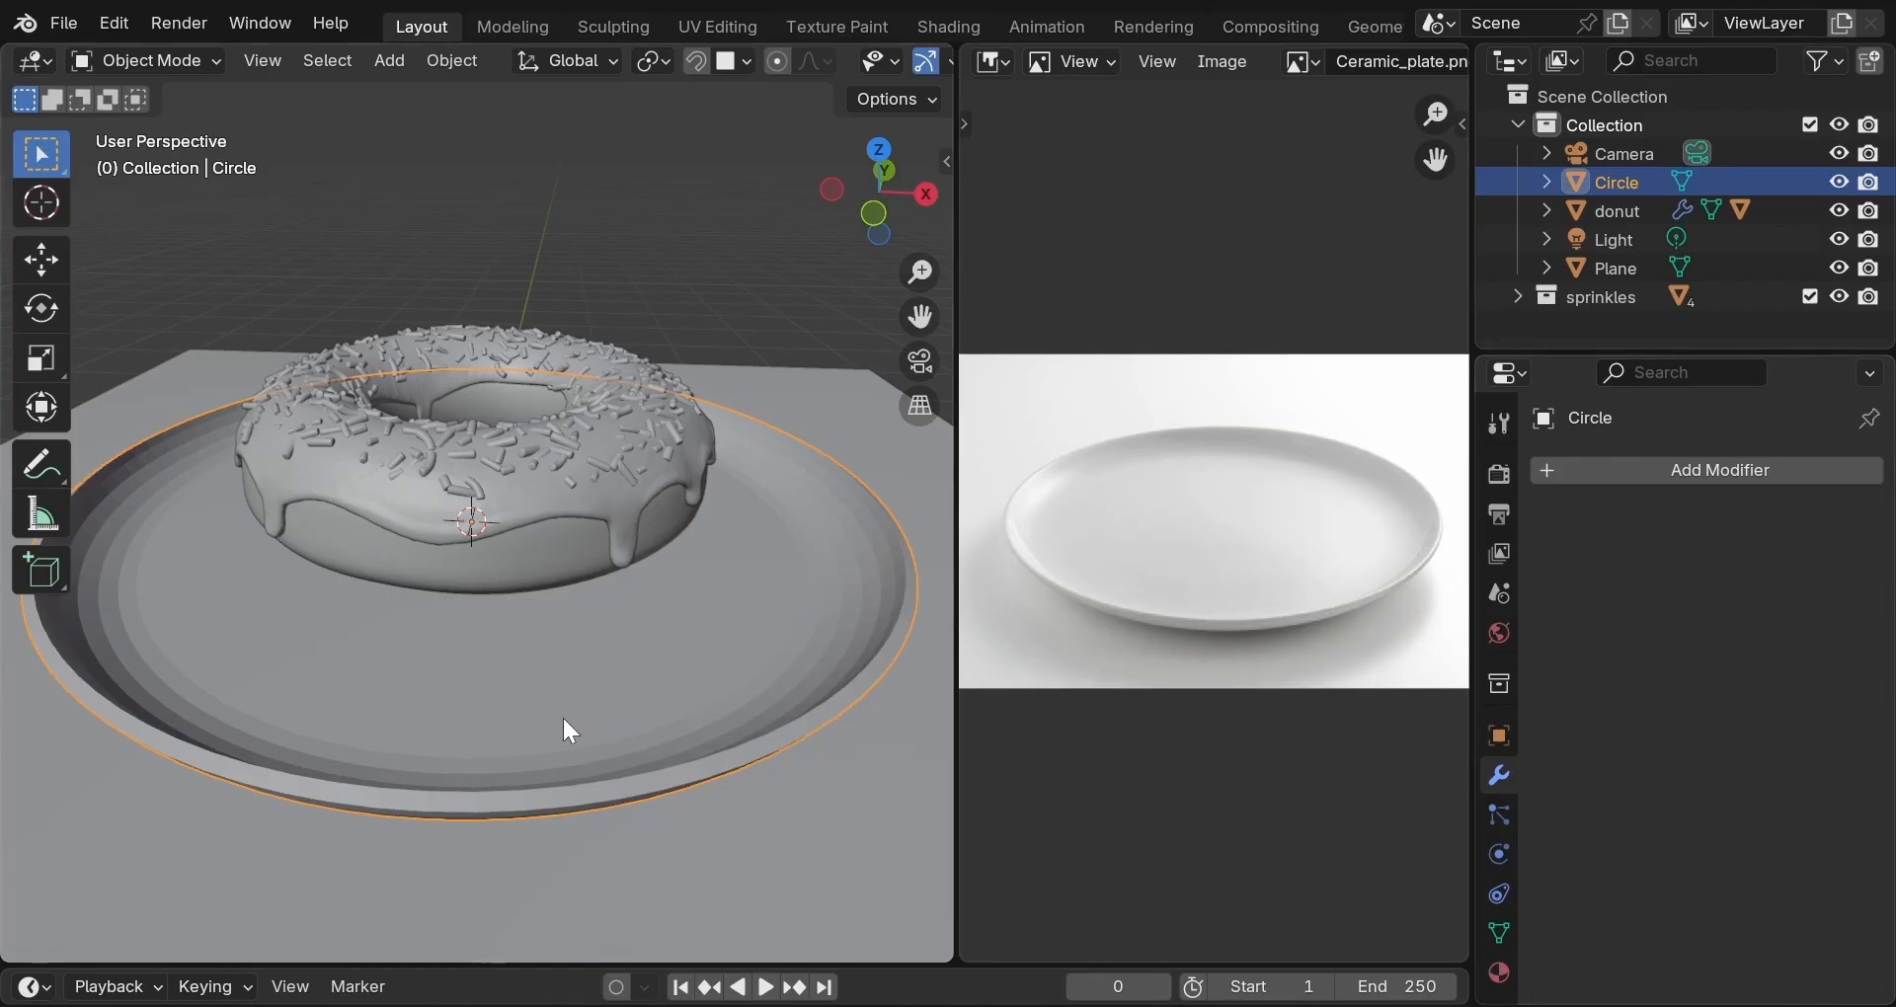
# In Edit Mode with edge select, select the plate's two outer rim edge loops.
pyautogui.press('Tab')
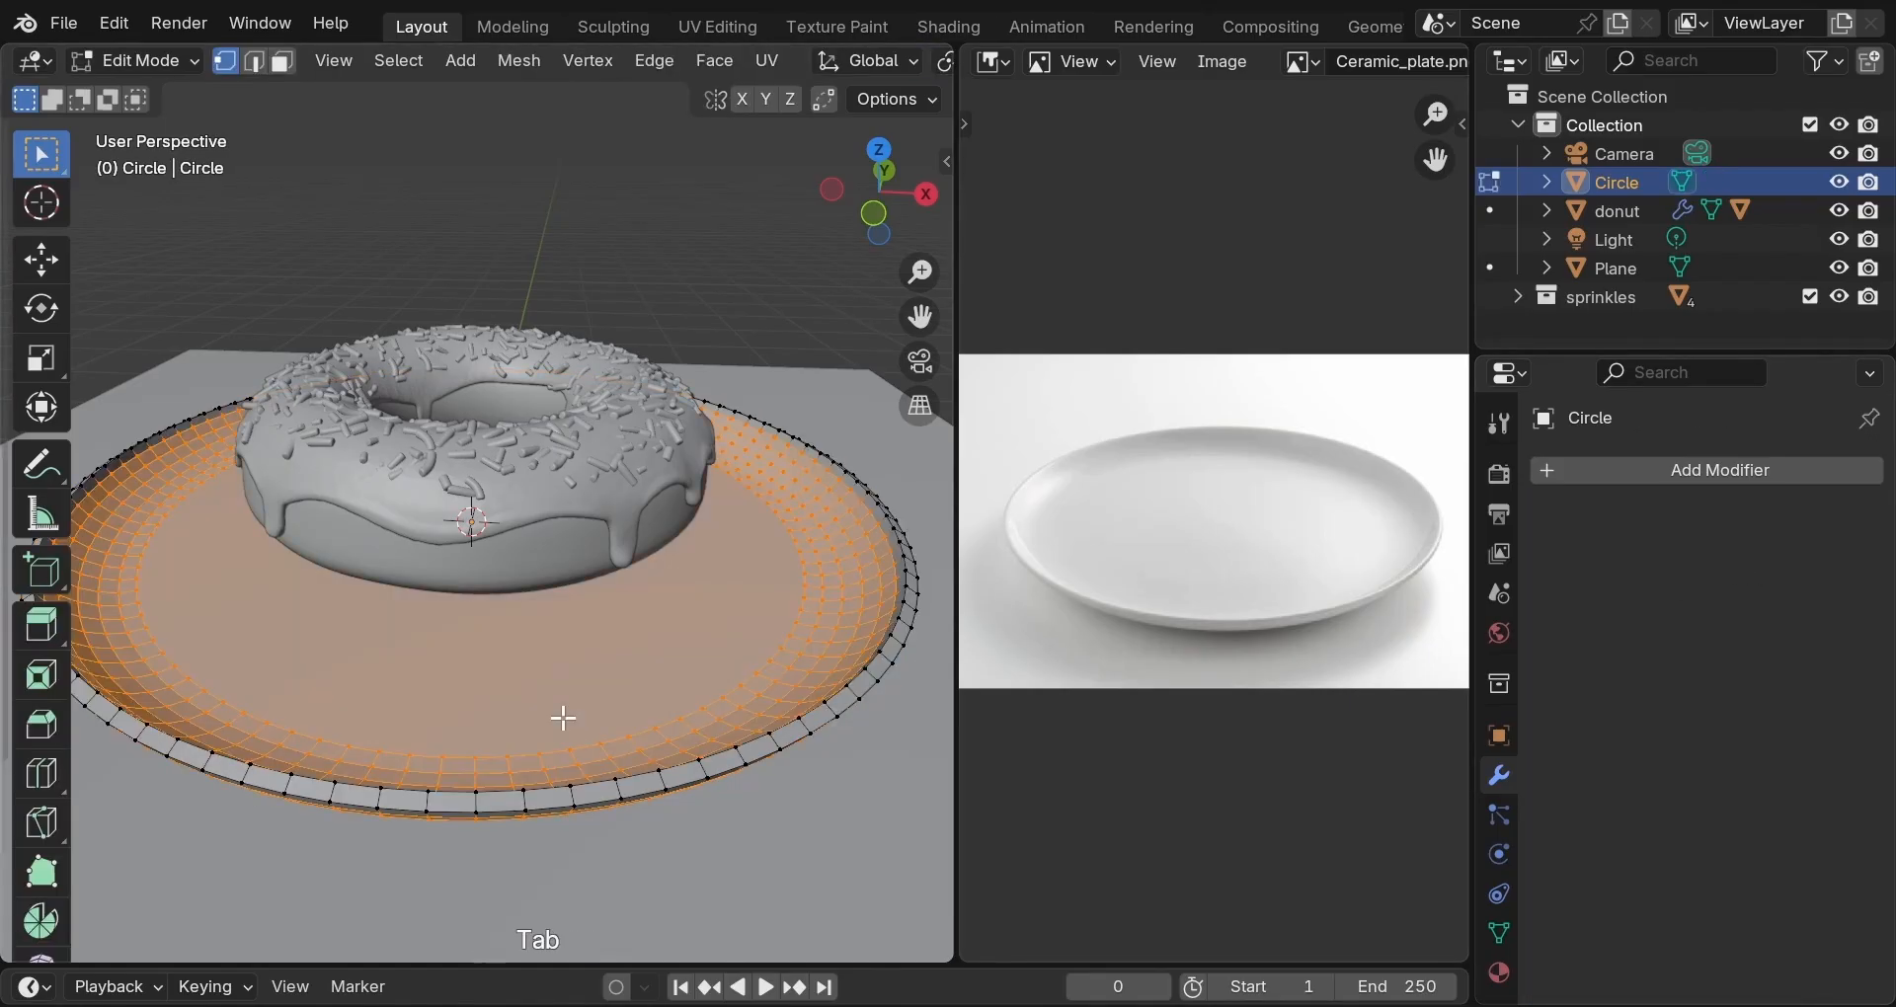
pyautogui.click(256, 64)
pyautogui.scroll(2, 563, 720)
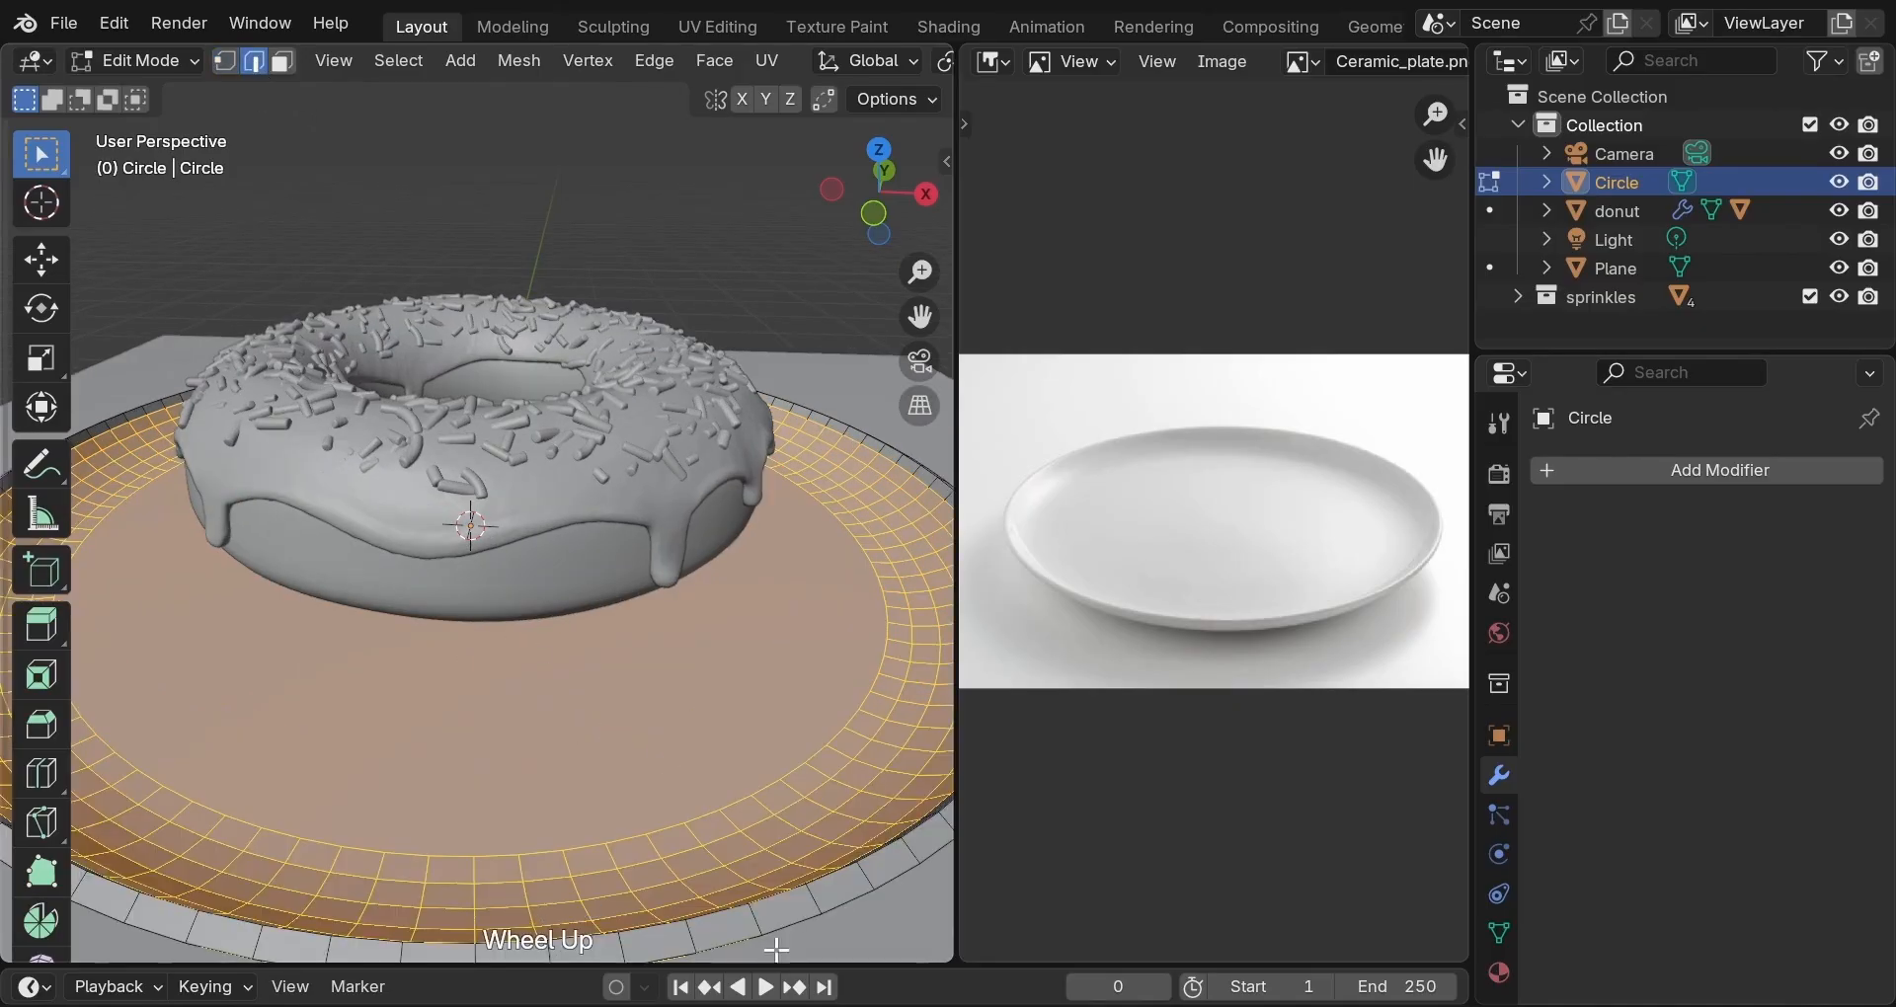
pyautogui.keyDown('alt'); pyautogui.click(776, 915); pyautogui.keyUp('alt')
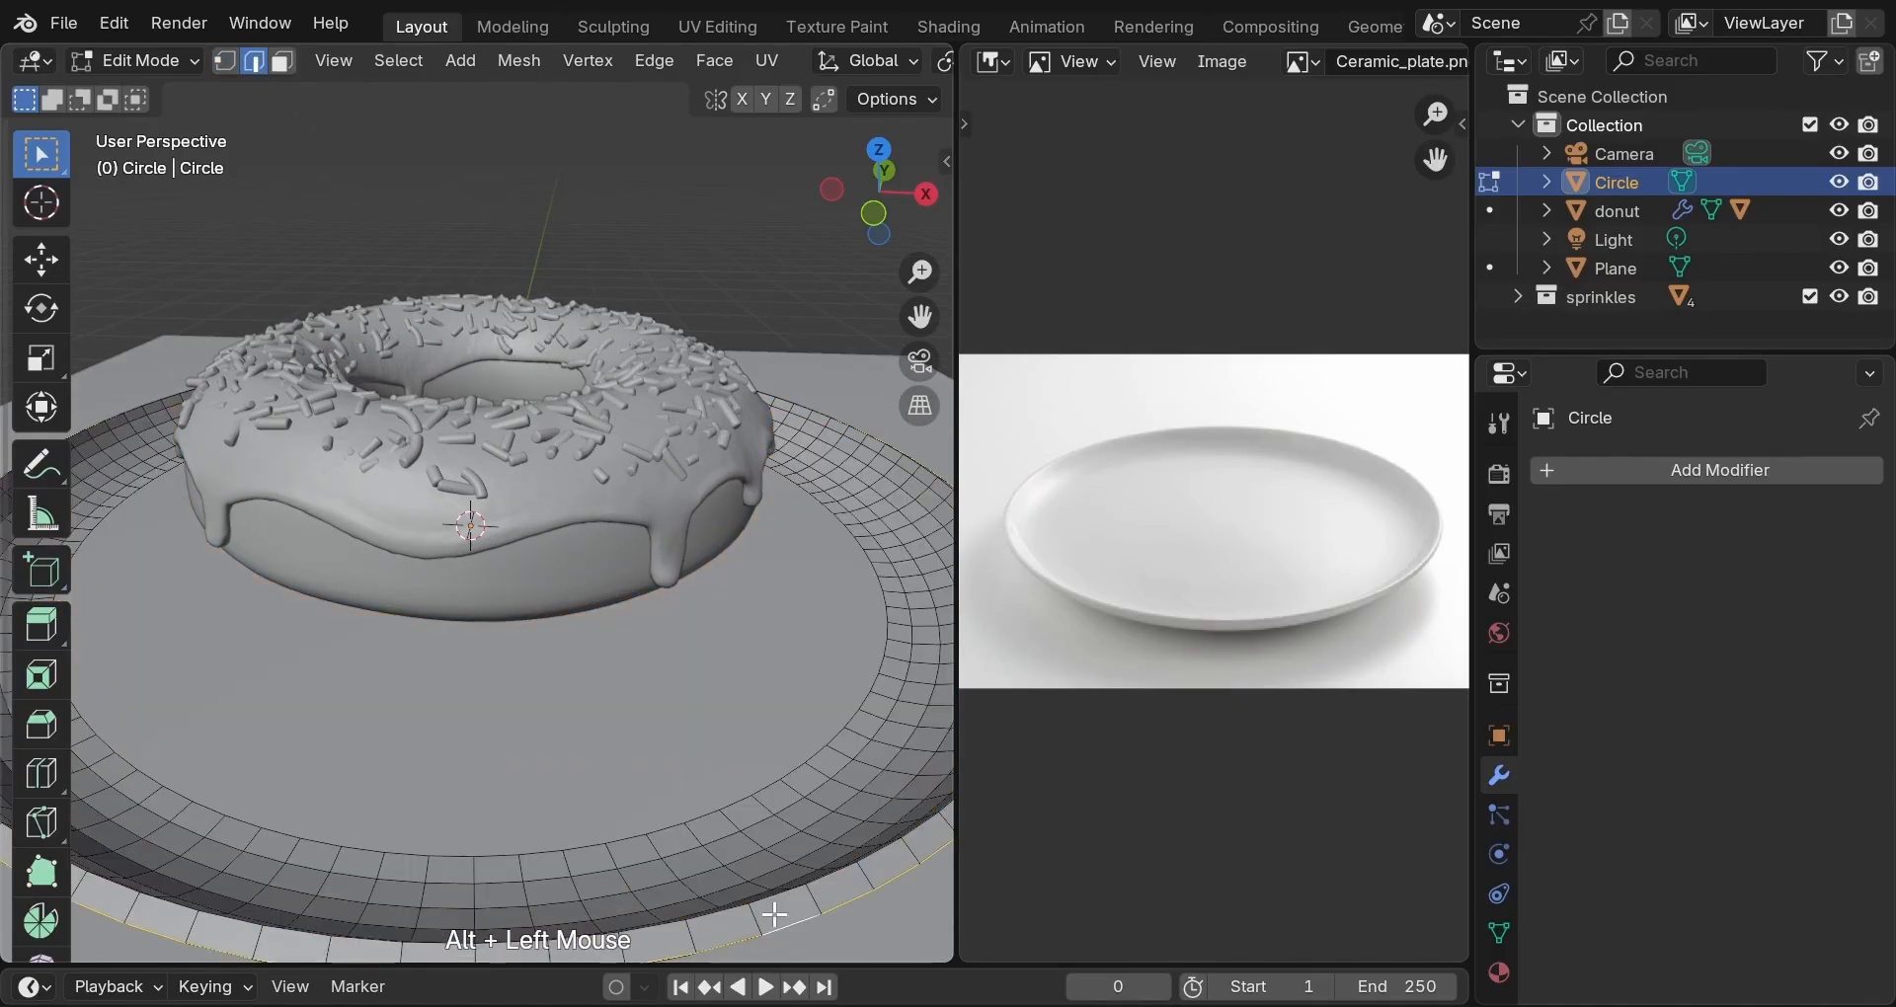
pyautogui.keyDown('alt'); pyautogui.keyDown('shift'); pyautogui.click(775, 900); pyautogui.keyUp('shift'); pyautogui.keyUp('alt')
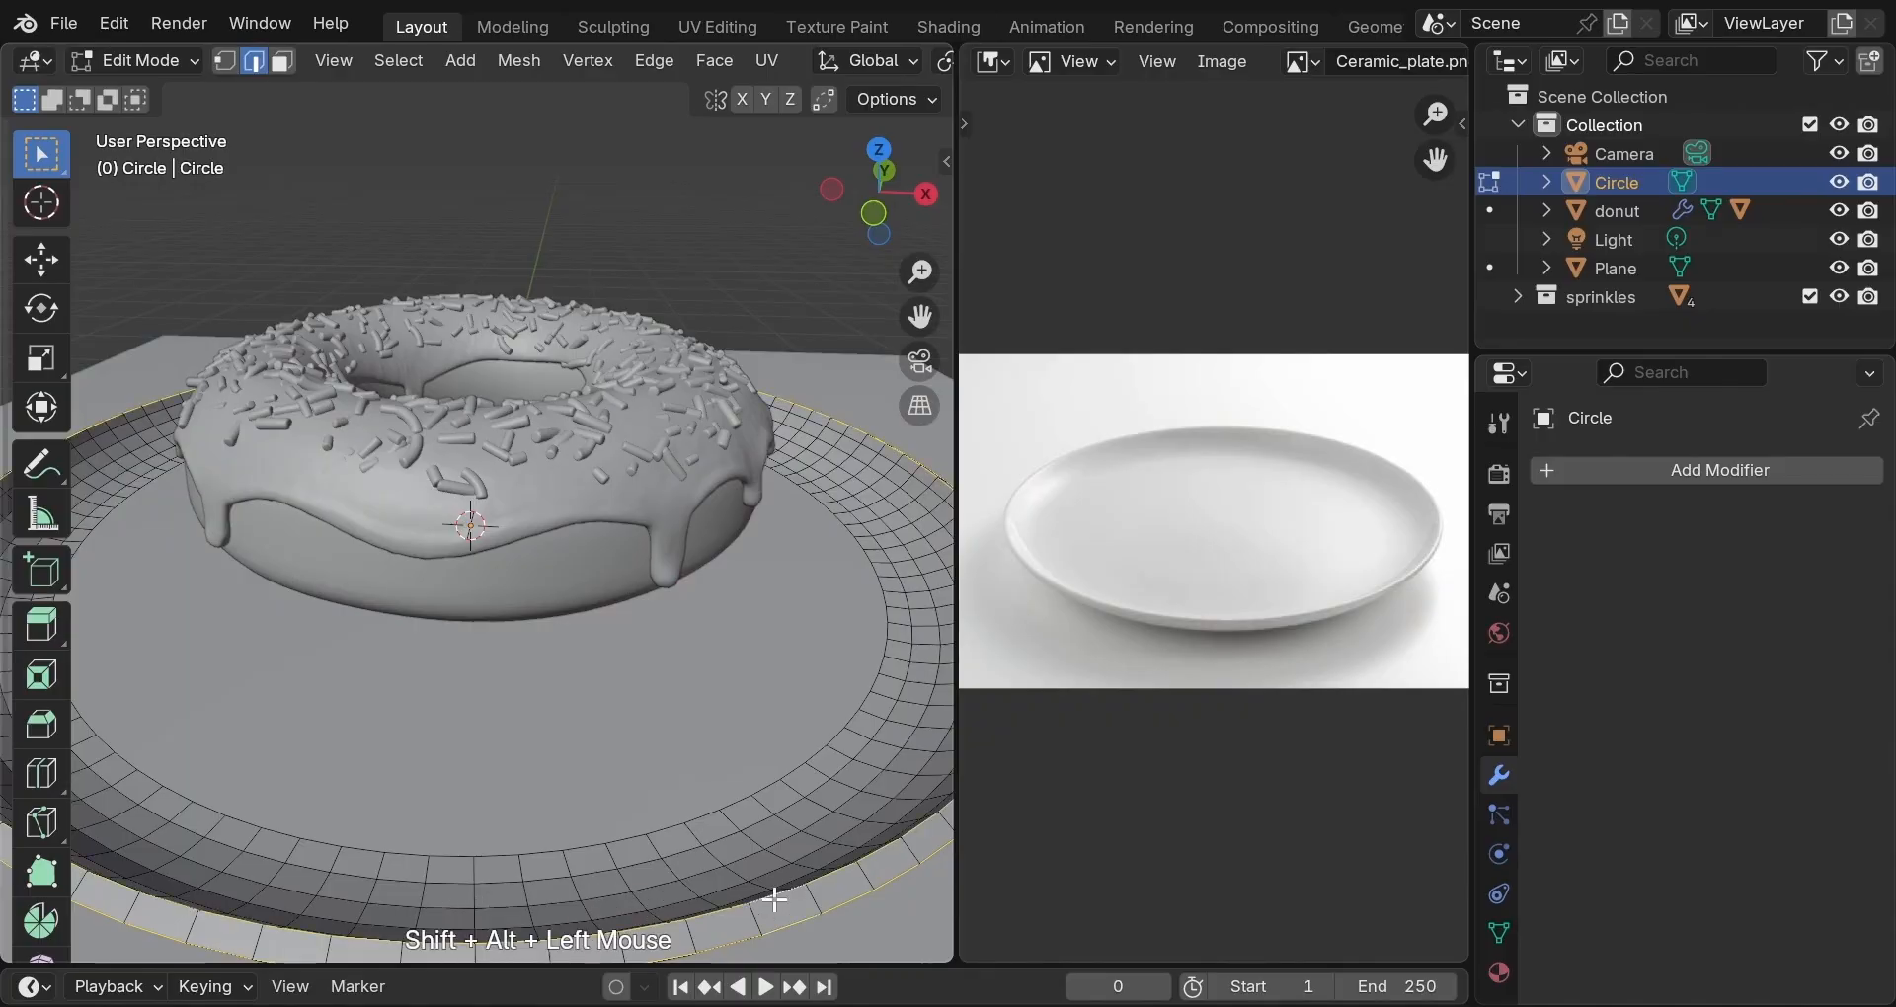
# Bevel the rim loops 0.0741 m with five segments and Clamp Overlap on, then return to Object Mode.
pyautogui.hotkey('ctrl', 'b')
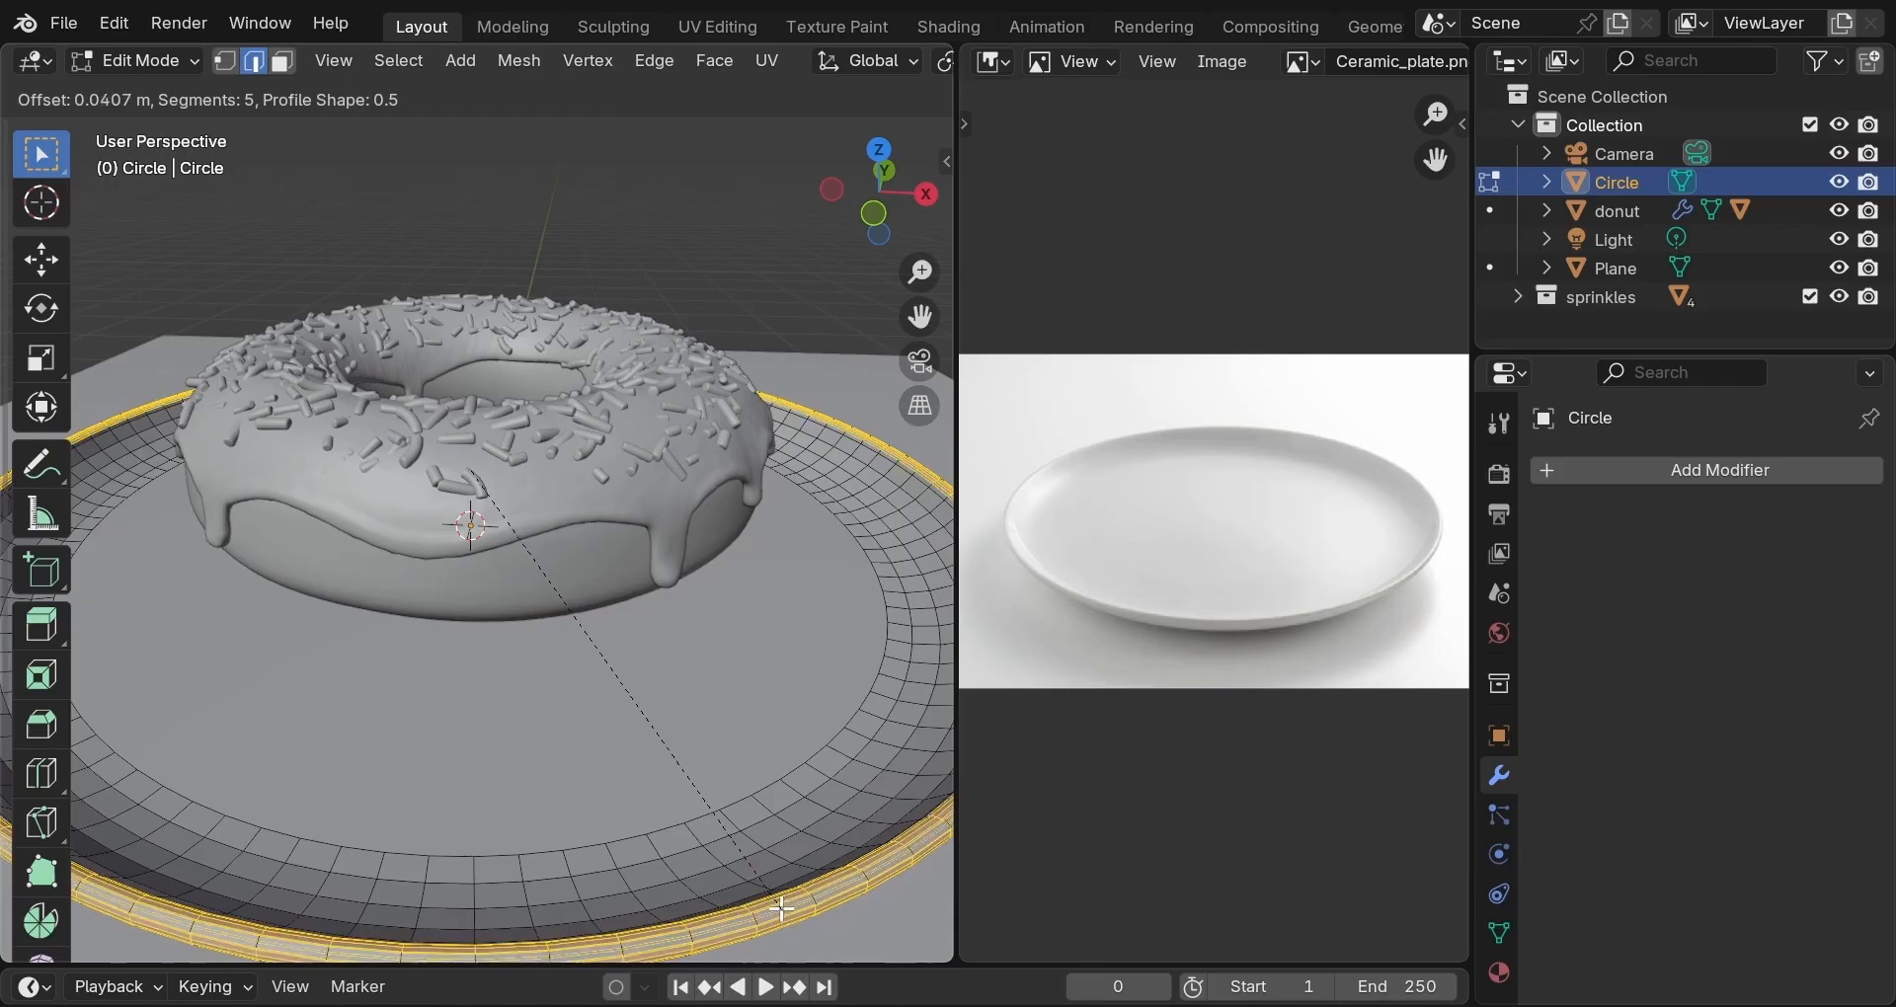
pyautogui.press('c')
pyautogui.press('c')
pyautogui.press('c')
pyautogui.press('c')
pyautogui.press('c')
pyautogui.press('c')
pyautogui.press('c')
pyautogui.press('c')
pyautogui.press('c')
pyautogui.press('c')
pyautogui.press('c')
pyautogui.press('c')
pyautogui.press('c')
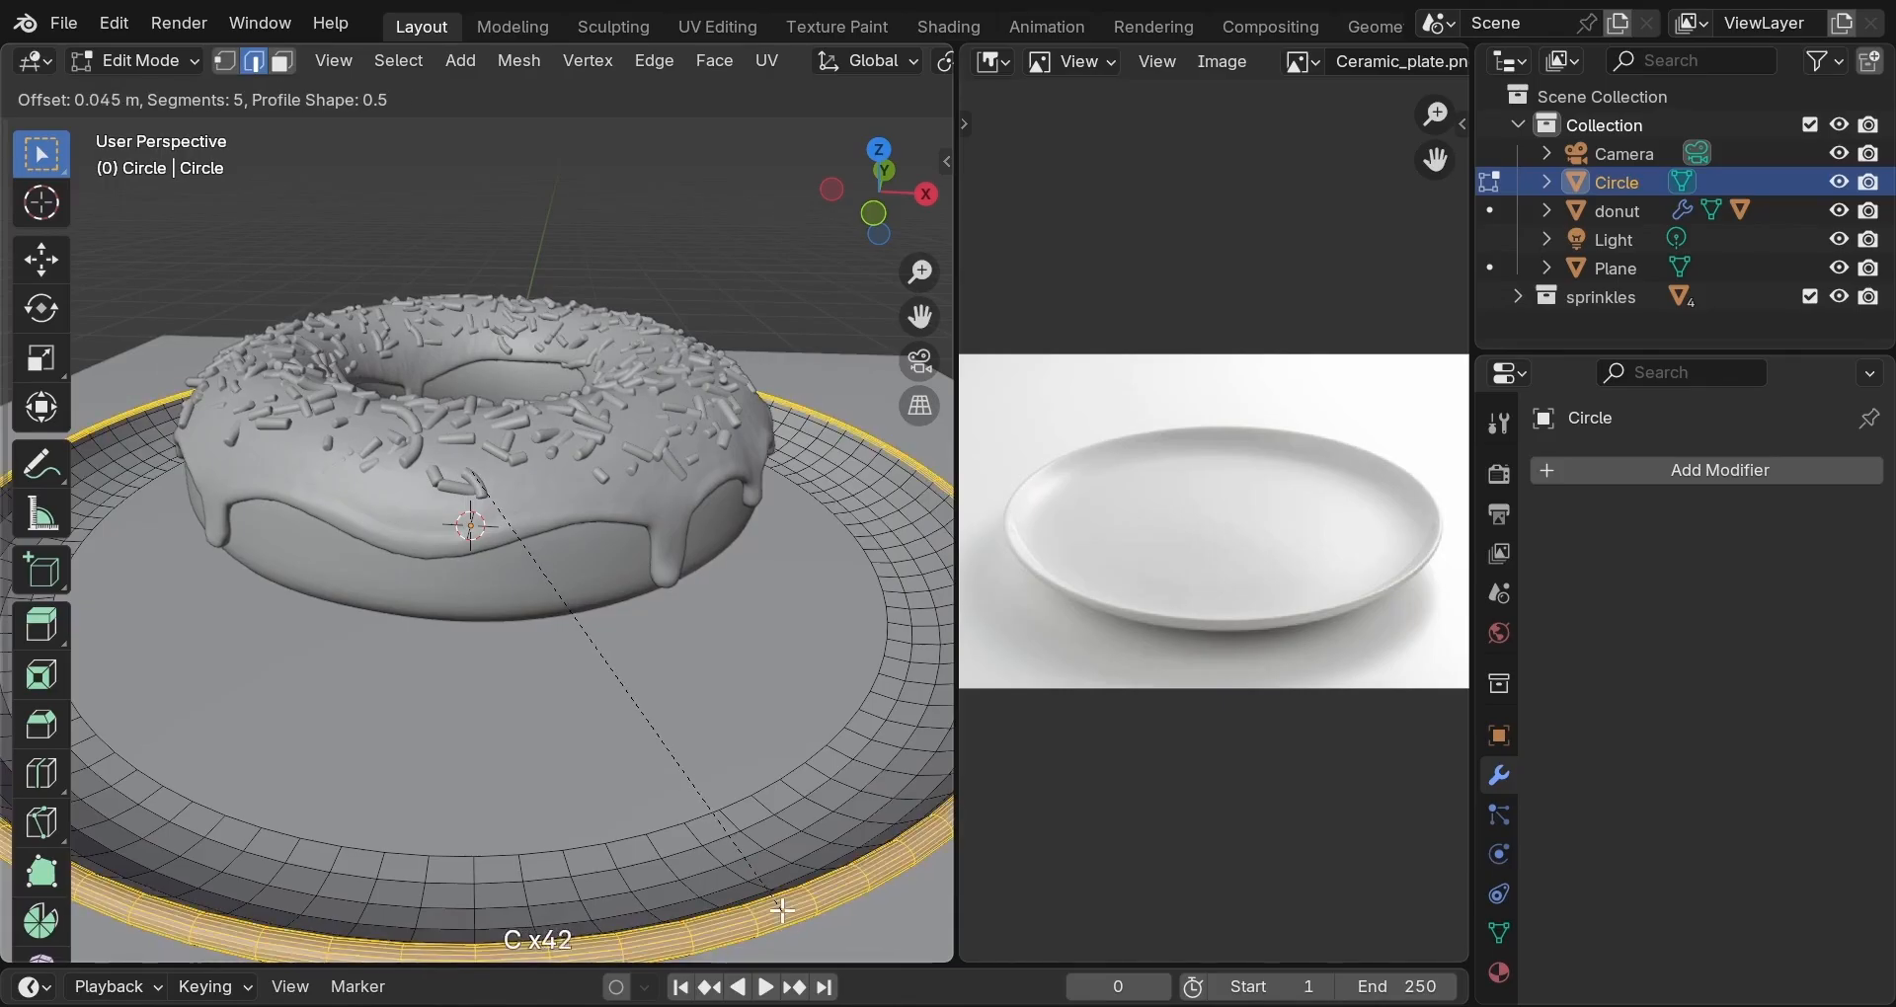
pyautogui.press('c')
pyautogui.press('c')
pyautogui.press('c')
pyautogui.press('c')
pyautogui.press('c')
pyautogui.press('c')
pyautogui.press('c')
pyautogui.press('c')
pyautogui.press('c')
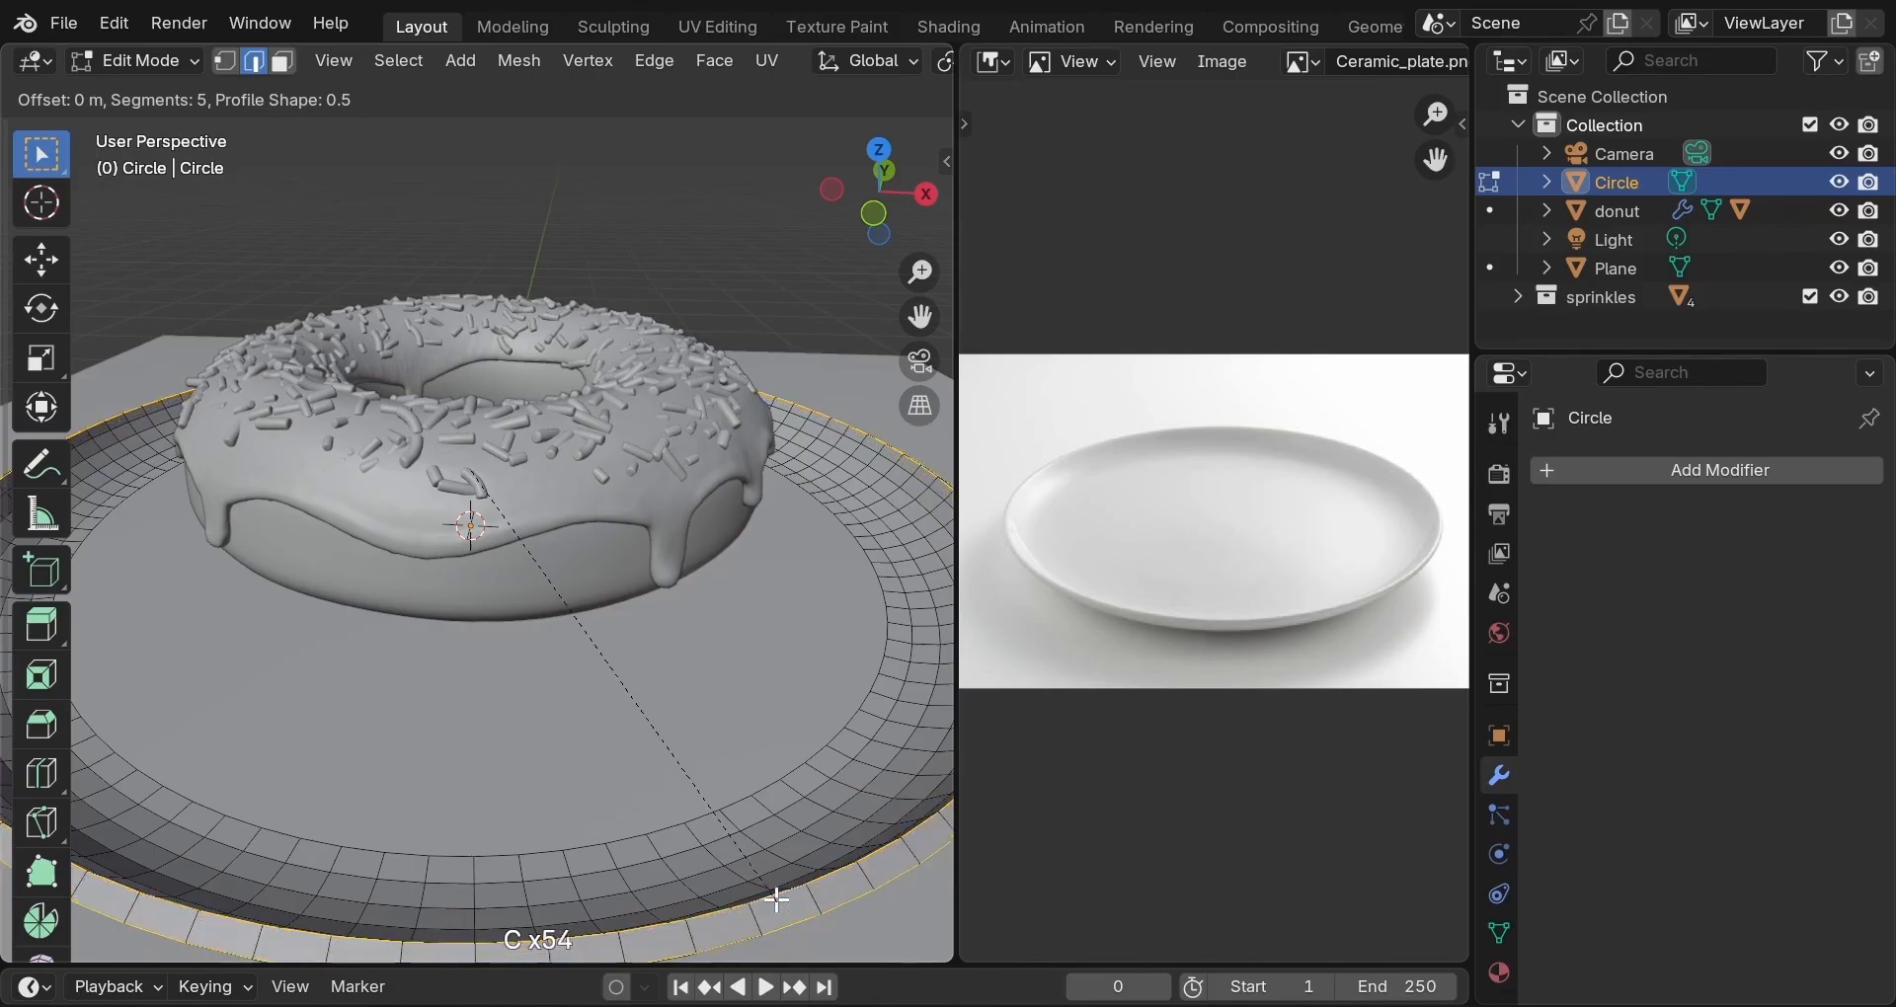
pyautogui.press('c')
pyautogui.press('c')
pyautogui.press('c')
pyautogui.press('c')
pyautogui.press('c')
pyautogui.press('c')
pyautogui.press('c')
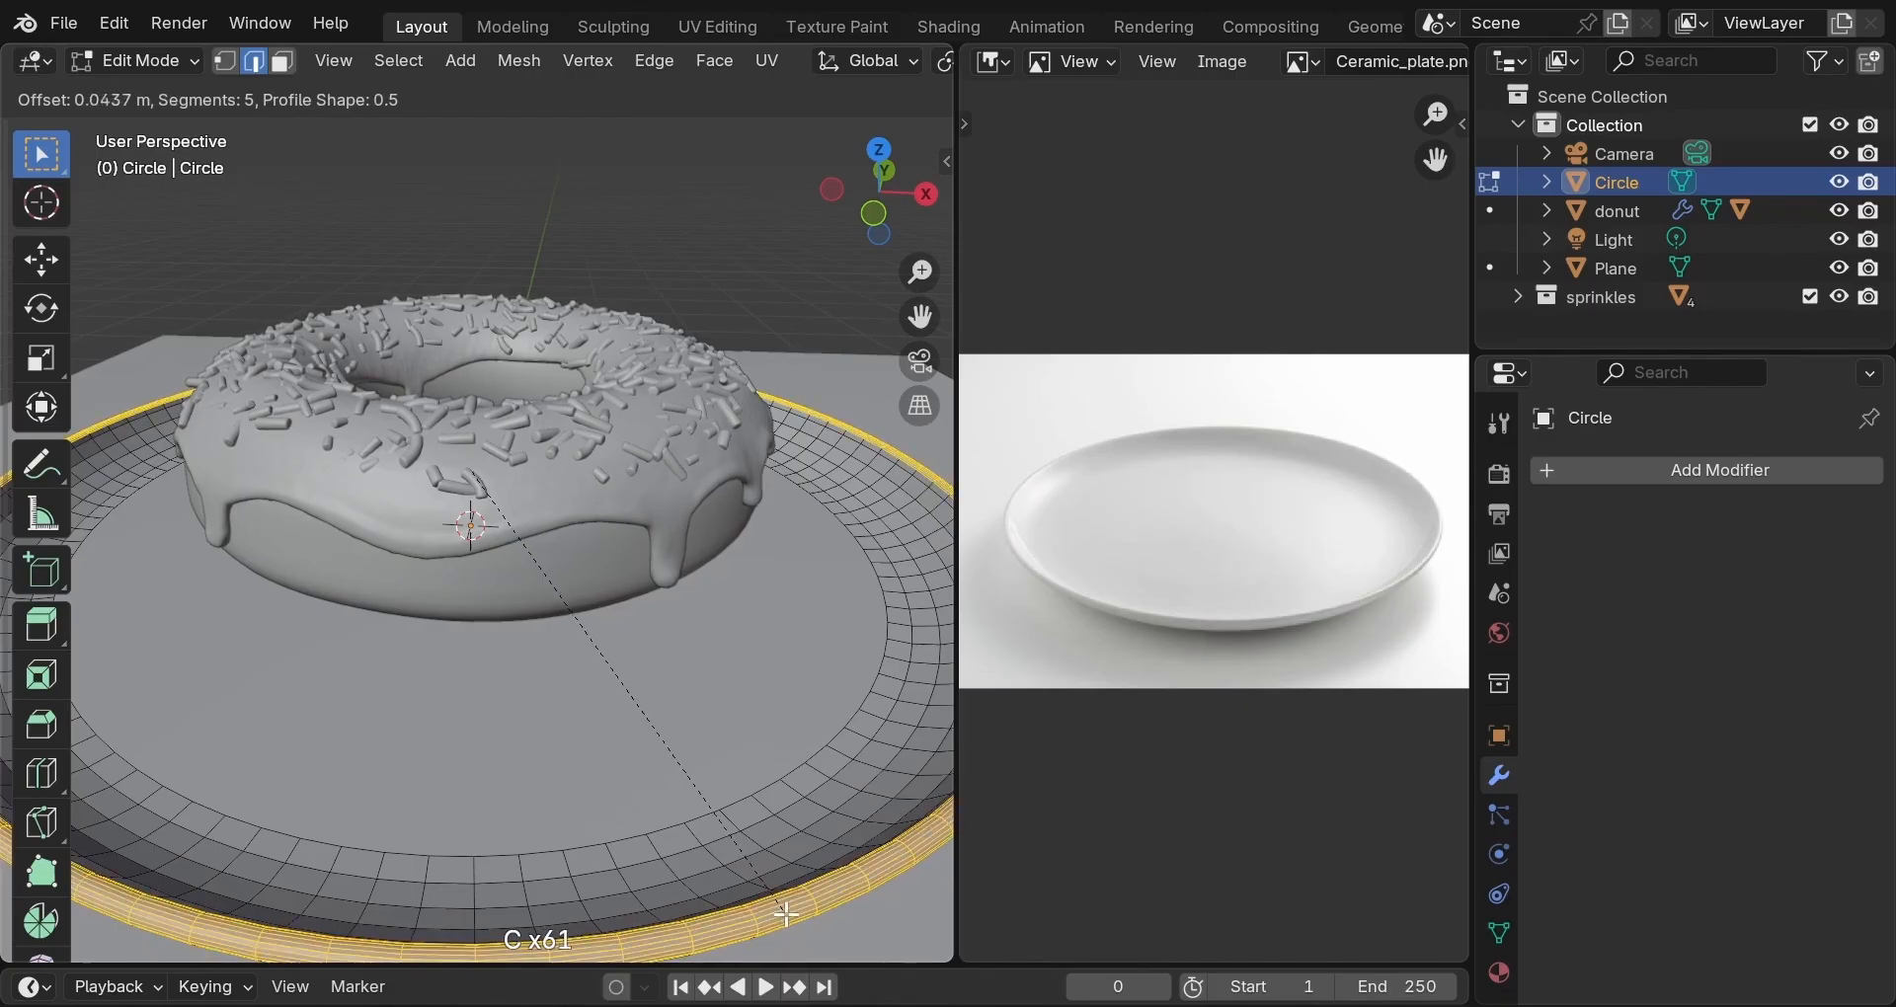
pyautogui.press('c')
pyautogui.press('c')
pyautogui.press('c')
pyautogui.press('c')
pyautogui.press('c')
pyautogui.press('c')
pyautogui.press('c')
pyautogui.press('c')
pyautogui.press('c')
pyautogui.press('c')
pyautogui.press('c')
pyautogui.press('c')
pyautogui.press('c')
pyautogui.click(788, 915)
pyautogui.press('c')
pyautogui.press('c')
pyautogui.scroll(-1, 788, 867)
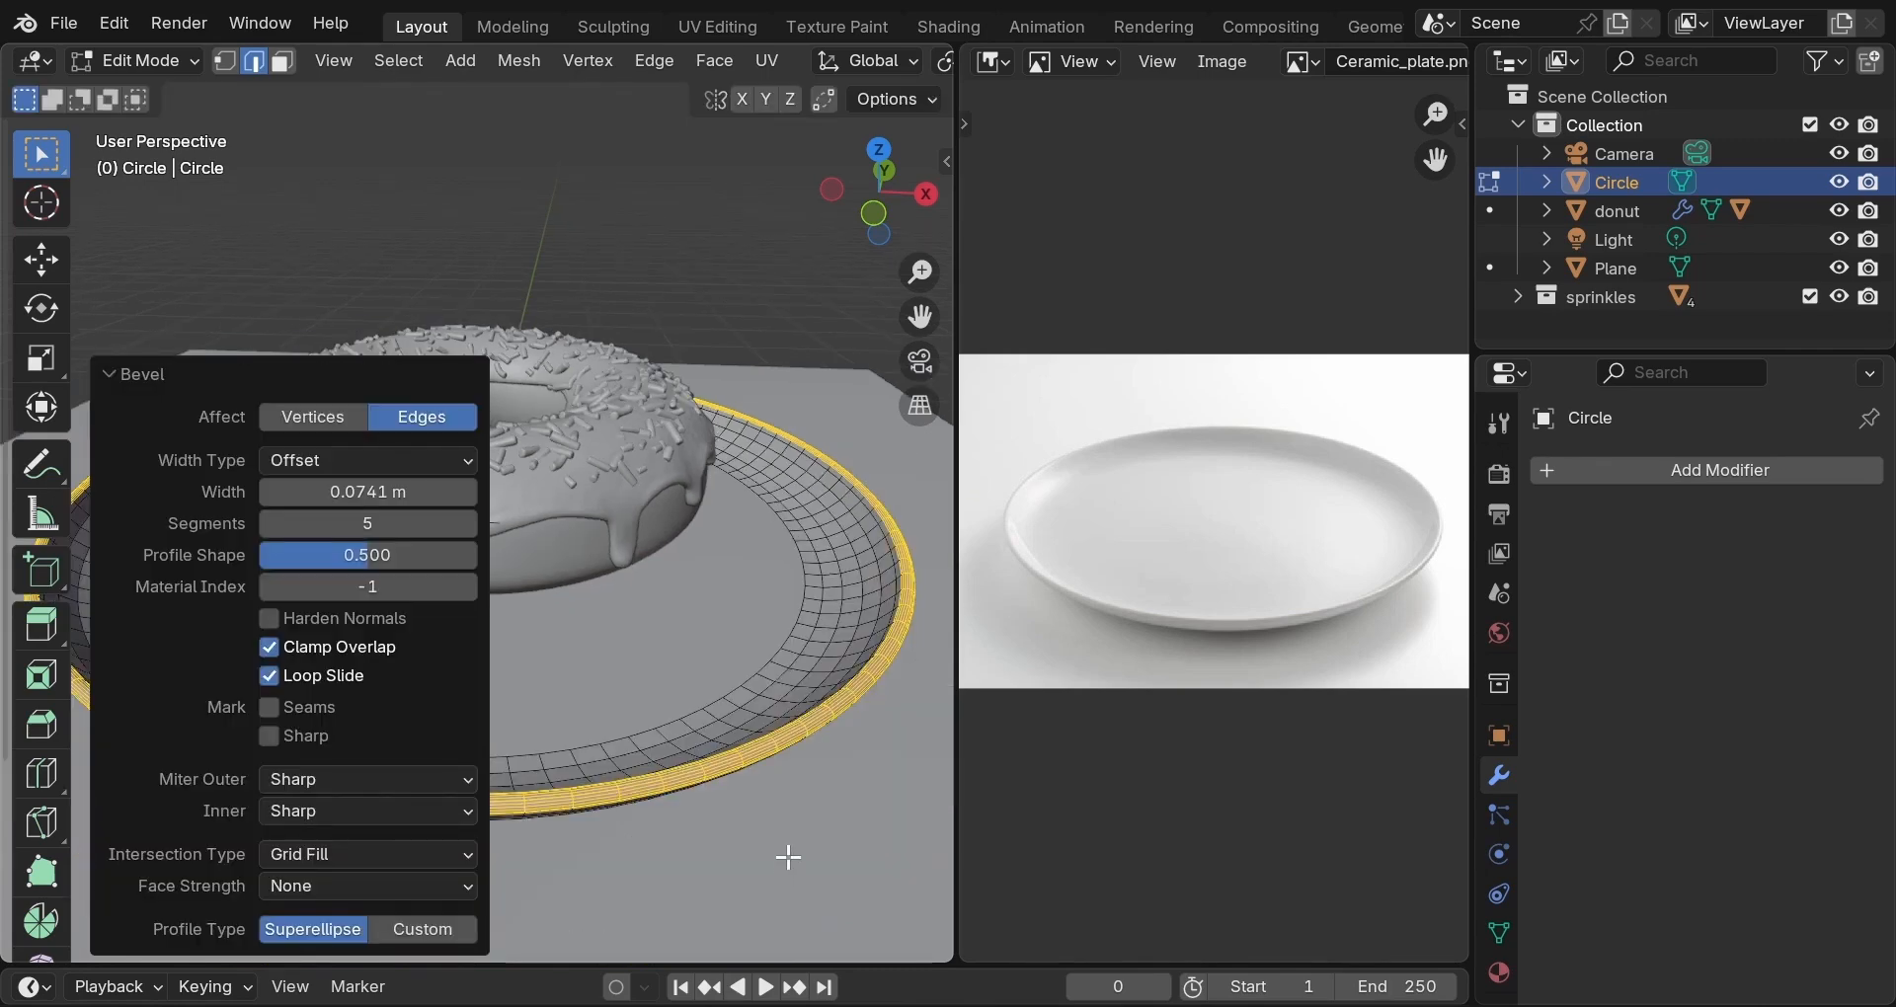
pyautogui.click(709, 706)
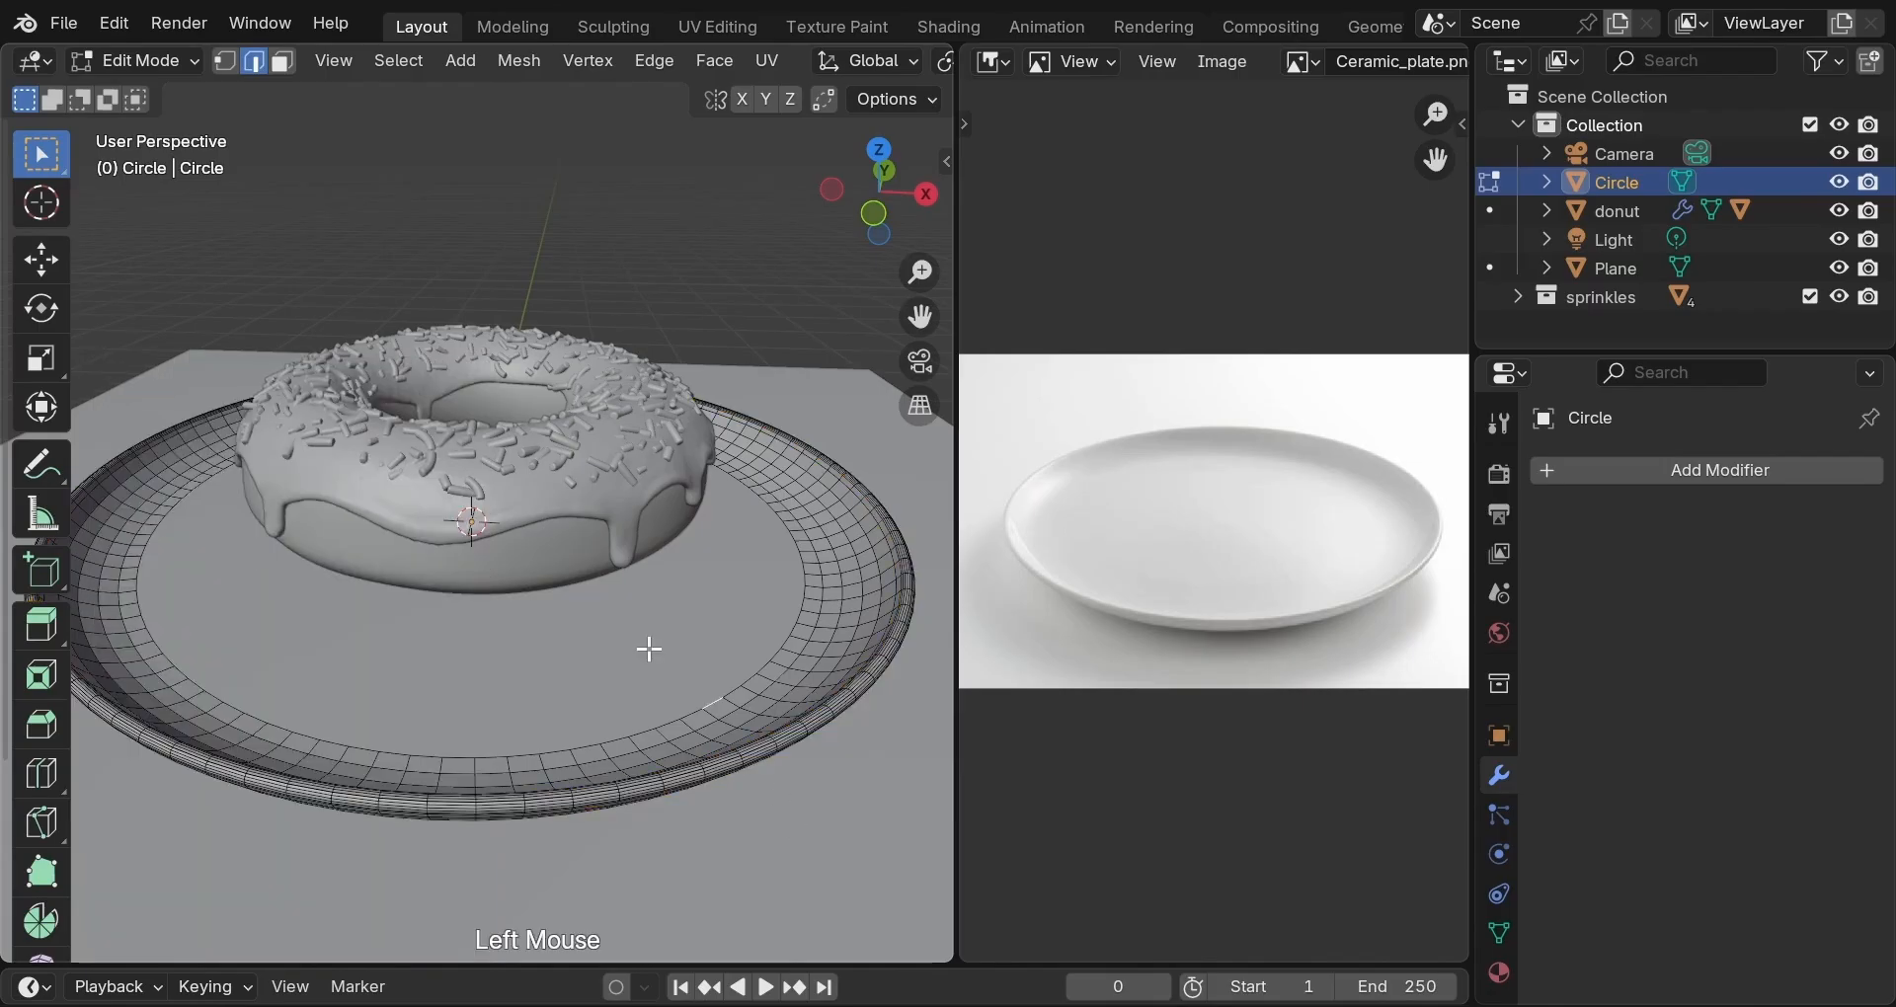
pyautogui.press('Tab')
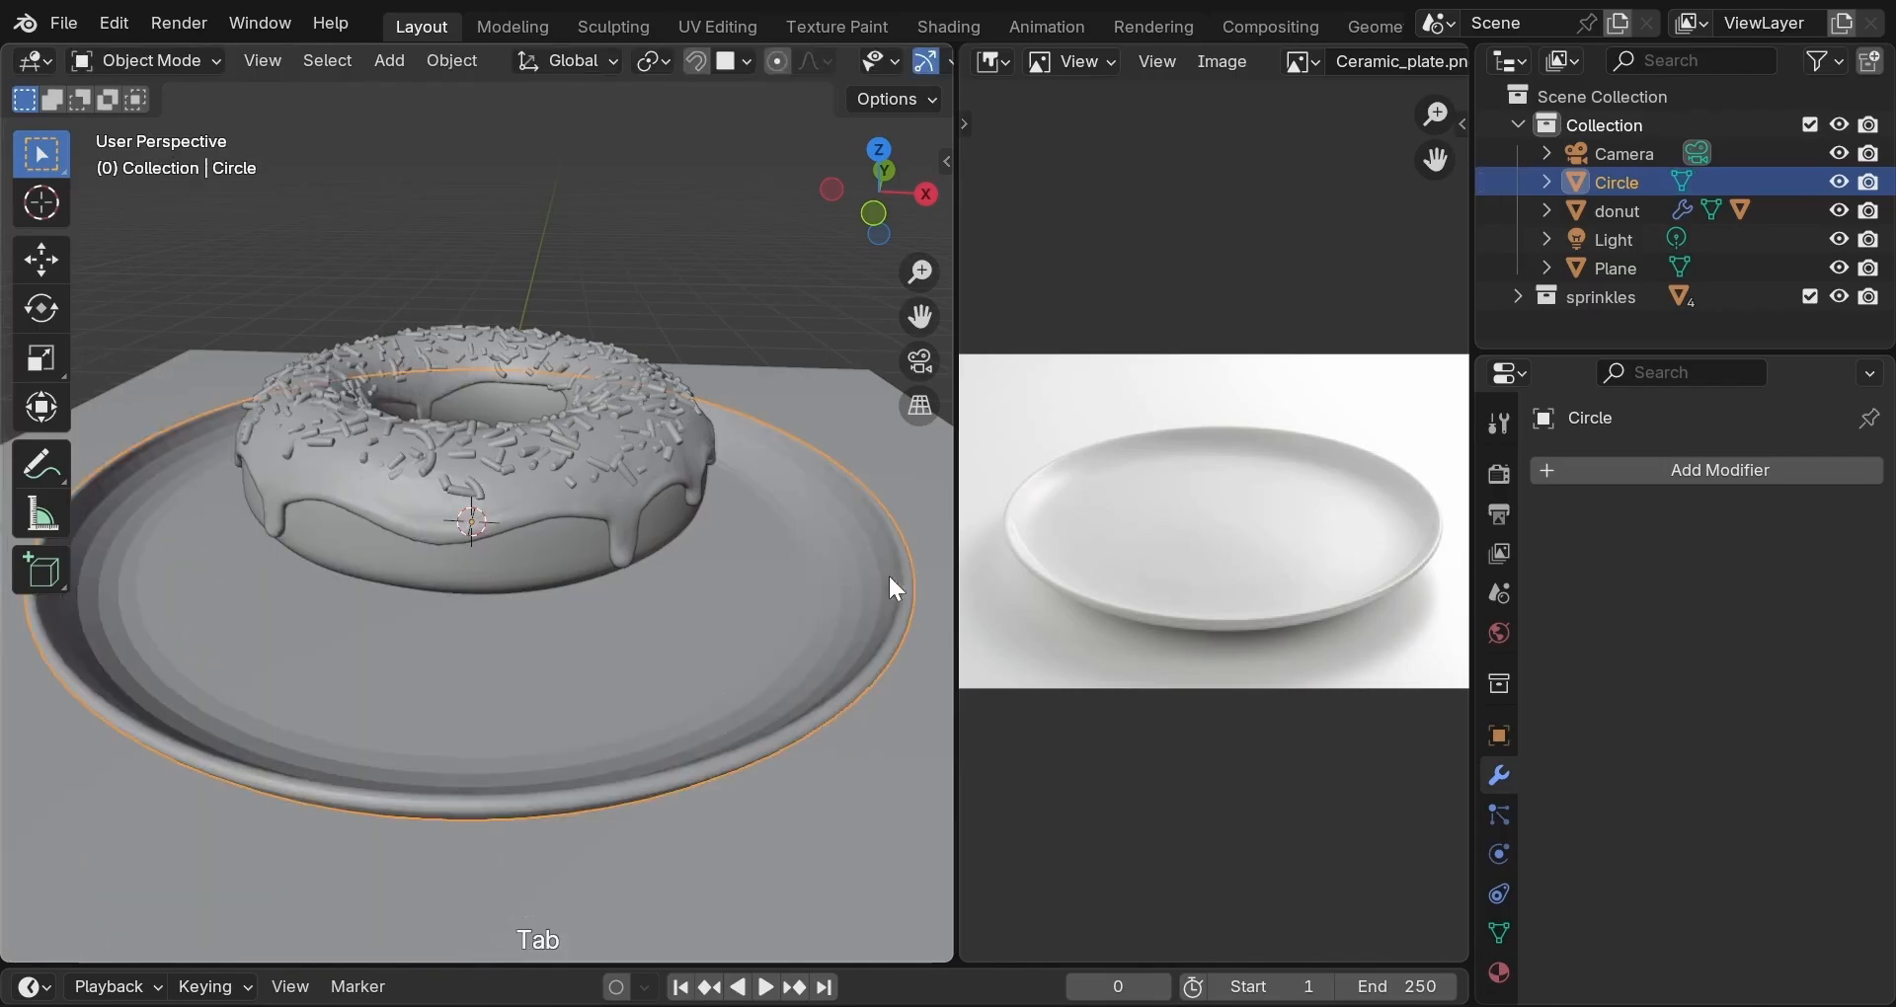
# Join the reference image area into the 3D viewport and zoom out.
pyautogui.rightClick(954, 553)
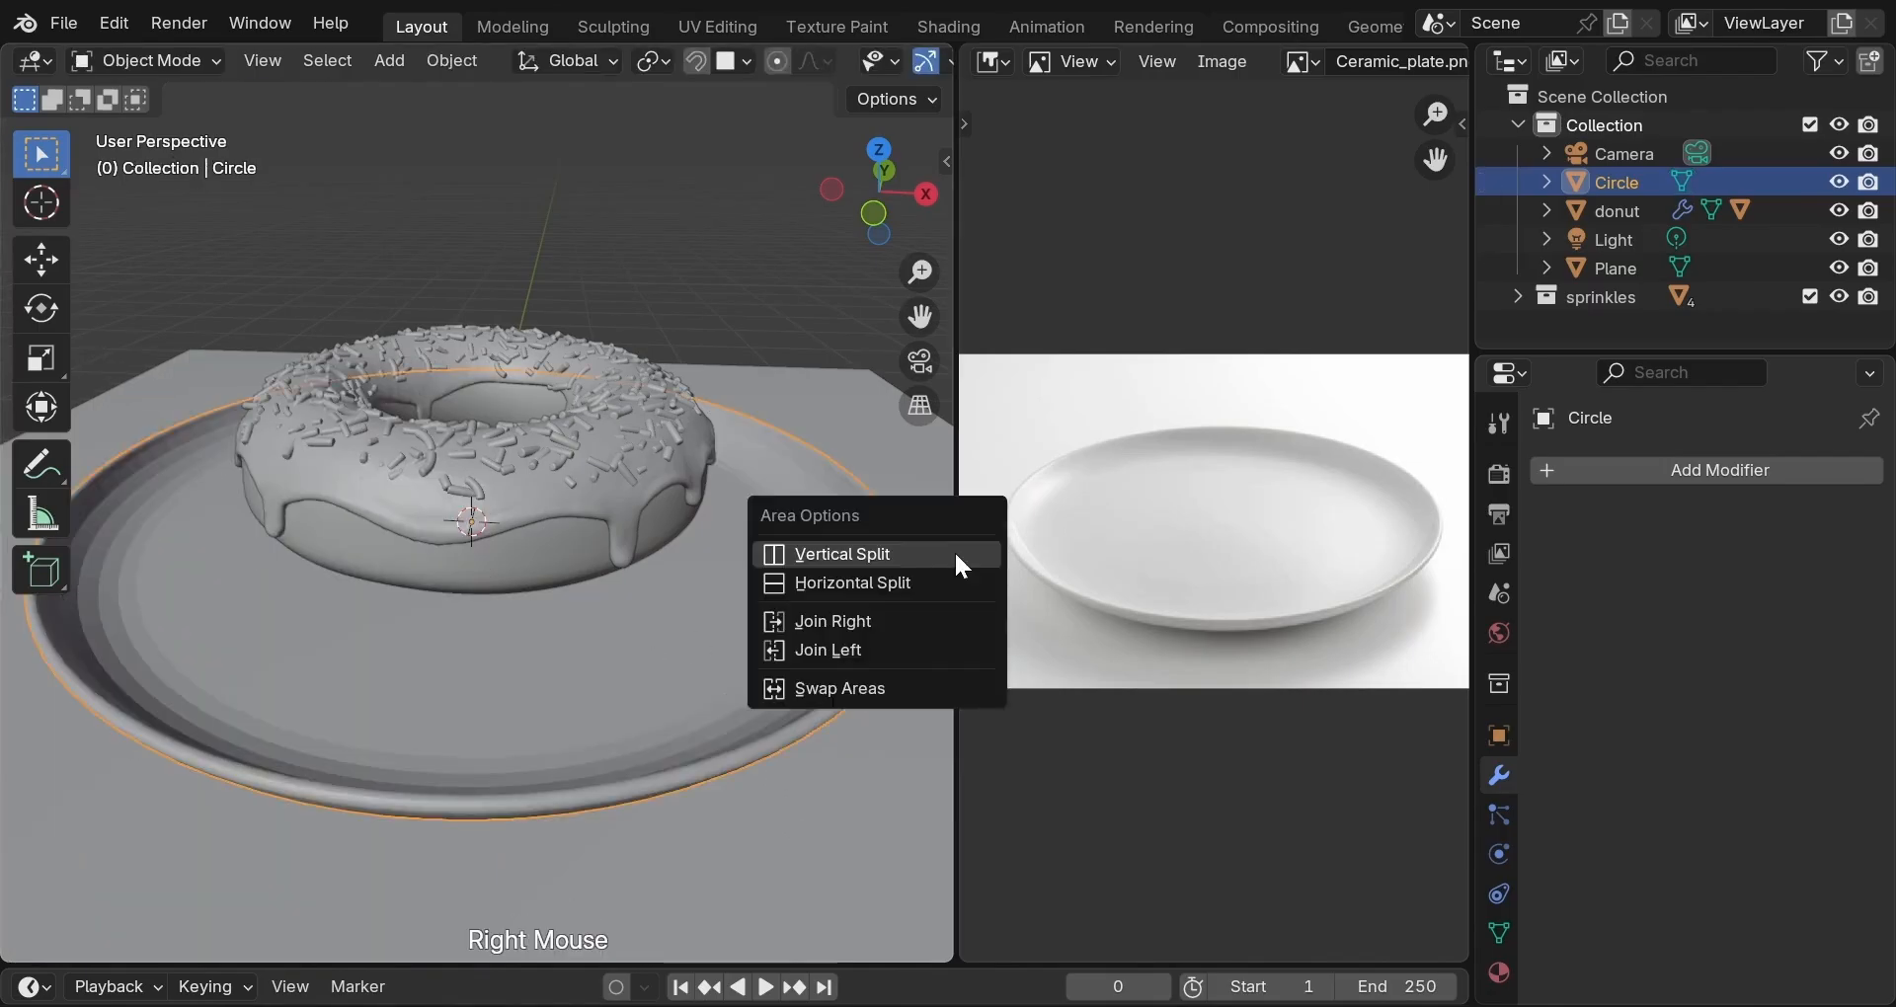
pyautogui.click(922, 621)
pyautogui.scroll(-4, 915, 652)
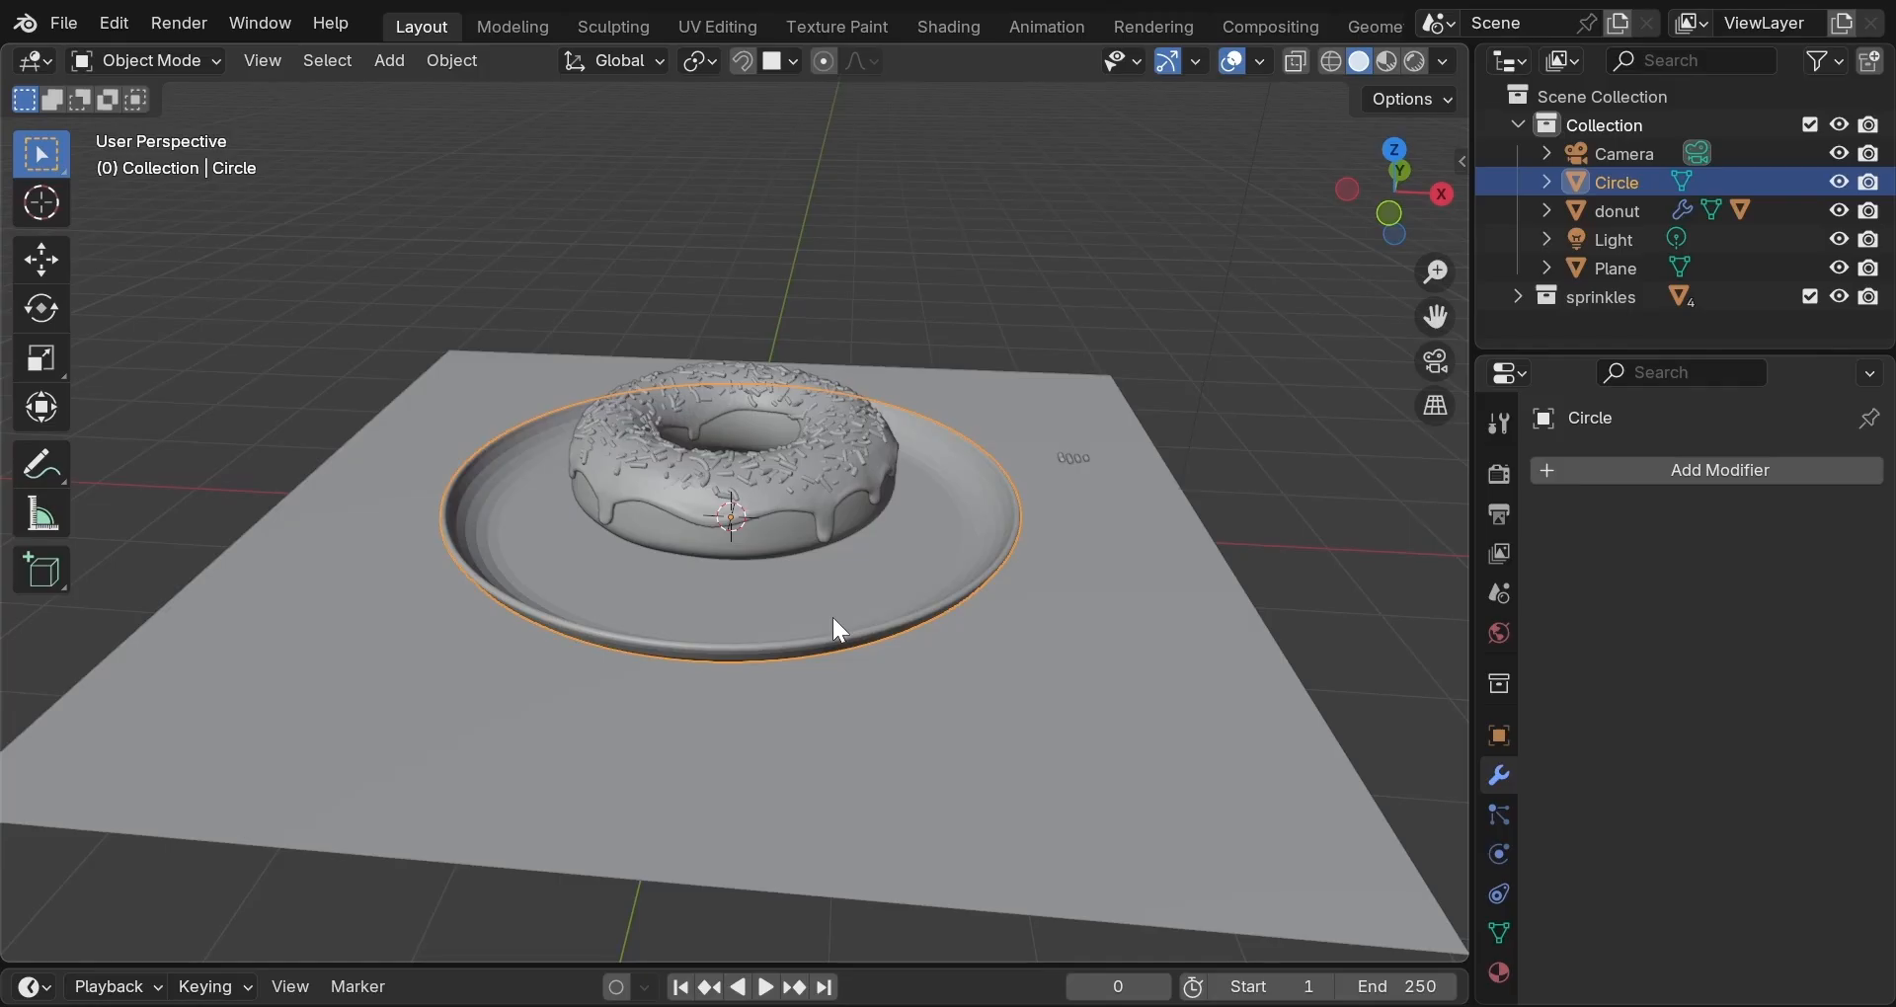
# Select all plate vertices and Merge by Distance at 0.0001 m, then leave Edit Mode.
pyautogui.press('Tab')
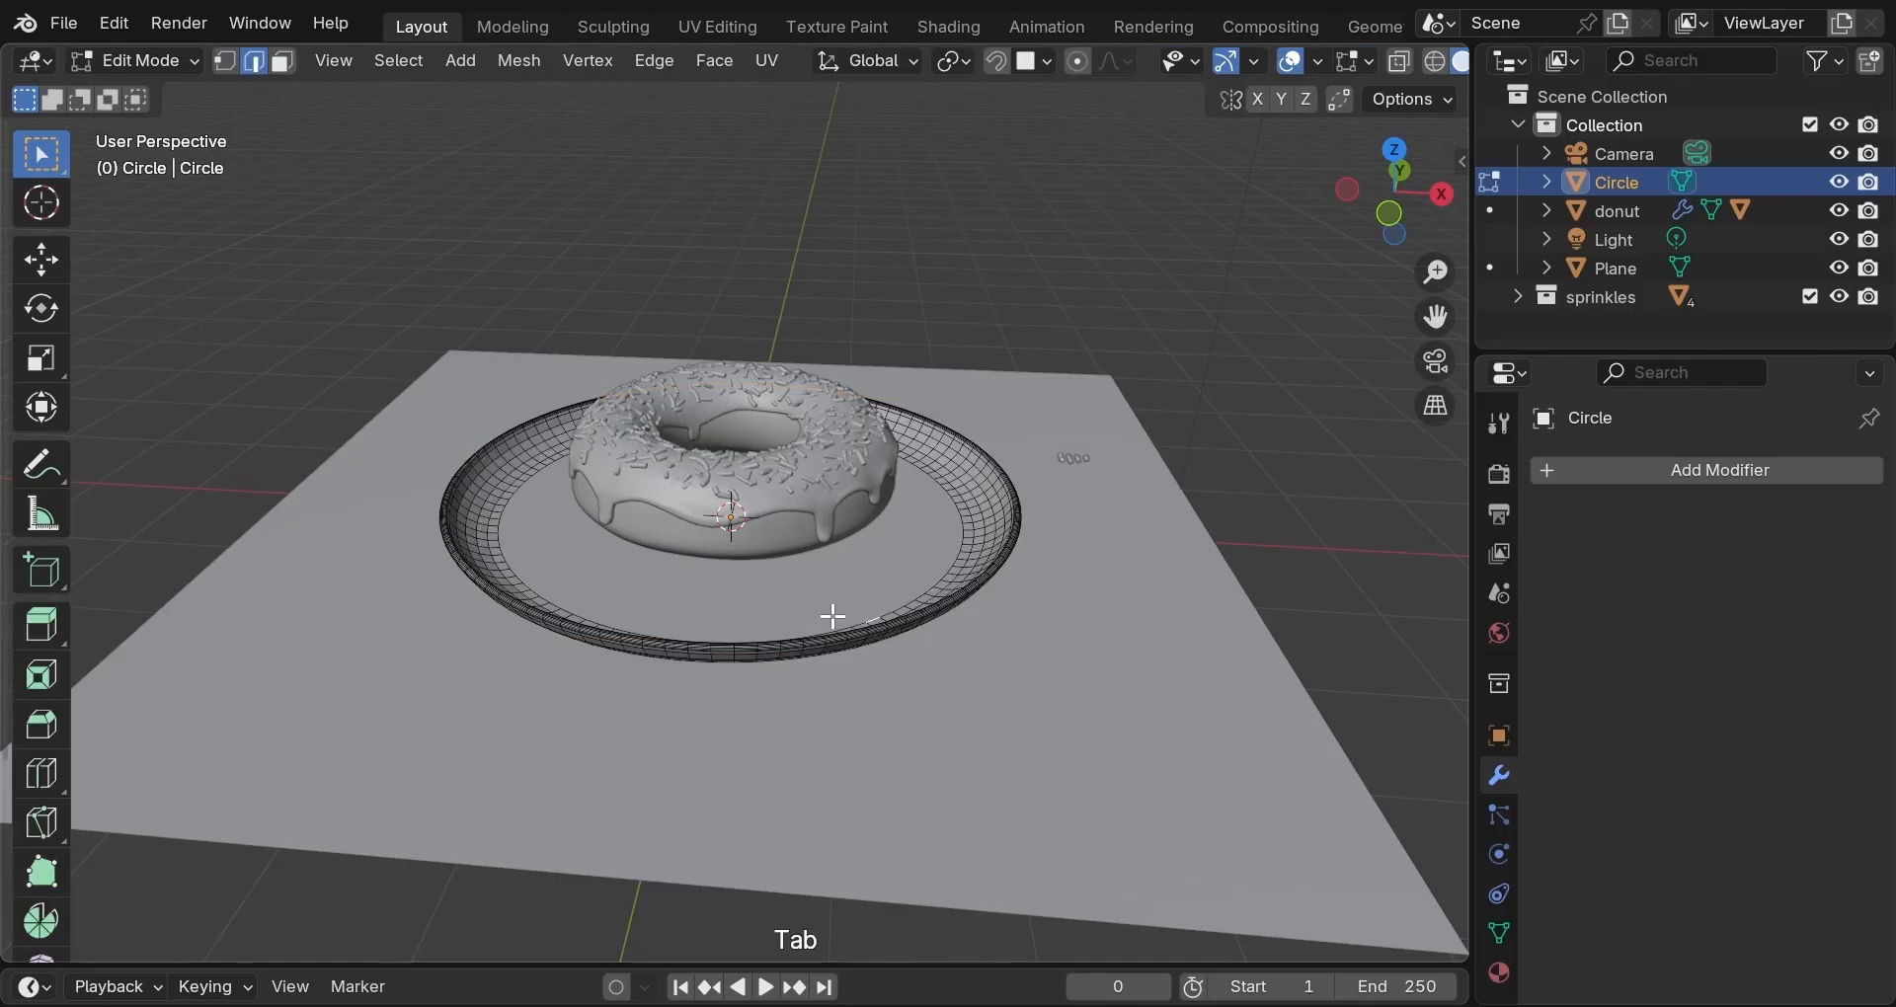
pyautogui.scroll(4, 832, 616)
pyautogui.press('a')
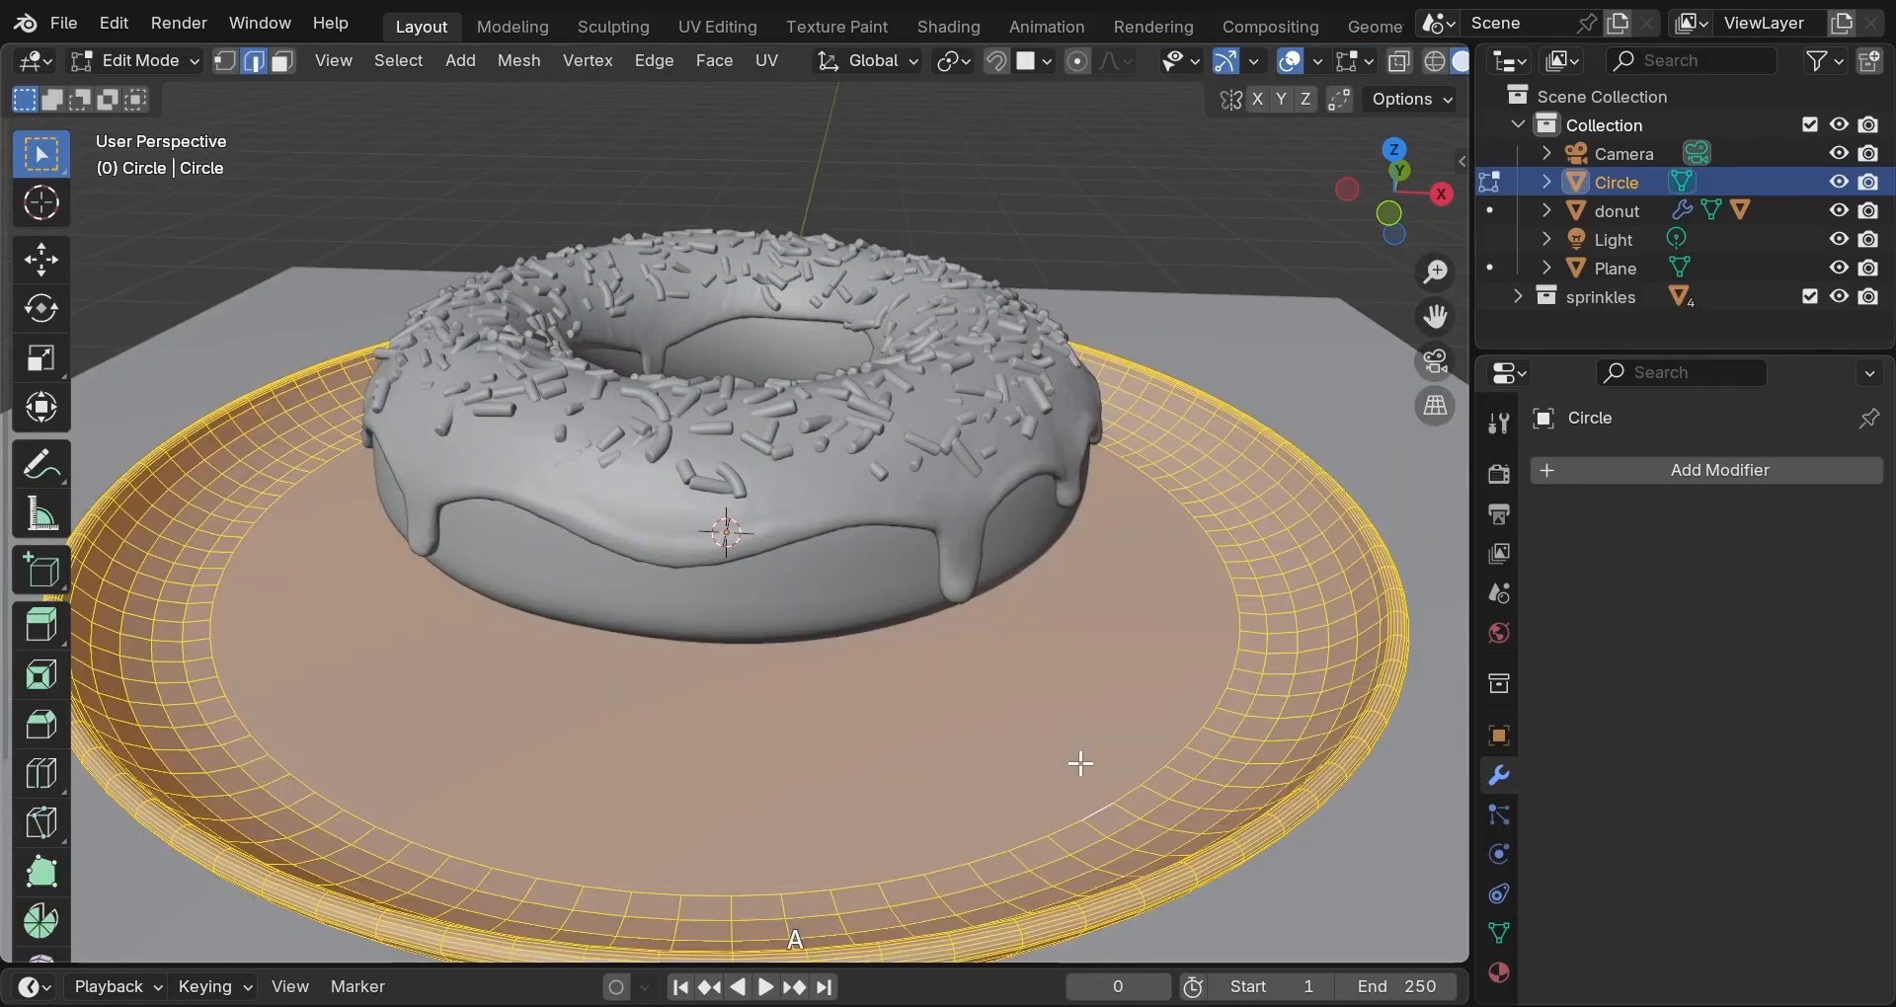
pyautogui.scroll(-2, 1080, 762)
pyautogui.press('m')
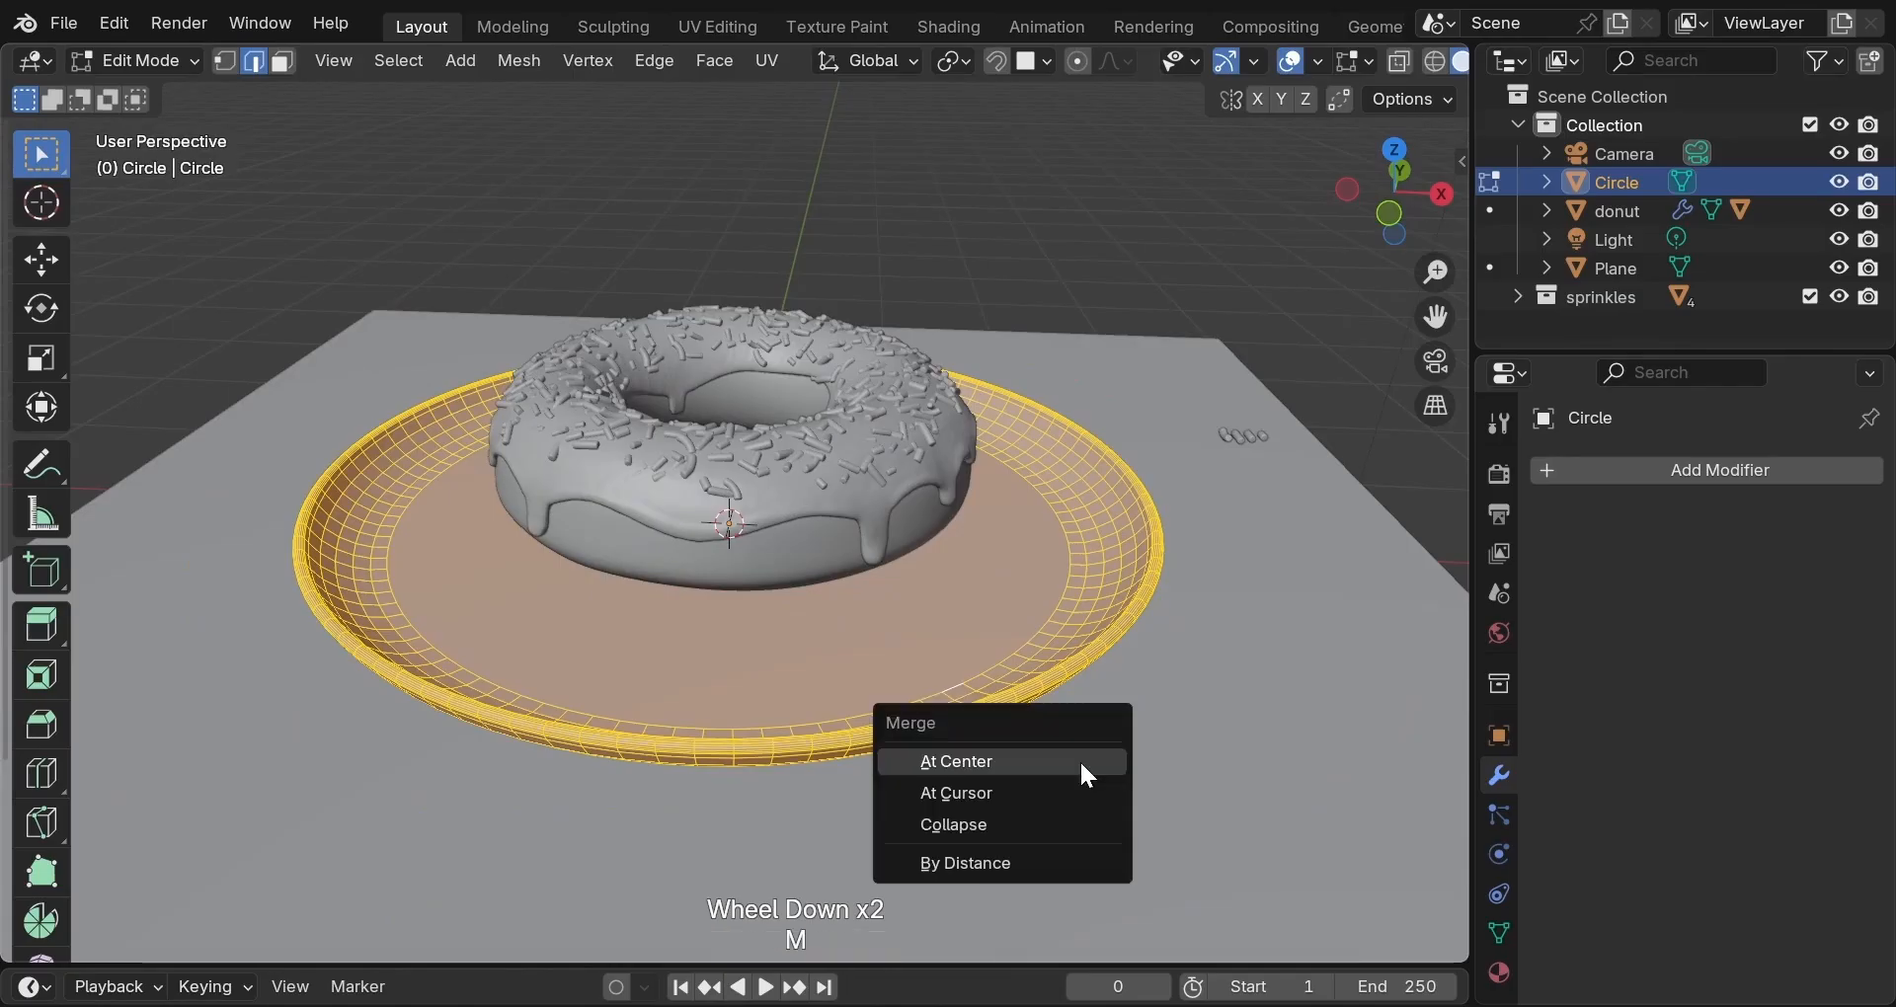
pyautogui.click(1050, 867)
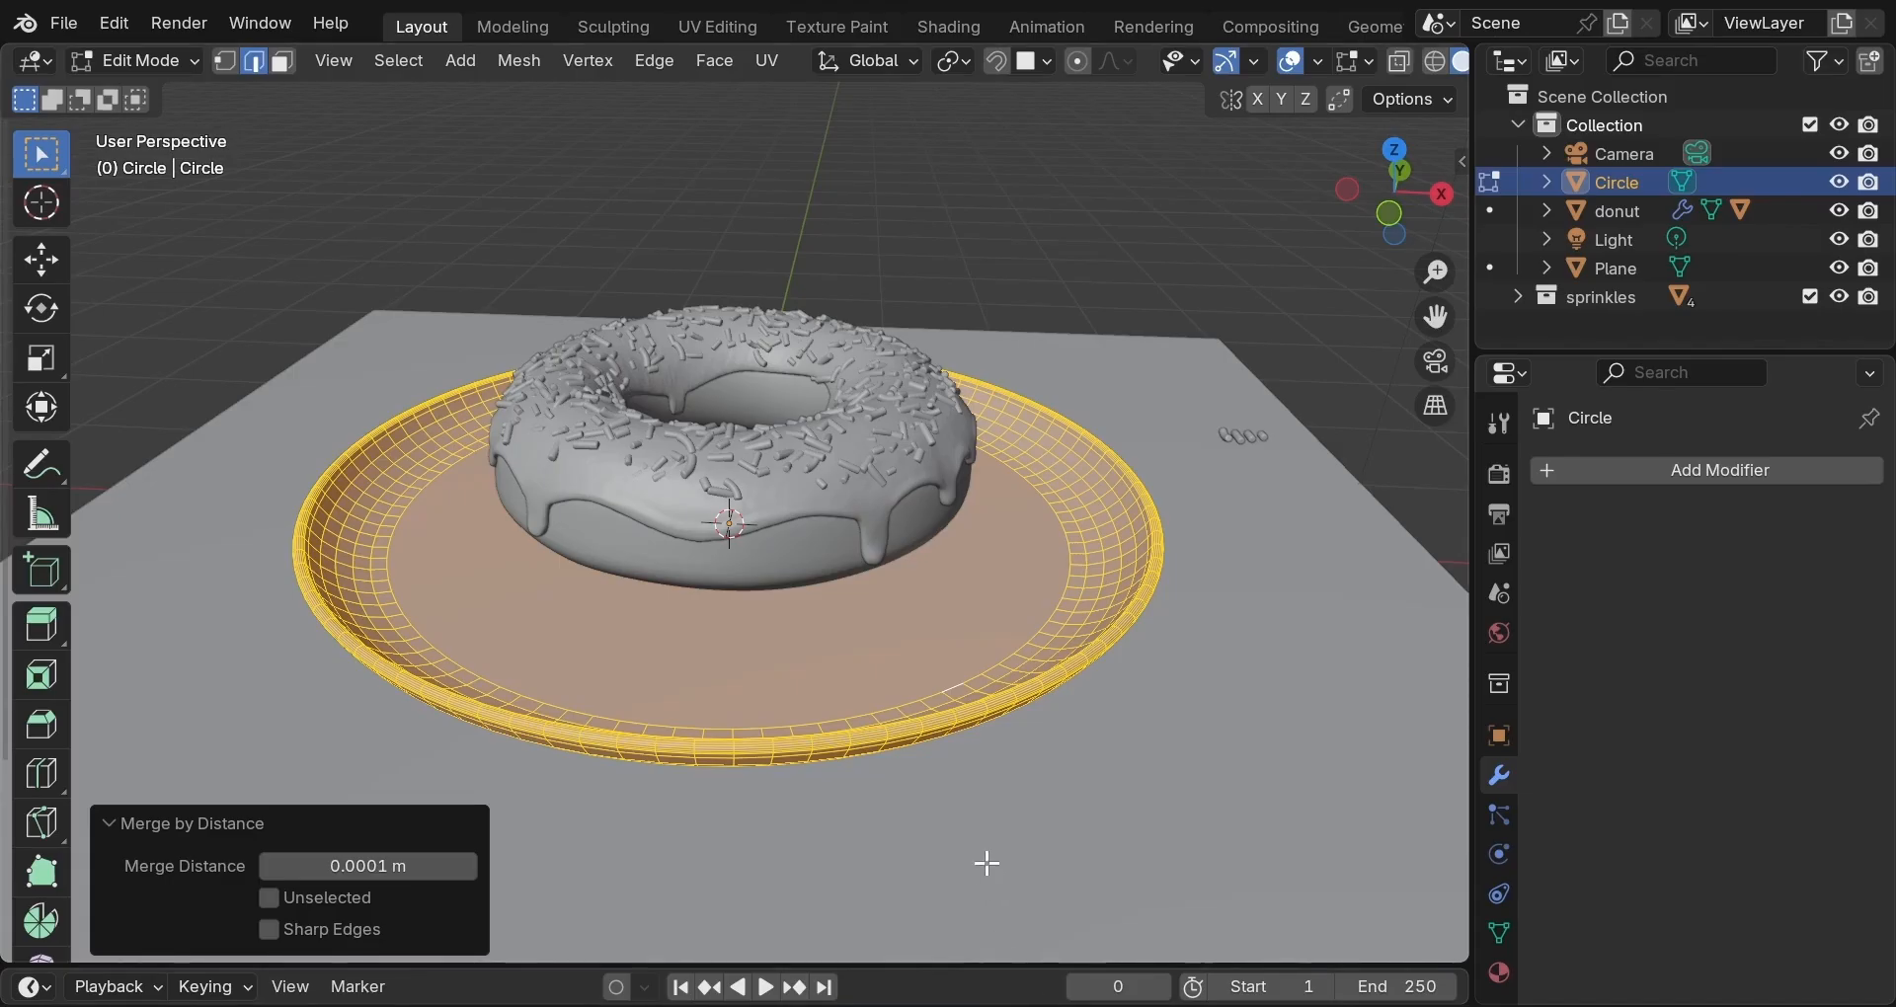
pyautogui.press('Tab')
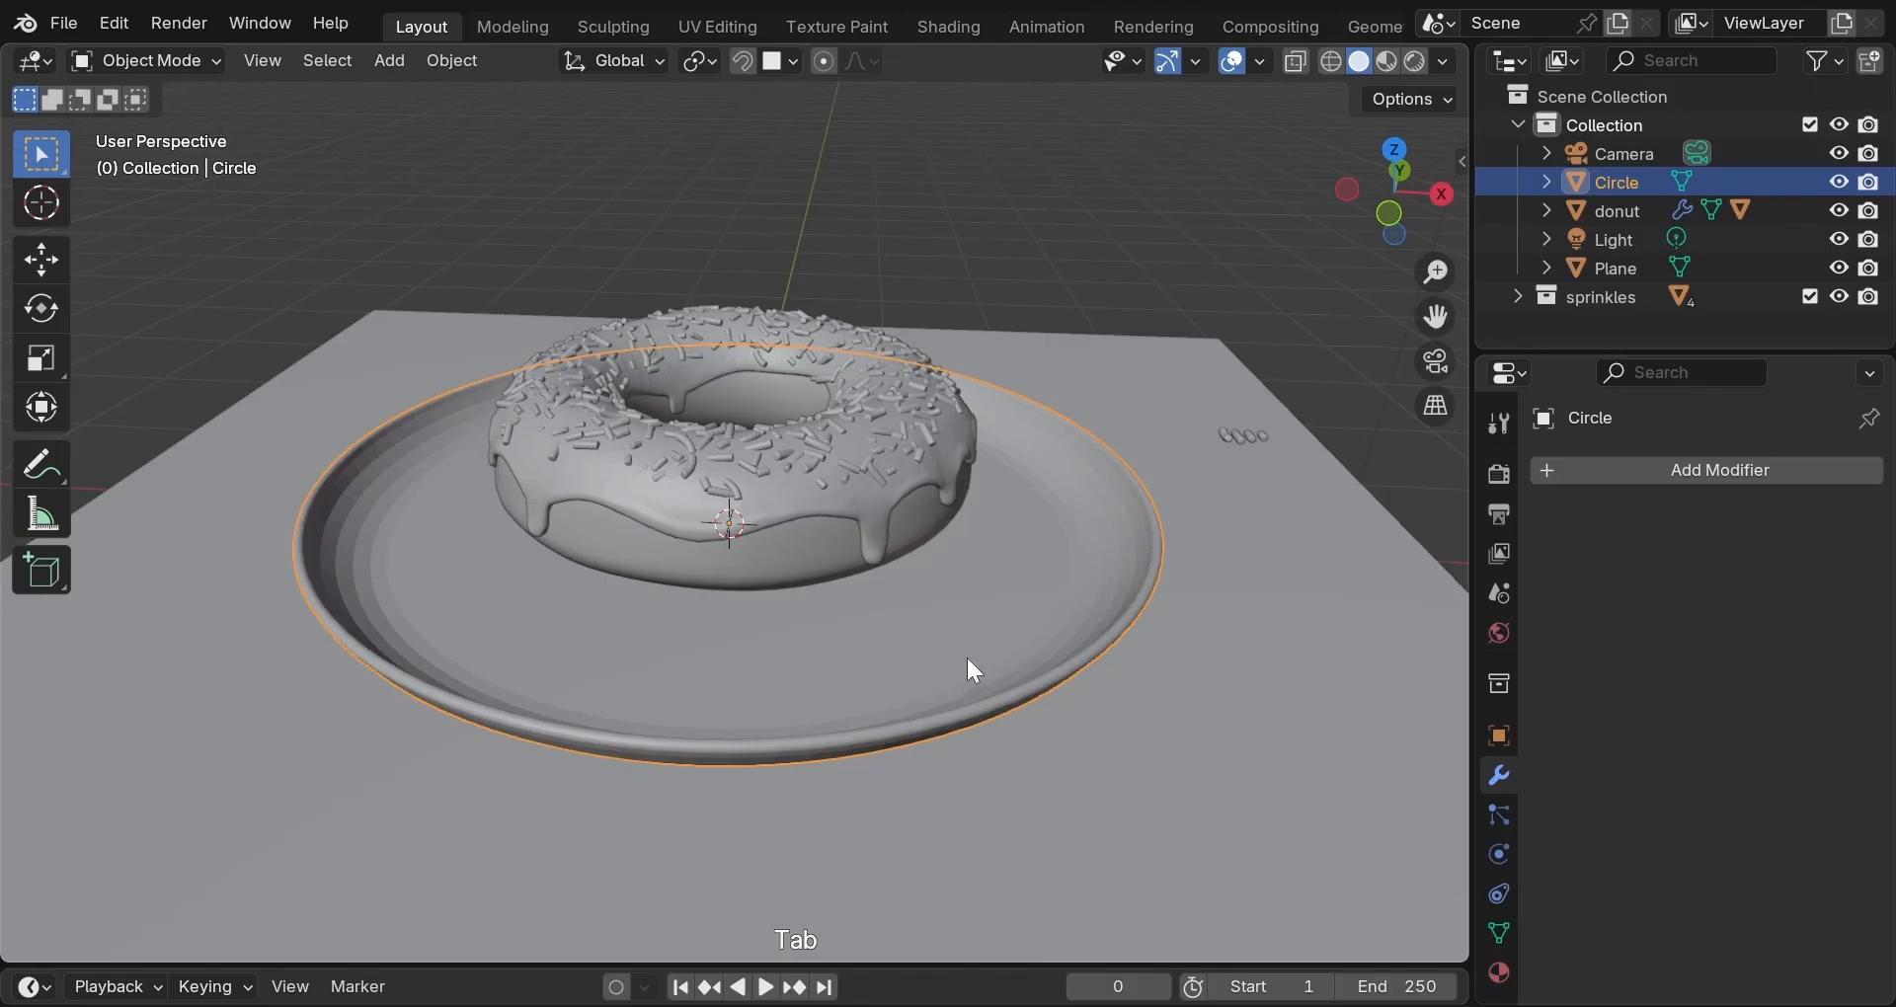
# Shade the plate smooth and raise it 0.061745 m along Z.
pyautogui.moveTo(967, 660); pyautogui.dragTo(1088, 460, button='middle')
pyautogui.rightClick(1083, 264)
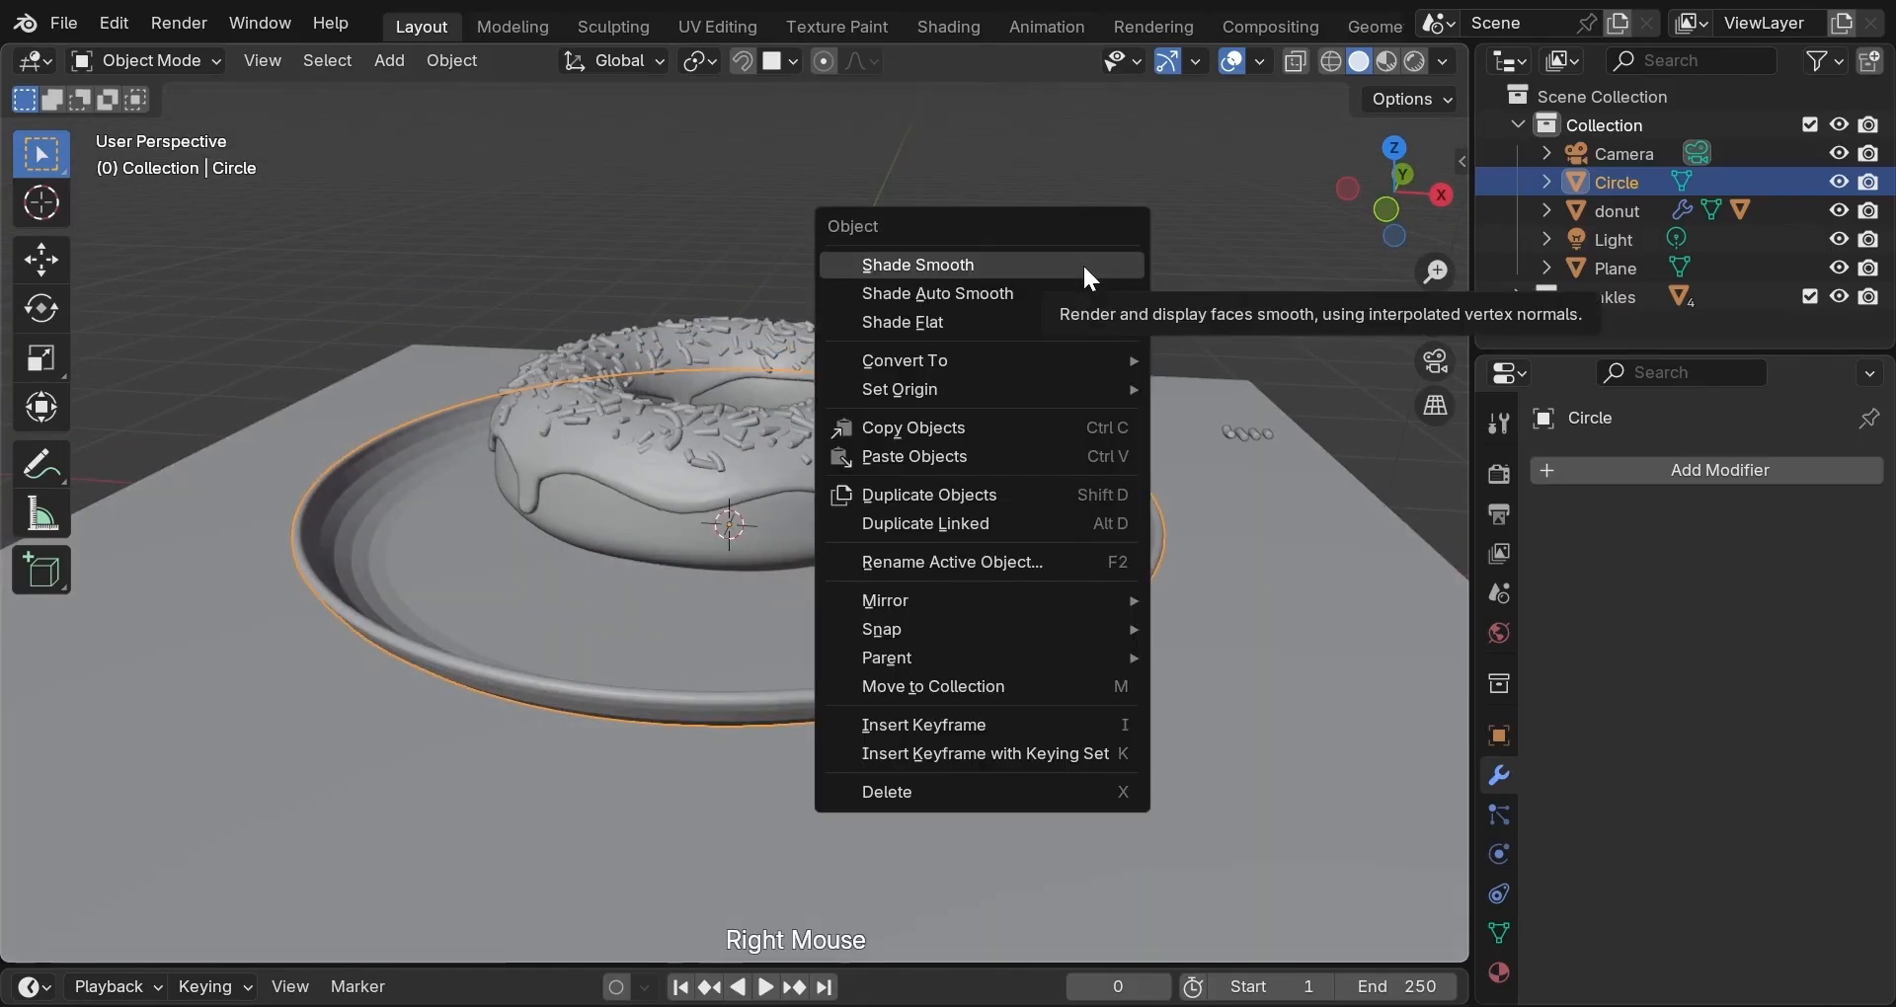
pyautogui.click(1084, 265)
pyautogui.moveTo(1052, 351)
pyautogui.mouseDown(button='middle')
pyautogui.moveTo(1022, 462)
pyautogui.moveTo(927, 652)
pyautogui.moveTo(1045, 434)
pyautogui.moveTo(1057, 279)
pyautogui.moveTo(1080, 288)
pyautogui.moveTo(1049, 363)
pyautogui.moveTo(1047, 207)
pyautogui.moveTo(1036, 347)
pyautogui.mouseUp(button='middle')
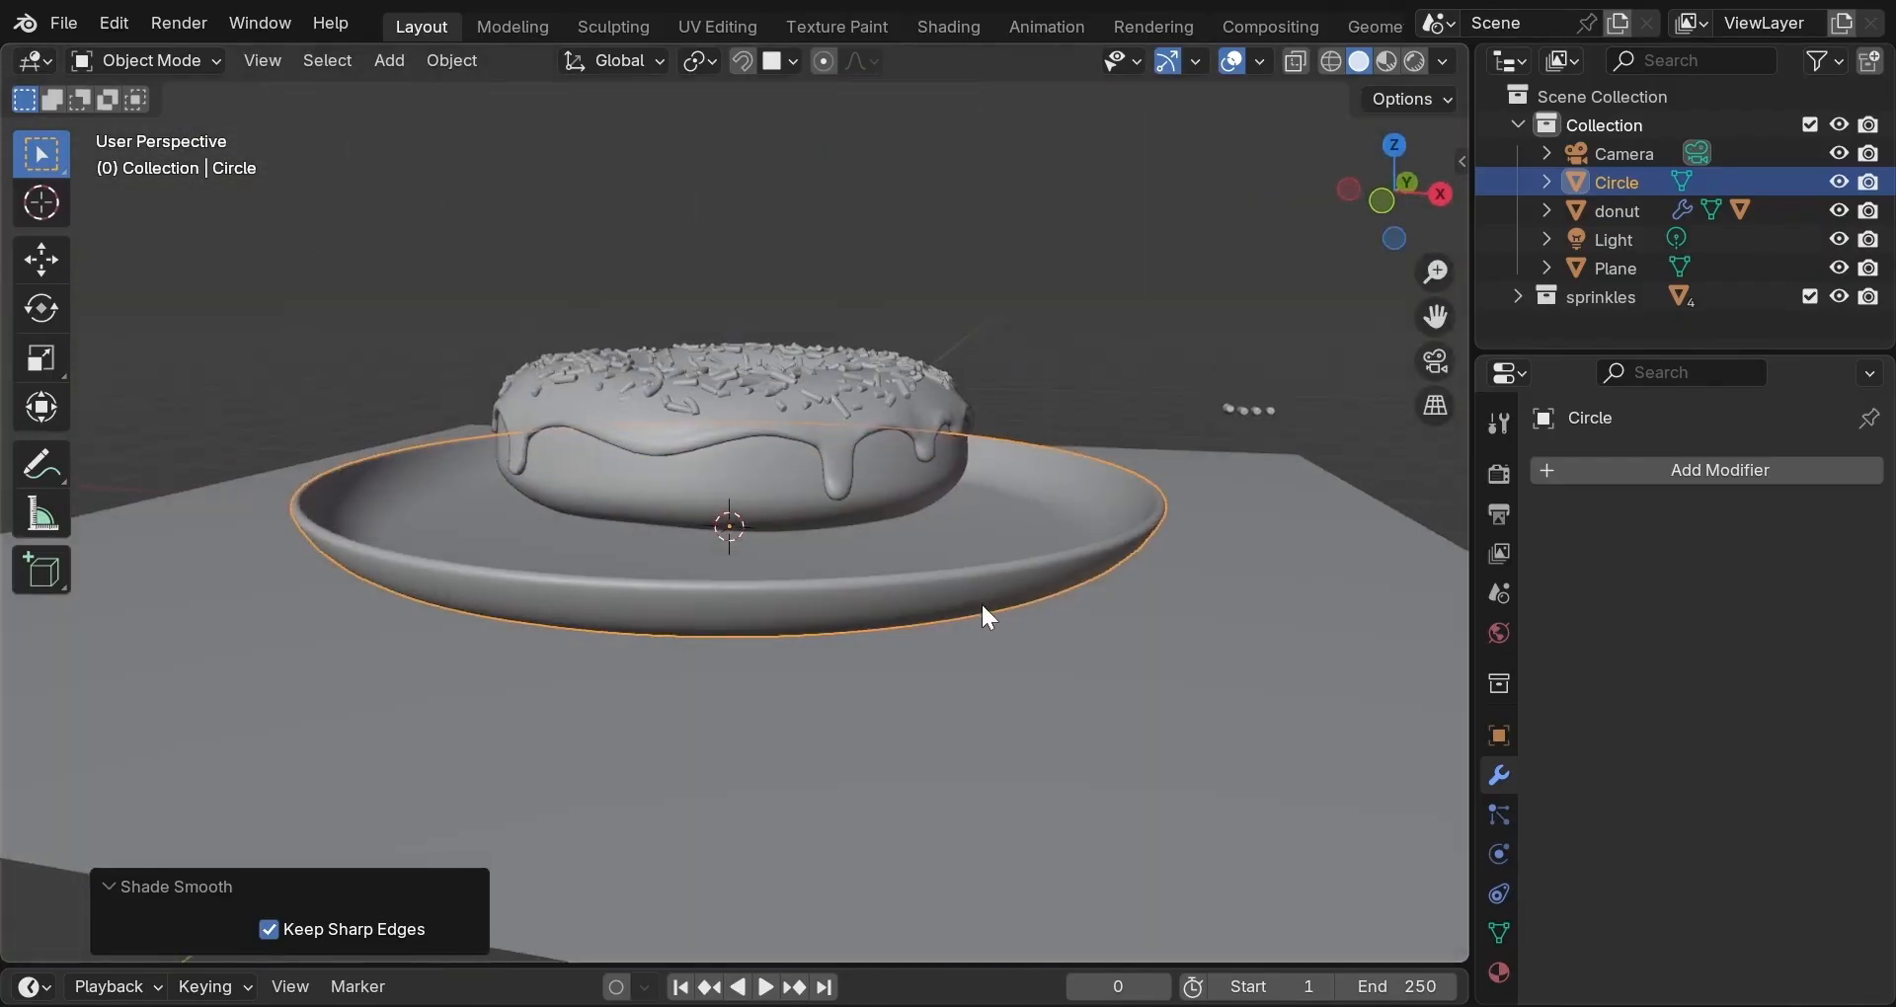
pyautogui.press('g')
pyautogui.press('z')
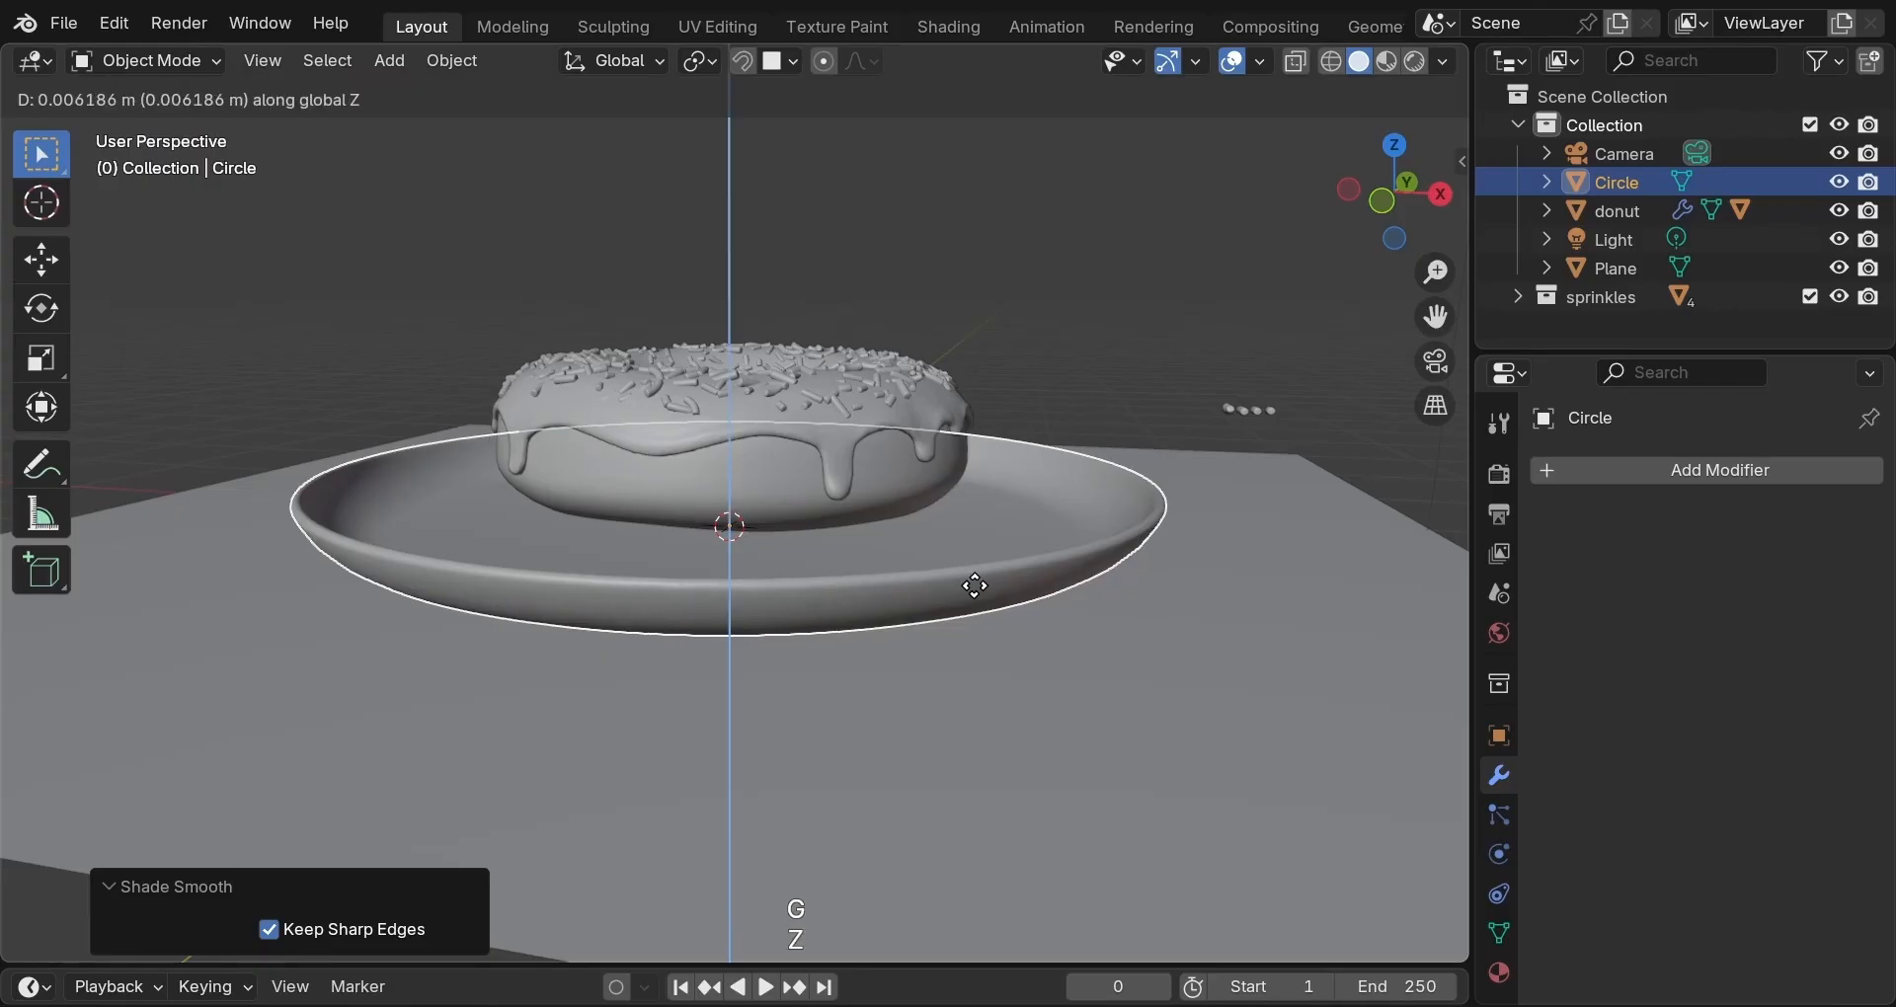
pyautogui.click(976, 577)
# Lower the donut 0.13738 m along Z so it rests inside the plate.
pyautogui.moveTo(838, 494); pyautogui.dragTo(863, 490, button='middle')
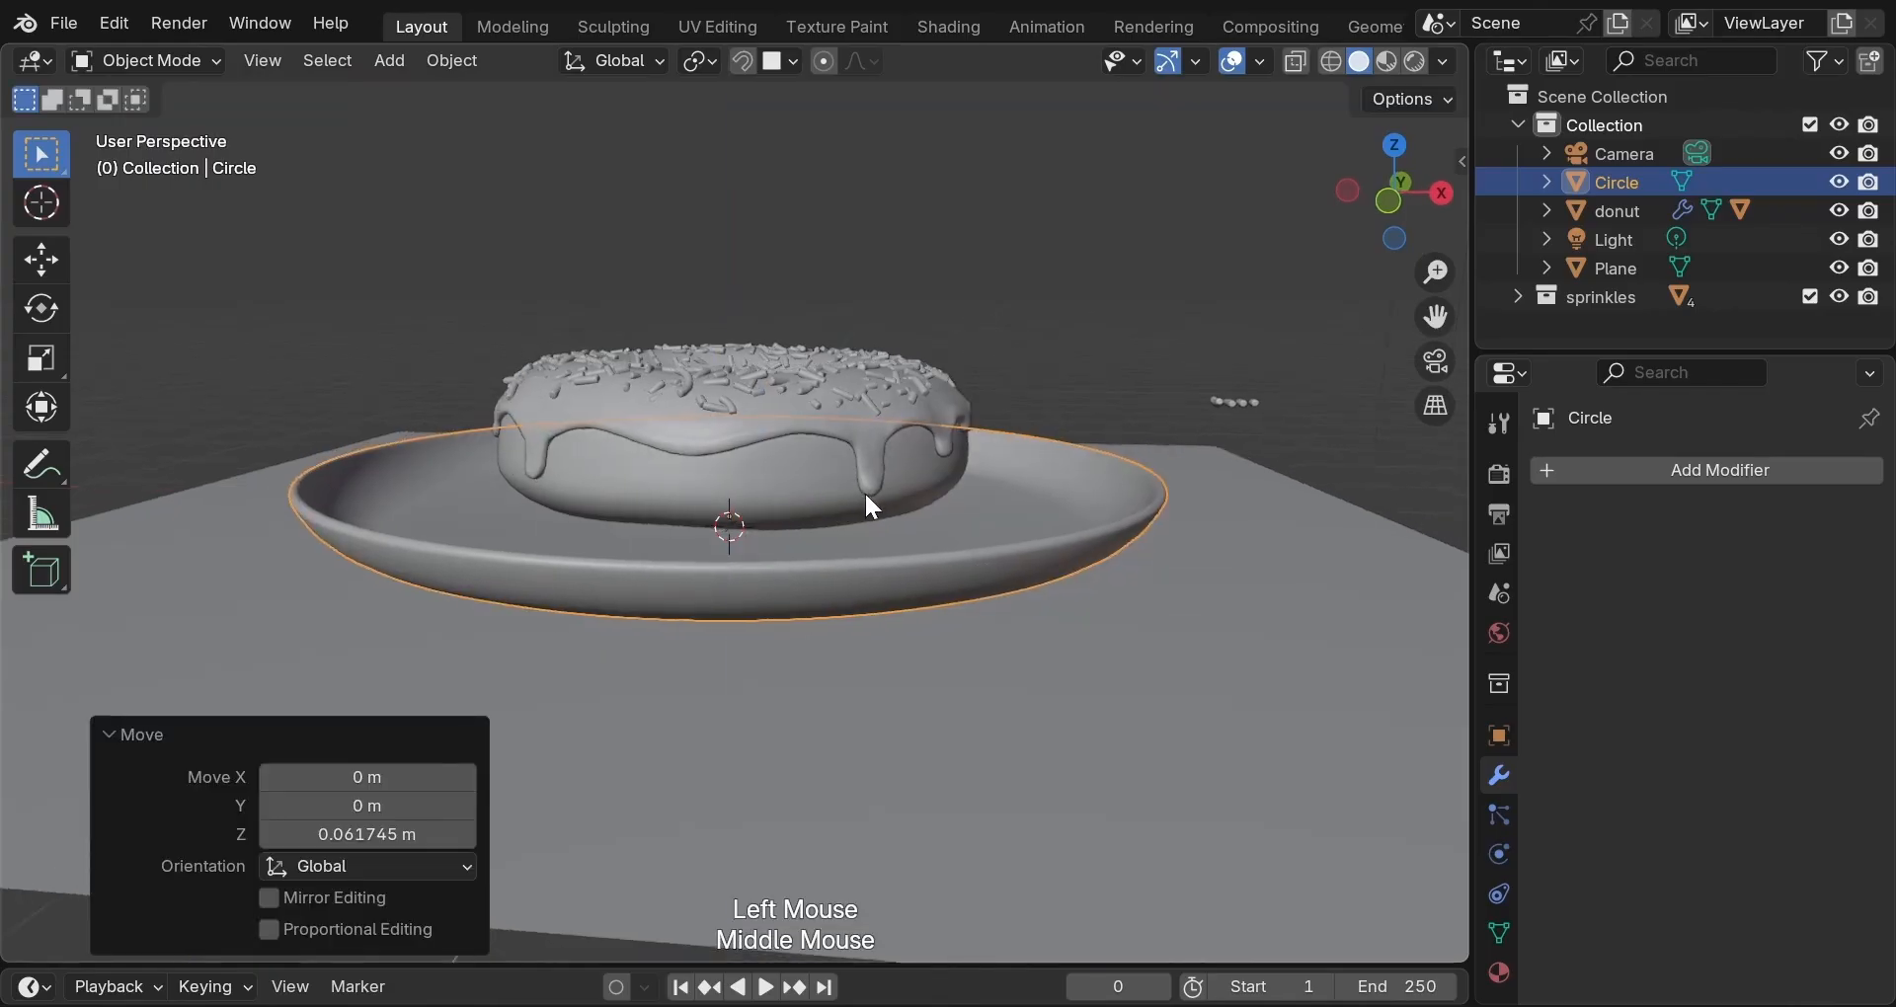
pyautogui.click(798, 471)
pyautogui.press('g')
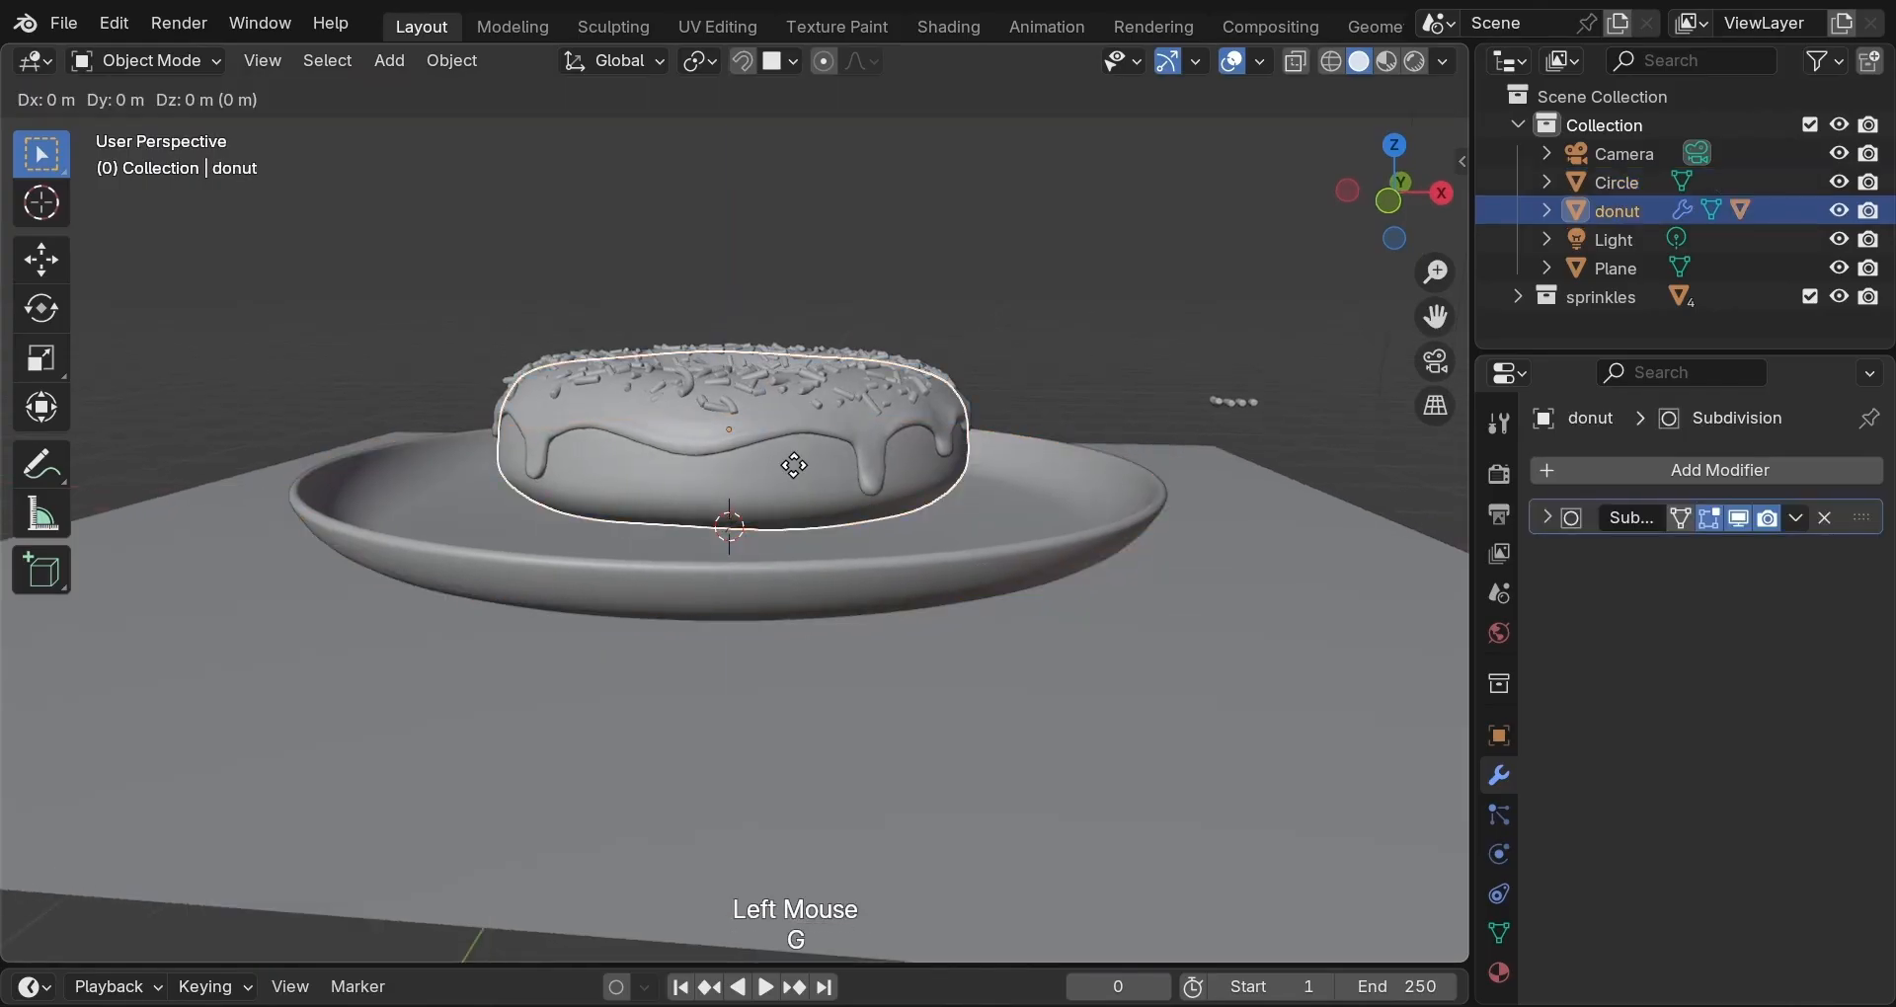
pyautogui.press('z')
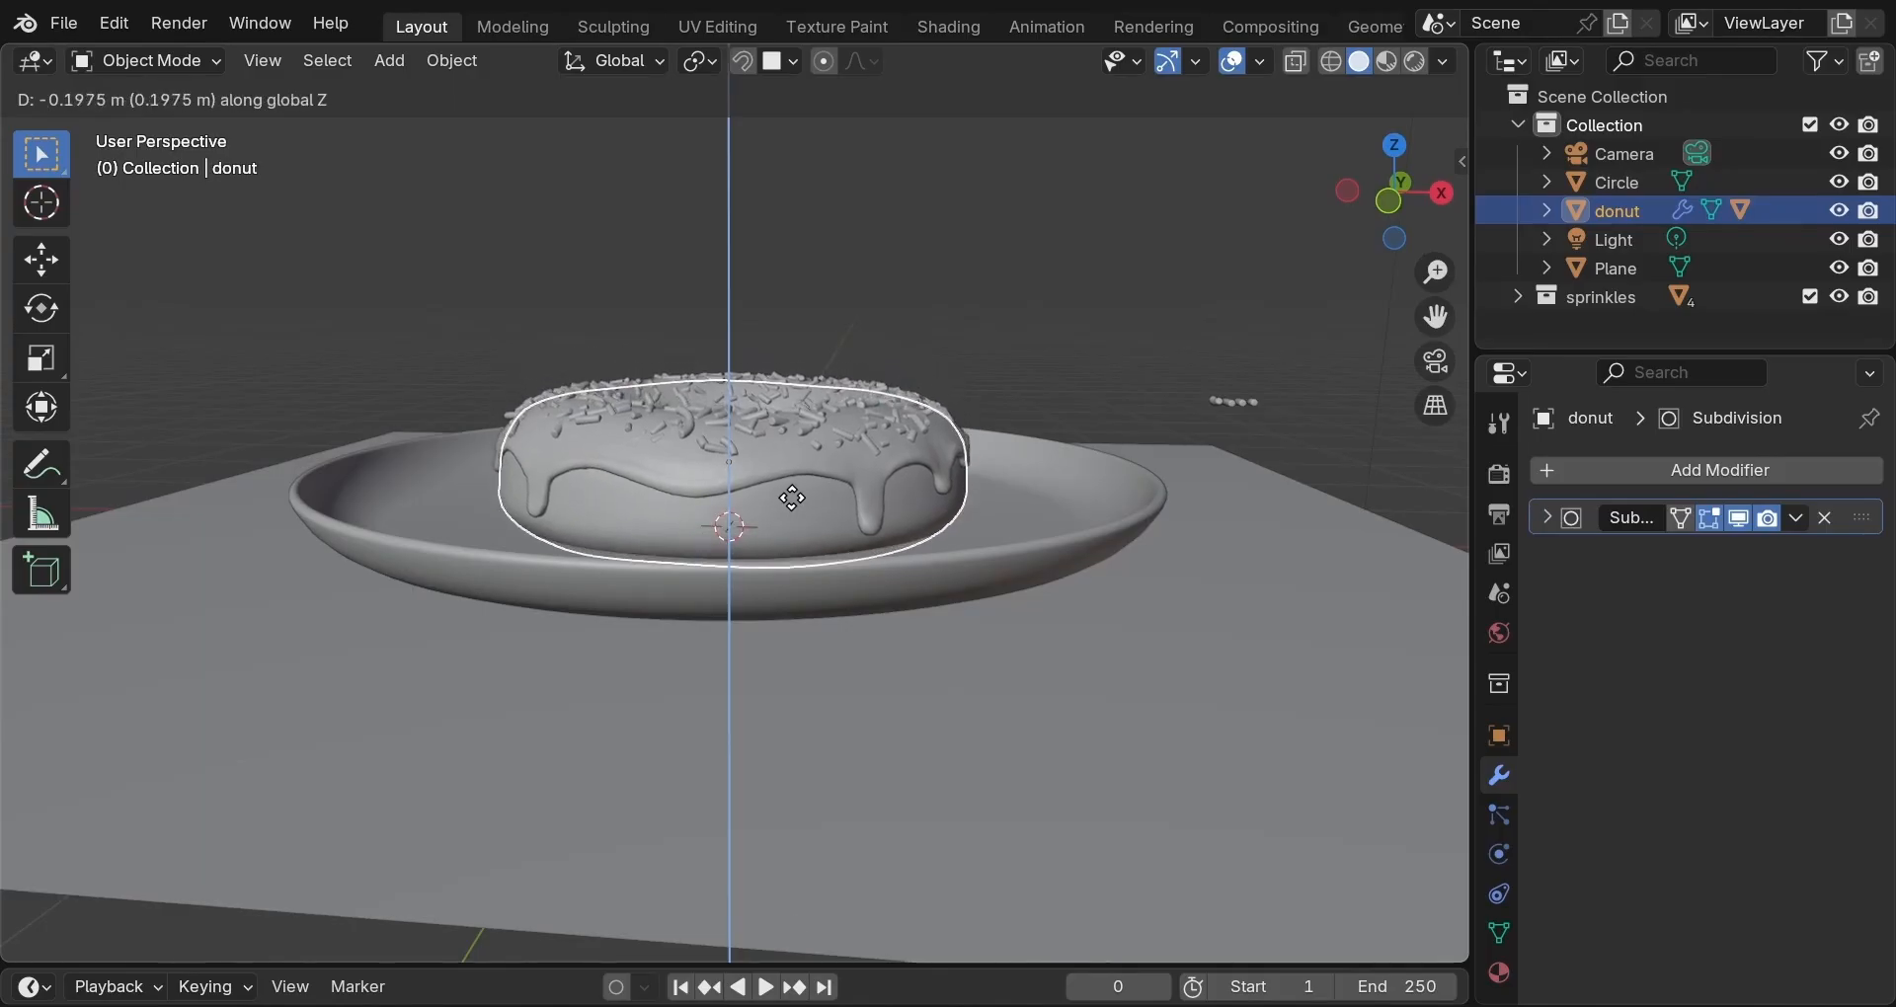
pyautogui.click(801, 502)
pyautogui.moveTo(801, 502); pyautogui.dragTo(980, 387, button='middle')
pyautogui.scroll(-3, 951, 634)
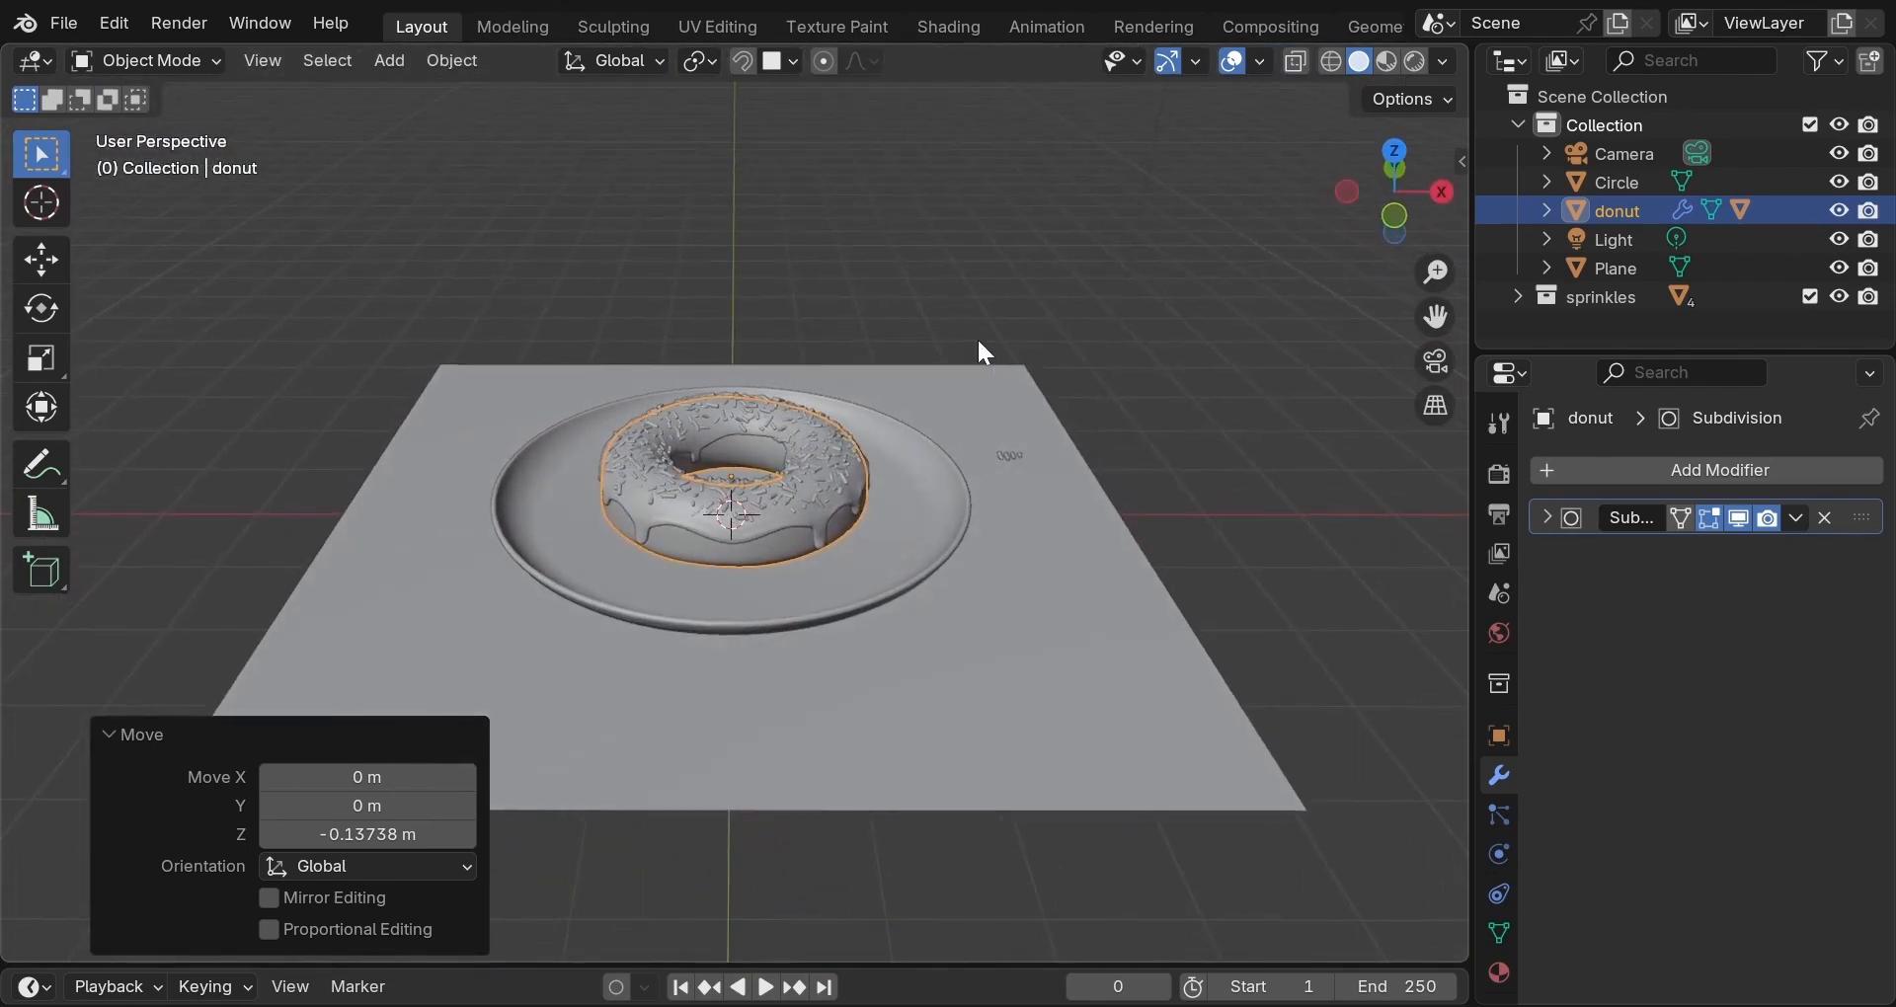
# Click empty viewport space to deselect the donut.
pyautogui.click(1003, 279)
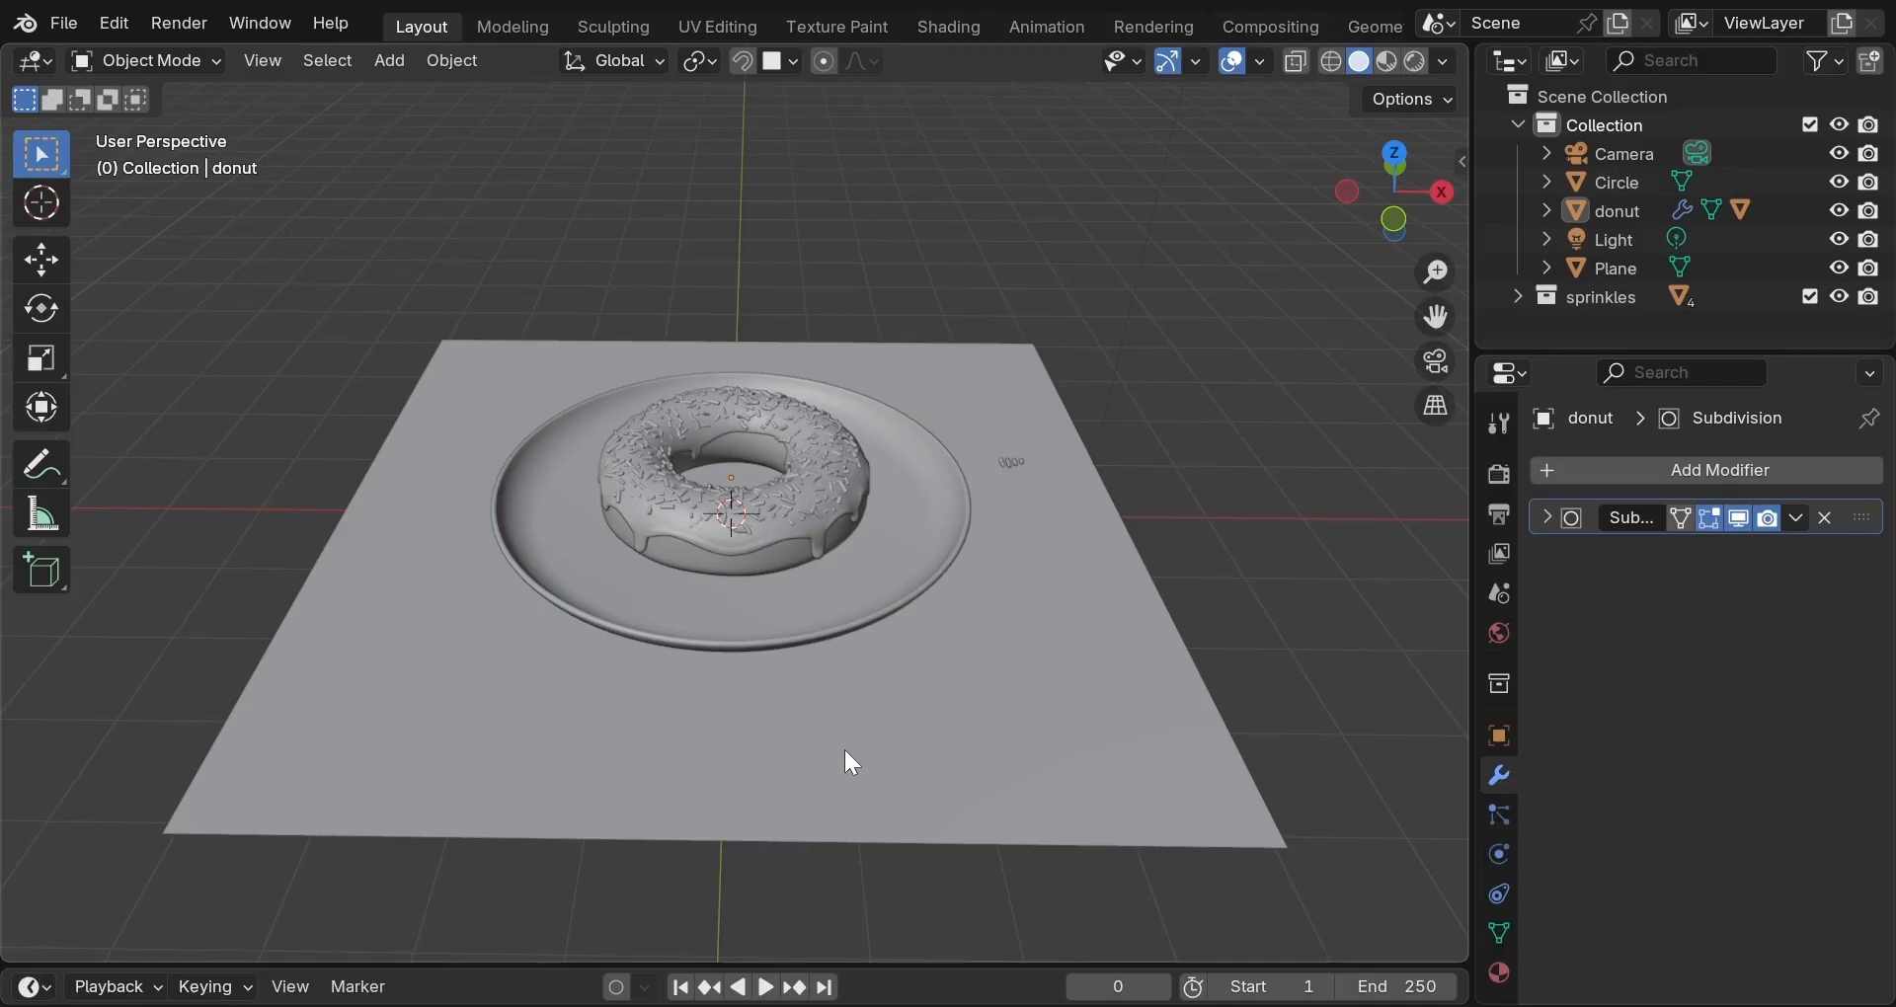
pyautogui.scroll(6, 846, 762)
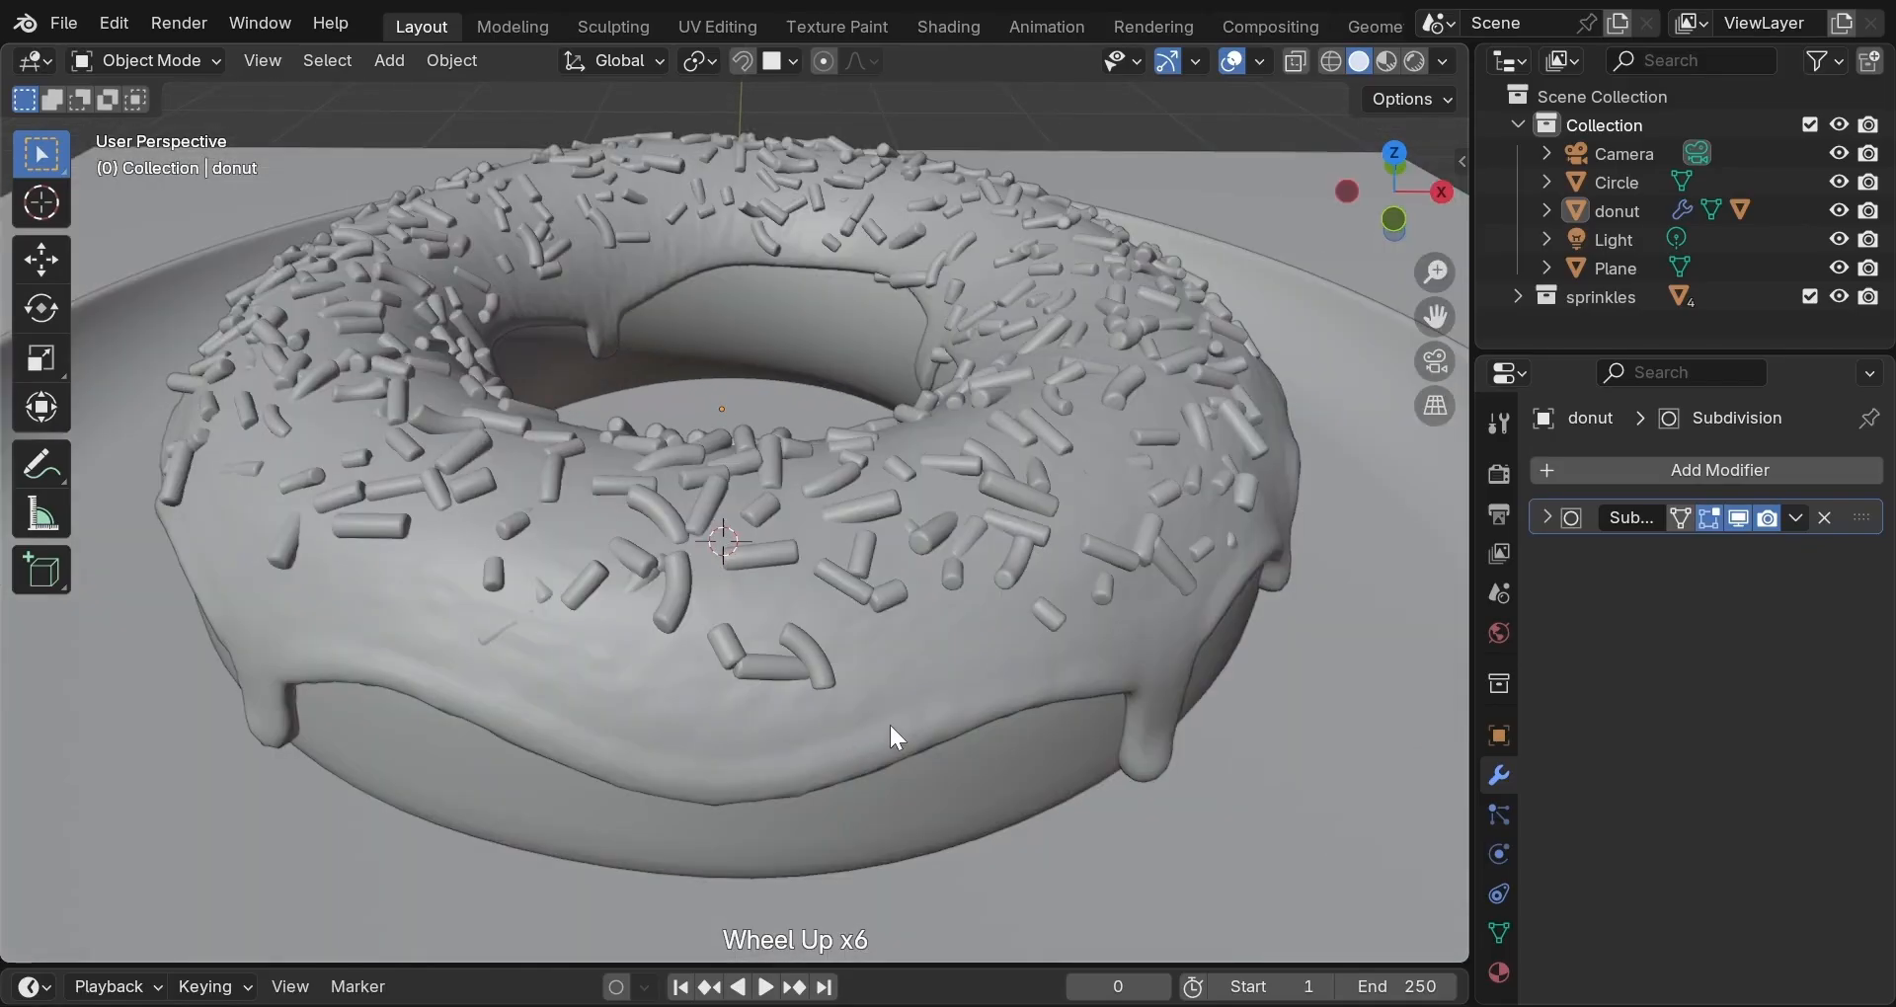
pyautogui.moveTo(891, 725); pyautogui.dragTo(477, 750, button='middle')
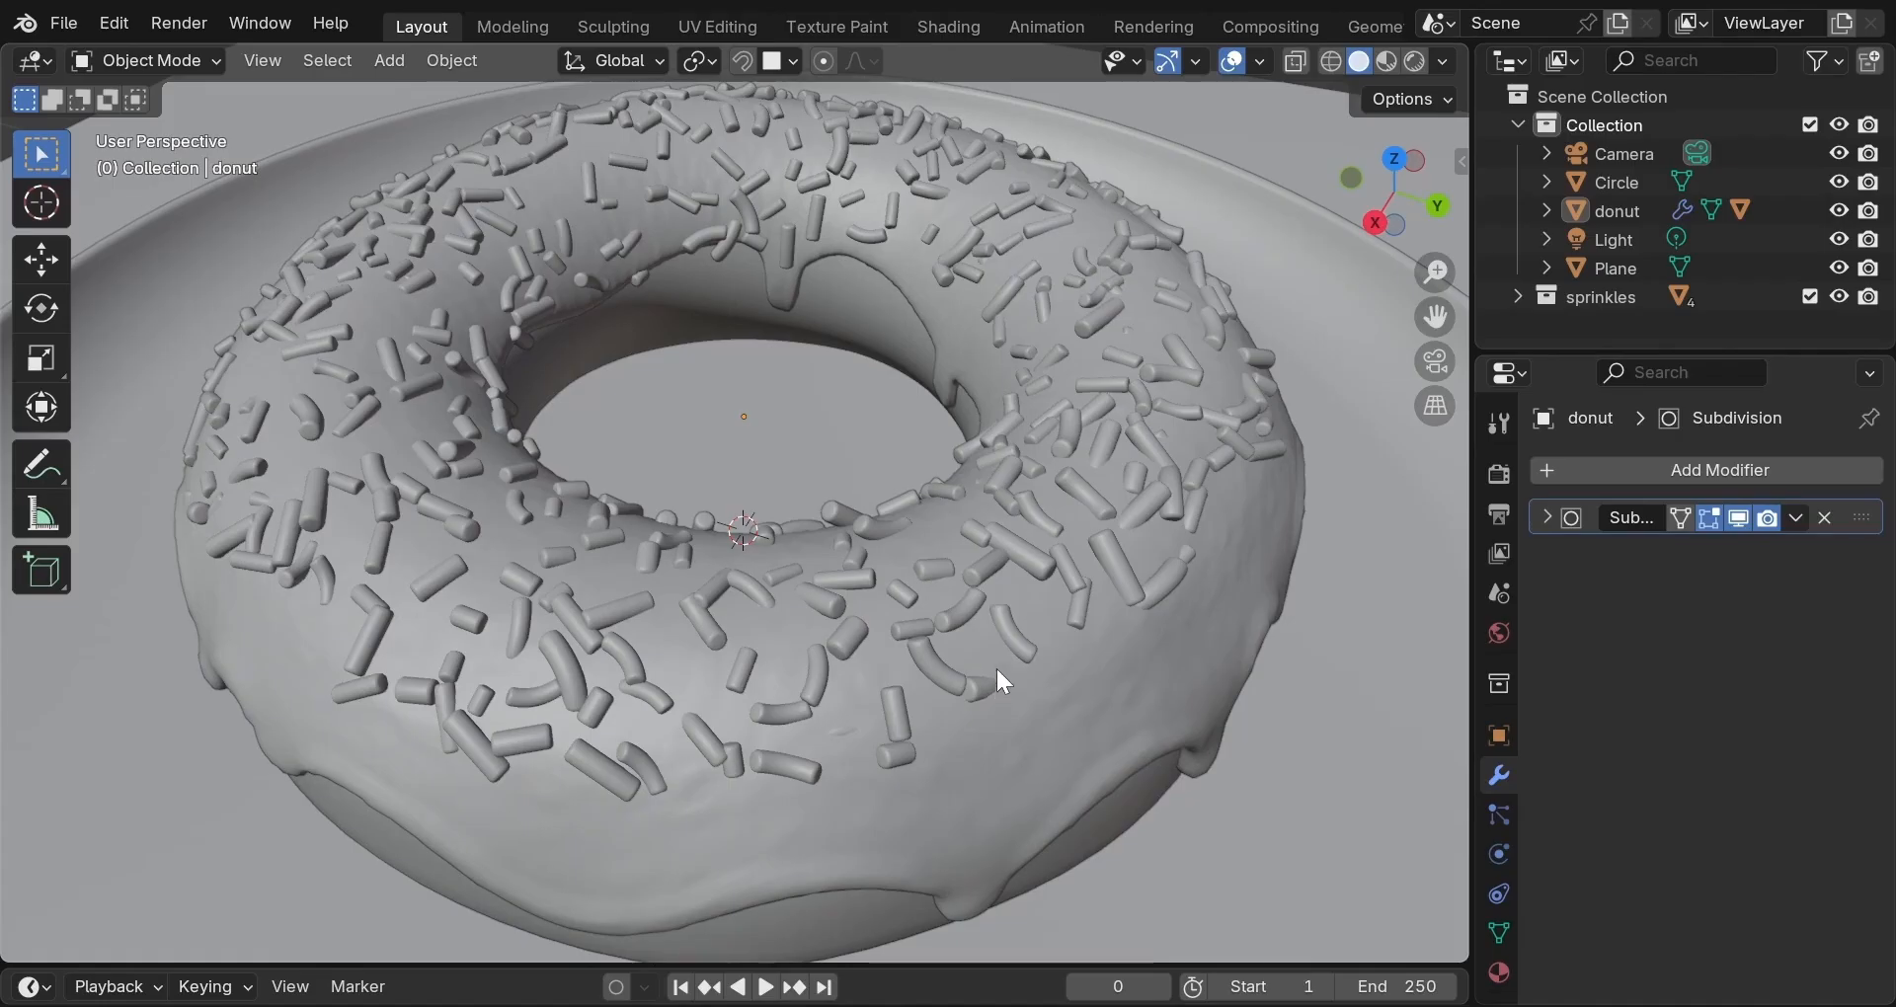
pyautogui.moveTo(996, 680); pyautogui.dragTo(755, 770, button='middle')
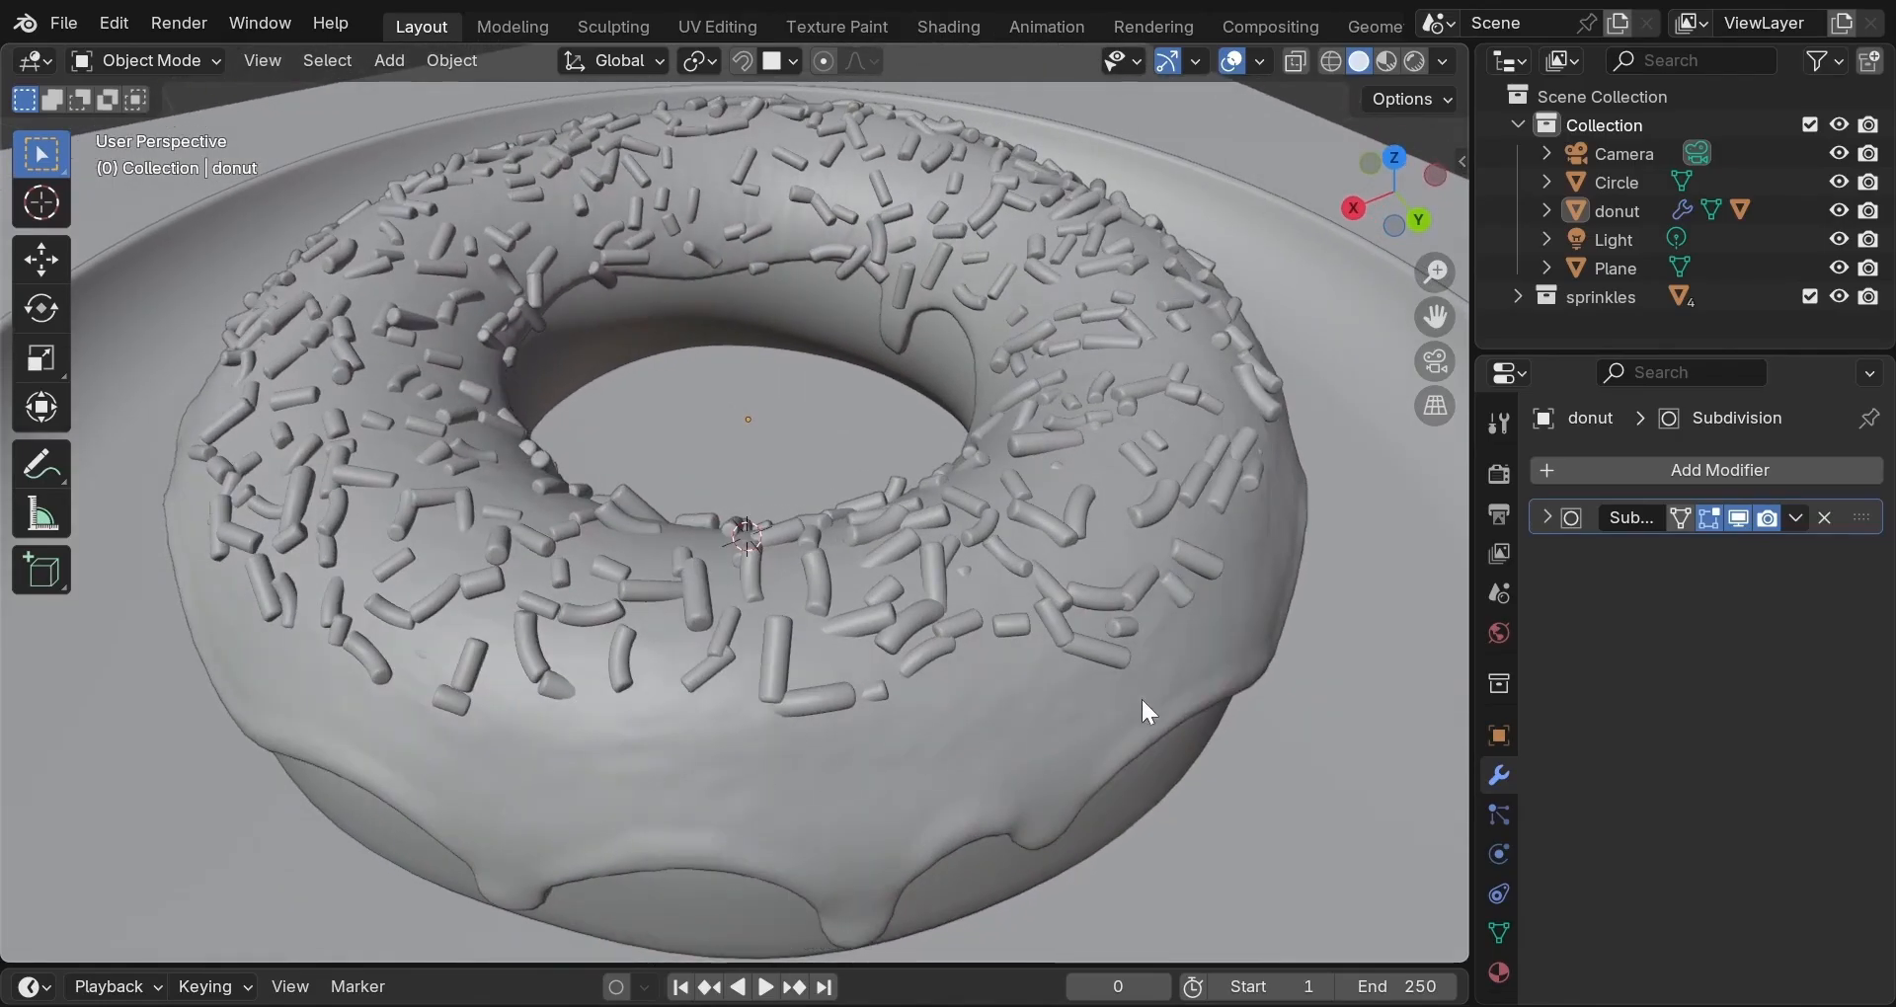
pyautogui.moveTo(1195, 638); pyautogui.dragTo(853, 582, button='middle')
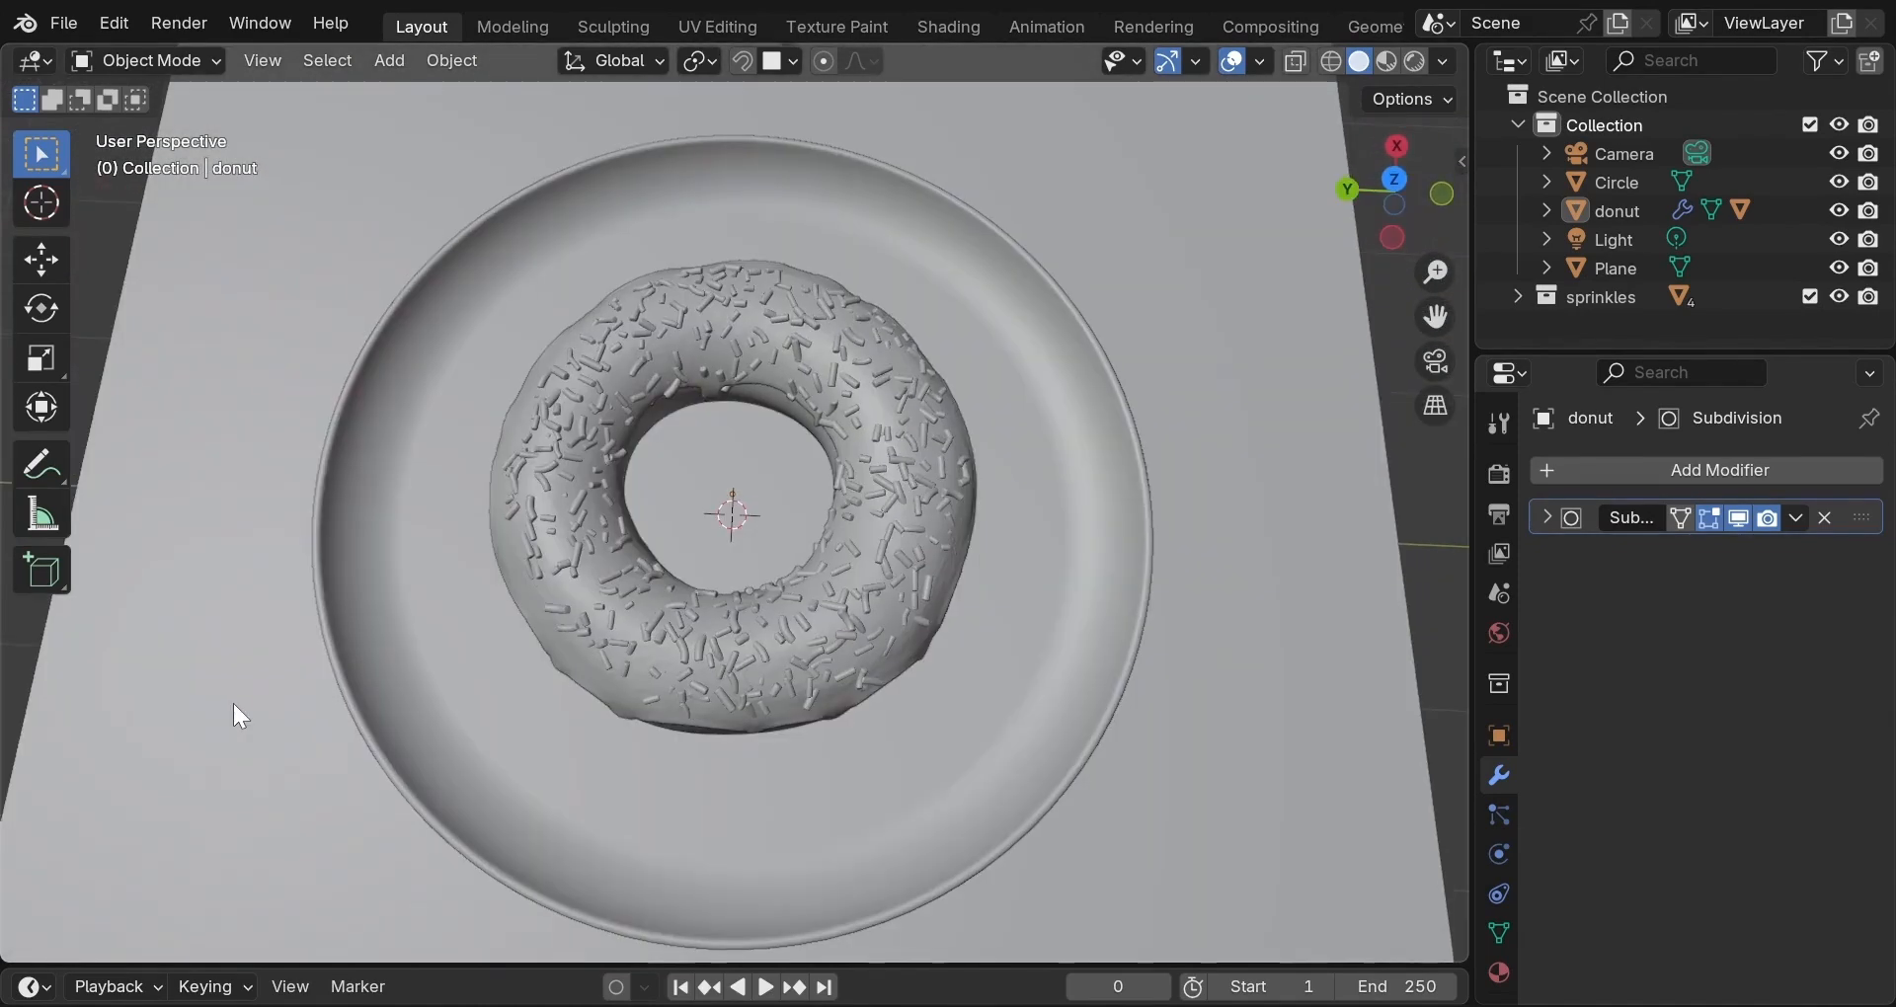
pyautogui.moveTo(233, 703); pyautogui.dragTo(554, 732, button='middle')
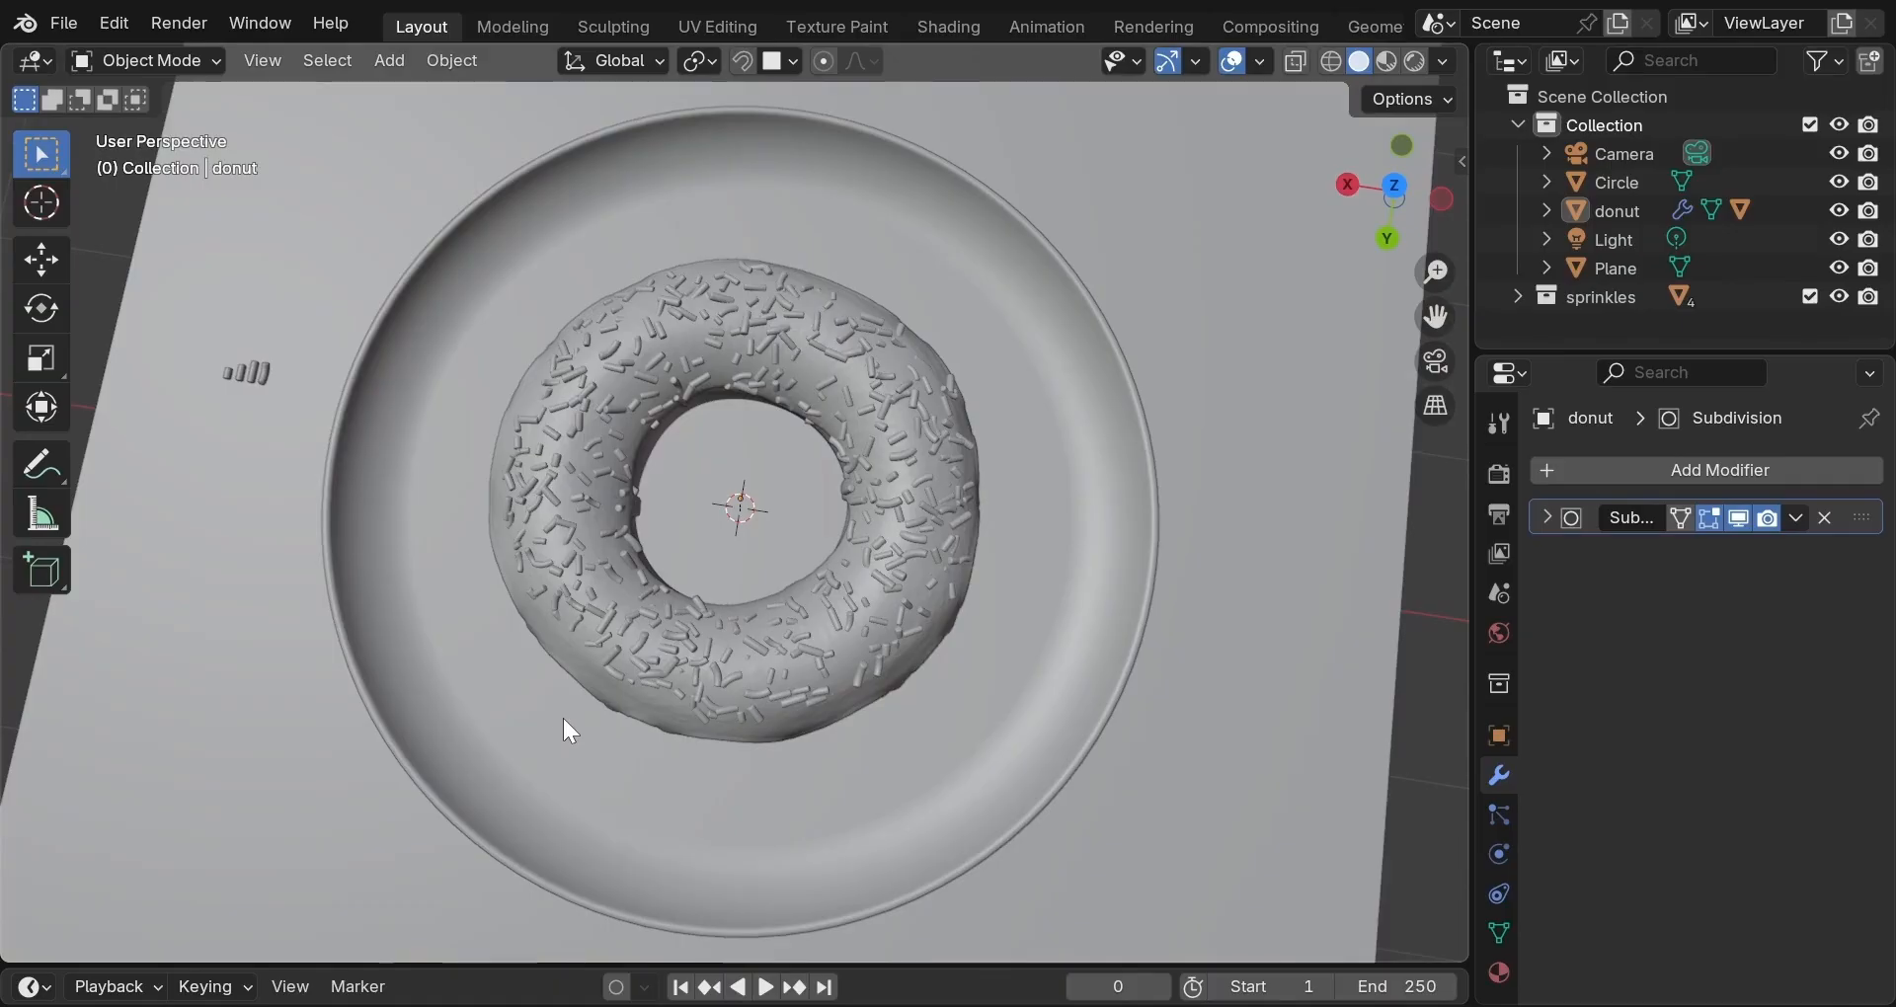
pyautogui.scroll(-1, 563, 719)
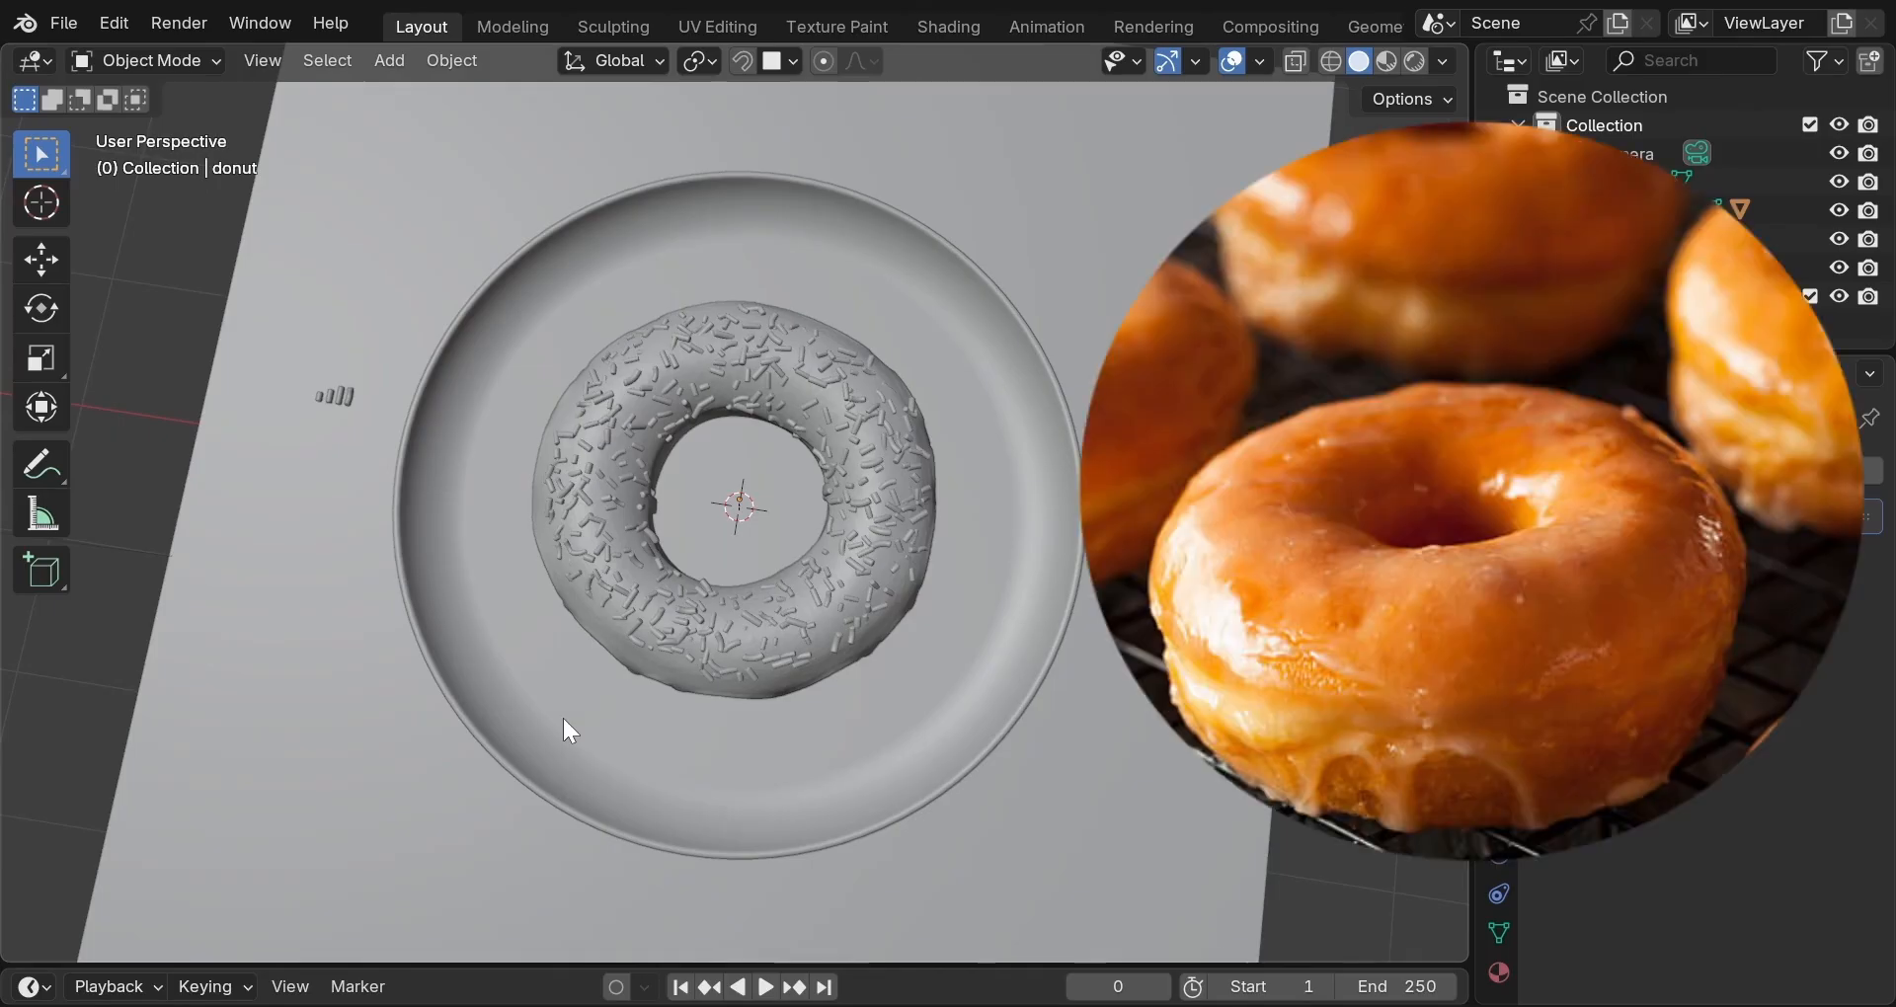
pyautogui.moveTo(564, 720); pyautogui.dragTo(562, 712, button='middle')
pyautogui.moveTo(510, 577); pyautogui.dragTo(590, 538, button='middle')
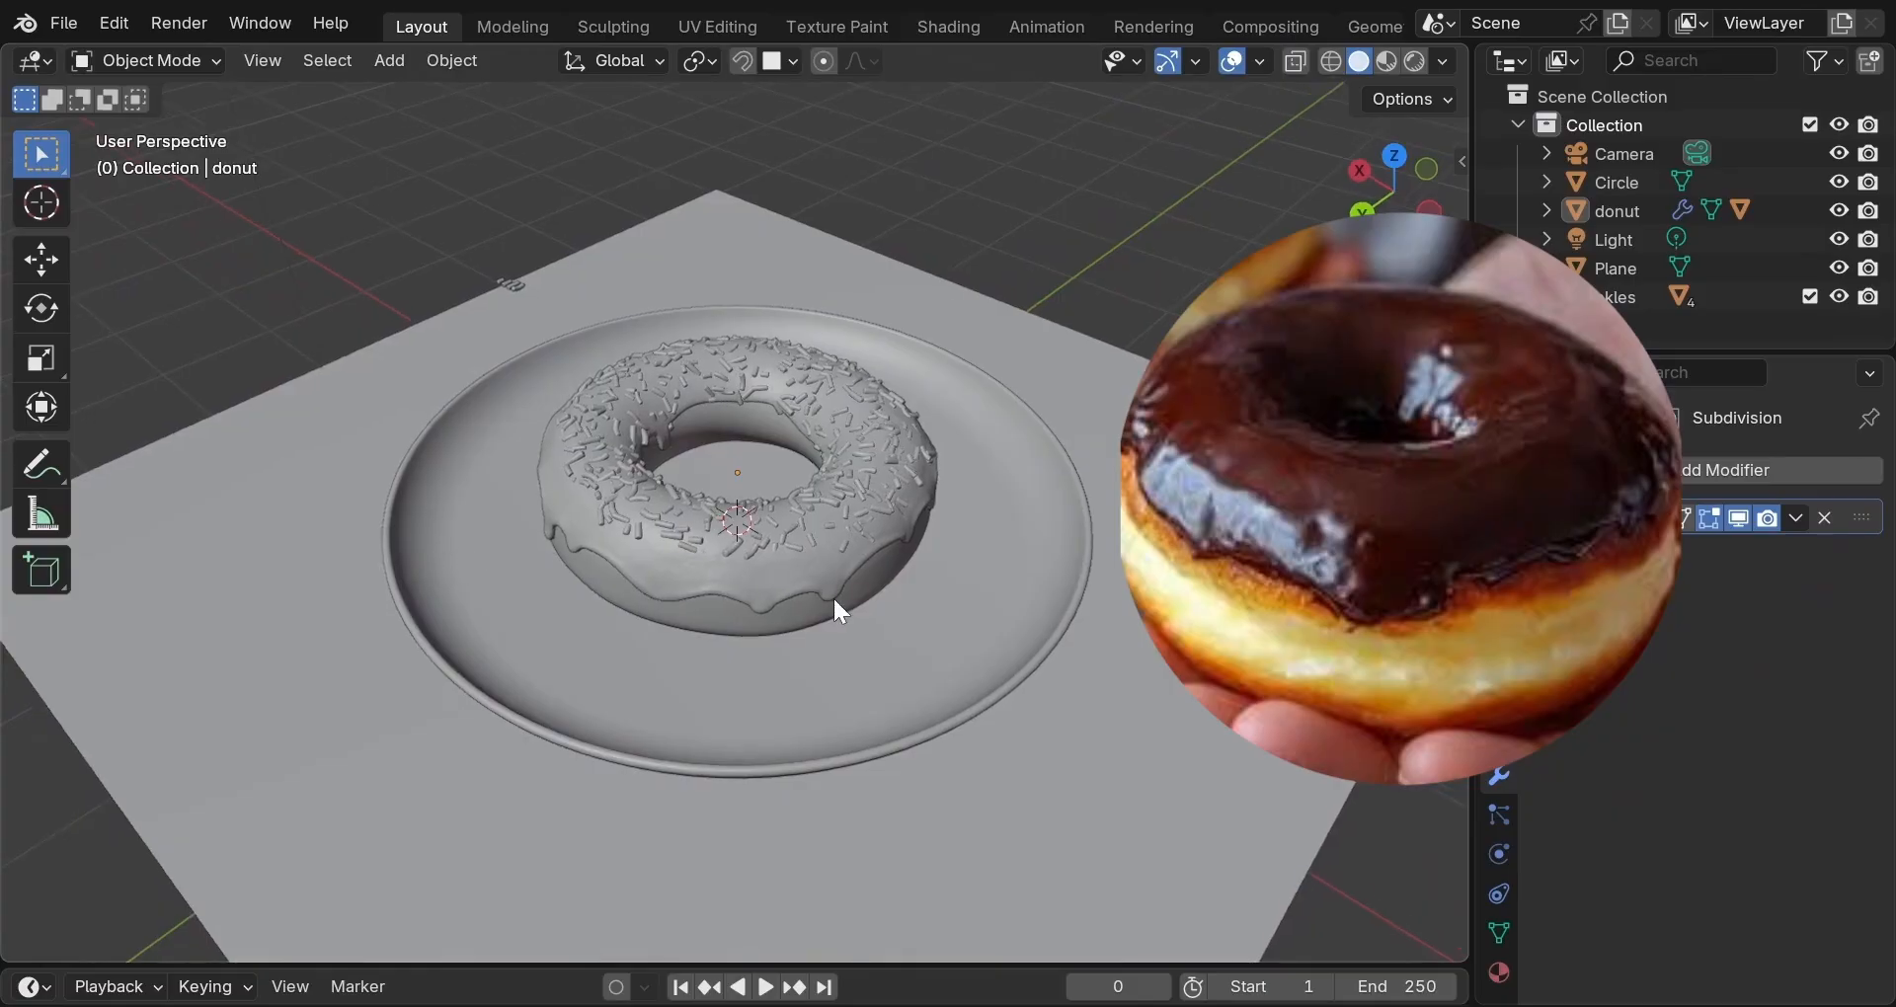
pyautogui.moveTo(835, 600); pyautogui.dragTo(751, 778, button='middle')
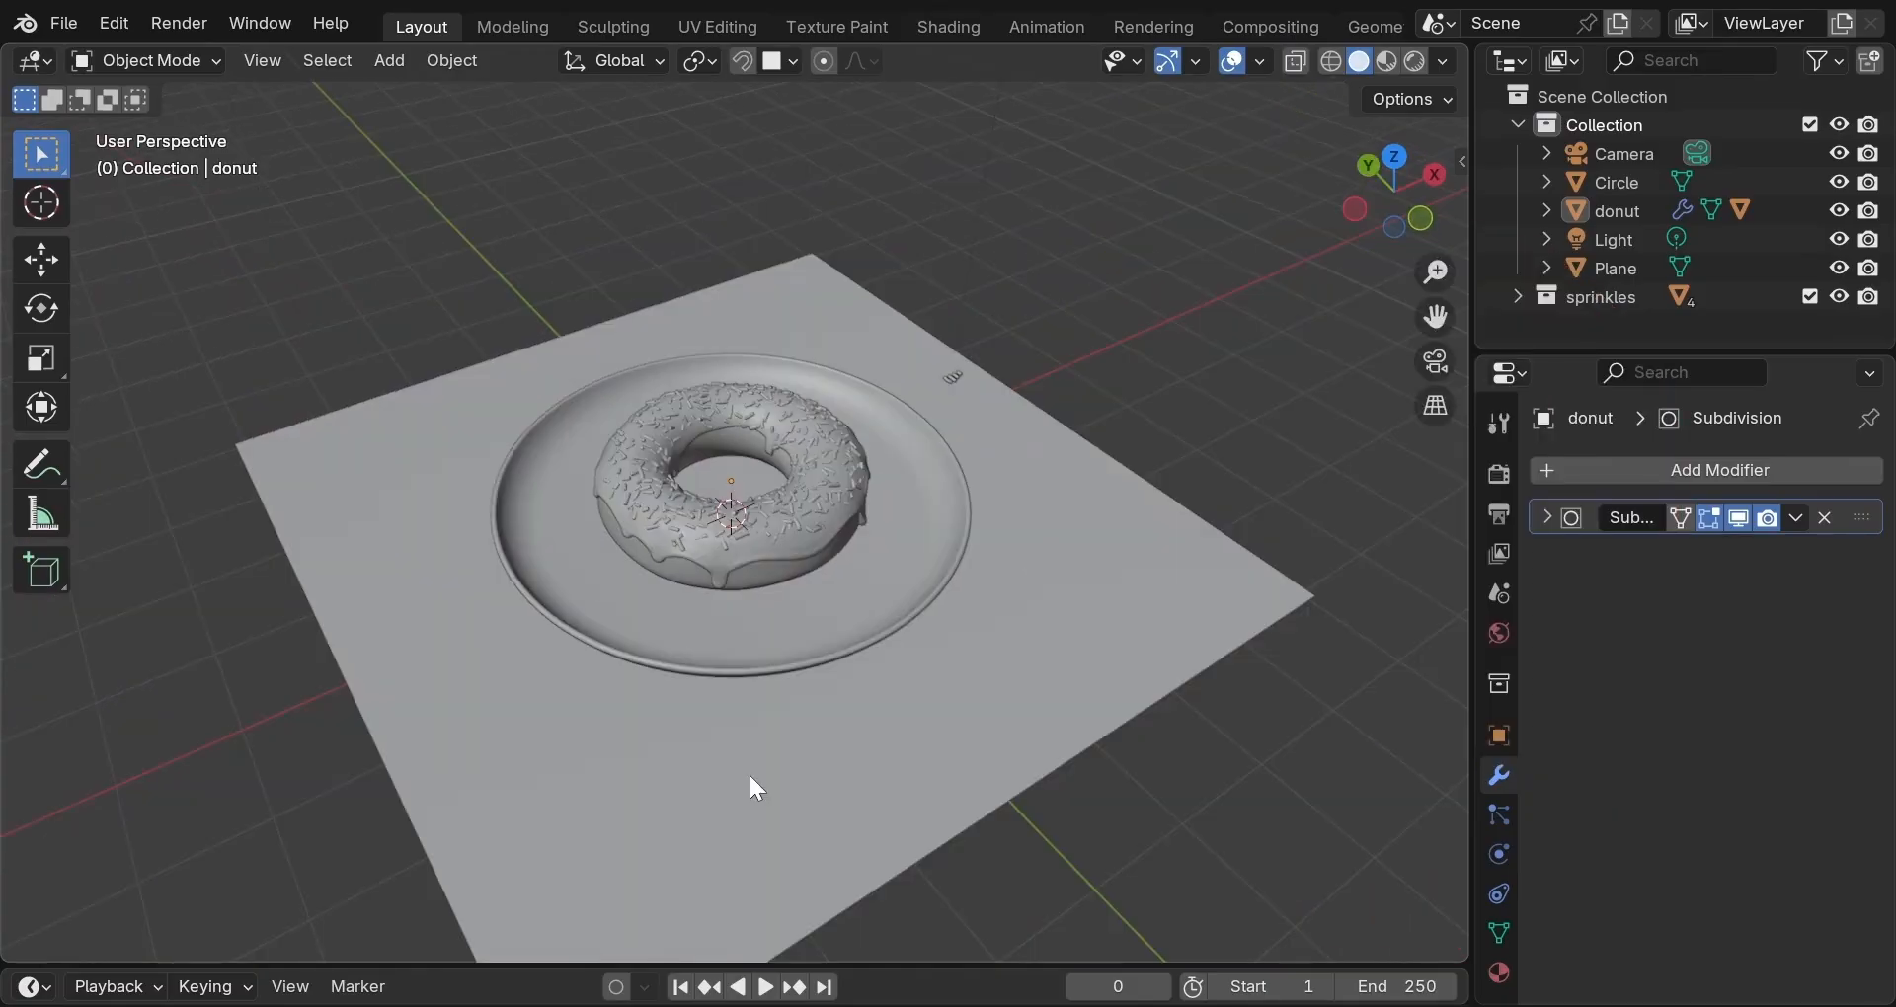
pyautogui.scroll(3, 750, 779)
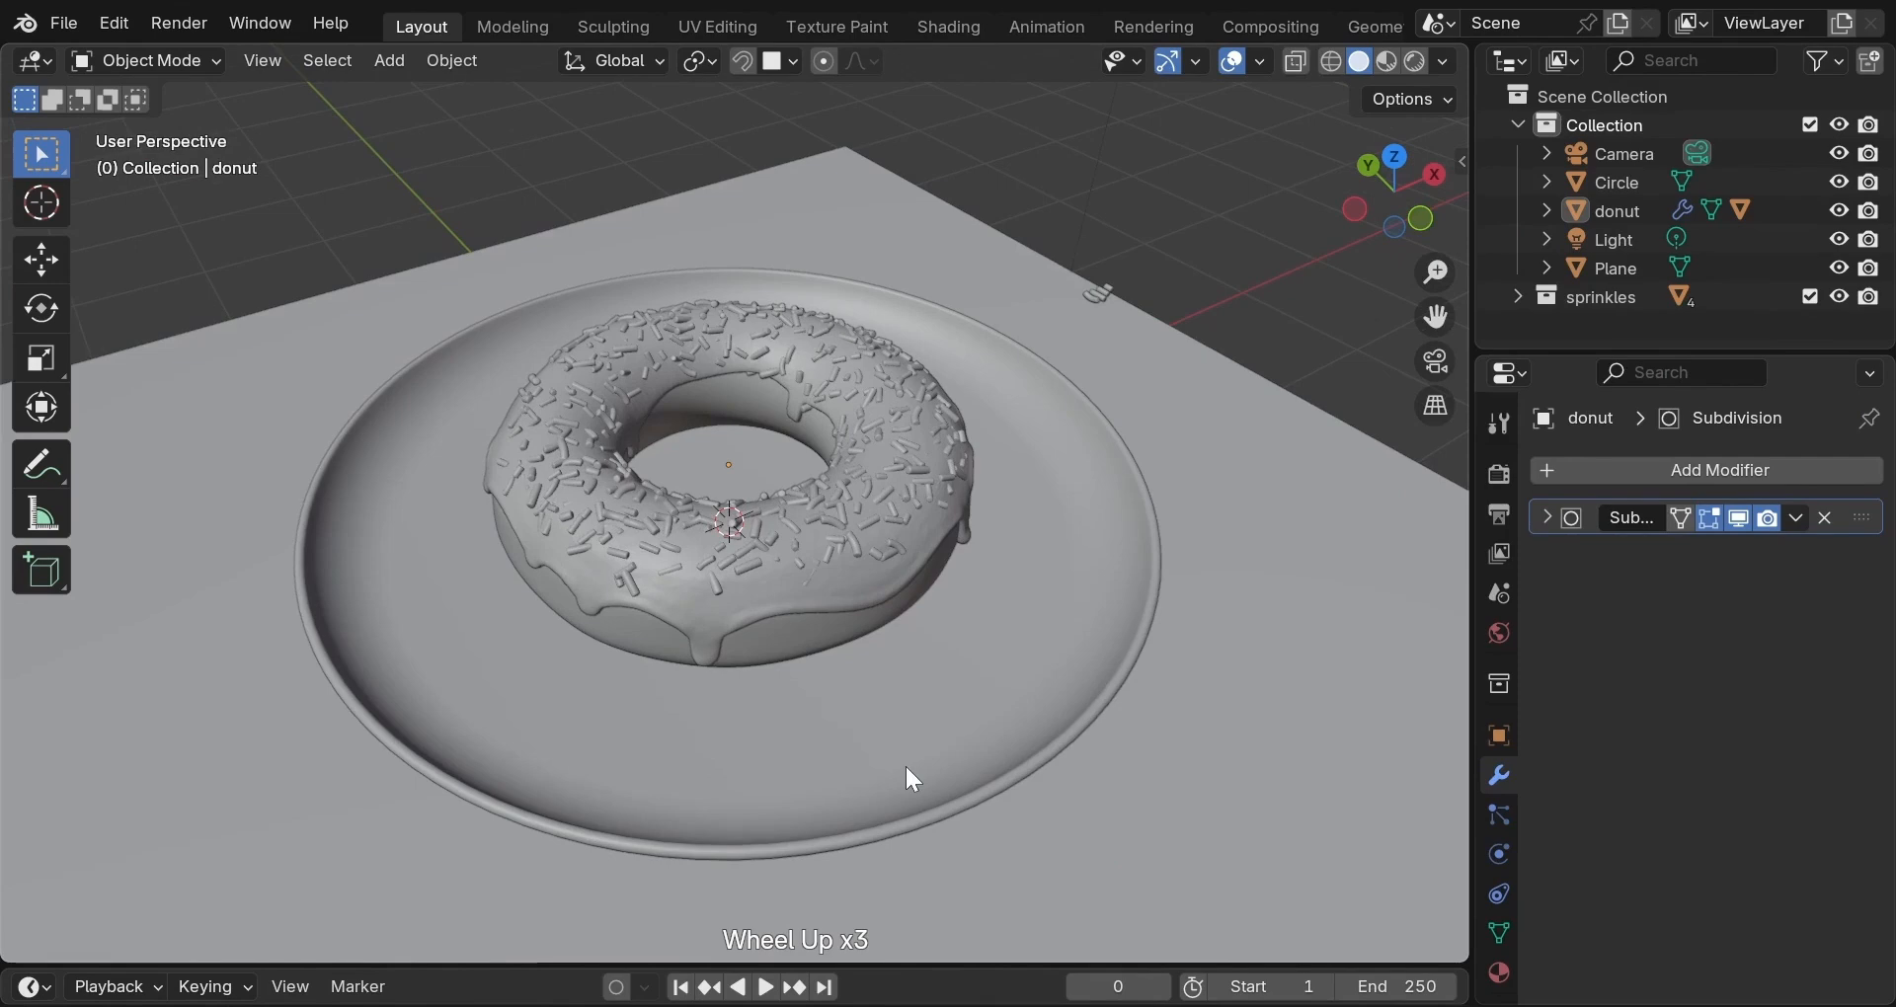
pyautogui.moveTo(908, 765); pyautogui.dragTo(779, 476, button='middle')
pyautogui.scroll(1, 780, 476)
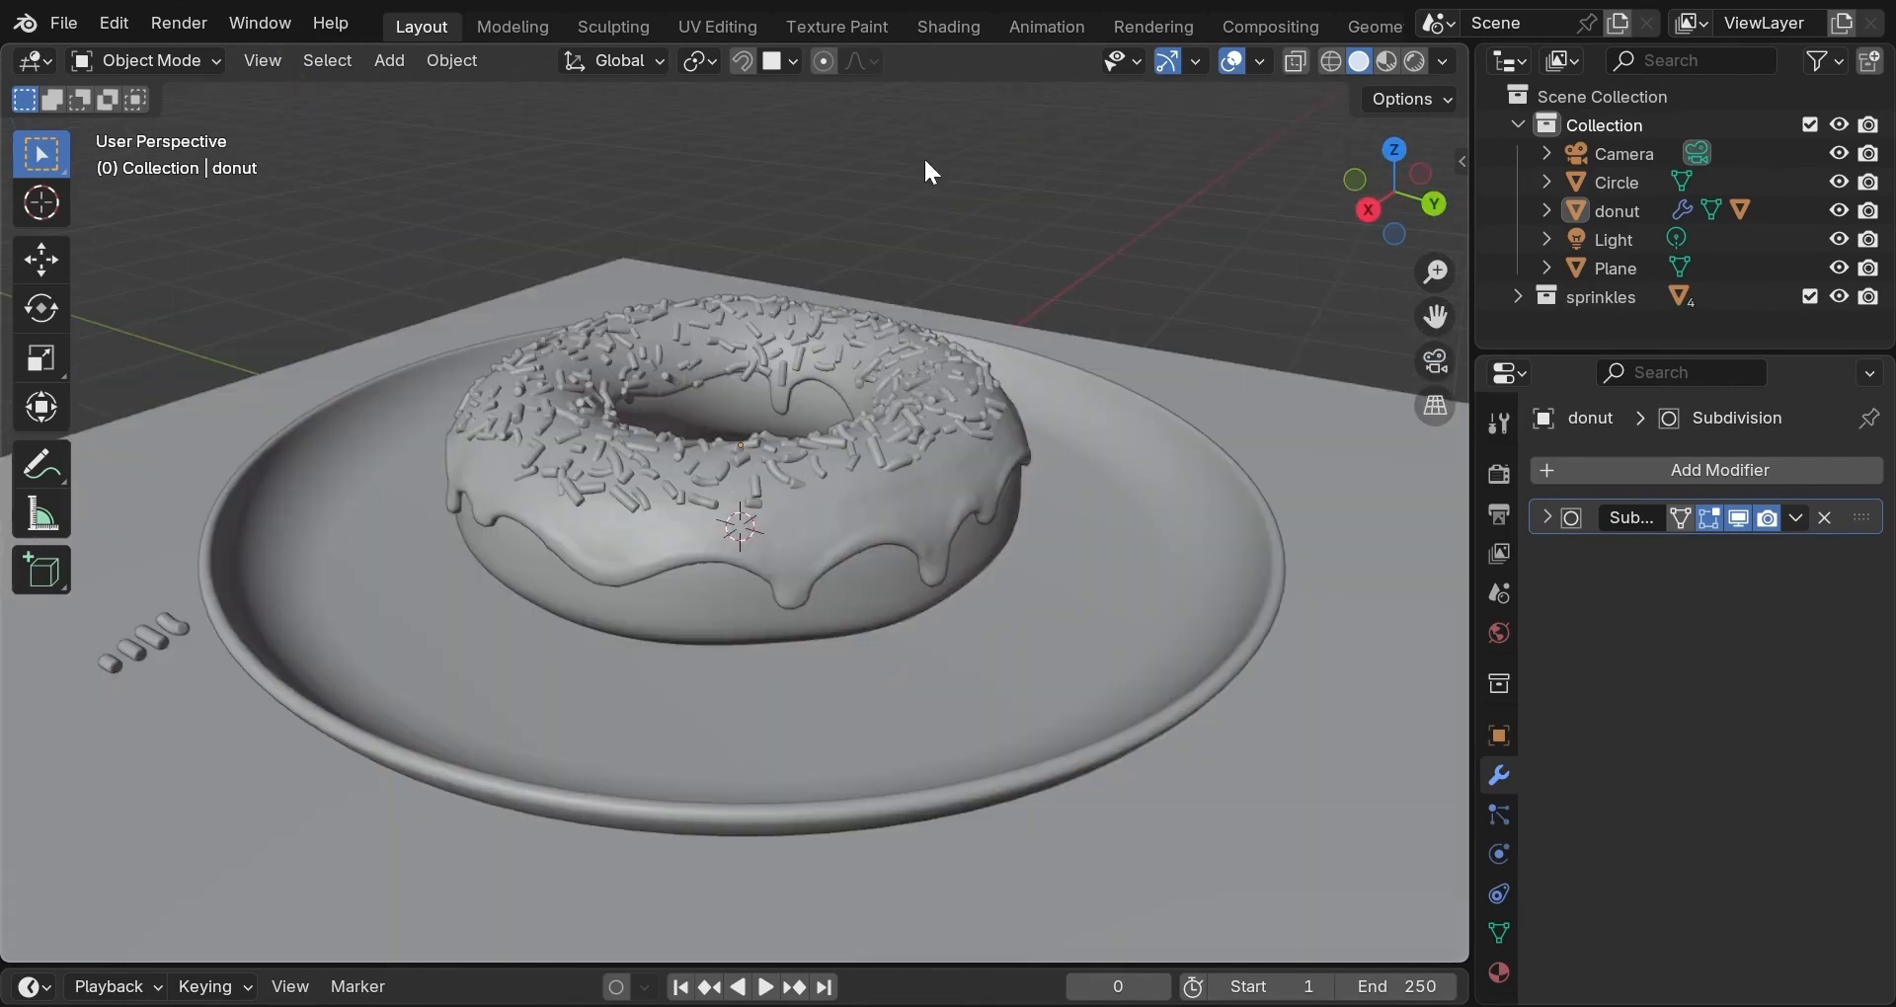
# Switch to the Shading workspace and frame a close, higher view of the donut on the plate.
pyautogui.click(949, 27)
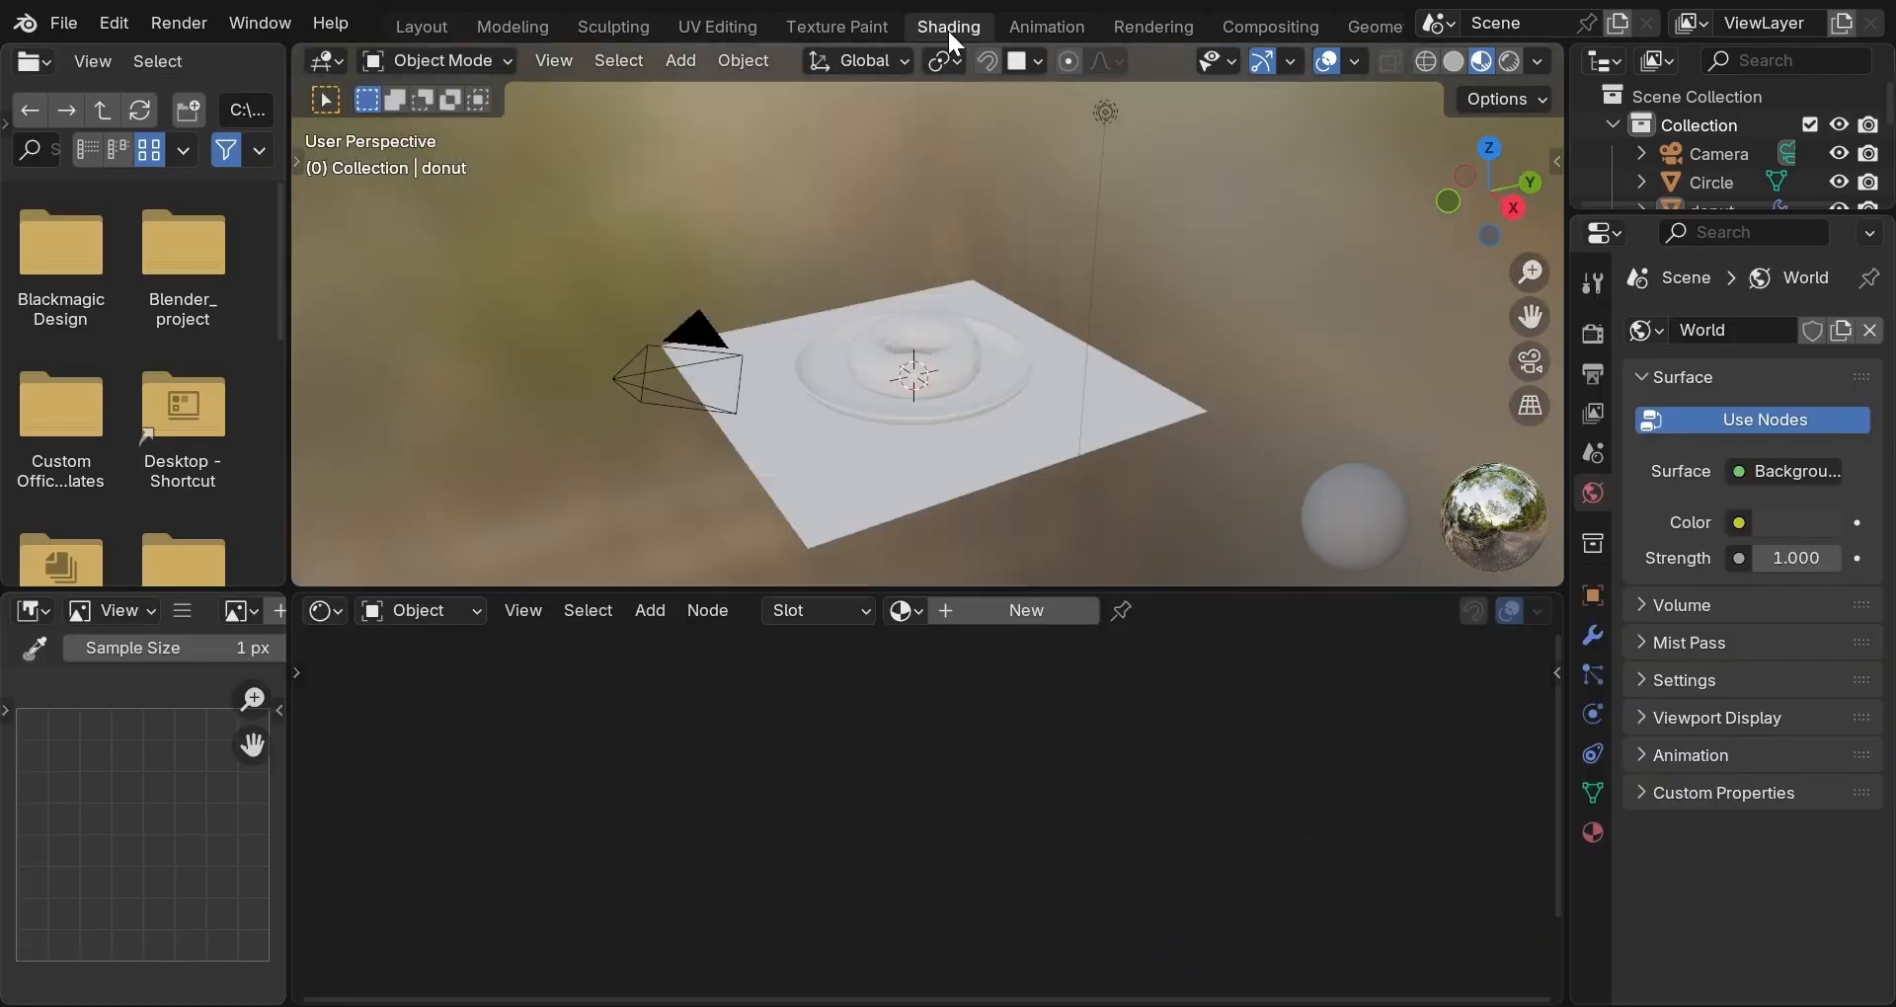
pyautogui.scroll(4, 958, 324)
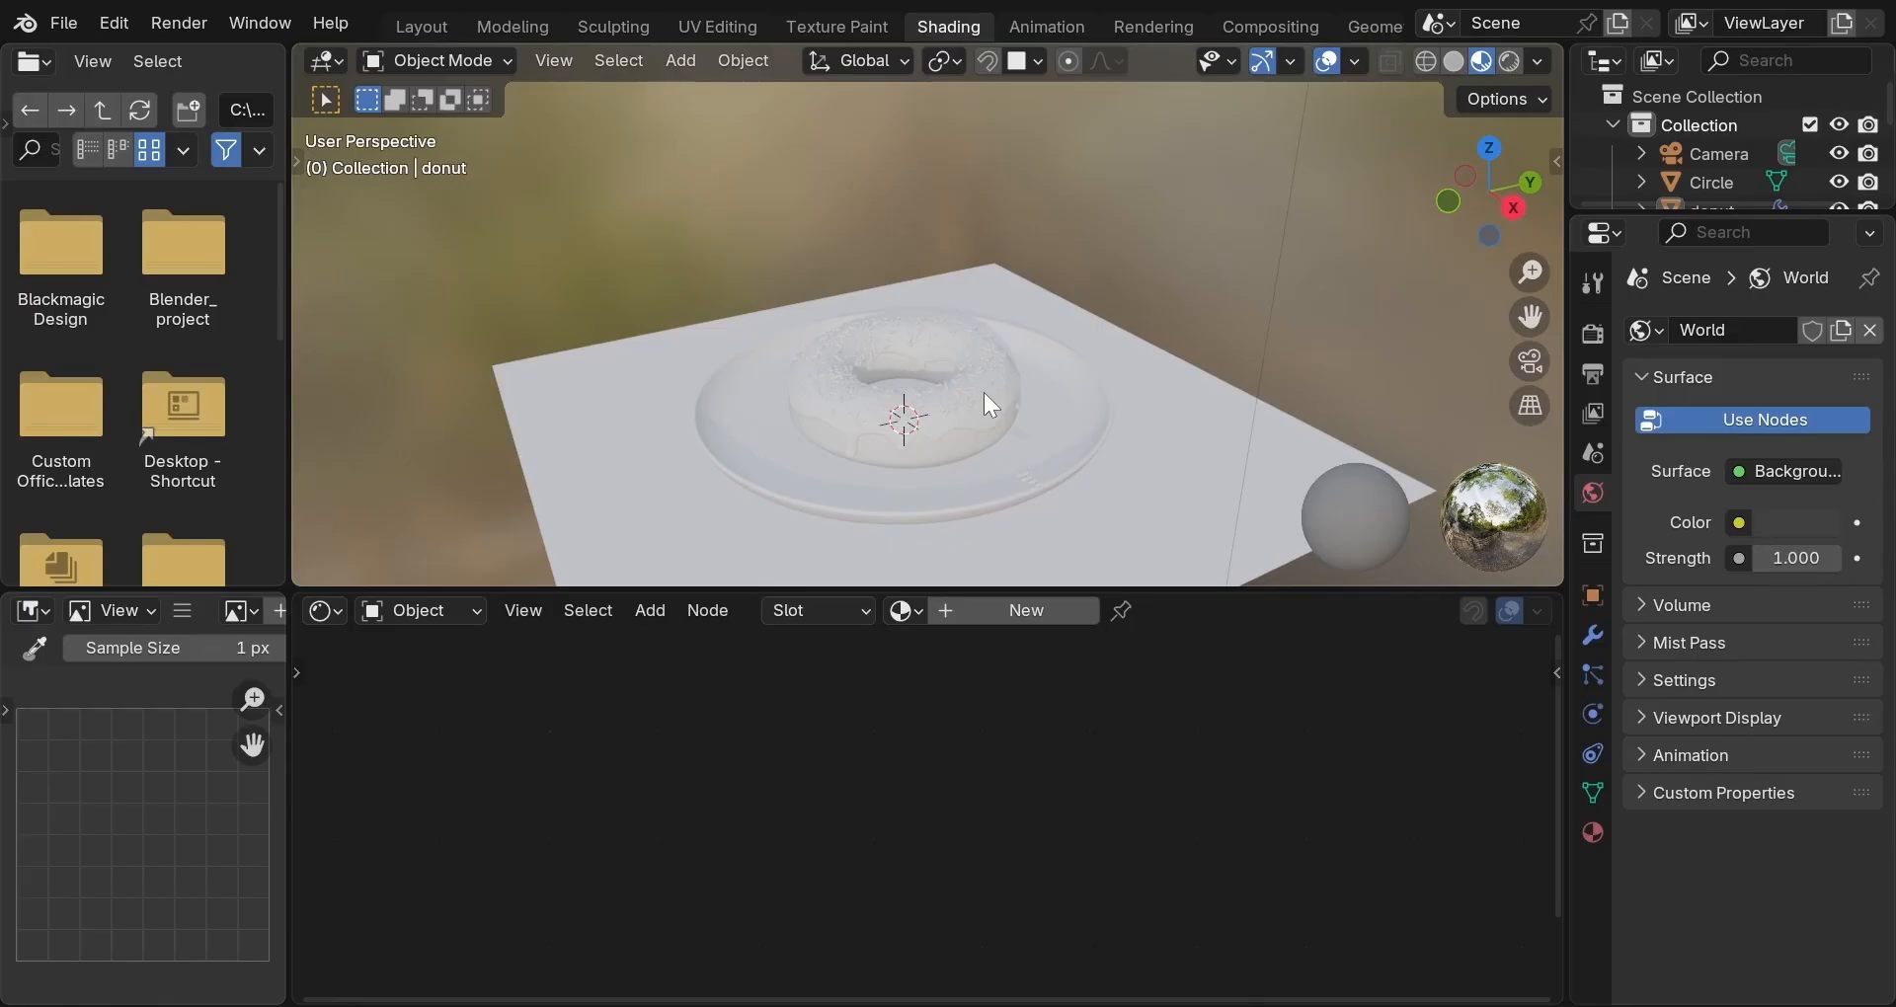
pyautogui.moveTo(983, 393); pyautogui.dragTo(837, 386, button='middle')
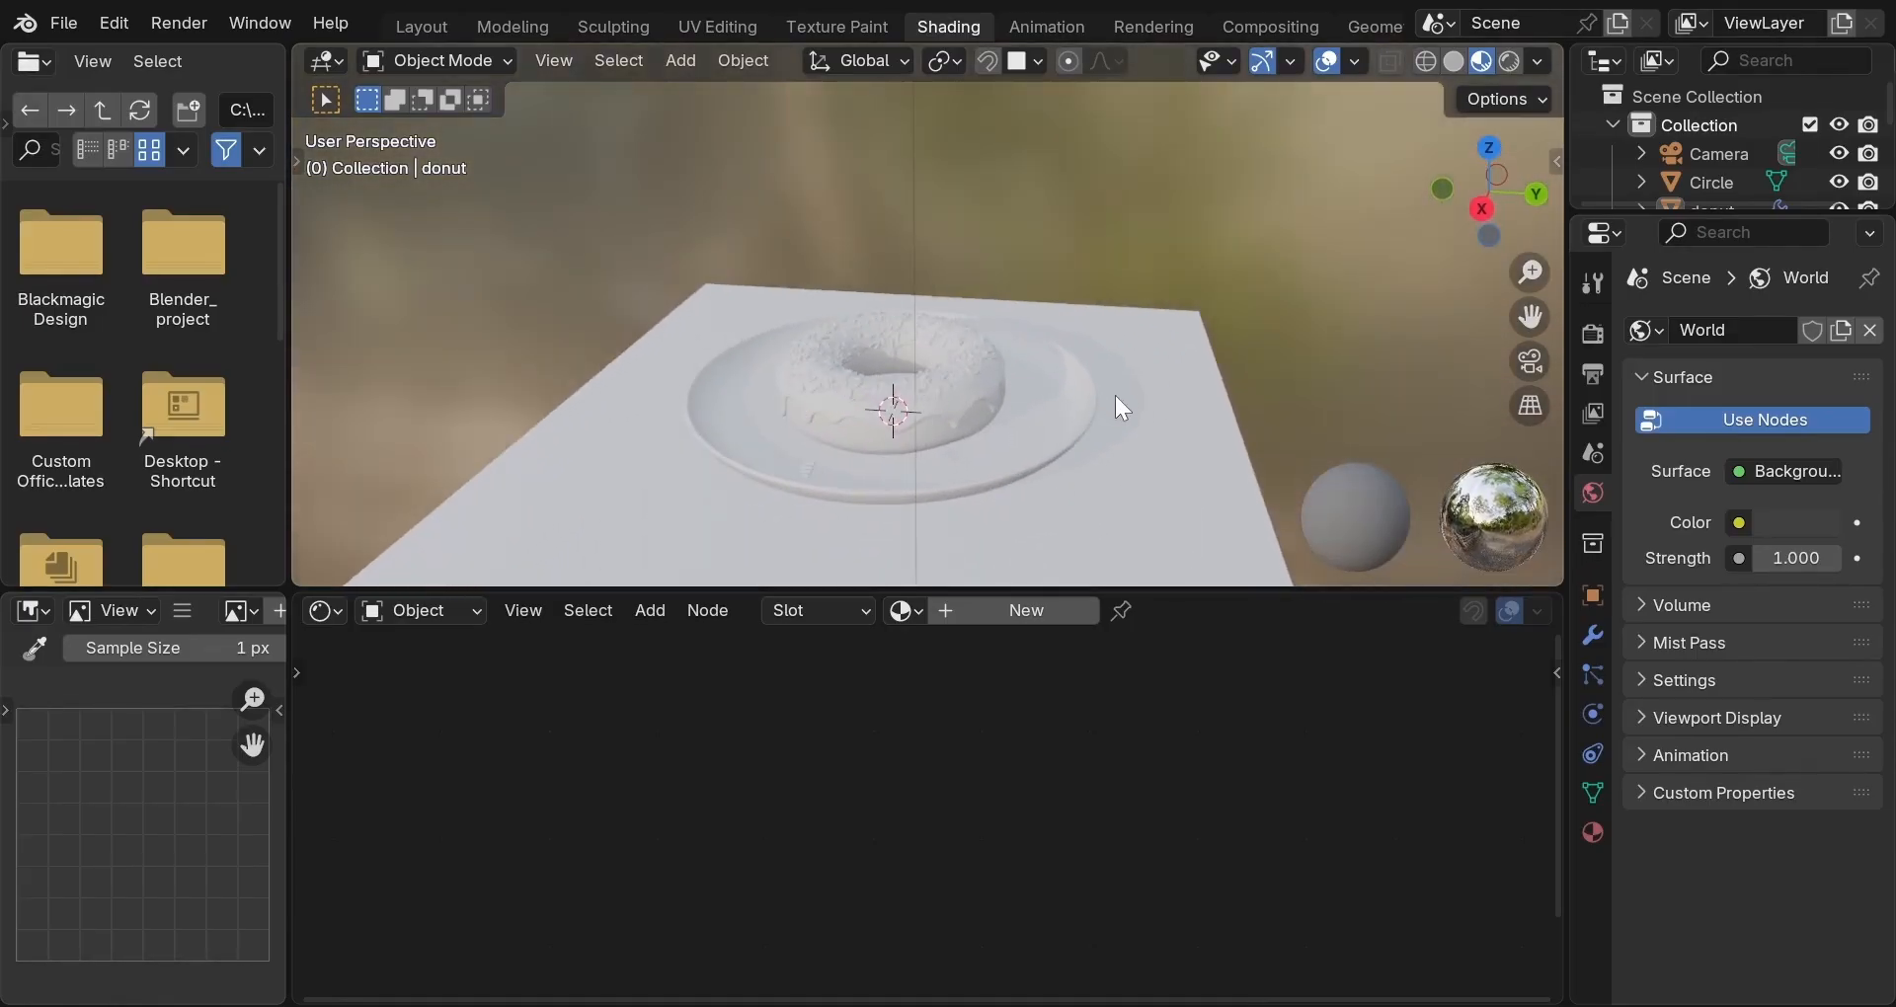
pyautogui.scroll(-2, 1116, 394)
pyautogui.scroll(3, 1116, 393)
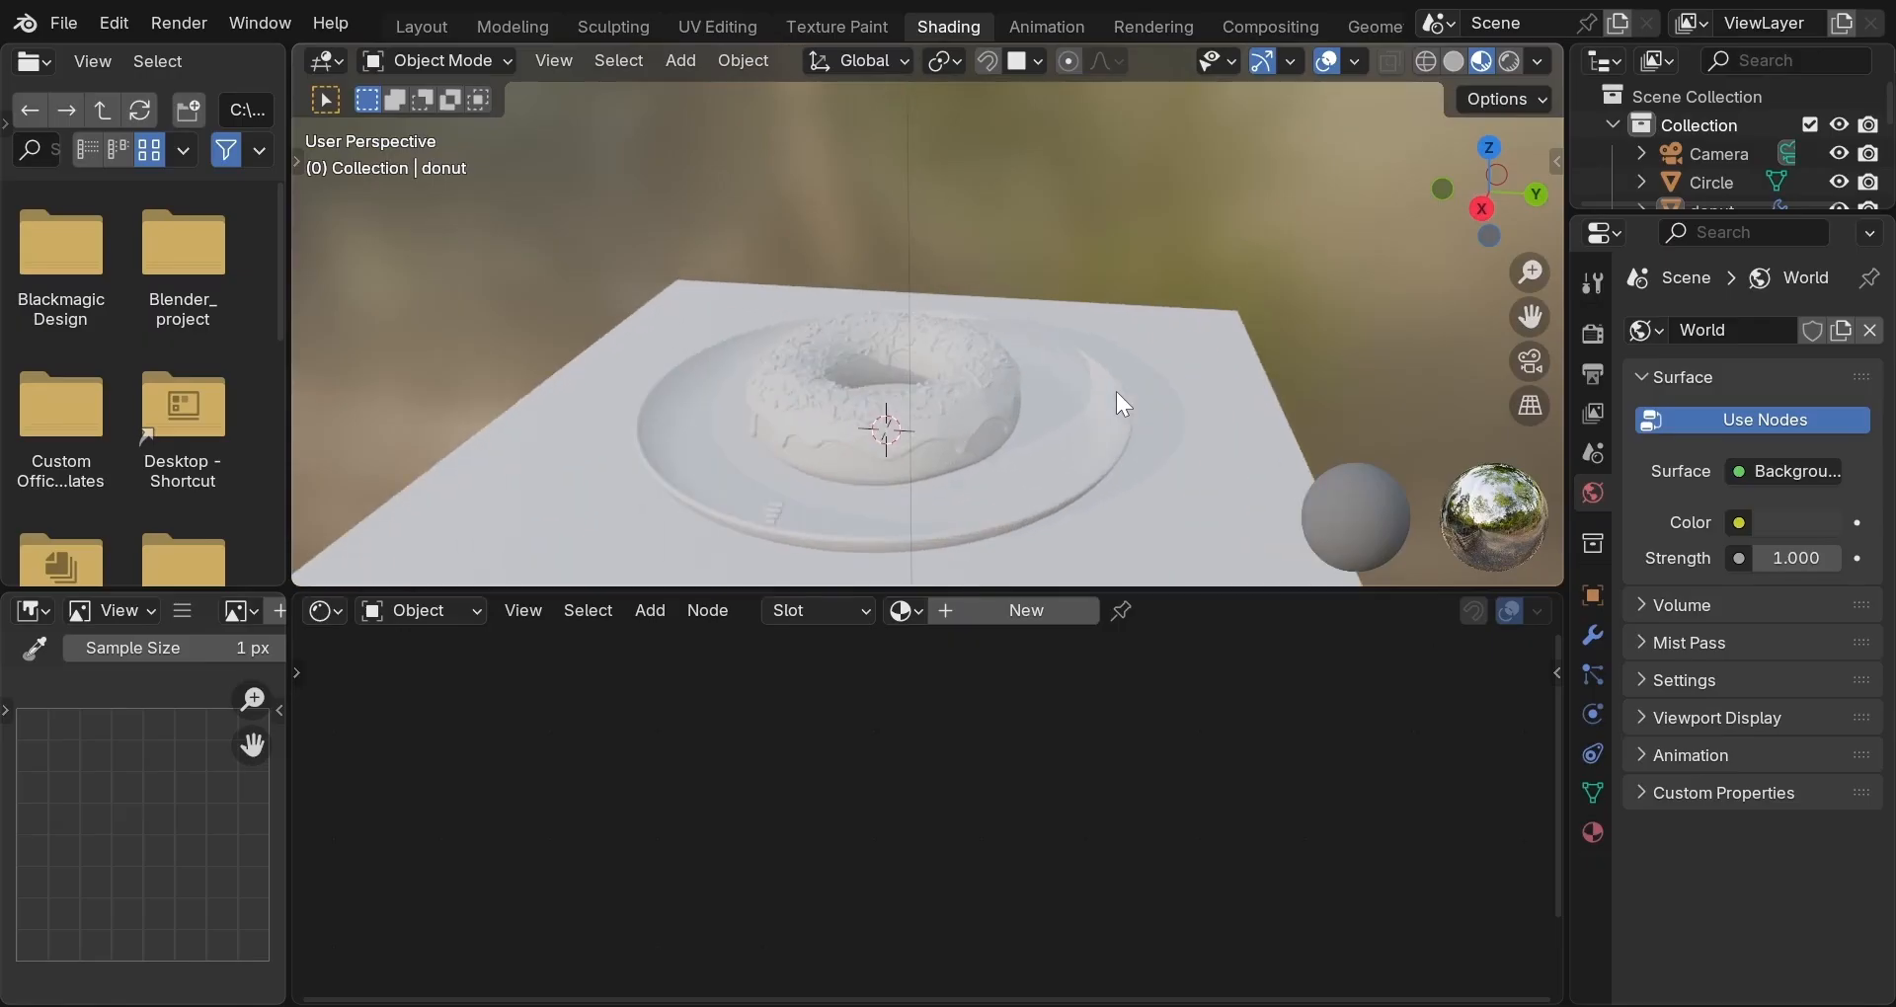
pyautogui.moveTo(1117, 393); pyautogui.dragTo(1190, 490, button='middle')
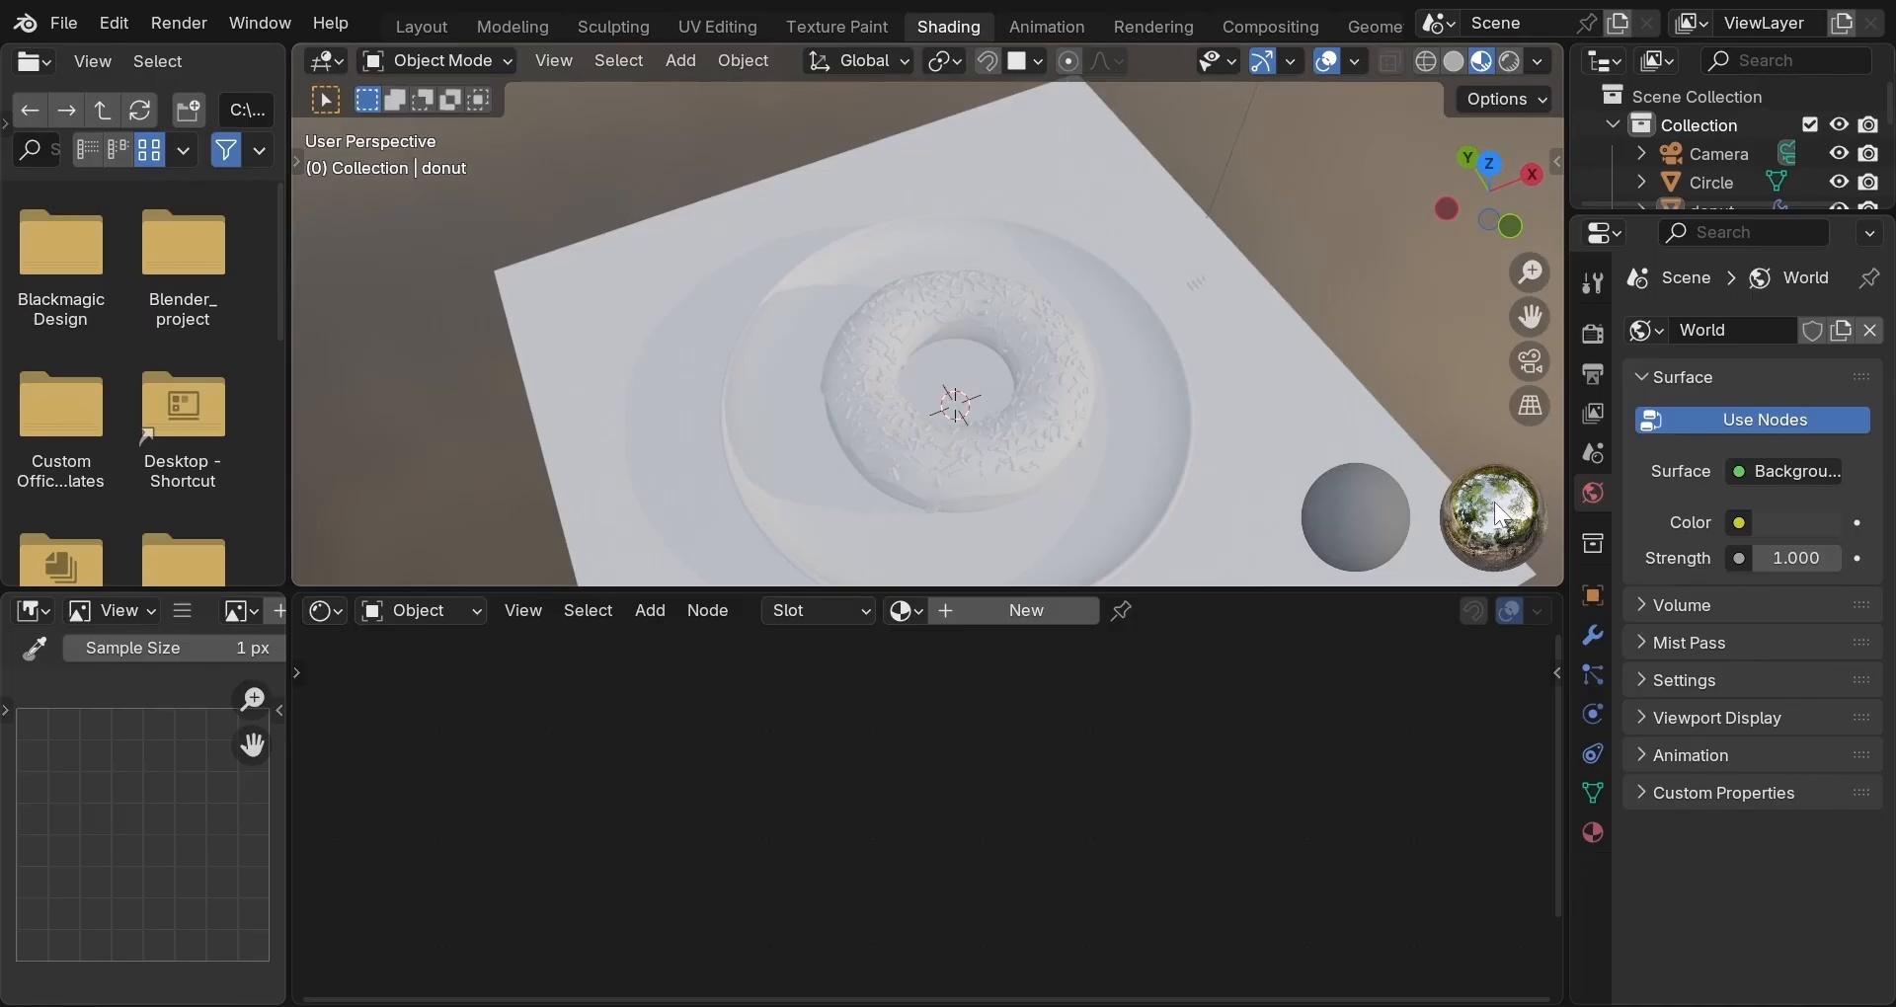
pyautogui.scroll(2, 1052, 380)
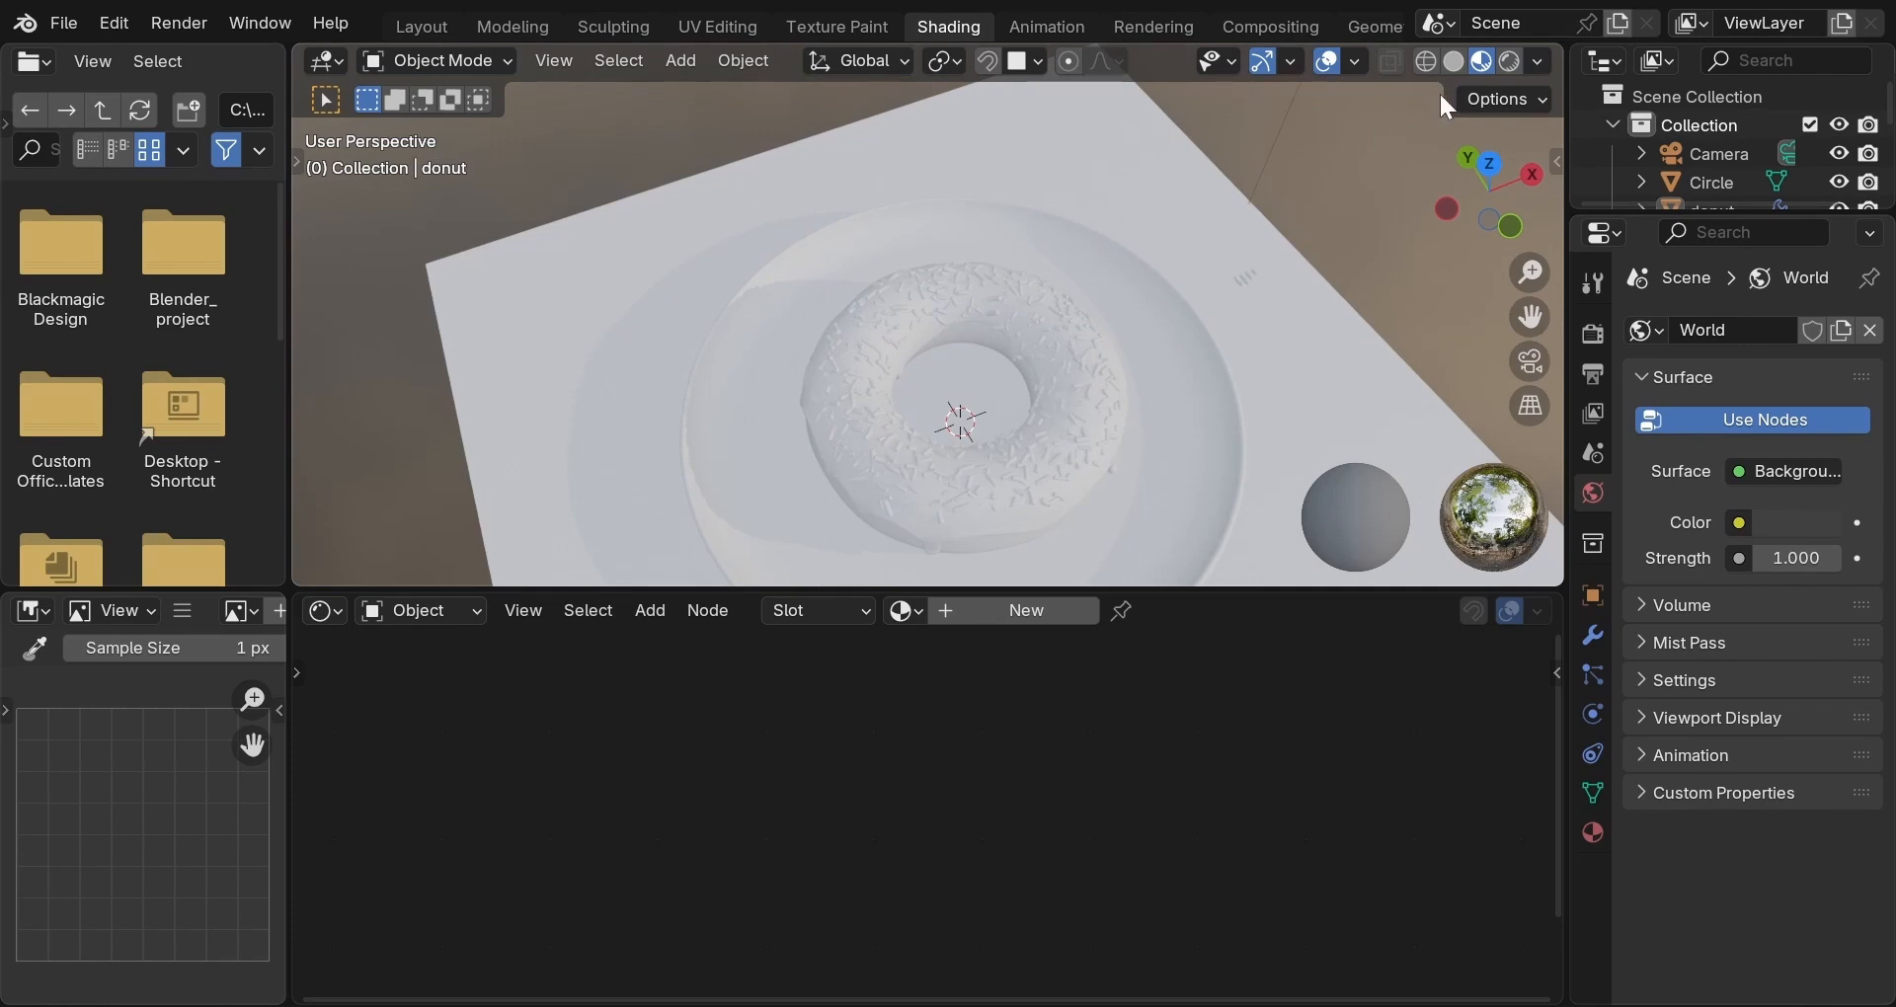
pyautogui.click(1538, 63)
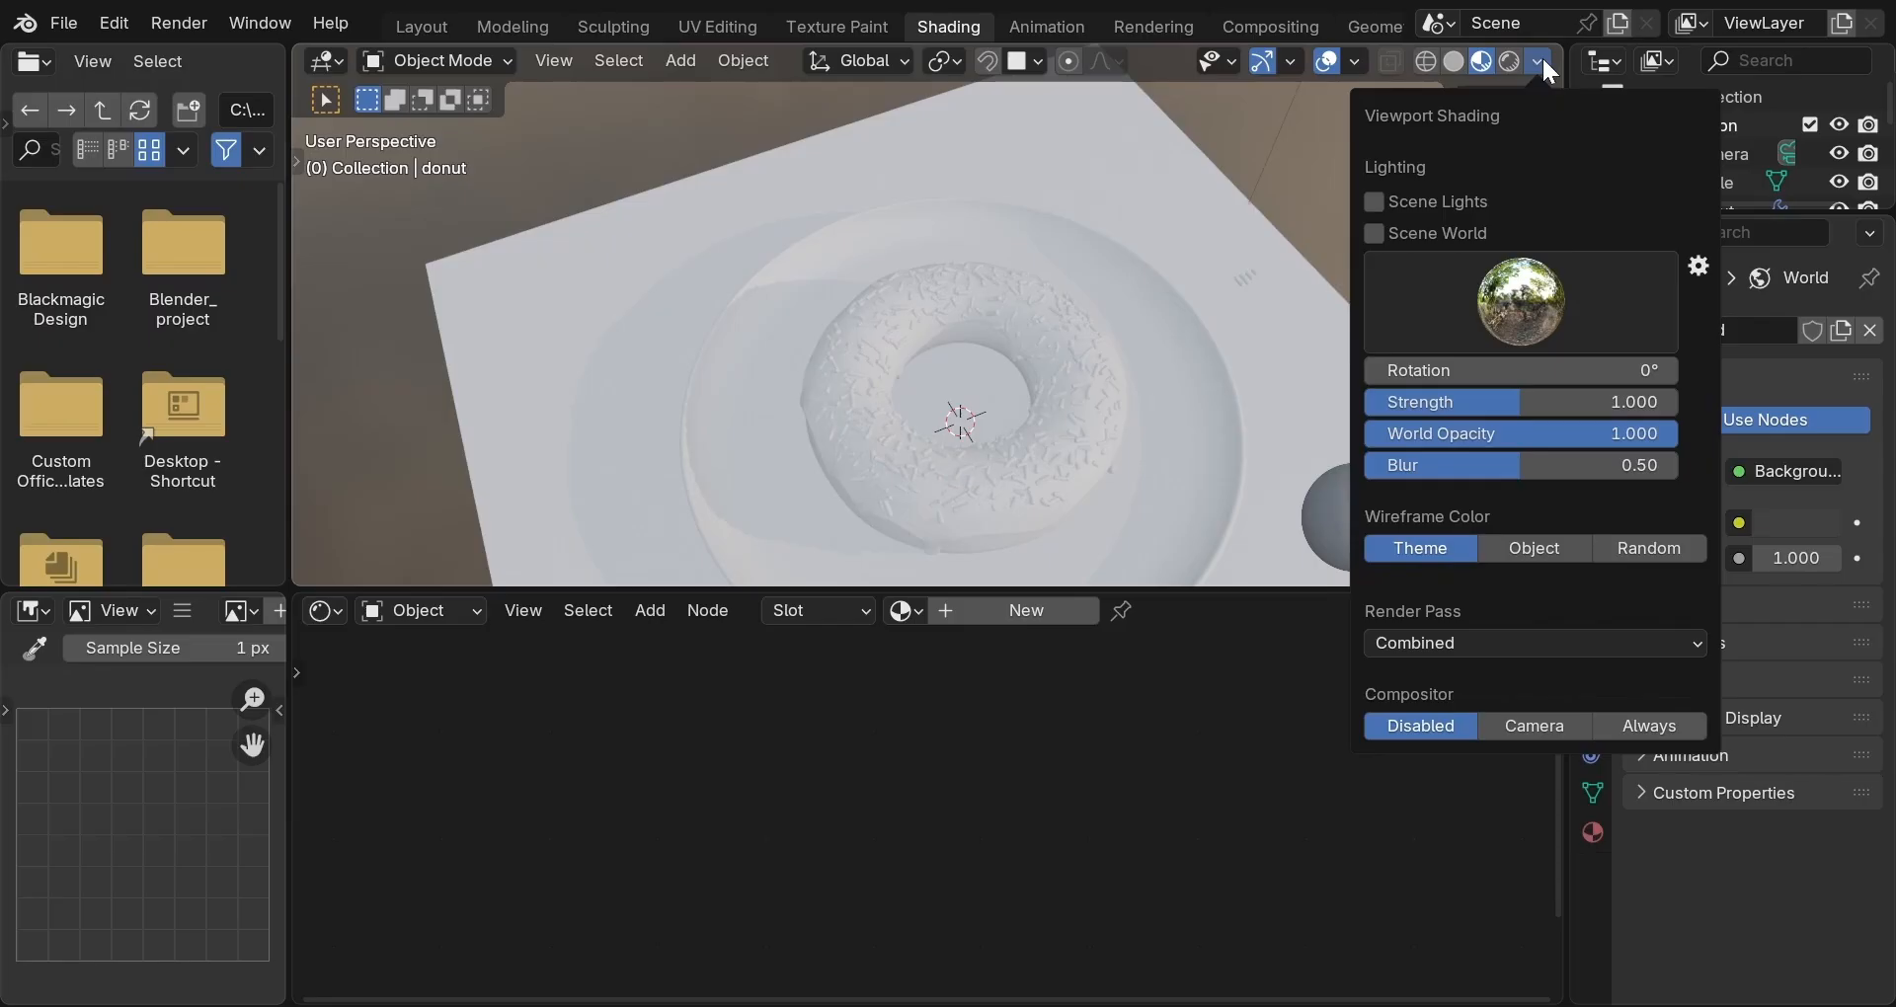
pyautogui.click(1524, 316)
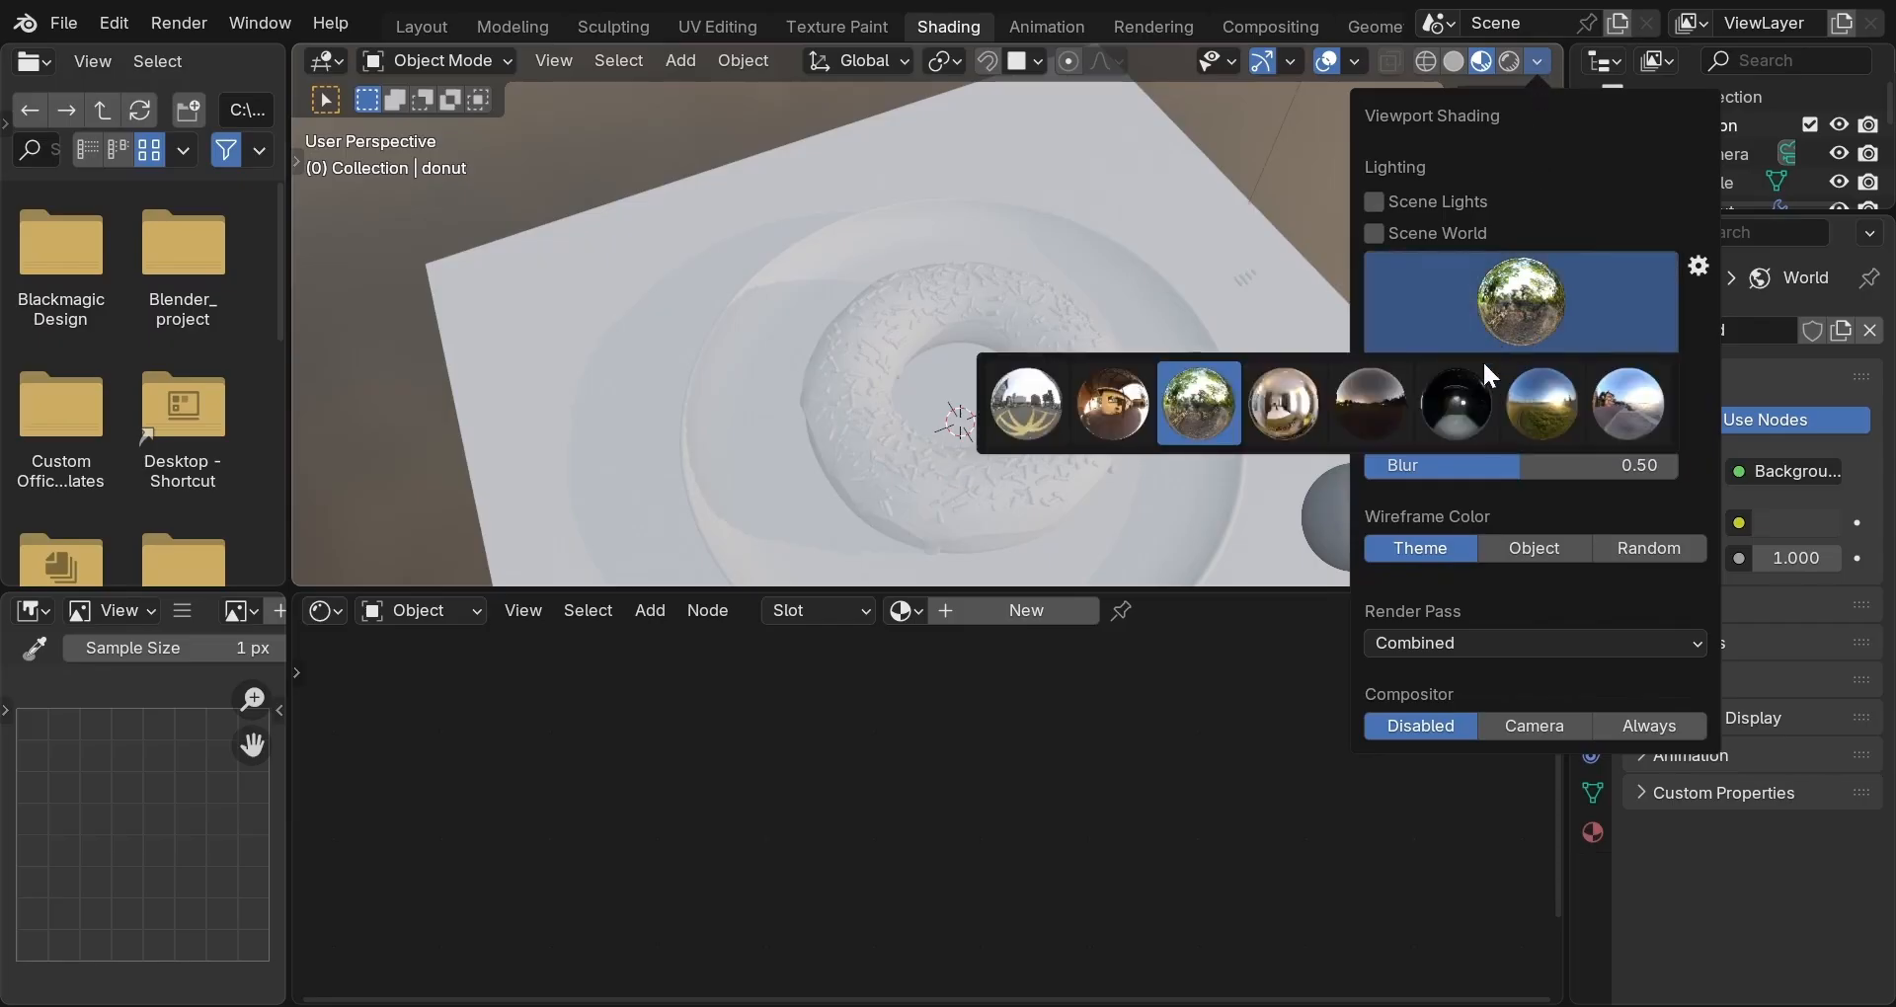
pyautogui.click(1385, 413)
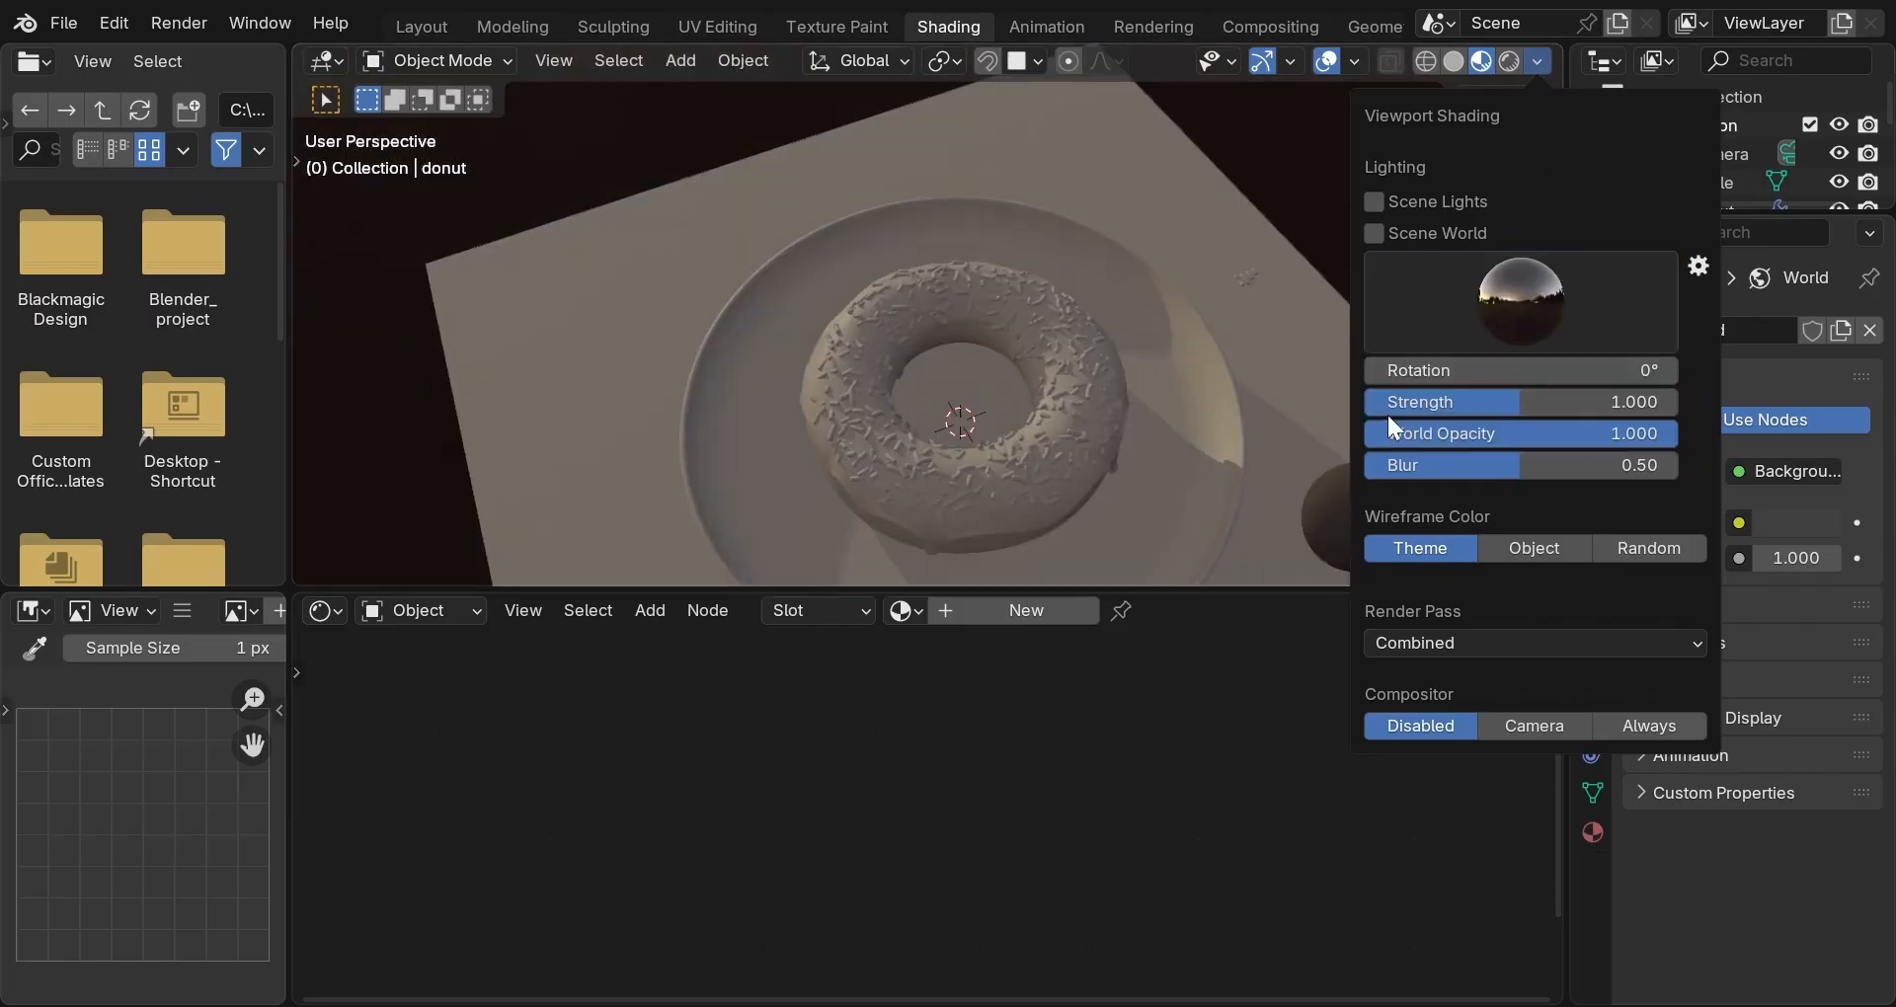
pyautogui.click(1499, 301)
pyautogui.click(1538, 399)
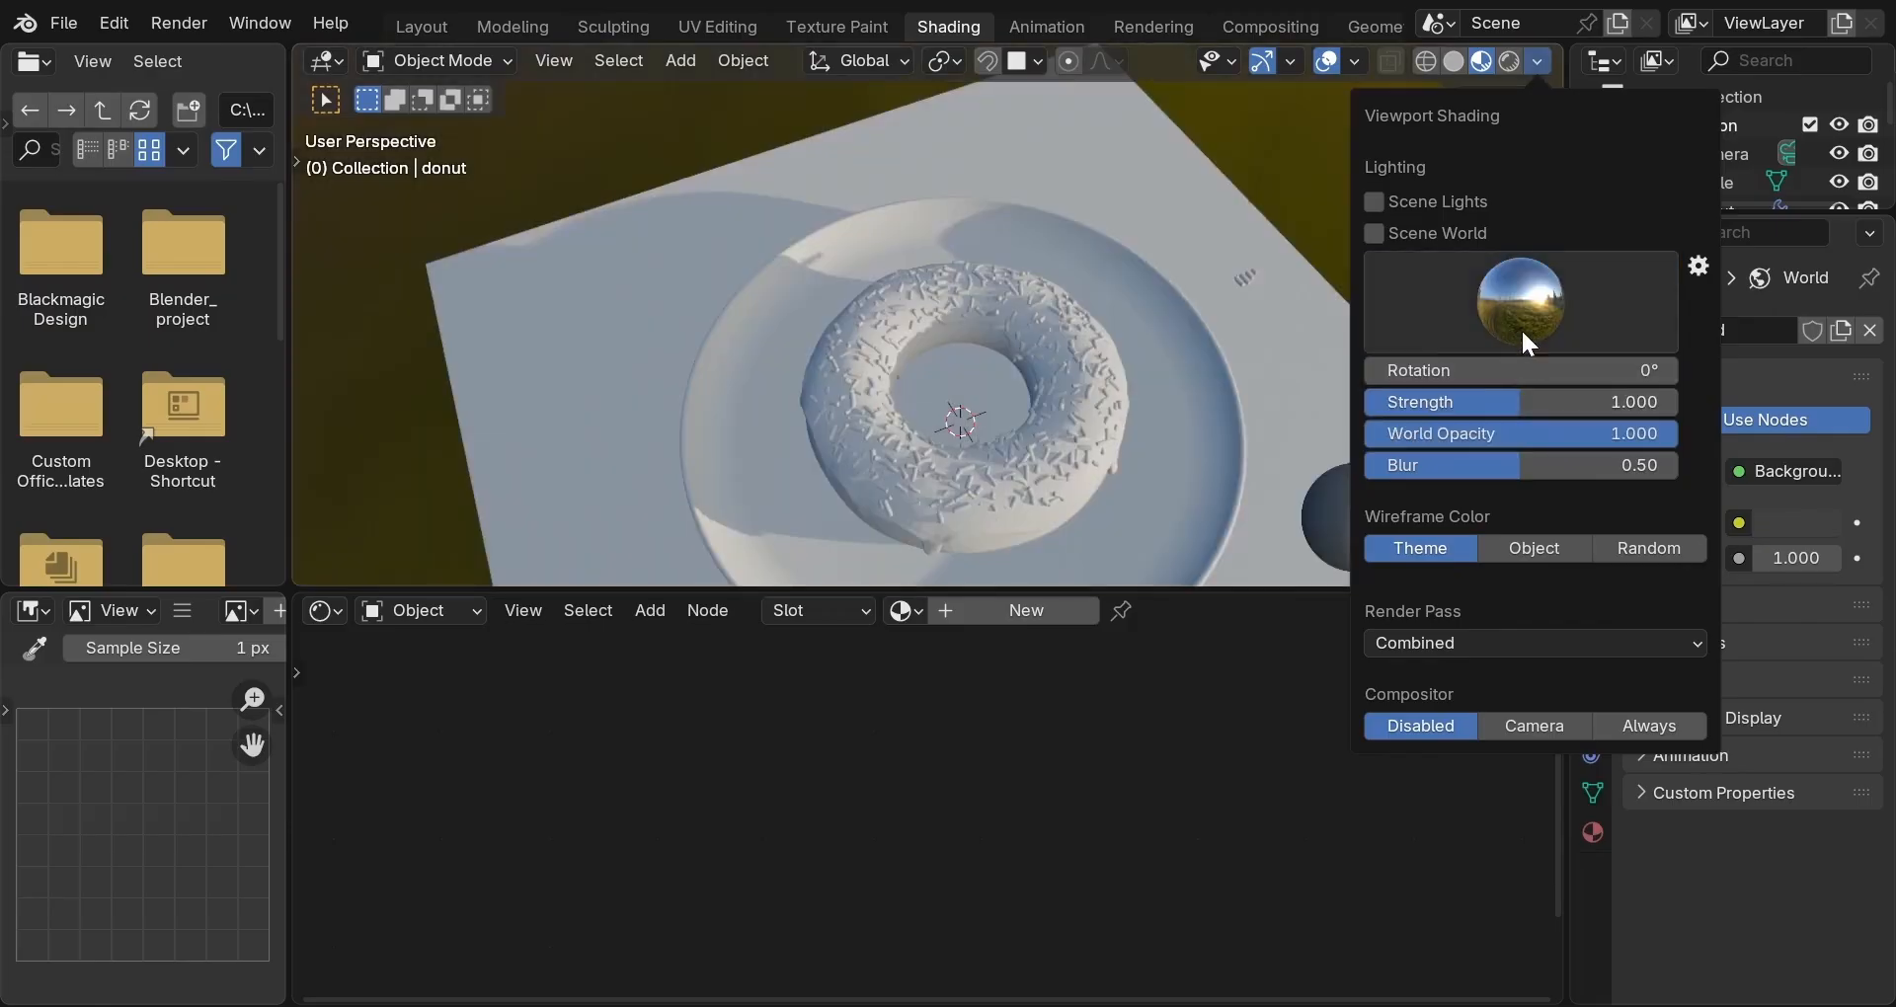
pyautogui.click(1521, 302)
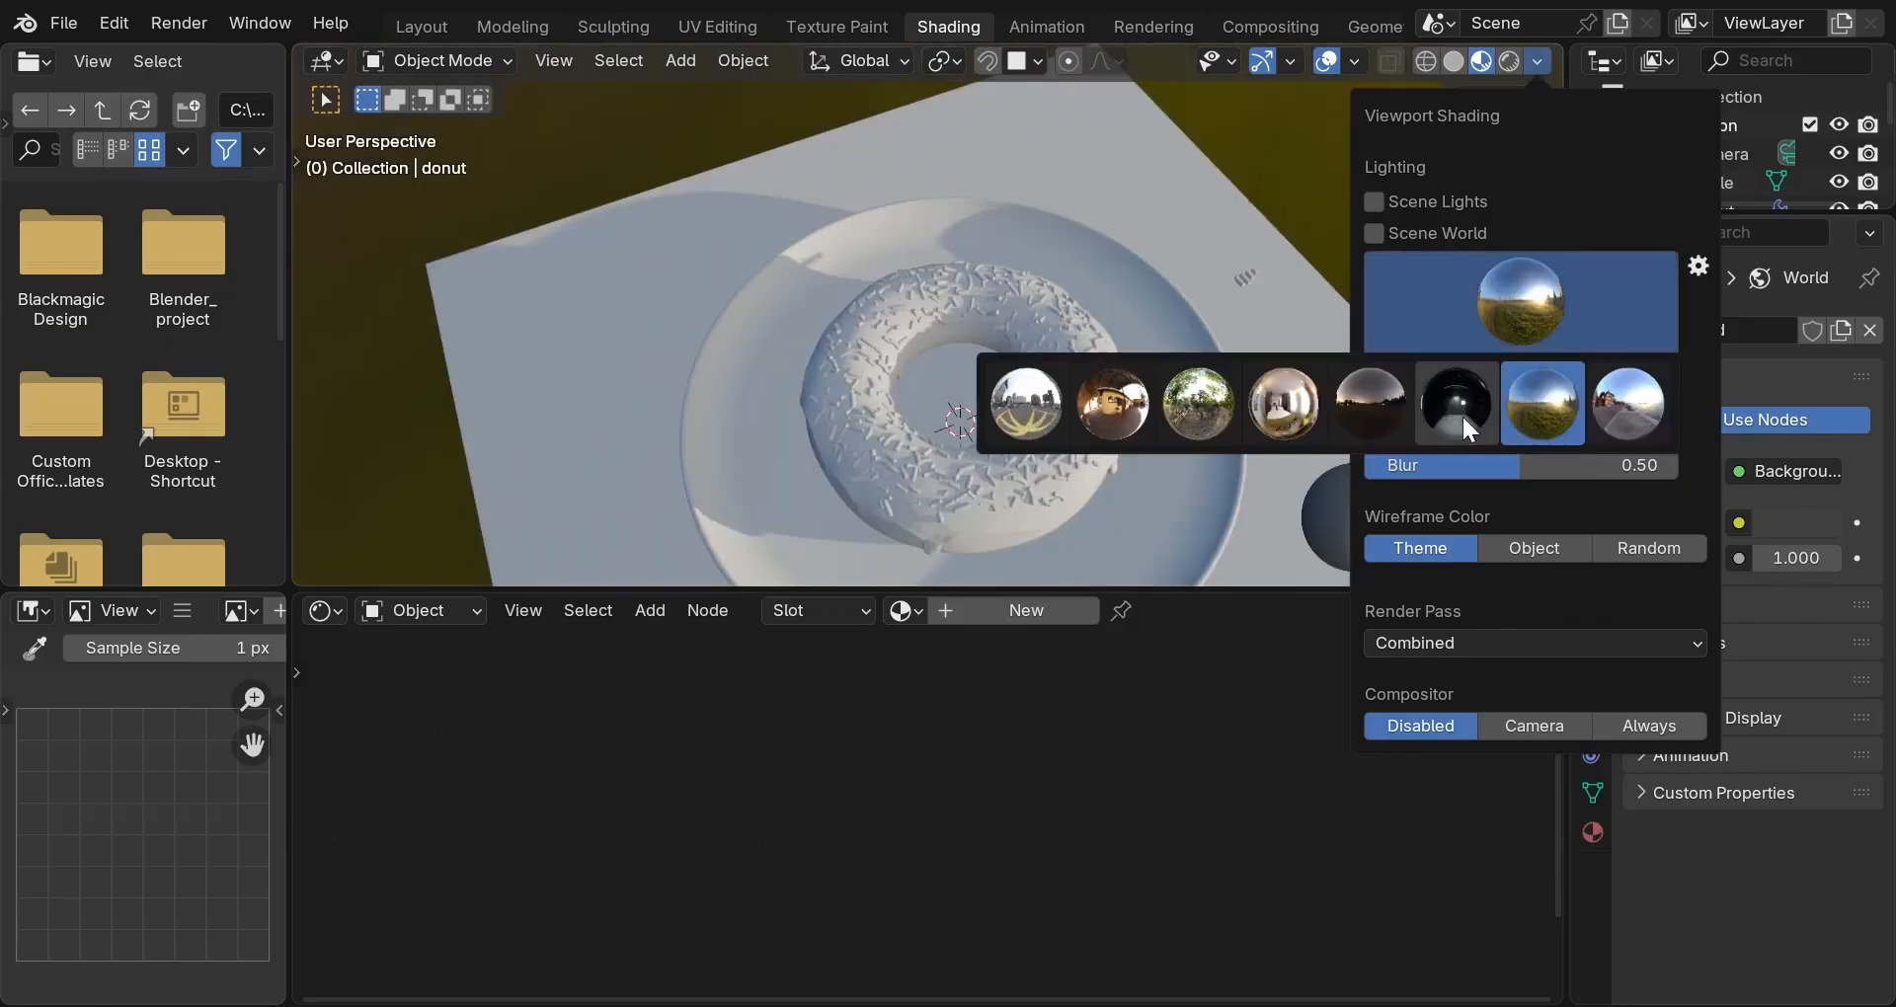
pyautogui.click(1461, 413)
pyautogui.click(1507, 299)
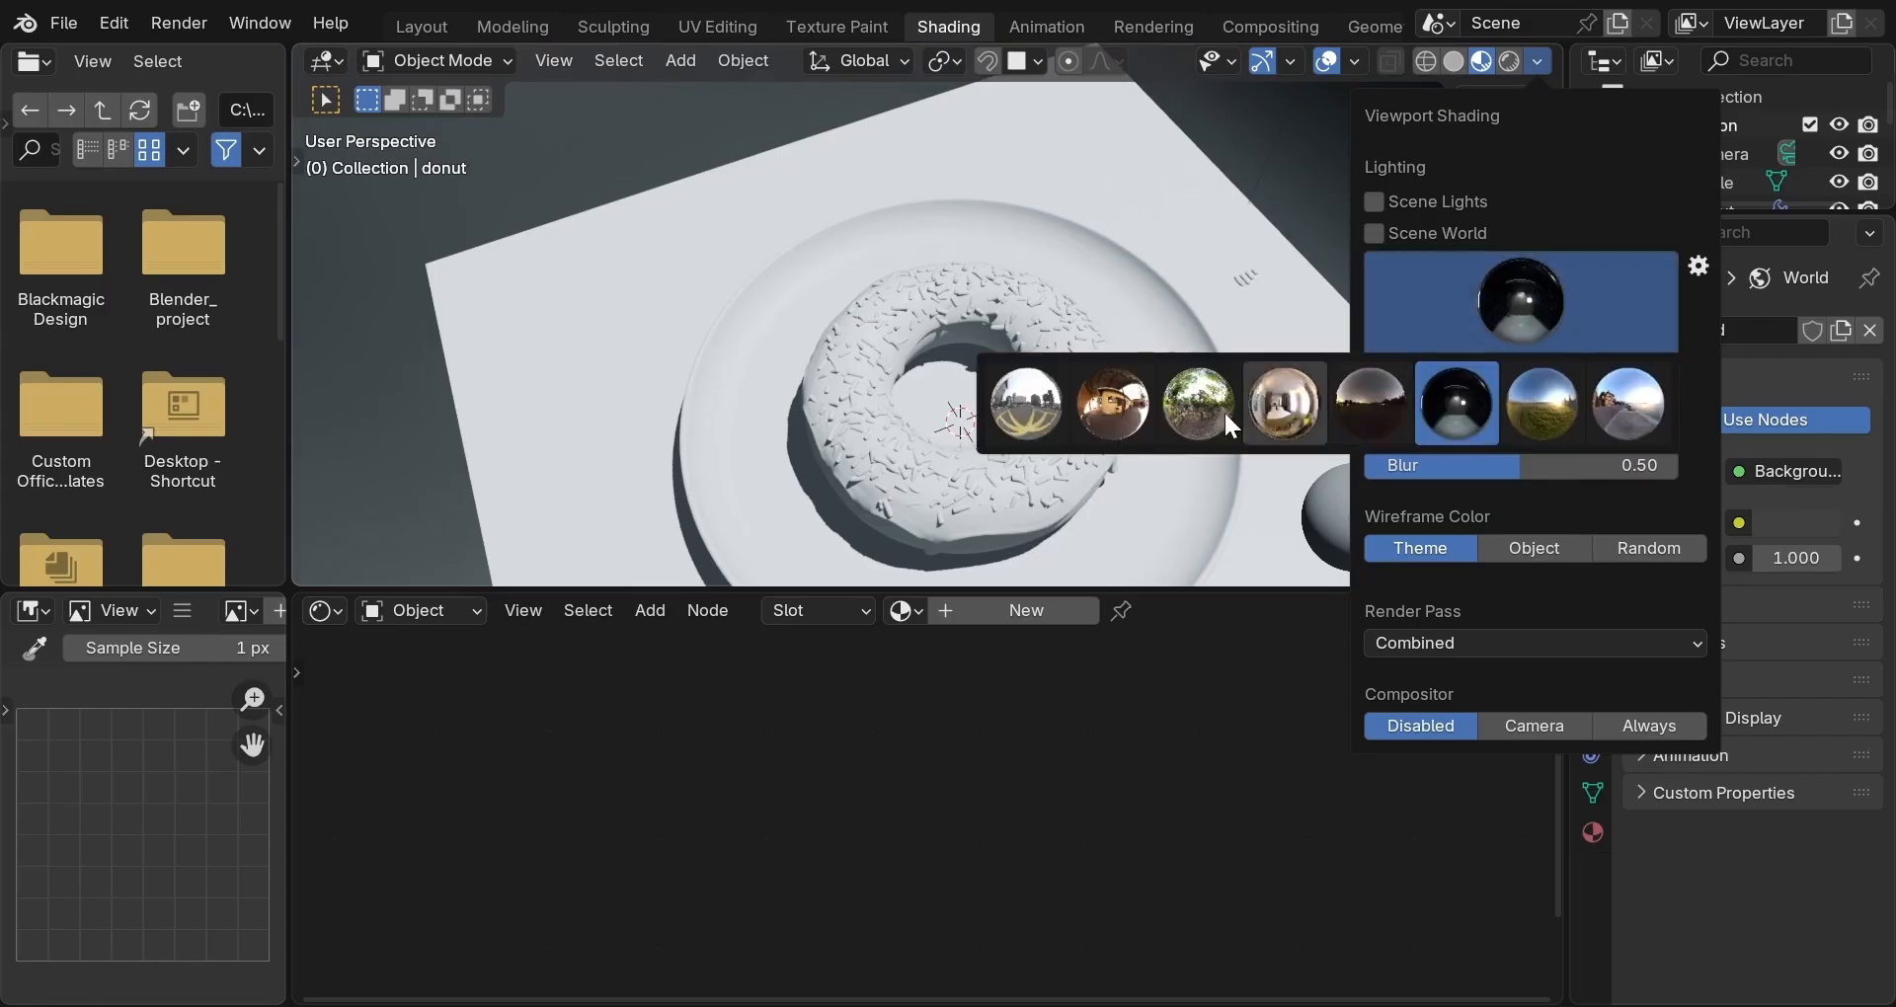
pyautogui.click(1088, 424)
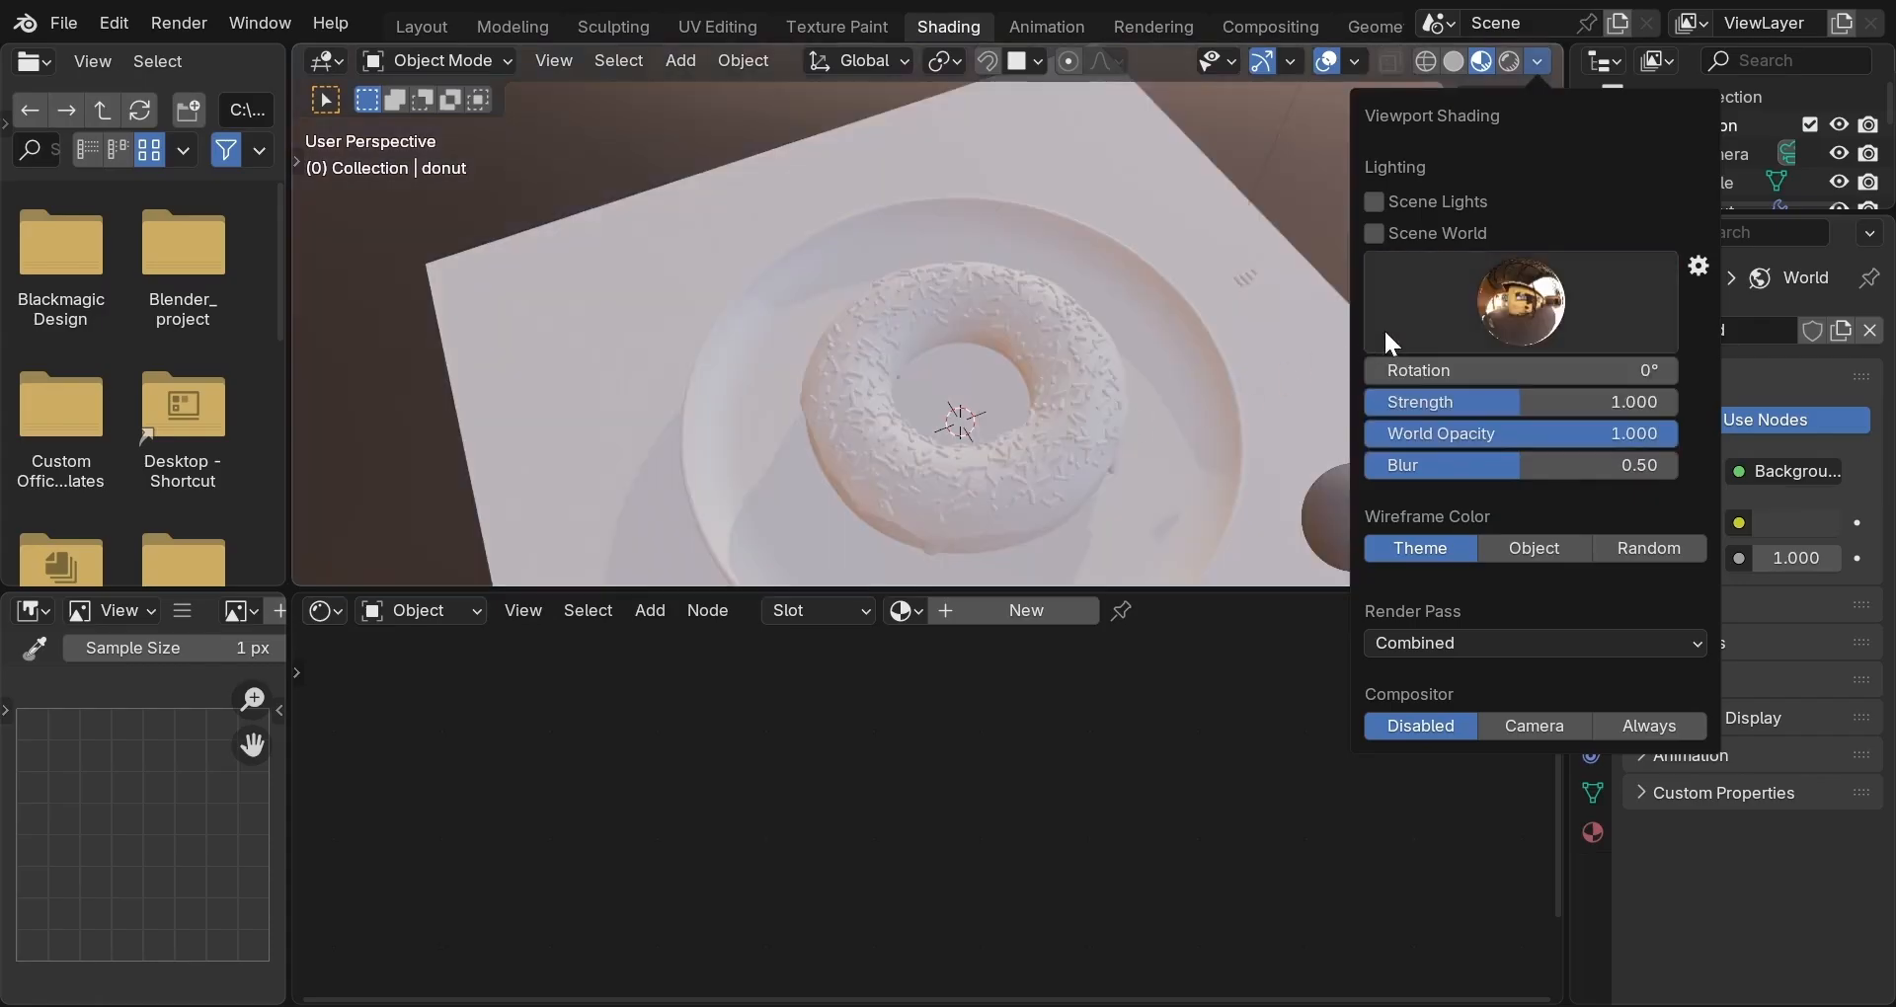
pyautogui.click(1556, 316)
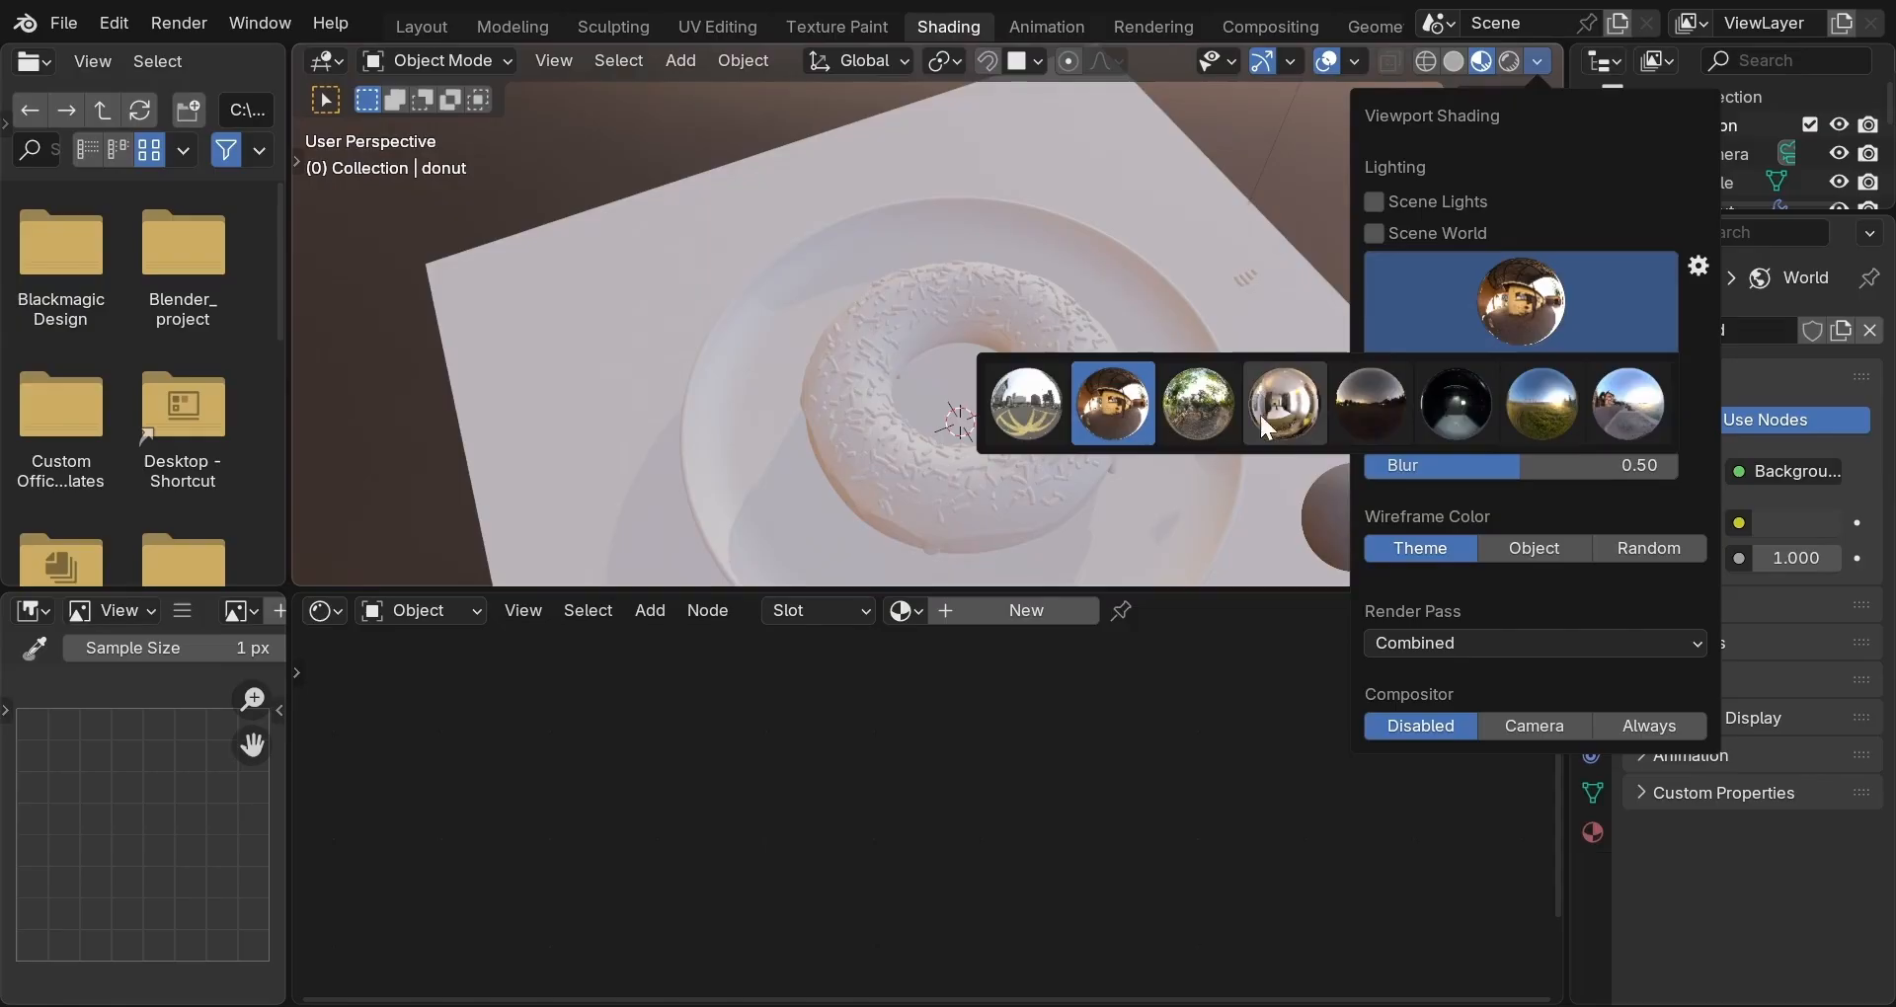
pyautogui.click(1193, 417)
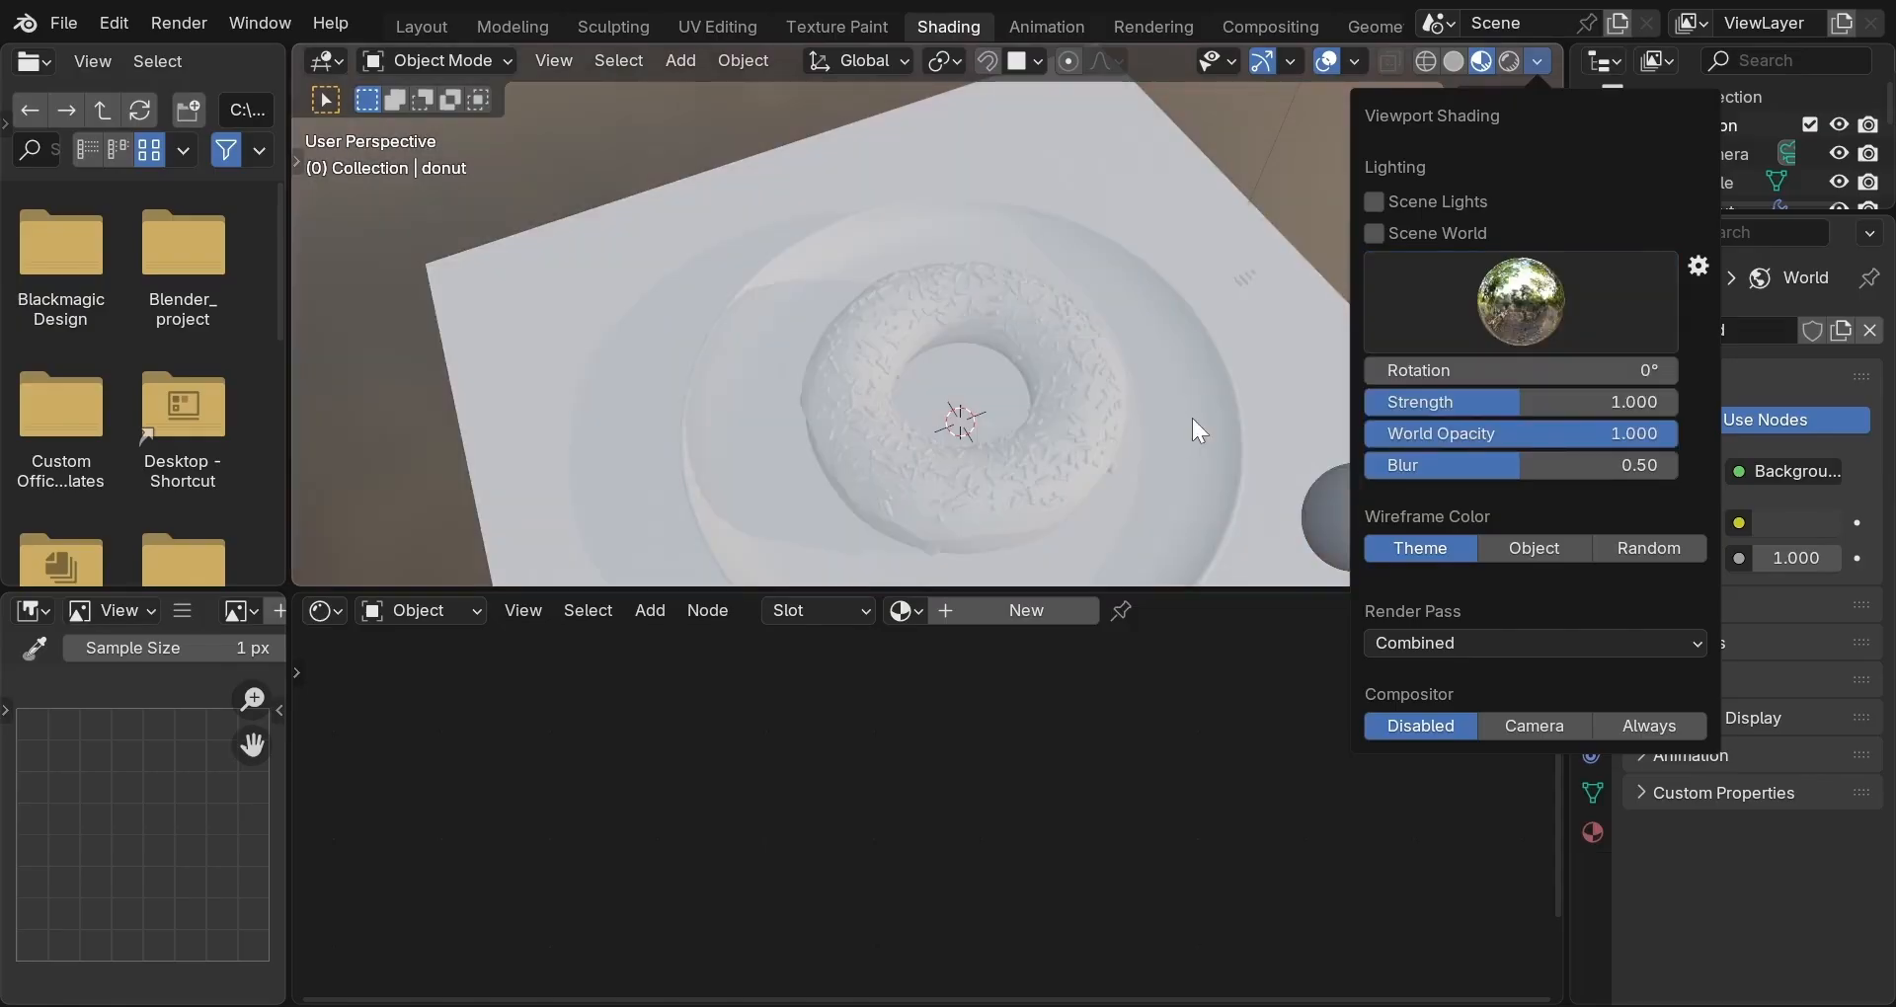
pyautogui.moveTo(1100, 425)
pyautogui.mouseDown(button='middle')
pyautogui.moveTo(1150, 375)
pyautogui.moveTo(1262, 328)
pyautogui.moveTo(1094, 369)
pyautogui.moveTo(1082, 348)
pyautogui.mouseUp(button='middle')
pyautogui.scroll(2, 1072, 361)
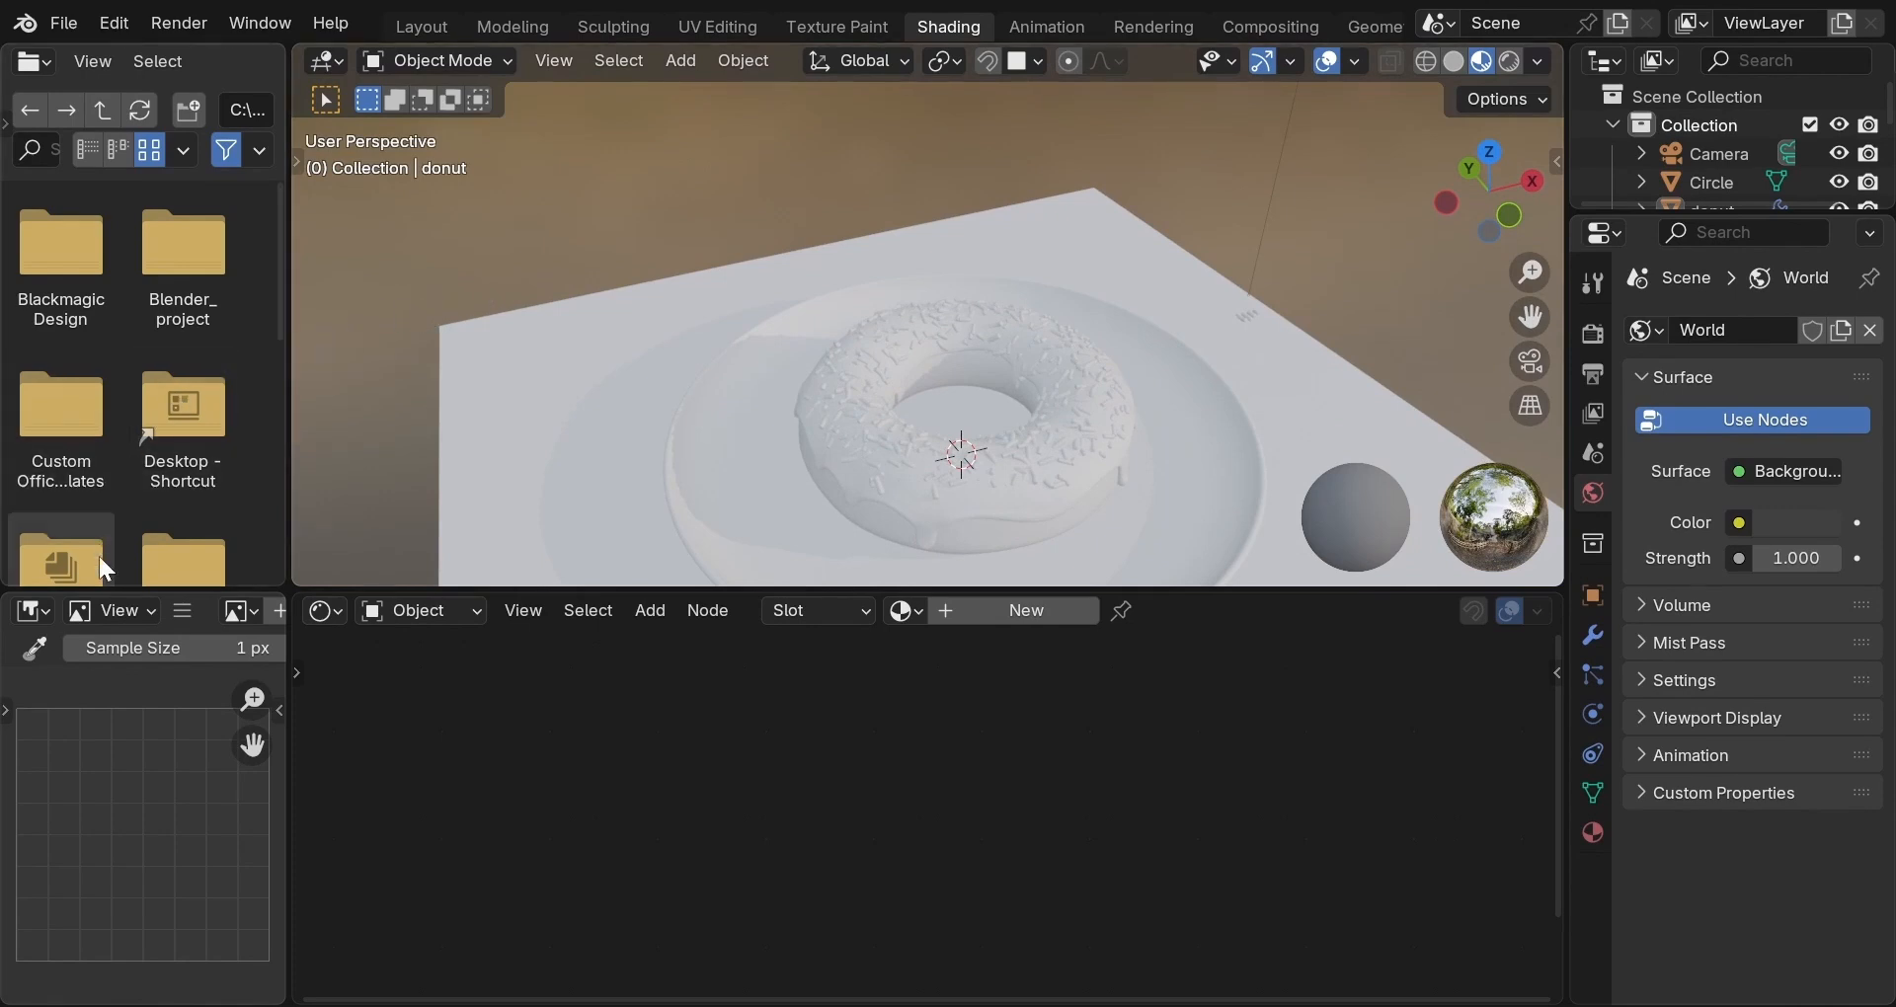
# Join the 3D view over the file browser and the shader editor over the image editor.
pyautogui.rightClick(286, 425)
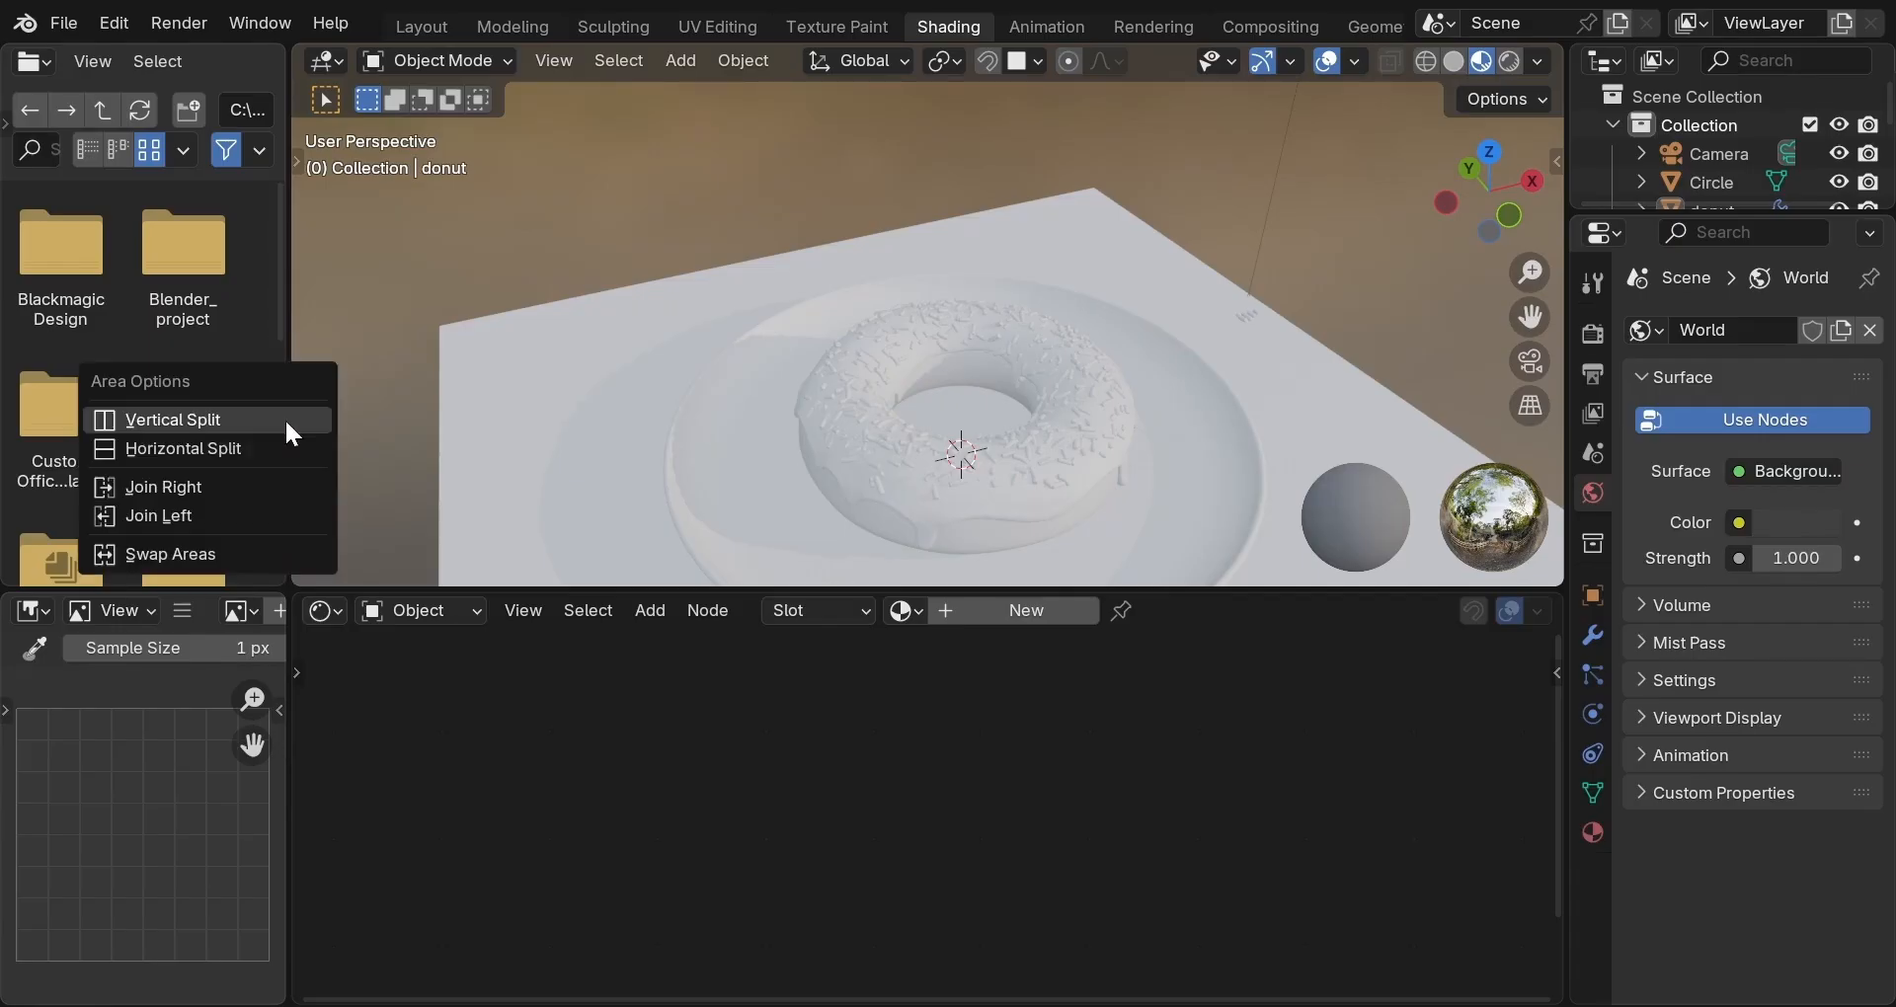
pyautogui.click(253, 514)
pyautogui.rightClick(286, 762)
pyautogui.click(282, 763)
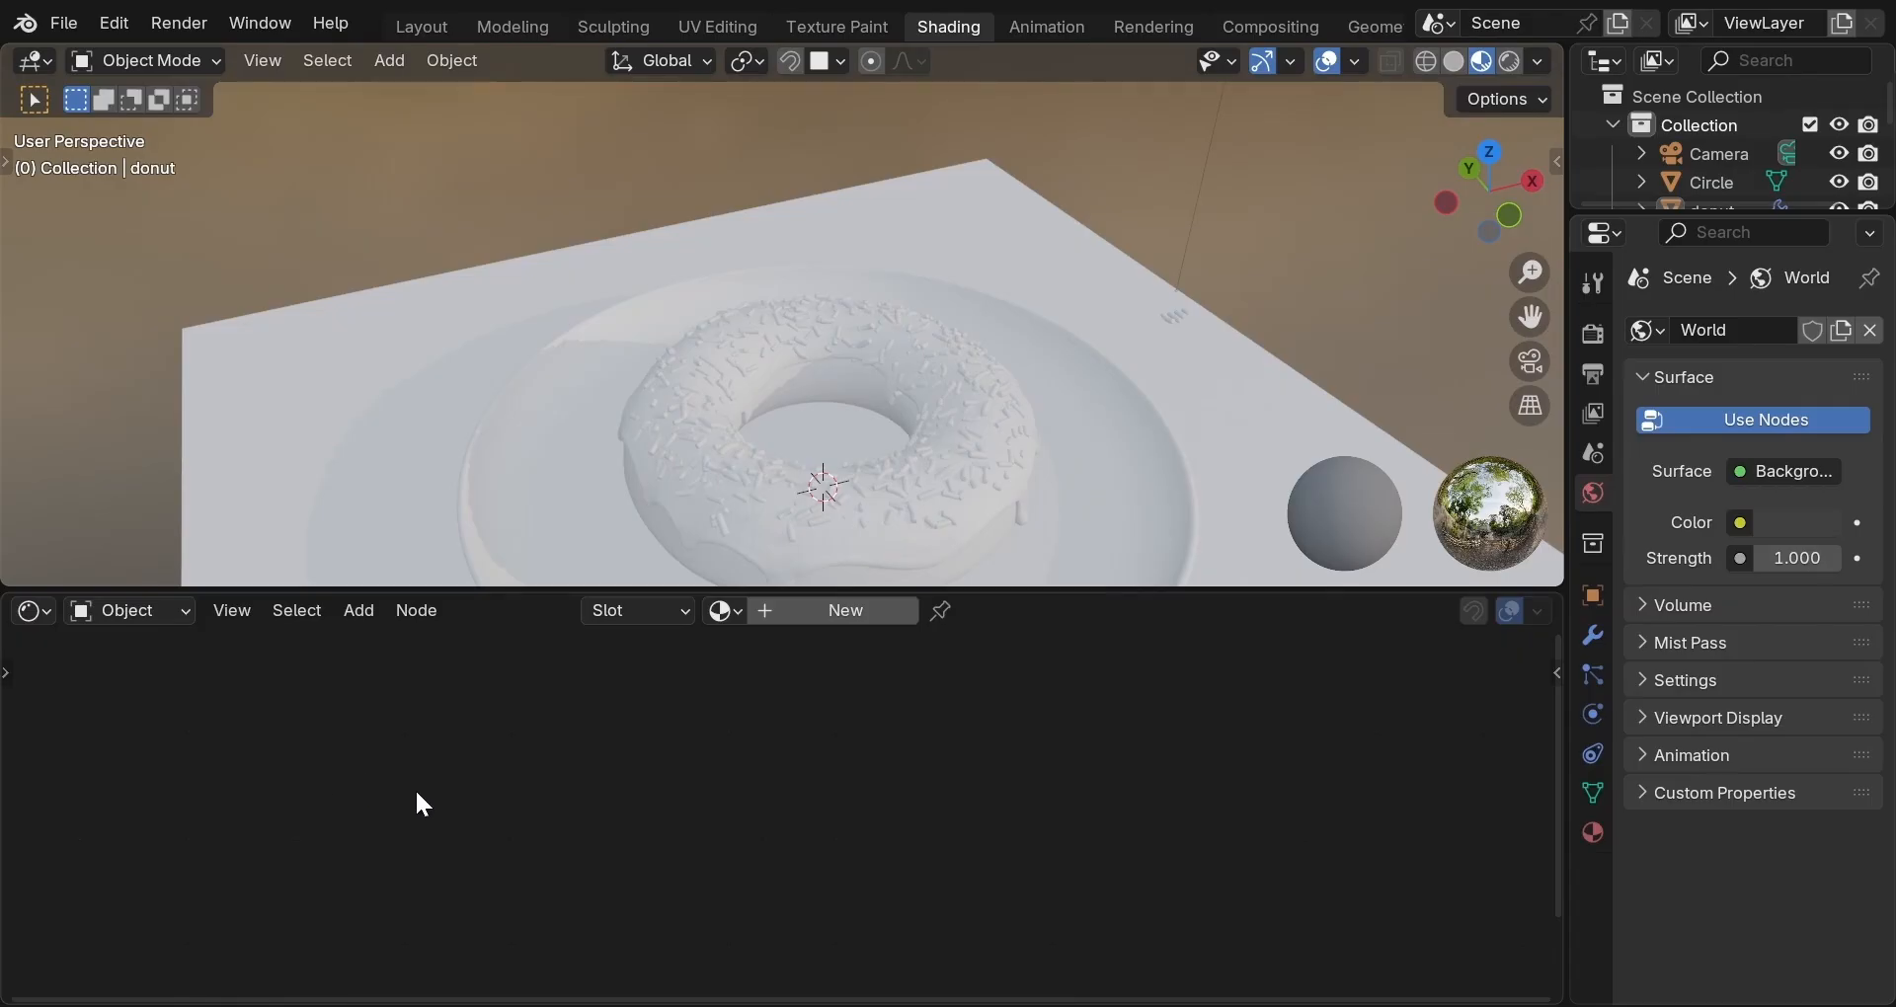
pyautogui.scroll(-3, 1000, 358)
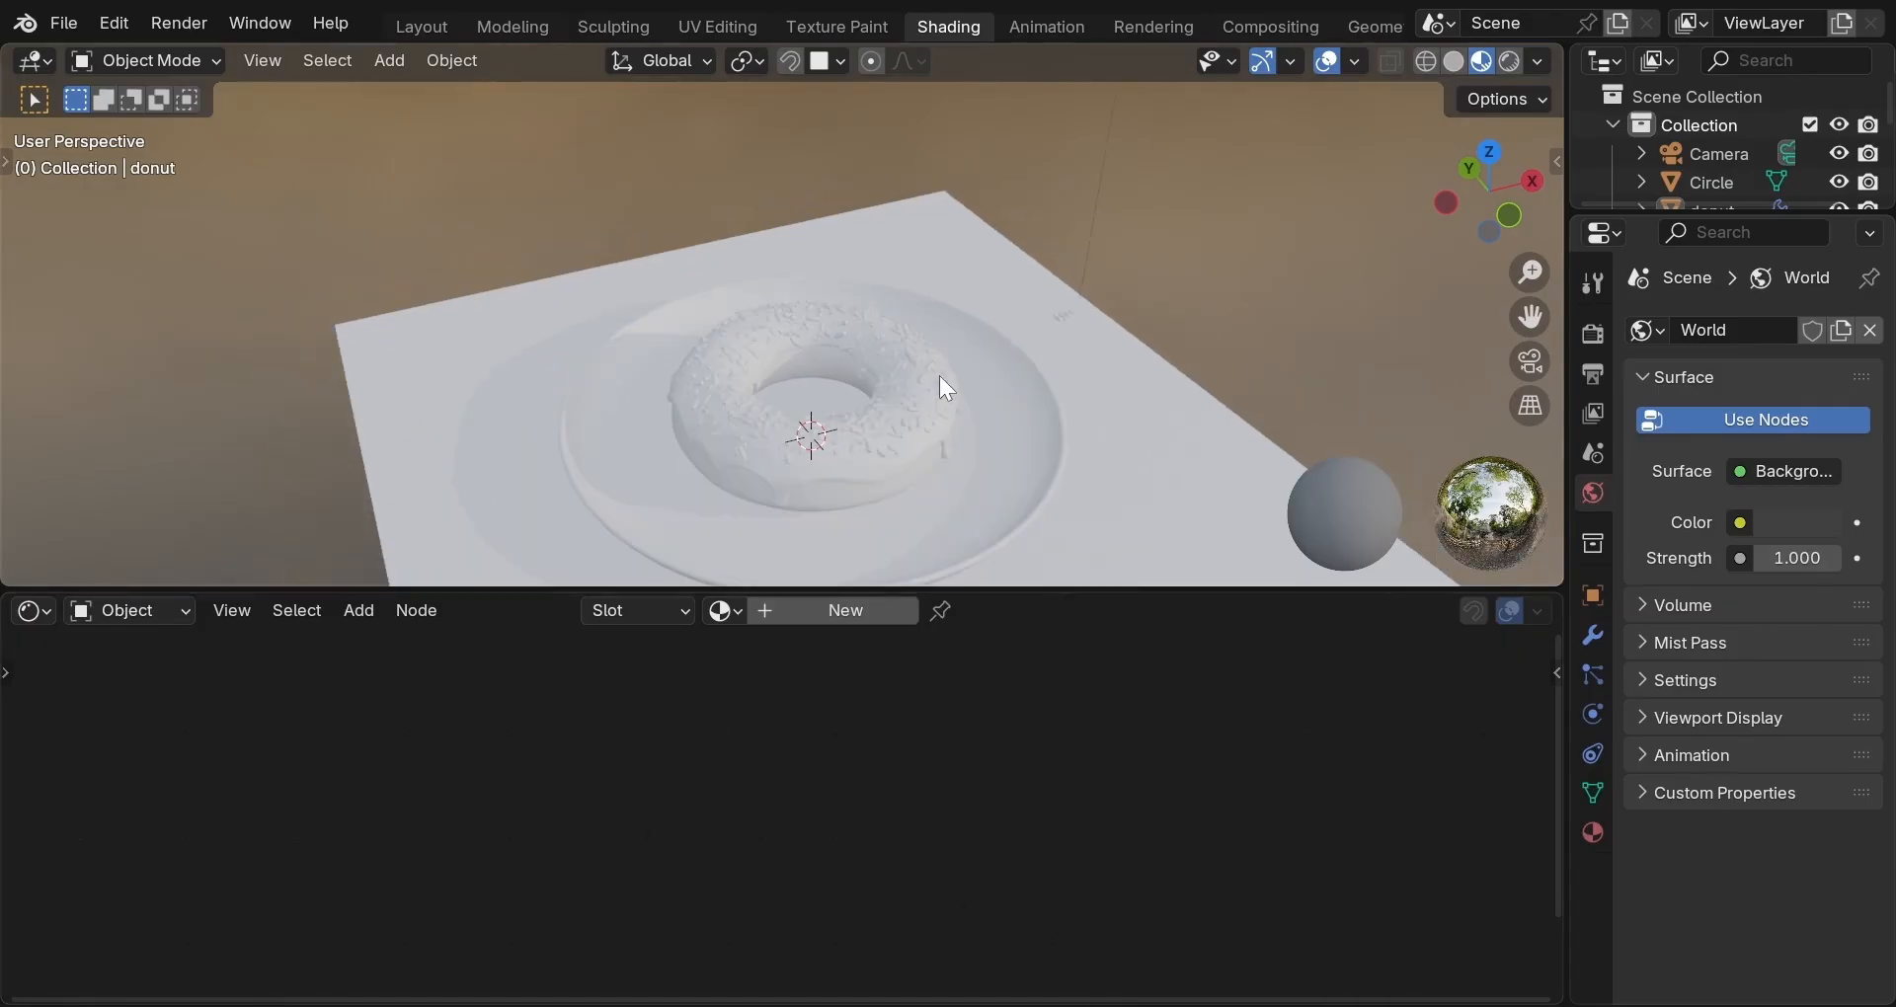
pyautogui.moveTo(939, 375)
pyautogui.mouseDown(button='middle')
pyautogui.moveTo(926, 340)
pyautogui.moveTo(1152, 482)
pyautogui.moveTo(914, 393)
pyautogui.mouseUp(button='middle')
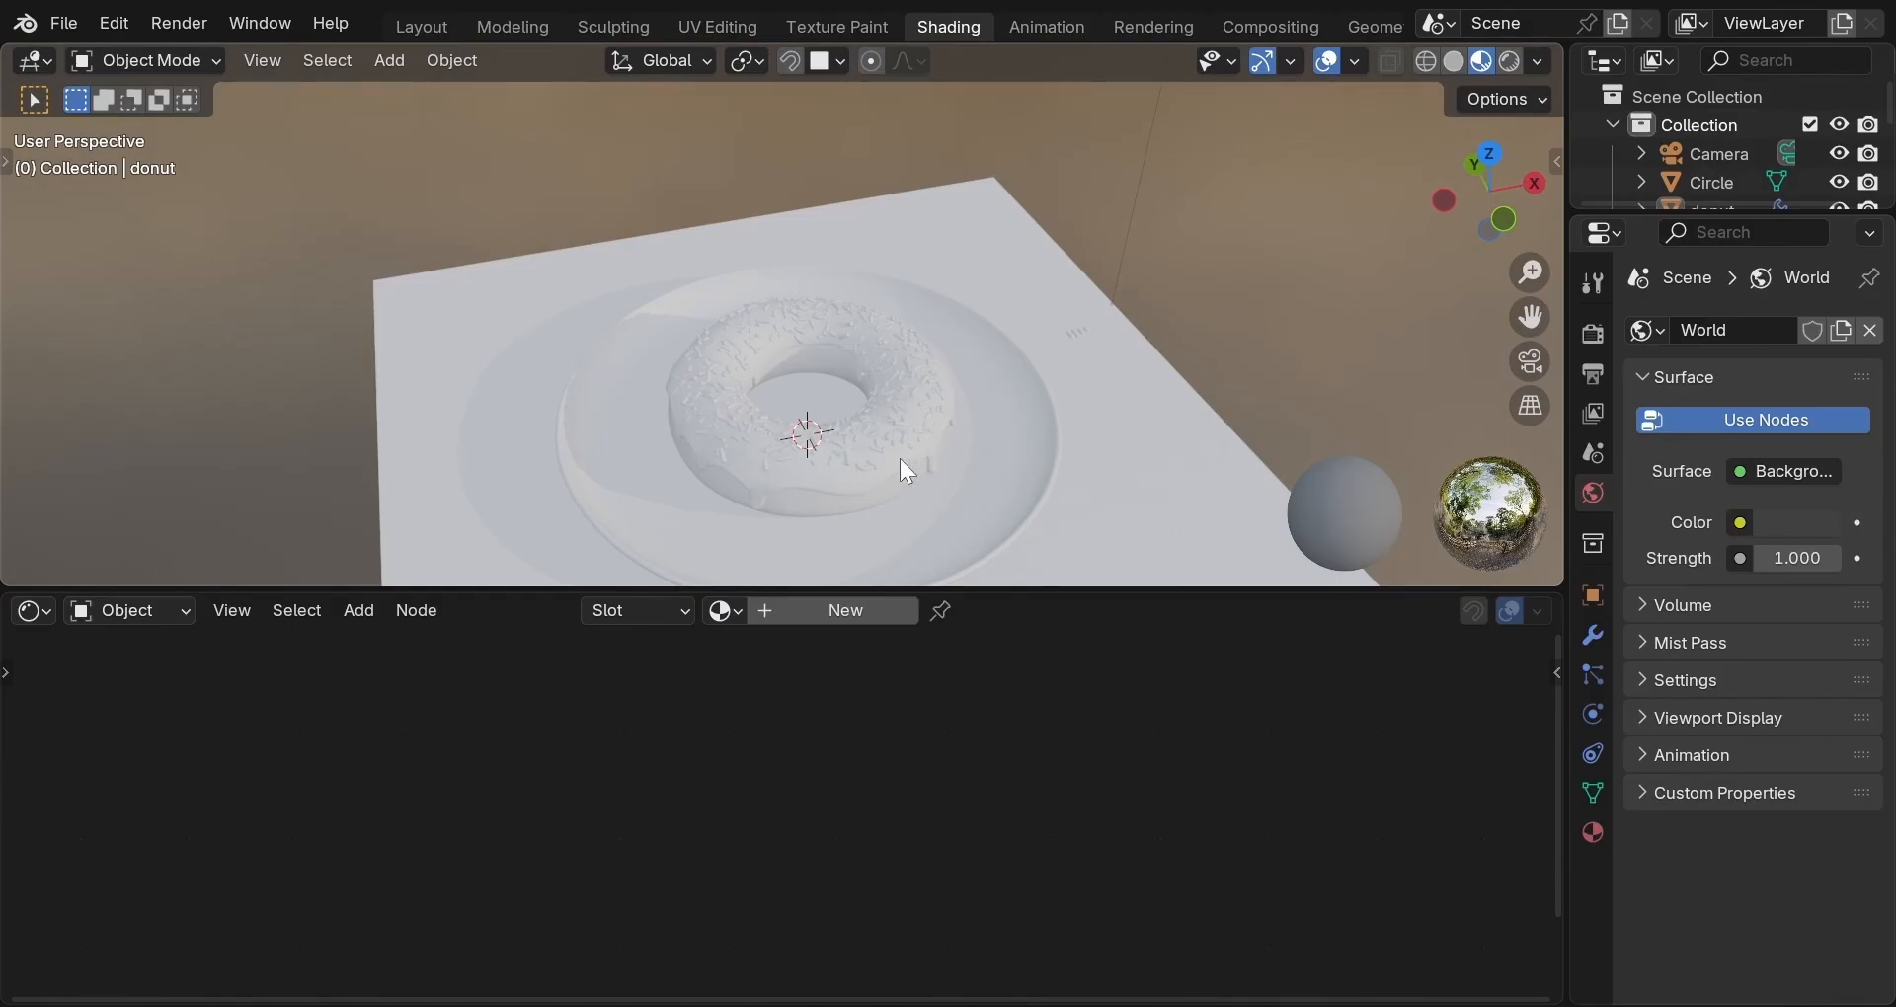
pyautogui.moveTo(874, 446); pyautogui.dragTo(946, 370, button='middle')
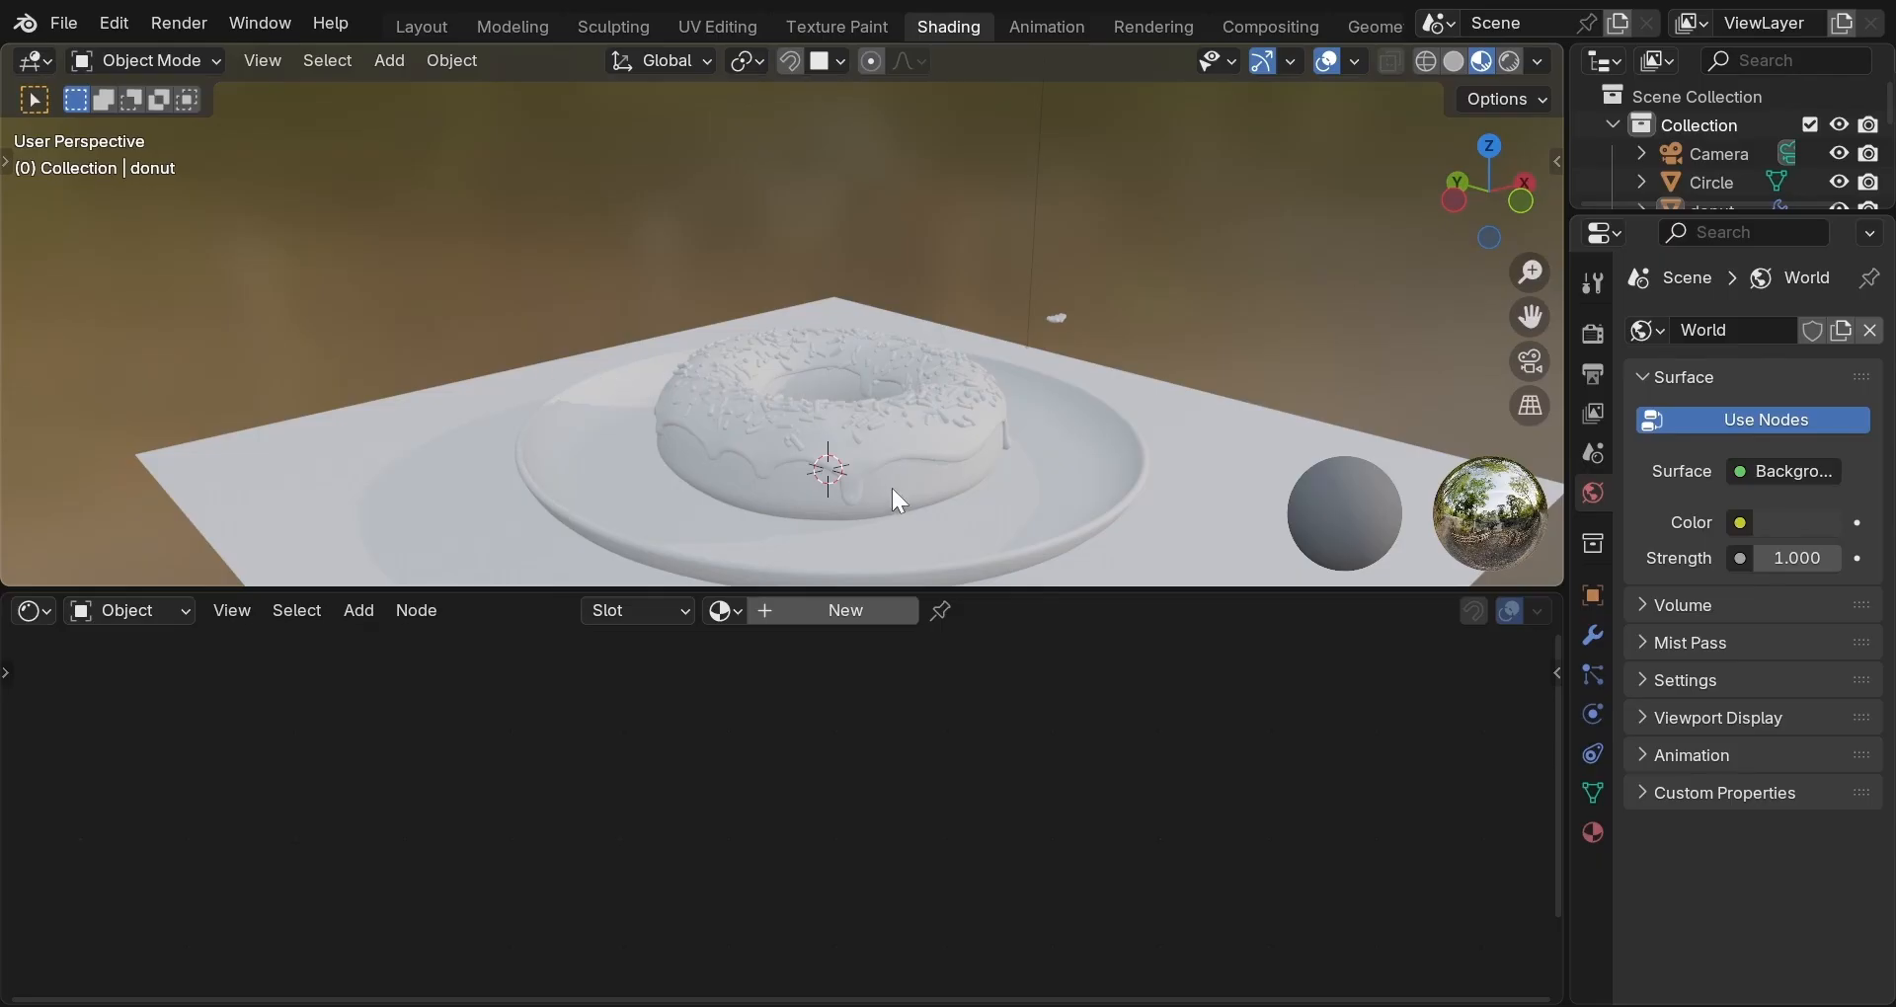
pyautogui.scroll(3, 896, 498)
pyautogui.scroll(-2, 915, 506)
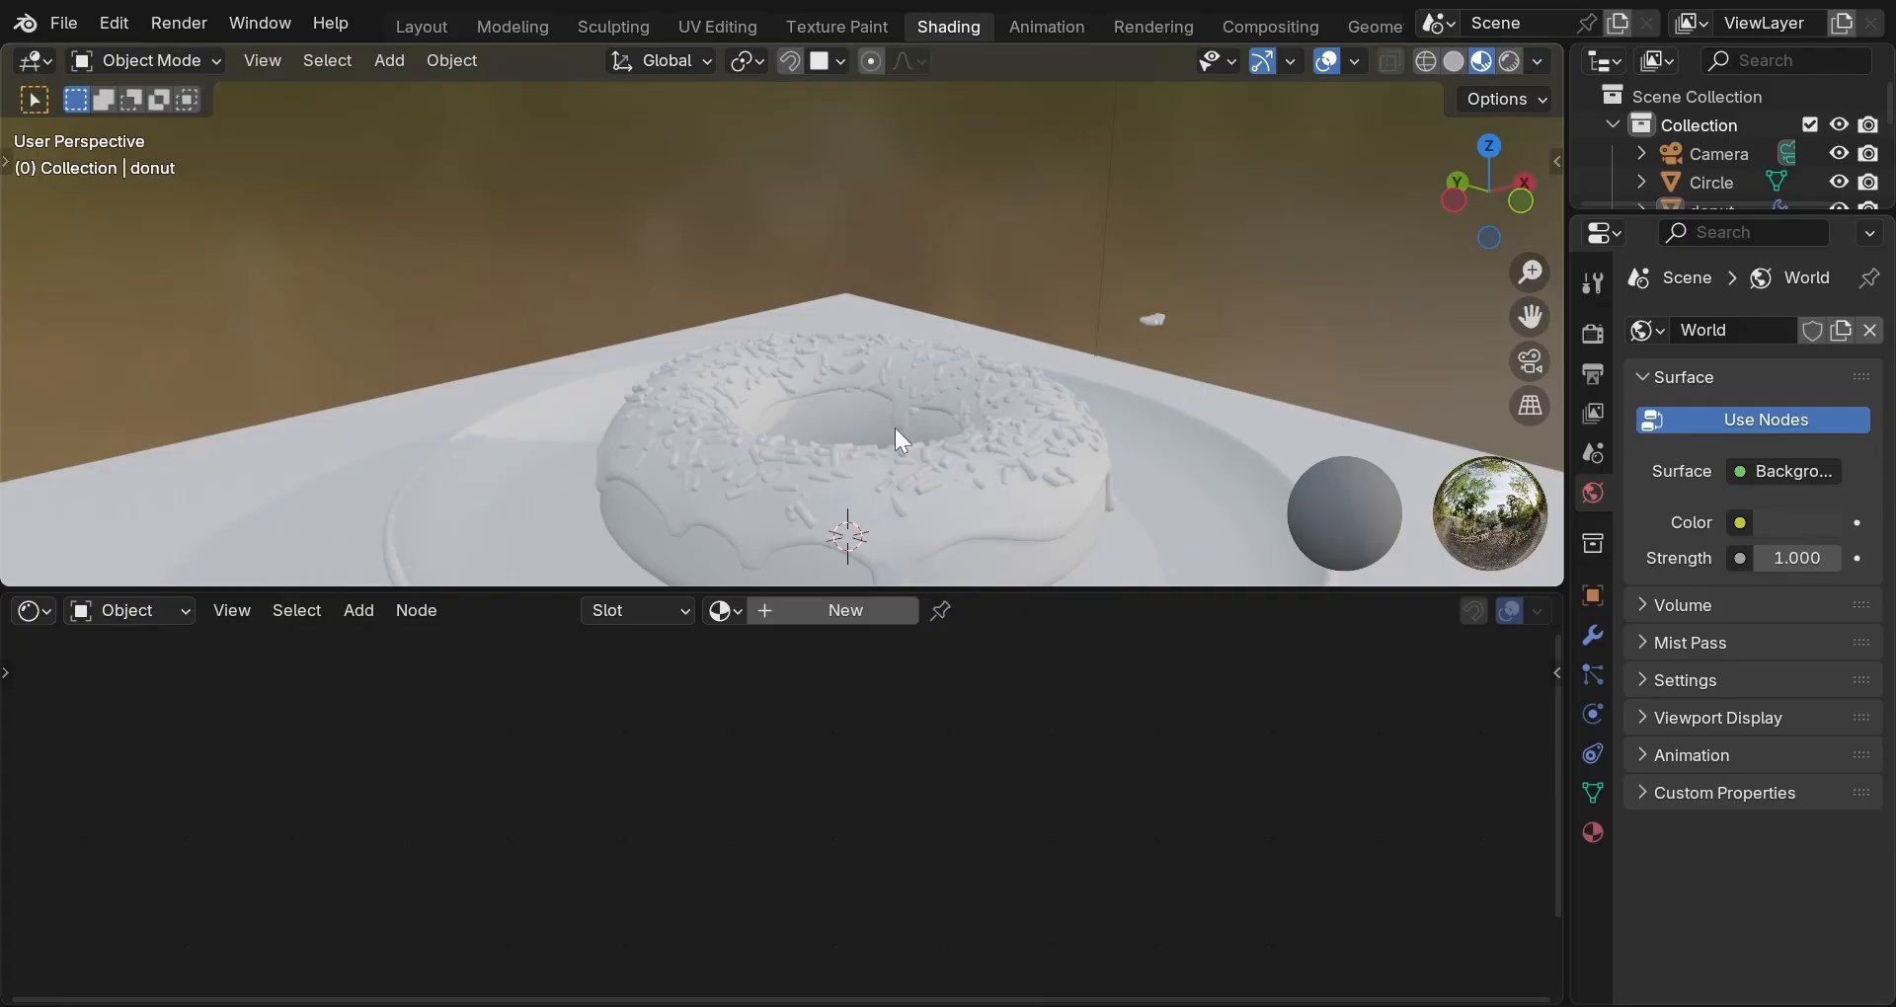
pyautogui.scroll(-4, 895, 429)
pyautogui.scroll(-1, 894, 435)
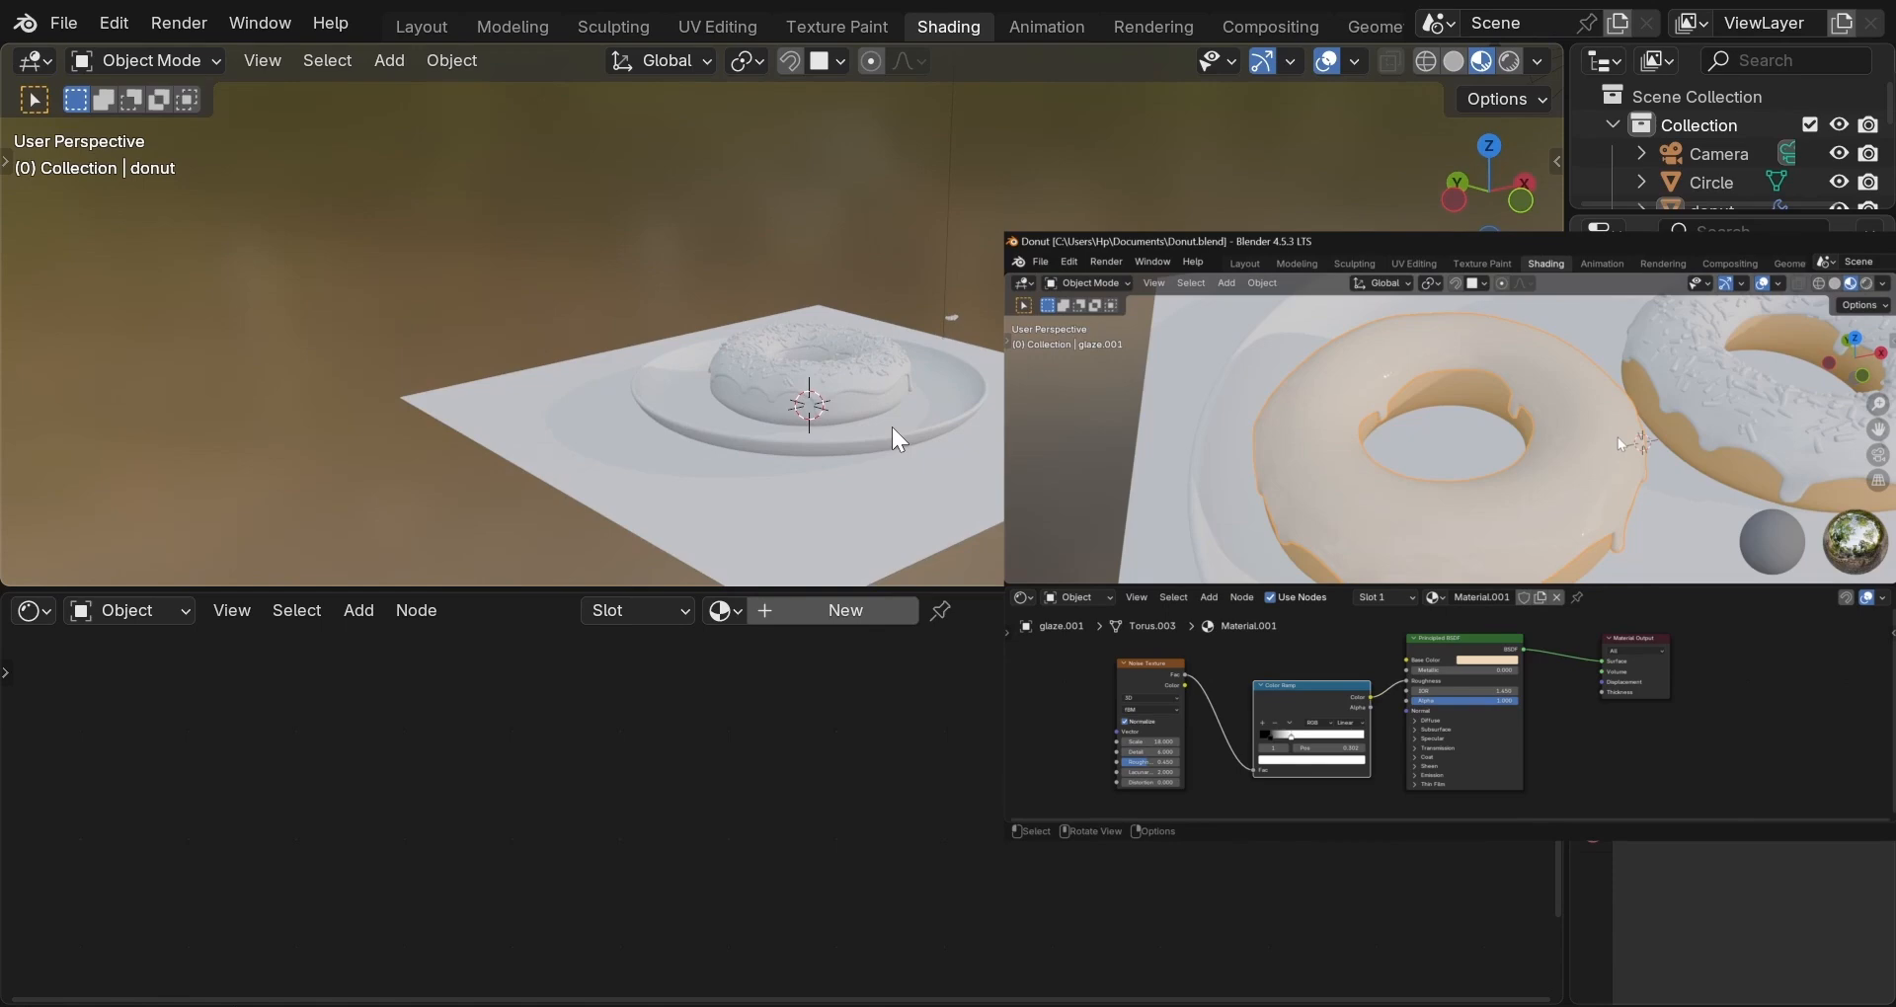
pyautogui.moveTo(892, 427)
pyautogui.mouseDown(button='middle')
pyautogui.moveTo(905, 373)
pyautogui.moveTo(904, 393)
pyautogui.mouseUp(button='middle')
pyautogui.scroll(5, 904, 395)
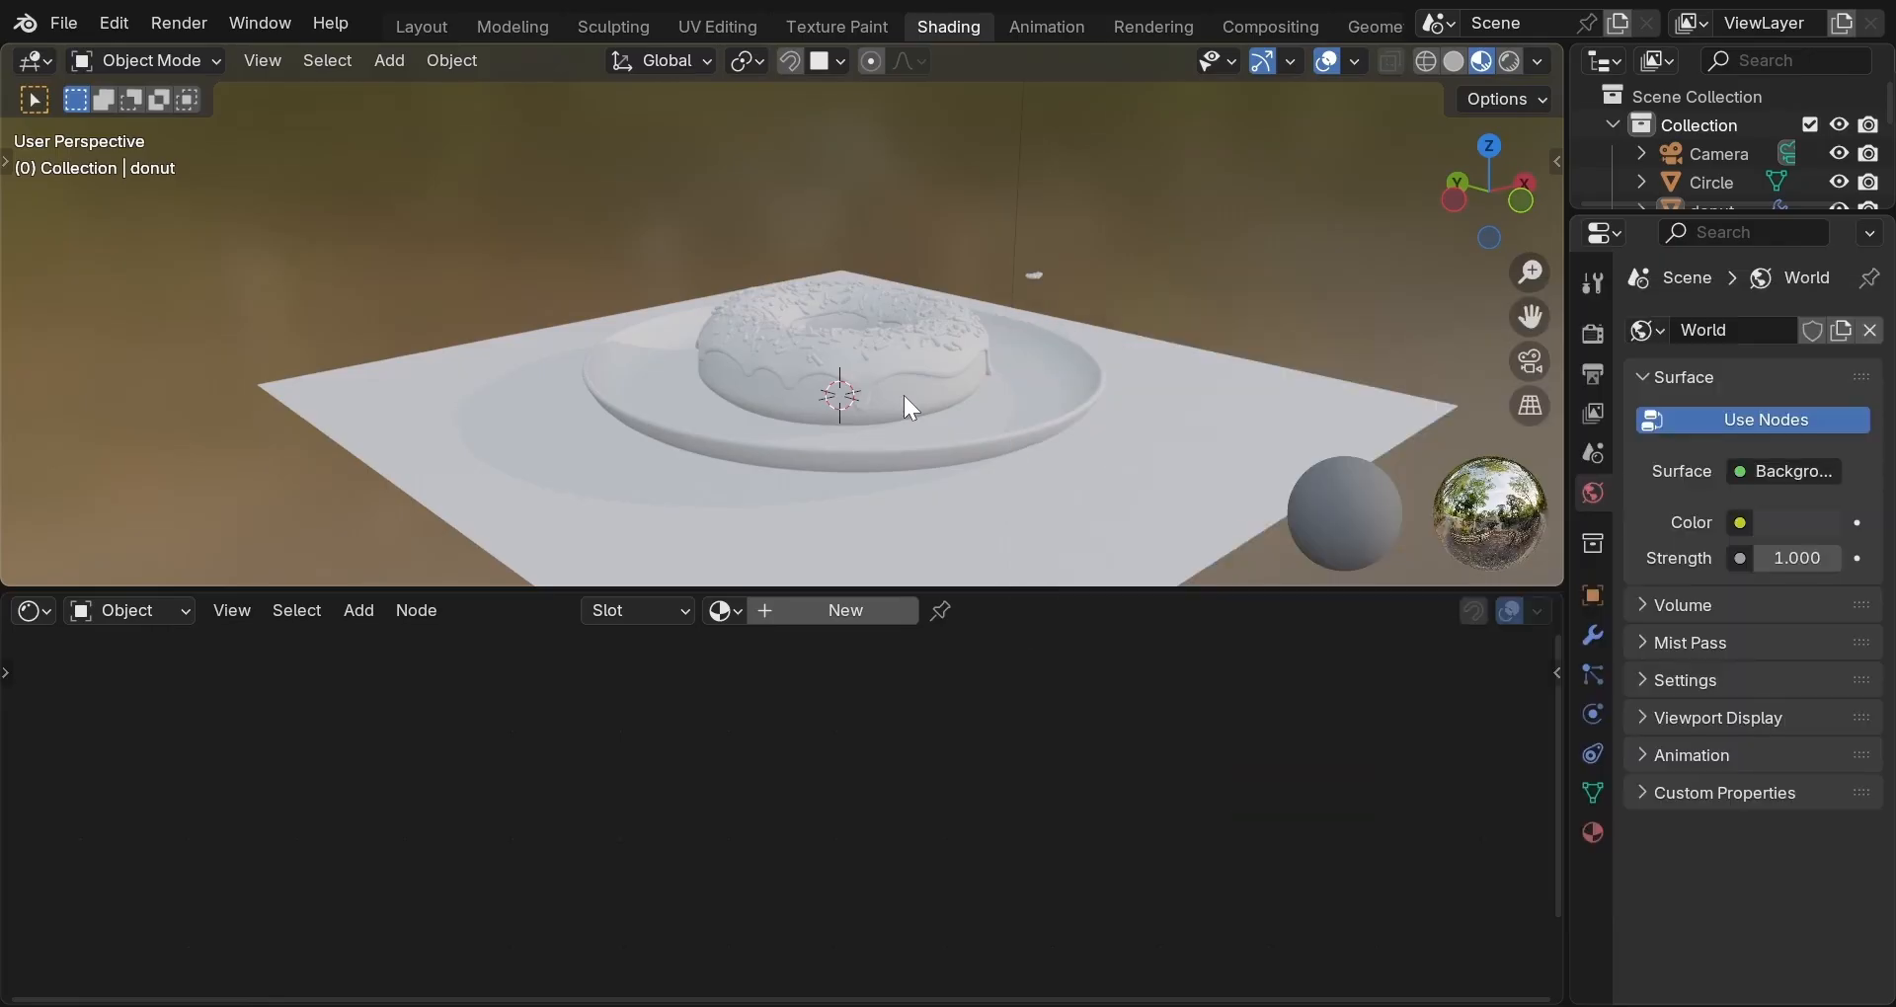
pyautogui.moveTo(903, 395); pyautogui.dragTo(781, 424, button='middle')
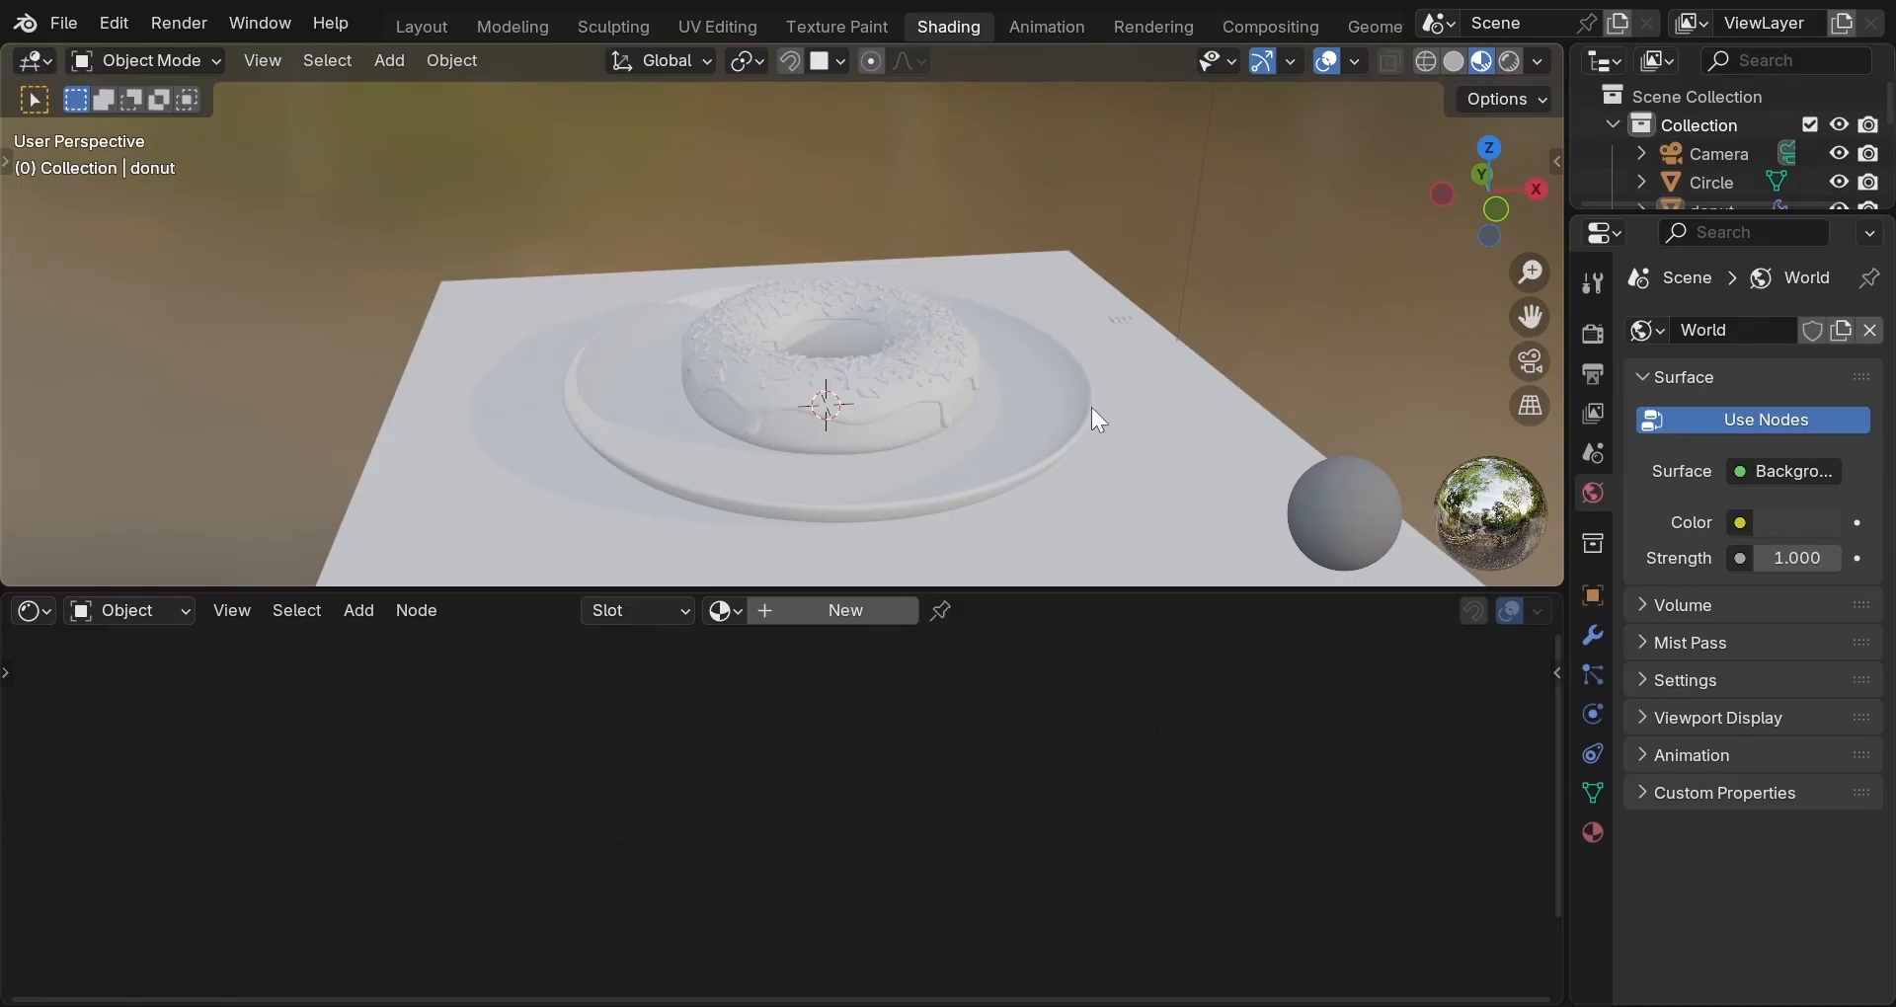
# Create a new Principled BSDF material for the donut.
pyautogui.click(867, 431)
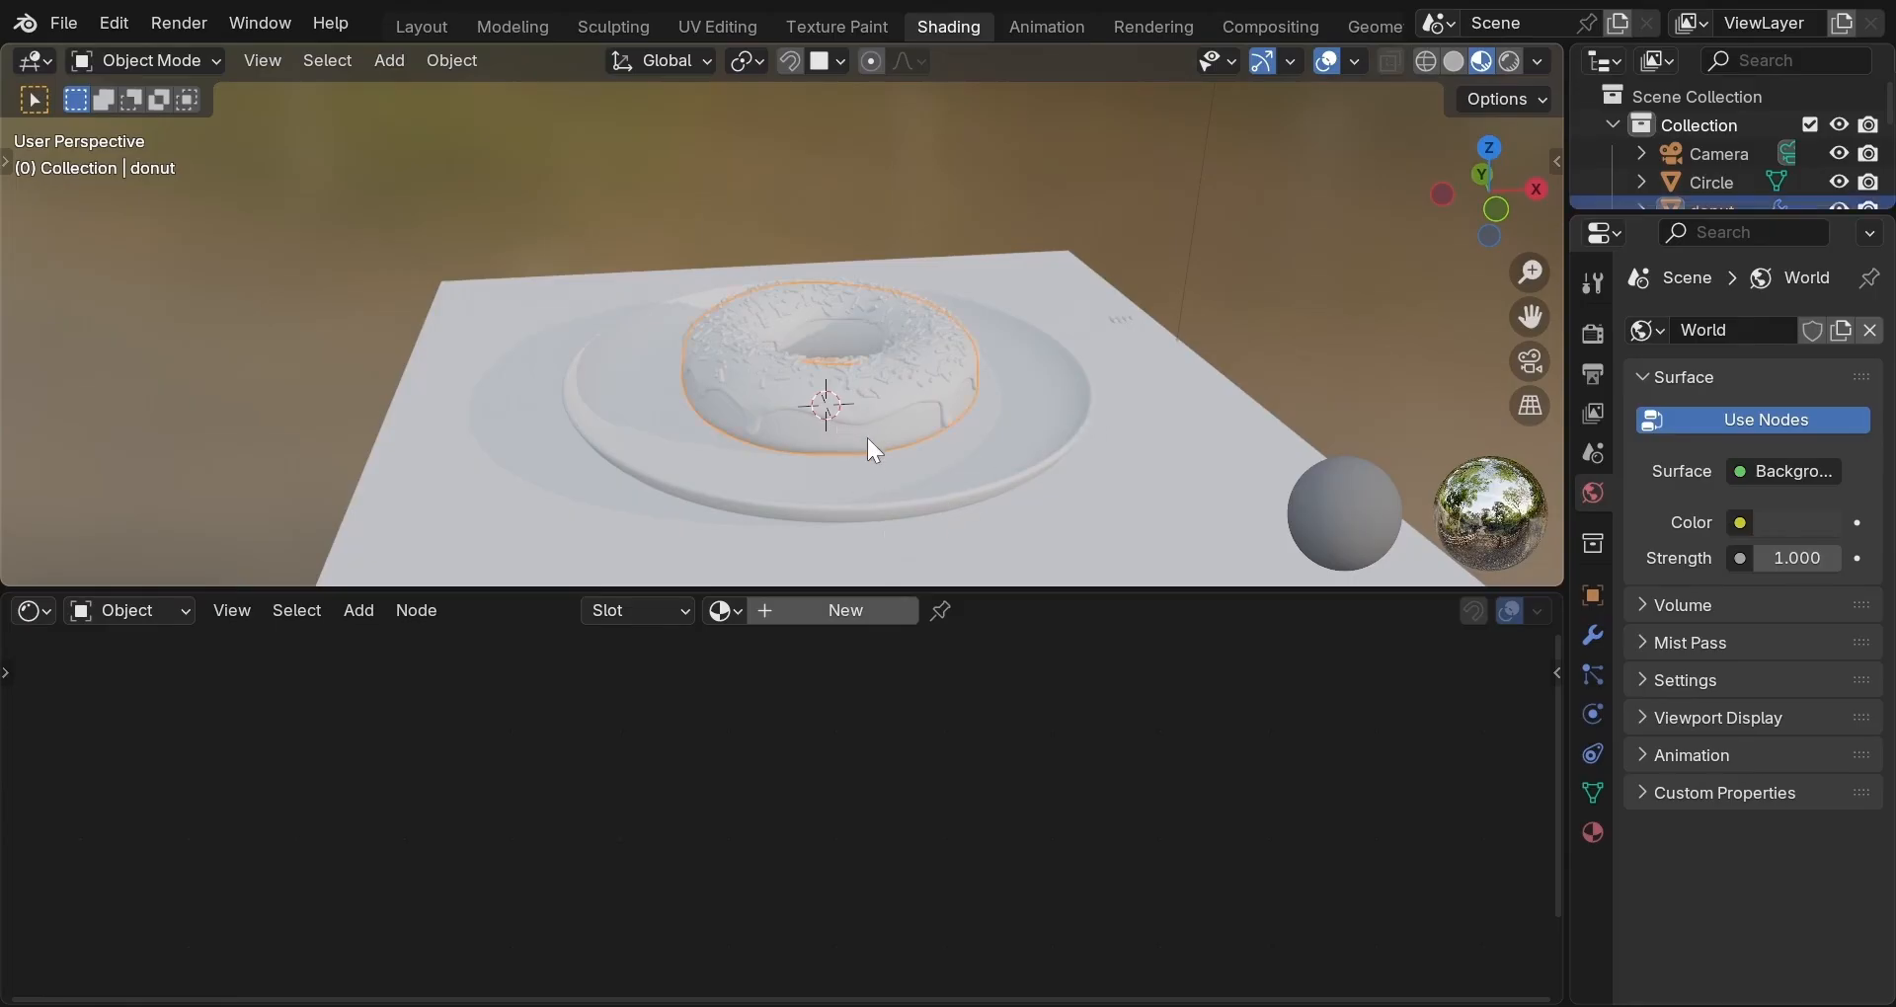
pyautogui.click(846, 612)
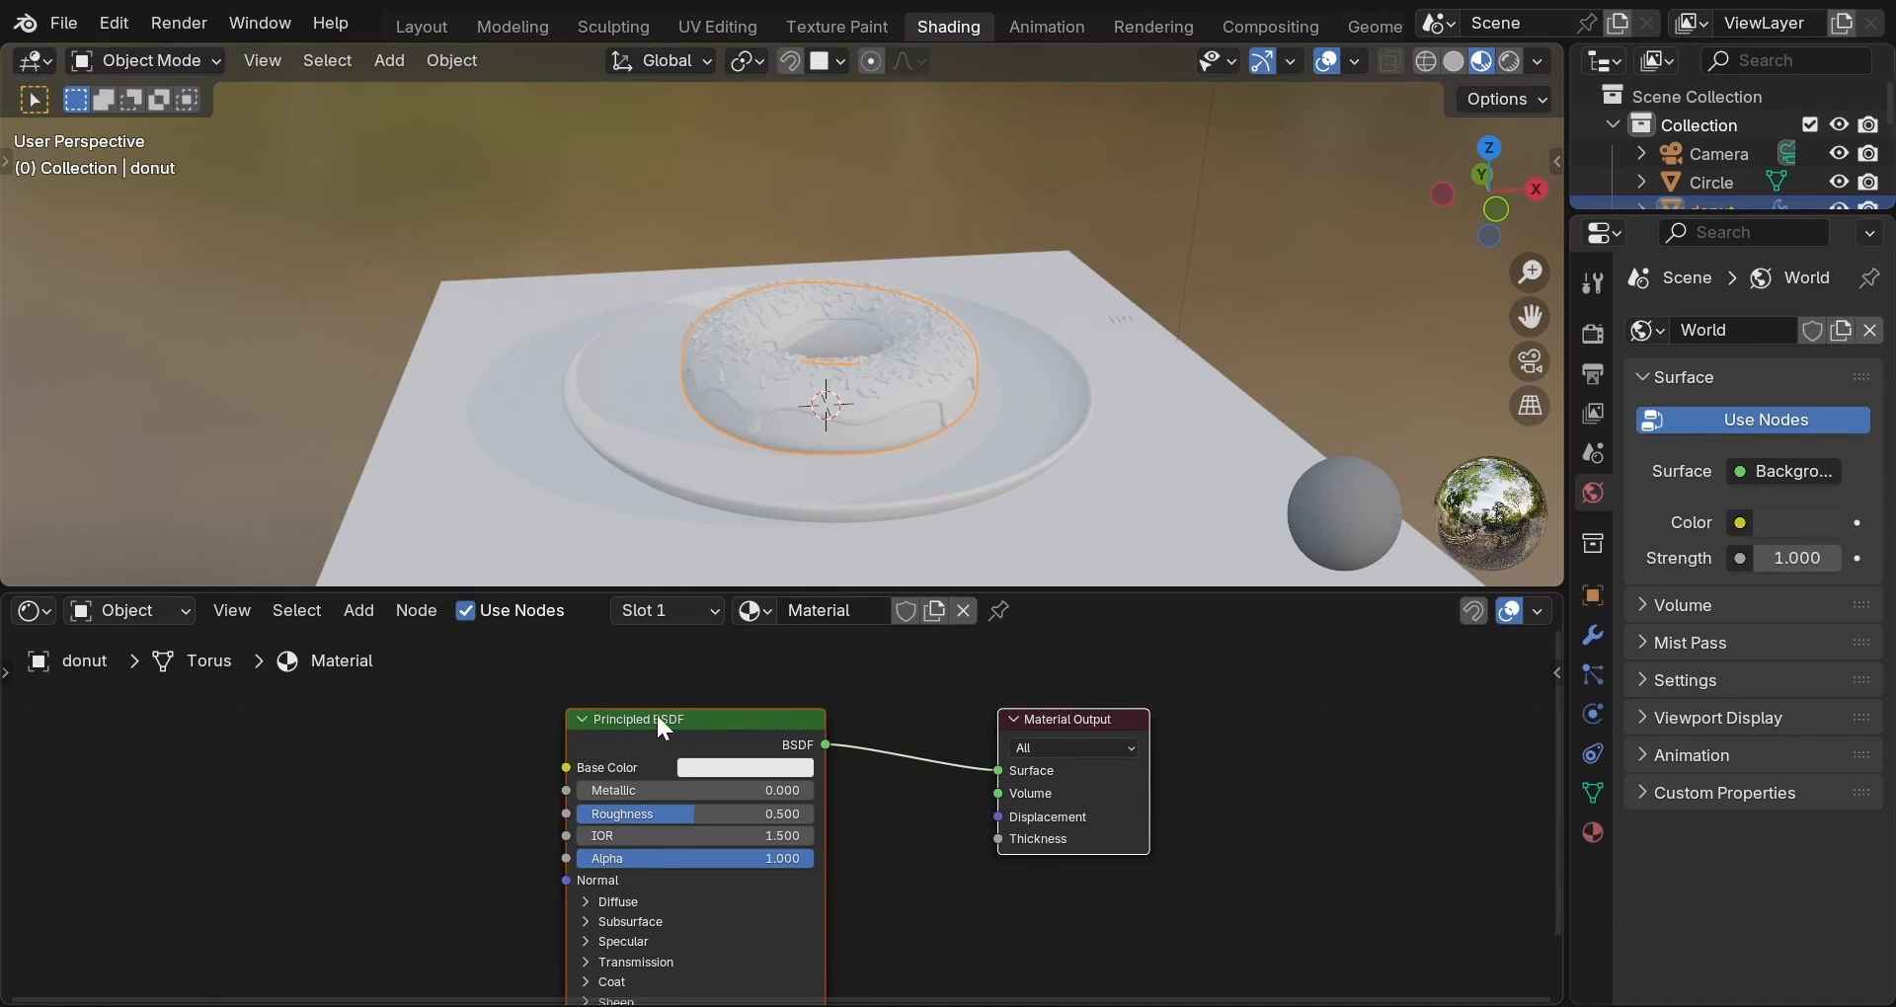
pyautogui.click(1592, 832)
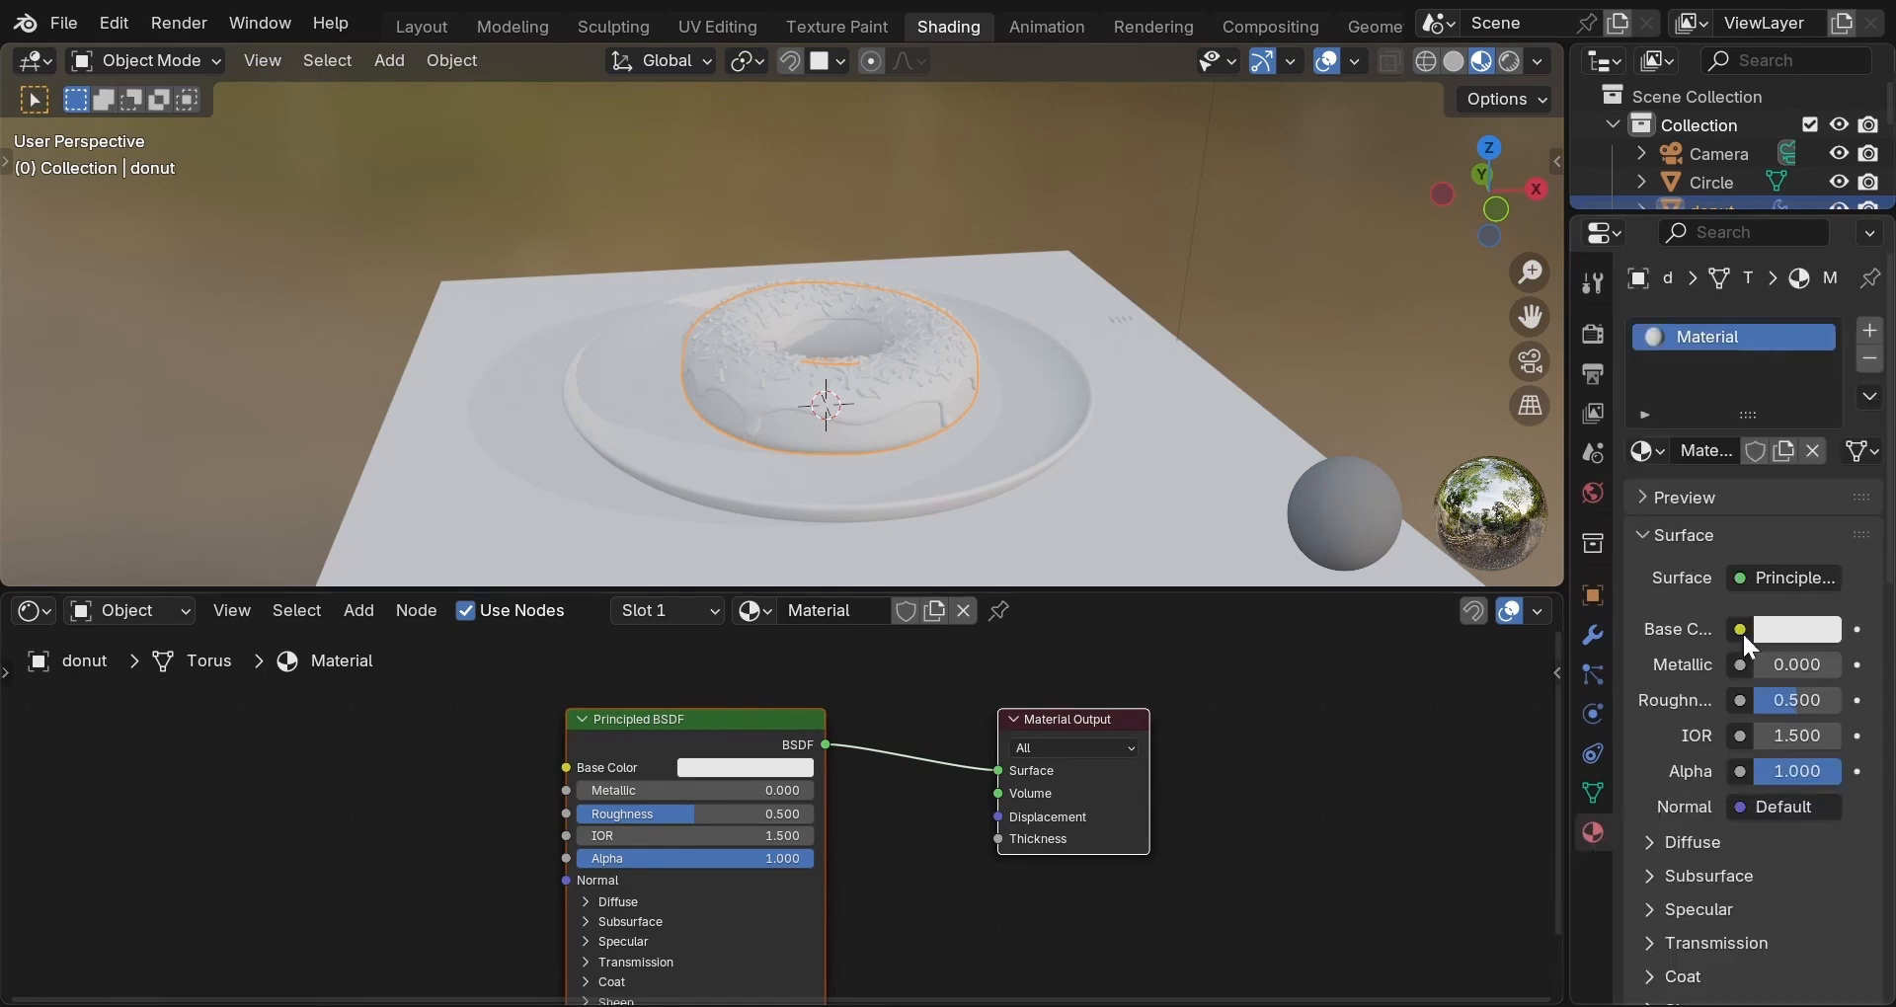
pyautogui.click(1774, 577)
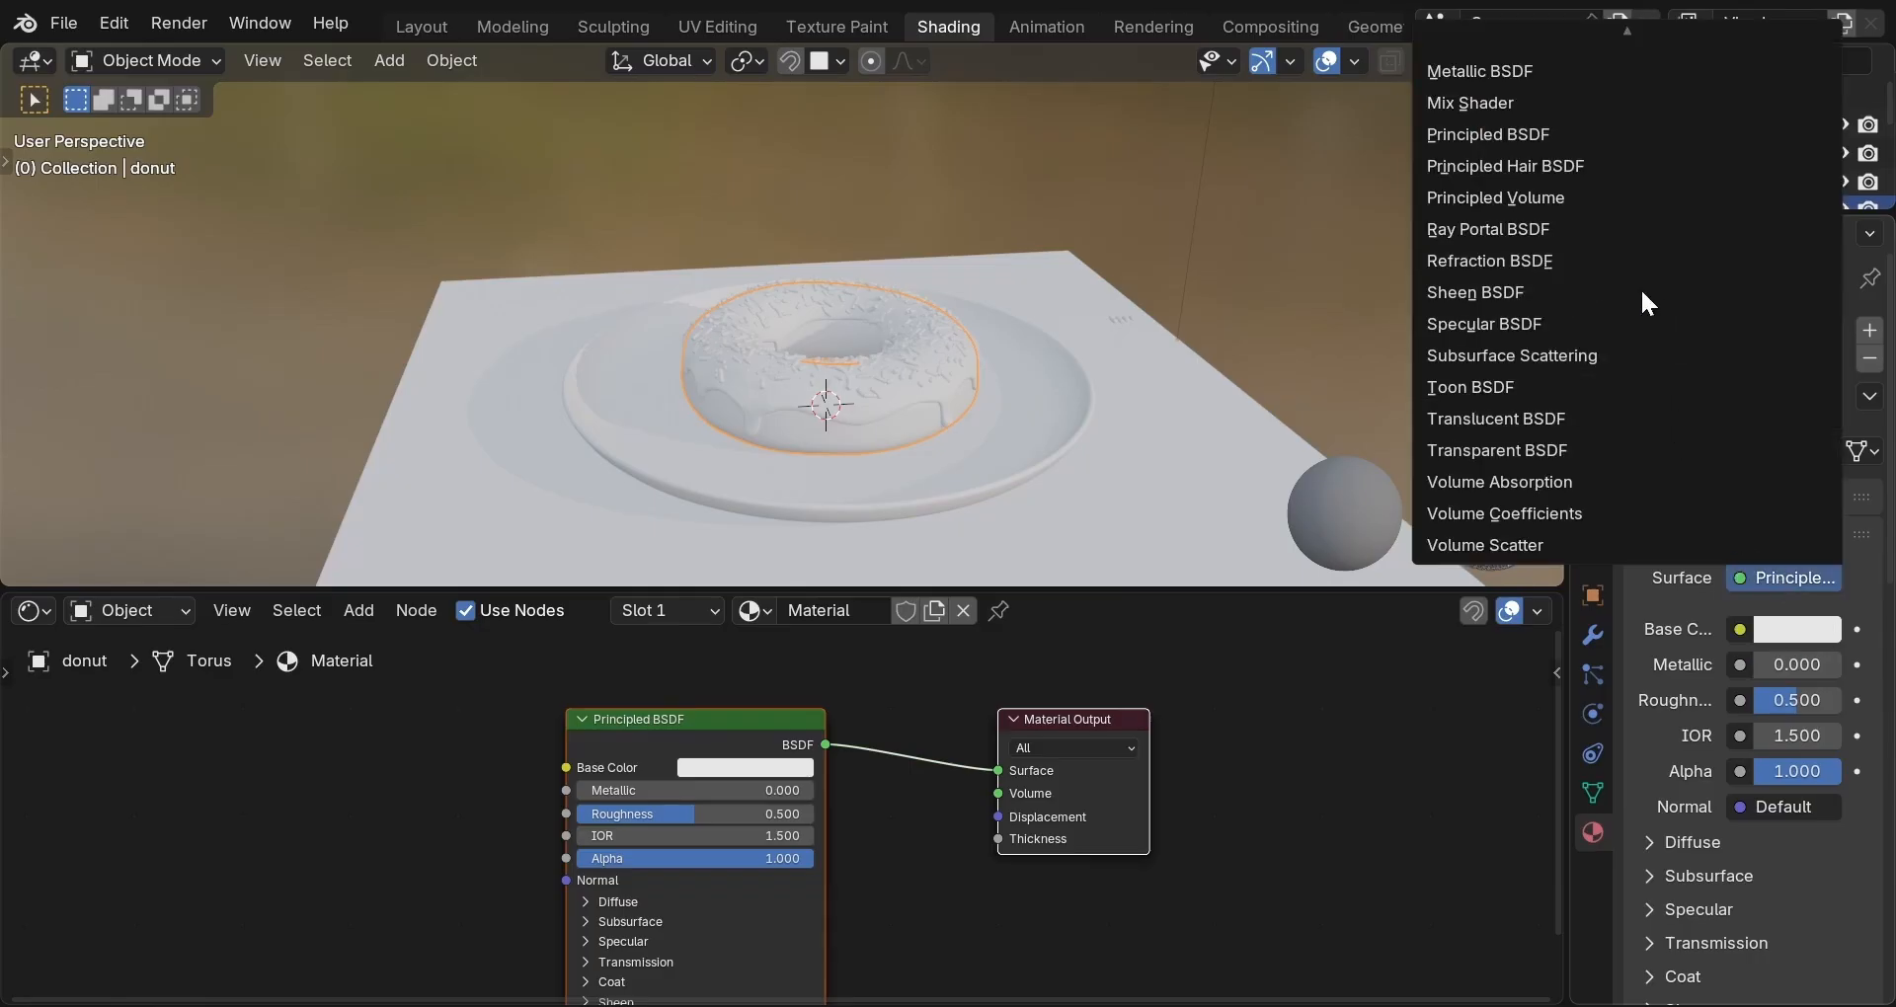
pyautogui.click(1549, 132)
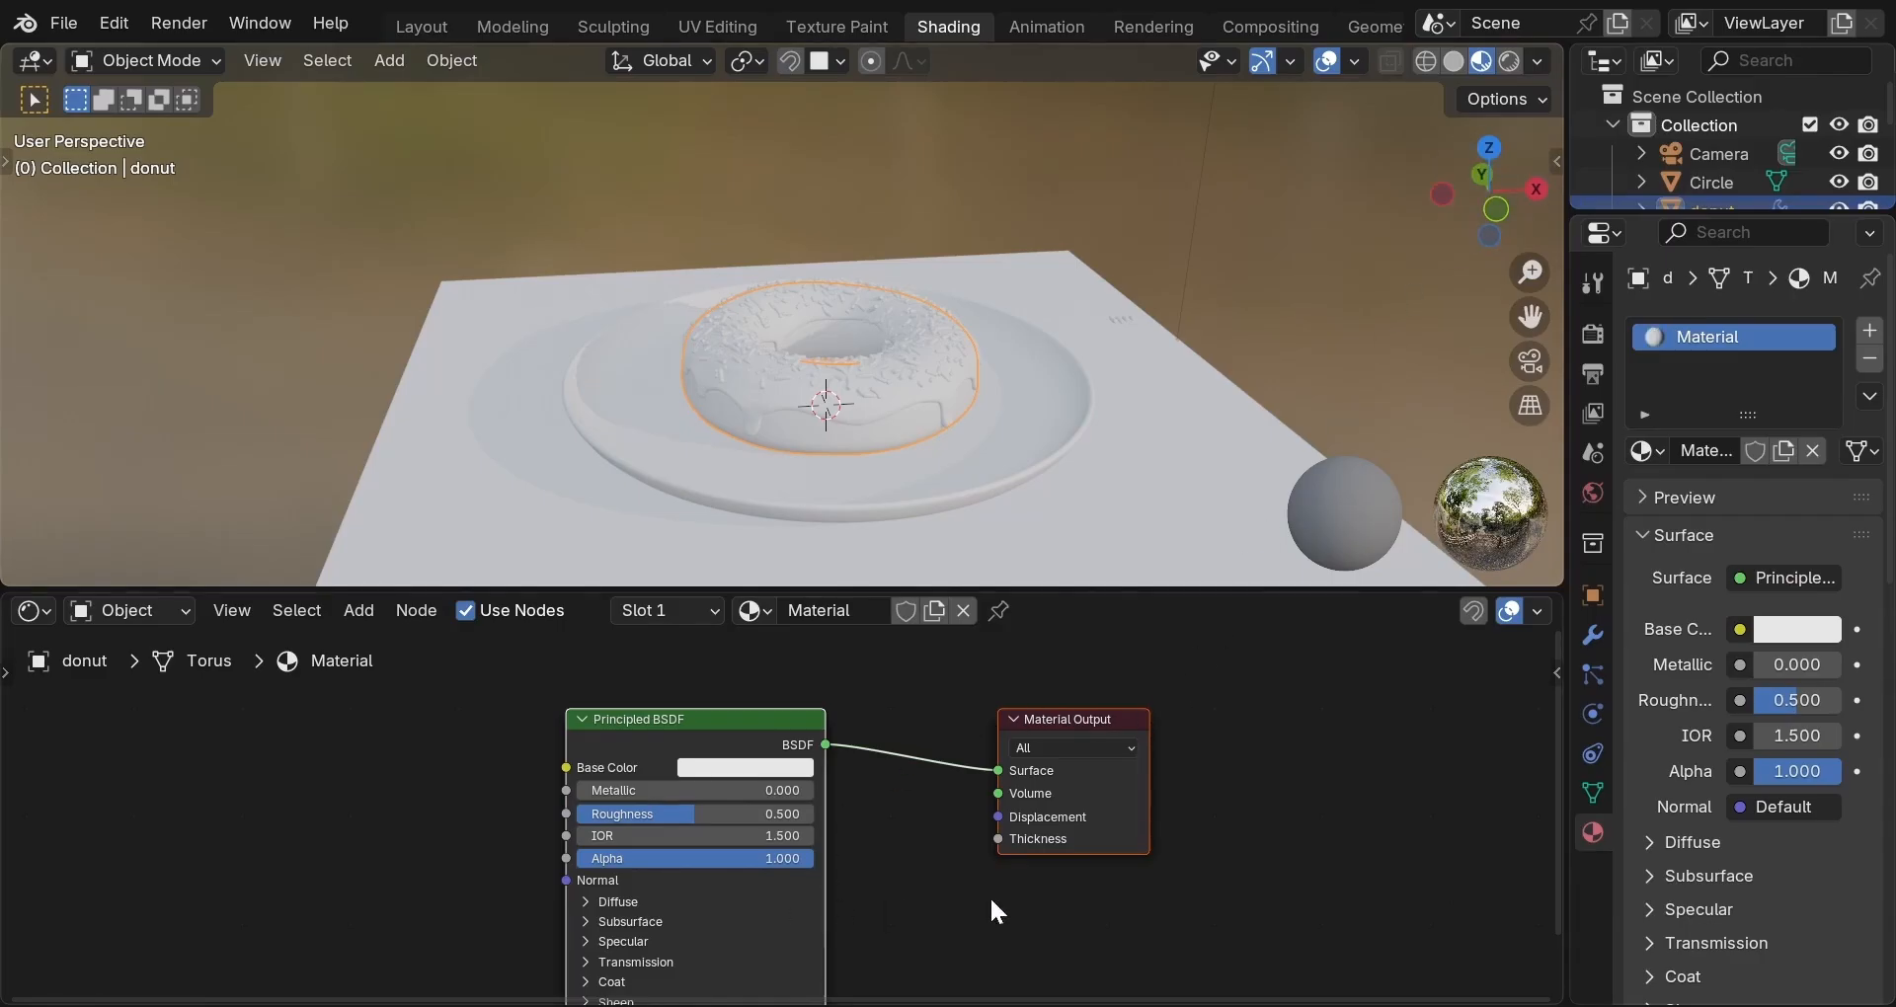
# Lower the donut material's Roughness from 0.5 to 0.444.
pyautogui.scroll(-5, 1846, 774)
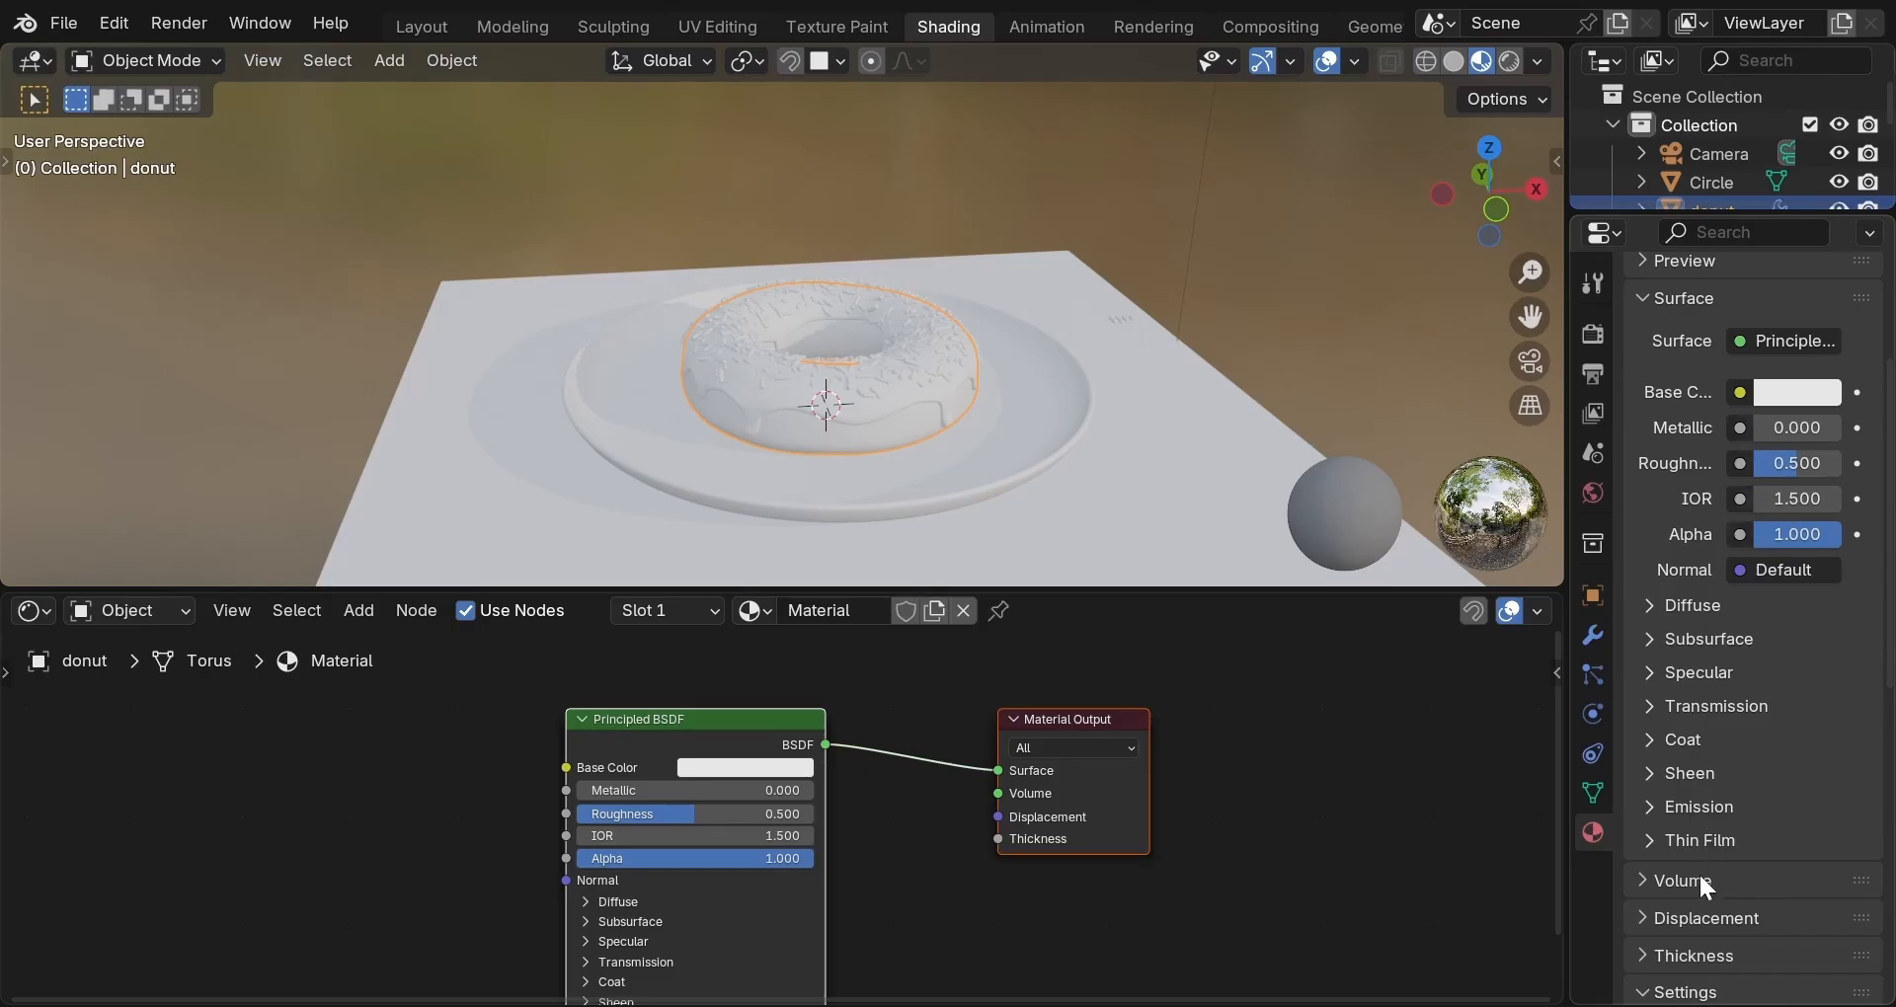
pyautogui.scroll(-12, 1706, 888)
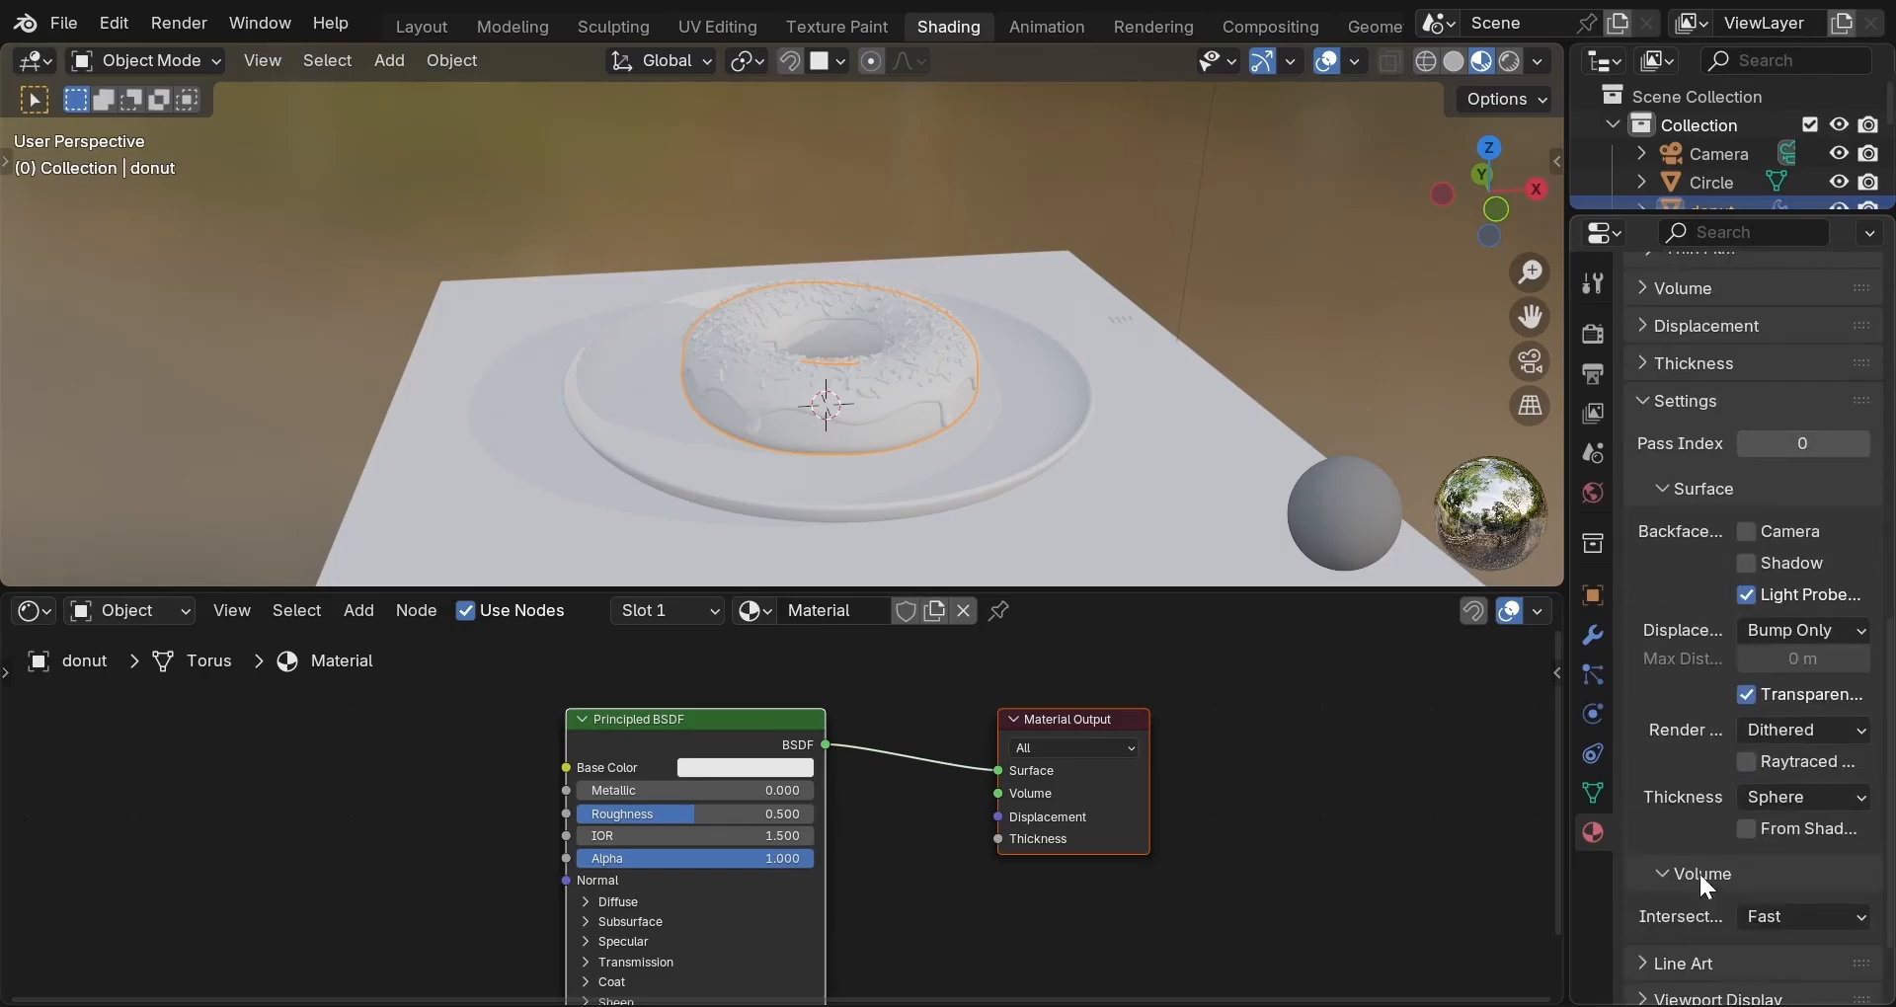
pyautogui.scroll(-2, 1703, 884)
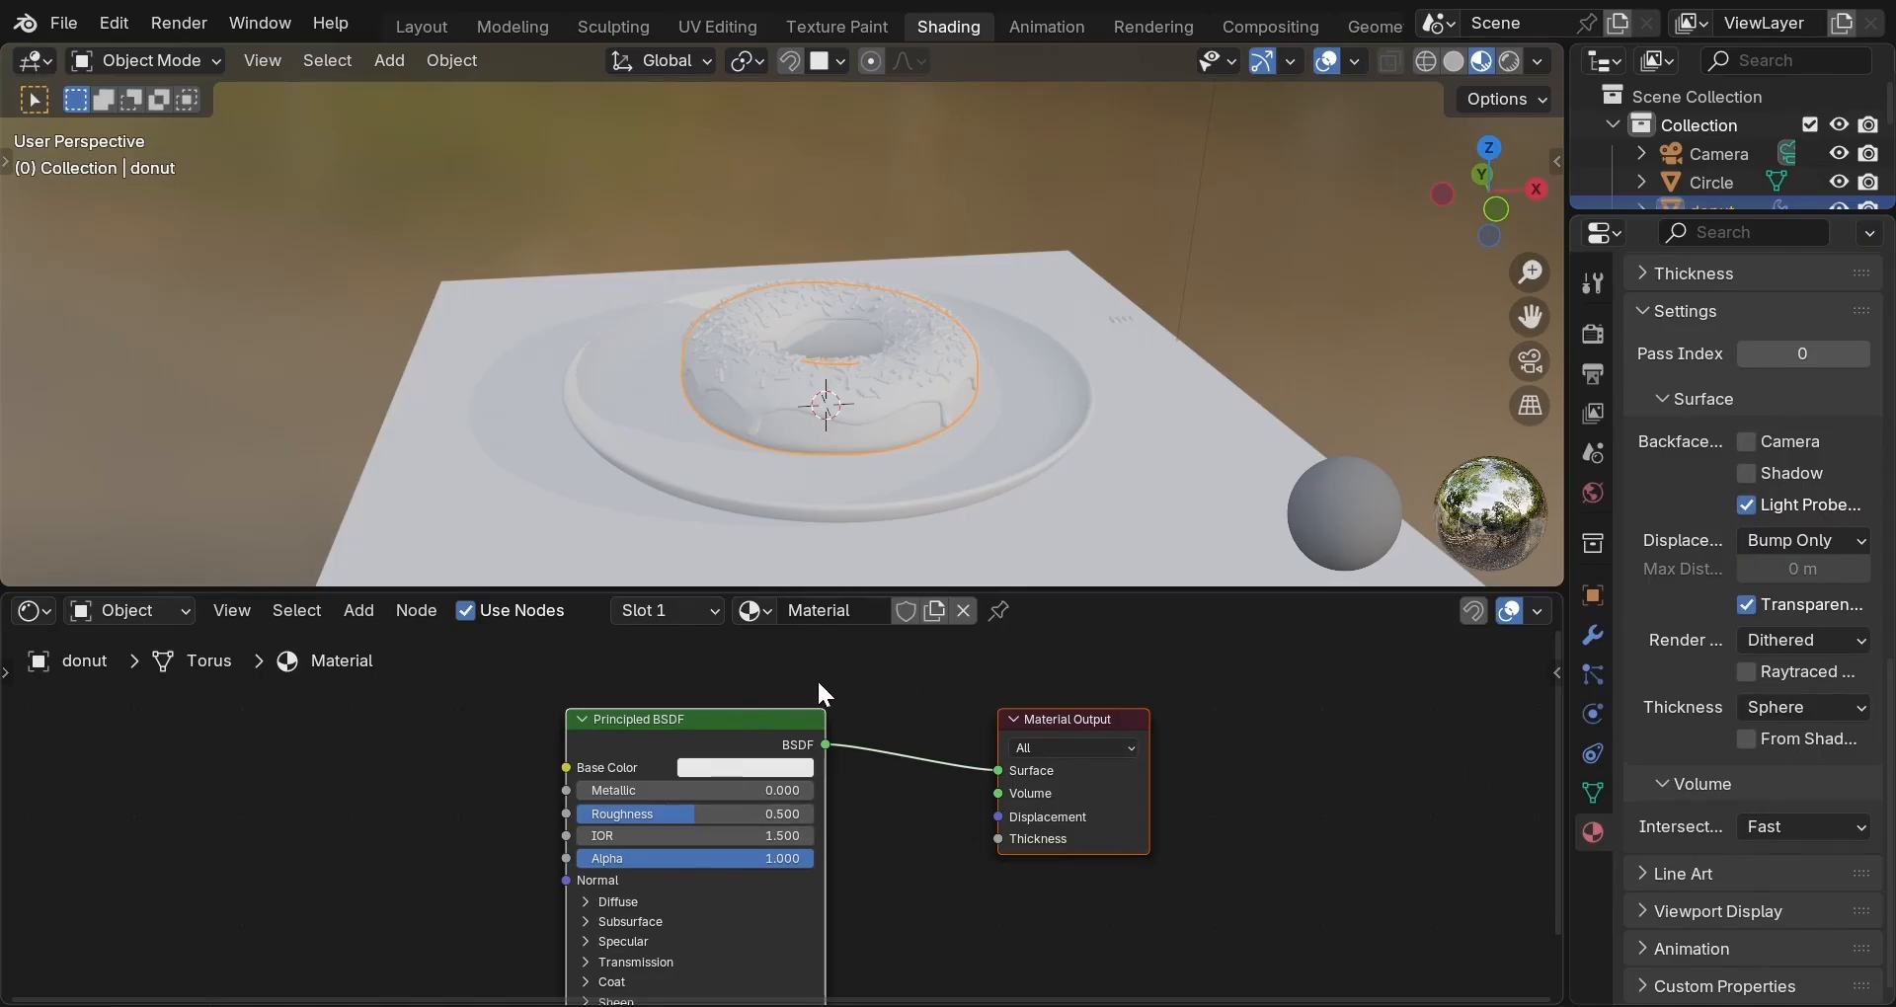
pyautogui.scroll(20, 1679, 719)
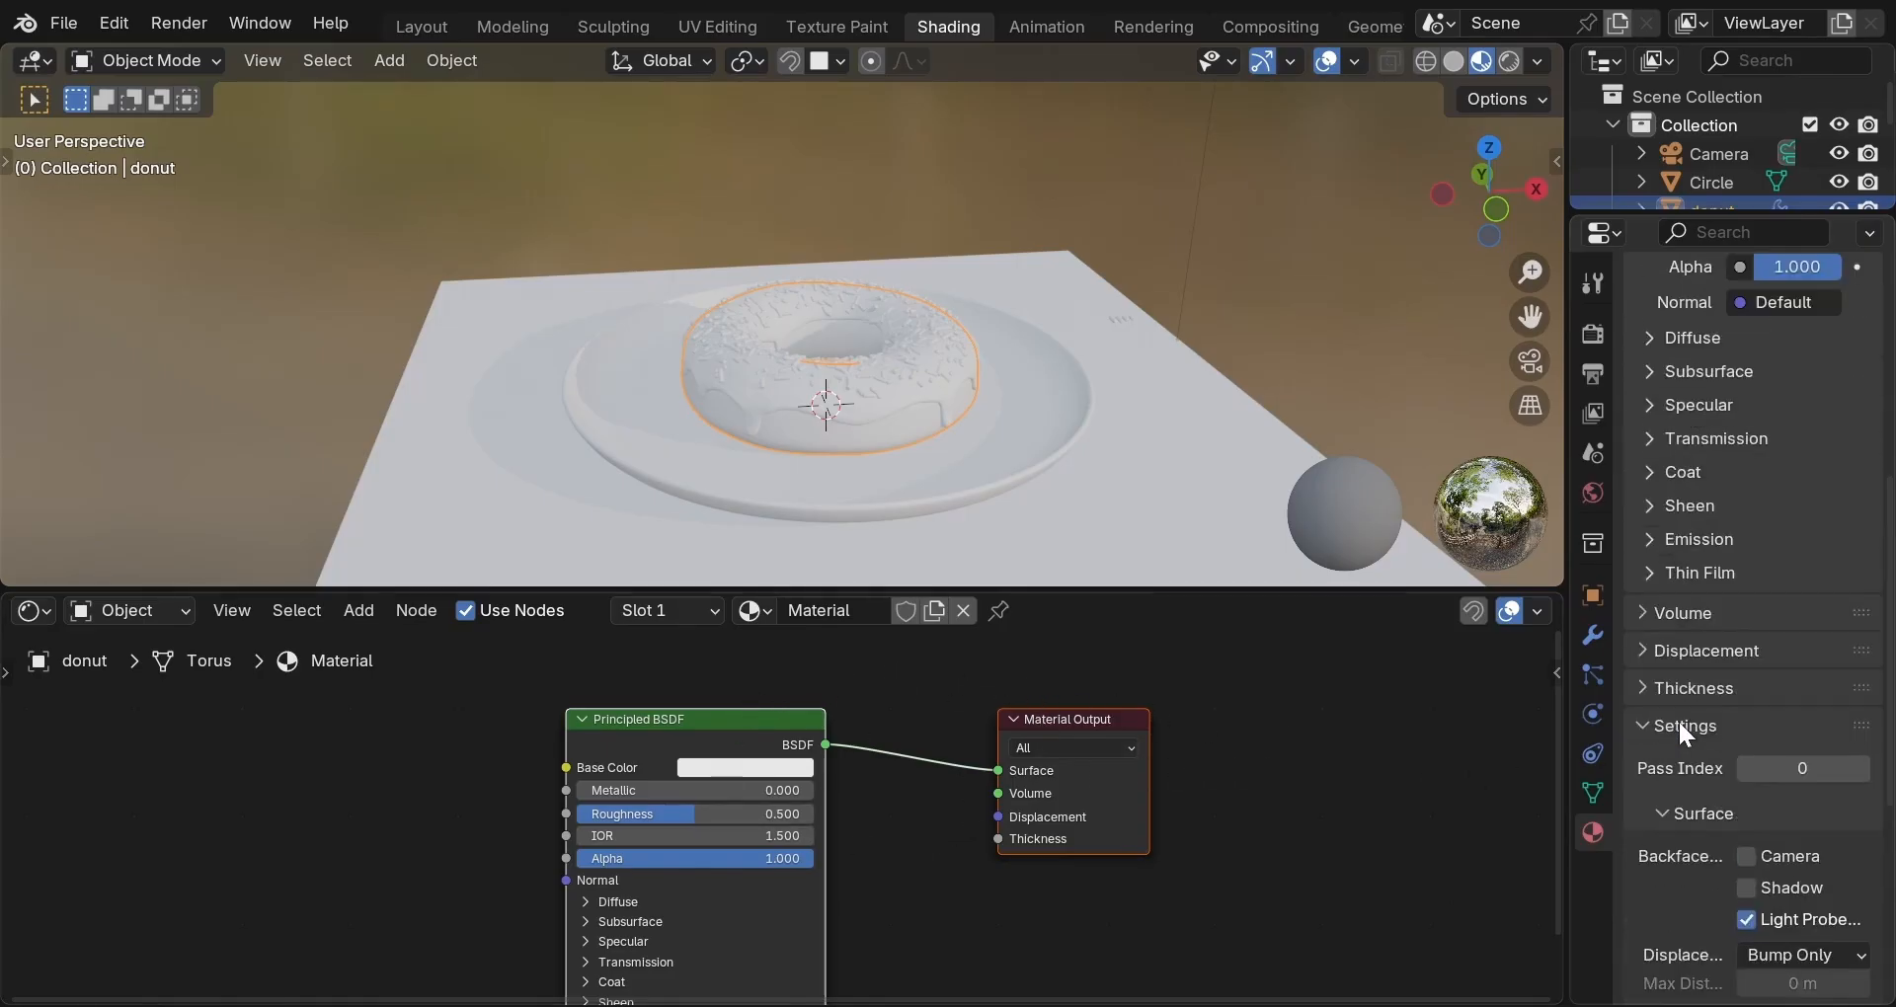
pyautogui.moveTo(1774, 610)
pyautogui.mouseDown()
pyautogui.moveTo(1825, 610)
pyautogui.moveTo(1757, 611)
pyautogui.moveTo(1793, 610)
pyautogui.mouseUp()
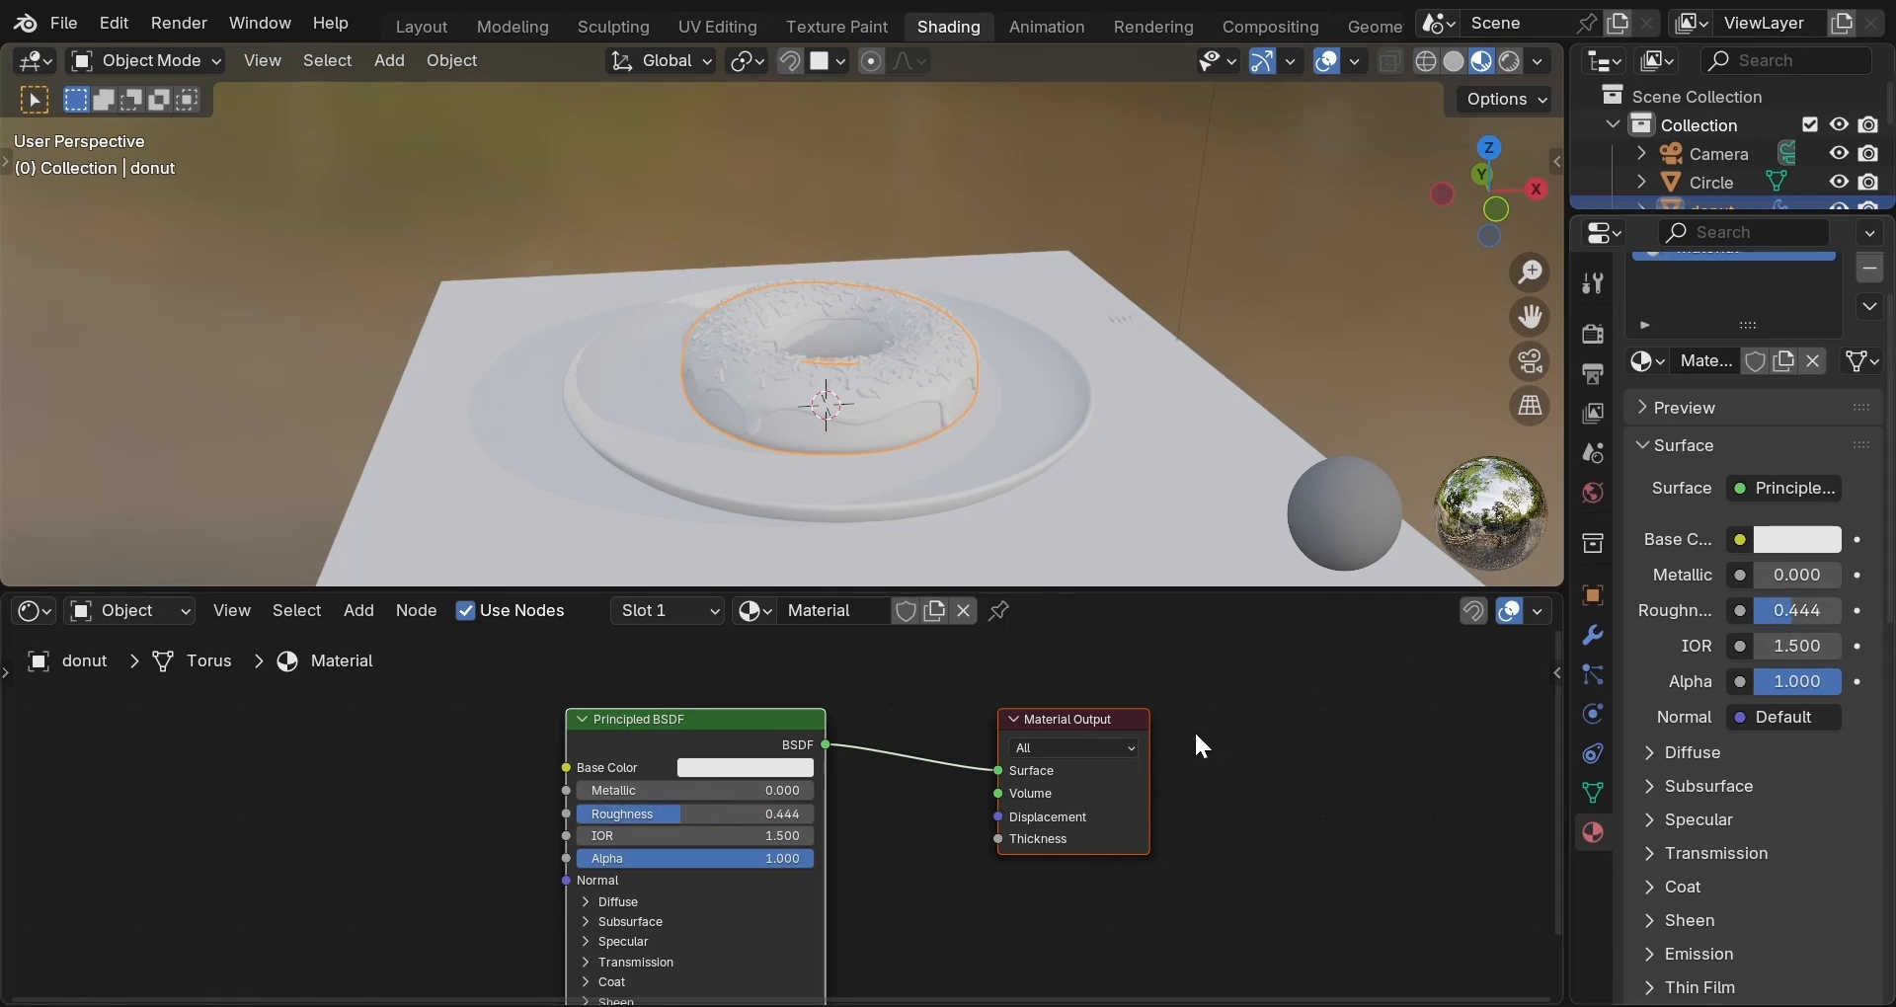
# Set the donut material's base colour to a warm golden tan (#E7B56E).
pyautogui.click(786, 766)
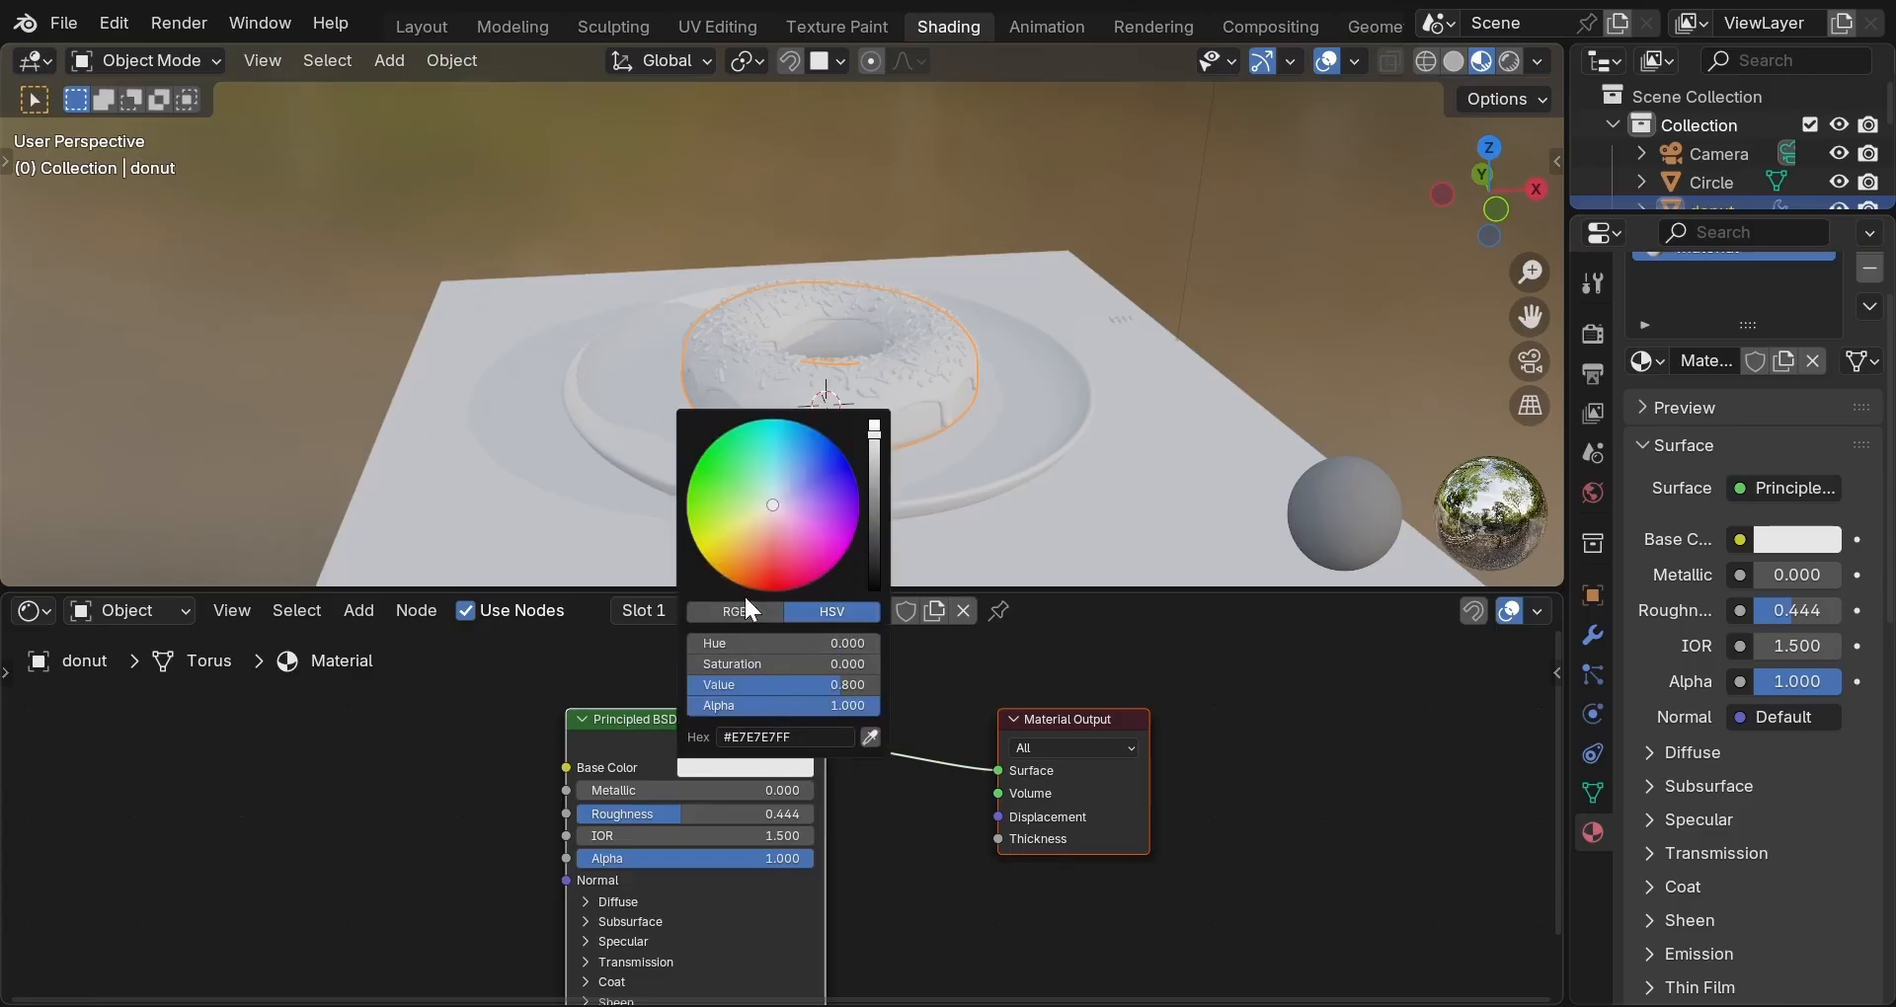
pyautogui.click(755, 535)
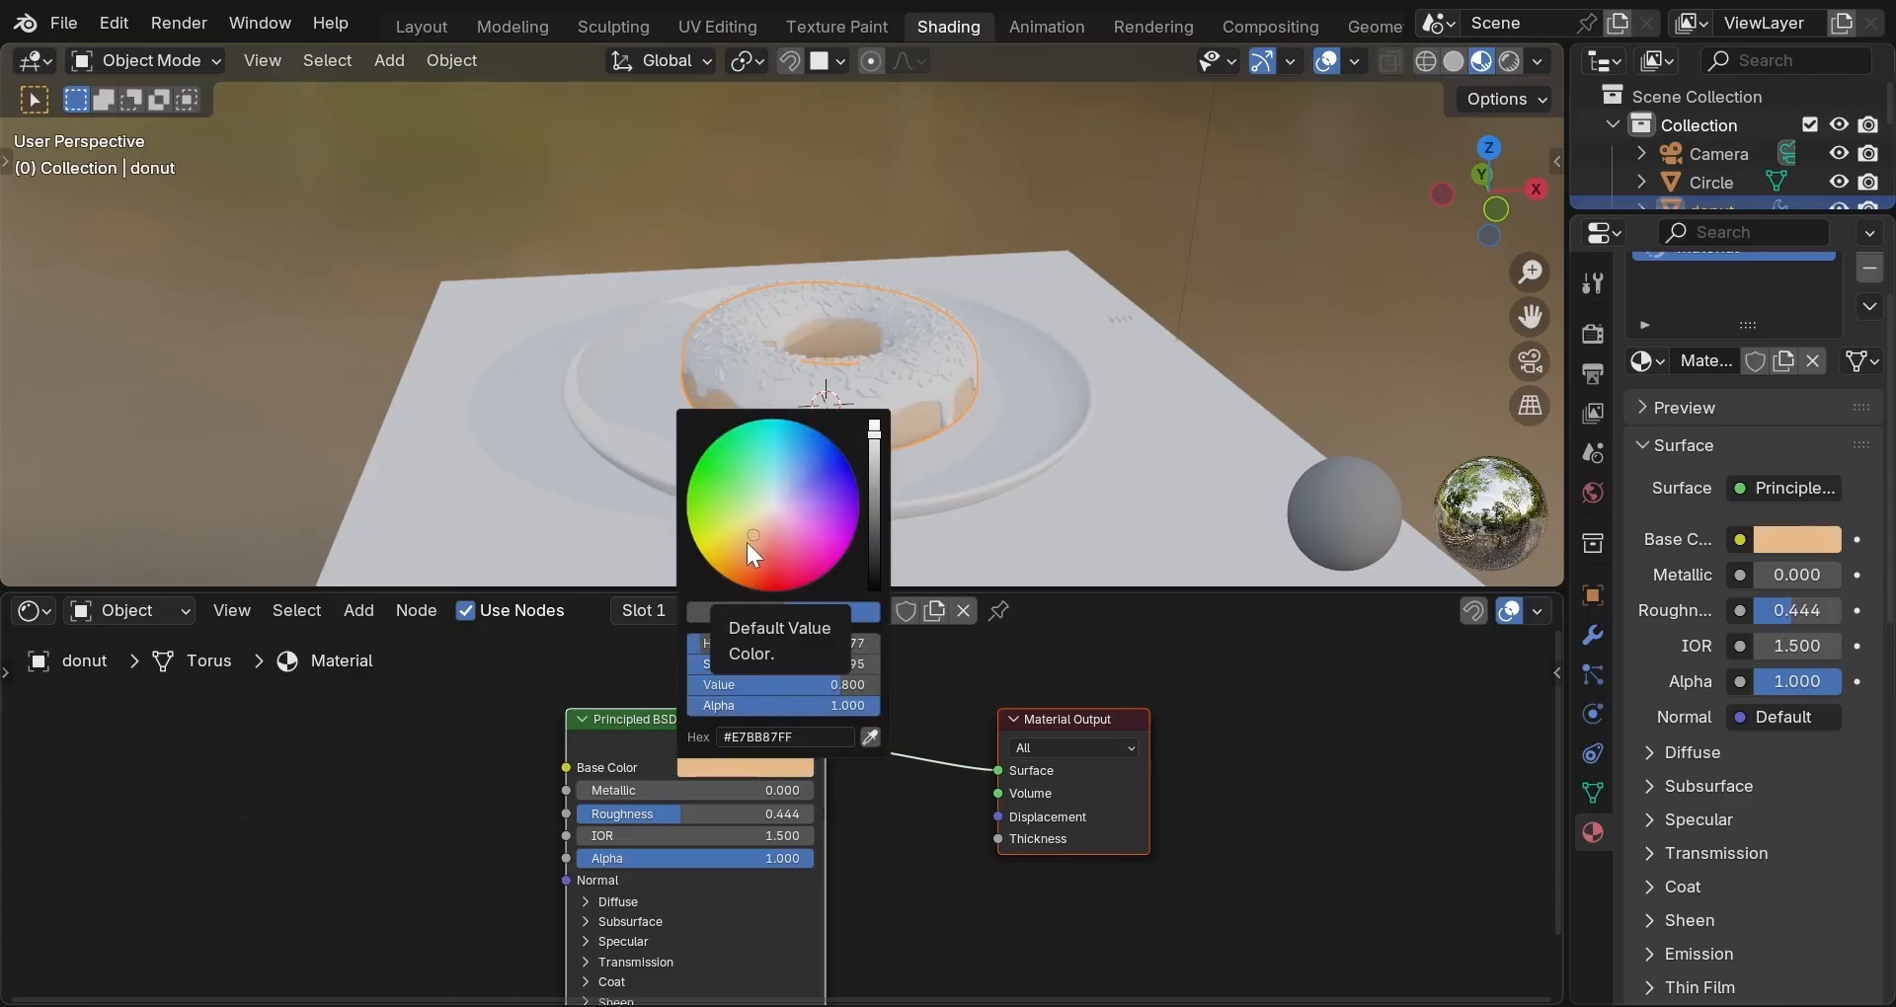
pyautogui.click(746, 542)
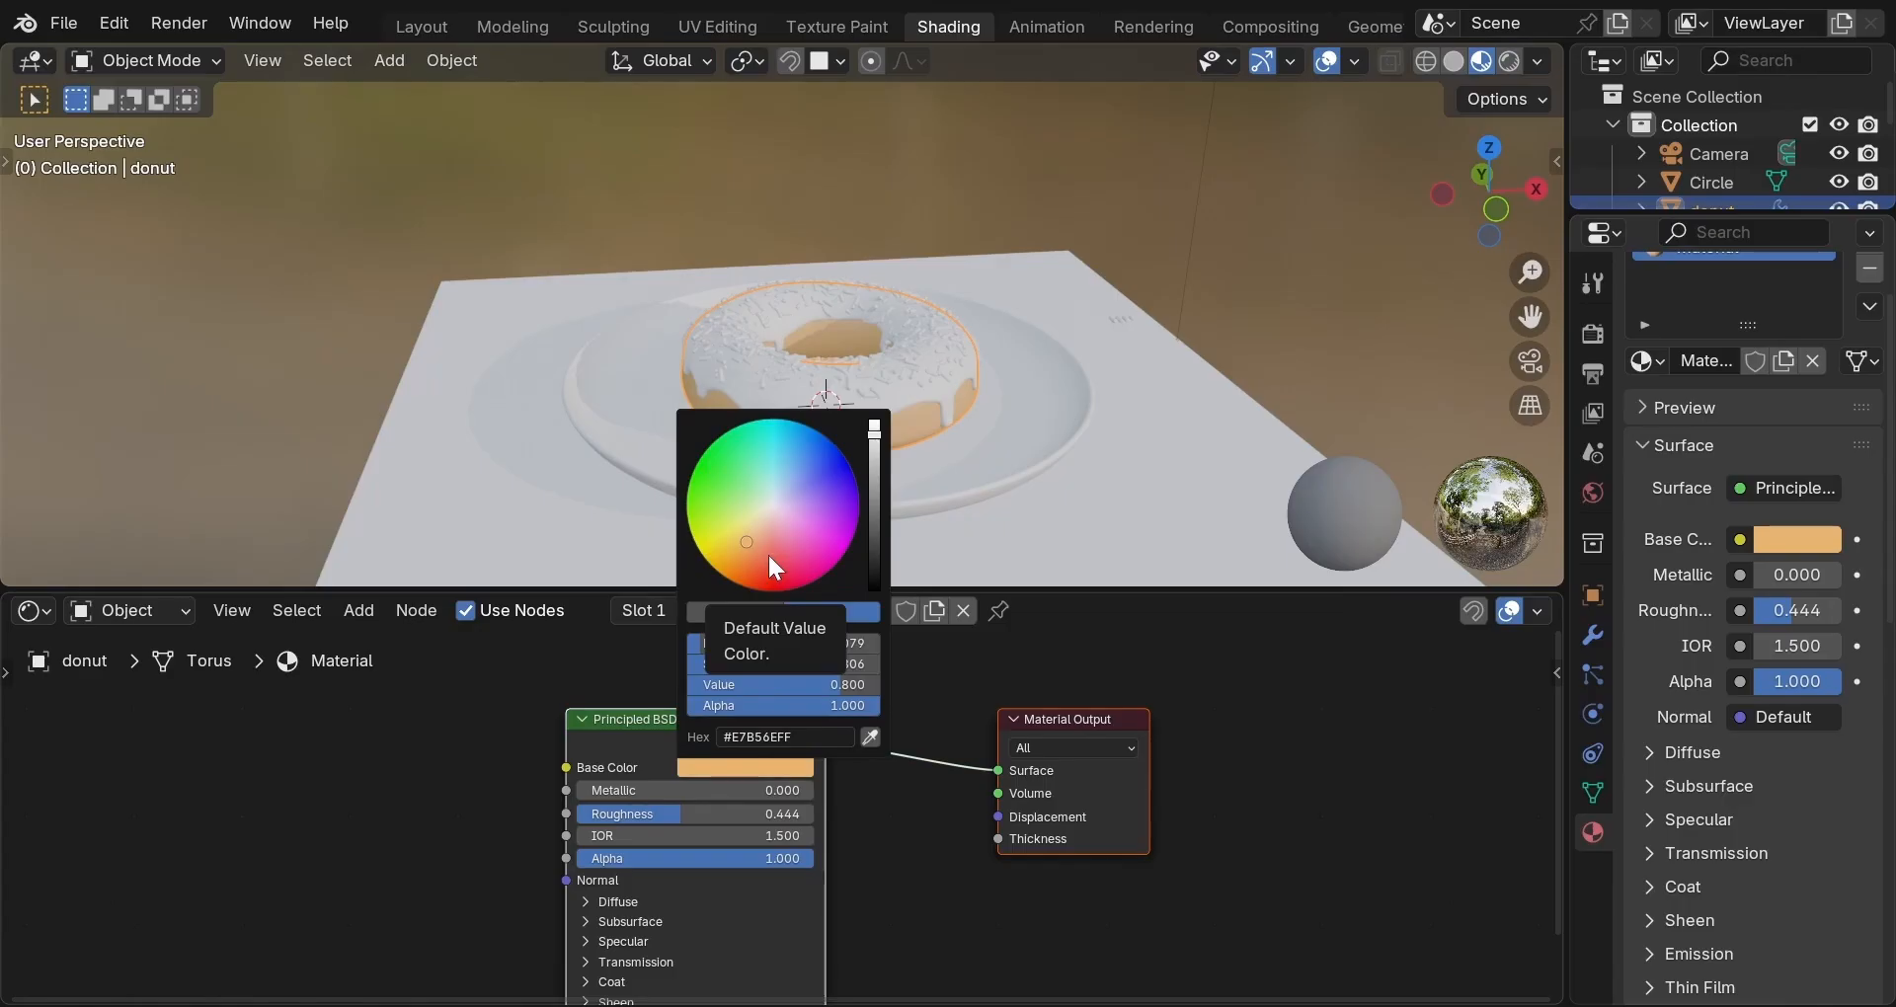
# Isolate the donut in Local View and orbit around it.
pyautogui.press('KP_Divide')
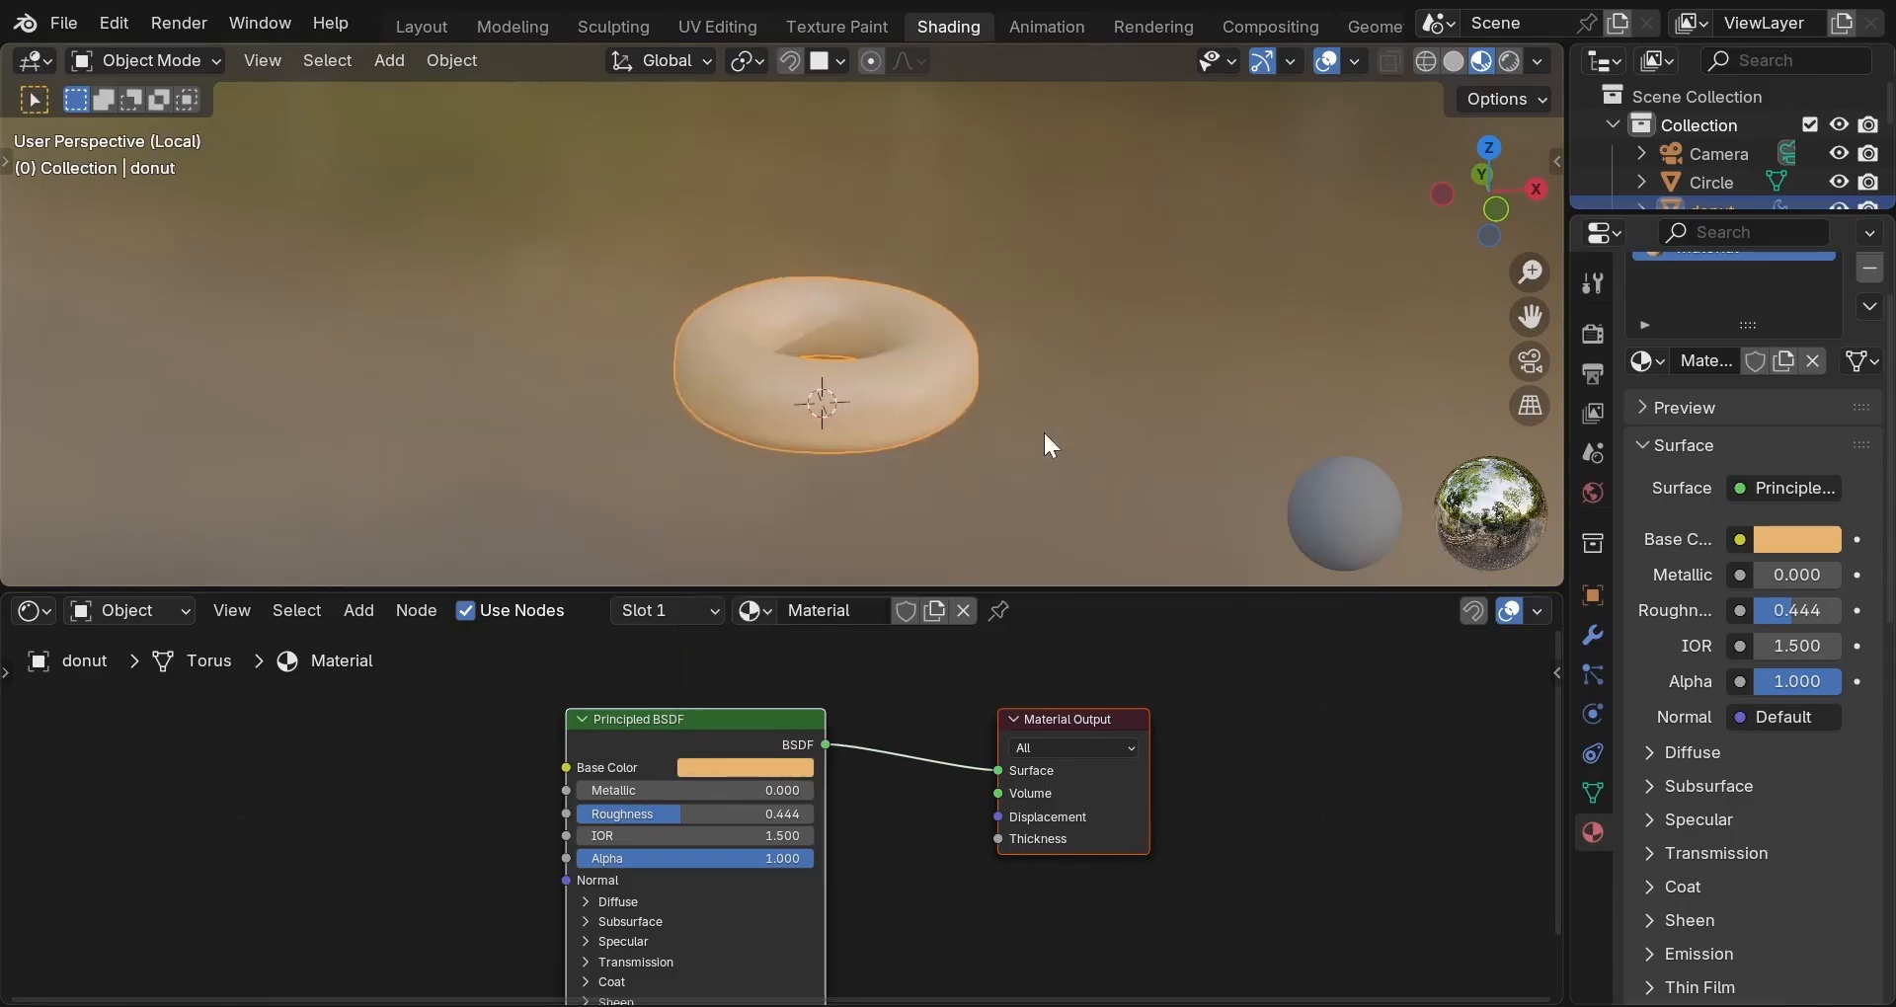
pyautogui.scroll(-3, 1058, 445)
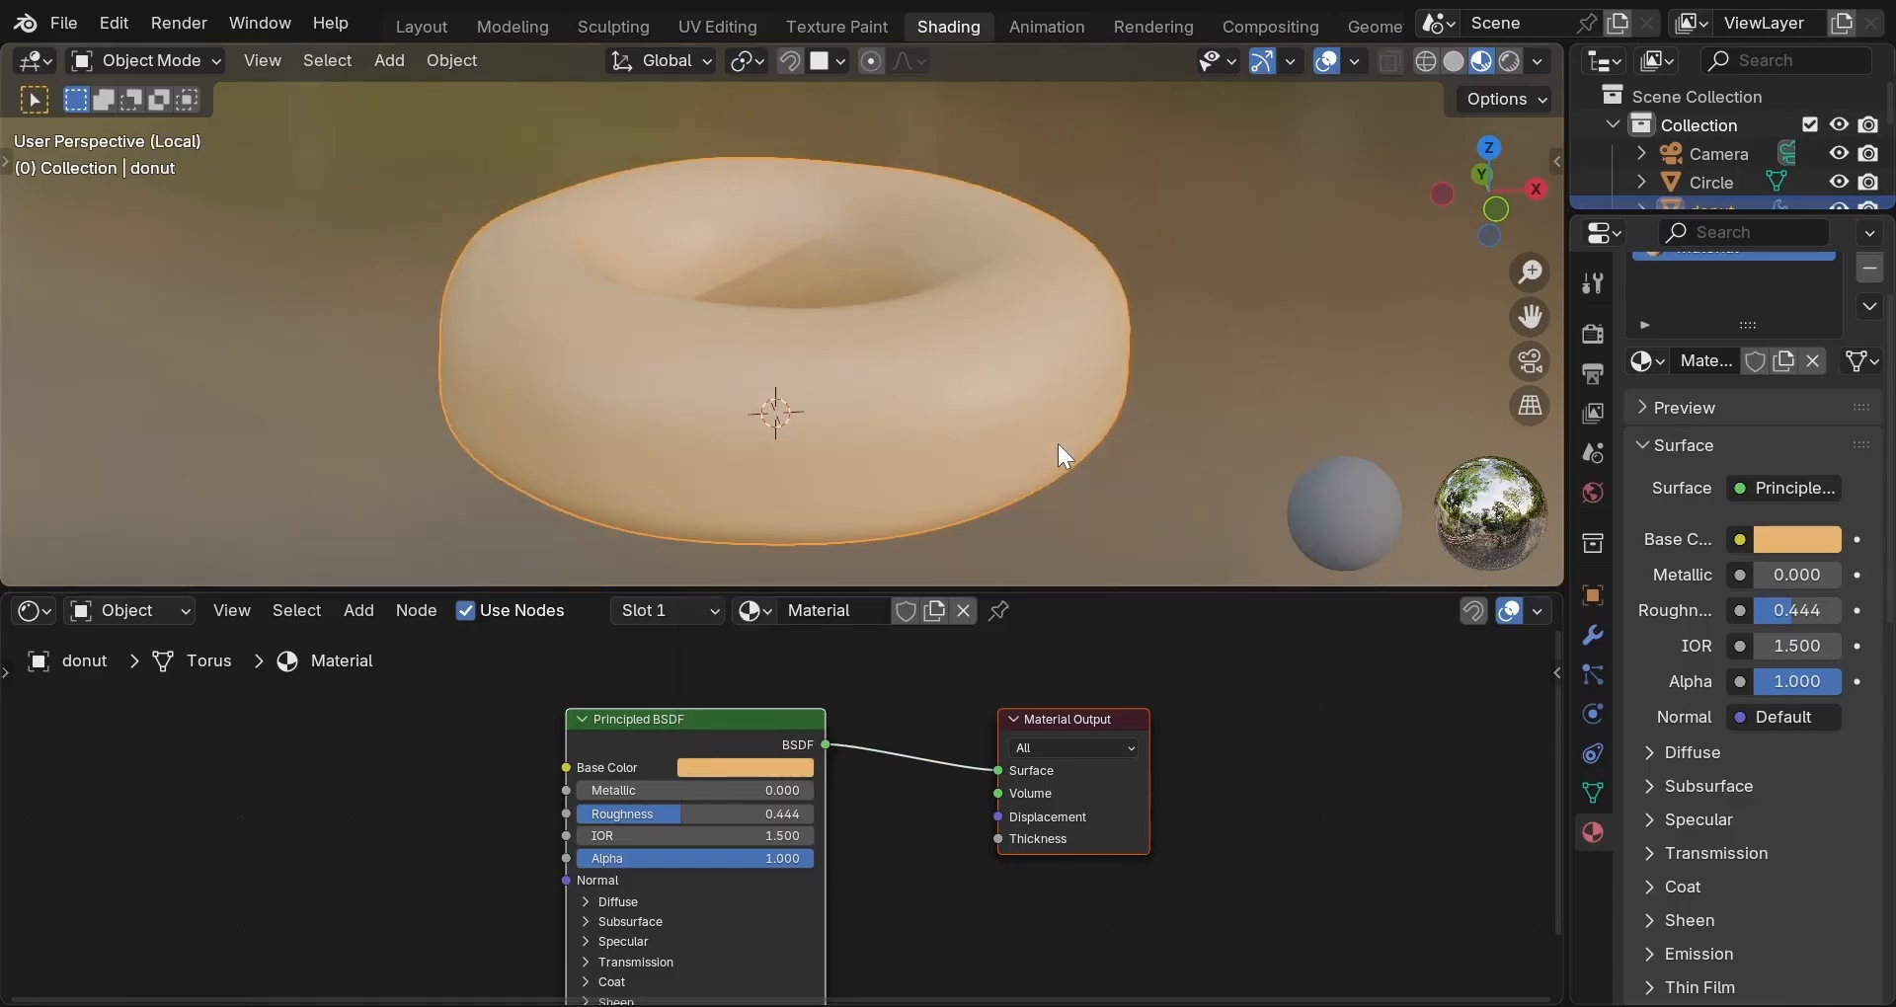
pyautogui.moveTo(1058, 443); pyautogui.dragTo(1165, 409, button='middle')
pyautogui.scroll(-1, 939, 450)
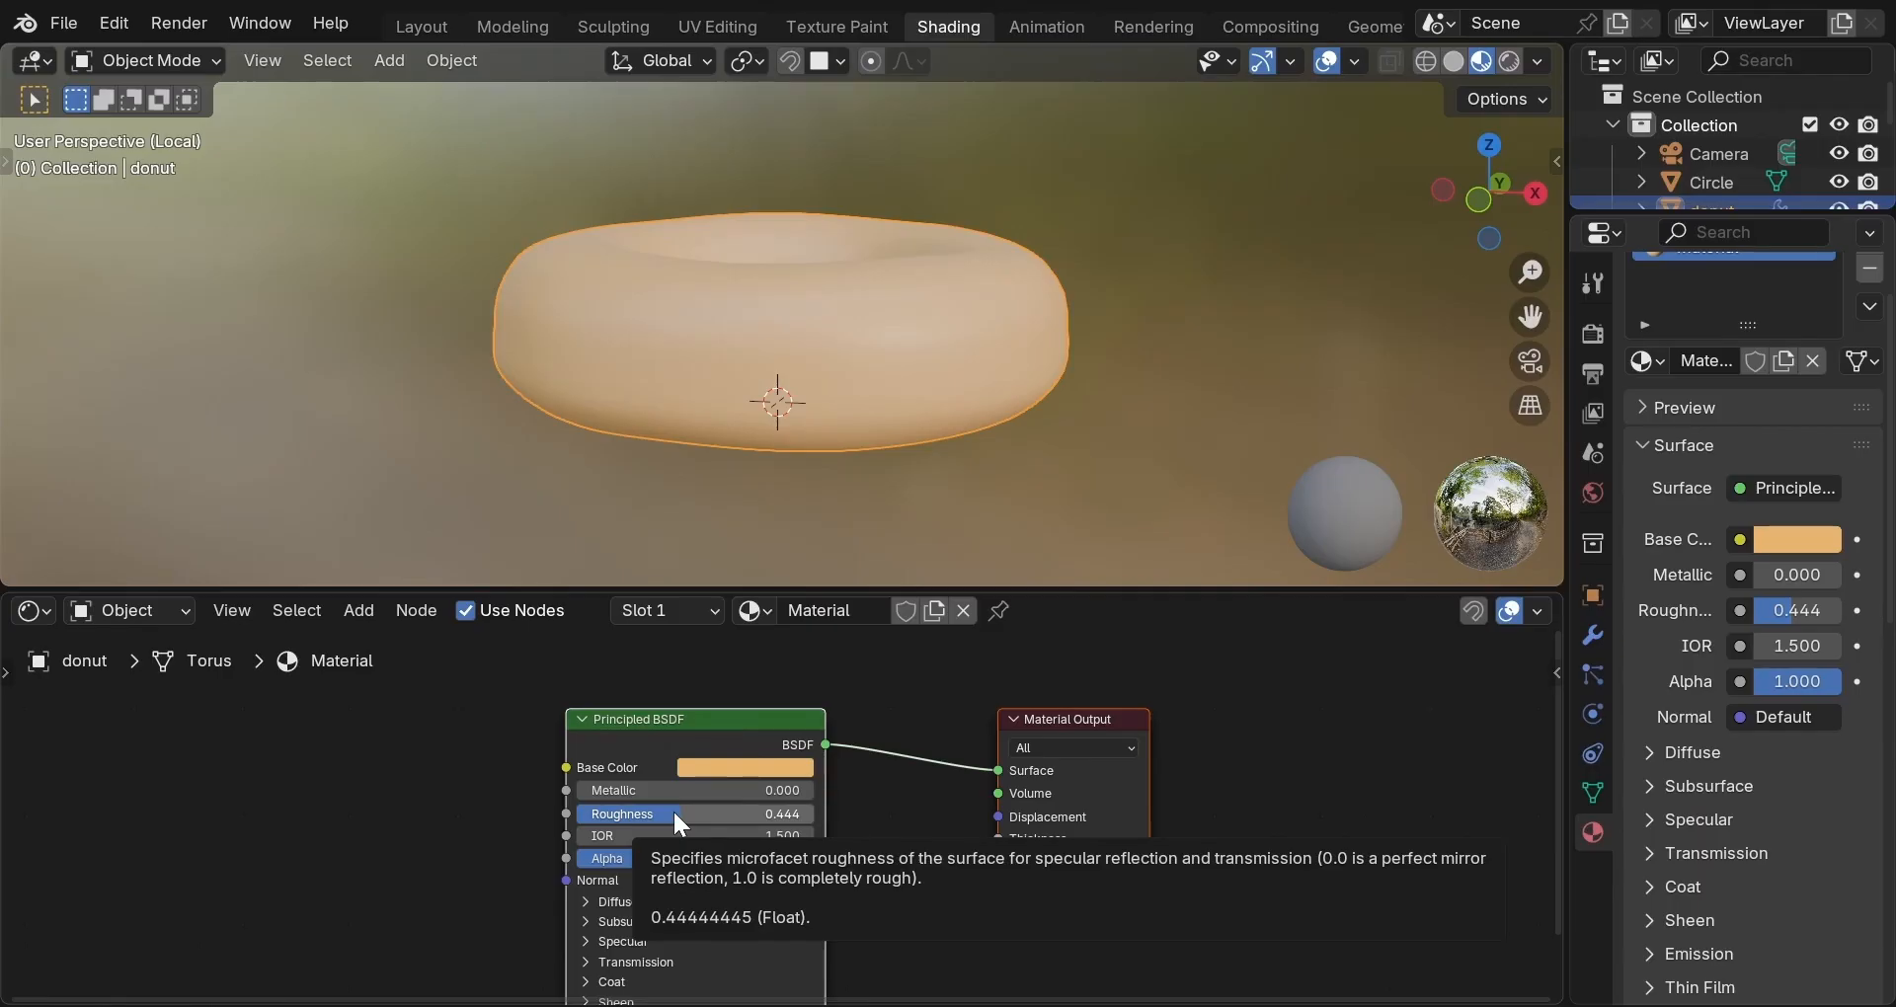
# Compare the donut material at Roughness 0 and 1, then settle on Roughness 0.55.
pyautogui.moveTo(673, 809); pyautogui.dragTo(573, 812)
pyautogui.moveTo(858, 484); pyautogui.dragTo(750, 498, button='middle')
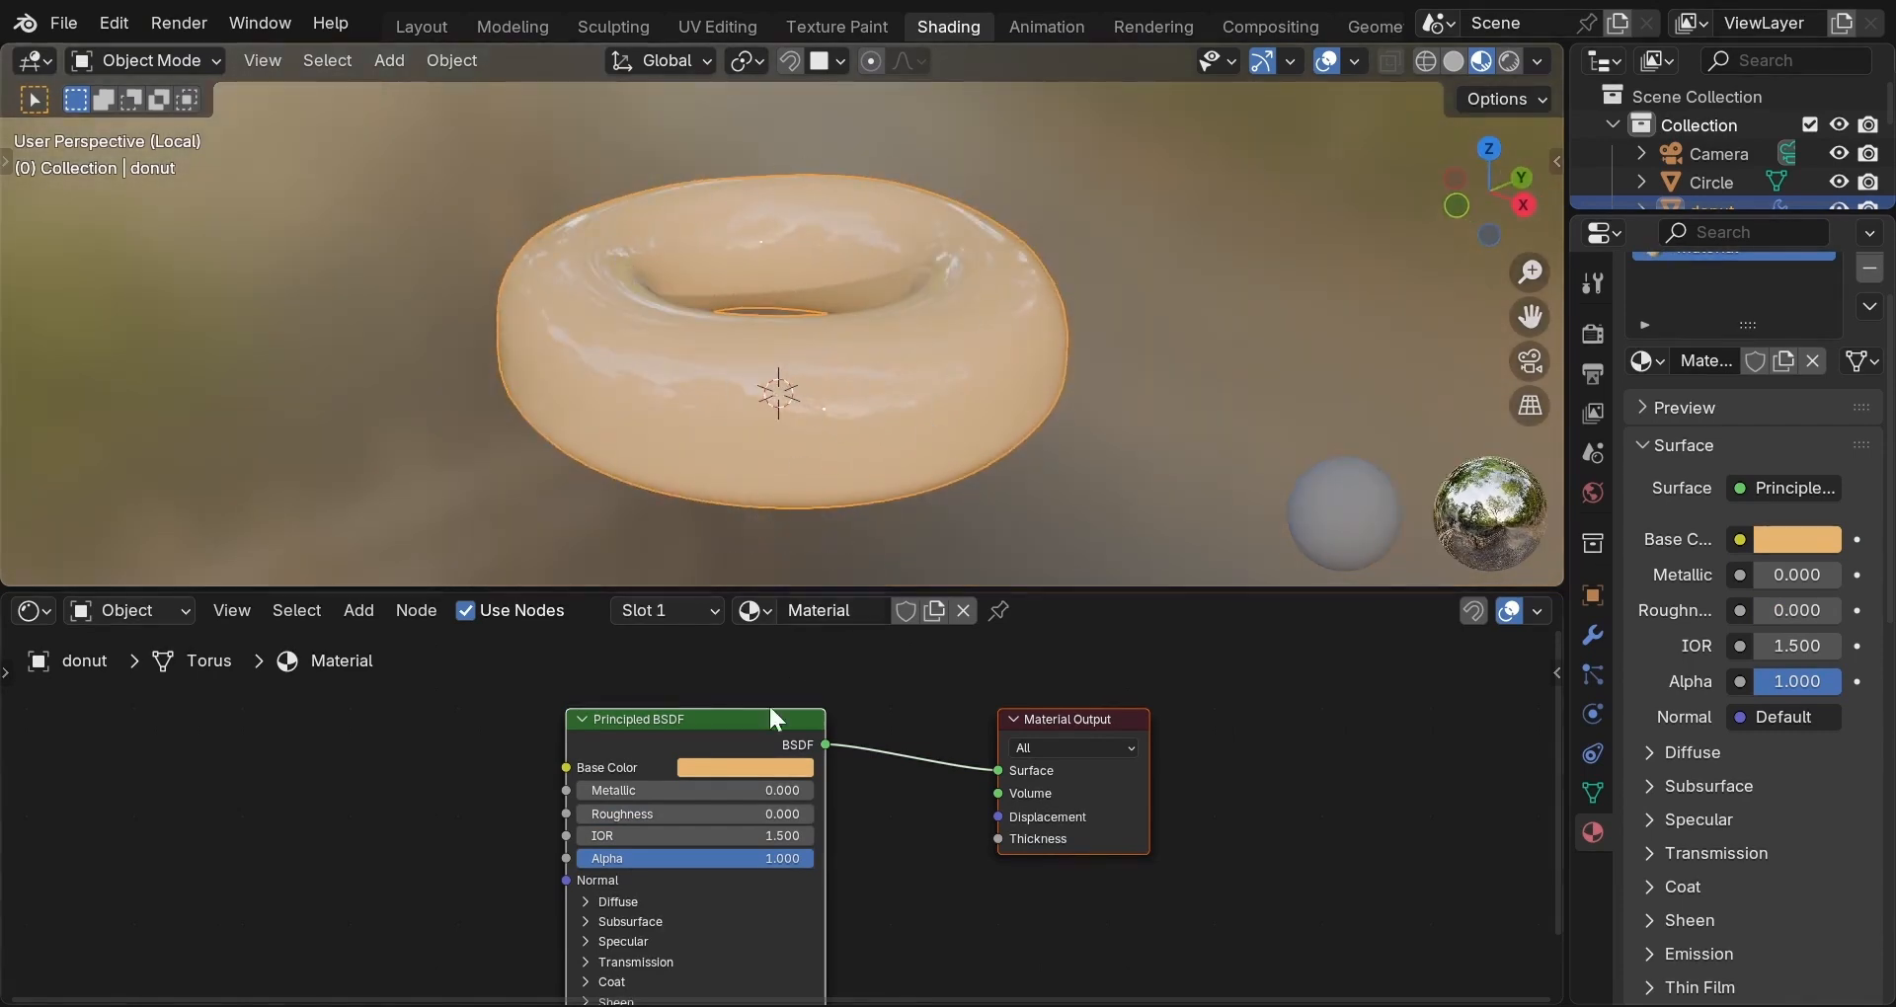
pyautogui.moveTo(690, 812); pyautogui.dragTo(953, 812)
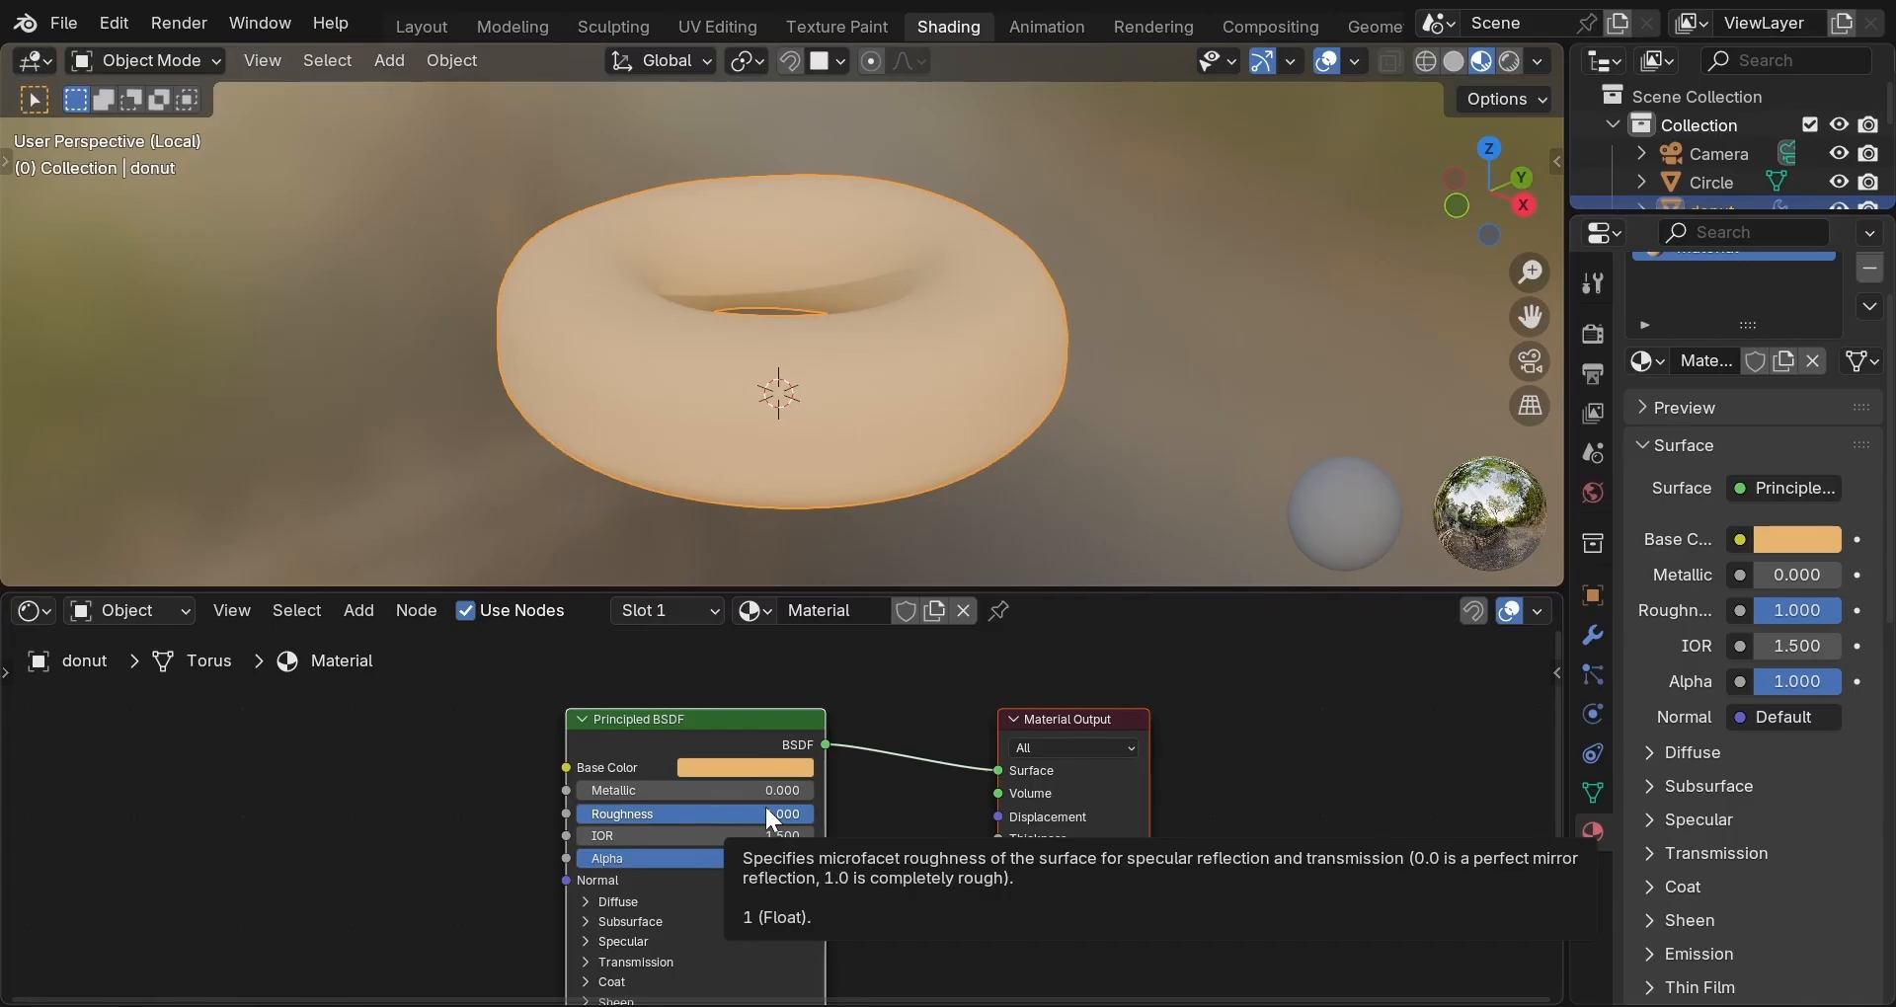
pyautogui.click(732, 812)
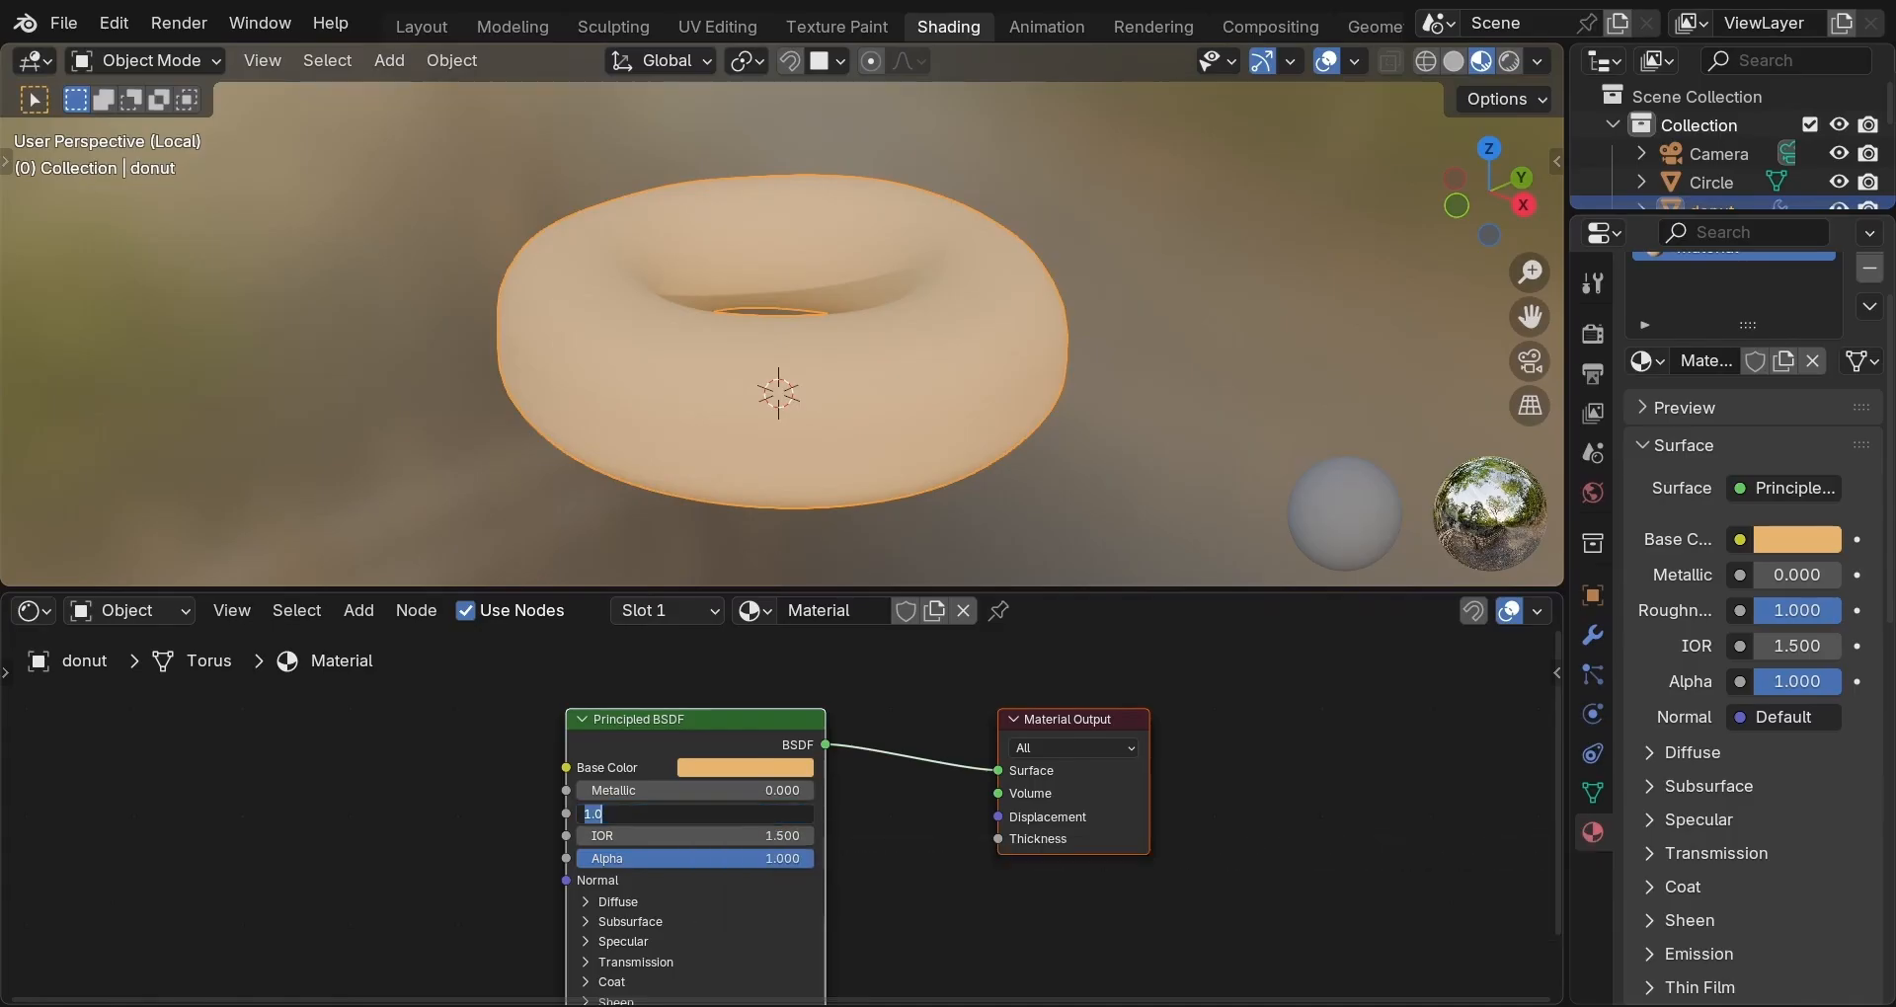
pyautogui.write('0.55')
pyautogui.press('Return')
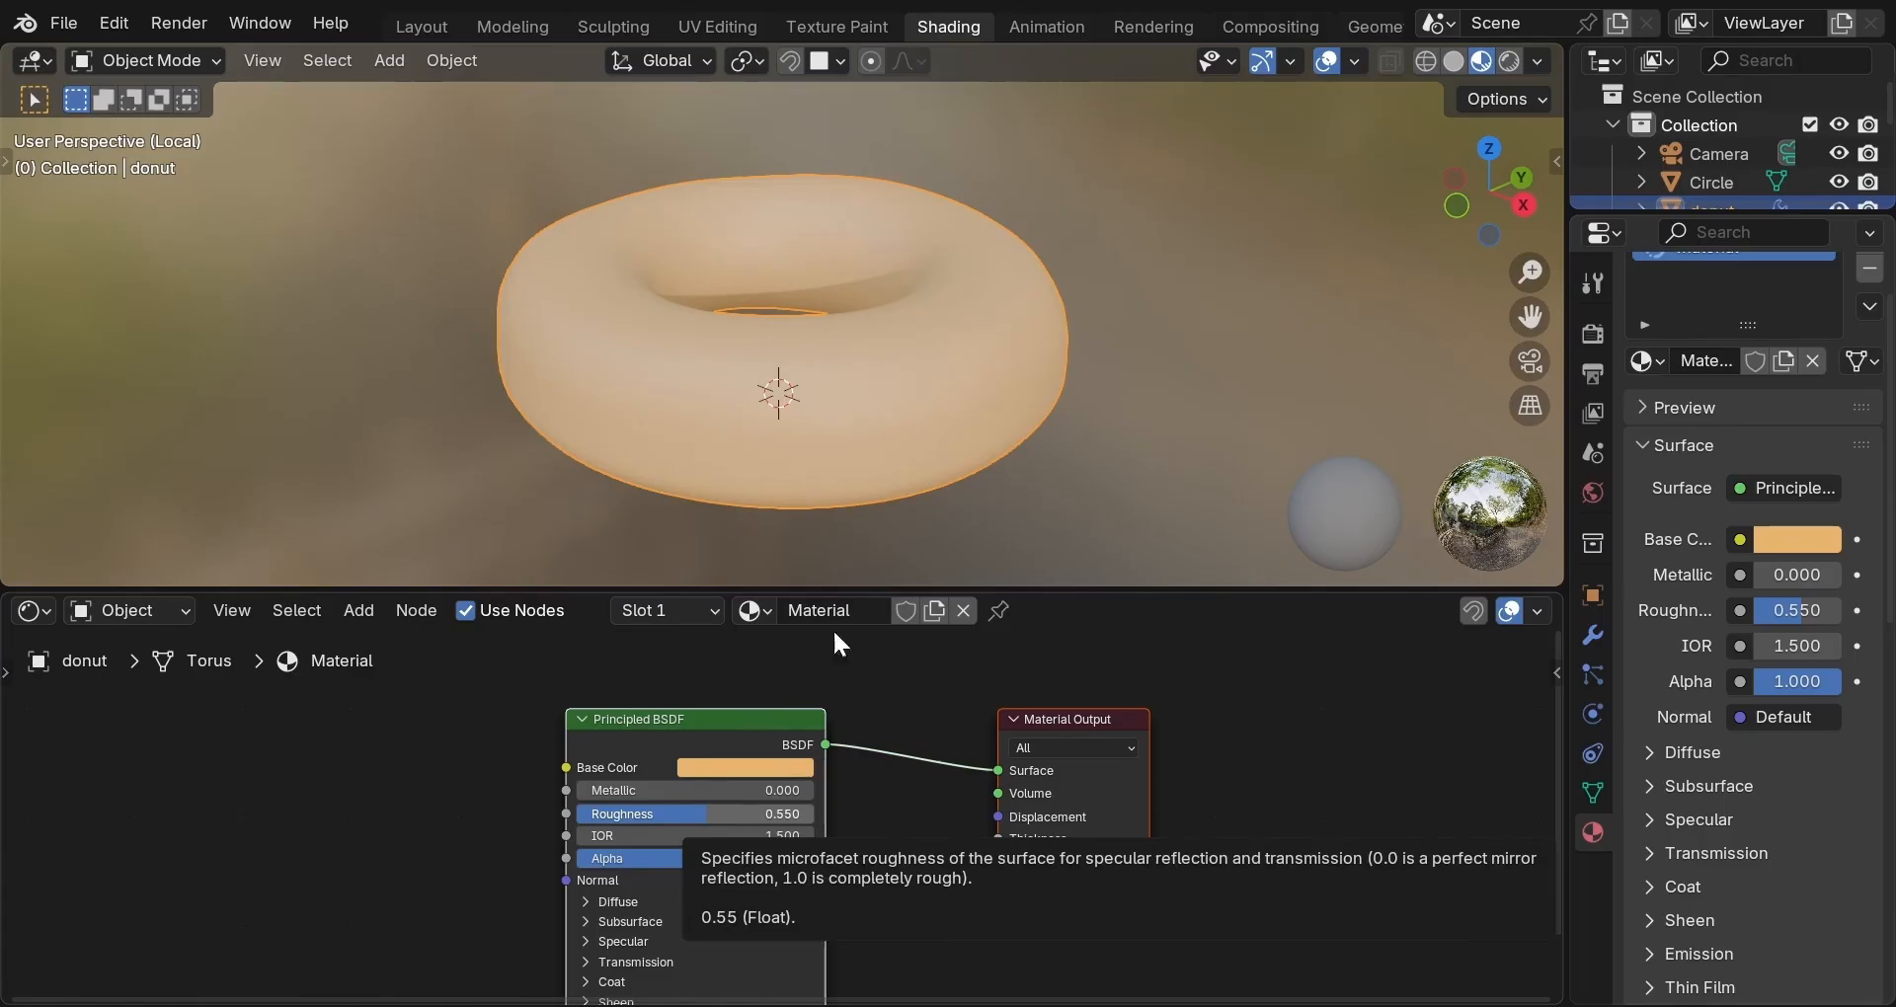
pyautogui.moveTo(962, 353); pyautogui.dragTo(891, 329, button='middle')
# In the Principled BSDF's Specular section, set IOR Level to 0.35 and inspect the softer shine.
pyautogui.moveTo(886, 845); pyautogui.dragTo(903, 721, button='middle')
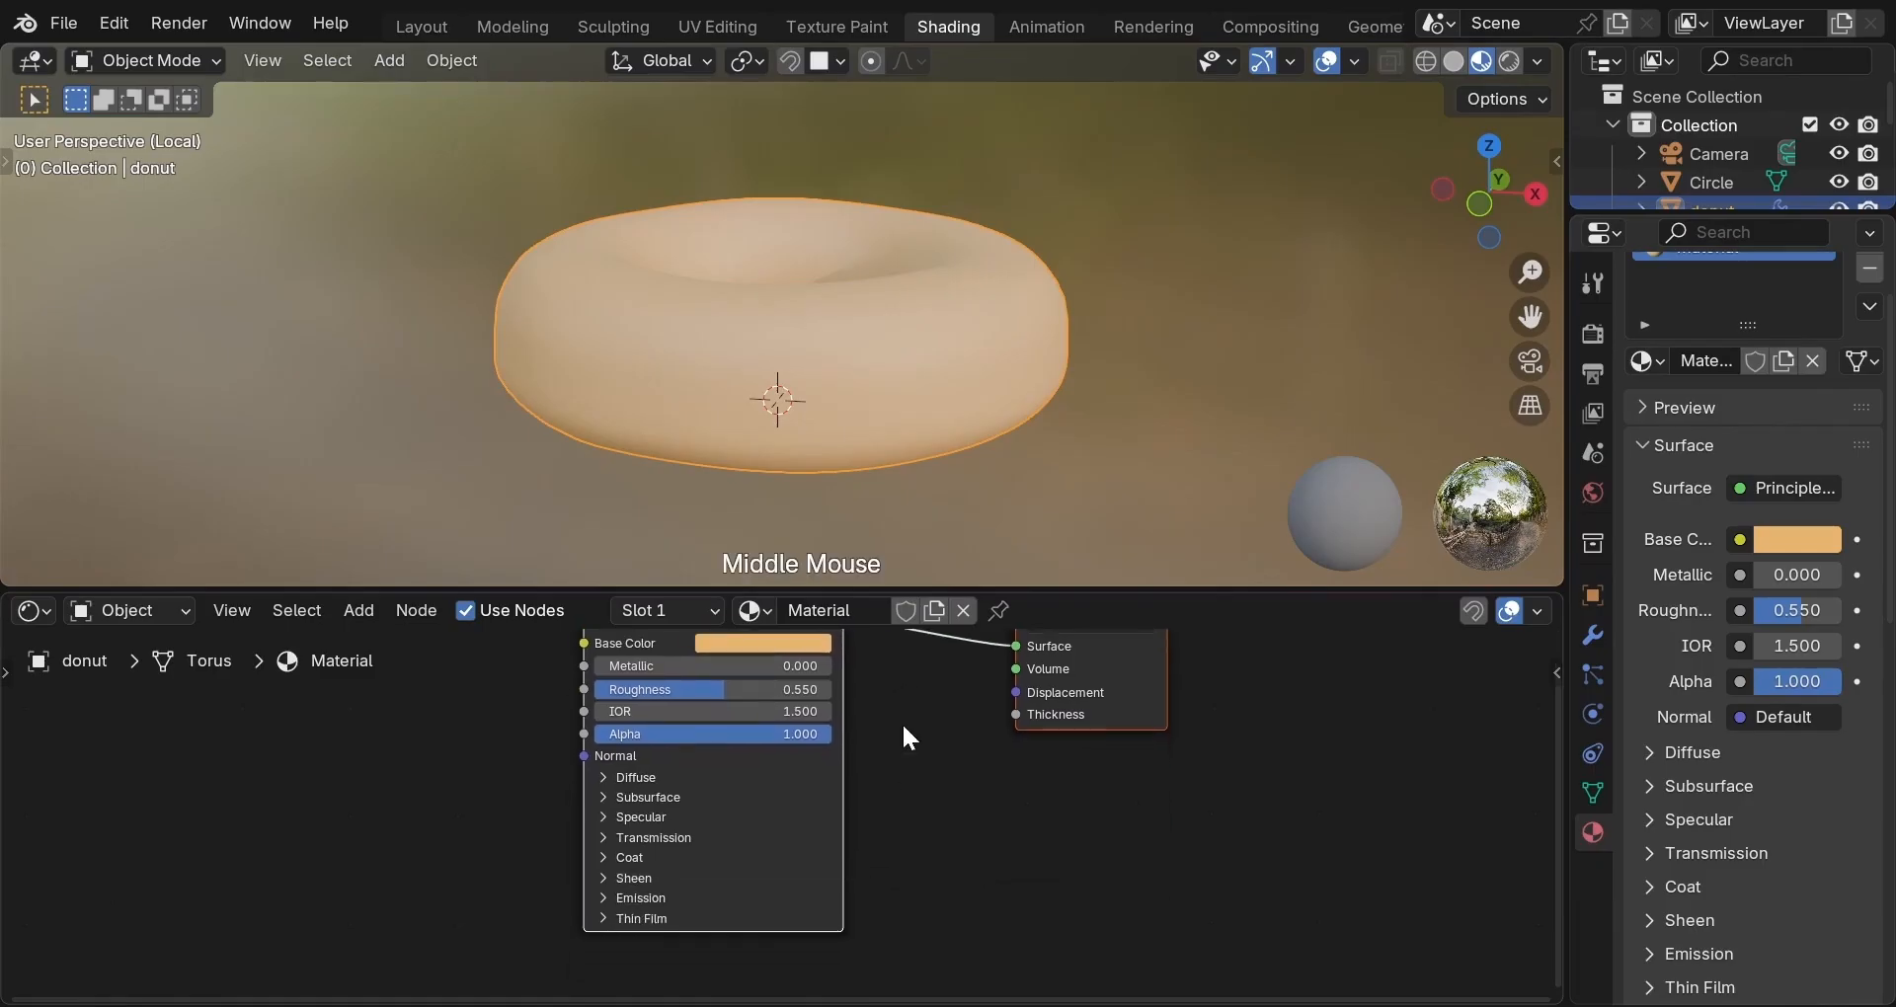
pyautogui.click(614, 820)
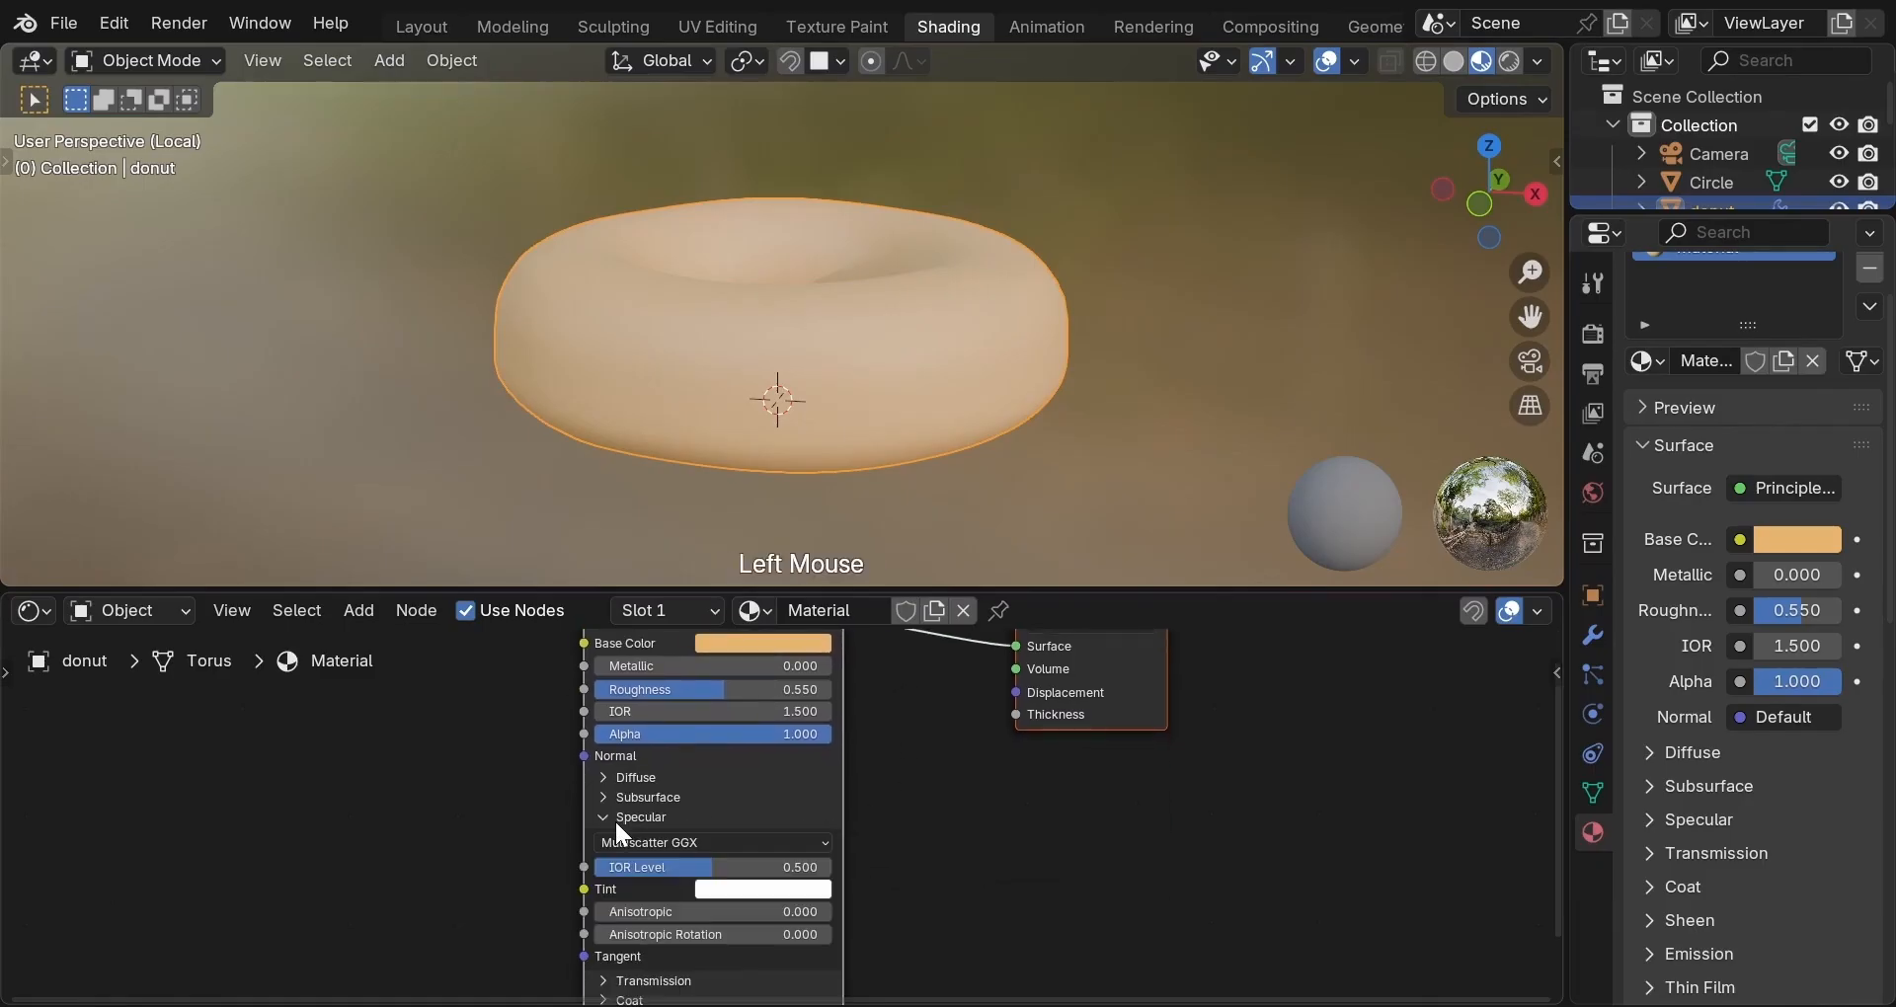
pyautogui.click(705, 869)
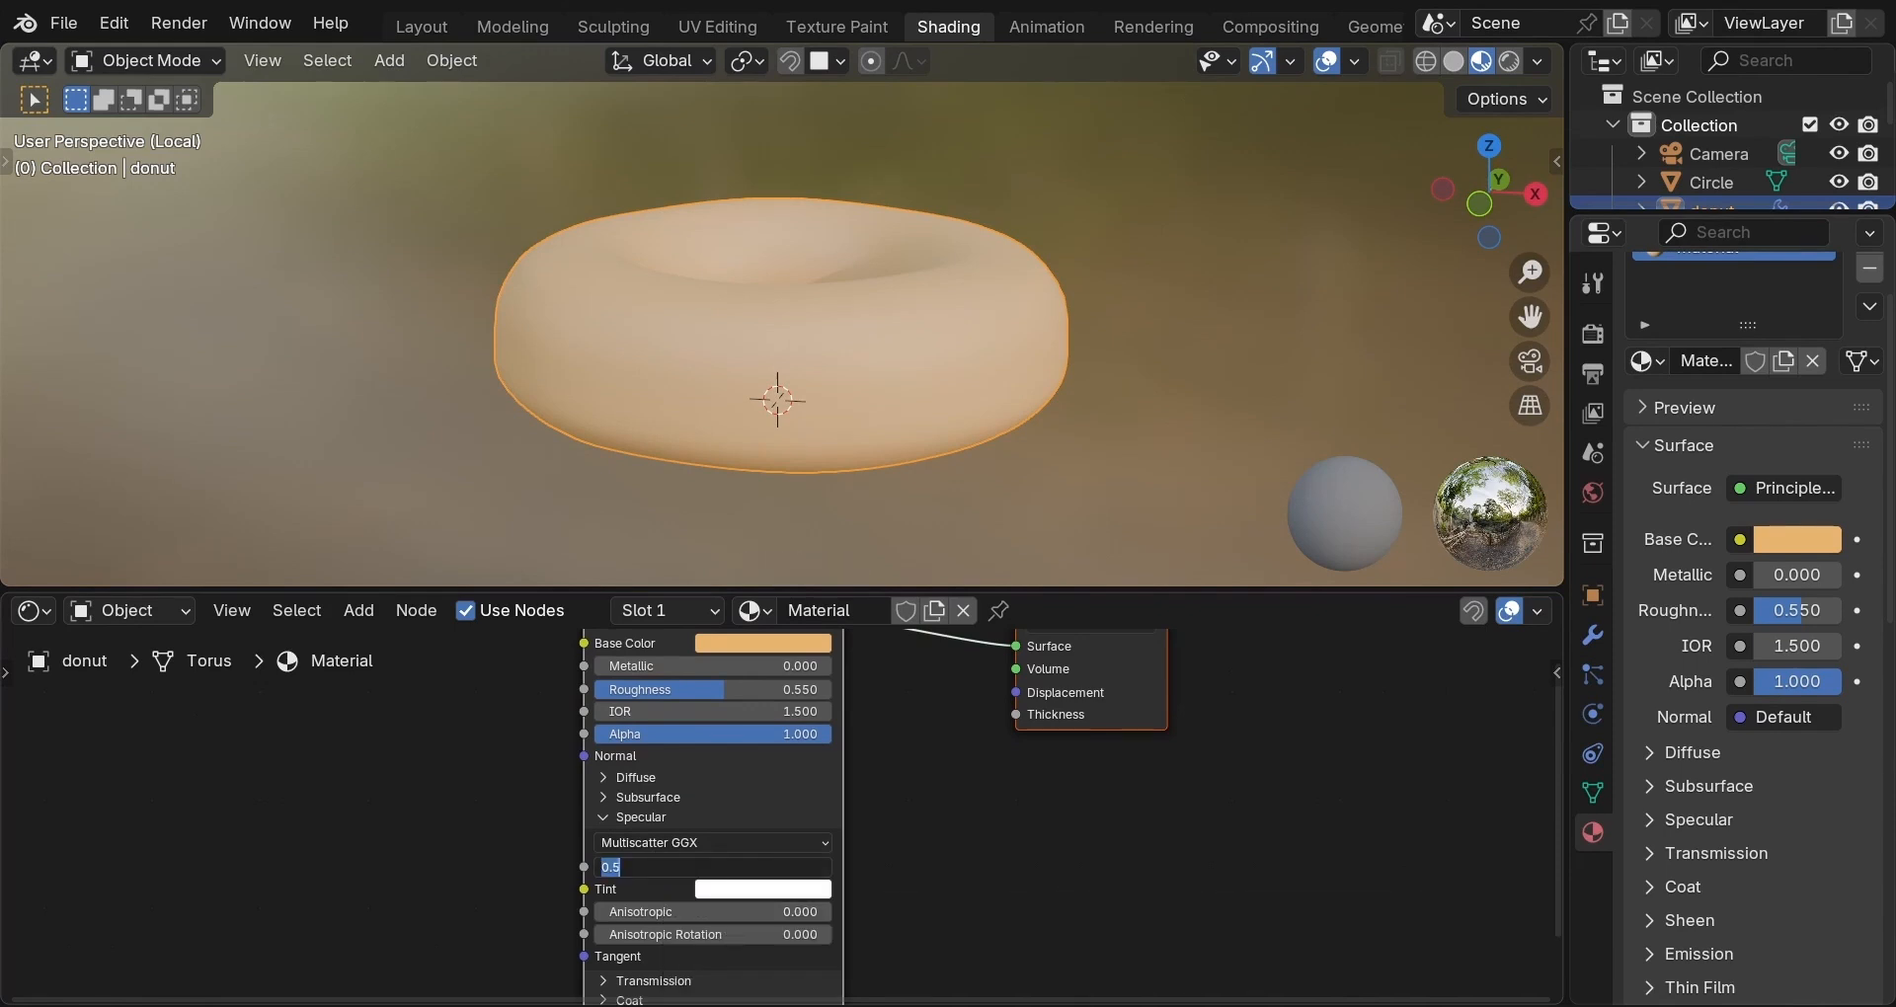
pyautogui.write('0.35')
pyautogui.press('Return')
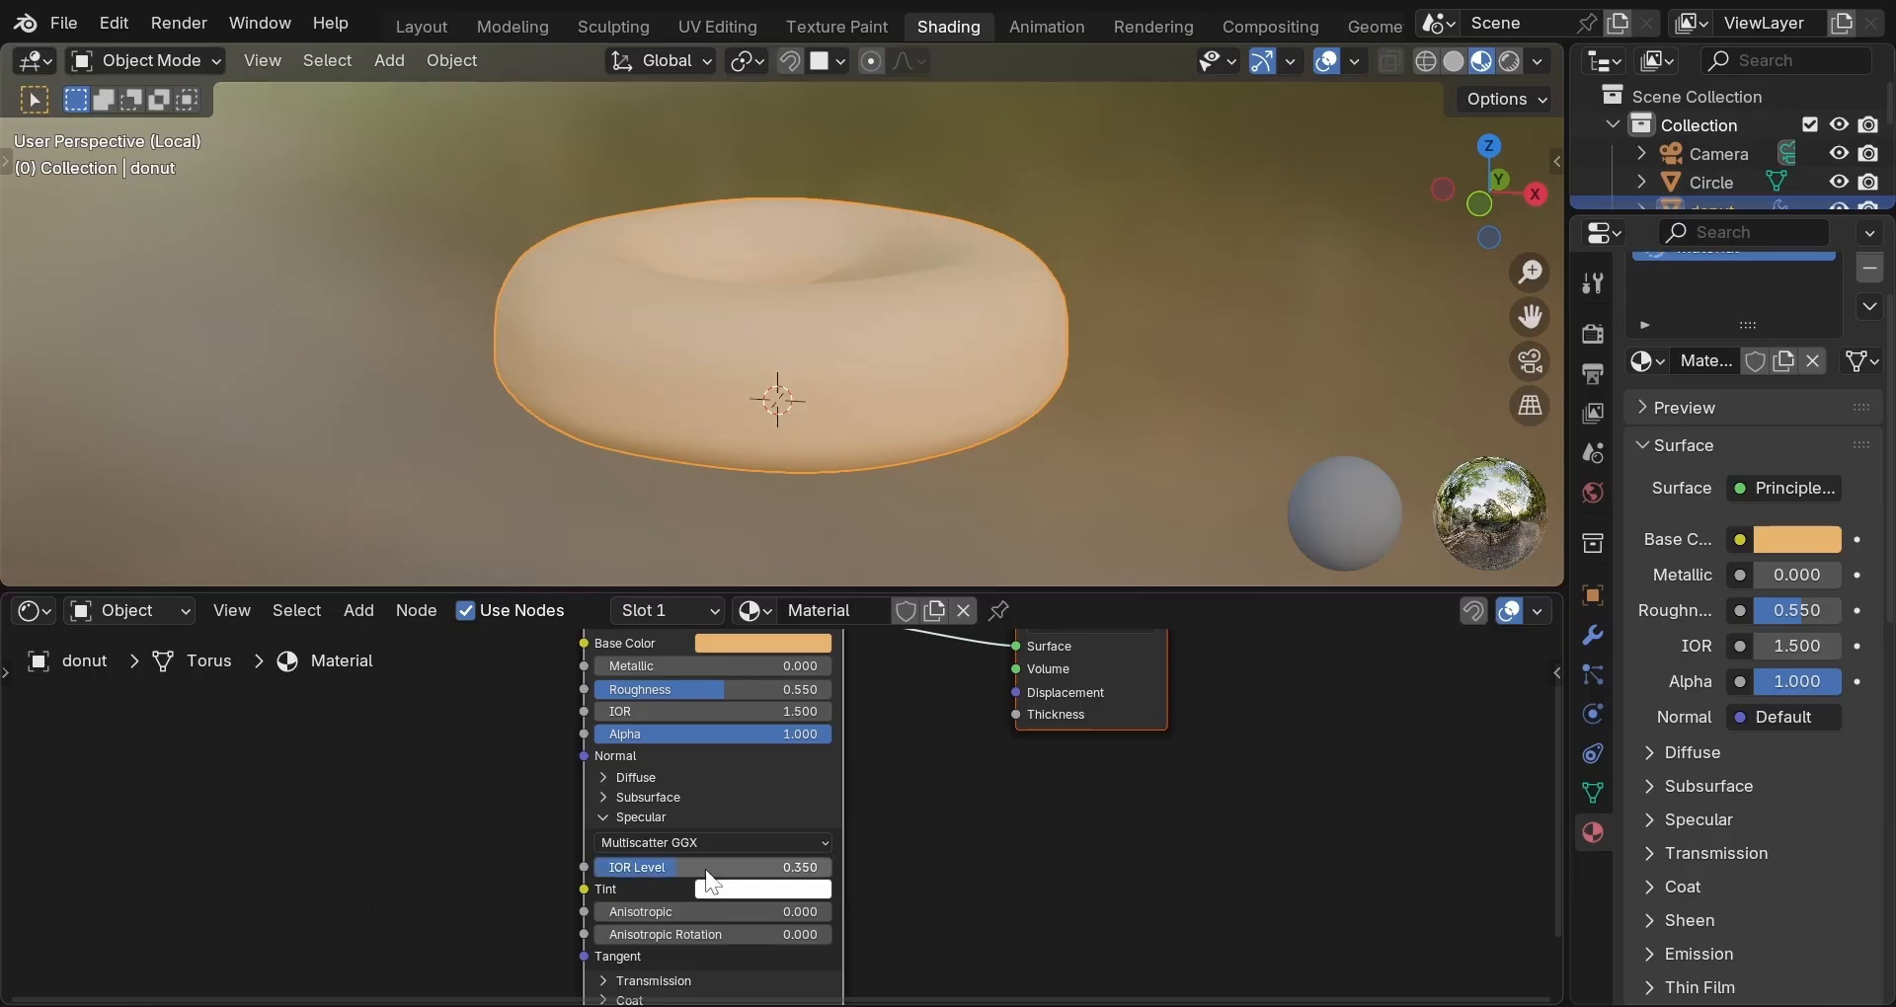
pyautogui.moveTo(929, 476); pyautogui.dragTo(887, 543, button='middle')
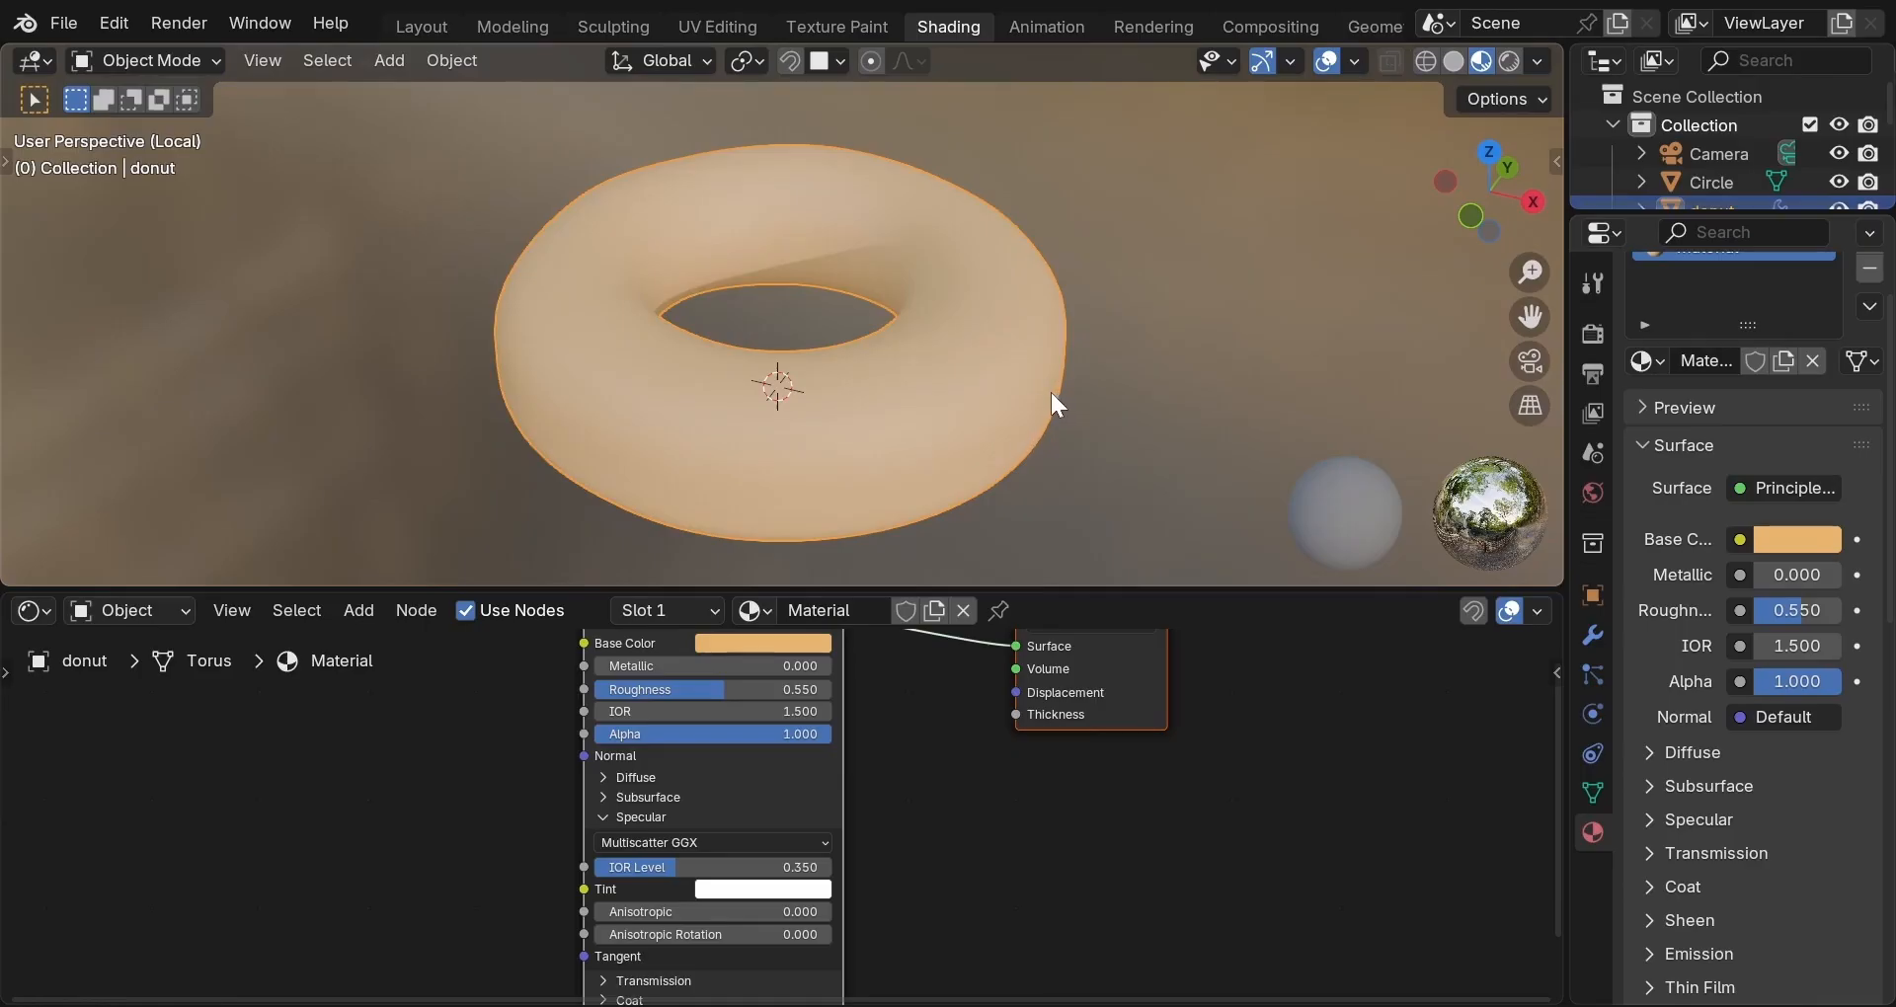
pyautogui.moveTo(1050, 393); pyautogui.dragTo(928, 310, button='middle')
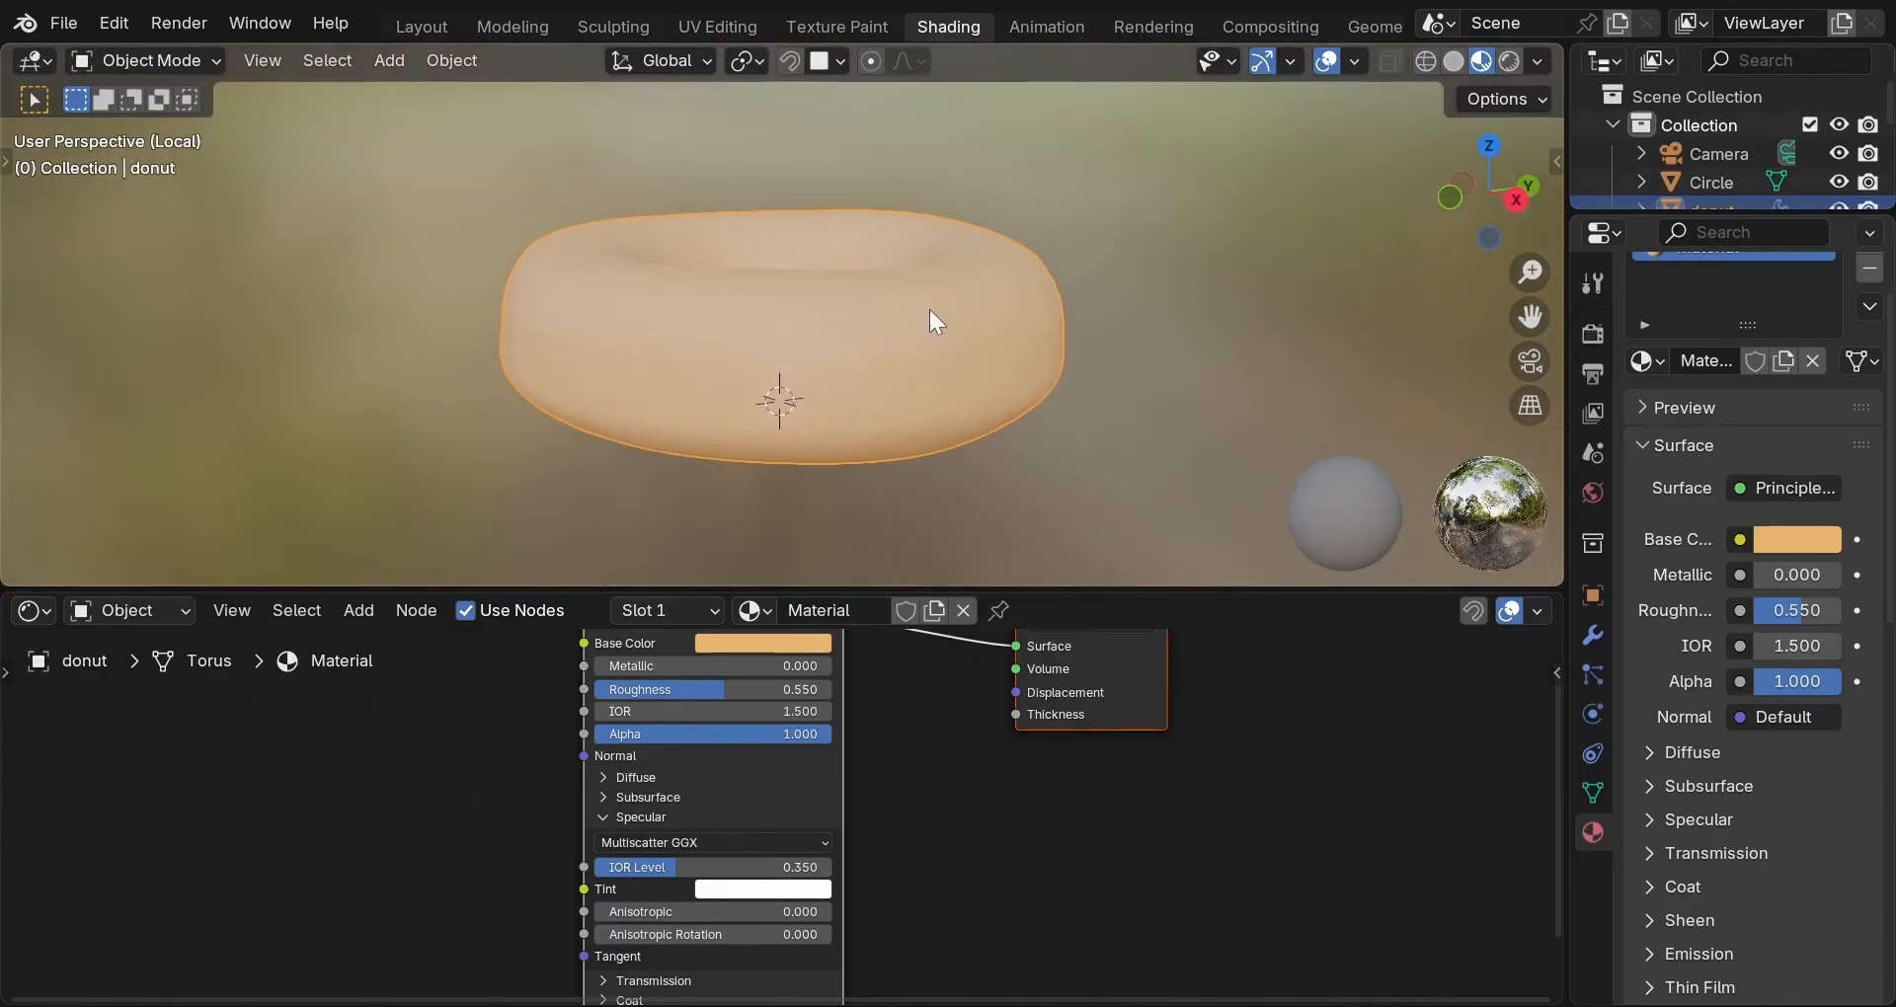
# Back in the full scene, duplicate the glaze and donut and move the copy left along X.
pyautogui.press('KP_Divide')
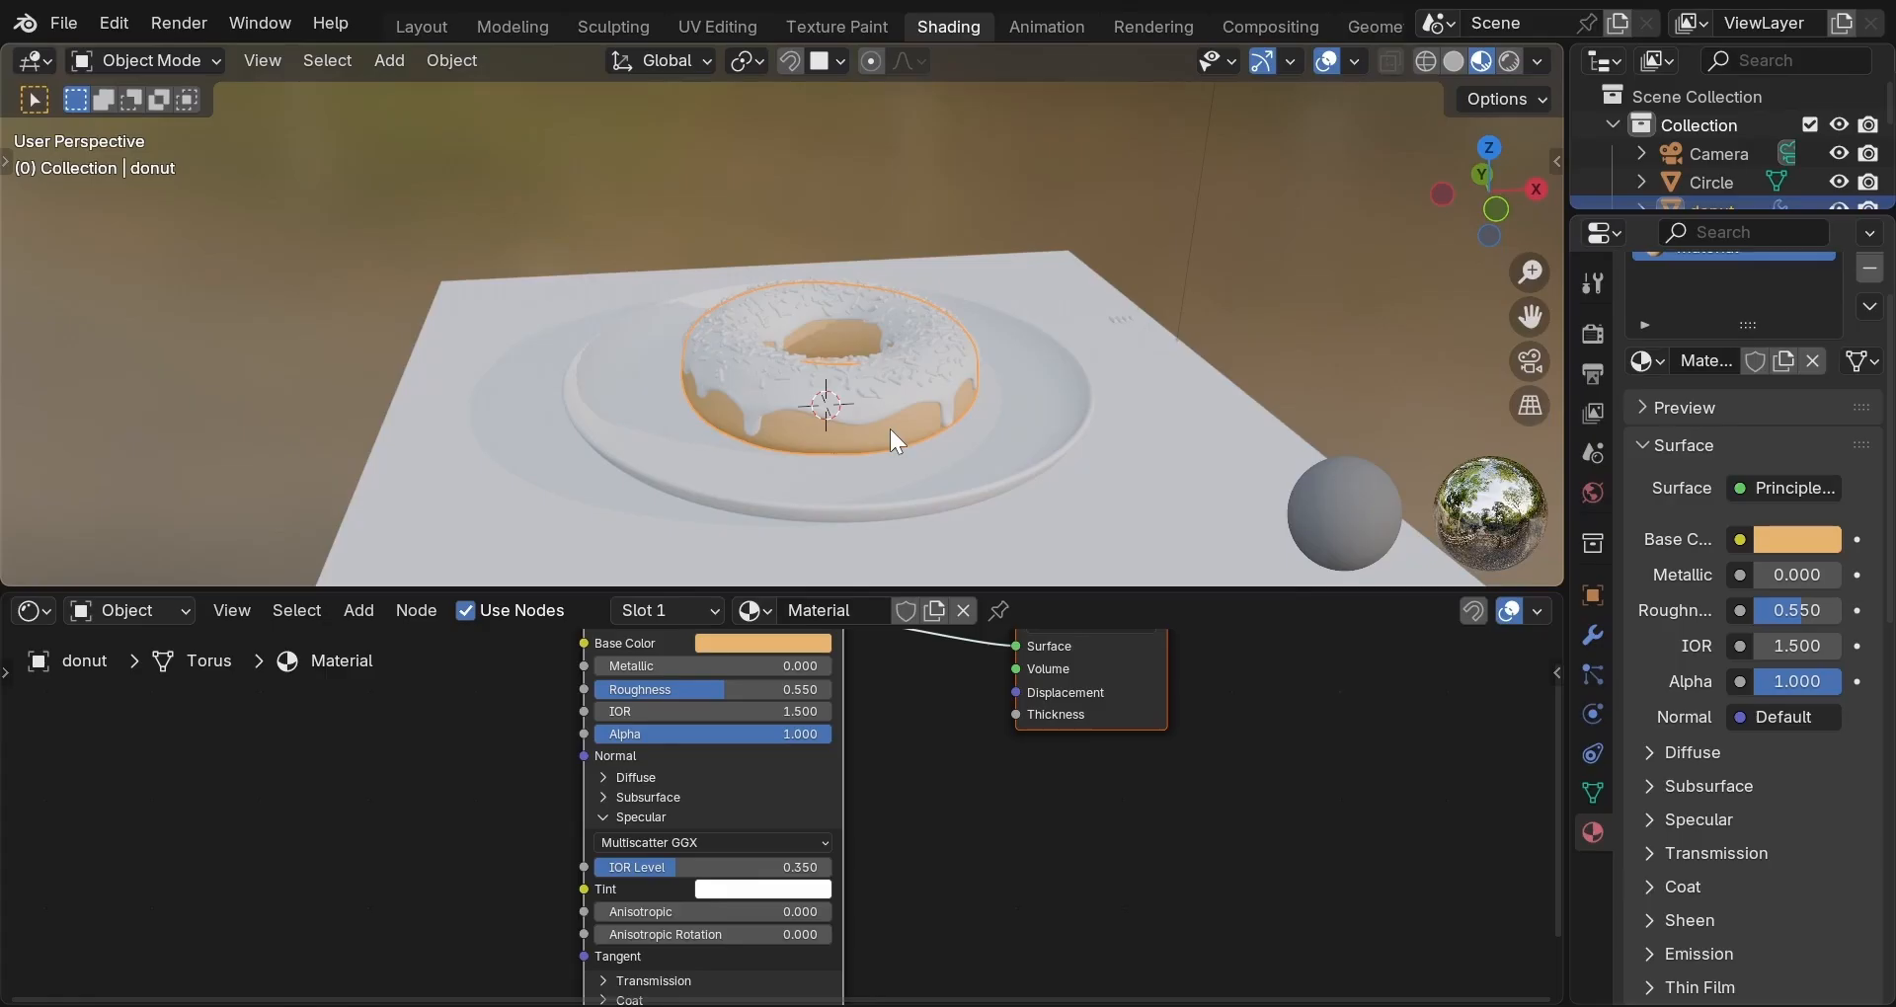
pyautogui.click(881, 371)
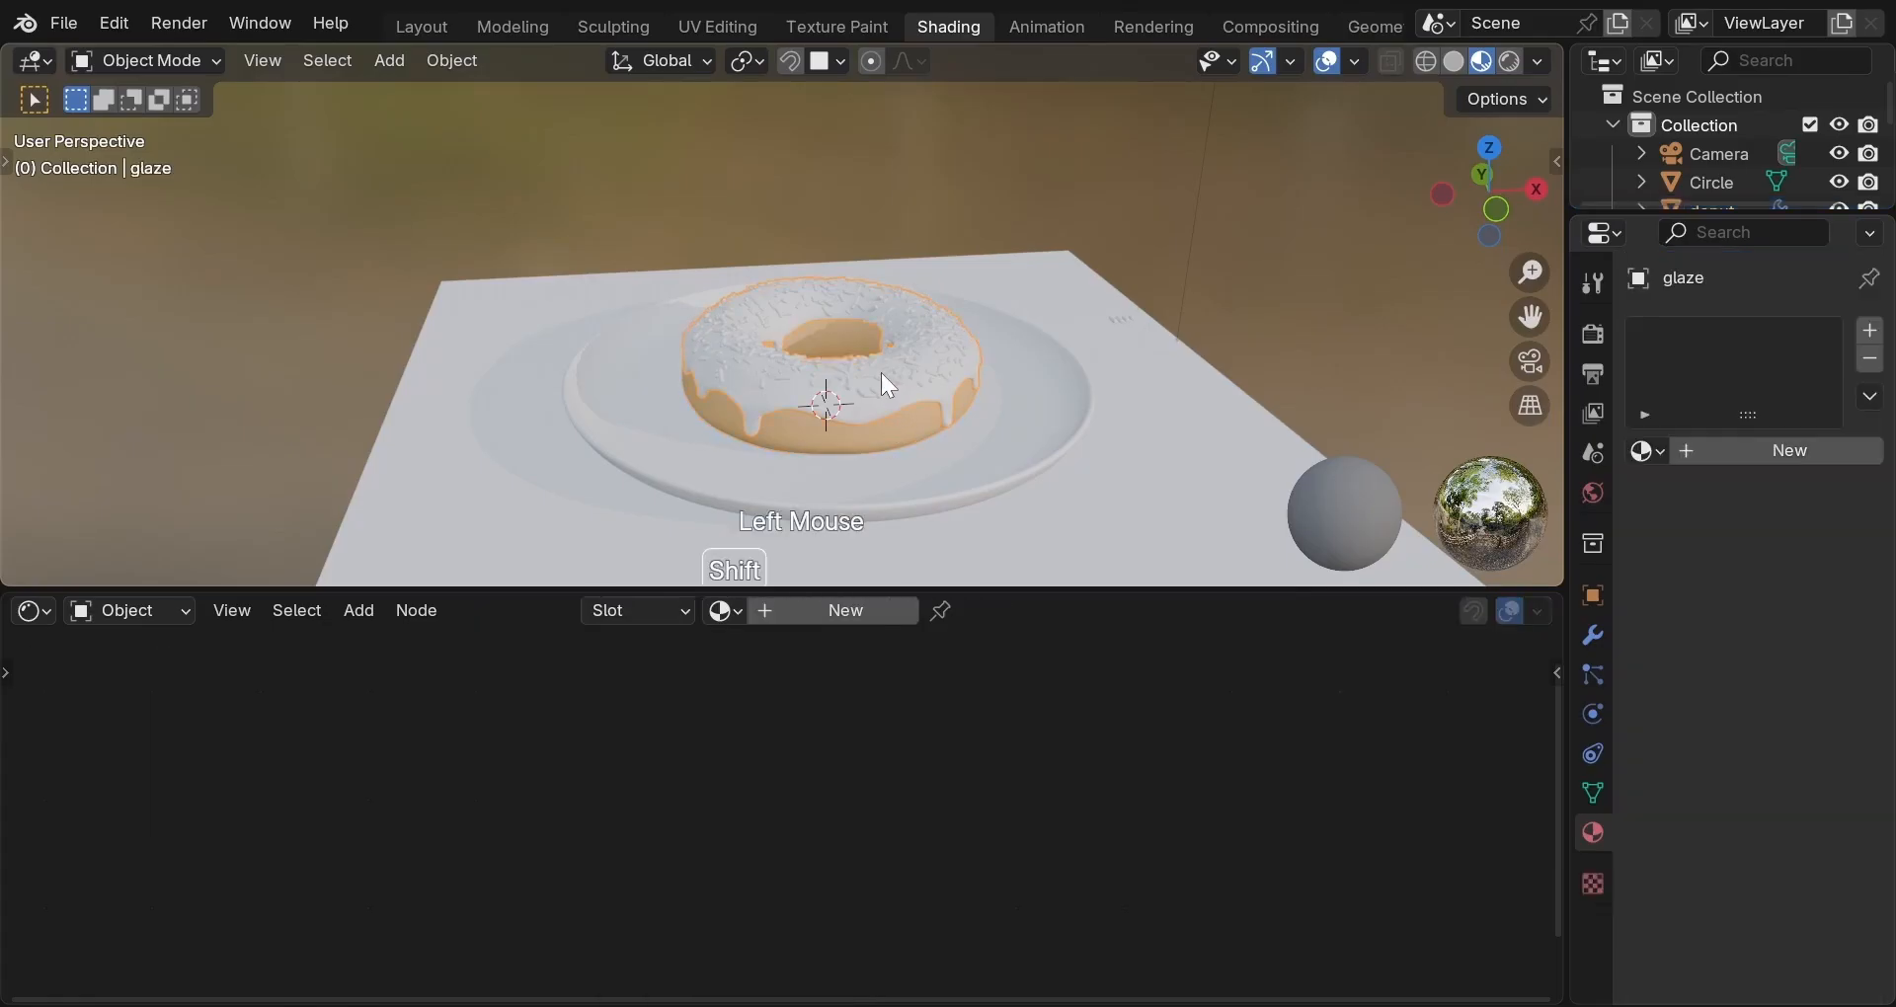
pyautogui.keyDown('shift'); pyautogui.click(887, 416); pyautogui.keyUp('shift')
pyautogui.keyDown('shift'); pyautogui.click(886, 417); pyautogui.keyUp('shift')
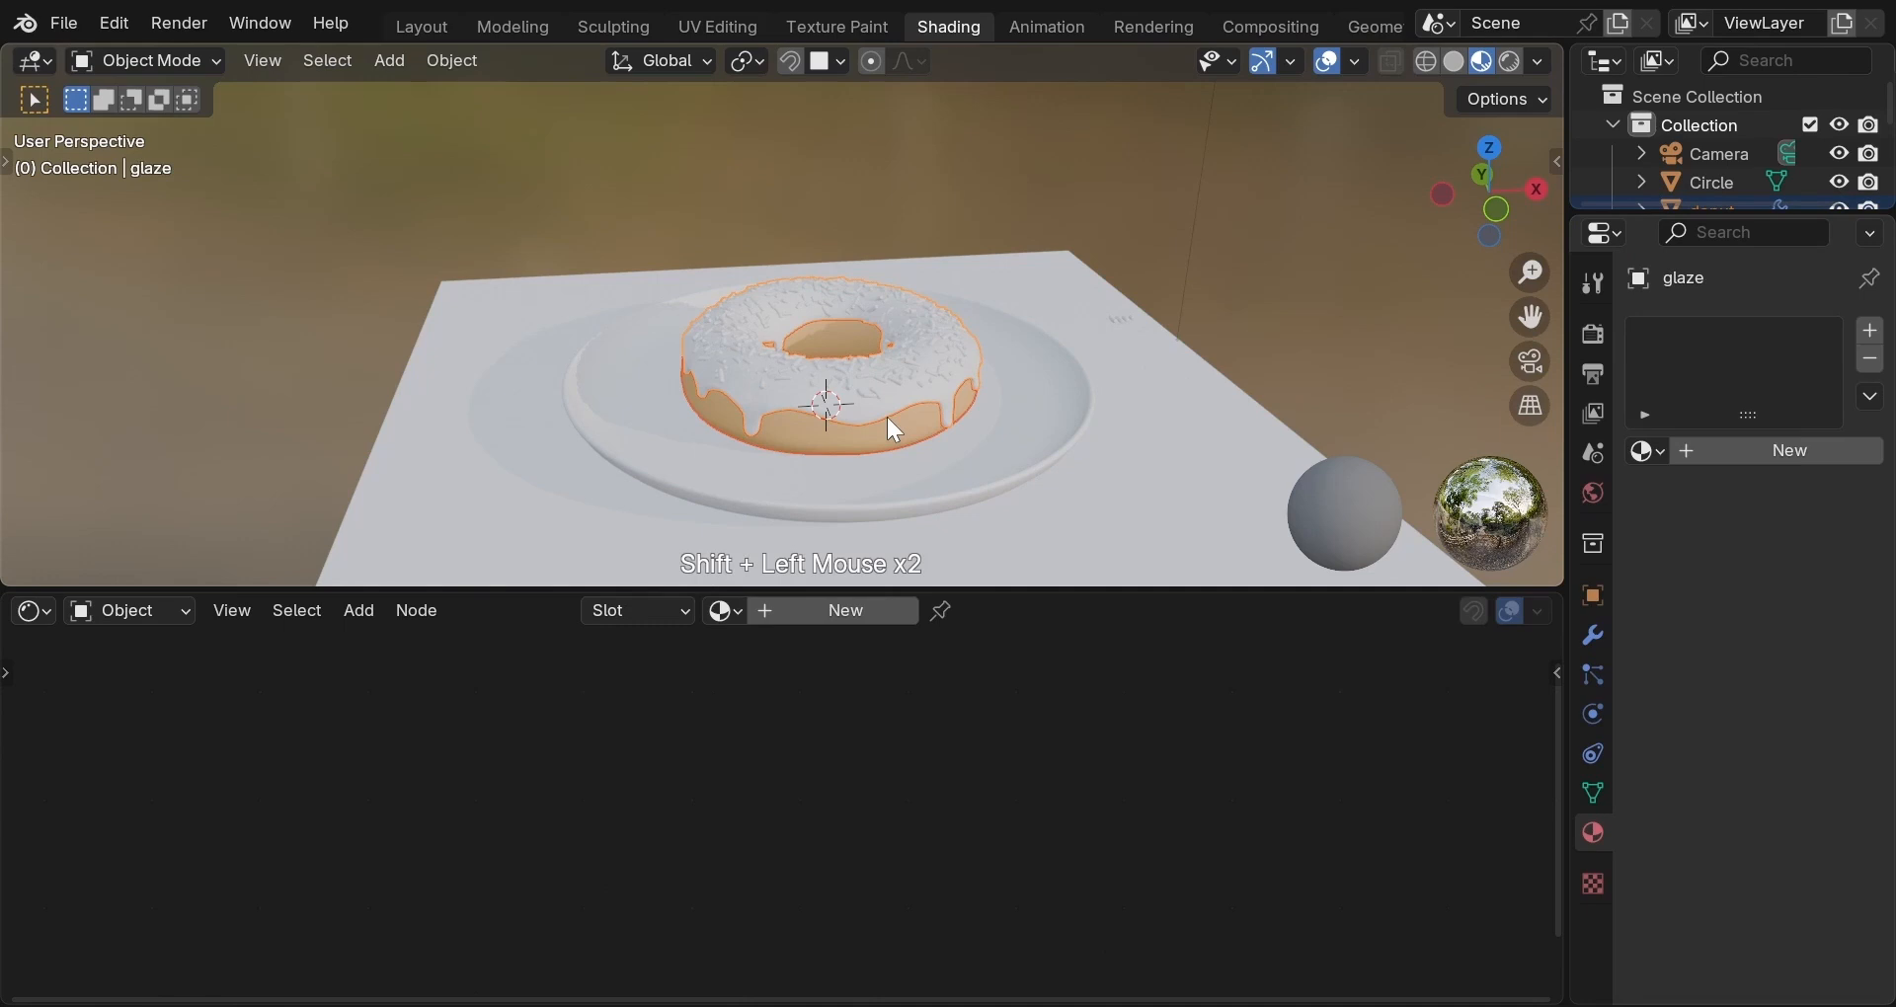
pyautogui.hotkey('shift', 'd')
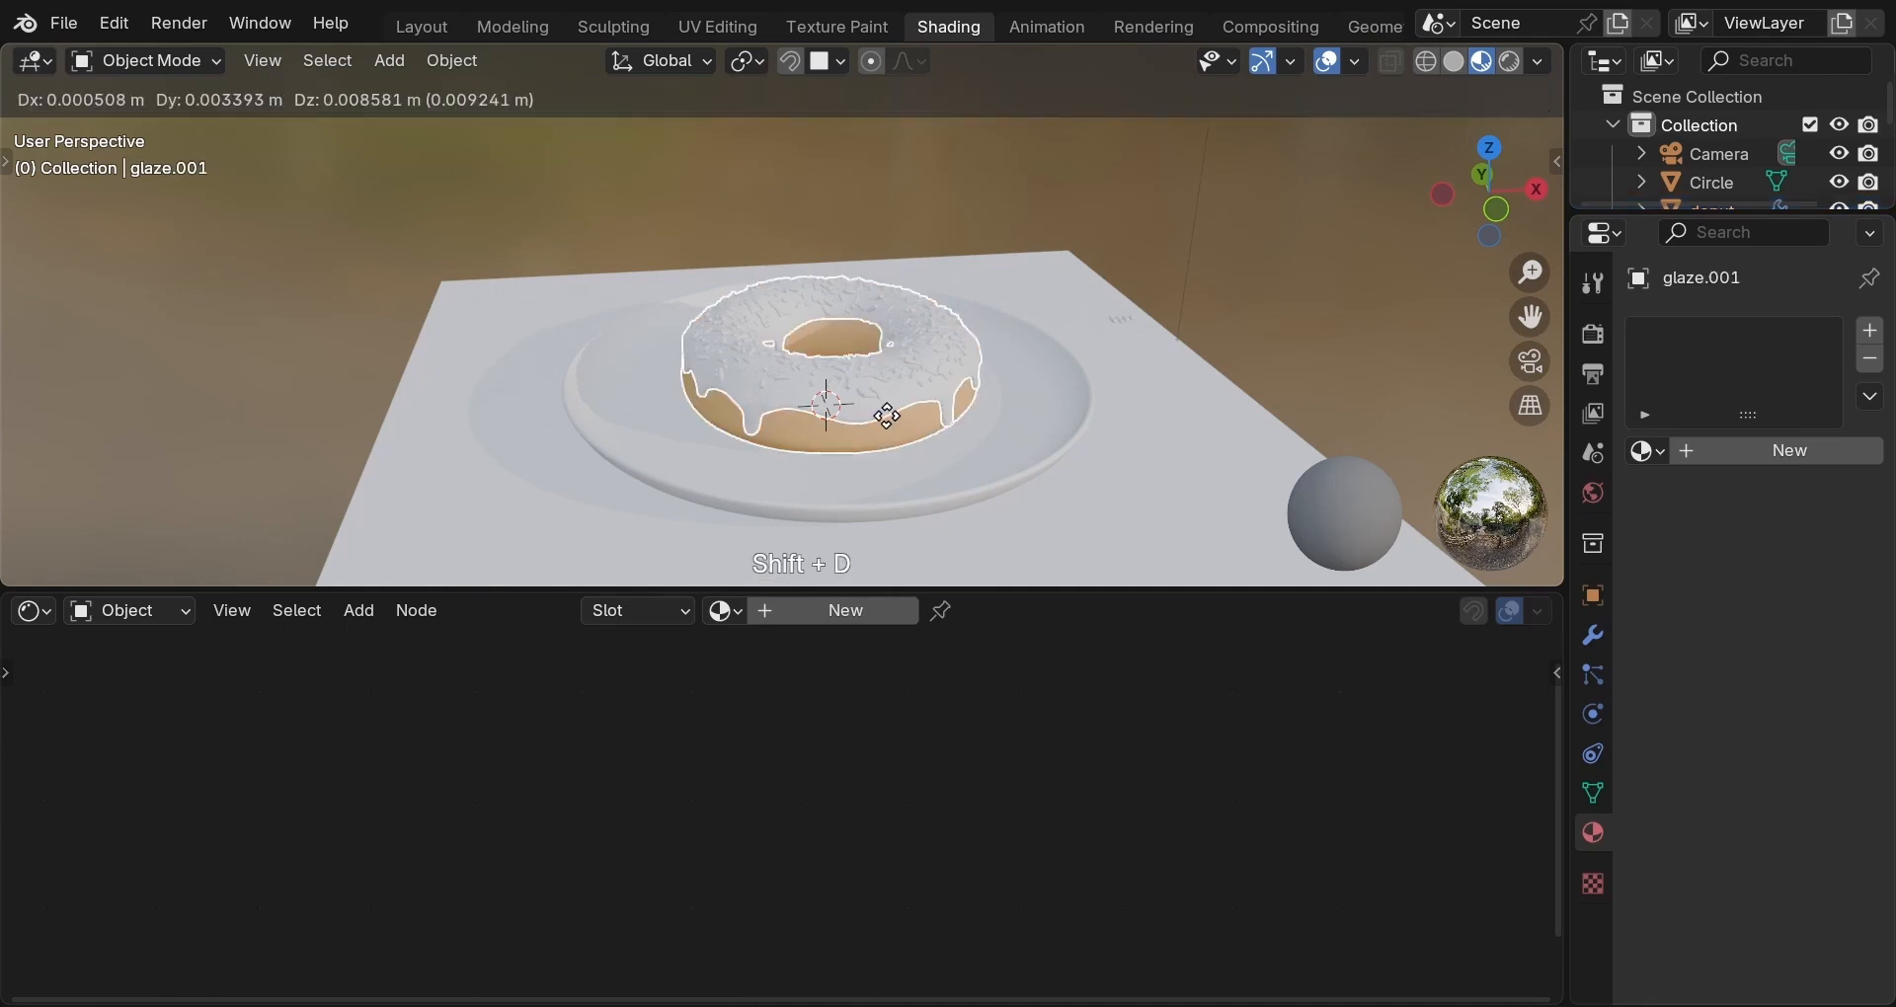
pyautogui.press('x')
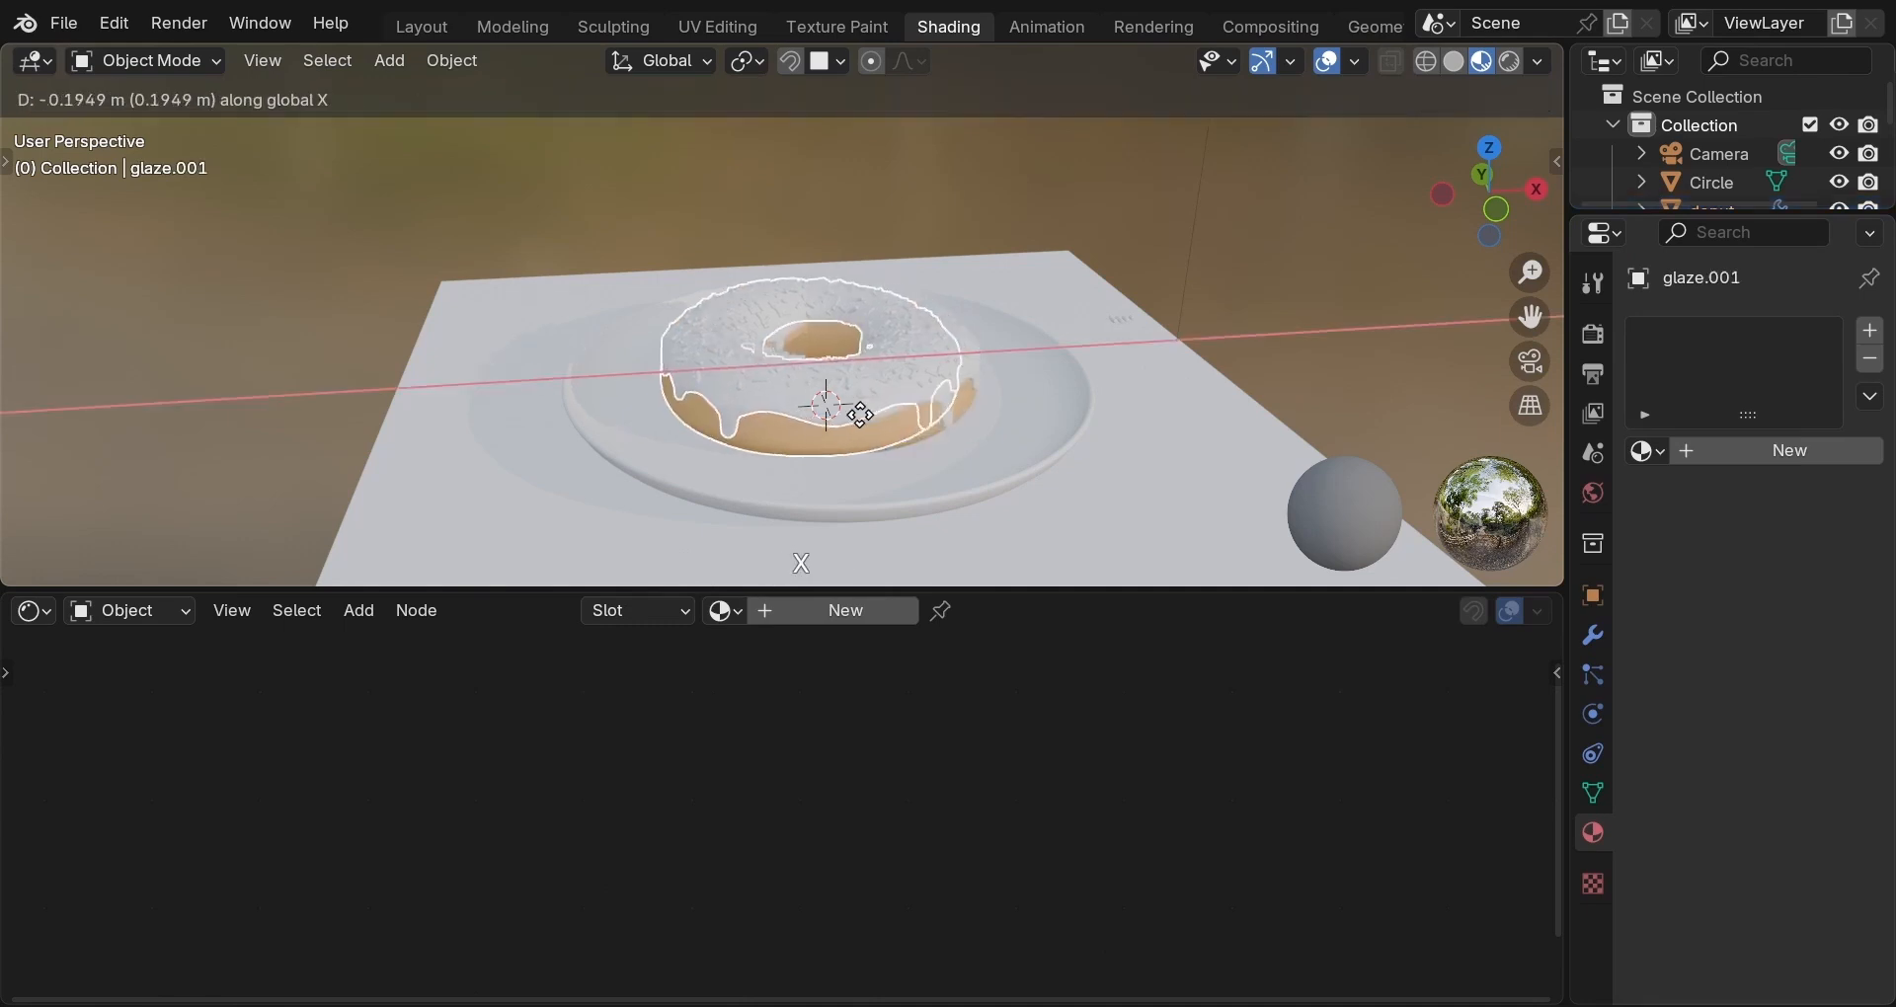
pyautogui.click(702, 431)
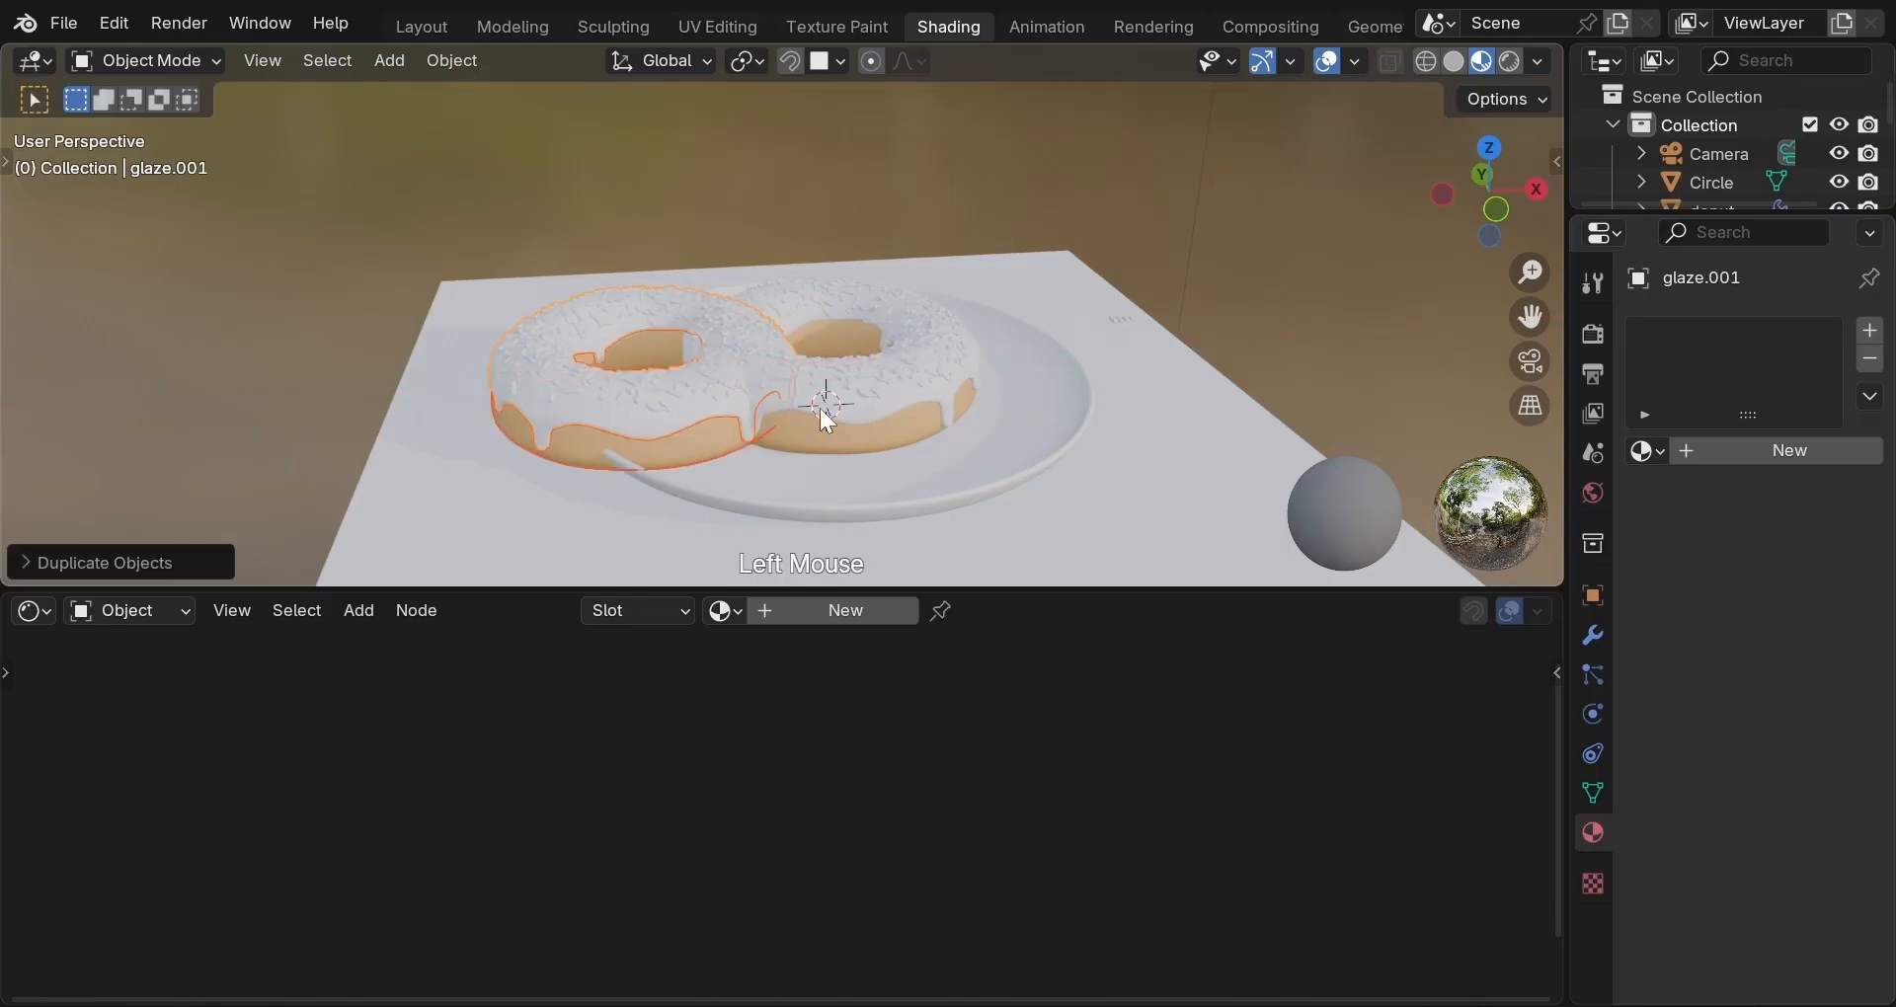
# Move the original donut right along the X axis.
pyautogui.click(833, 422)
pyautogui.click(845, 447)
pyautogui.click(846, 448)
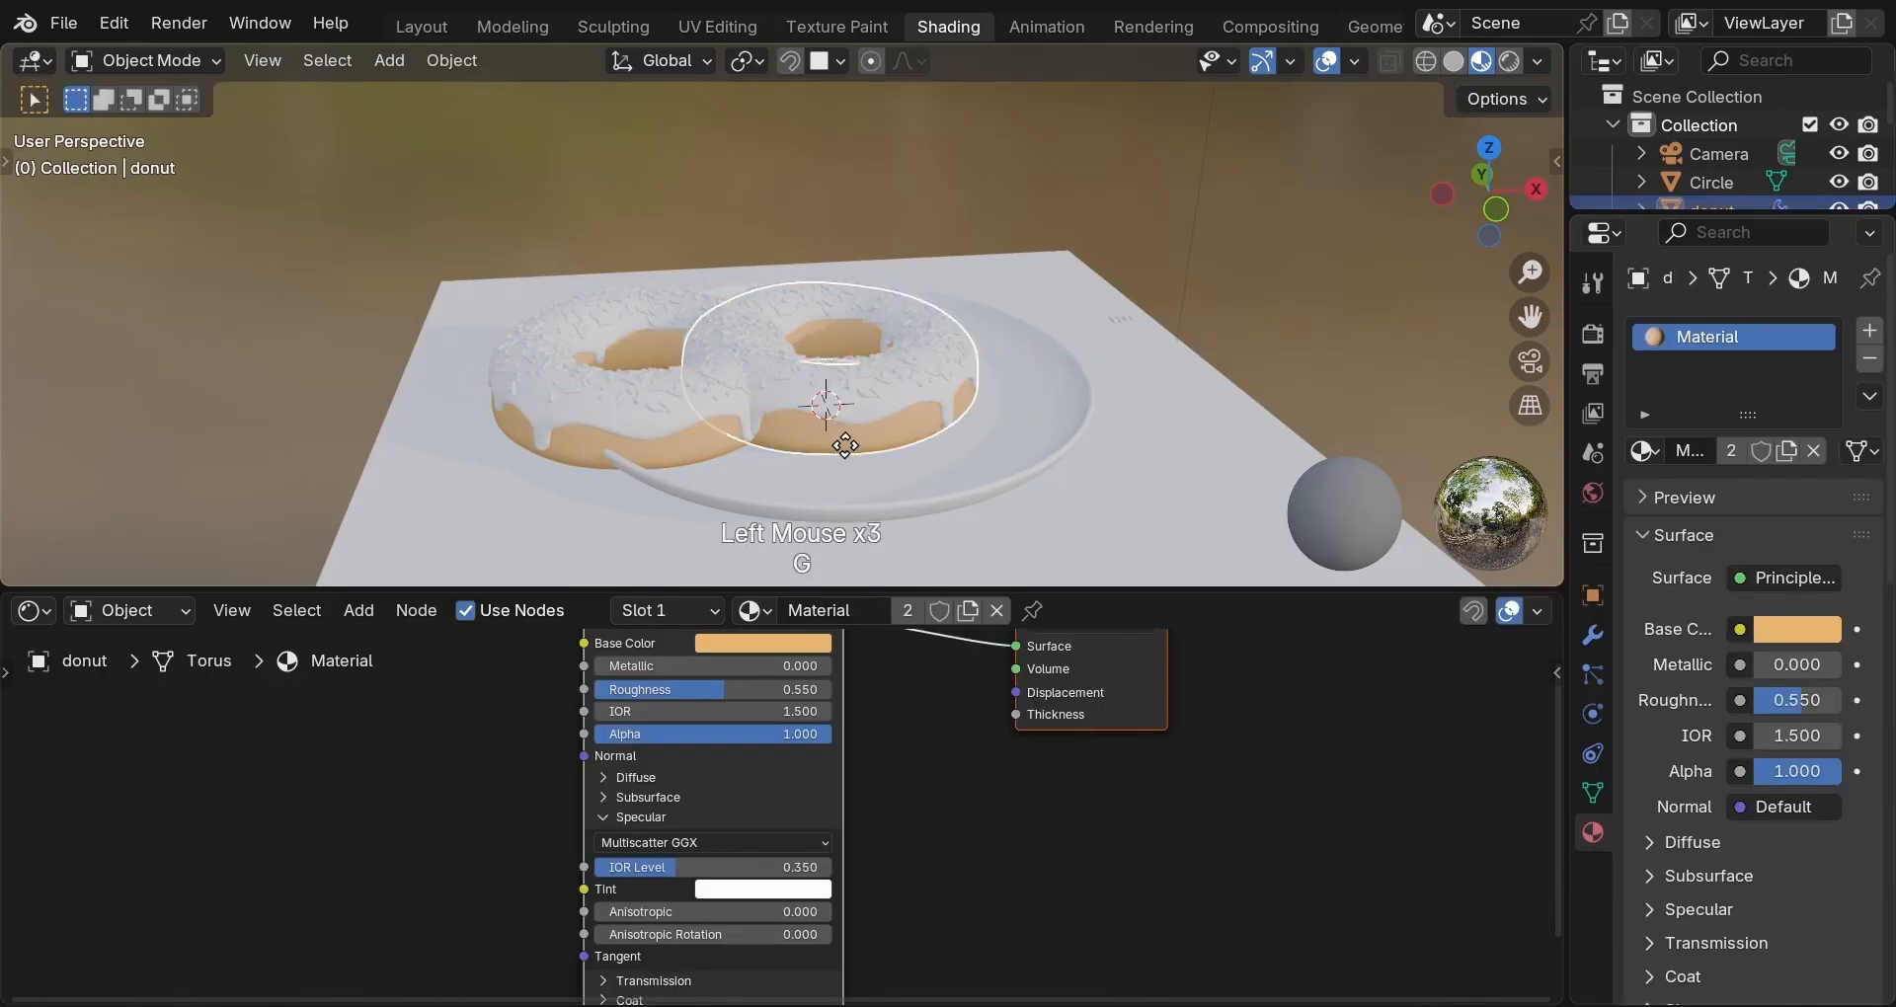
pyautogui.press('g')
pyautogui.press('x')
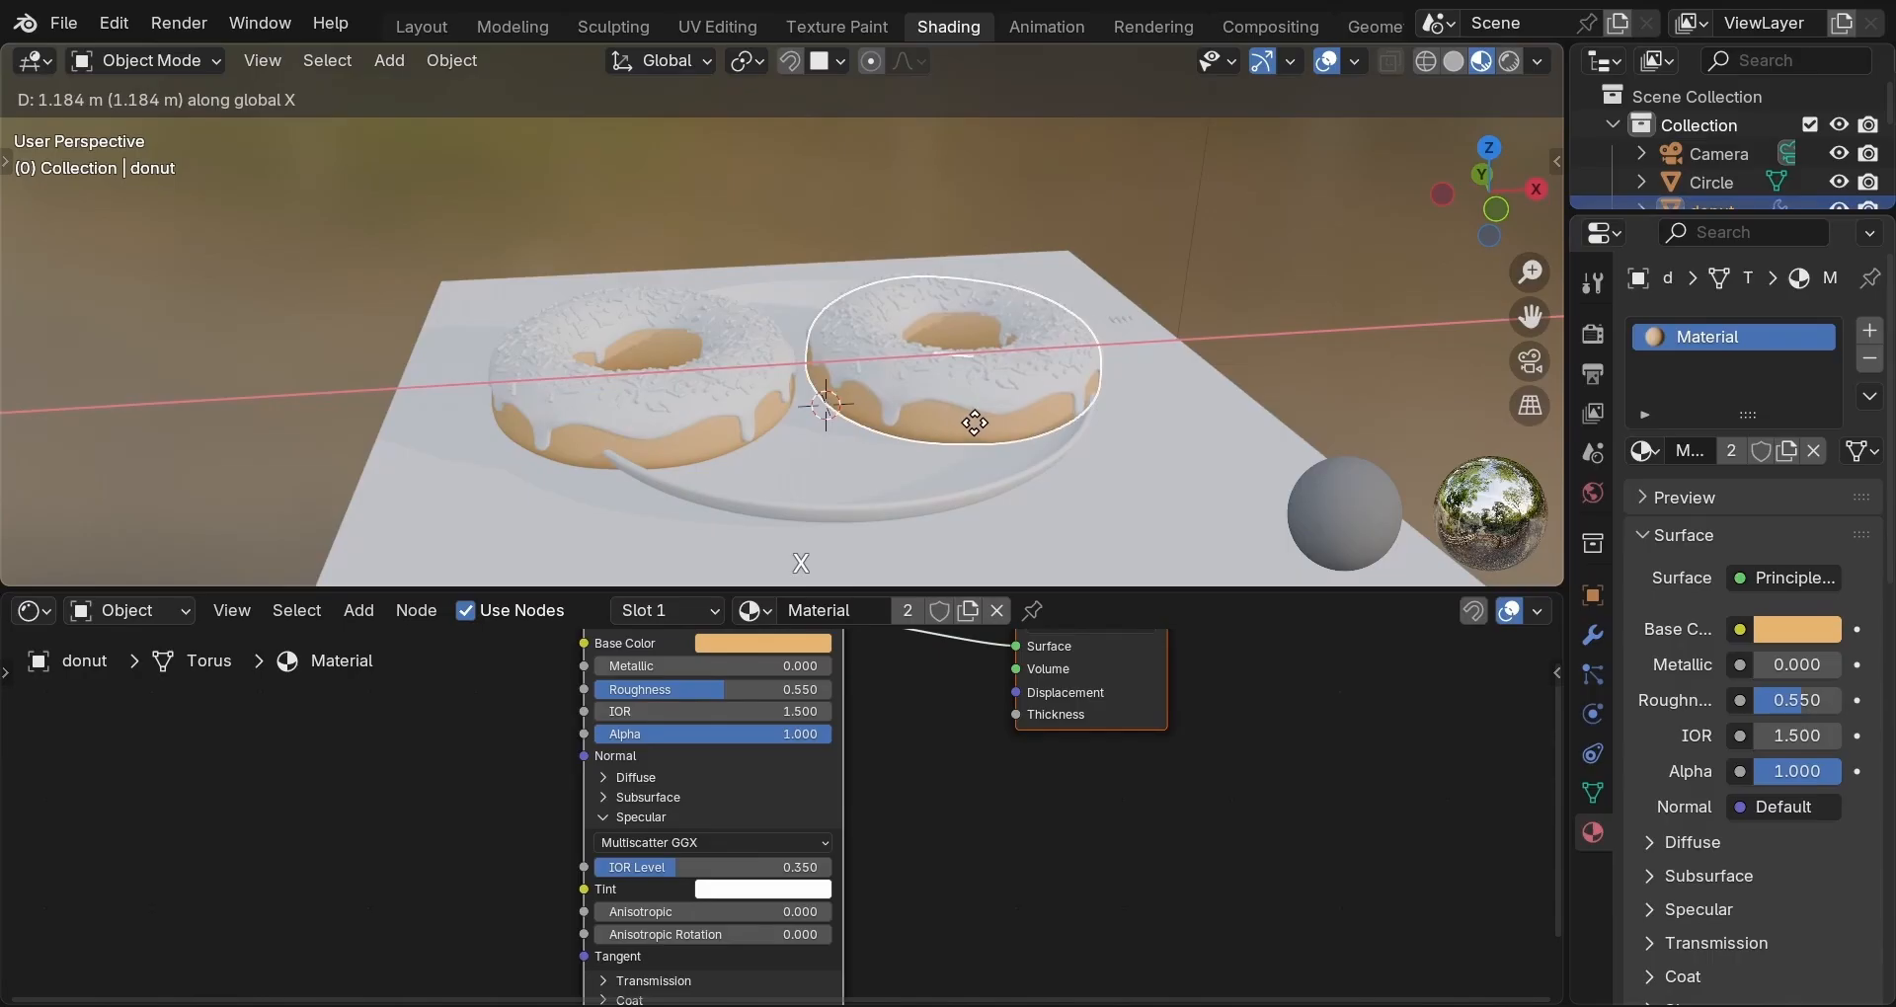
pyautogui.click(969, 430)
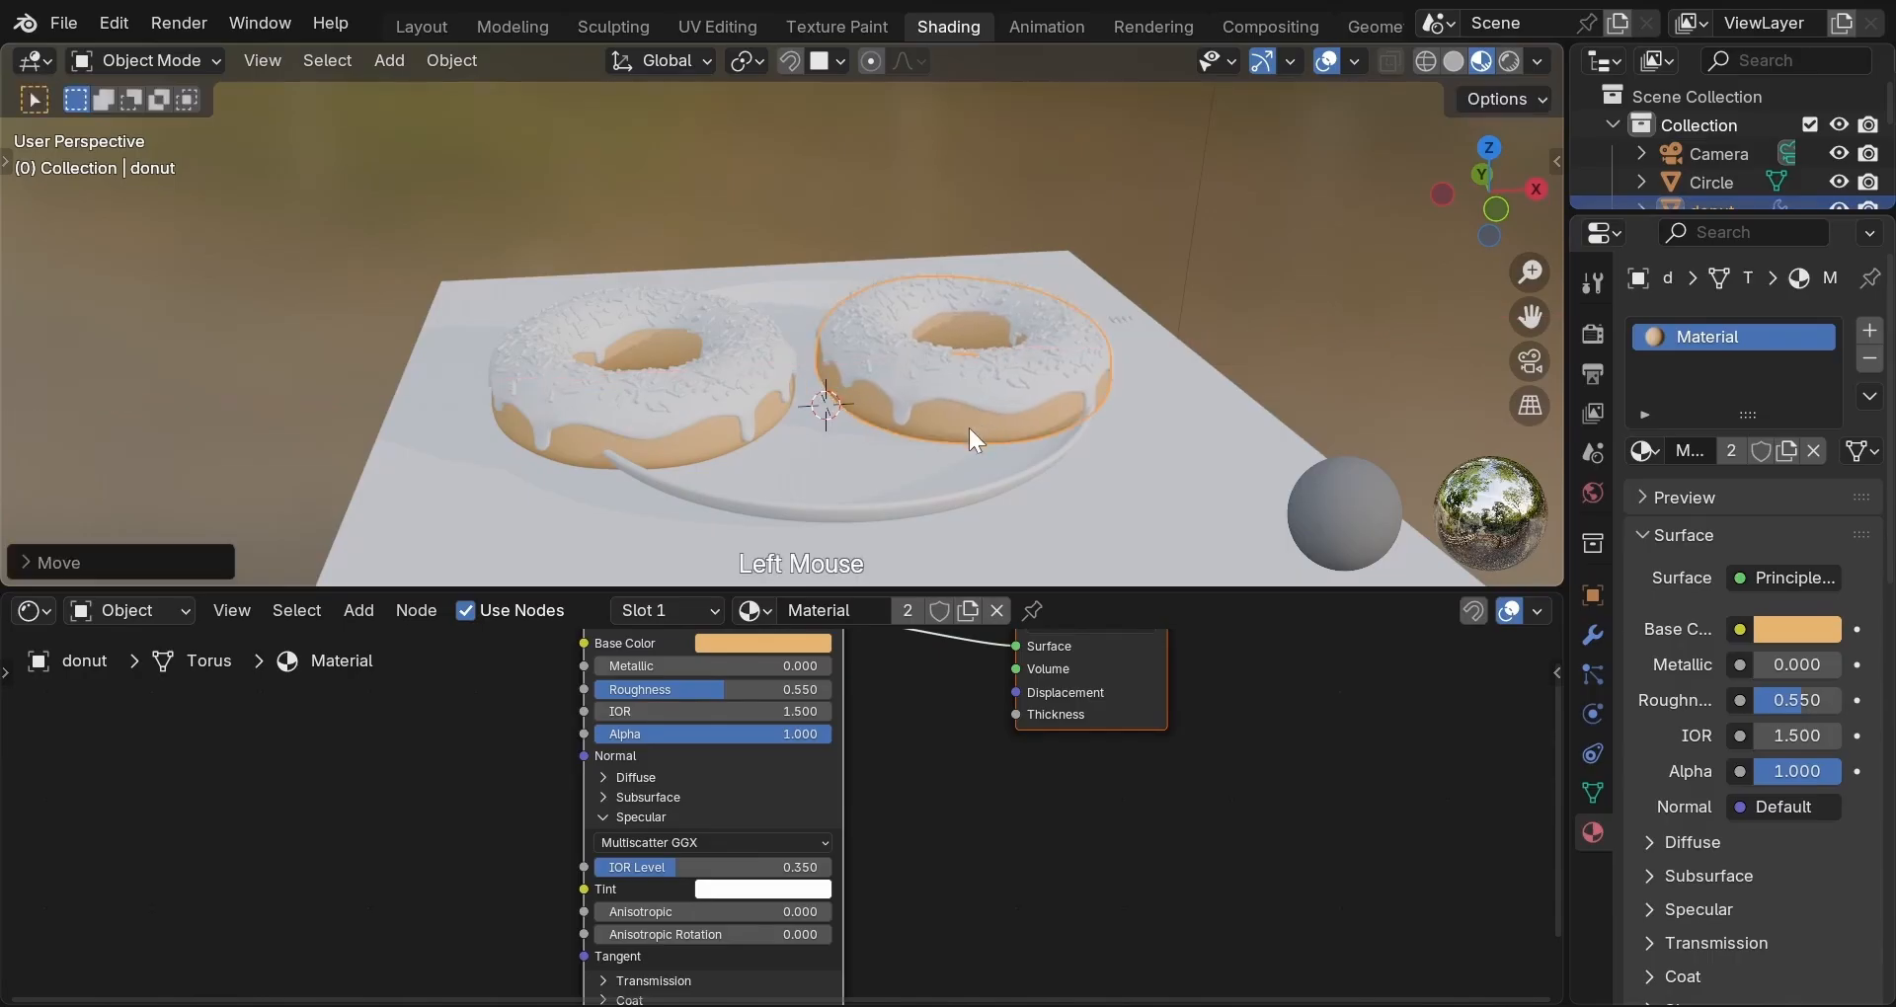
# Scale up the plate to fit both donuts, then select the left donut's glaze.
pyautogui.click(913, 496)
pyautogui.press('s')
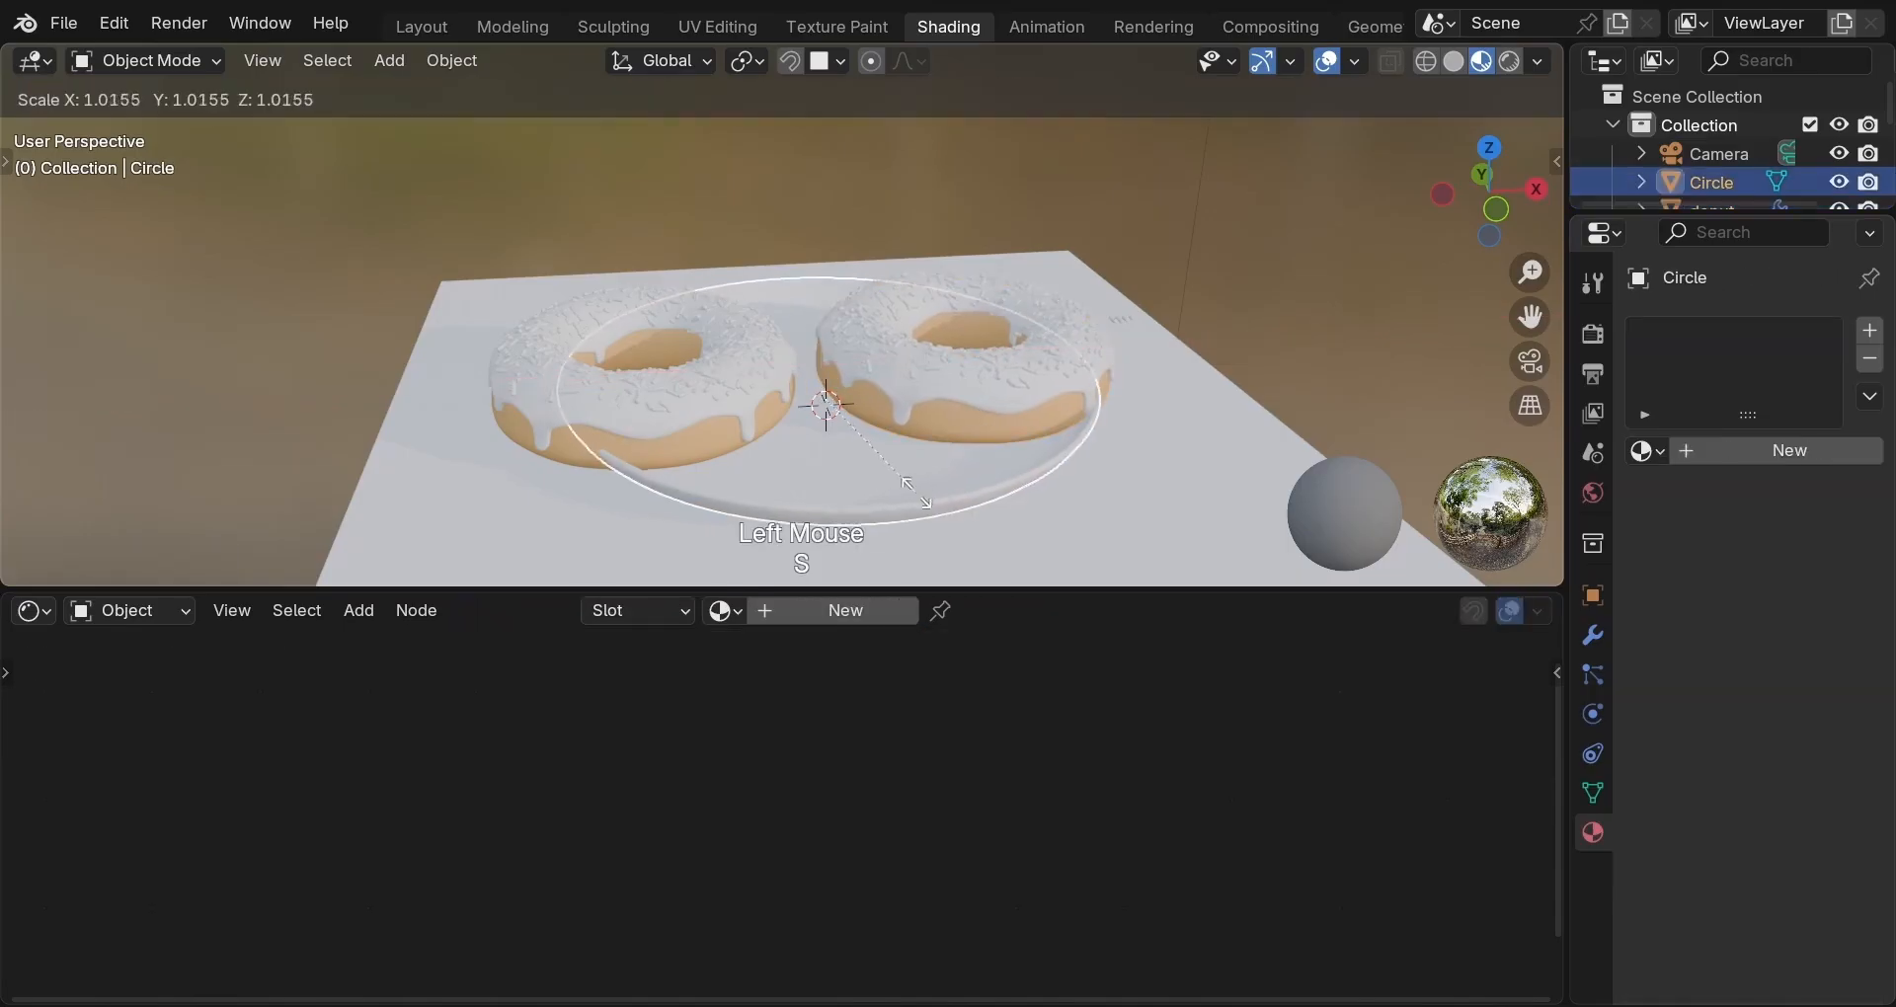
pyautogui.click(994, 484)
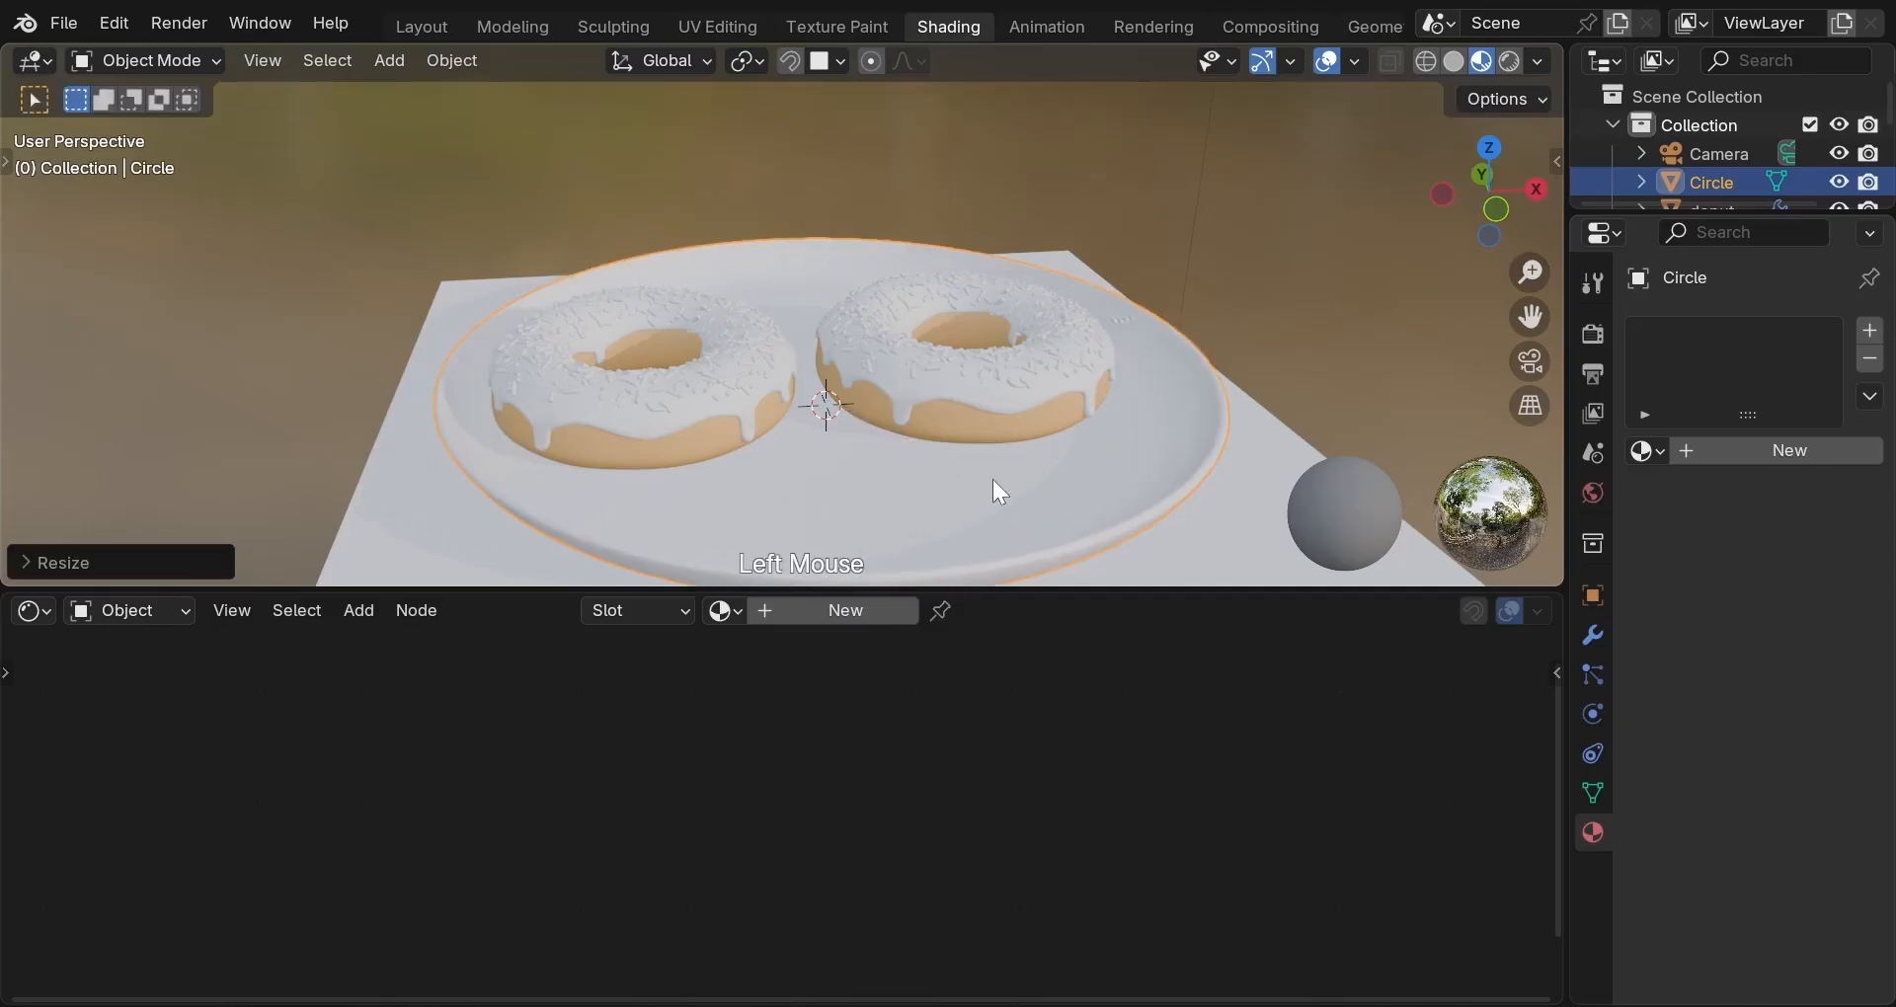
pyautogui.moveTo(976, 494); pyautogui.dragTo(940, 572, button='middle')
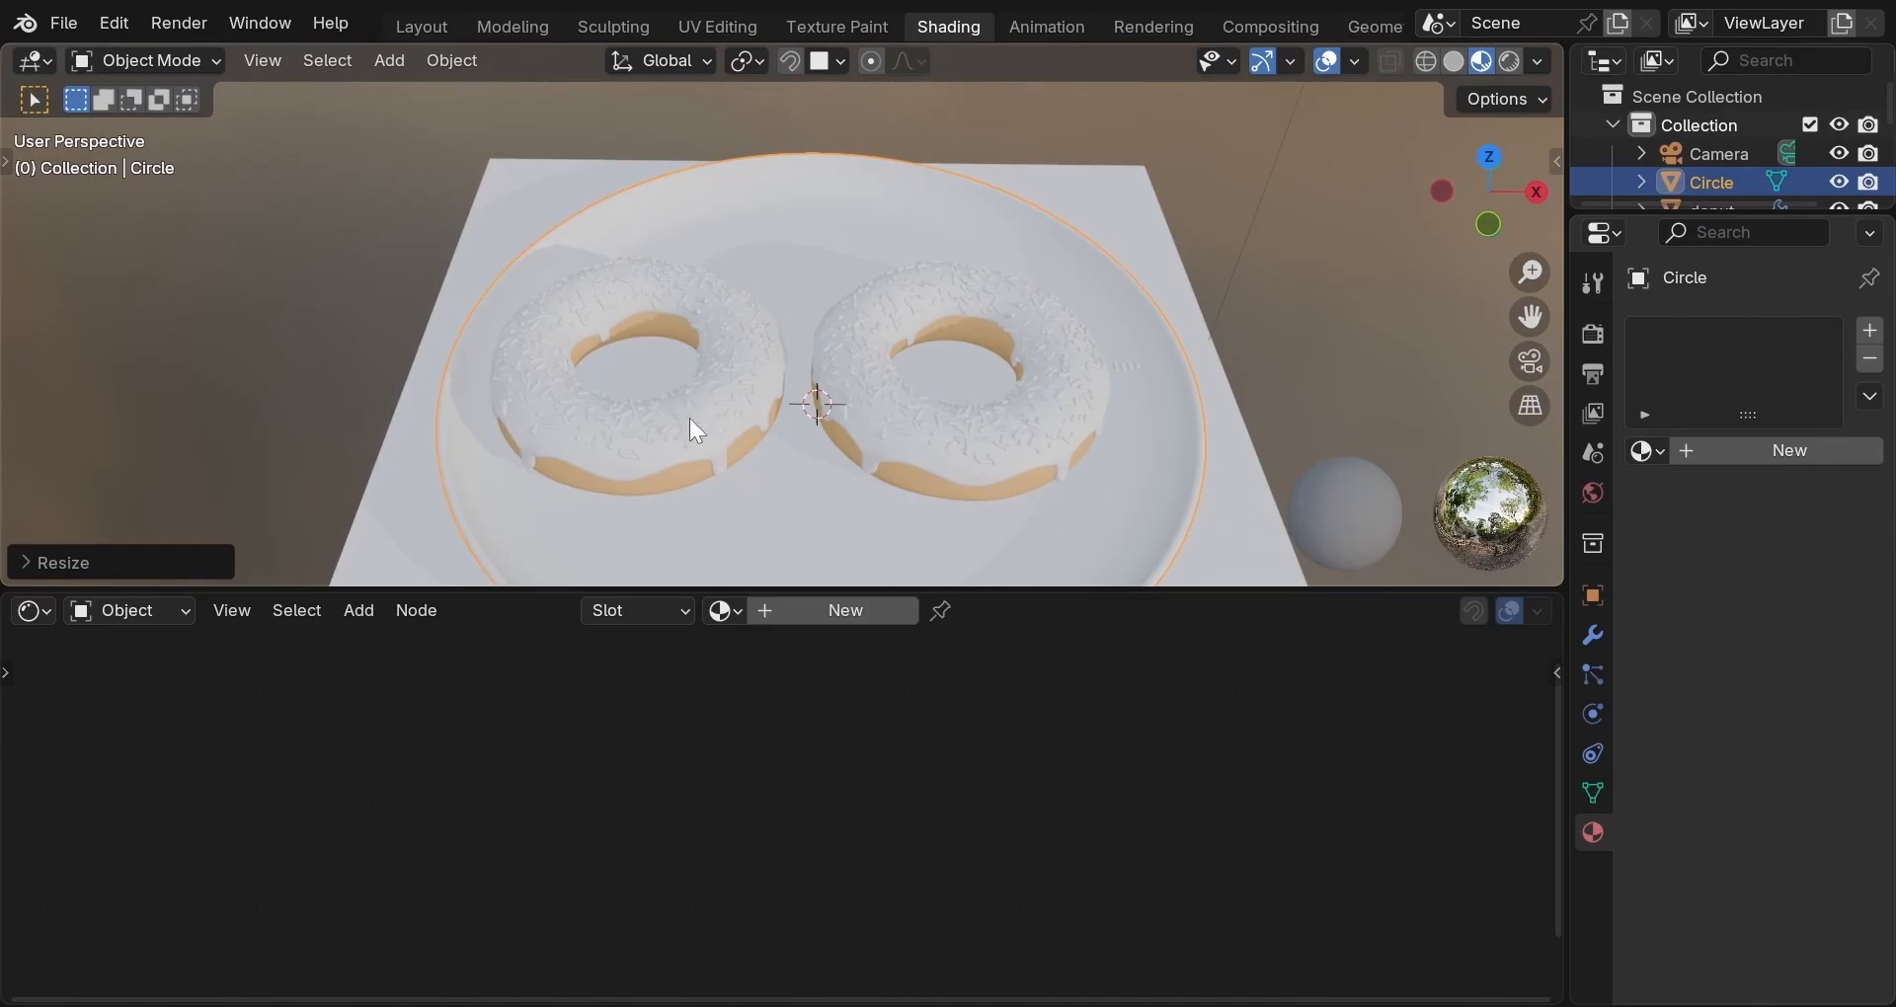
pyautogui.click(658, 413)
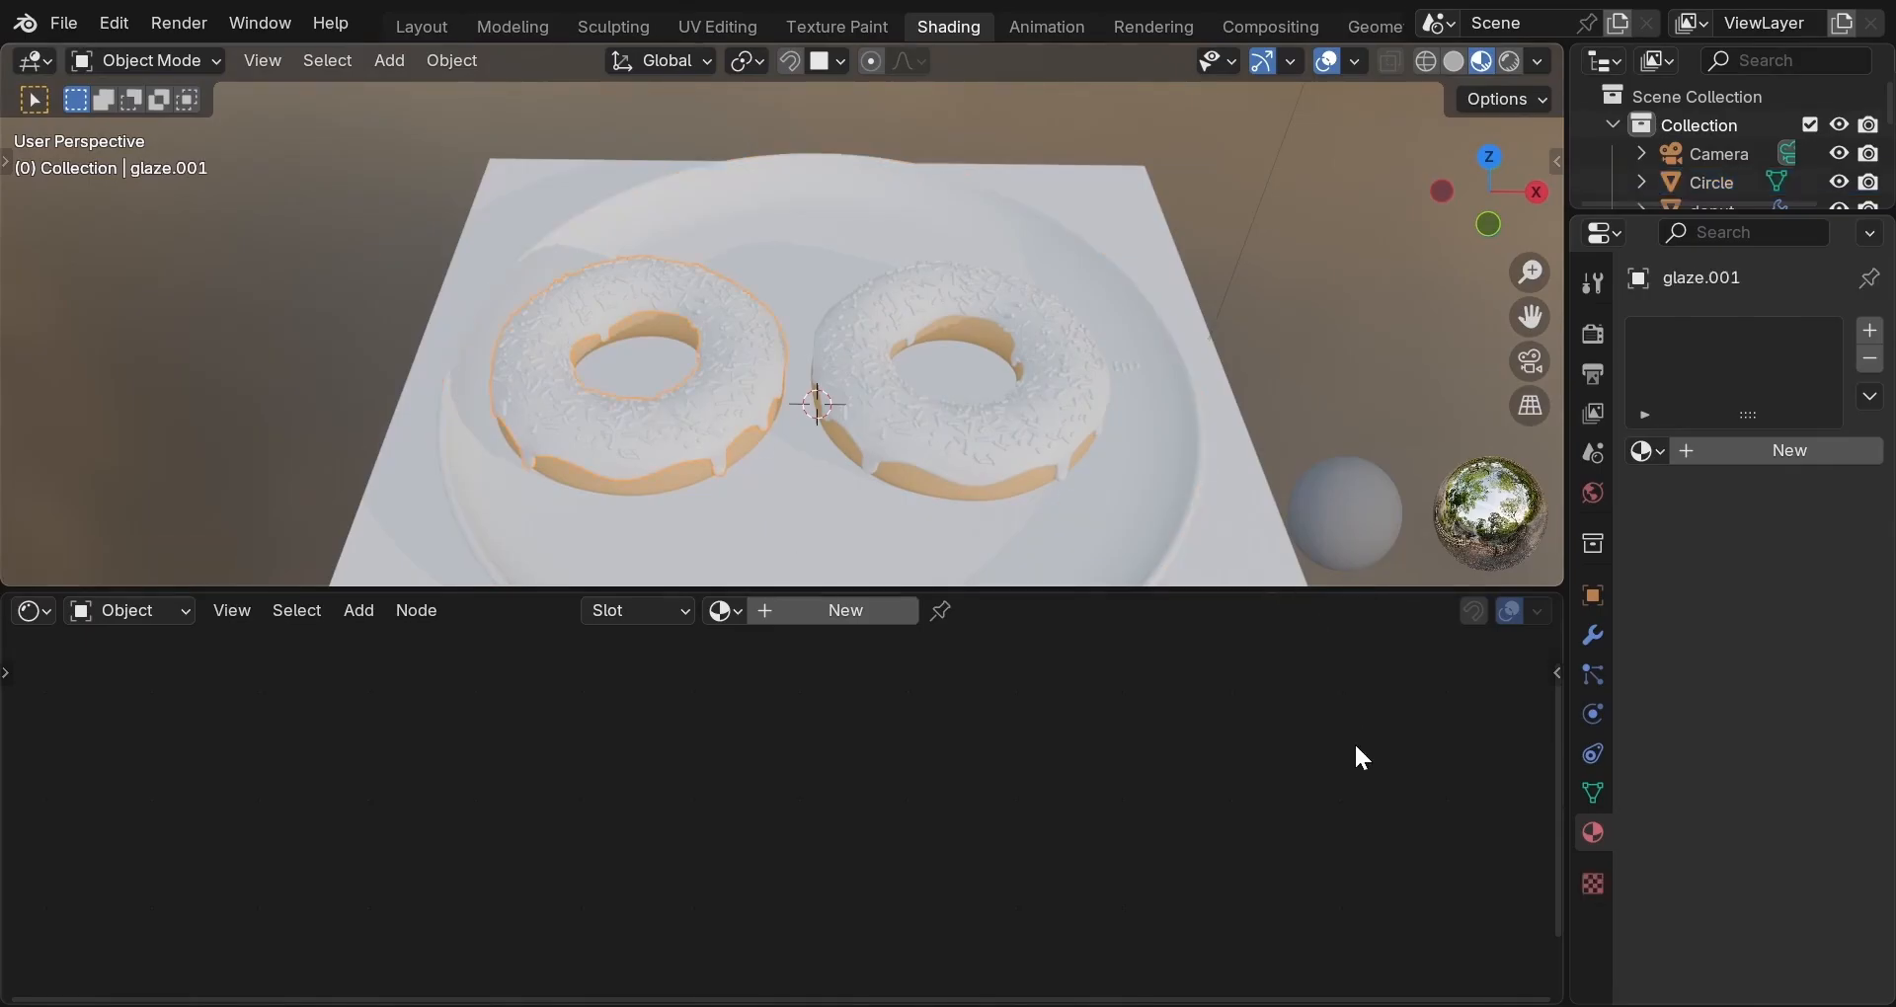
# Set the glaze's Geometry Nodes sprinkle Density to 0 and frame the left glaze.
pyautogui.click(1594, 633)
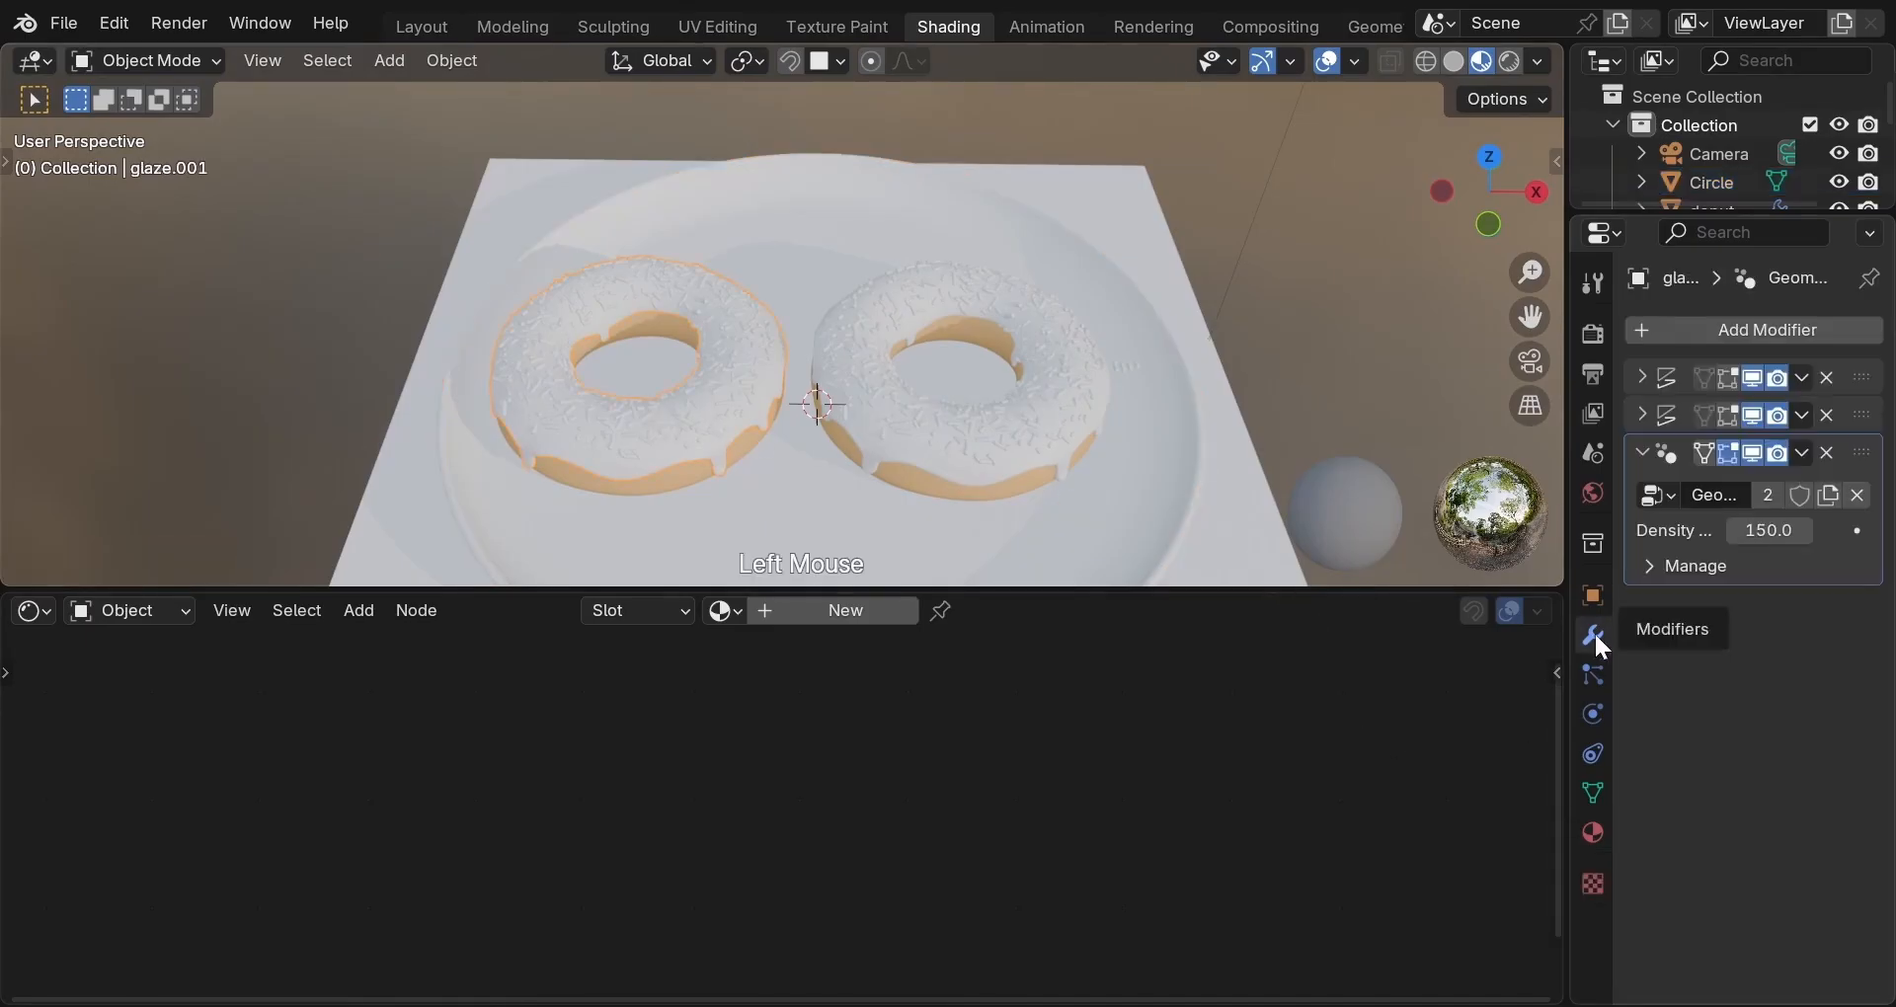
pyautogui.click(1755, 532)
pyautogui.write('0')
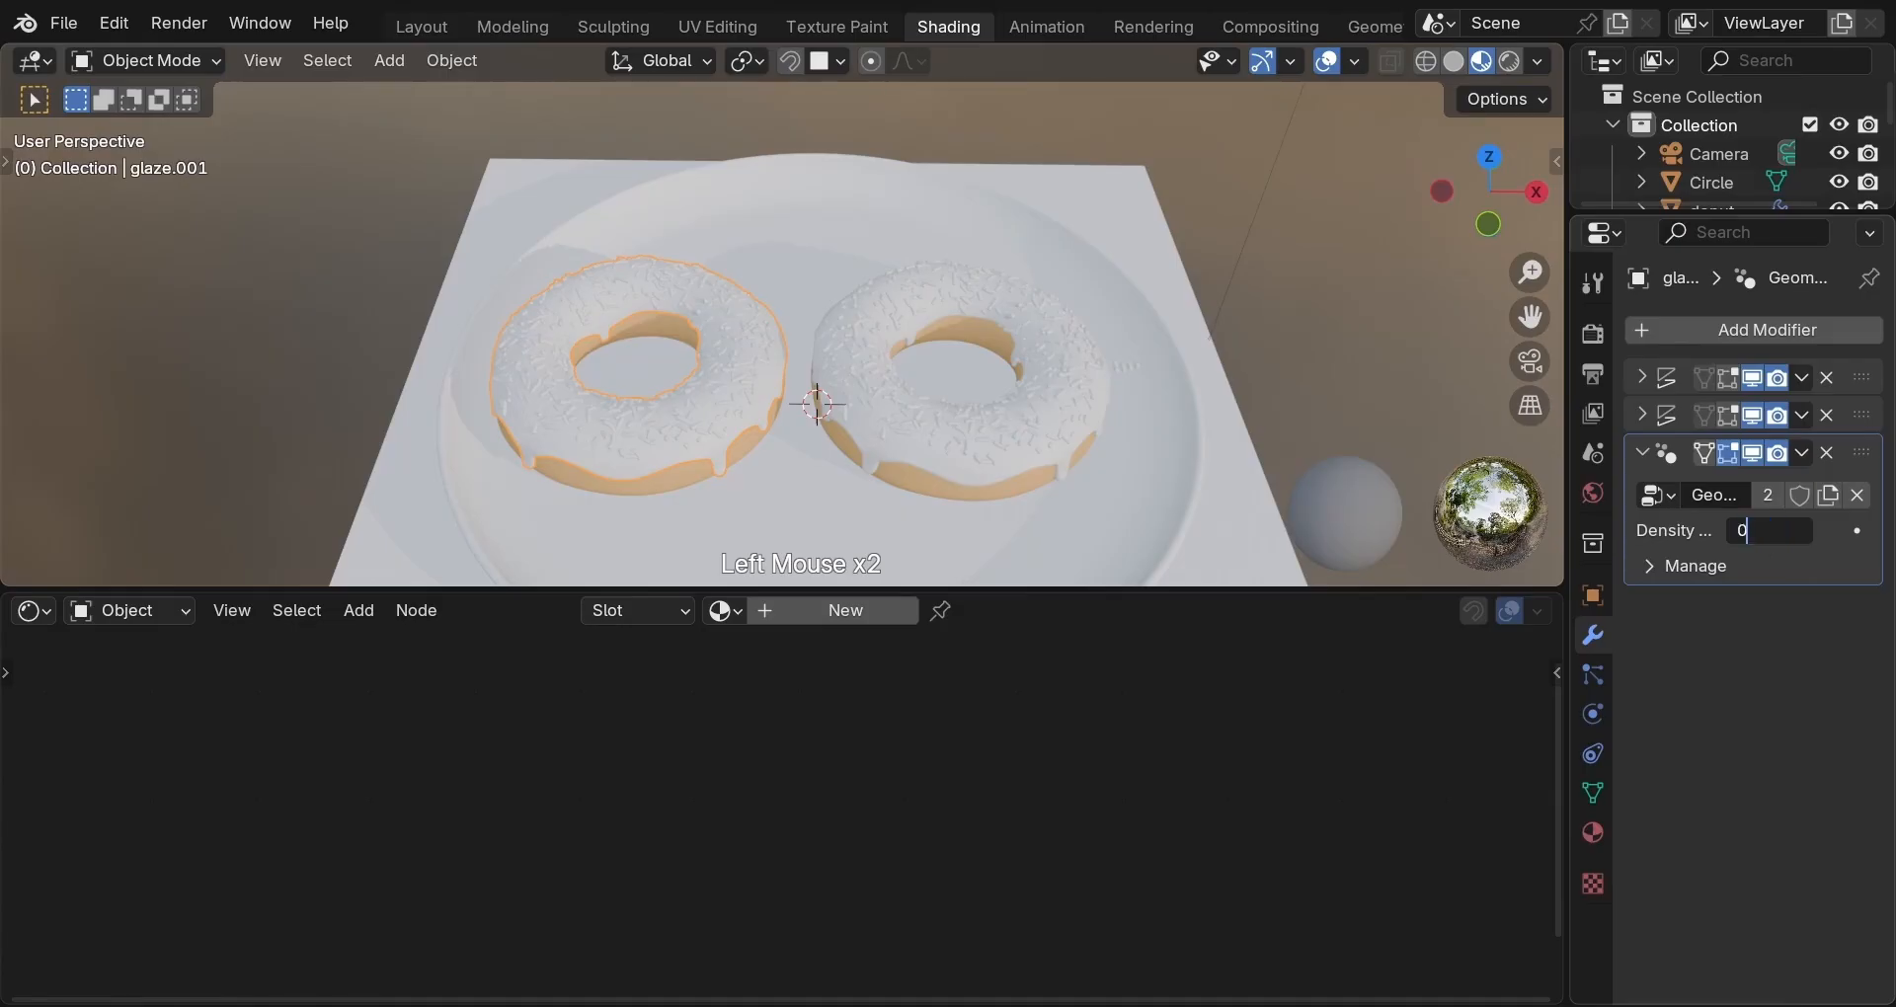
pyautogui.press('Return')
pyautogui.press('KP_Decimal')
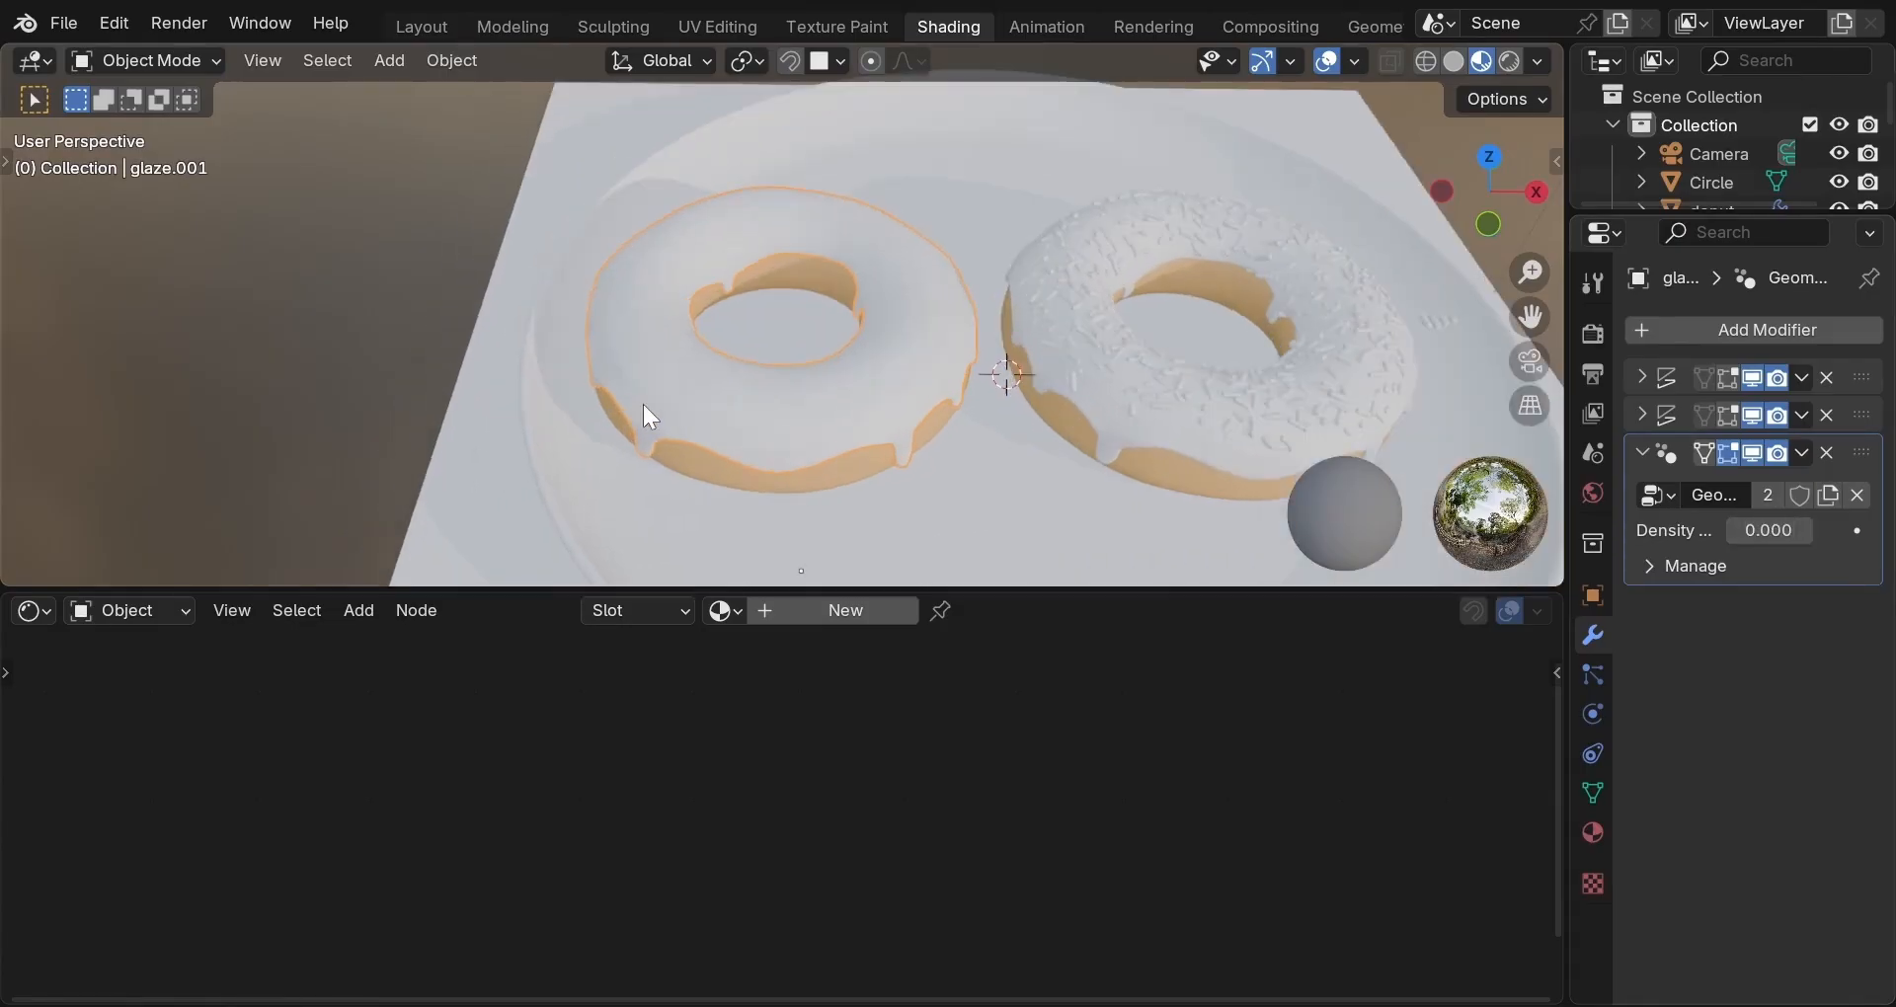
# Add a new material, Material.001, to the left donut's glaze.
pyautogui.click(1592, 832)
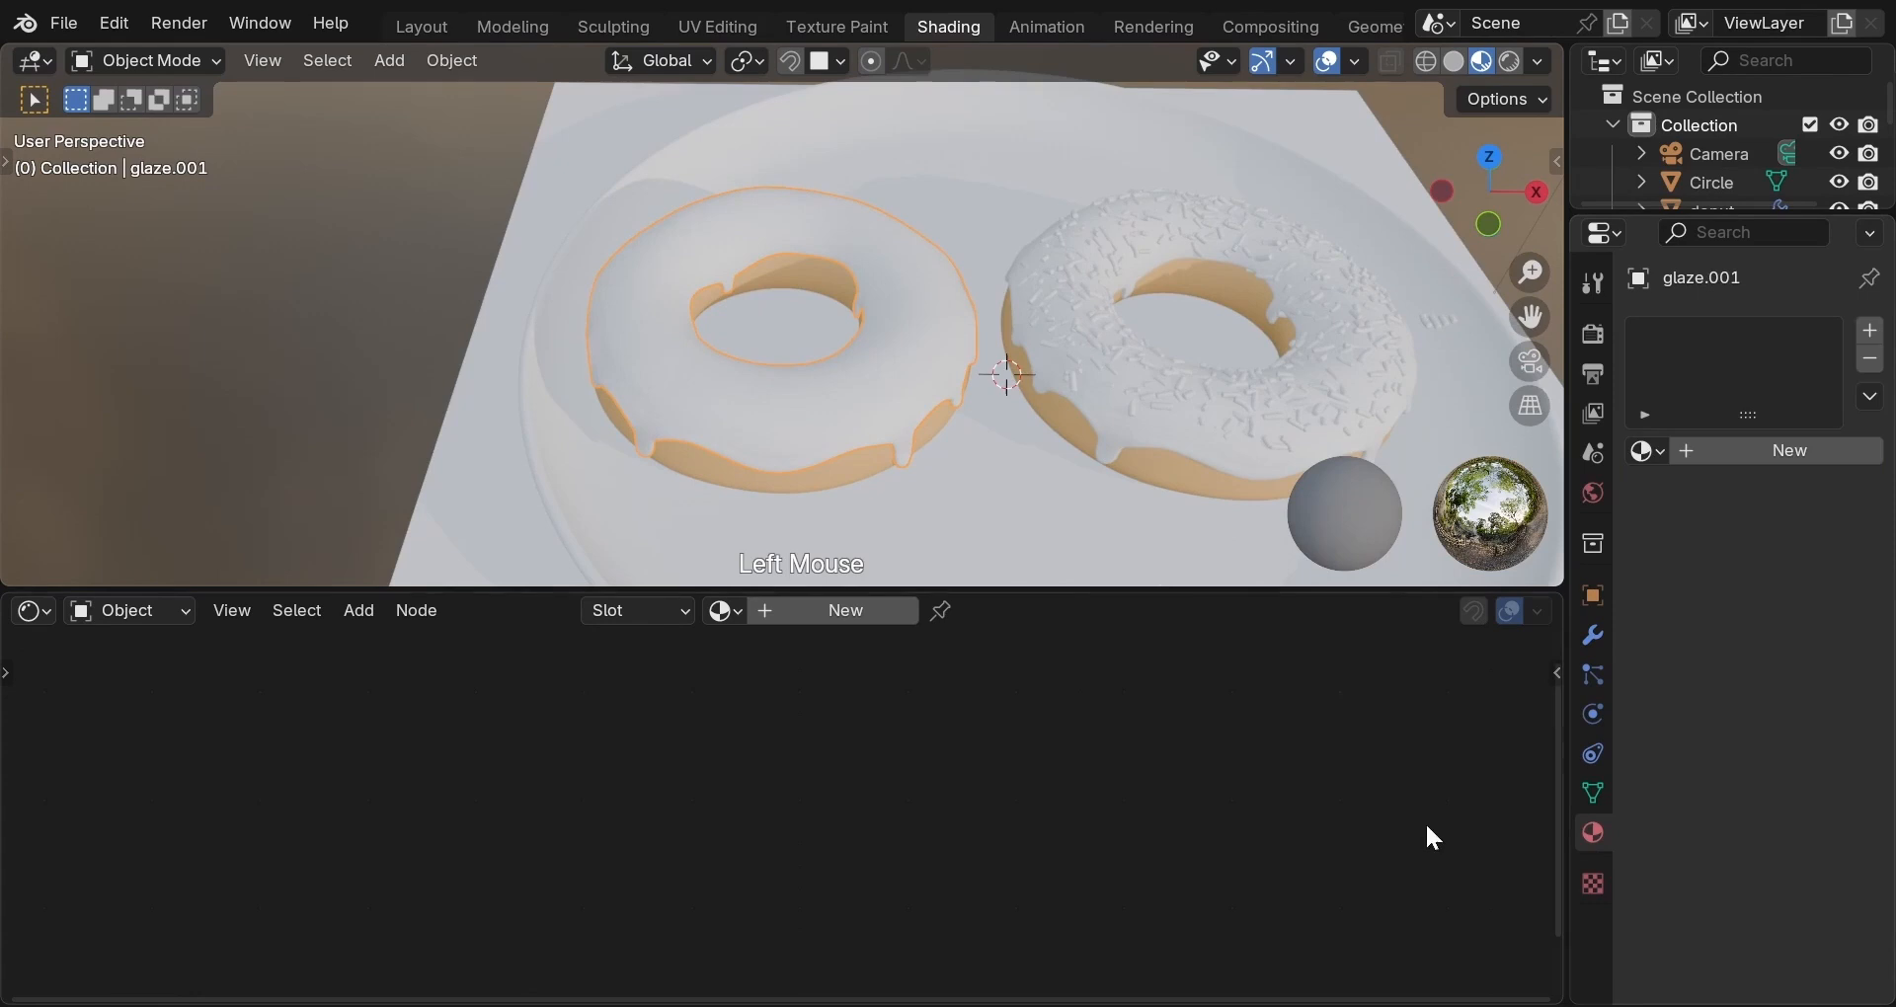
pyautogui.click(814, 607)
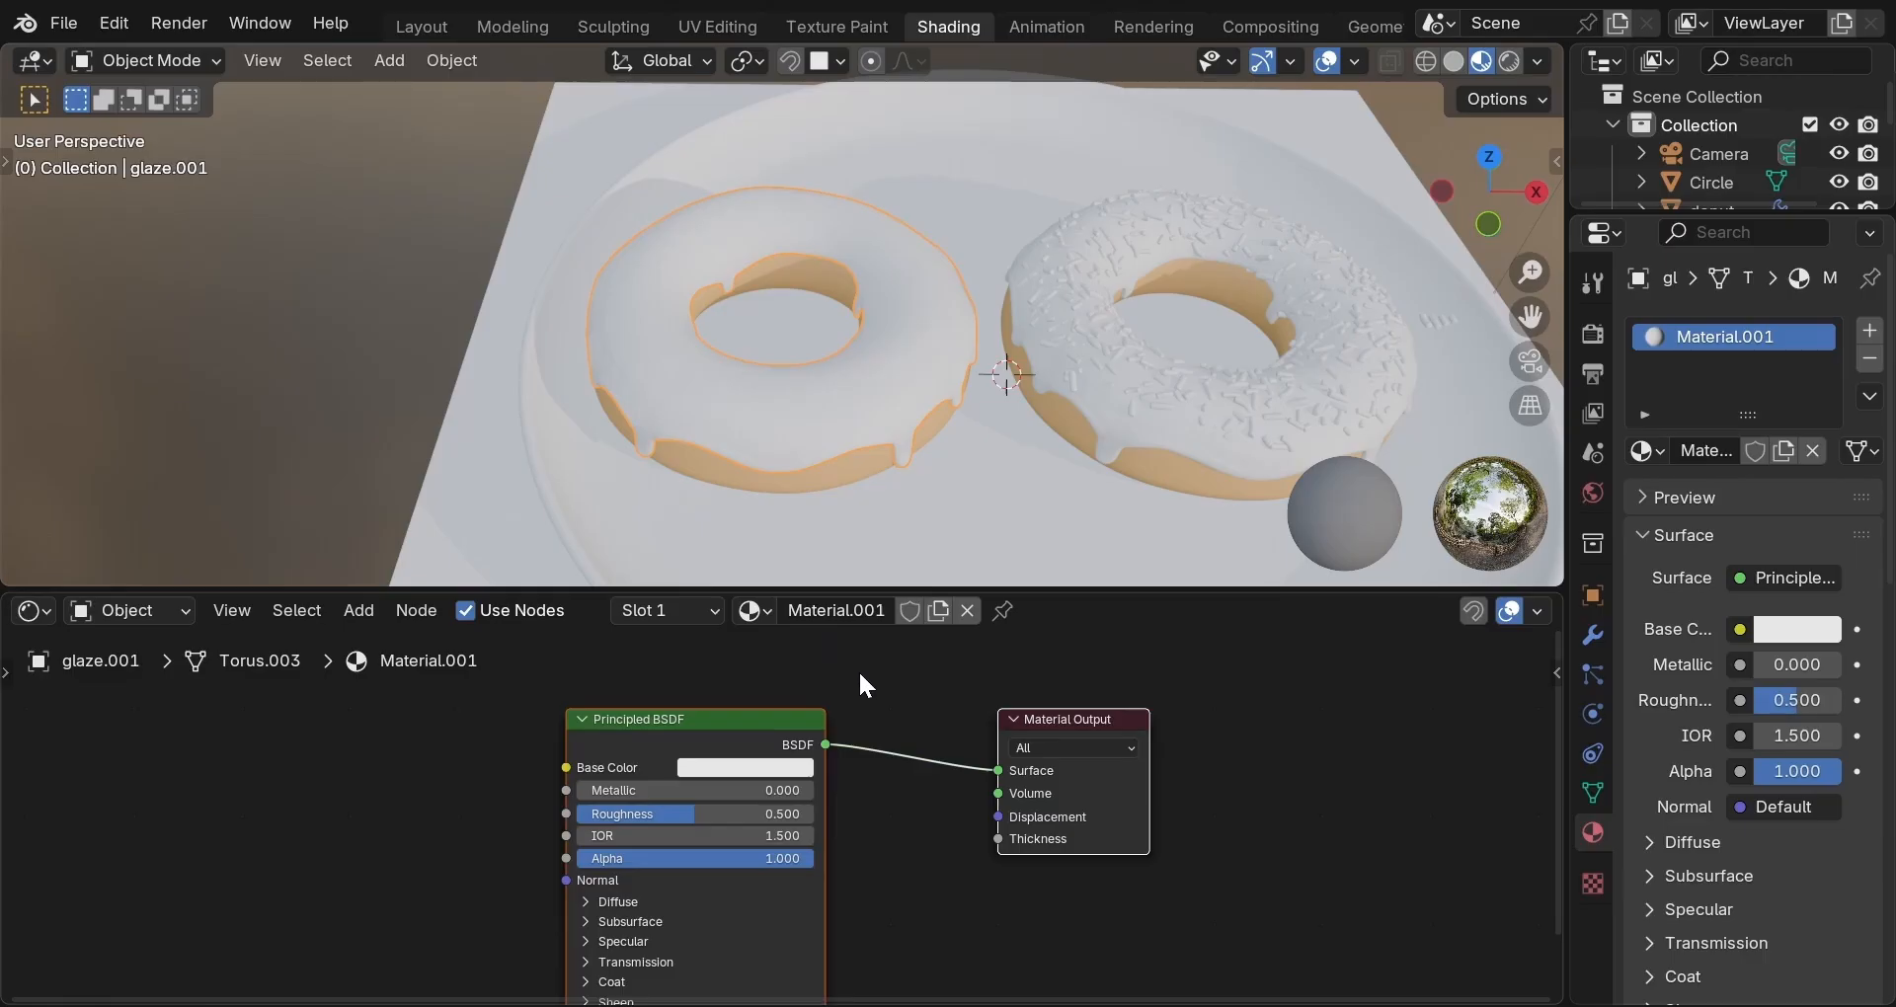
pyautogui.scroll(2, 909, 524)
pyautogui.moveTo(910, 525); pyautogui.dragTo(904, 446, button='middle')
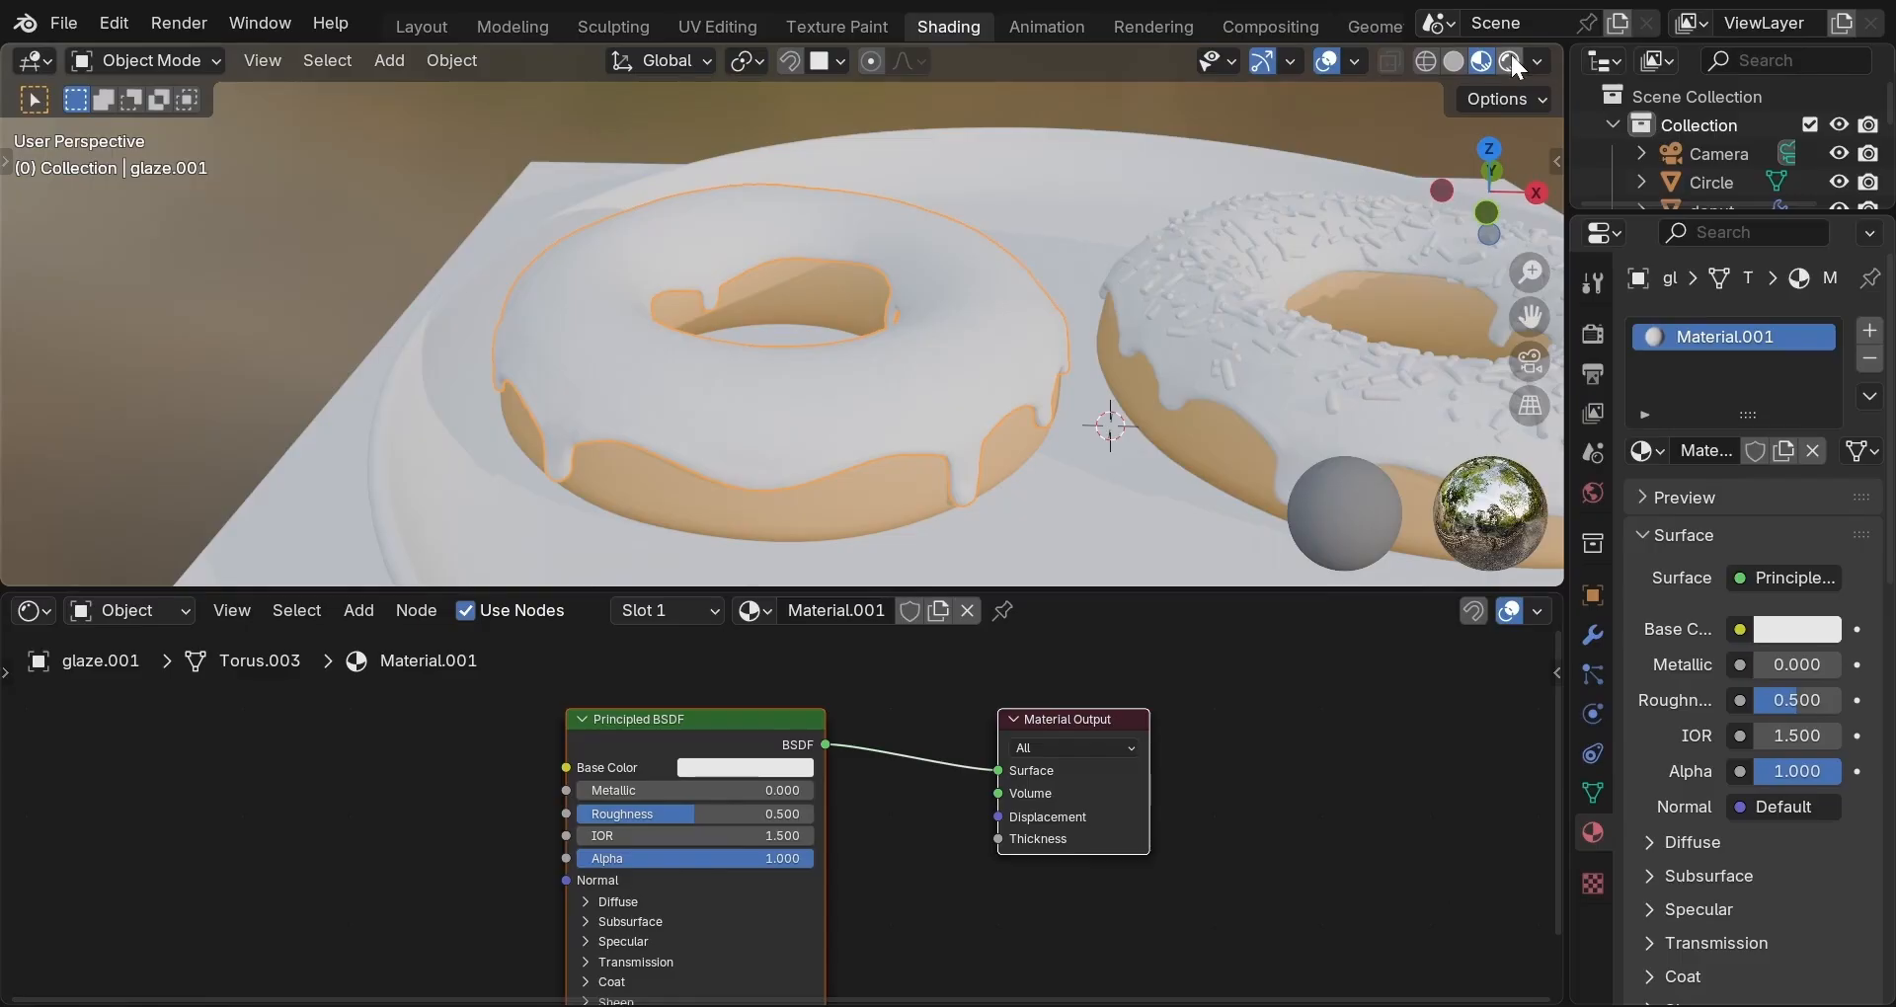
pyautogui.click(1511, 61)
pyautogui.scroll(-5, 1191, 280)
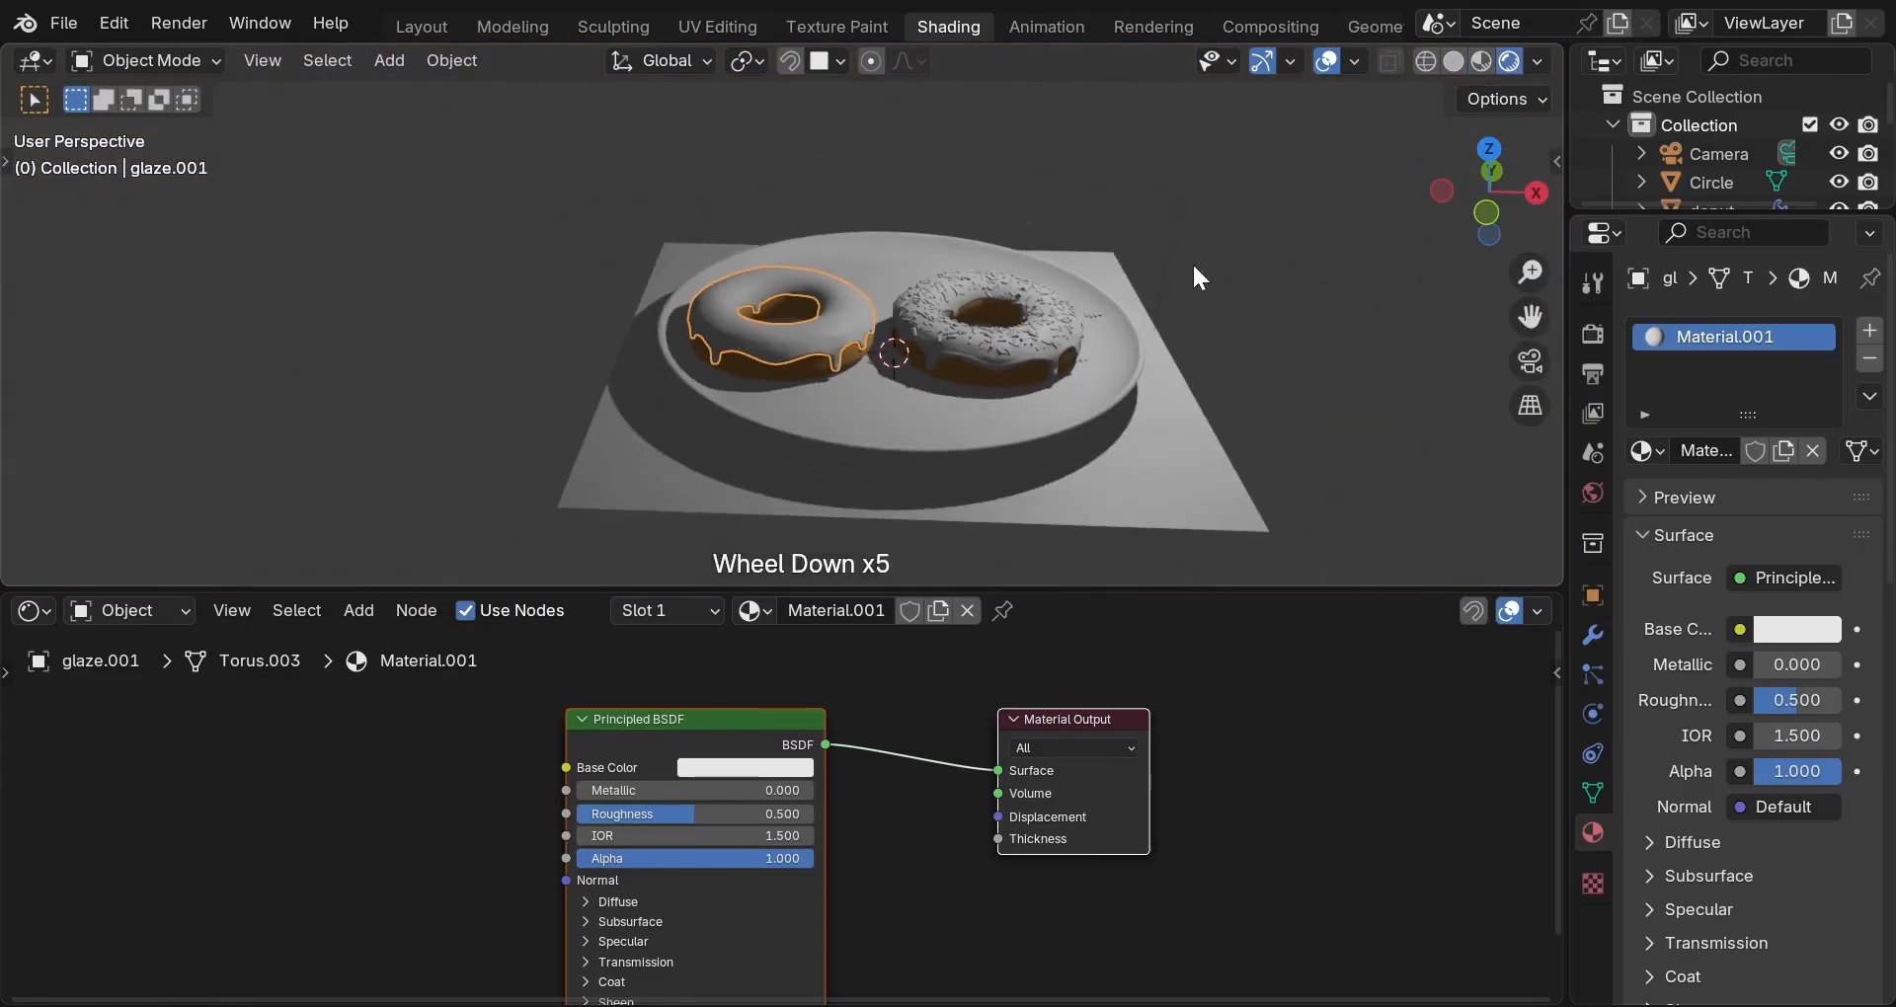
pyautogui.scroll(5, 1018, 232)
pyautogui.moveTo(1017, 232); pyautogui.dragTo(1144, 263, button='middle')
pyautogui.scroll(-5, 1142, 227)
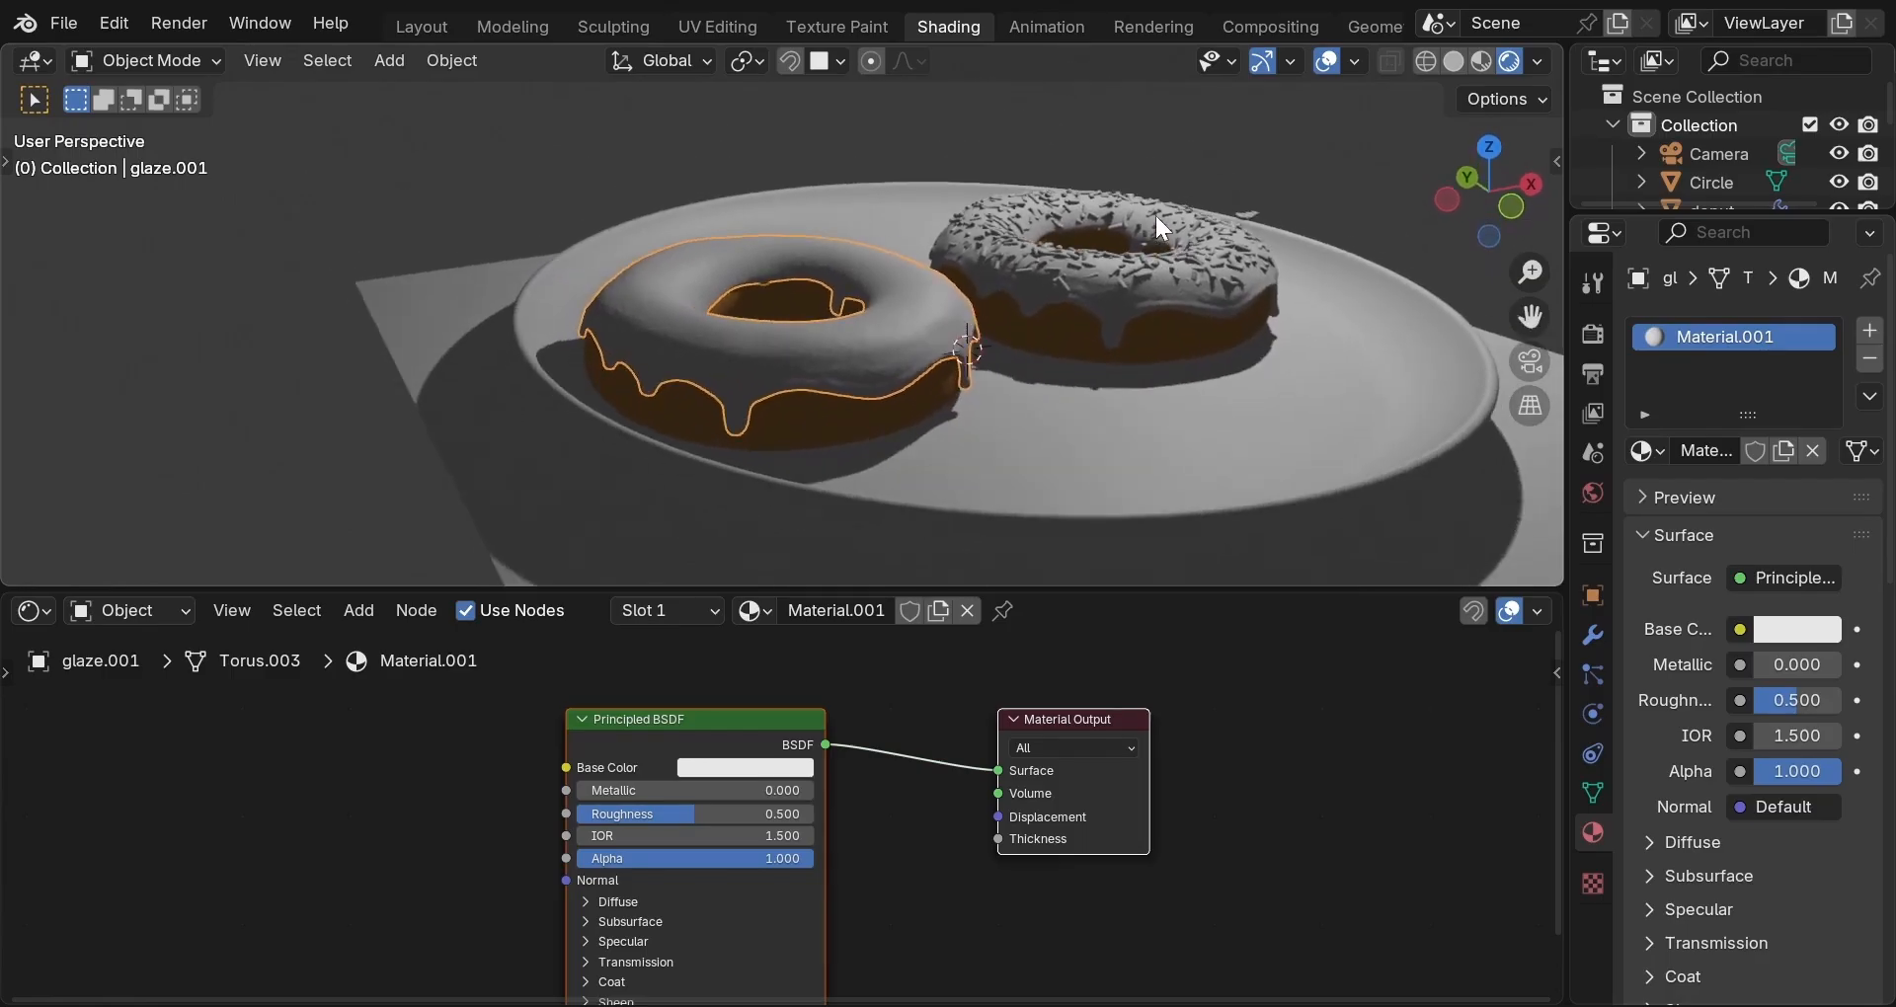
pyautogui.scroll(-2, 1129, 218)
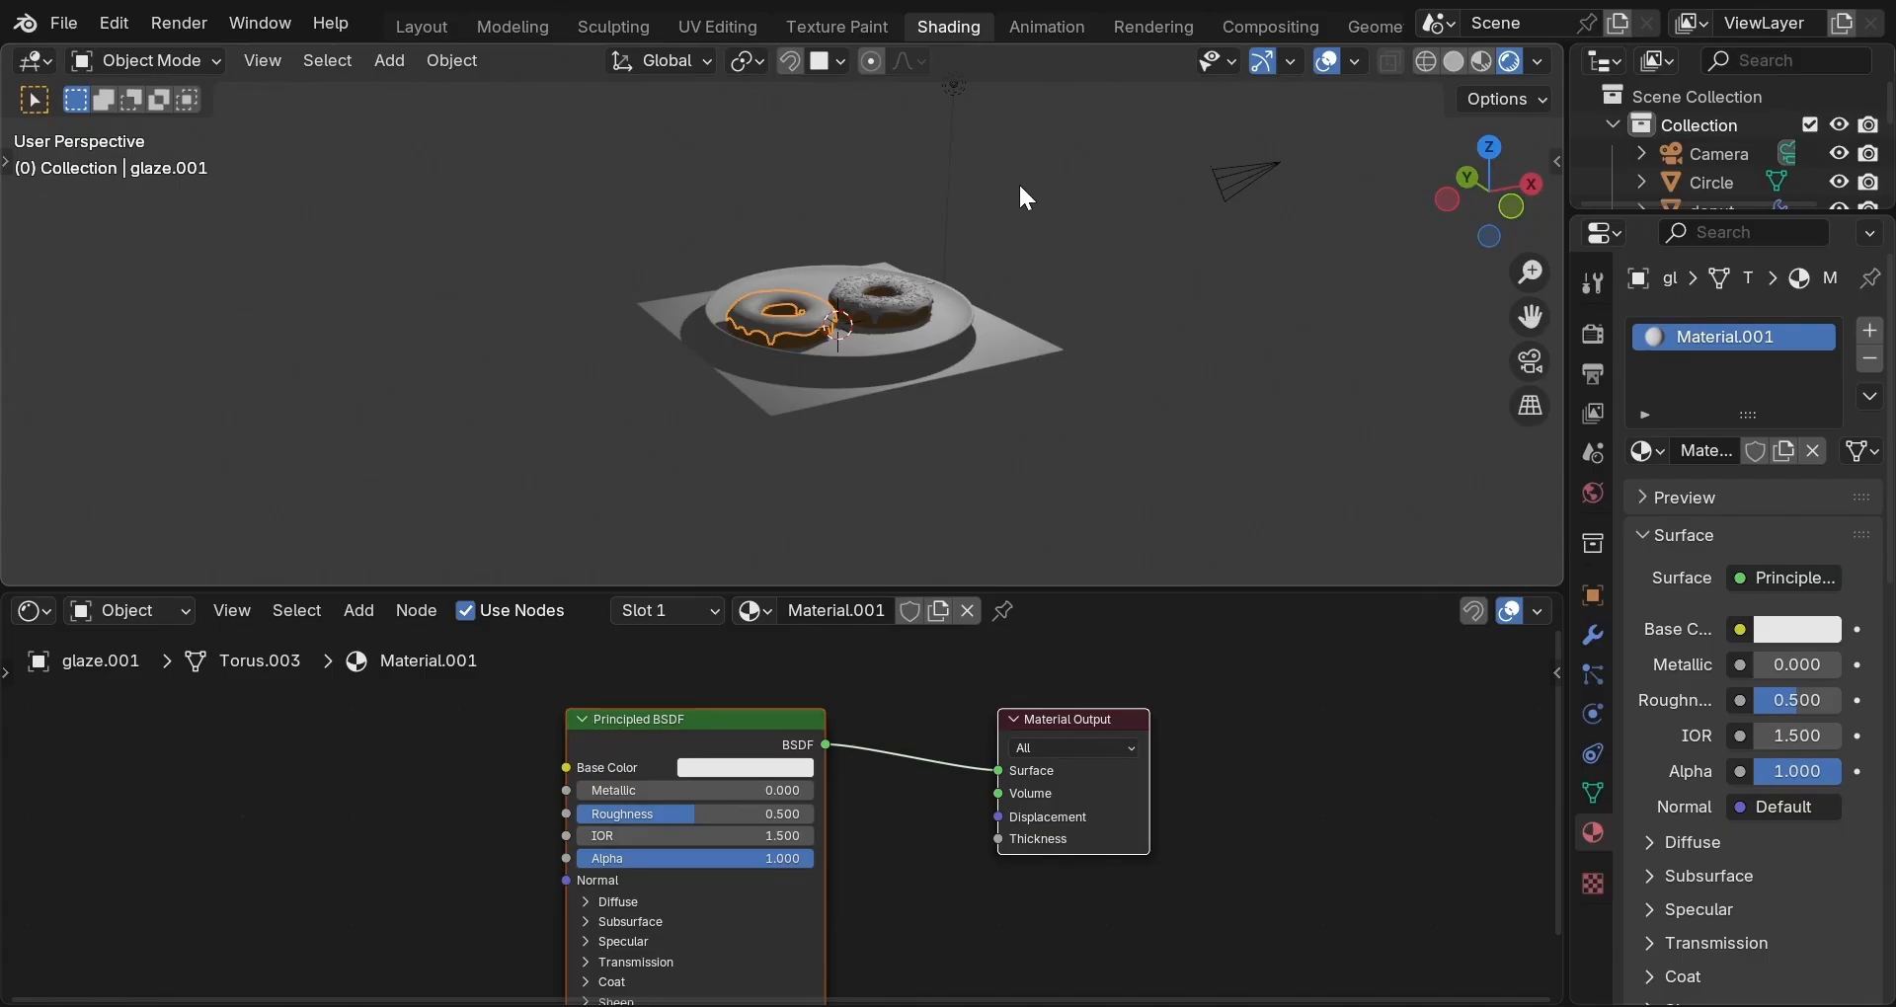
pyautogui.scroll(-1, 958, 102)
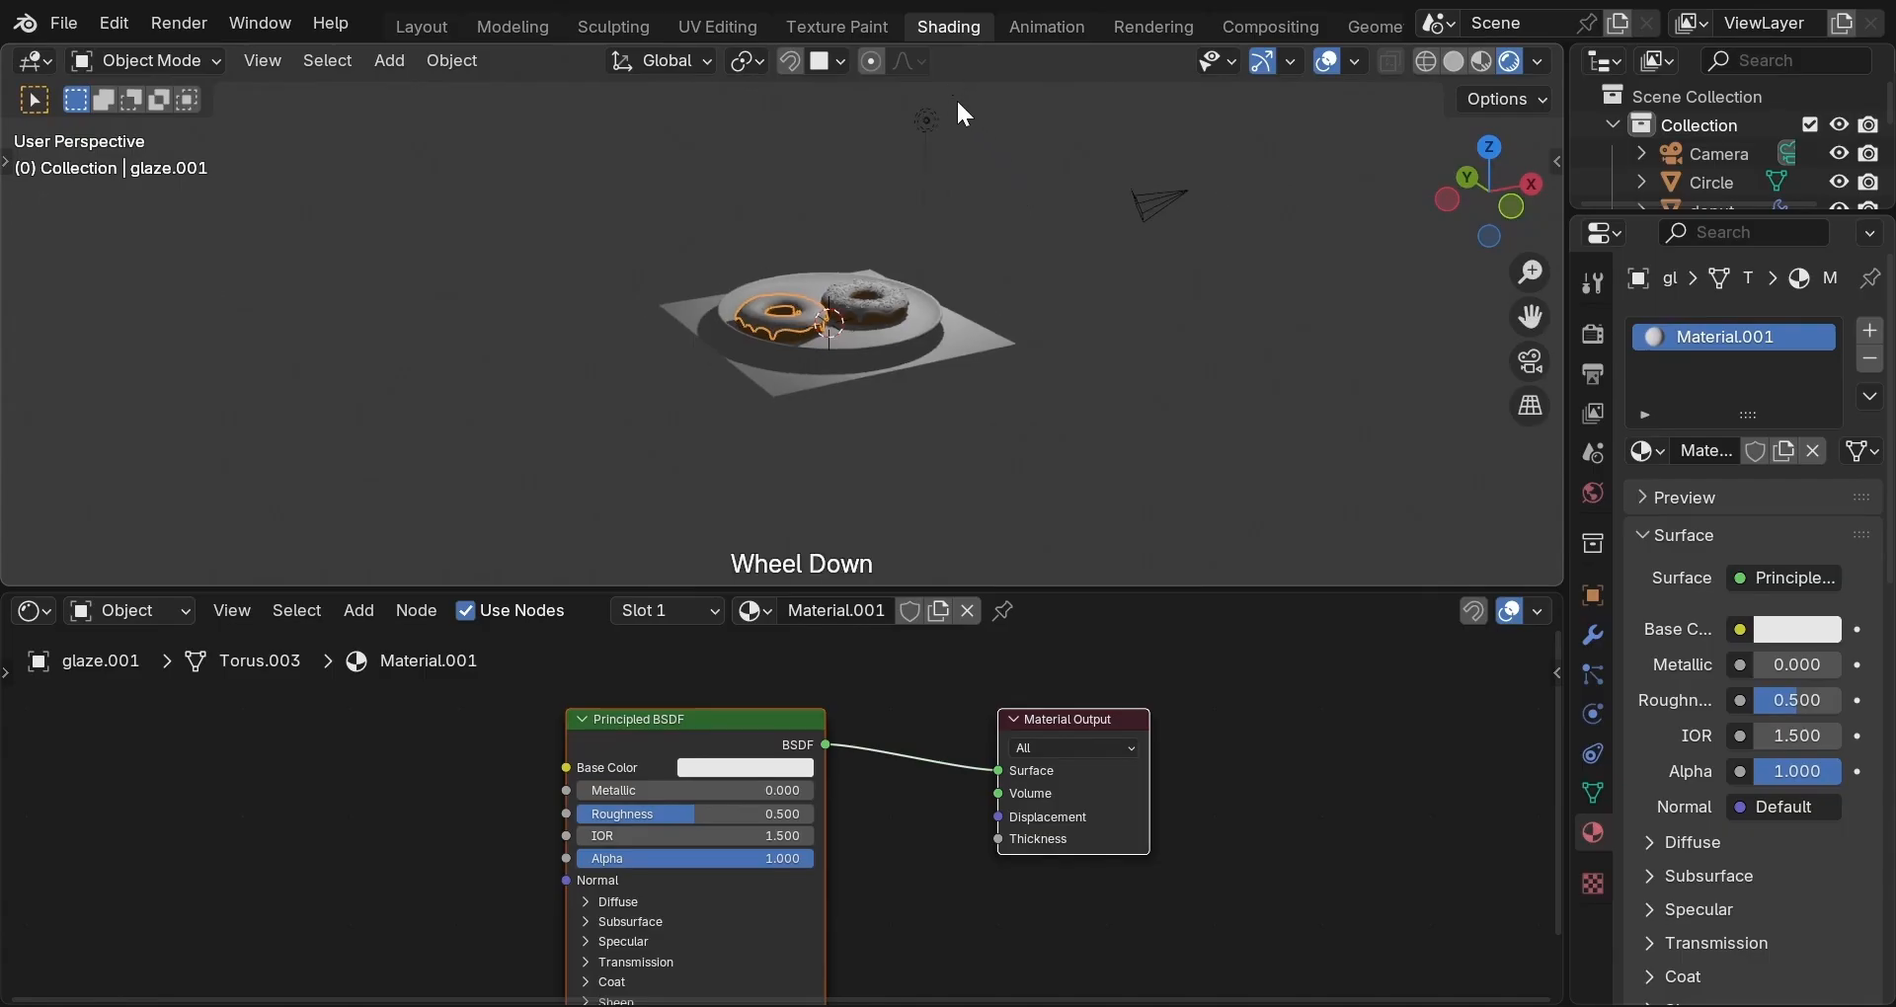
pyautogui.click(925, 120)
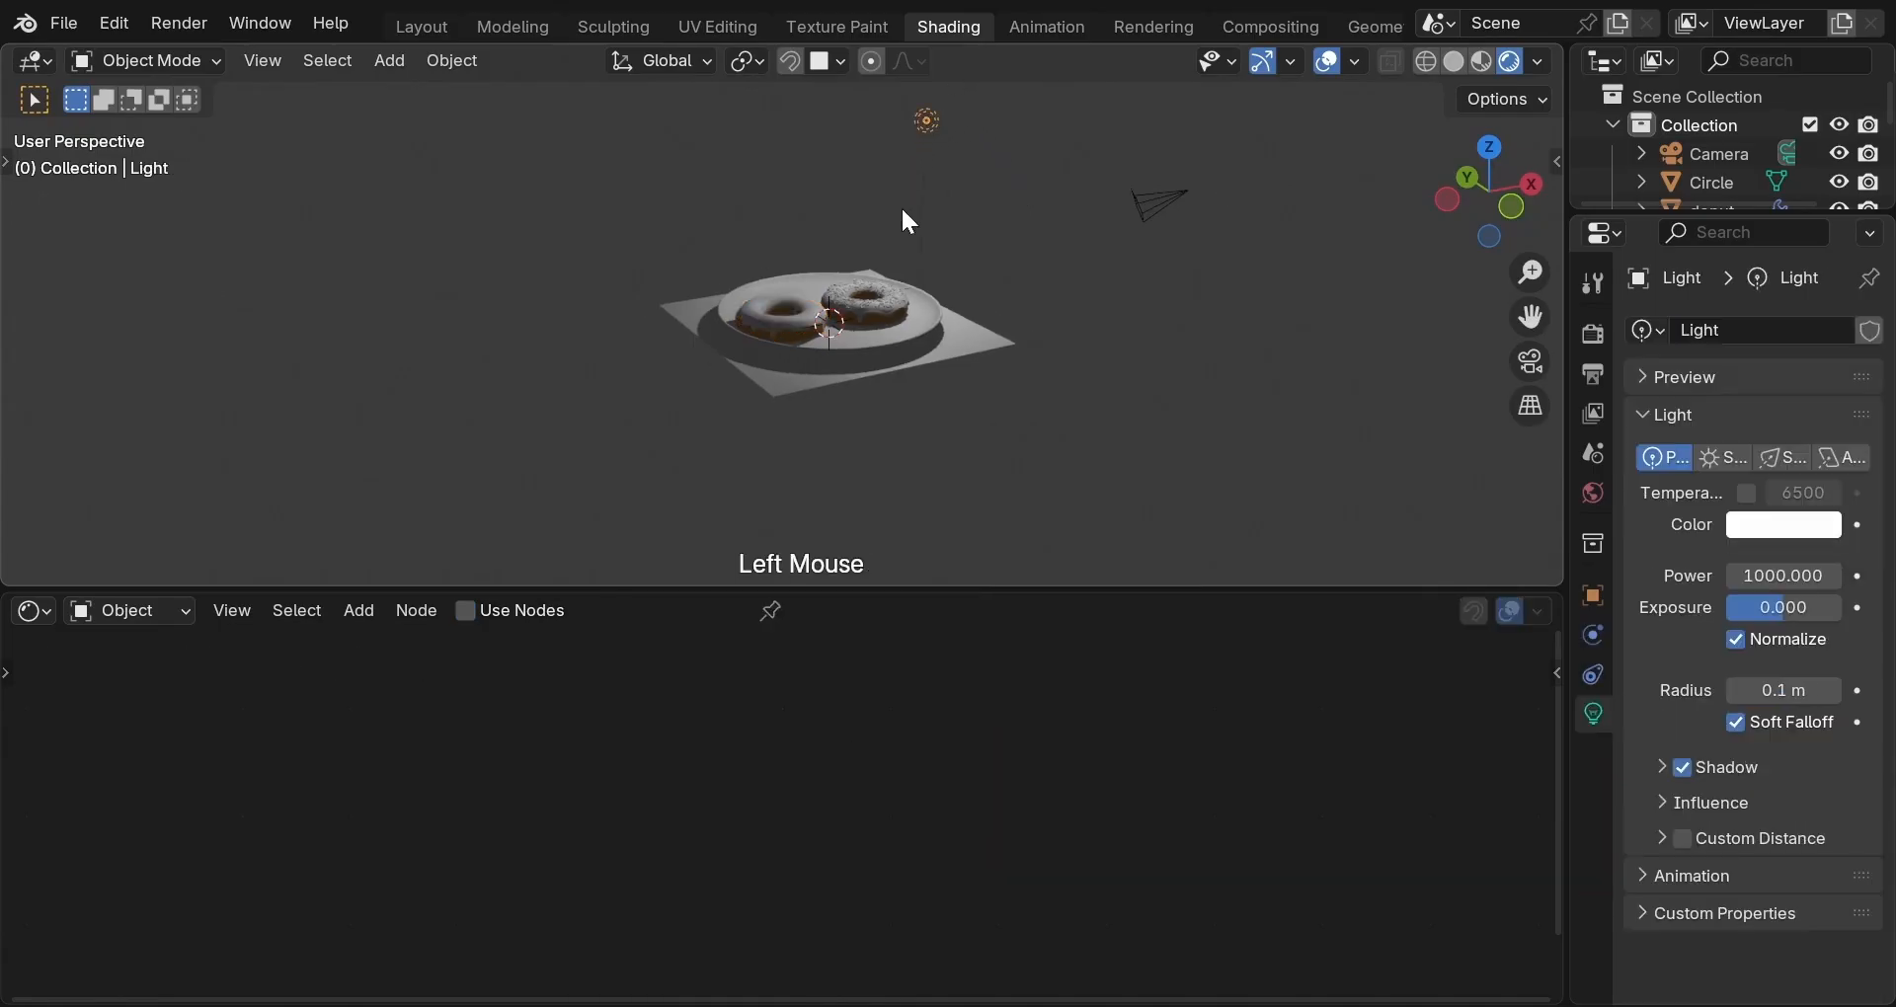
pyautogui.scroll(8, 878, 257)
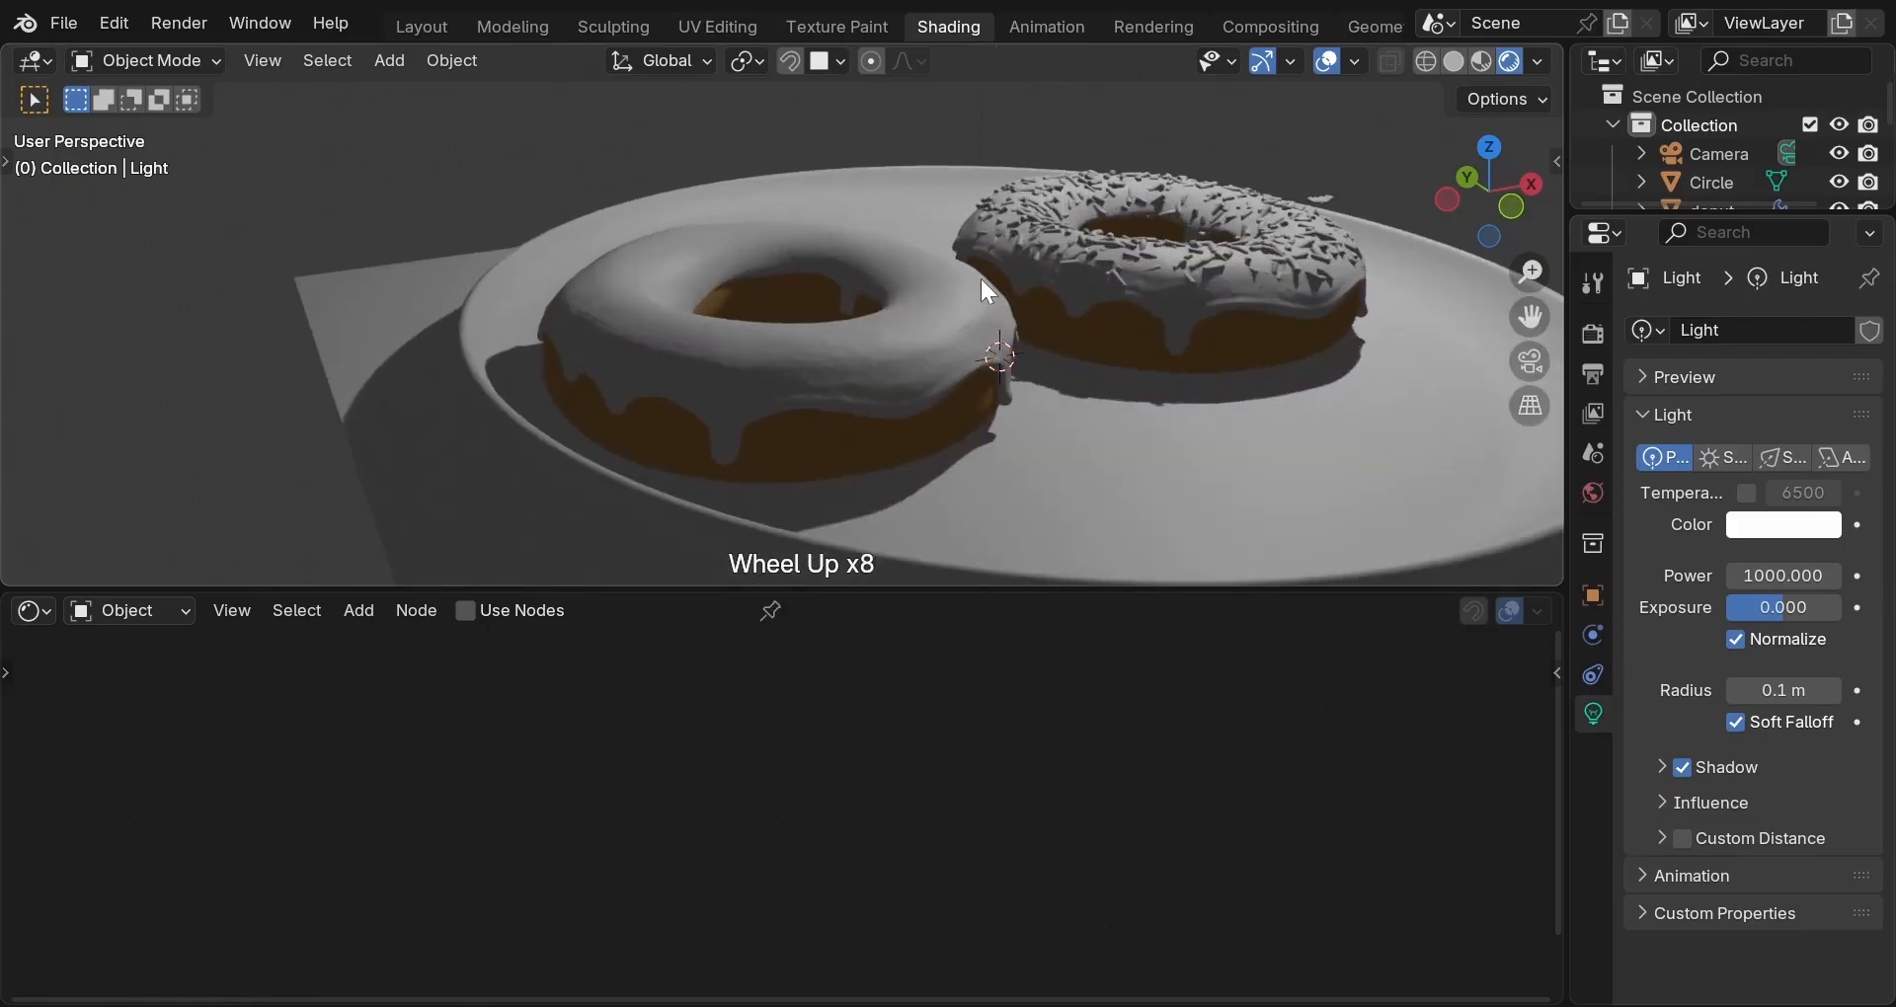
pyautogui.moveTo(878, 256)
pyautogui.mouseDown(button='middle')
pyautogui.moveTo(950, 388)
pyautogui.moveTo(891, 435)
pyautogui.moveTo(841, 419)
pyautogui.moveTo(807, 337)
pyautogui.moveTo(840, 270)
pyautogui.moveTo(895, 263)
pyautogui.mouseUp(button='middle')
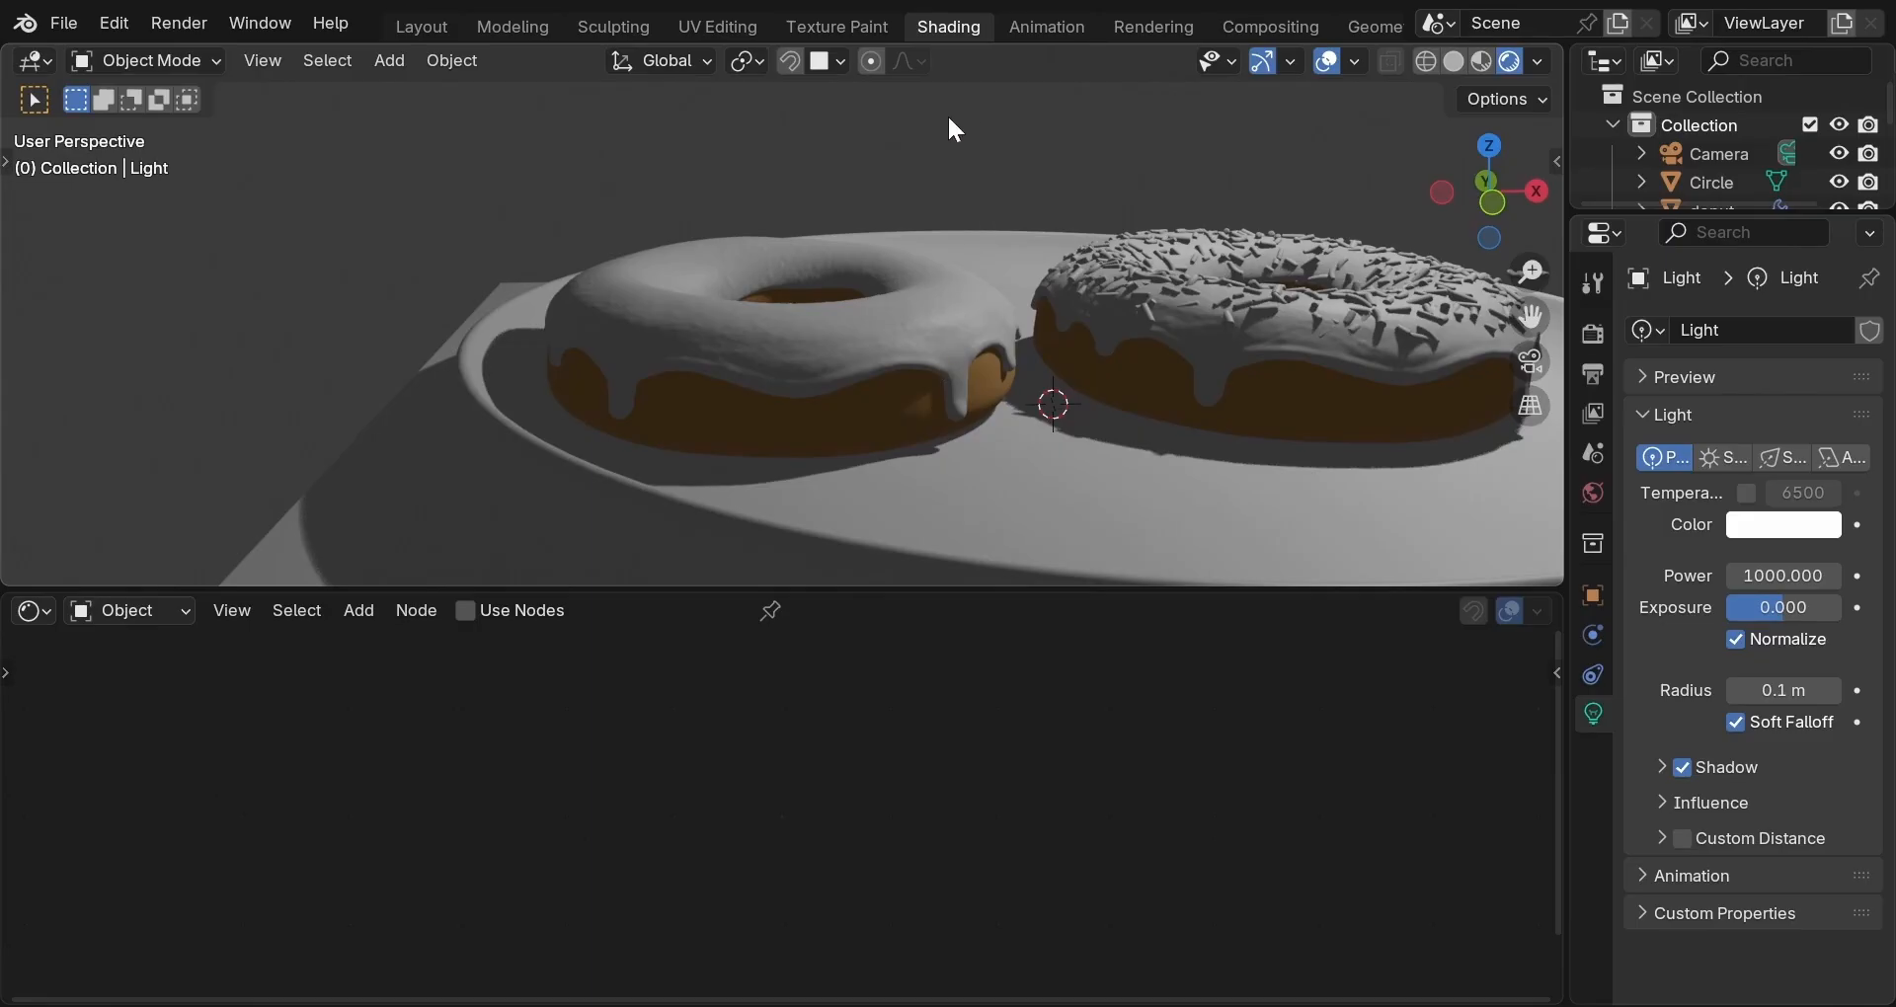
pyautogui.moveTo(841, 136); pyautogui.dragTo(1009, 420, button='middle')
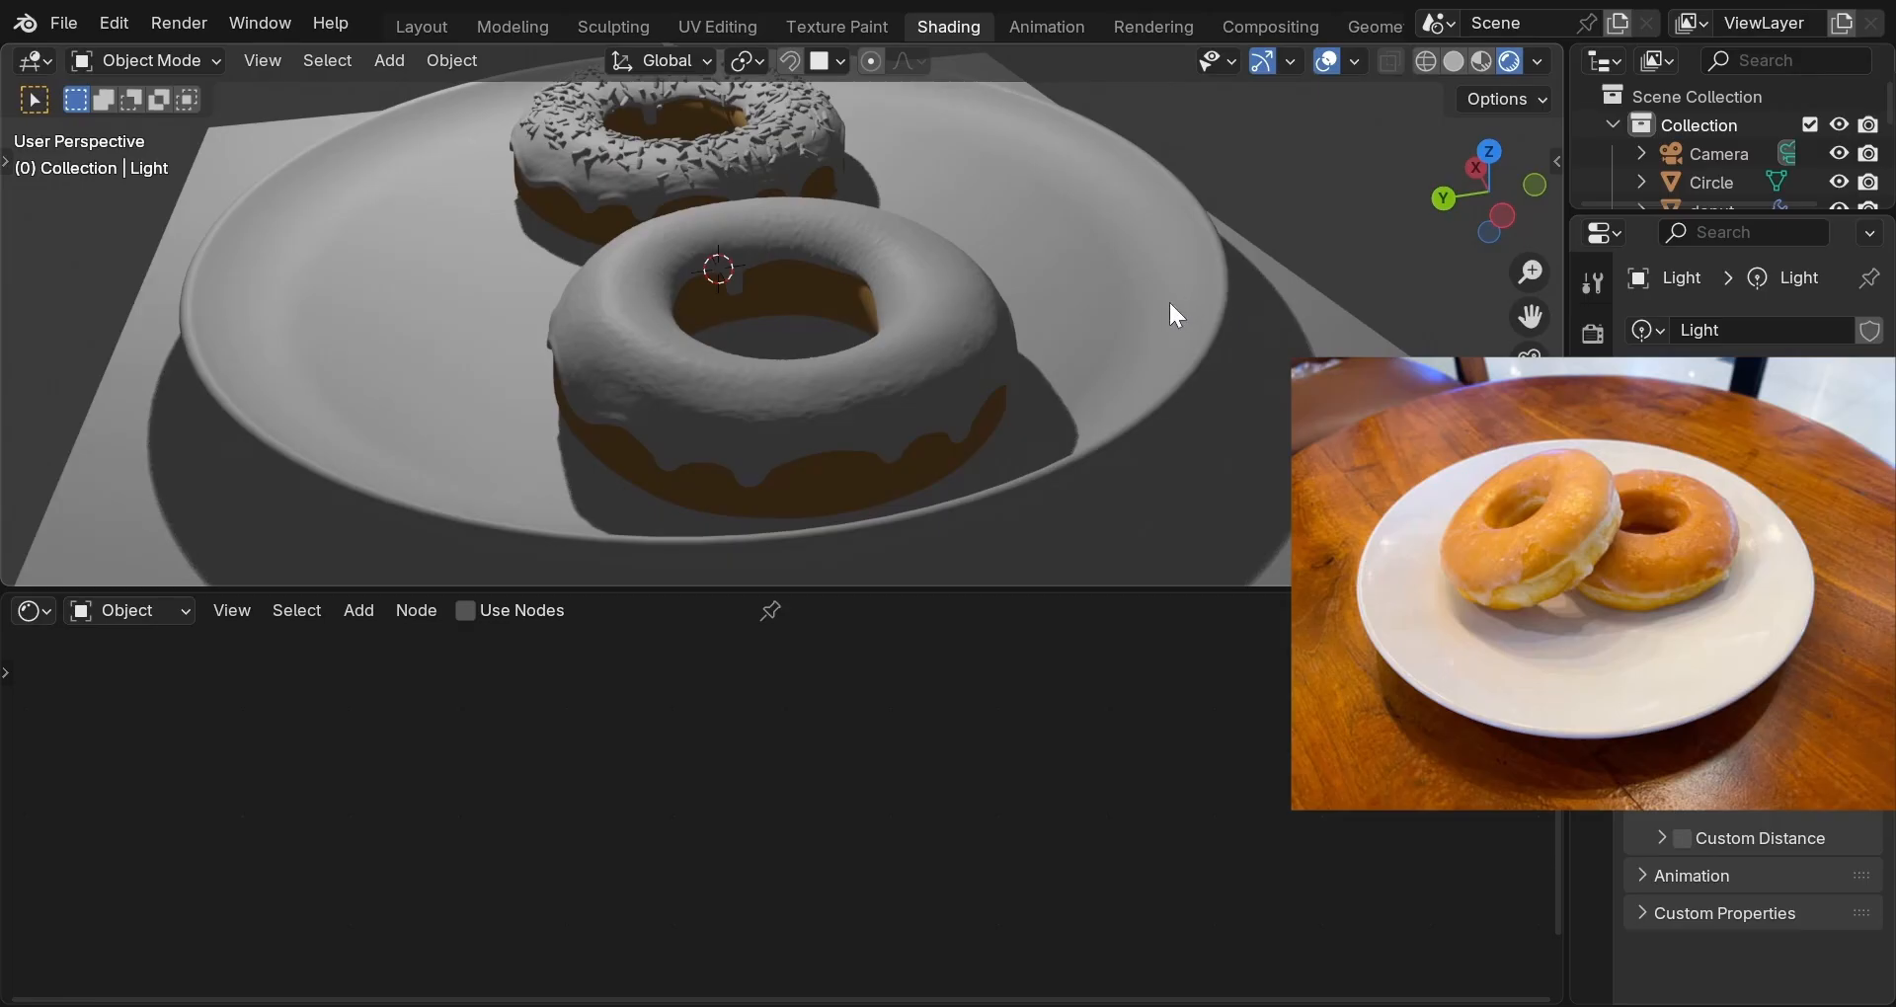
pyautogui.click(1485, 61)
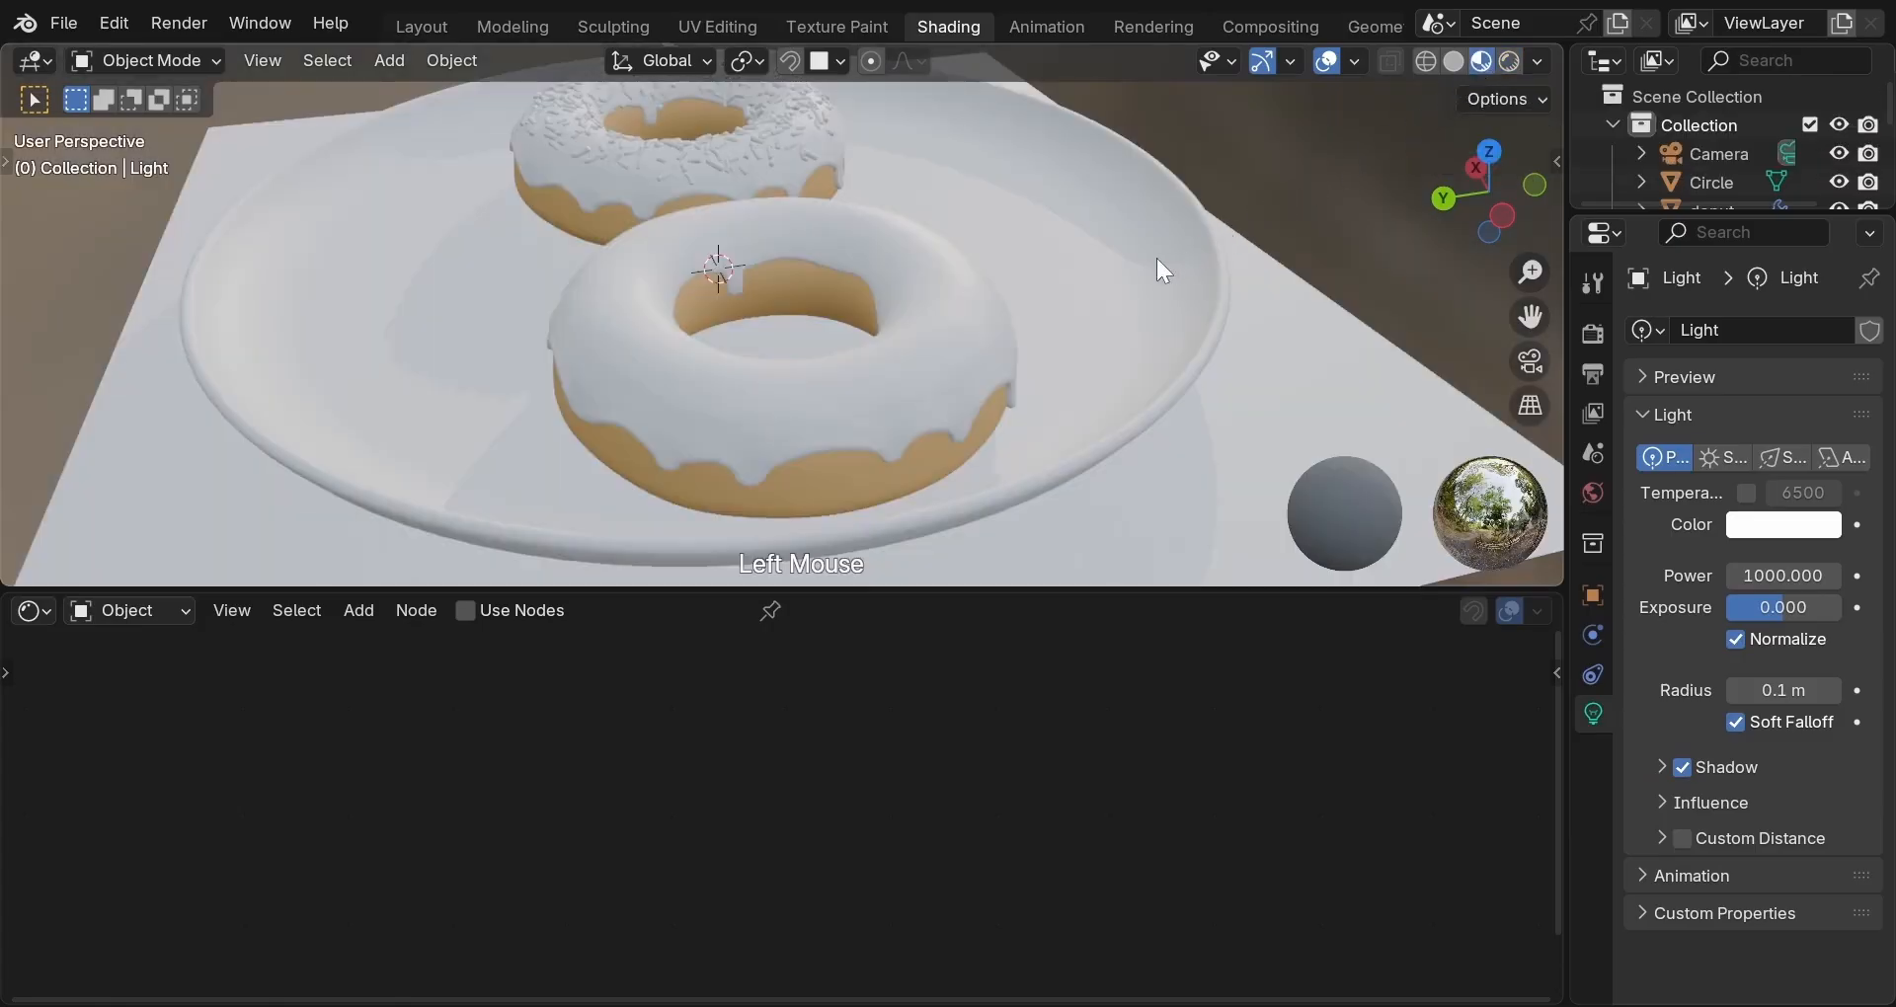
# Select the glaze.001 object and switch the viewport to Rendered shading.
pyautogui.moveTo(1162, 269); pyautogui.dragTo(766, 242, button='middle')
pyautogui.click(802, 389)
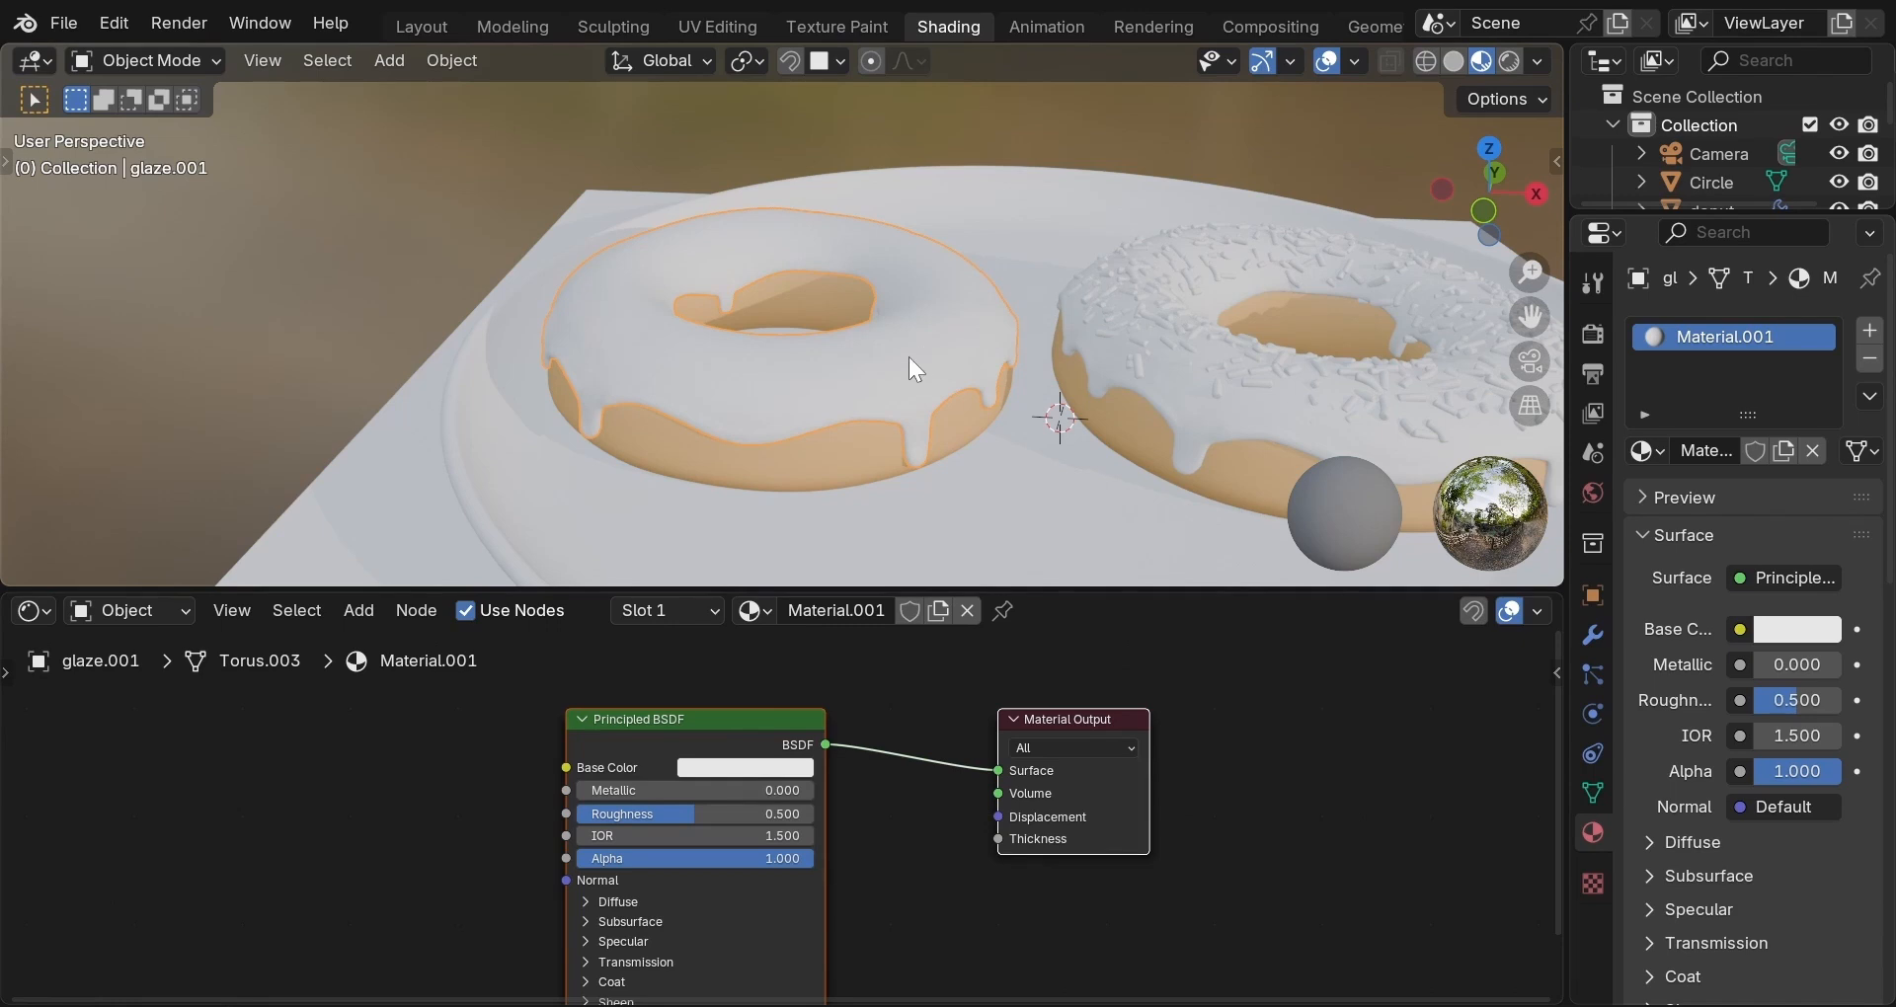
pyautogui.click(1512, 60)
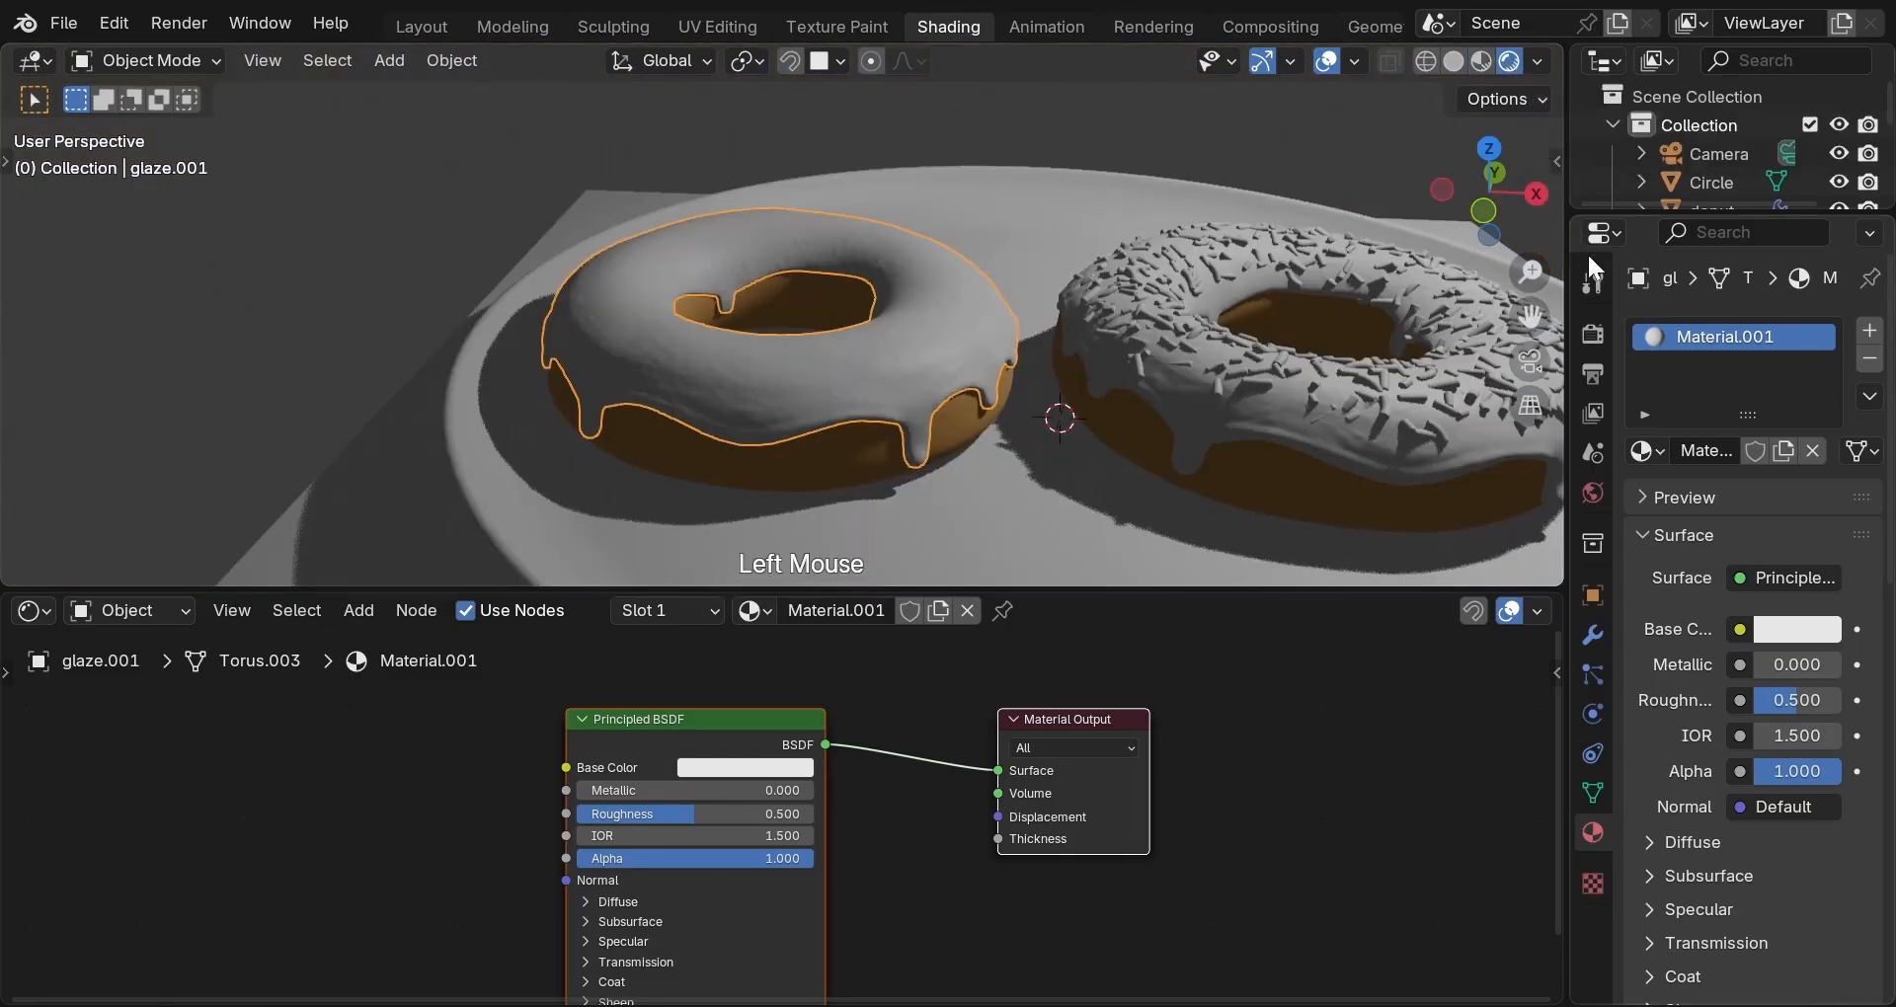
# Show the Render Properties and check that the render engine is EEVEE.
pyautogui.click(1589, 334)
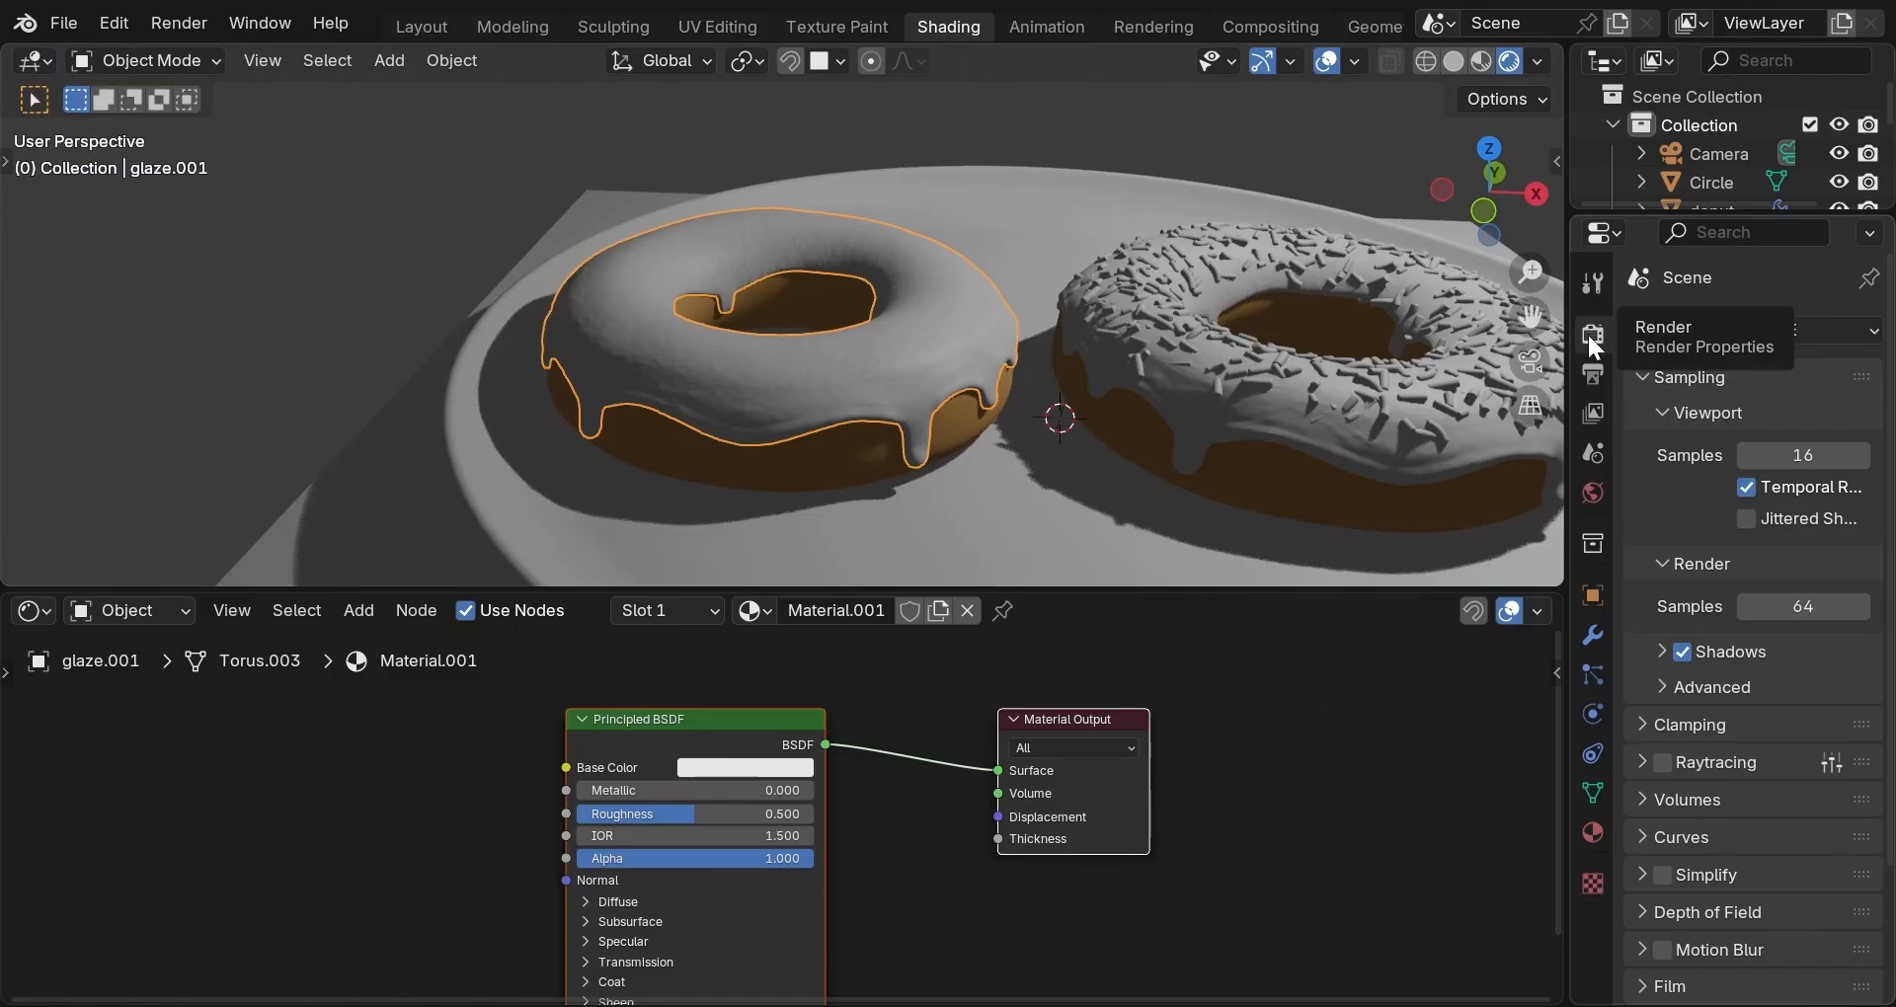
pyautogui.click(1821, 326)
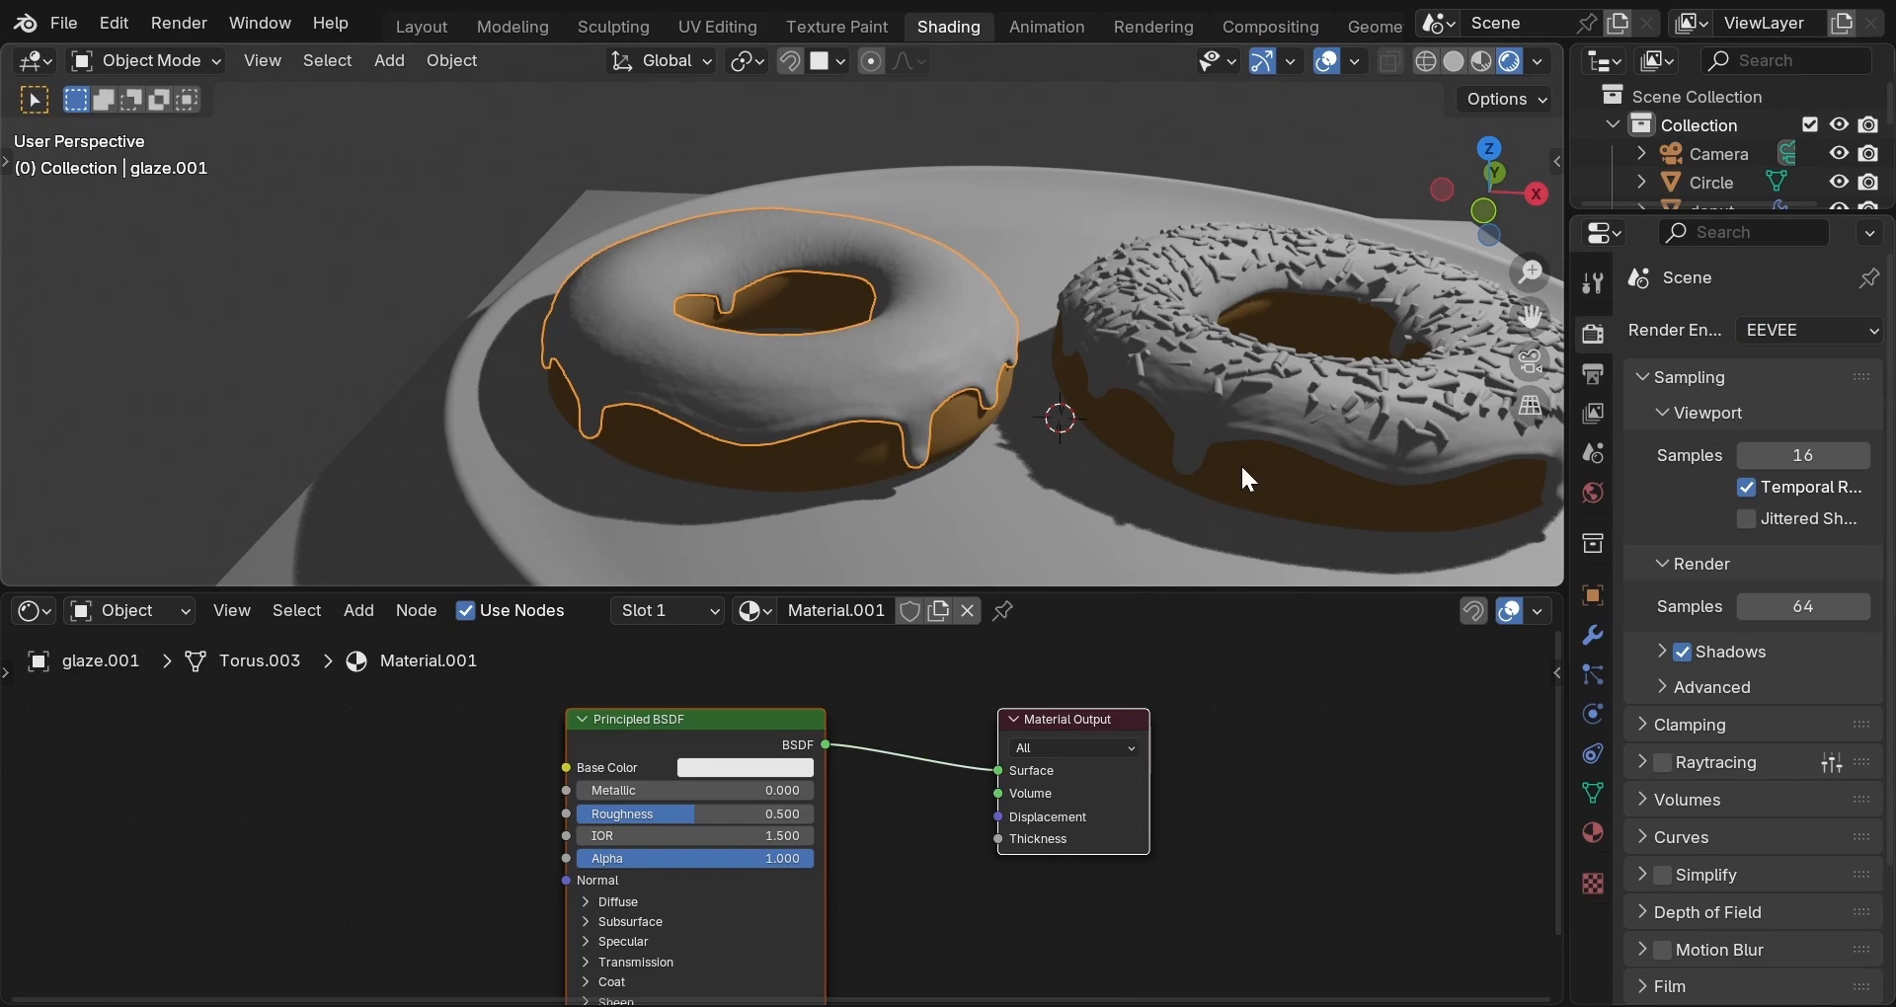
pyautogui.scroll(2, 1233, 472)
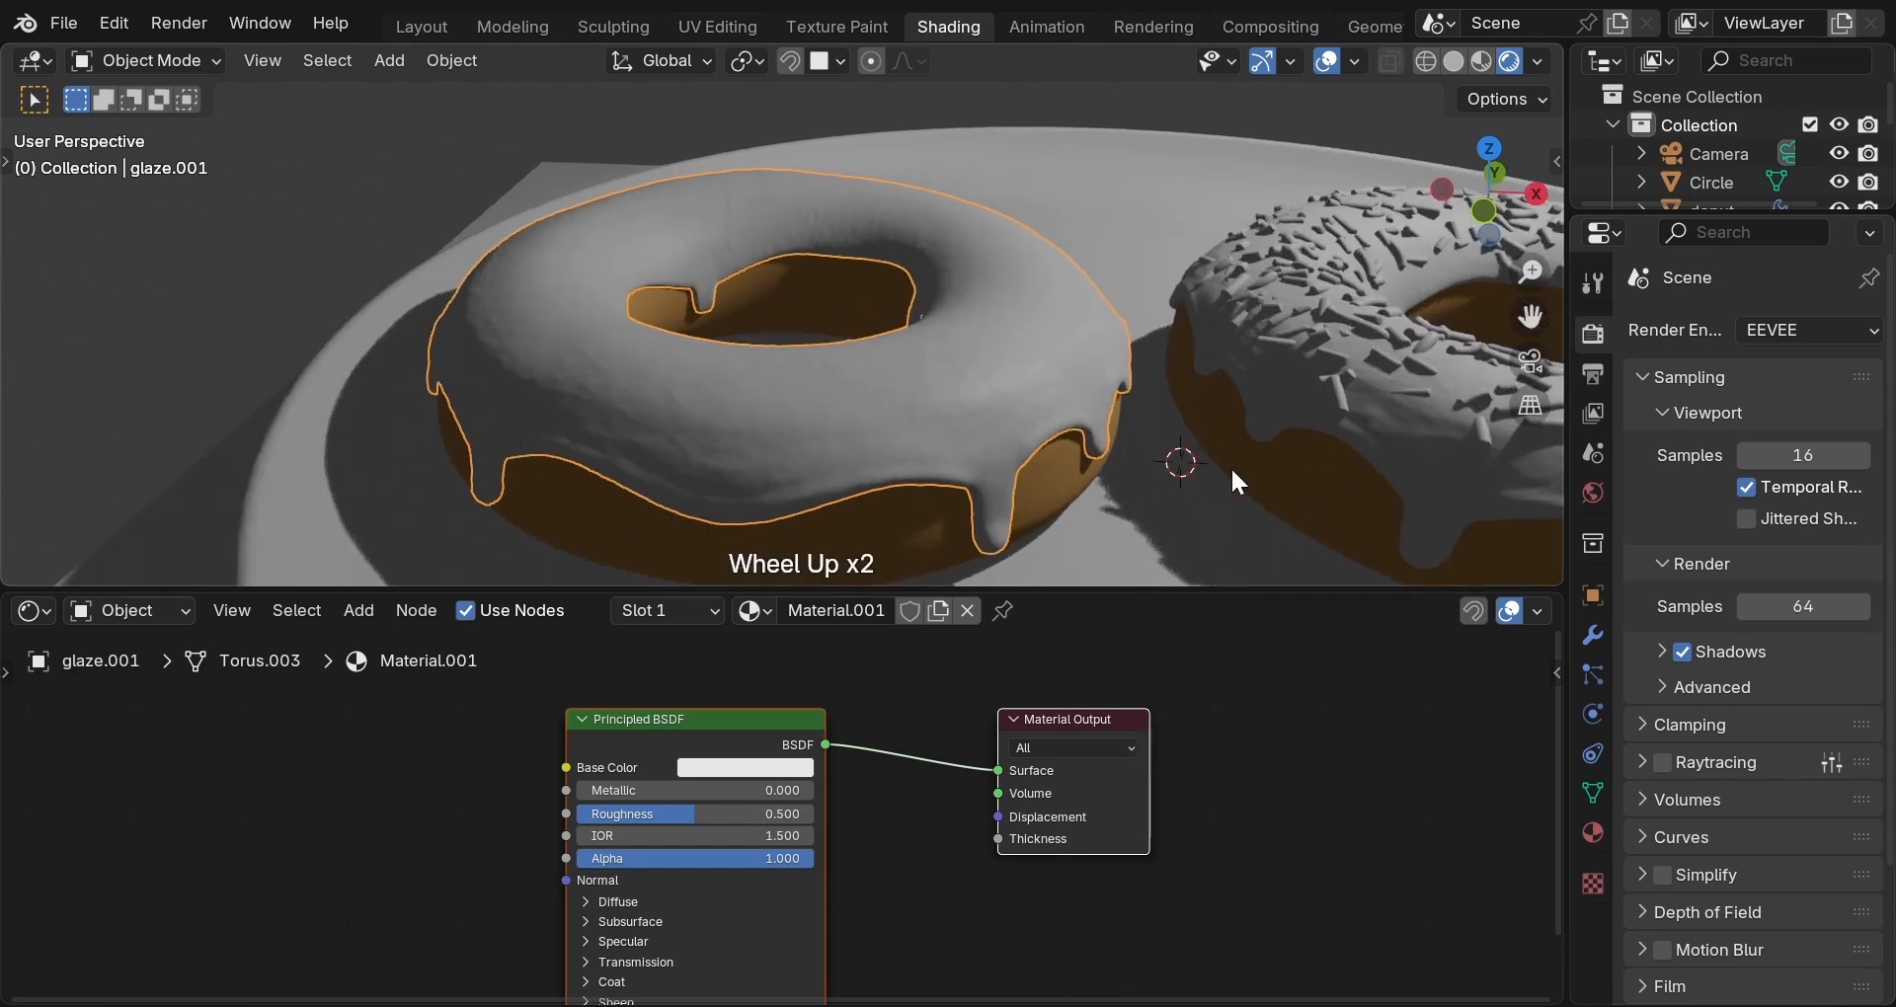
# Expand and collapse the glaze shader's Specular and Coat panels, then recheck the render engine list.
pyautogui.click(585, 846)
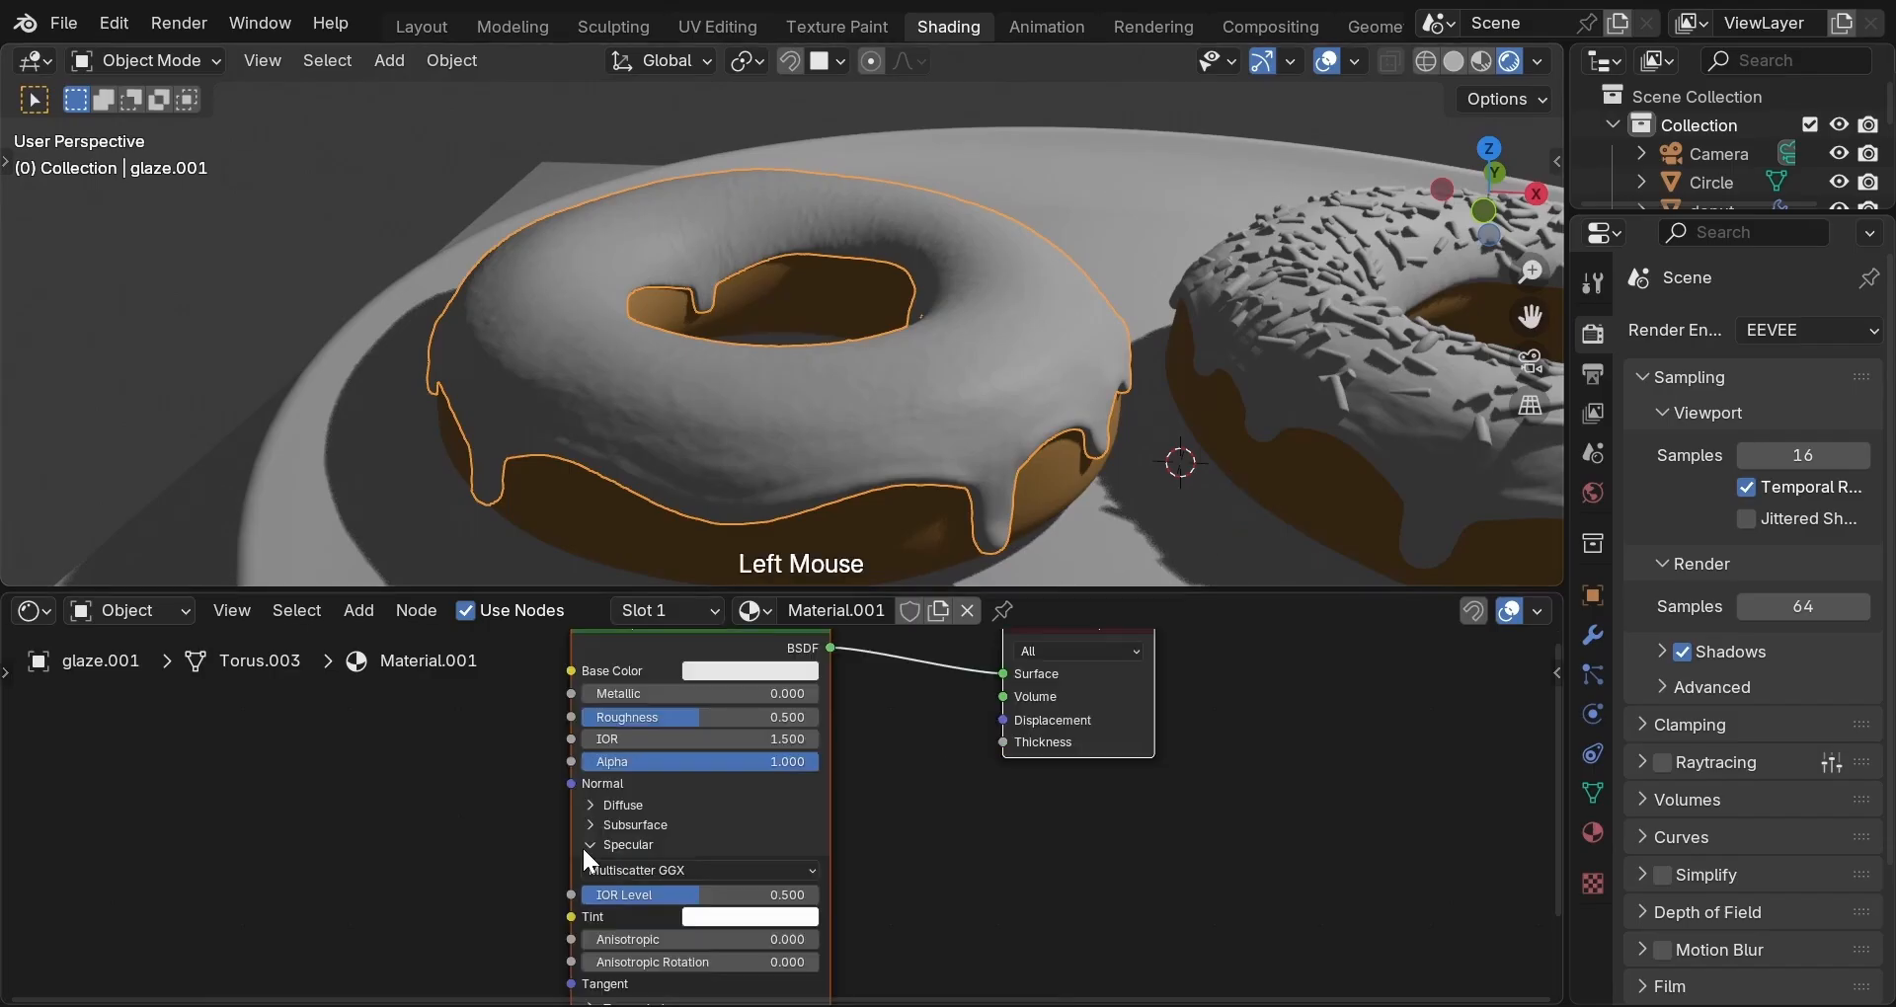
pyautogui.click(585, 844)
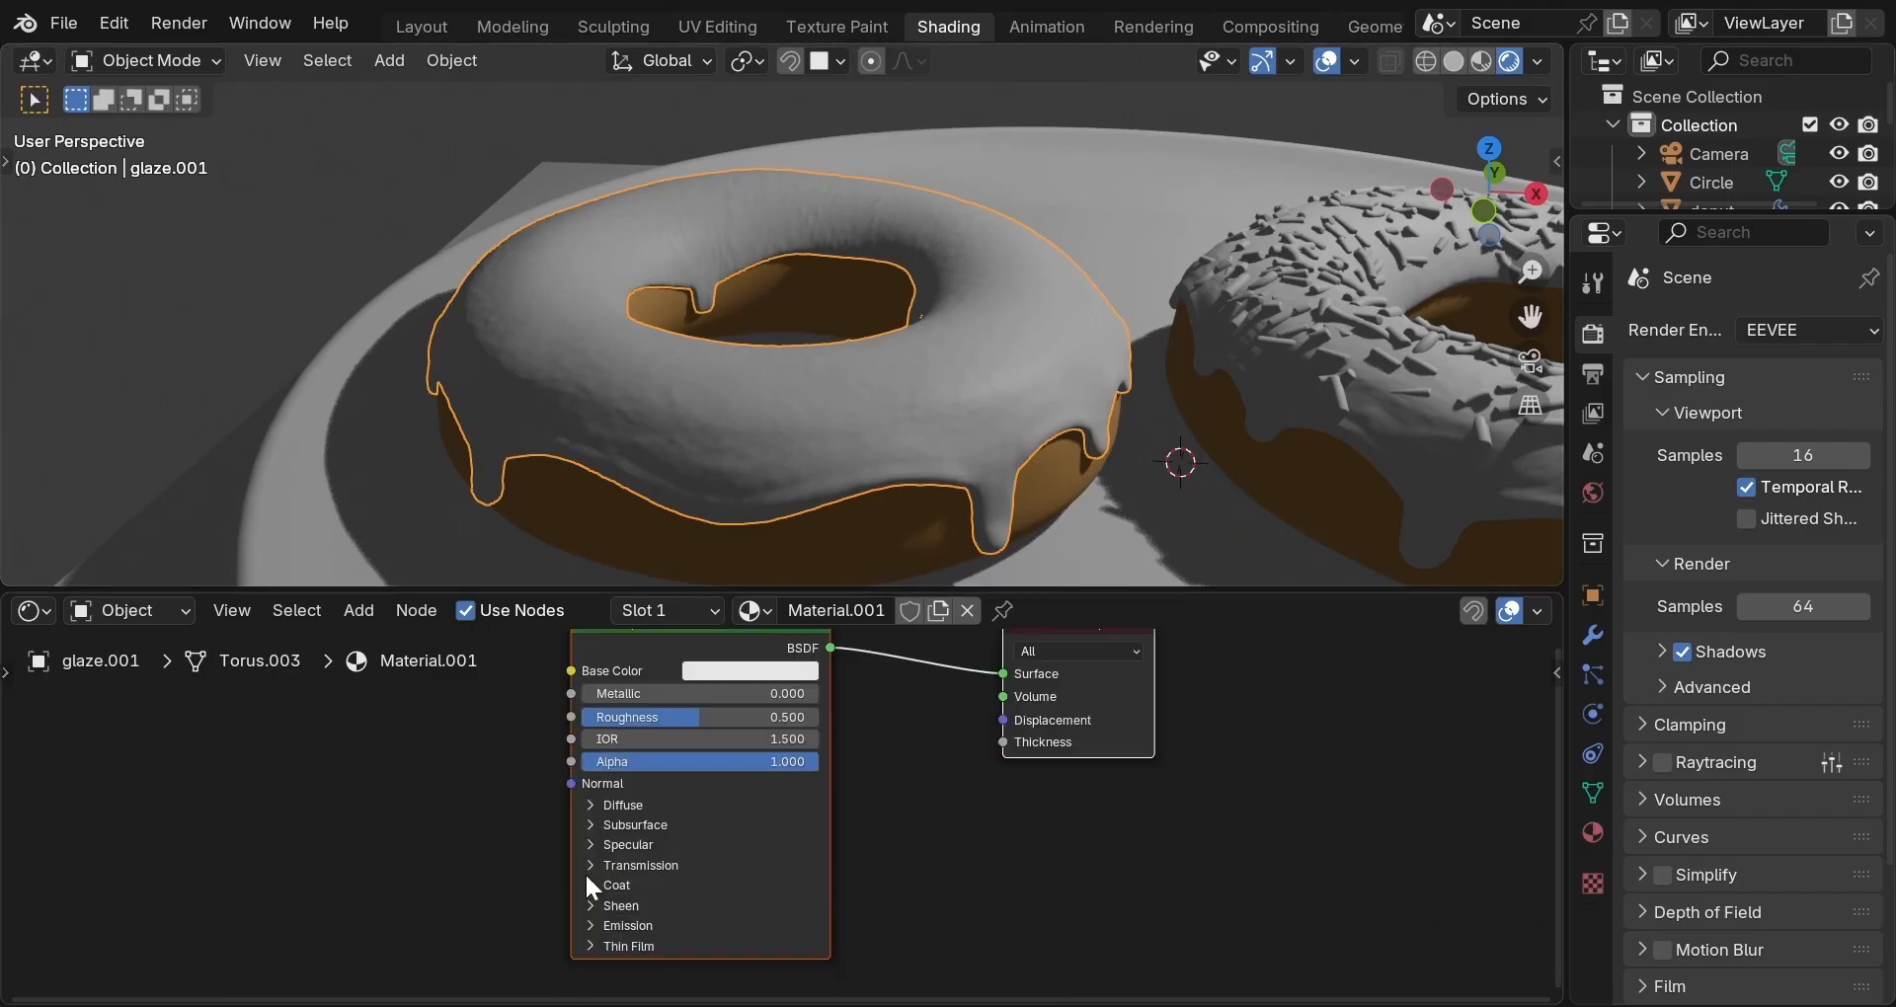
pyautogui.click(589, 885)
pyautogui.click(587, 885)
pyautogui.click(1870, 335)
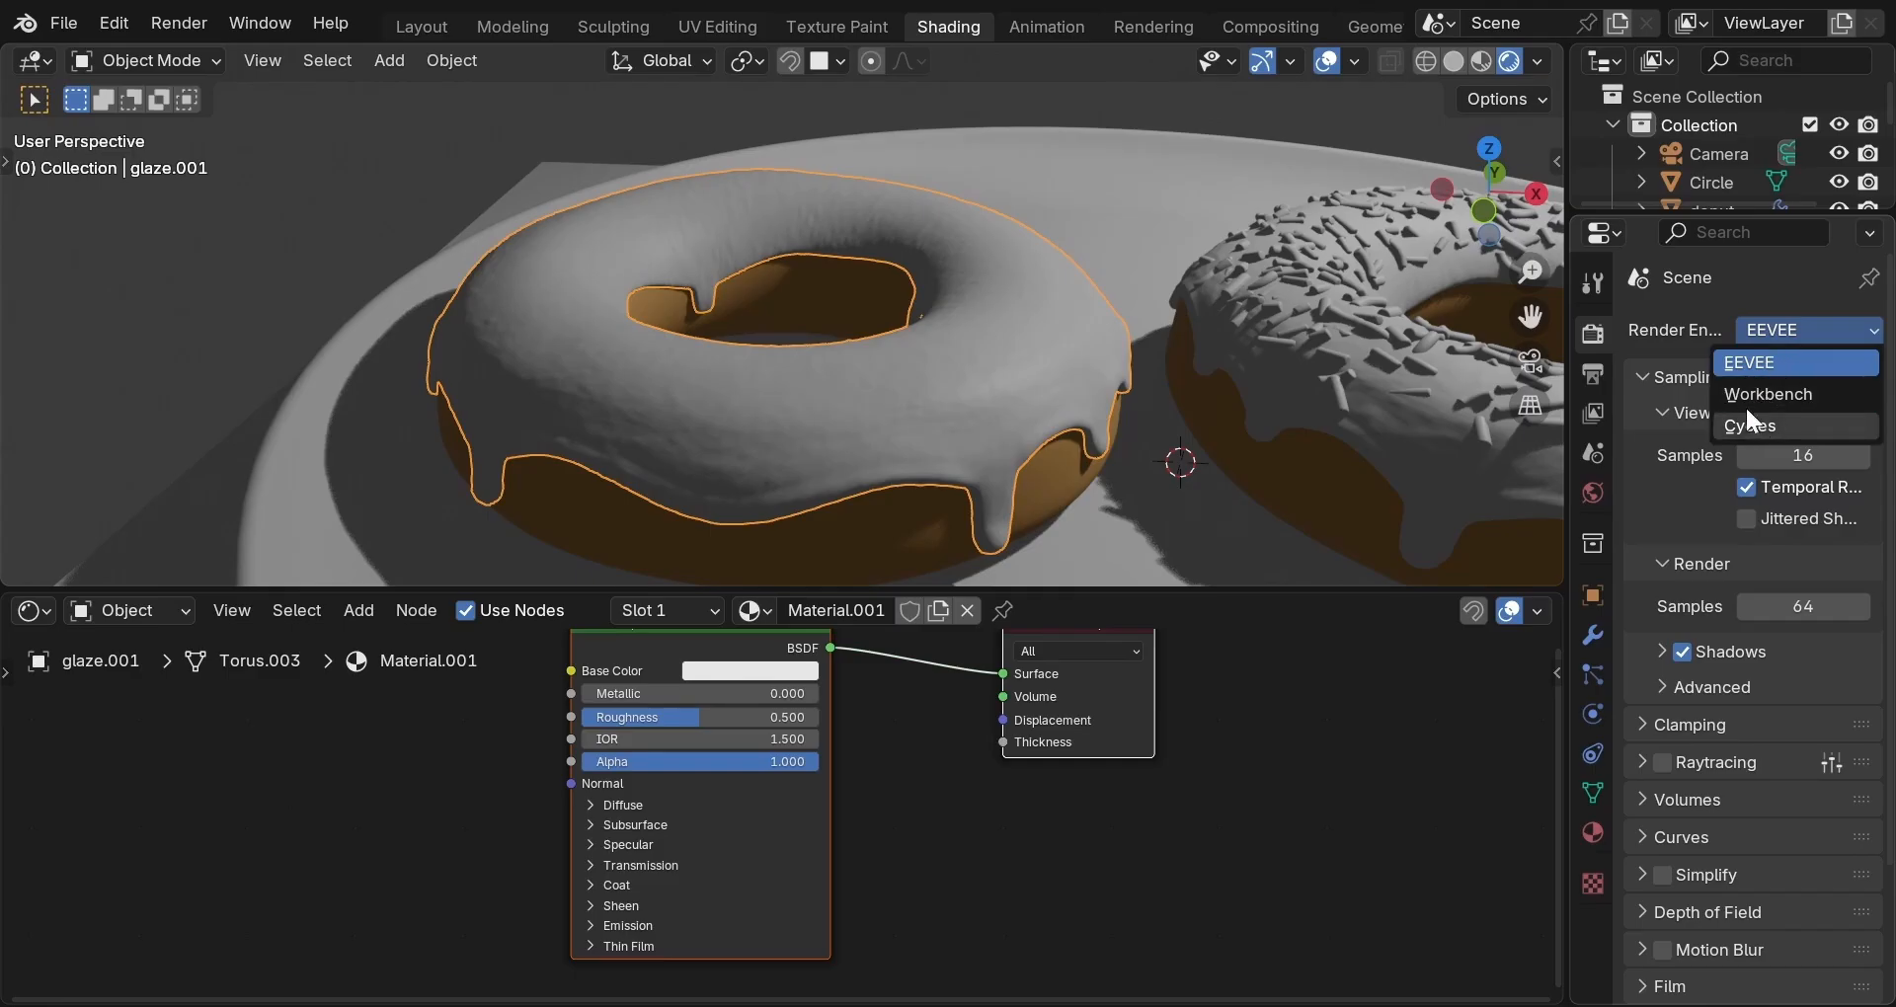
# In Material Preview, tint the glaze Base Color to cream and set Roughness to 0.18.
pyautogui.click(1480, 61)
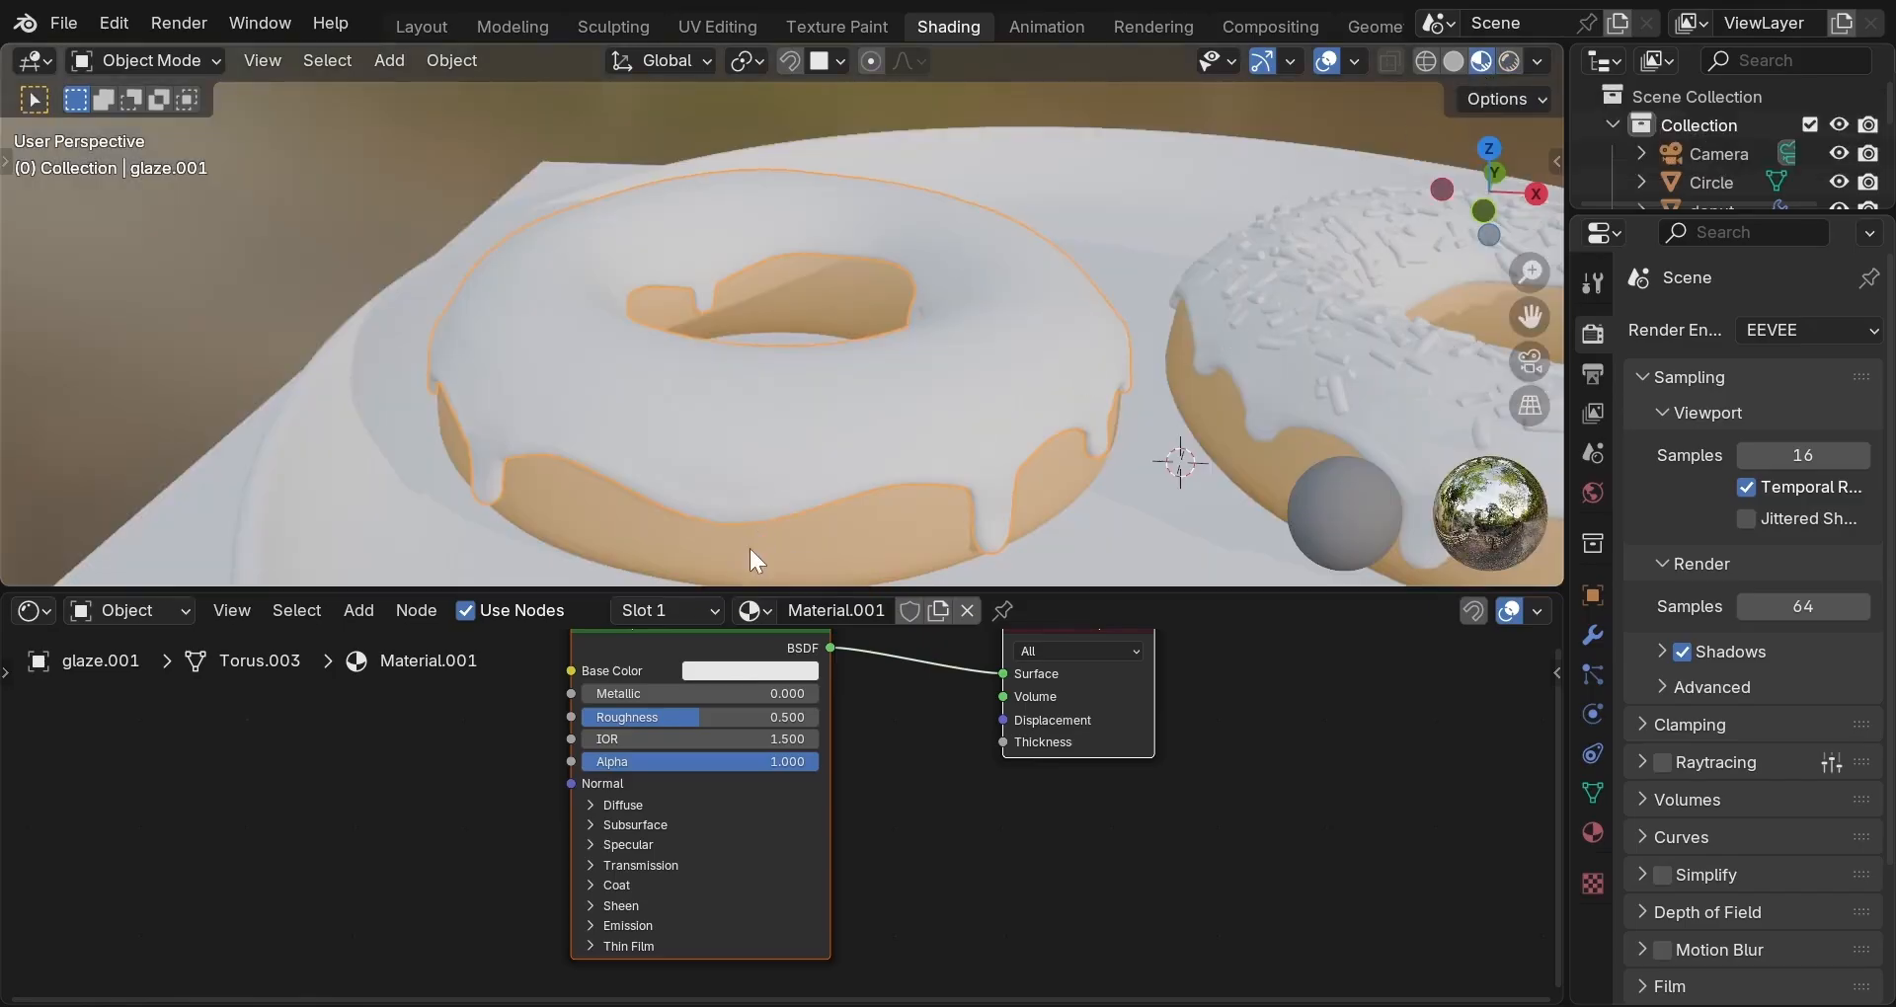
pyautogui.click(756, 672)
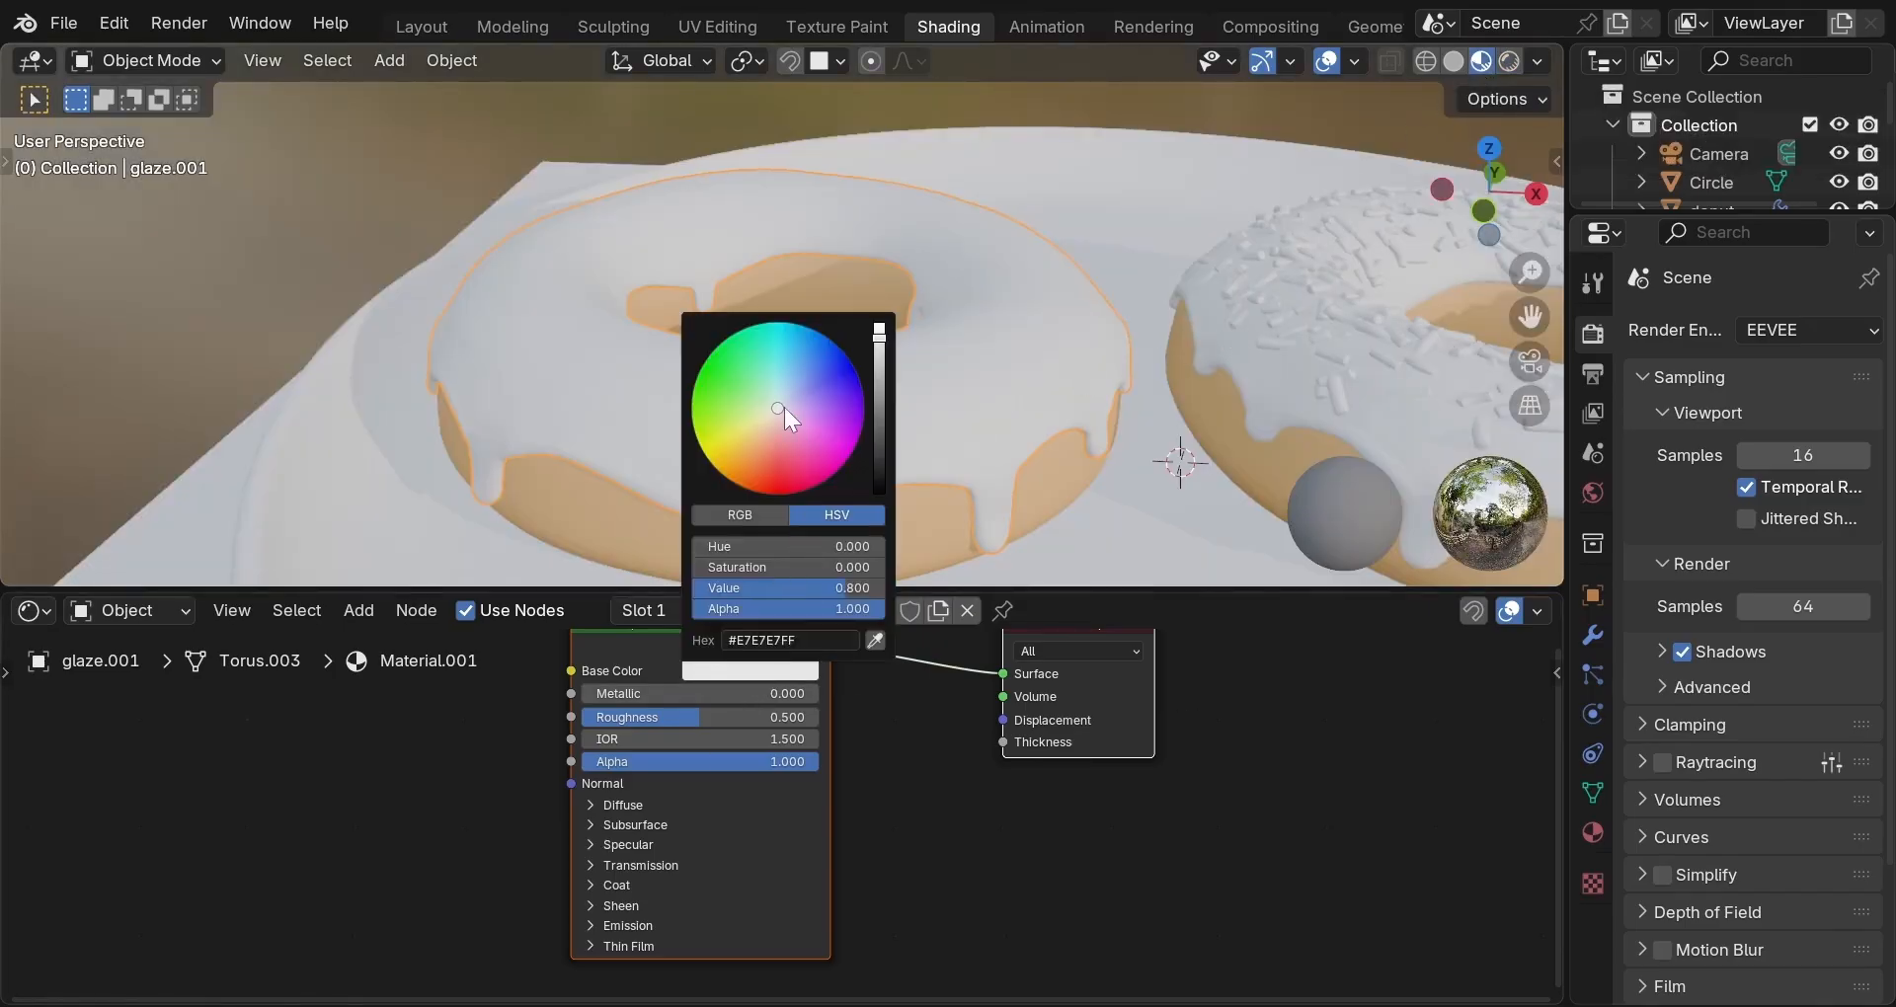
pyautogui.moveTo(782, 406); pyautogui.dragTo(766, 424)
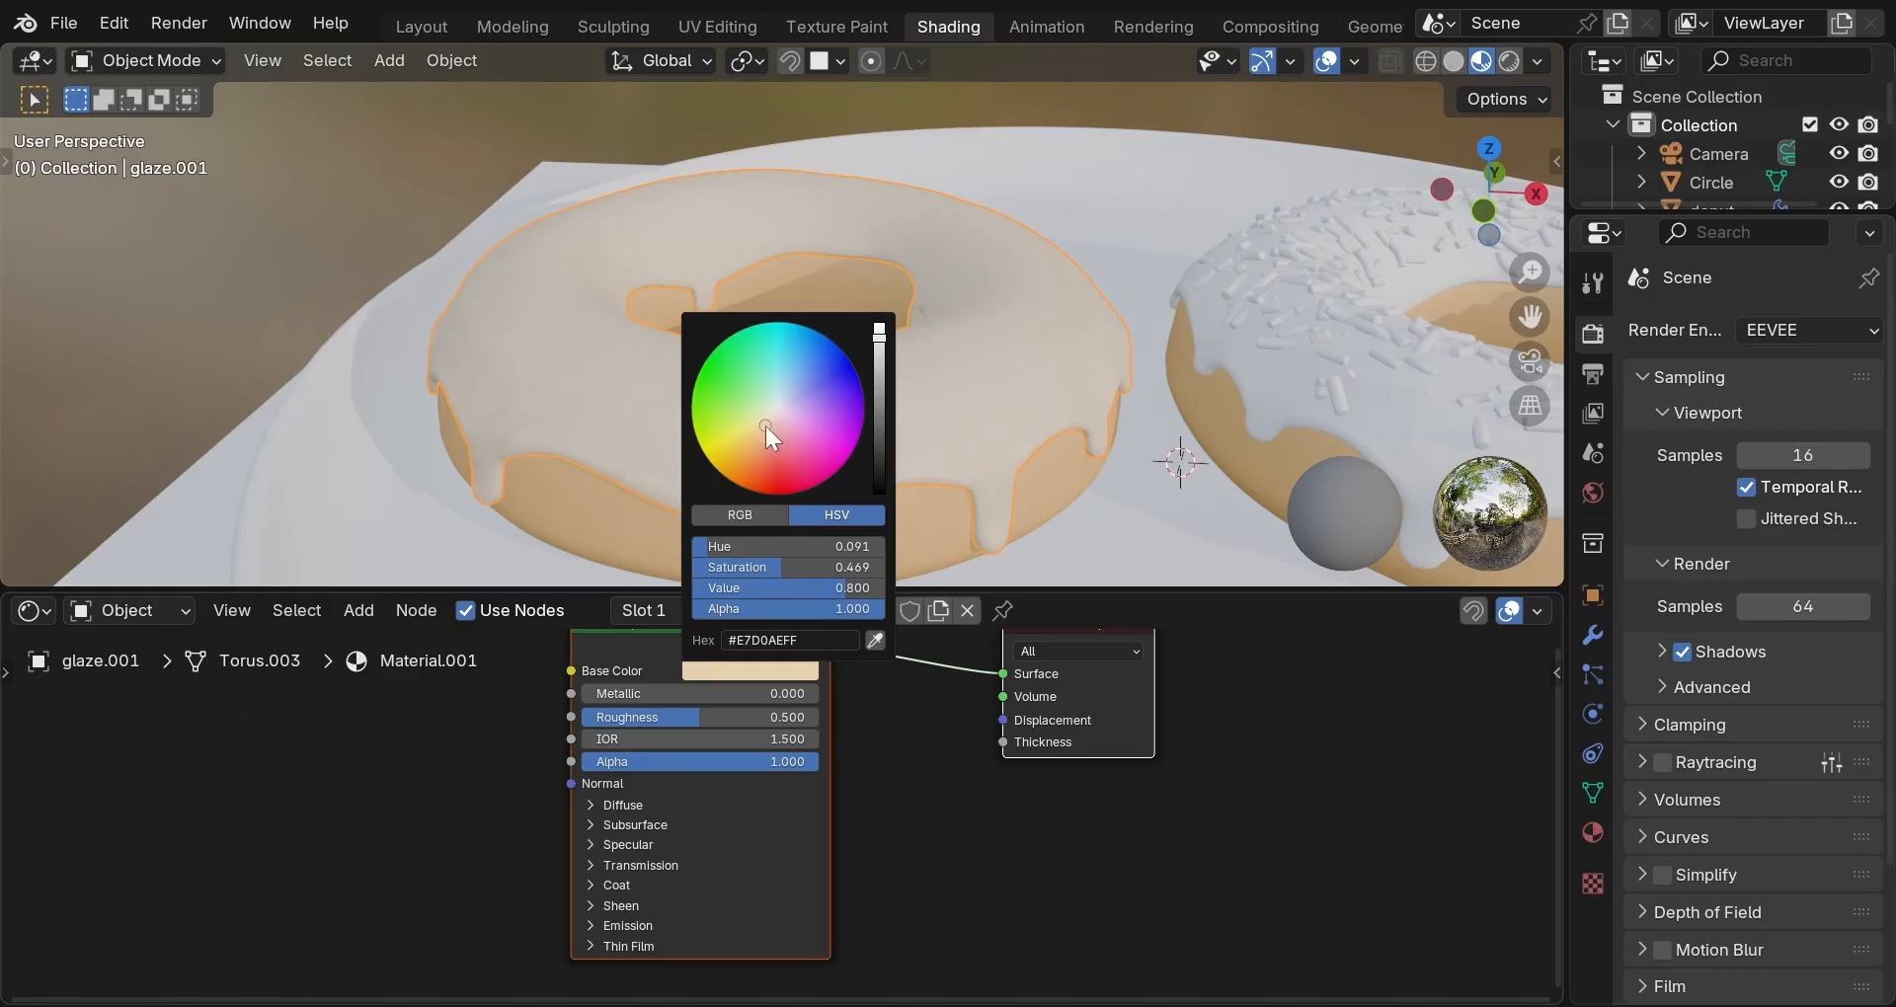
pyautogui.click(748, 722)
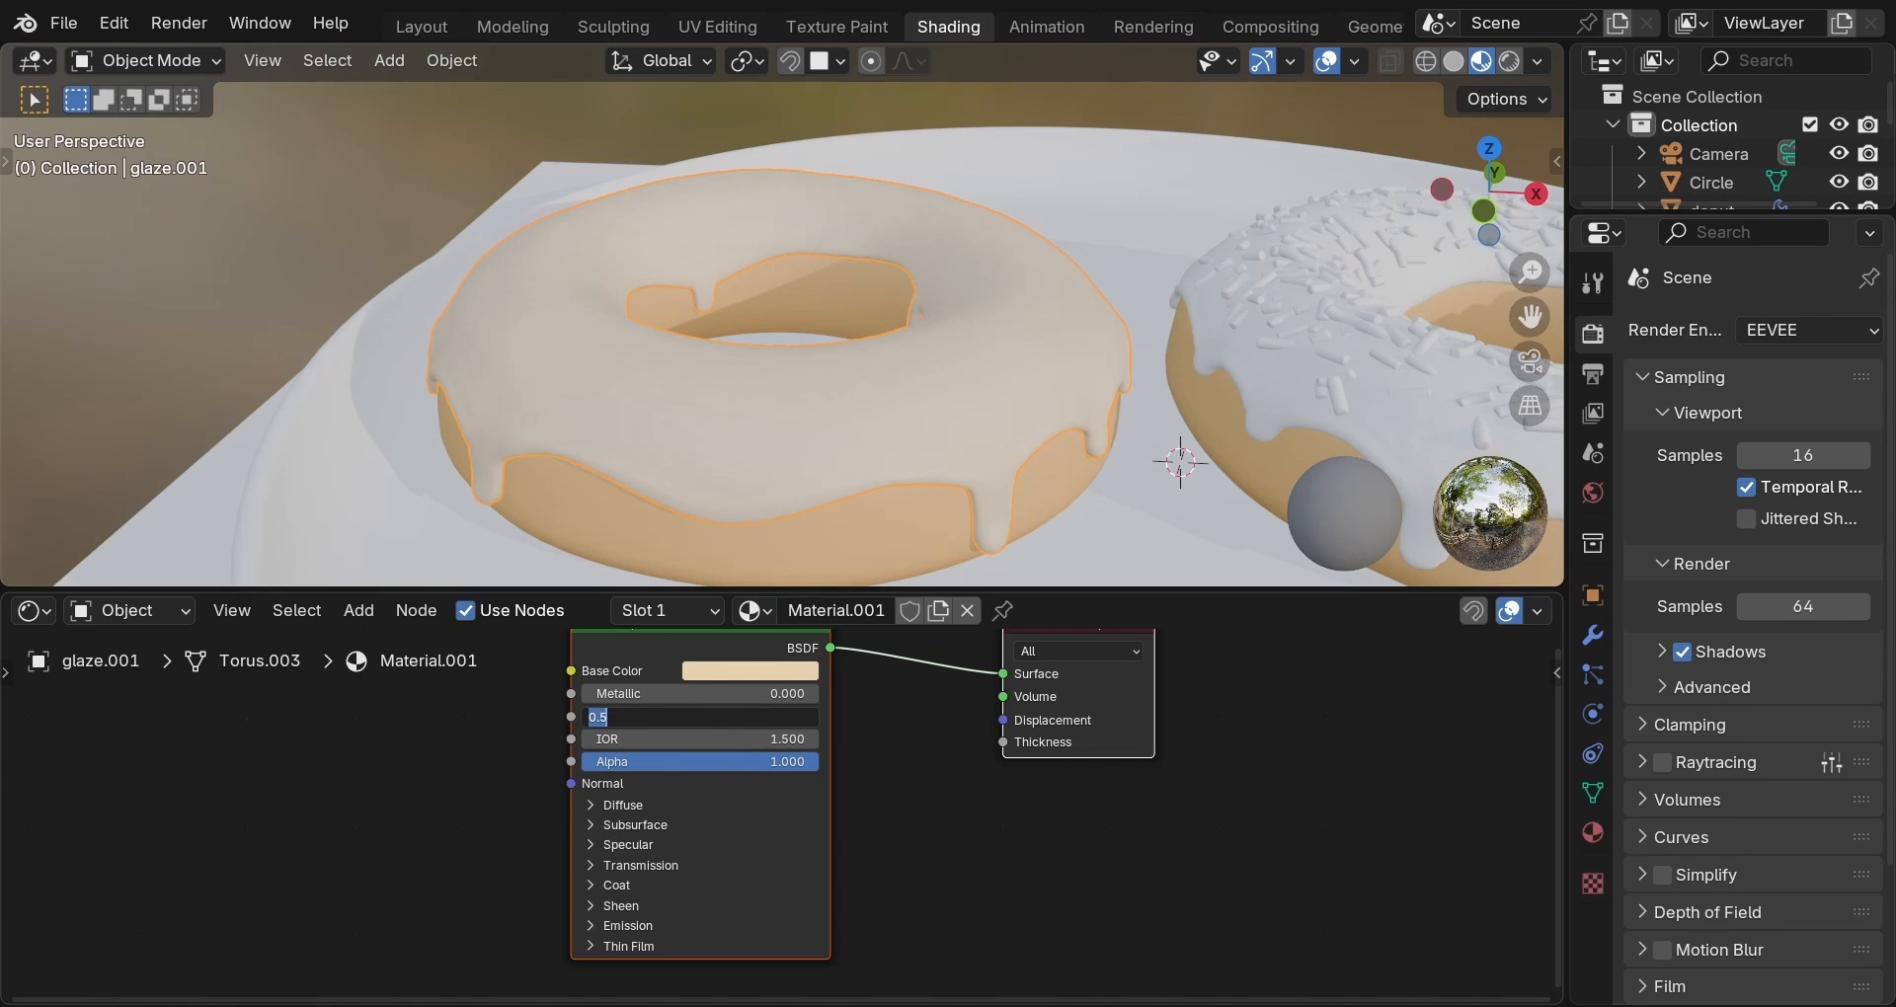
pyautogui.write('0.18')
pyautogui.press('Return')
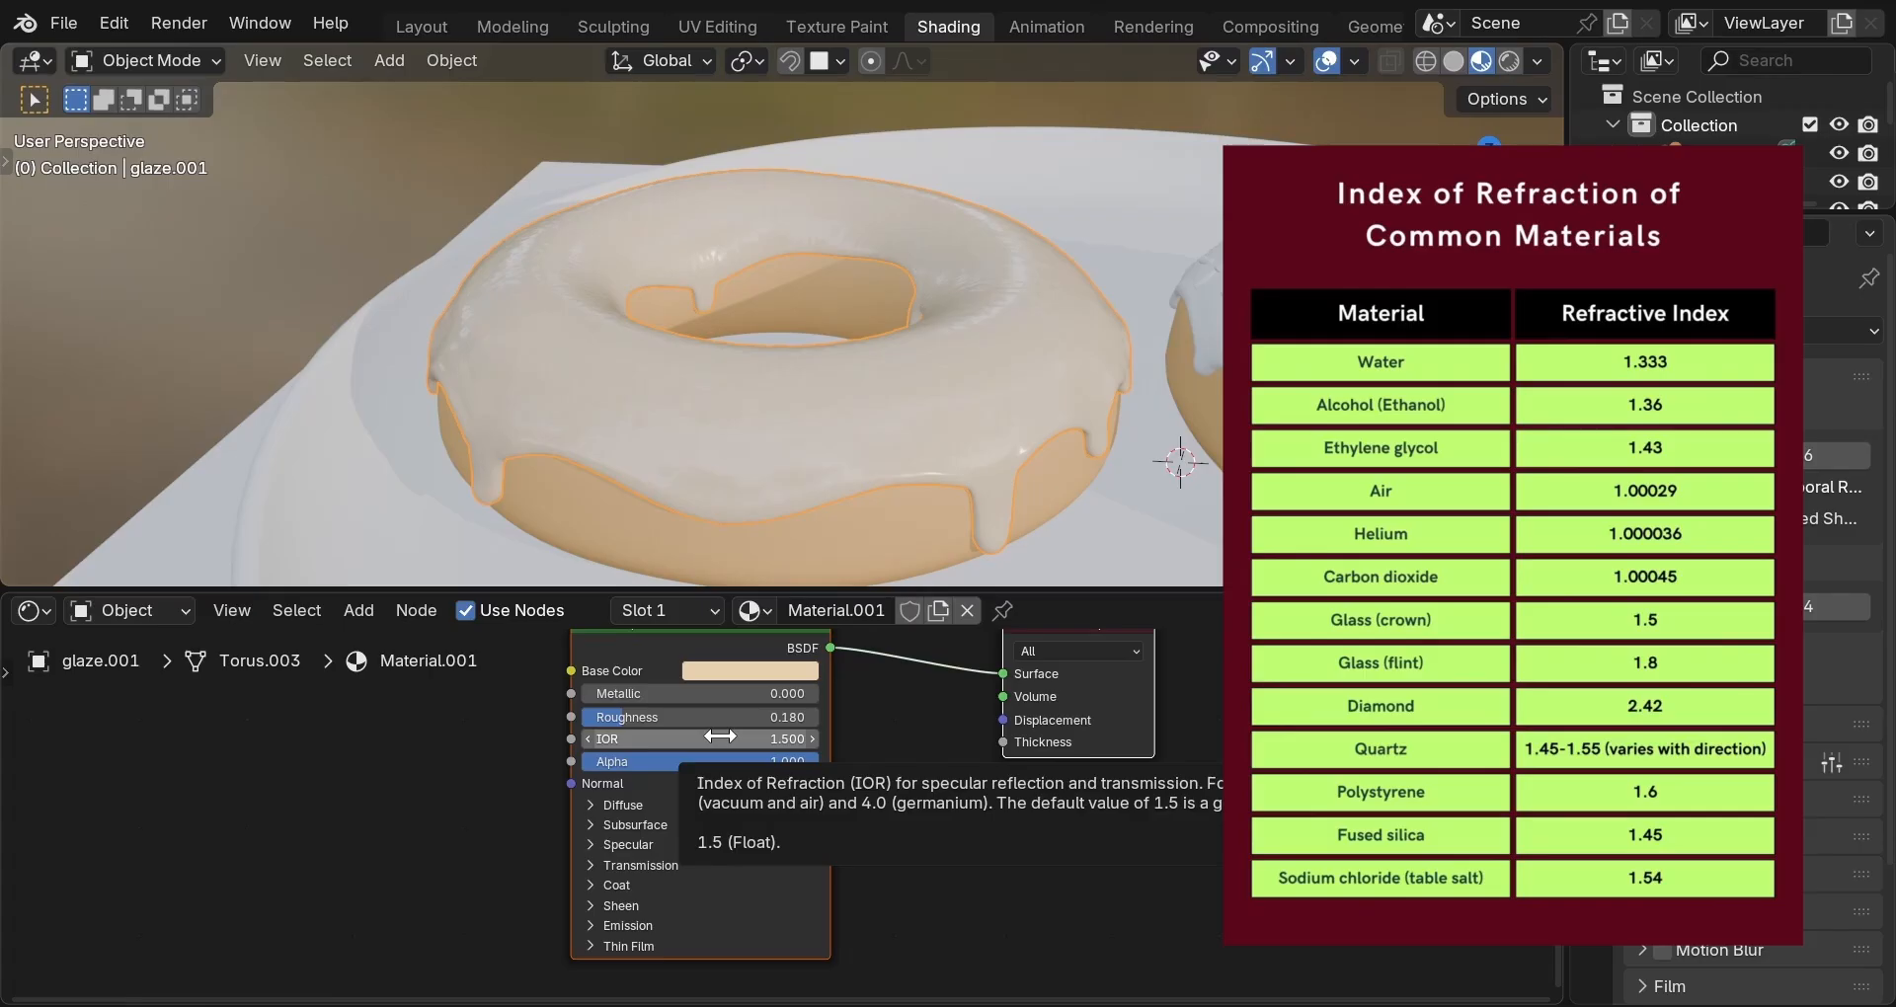
# Change the glaze material's IOR to 1.45.
pyautogui.click(719, 737)
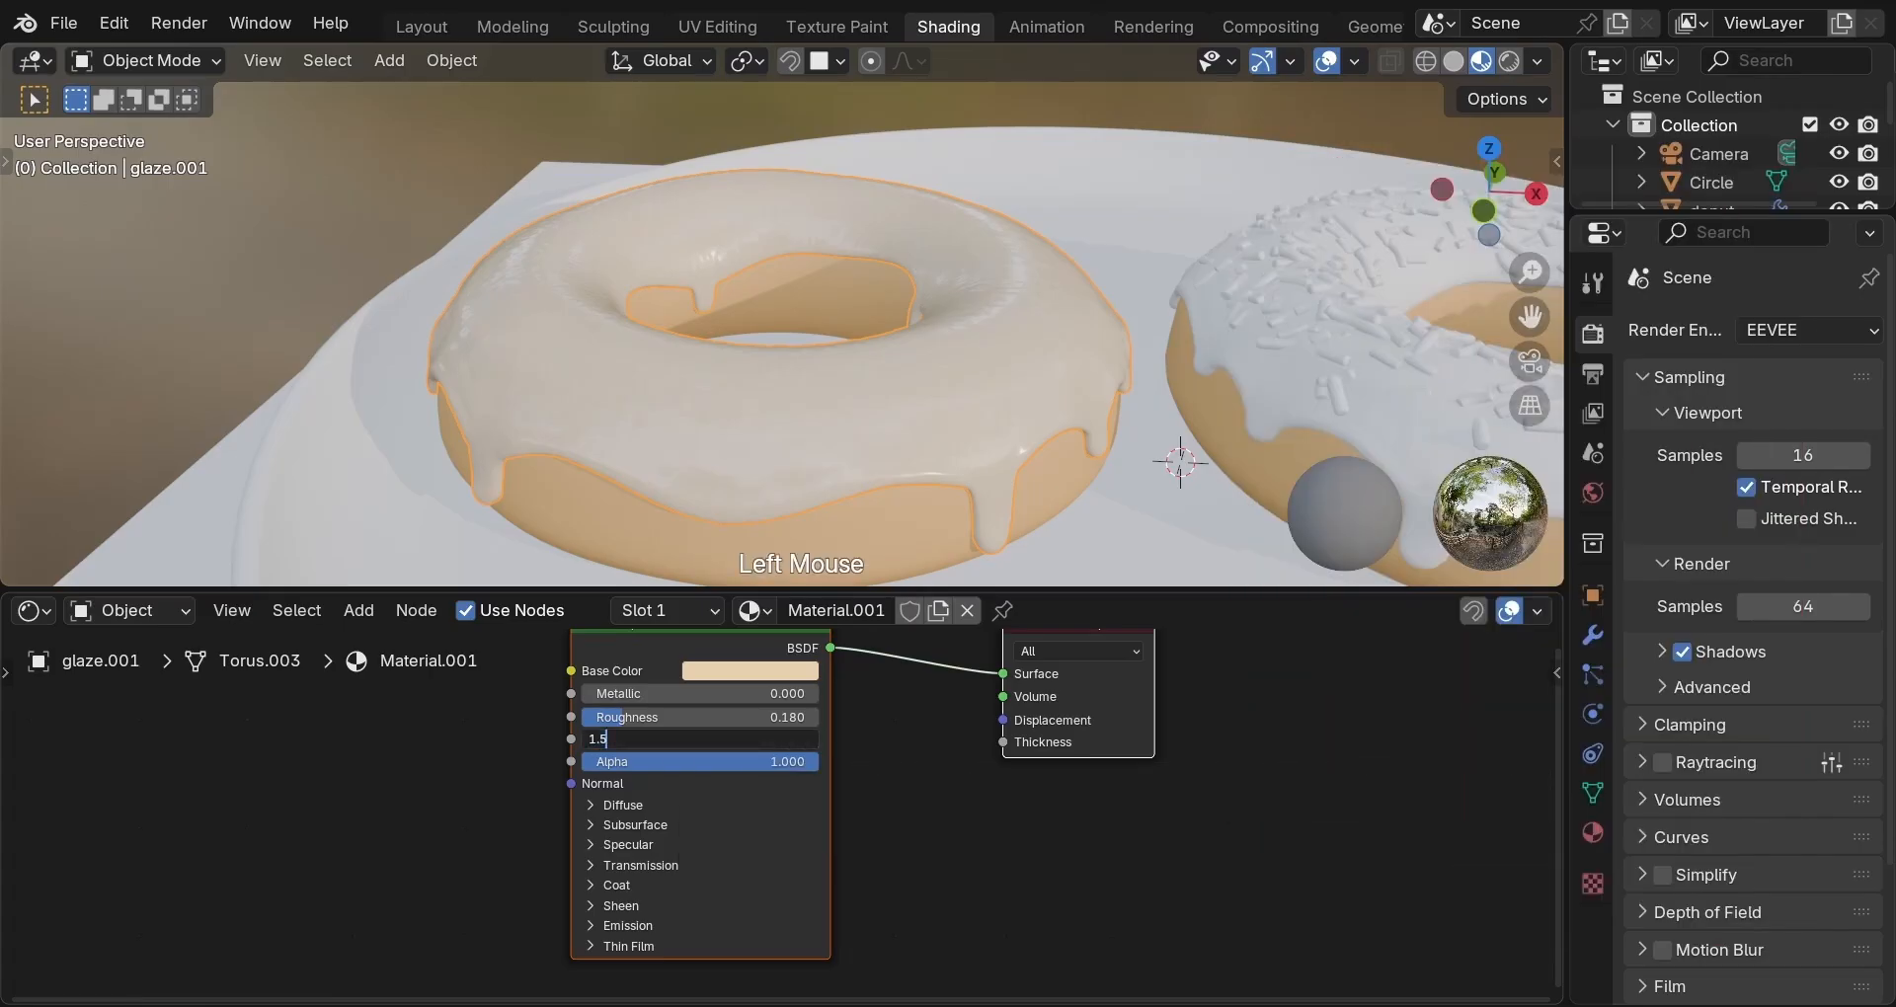
pyautogui.press('BackSpace')
pyautogui.write('45')
pyautogui.press('Return')
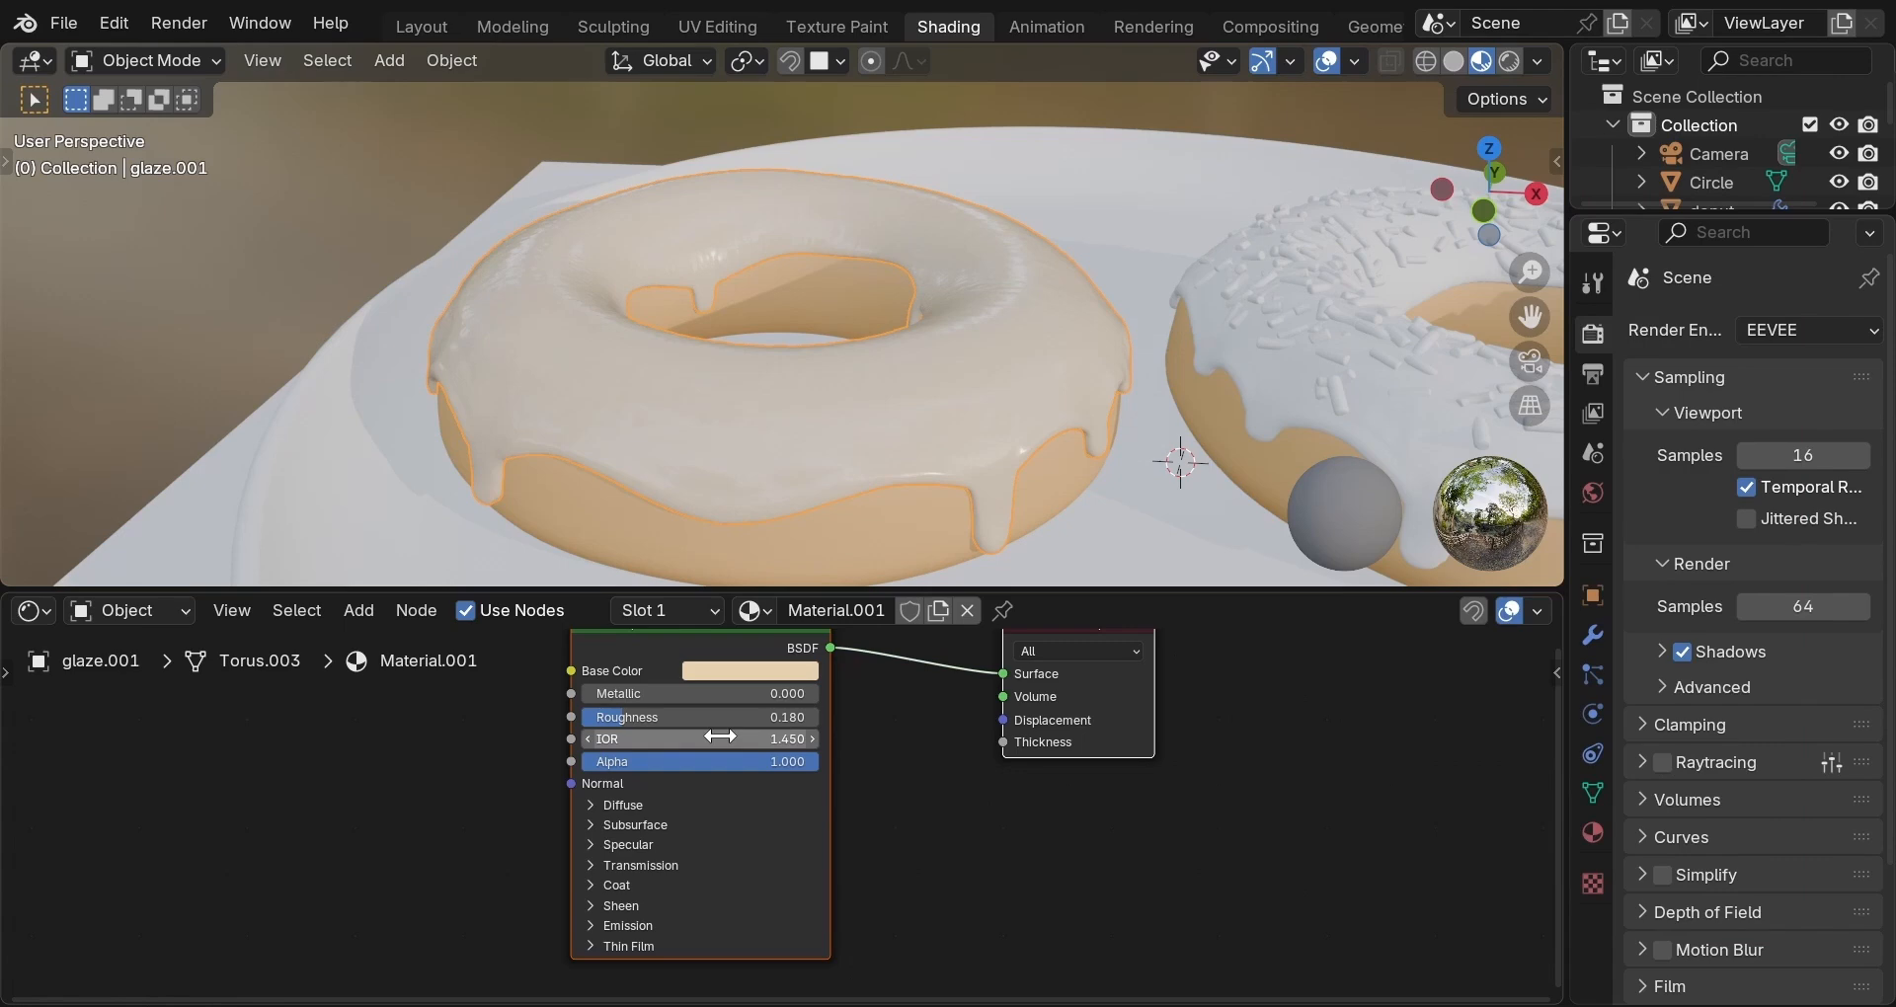
# Raise the glaze's Specular IOR Level to 0.55.
pyautogui.moveTo(728, 754); pyautogui.dragTo(739, 691, button='middle')
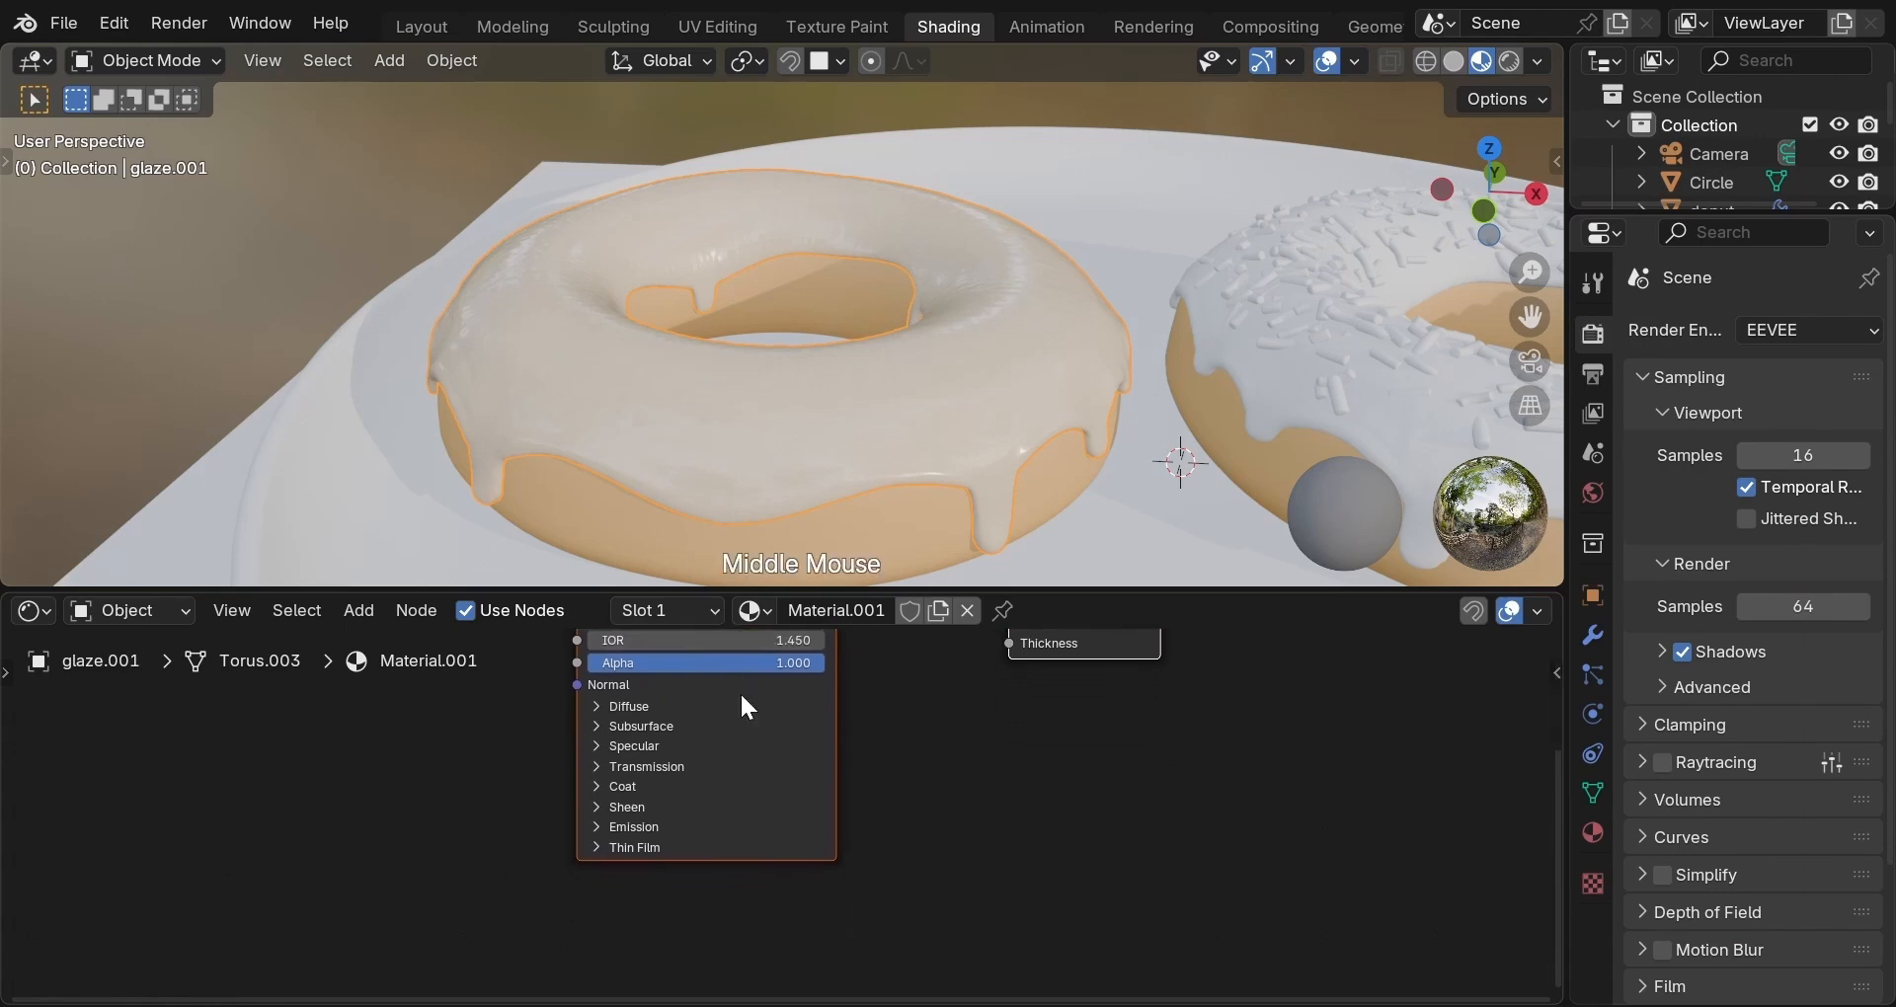
pyautogui.click(596, 745)
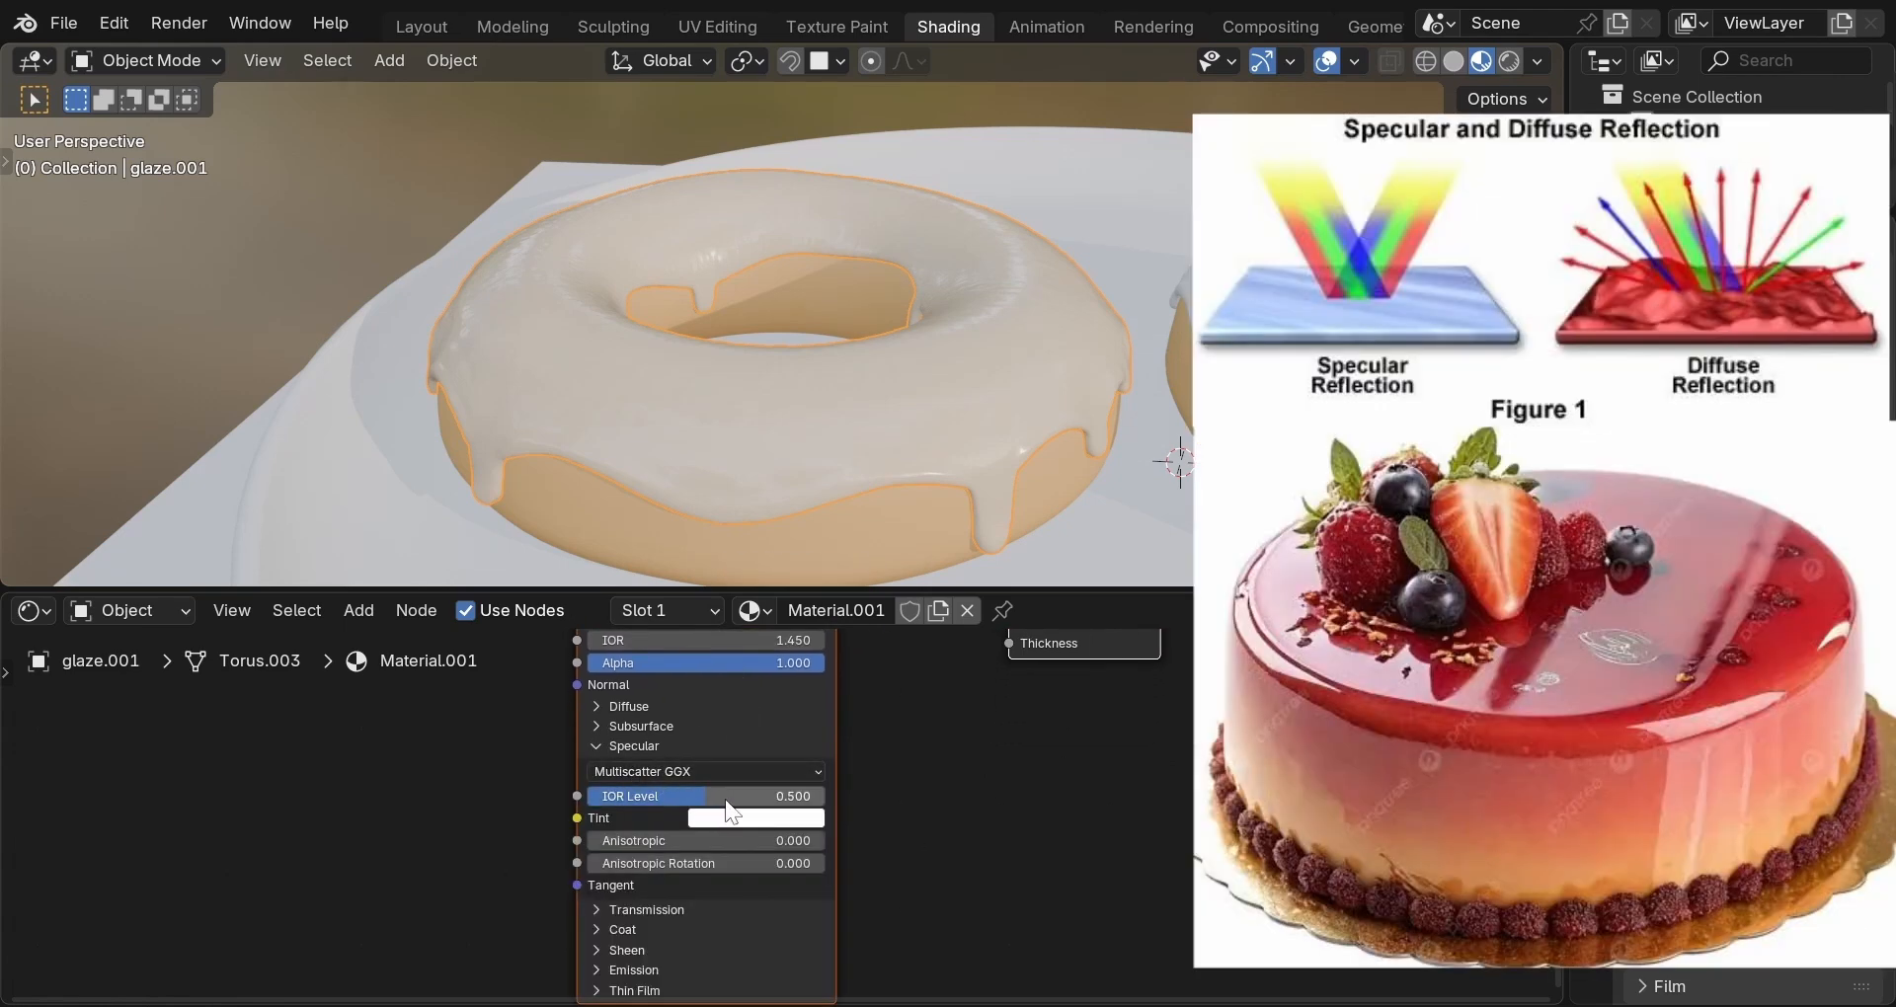
pyautogui.click(730, 796)
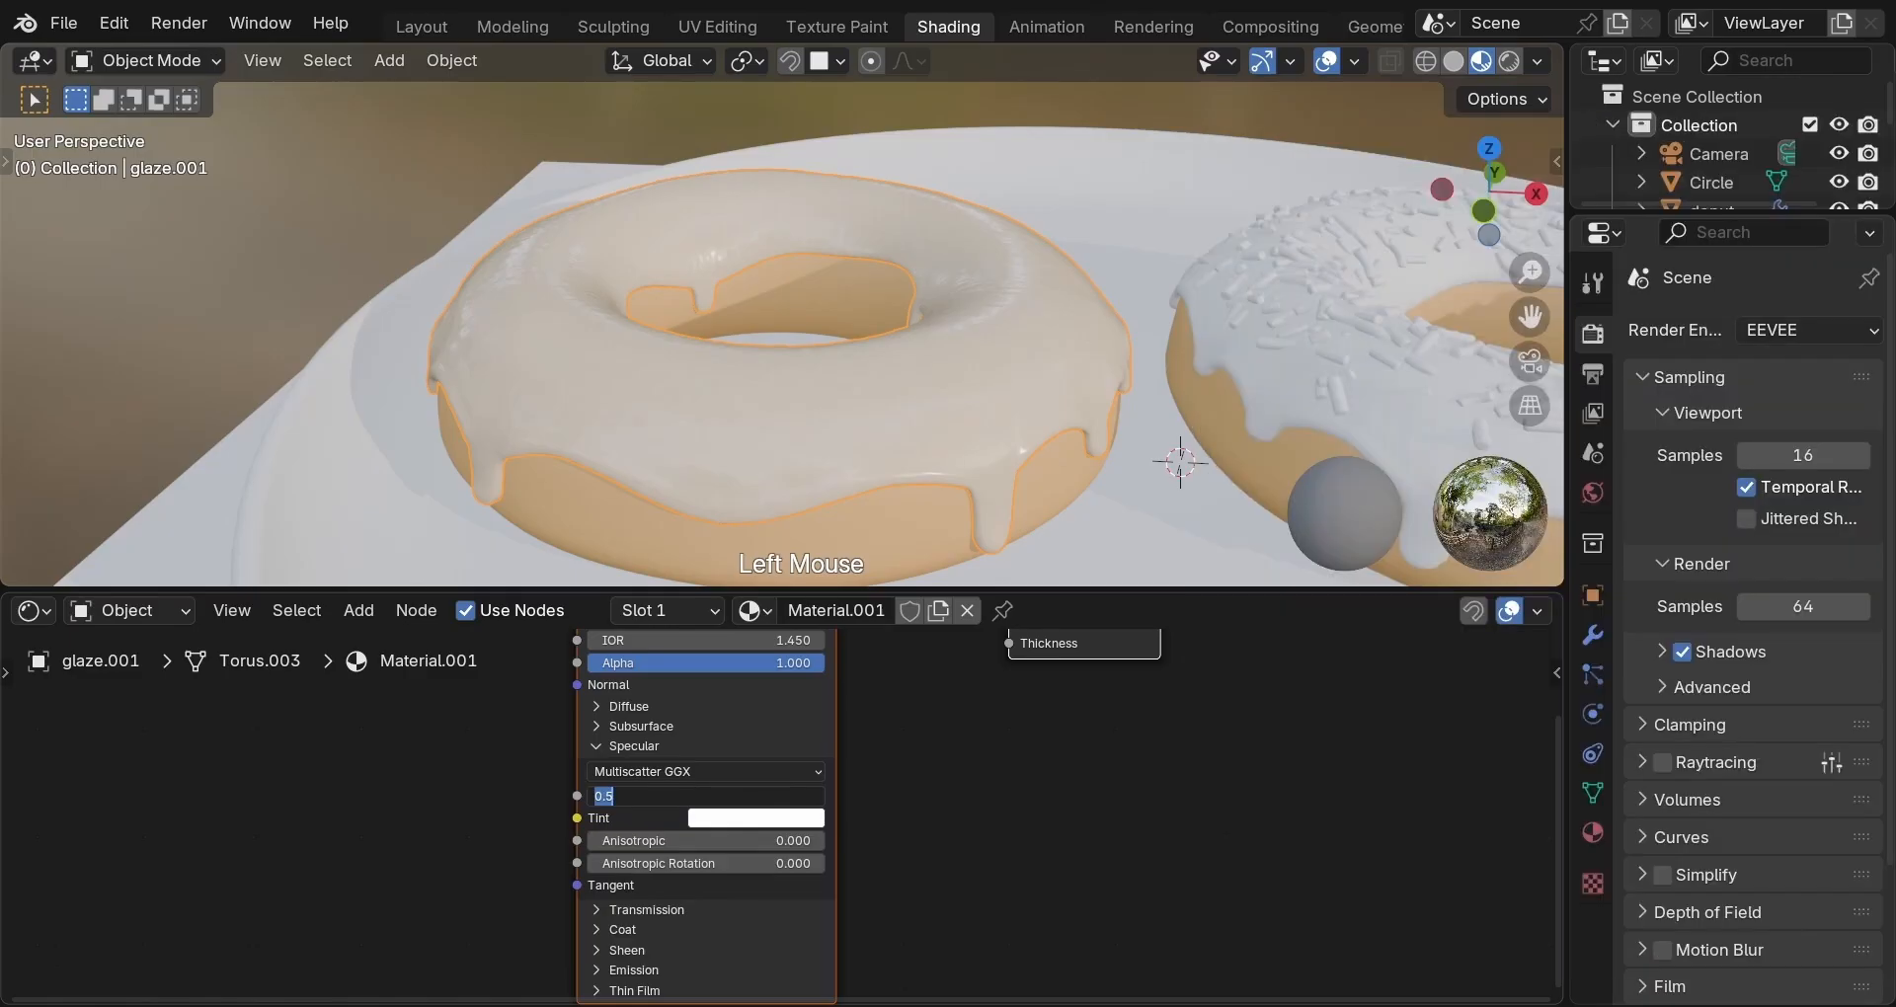
pyautogui.write('0.55')
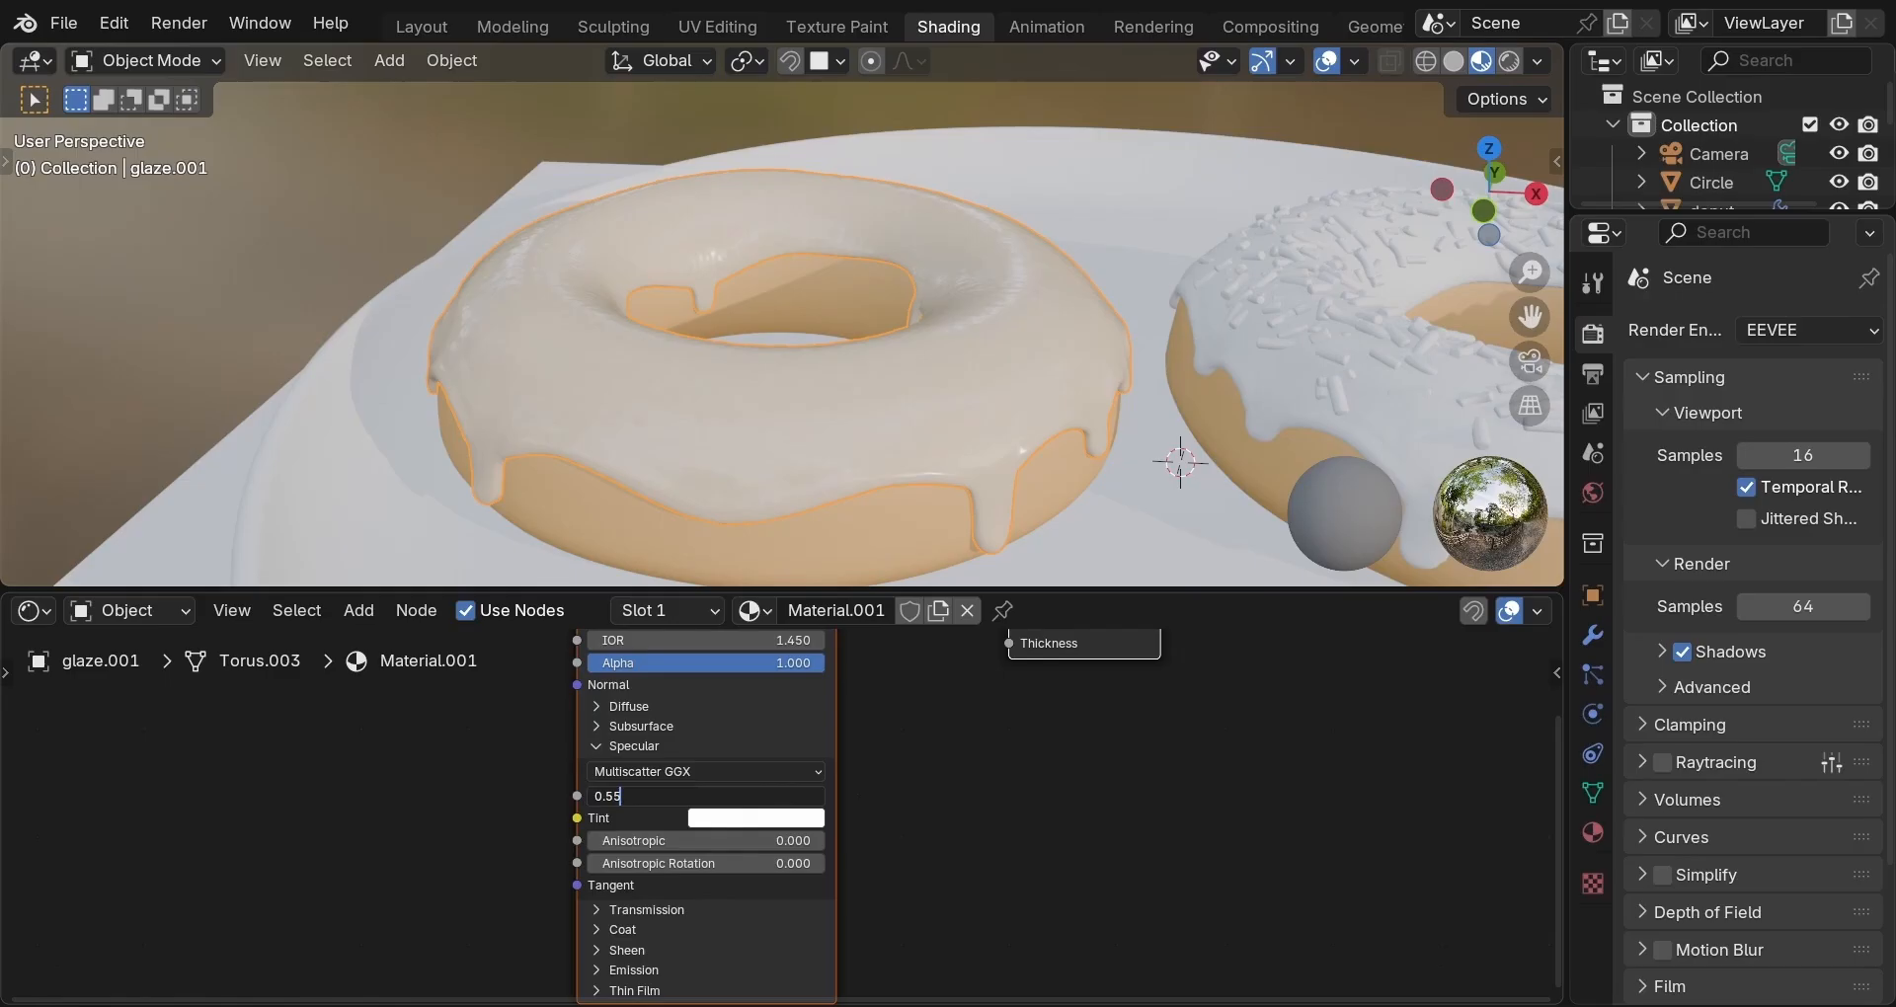
pyautogui.press('Return')
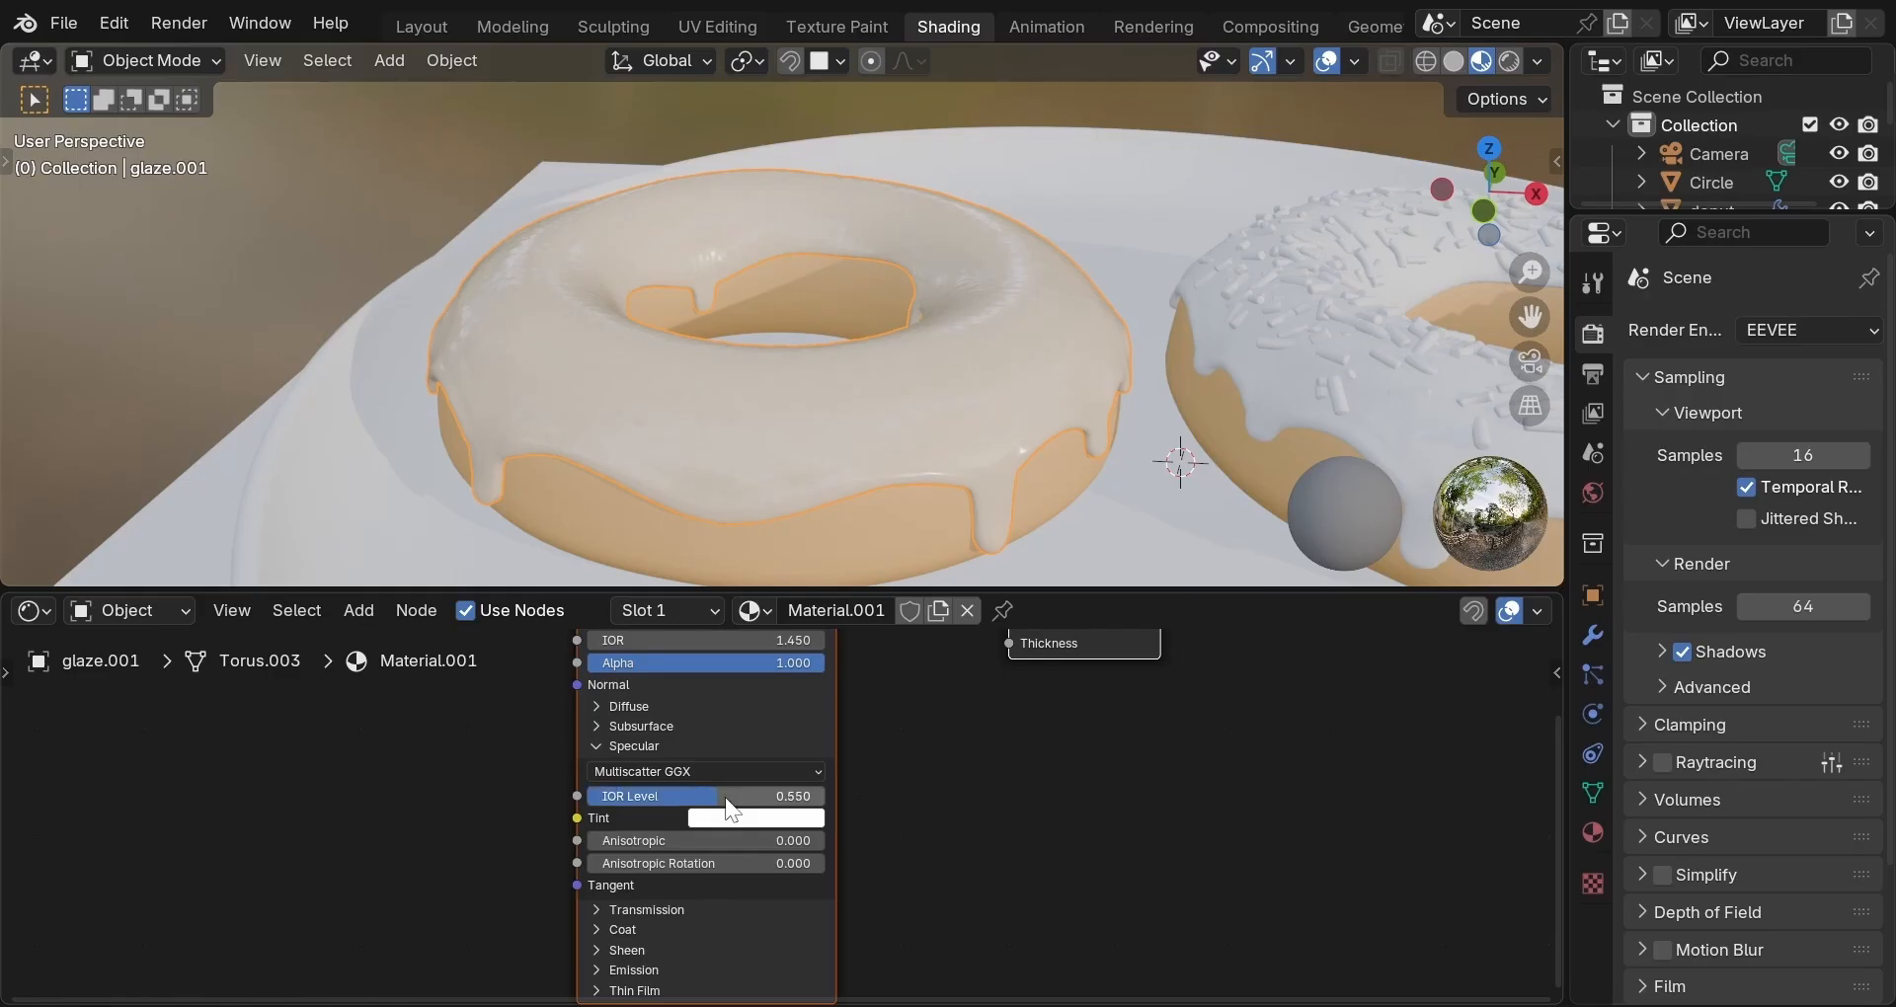
pyautogui.click(596, 747)
# In the glaze's Coat panel, set Weight to 0.35 and coat Roughness to 0.08.
pyautogui.click(597, 790)
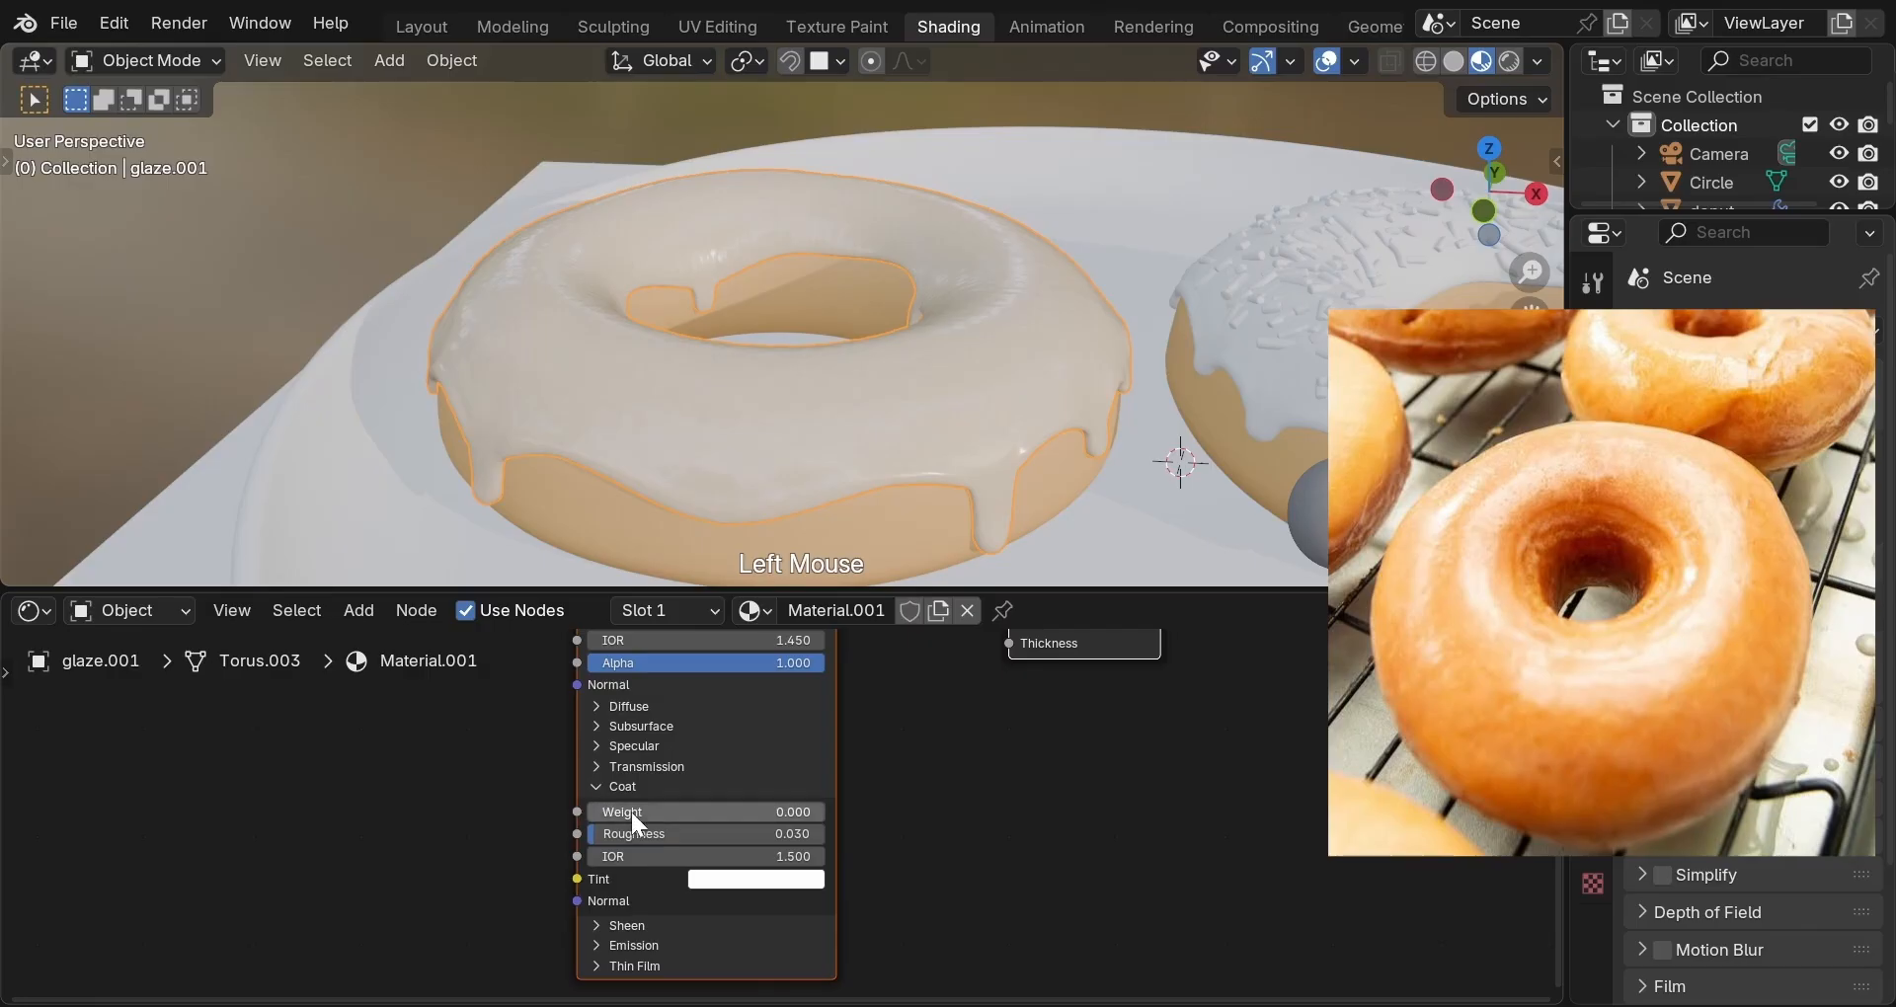
pyautogui.doubleClick(631, 812)
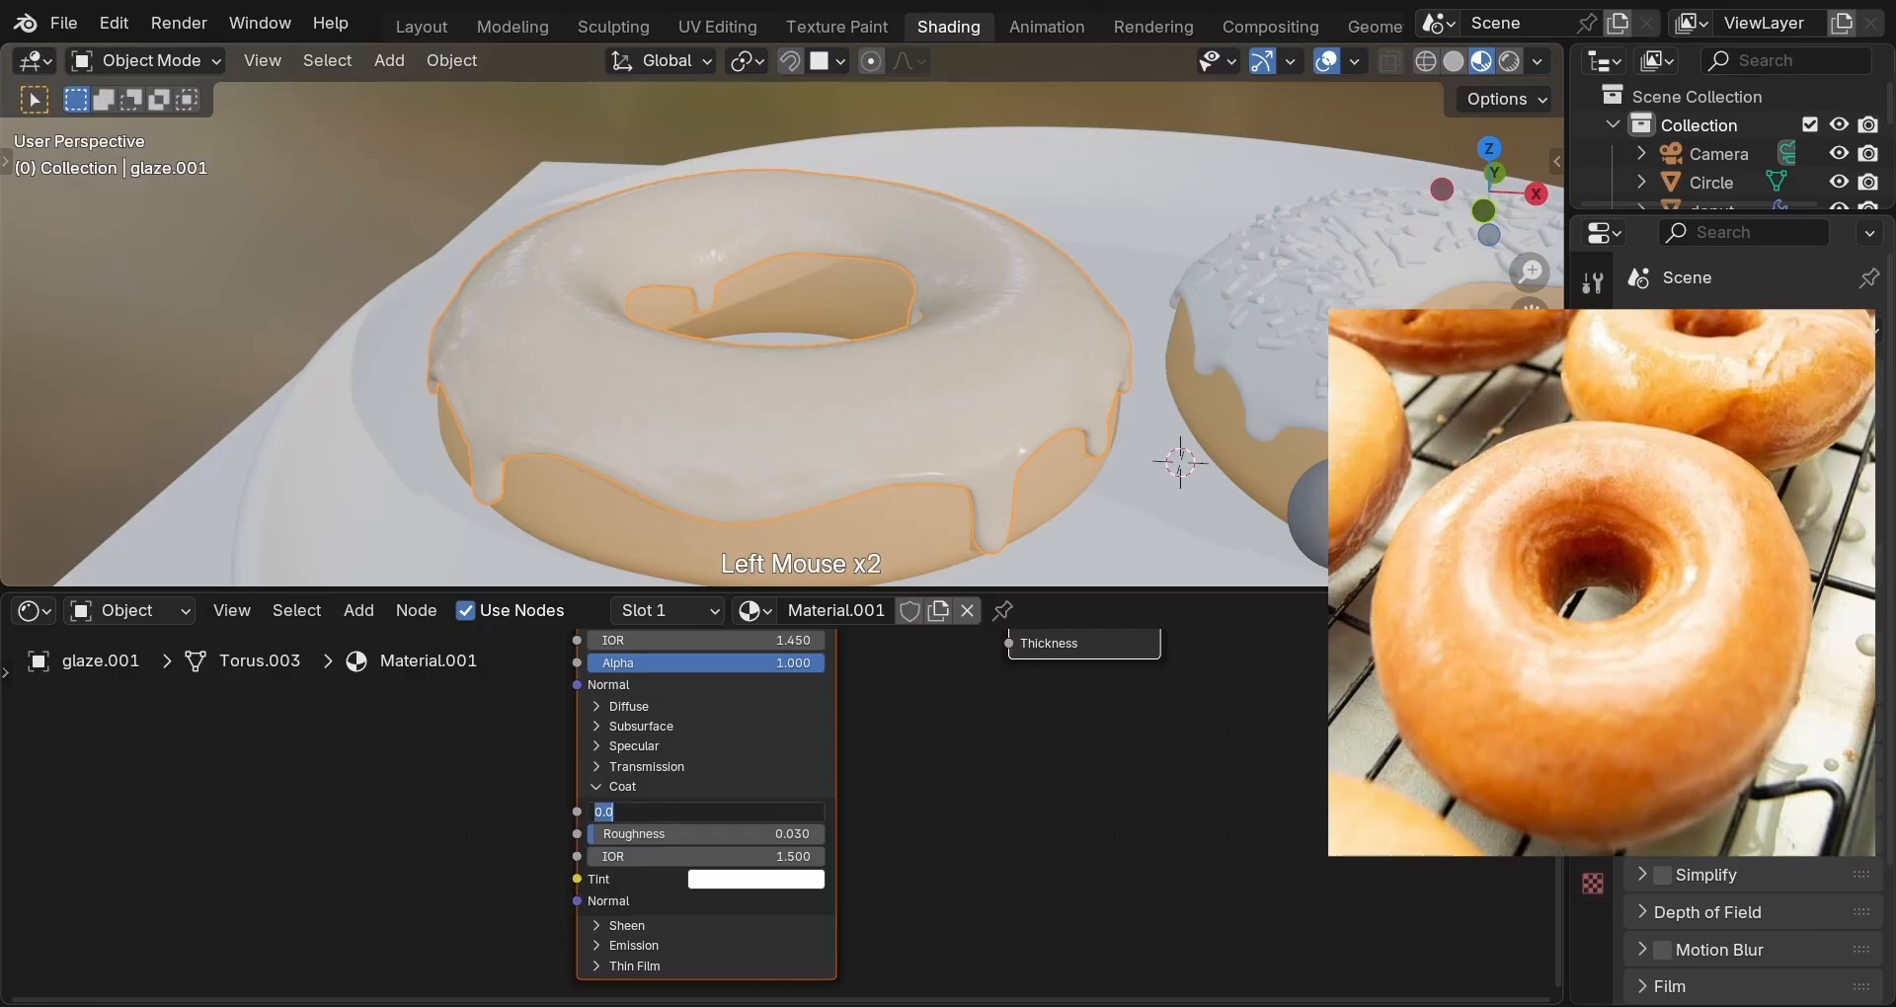
pyautogui.write('0')
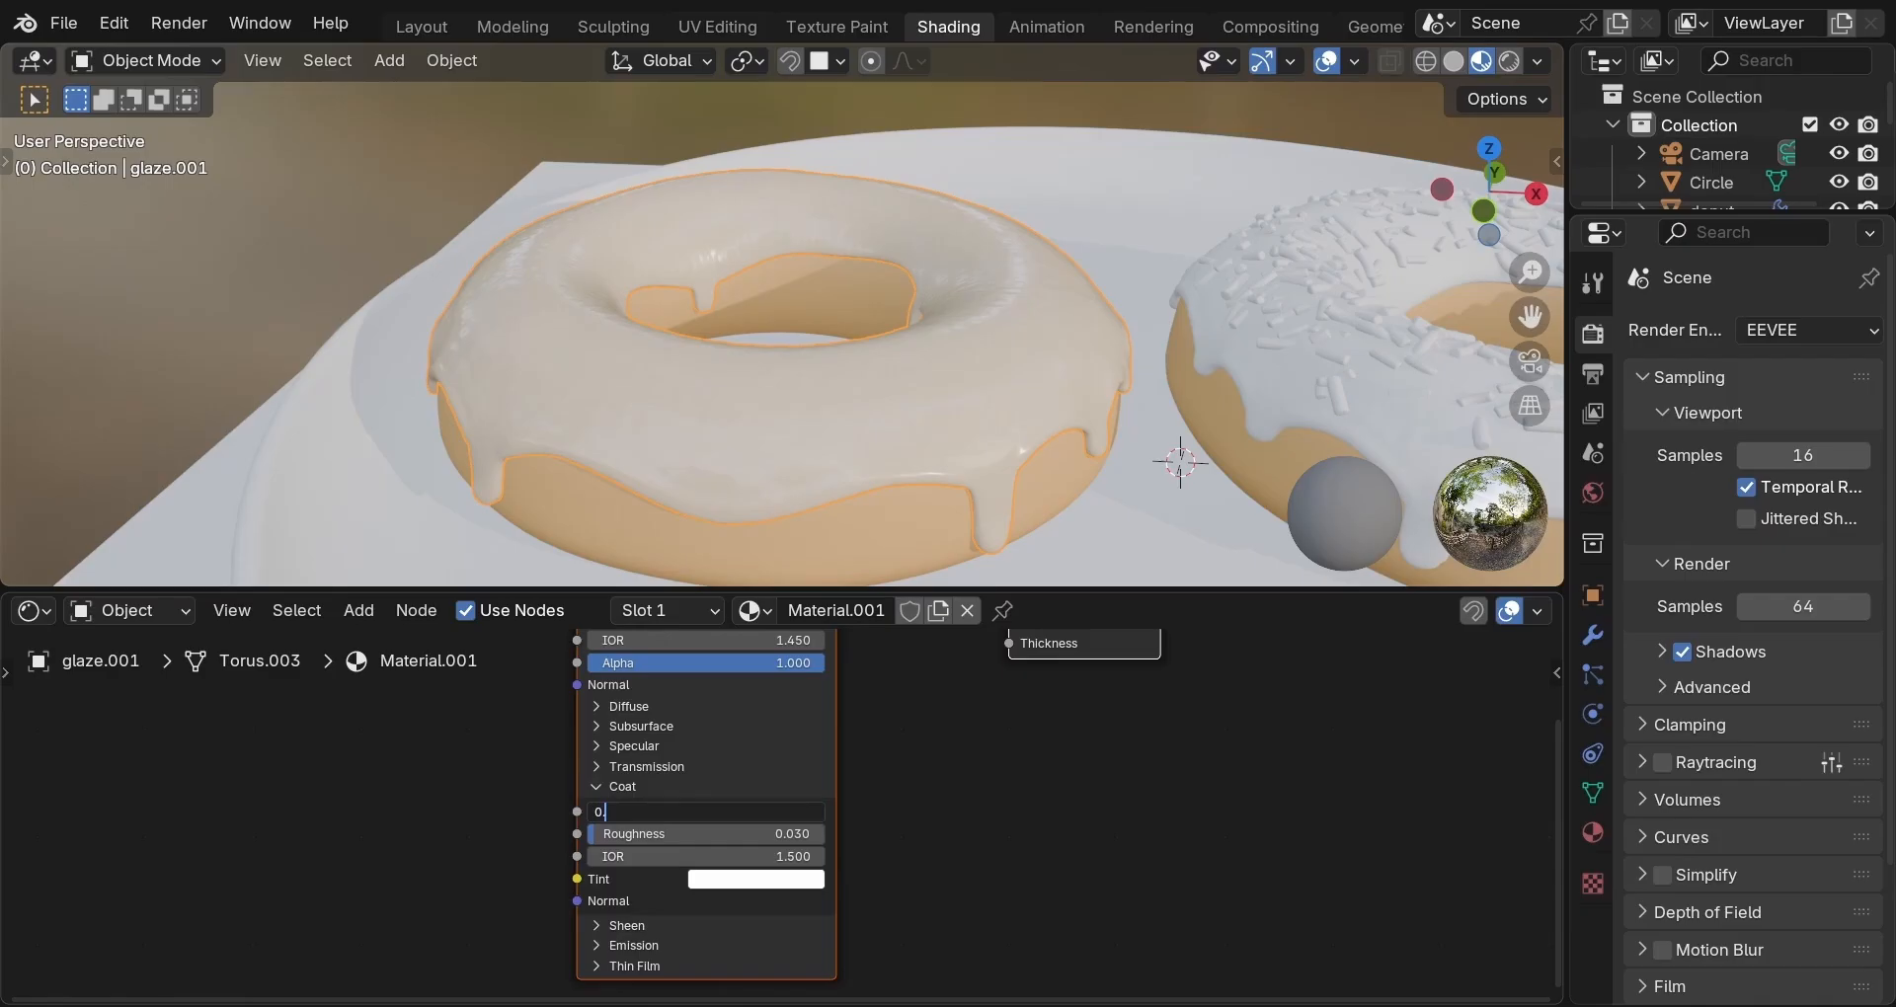
pyautogui.write('.35')
pyautogui.press('Return')
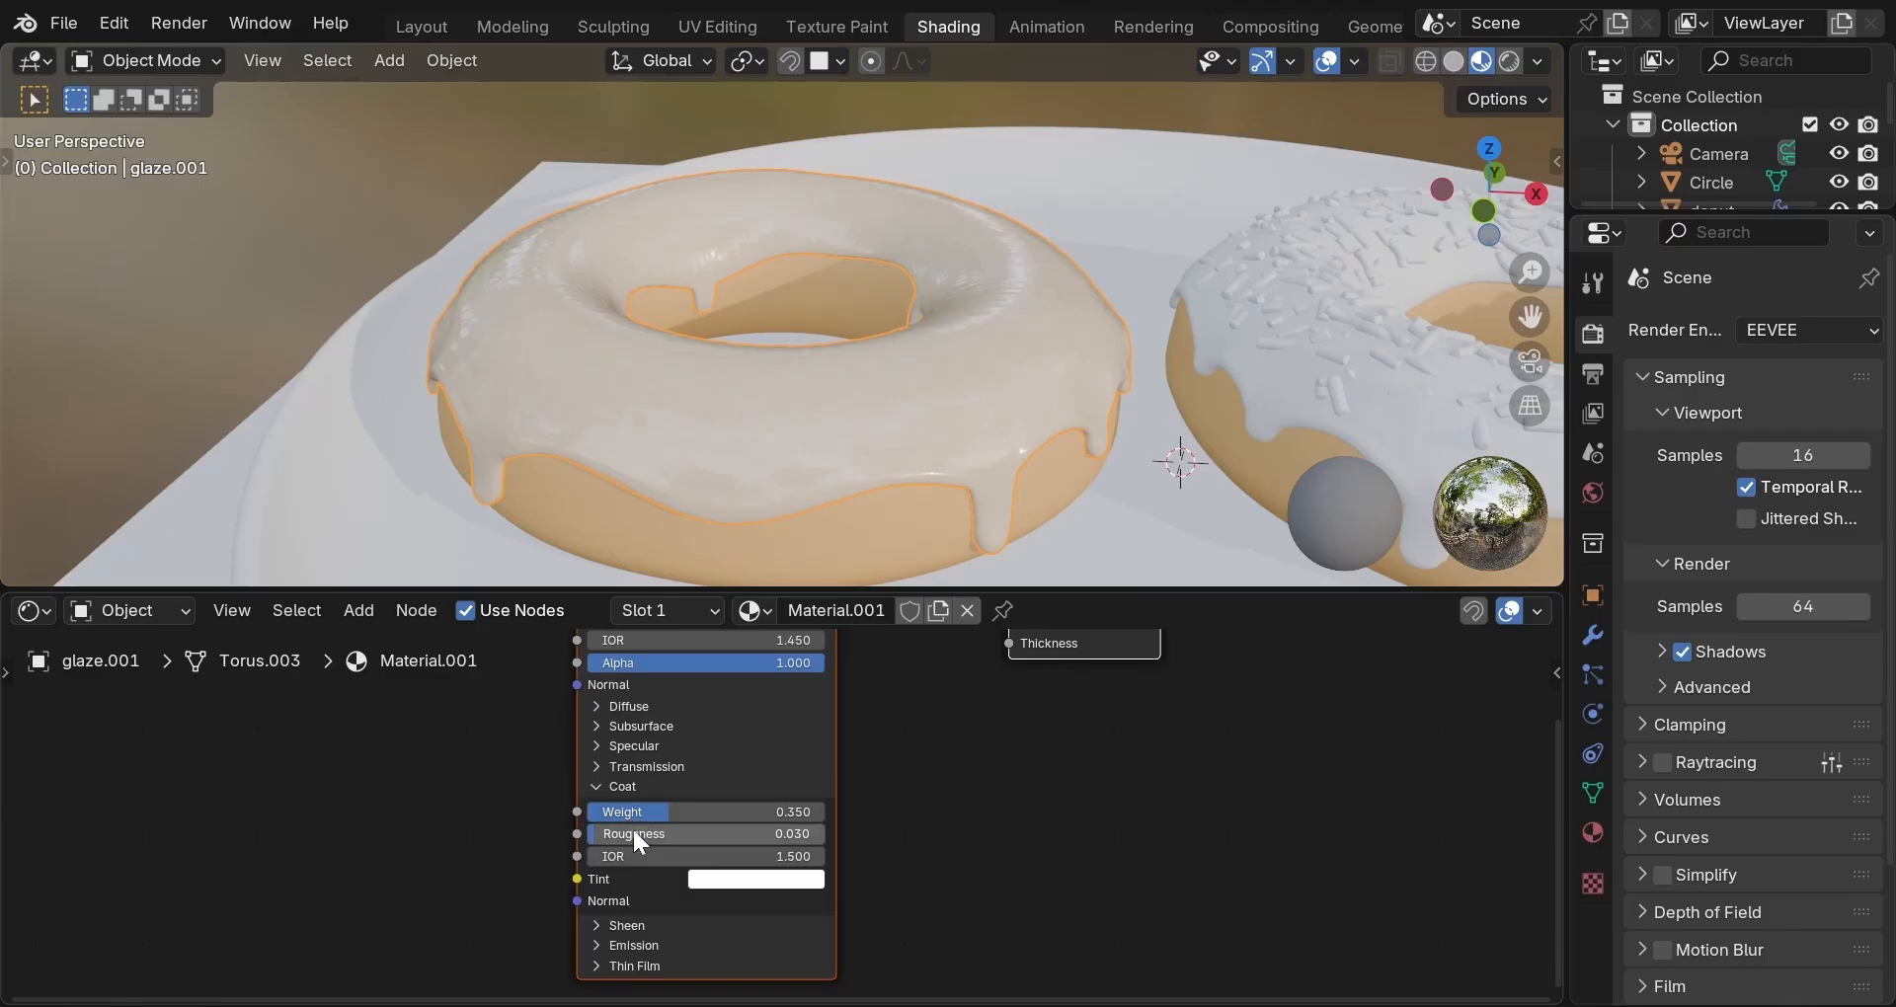
pyautogui.click(632, 832)
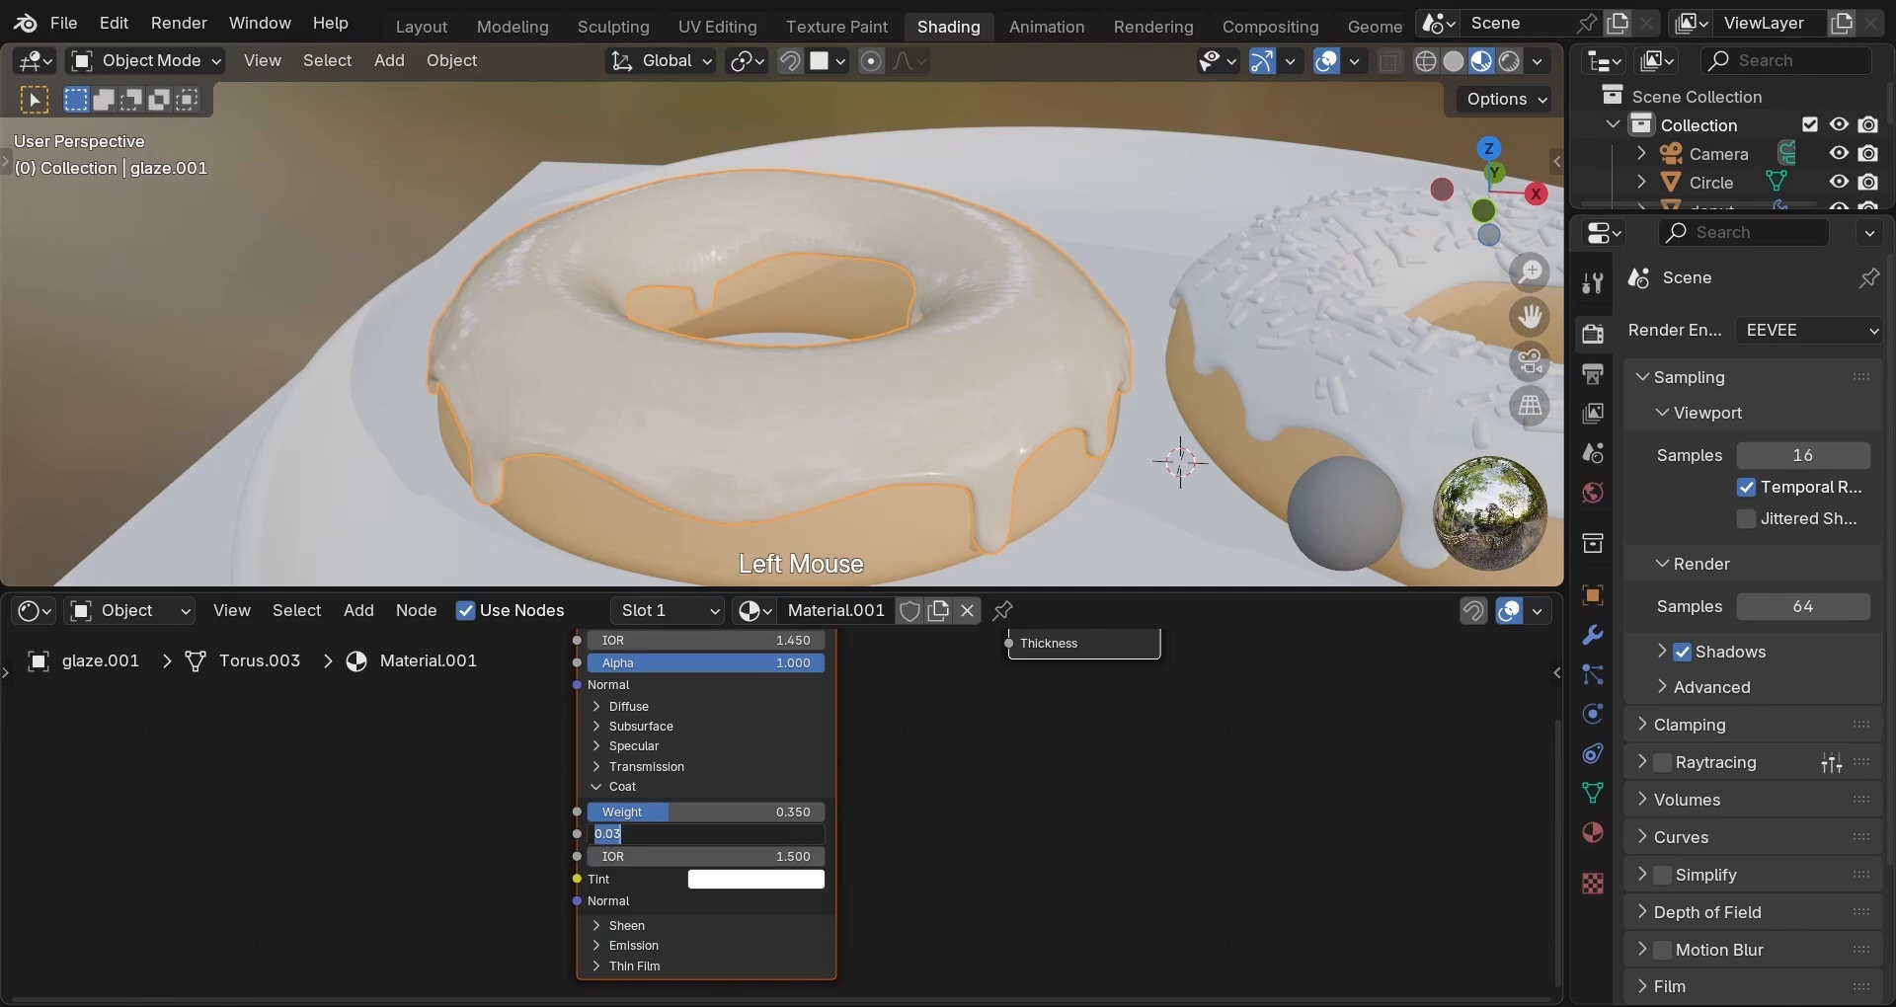
pyautogui.write('0.08')
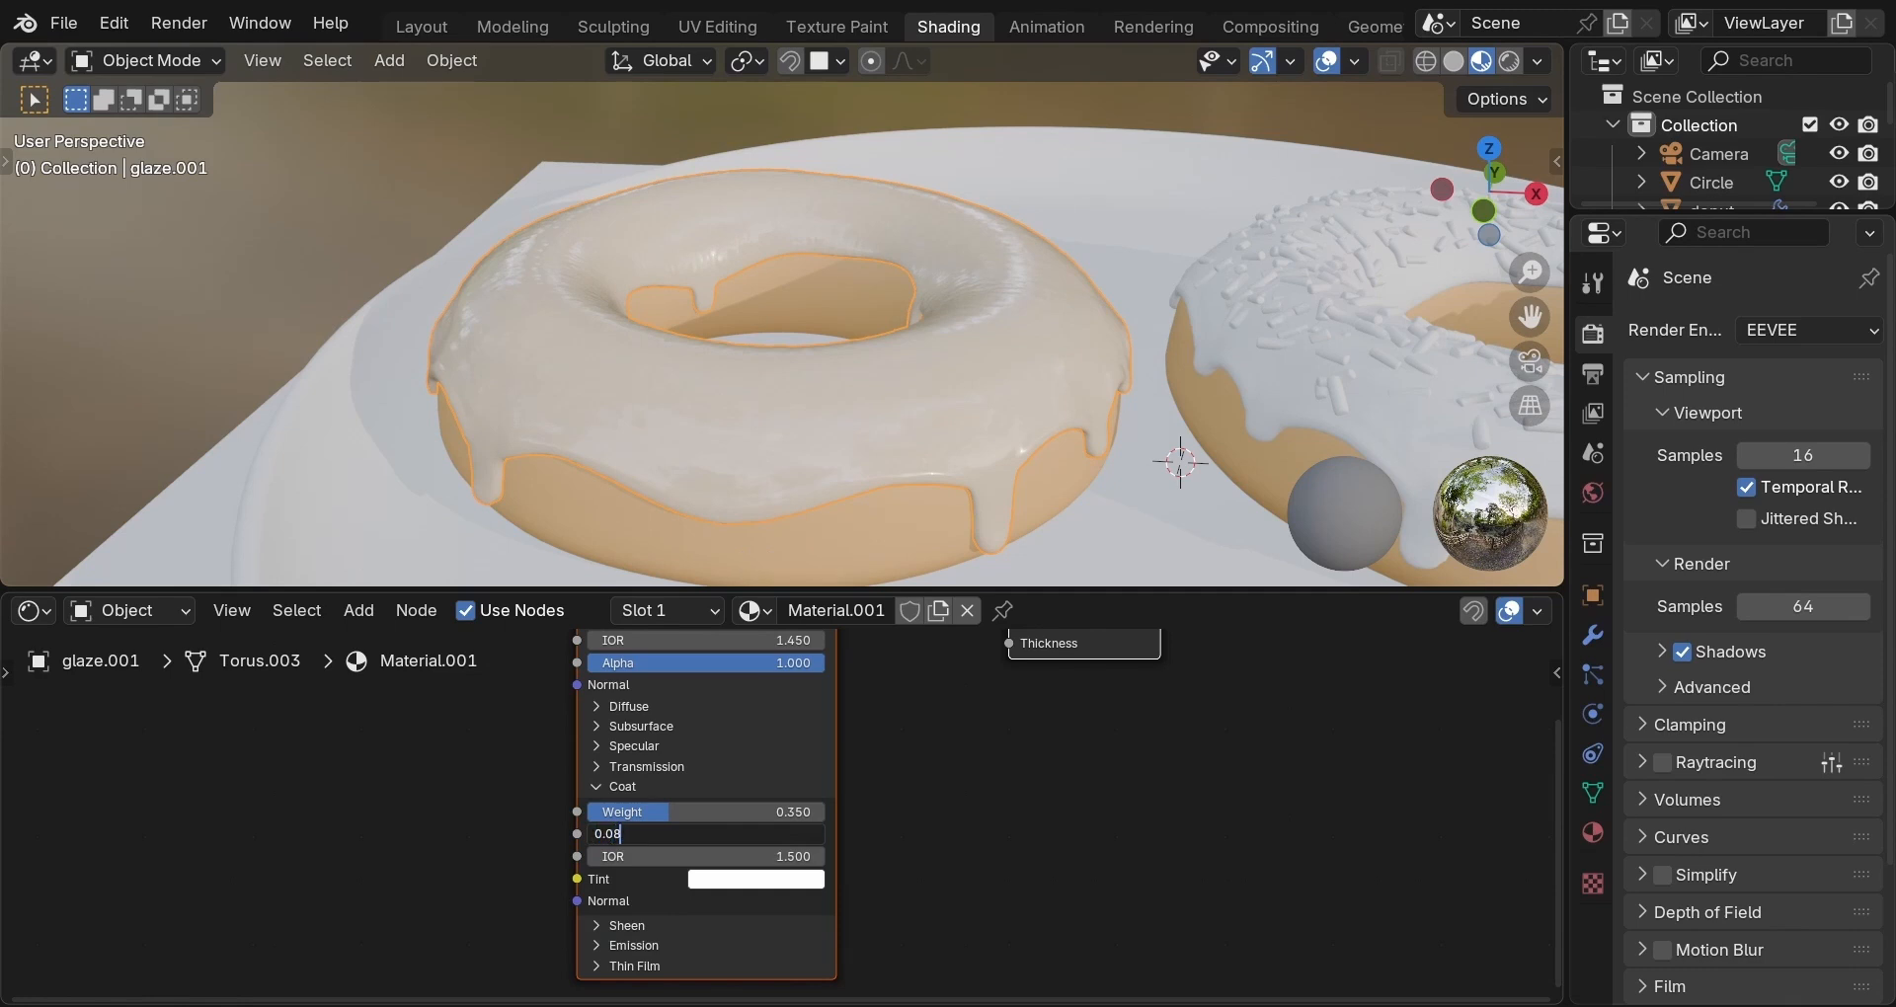
pyautogui.press('Return')
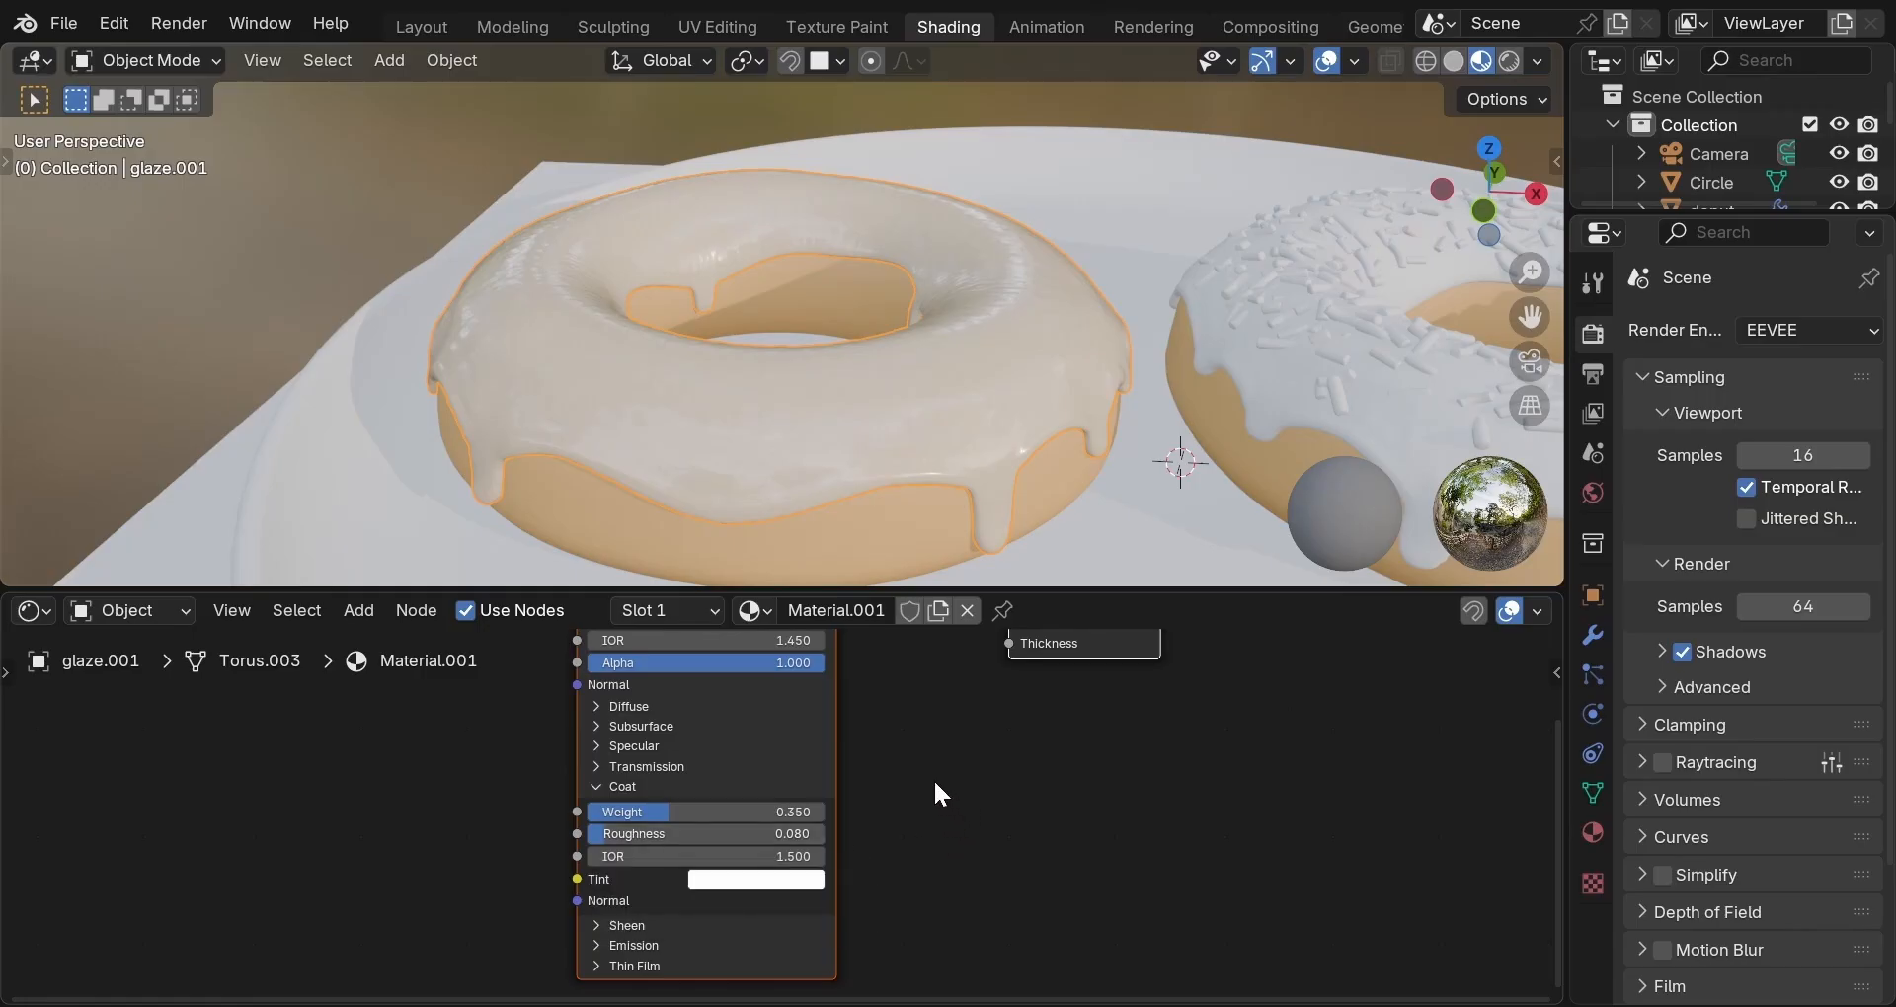
pyautogui.moveTo(958, 421); pyautogui.dragTo(1017, 479, button='middle')
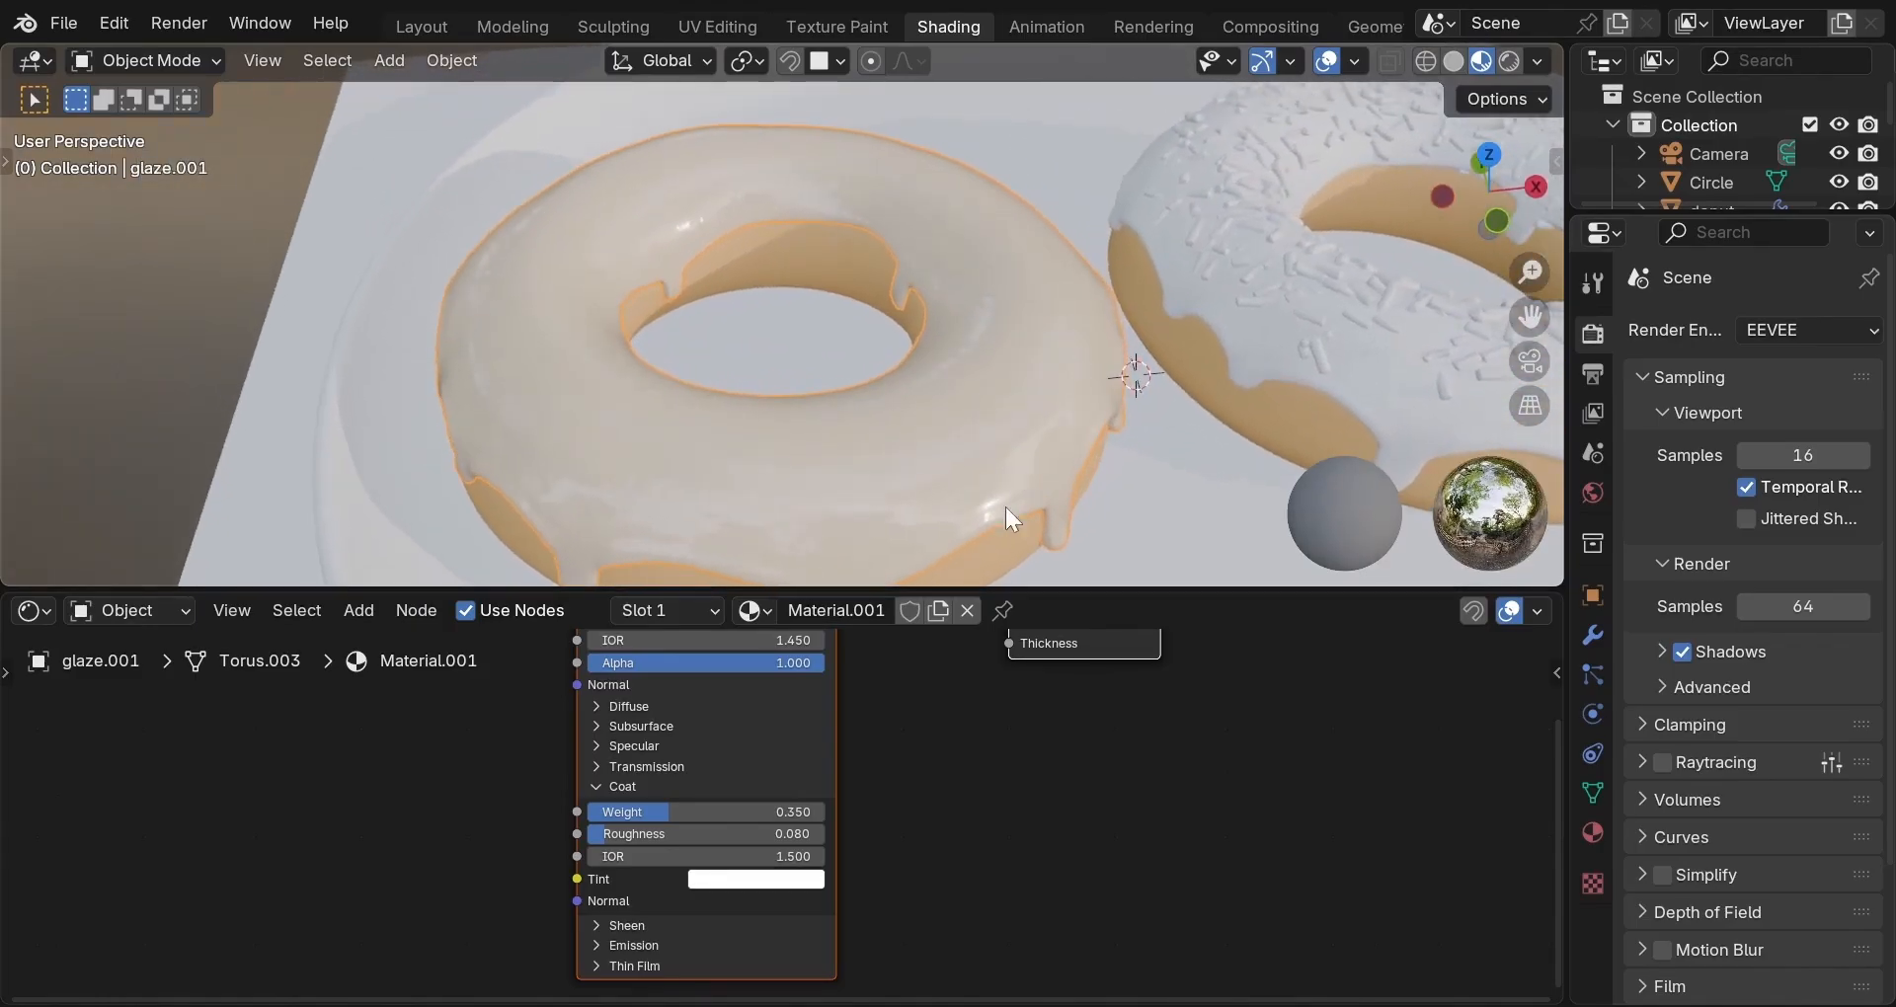
pyautogui.moveTo(952, 691); pyautogui.dragTo(897, 819, button='middle')
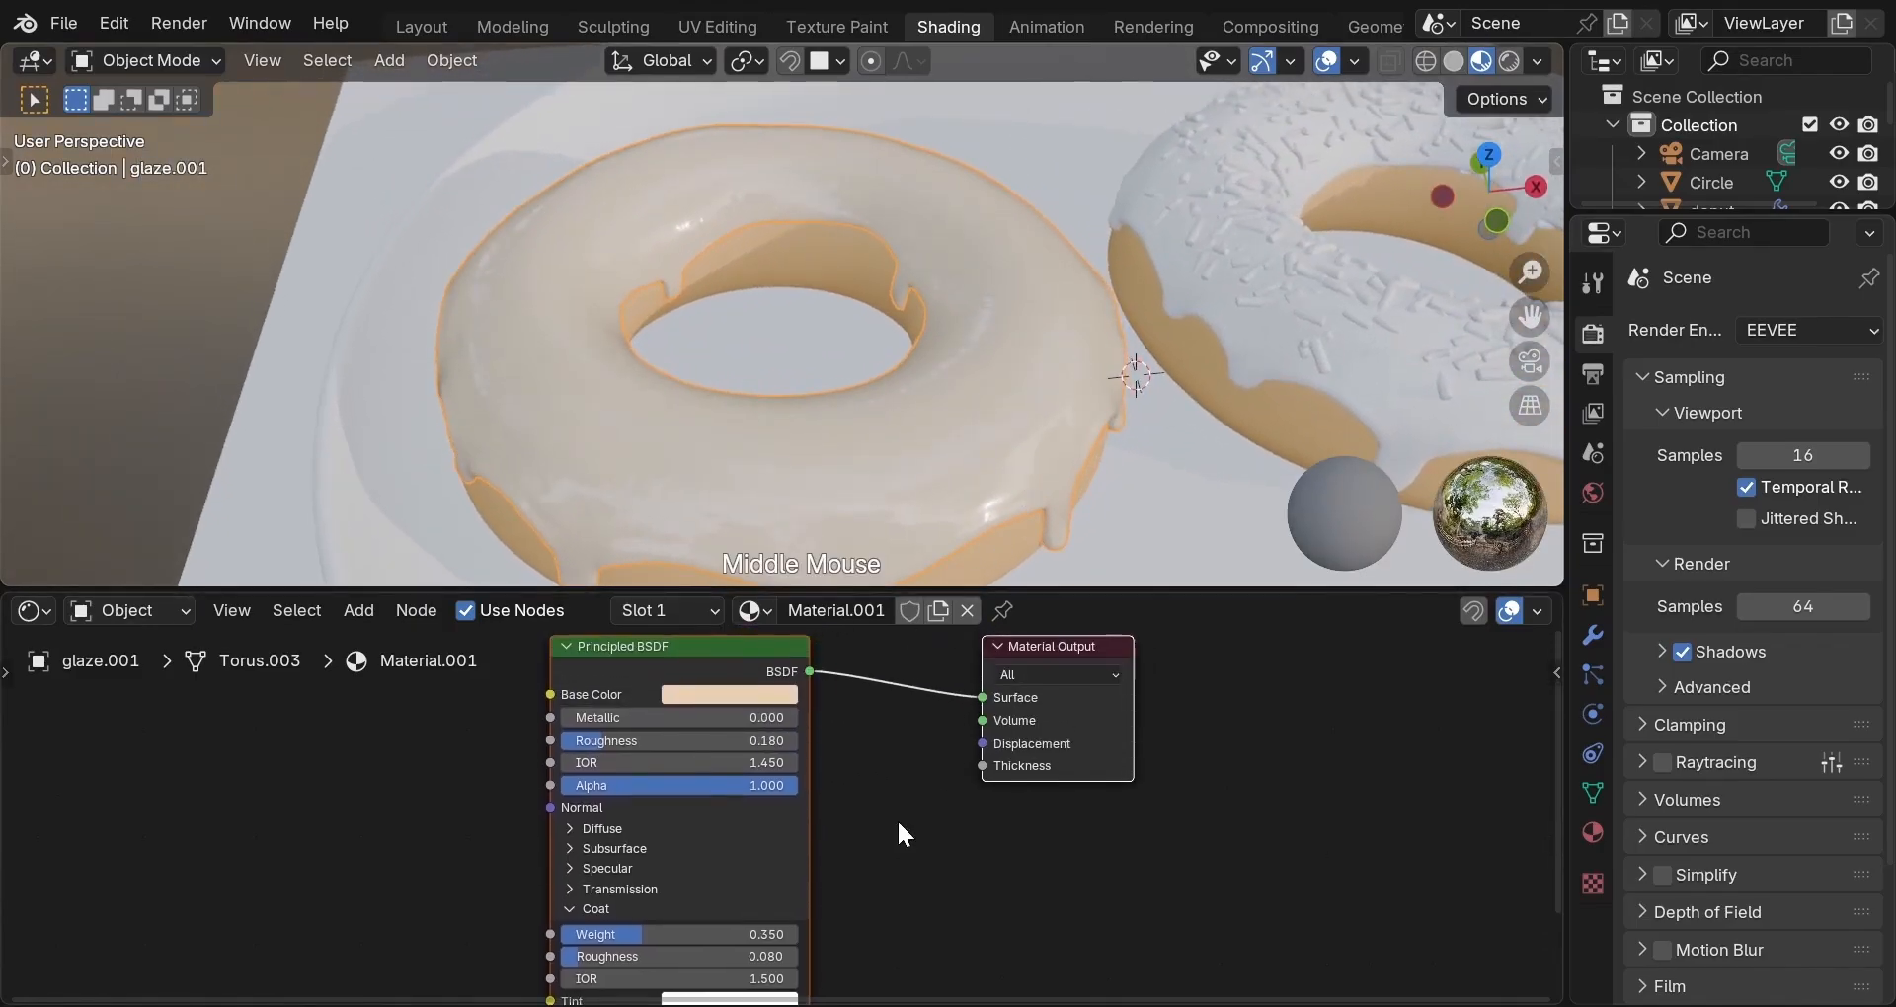
pyautogui.click(571, 909)
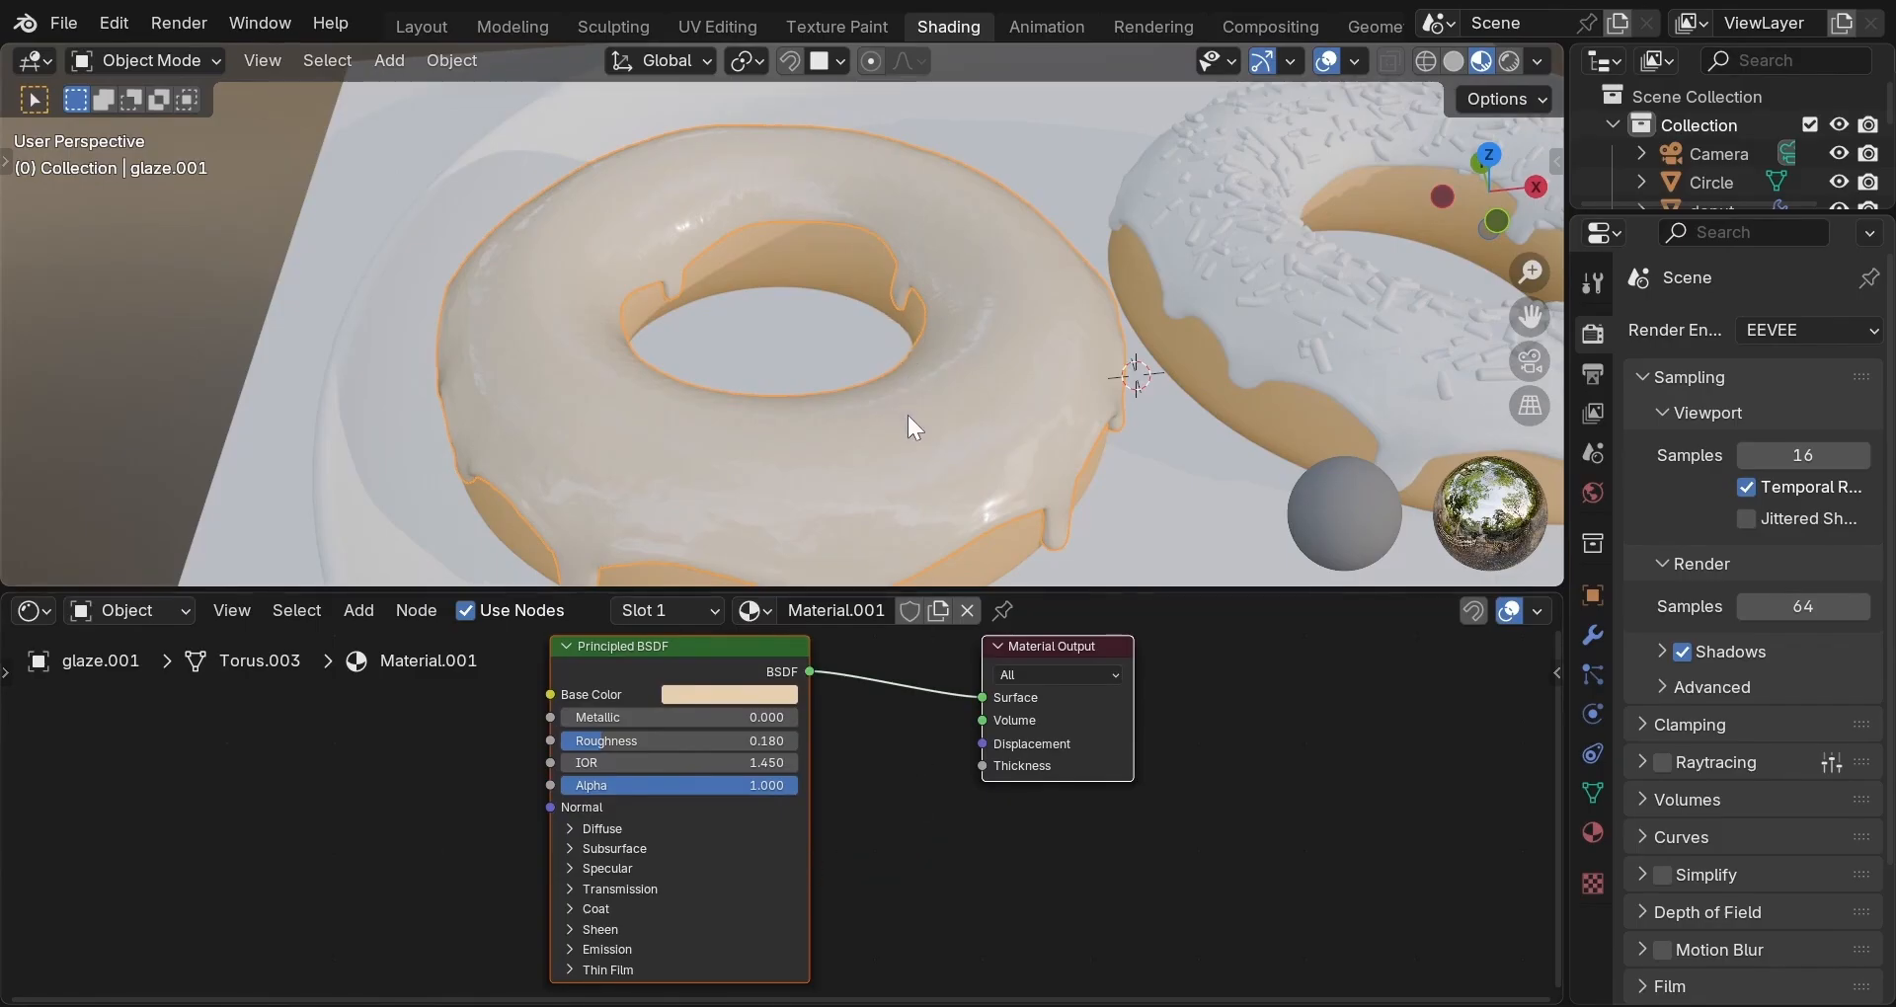
pyautogui.moveTo(912, 414); pyautogui.dragTo(798, 403, button='middle')
pyautogui.scroll(-2, 910, 442)
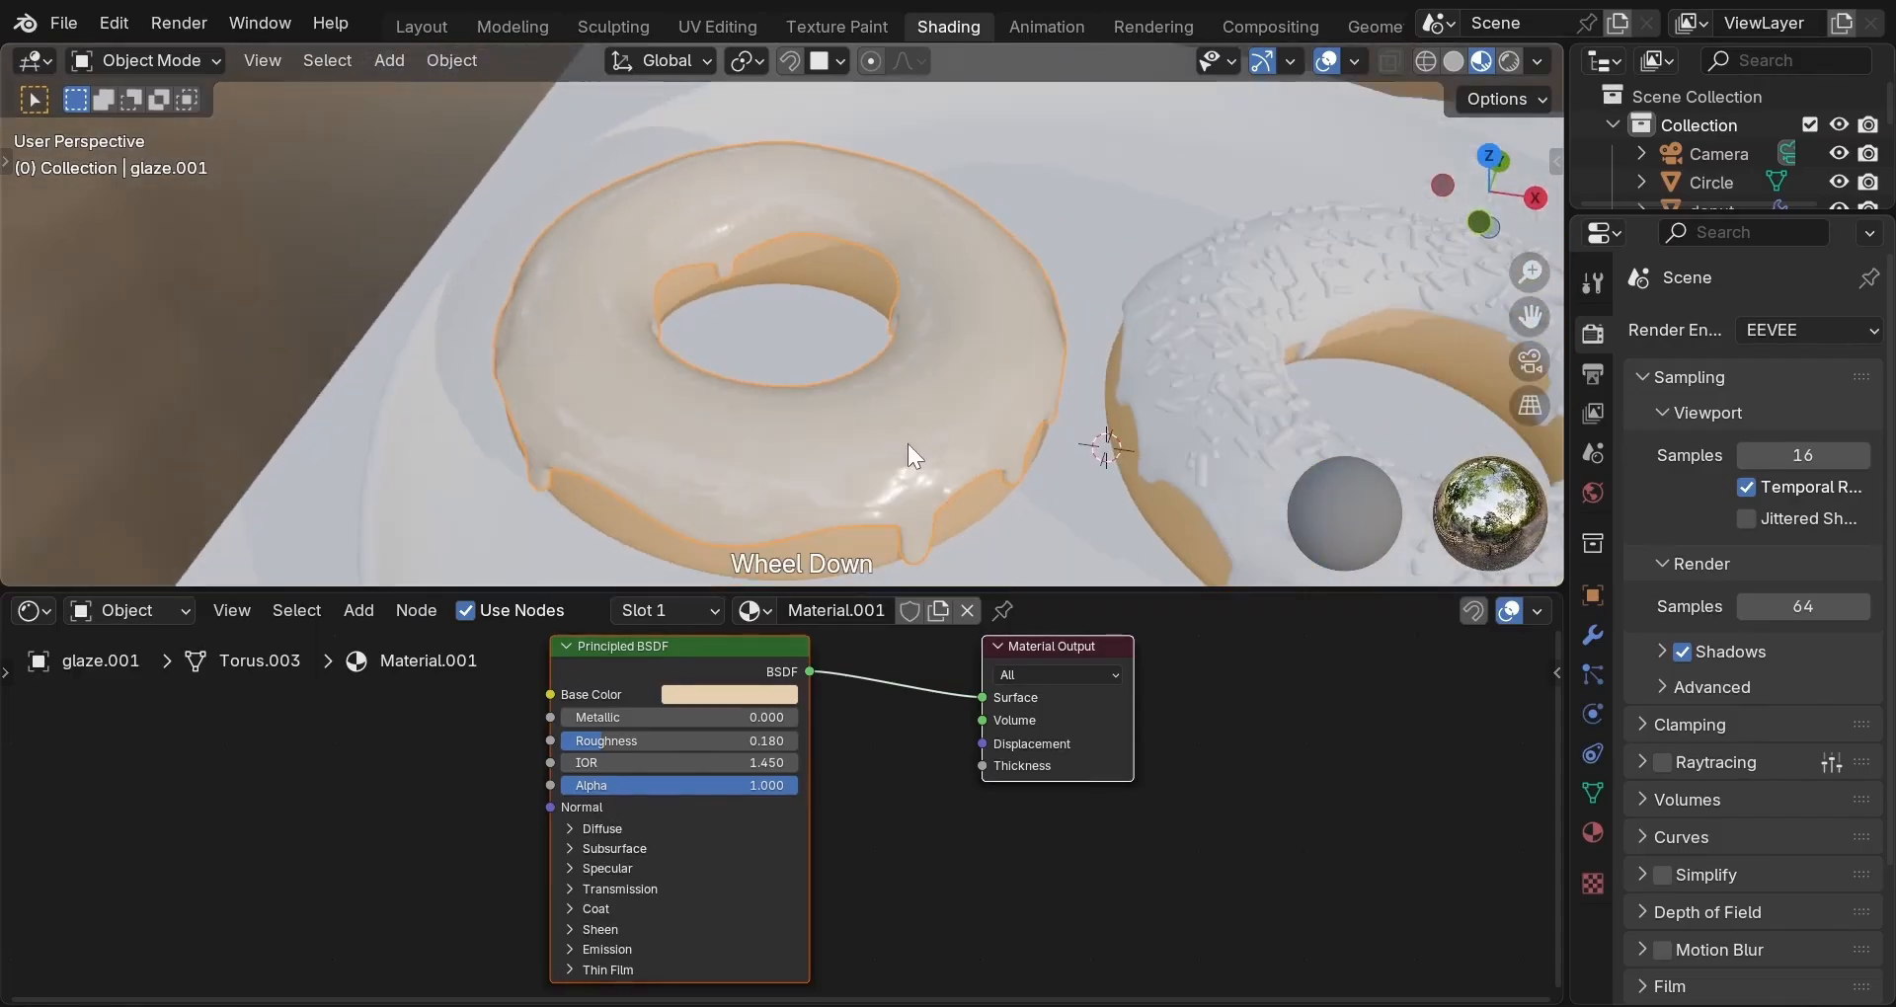
pyautogui.moveTo(904, 443)
pyautogui.mouseDown(button='middle')
pyautogui.moveTo(831, 466)
pyautogui.moveTo(969, 431)
pyautogui.moveTo(962, 411)
pyautogui.moveTo(934, 434)
pyautogui.mouseUp(button='middle')
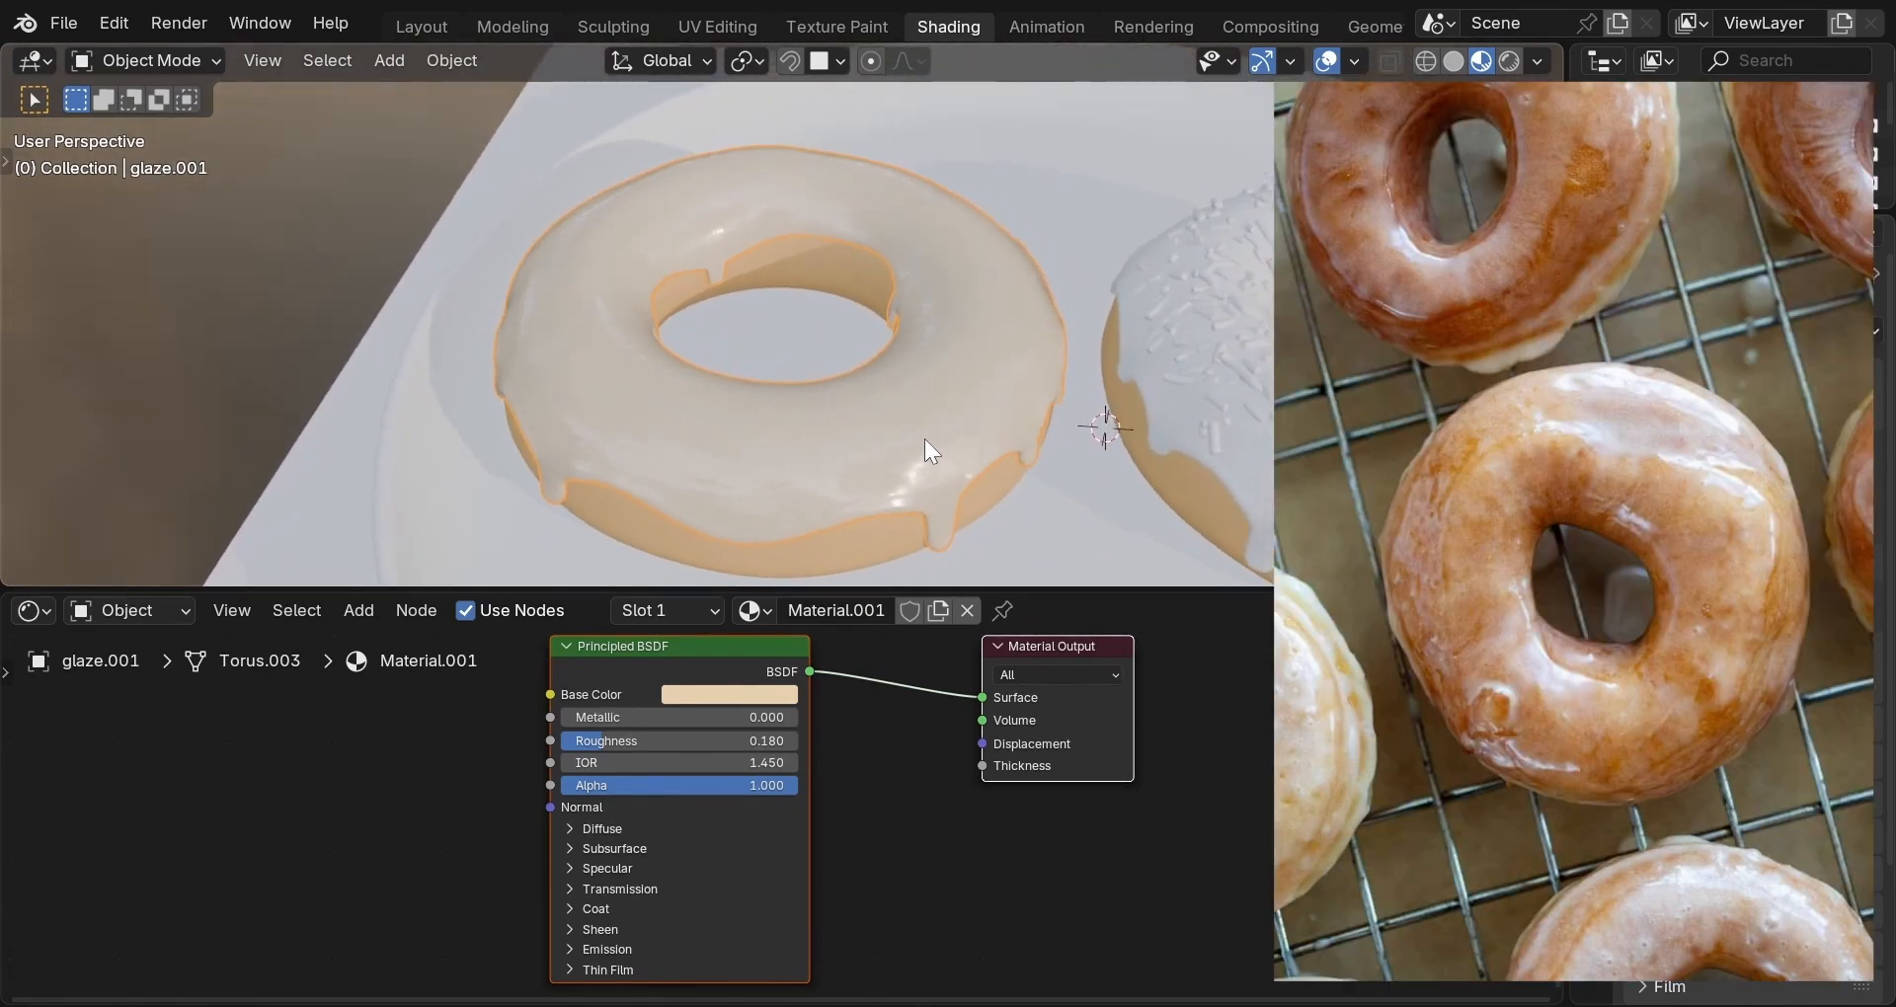
pyautogui.scroll(2, 924, 439)
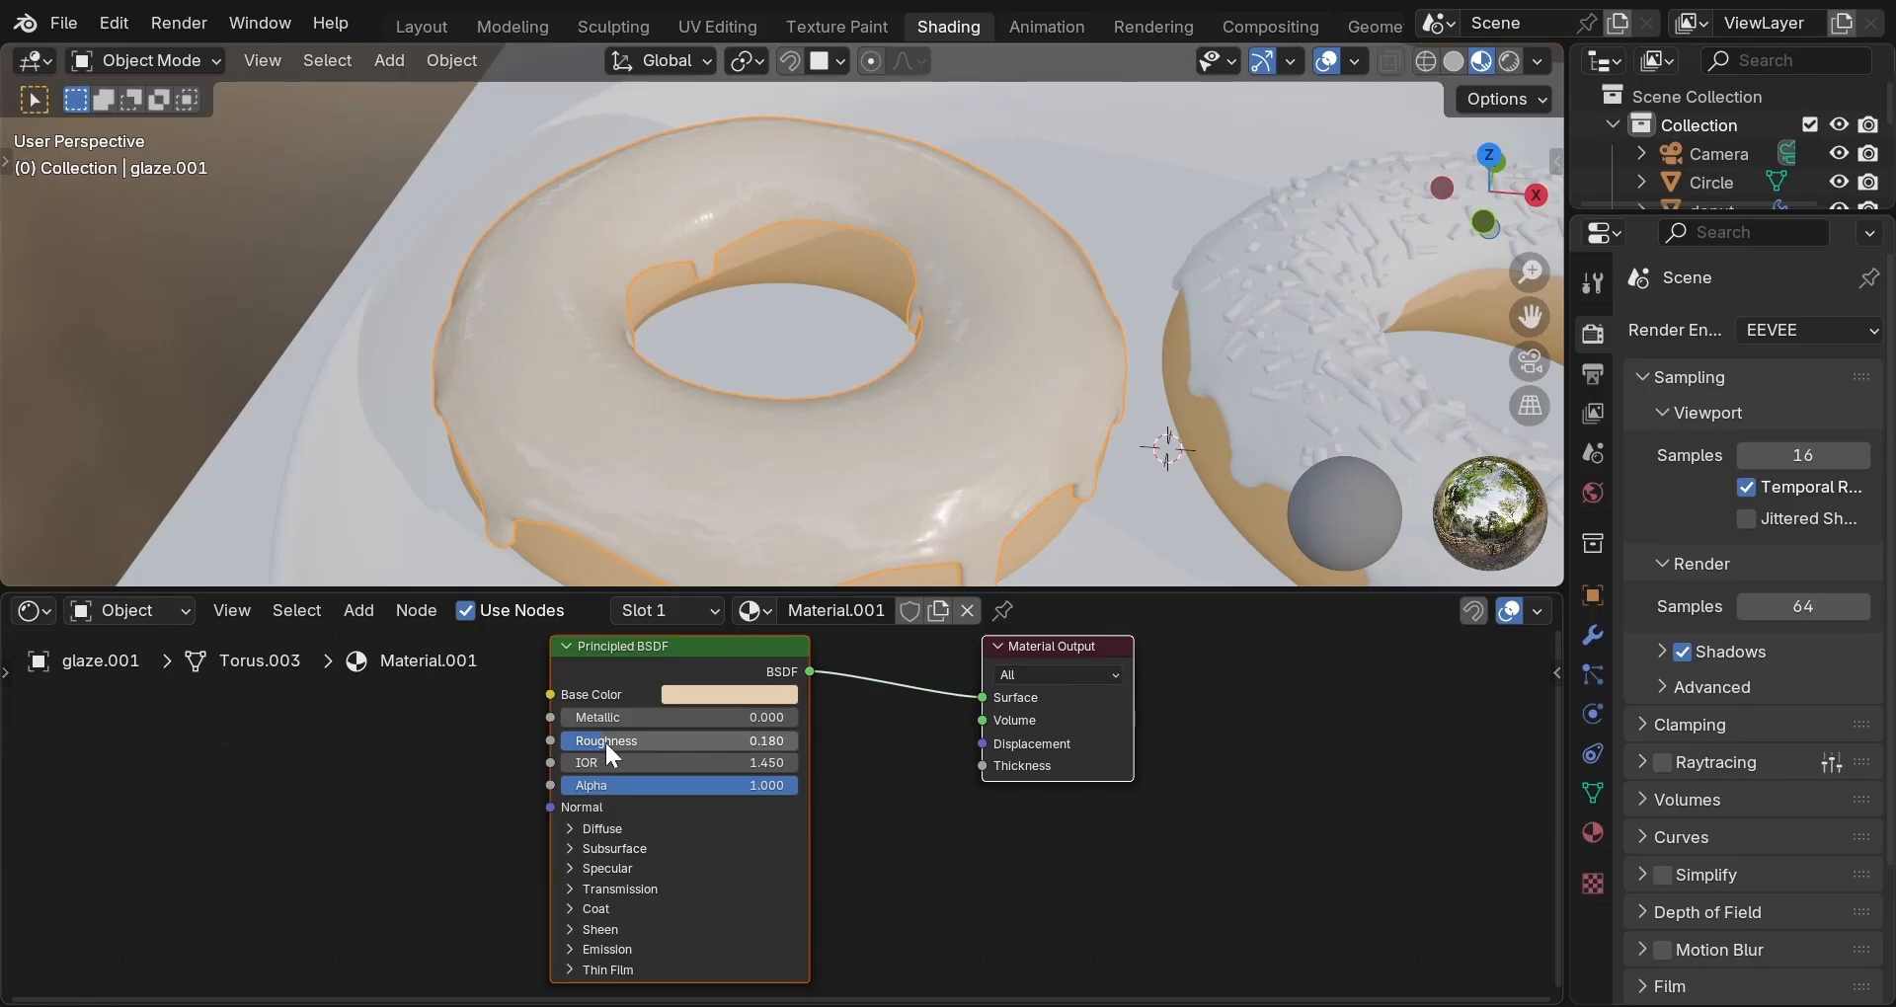
# Plug a Color Ramp into the glaze's Roughness input.
pyautogui.click(551, 739)
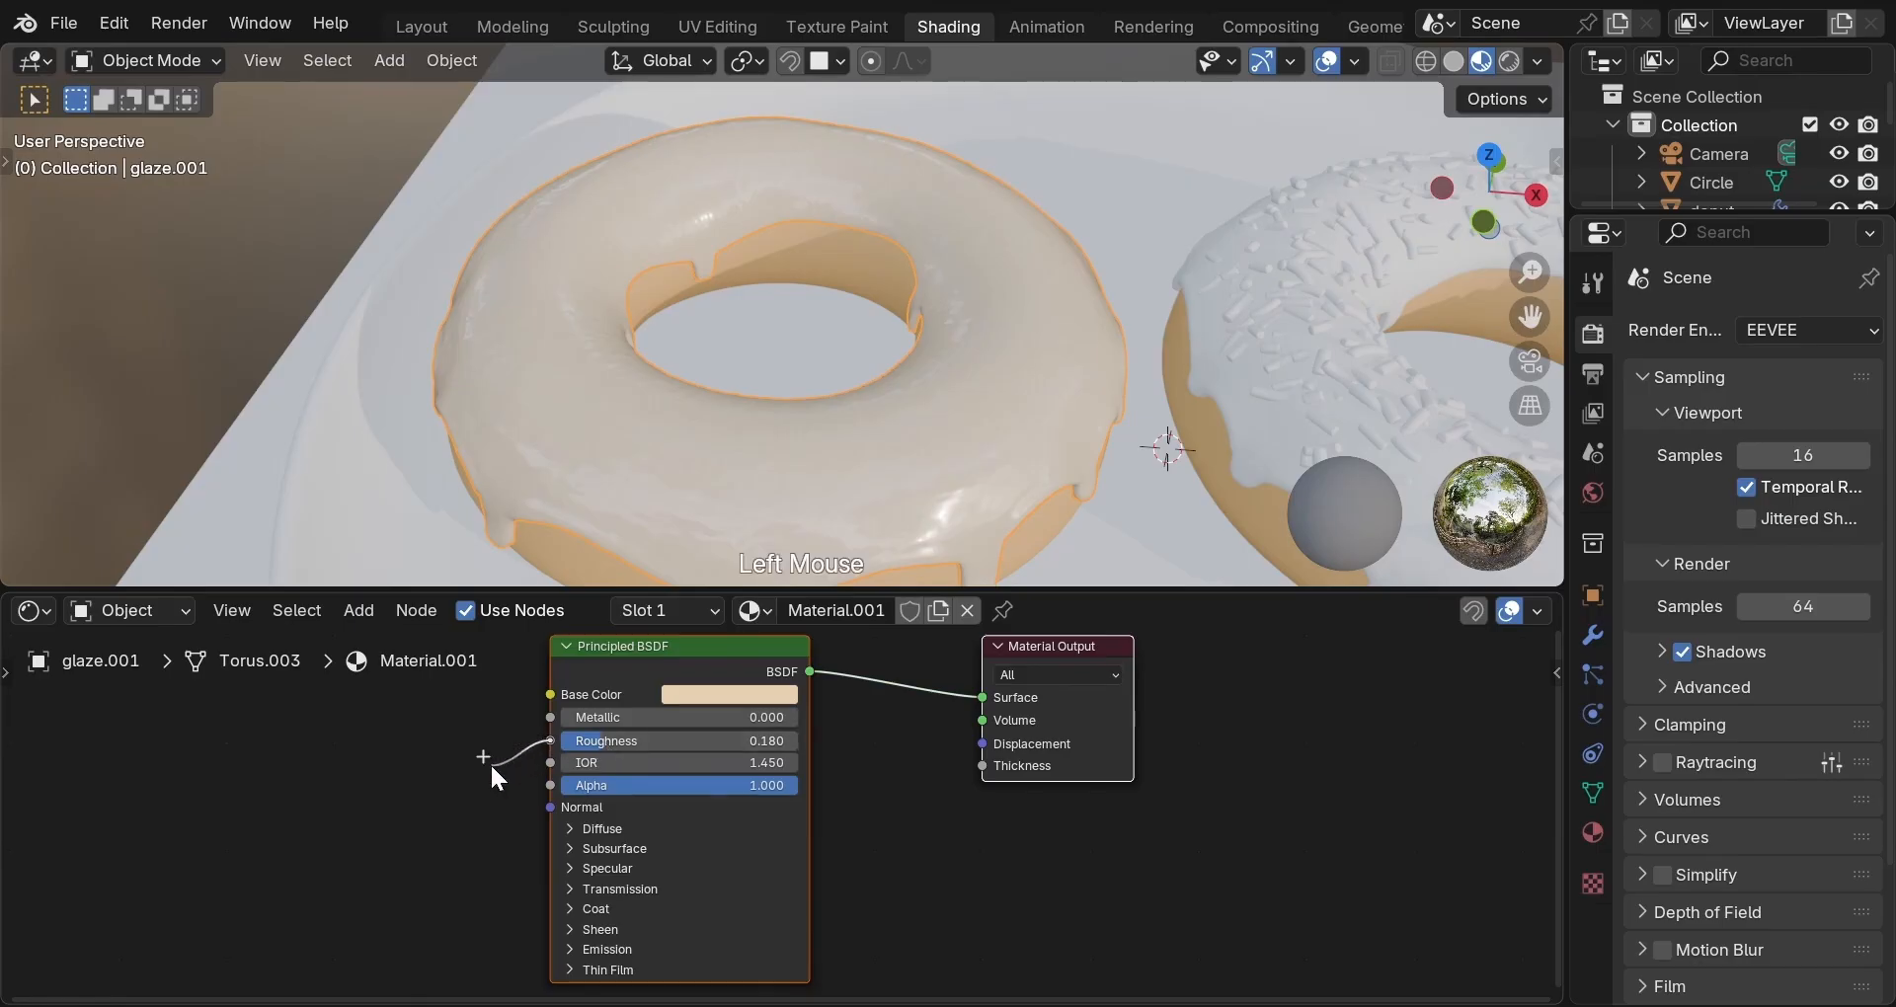
pyautogui.moveTo(491, 766); pyautogui.dragTo(490, 766)
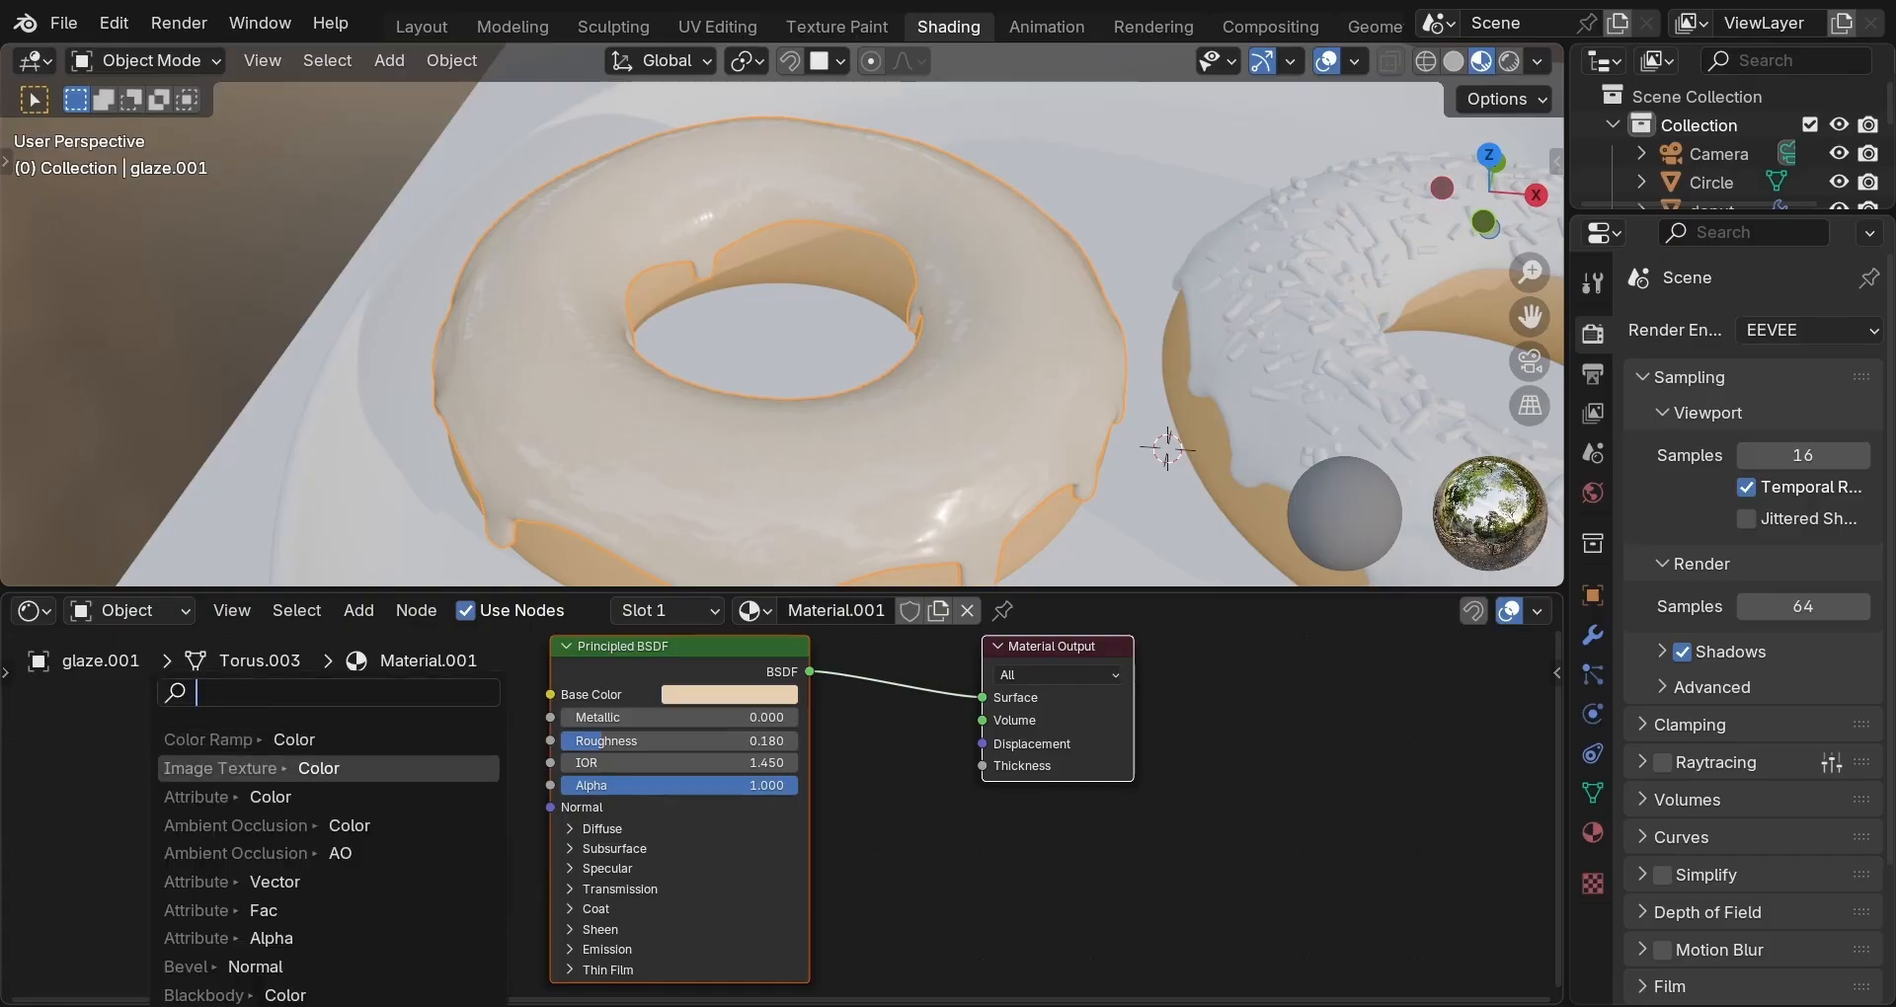
pyautogui.click(436, 743)
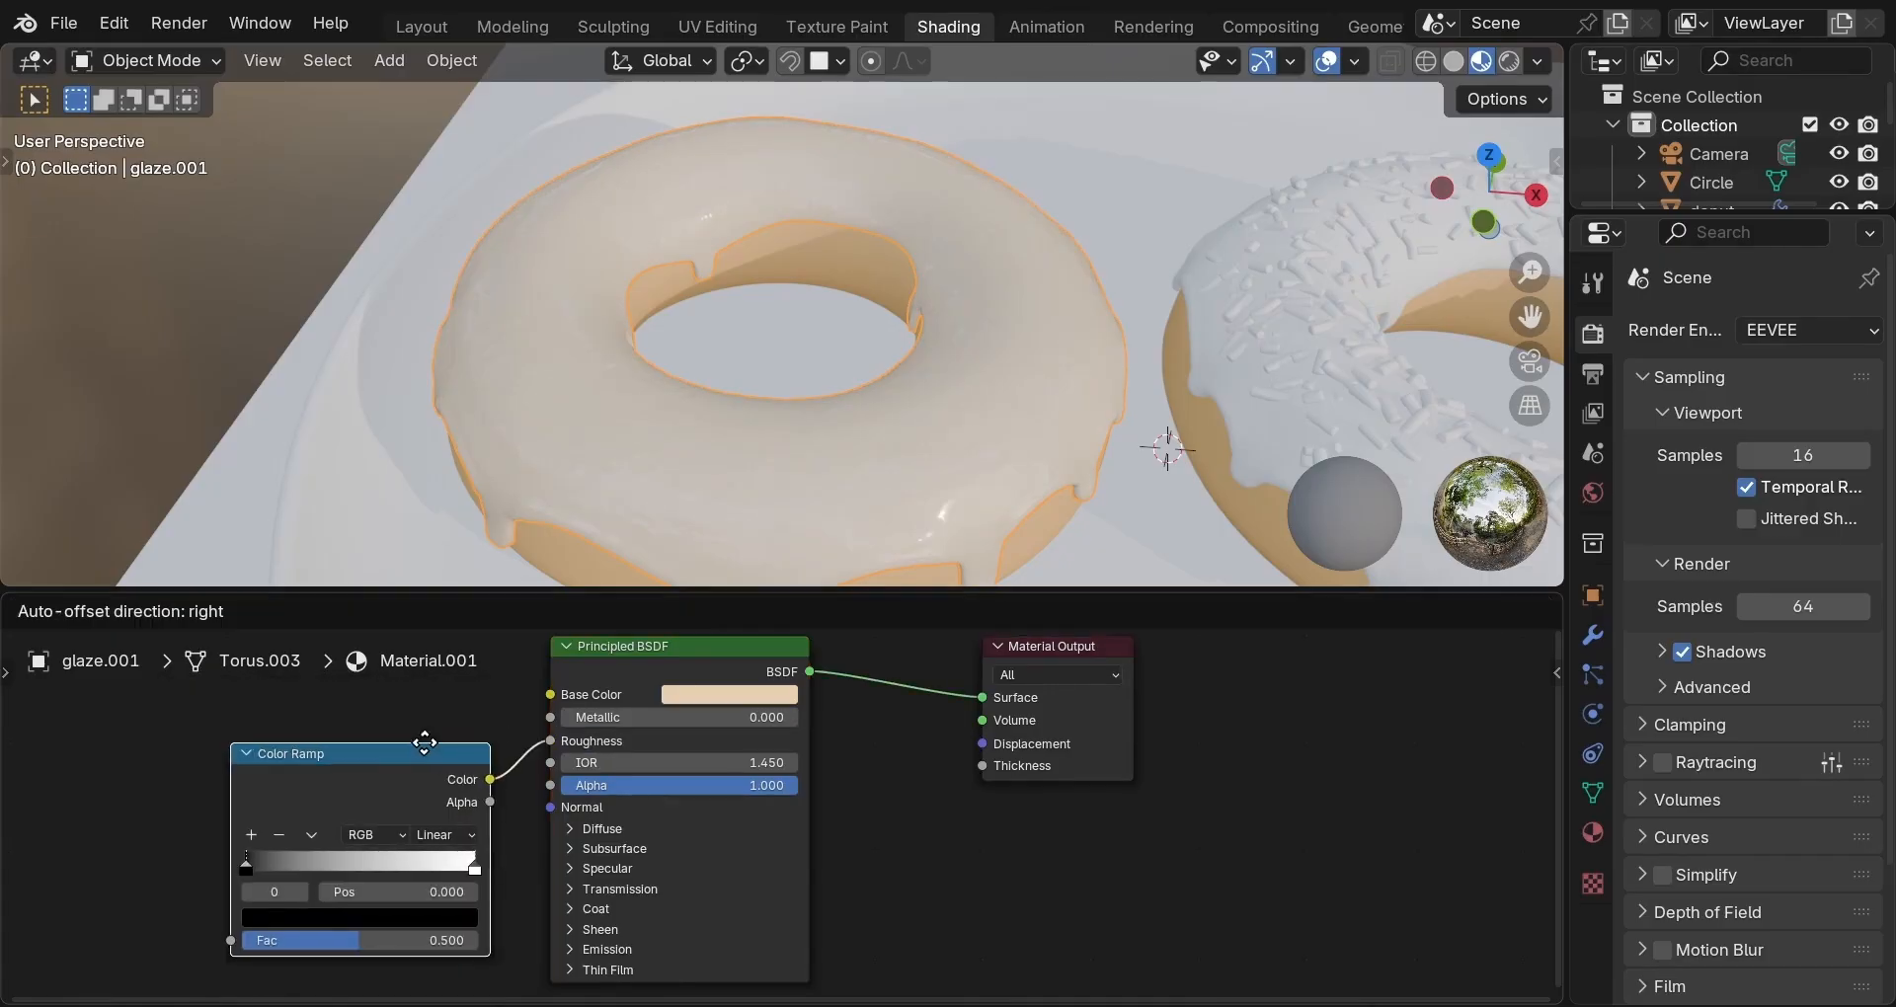
pyautogui.click(417, 744)
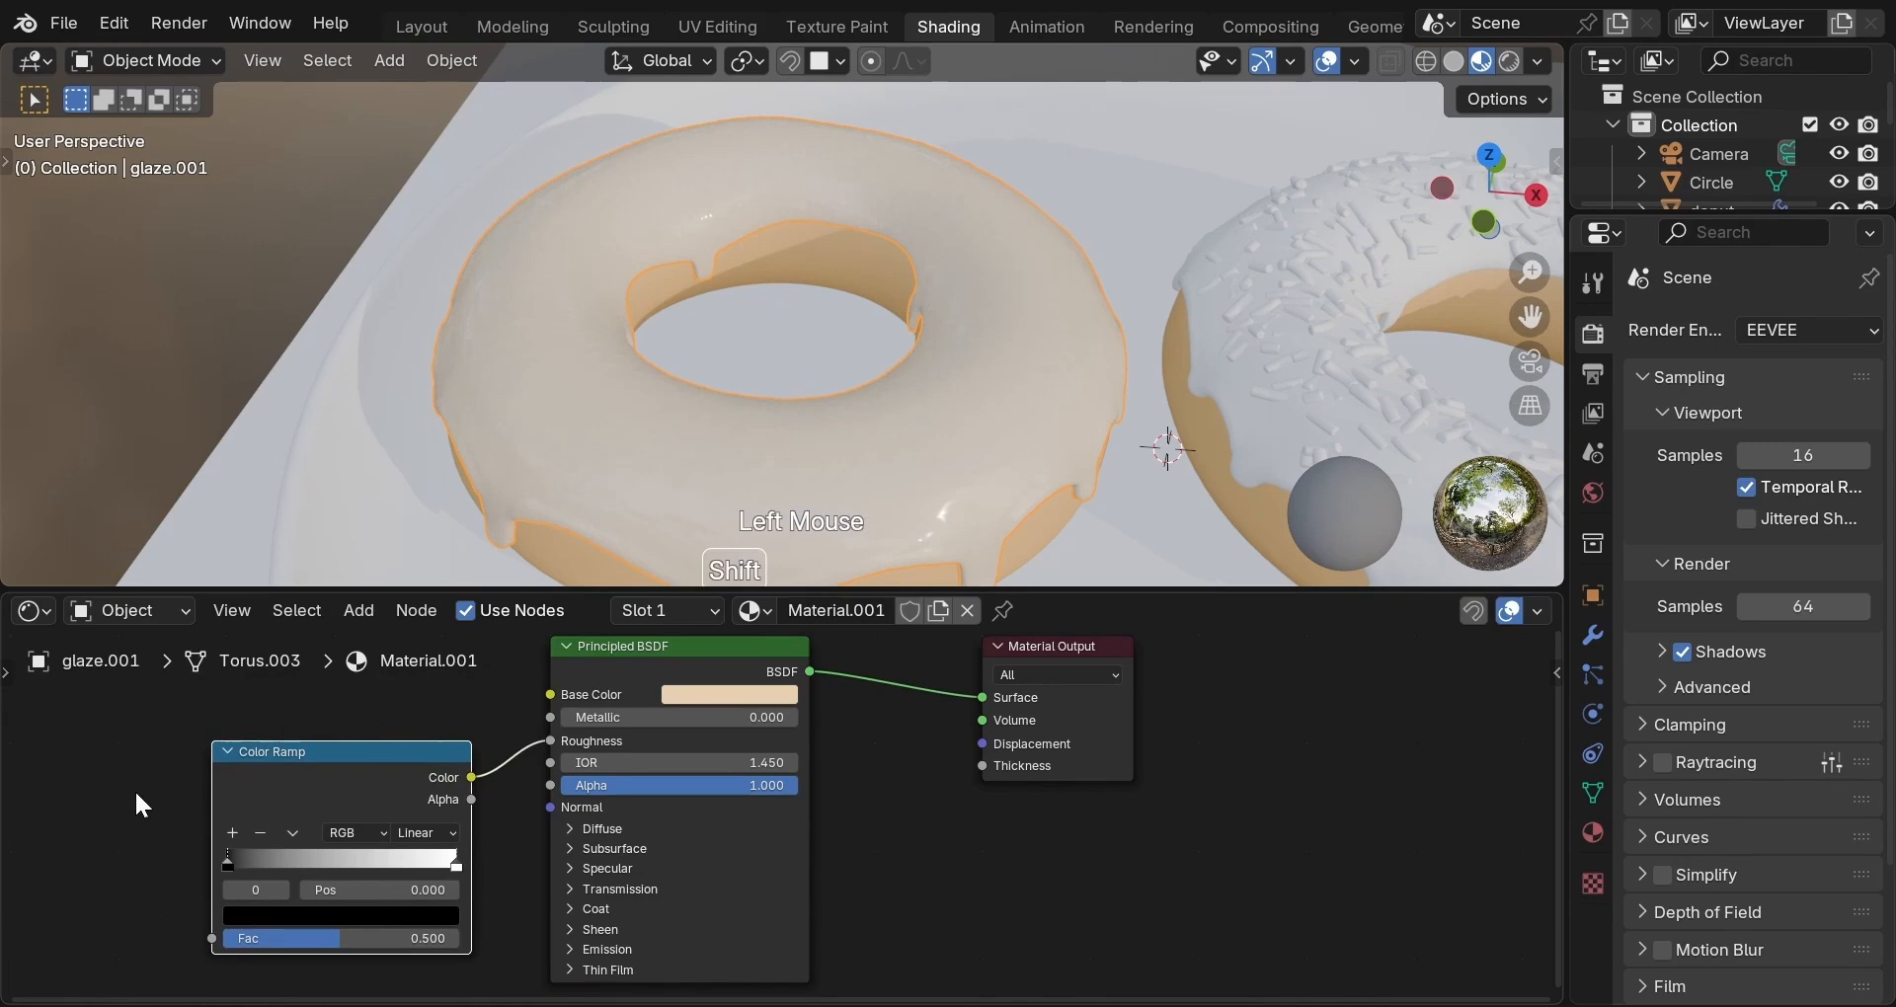
# Add a Noise Texture and connect its Fac to the Color Ramp Fac.
pyautogui.hotkey('shift', 'a')
pyautogui.moveTo(217, 869)
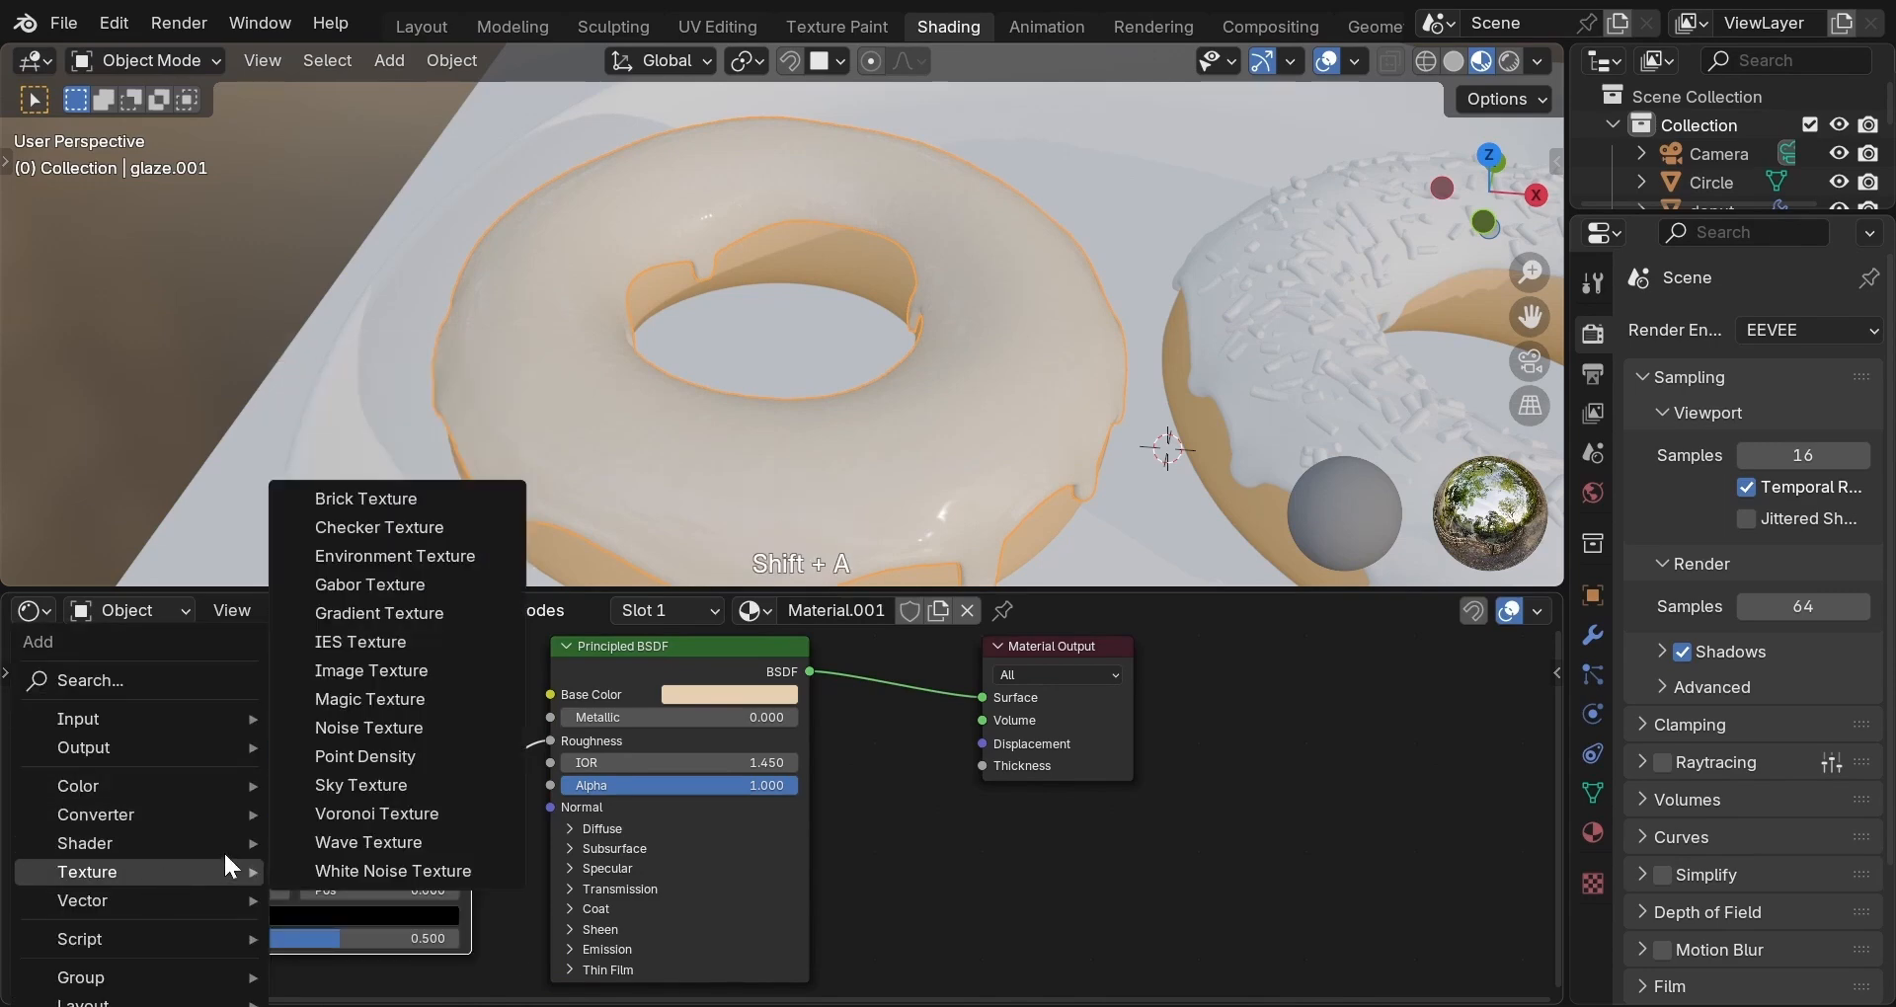
pyautogui.click(361, 737)
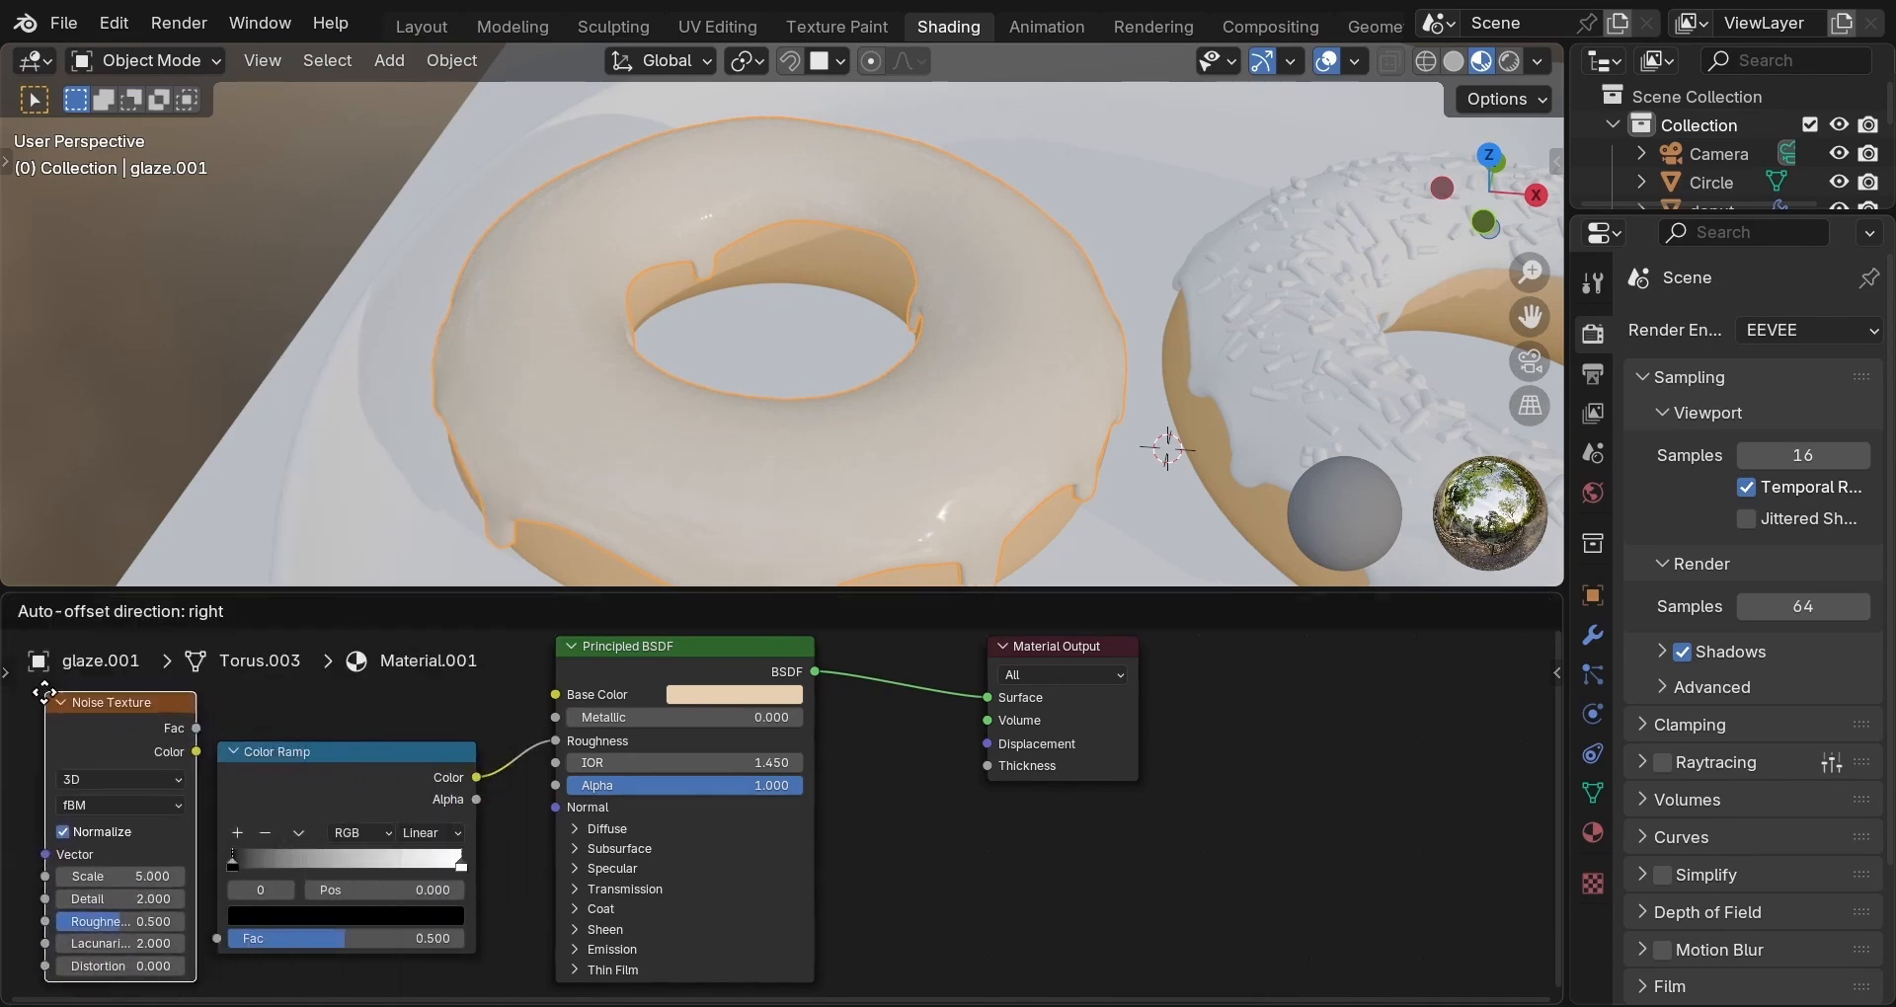
pyautogui.click(99, 711)
pyautogui.moveTo(189, 729); pyautogui.dragTo(323, 939)
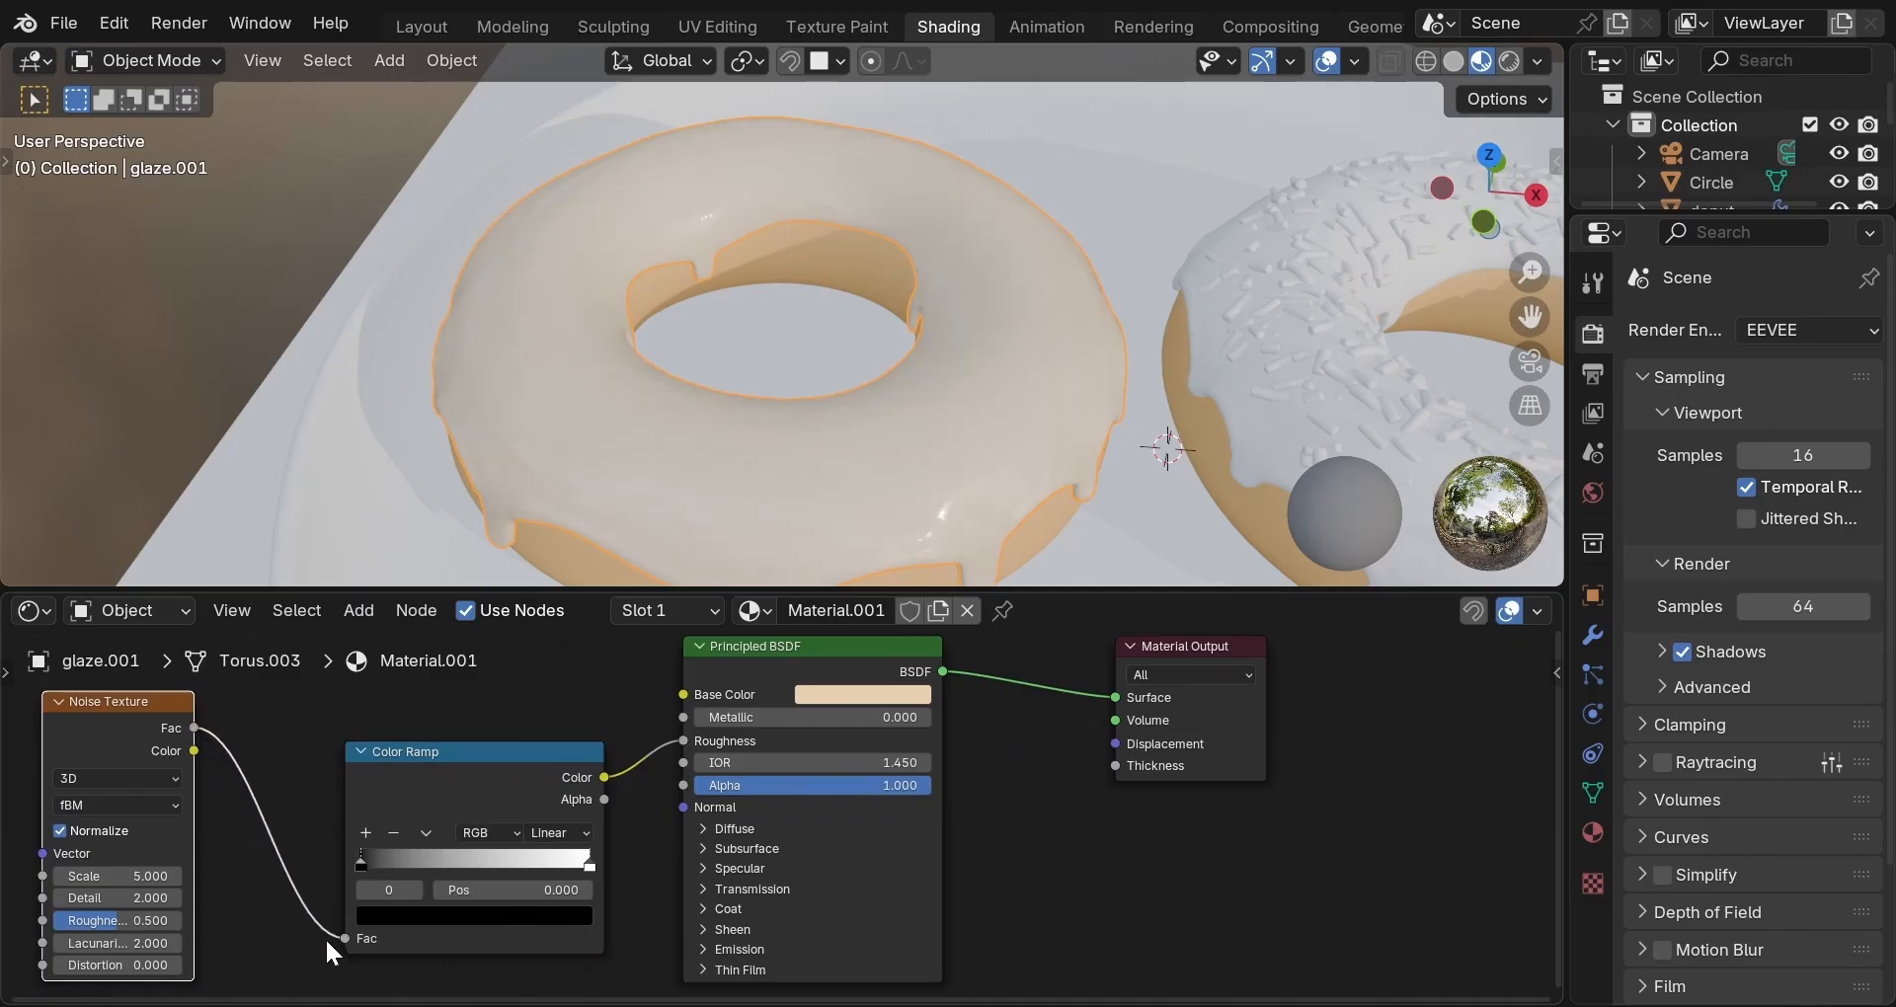
# Narrow the Color Ramp by moving the black stop to 0.100 and the white stop to about 0.302.
pyautogui.click(358, 857)
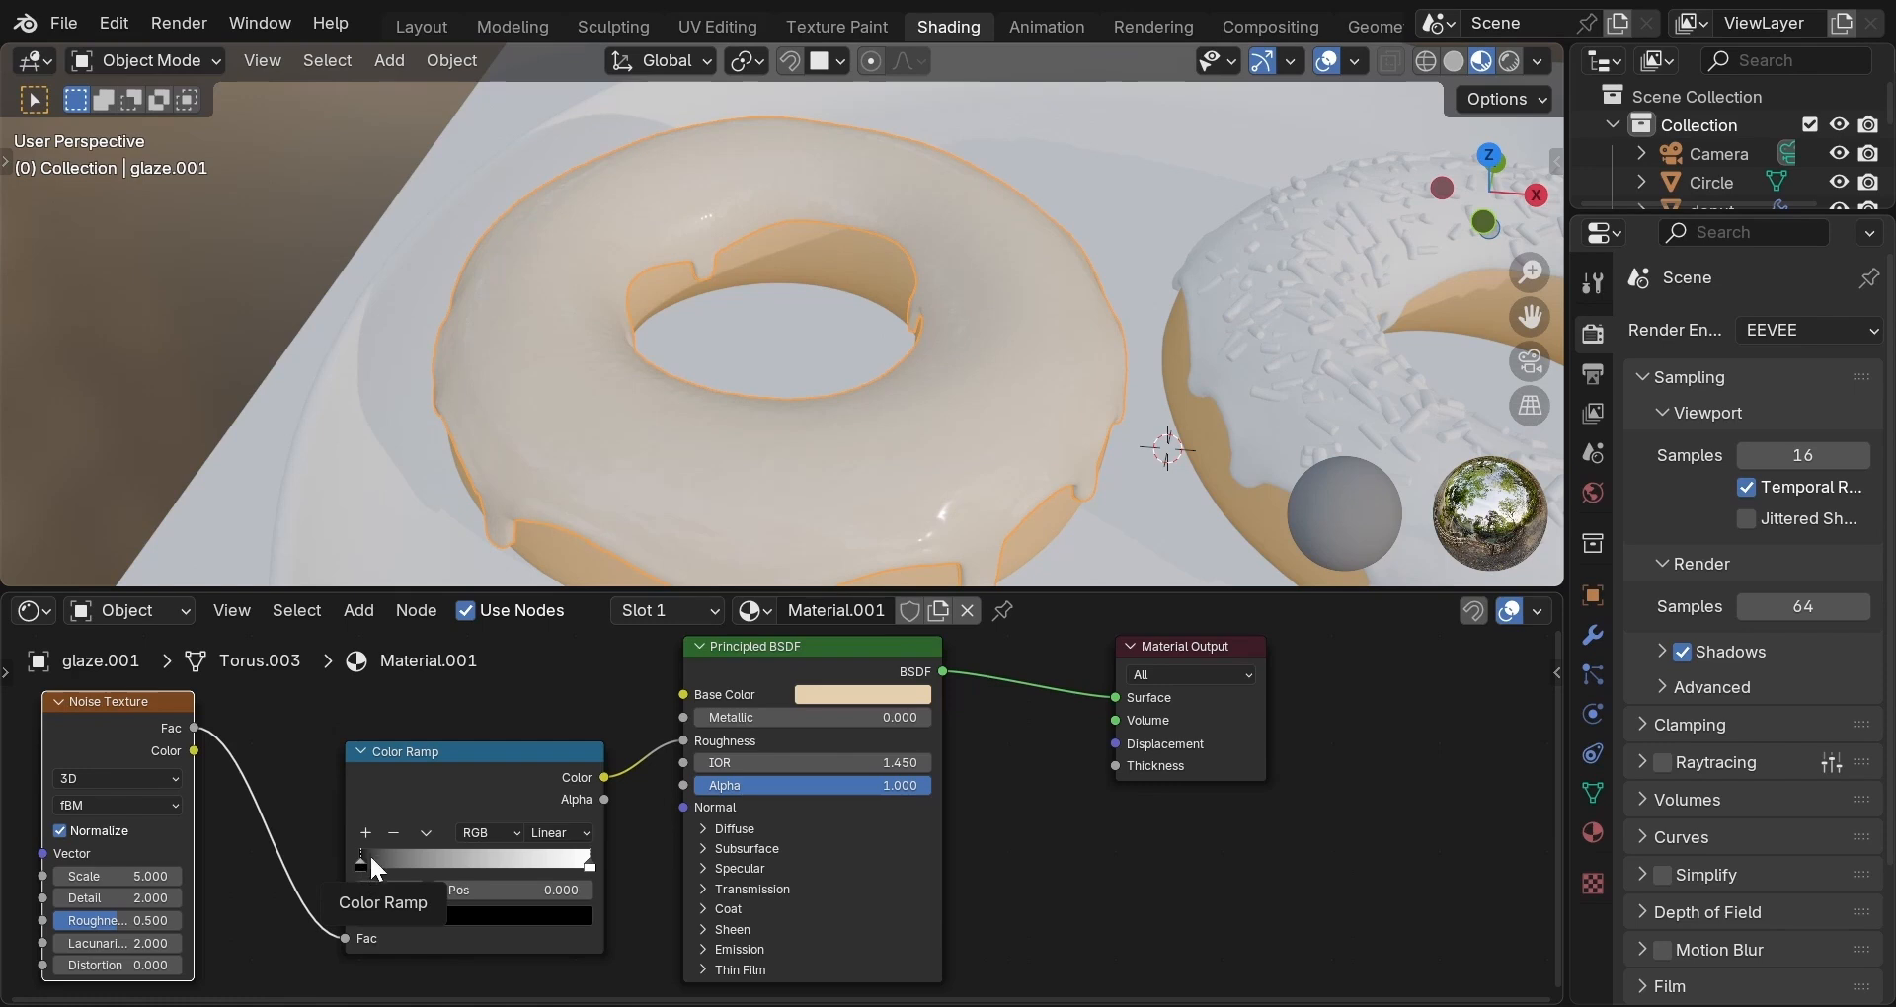
pyautogui.moveTo(358, 858); pyautogui.dragTo(381, 861)
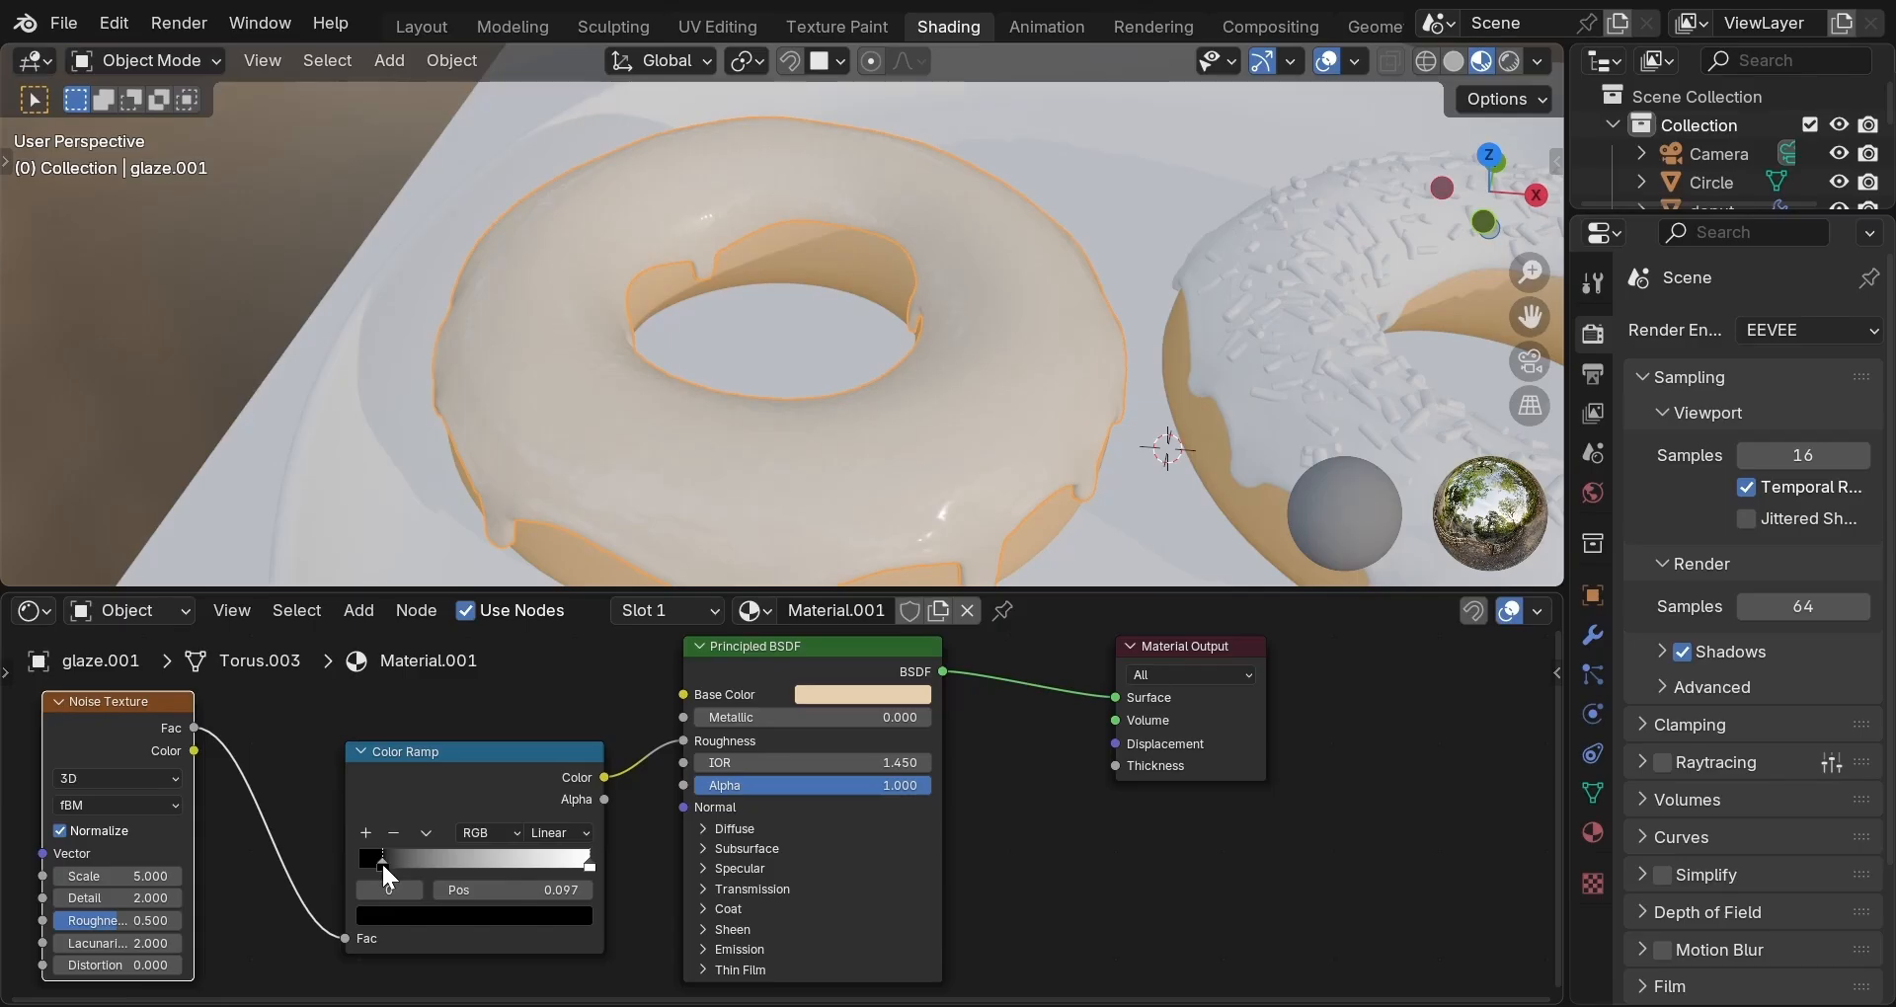
pyautogui.moveTo(381, 862); pyautogui.dragTo(382, 861)
pyautogui.moveTo(588, 865); pyautogui.dragTo(427, 862)
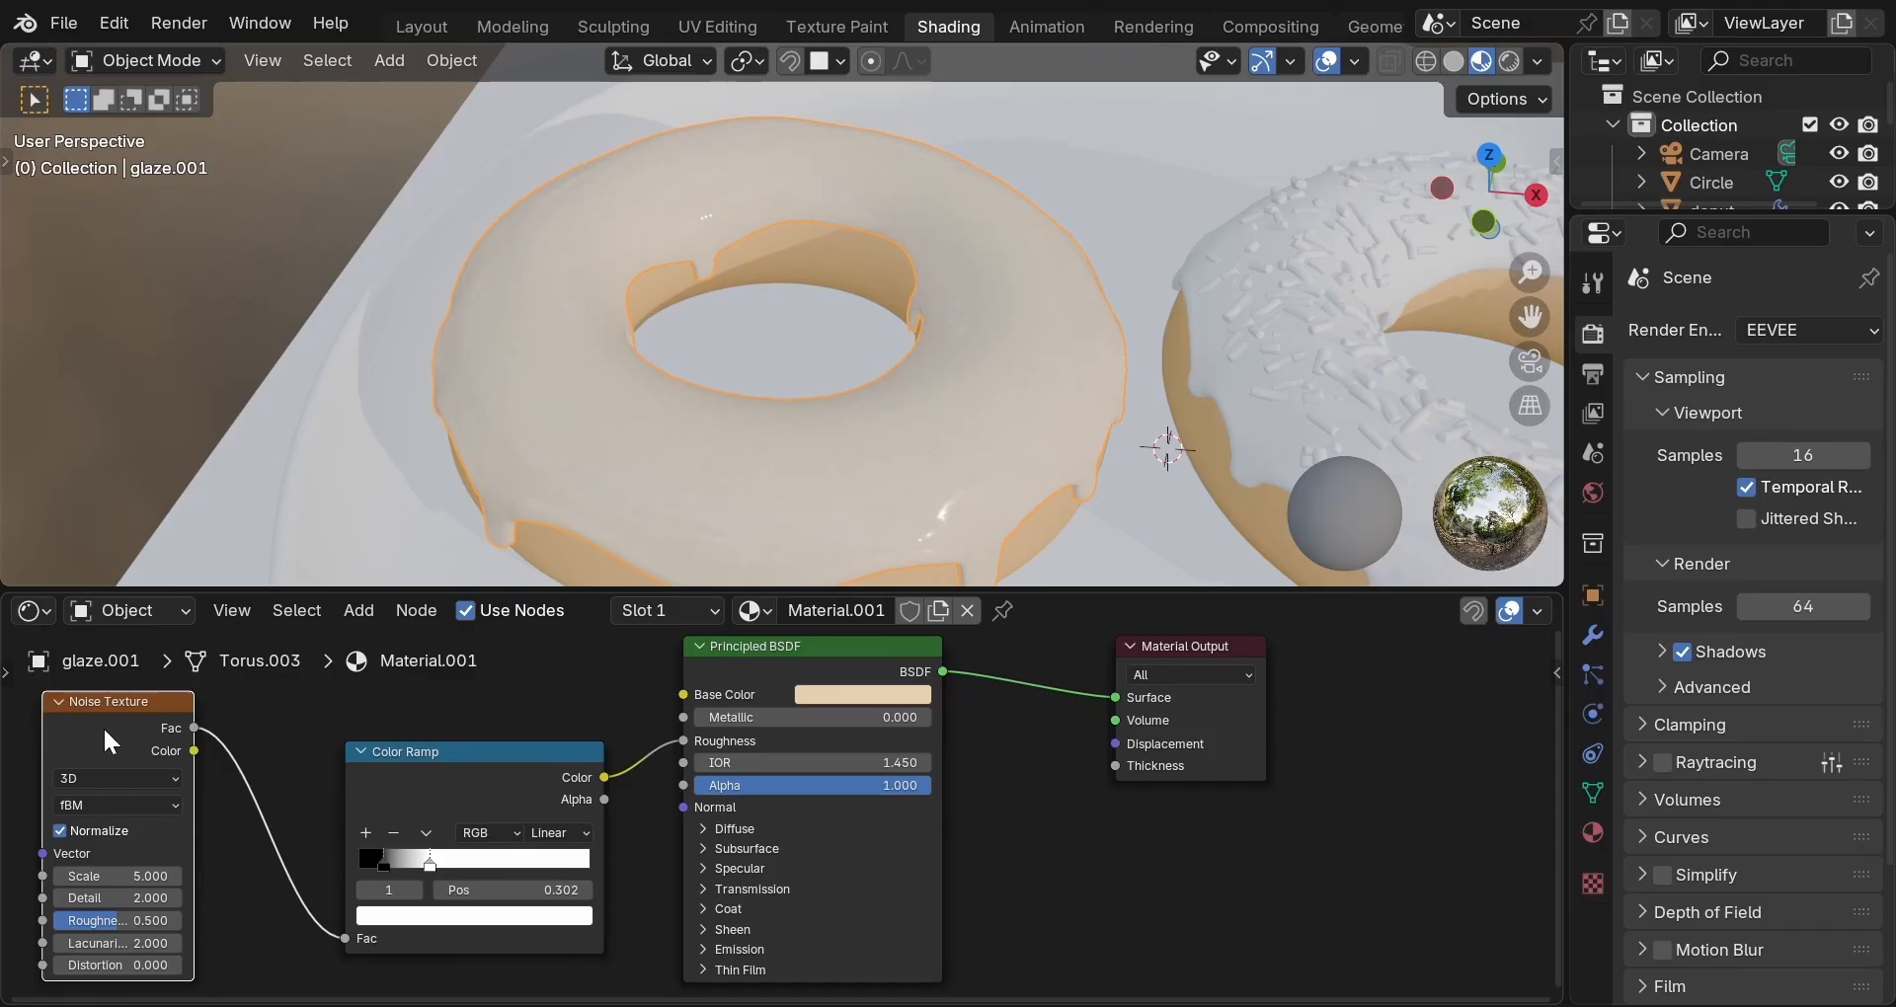
# Give the glaze's roughness Noise Texture a Scale of 18, Detail of 6 and Roughness of 0.45.
pyautogui.click(116, 876)
pyautogui.write('18')
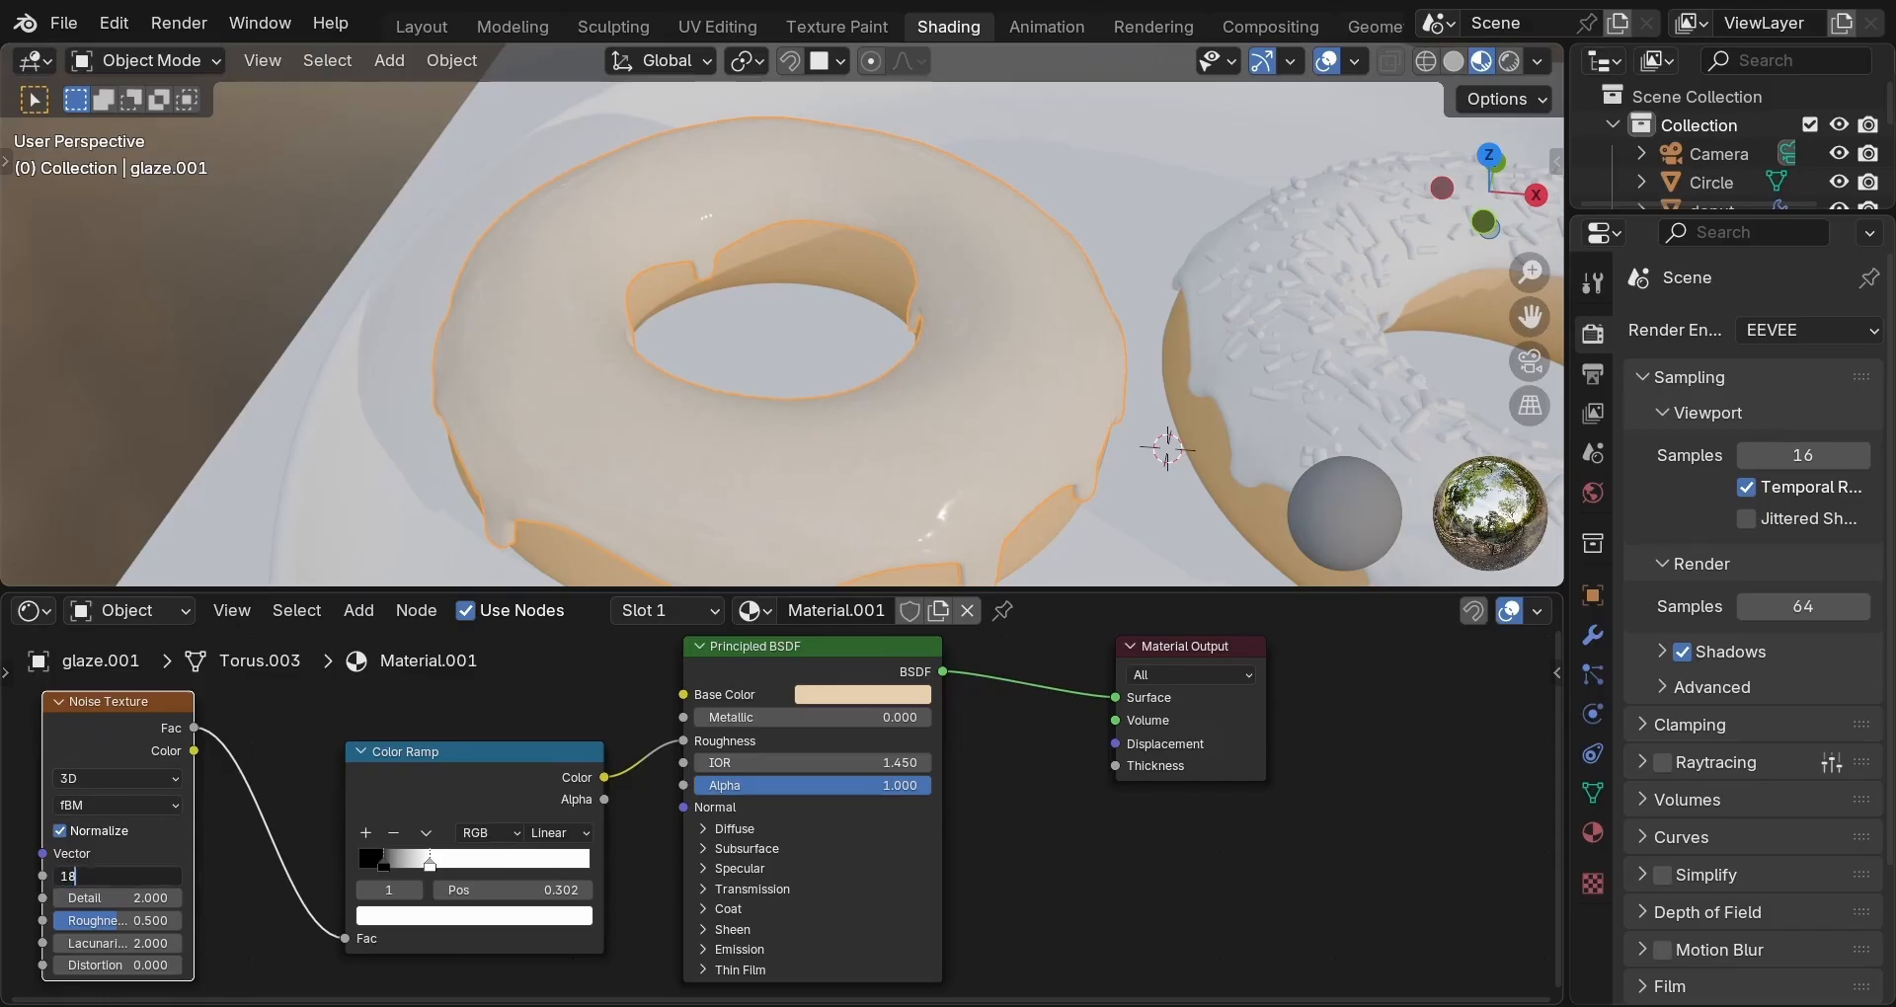
pyautogui.press('Return')
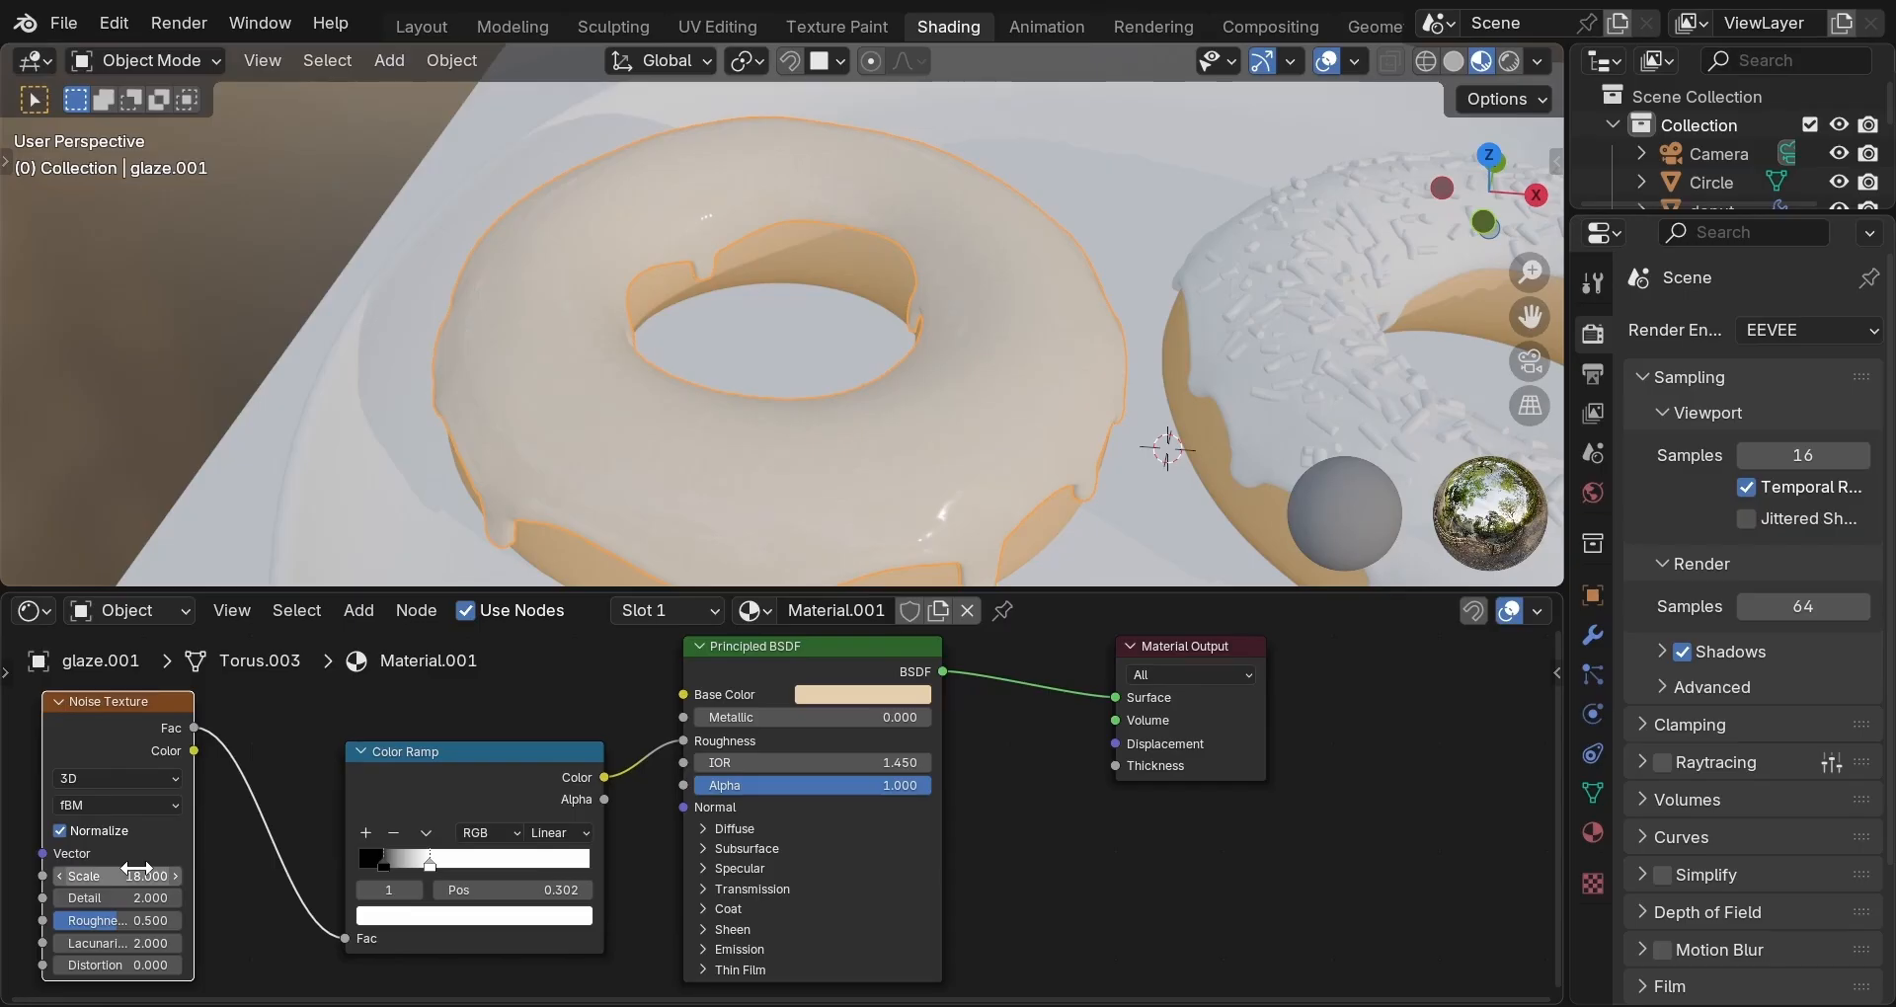
pyautogui.click(118, 898)
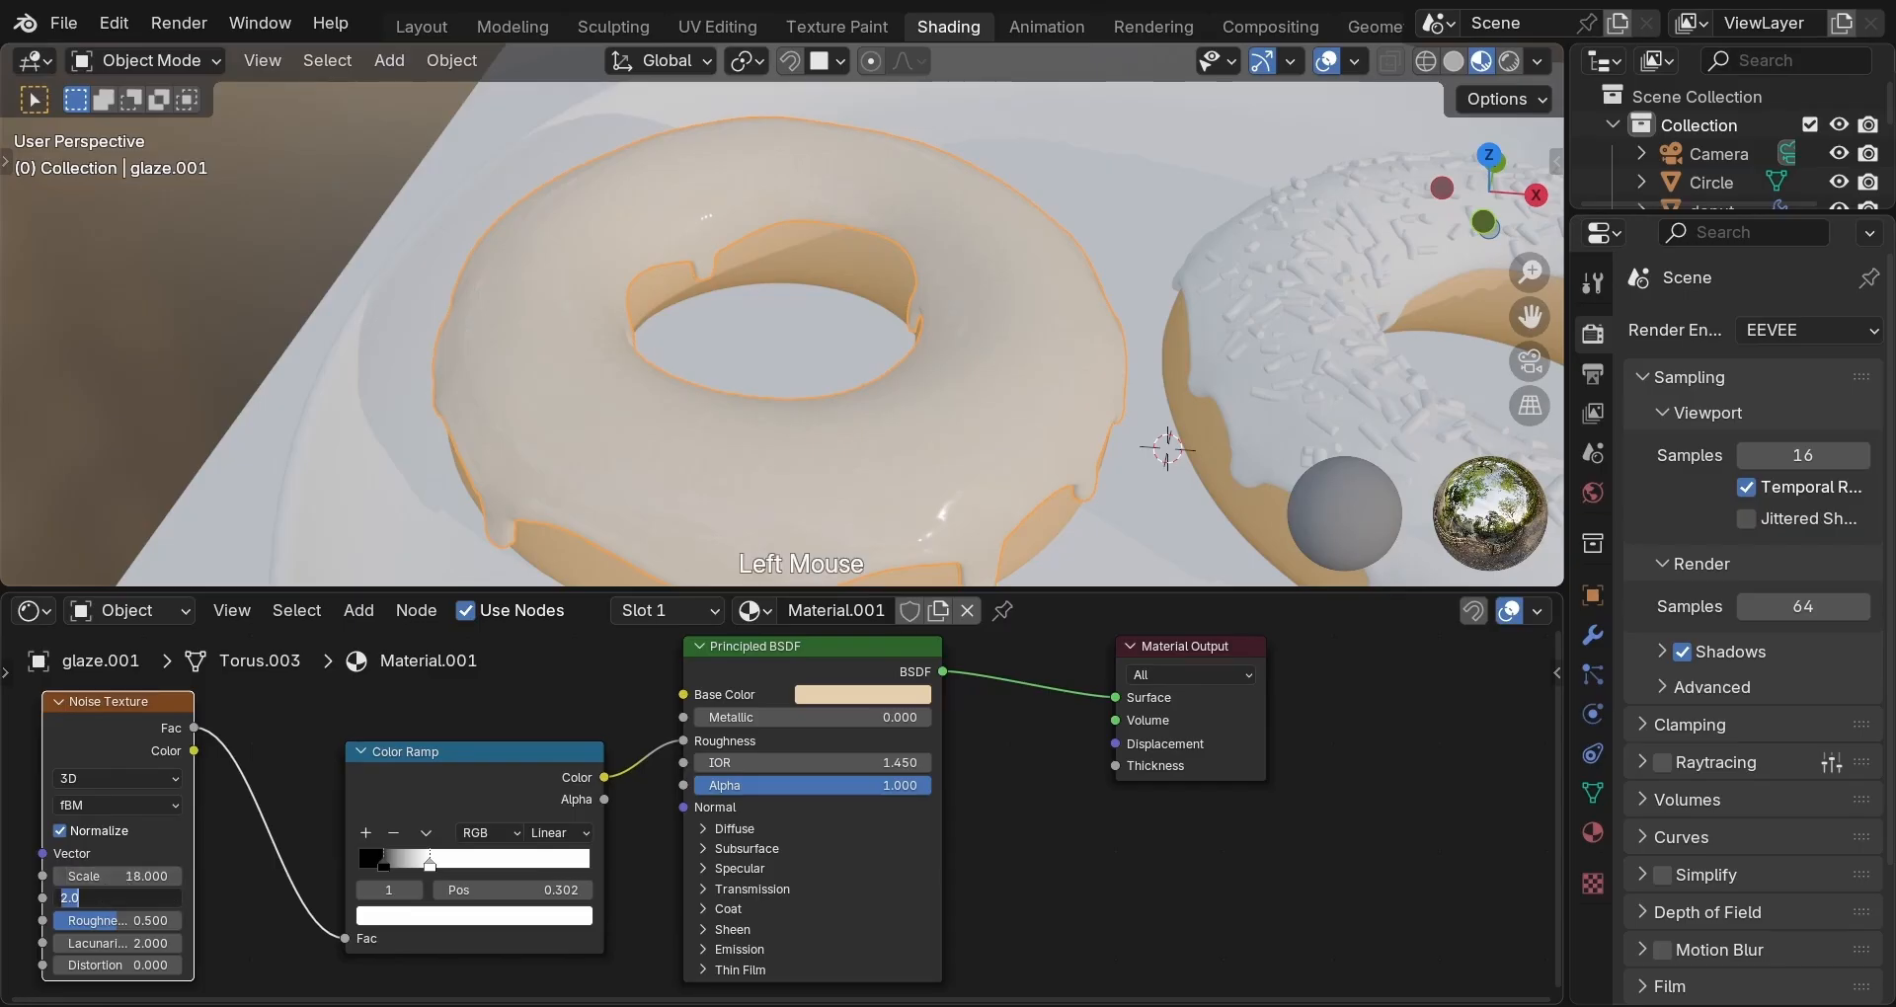
pyautogui.write('6')
pyautogui.press('Return')
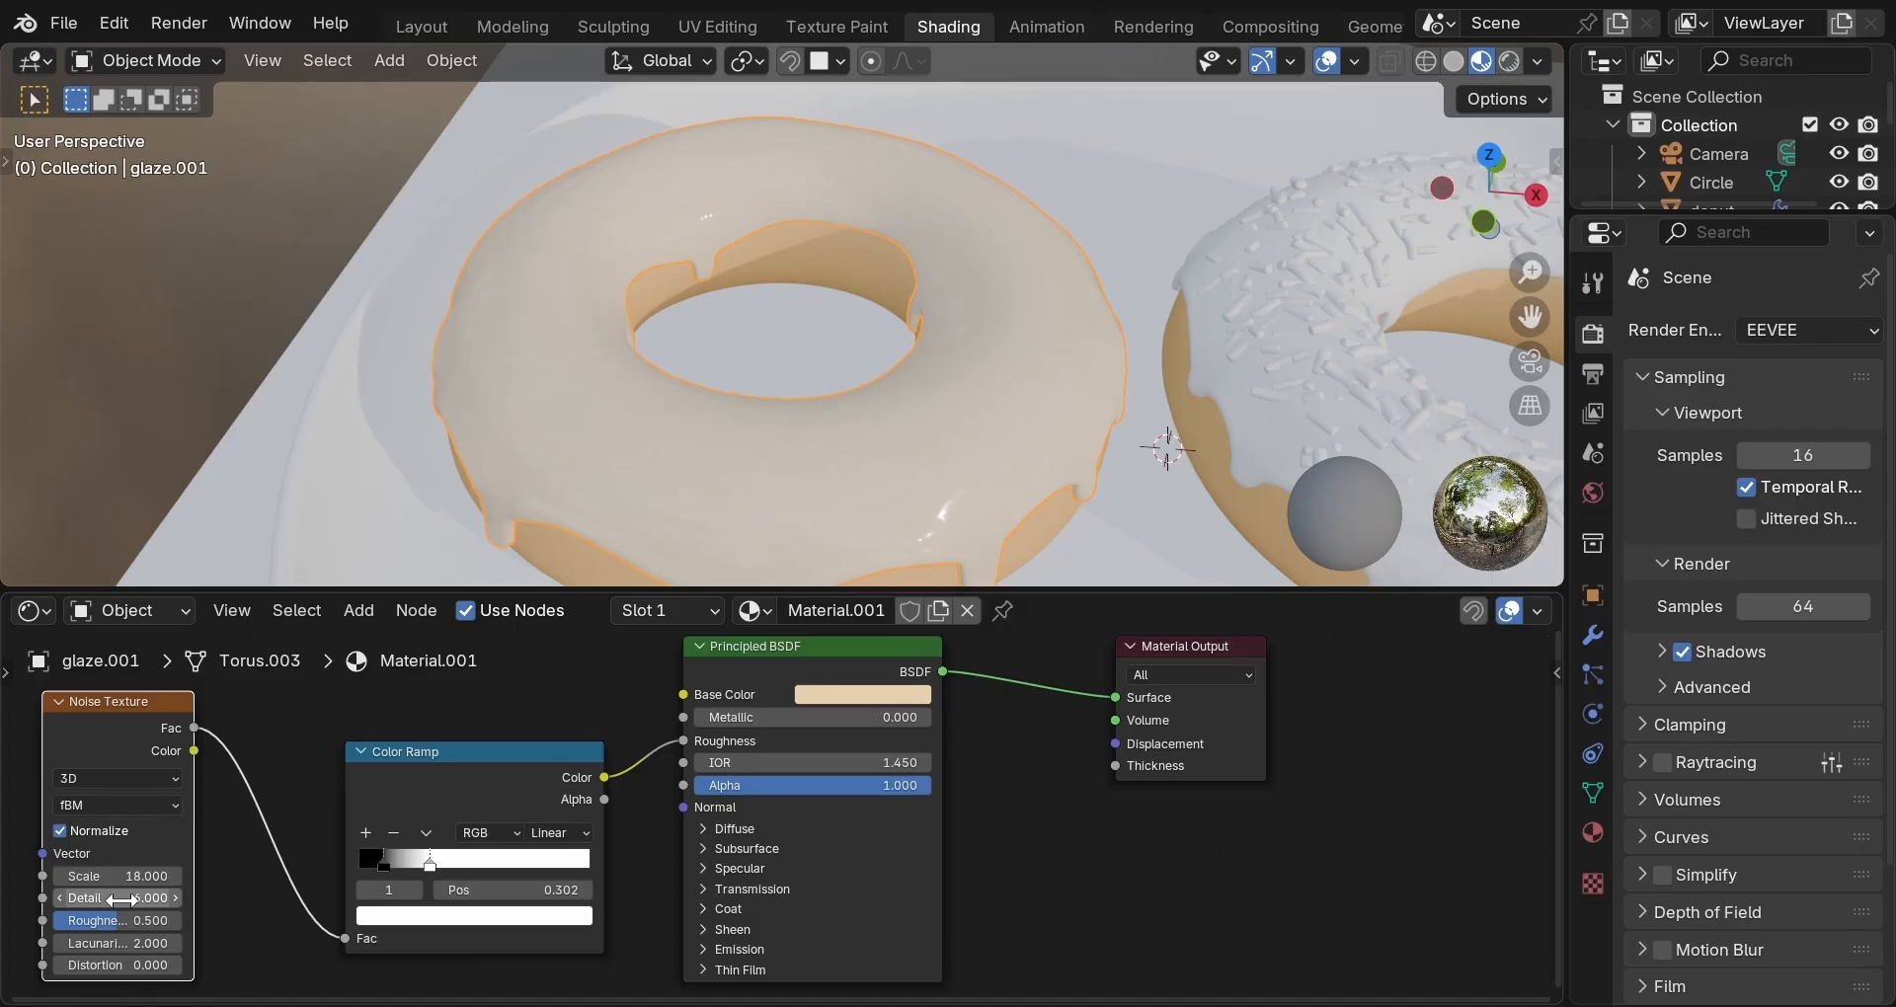
pyautogui.click(123, 918)
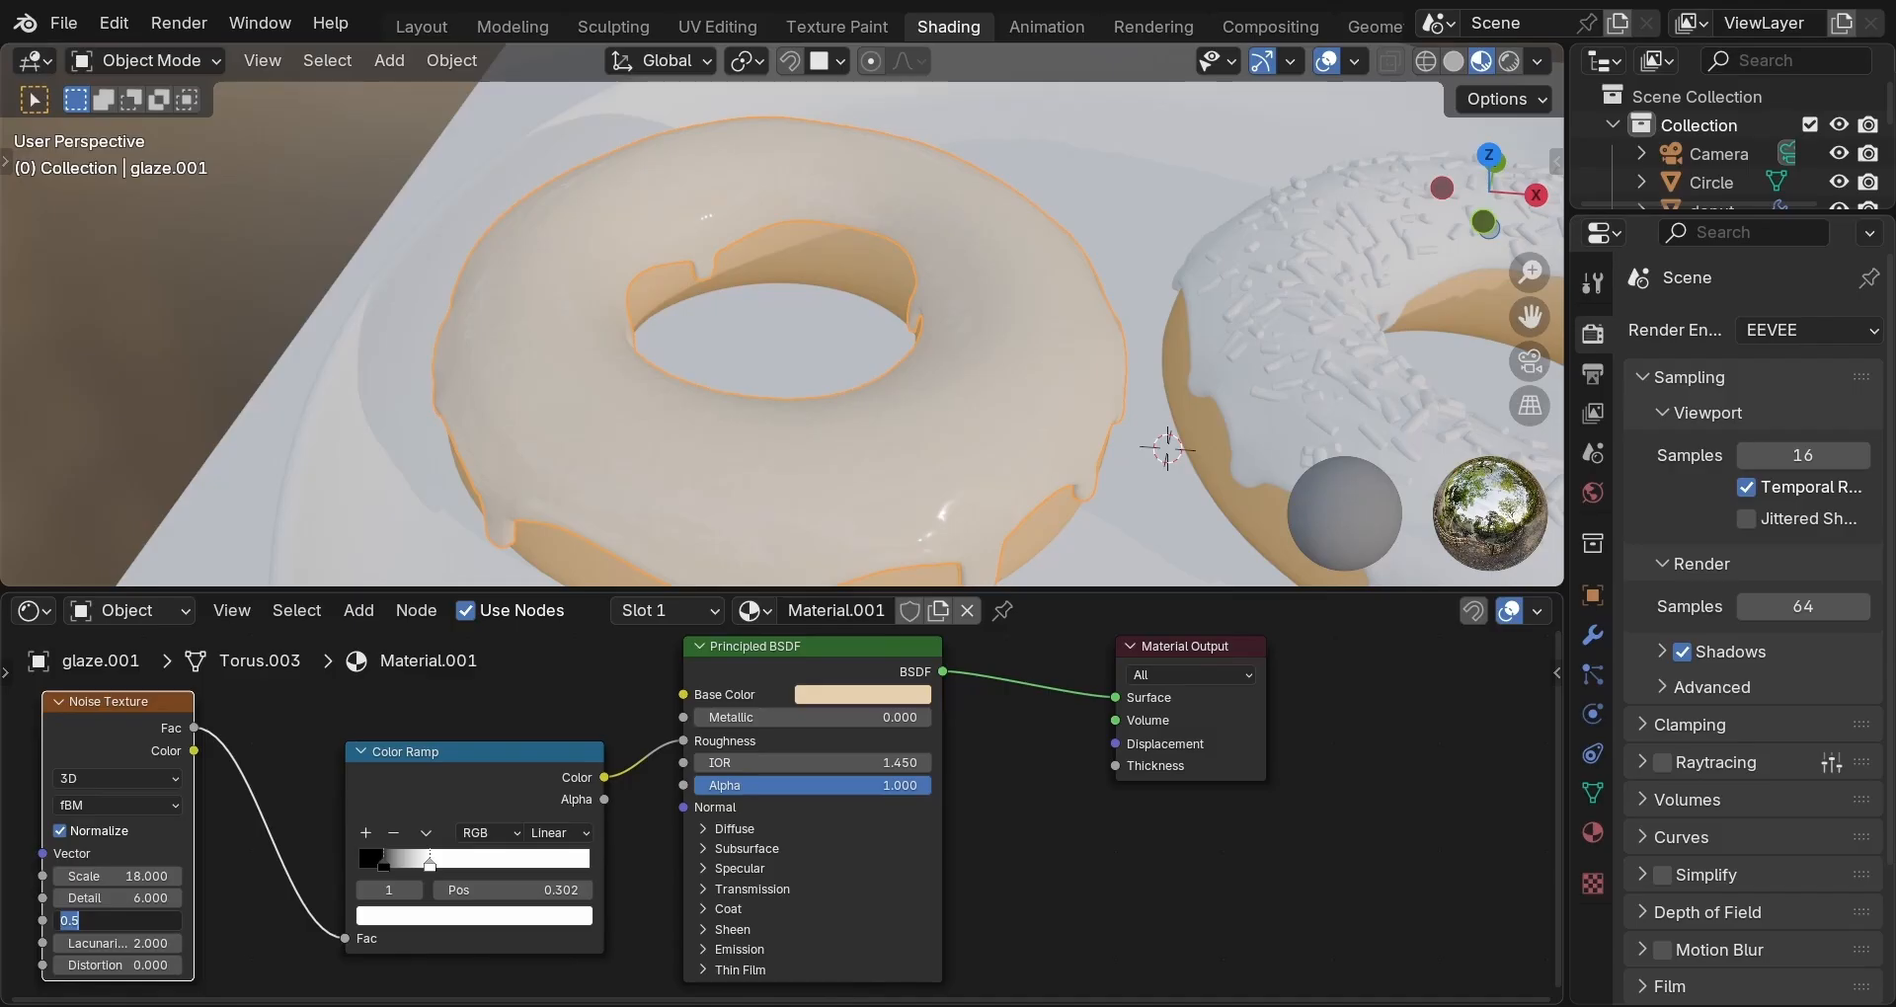
pyautogui.click(117, 921)
pyautogui.press('BackSpace')
pyautogui.write('45')
pyautogui.press('Return')
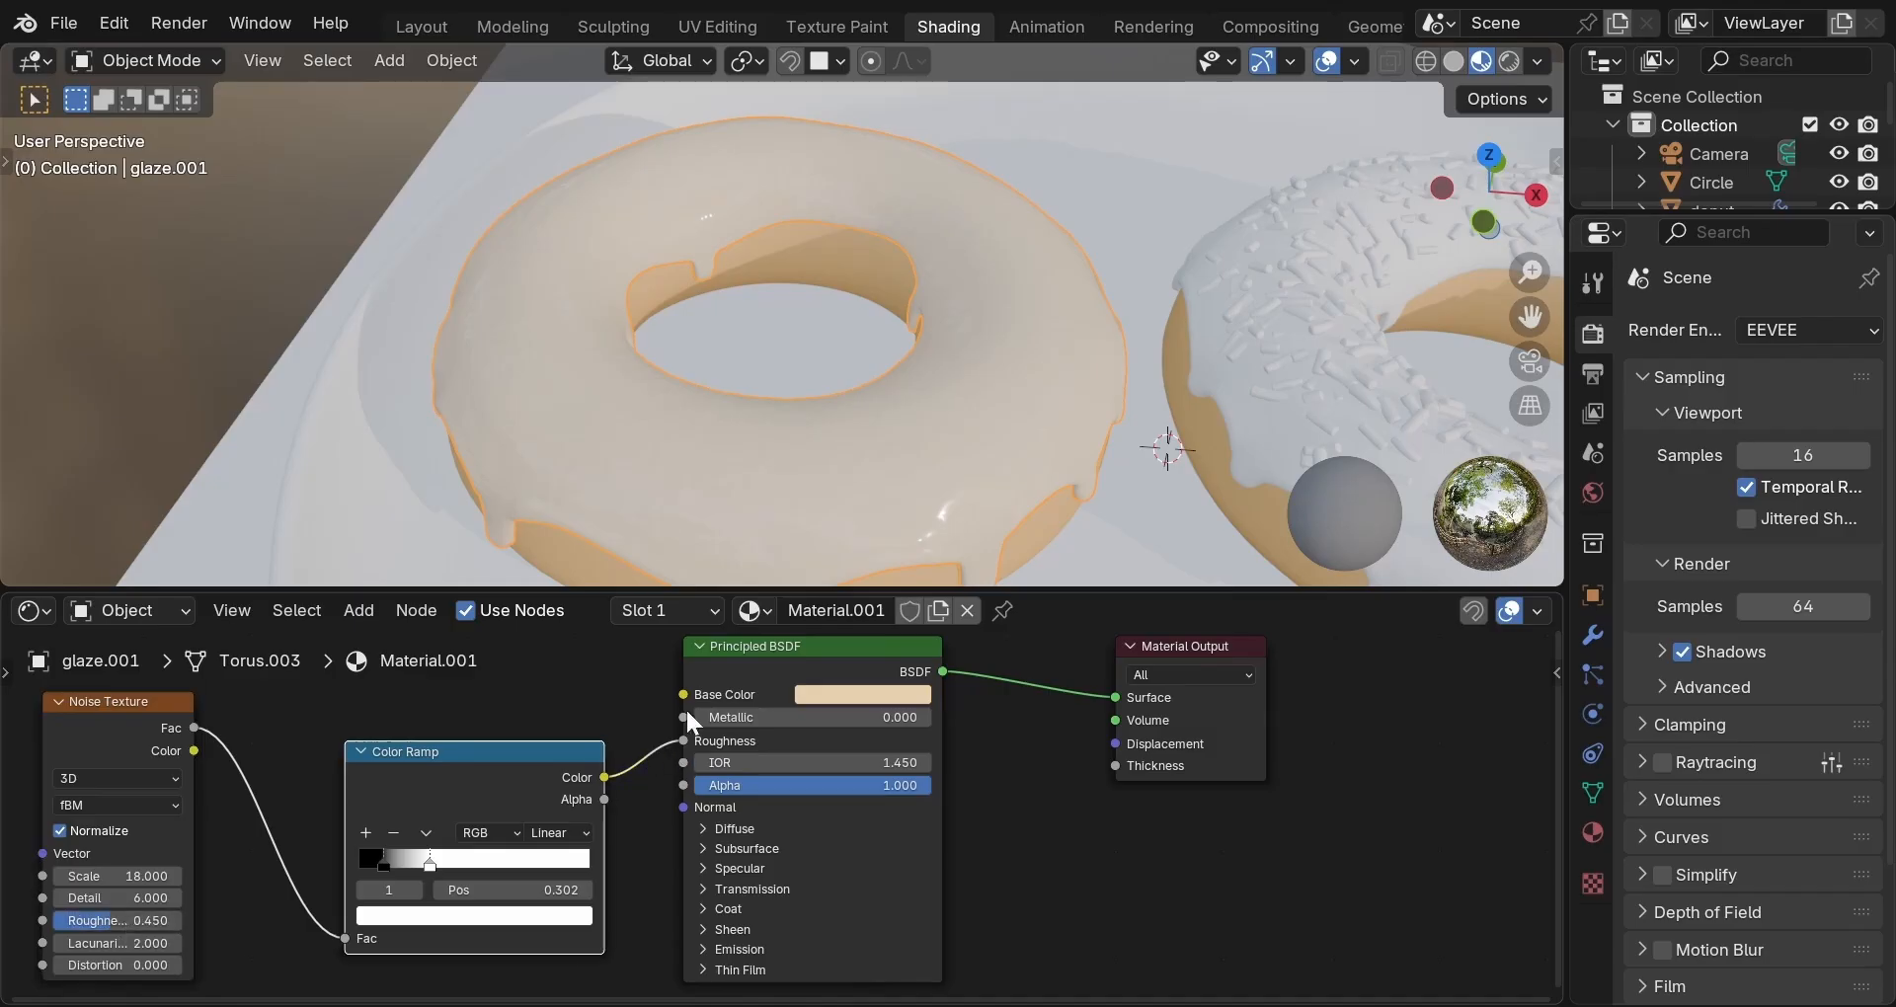
pyautogui.moveTo(835, 381); pyautogui.dragTo(973, 390, button='middle')
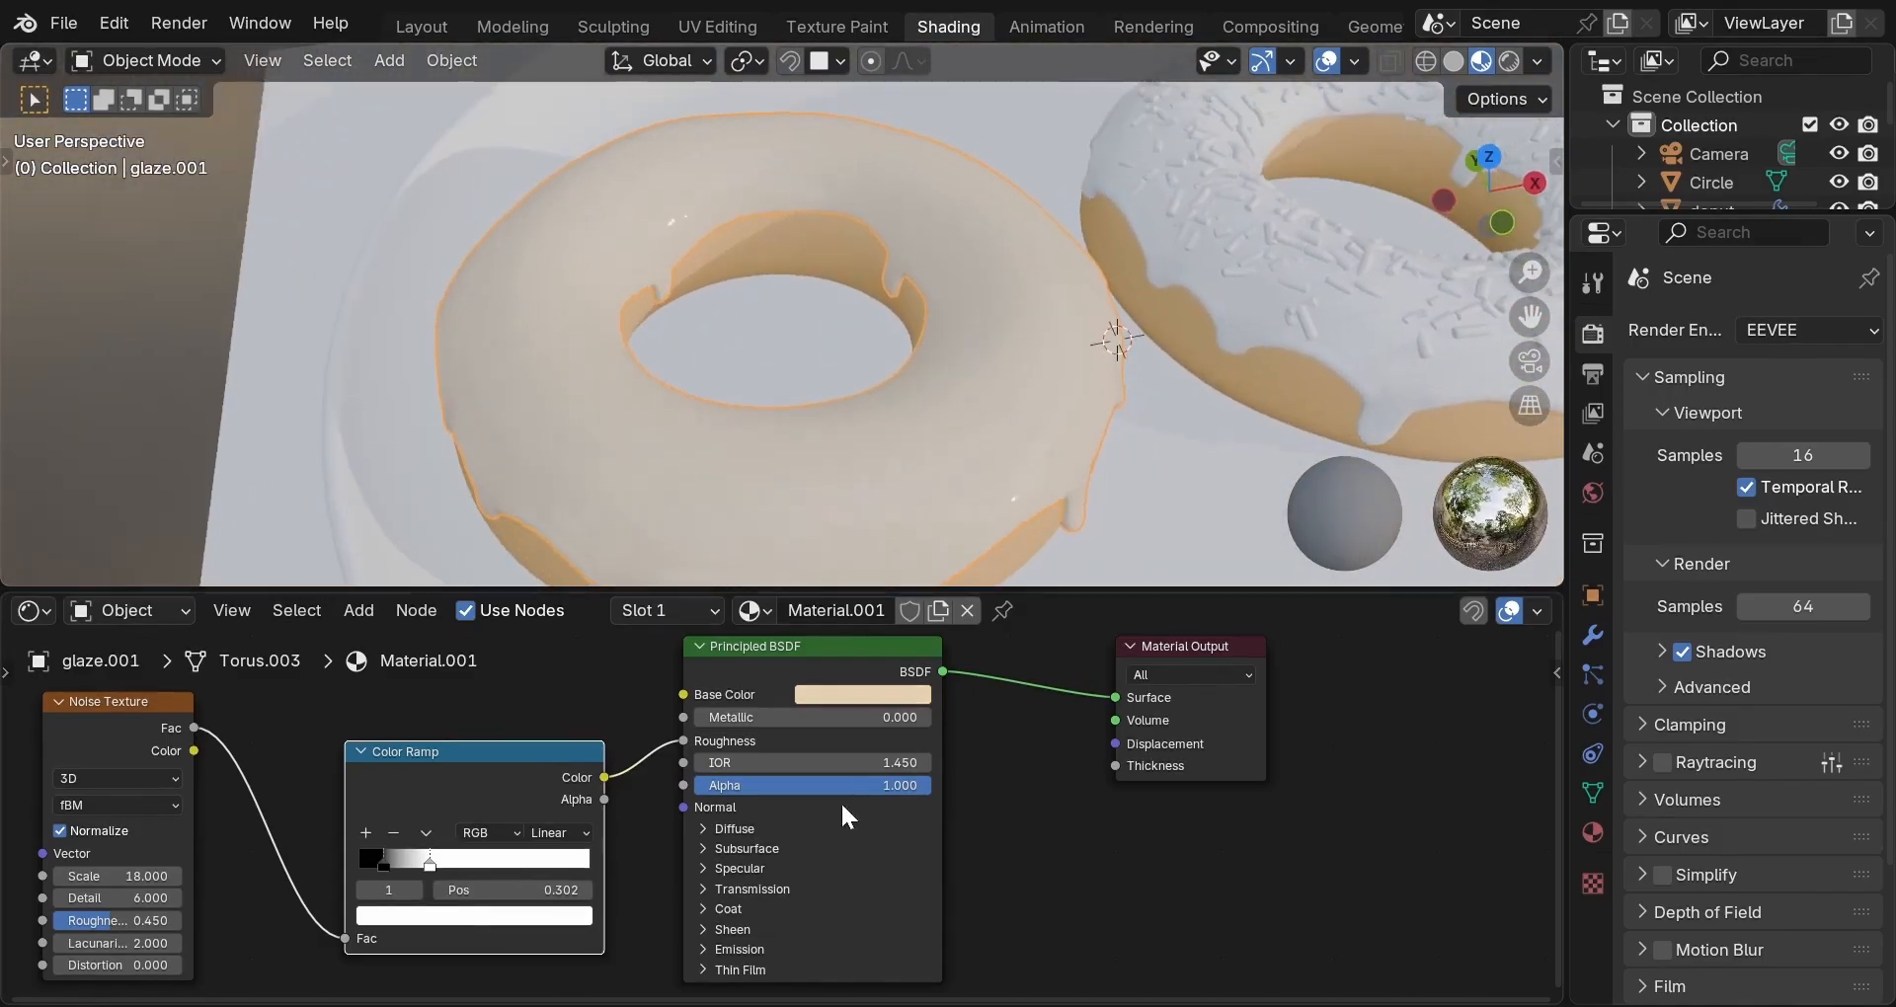
pyautogui.click(707, 891)
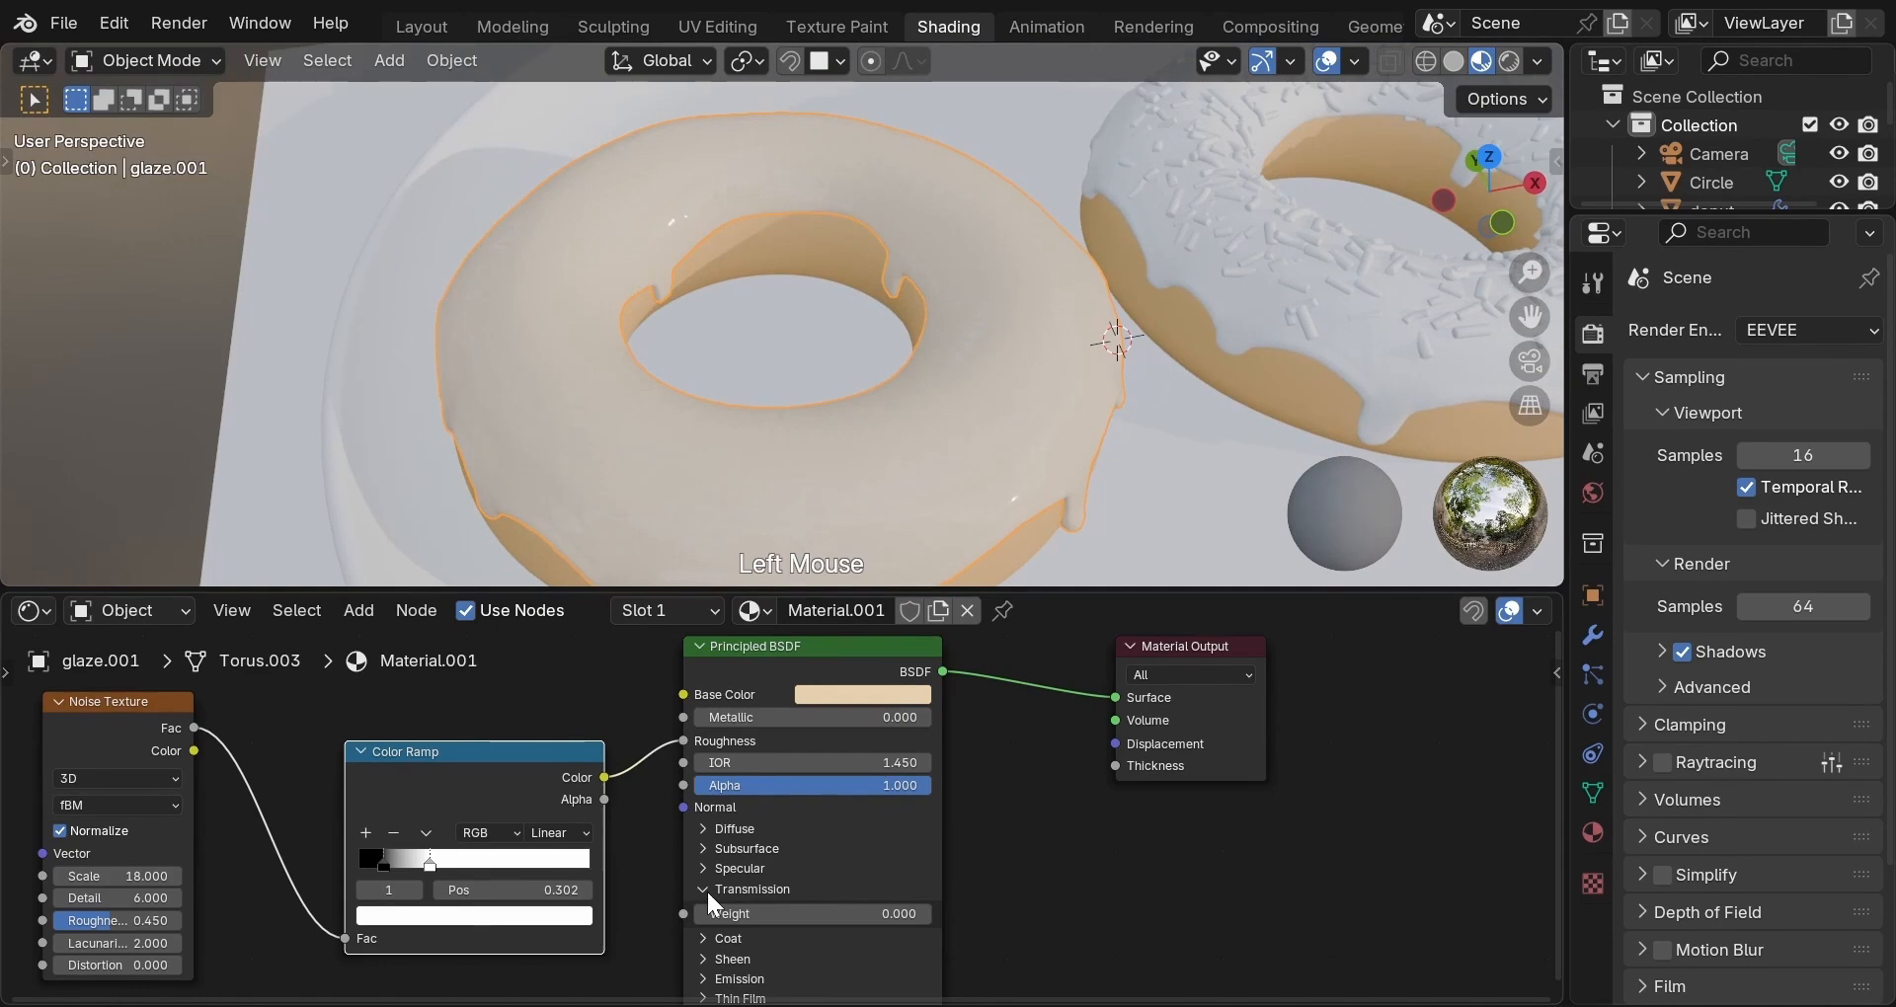
pyautogui.moveTo(710, 908)
pyautogui.mouseDown()
pyautogui.moveTo(872, 908)
pyautogui.moveTo(702, 909)
pyautogui.mouseUp()
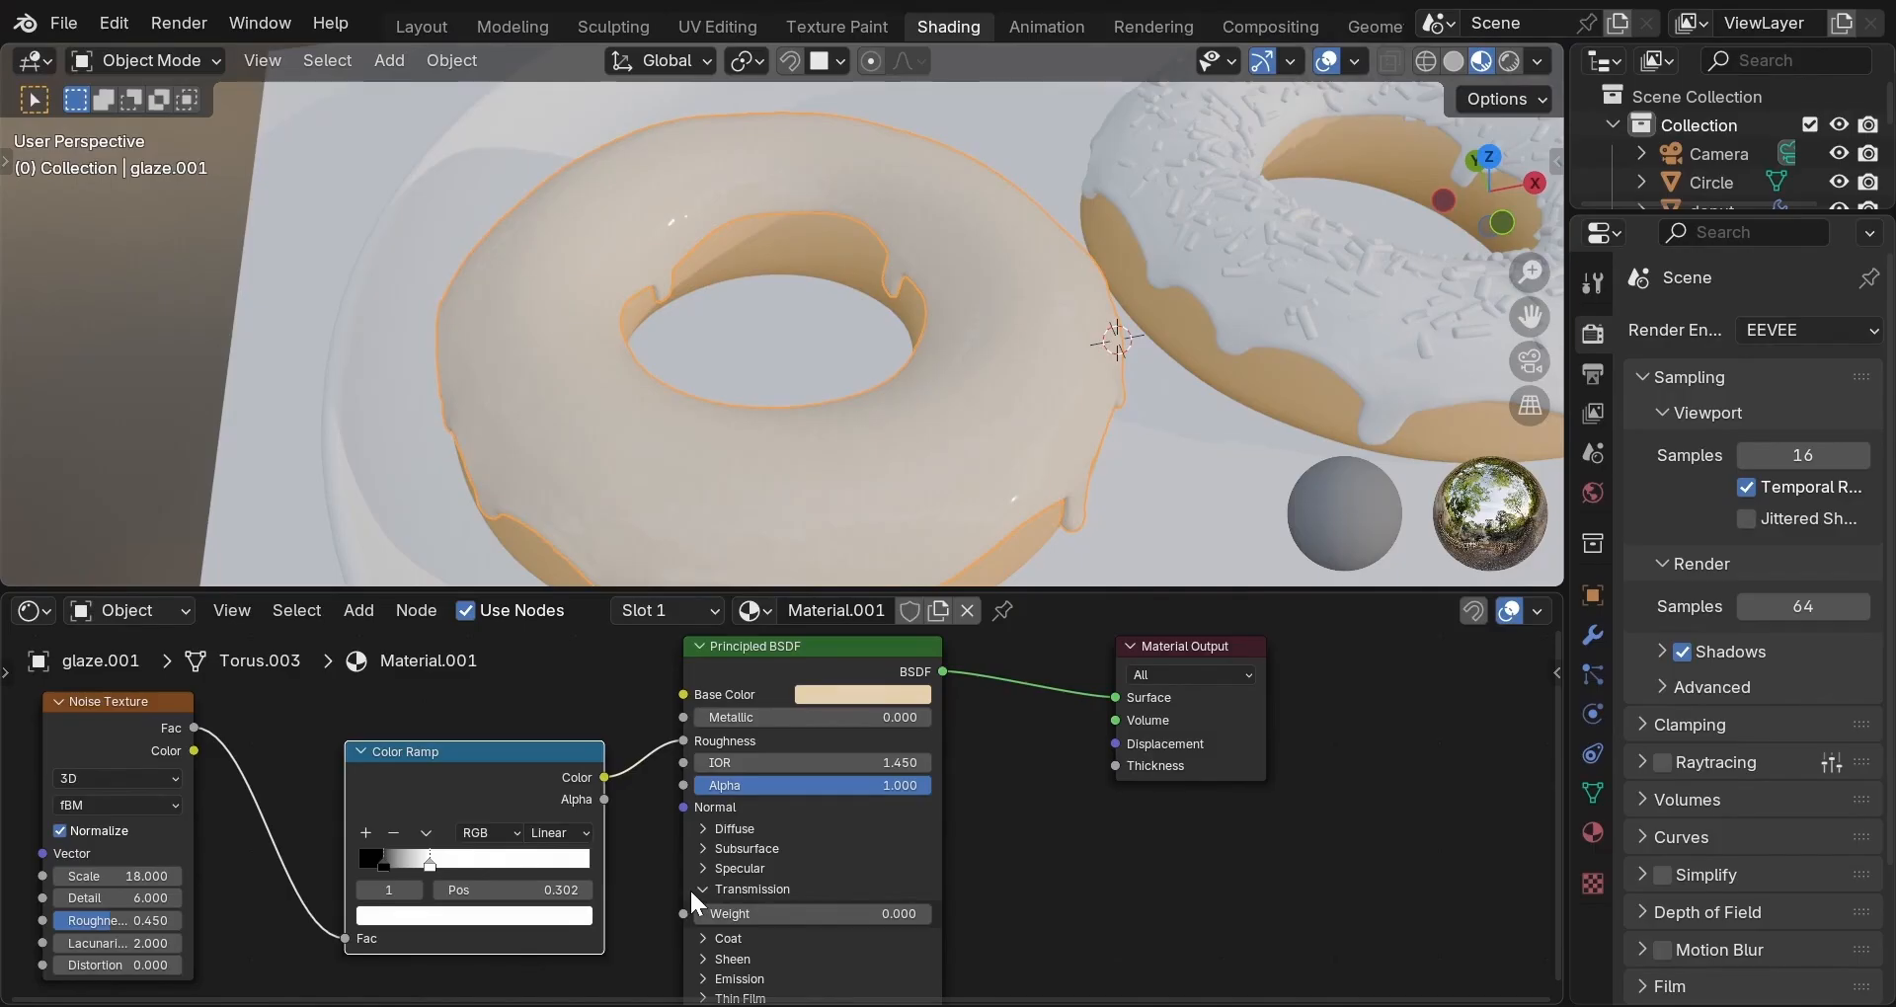
pyautogui.click(703, 889)
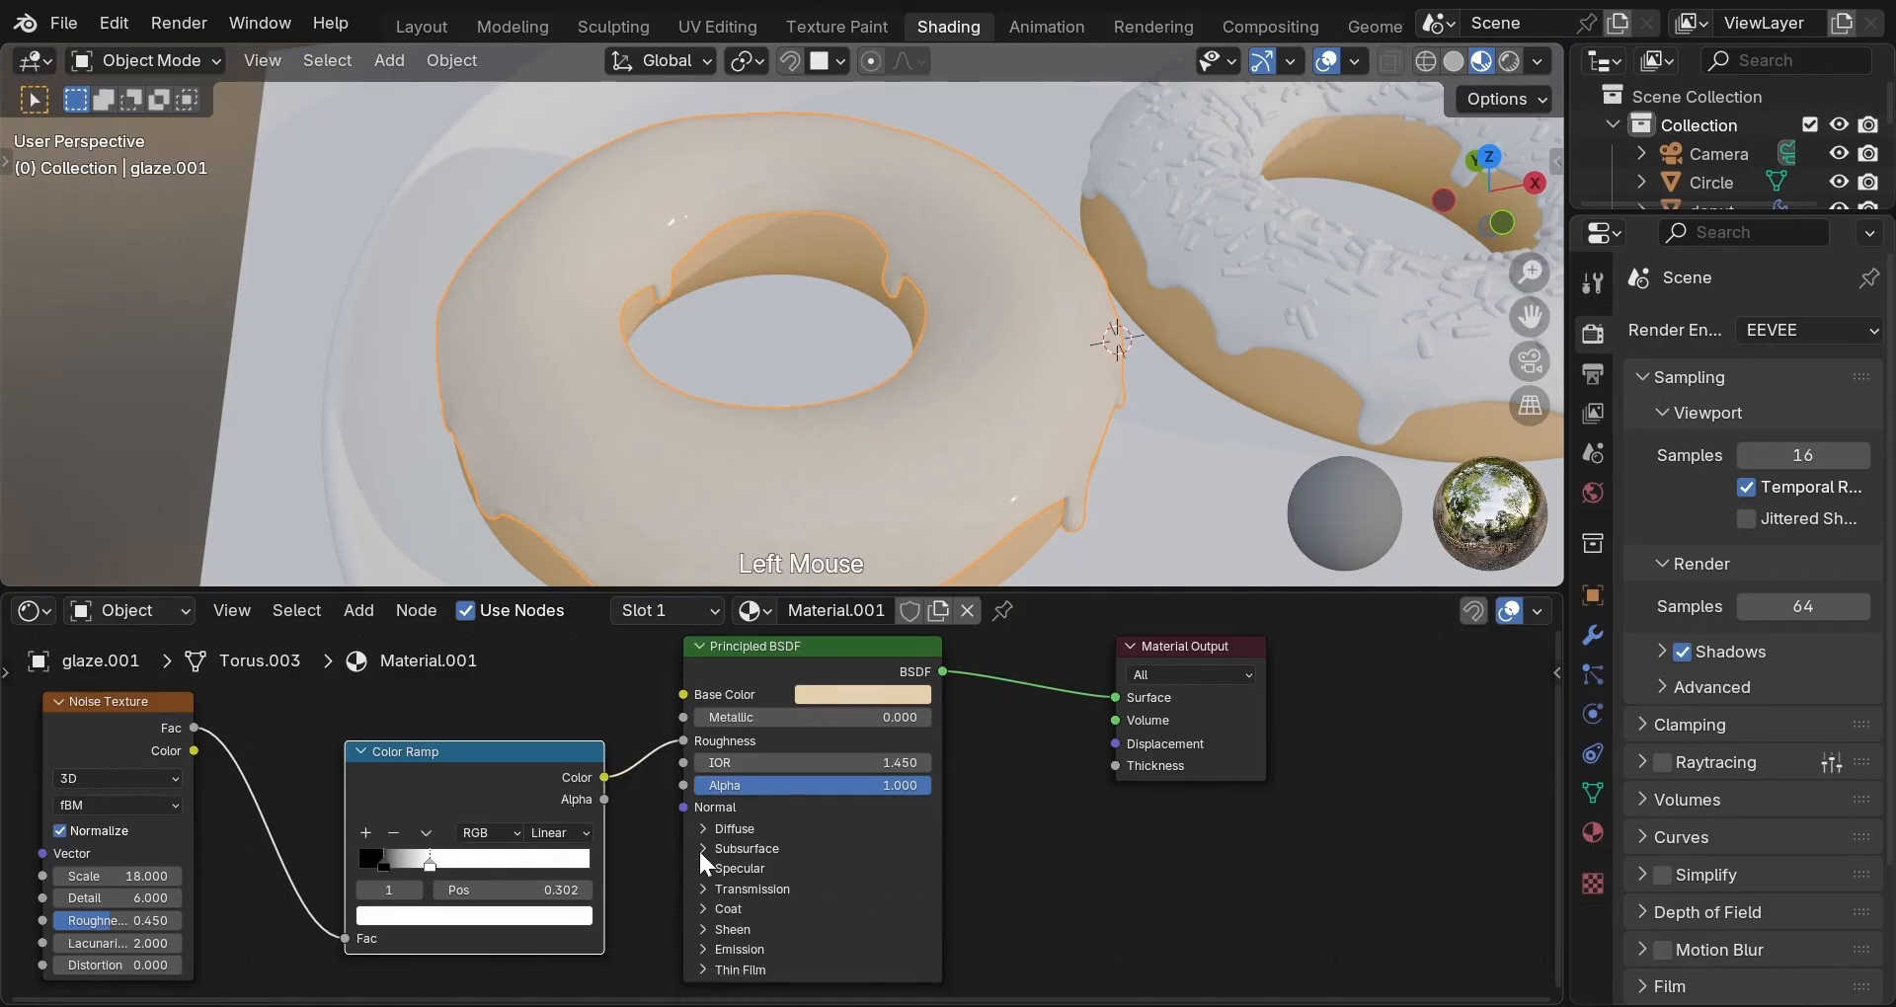
pyautogui.click(702, 849)
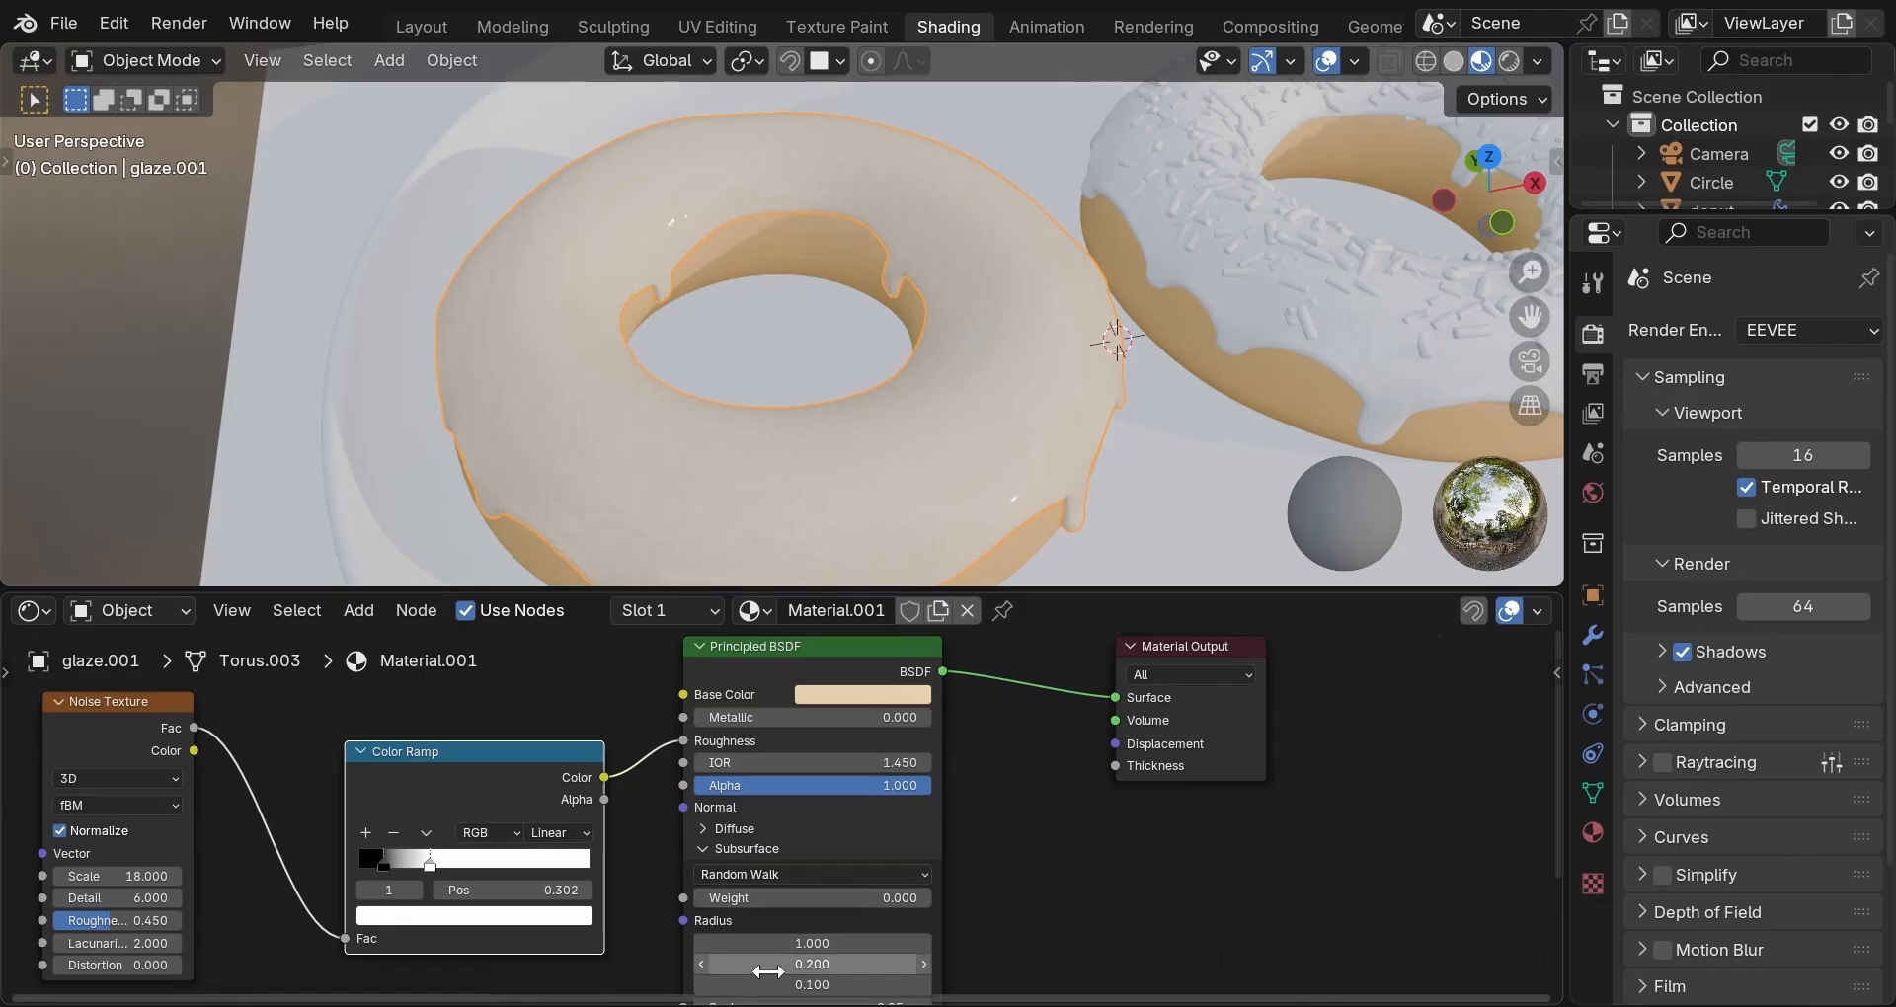
pyautogui.click(711, 848)
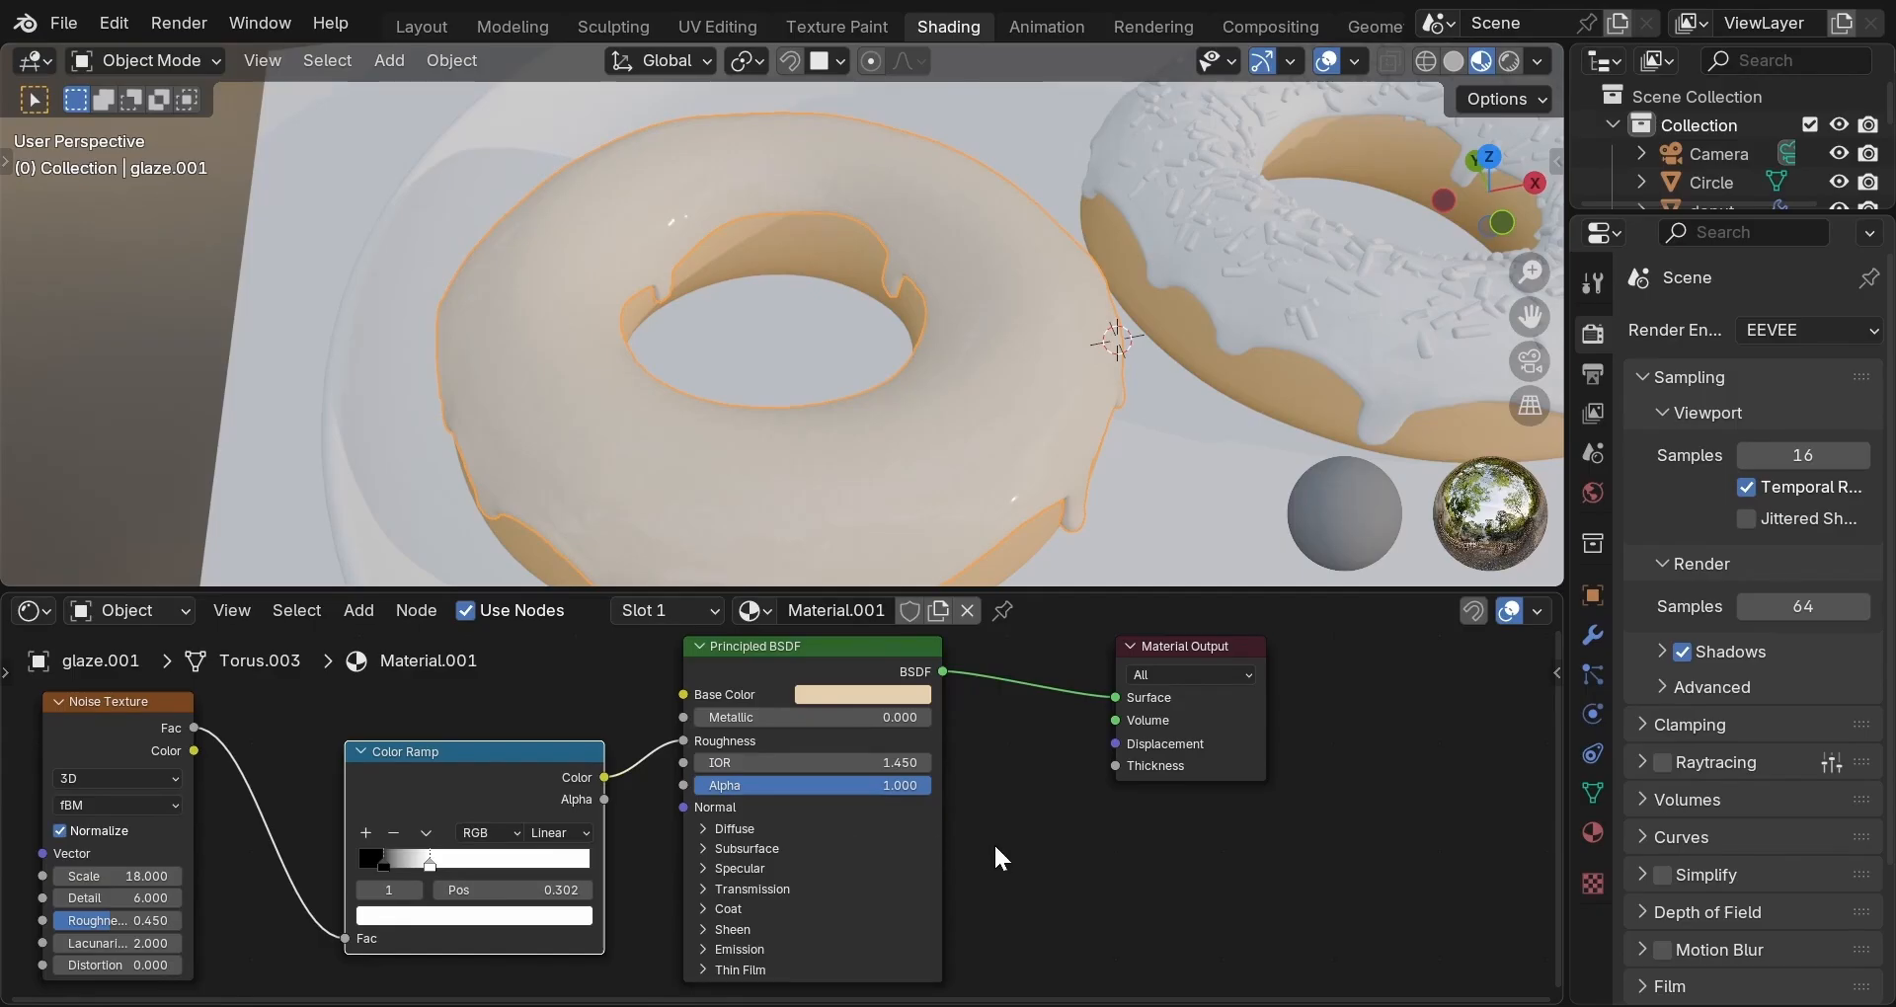
pyautogui.scroll(-3, 1054, 835)
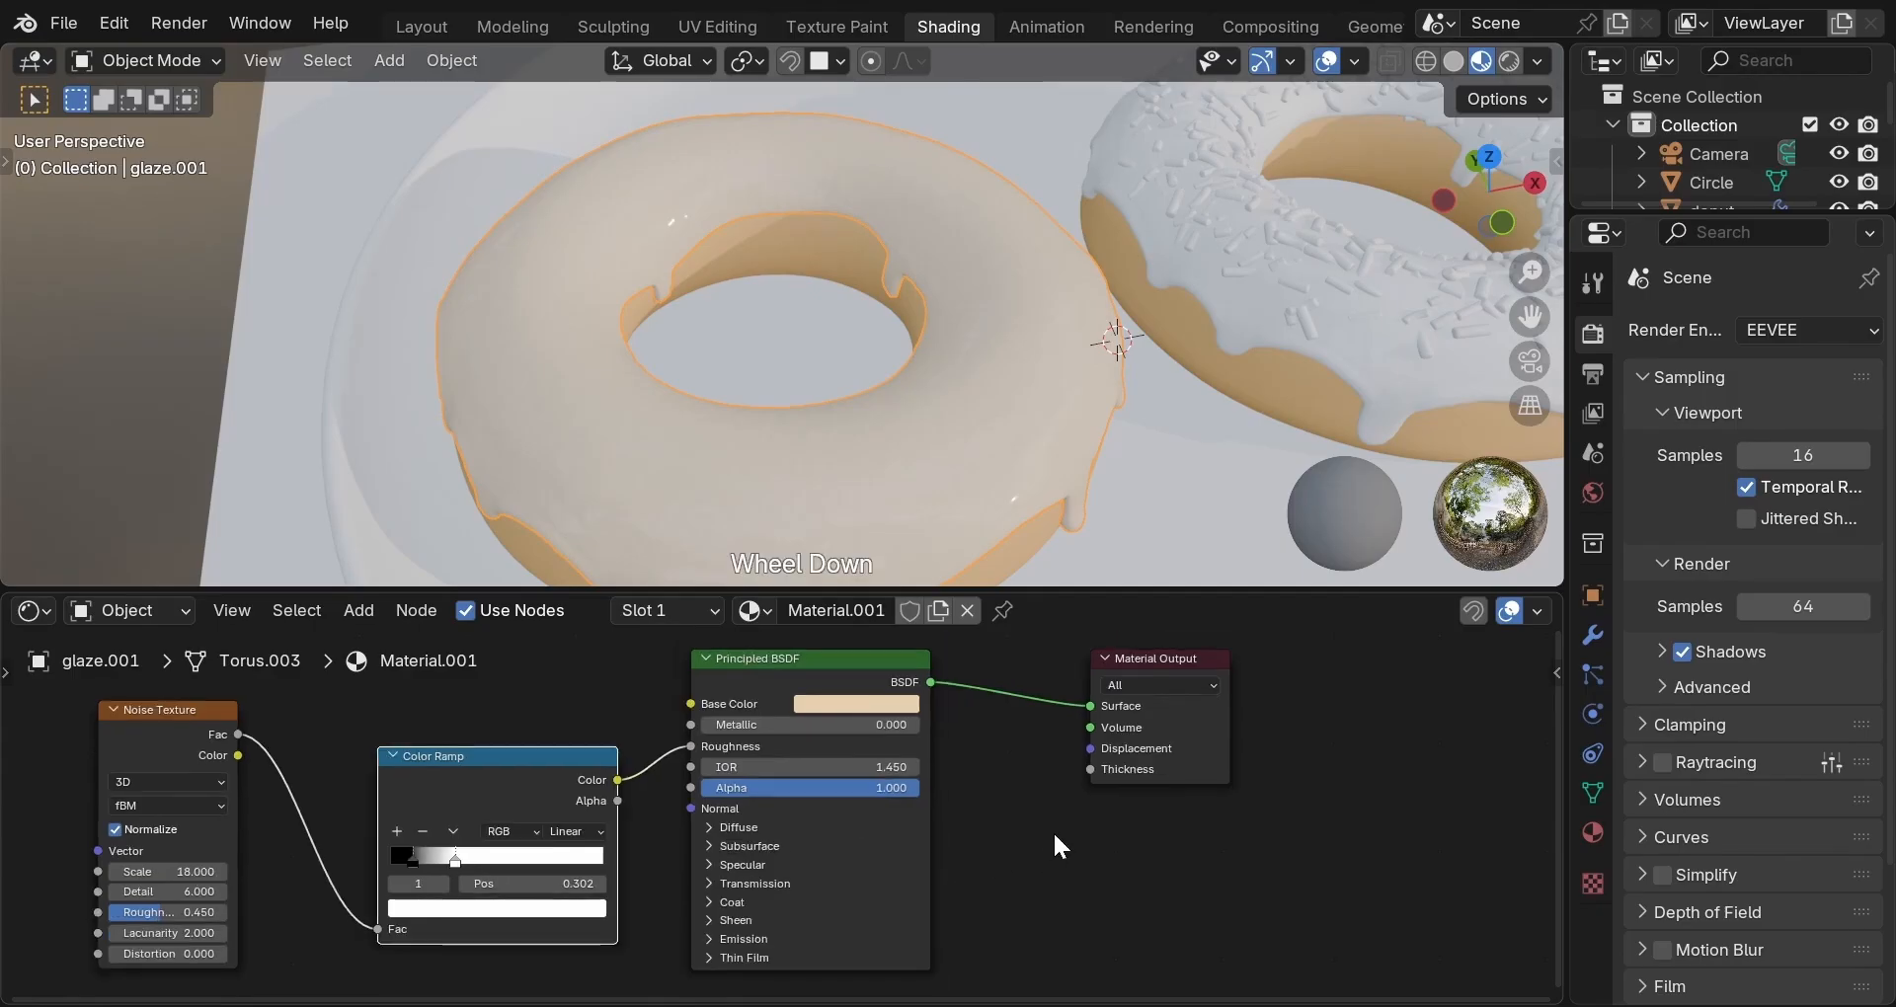
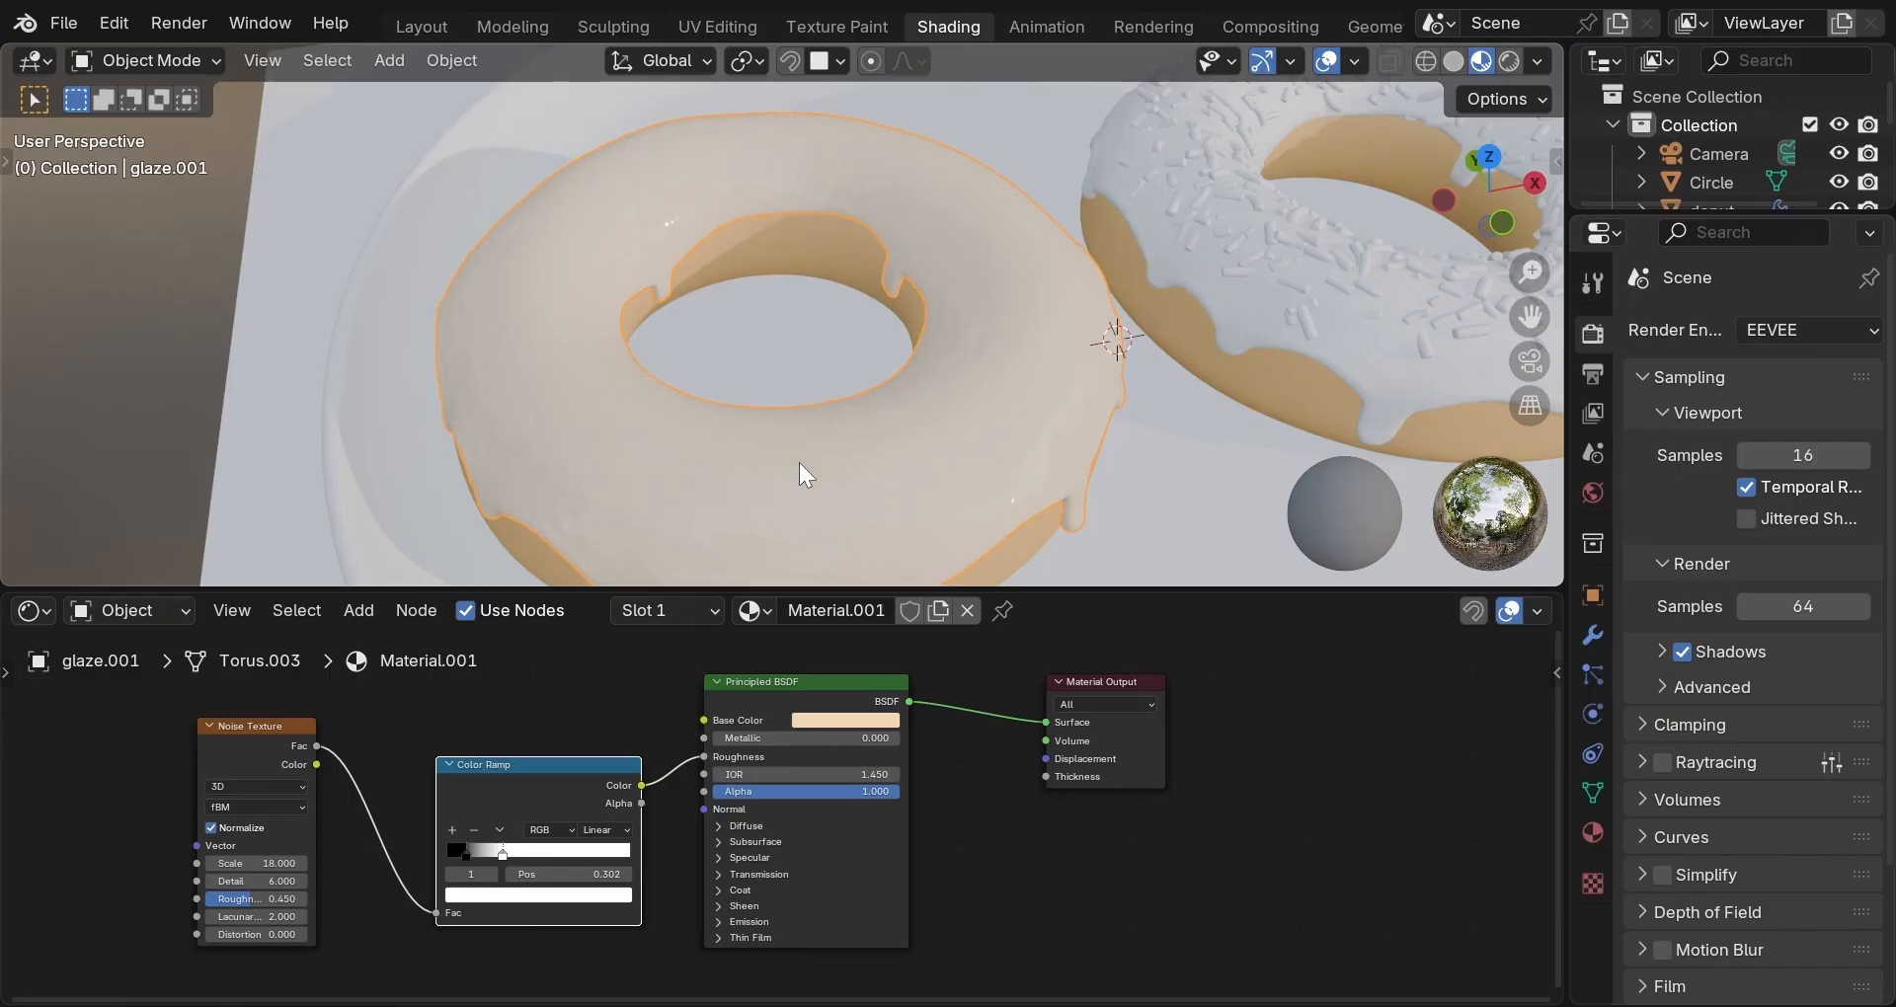
# Set the right glaze's Geometry Nodes sprinkle density to 0 and look down on the donuts.
pyautogui.click(1332, 272)
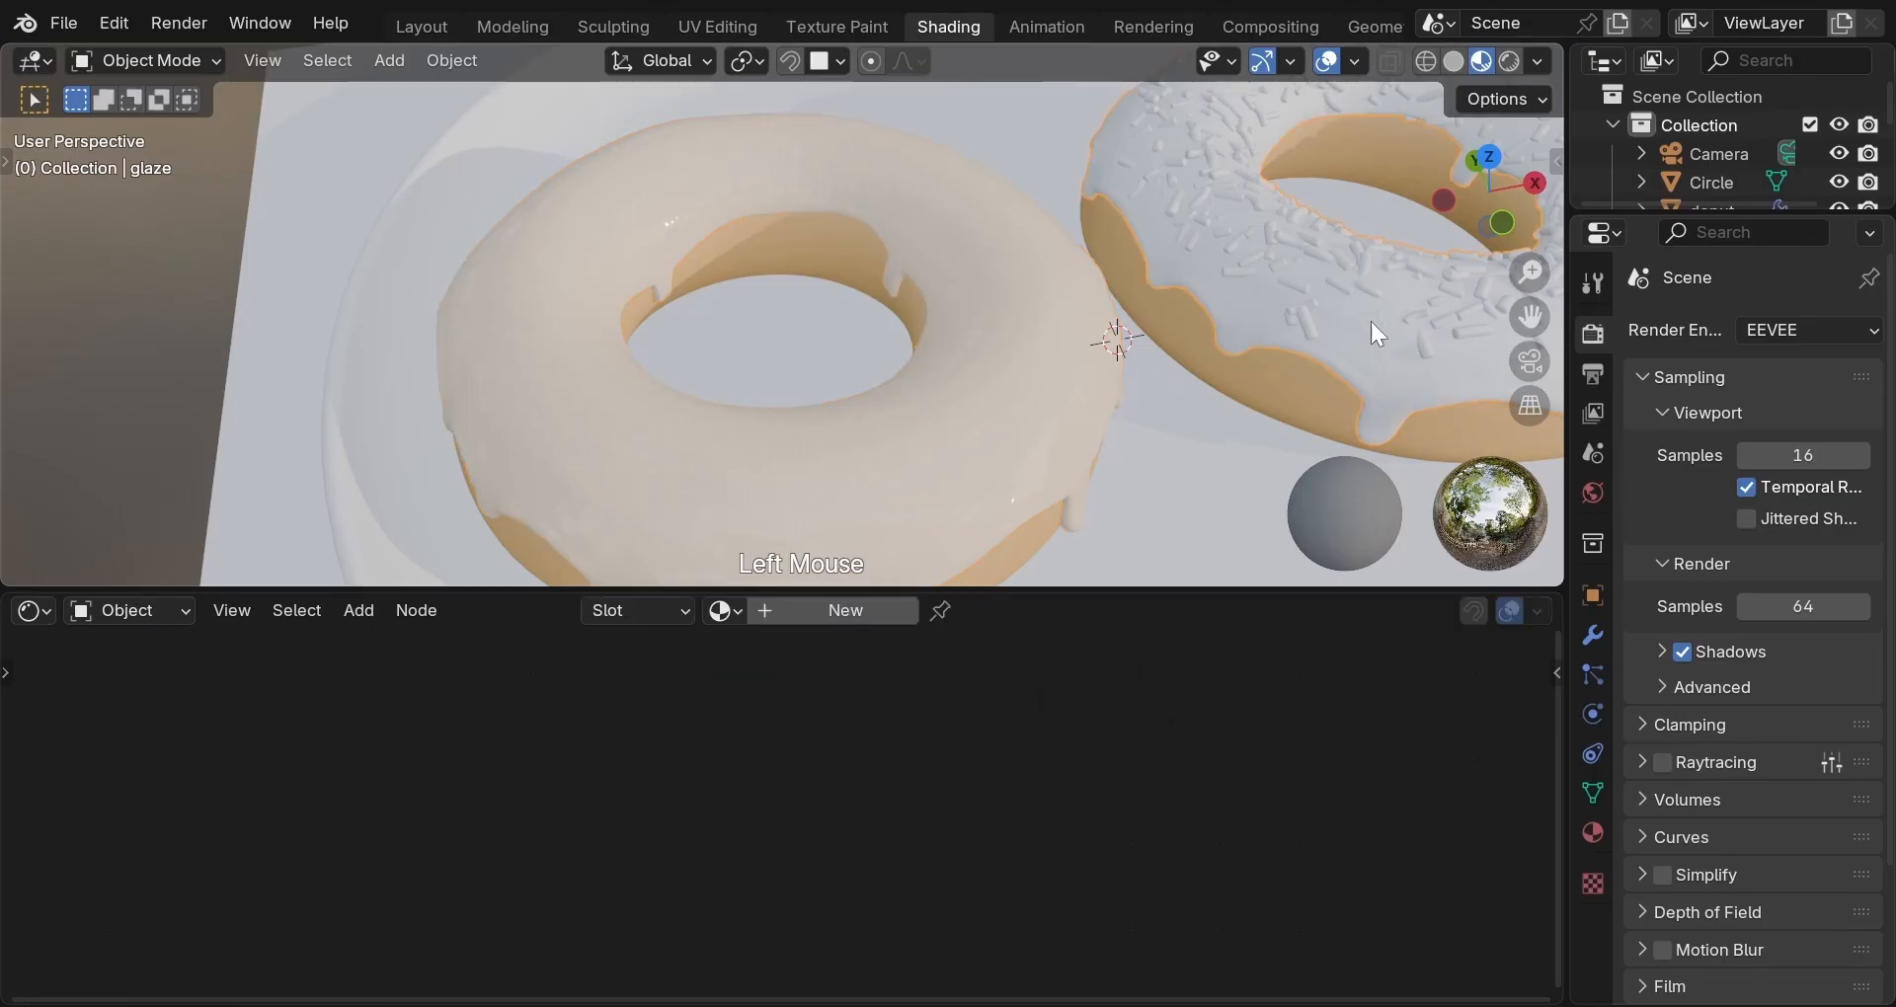
pyautogui.click(1594, 634)
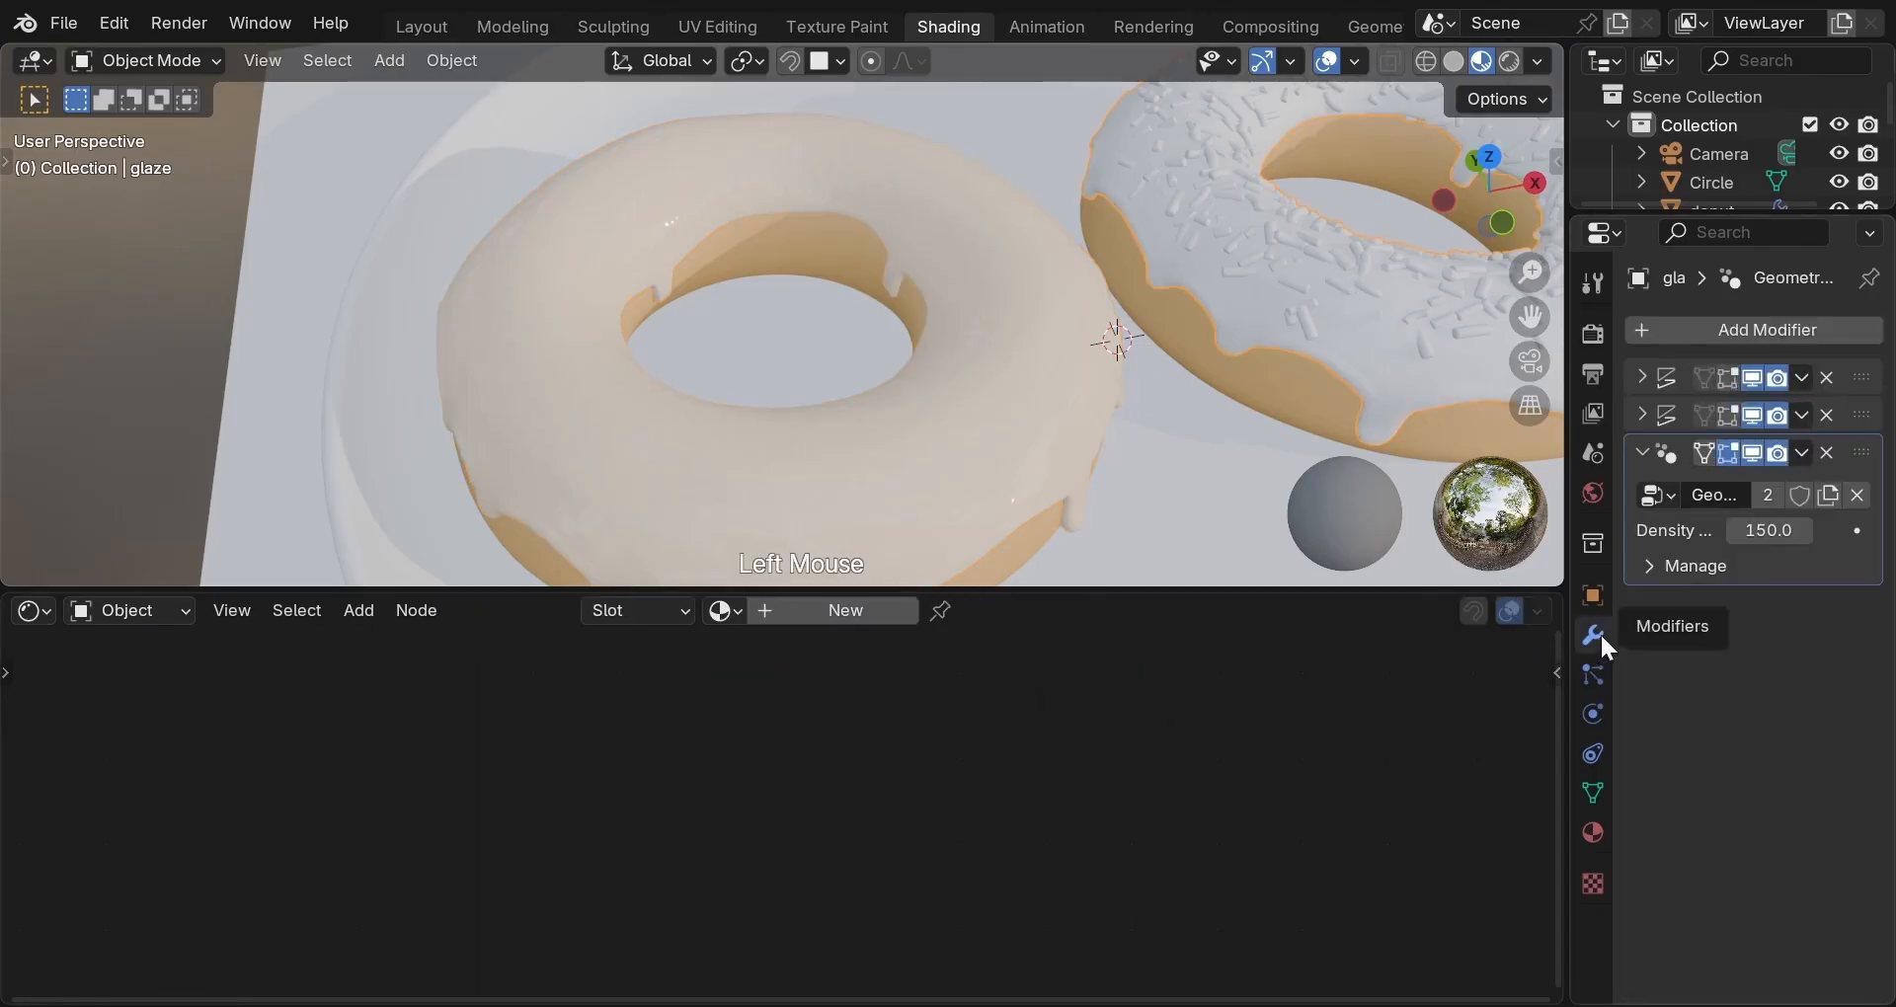
pyautogui.click(1767, 530)
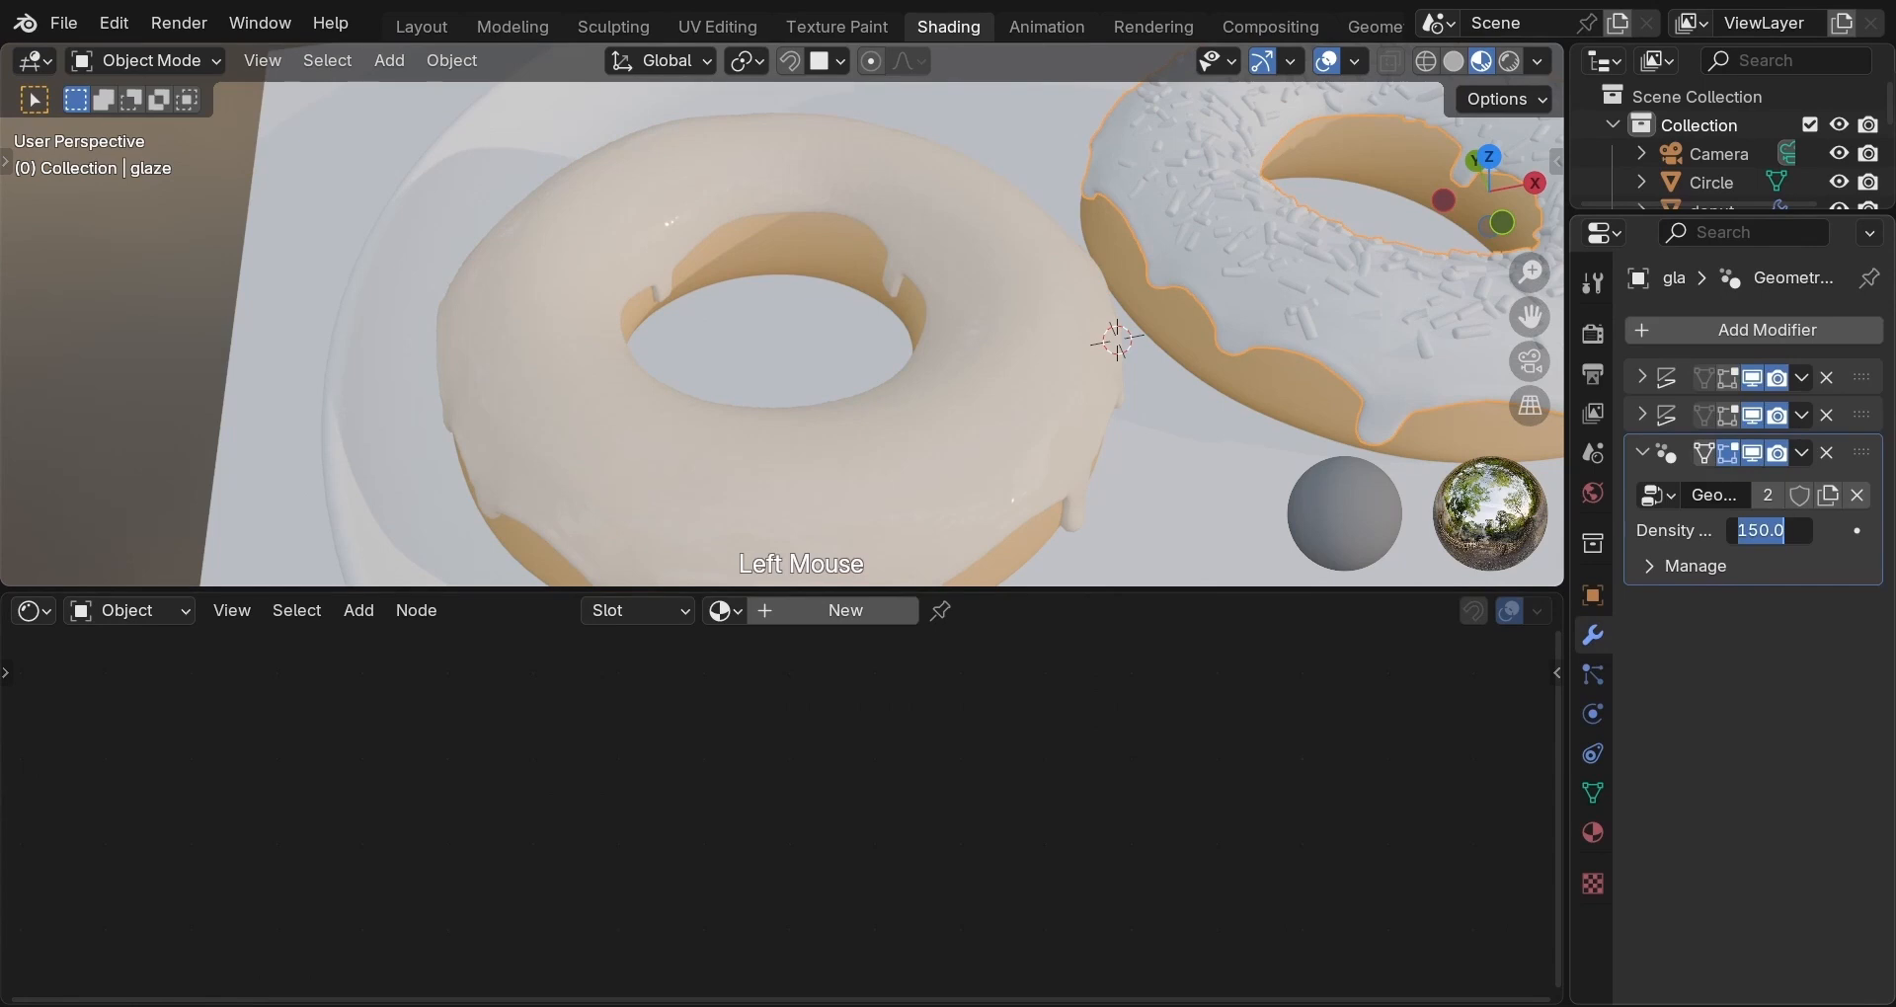
pyautogui.write('0')
pyautogui.press('Return')
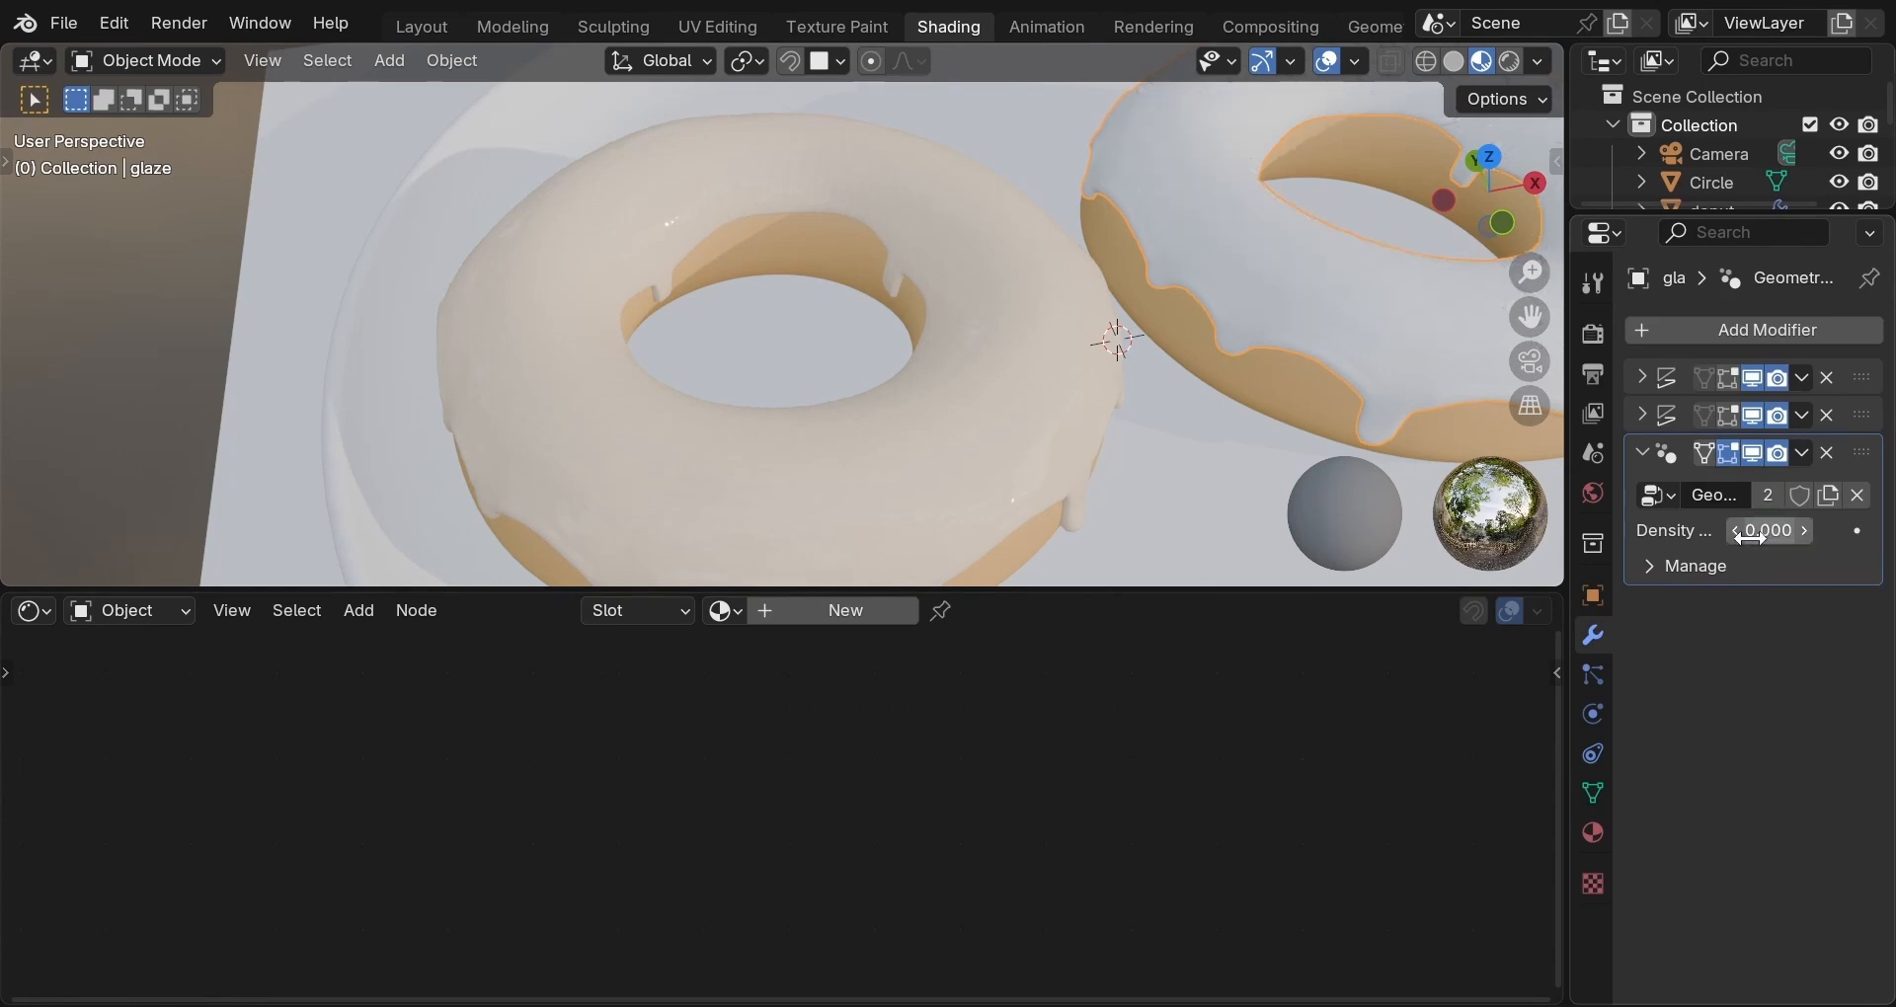
pyautogui.scroll(-3, 1410, 354)
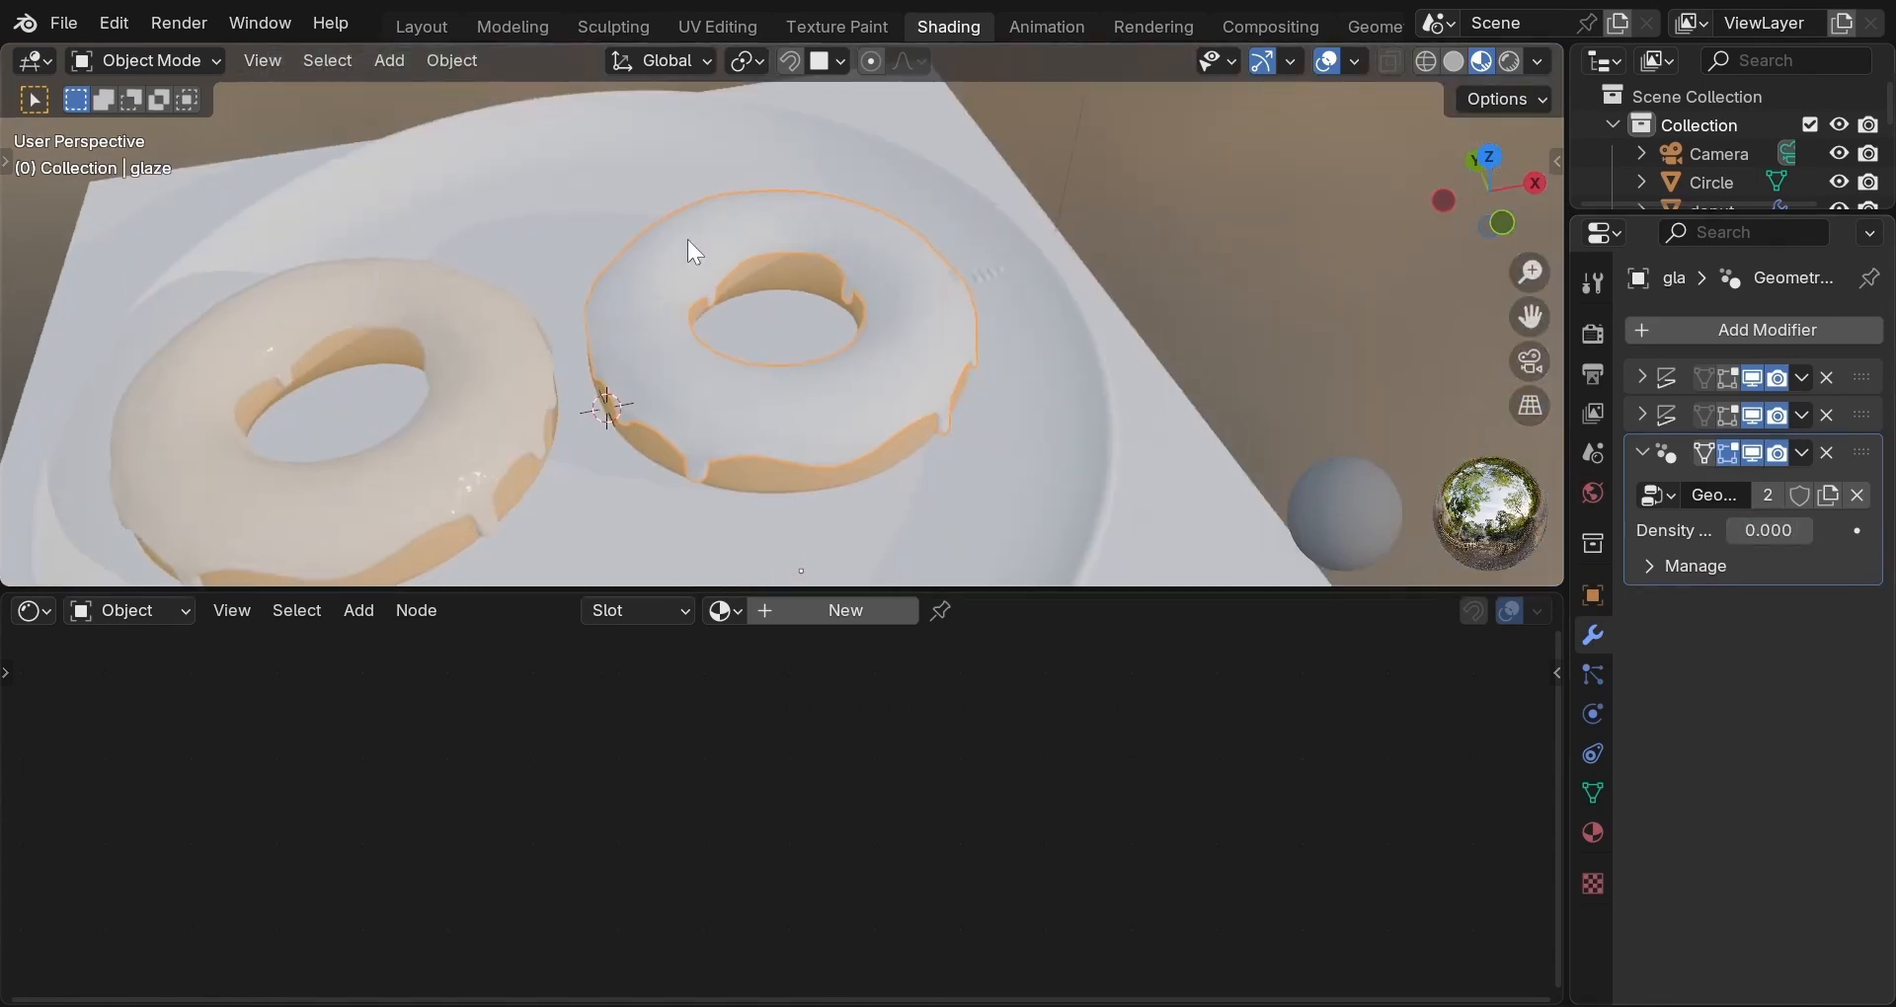
pyautogui.scroll(2, 757, 287)
pyautogui.middleClick(938, 357)
pyautogui.moveTo(938, 360); pyautogui.dragTo(875, 362, button='middle')
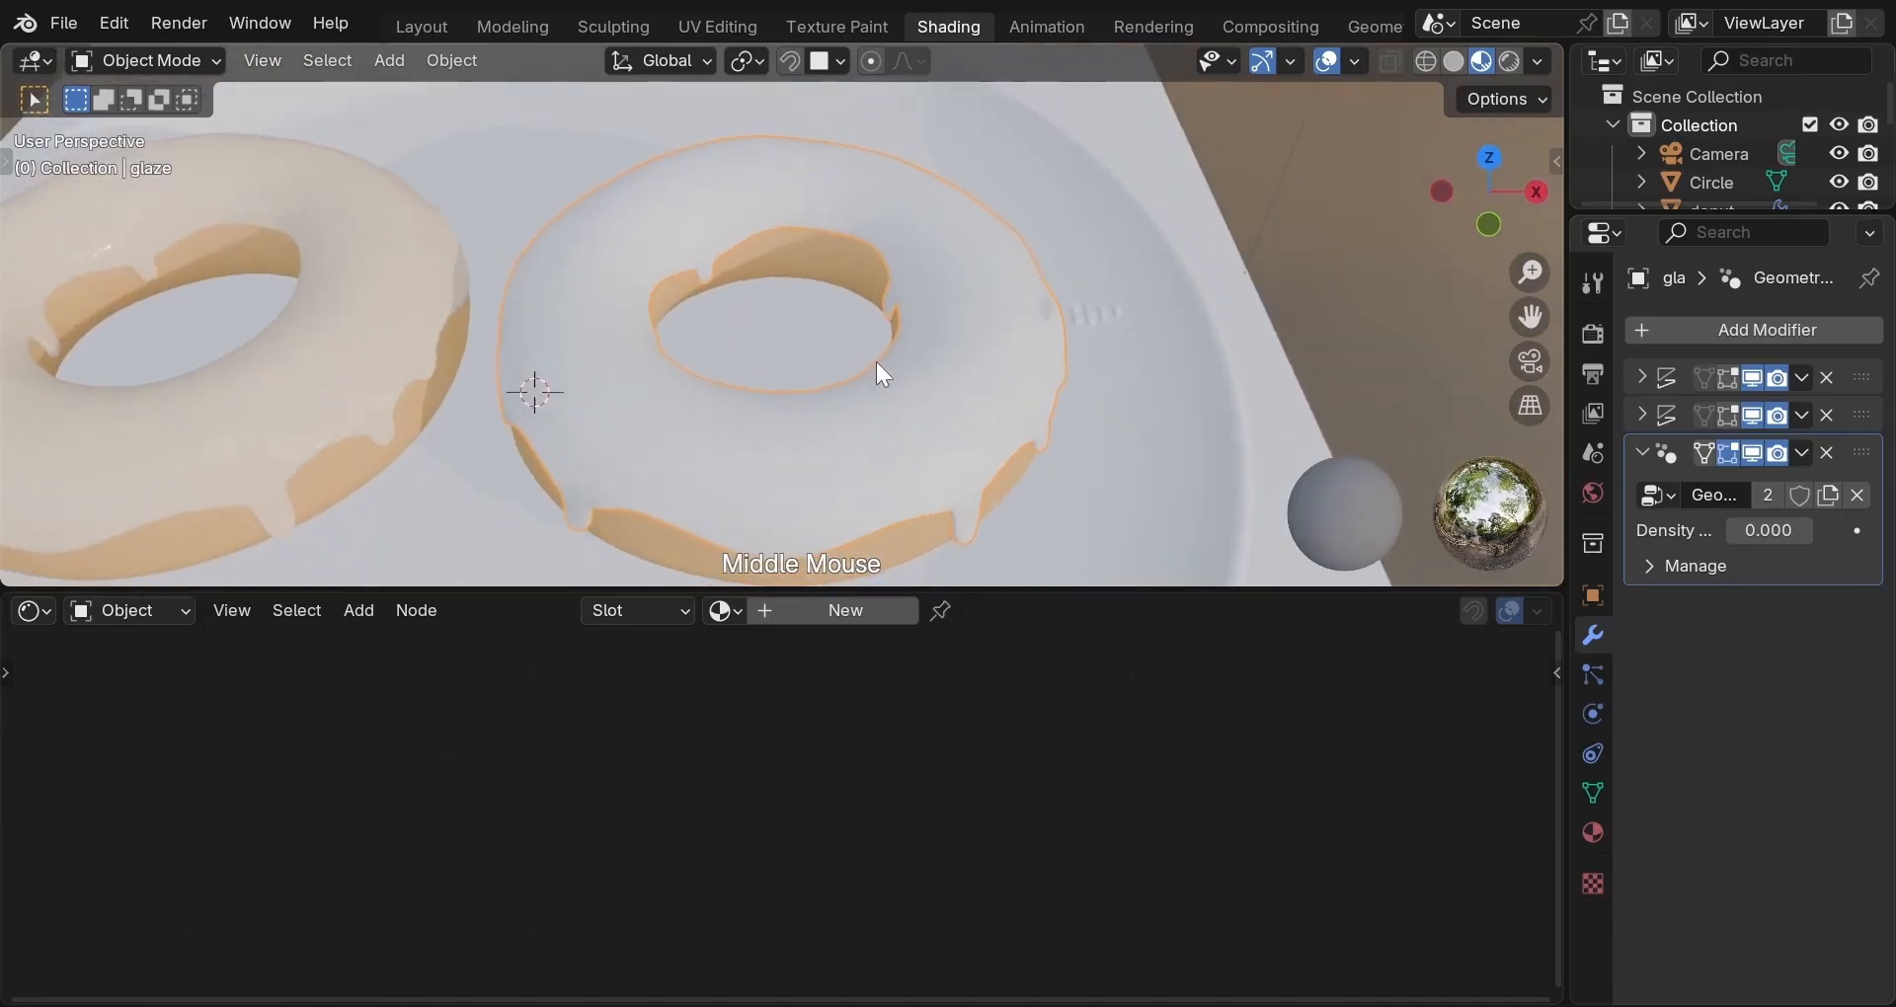
# Create a new material for the right glaze and copy all of the left glaze's nodes.
pyautogui.click(836, 610)
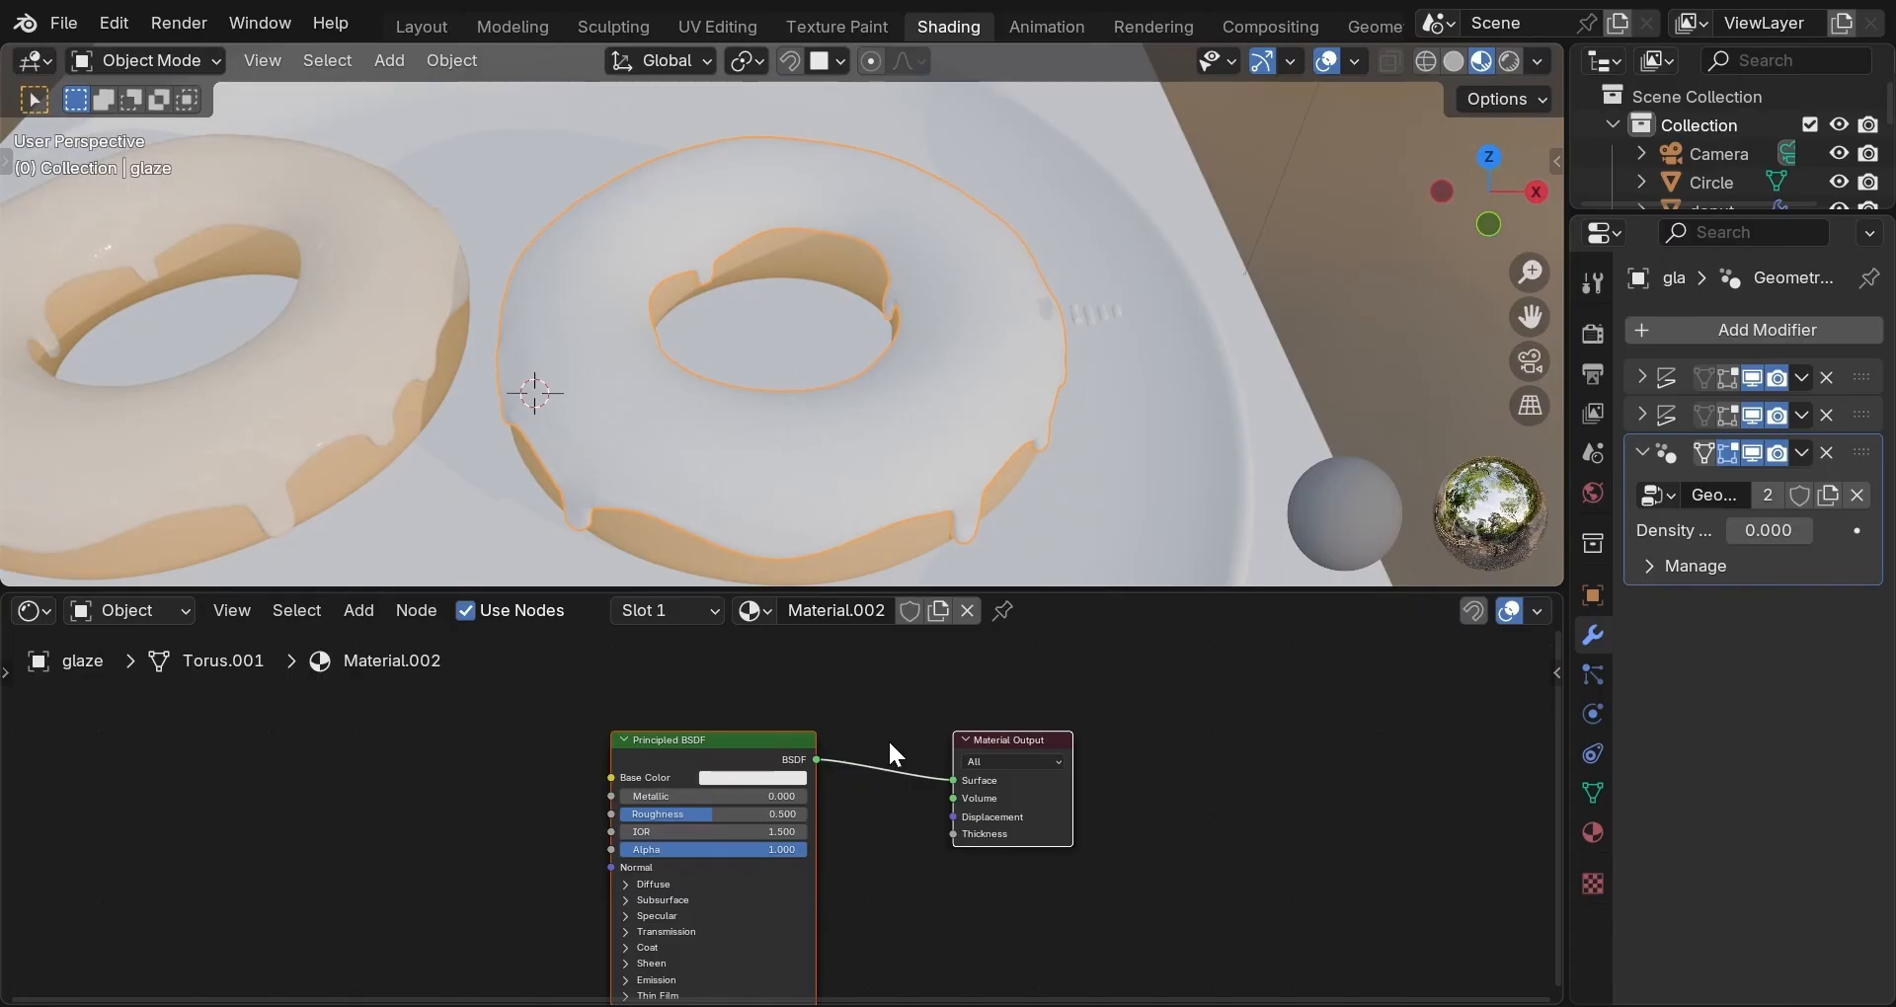
pyautogui.click(253, 425)
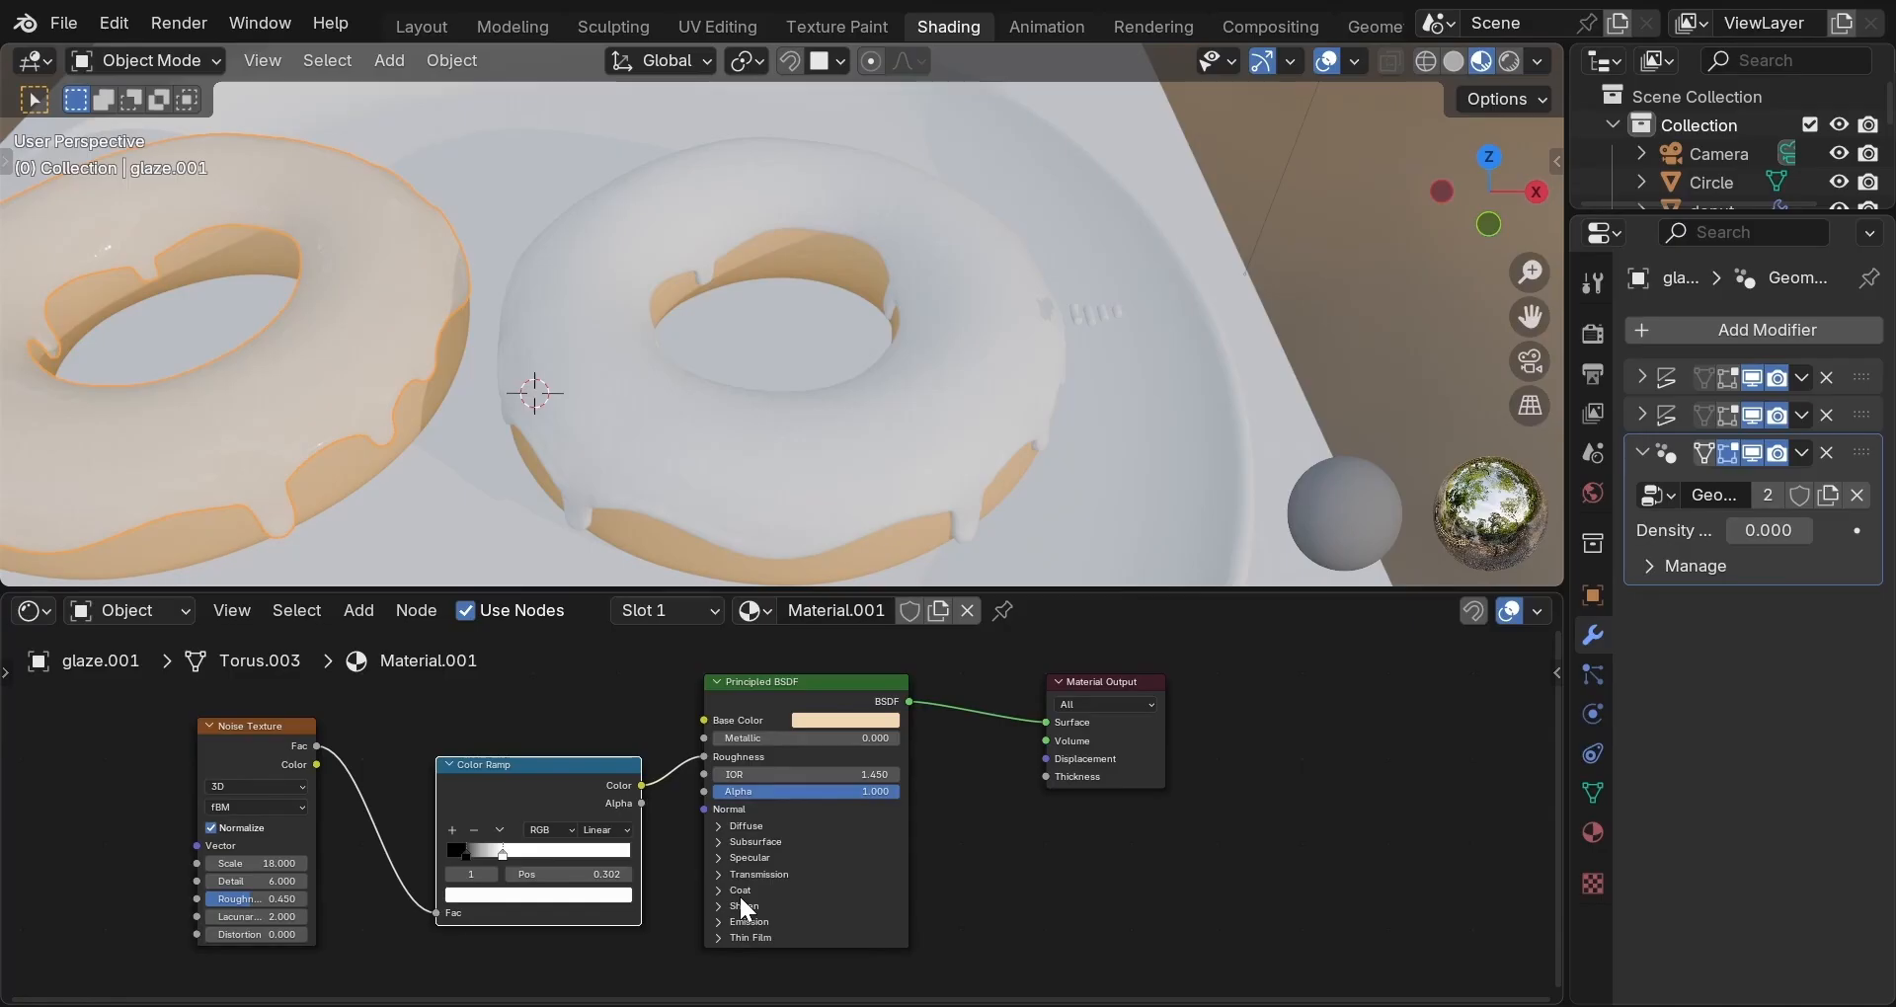
pyautogui.press('a')
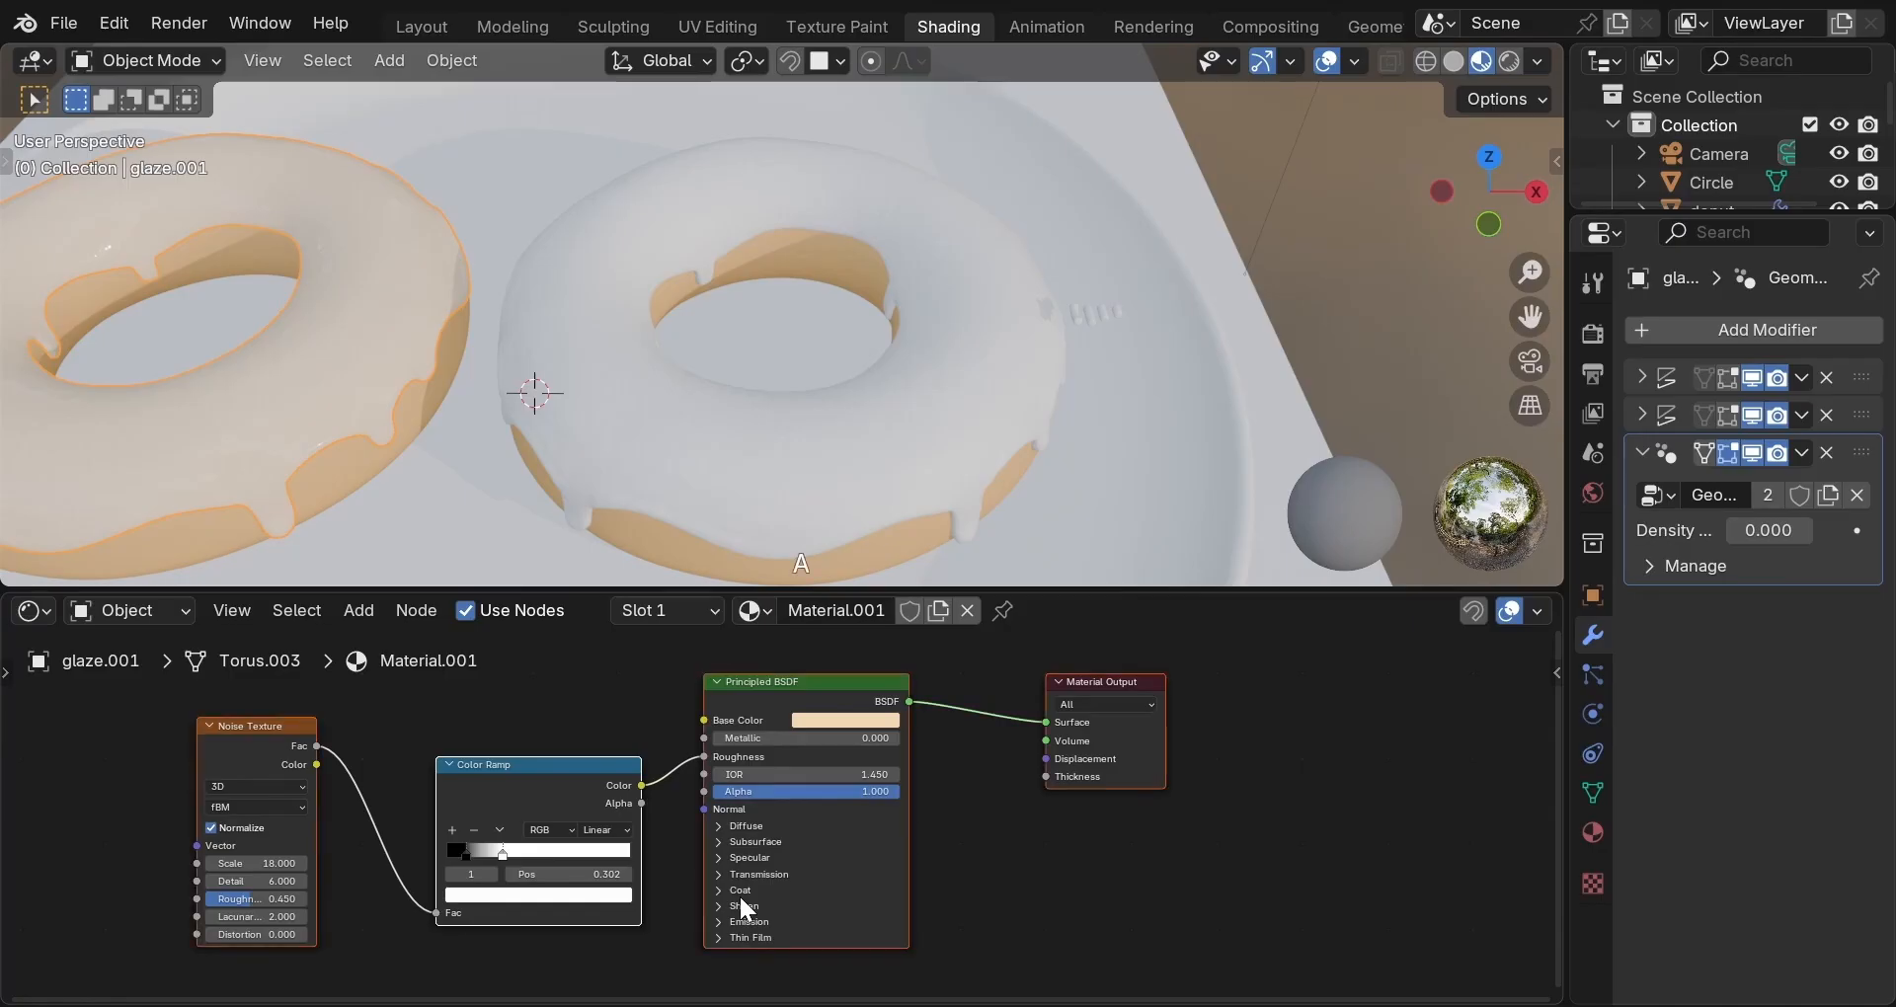
pyautogui.hotkey('ctrl', 'c')
# Replace the right glaze material's default nodes with the copied glaze node setup.
pyautogui.click(764, 488)
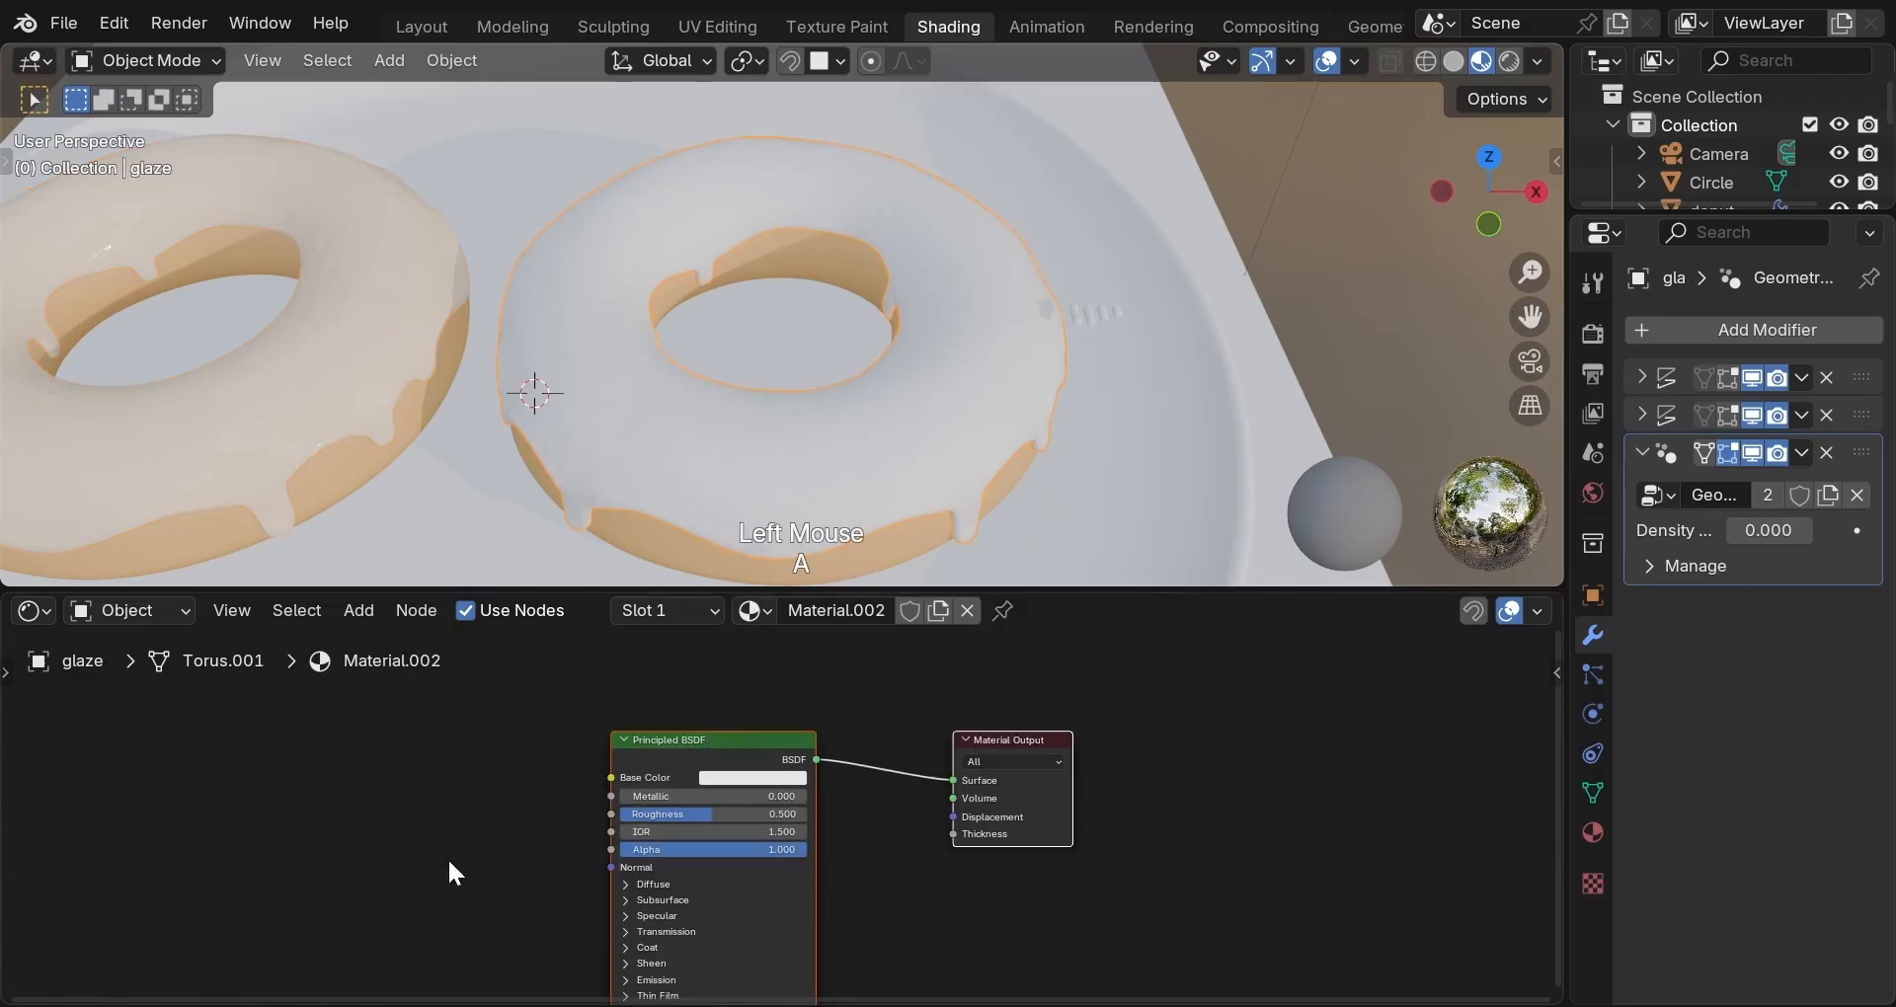
pyautogui.press('a')
pyautogui.press('x')
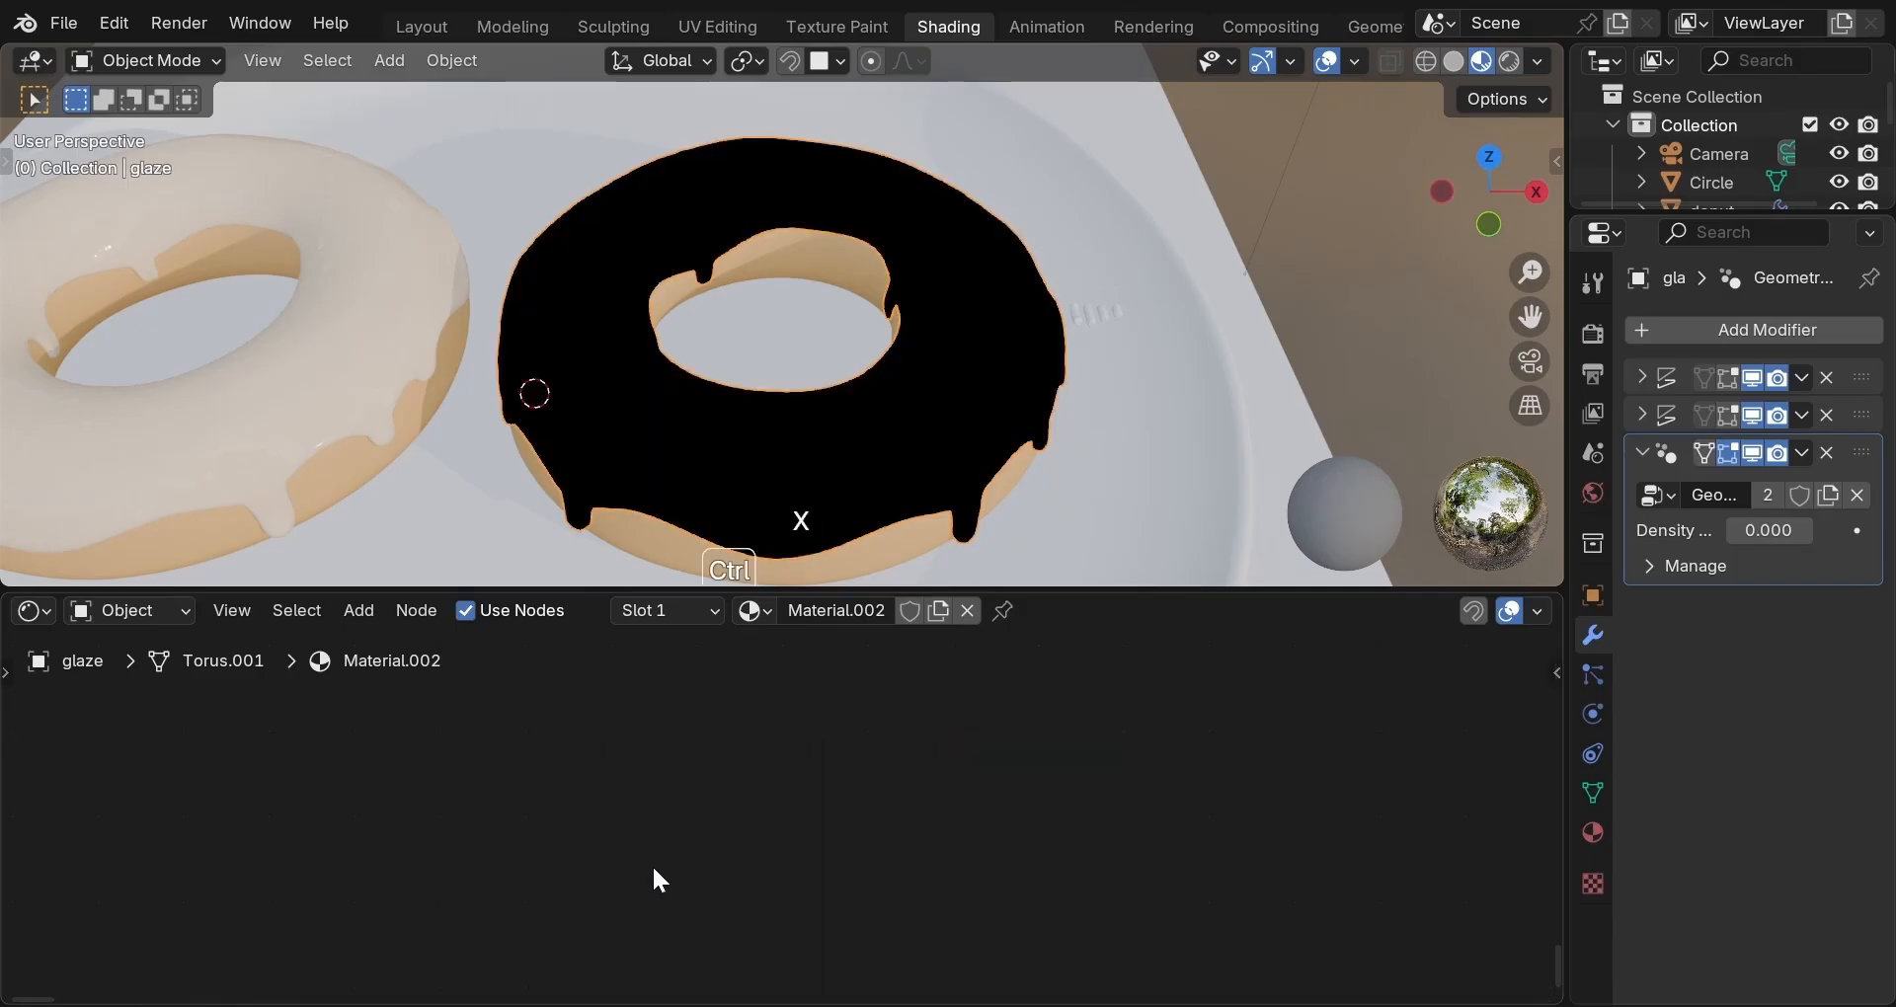
pyautogui.hotkey('ctrl', 'v')
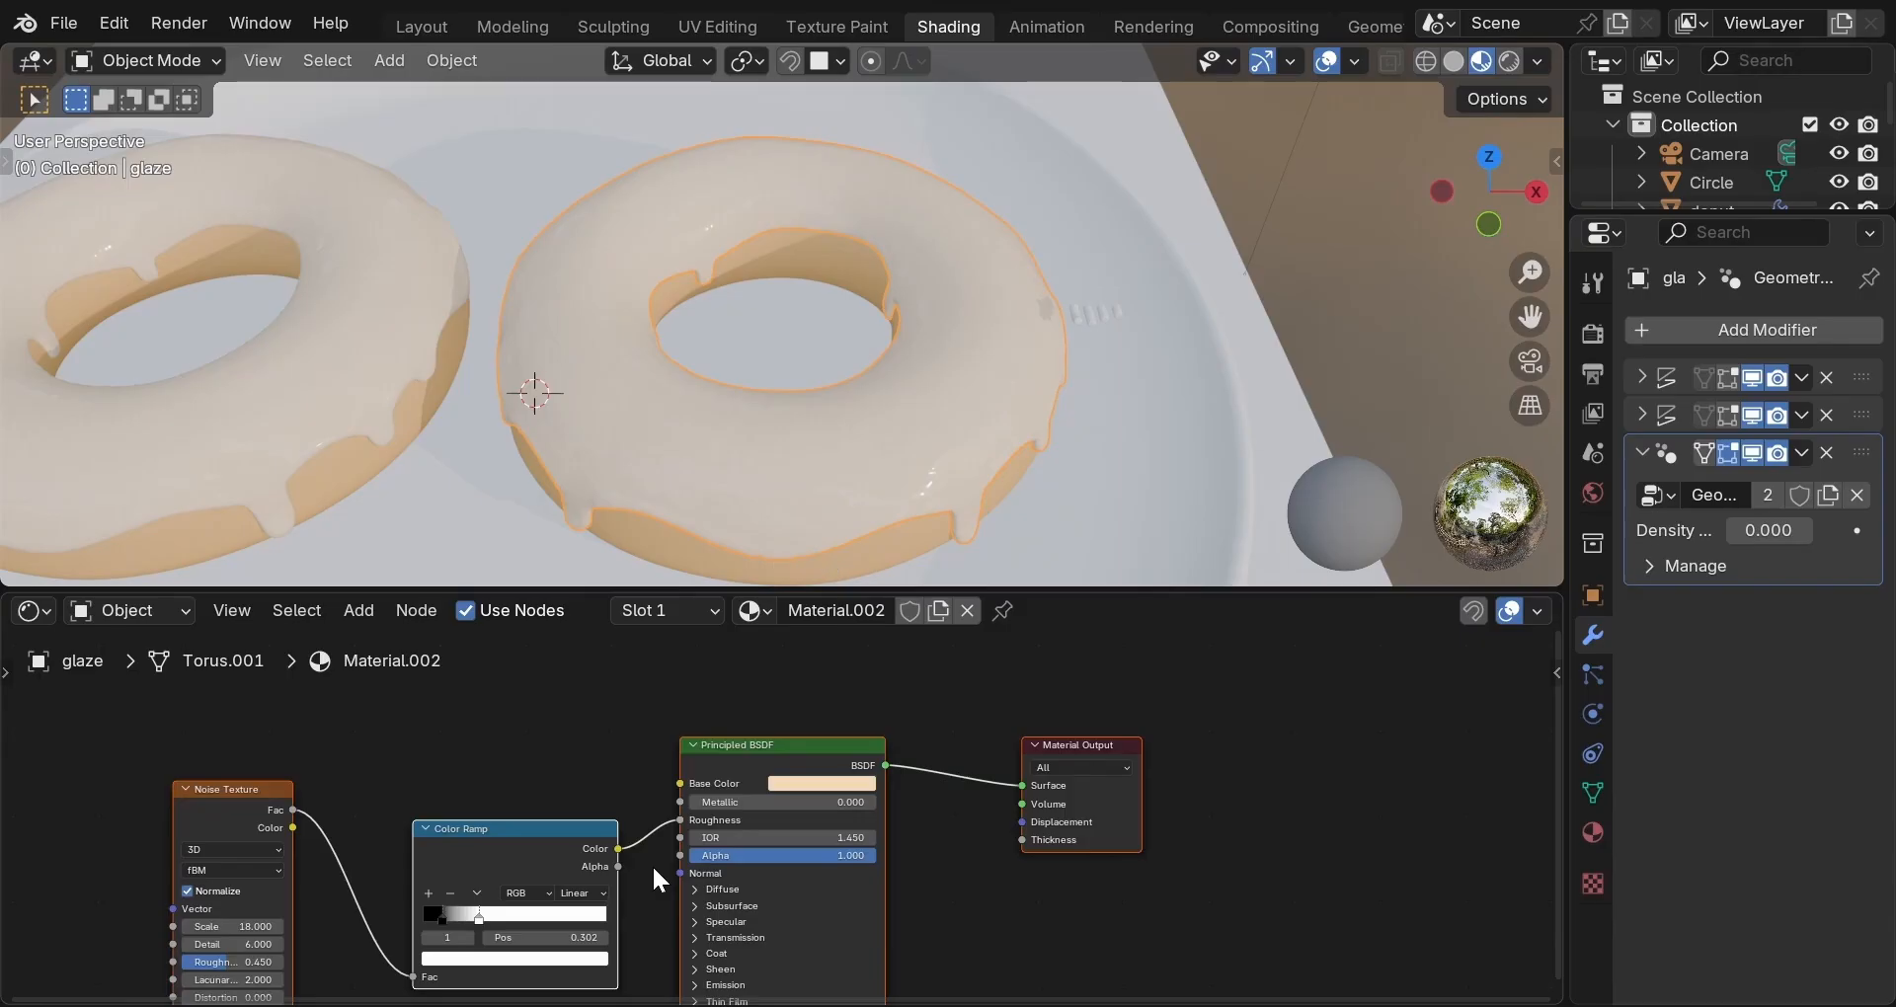
# Change the glaze base colour to a dark chocolate brown (#5F2A1D).
pyautogui.click(814, 783)
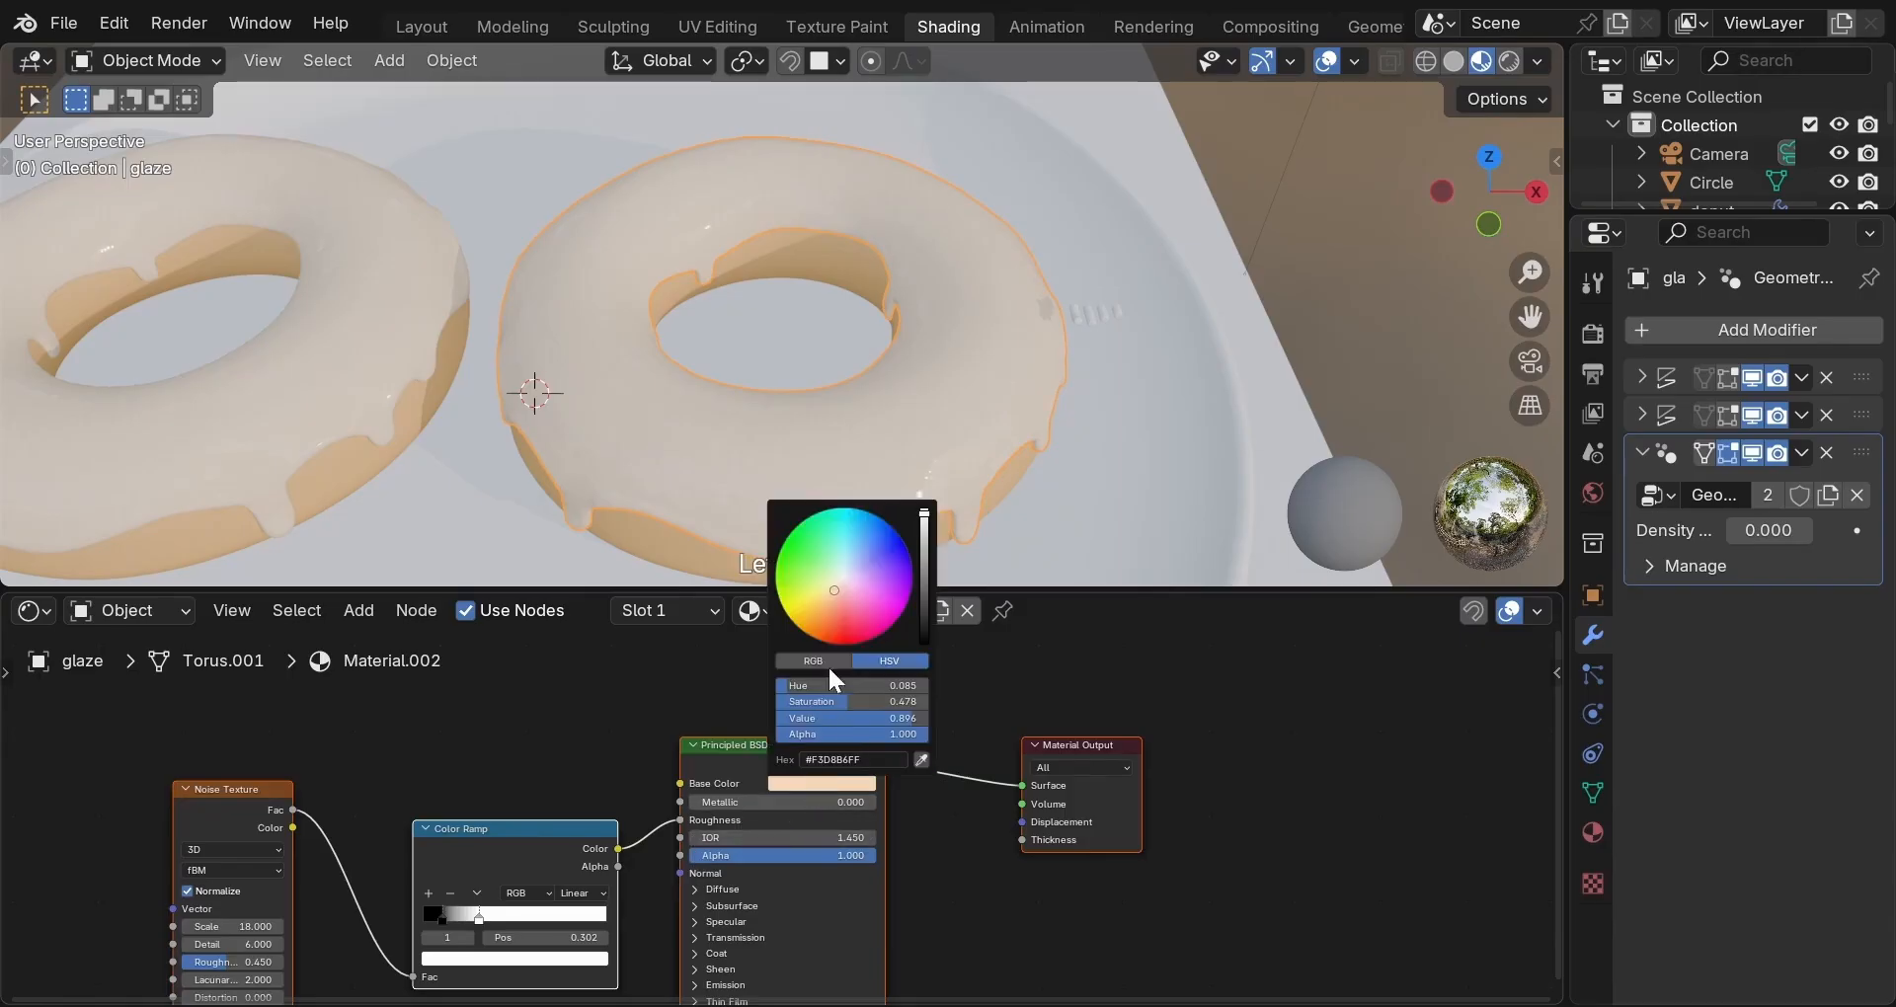
pyautogui.moveTo(835, 589); pyautogui.dragTo(834, 618)
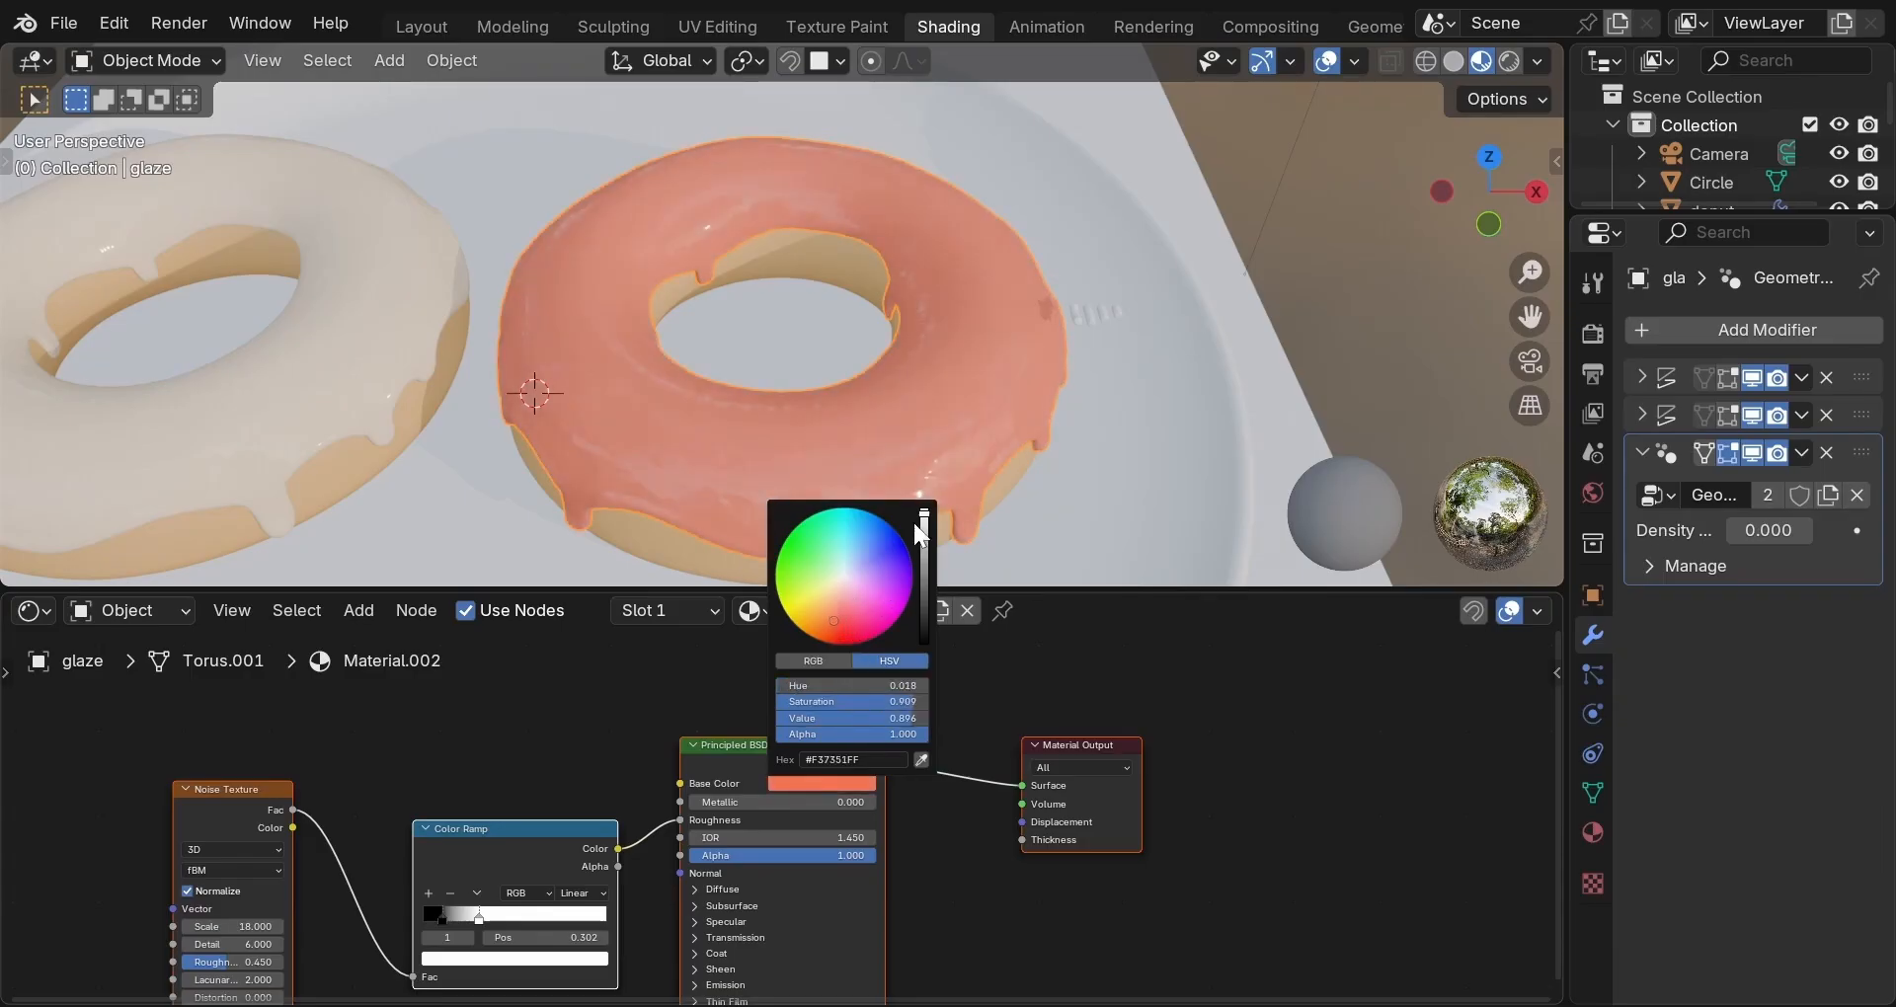
pyautogui.moveTo(924, 514); pyautogui.dragTo(924, 596)
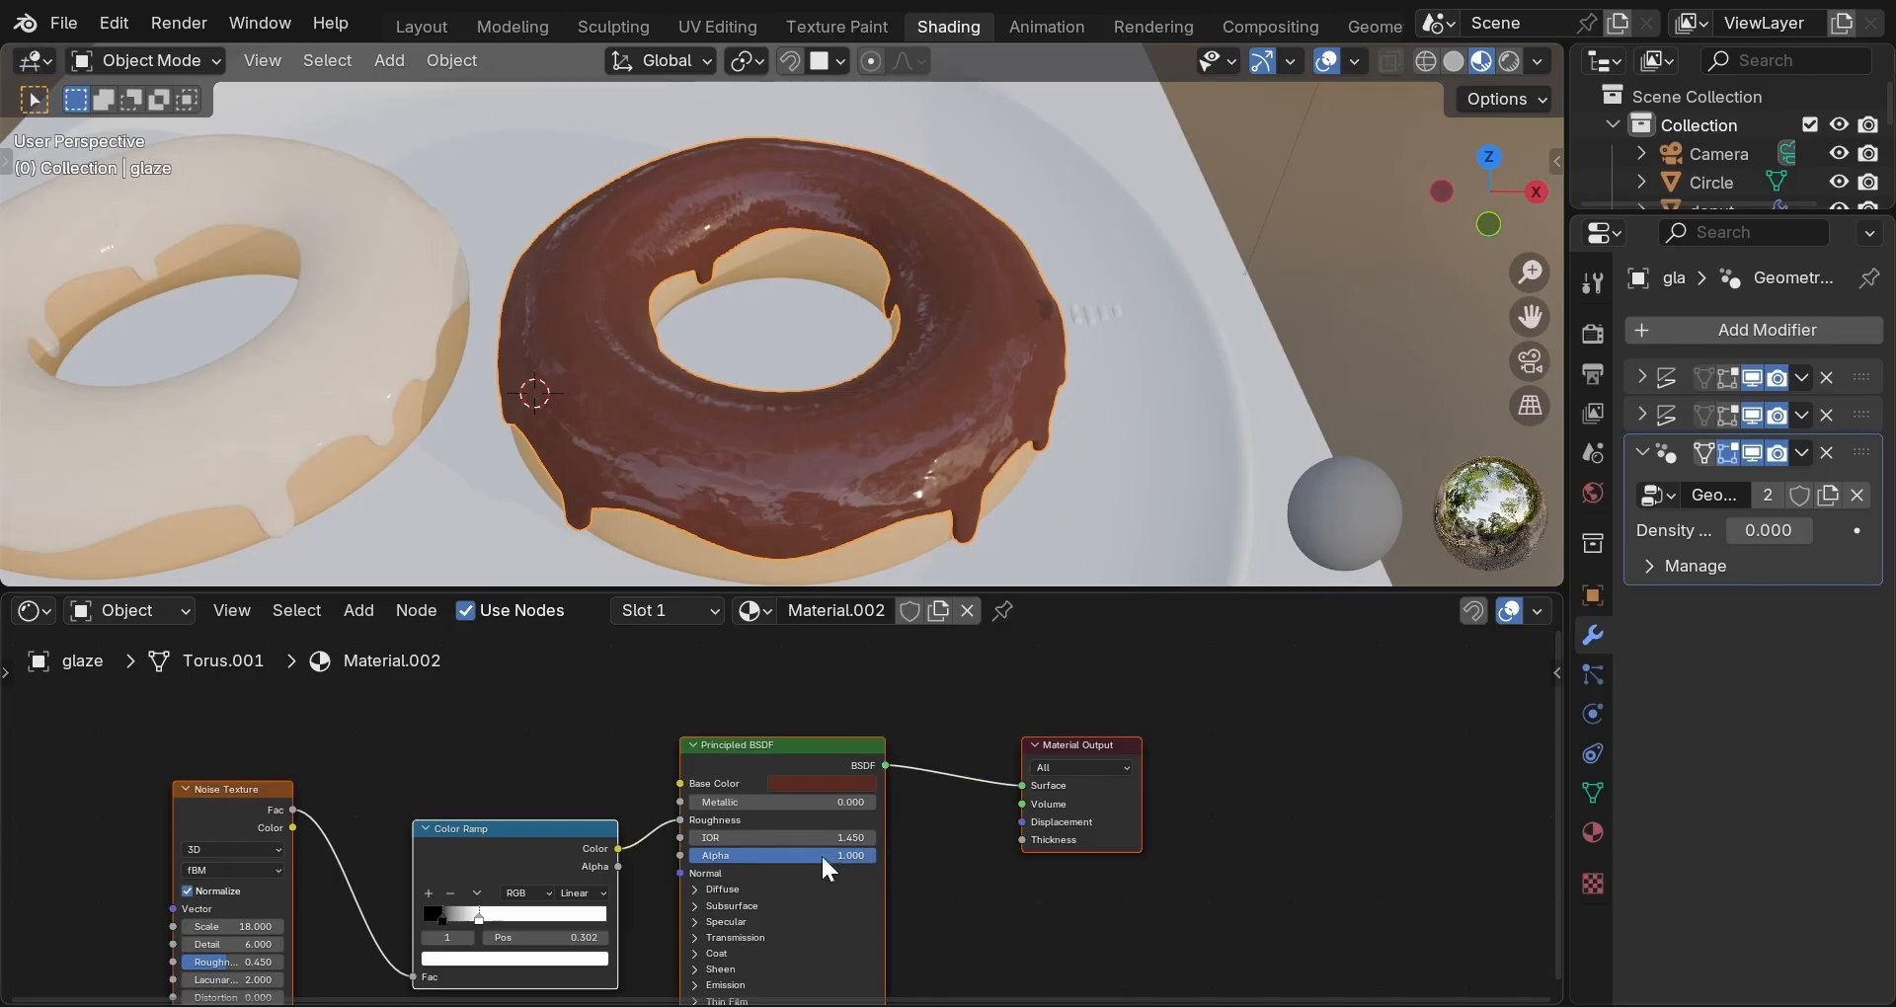
# Set the glaze roughness to 0.22, then reconnect the Color Ramp to Roughness.
pyautogui.moveTo(662, 815); pyautogui.dragTo(666, 816)
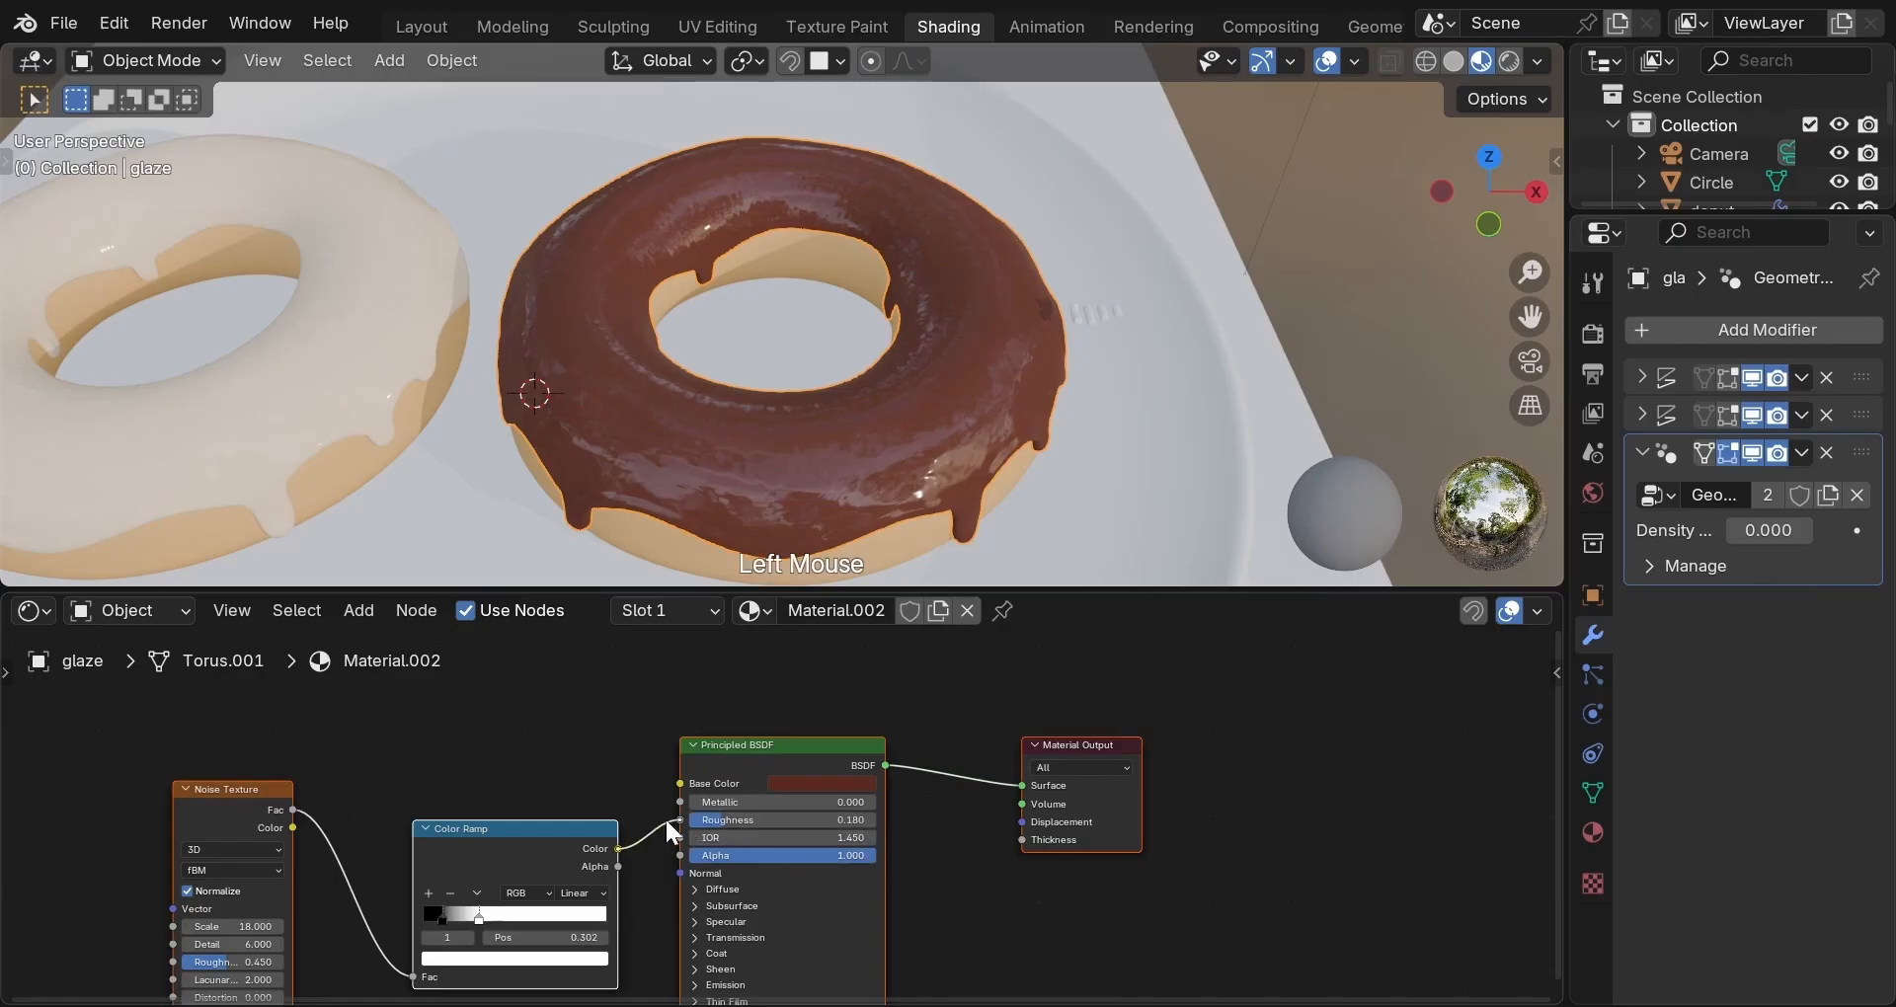
pyautogui.doubleClick(712, 821)
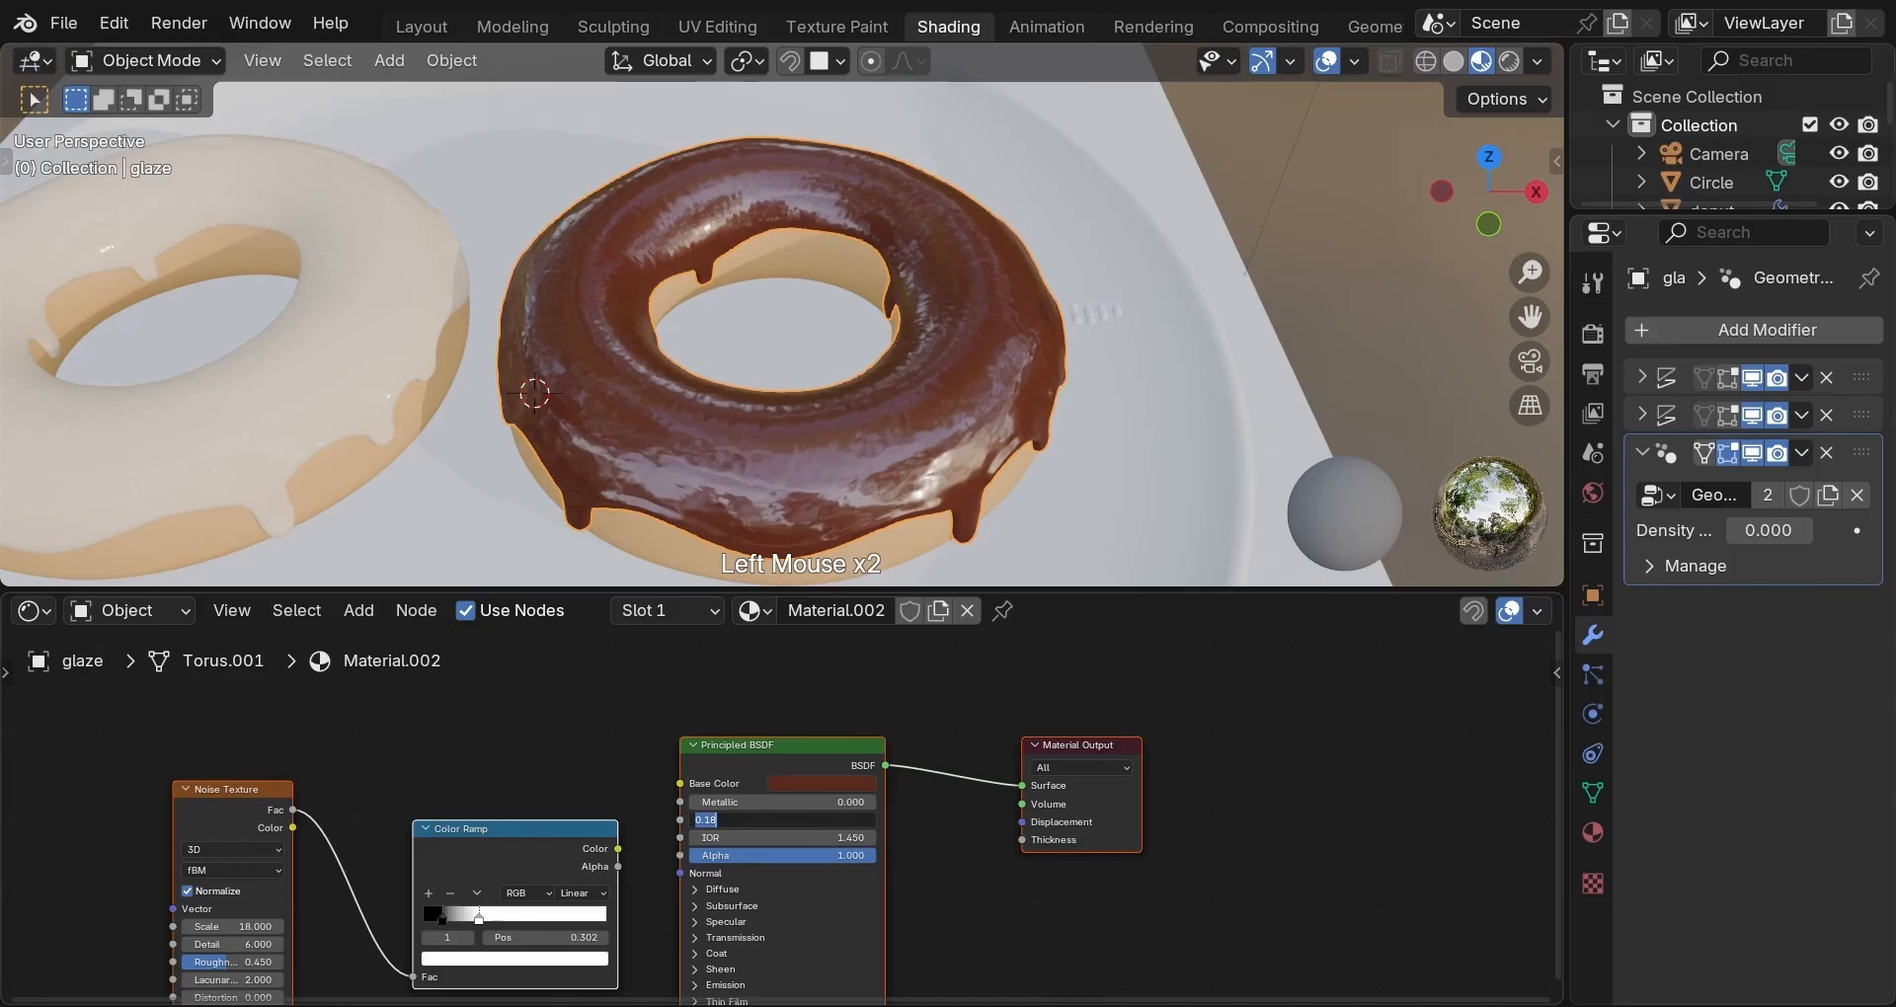
pyautogui.write('0.22')
pyautogui.press('Return')
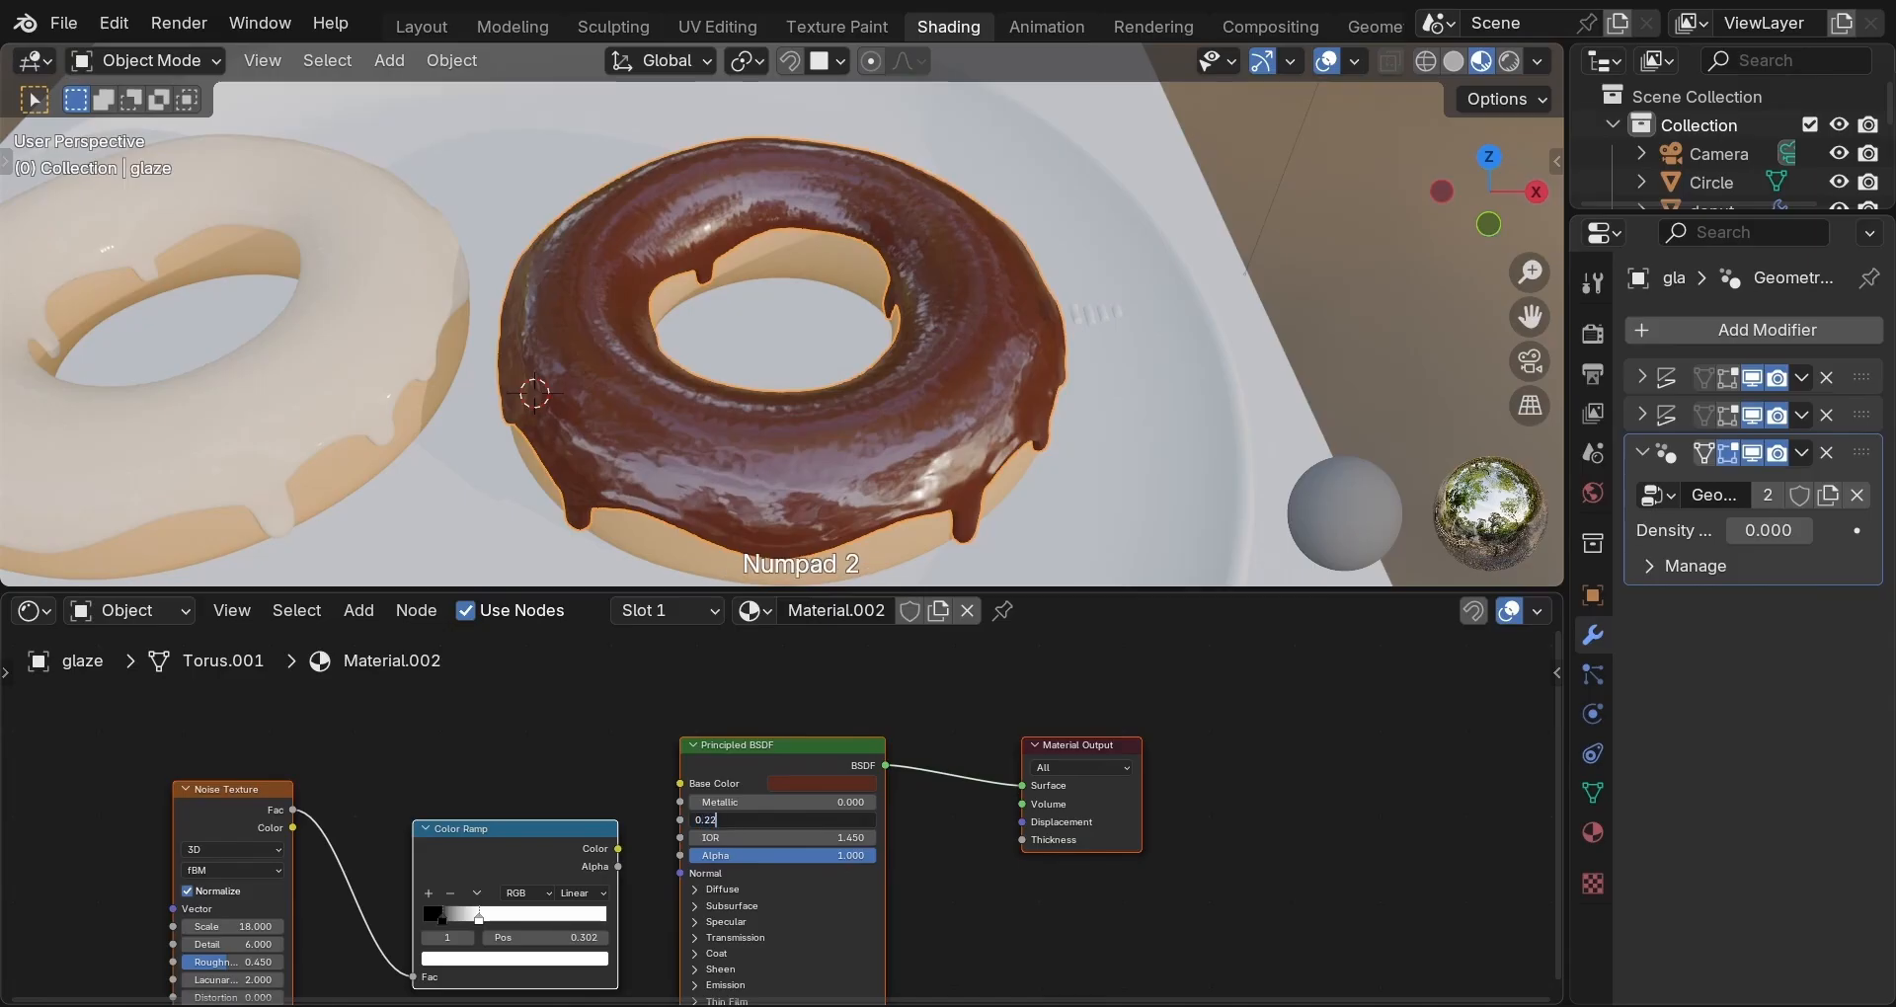
pyautogui.moveTo(617, 849); pyautogui.dragTo(667, 826)
# Expand the Principled BSDF Coat settings and set the coat Weight to 0.25.
pyautogui.moveTo(749, 899); pyautogui.dragTo(763, 750, button='middle')
pyautogui.scroll(1, 715, 798)
pyautogui.click(703, 806)
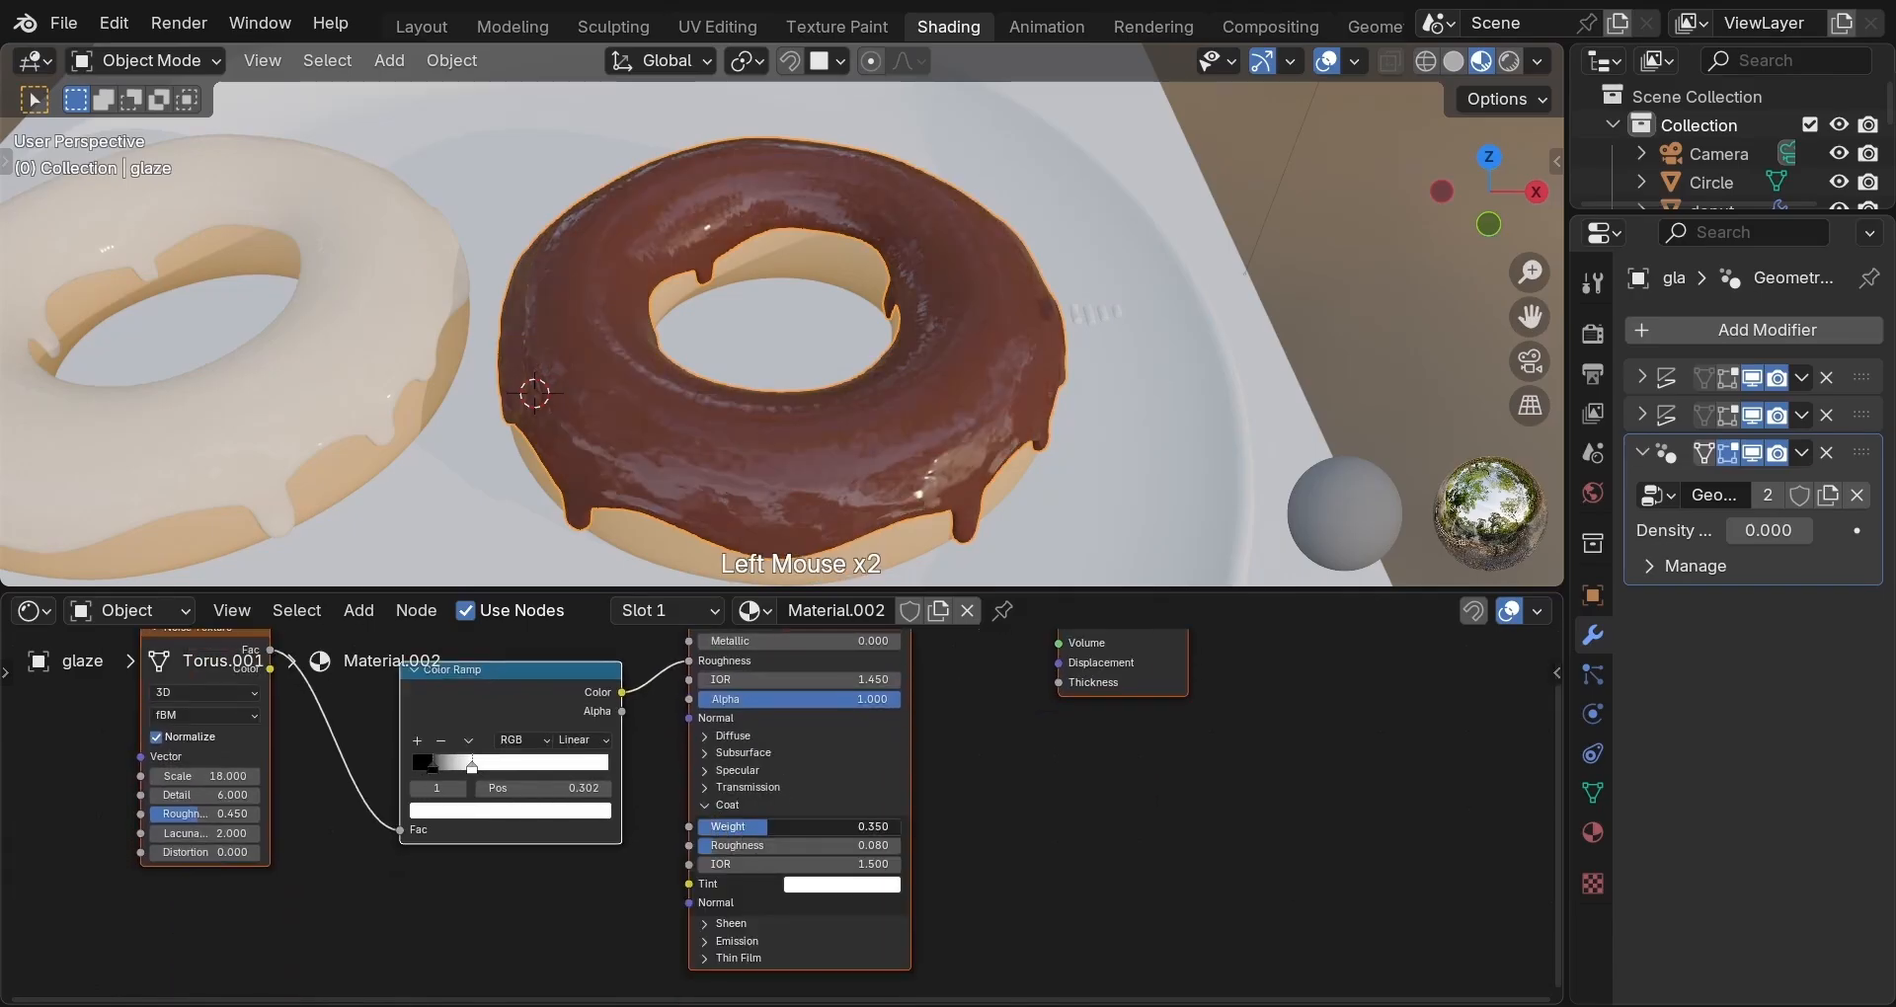
pyautogui.doubleClick(730, 828)
pyautogui.write('0')
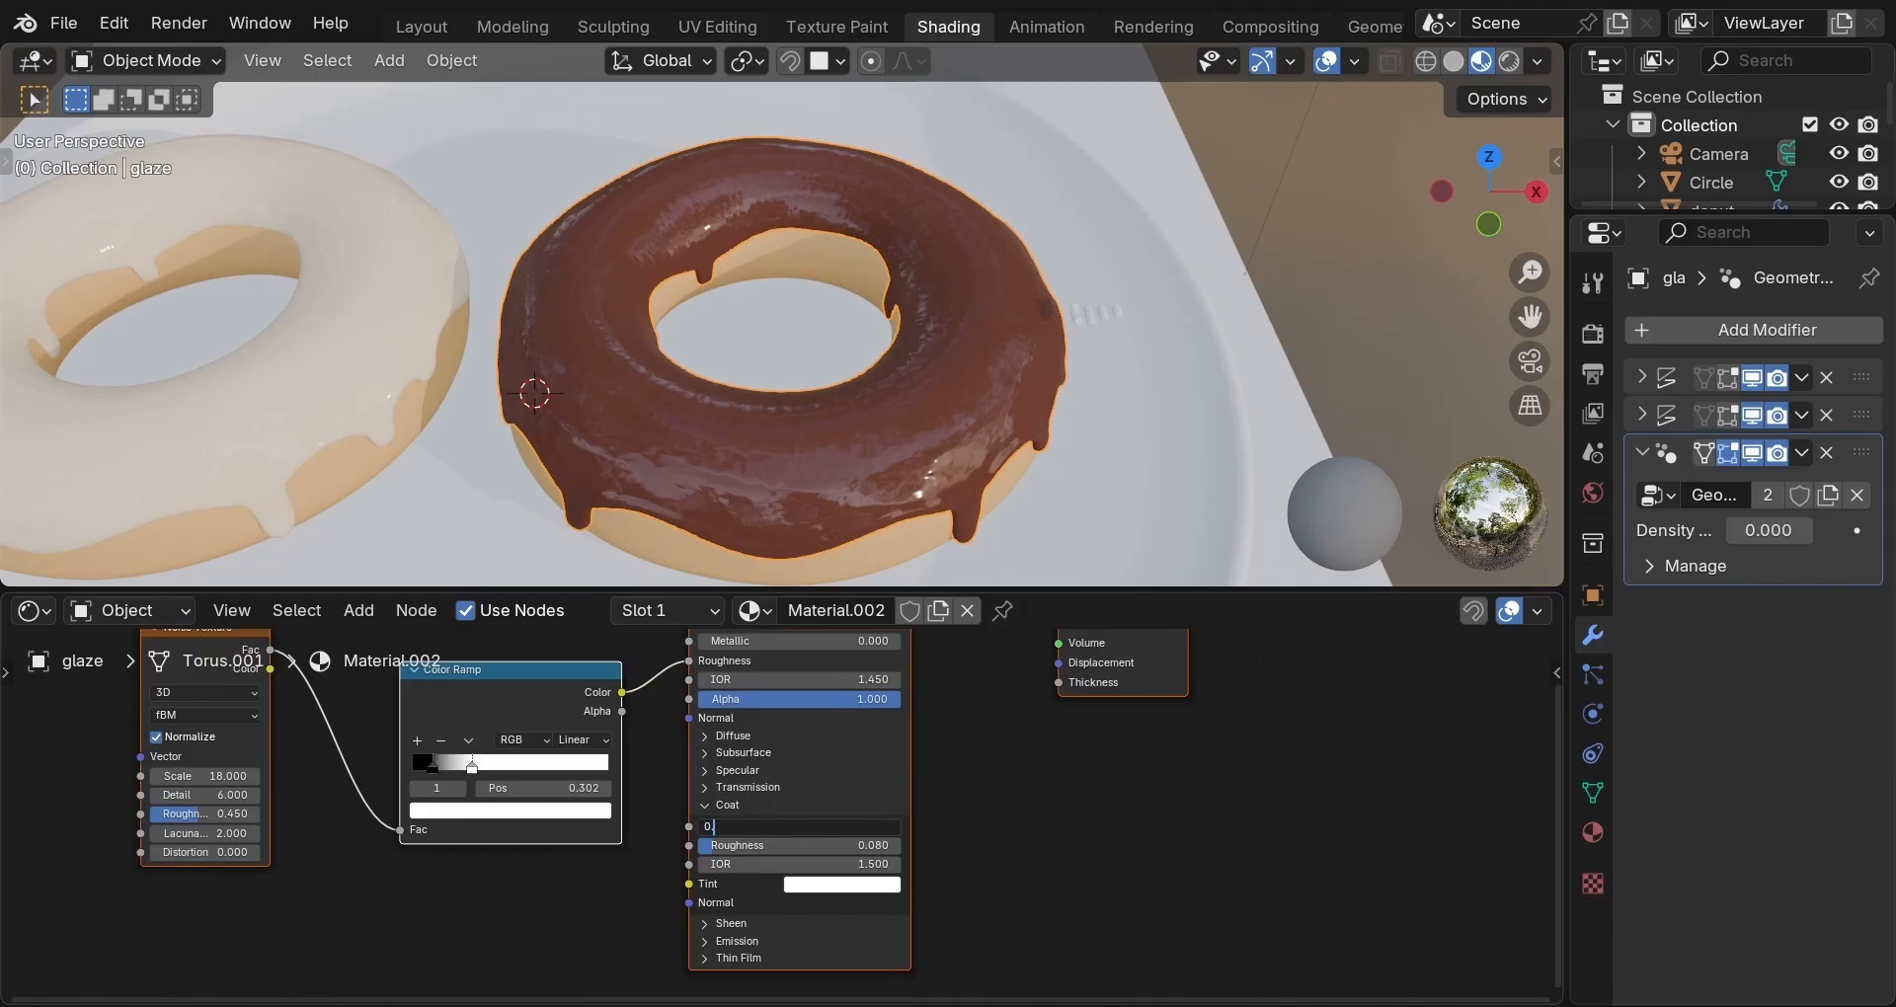
pyautogui.write('.25')
pyautogui.press('Return')
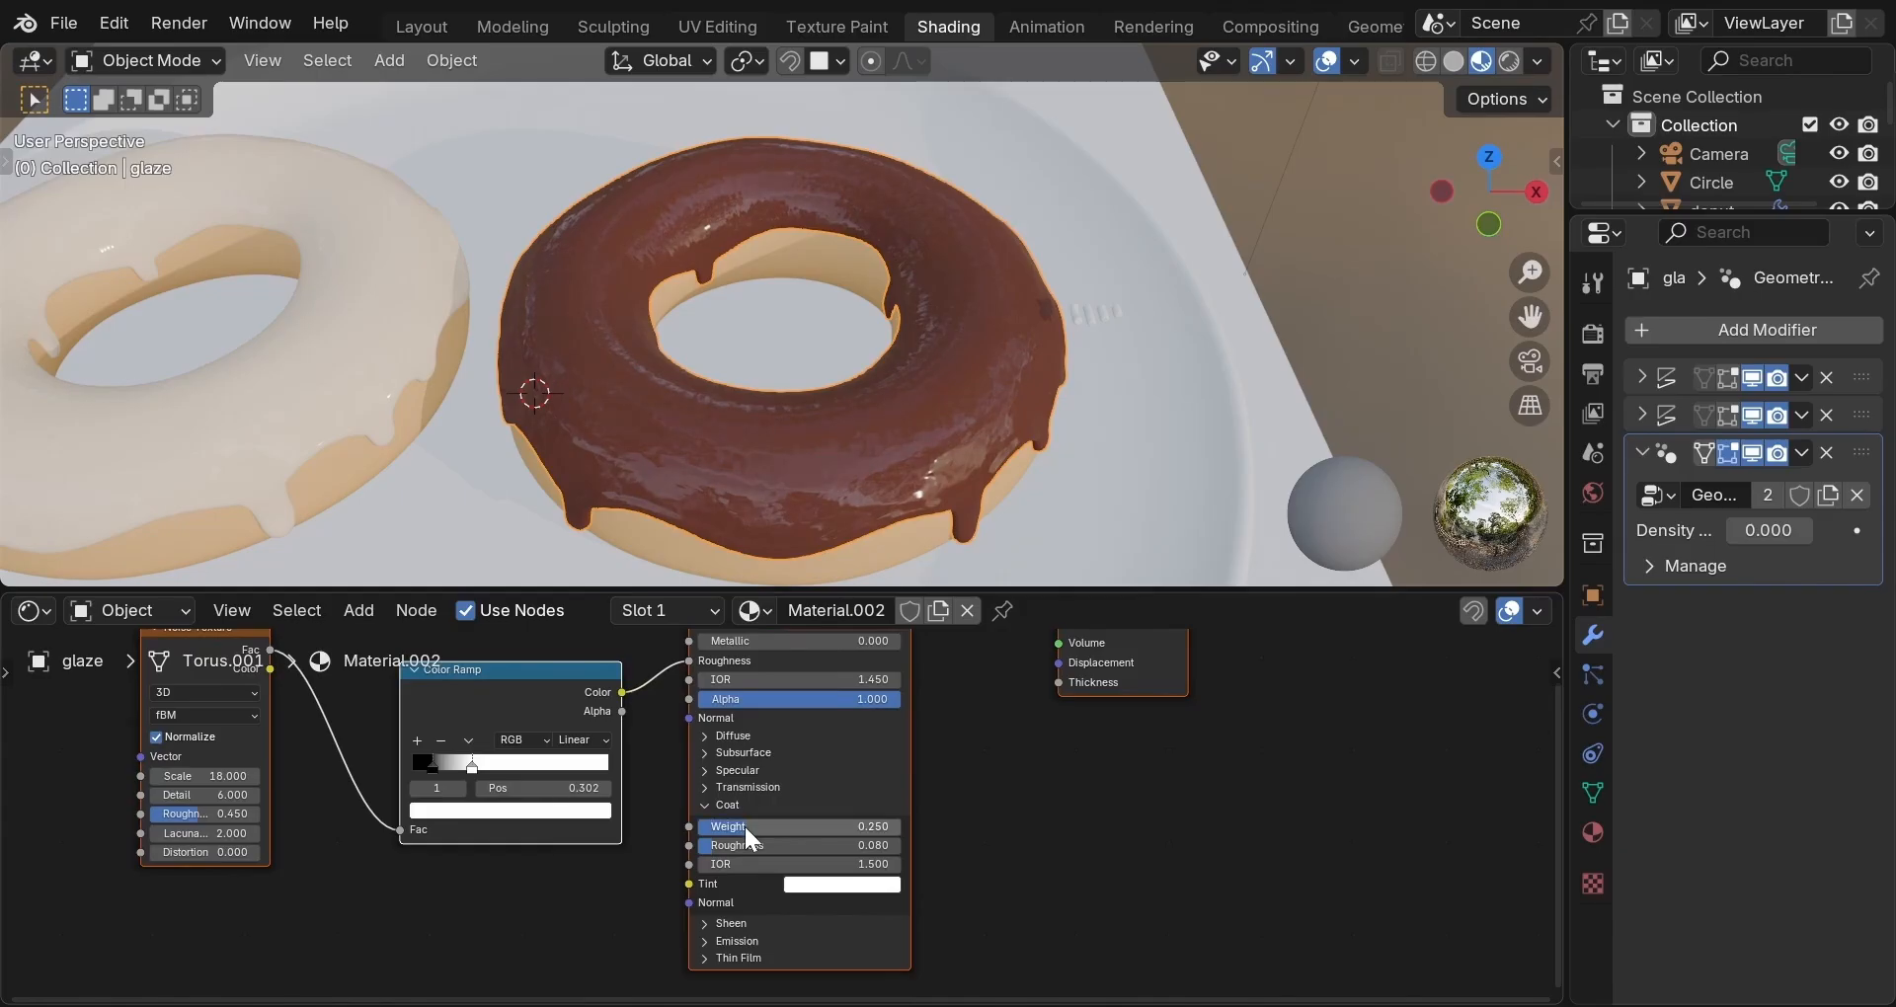
pyautogui.moveTo(428, 855); pyautogui.dragTo(509, 969, button='middle')
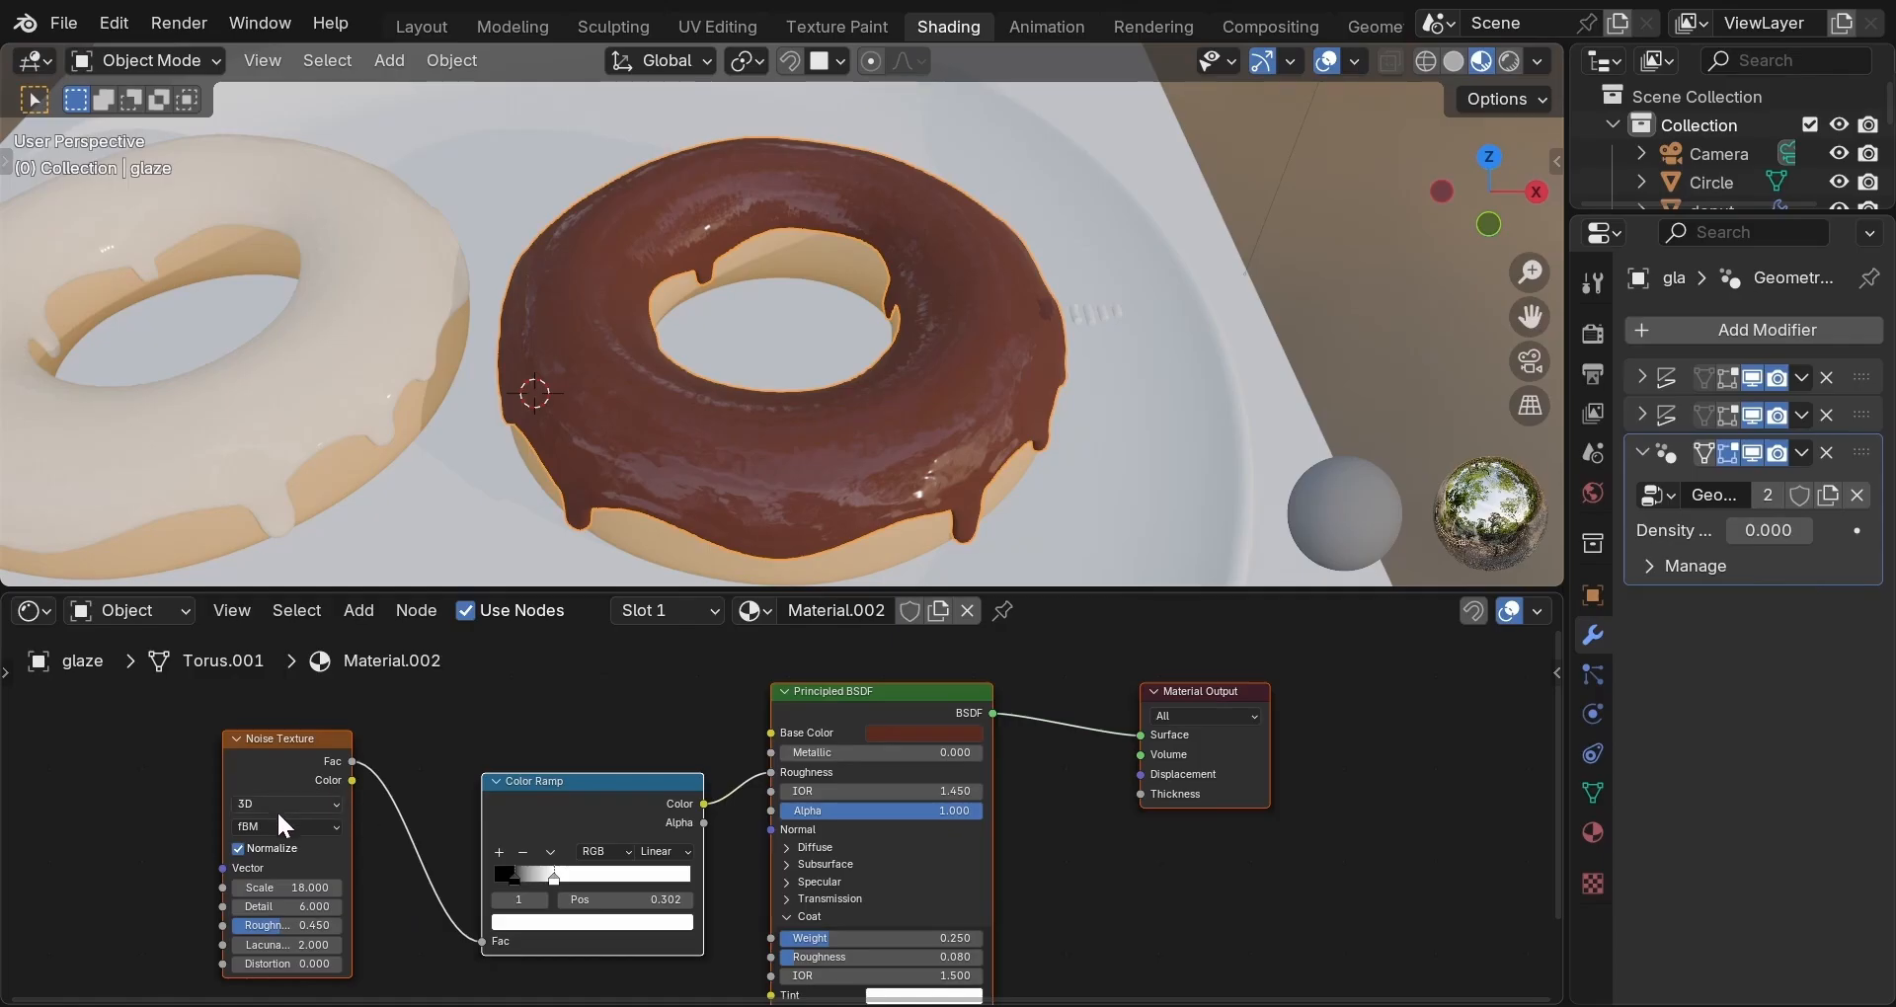
# Reduce the chocolate glaze's Noise Texture scale and set its Detail to 2.
pyautogui.click(288, 889)
pyautogui.write('5')
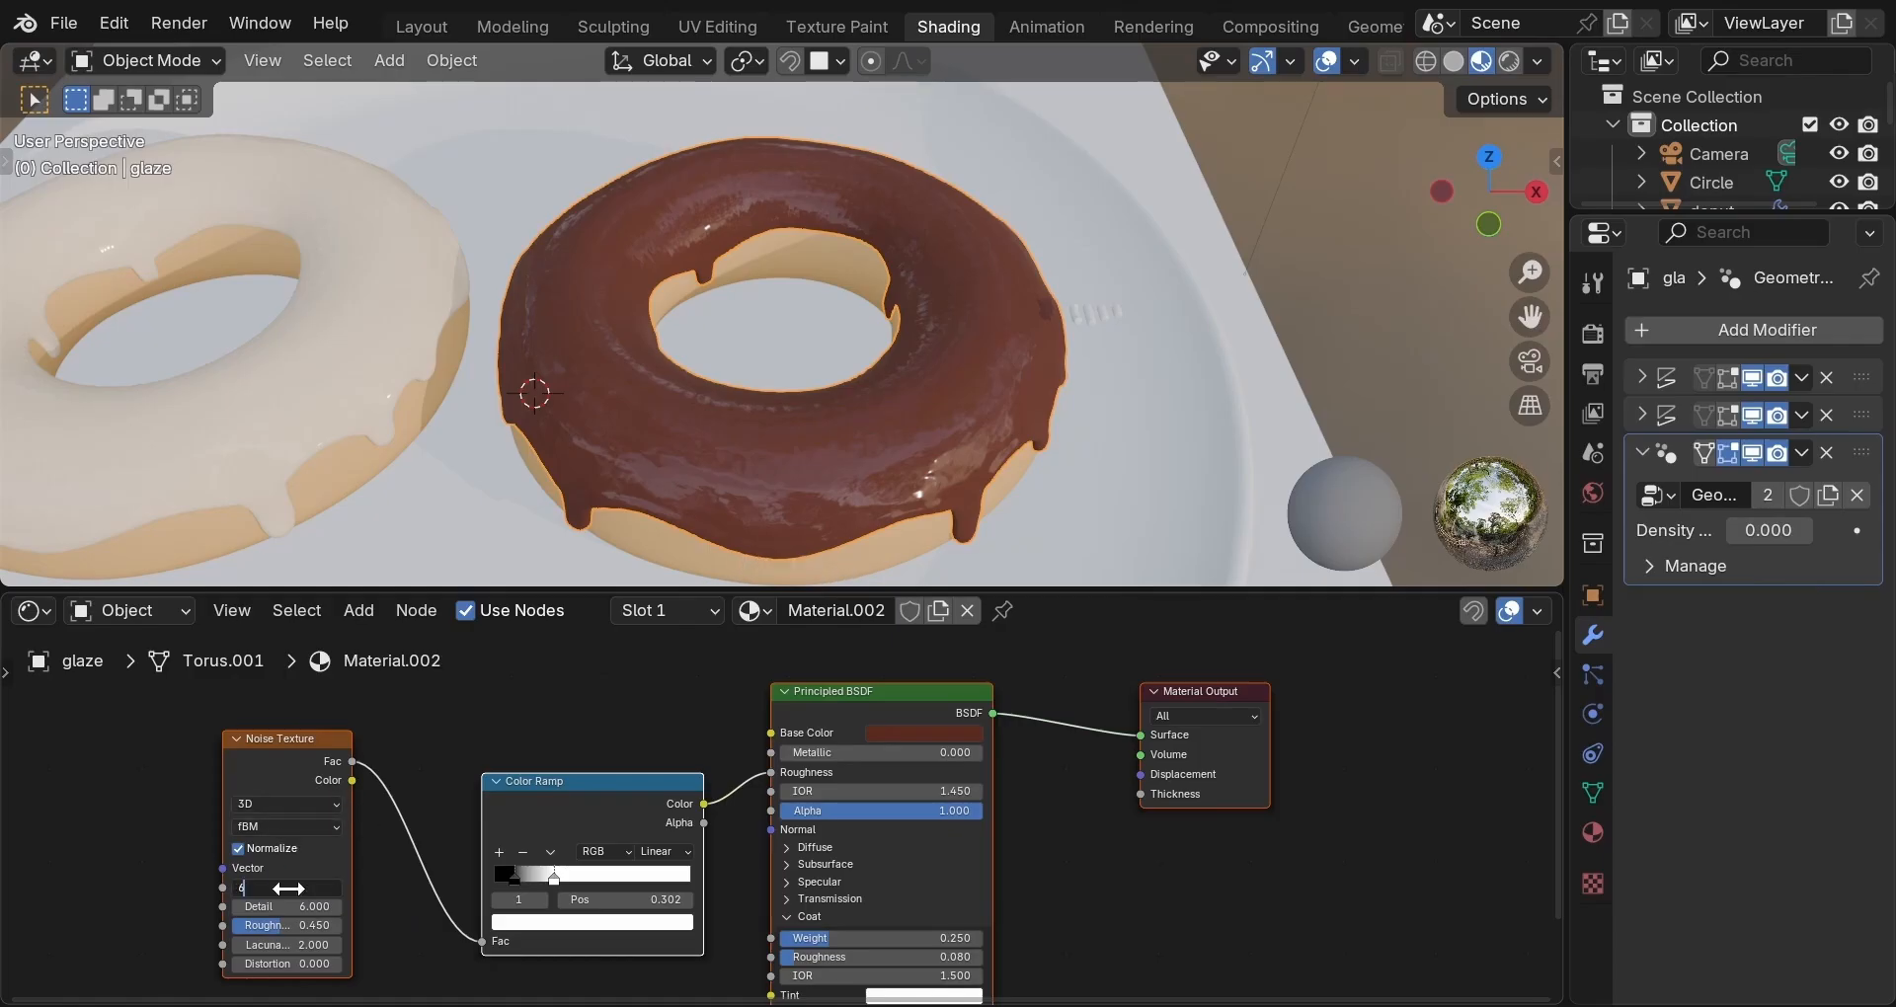
pyautogui.press('Return')
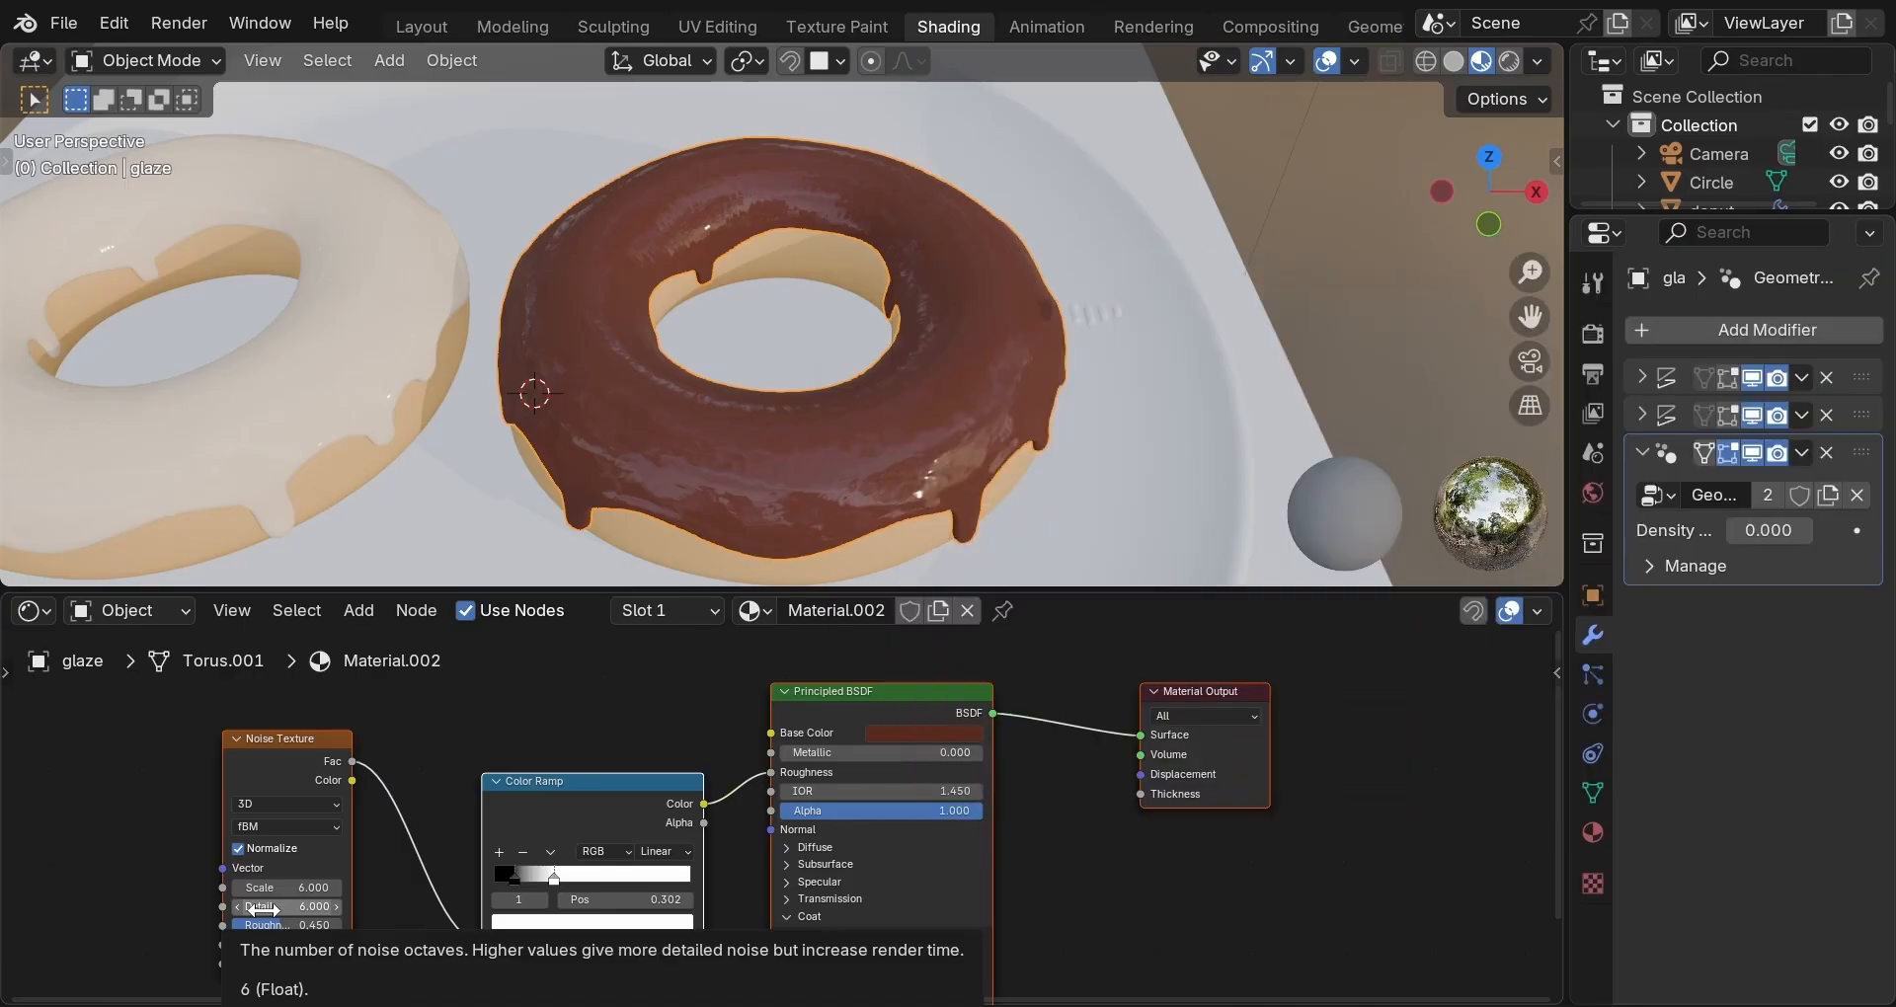
pyautogui.click(261, 906)
pyautogui.write('2')
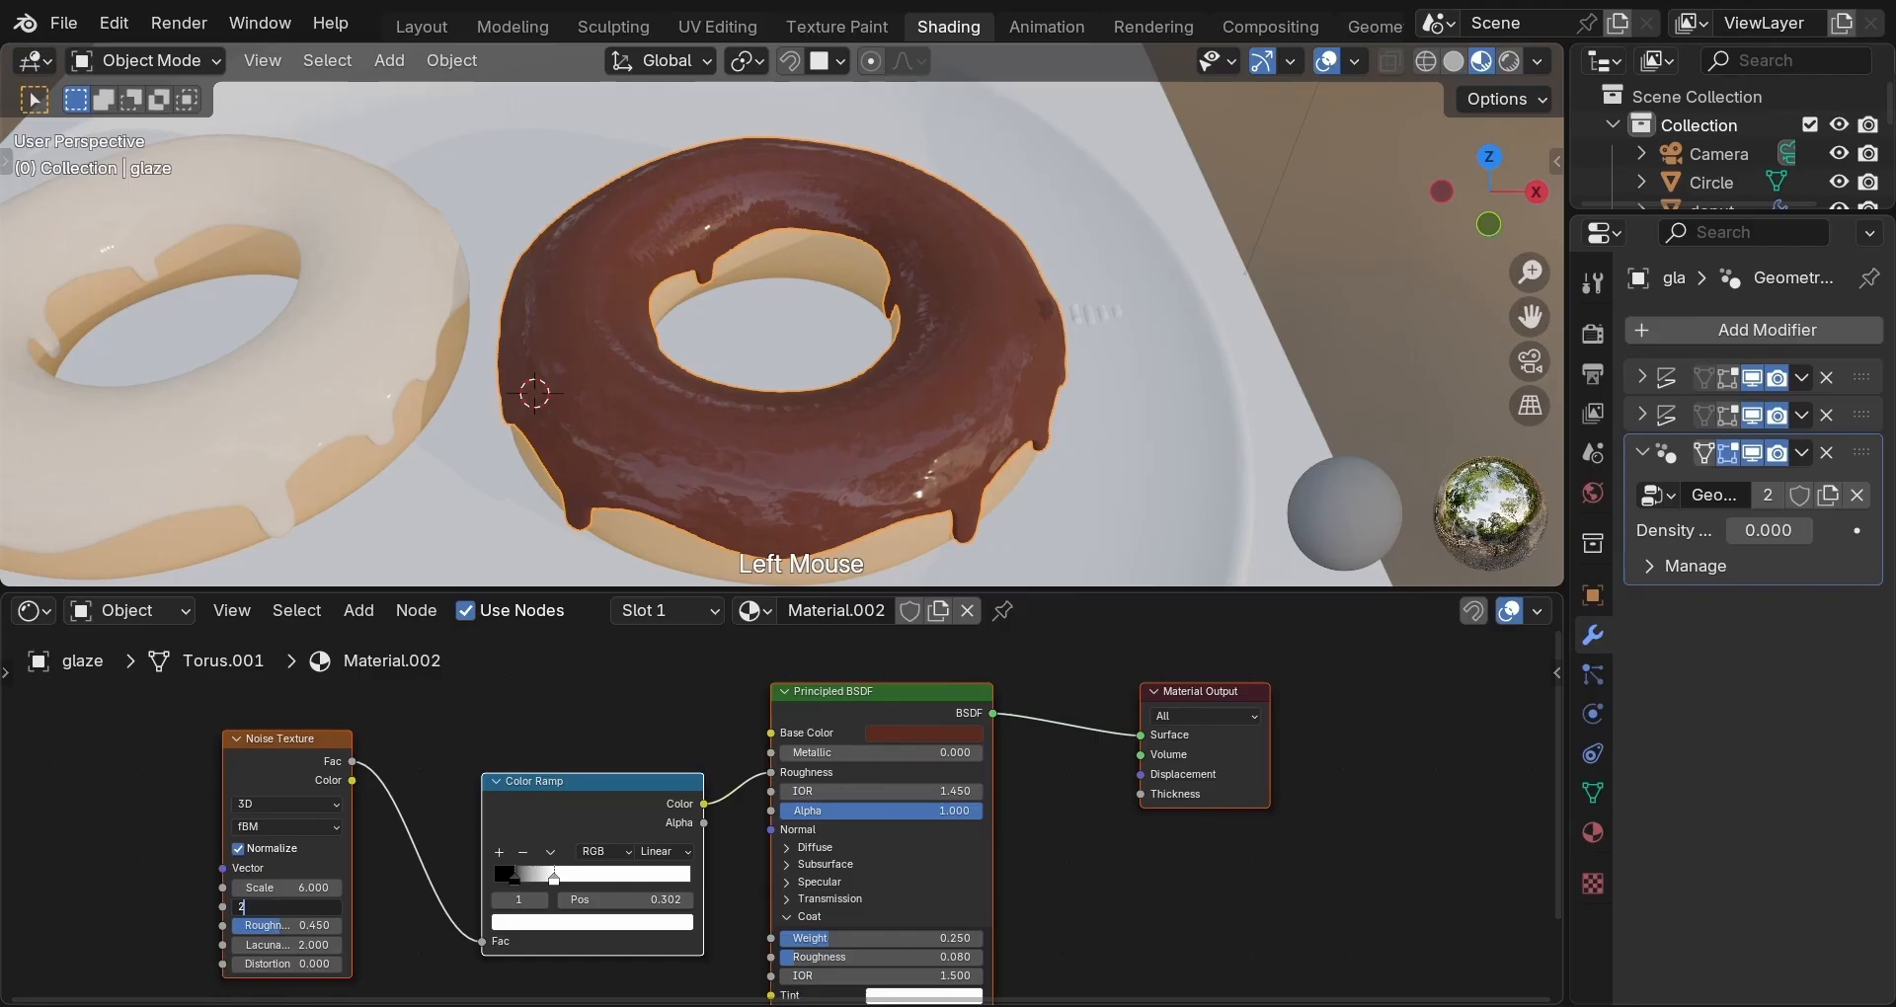
pyautogui.press('Return')
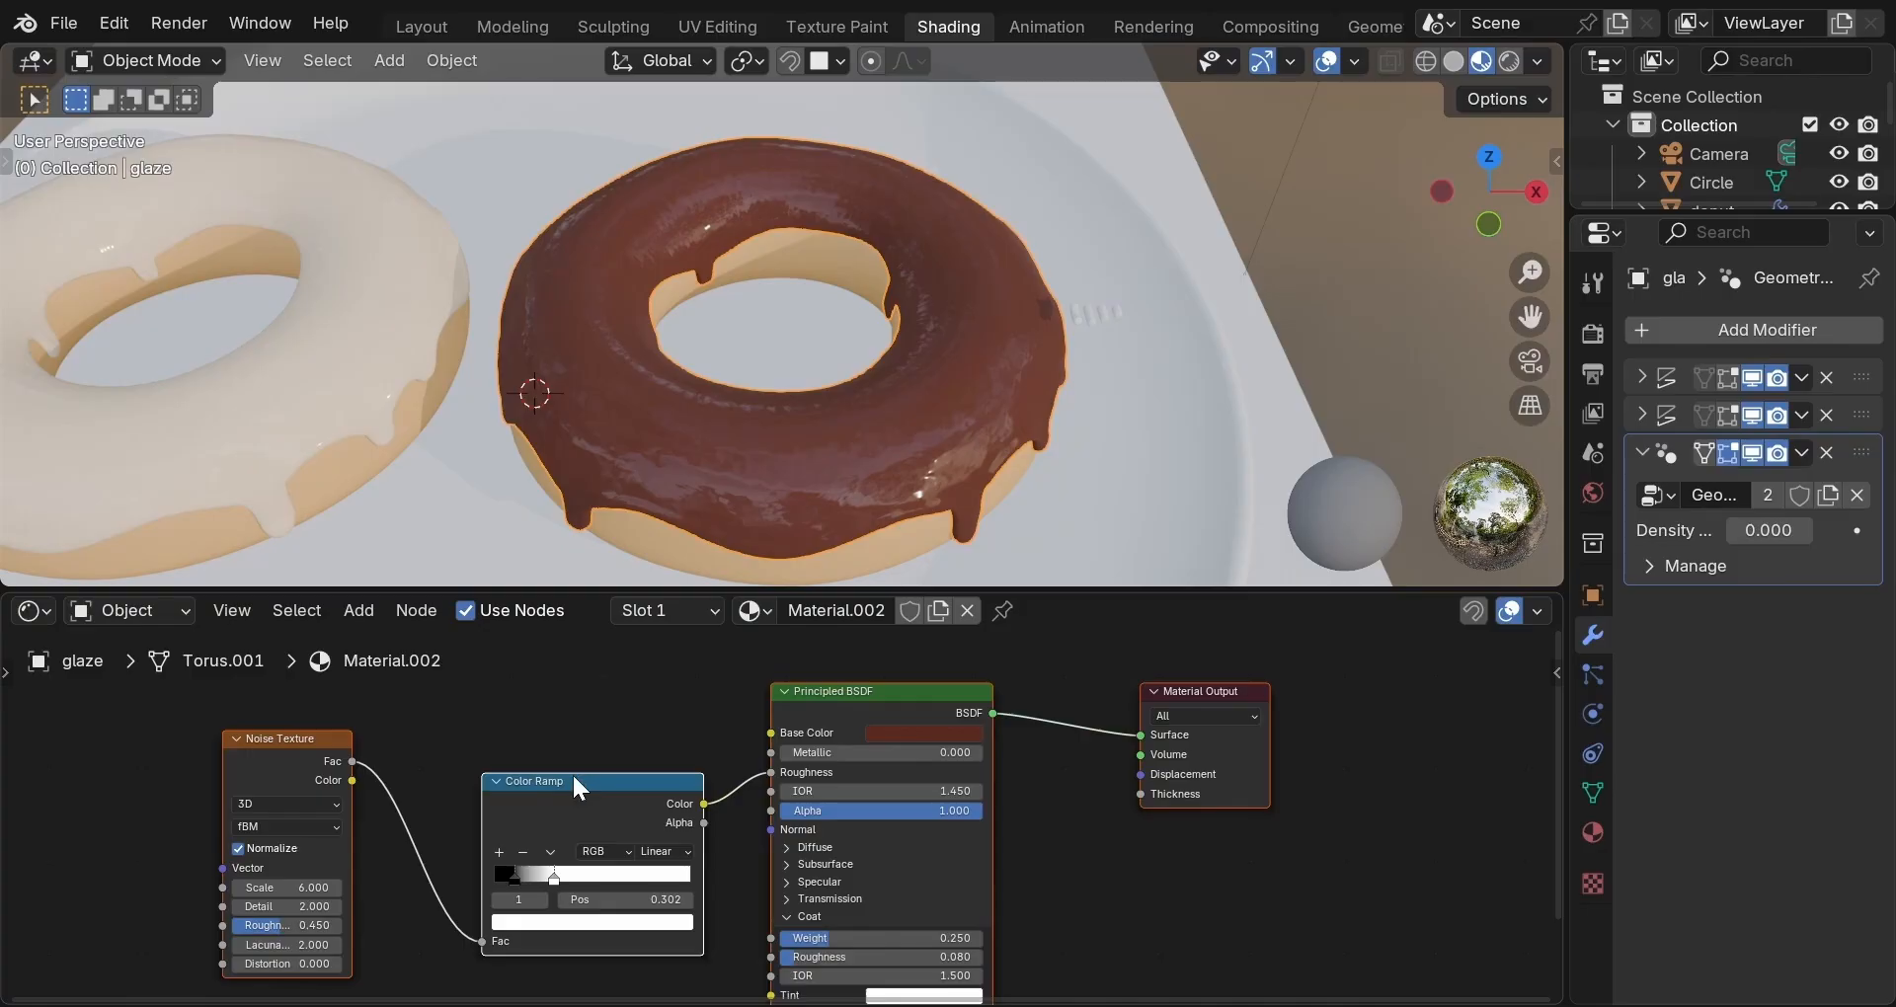
# Set the Color Ramp to Ease, move black to 0.163, and drag white past it to invert.
pyautogui.click(664, 850)
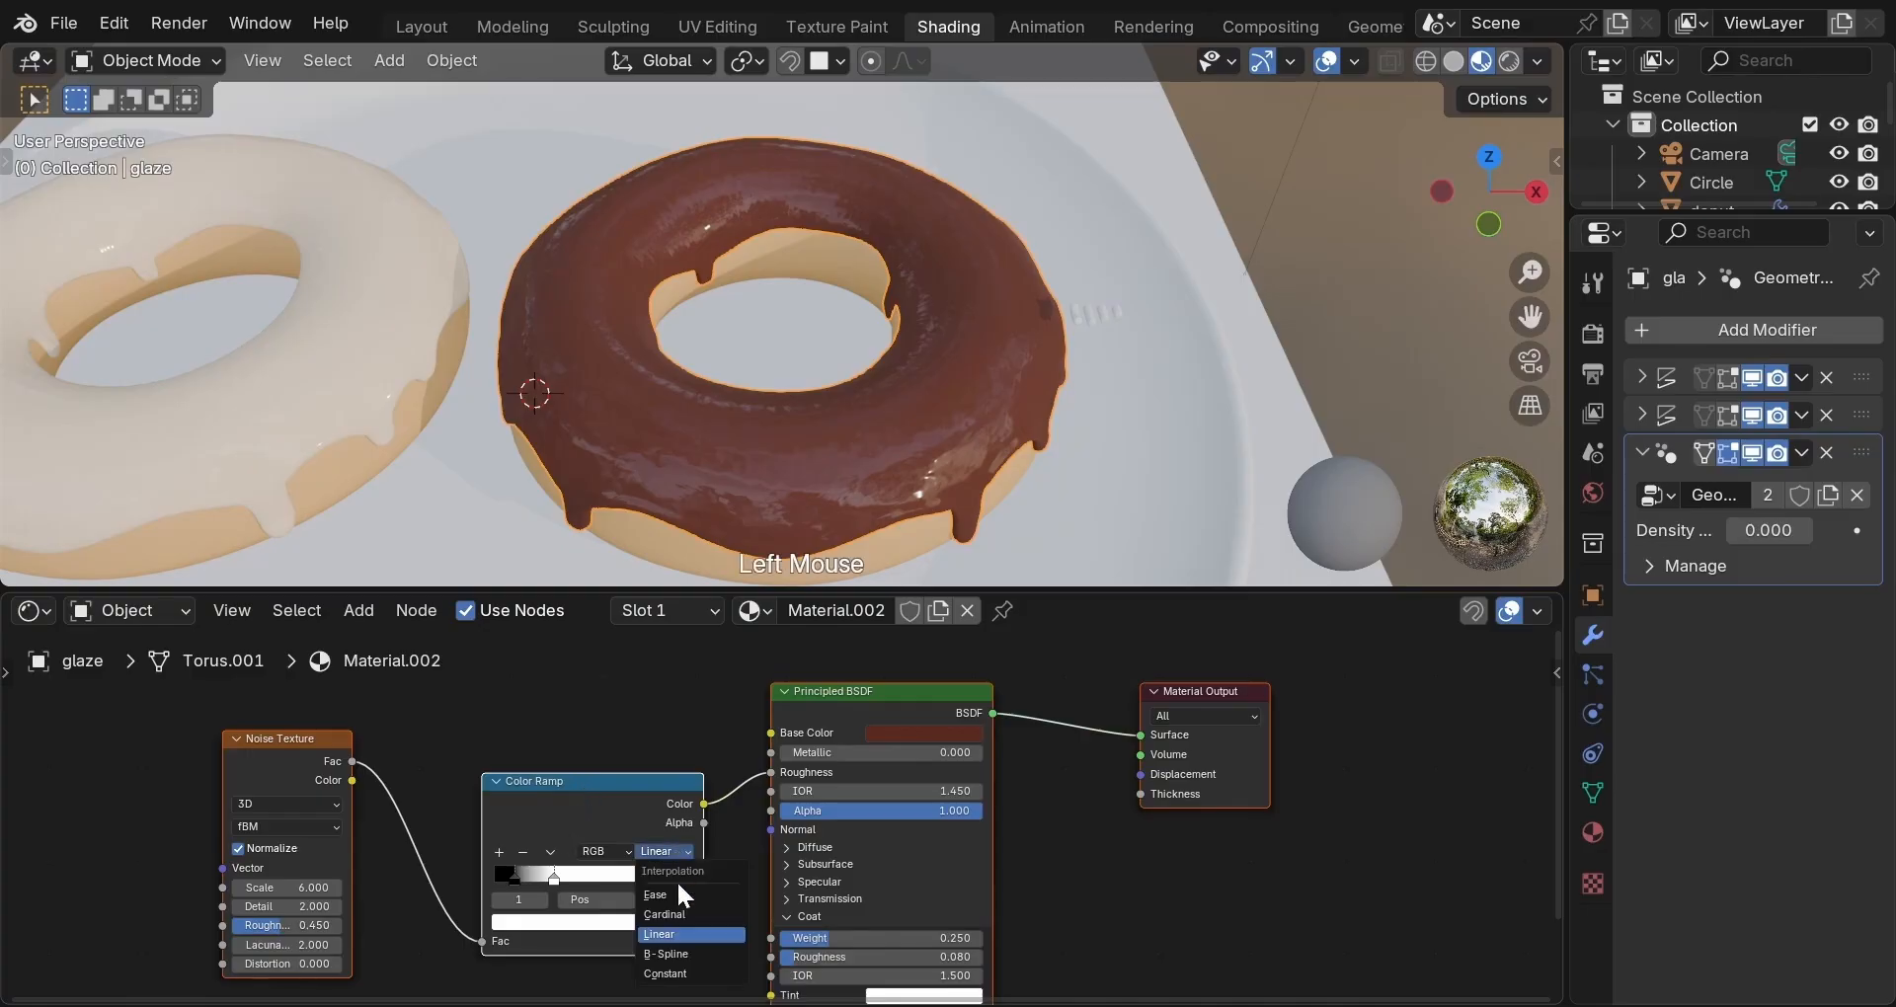
pyautogui.click(681, 895)
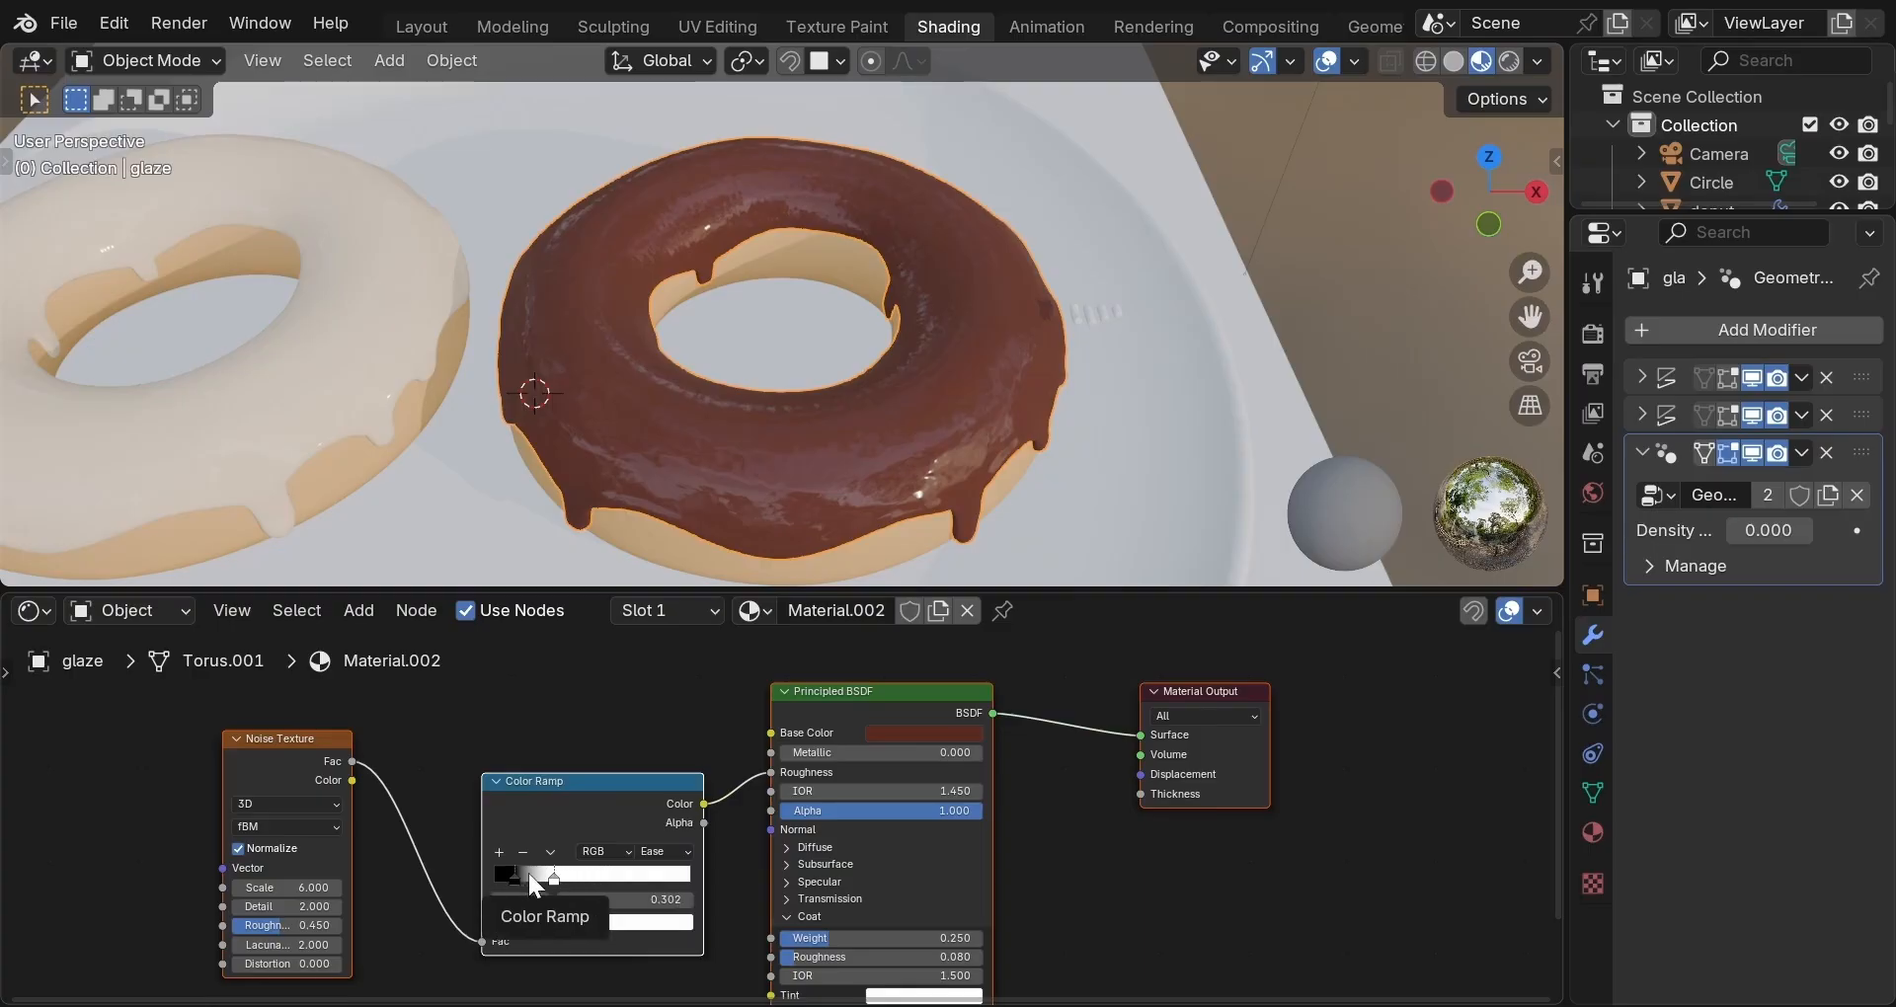
pyautogui.moveTo(507, 877); pyautogui.dragTo(561, 879)
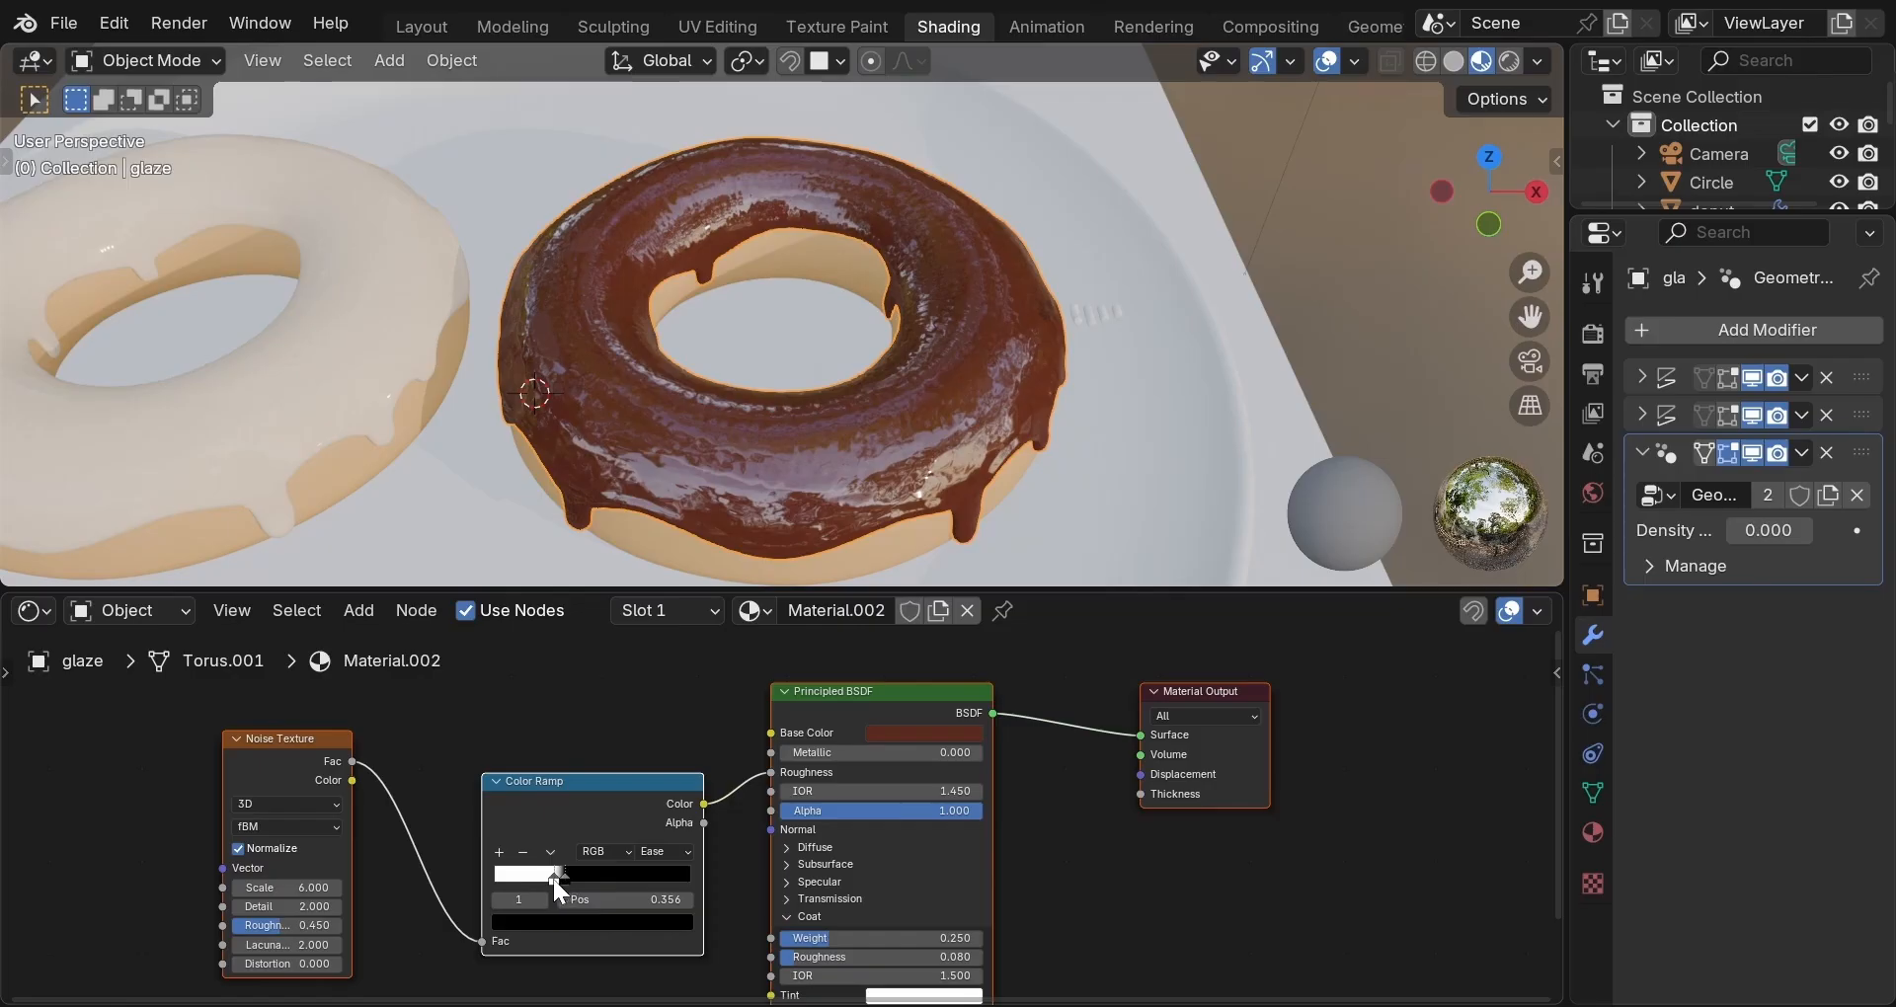
pyautogui.moveTo(553, 875); pyautogui.dragTo(619, 873)
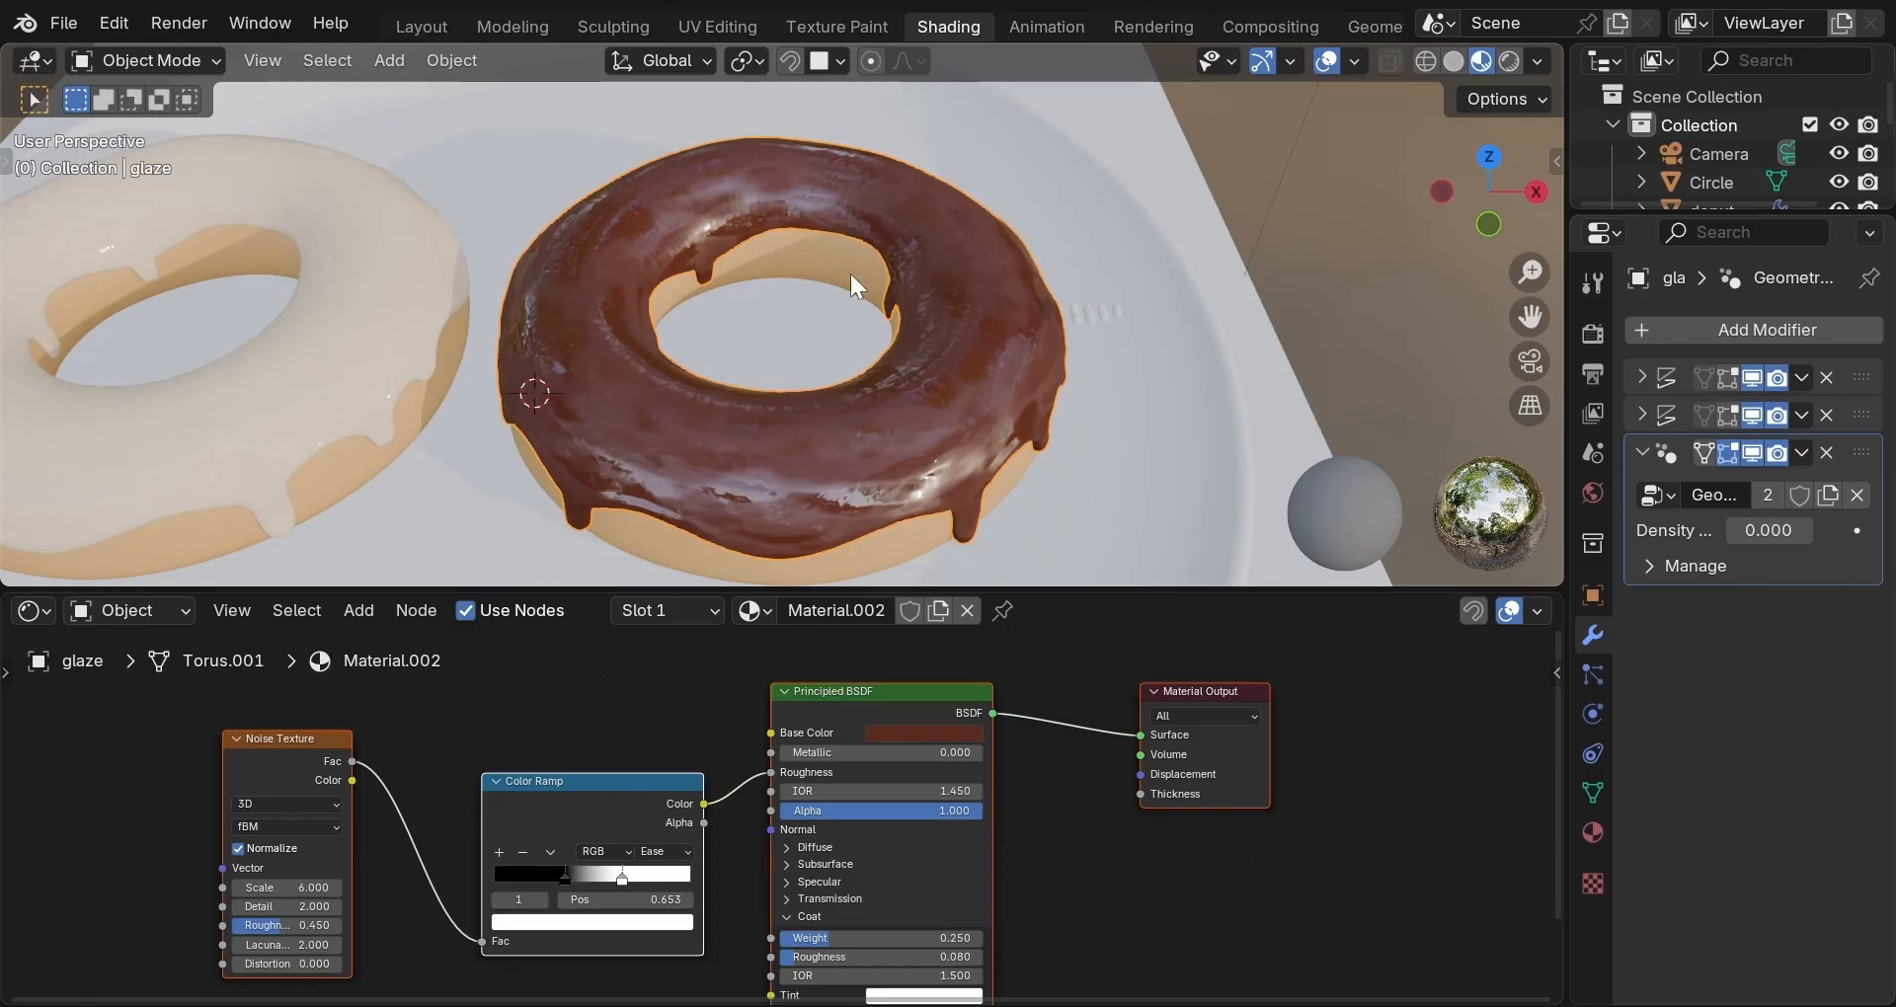
pyautogui.scroll(-1, 850, 275)
pyautogui.moveTo(851, 327); pyautogui.dragTo(892, 305, button='middle')
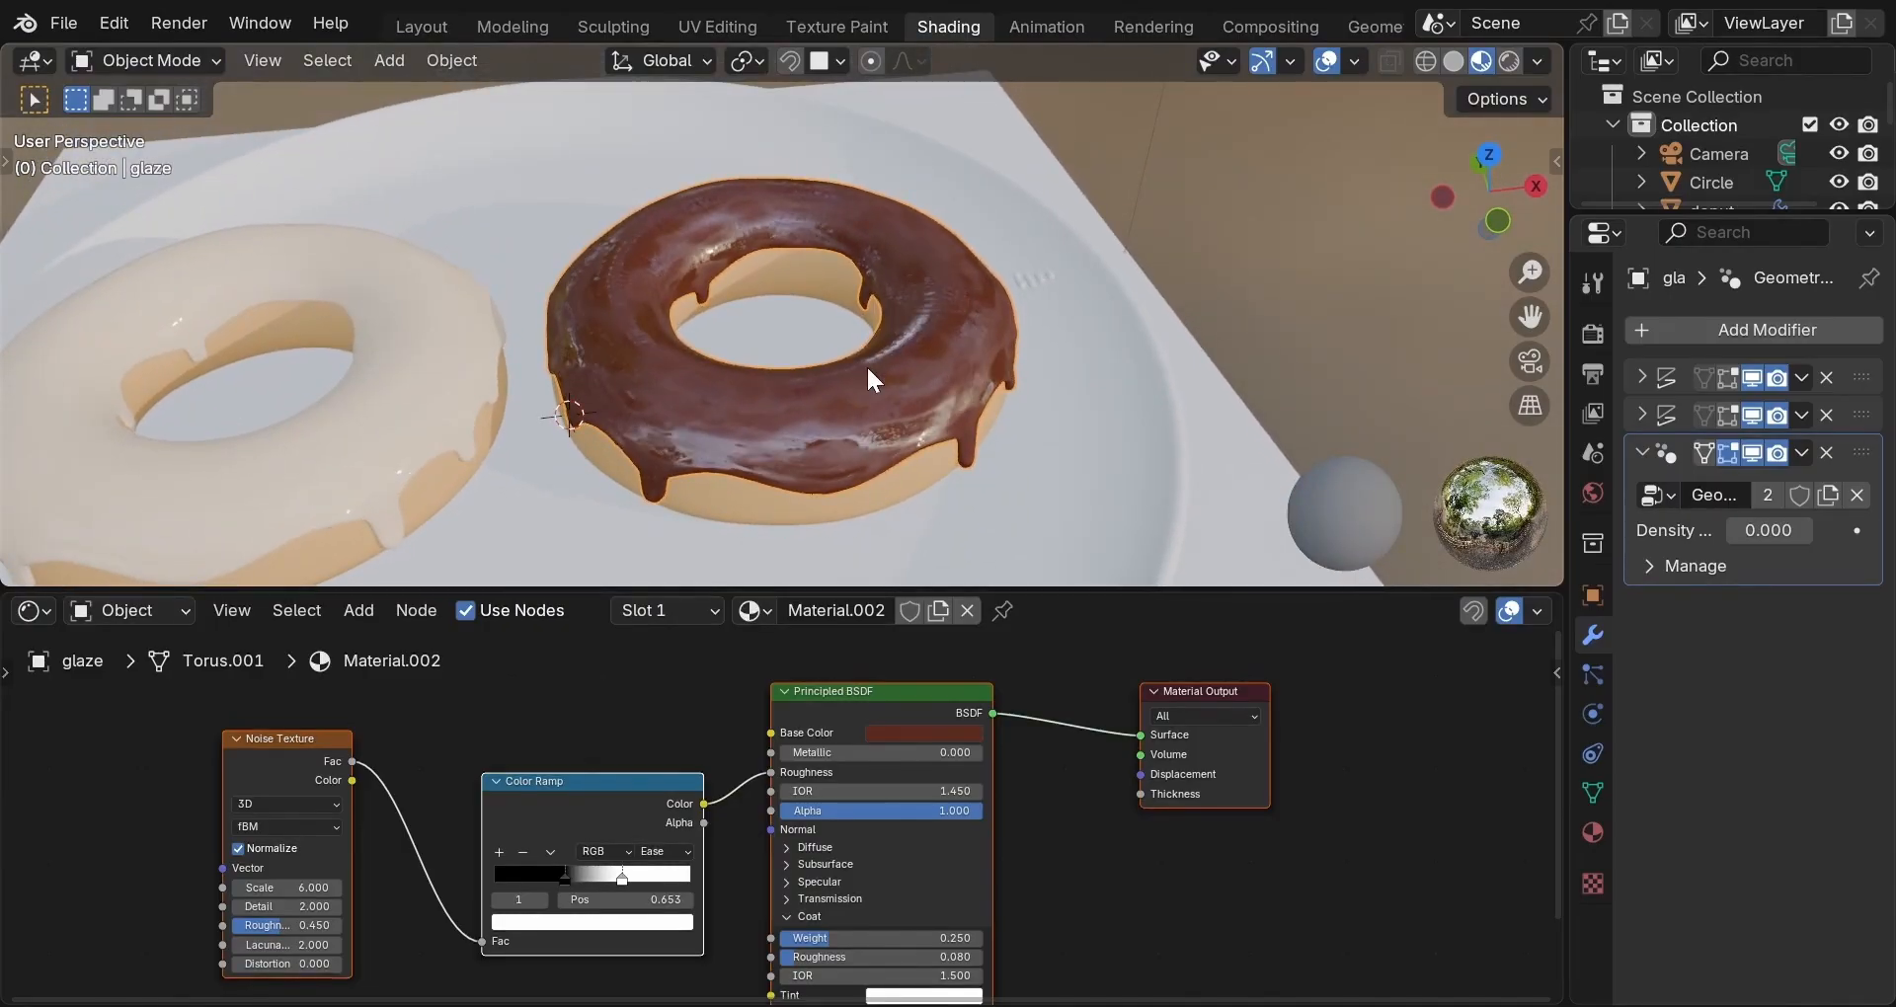
# Raise the glaze's sprinkle density to 1000.
pyautogui.click(1785, 531)
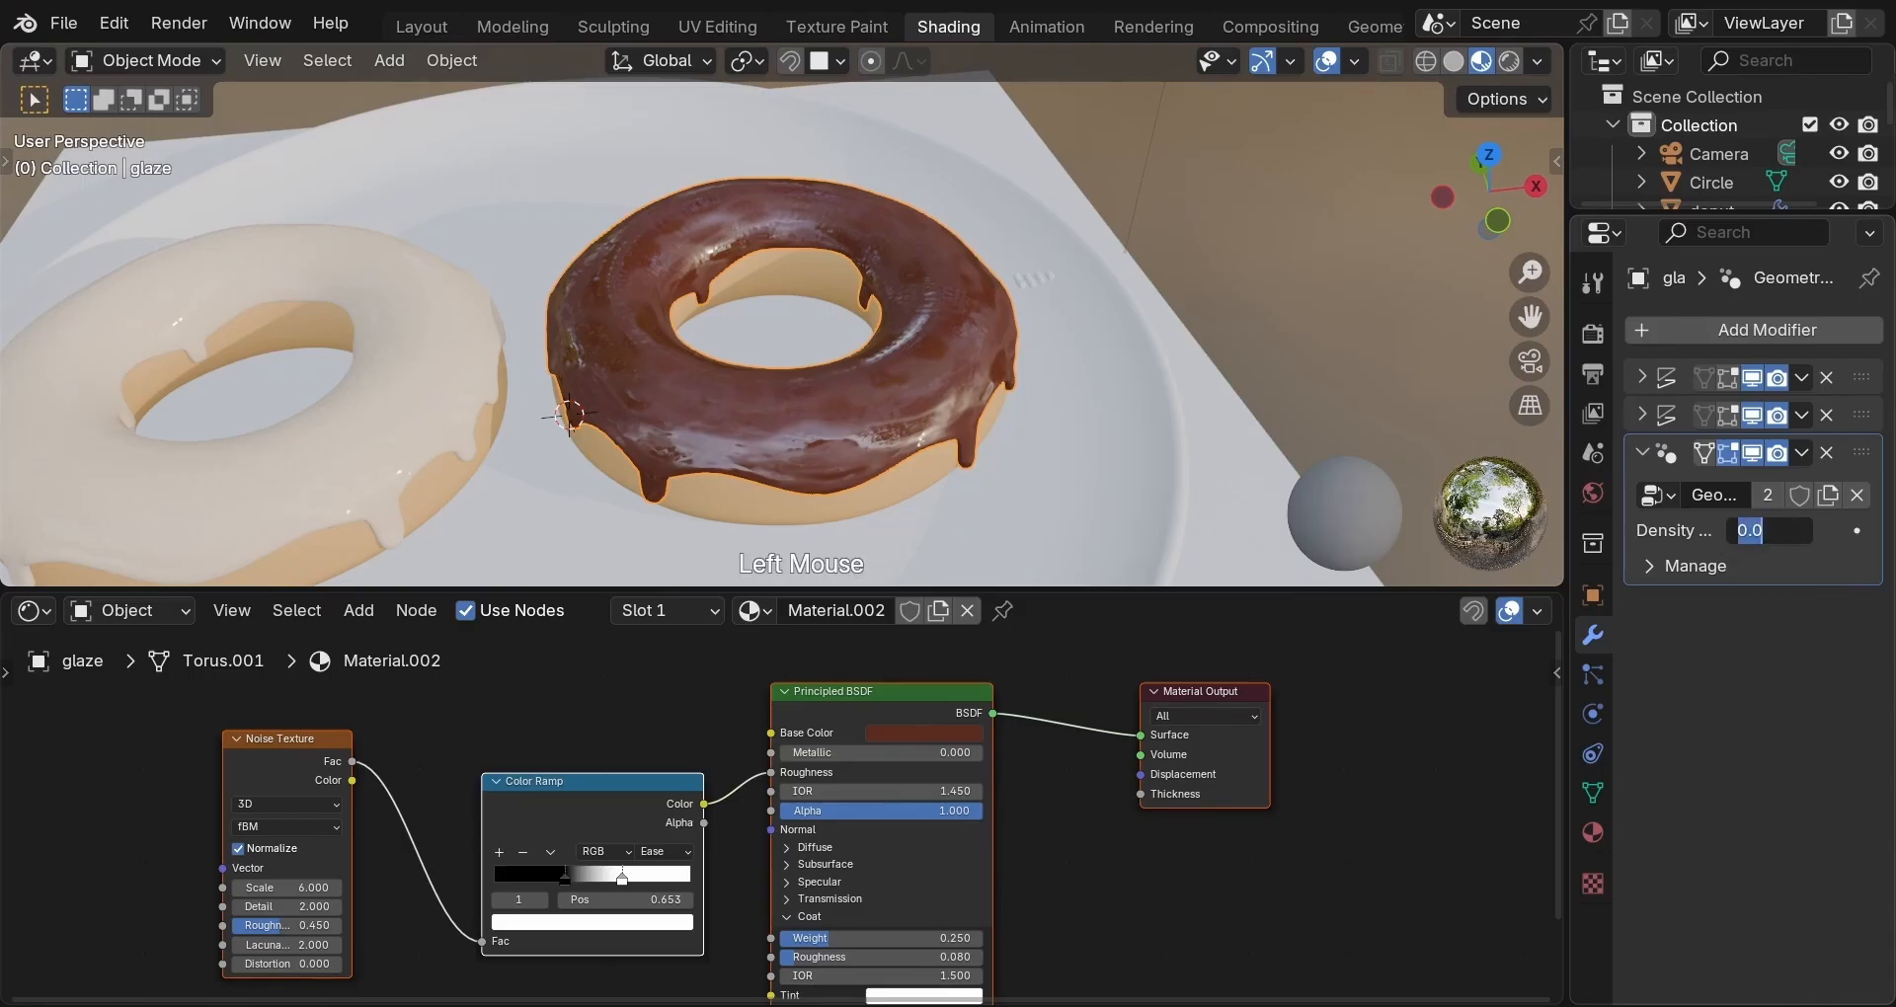
pyautogui.write('1000')
pyautogui.press('Return')
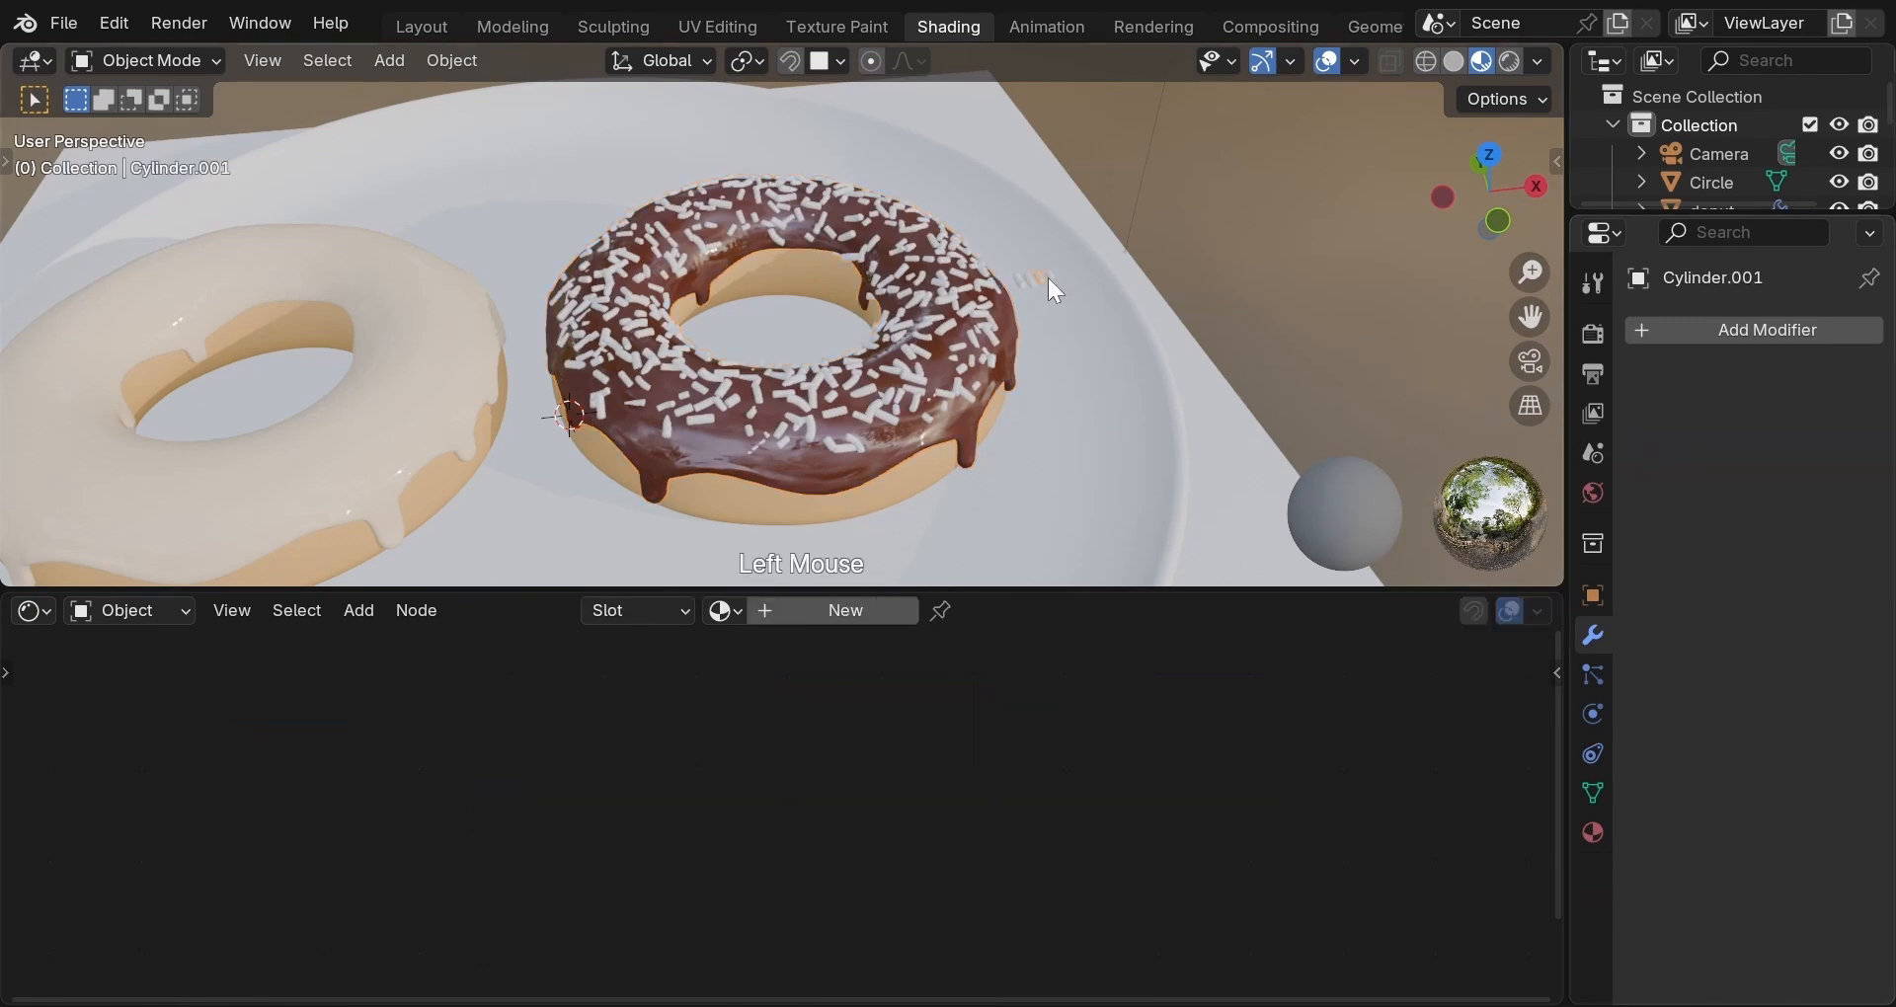
# Select one of the sprinkle models beside the donut and give it a new material.
pyautogui.scroll(10, 1050, 288)
pyautogui.scroll(-7, 1050, 287)
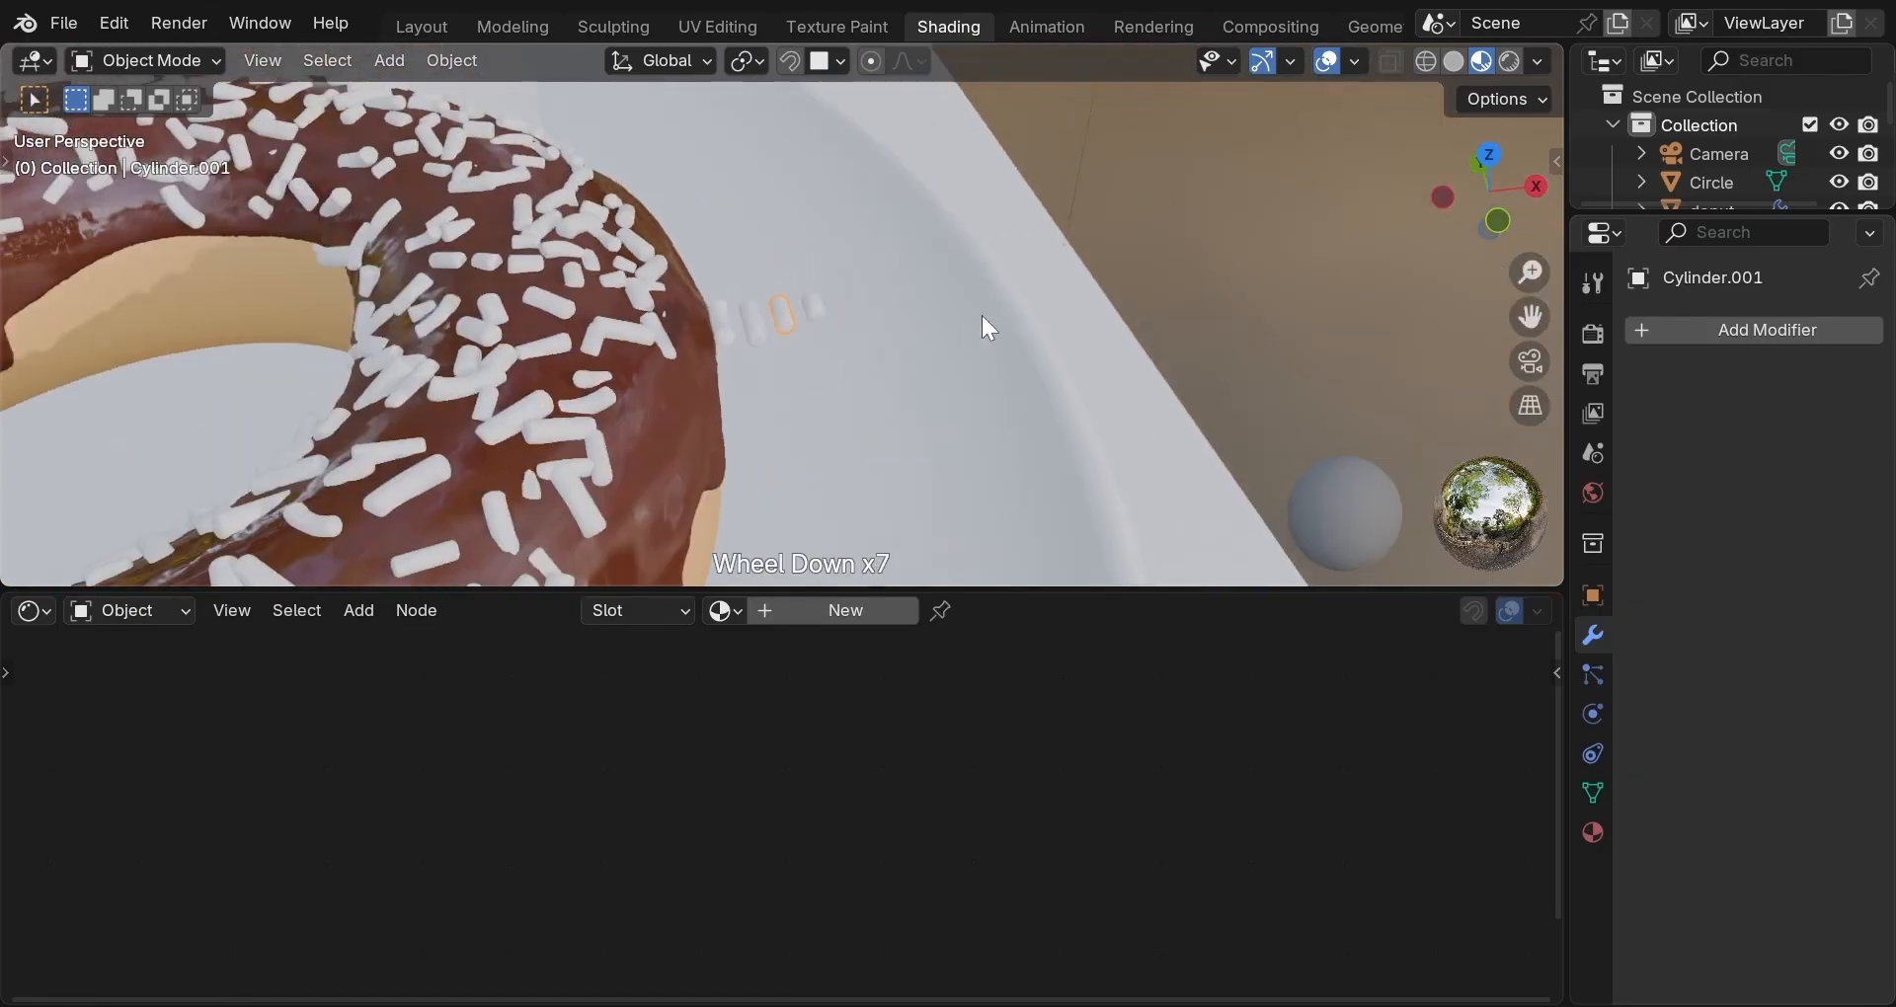
pyautogui.click(810, 306)
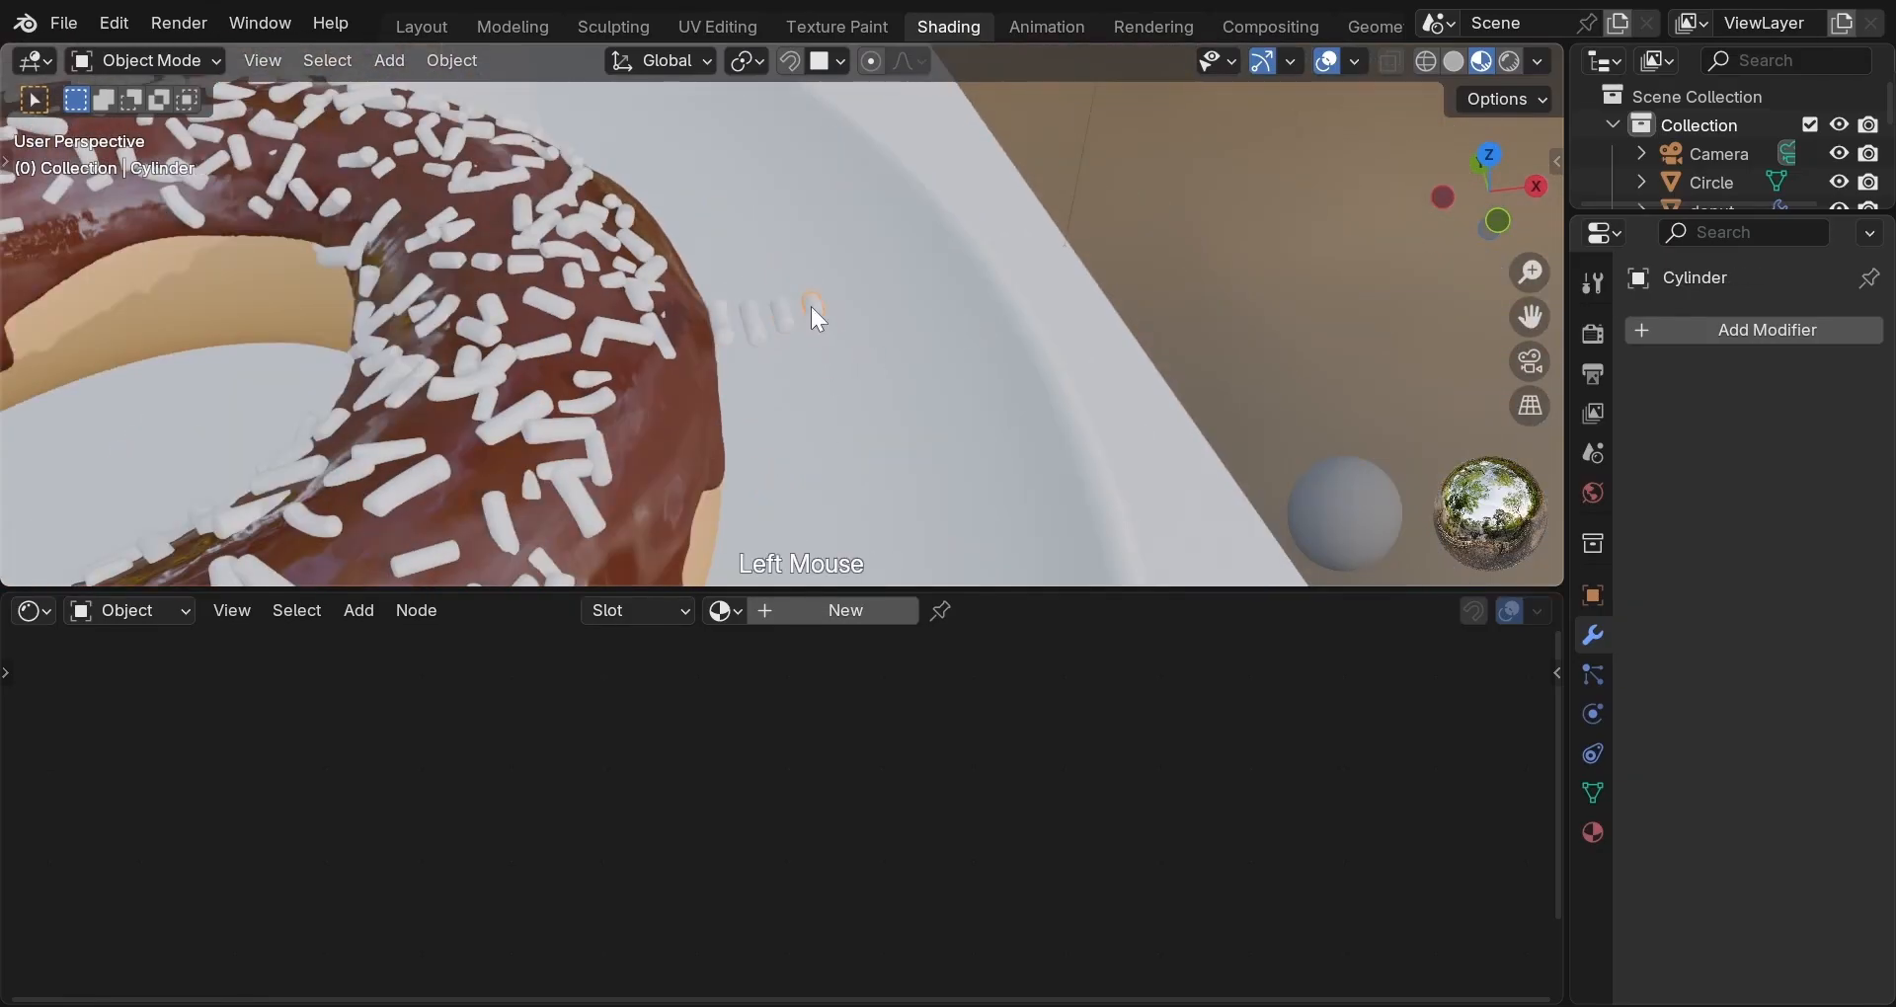
pyautogui.click(788, 617)
# Rename the new sprinkle material to 'sprinkle'.
pyautogui.doubleClick(787, 617)
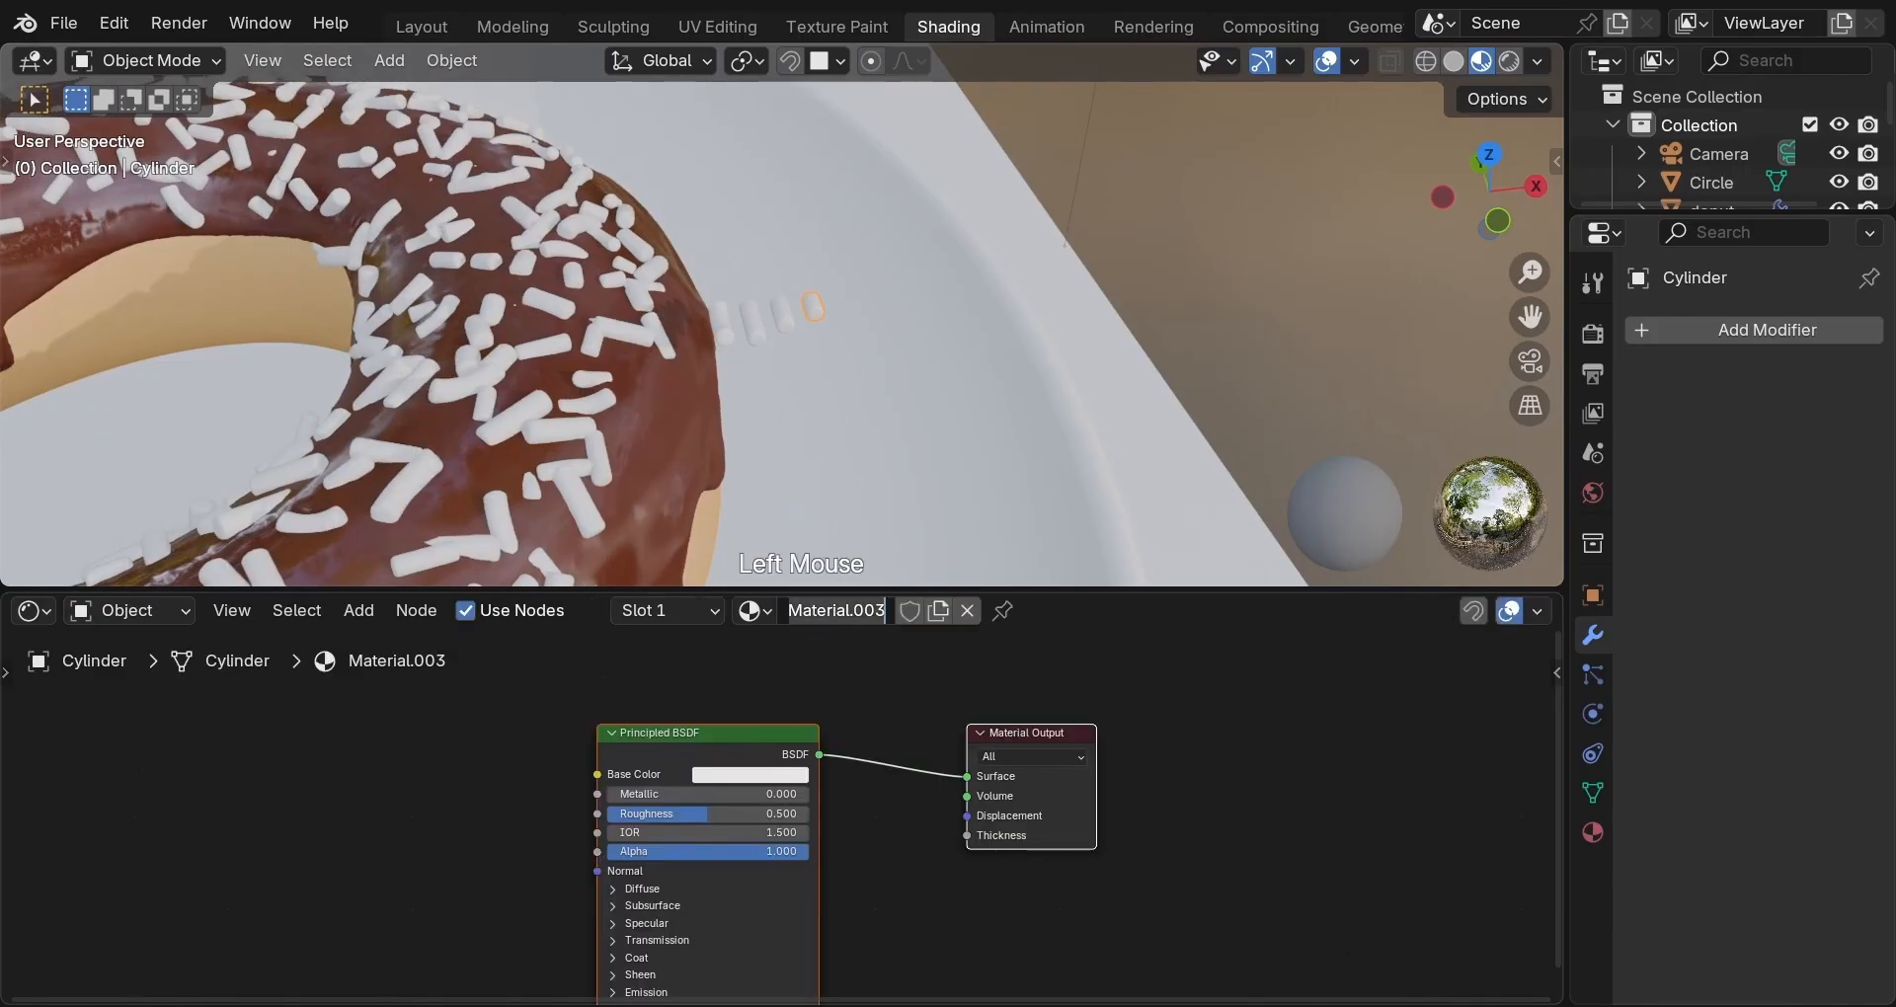
pyautogui.write('sprinkle')
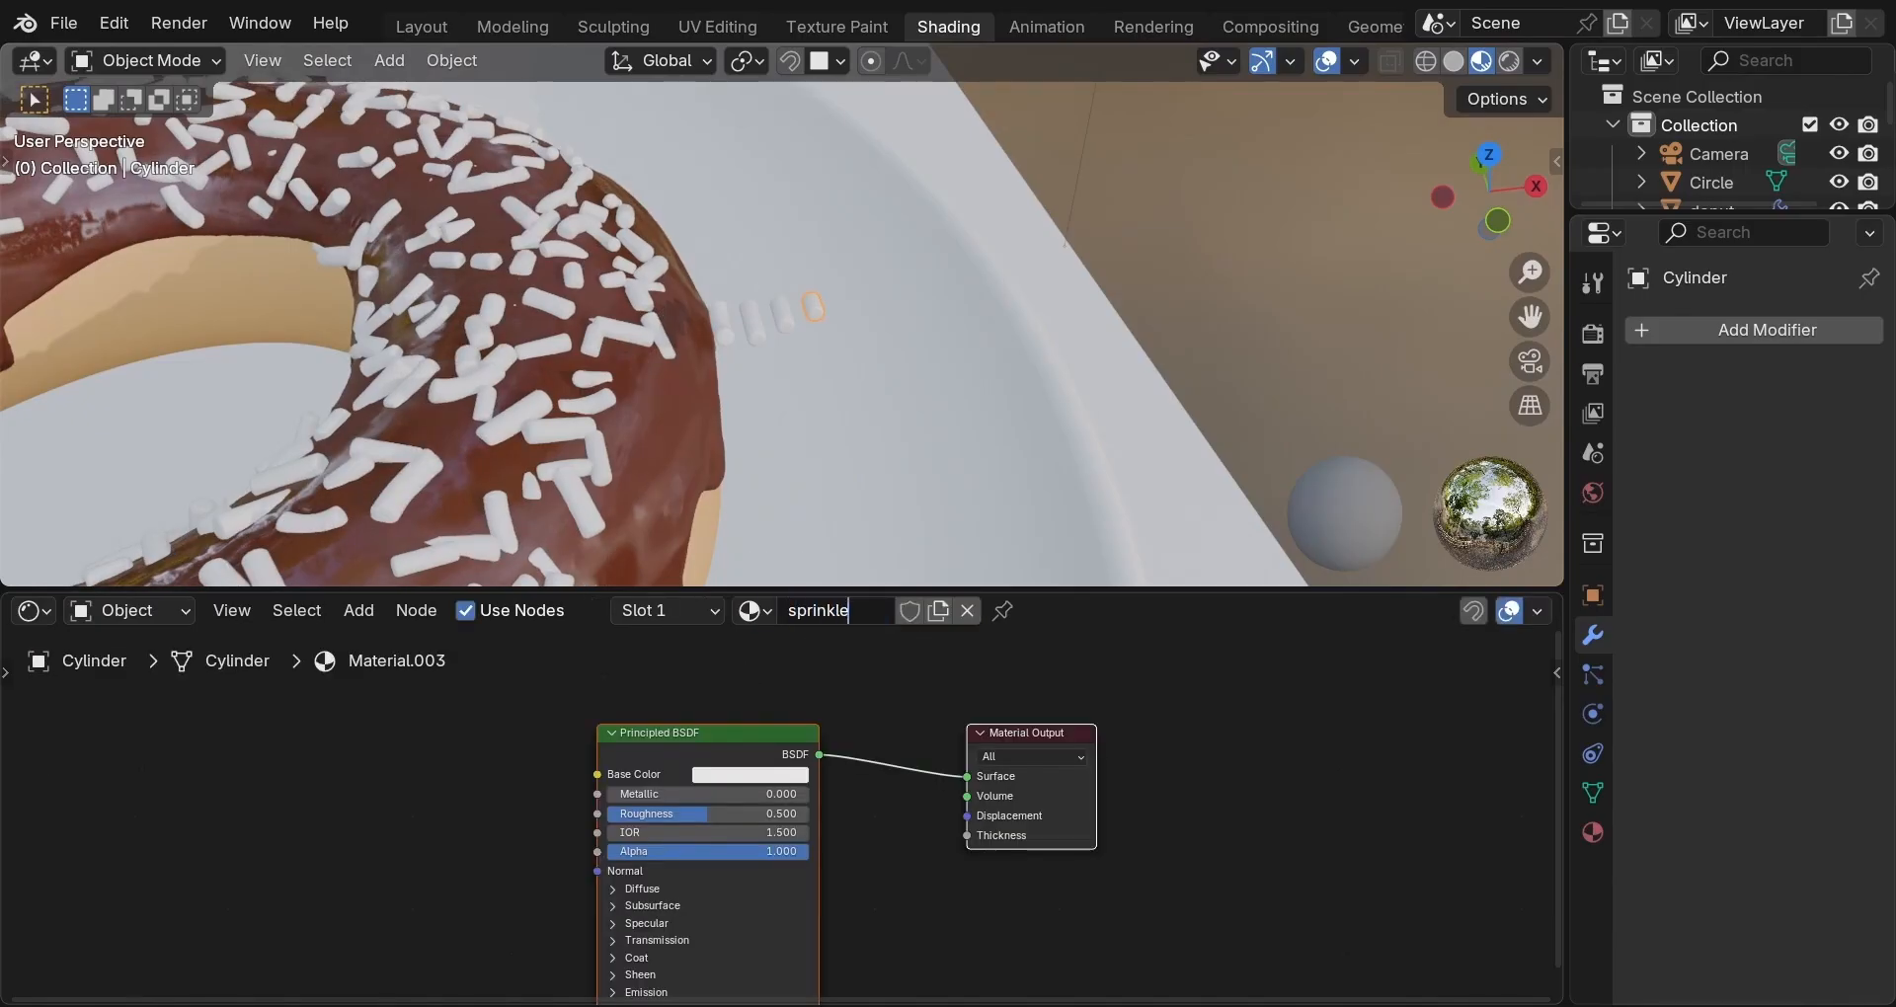
pyautogui.press('Return')
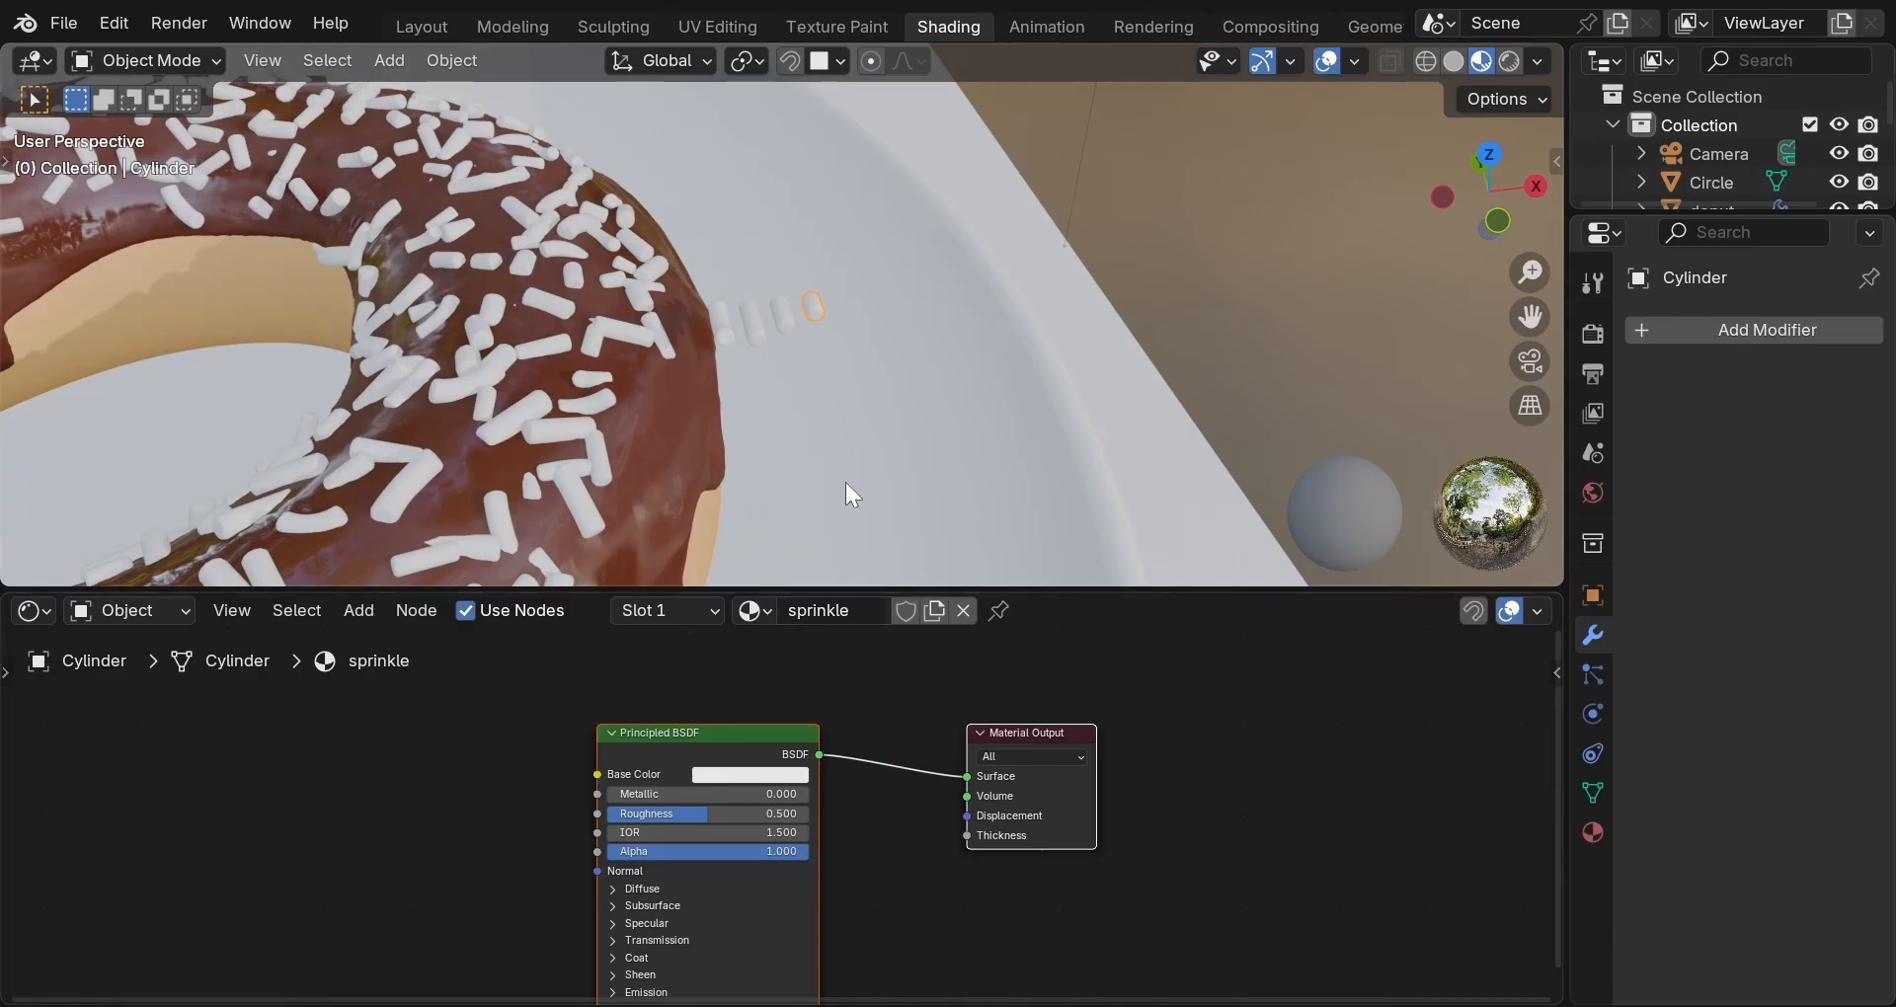
# Select all four sprinkle models and link the sprinkle material to every one of them.
pyautogui.press('shift')
pyautogui.keyDown('shift'); pyautogui.click(786, 318); pyautogui.keyUp('shift')
pyautogui.keyDown('shift'); pyautogui.click(757, 322); pyautogui.keyUp('shift')
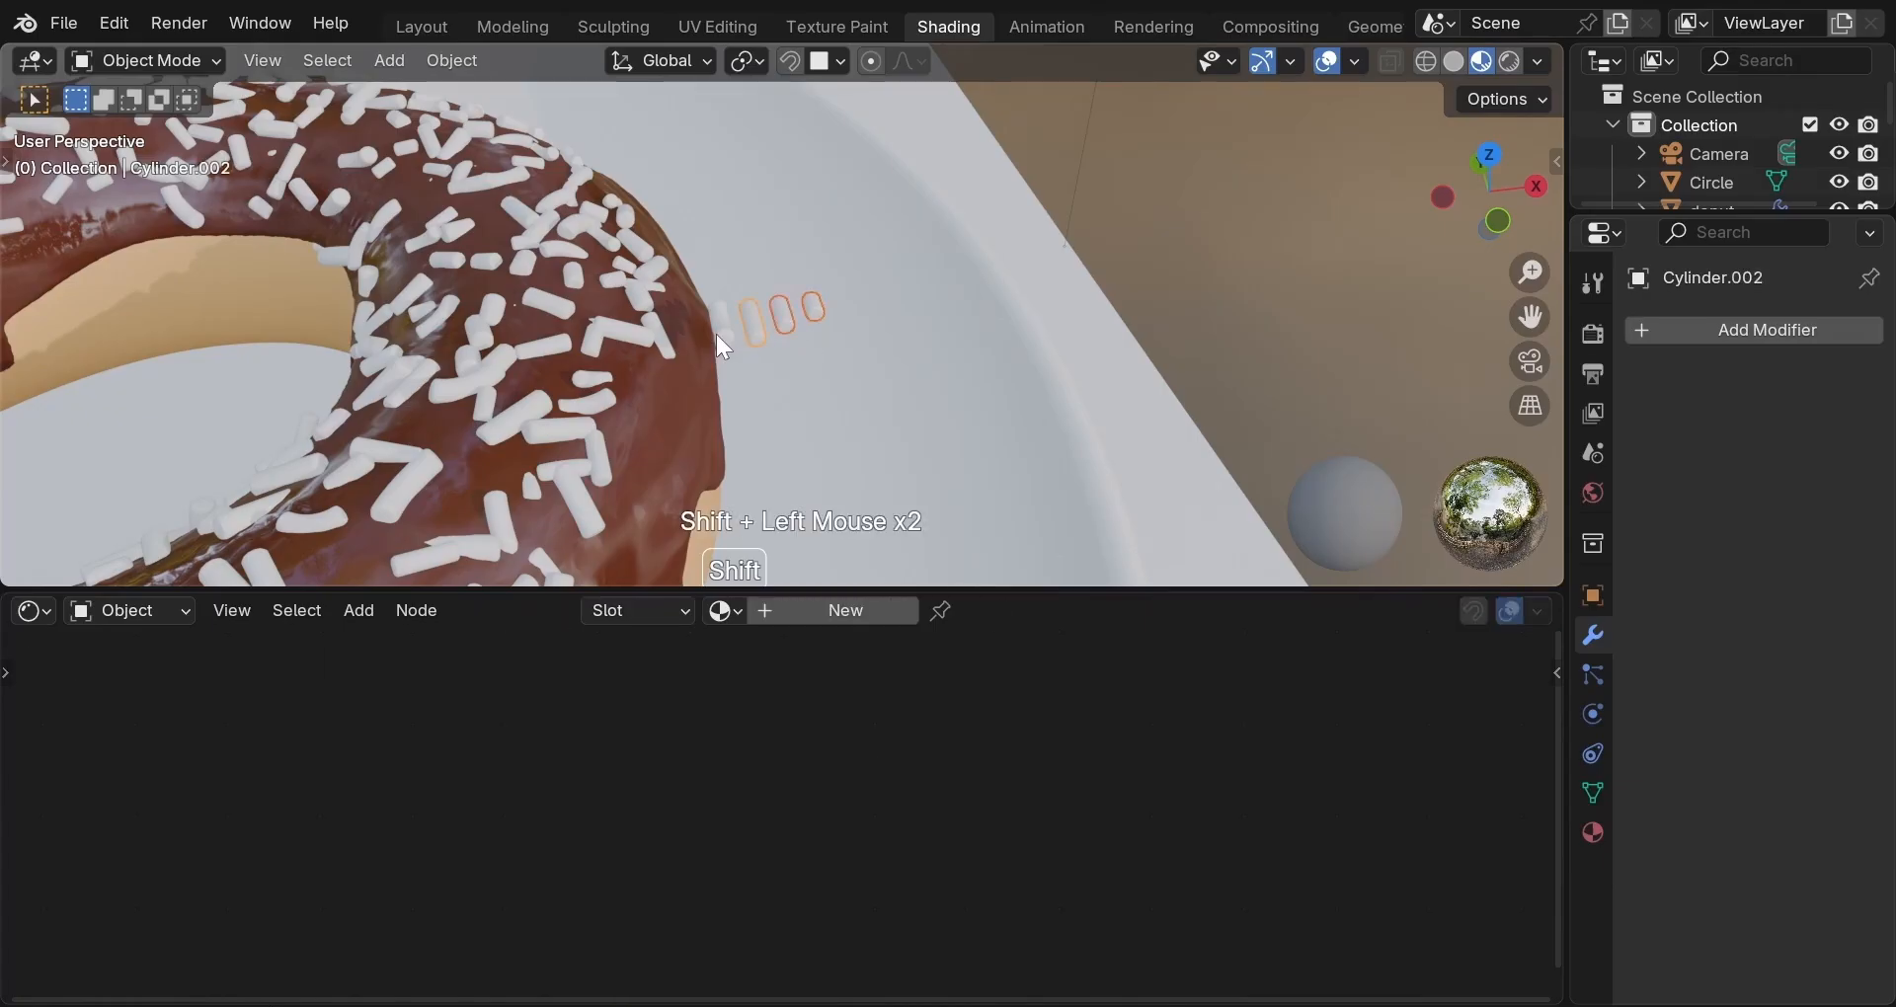
pyautogui.keyDown('shift'); pyautogui.click(721, 333); pyautogui.keyUp('shift')
pyautogui.keyDown('shift'); pyautogui.click(722, 332); pyautogui.keyUp('shift')
pyautogui.keyDown('shift'); pyautogui.click(817, 308); pyautogui.keyUp('shift')
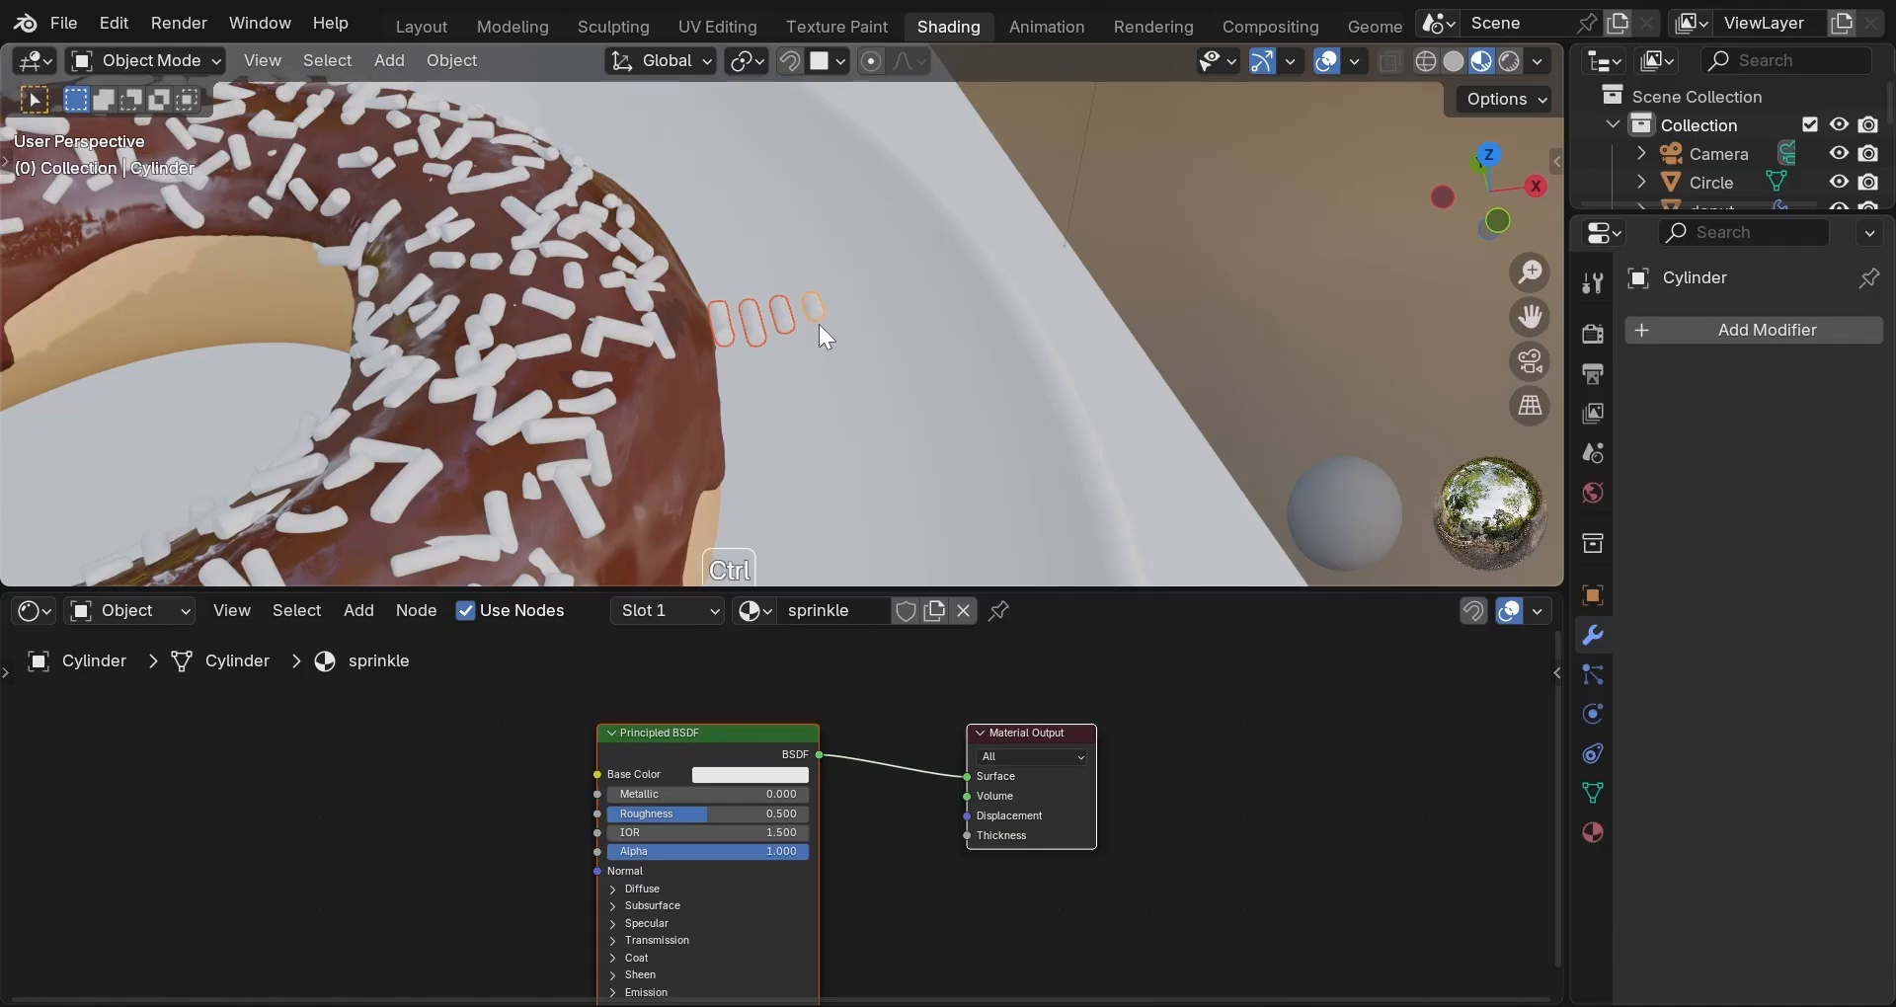
pyautogui.hotkey('ctrl', 'l')
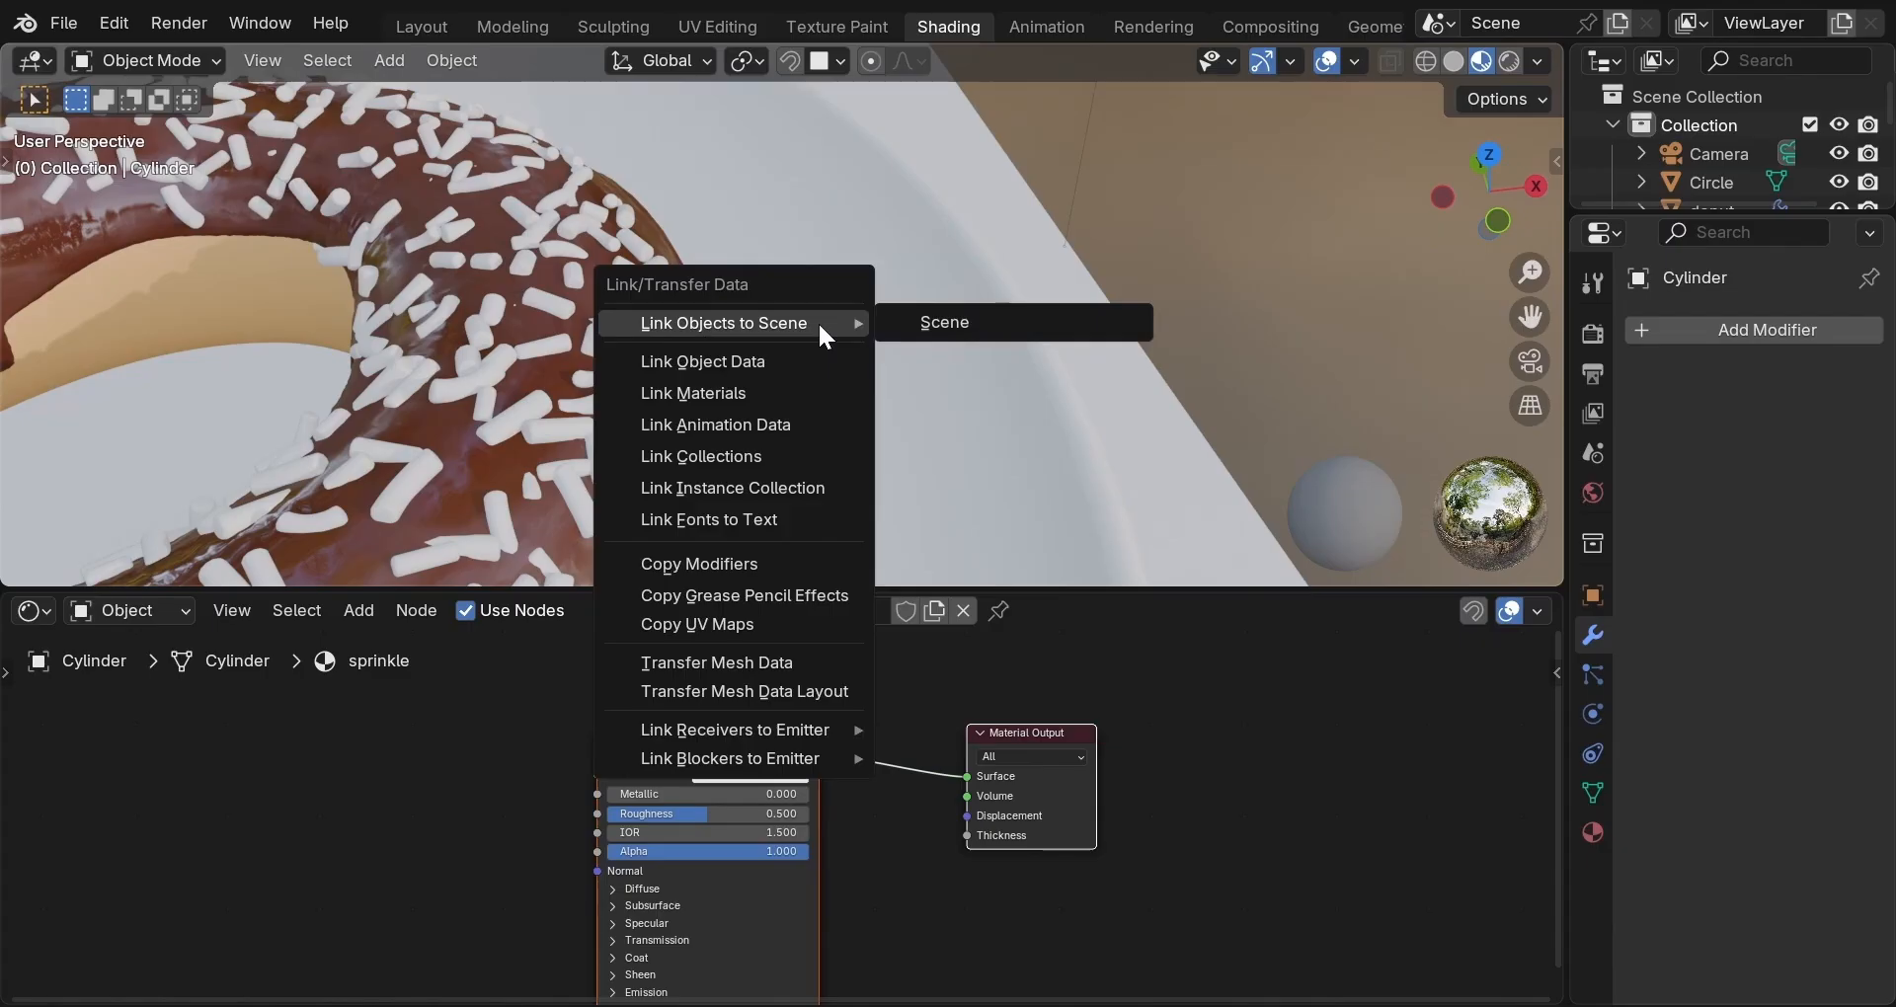
pyautogui.click(796, 391)
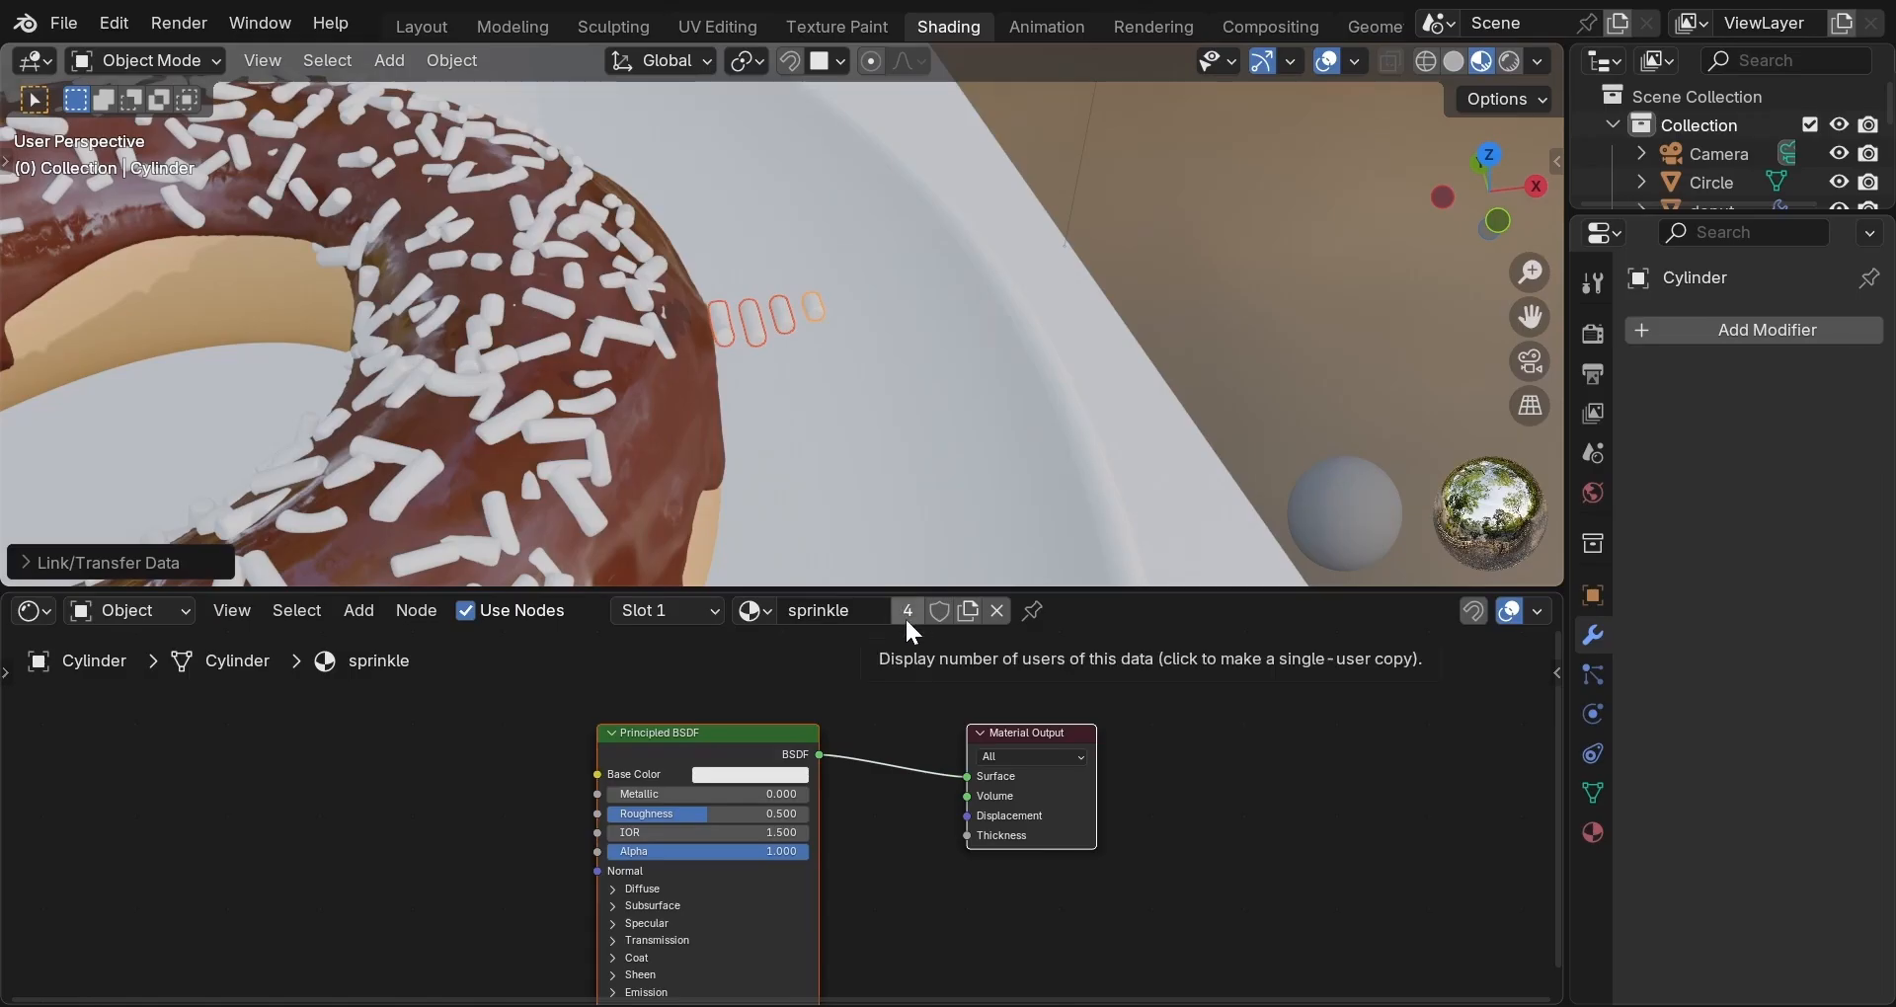
# Select the small sprinkle model and switch to the Geometry Nodes workspace.
pyautogui.scroll(-6, 856, 452)
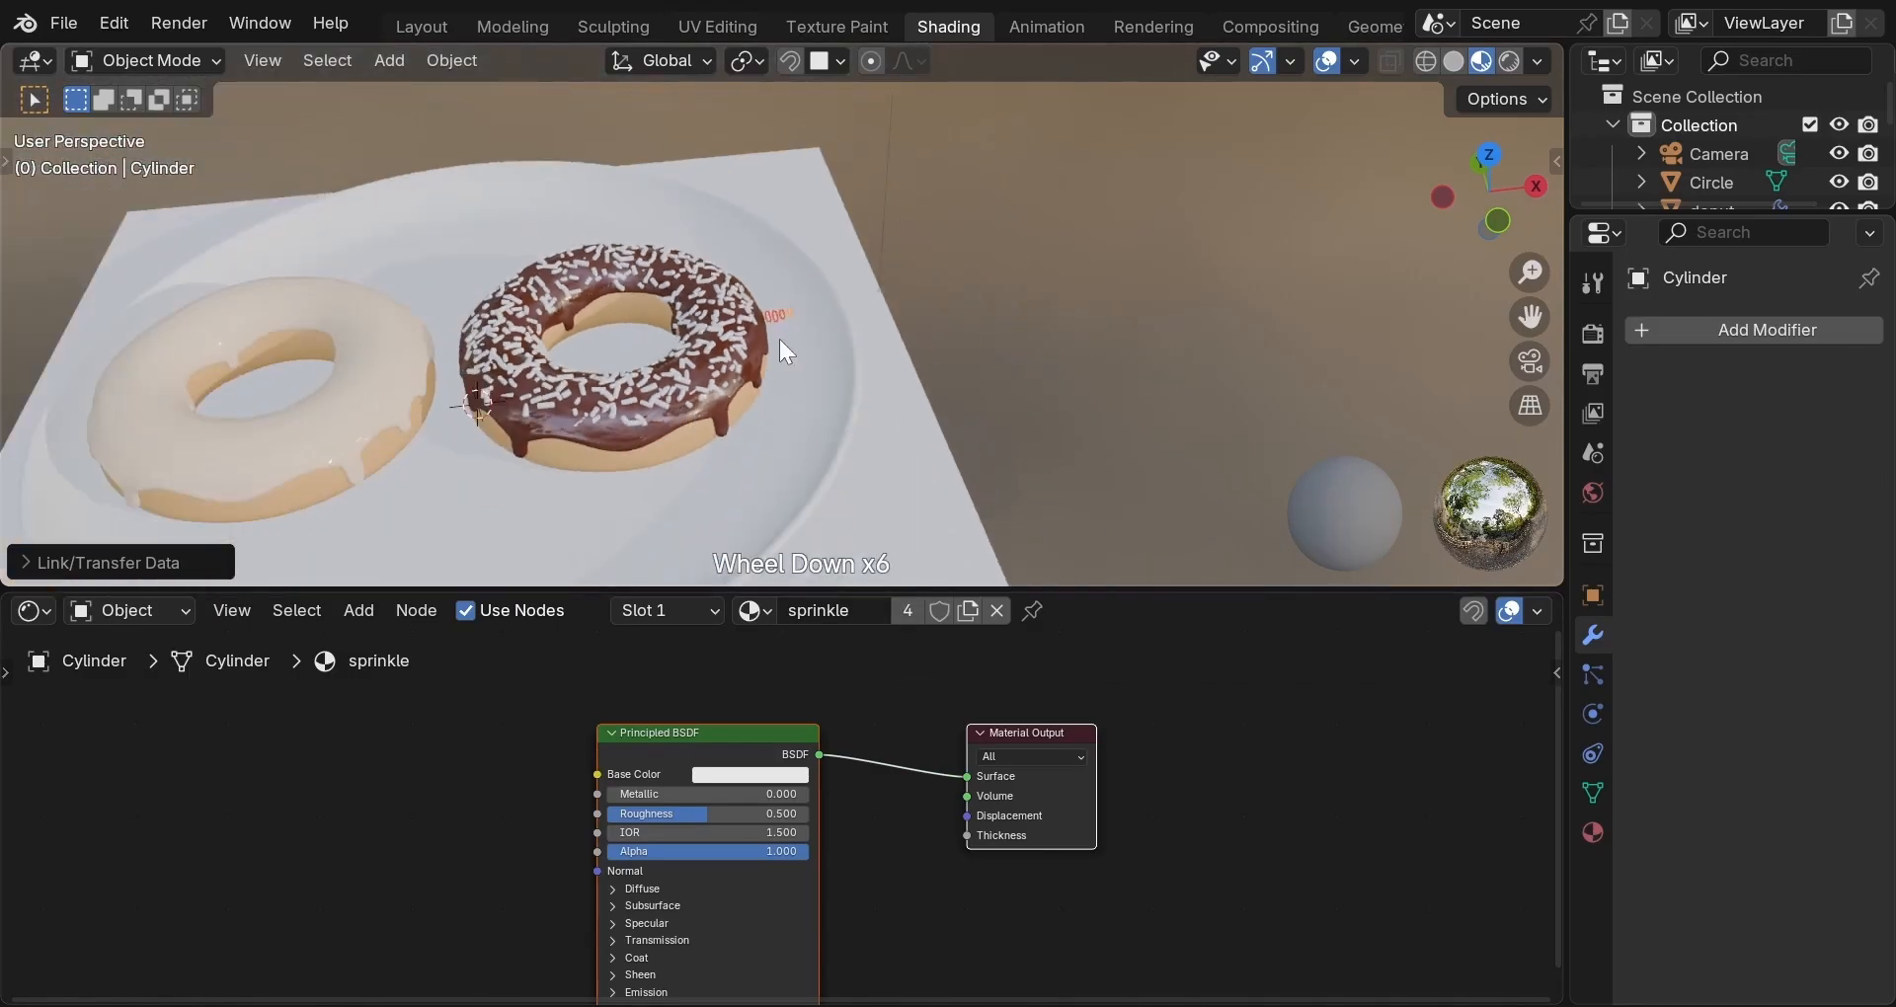
pyautogui.click(790, 311)
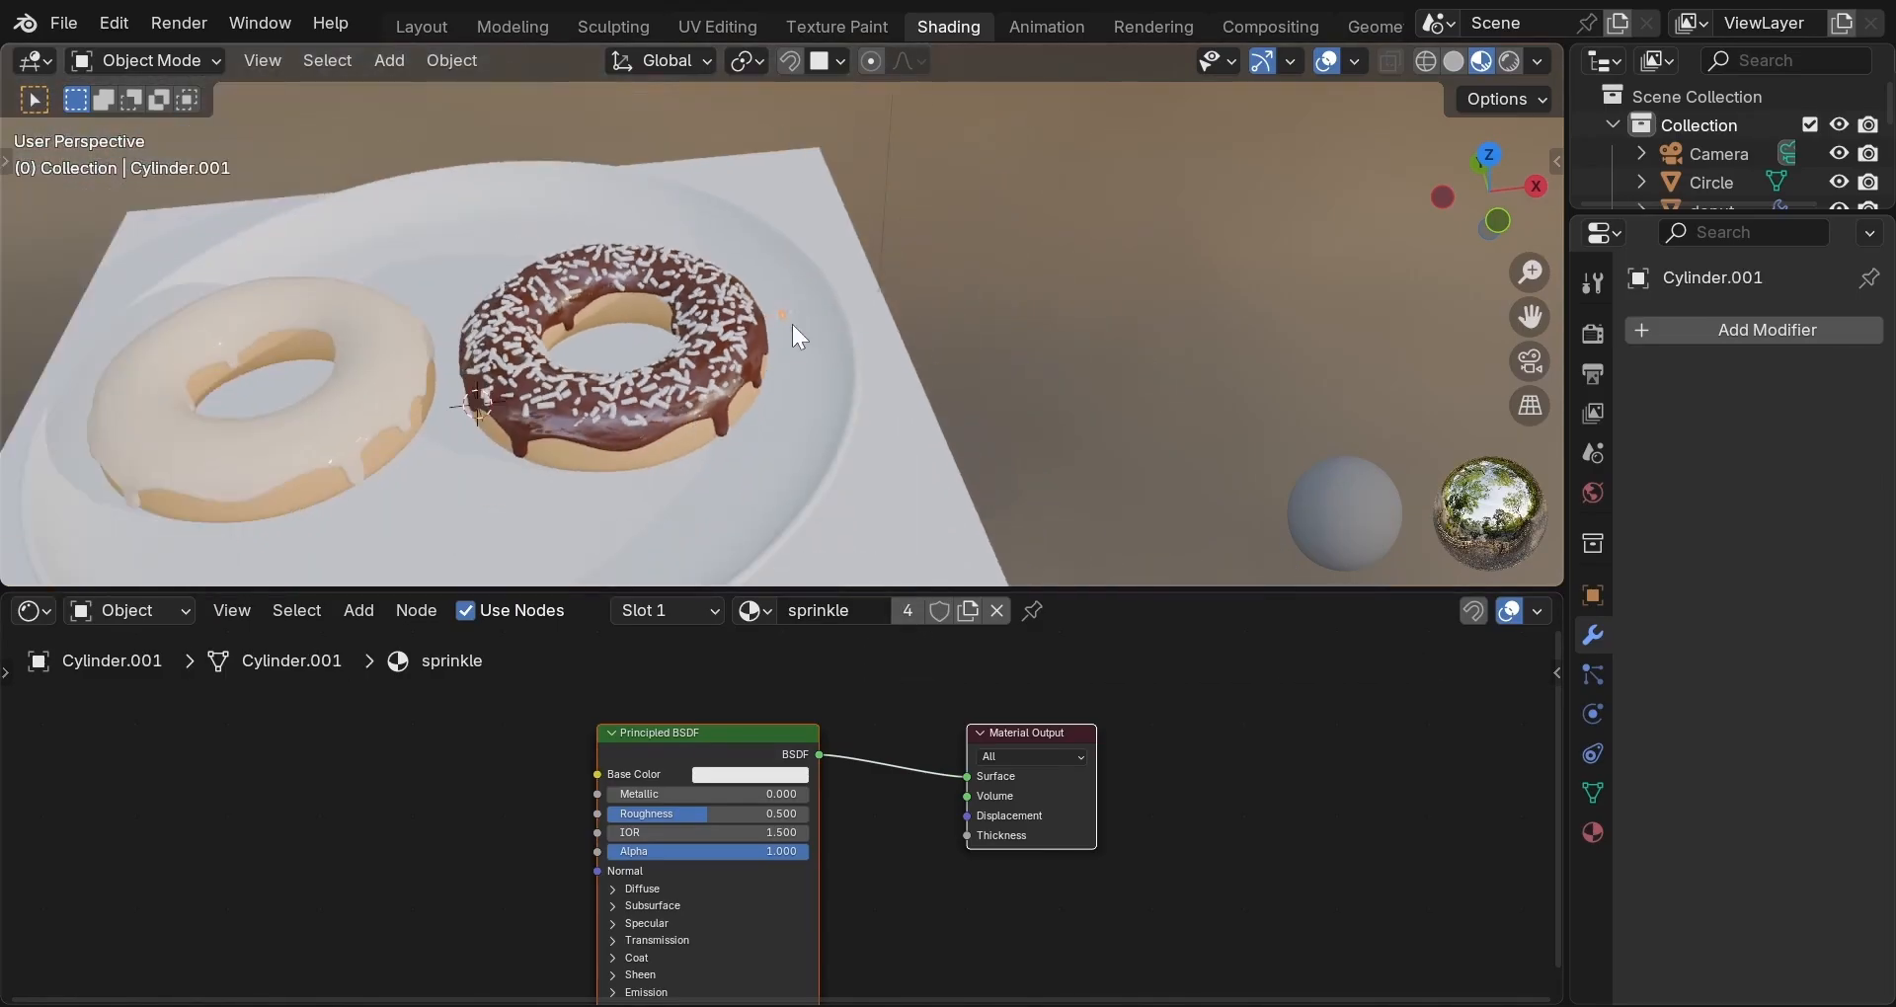
pyautogui.click(1369, 21)
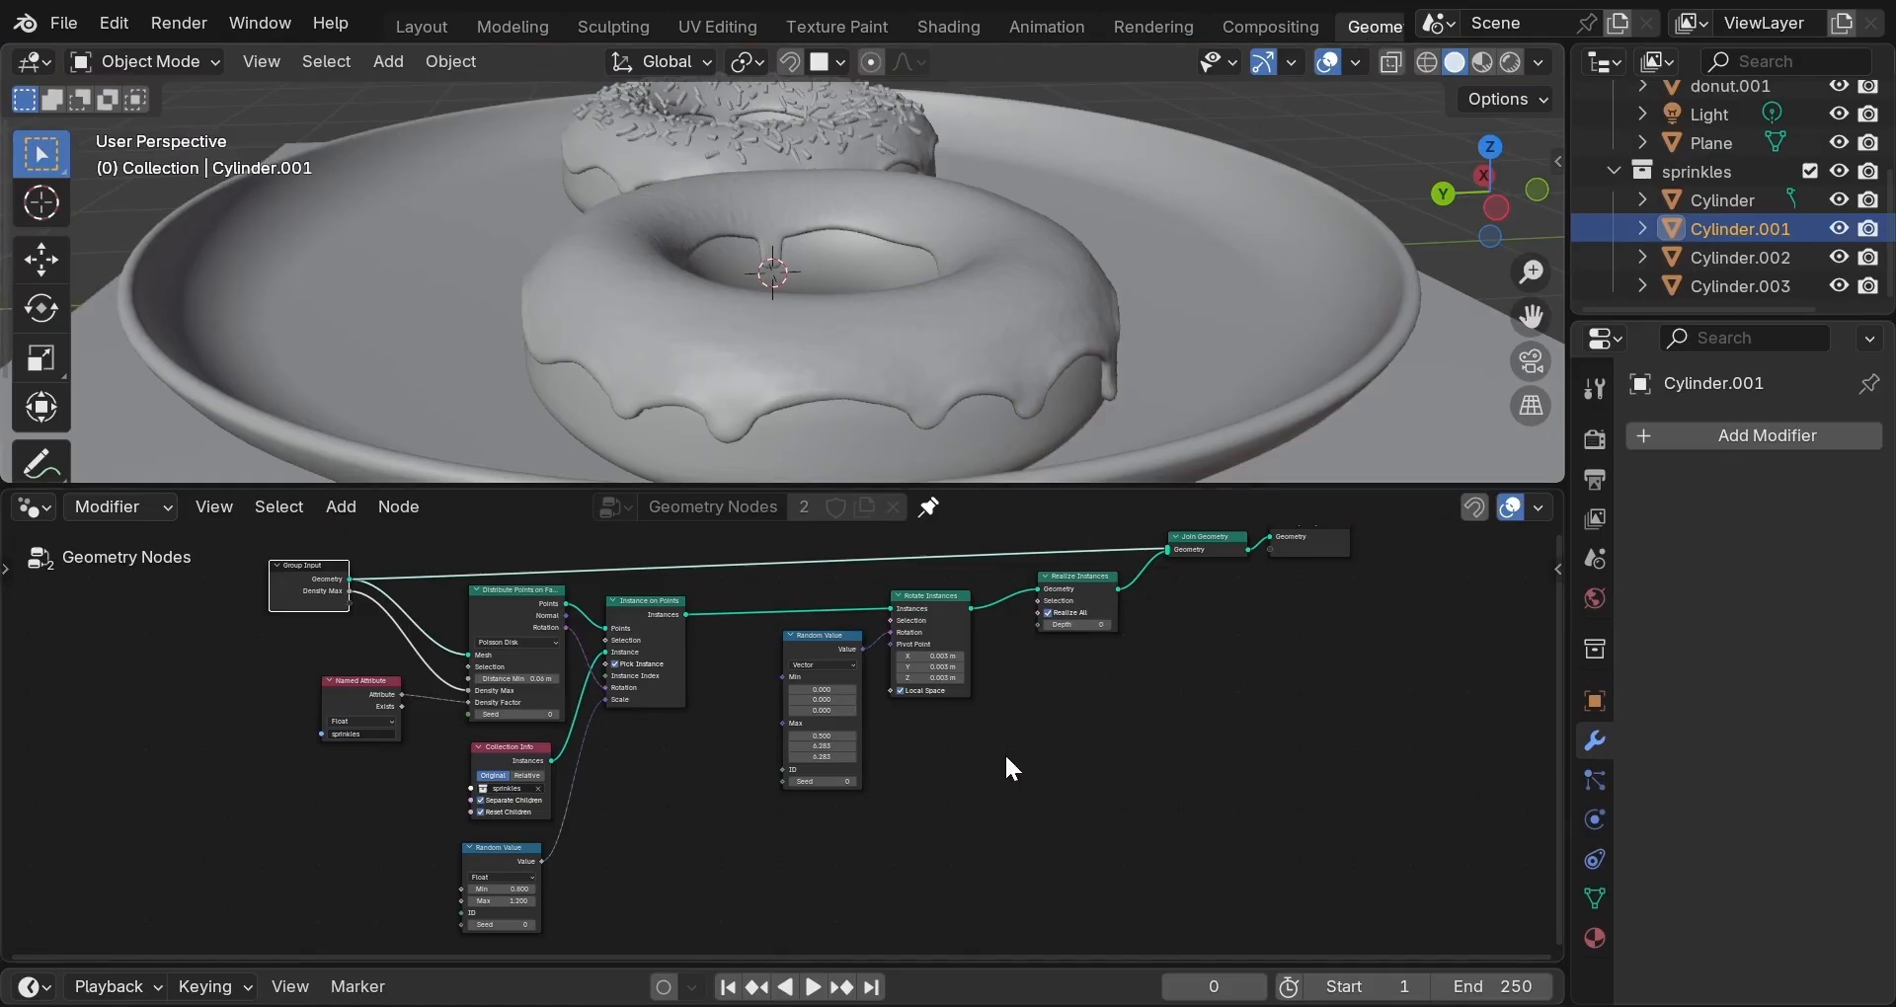
# Insert a Store Named Attribute node between Rotate Instances and Realize Instances.
pyautogui.hotkey('shift', 'a')
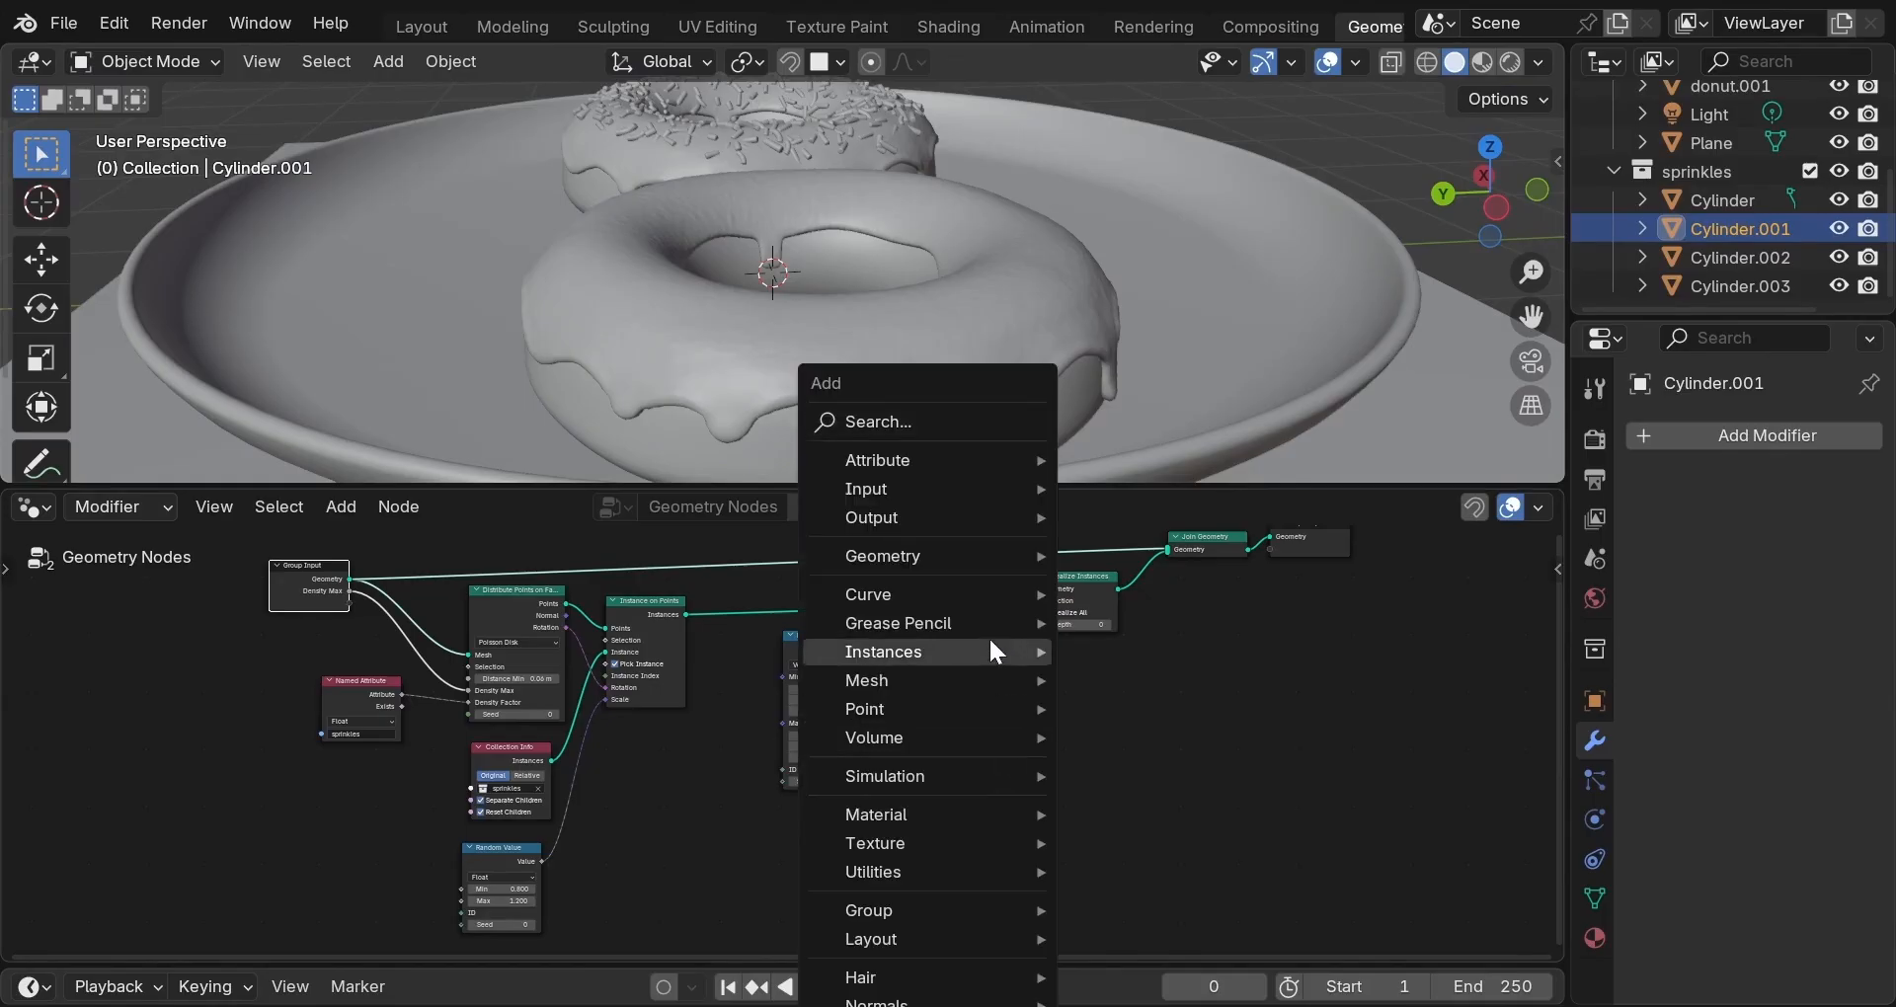
pyautogui.moveTo(998, 458)
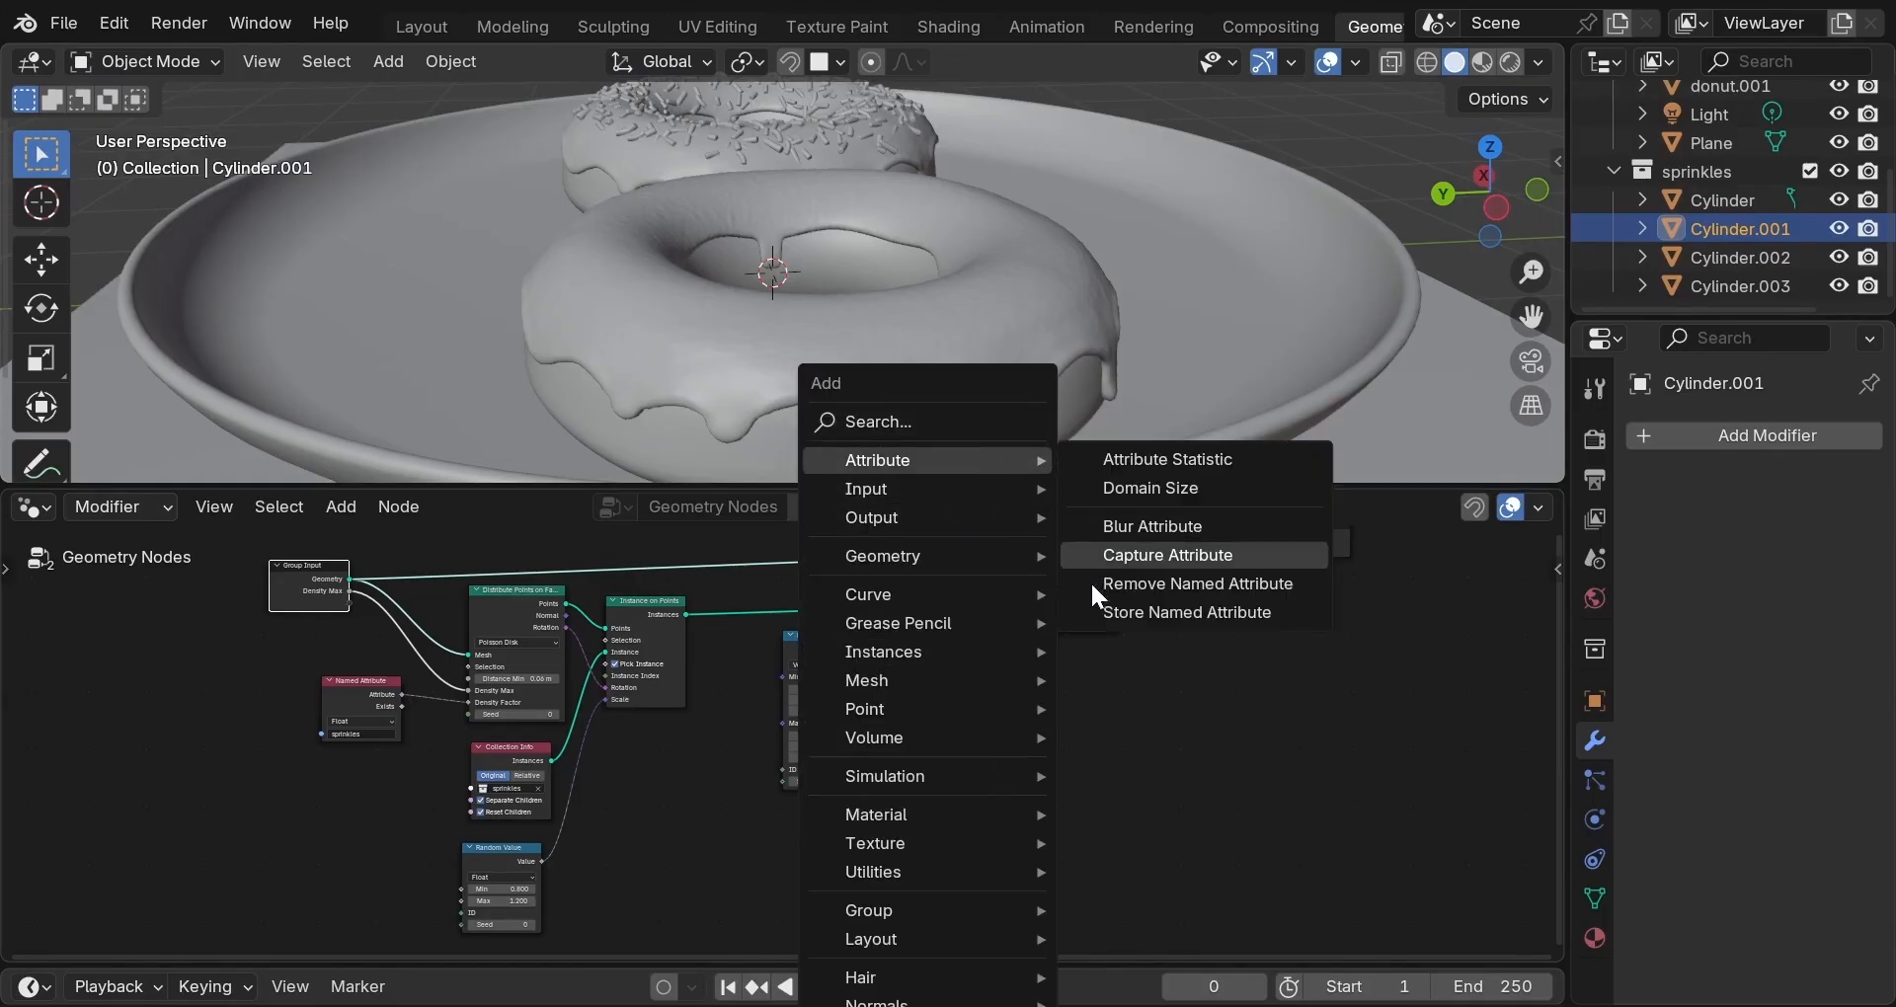
pyautogui.click(1110, 611)
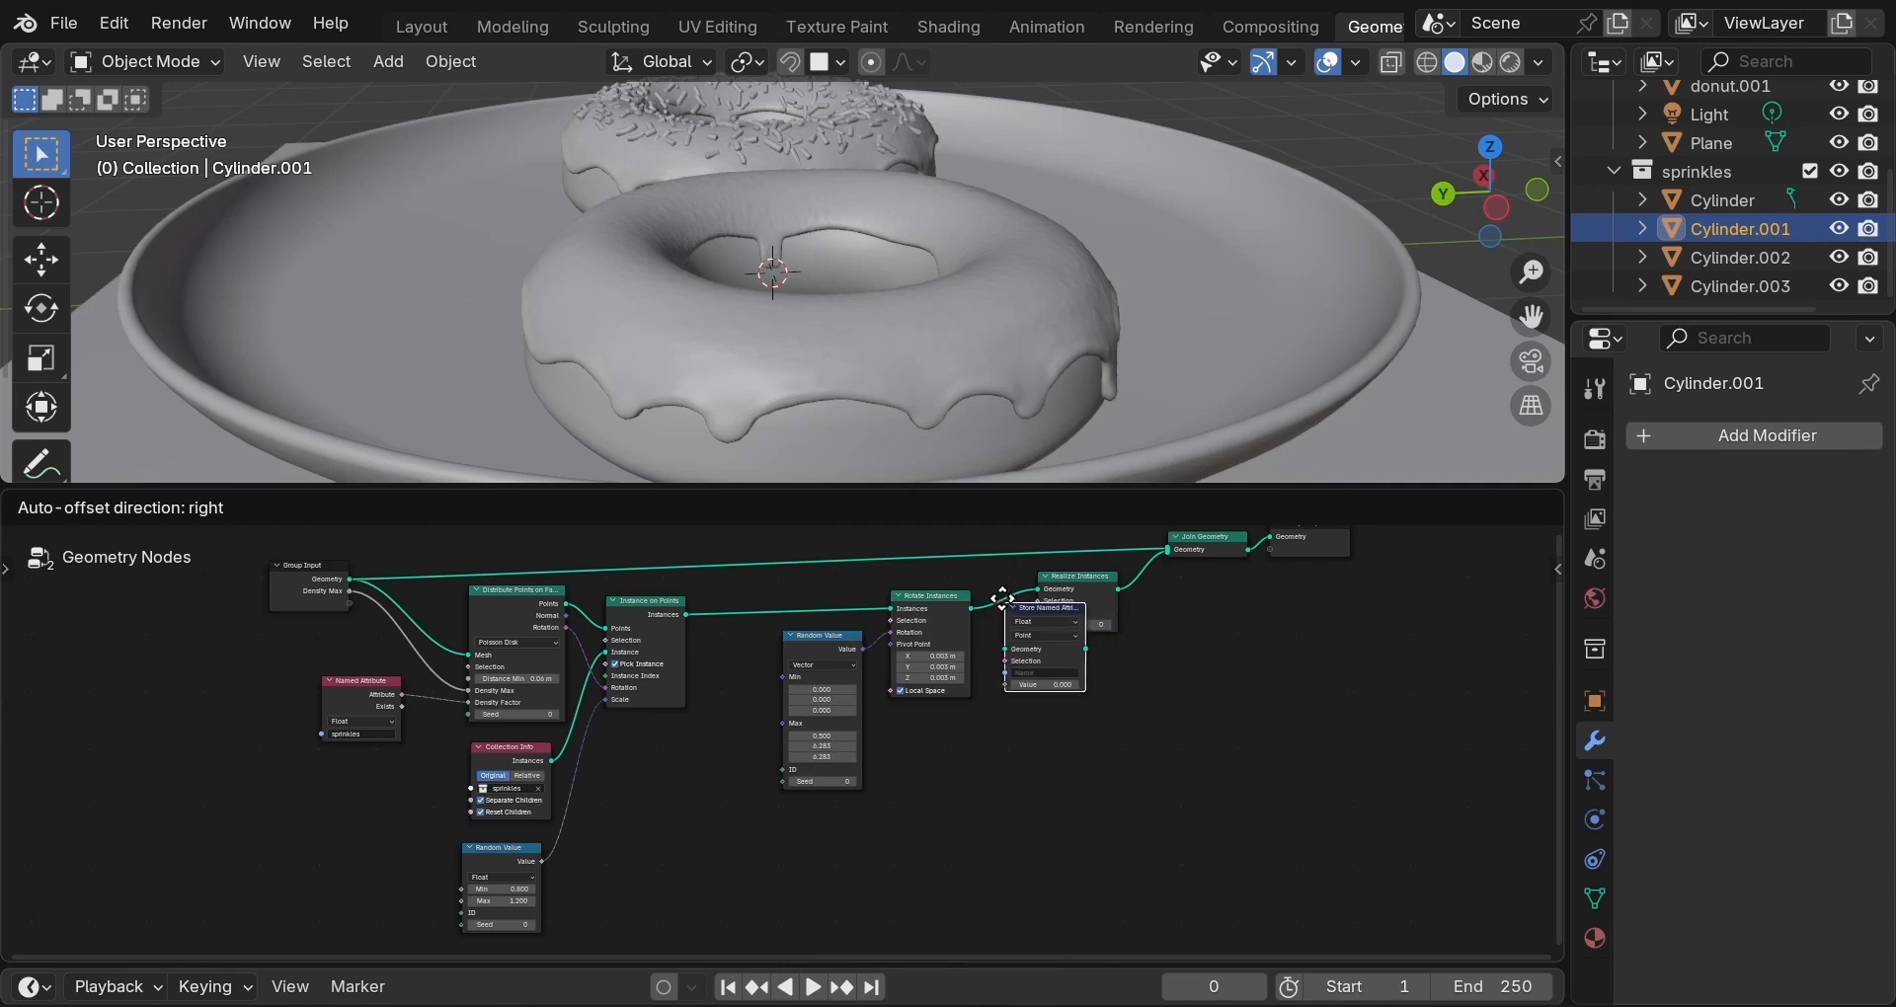
pyautogui.click(993, 587)
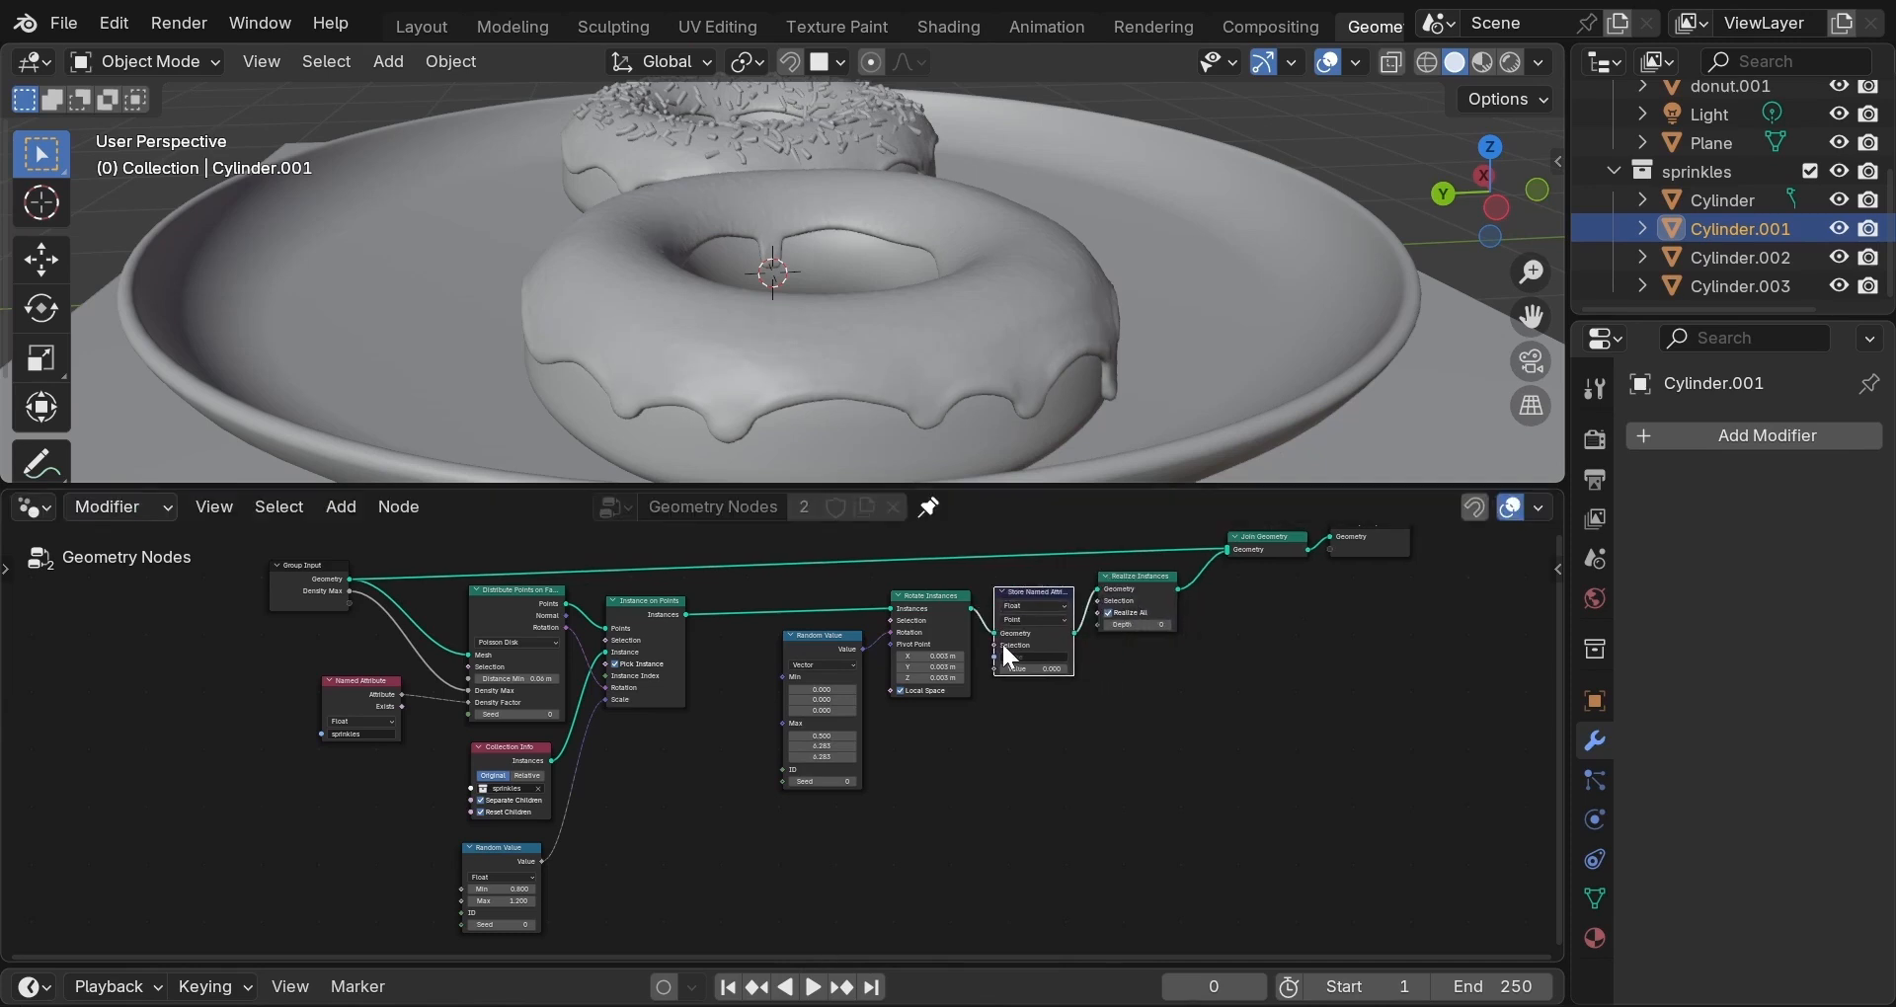
# Make the node store a Color on the Instance domain named sprinkle_color.
pyautogui.click(1035, 607)
pyautogui.click(1030, 669)
pyautogui.click(1037, 620)
pyautogui.click(1028, 707)
pyautogui.click(1027, 655)
pyautogui.write('sprinkle_color')
pyautogui.click(958, 26)
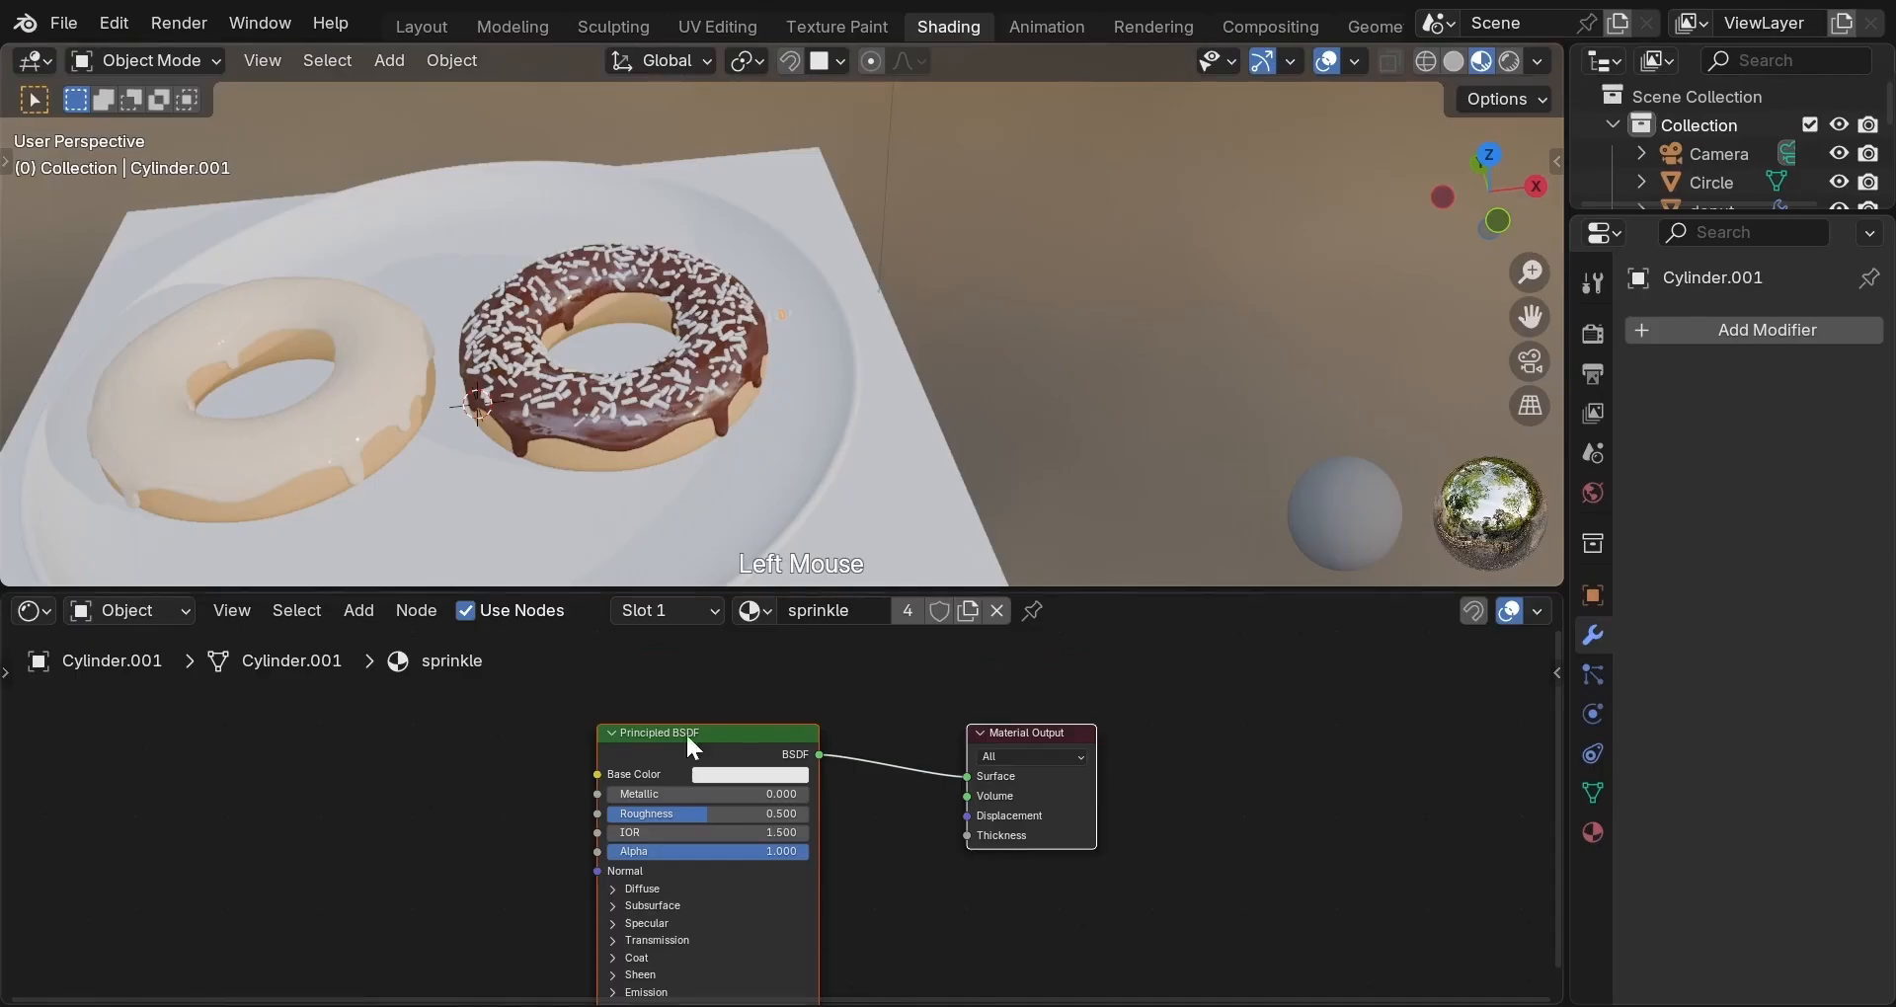
# Add an Attribute node reading sprinkle_color and connect its Color to Base Color.
pyautogui.hotkey('shift', 'a')
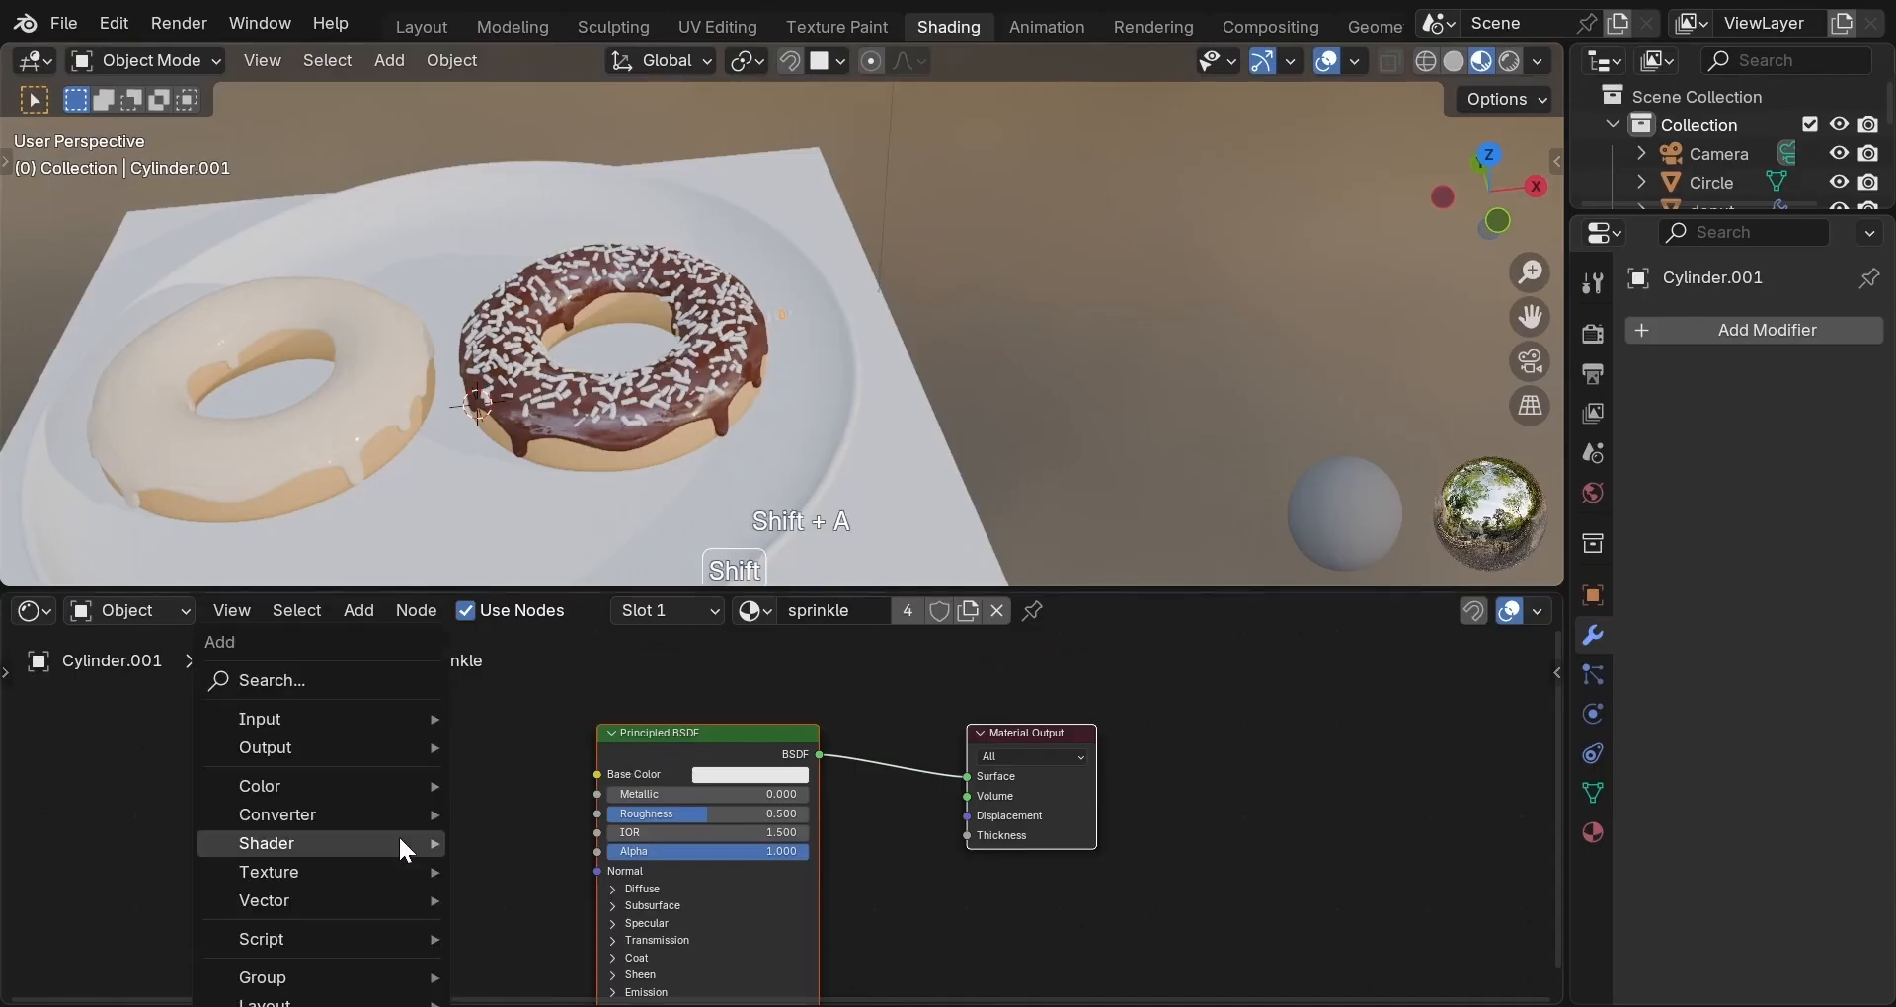
pyautogui.moveTo(365, 717)
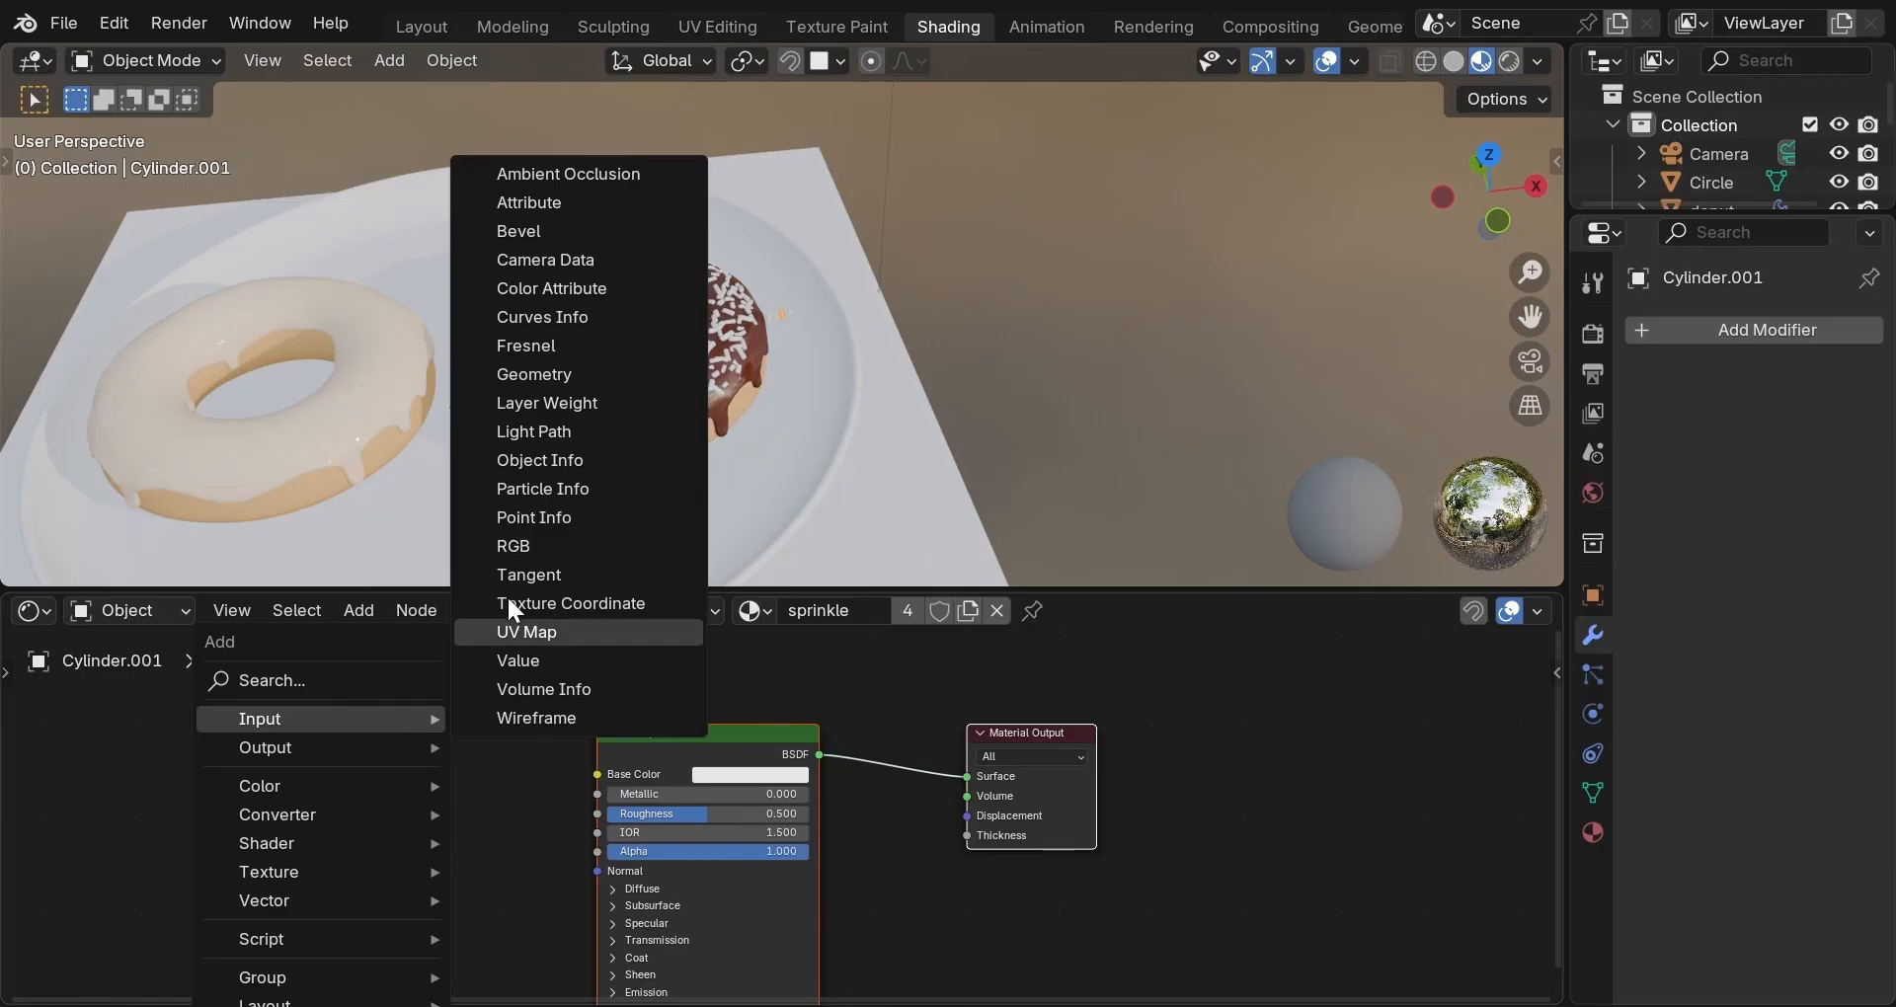
pyautogui.click(547, 210)
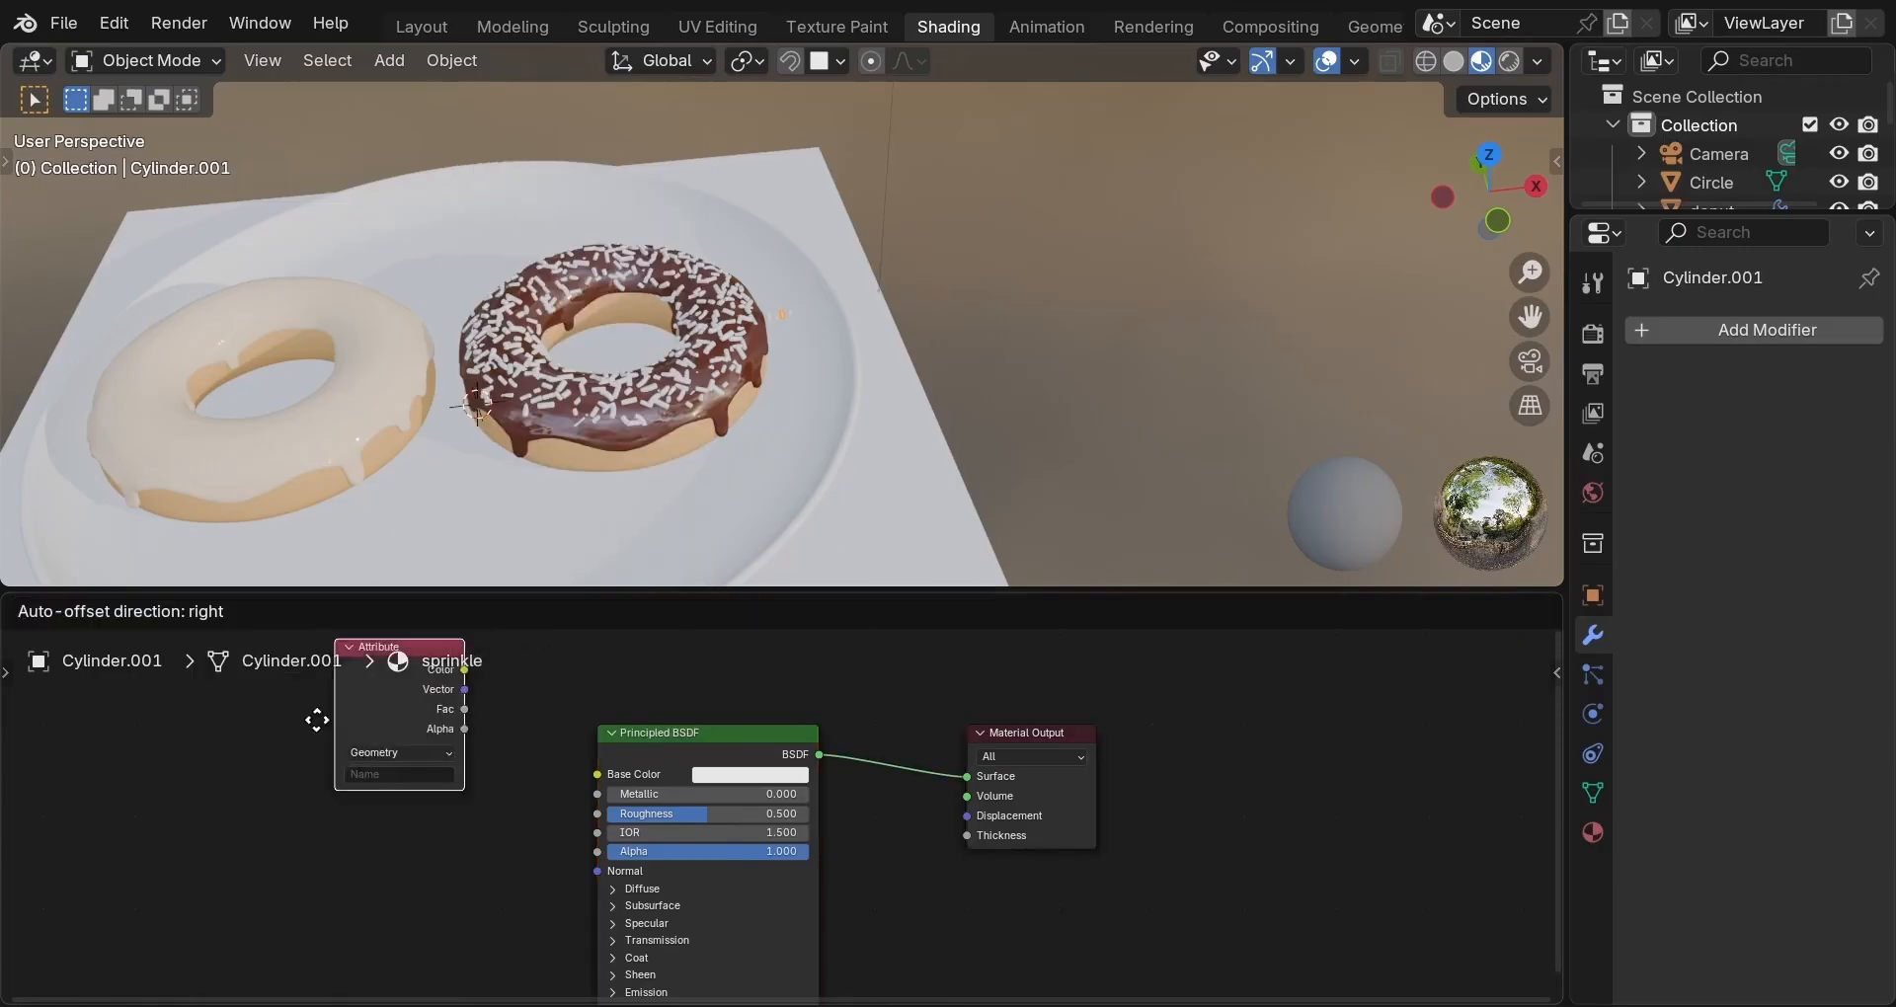
pyautogui.click(297, 796)
pyautogui.doubleClick(323, 926)
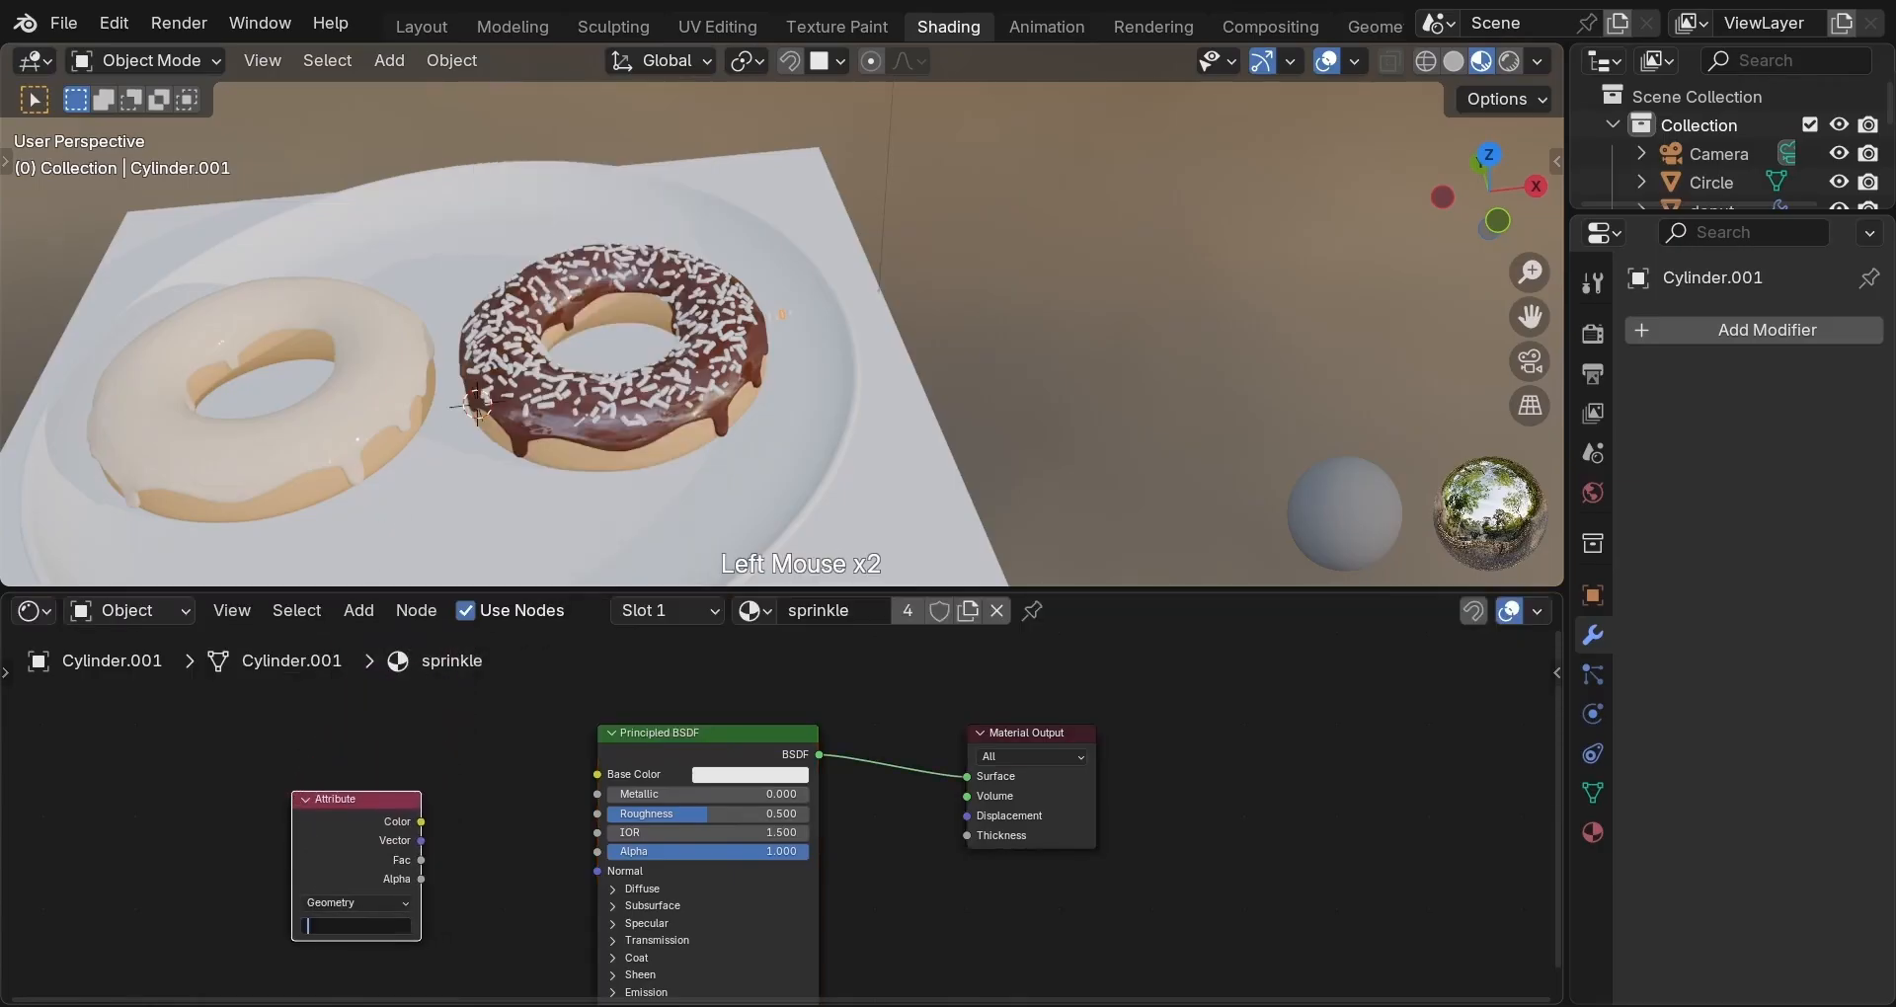
pyautogui.write('sprinkle_color')
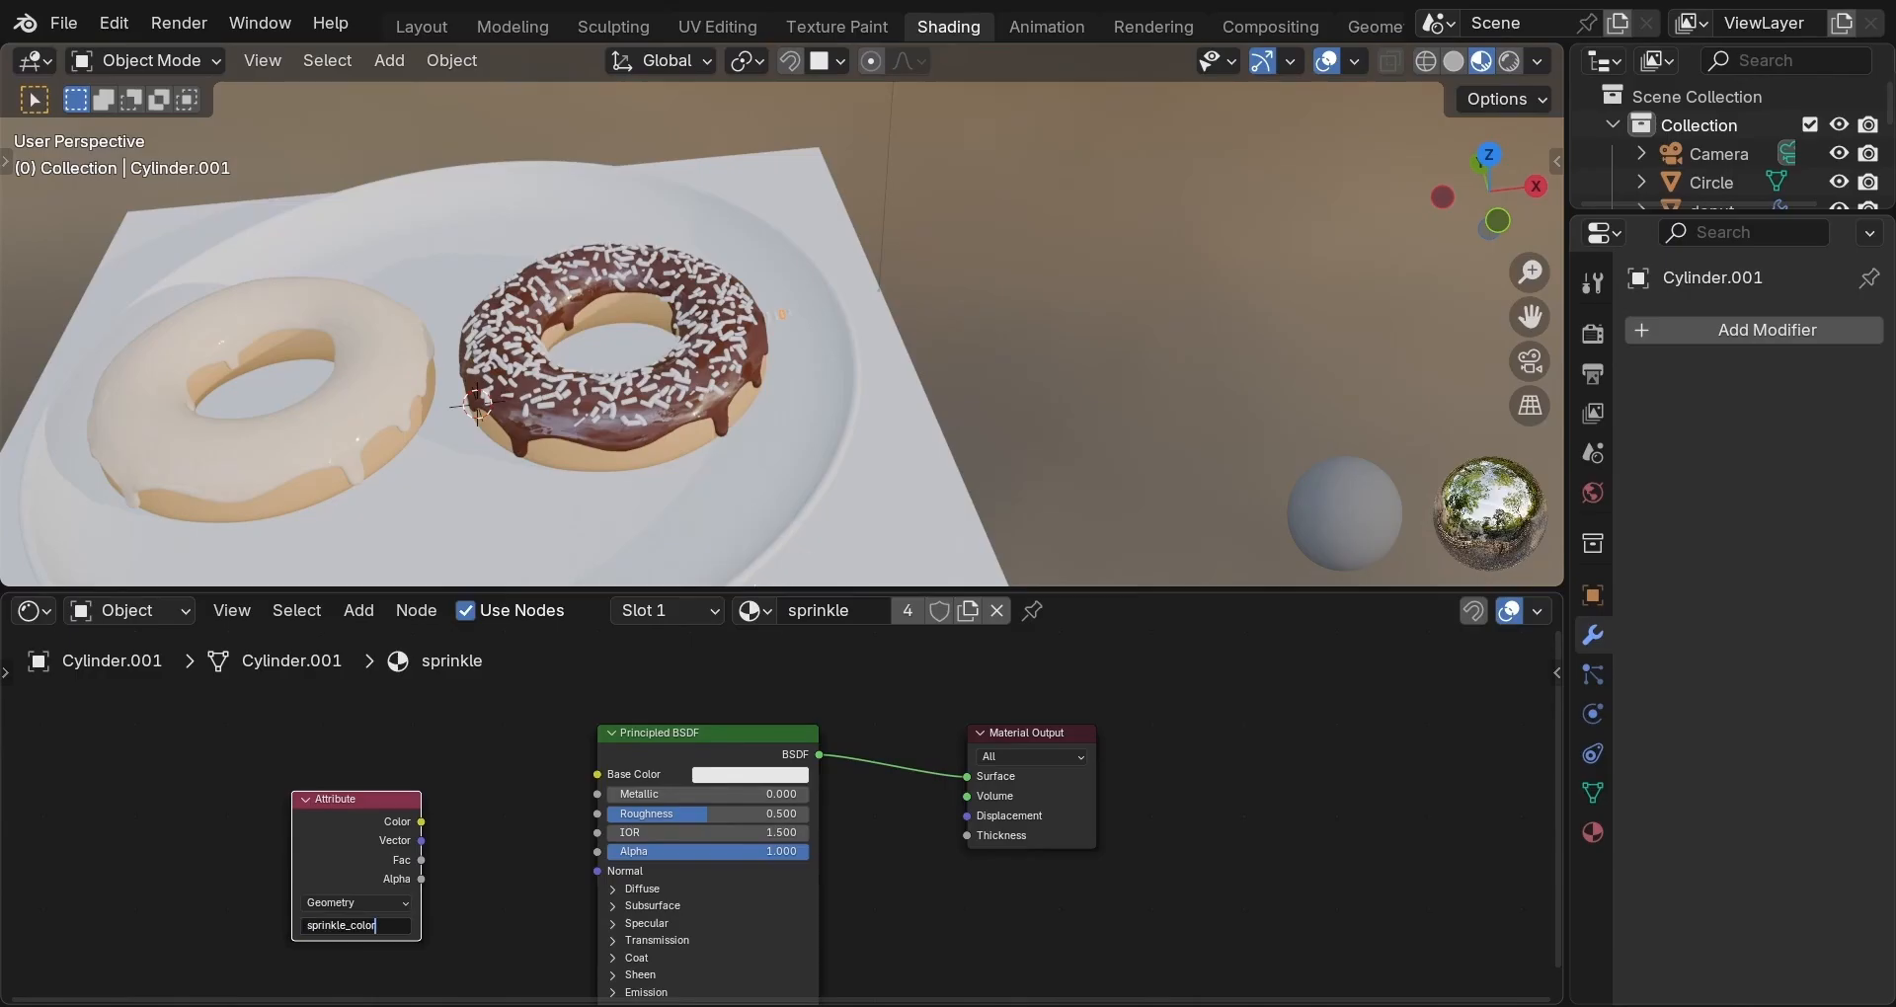
pyautogui.press('Return')
pyautogui.moveTo(420, 822); pyautogui.dragTo(581, 778)
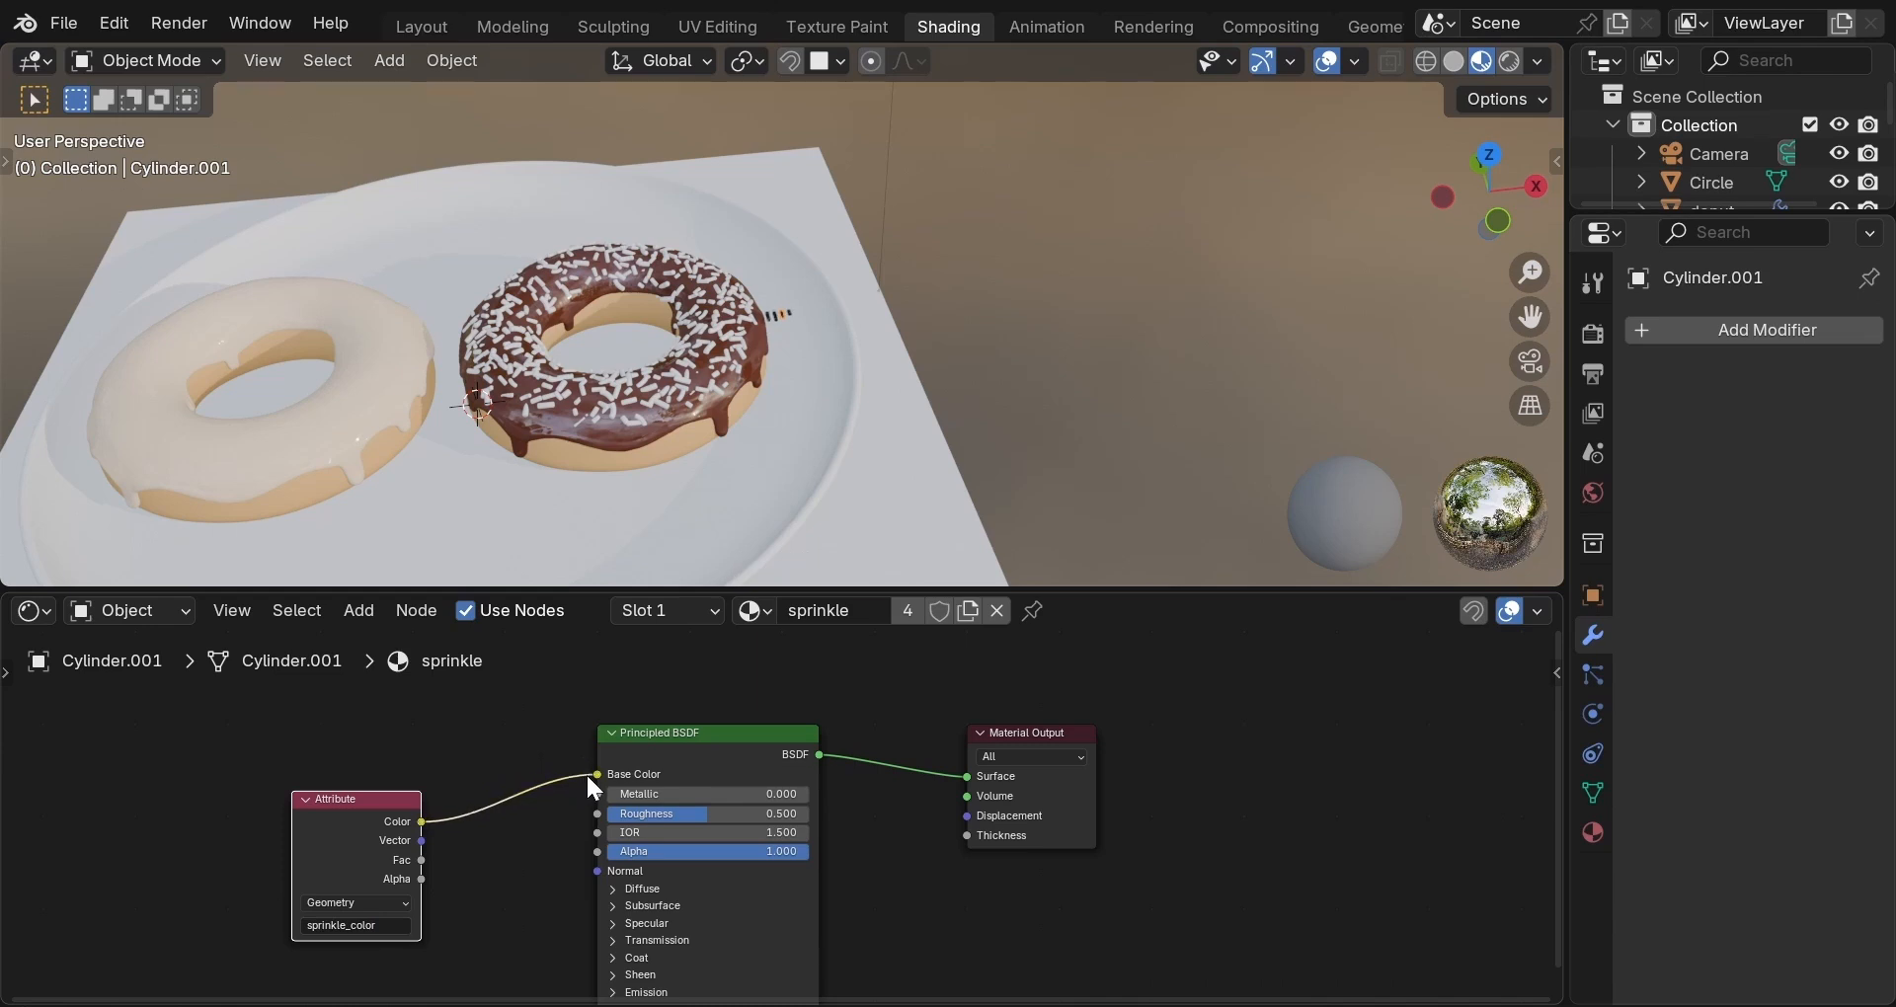
pyautogui.scroll(2, 890, 336)
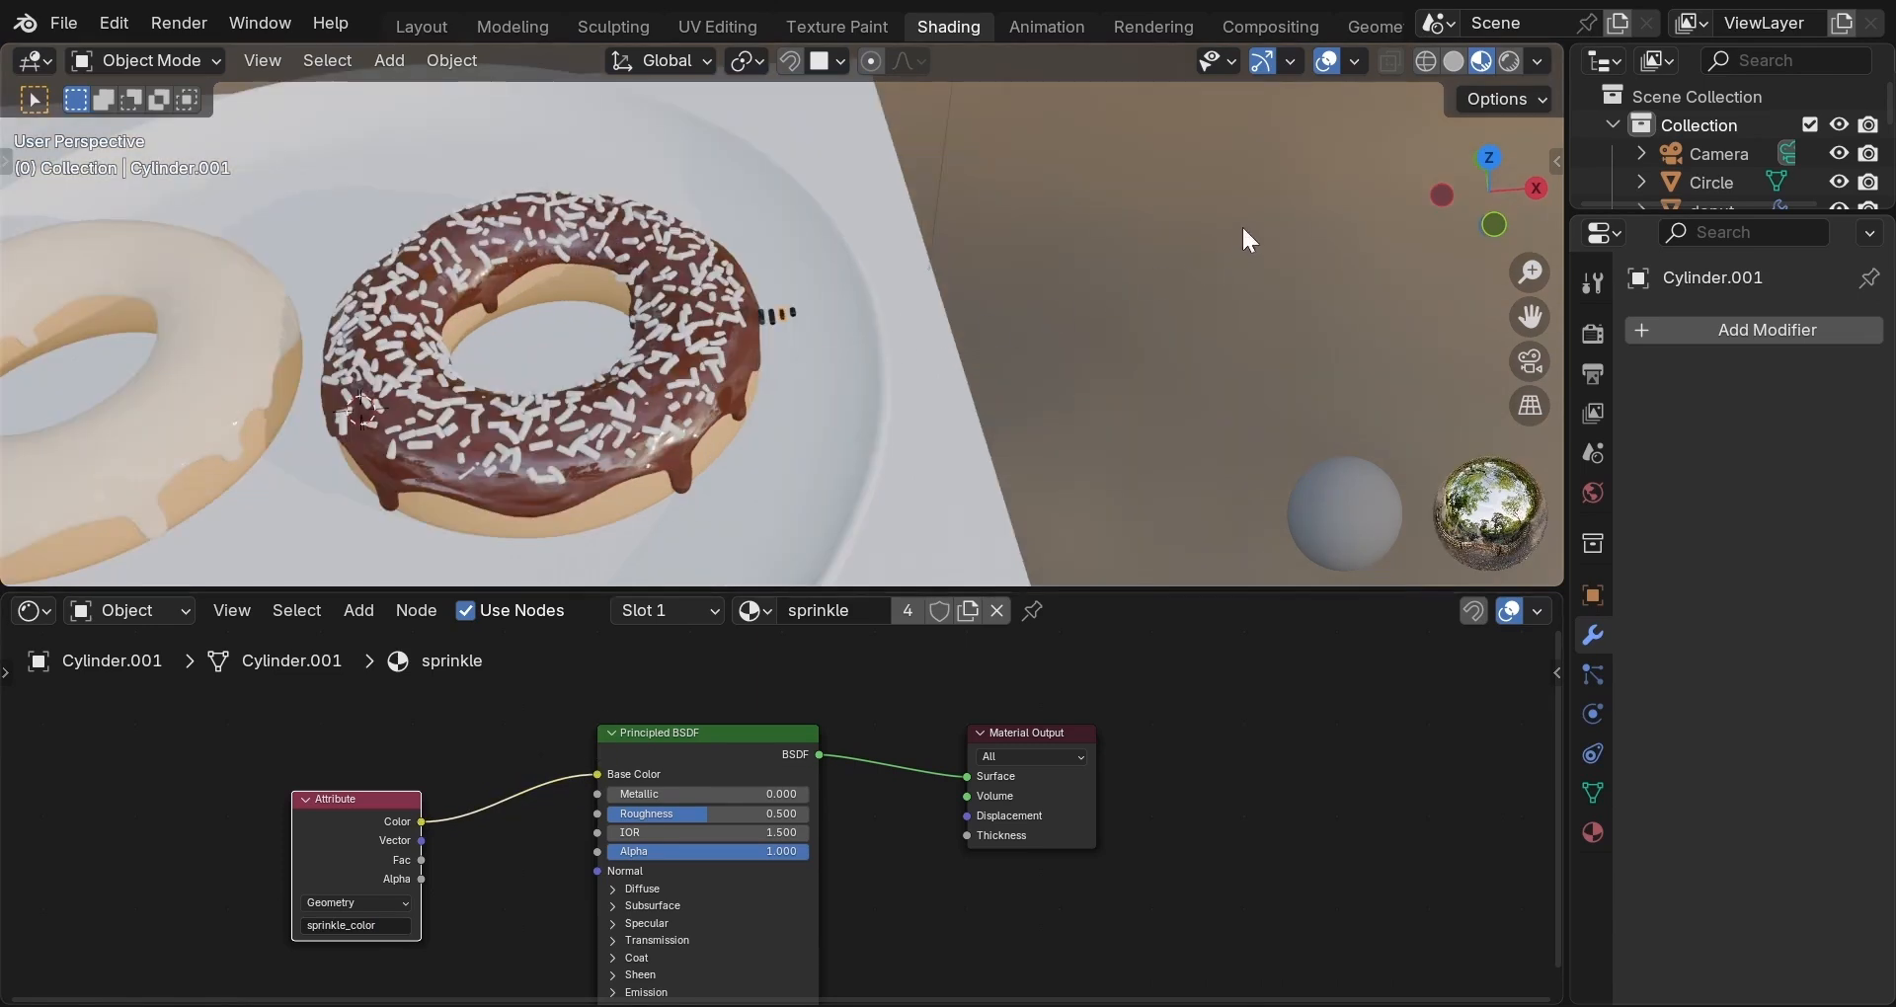
# Return to the geometry nodes workspace and view both donuts from above in material preview.
pyautogui.click(1388, 30)
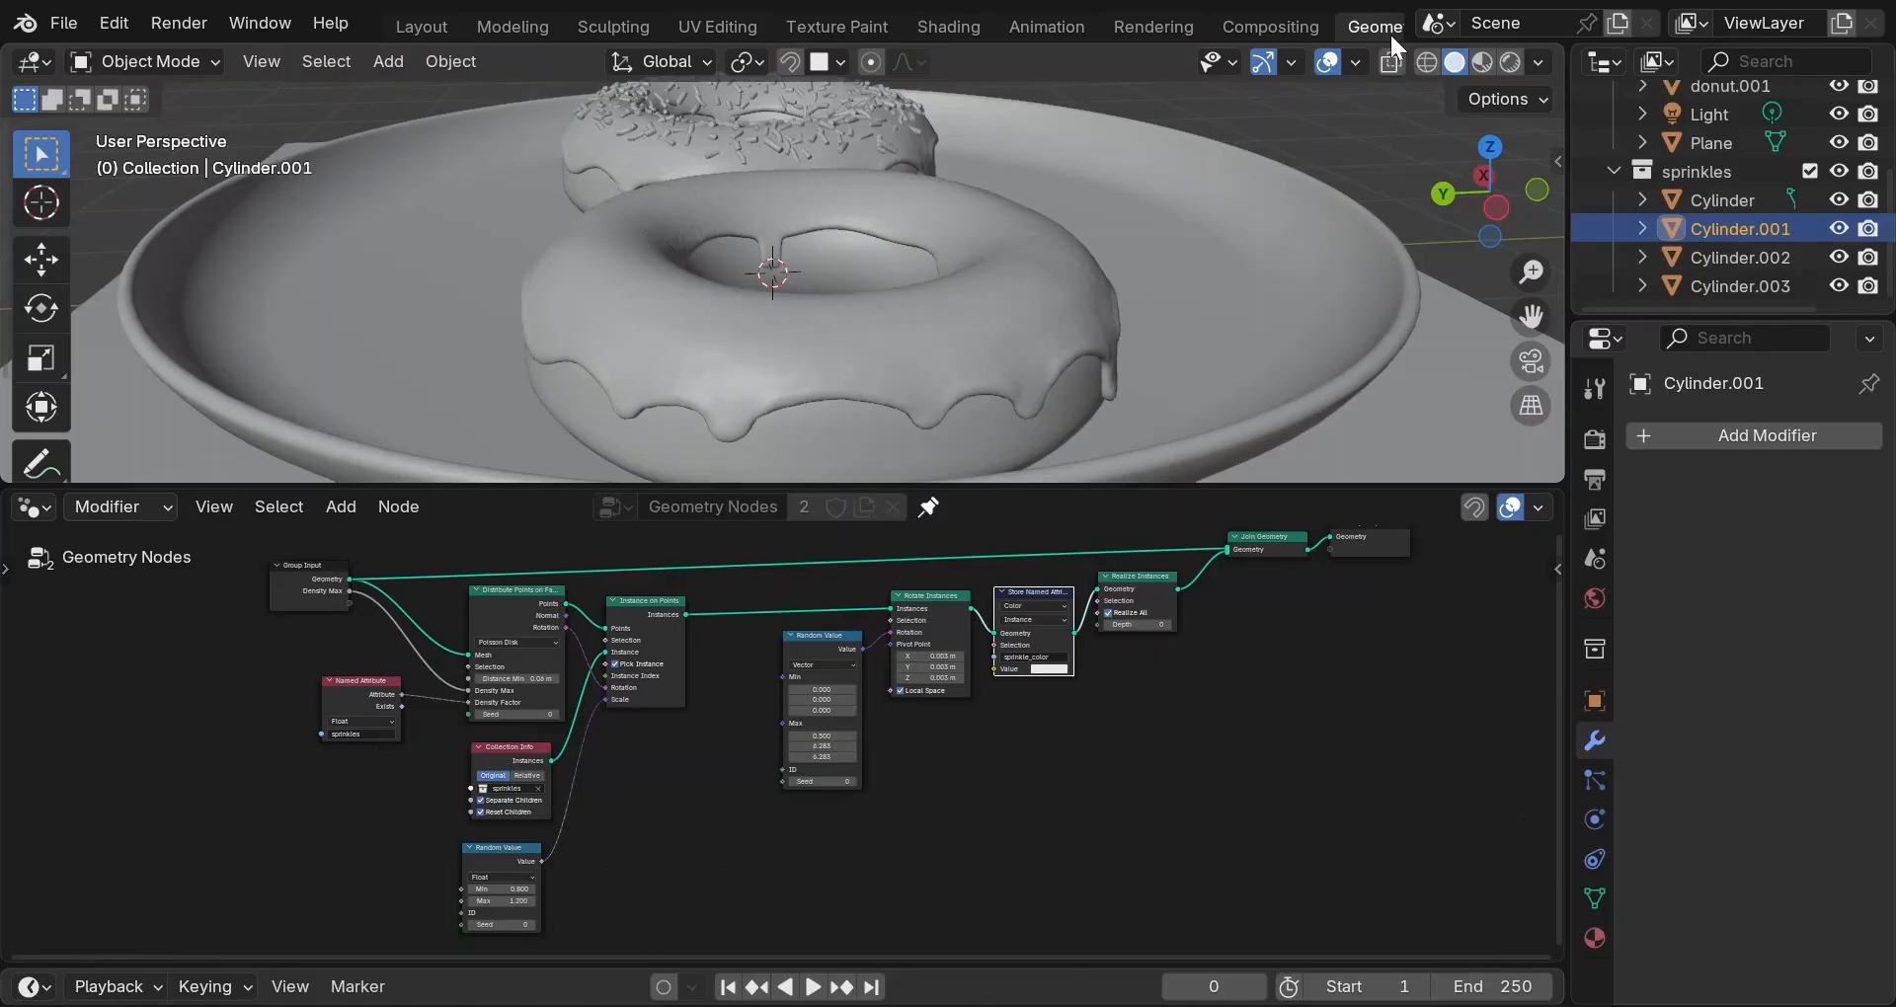
pyautogui.click(1487, 61)
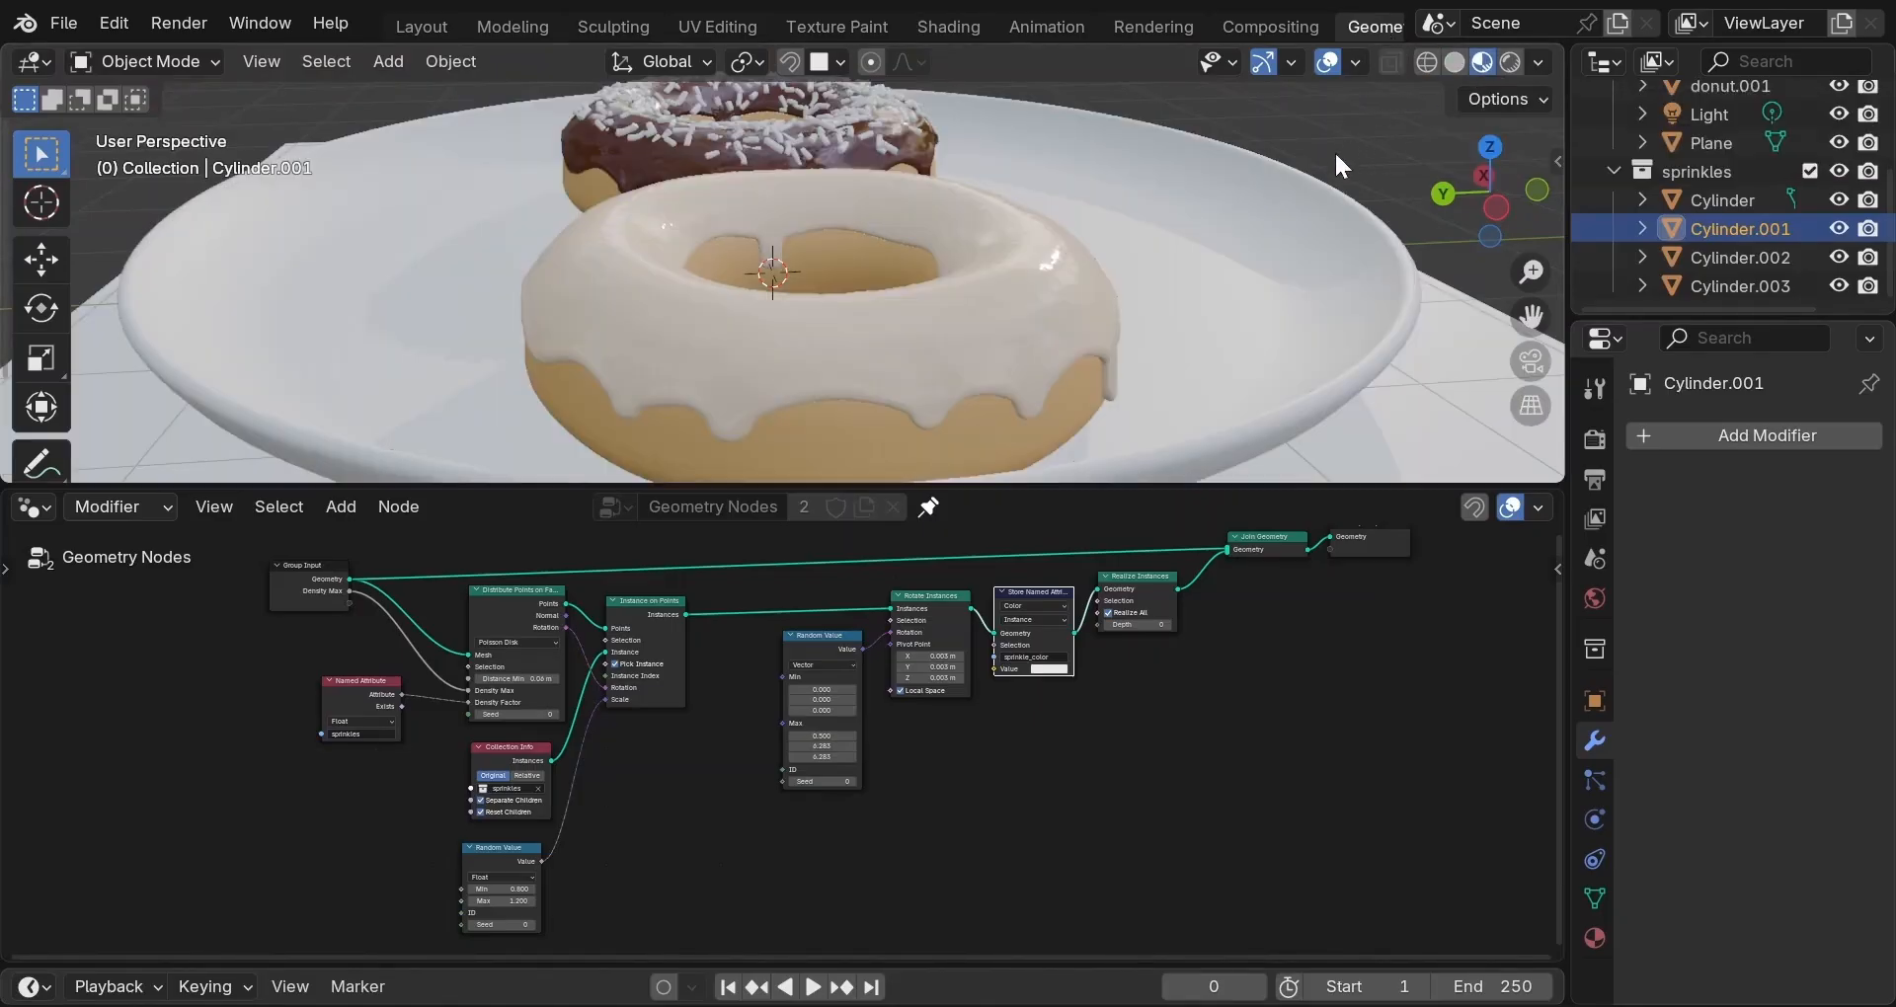
pyautogui.moveTo(1292, 228); pyautogui.dragTo(962, 310, button='middle')
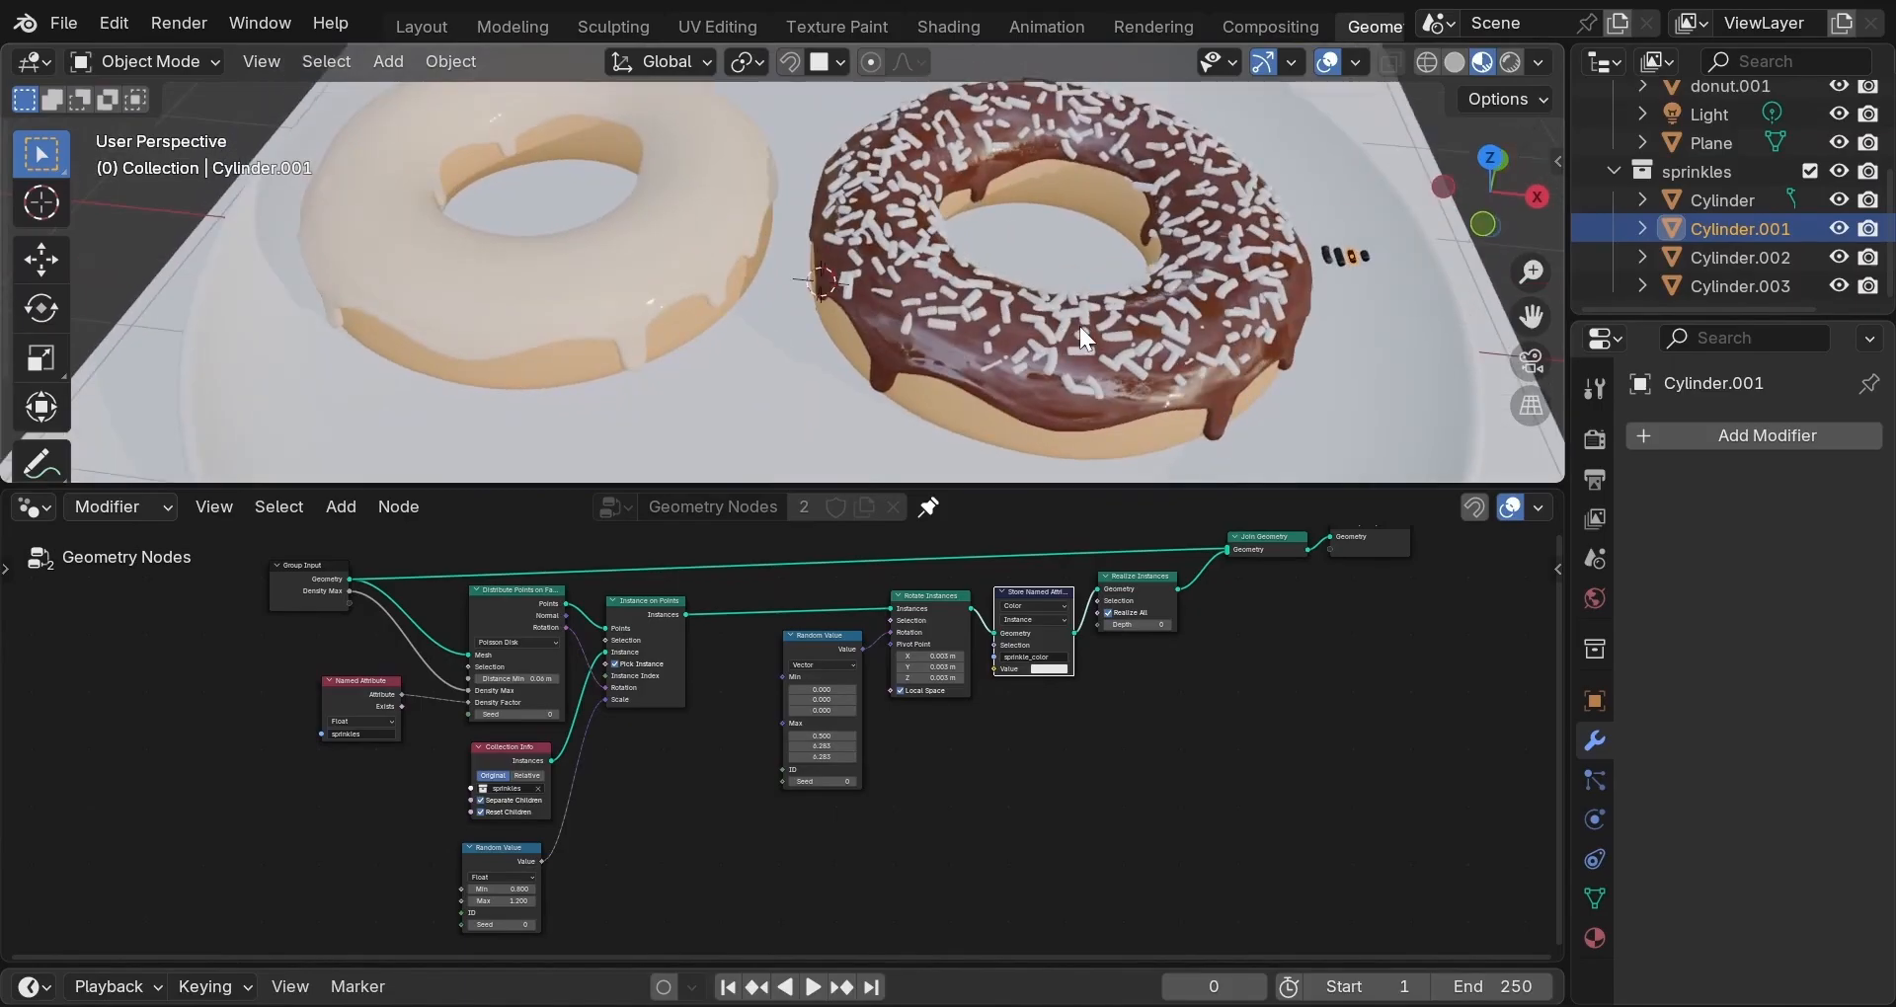
pyautogui.moveTo(1080, 326); pyautogui.dragTo(1064, 342, button='middle')
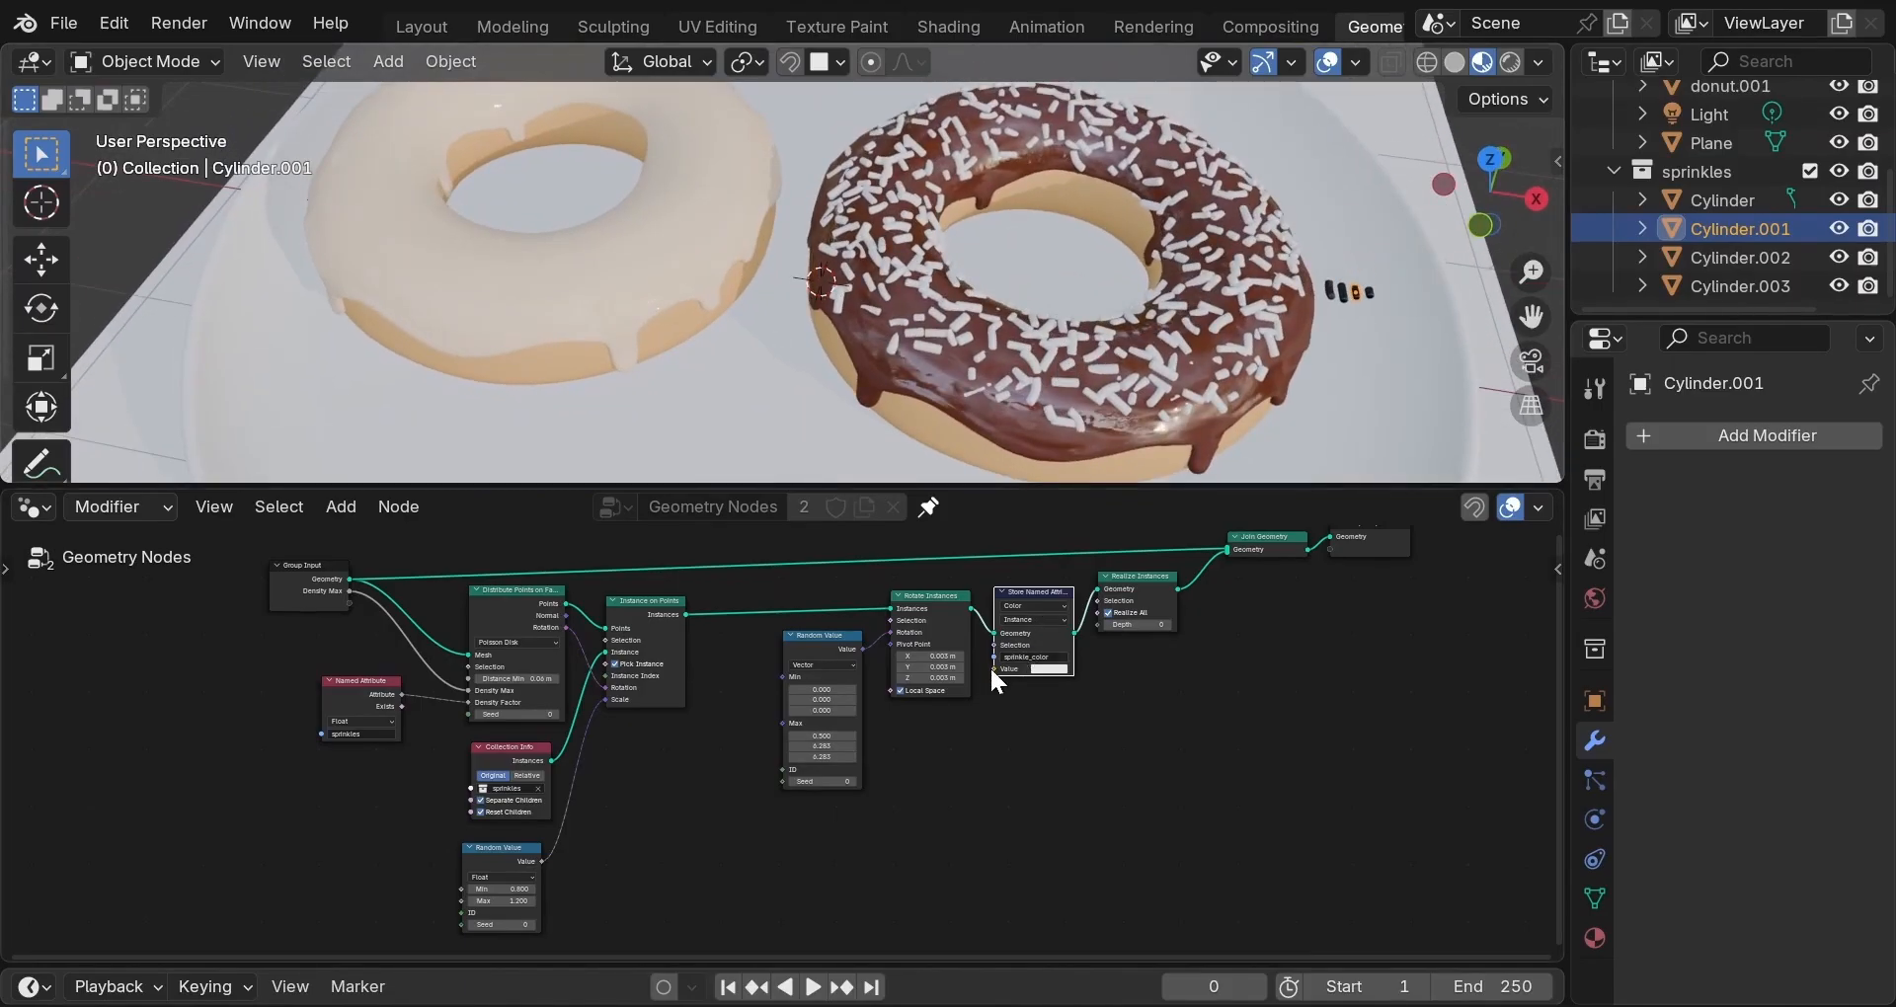
# Feed the attribute value from a Color Ramp driven by a Random Value, using Constant interpolation.
pyautogui.moveTo(992, 669); pyautogui.dragTo(970, 755)
pyautogui.click(950, 761)
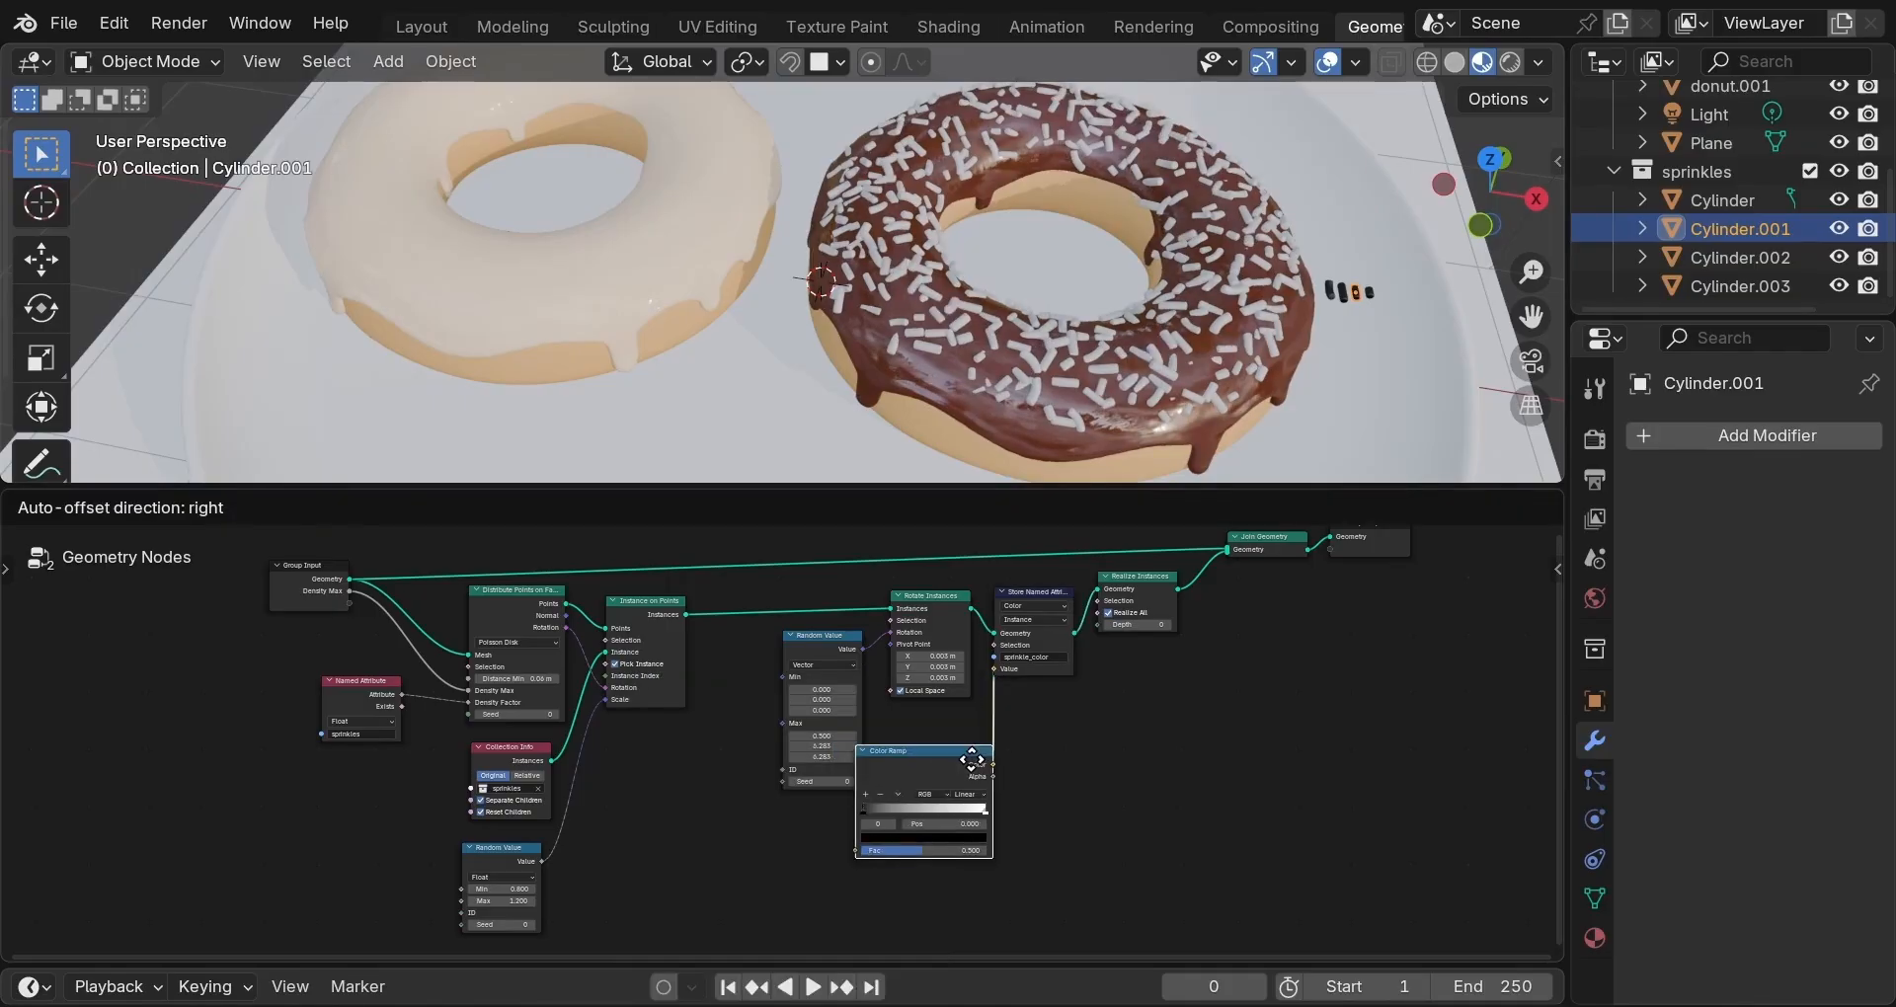
pyautogui.click(970, 811)
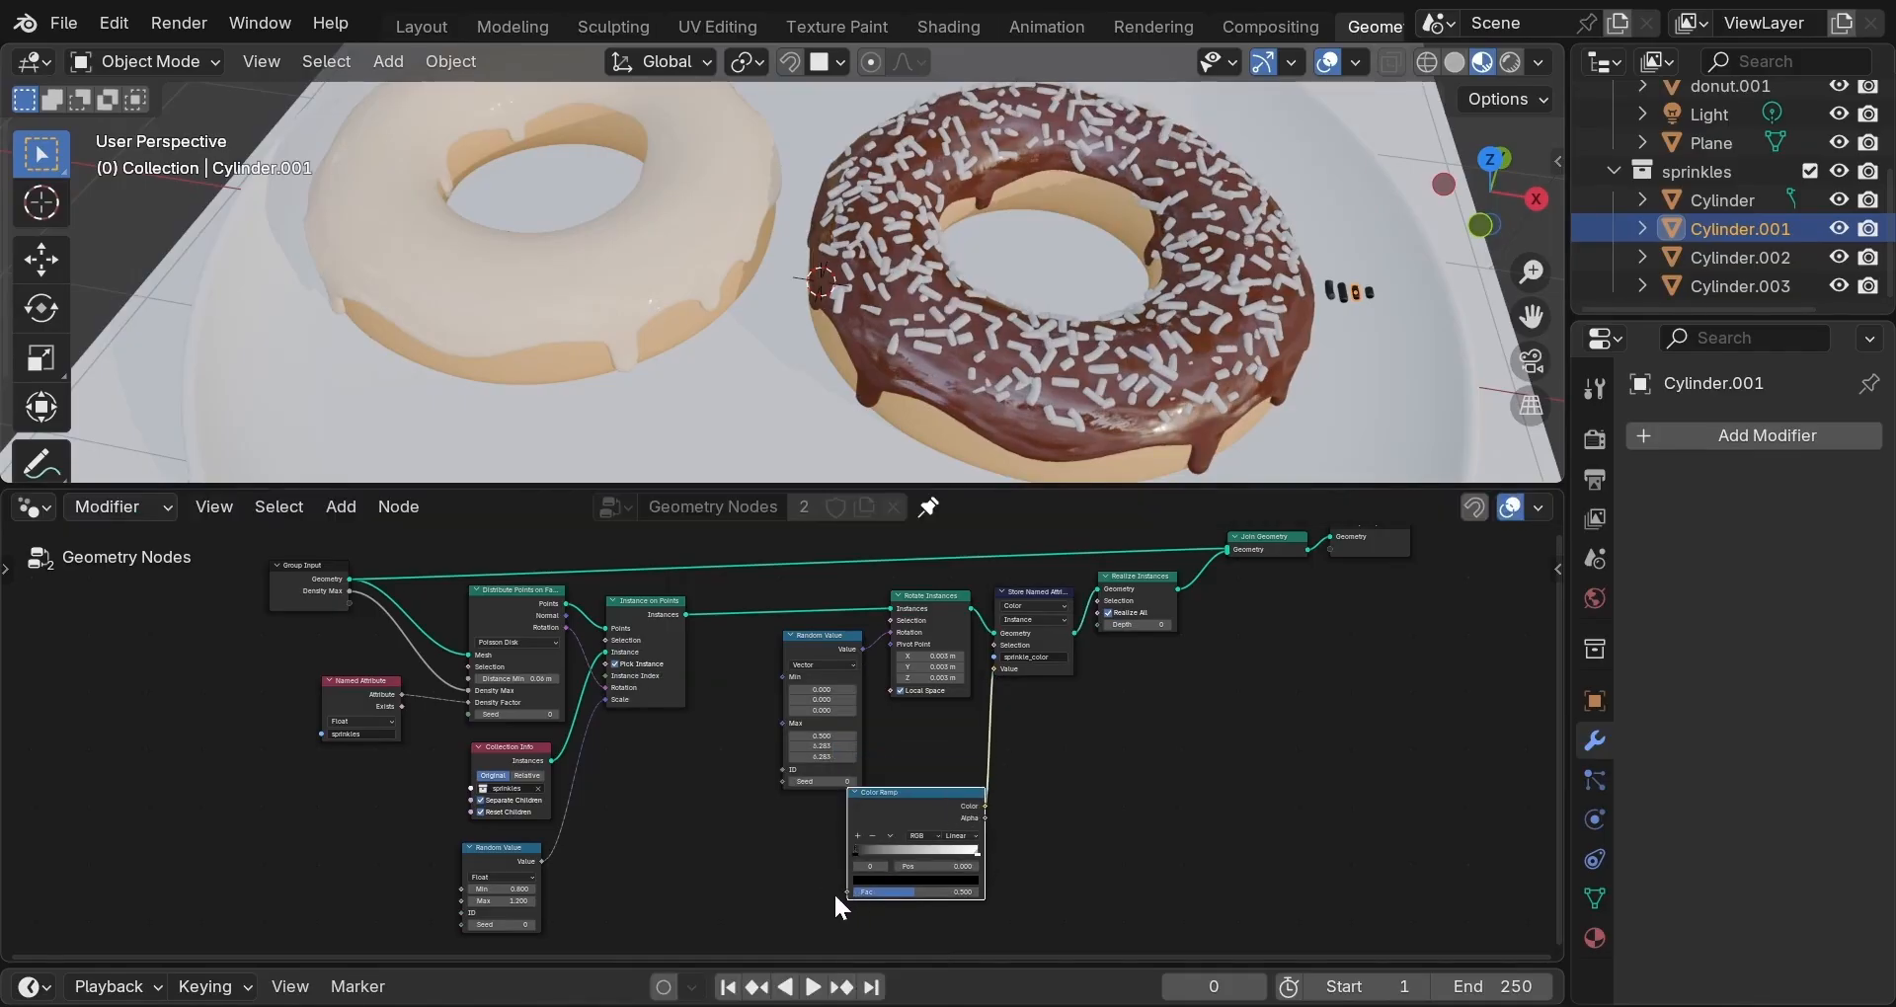
pyautogui.moveTo(845, 893); pyautogui.dragTo(788, 898)
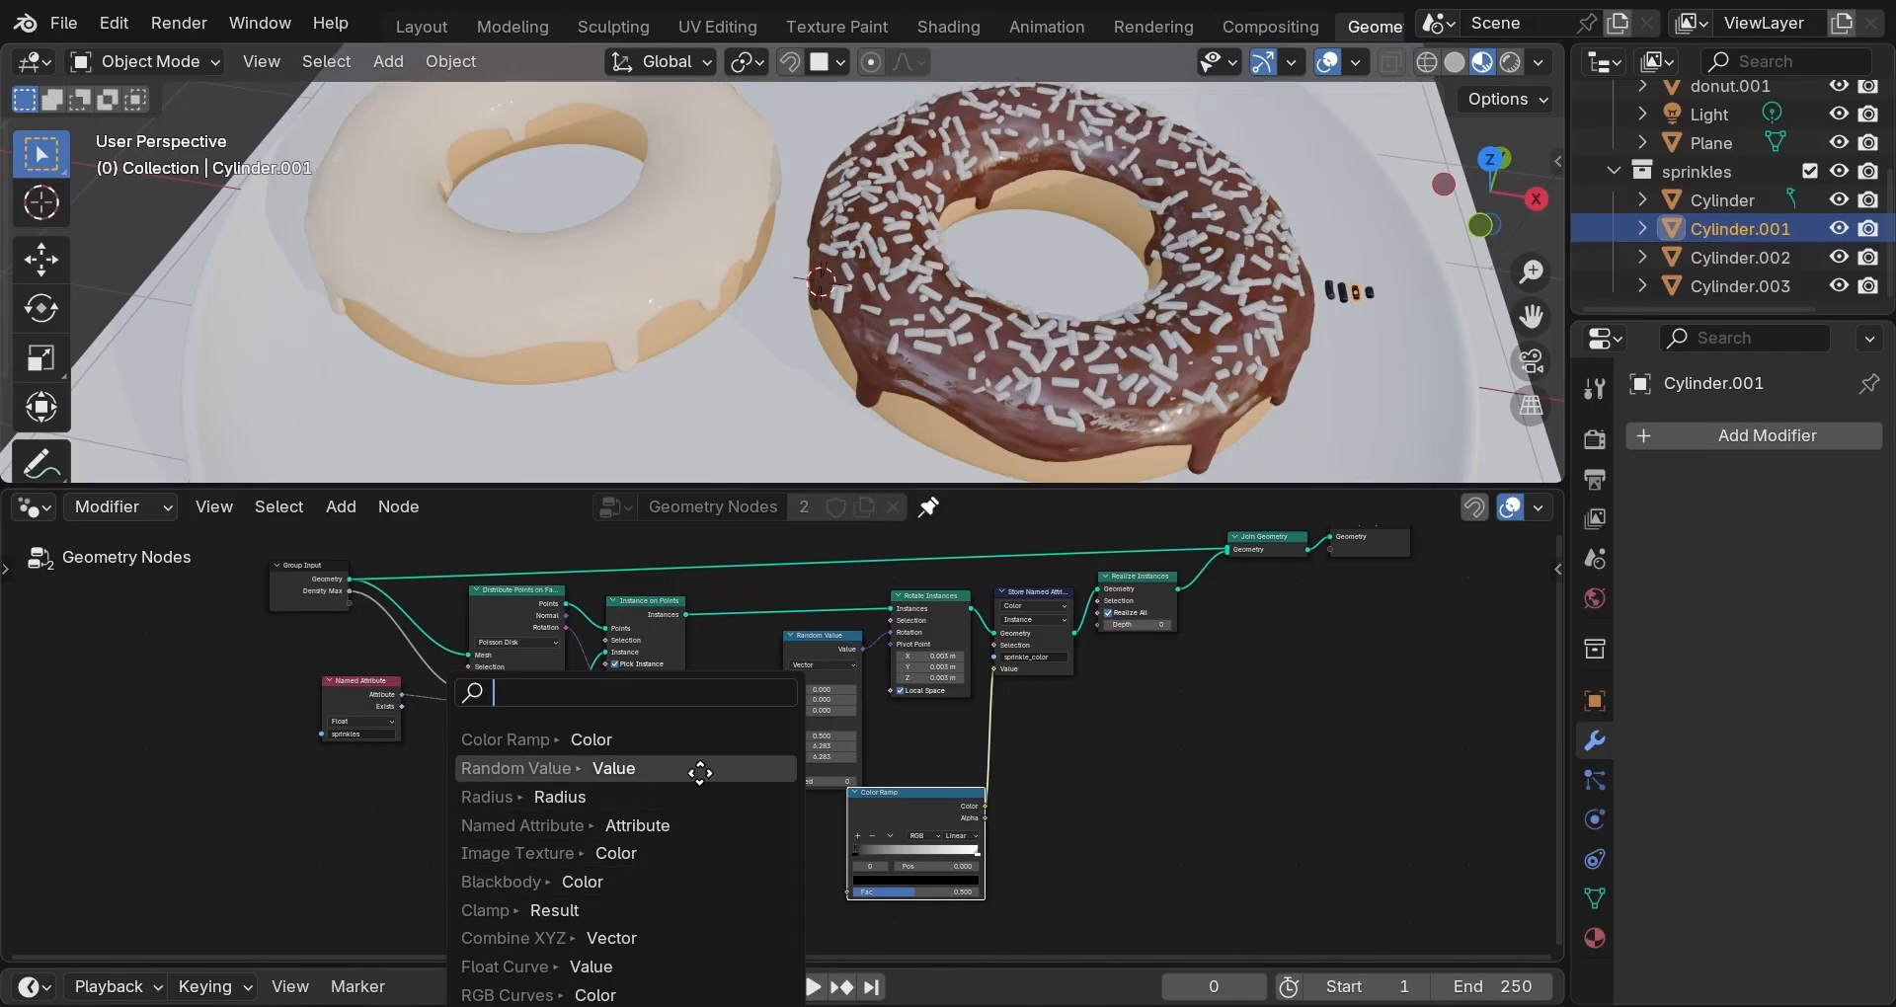
pyautogui.click(700, 768)
pyautogui.click(733, 859)
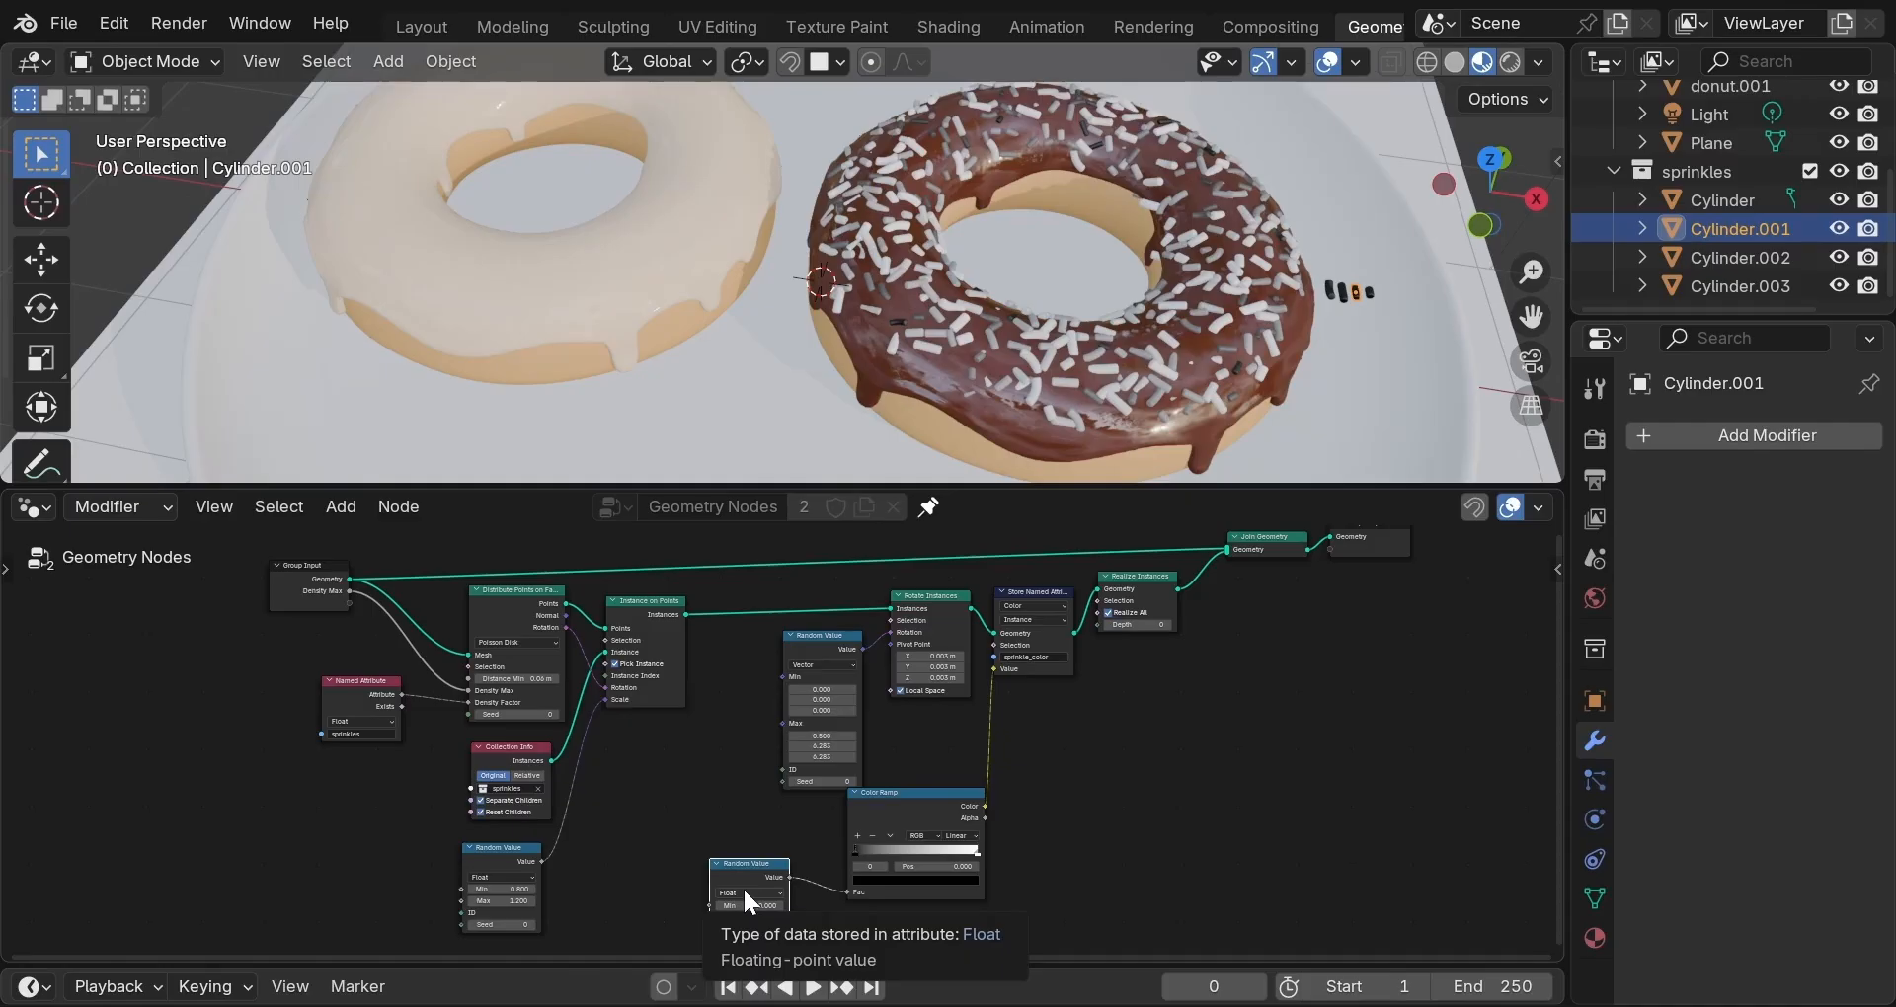
pyautogui.click(970, 835)
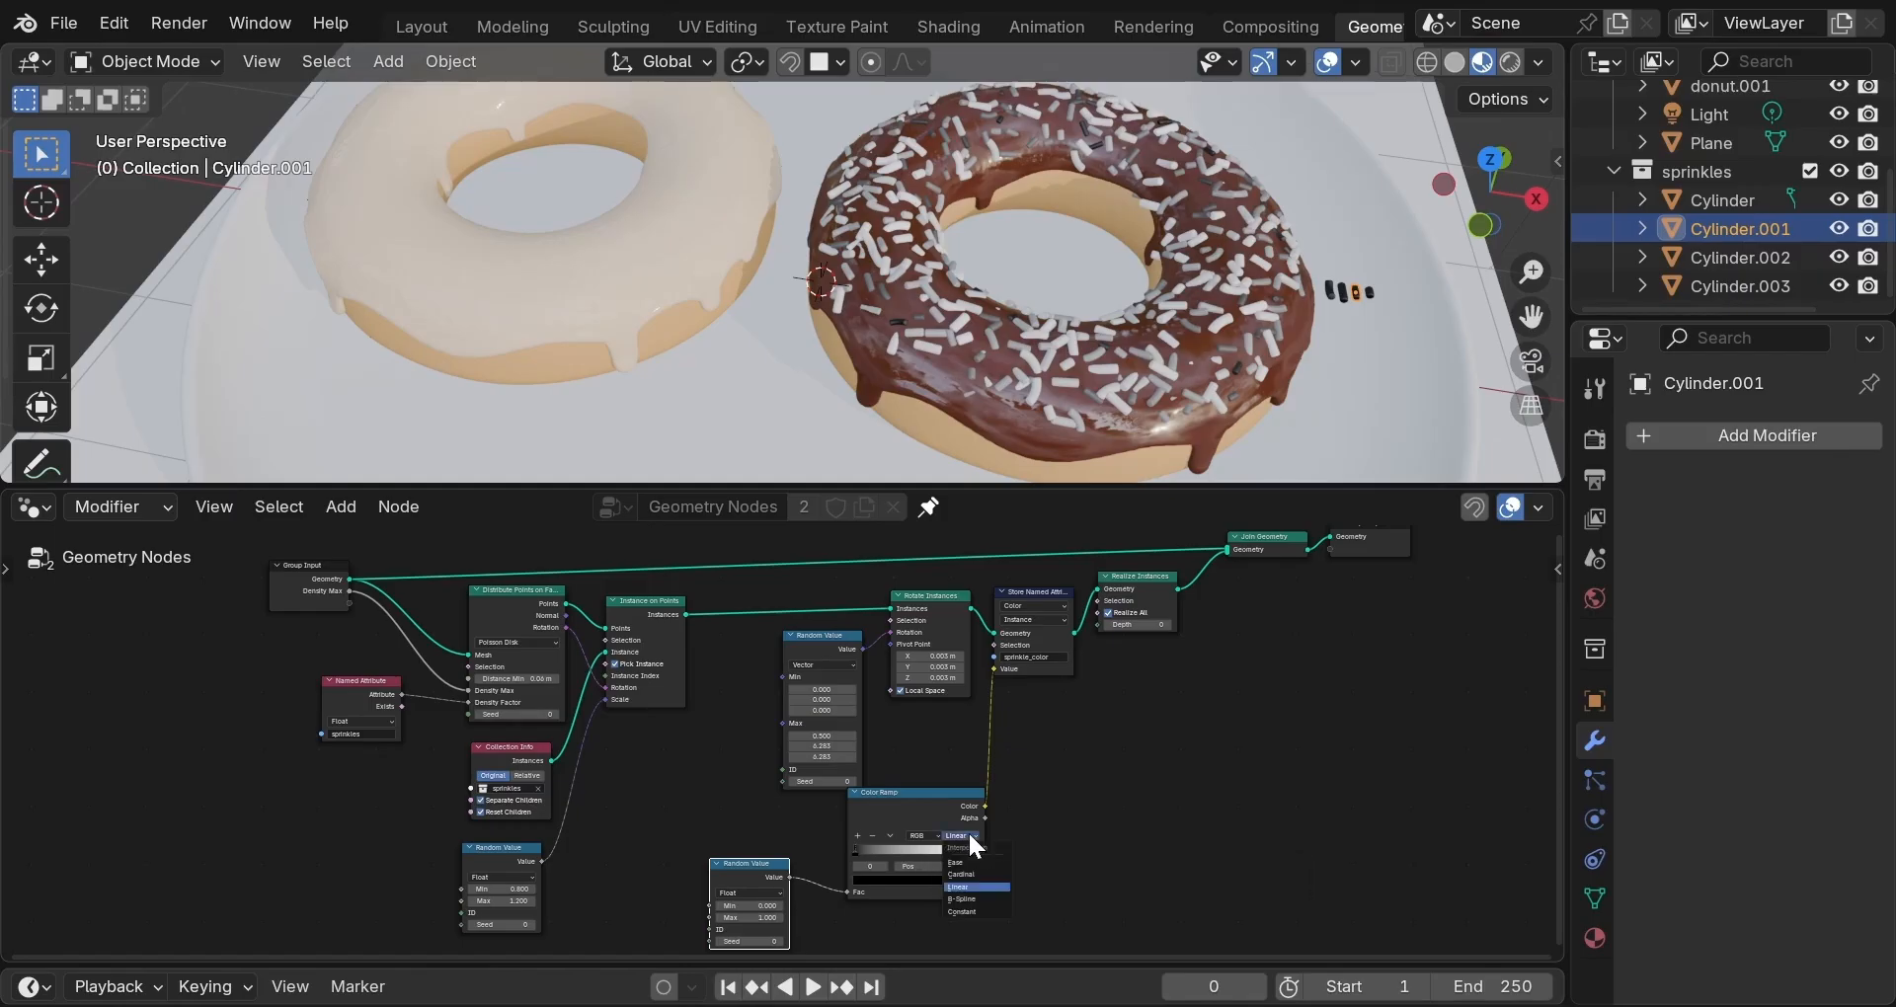
pyautogui.click(970, 911)
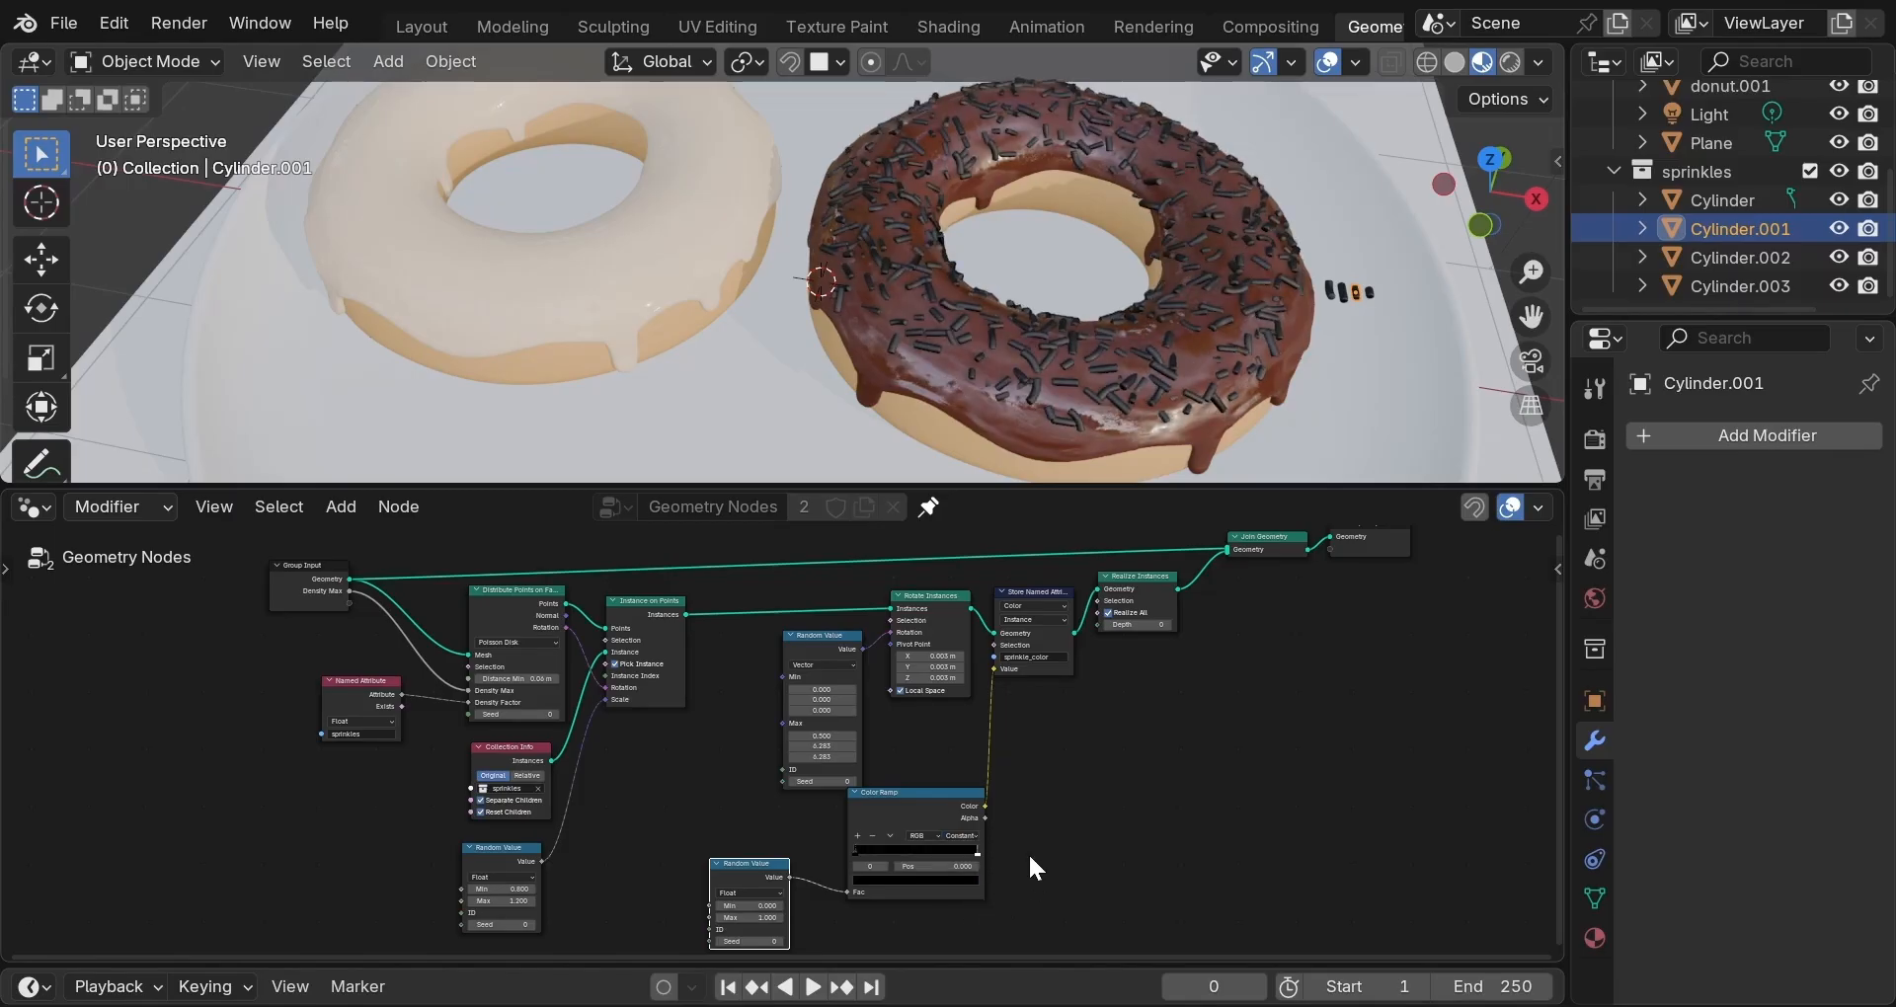
pyautogui.scroll(2, 1030, 859)
# Add a middle ramp stop and colour the stops lavender-blue, salmon-red and yellow, blue near 0.403.
pyautogui.moveTo(1094, 834); pyautogui.dragTo(1094, 740, button='middle')
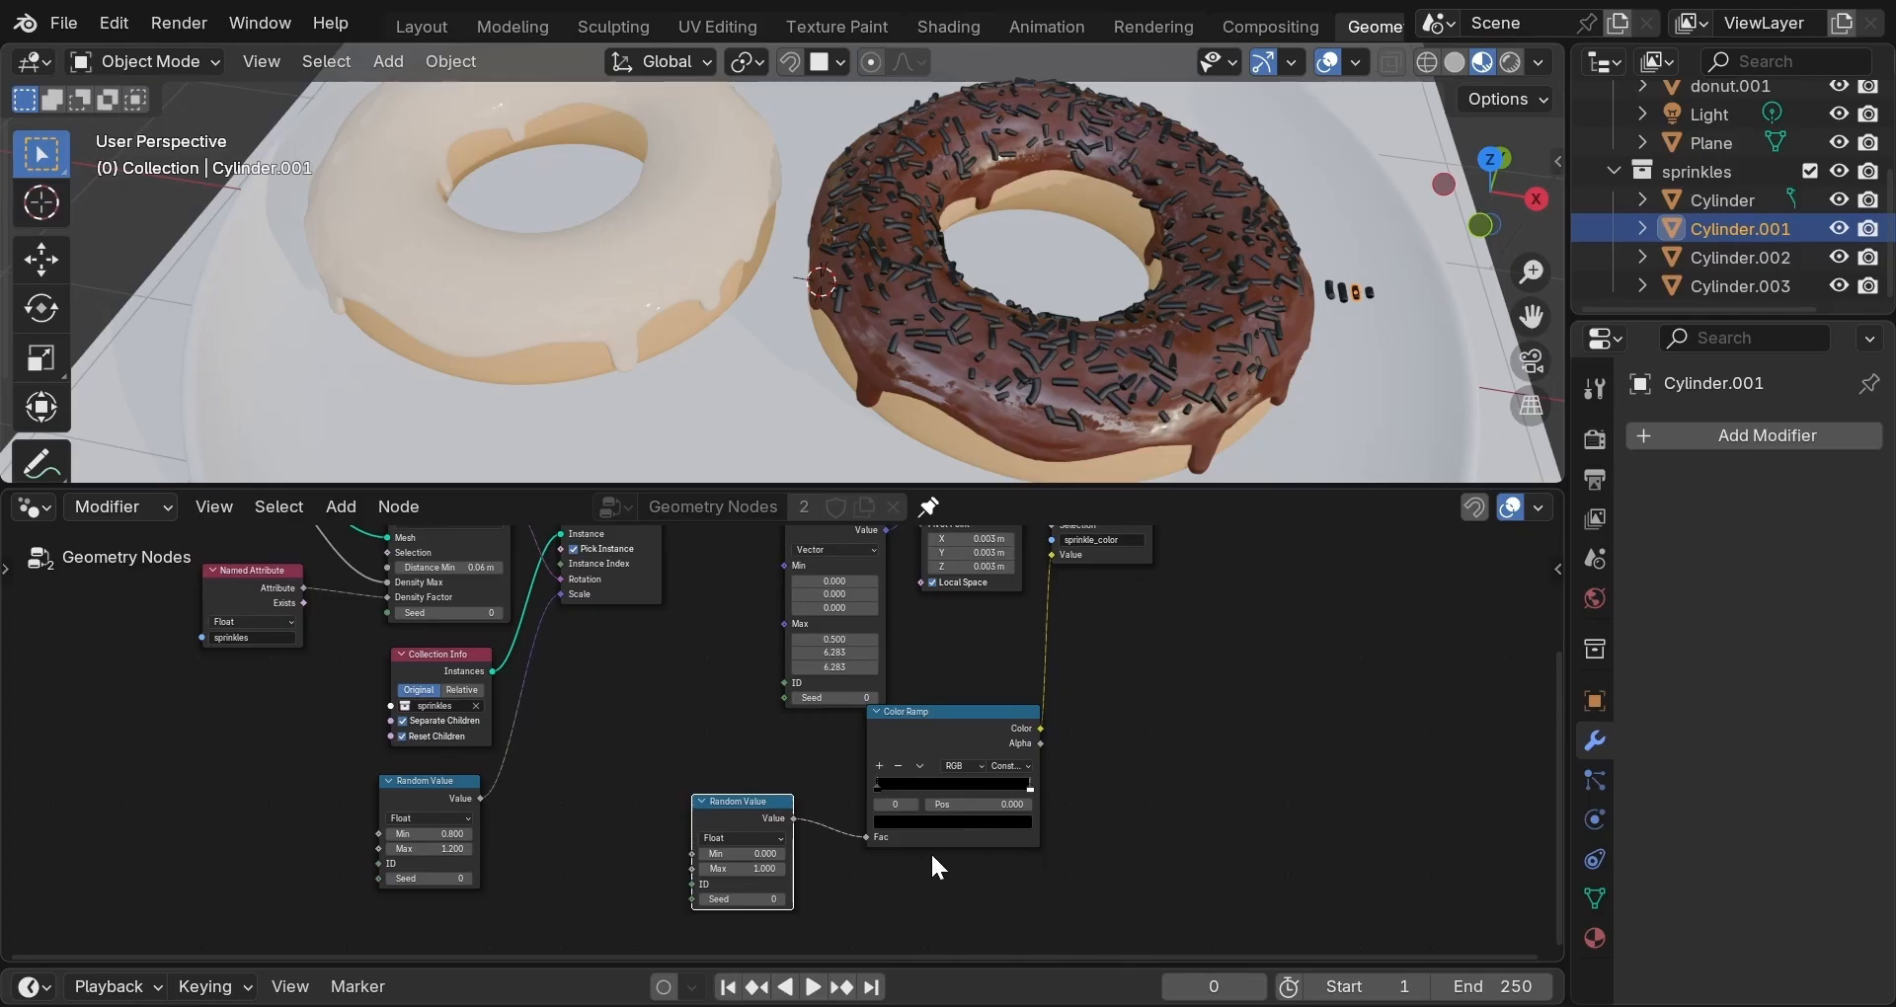
pyautogui.click(878, 765)
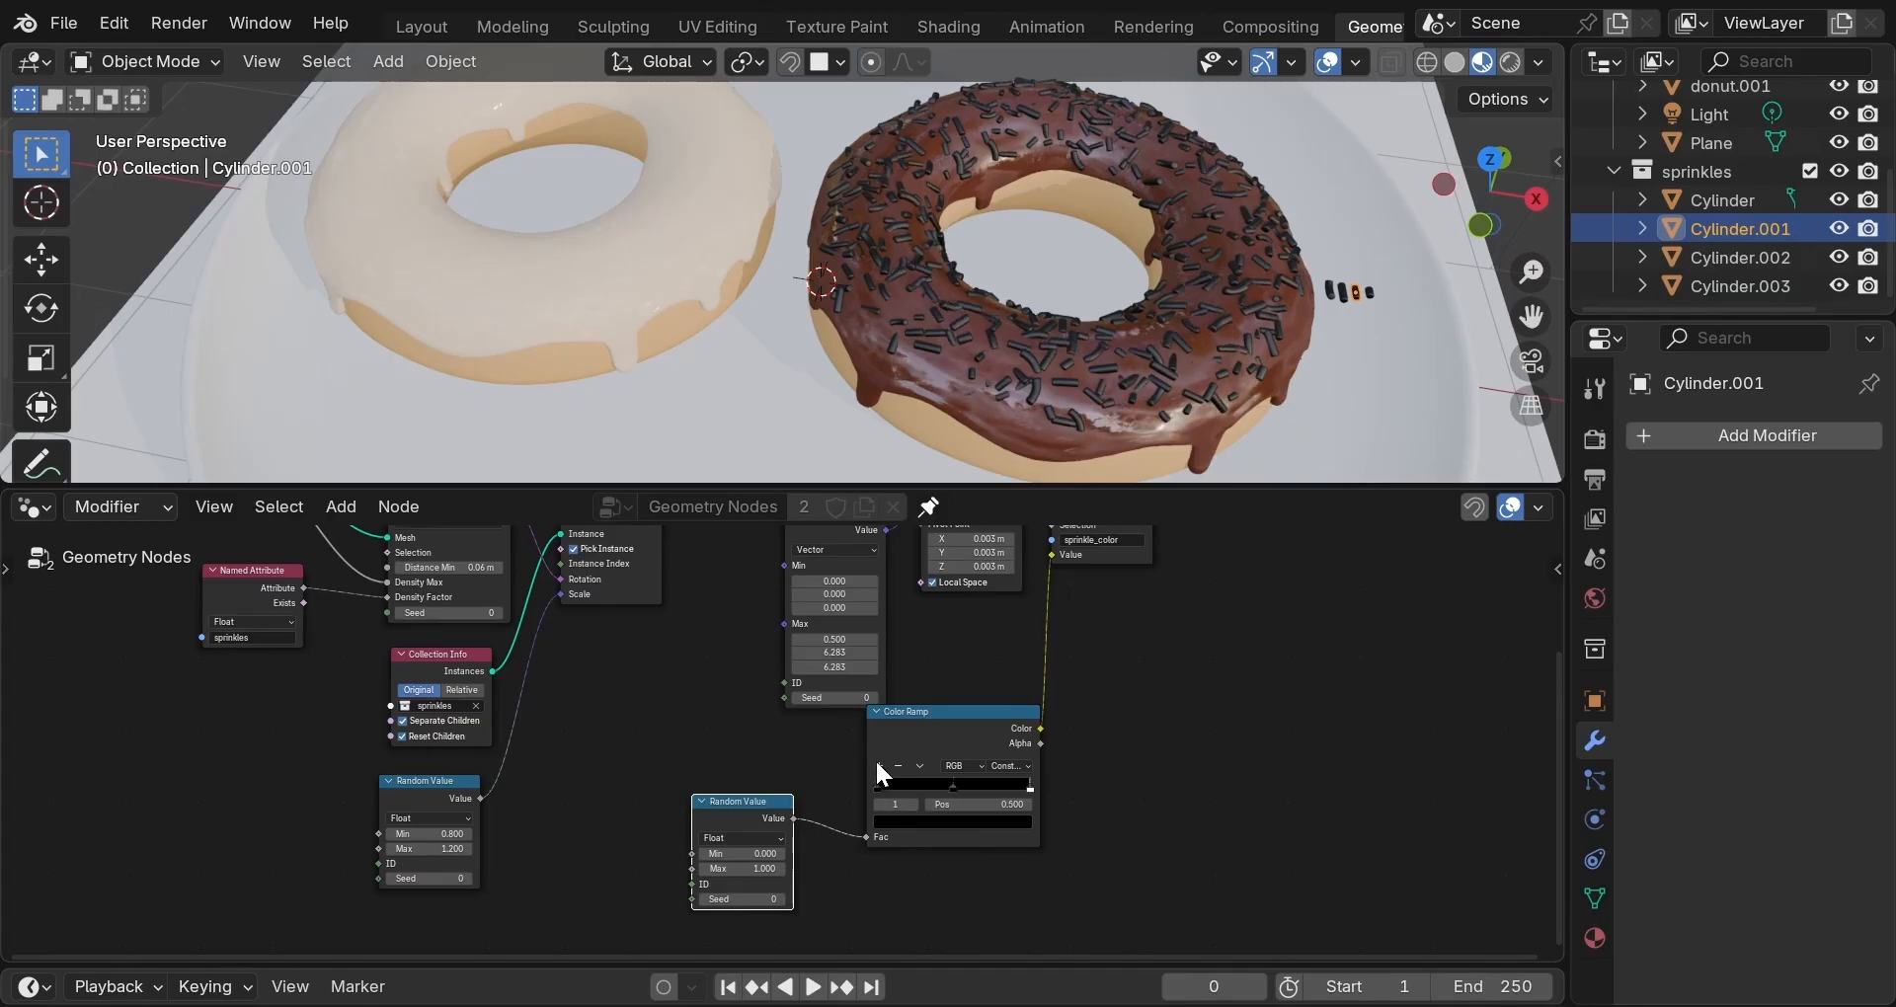
pyautogui.click(921, 823)
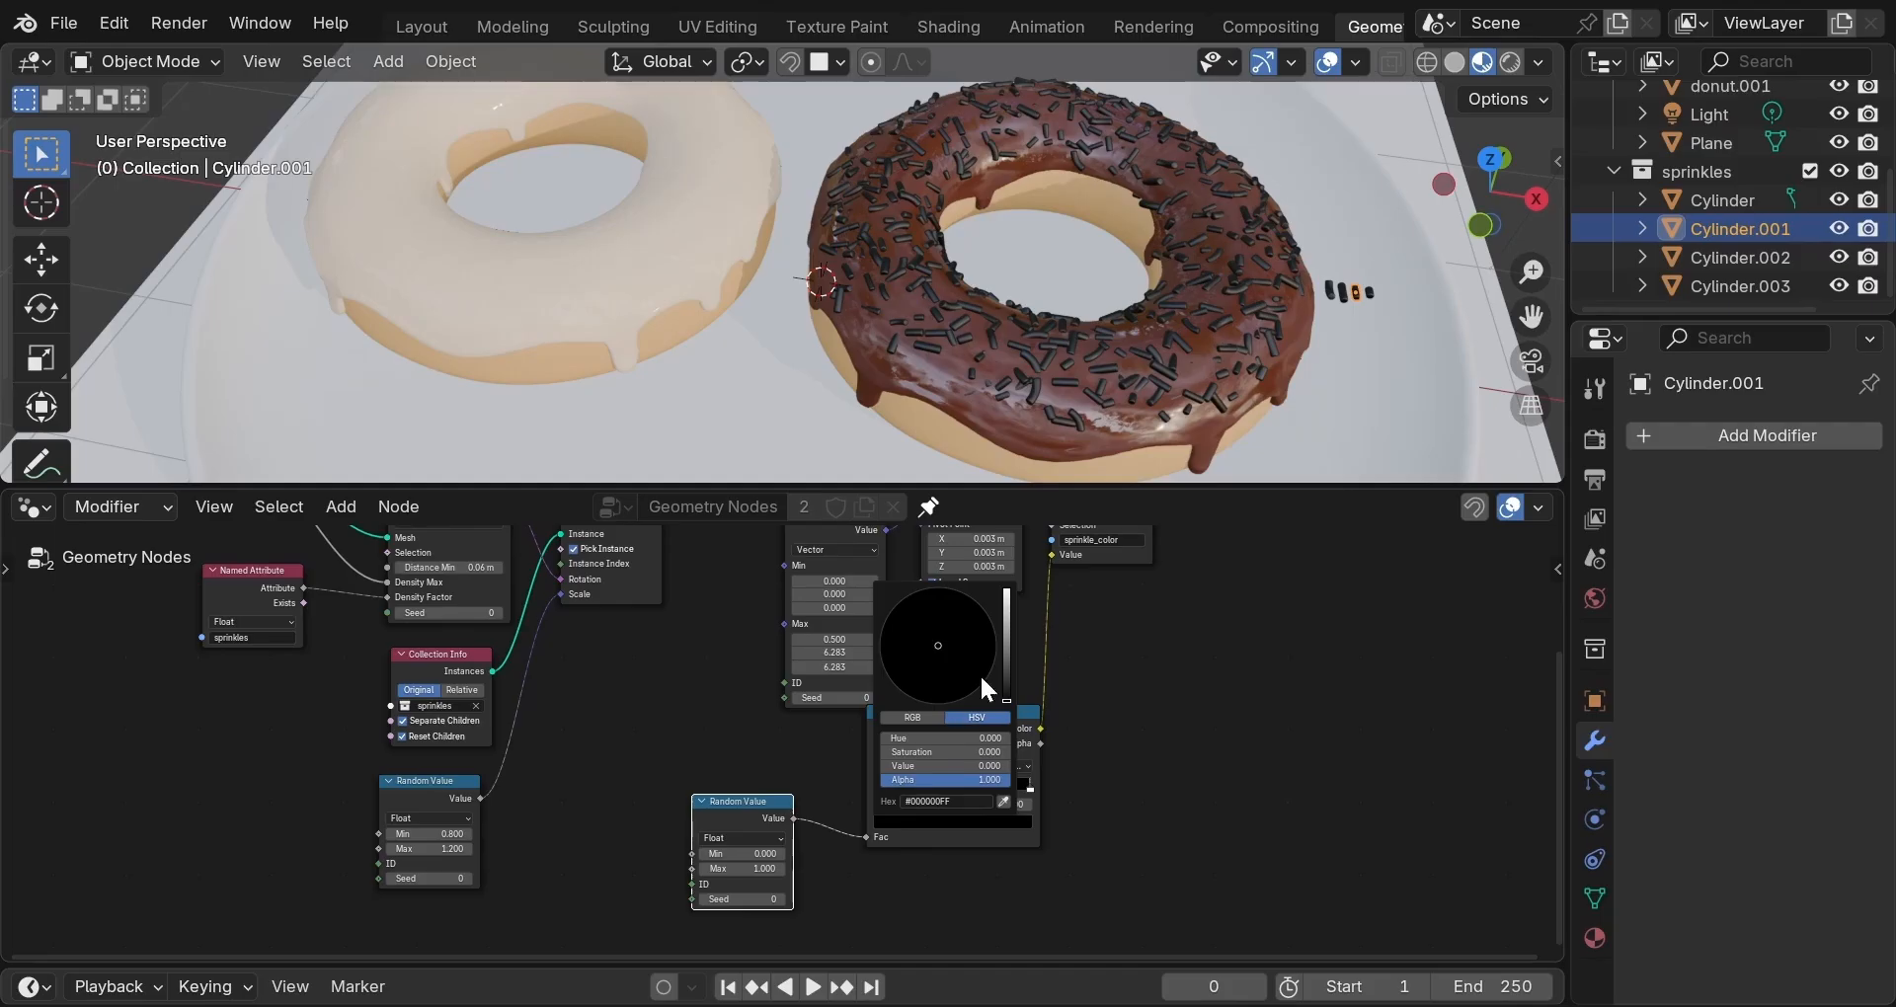
pyautogui.click(1006, 595)
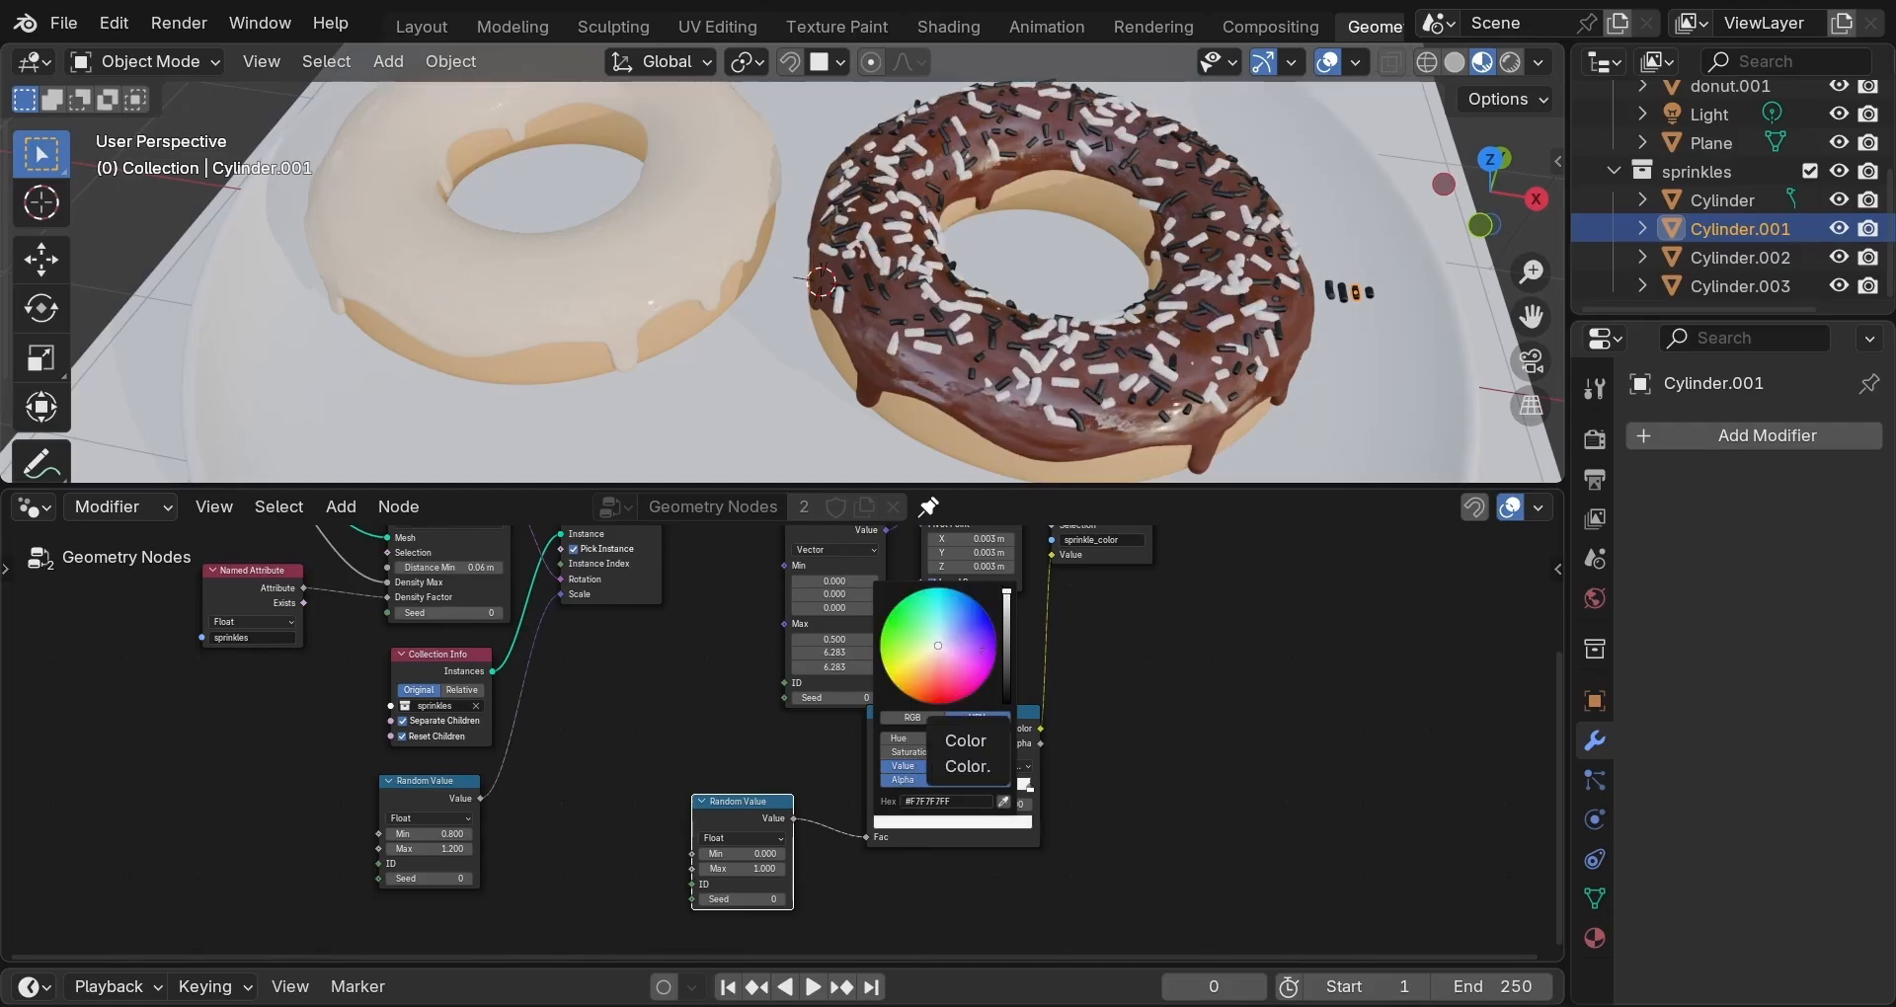
pyautogui.click(967, 630)
pyautogui.click(877, 784)
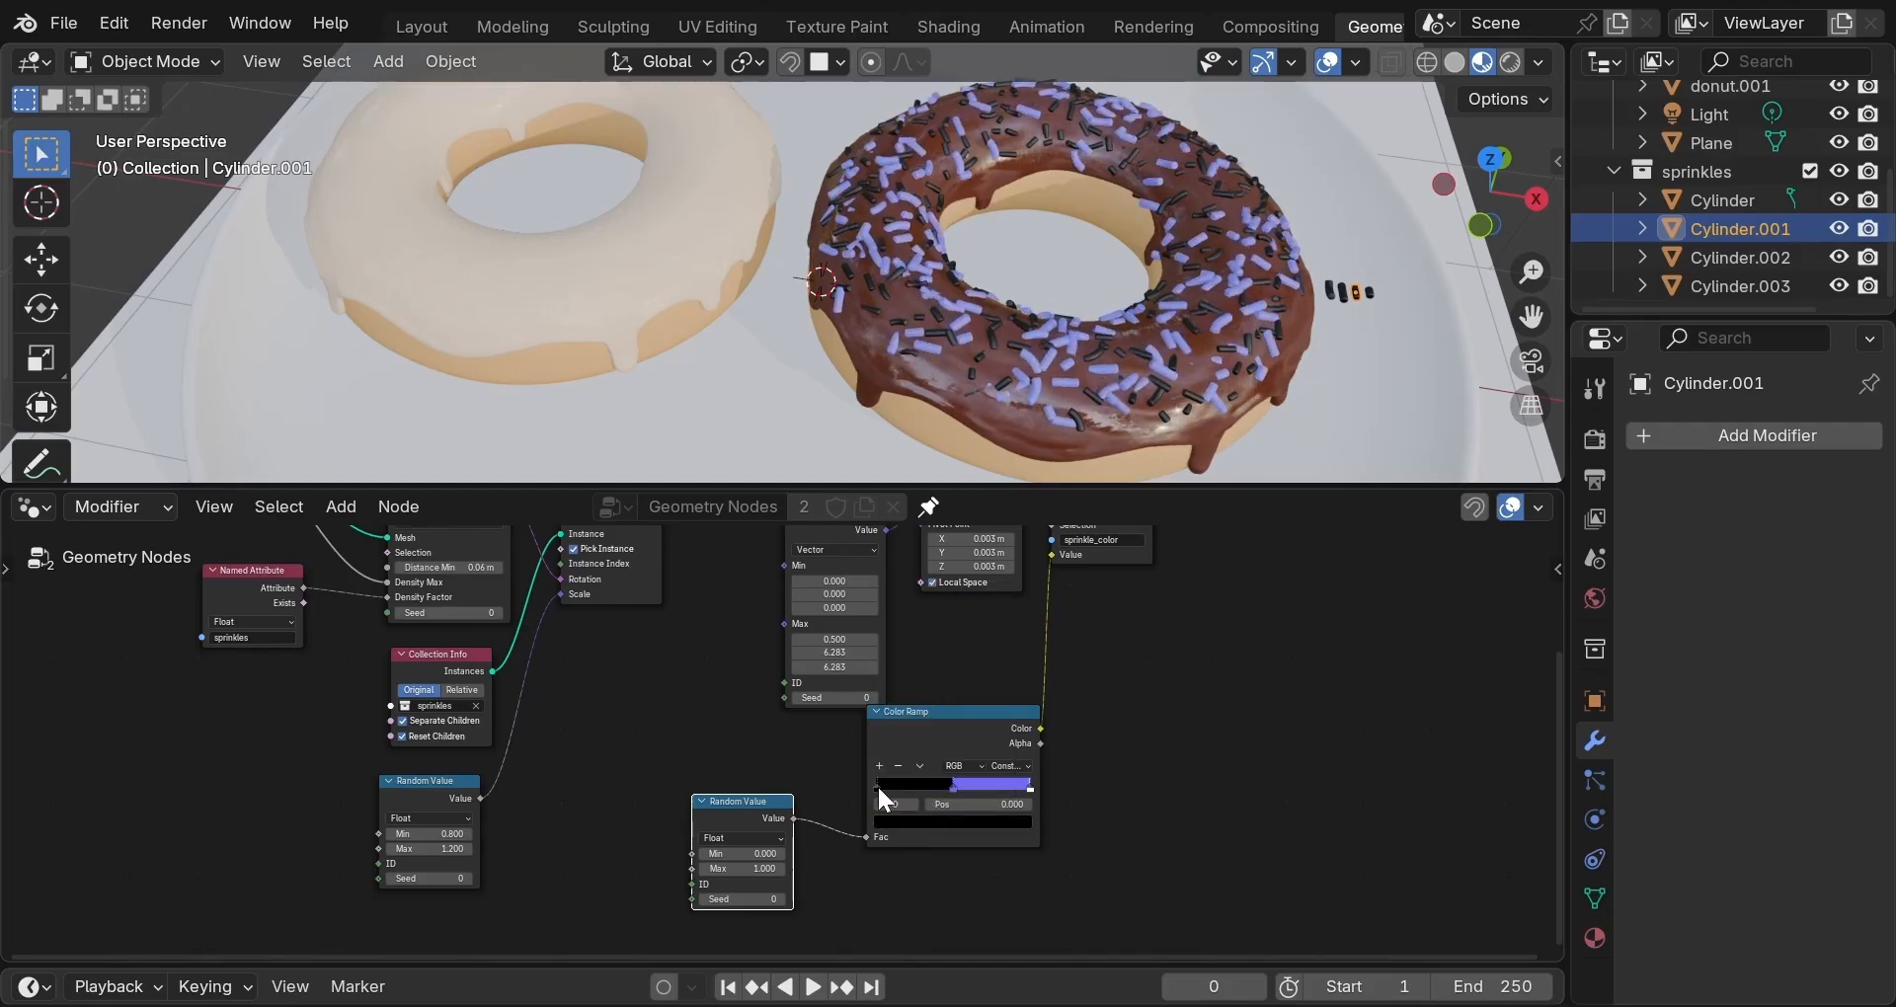
pyautogui.click(910, 823)
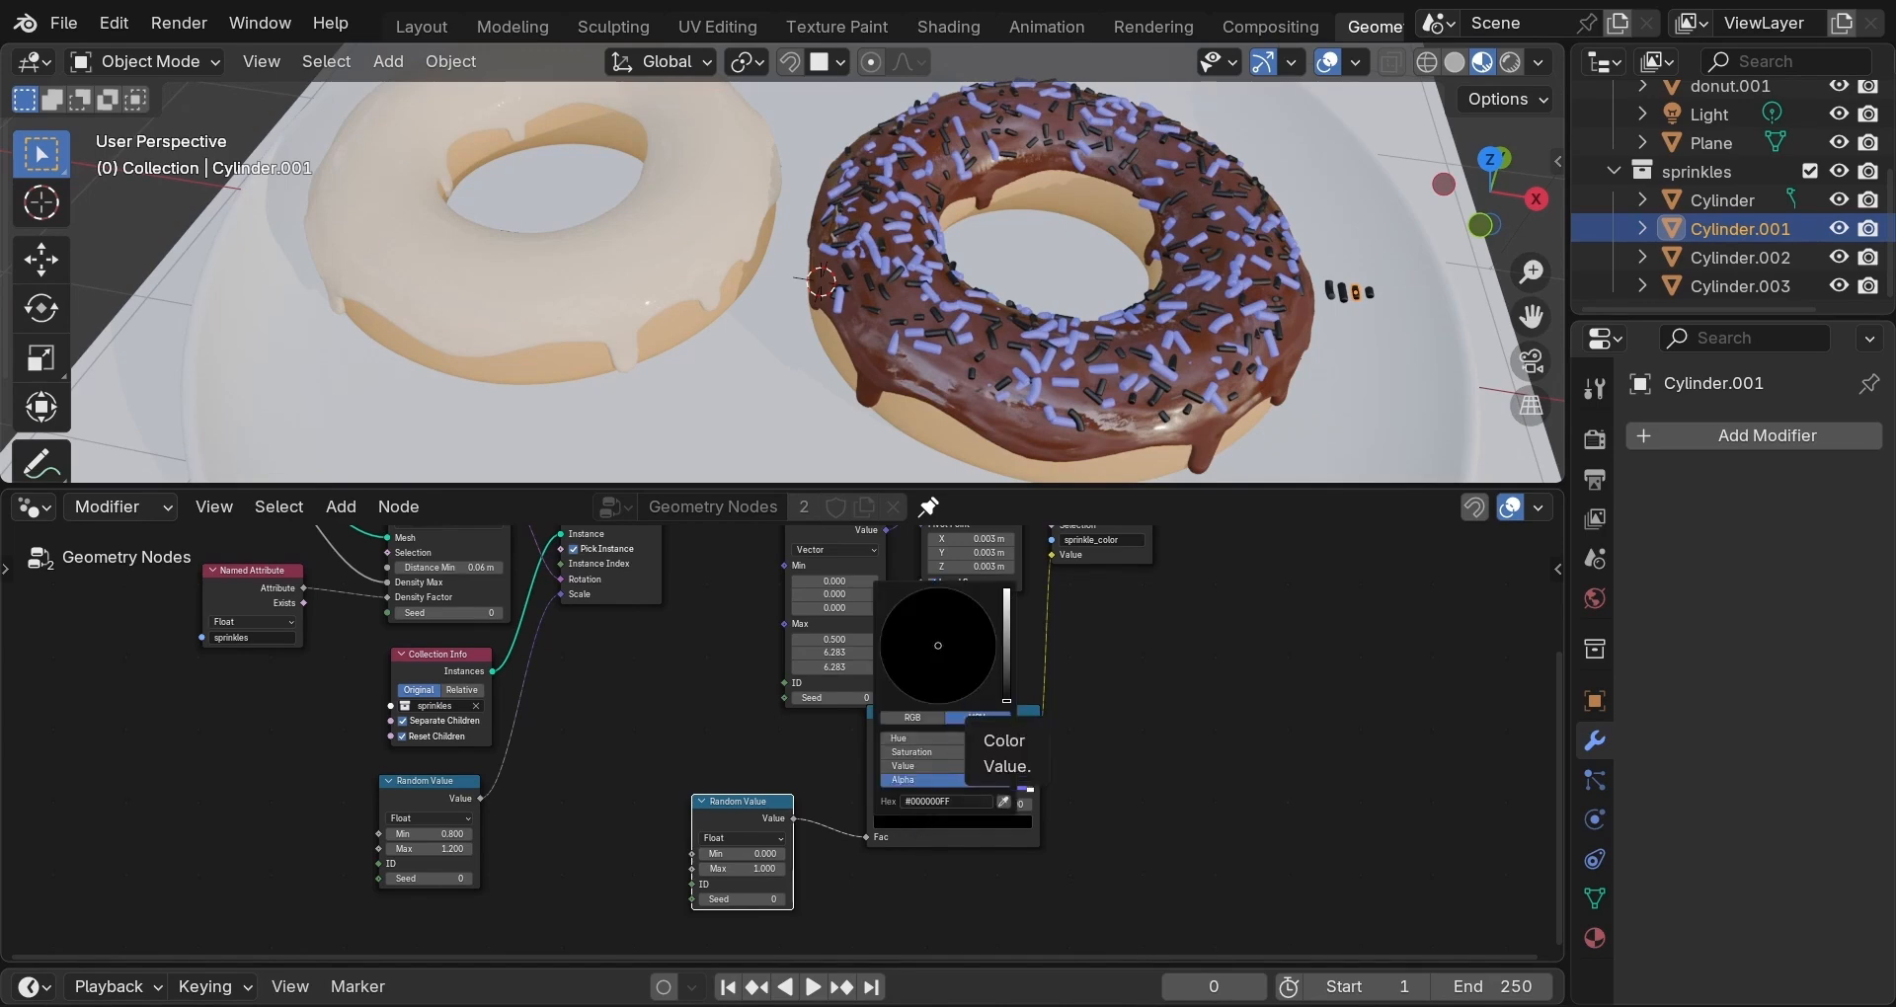
pyautogui.click(1006, 600)
pyautogui.click(944, 683)
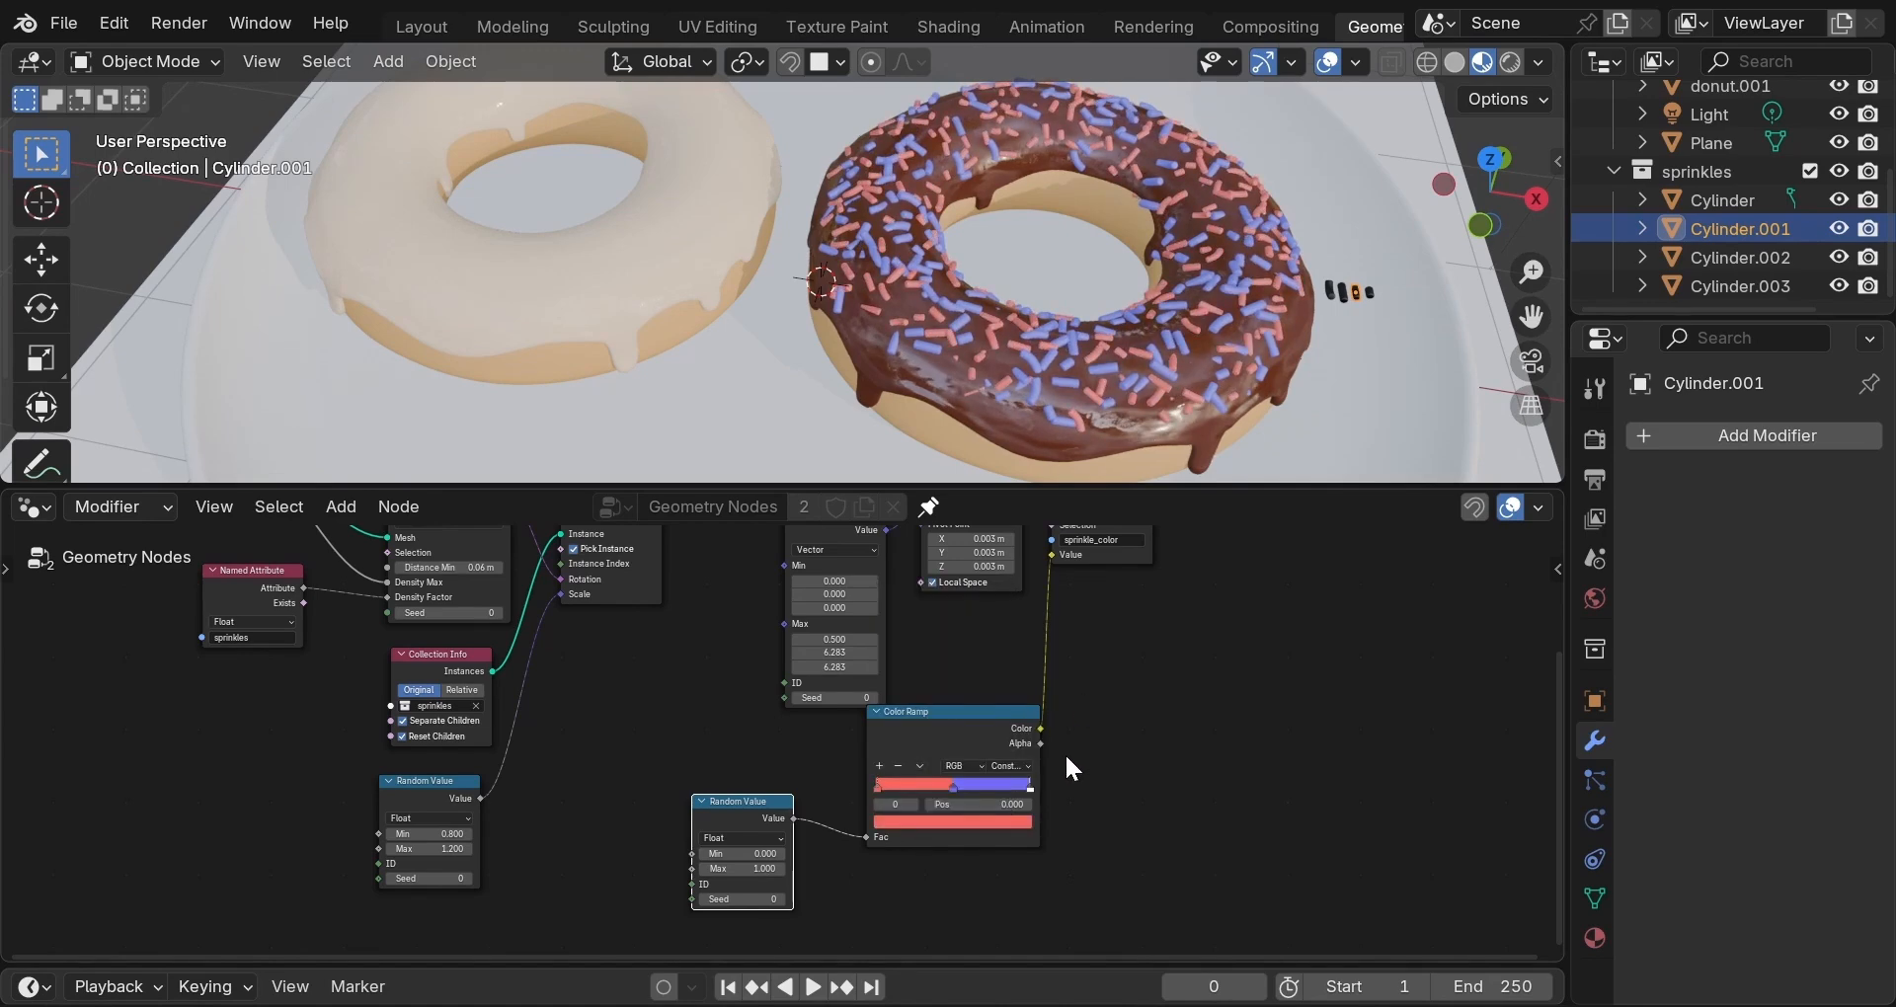
pyautogui.click(952, 786)
pyautogui.moveTo(937, 788); pyautogui.dragTo(971, 780)
pyautogui.click(875, 785)
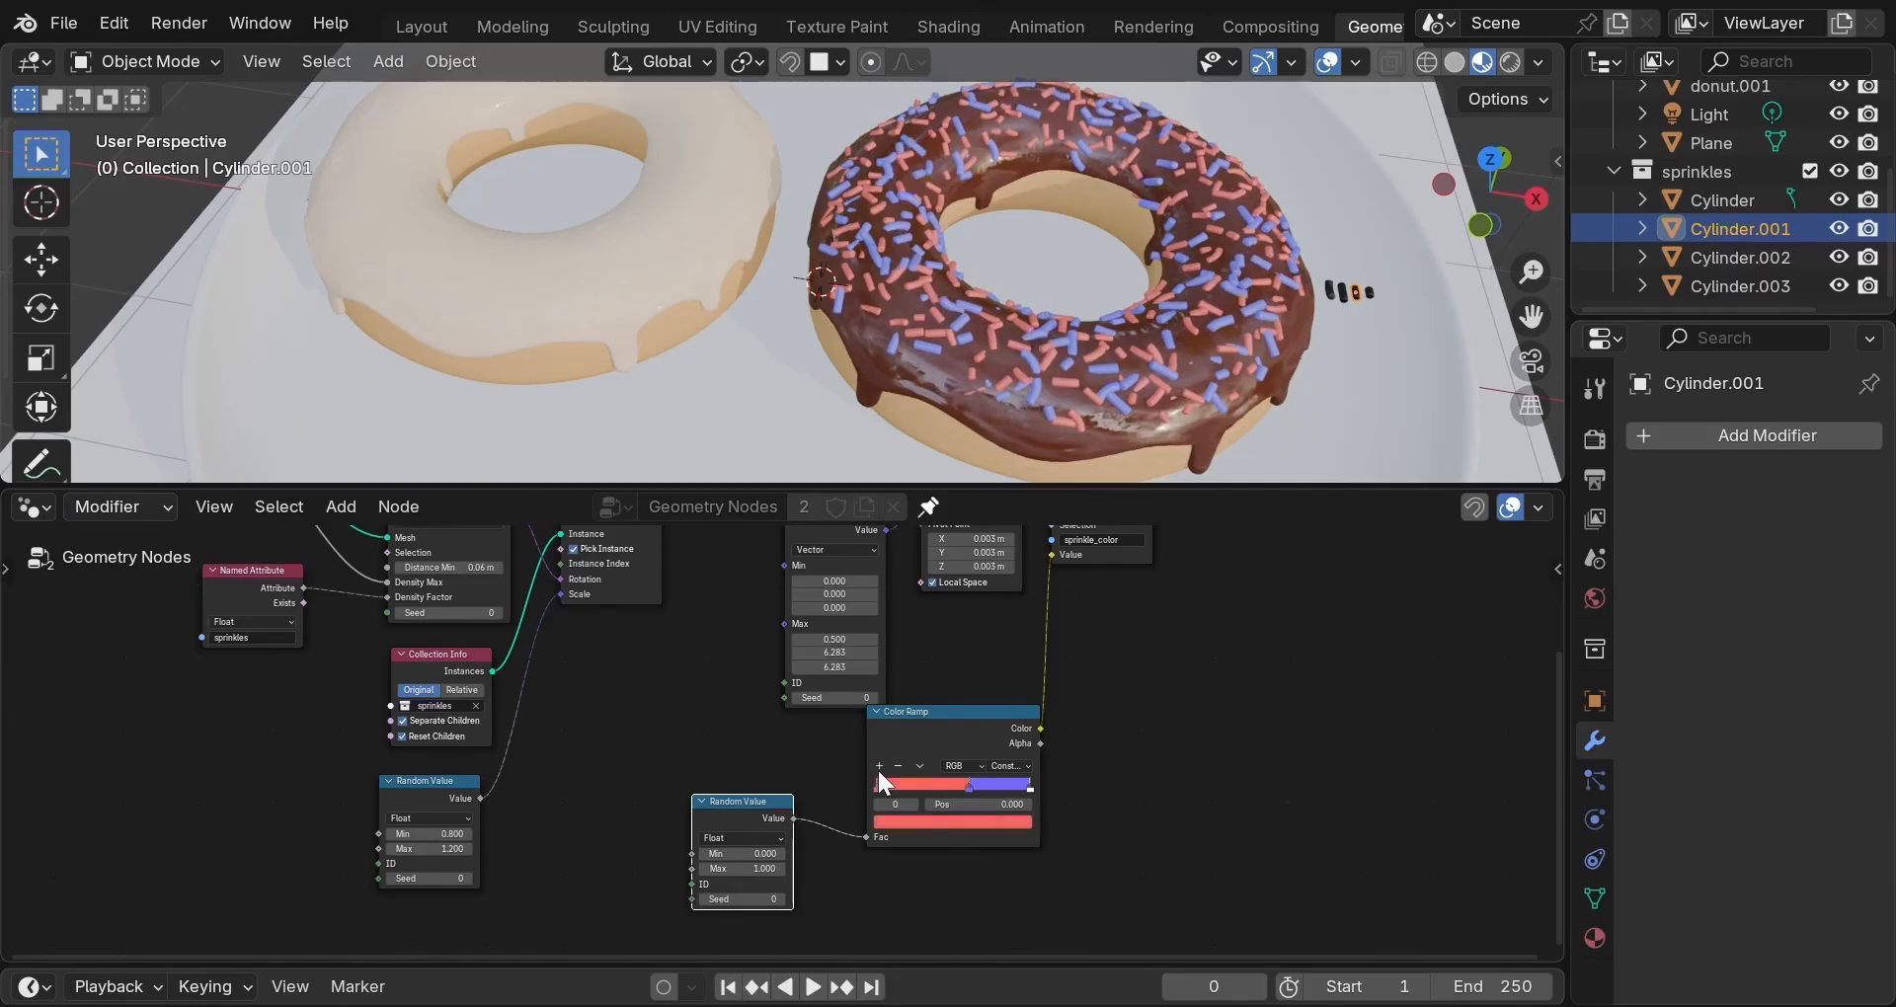
pyautogui.click(940, 821)
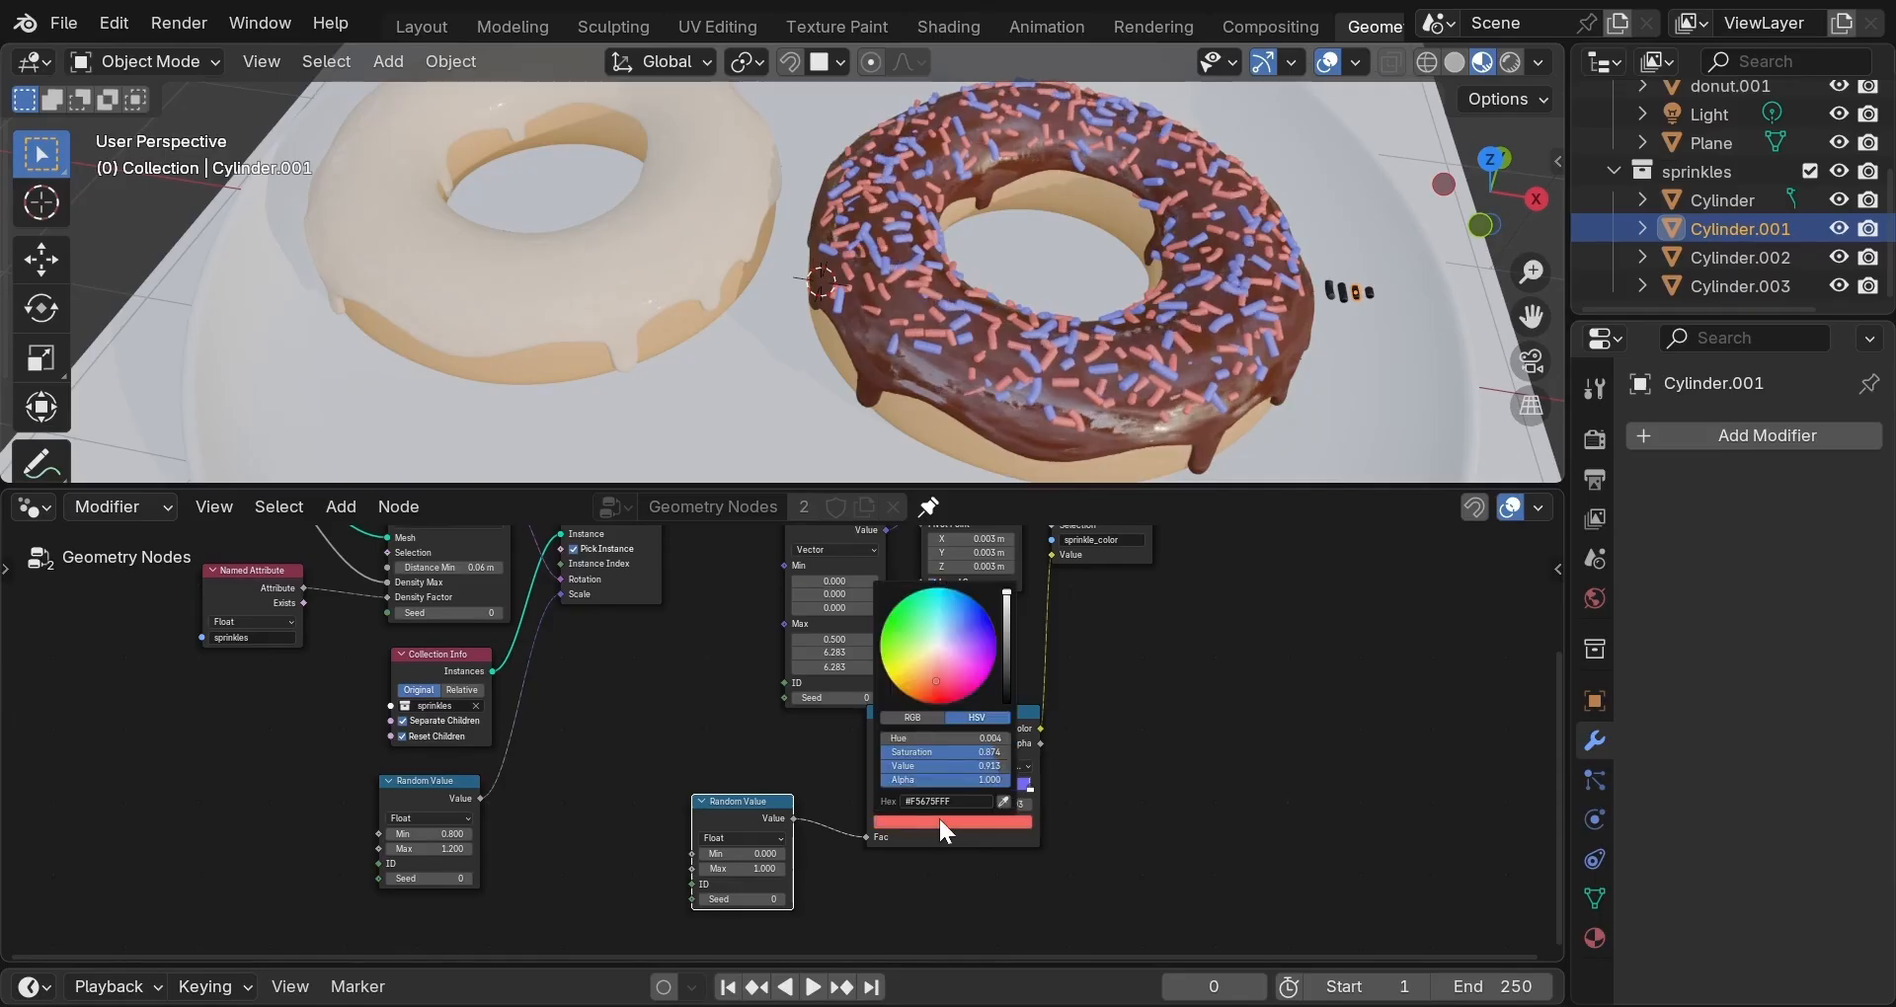
pyautogui.click(908, 669)
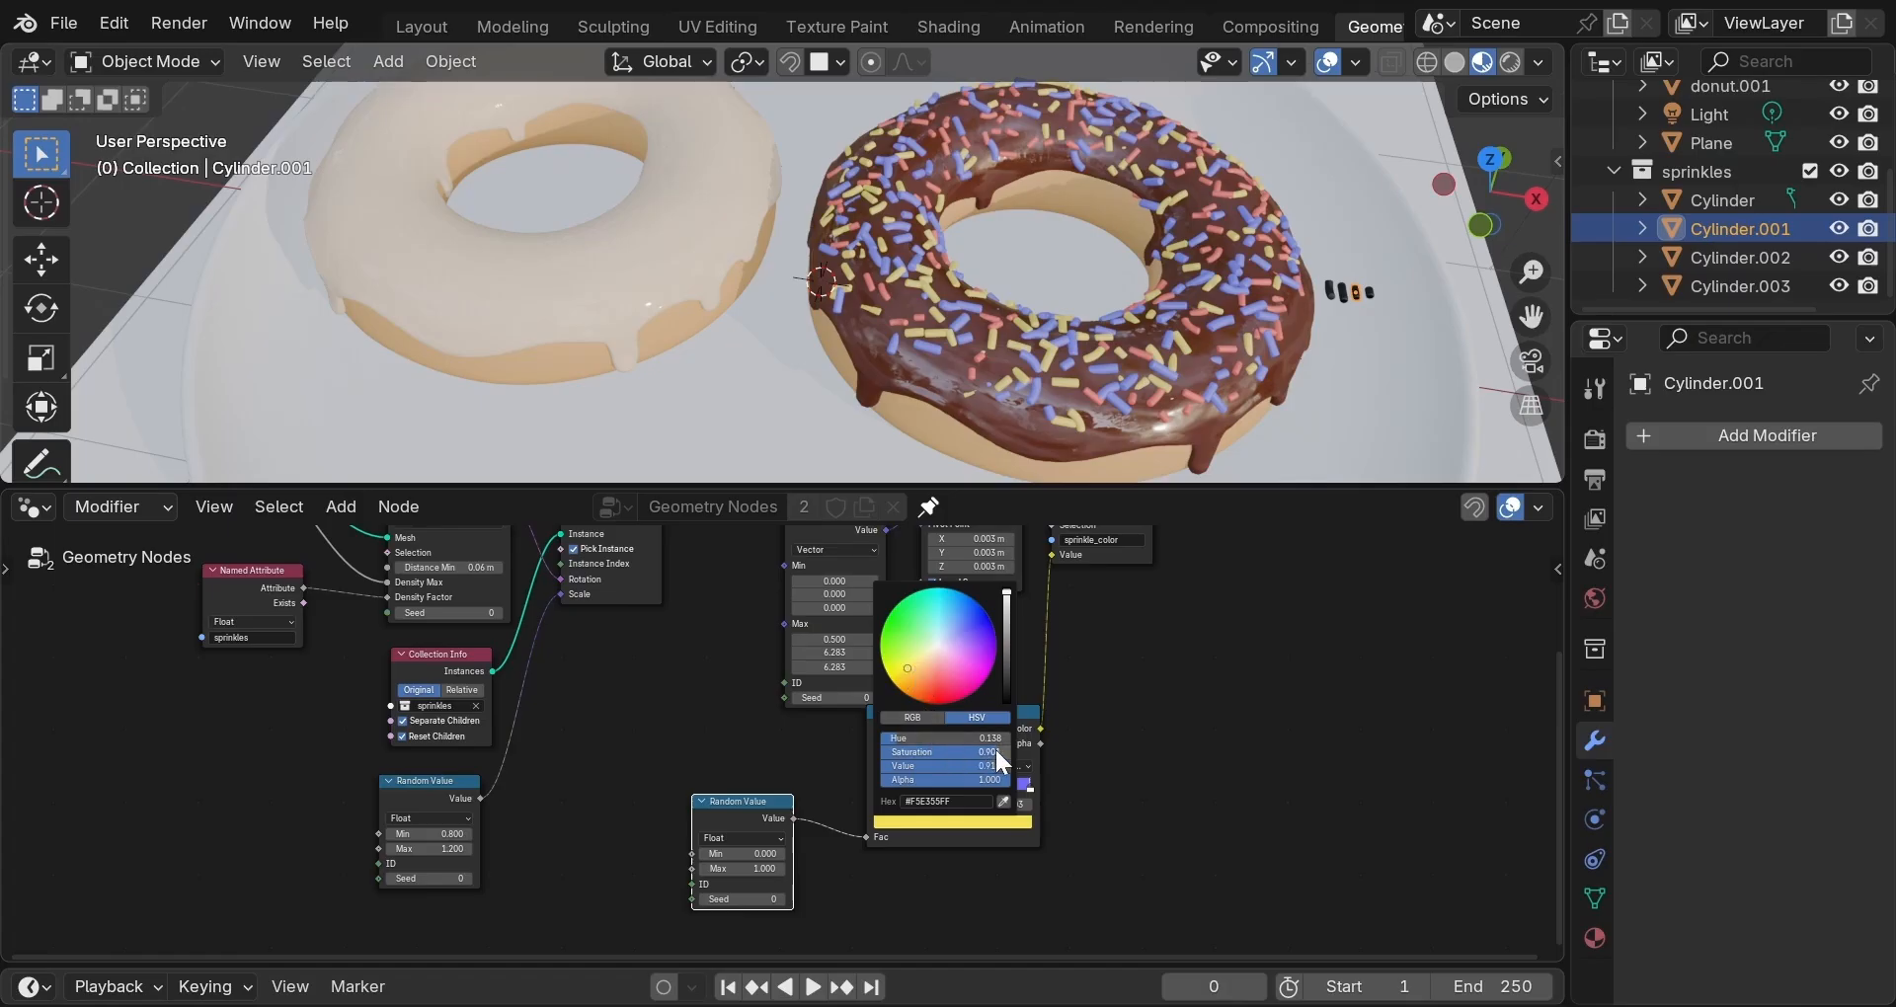
pyautogui.moveTo(948, 752); pyautogui.dragTo(933, 753)
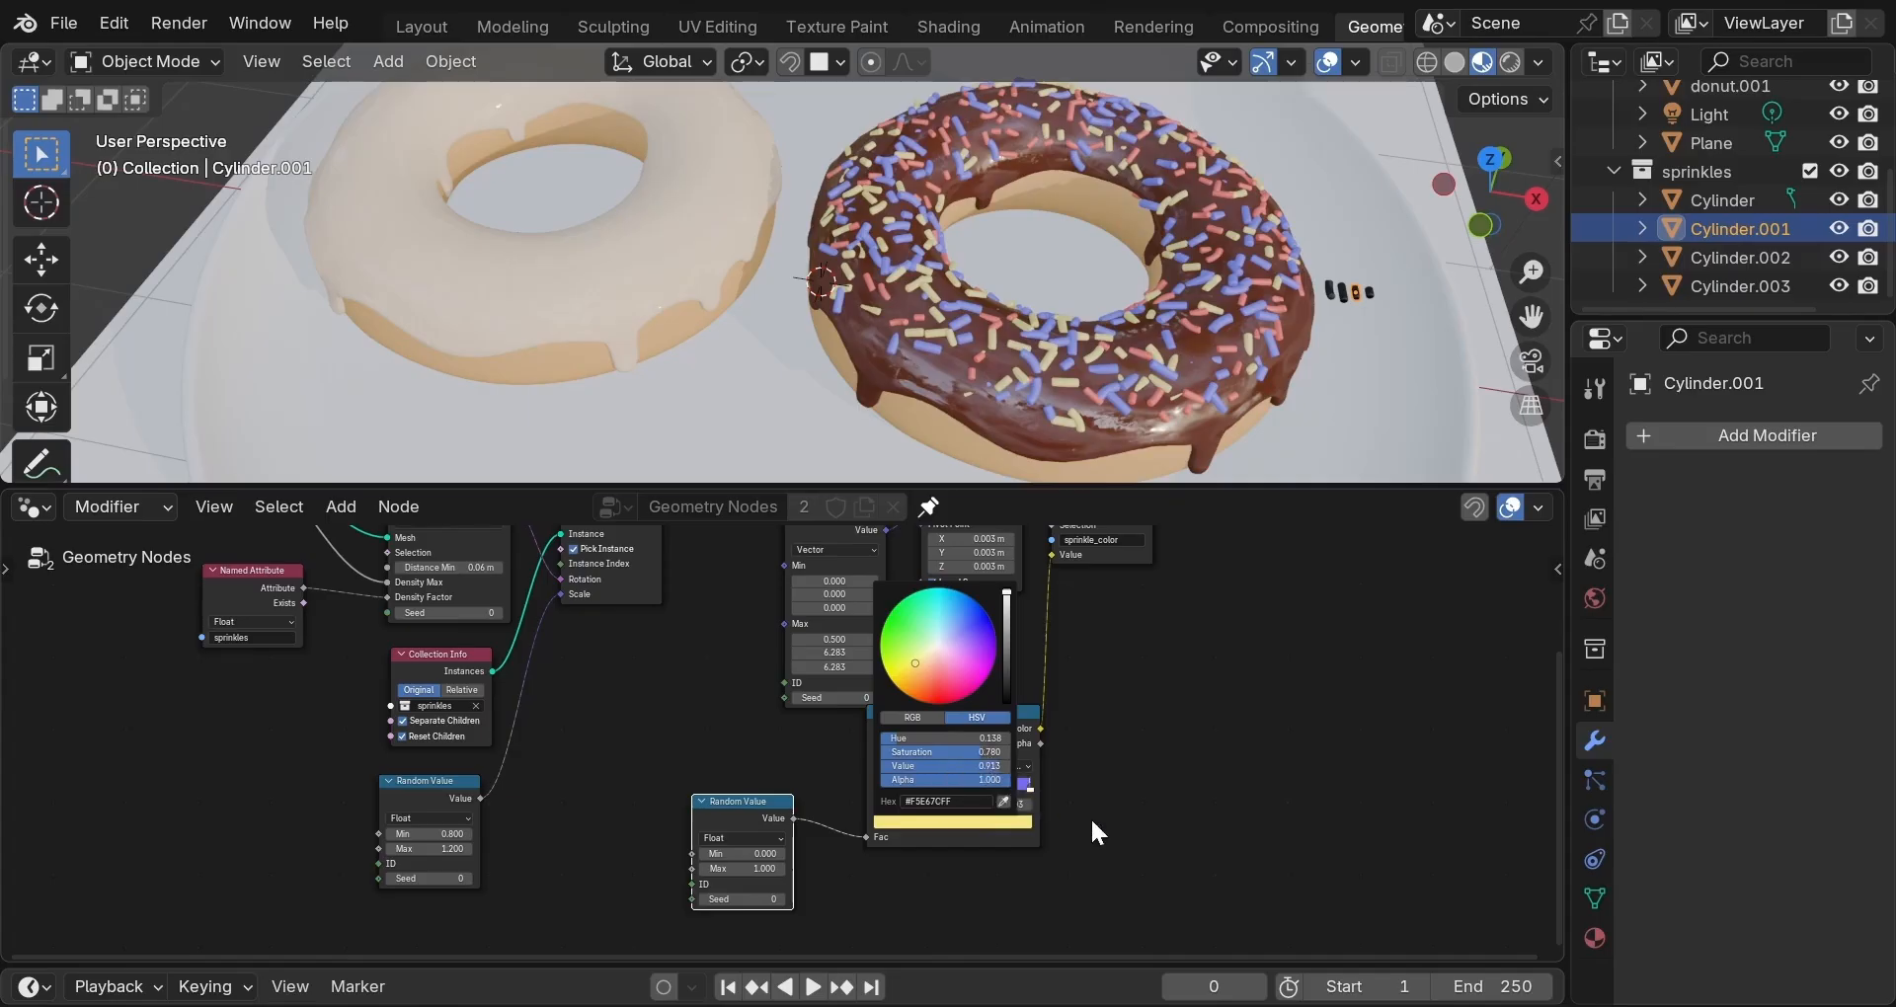
# Reposition the stops: white to about 0.94, blue to about 0.415, yellow to about 0.282.
pyautogui.click(1030, 788)
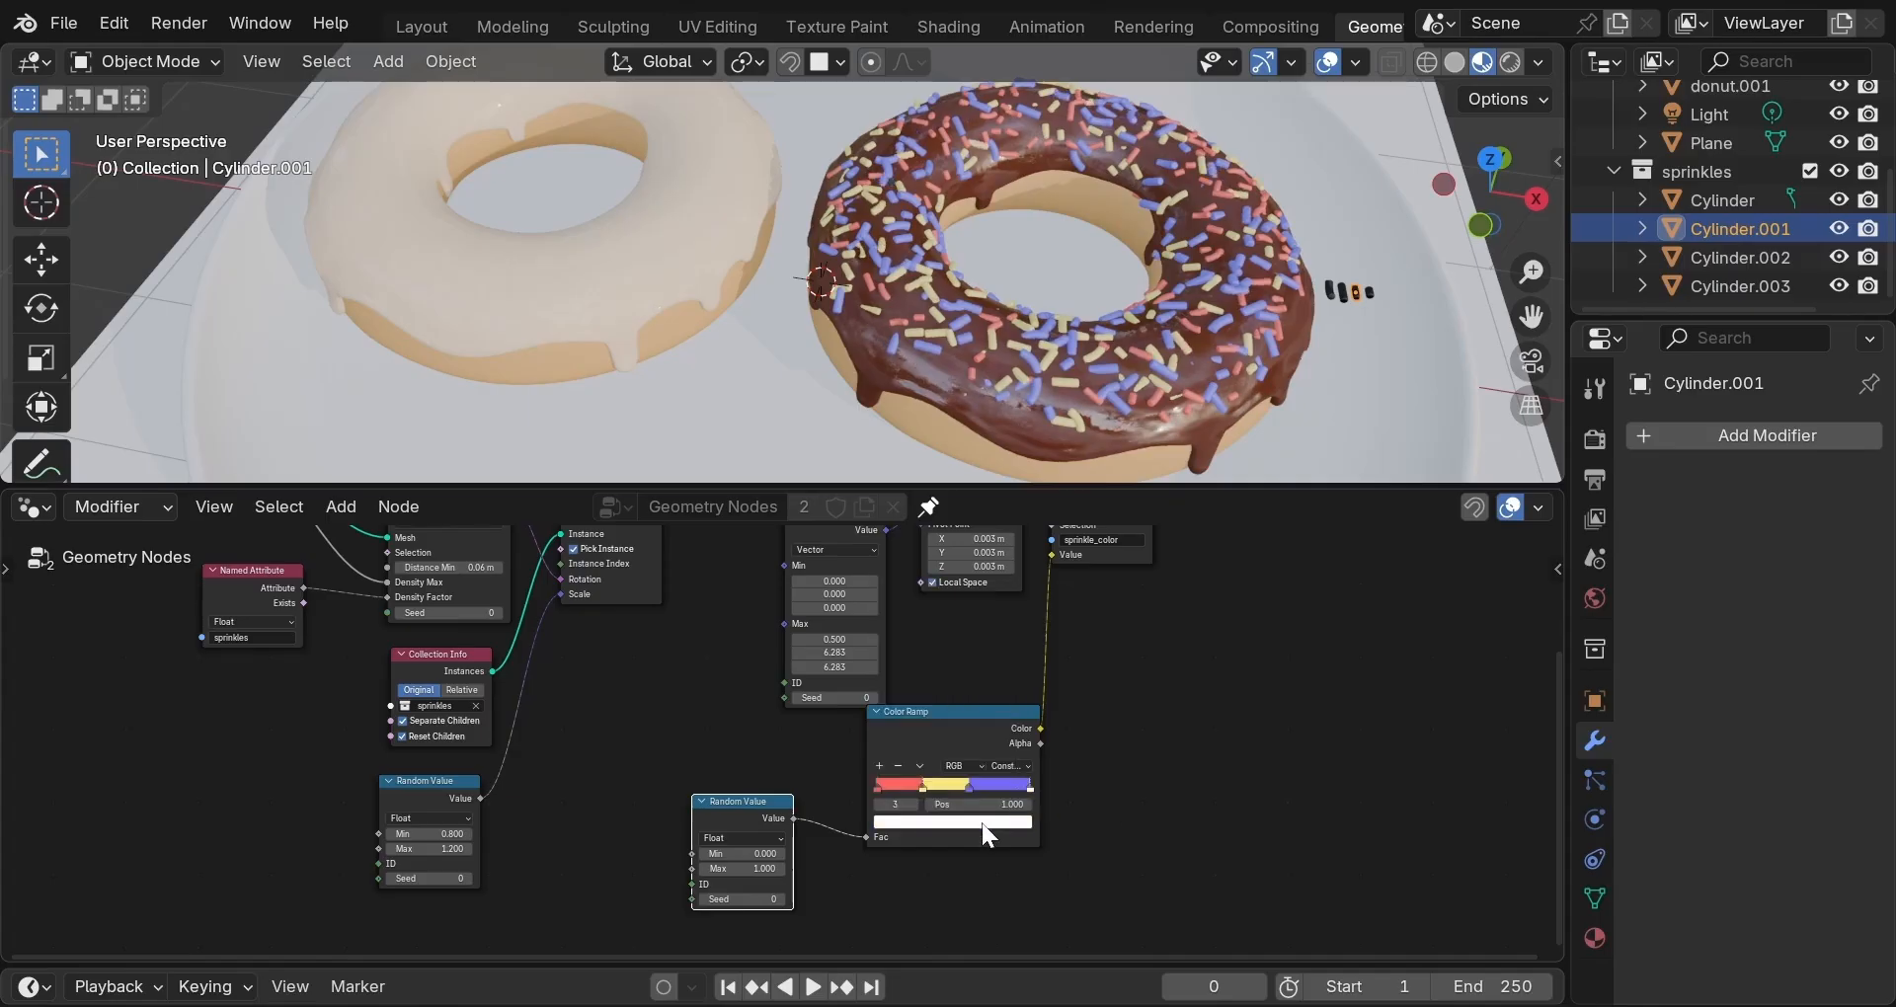
pyautogui.moveTo(1030, 790); pyautogui.dragTo(993, 786)
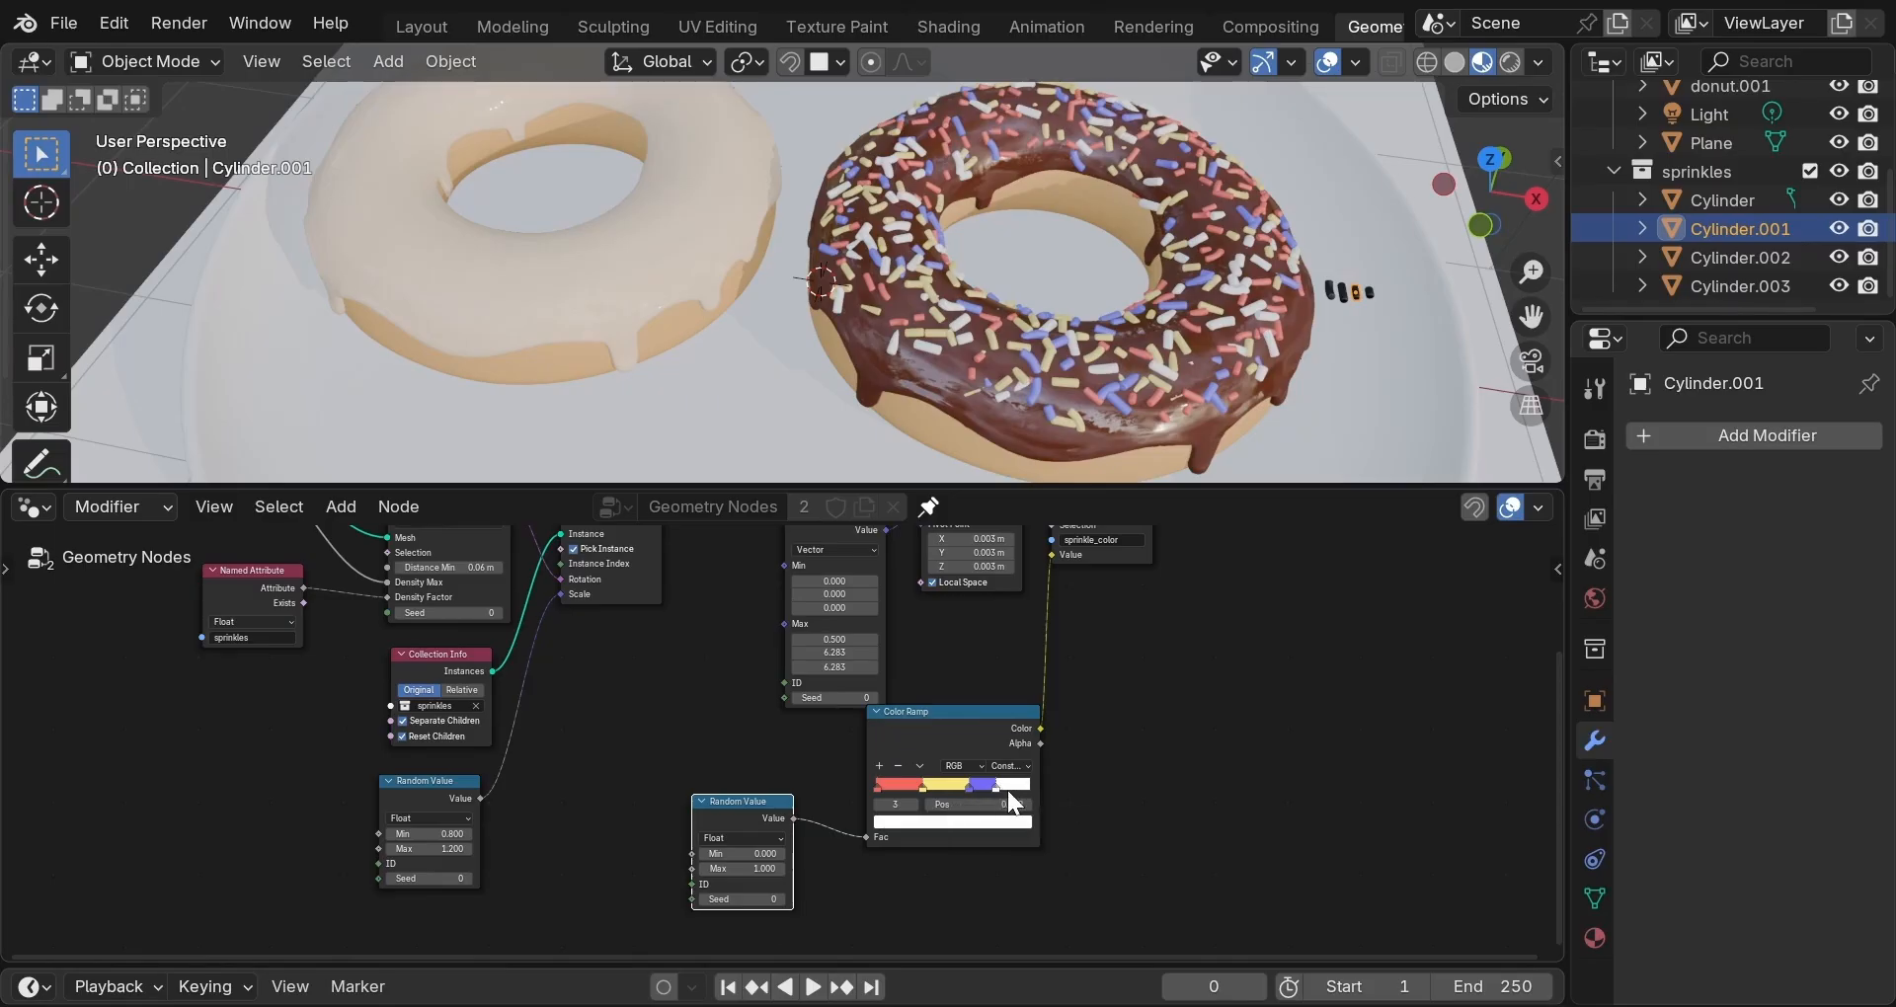
pyautogui.moveTo(997, 789); pyautogui.dragTo(1008, 790)
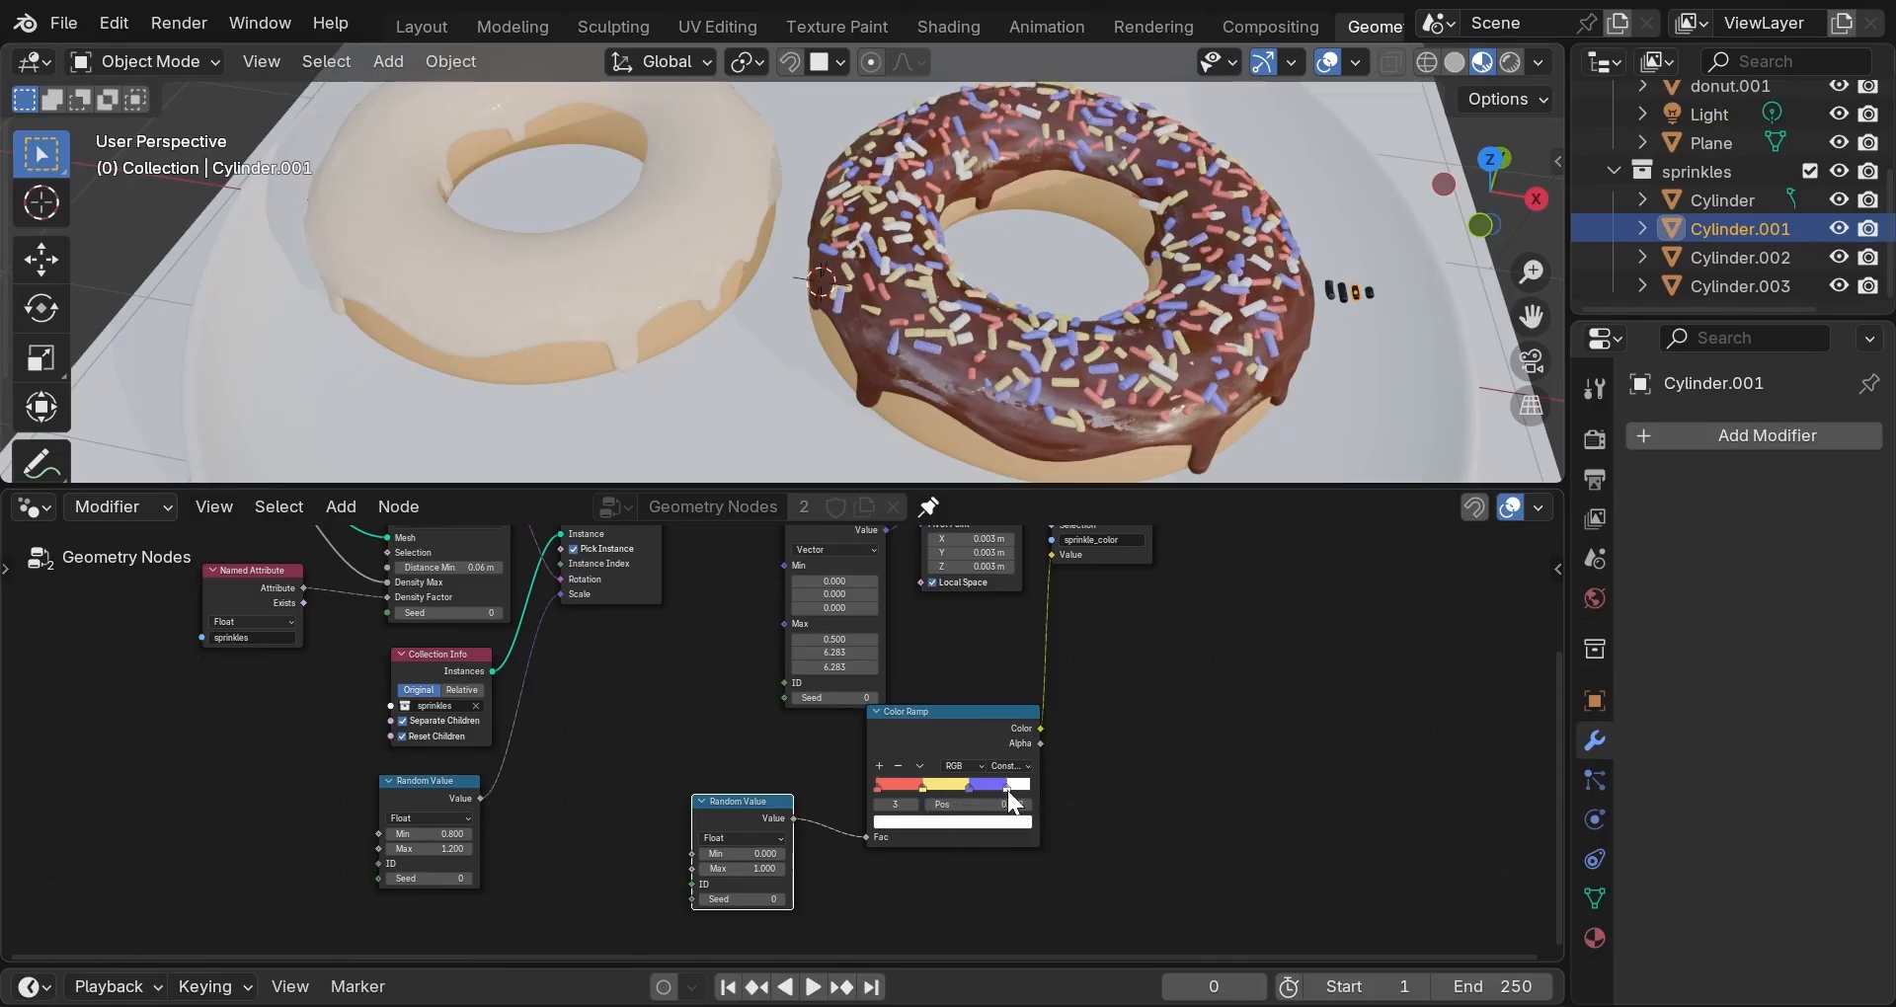
pyautogui.click(922, 787)
pyautogui.moveTo(920, 786); pyautogui.dragTo(905, 786)
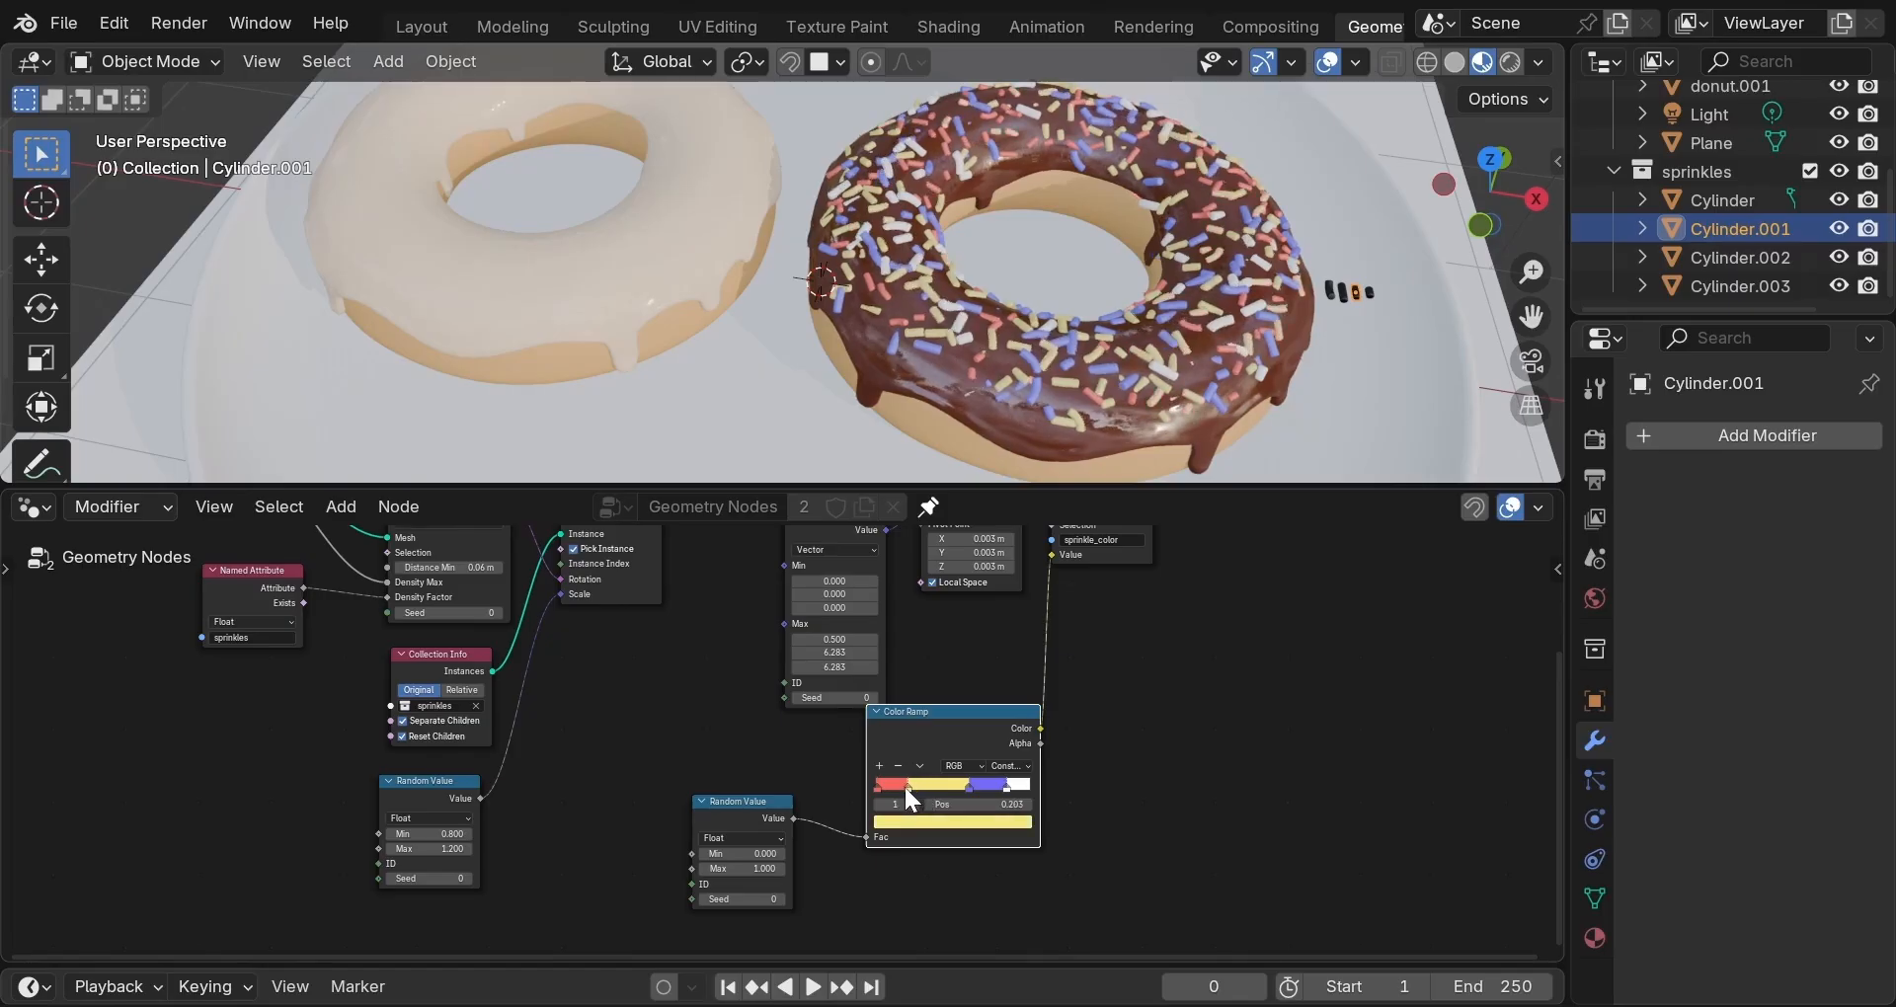
pyautogui.click(968, 785)
pyautogui.moveTo(963, 785)
pyautogui.mouseDown()
pyautogui.moveTo(915, 785)
pyautogui.moveTo(958, 783)
pyautogui.mouseUp()
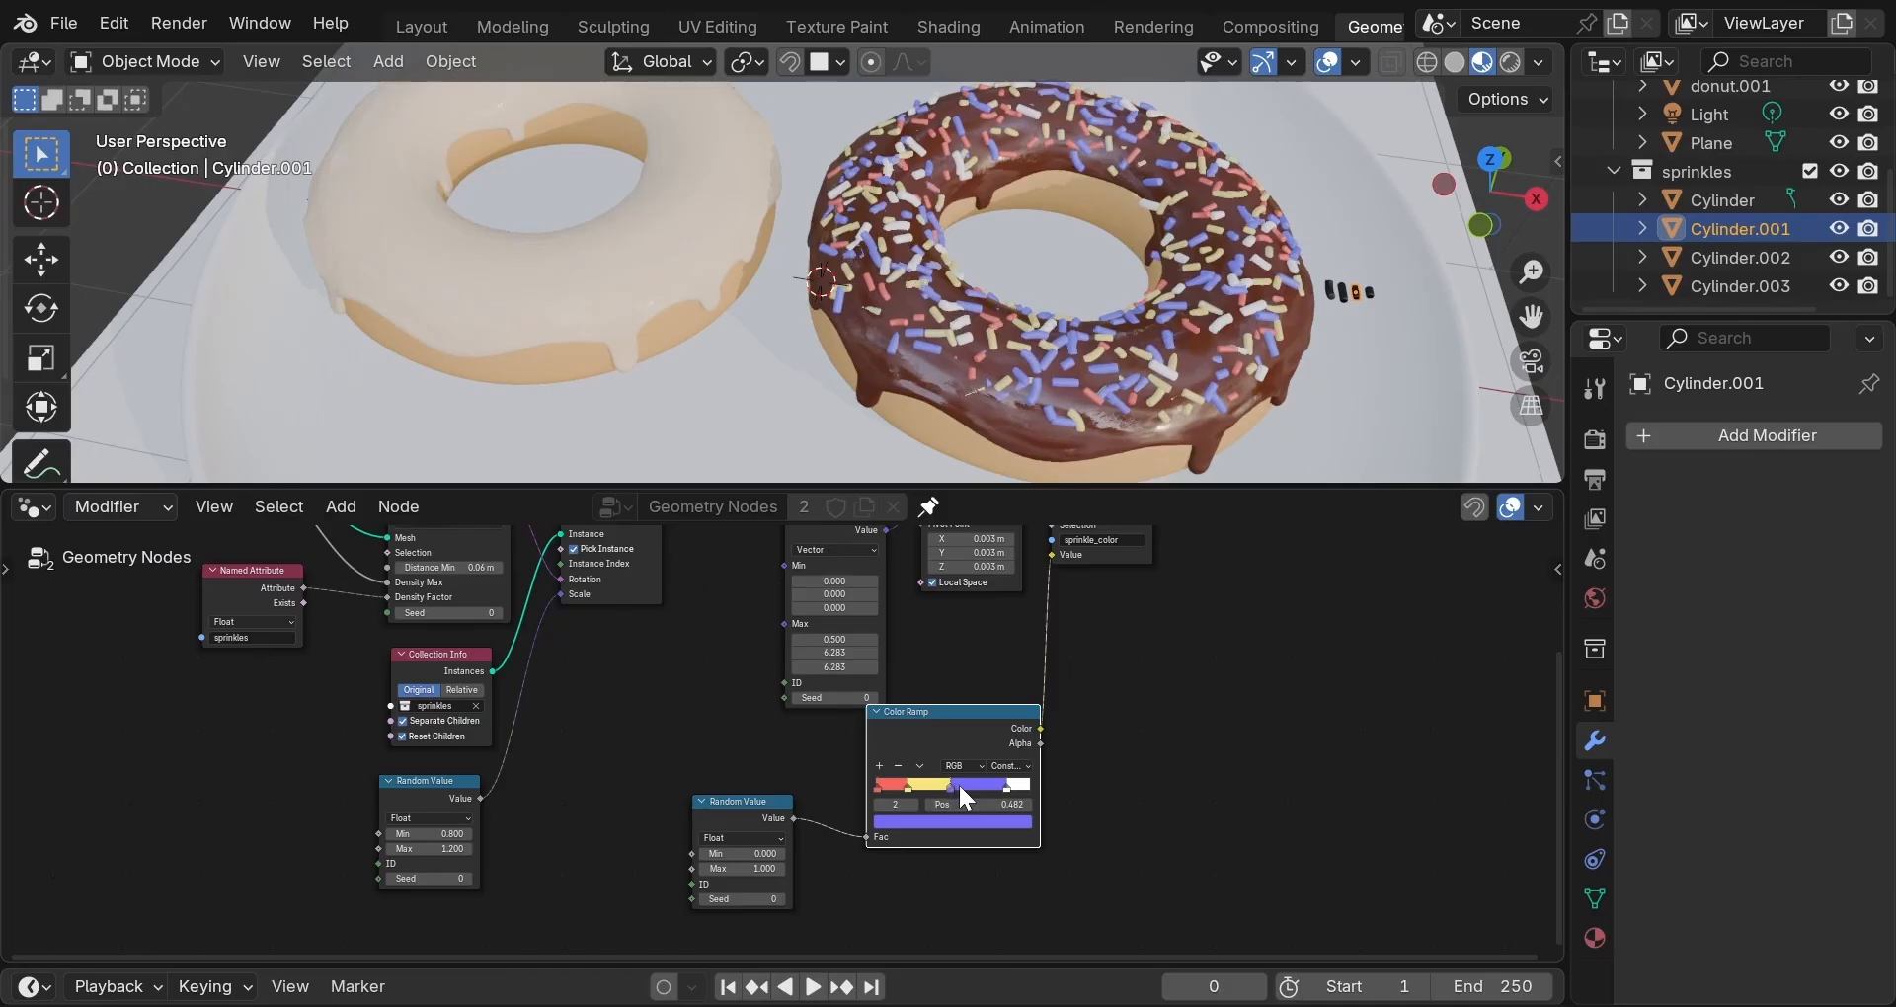
pyautogui.click(909, 785)
pyautogui.moveTo(913, 786); pyautogui.dragTo(935, 786)
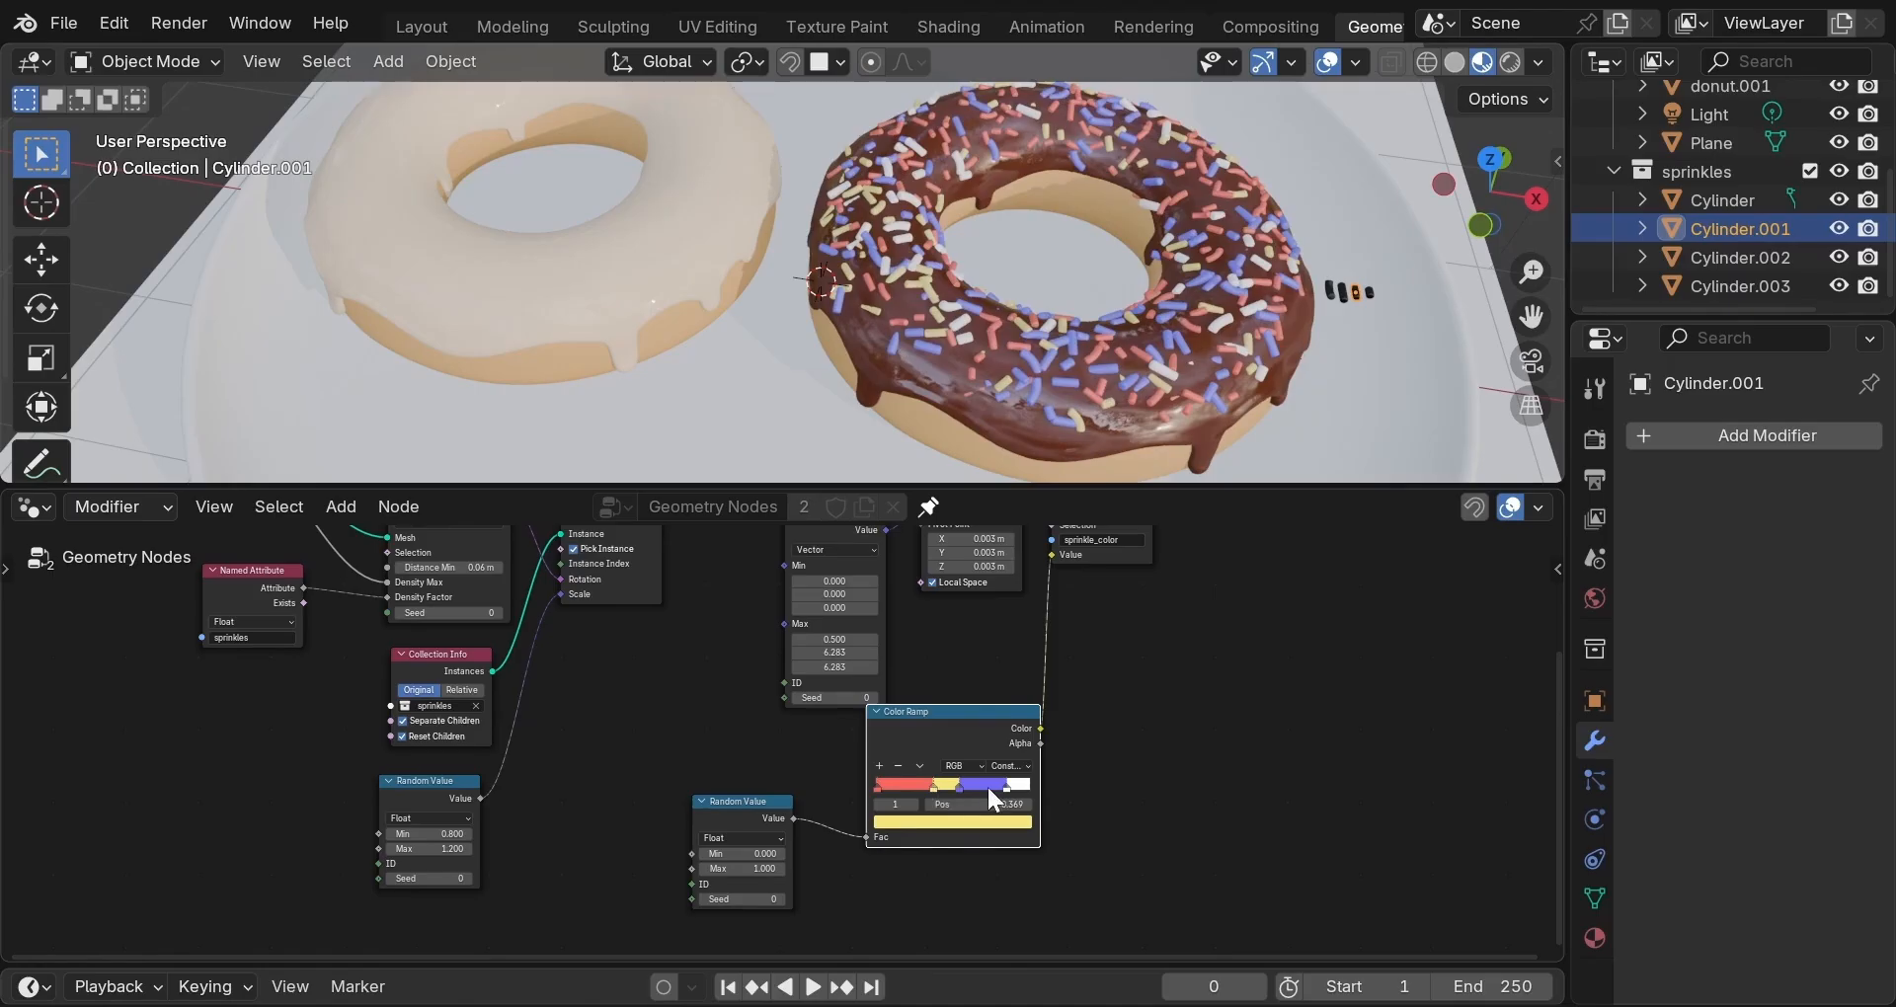
pyautogui.moveTo(1211, 312); pyautogui.dragTo(1104, 245, button='middle')
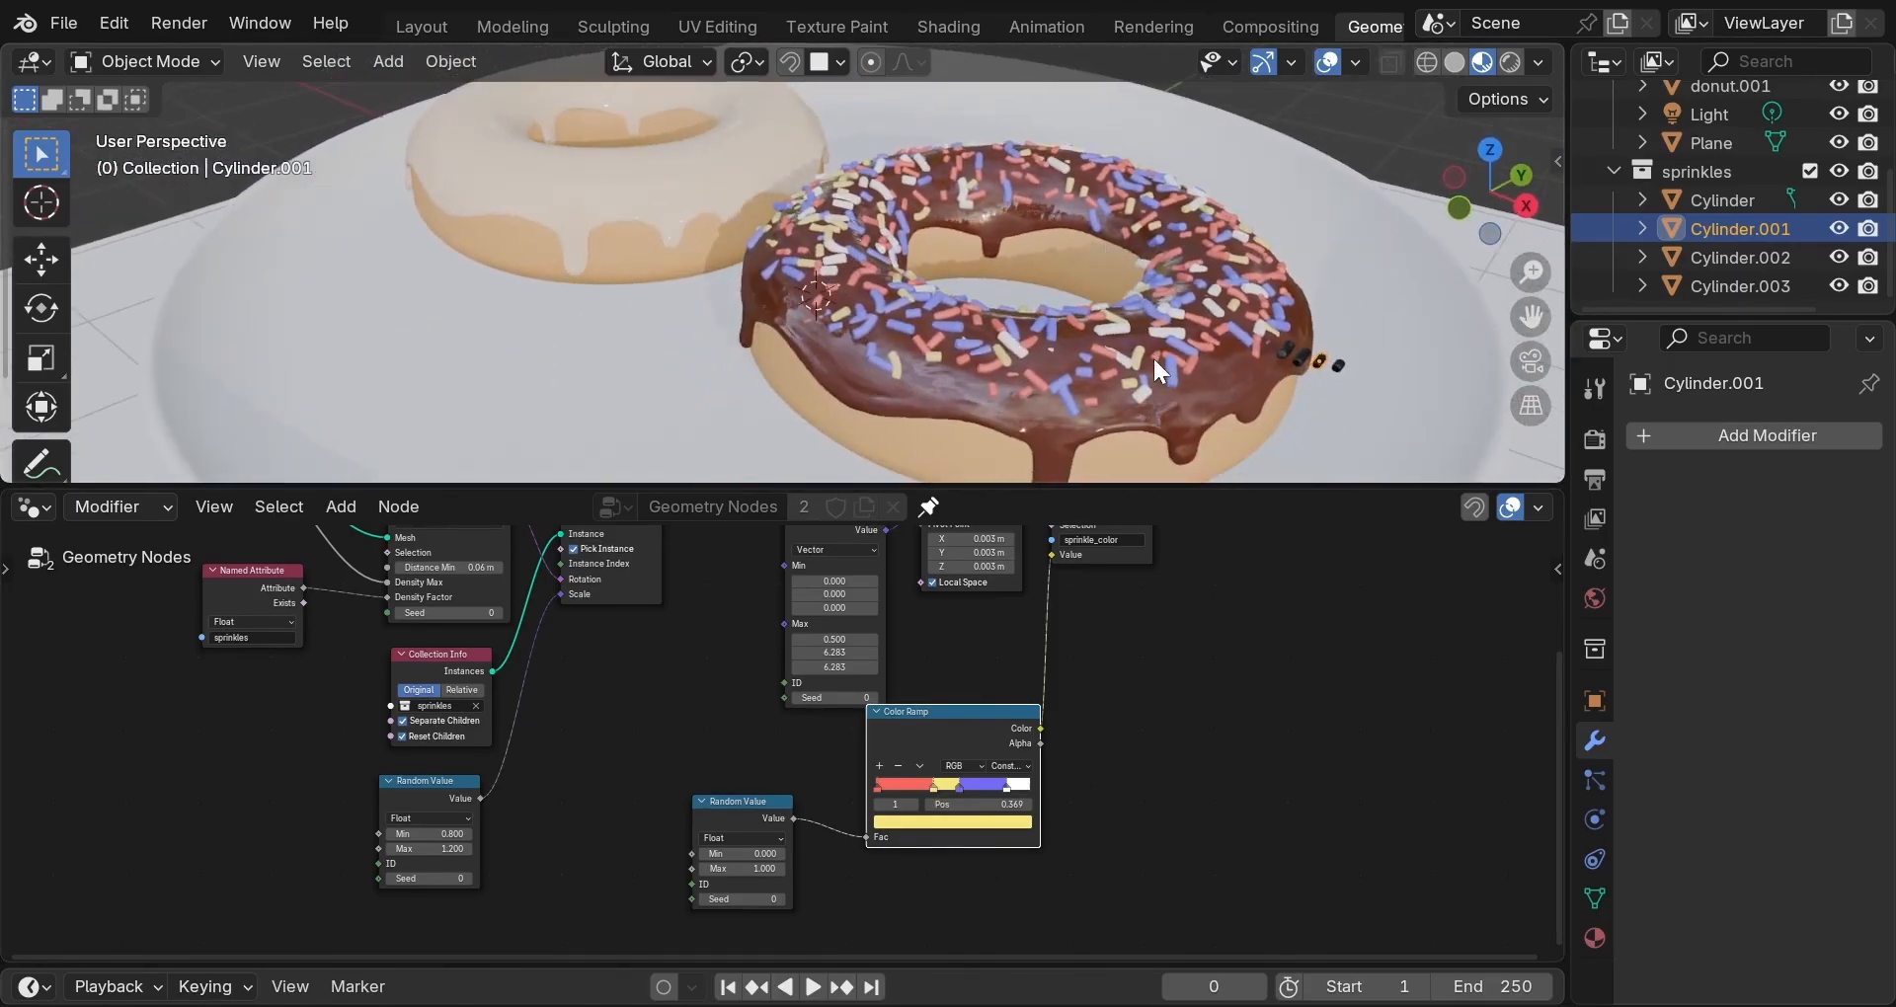
# In the Shading workspace, set the sprinkle material's roughness and specular IOR level to 0.4.
pyautogui.click(958, 26)
pyautogui.scroll(-1, 846, 856)
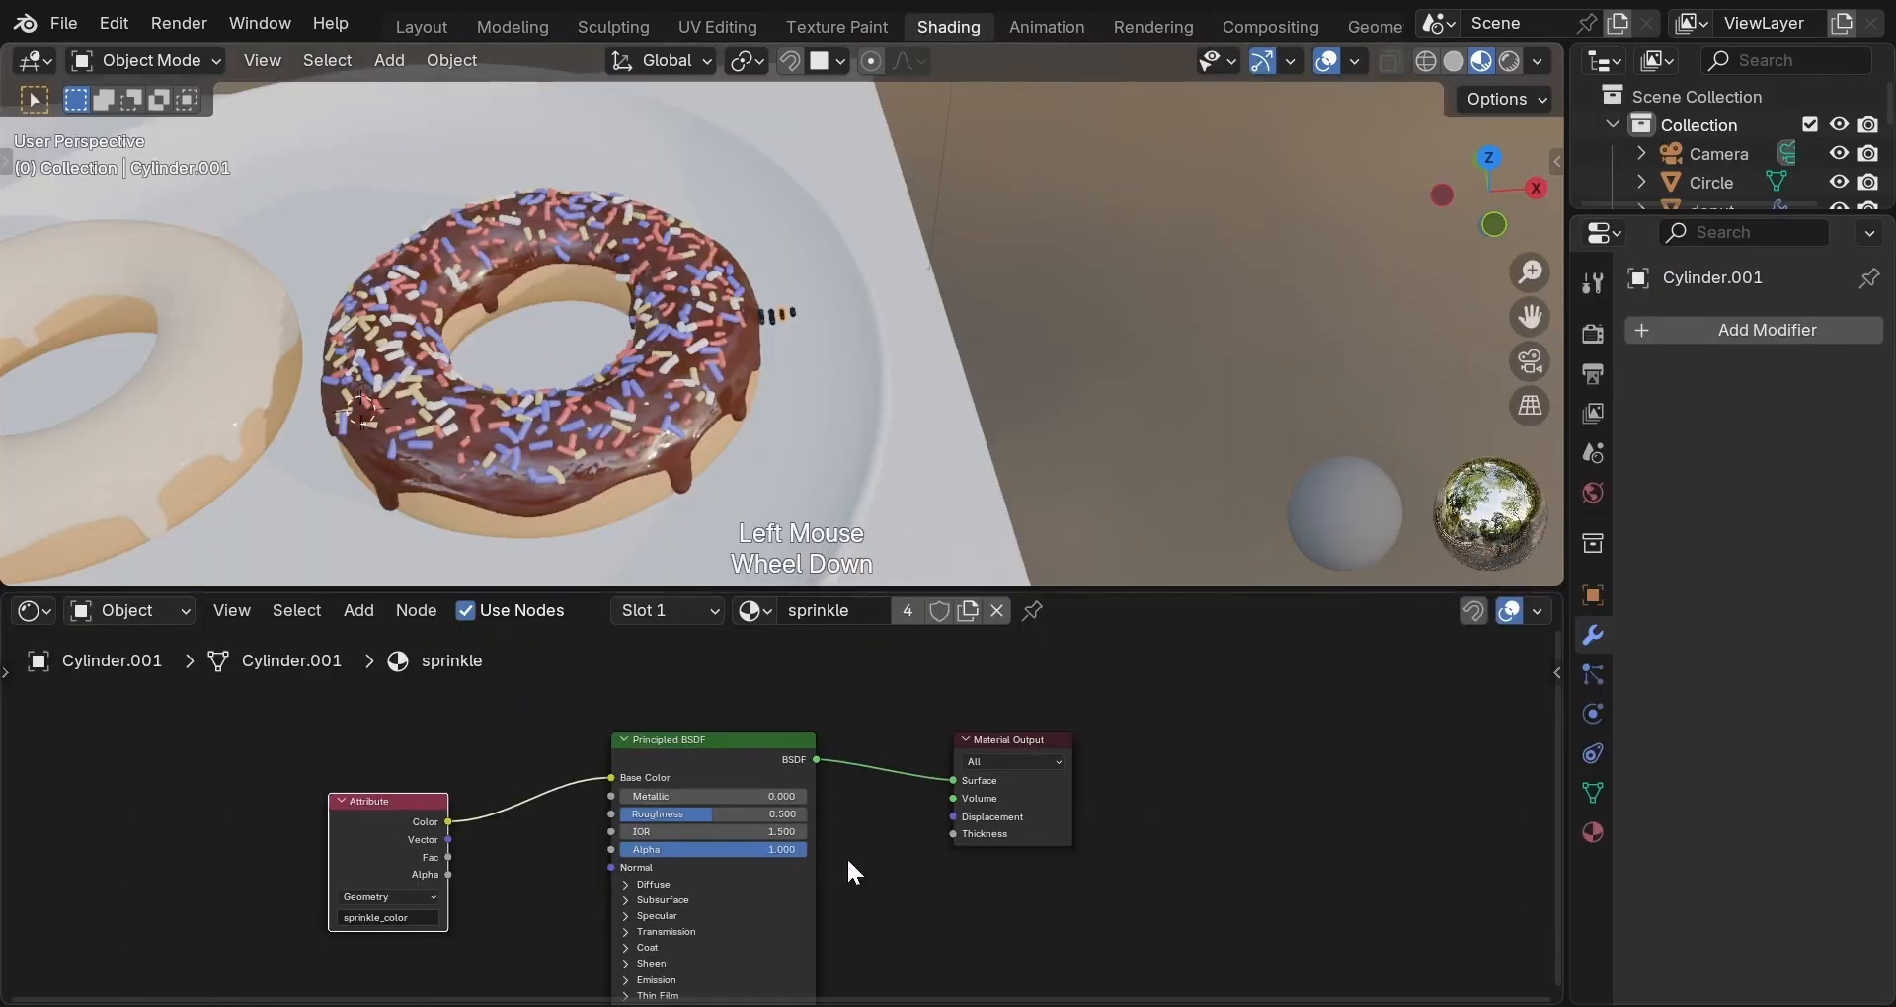
pyautogui.click(761, 814)
pyautogui.write('0')
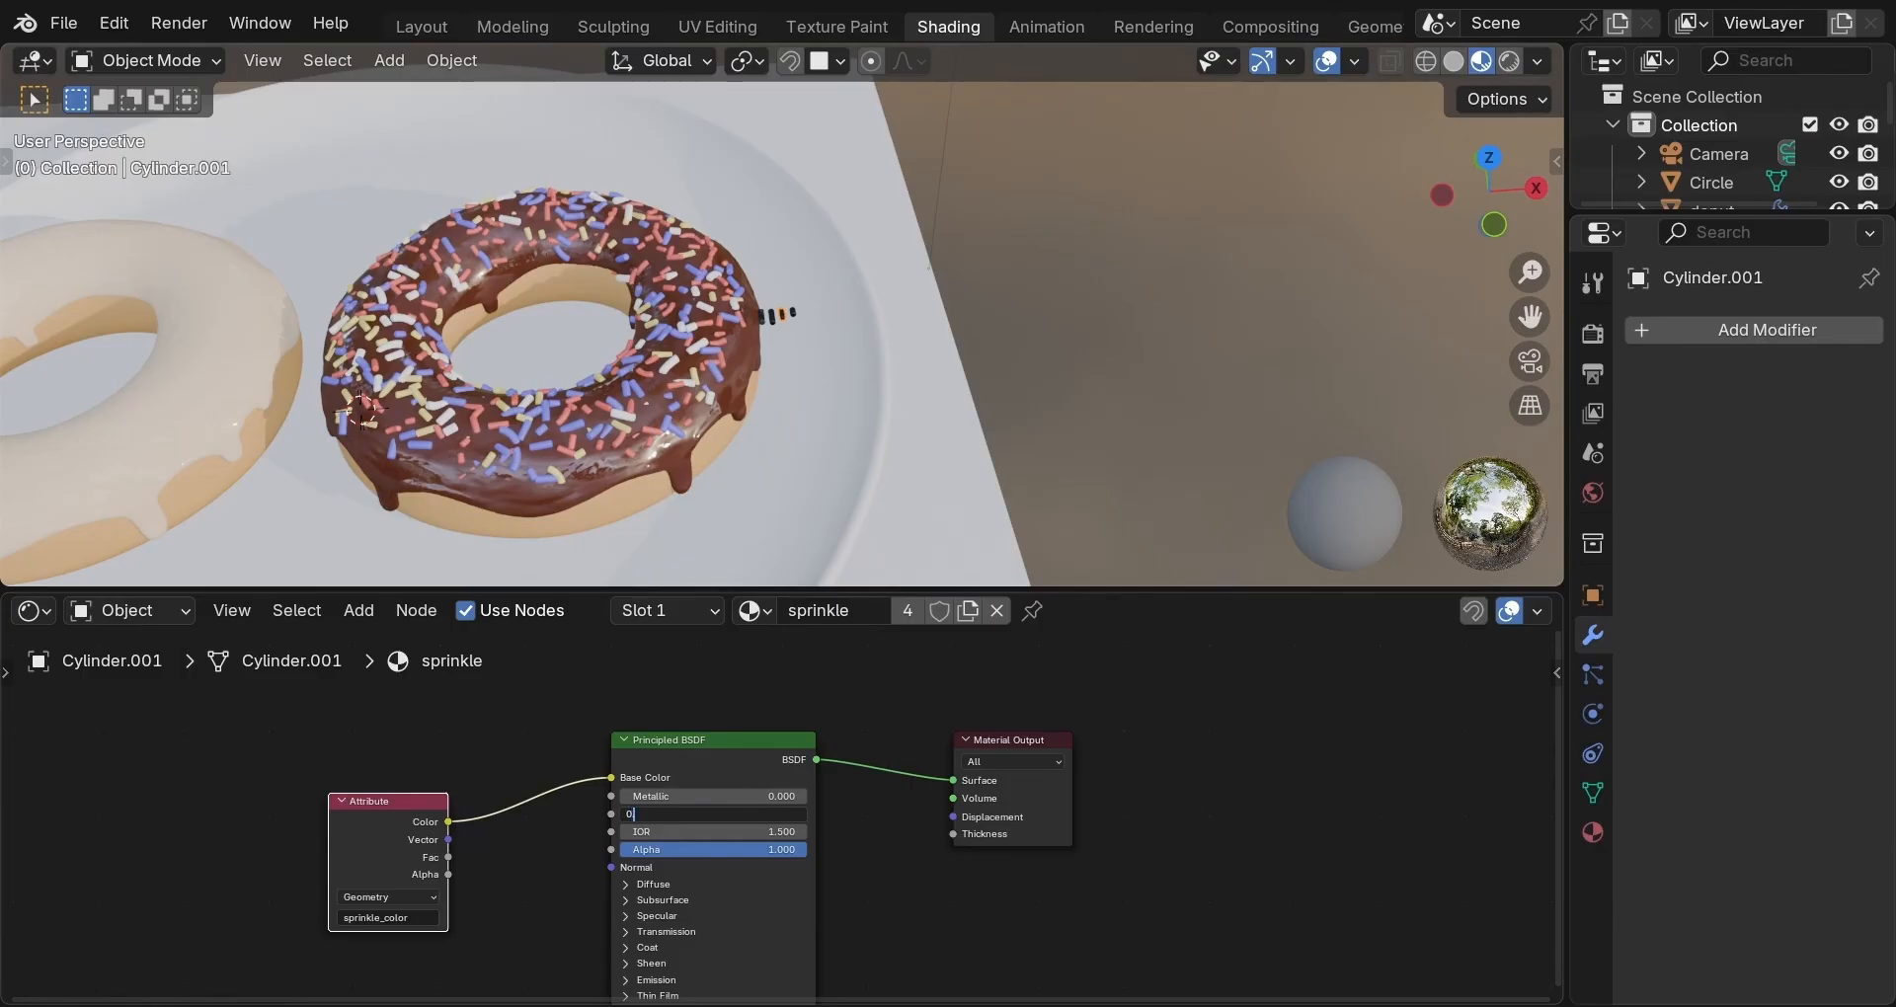
pyautogui.write('.4')
pyautogui.press('Return')
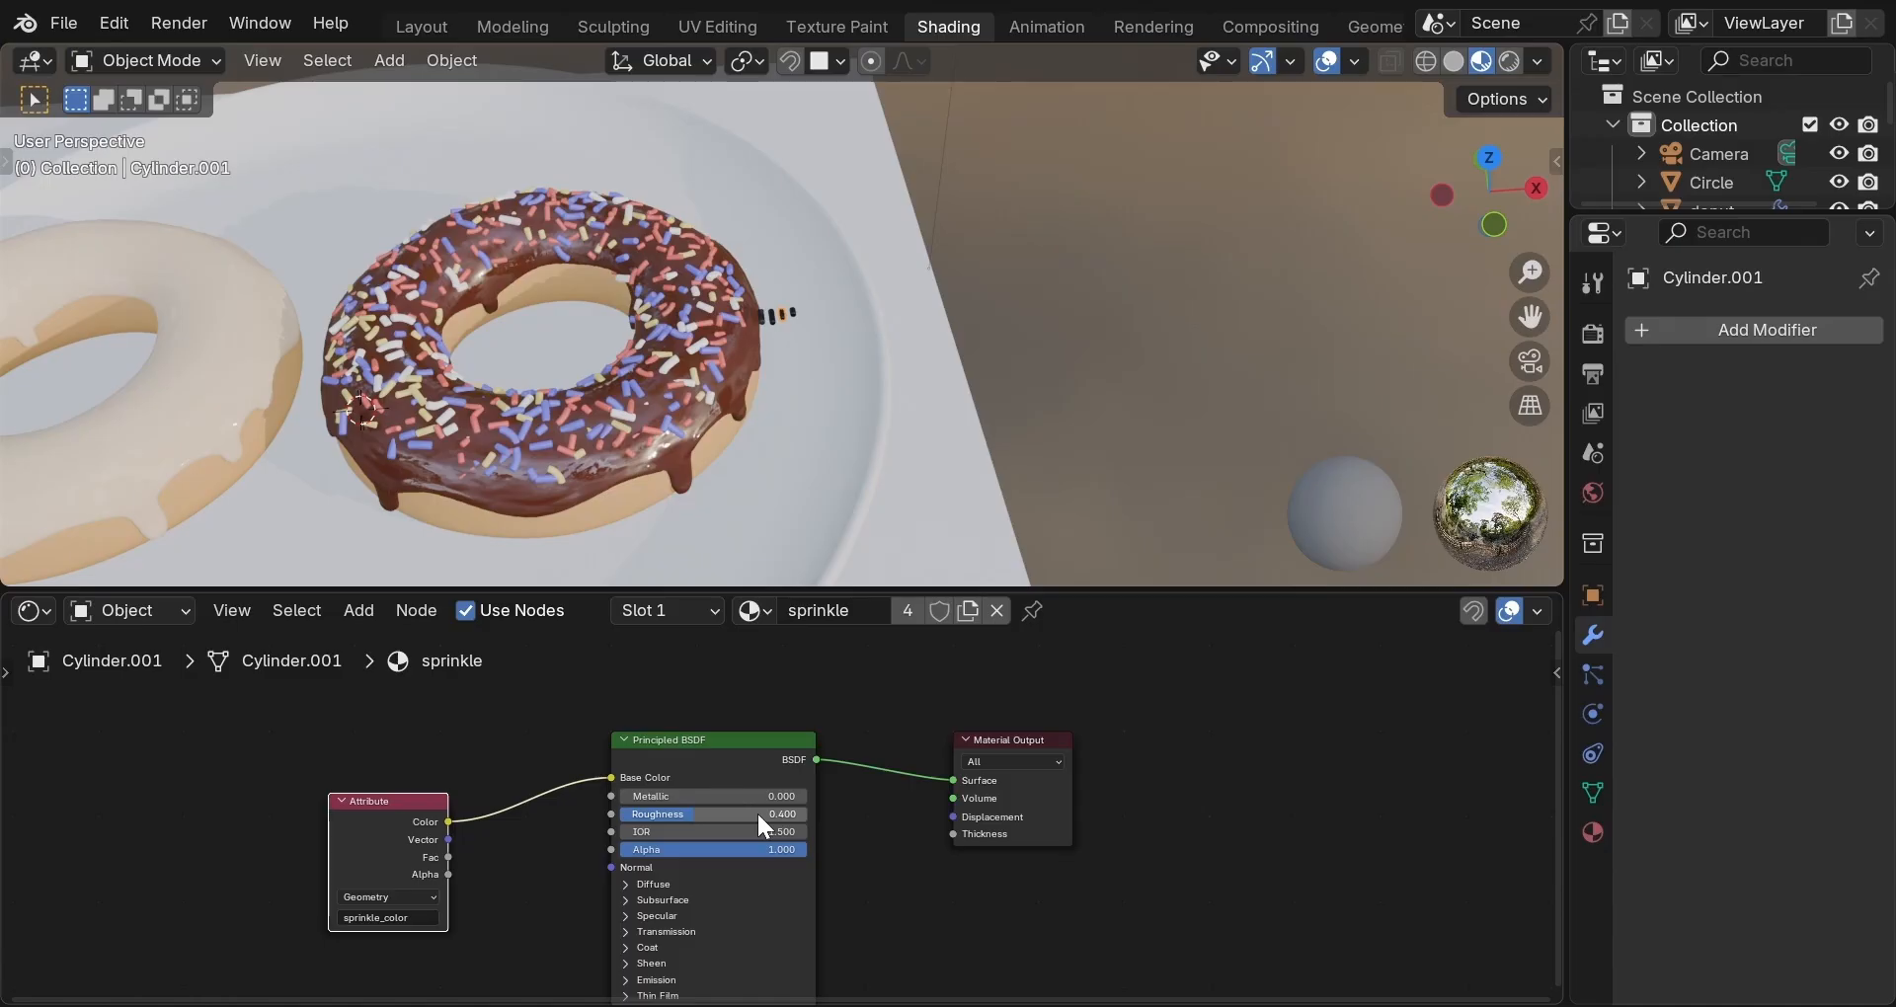
pyautogui.click(628, 916)
pyautogui.doubleClick(719, 955)
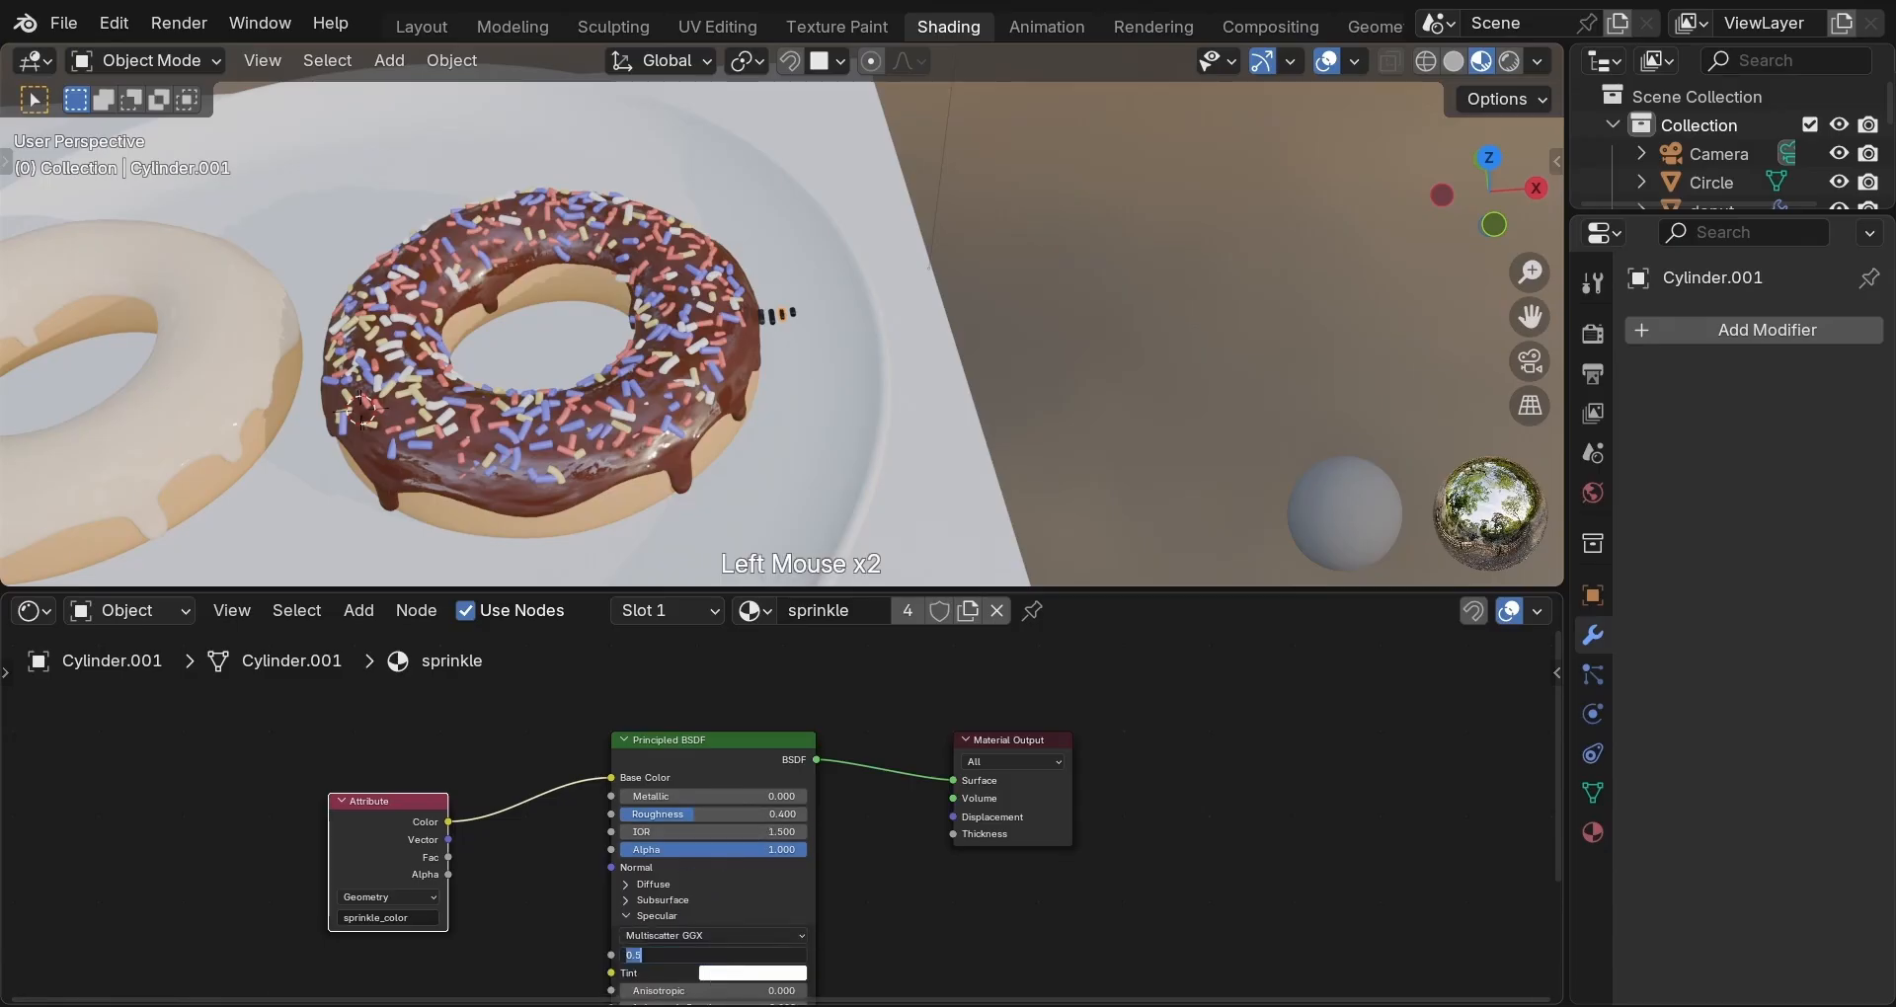
pyautogui.write('0.4')
pyautogui.press('Return')
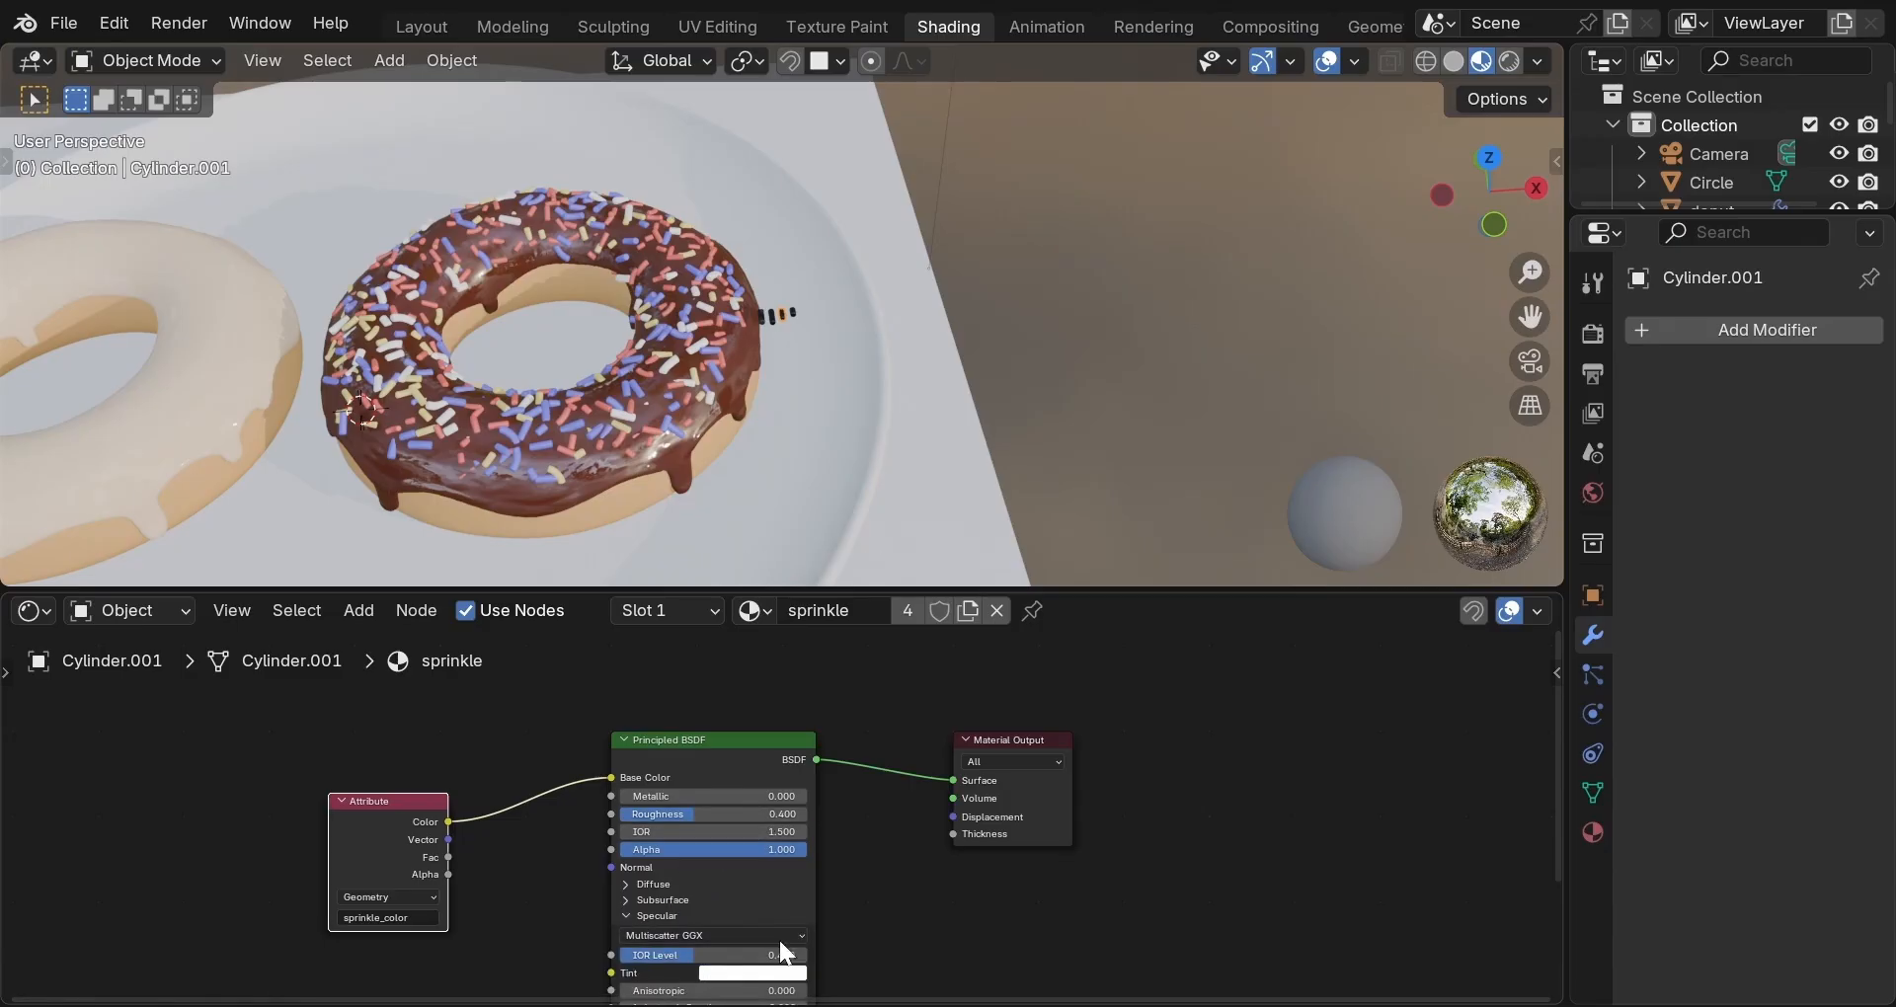
# Orbit around the chocolate donut to inspect its sprinkles, then select the plate.
pyautogui.moveTo(922, 901); pyautogui.dragTo(920, 764, button='middle')
pyautogui.scroll(3, 631, 332)
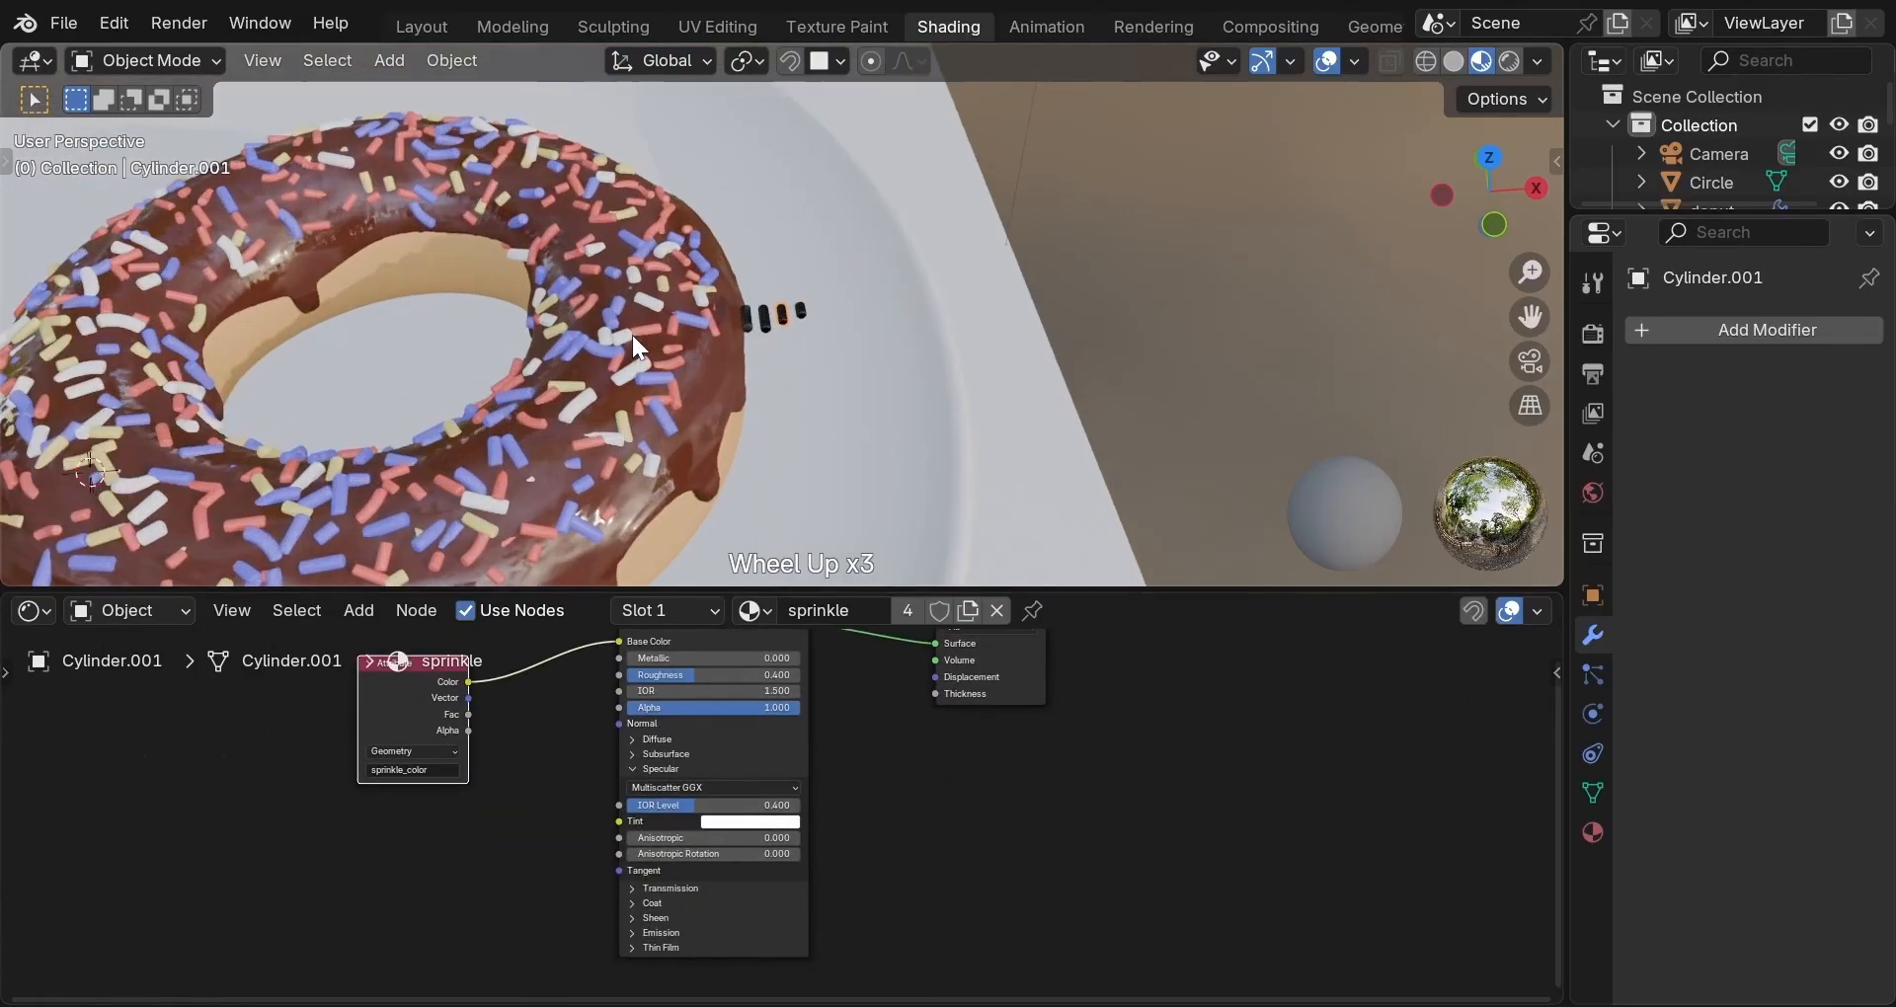
pyautogui.scroll(-3, 537, 322)
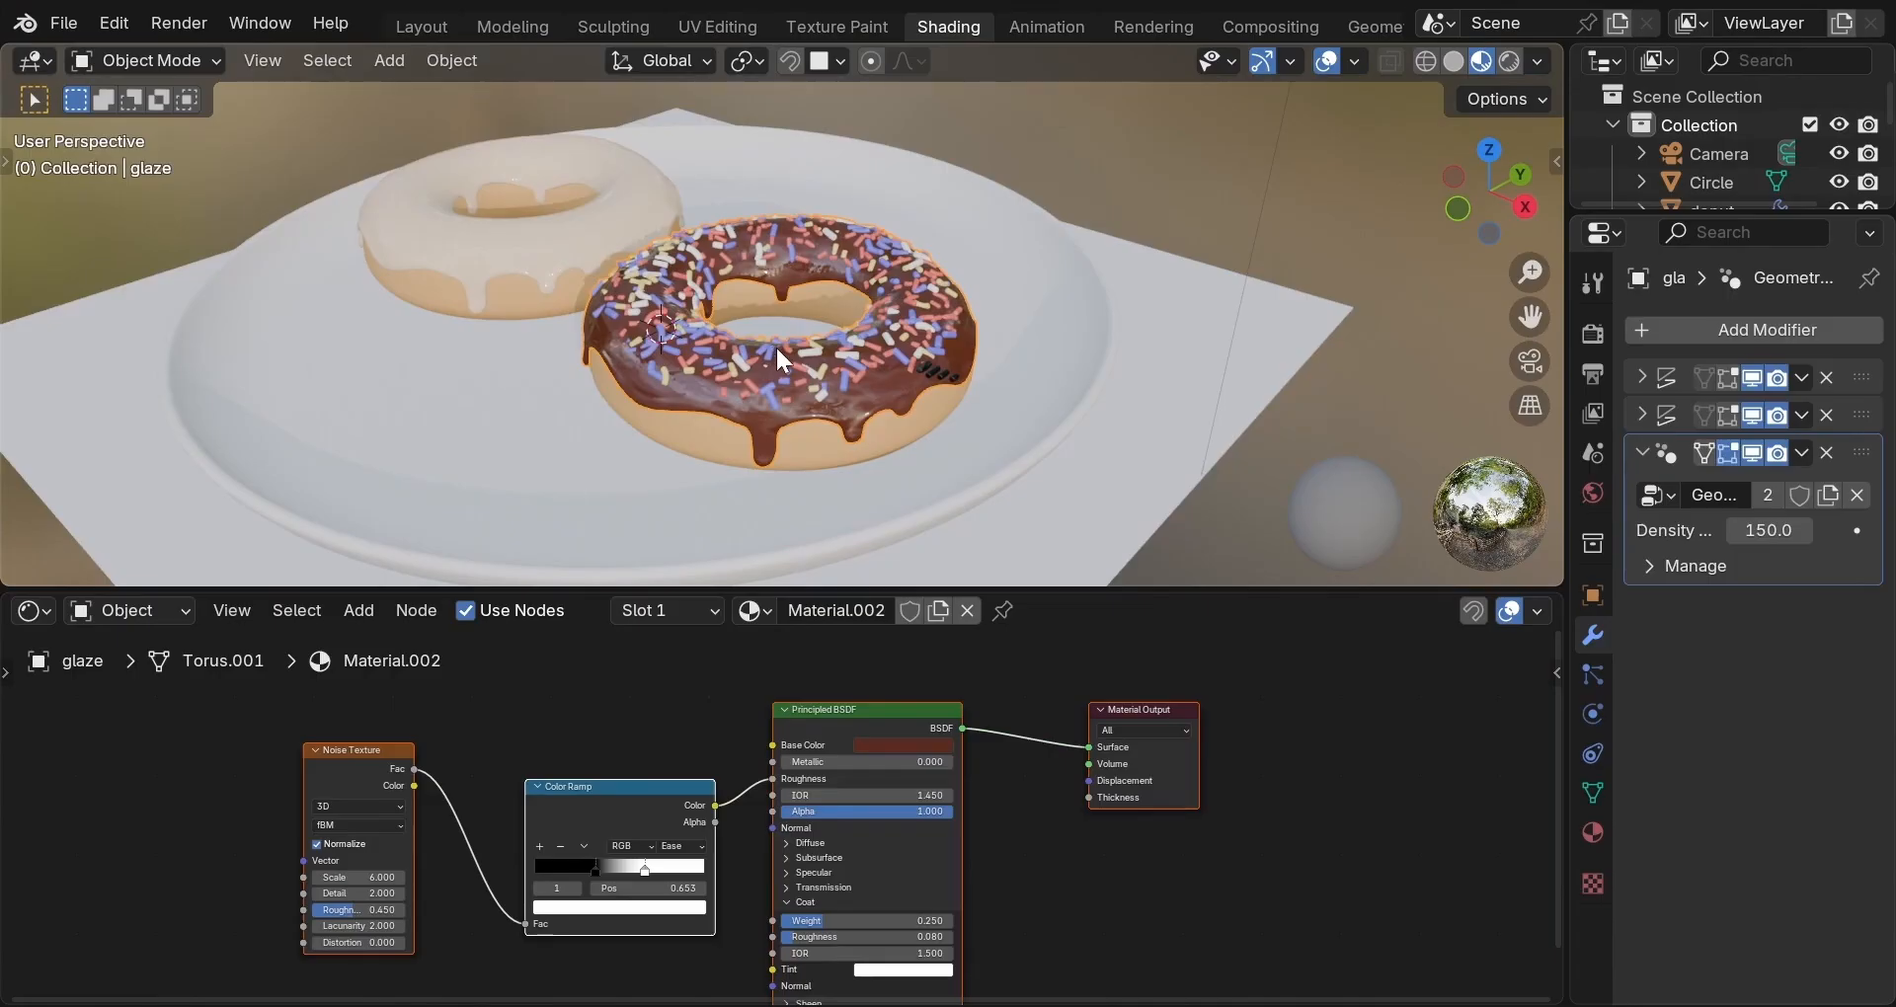
pyautogui.moveTo(774, 346); pyautogui.dragTo(761, 427, button='middle')
pyautogui.scroll(4, 768, 428)
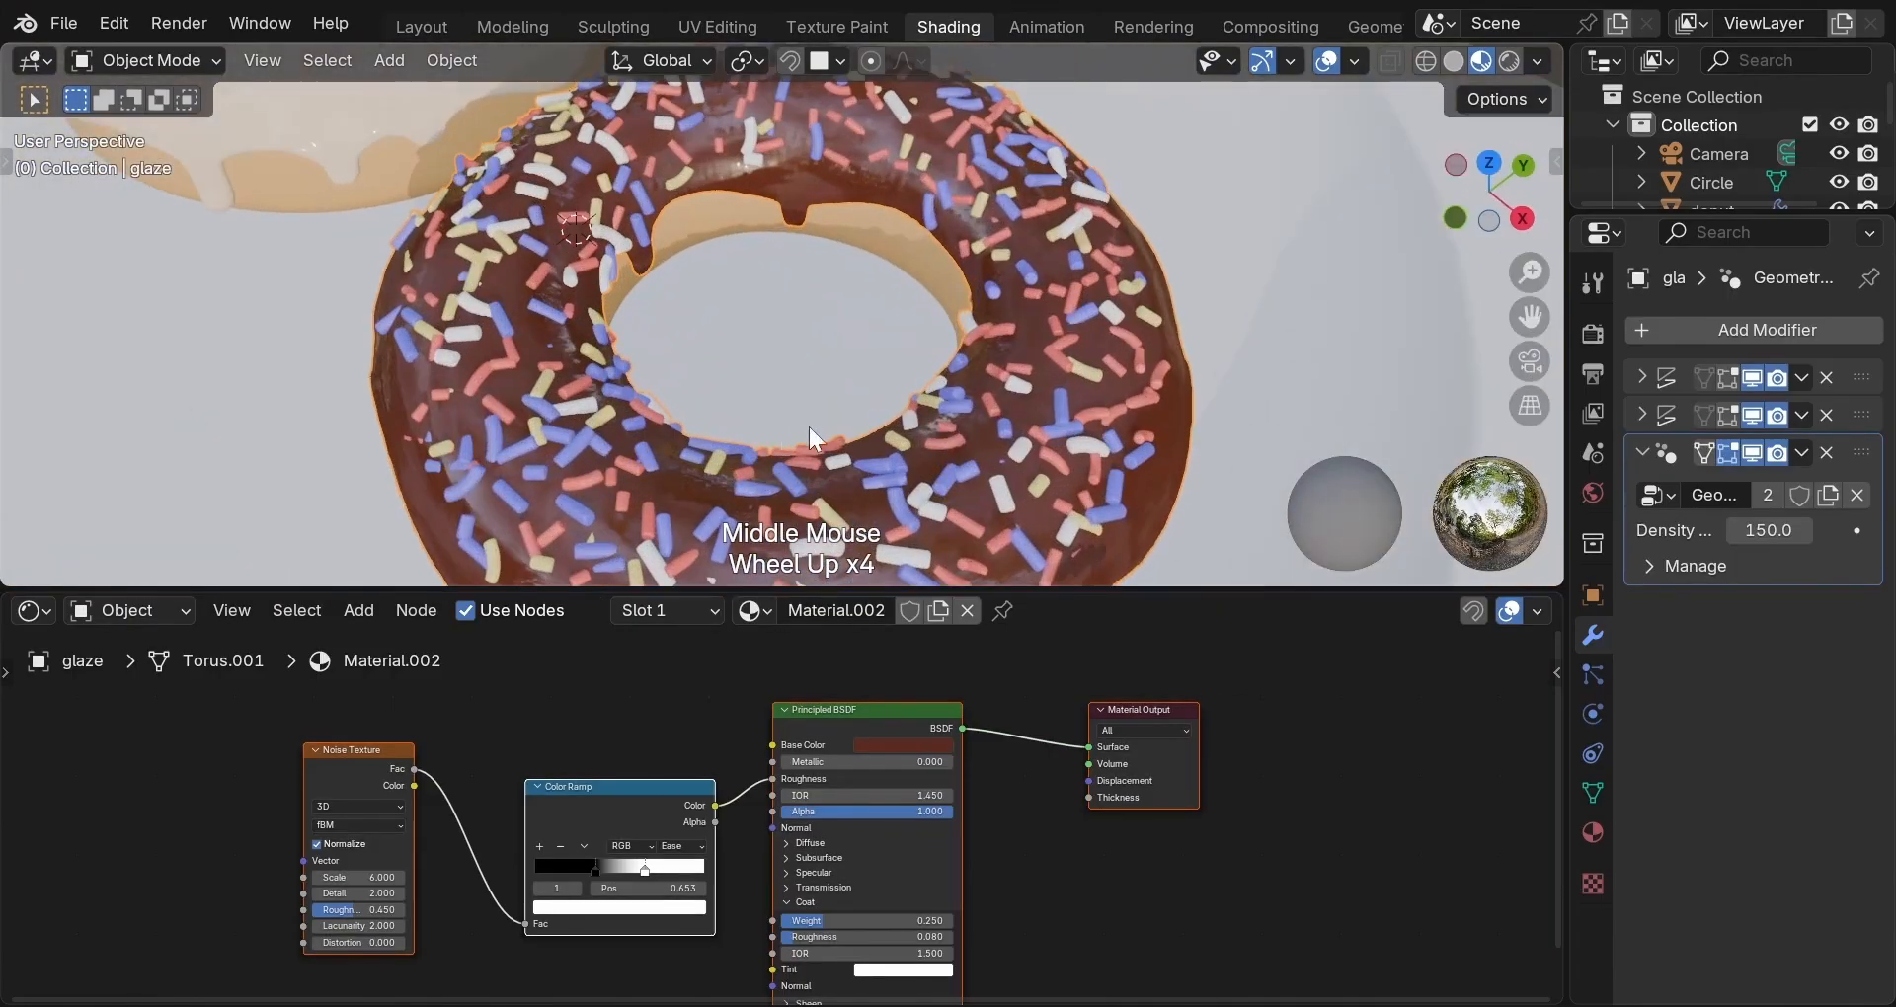
pyautogui.moveTo(889, 417); pyautogui.dragTo(936, 512, button='middle')
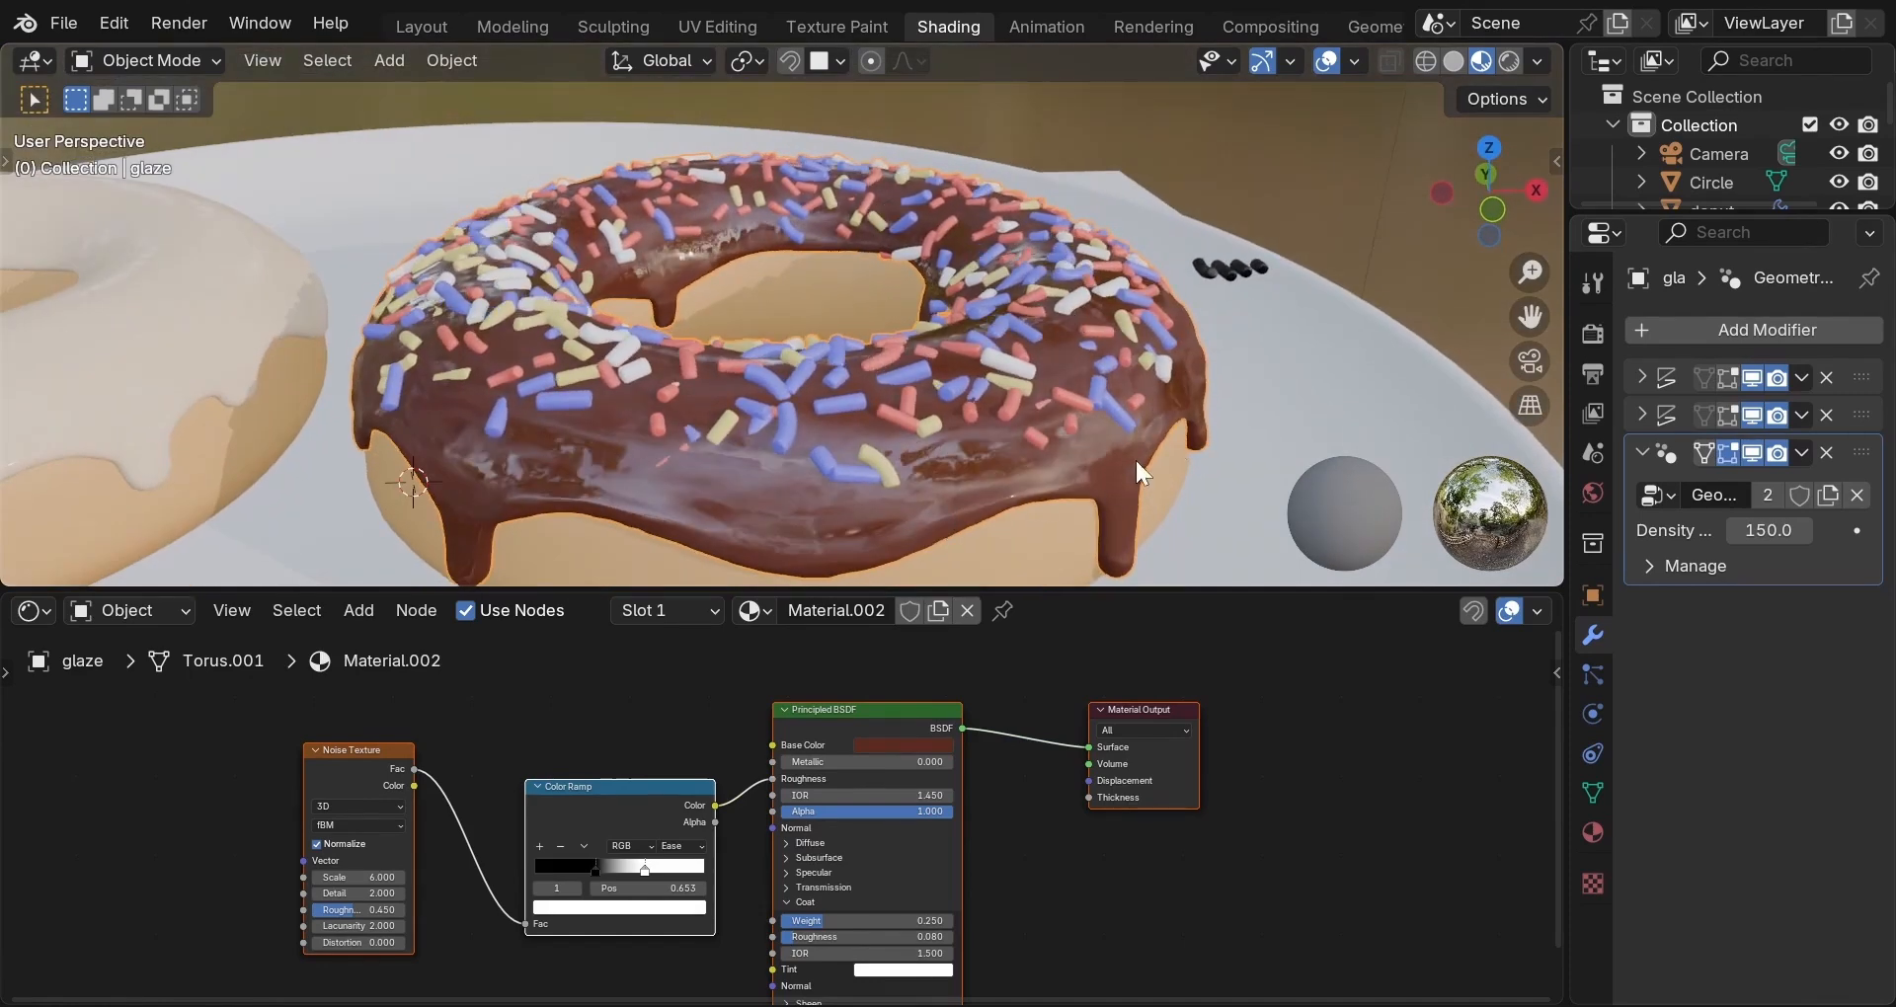
pyautogui.click(1303, 431)
pyautogui.scroll(-3, 1301, 413)
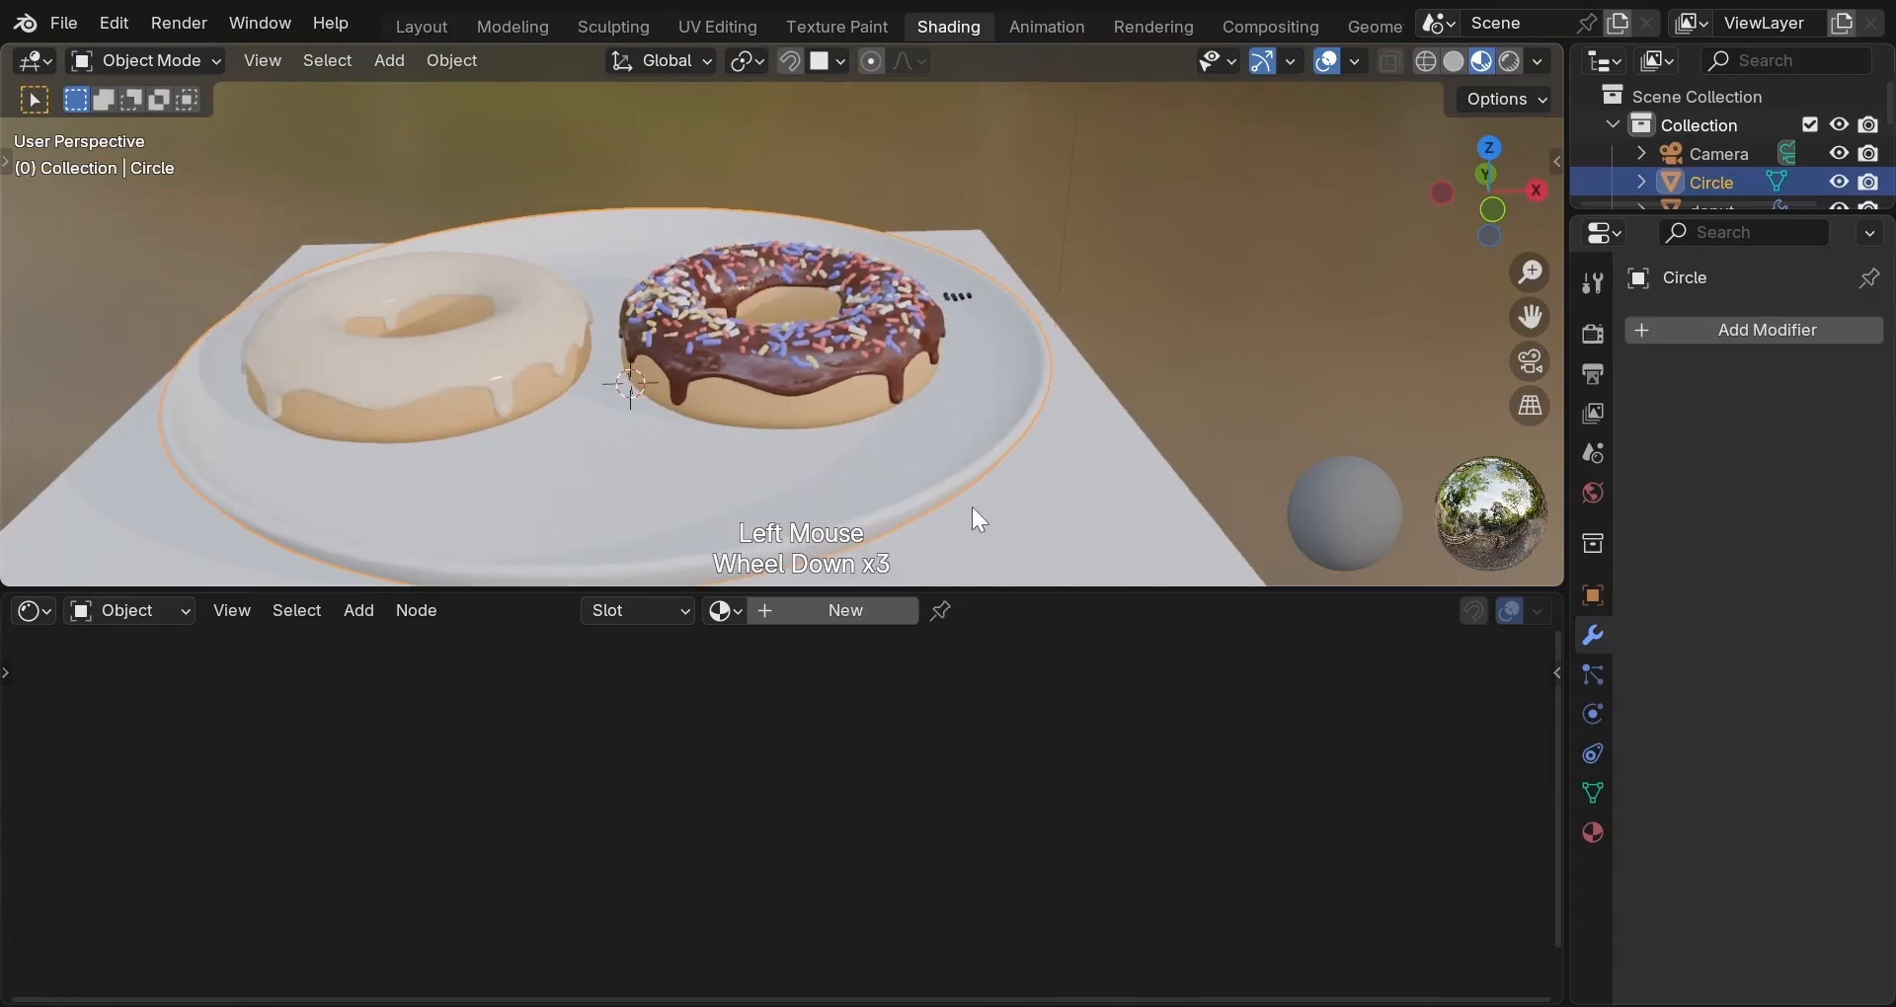
# Create a new plate material with a cream base colour and roughness 0.4.
pyautogui.click(845, 611)
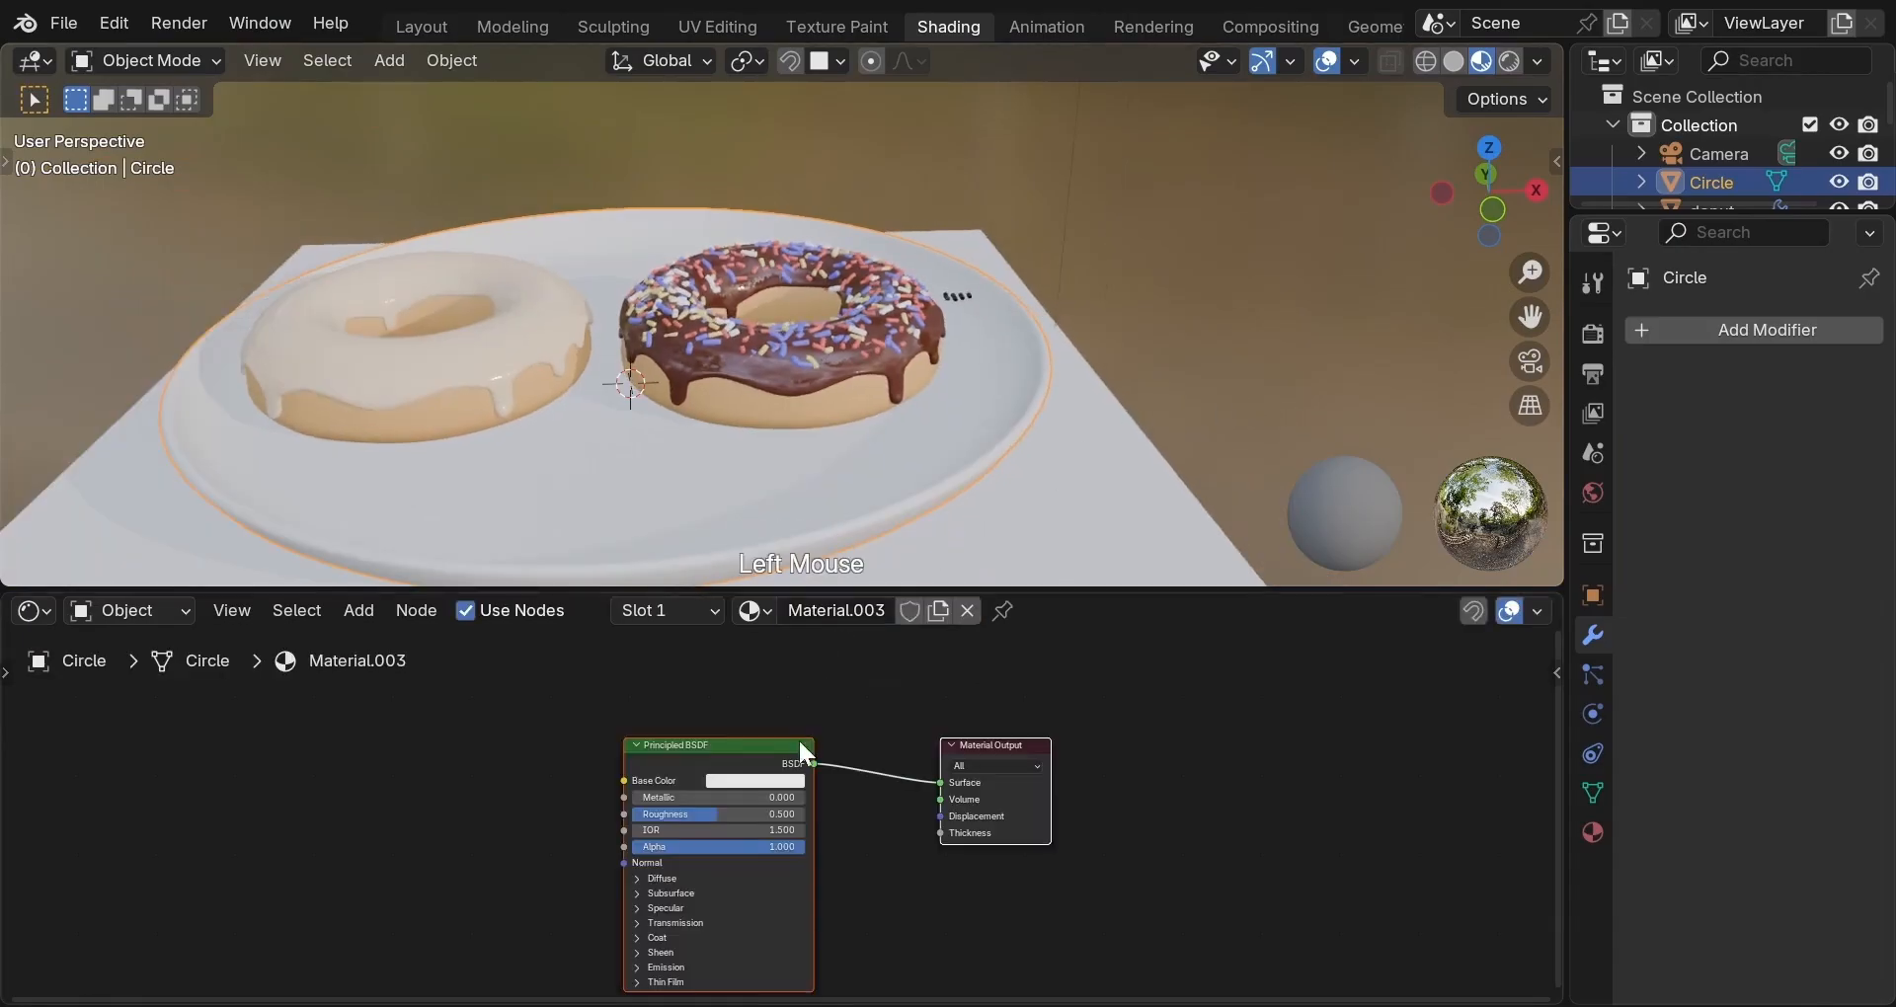
pyautogui.click(768, 781)
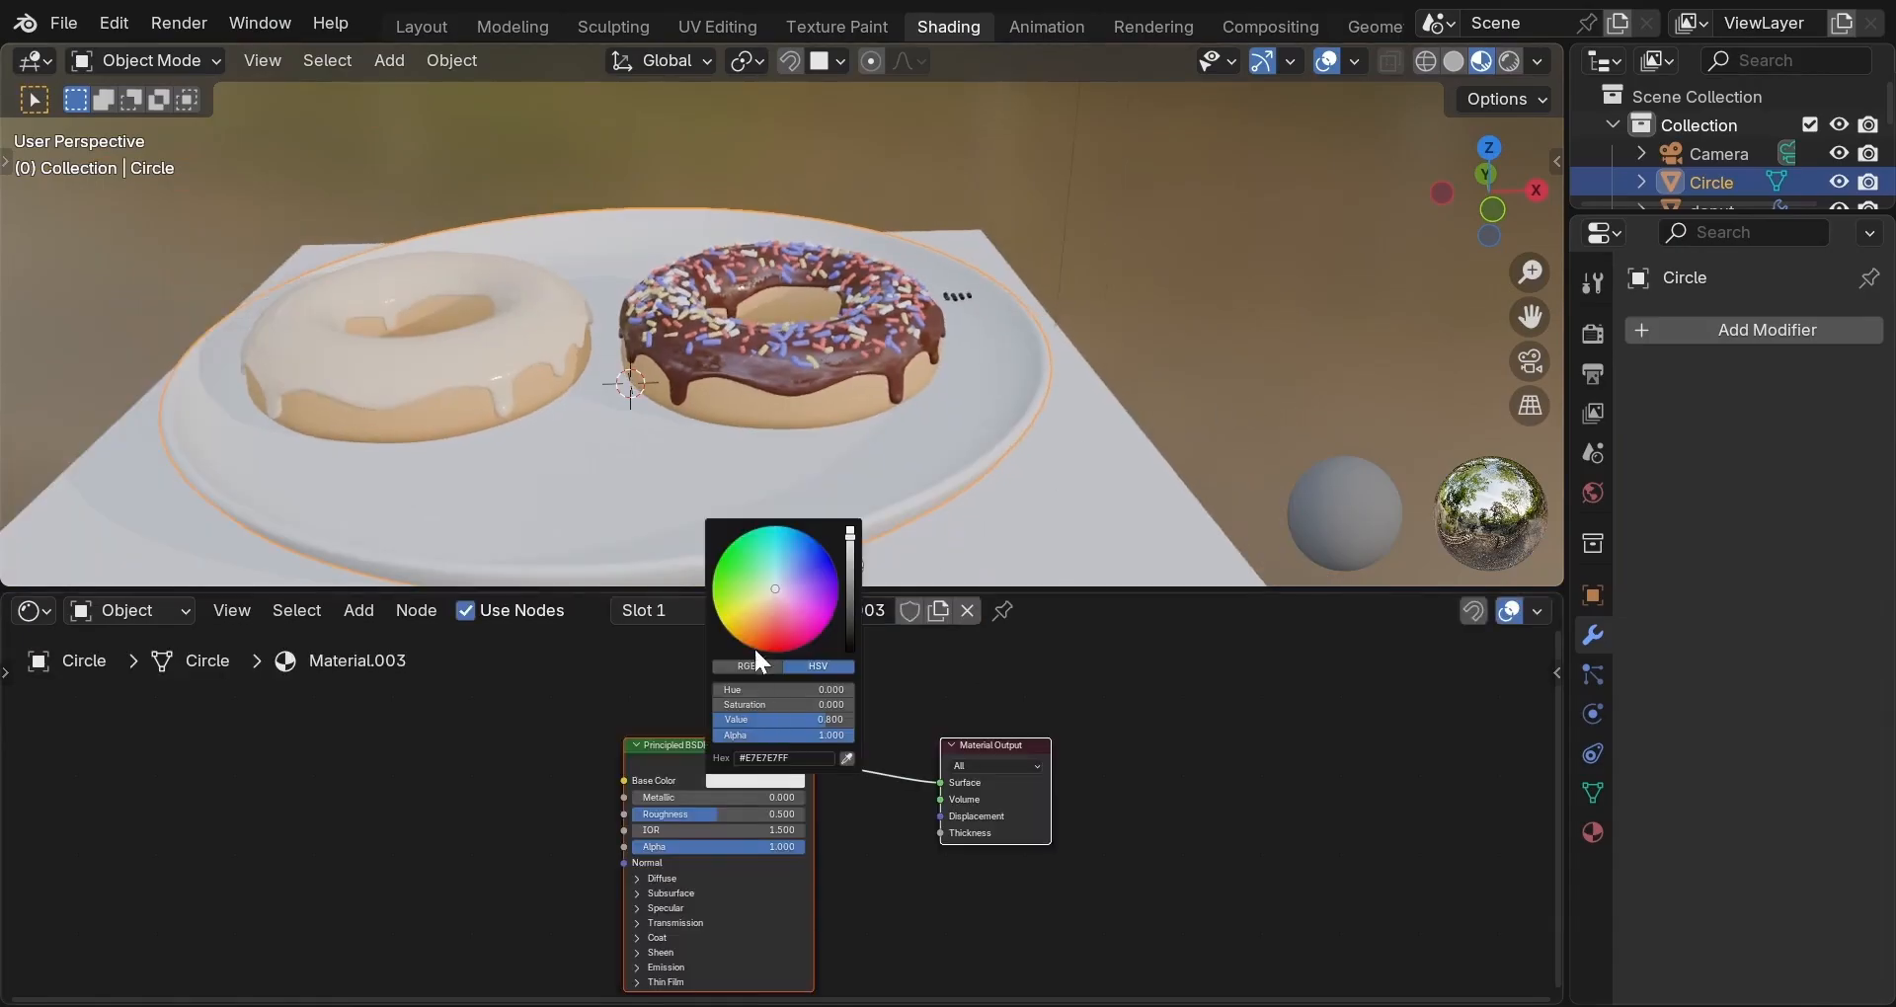
pyautogui.click(768, 594)
pyautogui.click(773, 595)
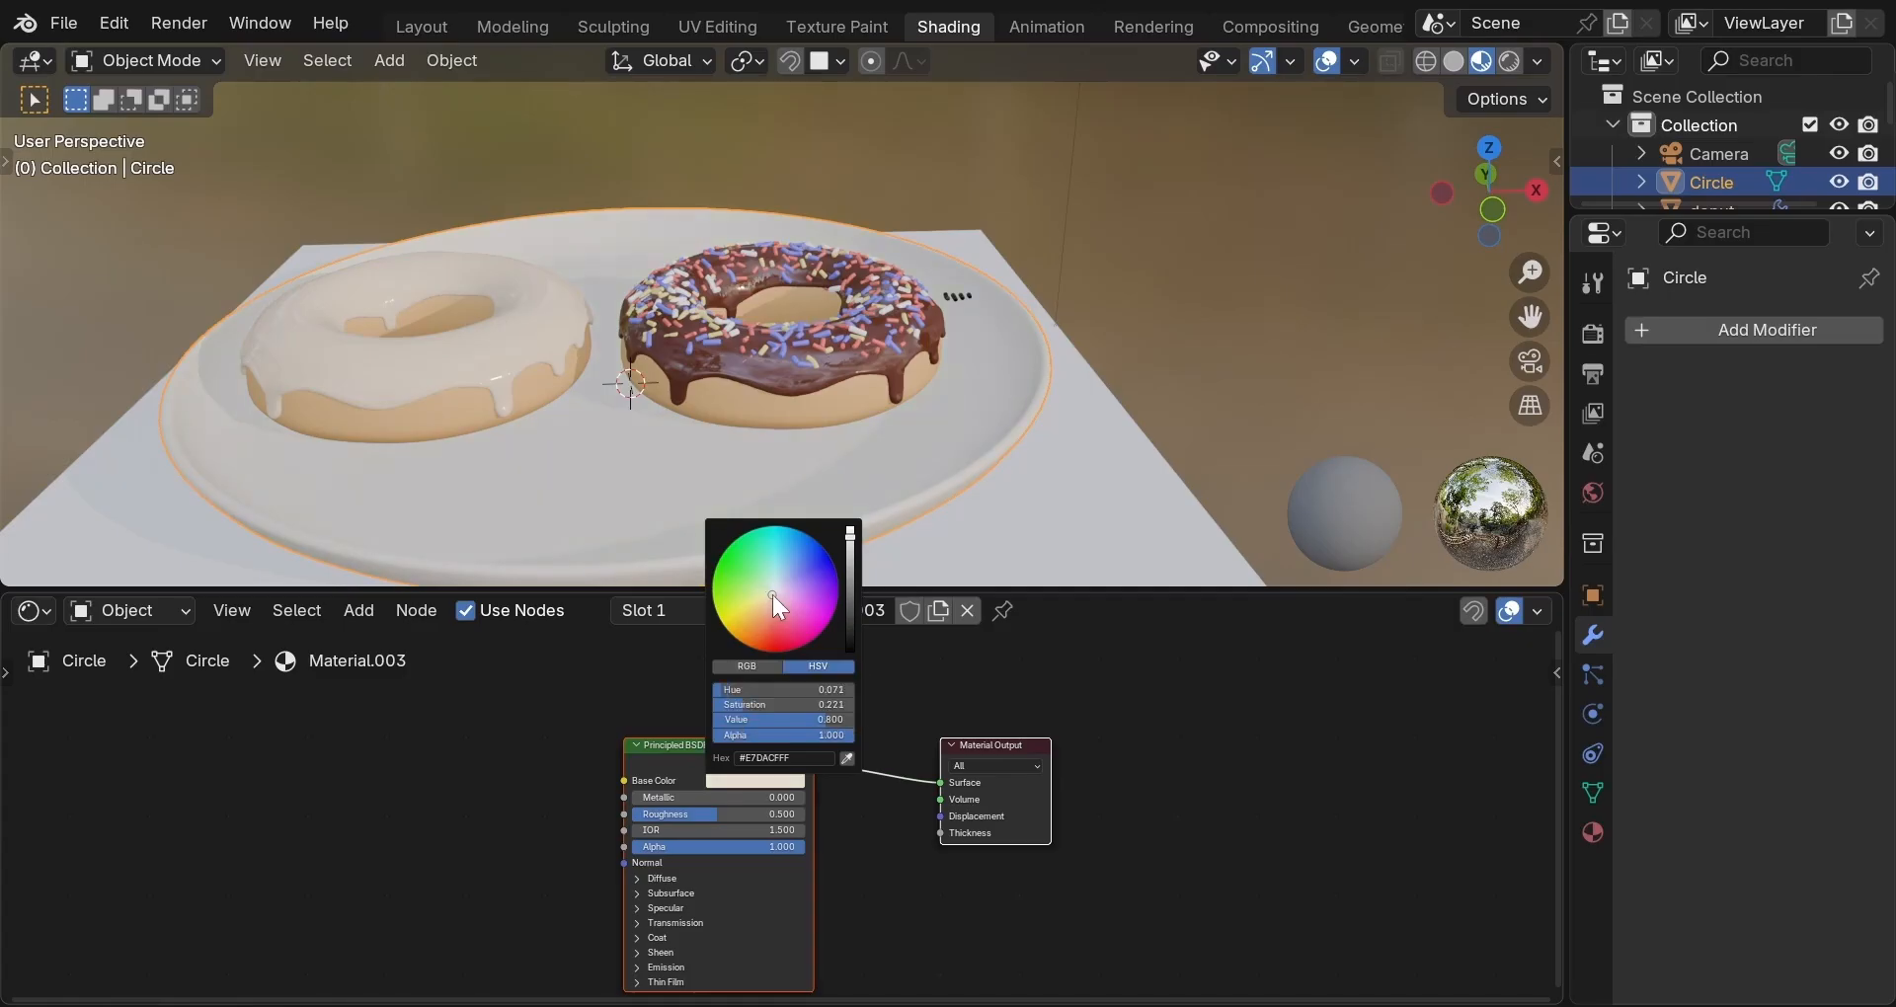
pyautogui.click(755, 816)
pyautogui.write('0.4')
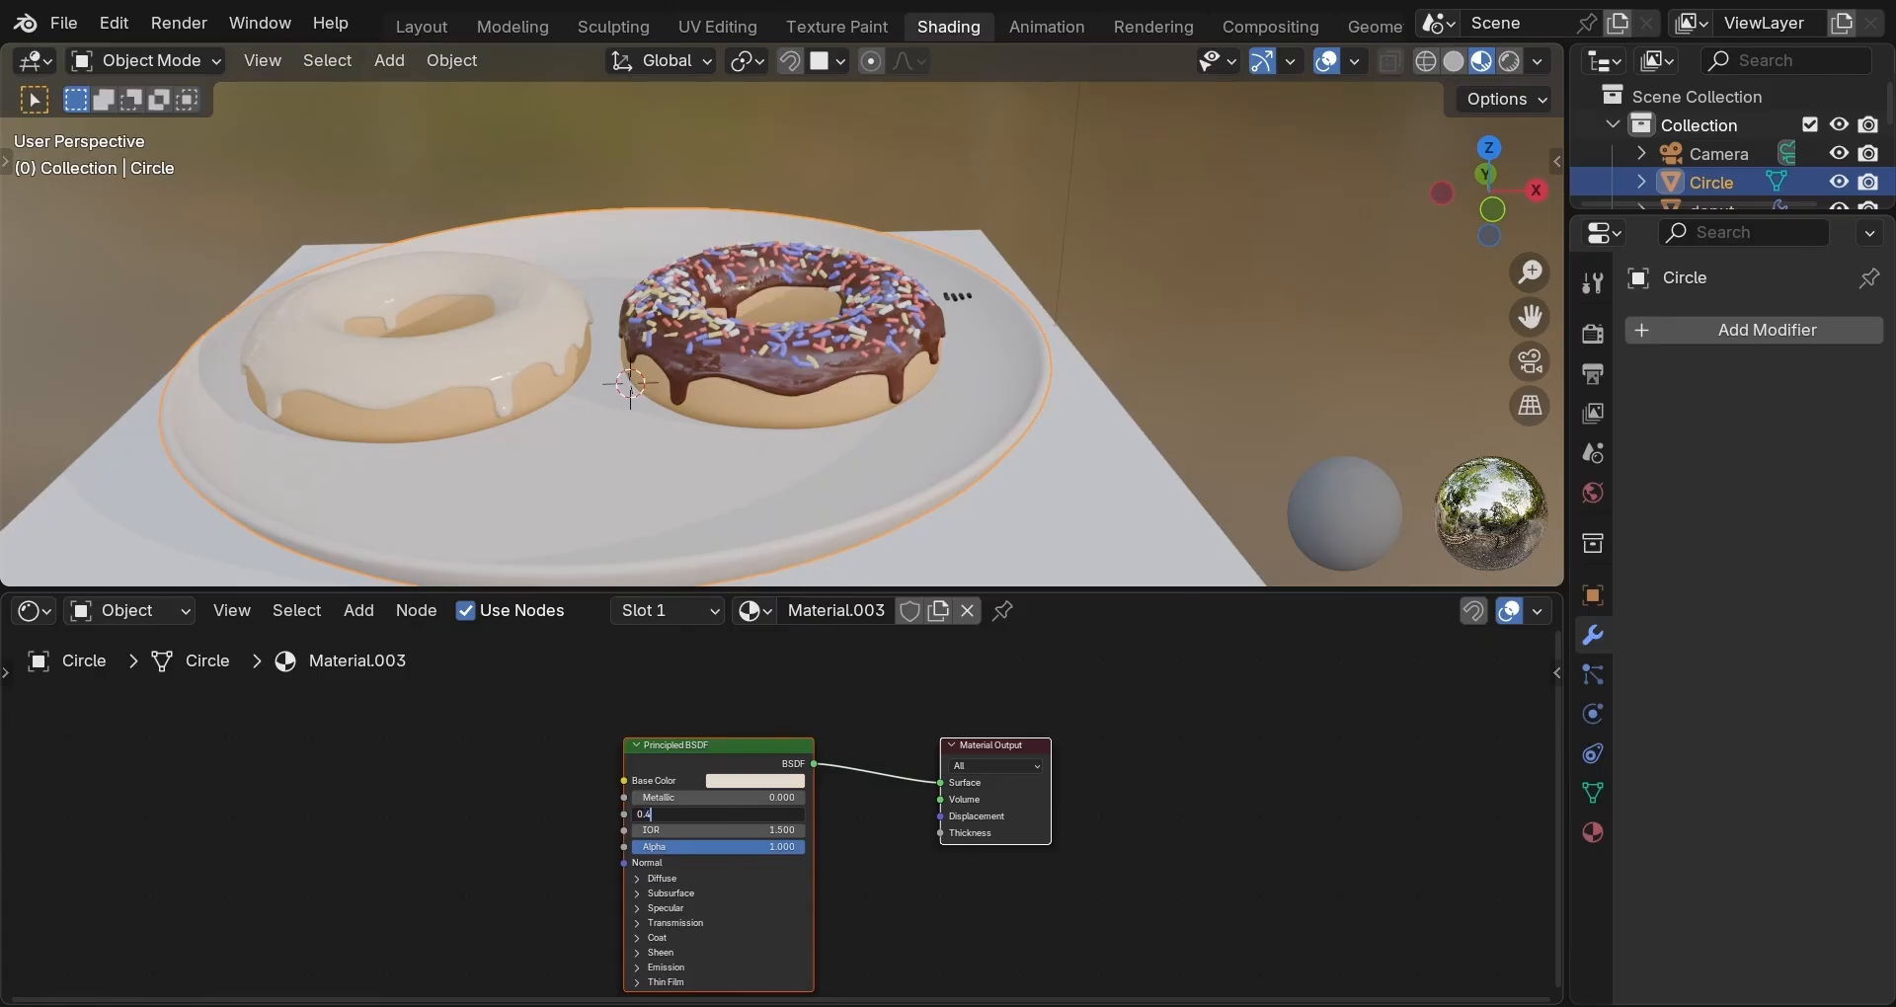
pyautogui.press('Return')
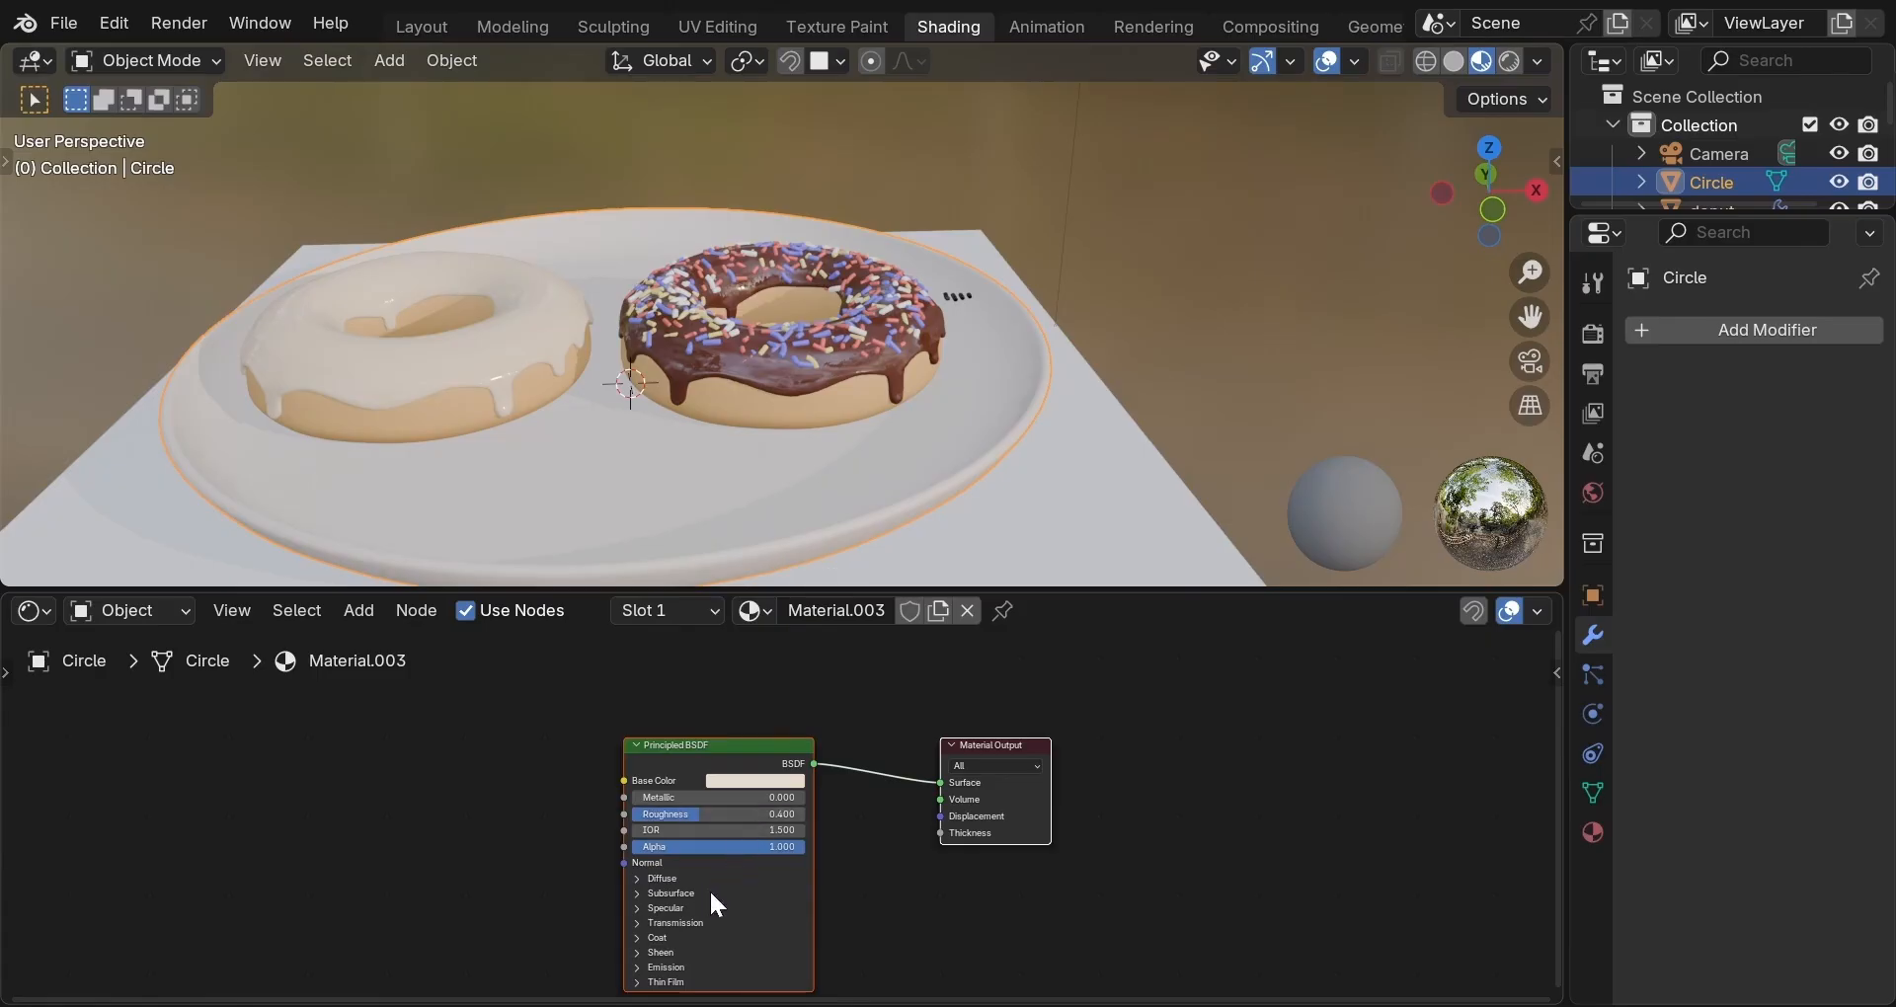
# Set the plate material's specular IOR level to 0.4 and coat weight to 0.1.
pyautogui.moveTo(711, 894); pyautogui.dragTo(750, 795, button='middle')
pyautogui.click(703, 809)
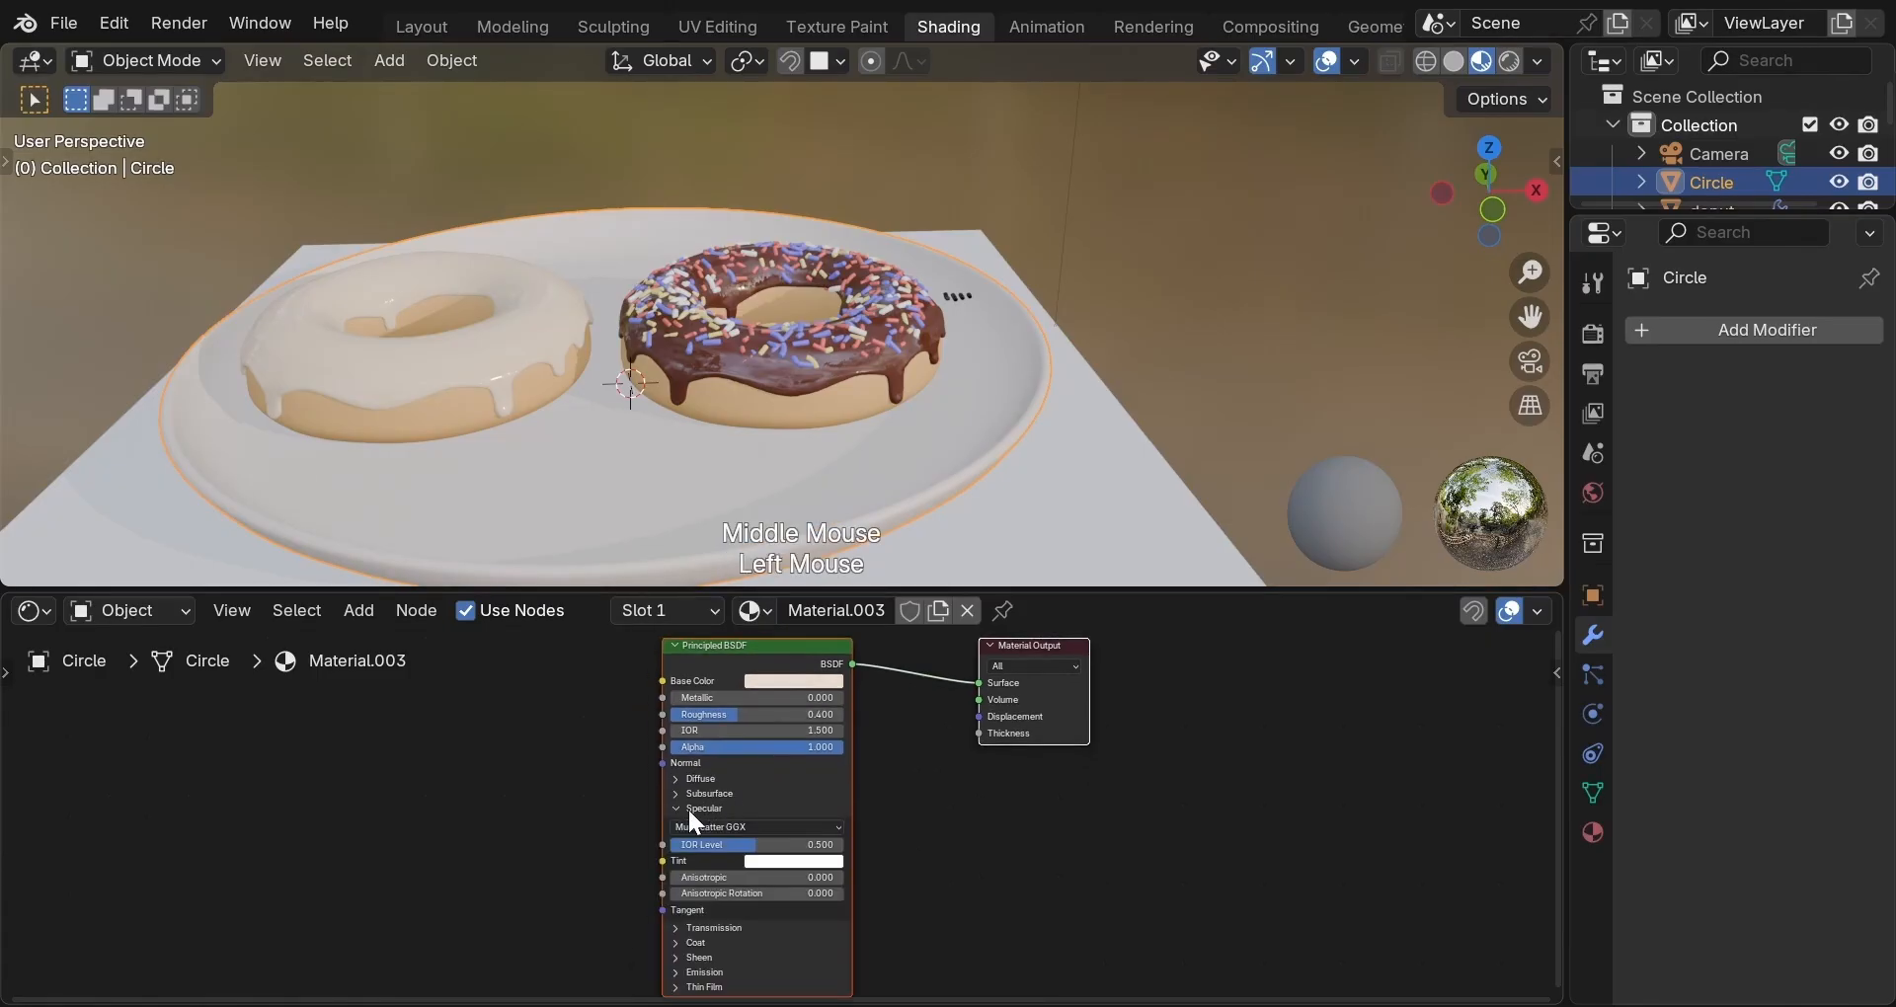
pyautogui.doubleClick(711, 844)
pyautogui.write('0.4')
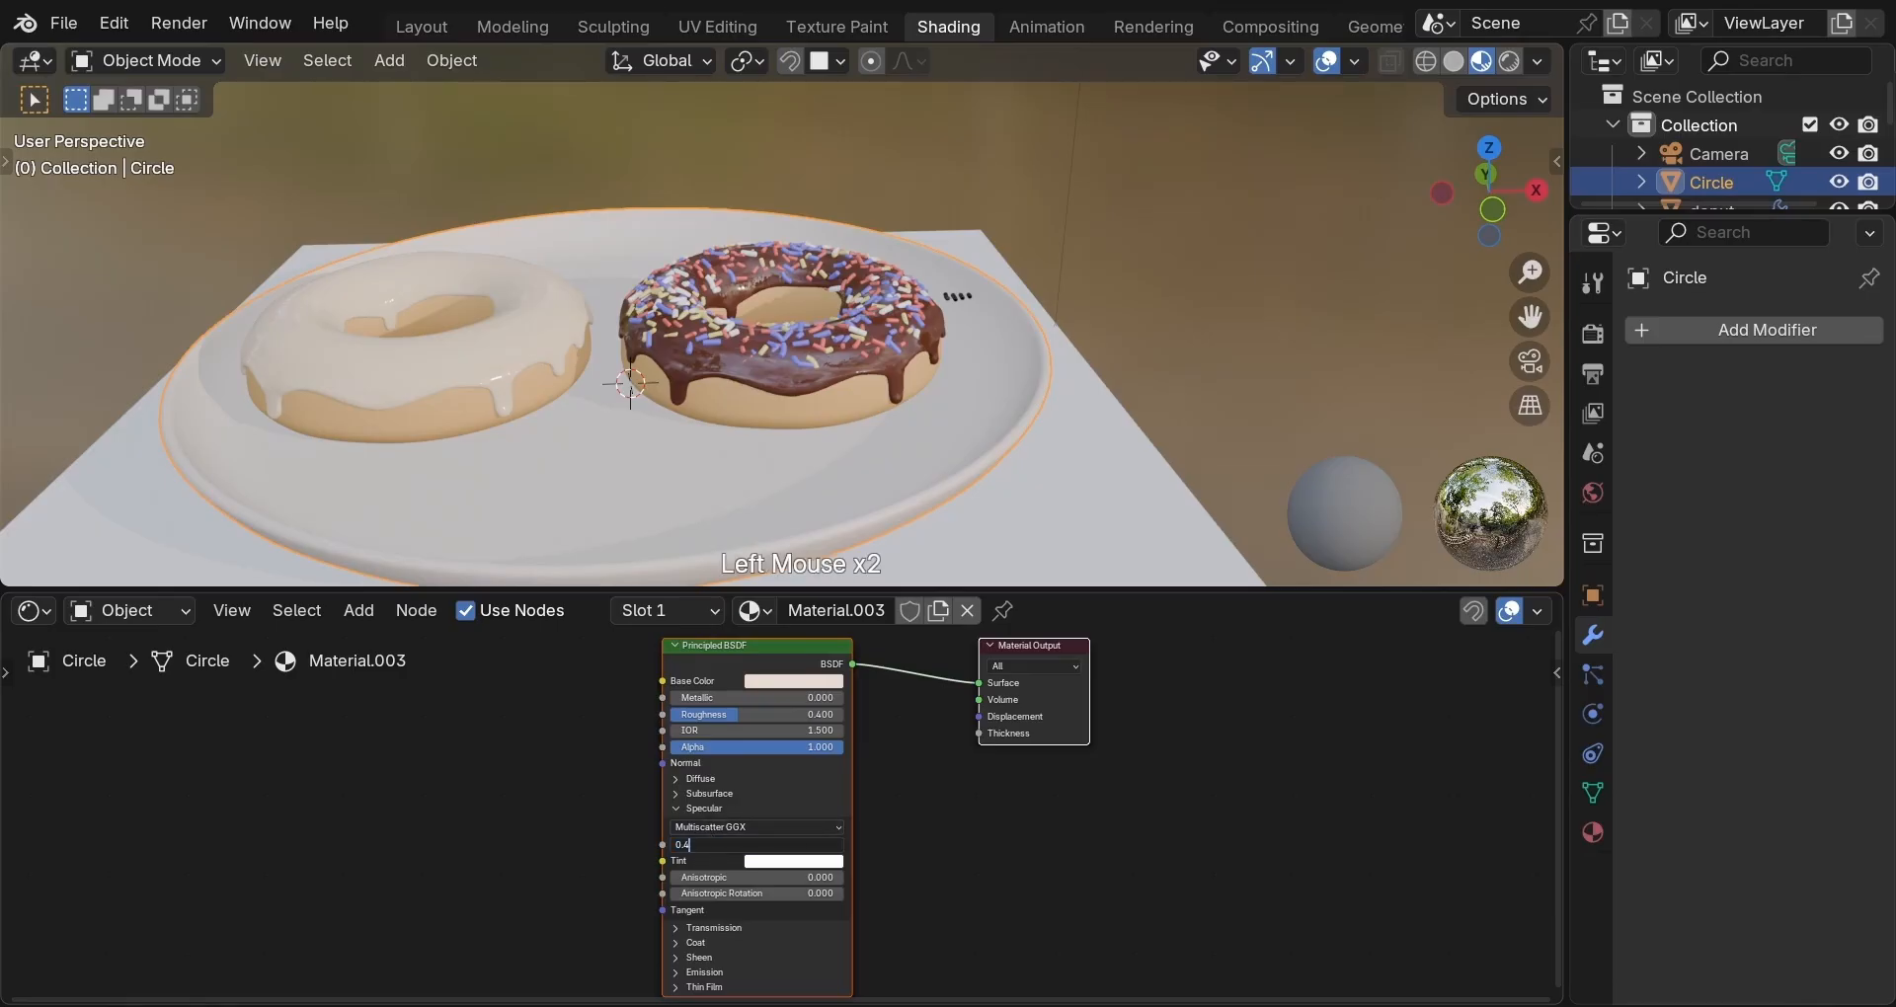
pyautogui.press('Return')
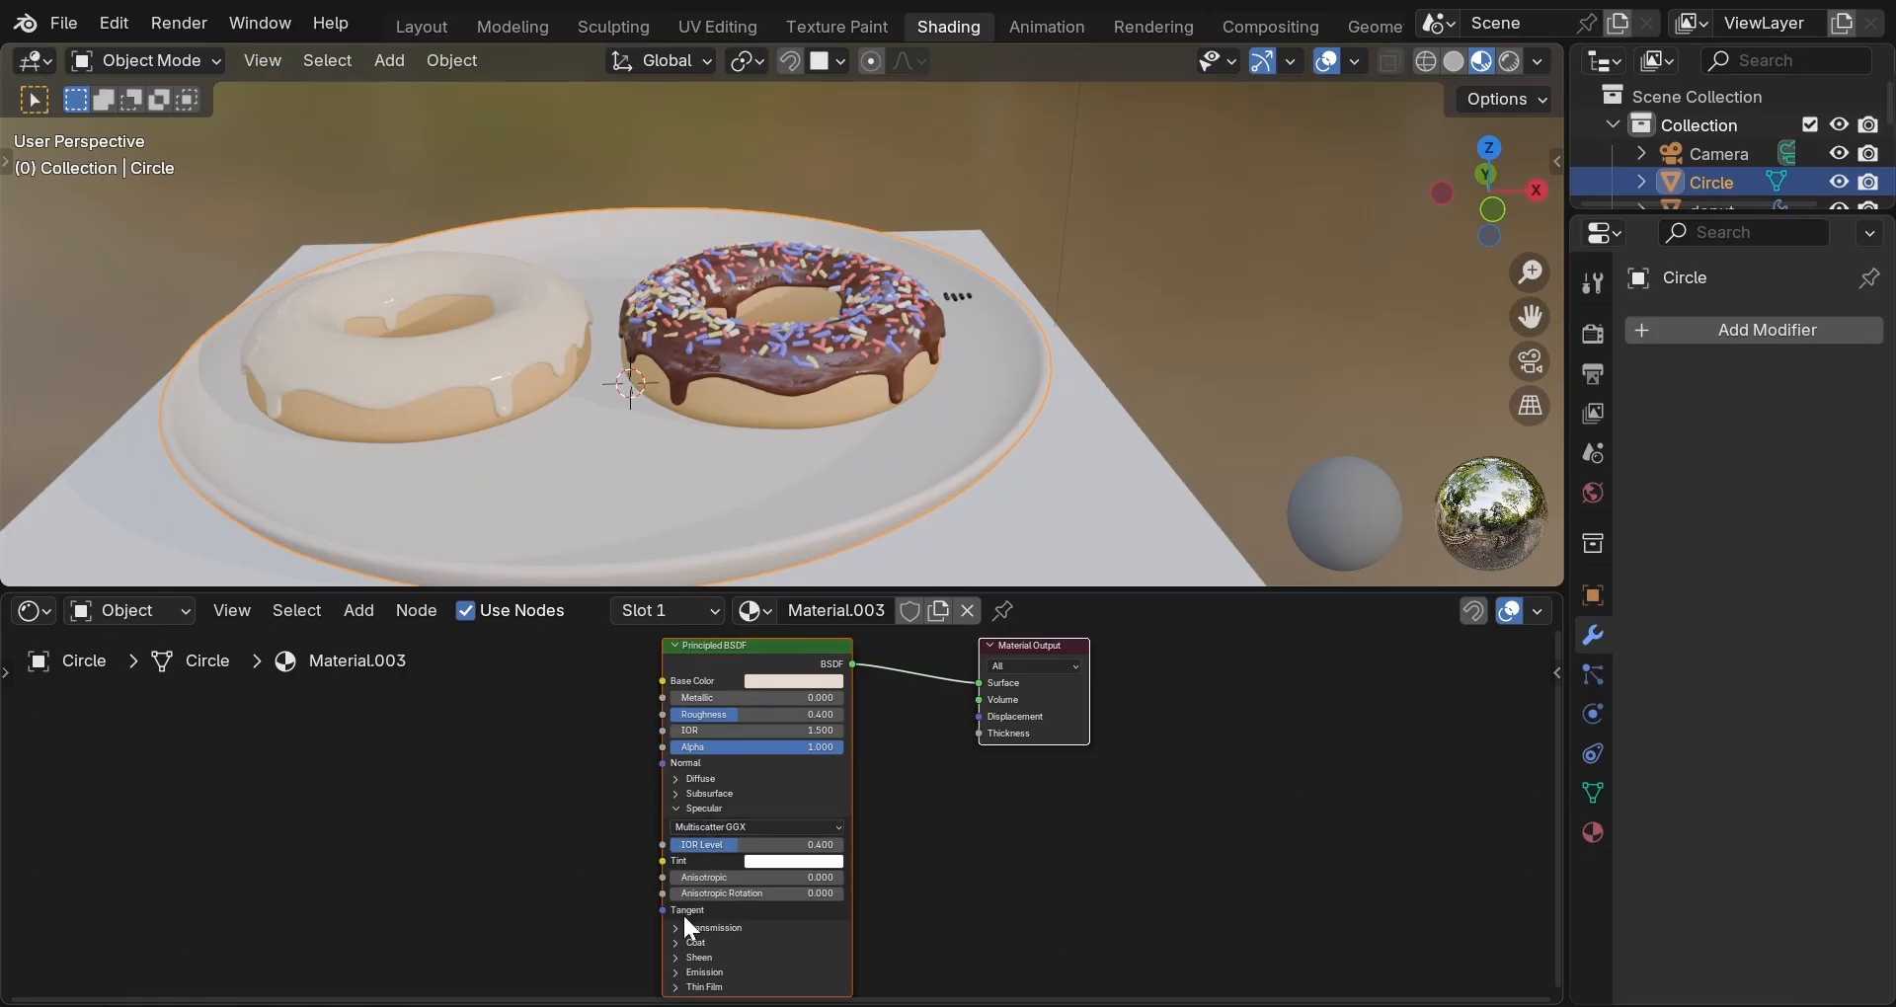
pyautogui.click(676, 941)
pyautogui.doubleClick(703, 959)
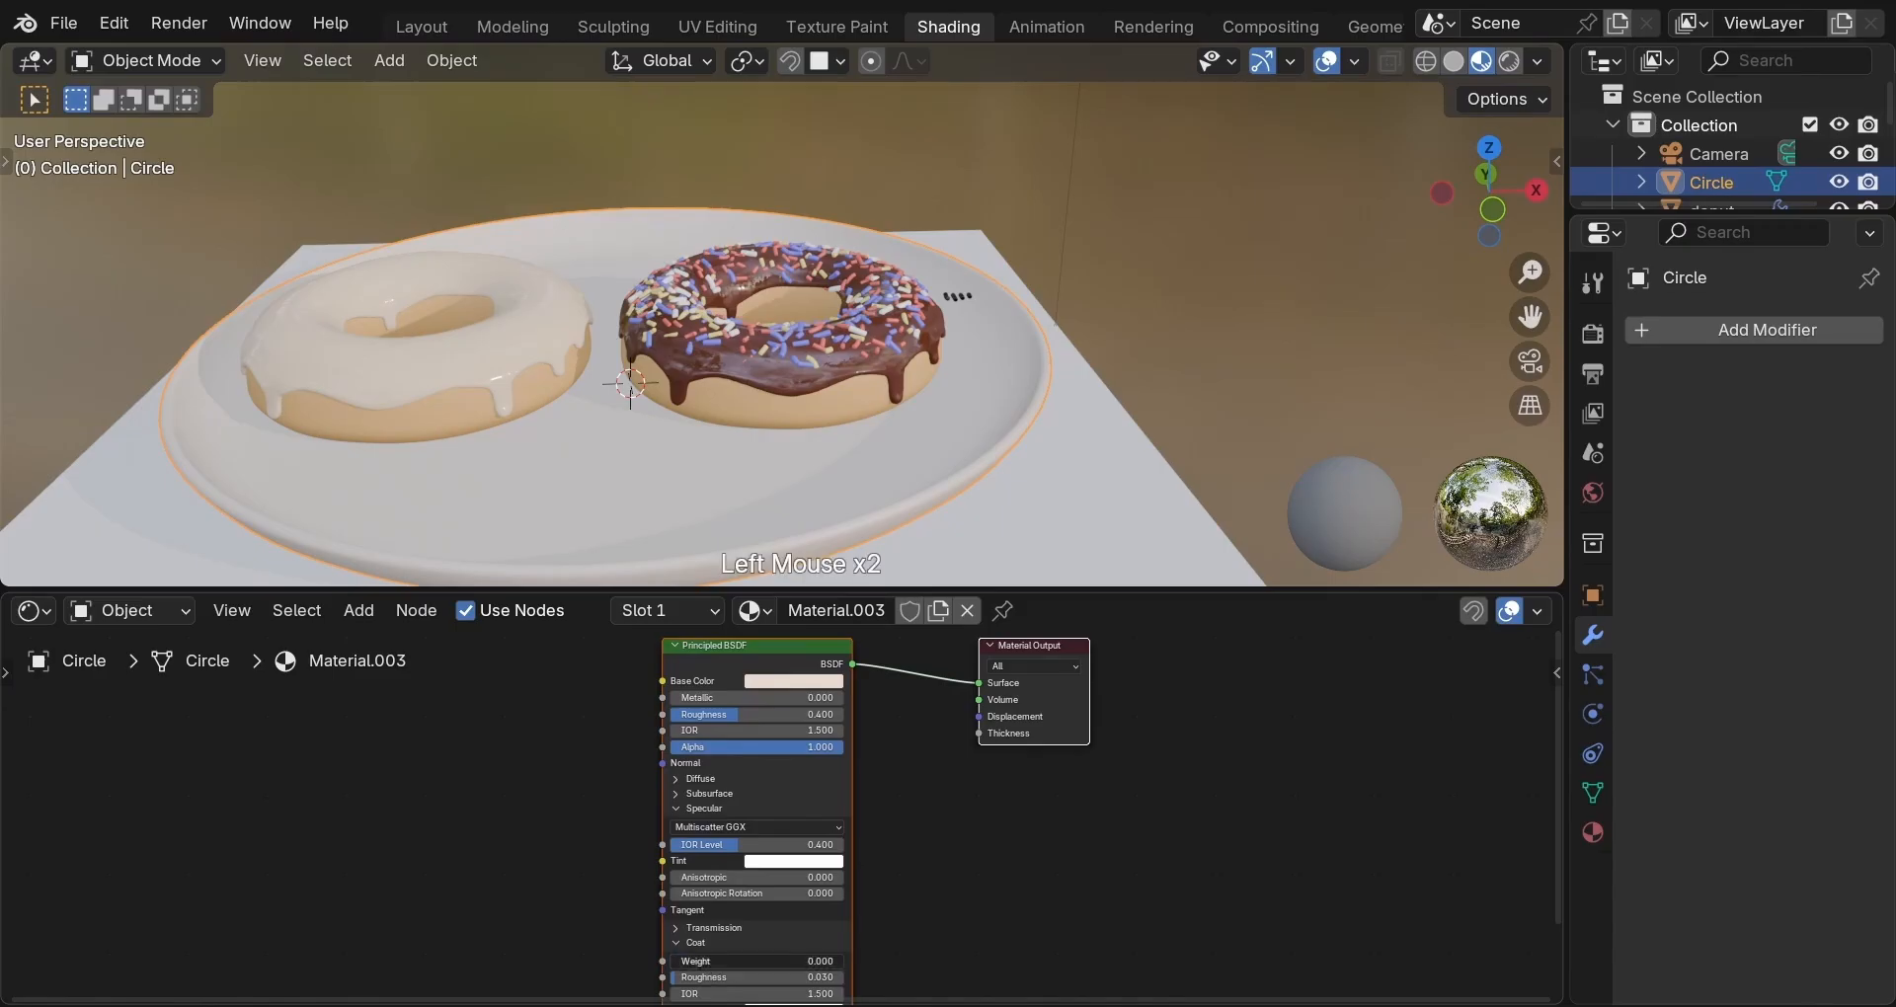
pyautogui.write('0.1')
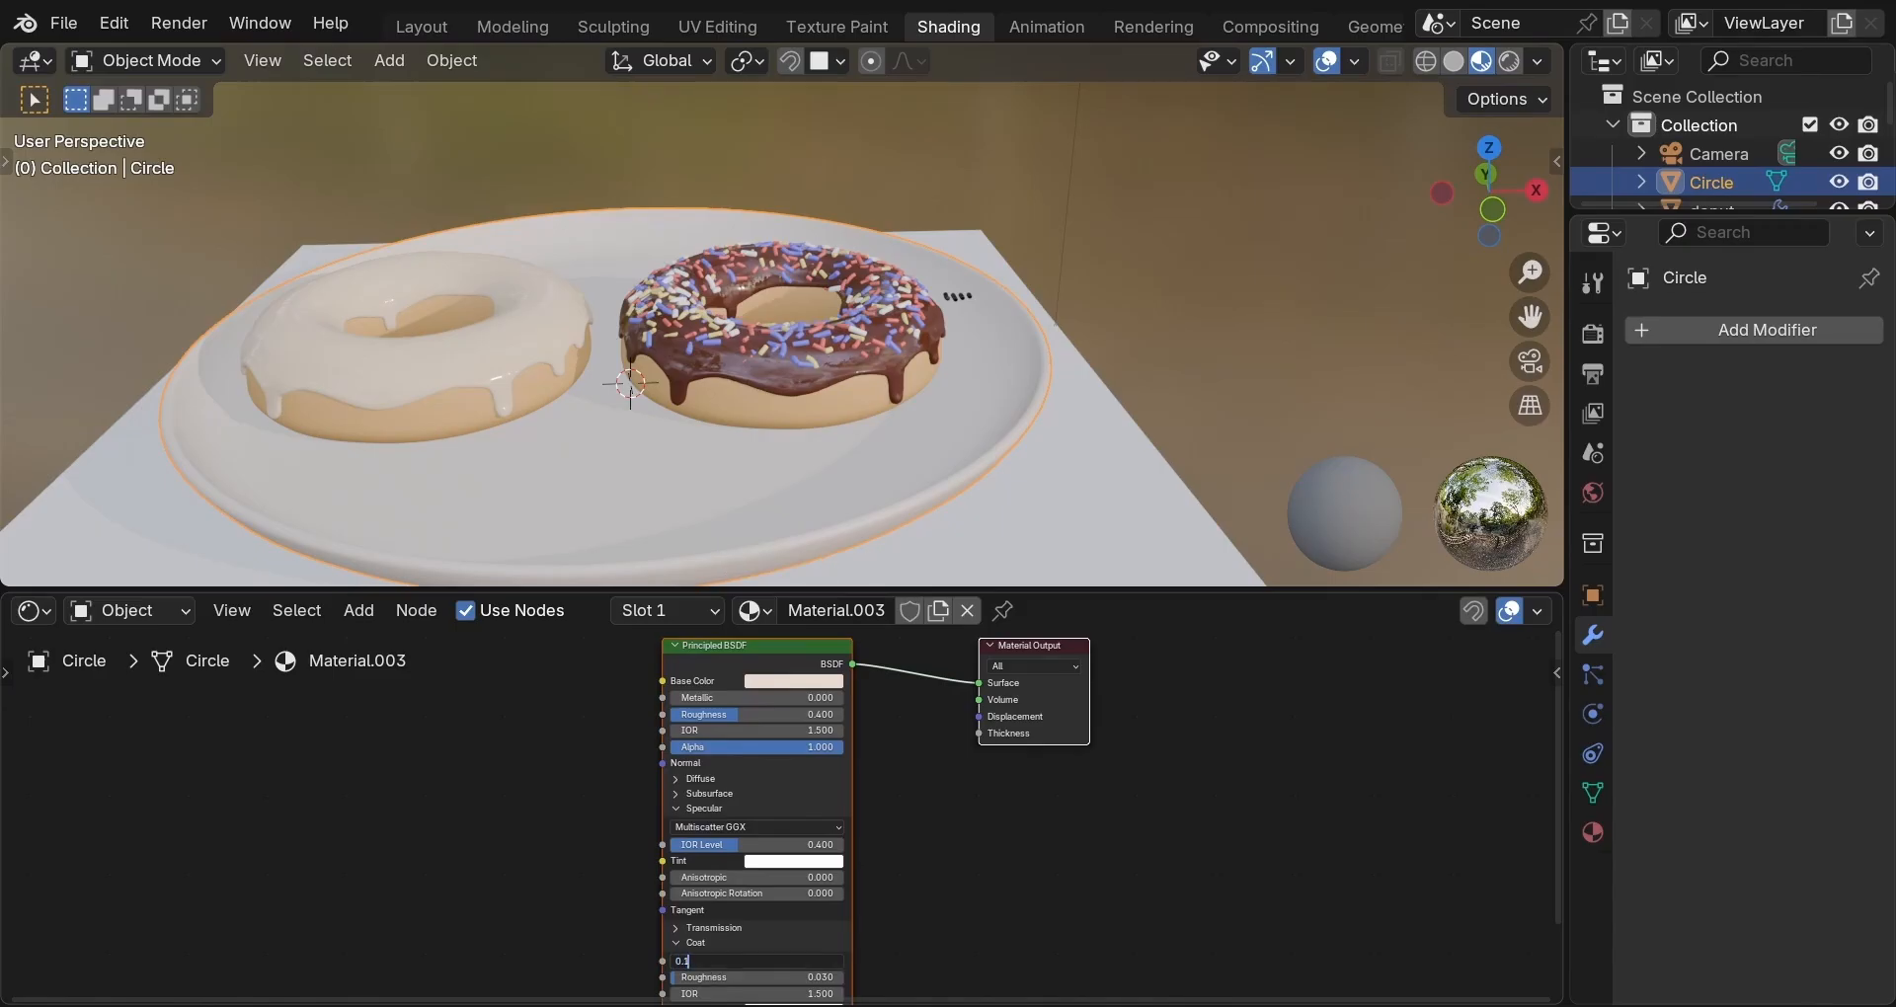
pyautogui.press('Return')
pyautogui.moveTo(704, 460); pyautogui.dragTo(767, 433, button='middle')
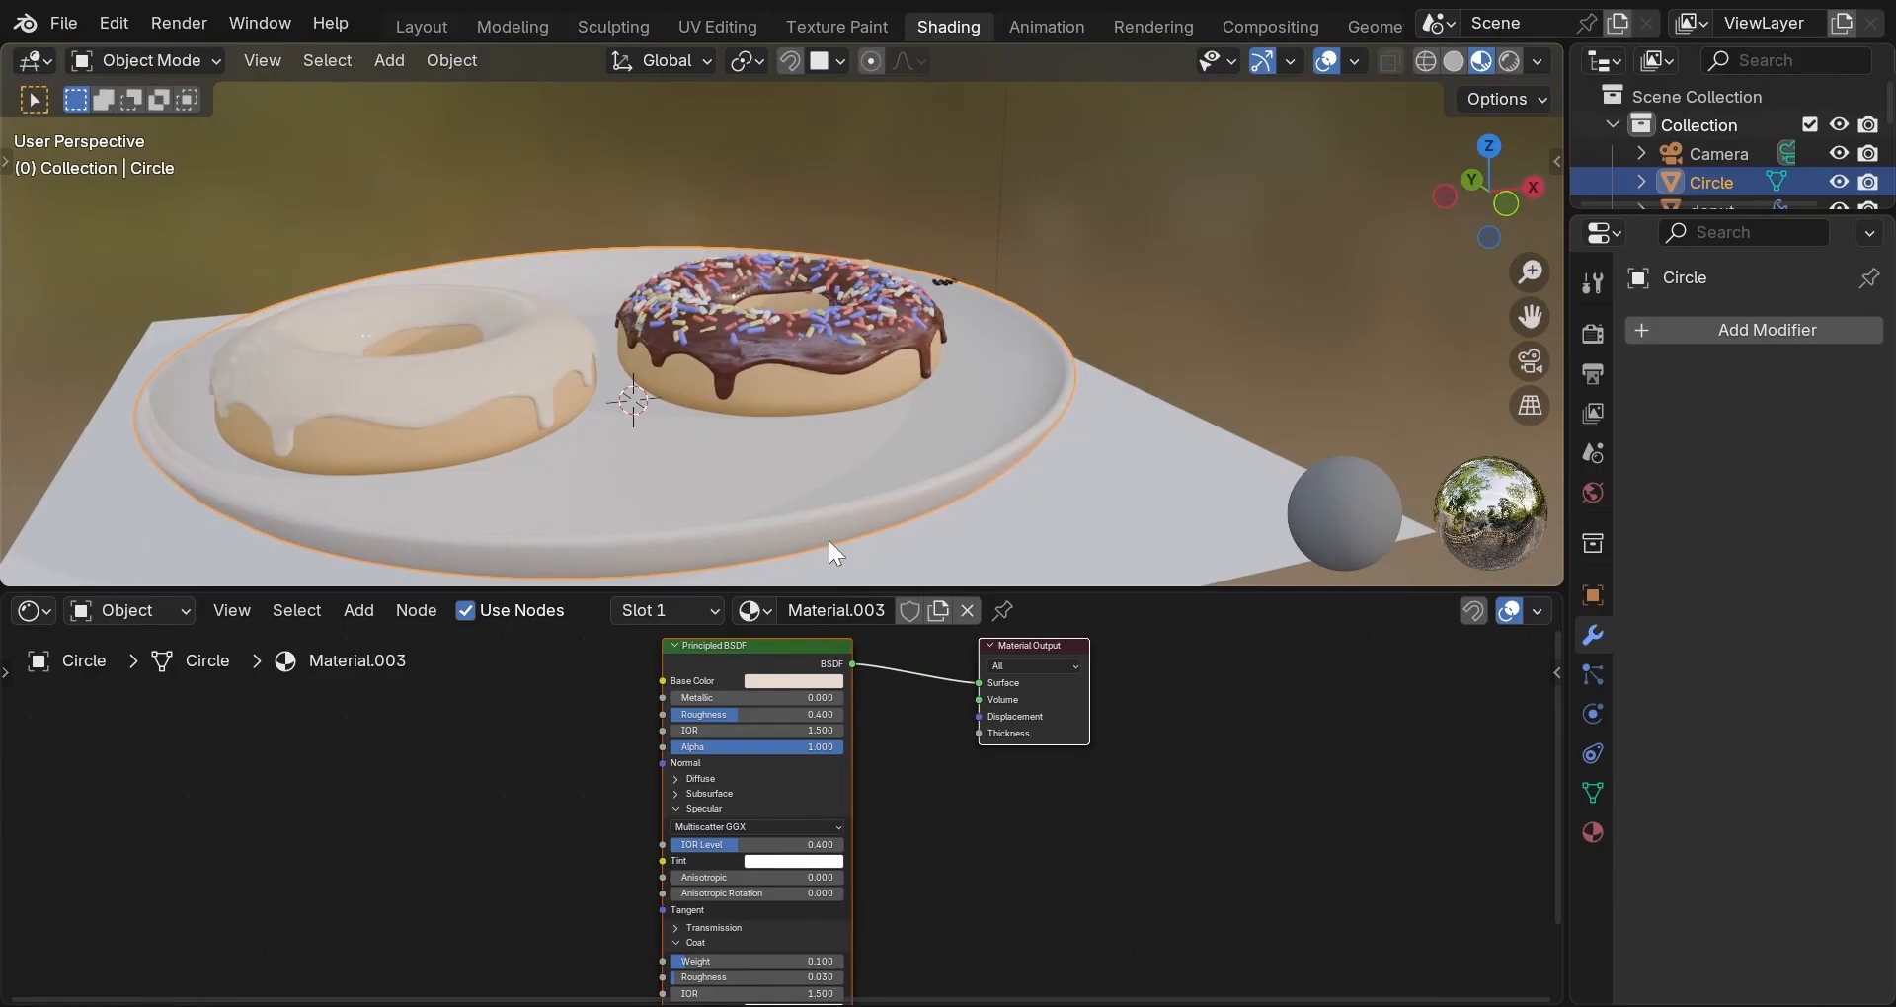
pyautogui.scroll(-2, 980, 482)
# Select the ground plane and scale it up so it stretches far past the plate.
pyautogui.click(990, 452)
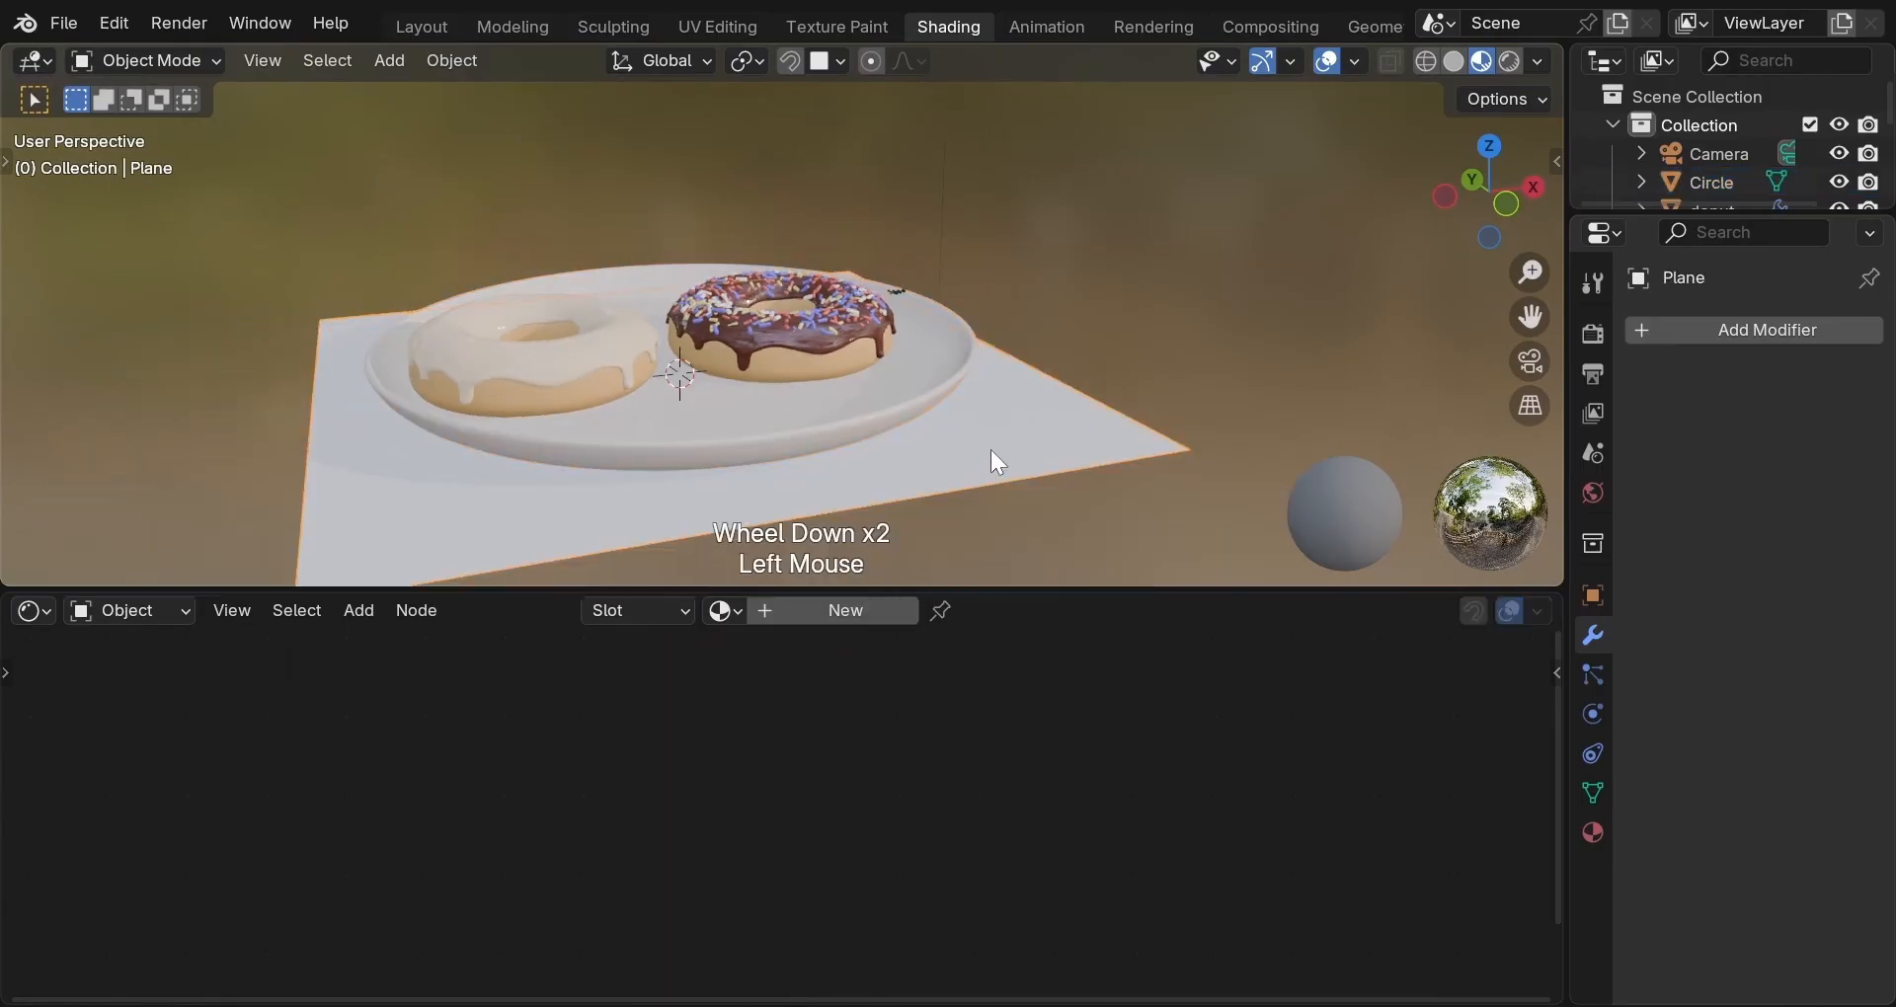
pyautogui.moveTo(992, 449); pyautogui.dragTo(945, 489, button='middle')
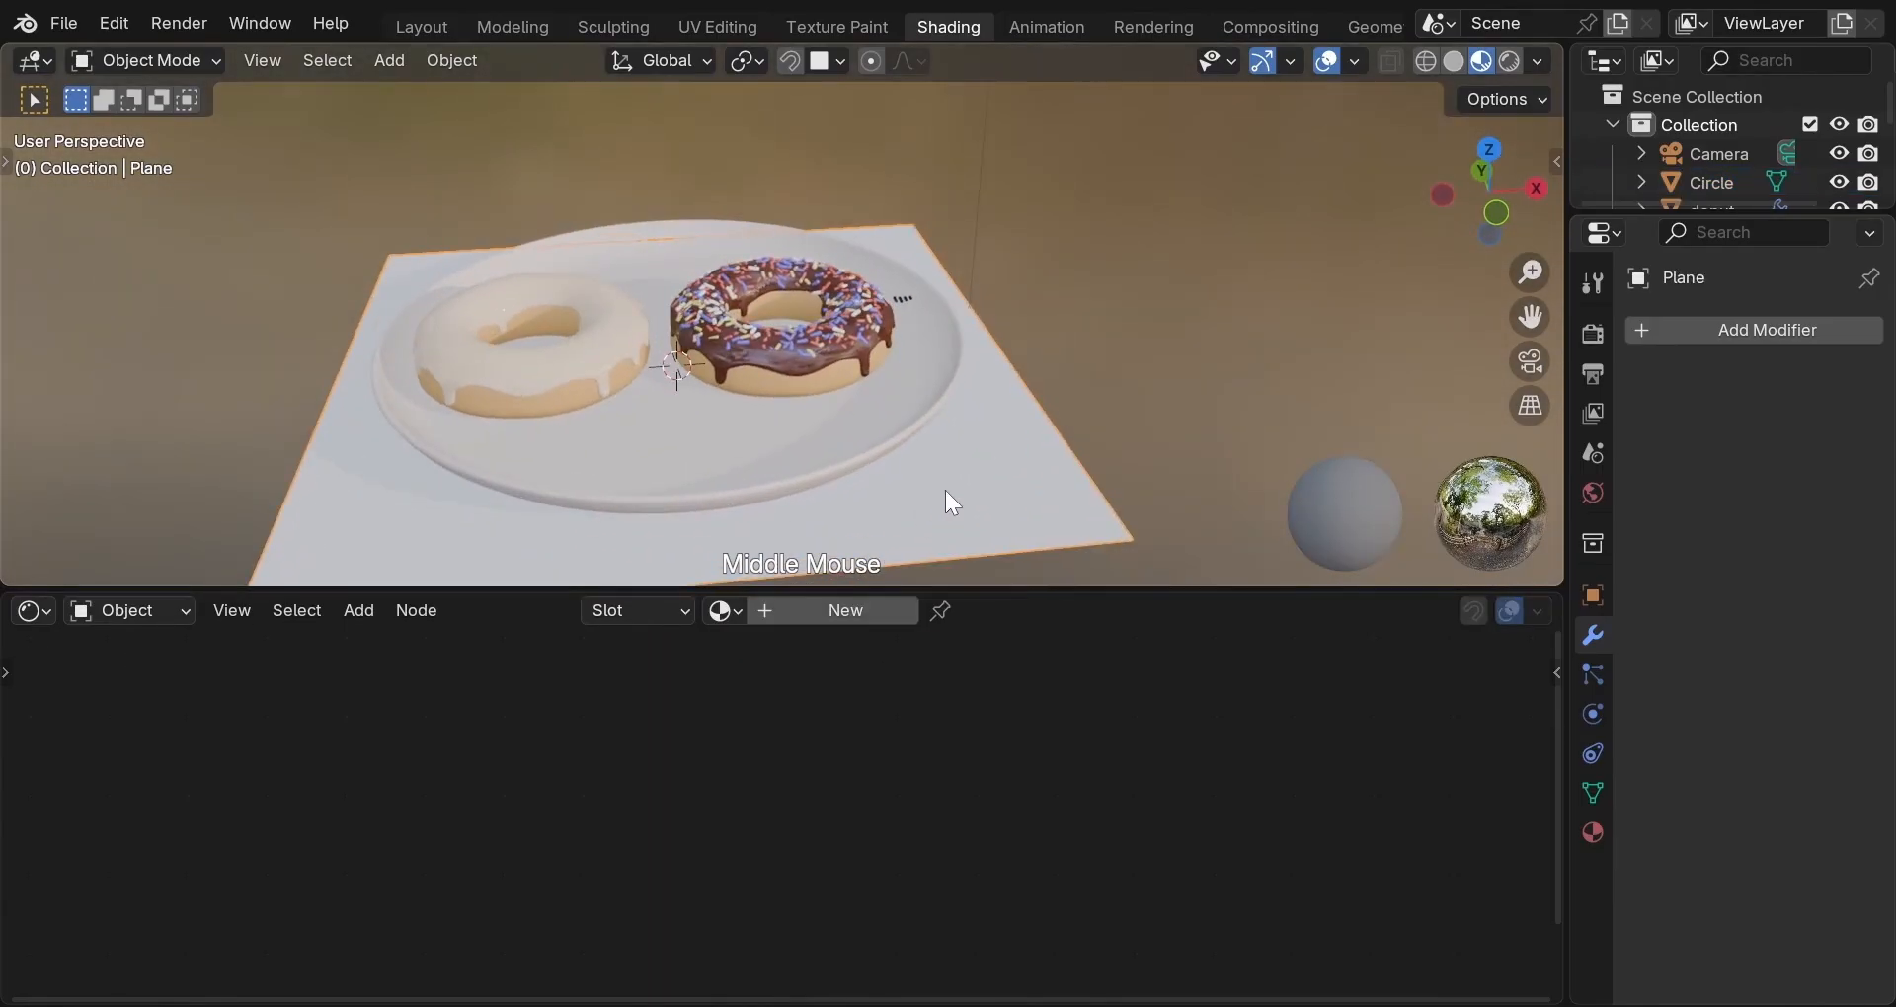
pyautogui.scroll(-1, 944, 492)
pyautogui.press('s')
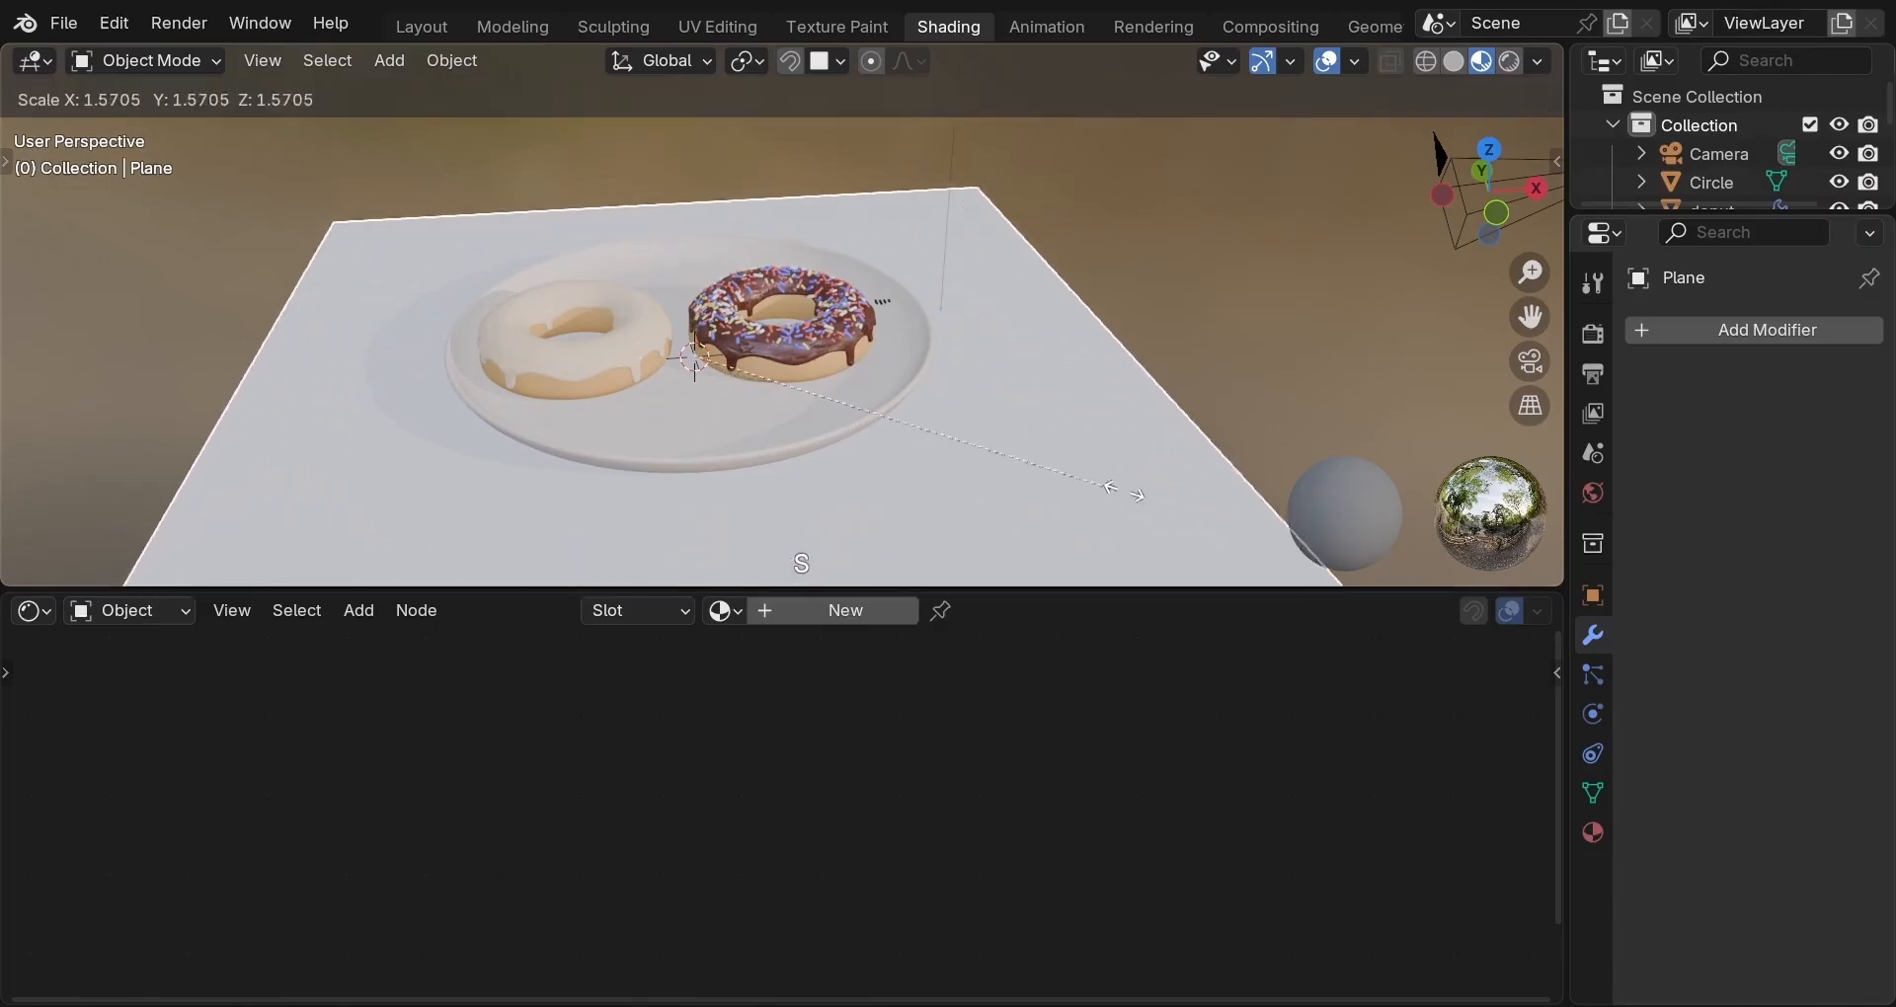
pyautogui.click(1363, 504)
pyautogui.scroll(-3, 1144, 447)
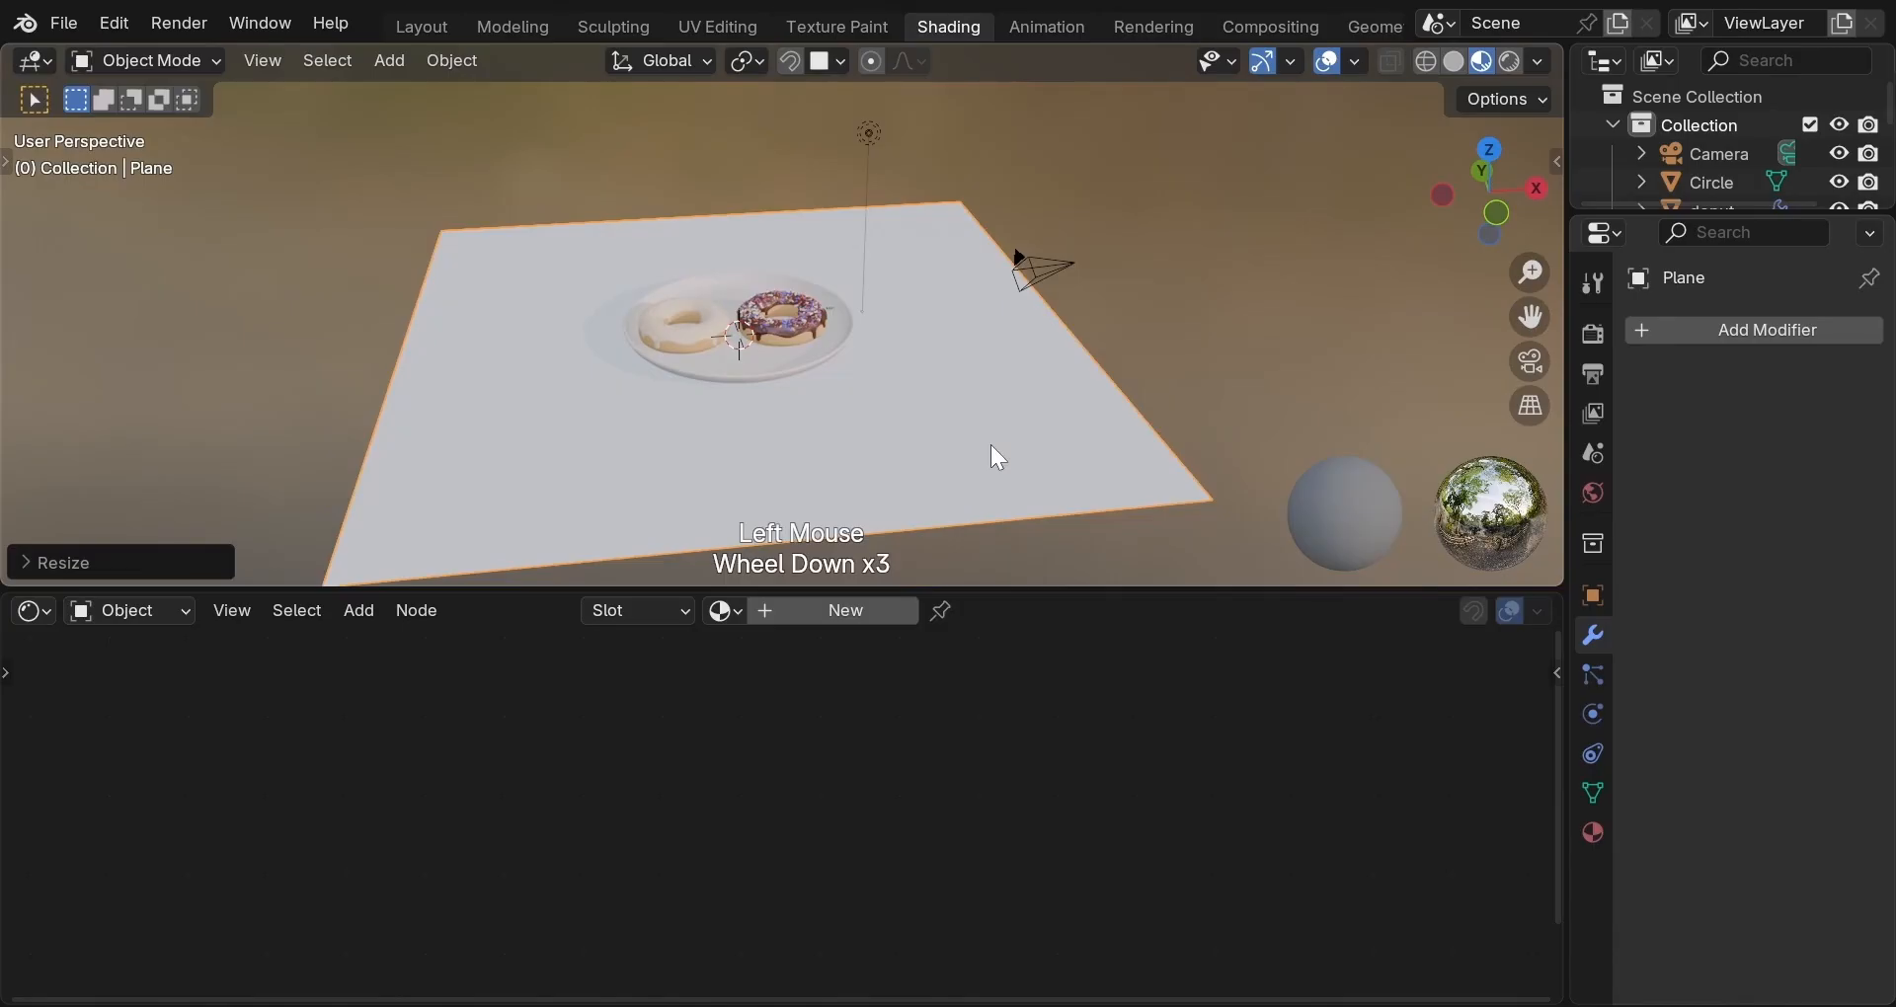
pyautogui.moveTo(980, 464); pyautogui.dragTo(958, 494, button='middle')
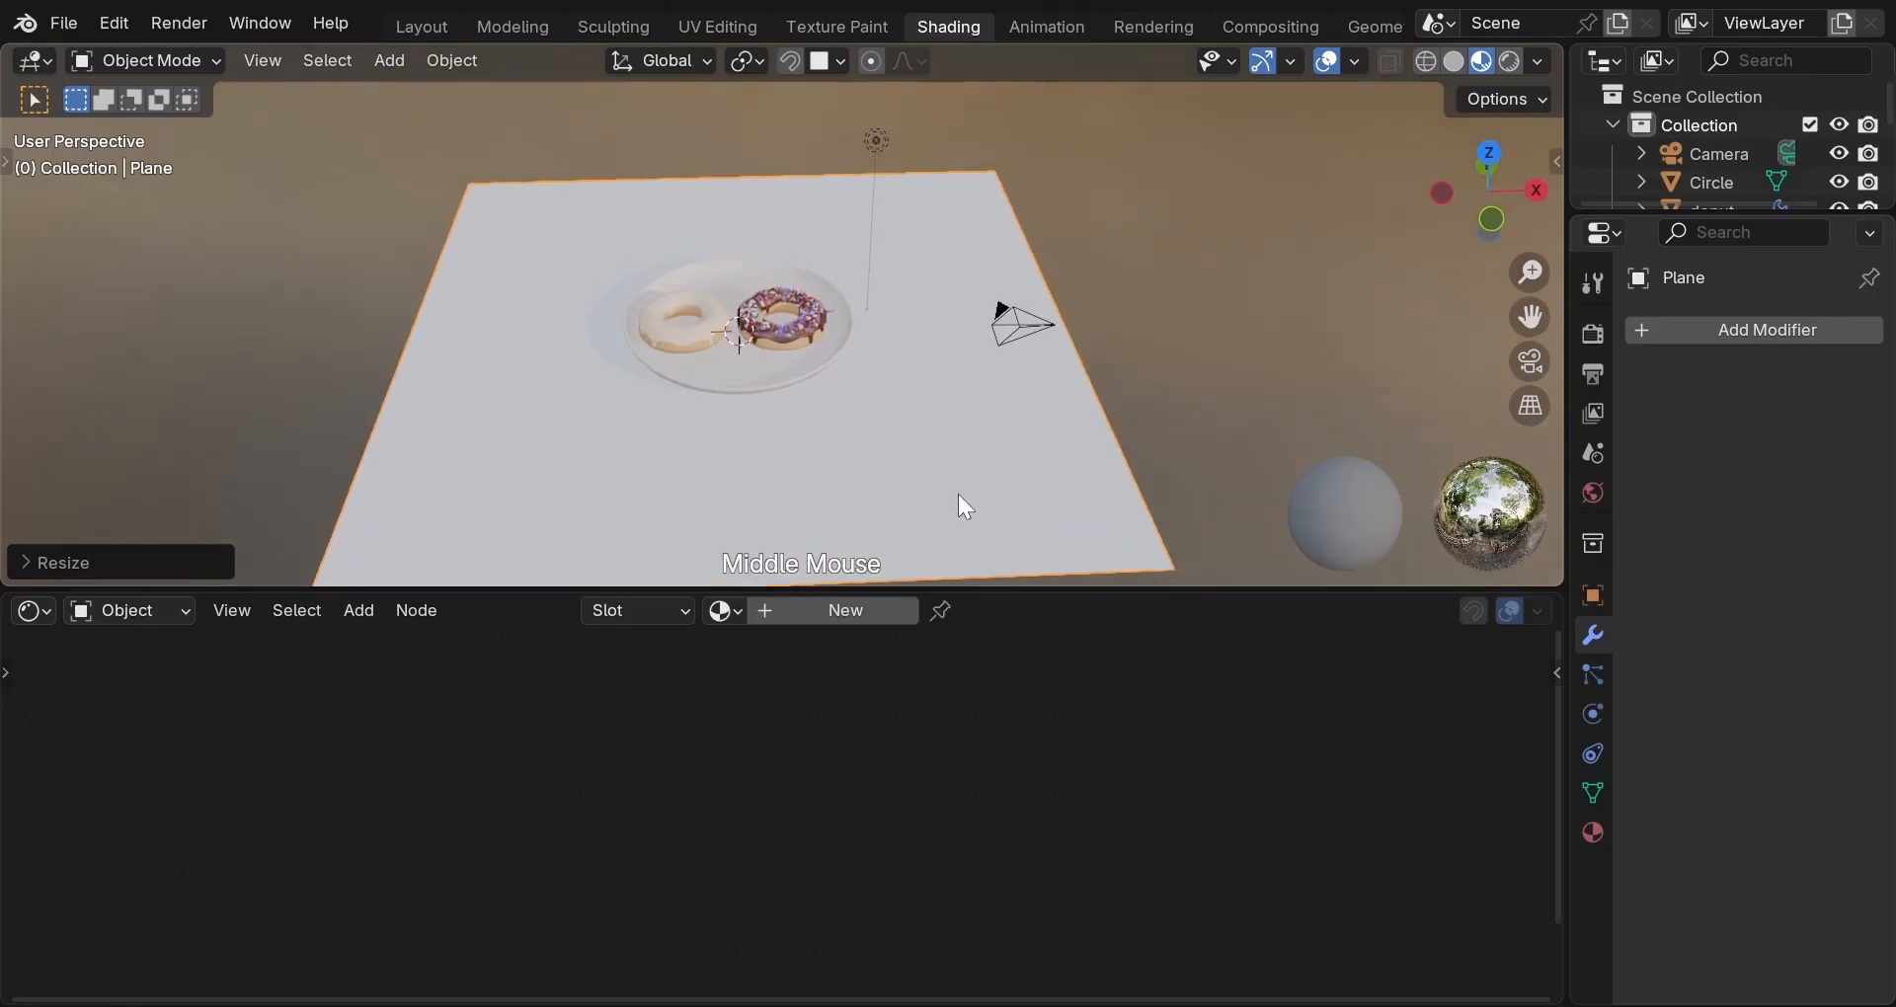
# Add Material.004 to the ground plane with an Image Texture node feeding its Base Color.
pyautogui.click(854, 611)
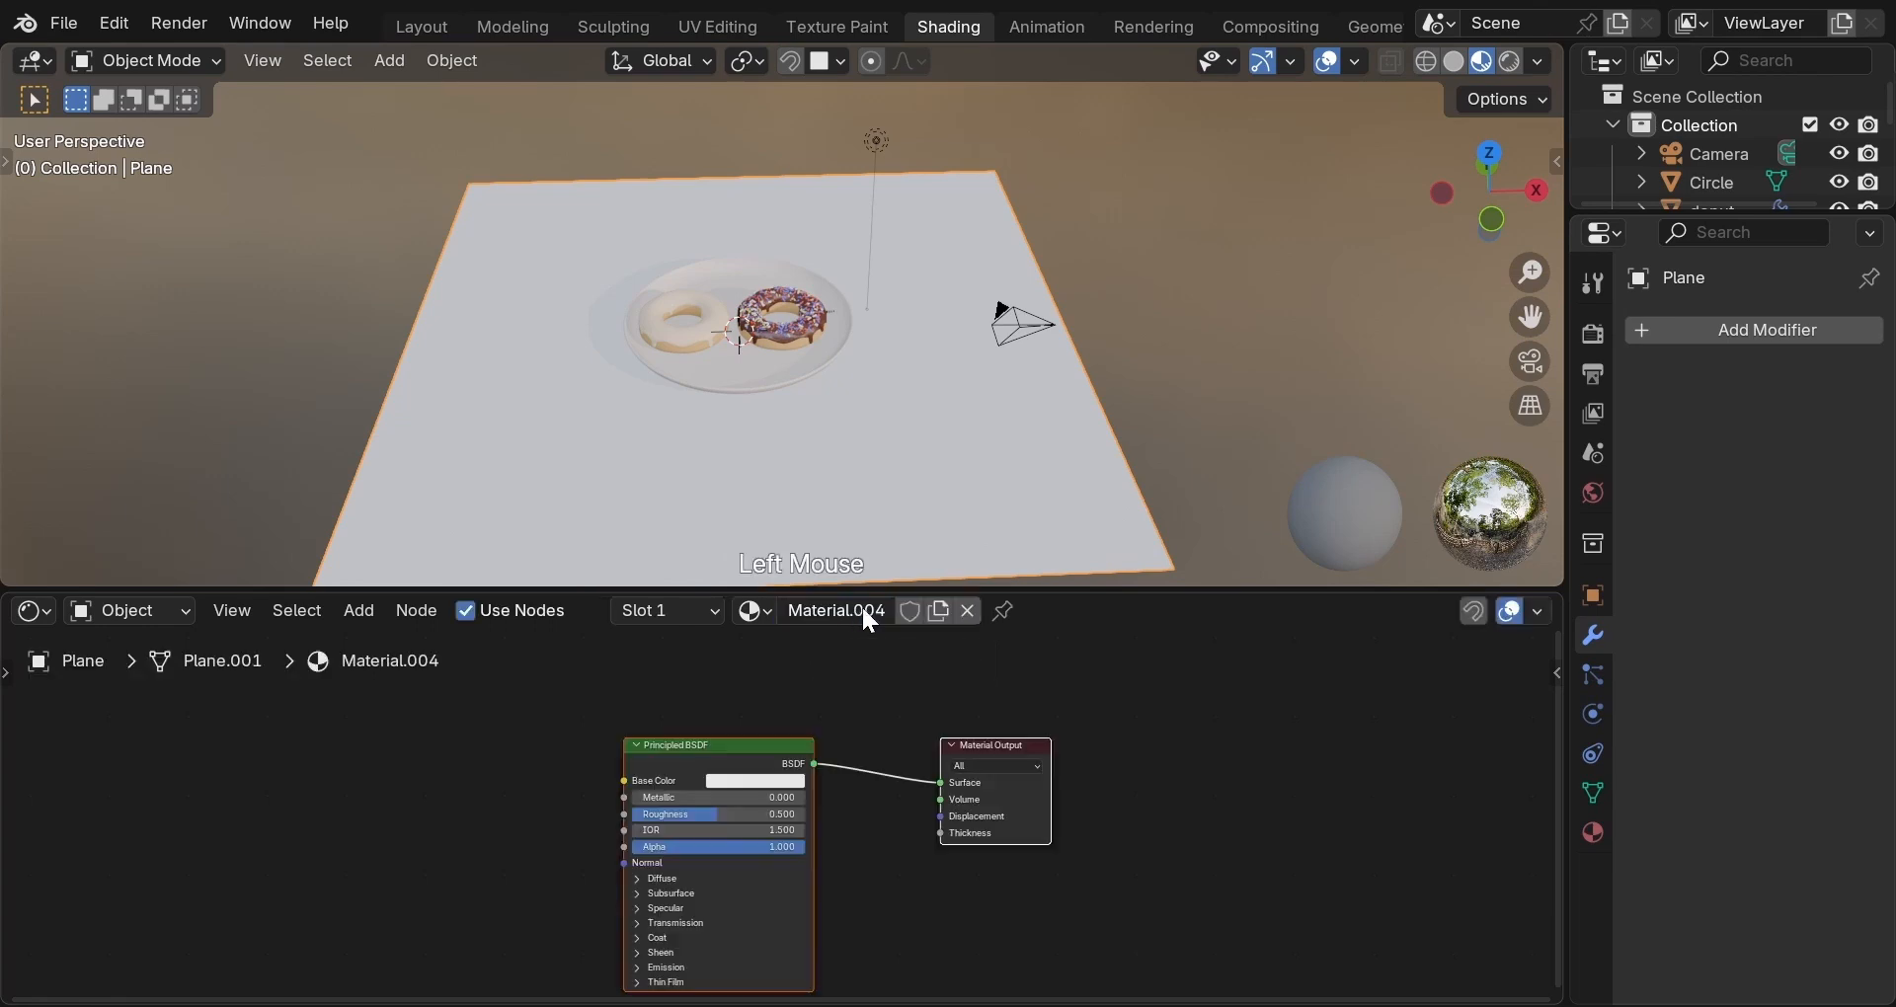
pyautogui.click(1594, 830)
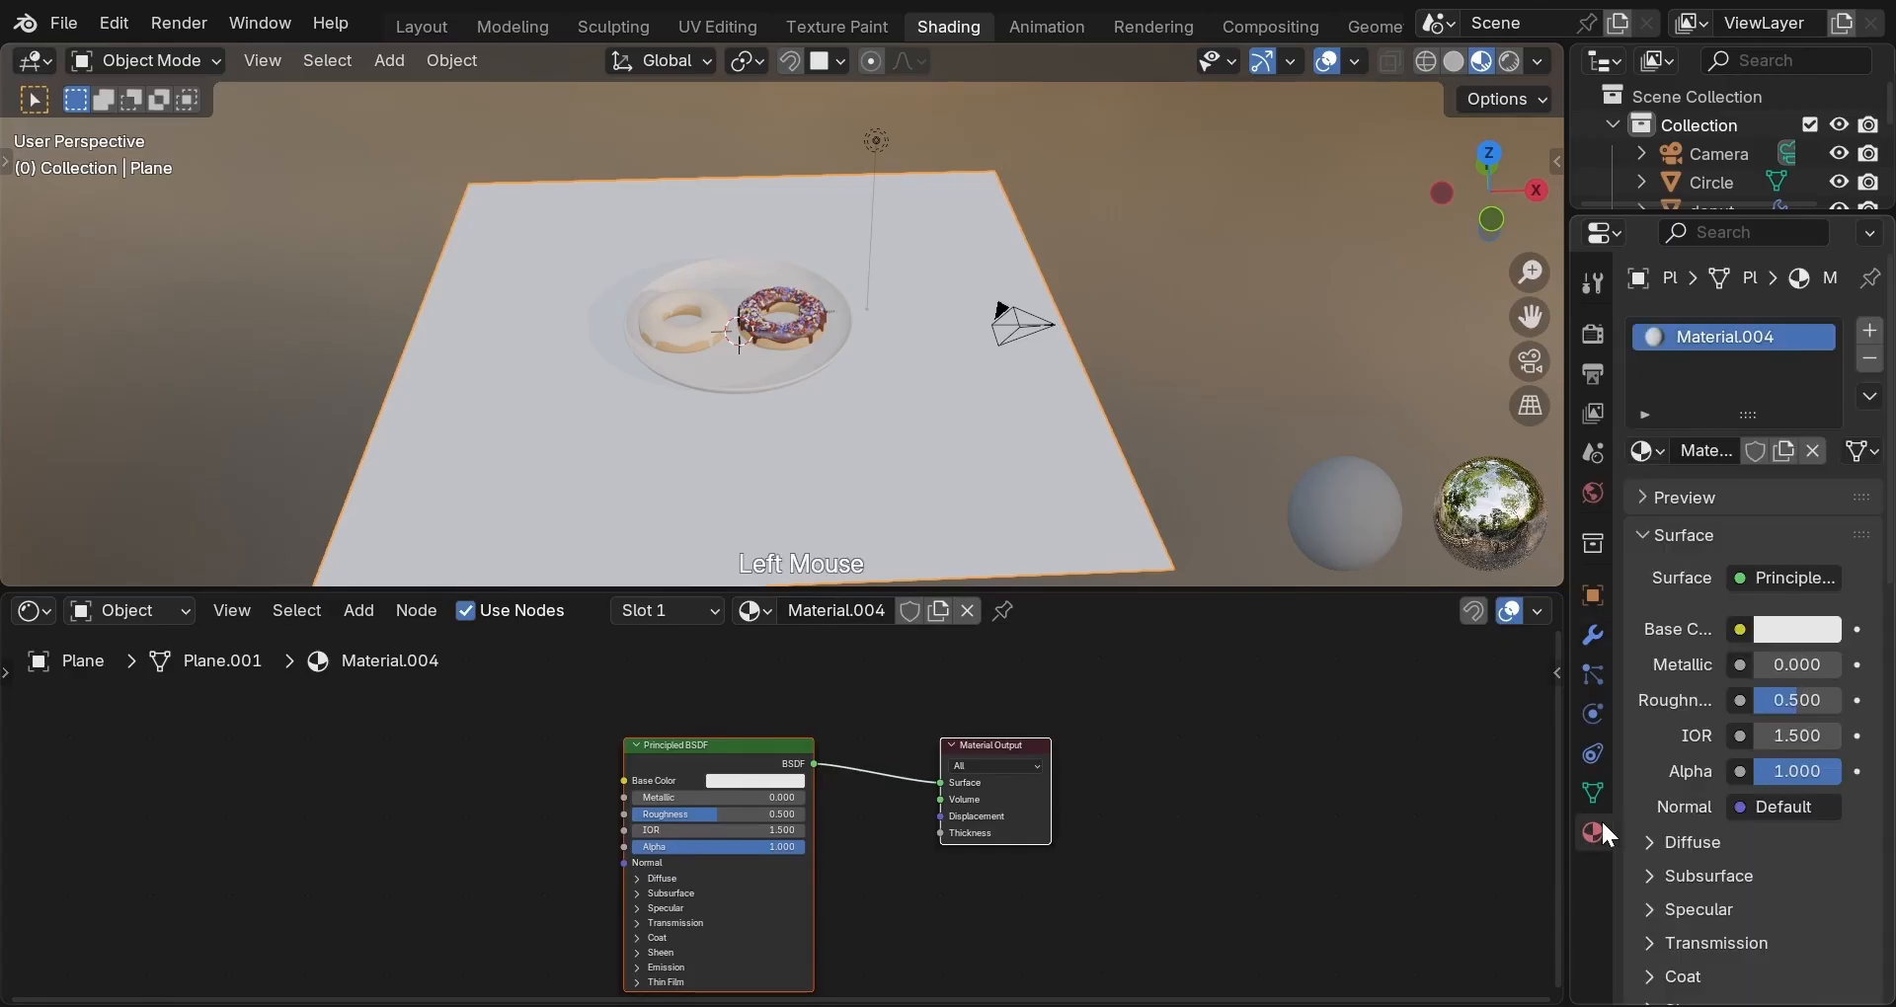
pyautogui.click(1739, 628)
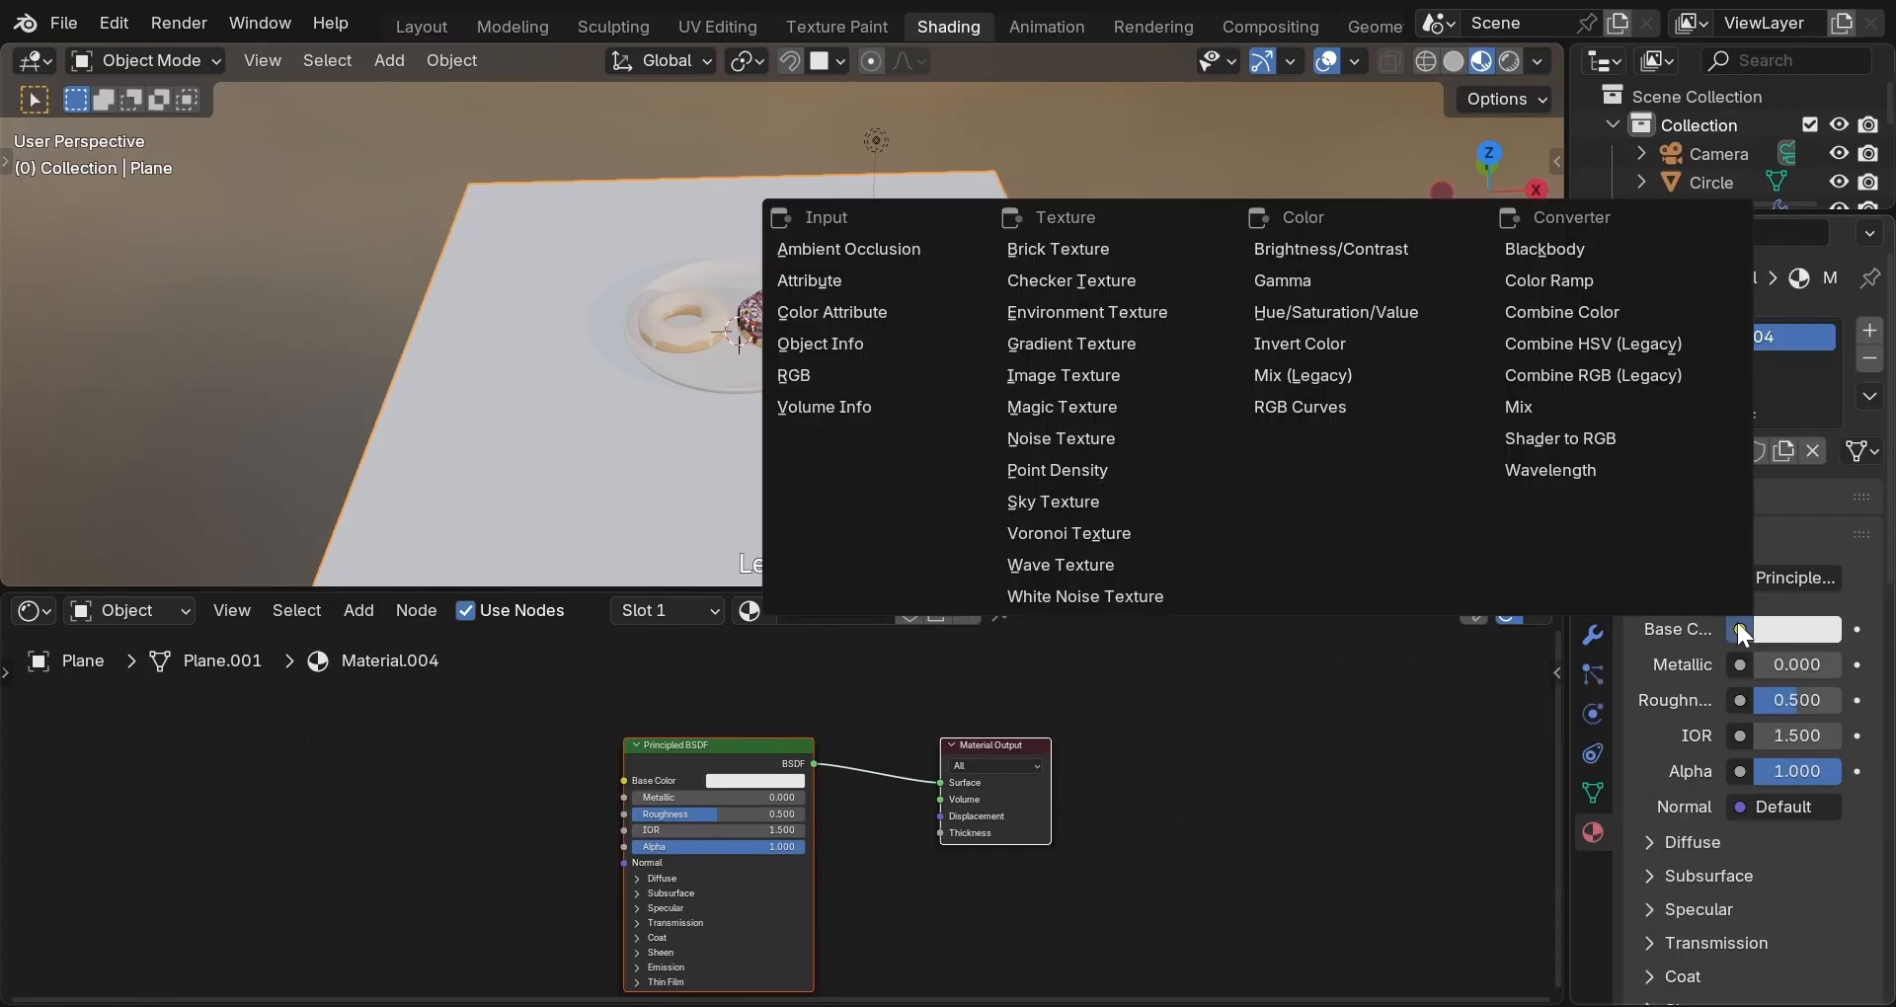
pyautogui.click(1092, 374)
pyautogui.scroll(-2, 1010, 413)
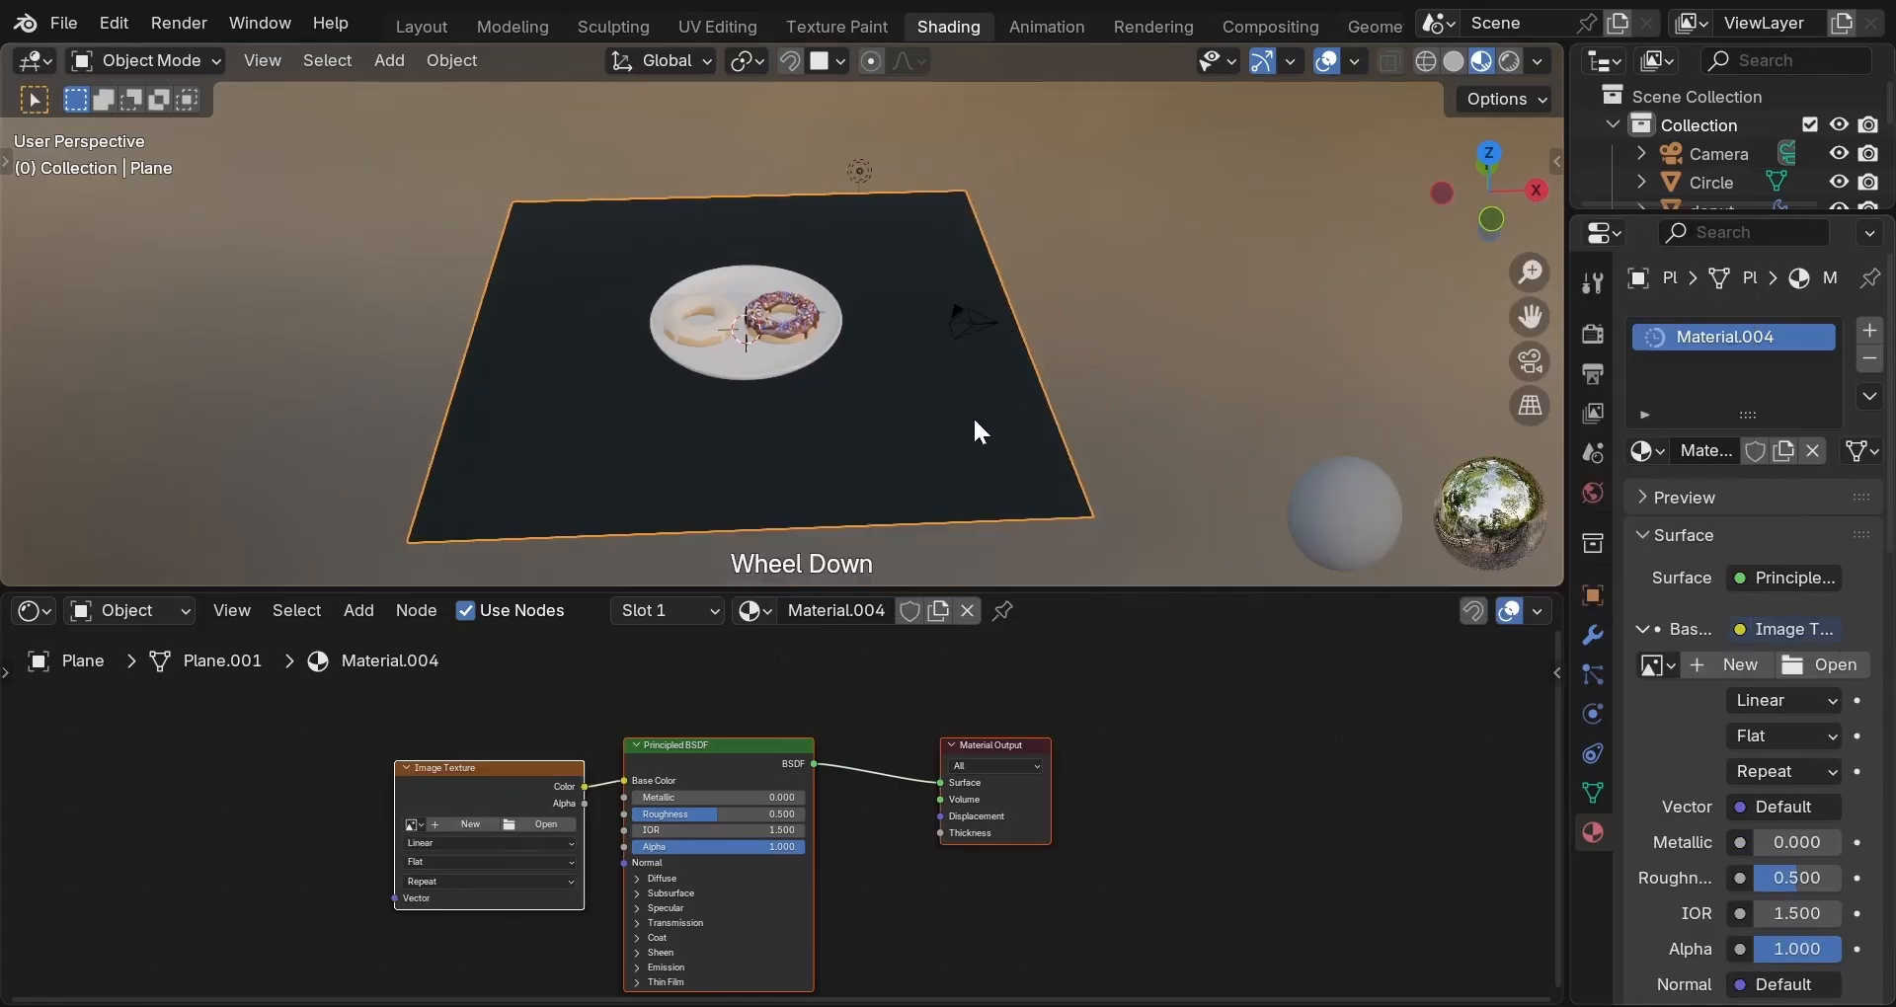
pyautogui.moveTo(950, 419); pyautogui.dragTo(1291, 457, button='middle')
pyautogui.moveTo(1152, 461); pyautogui.dragTo(1084, 452, button='middle')
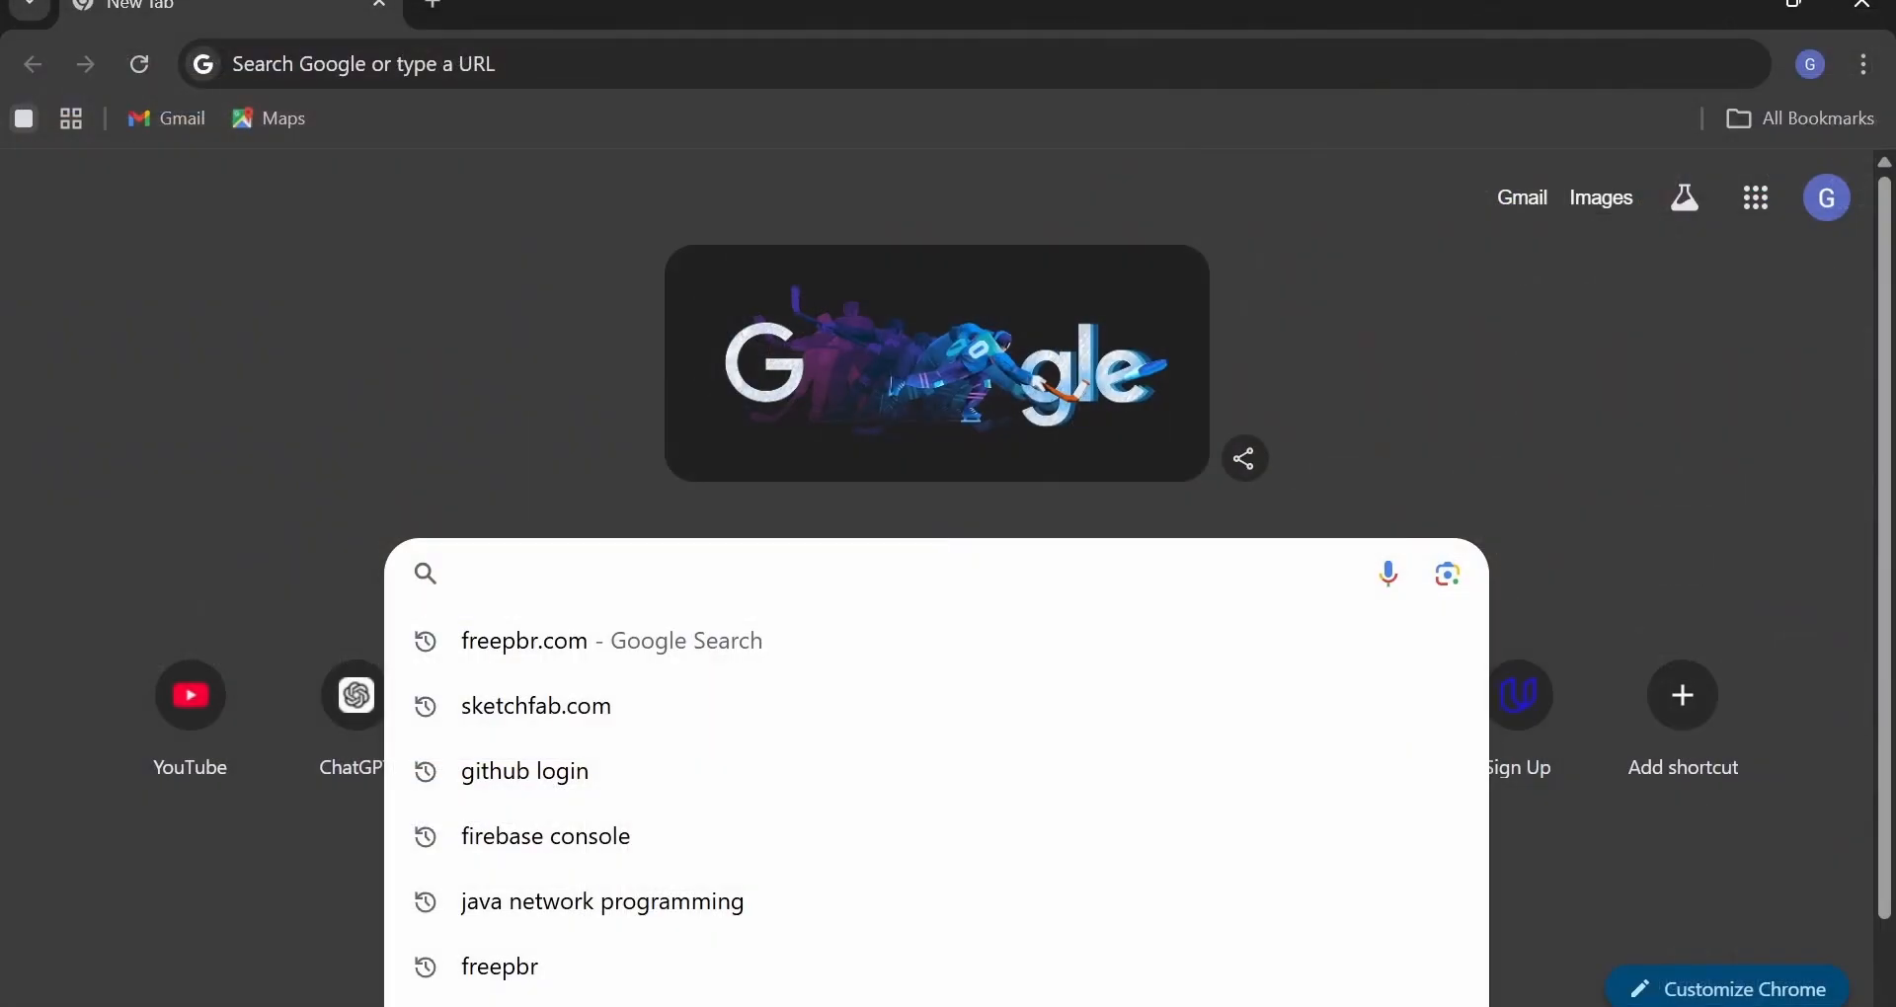
# Search the web for freepbr.com and open the Free PBR Materials site.
pyautogui.write('freepbr.com')
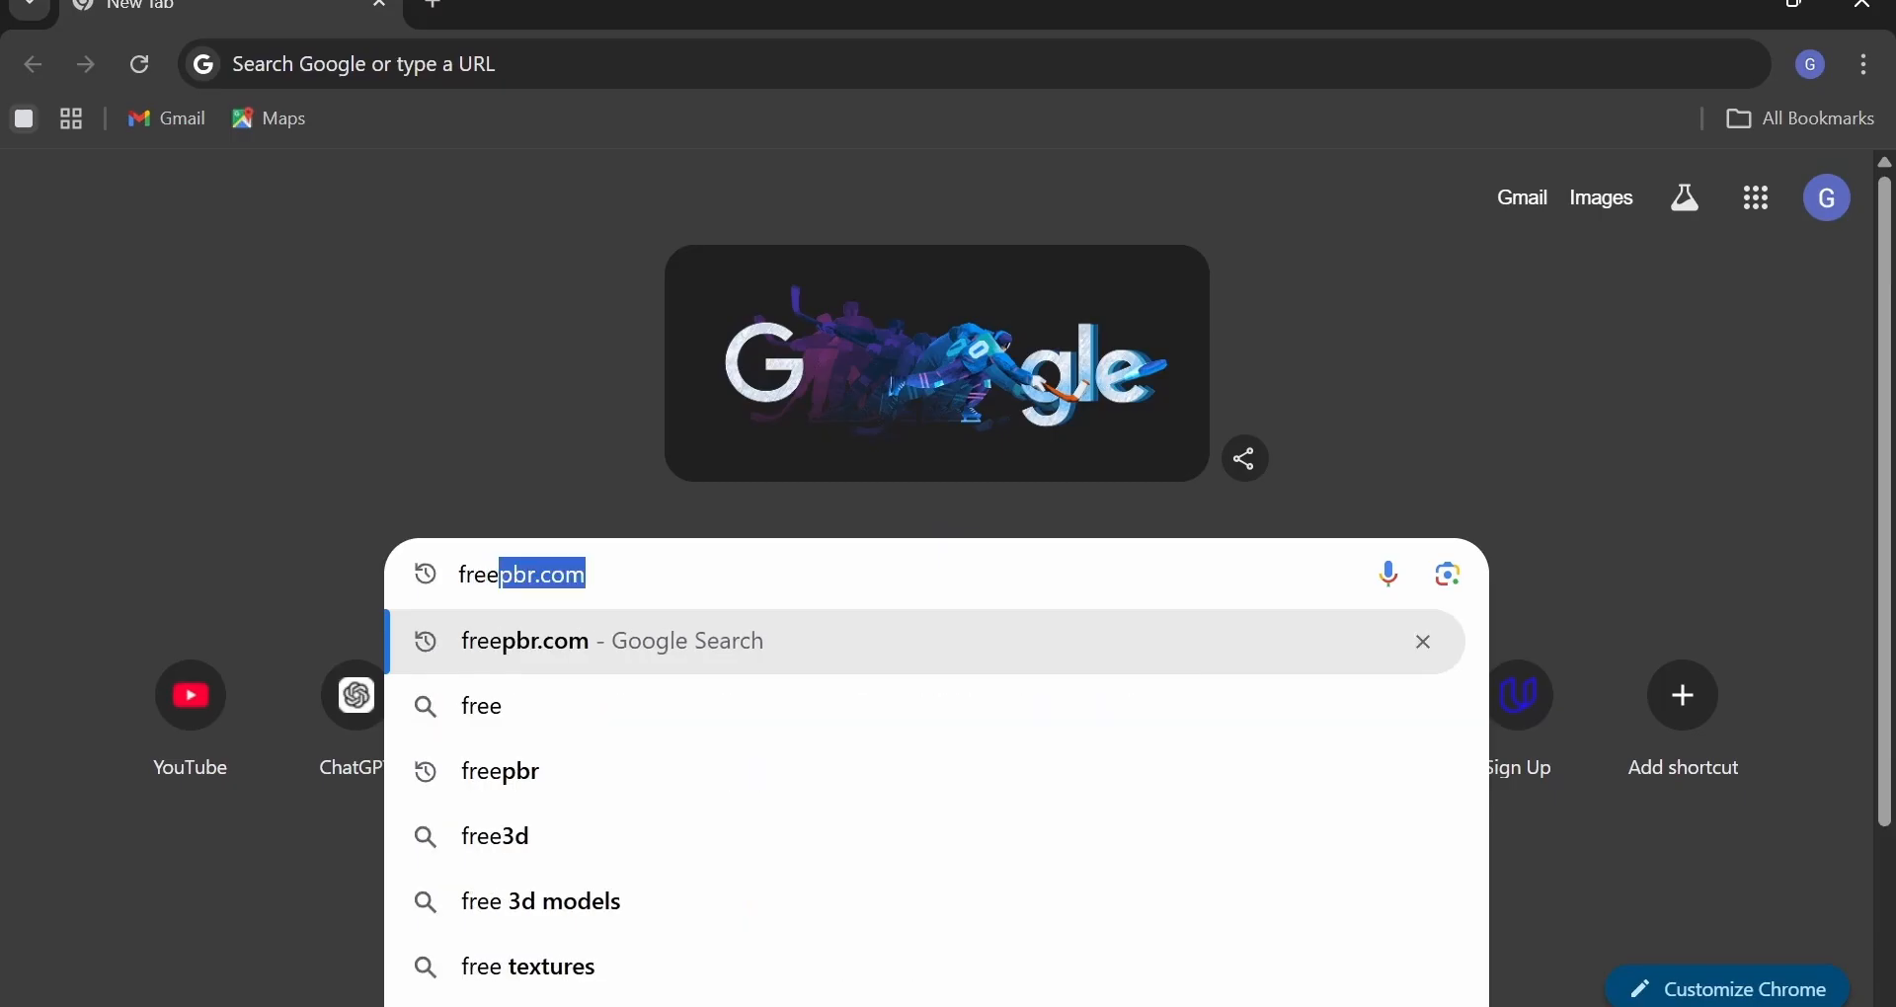
pyautogui.press('Return')
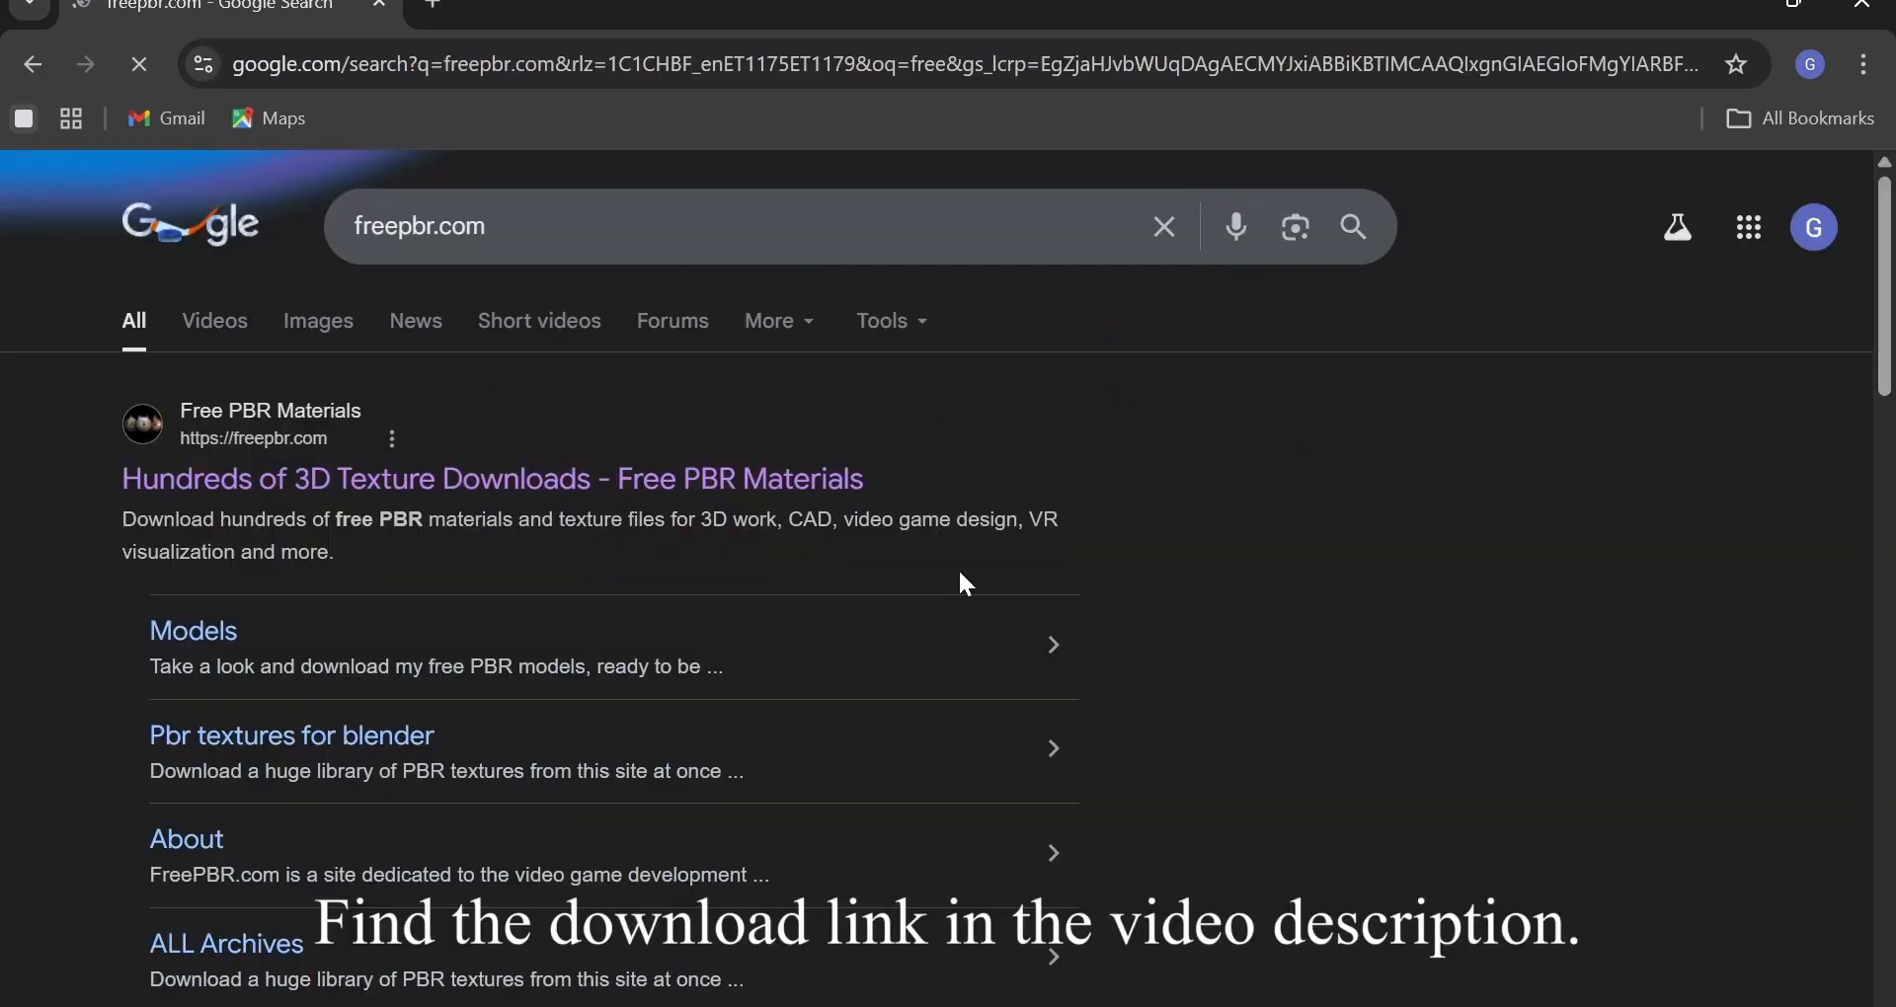
pyautogui.click(656, 481)
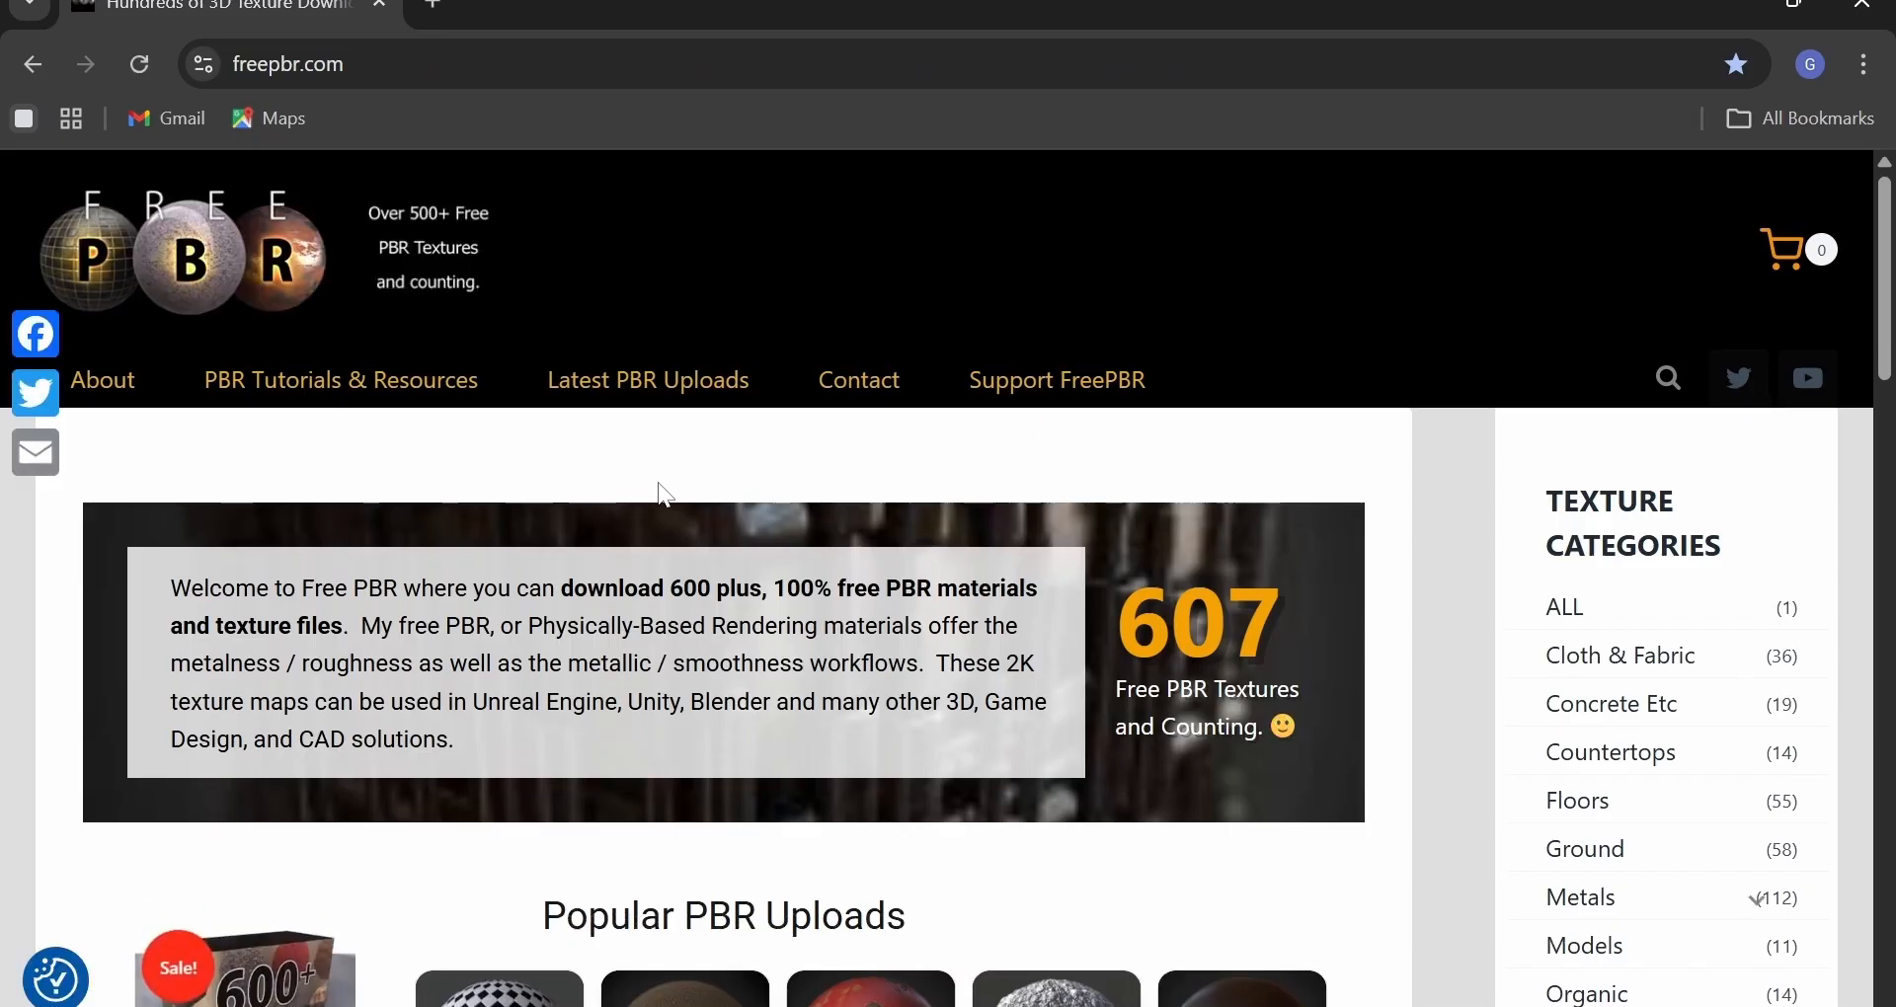
pyautogui.scroll(-3, 665, 493)
pyautogui.scroll(-2, 666, 491)
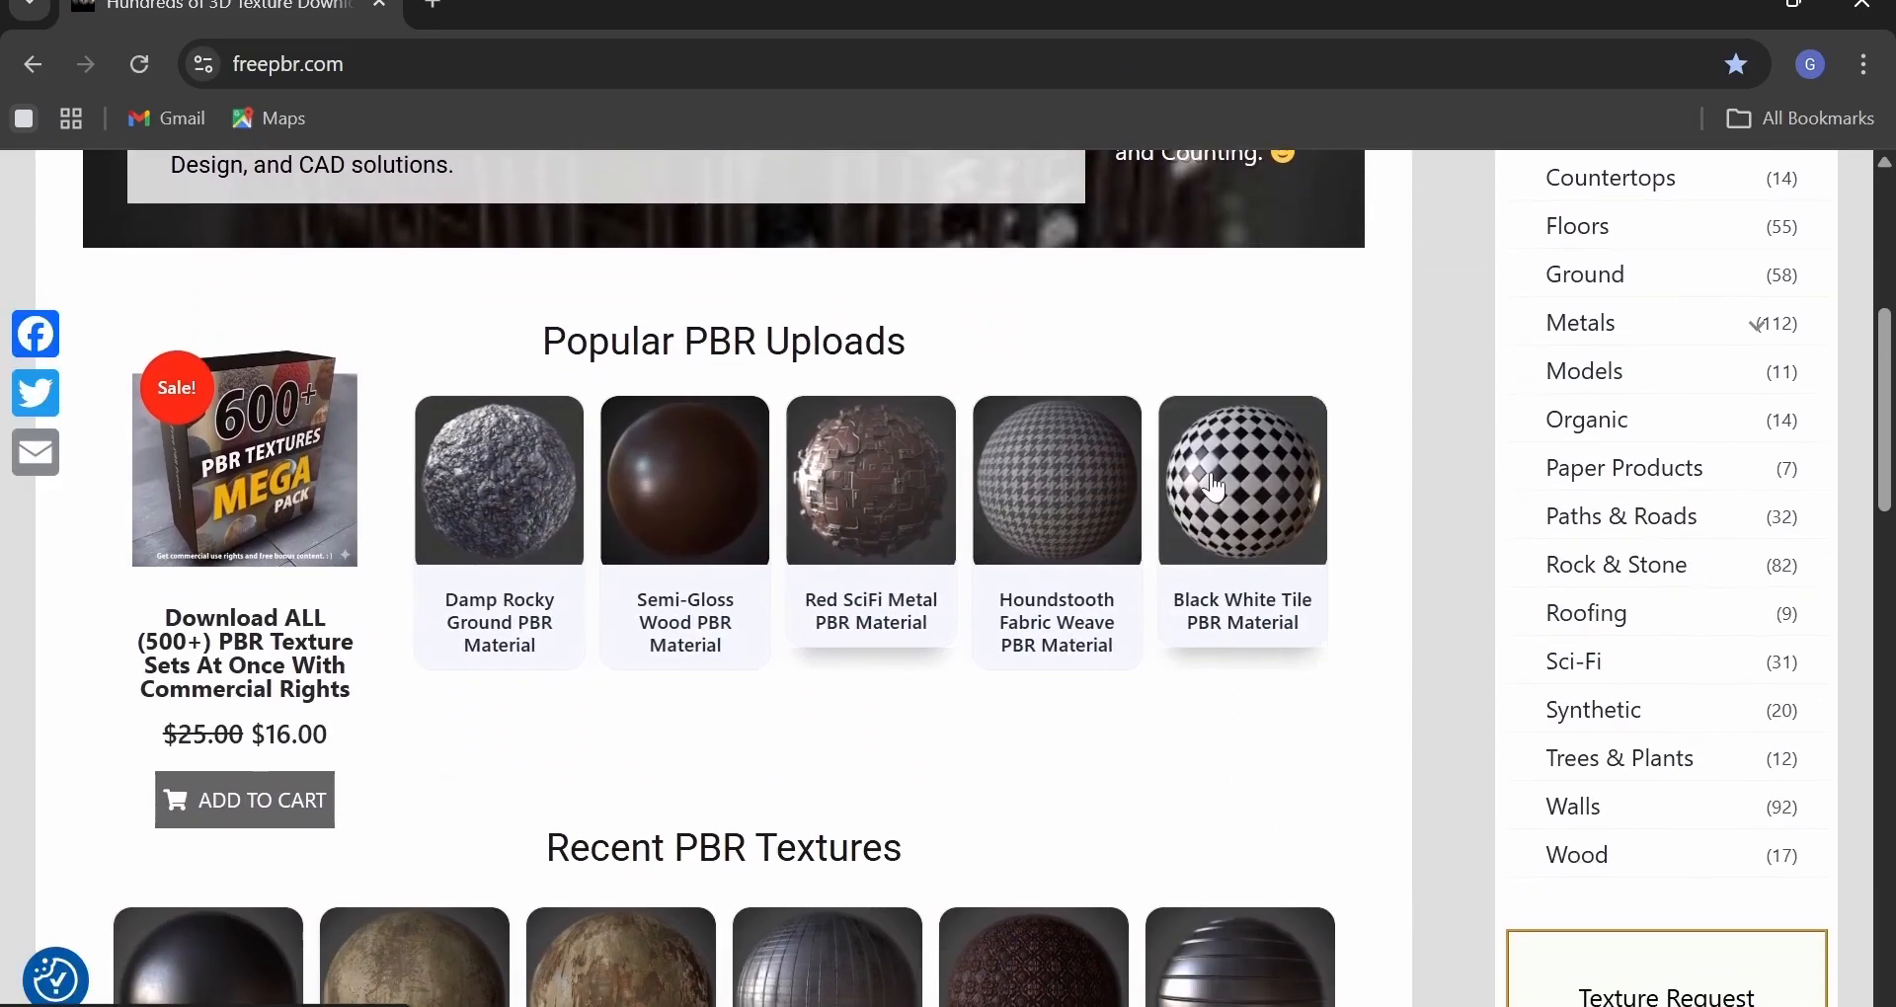
pyautogui.scroll(-12, 1209, 491)
pyautogui.click(788, 729)
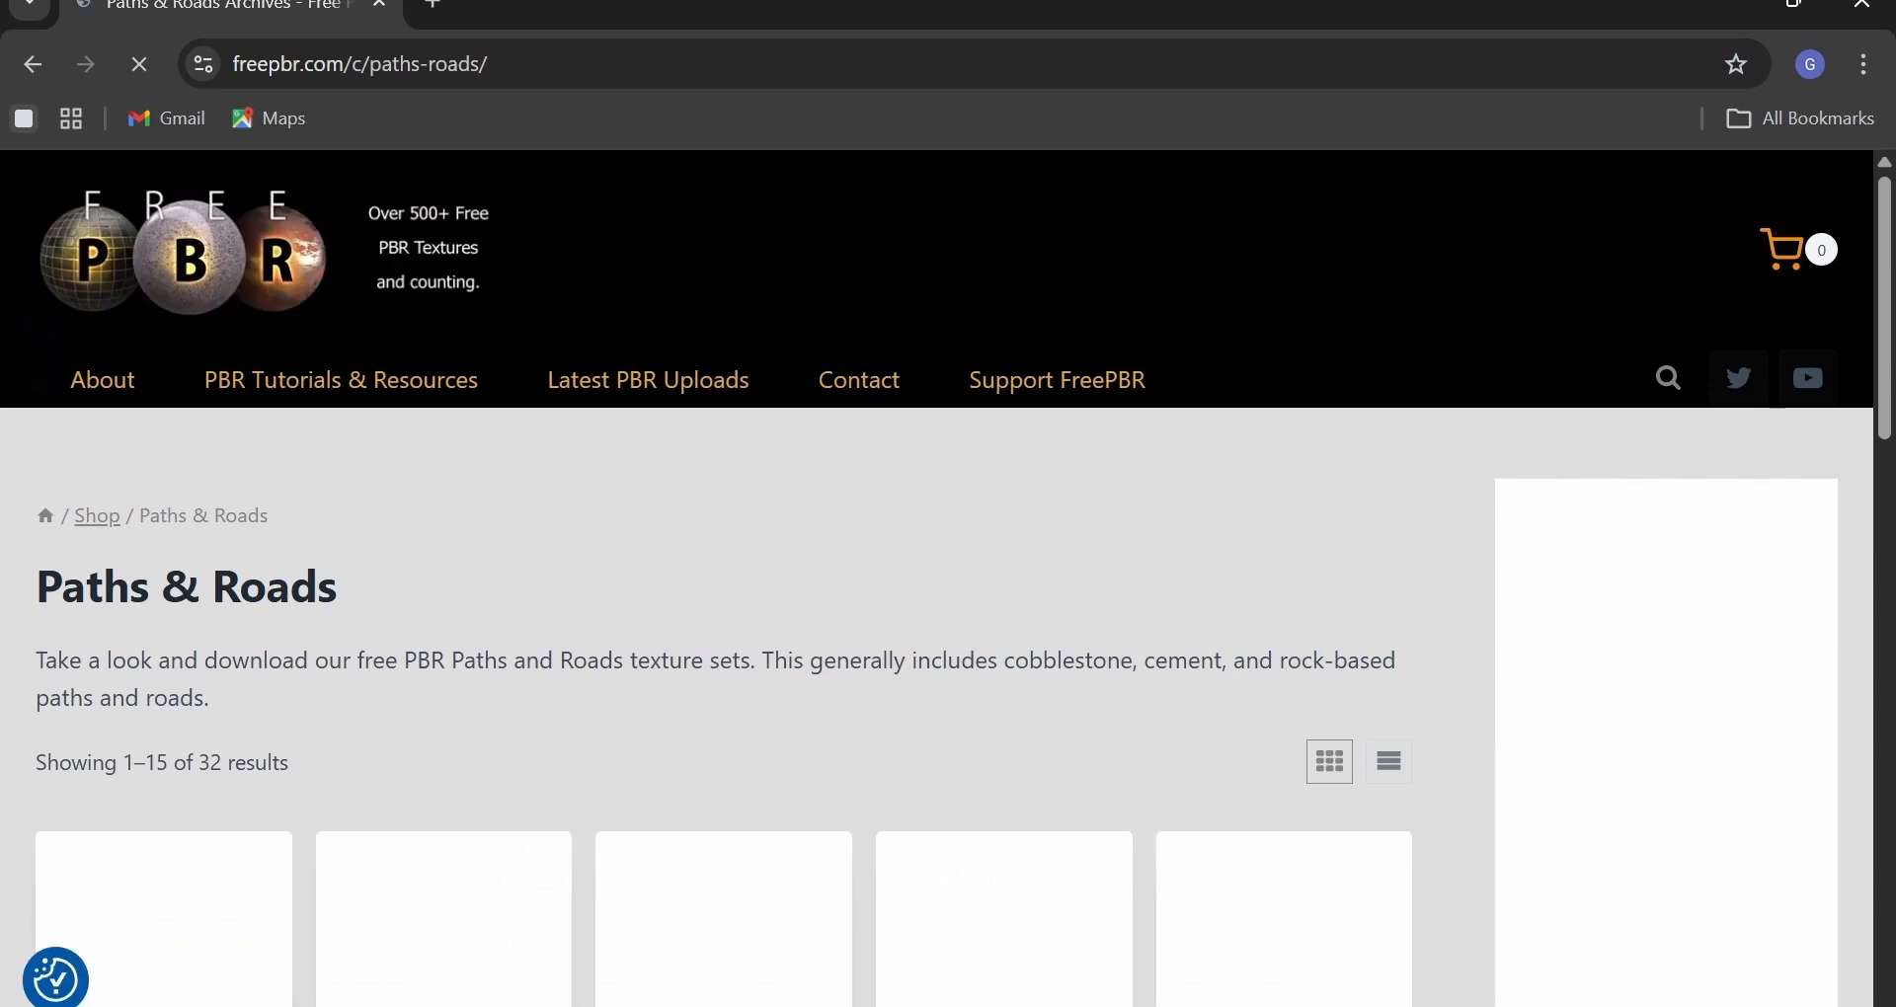
# Search the site for 'marble texture' and download white-marble-bl.zip from White Marble PBR Material.
pyautogui.click(1669, 373)
pyautogui.write('marble texture')
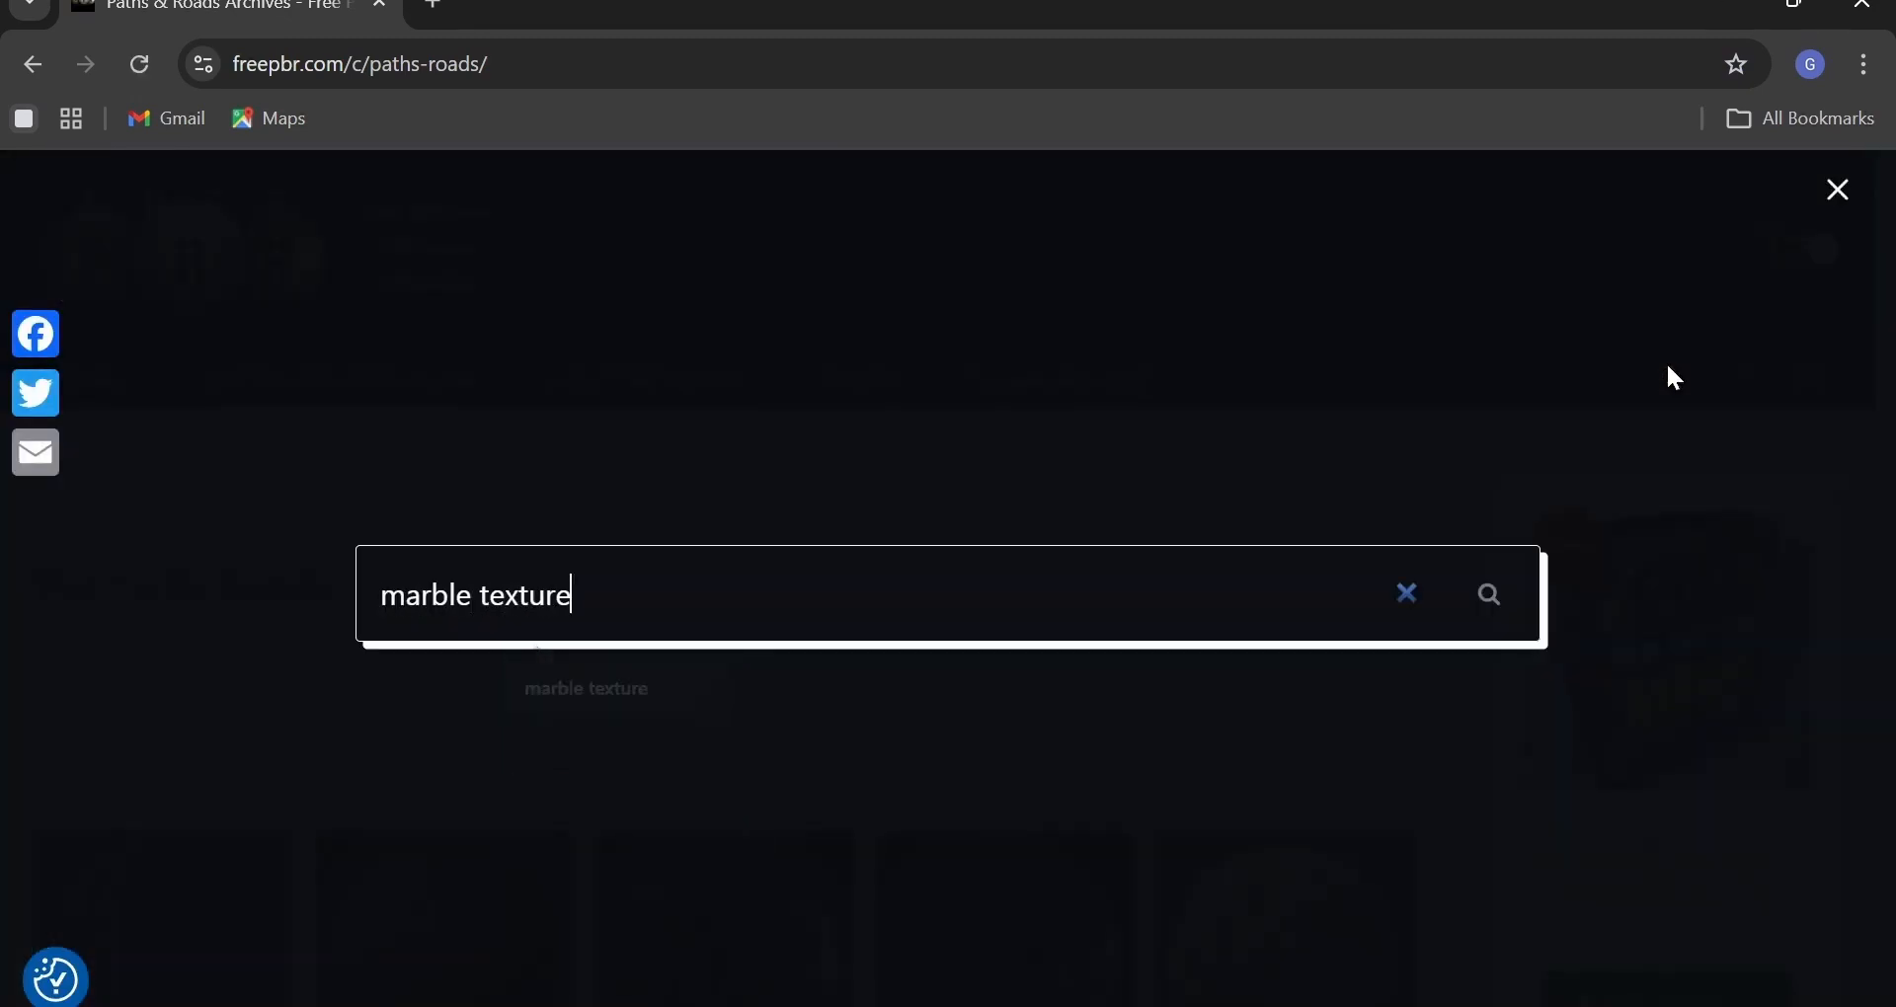
pyautogui.press('Return')
pyautogui.scroll(-2, 1234, 546)
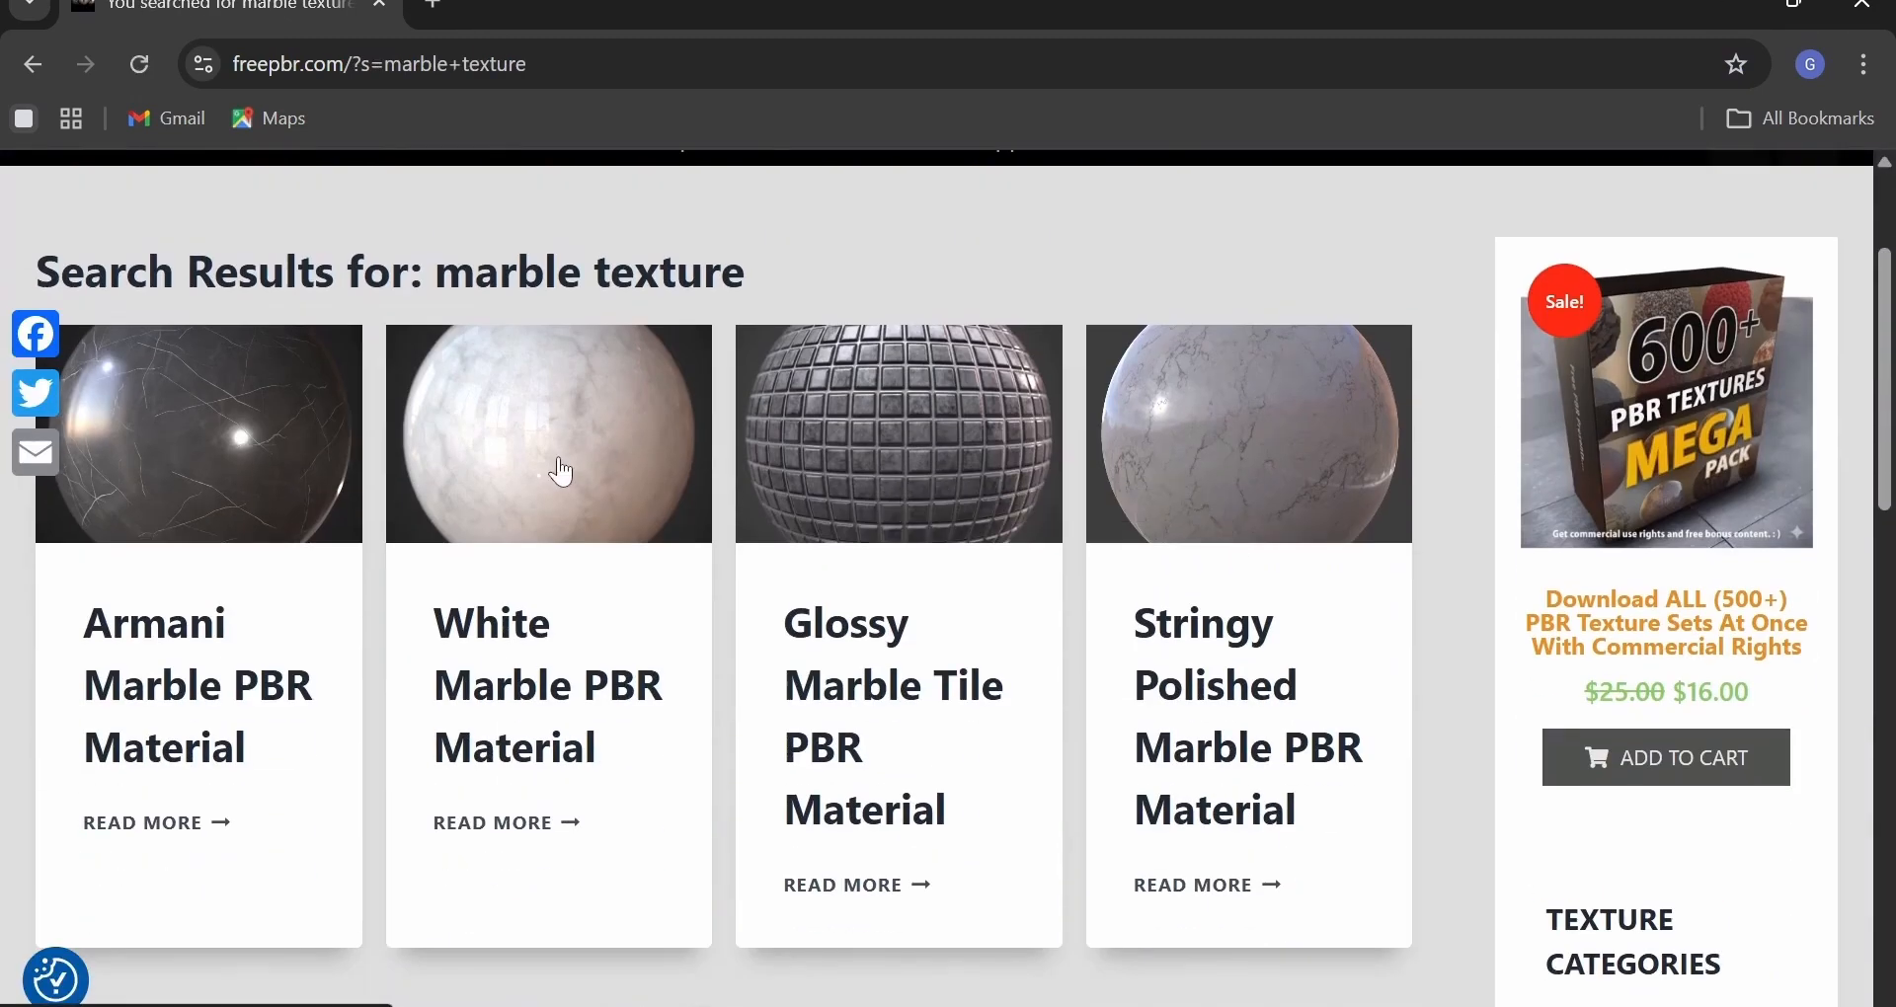
pyautogui.click(542, 823)
pyautogui.scroll(-3, 543, 824)
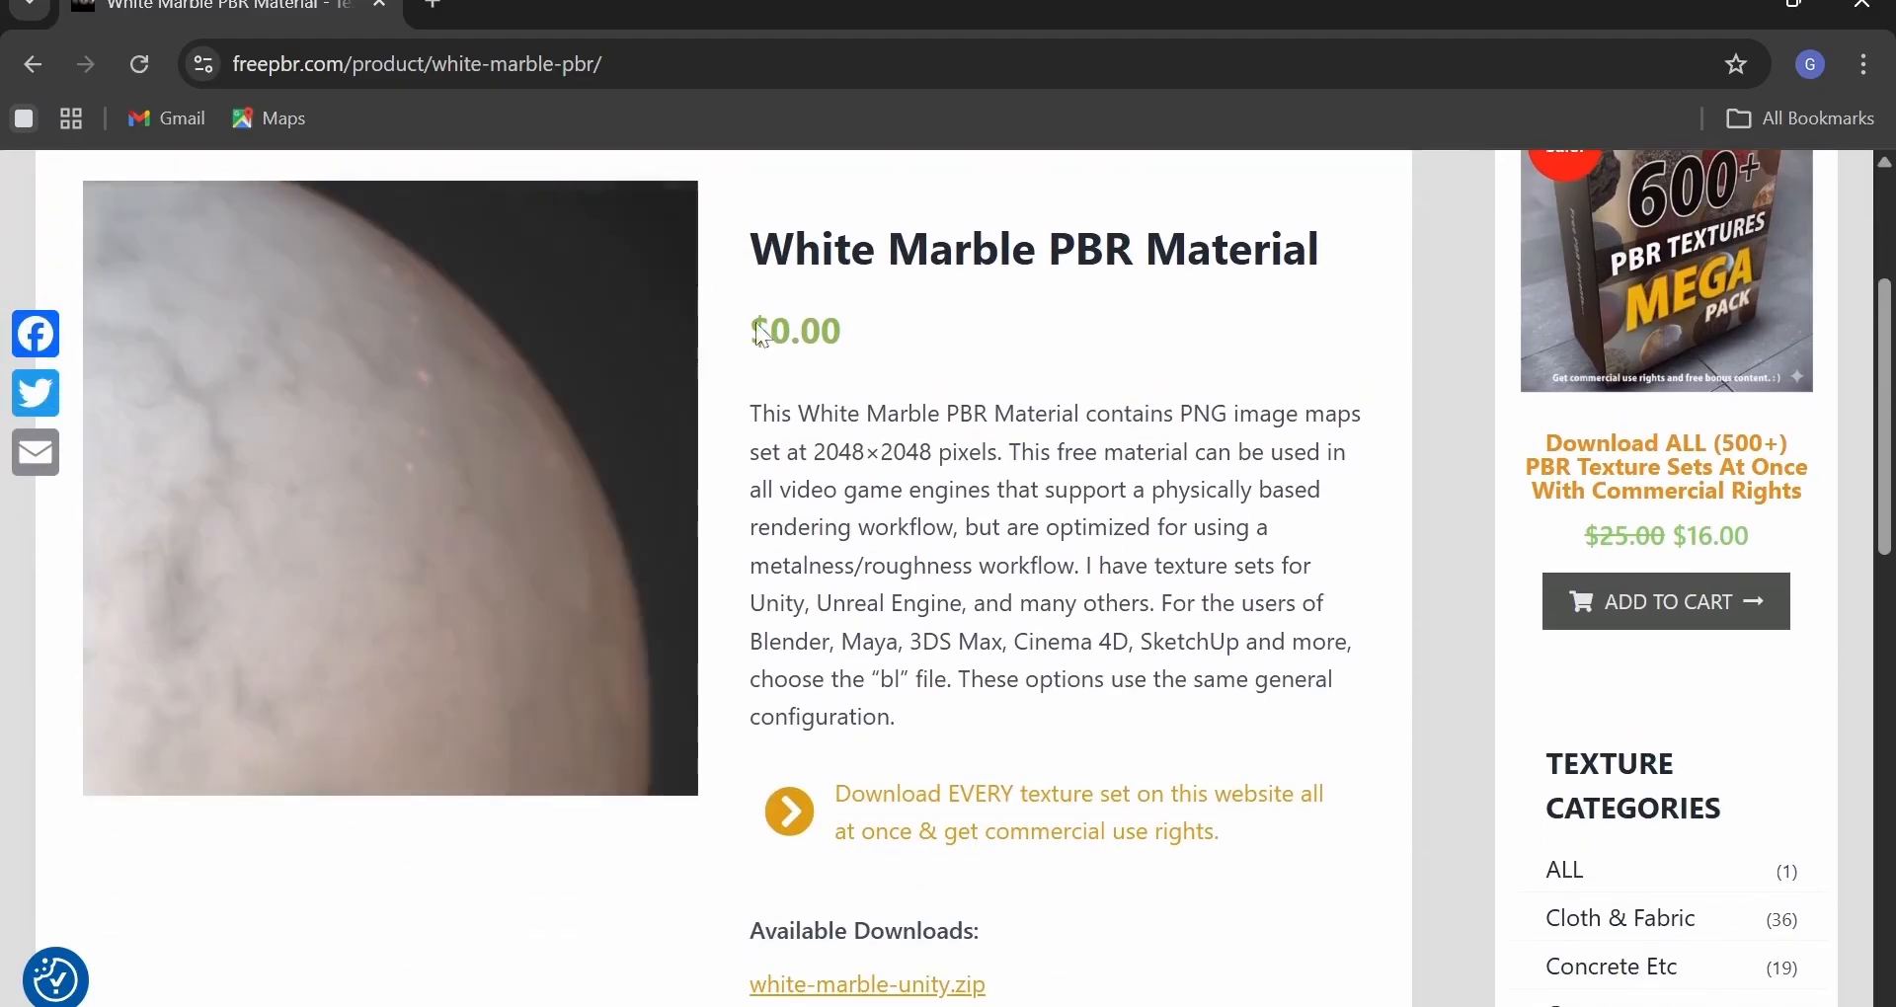
pyautogui.scroll(-3, 986, 639)
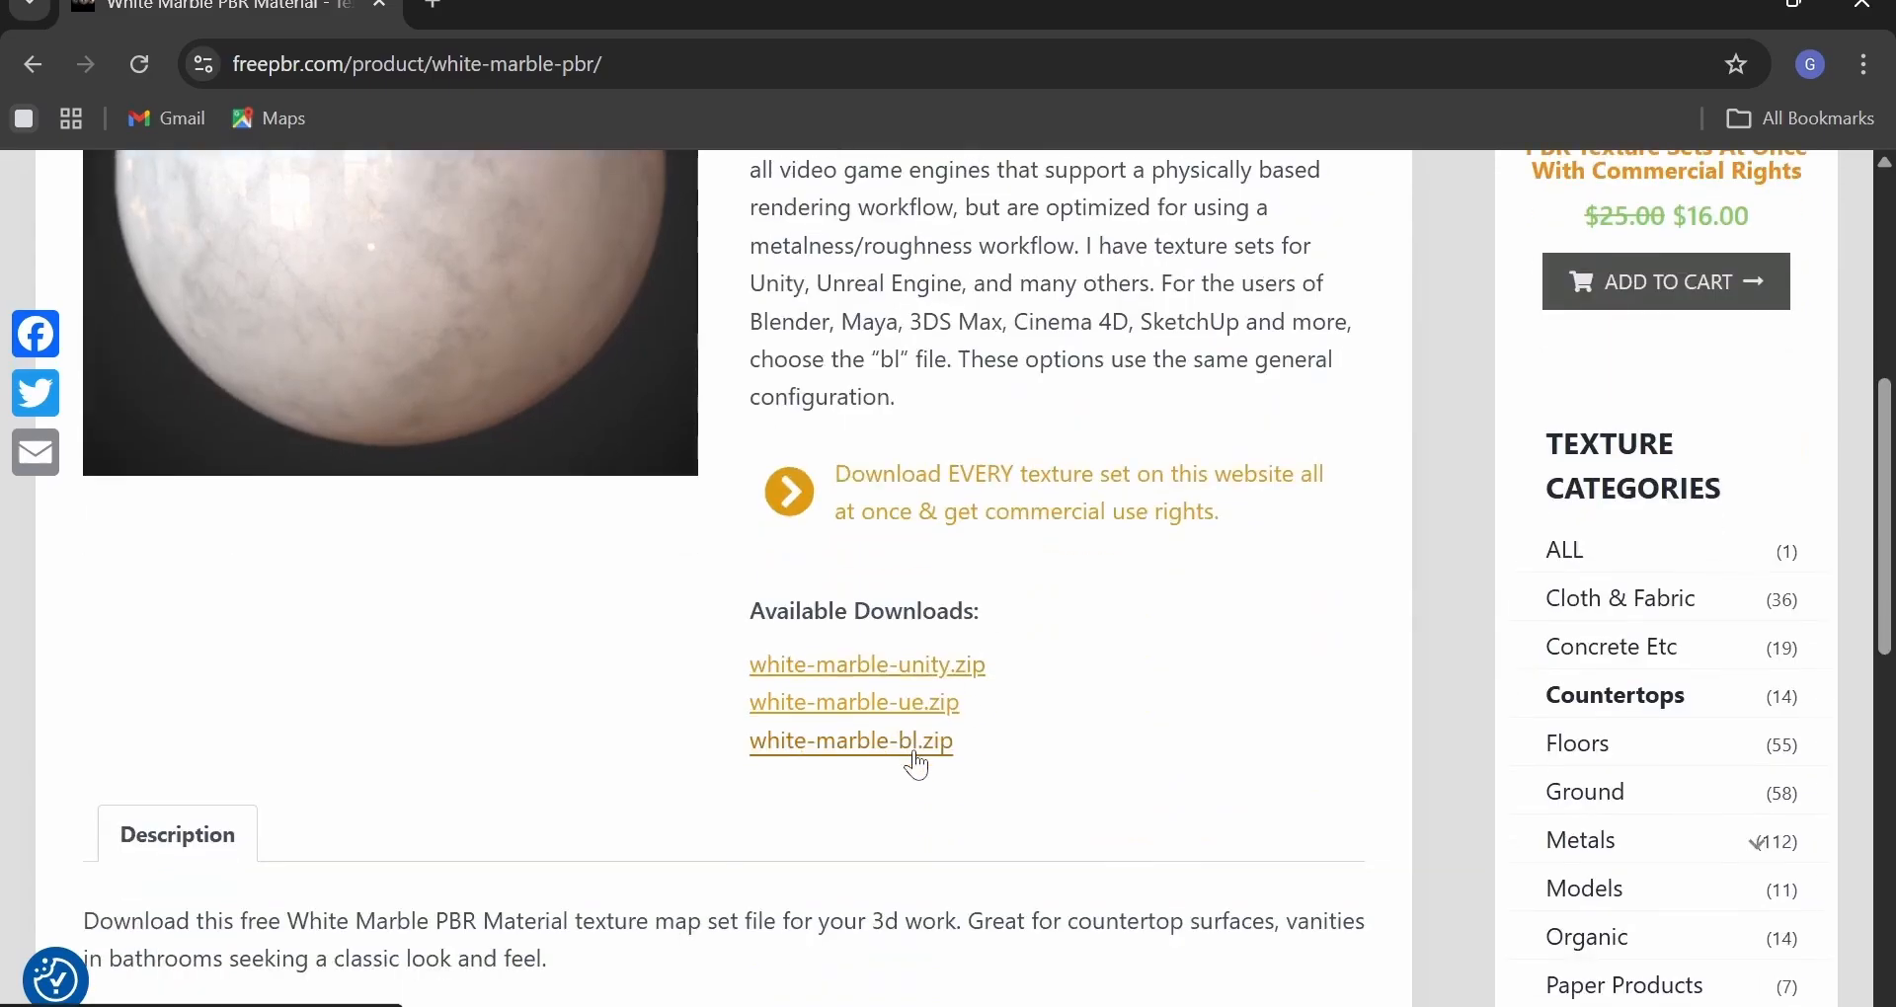
pyautogui.click(915, 758)
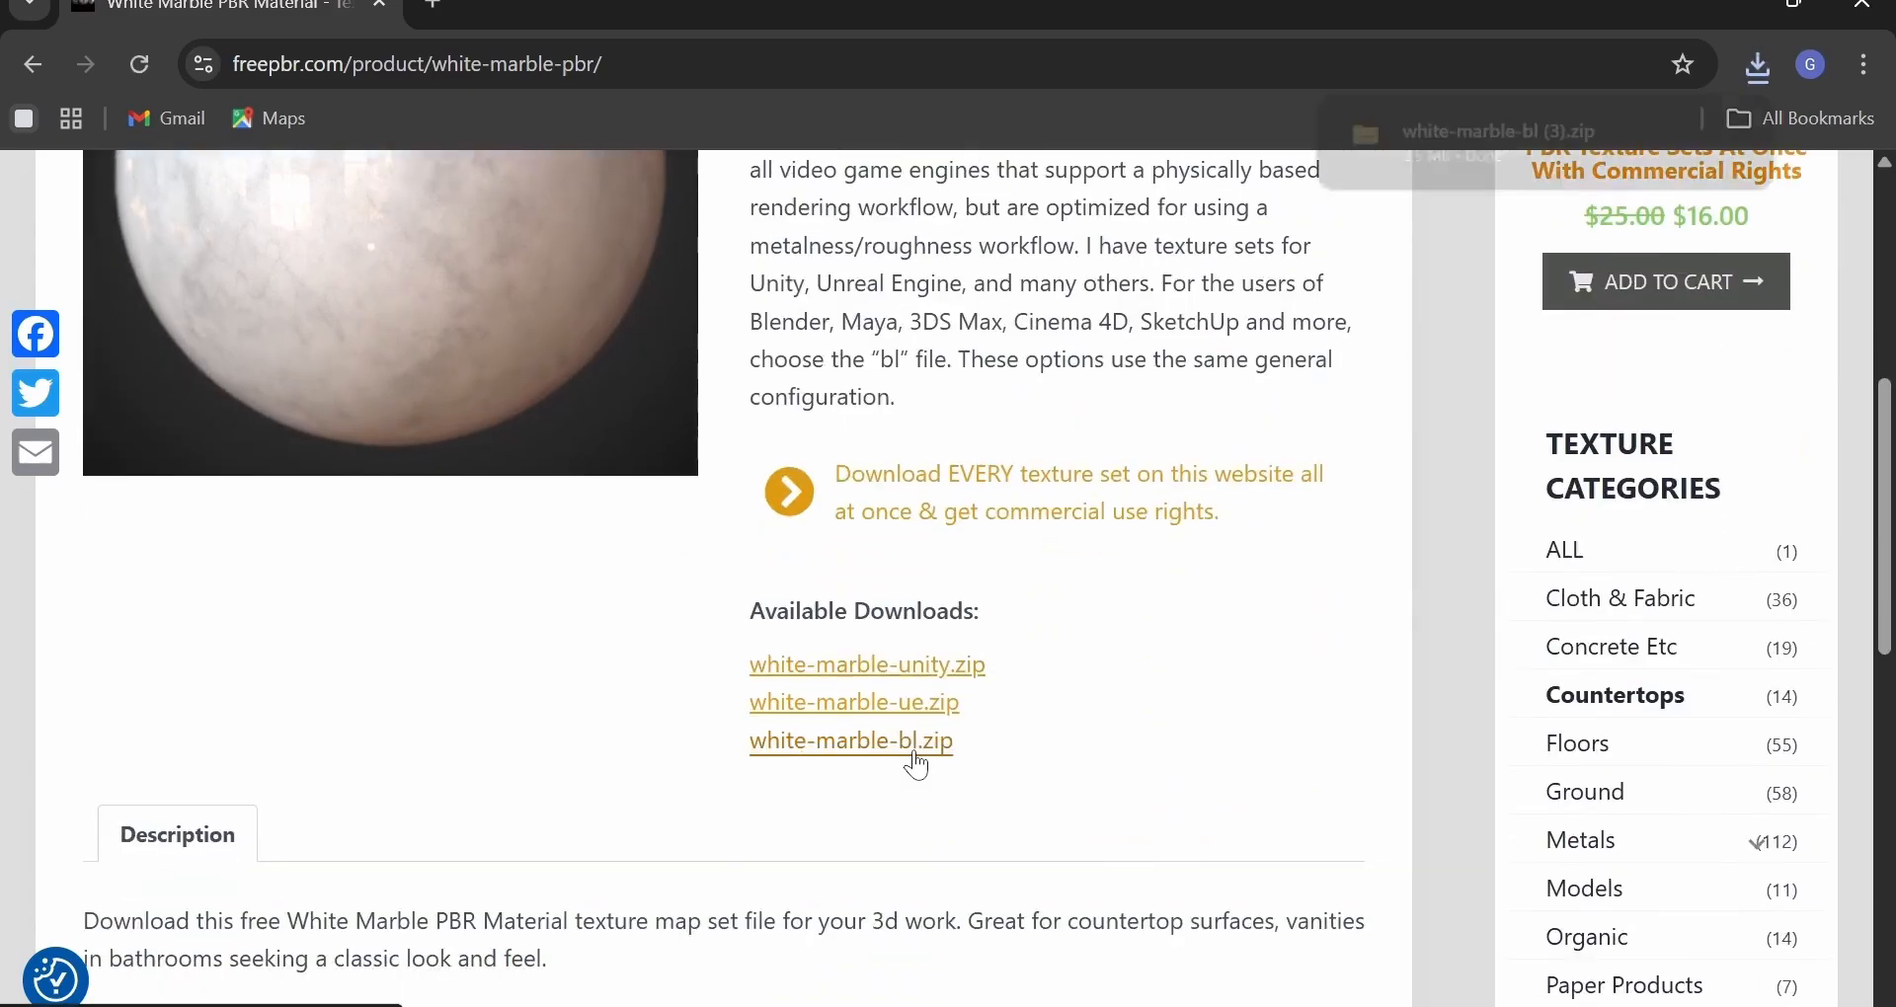
# Extract the downloaded marble zip into the white-marble-bl (3) folder.
pyautogui.click(1682, 131)
pyautogui.rightClick(1049, 281)
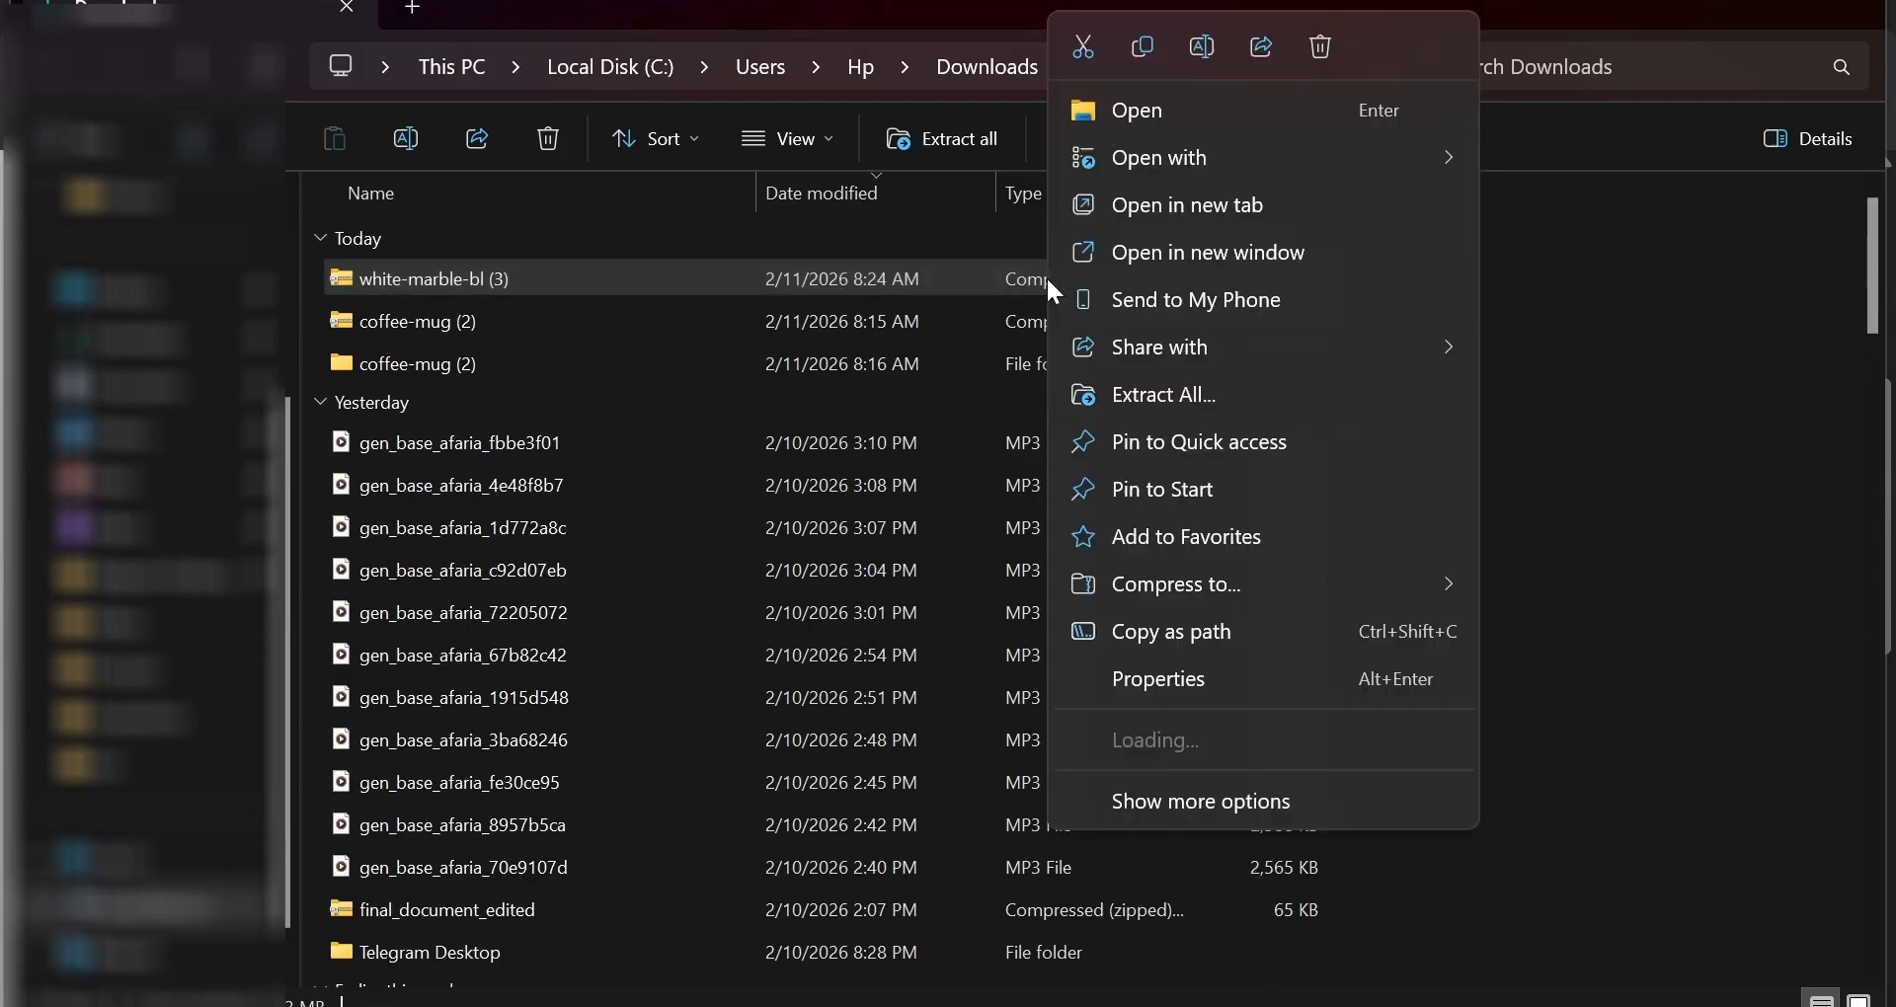
pyautogui.click(1169, 388)
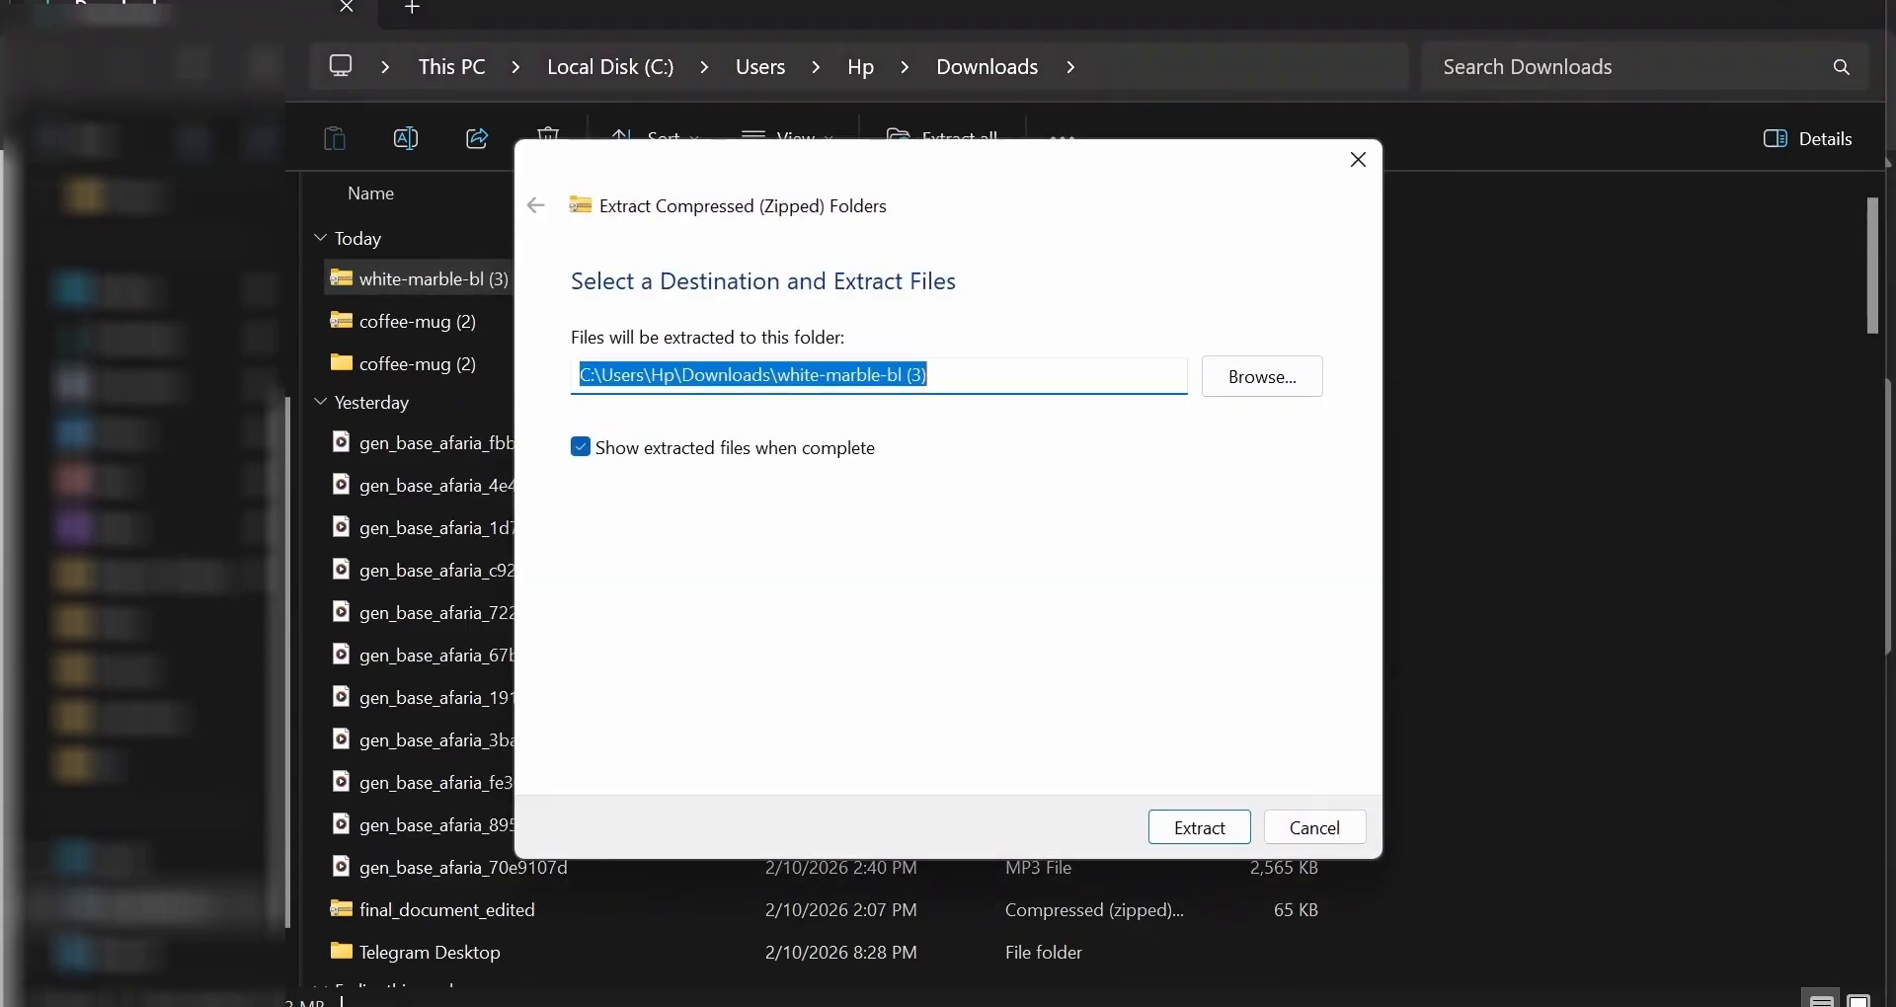
pyautogui.click(1203, 825)
# Open the extracted white-marble-bl folder and page through its texture maps in Photos.
pyautogui.doubleClick(711, 270)
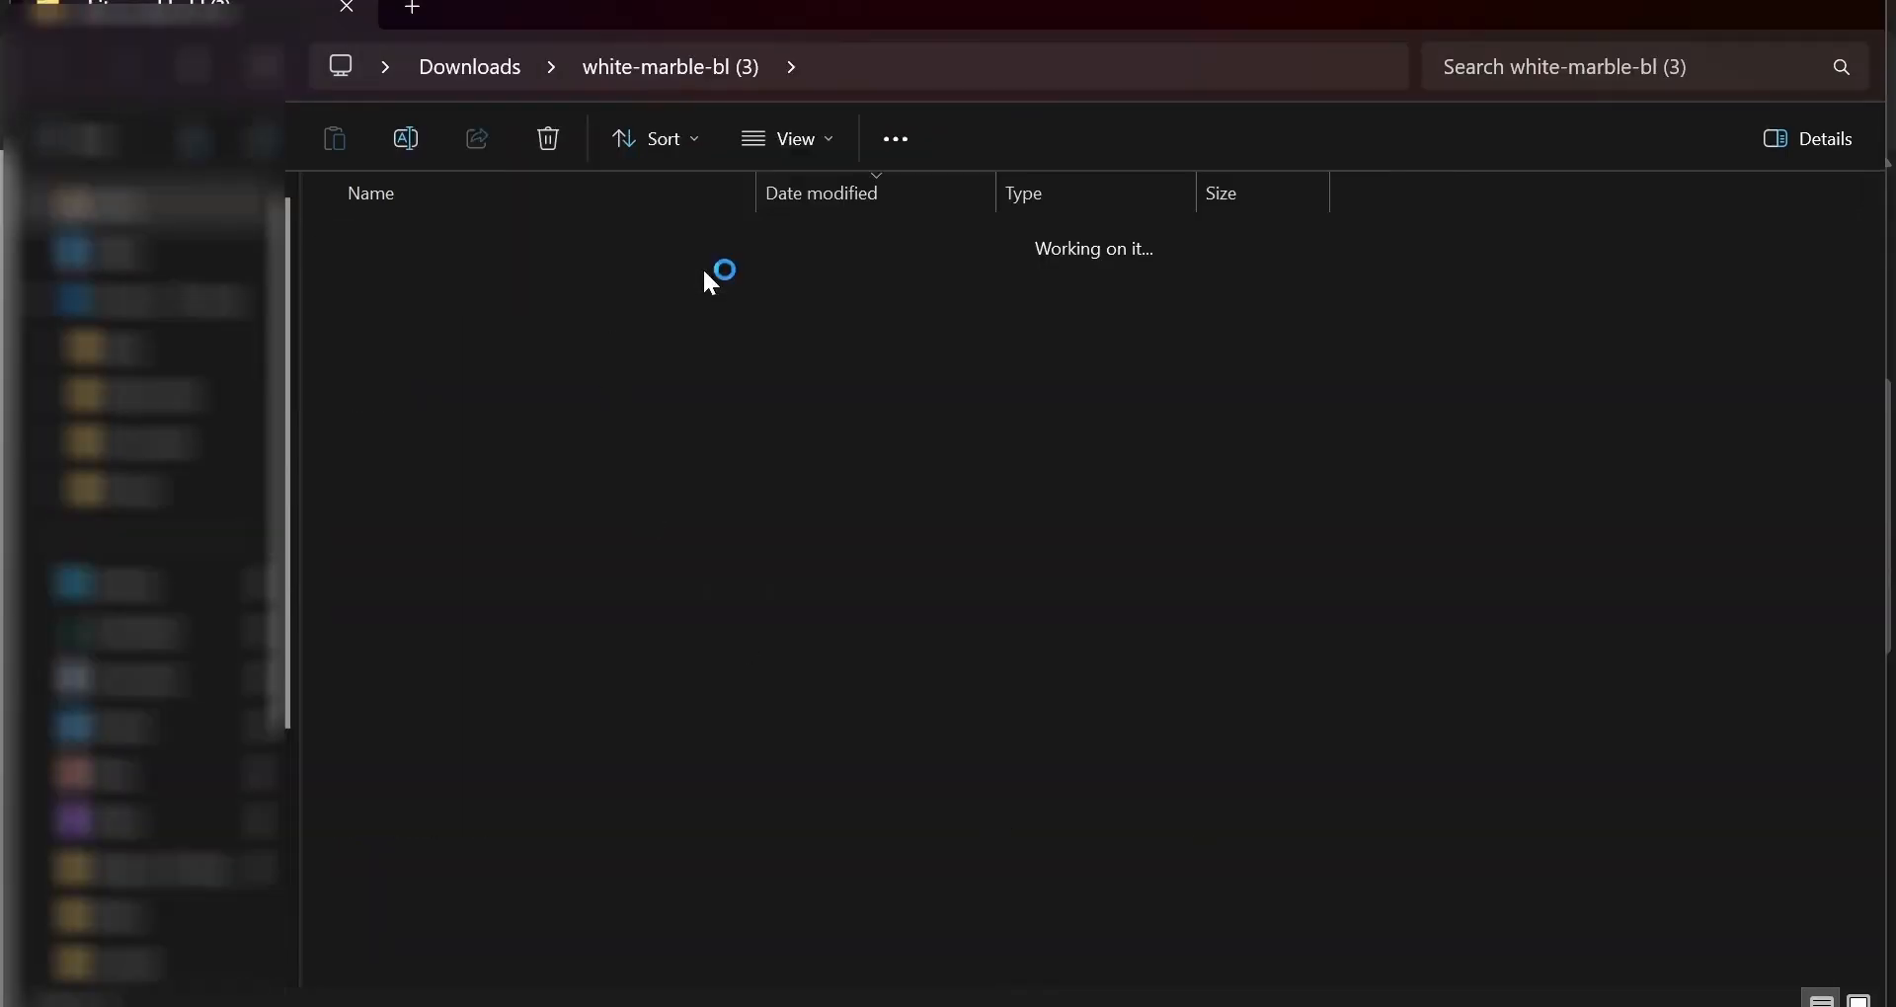
pyautogui.doubleClick(610, 530)
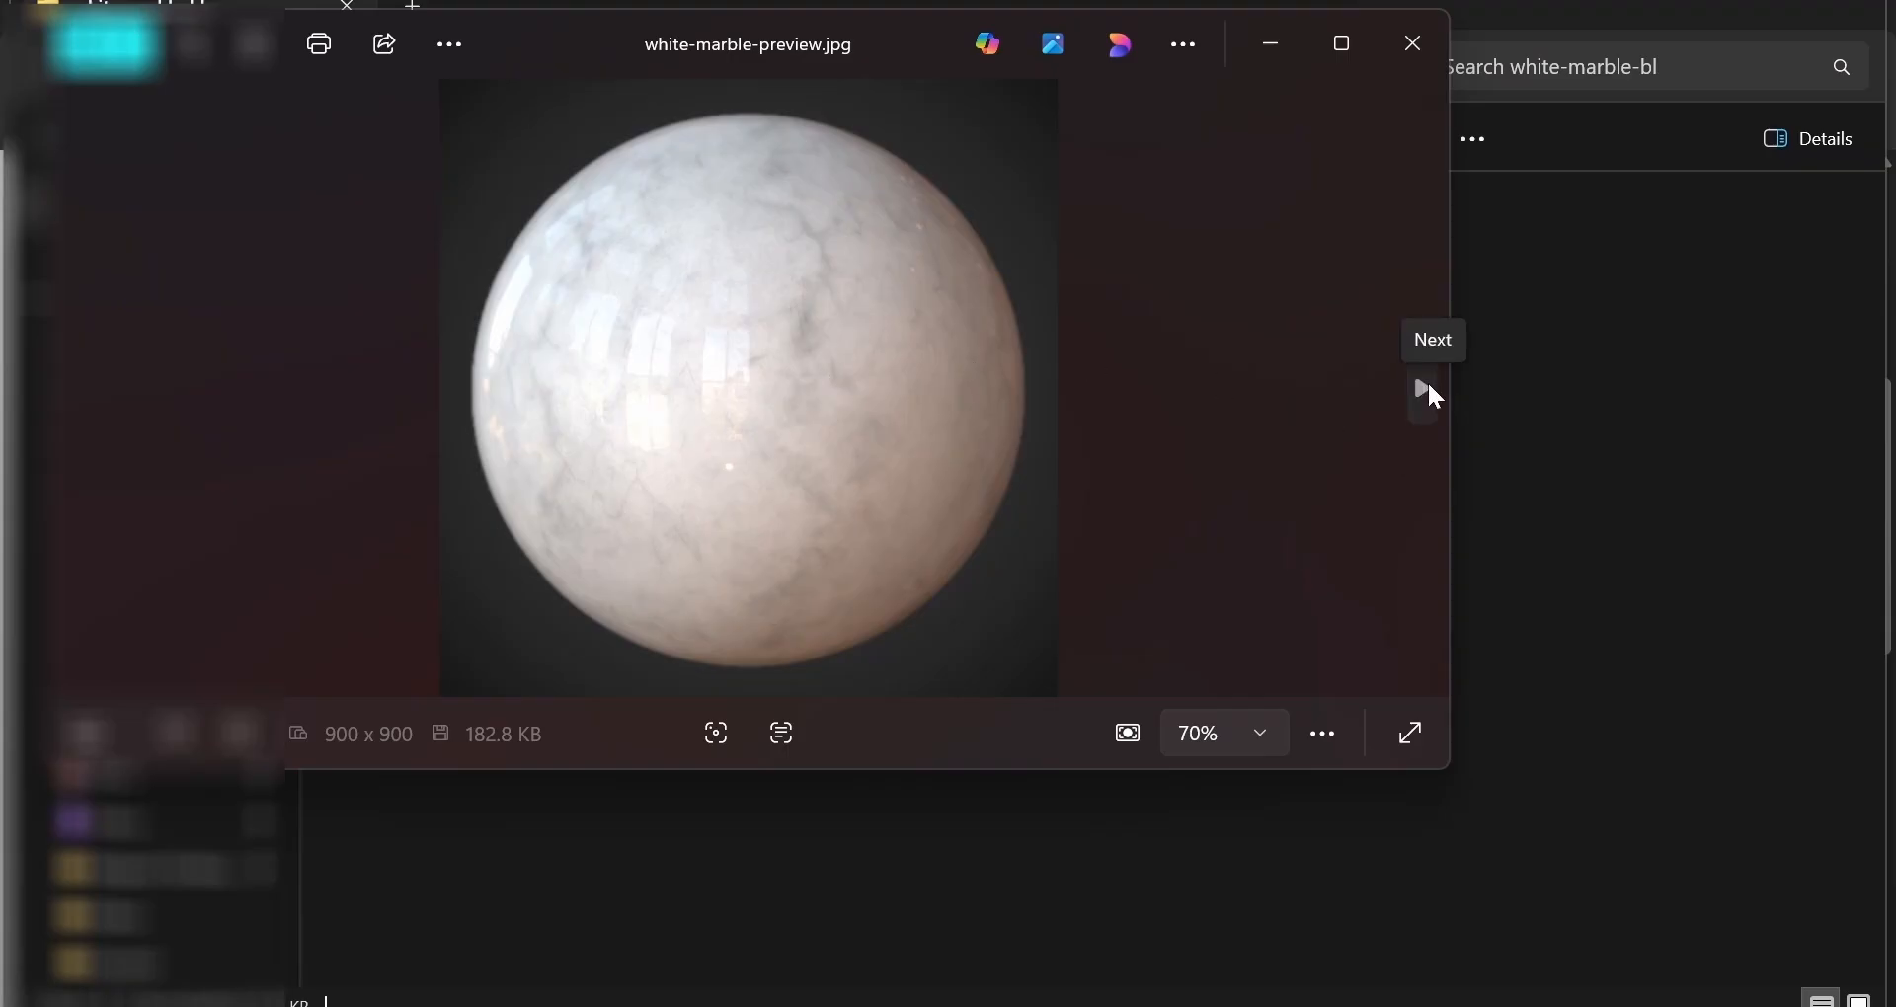
pyautogui.click(1426, 391)
pyautogui.click(1424, 388)
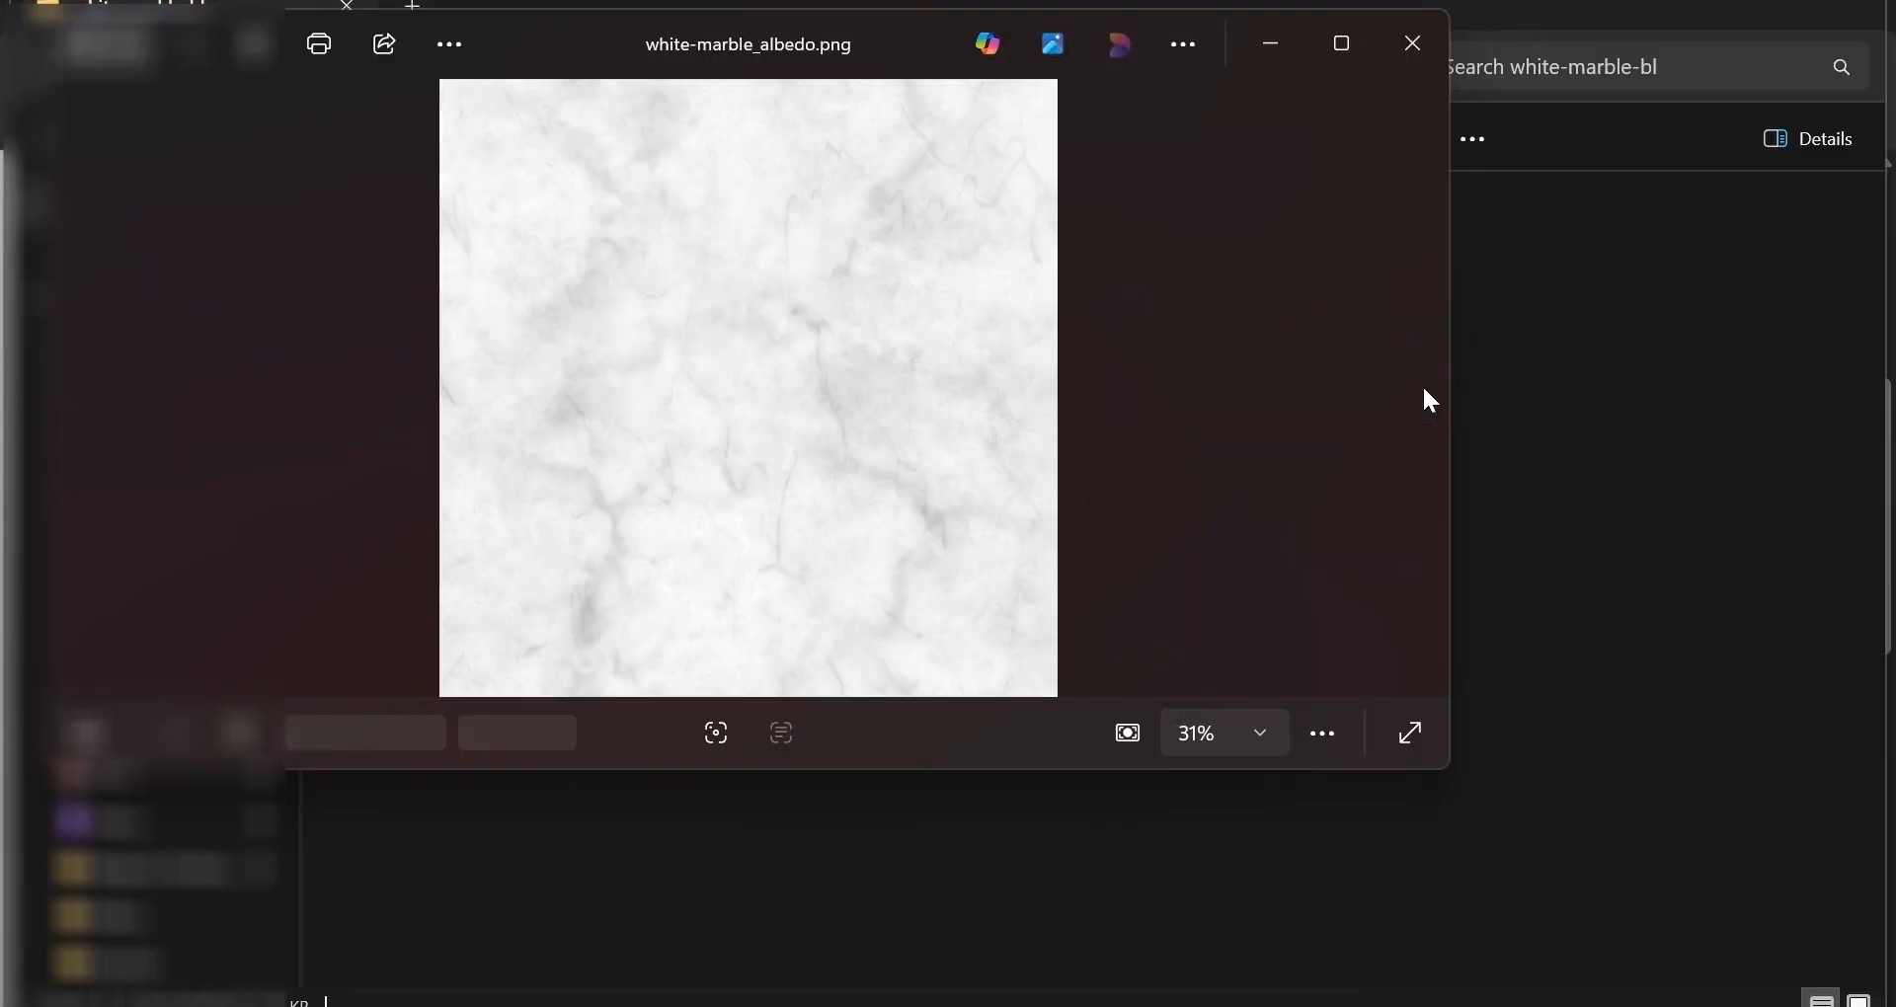
pyautogui.click(1424, 387)
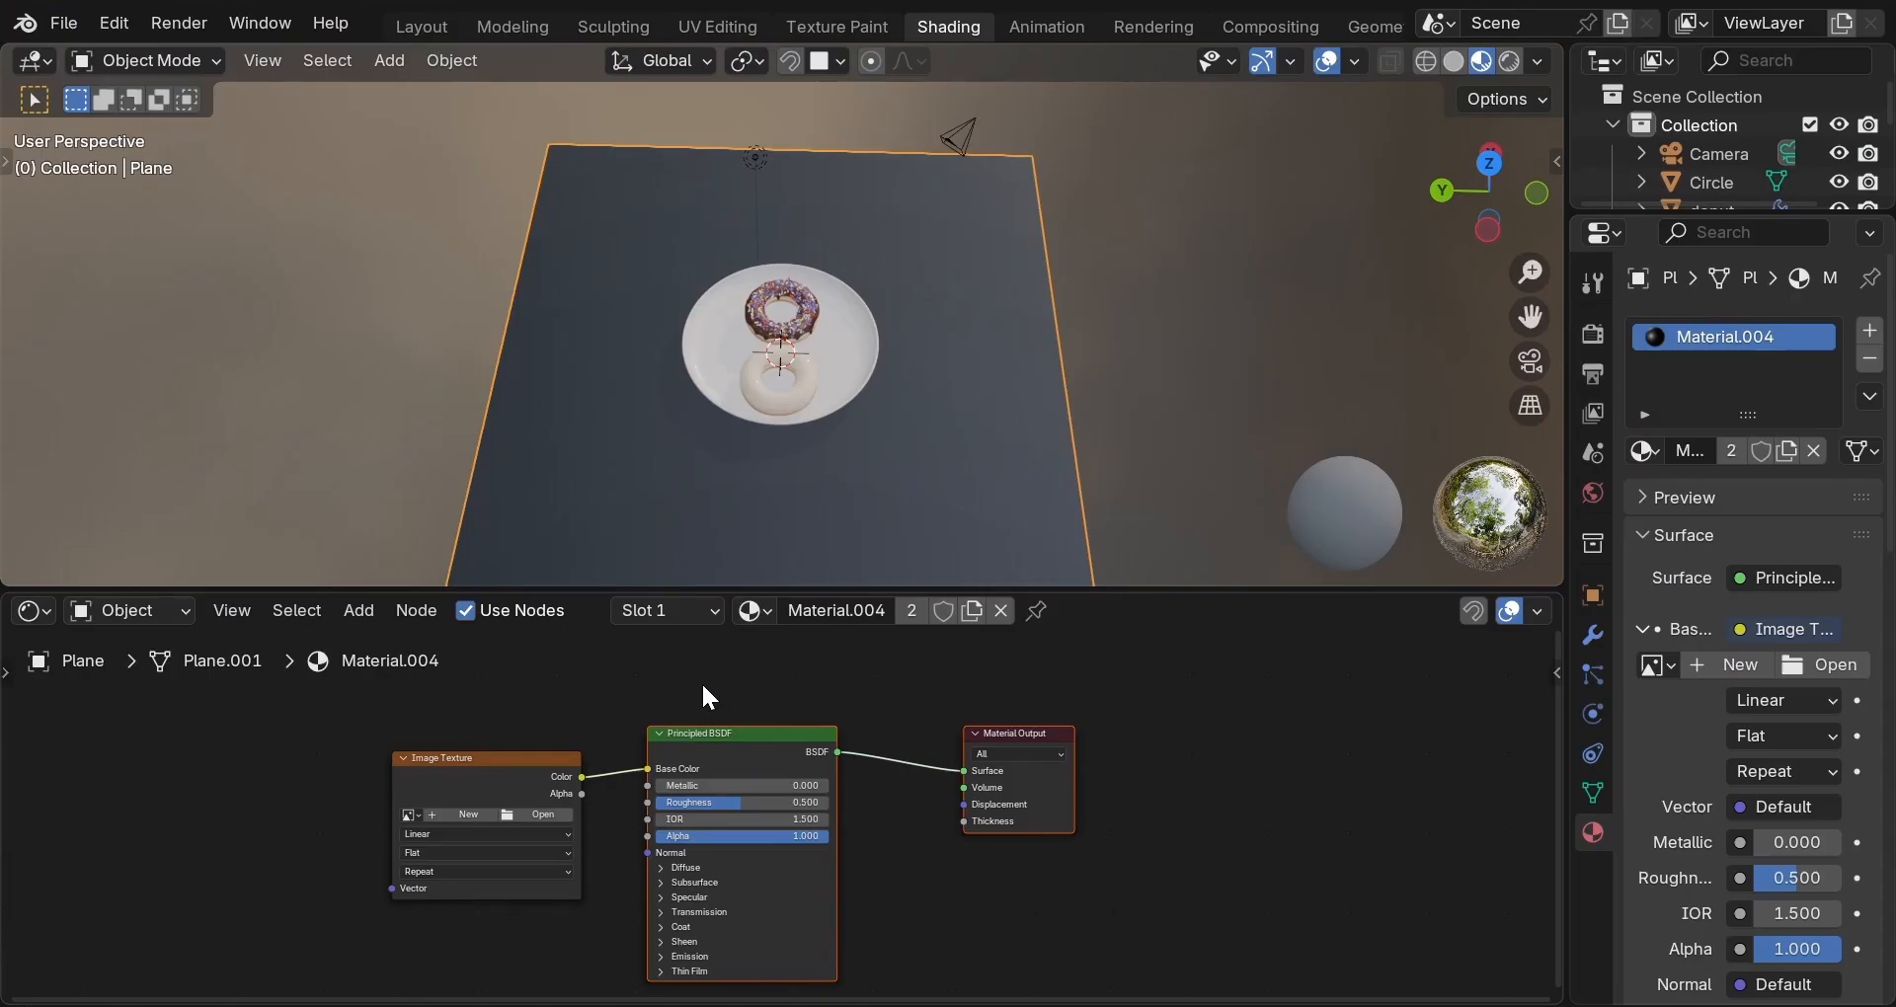
# Load Downloads > white-marble-bl > white-marble_albedo.png into the plane's Image Texture node.
pyautogui.click(530, 812)
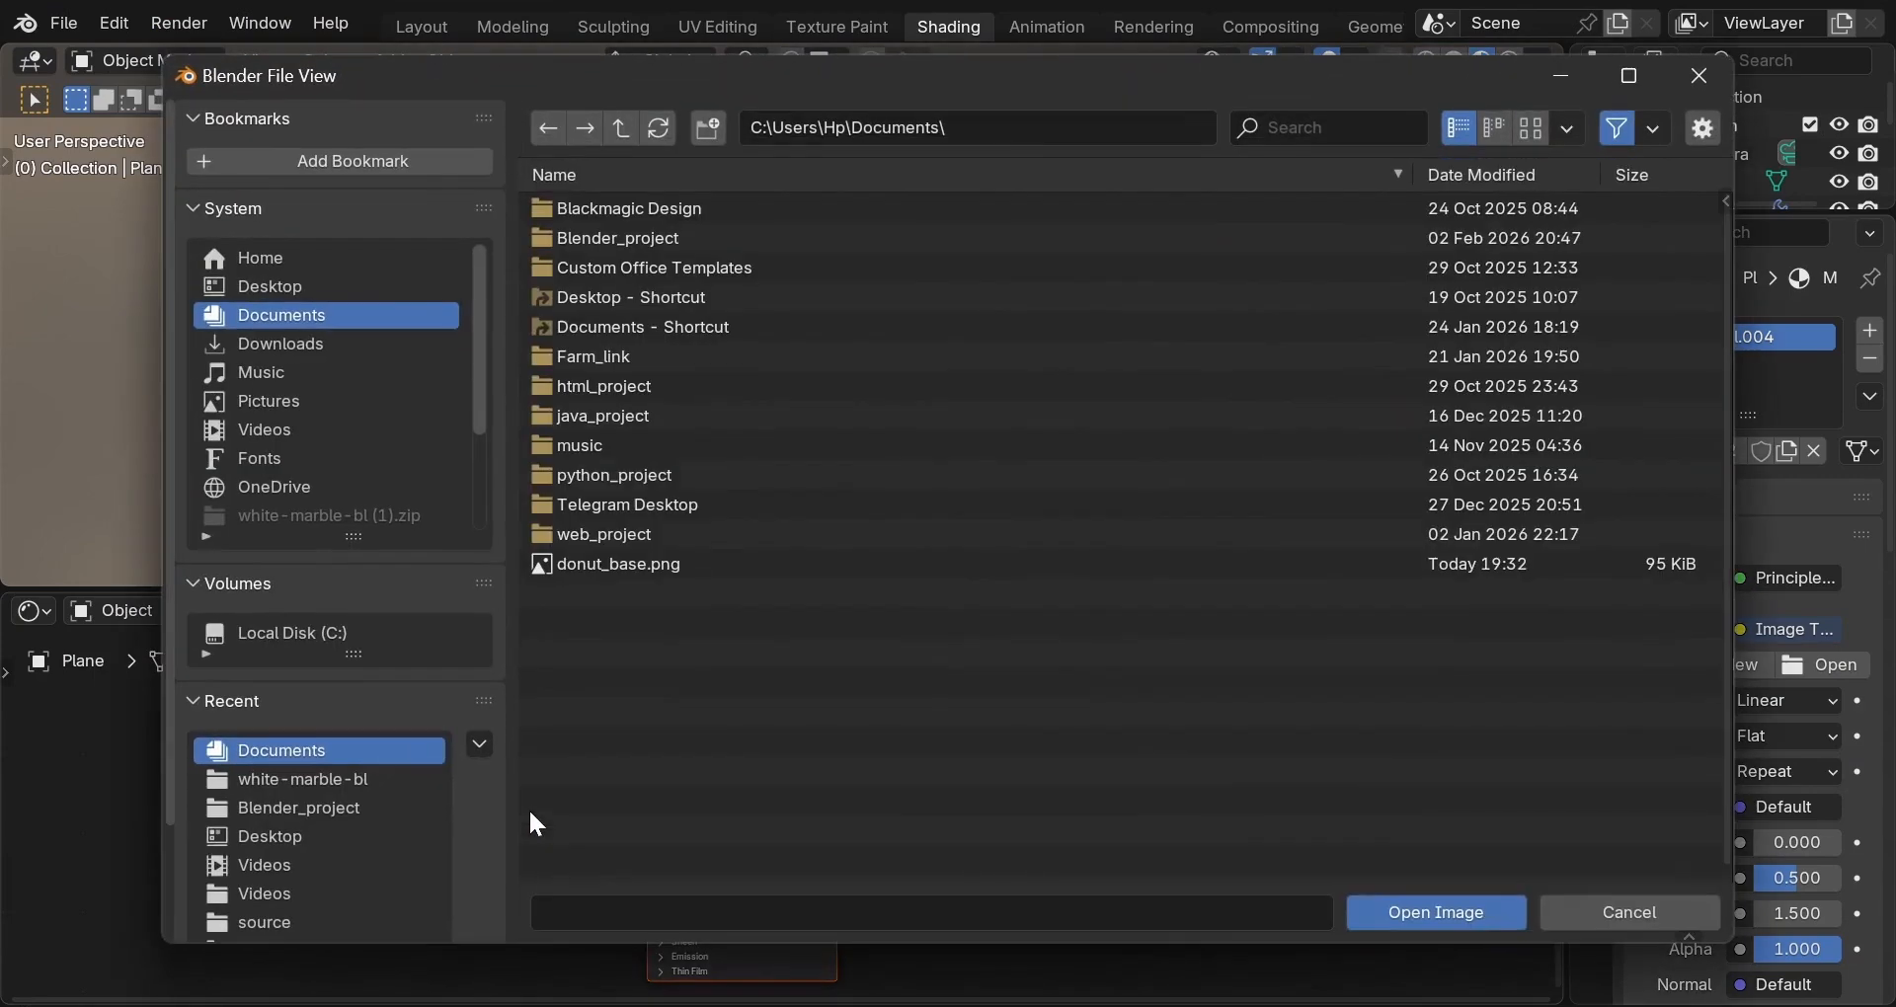
pyautogui.click(300, 344)
pyautogui.click(582, 265)
pyautogui.click(646, 215)
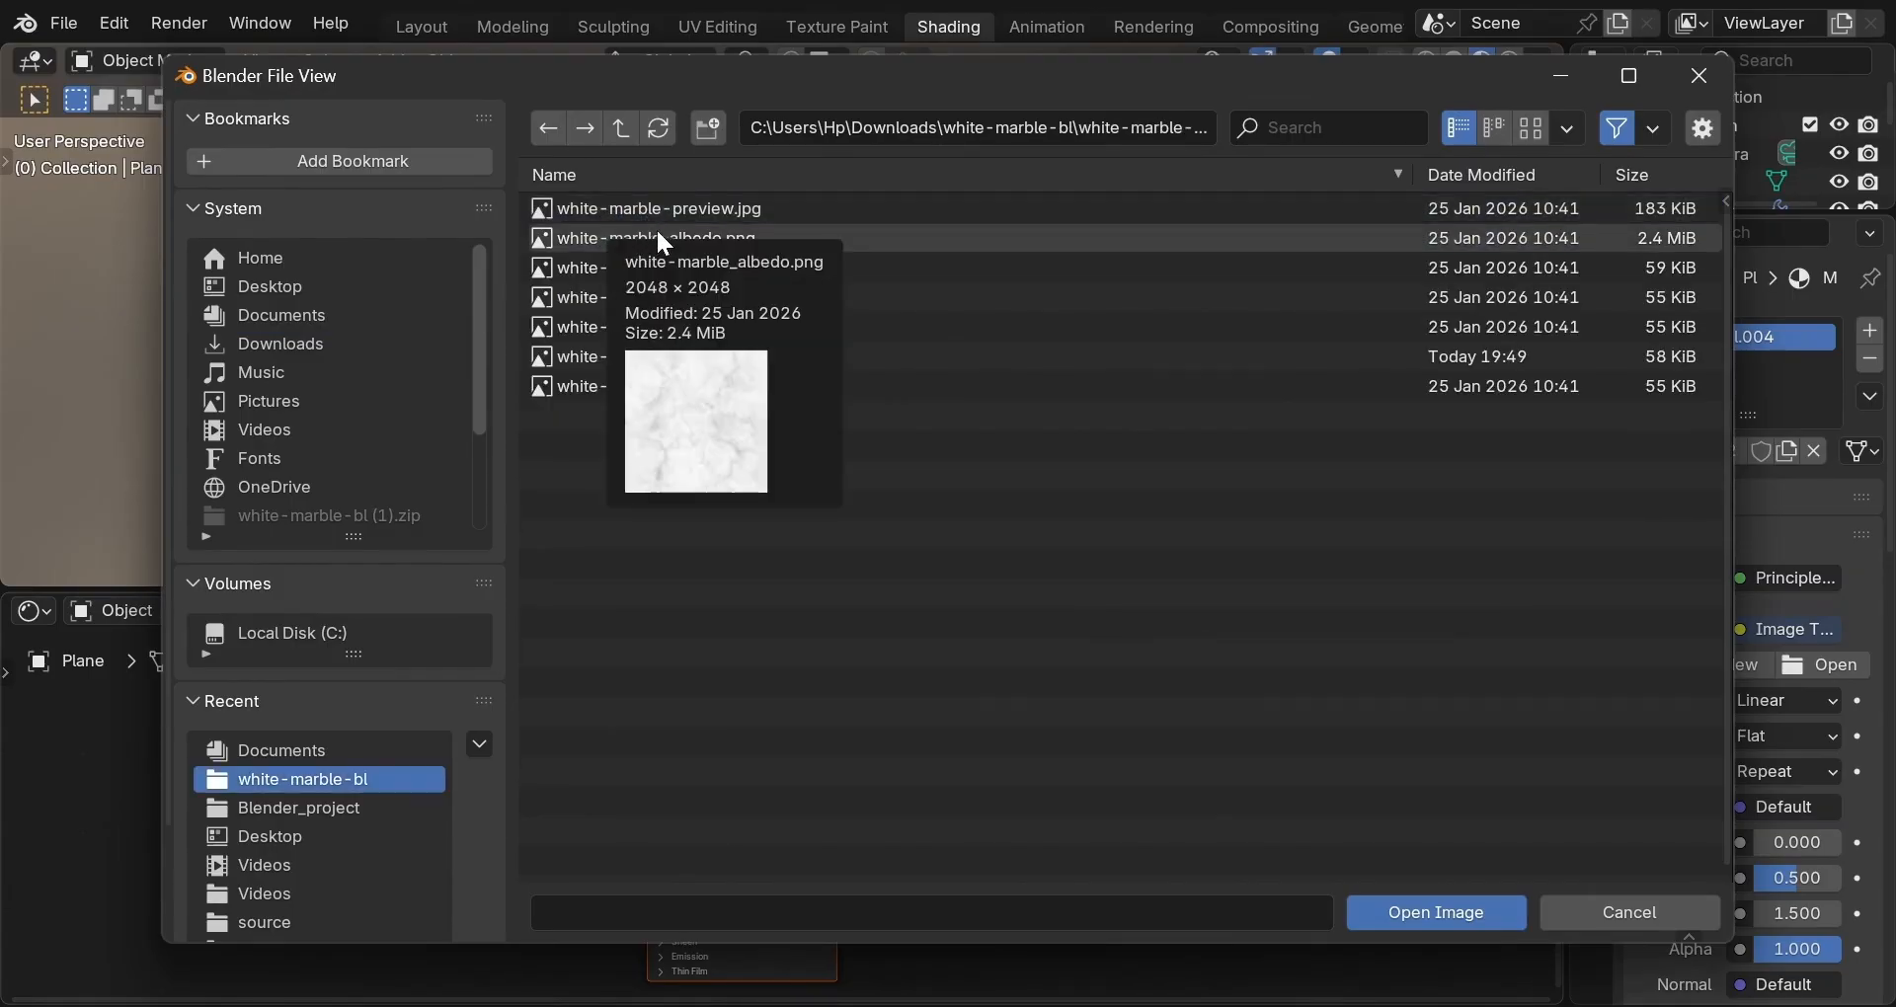
pyautogui.doubleClick(778, 239)
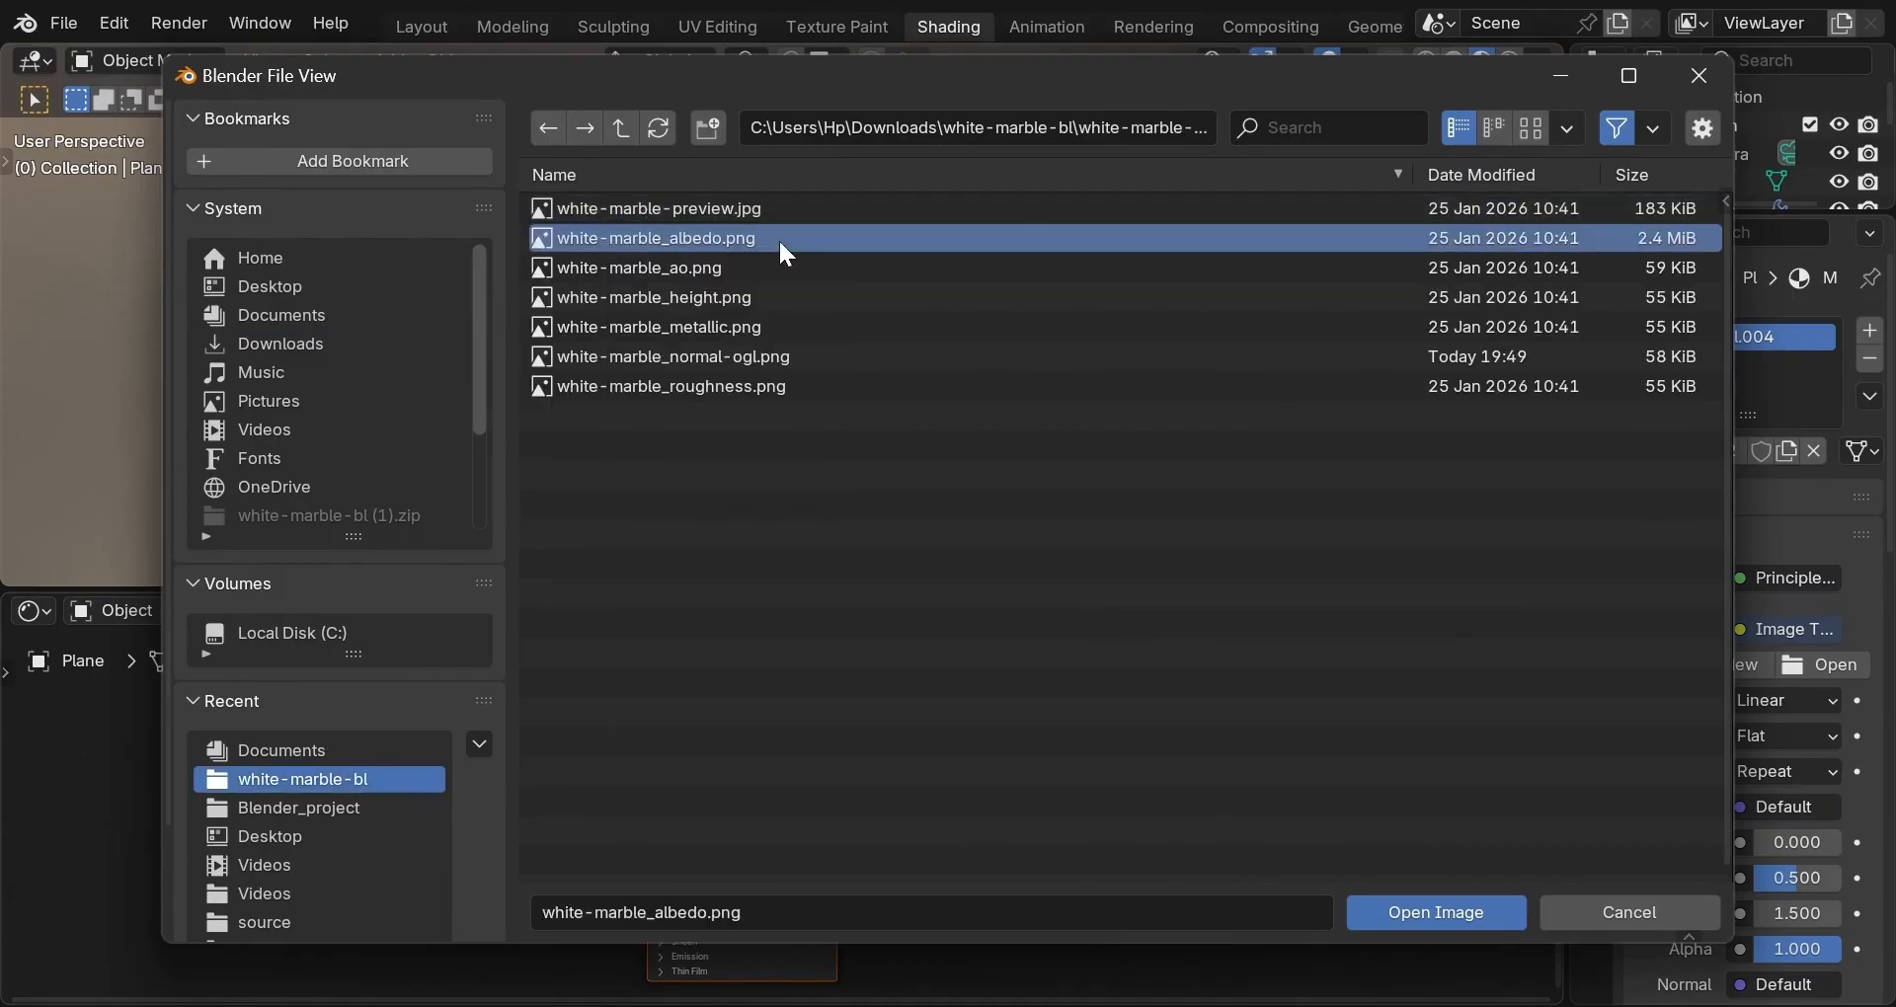
# Switch to Rendered shading and orbit around the plate to view the marble floor.
pyautogui.click(1509, 61)
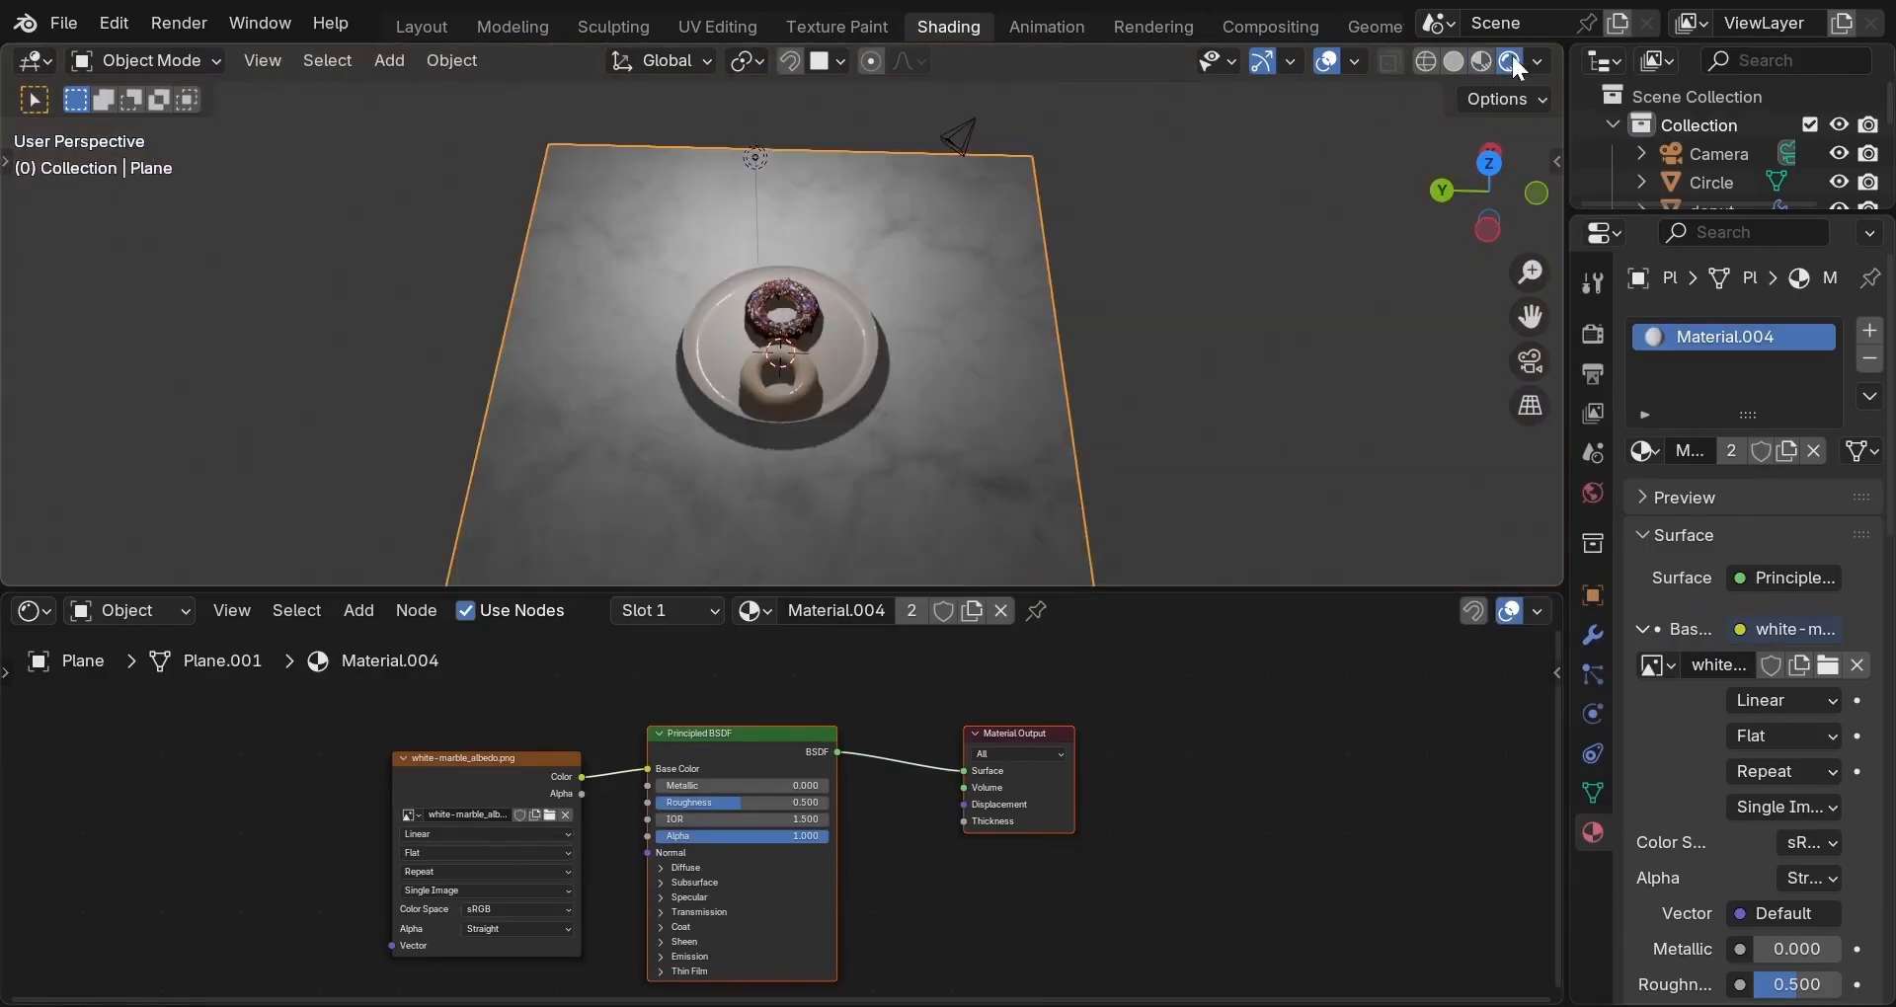
pyautogui.scroll(4, 1224, 239)
pyautogui.moveTo(1033, 348)
pyautogui.mouseDown(button='middle')
pyautogui.moveTo(1300, 326)
pyautogui.moveTo(1340, 302)
pyautogui.moveTo(1314, 310)
pyautogui.mouseUp(button='middle')
pyautogui.moveTo(1000, 385); pyautogui.dragTo(1215, 374, button='middle')
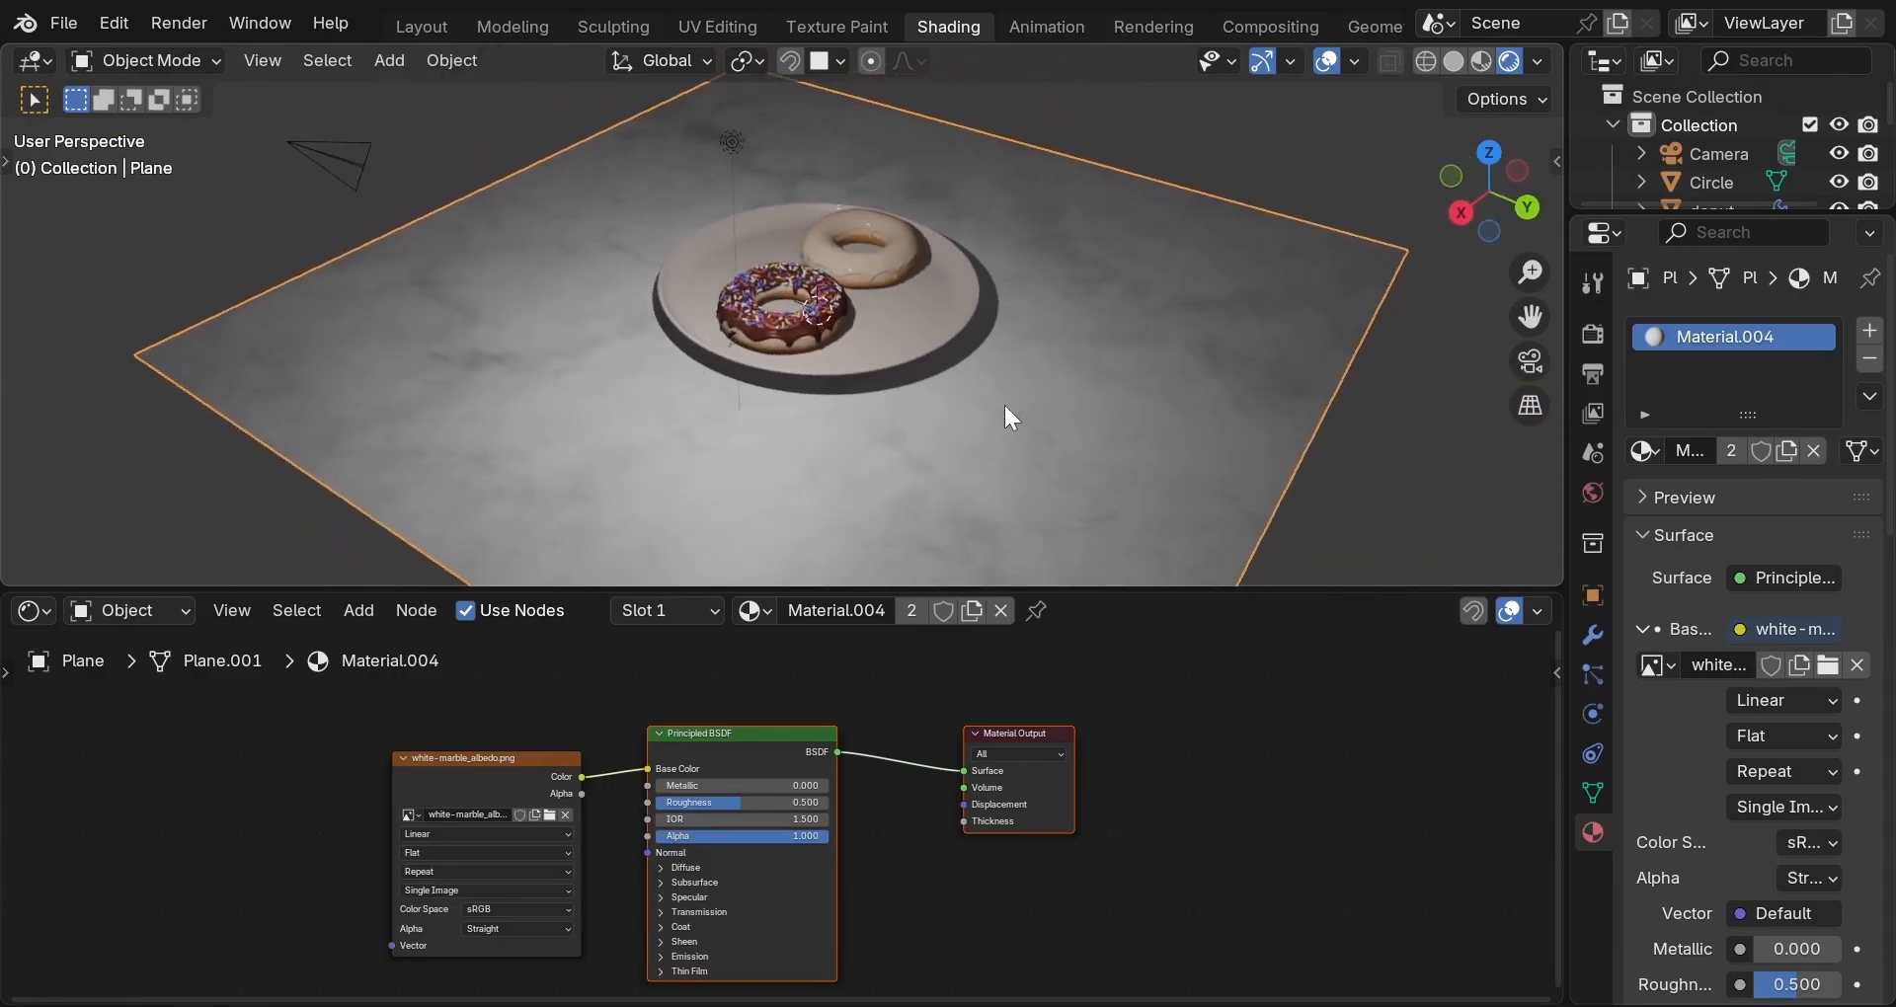
pyautogui.moveTo(1005, 407); pyautogui.dragTo(1156, 386, button='middle')
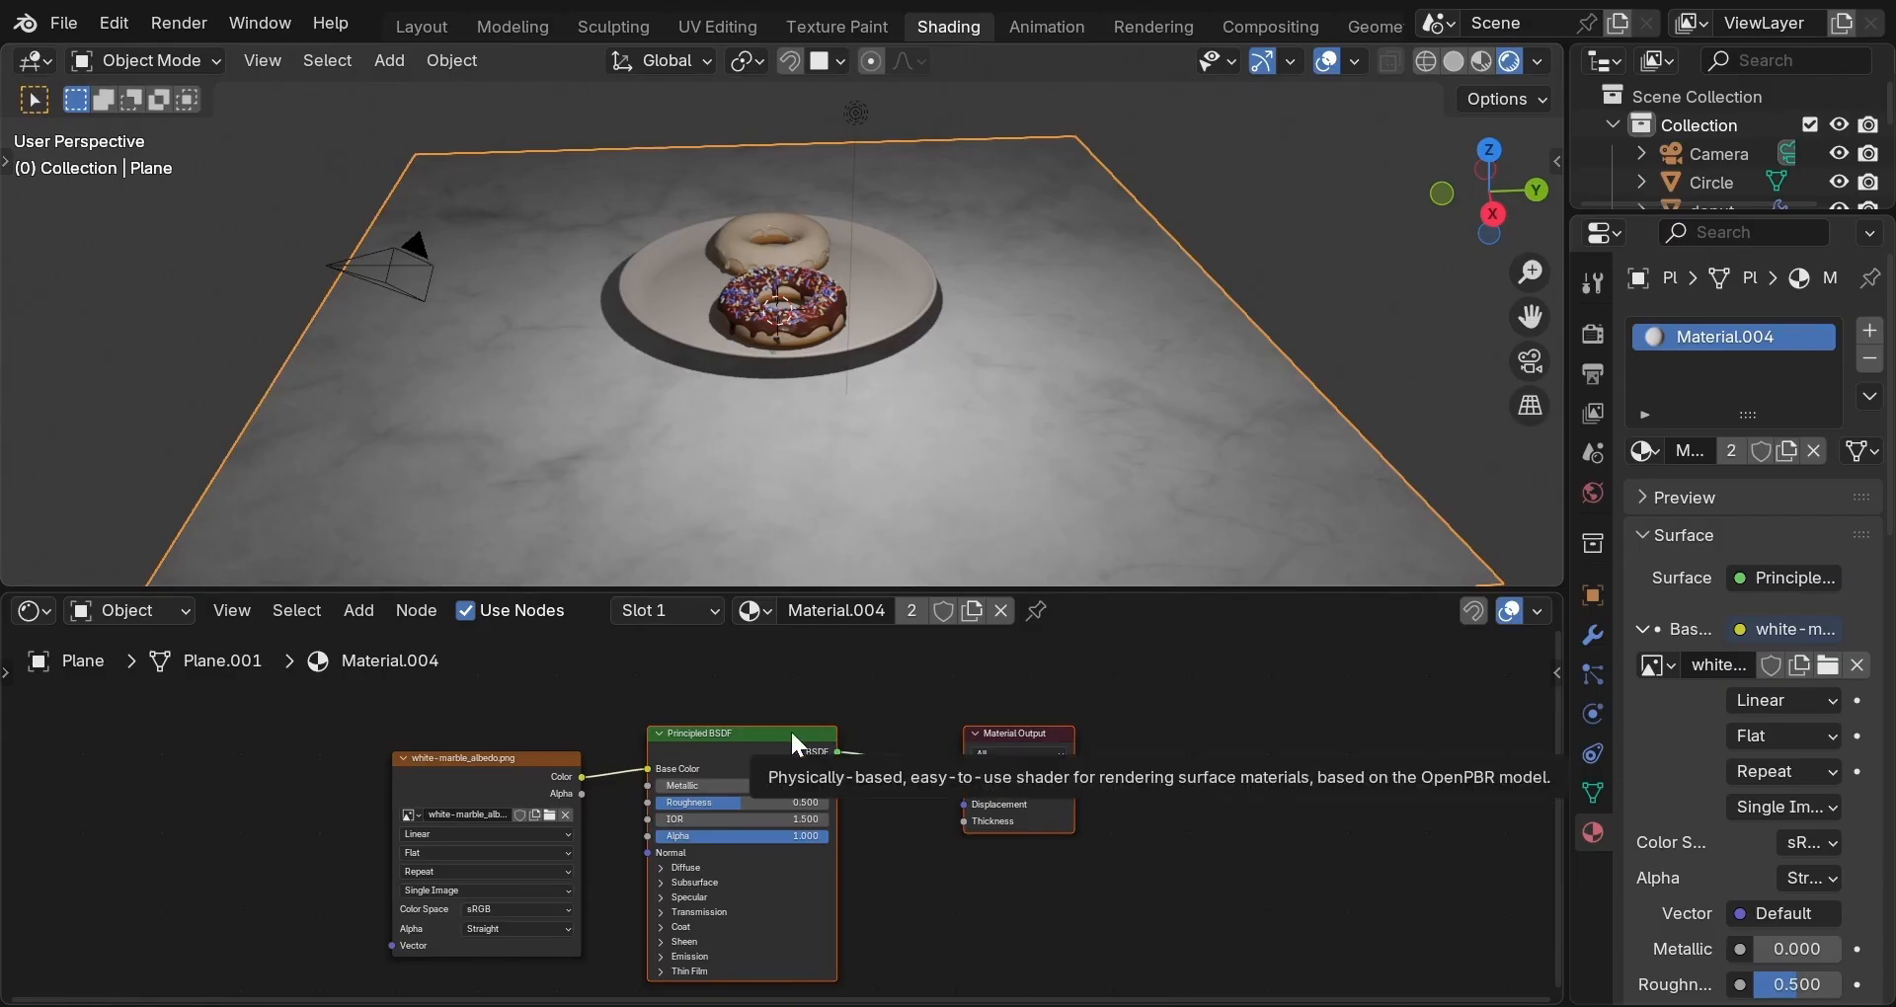
# Move the albedo Image Texture node far to the left of the Principled BSDF.
pyautogui.moveTo(820, 689); pyautogui.dragTo(1052, 638, button='middle')
pyautogui.moveTo(1083, 992); pyautogui.dragTo(1098, 986, button='middle')
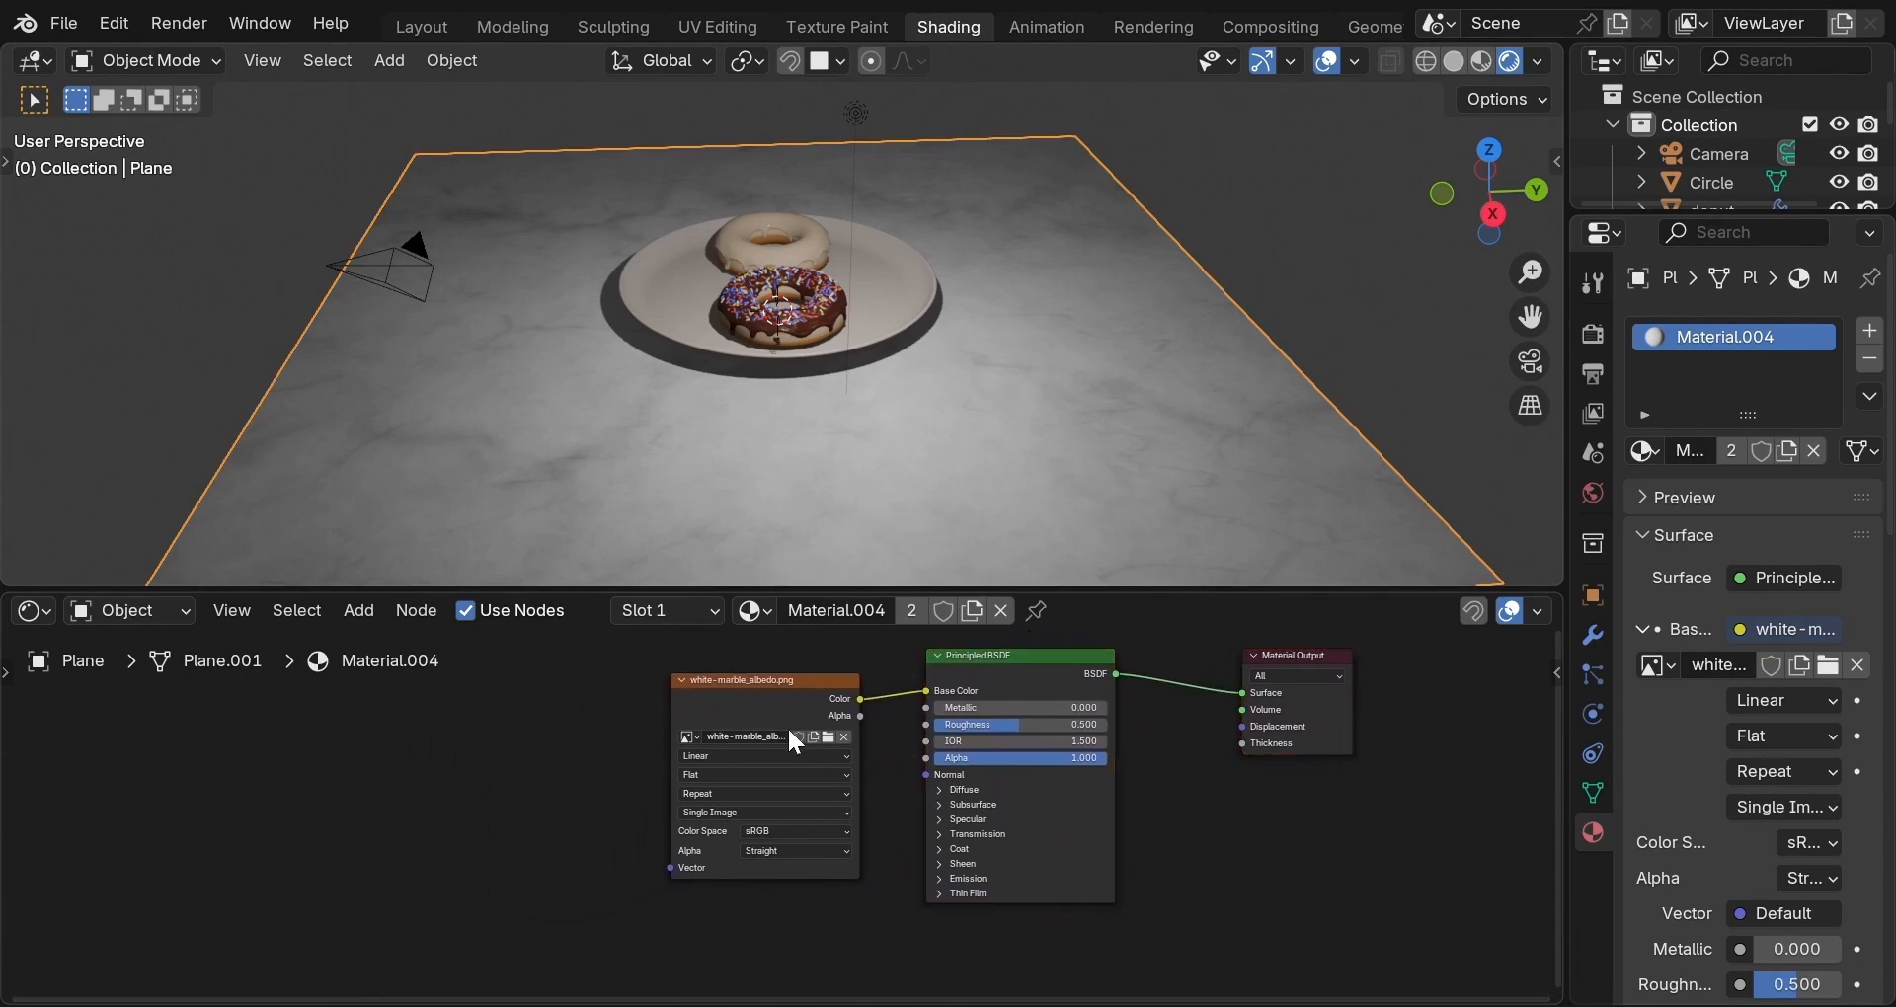
pyautogui.moveTo(775, 696); pyautogui.dragTo(242, 710)
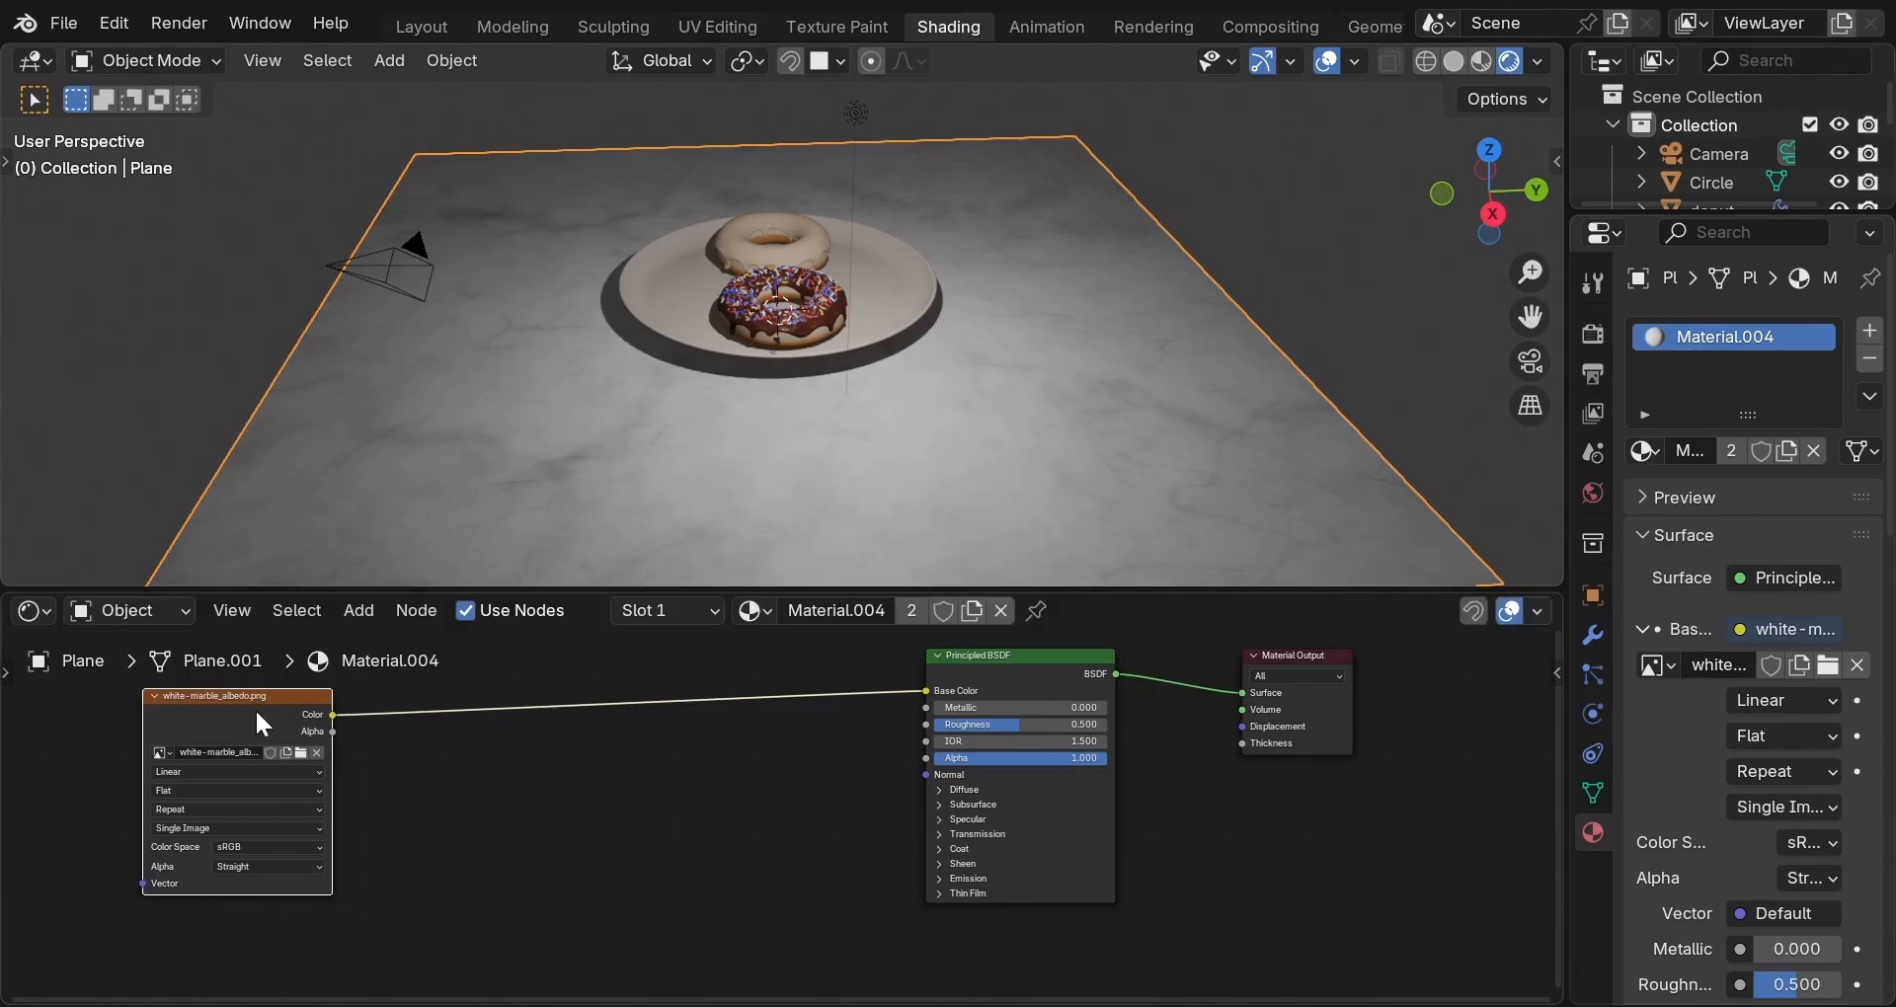
pyautogui.click(1040, 683)
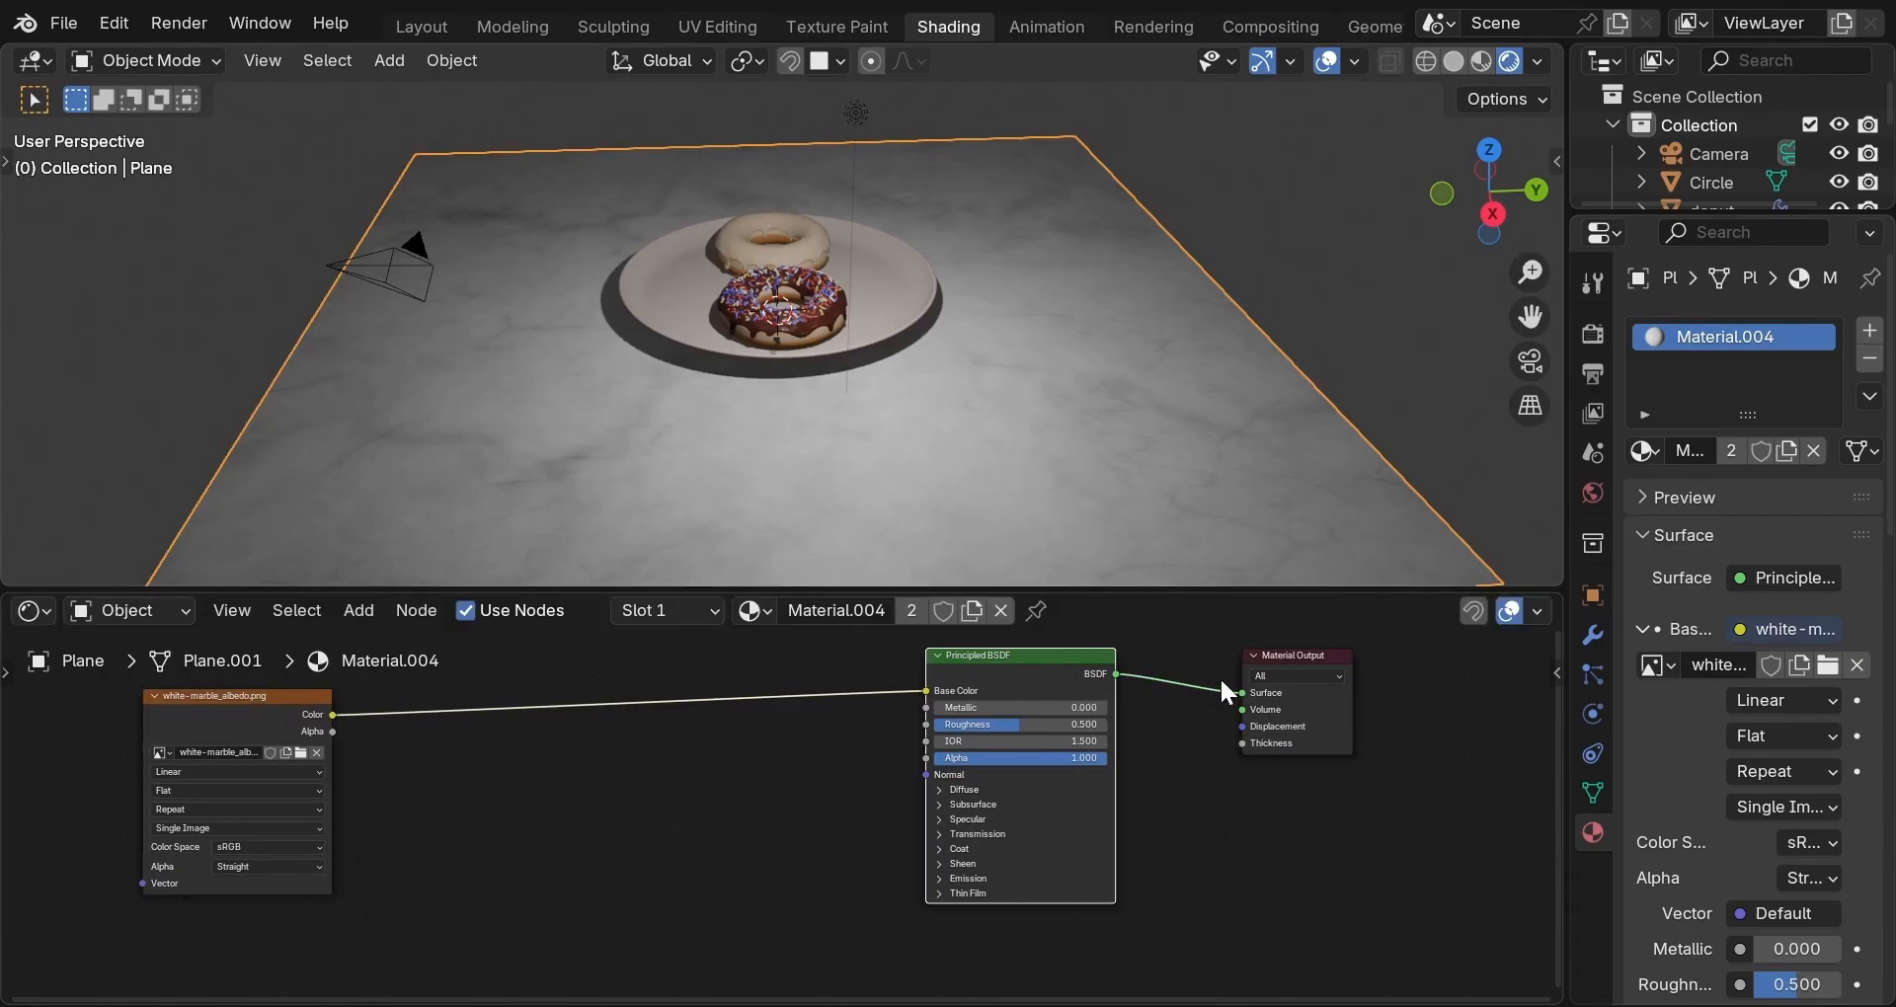
pyautogui.click(1325, 702)
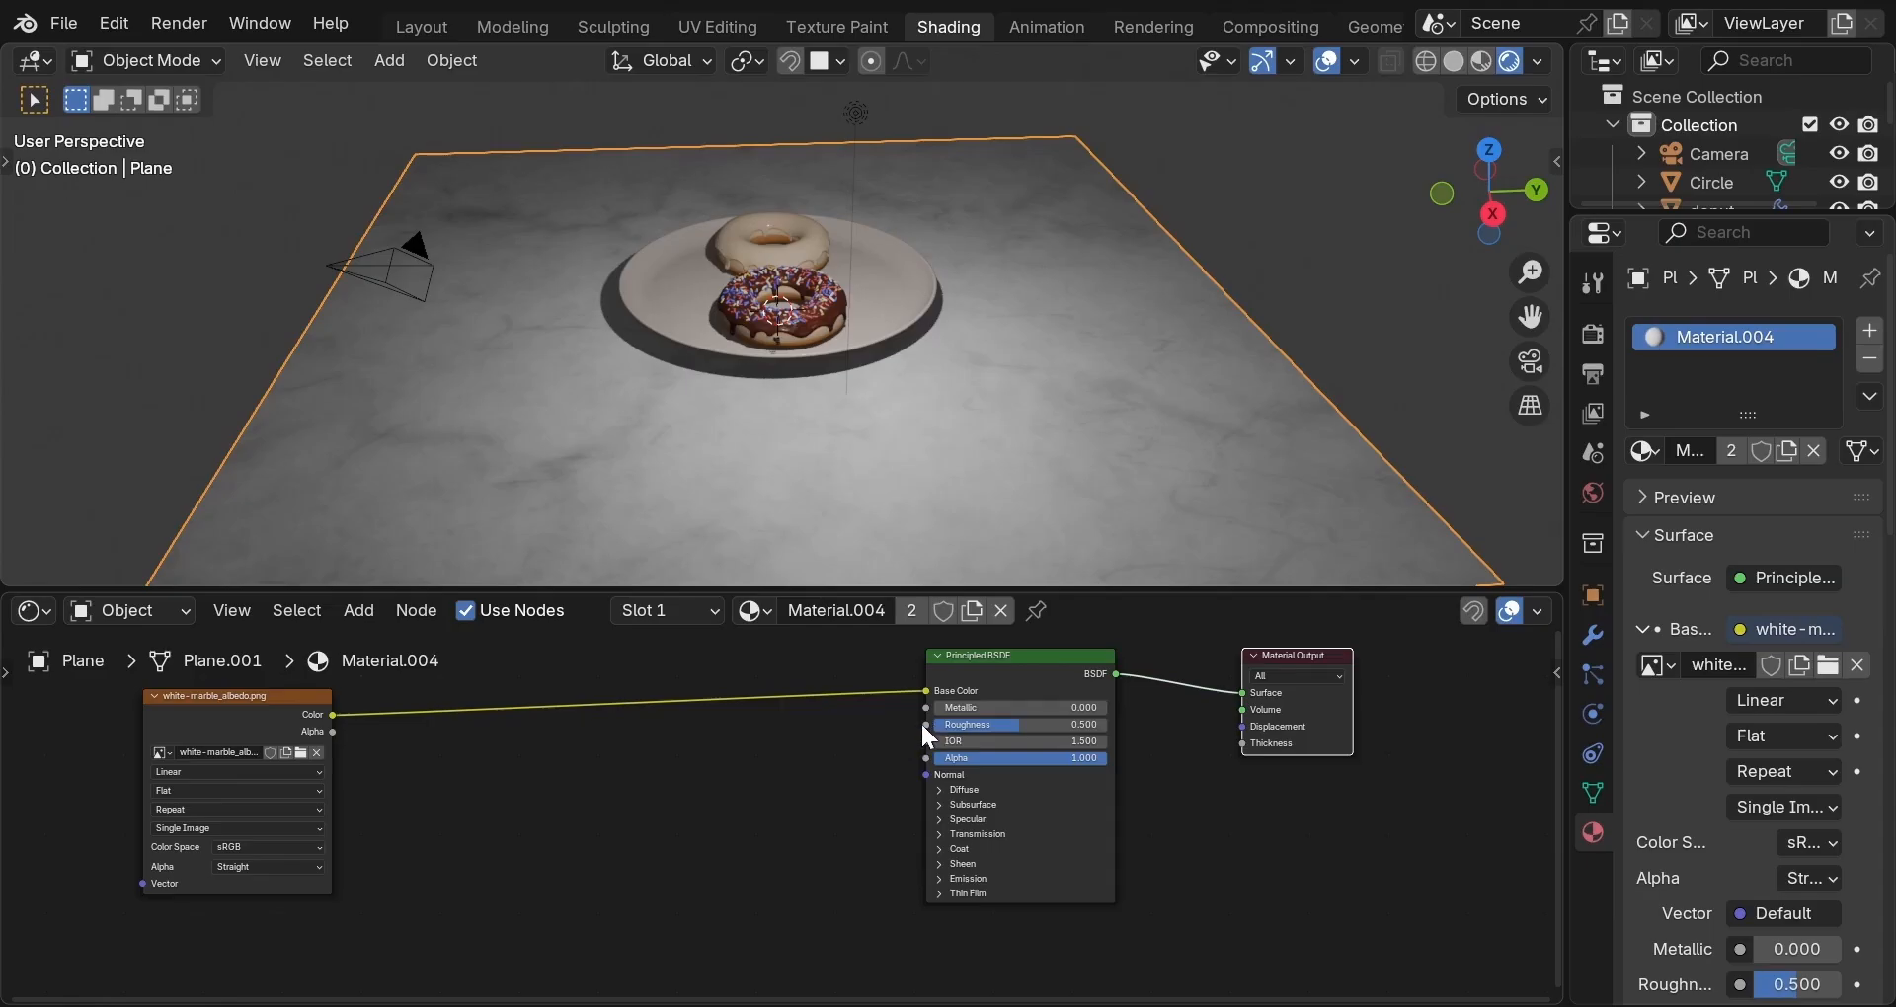
# Connect white-marble_roughness.png, set to Non-Color, to the Principled BSDF Roughness input.
pyautogui.moveTo(925, 724); pyautogui.dragTo(456, 759)
pyautogui.click(457, 740)
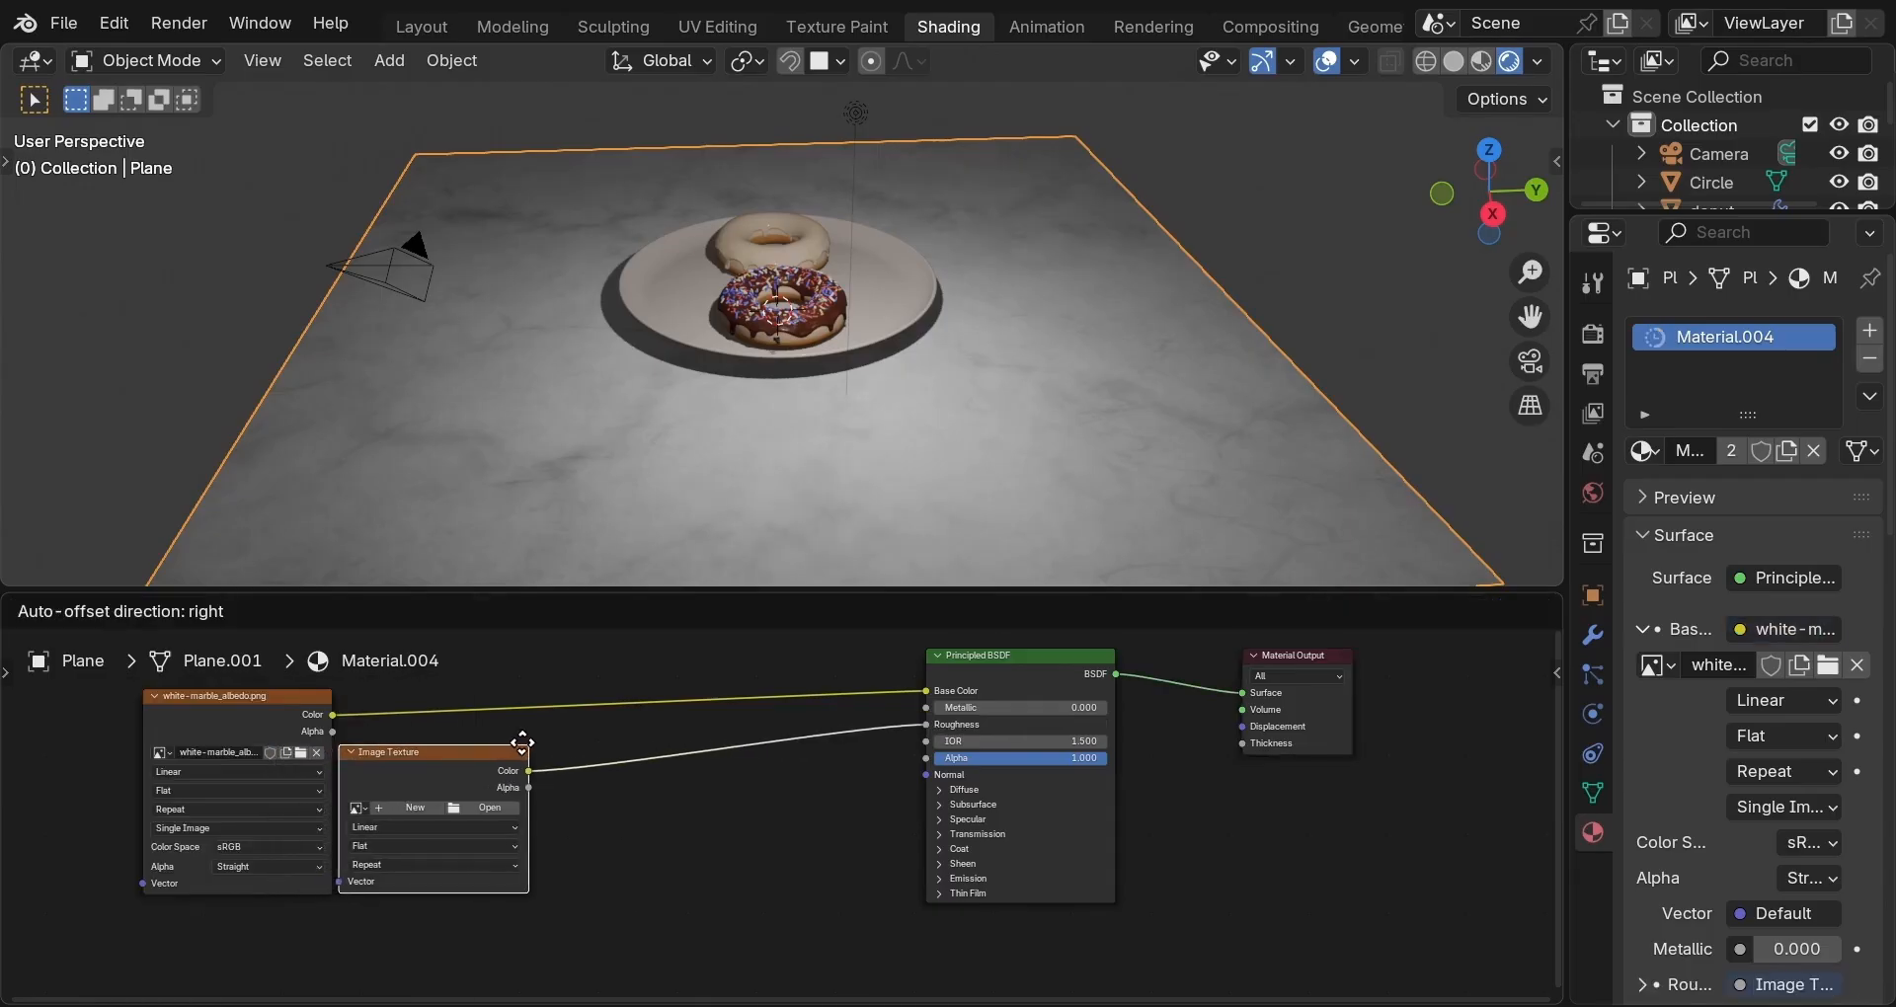
pyautogui.click(528, 770)
pyautogui.click(496, 812)
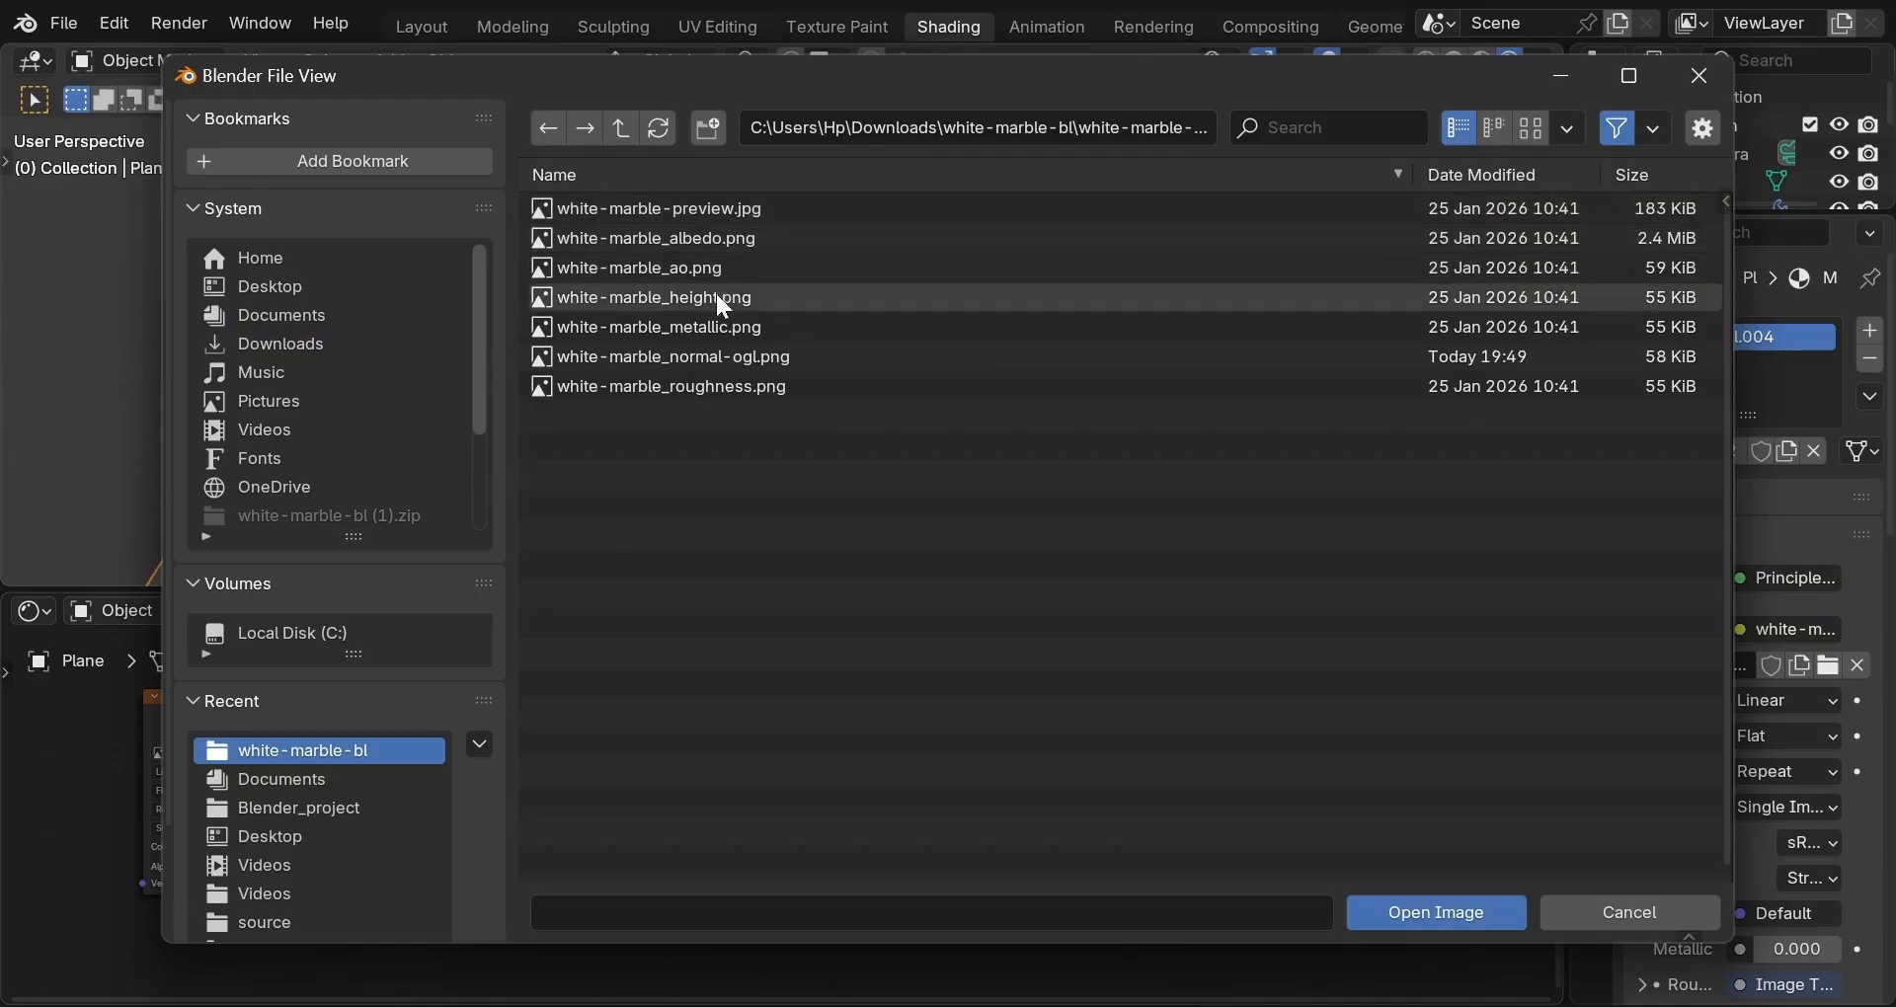
pyautogui.doubleClick(731, 385)
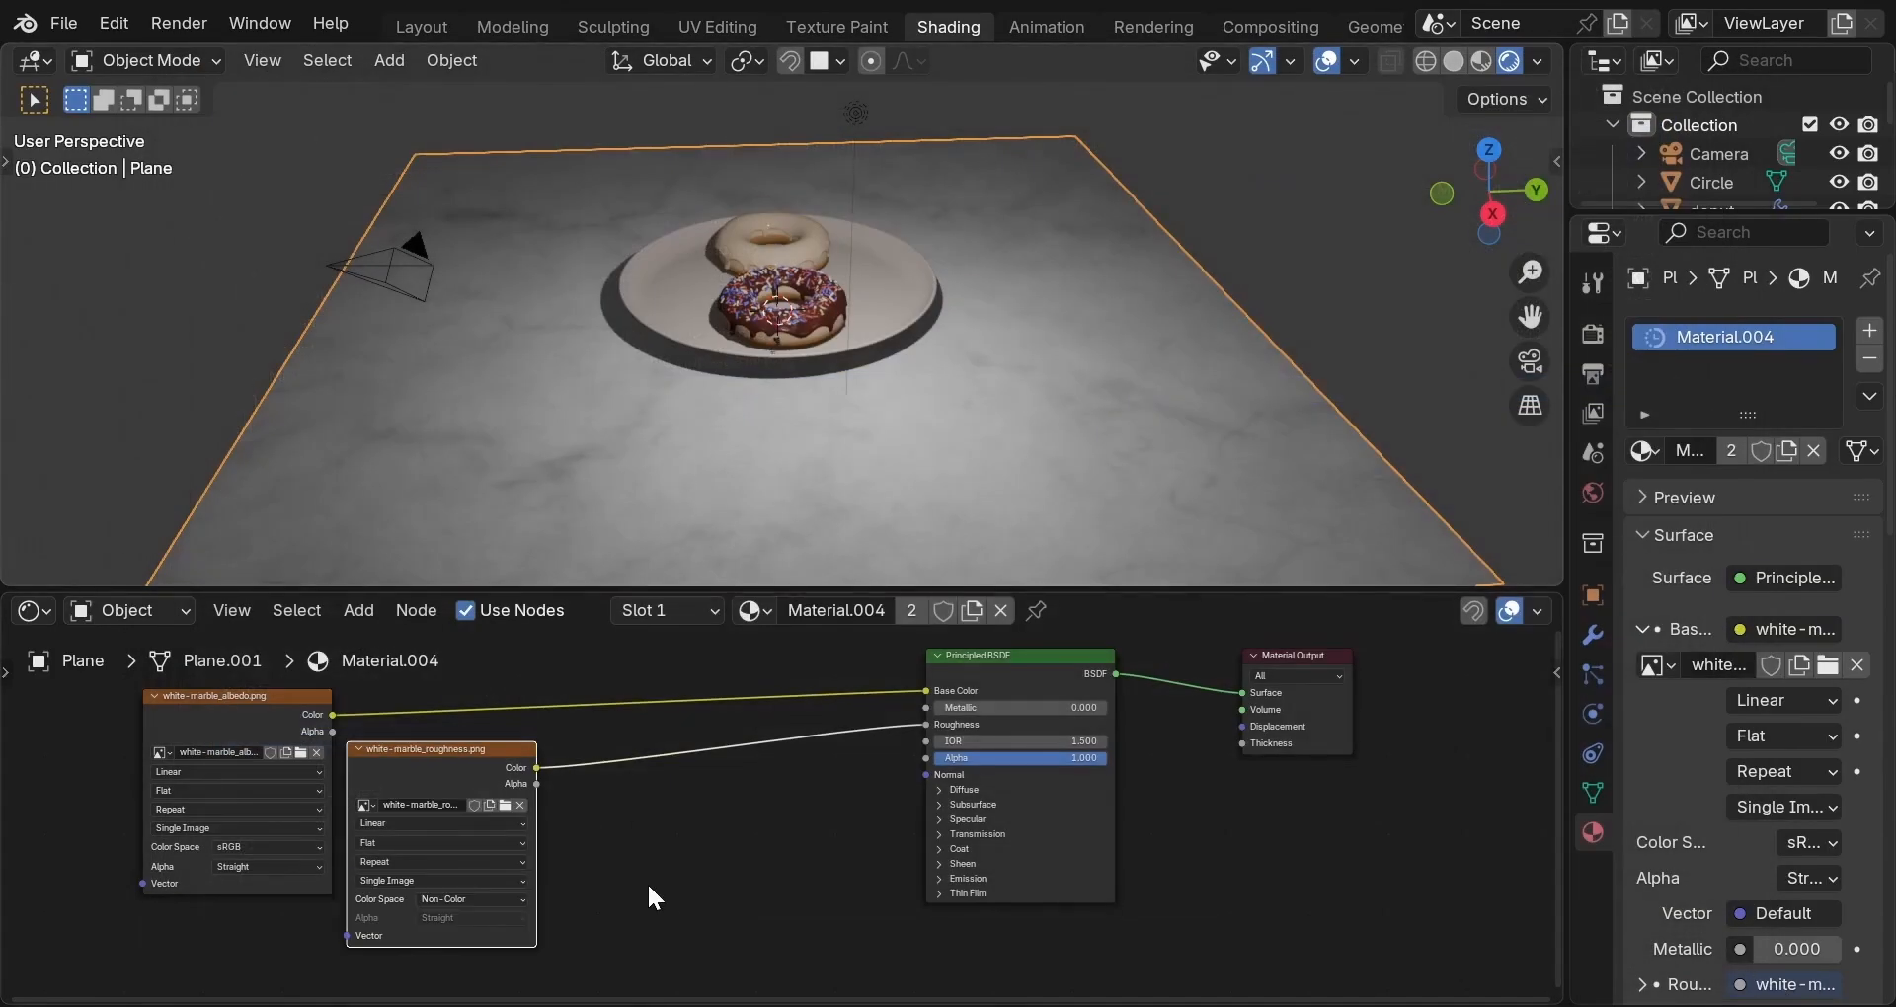
pyautogui.click(506, 898)
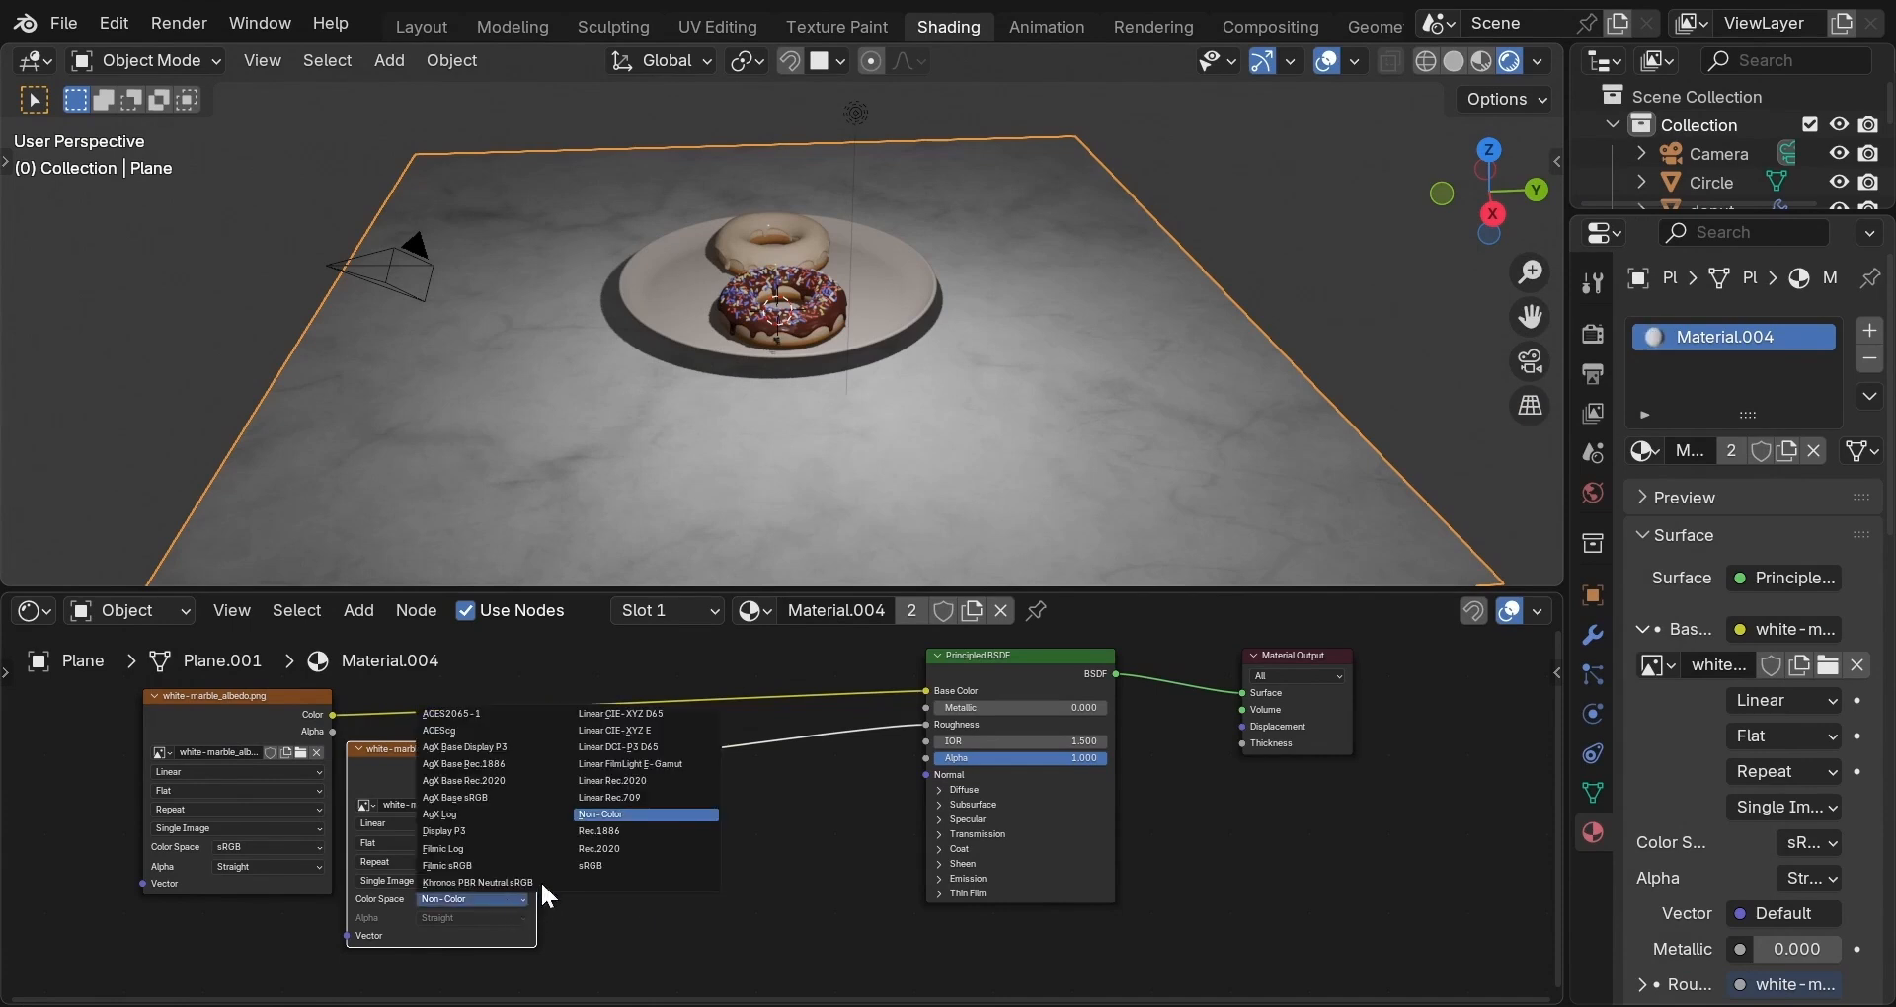
pyautogui.click(620, 811)
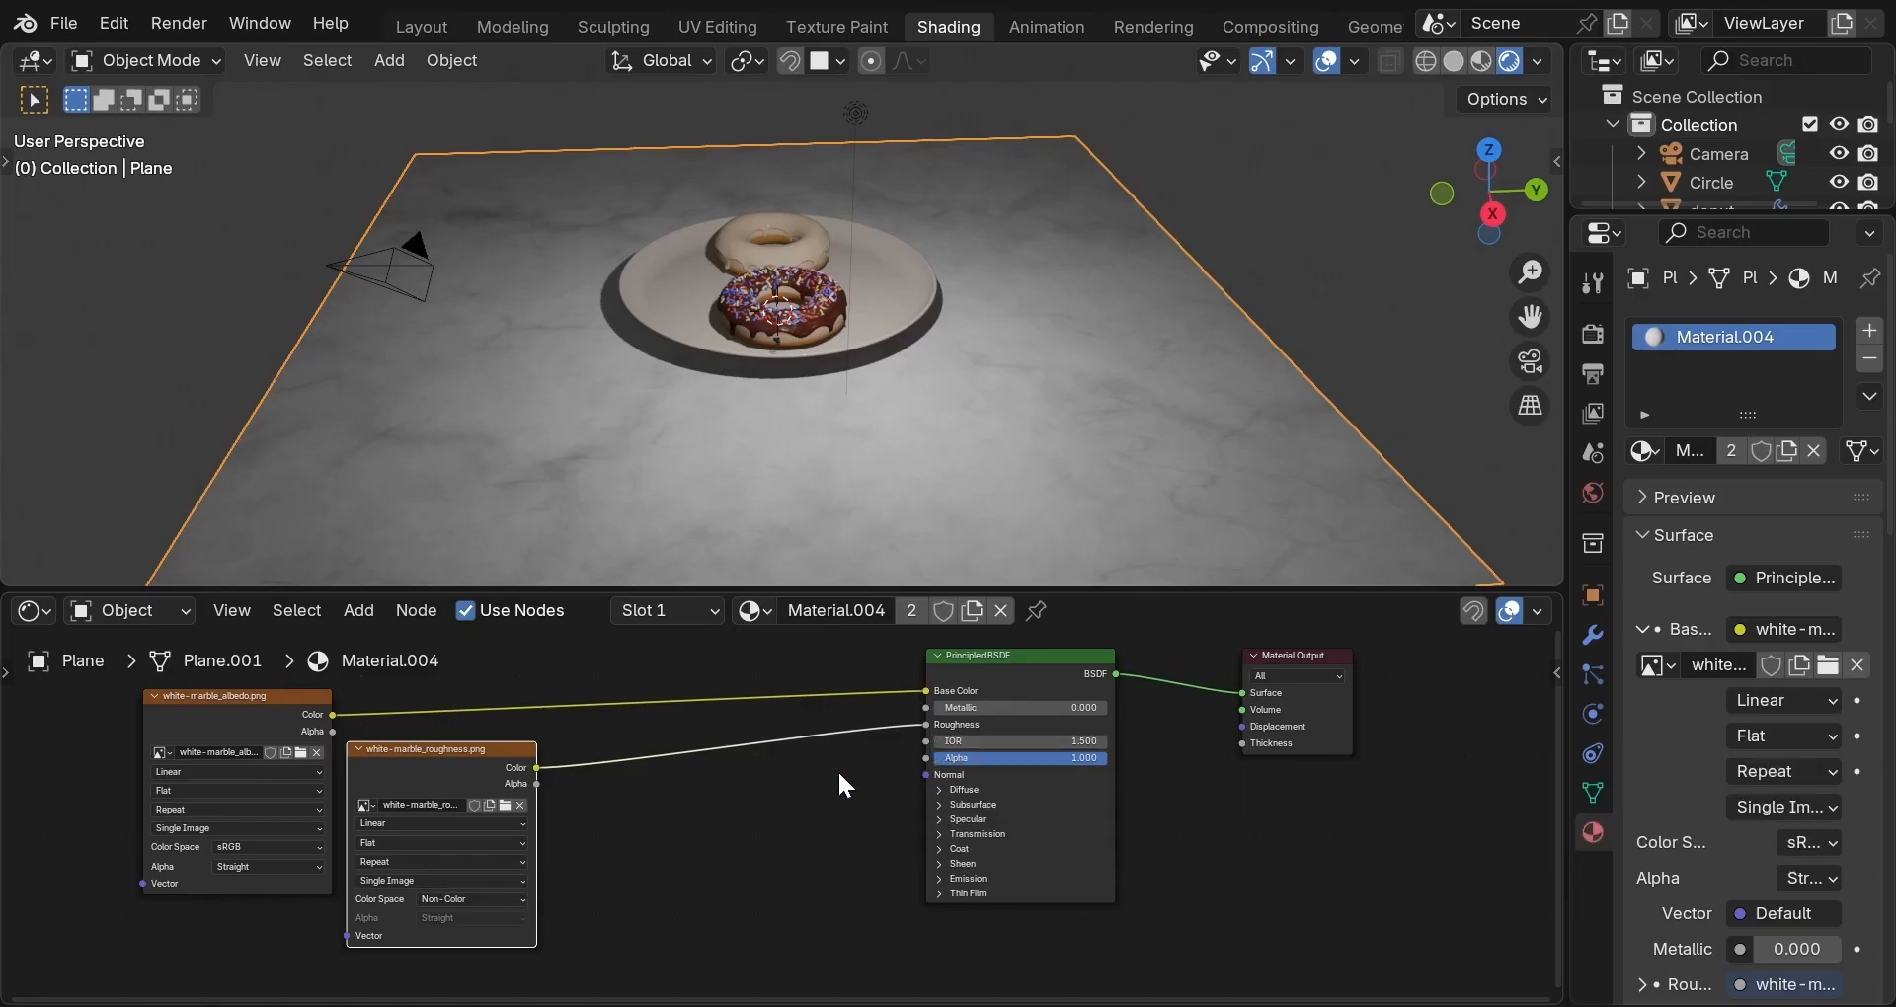
pyautogui.moveTo(962, 465); pyautogui.dragTo(526, 440, button='middle')
pyautogui.scroll(-2, 1116, 470)
pyautogui.moveTo(1027, 501); pyautogui.dragTo(826, 460, button='middle')
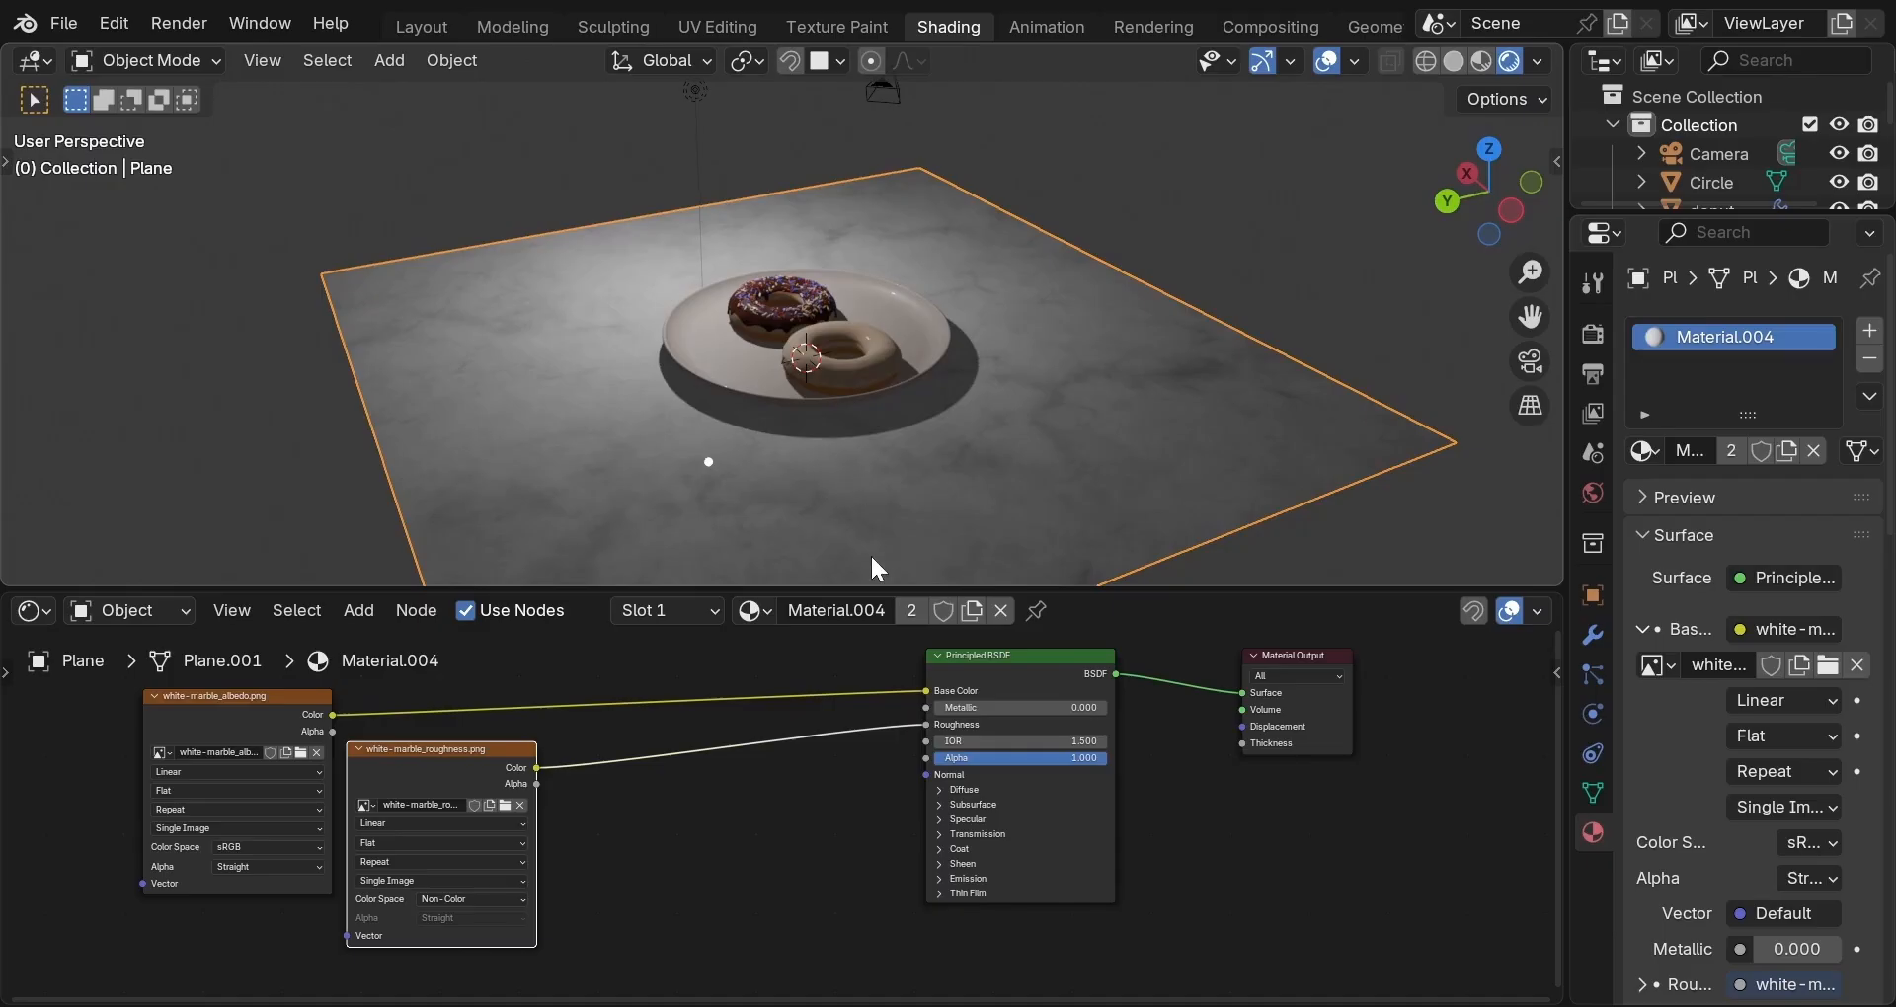
# Connect a new Image Texture to the floor's Normal input and load white-marble_normal-ogl.png.
pyautogui.moveTo(926, 775); pyautogui.dragTo(660, 836)
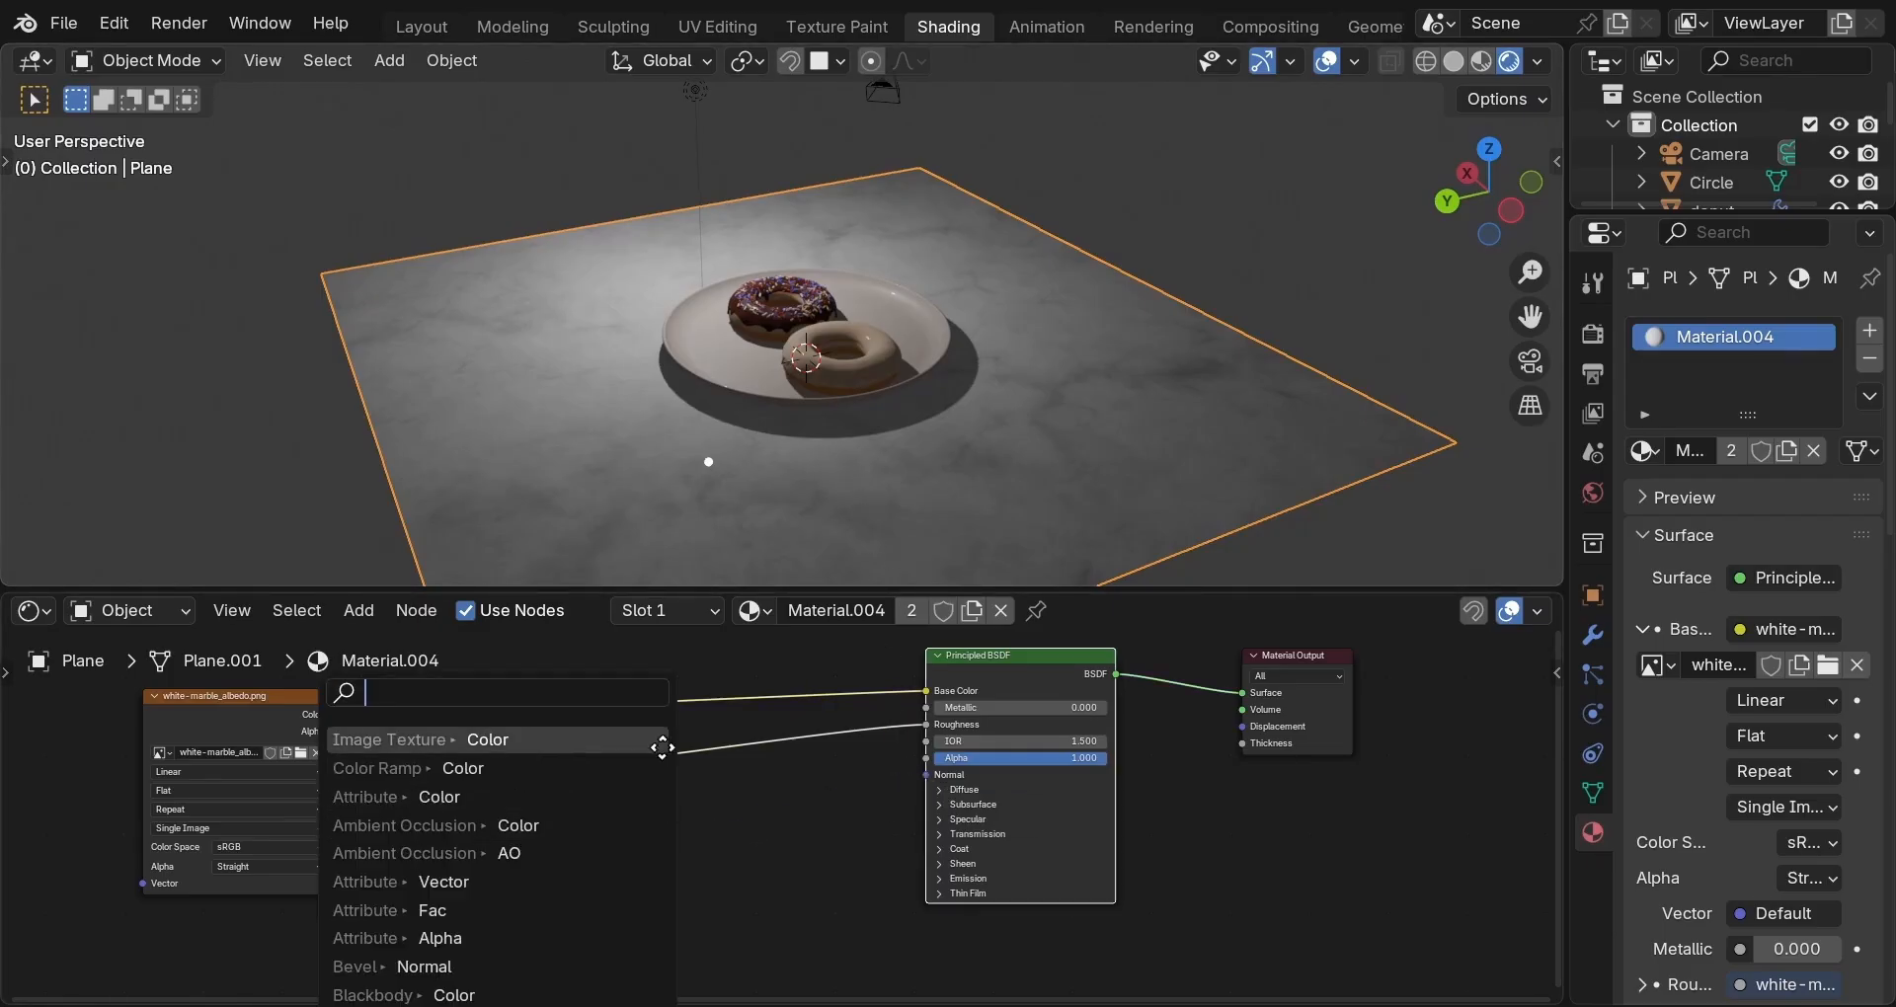
pyautogui.click(660, 743)
pyautogui.click(747, 790)
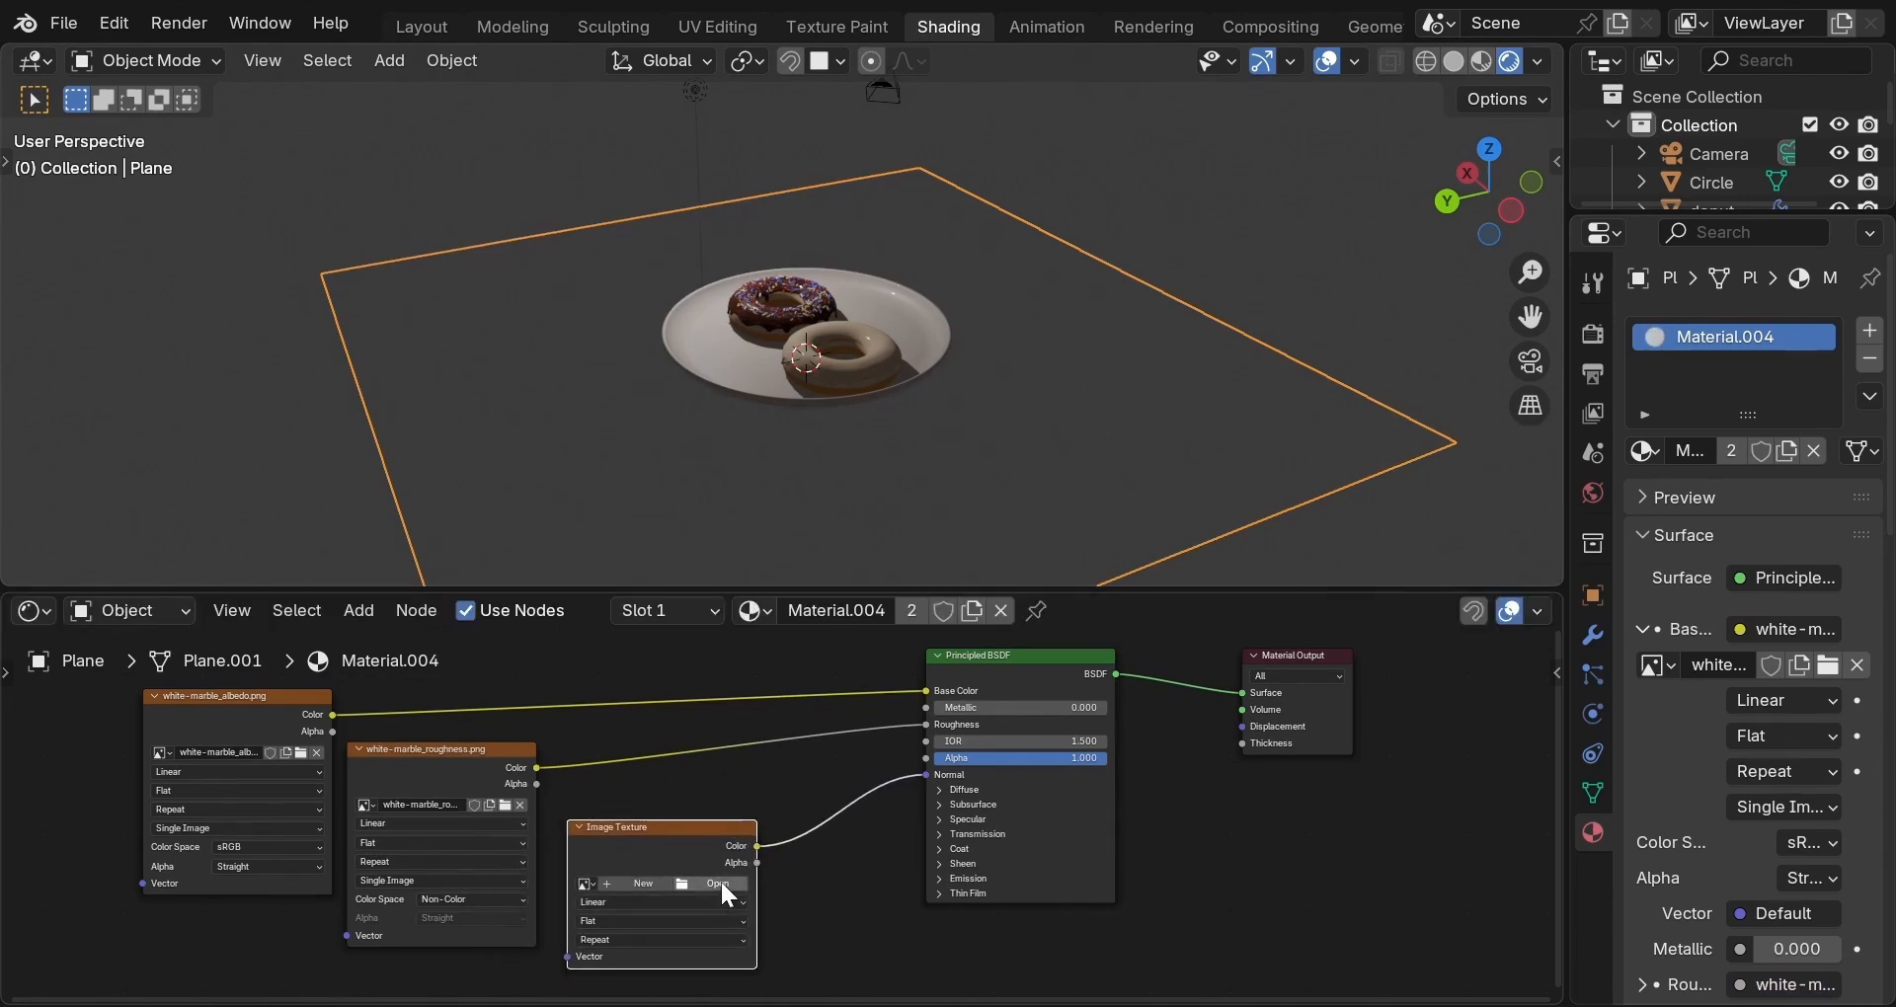
pyautogui.click(720, 888)
pyautogui.moveTo(722, 361)
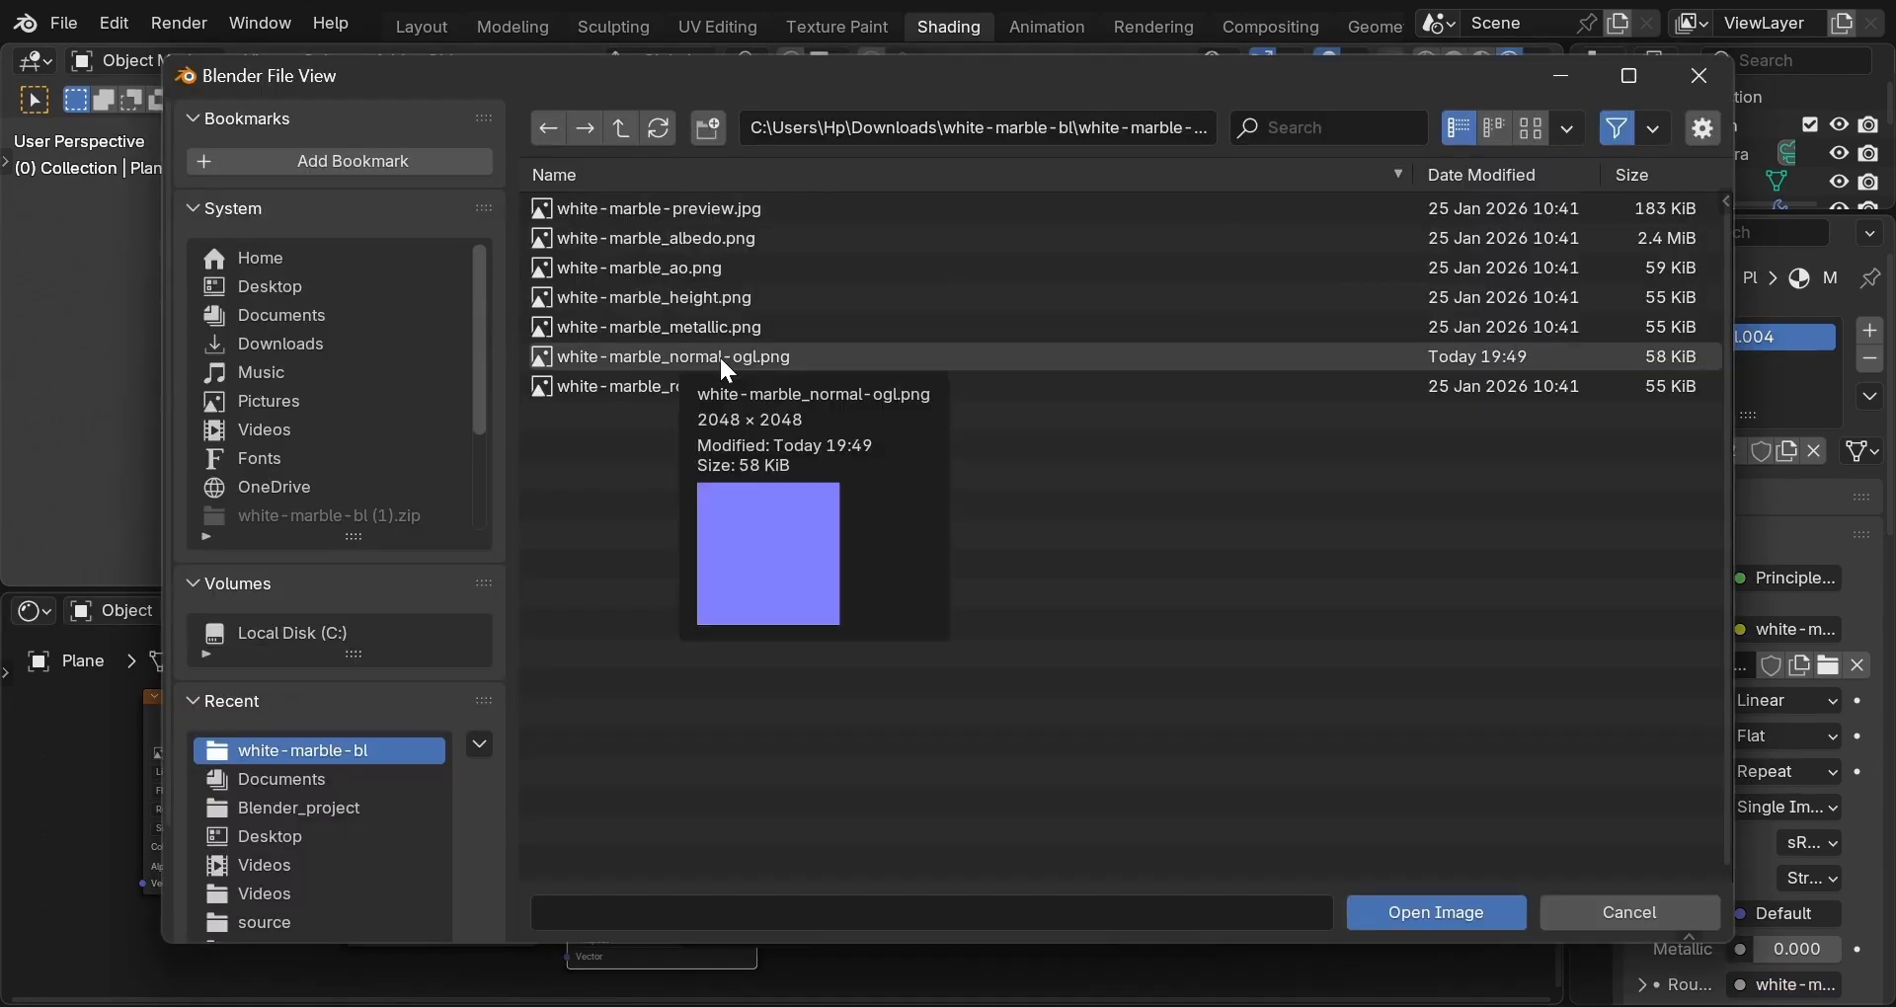
pyautogui.doubleClick(724, 358)
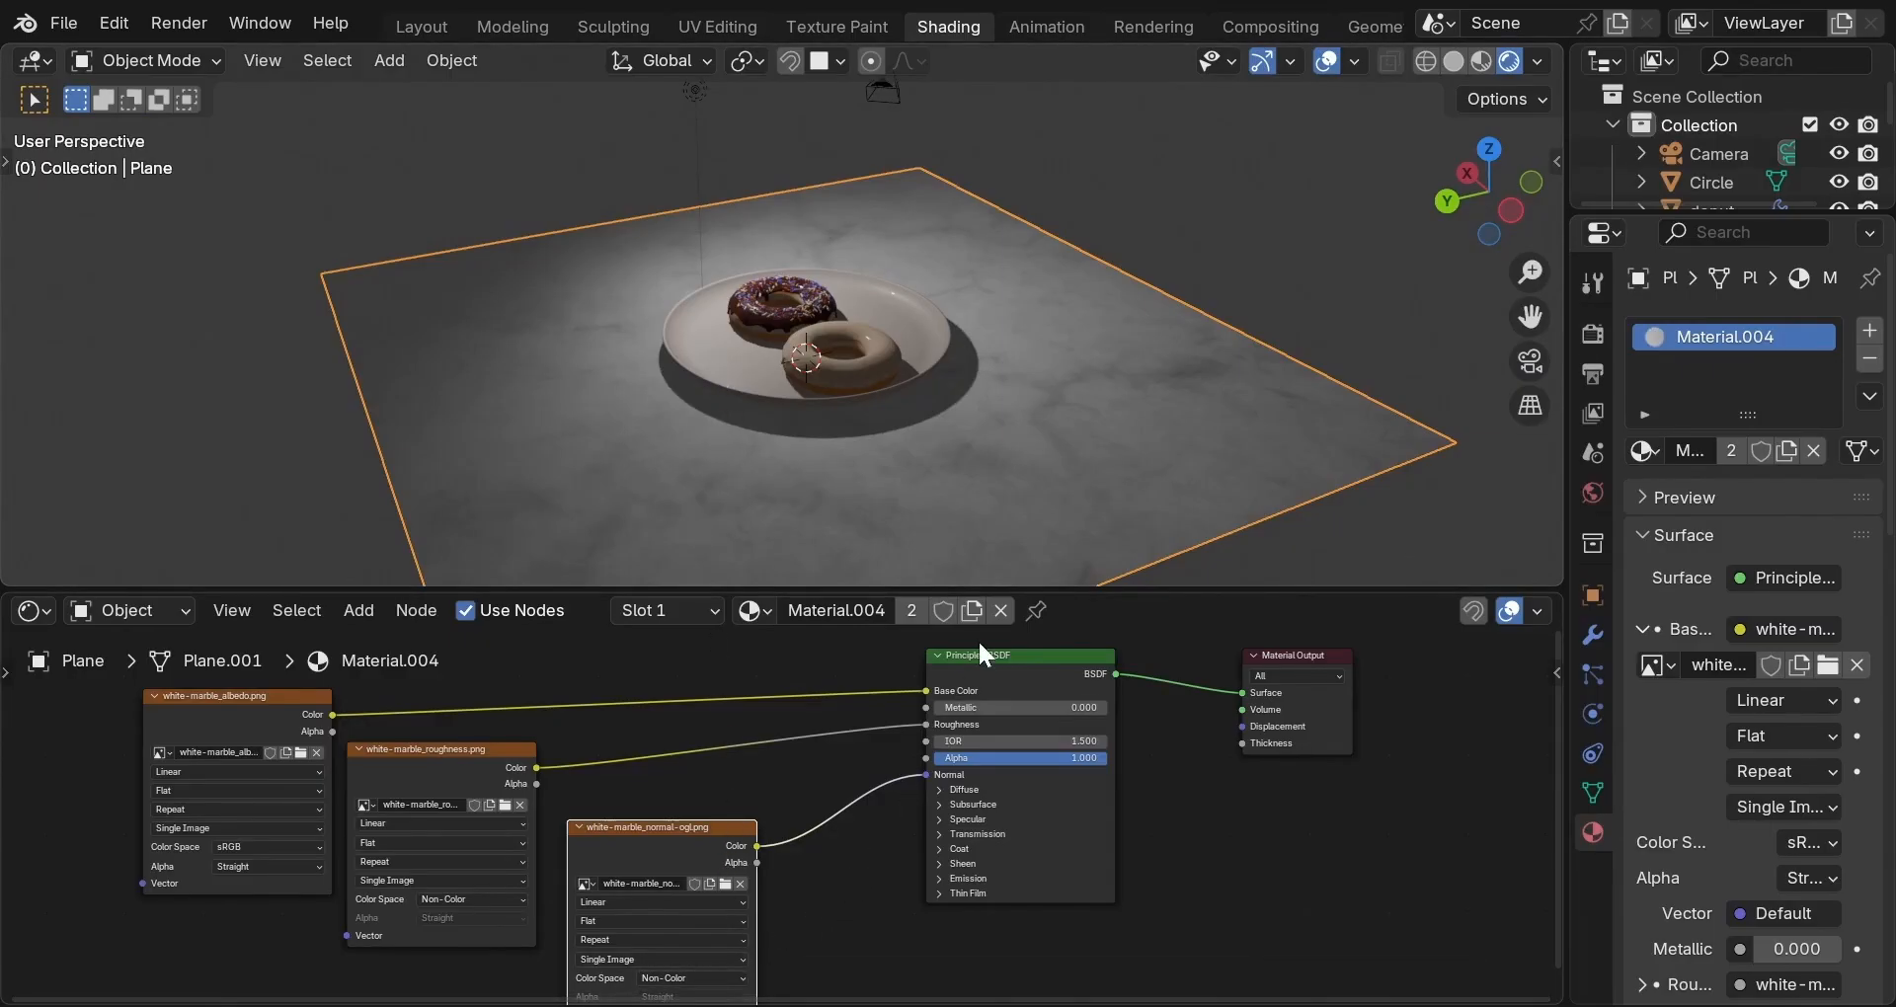
# Insert a Normal Map node between the marble normal texture and the BSDF's Normal input.
pyautogui.moveTo(1153, 482)
pyautogui.mouseDown(button='middle')
pyautogui.moveTo(1019, 484)
pyautogui.moveTo(1168, 472)
pyautogui.mouseUp(button='middle')
pyautogui.hotkey('shift', 'a')
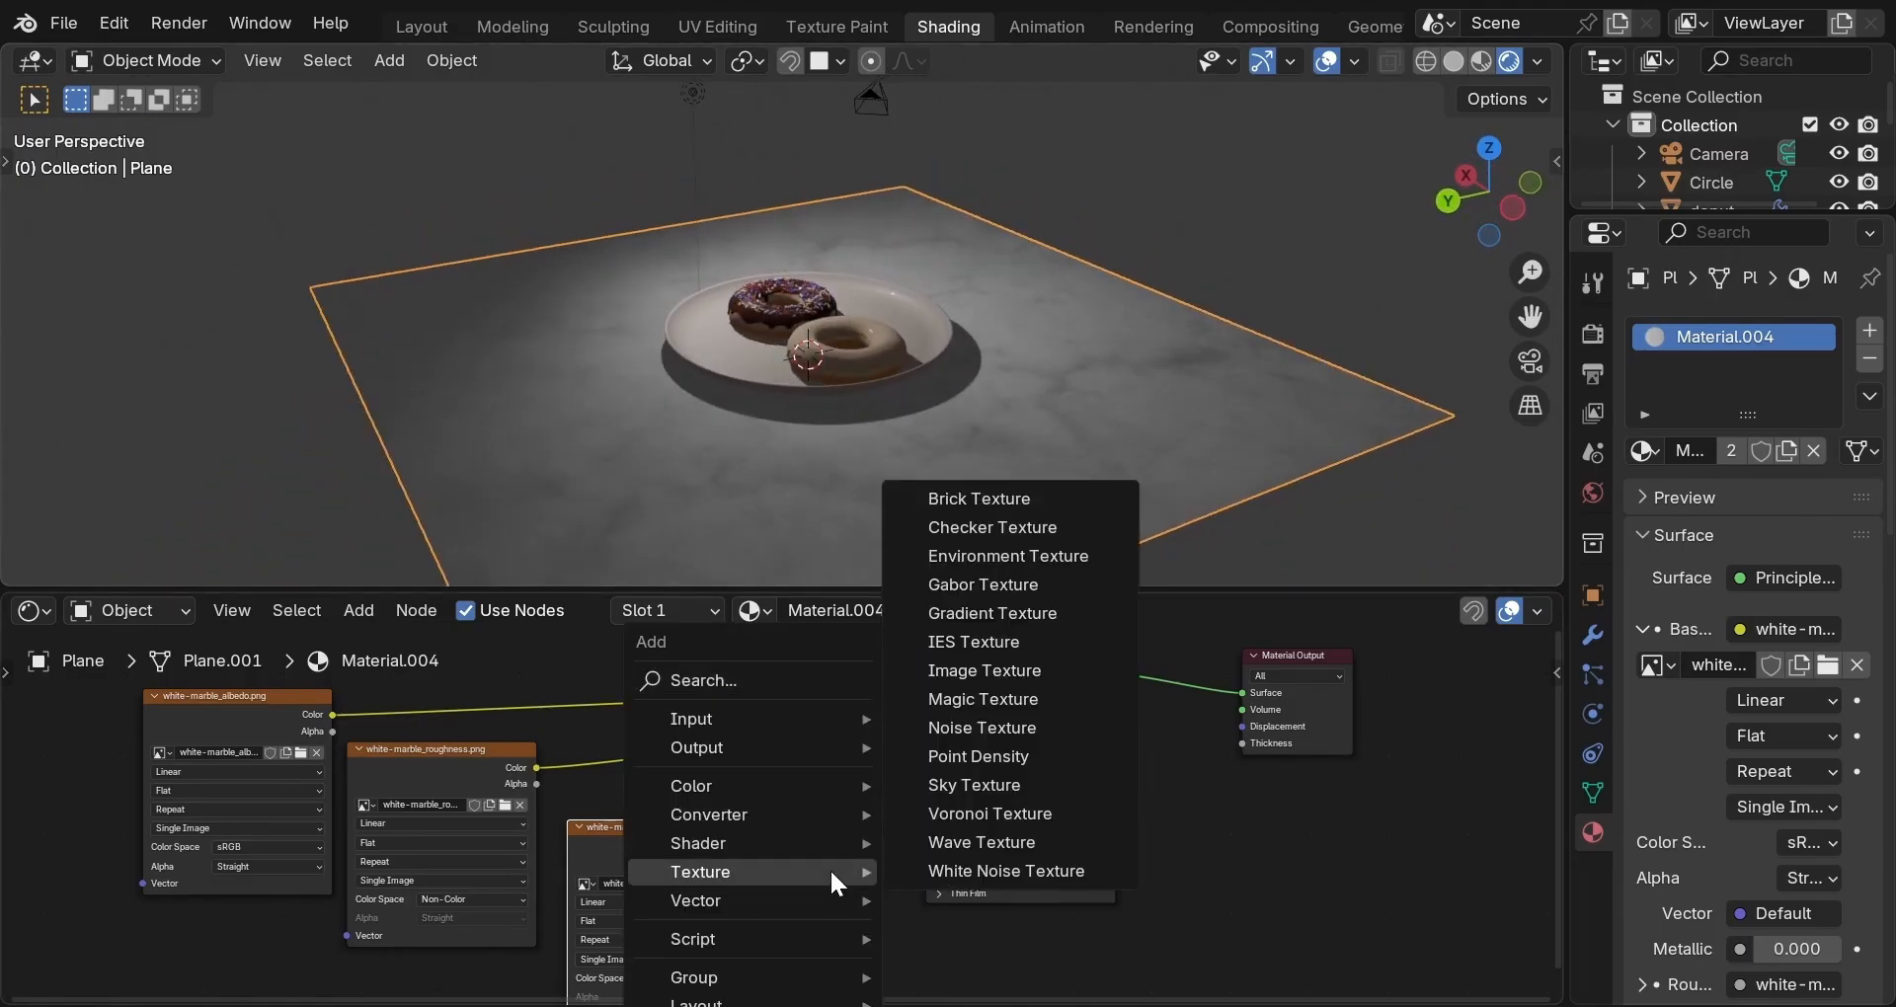
pyautogui.moveTo(835, 900)
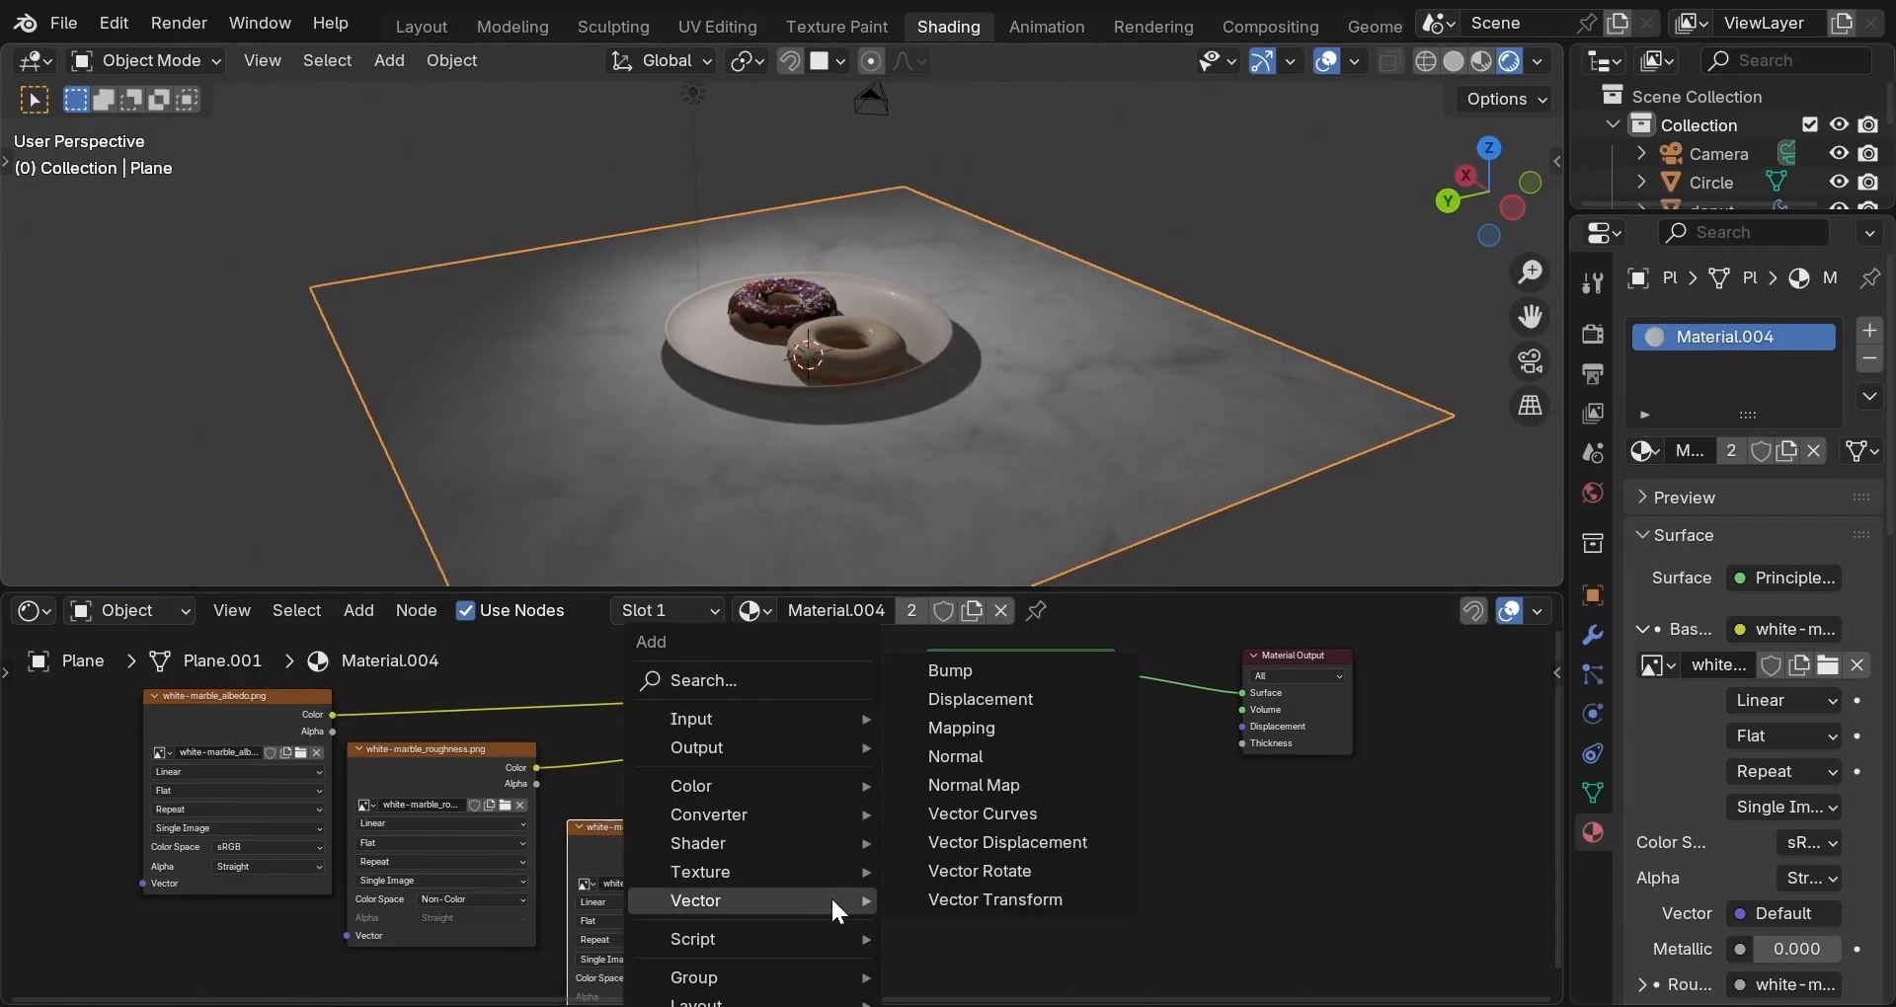
pyautogui.click(964, 783)
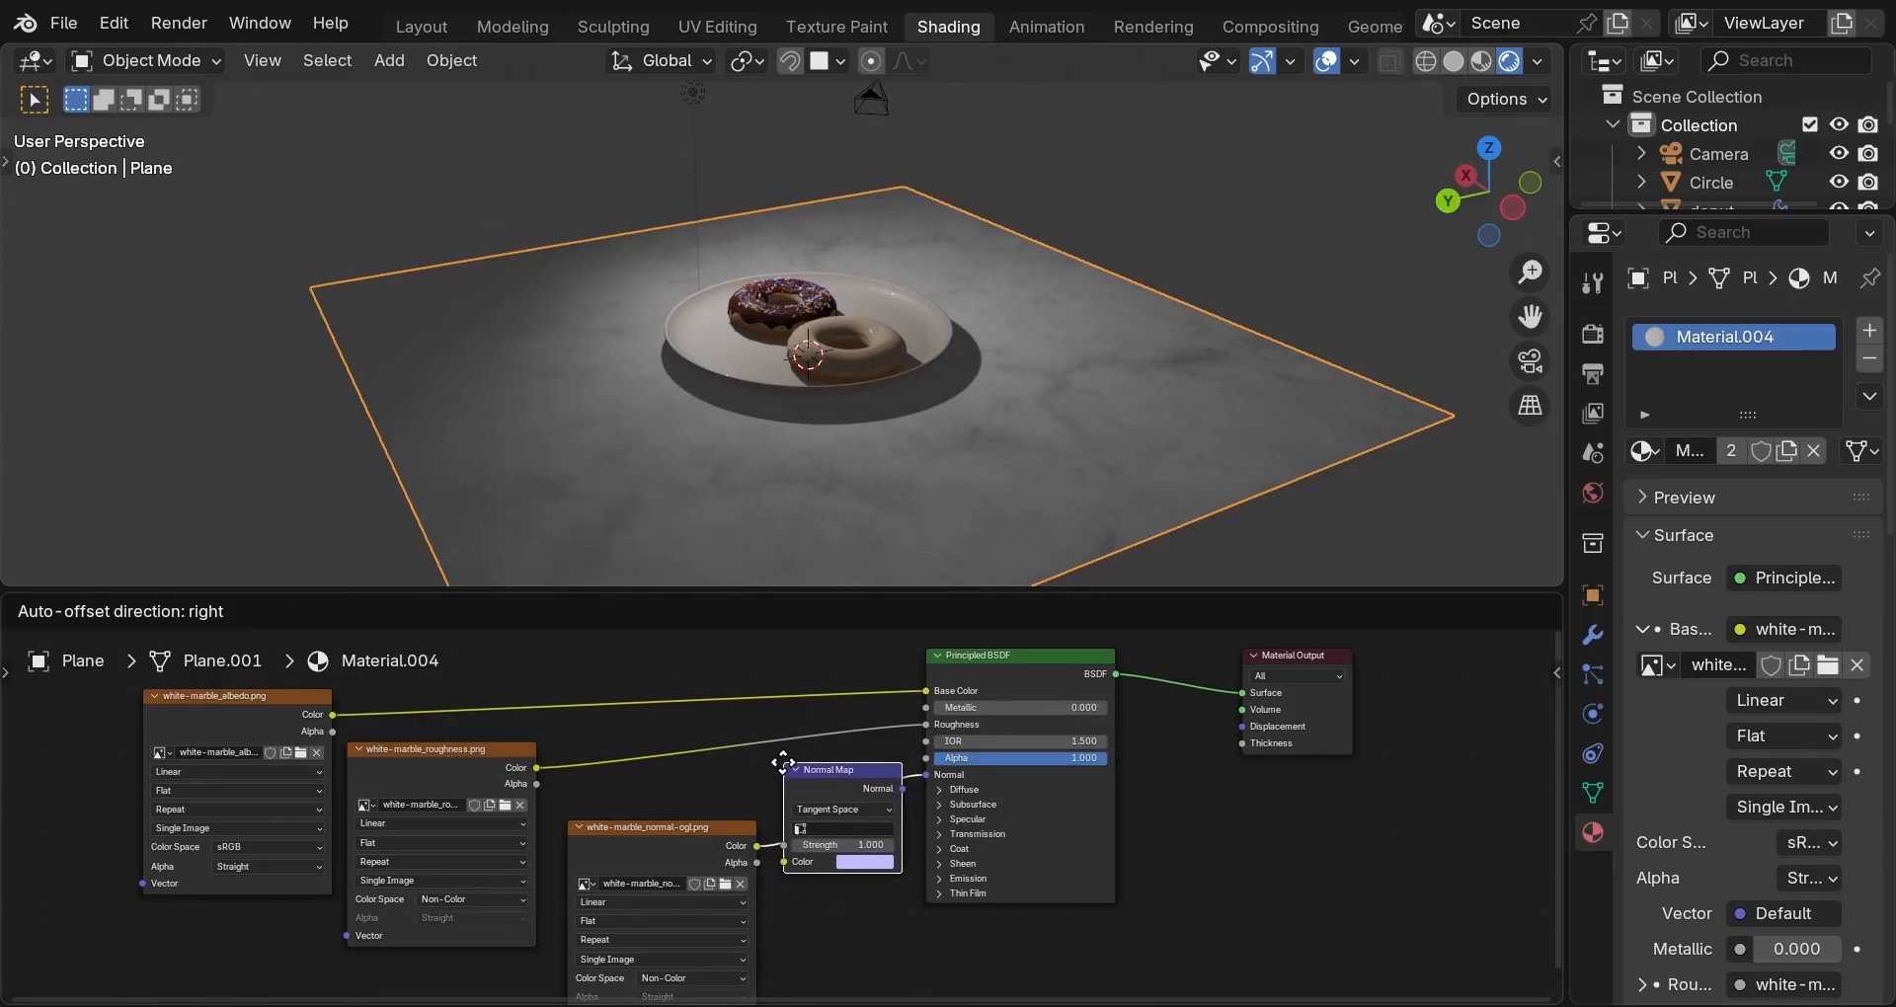
pyautogui.click(786, 776)
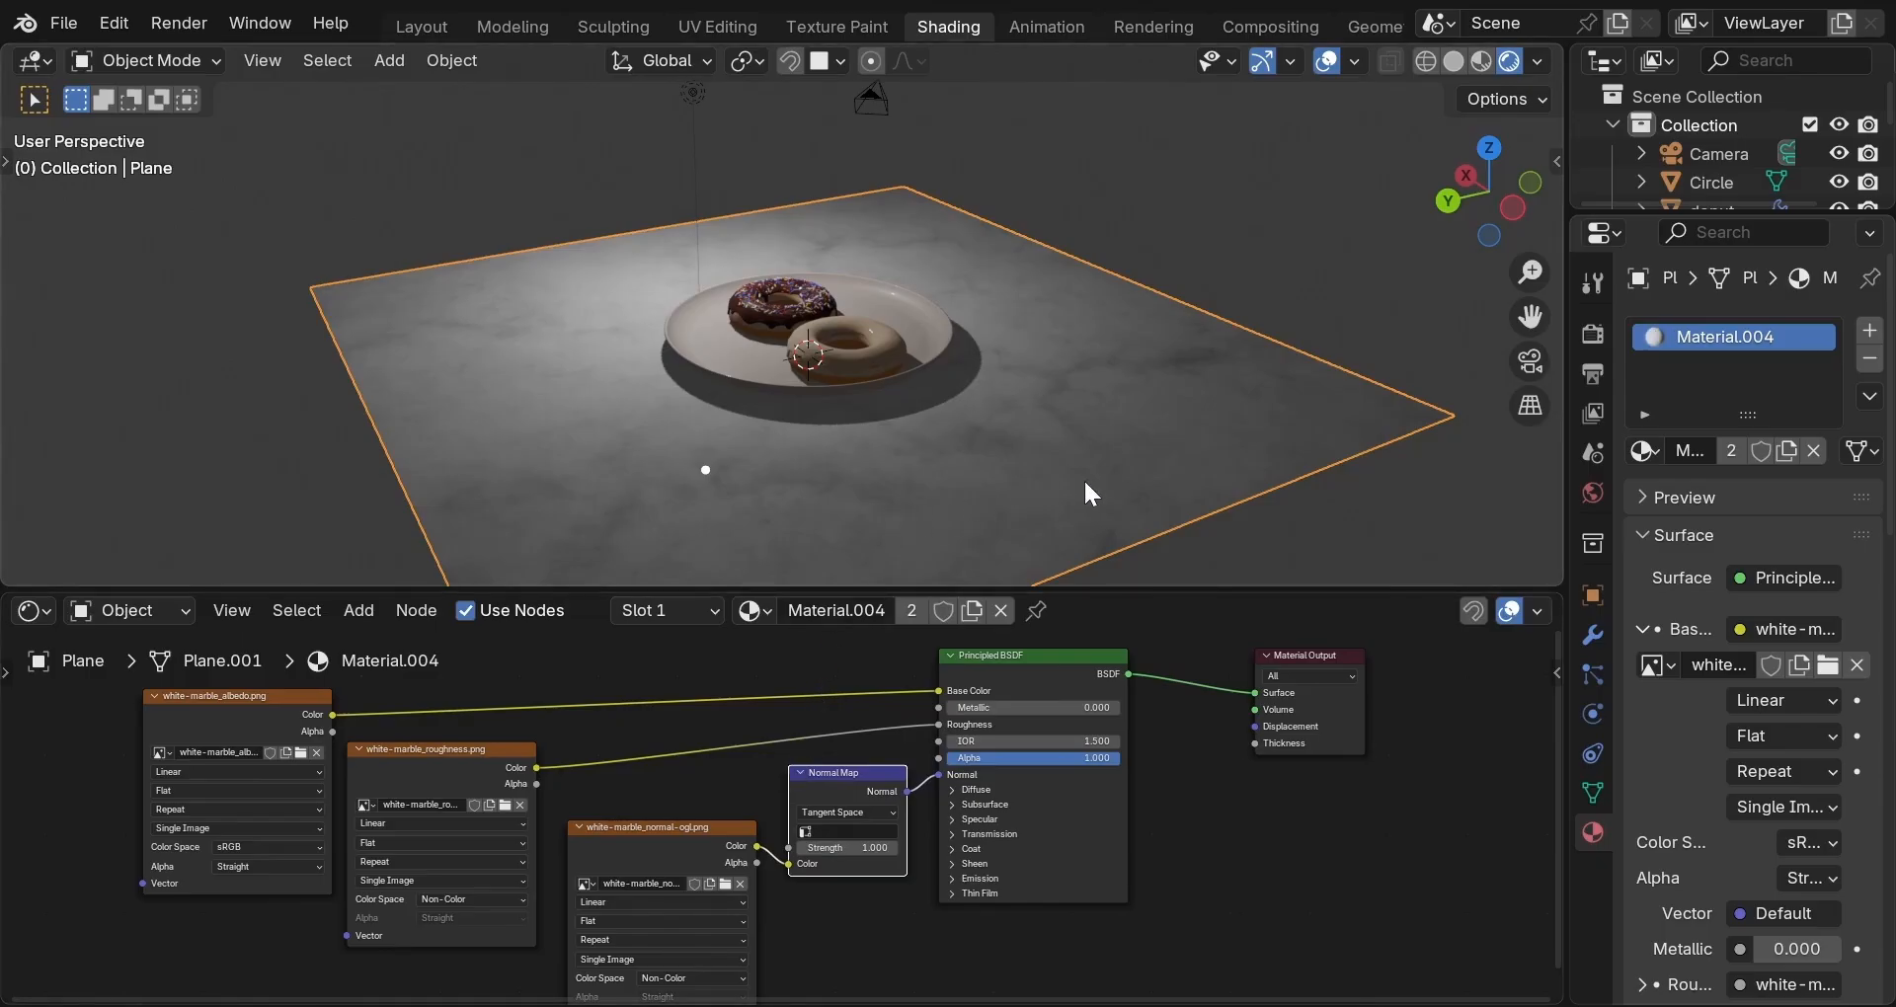
# Orbit the maximized 3D view to inspect the marble floor and plate from above.
pyautogui.moveTo(1084, 482); pyautogui.dragTo(1122, 493, button='middle')
pyautogui.moveTo(857, 457); pyautogui.dragTo(1062, 476, button='middle')
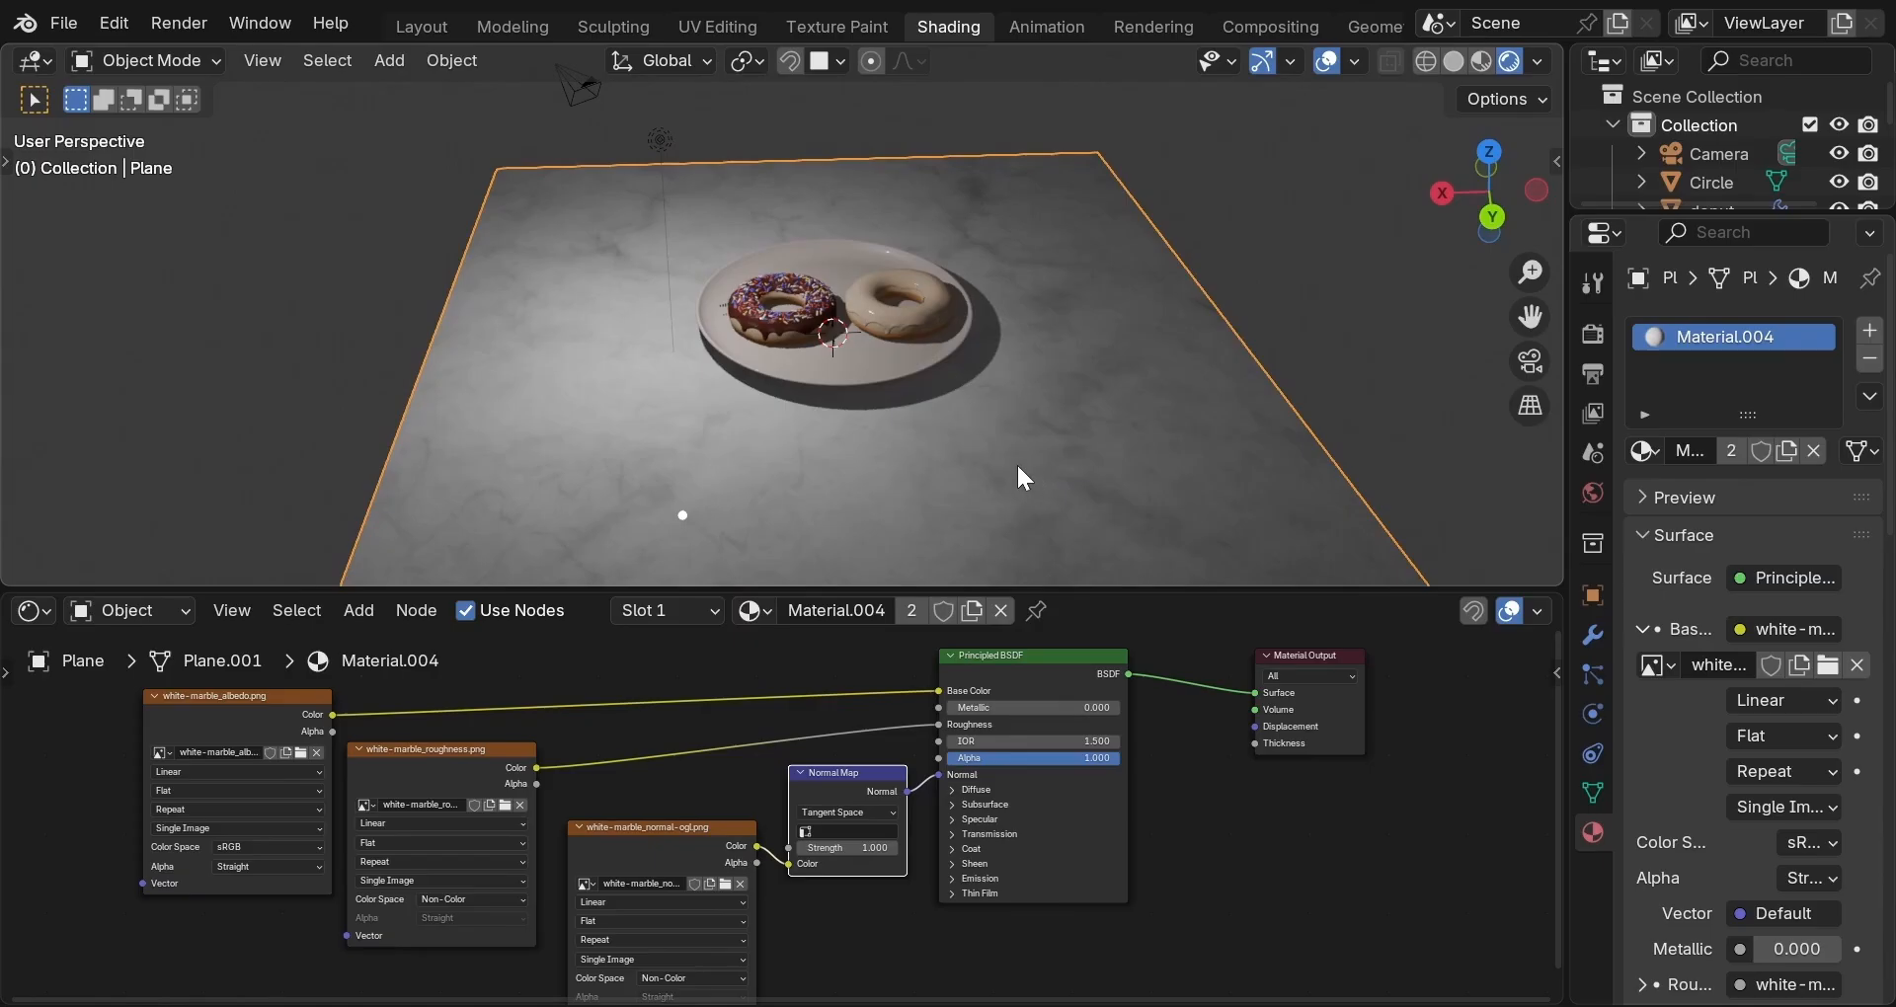
pyautogui.moveTo(1019, 467); pyautogui.dragTo(1063, 472, button='middle')
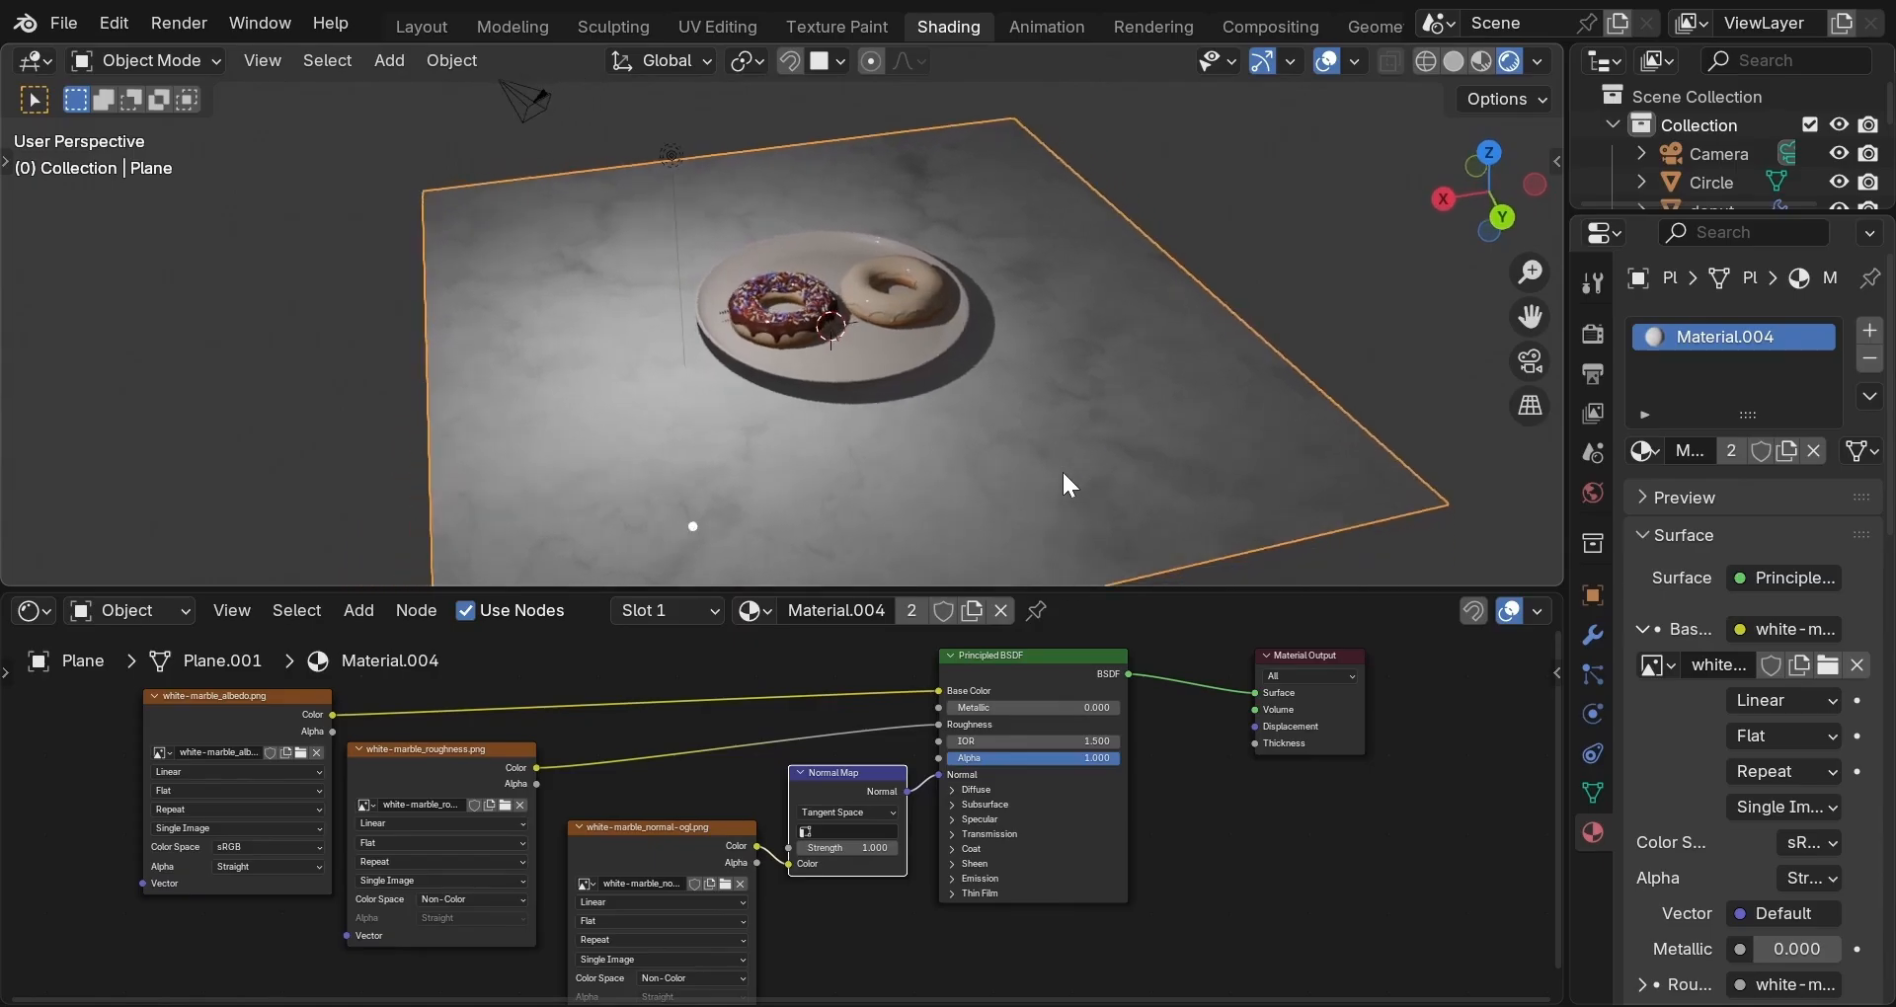
pyautogui.hotkey('ctrl', 'space')
pyautogui.moveTo(884, 672); pyautogui.dragTo(1168, 651, button='middle')
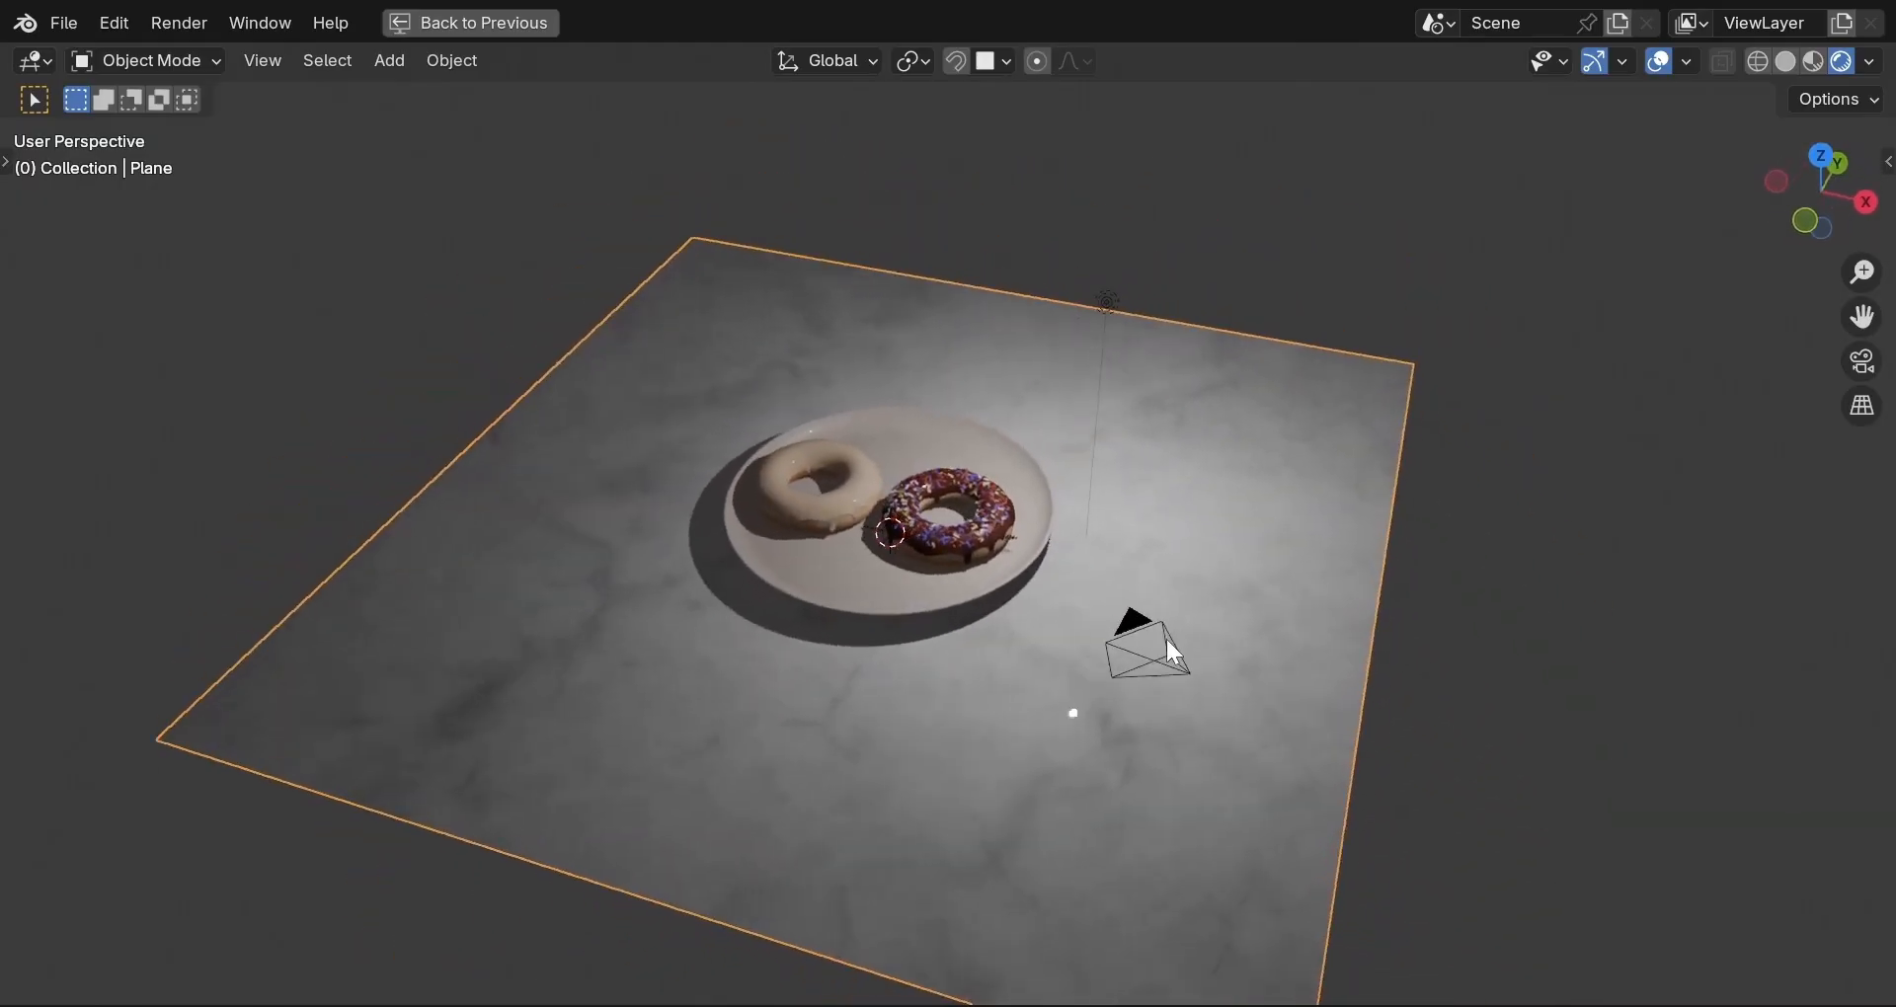
pyautogui.moveTo(850, 711); pyautogui.dragTo(1084, 661, button='middle')
pyautogui.hotkey('ctrl', 'space')
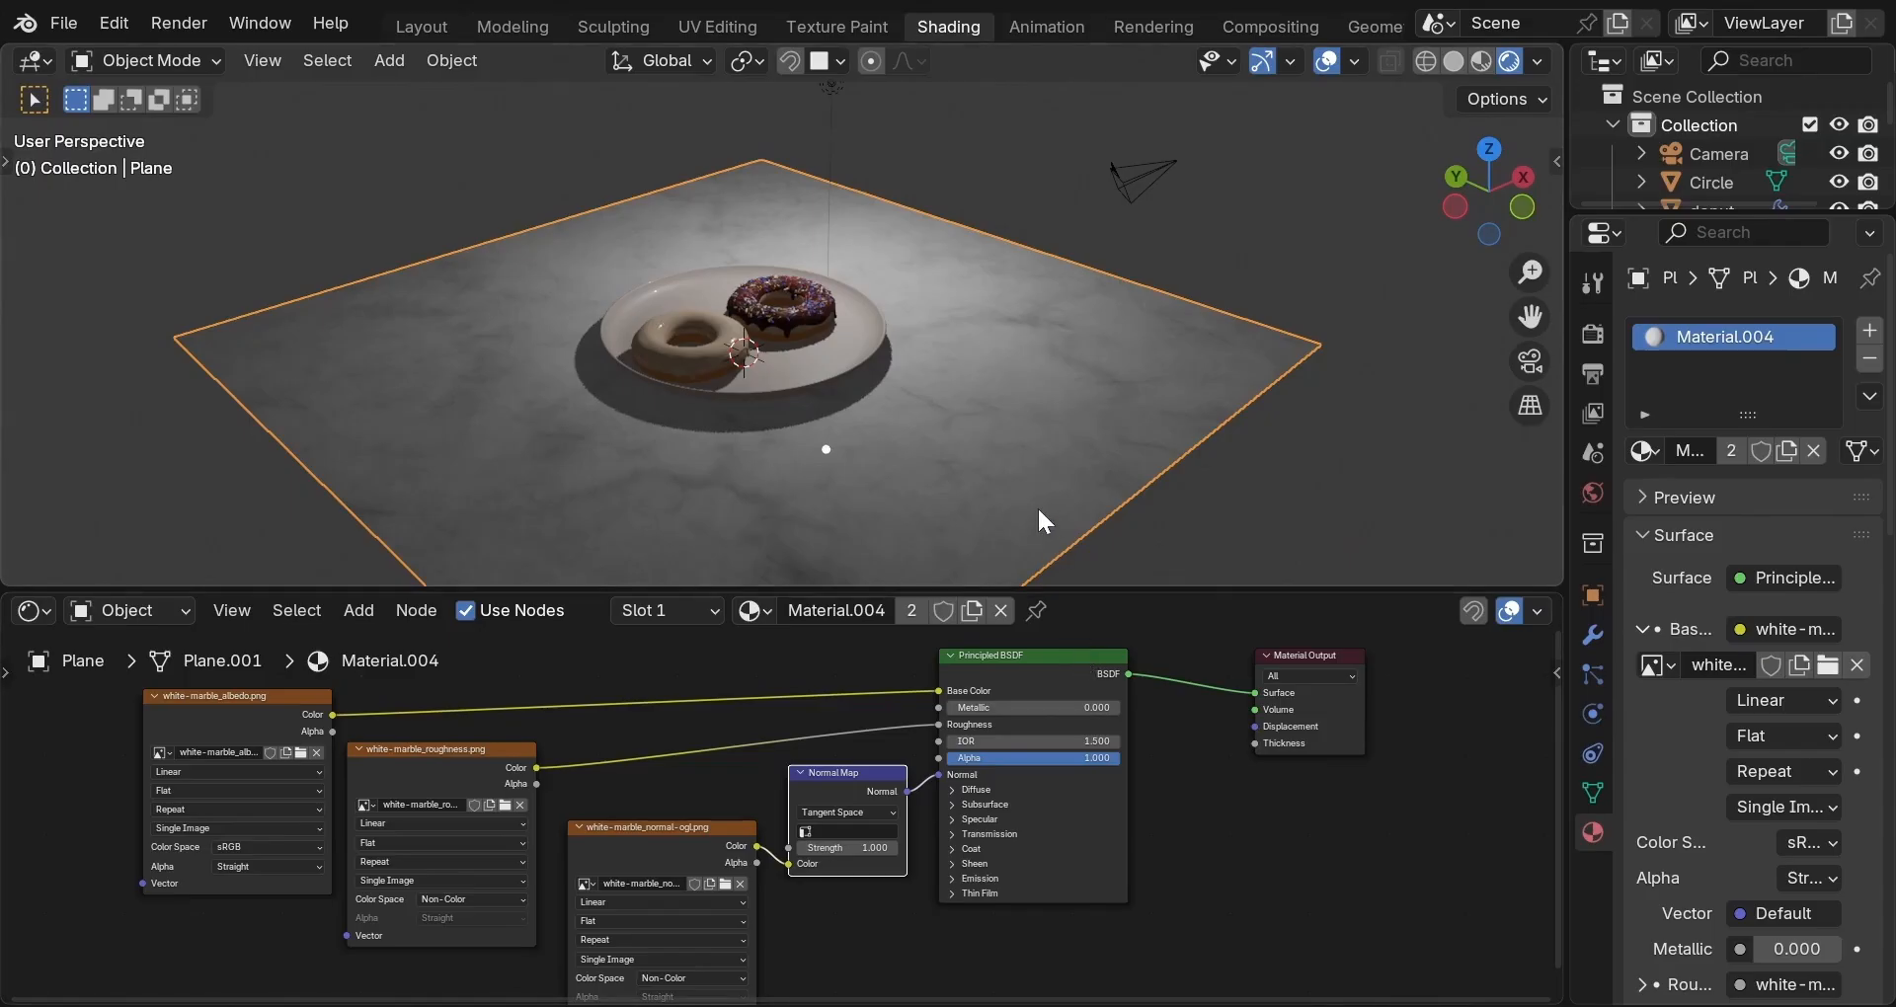
# Preview the scene in Material Preview shading, then return to the Layout workspace.
pyautogui.click(1479, 61)
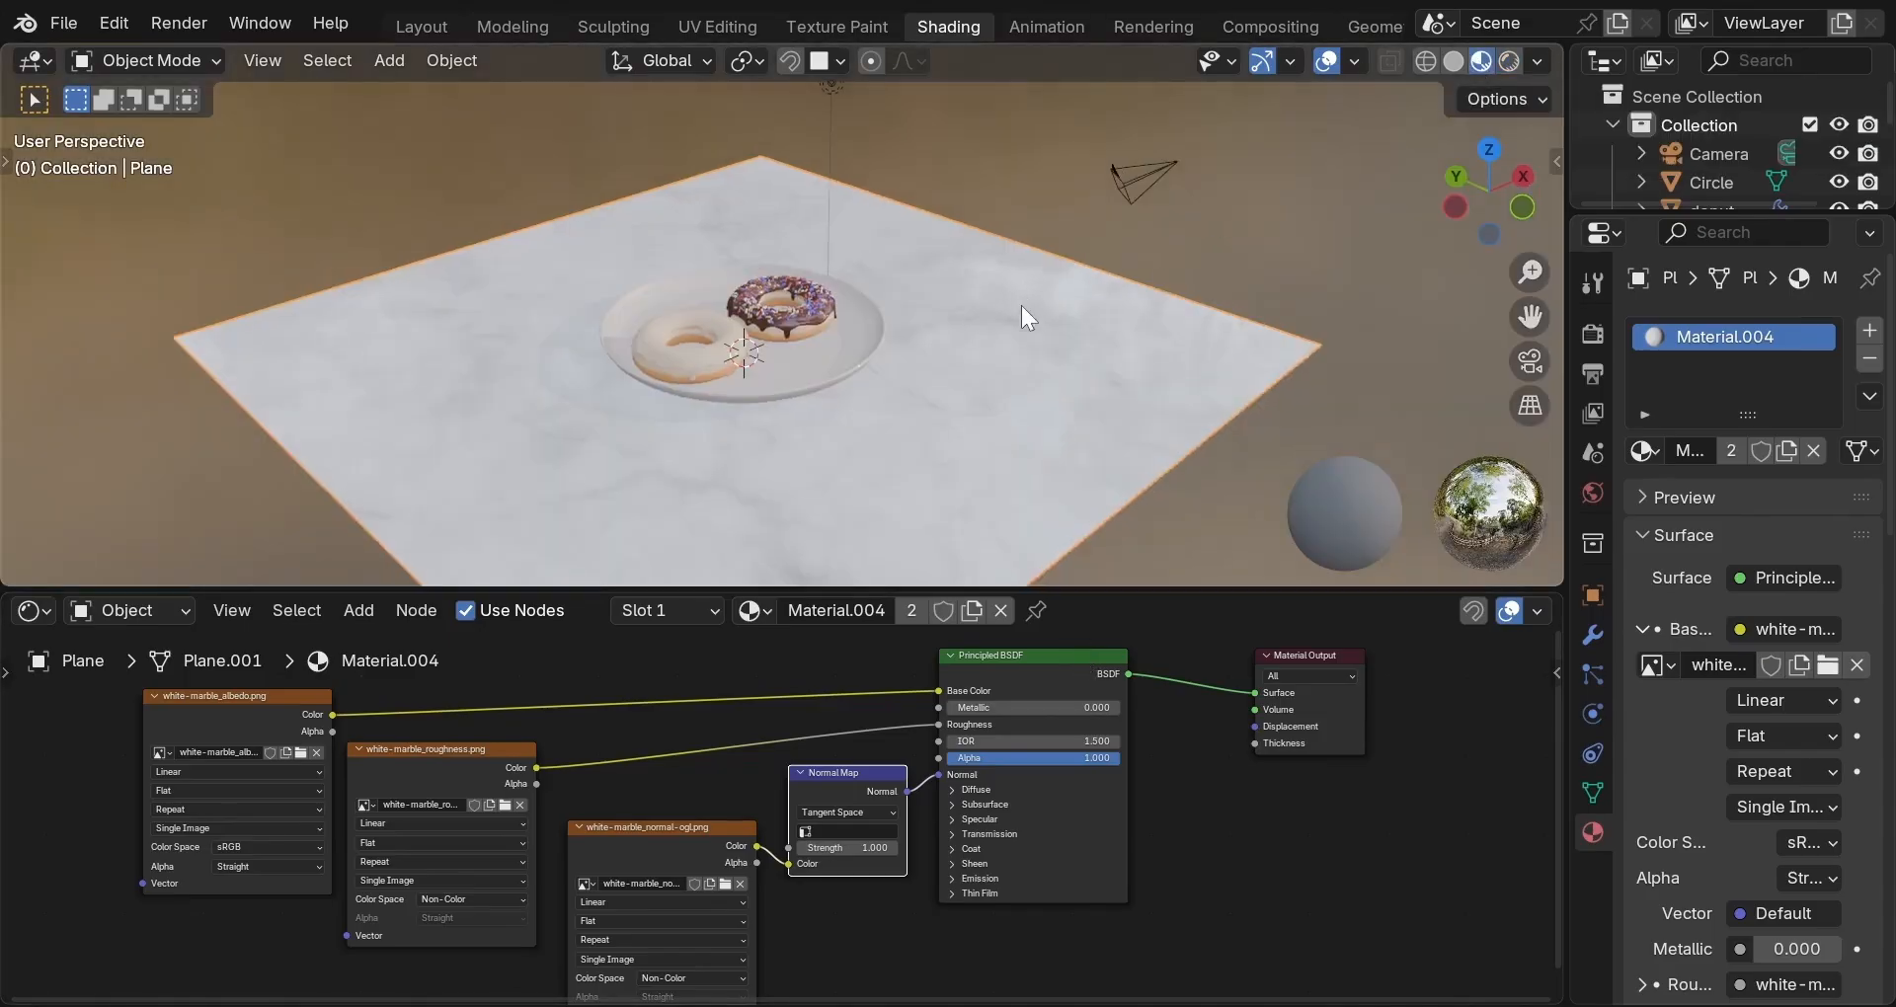
pyautogui.moveTo(1021, 306)
pyautogui.mouseDown(button='middle')
pyautogui.moveTo(892, 375)
pyautogui.moveTo(1108, 302)
pyautogui.mouseUp(button='middle')
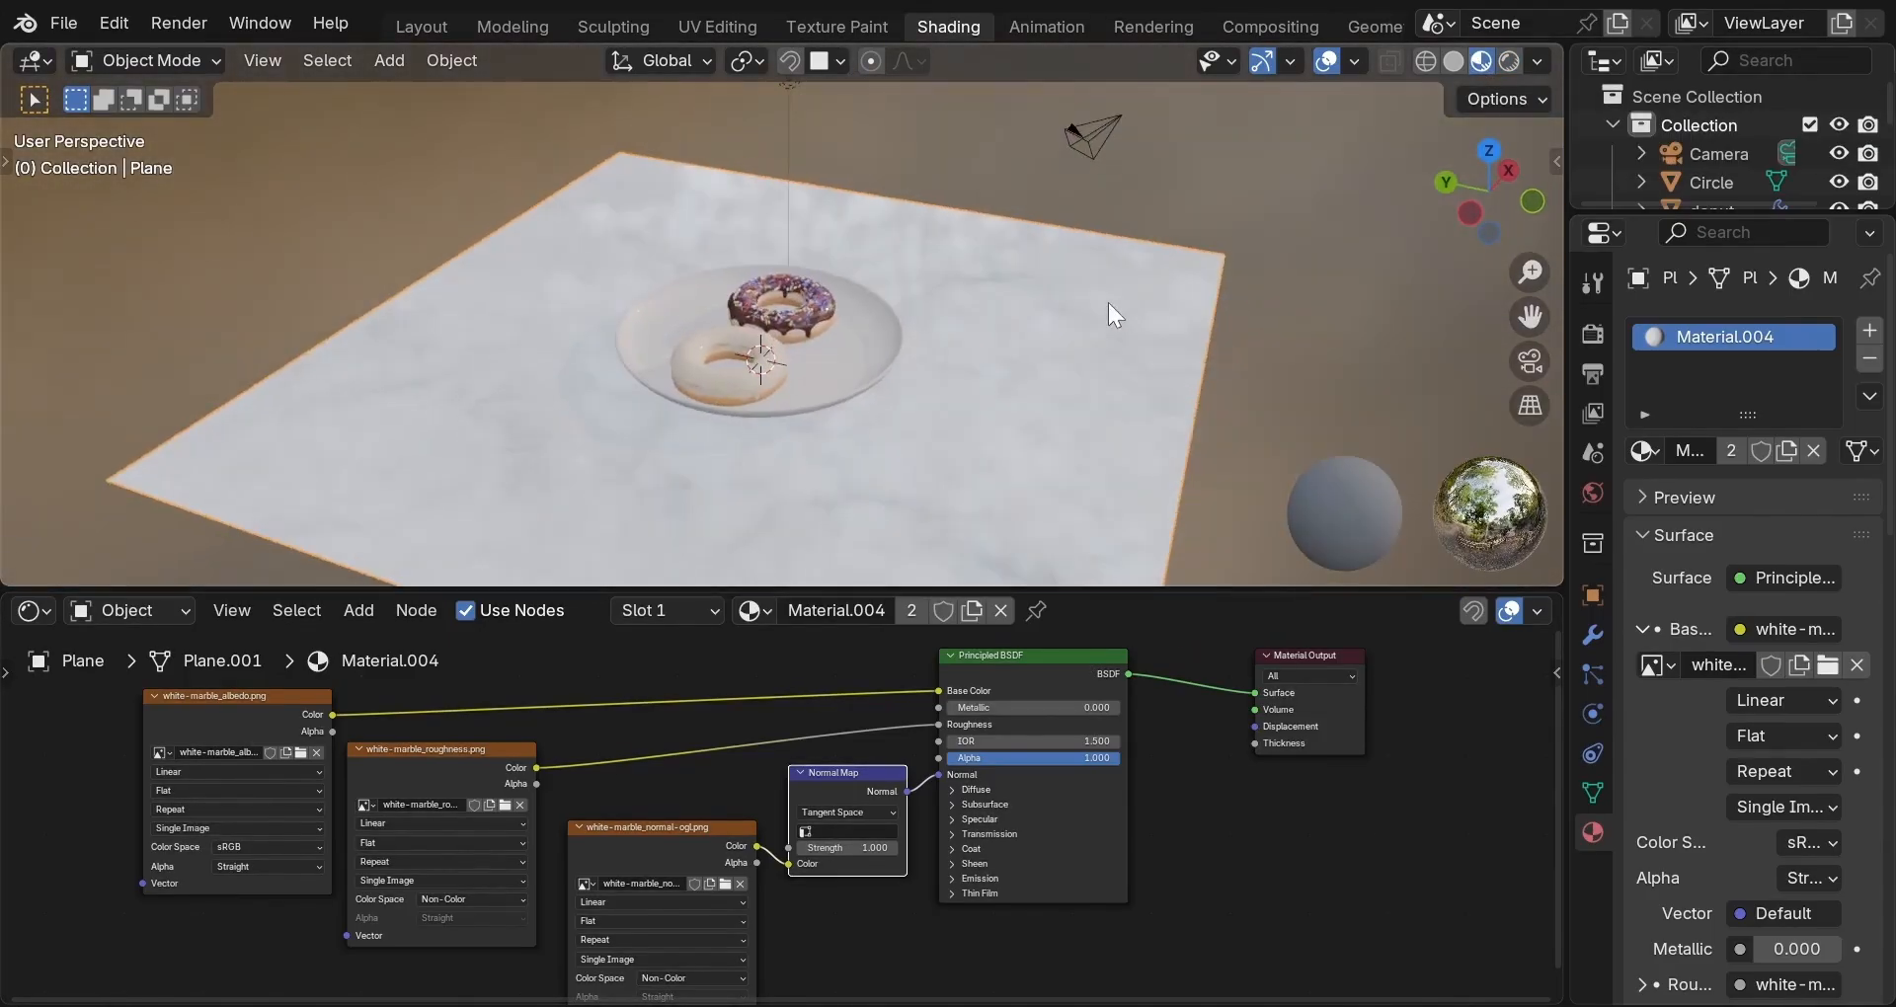
pyautogui.moveTo(678, 428); pyautogui.dragTo(780, 441, button='middle')
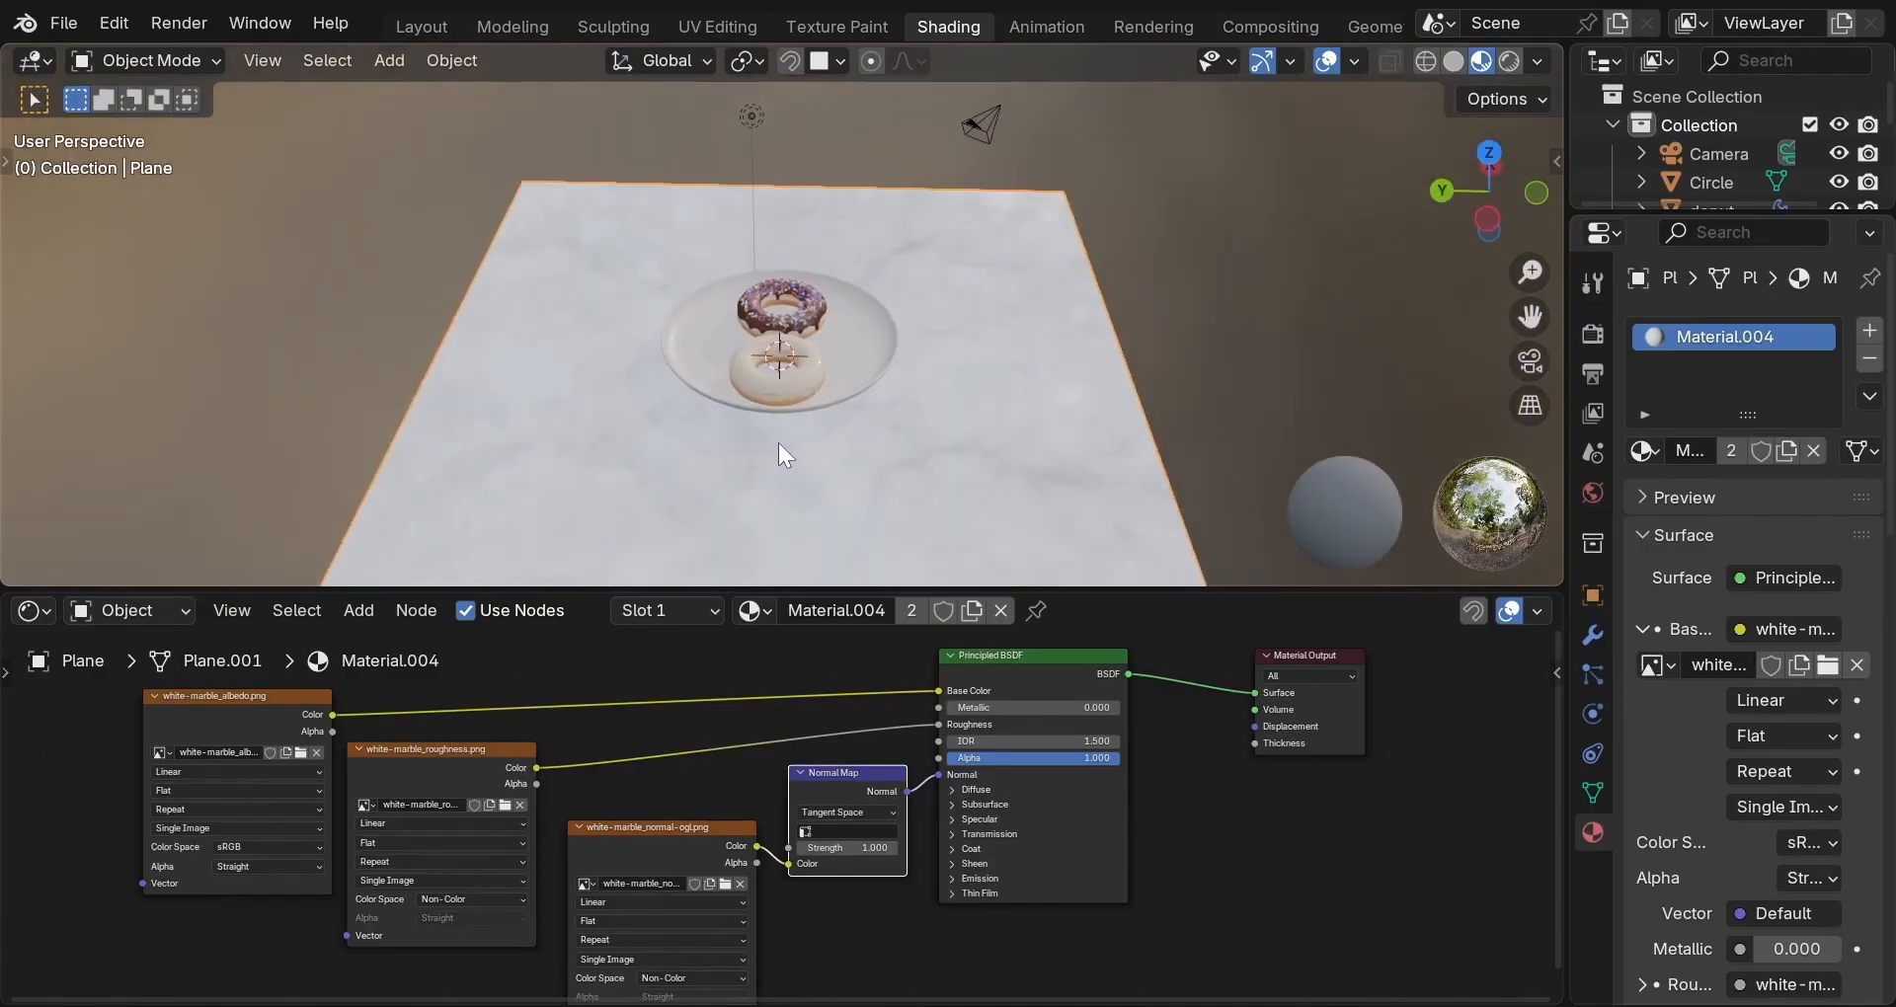
pyautogui.press('space')
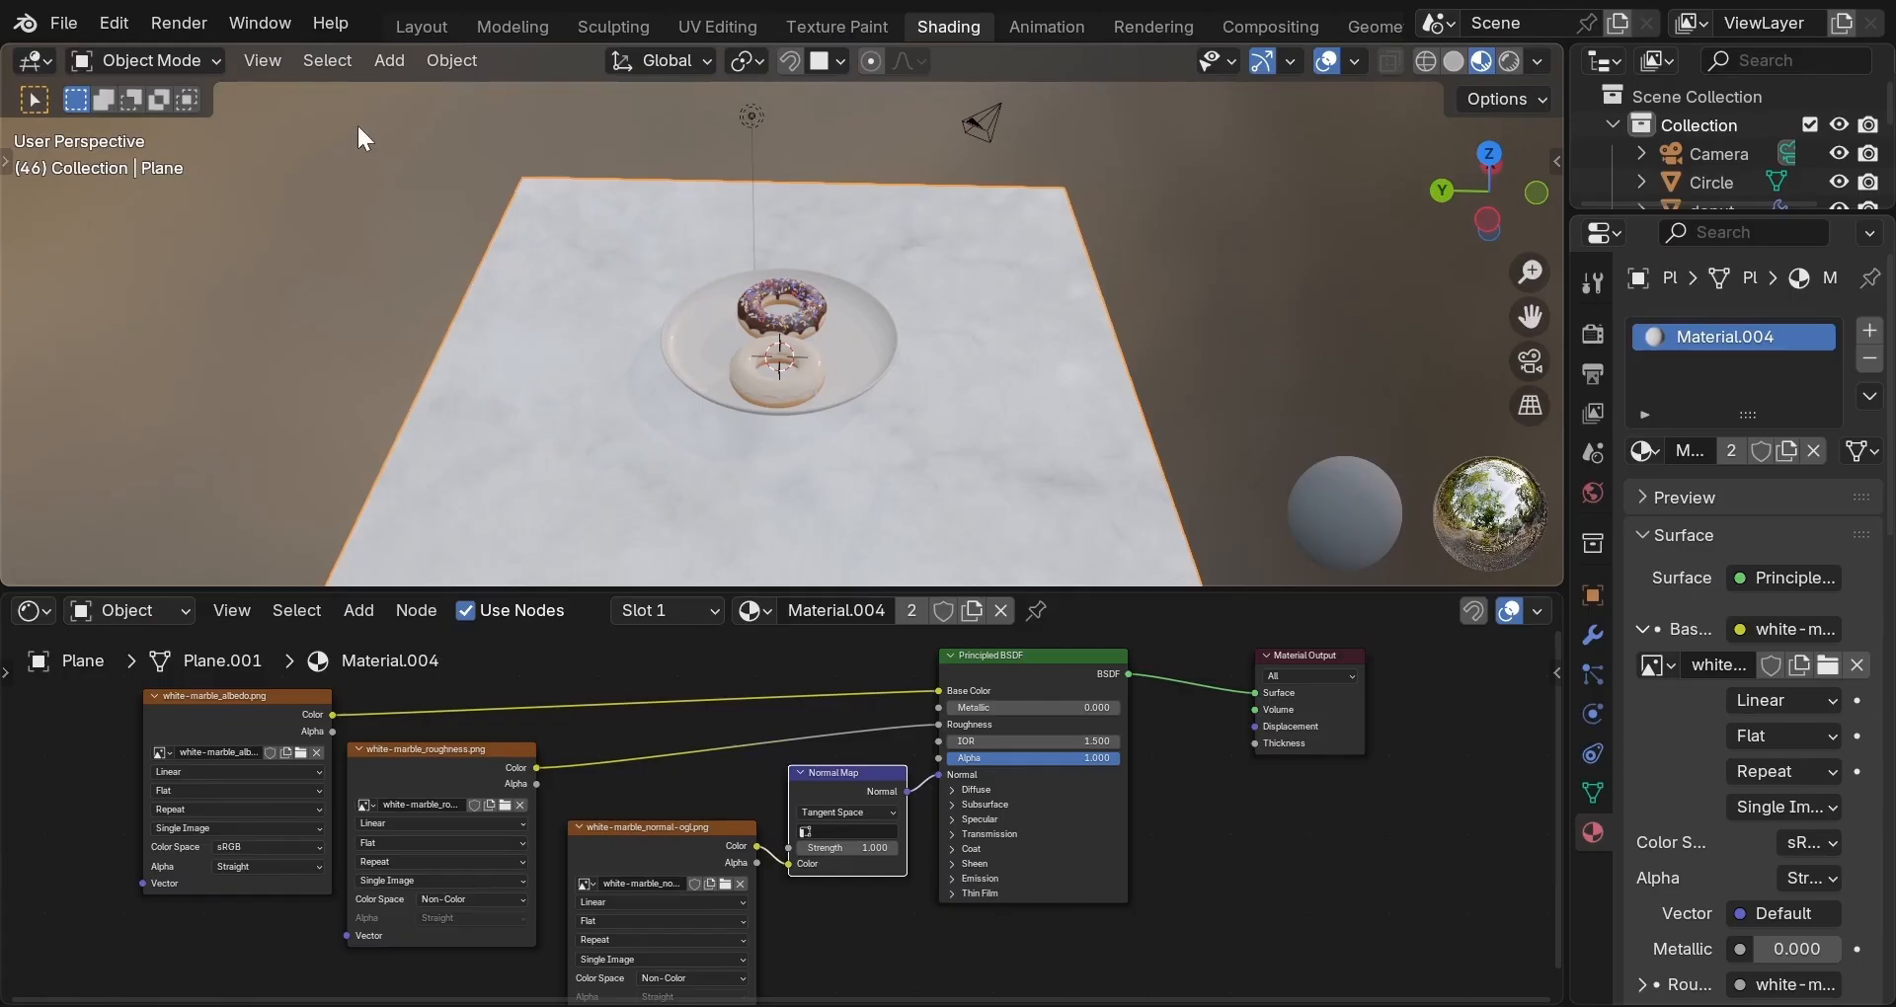
pyautogui.click(436, 24)
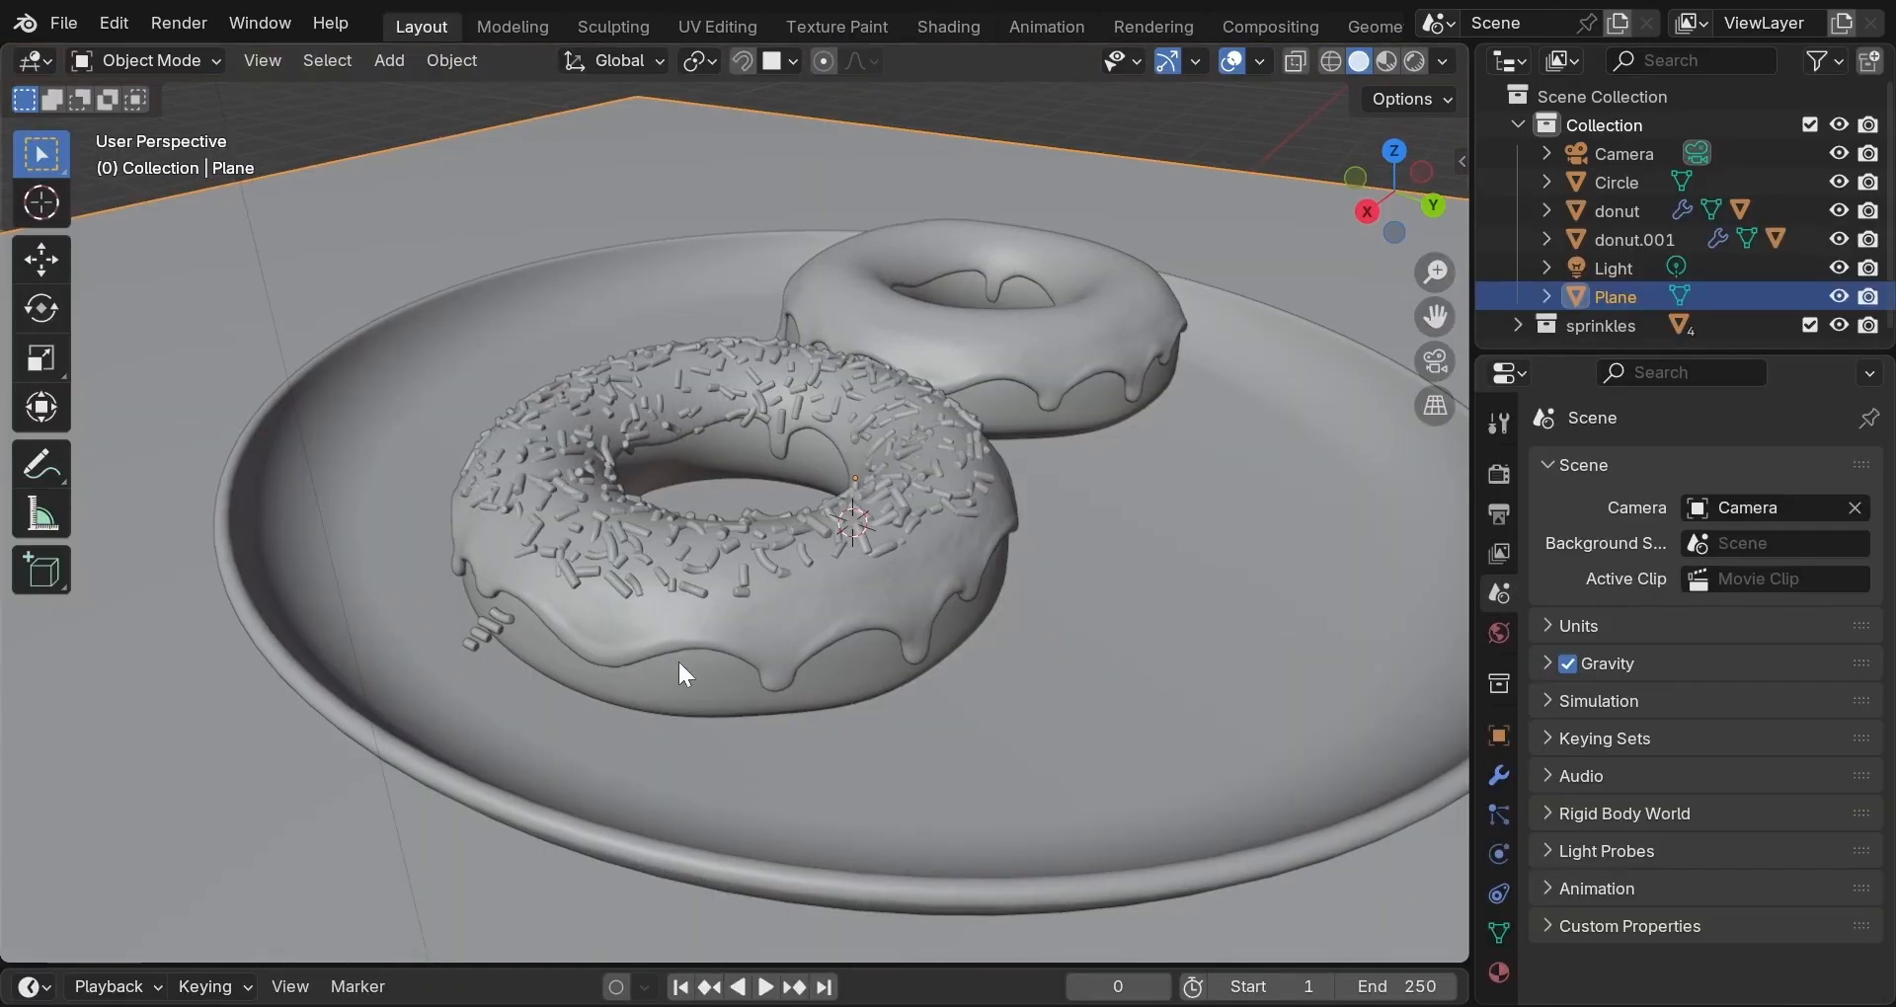
# Select the front donut, isolate it in local view, and show it in Material Preview.
pyautogui.click(679, 664)
pyautogui.press('KP_Divide')
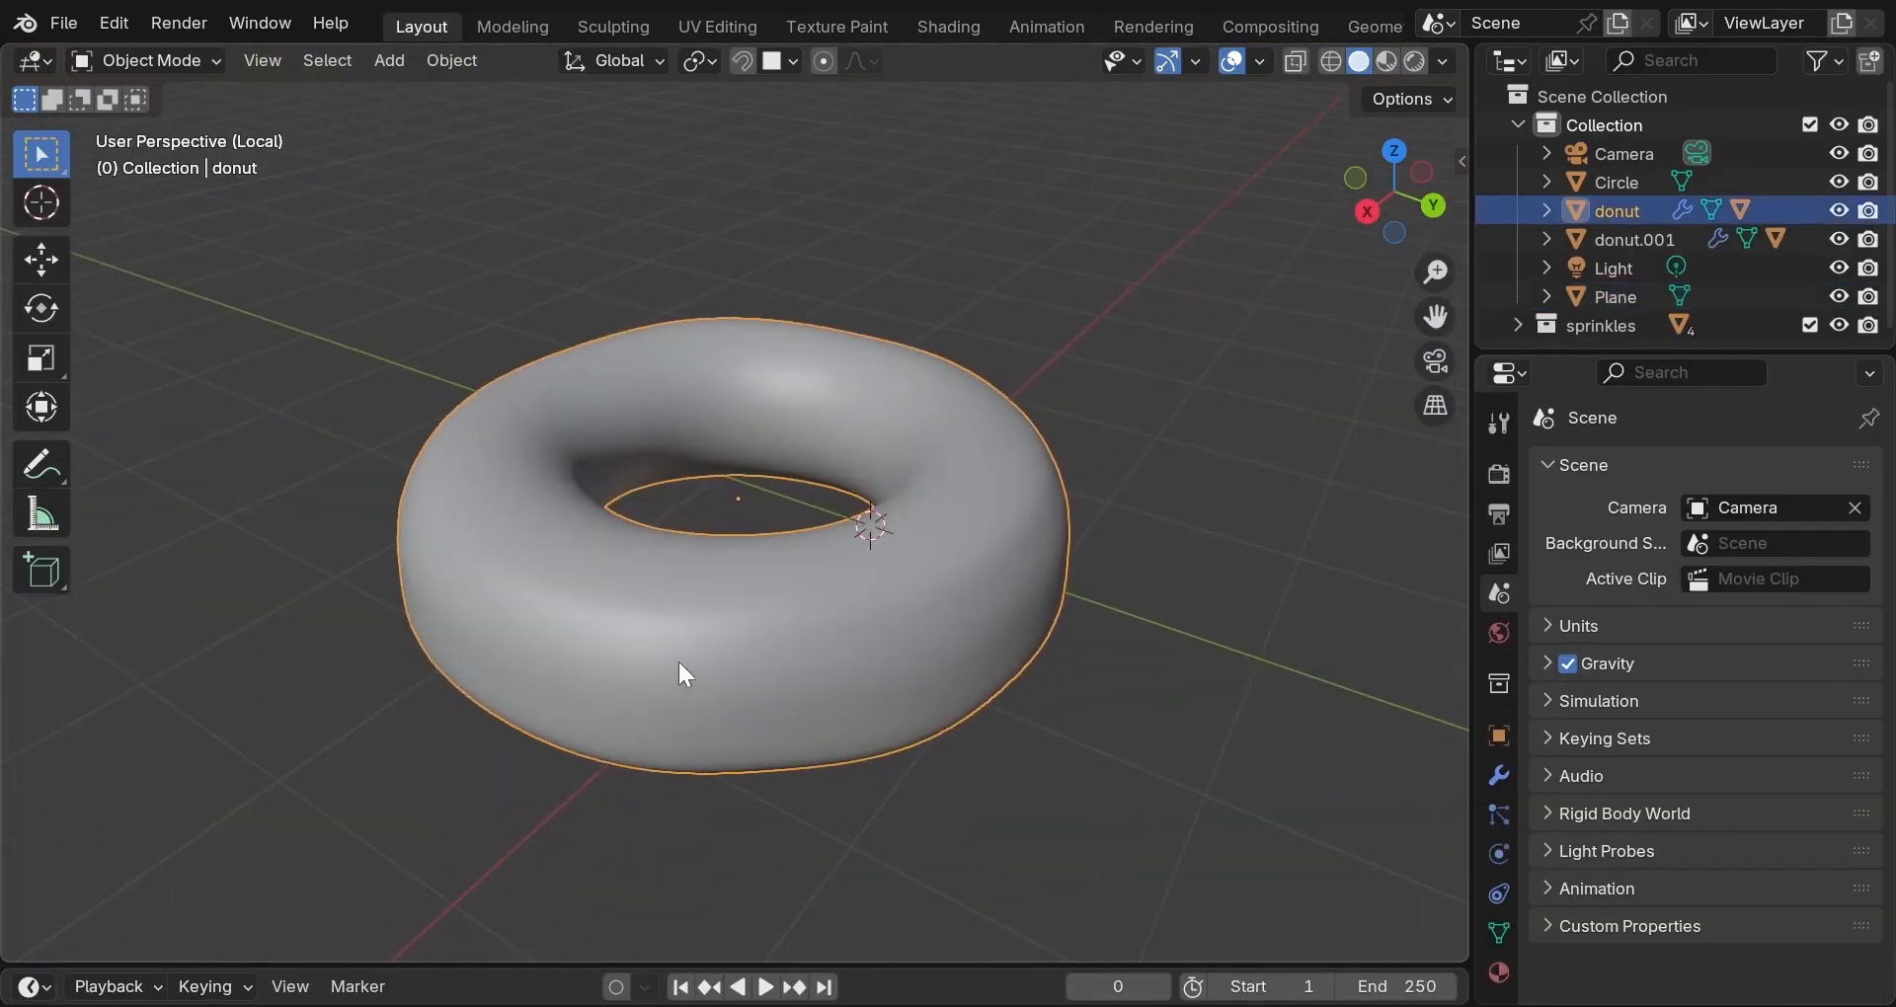
pyautogui.moveTo(683, 663); pyautogui.dragTo(853, 663, button='middle')
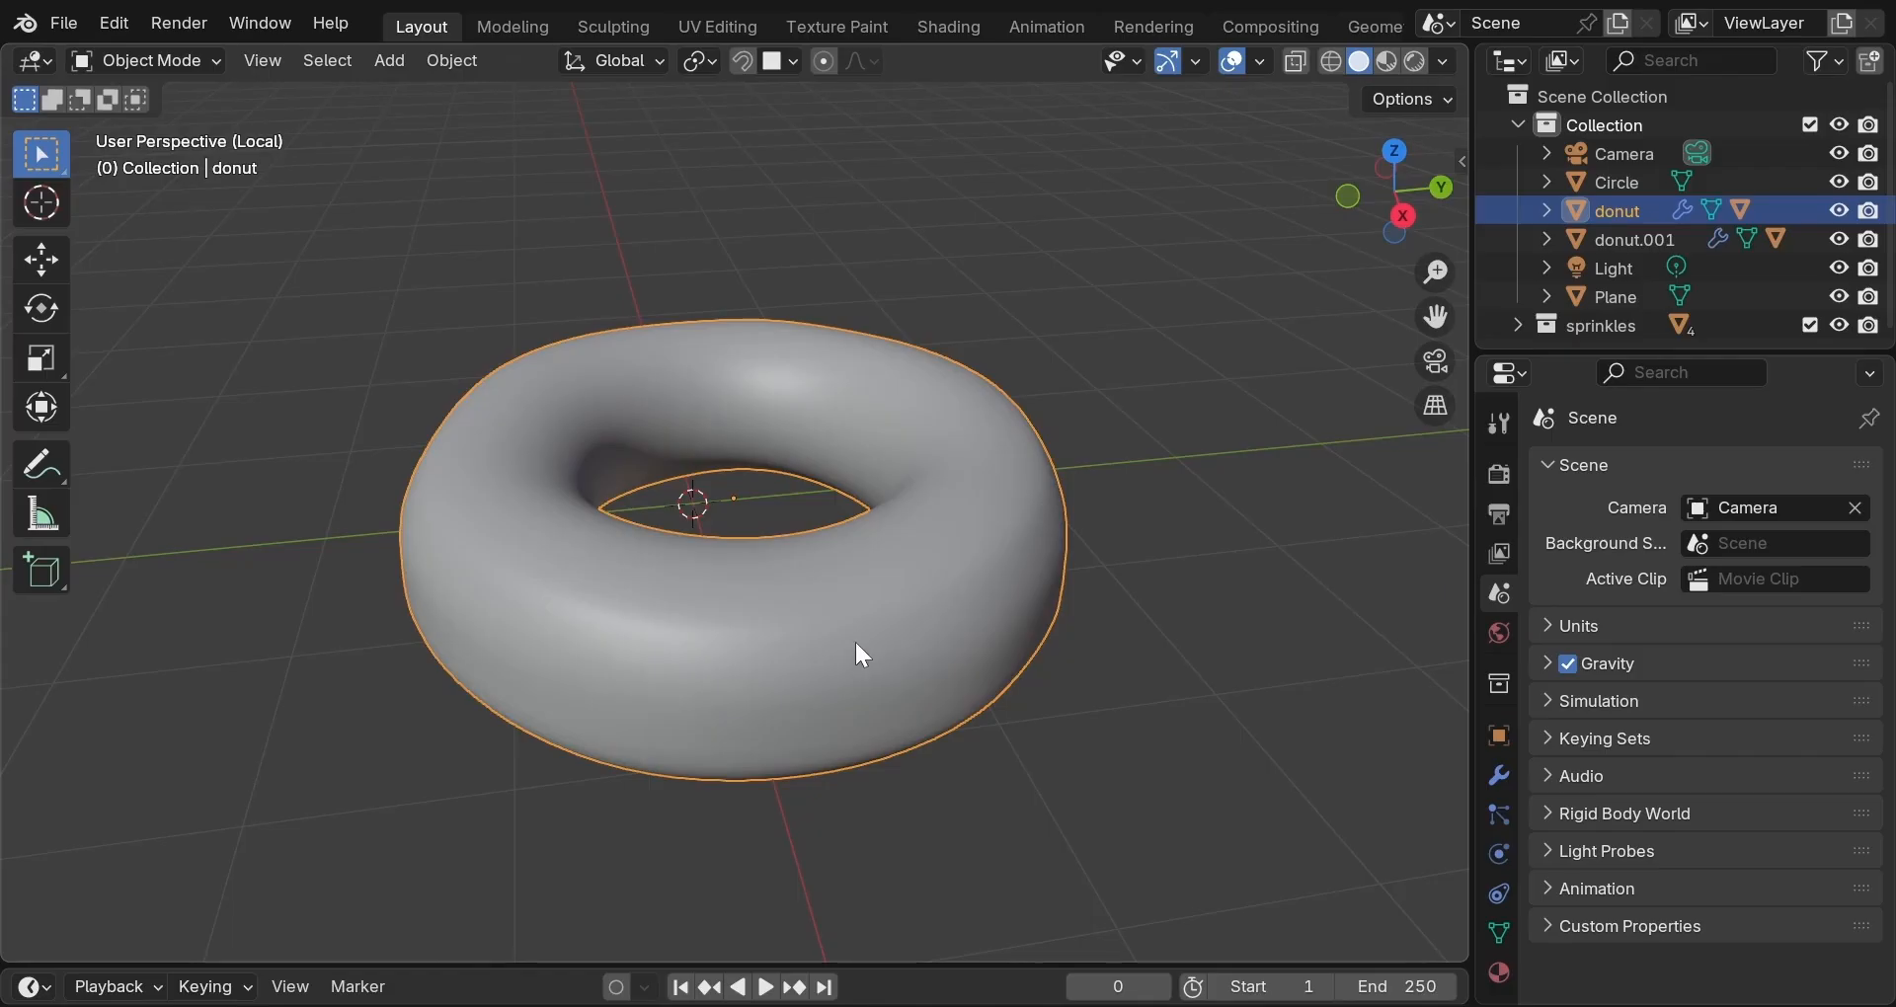
pyautogui.click(1385, 62)
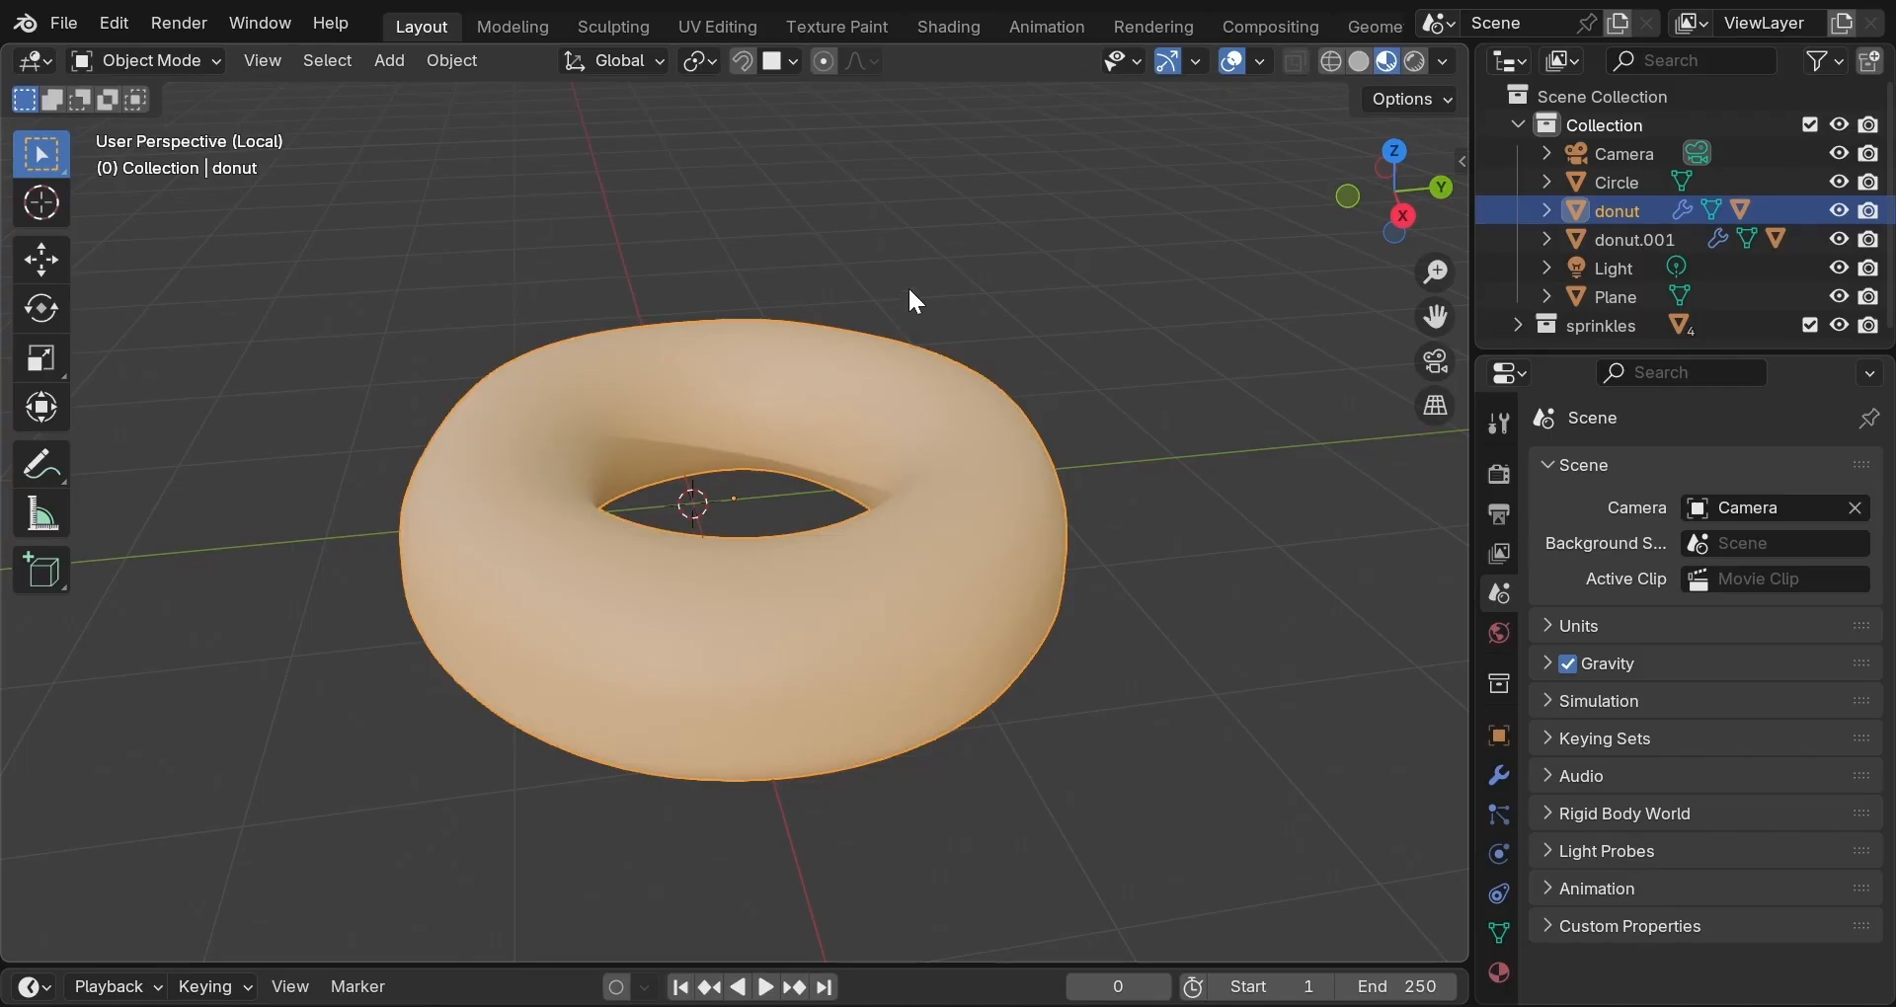
pyautogui.moveTo(875, 274); pyautogui.dragTo(787, 253, button='middle')
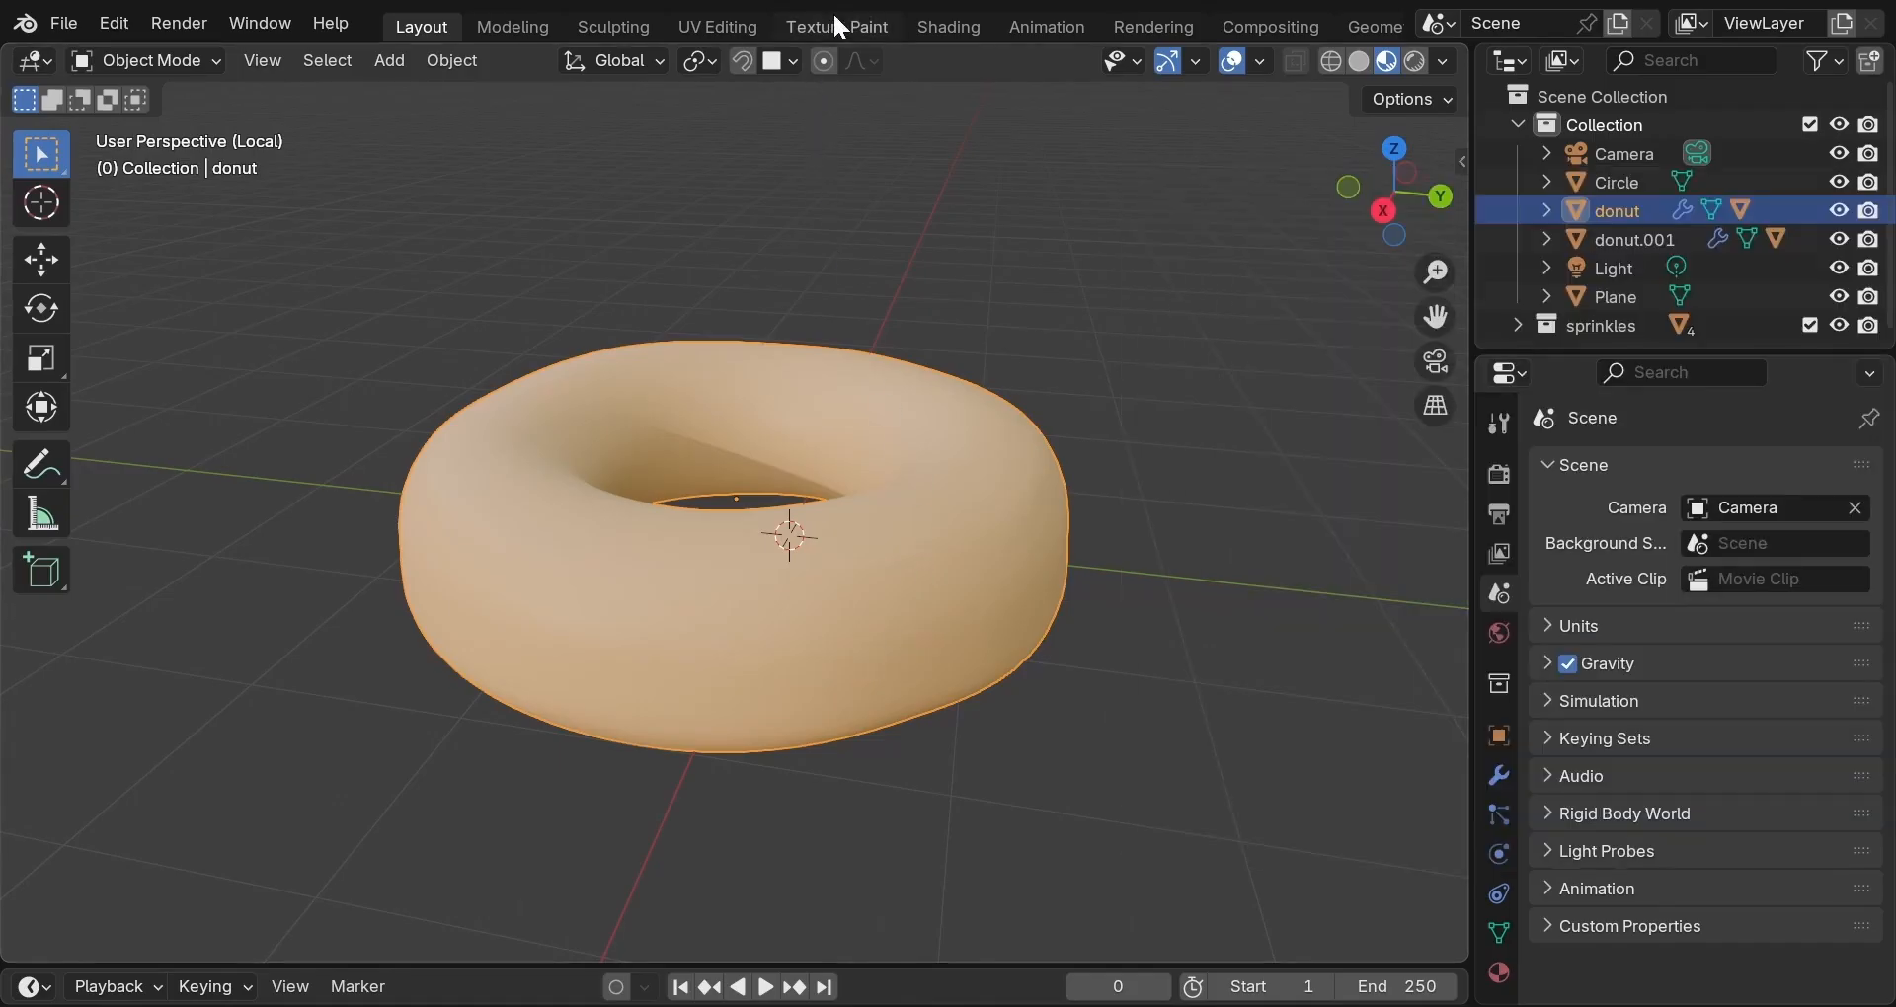
# In Texture Paint, isolate the donut in local view and unlink the marble image from the Image Editor.
pyautogui.click(835, 21)
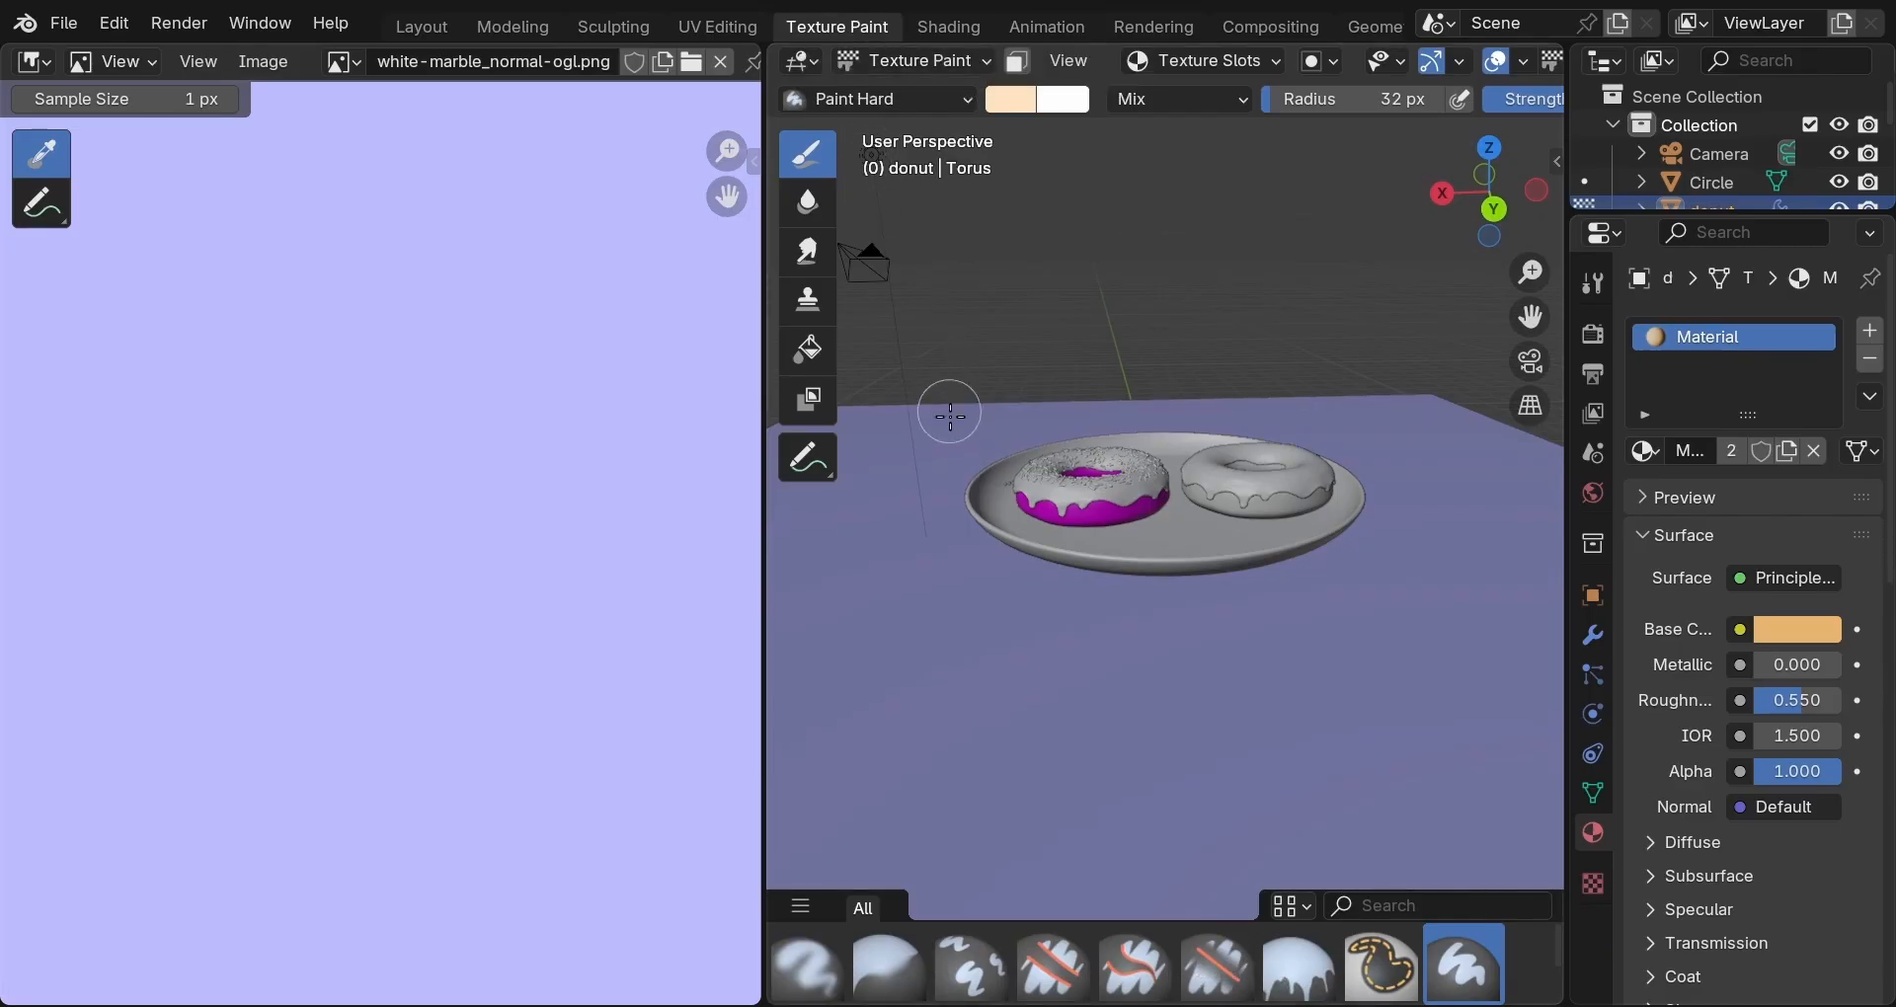
pyautogui.press('KP_Divide')
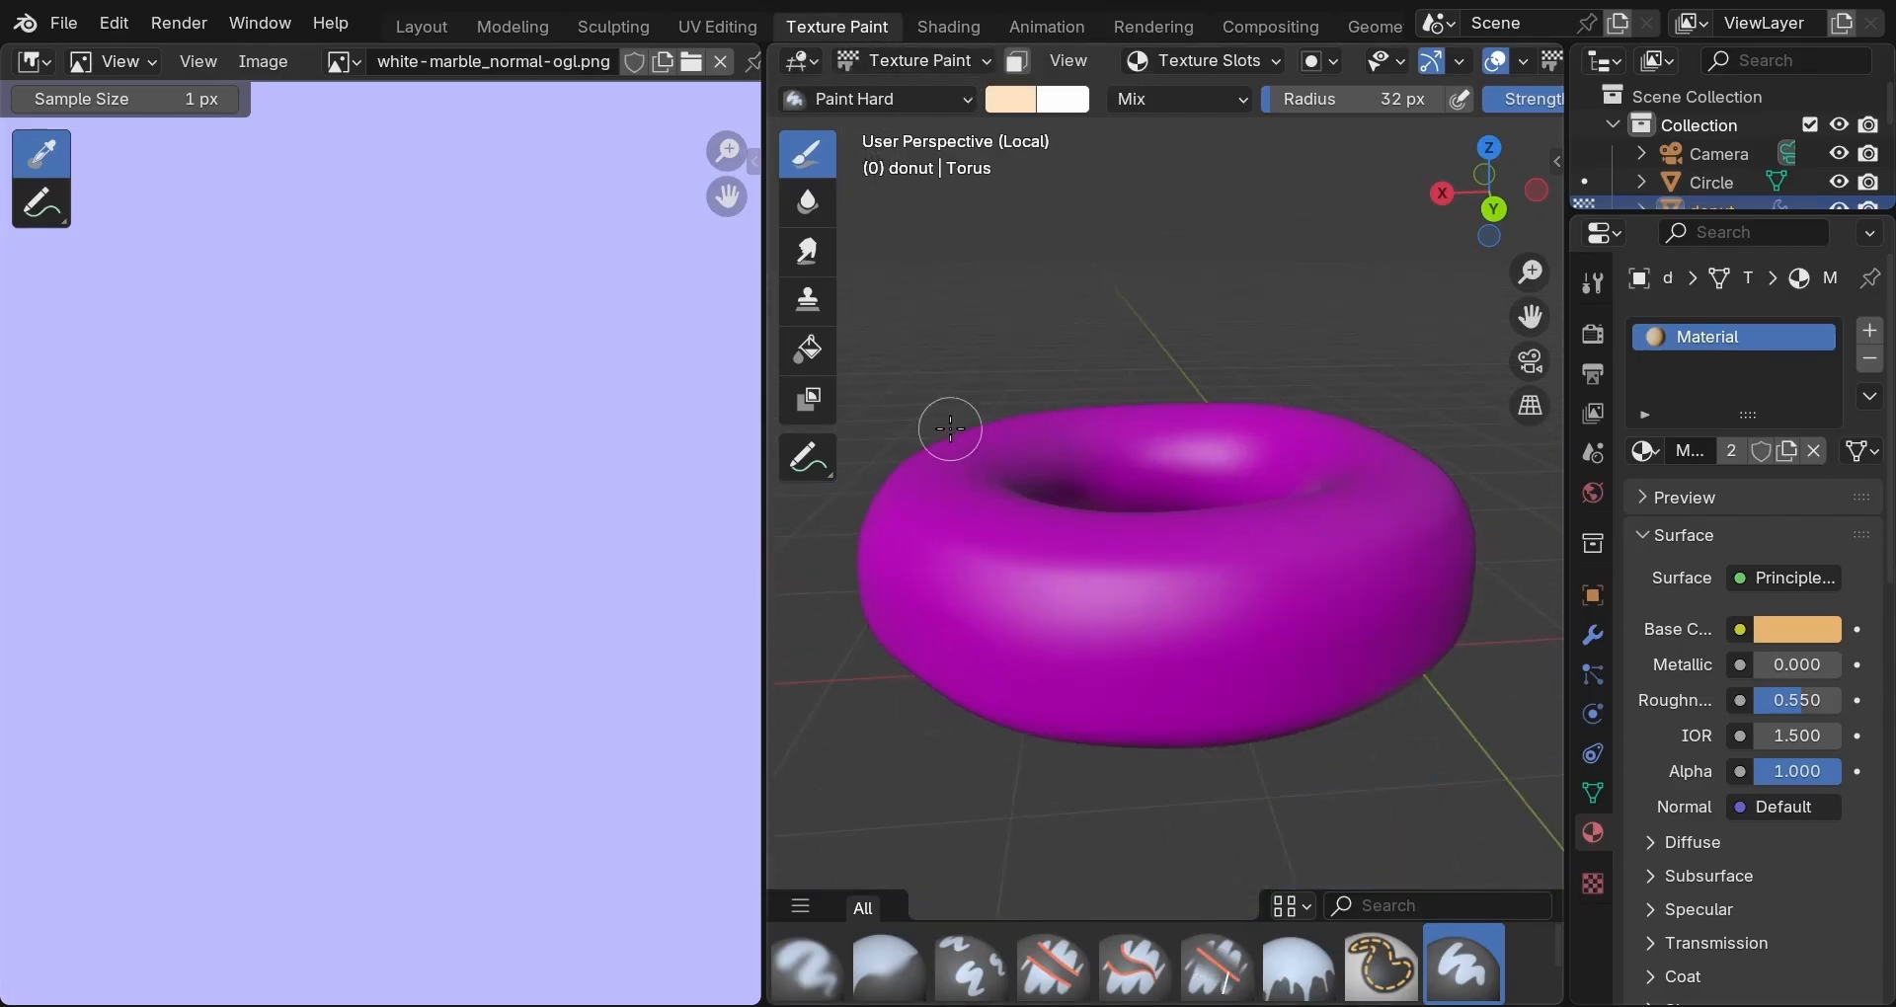
pyautogui.click(722, 59)
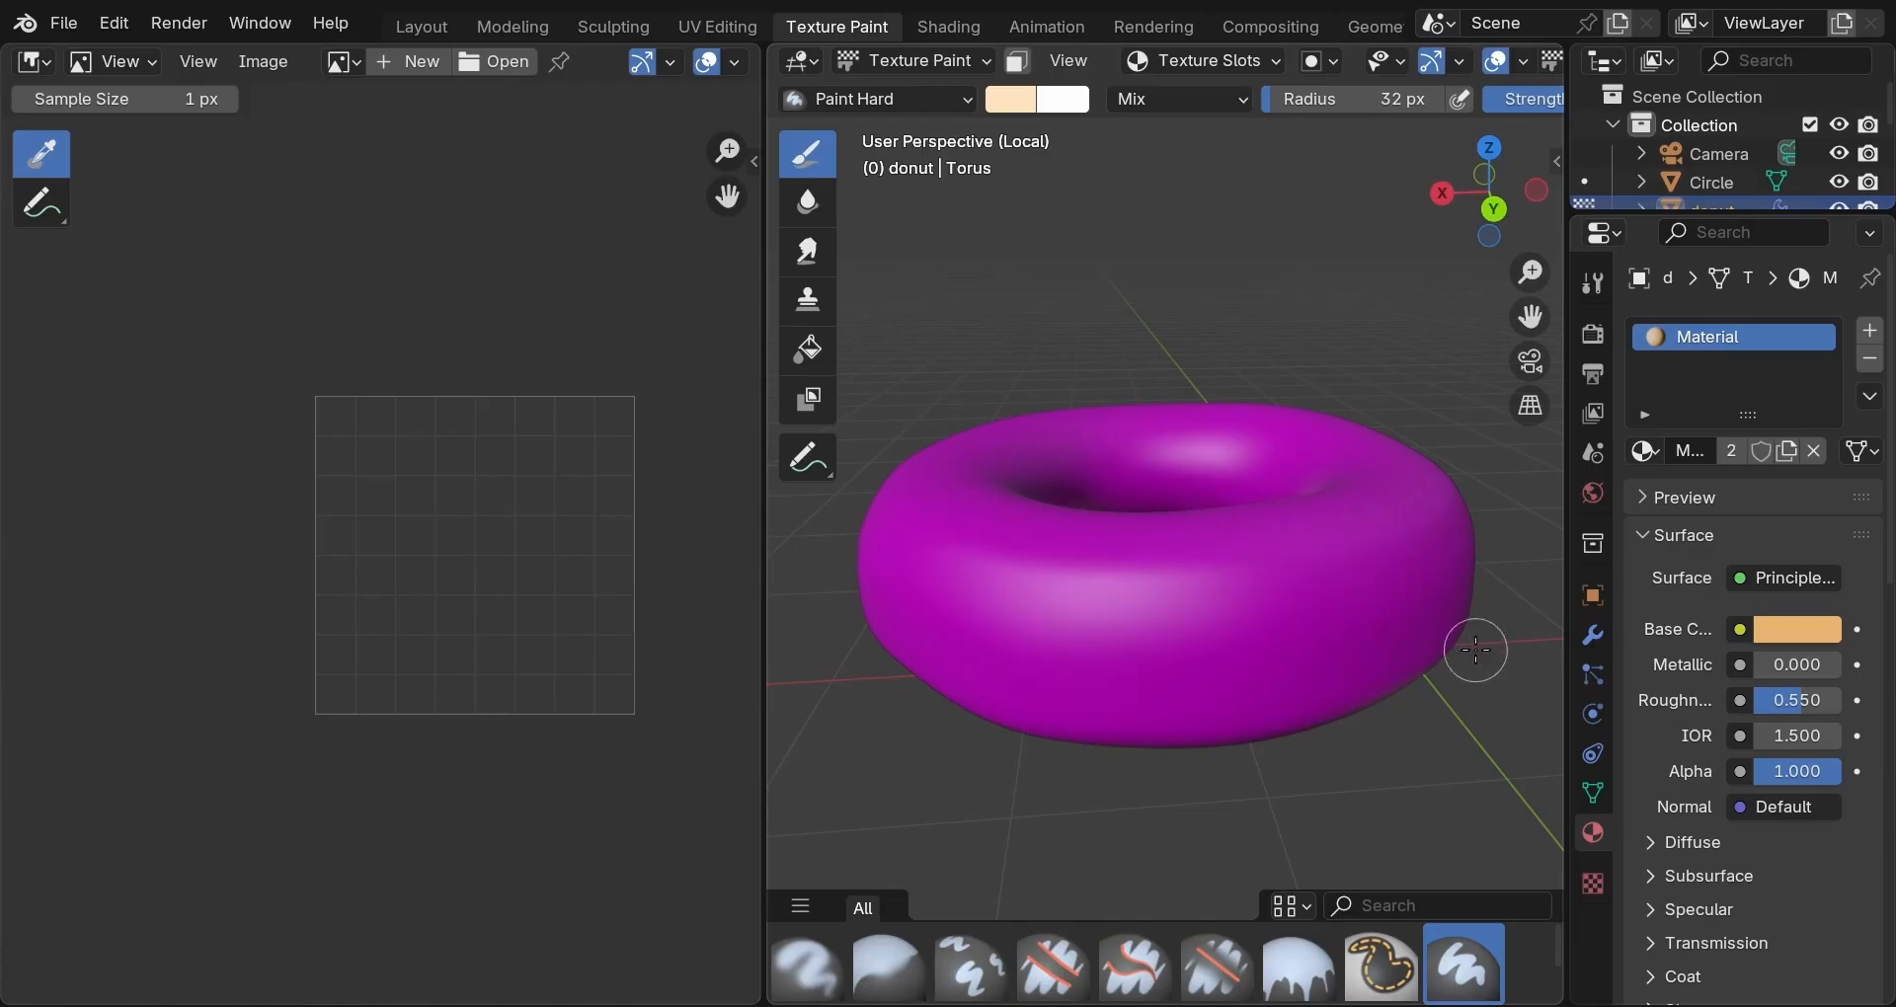
pyautogui.click(1361, 611)
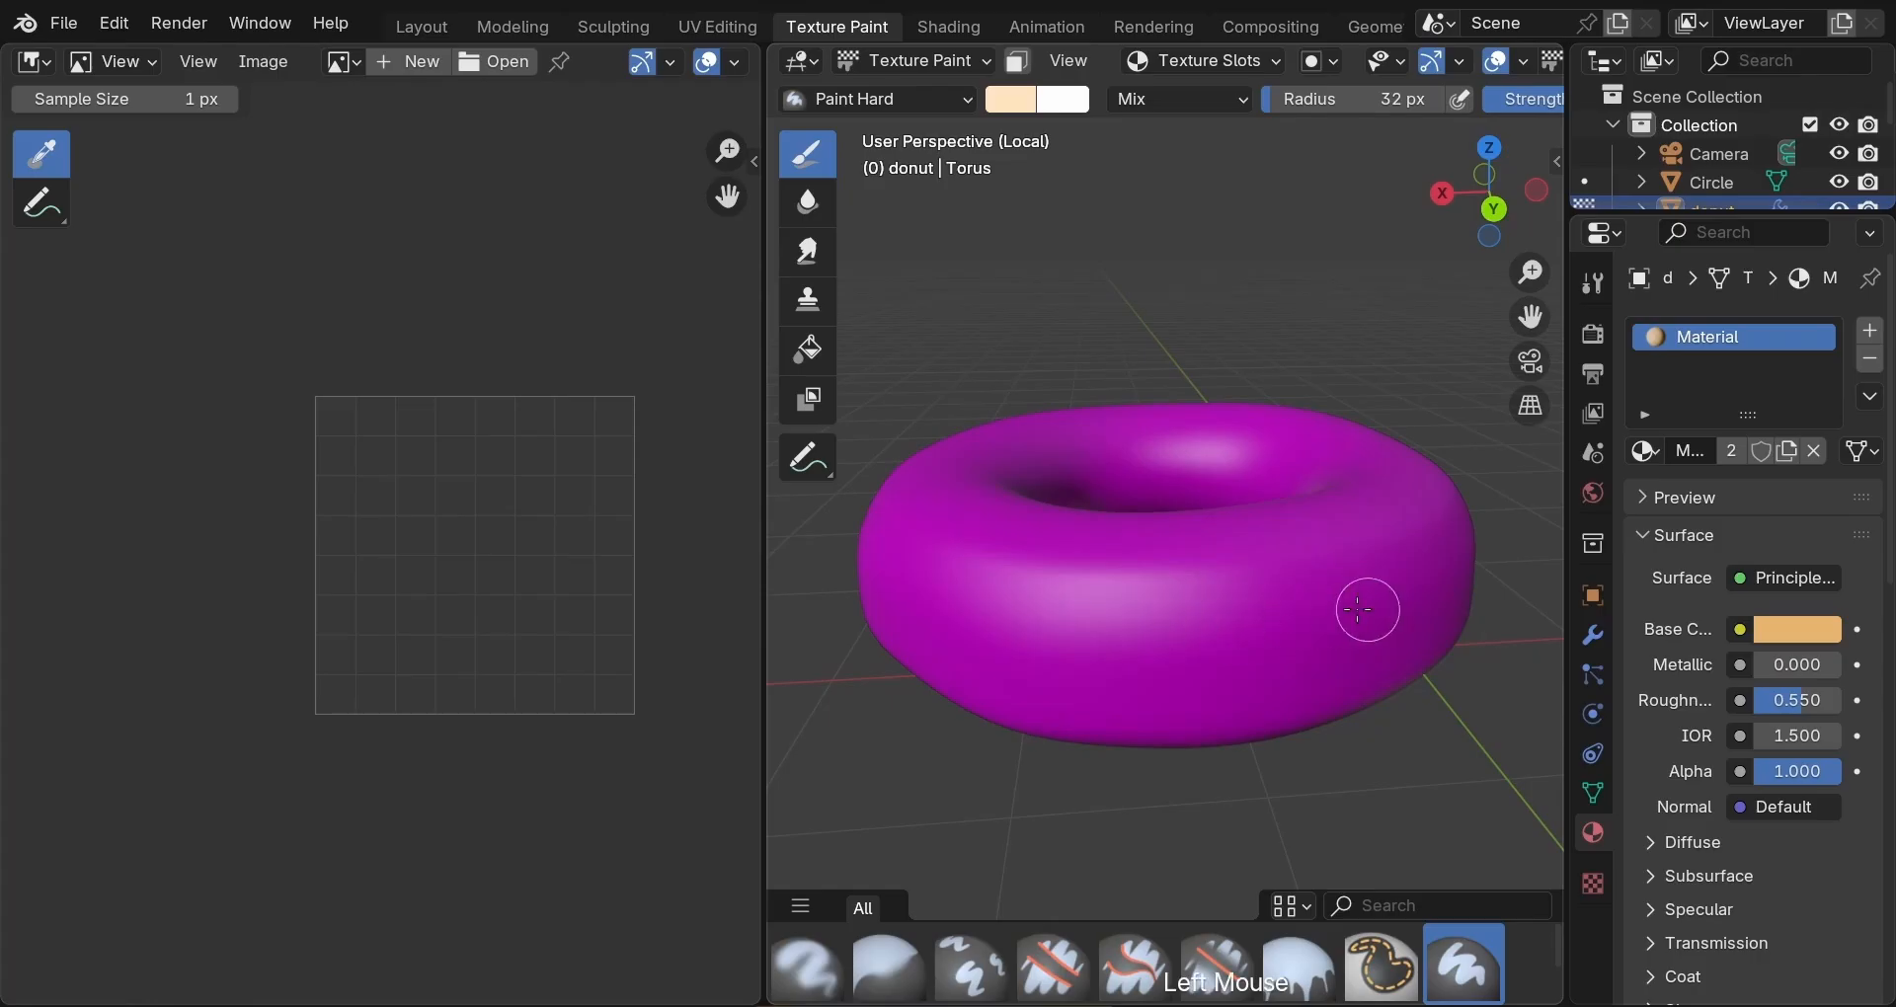
pyautogui.click(1047, 618)
pyautogui.click(1058, 634)
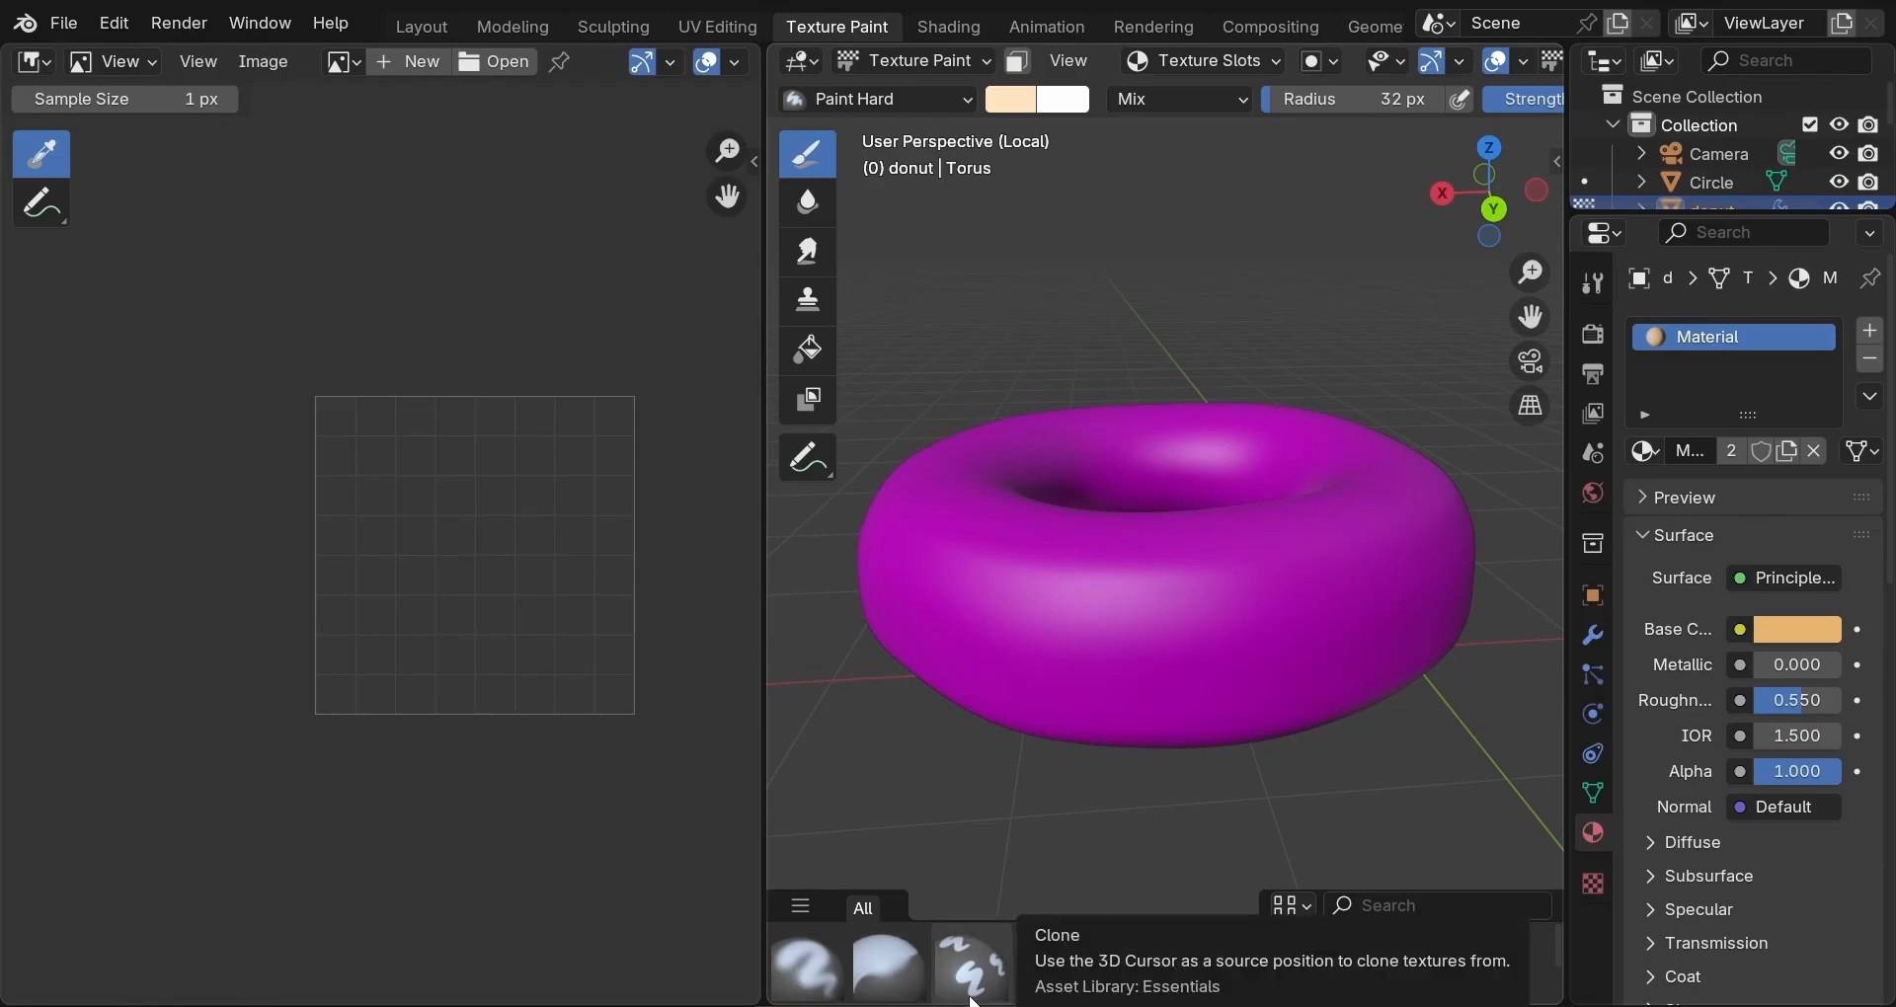
# Feed a new 1024×1024 light-orange image named donut_base into the donut's Base Color.
pyautogui.click(1740, 630)
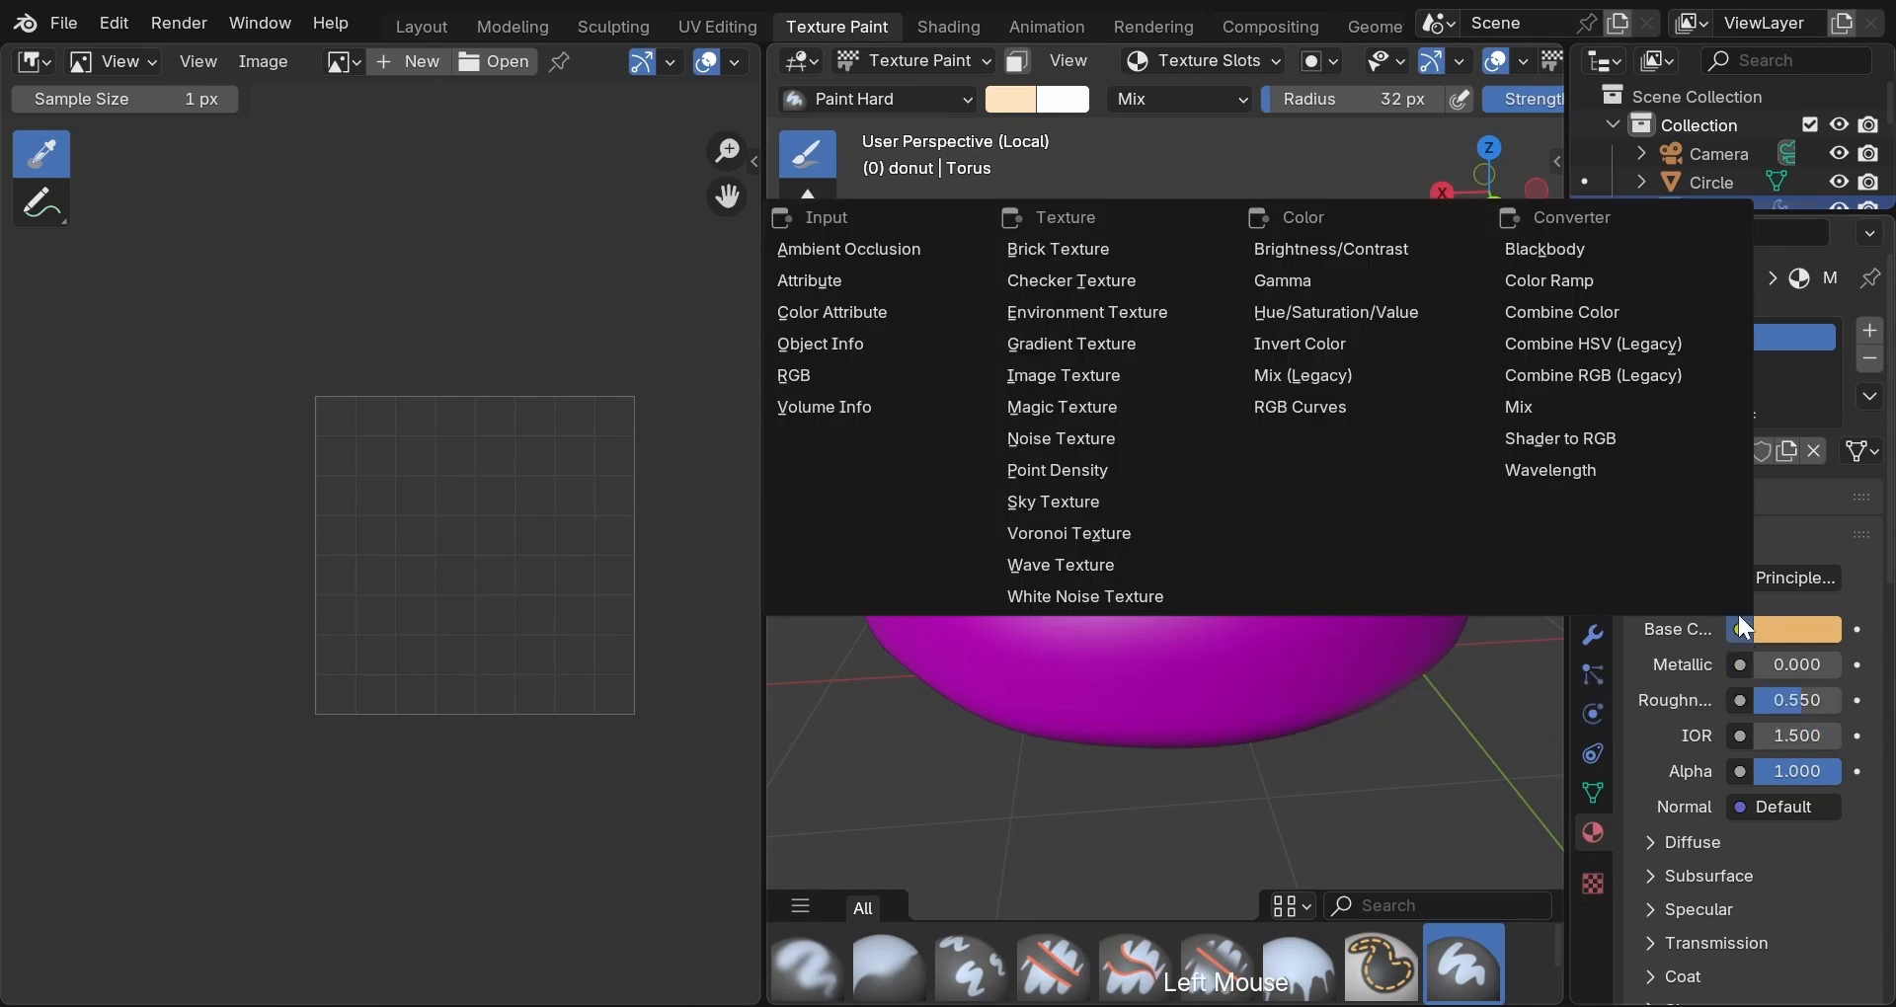
pyautogui.click(1135, 375)
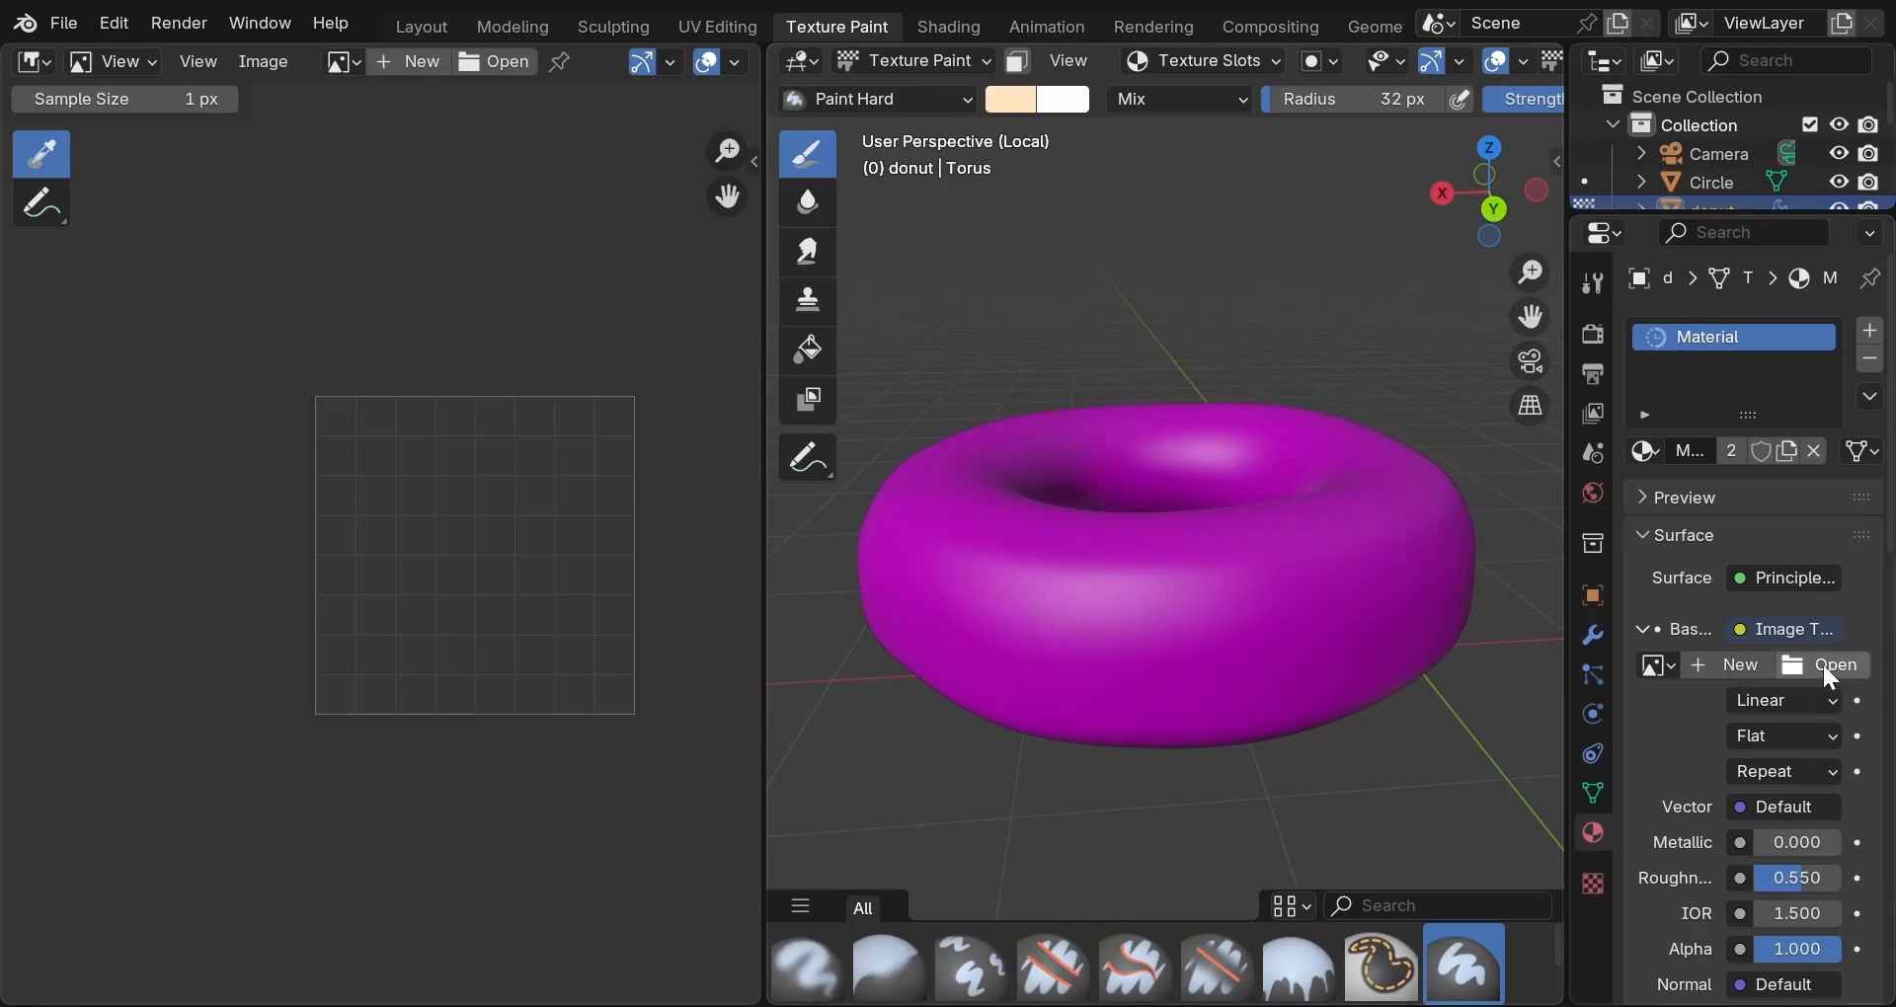
pyautogui.click(1724, 666)
pyautogui.write('donut_base')
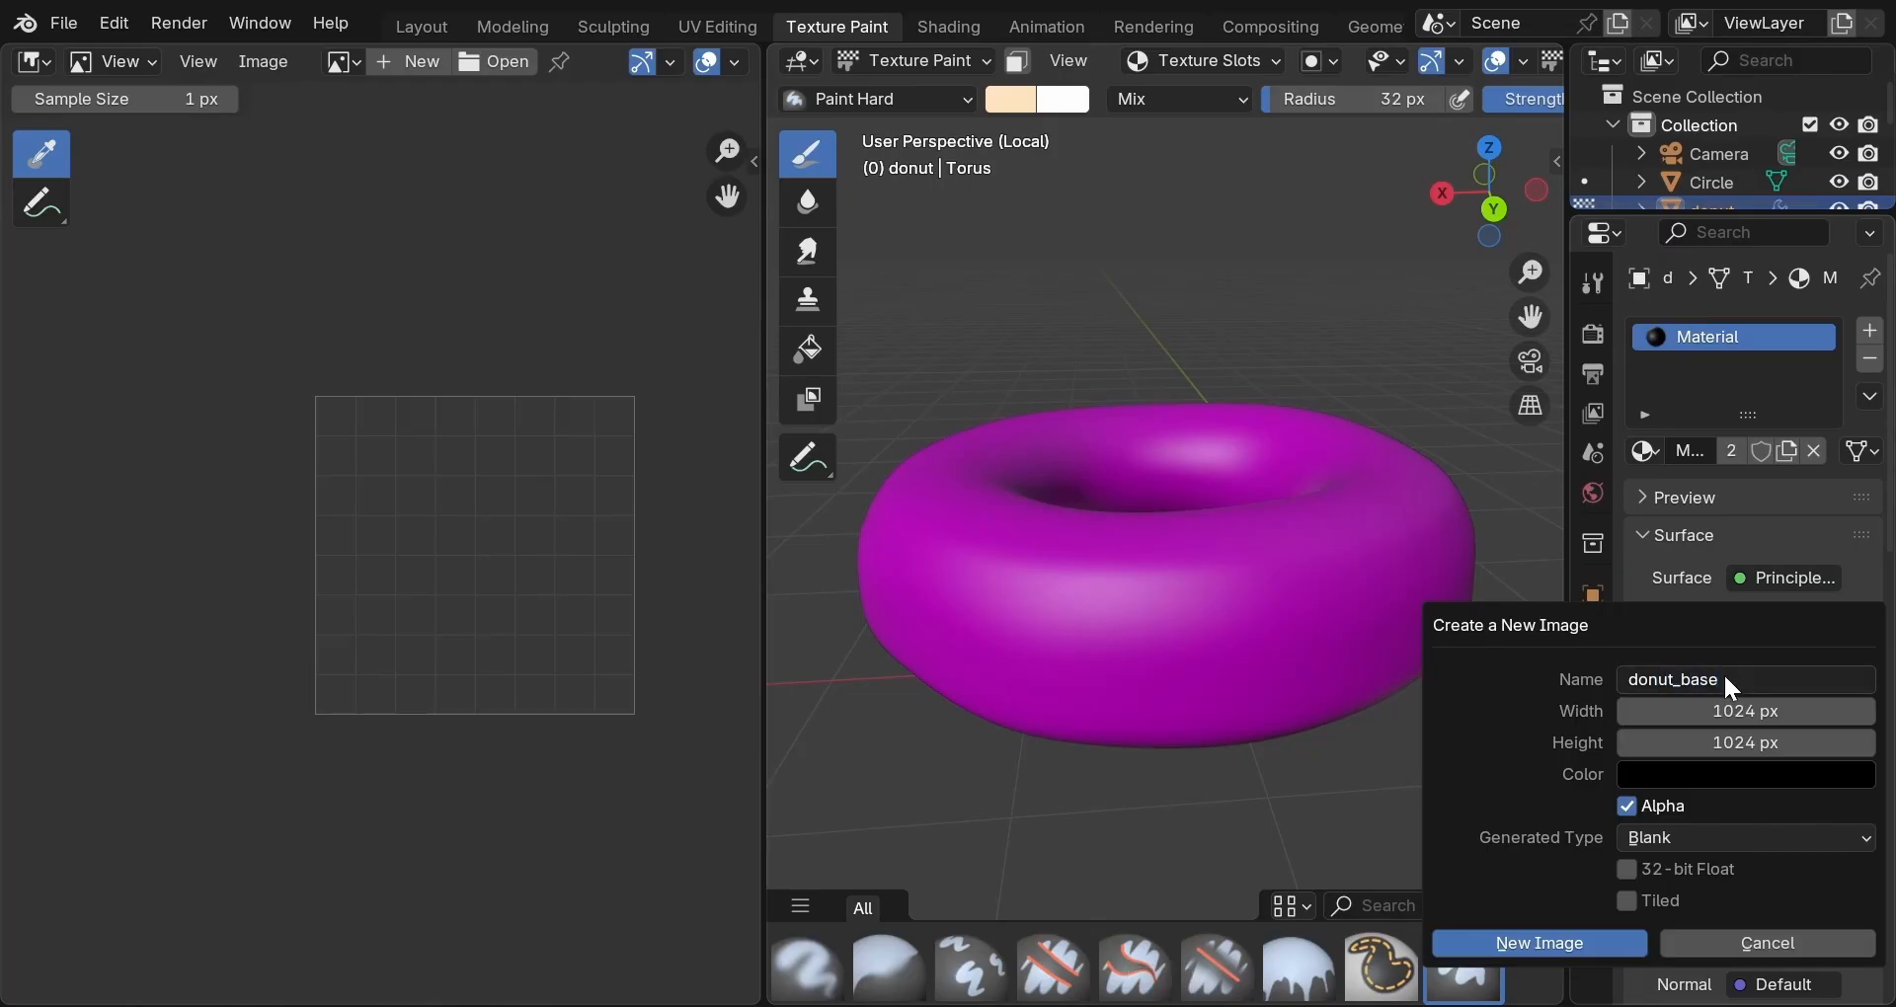
pyautogui.click(1728, 774)
pyautogui.click(1856, 296)
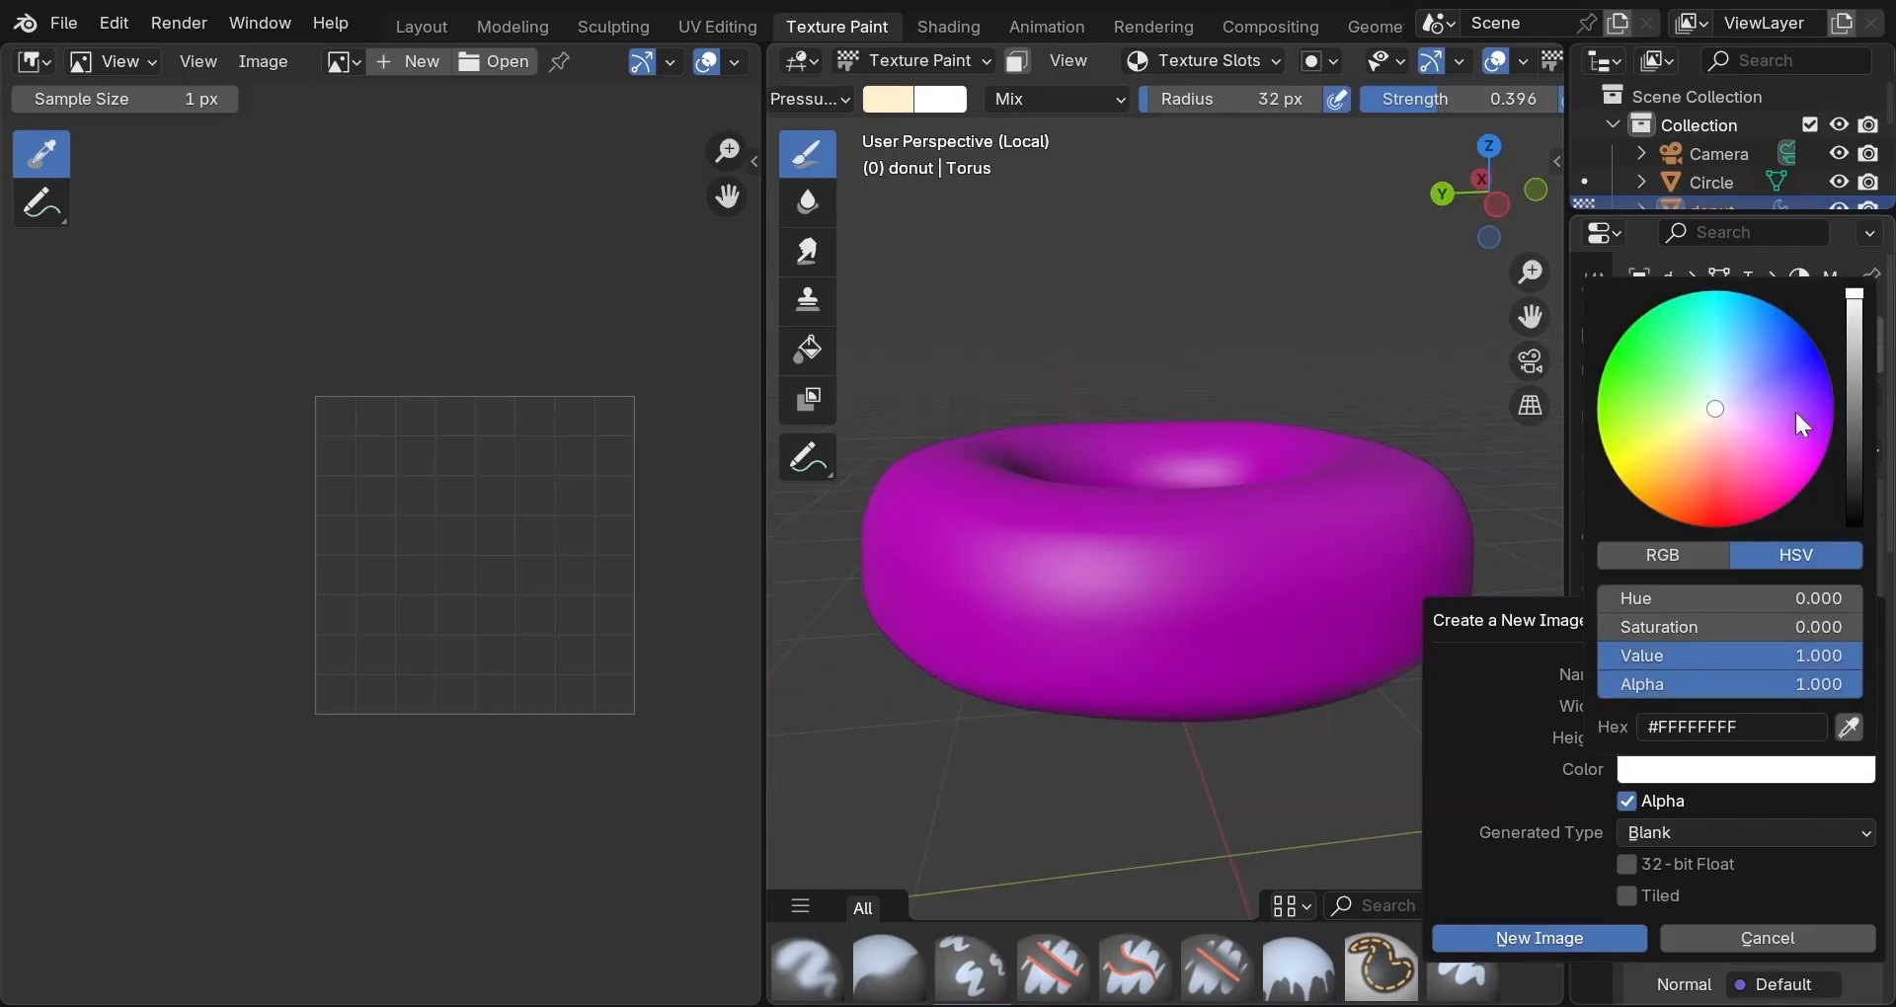
pyautogui.moveTo(1719, 417); pyautogui.dragTo(1682, 465)
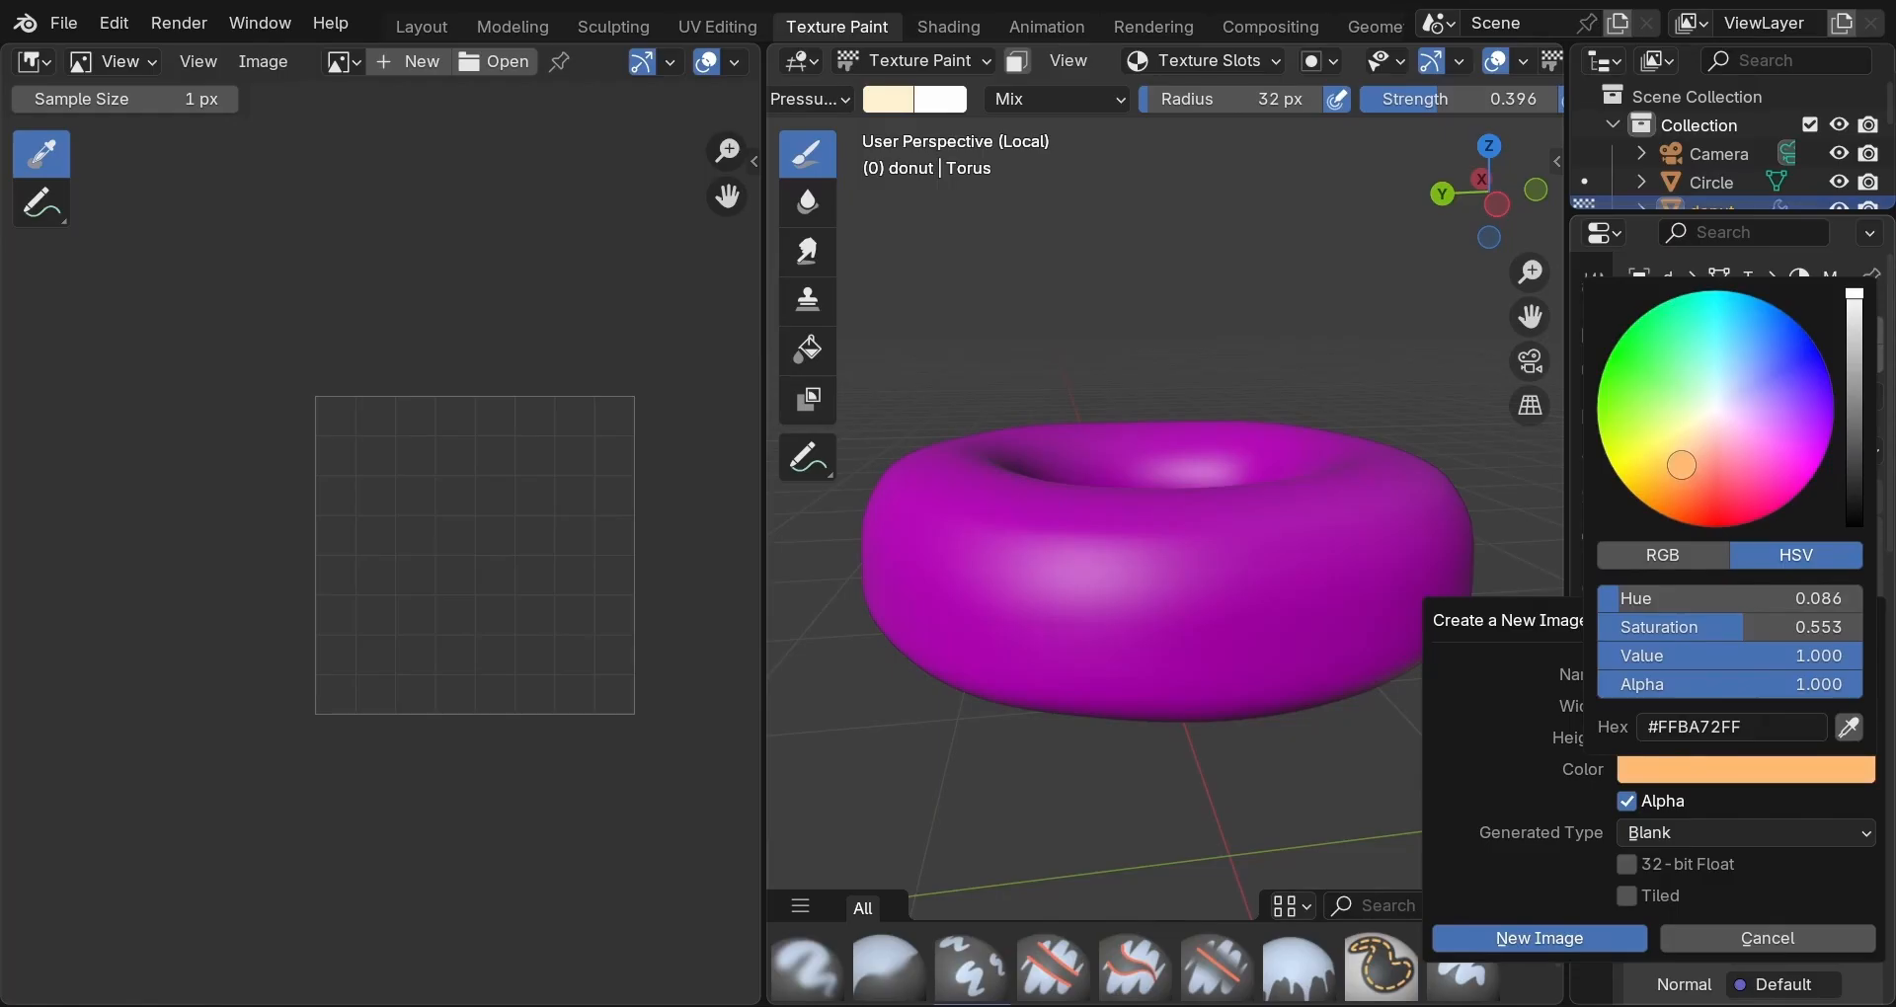
pyautogui.click(1578, 939)
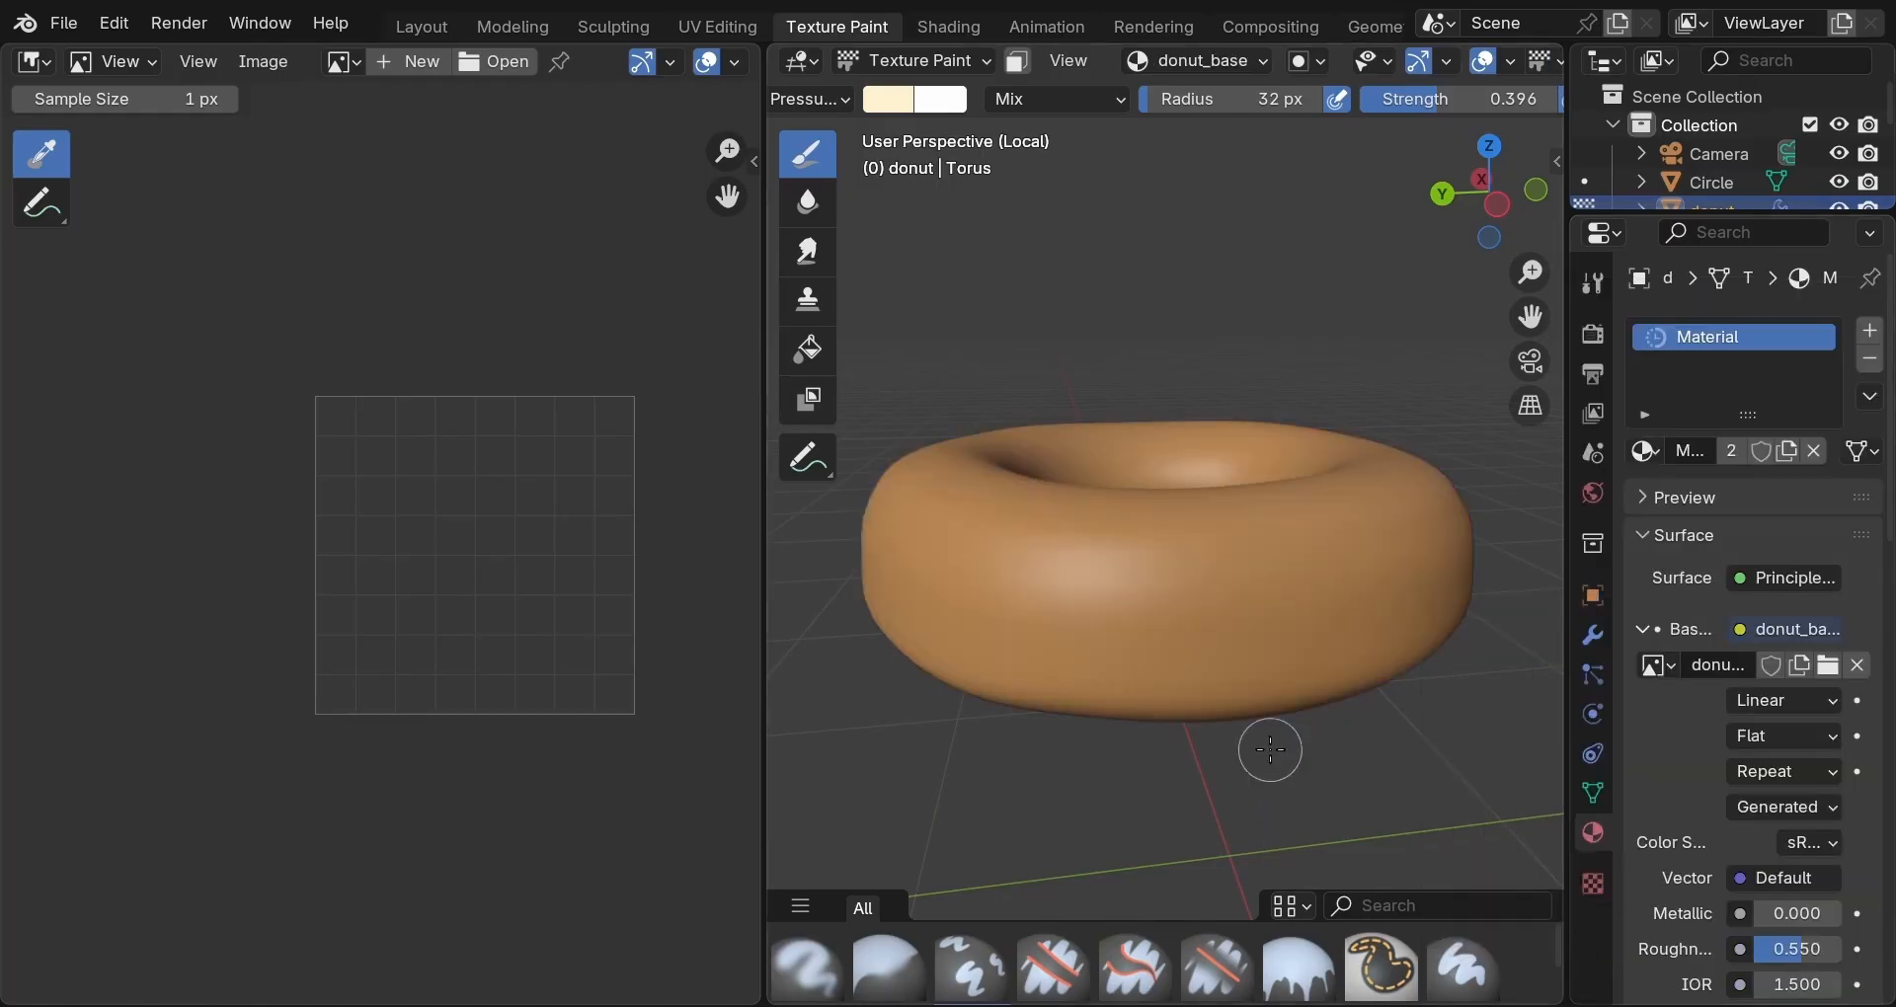
pyautogui.click(340, 62)
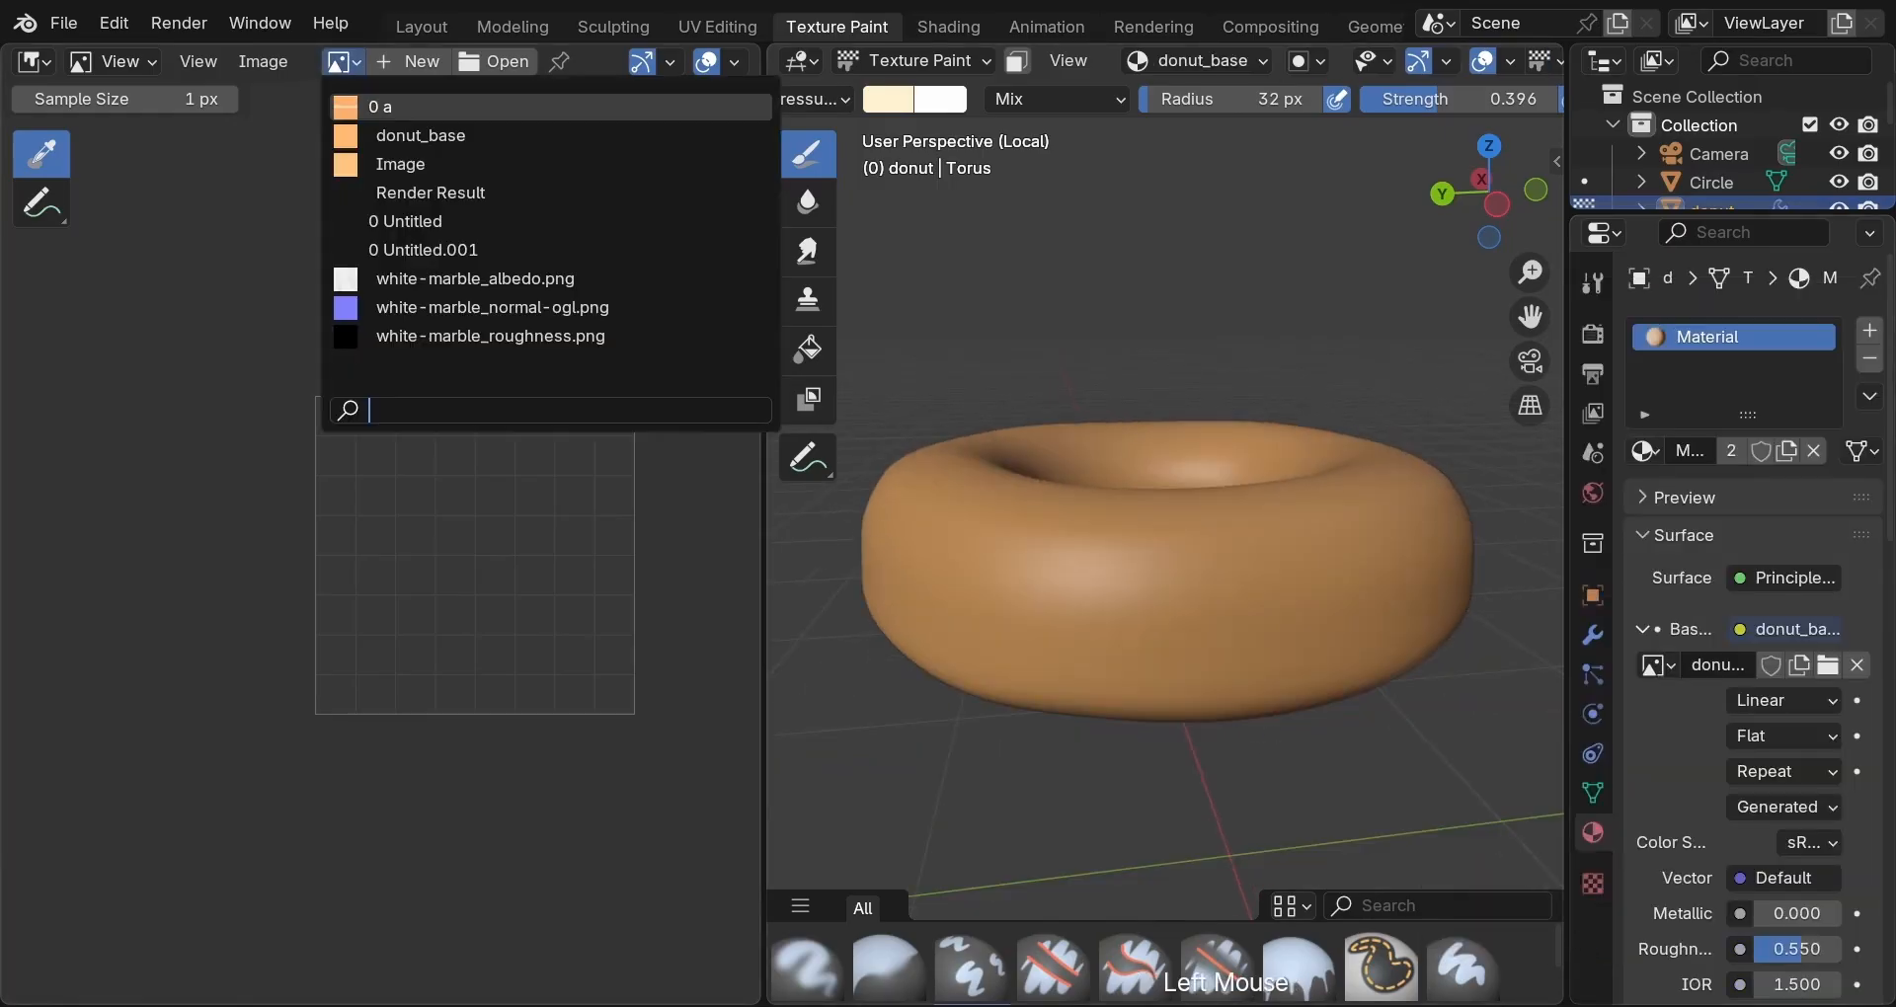
# Show donut_base in the Image Editor in Paint mode, zoomed out.
pyautogui.click(350, 135)
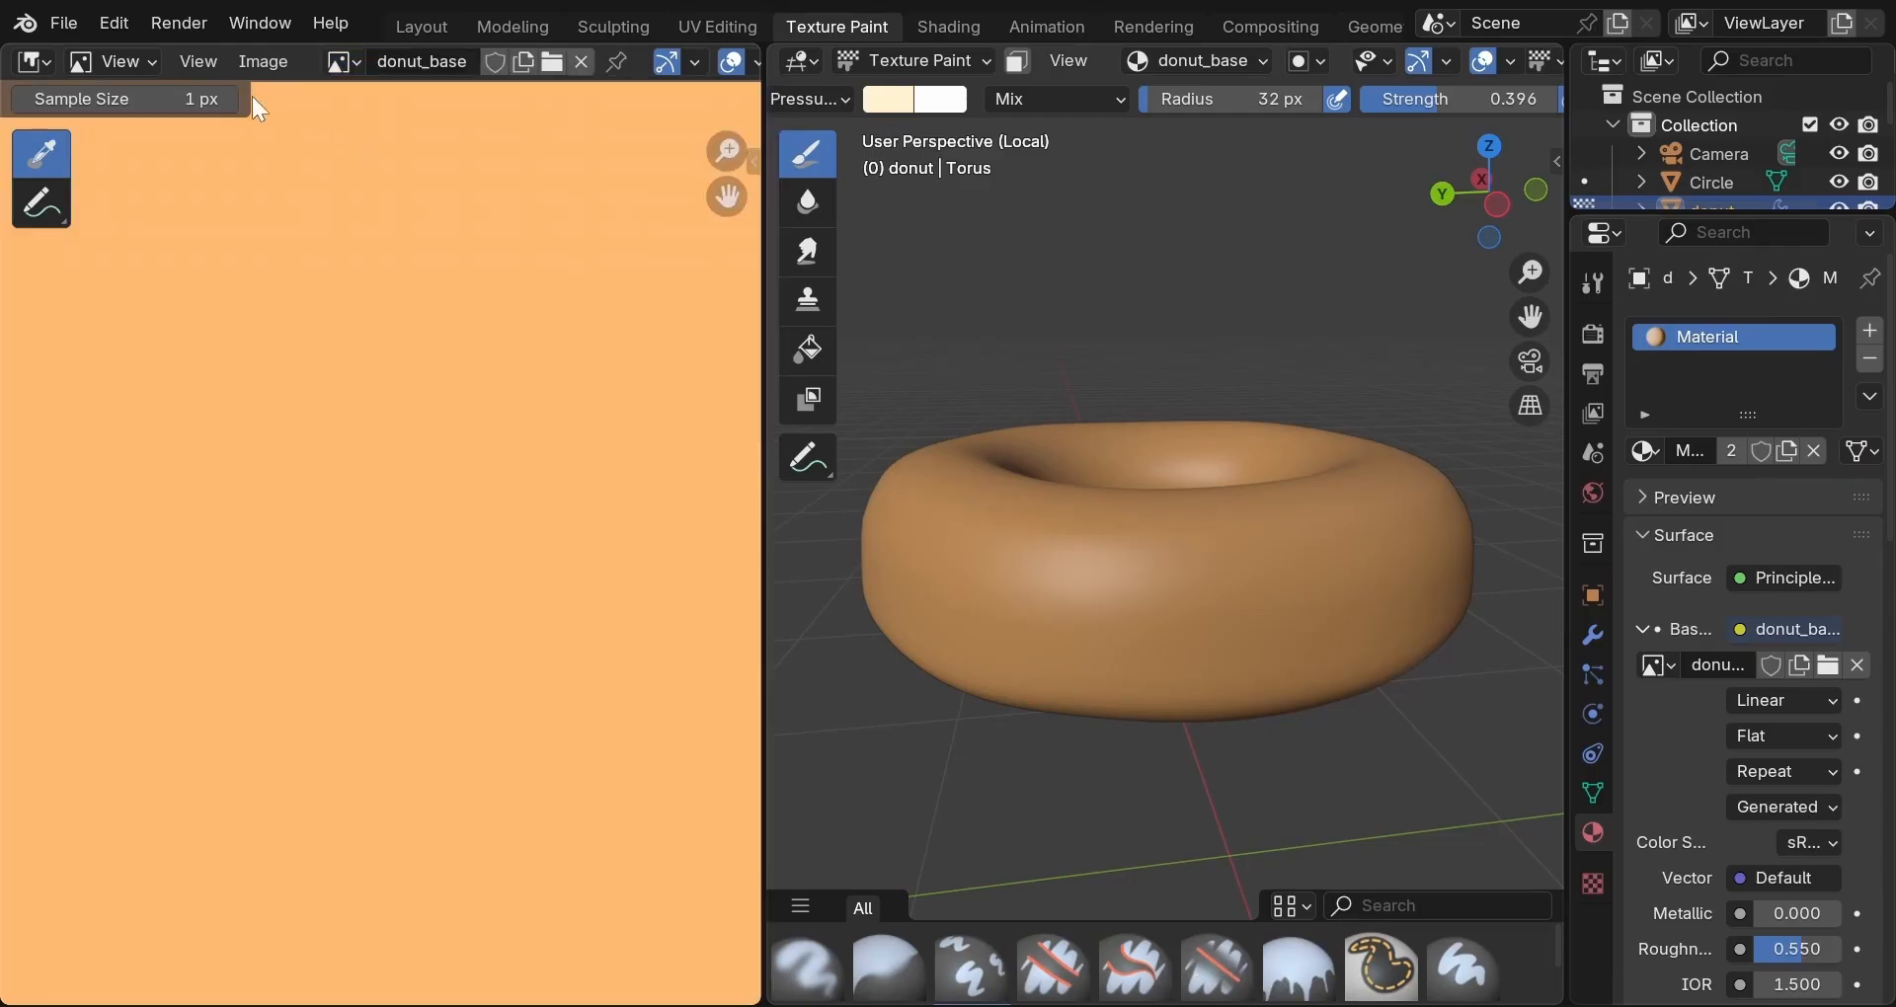
pyautogui.click(138, 55)
pyautogui.click(140, 158)
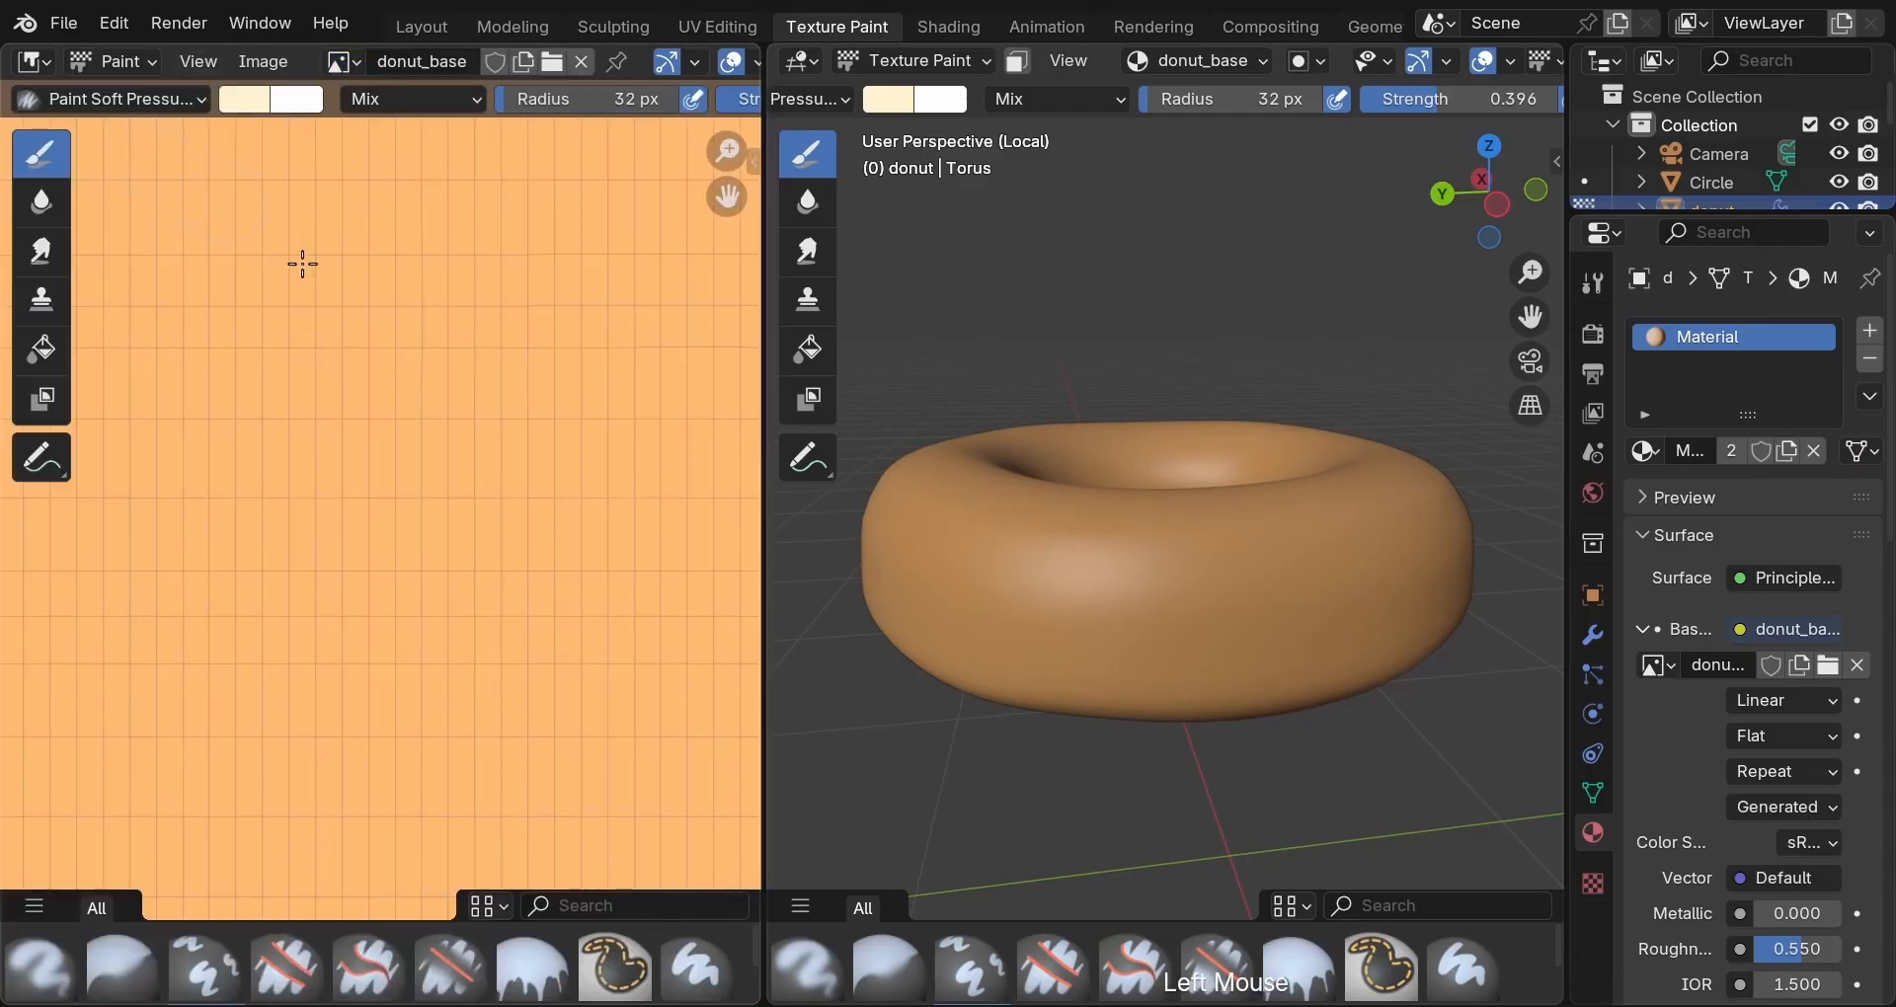
pyautogui.scroll(-2, 339, 297)
pyautogui.scroll(-1, 339, 298)
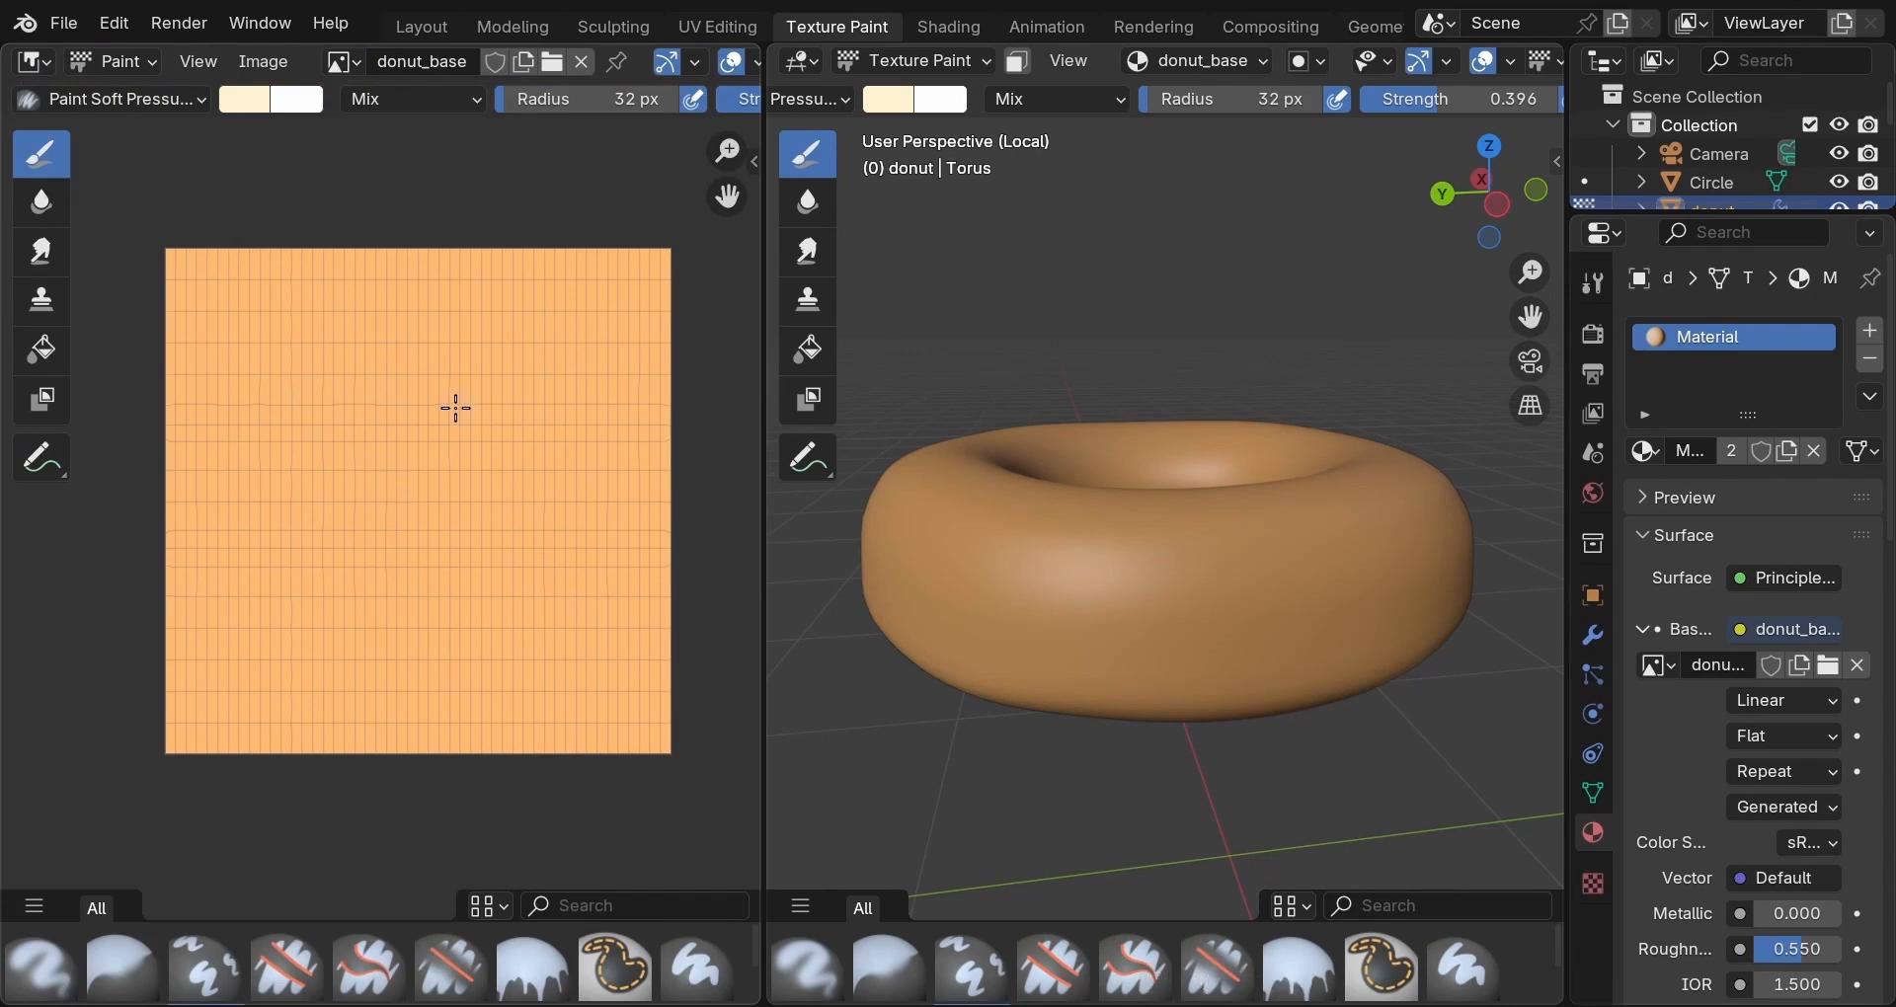
pyautogui.scroll(-1, 455, 408)
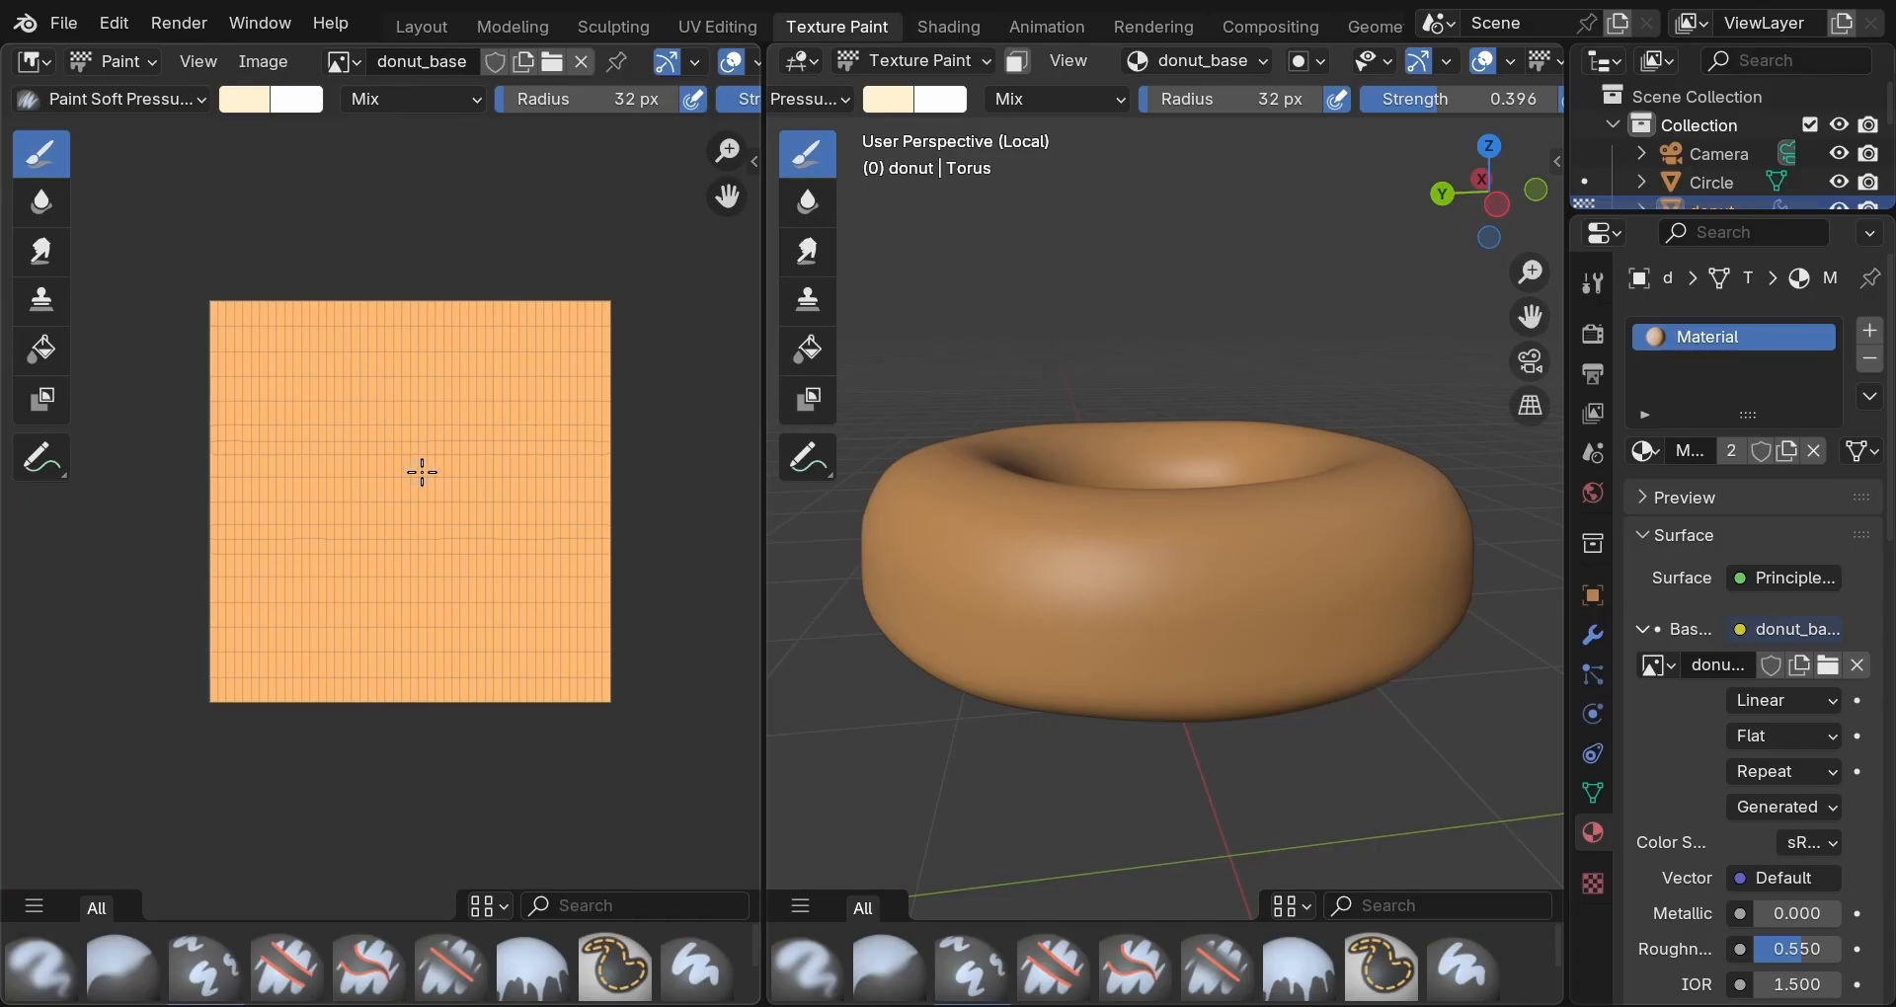
# Set the brush to a pale cream orange (#FFE3BF) sampled from the donut, strength 0.52.
pyautogui.click(241, 107)
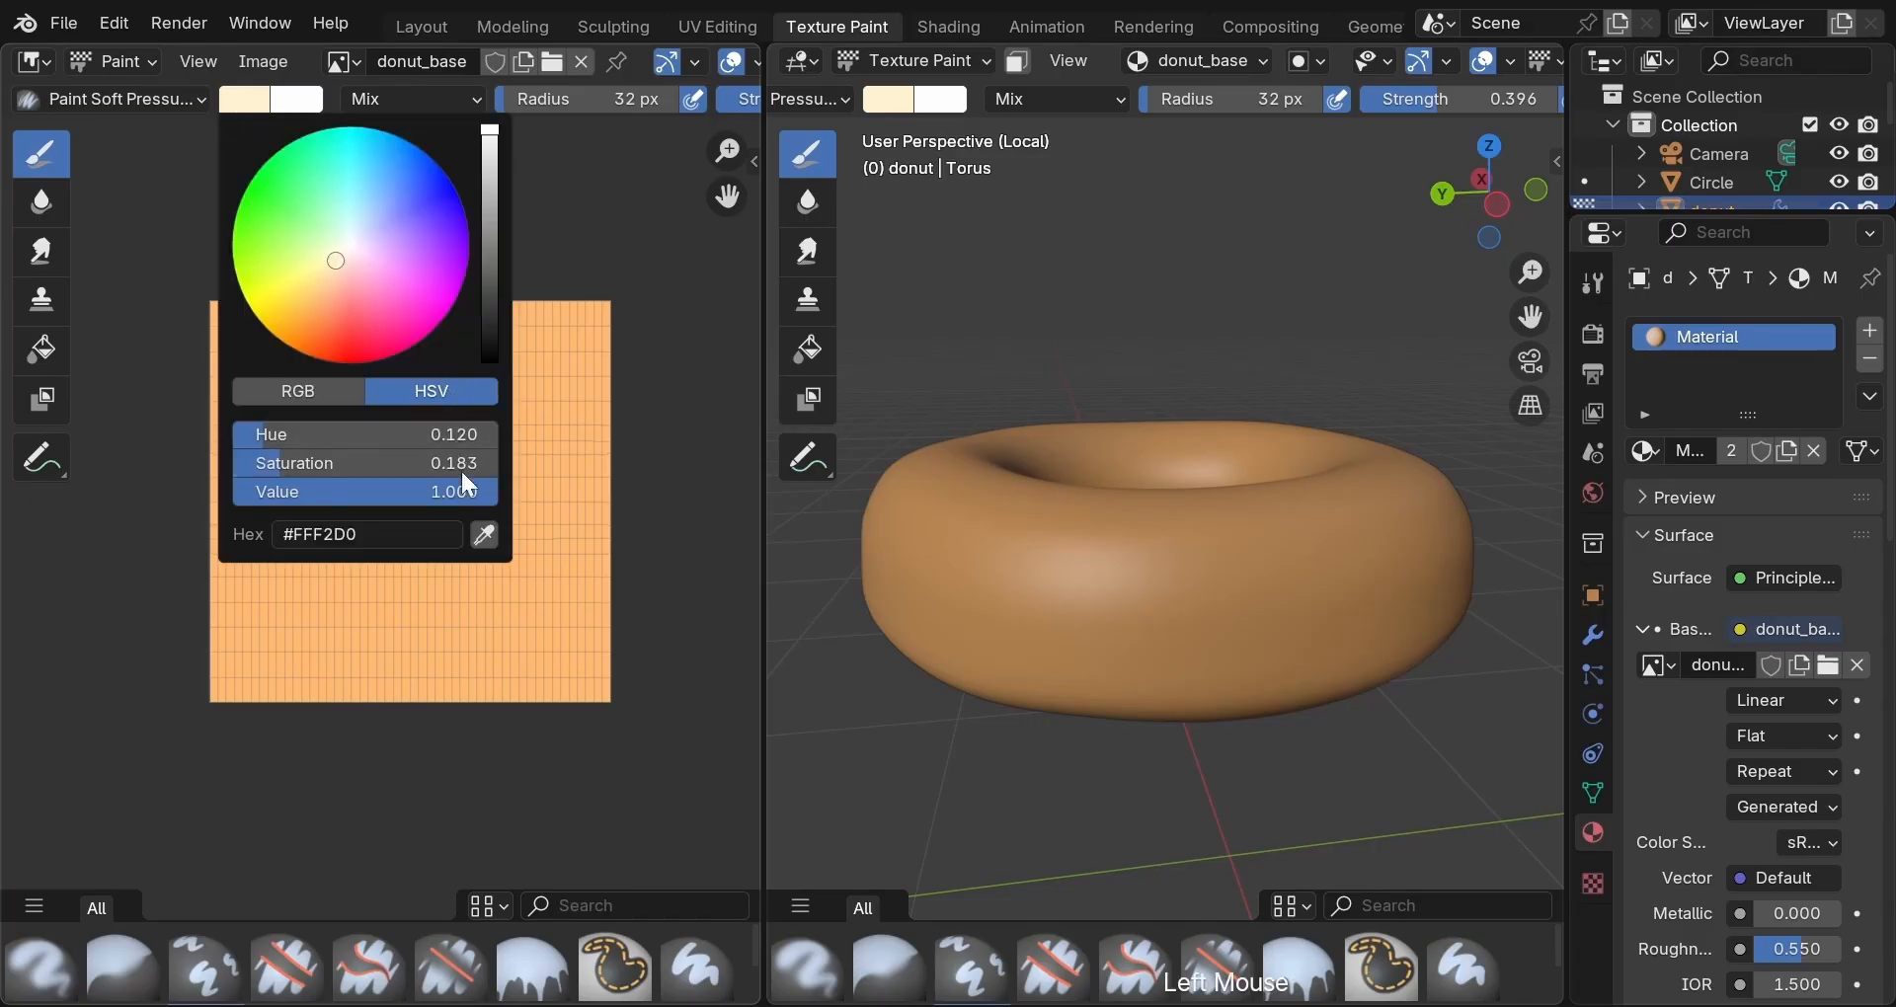
pyautogui.click(484, 534)
pyautogui.click(482, 530)
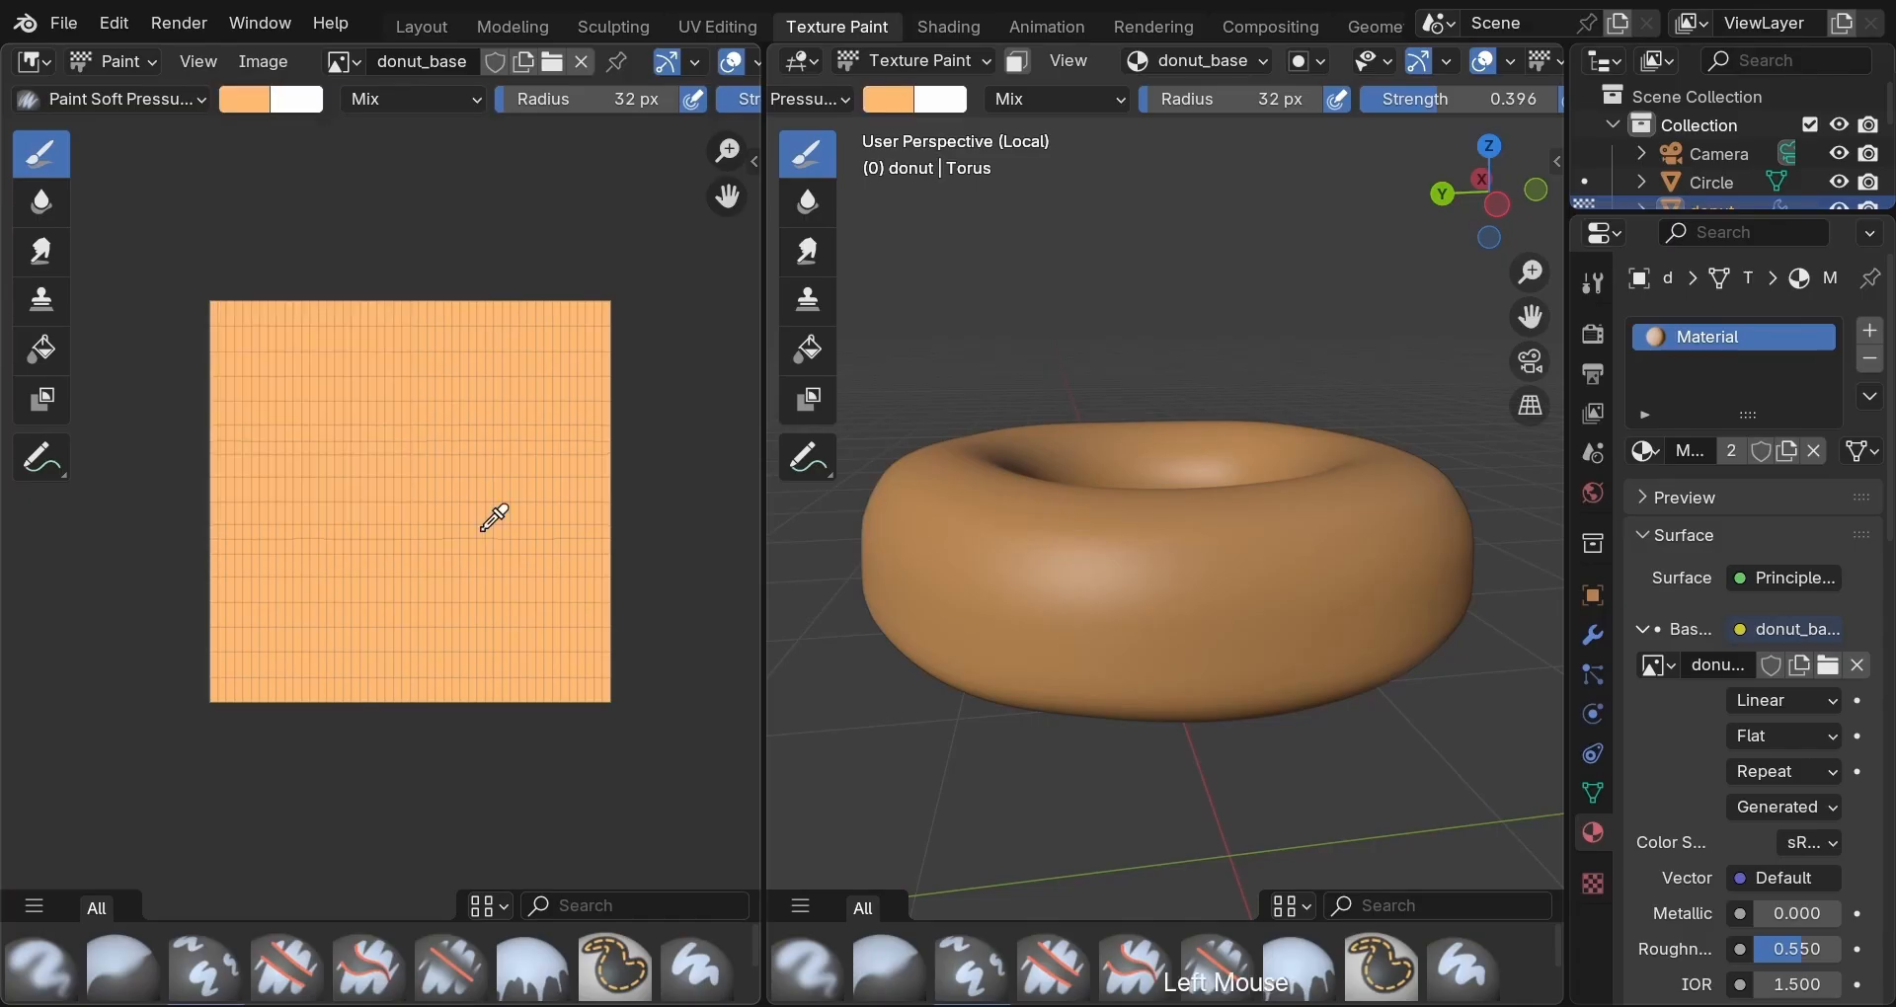
pyautogui.click(243, 103)
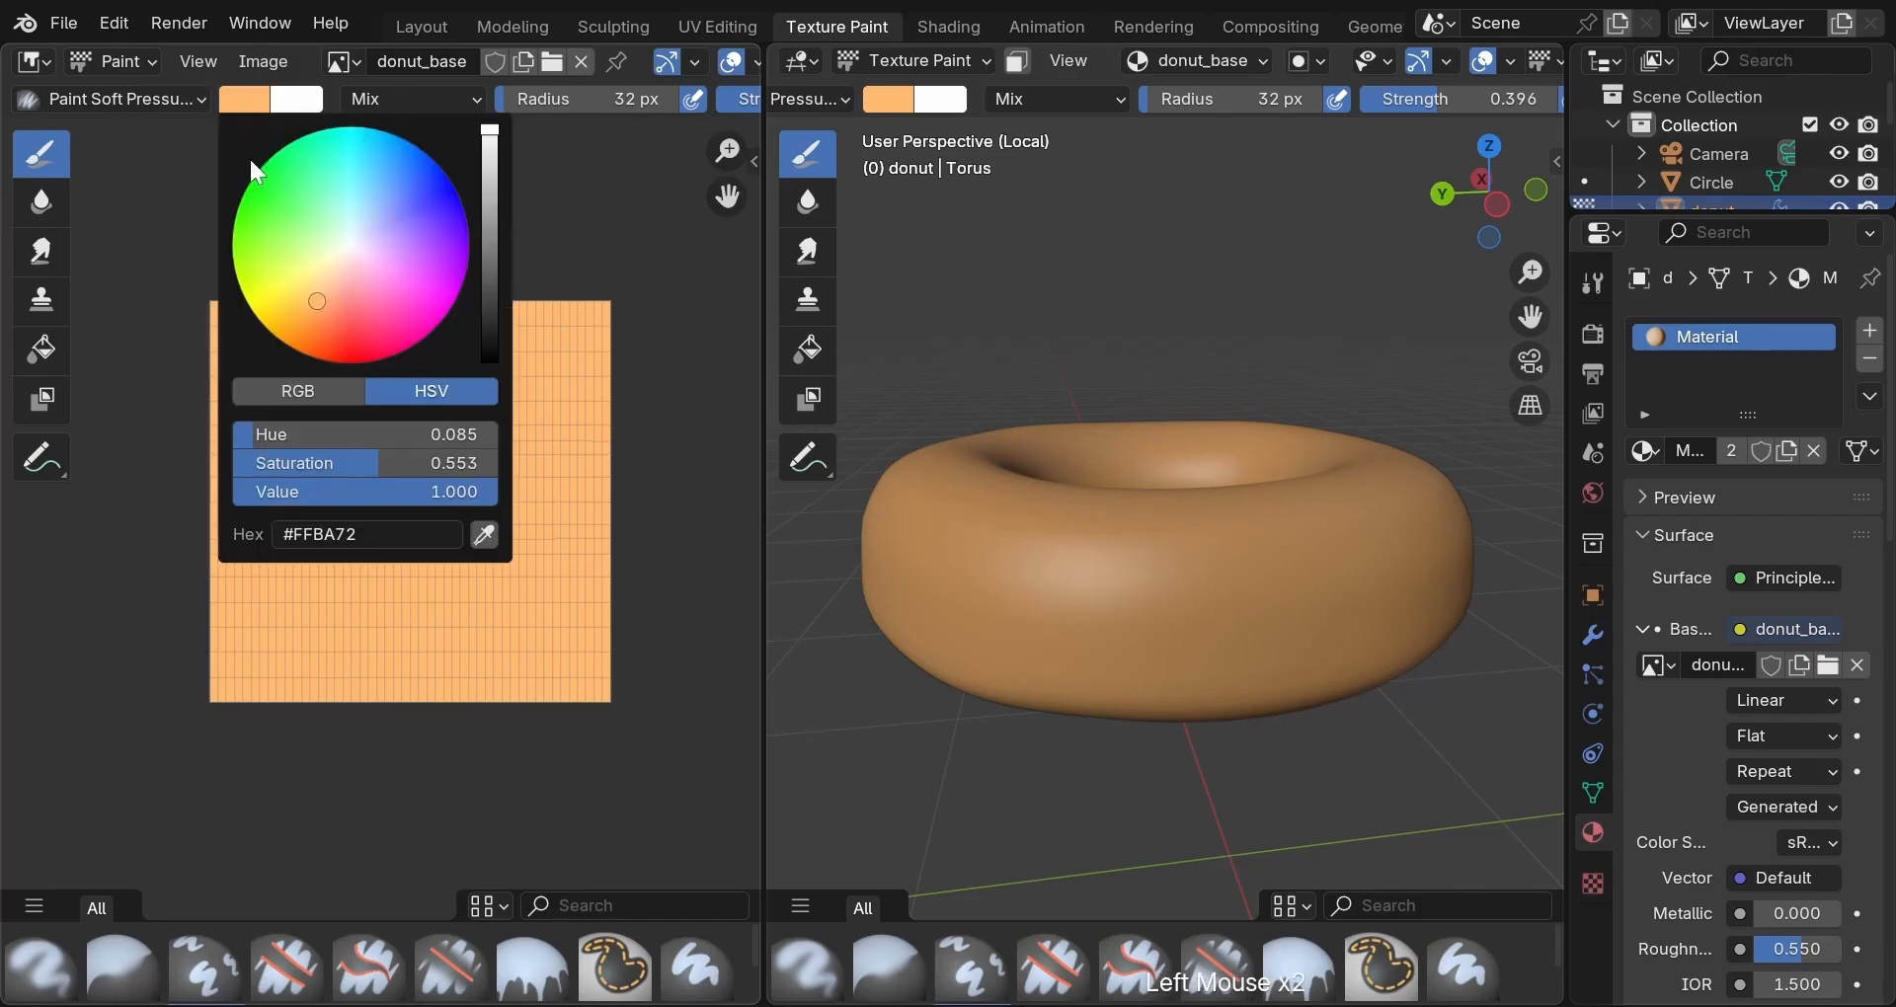
pyautogui.moveTo(316, 297); pyautogui.dragTo(333, 267)
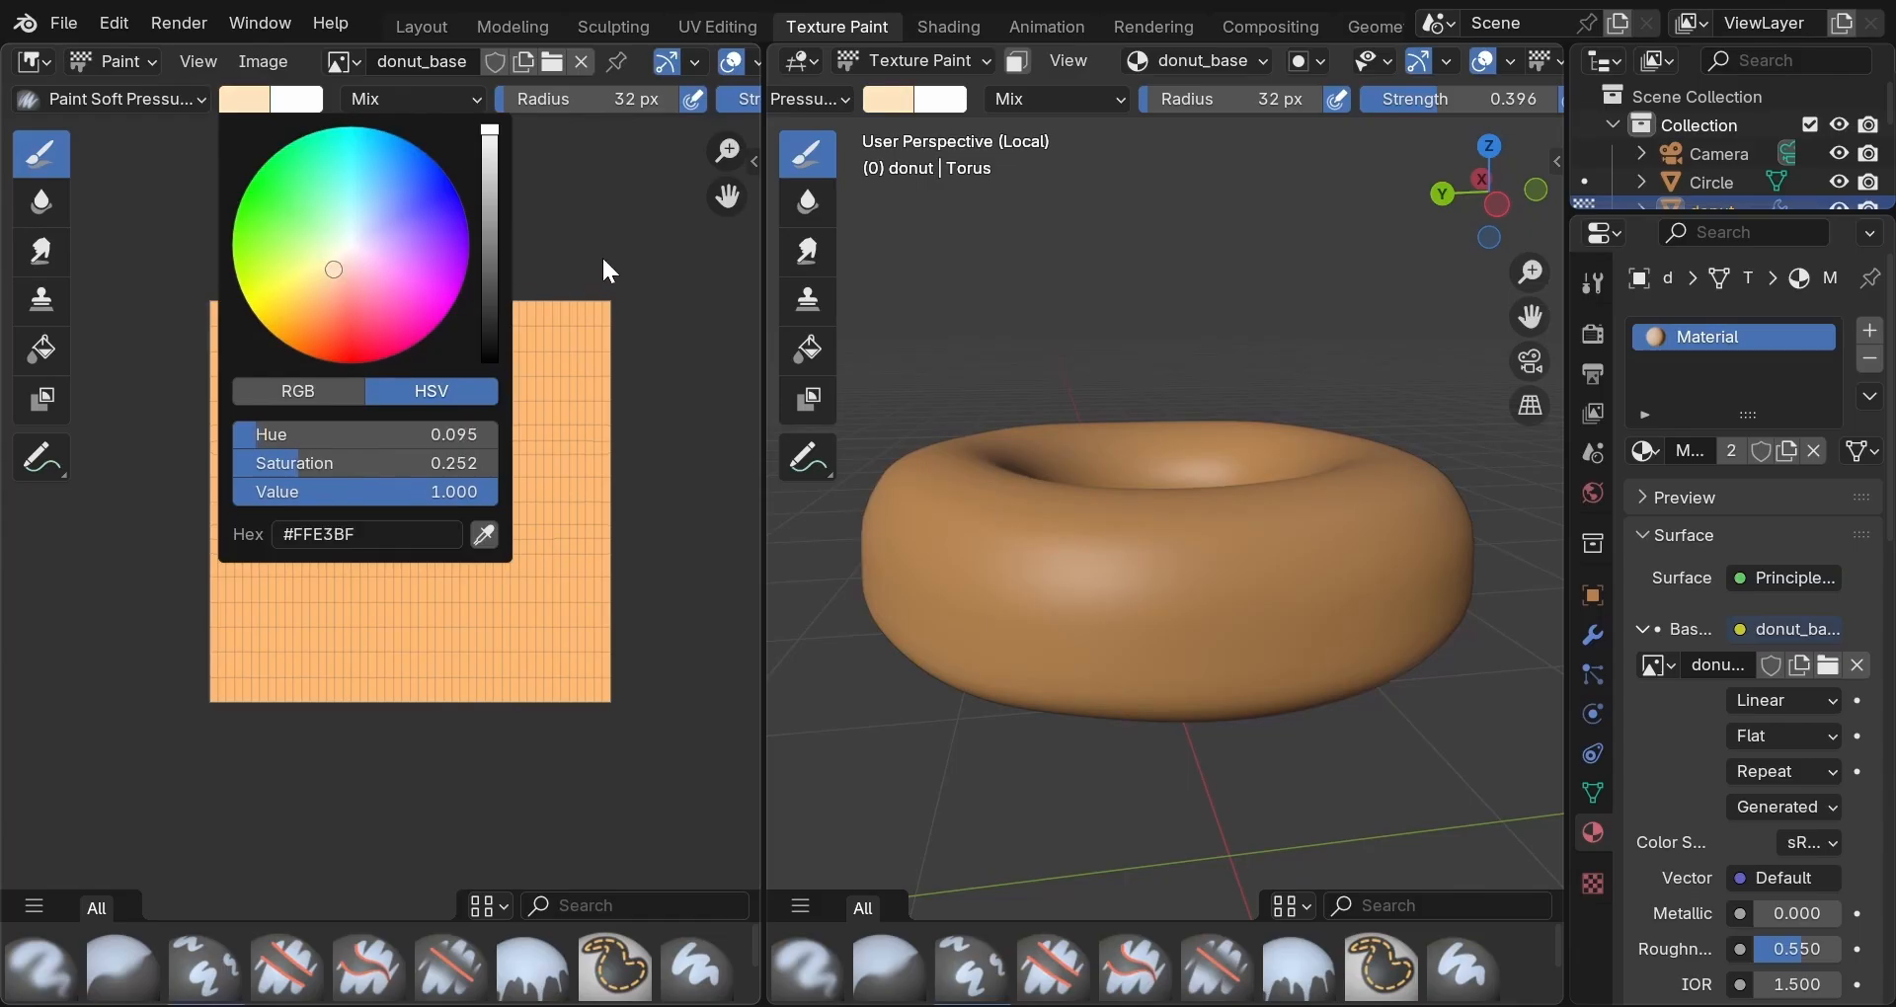
pyautogui.click(185, 100)
pyautogui.click(1497, 245)
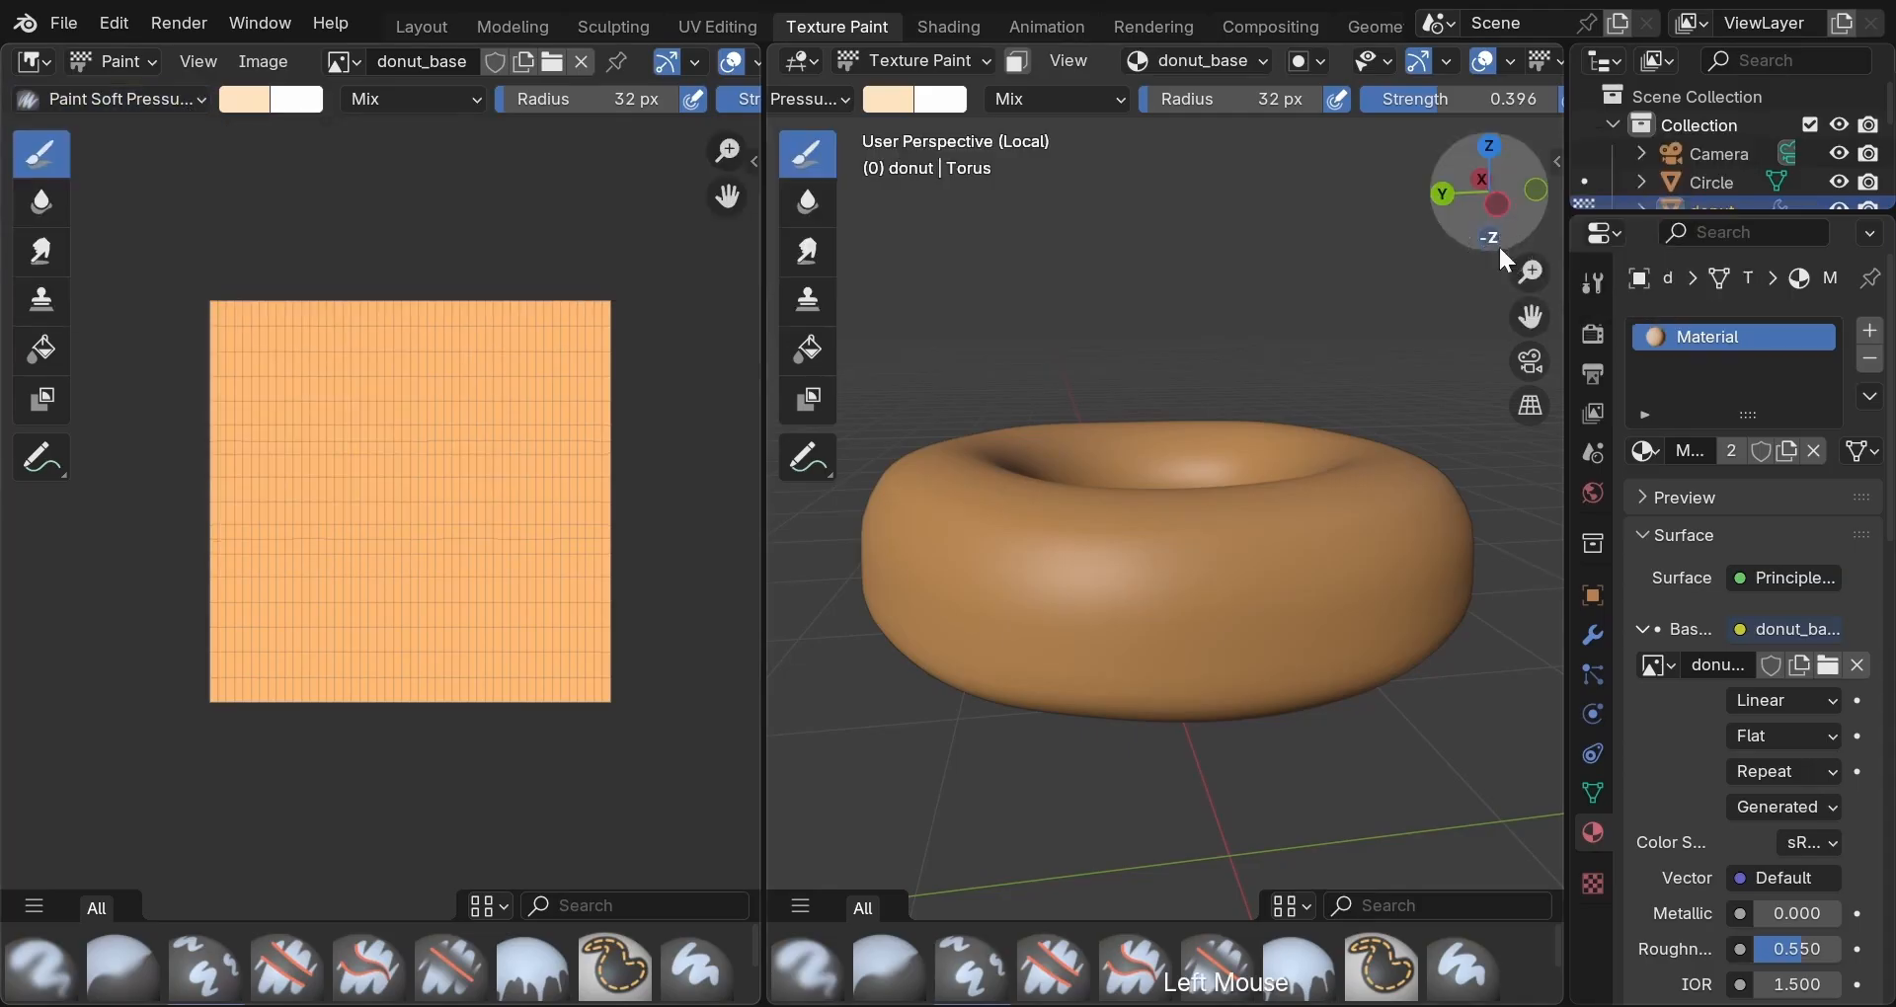
pyautogui.moveTo(1436, 99); pyautogui.dragTo(1462, 97)
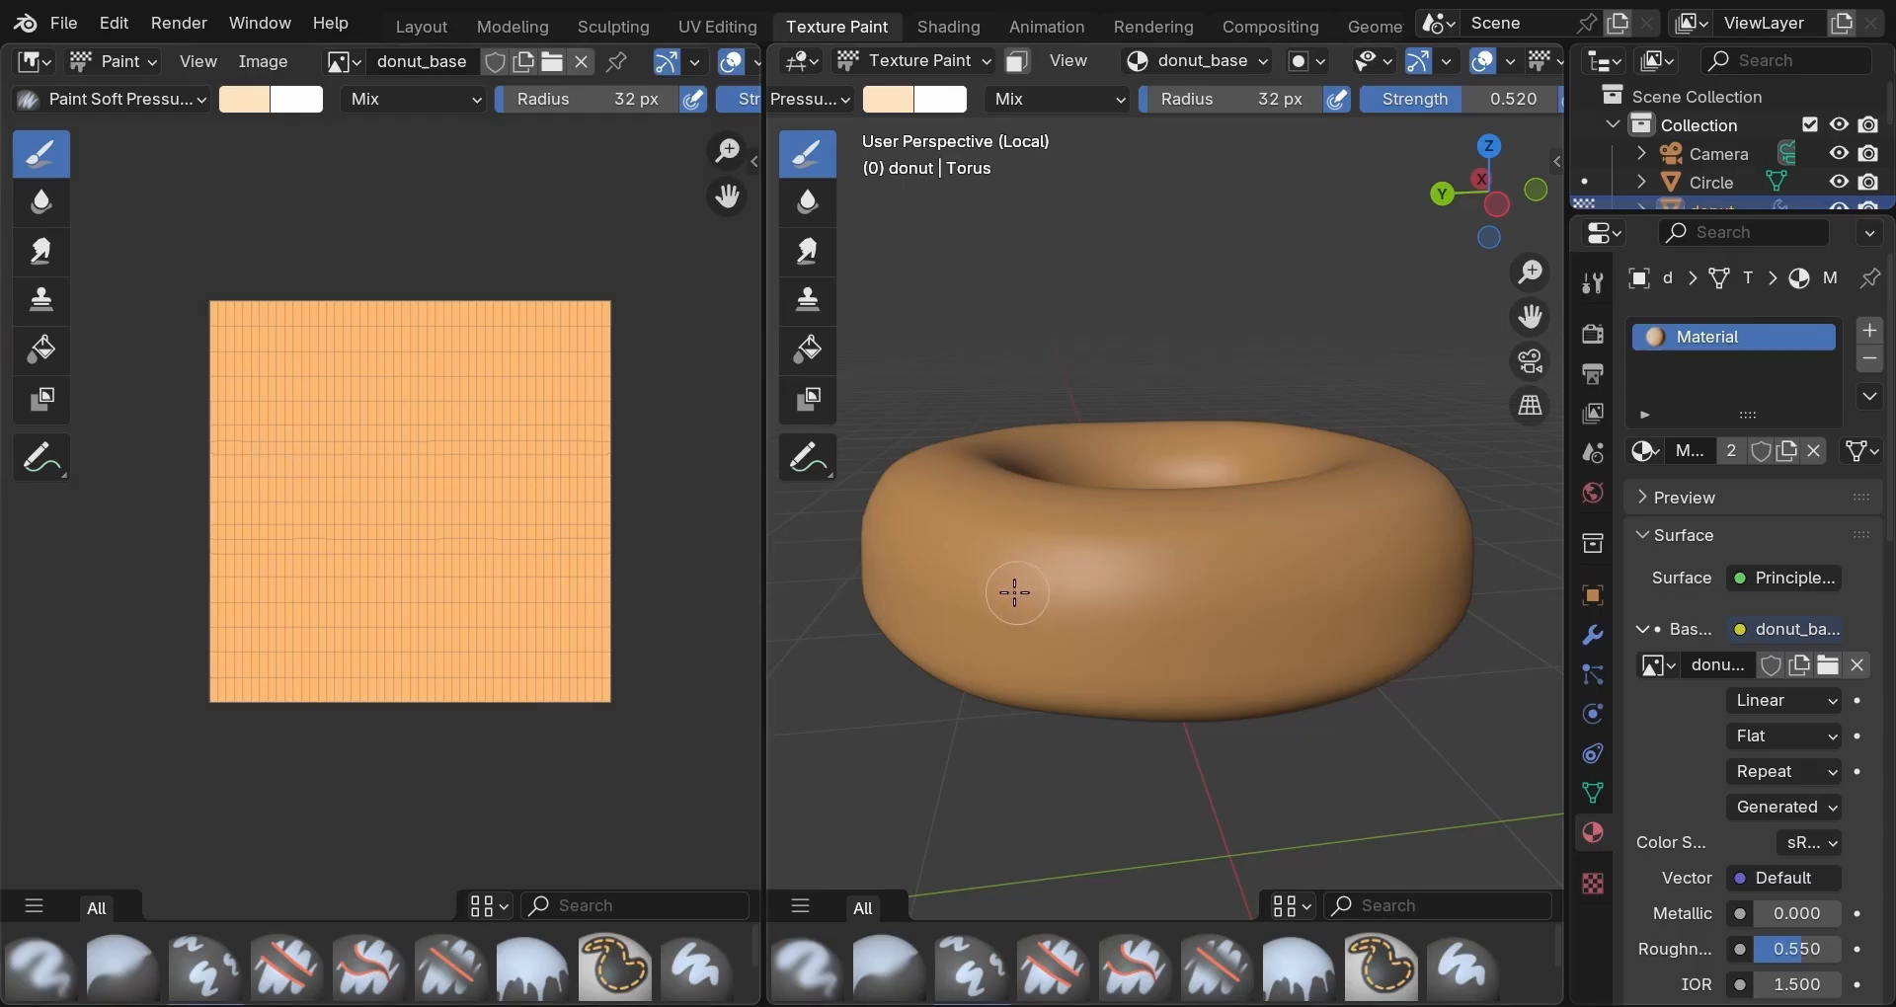
# Try test strokes on the donut and the flat texture, undoing them.
pyautogui.moveTo(1010, 593)
pyautogui.mouseDown()
pyautogui.moveTo(1313, 592)
pyautogui.moveTo(1127, 633)
pyautogui.mouseUp()
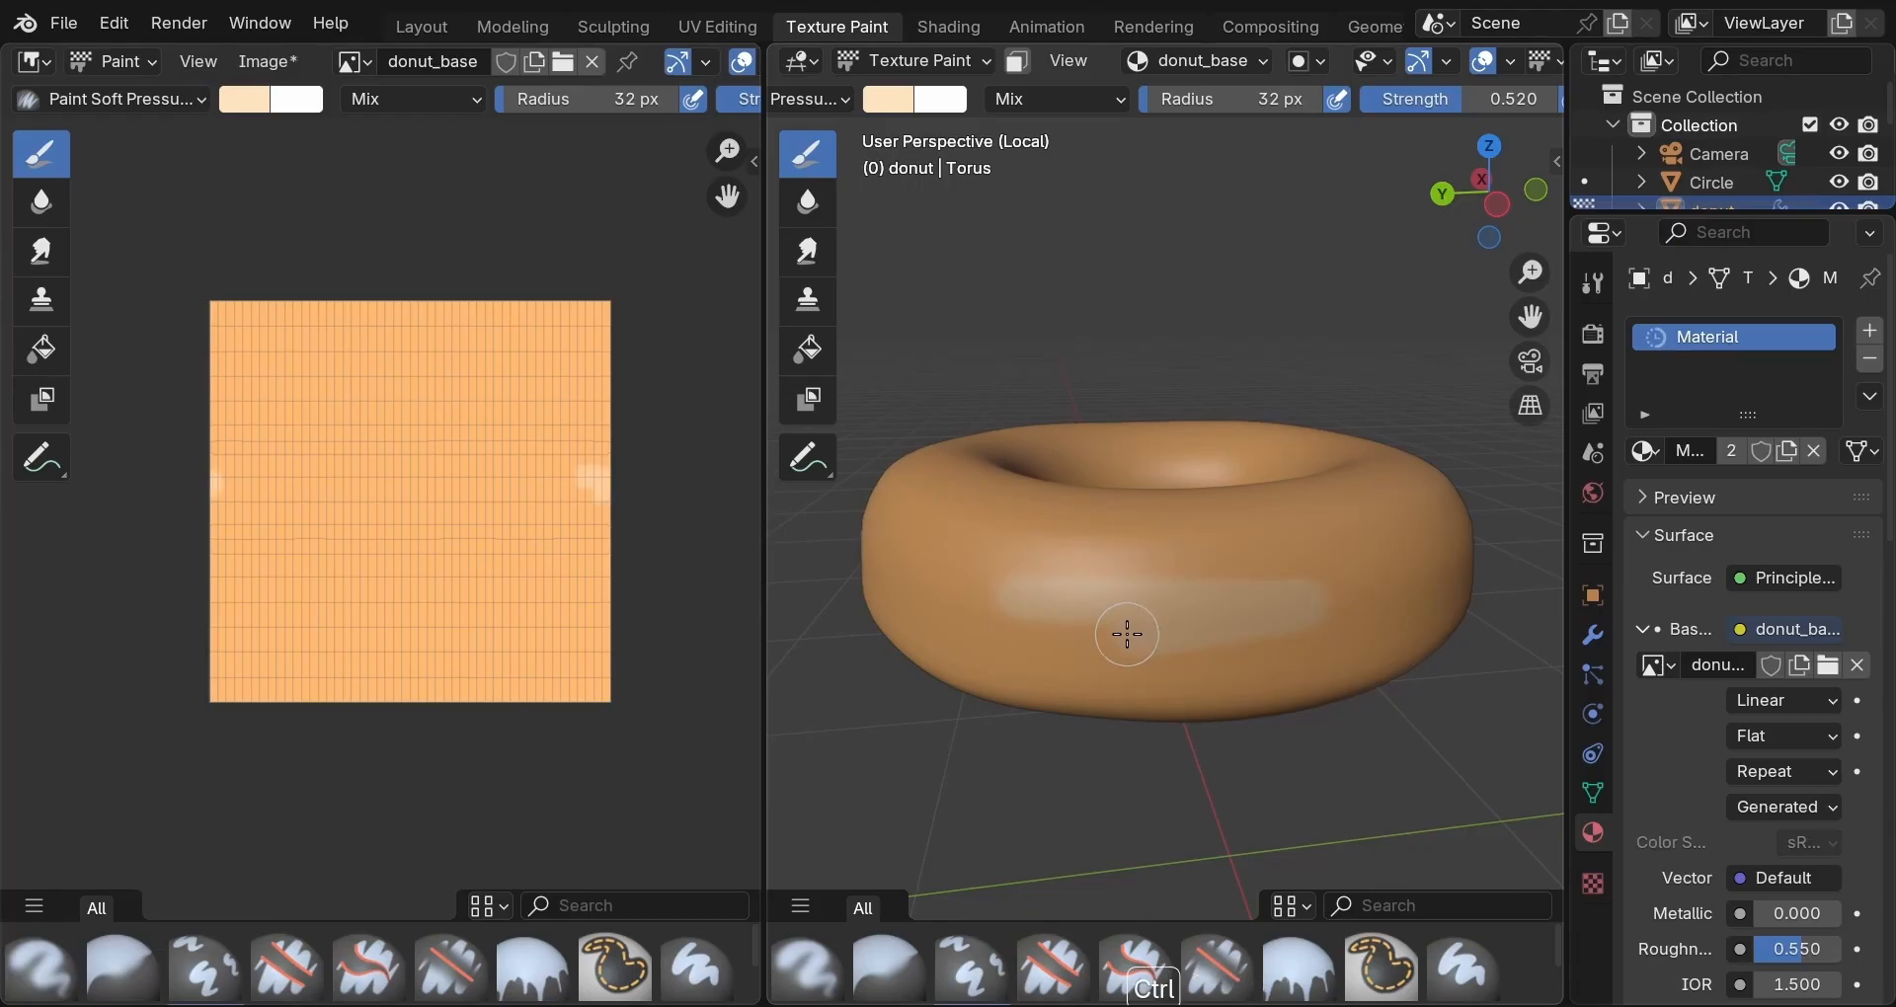
pyautogui.hotkey('ctrl', 'z')
pyautogui.moveTo(264, 481)
pyautogui.mouseDown()
pyautogui.moveTo(330, 618)
pyautogui.moveTo(419, 478)
pyautogui.moveTo(478, 533)
pyautogui.moveTo(559, 499)
pyautogui.mouseUp()
pyautogui.moveTo(616, 400)
pyautogui.mouseDown()
pyautogui.moveTo(457, 512)
pyautogui.moveTo(440, 470)
pyautogui.mouseUp()
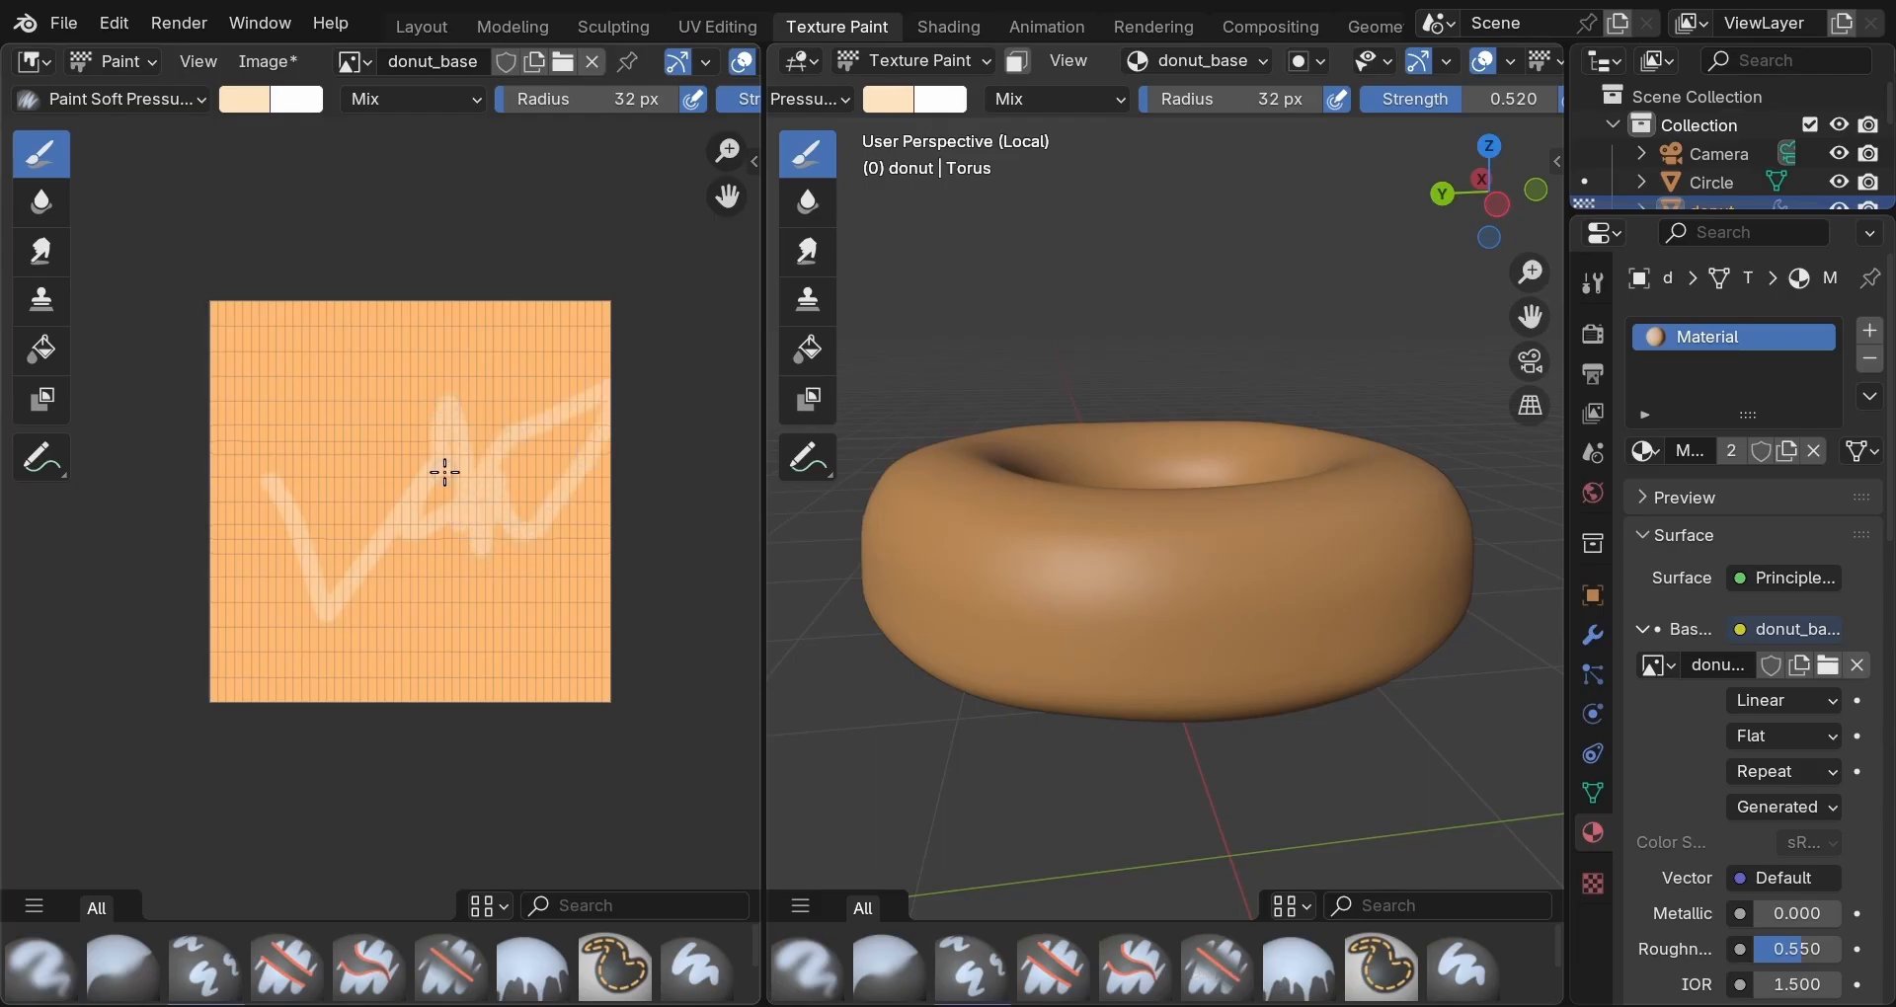
pyautogui.hotkey('ctrl', 'z')
pyautogui.hotkey('ctrl', 'z')
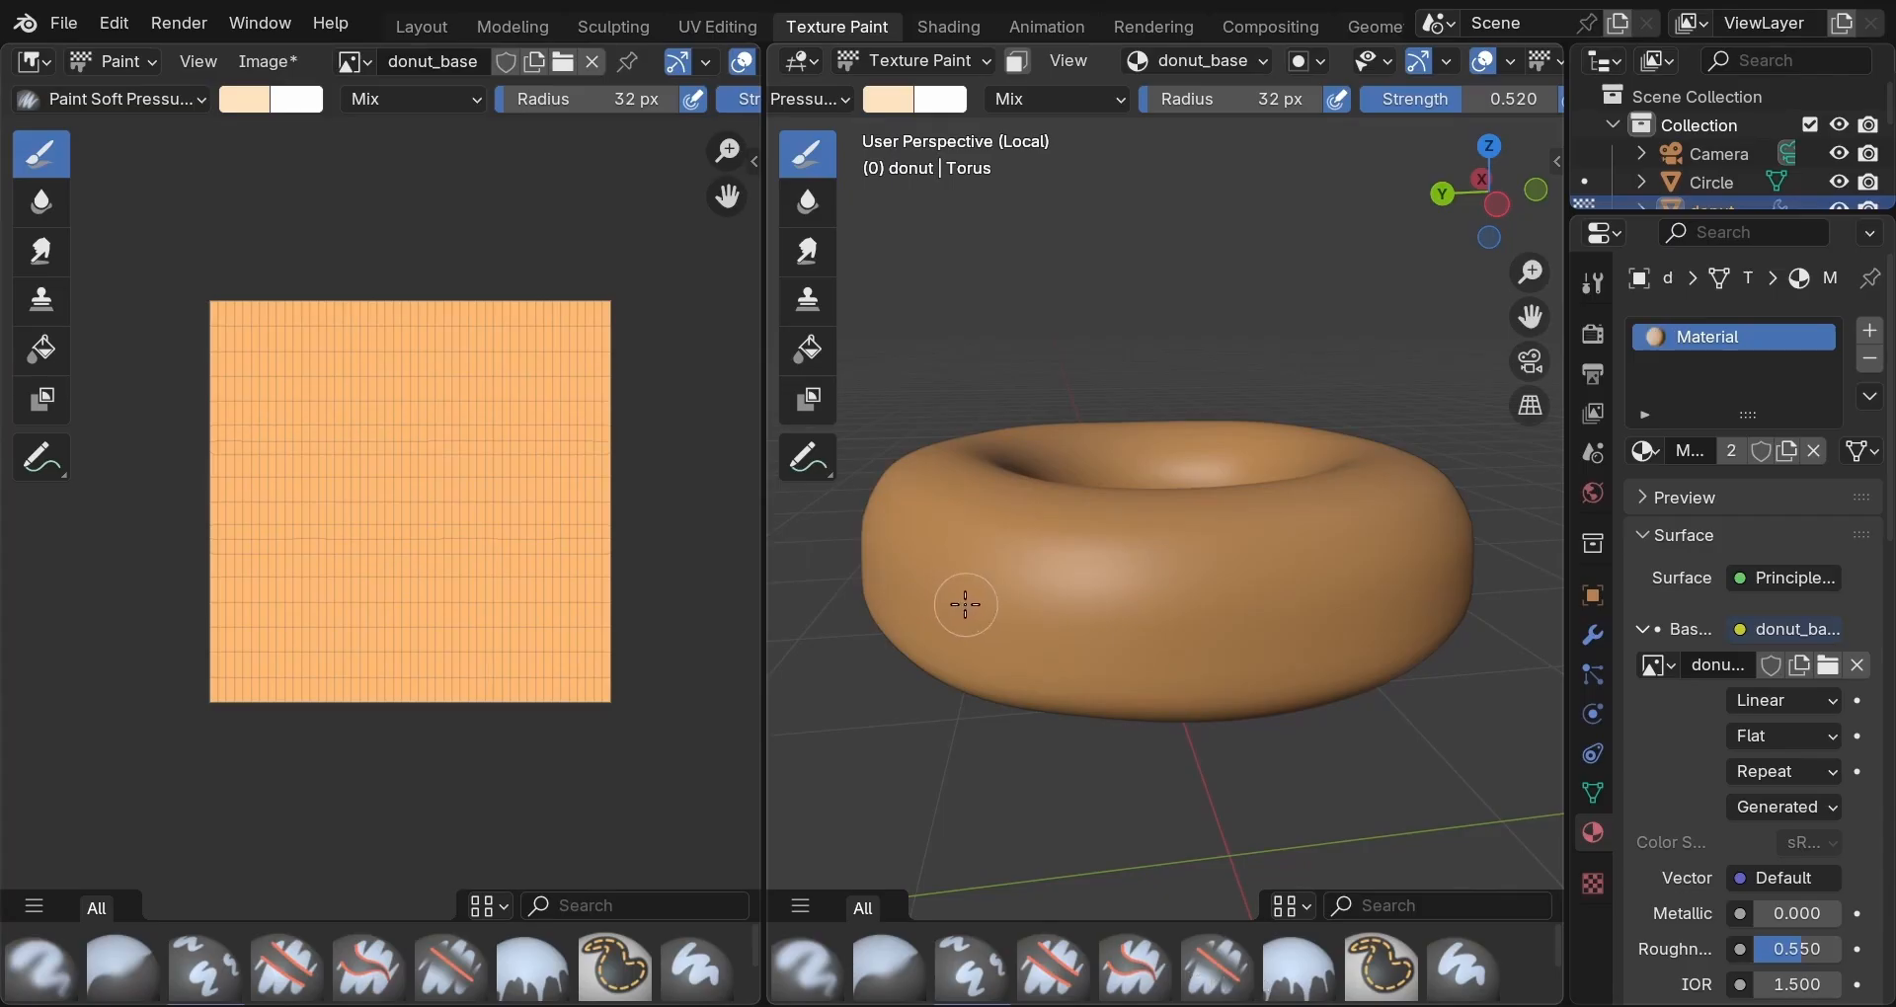
pyautogui.moveTo(224, 322); pyautogui.dragTo(630, 299)
# Paint a pale peach band around the donut's outer side, orbiting between strokes.
pyautogui.moveTo(902, 707)
pyautogui.mouseDown(button='middle')
pyautogui.moveTo(977, 774)
pyautogui.moveTo(995, 575)
pyautogui.mouseUp(button='middle')
pyautogui.moveTo(994, 576)
pyautogui.mouseDown()
pyautogui.moveTo(1142, 595)
pyautogui.moveTo(1433, 559)
pyautogui.mouseUp()
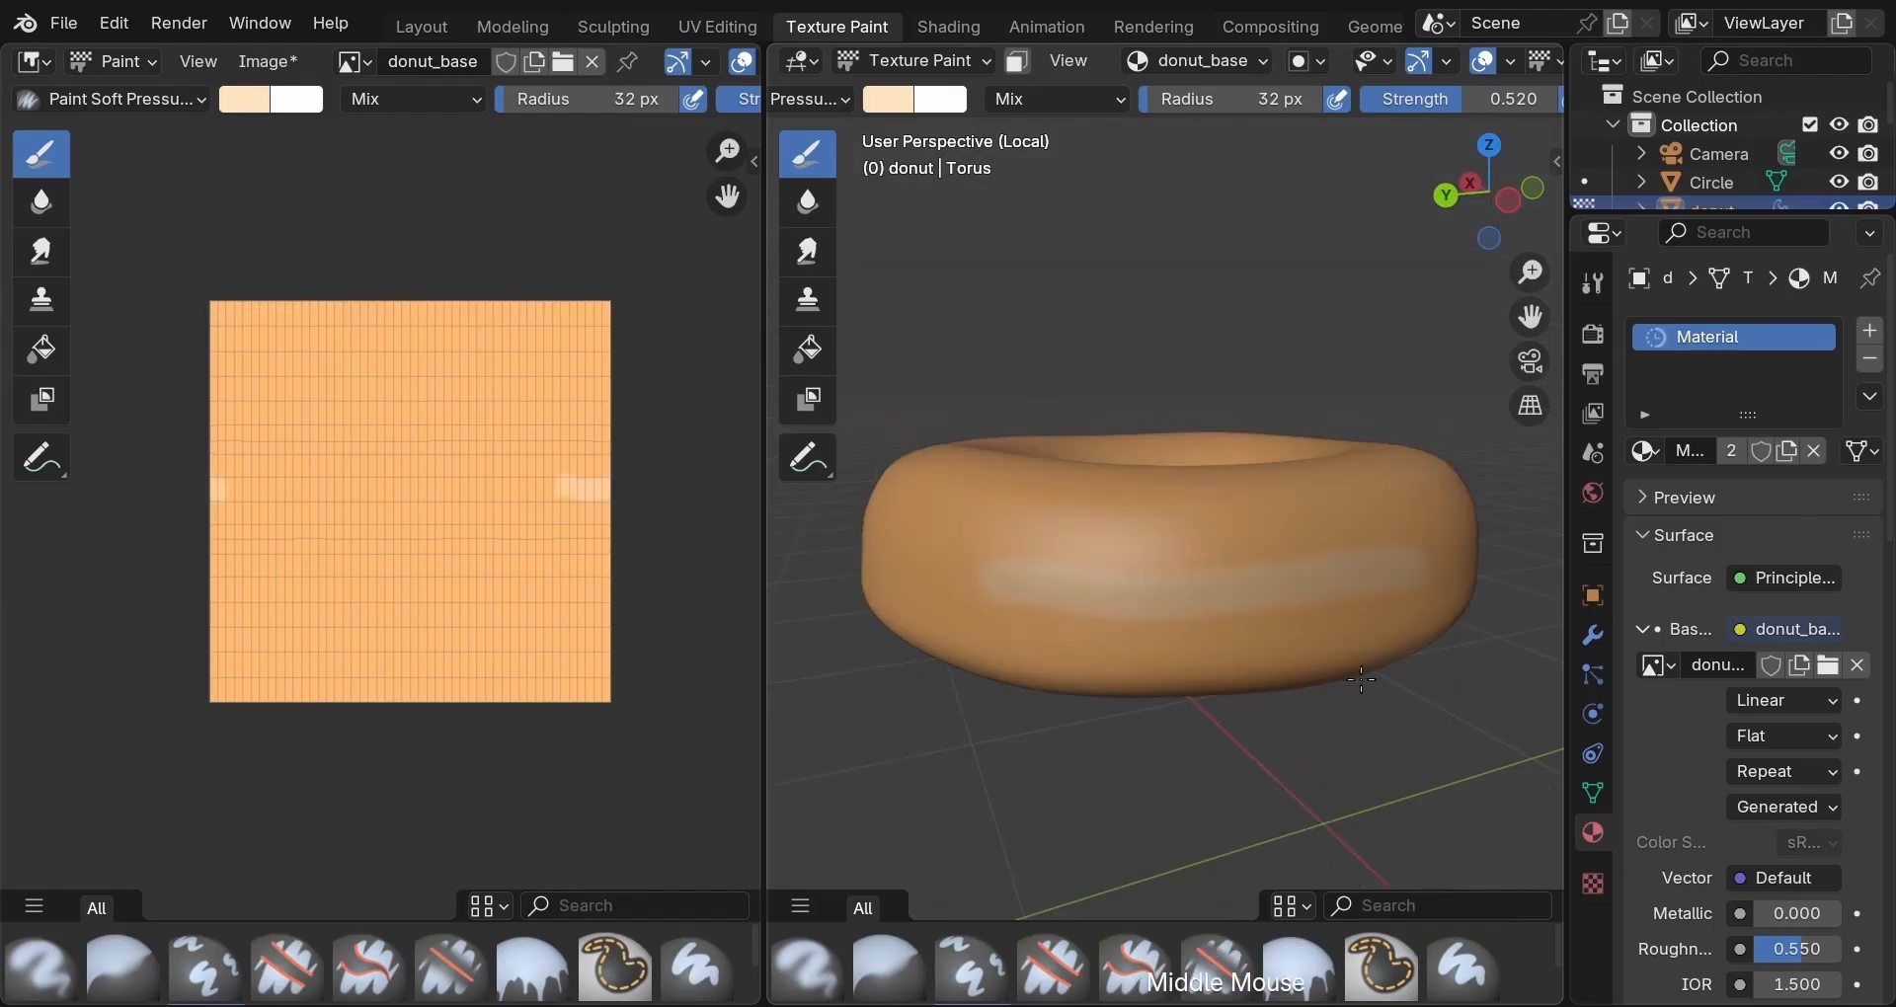
pyautogui.moveTo(1432, 559); pyautogui.dragTo(939, 582, button='middle')
pyautogui.moveTo(939, 582)
pyautogui.mouseDown()
pyautogui.moveTo(1189, 589)
pyautogui.moveTo(1406, 561)
pyautogui.mouseUp()
pyautogui.moveTo(1406, 561); pyautogui.dragTo(943, 596, button='middle')
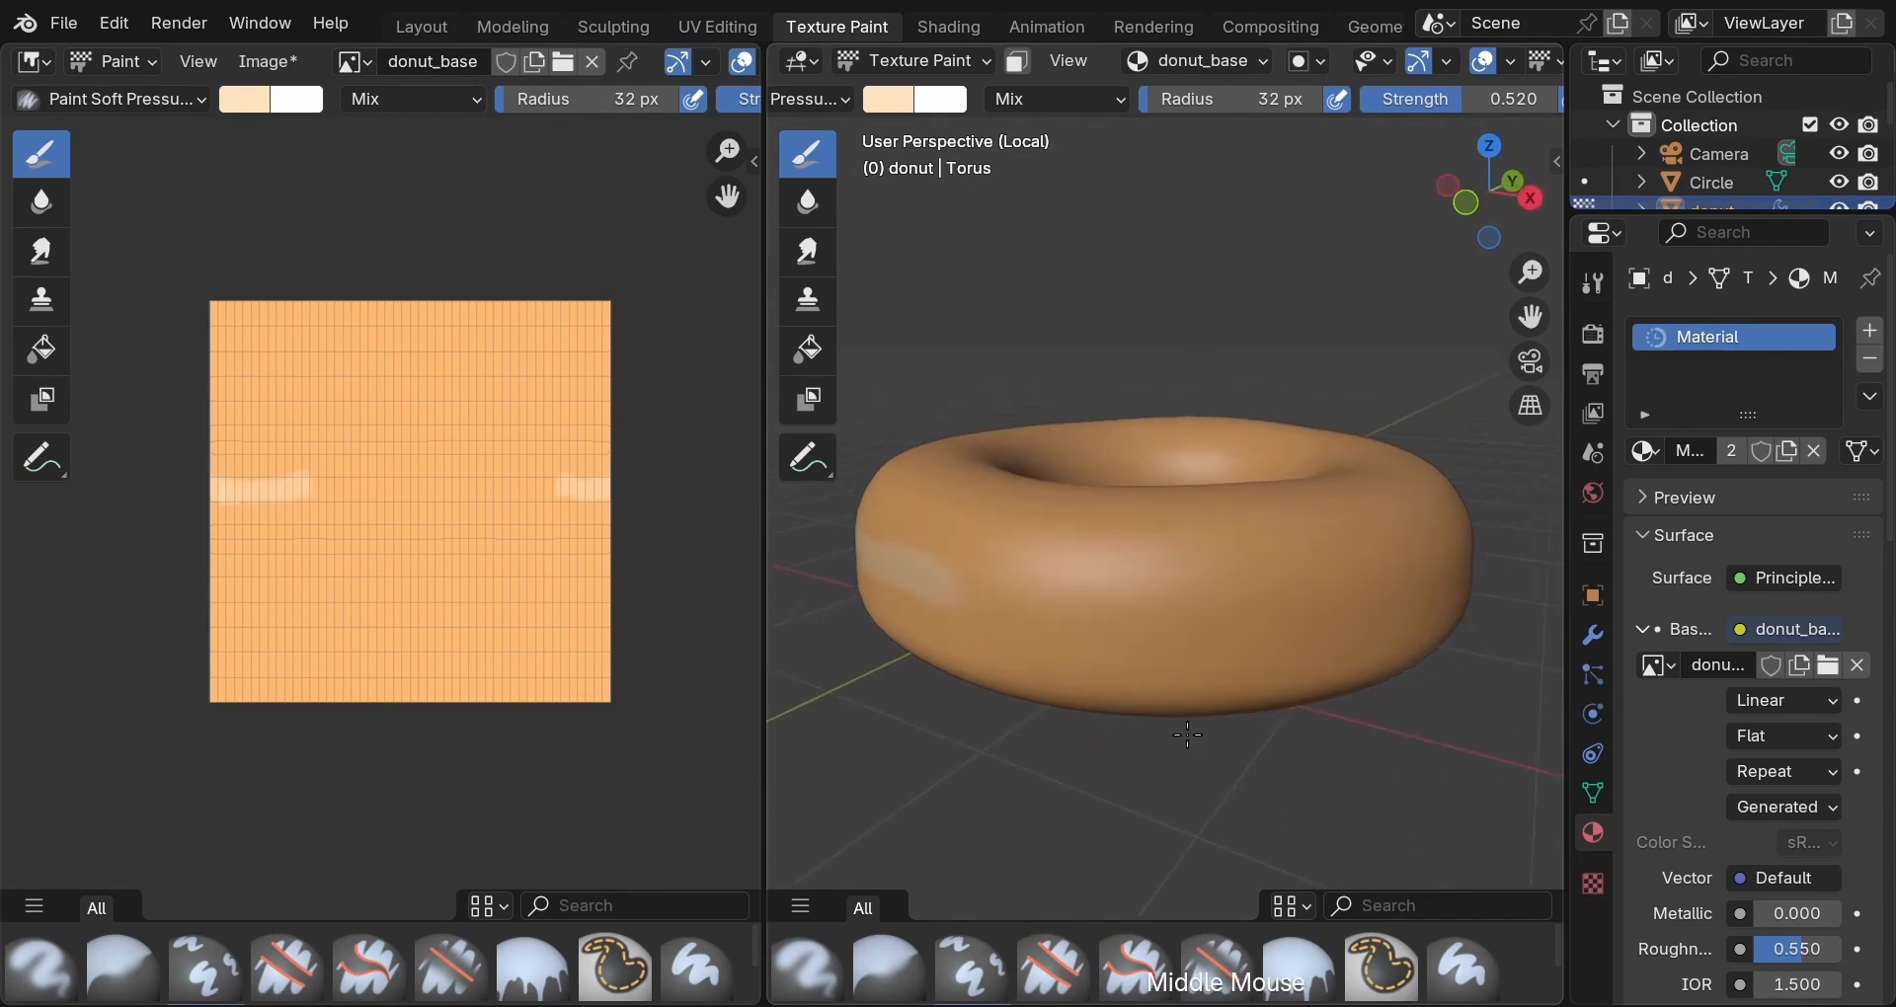
pyautogui.moveTo(943, 596)
pyautogui.mouseDown()
pyautogui.moveTo(1127, 618)
pyautogui.moveTo(1408, 591)
pyautogui.mouseUp()
pyautogui.moveTo(1408, 591); pyautogui.dragTo(1211, 763, button='middle')
pyautogui.moveTo(988, 543); pyautogui.dragTo(1391, 530)
pyautogui.moveTo(1391, 530)
pyautogui.mouseDown(button='middle')
pyautogui.moveTo(1234, 592)
pyautogui.moveTo(918, 533)
pyautogui.mouseUp(button='middle')
pyautogui.moveTo(919, 534); pyautogui.dragTo(1442, 514)
pyautogui.moveTo(1442, 514)
pyautogui.mouseDown(button='middle')
pyautogui.moveTo(1157, 773)
pyautogui.moveTo(1024, 563)
pyautogui.mouseUp(button='middle')
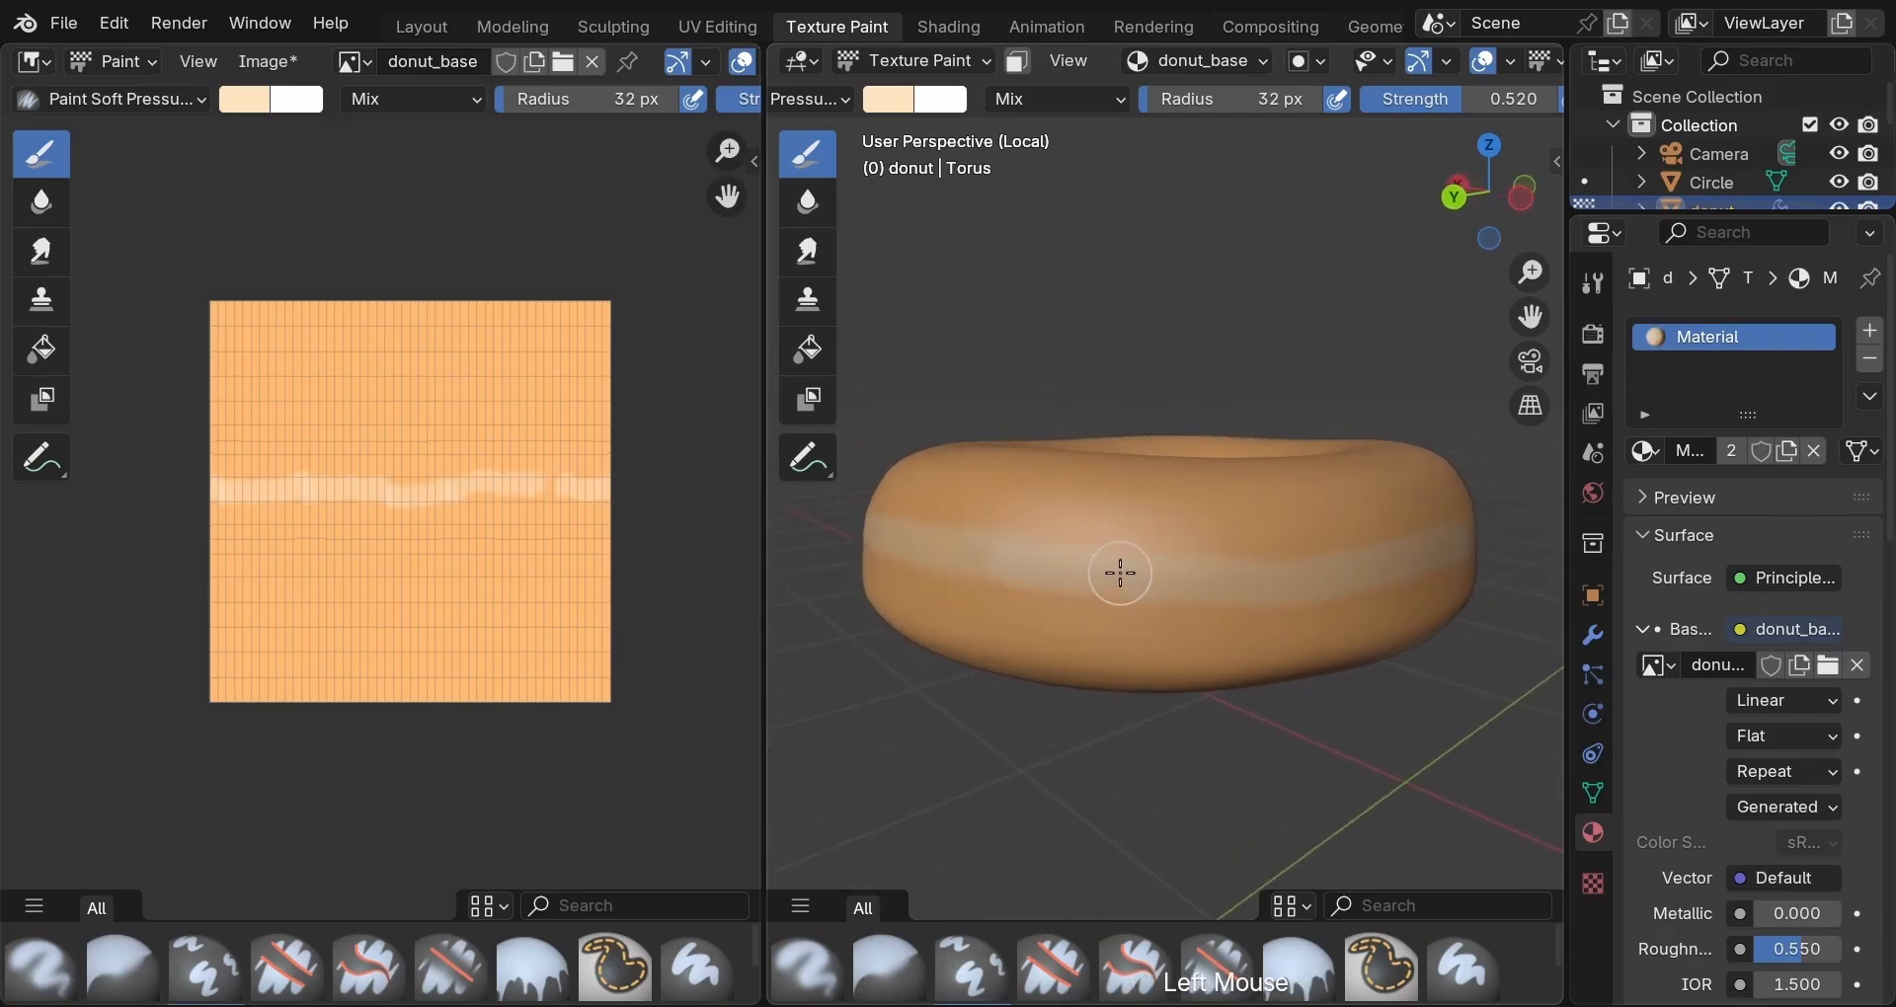
pyautogui.moveTo(1354, 728); pyautogui.dragTo(1264, 553, button='middle')
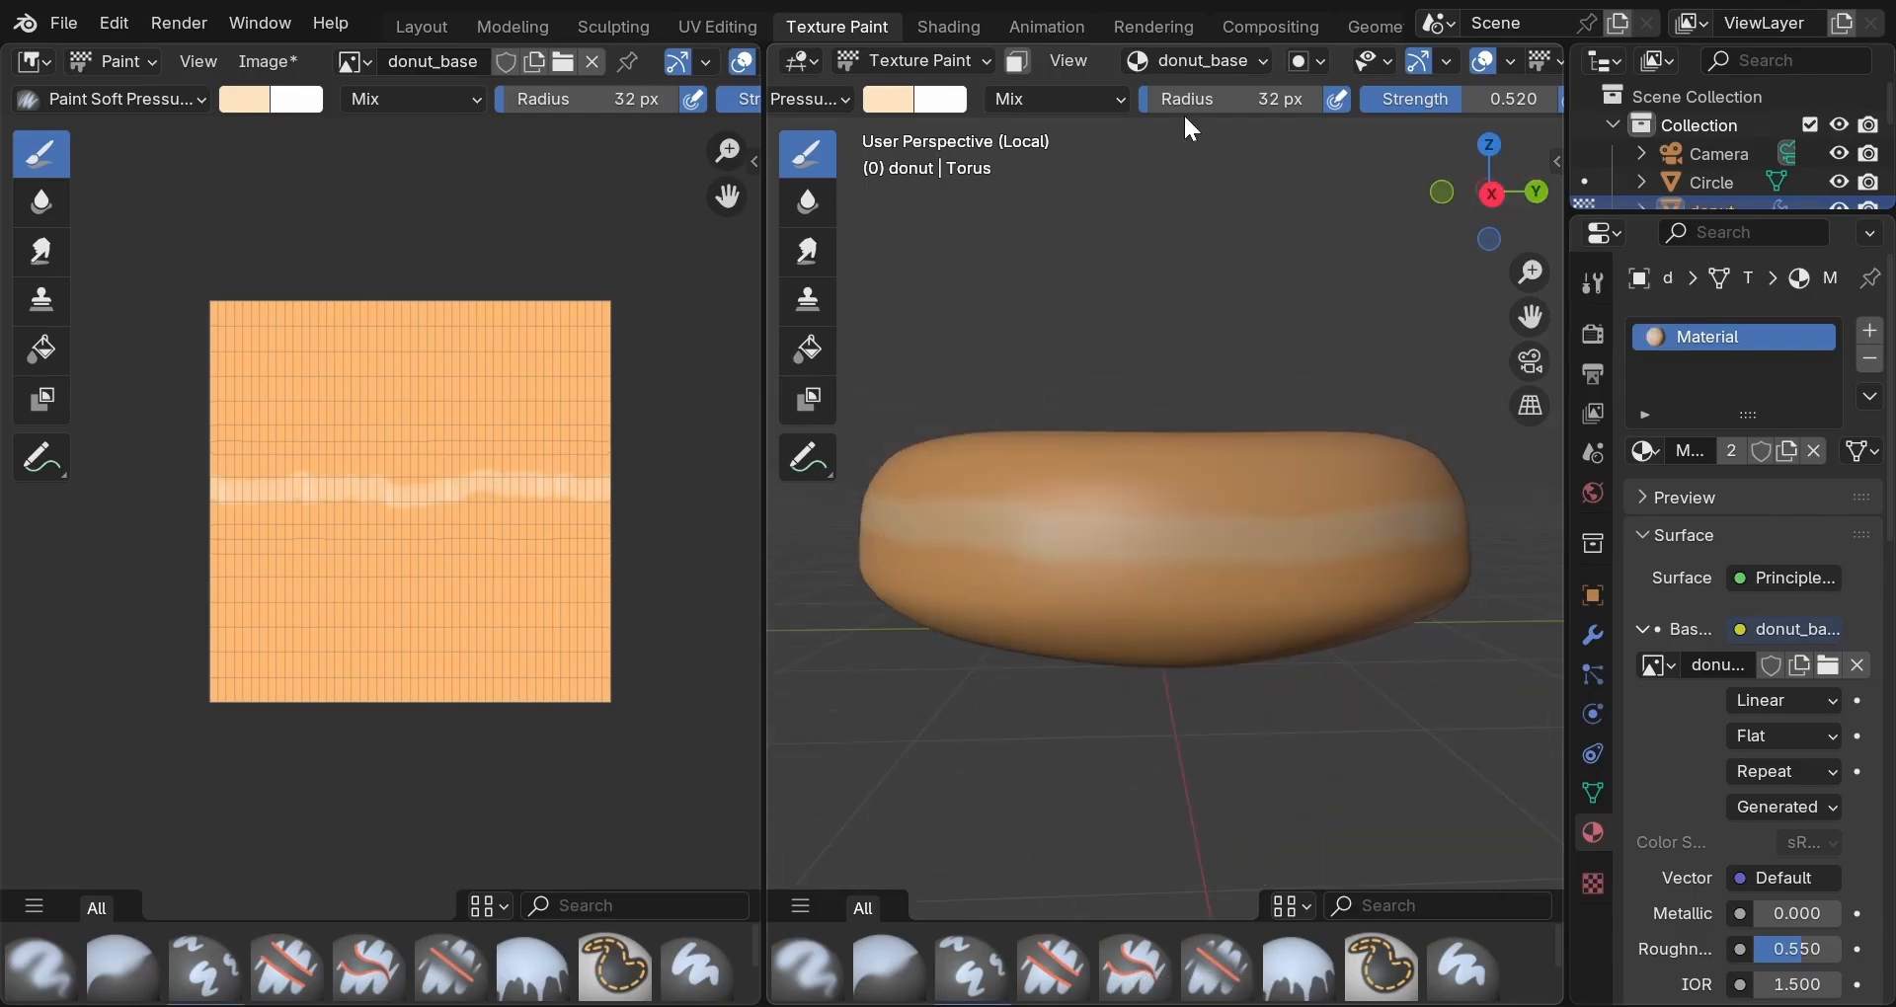
pyautogui.moveTo(1184, 110); pyautogui.dragTo(960, 126, button='middle')
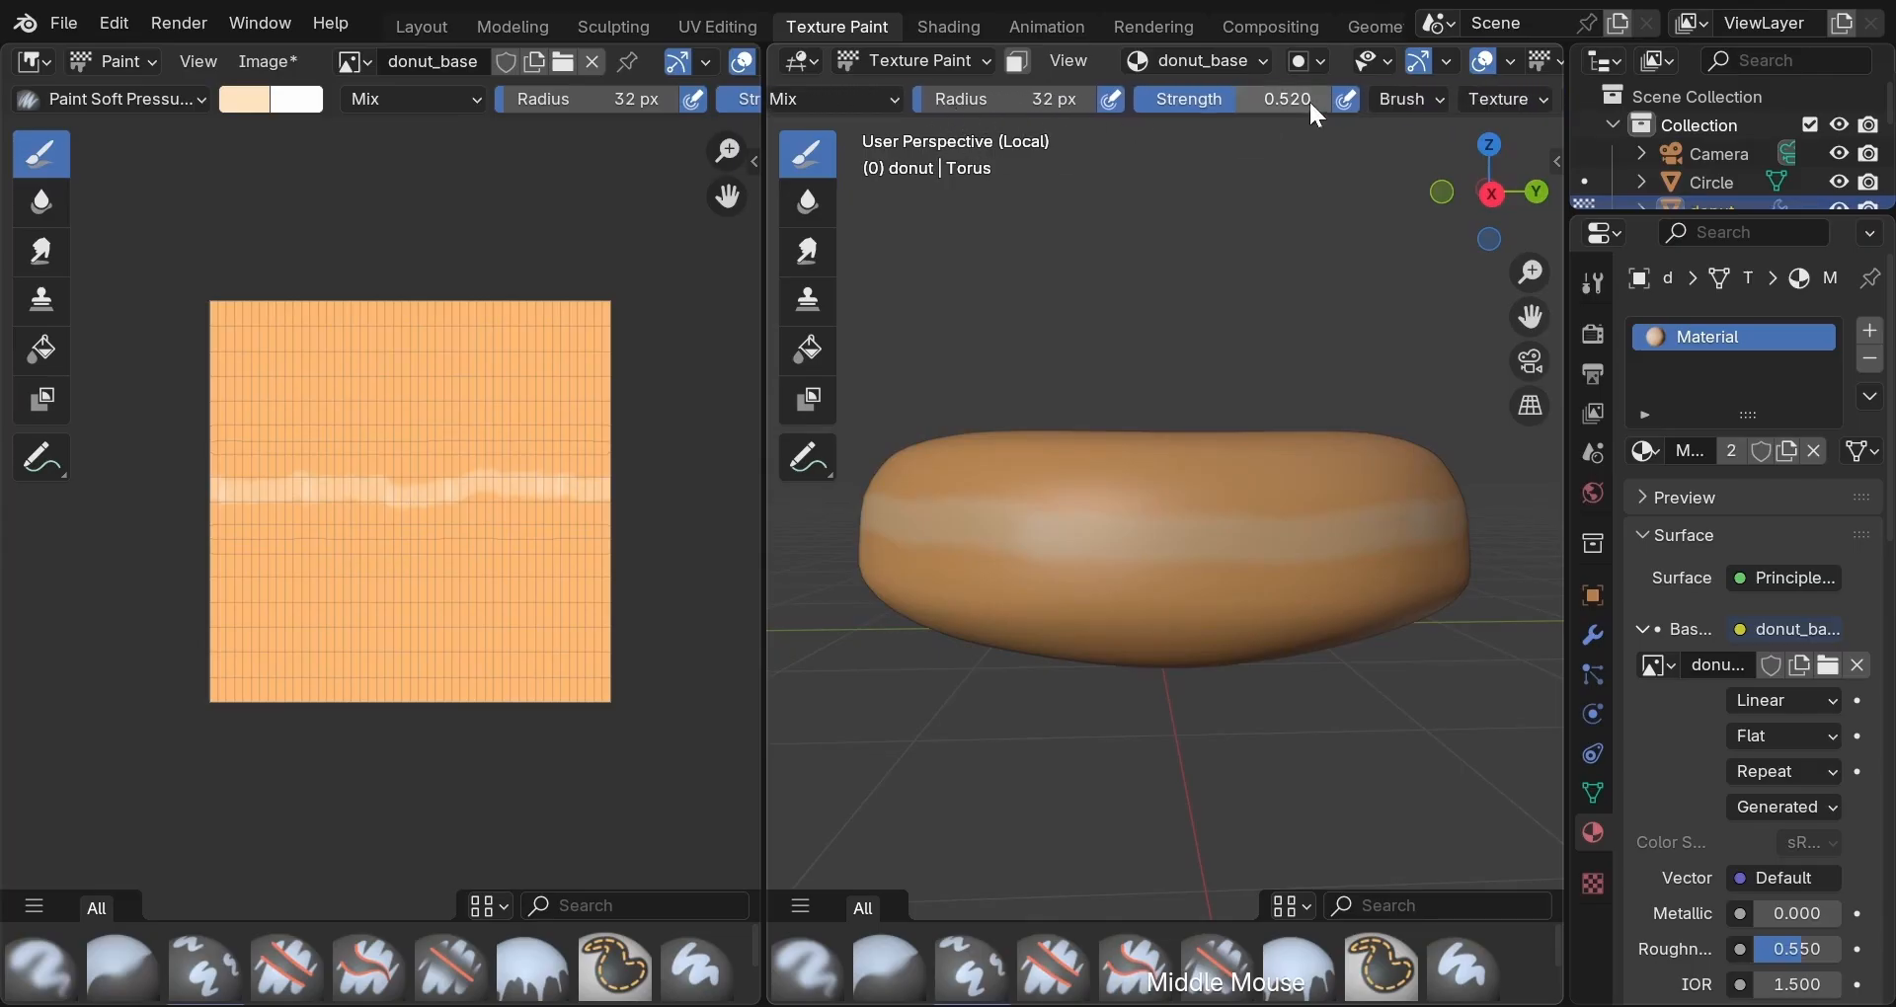
# Switch the brush type to Soften and soften parts of the painted band.
pyautogui.click(1424, 97)
pyautogui.click(1429, 199)
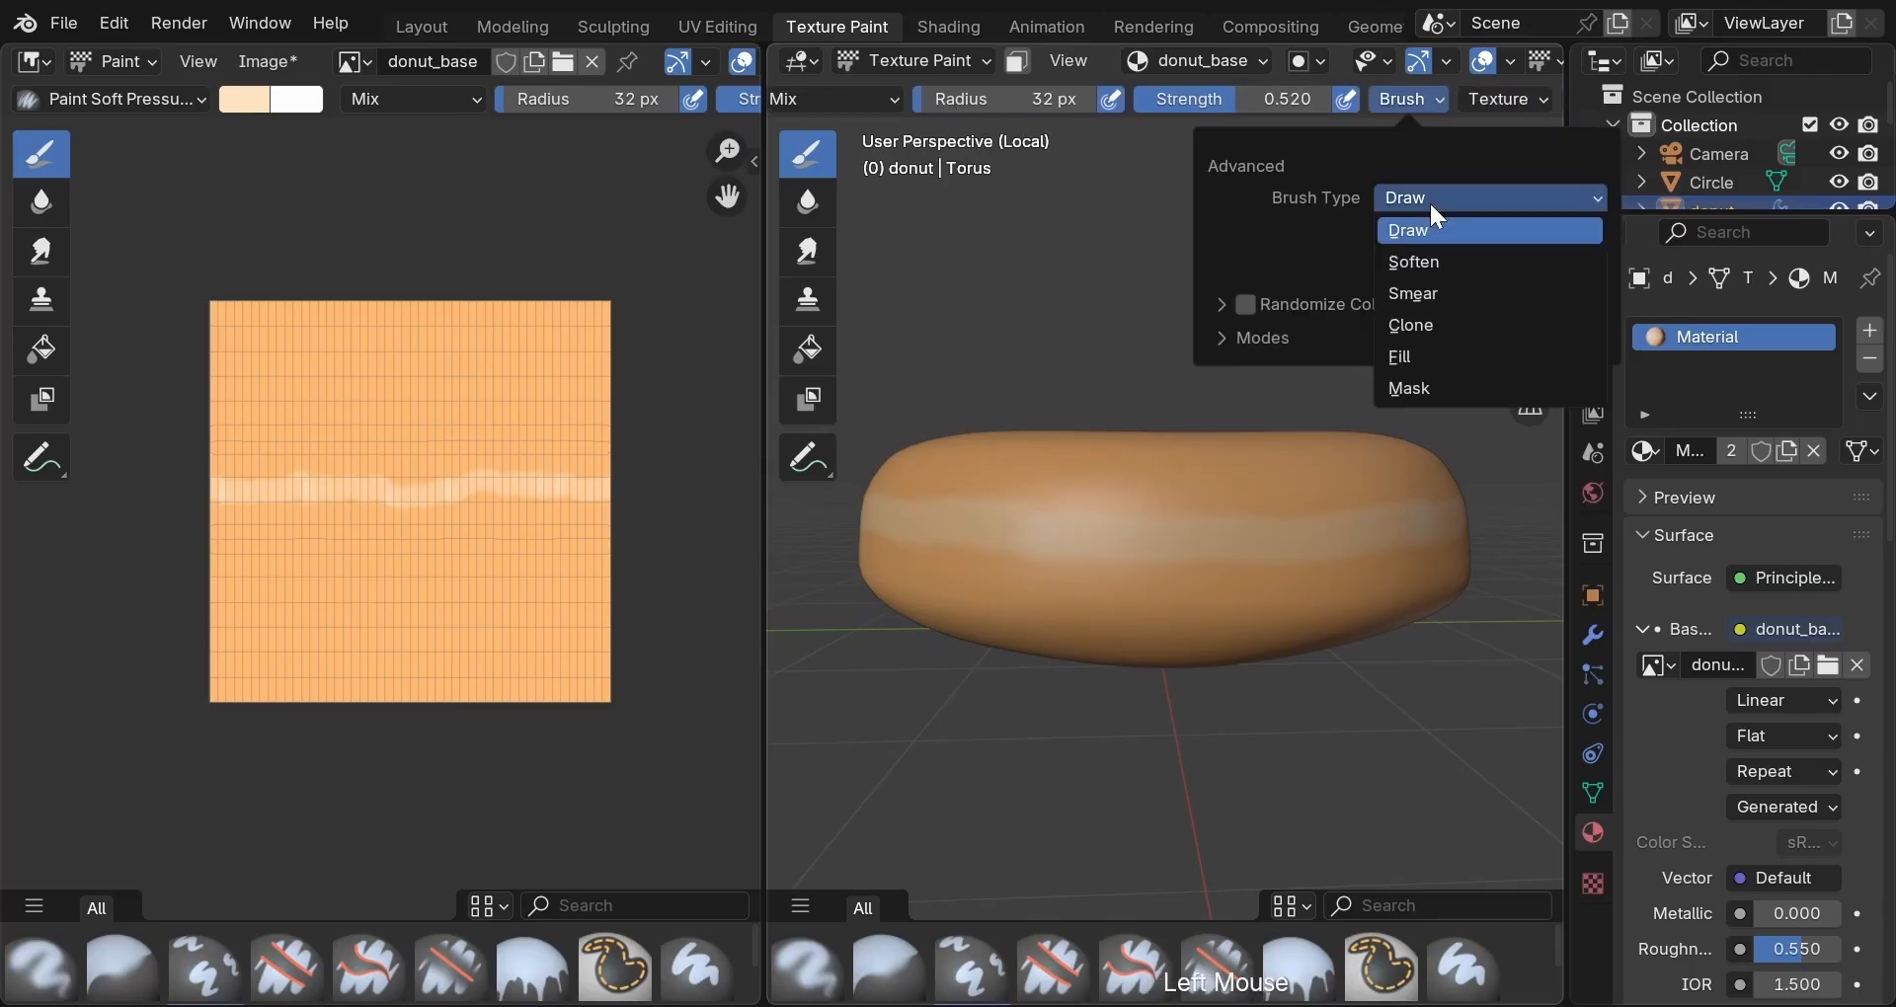
pyautogui.click(1414, 261)
pyautogui.scroll(3, 1284, 612)
pyautogui.moveTo(1219, 728); pyautogui.dragTo(1049, 542)
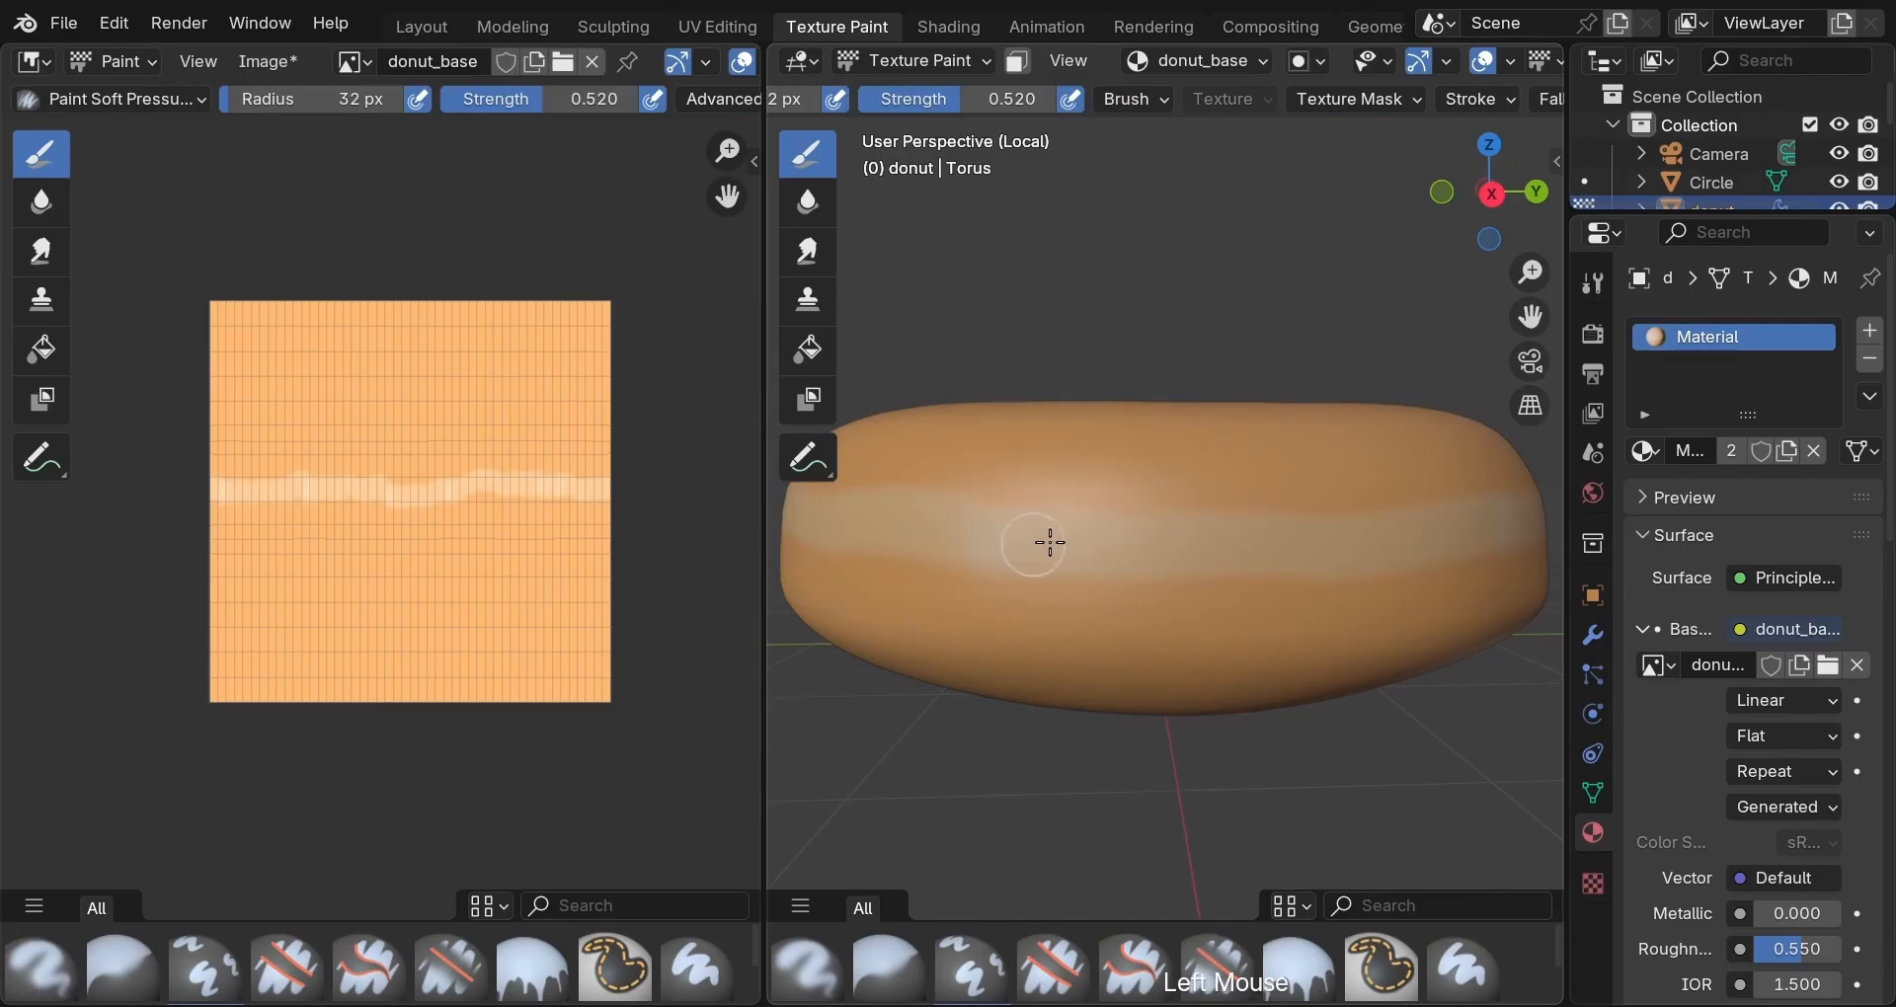
pyautogui.scroll(-4, 1031, 752)
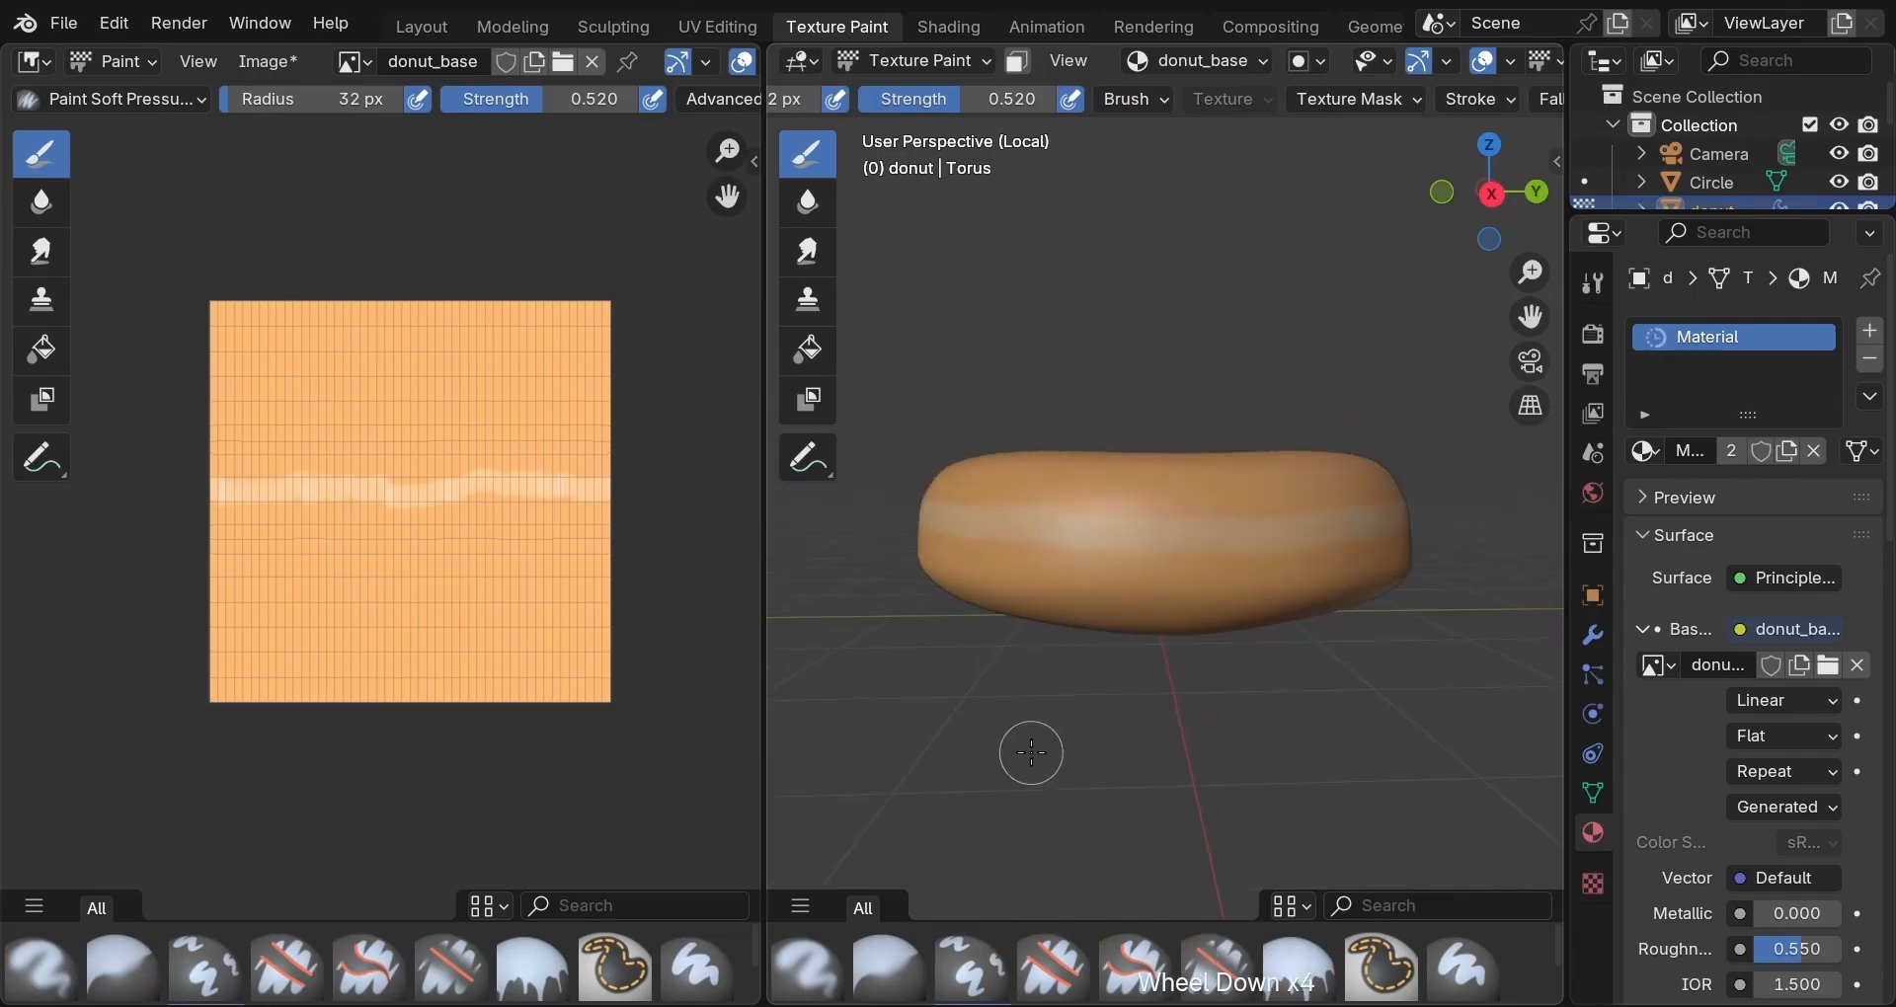
pyautogui.moveTo(1031, 752)
pyautogui.mouseDown(button='middle')
pyautogui.moveTo(1016, 643)
pyautogui.moveTo(1206, 589)
pyautogui.mouseUp(button='middle')
pyautogui.scroll(3, 1028, 669)
pyautogui.click(982, 681)
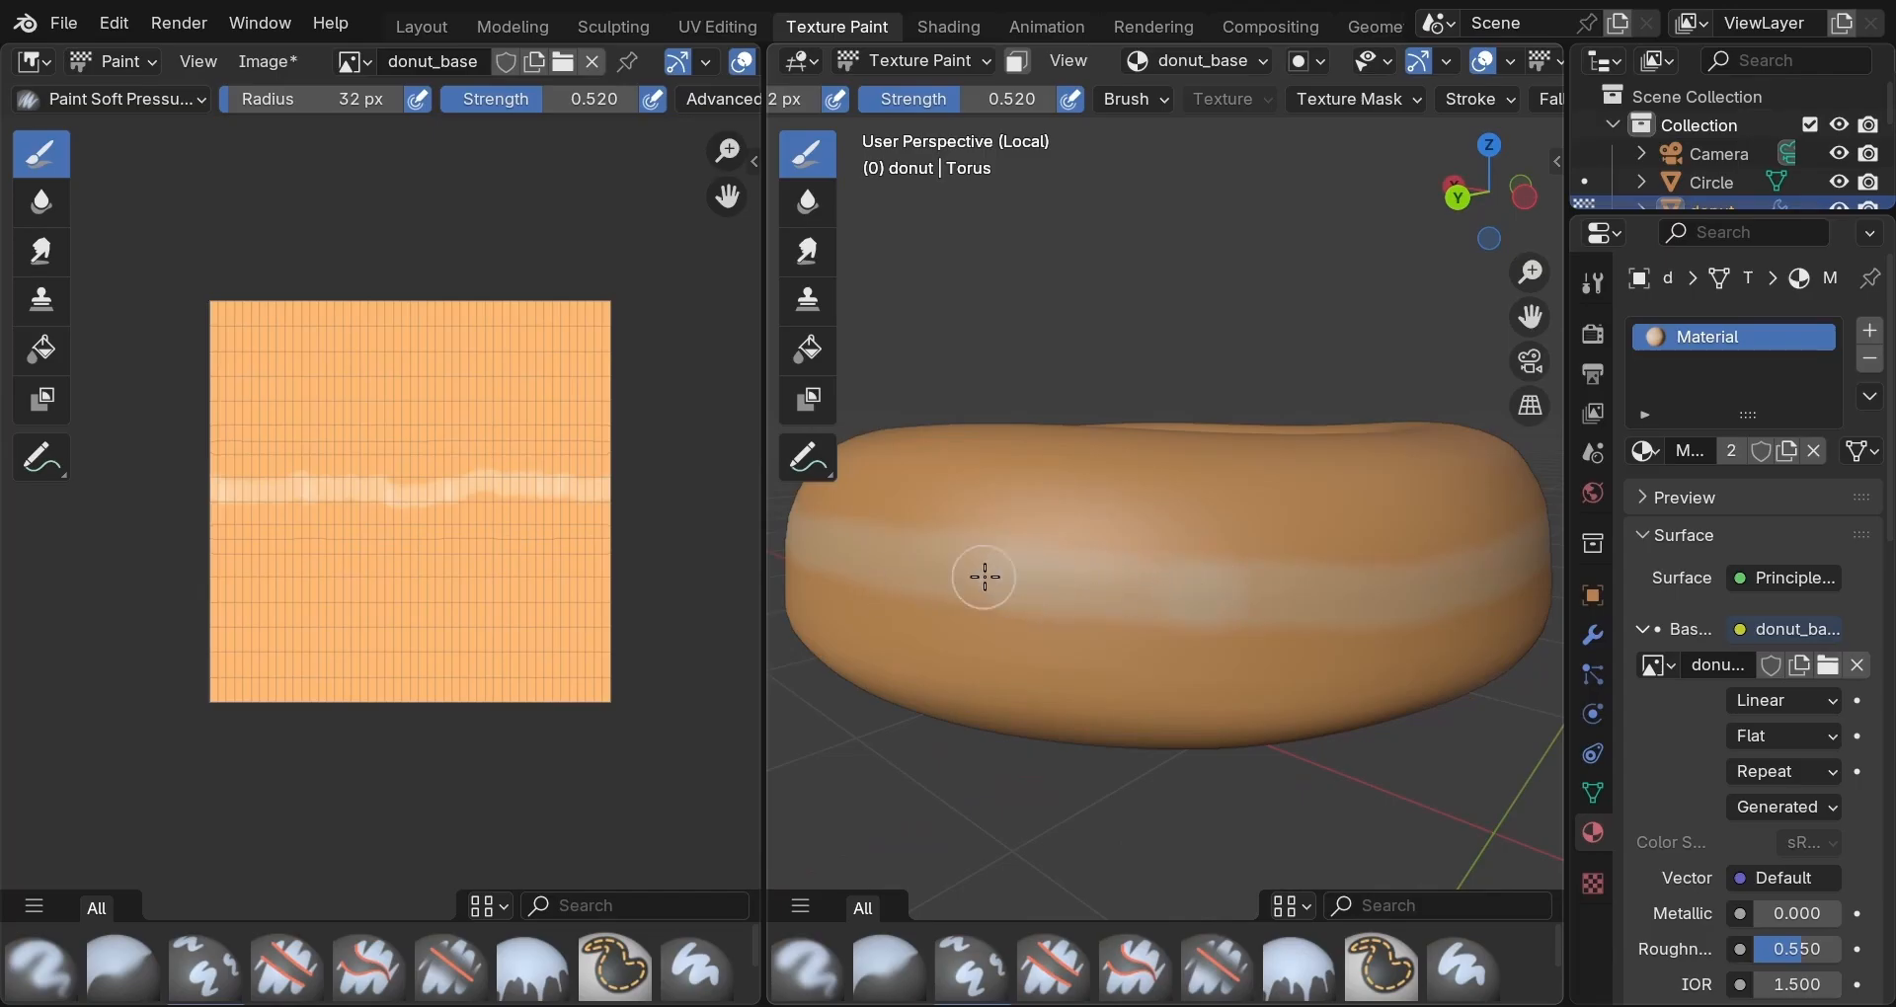
pyautogui.moveTo(985, 577); pyautogui.dragTo(975, 605, button='middle')
pyautogui.click(975, 606)
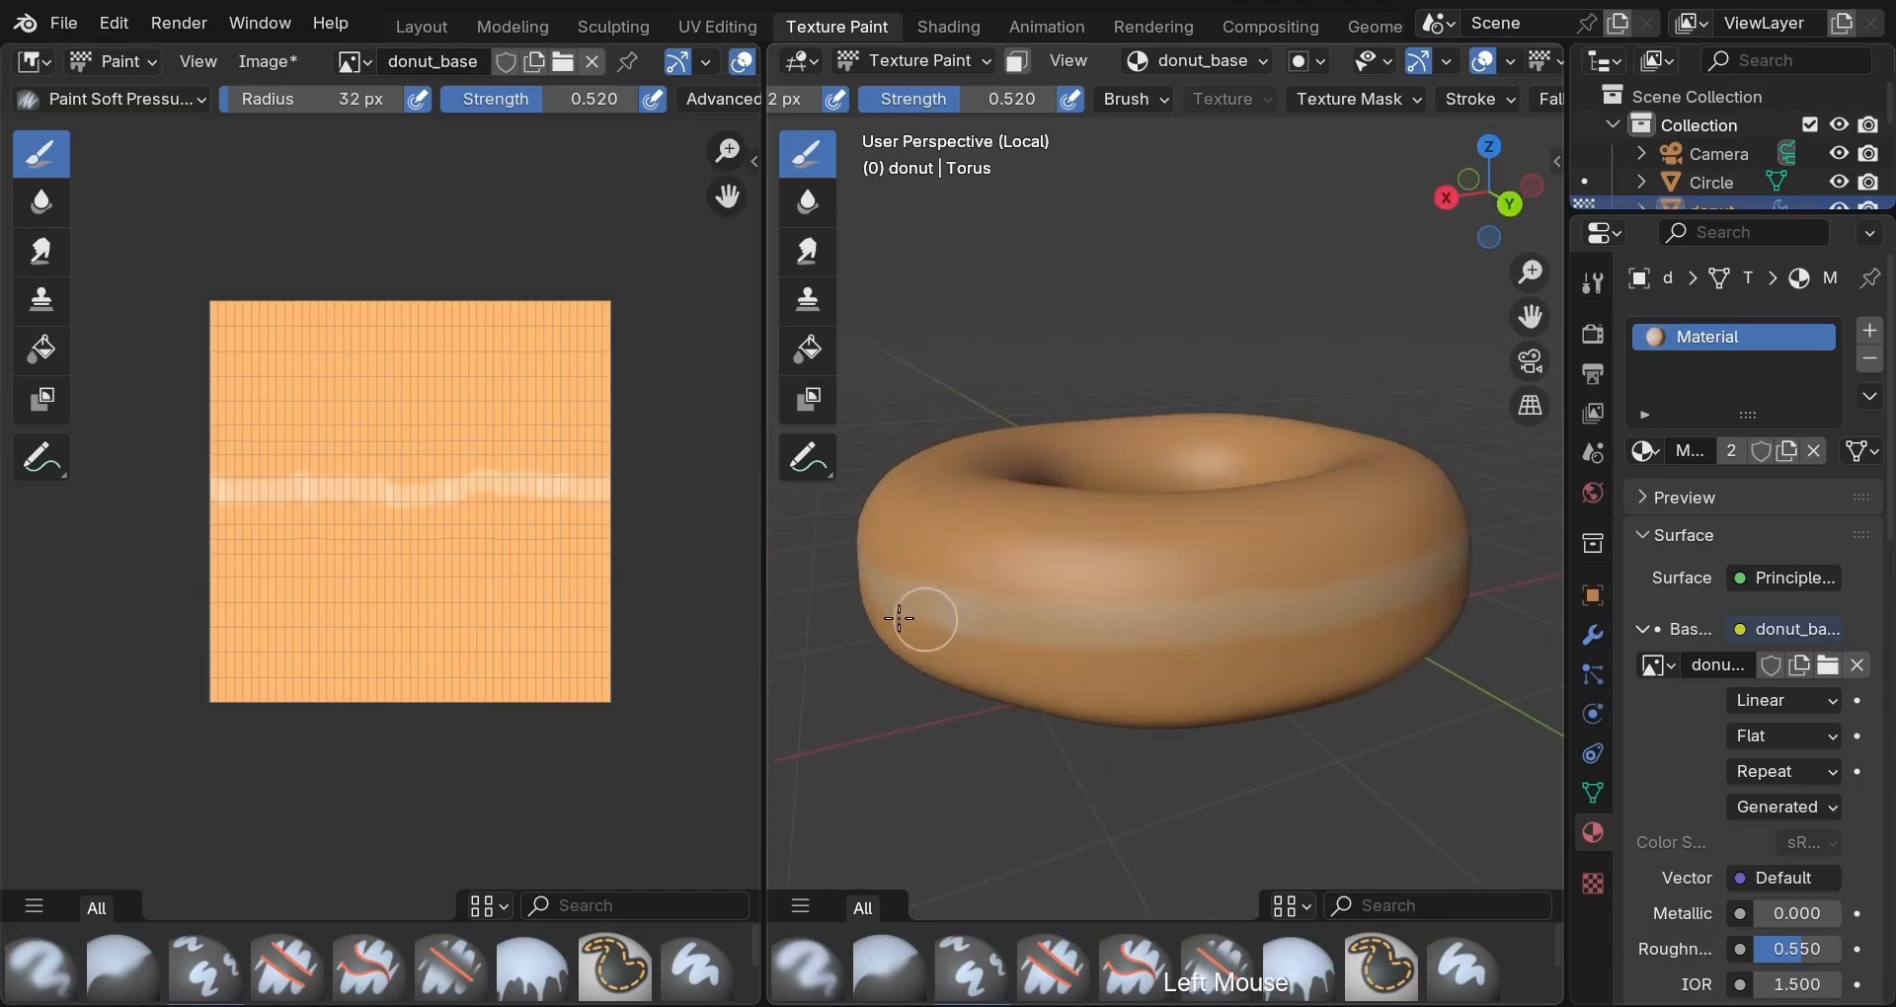
pyautogui.scroll(-2, 1097, 745)
pyautogui.moveTo(1116, 749); pyautogui.dragTo(946, 731, button='middle')
pyautogui.scroll(2, 948, 733)
pyautogui.moveTo(1150, 598); pyautogui.dragTo(1046, 571)
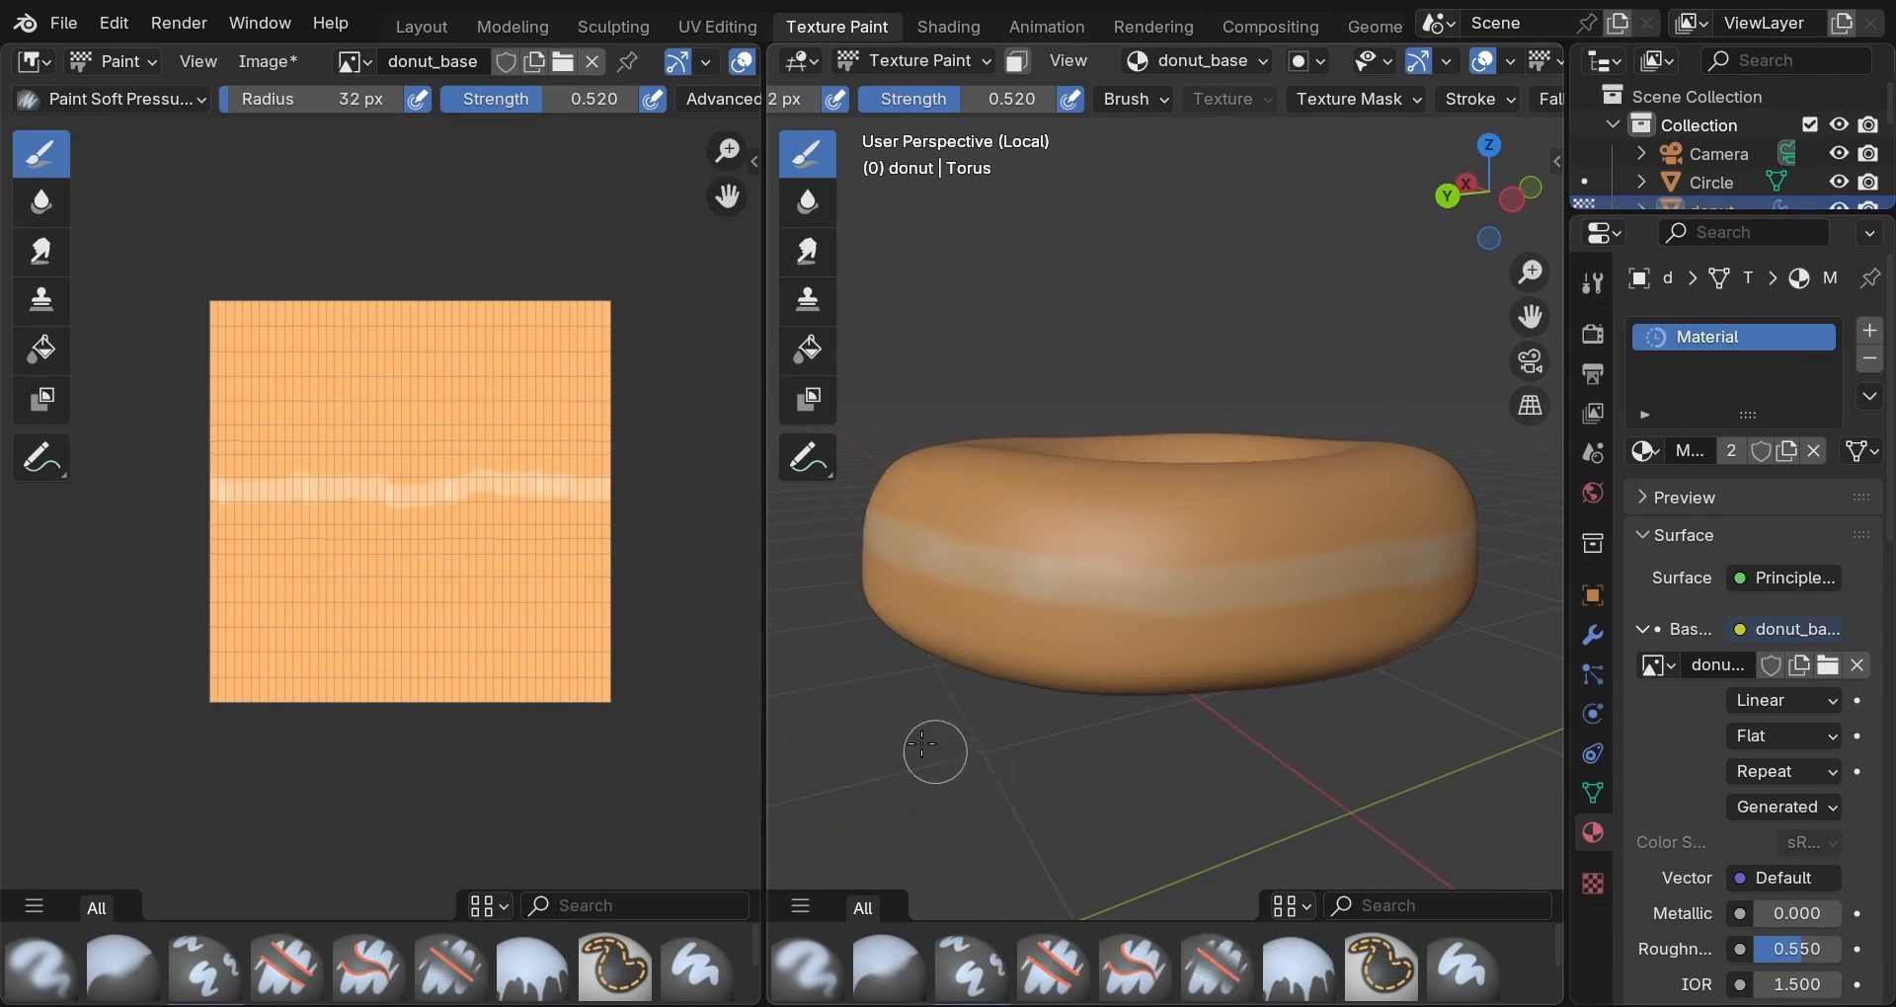
# Airbrush a light stroke along the texture's top edge at strength 0.19.
pyautogui.click(114, 98)
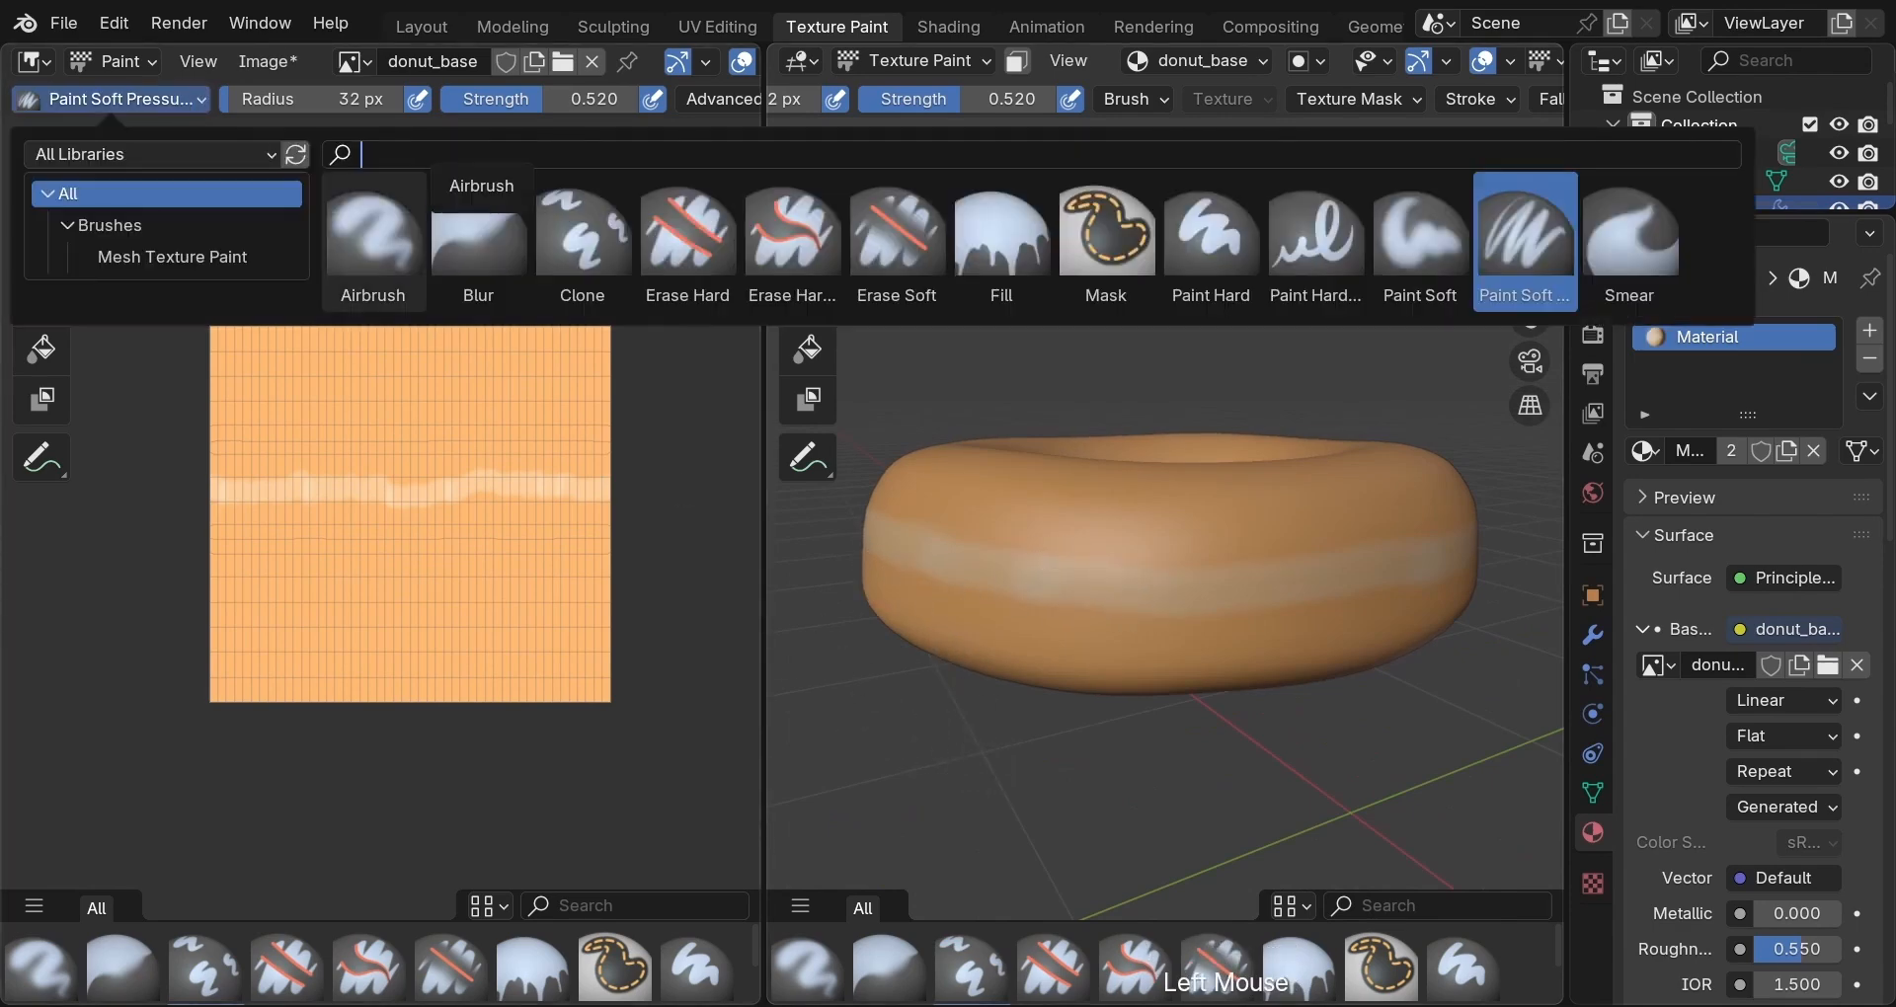
pyautogui.click(376, 237)
pyautogui.moveTo(1290, 103); pyautogui.dragTo(1175, 99)
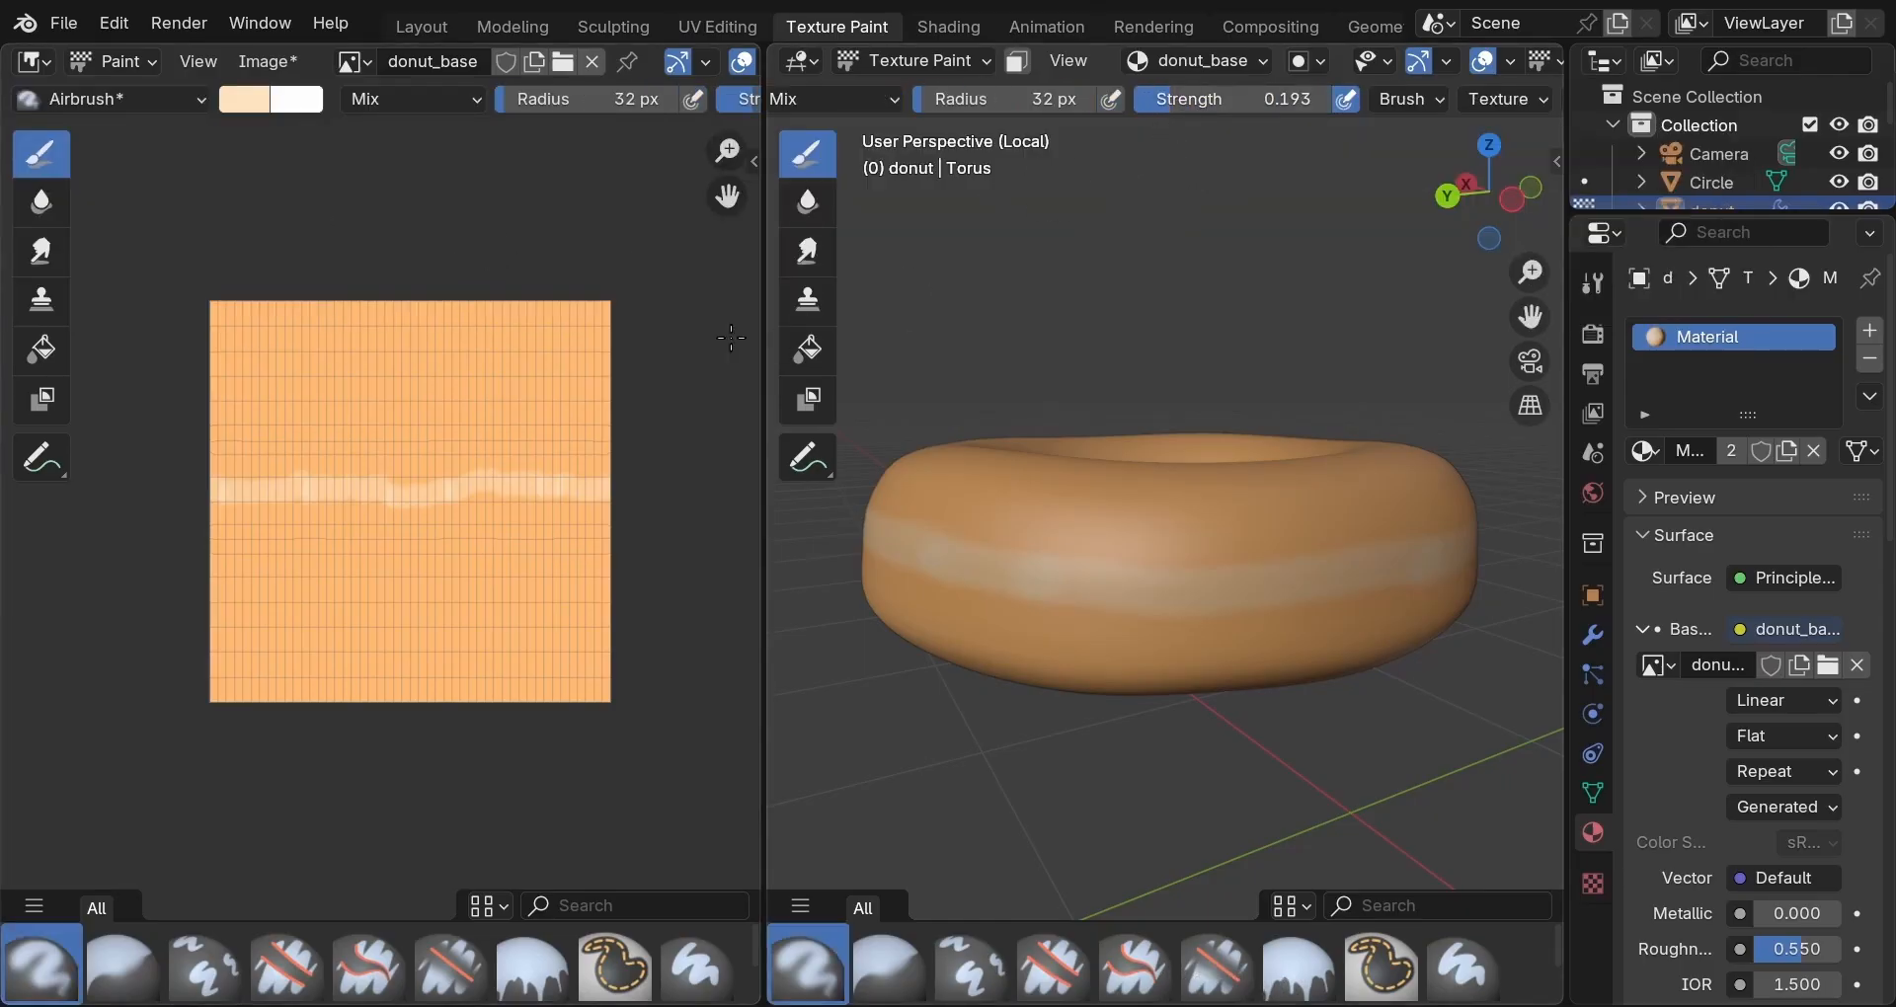
pyautogui.moveTo(234, 321)
pyautogui.mouseDown()
pyautogui.moveTo(593, 313)
pyautogui.moveTo(304, 310)
pyautogui.mouseUp()
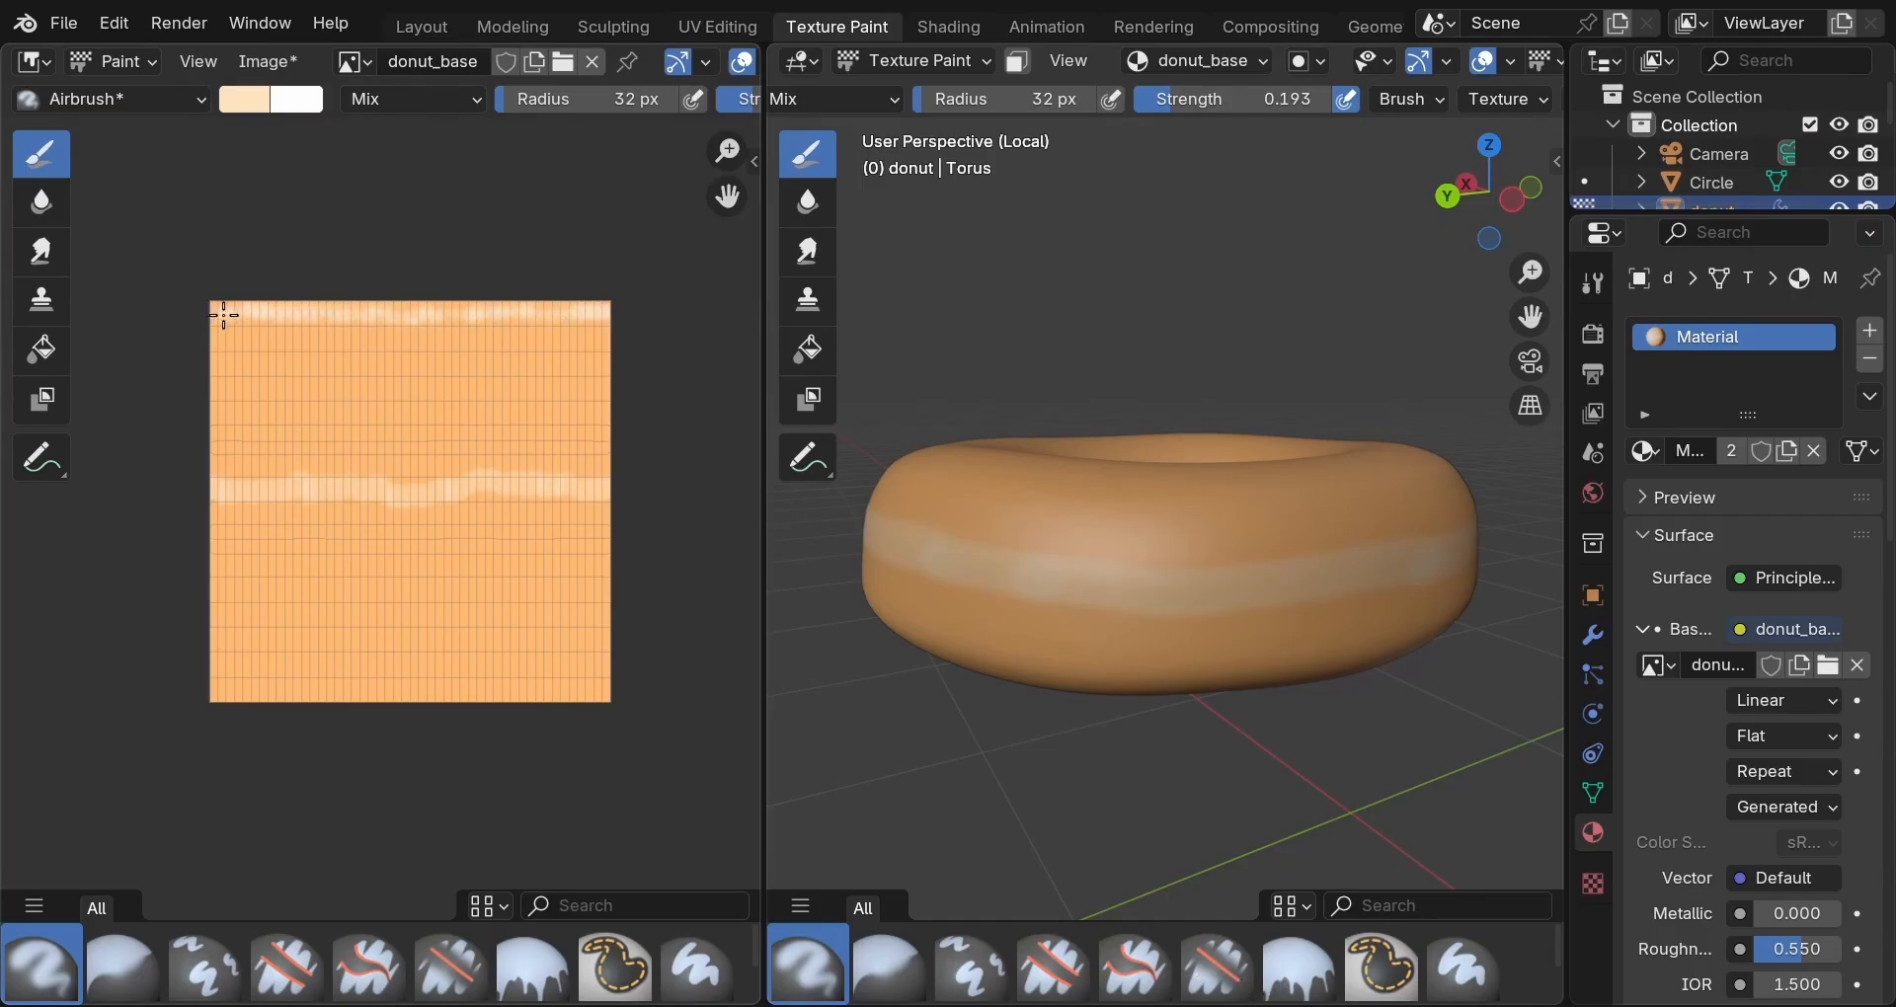
pyautogui.moveTo(1017, 296); pyautogui.dragTo(1238, 684, button='middle')
pyautogui.scroll(2, 1238, 684)
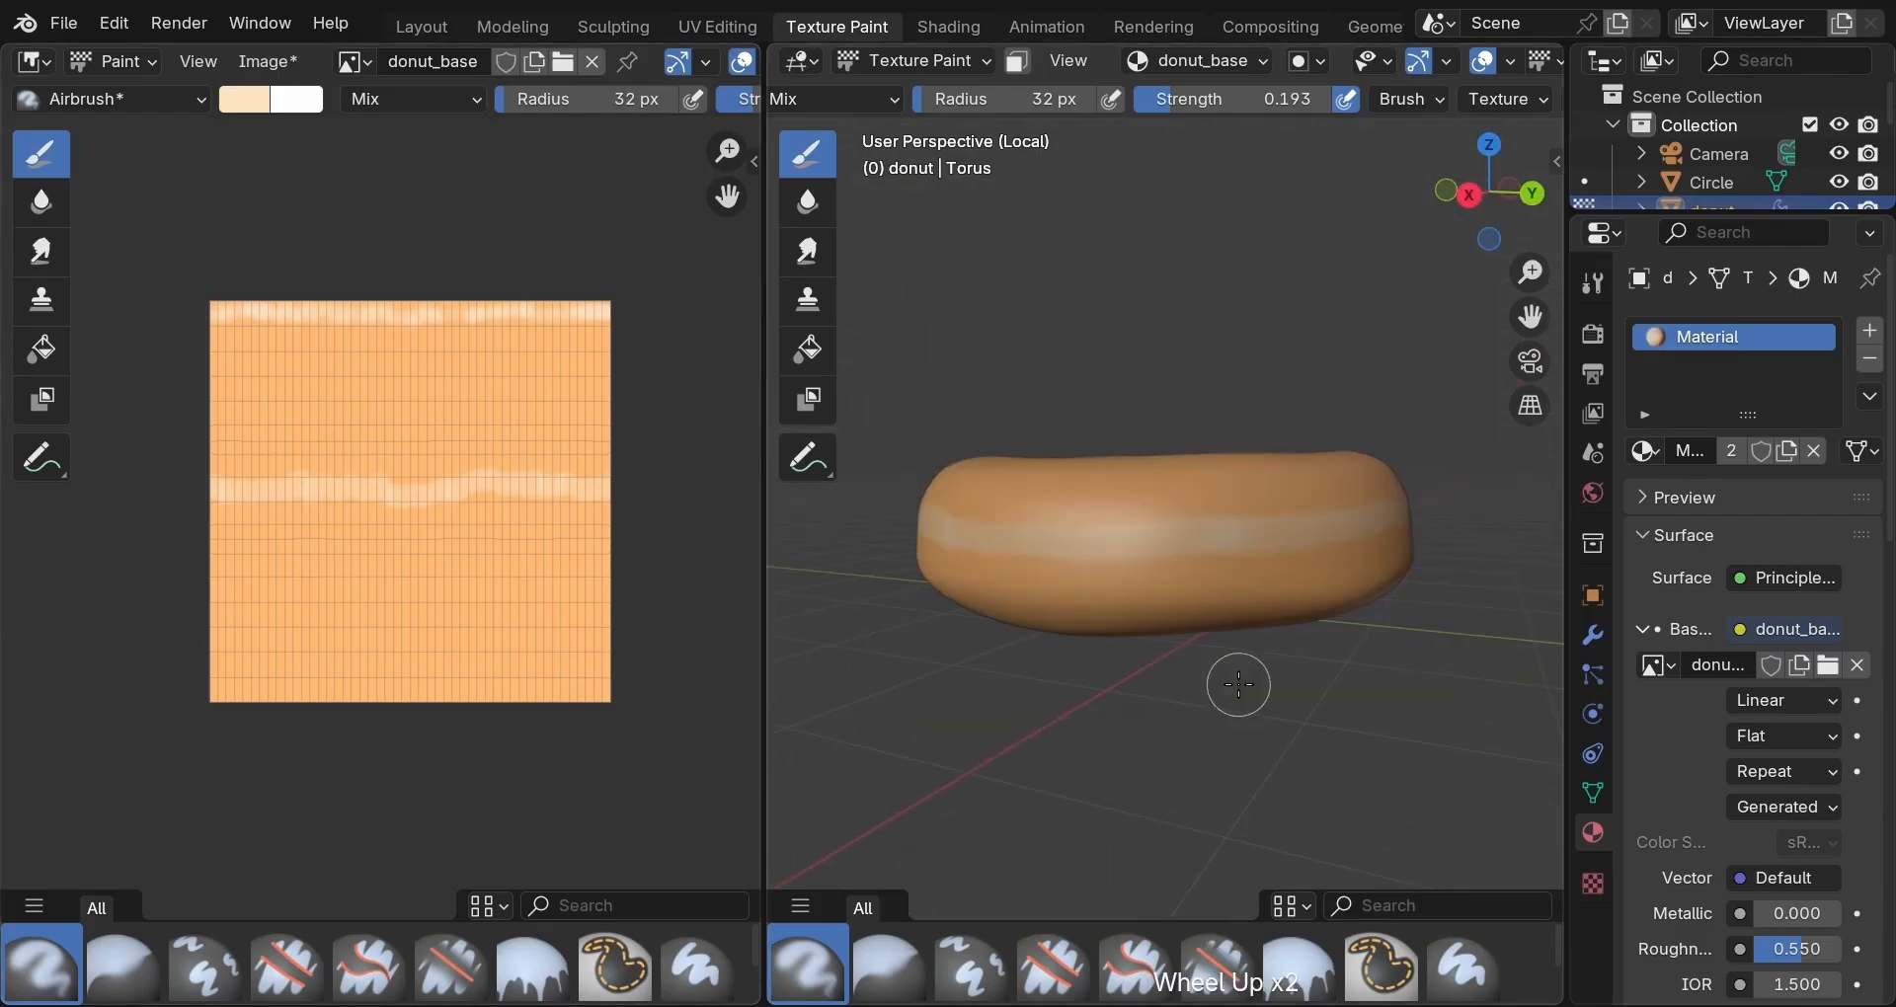
# Set the brush type back to Soften with strength 0.807.
pyautogui.click(1432, 94)
pyautogui.click(1459, 187)
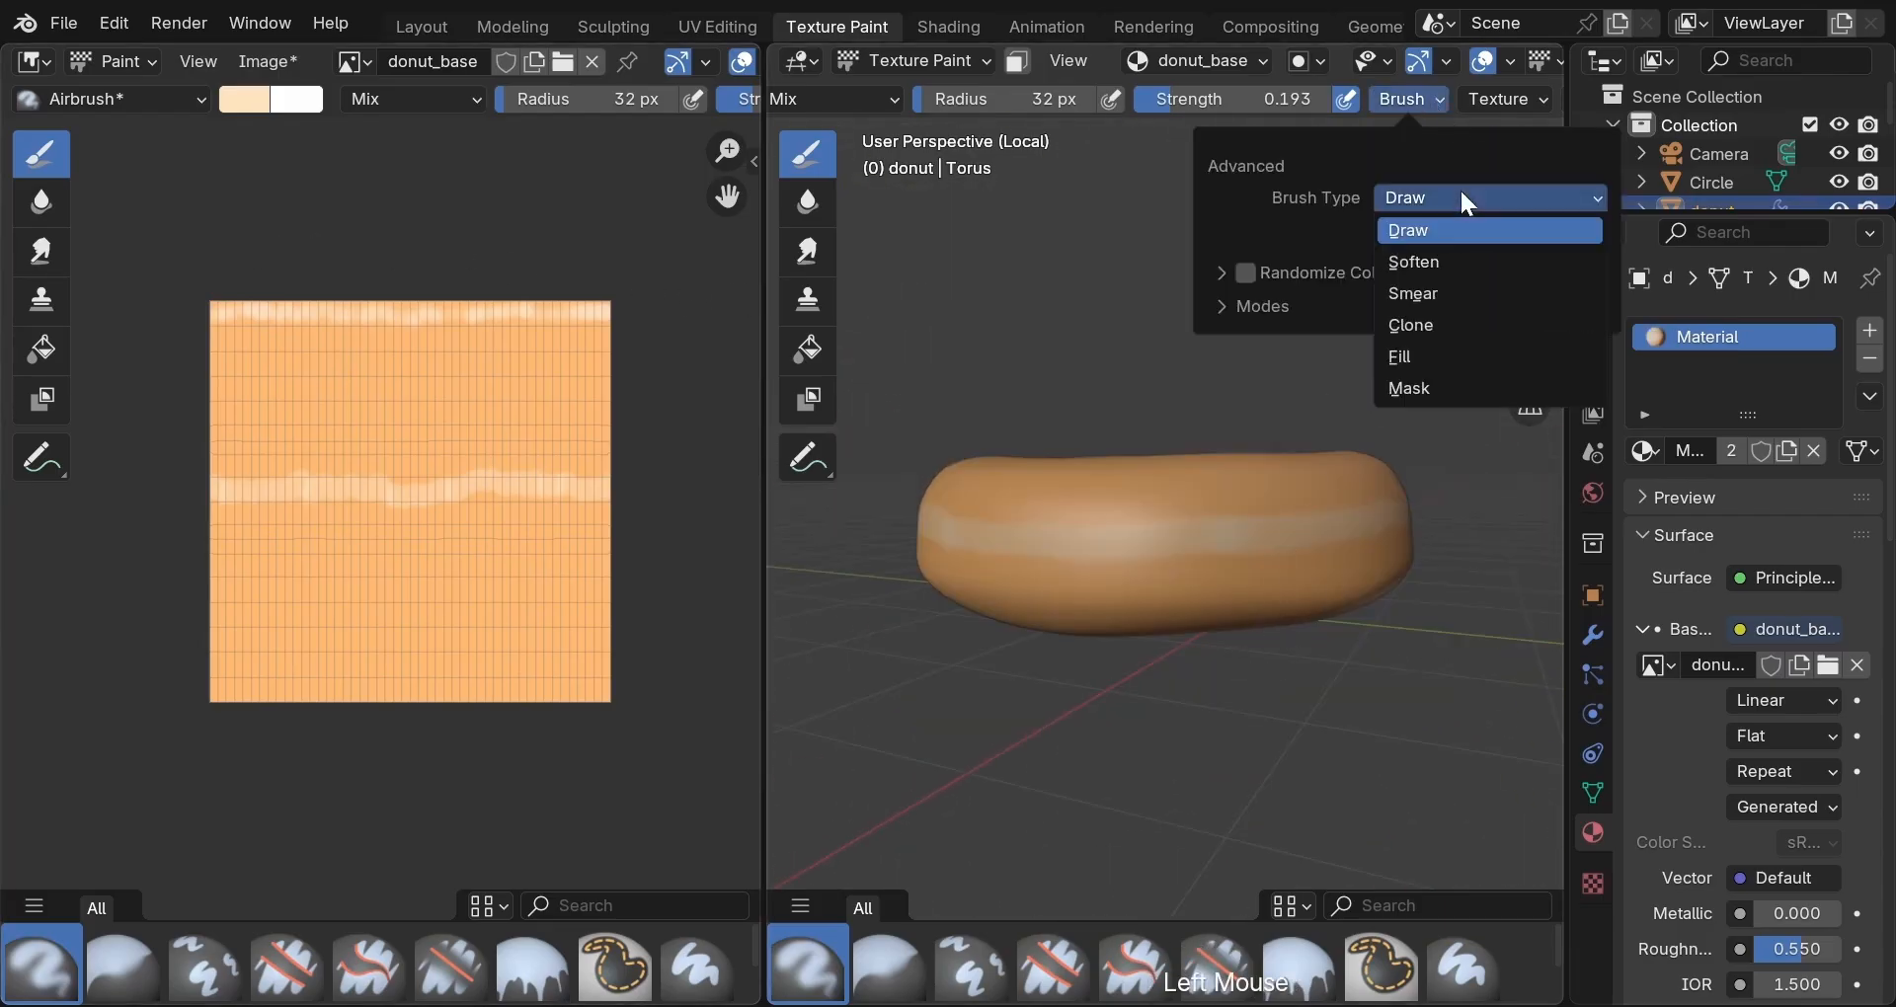
pyautogui.click(1456, 262)
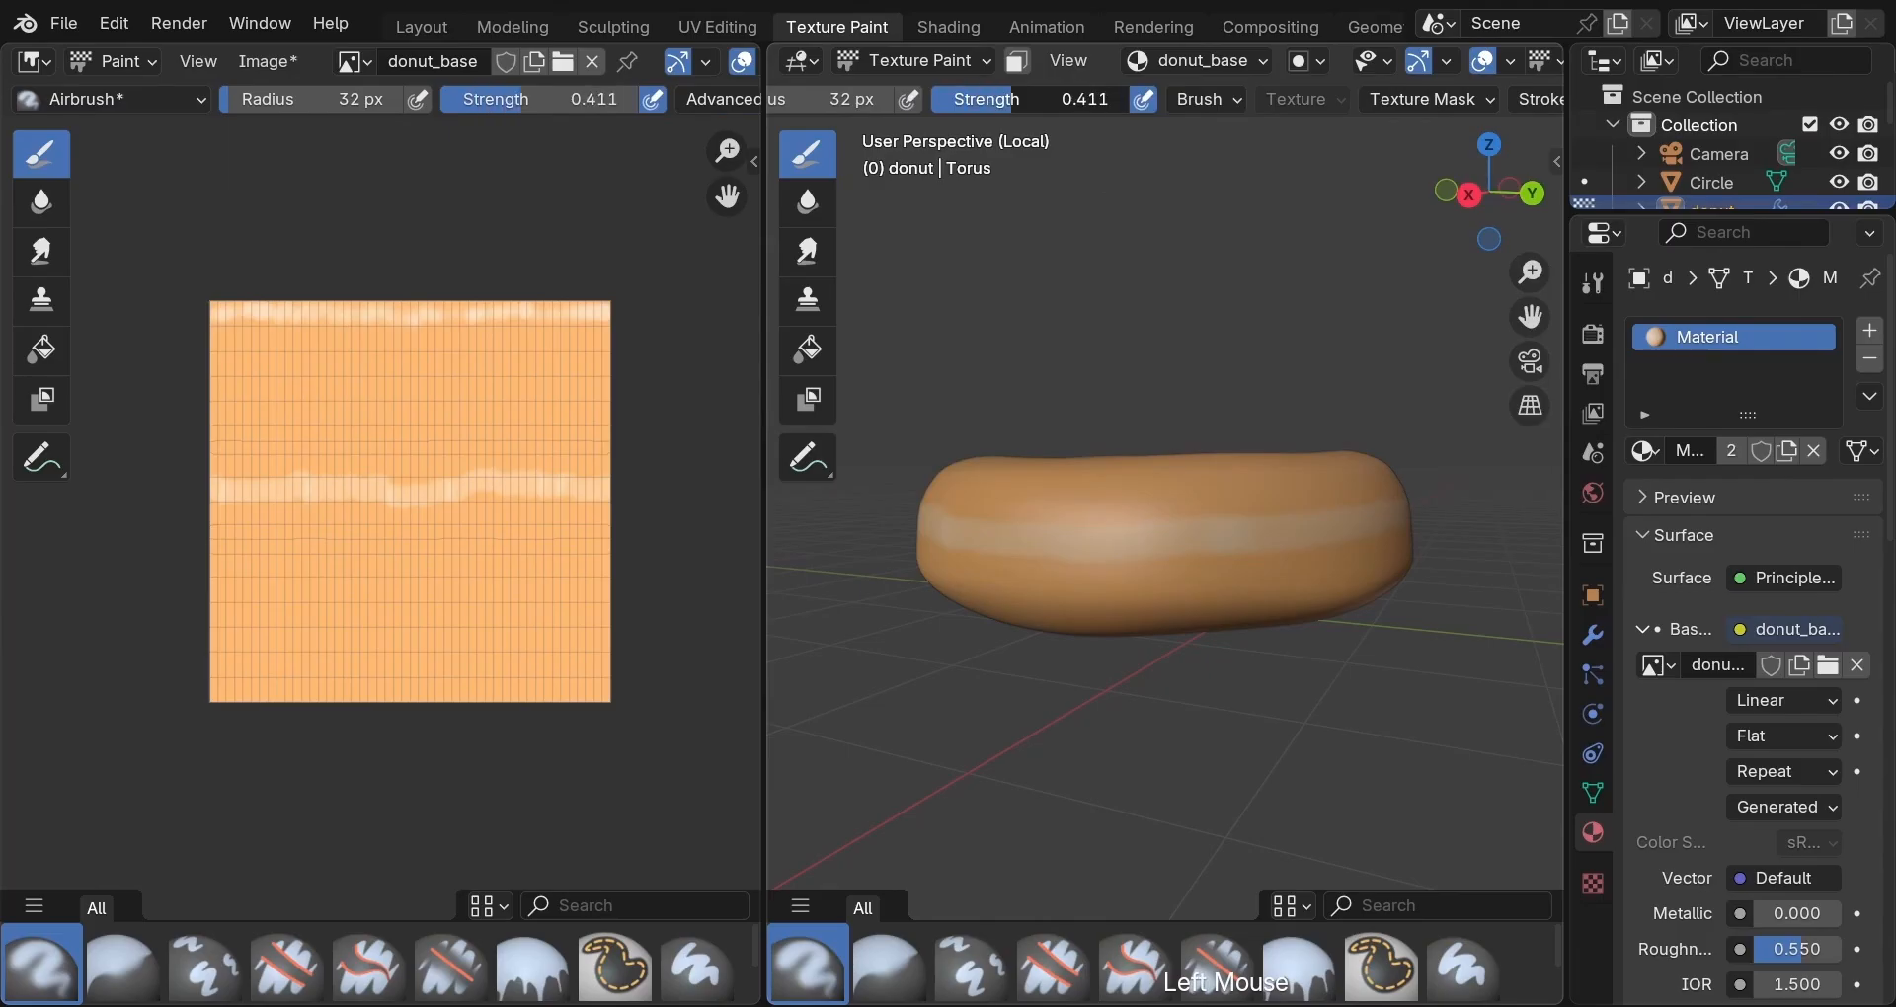
pyautogui.moveTo(1034, 98); pyautogui.dragTo(1113, 99)
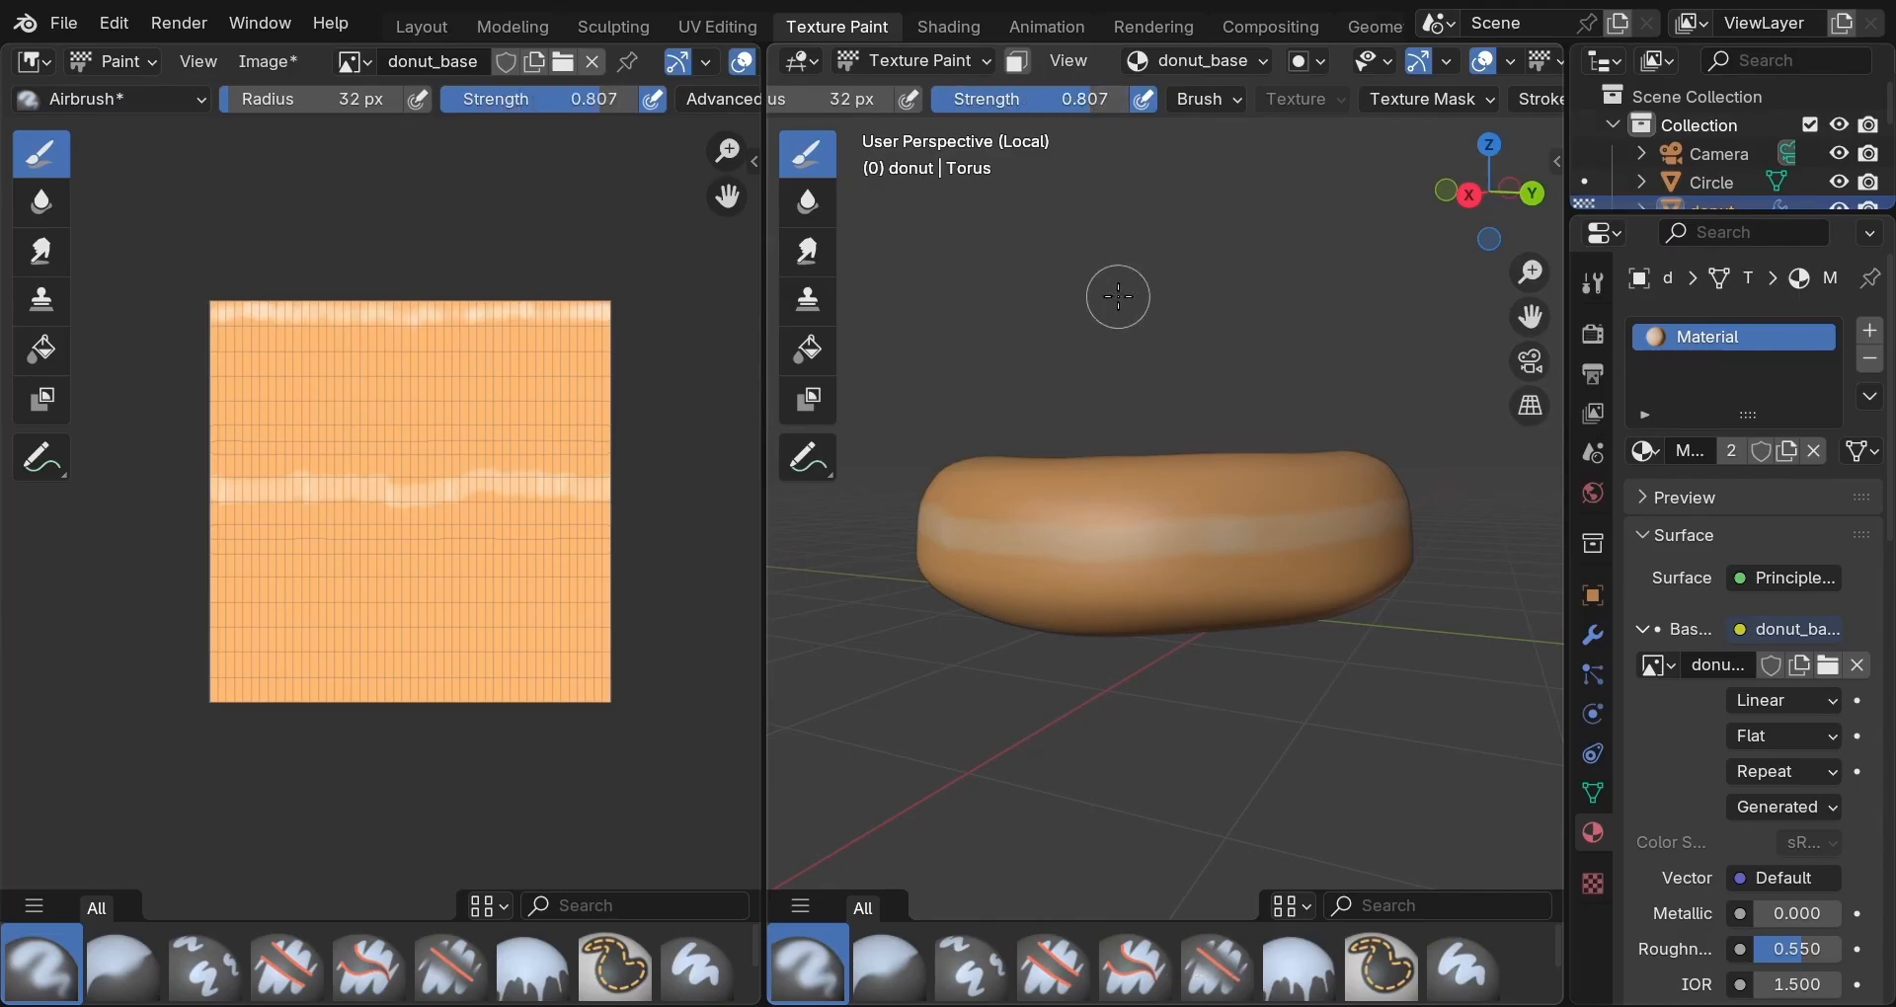
# Soften the light band along the donut's side from several angles.
pyautogui.scroll(2, 1118, 297)
pyautogui.moveTo(1118, 296)
pyautogui.mouseDown(button='middle')
pyautogui.moveTo(1152, 330)
pyautogui.moveTo(1252, 341)
pyautogui.mouseUp(button='middle')
pyautogui.moveTo(1407, 594); pyautogui.dragTo(1426, 601)
pyautogui.scroll(-2, 1382, 604)
pyautogui.moveTo(1335, 610); pyautogui.dragTo(1087, 563, button='middle')
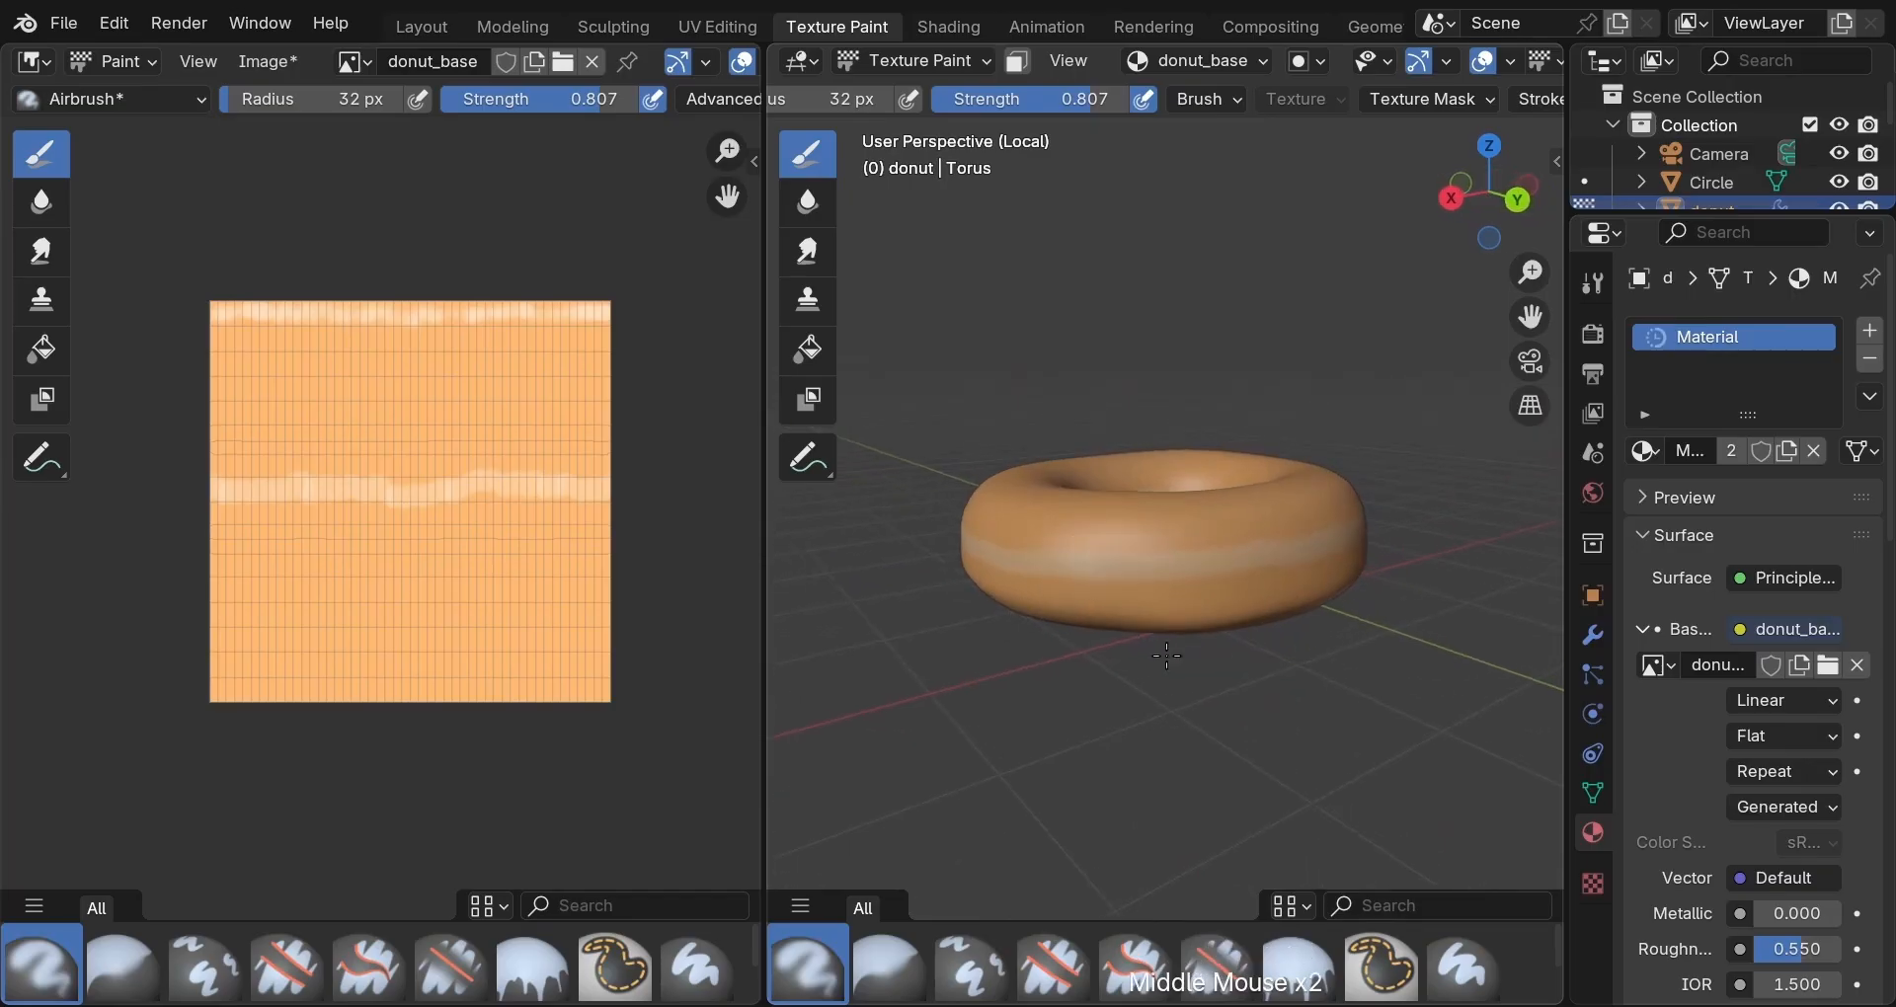
pyautogui.moveTo(1166, 656); pyautogui.dragTo(1075, 661, button='middle')
pyautogui.scroll(2, 1076, 661)
pyautogui.moveTo(1206, 596)
pyautogui.mouseDown()
pyautogui.moveTo(1055, 592)
pyautogui.moveTo(1270, 600)
pyautogui.moveTo(1206, 605)
pyautogui.mouseUp()
pyautogui.scroll(-2, 1214, 812)
pyautogui.moveTo(1215, 811); pyautogui.dragTo(970, 798, button='middle')
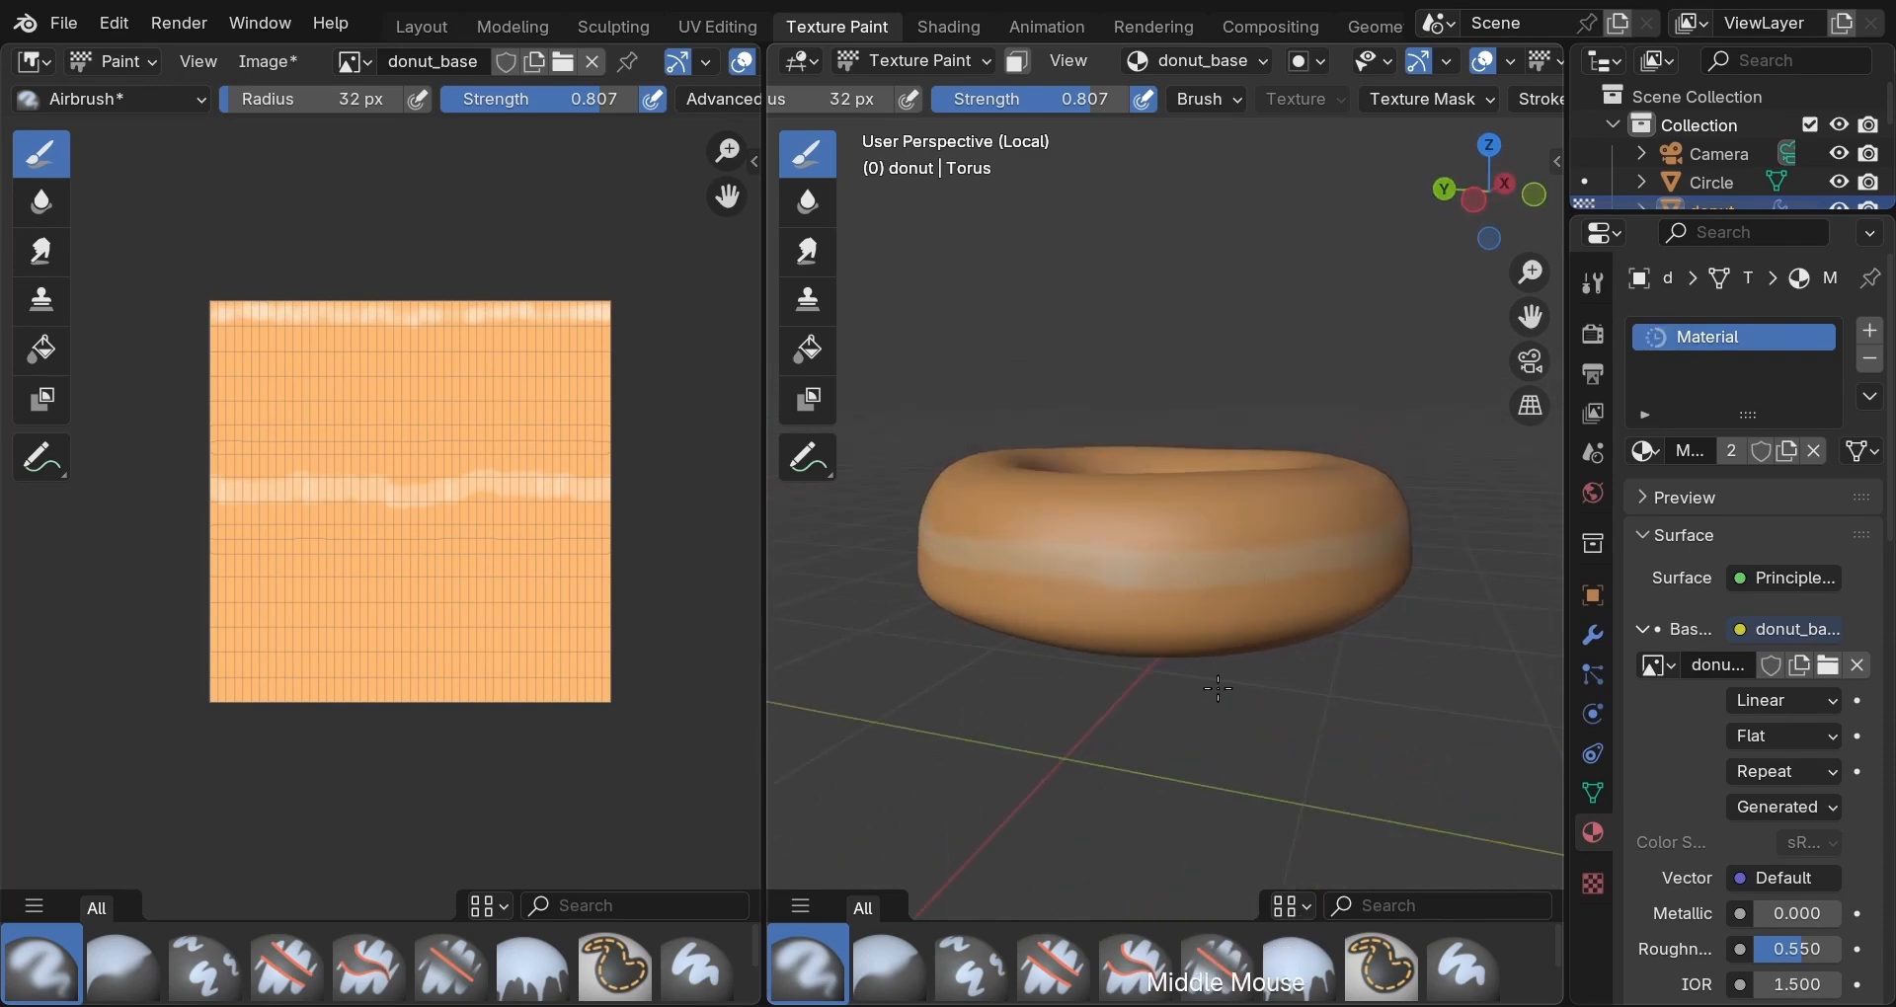
pyautogui.moveTo(1218, 688); pyautogui.dragTo(917, 681, button='middle')
pyautogui.moveTo(1215, 677); pyautogui.dragTo(1036, 691, button='middle')
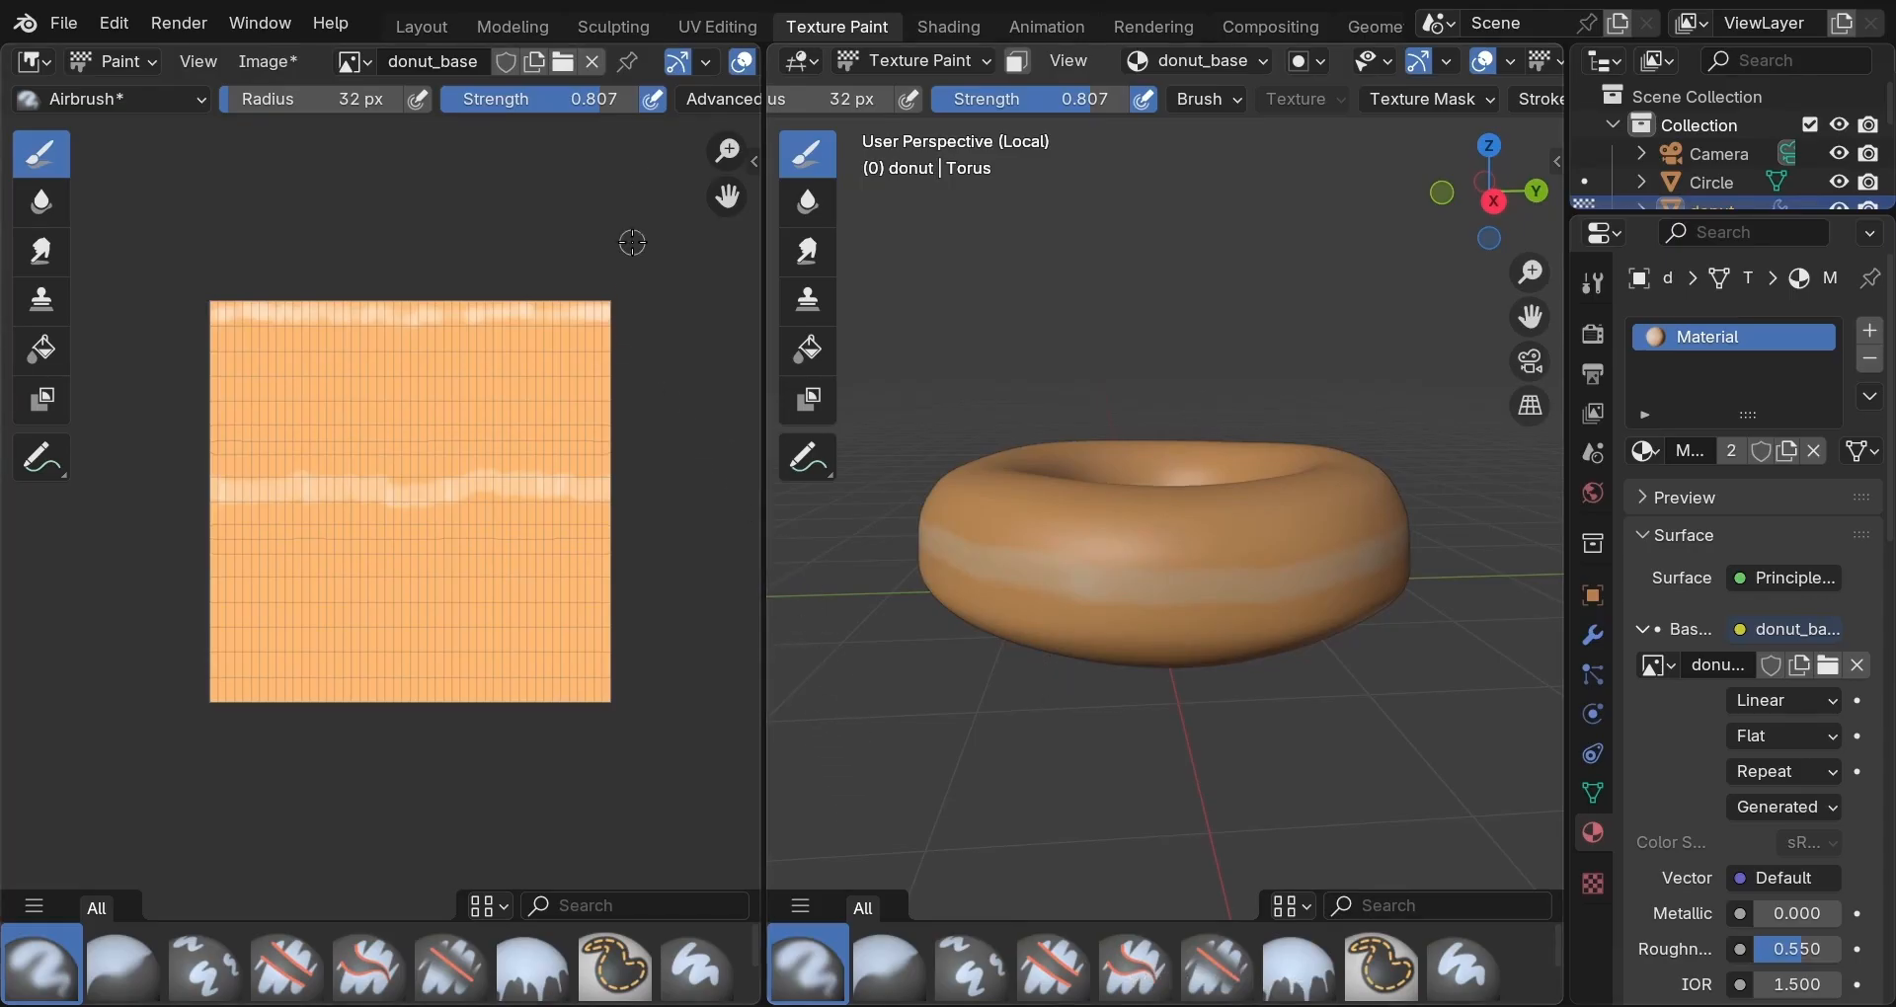
# Save the painted donut_base image, leave local view, and switch back to Layout.
pyautogui.click(290, 63)
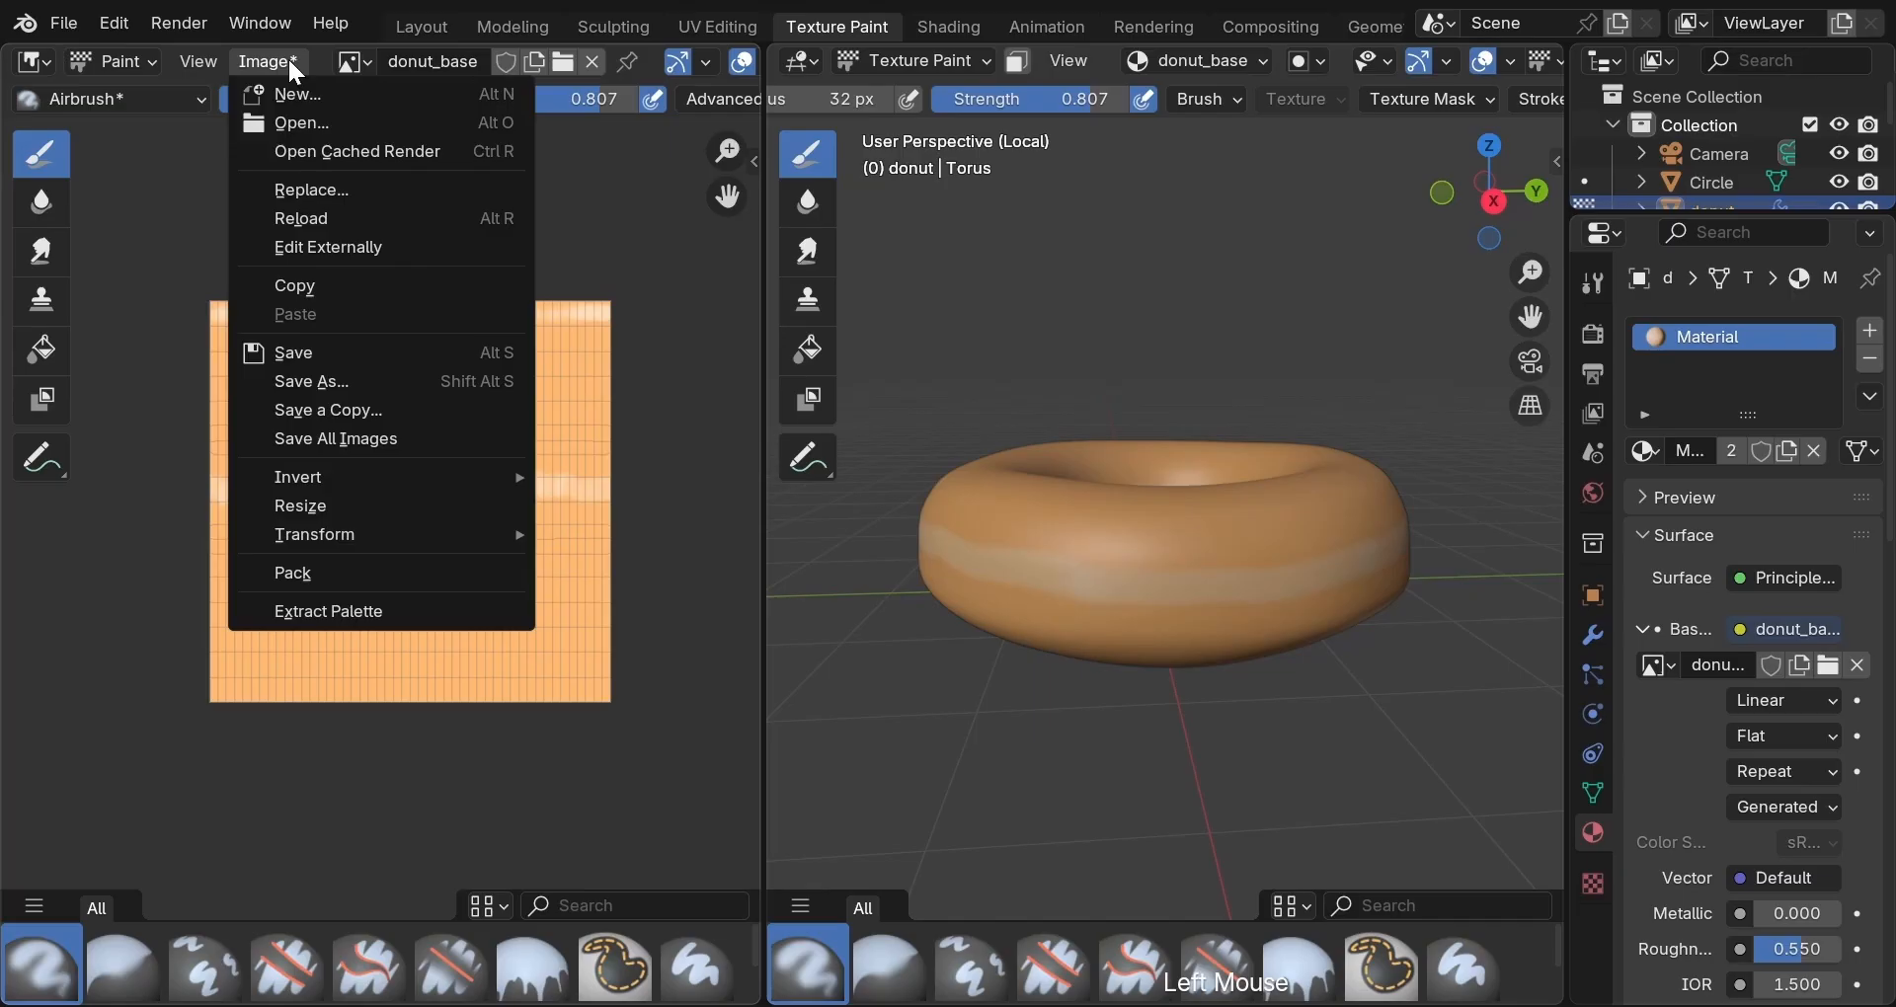
pyautogui.click(342, 351)
pyautogui.click(1400, 908)
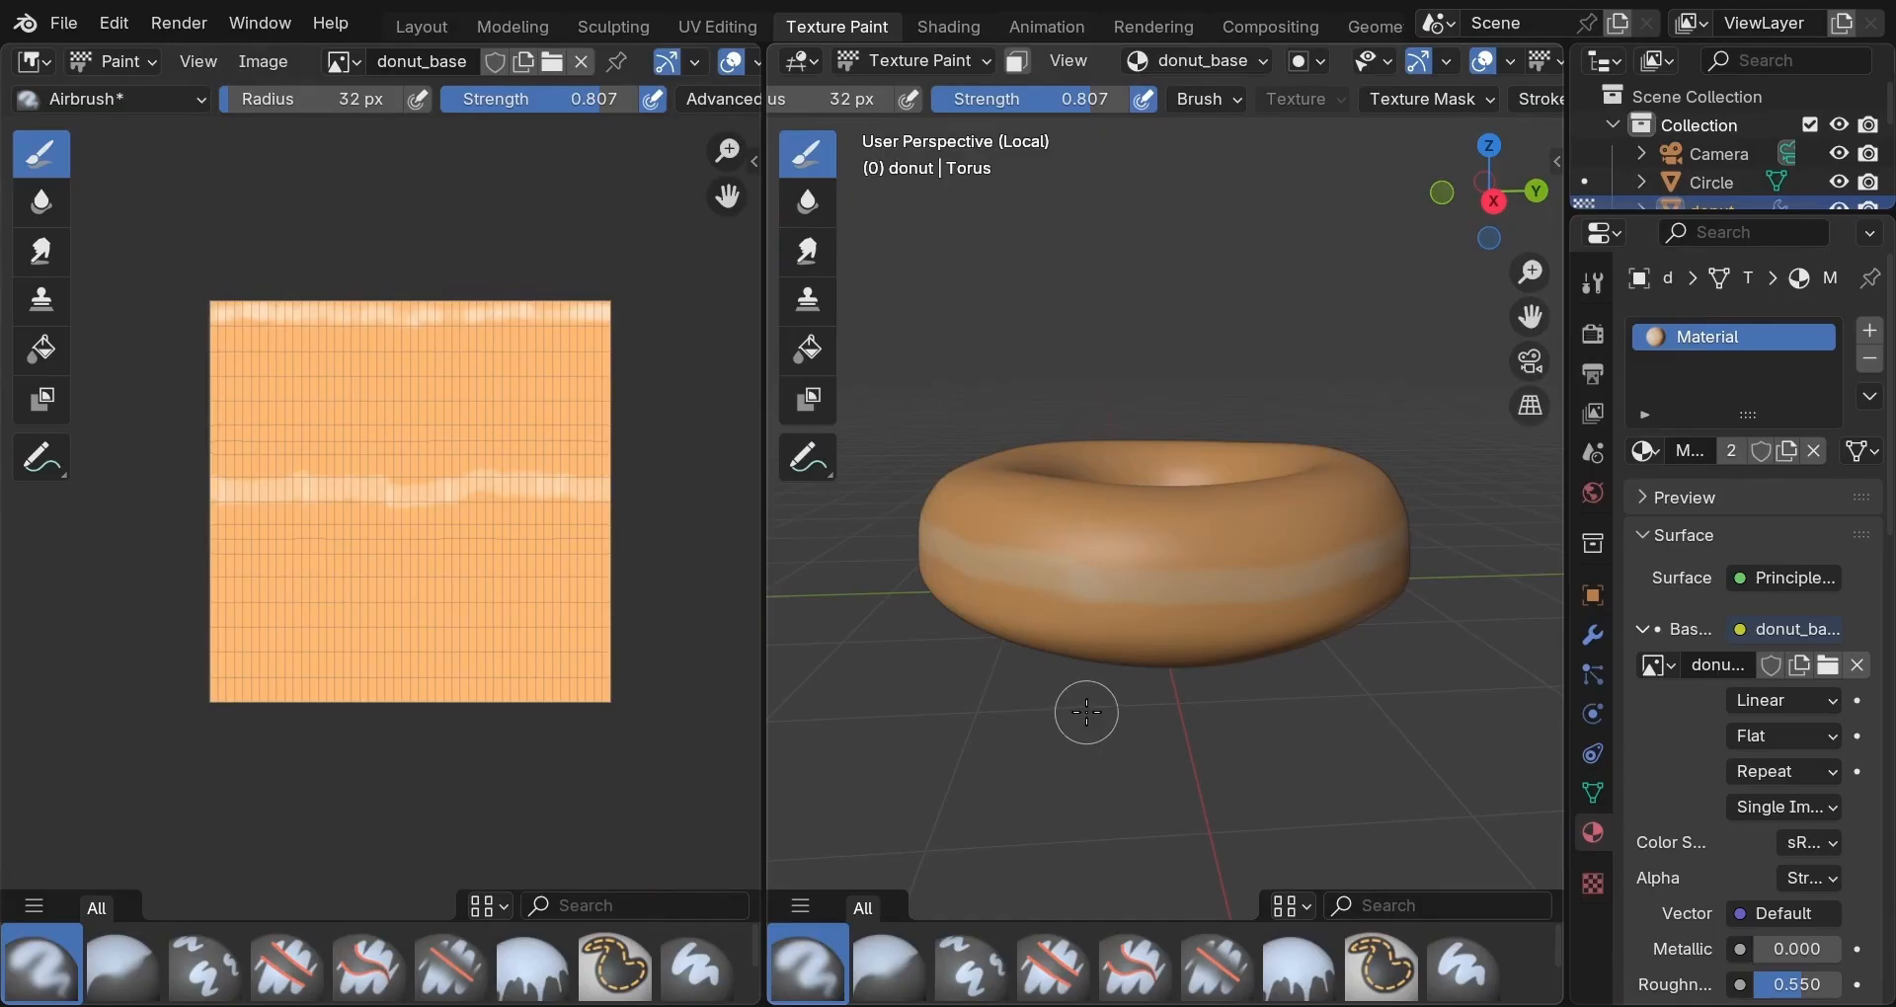
pyautogui.press('KP_Divide')
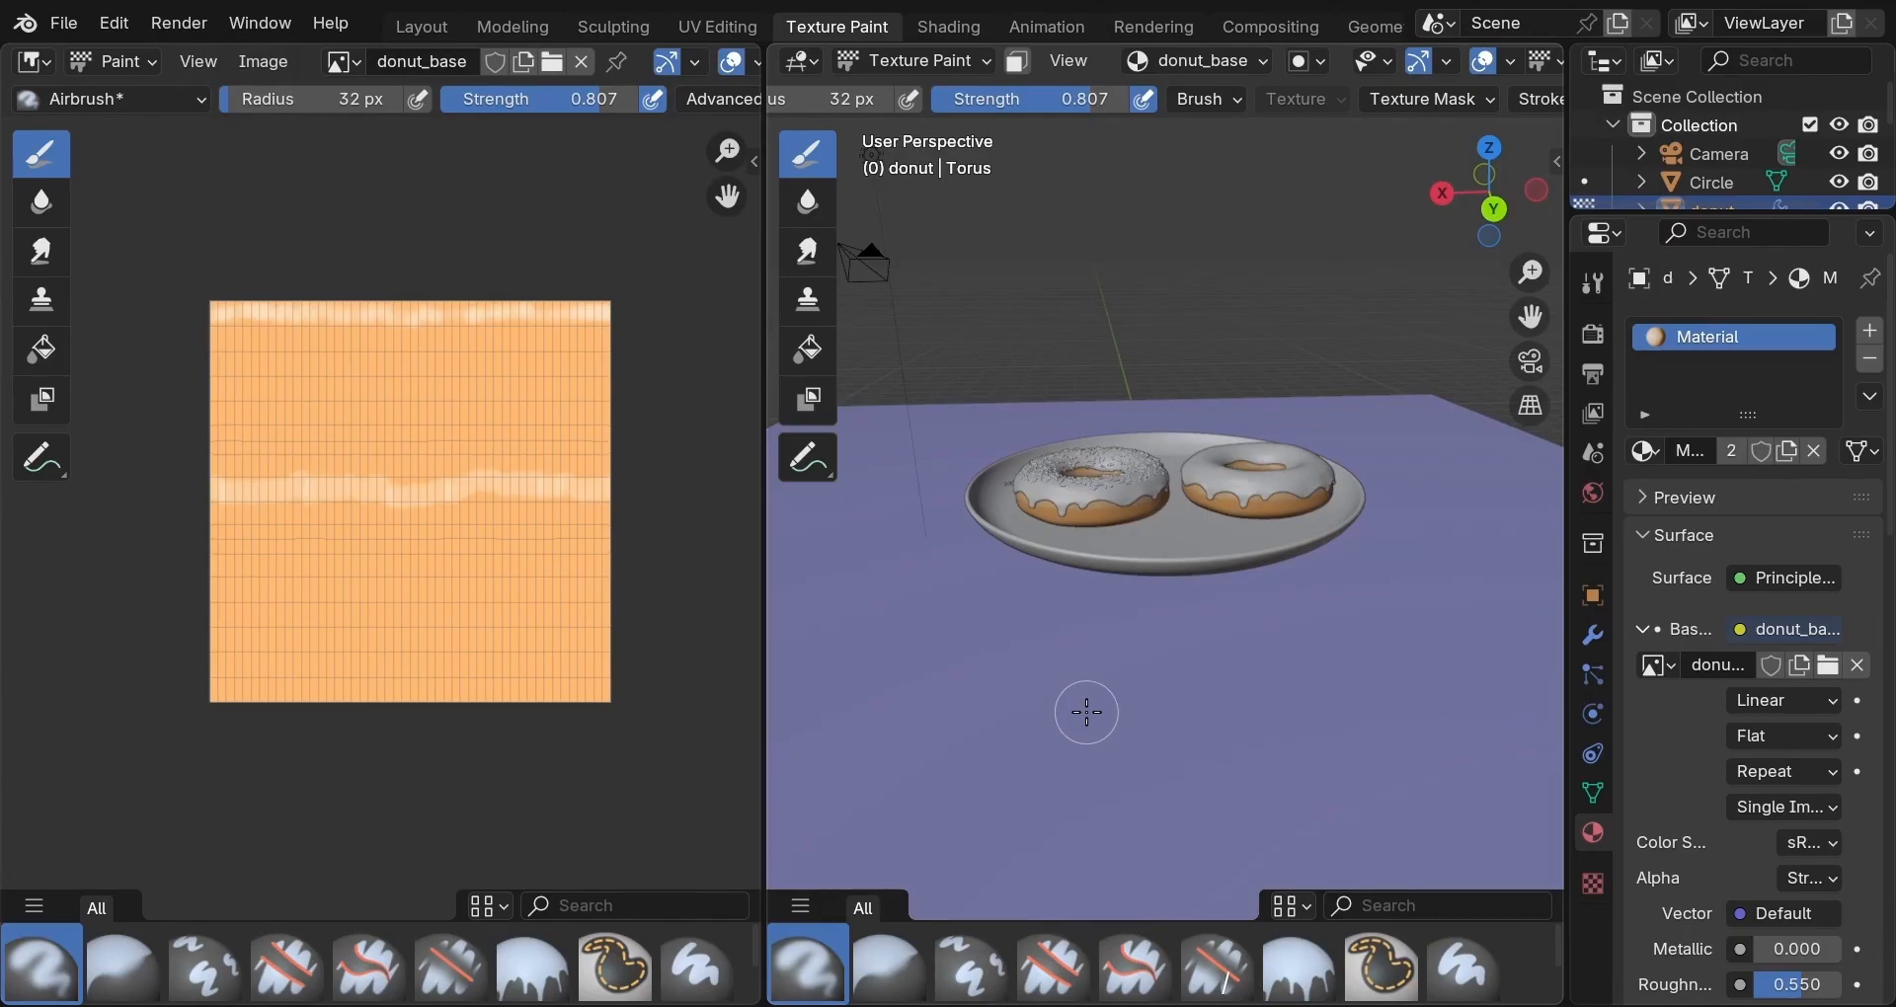
pyautogui.scroll(2, 1086, 712)
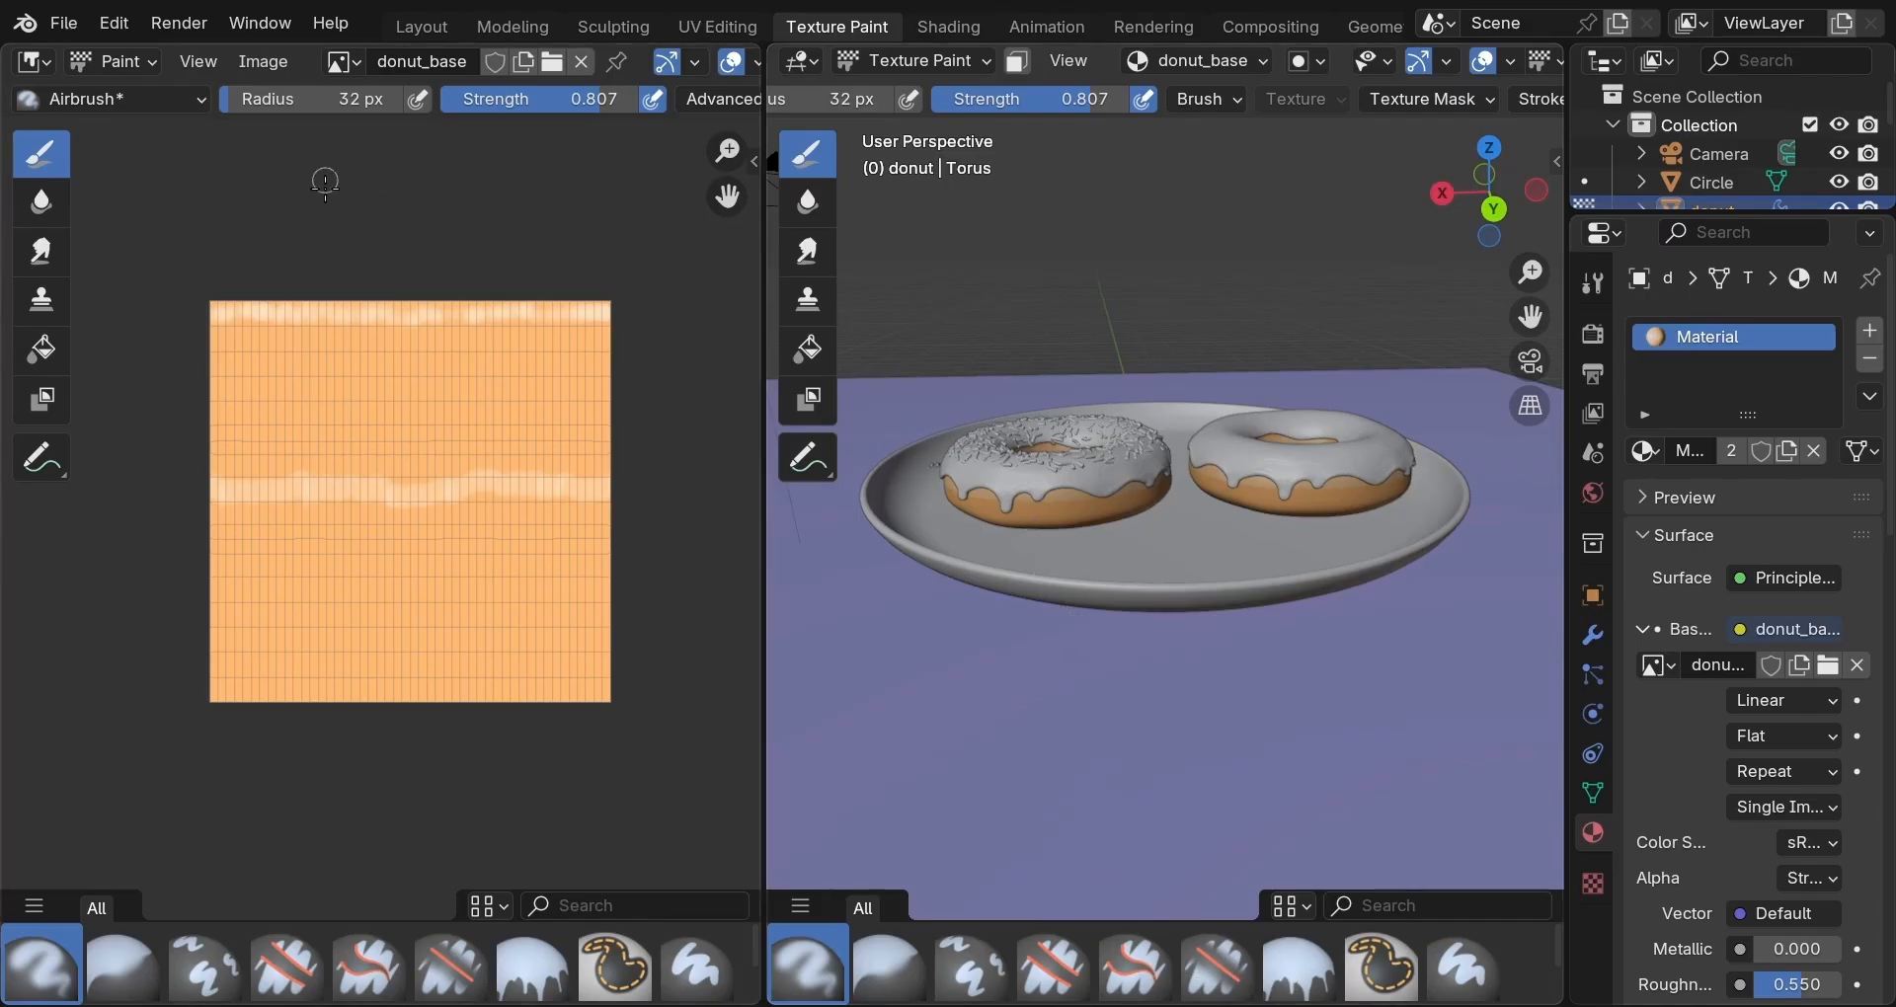
pyautogui.click(423, 26)
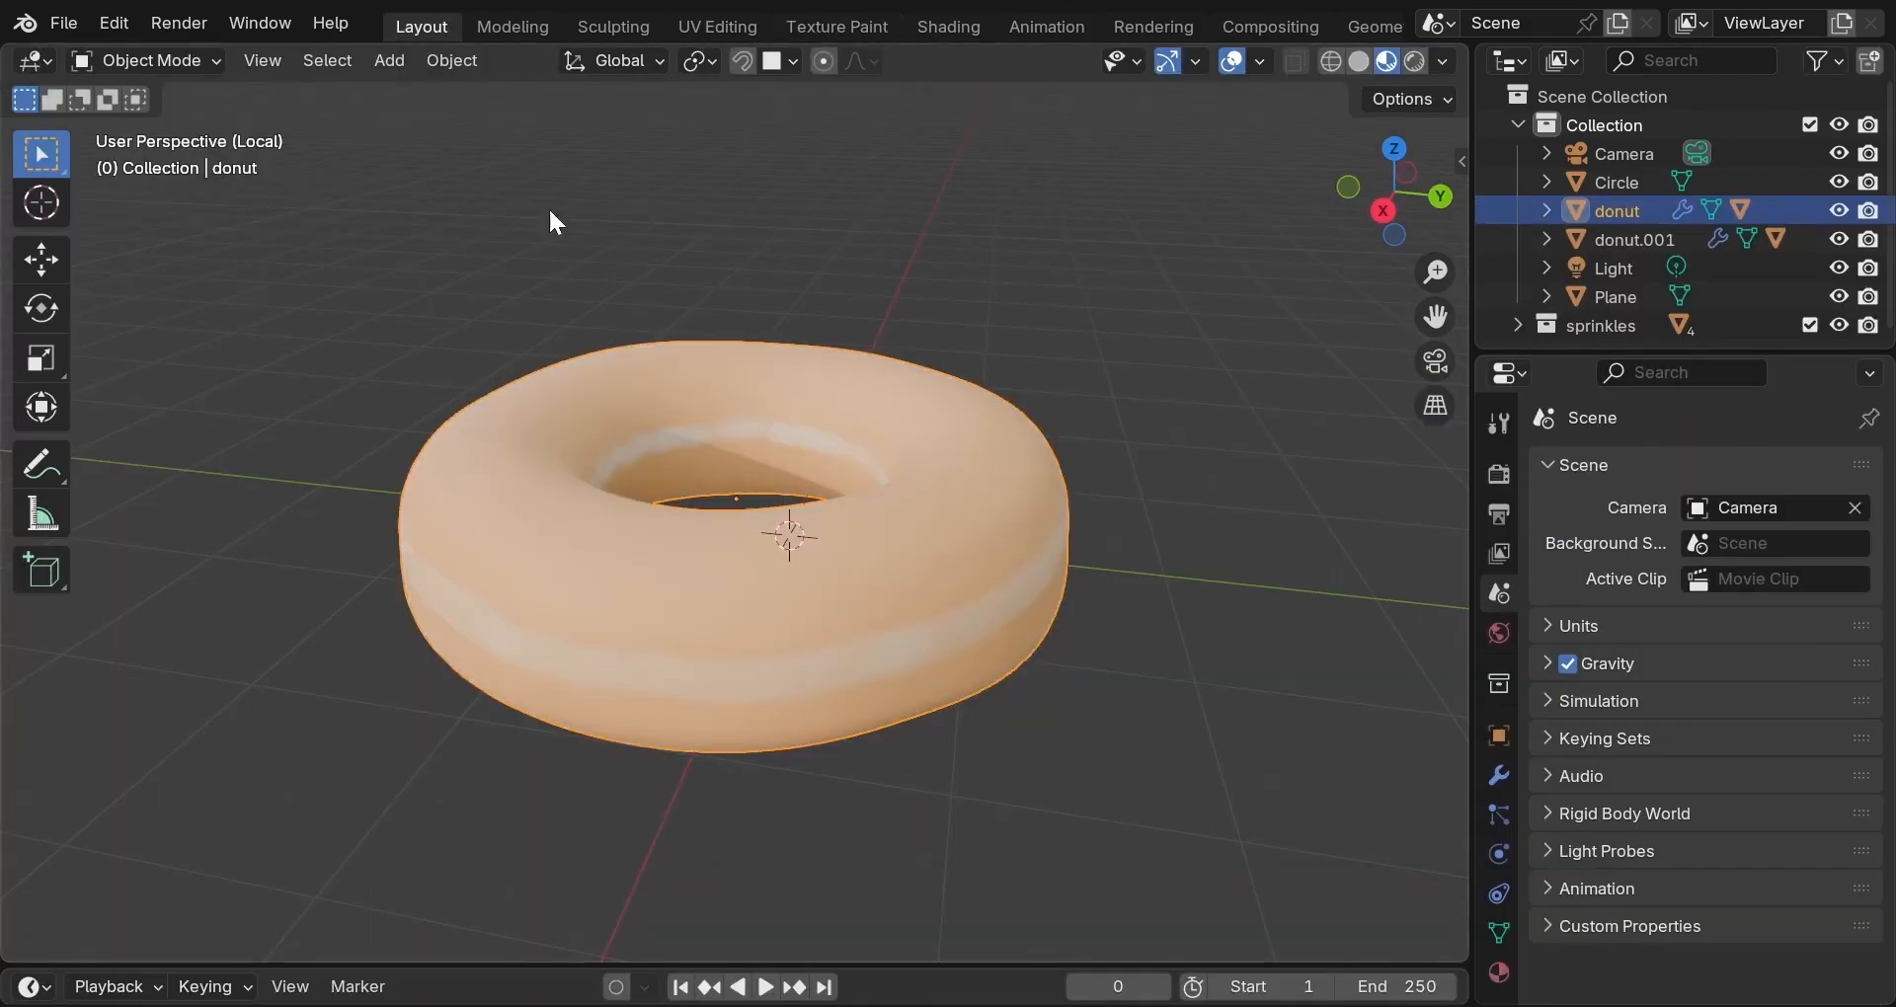
# Leave local view and duplicate the marble floor plane about 9.64 m along Y.
pyautogui.press('KP_Divide')
pyautogui.scroll(-3, 688, 405)
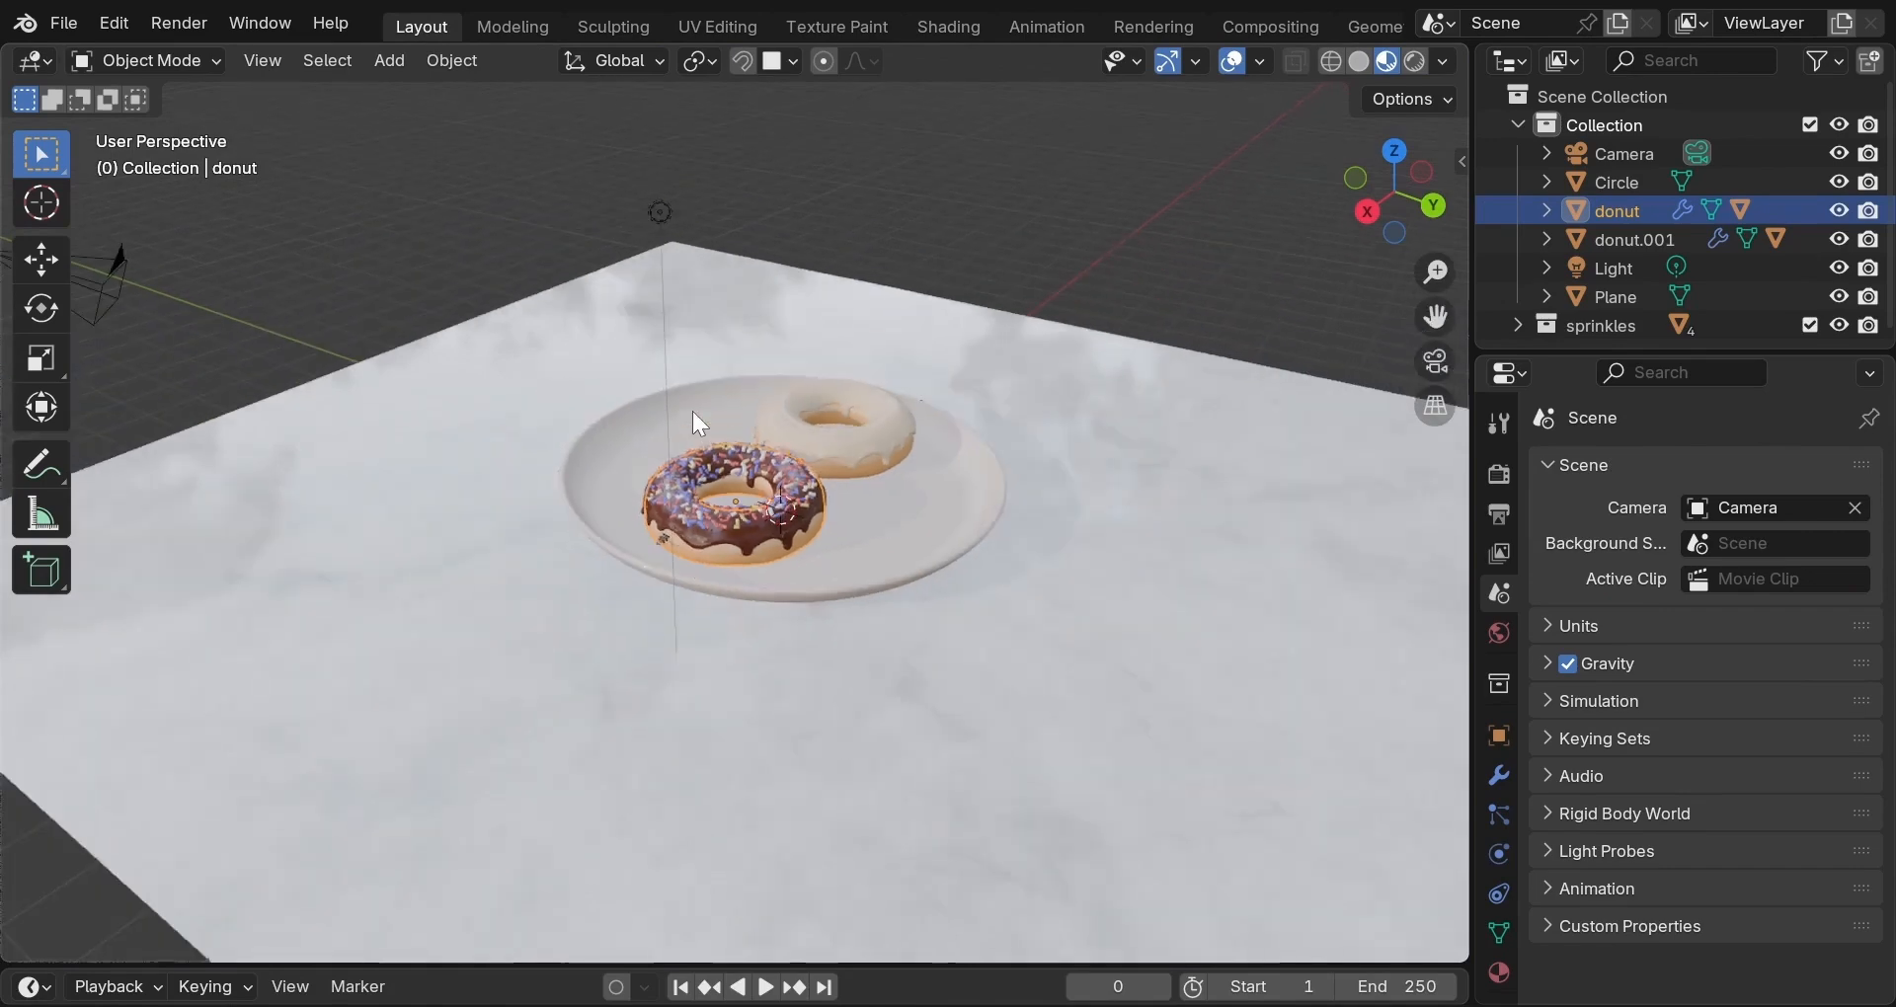
pyautogui.scroll(-2, 693, 420)
pyautogui.moveTo(655, 567); pyautogui.dragTo(787, 555, button='middle')
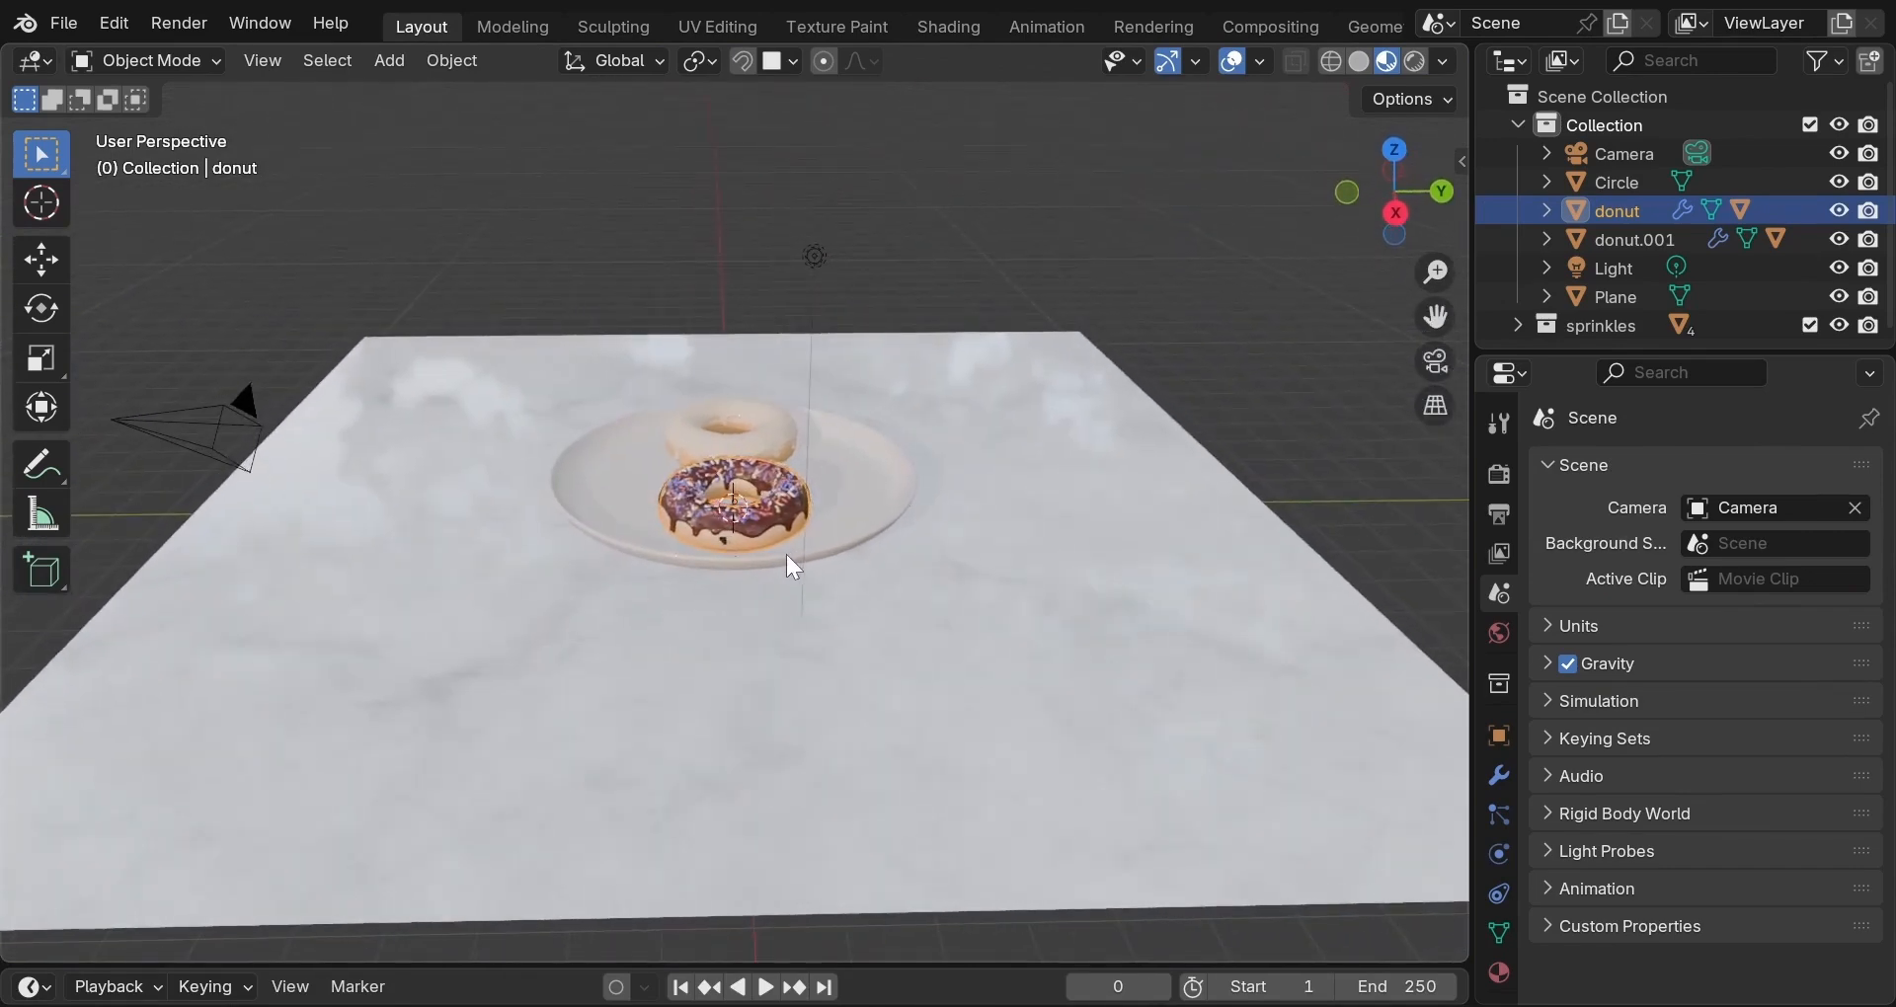
pyautogui.click(684, 640)
pyautogui.moveTo(683, 640); pyautogui.dragTo(880, 687, button='middle')
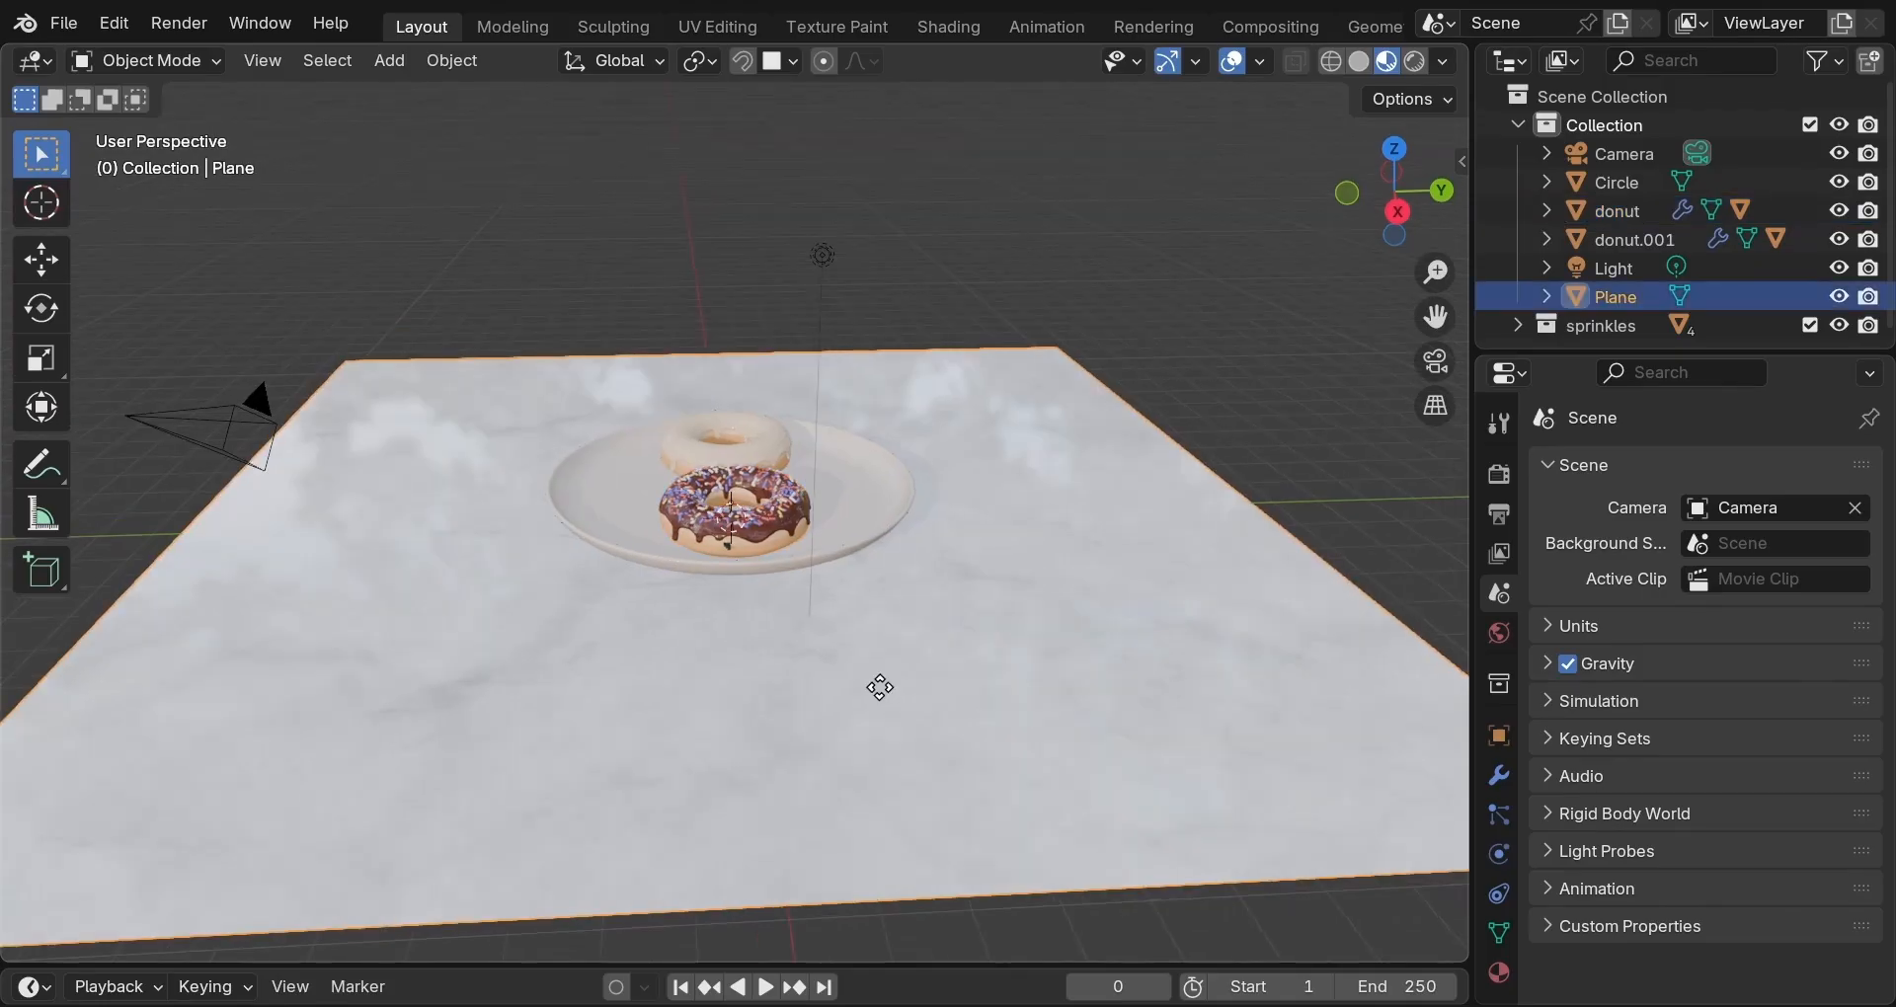
pyautogui.hotkey('shift', 'd')
pyautogui.press('y')
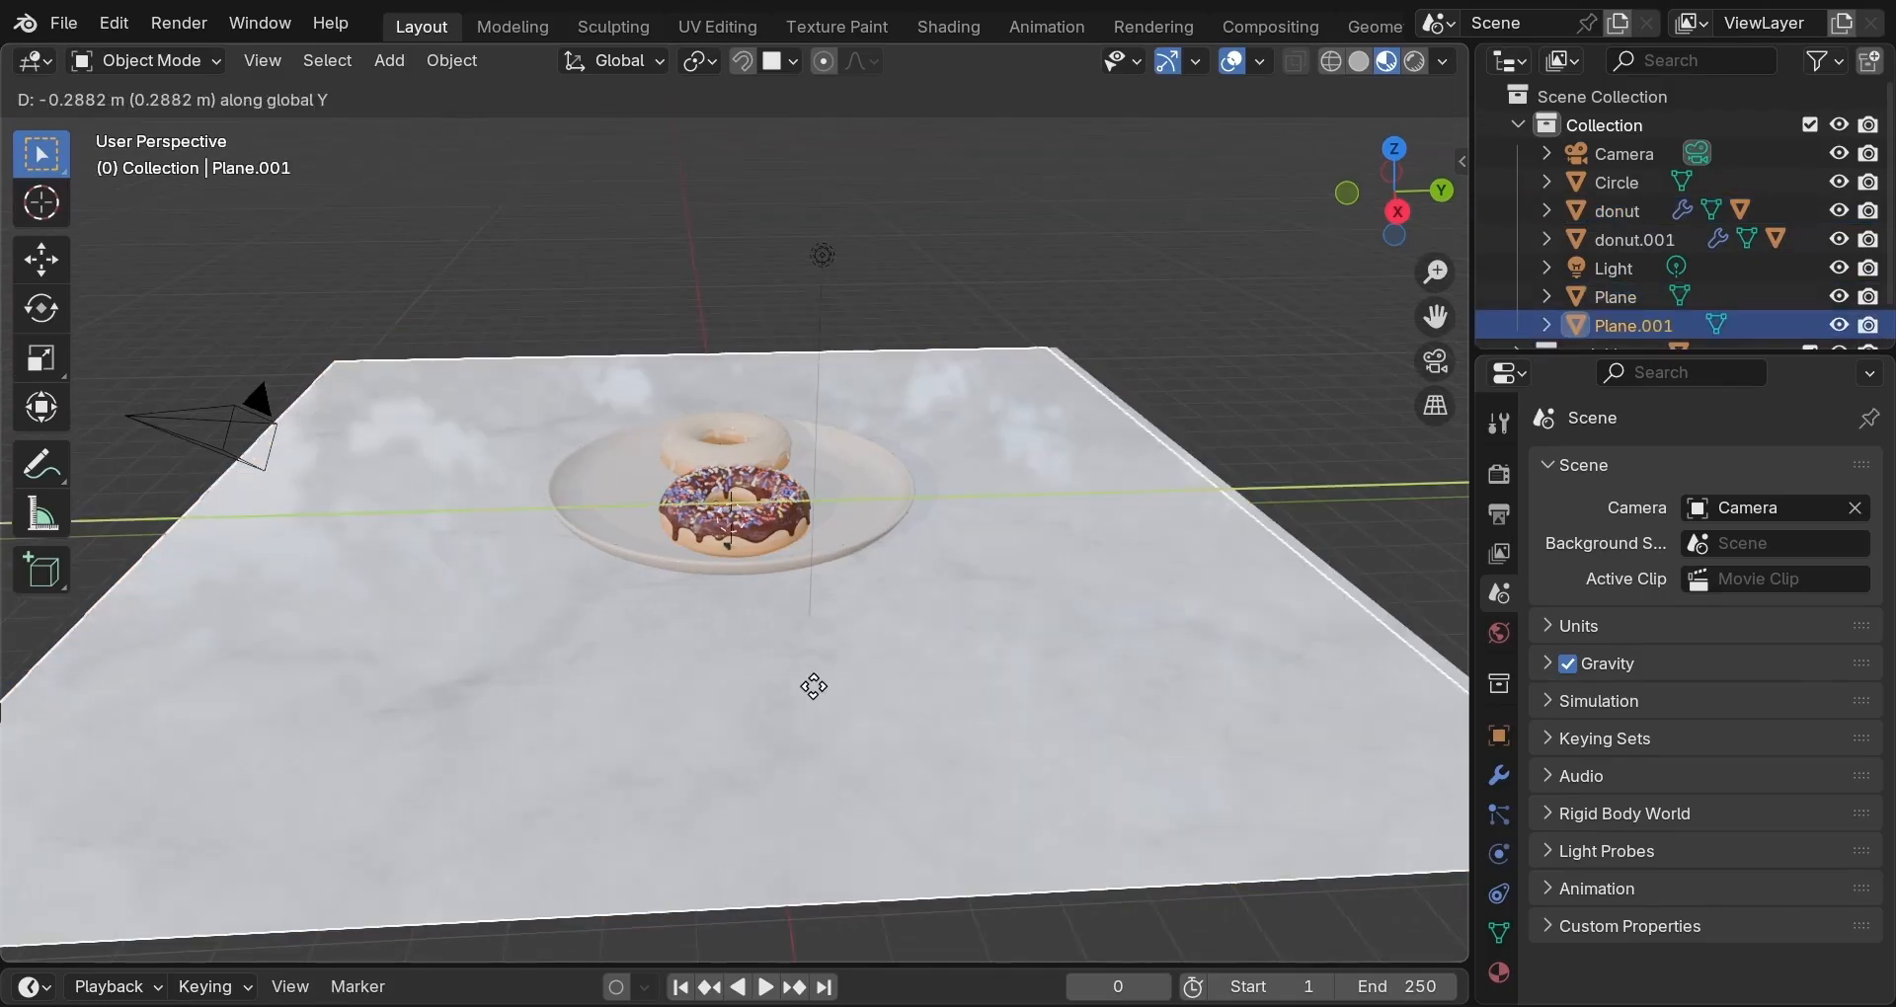
pyautogui.click(372, 711)
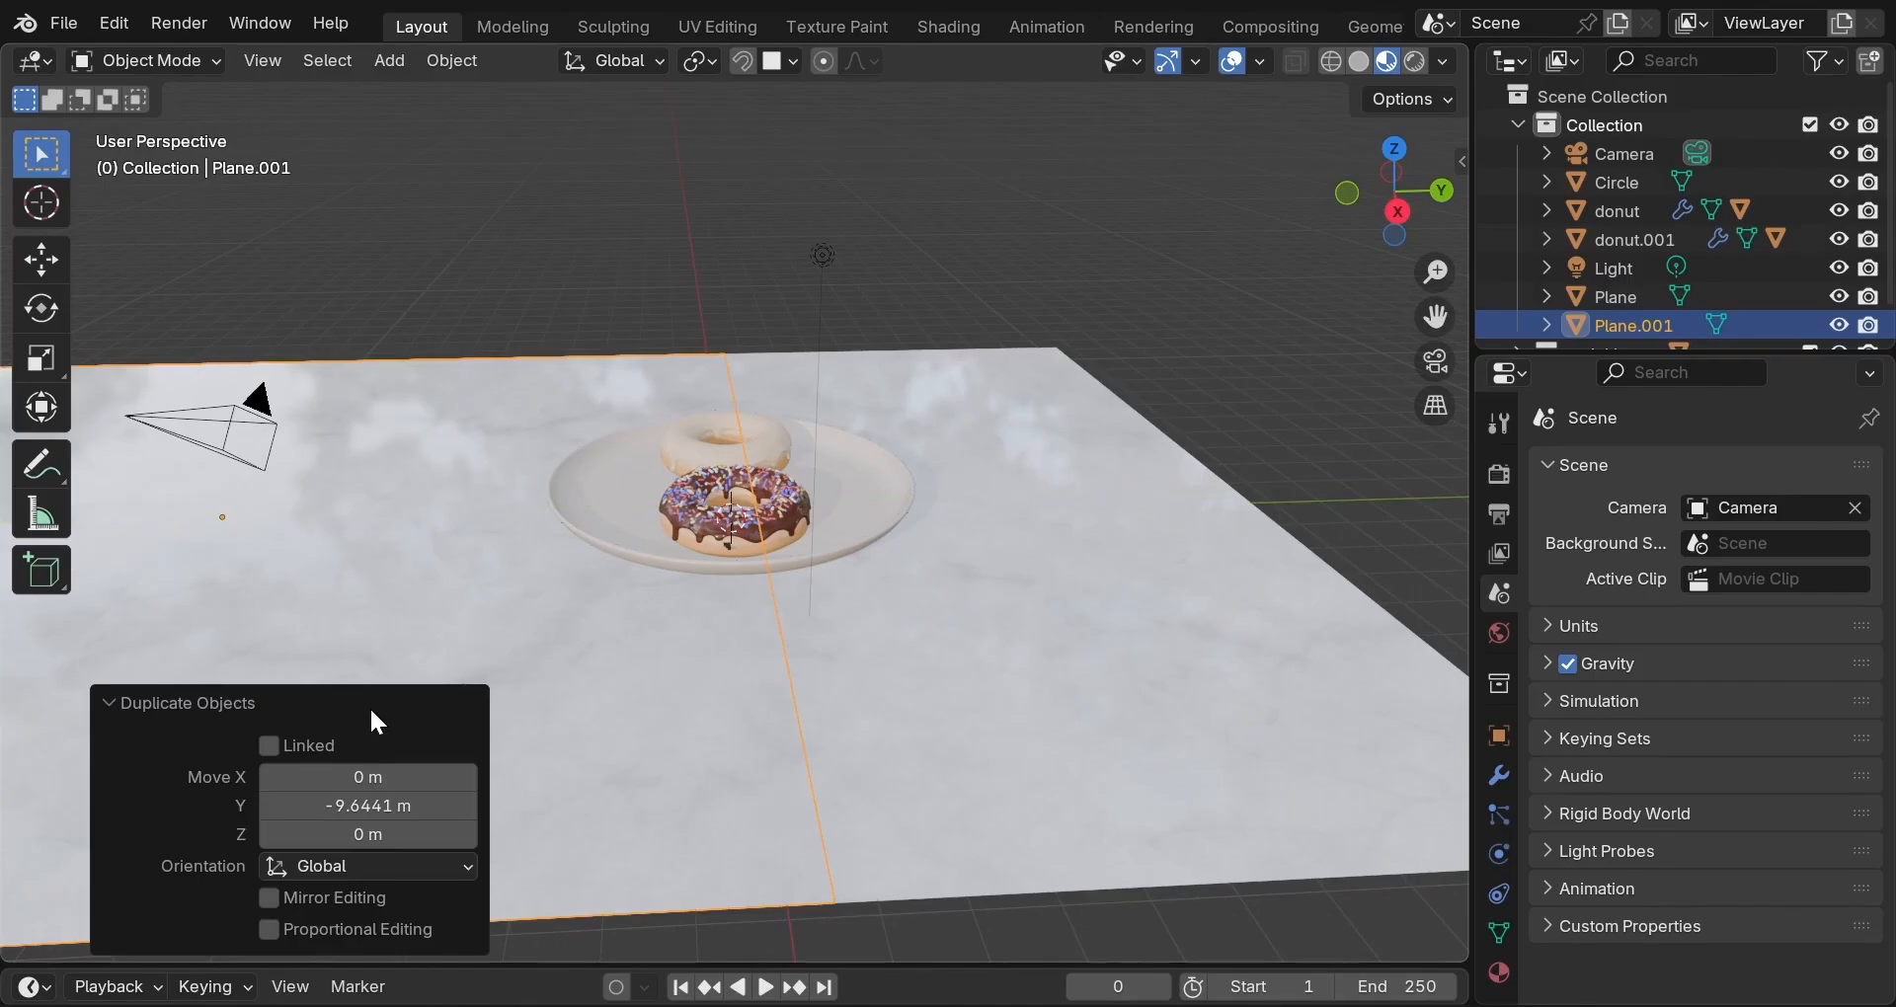
# Rotate the copied plane -90° on X to stand it upright.
pyautogui.press('r')
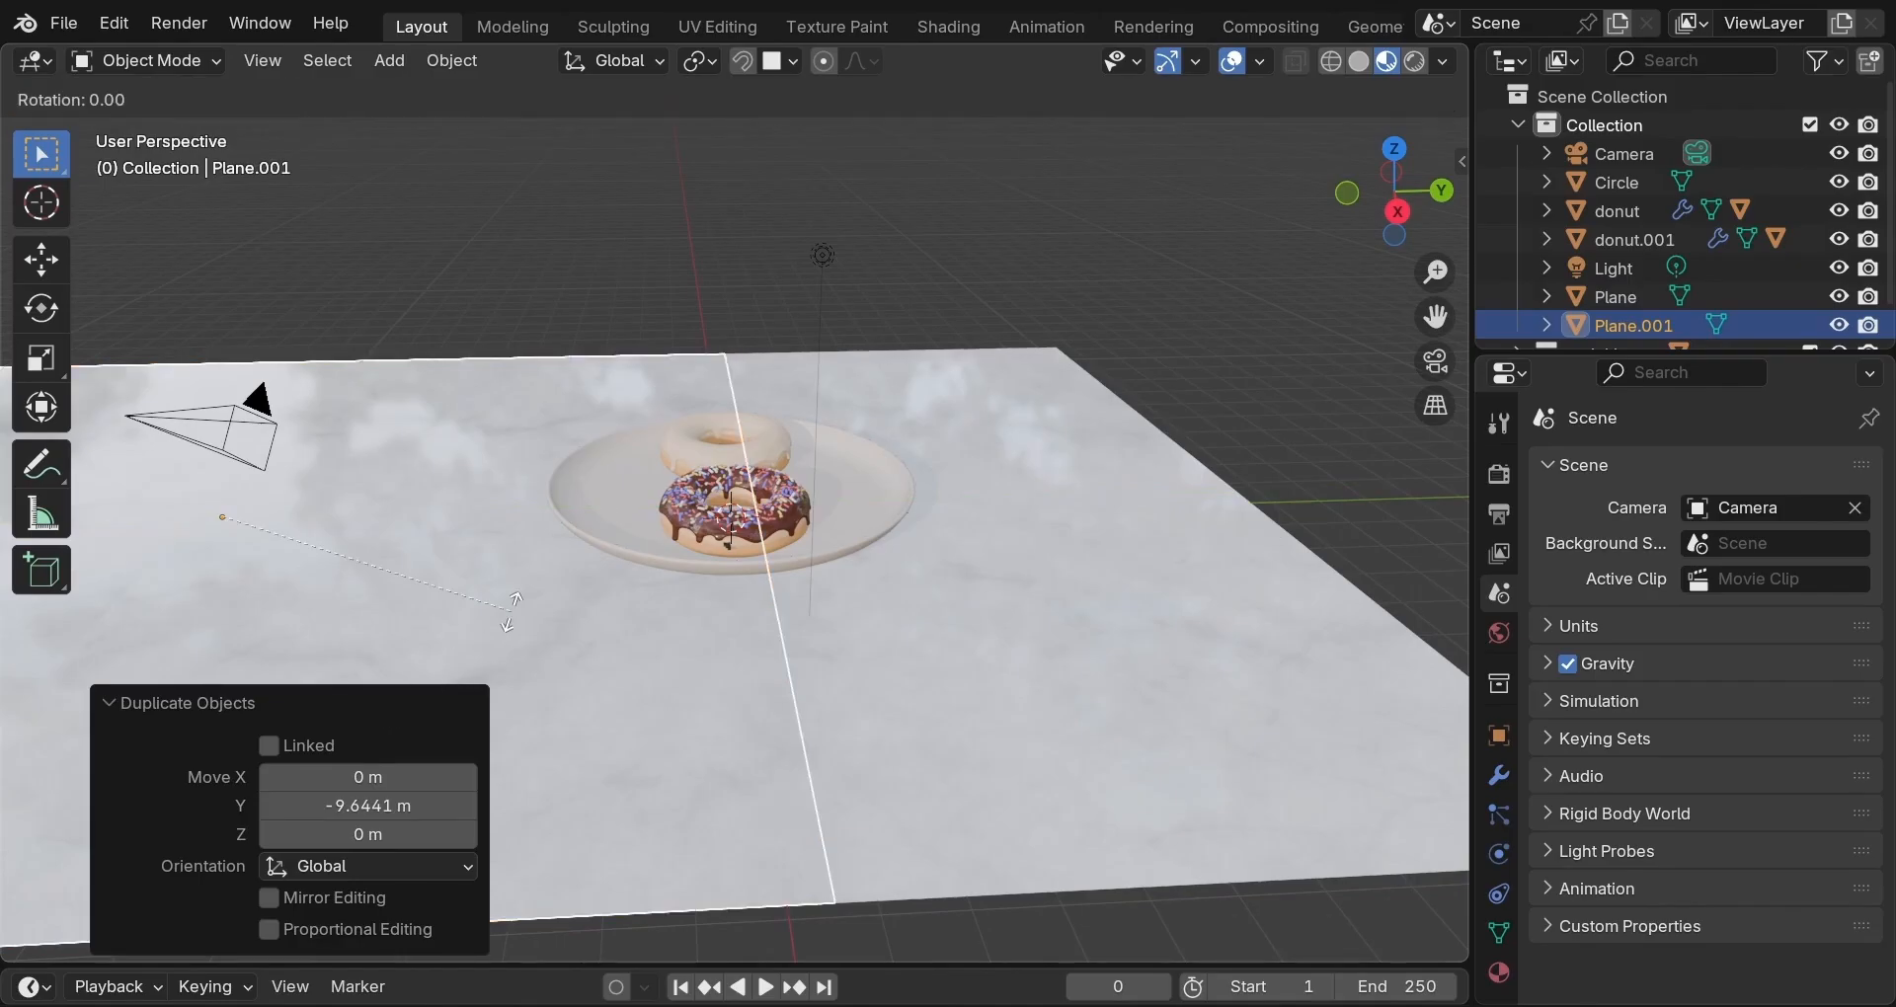
pyautogui.press('x')
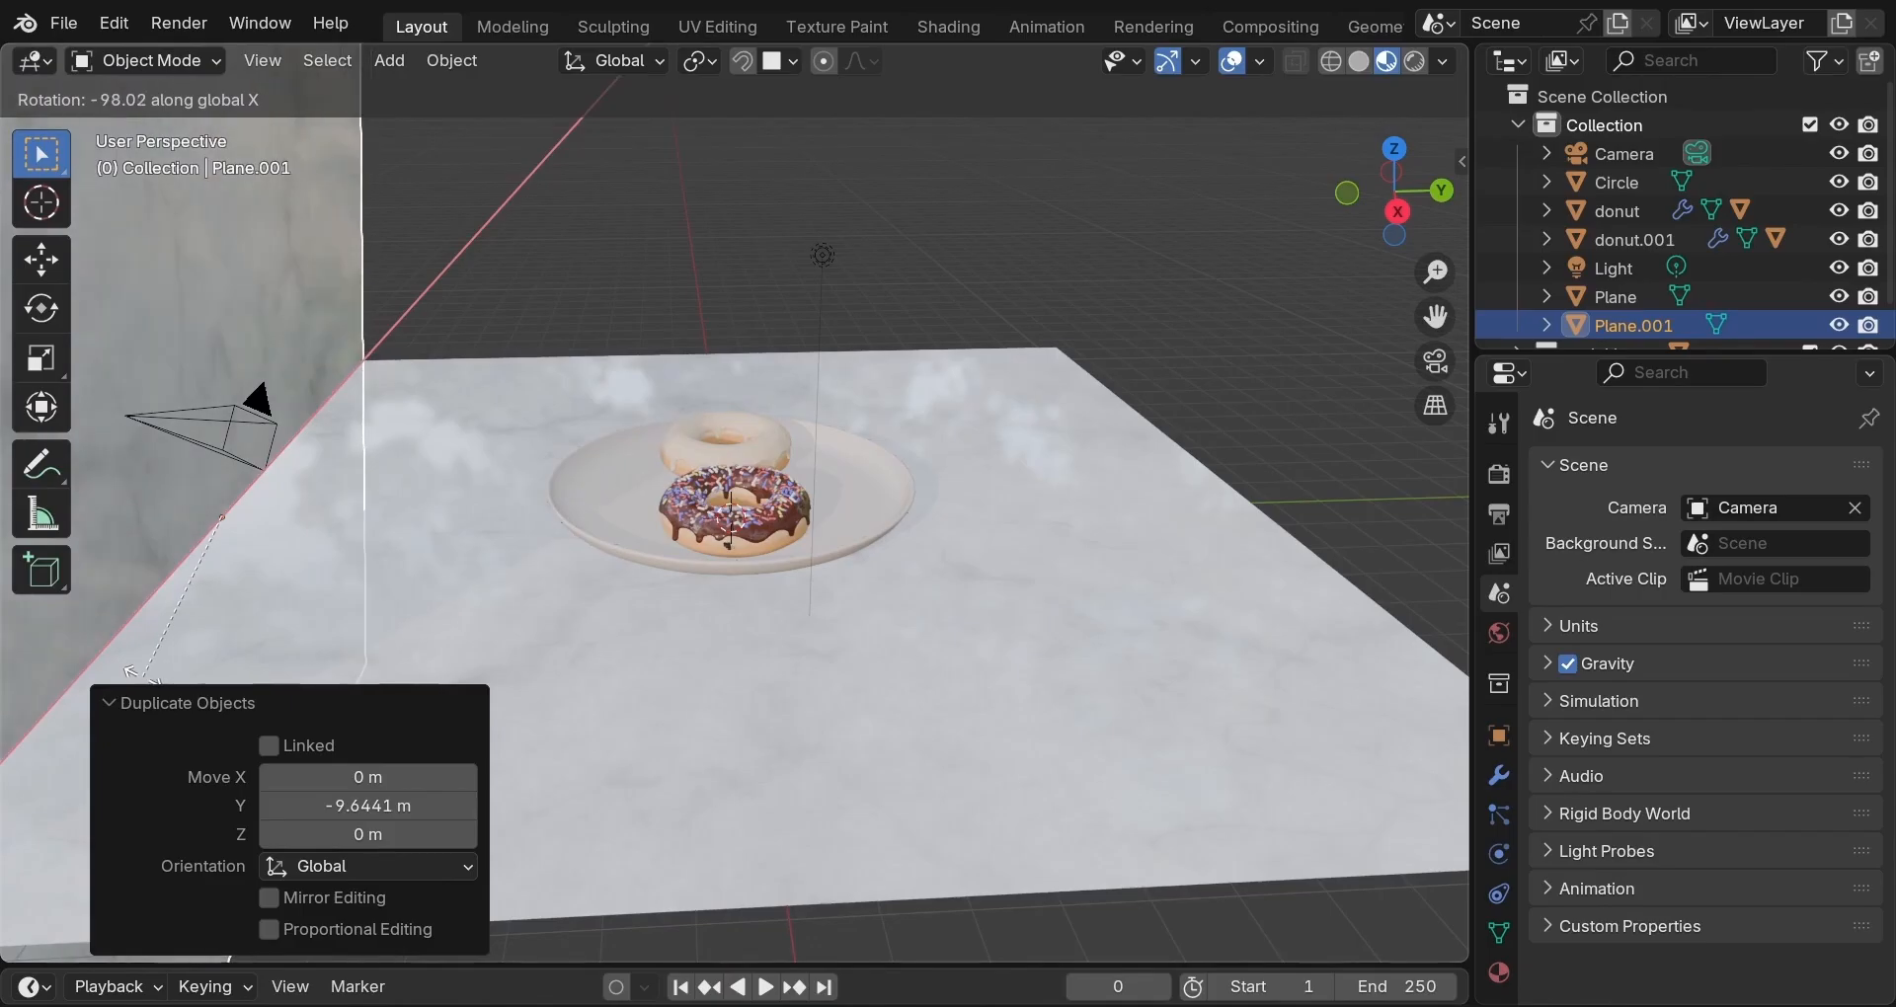
pyautogui.write('-90')
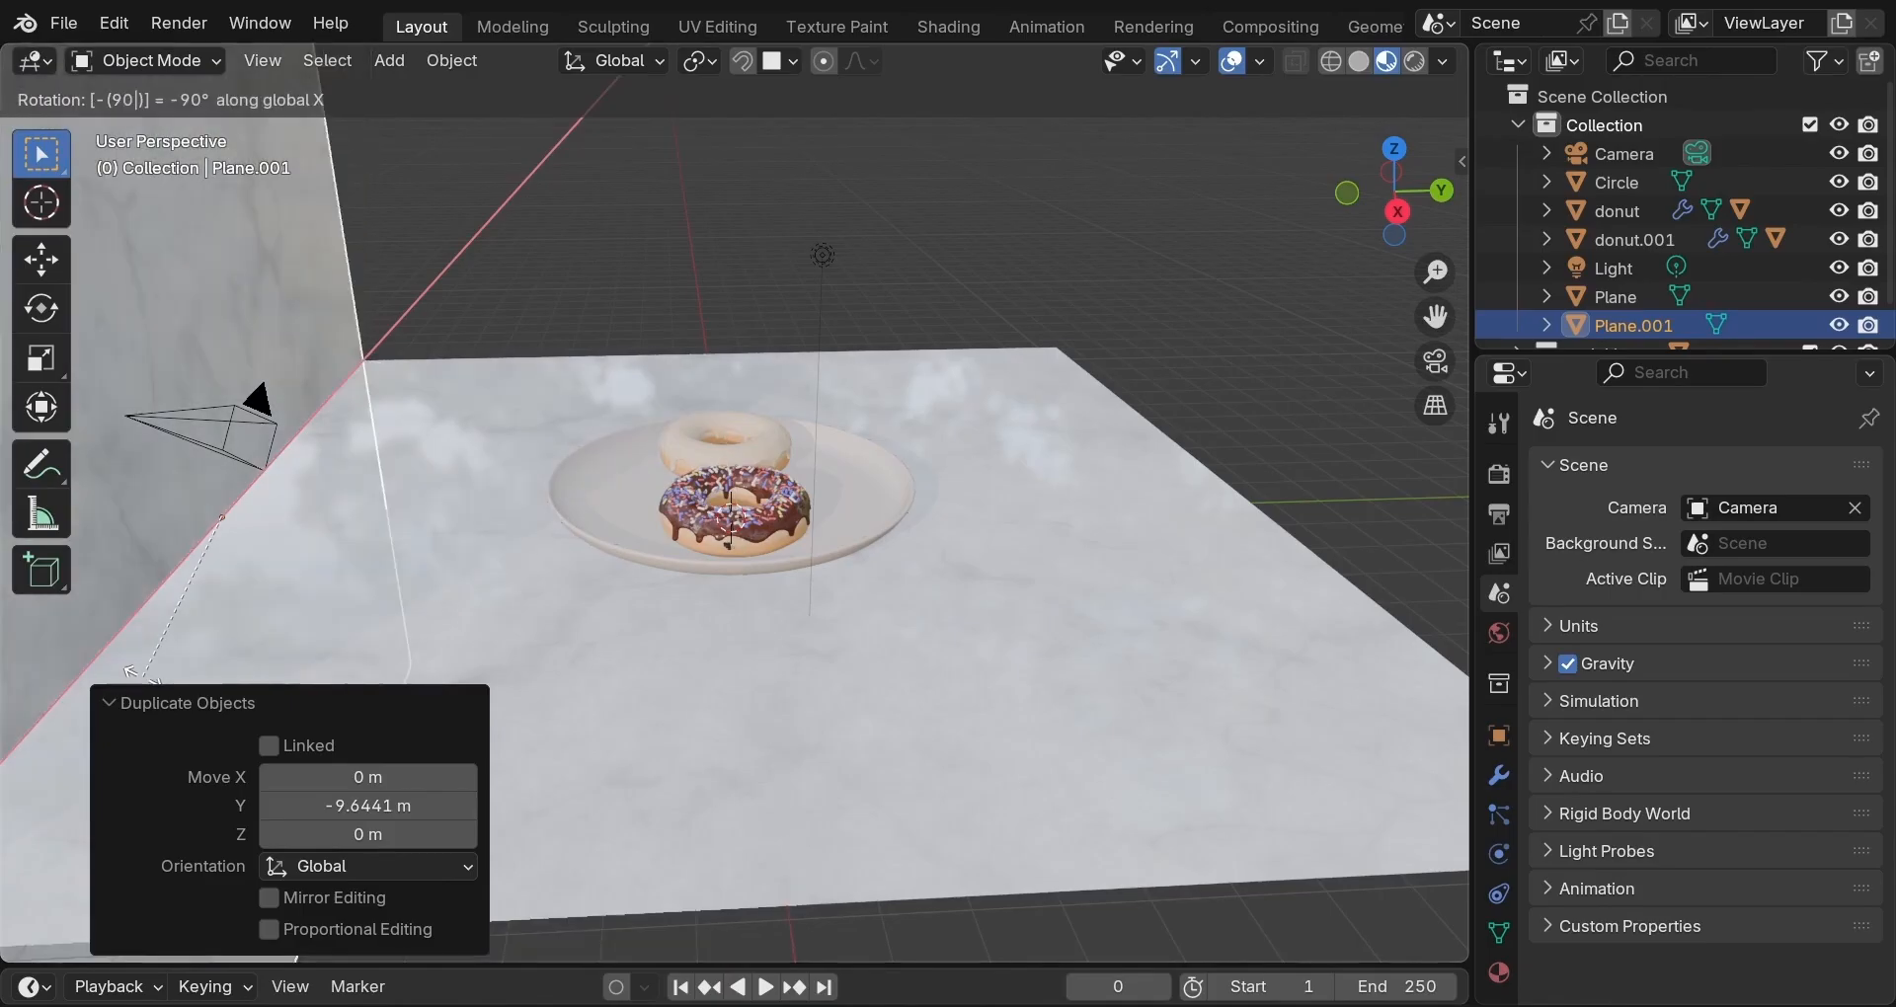
pyautogui.press('Return')
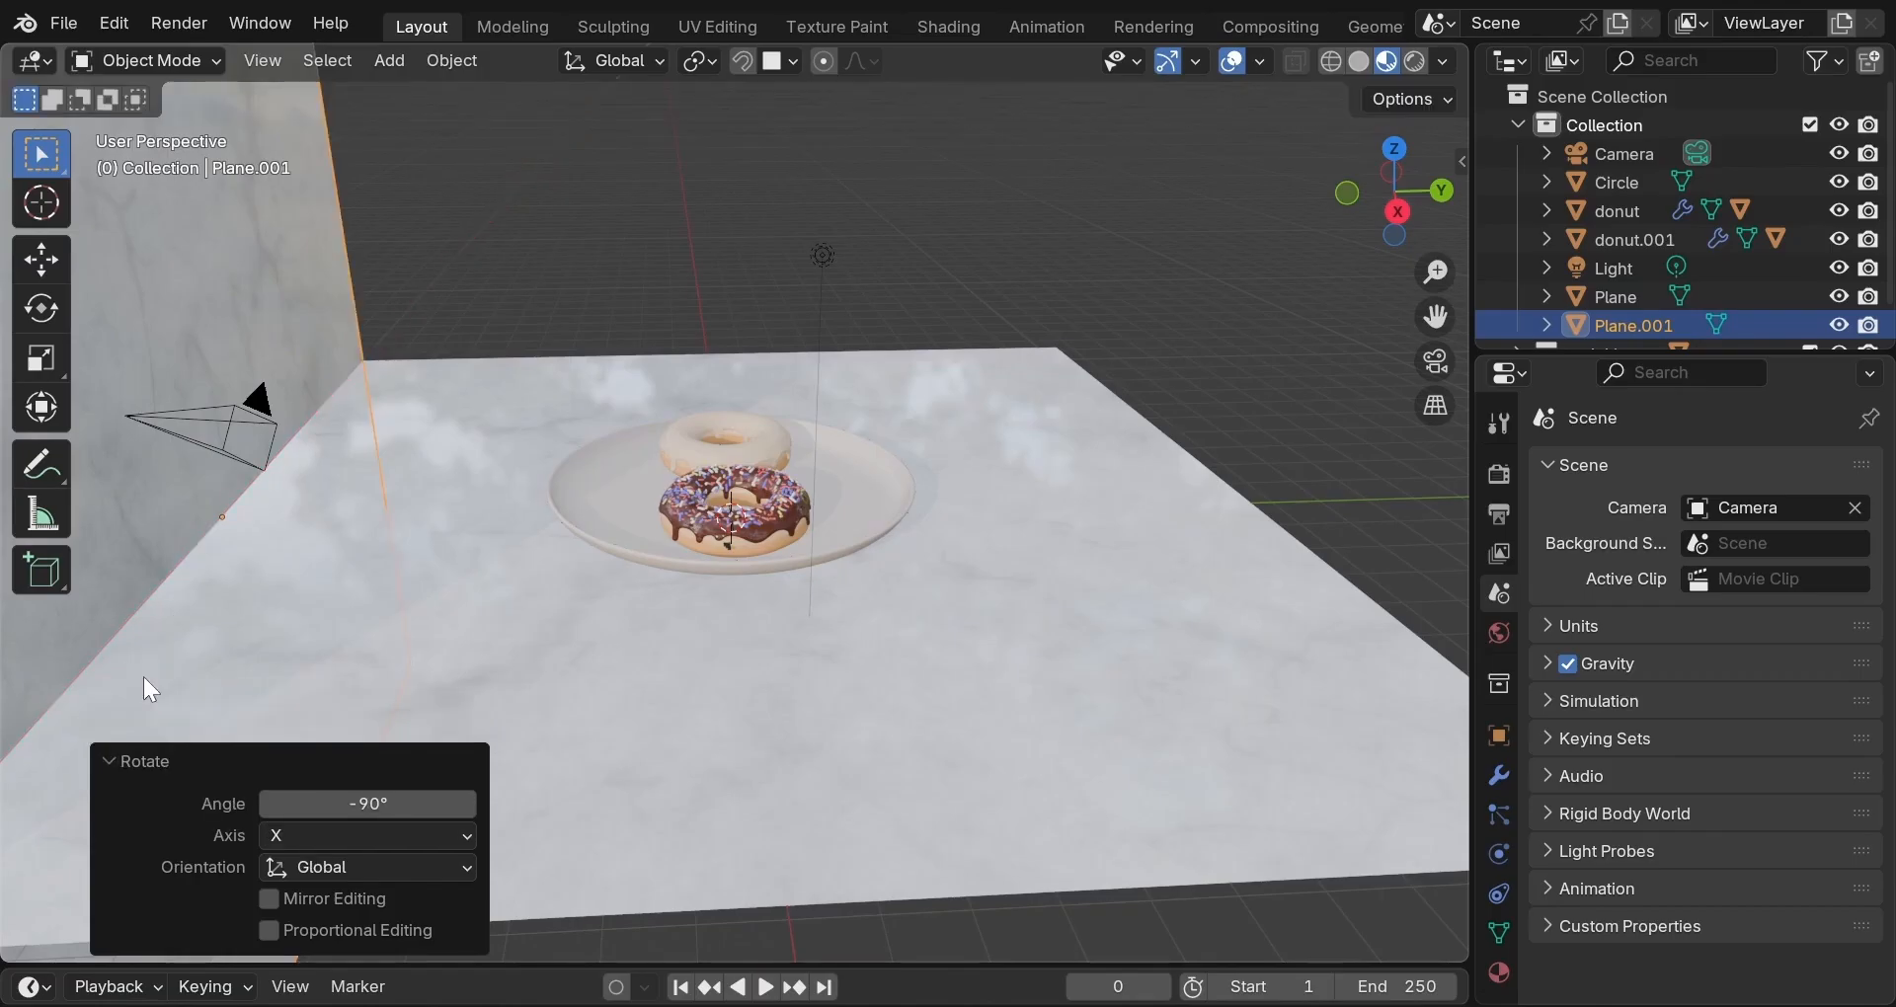
pyautogui.scroll(-5, 144, 677)
pyautogui.scroll(-2, 139, 616)
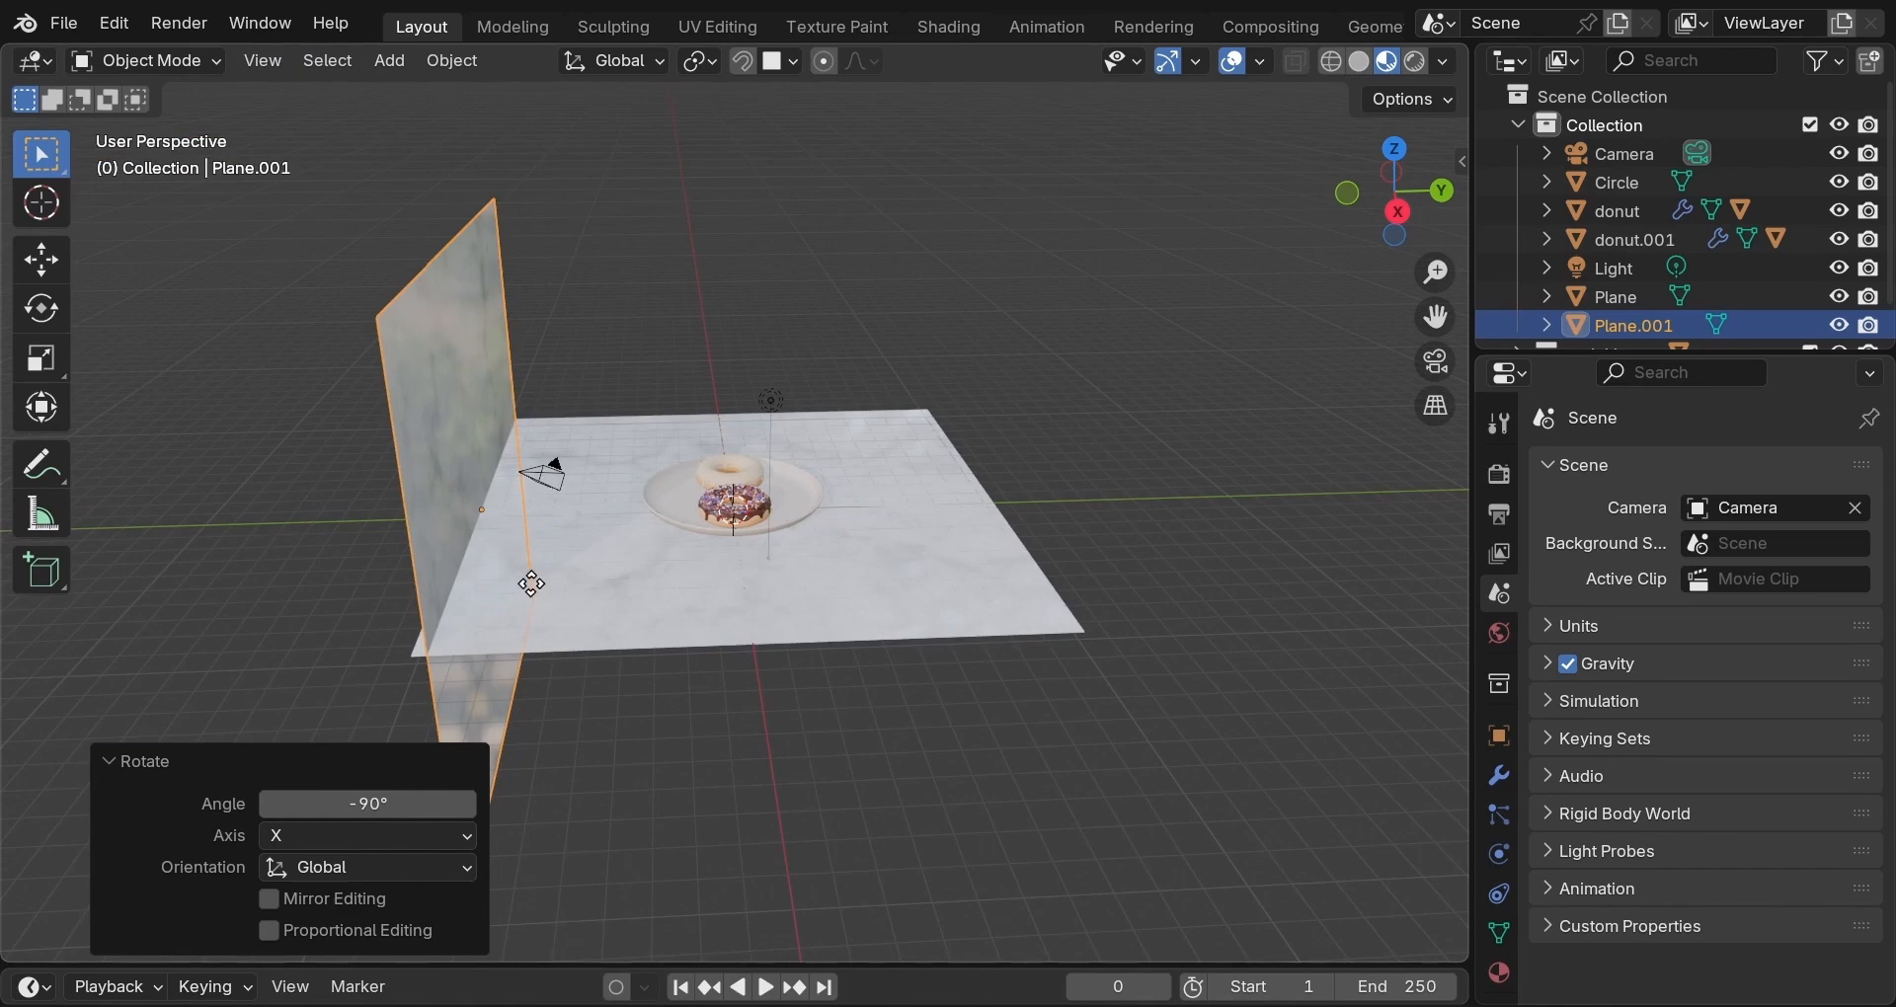
# Raise the wall about 9.98 m on Z and add the floor plane to the selection.
pyautogui.press('g')
pyautogui.press('z')
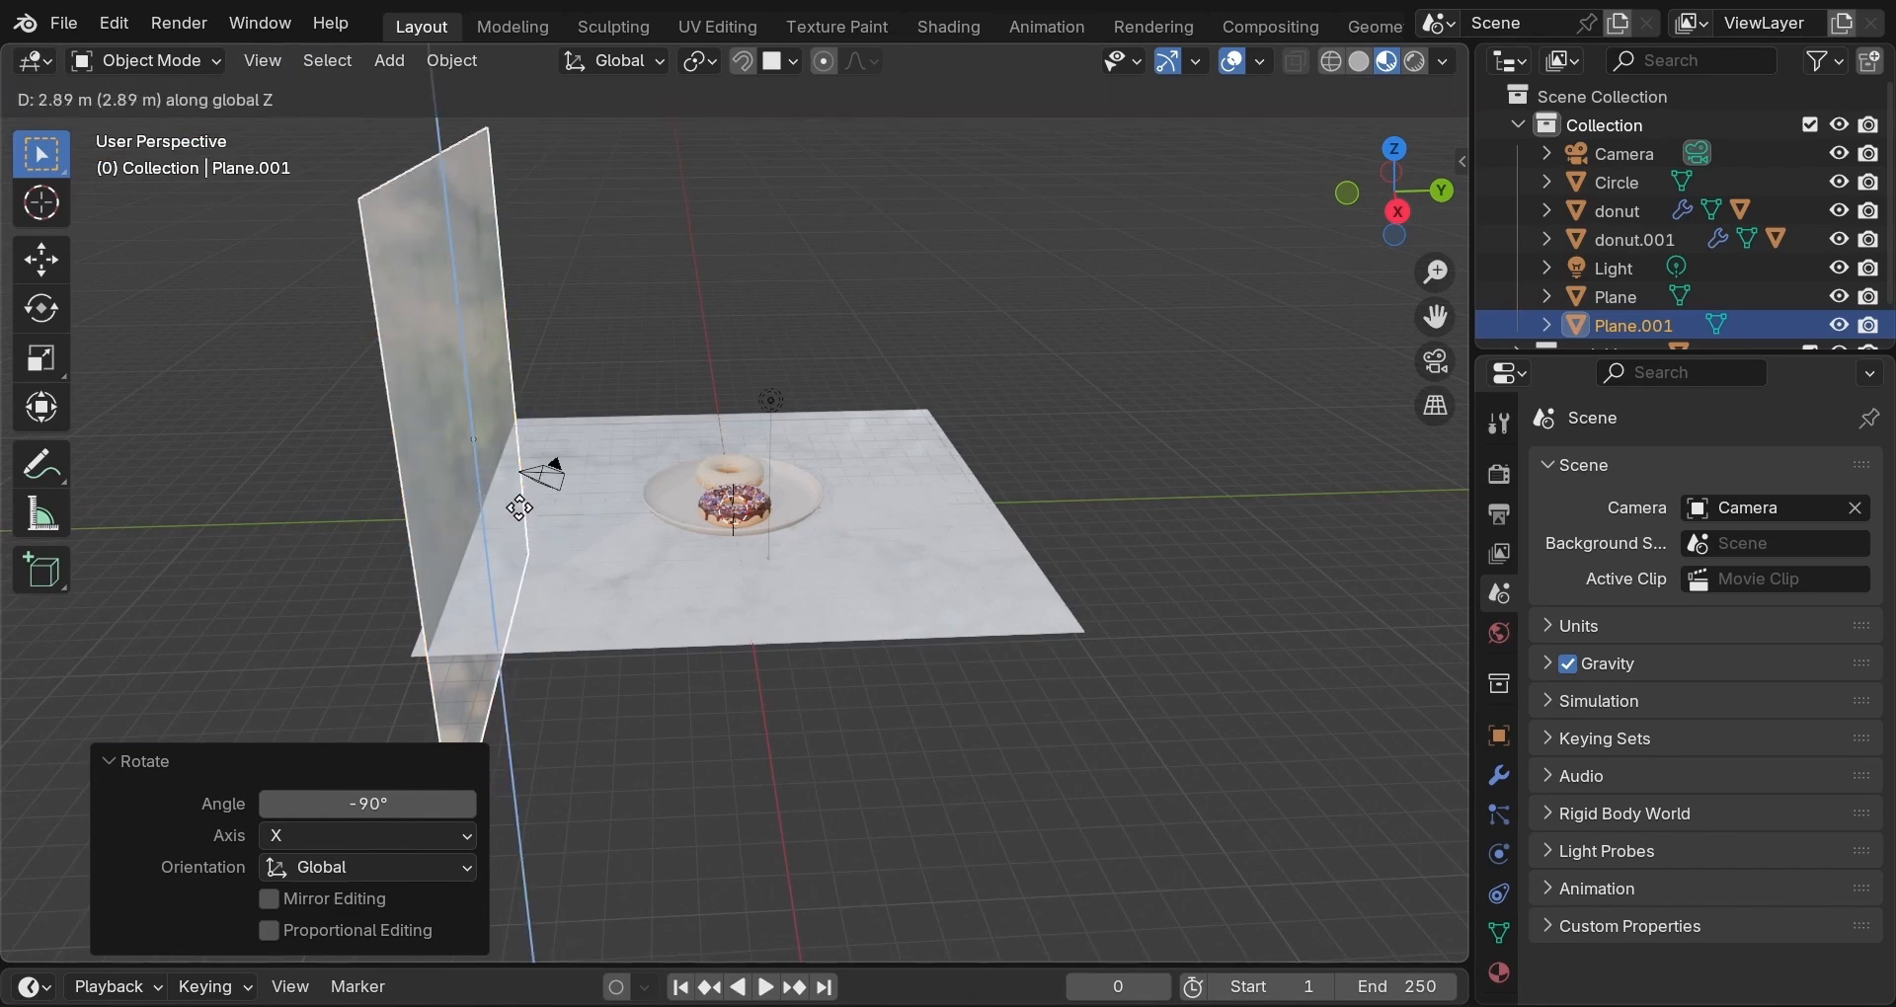
pyautogui.click(504, 326)
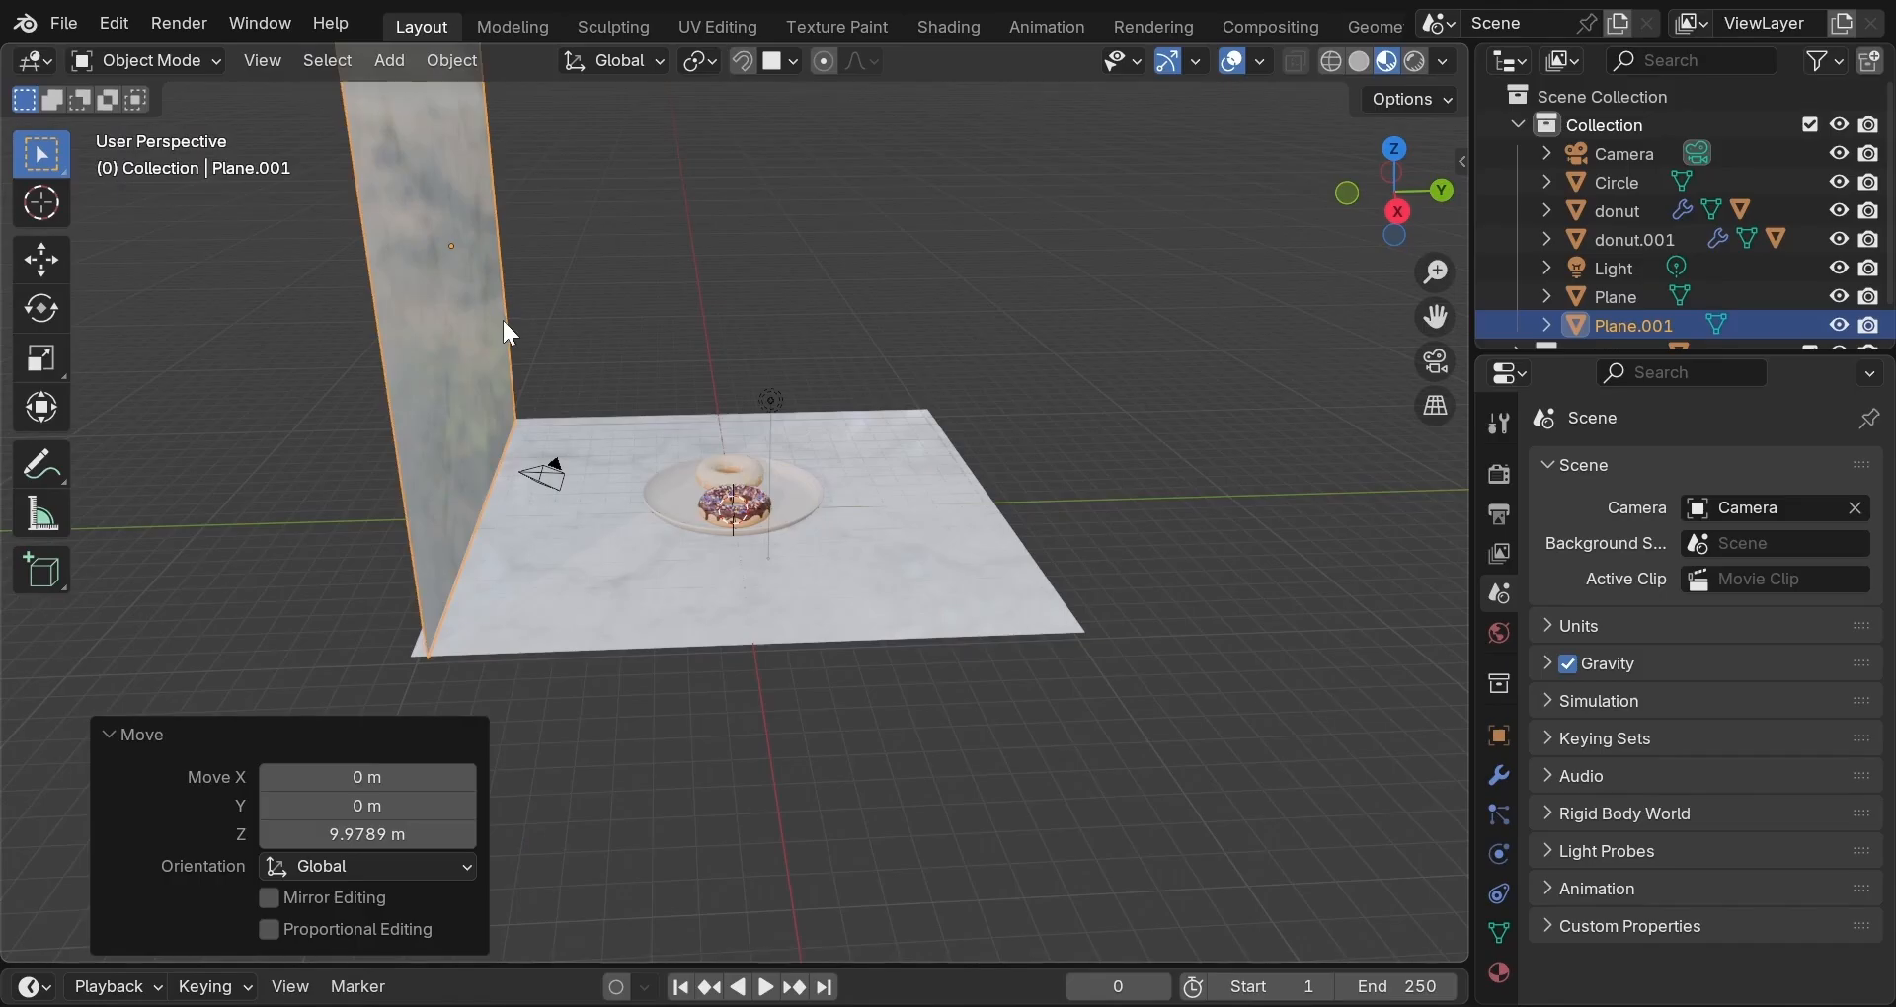
pyautogui.keyDown('shift'); pyautogui.click(590, 610); pyautogui.keyUp('shift')
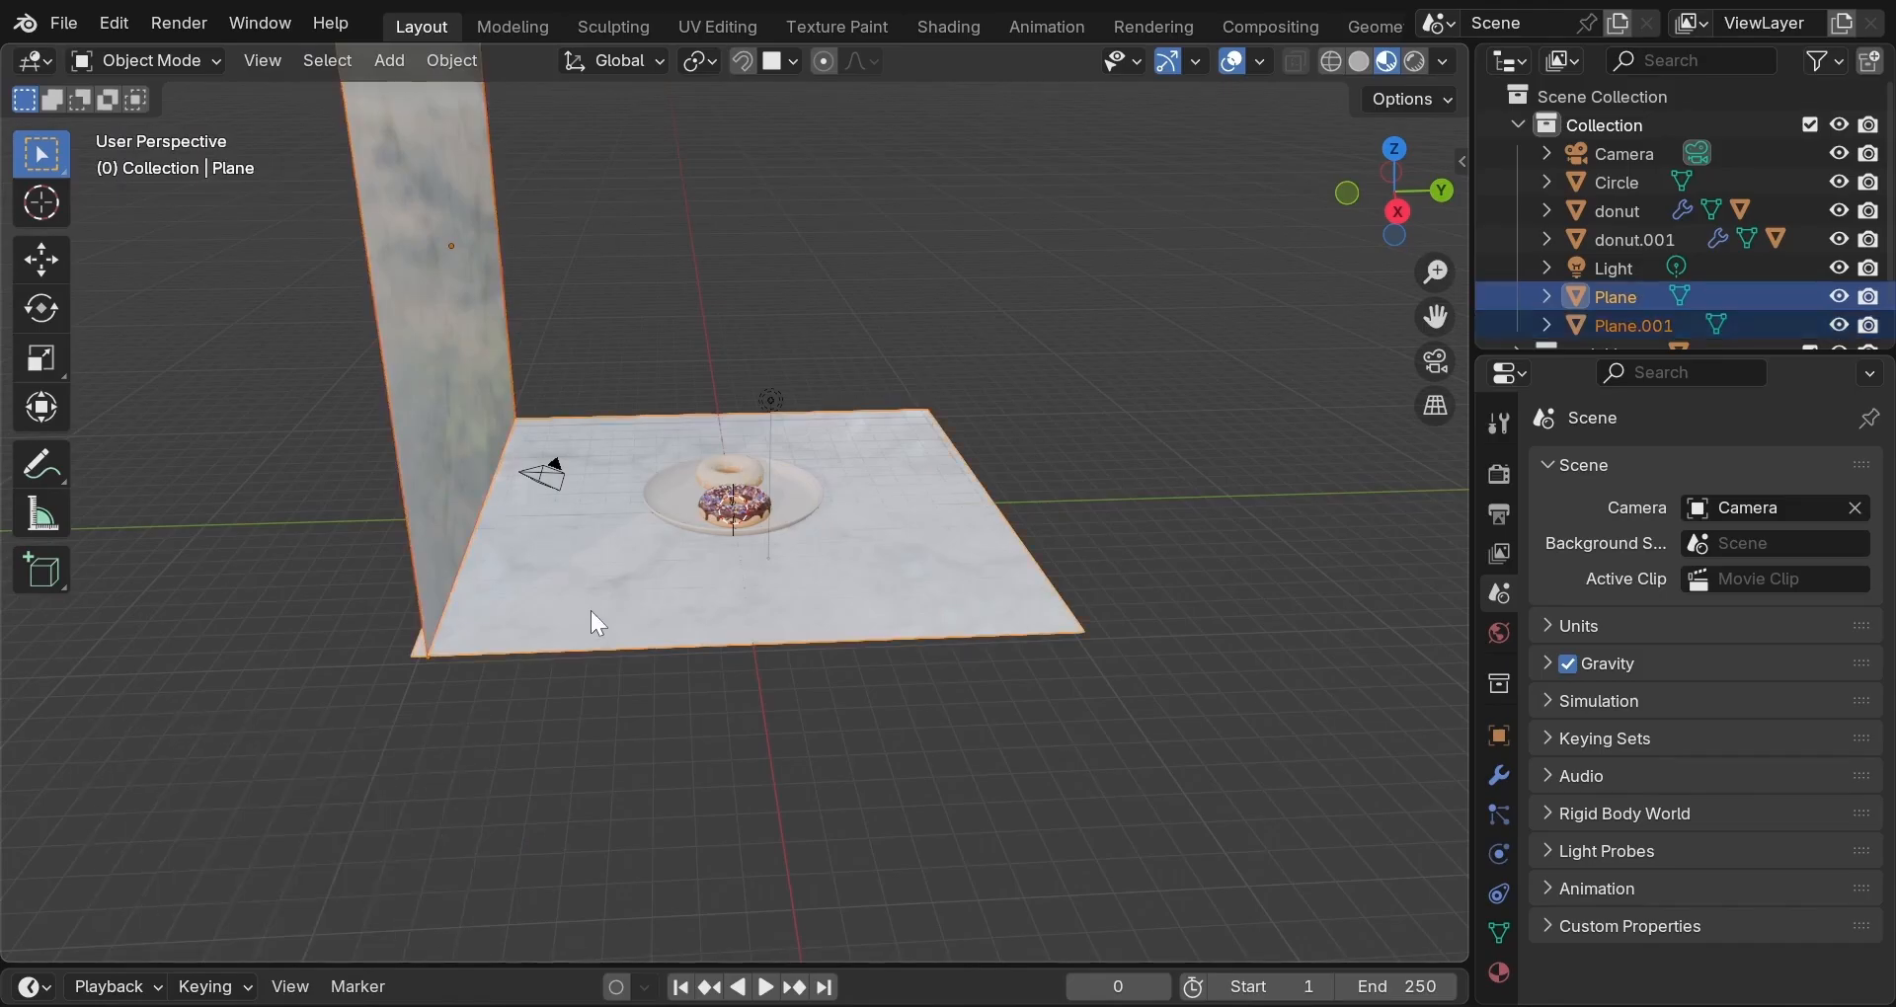
# Raise the two selected planes about 0.45 m along Z.
pyautogui.press('g')
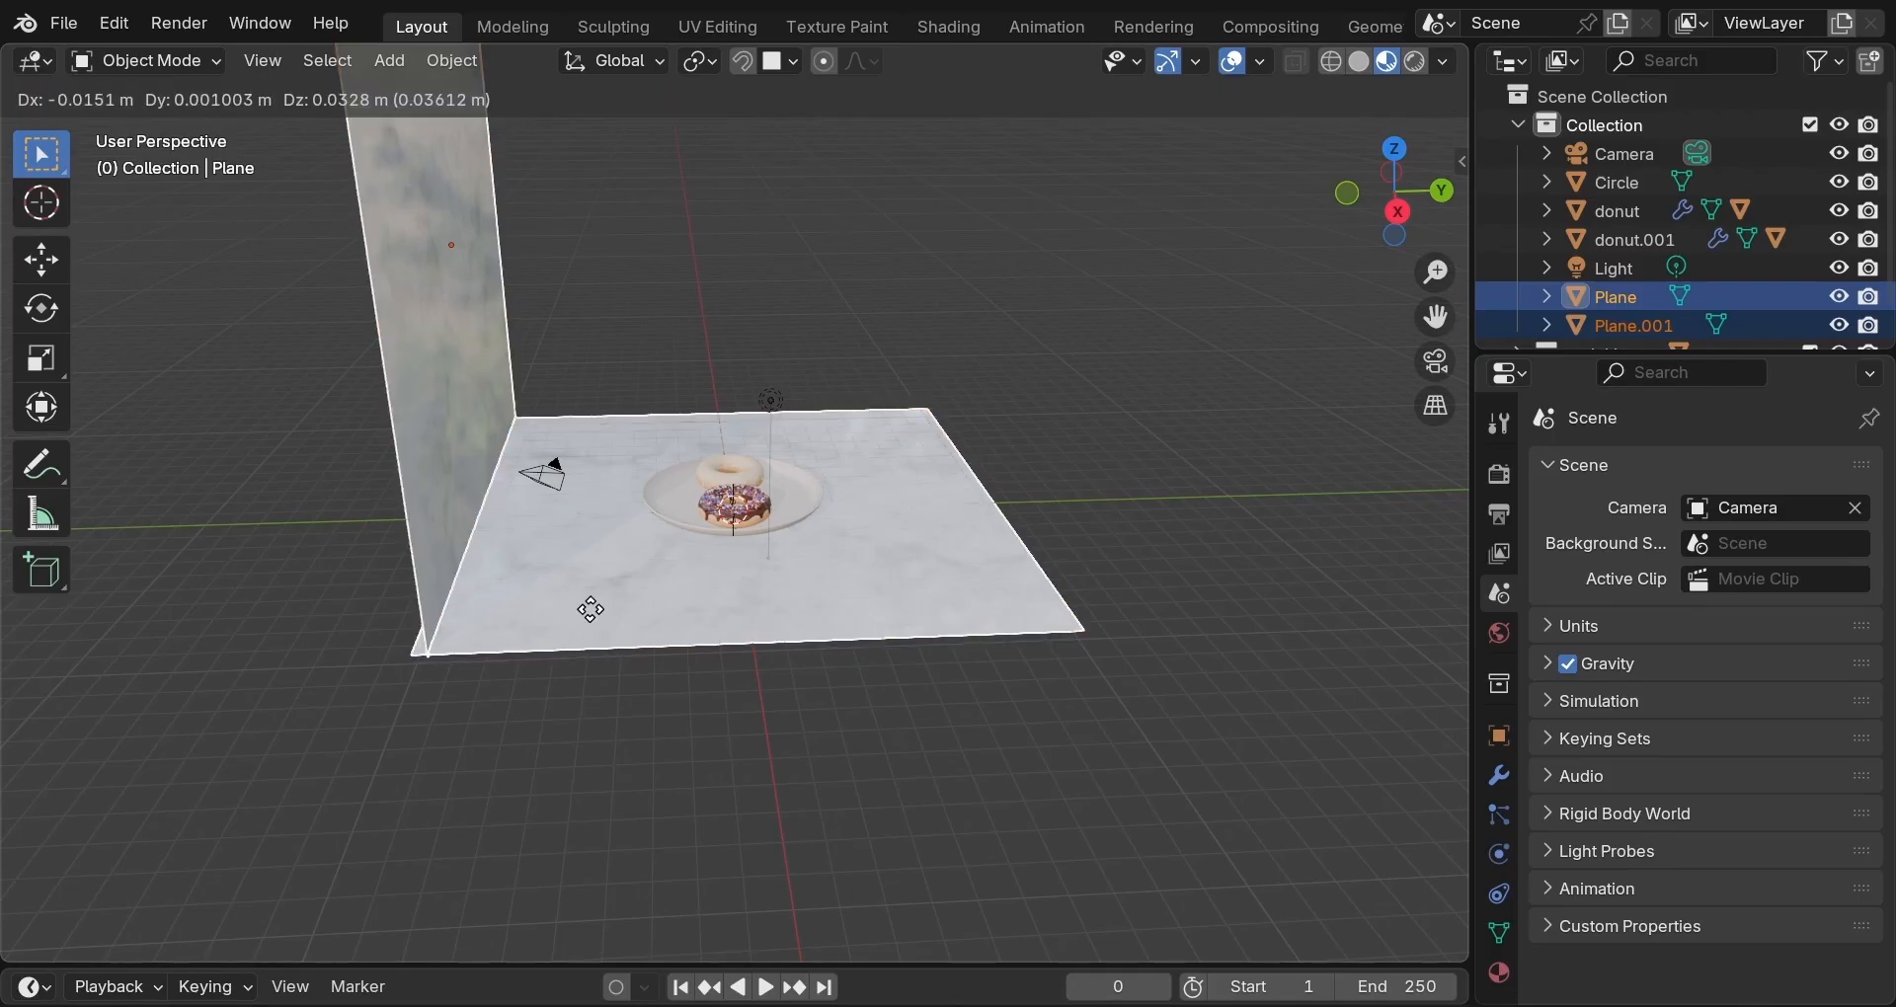
pyautogui.press('z')
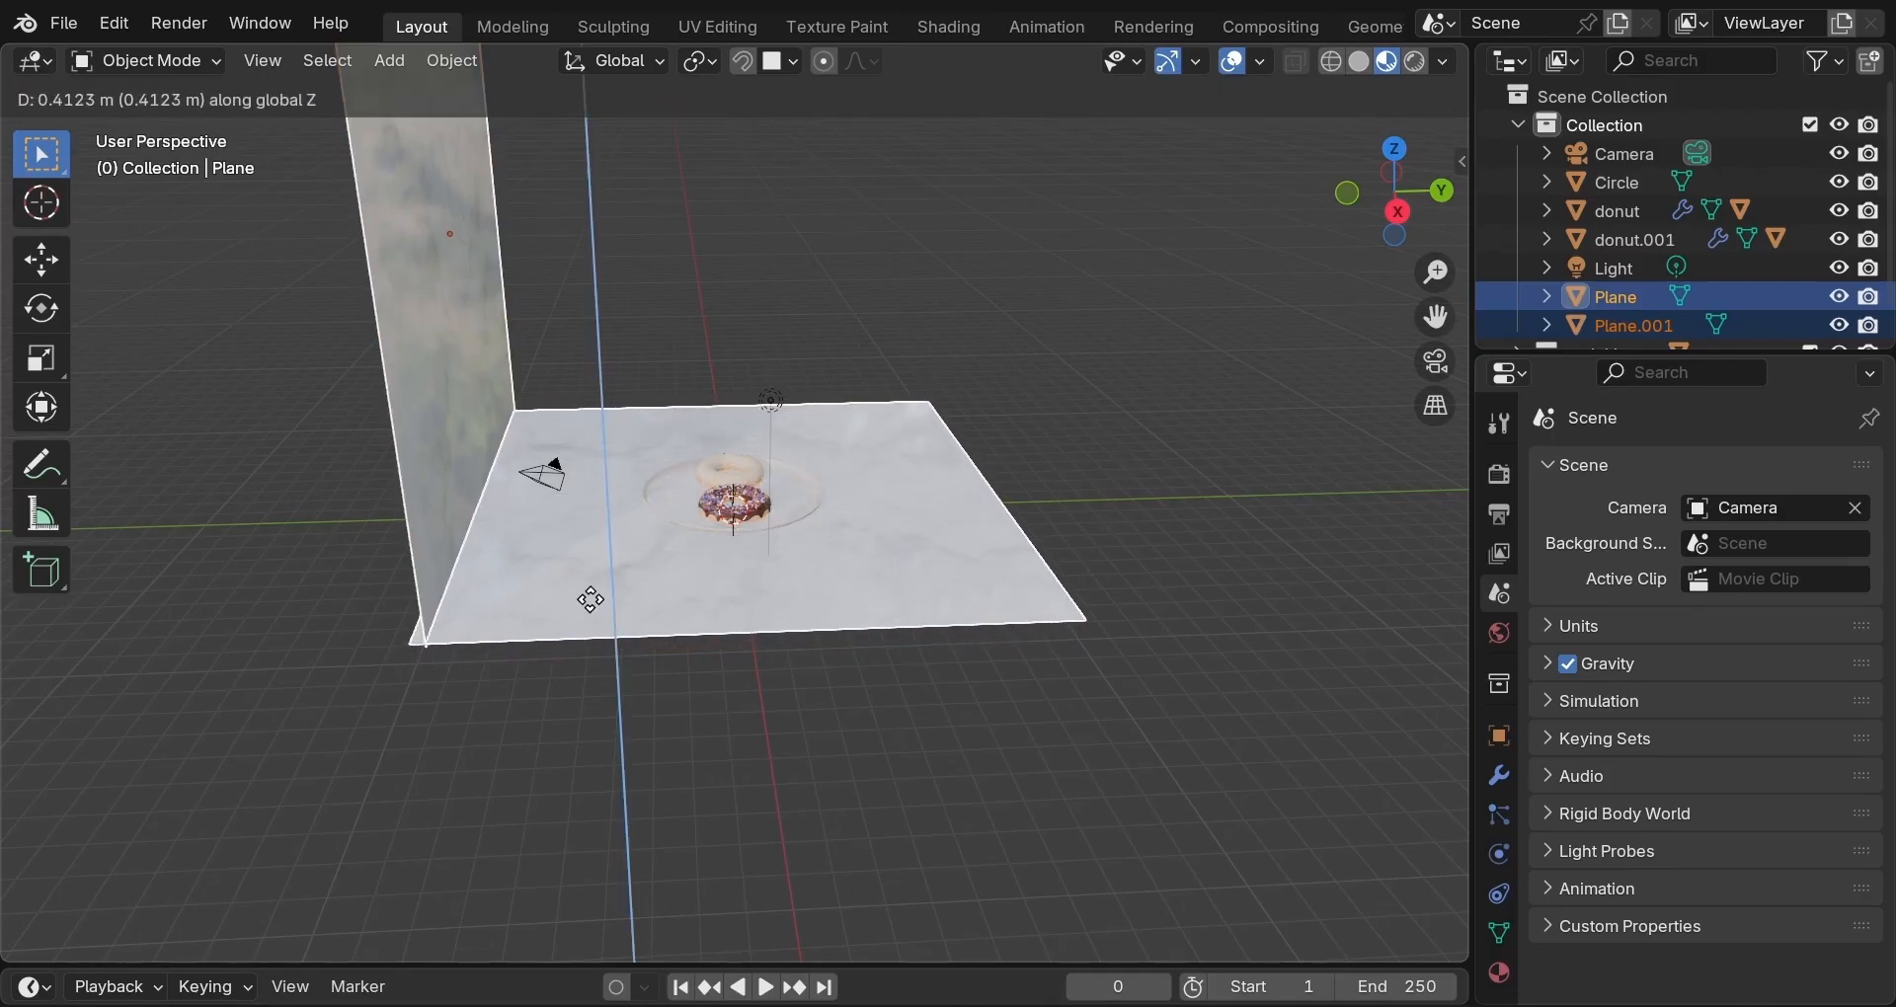
pyautogui.click(592, 596)
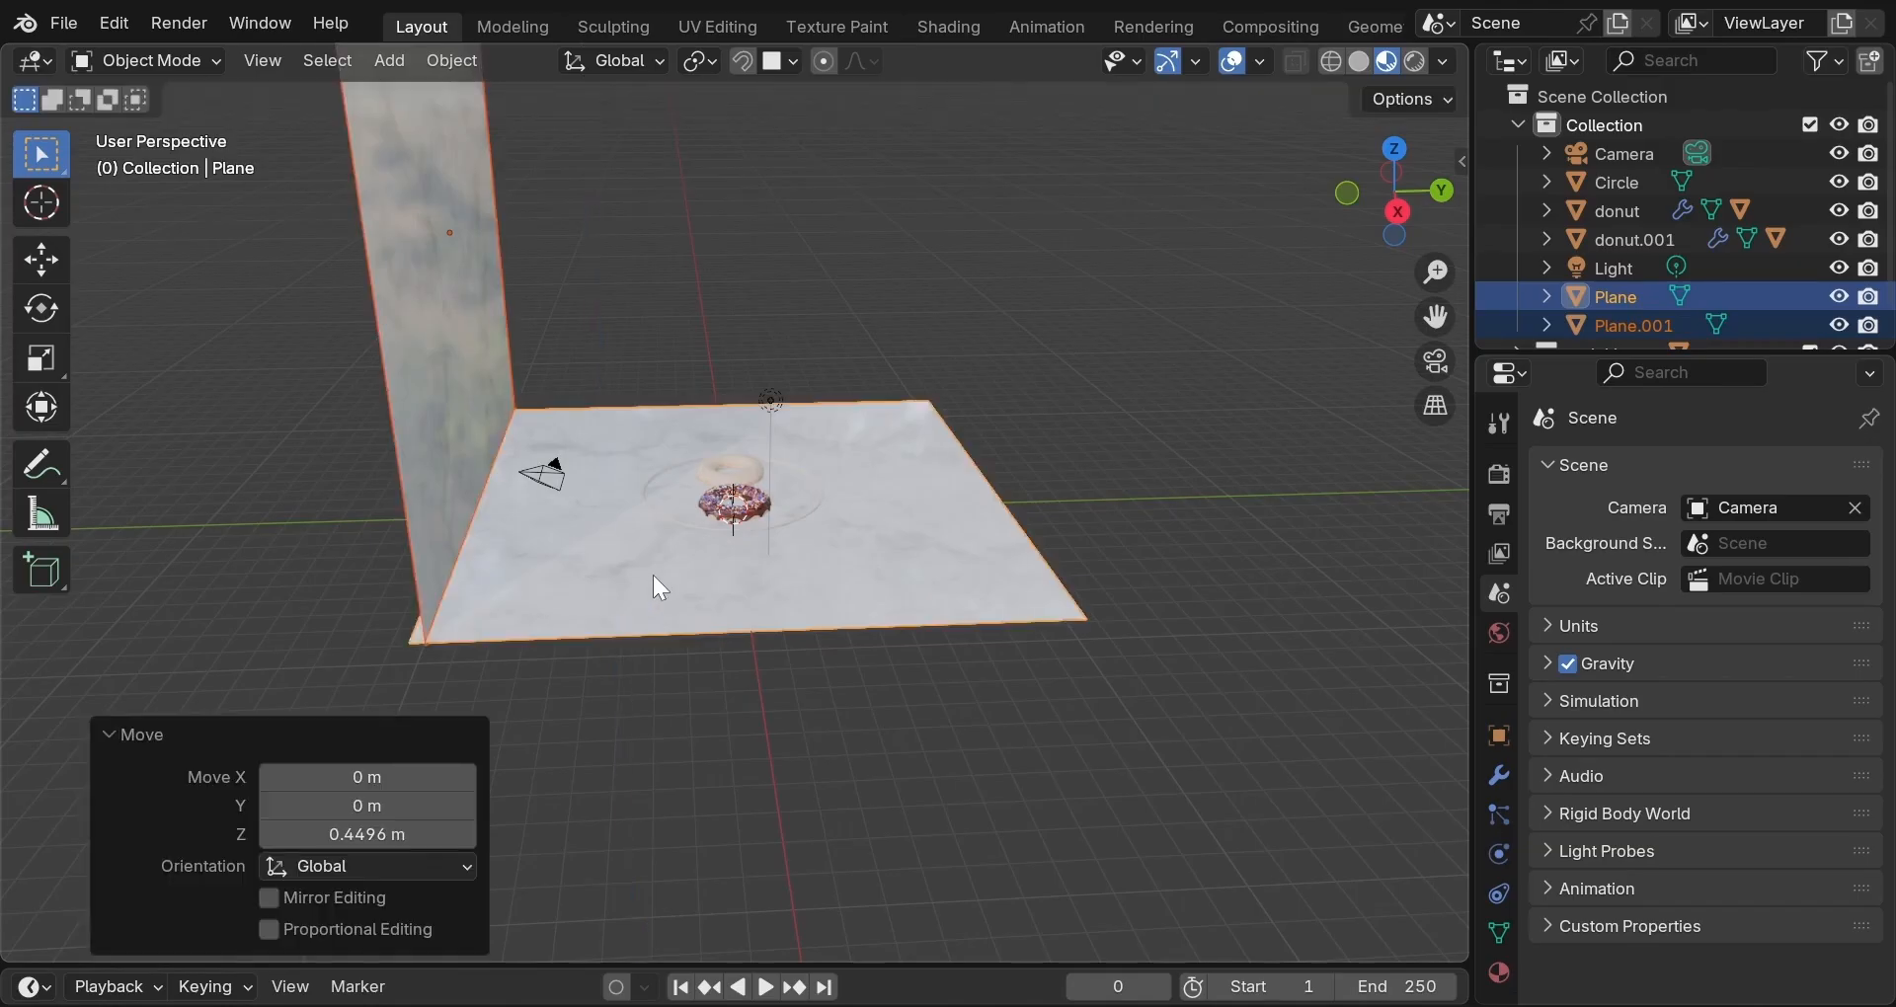
pyautogui.scroll(5, 653, 574)
pyautogui.scroll(3, 668, 584)
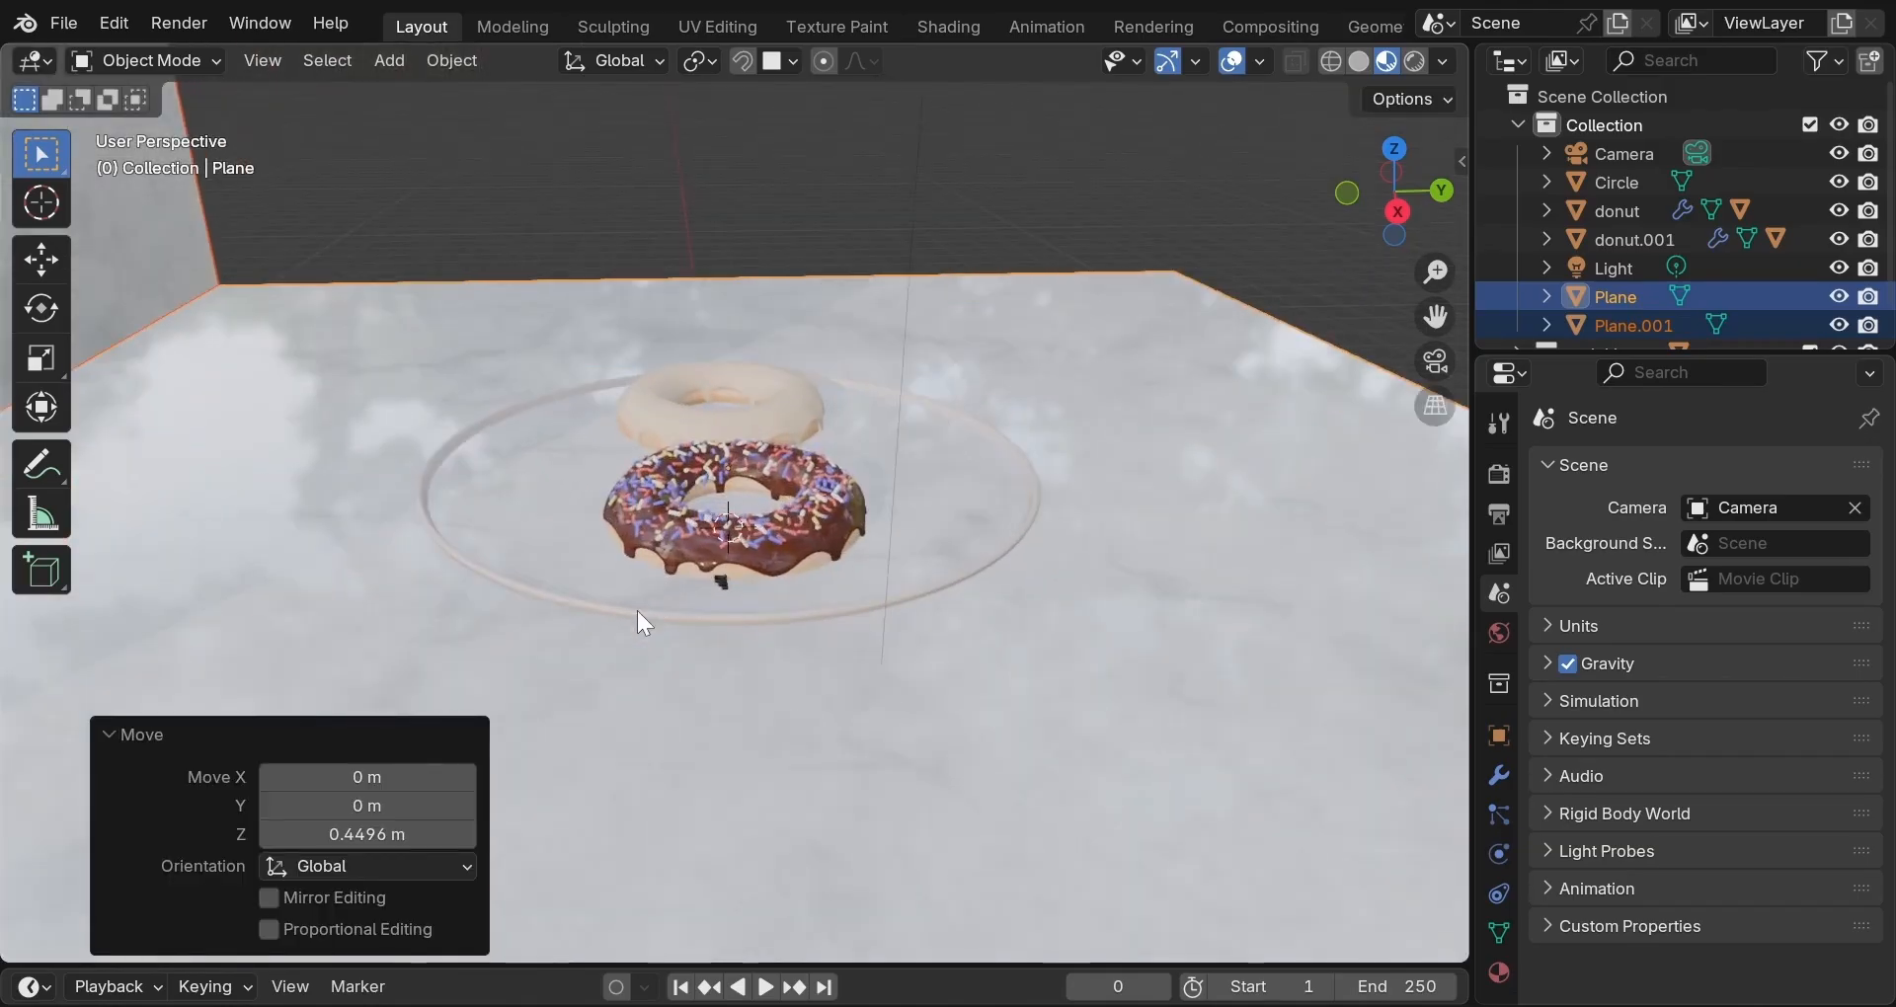
# Select the plate, the chocolate donut, the white donut and both glazes.
pyautogui.click(639, 617)
pyautogui.keyDown('shift'); pyautogui.click(808, 561); pyautogui.keyUp('shift')
pyautogui.moveTo(965, 524); pyautogui.dragTo(838, 559, button='middle')
pyautogui.keyDown('shift'); pyautogui.click(824, 583); pyautogui.keyUp('shift')
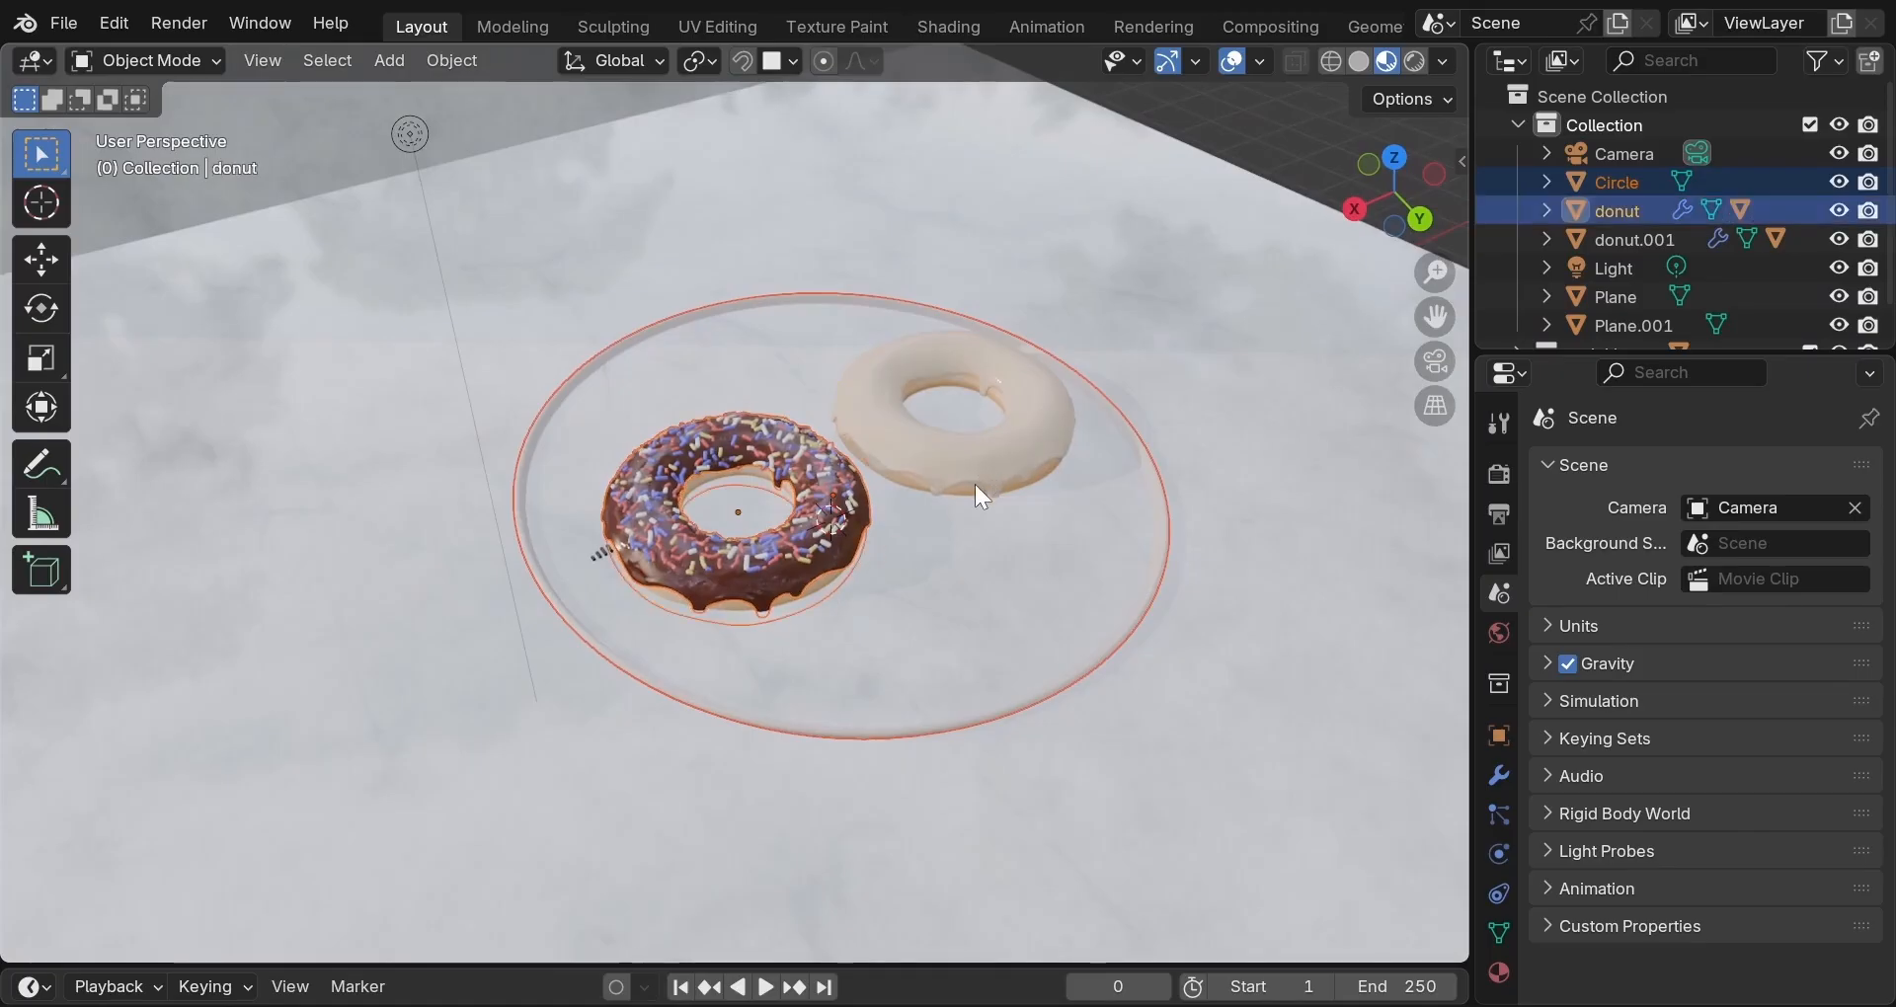
pyautogui.keyDown('shift'); pyautogui.click(974, 484); pyautogui.keyUp('shift')
pyautogui.keyDown('shift'); pyautogui.click(1051, 468); pyautogui.keyUp('shift')
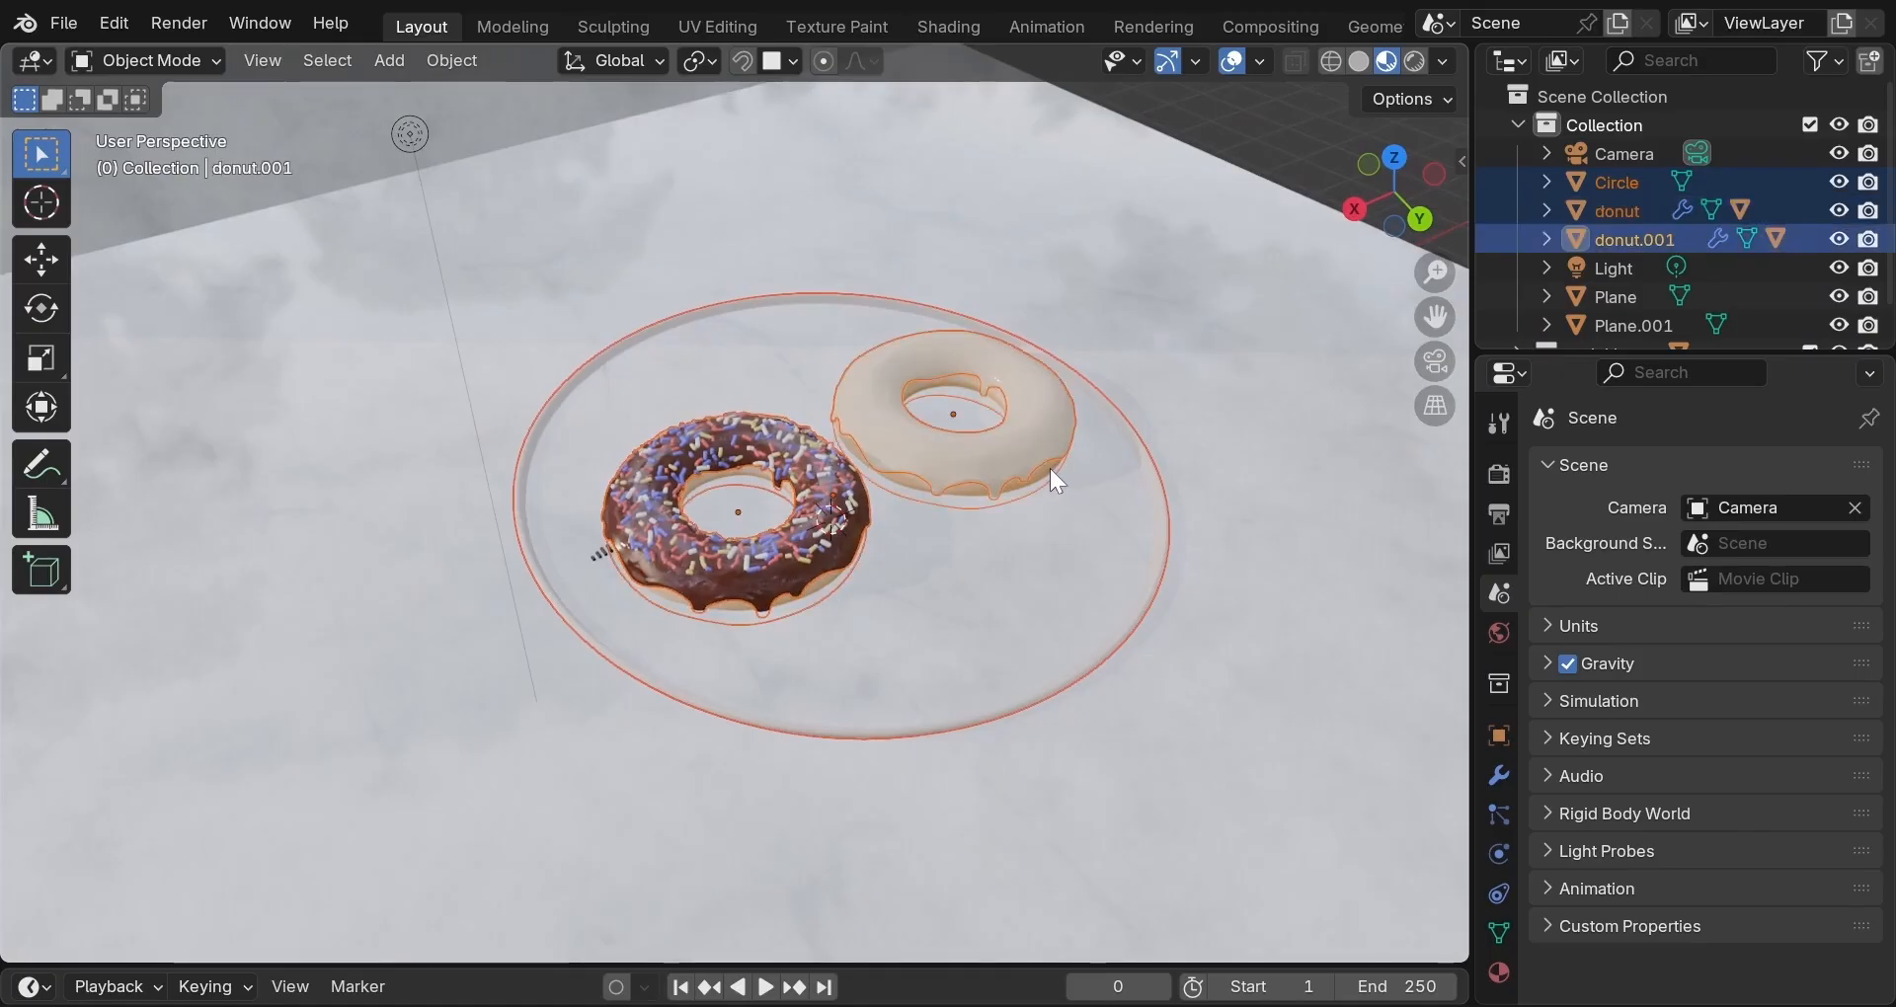
# Lift the plate and donuts 0.434 m along Z onto the marble floor, then deselect them.
pyautogui.press('g')
pyautogui.press('z')
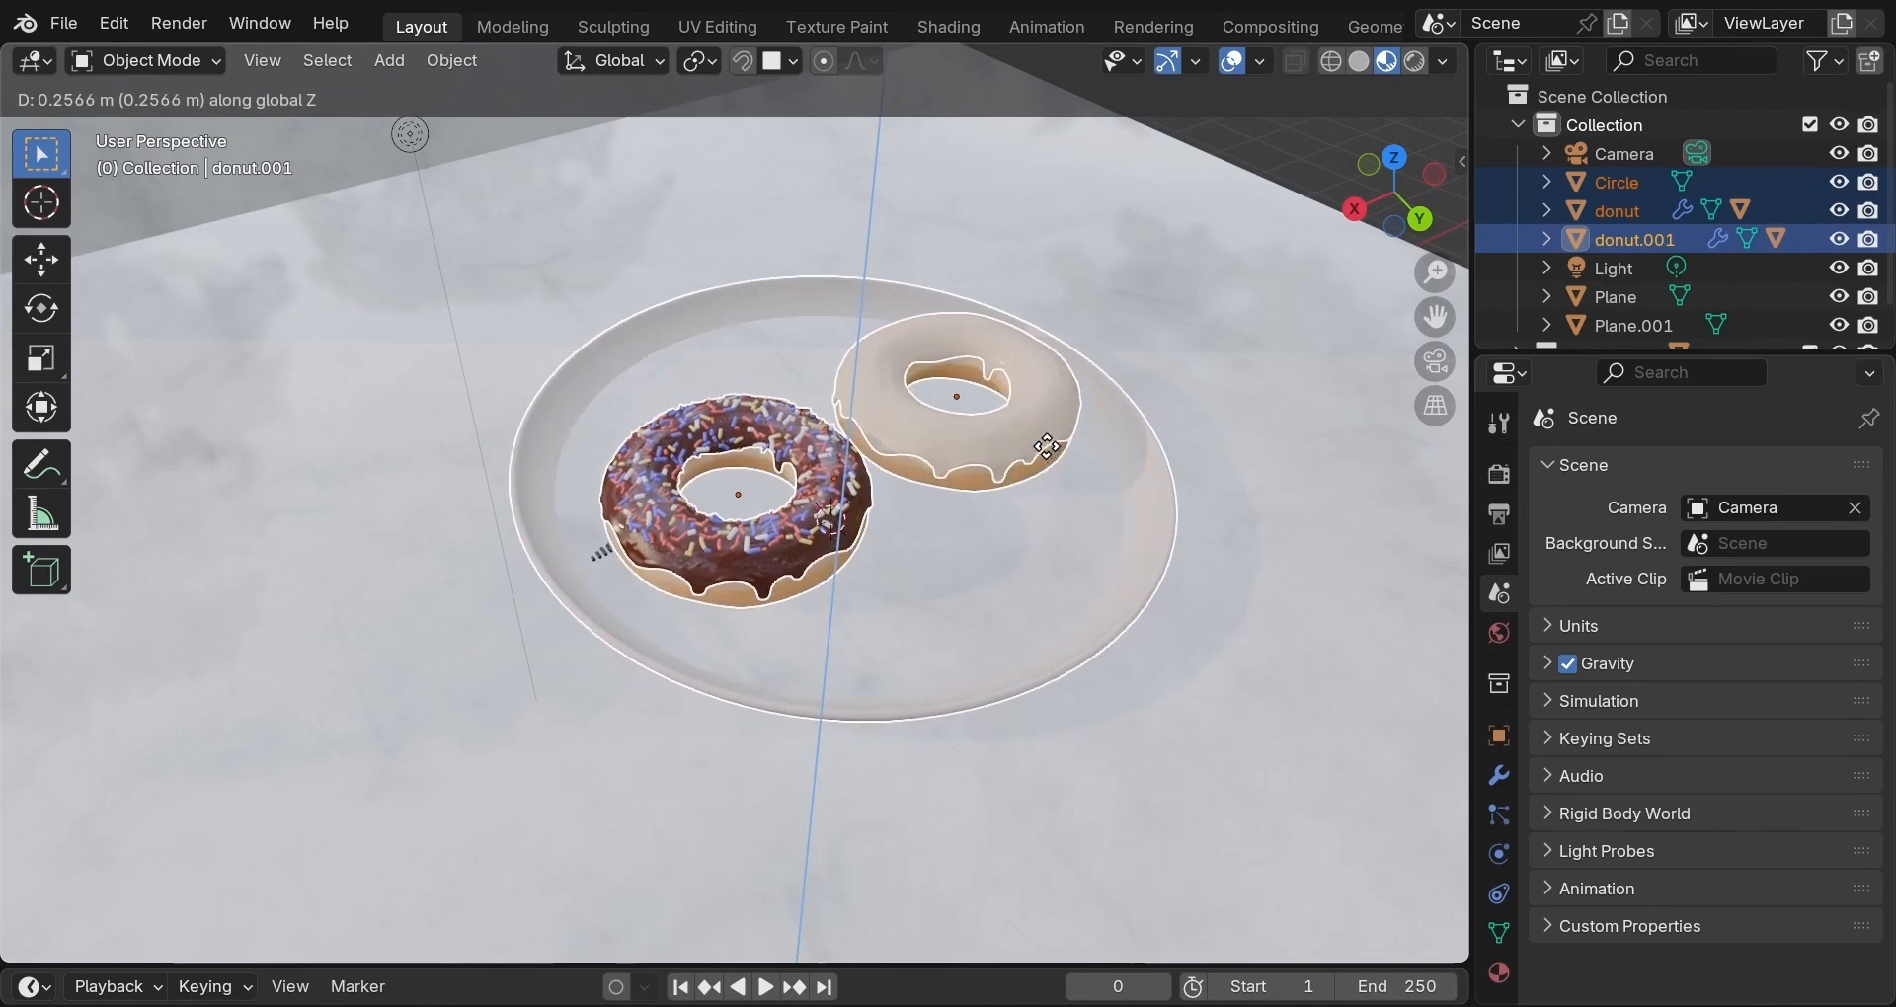
pyautogui.click(1044, 438)
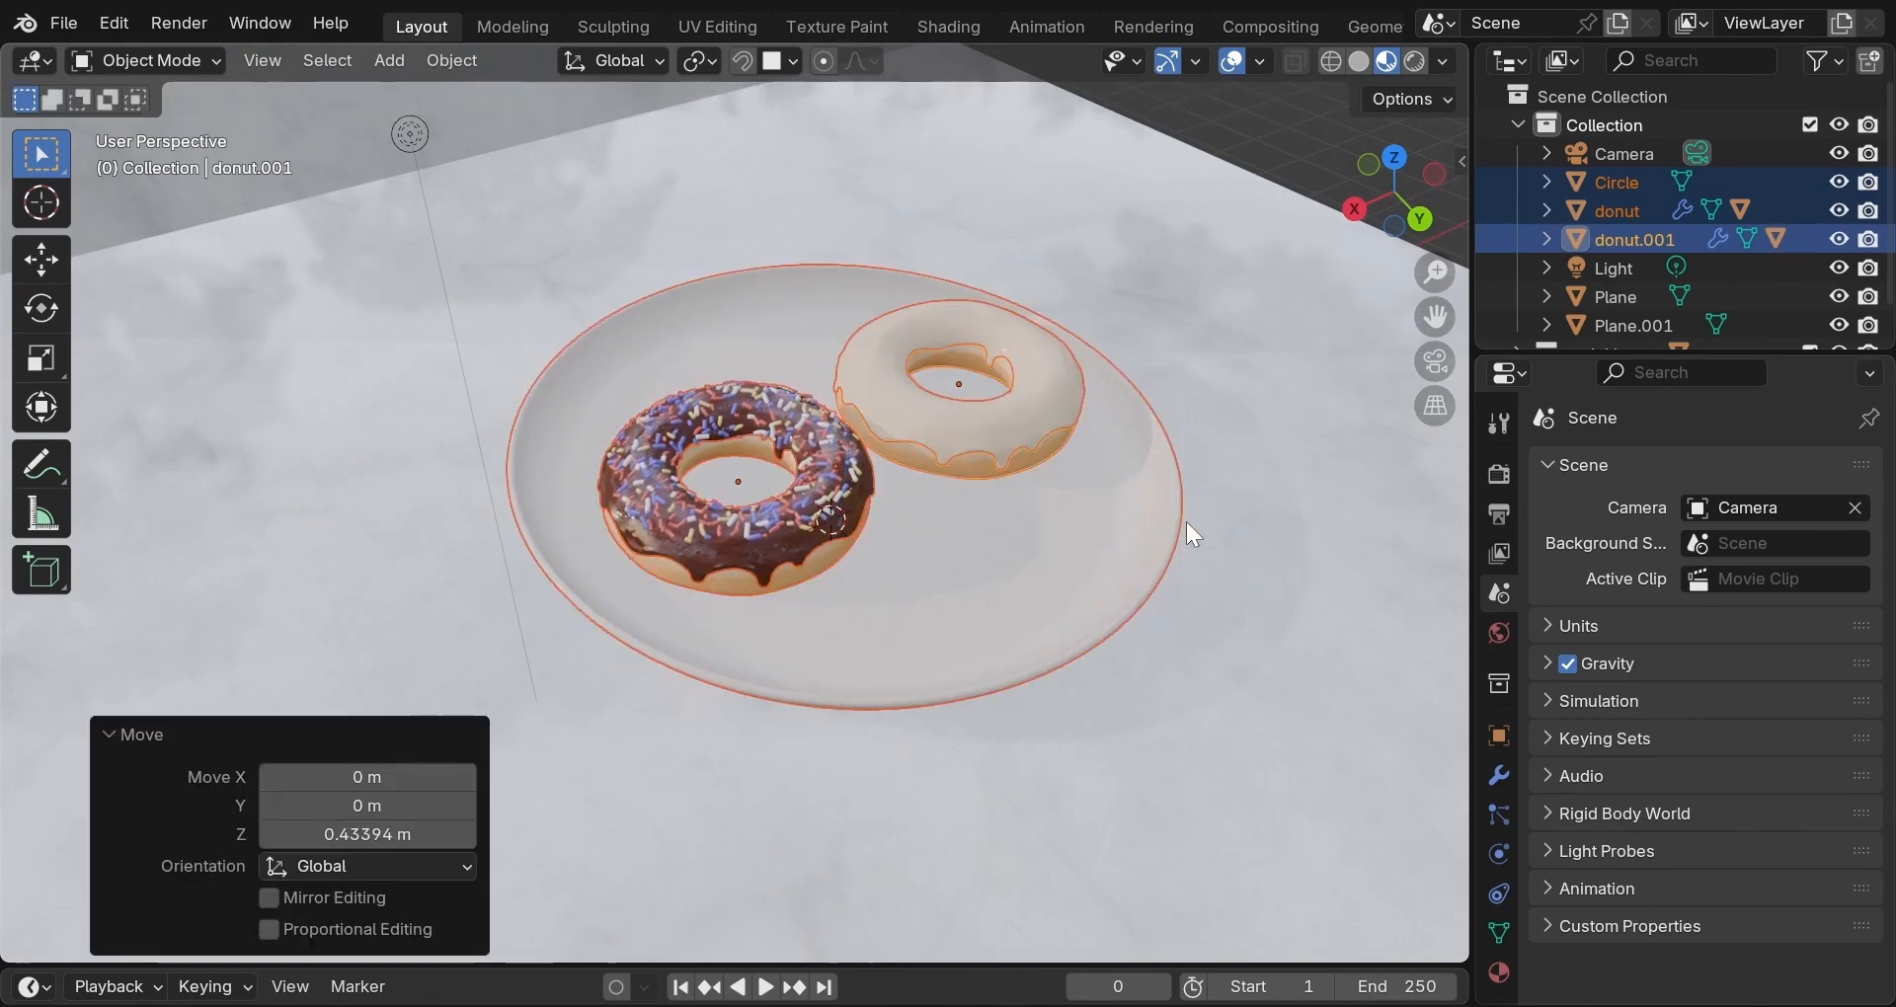
pyautogui.moveTo(1187, 521); pyautogui.dragTo(984, 420, button='middle')
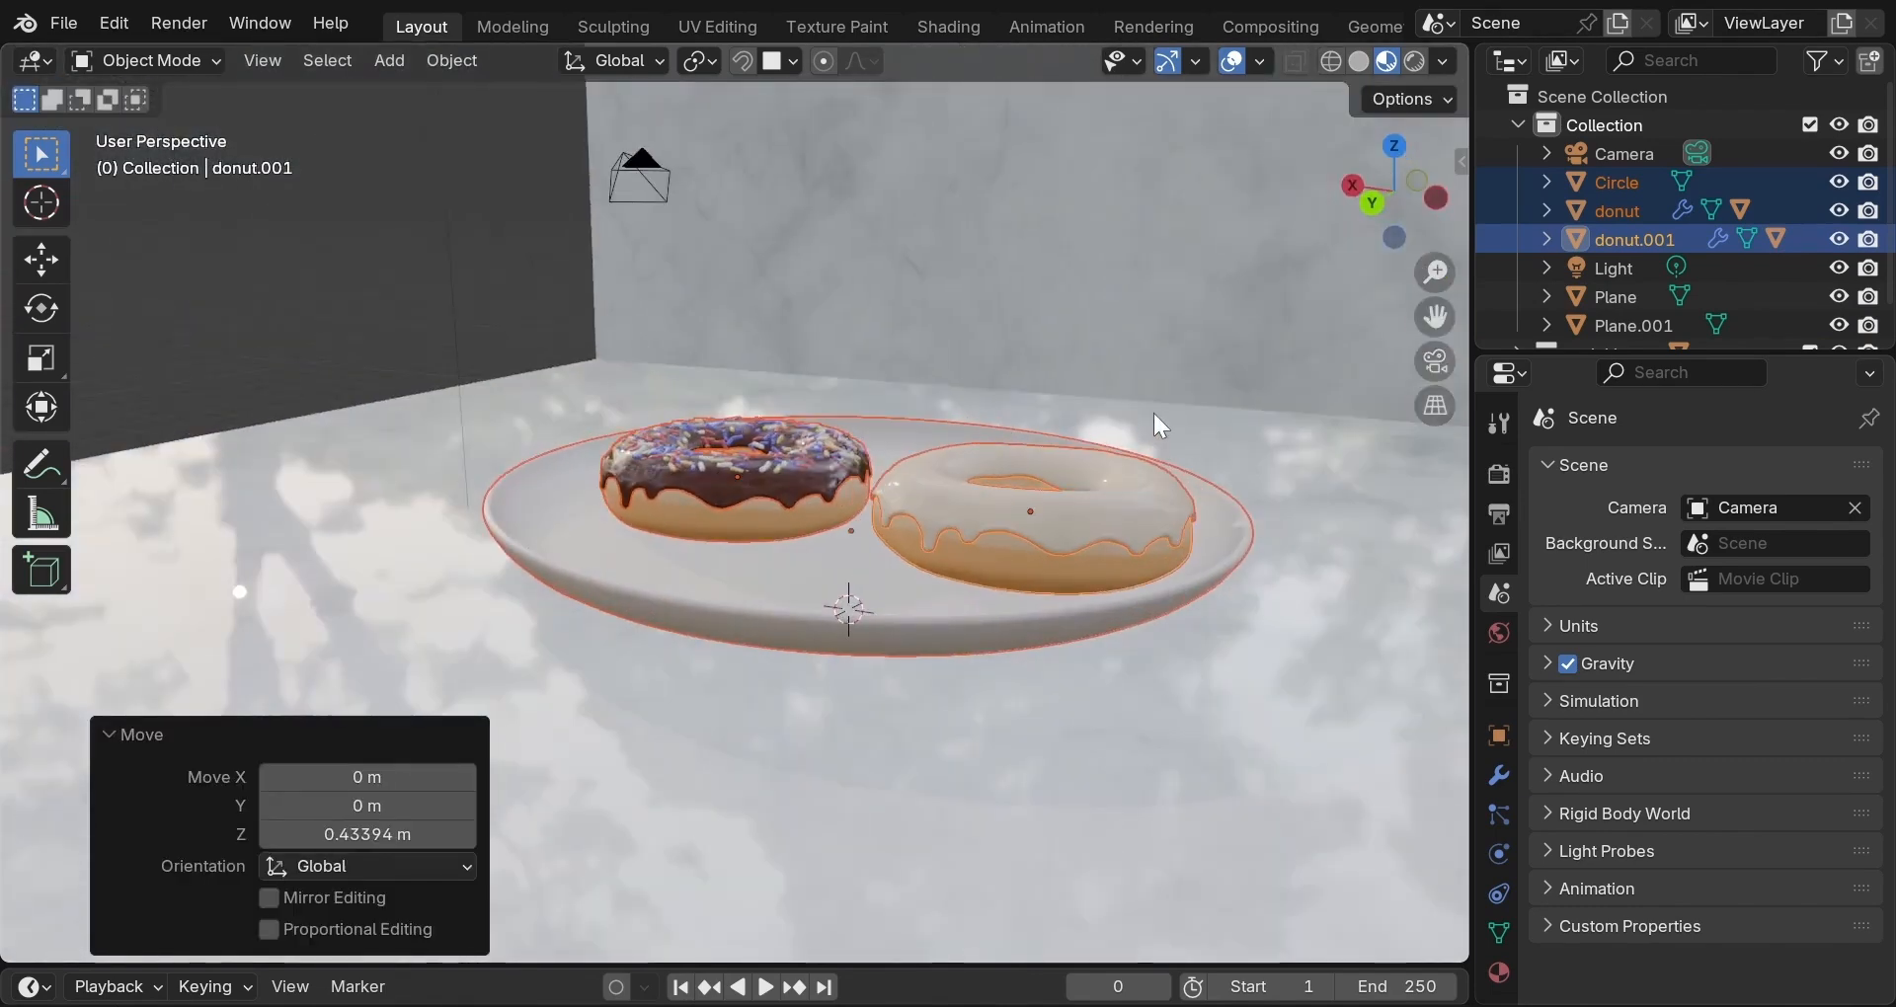
pyautogui.moveTo(1069, 502); pyautogui.dragTo(1140, 524, button='middle')
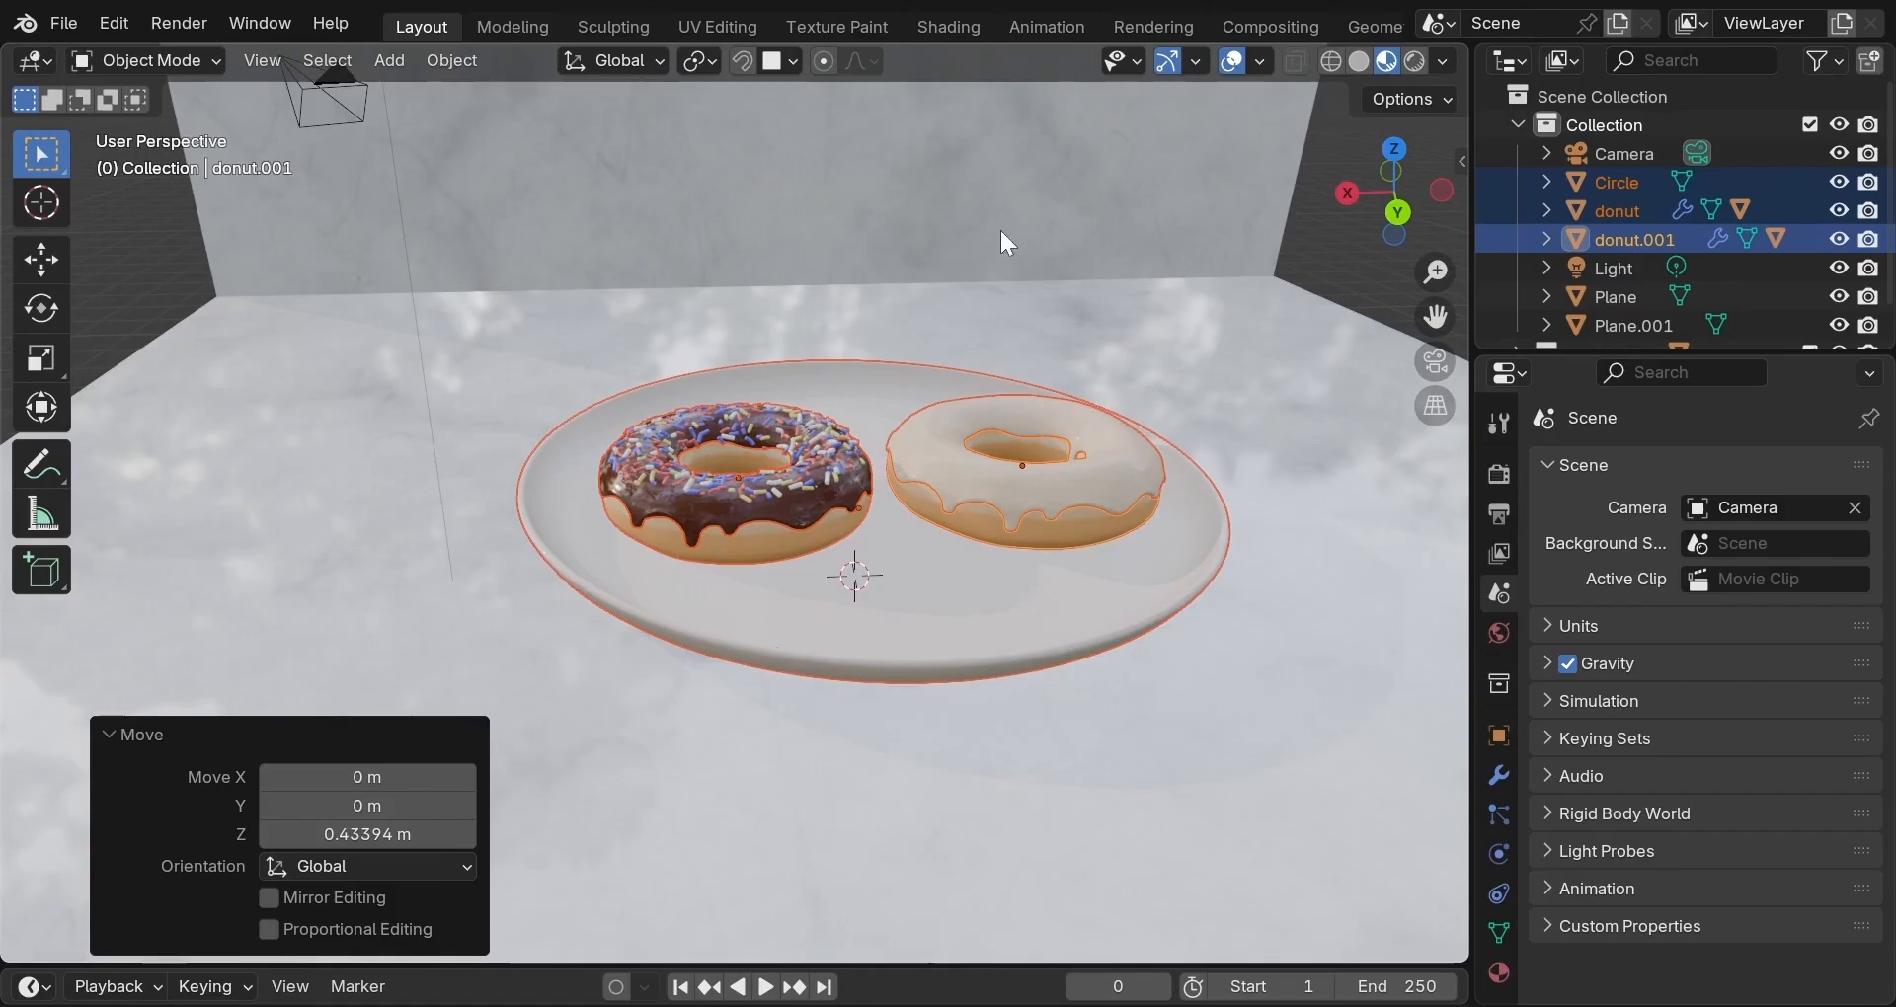
pyautogui.click(1326, 210)
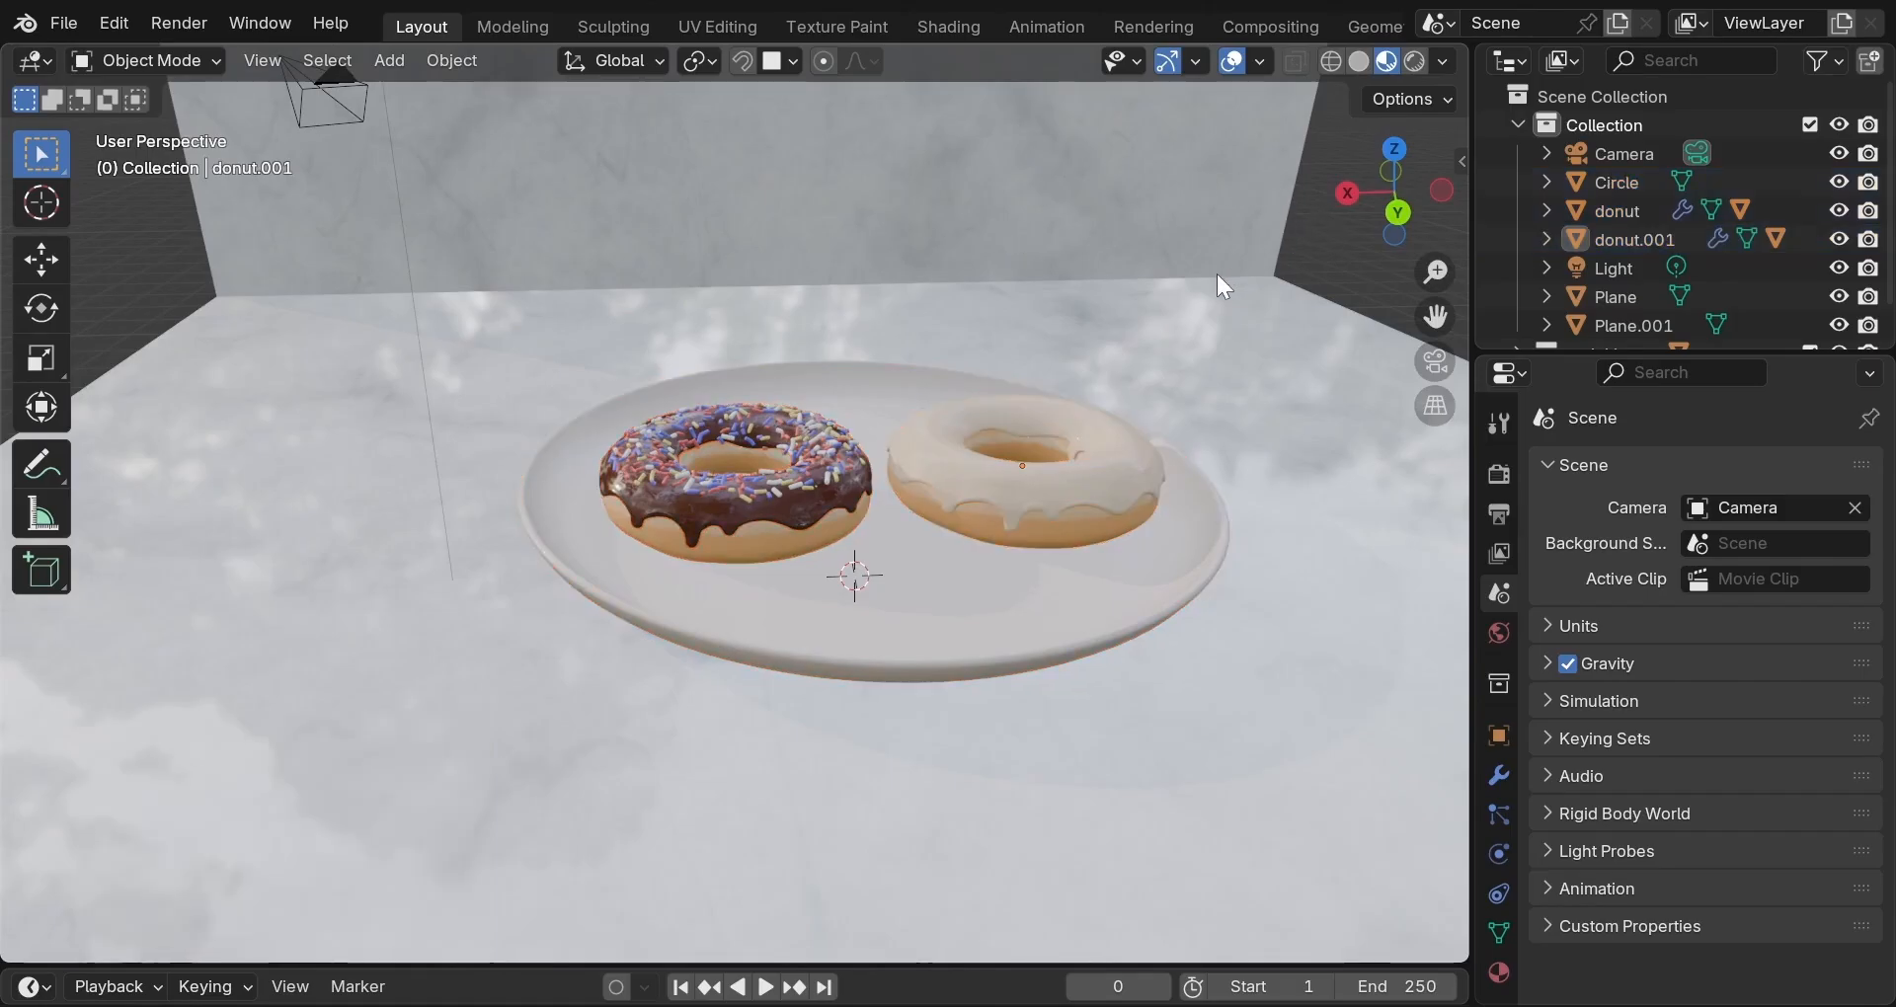
# Frame the view on the chocolate donut and orbit around the donuts.
pyautogui.moveTo(1212, 271); pyautogui.dragTo(1195, 243, button='middle')
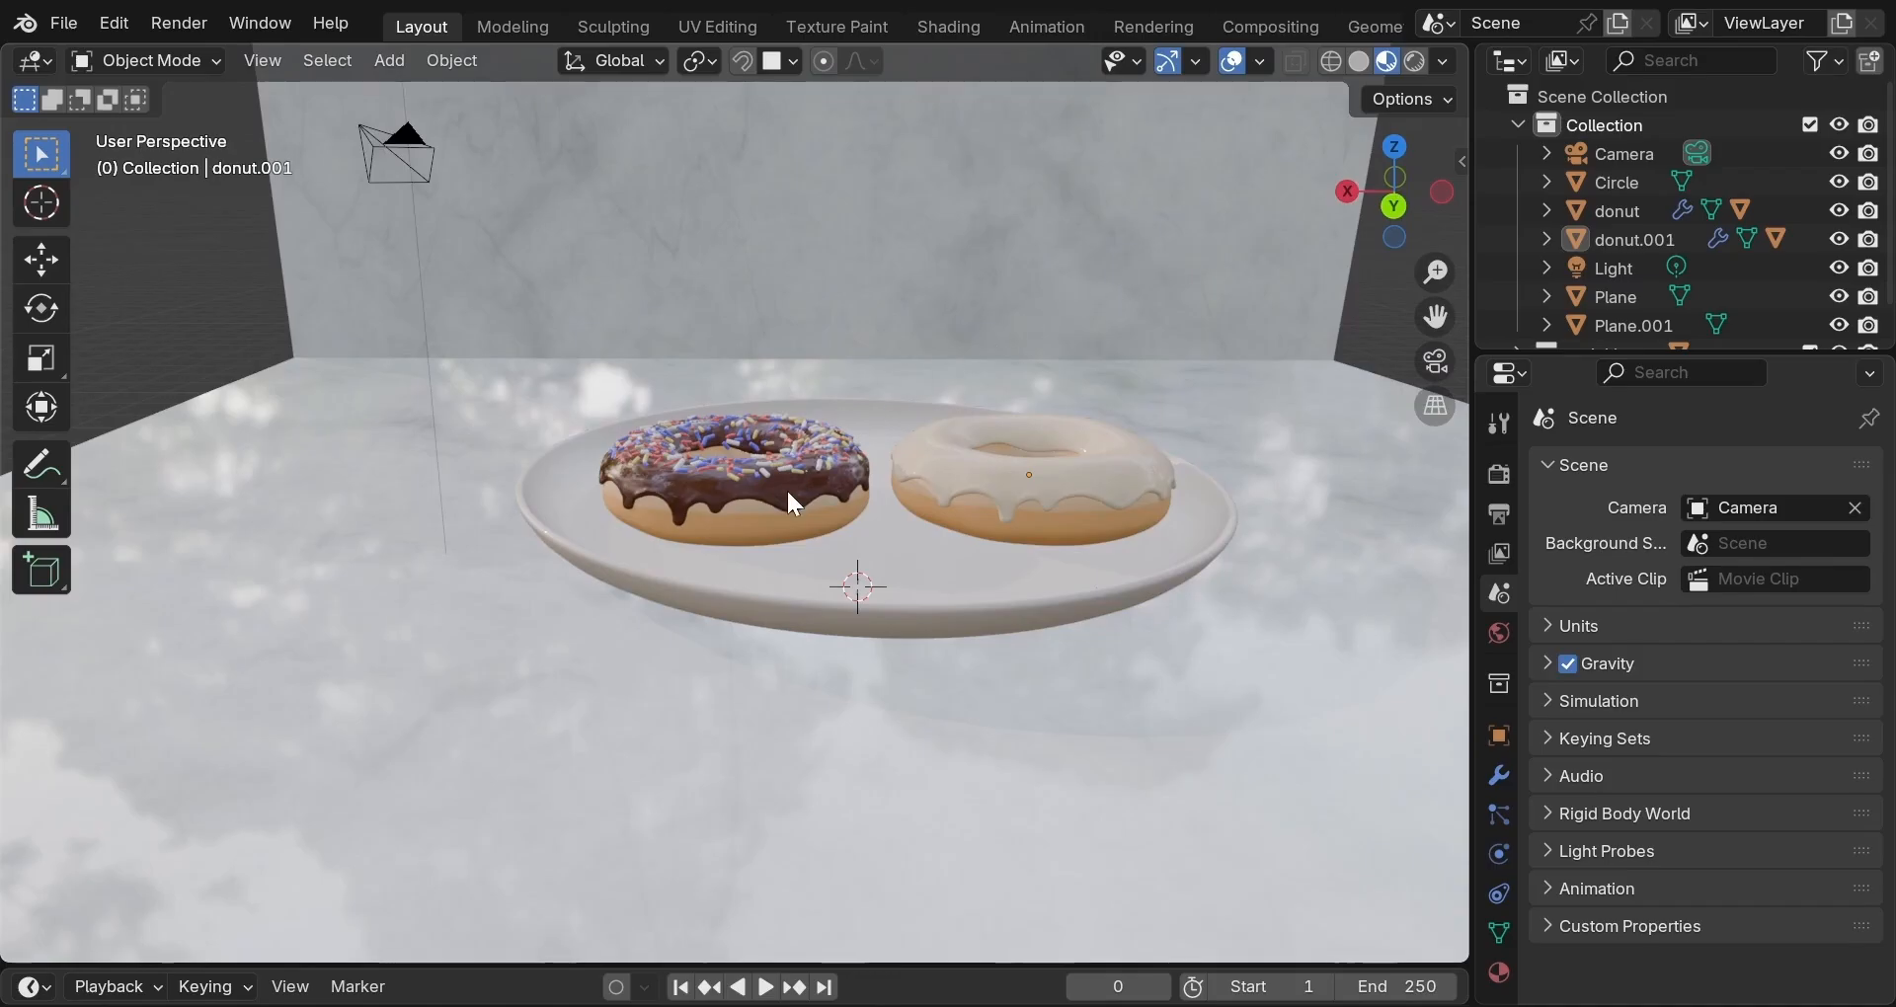
pyautogui.scroll(-1, 787, 482)
pyautogui.scroll(-1, 812, 464)
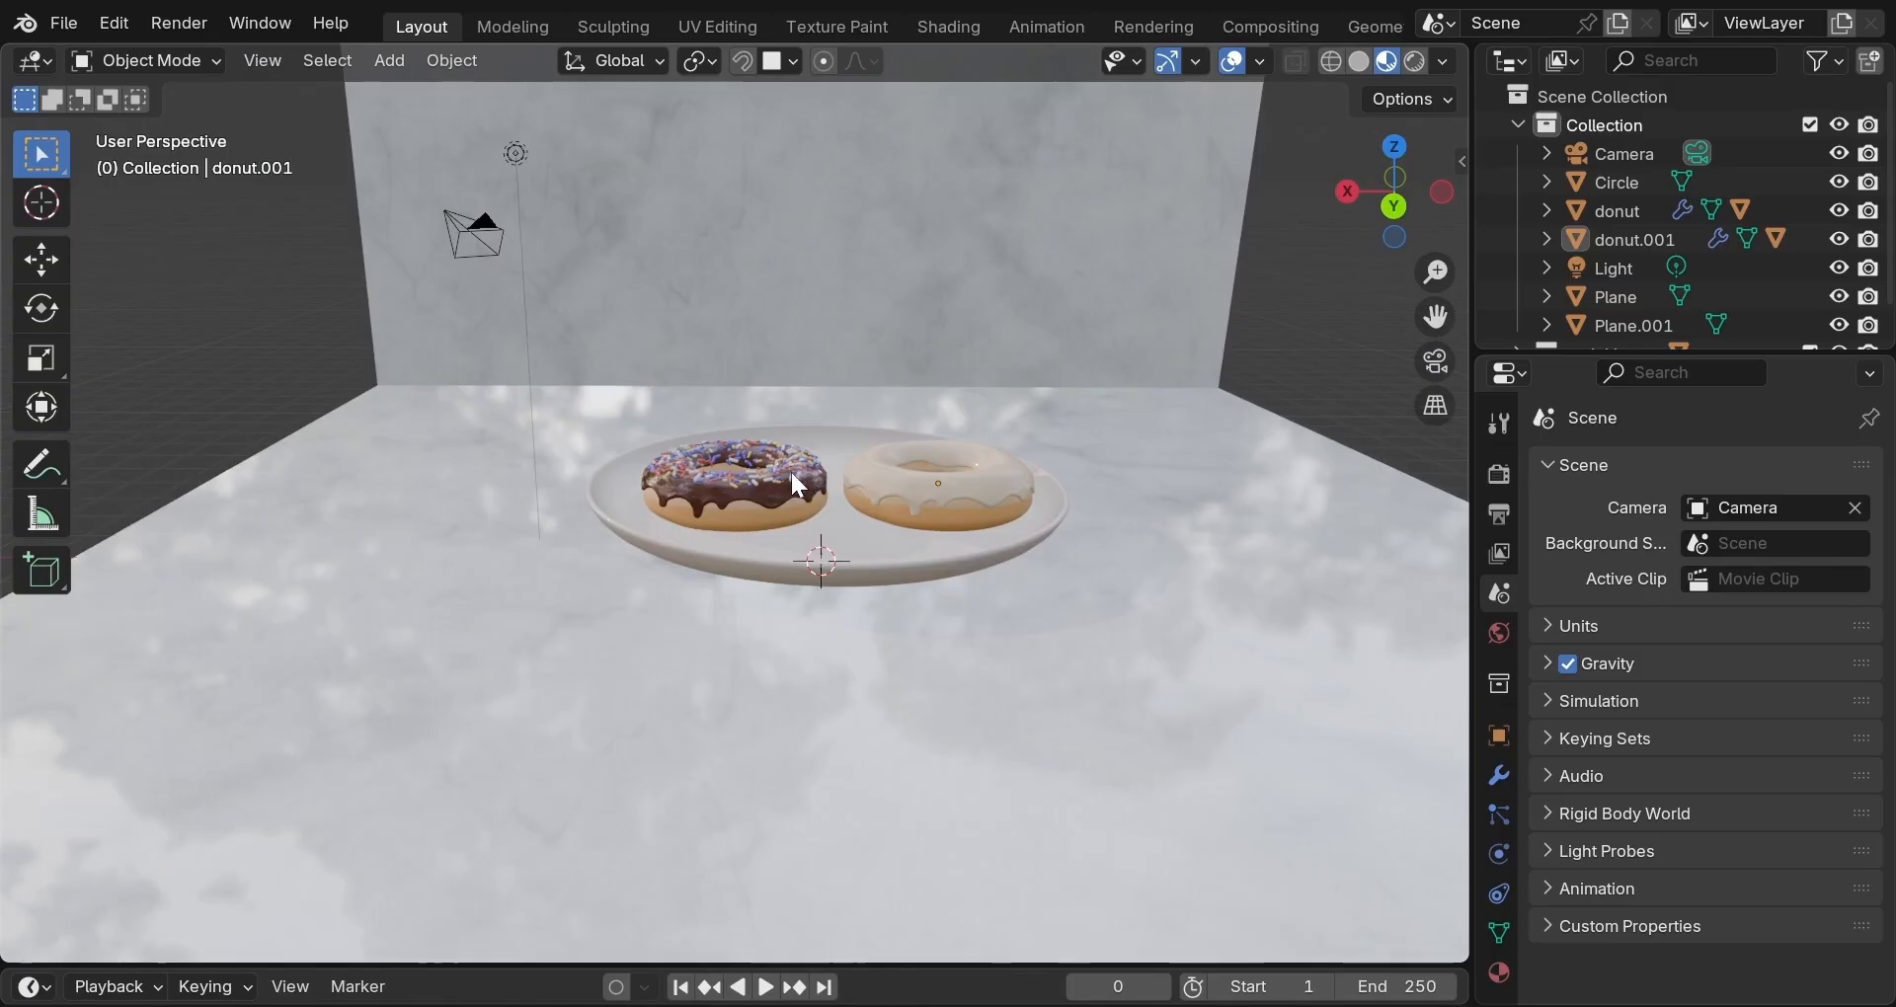
pyautogui.click(779, 478)
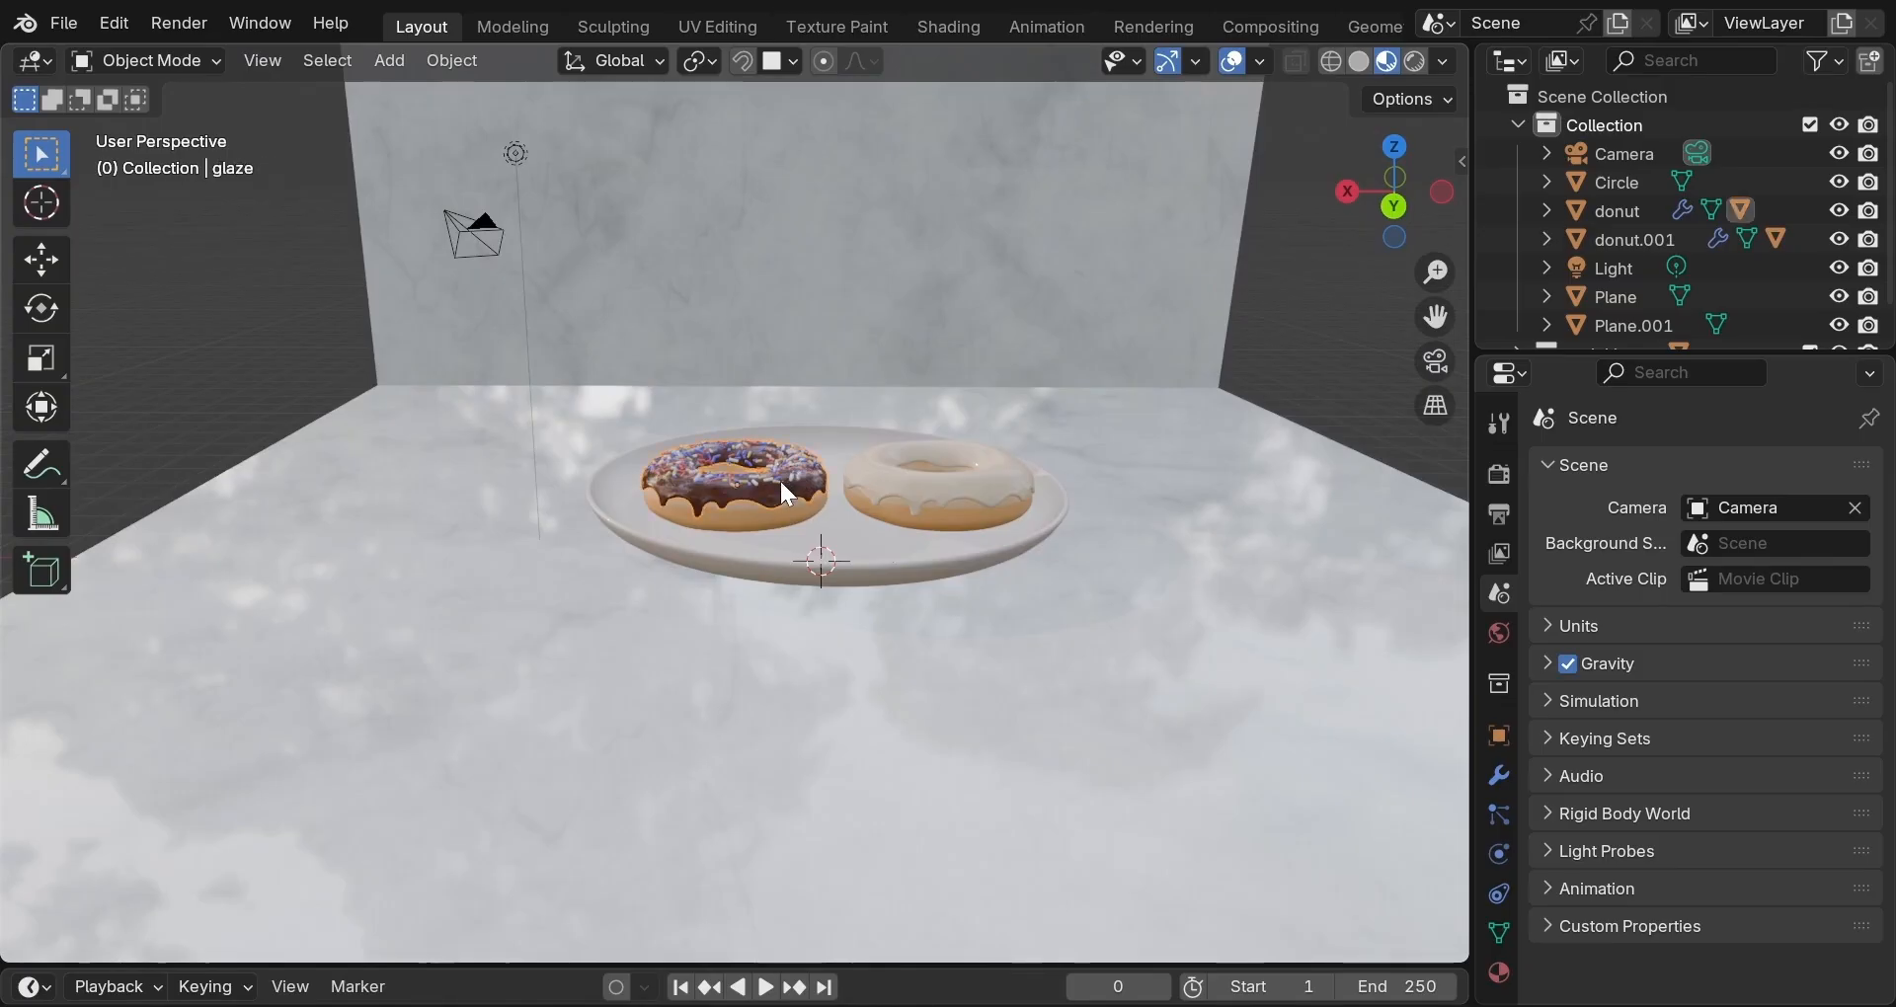
pyautogui.press('KP_Decimal')
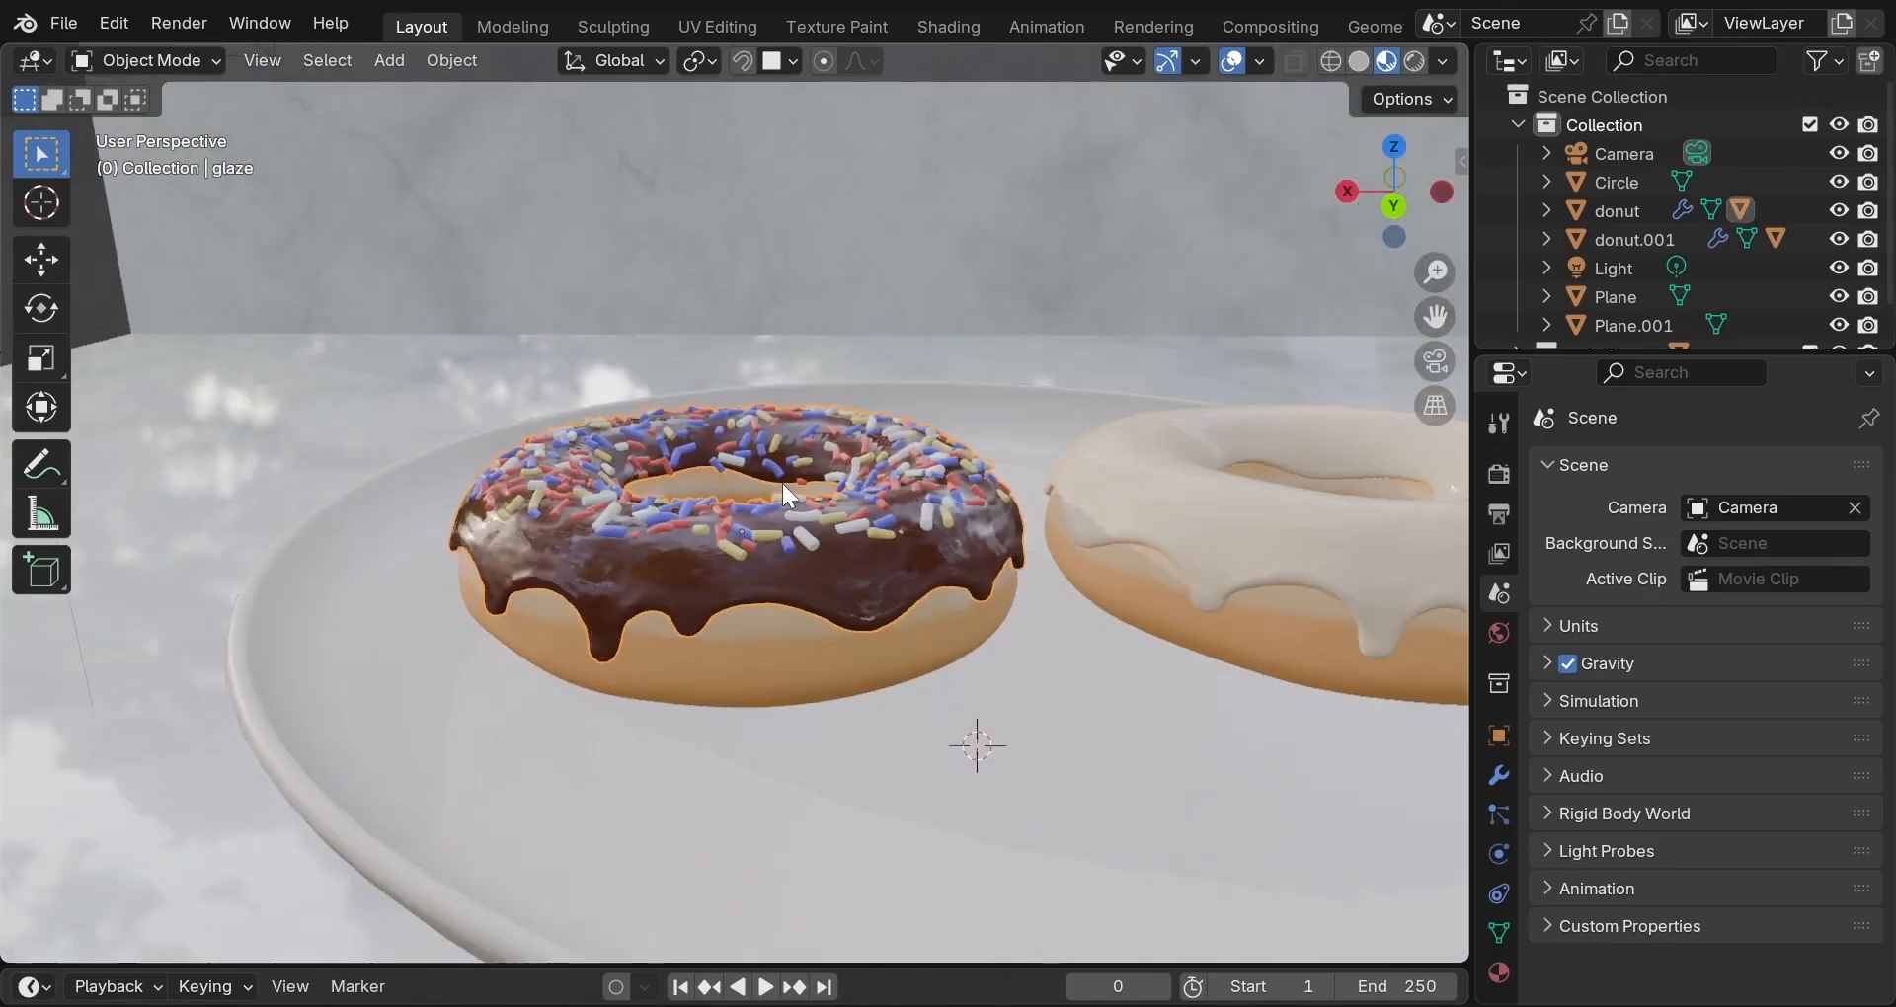
pyautogui.scroll(-1, 782, 483)
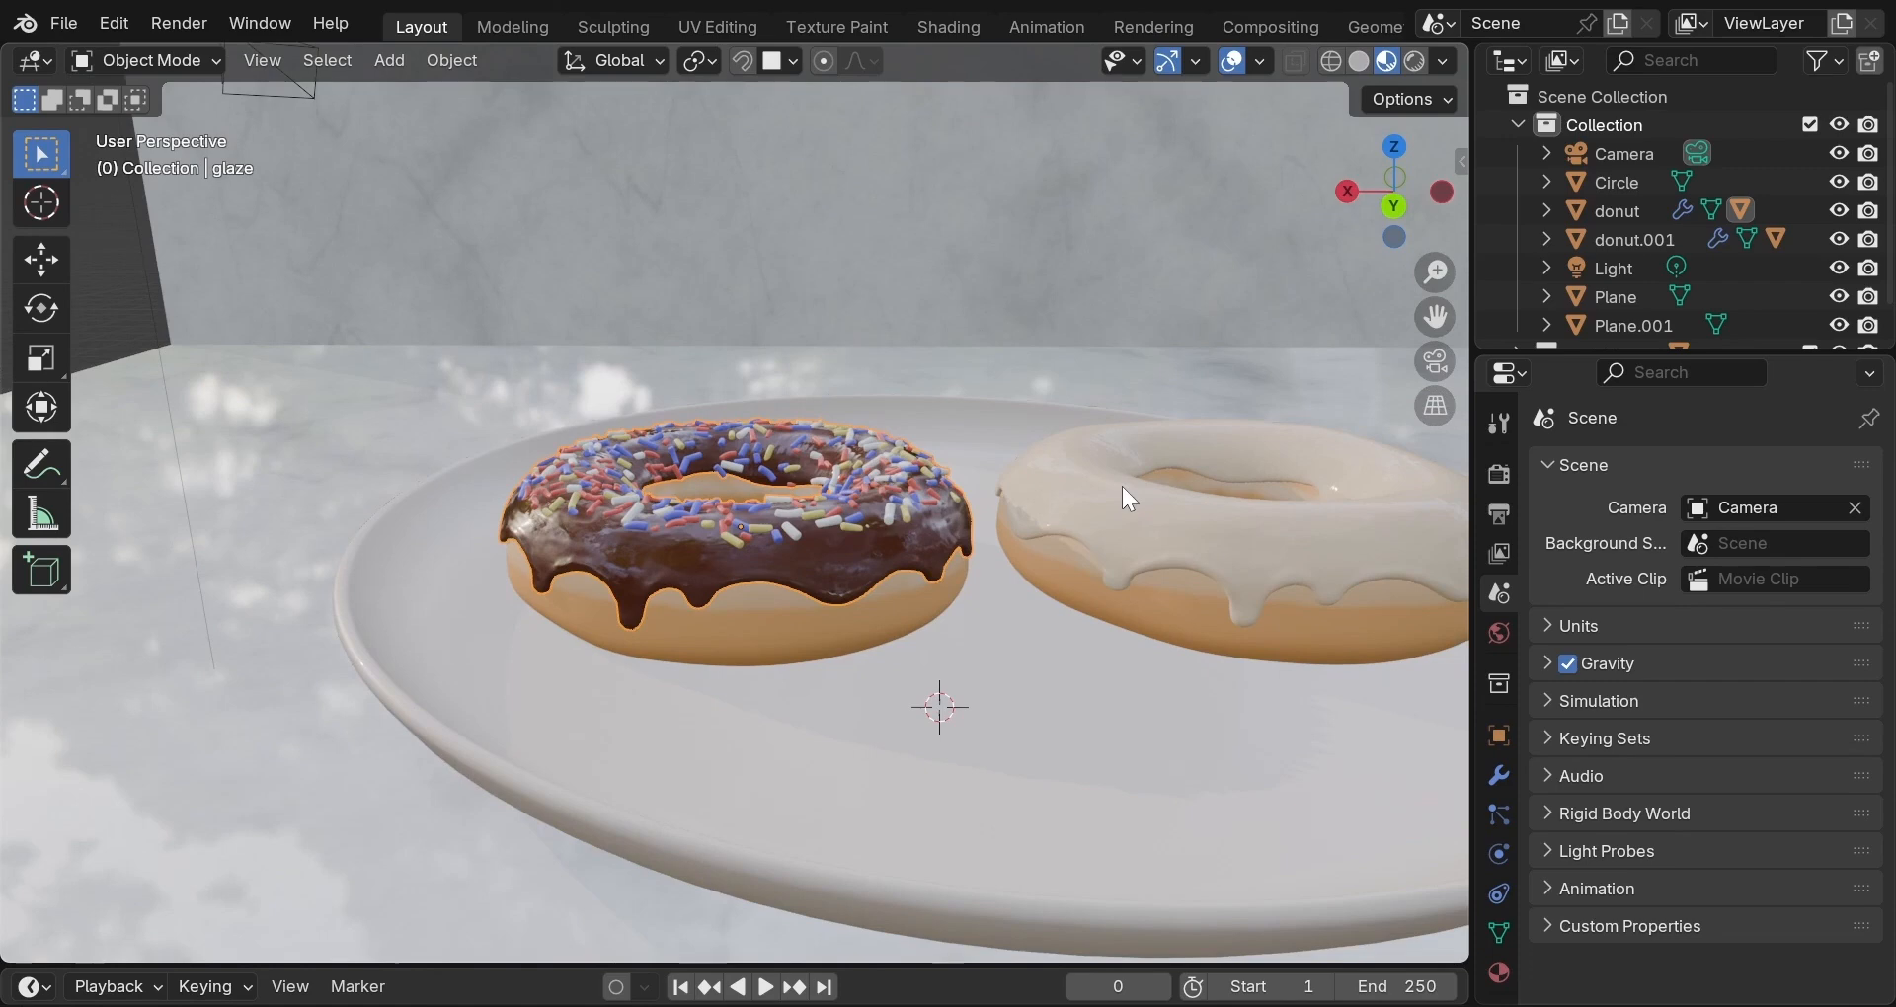
pyautogui.moveTo(1123, 486); pyautogui.dragTo(1158, 494, button='middle')
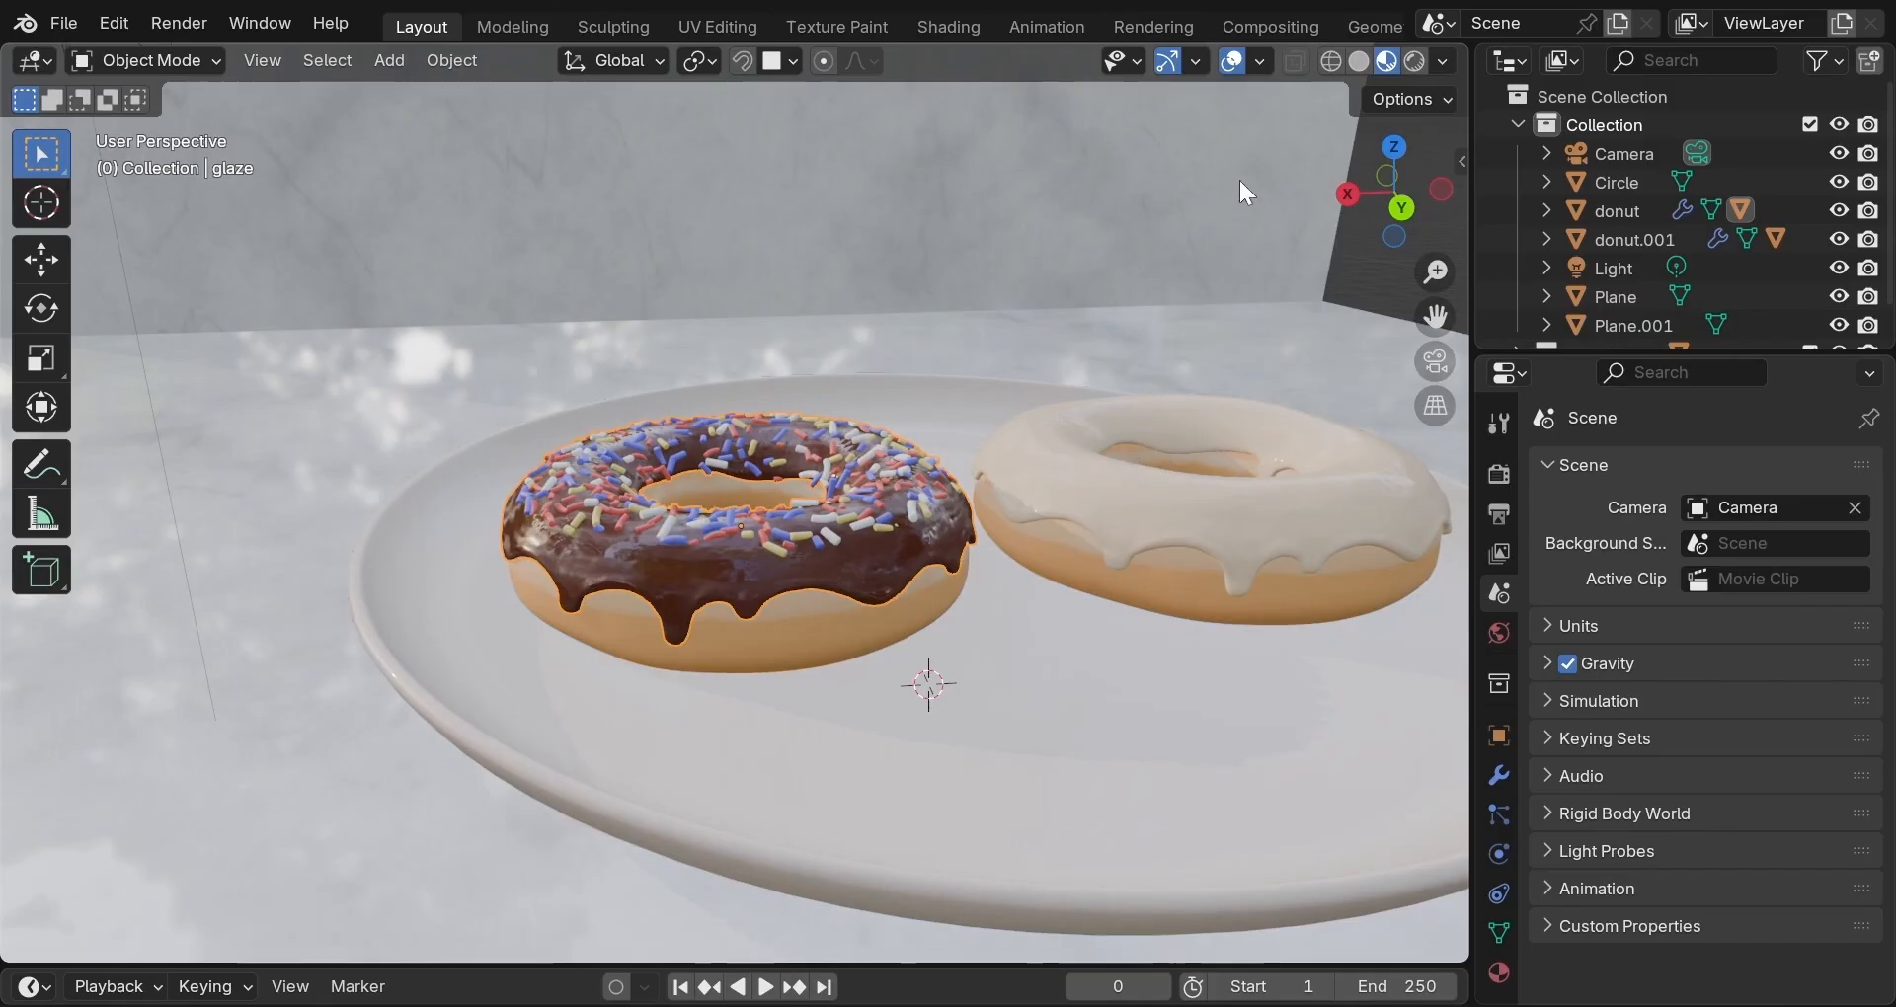
# Switch the viewport to Rendered shading and inspect the shadows on the floor and wall.
pyautogui.click(1413, 61)
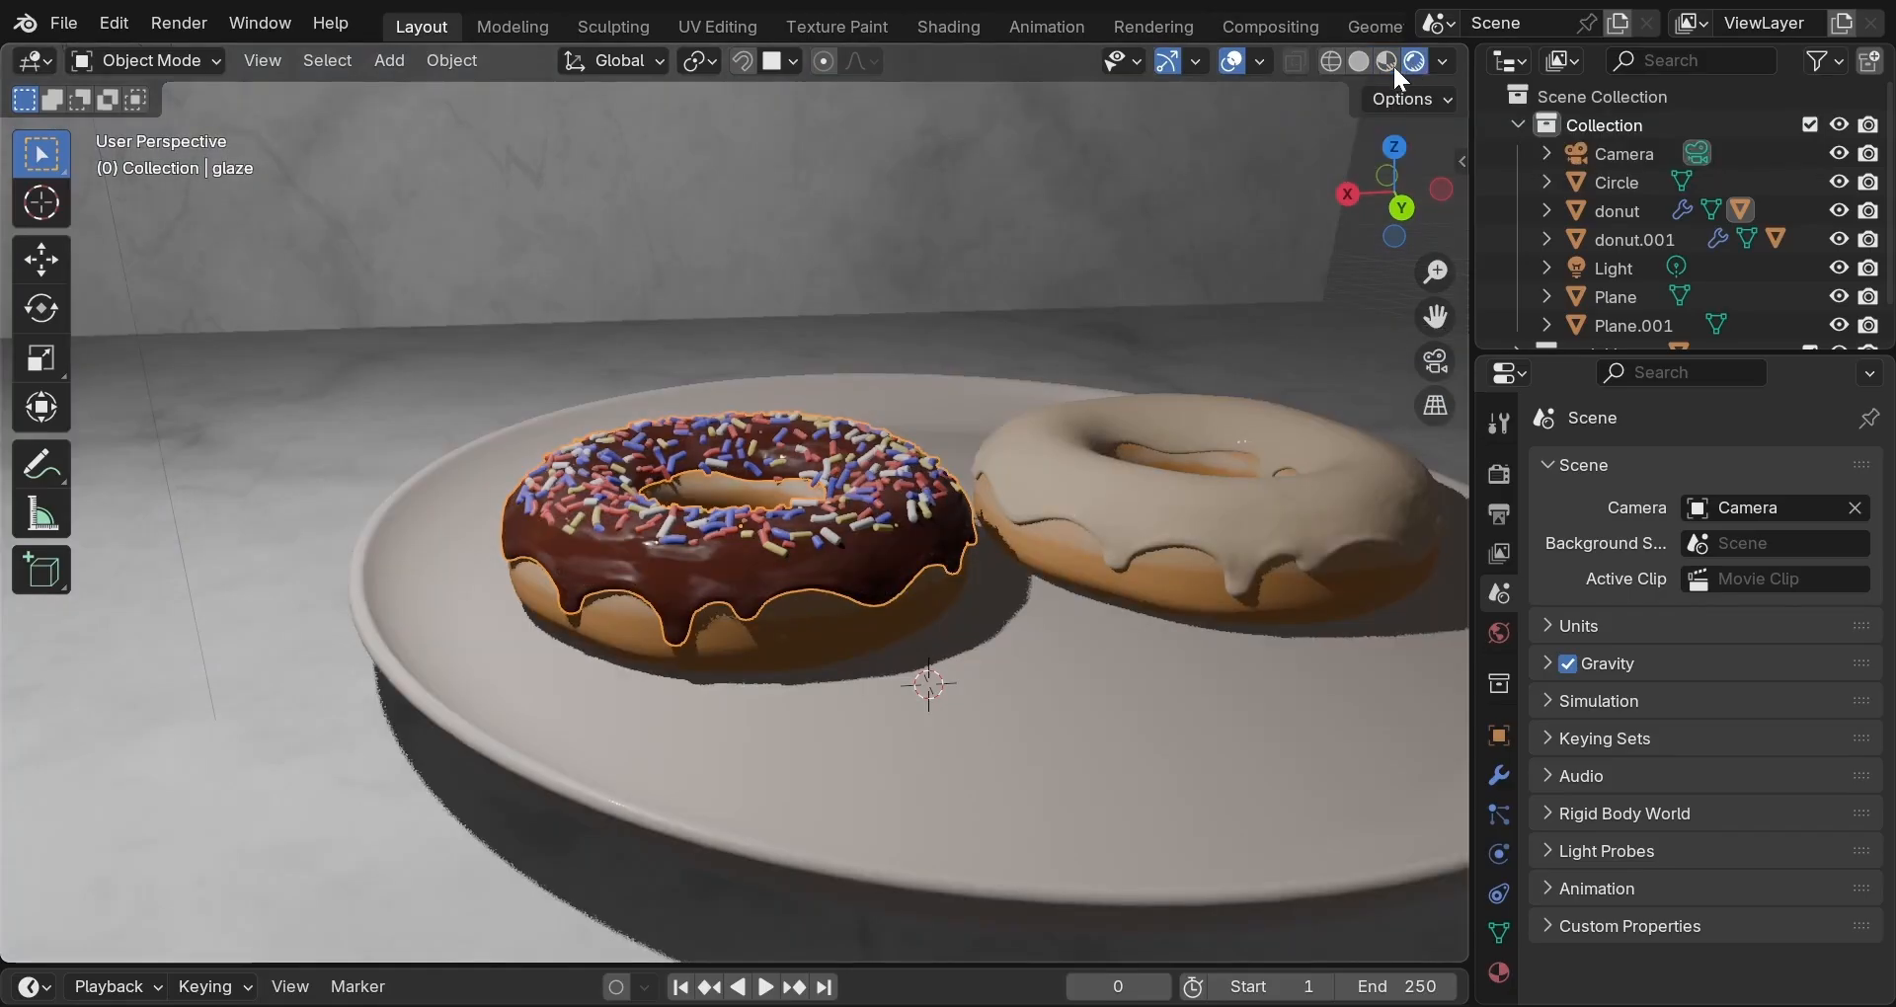
pyautogui.scroll(-2, 1099, 321)
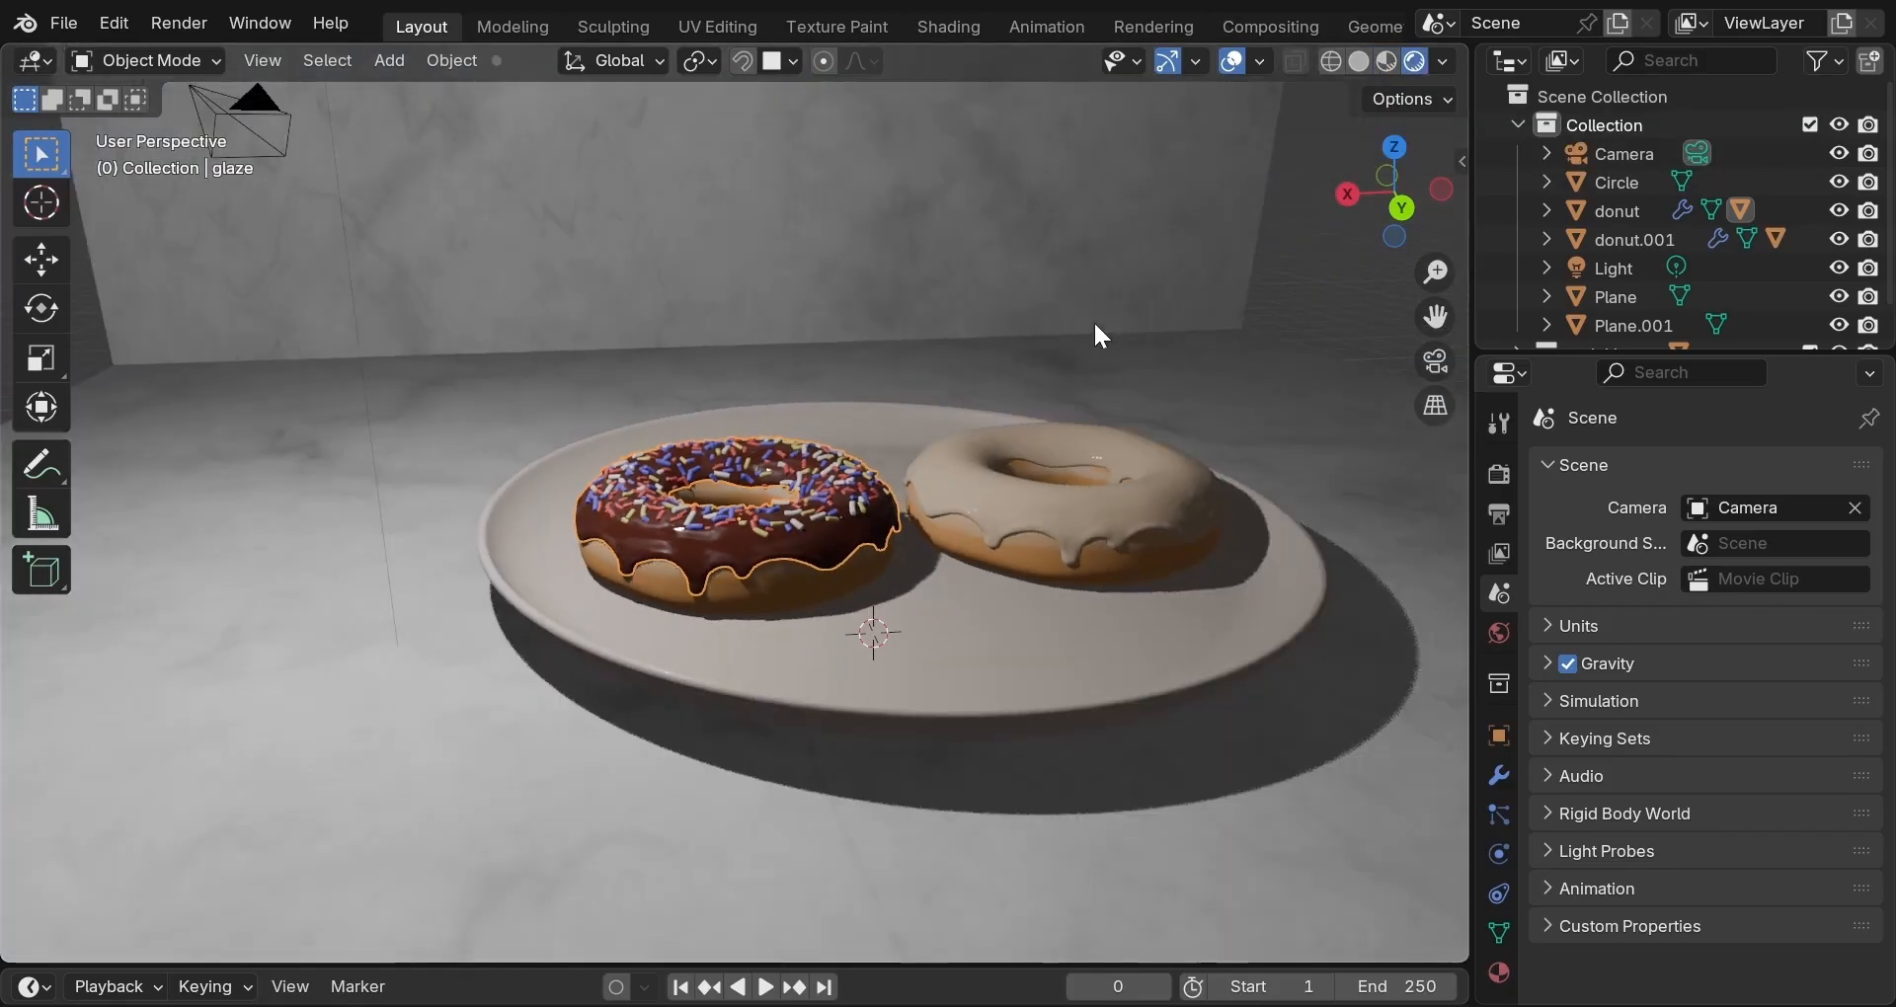
pyautogui.moveTo(1085, 334); pyautogui.dragTo(1055, 358, button='middle')
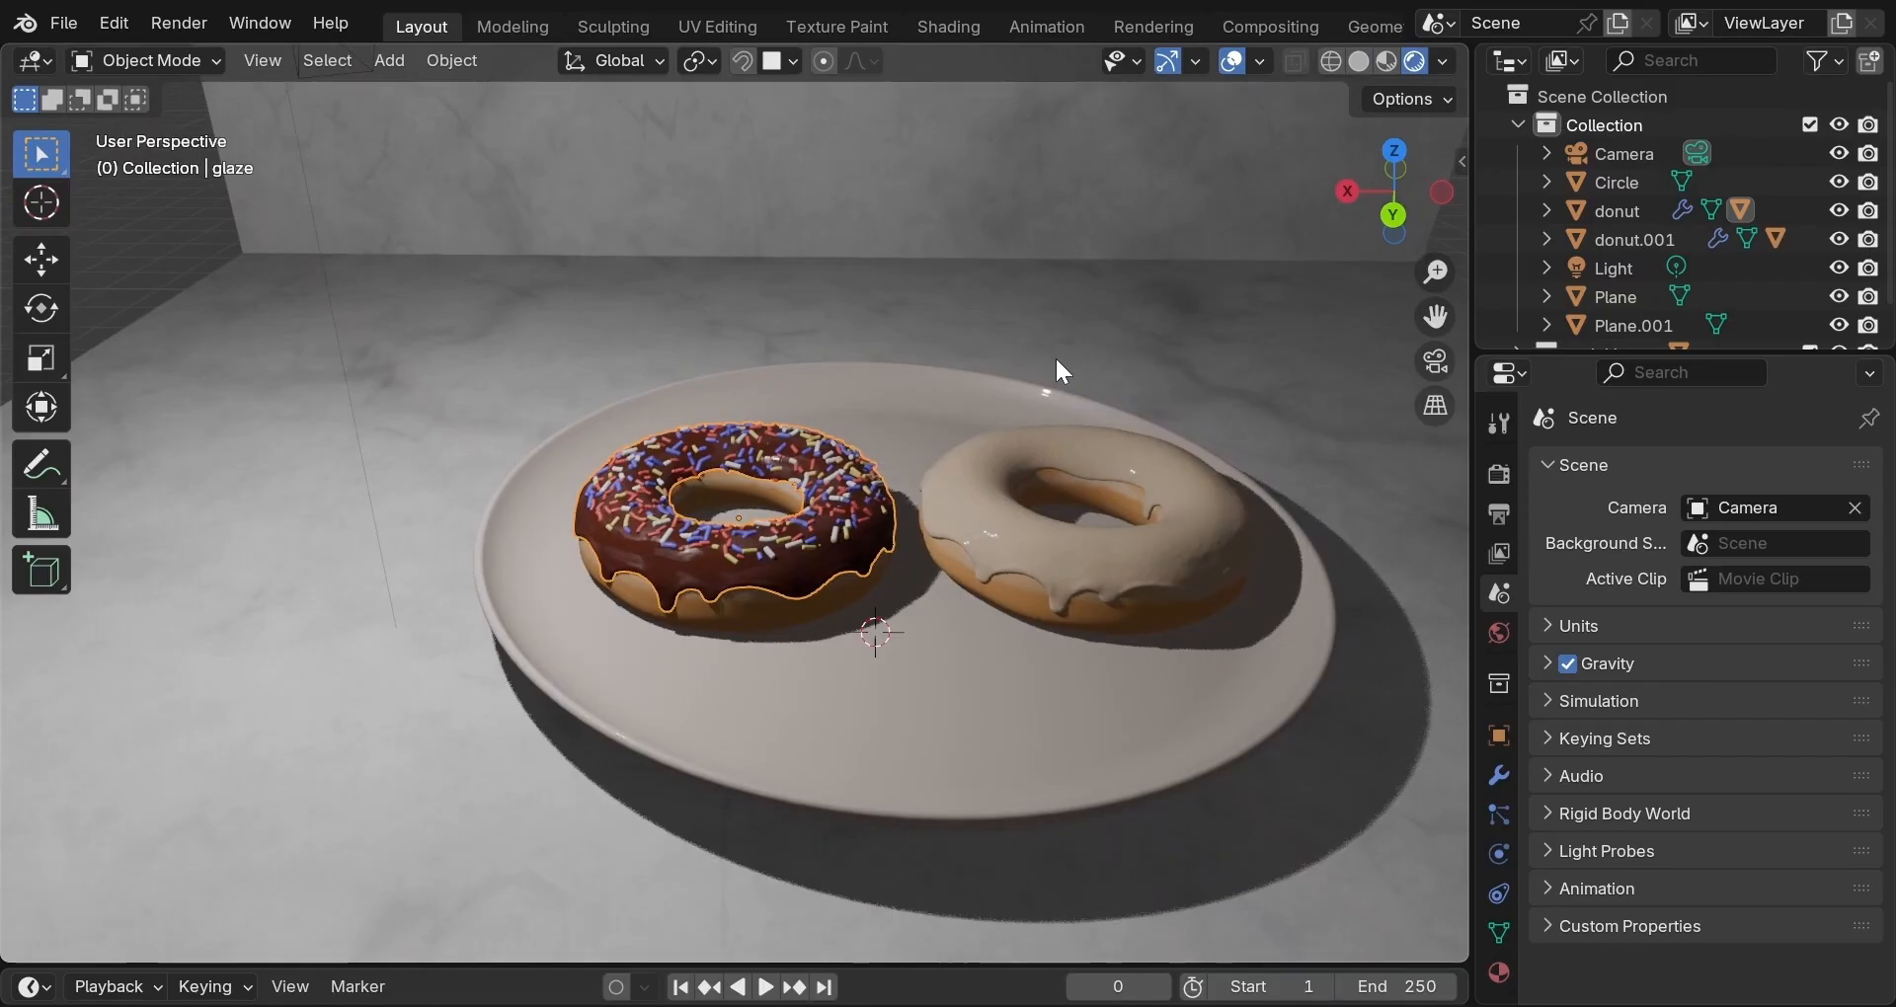
pyautogui.scroll(-3, 1057, 363)
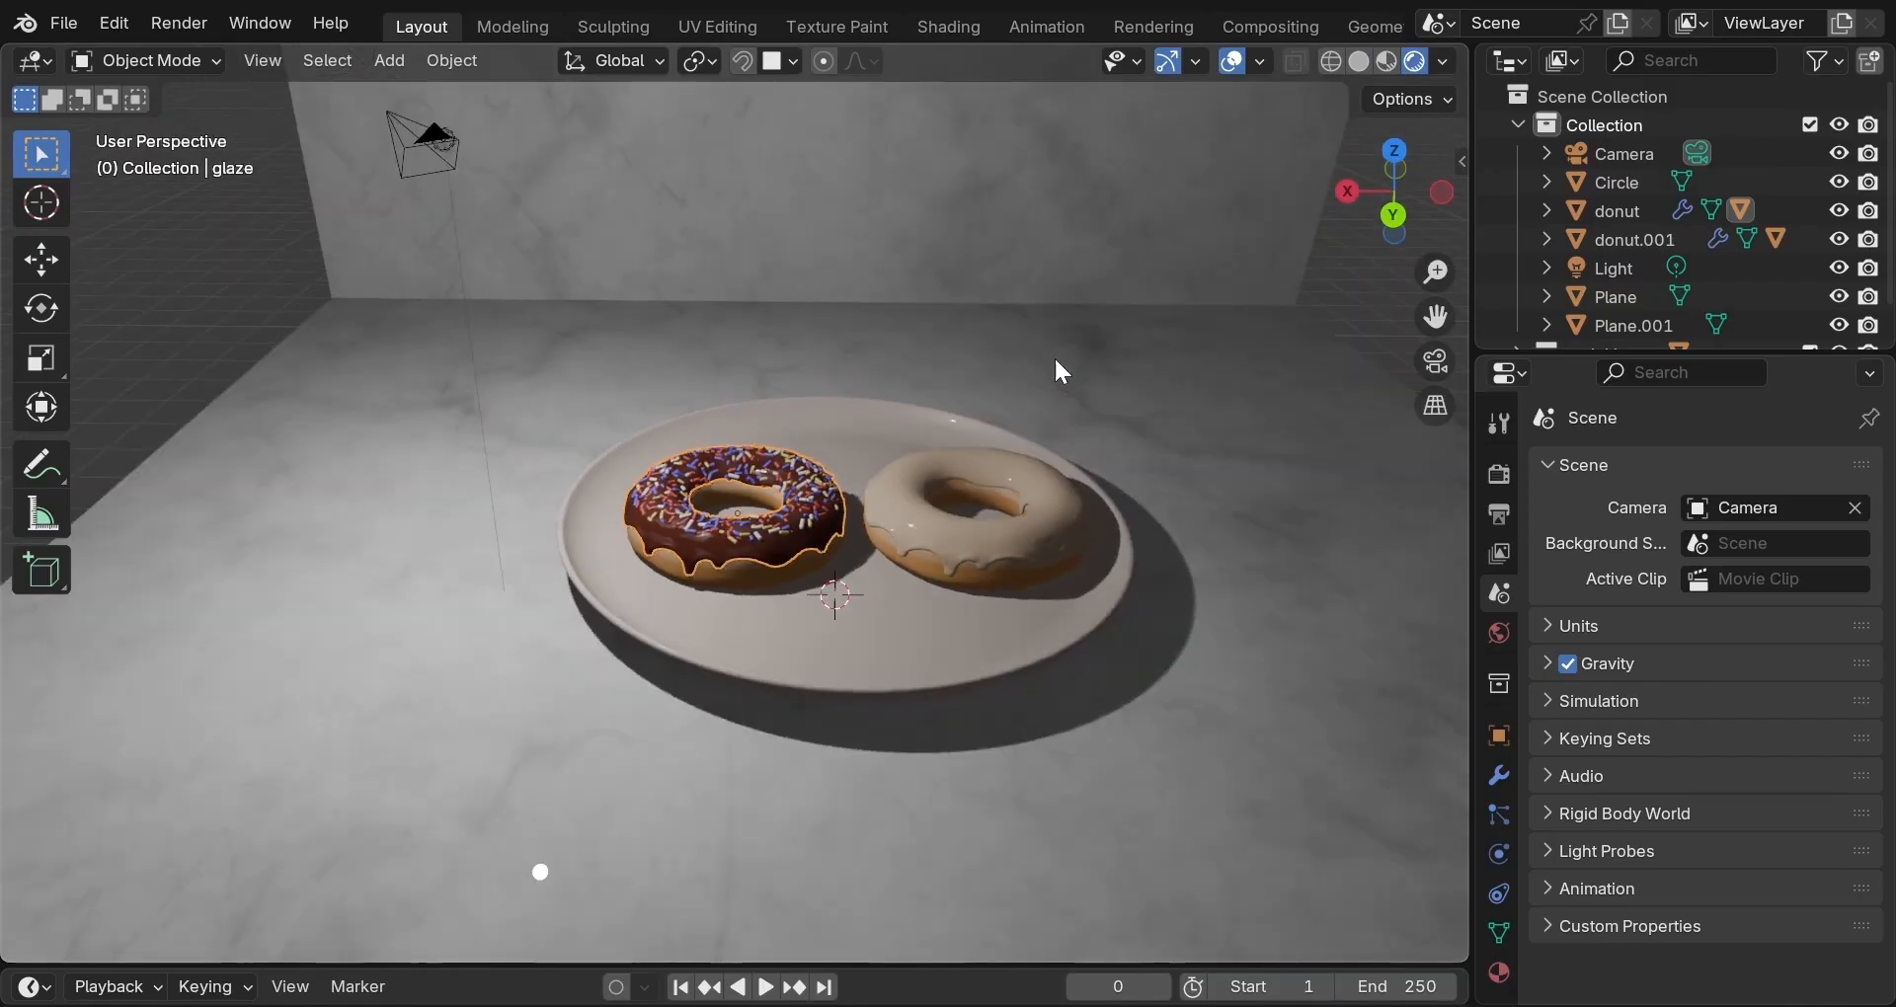
pyautogui.scroll(-3, 1062, 346)
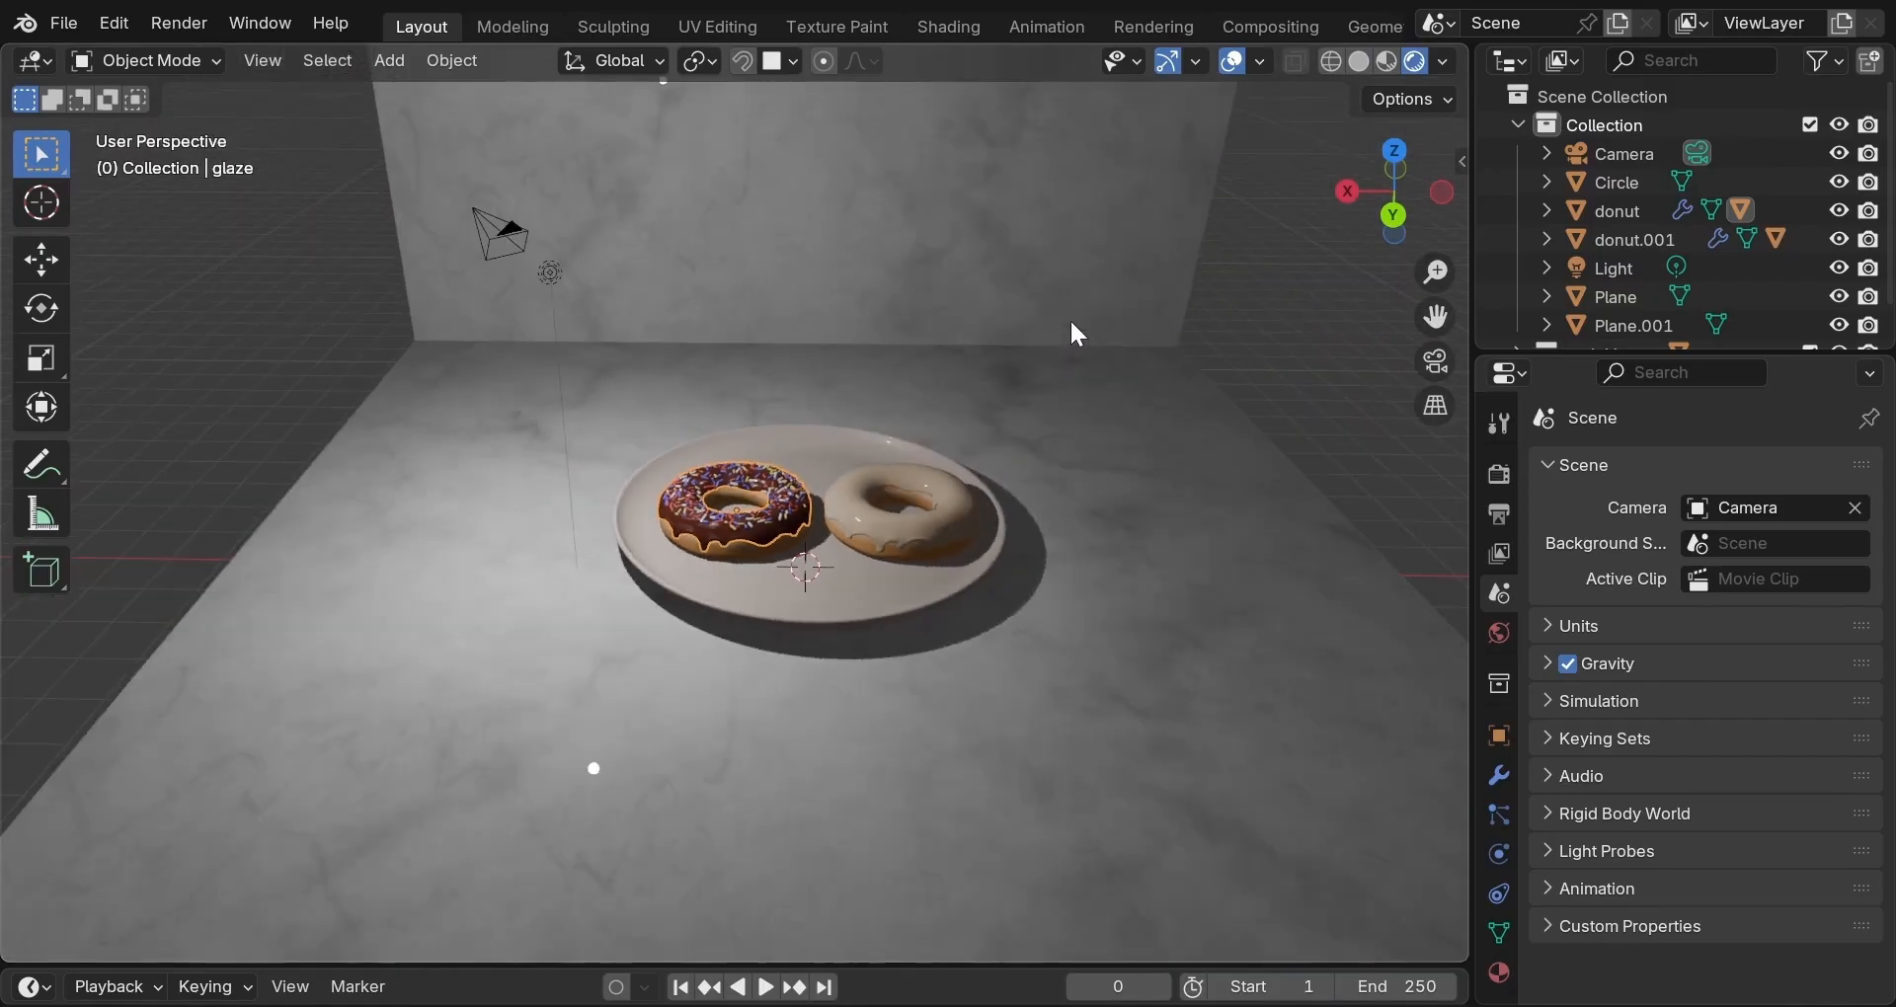
pyautogui.moveTo(1069, 326); pyautogui.dragTo(1072, 289, button='middle')
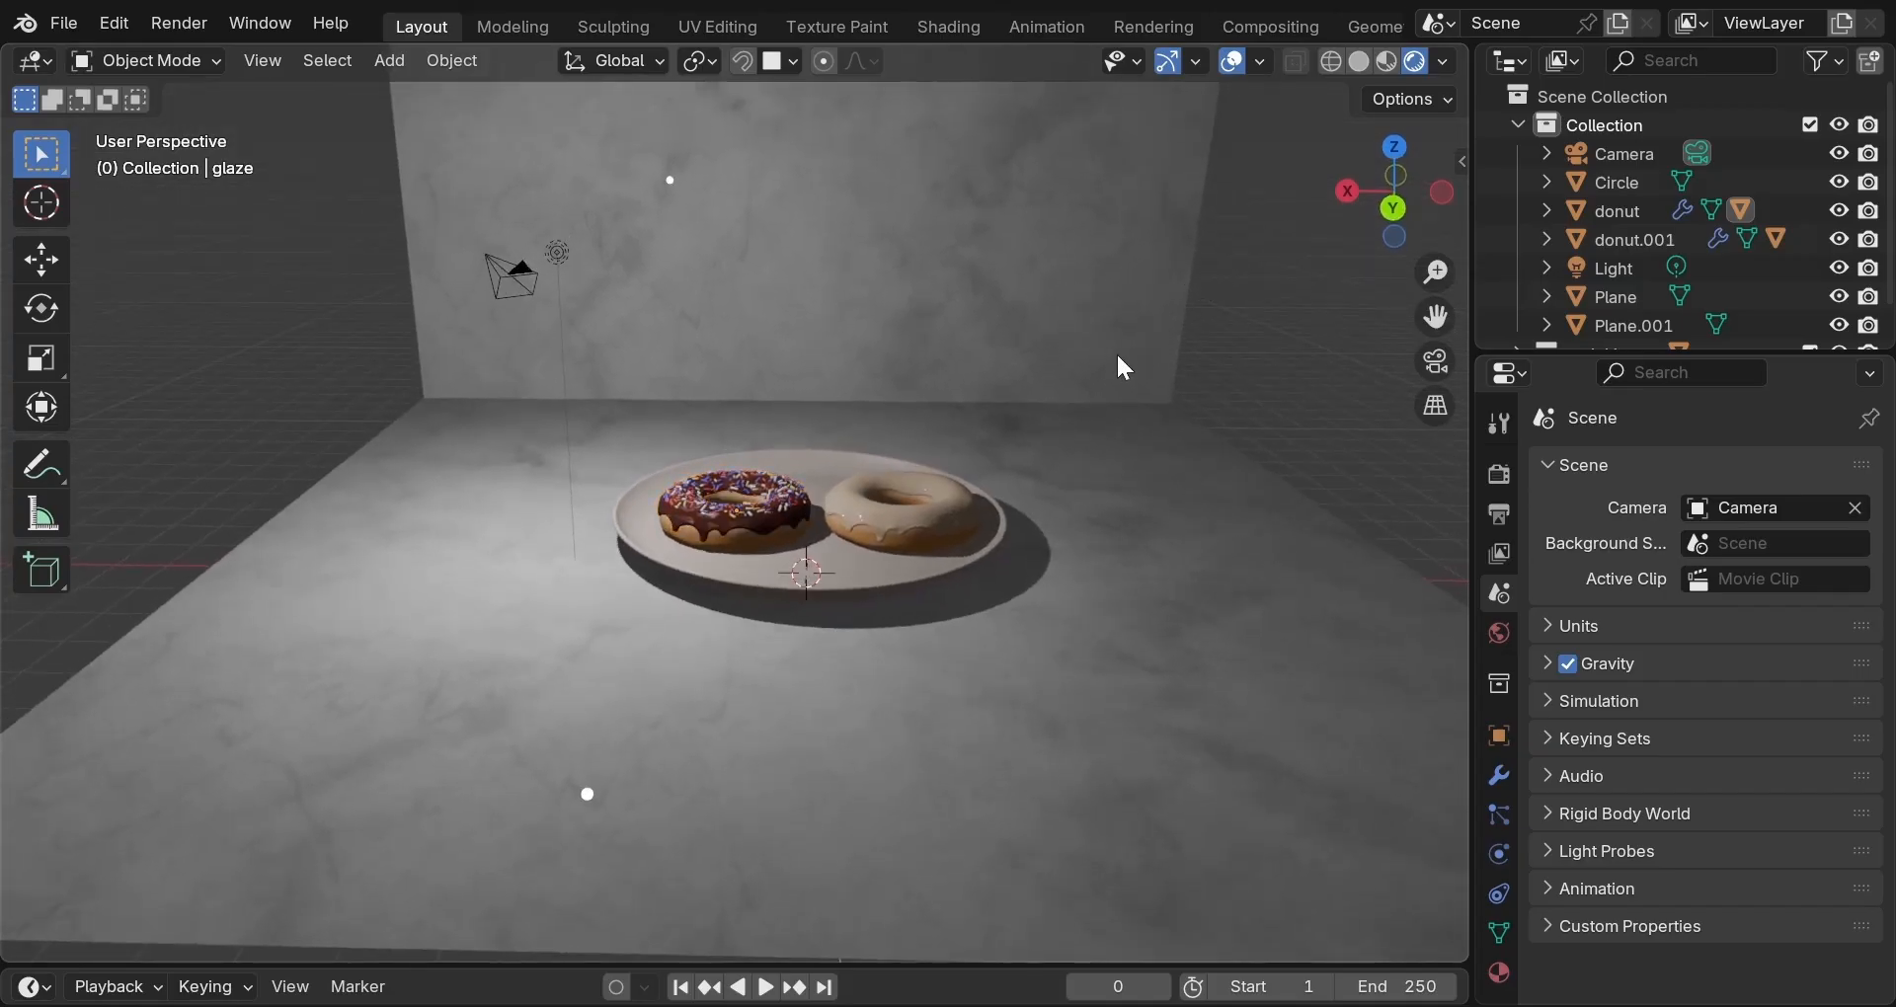
pyautogui.scroll(-2, 1118, 352)
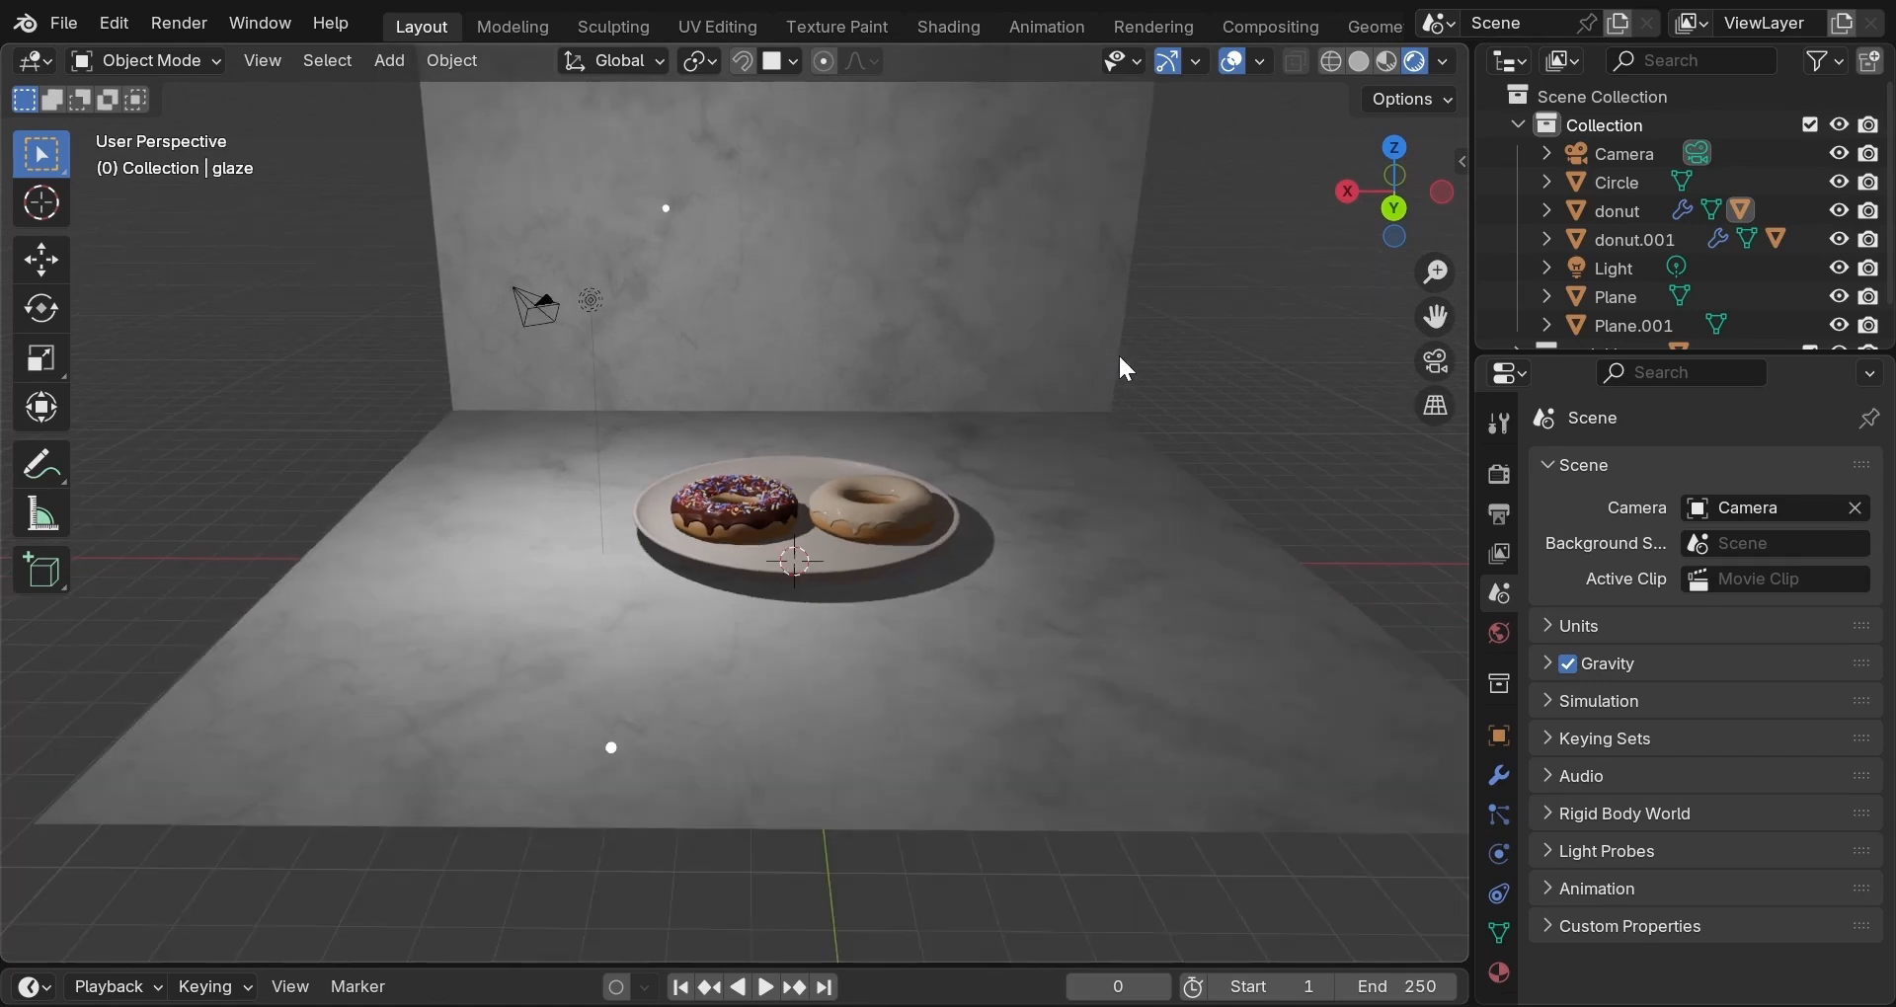
pyautogui.moveTo(1120, 358); pyautogui.dragTo(1122, 436, button='middle')
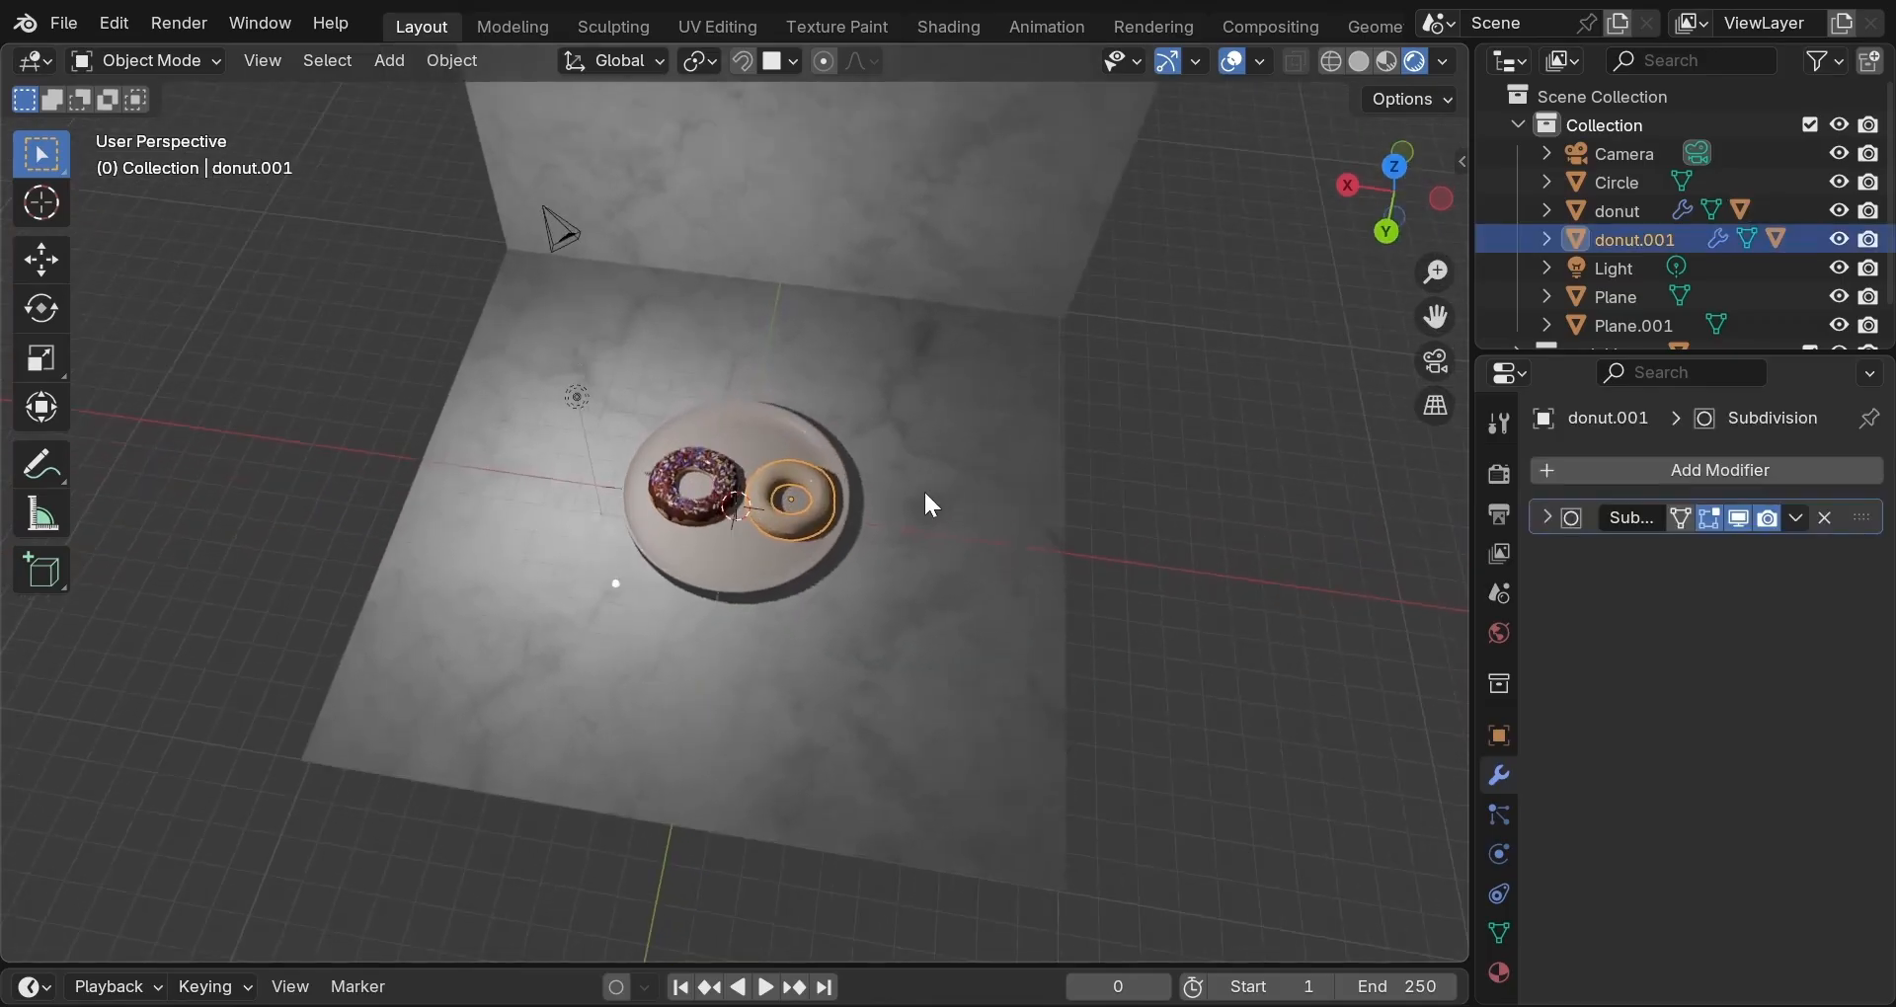
pyautogui.moveTo(928, 504)
pyautogui.mouseDown(button='middle')
pyautogui.moveTo(953, 363)
pyautogui.moveTo(904, 502)
pyautogui.mouseUp(button='middle')
pyautogui.scroll(15, 954, 372)
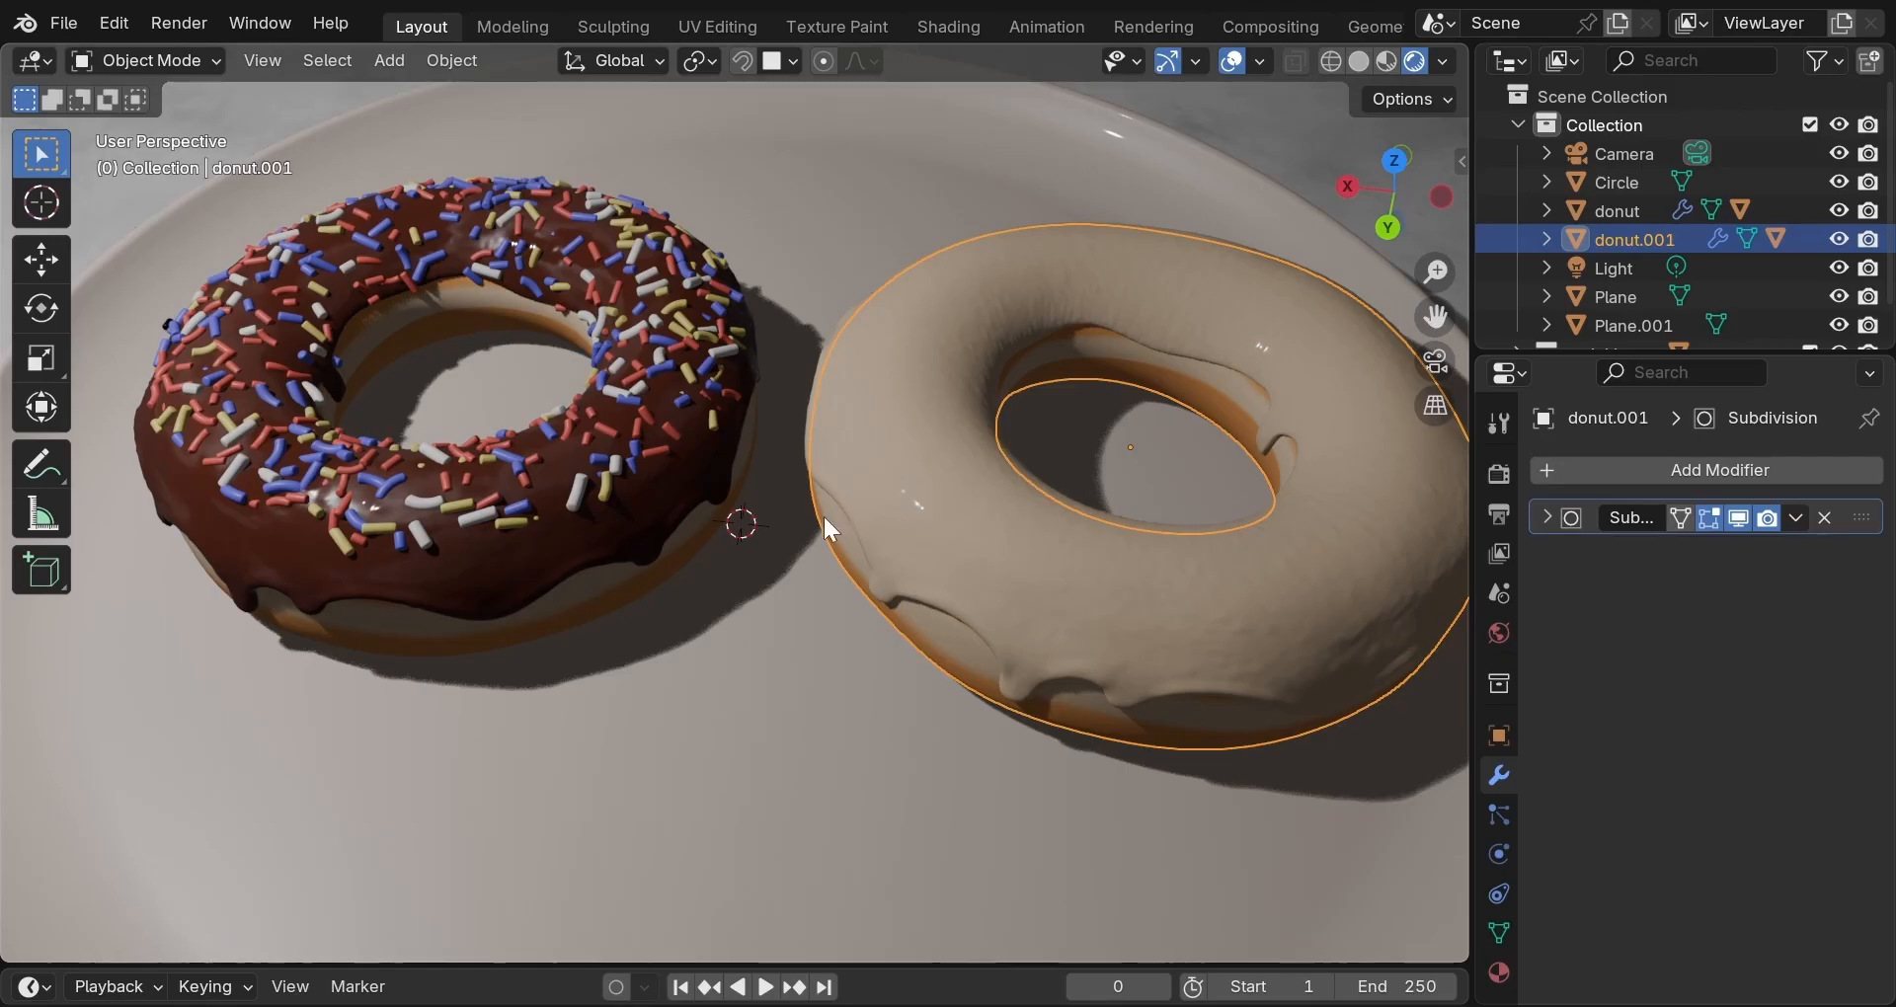
pyautogui.click(308, 124)
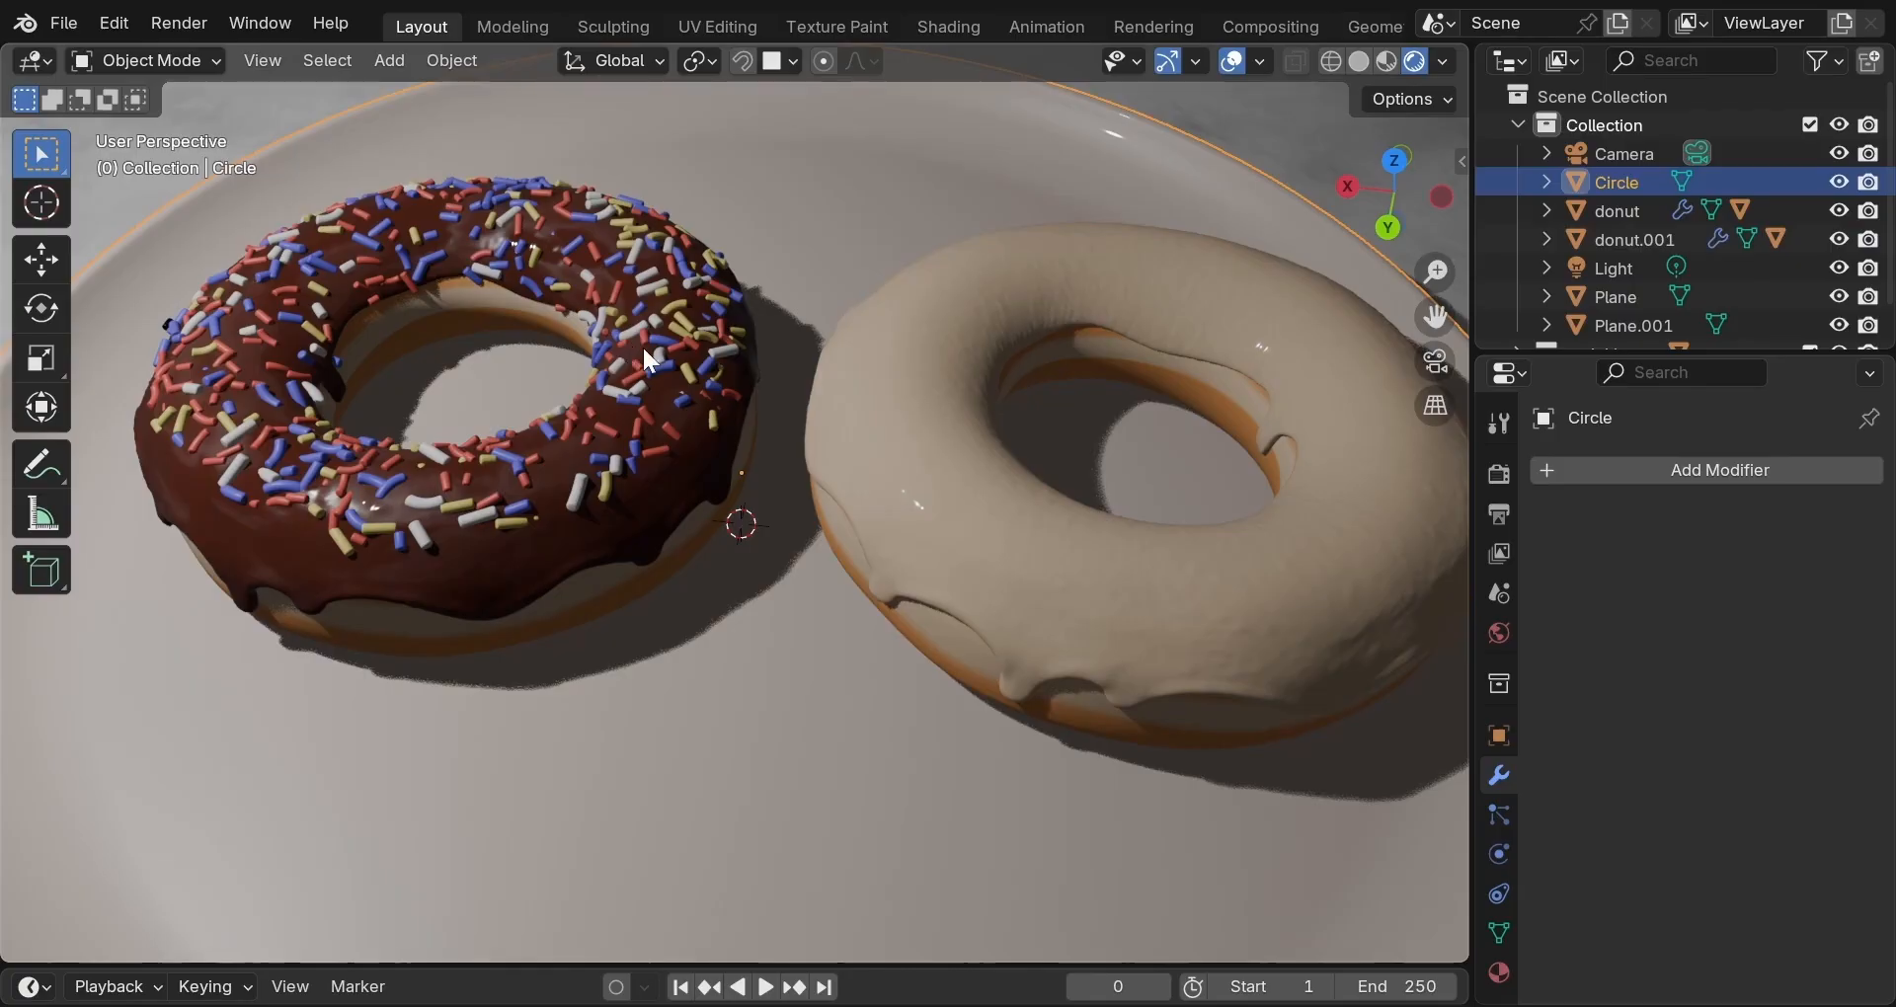
pyautogui.scroll(-3, 642, 345)
pyautogui.scroll(-1, 632, 490)
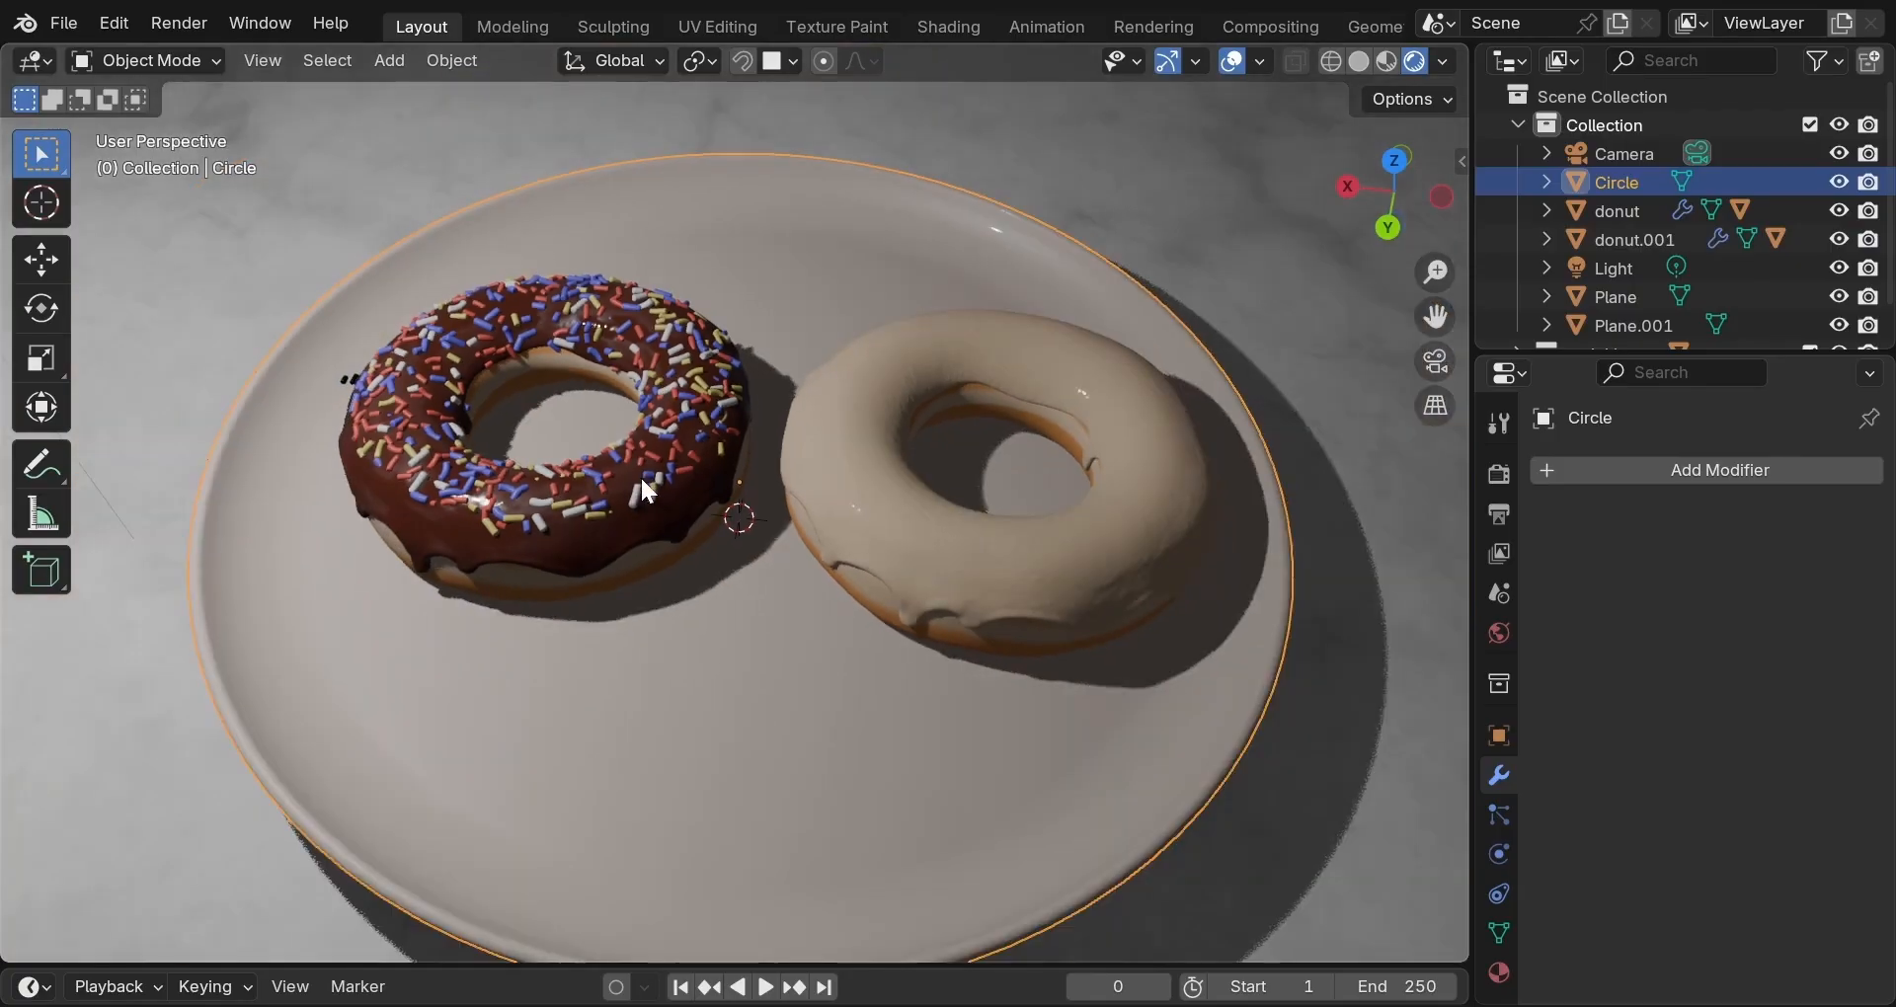
pyautogui.moveTo(640, 476); pyautogui.dragTo(884, 388, button='middle')
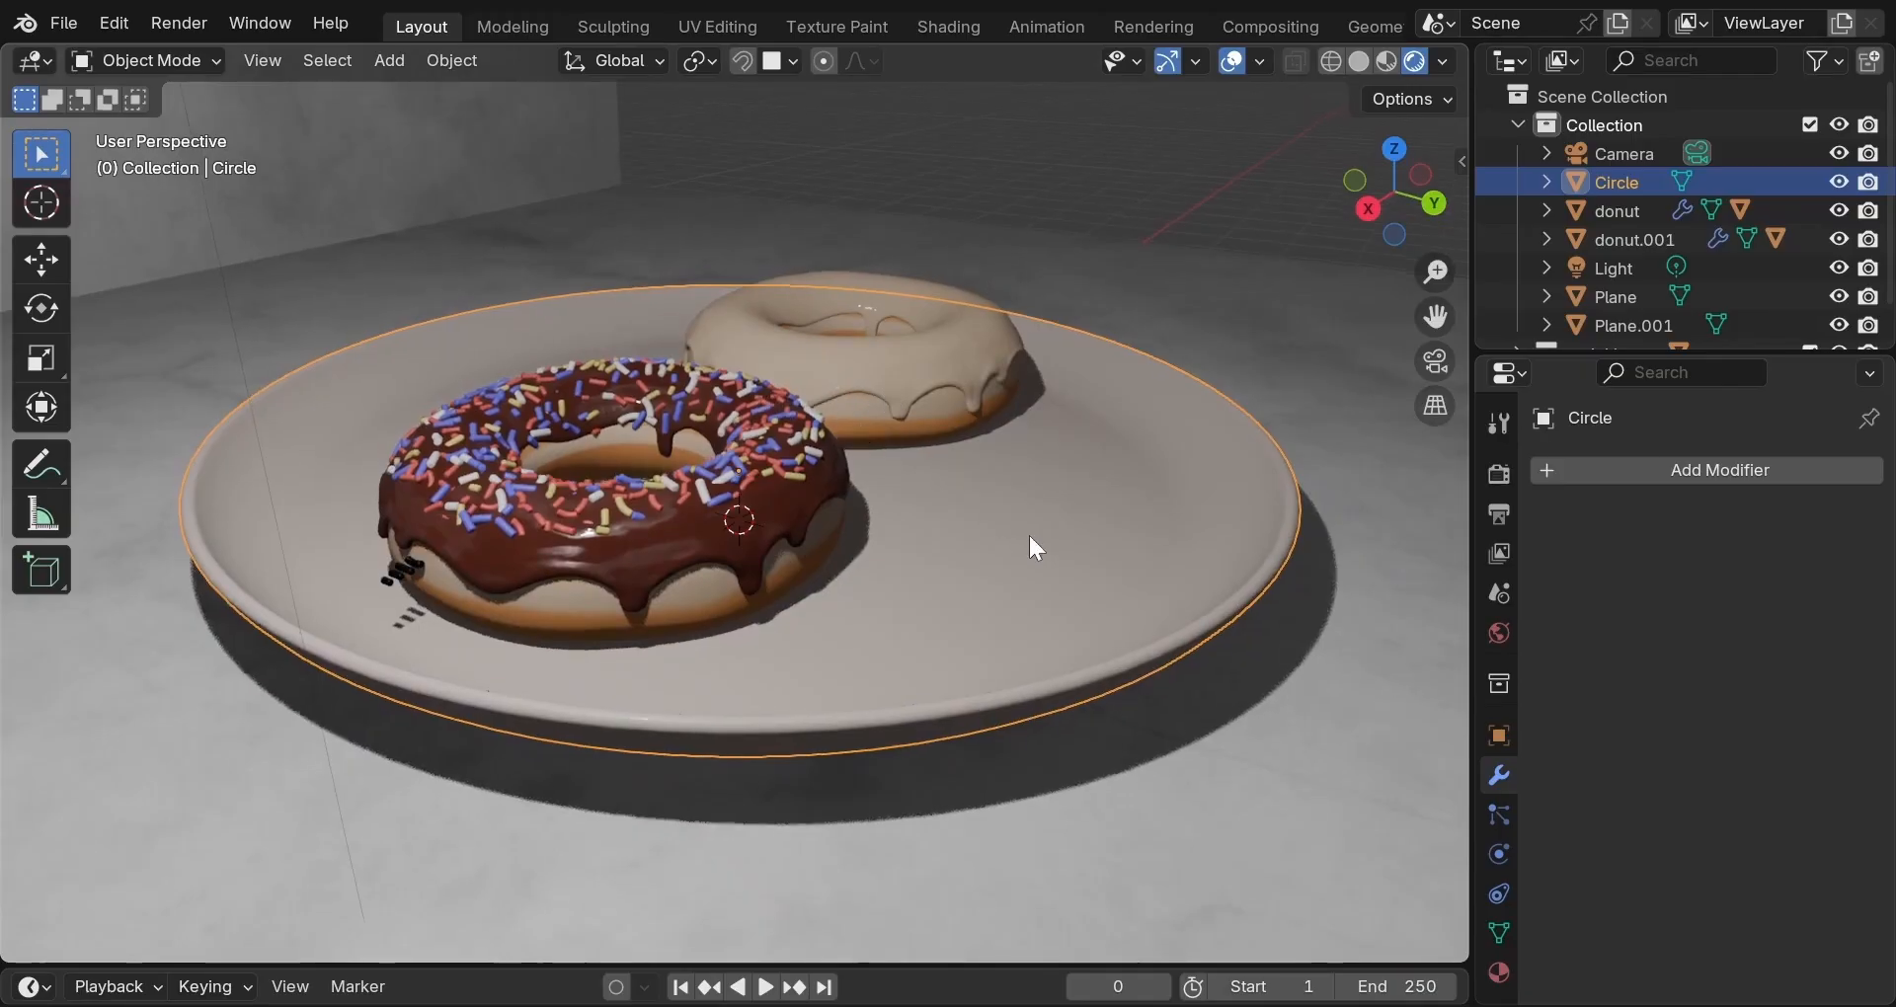
pyautogui.moveTo(1028, 531); pyautogui.dragTo(790, 497, button='middle')
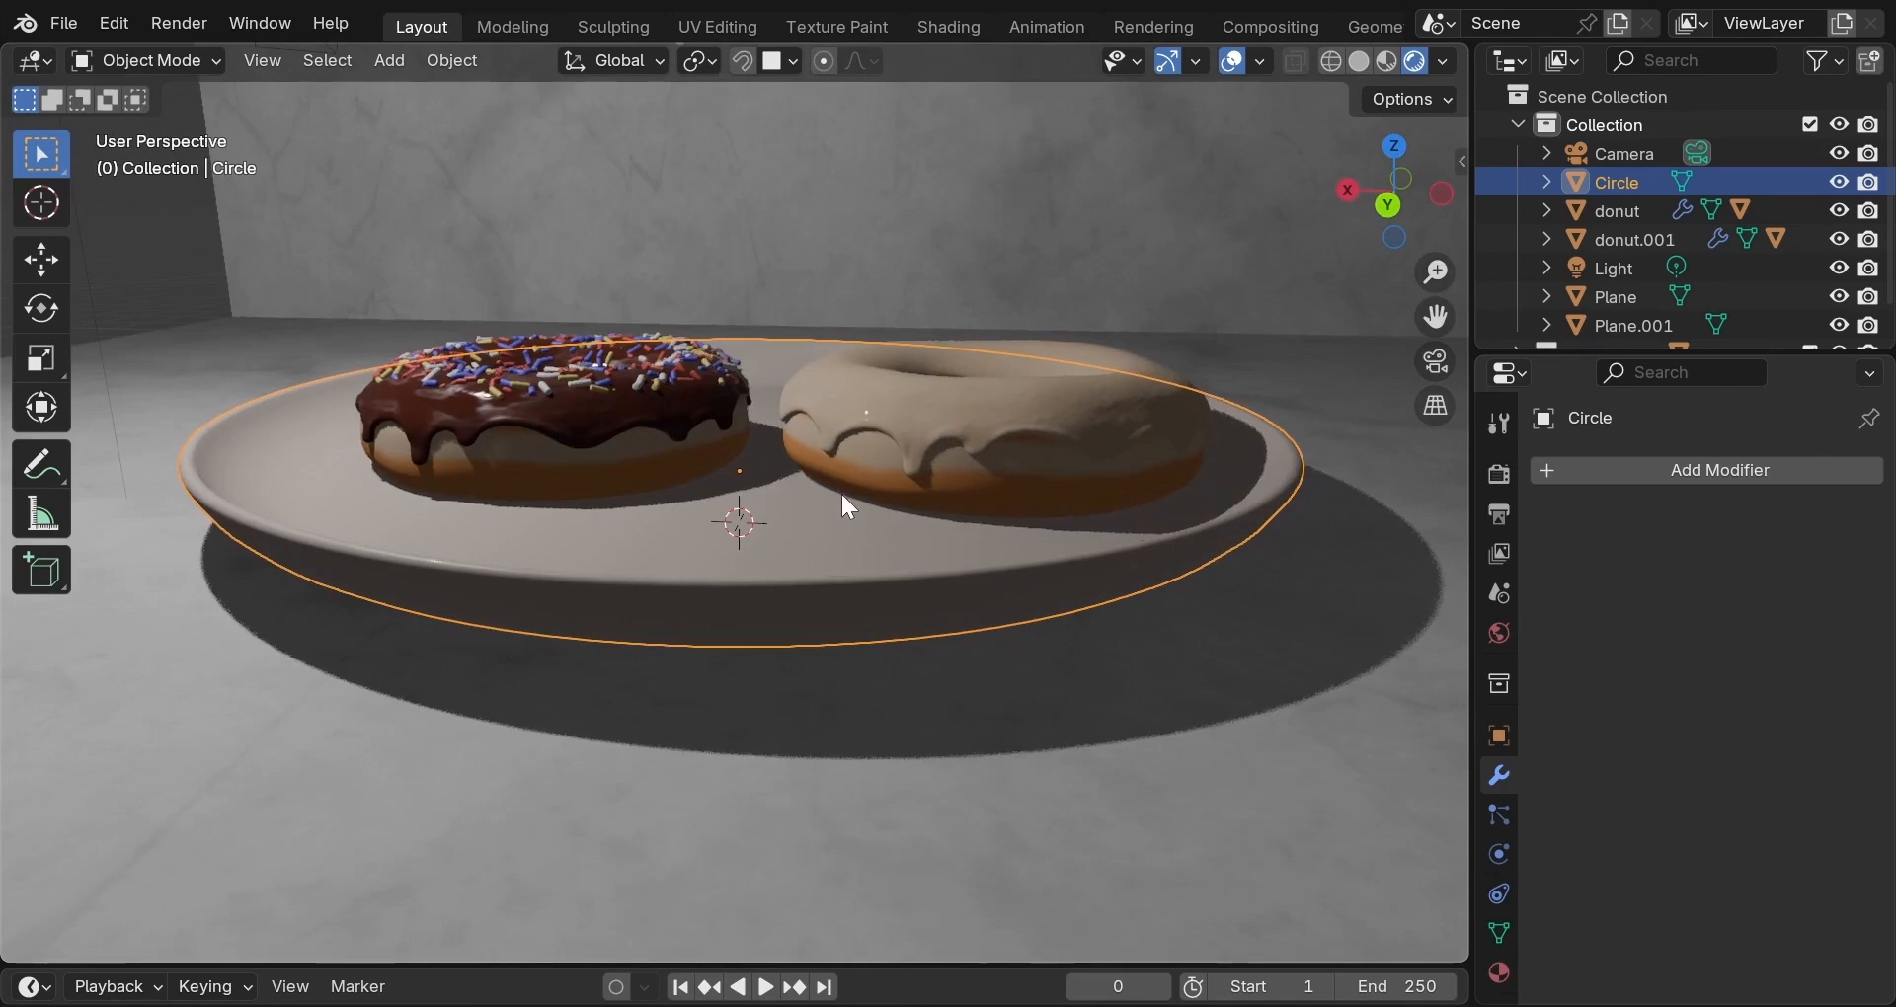
pyautogui.scroll(-5, 848, 497)
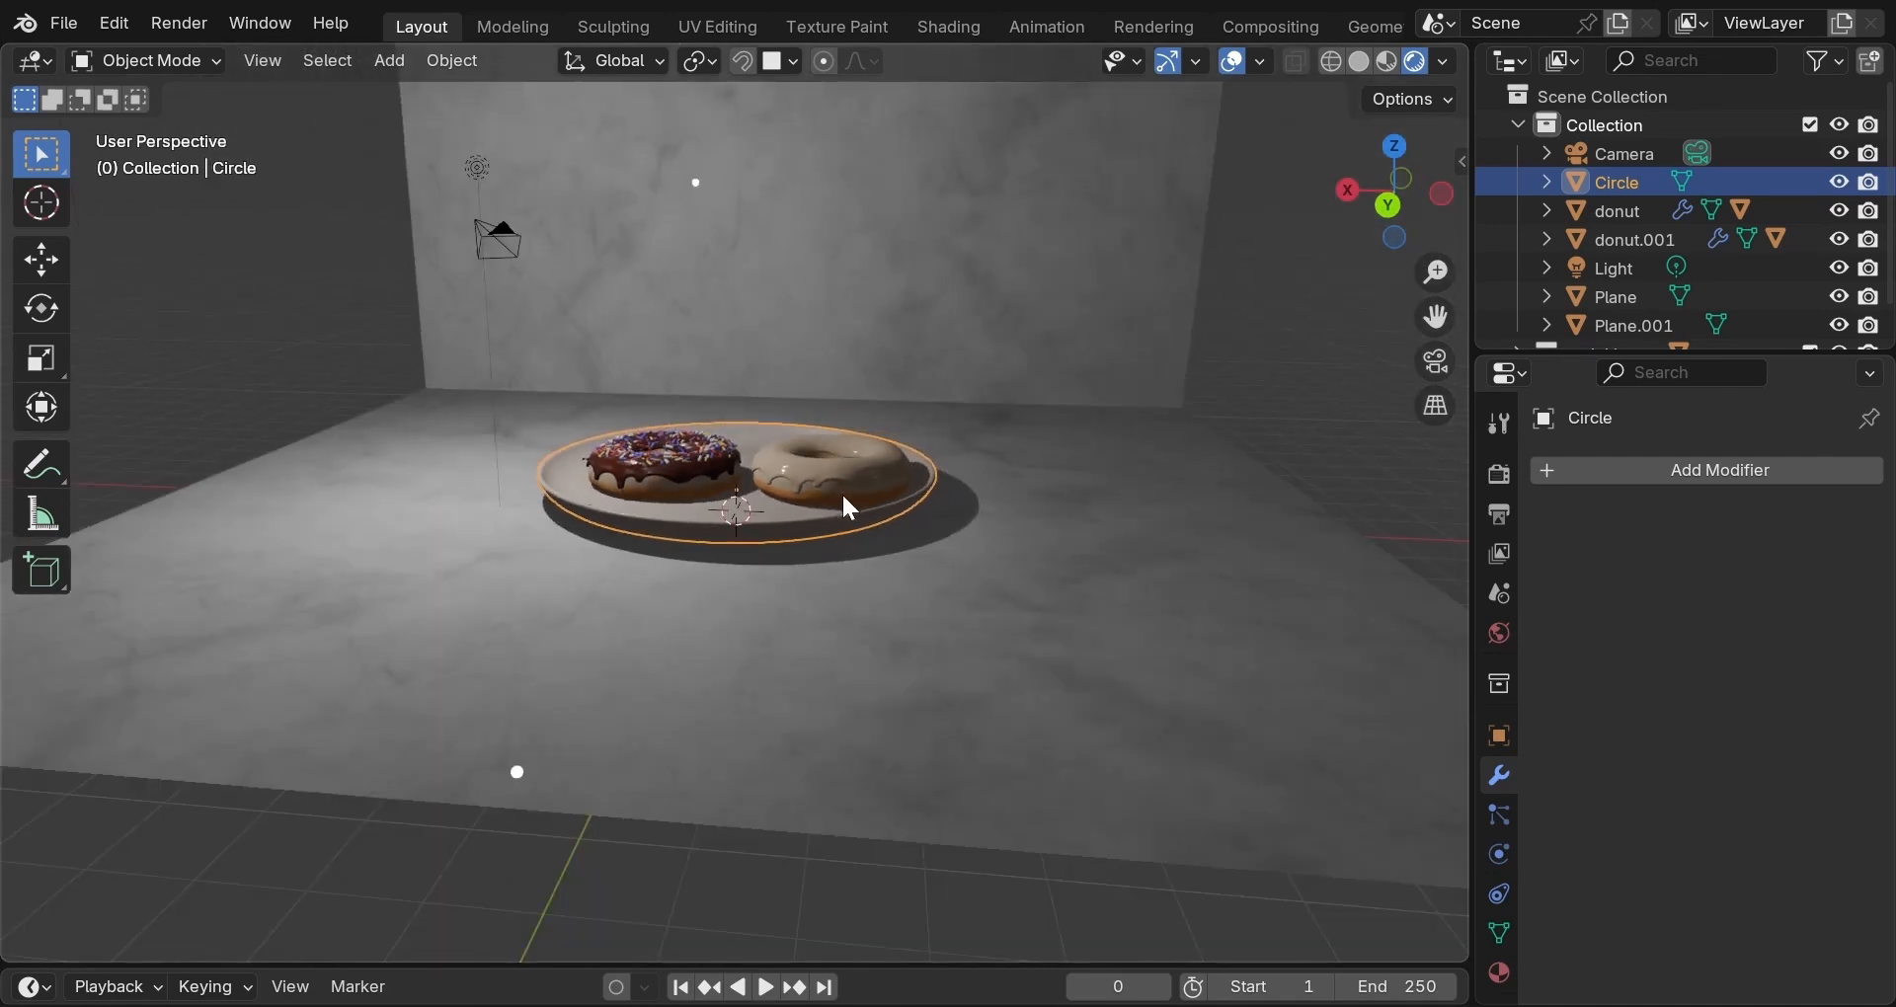
pyautogui.moveTo(846, 500); pyautogui.dragTo(873, 559, button='middle')
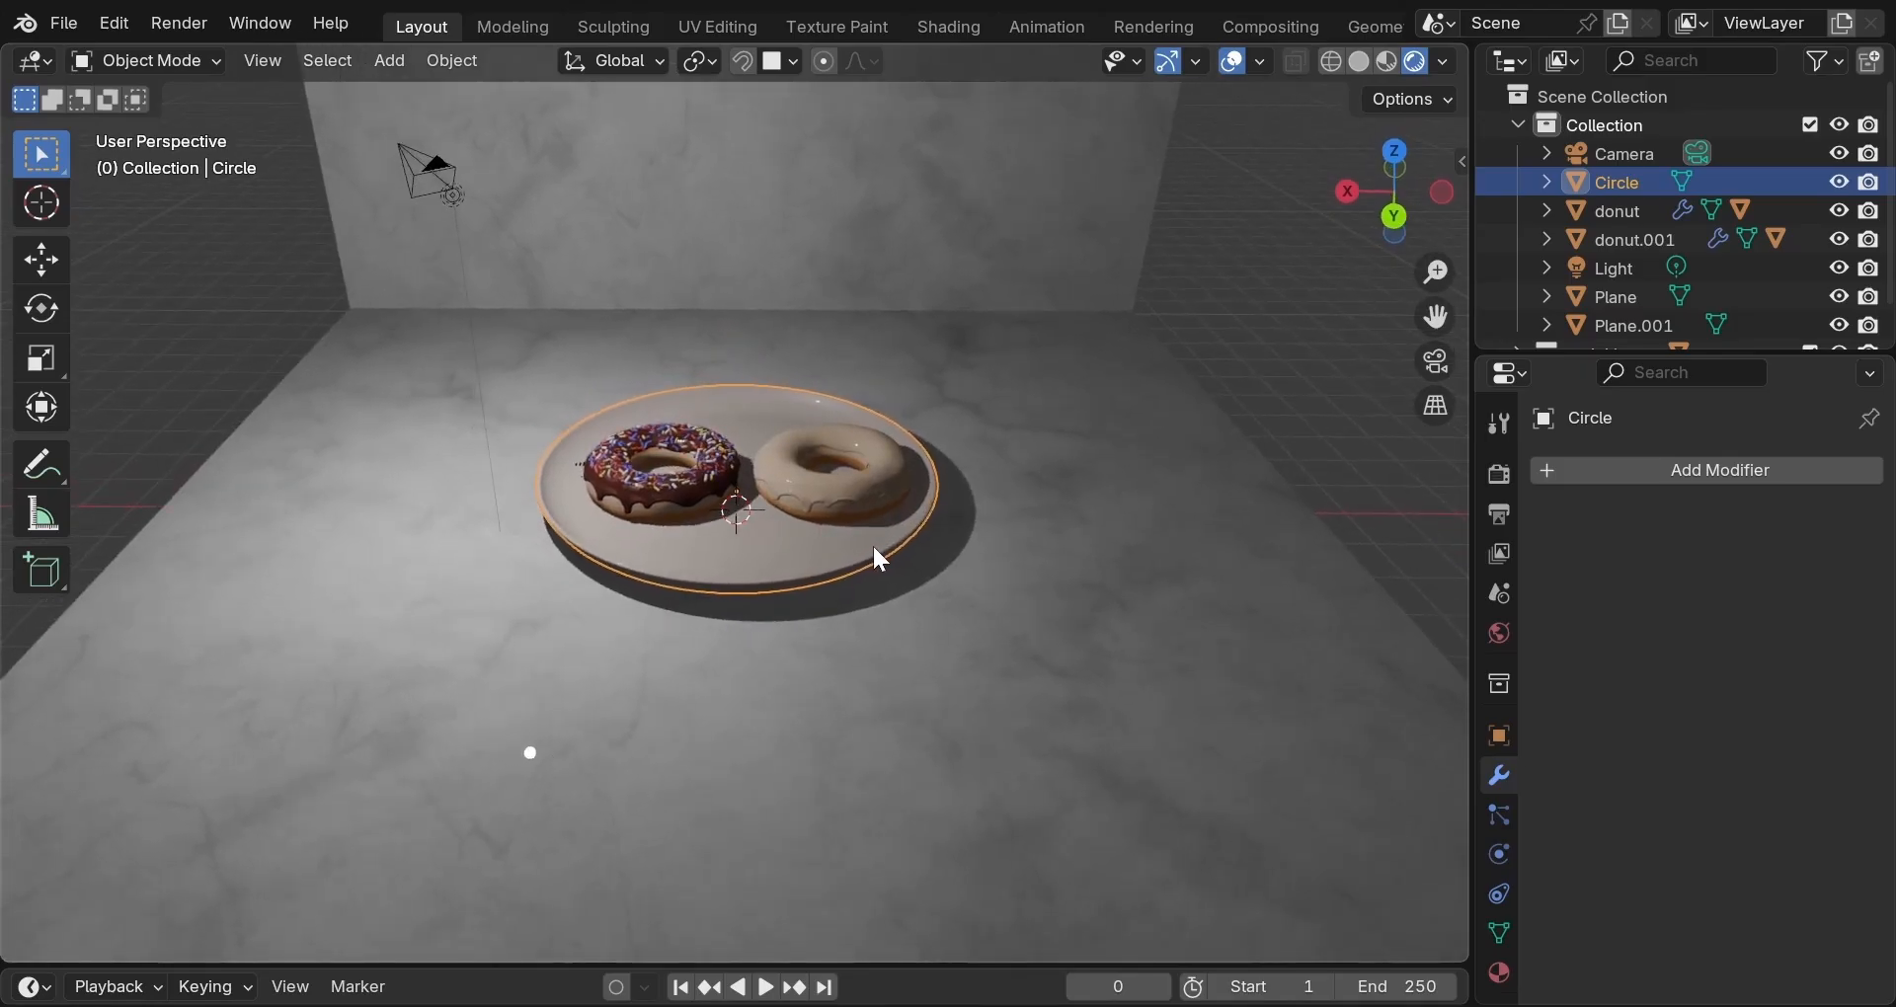
pyautogui.scroll(-3, 874, 550)
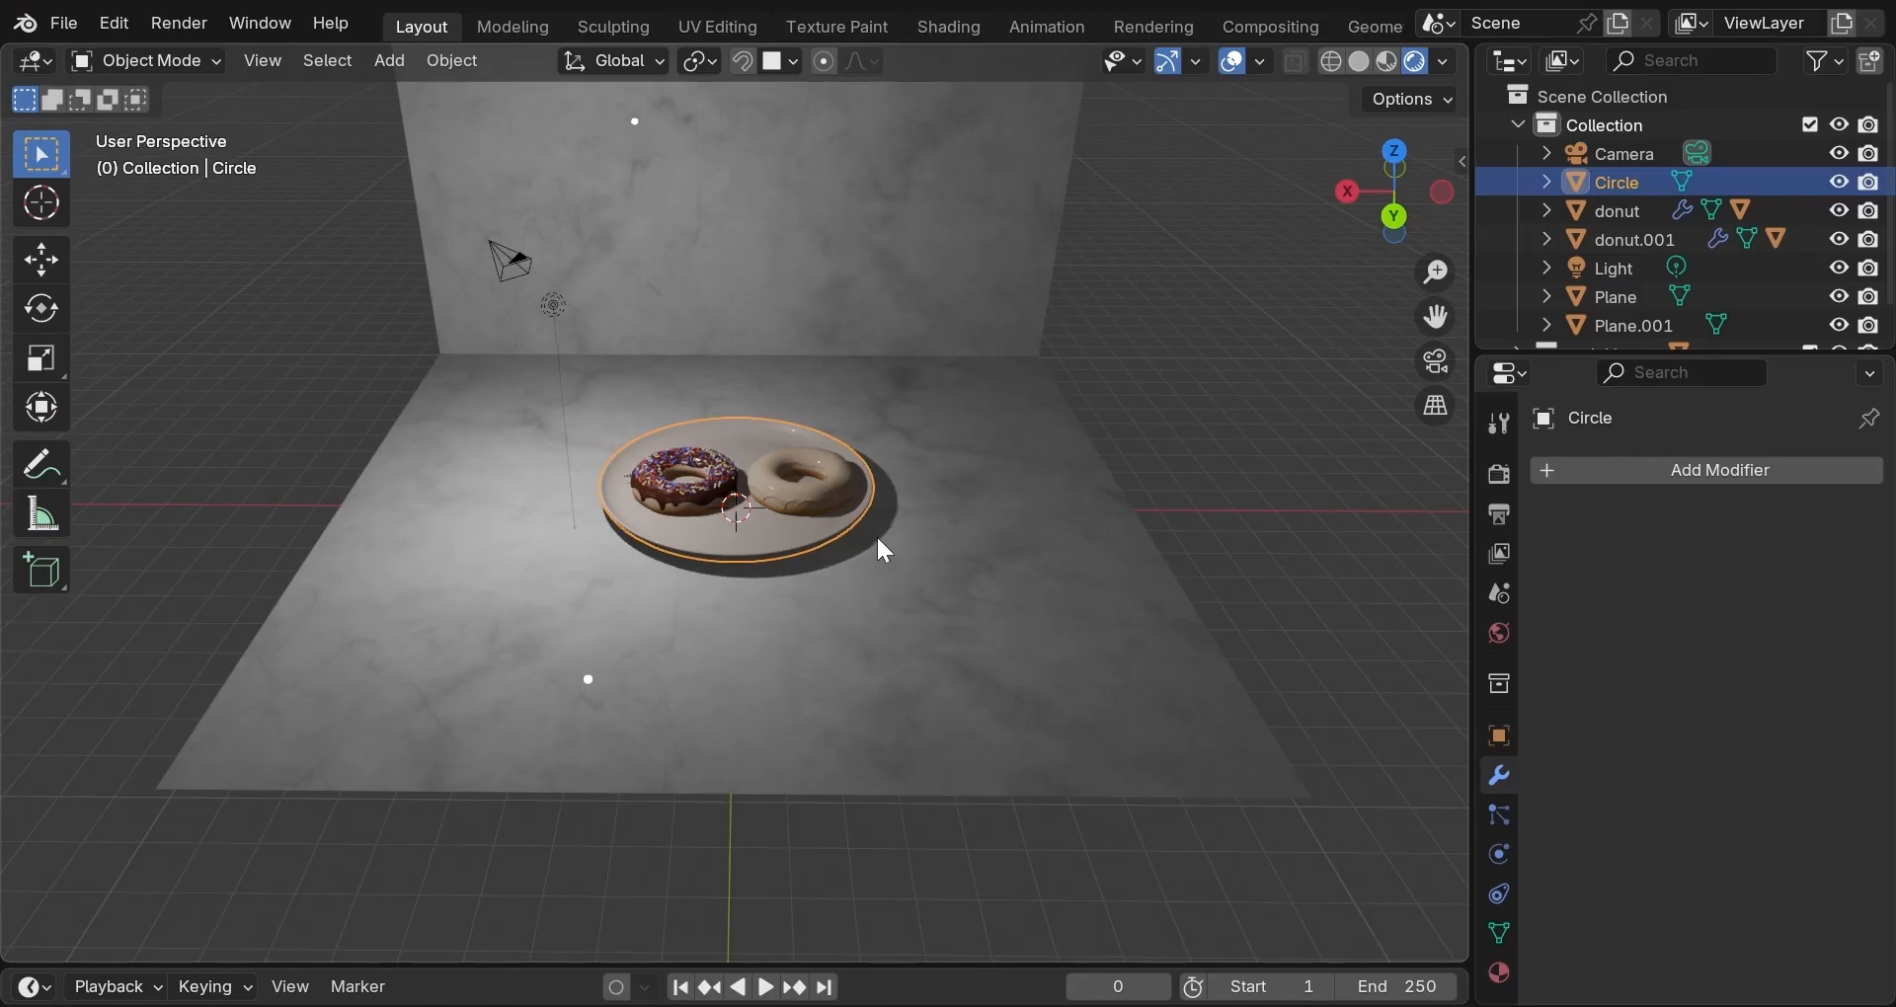
pyautogui.click(1234, 289)
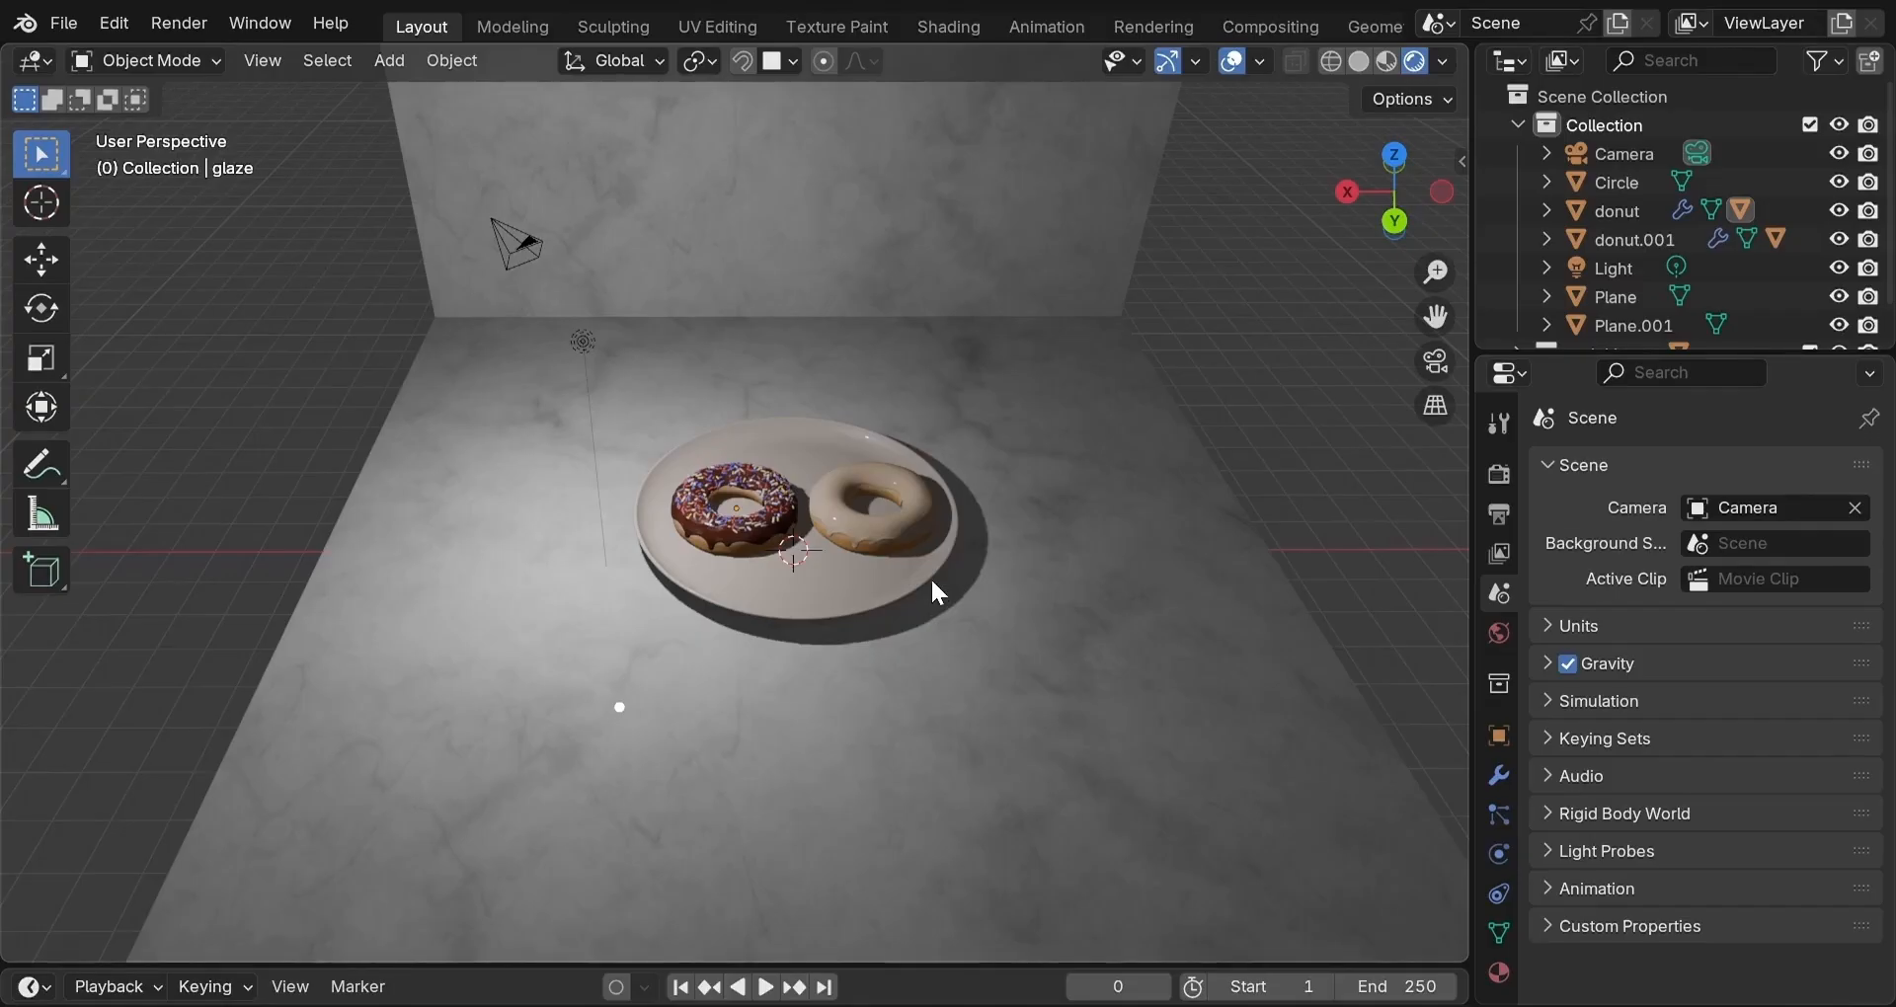
pyautogui.moveTo(930, 577); pyautogui.dragTo(927, 525, button='middle')
pyautogui.scroll(3, 926, 525)
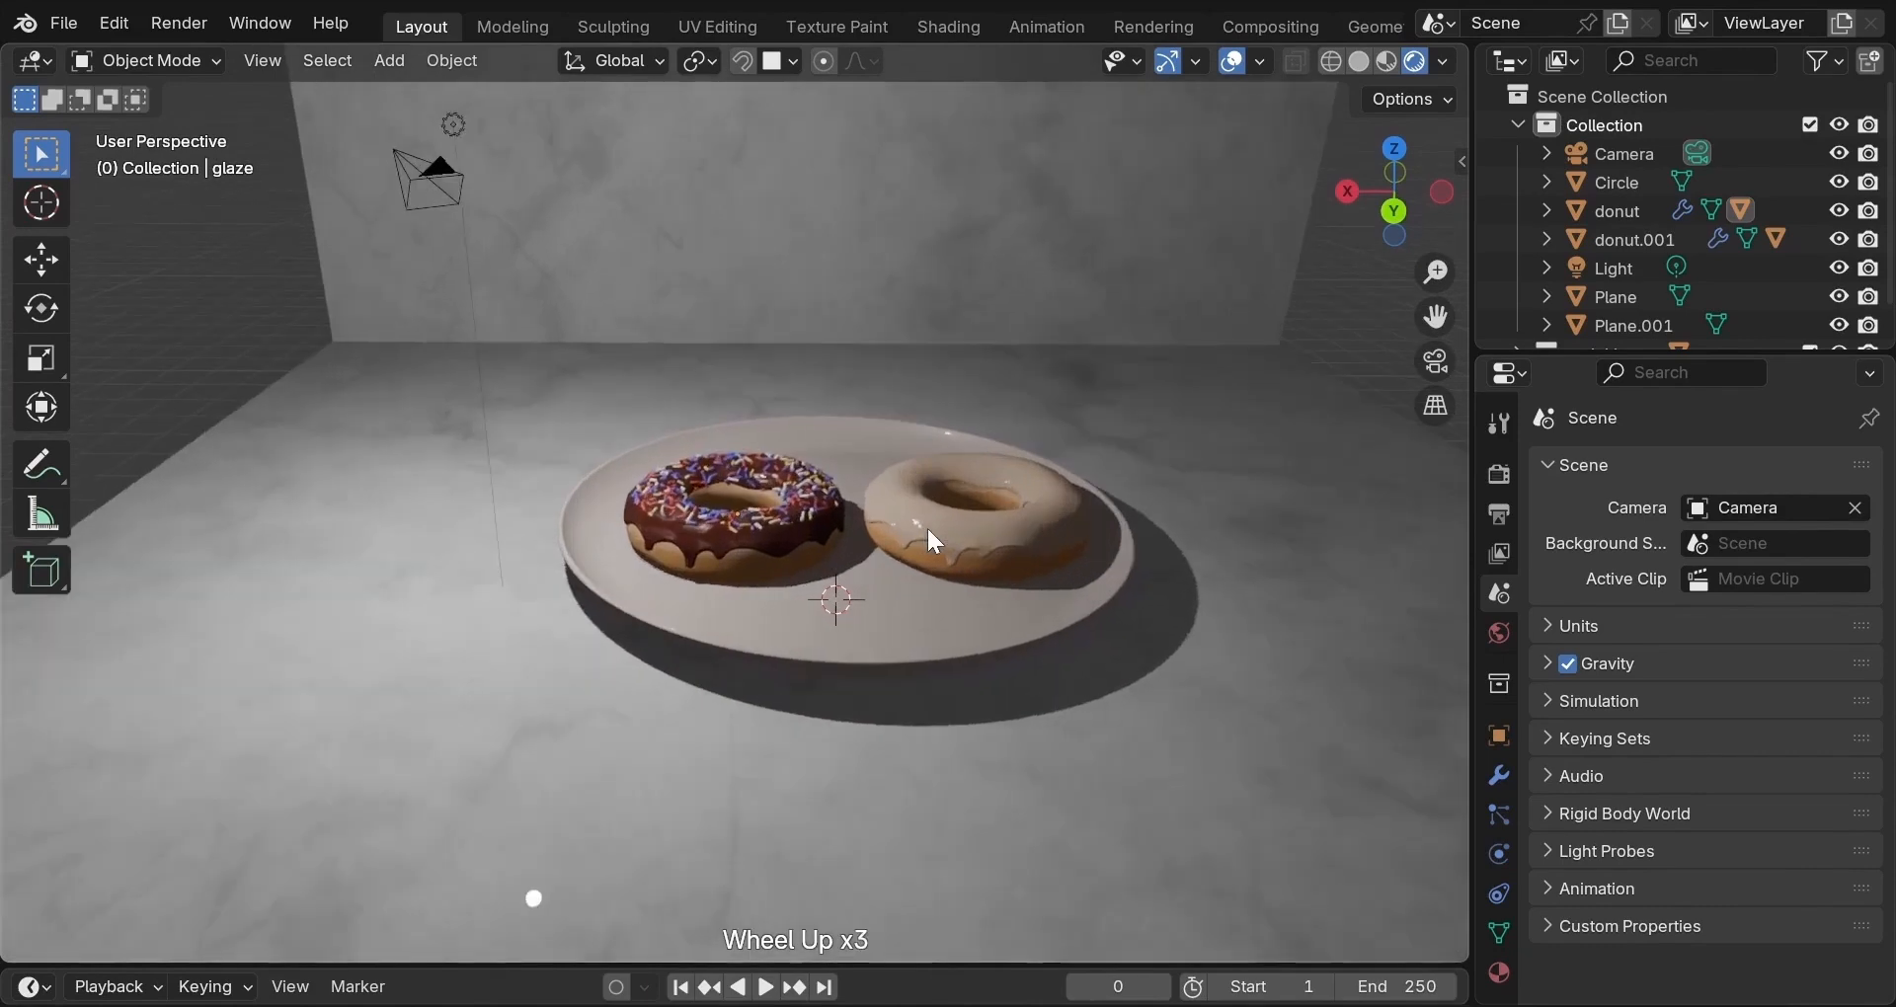
pyautogui.scroll(2, 927, 525)
pyautogui.moveTo(1124, 508); pyautogui.dragTo(1094, 512, button='middle')
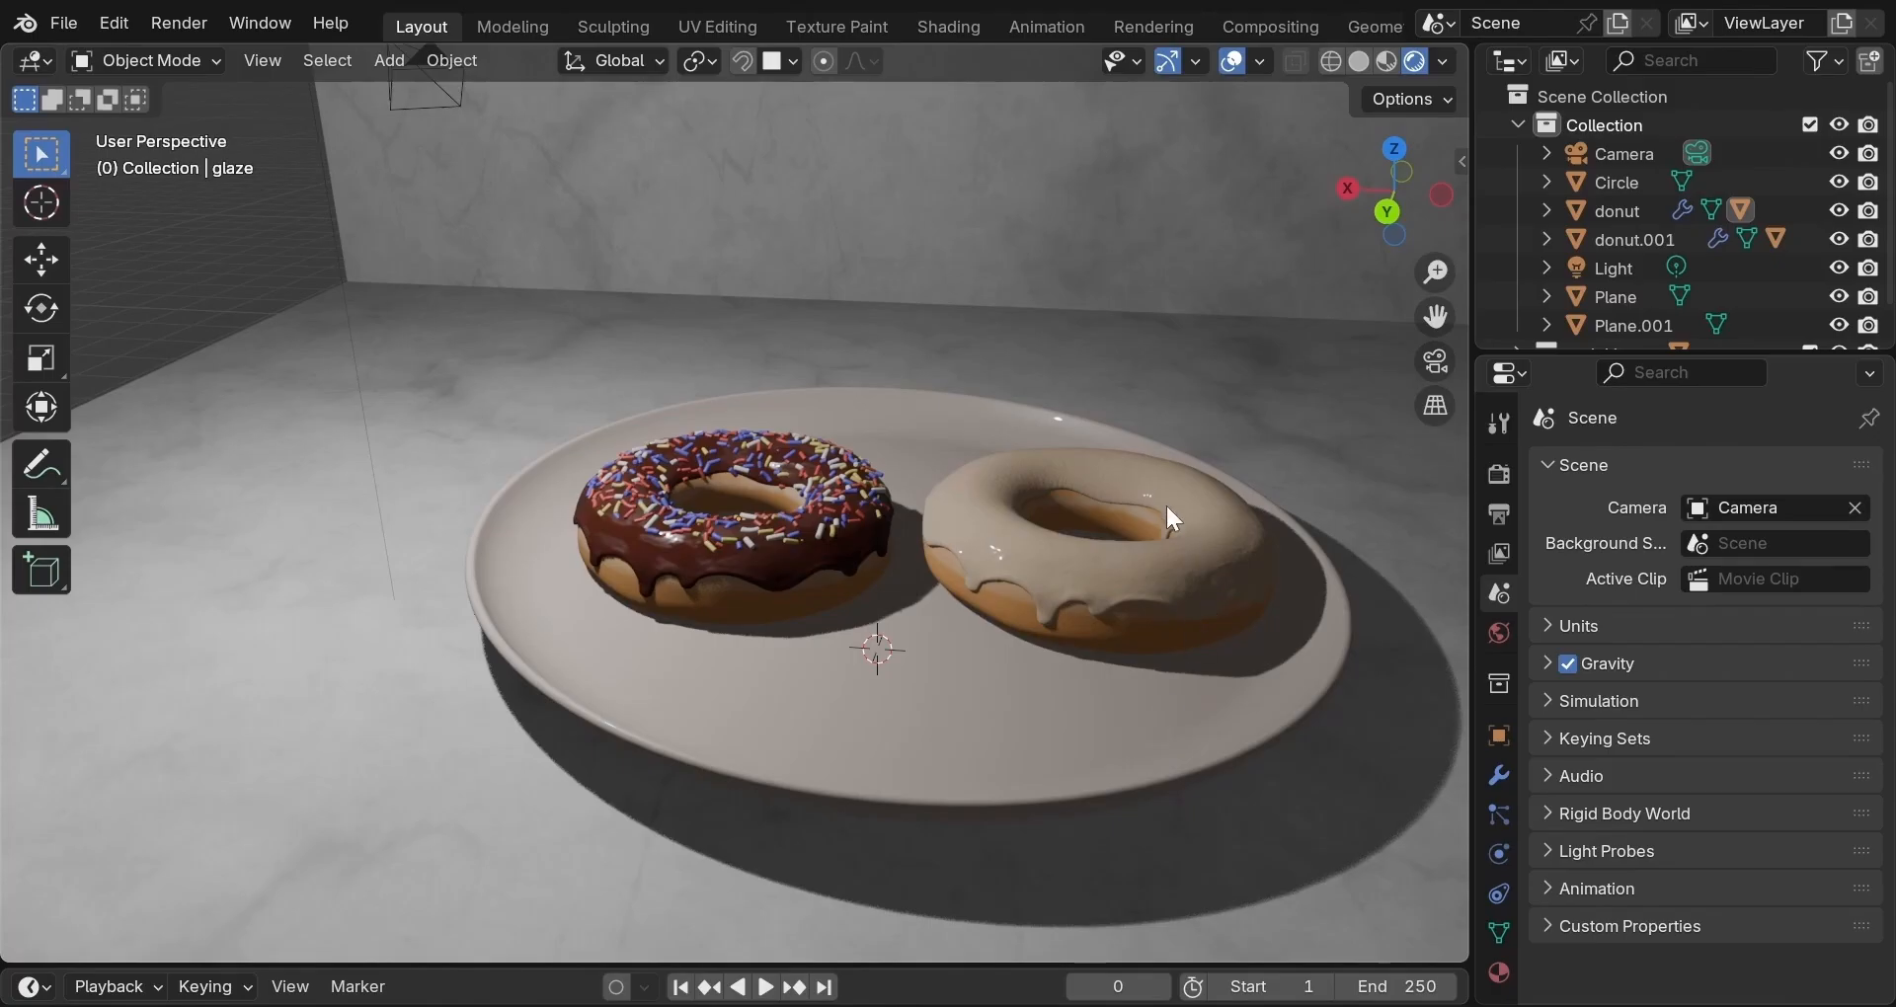
pyautogui.moveTo(1149, 493); pyautogui.dragTo(1224, 551, button='middle')
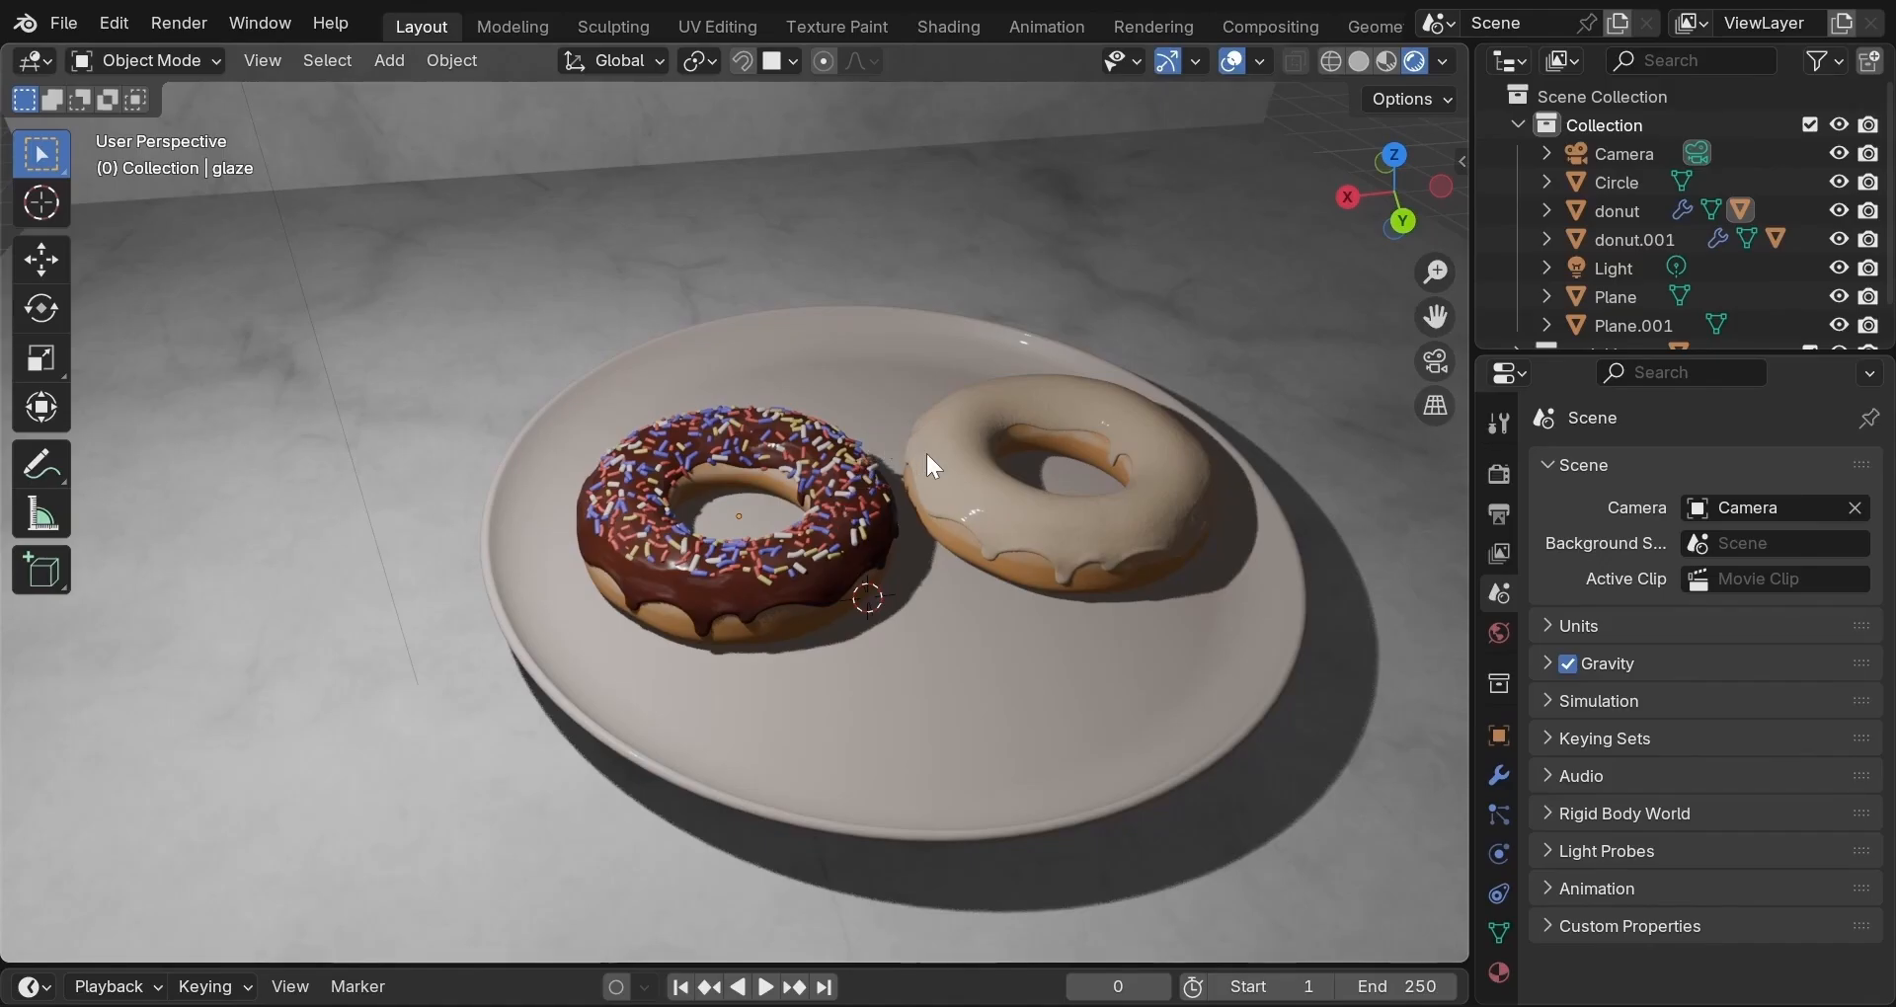
pyautogui.scroll(1, 926, 454)
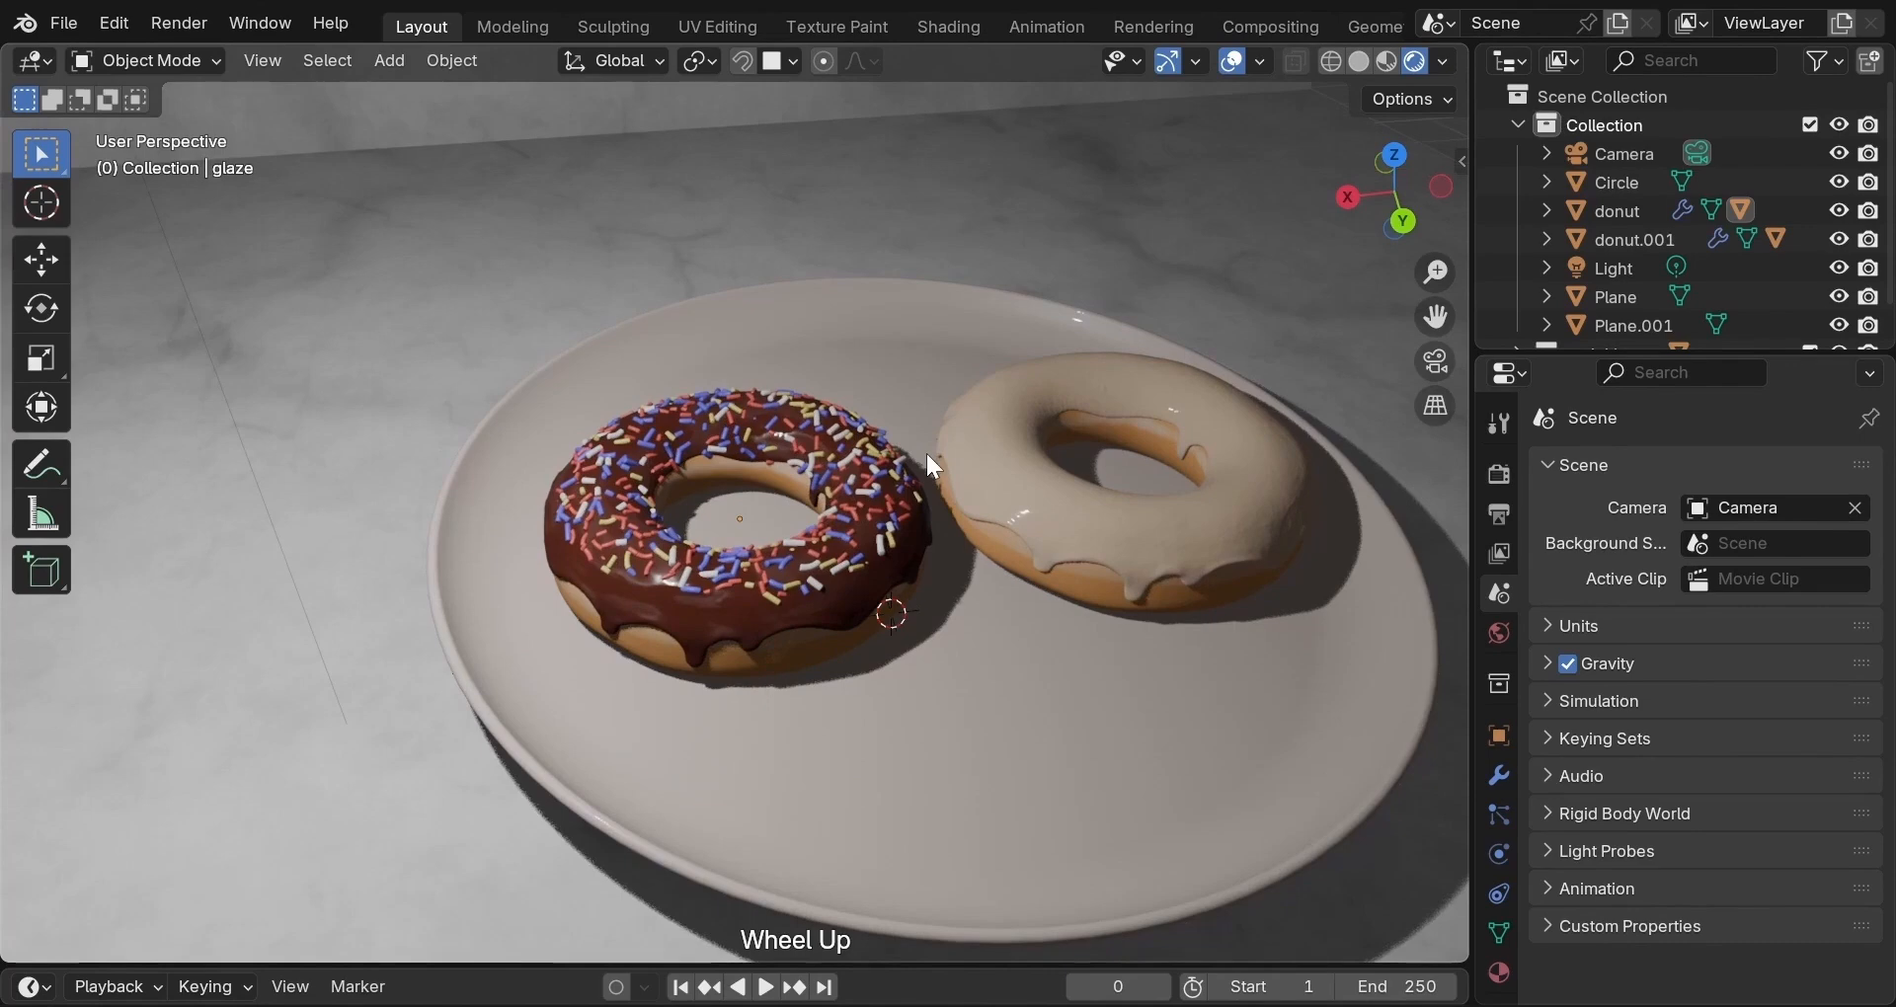
pyautogui.scroll(1, 928, 457)
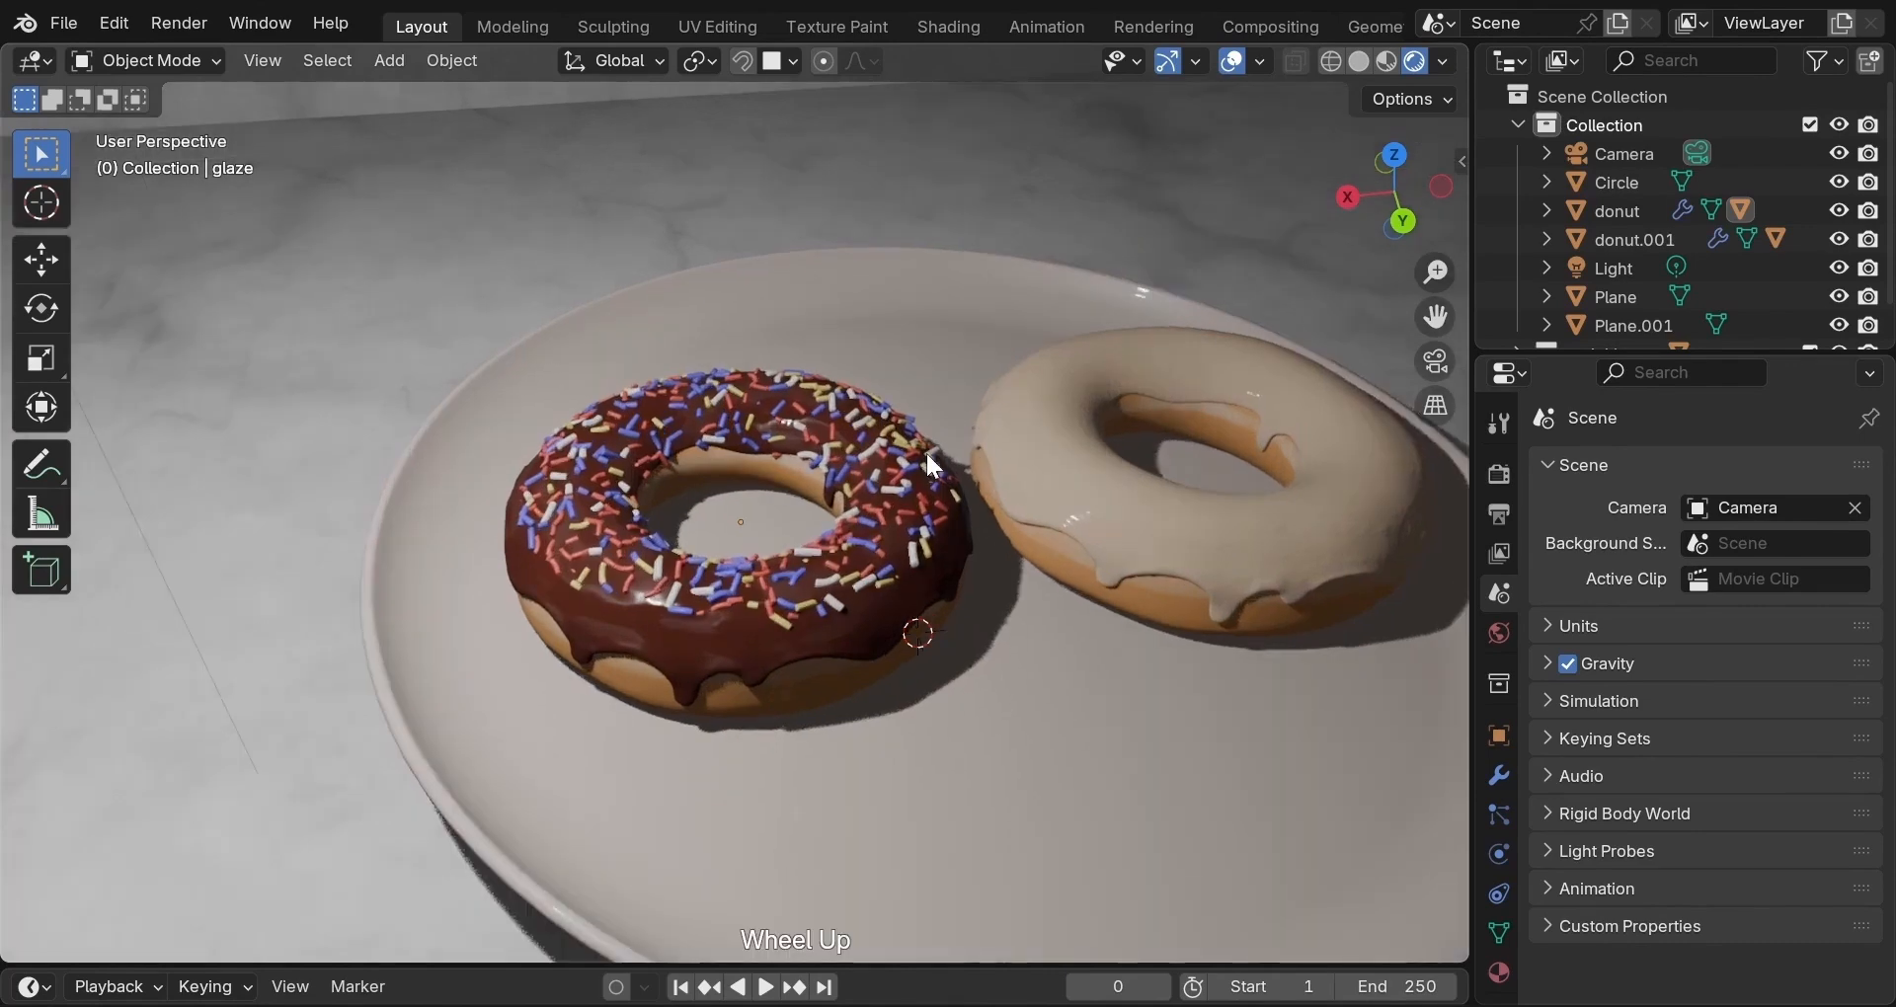
pyautogui.scroll(4, 928, 458)
pyautogui.moveTo(926, 450); pyautogui.dragTo(1146, 460, button='middle')
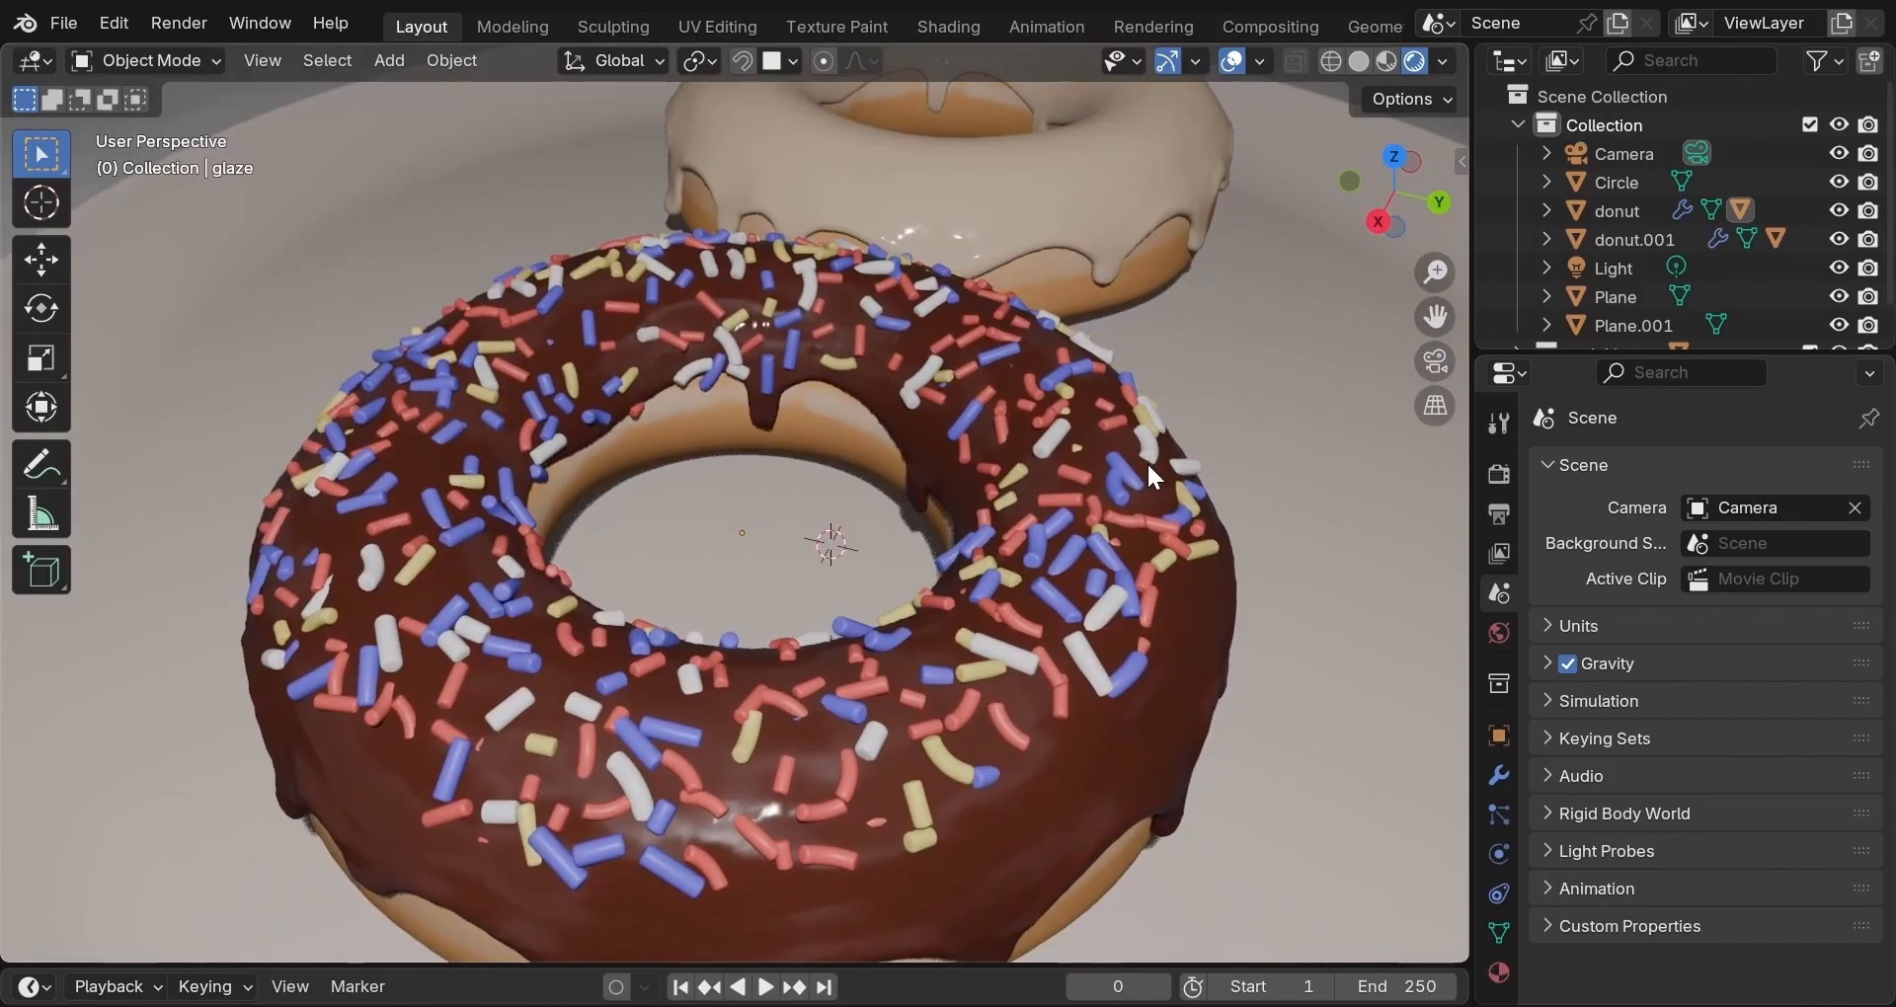
pyautogui.scroll(-2, 1149, 467)
pyautogui.moveTo(1148, 467); pyautogui.dragTo(881, 501, button='middle')
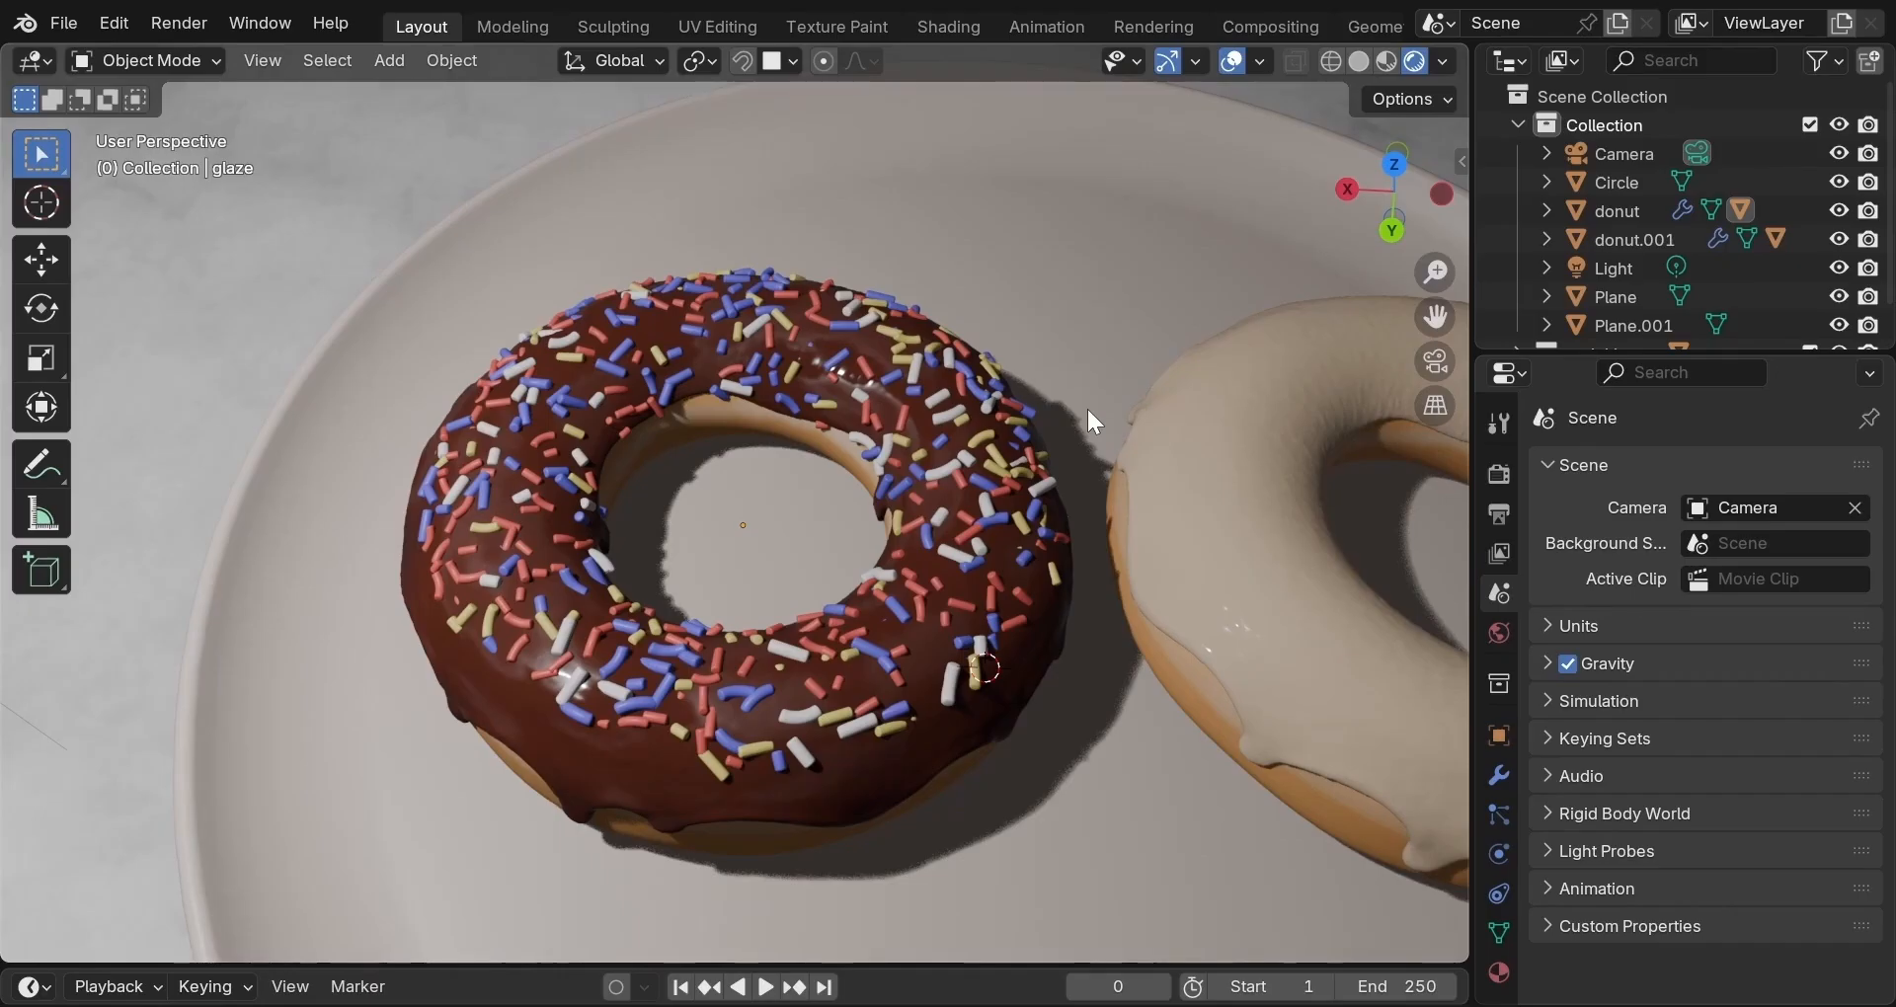
pyautogui.scroll(-1, 1088, 411)
pyautogui.scroll(-2, 1088, 411)
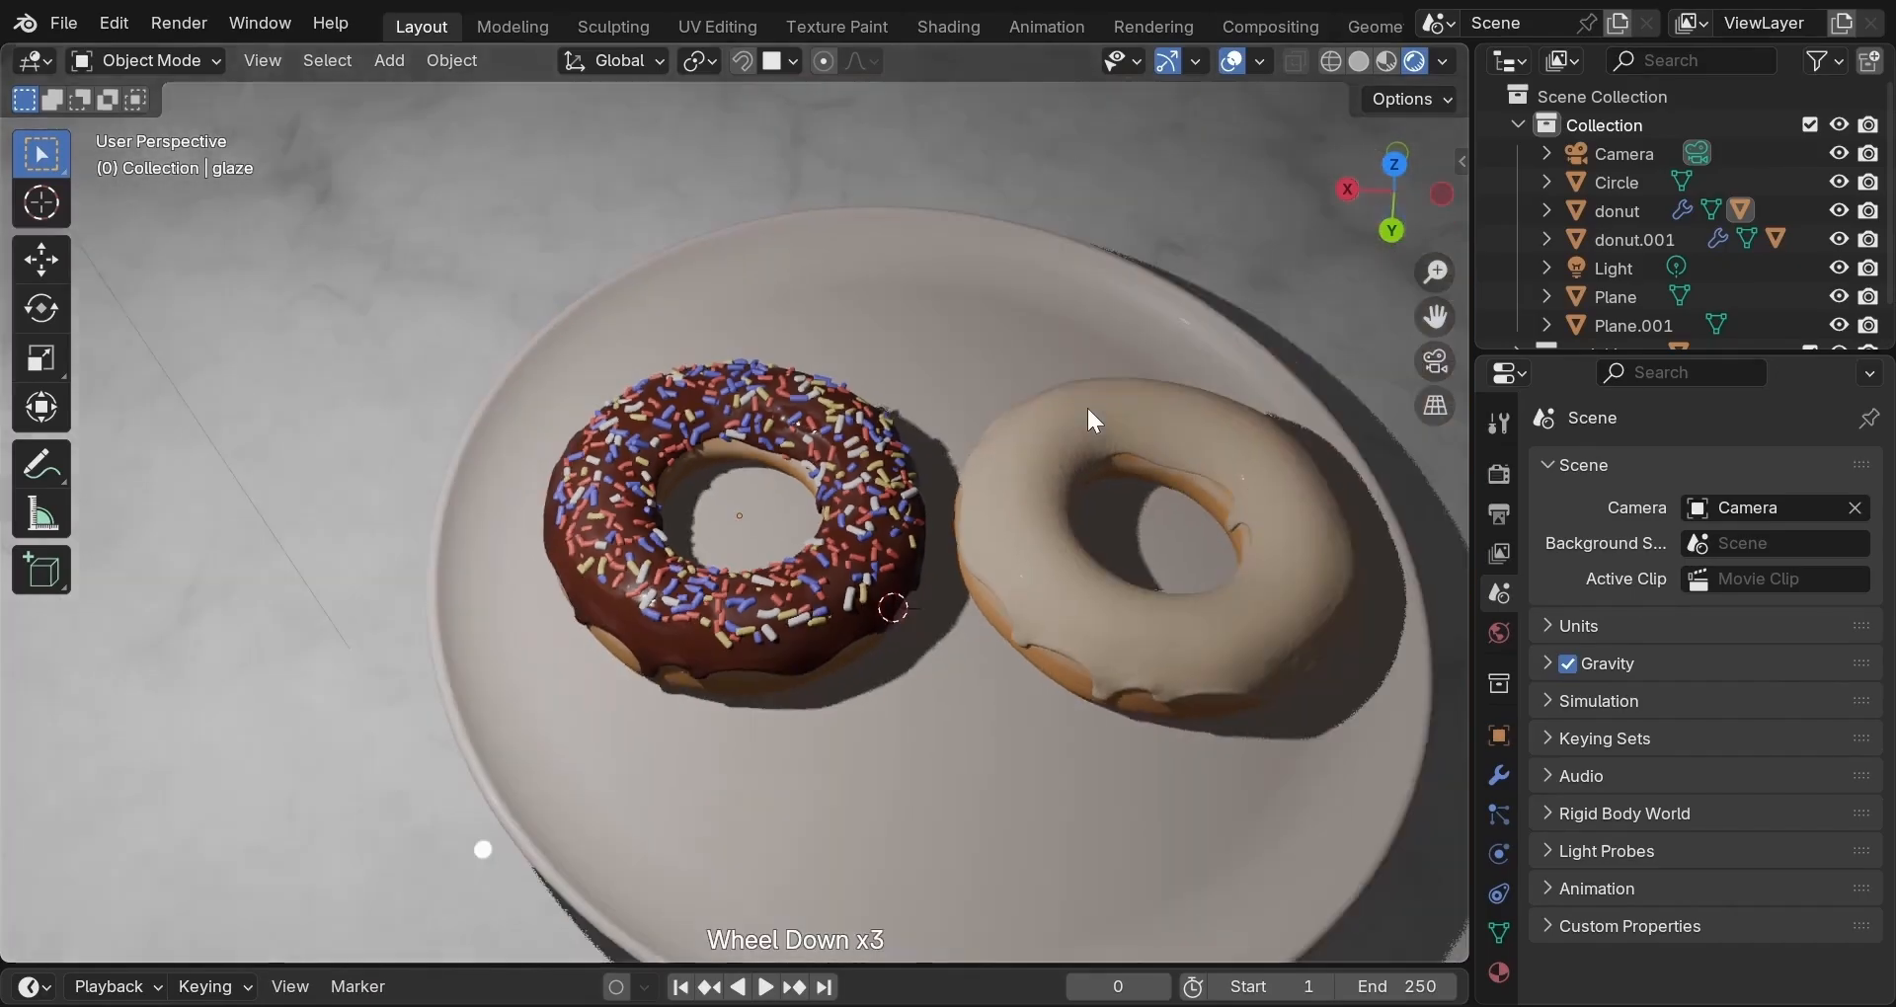
pyautogui.scroll(-3, 1086, 405)
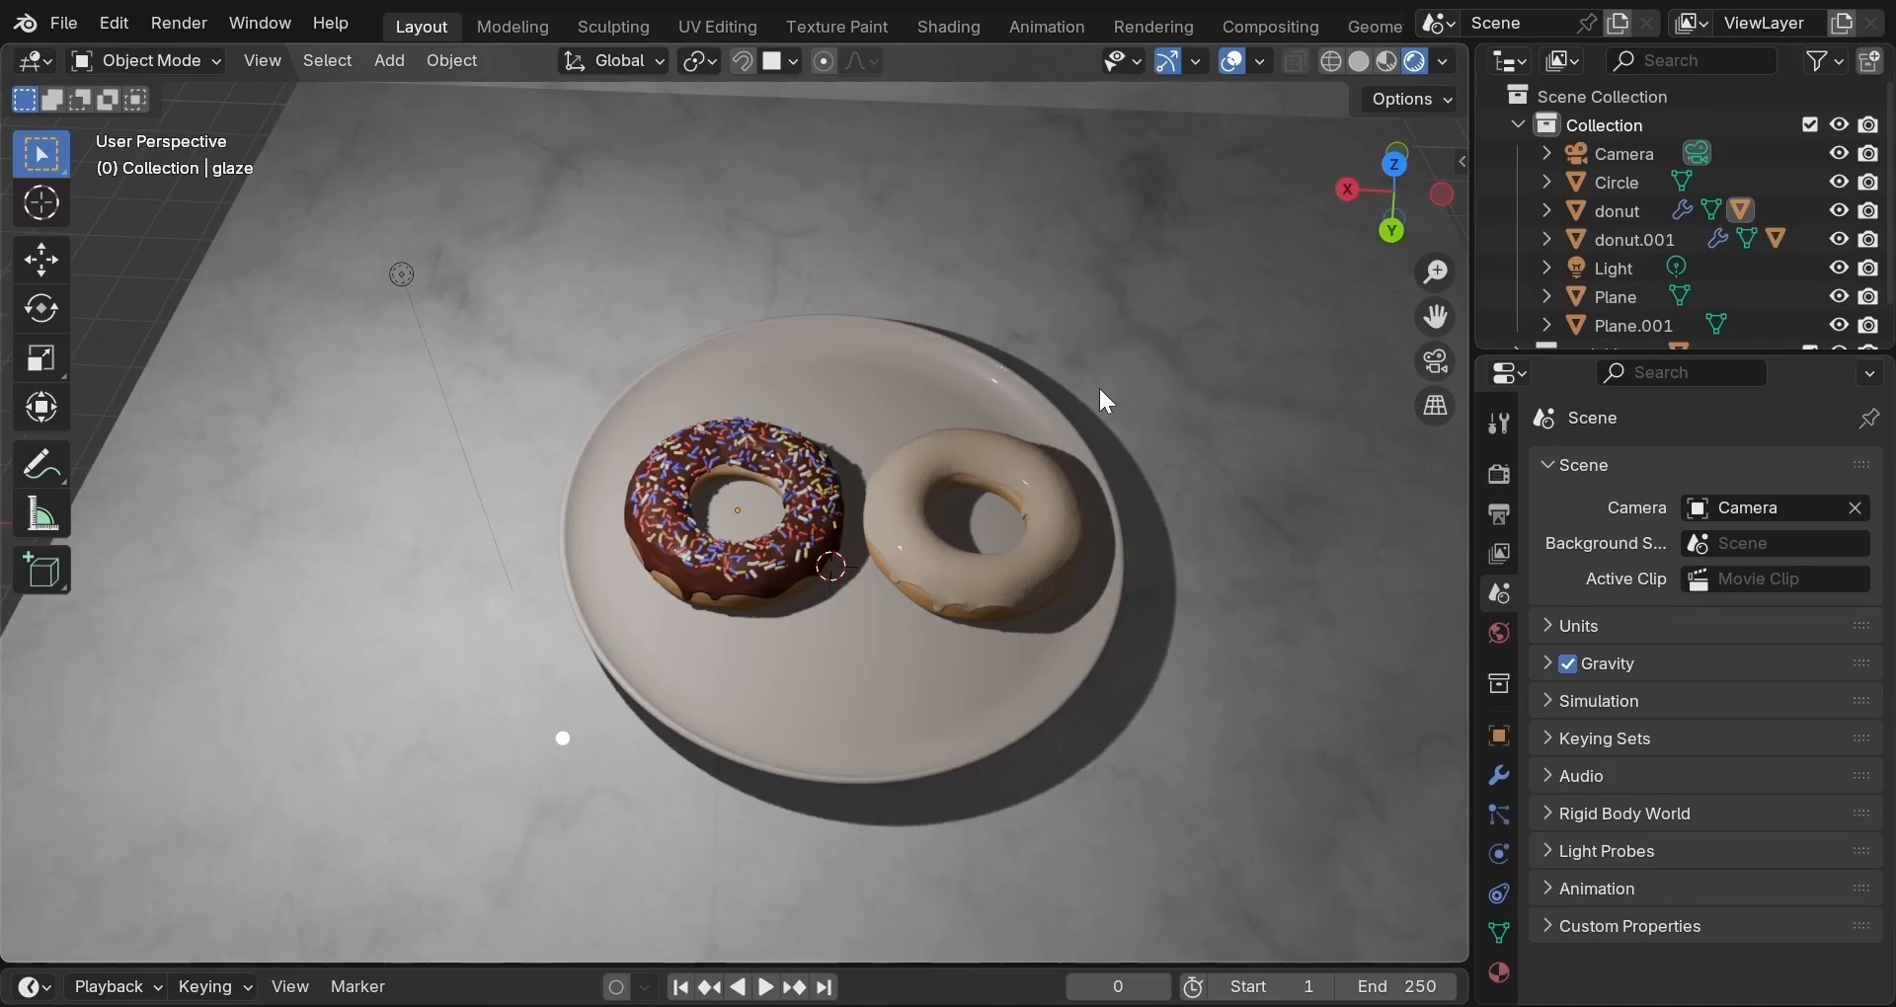
pyautogui.moveTo(1099, 385); pyautogui.dragTo(780, 268, button='middle')
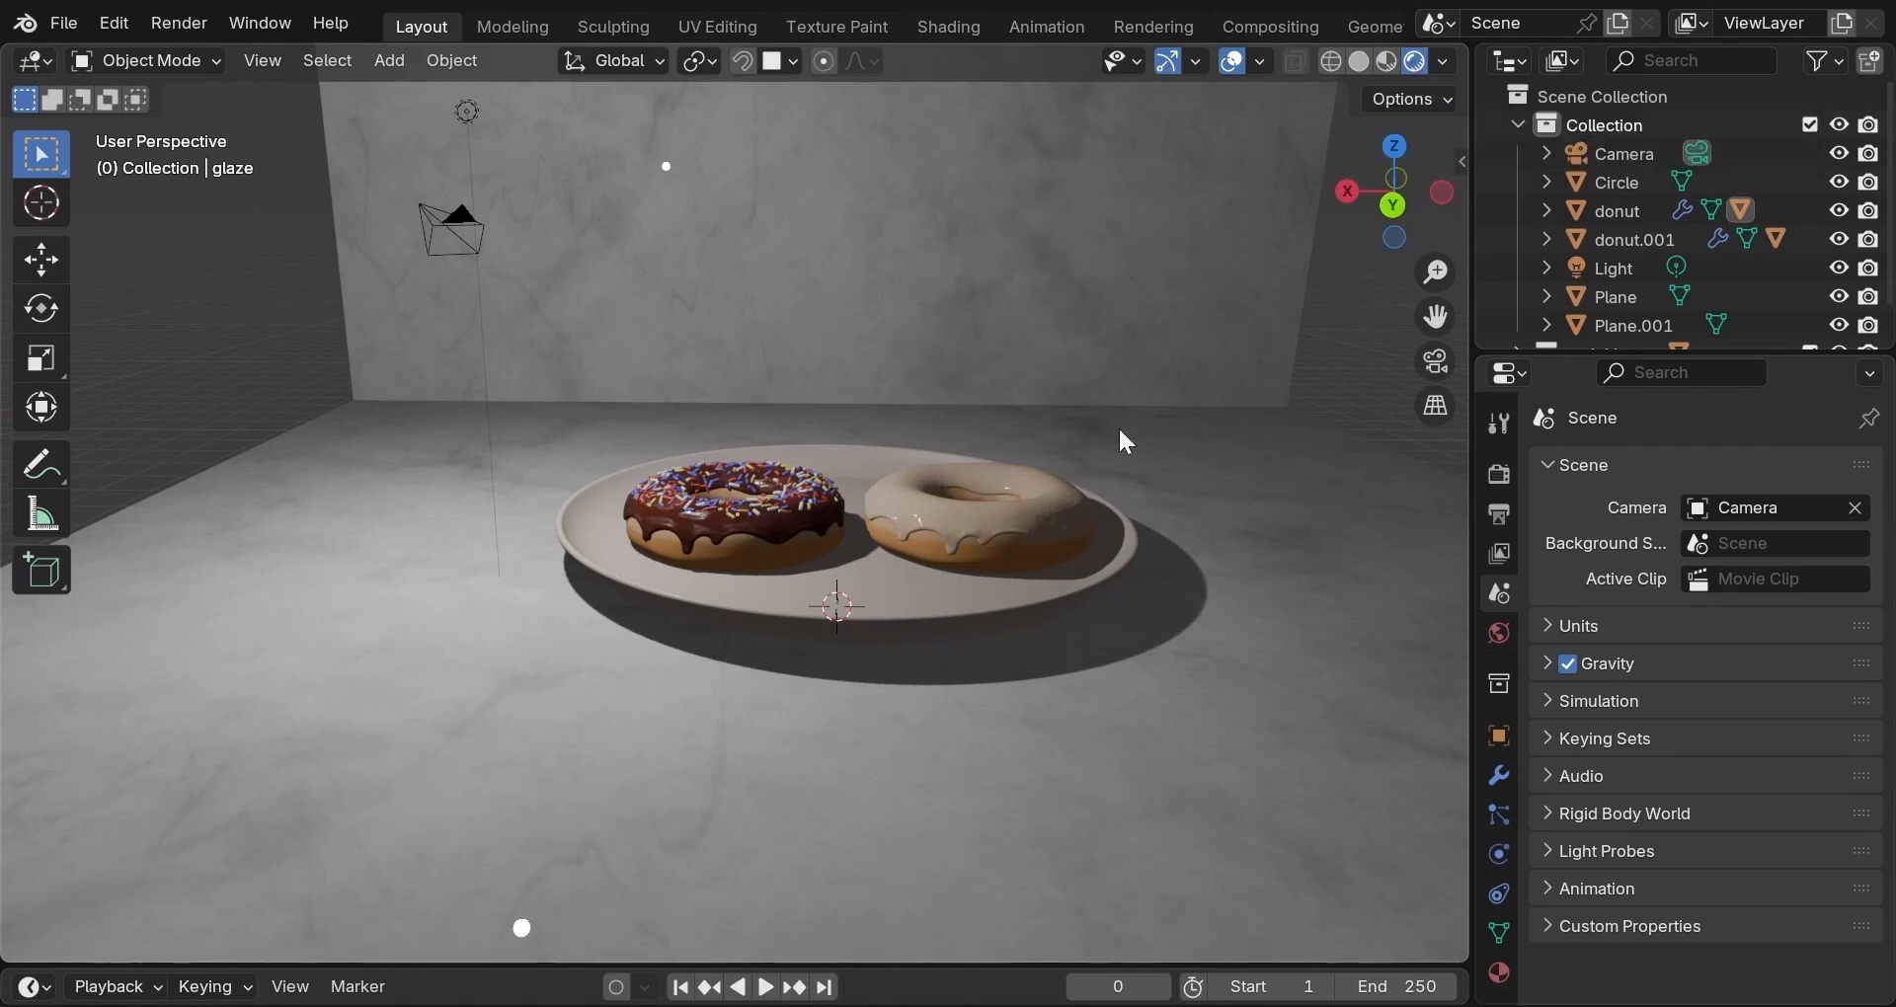
# Keep Rendered viewport shading and confirm EEVEE as the render engine in Render Properties.
pyautogui.press('z')
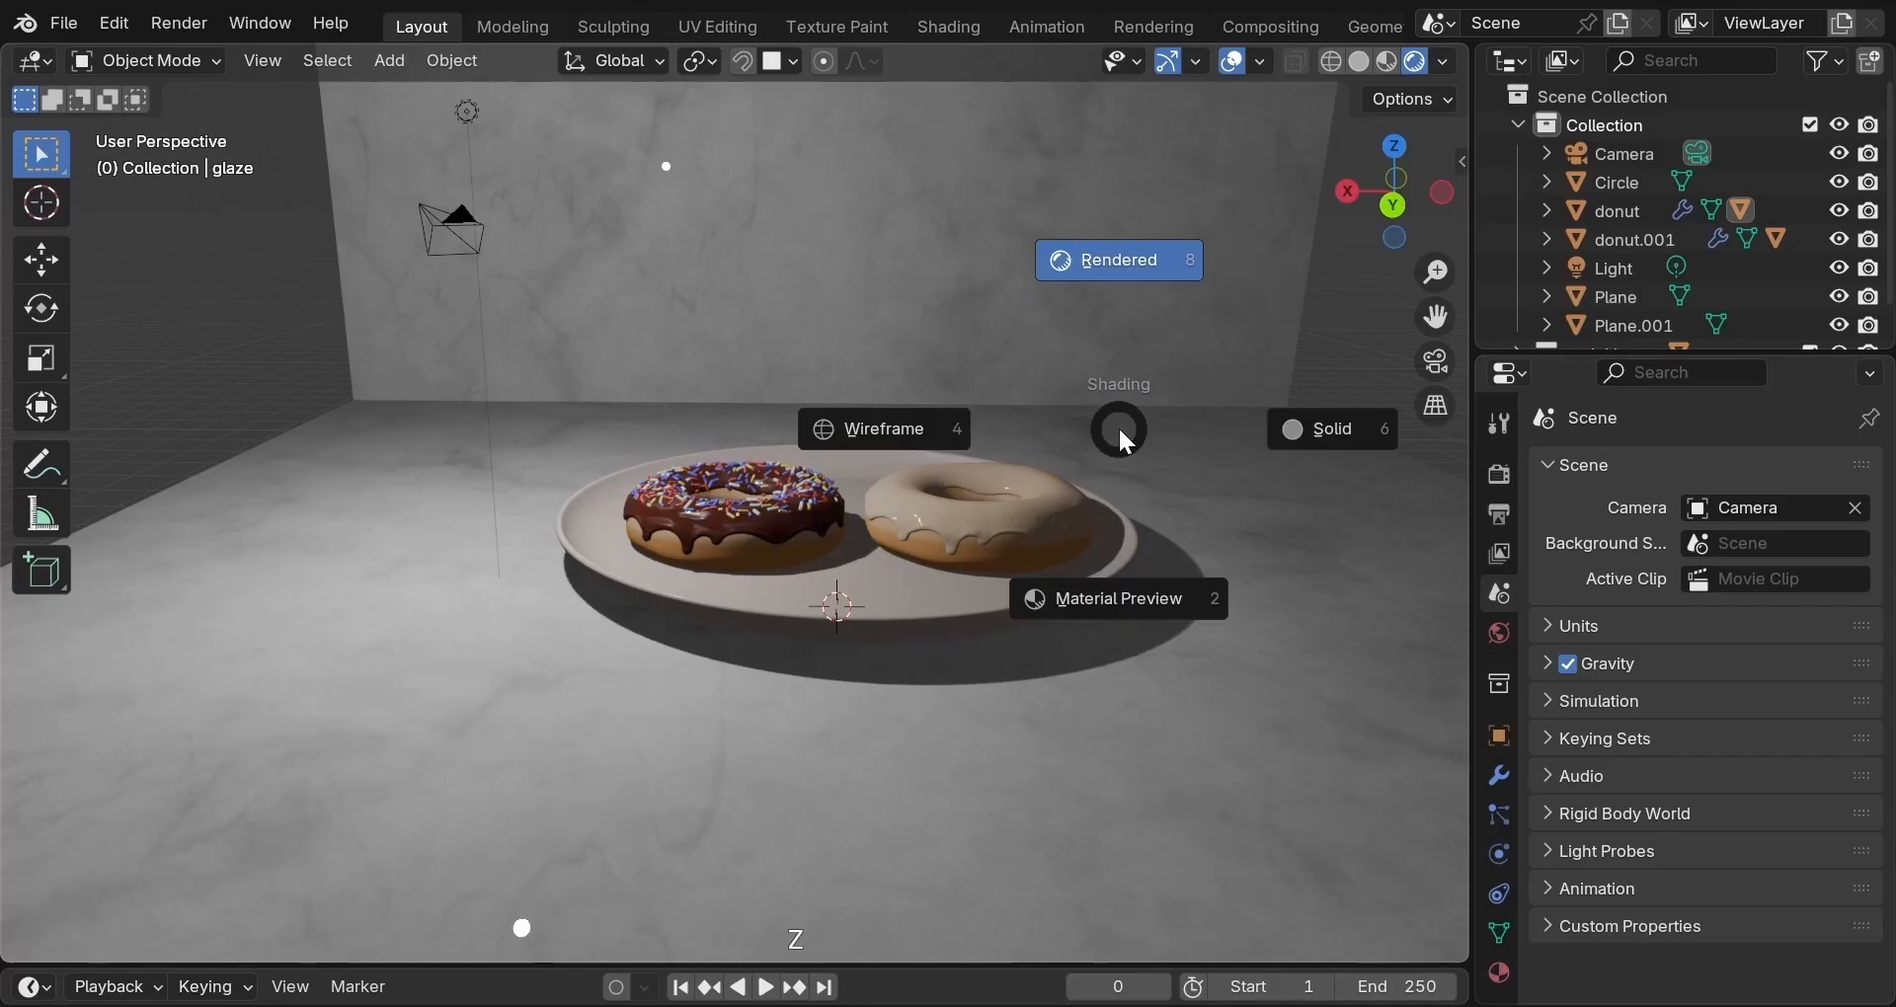
pyautogui.click(1134, 338)
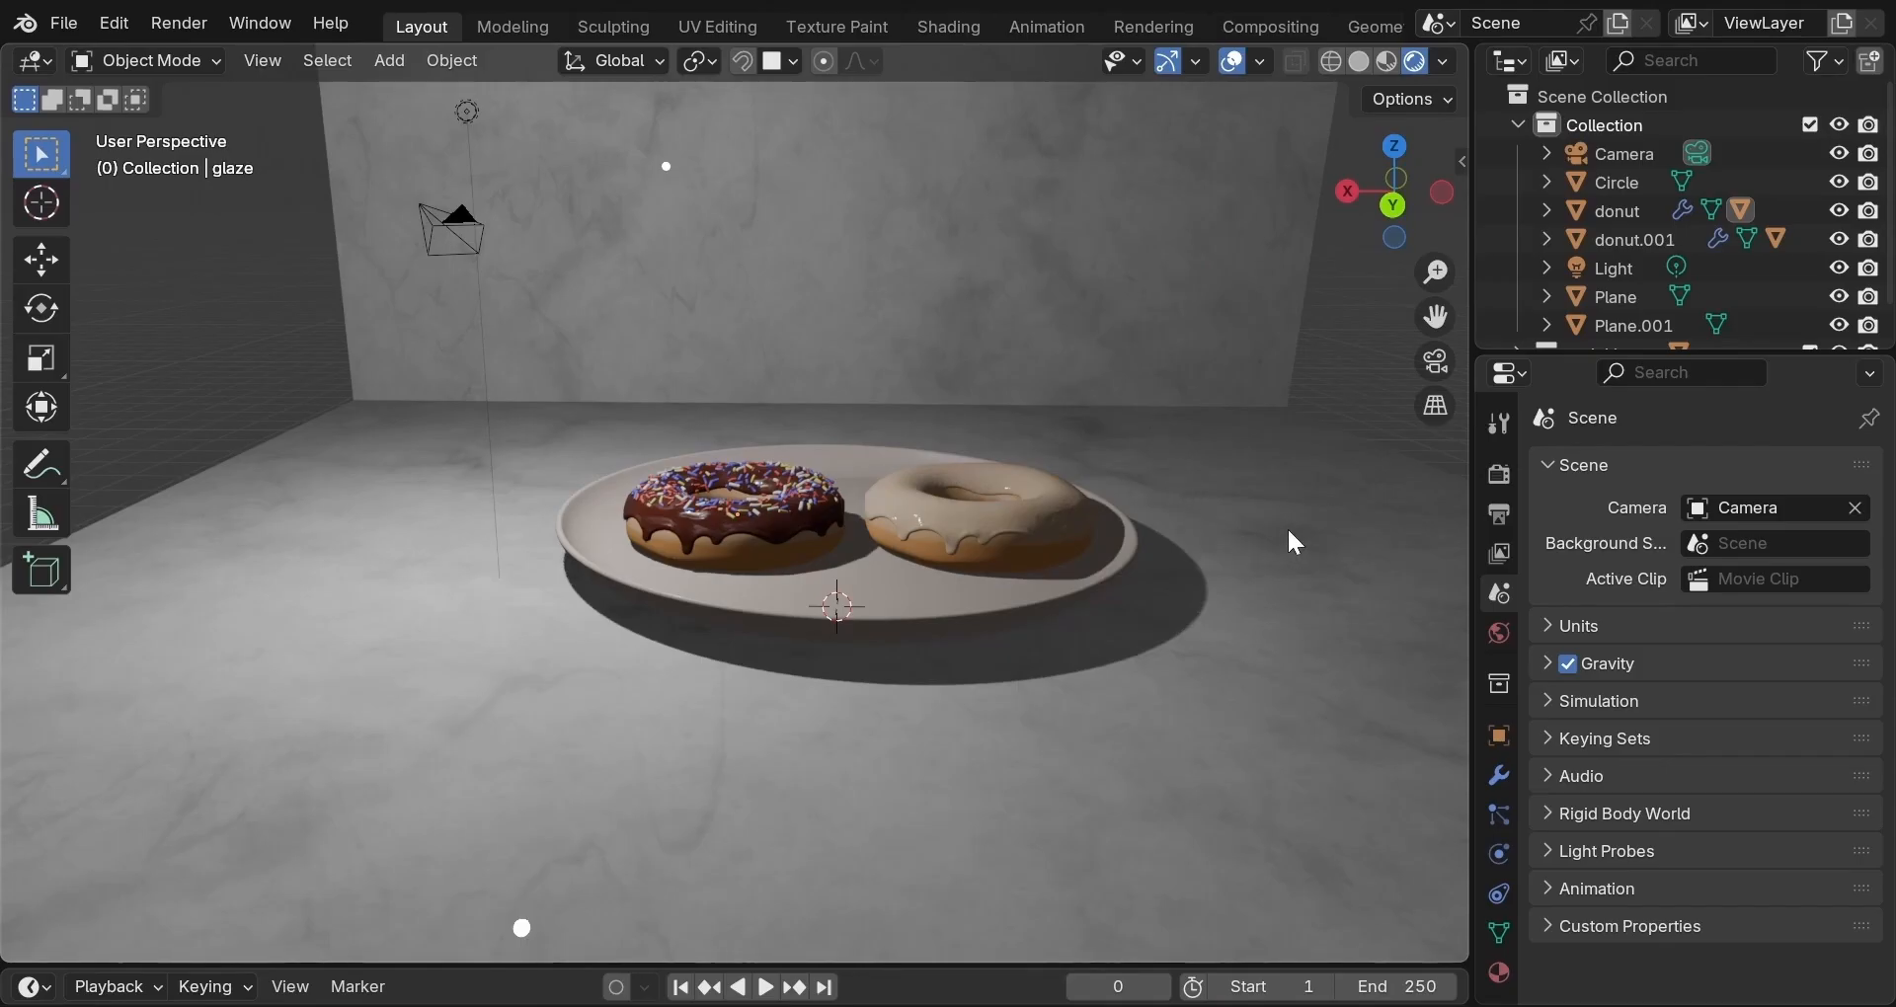
pyautogui.click(1503, 480)
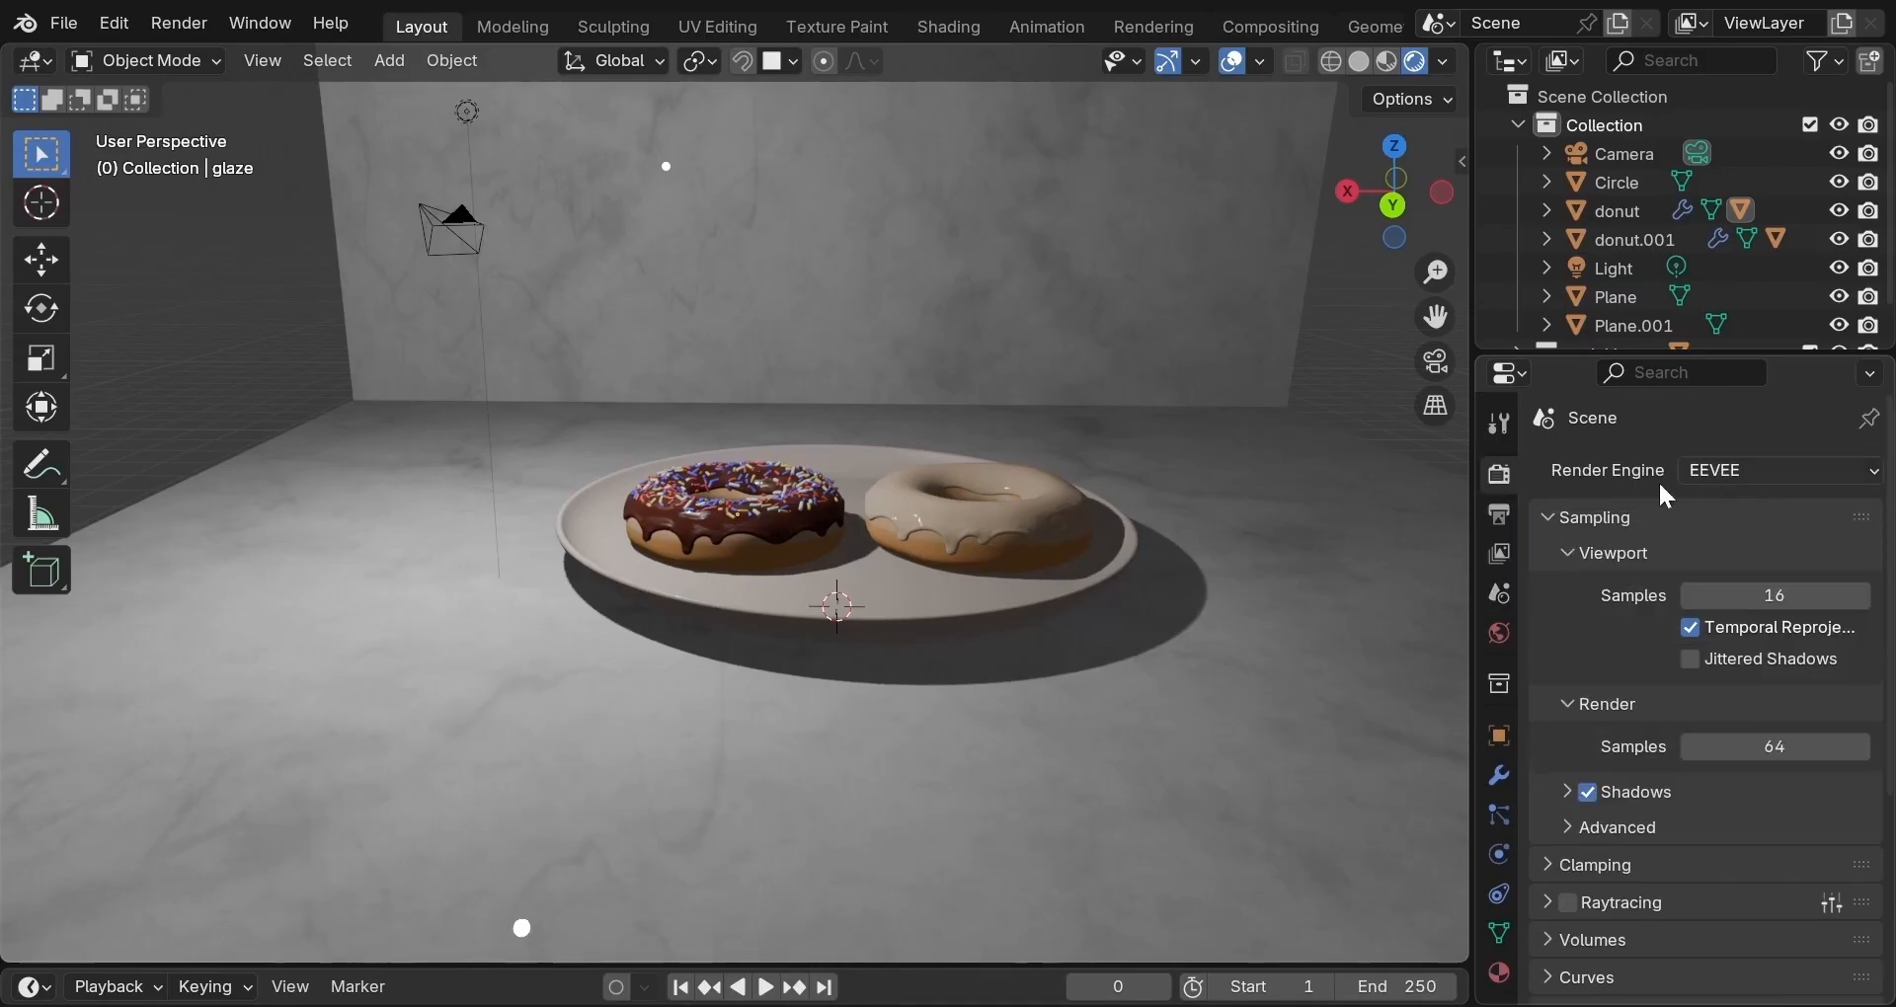
pyautogui.click(1782, 474)
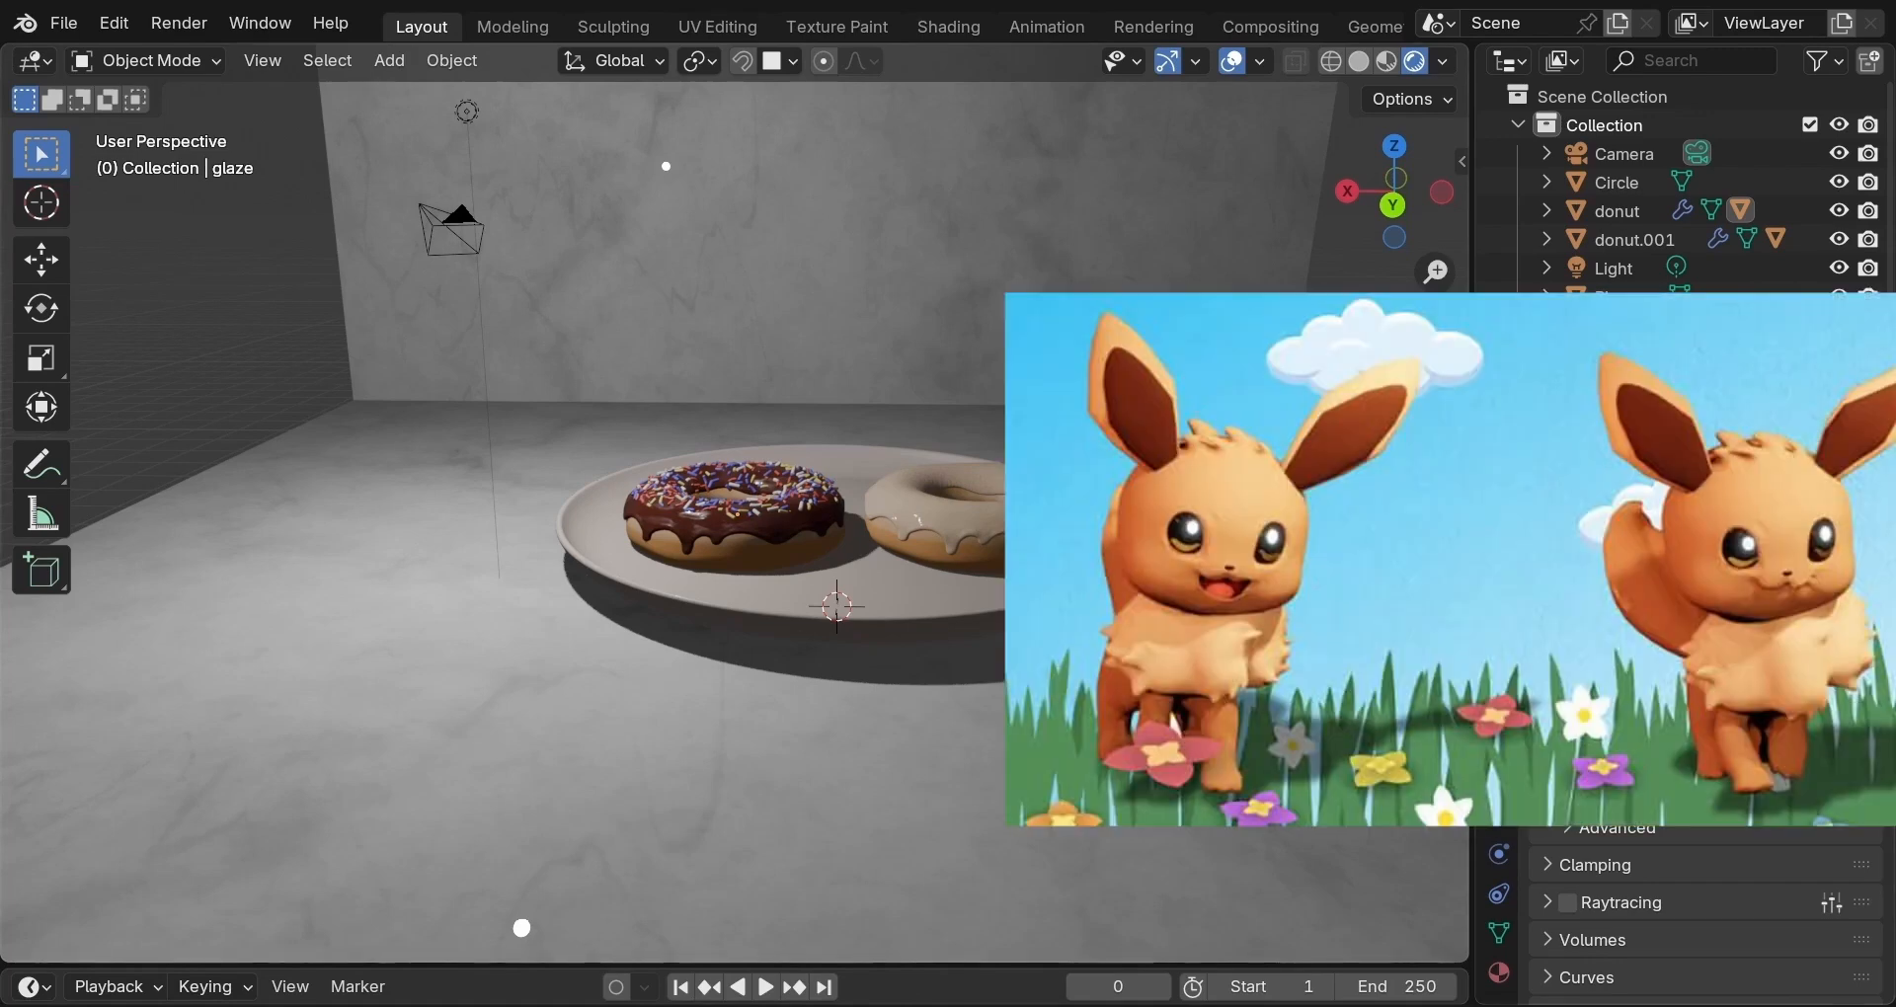
pyautogui.moveTo(1300, 507); pyautogui.dragTo(1266, 587, button='middle')
pyautogui.scroll(4, 1264, 590)
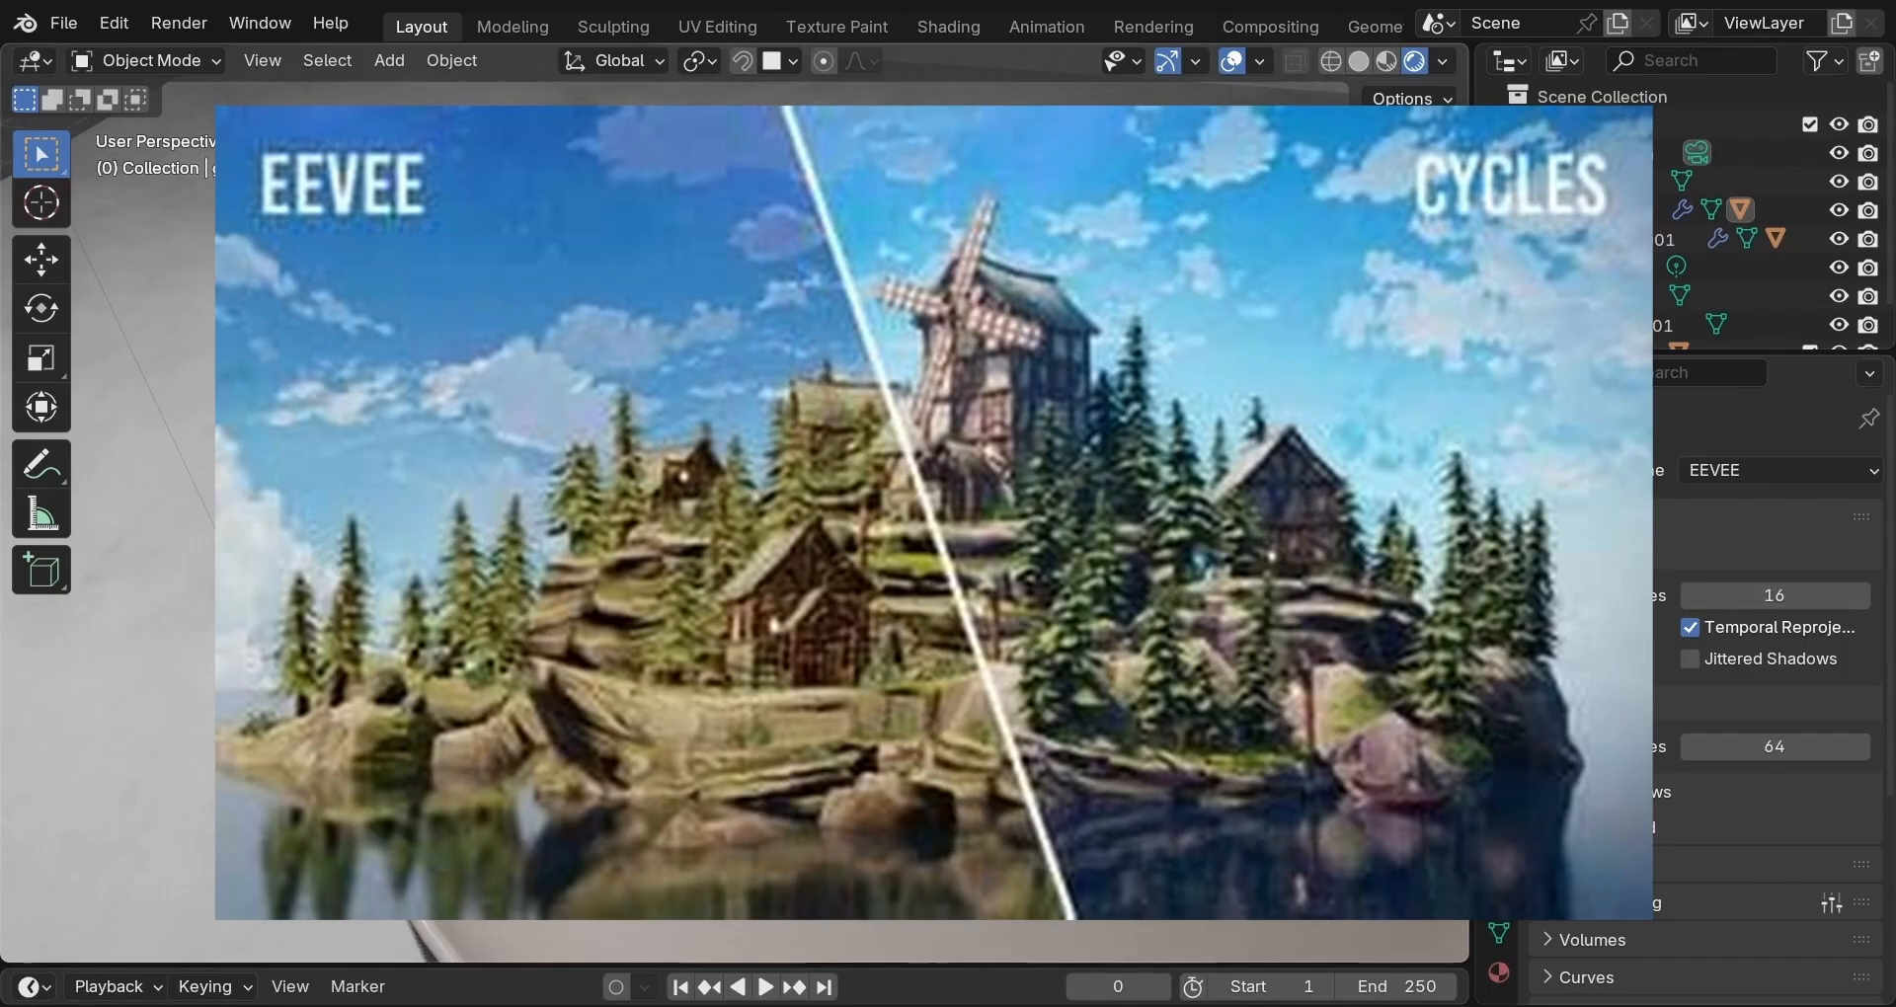
pyautogui.scroll(-5, 735, 513)
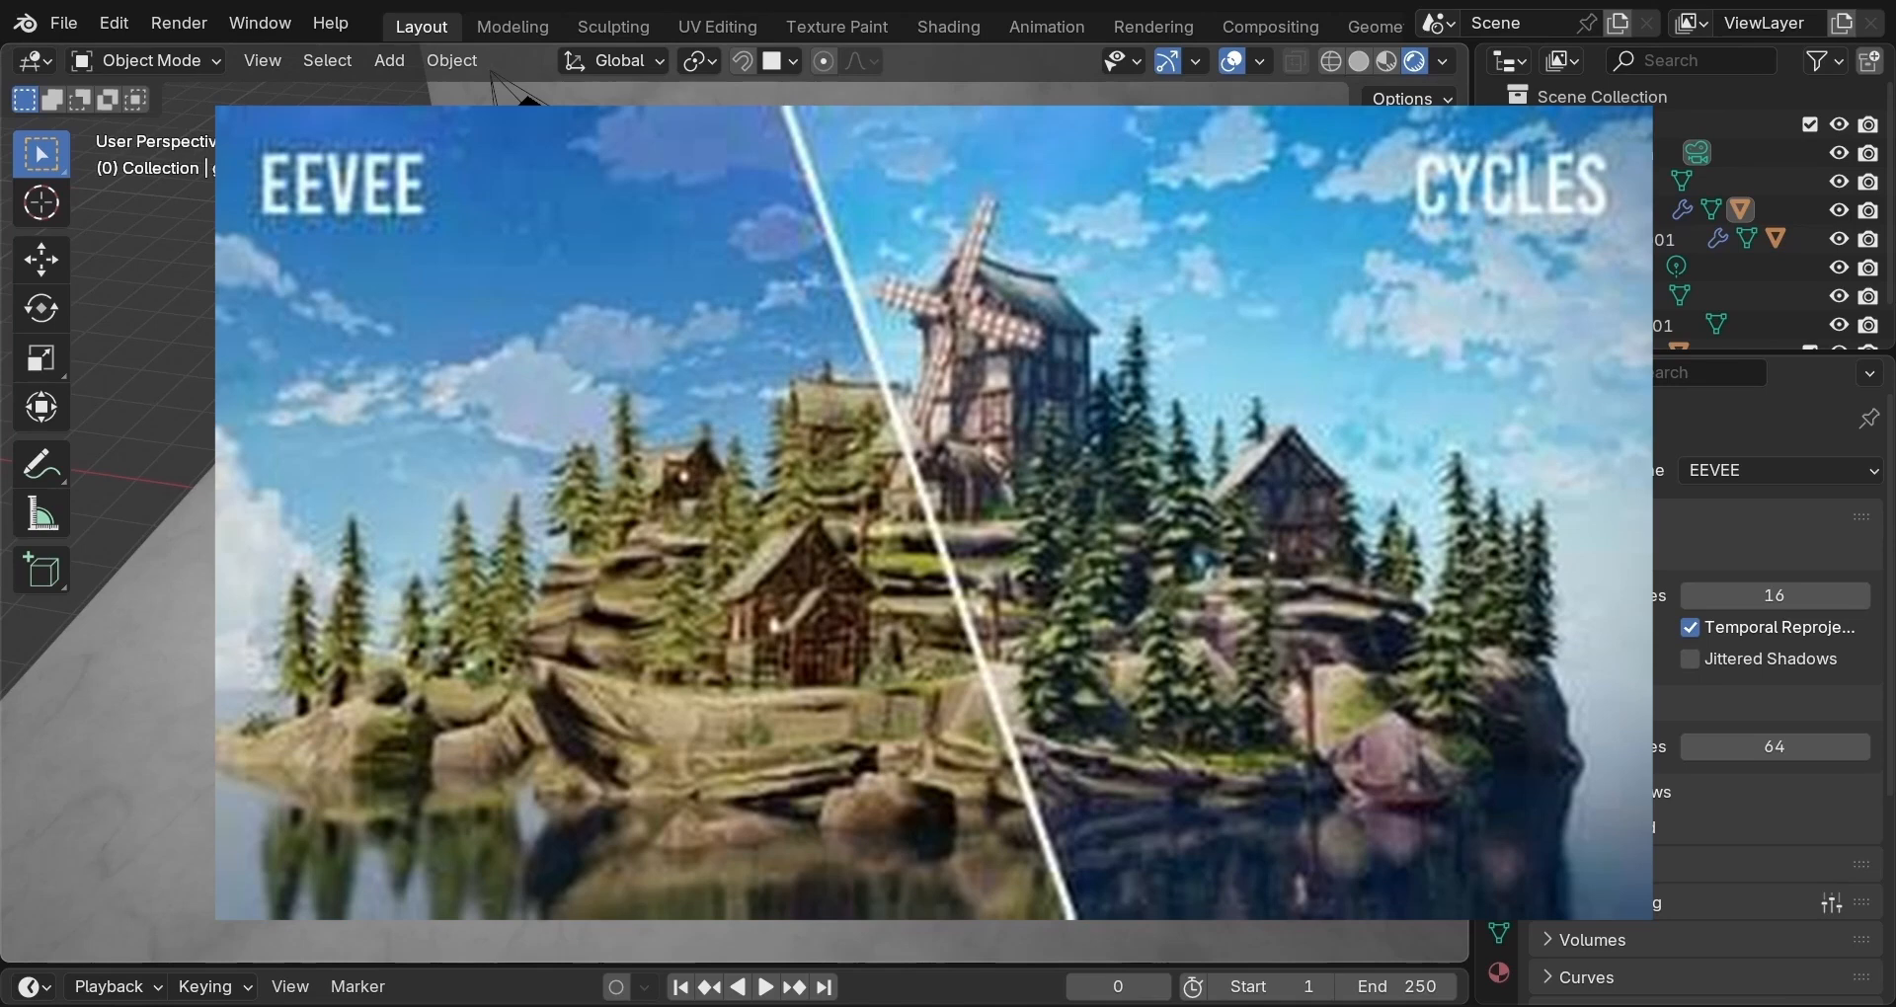
pyautogui.click(1764, 466)
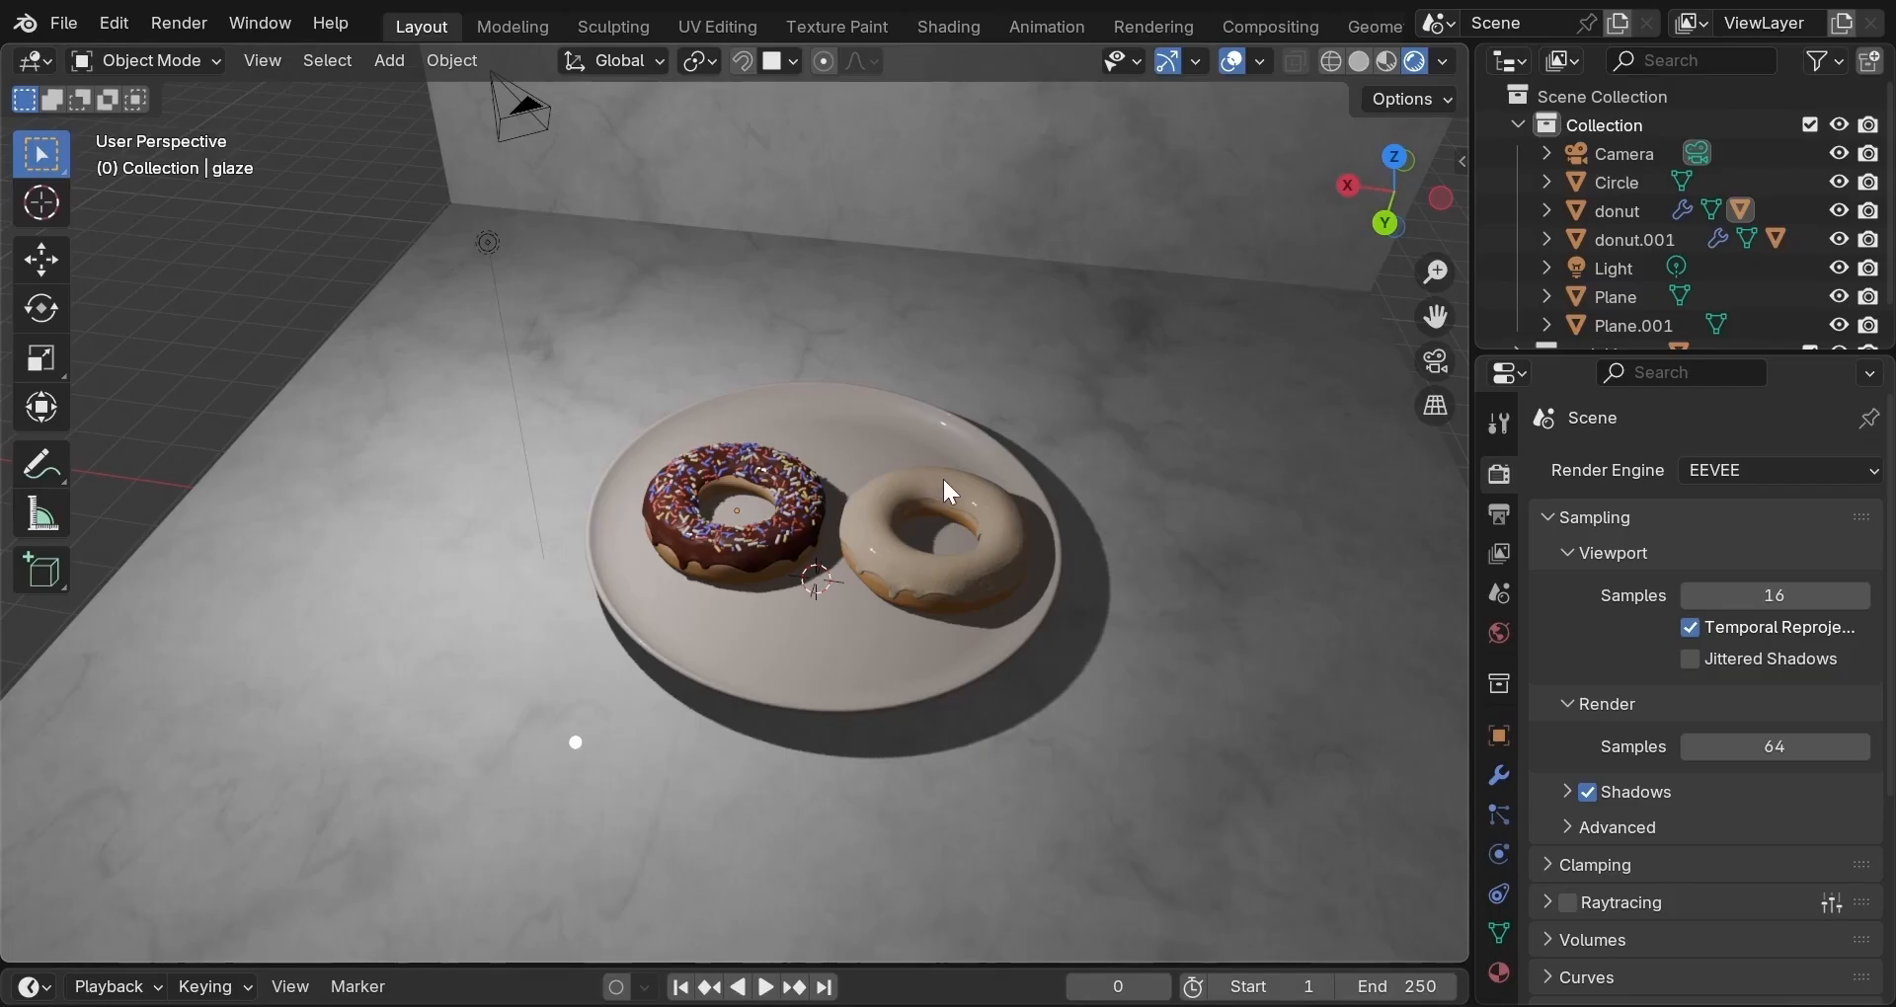
pyautogui.scroll(5, 942, 476)
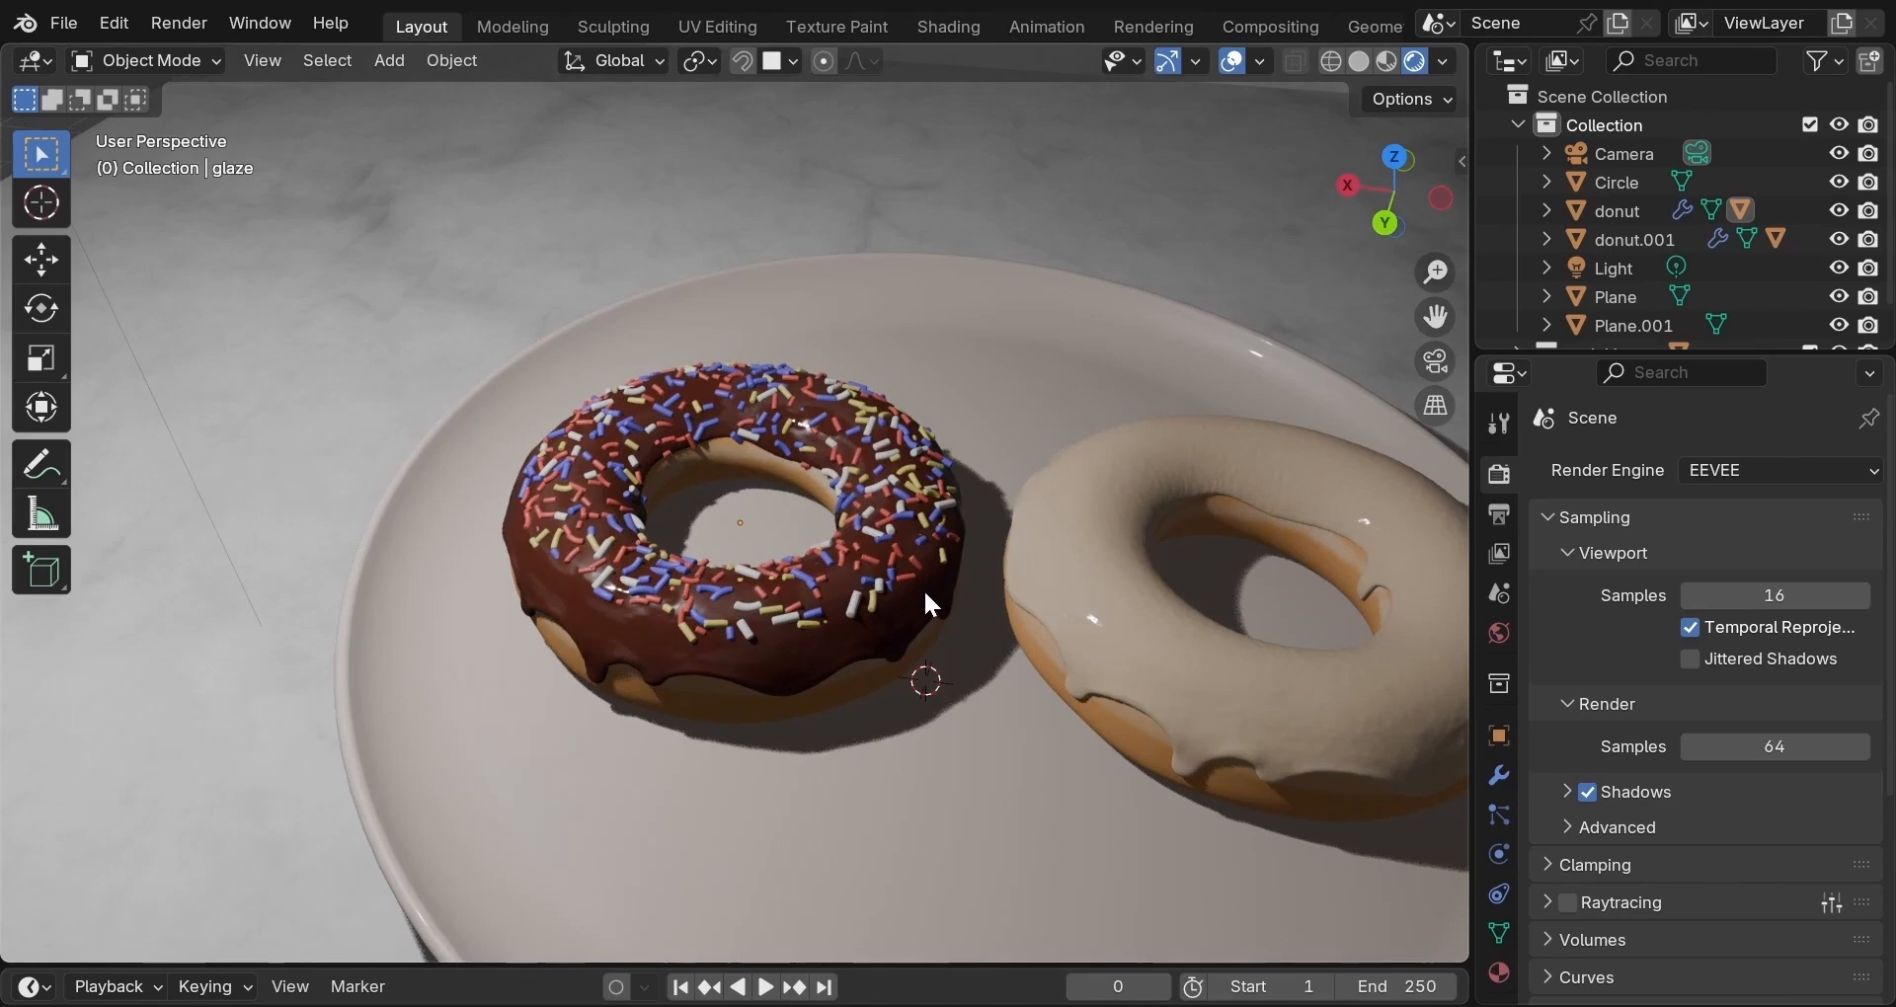
pyautogui.scroll(-1, 926, 593)
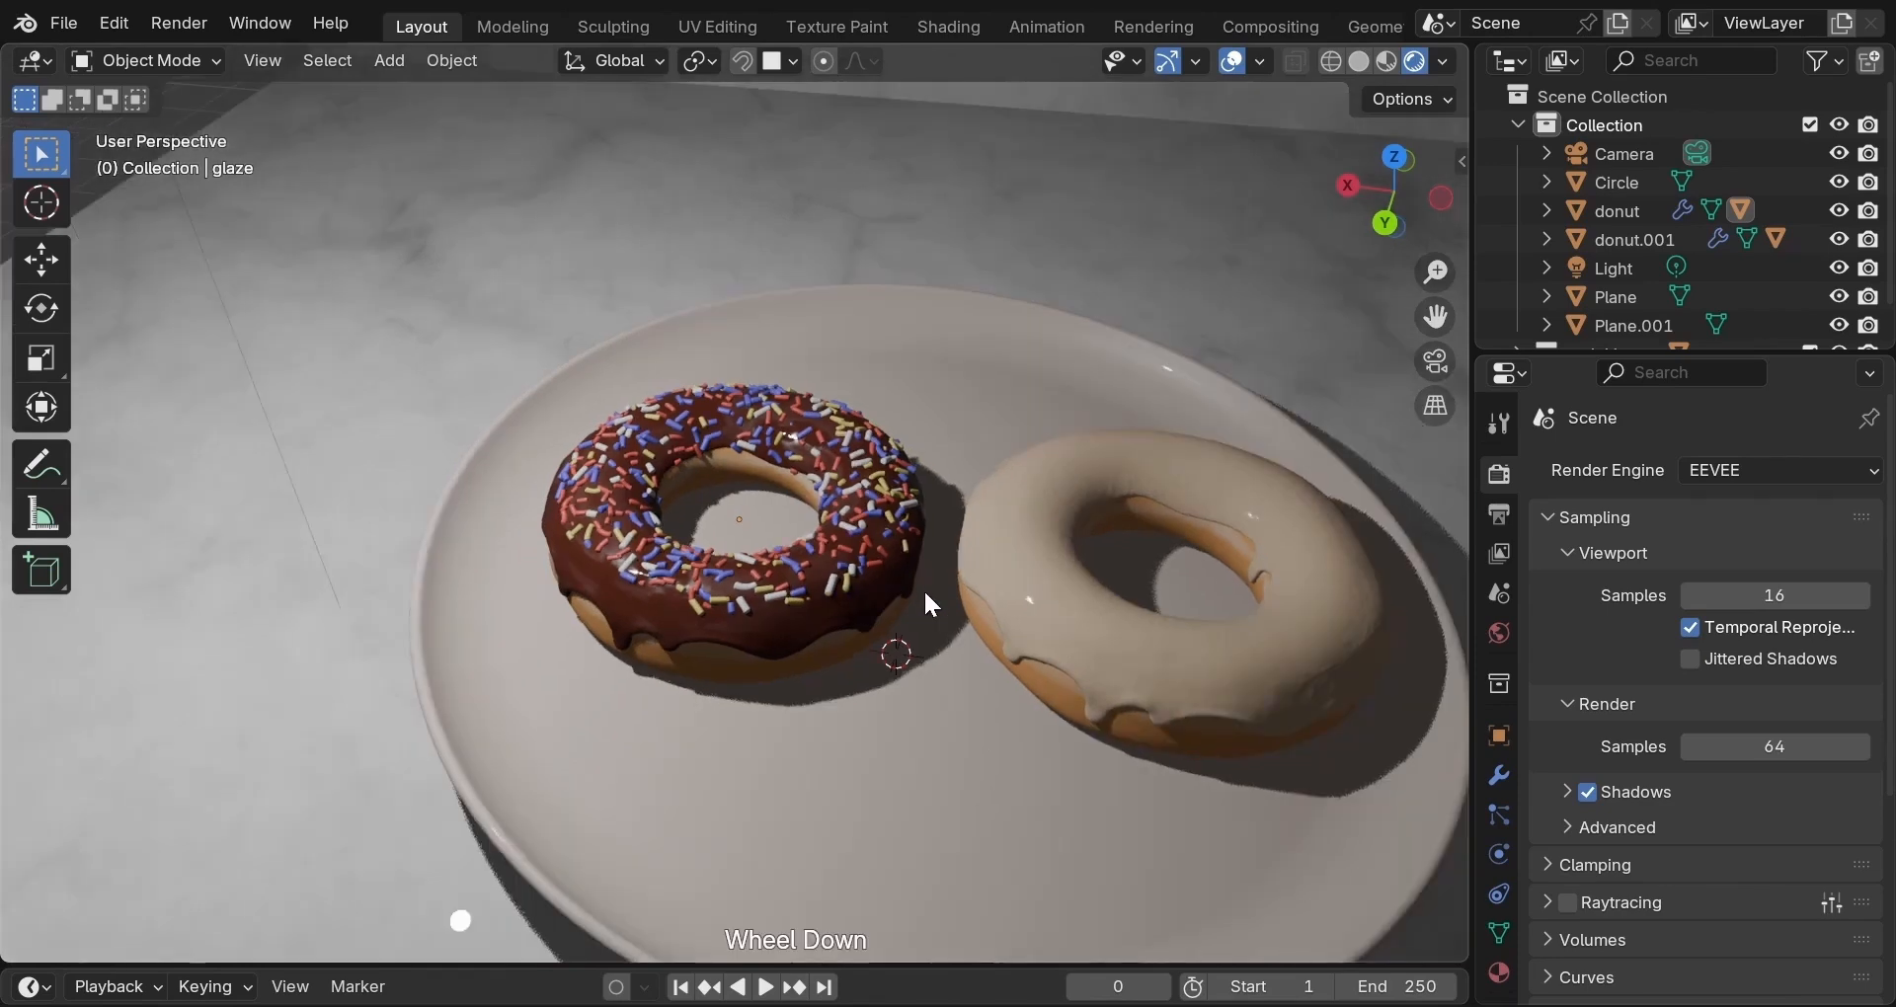
pyautogui.scroll(-3, 925, 592)
pyautogui.scroll(-3, 925, 590)
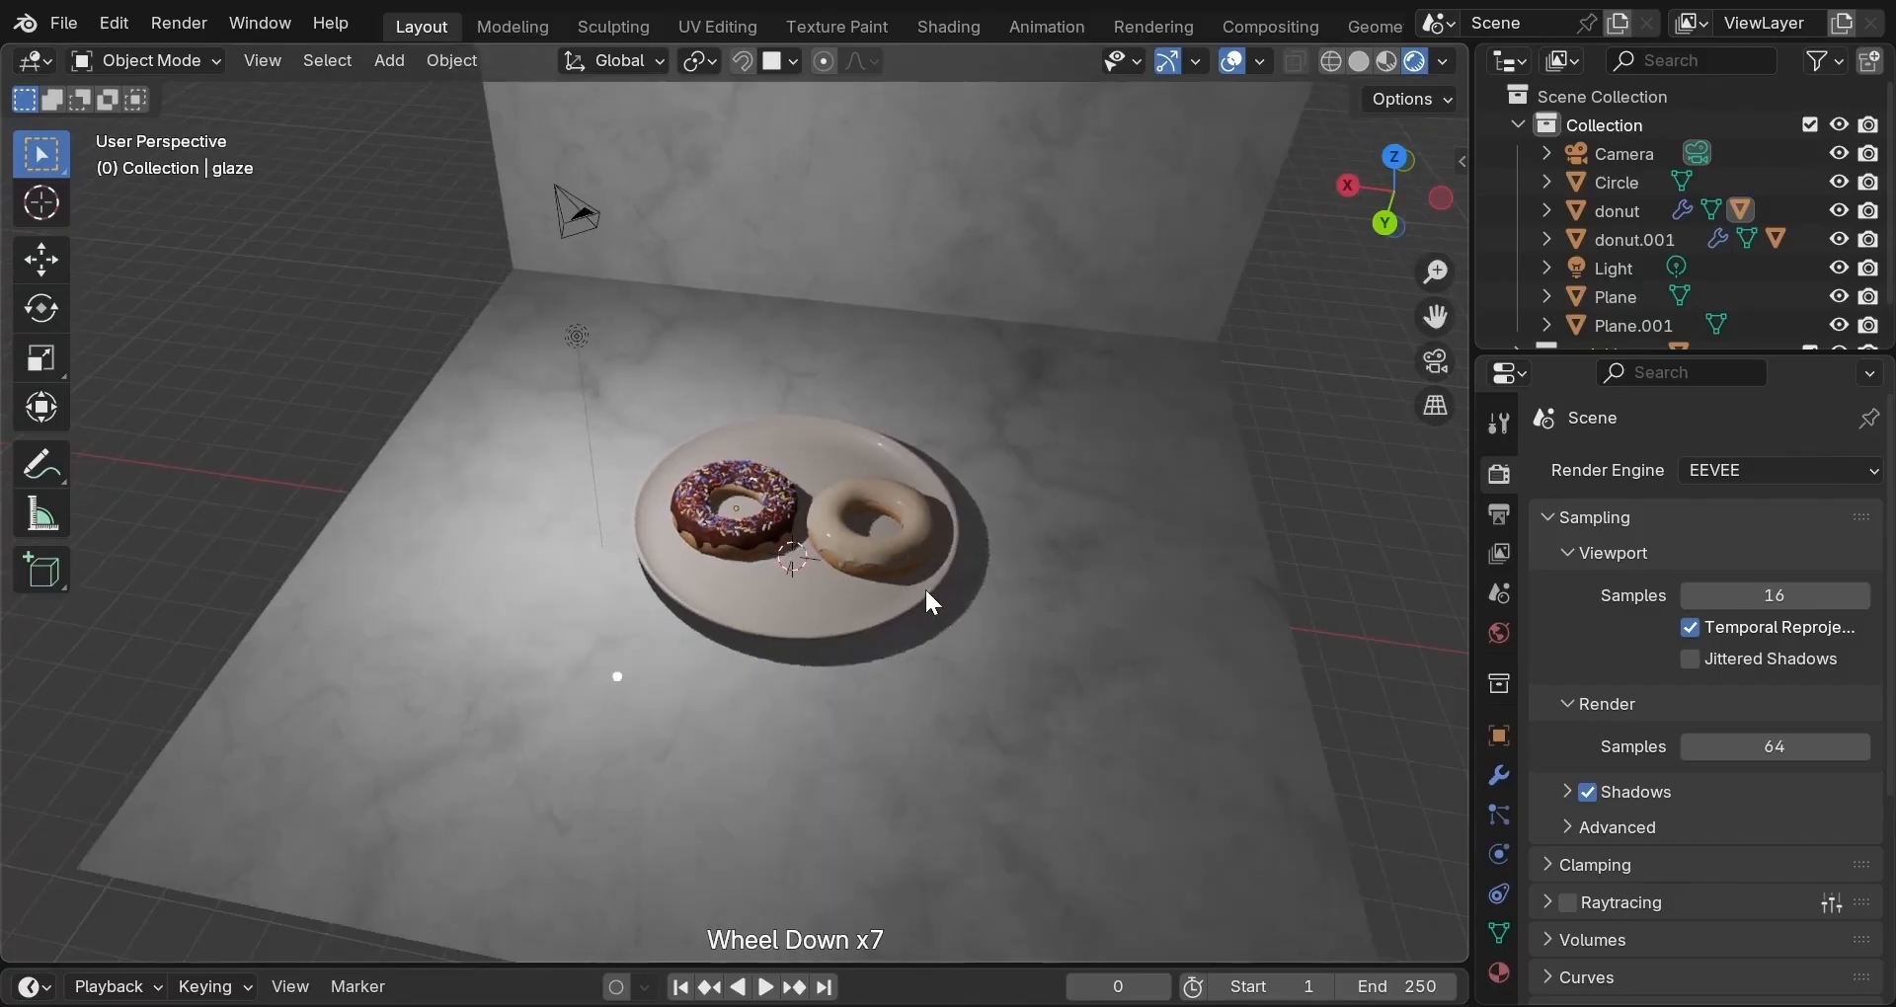
pyautogui.moveTo(925, 589); pyautogui.dragTo(954, 589, button='middle')
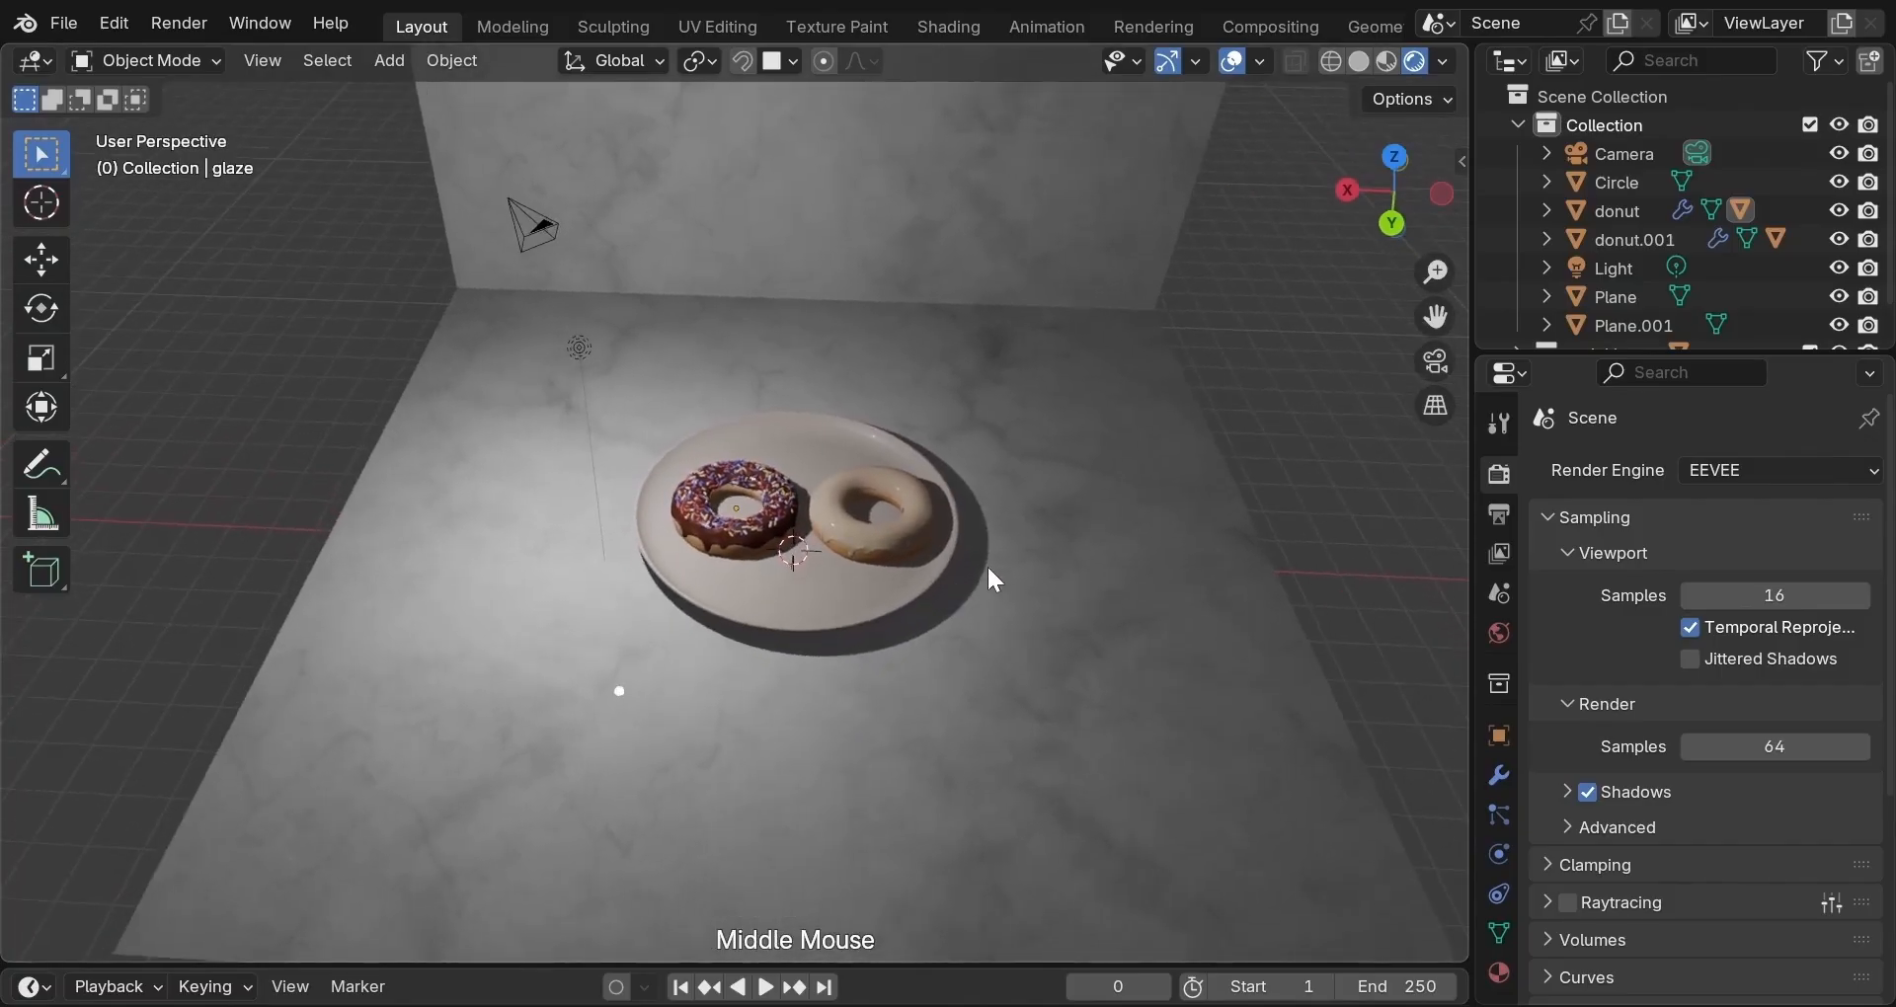
pyautogui.scroll(1, 1003, 561)
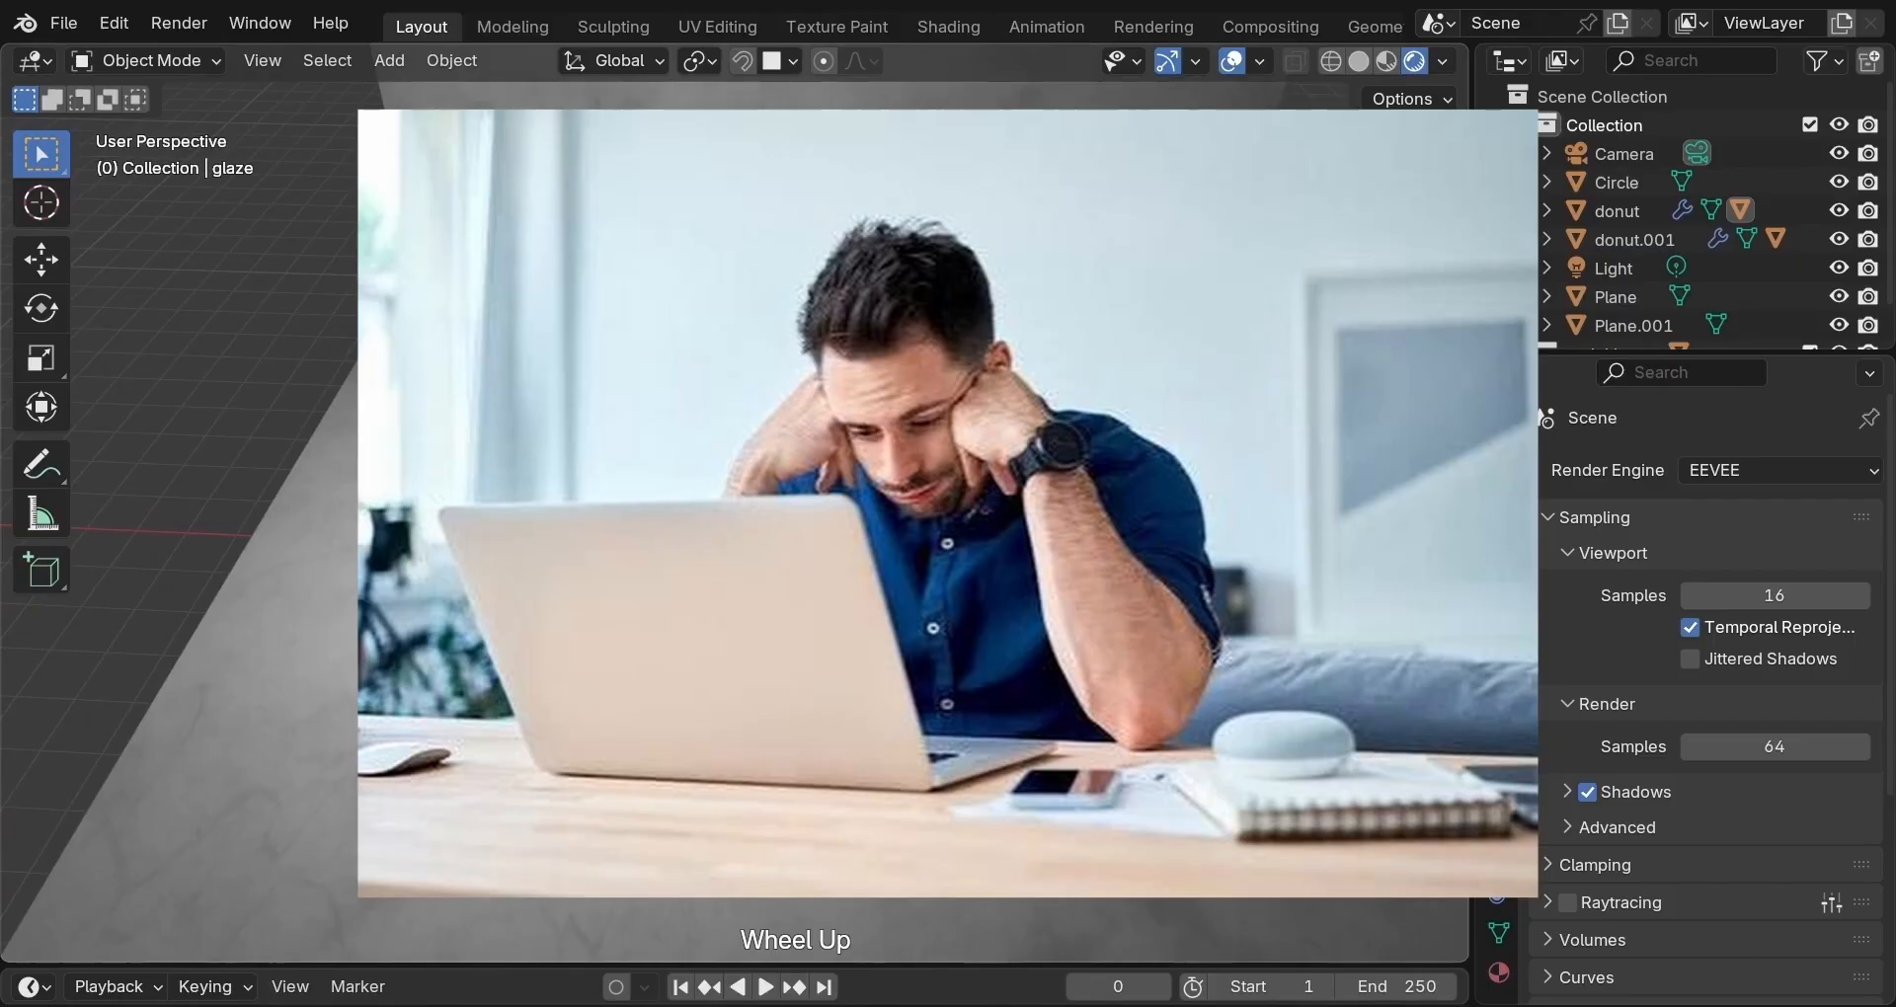
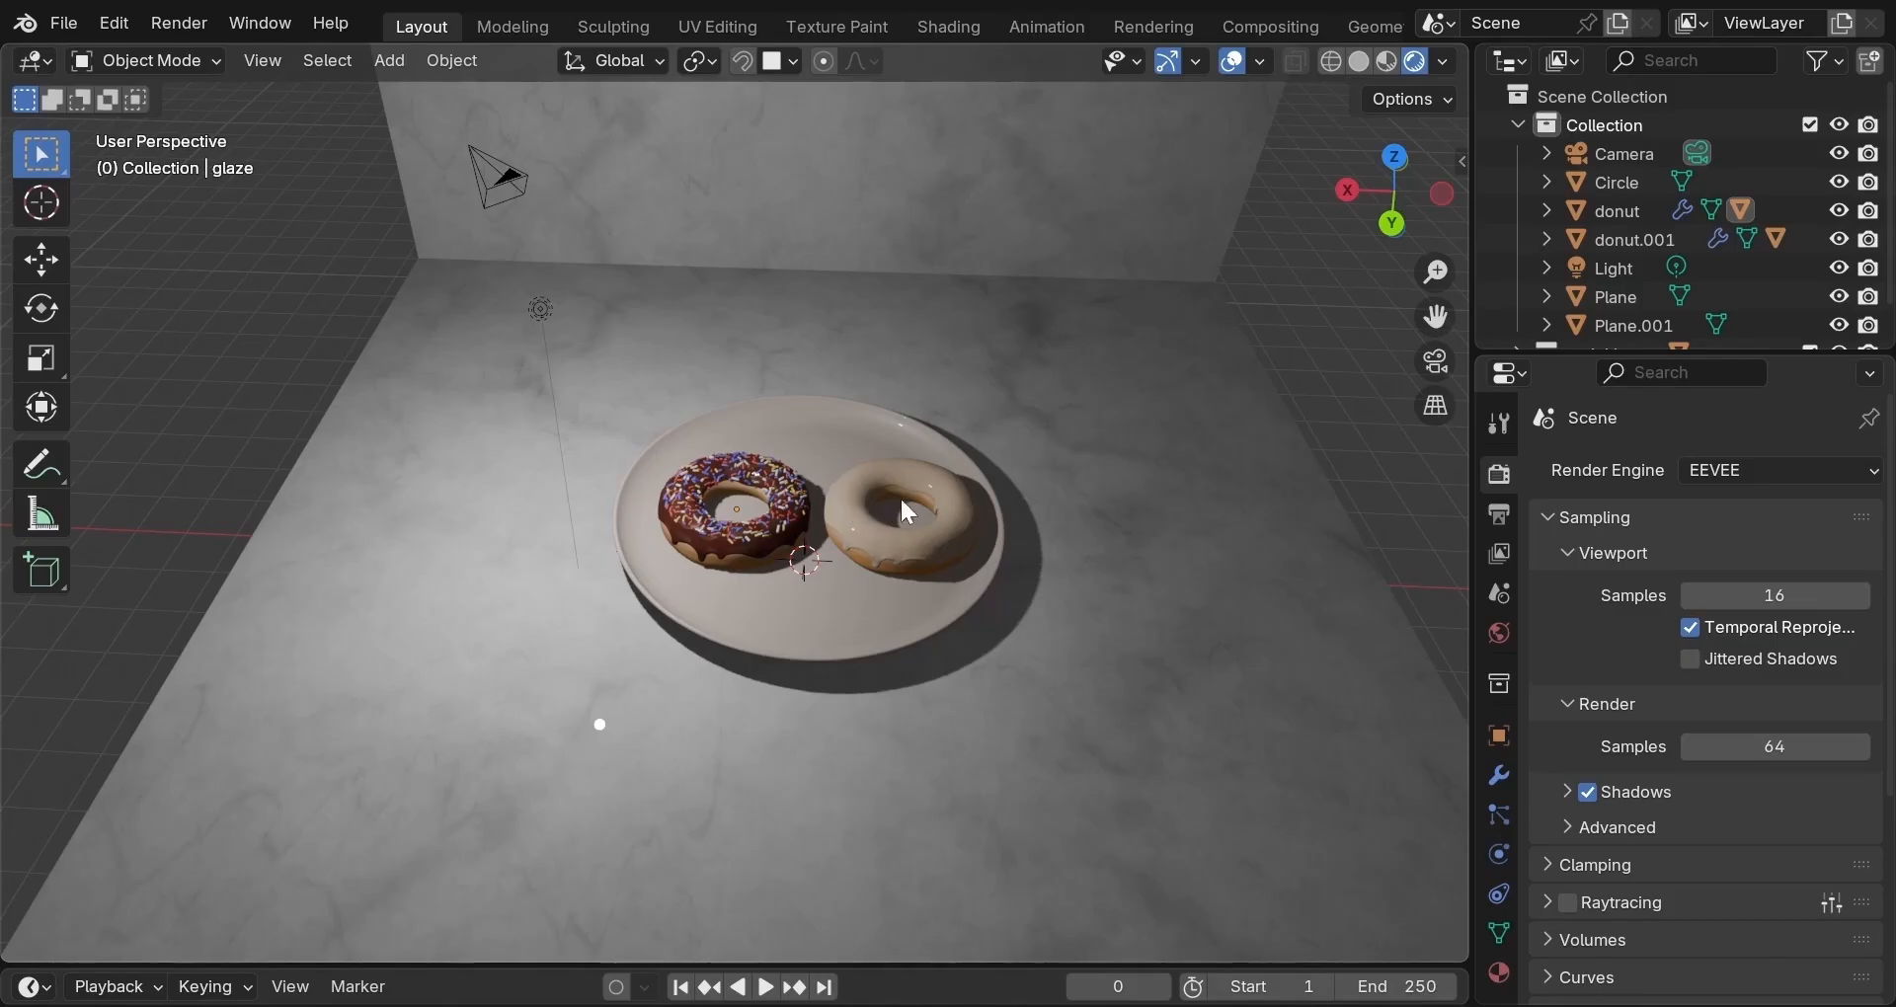
# Keep EEVEE as the render engine and set viewport samples to 64.
pyautogui.click(1800, 484)
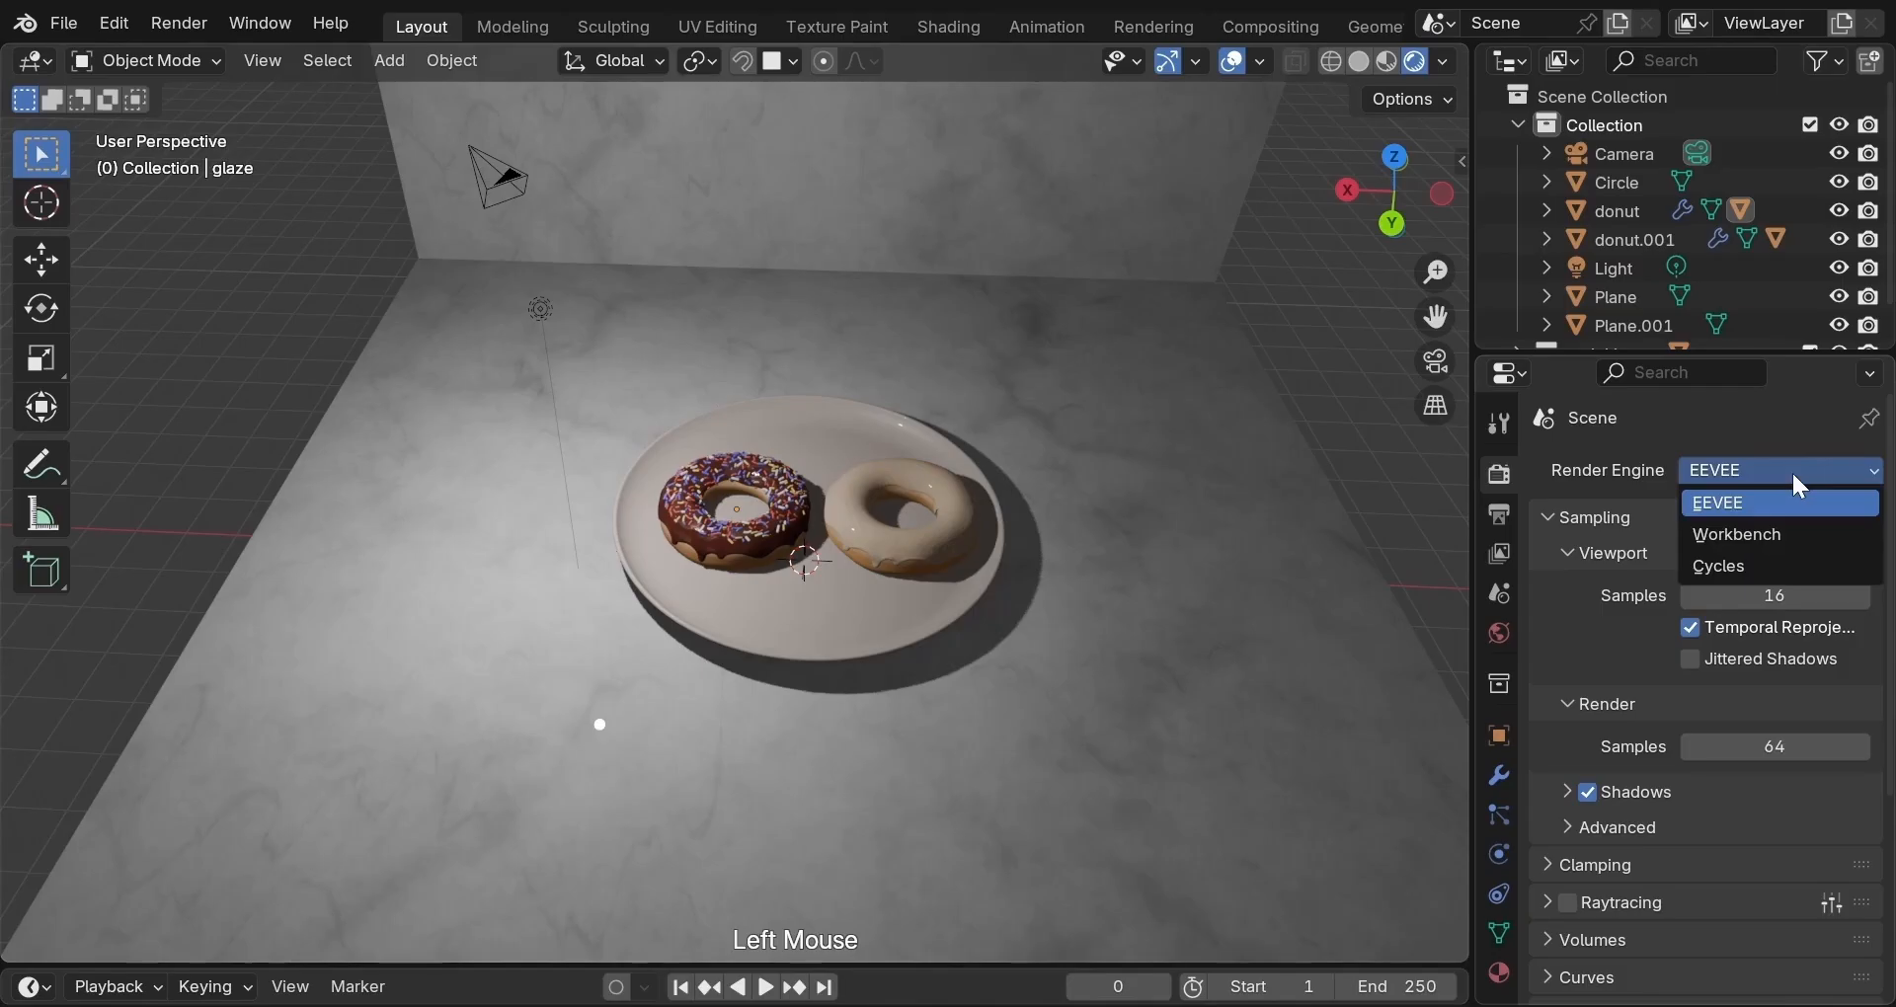
pyautogui.click(1751, 508)
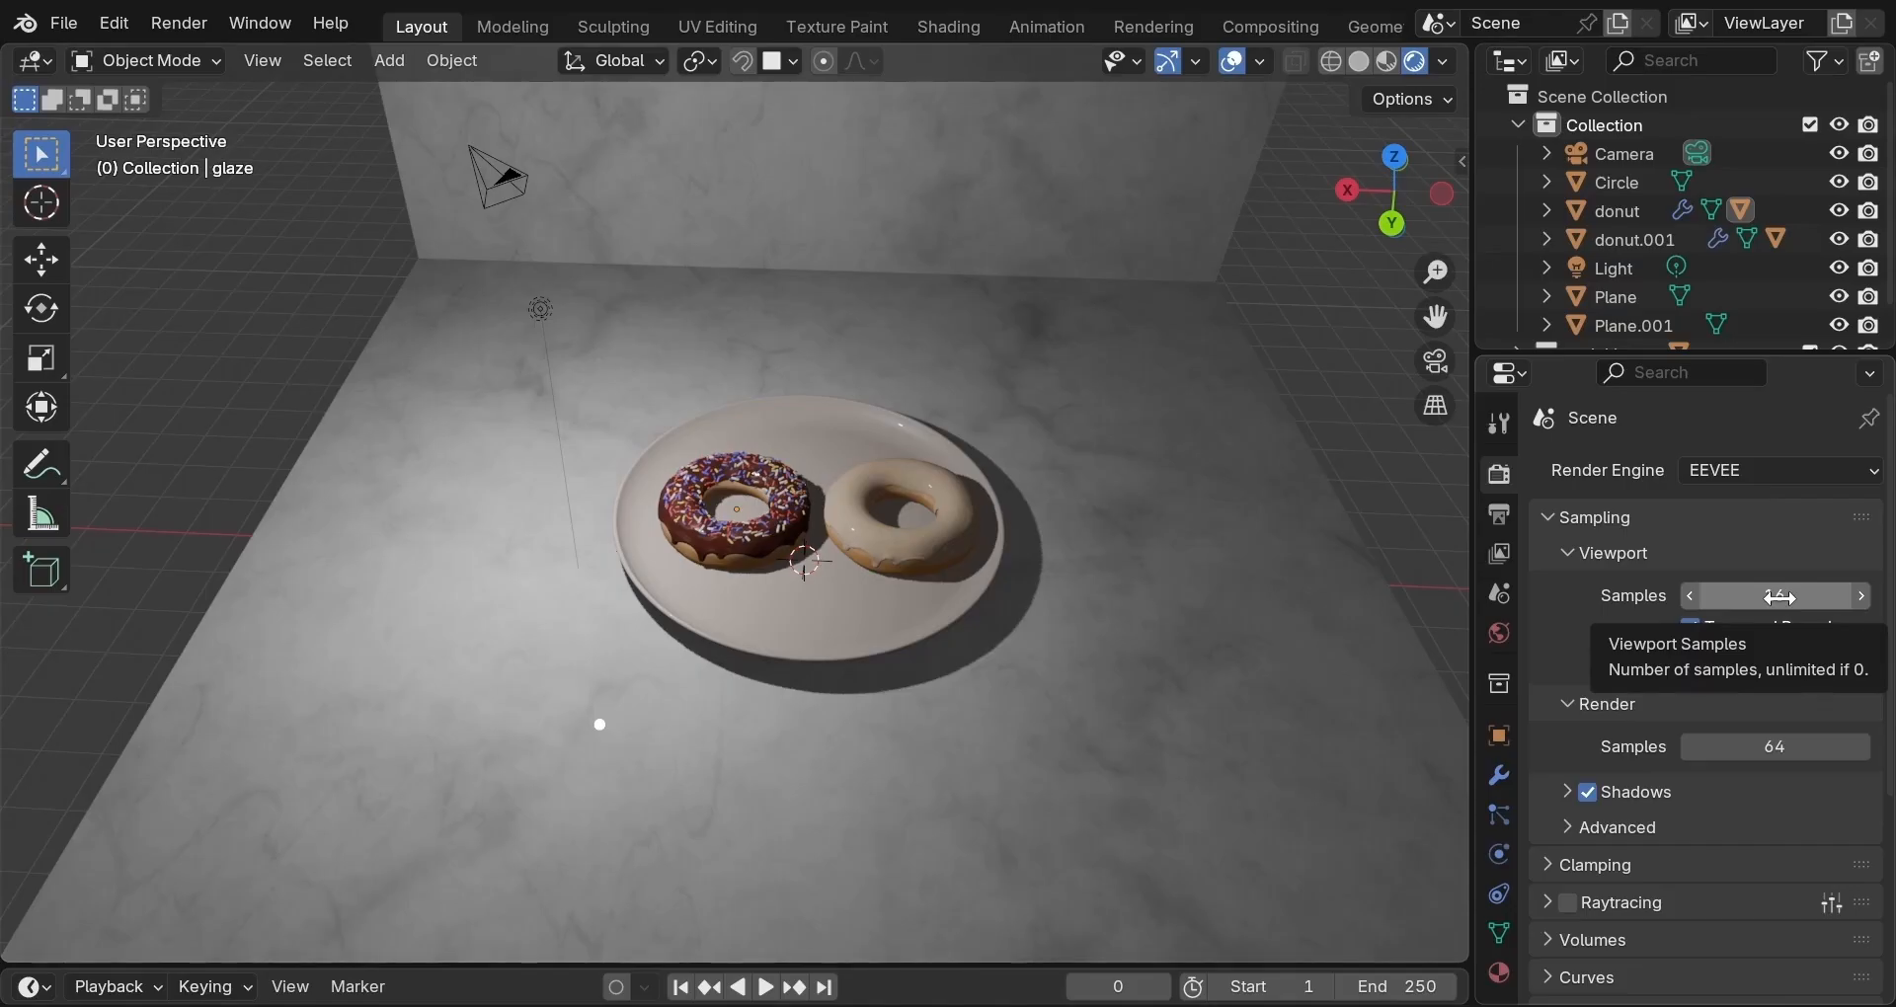
pyautogui.click(1779, 598)
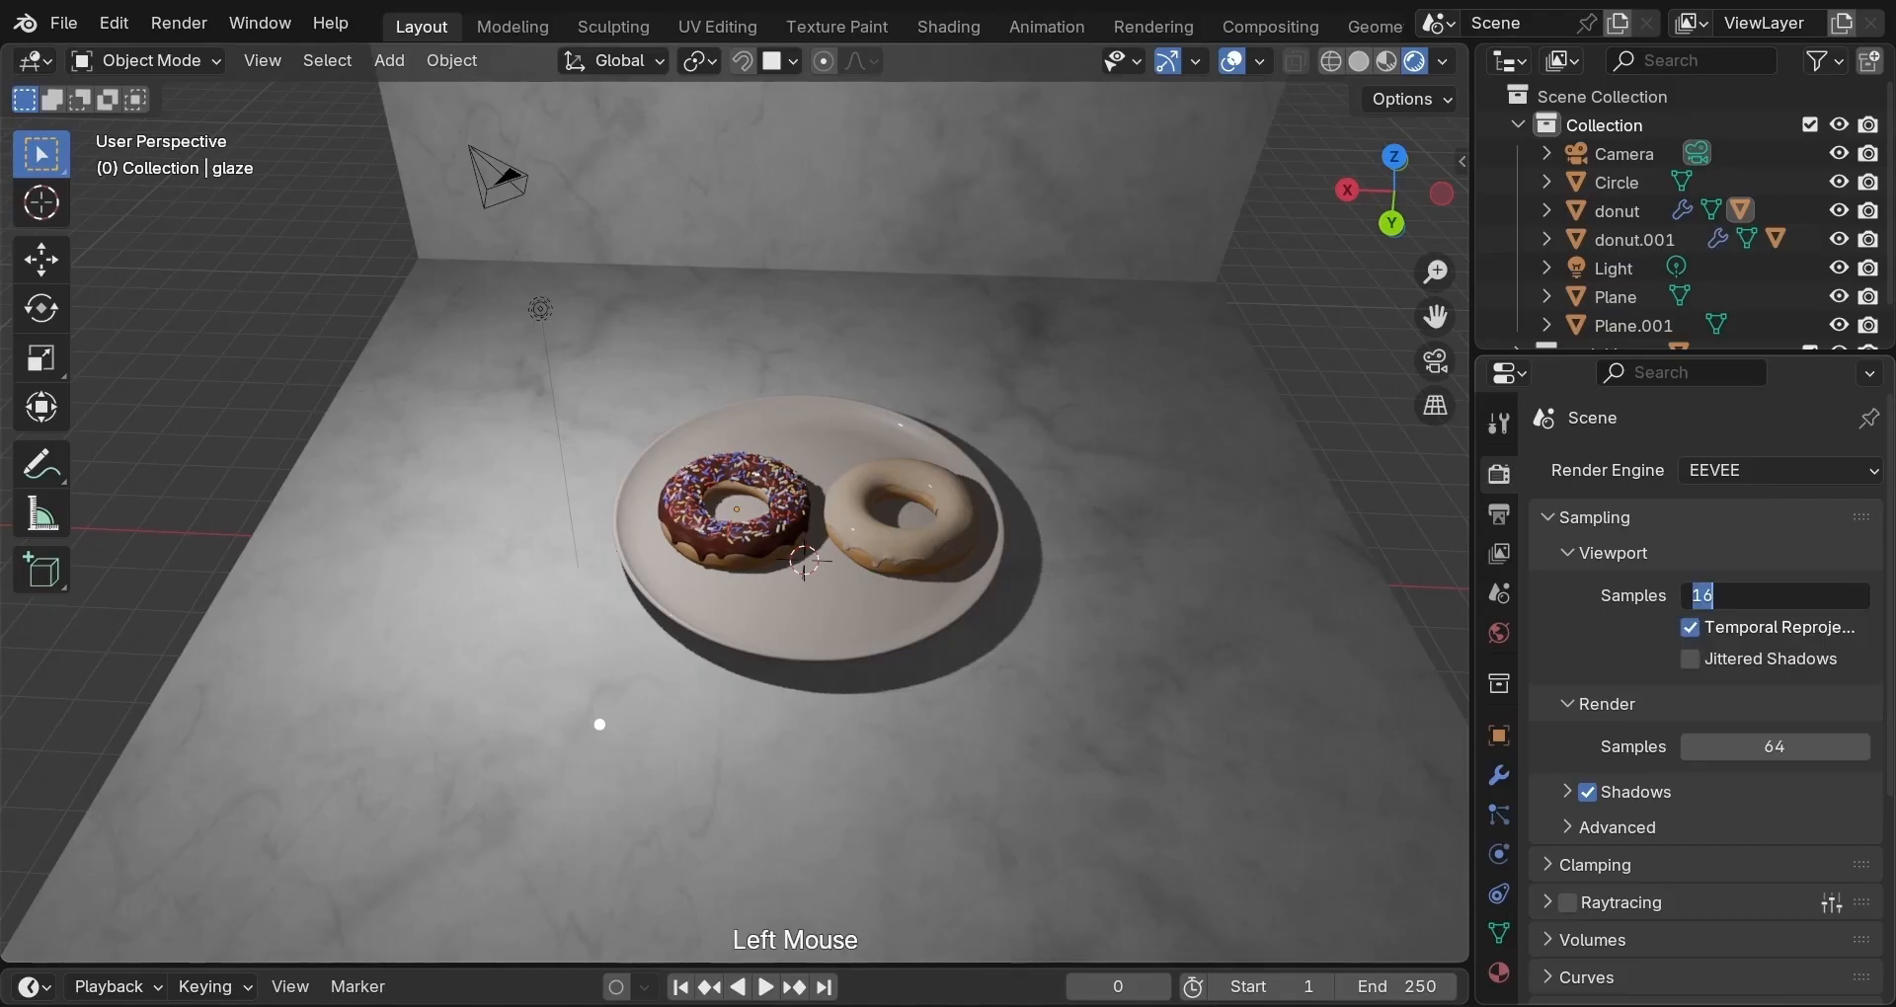
pyautogui.write('64')
pyautogui.press('Return')
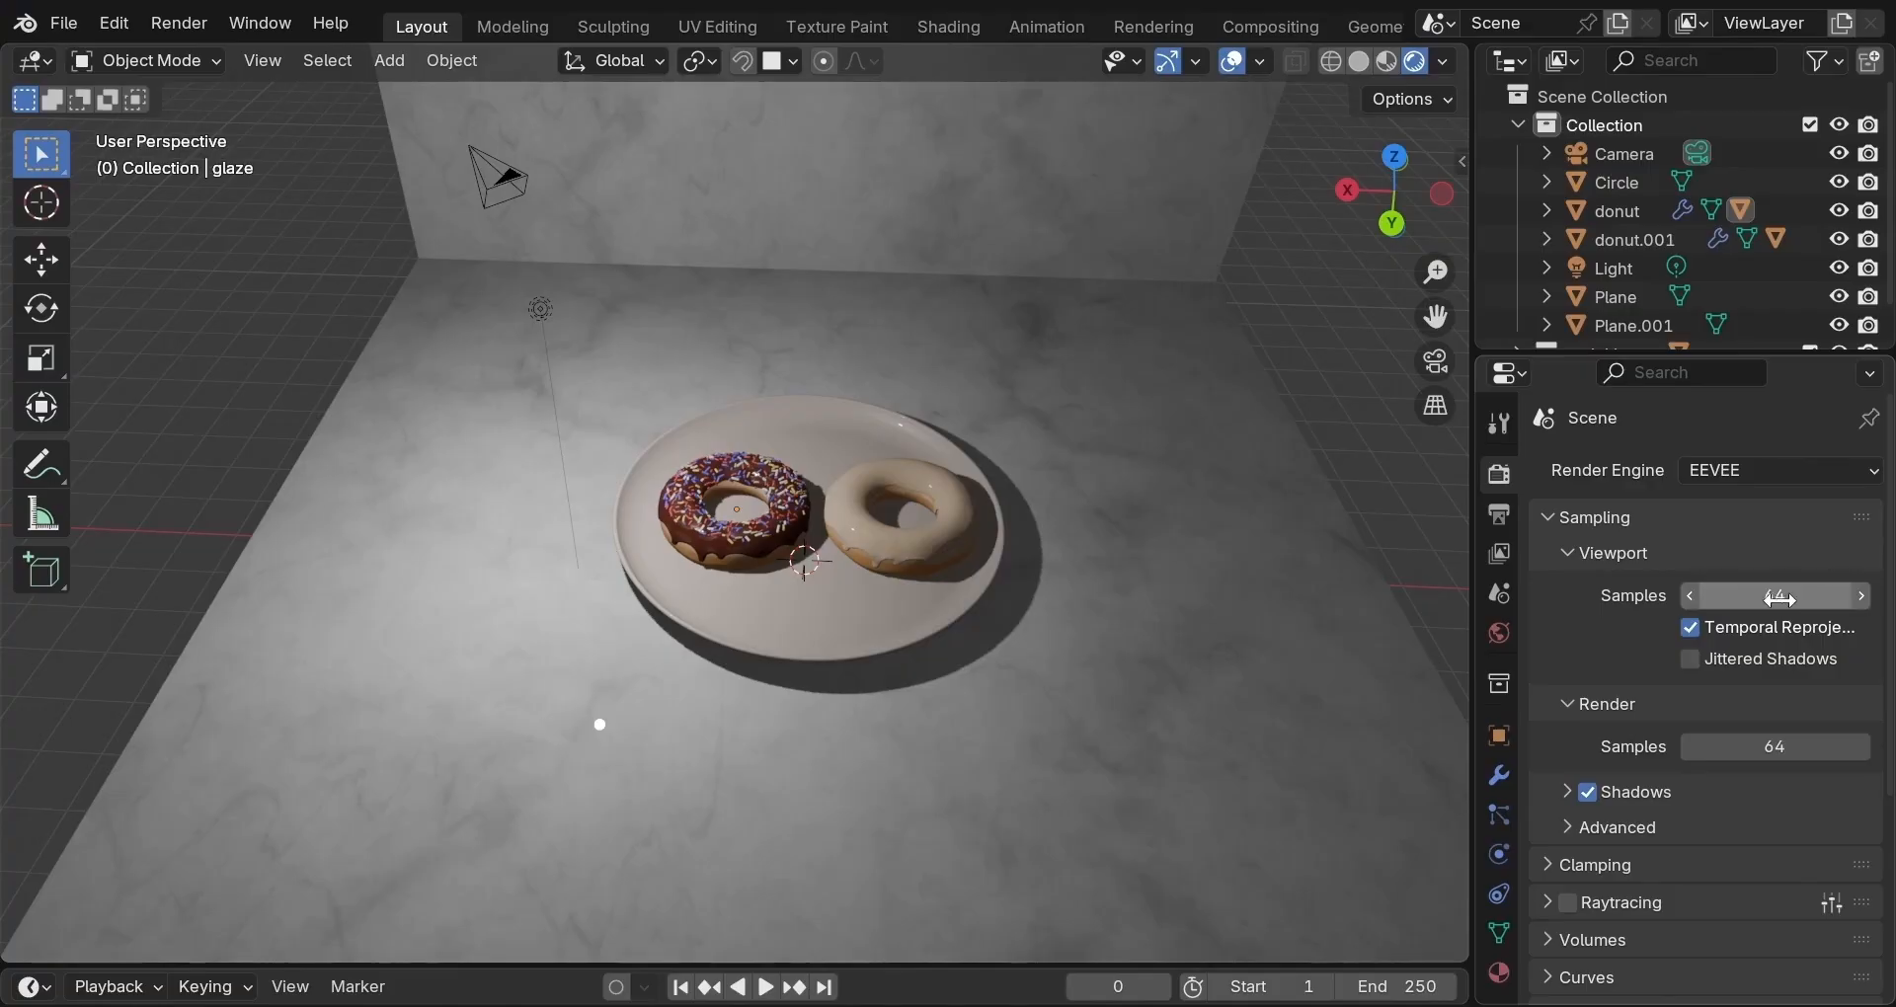
# Enable jittered viewport shadows and set render samples to 128.
pyautogui.click(1690, 660)
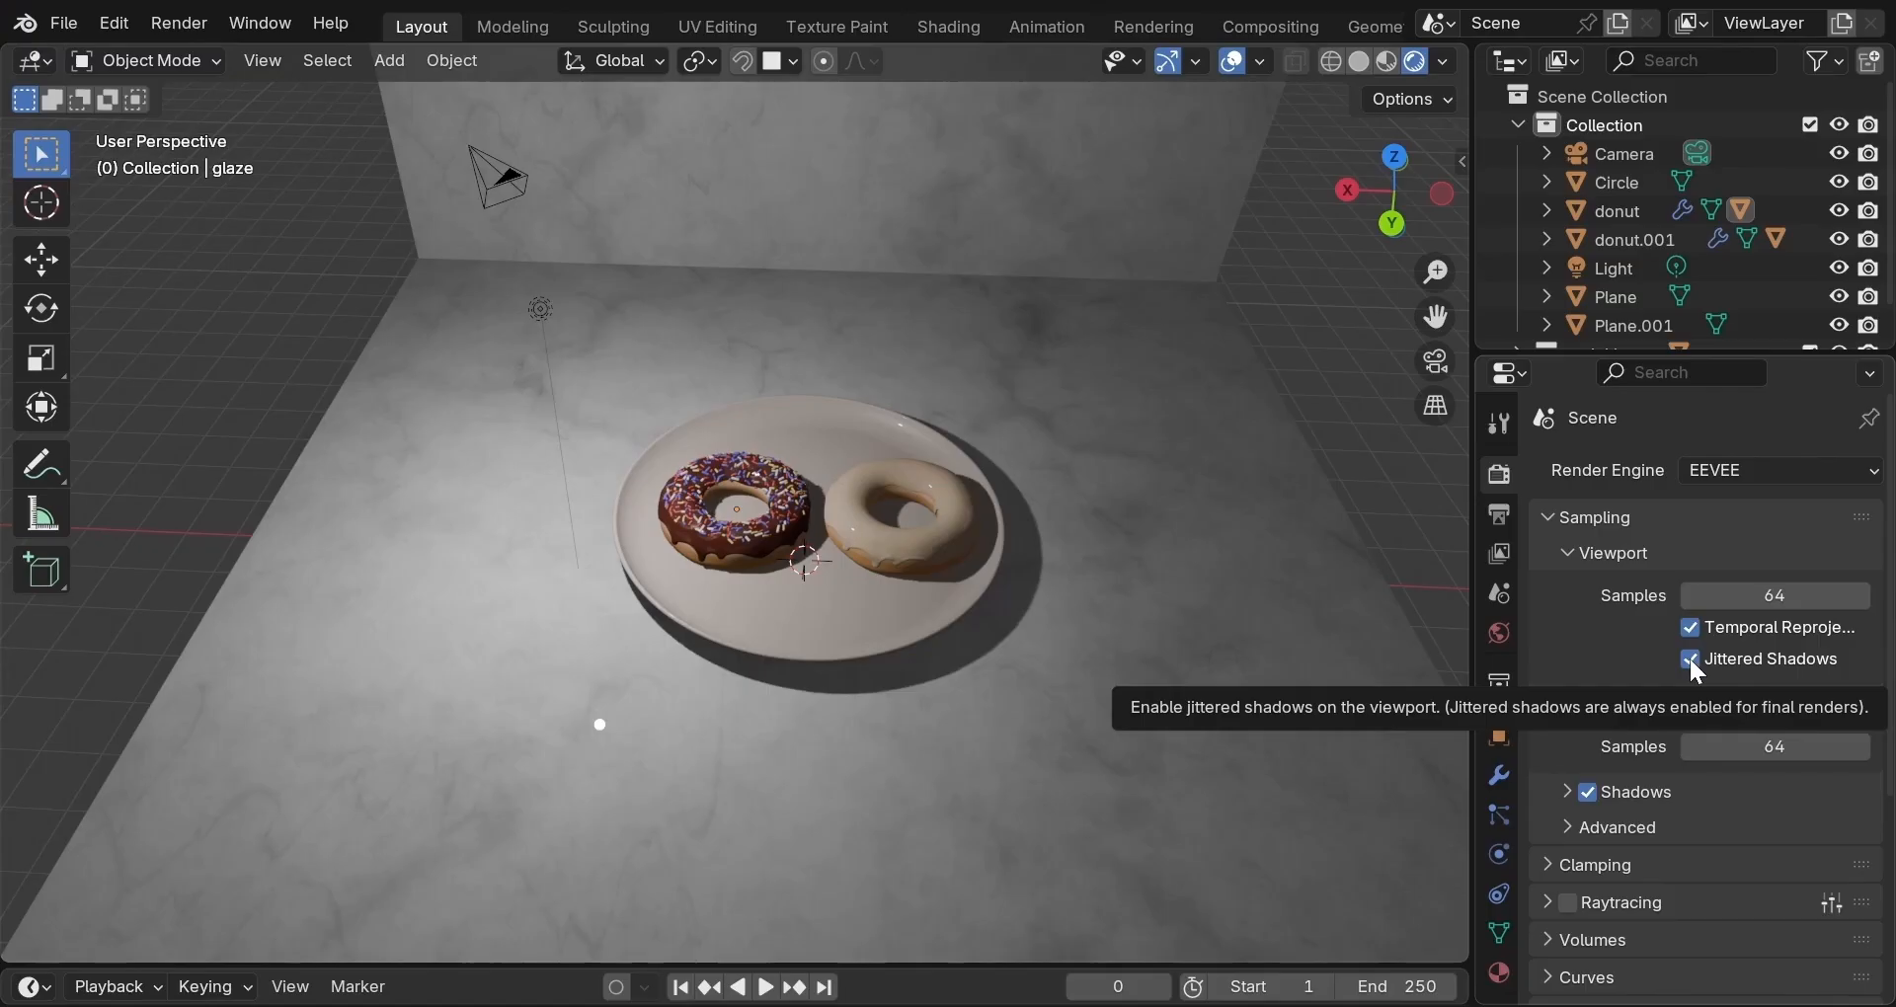
pyautogui.scroll(4, 1226, 667)
pyautogui.scroll(-1, 1227, 668)
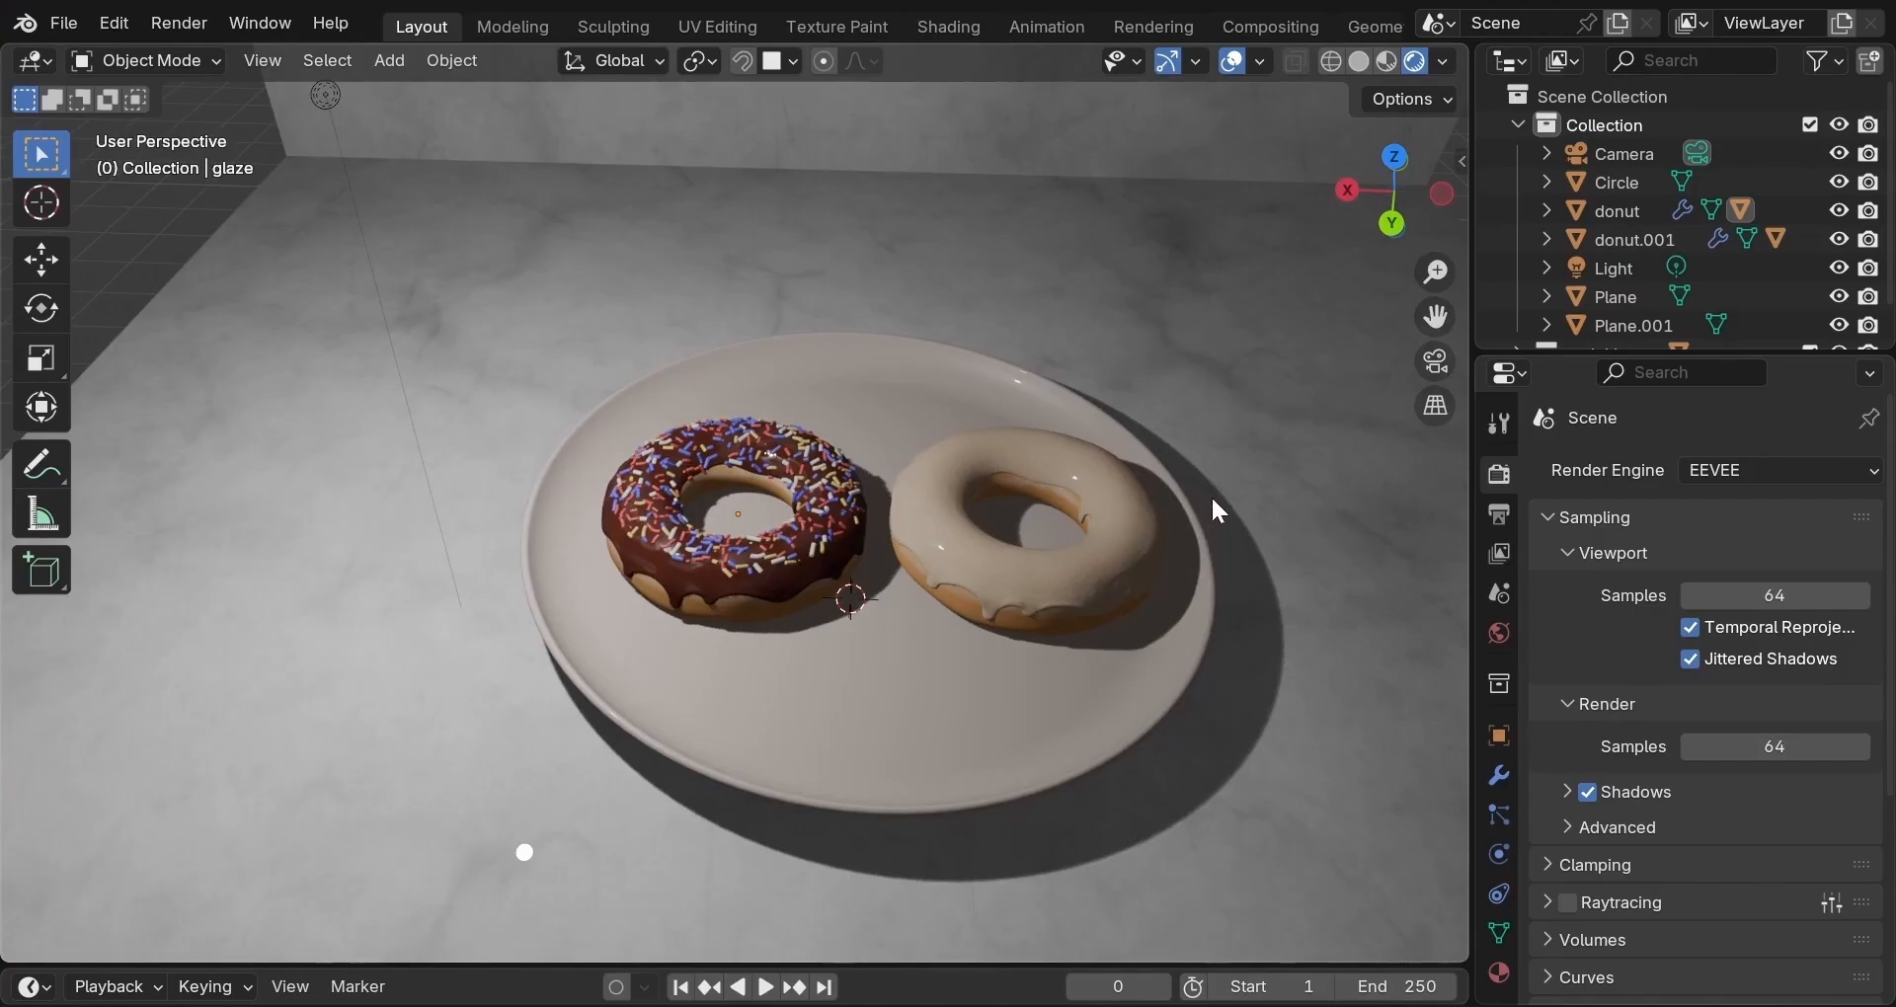
pyautogui.scroll(-1, 1580, 716)
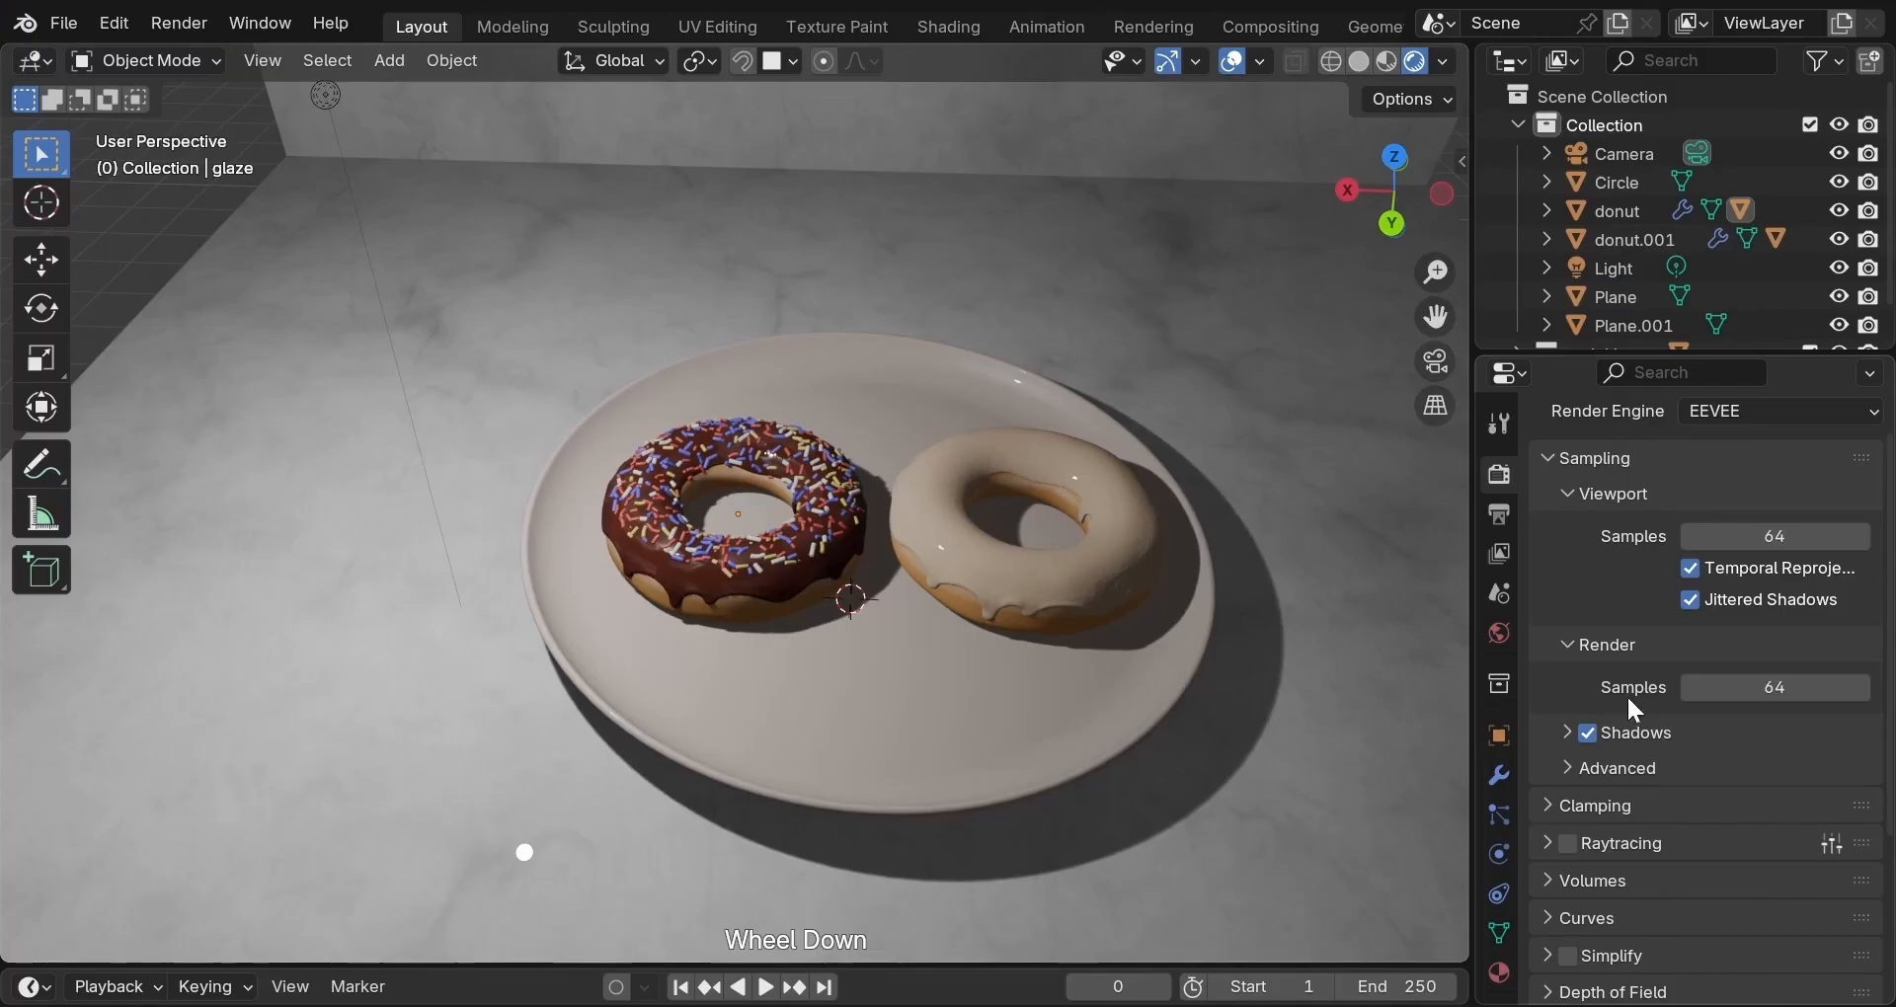
pyautogui.click(1768, 687)
pyautogui.write('128')
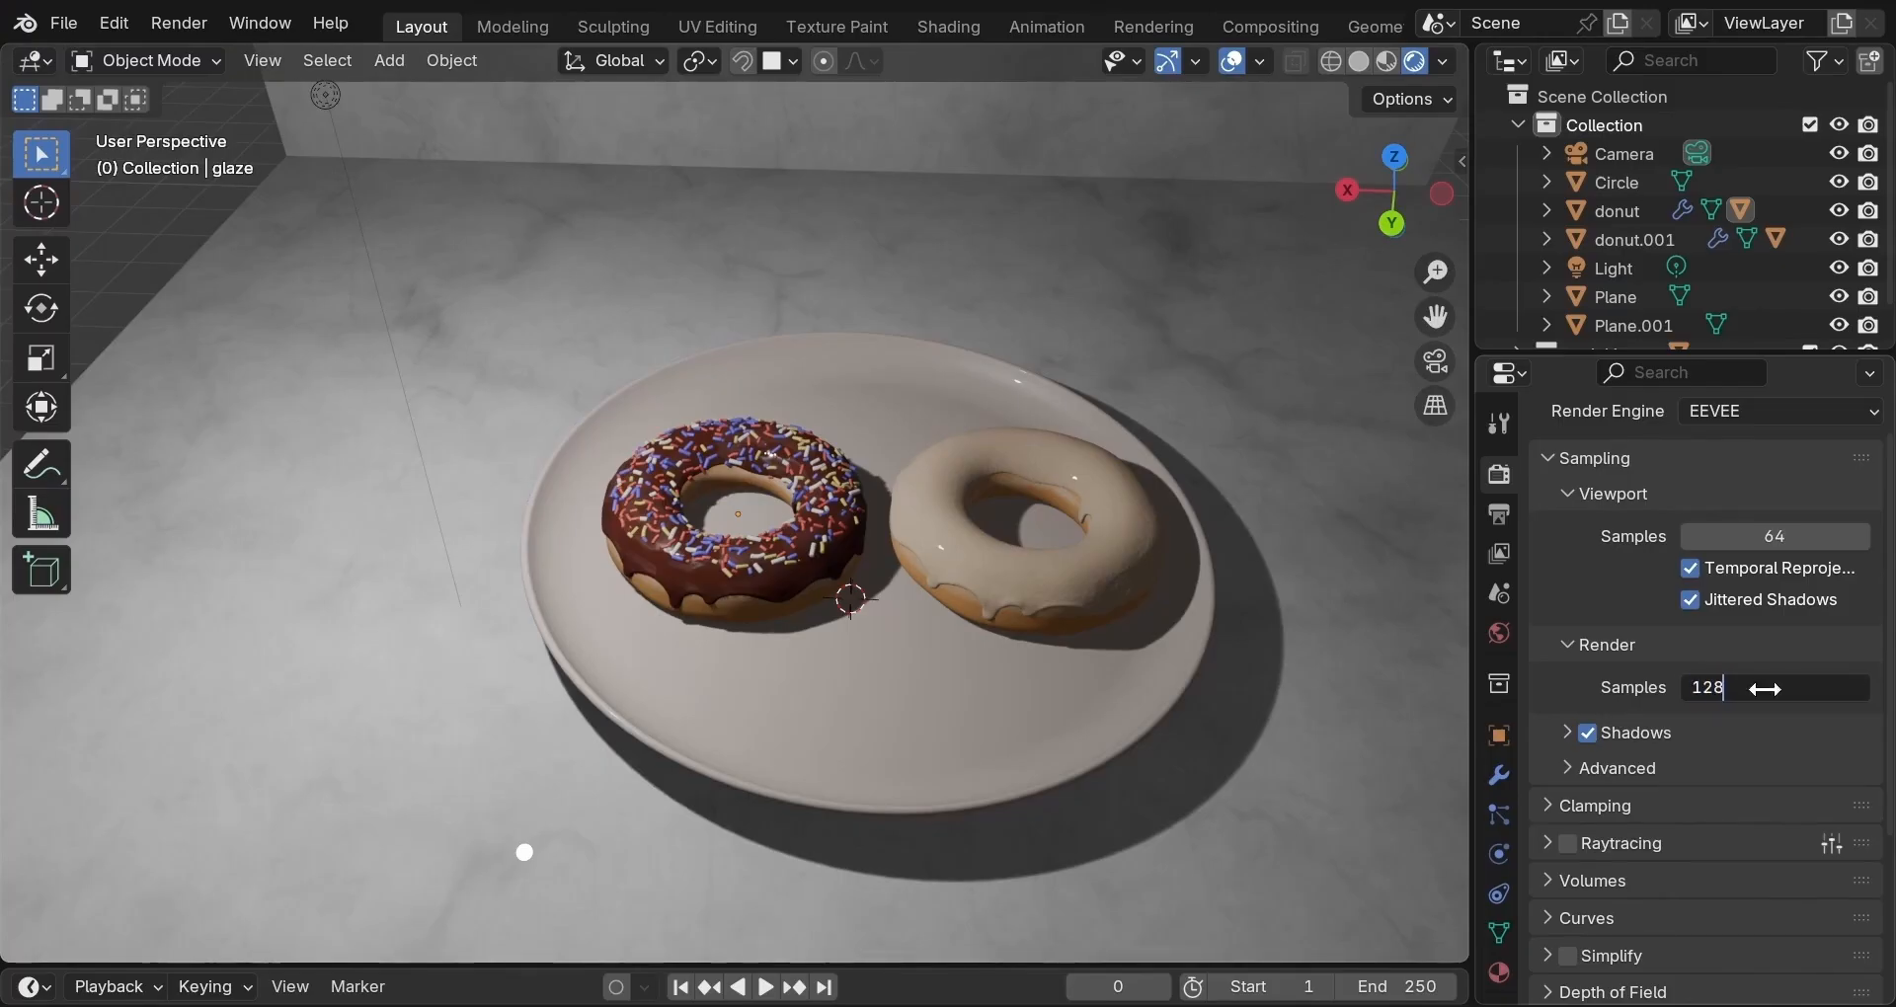
pyautogui.press('Return')
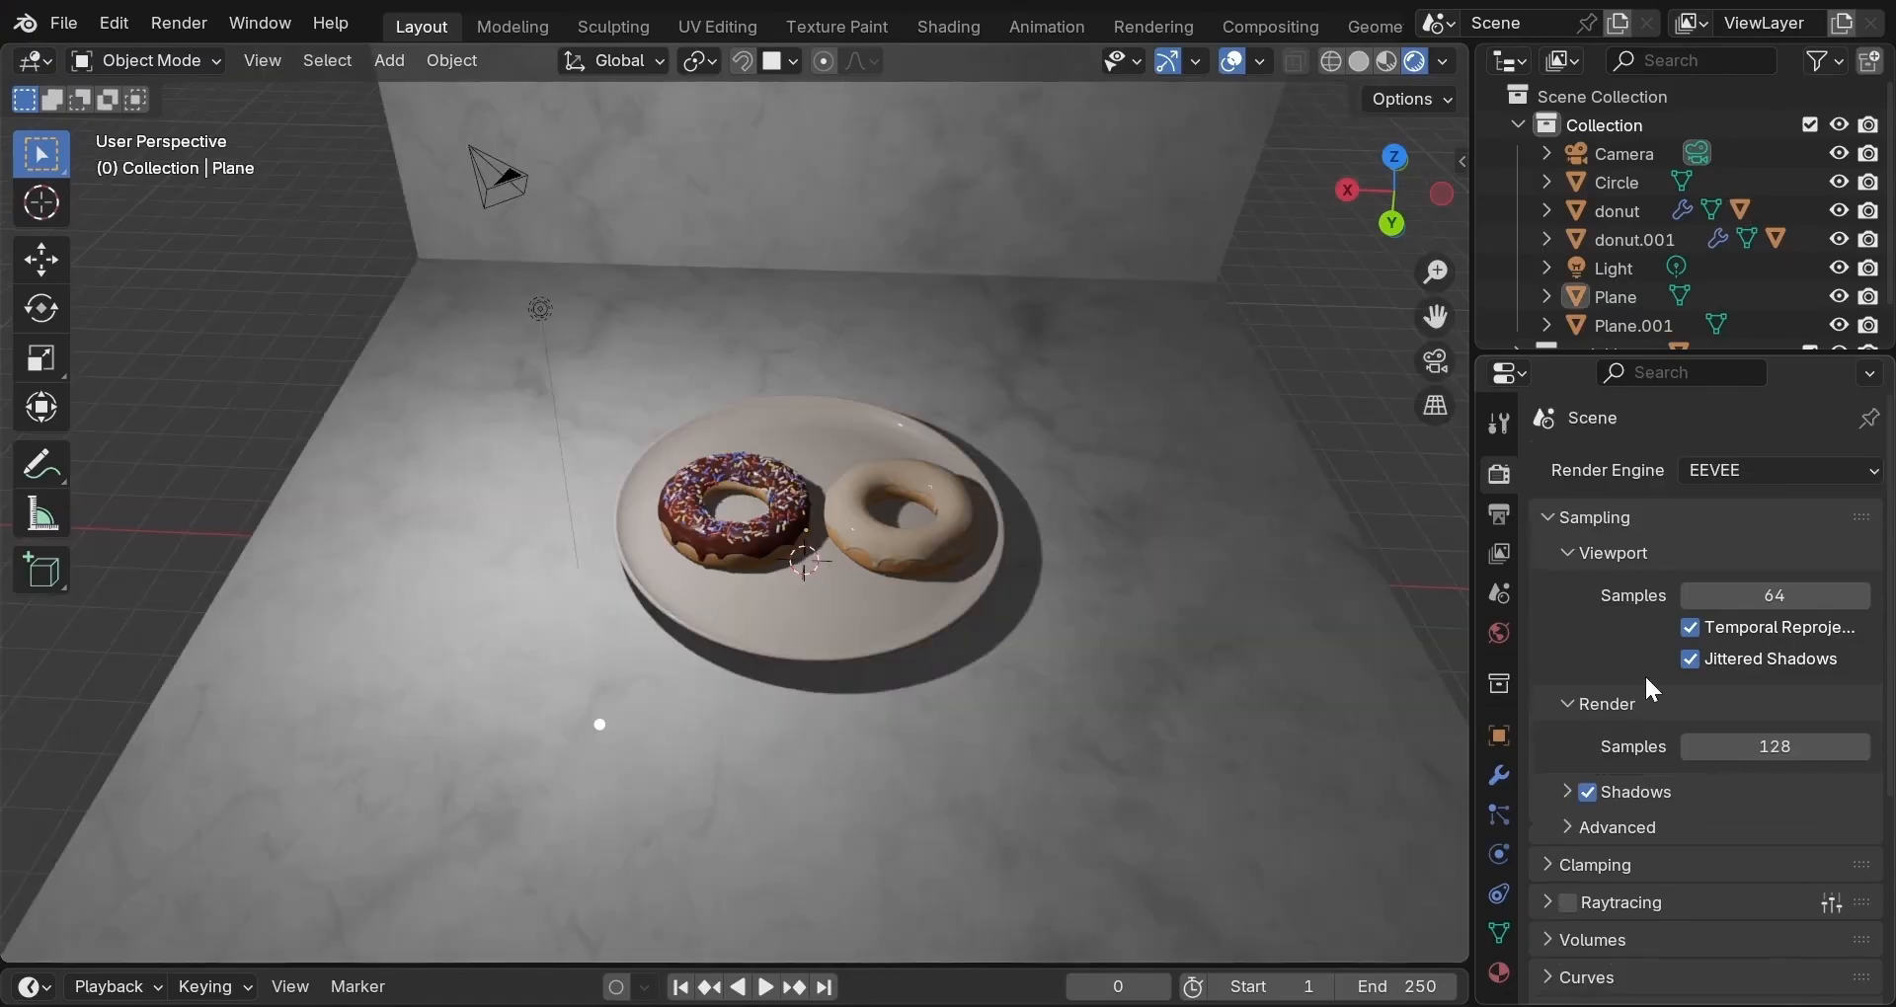
# Enable Raytracing and turn off Fast GI Approximation.
pyautogui.scroll(-3, 1643, 674)
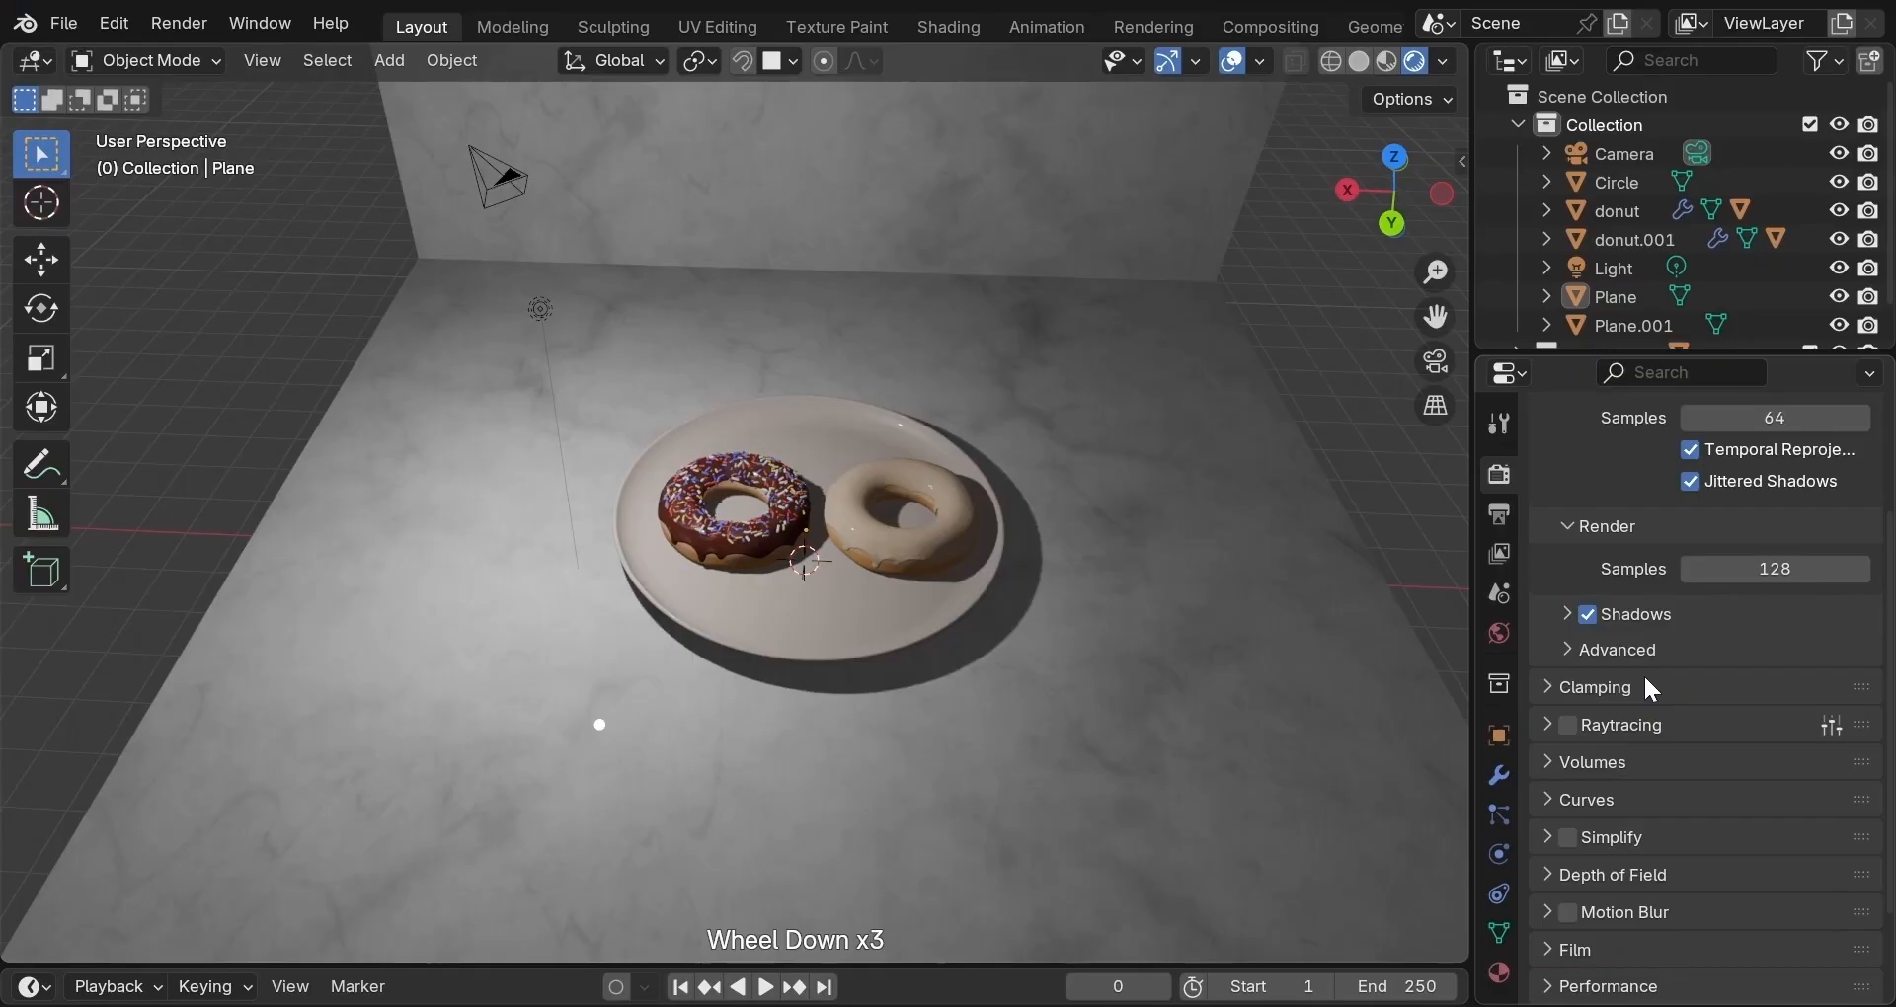
pyautogui.scroll(3, 1184, 666)
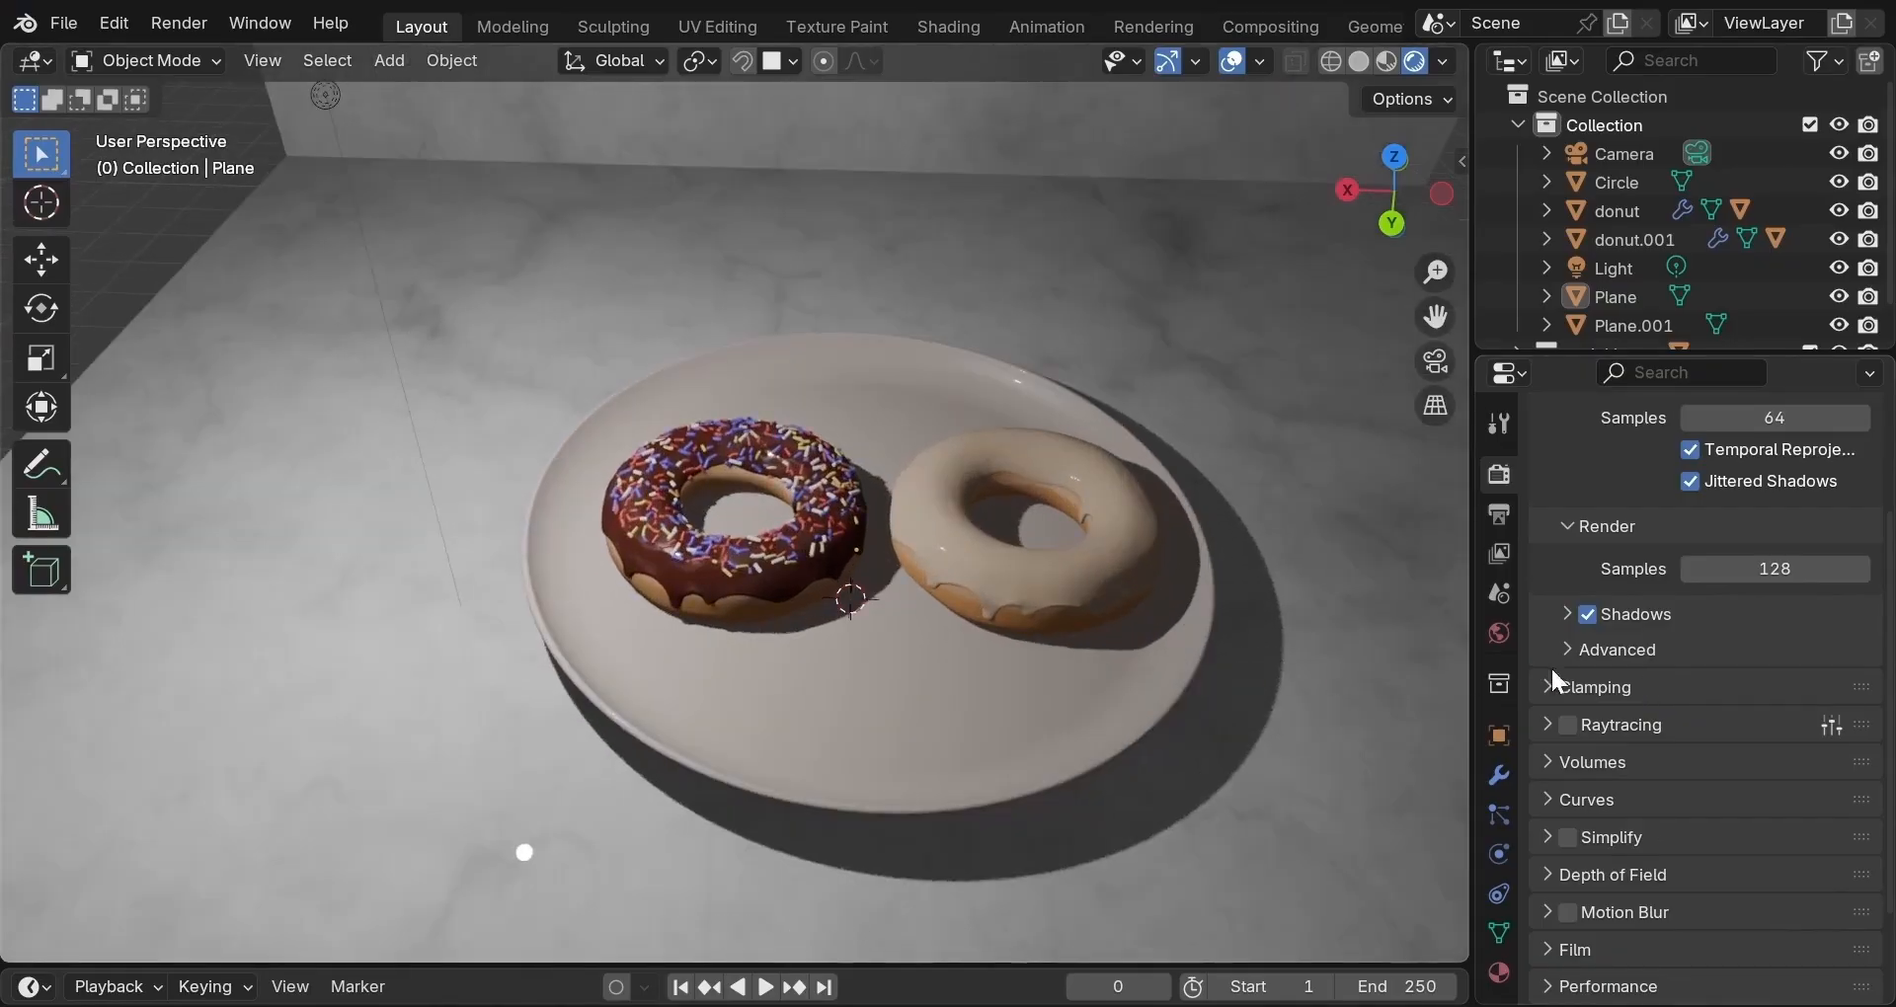
pyautogui.click(1550, 725)
pyautogui.click(1568, 725)
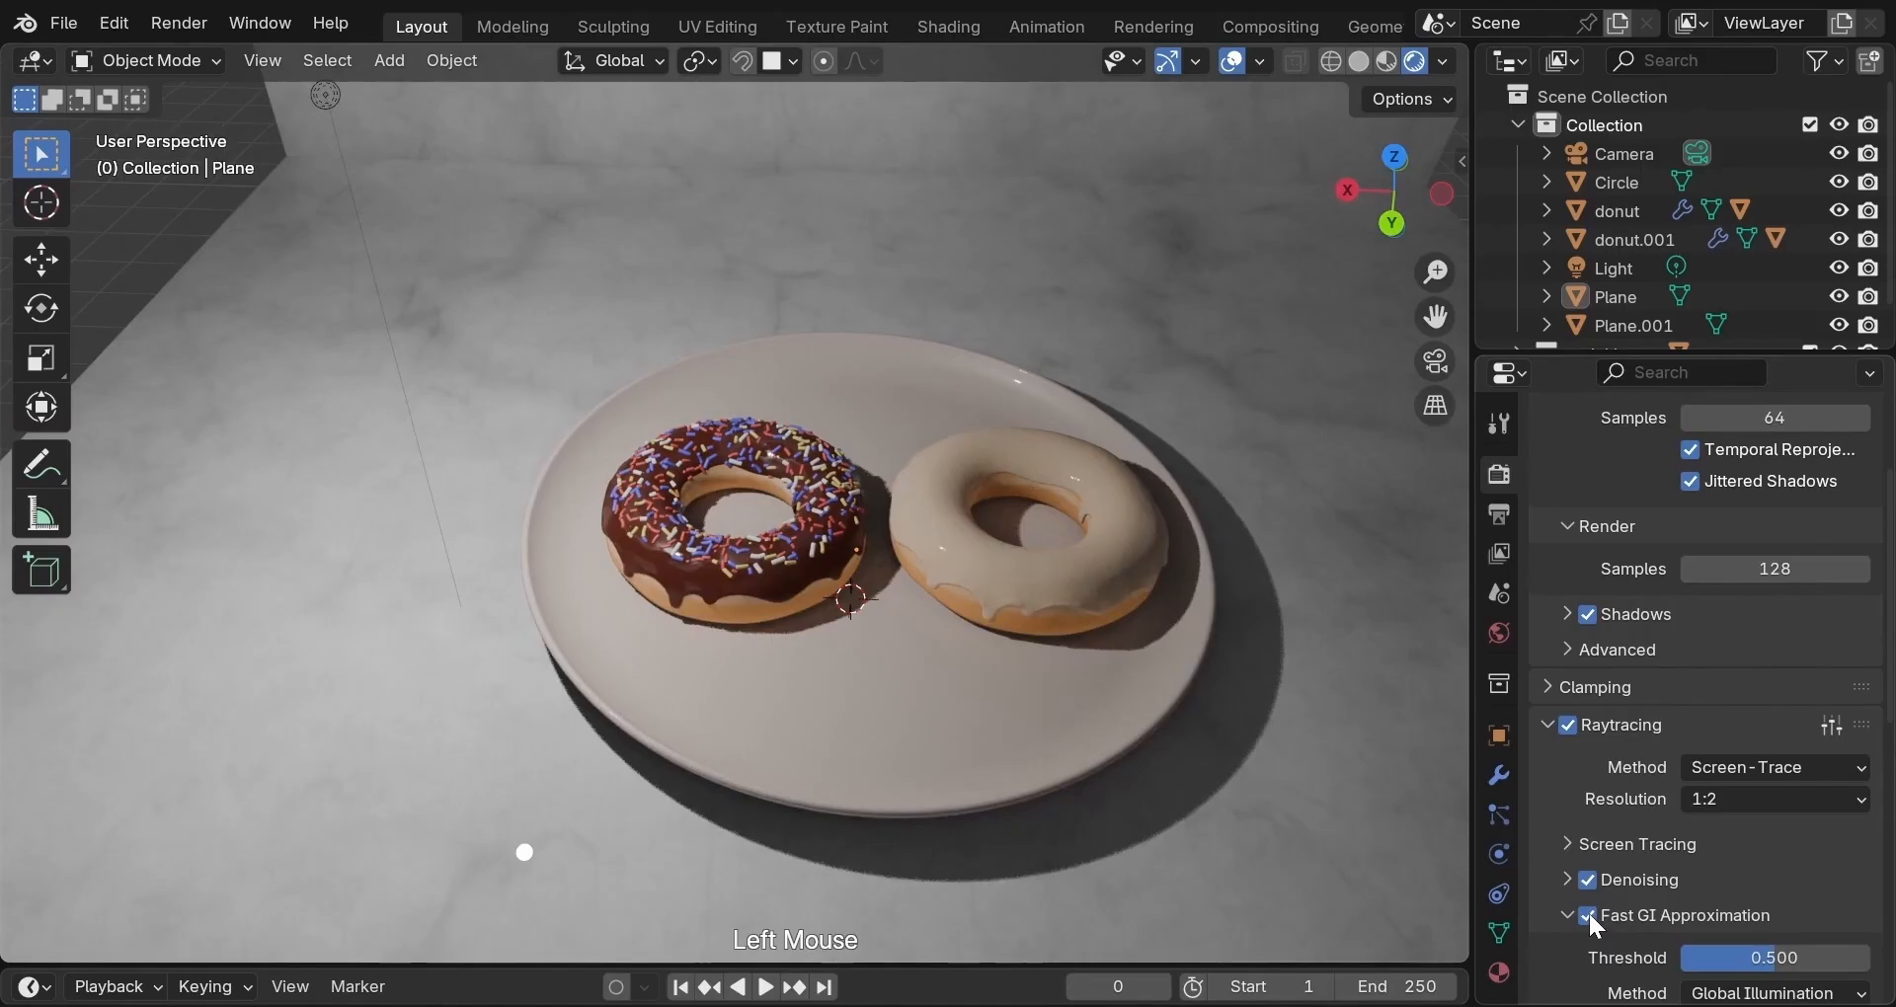
pyautogui.click(1588, 914)
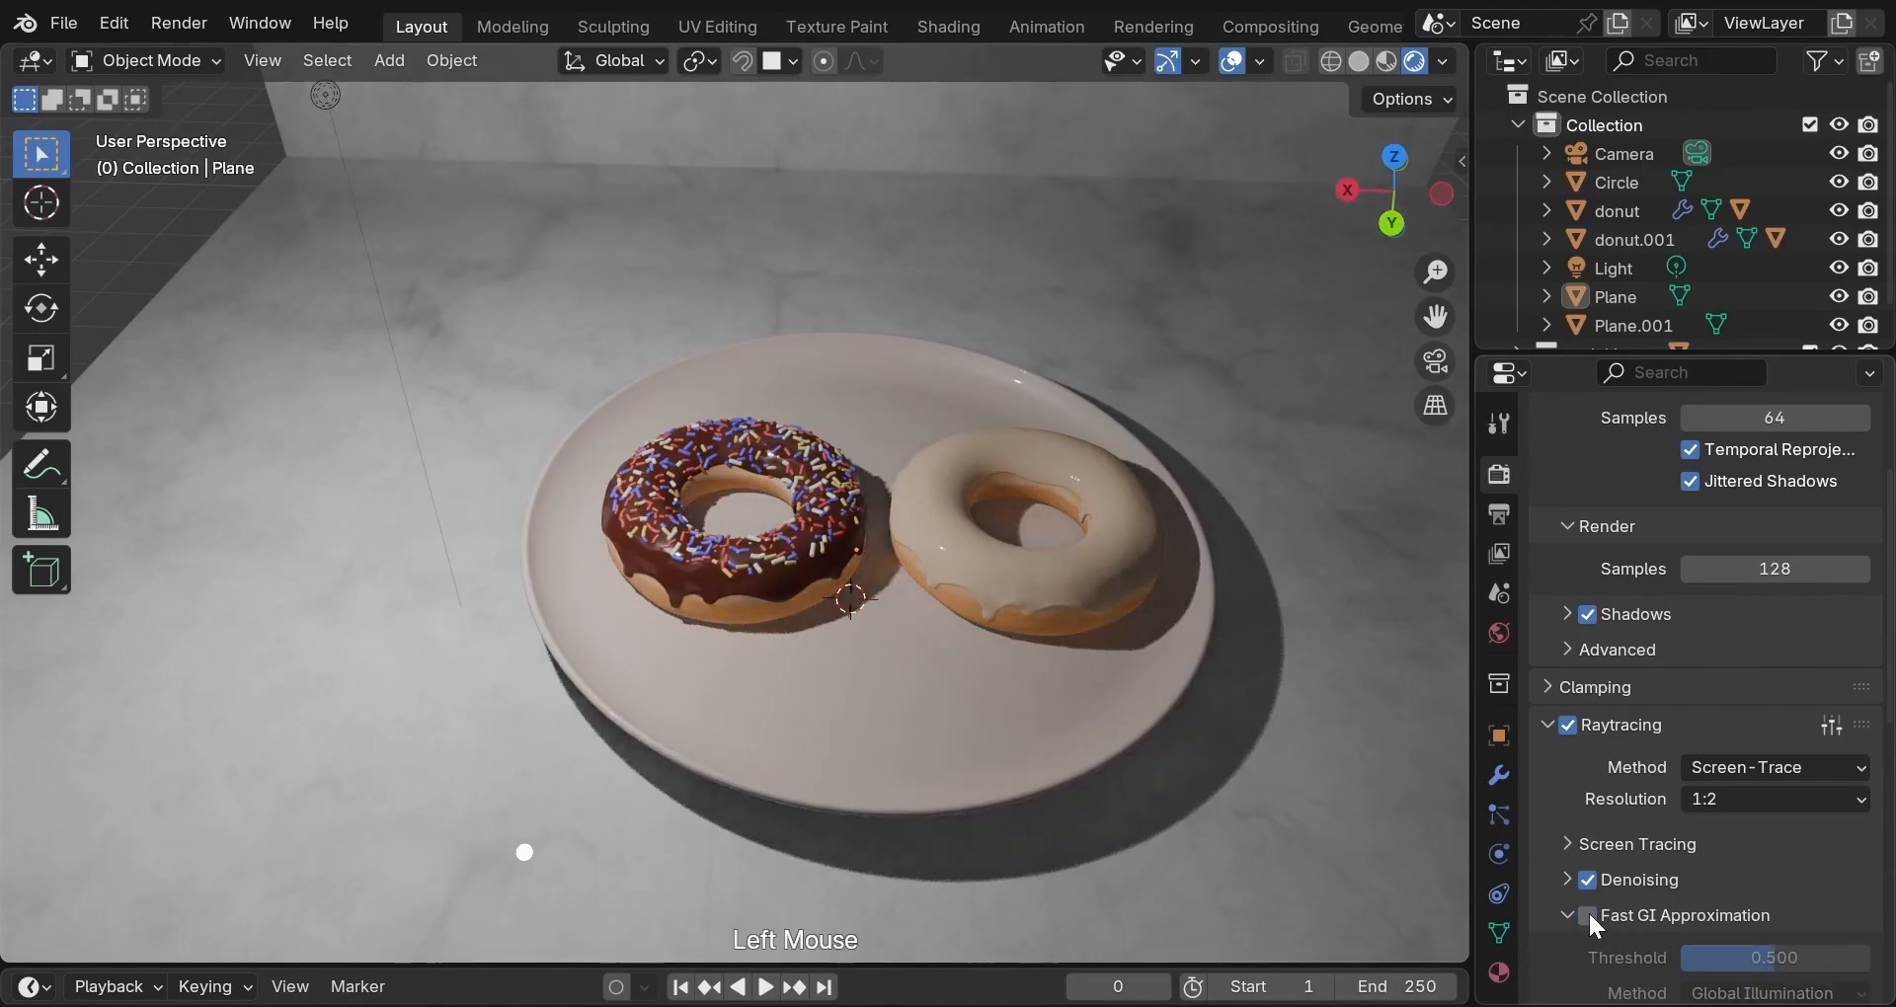
pyautogui.click(1557, 908)
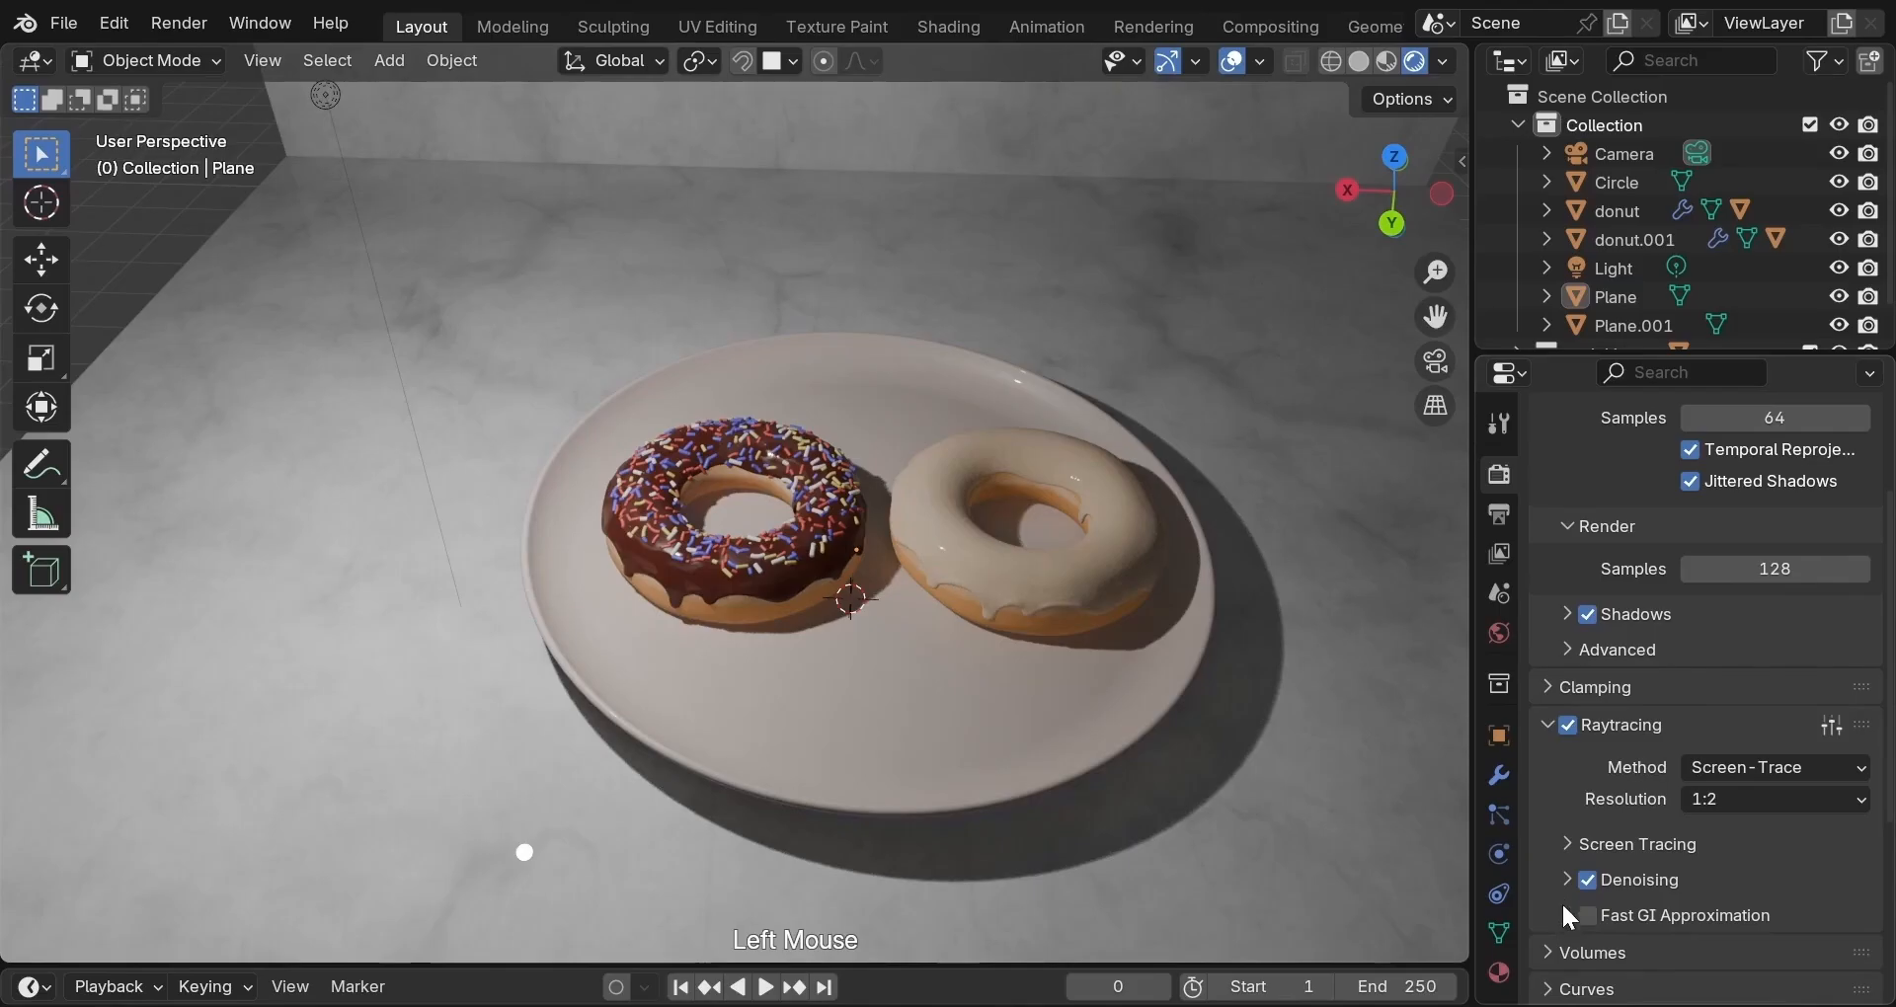
# Set the Screen Tracing precision to 0.75.
pyautogui.click(1568, 845)
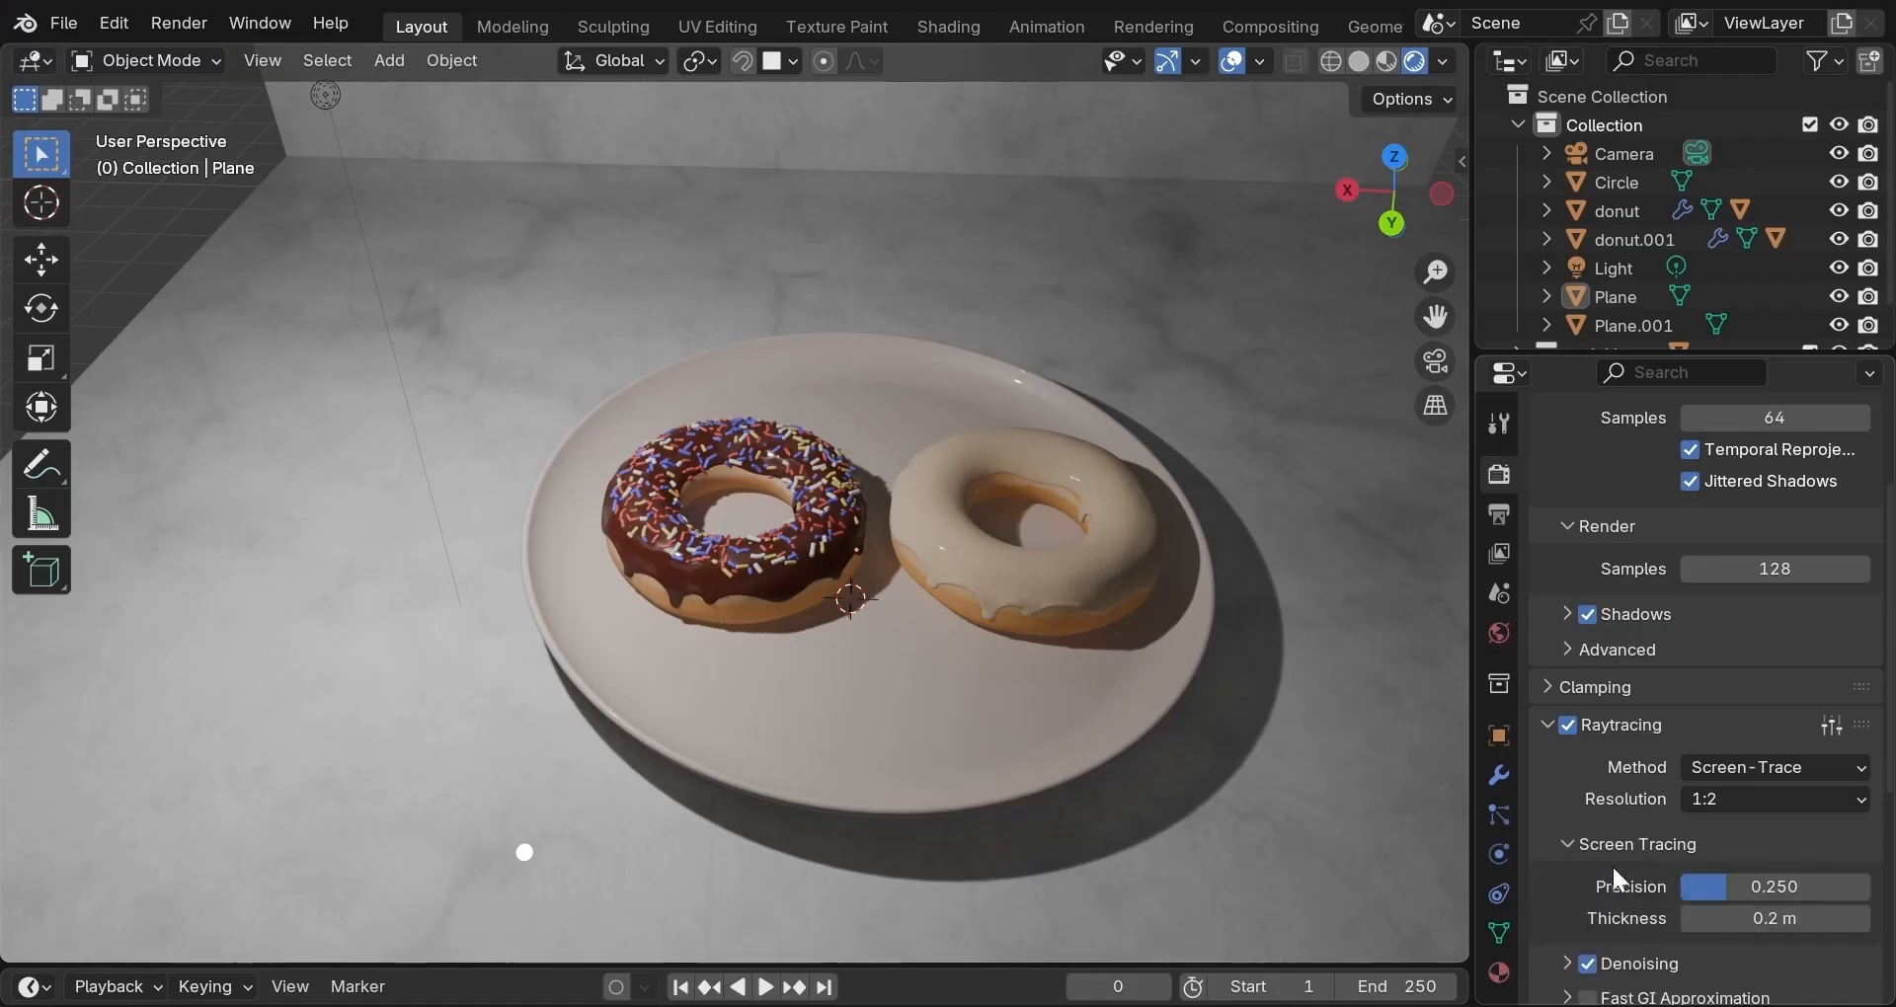
pyautogui.click(1729, 882)
pyautogui.write('0.75')
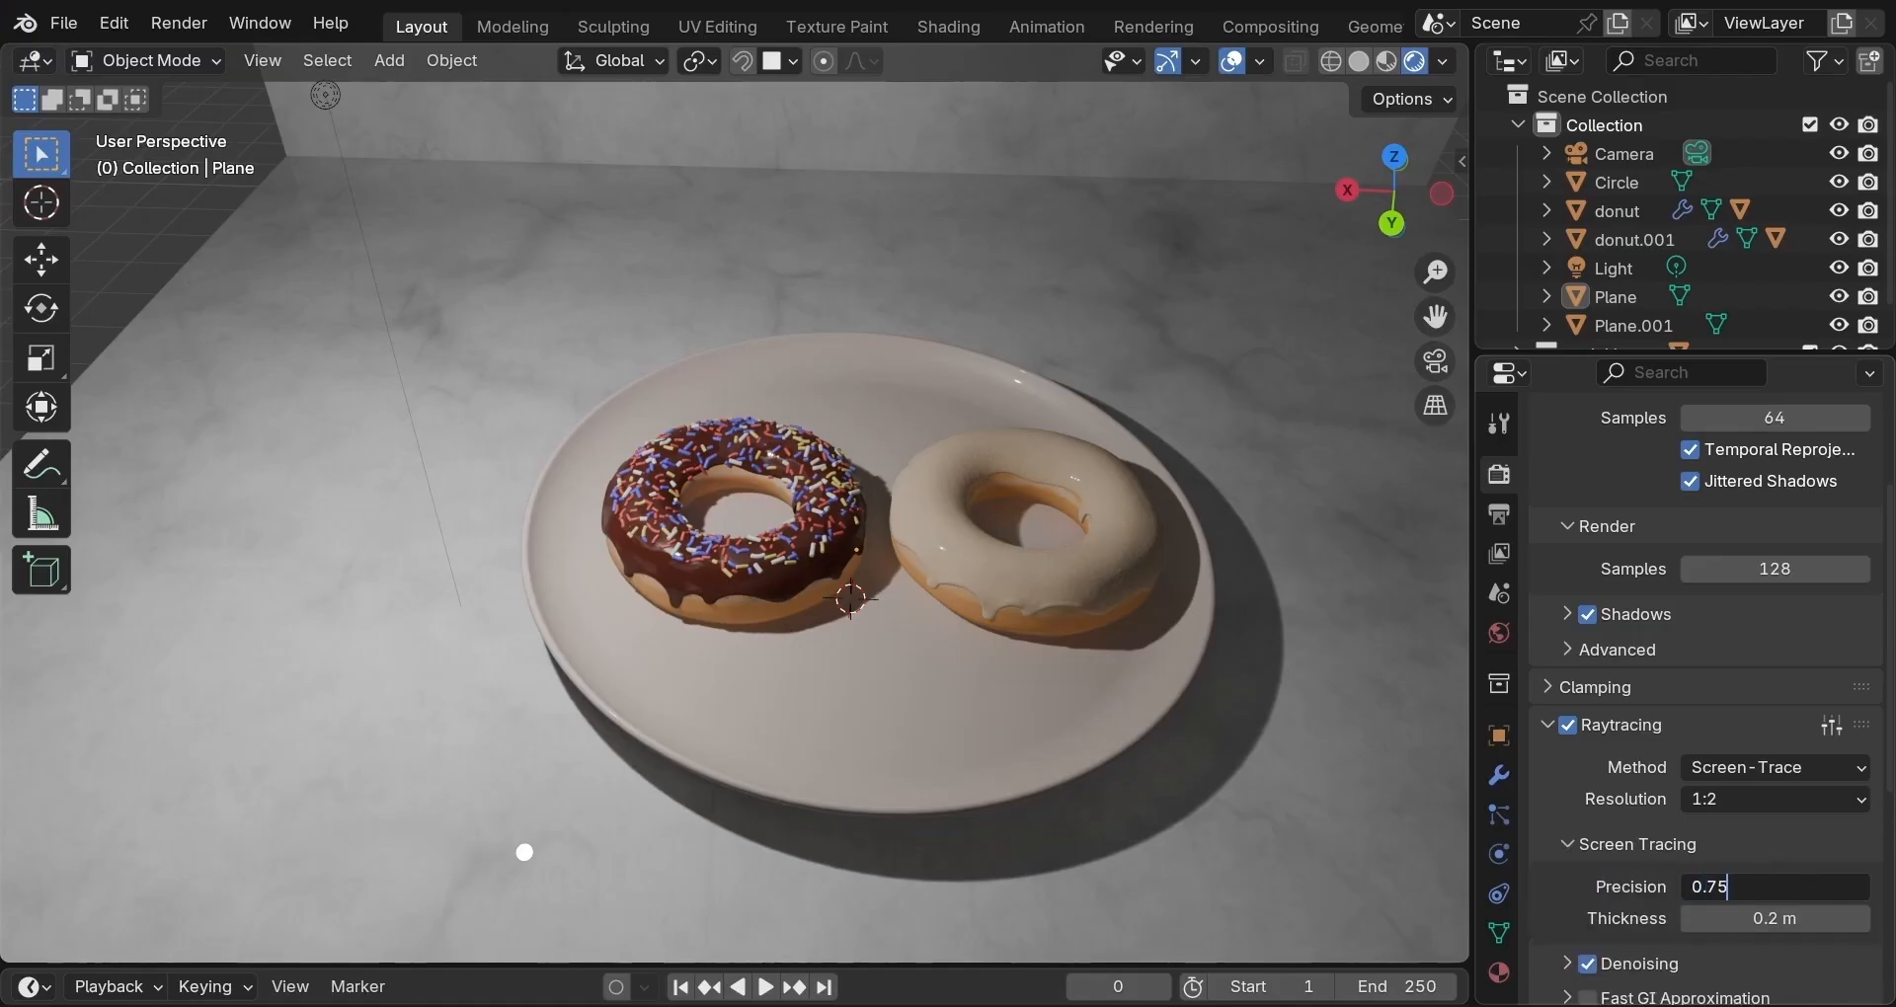
pyautogui.press('Return')
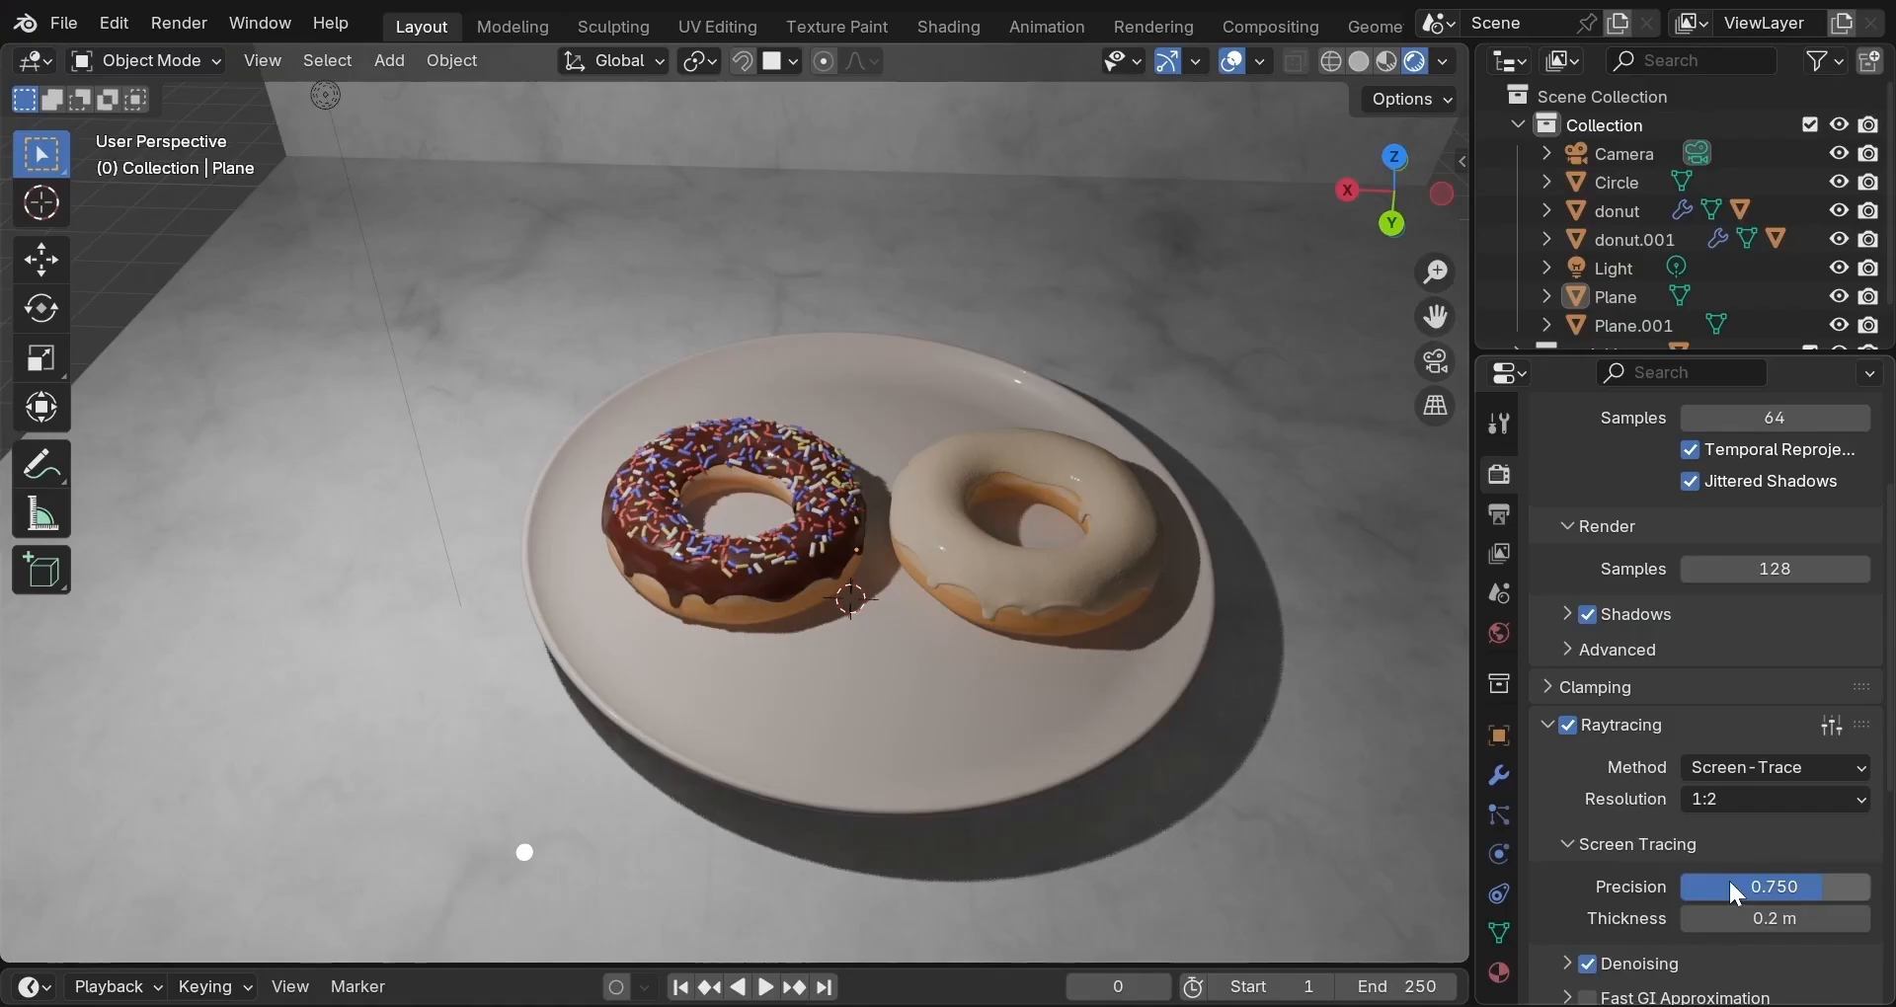
pyautogui.scroll(-3, 1726, 879)
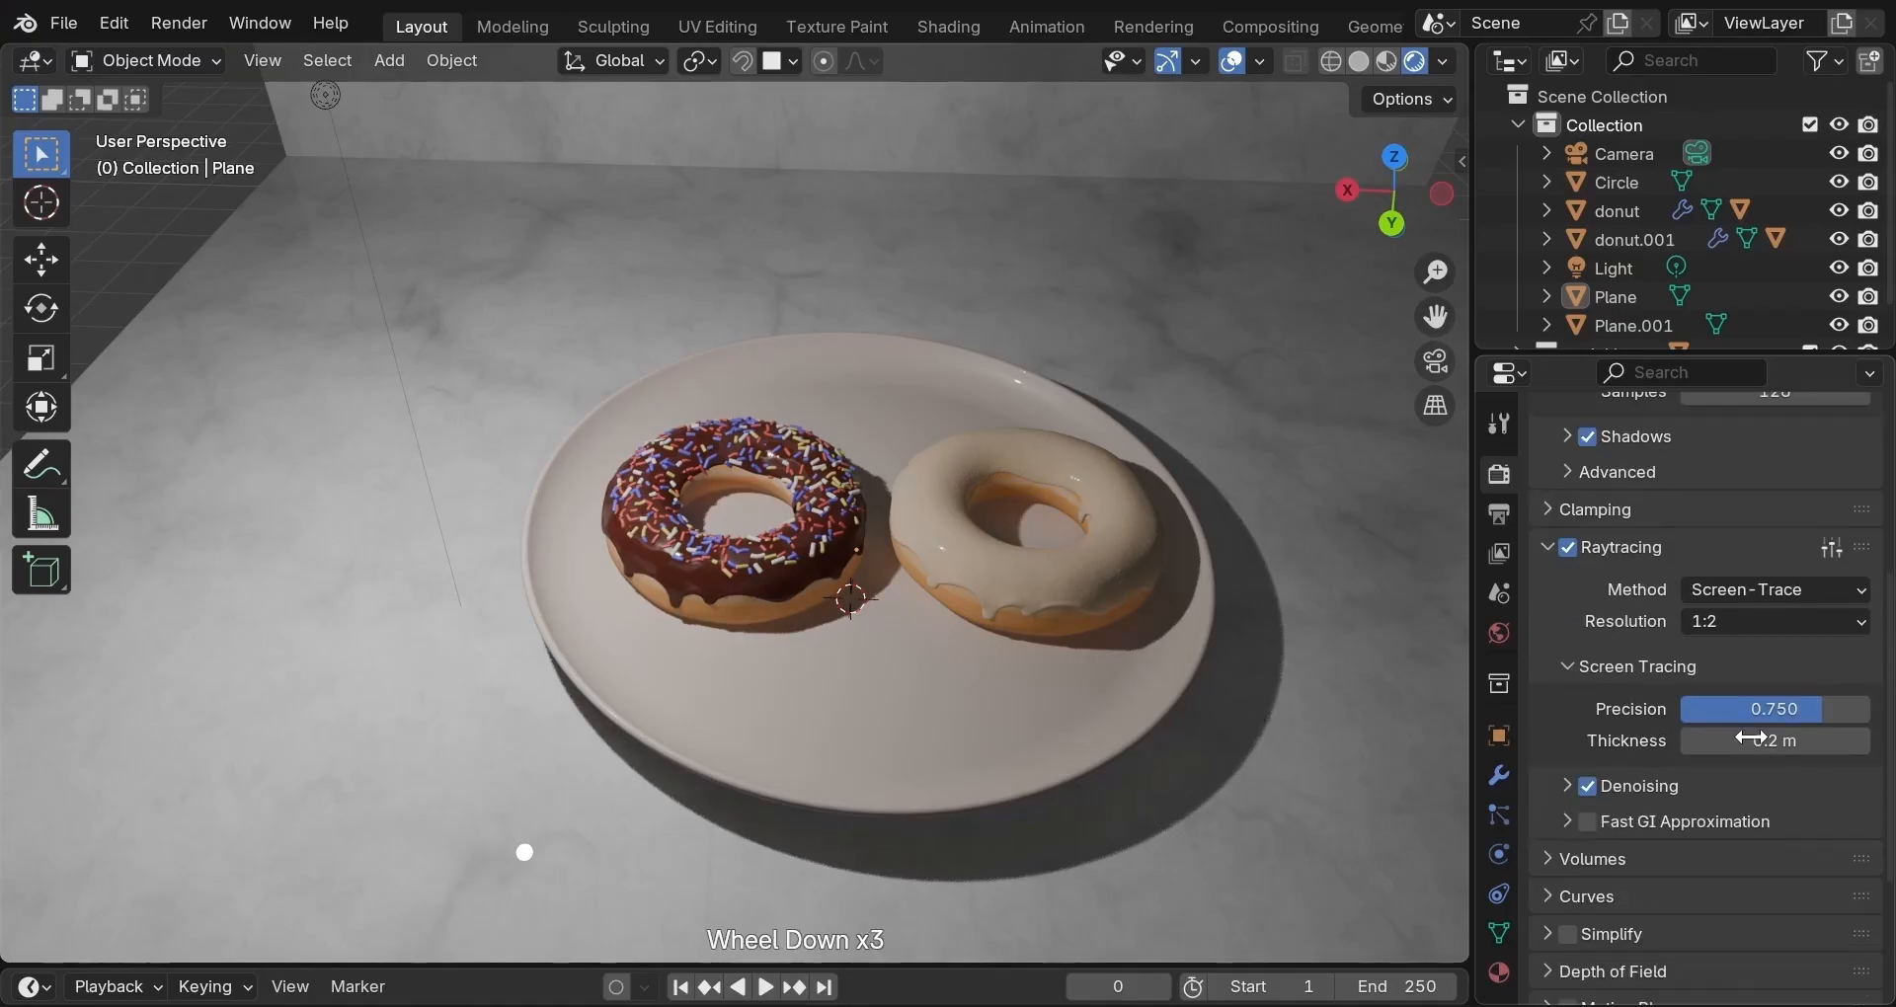
pyautogui.scroll(-2, 1752, 737)
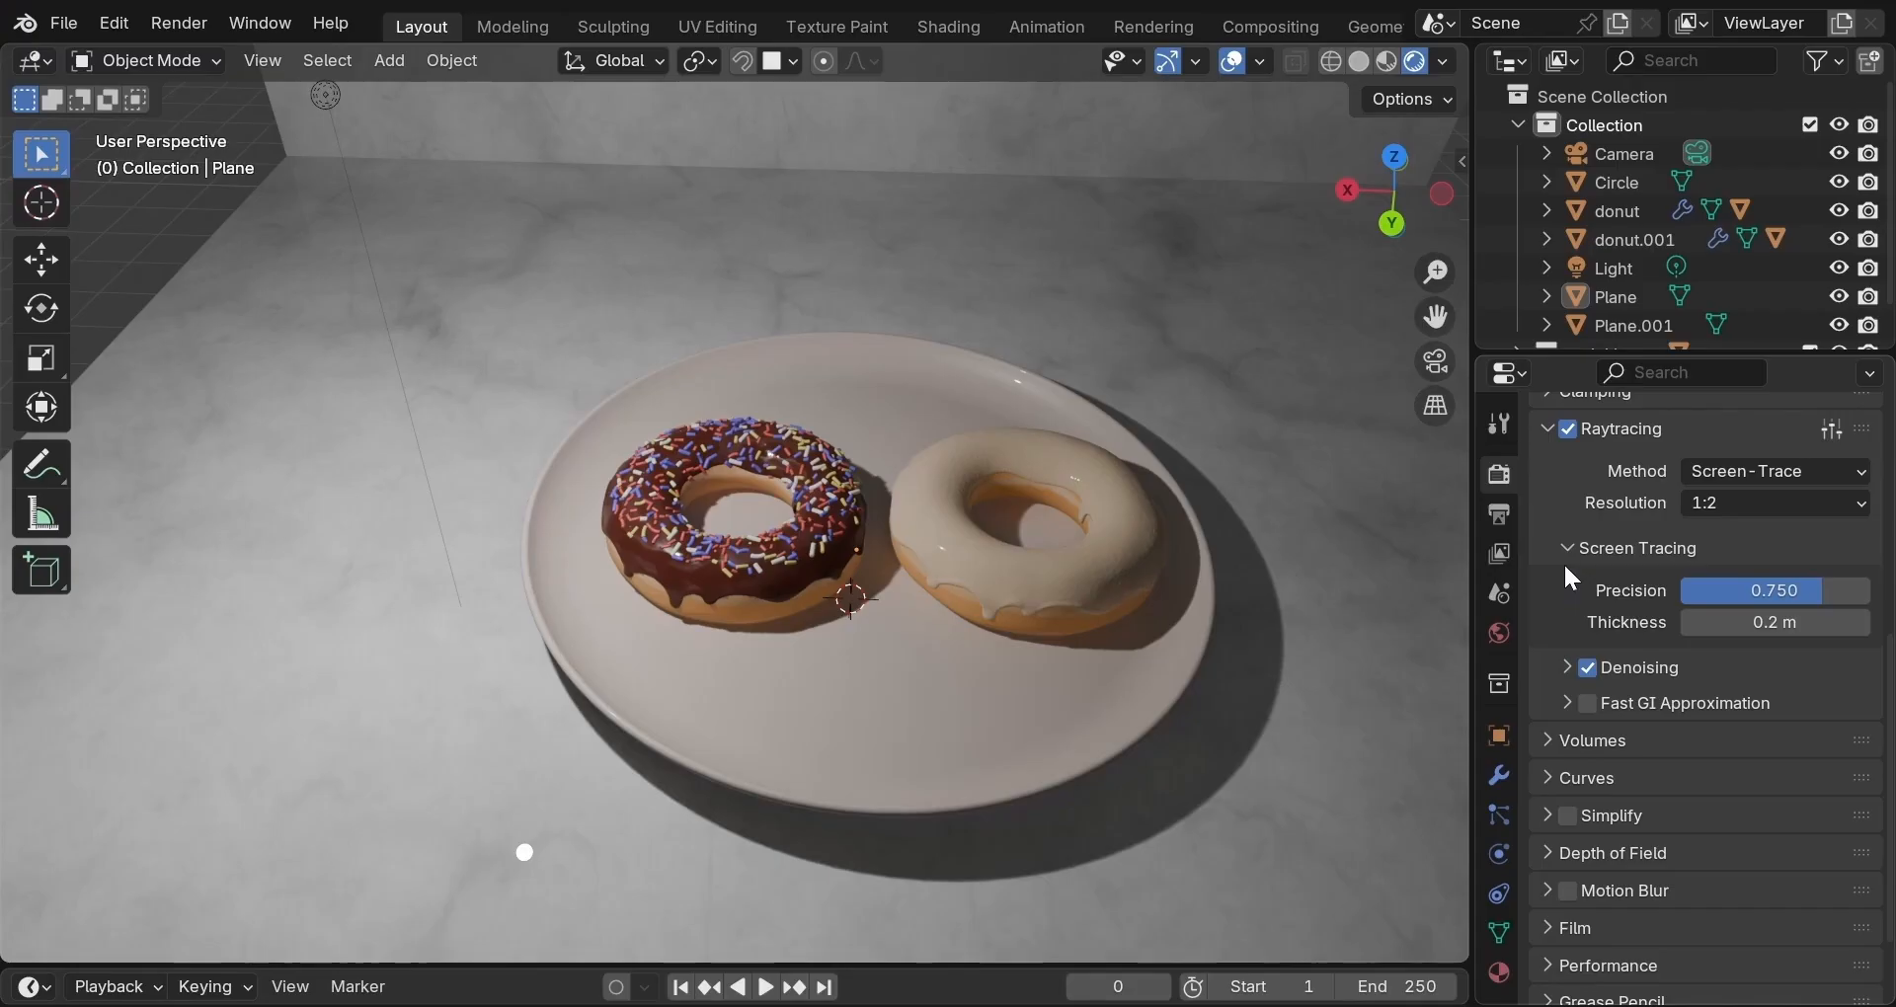
# Collapse Raytracing and set render Shadows to 4 rays and 16 steps.
pyautogui.click(1551, 428)
pyautogui.scroll(-4, 1563, 548)
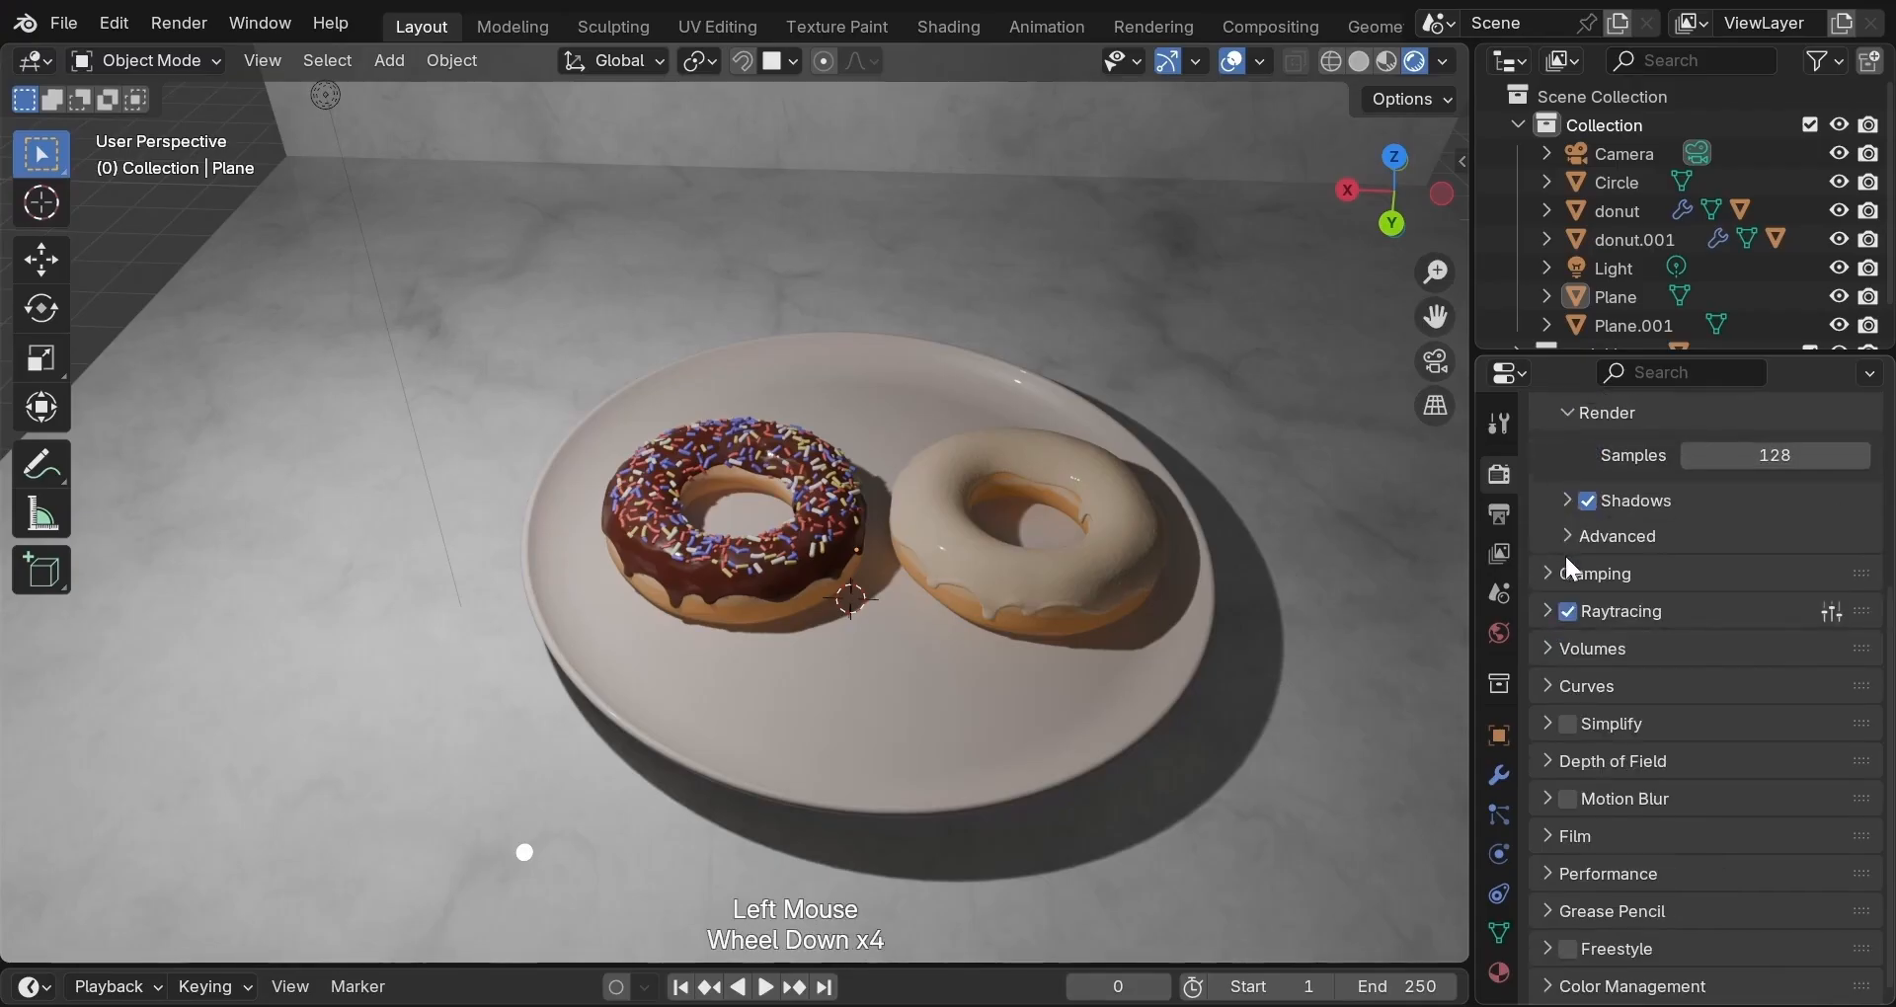
pyautogui.scroll(3, 1631, 772)
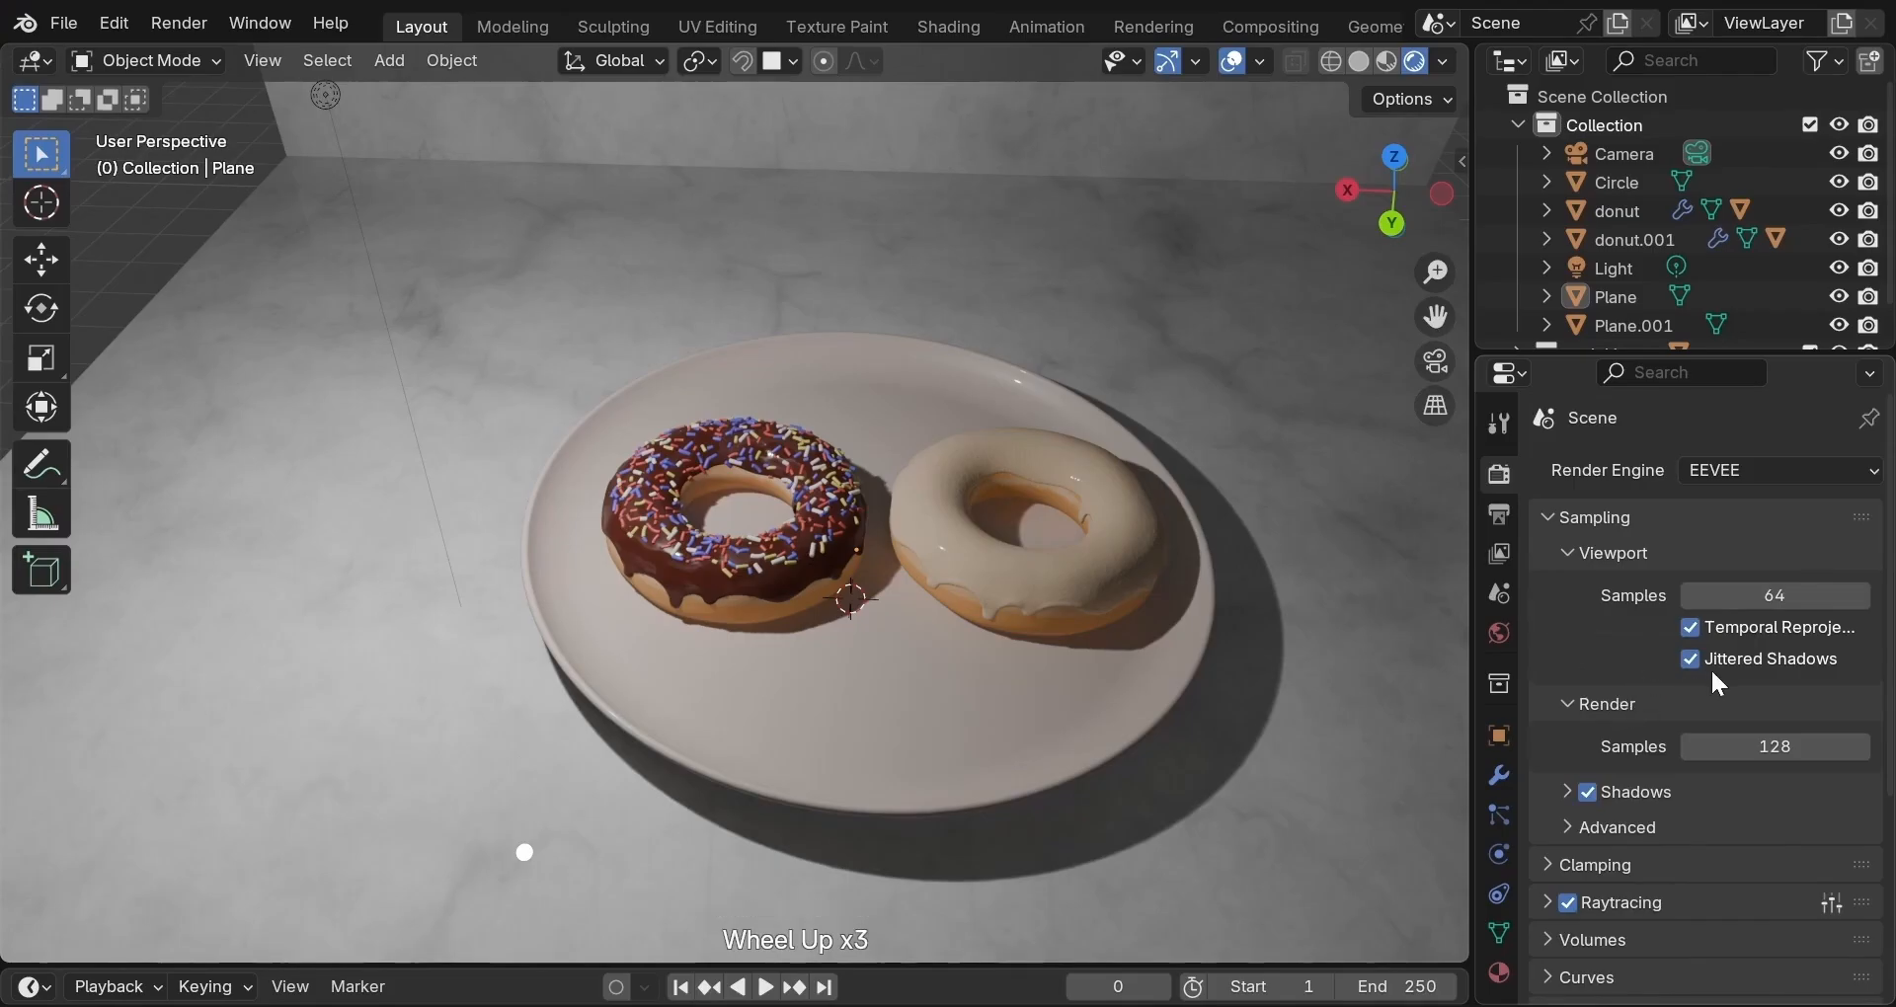
pyautogui.click(1572, 789)
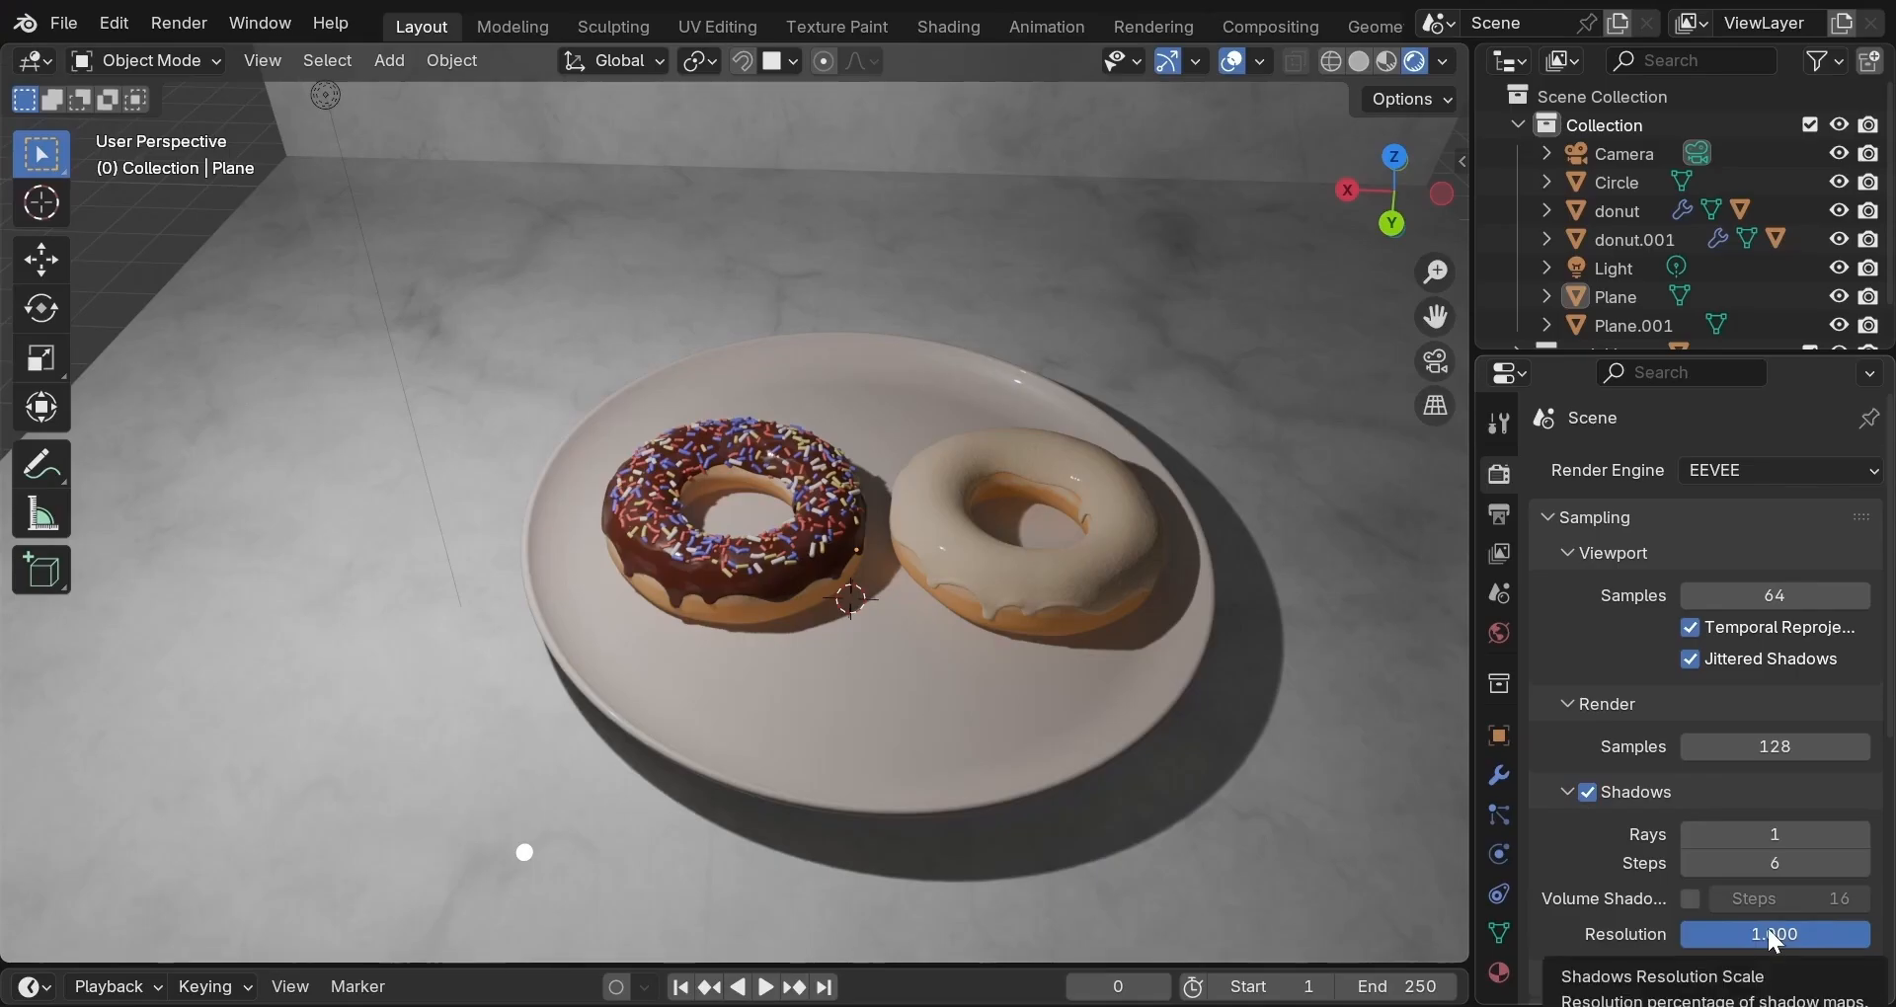
pyautogui.click(1768, 840)
pyautogui.write('4')
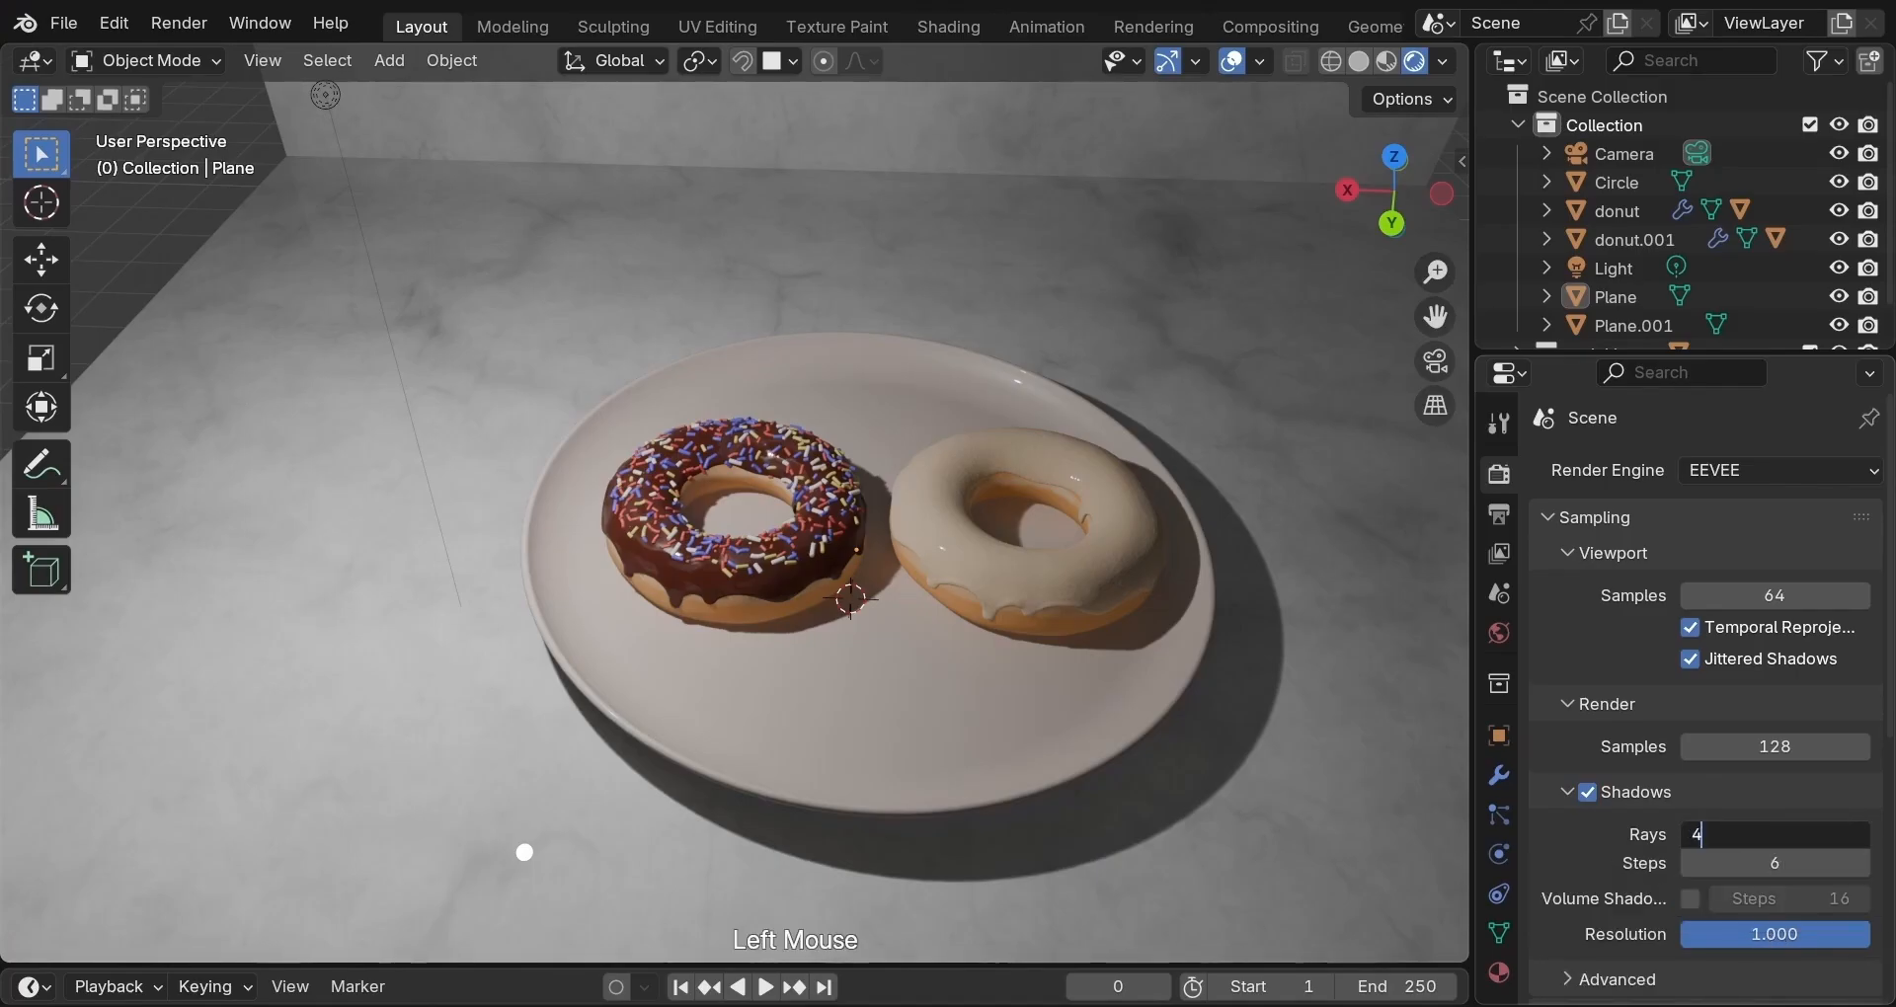
pyautogui.press('Return')
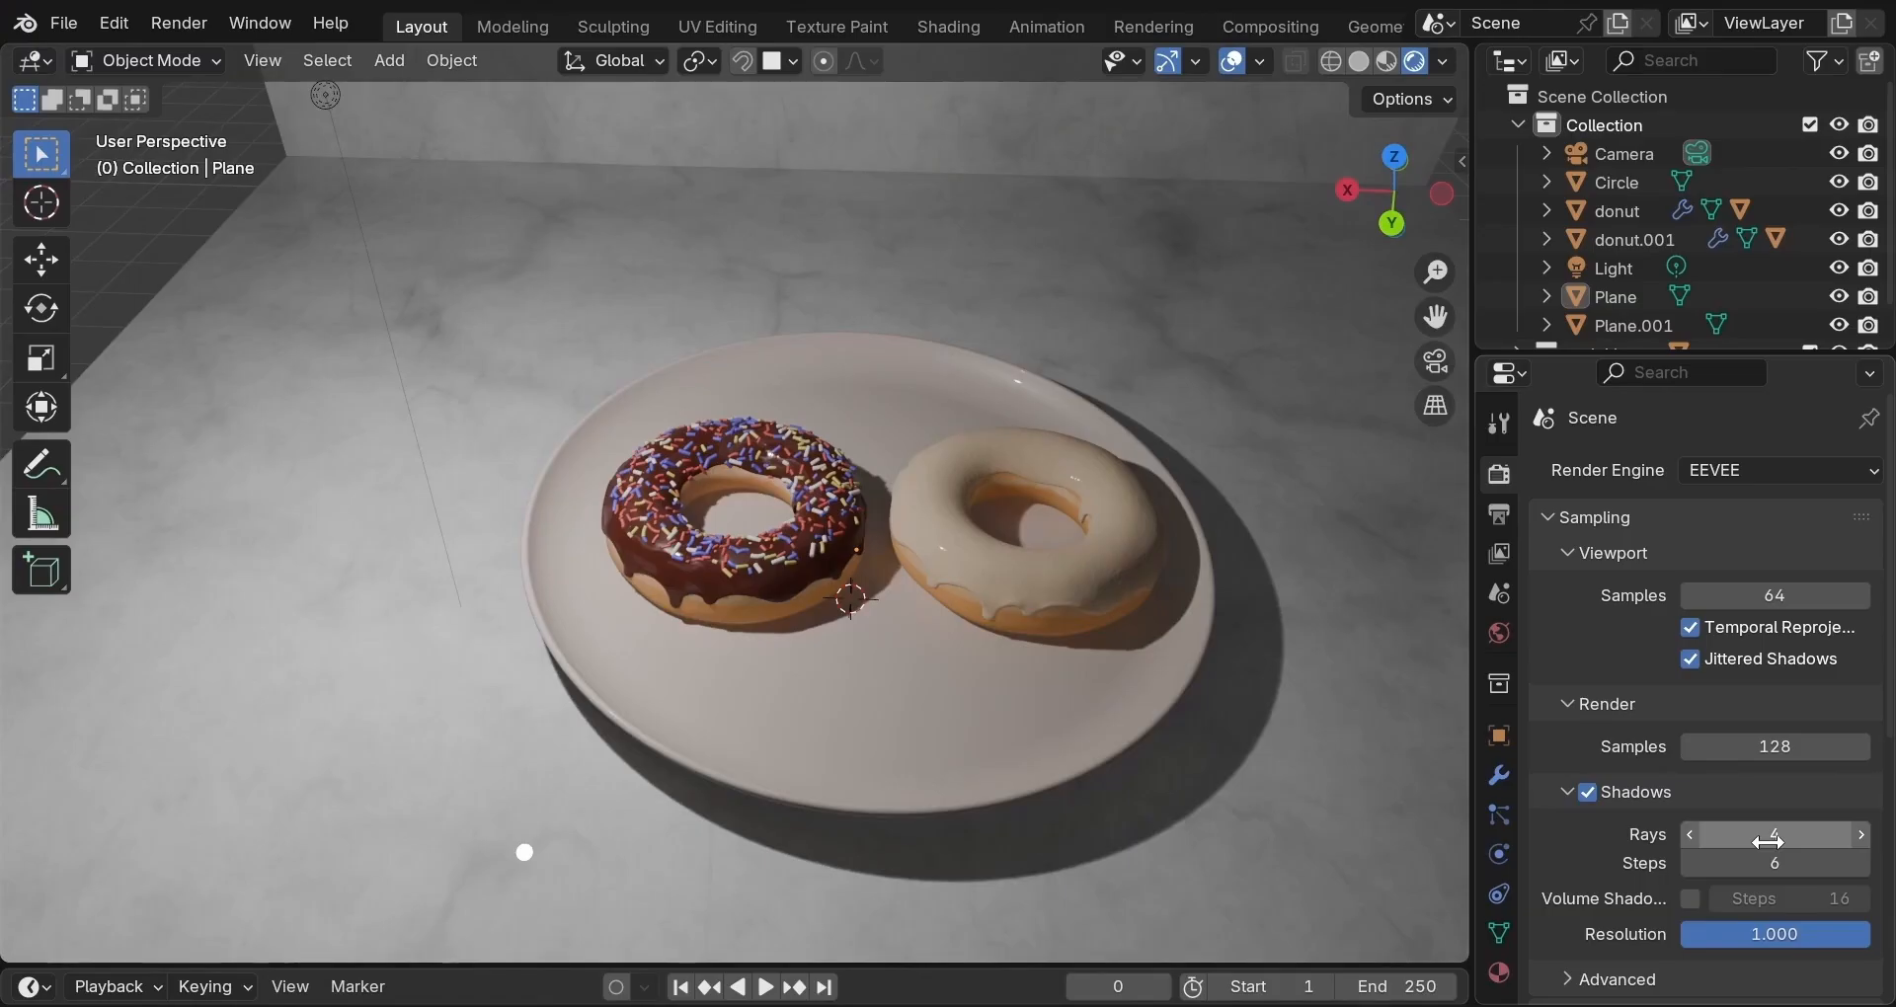
pyautogui.click(1768, 863)
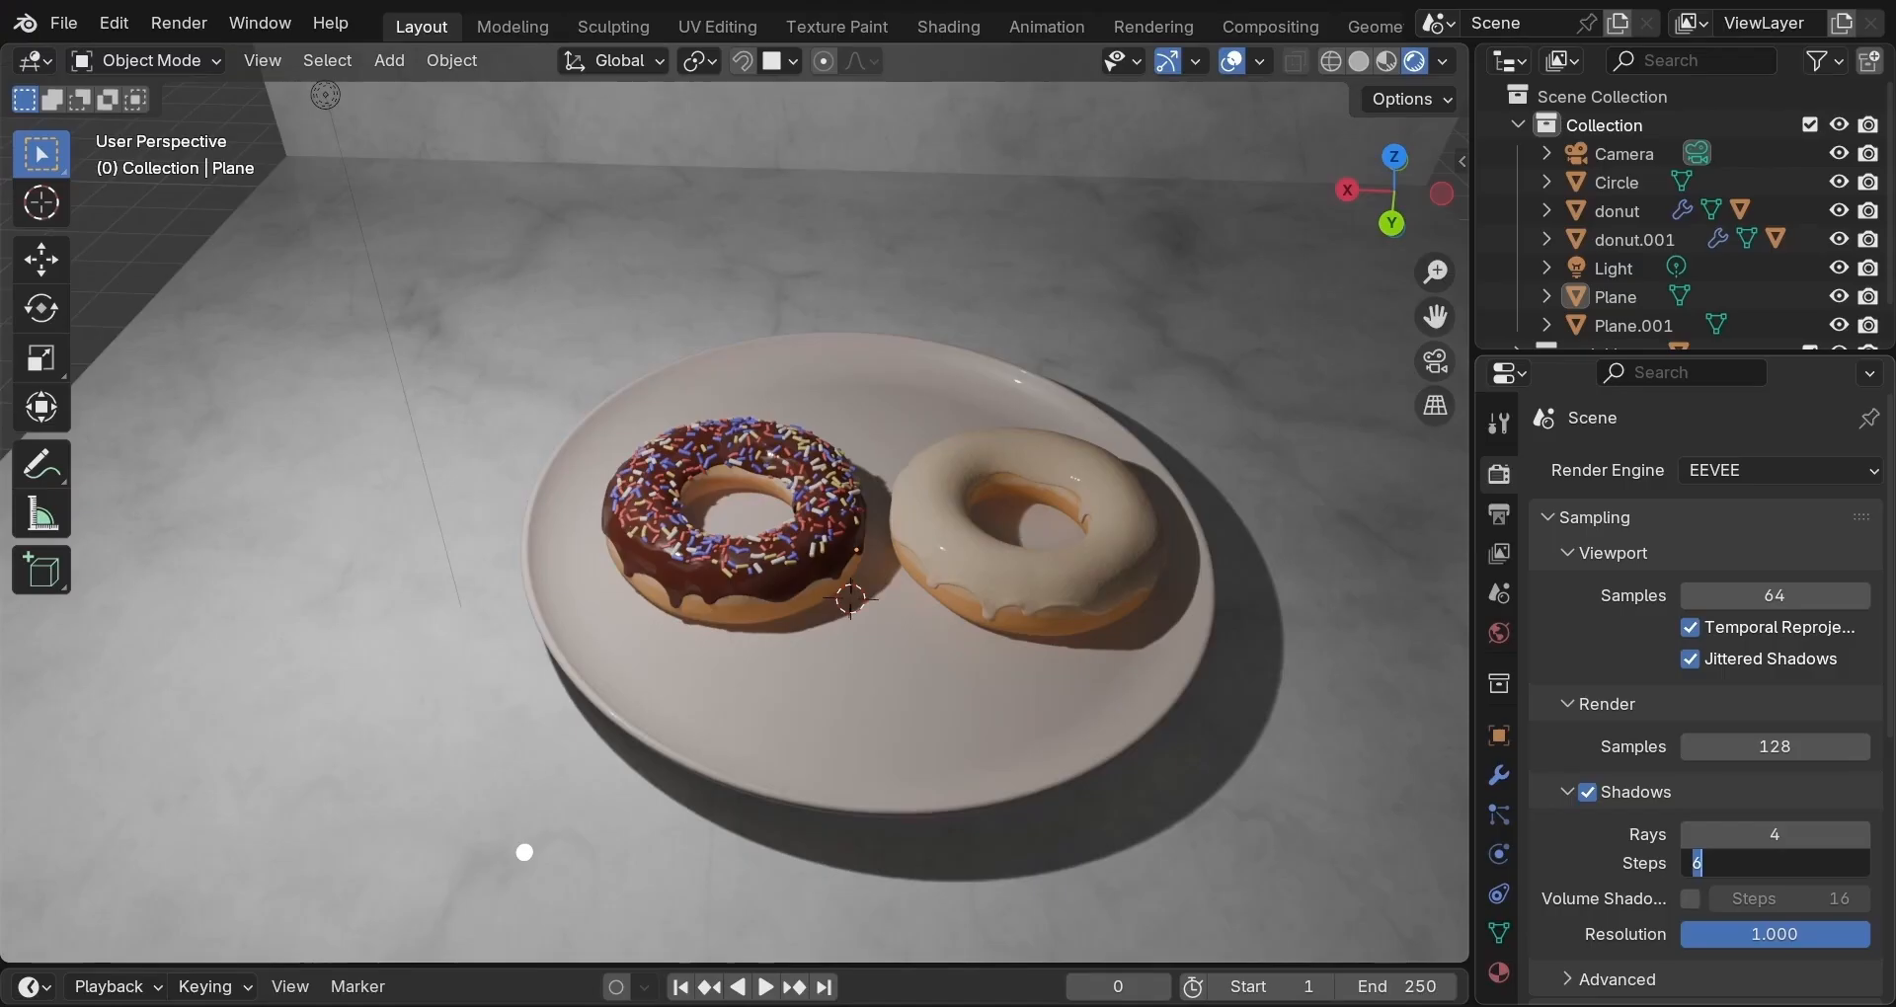
pyautogui.write('16')
pyautogui.press('Return')
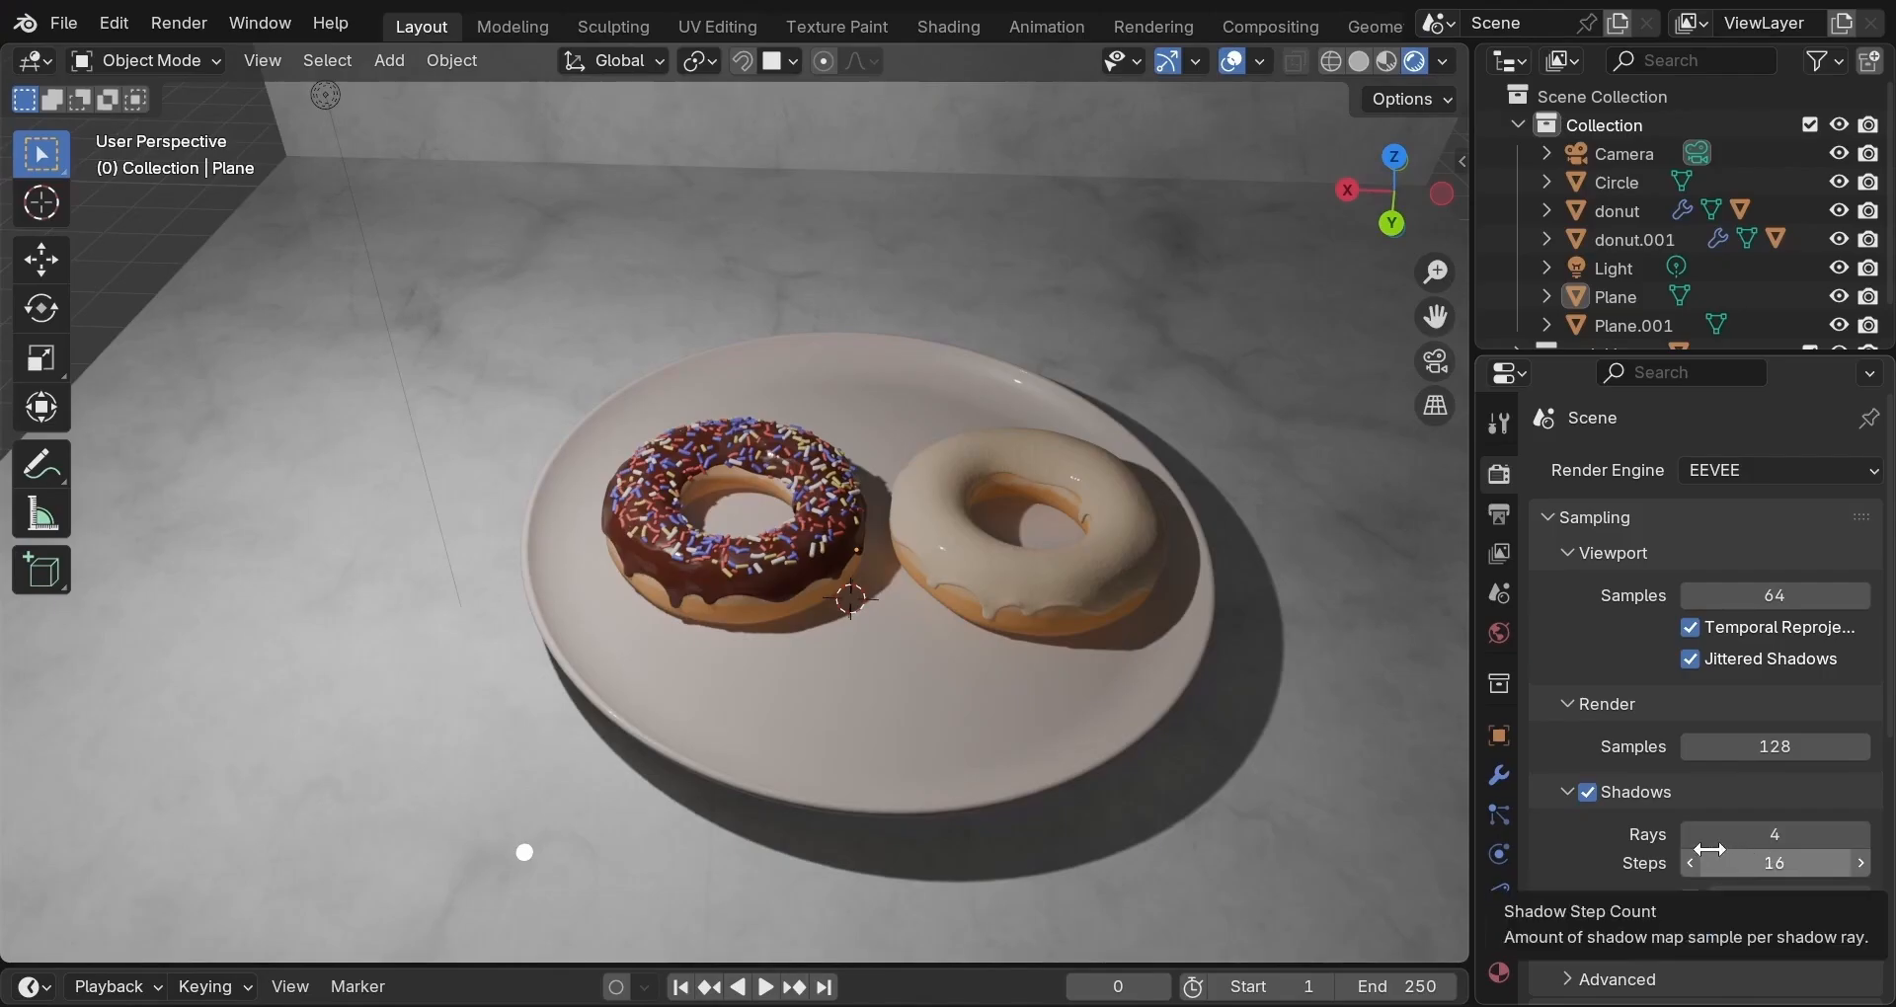
pyautogui.scroll(-3, 1591, 855)
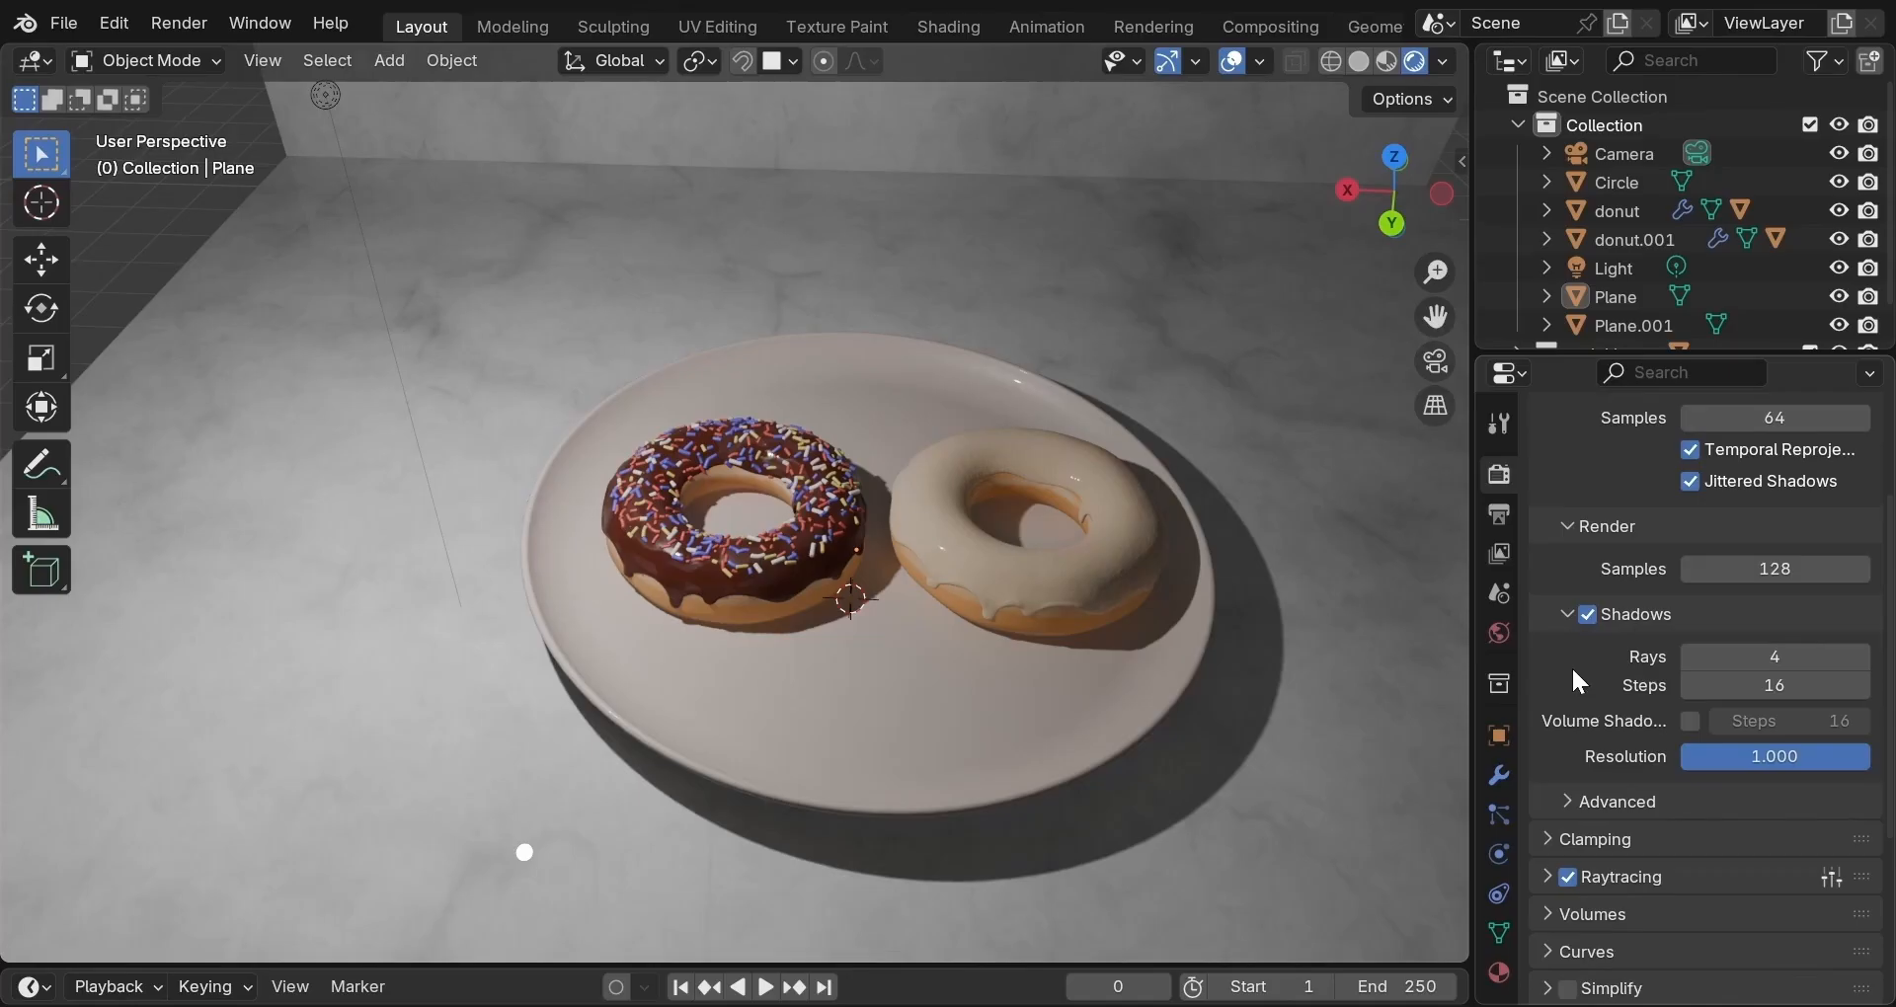
# Set Color Management to the Filmic view transform with a Medium High Contrast look.
pyautogui.scroll(-7, 1572, 666)
pyautogui.click(1558, 989)
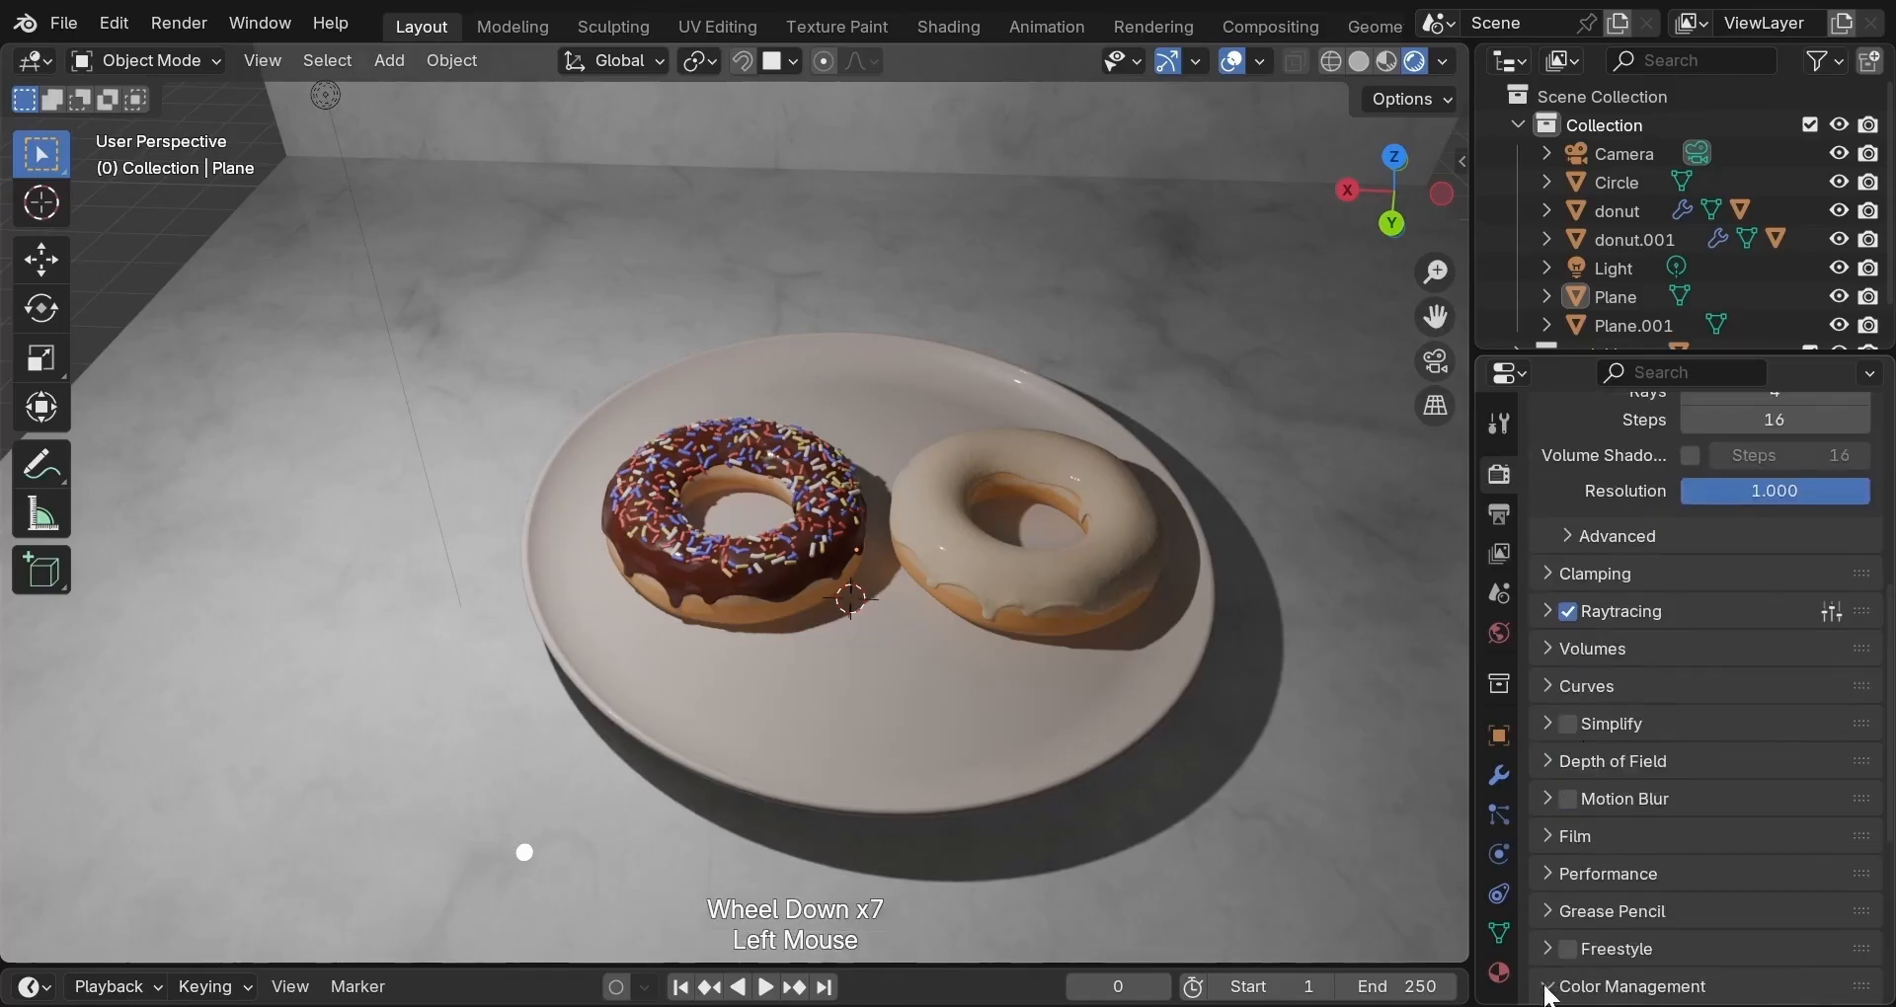
pyautogui.scroll(-3, 1622, 844)
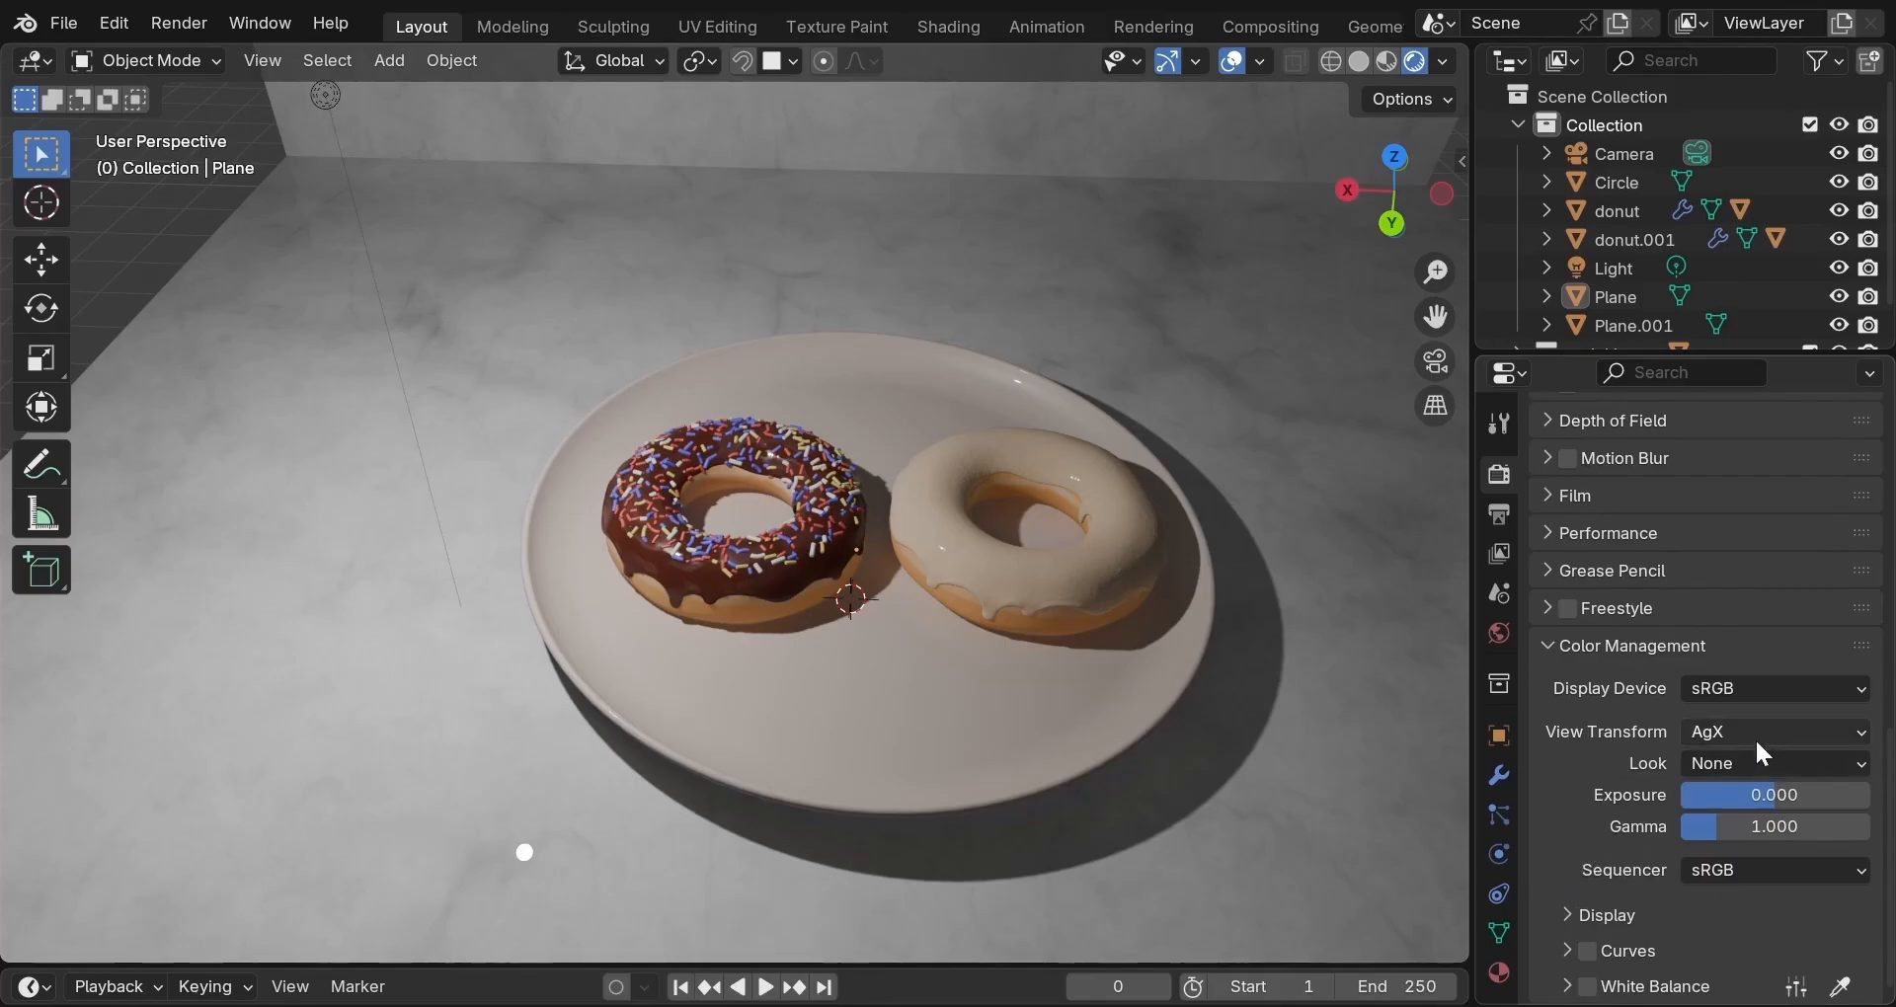
pyautogui.click(1786, 733)
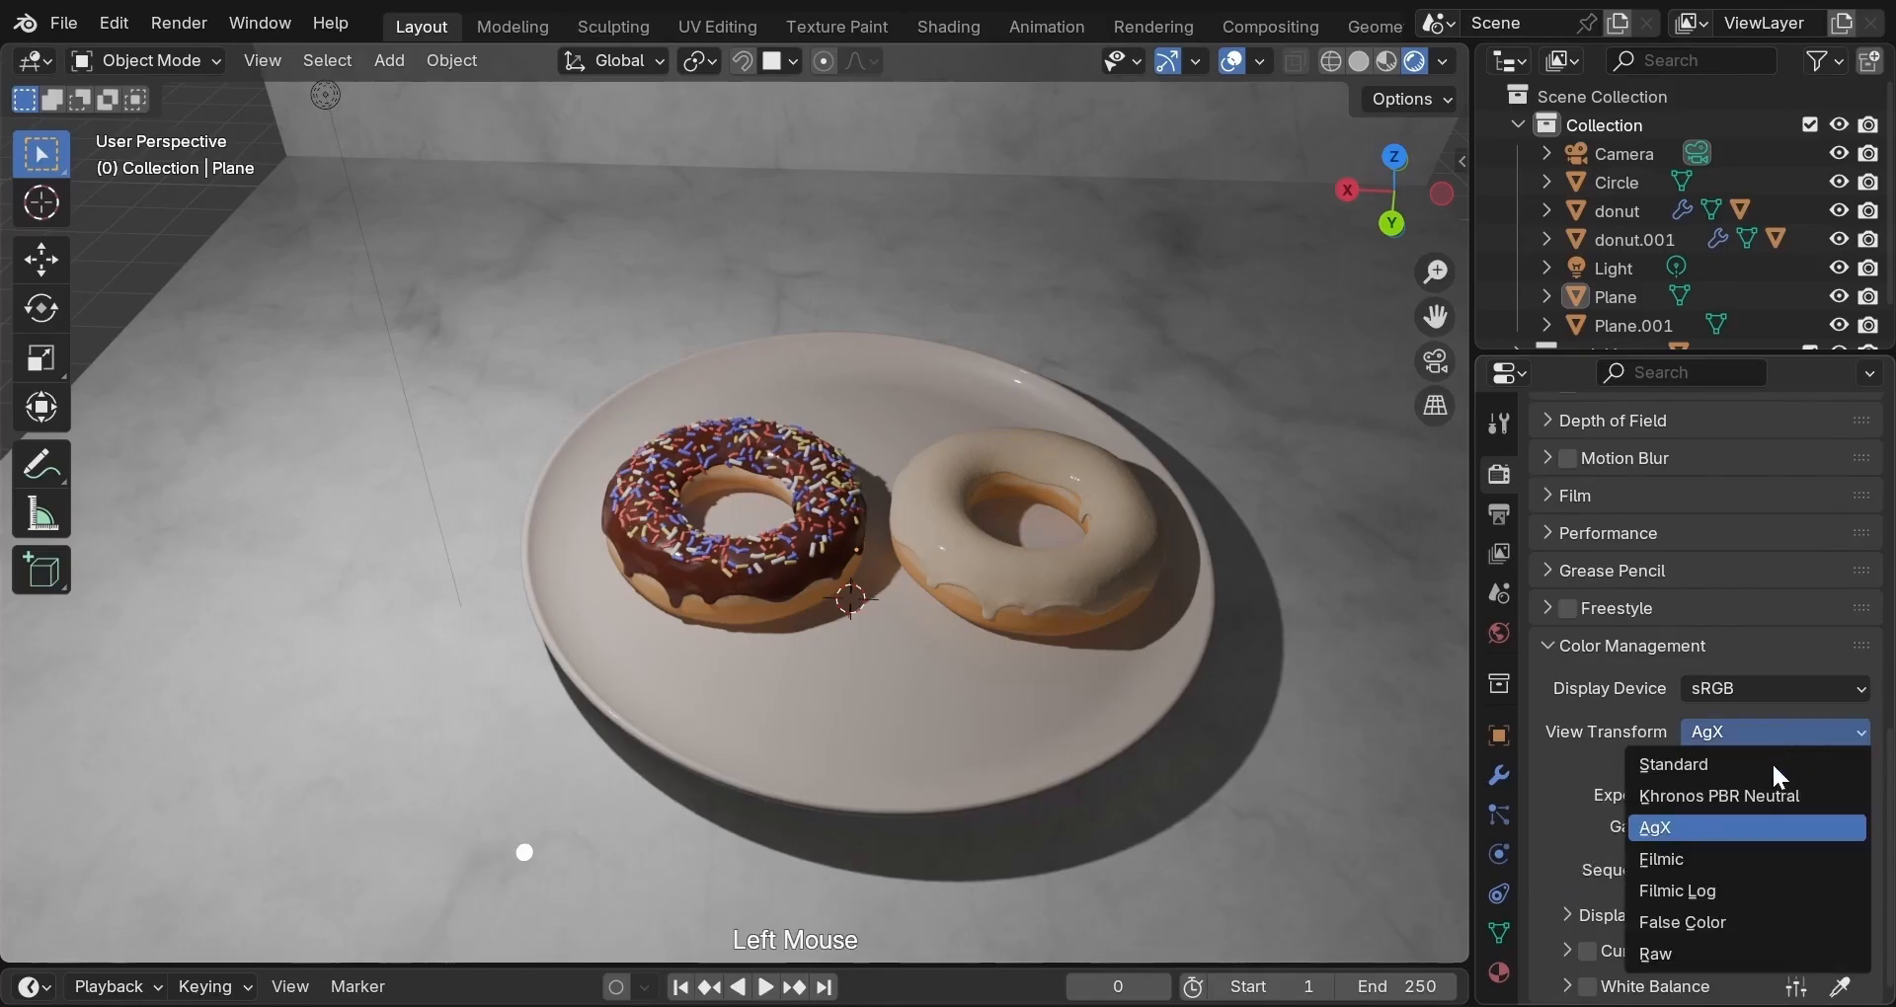
pyautogui.click(1741, 871)
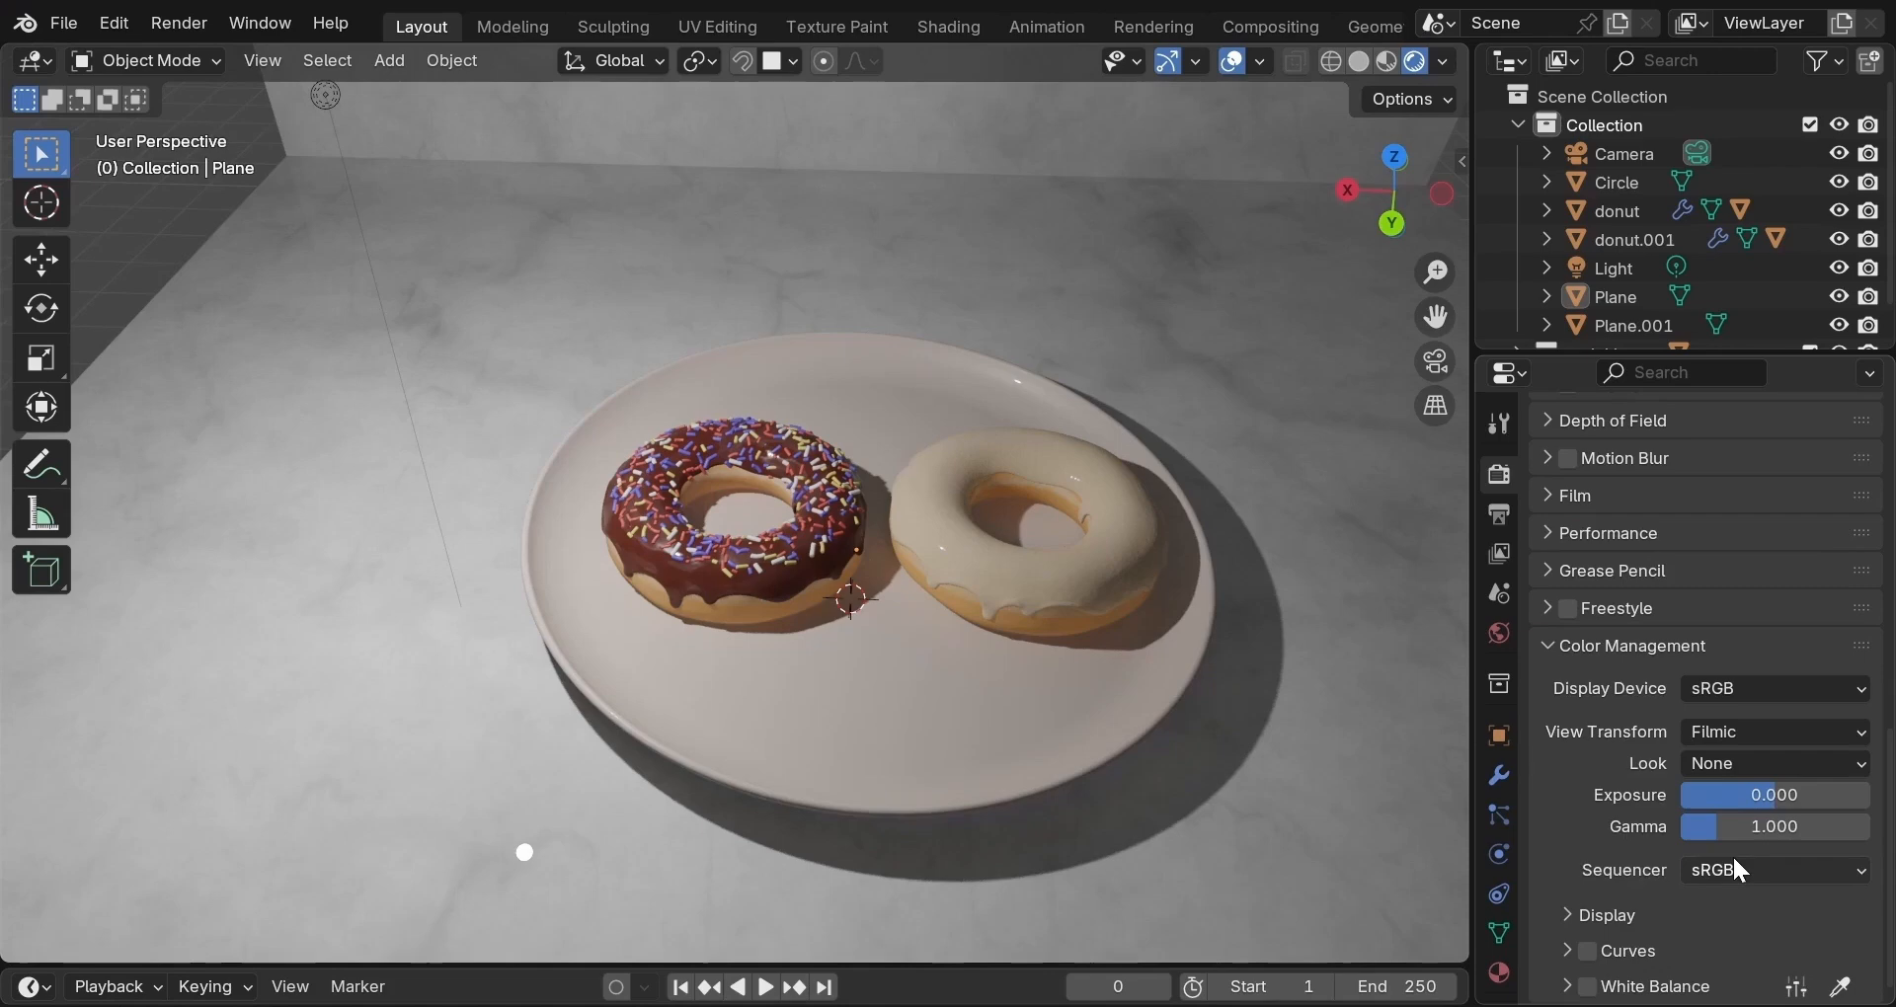
pyautogui.click(1823, 776)
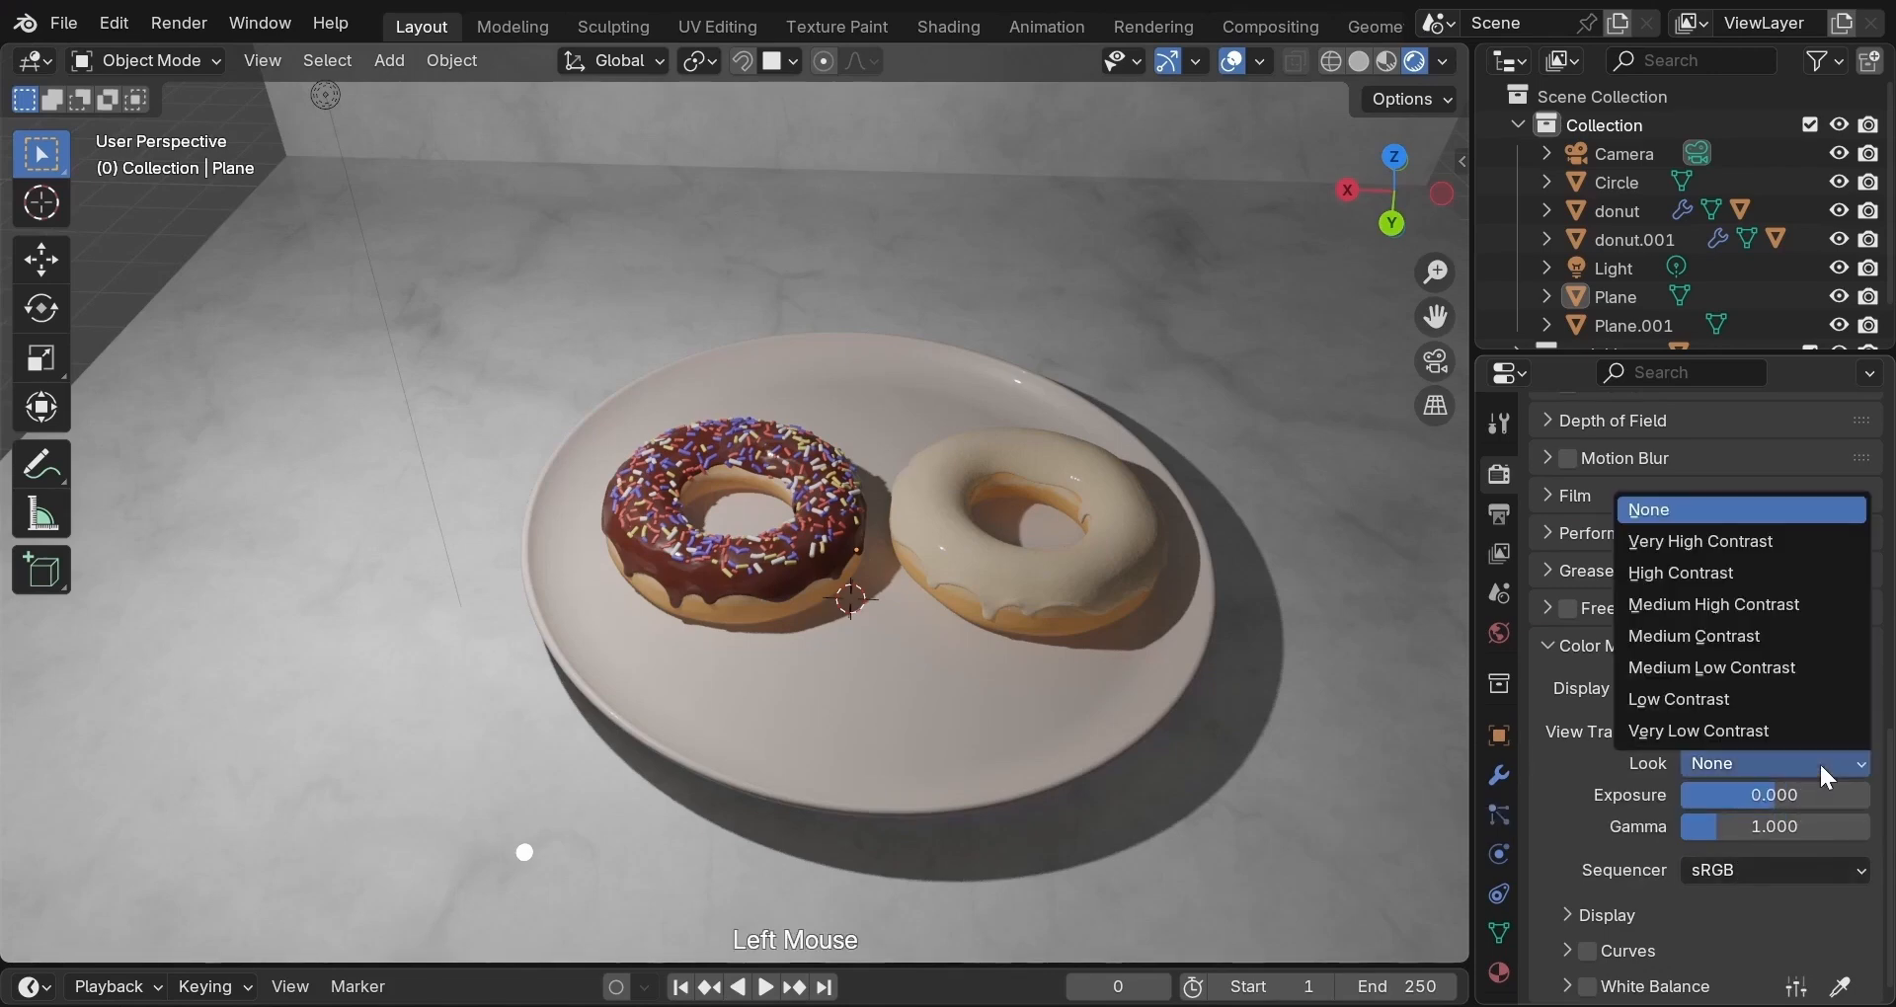
pyautogui.click(1740, 602)
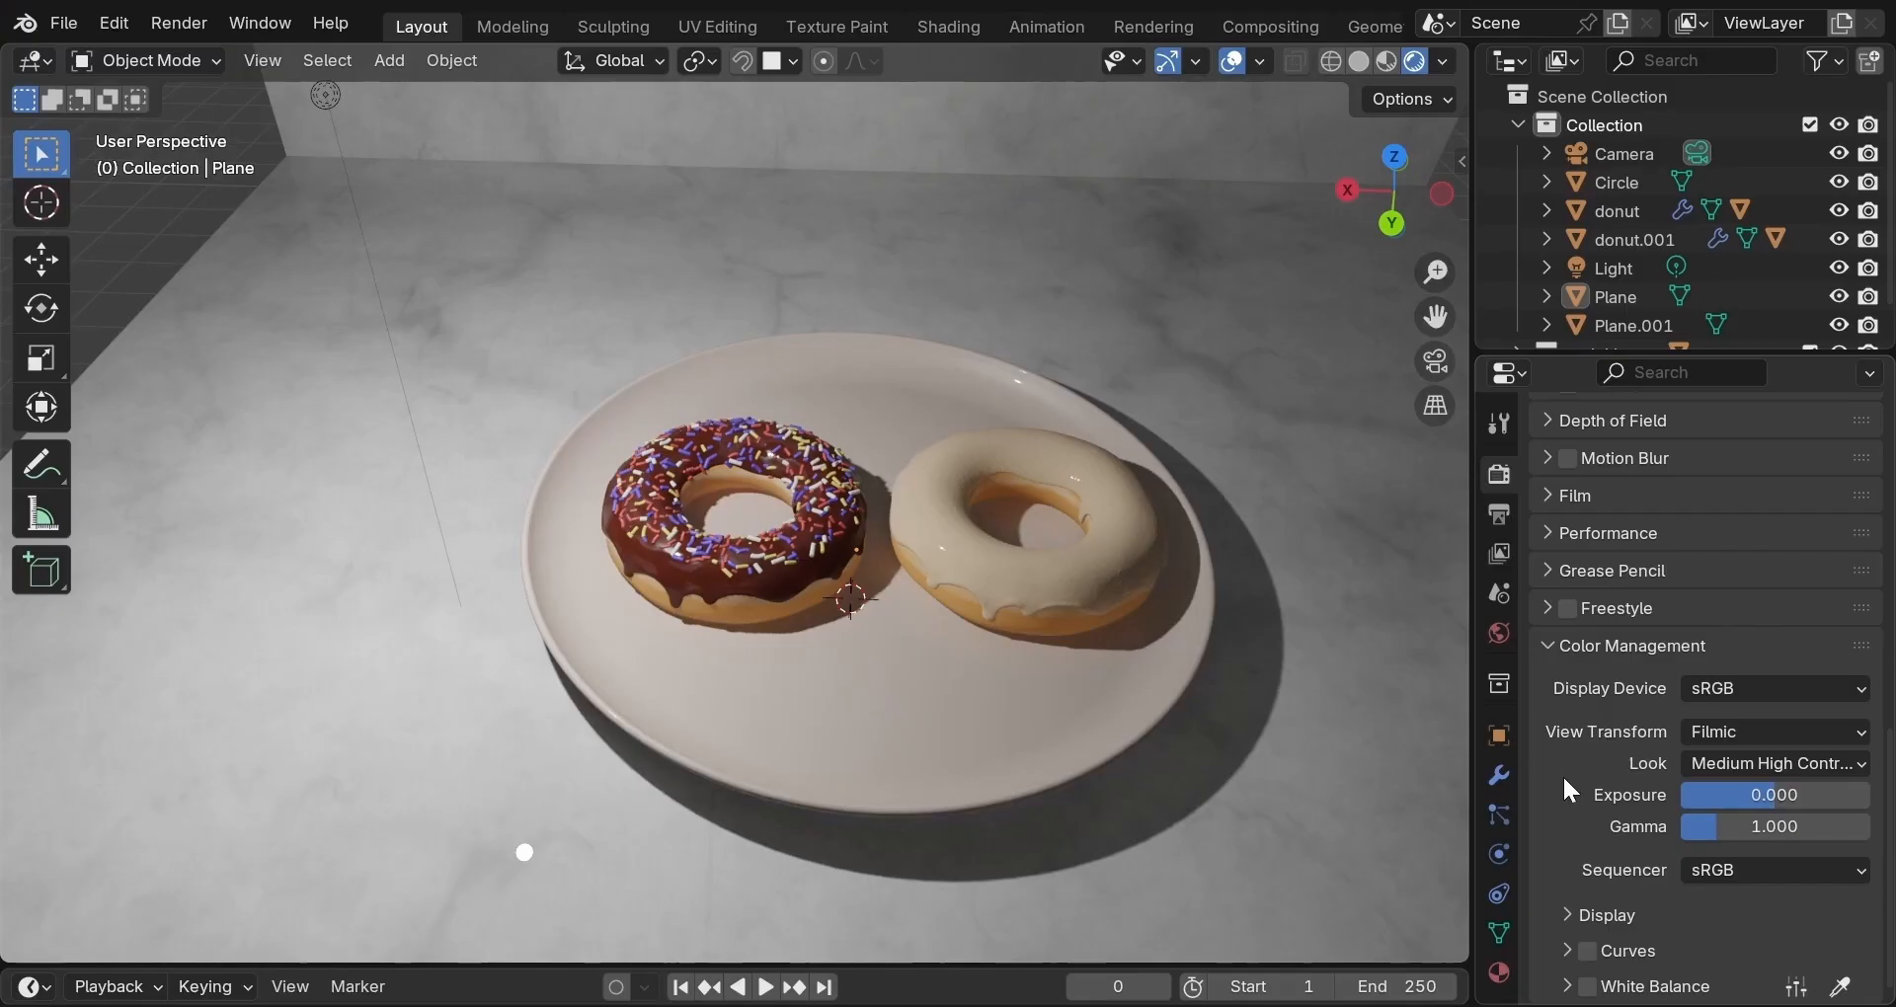
pyautogui.scroll(-2, 1564, 778)
pyautogui.click(1546, 647)
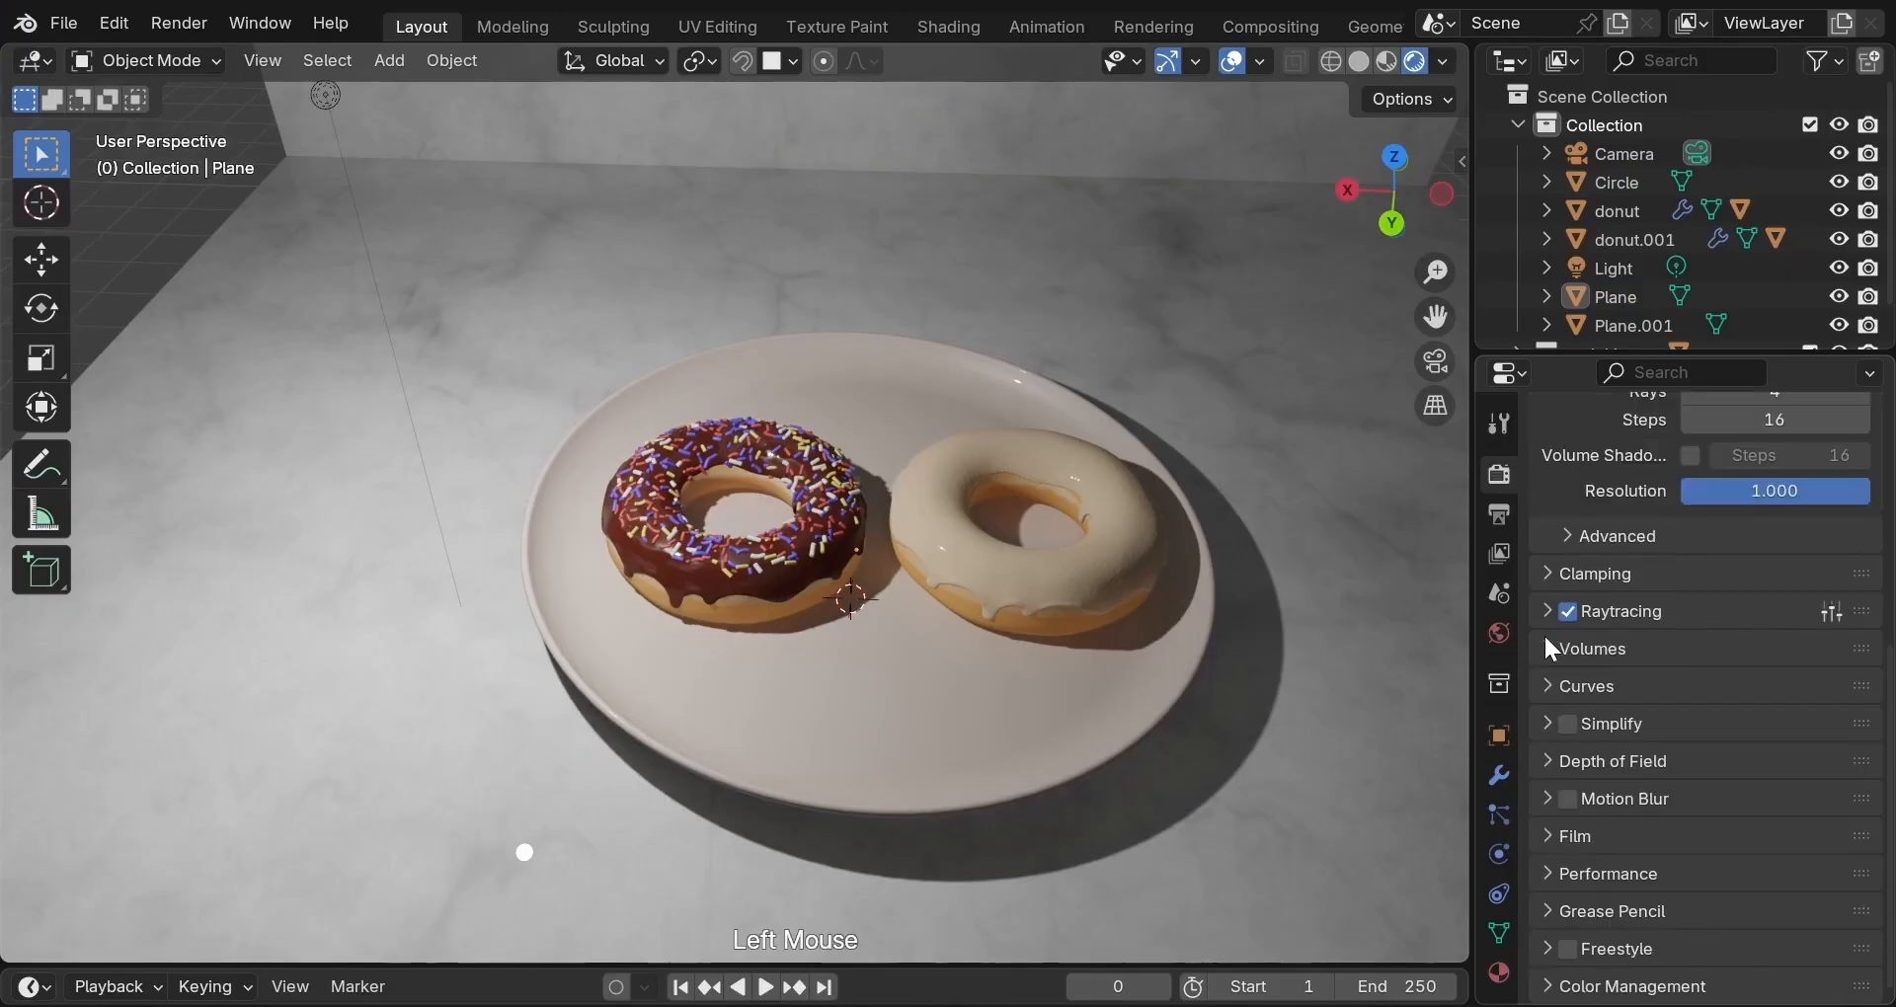
pyautogui.scroll(2, 1571, 635)
pyautogui.scroll(2, 1568, 628)
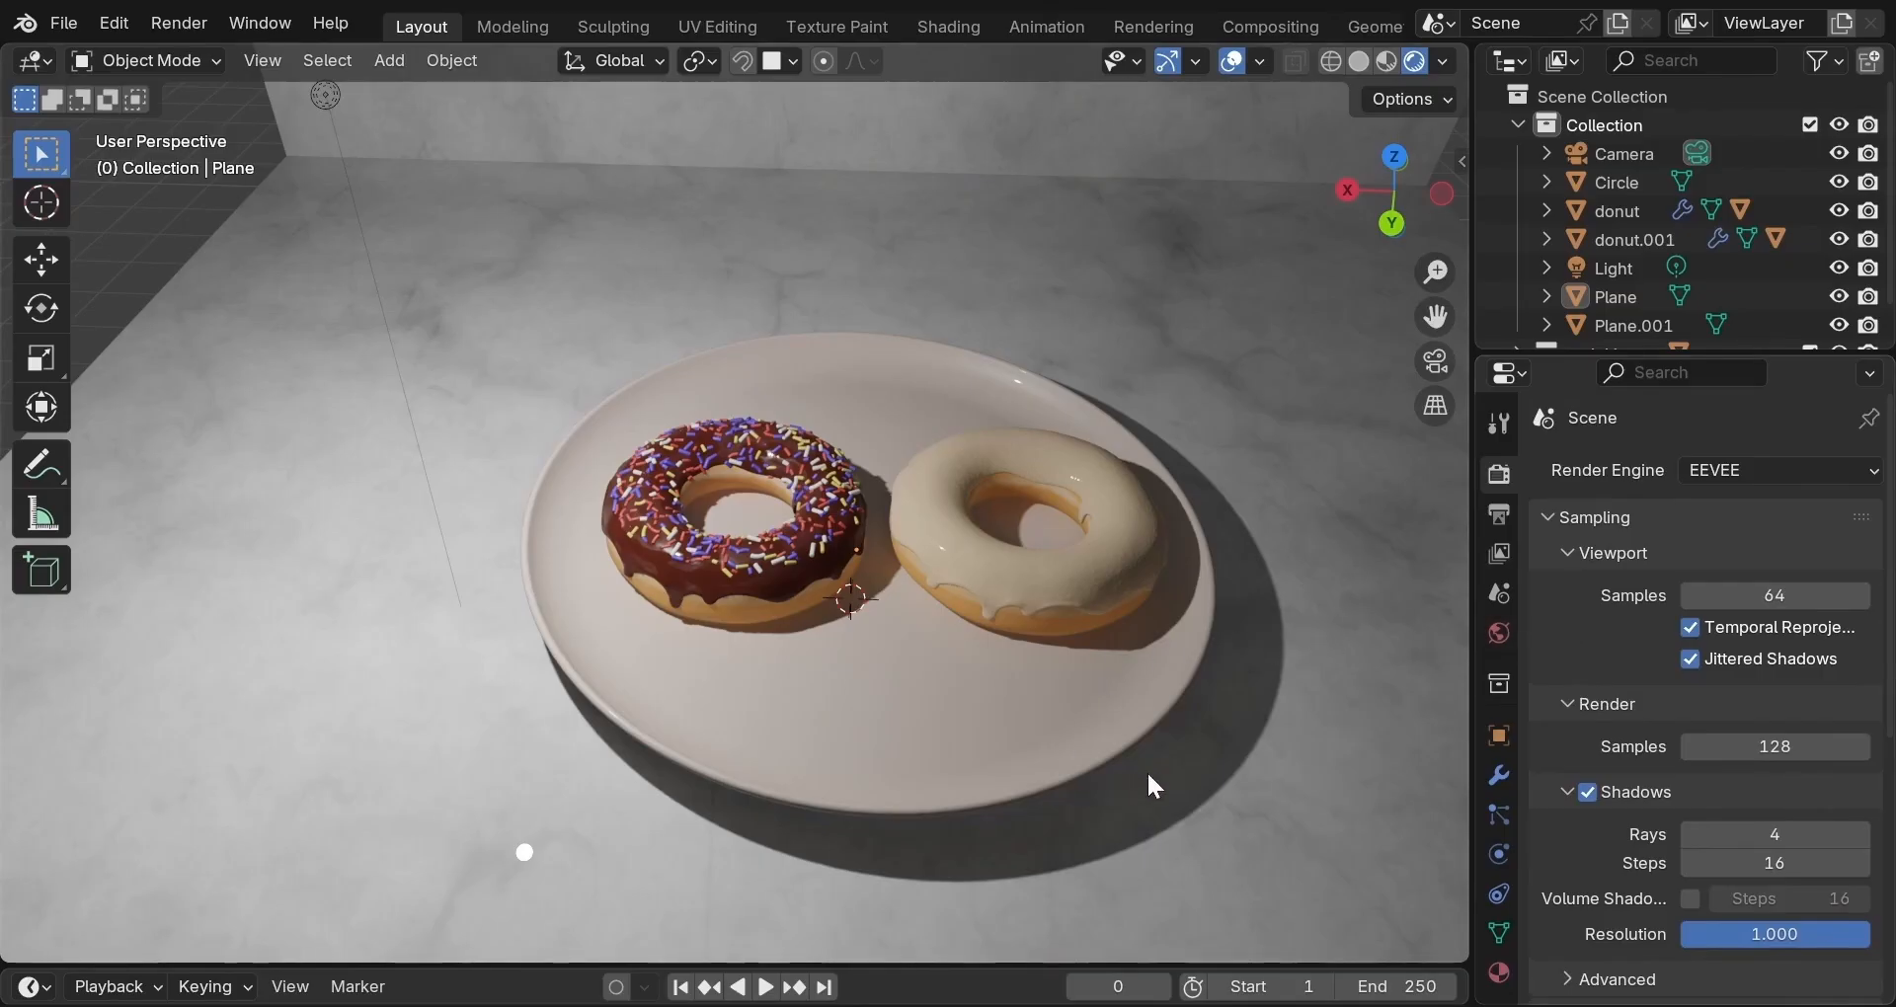
pyautogui.scroll(-4, 1182, 752)
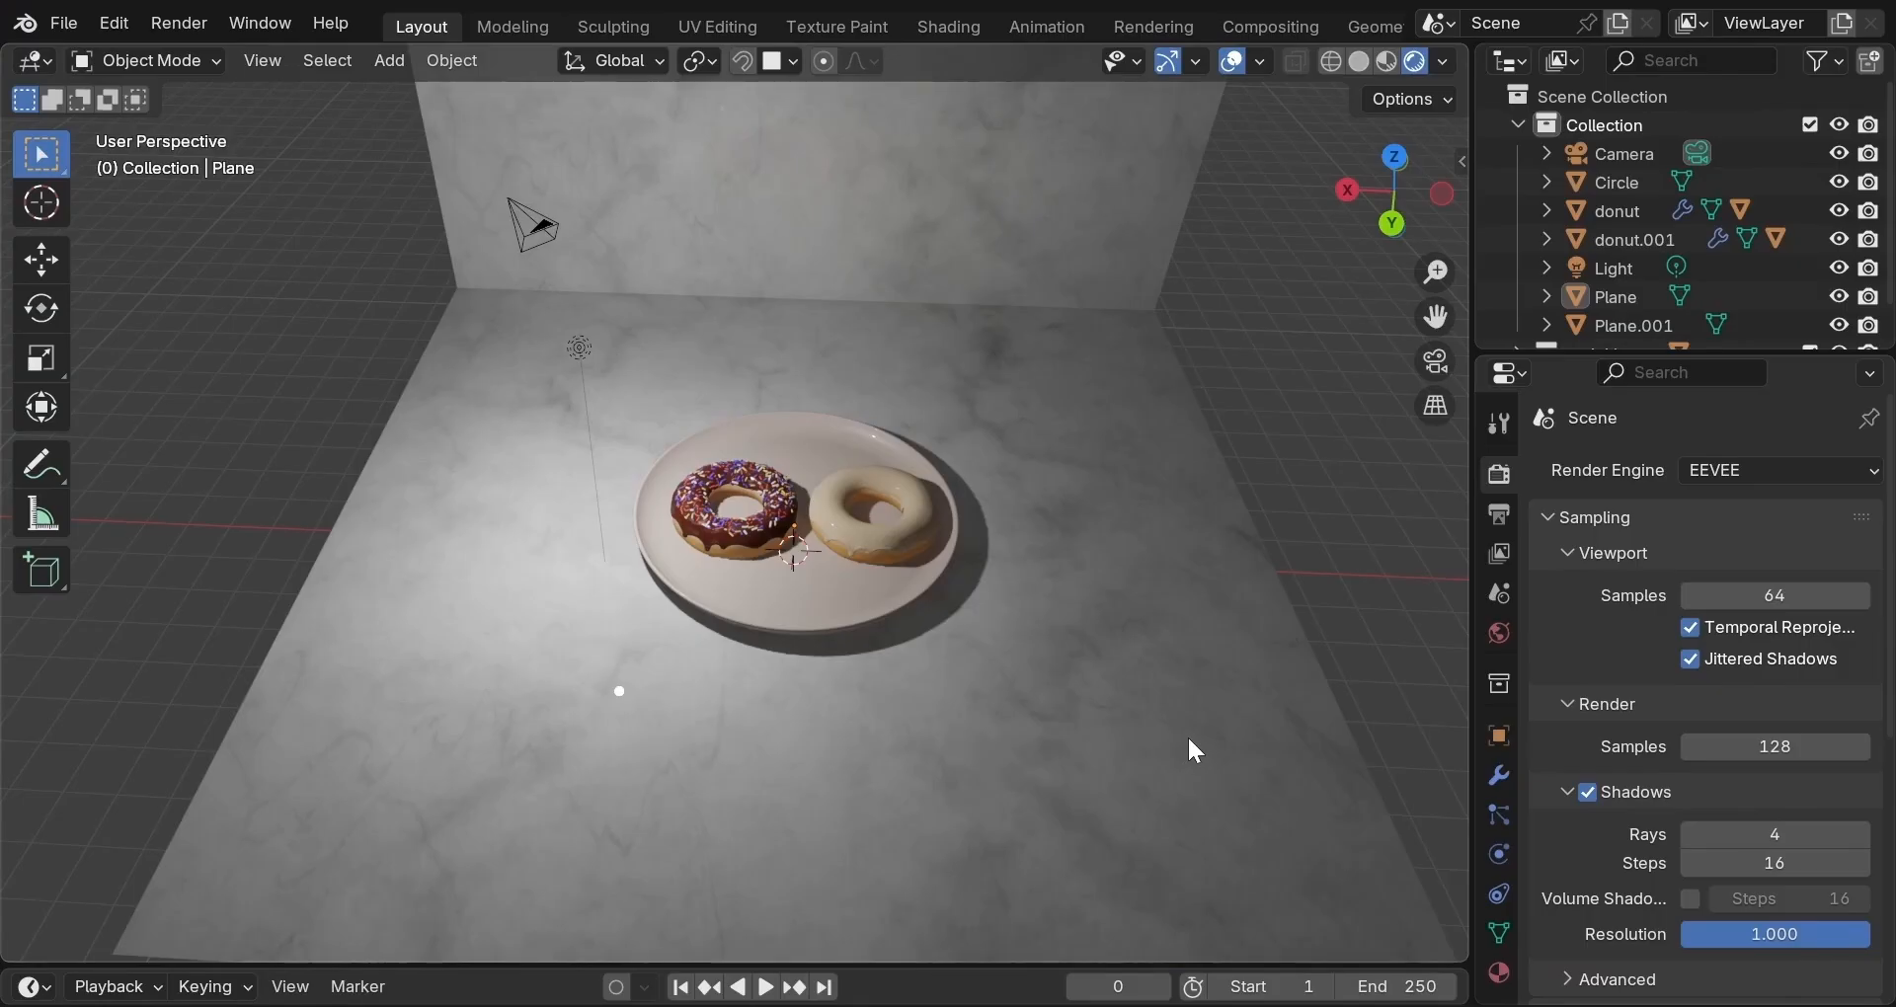
# Delete the scene's light.
pyautogui.scroll(4, 780, 494)
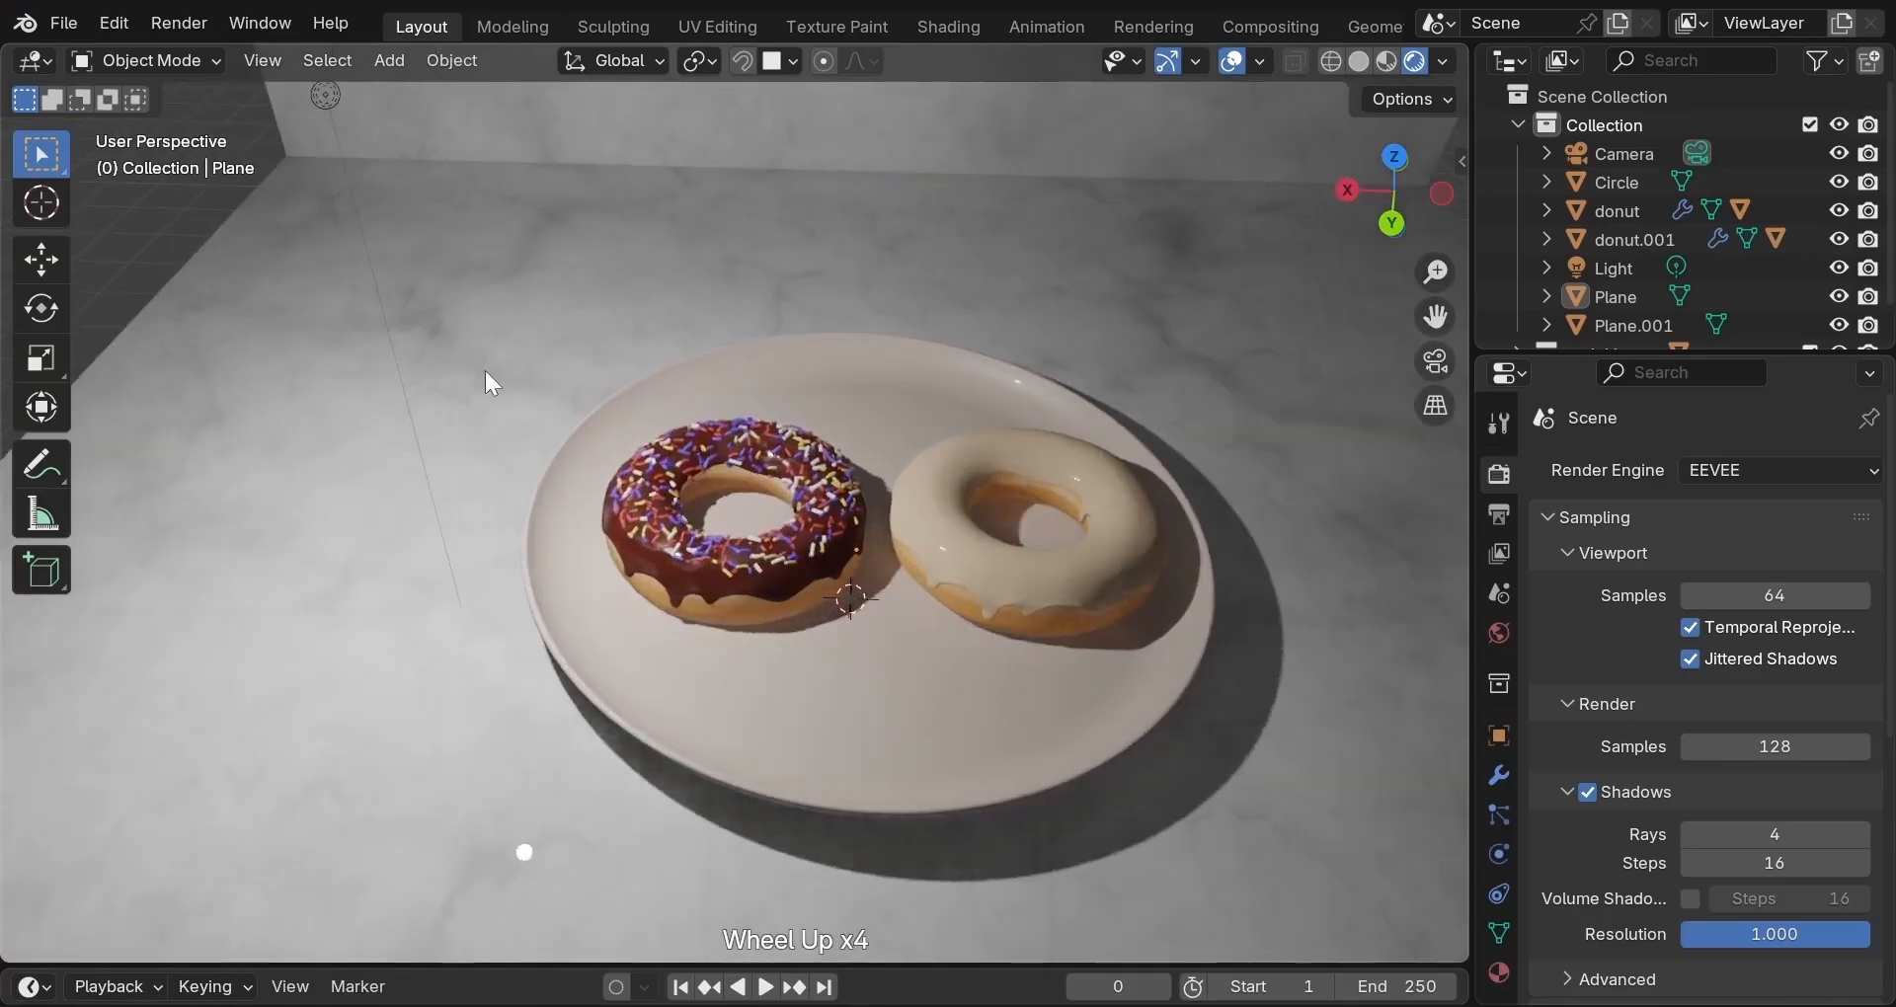
pyautogui.click(323, 96)
pyautogui.press('x')
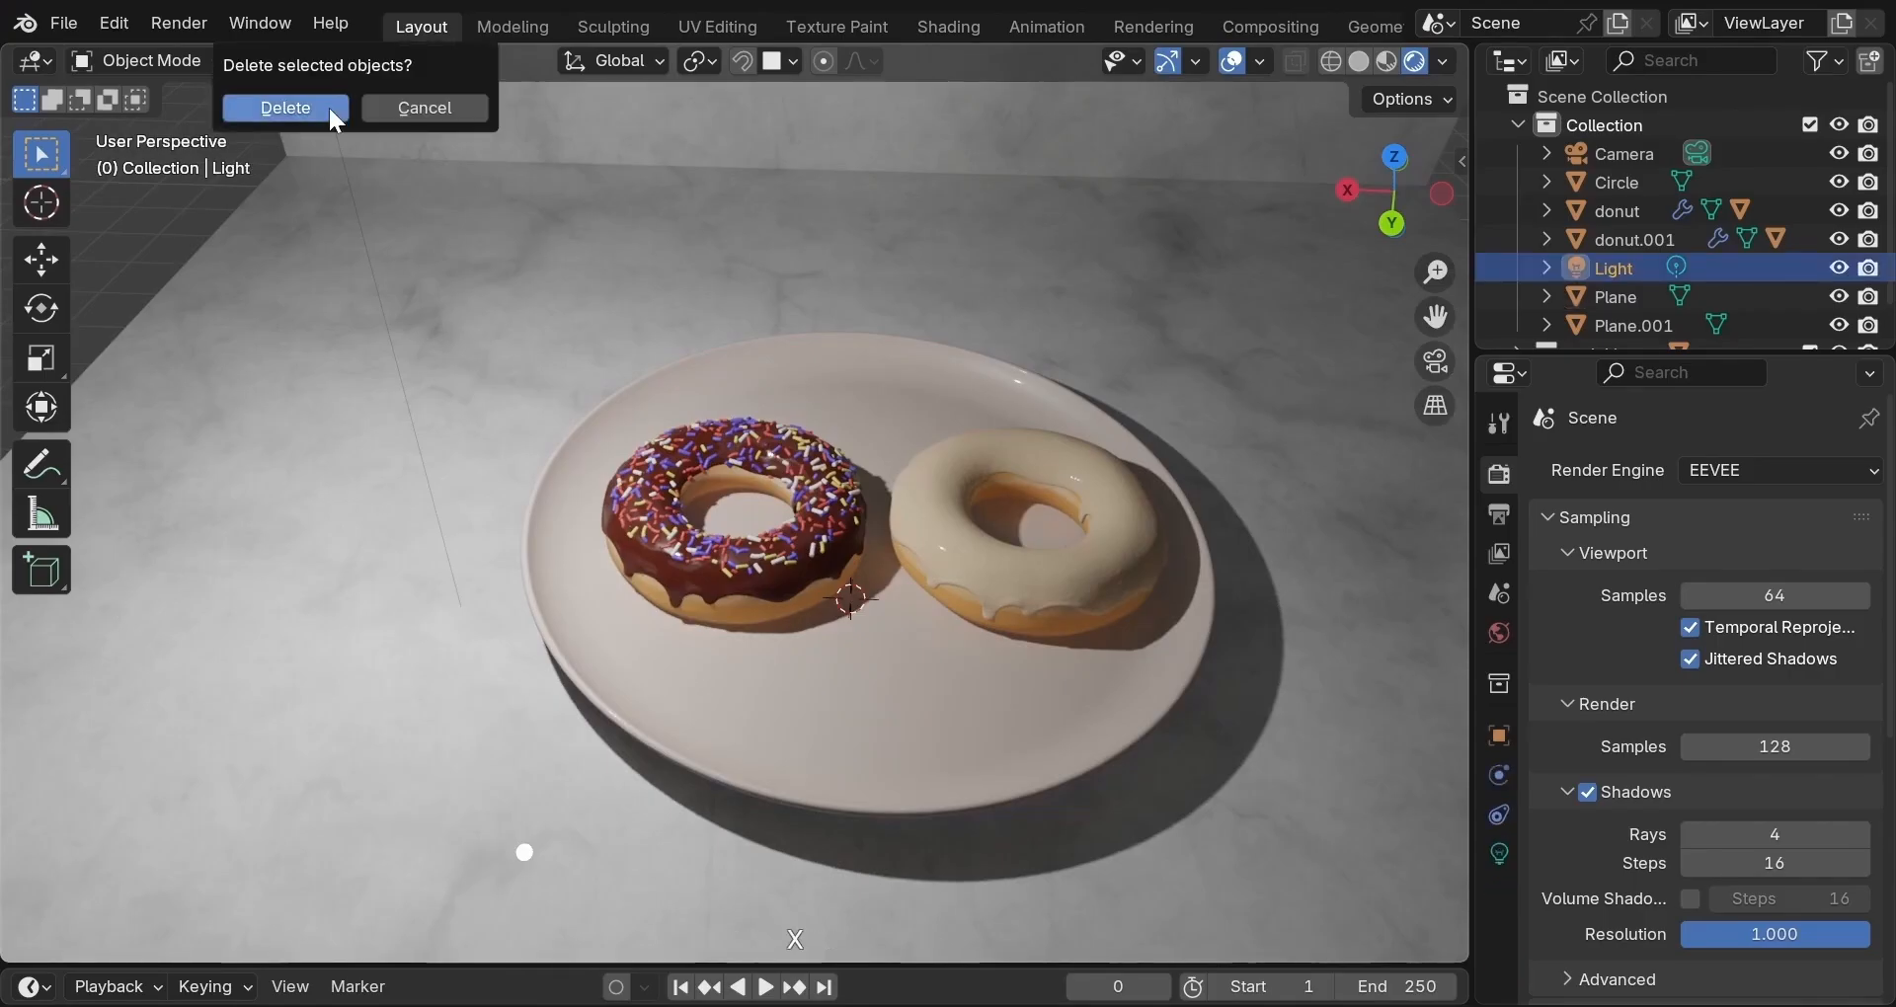
pyautogui.click(336, 116)
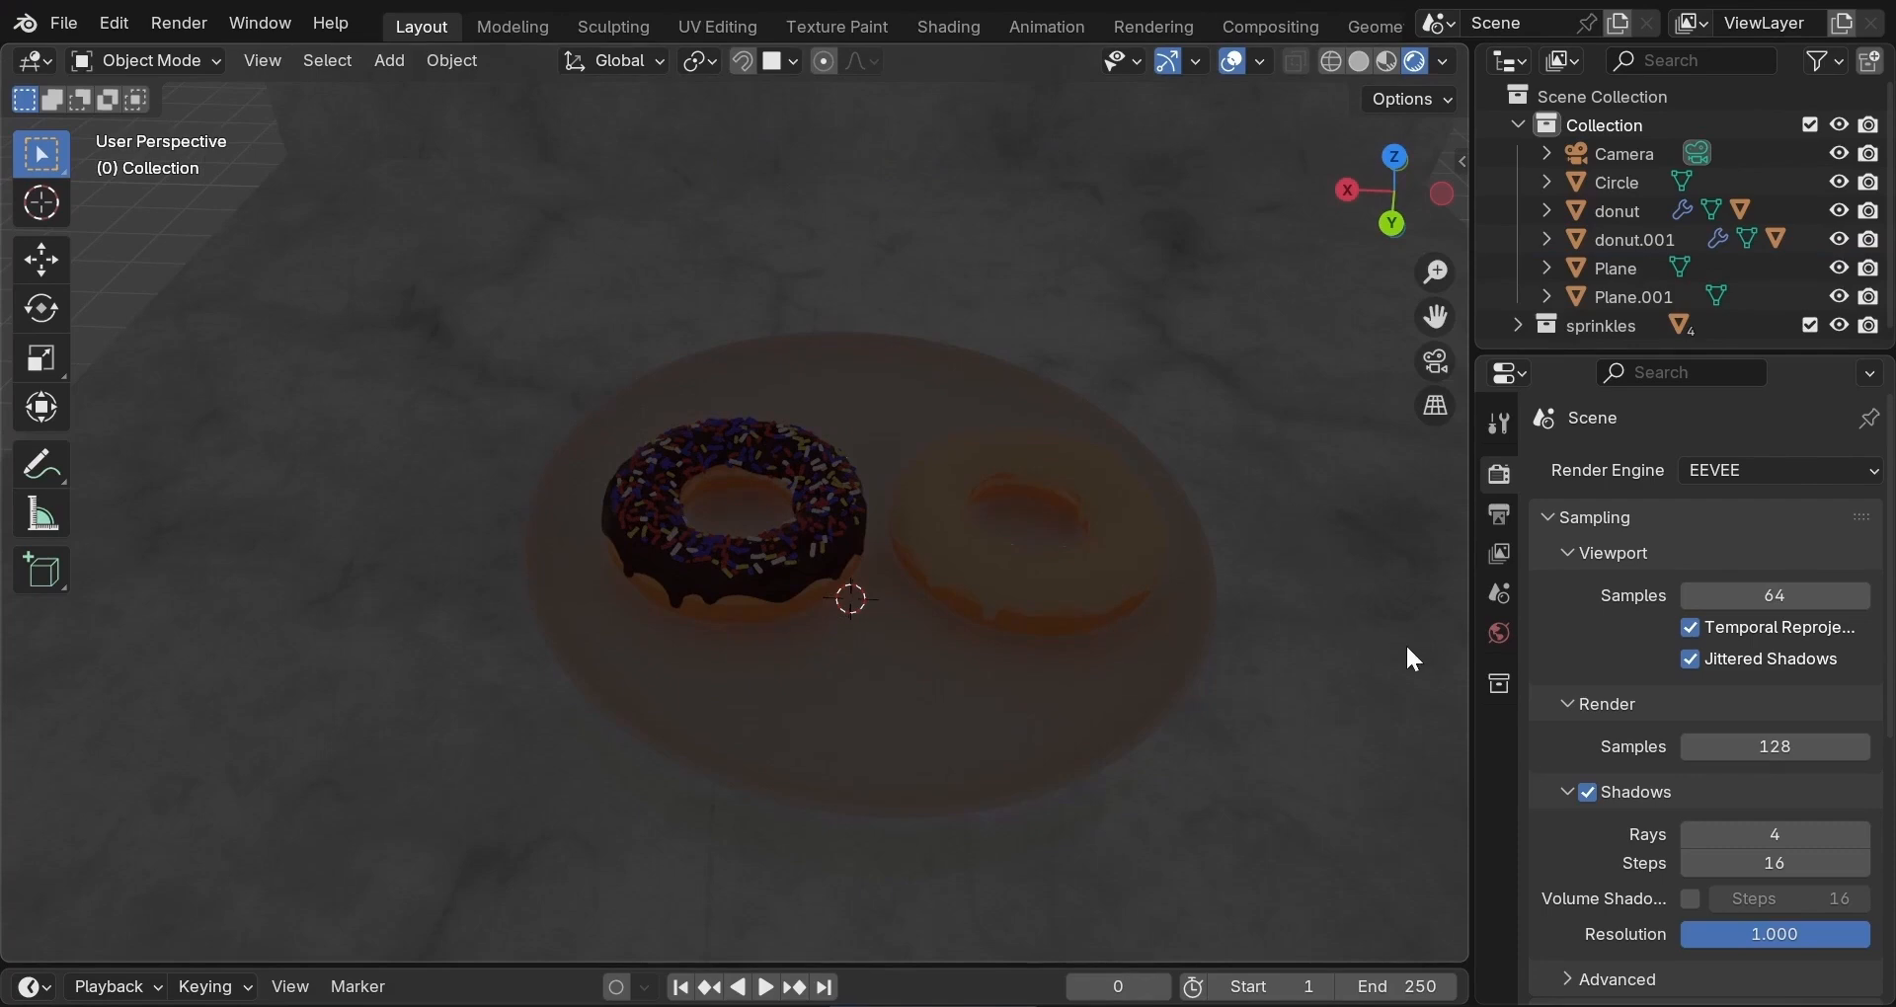
# Feed the World background colour with a Sky Texture.
pyautogui.click(1501, 634)
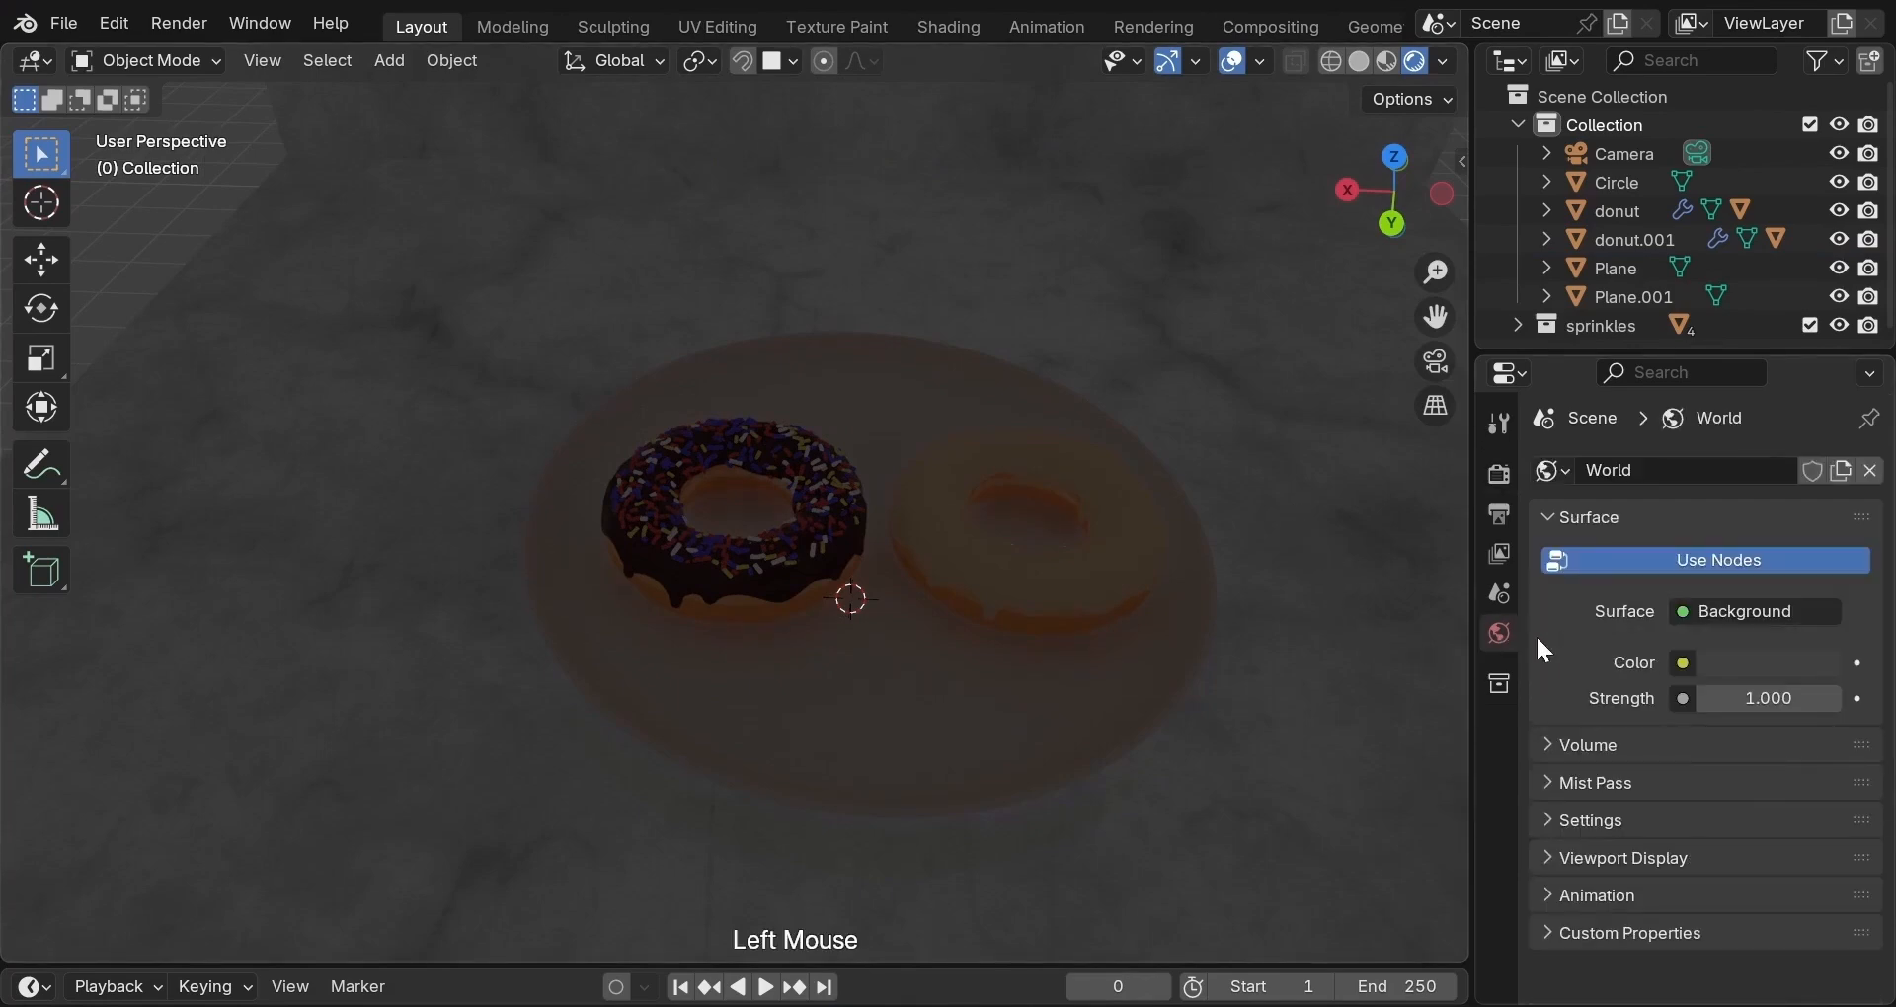
pyautogui.click(1685, 663)
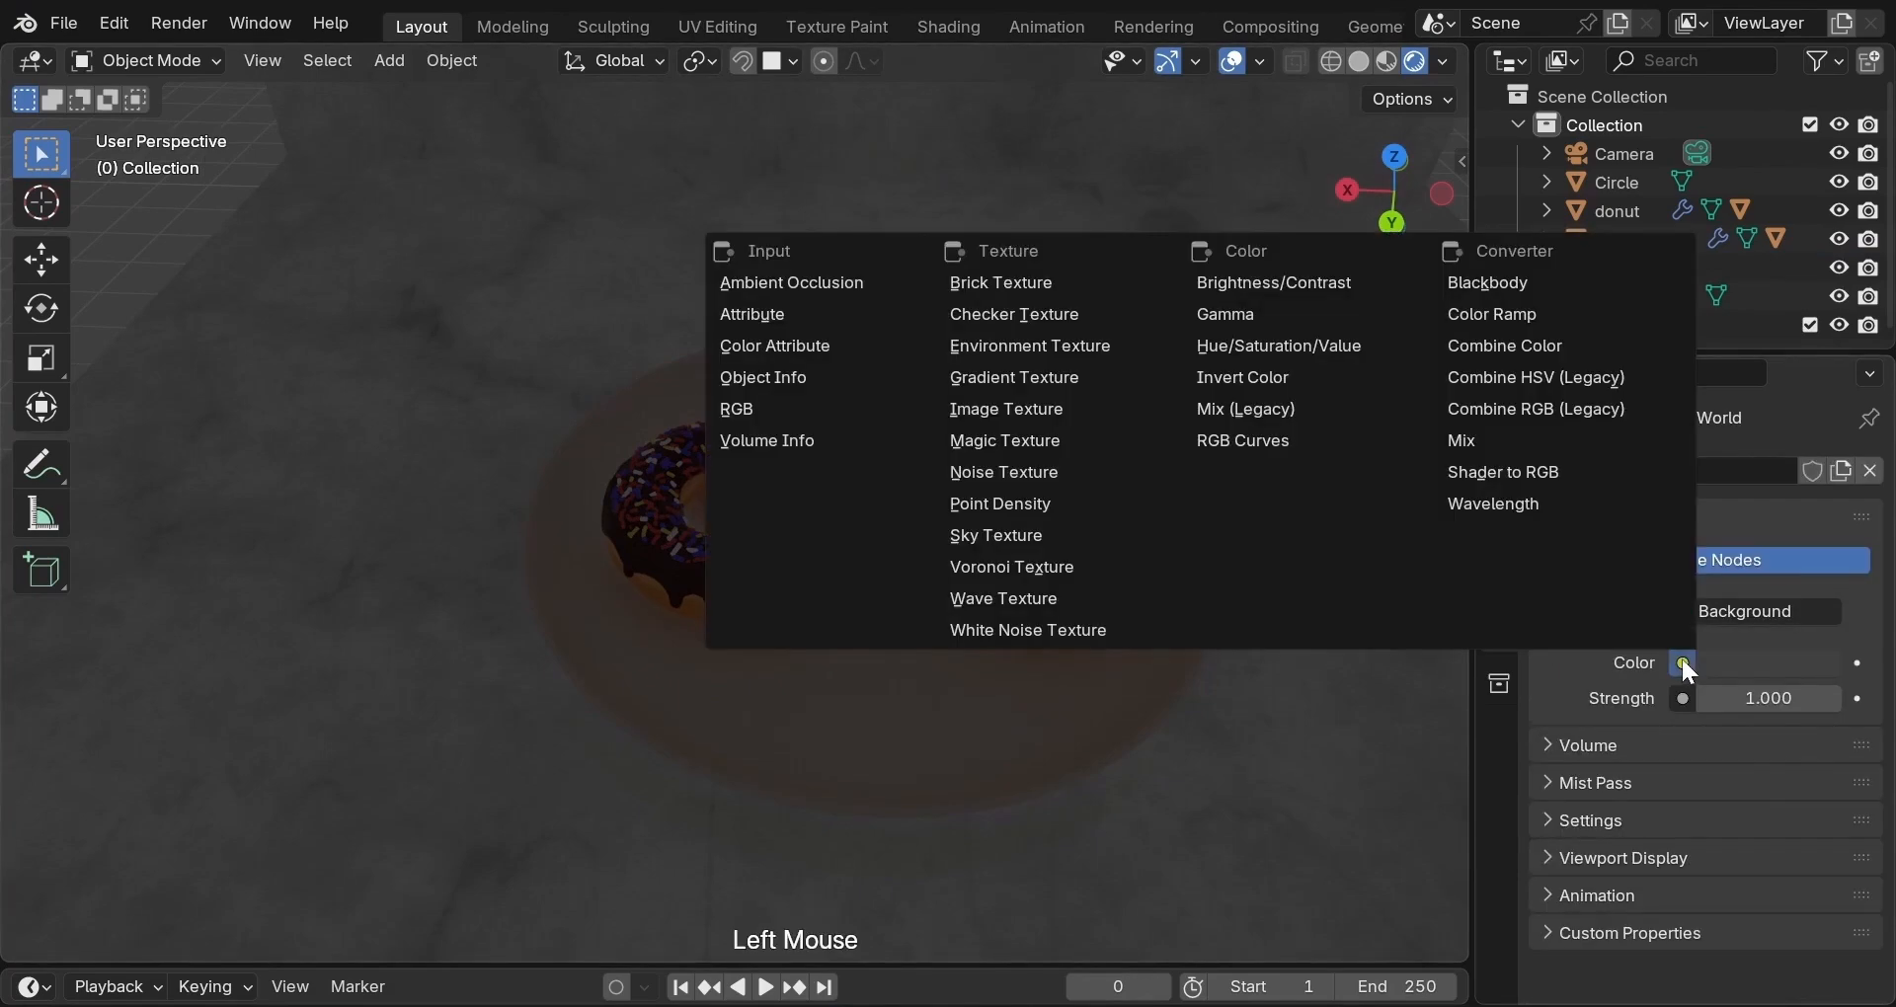
pyautogui.click(1021, 525)
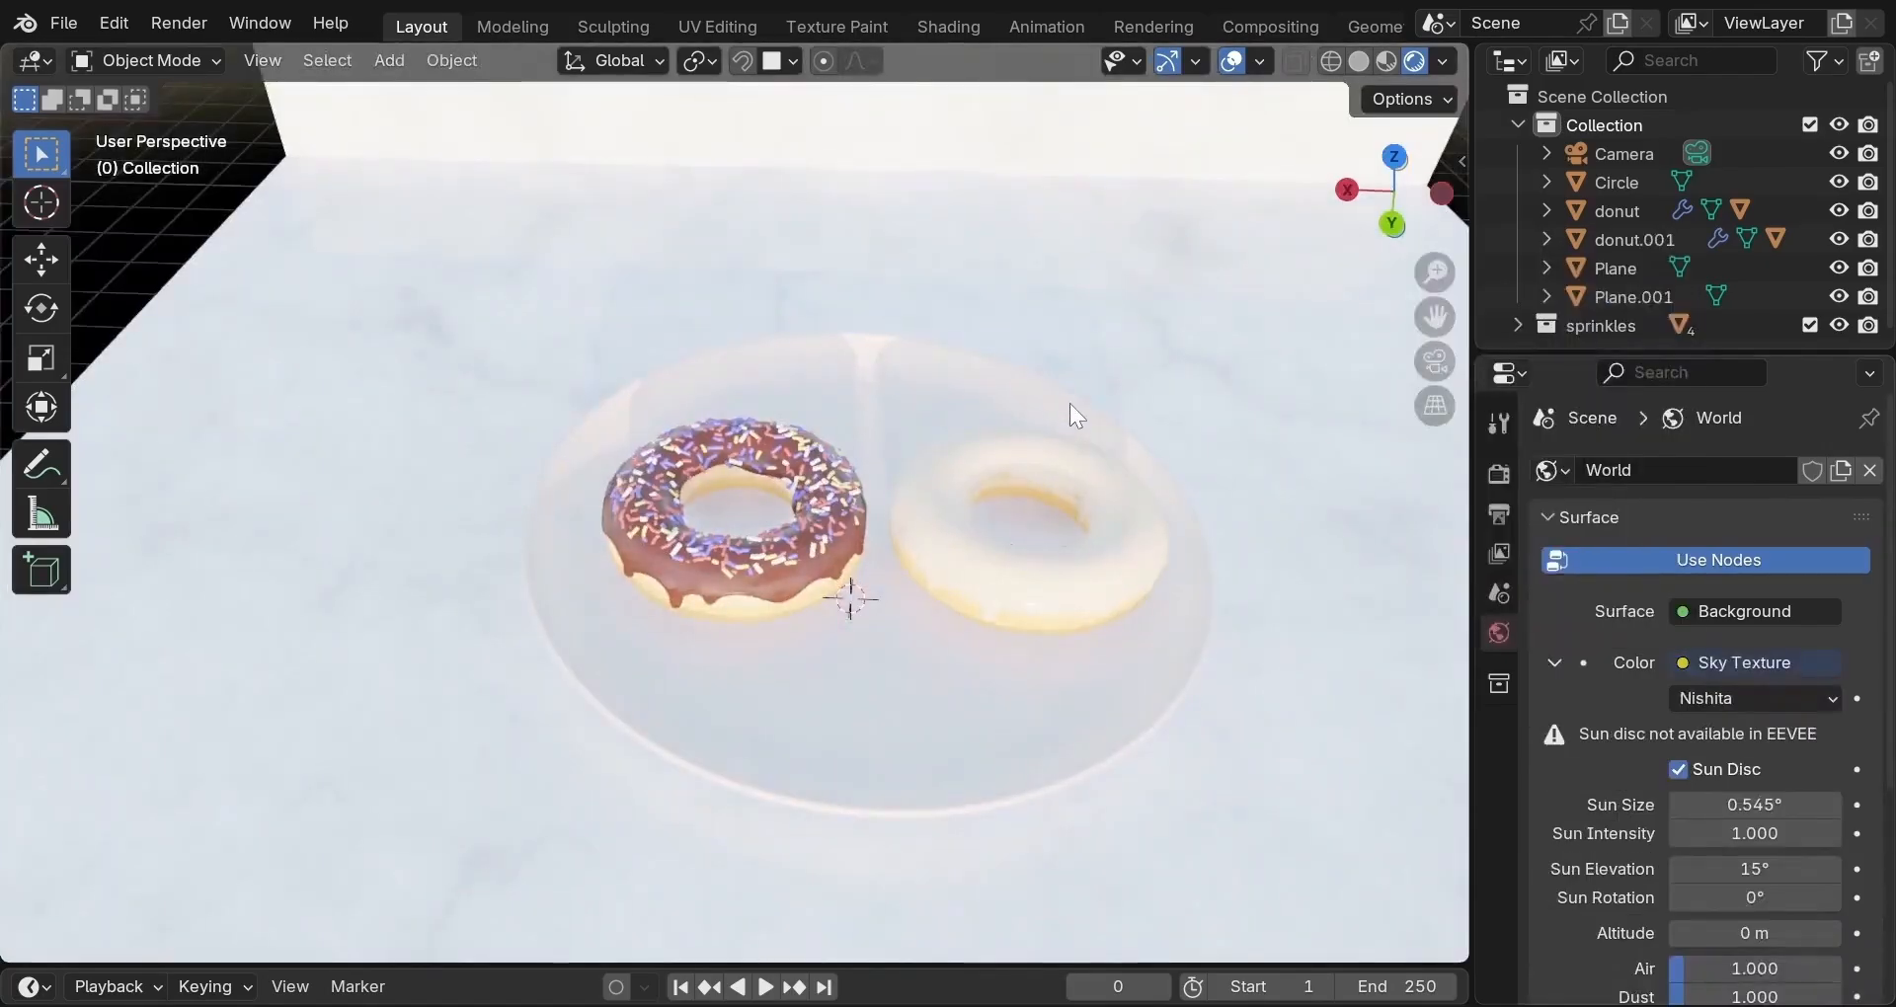
pyautogui.scroll(-3, 1070, 403)
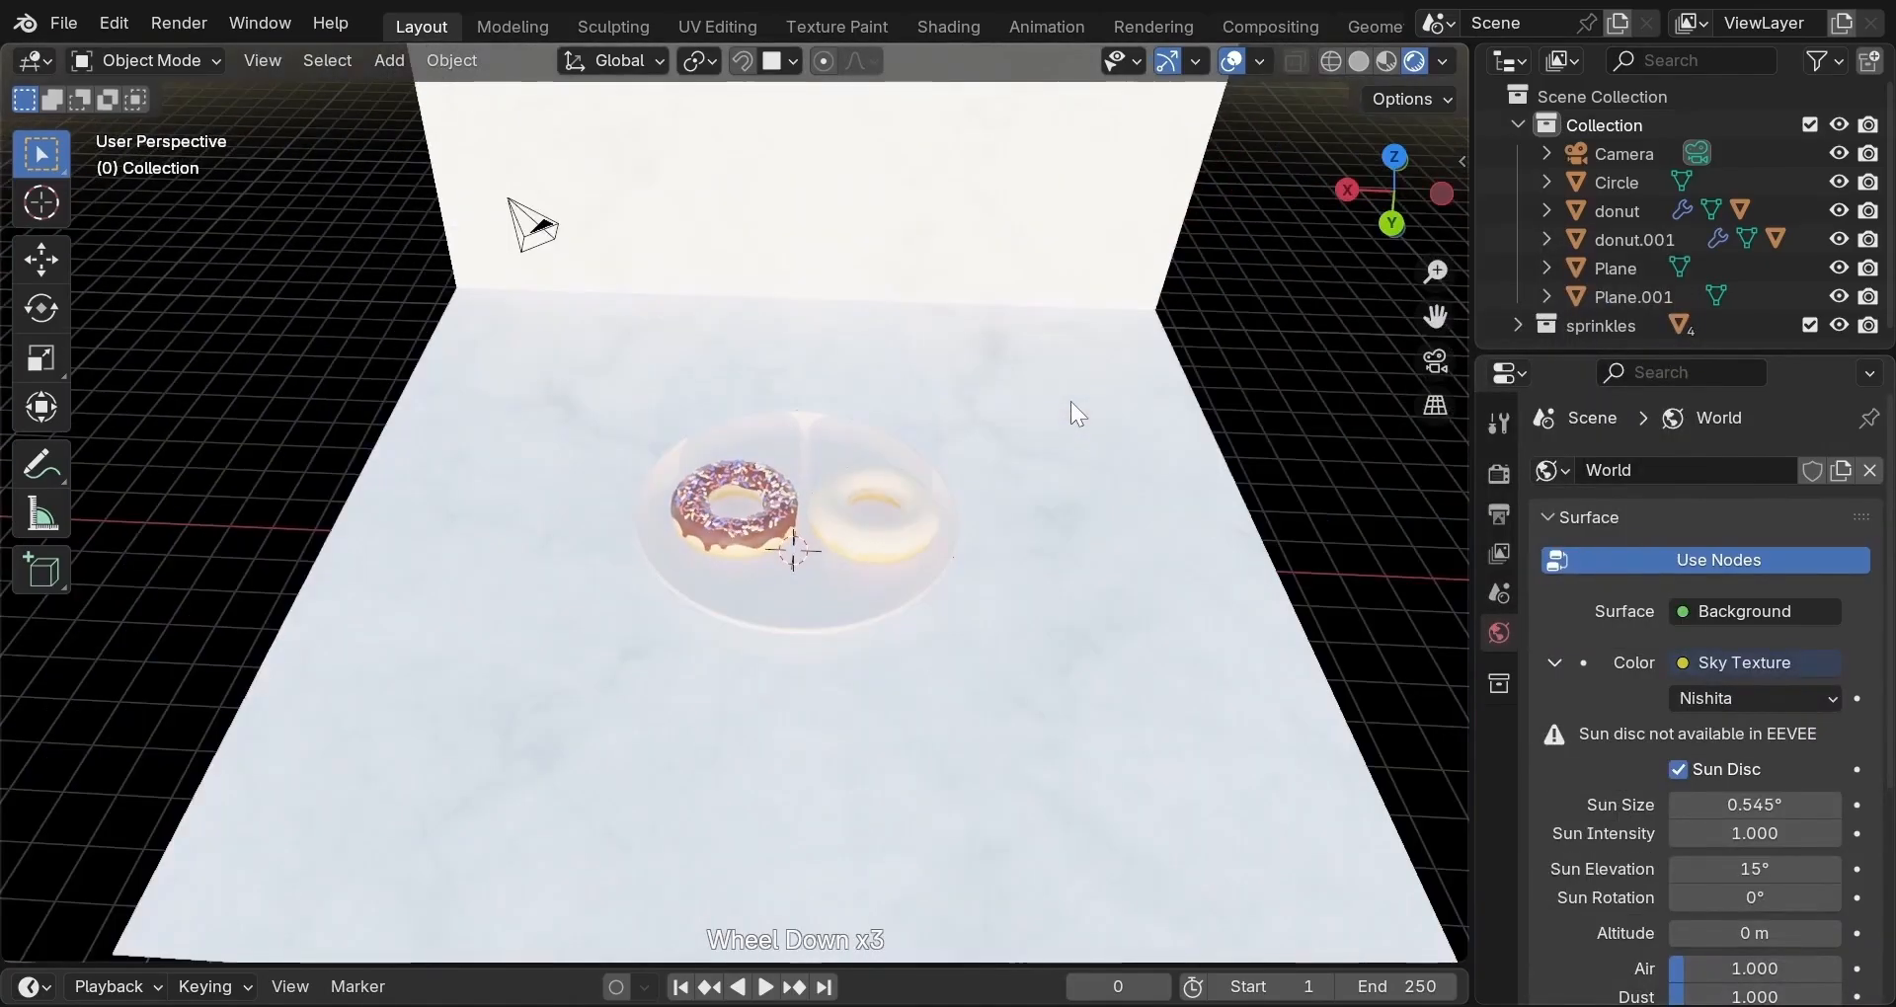
pyautogui.scroll(-3, 1072, 403)
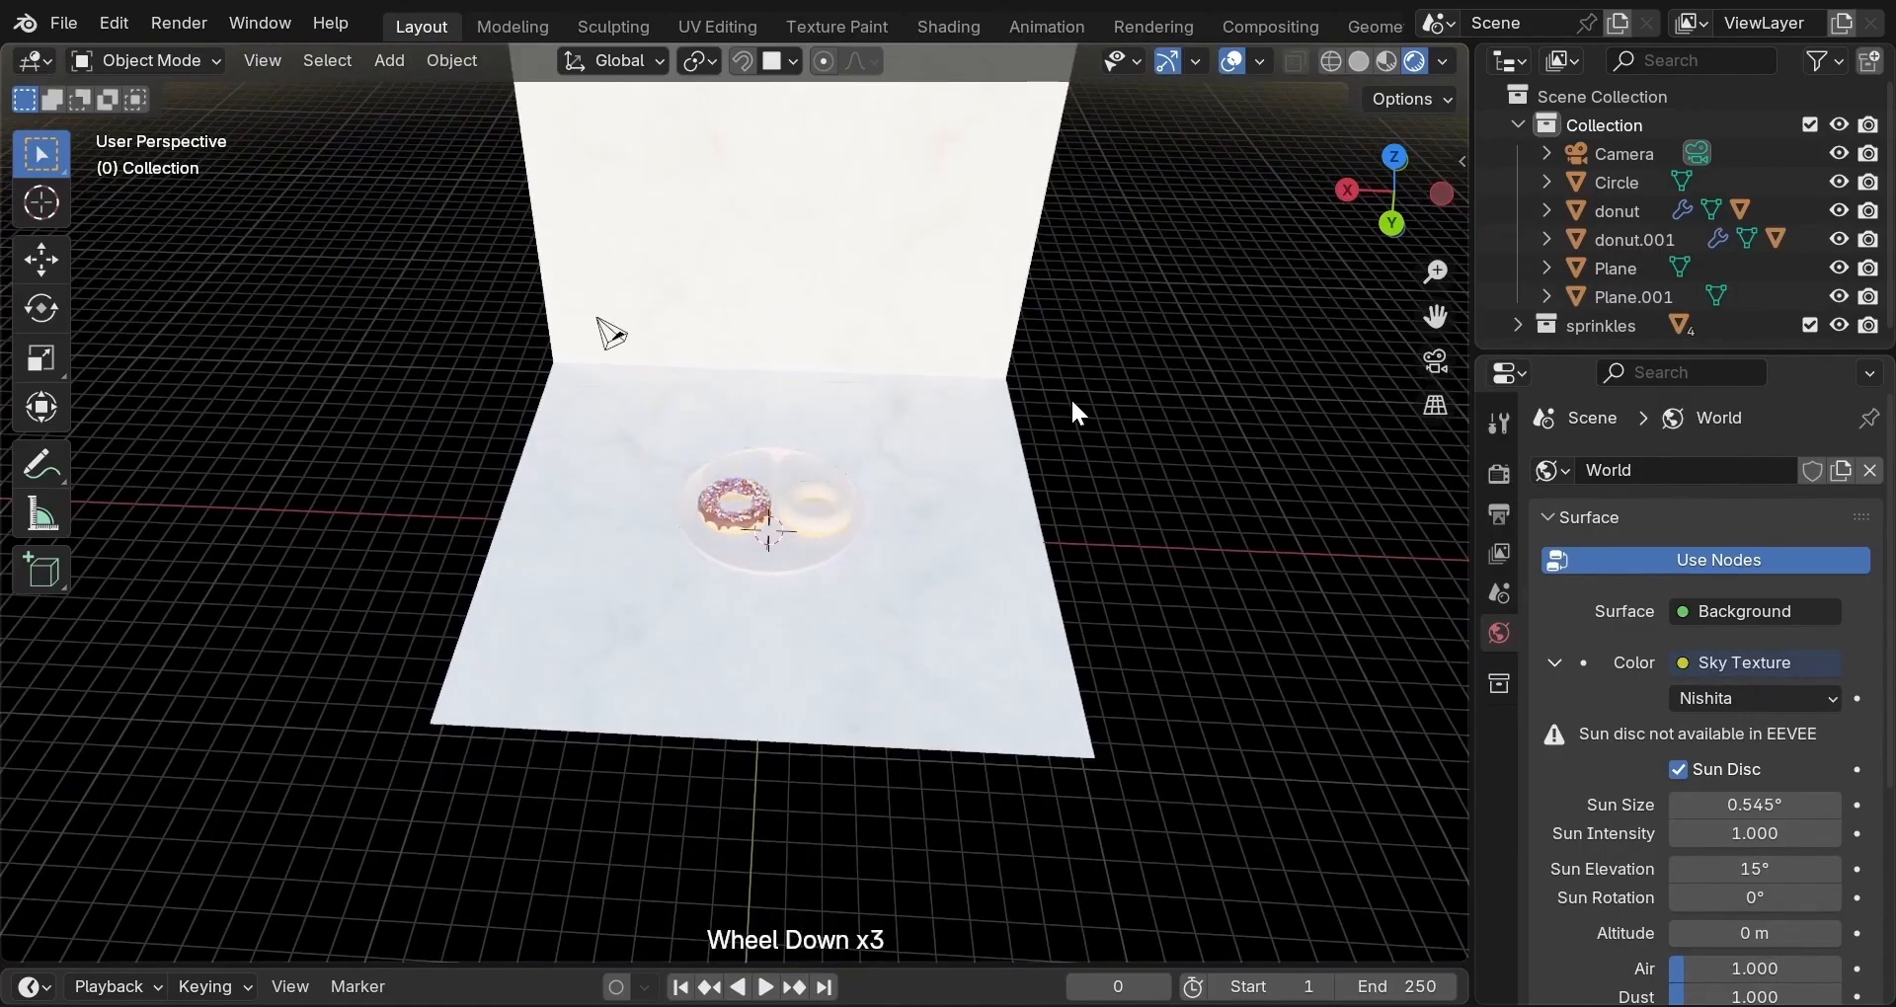
pyautogui.scroll(2, 1073, 403)
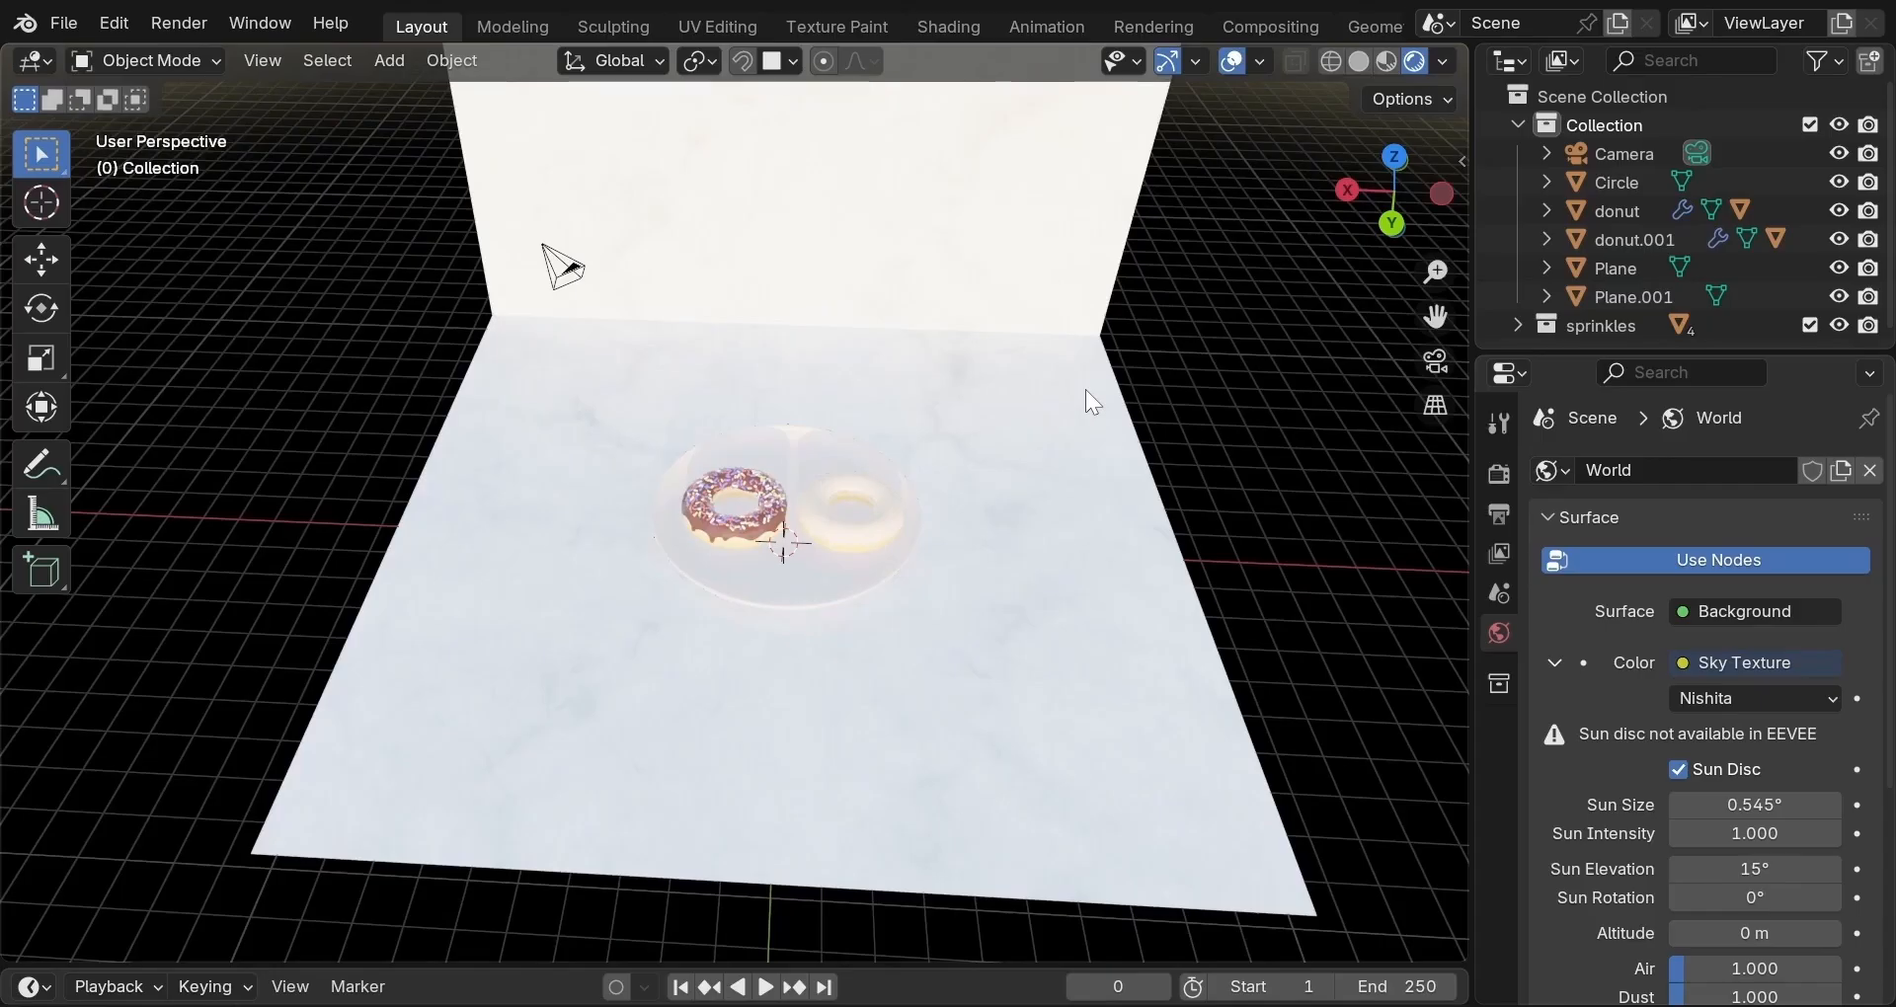
pyautogui.scroll(4, 1089, 396)
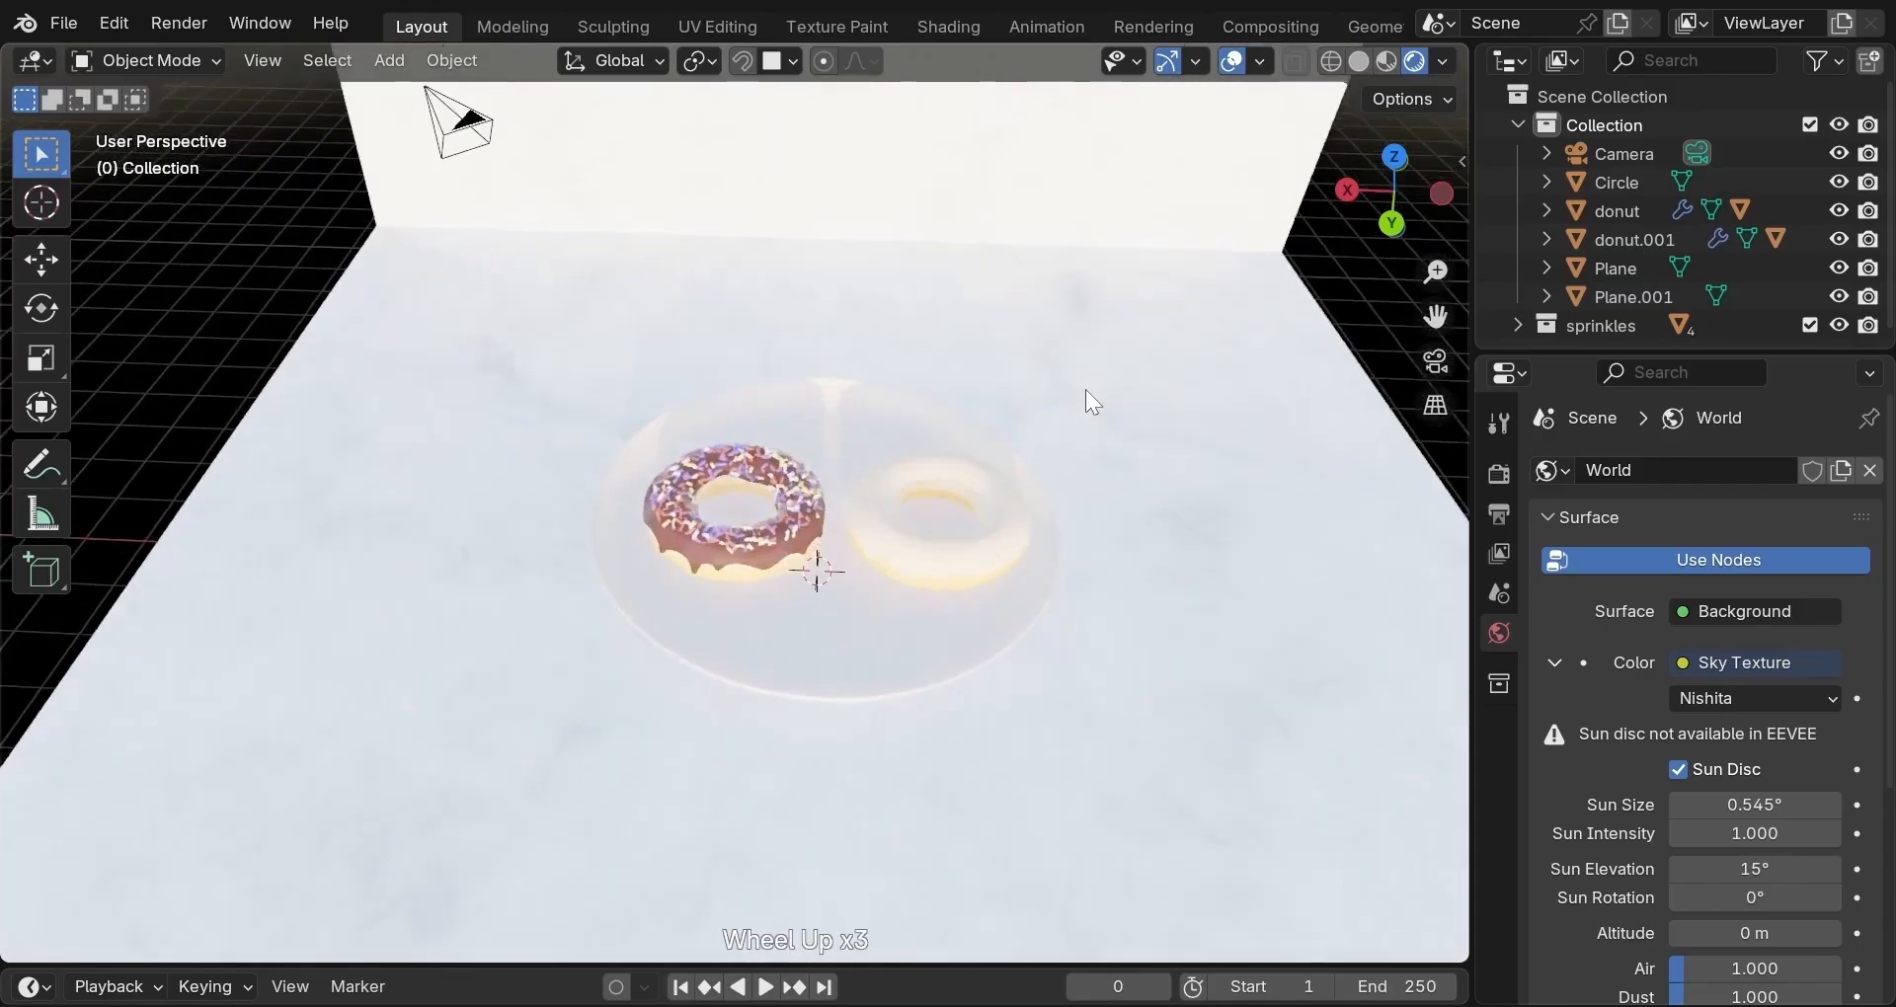
# Orbit around the donuts to inspect the new sky lighting.
pyautogui.moveTo(1092, 400)
pyautogui.mouseDown(button='middle')
pyautogui.moveTo(1097, 259)
pyautogui.moveTo(1093, 411)
pyautogui.mouseUp(button='middle')
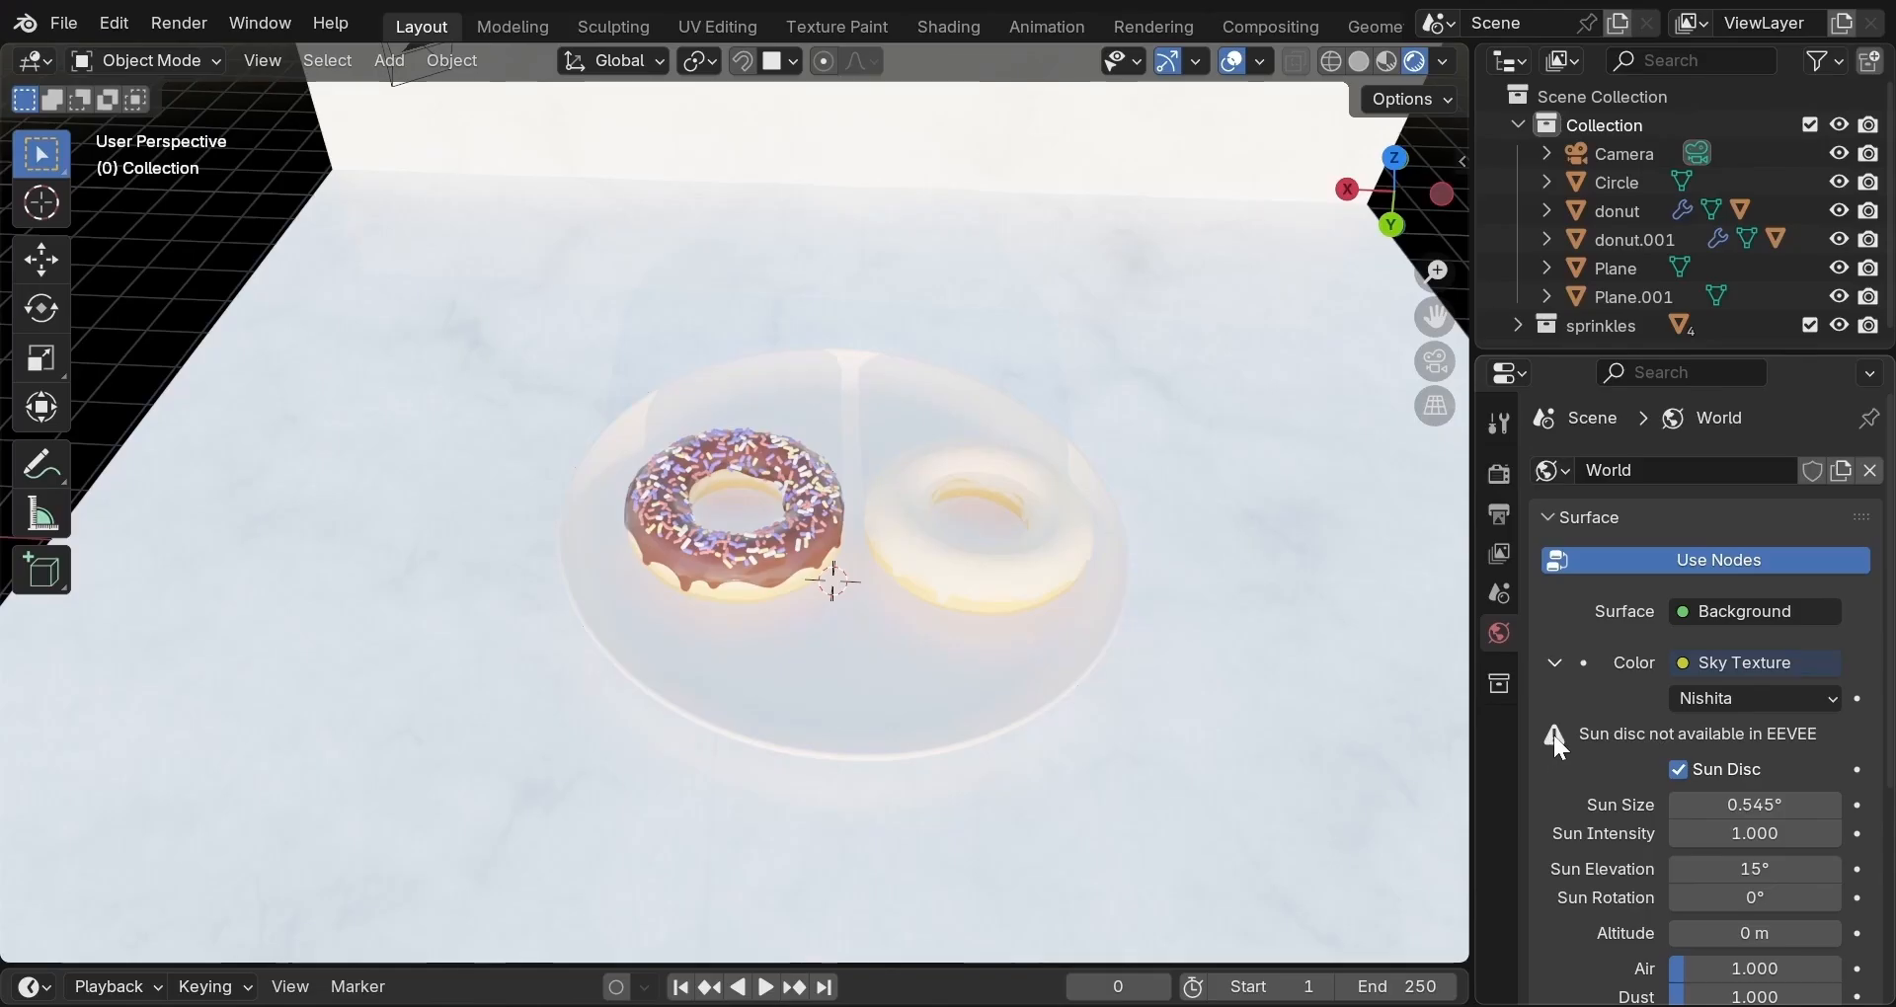
pyautogui.scroll(-2, 1555, 735)
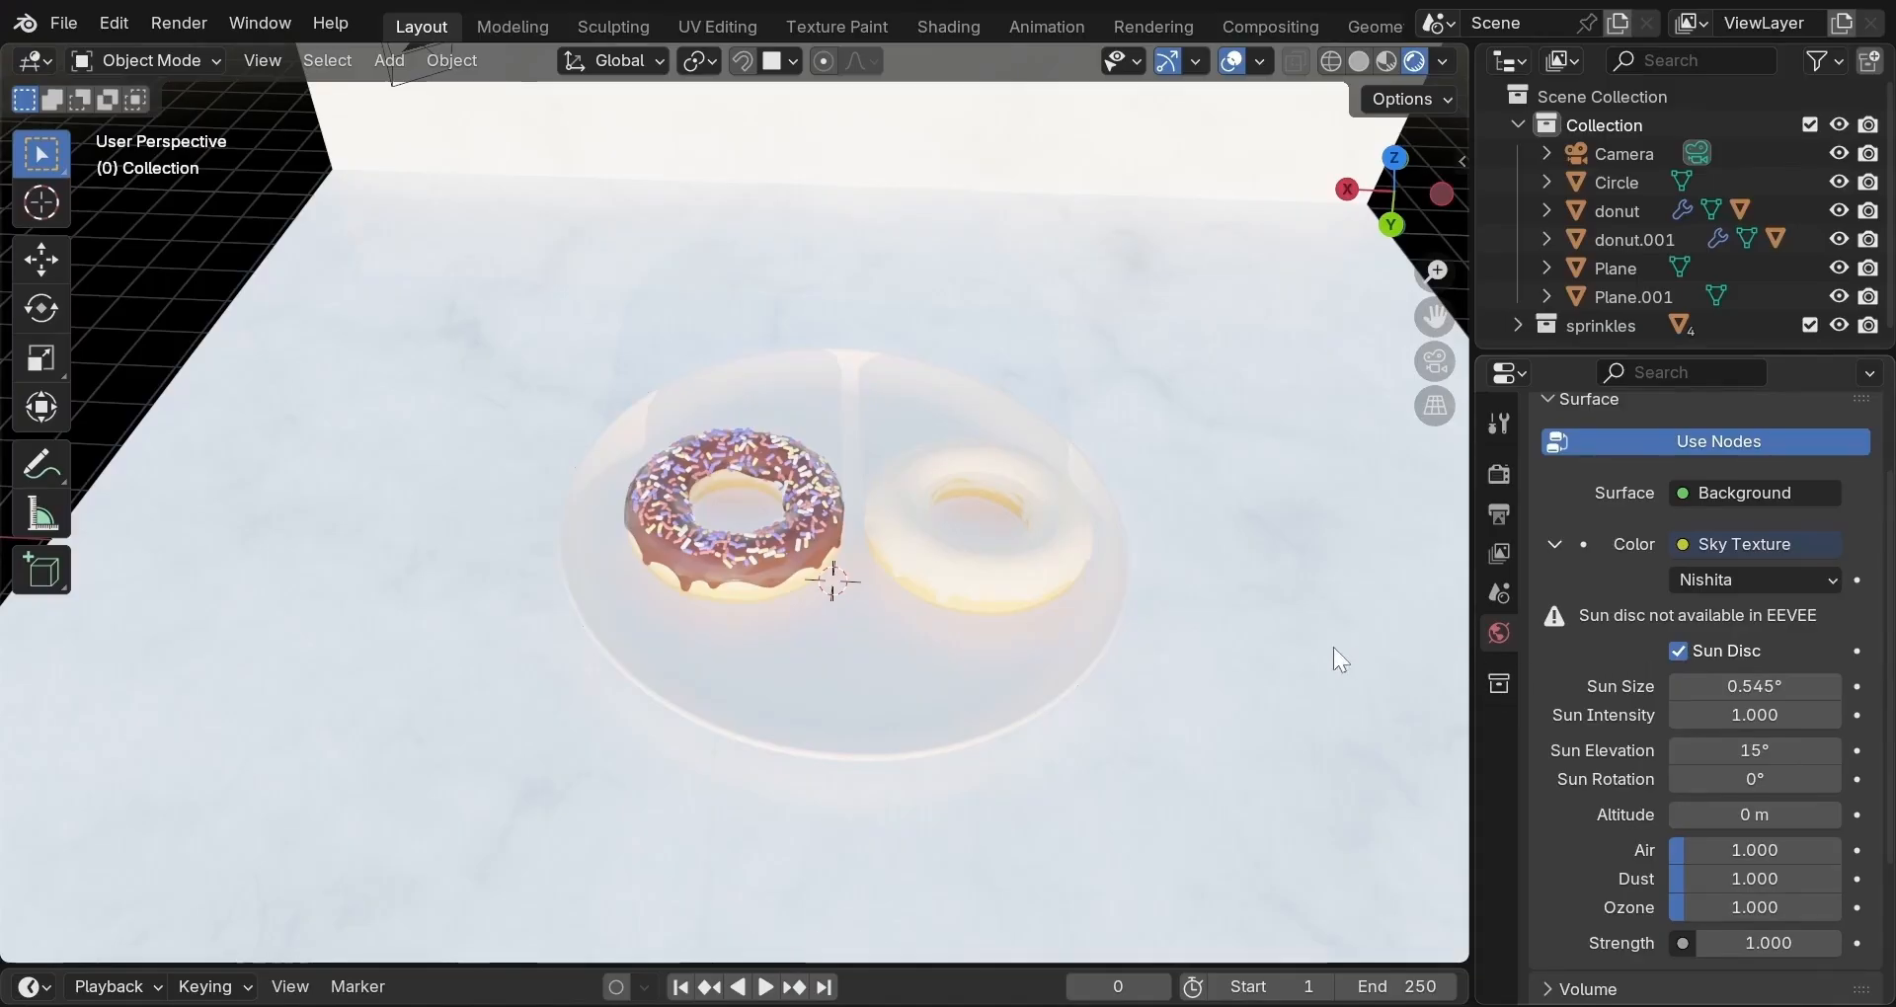
pyautogui.scroll(-2, 1270, 632)
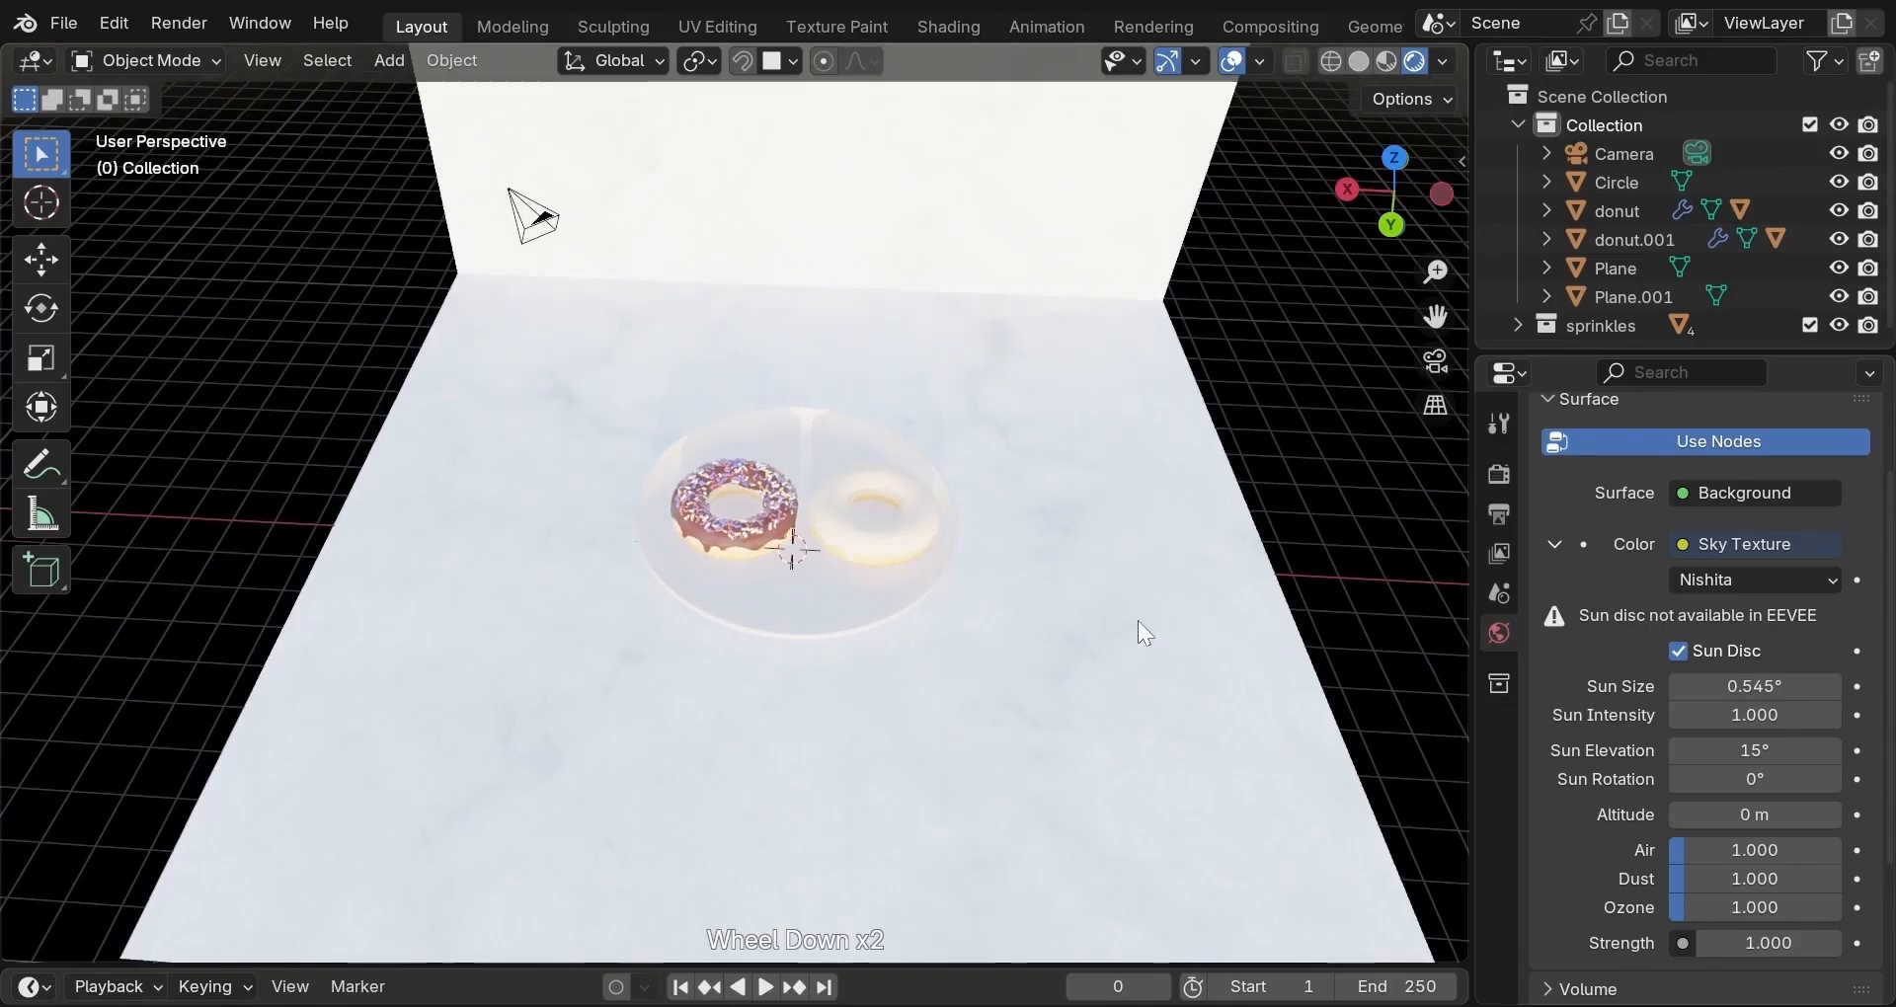
pyautogui.moveTo(1136, 619); pyautogui.dragTo(1146, 550, button='middle')
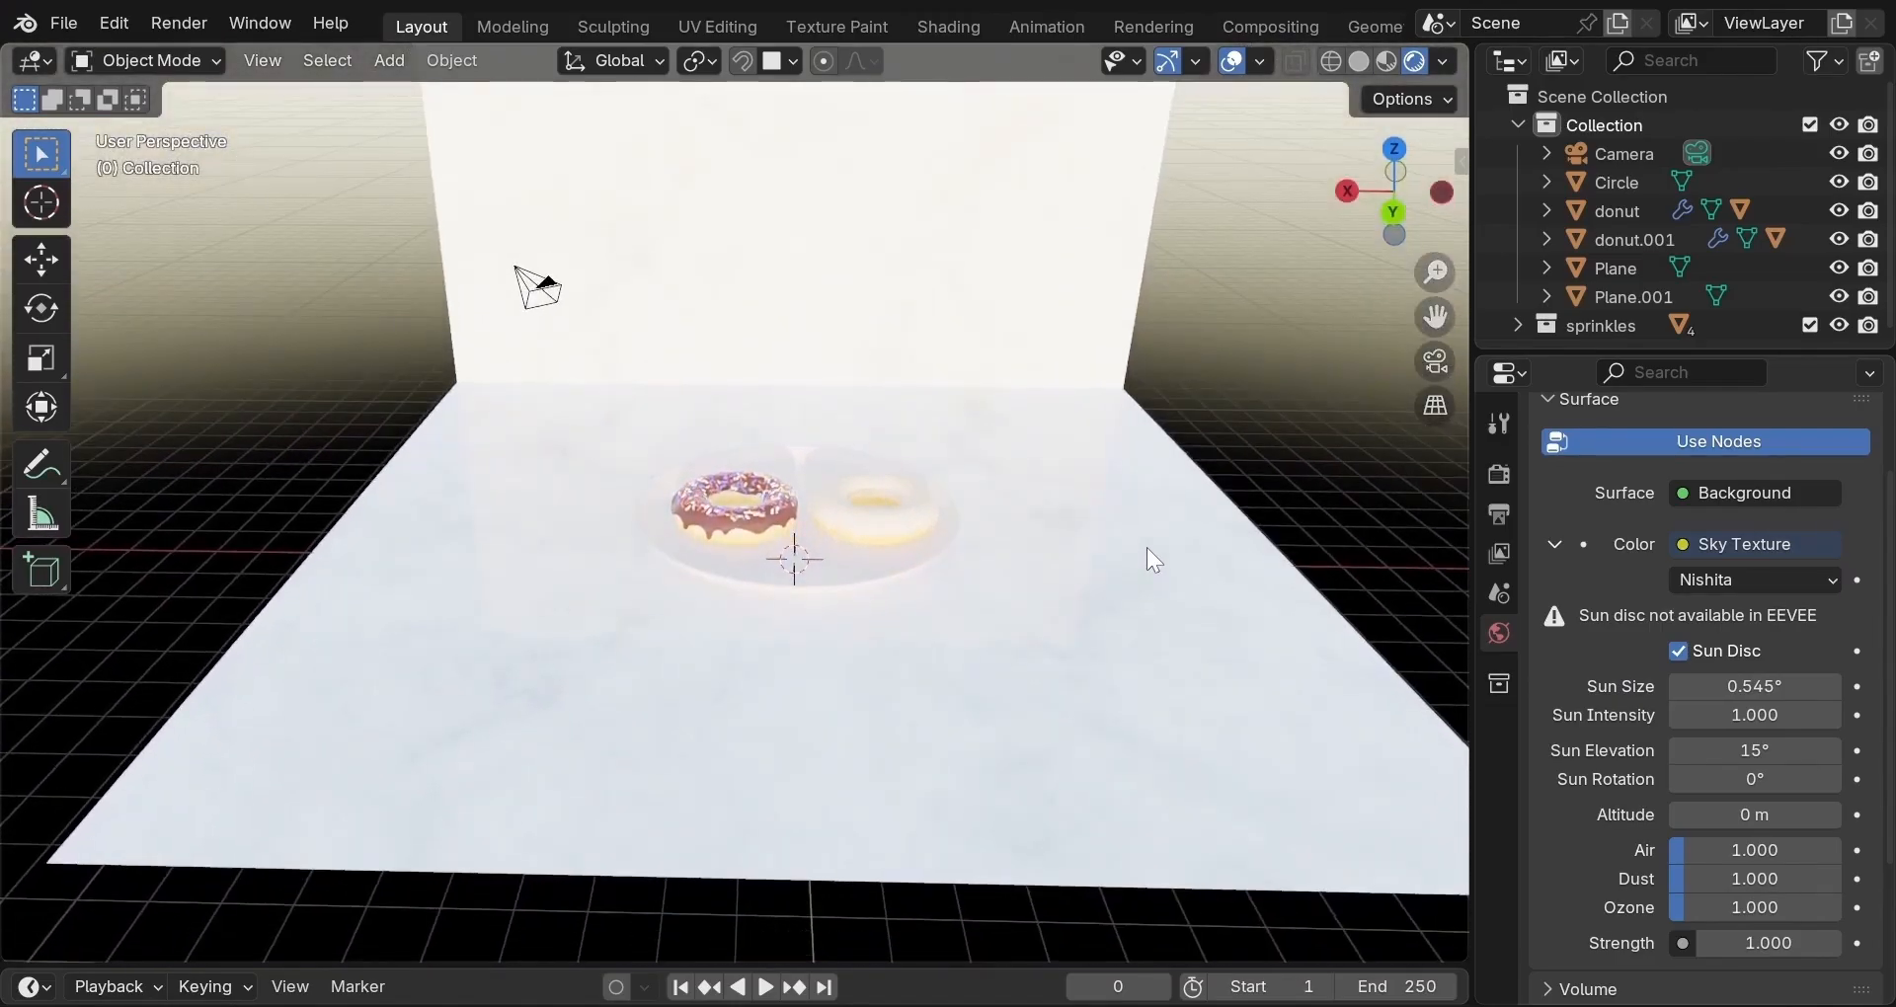
pyautogui.scroll(2, 1147, 549)
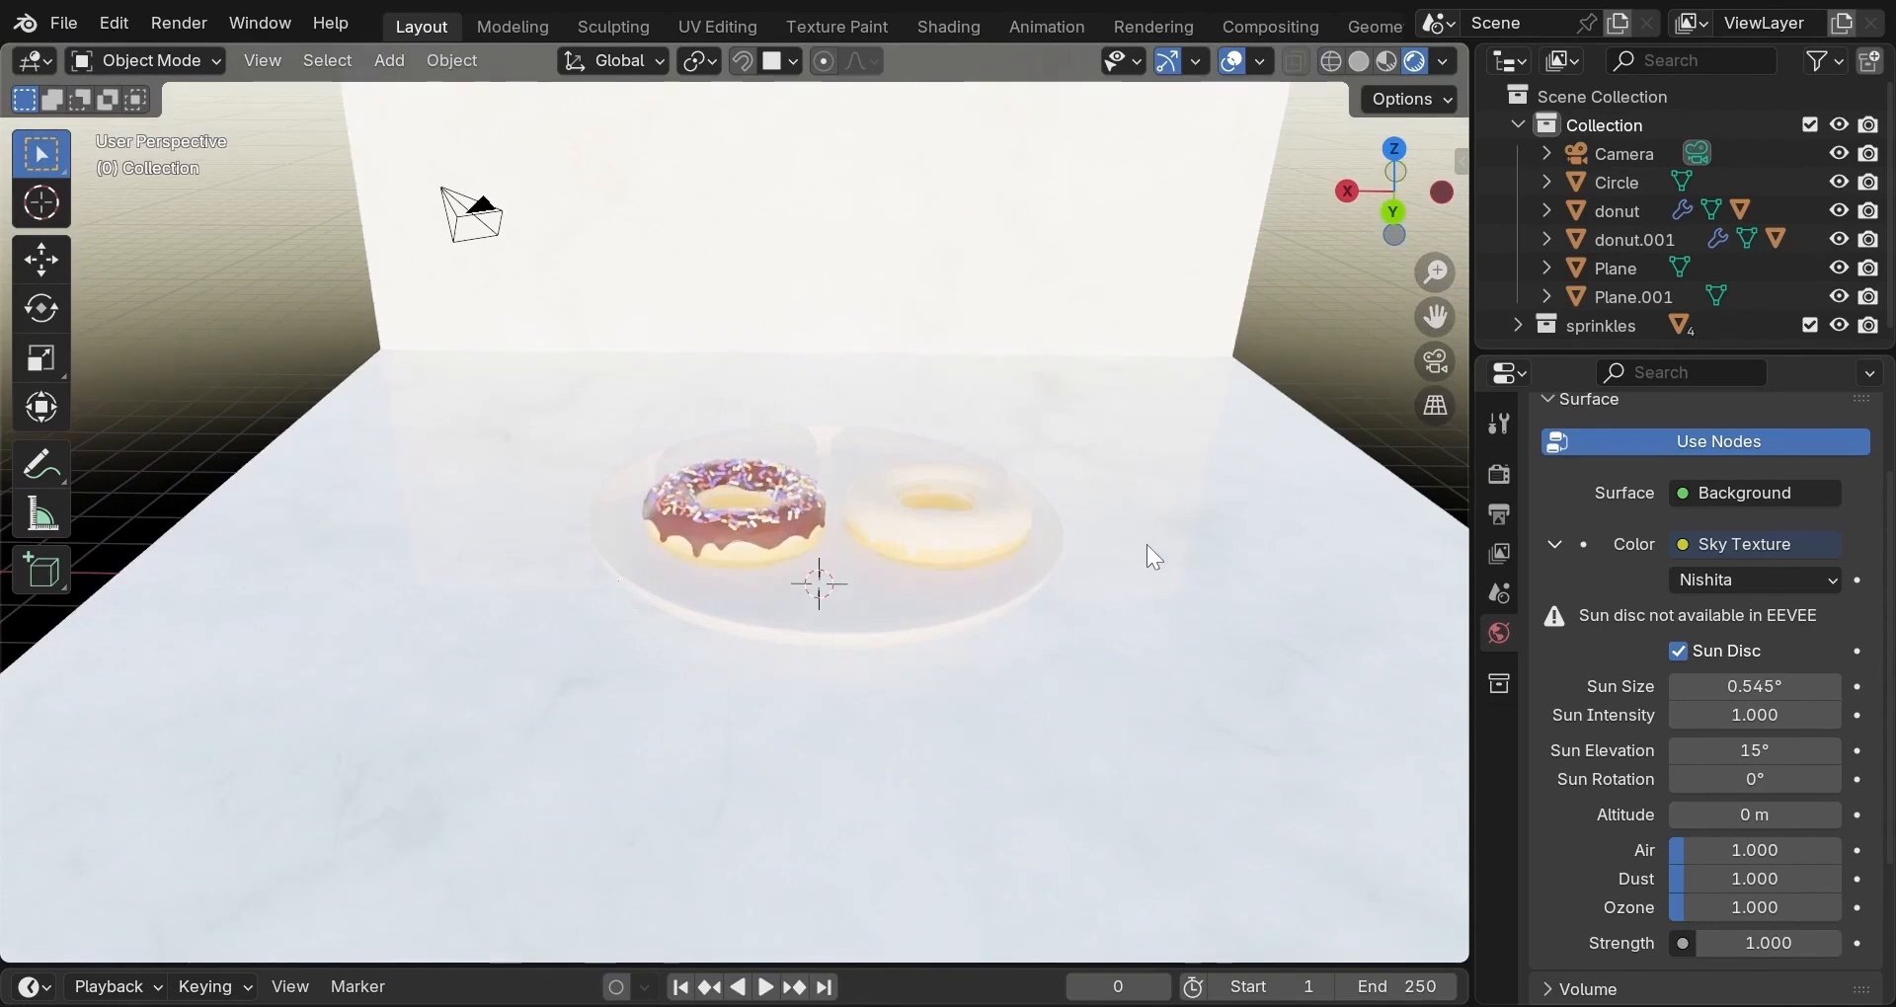
pyautogui.scroll(-2, 1148, 546)
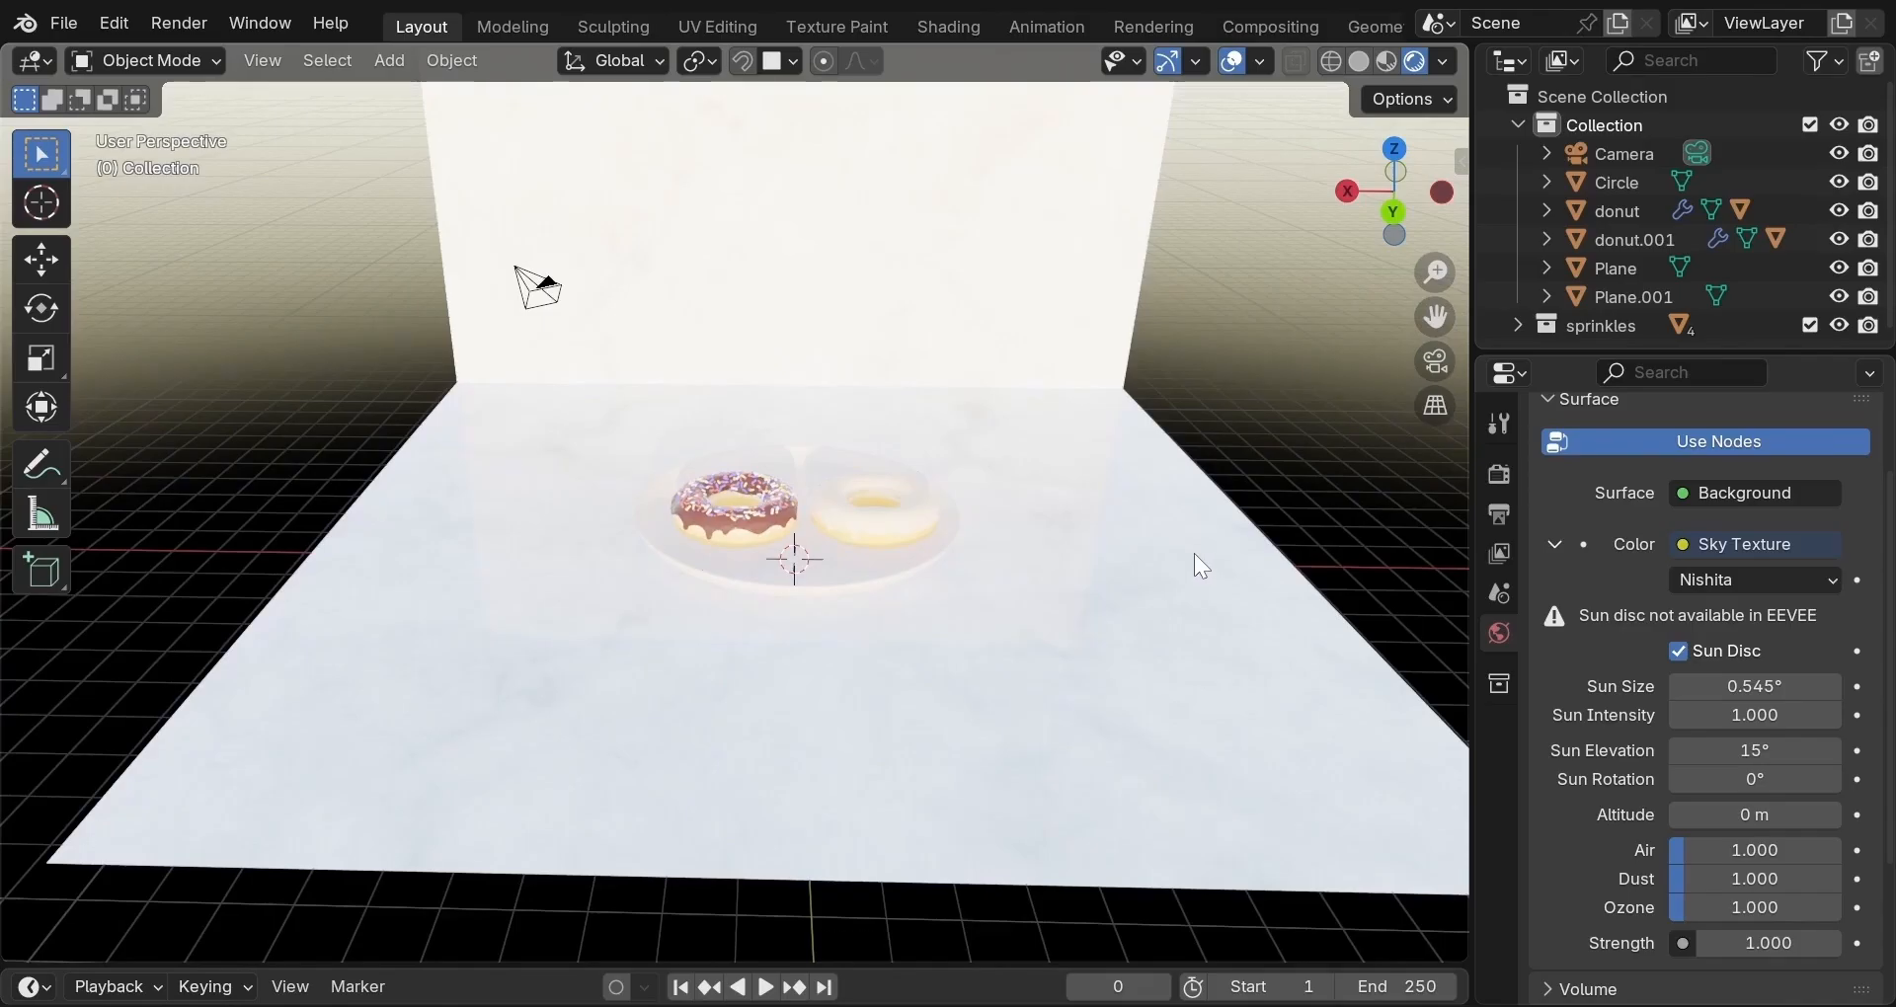
pyautogui.moveTo(1194, 554); pyautogui.dragTo(161, 546, button='middle')
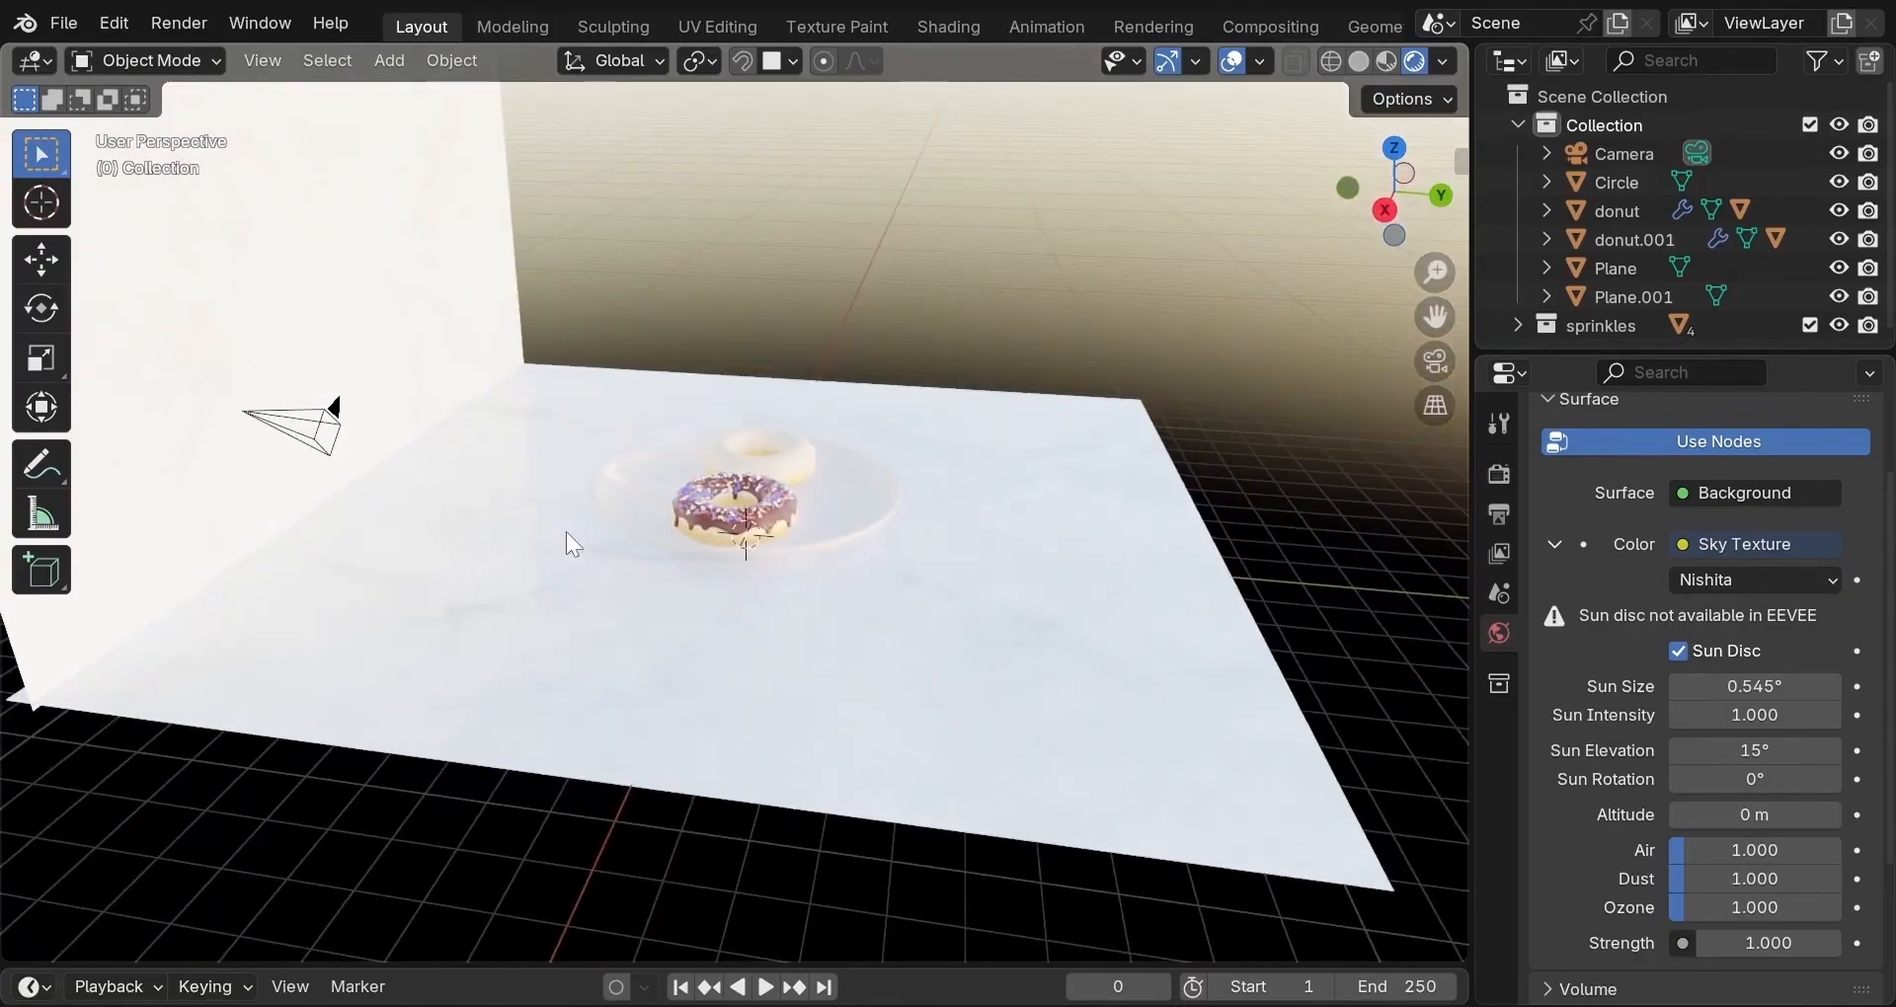
pyautogui.moveTo(566, 531); pyautogui.dragTo(280, 537, button='middle')
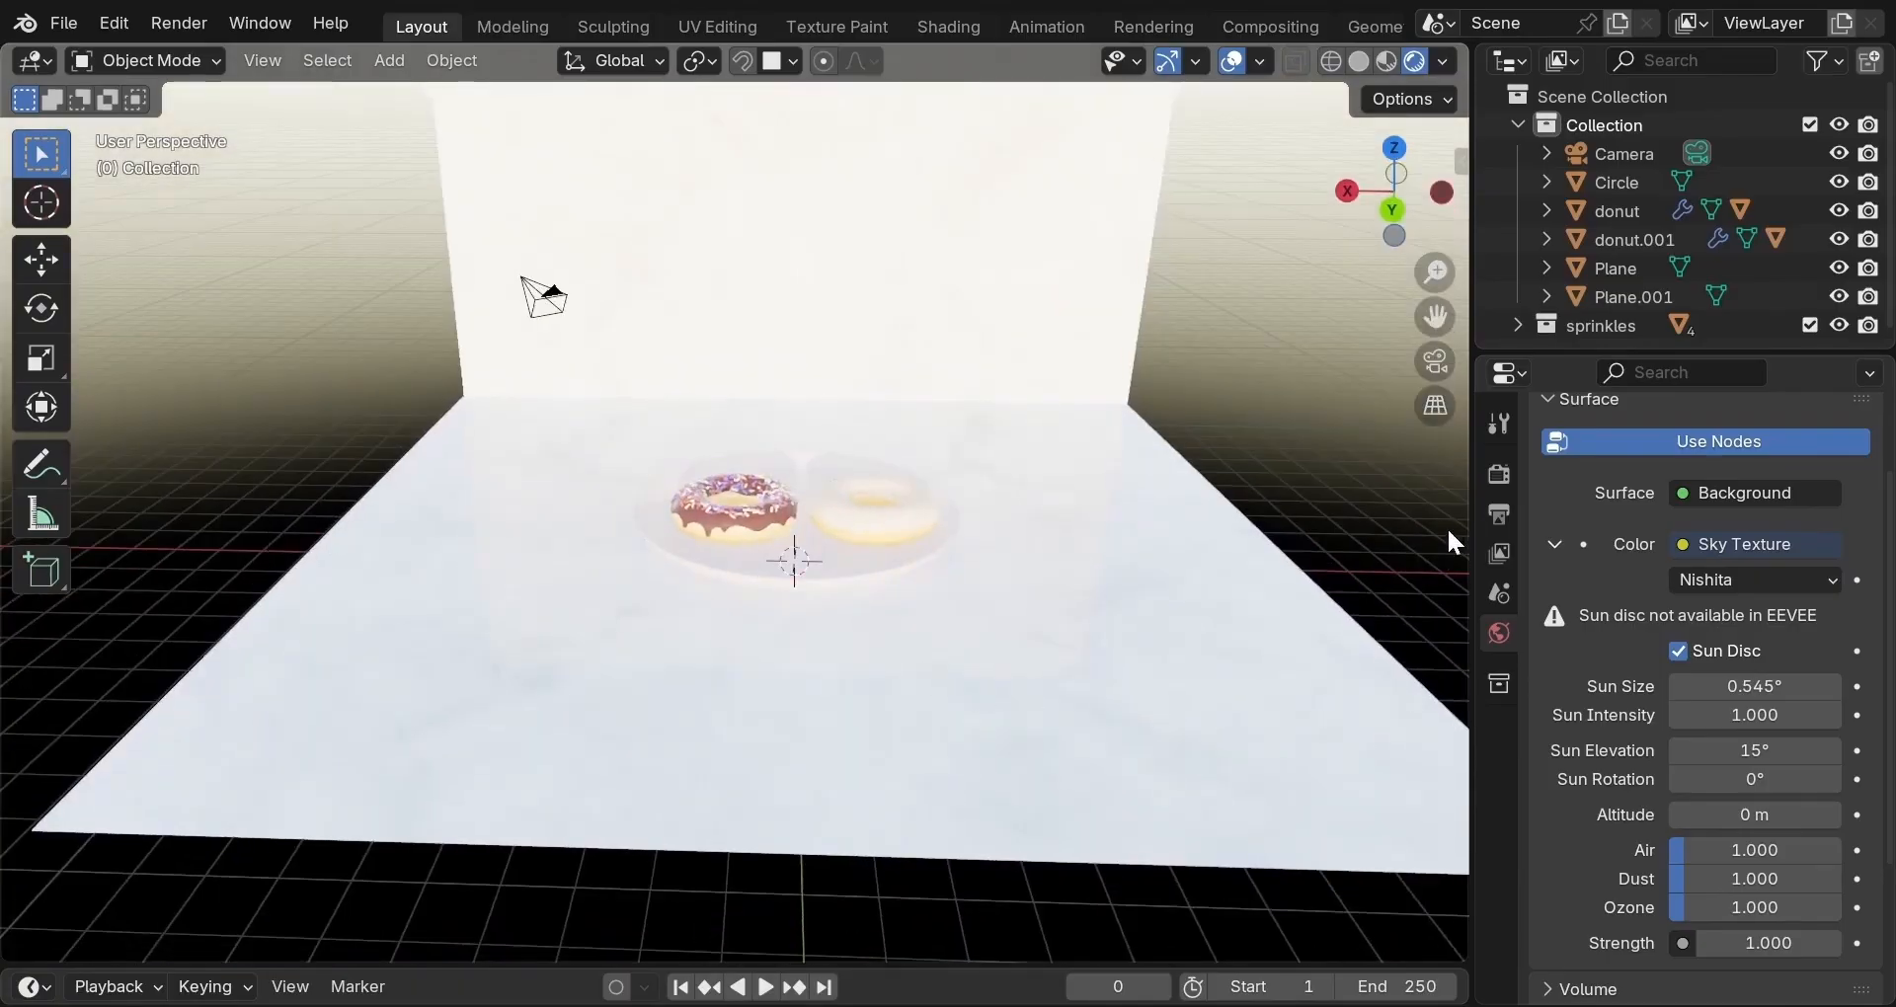
# Set the Color Management exposure to -2, then return to the World sky settings.
pyautogui.click(1498, 474)
pyautogui.scroll(-4, 1634, 766)
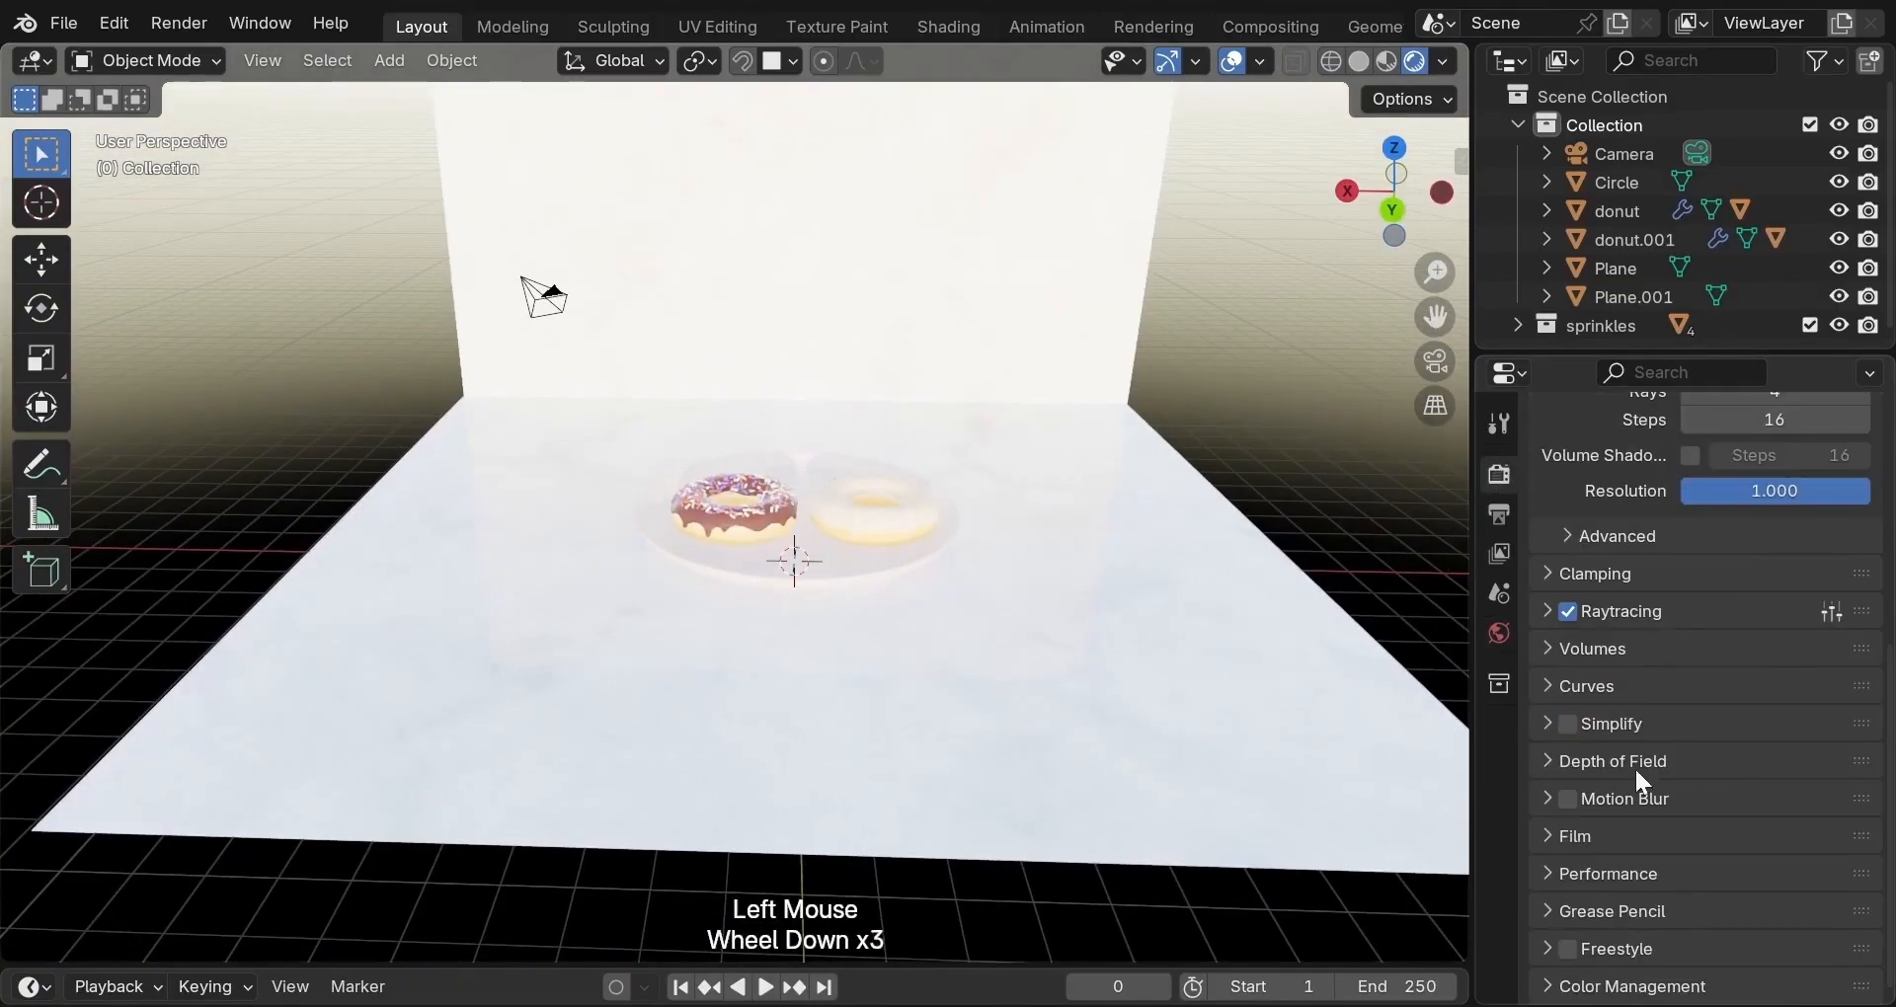
pyautogui.click(1537, 988)
pyautogui.scroll(-2, 1622, 936)
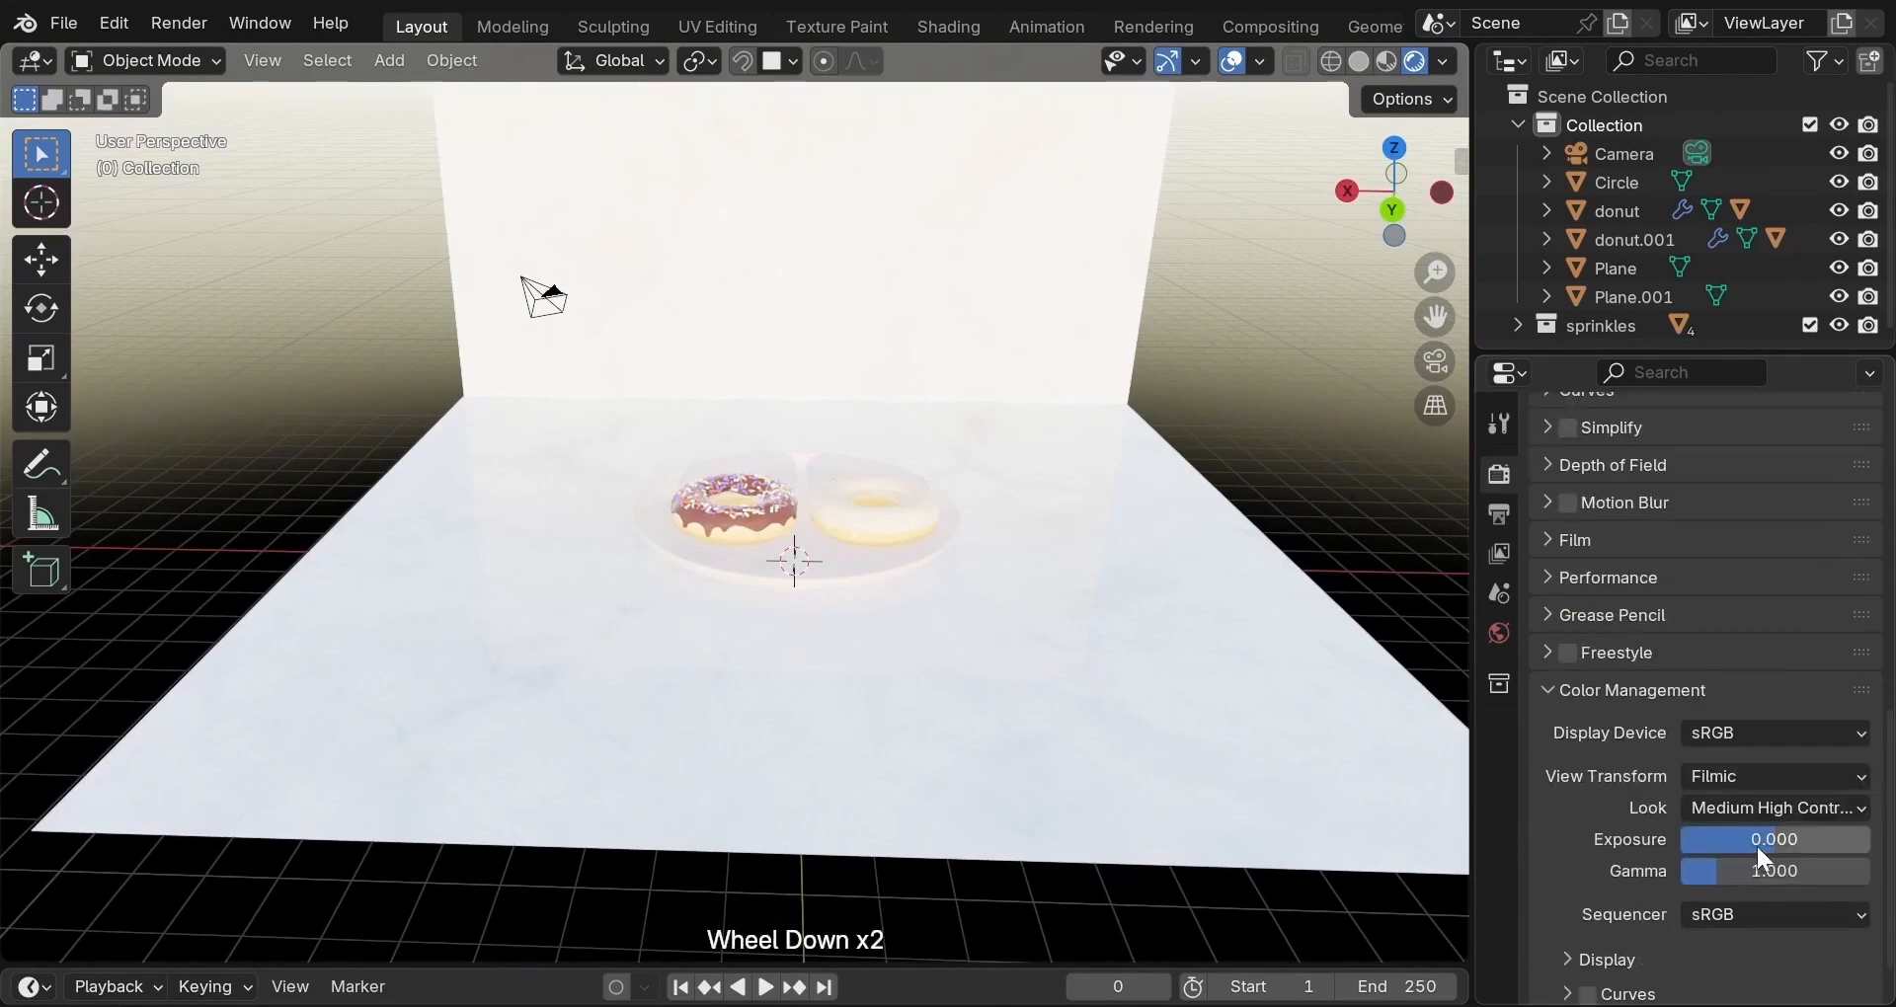
pyautogui.click(1761, 839)
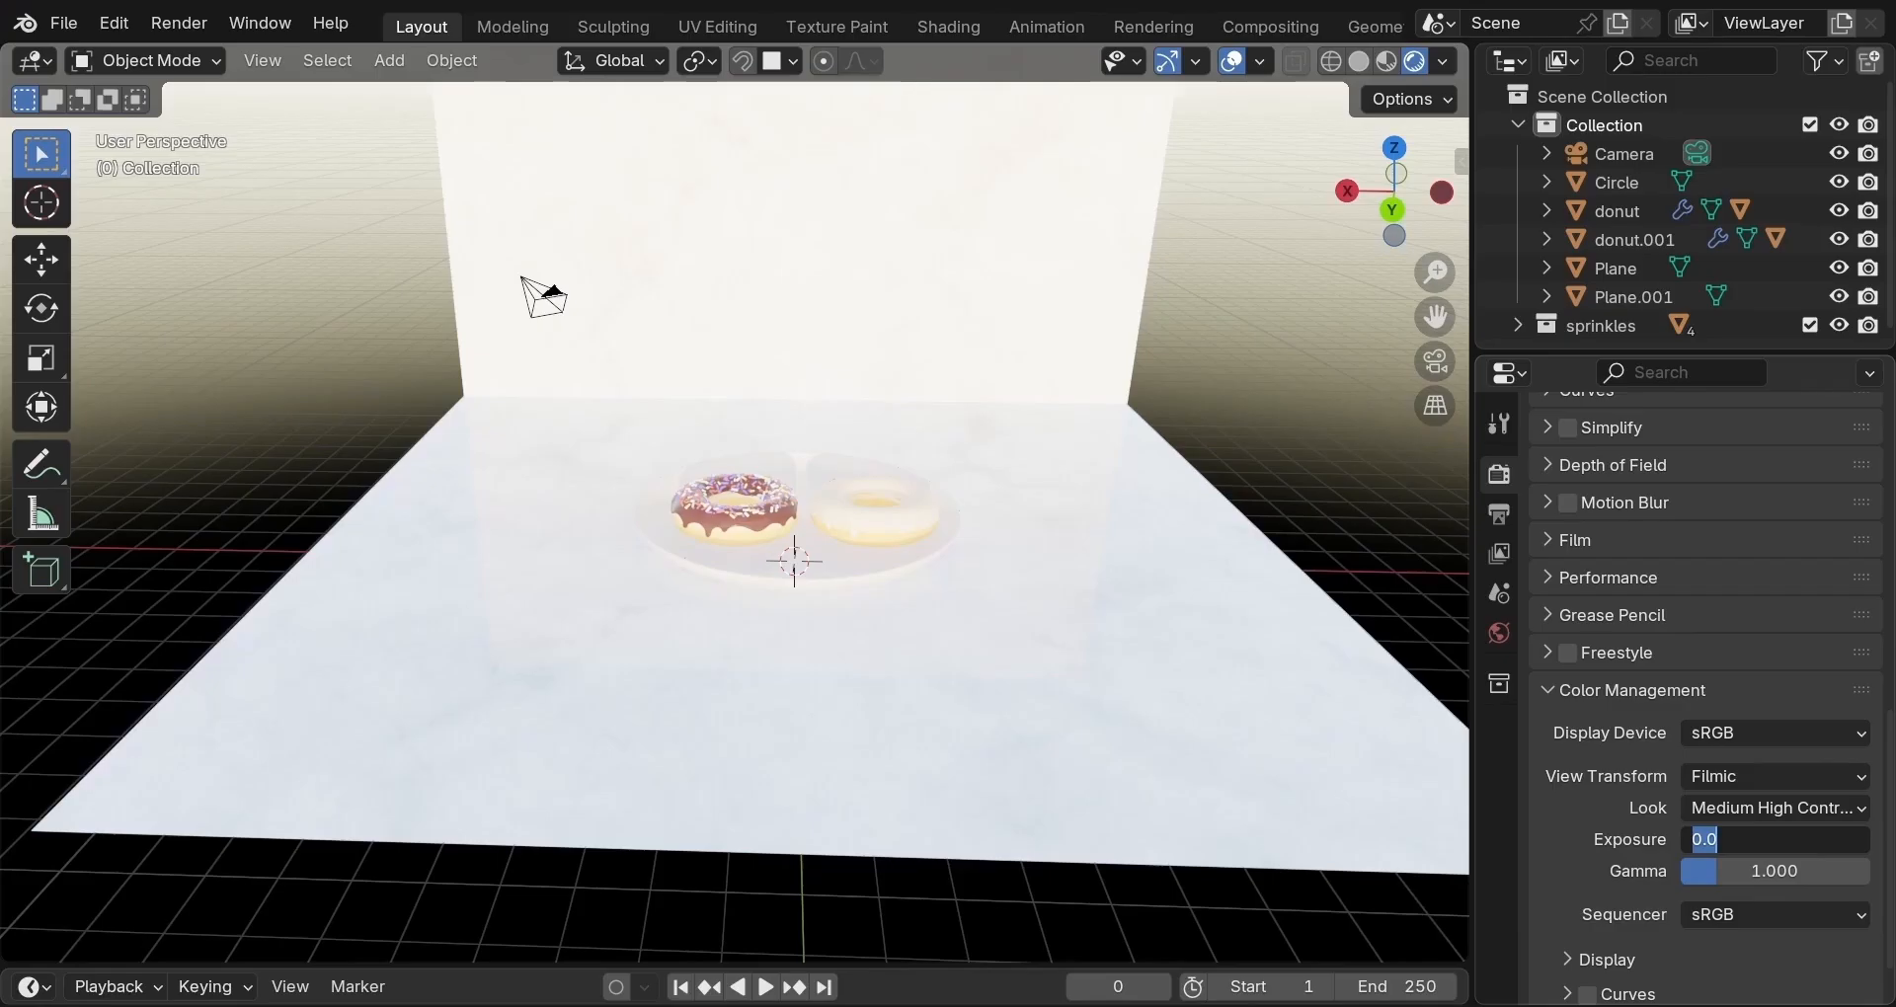
pyautogui.write('-2')
pyautogui.press('Return')
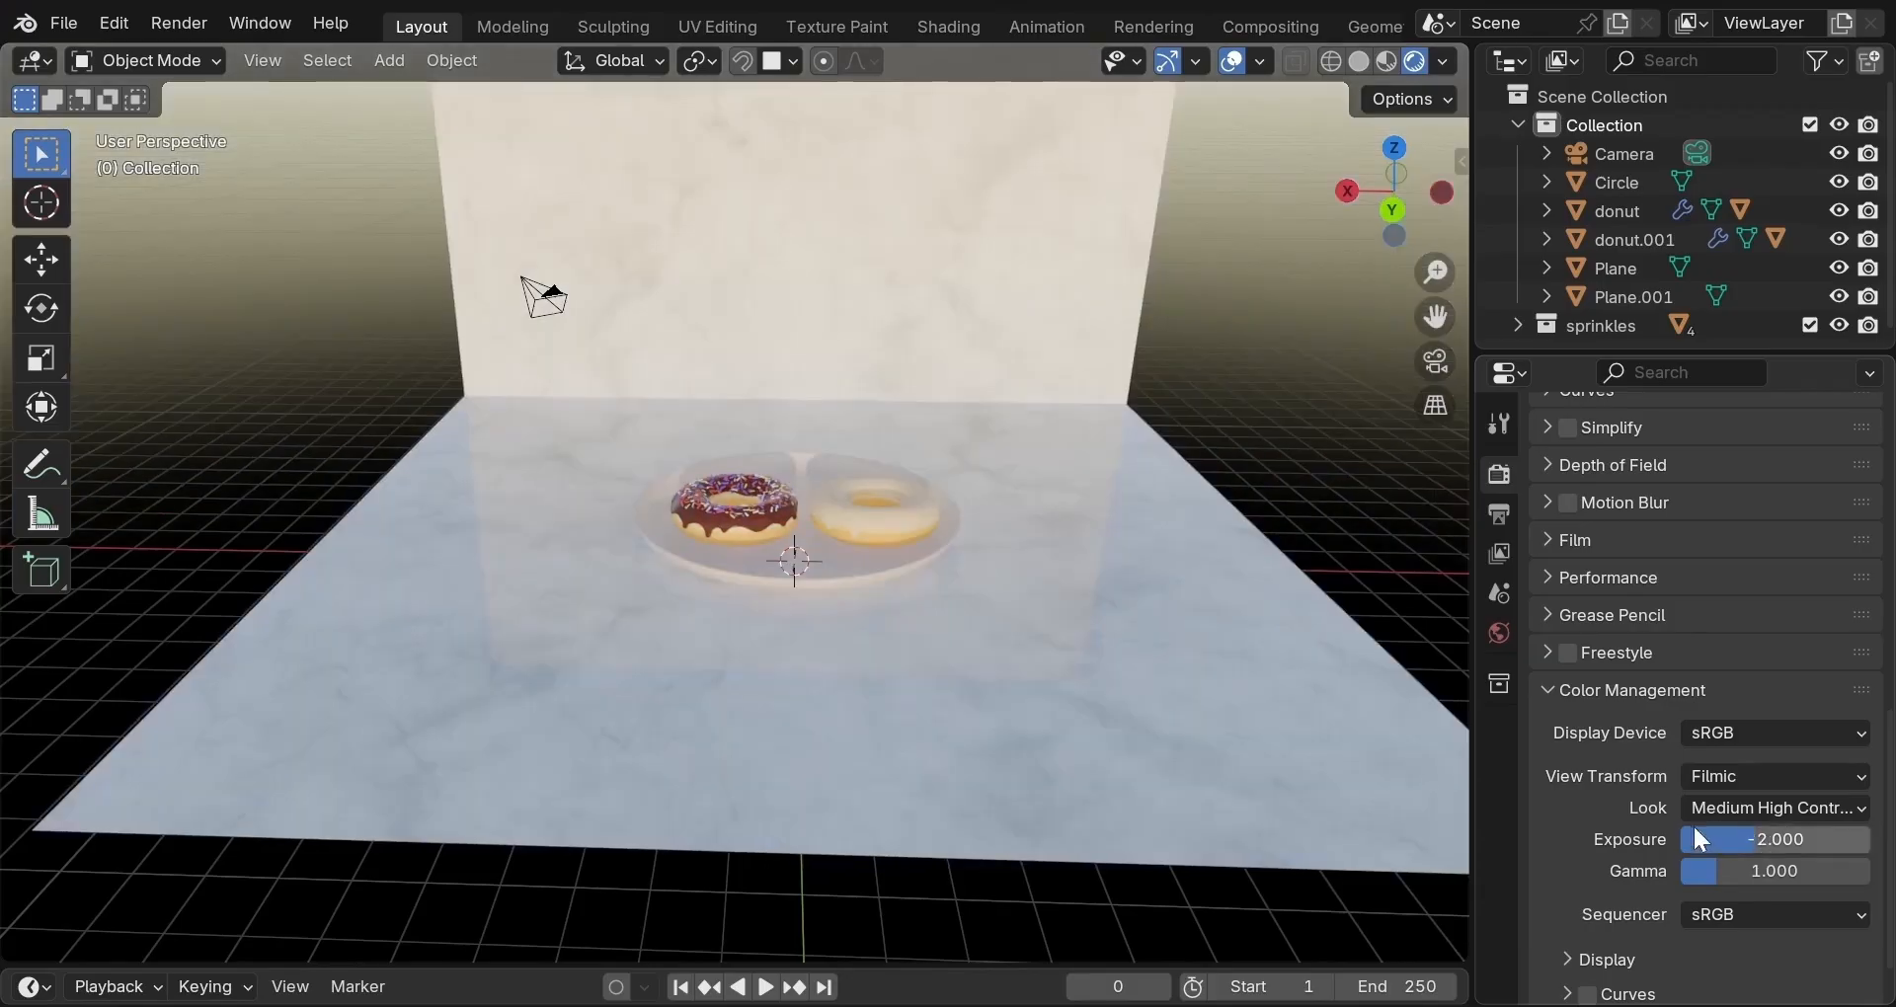
pyautogui.scroll(3, 944, 484)
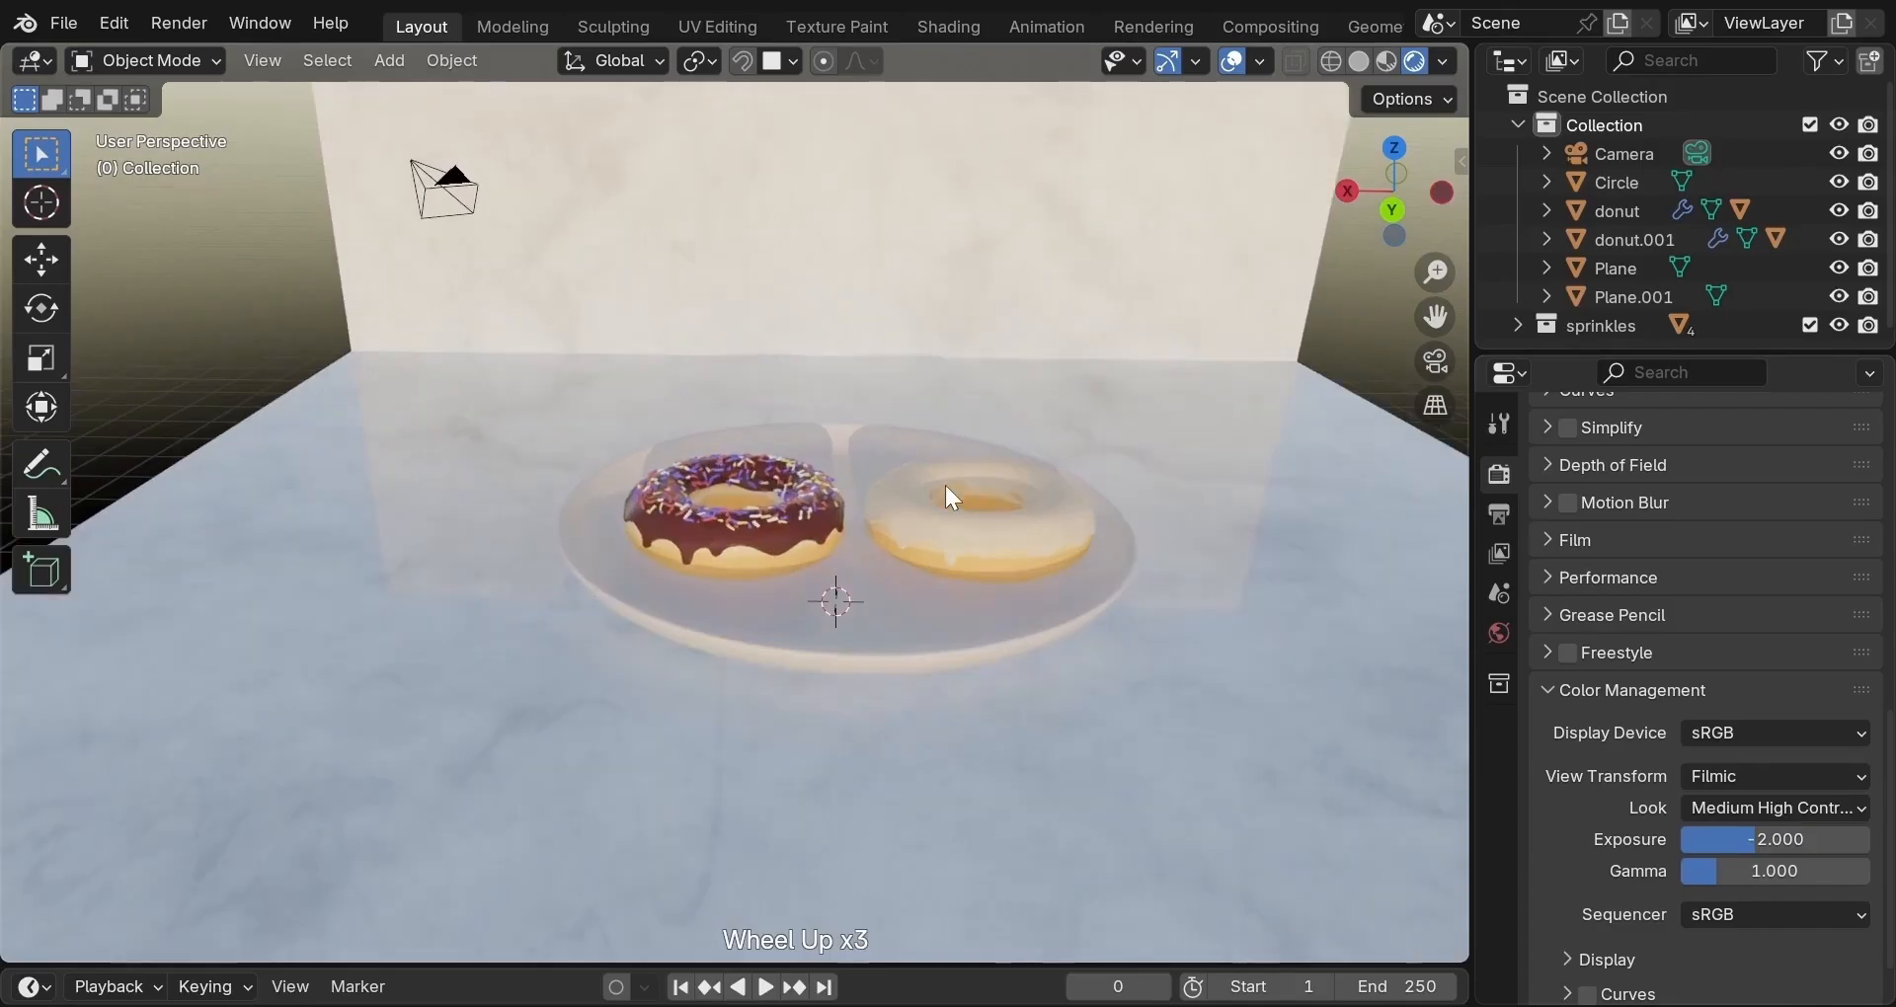
pyautogui.moveTo(1011, 456); pyautogui.dragTo(1005, 577, button='middle')
pyautogui.click(1499, 632)
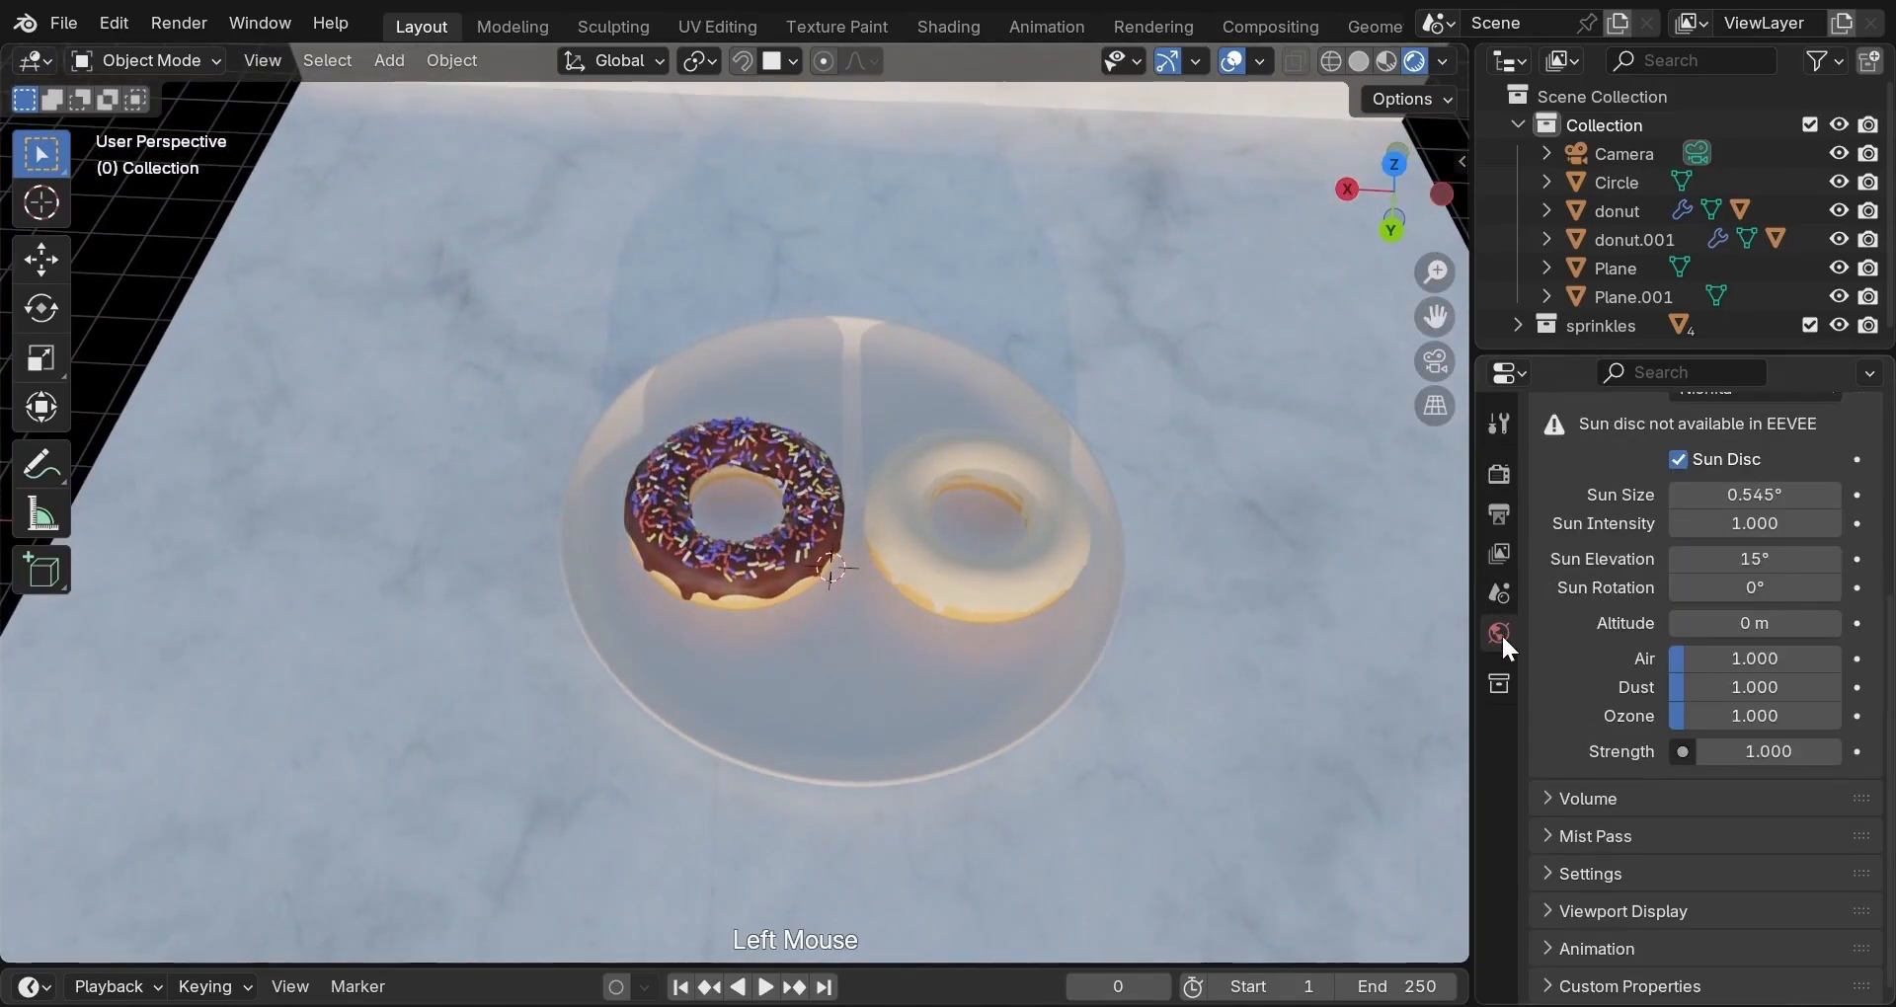
# Lower the sun elevation to 15° and turn the sun rotation to 90°.
pyautogui.click(1739, 564)
pyautogui.moveTo(1739, 559)
pyautogui.mouseDown()
pyautogui.moveTo(1622, 559)
pyautogui.moveTo(1776, 559)
pyautogui.moveTo(1746, 563)
pyautogui.mouseUp()
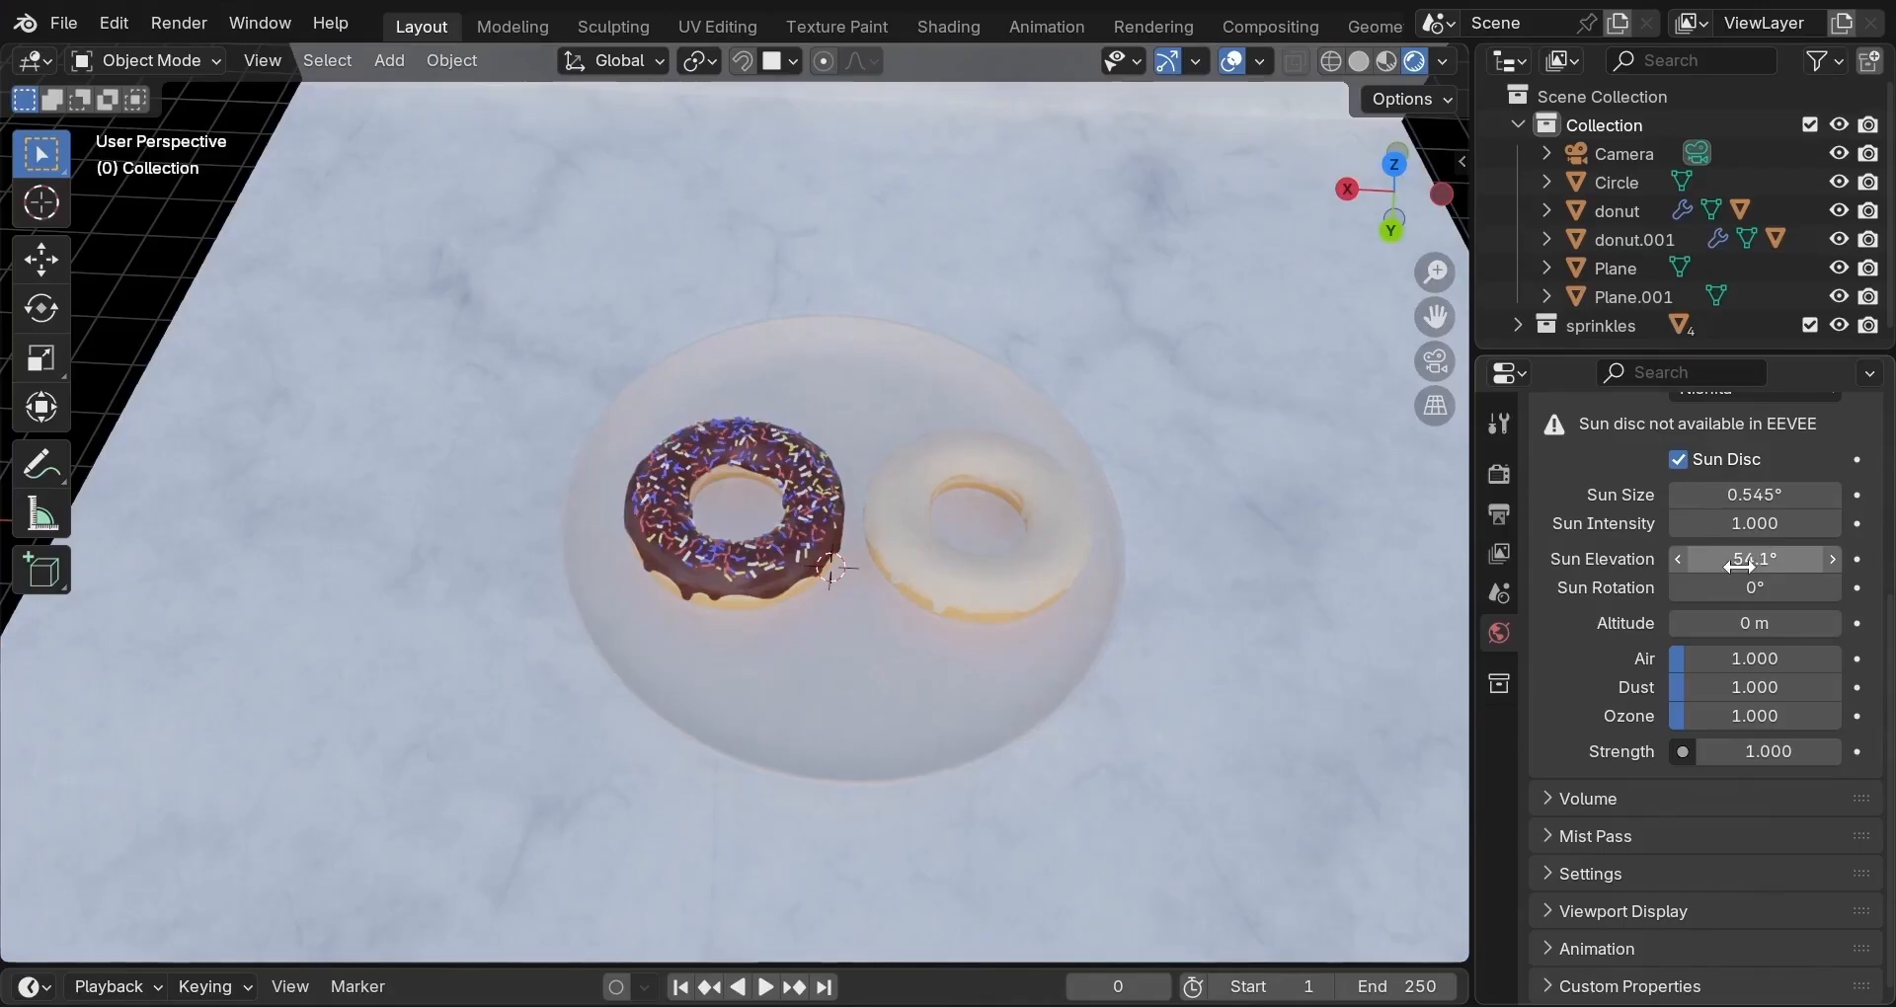
pyautogui.click(1742, 560)
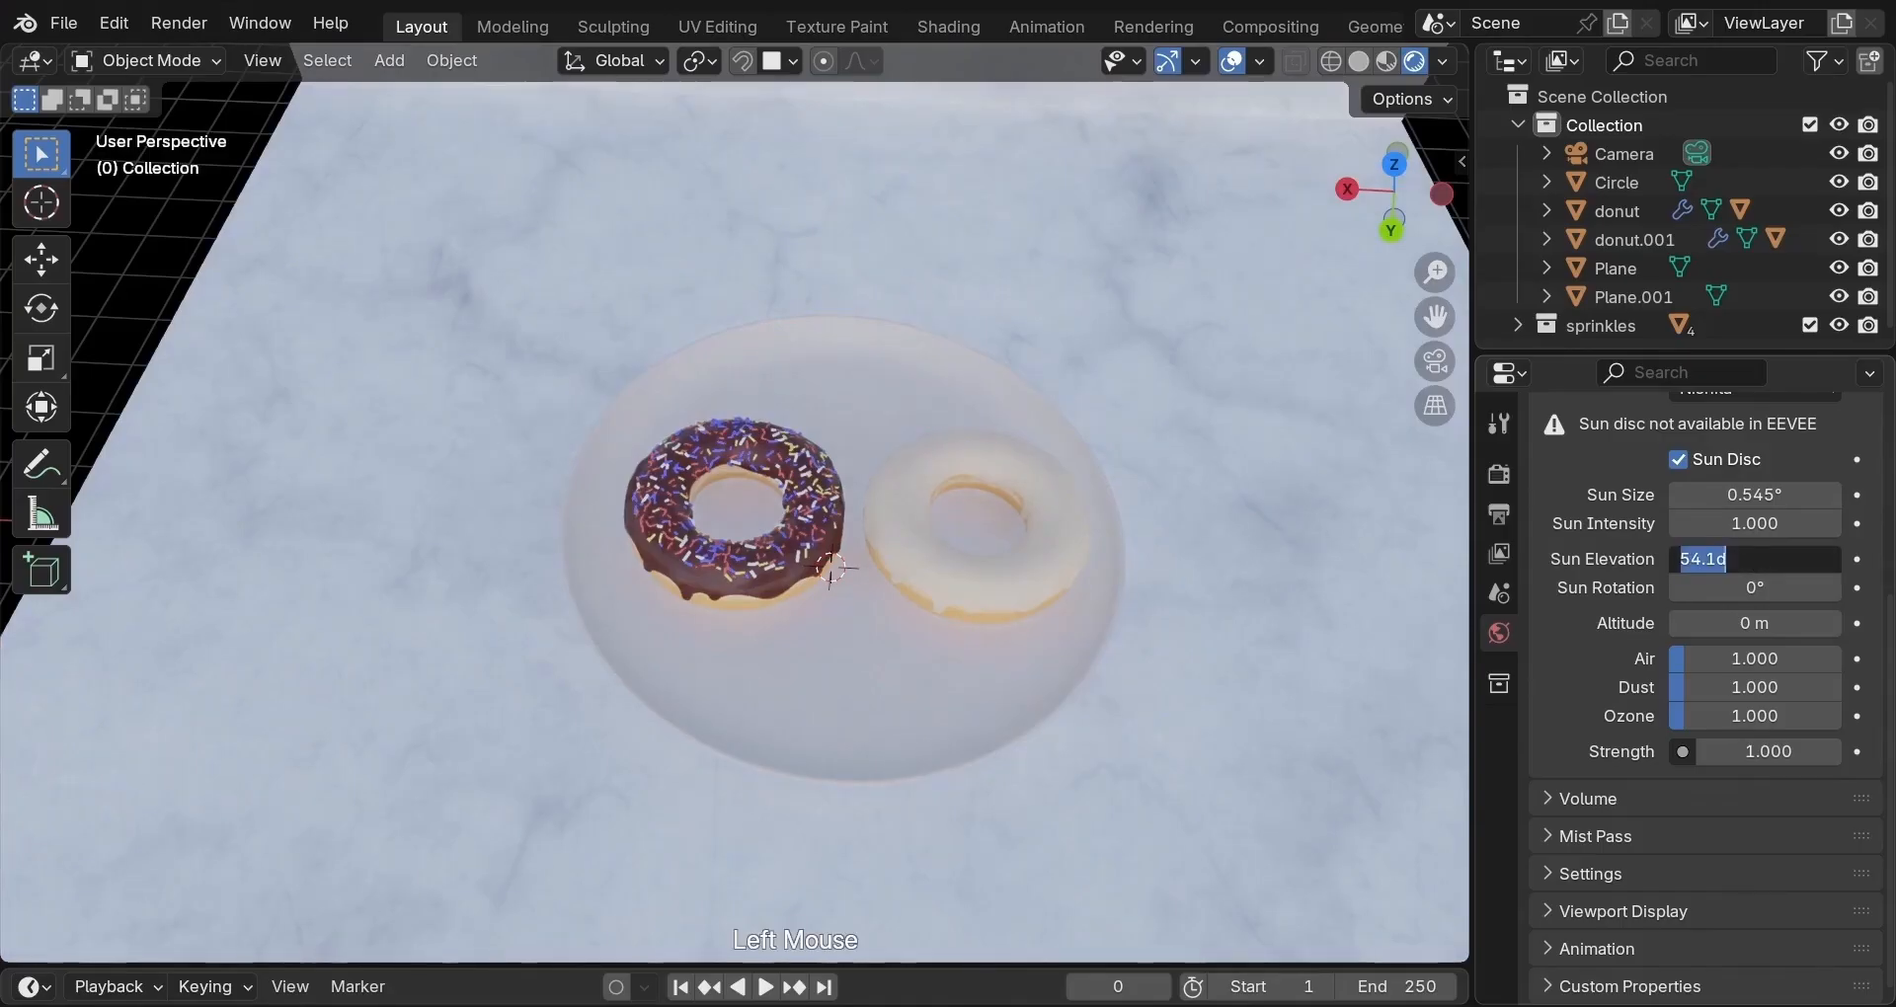
pyautogui.write('15')
pyautogui.press('Return')
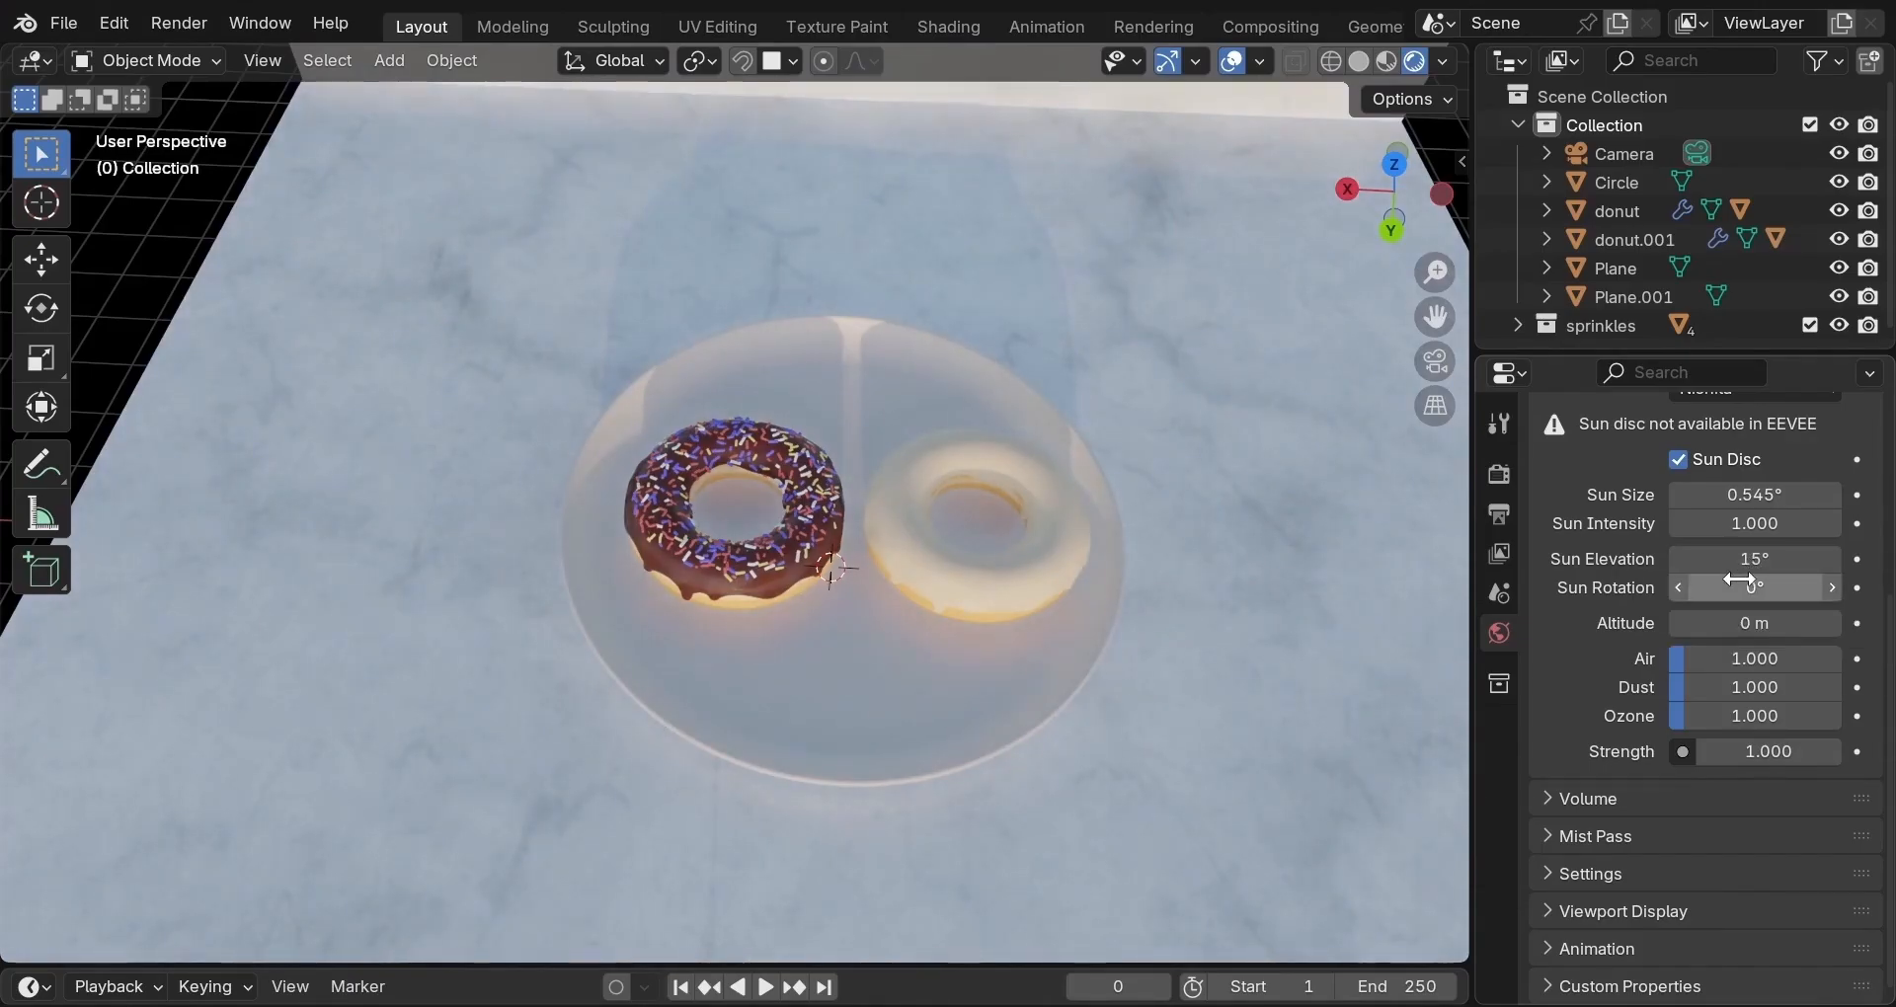
pyautogui.click(1742, 587)
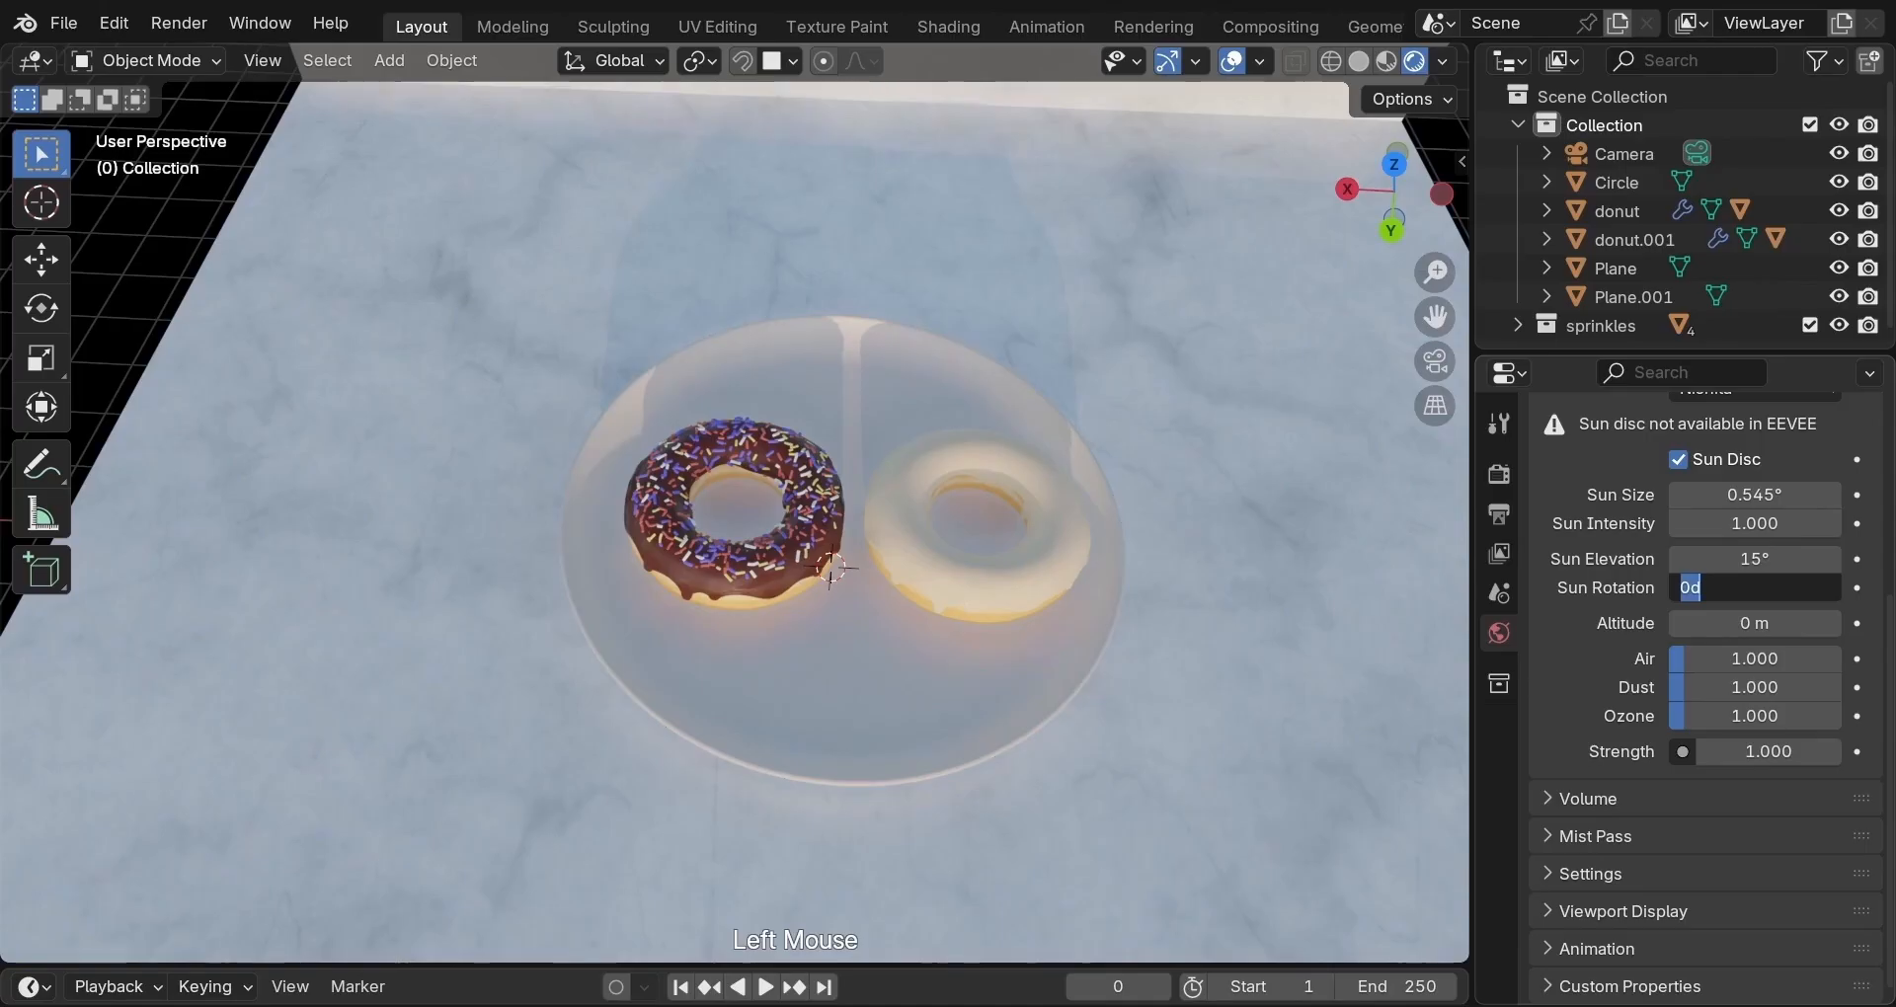
pyautogui.write('45')
pyautogui.press('Return')
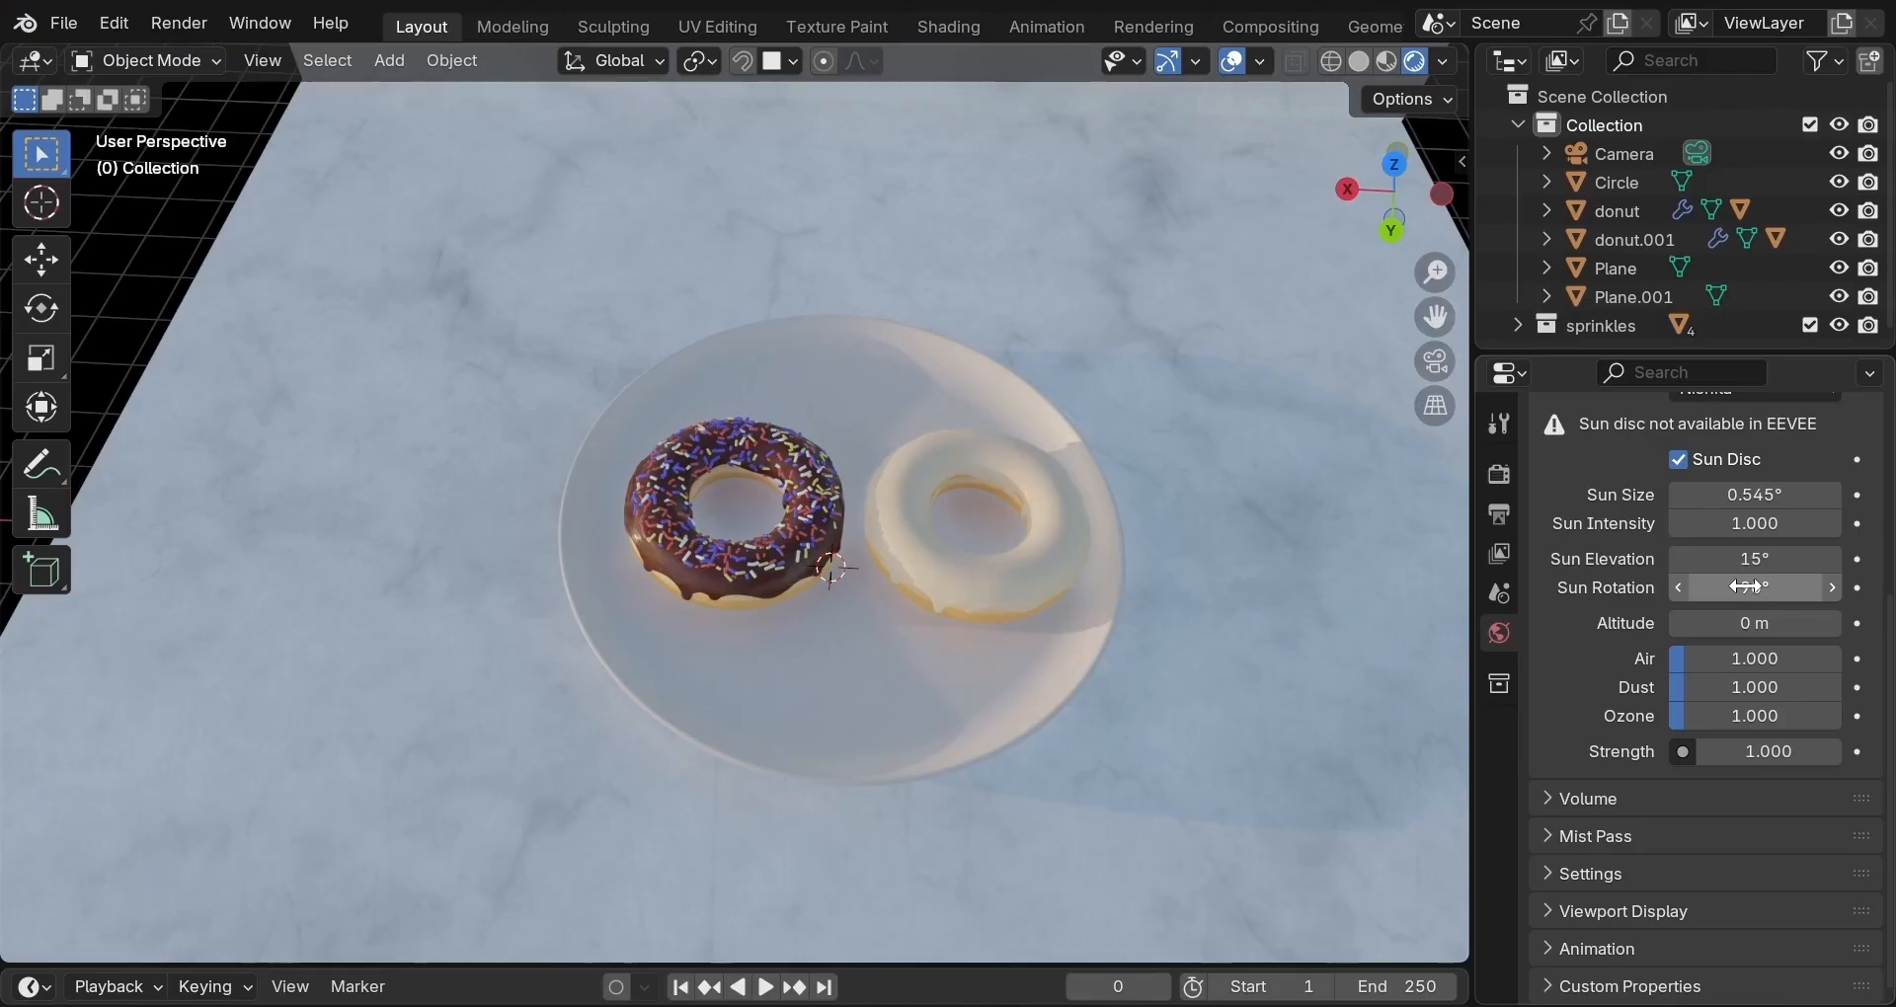
# Enlarge the sun size to 2.55°.
pyautogui.click(1745, 494)
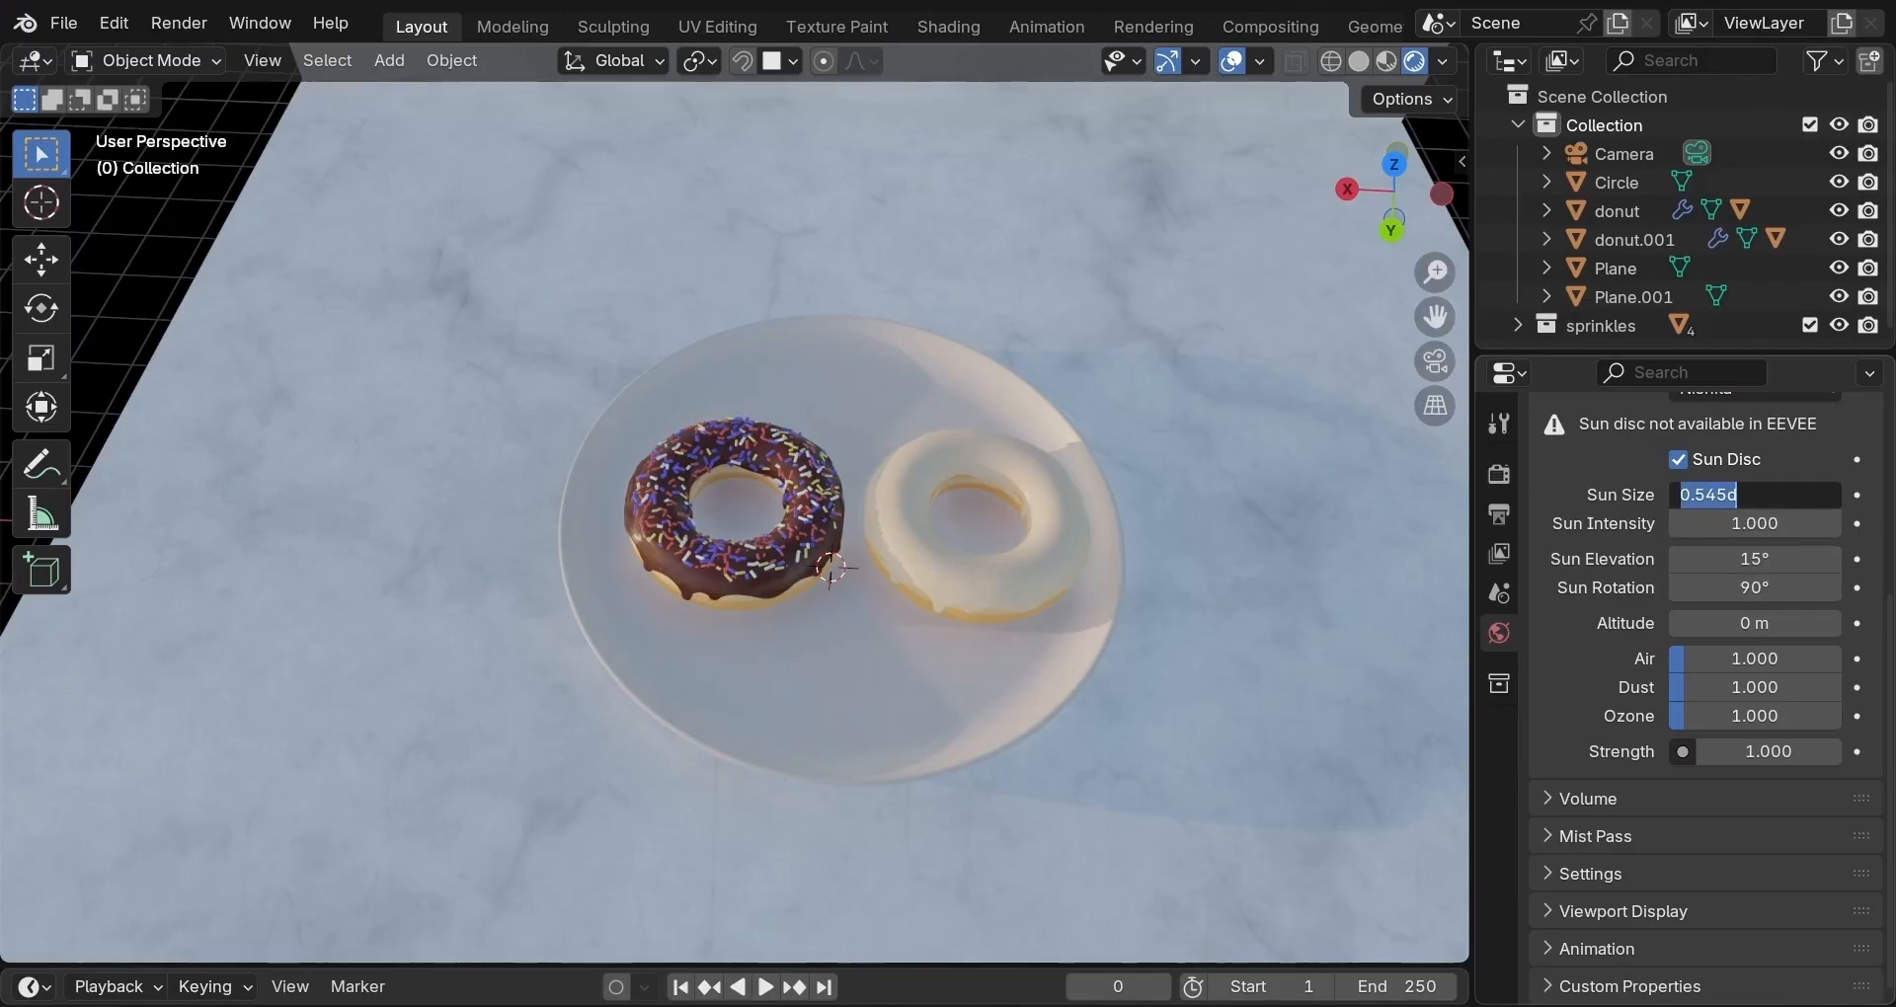
pyautogui.write('2.55')
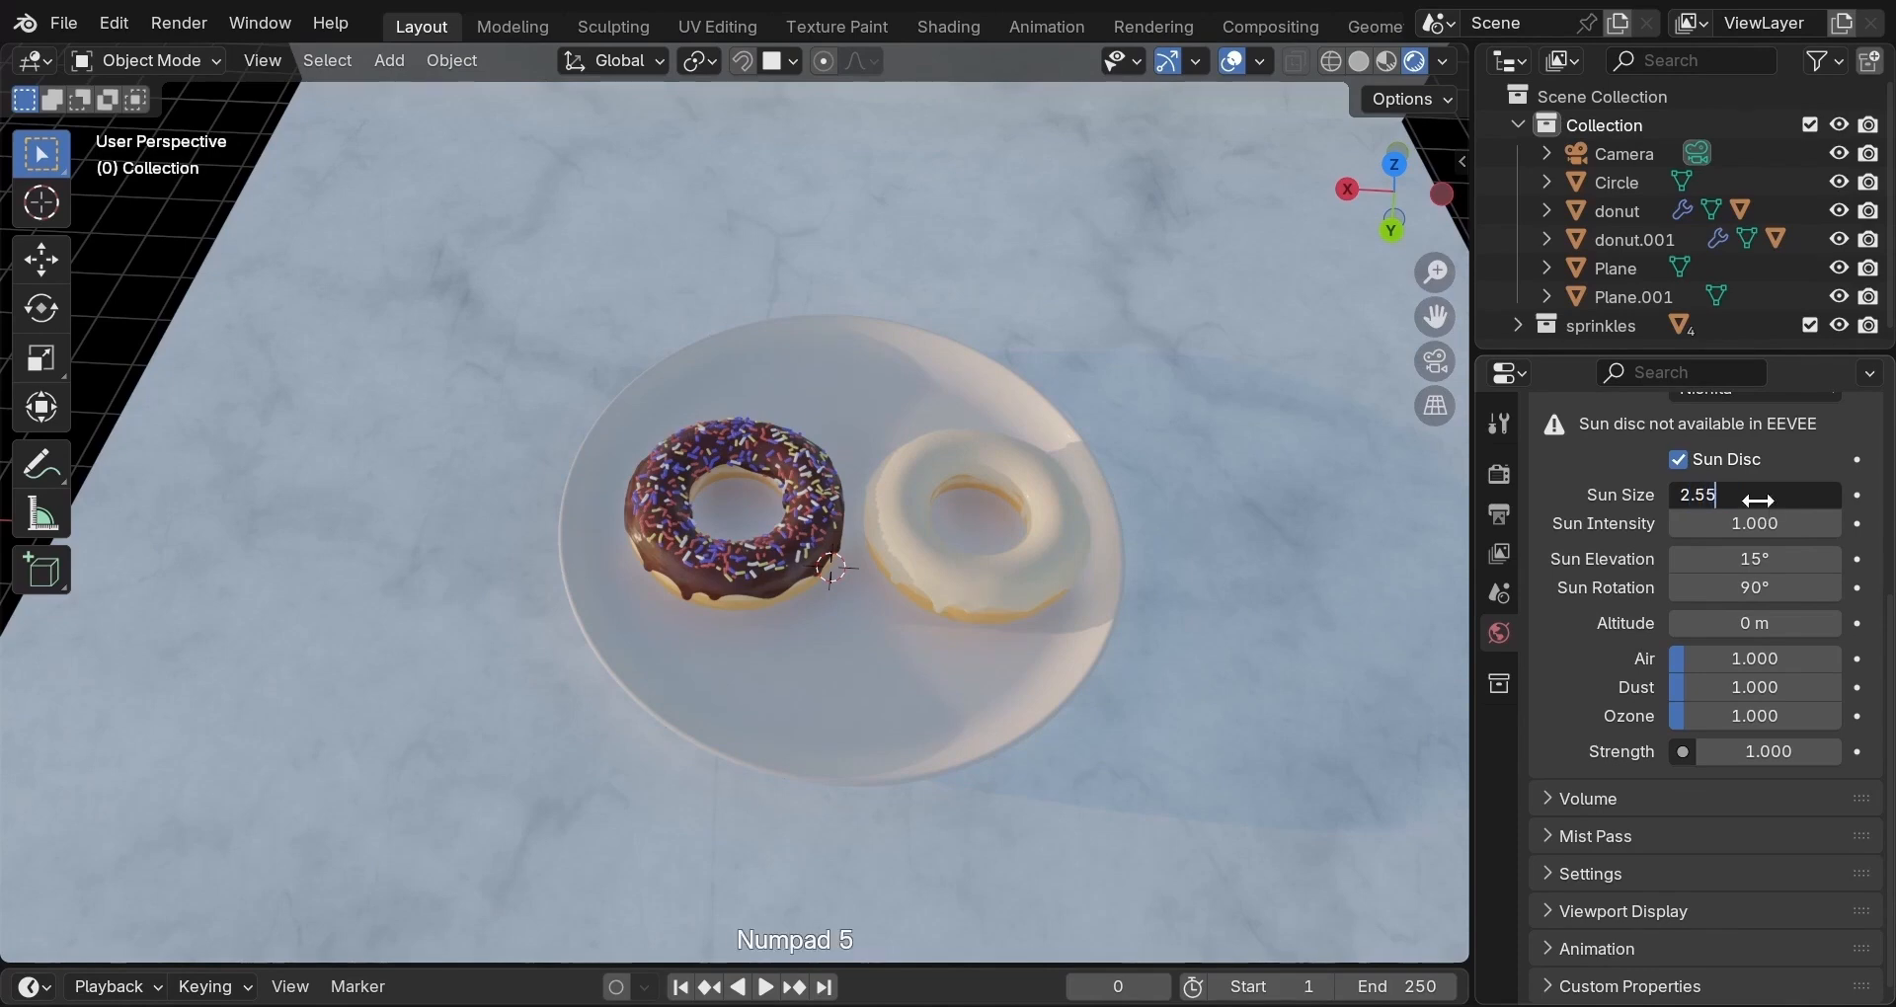
pyautogui.press('Return')
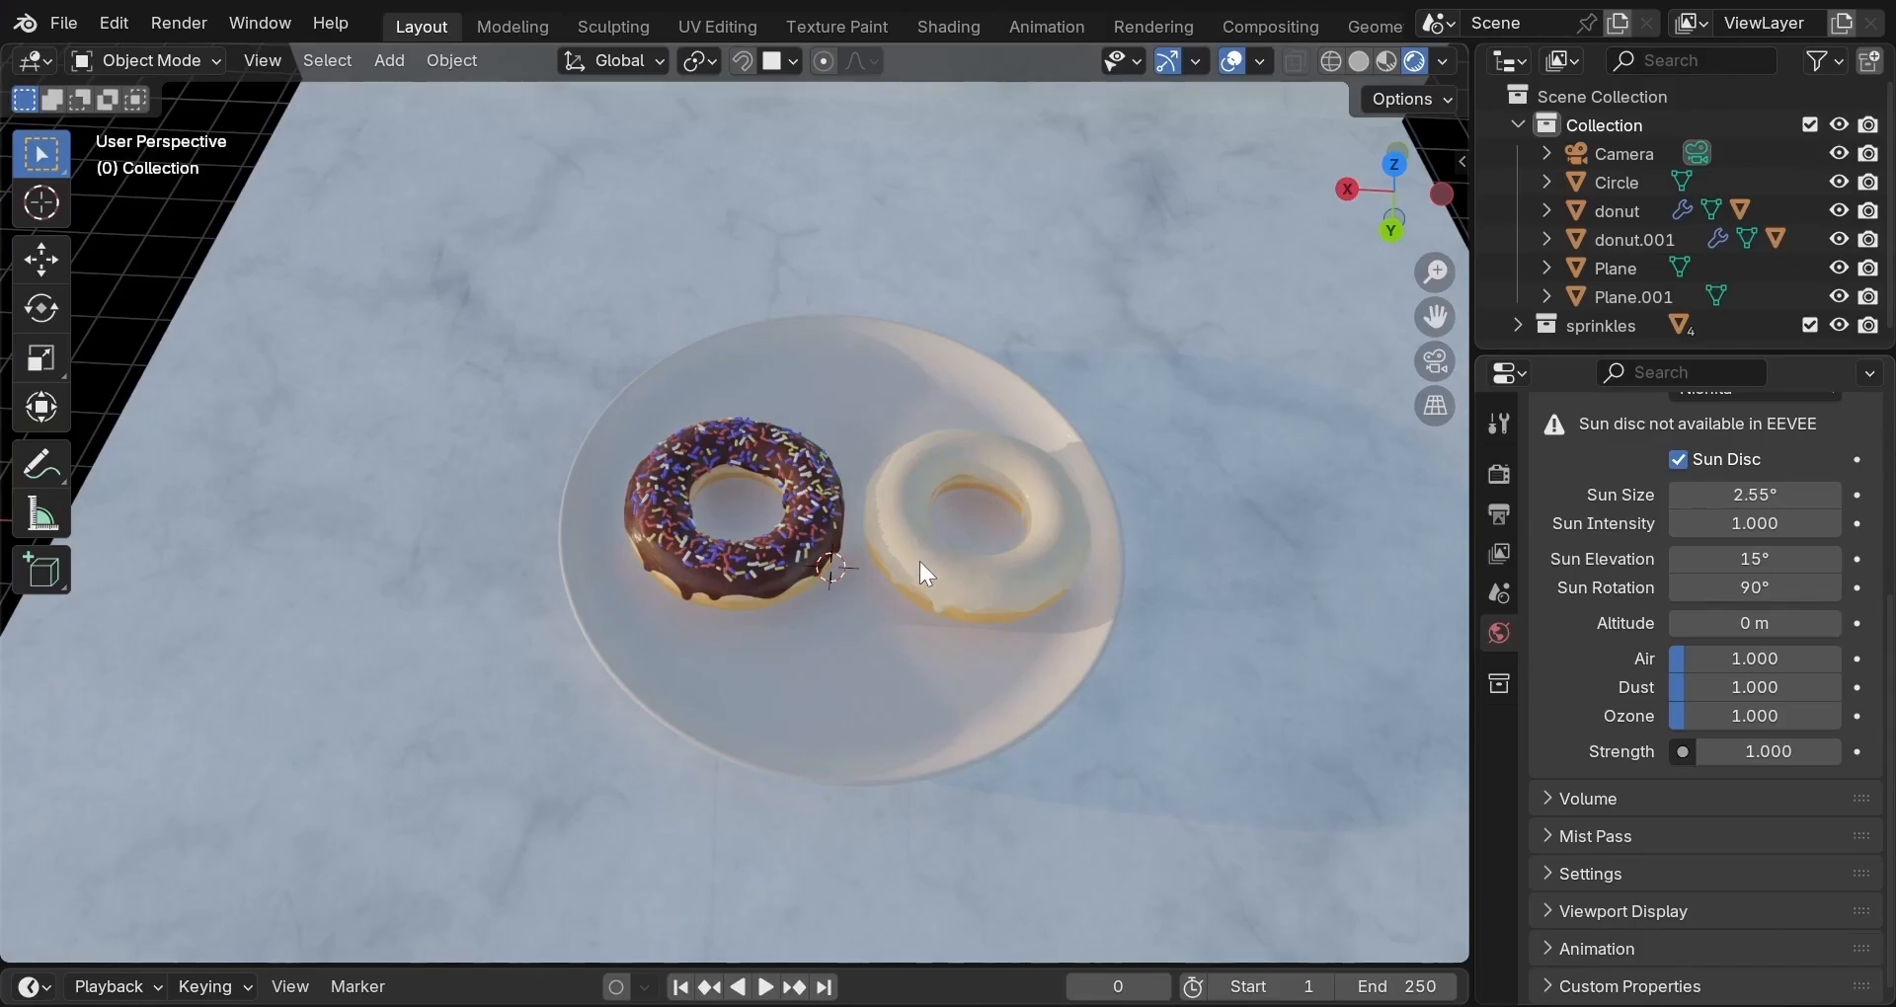
pyautogui.scroll(1, 920, 570)
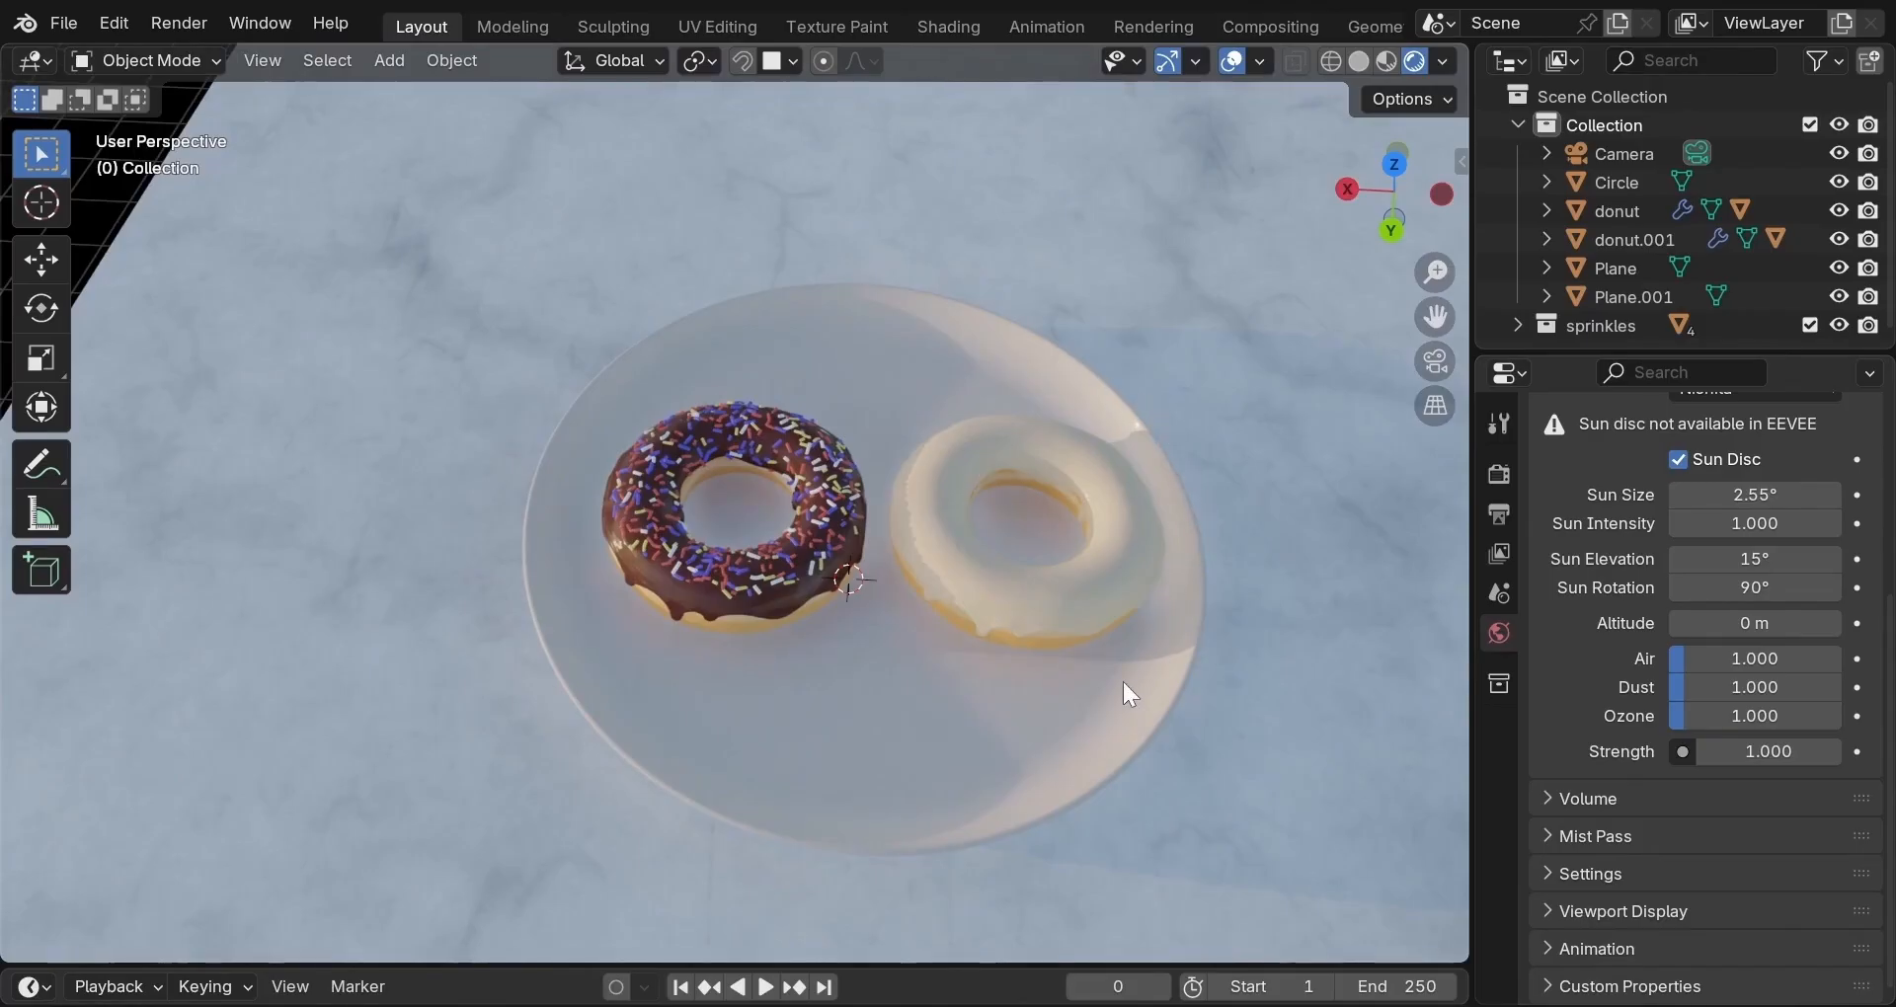
pyautogui.scroll(-4, 1127, 680)
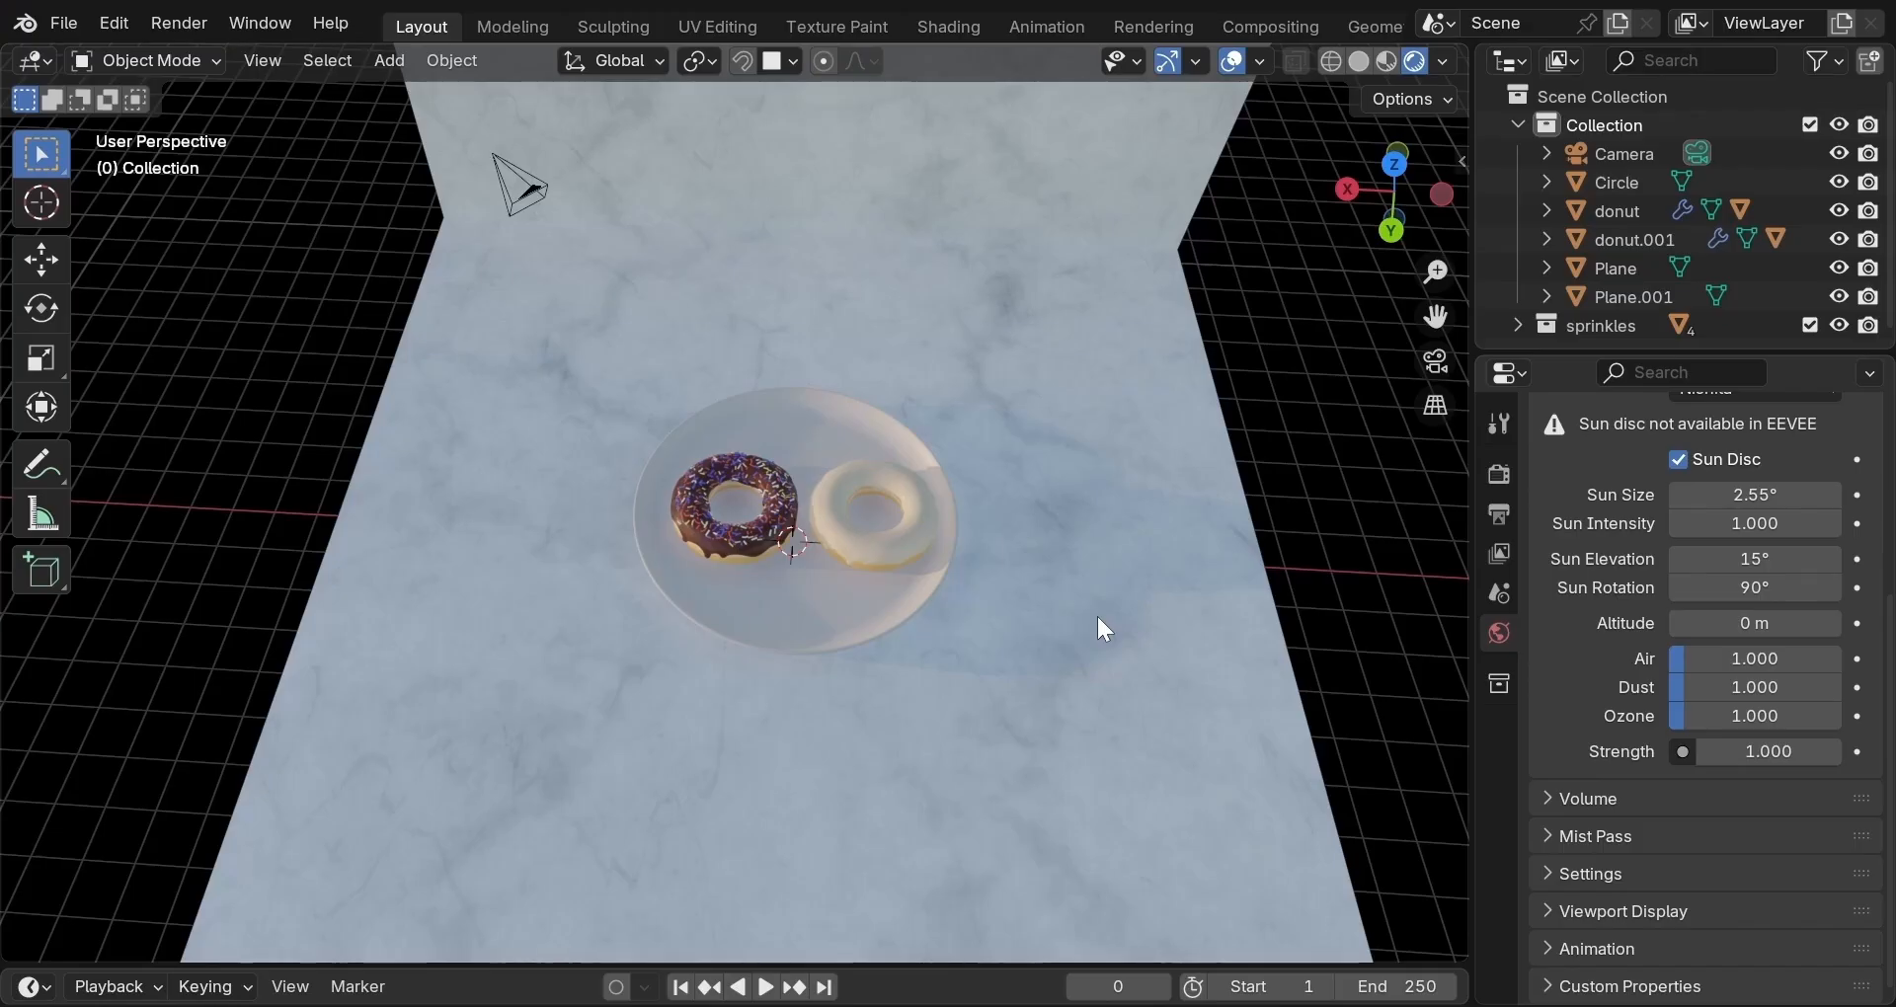
# Set the sky Dust to 2.000 and the sun Strength to 0.500.
pyautogui.scroll(2, 1100, 620)
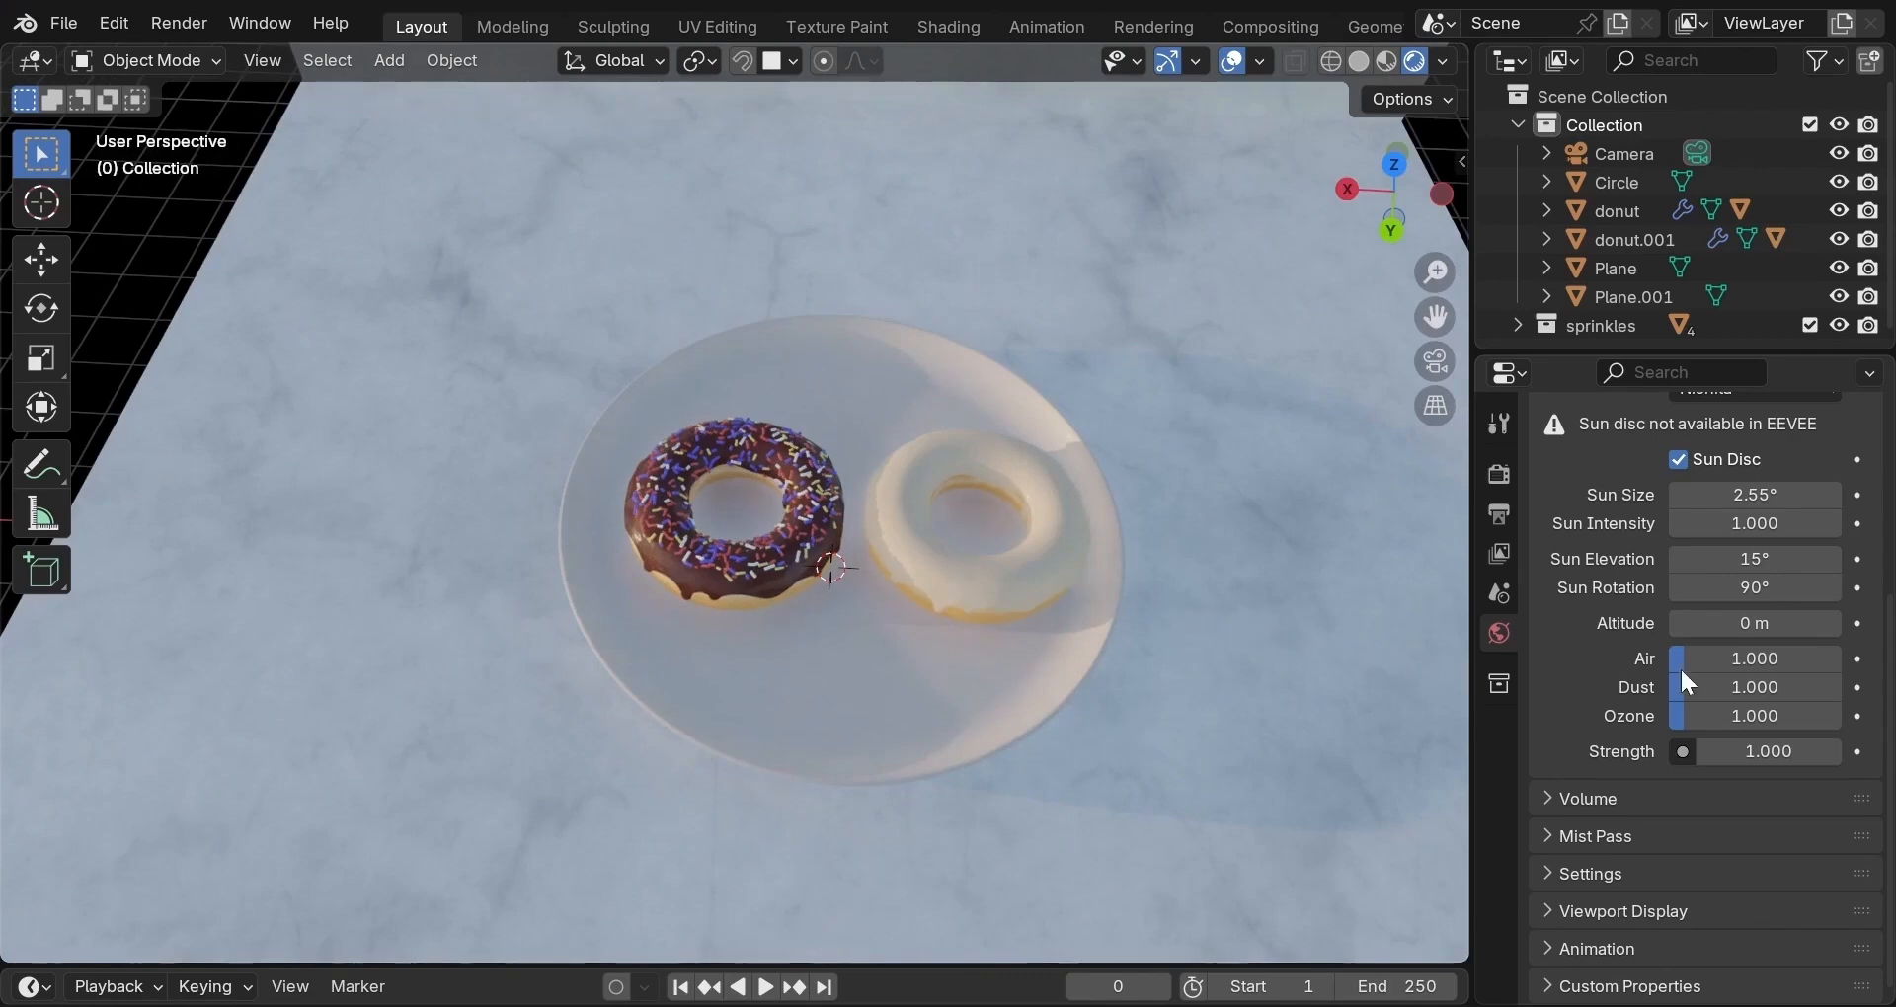
pyautogui.click(1751, 681)
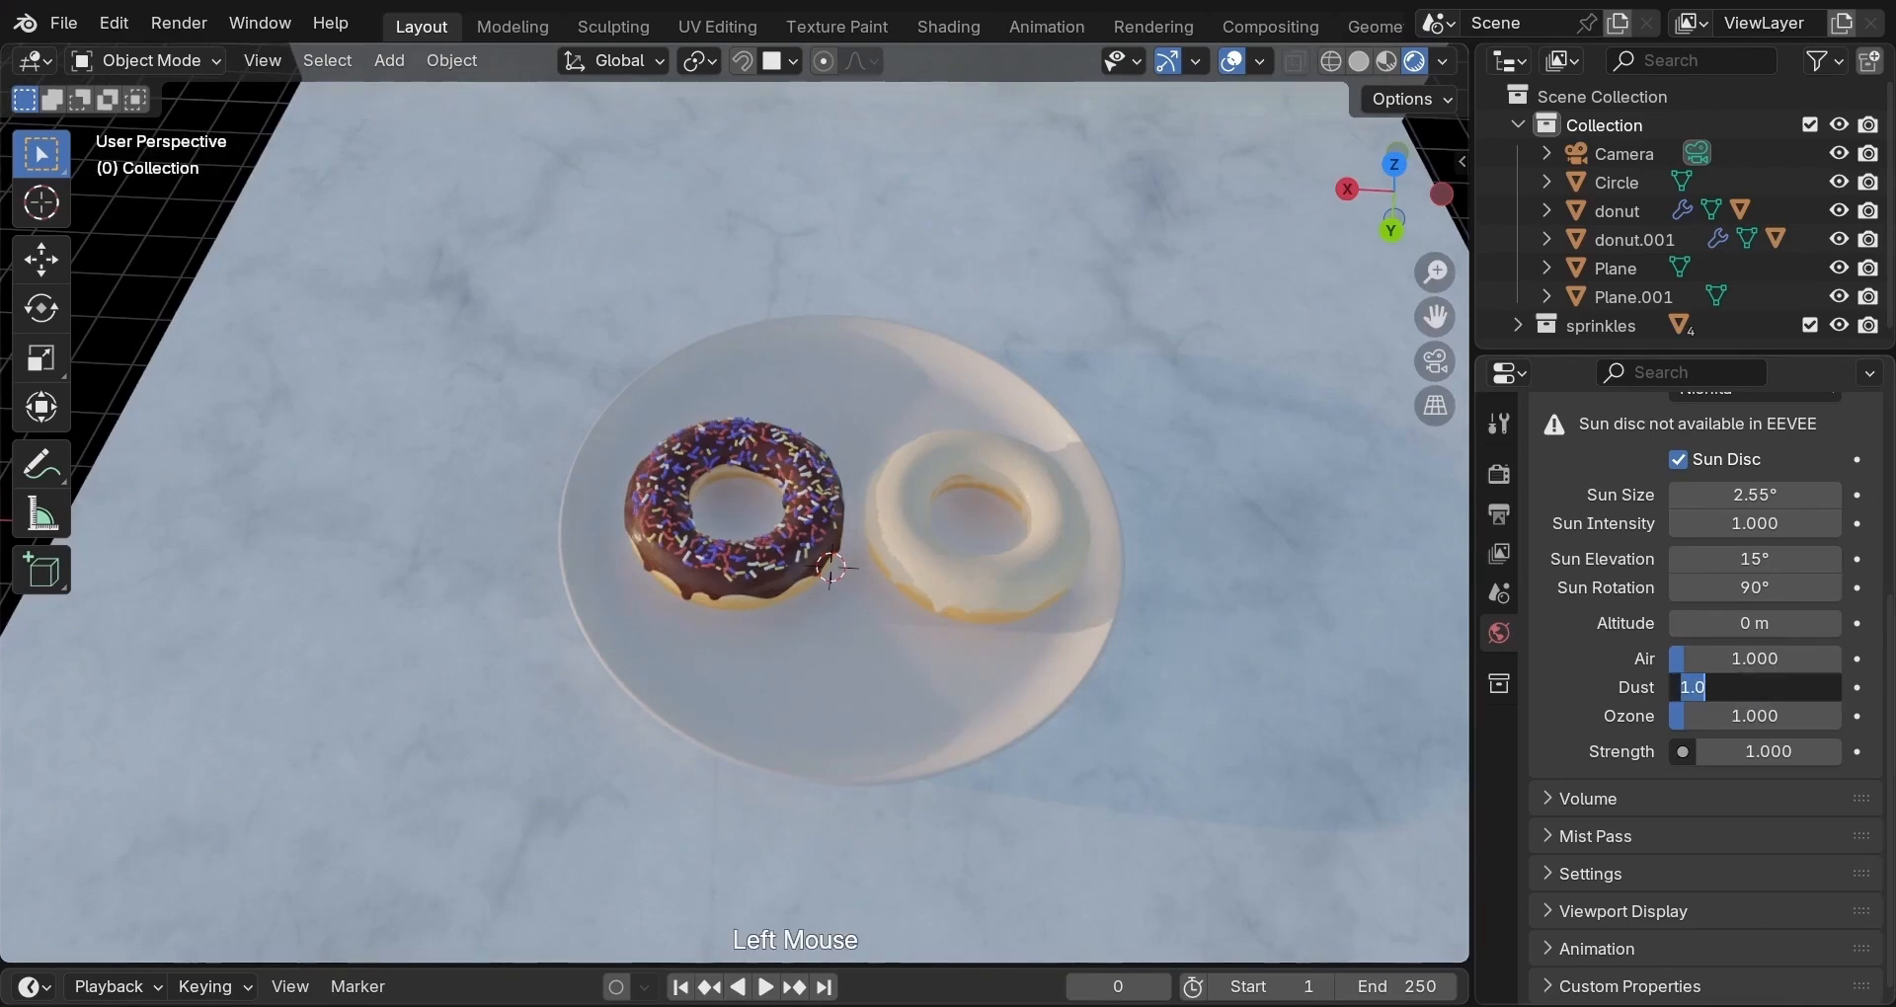
pyautogui.write('2')
pyautogui.press('Return')
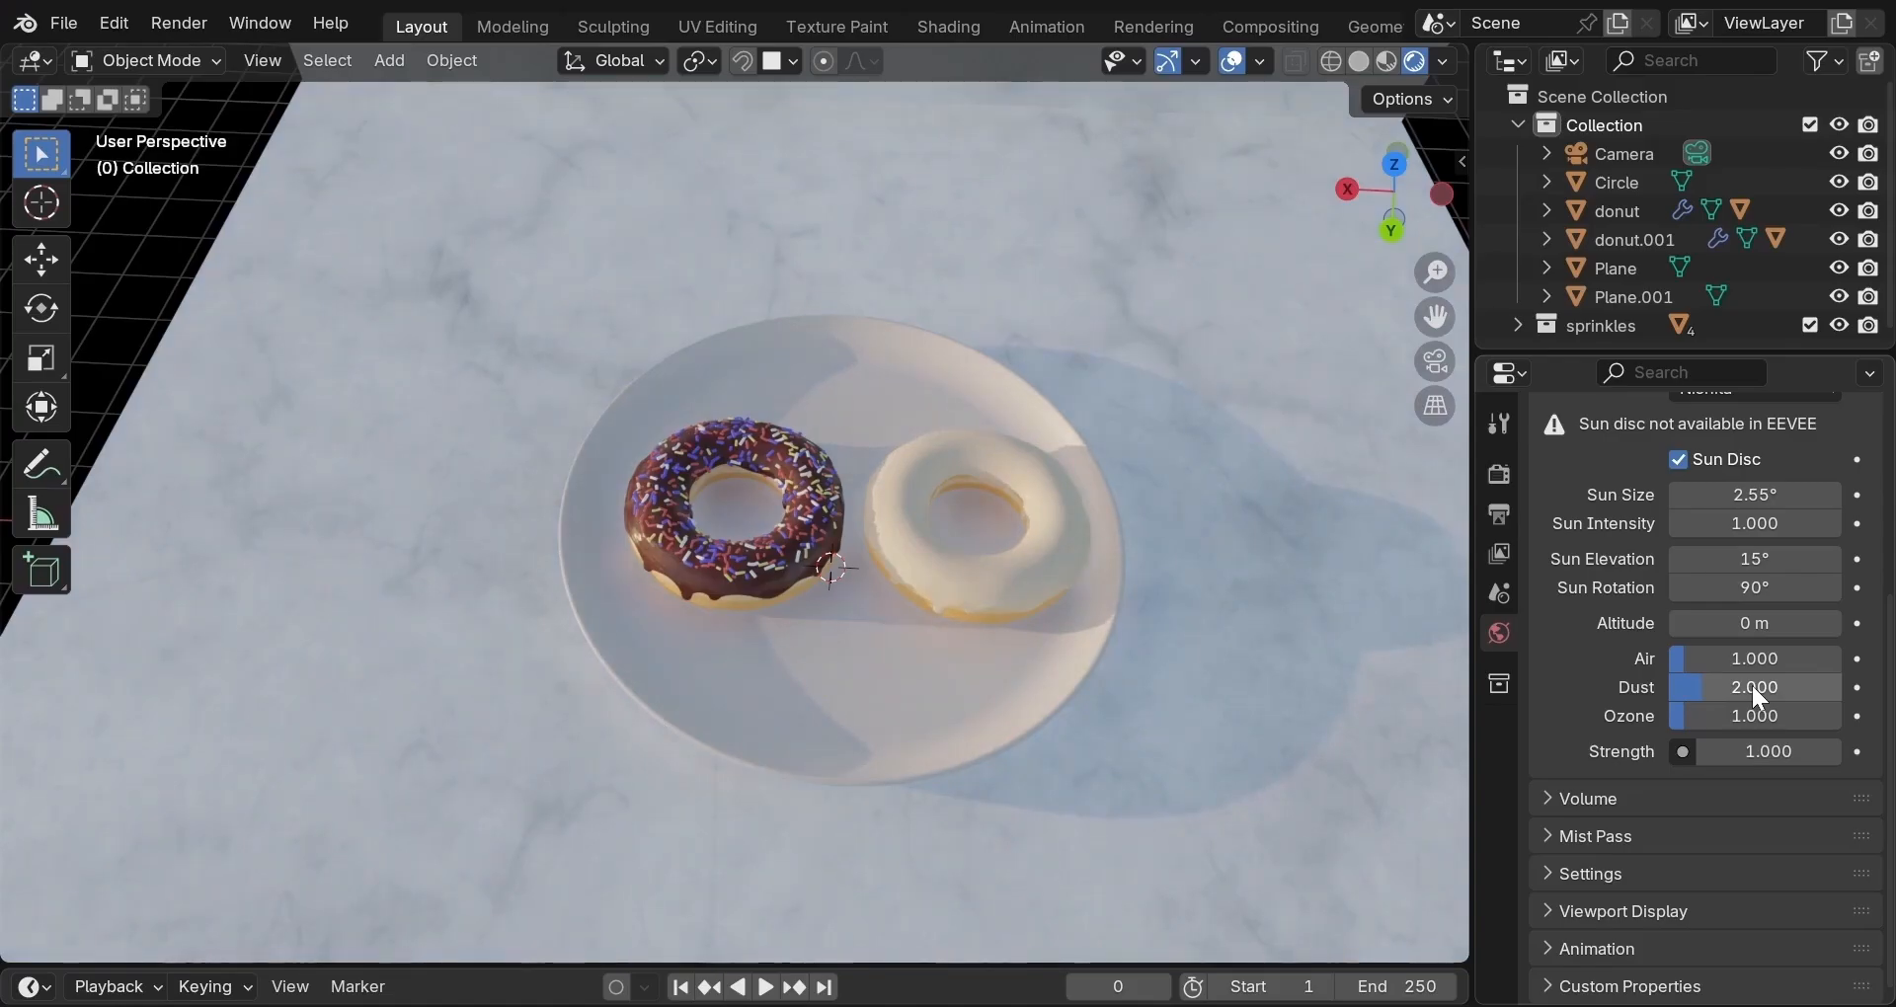
pyautogui.click(1754, 752)
pyautogui.write('0.5')
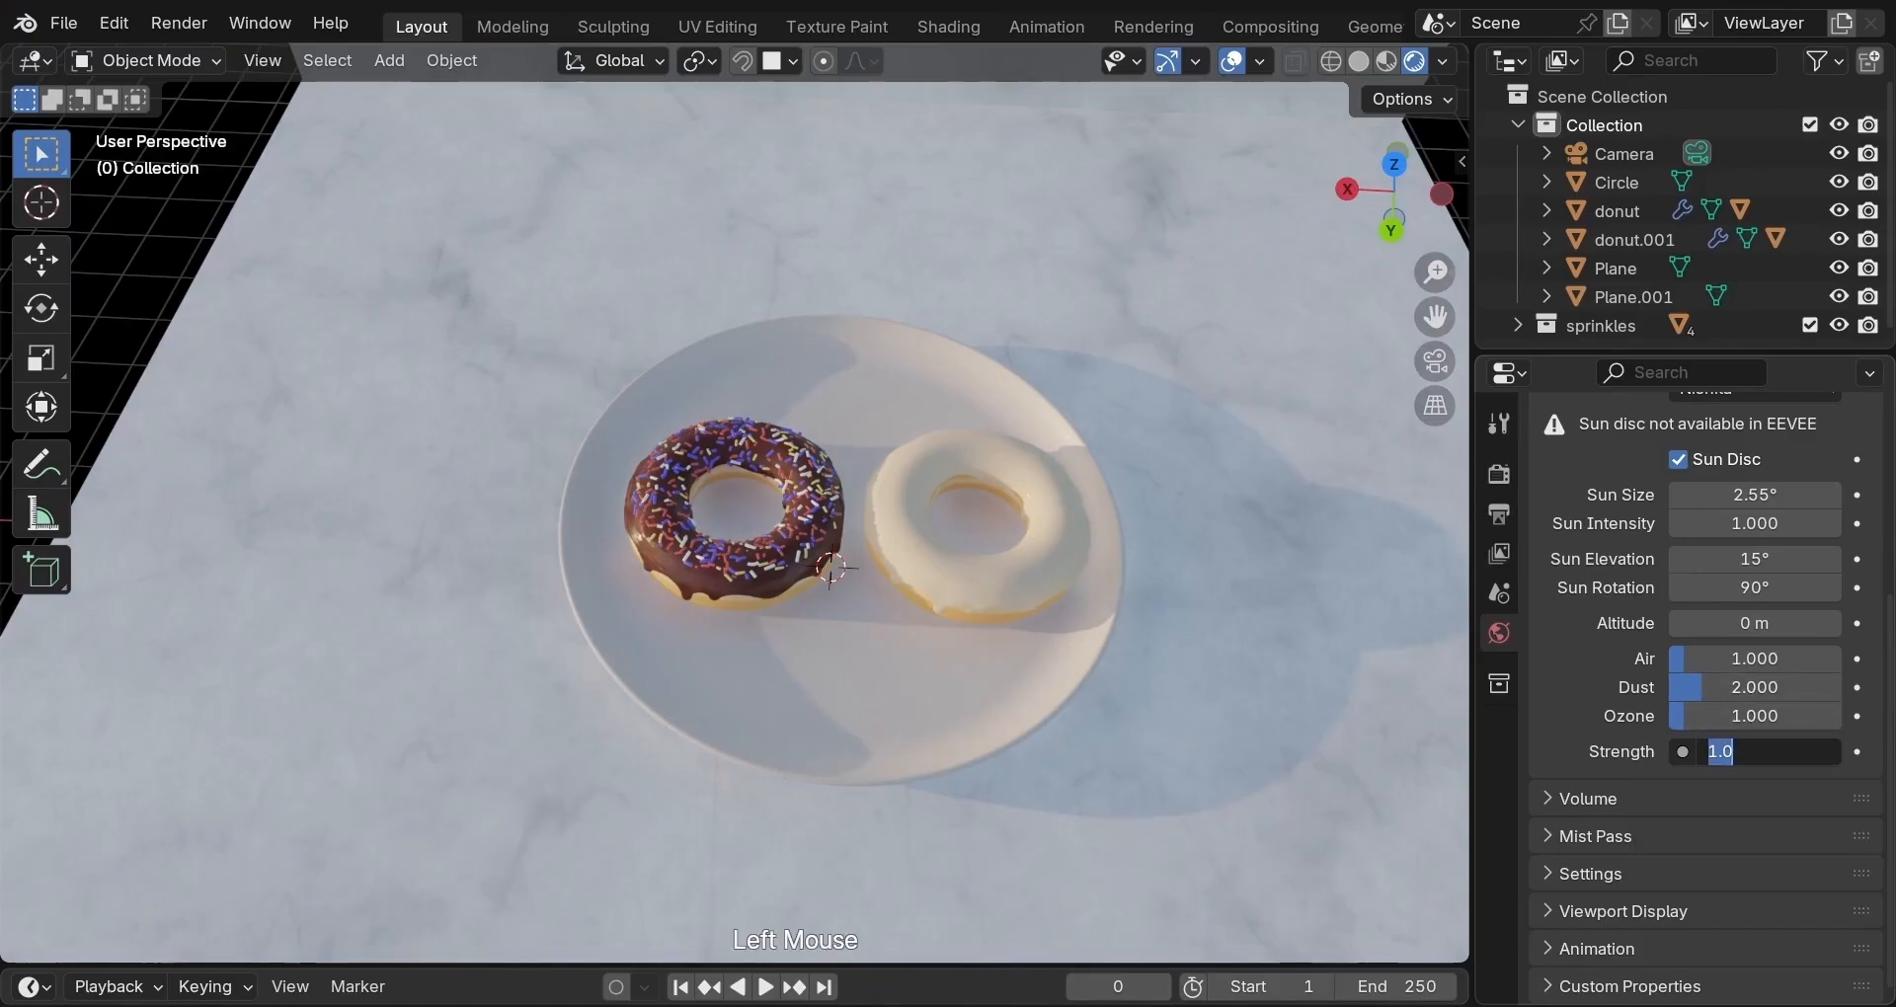
pyautogui.press('Return')
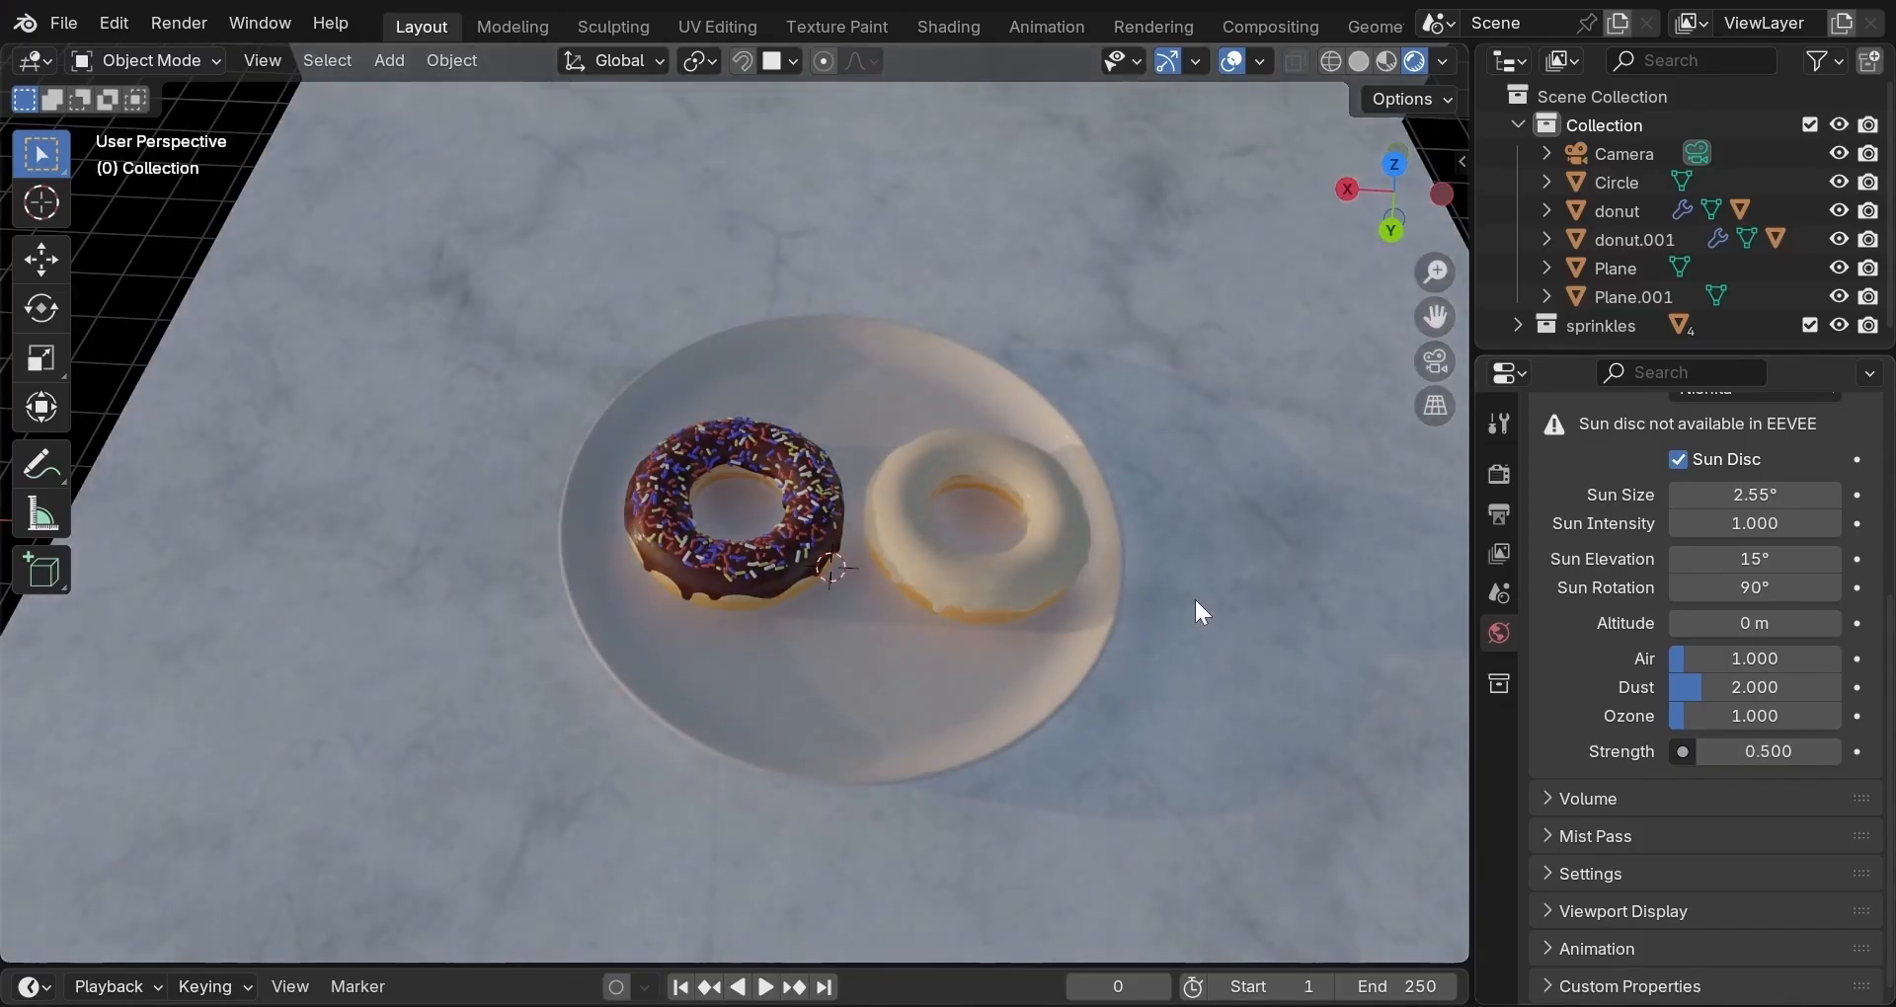
pyautogui.scroll(-2, 1198, 609)
pyautogui.scroll(-4, 1196, 612)
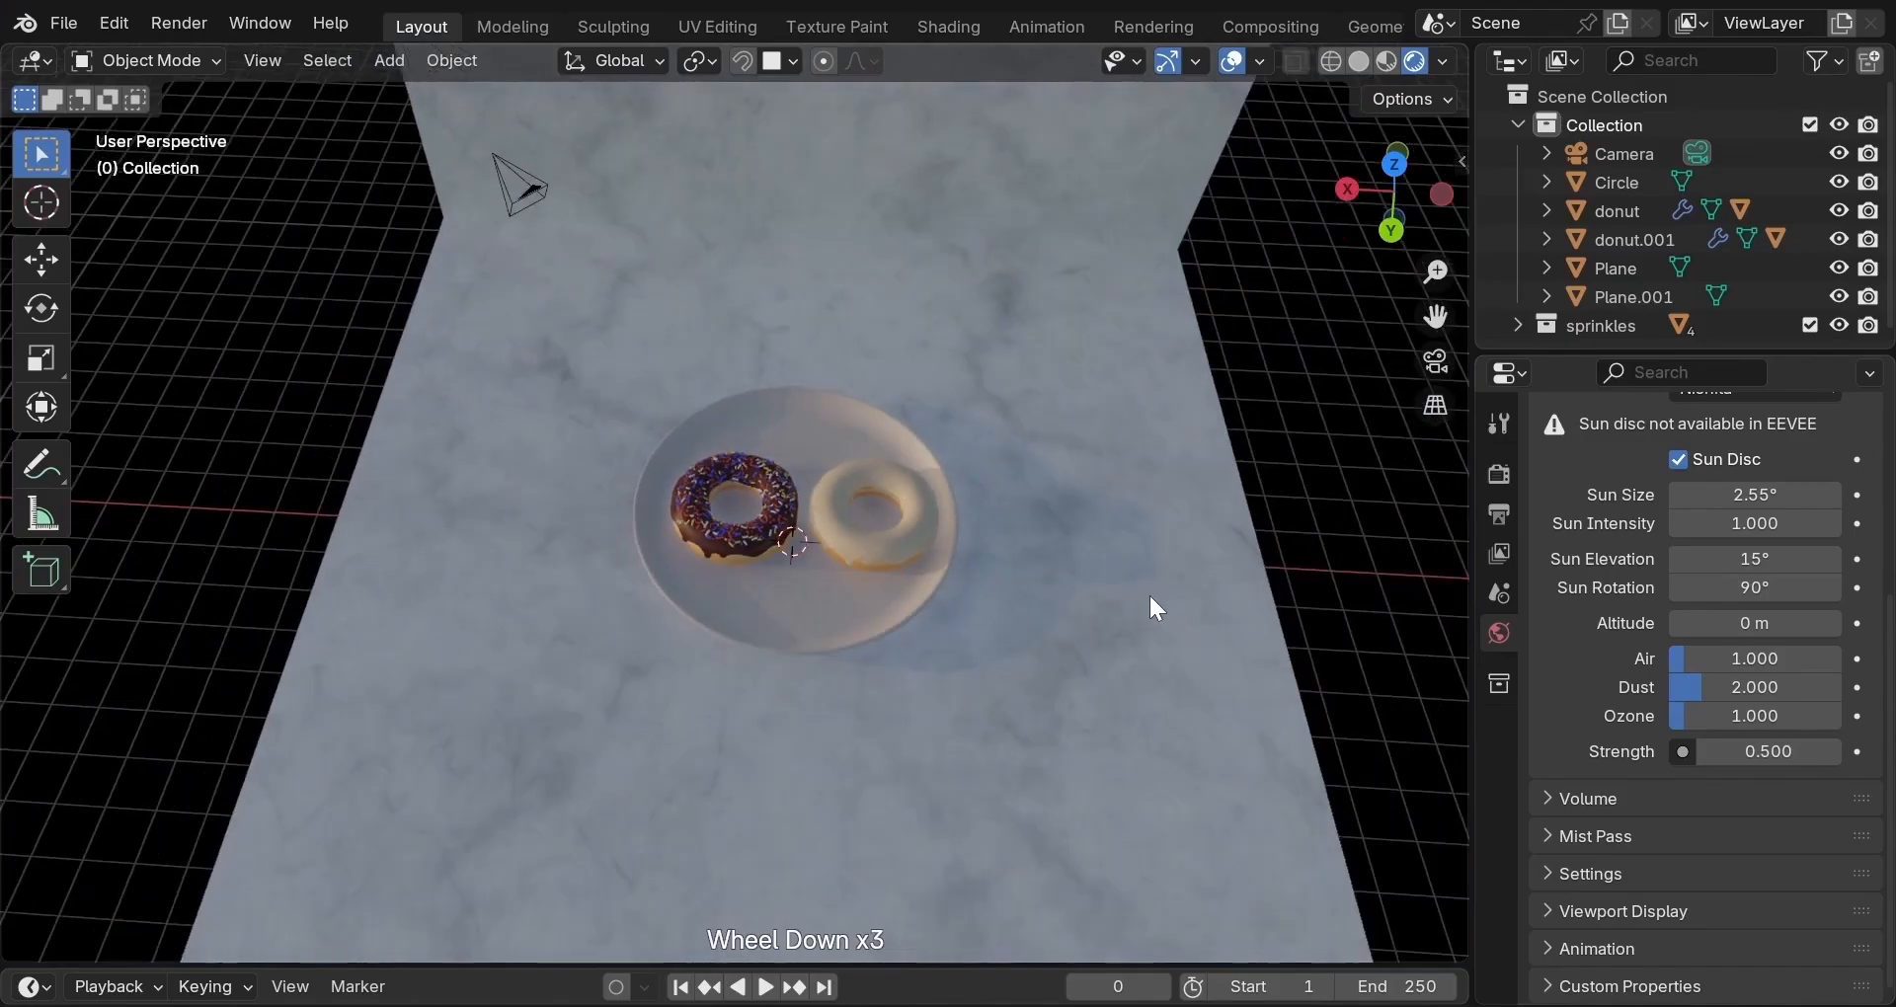
pyautogui.moveTo(1152, 606); pyautogui.dragTo(854, 475, button='middle')
pyautogui.scroll(-2, 854, 474)
pyautogui.moveTo(650, 483)
pyautogui.mouseDown(button='middle')
pyautogui.moveTo(688, 430)
pyautogui.moveTo(707, 500)
pyautogui.moveTo(707, 456)
pyautogui.moveTo(653, 435)
pyautogui.moveTo(717, 434)
pyautogui.moveTo(644, 450)
pyautogui.mouseUp(button='middle')
# Move the marble wall Plane.001 -0.508 m along Y to the floor's back edge.
pyautogui.click(383, 509)
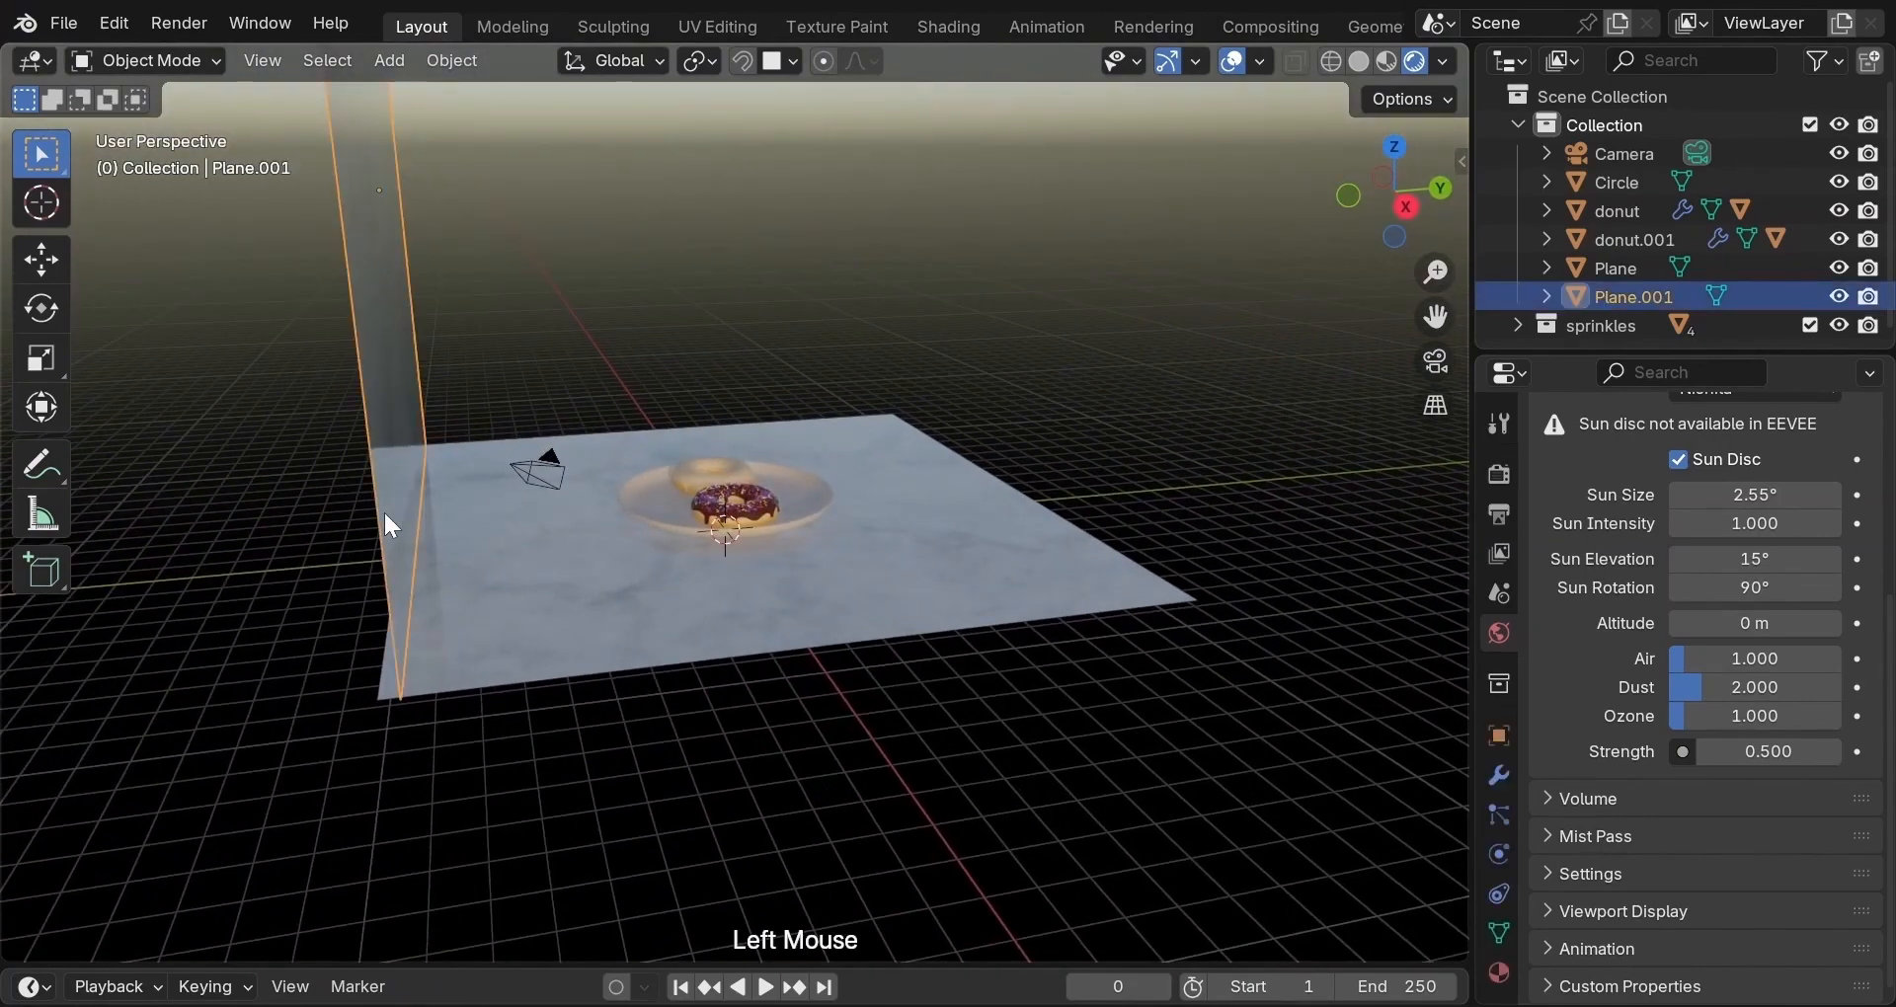
pyautogui.press('g')
pyautogui.press('y')
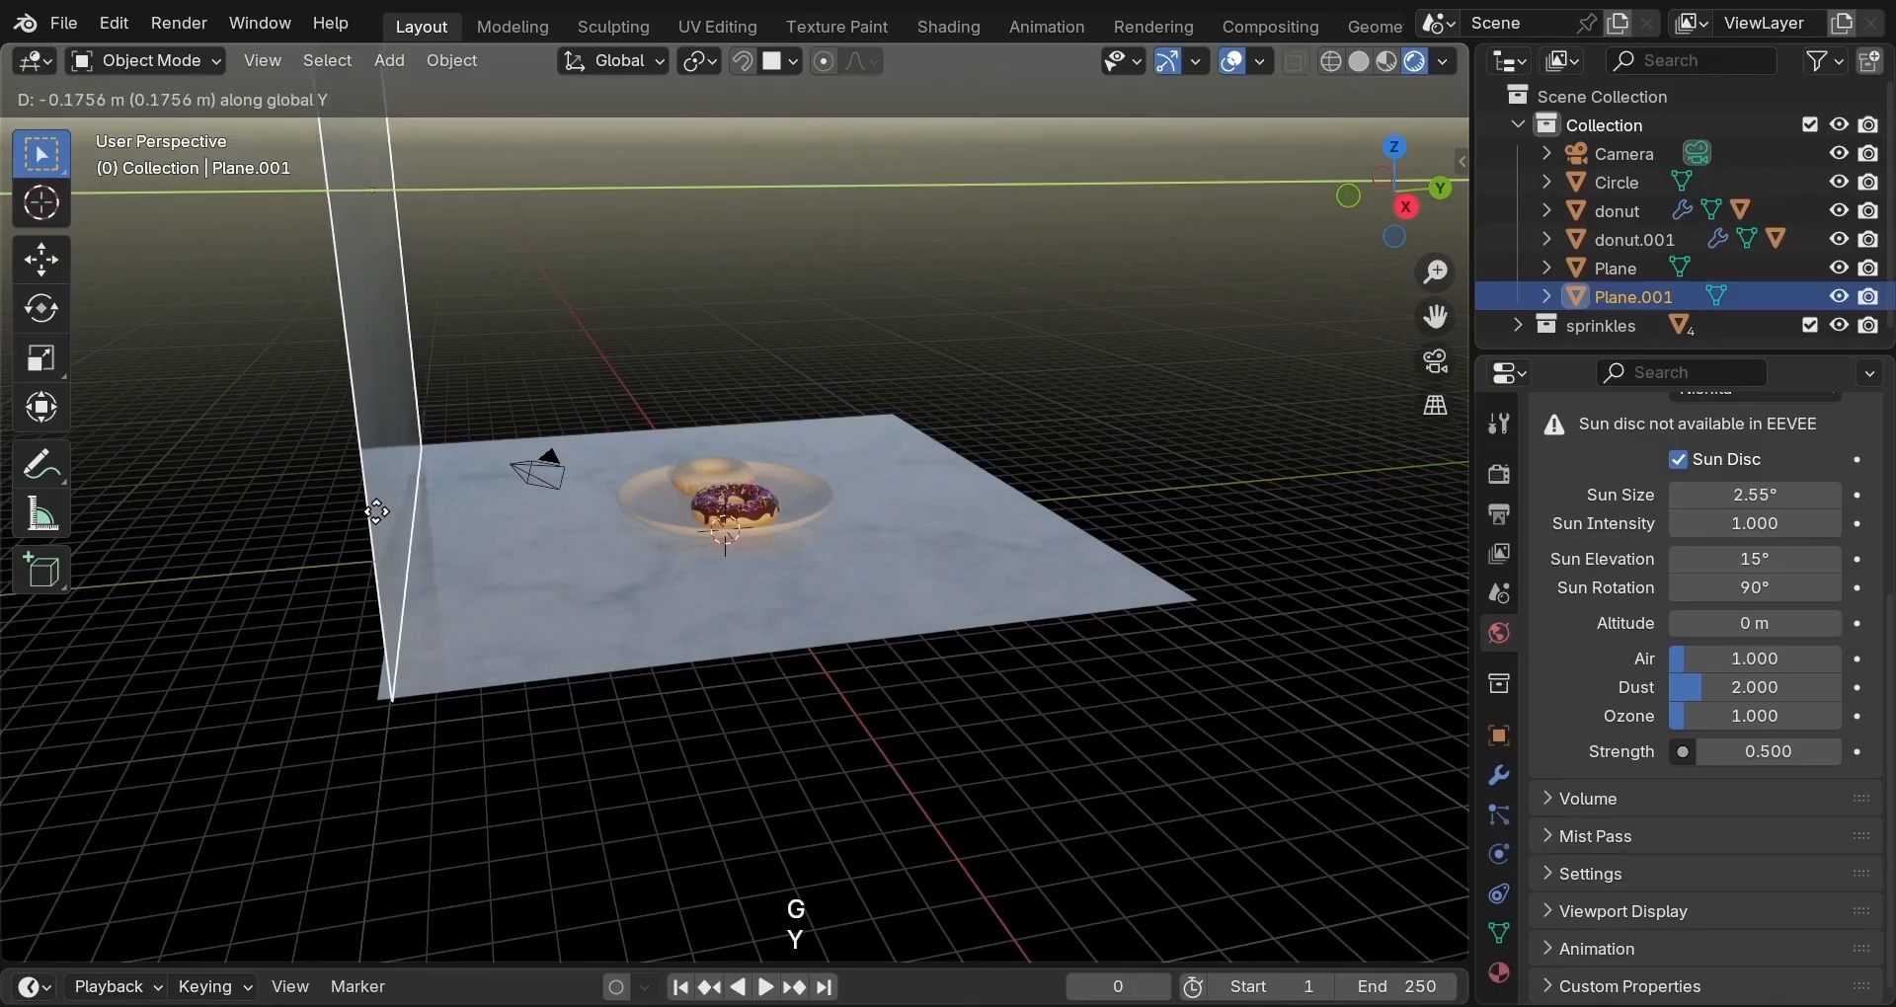
pyautogui.click(366, 520)
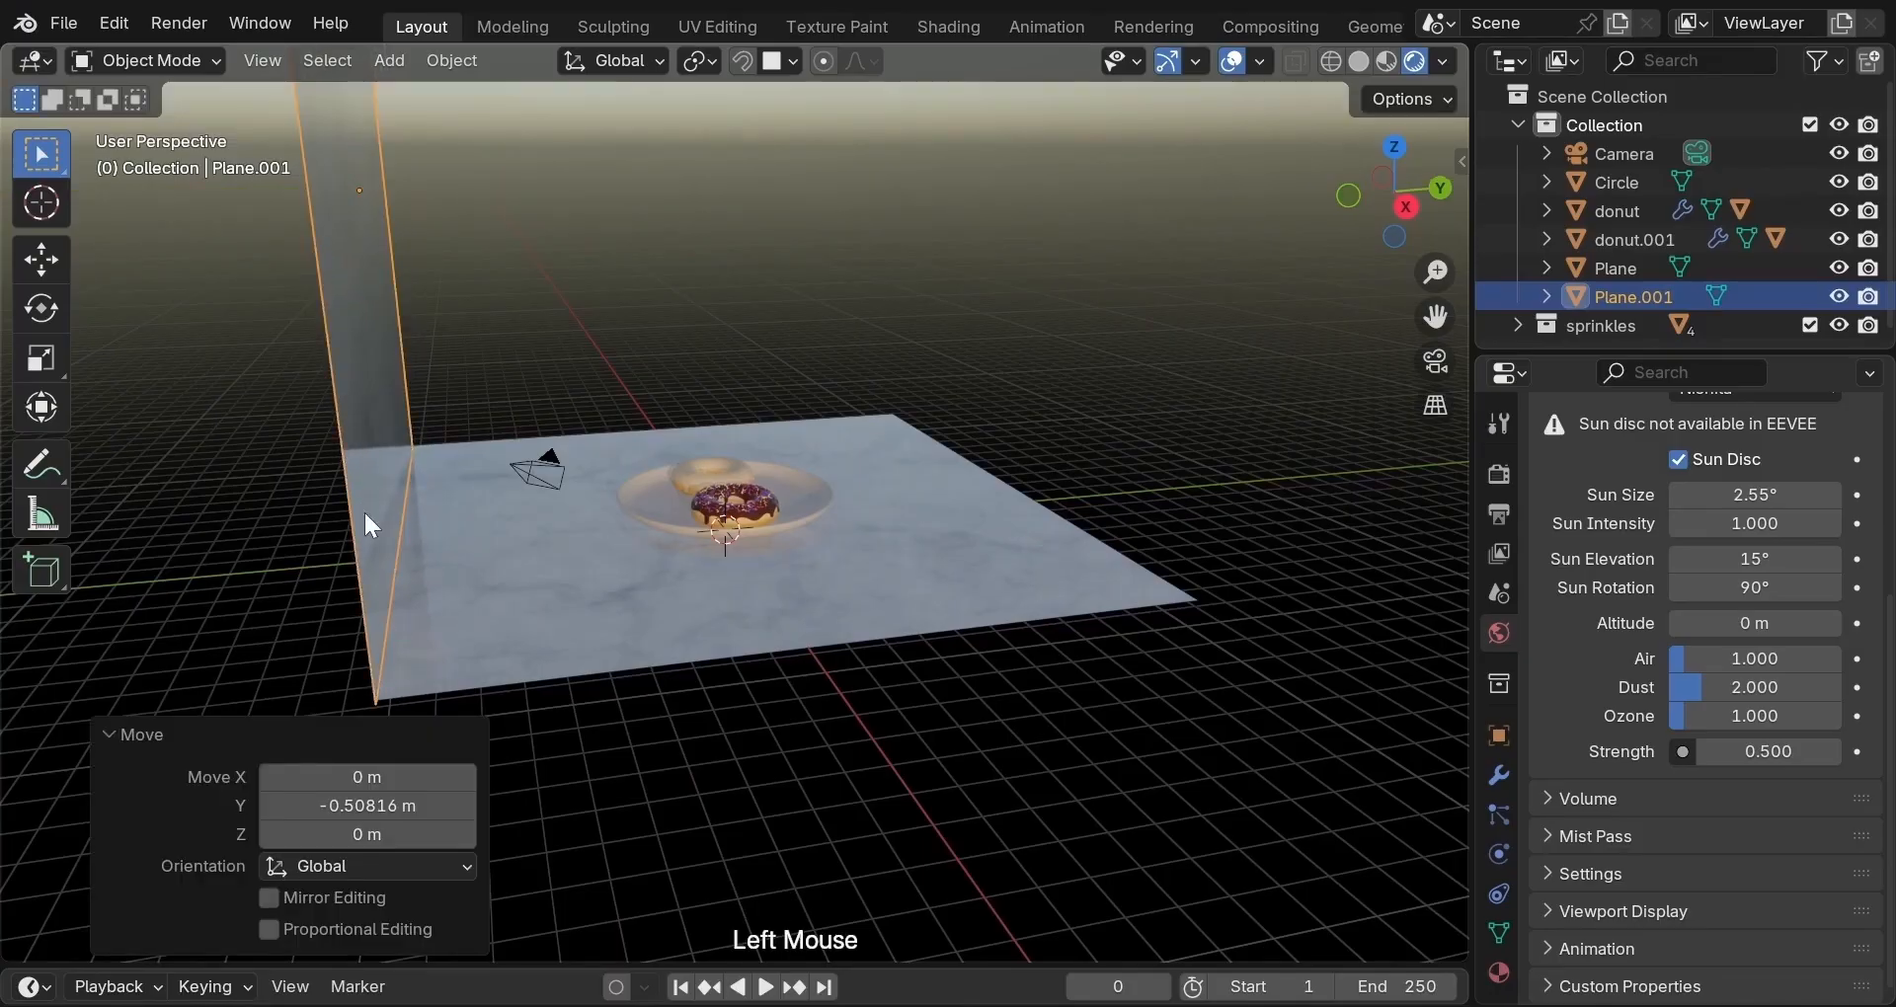
pyautogui.moveTo(715, 510); pyautogui.dragTo(840, 484, button='middle')
pyautogui.moveTo(1008, 359); pyautogui.dragTo(886, 302, button='middle')
pyautogui.scroll(-2, 798, 318)
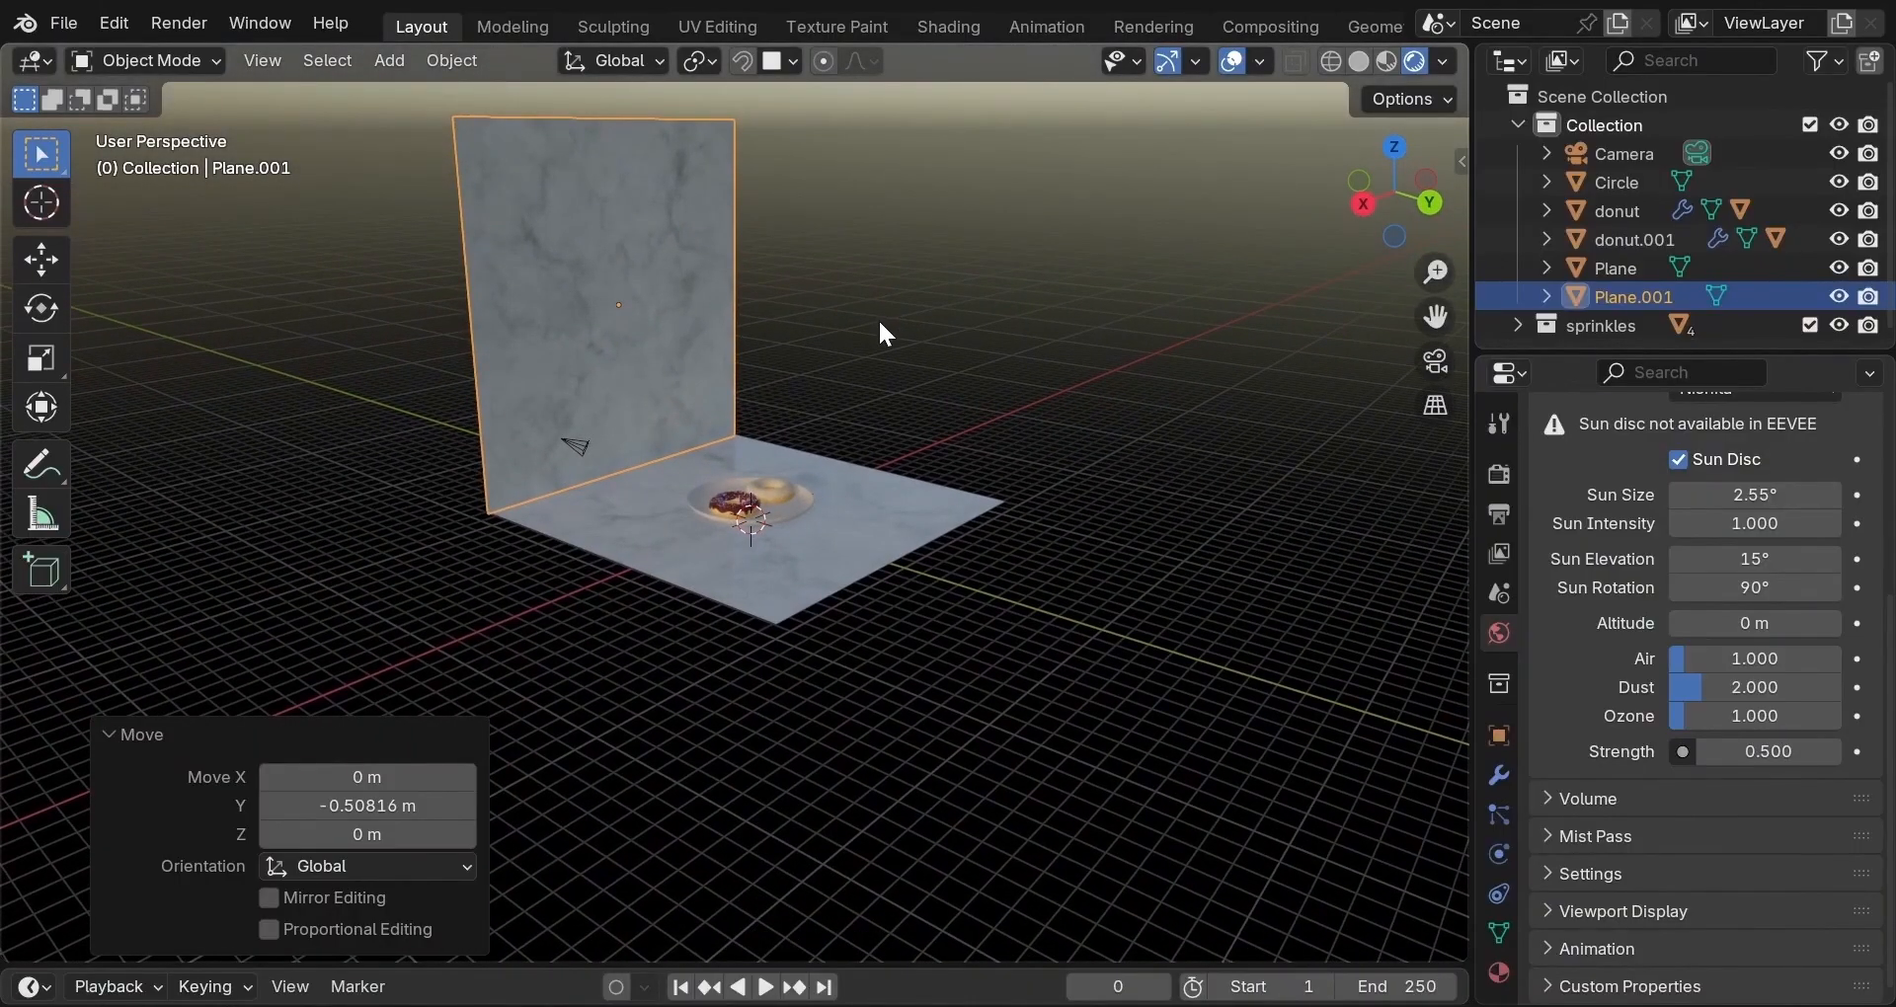
pyautogui.hotkey('shift', 'a')
# Add a cube and scale it to 10.063 so it encloses the scene.
pyautogui.moveTo(862, 357)
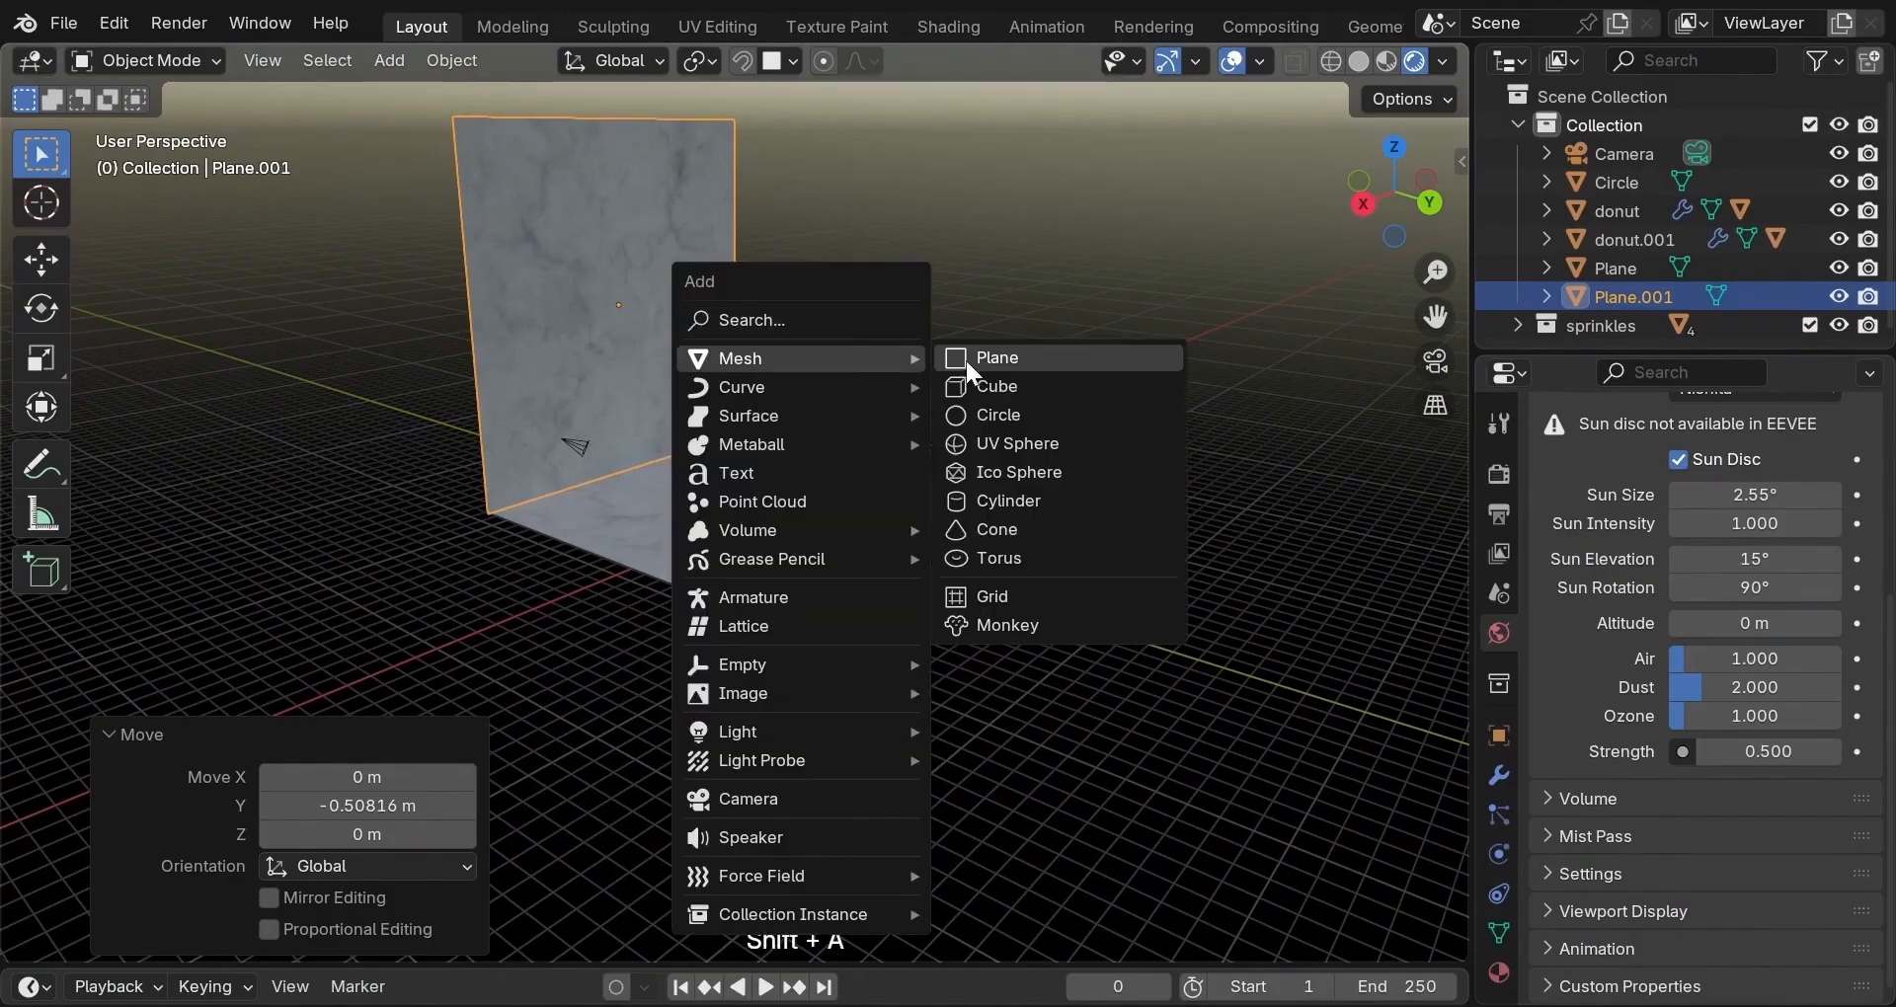
pyautogui.click(978, 385)
pyautogui.press('s')
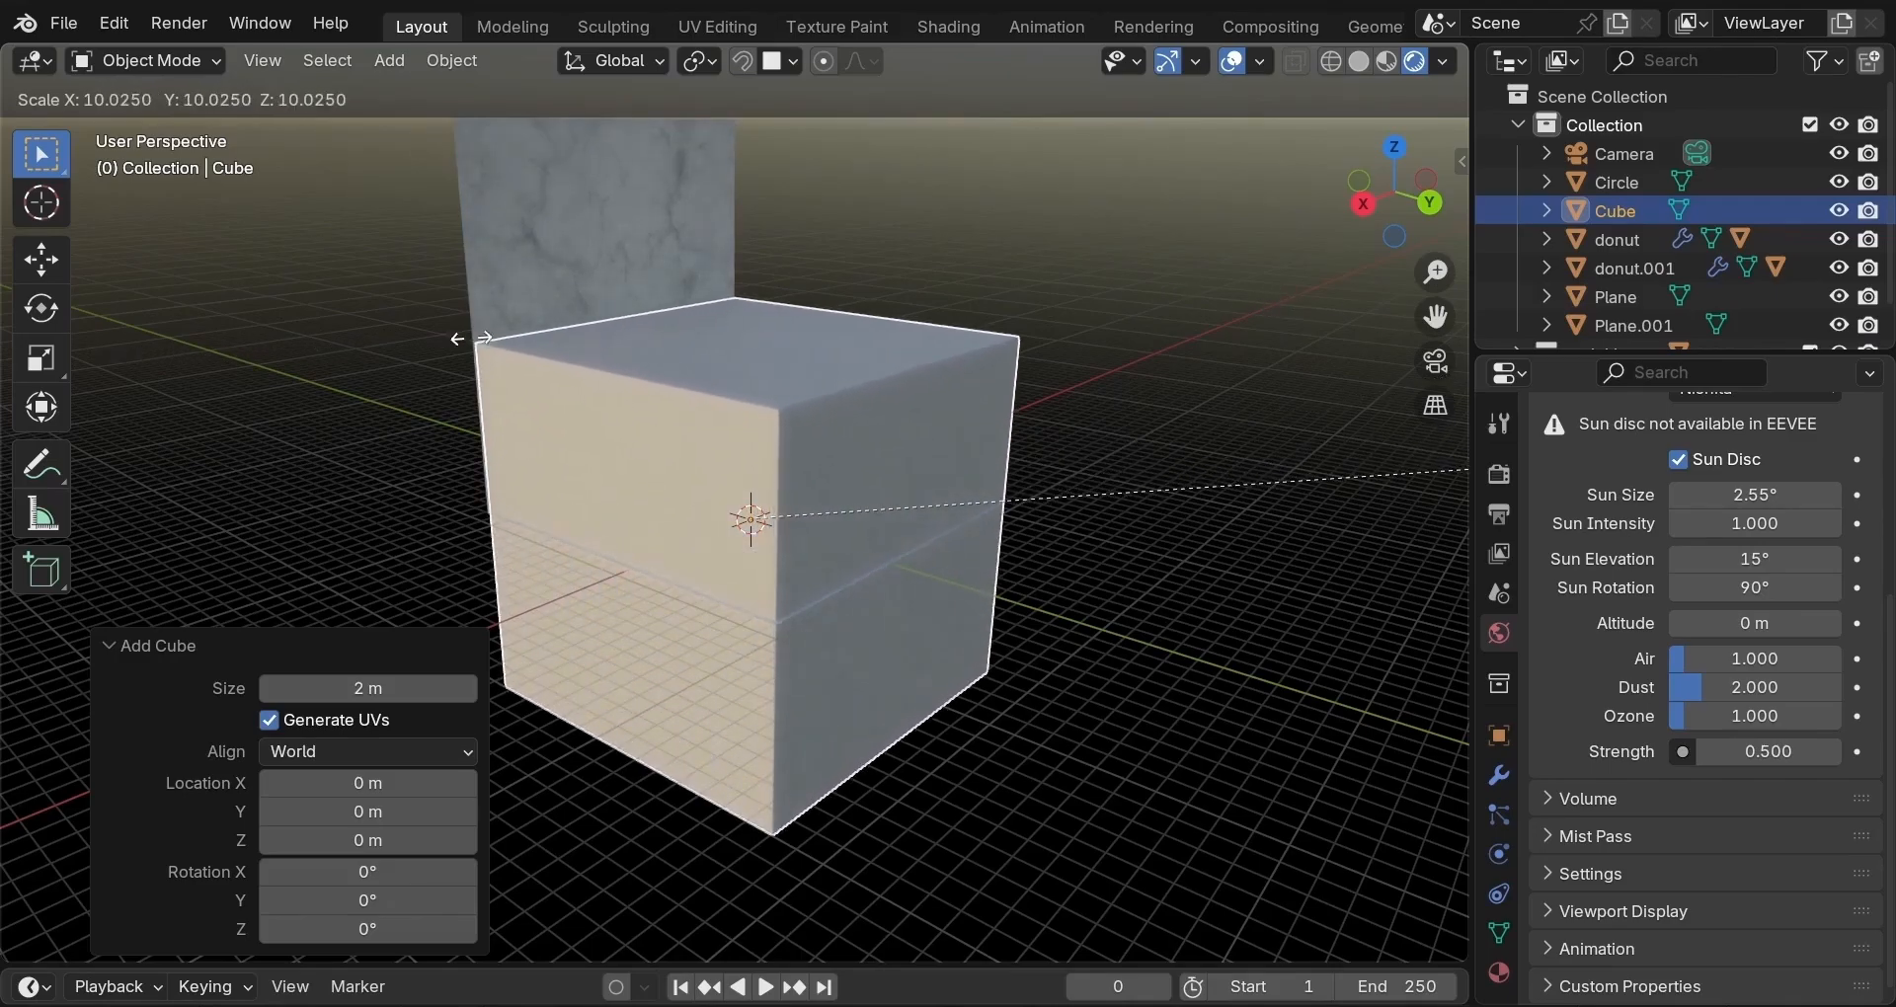
pyautogui.click(479, 334)
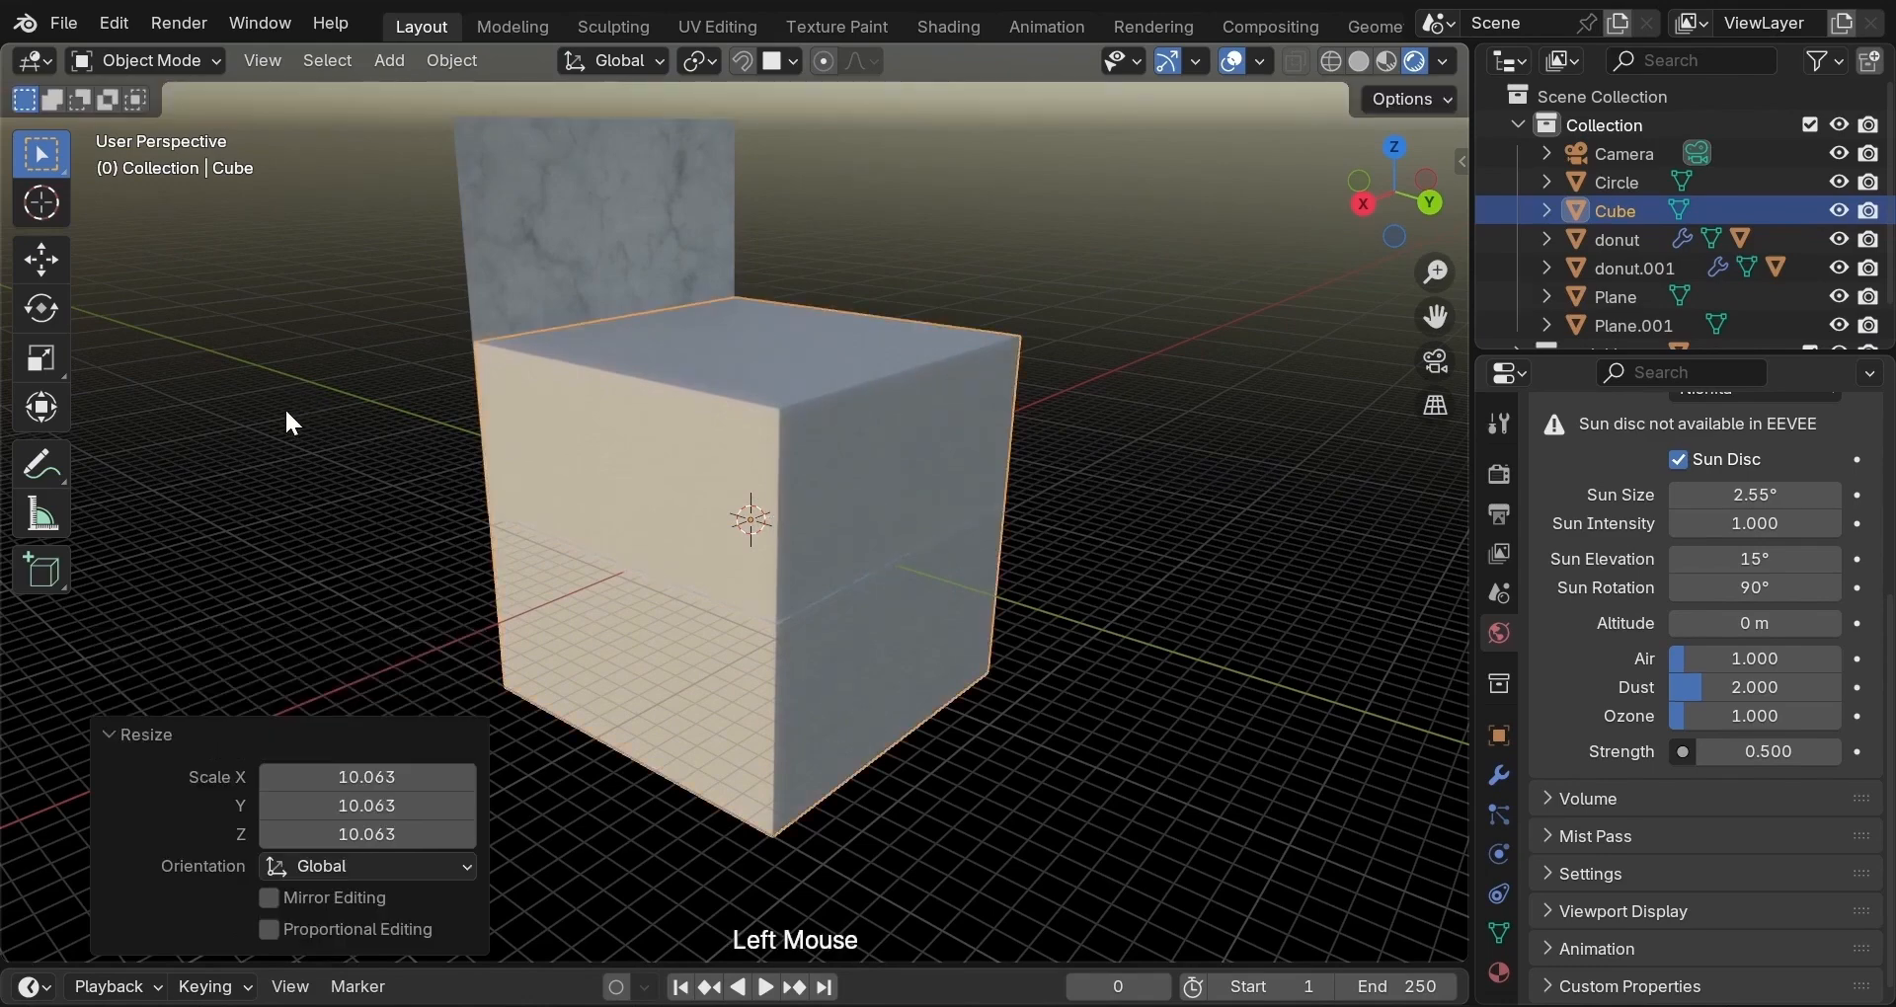
pyautogui.moveTo(286, 411); pyautogui.dragTo(329, 431, button='middle')
pyautogui.moveTo(453, 422); pyautogui.dragTo(464, 401, button='middle')
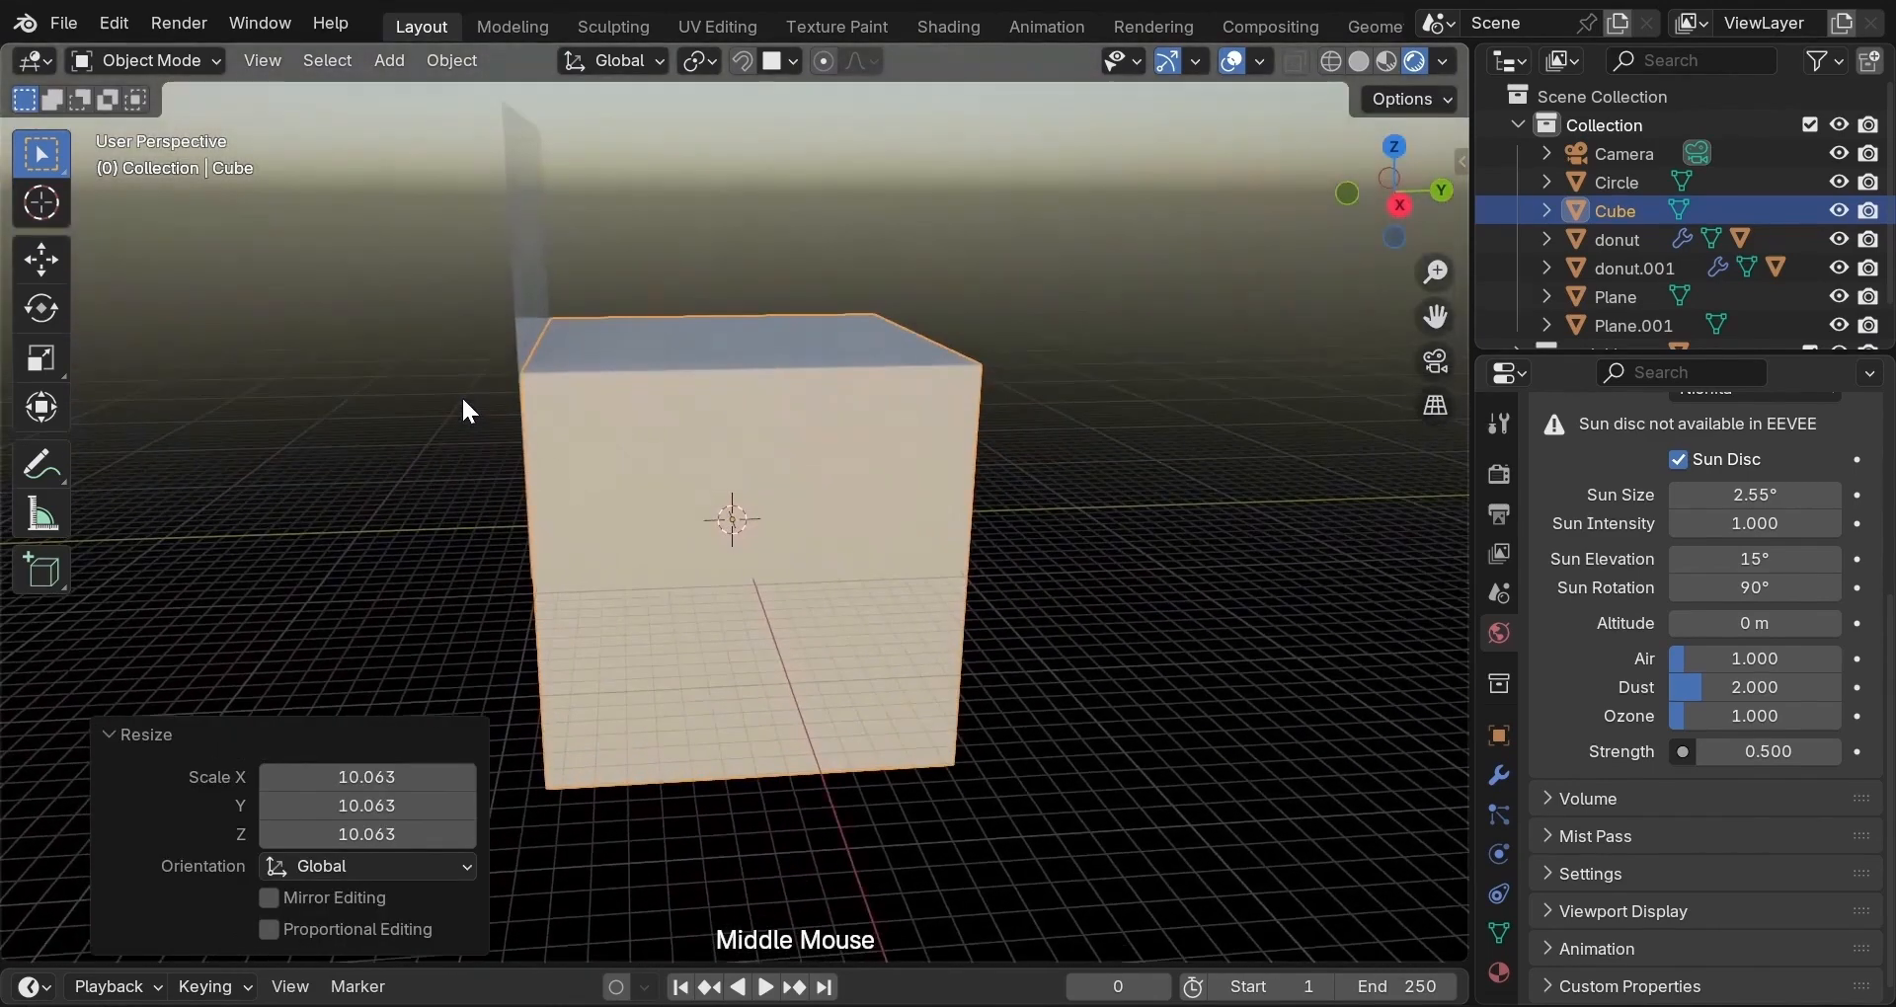
# Switch the viewport to Wireframe shading.
pyautogui.press('z')
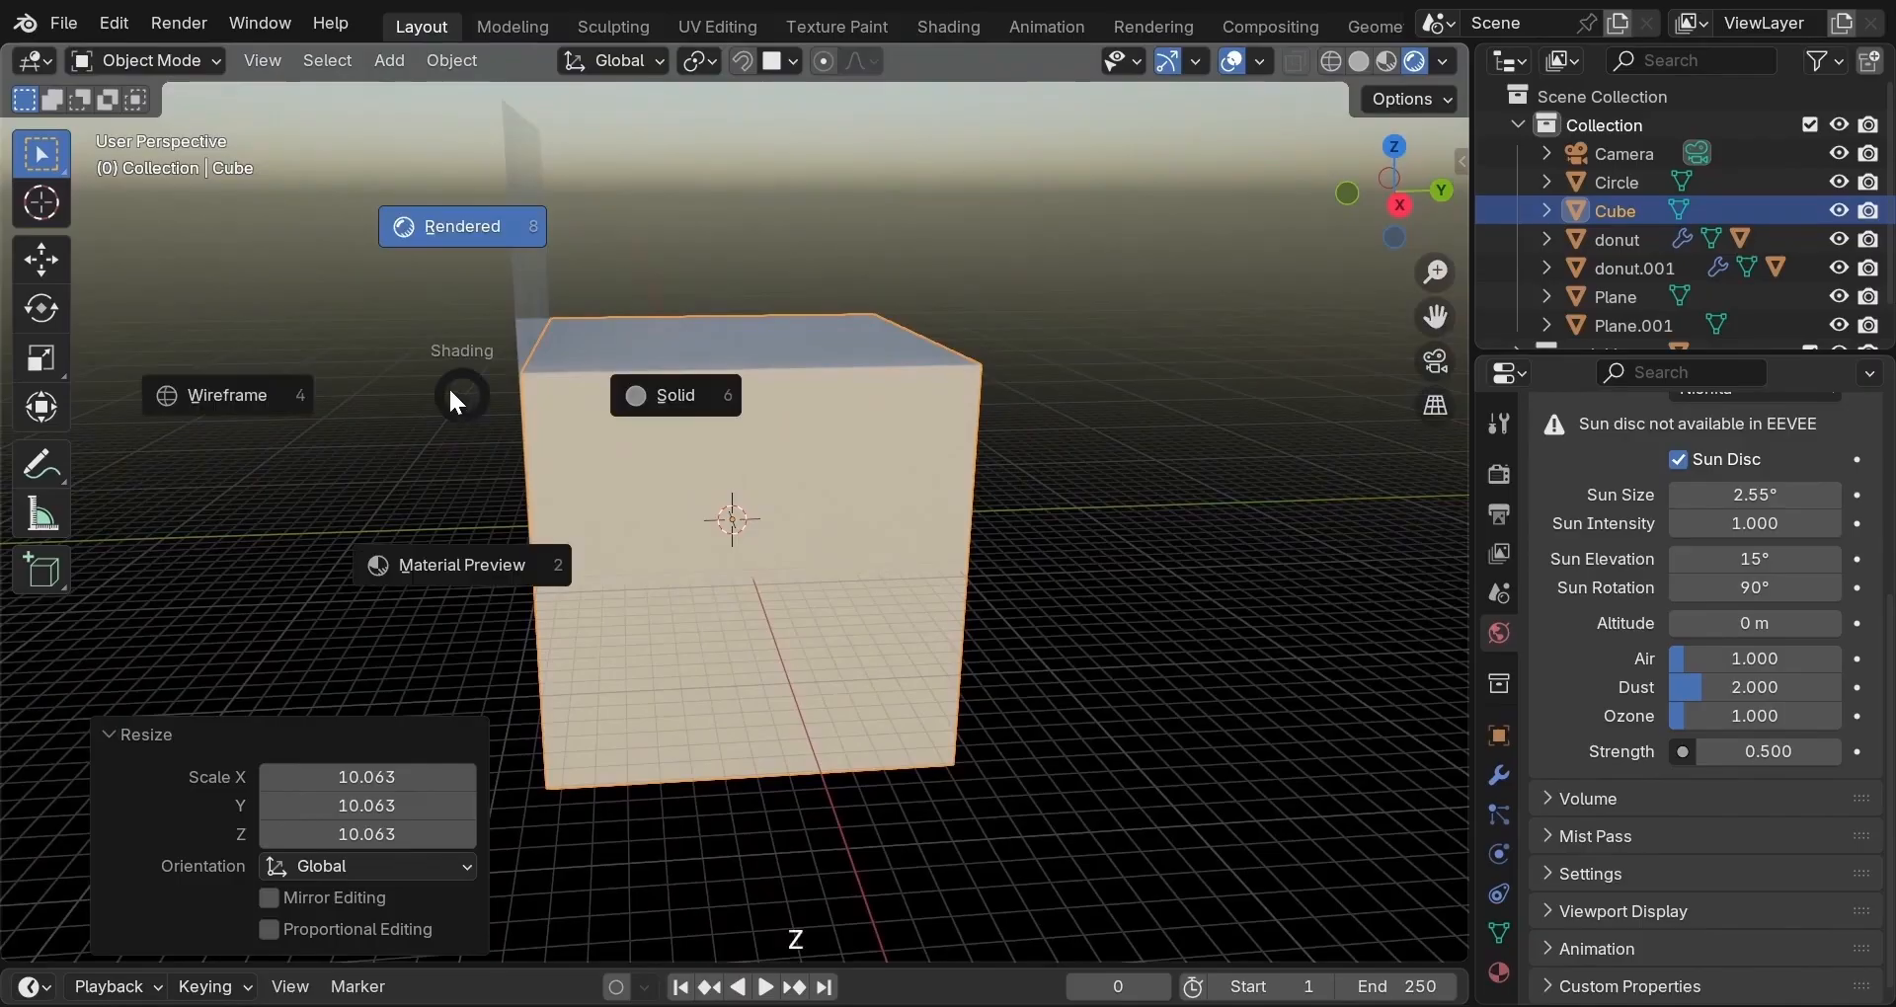
pyautogui.click(340, 400)
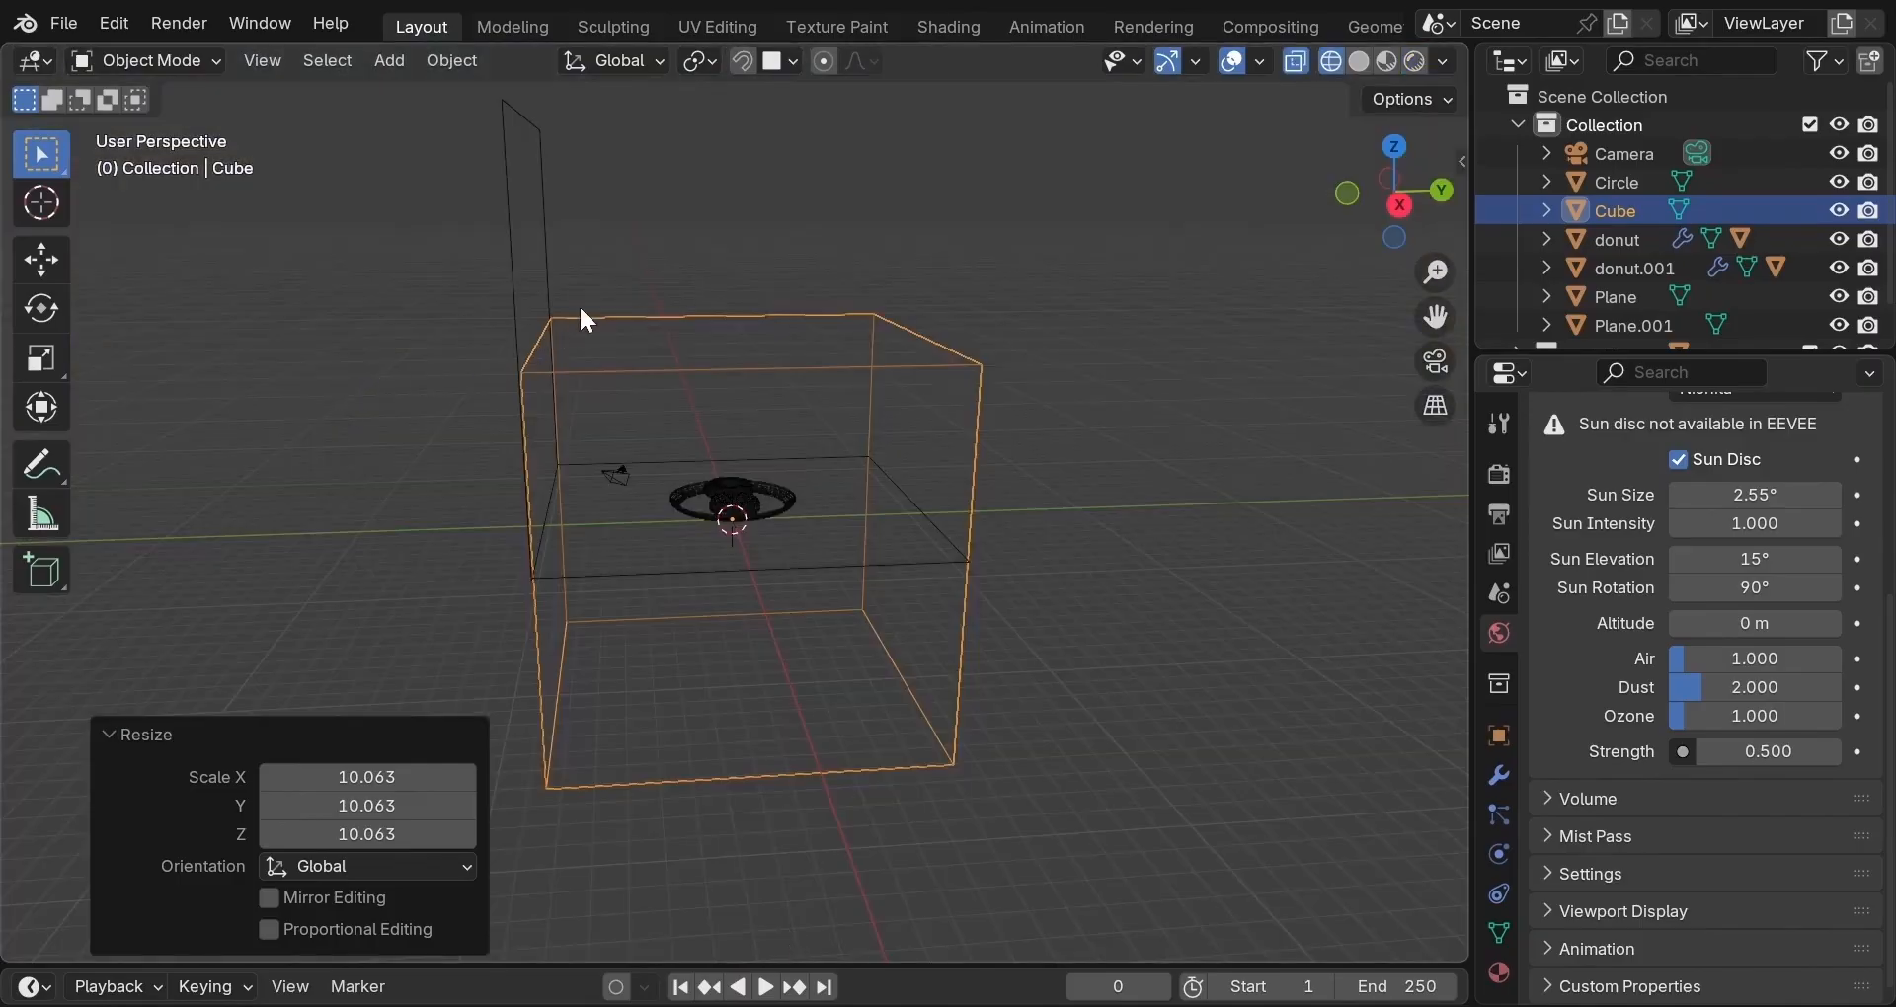
pyautogui.moveTo(581, 310); pyautogui.dragTo(606, 258, button='middle')
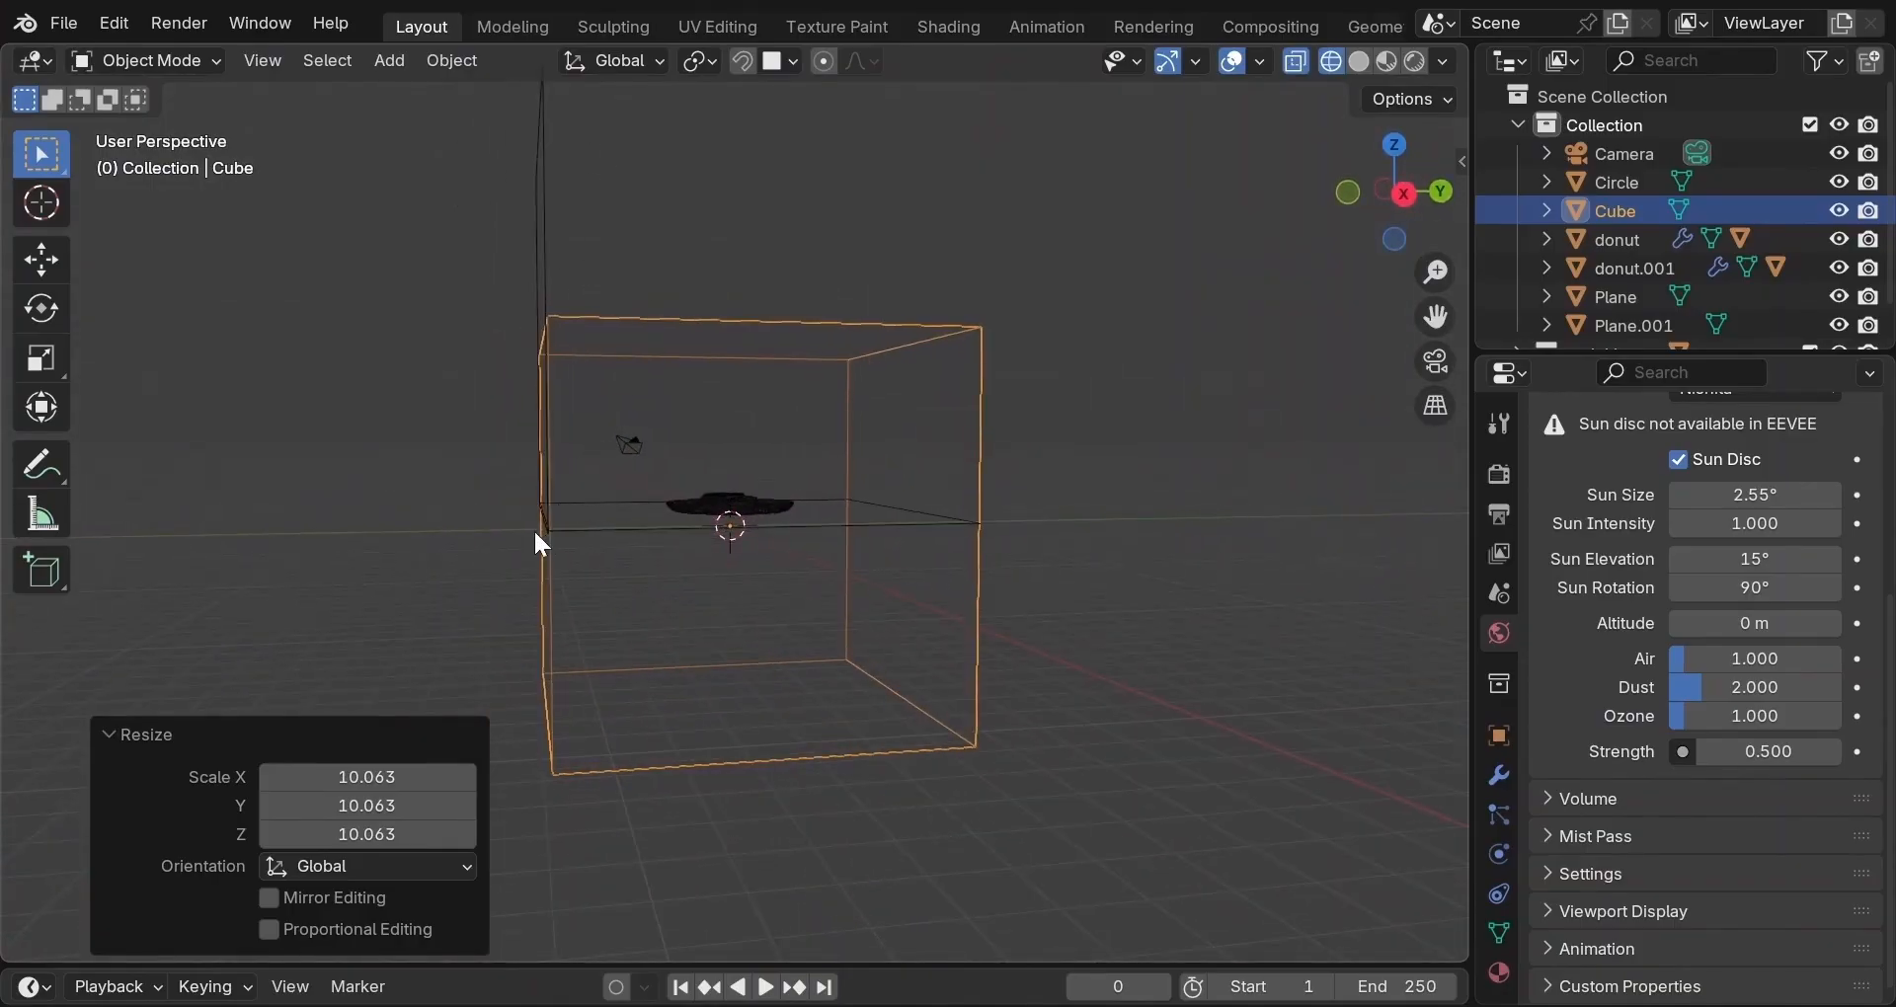
# Snap-move the room cube, using one of its corners as the base point.
pyautogui.press('g')
pyautogui.press('g')
pyautogui.press('b')
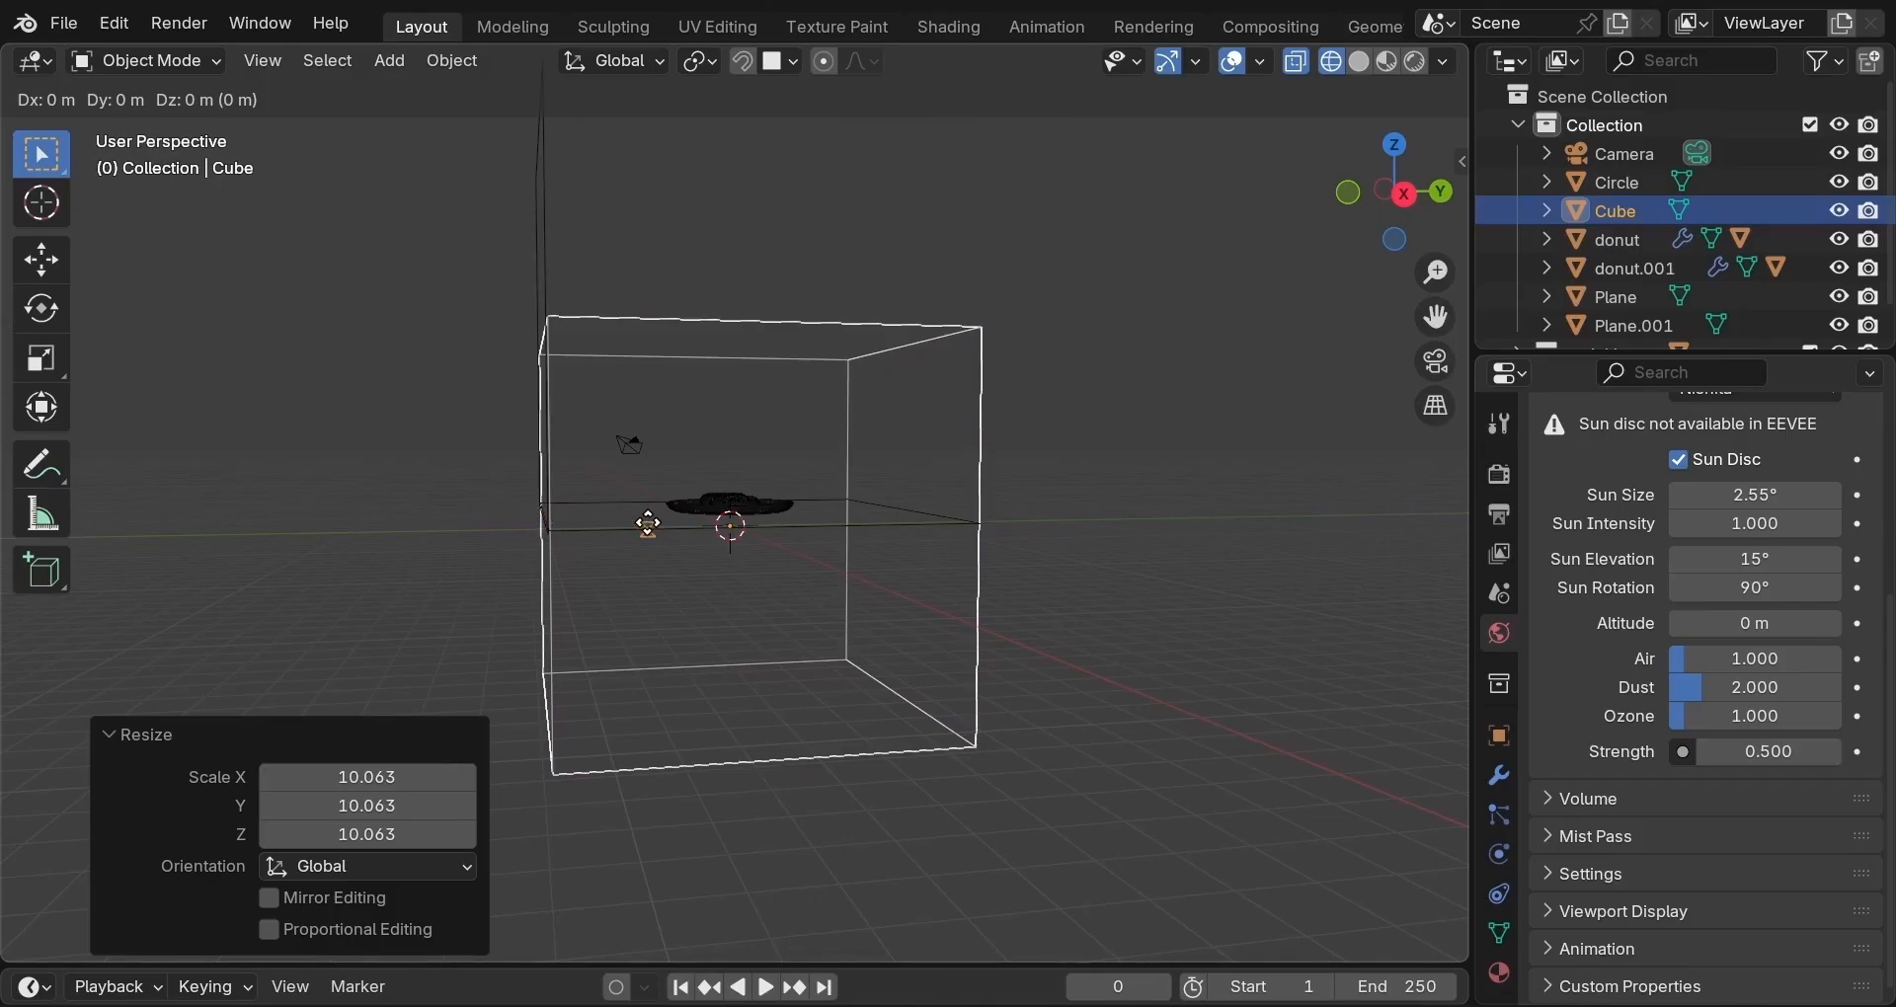
pyautogui.middleClick(696, 606)
pyautogui.middleClick(592, 767)
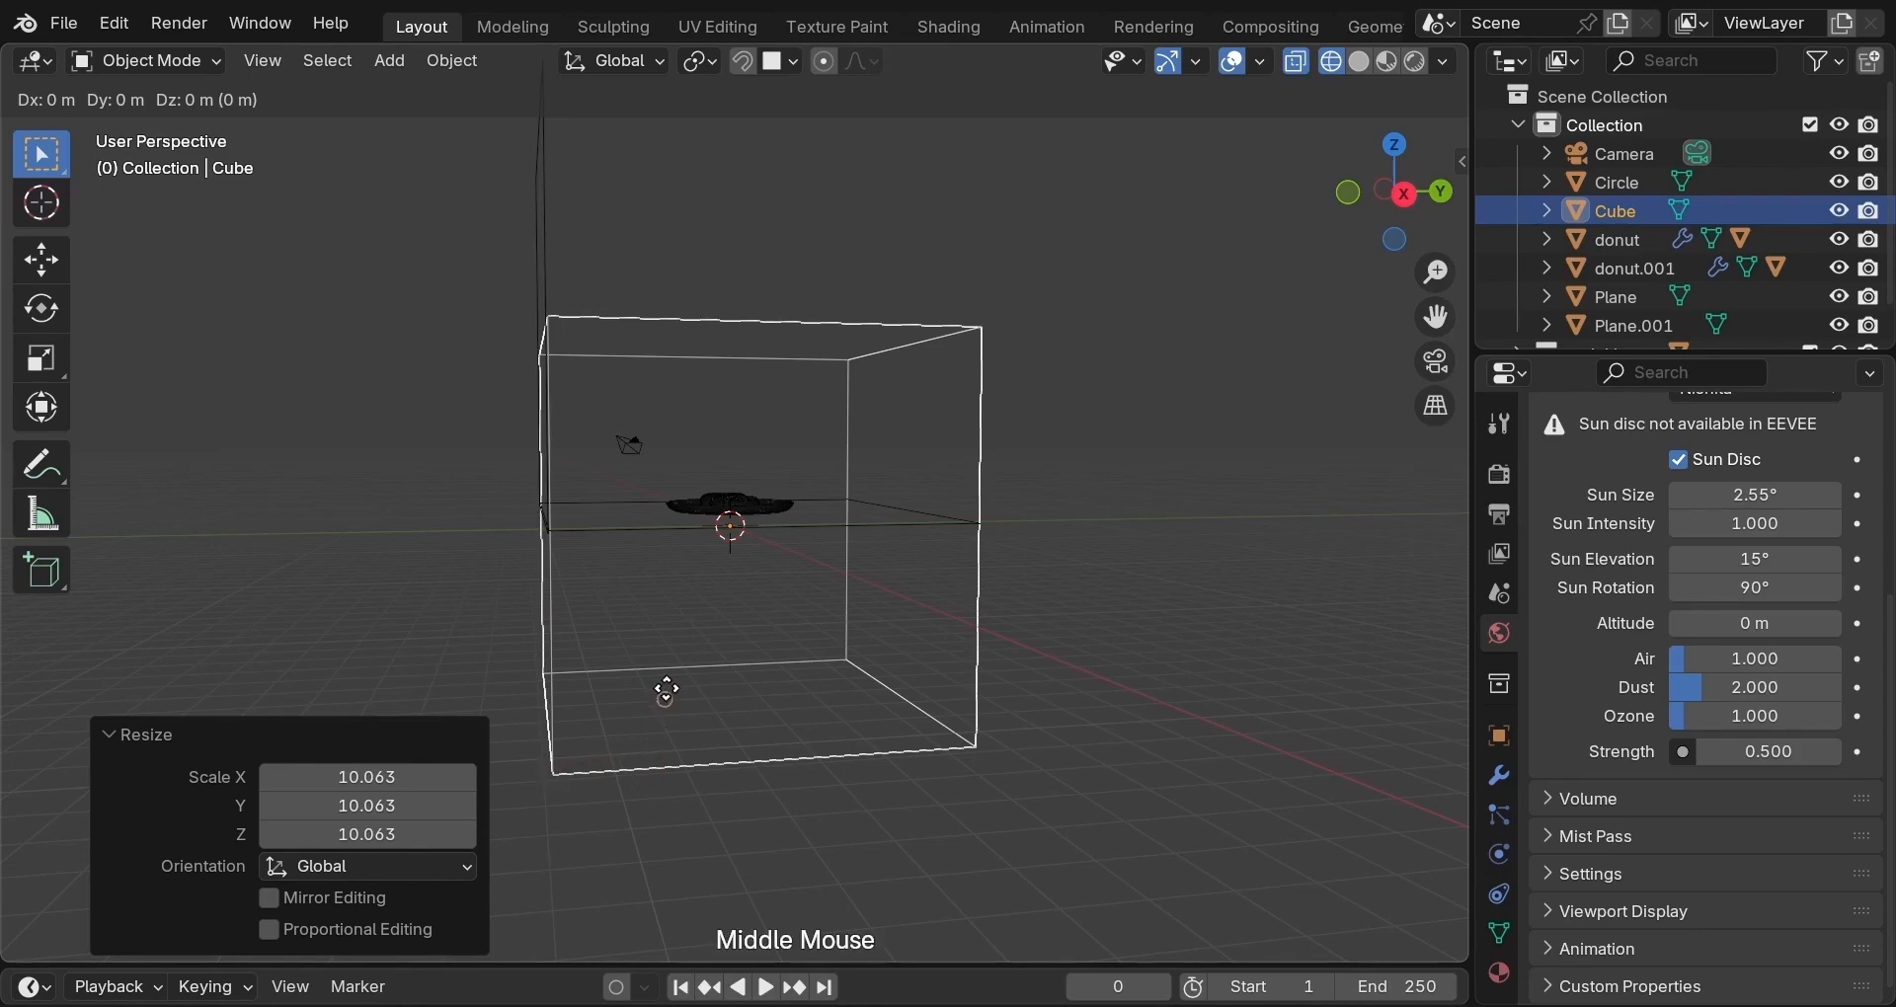
pyautogui.middleClick(691, 675)
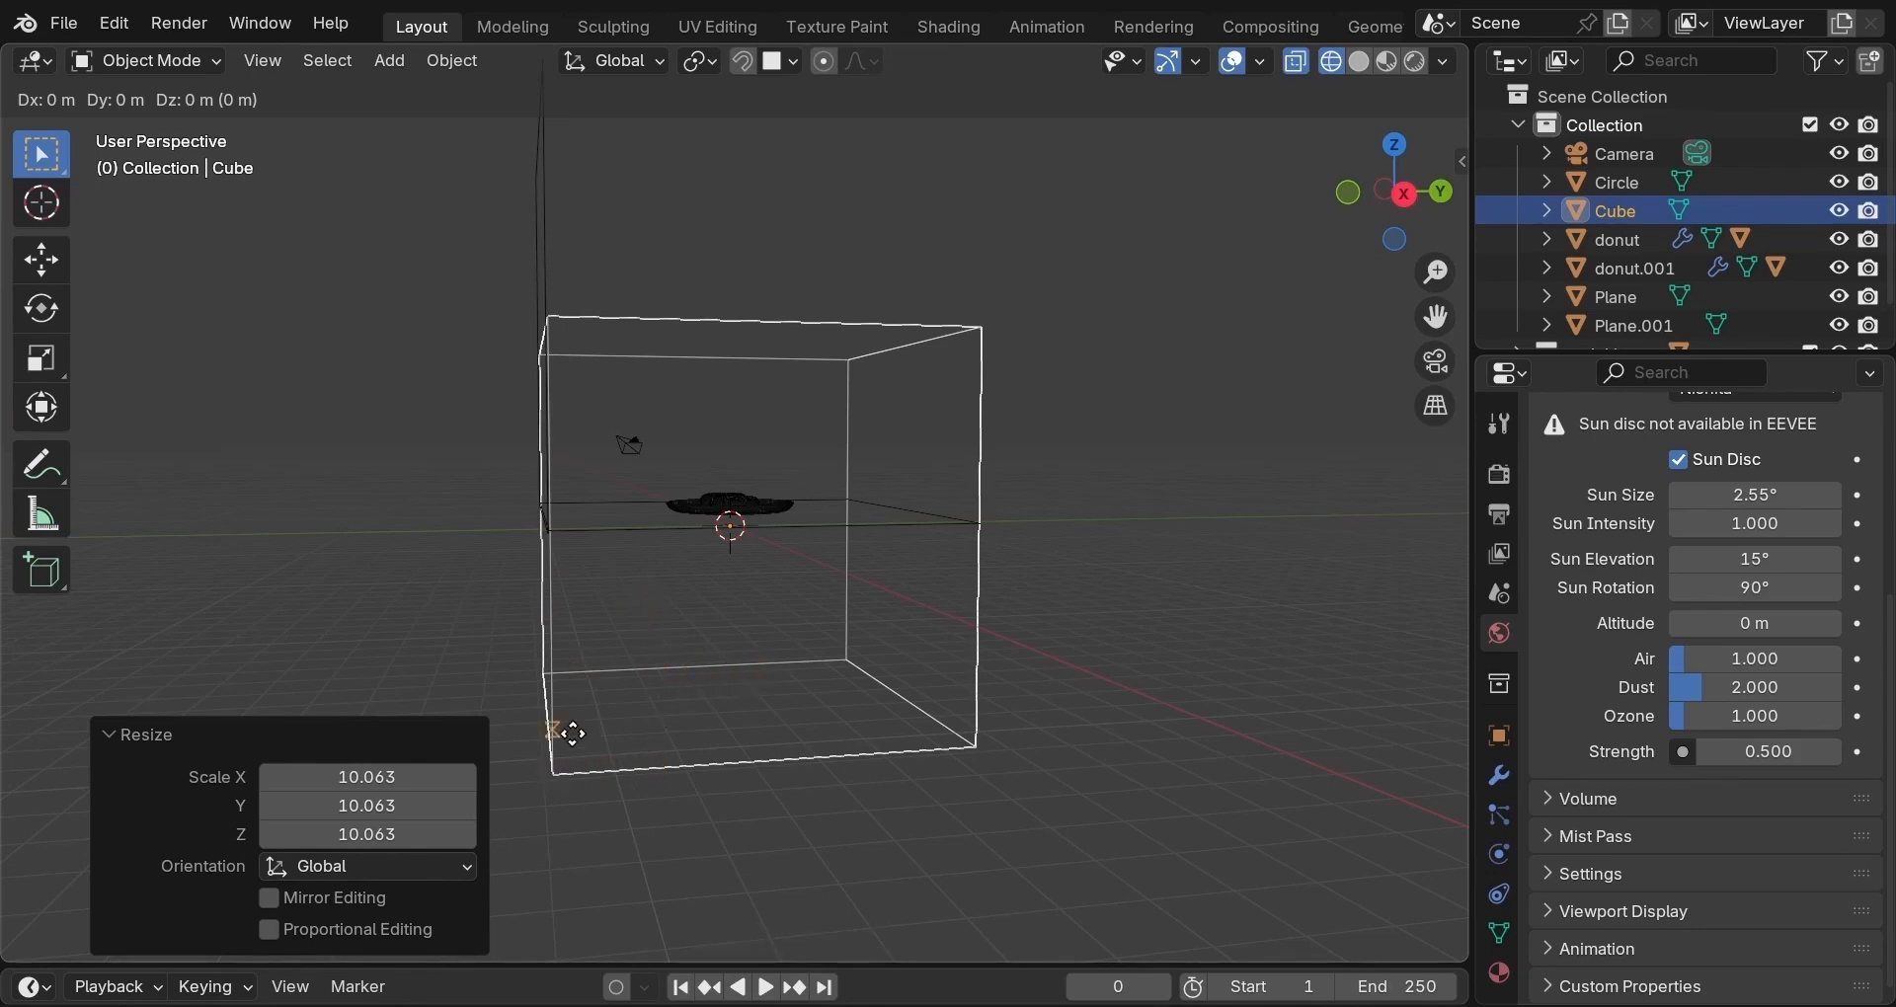
pyautogui.click(556, 776)
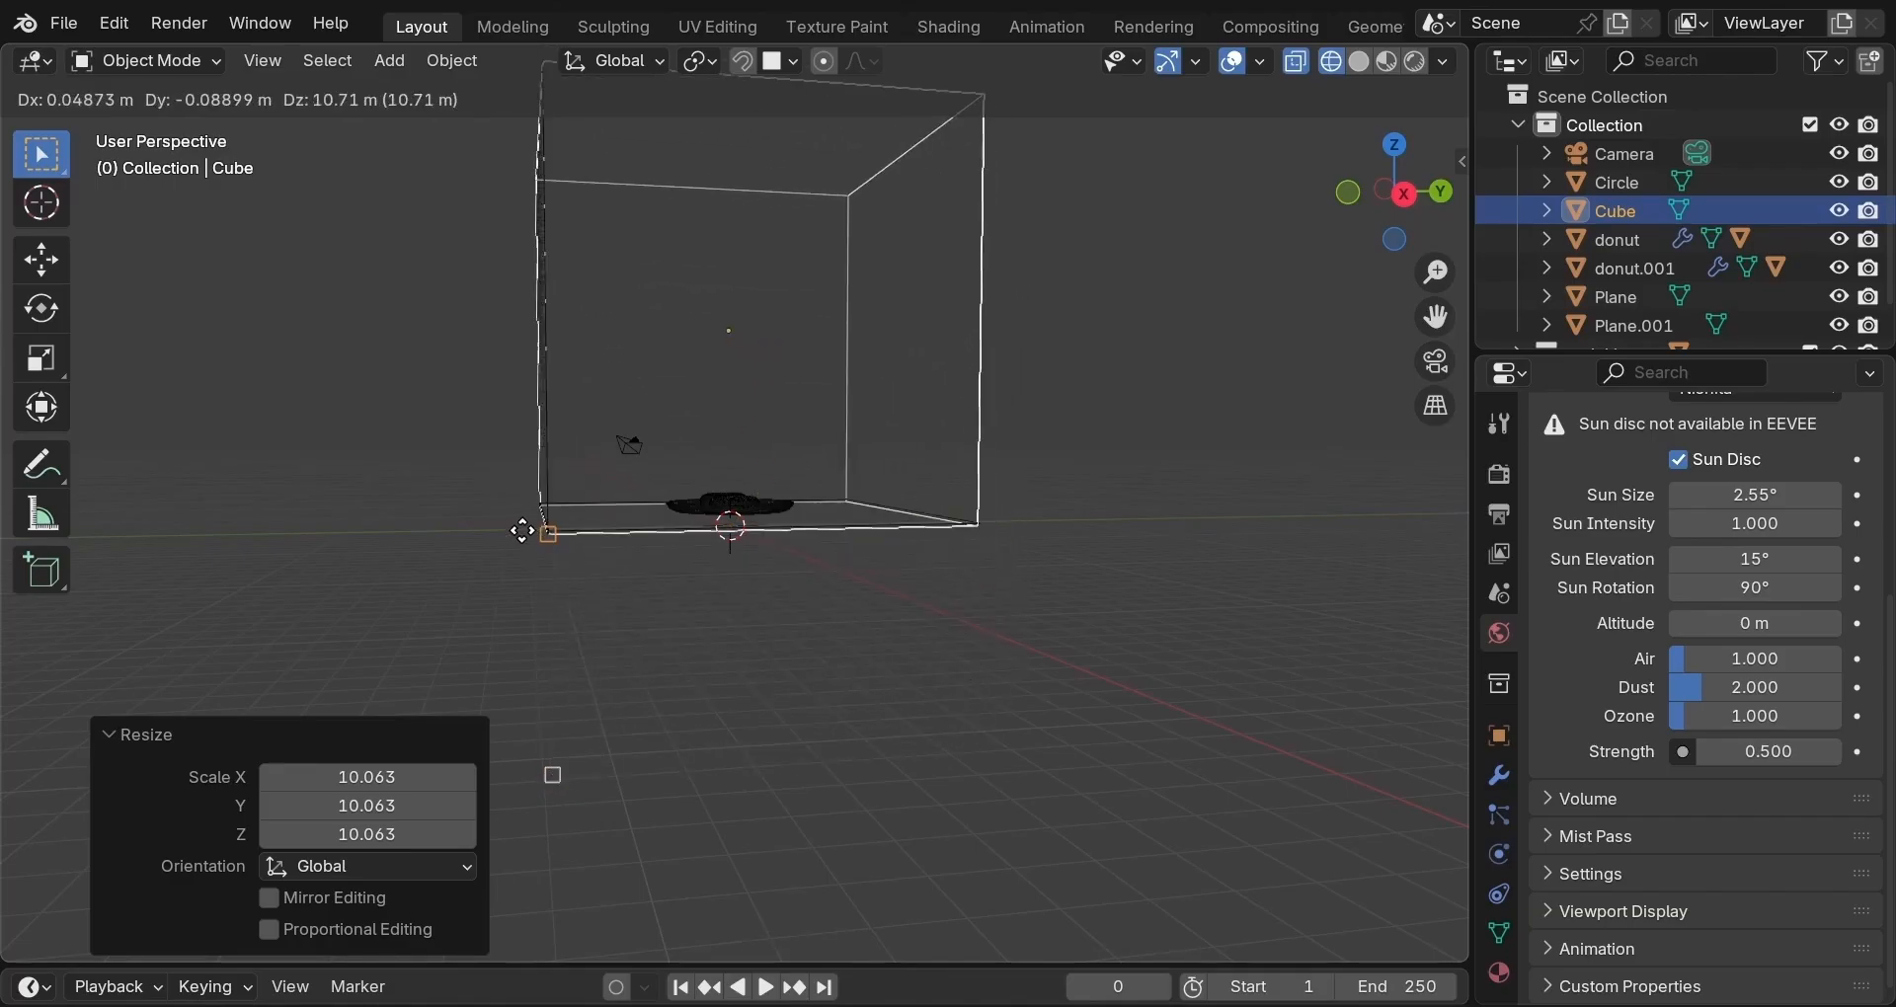
pyautogui.click(523, 534)
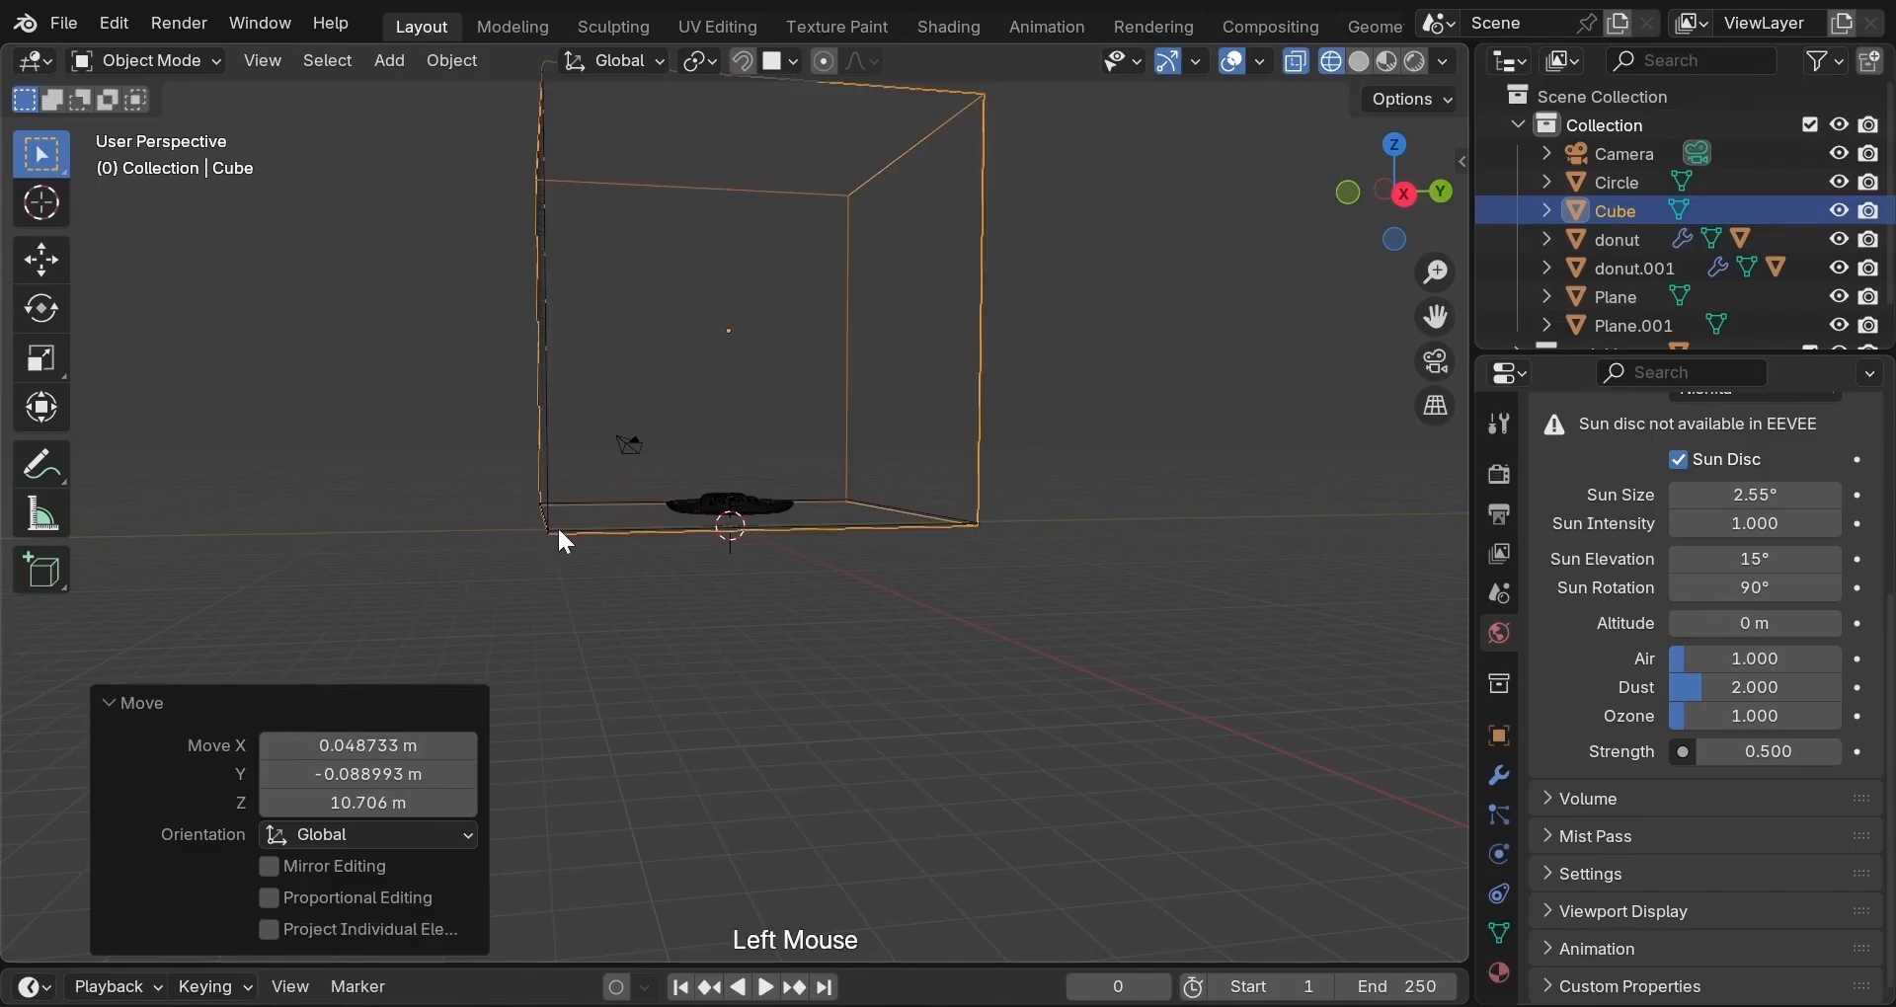
pyautogui.moveTo(559, 531); pyautogui.dragTo(1070, 544, button='middle')
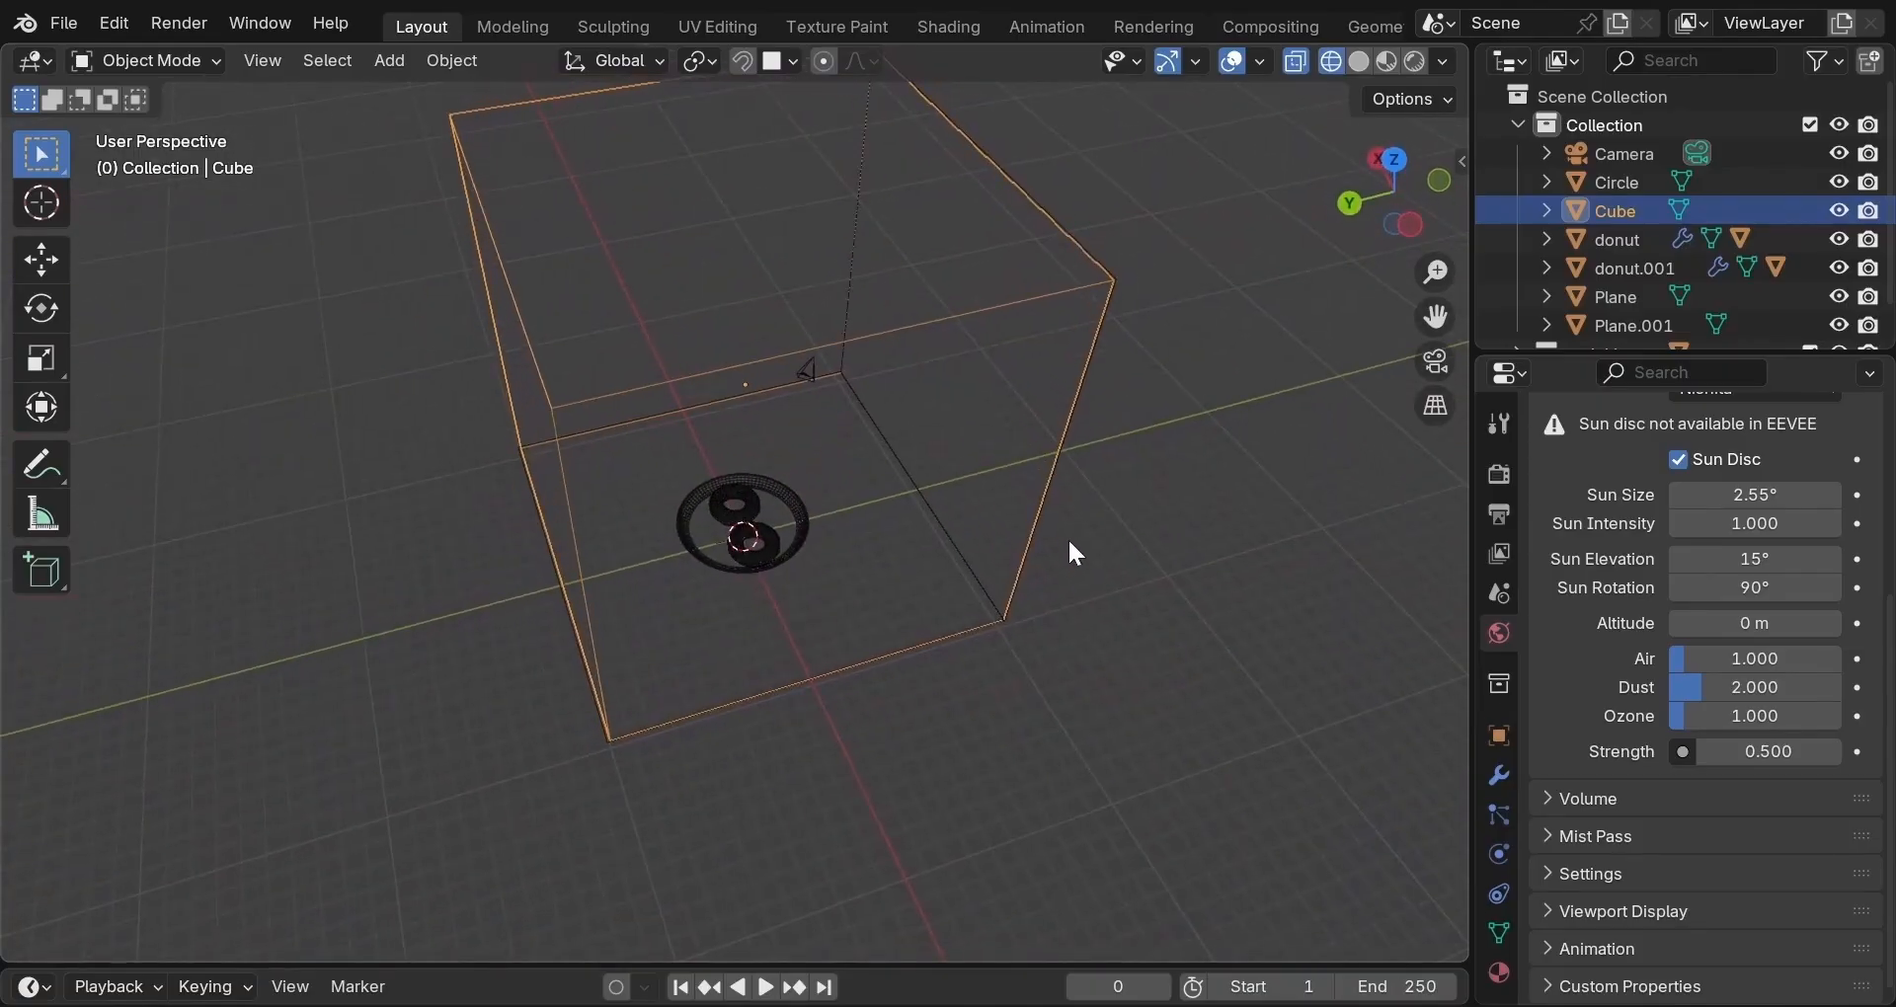
# Repeat the corner-based snap move twice so the cube shifts about 0.097 m along X.
pyautogui.press('g')
pyautogui.press('b')
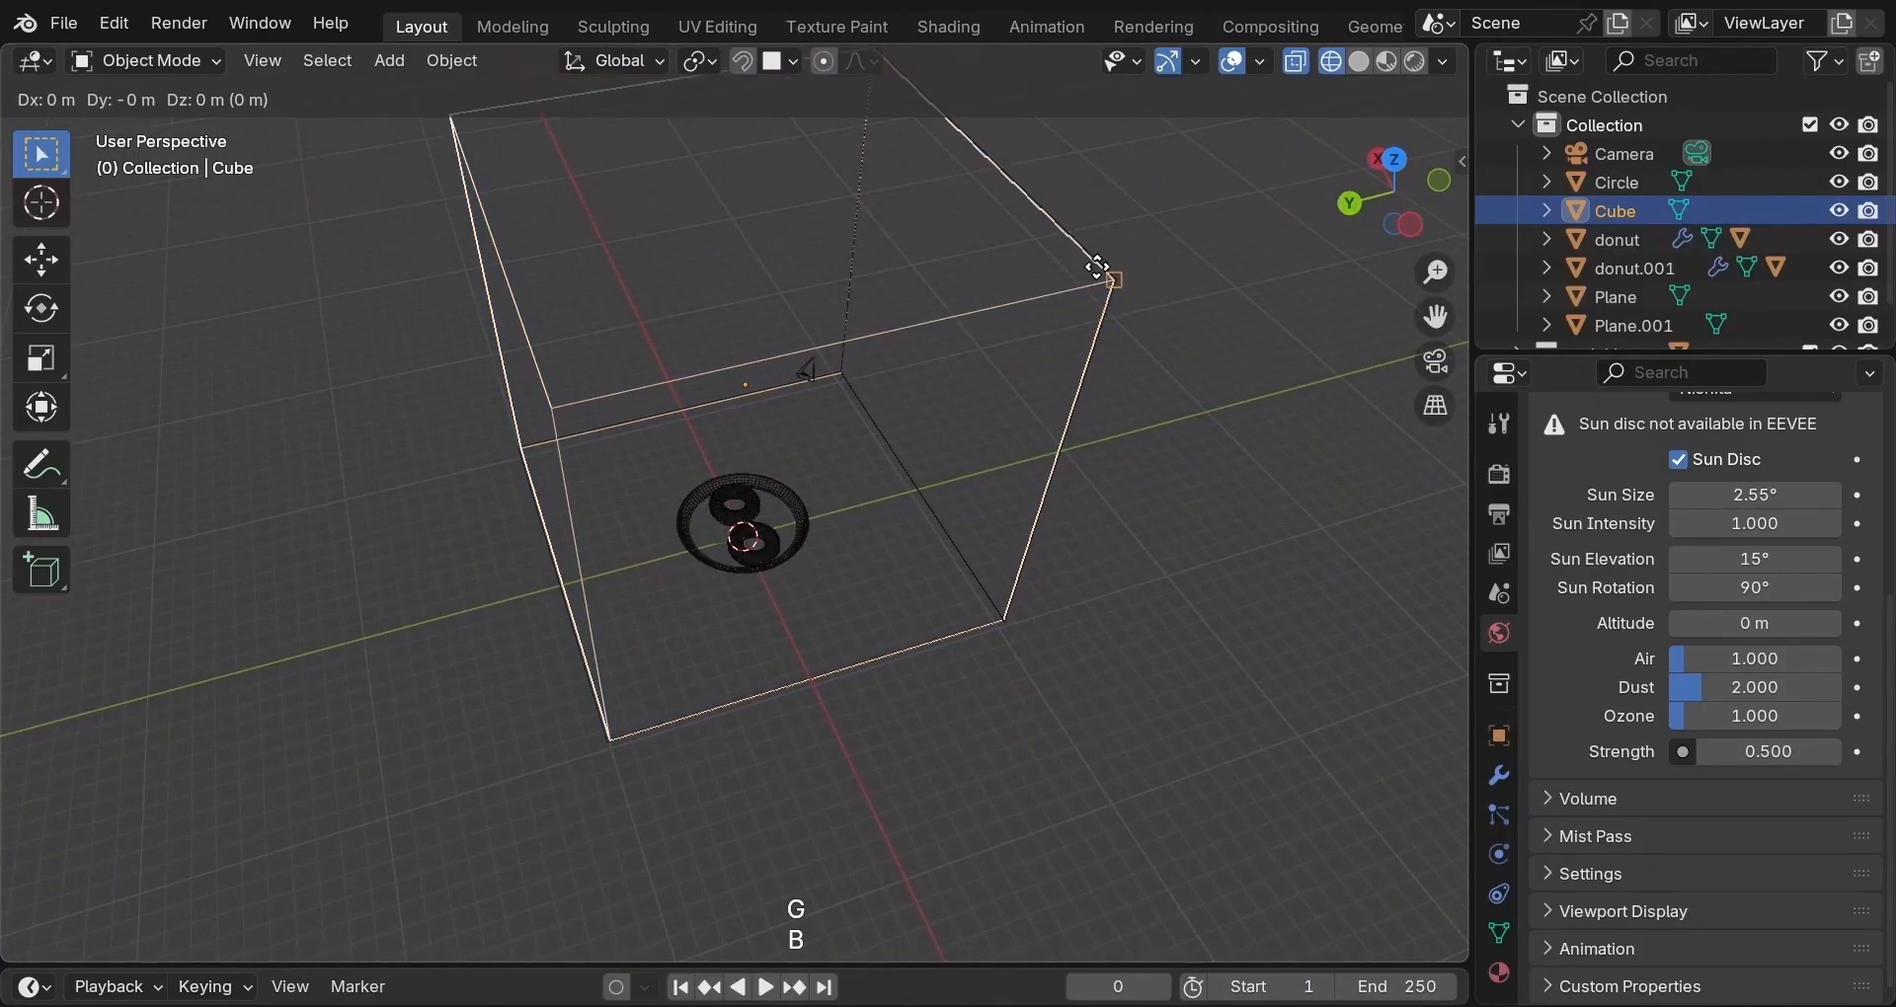
pyautogui.click(1105, 269)
pyautogui.click(1113, 271)
pyautogui.moveTo(1142, 251); pyautogui.dragTo(519, 261, button='middle')
pyautogui.press('g')
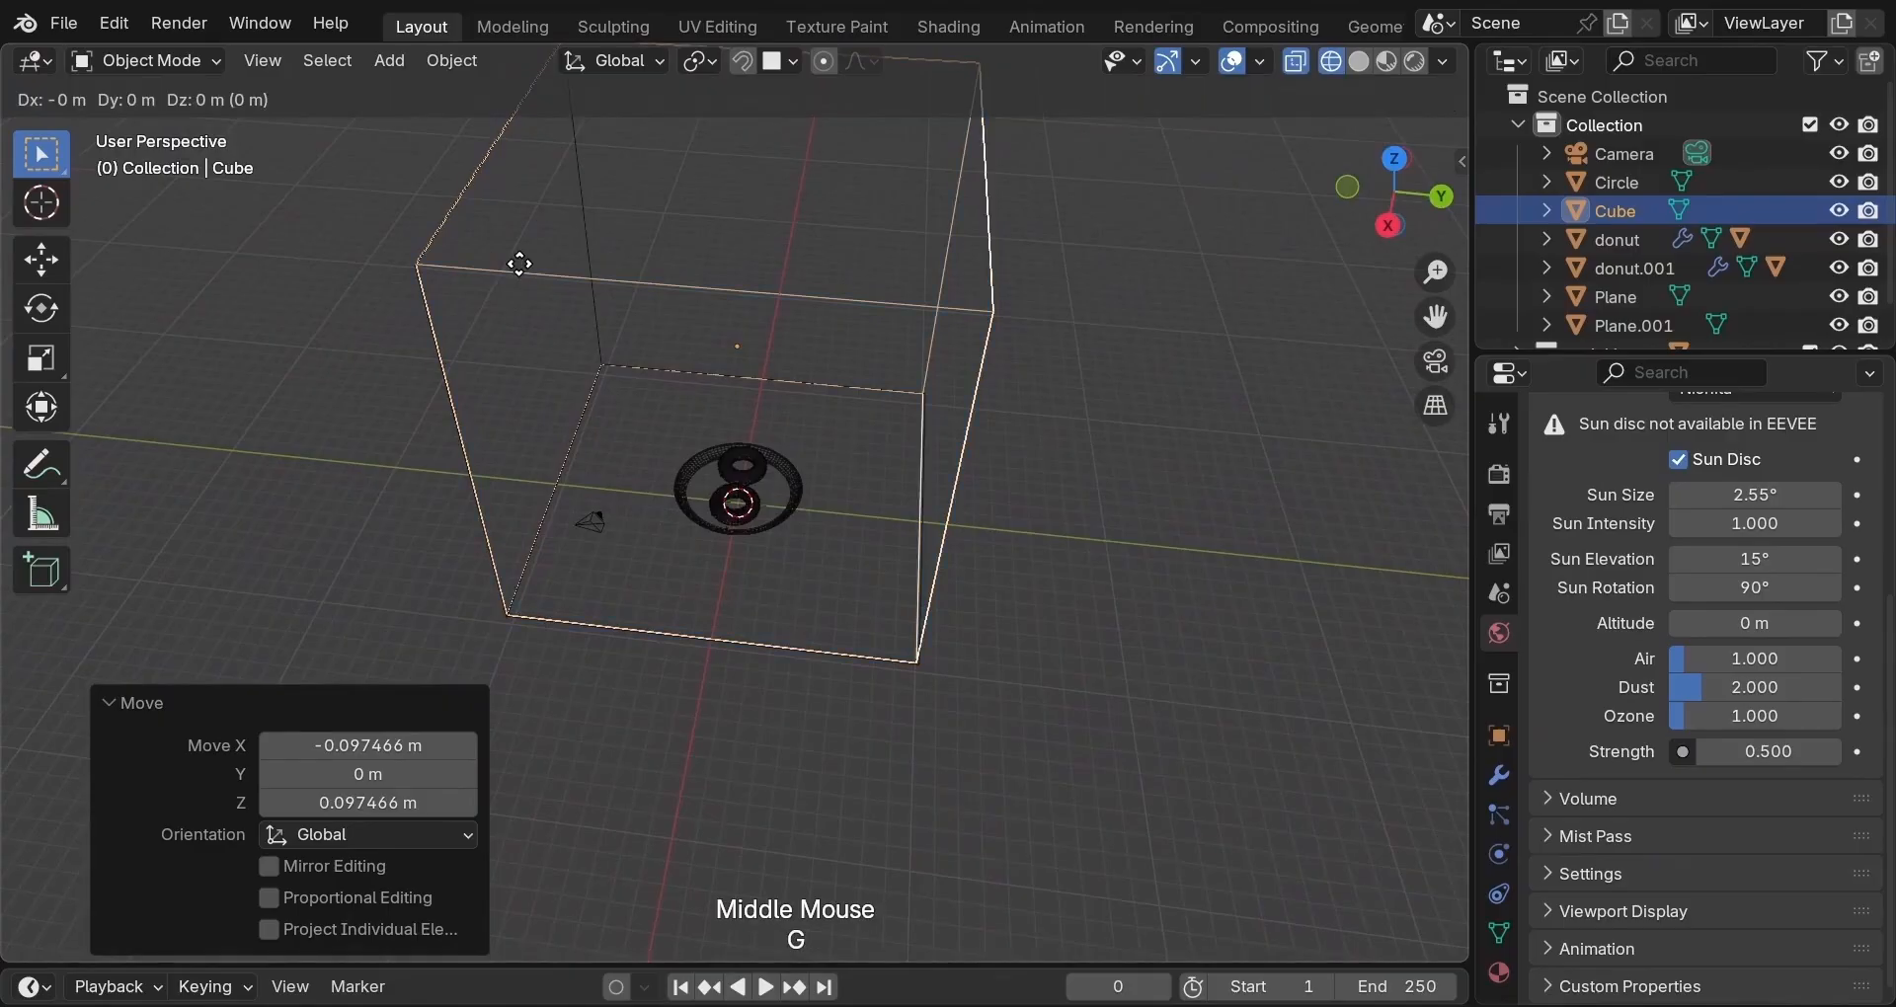
pyautogui.press('b')
pyautogui.click(417, 254)
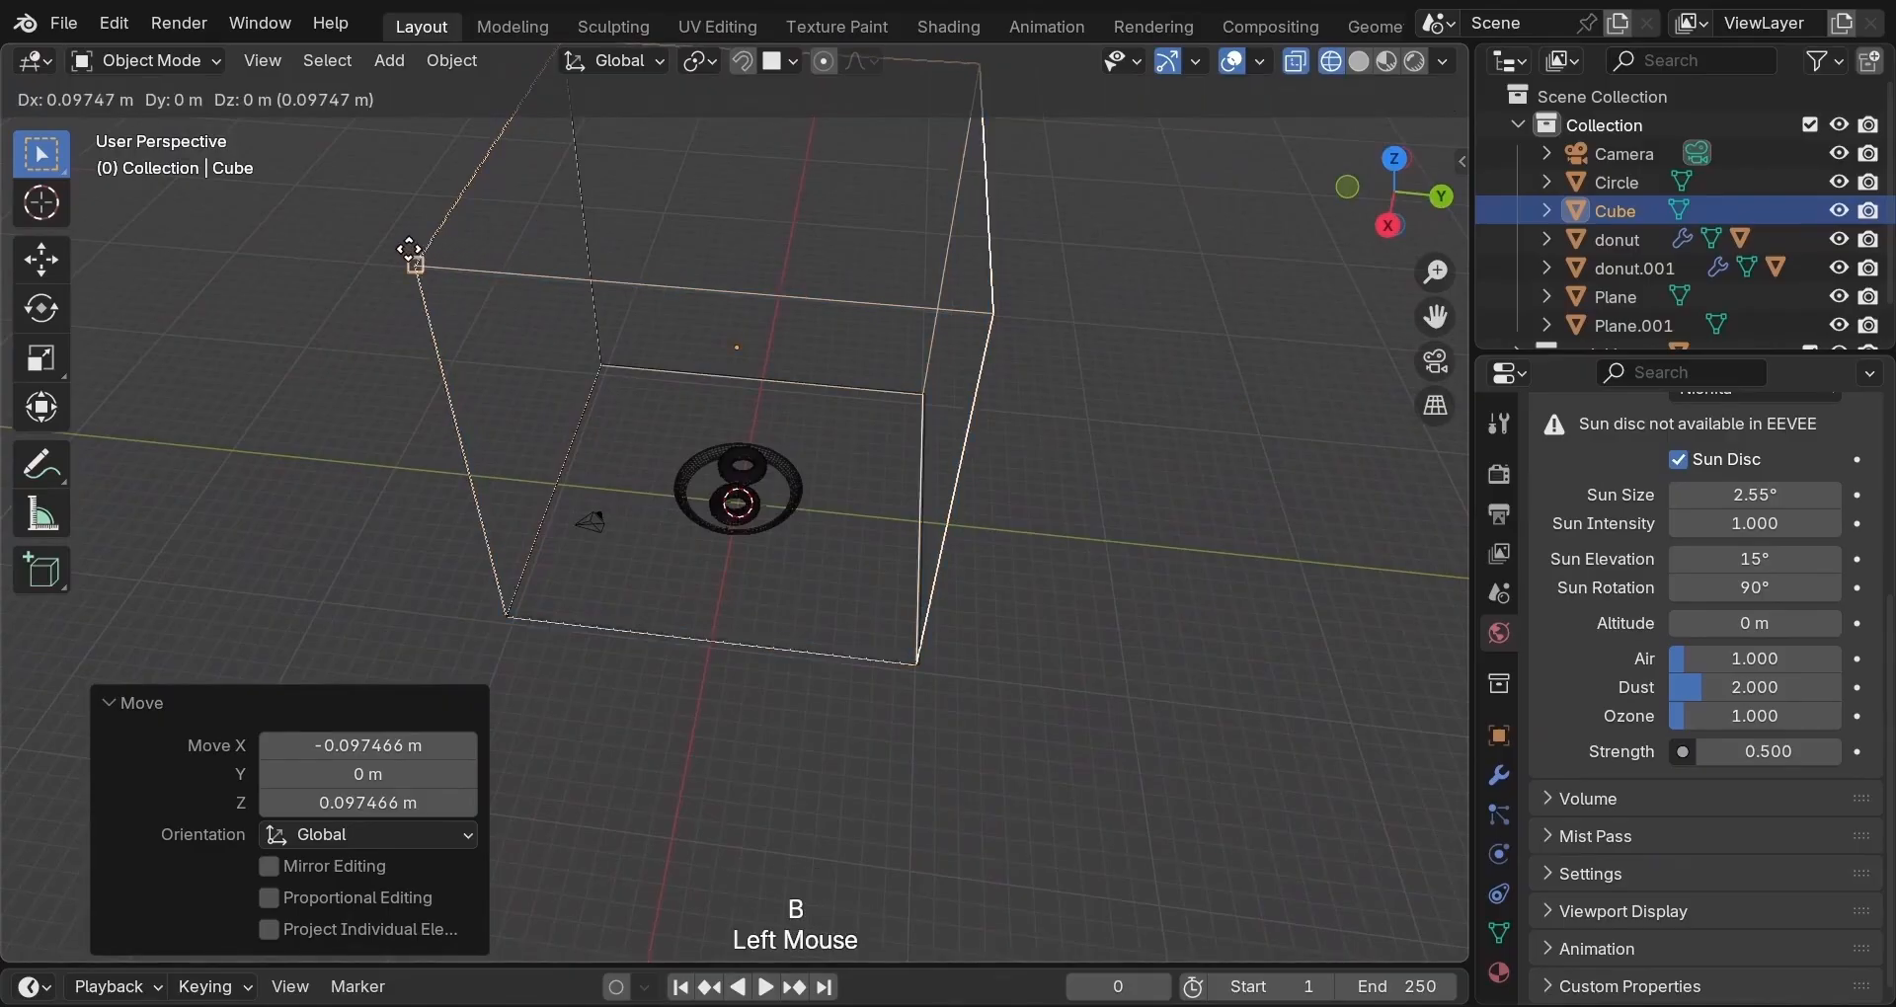
pyautogui.click(404, 261)
pyautogui.moveTo(377, 240); pyautogui.dragTo(741, 267, button='middle')
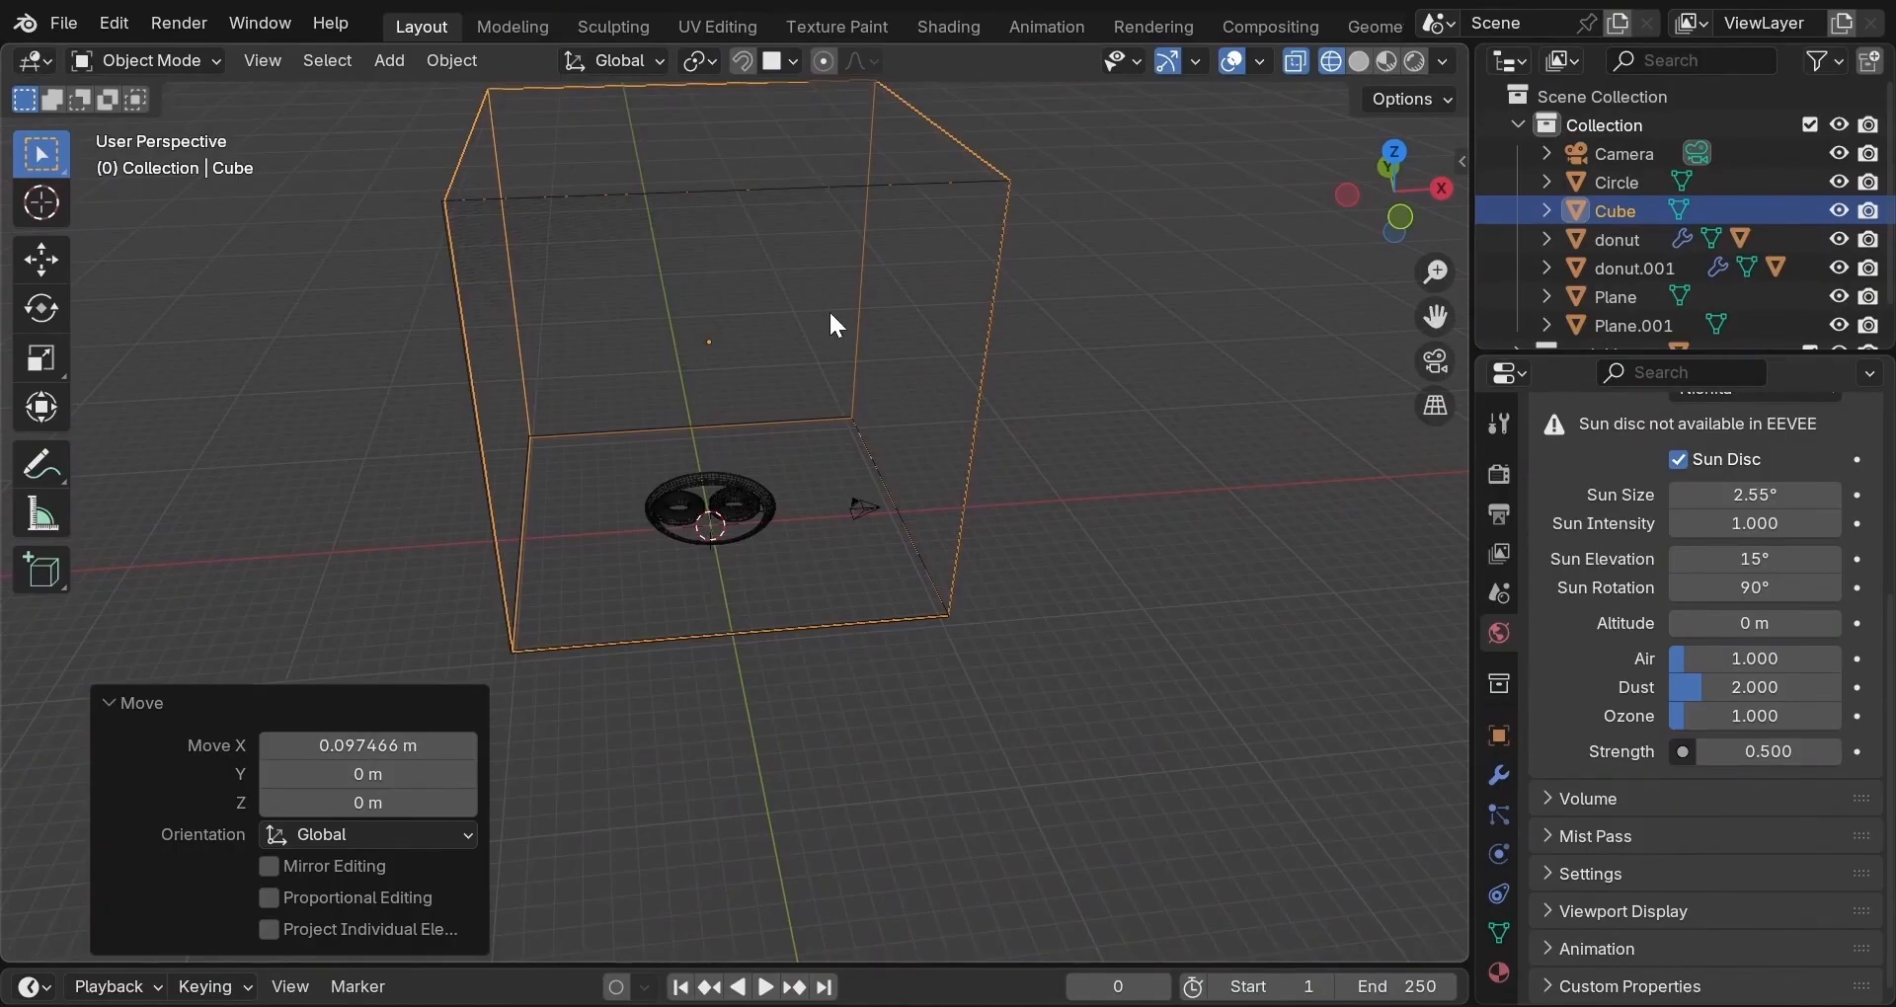
# In Edit Mode with solid shading, delete the cube's top face and lower front face.
pyautogui.press('Tab')
pyautogui.press('z')
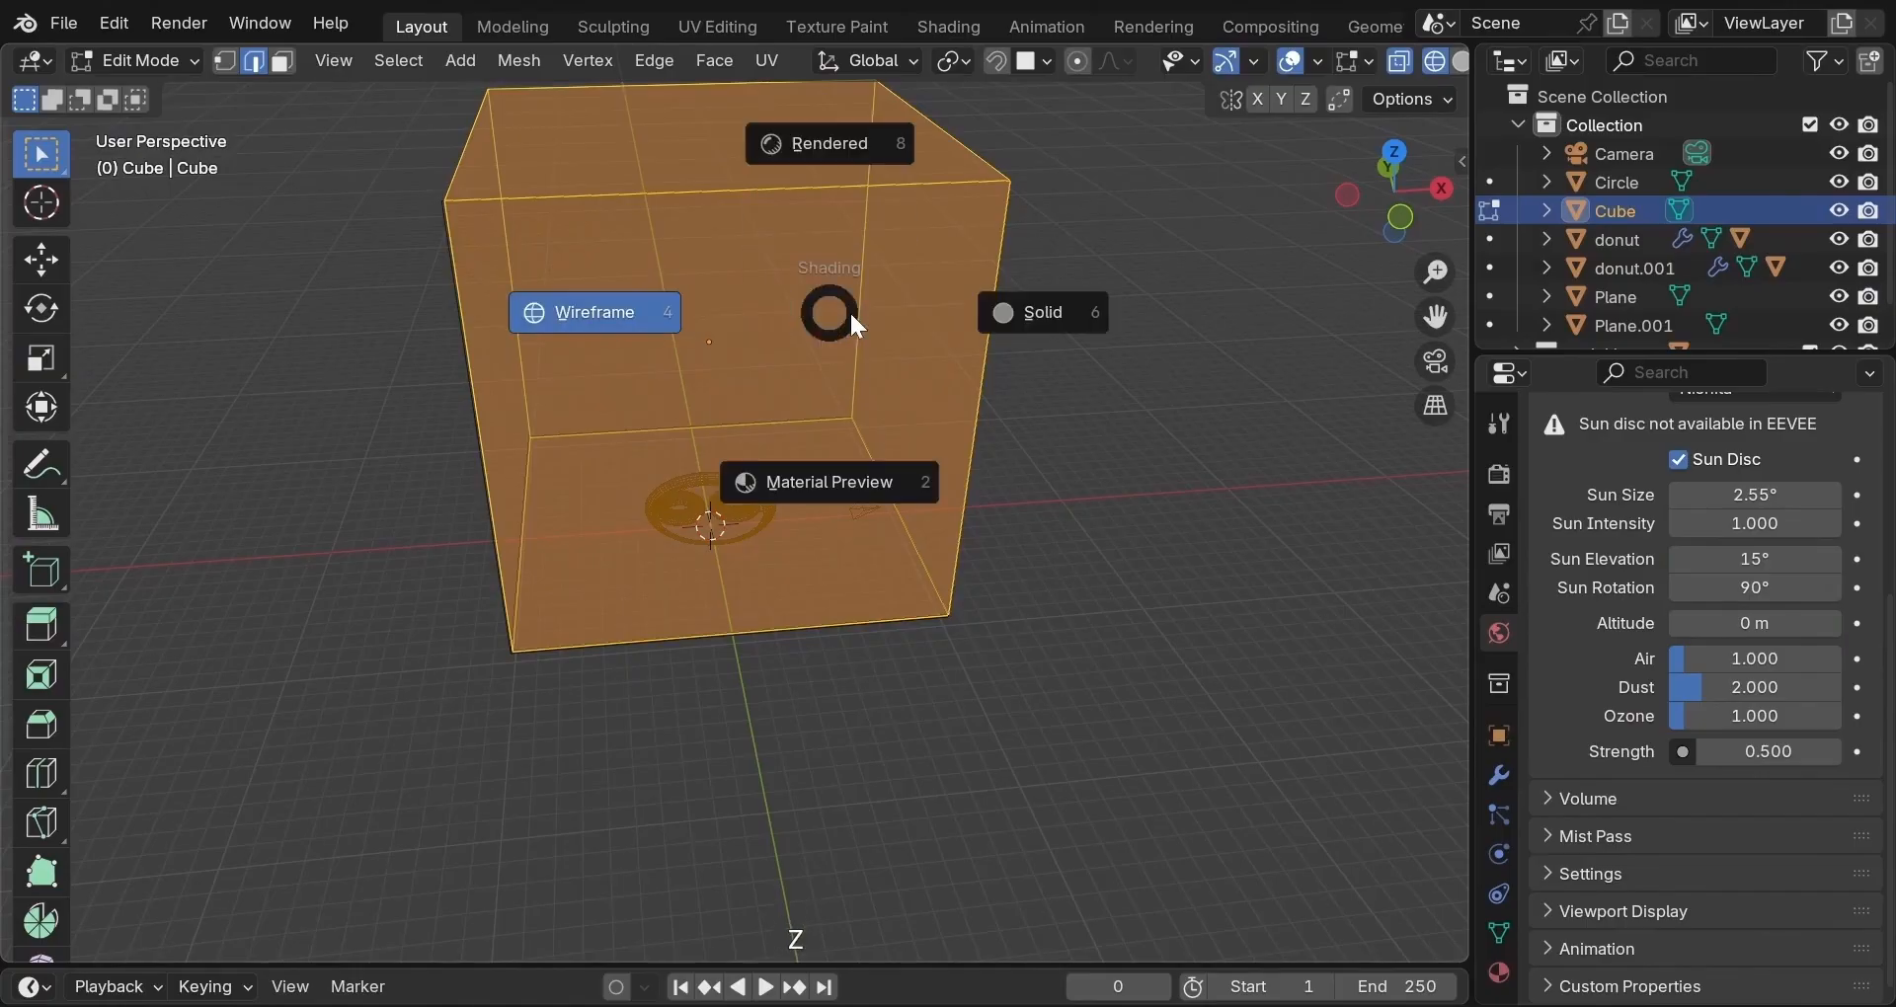
pyautogui.click(938, 306)
pyautogui.moveTo(834, 362); pyautogui.dragTo(829, 198, button='middle')
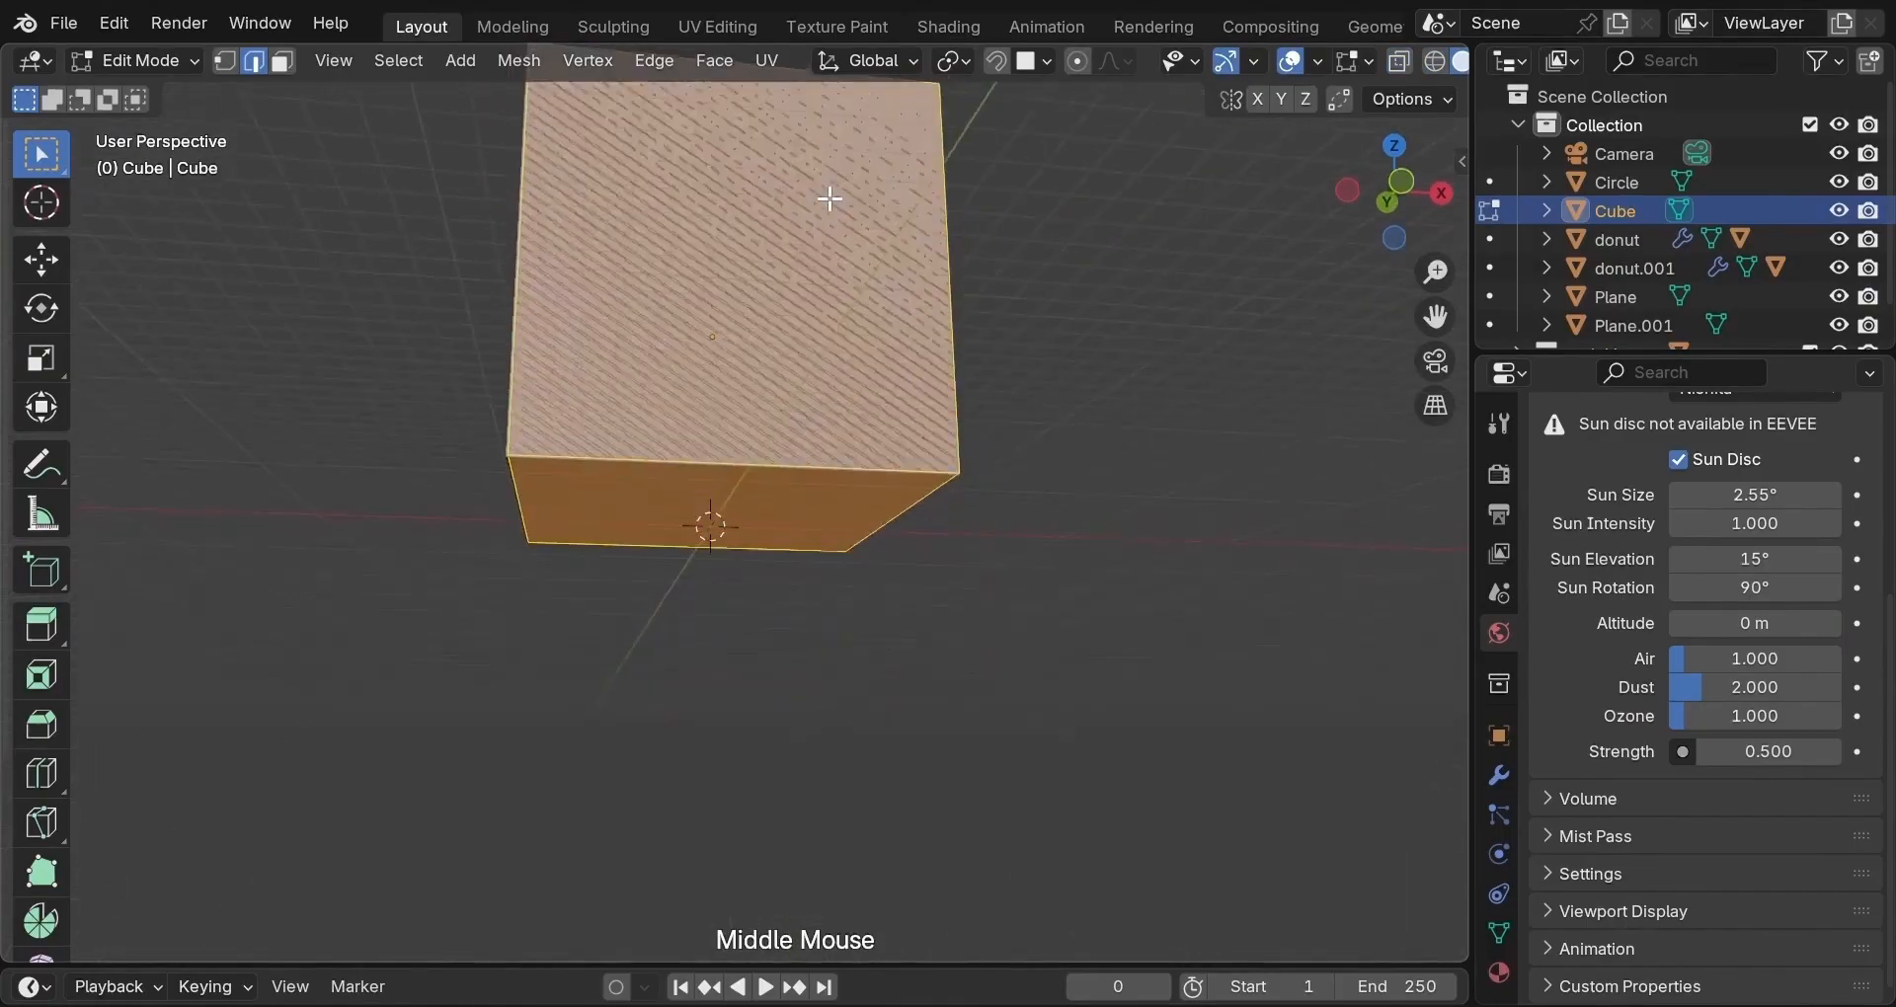
pyautogui.click(777, 247)
pyautogui.click(284, 61)
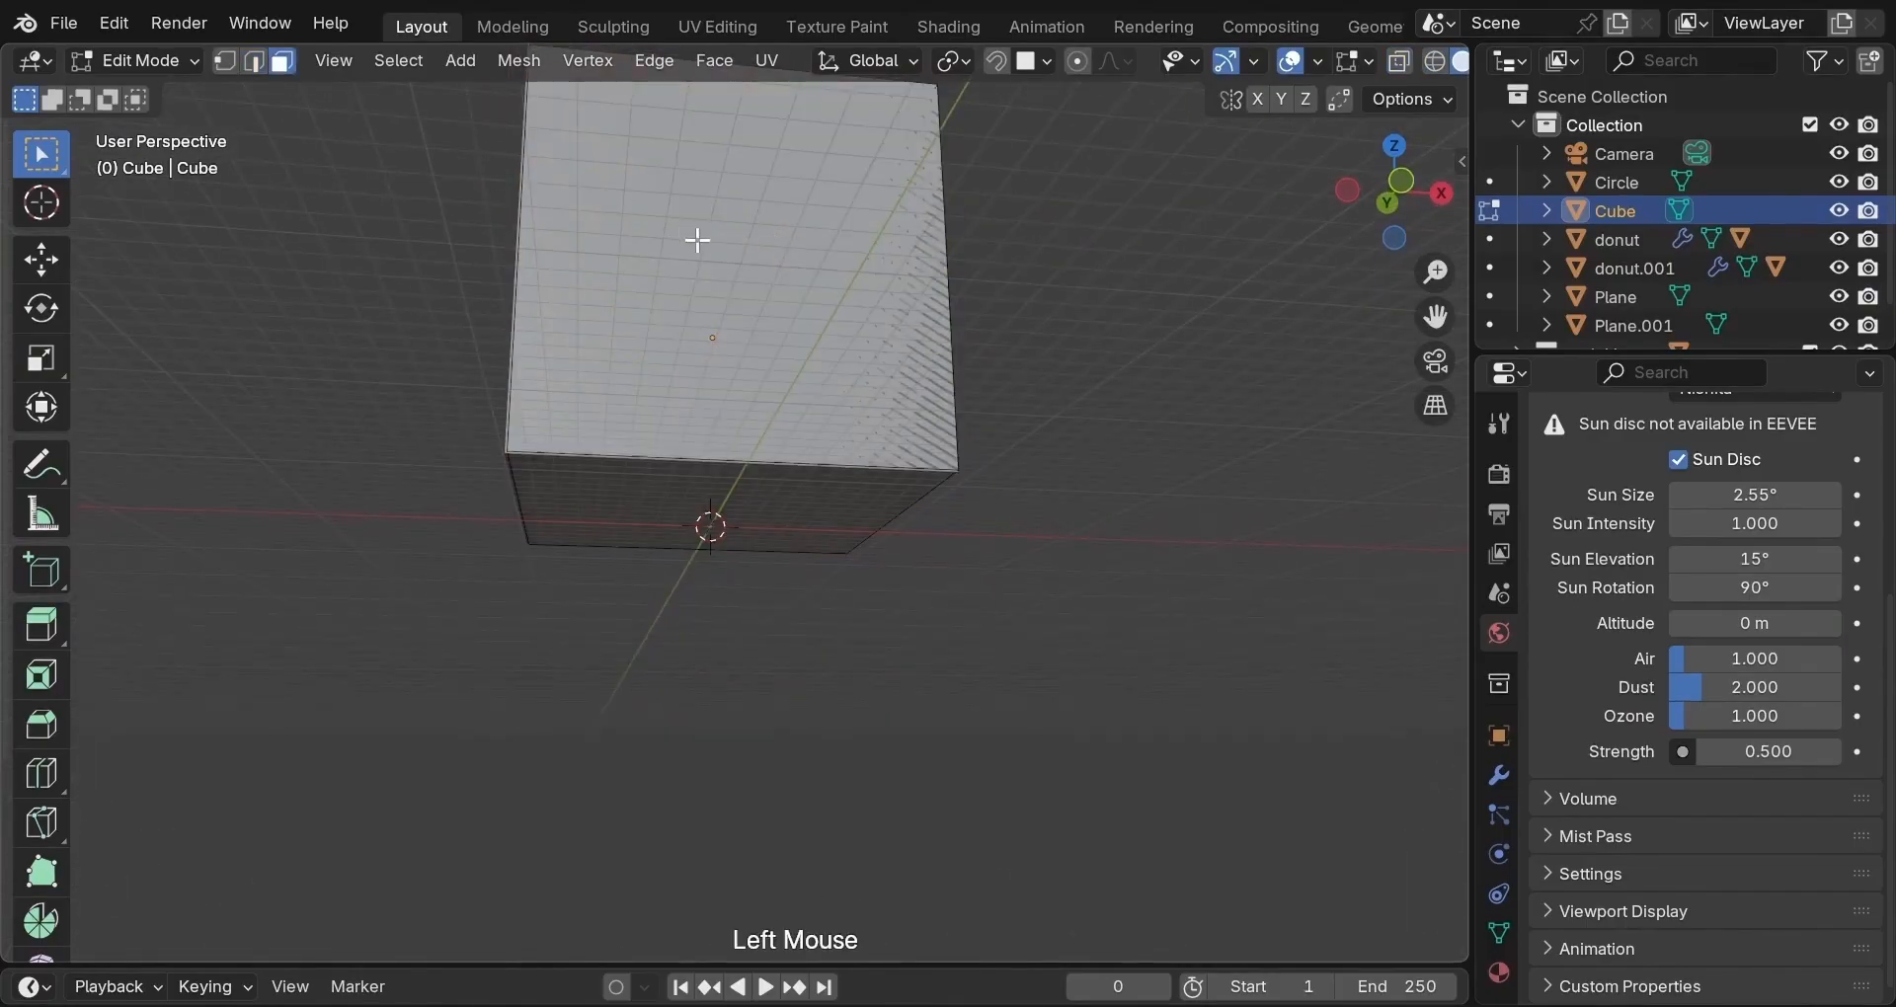
pyautogui.click(674, 237)
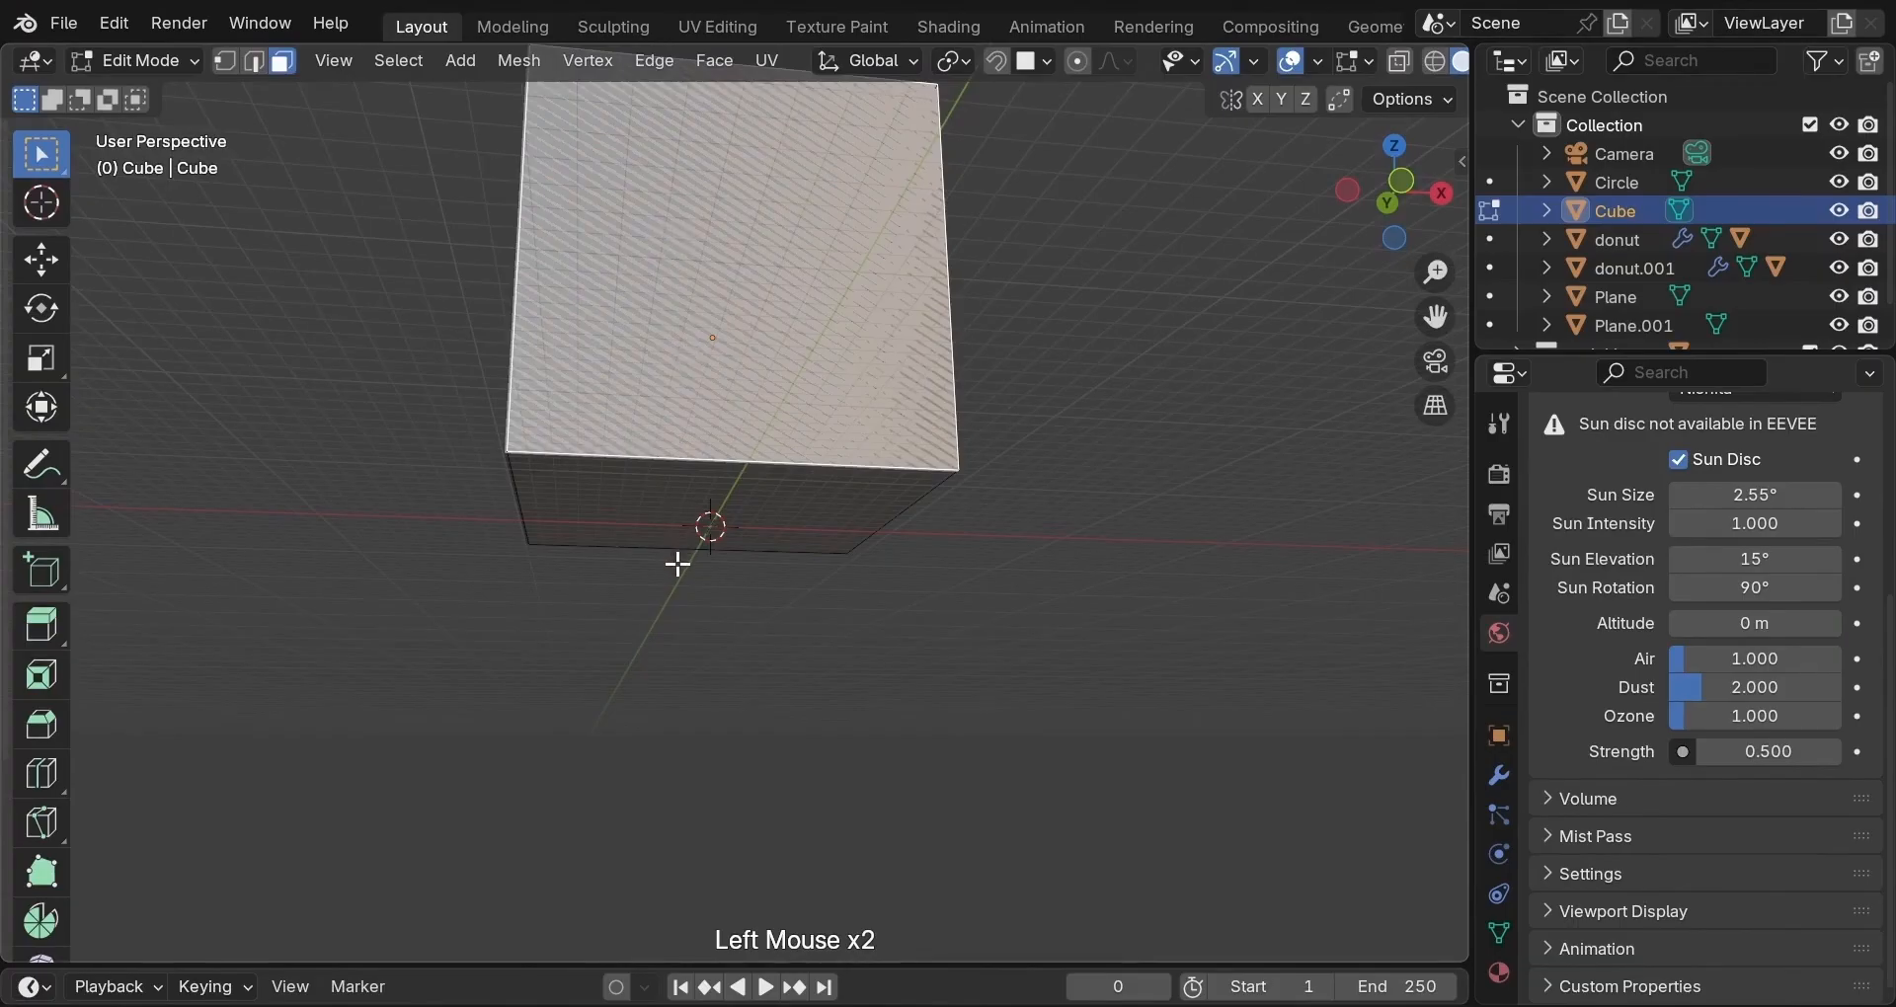
pyautogui.press('shift')
pyautogui.keyDown('shift'); pyautogui.click(677, 497); pyautogui.keyUp('shift')
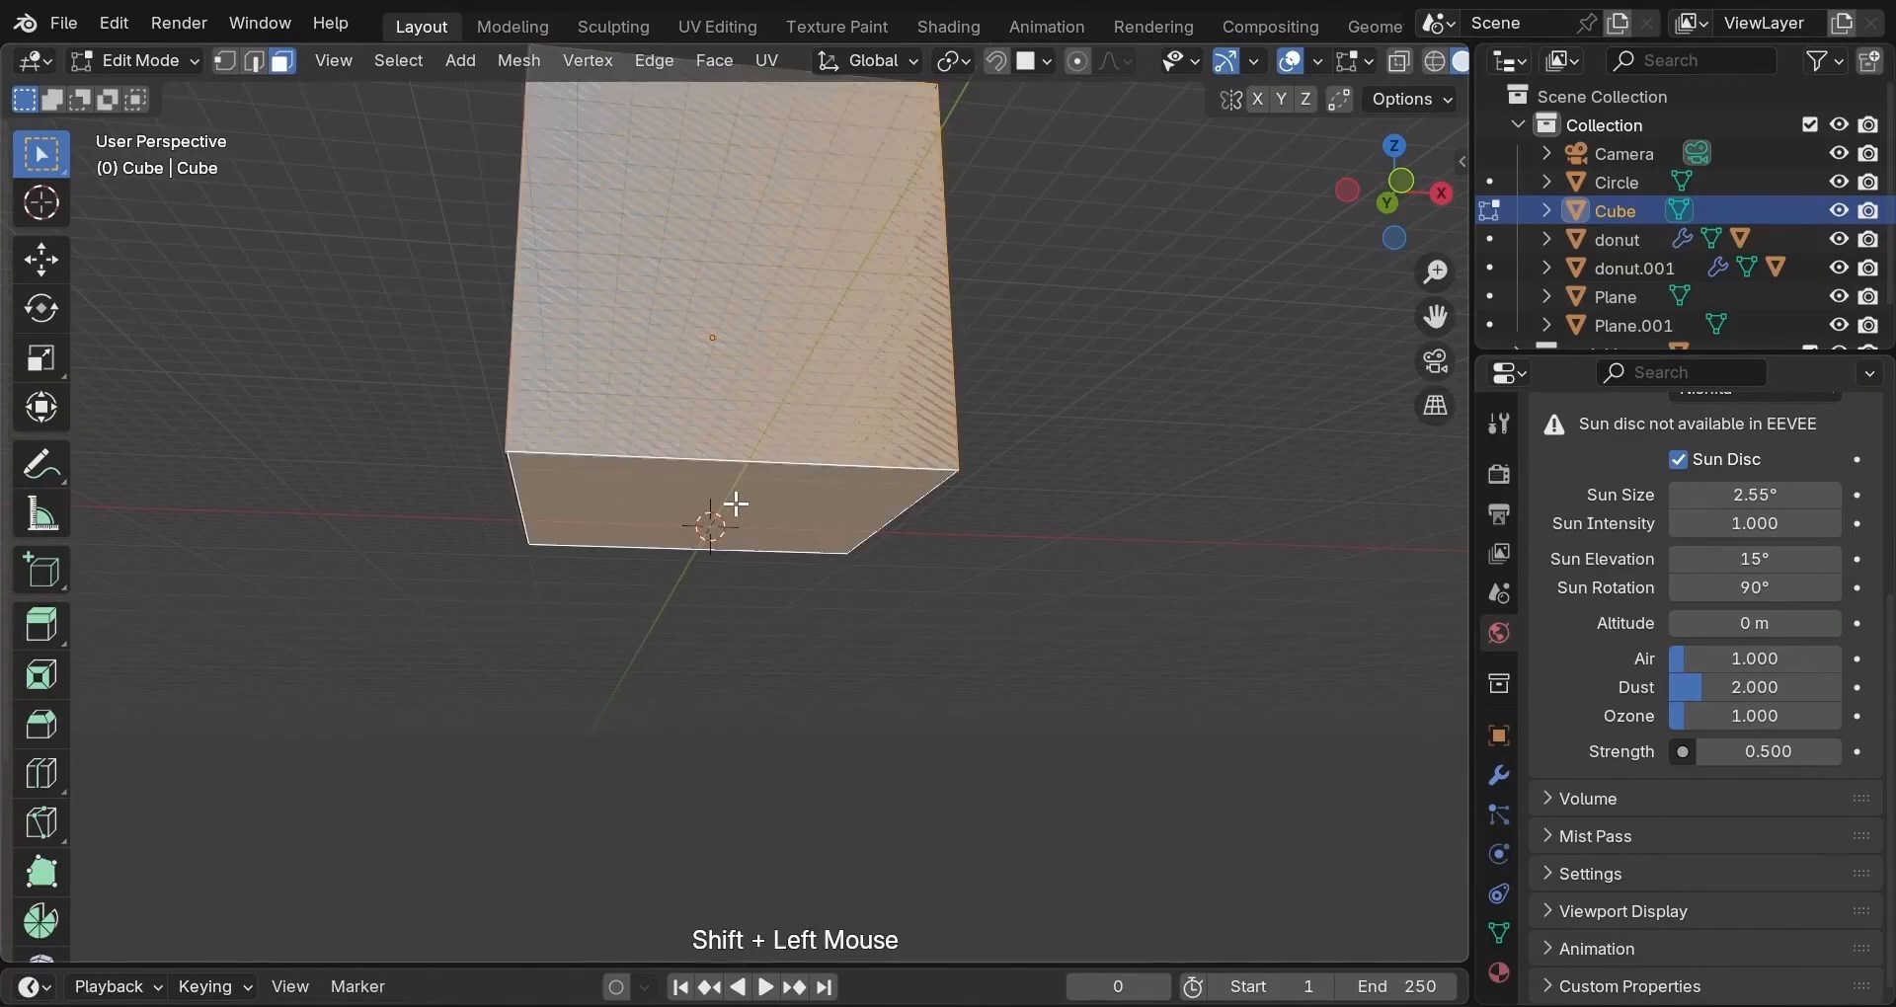
pyautogui.press('x')
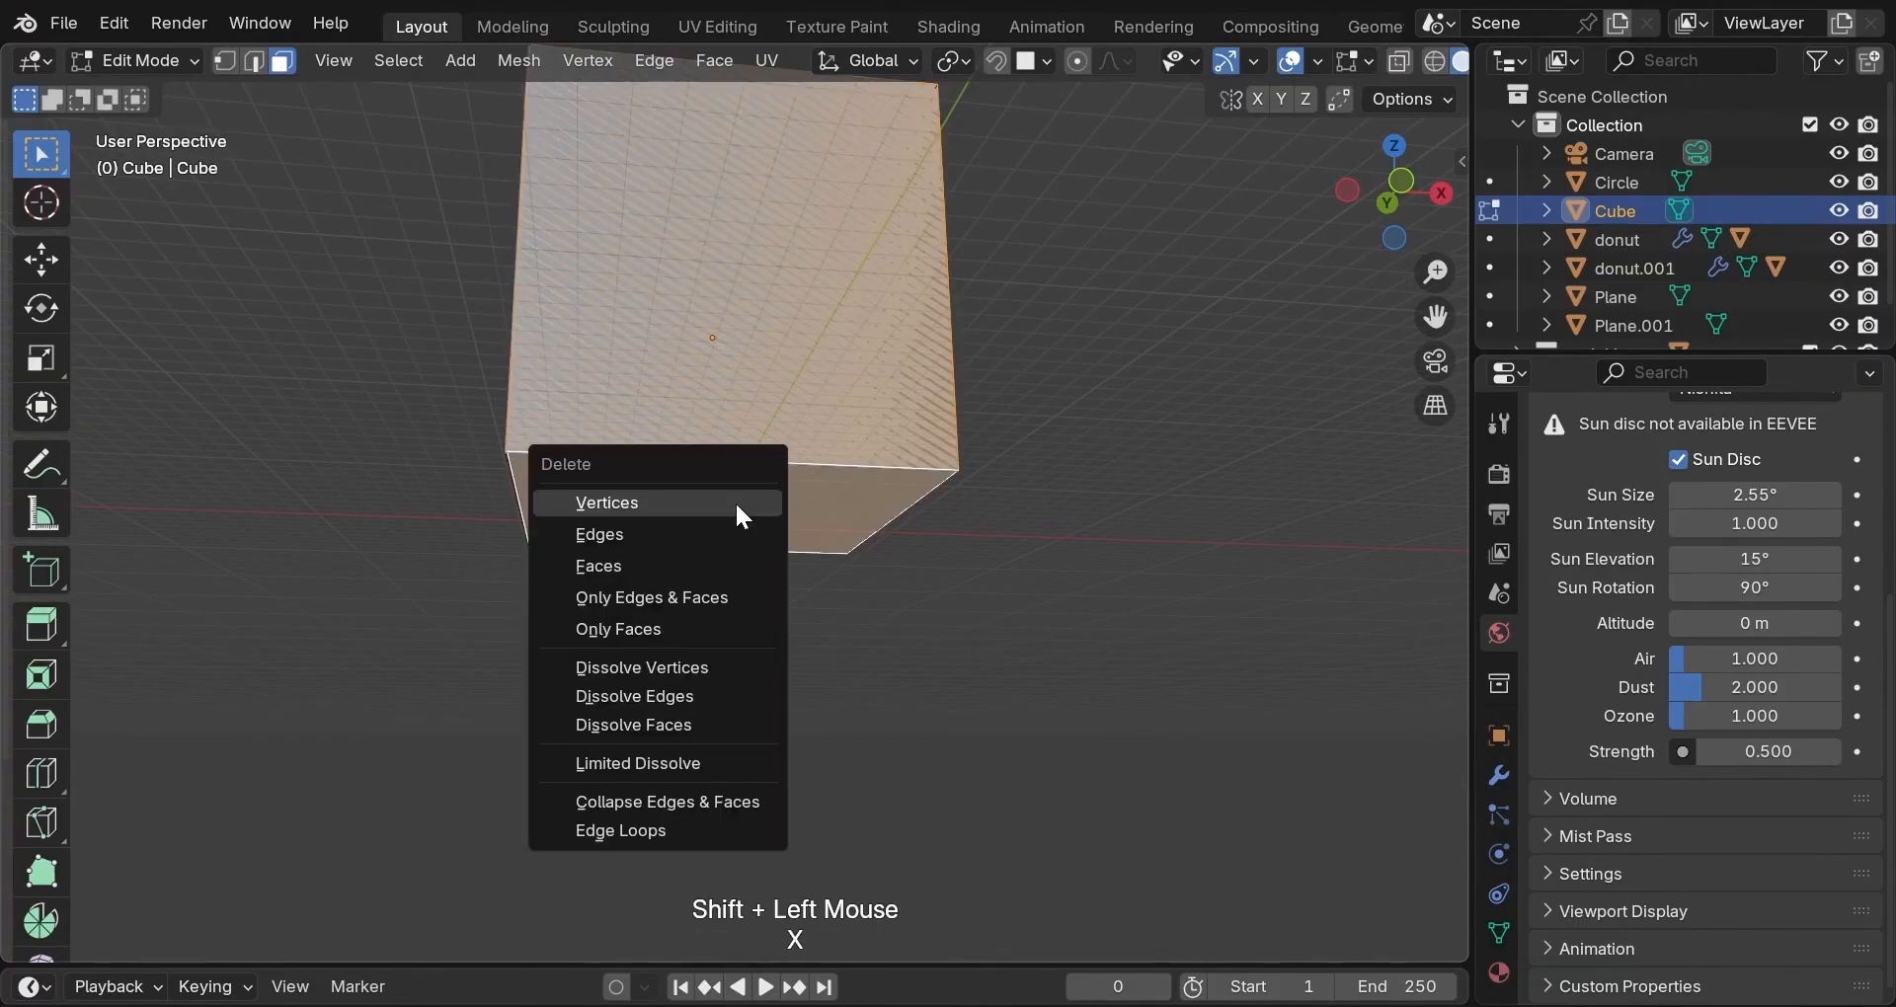
pyautogui.click(707, 567)
# Select the cube's front face and view it straight on in wireframe shading.
pyautogui.moveTo(833, 504); pyautogui.dragTo(499, 713, button='middle')
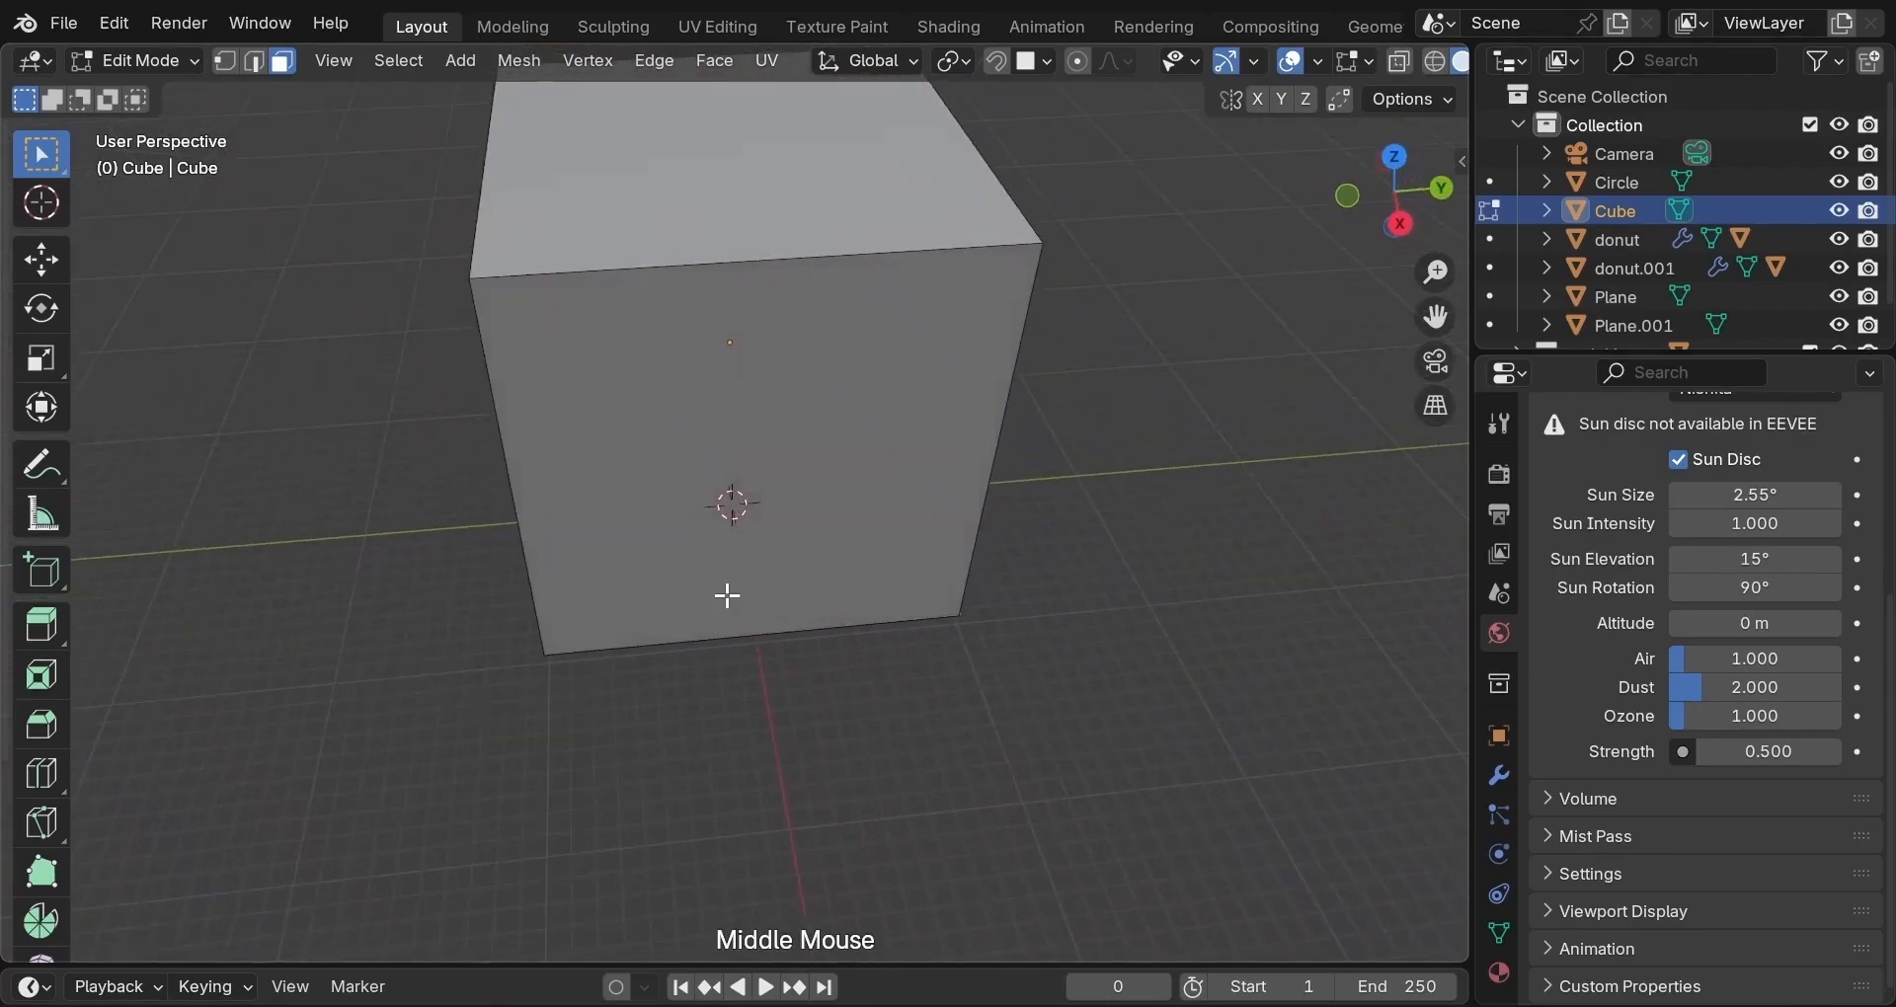
pyautogui.moveTo(726, 596); pyautogui.dragTo(713, 524, button='middle')
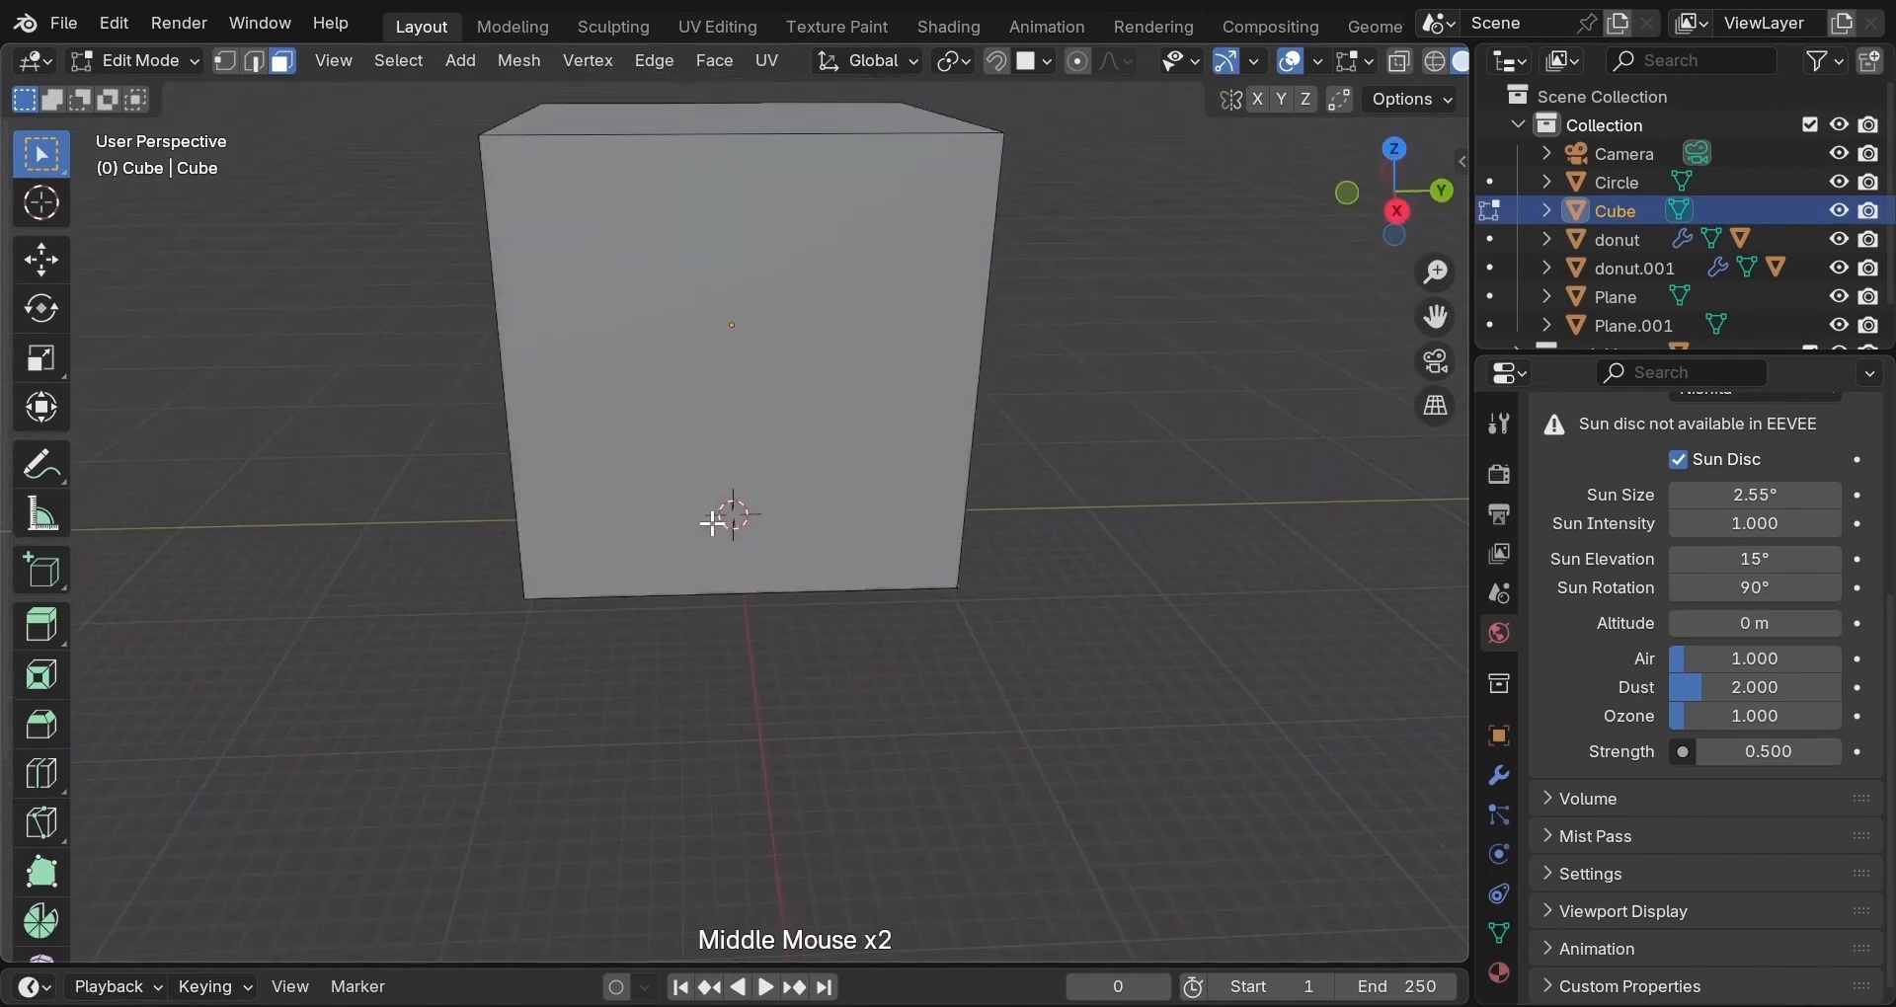
pyautogui.click(774, 355)
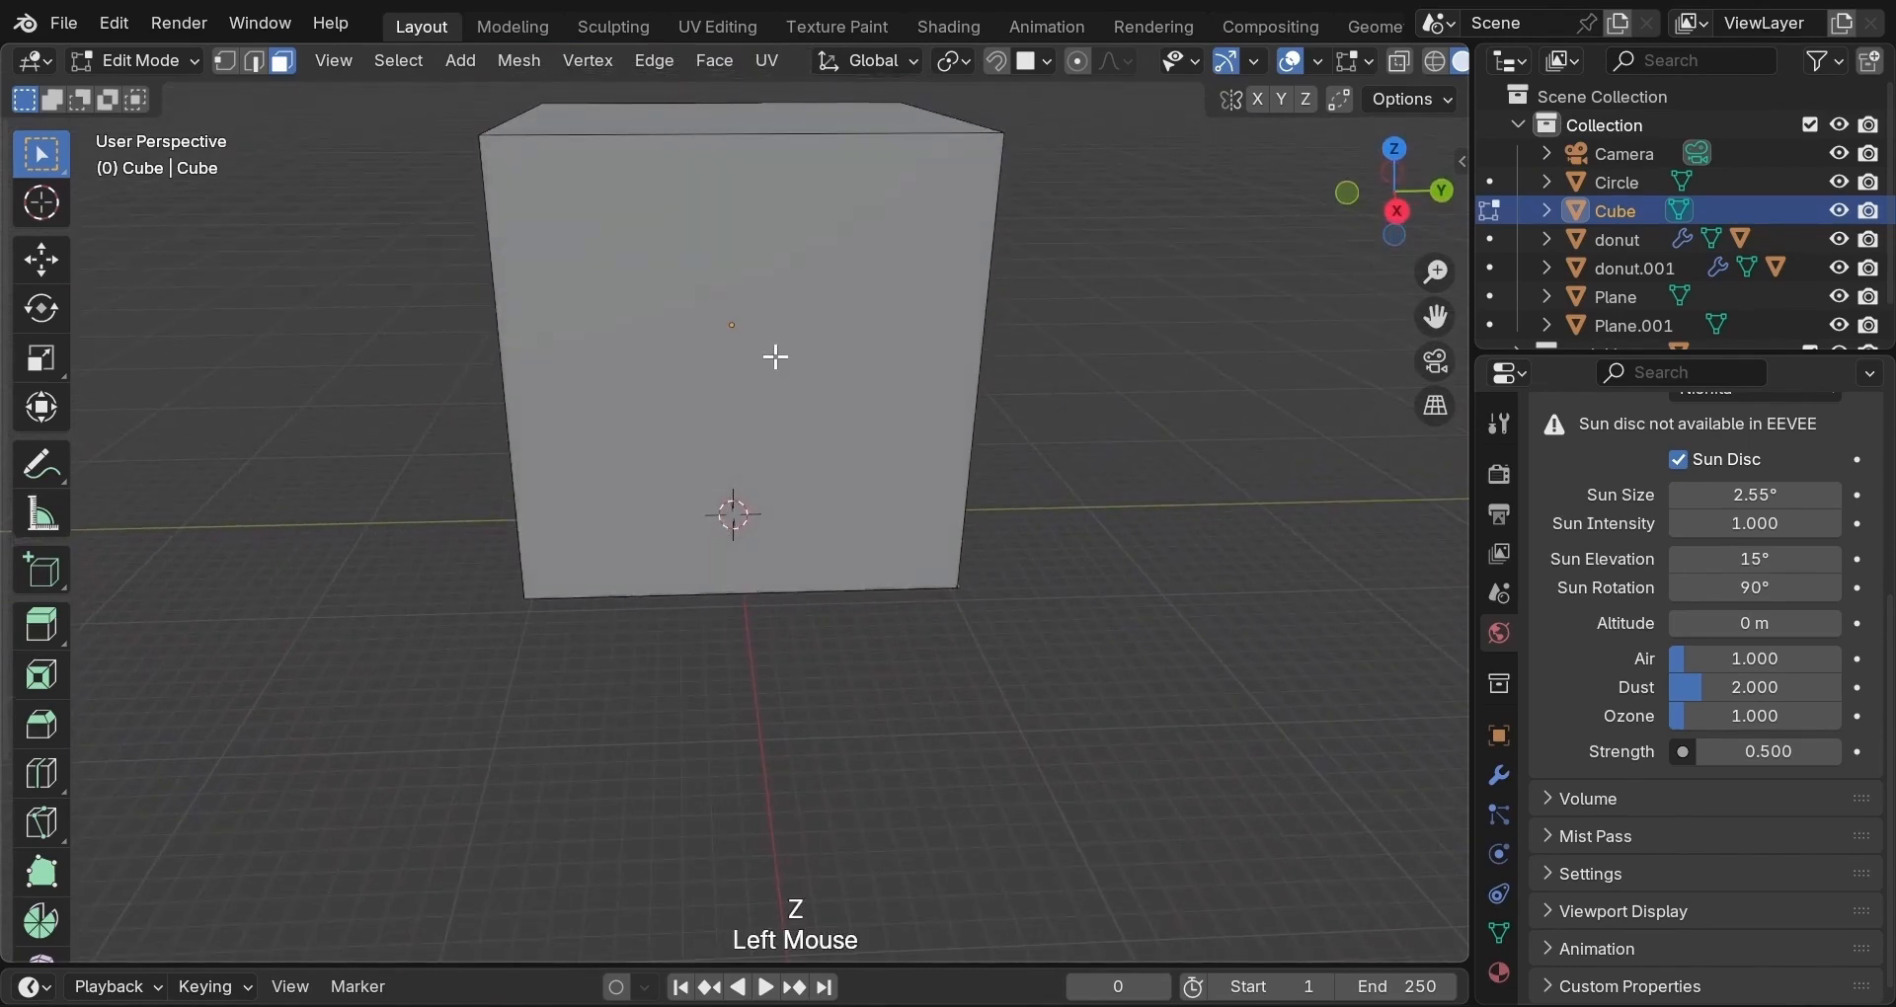
pyautogui.press('z')
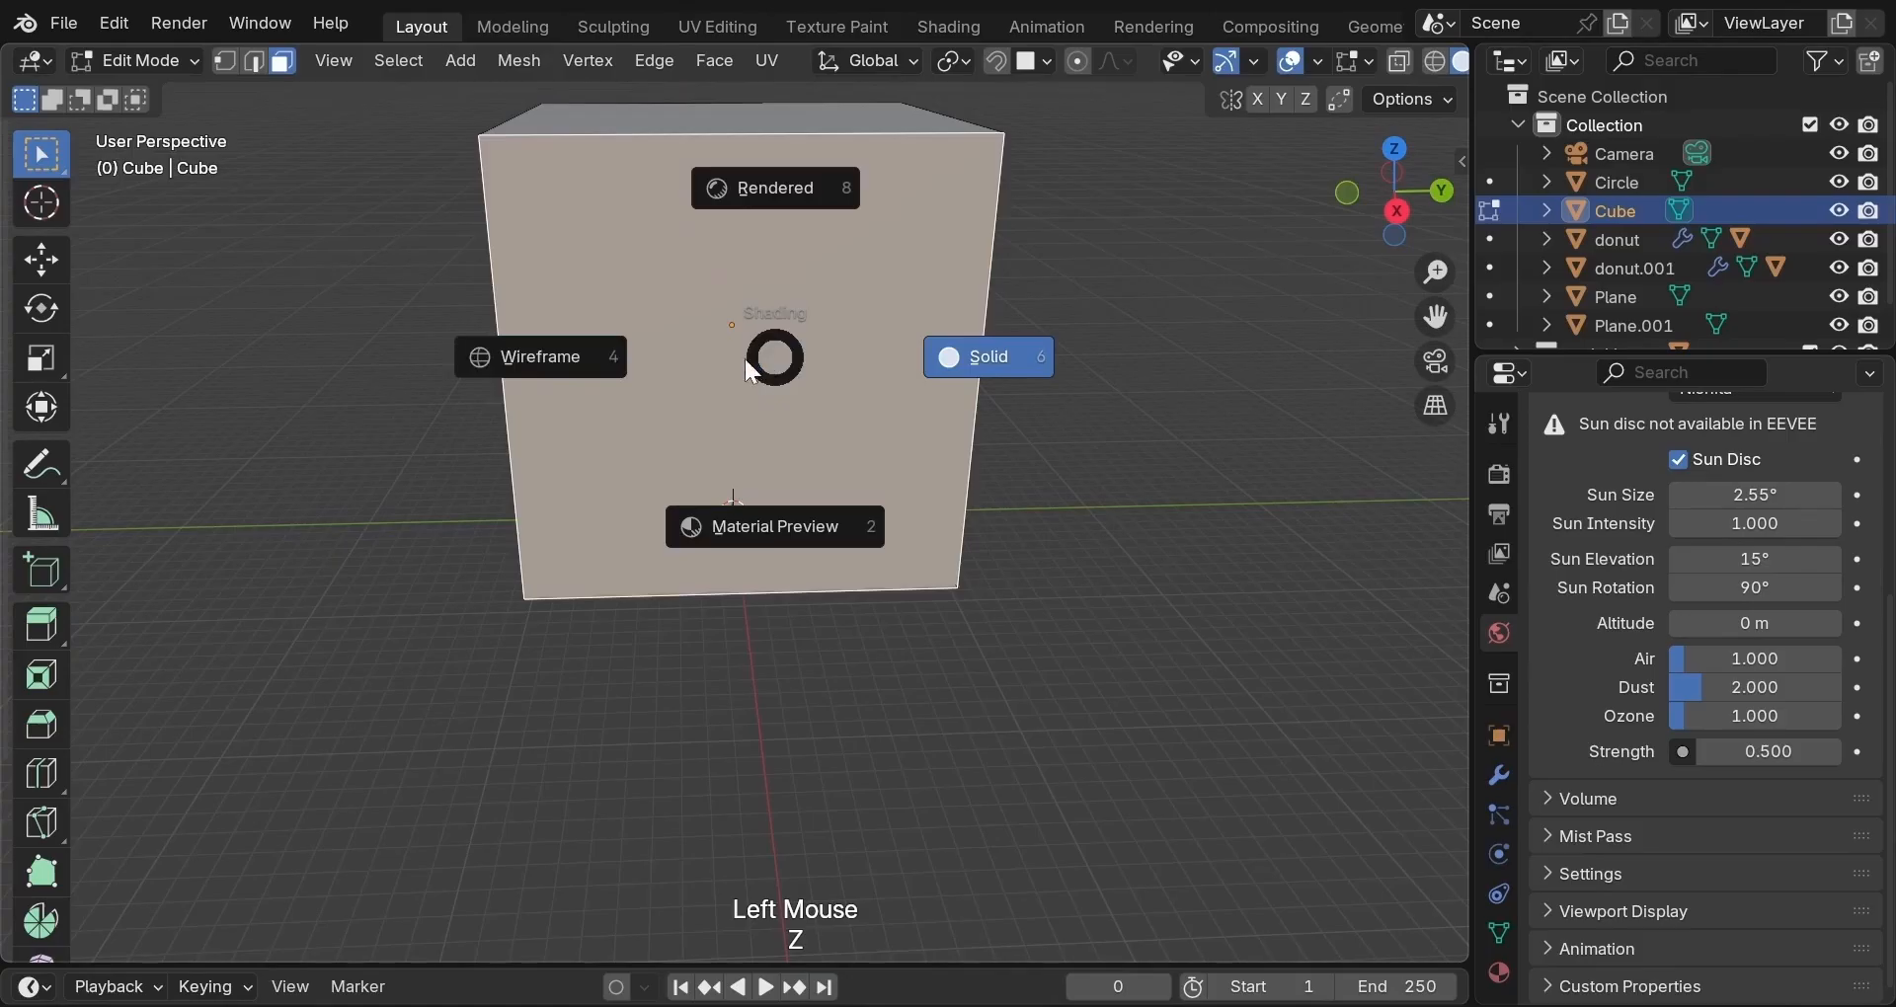
pyautogui.click(682, 358)
pyautogui.moveTo(686, 357); pyautogui.dragTo(684, 322, button='middle')
# Inset the front face by about 0.2537 m and delete the inner face to leave a framed opening.
pyautogui.press('i')
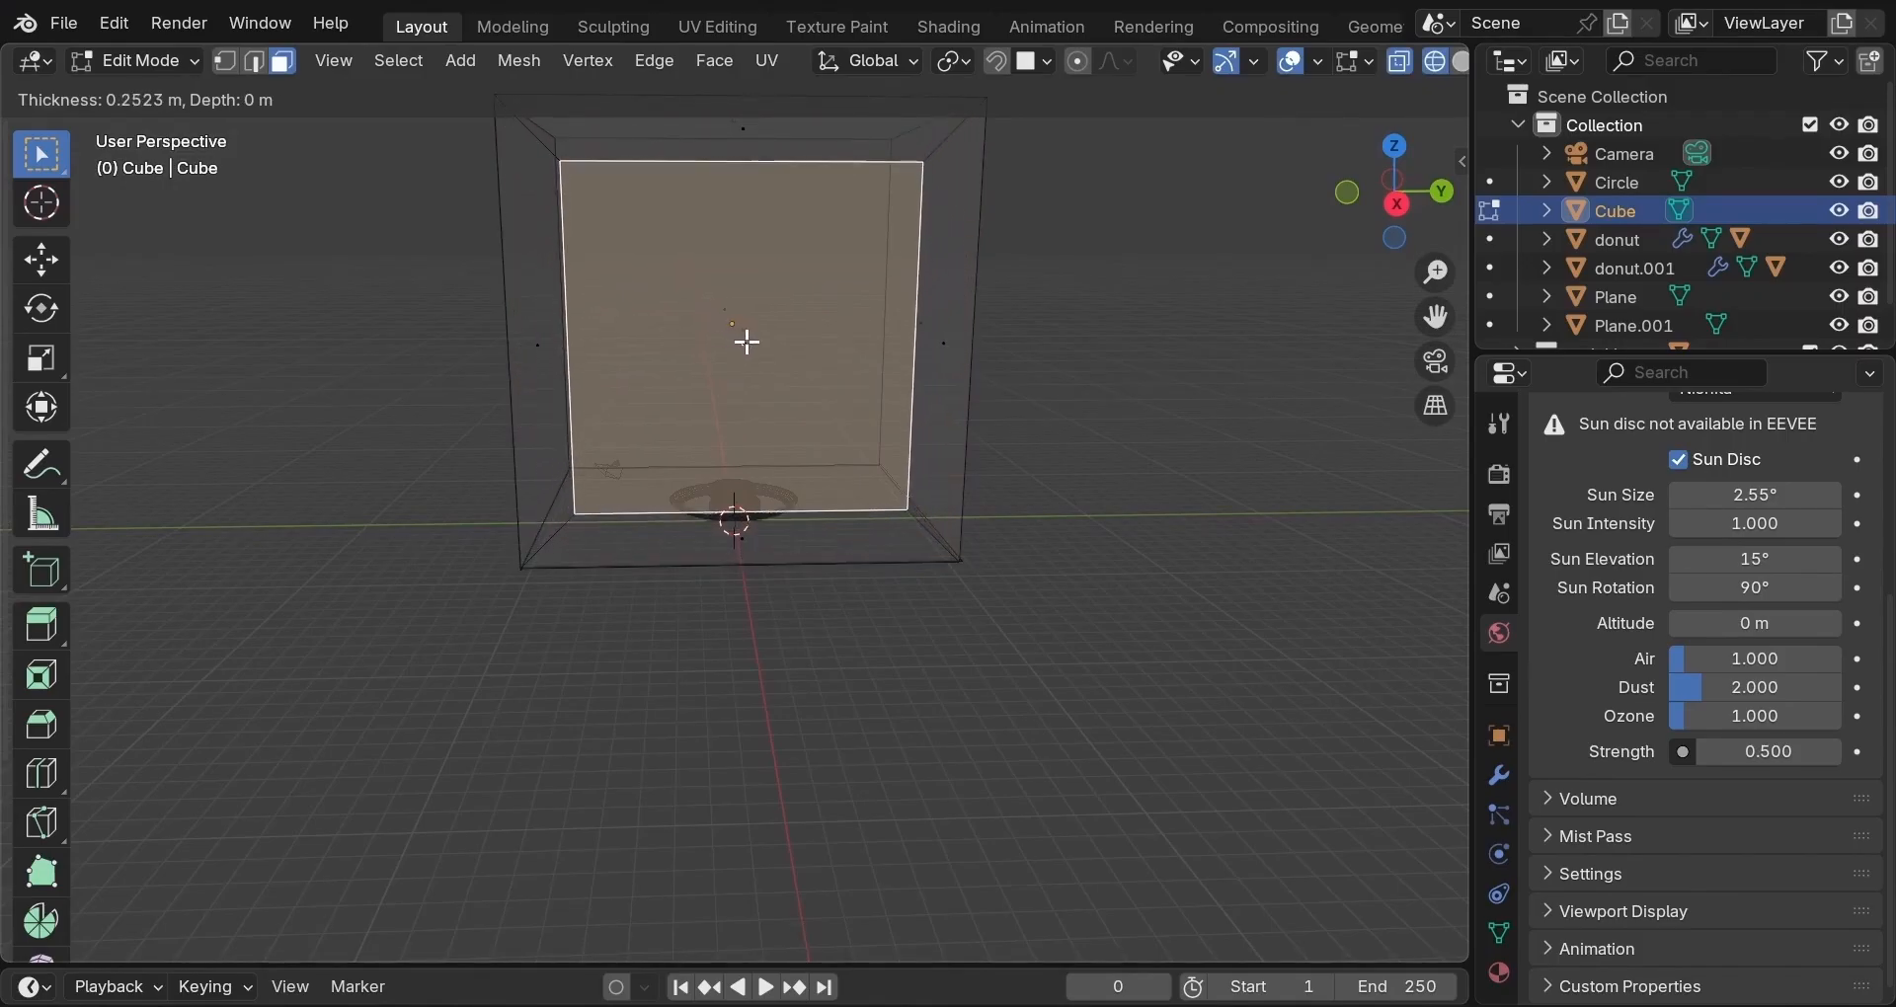
pyautogui.press('shift')
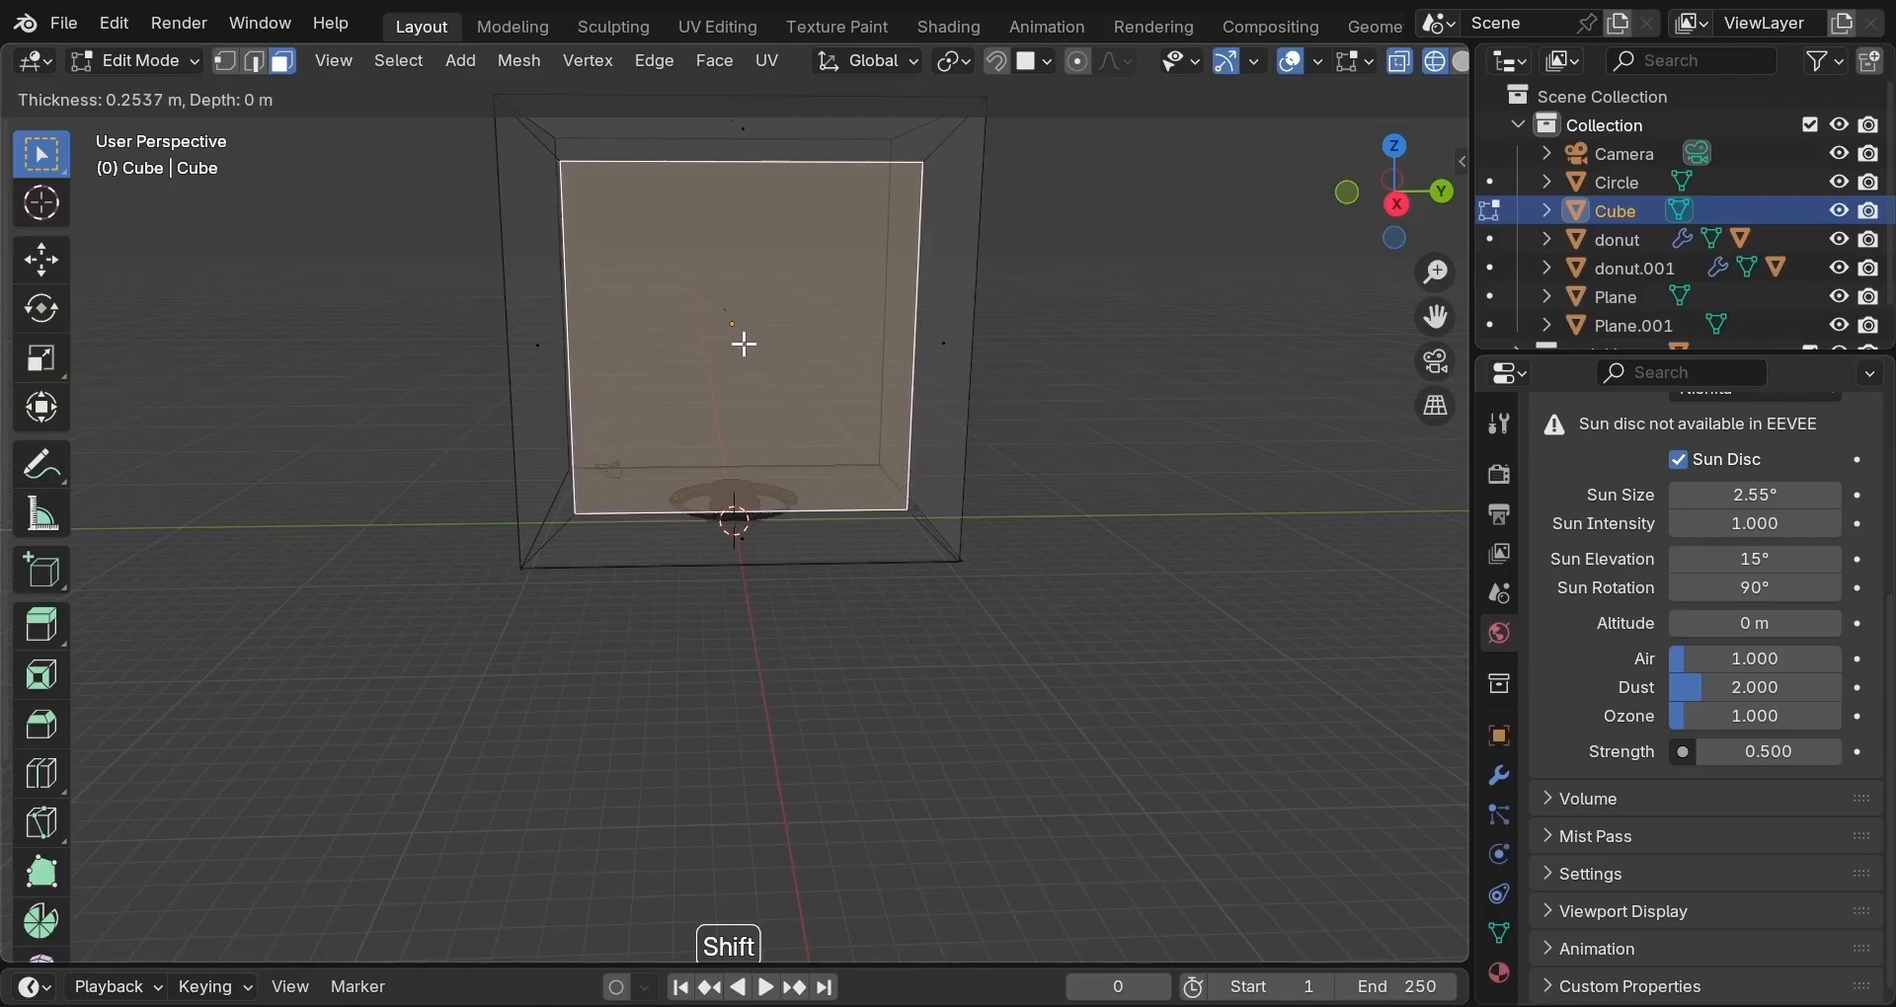
pyautogui.click(745, 343)
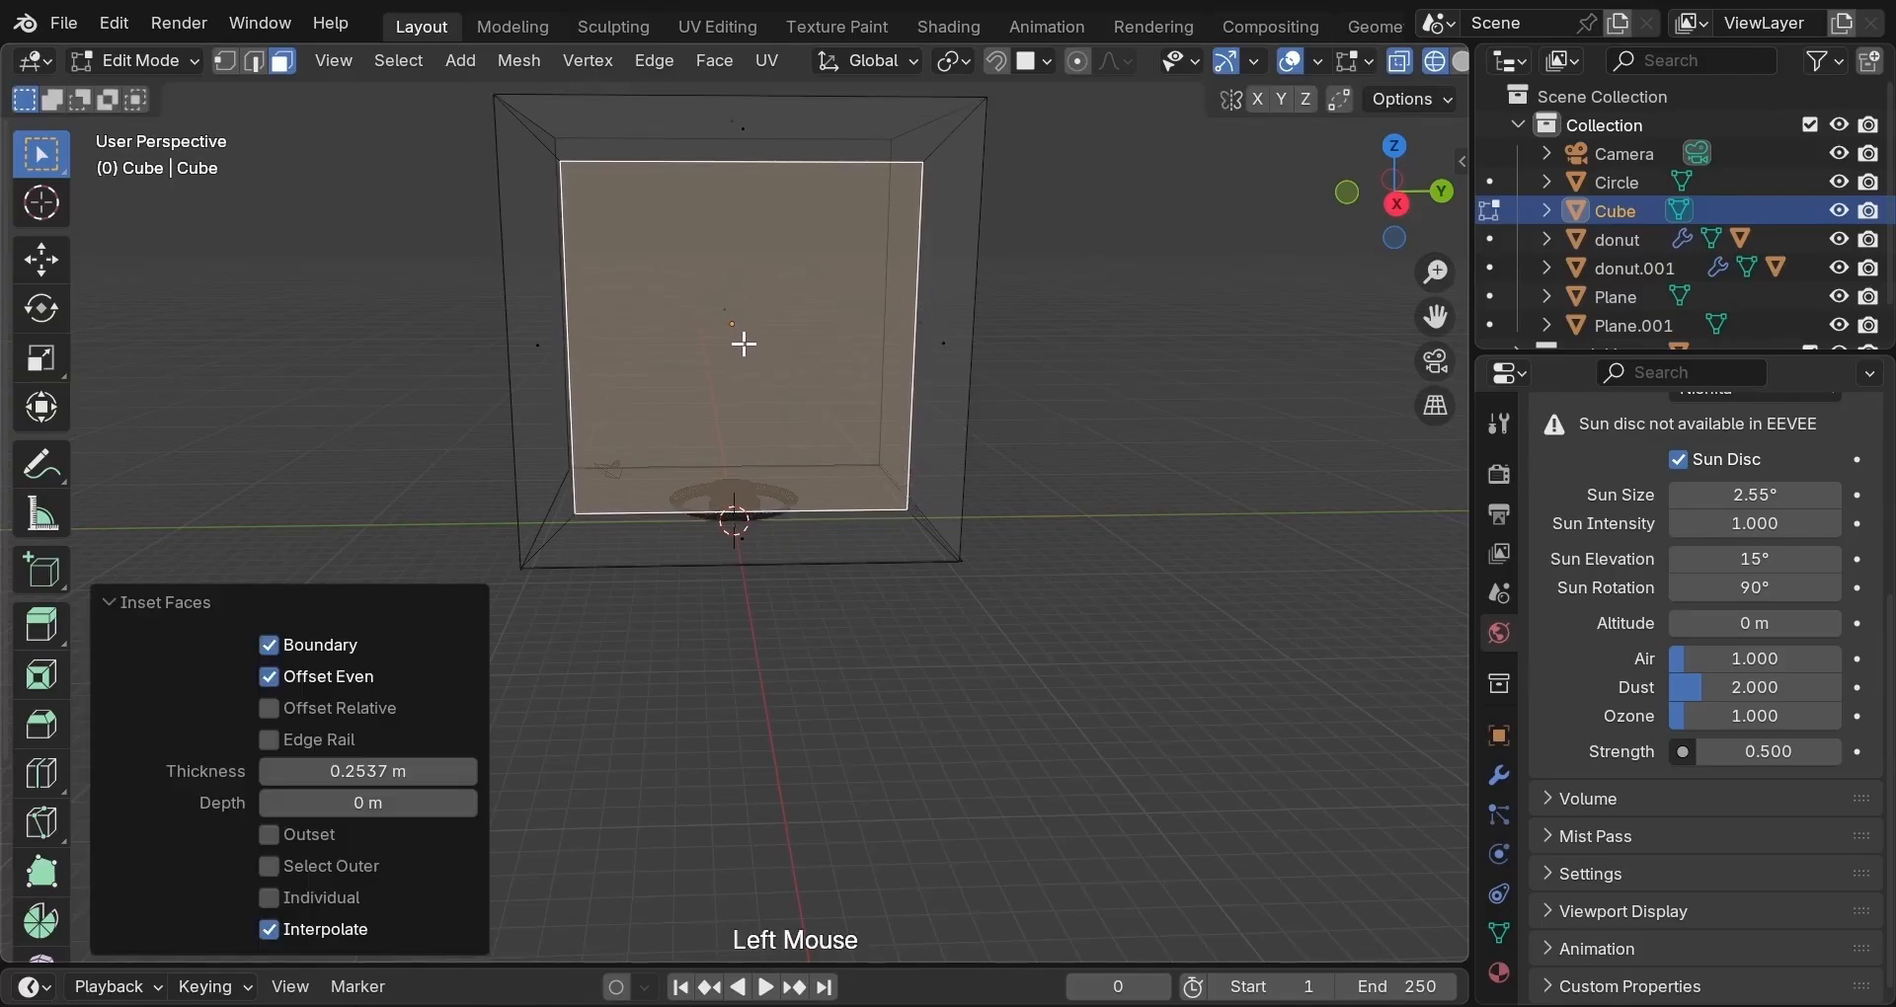
pyautogui.press('x')
pyautogui.click(743, 341)
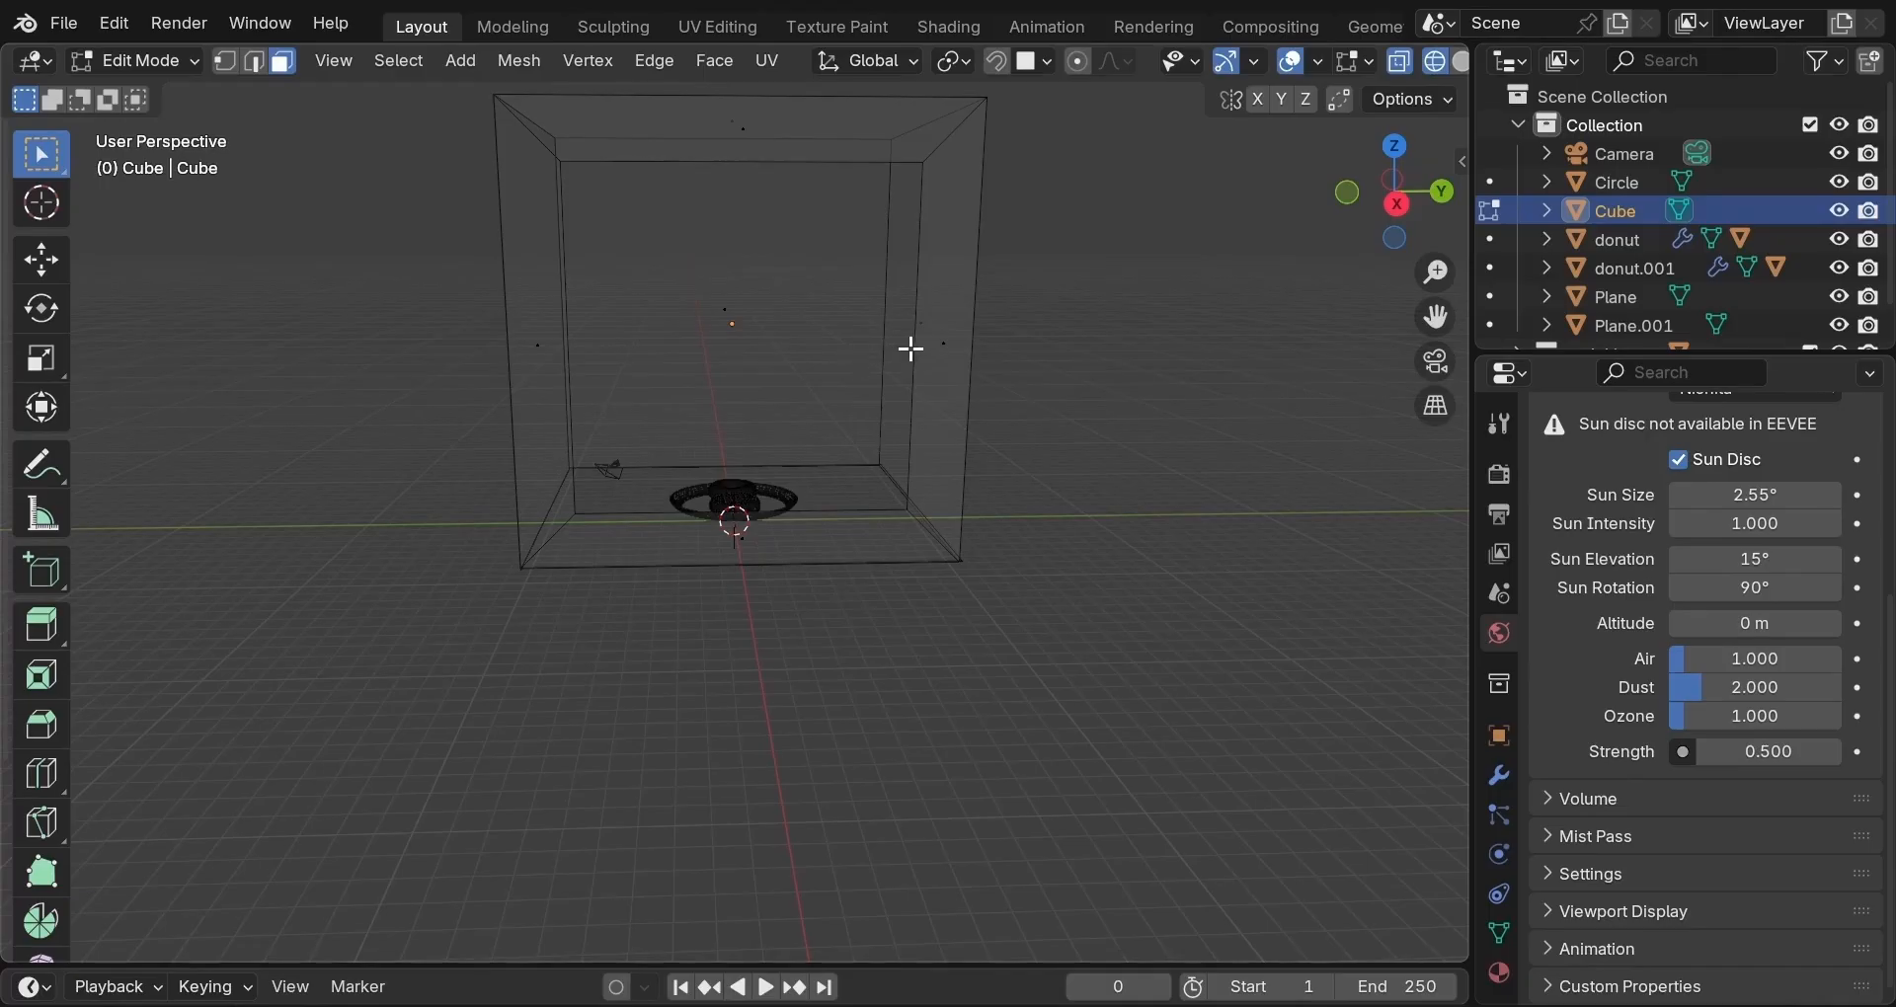
pyautogui.moveTo(918, 349); pyautogui.dragTo(807, 384, button='middle')
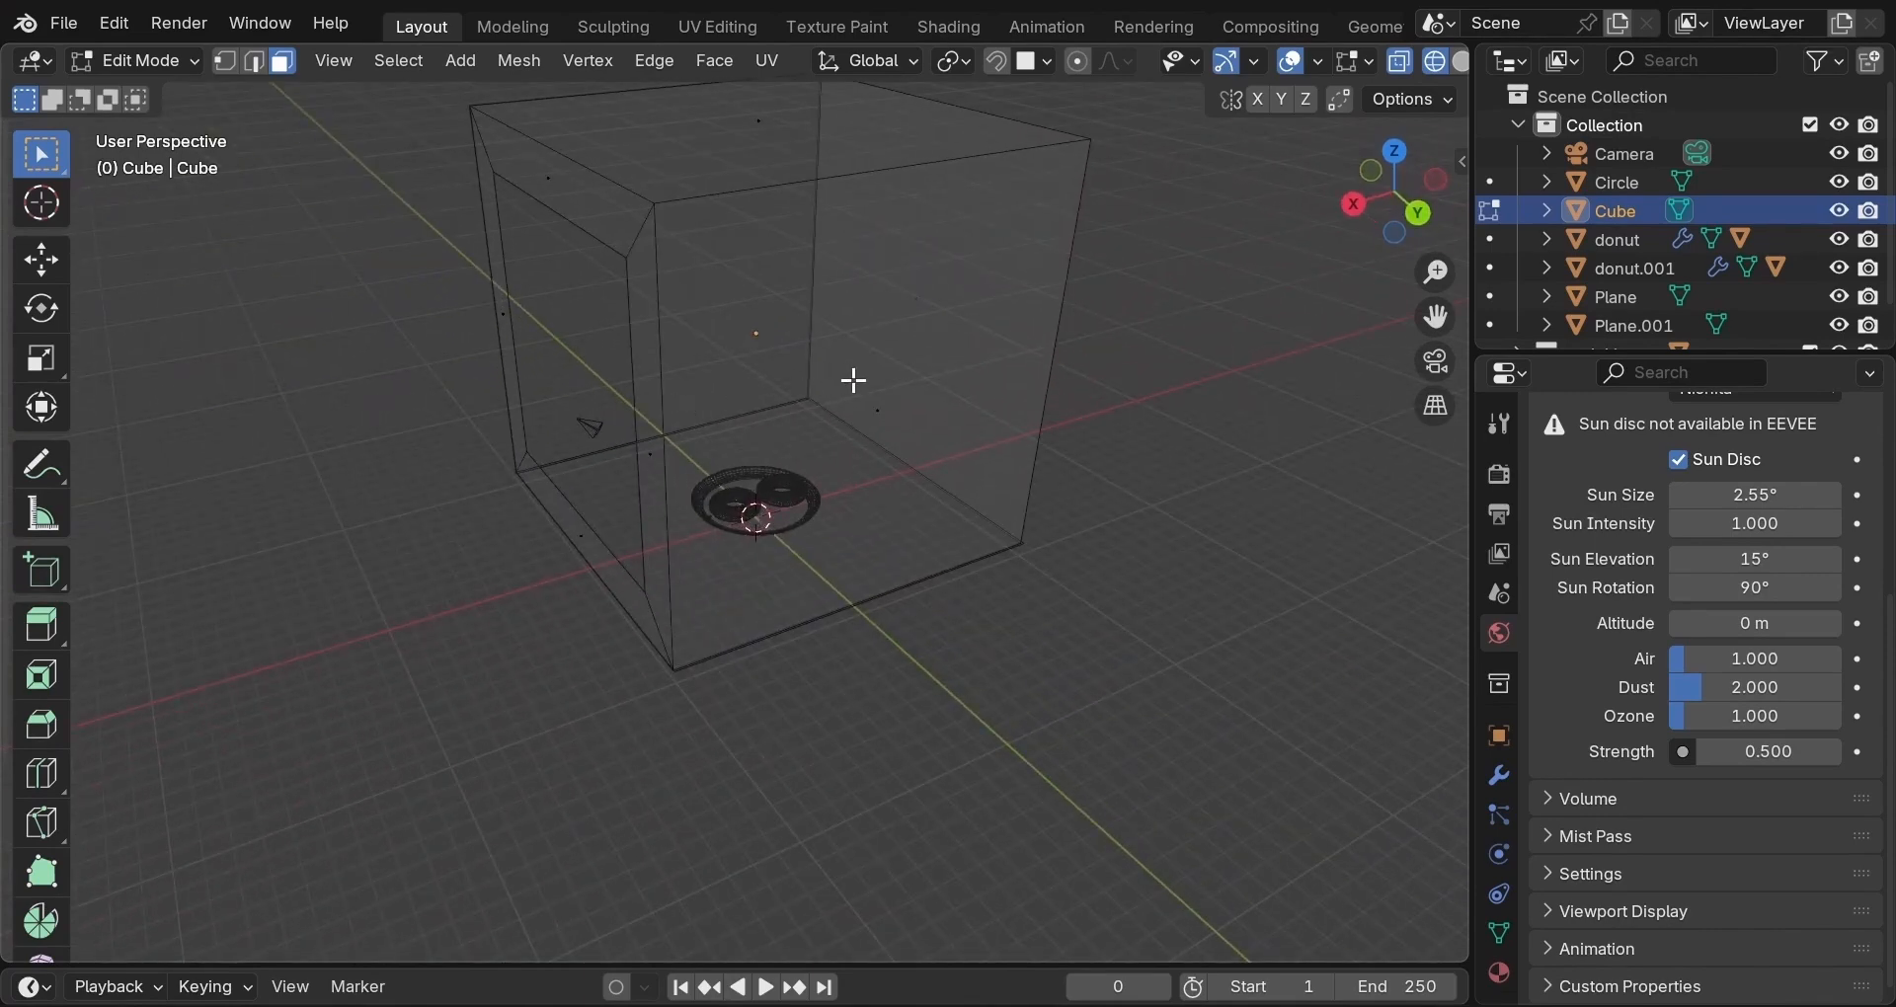
# In solid shading, push the front wall face 18.11 m along Y, then zoom in on the plate.
pyautogui.press('z')
pyautogui.click(901, 383)
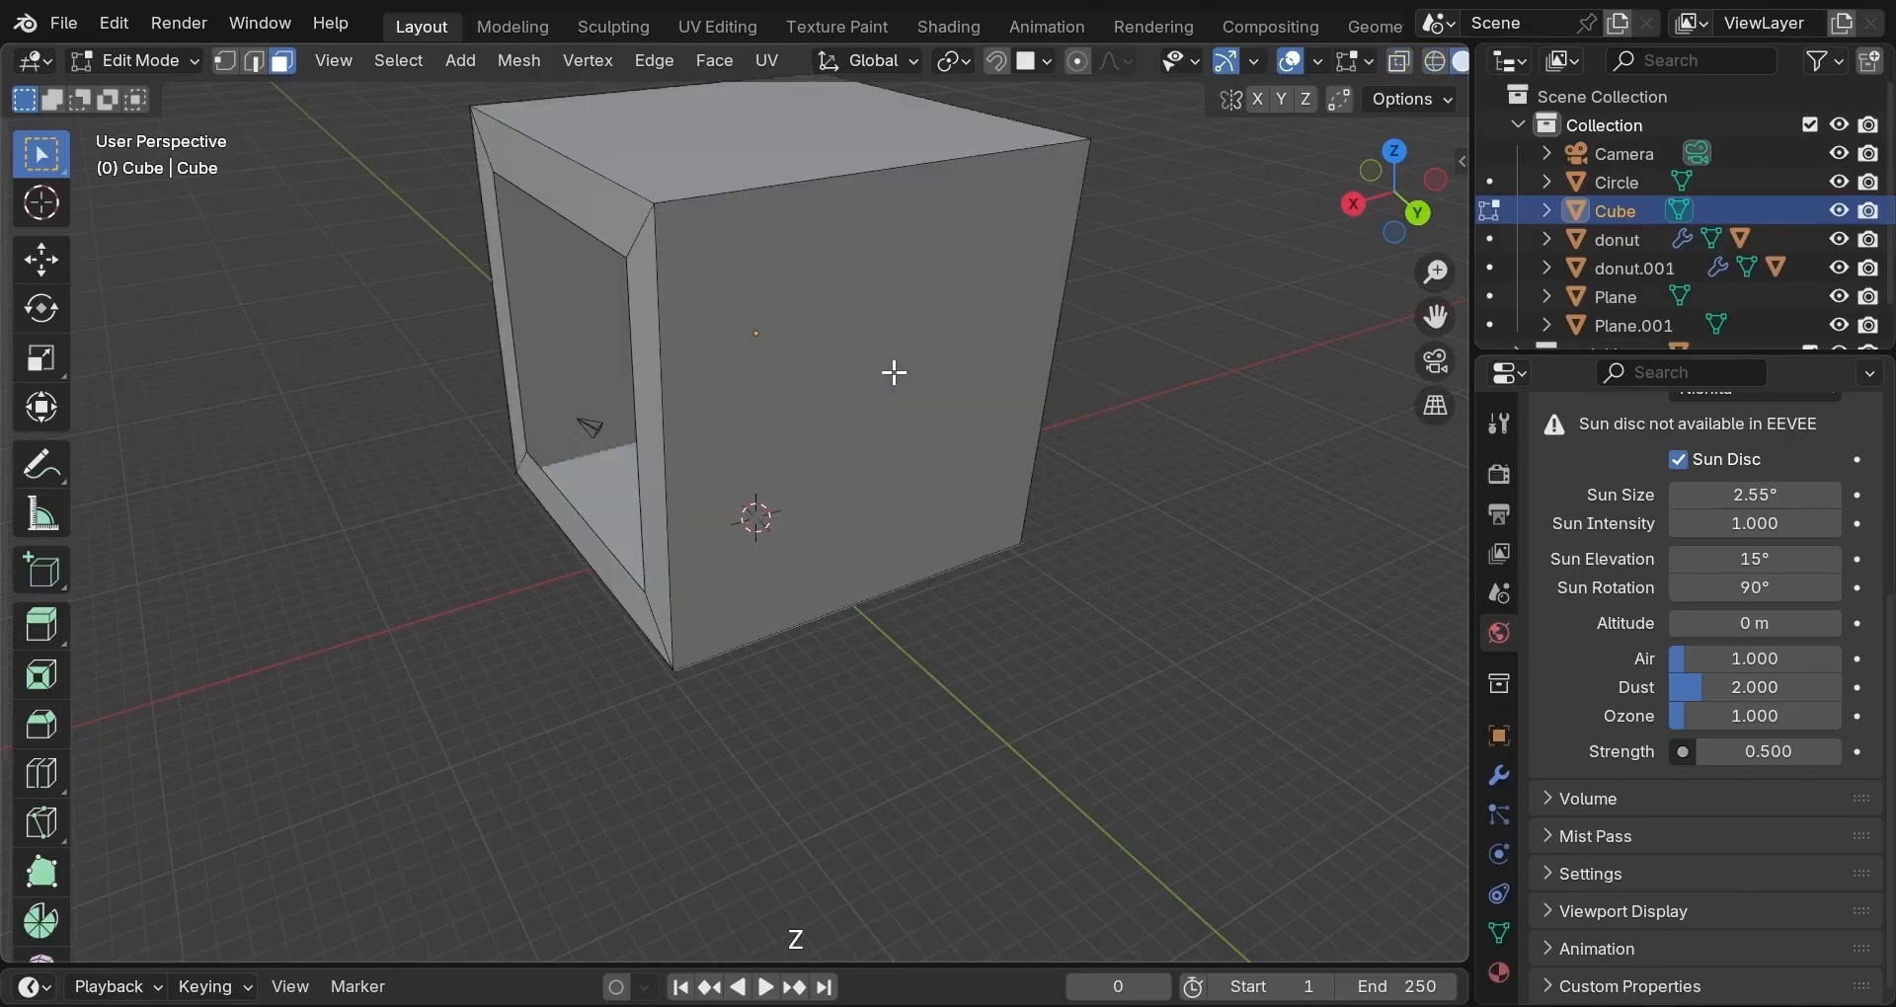
pyautogui.click(858, 377)
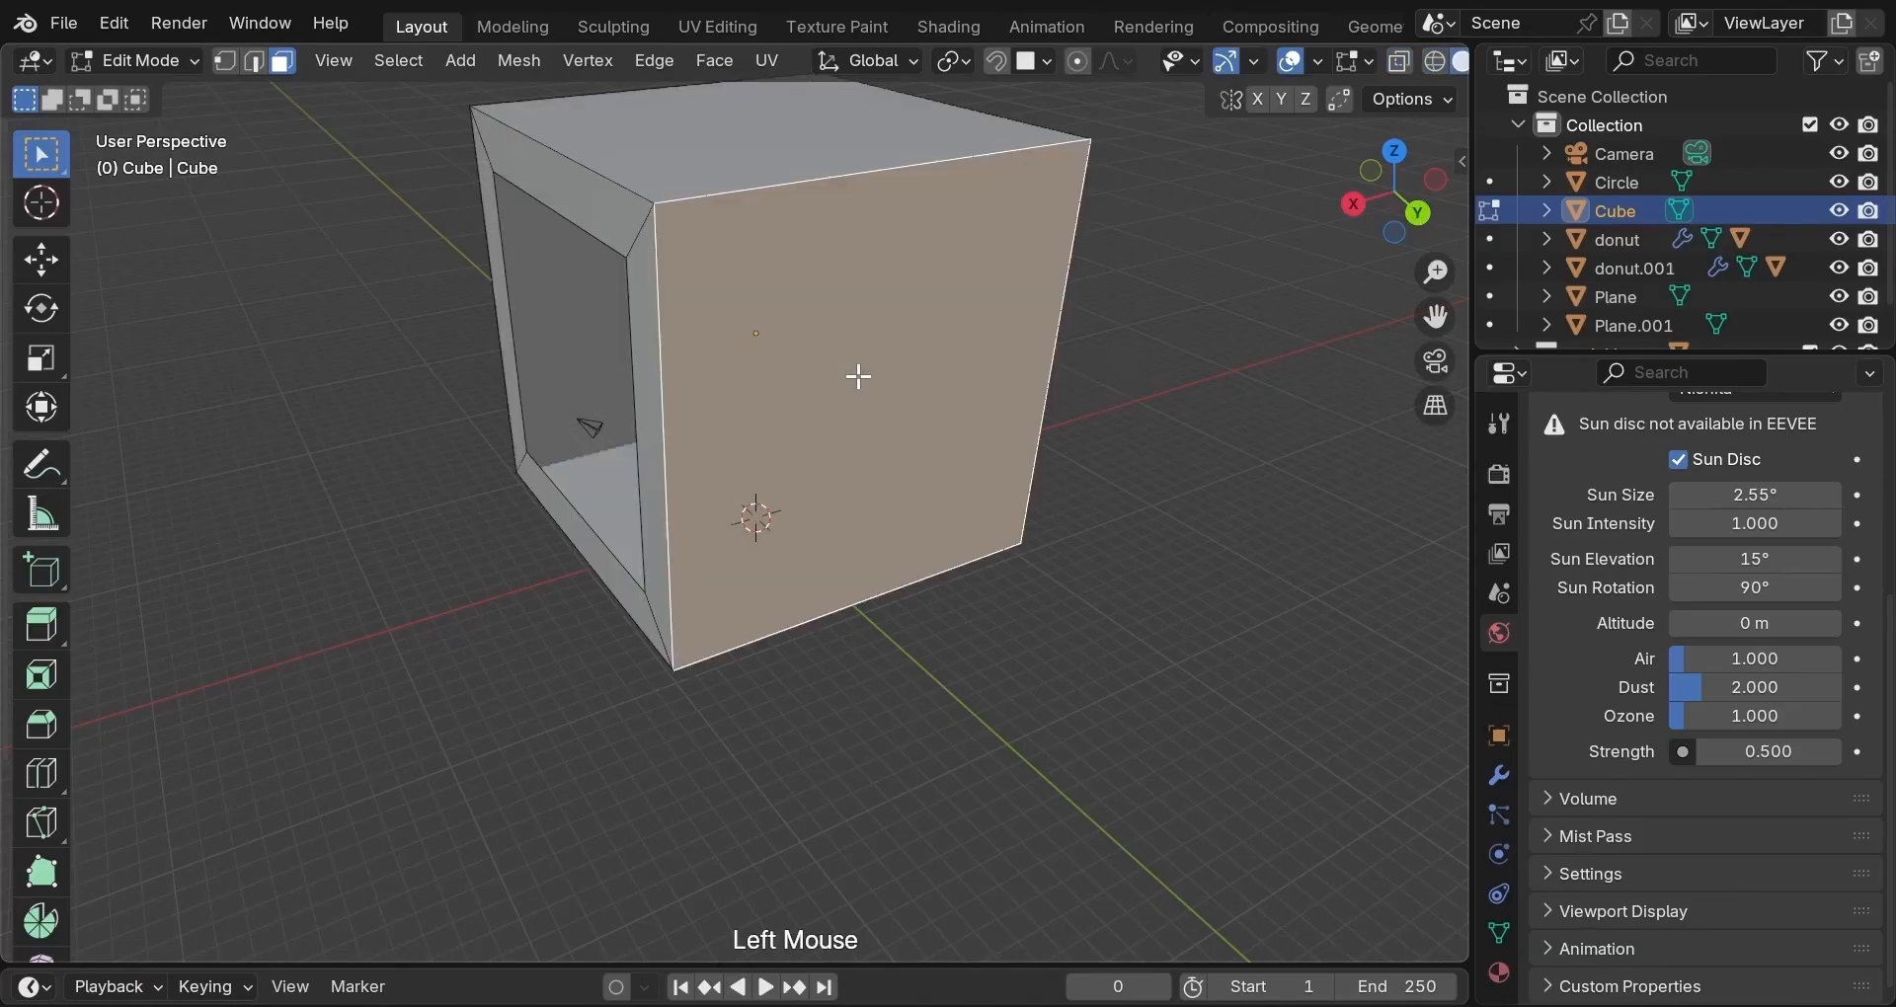
pyautogui.press('g')
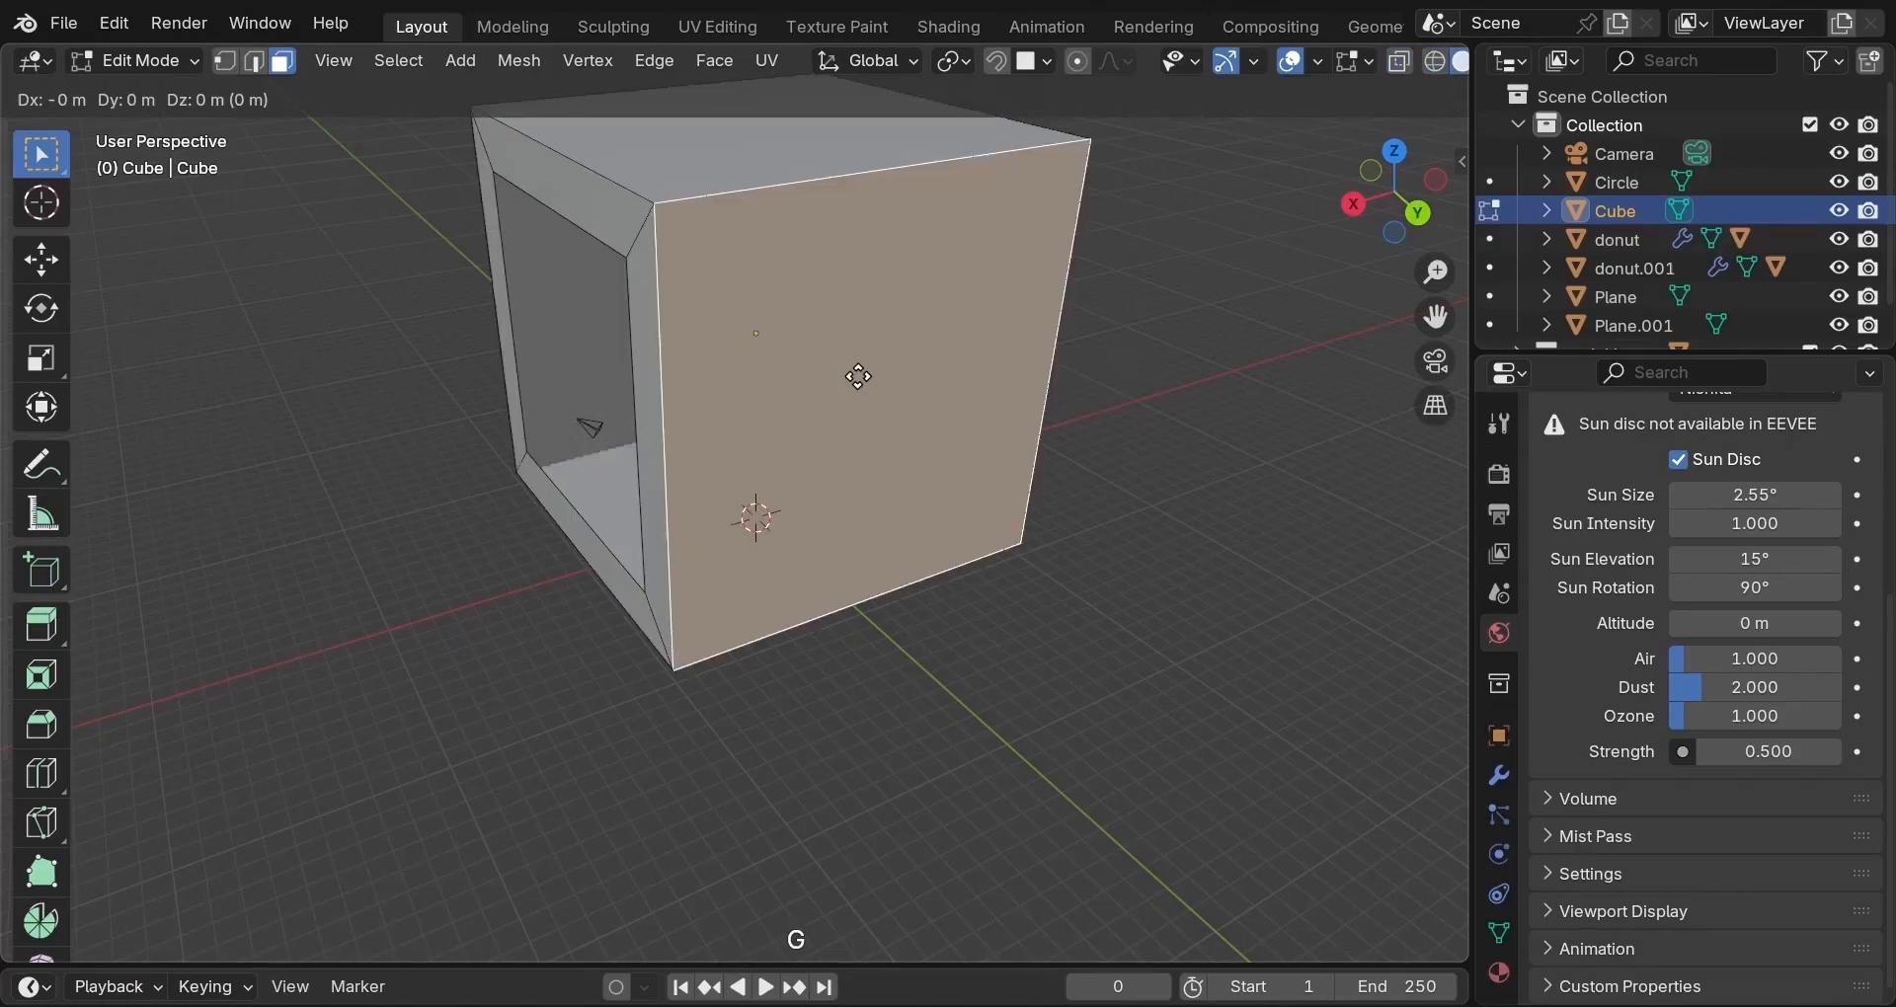
pyautogui.press('y')
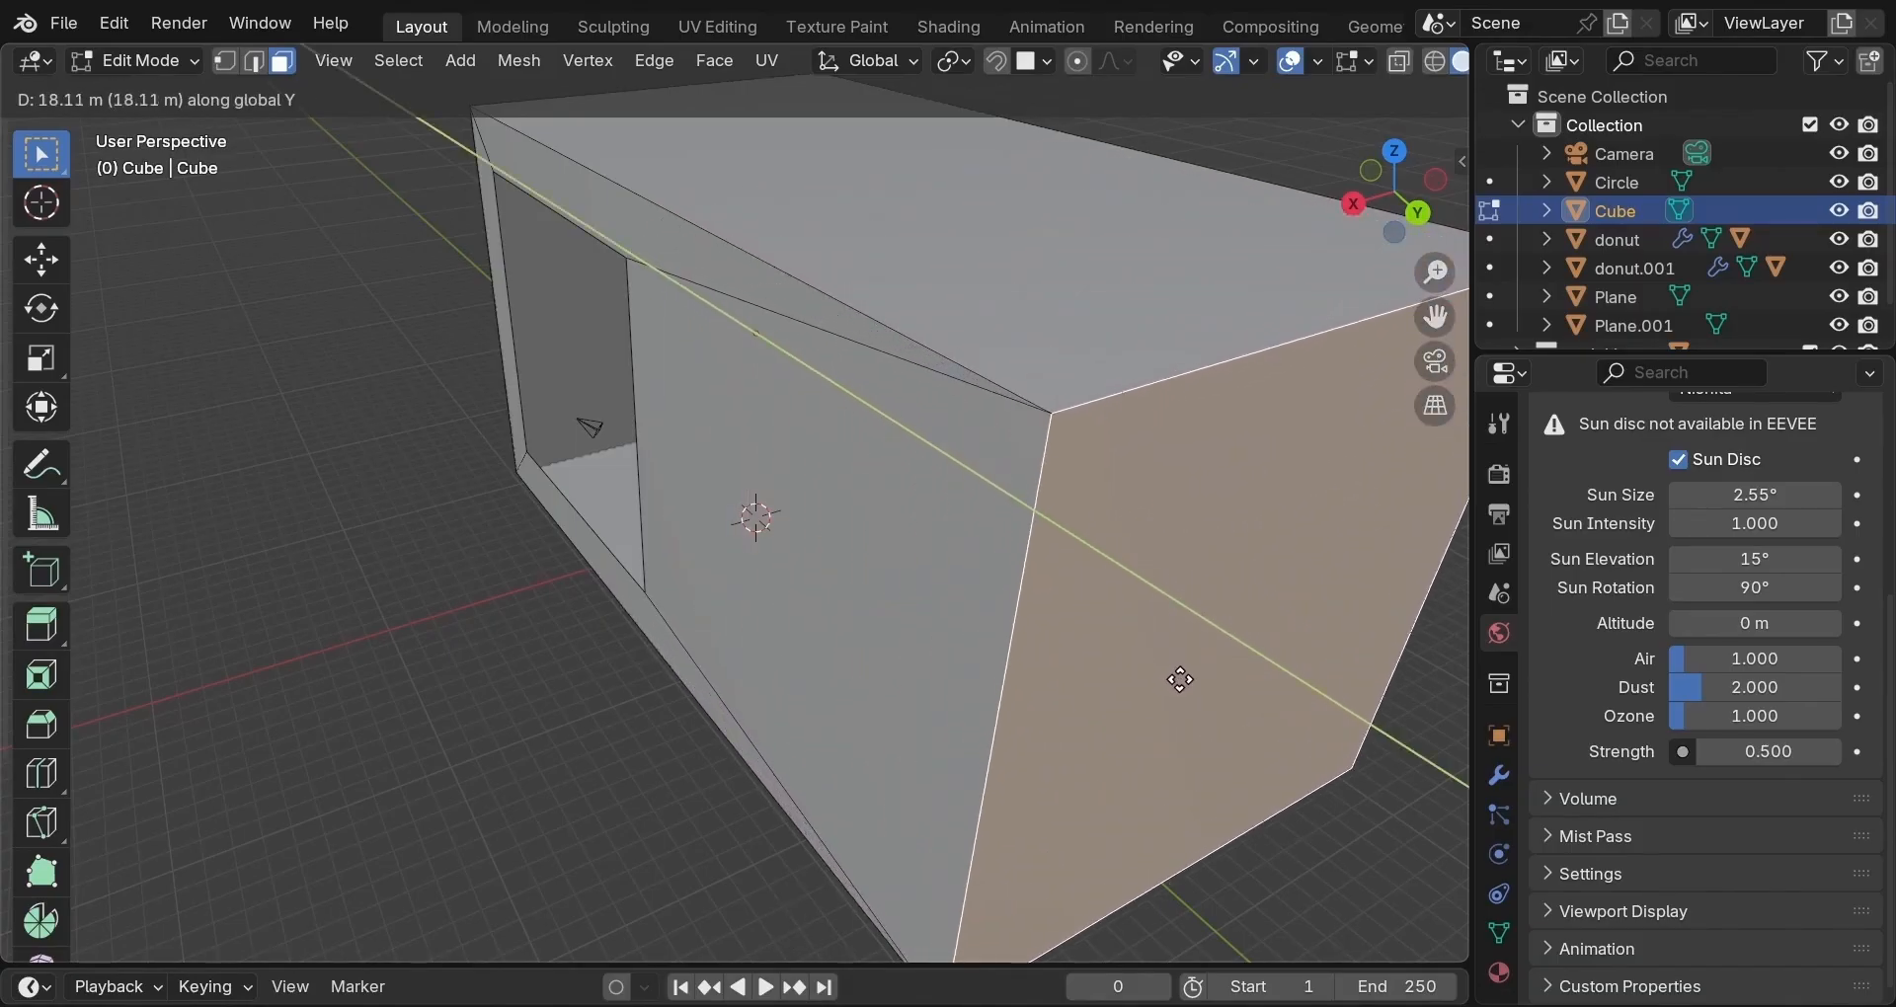
pyautogui.click(1177, 678)
pyautogui.moveTo(962, 645); pyautogui.dragTo(1198, 593, button='middle')
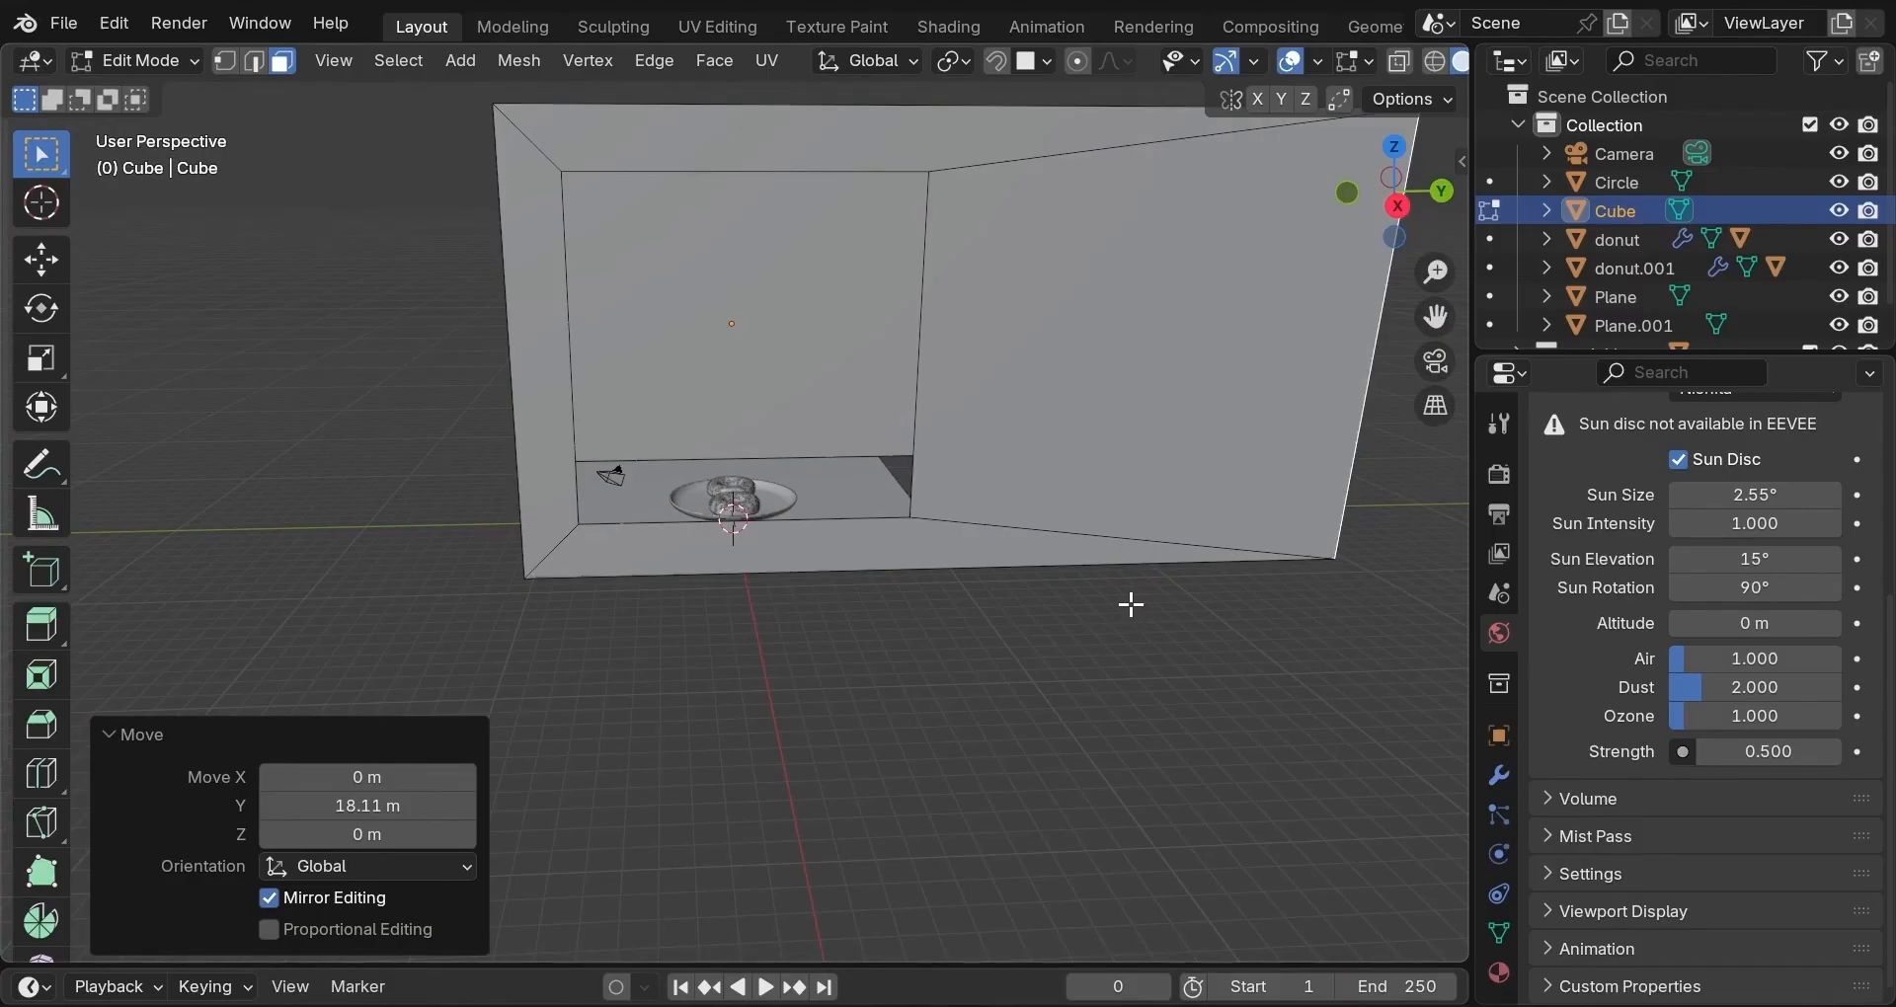
pyautogui.moveTo(1130, 605)
pyautogui.mouseDown(button='middle')
pyautogui.moveTo(1093, 707)
pyautogui.moveTo(1138, 609)
pyautogui.moveTo(1100, 608)
pyautogui.mouseUp(button='middle')
pyautogui.scroll(6, 1095, 608)
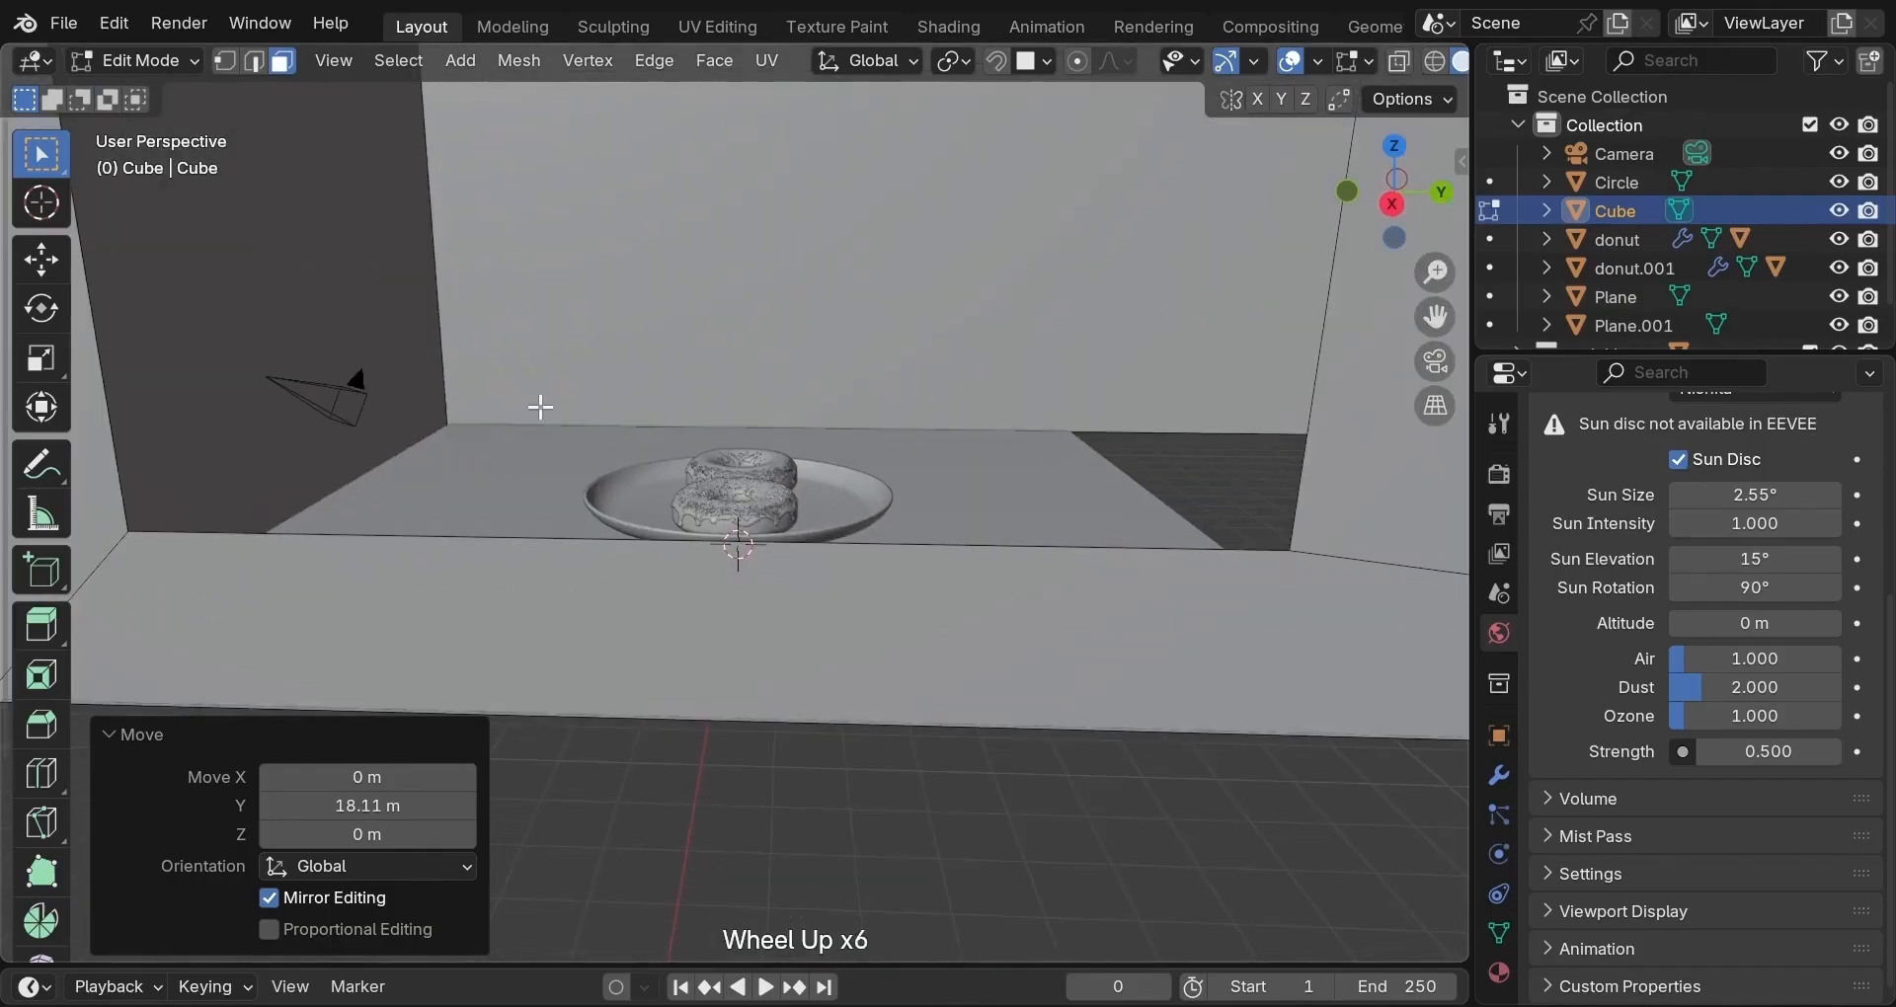
# Back in Object Mode, select the camera, look through it and slide it along Y.
pyautogui.press('Tab')
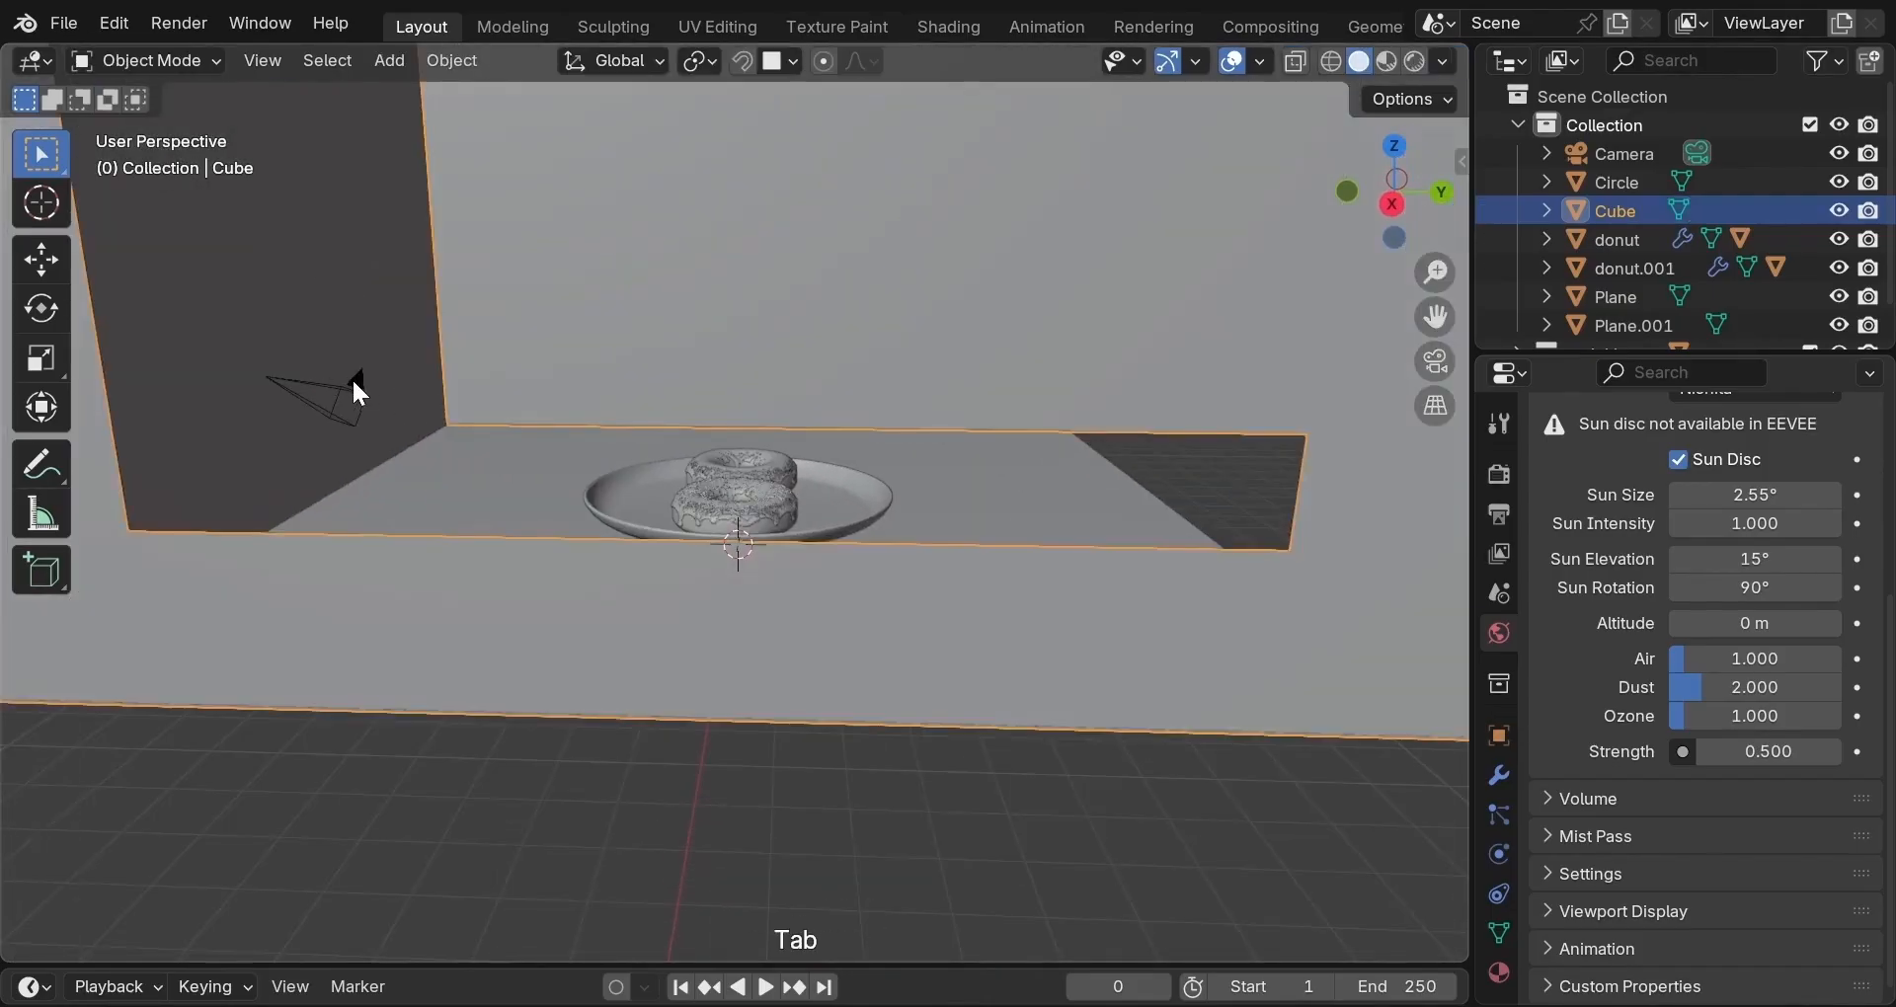
pyautogui.click(354, 383)
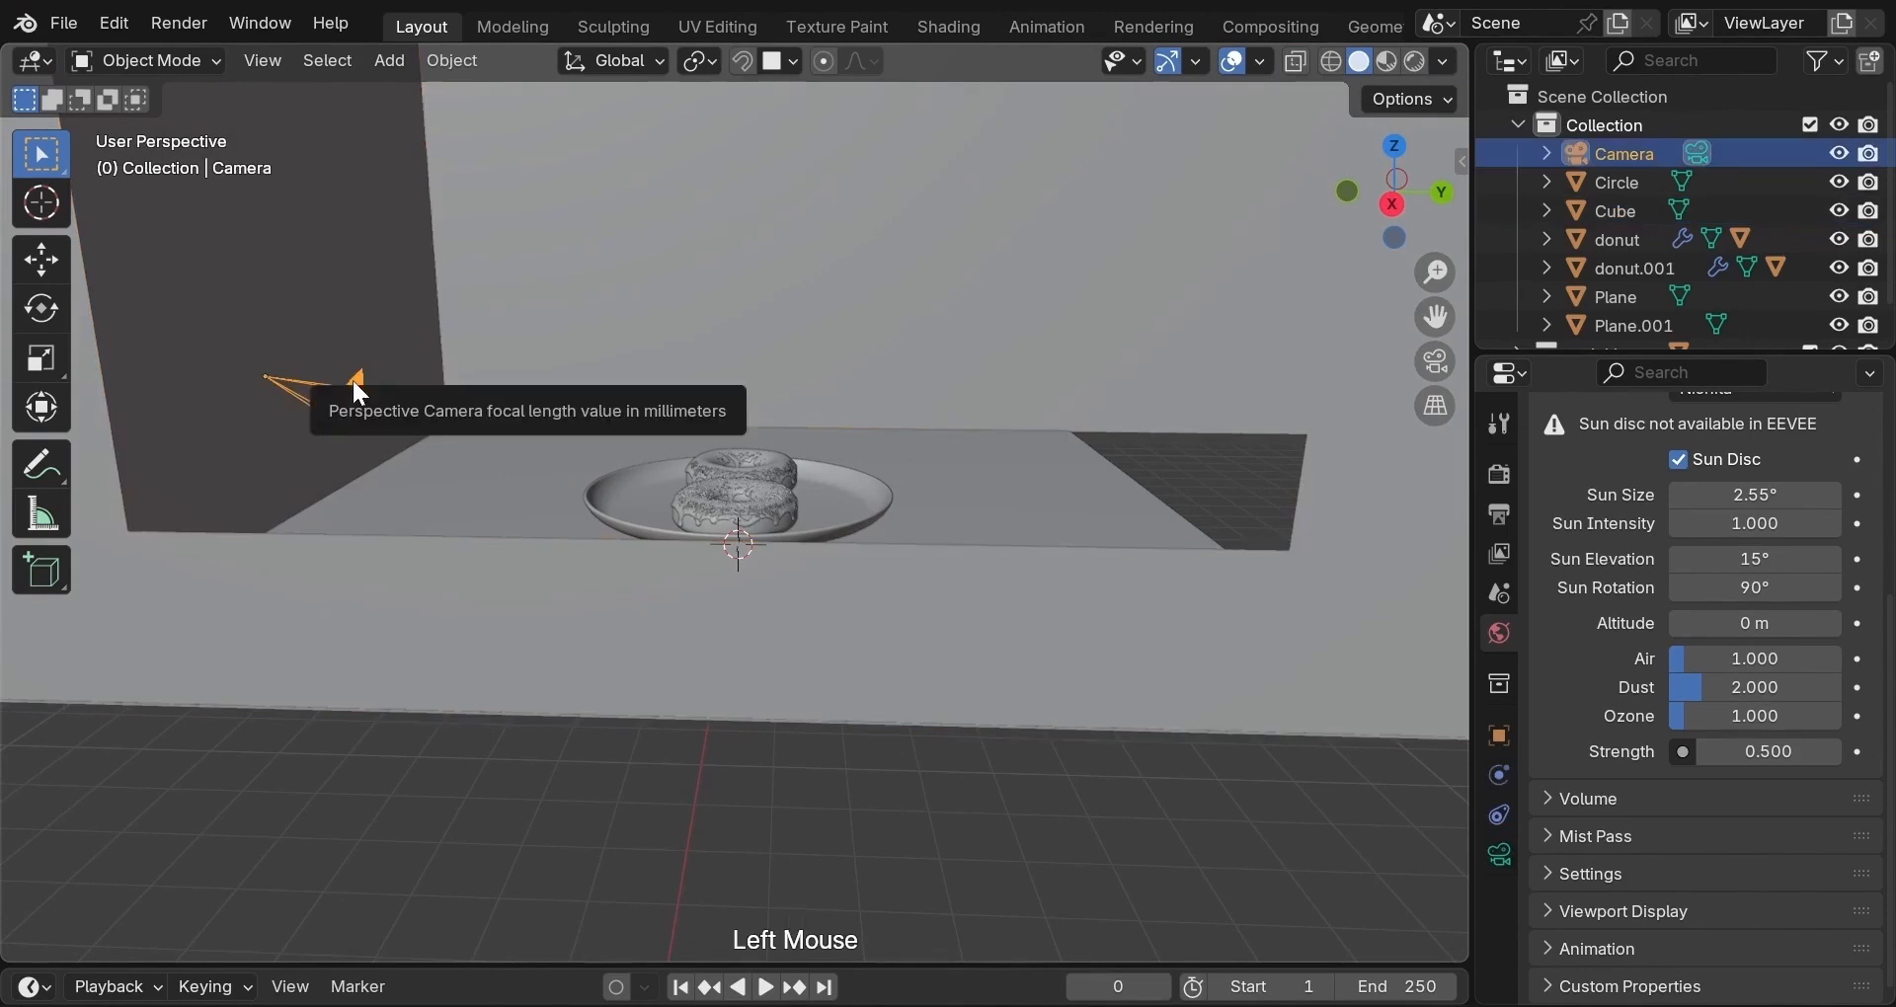
pyautogui.click(354, 372)
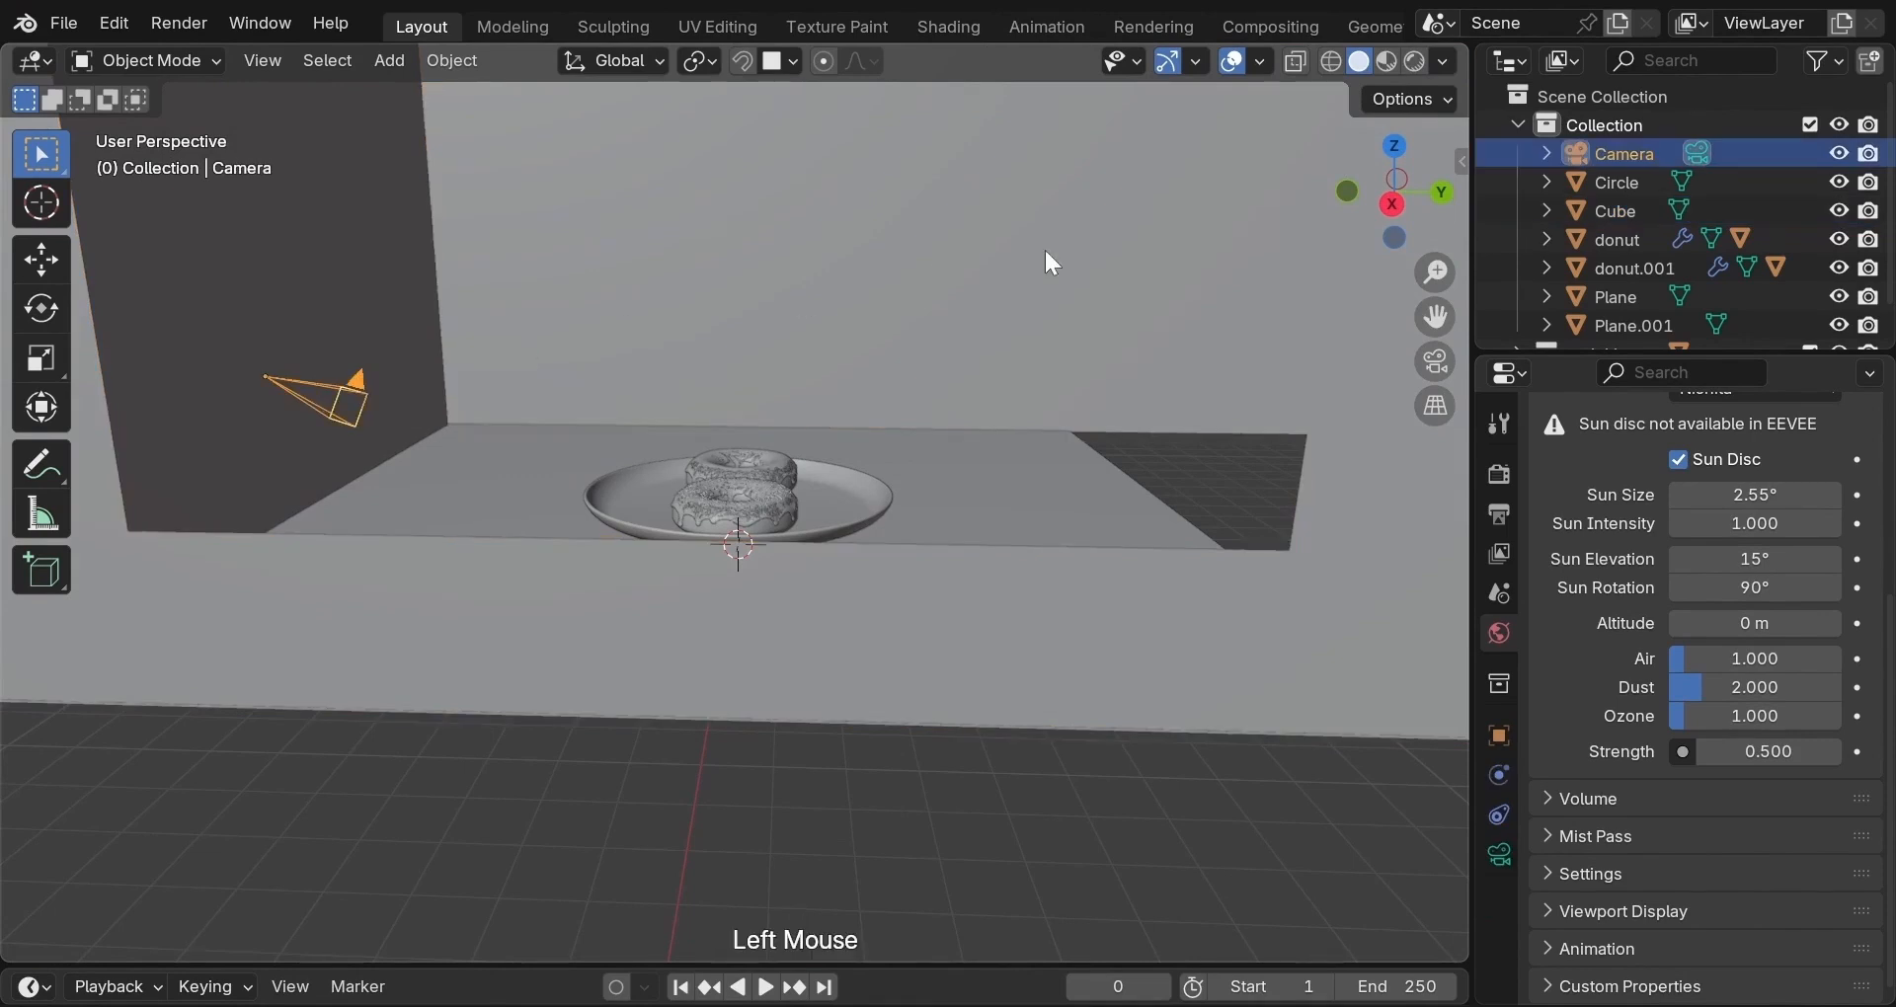
pyautogui.click(1434, 361)
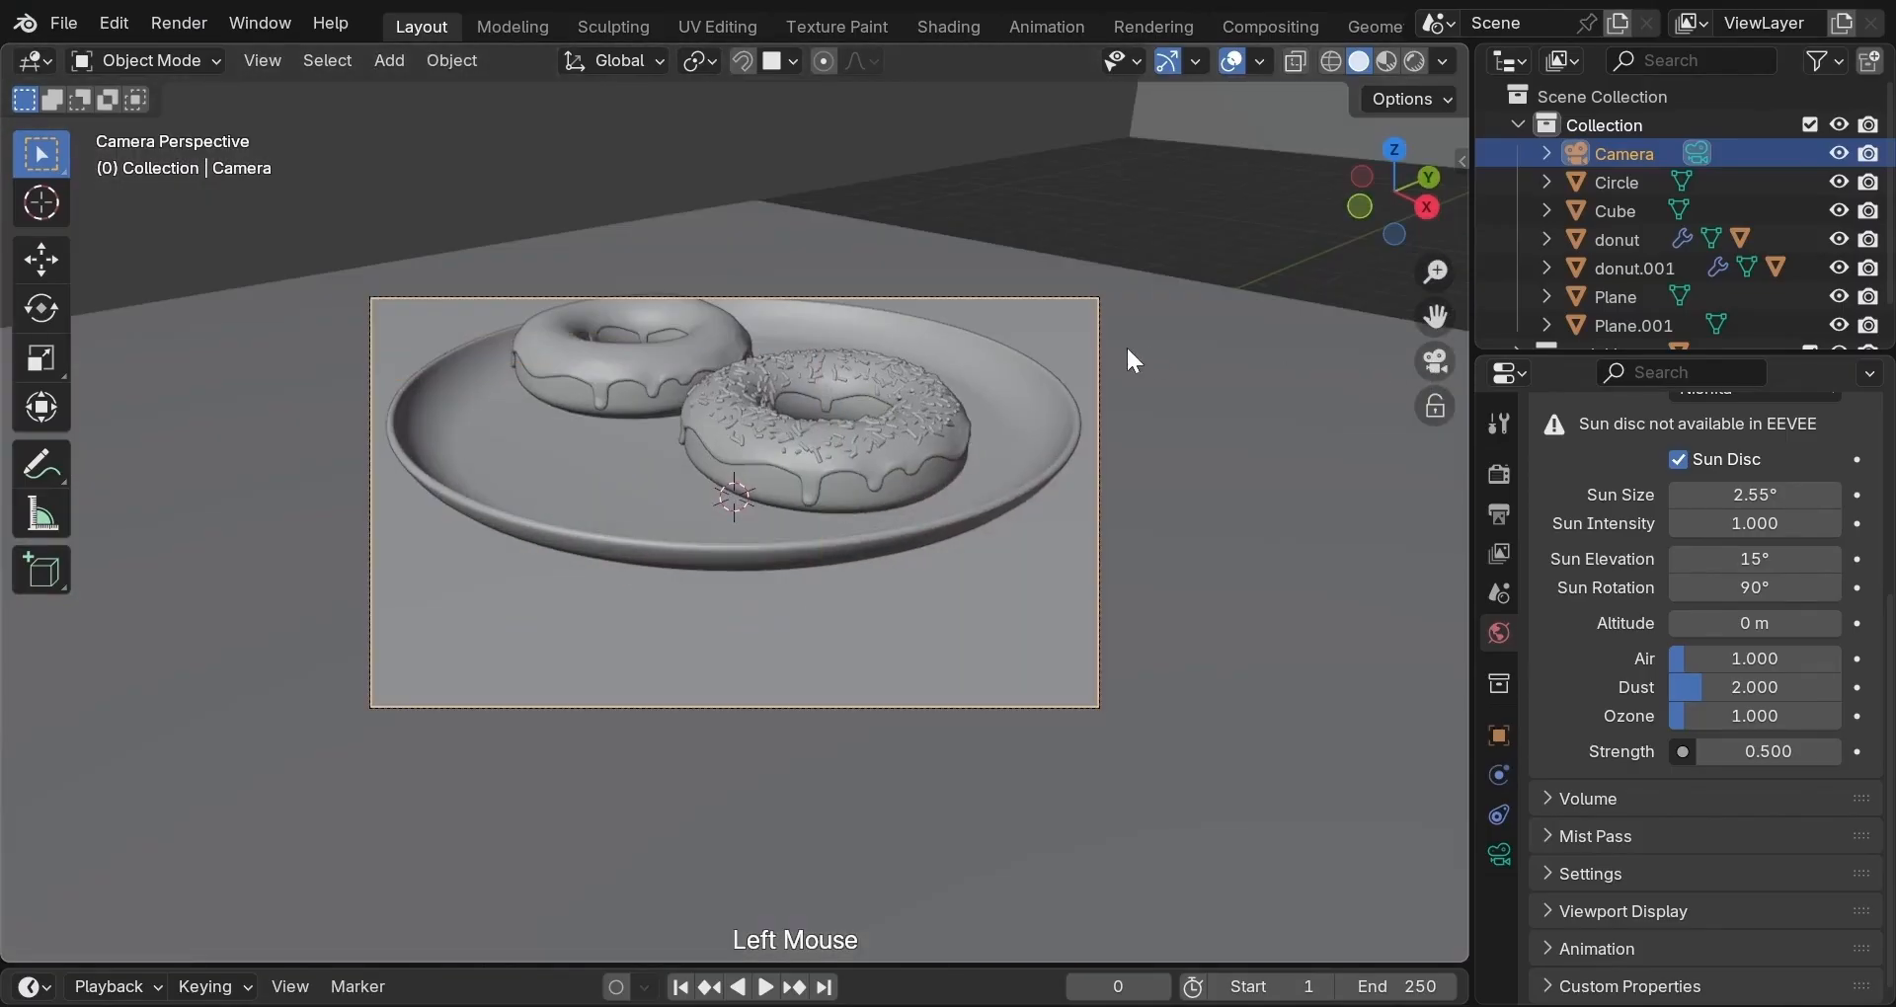
pyautogui.press('g')
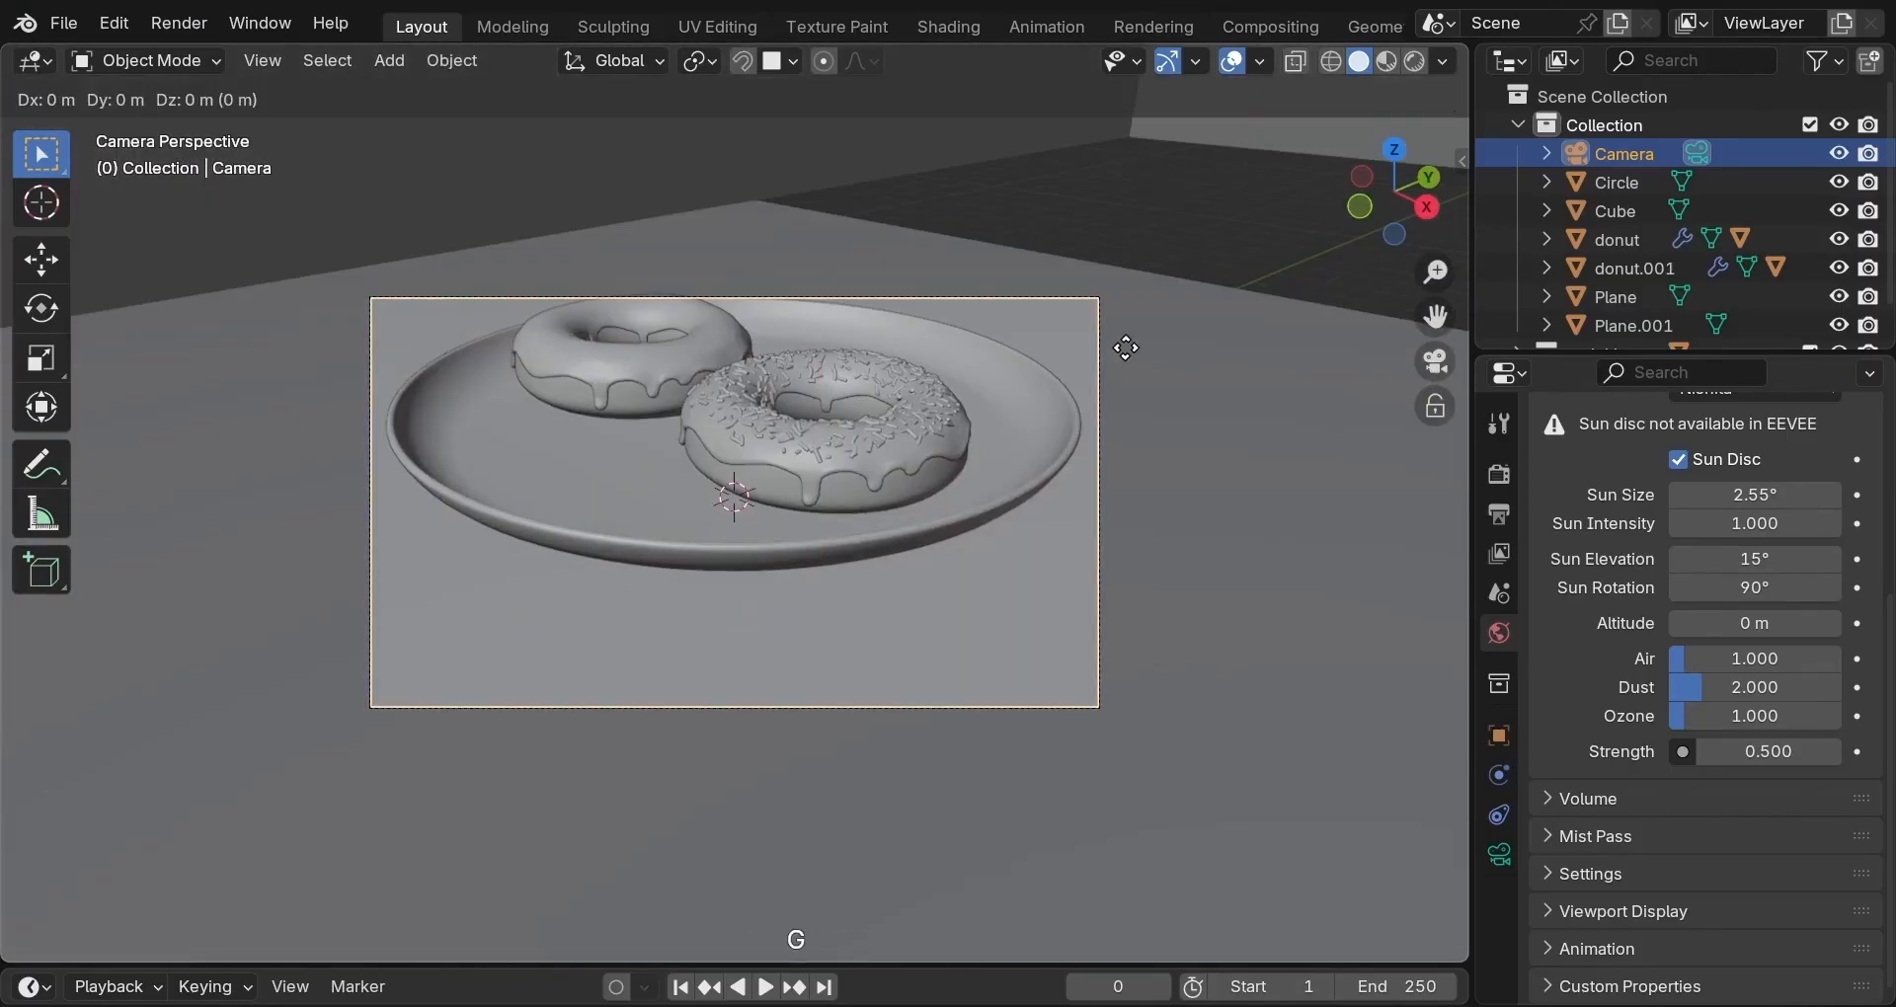
pyautogui.press('y')
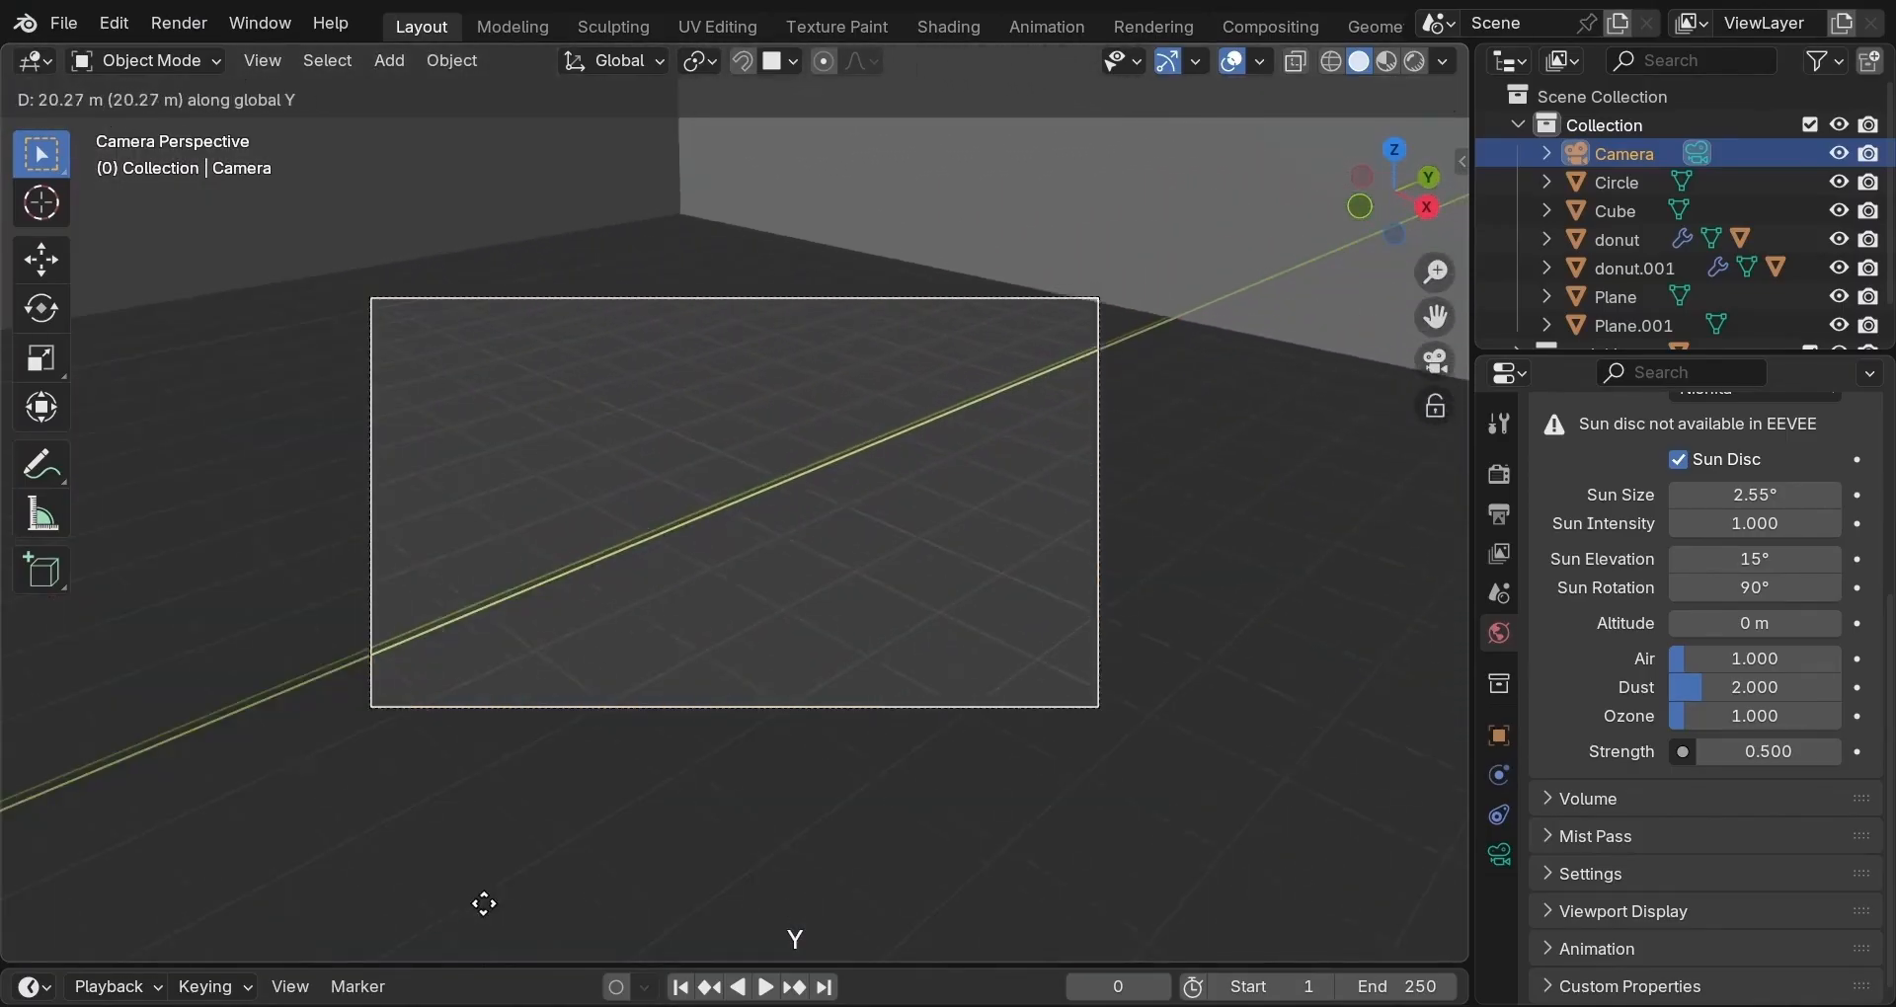
pyautogui.click(499, 921)
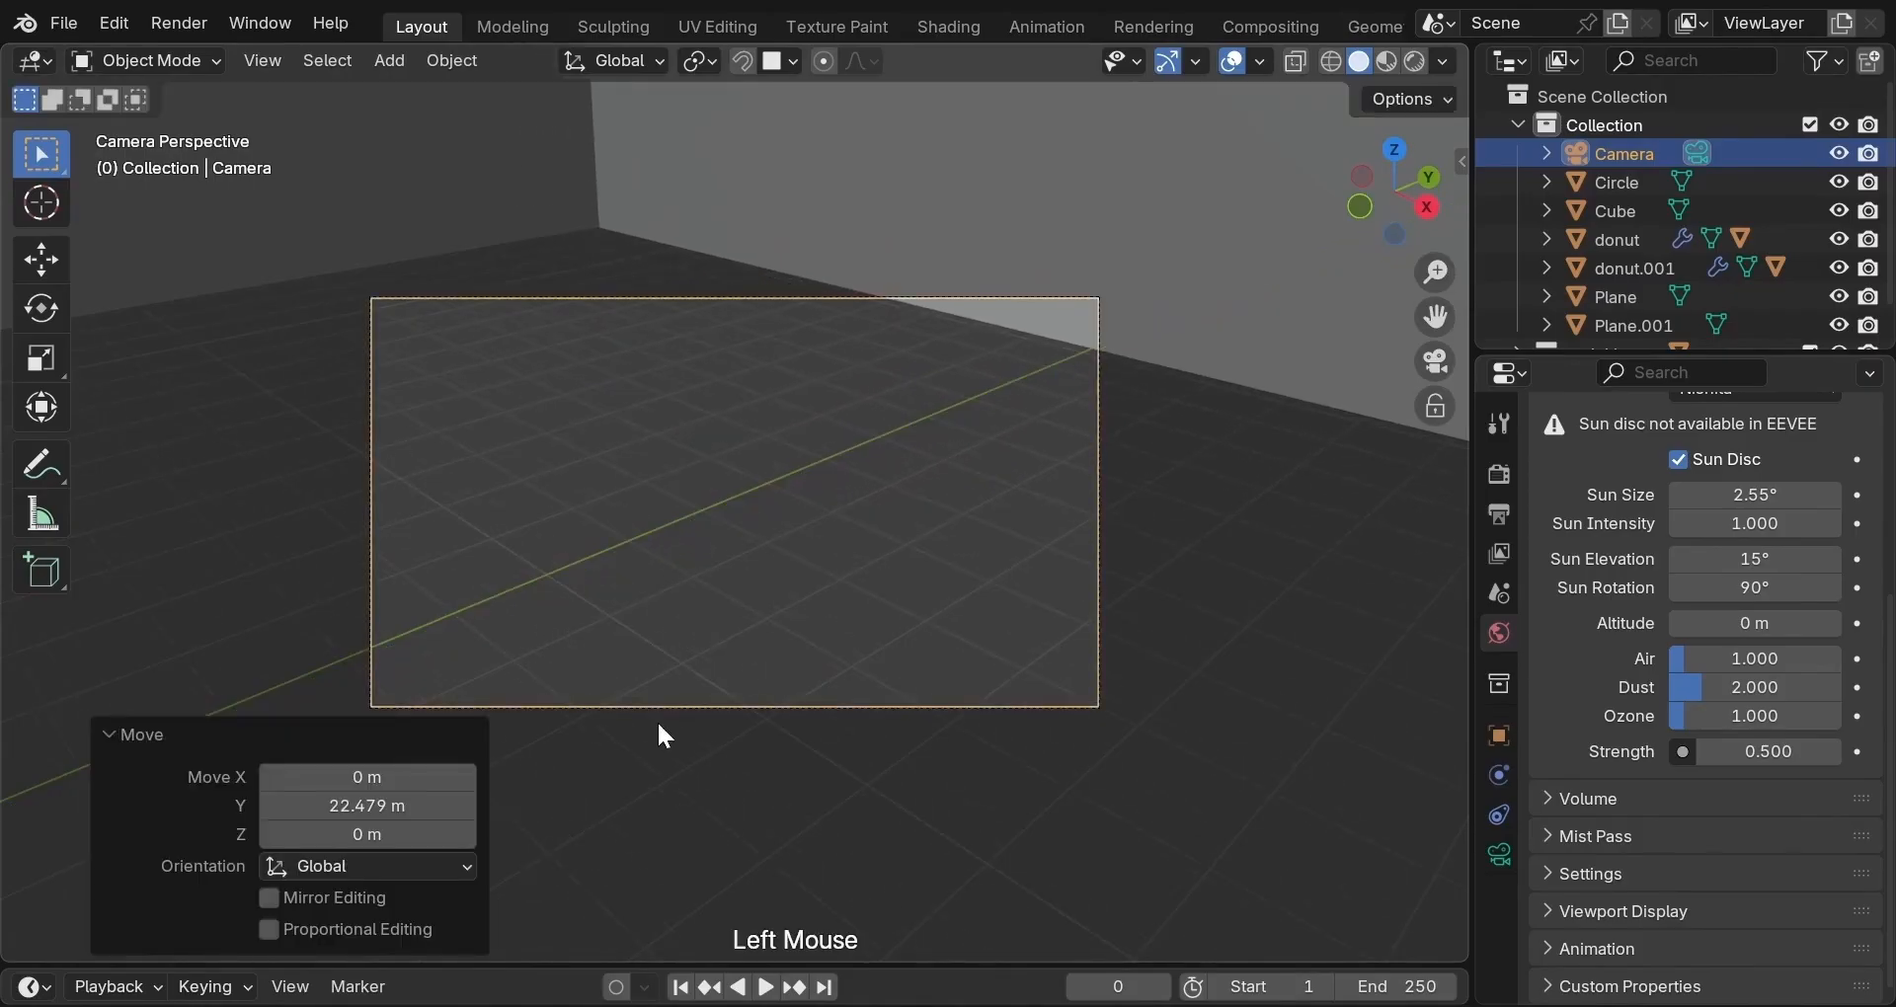
# Rotate the camera 134° about Z, move it -7.62 m in X and raise it 1.45 m.
pyautogui.press('r')
pyautogui.press('z')
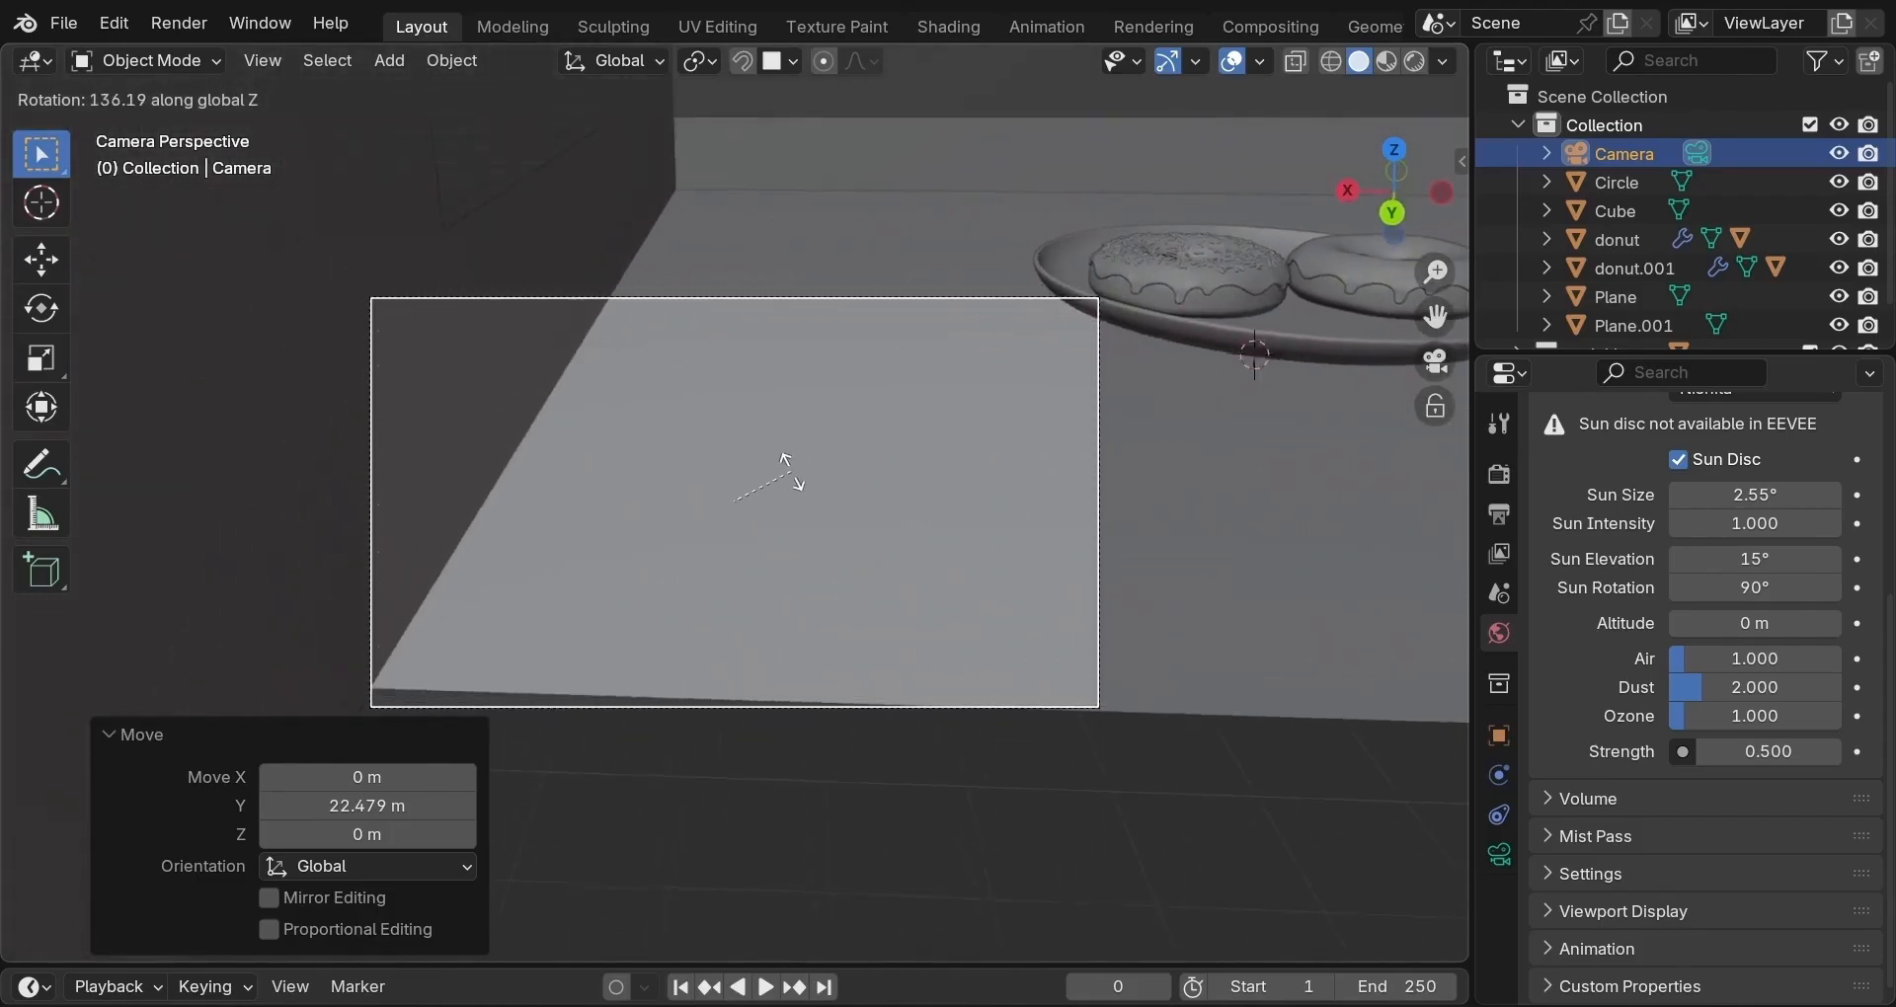
pyautogui.click(798, 468)
pyautogui.press('g')
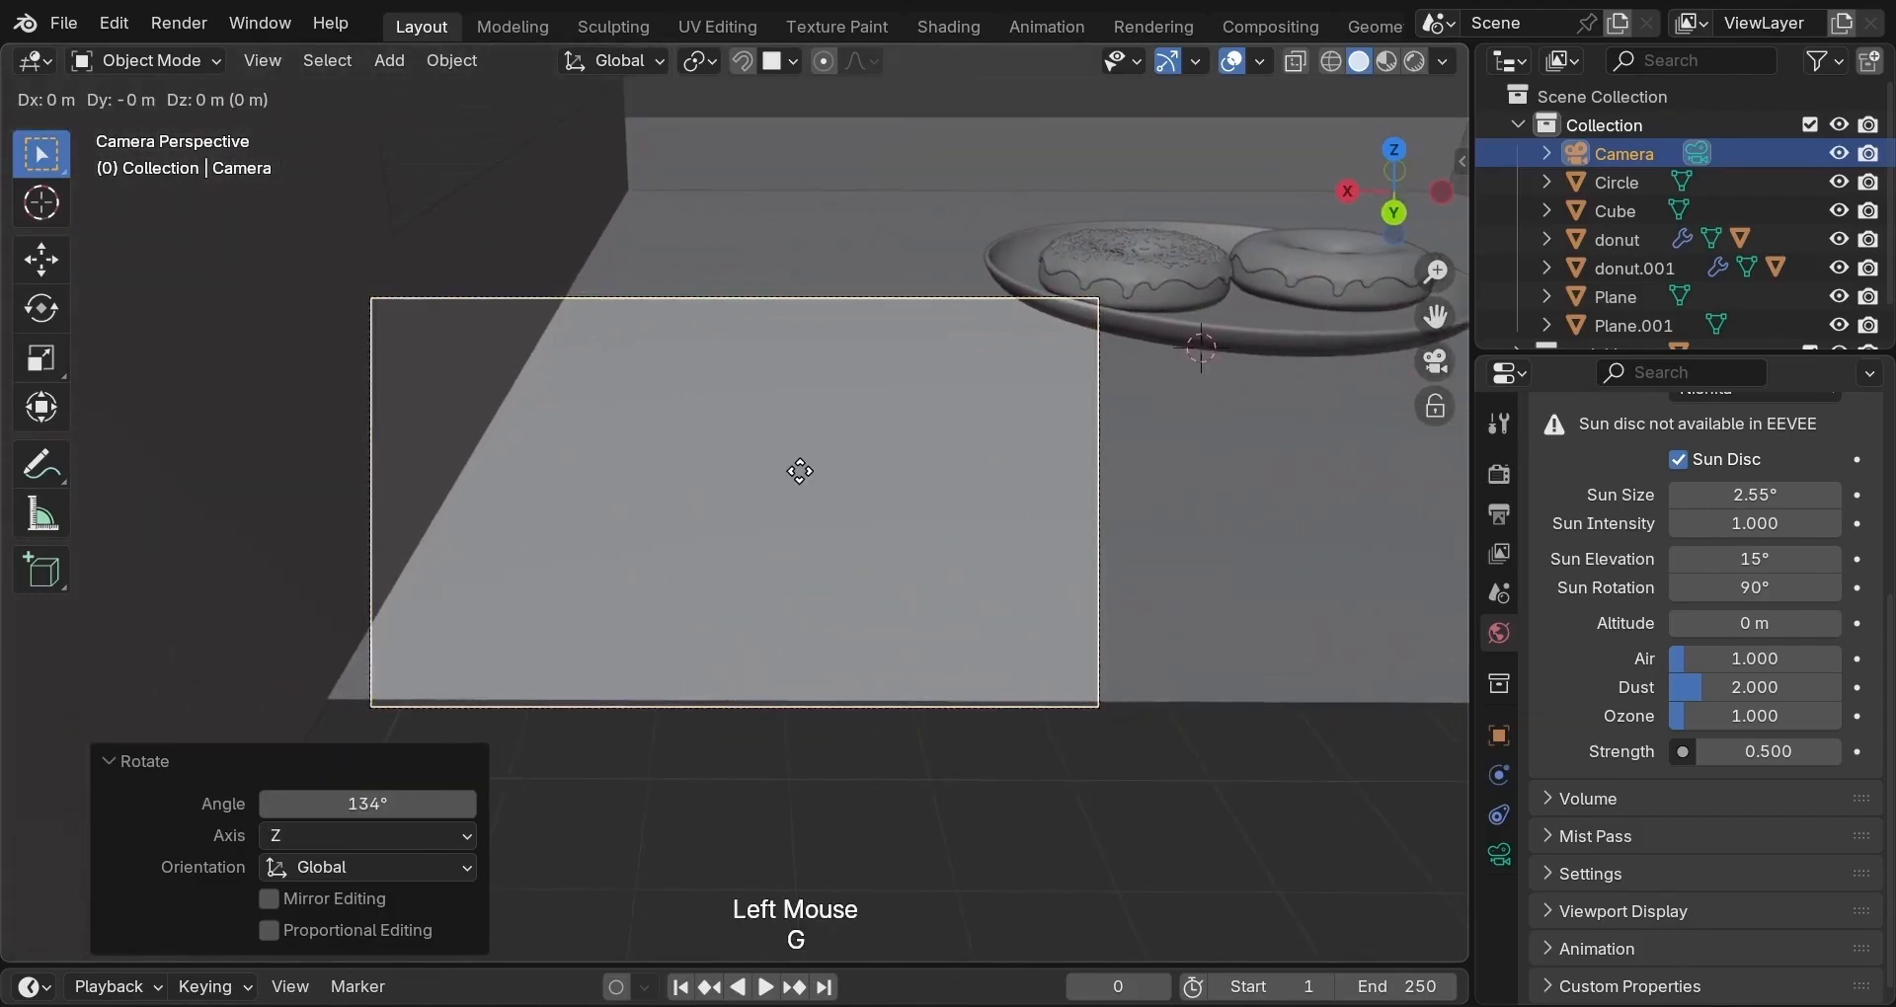
pyautogui.press('x')
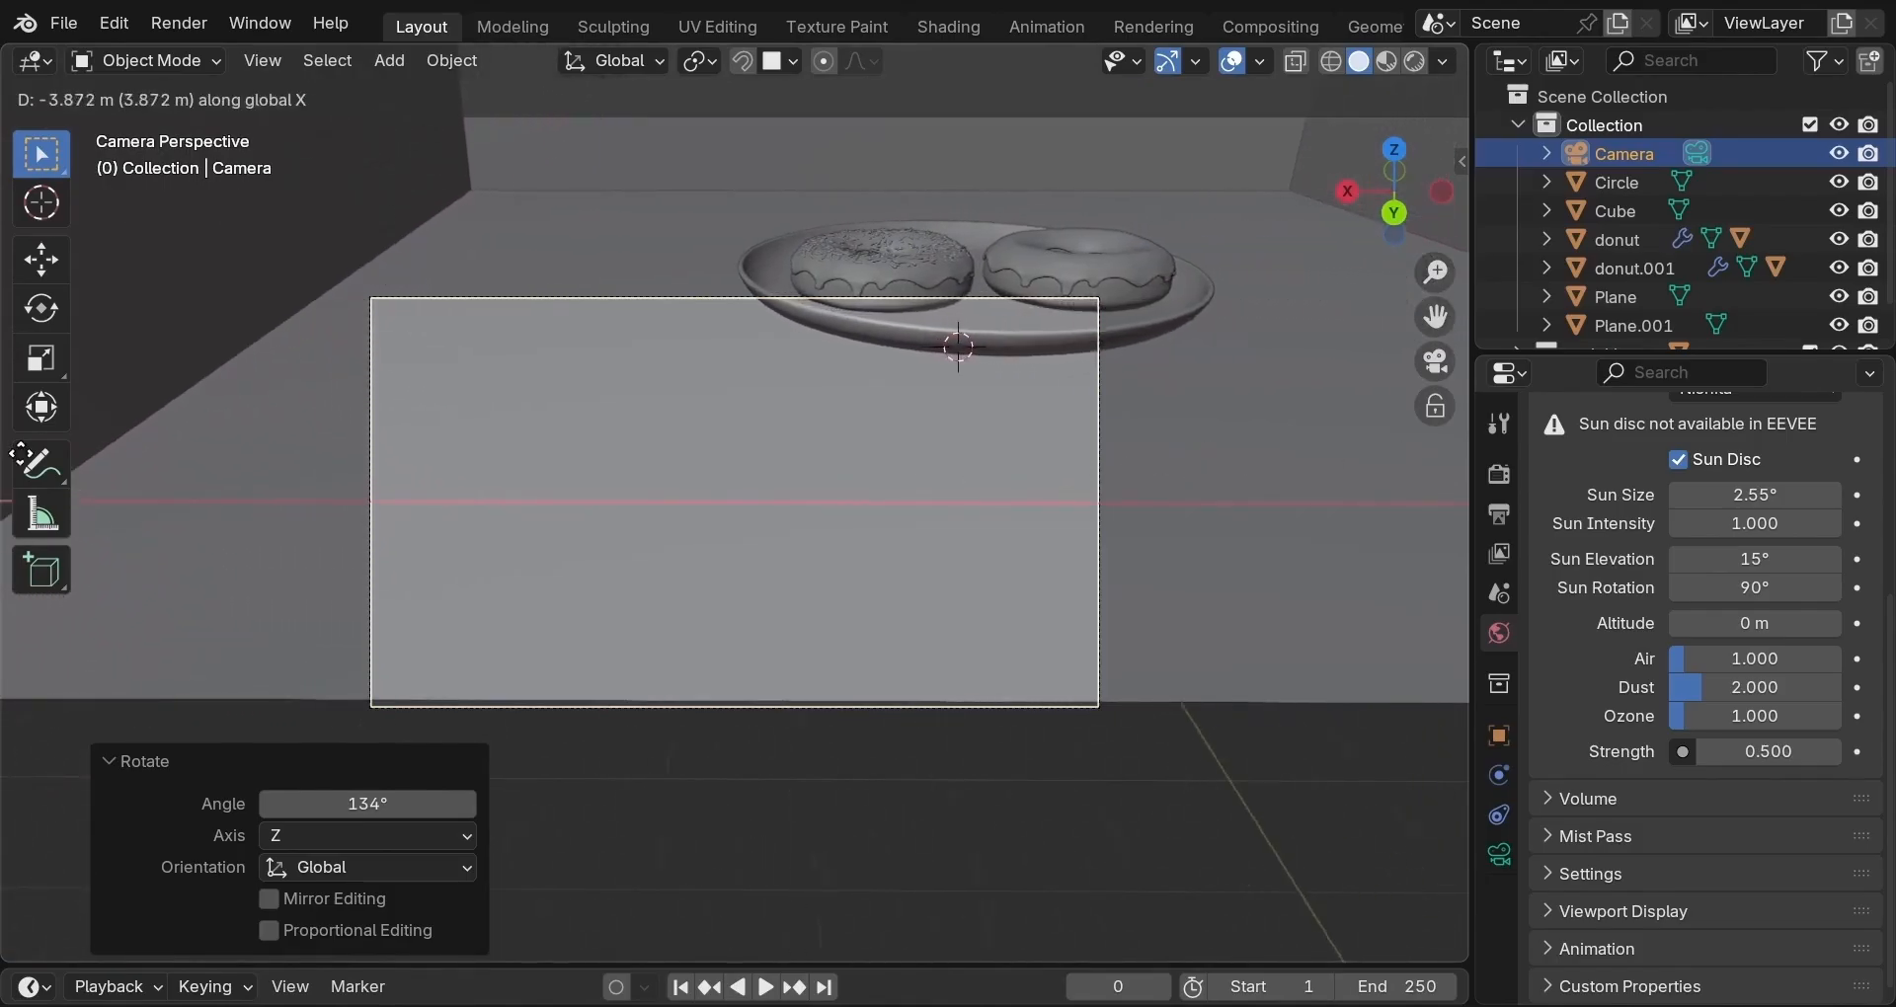
pyautogui.click(626, 441)
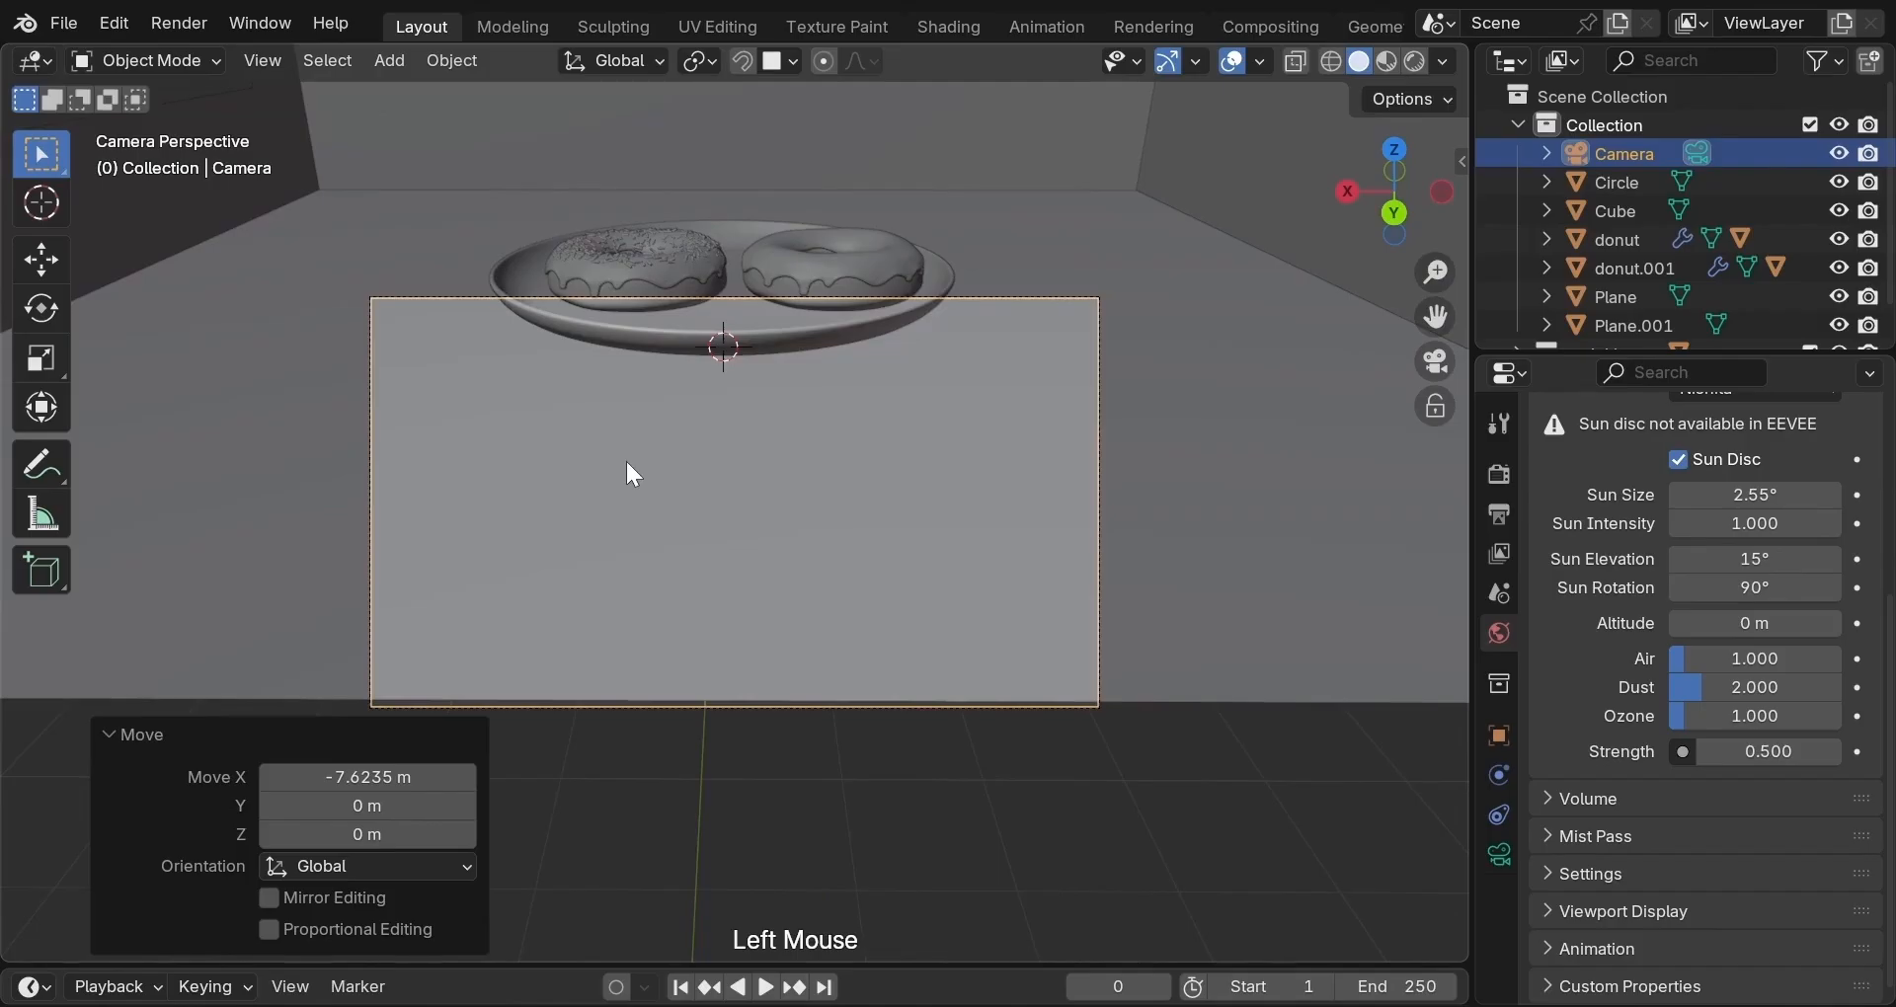
pyautogui.press('g')
pyautogui.press('z')
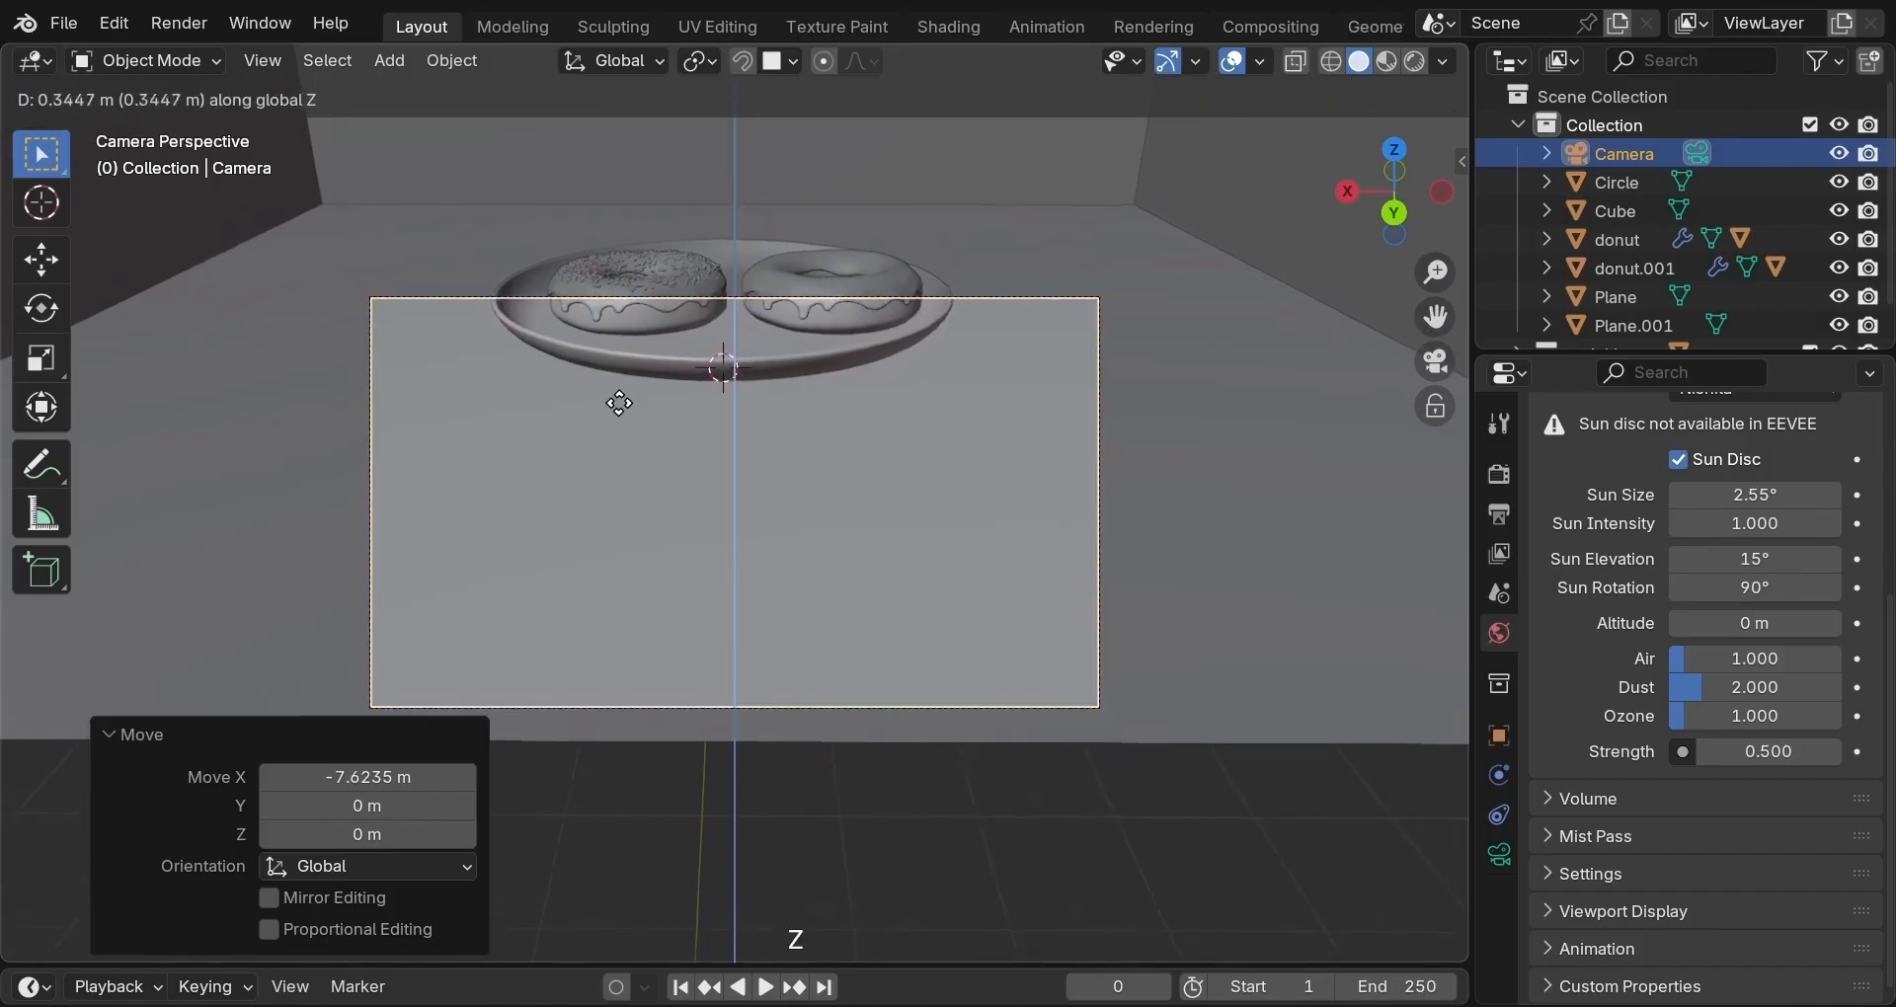
pyautogui.click(667, 215)
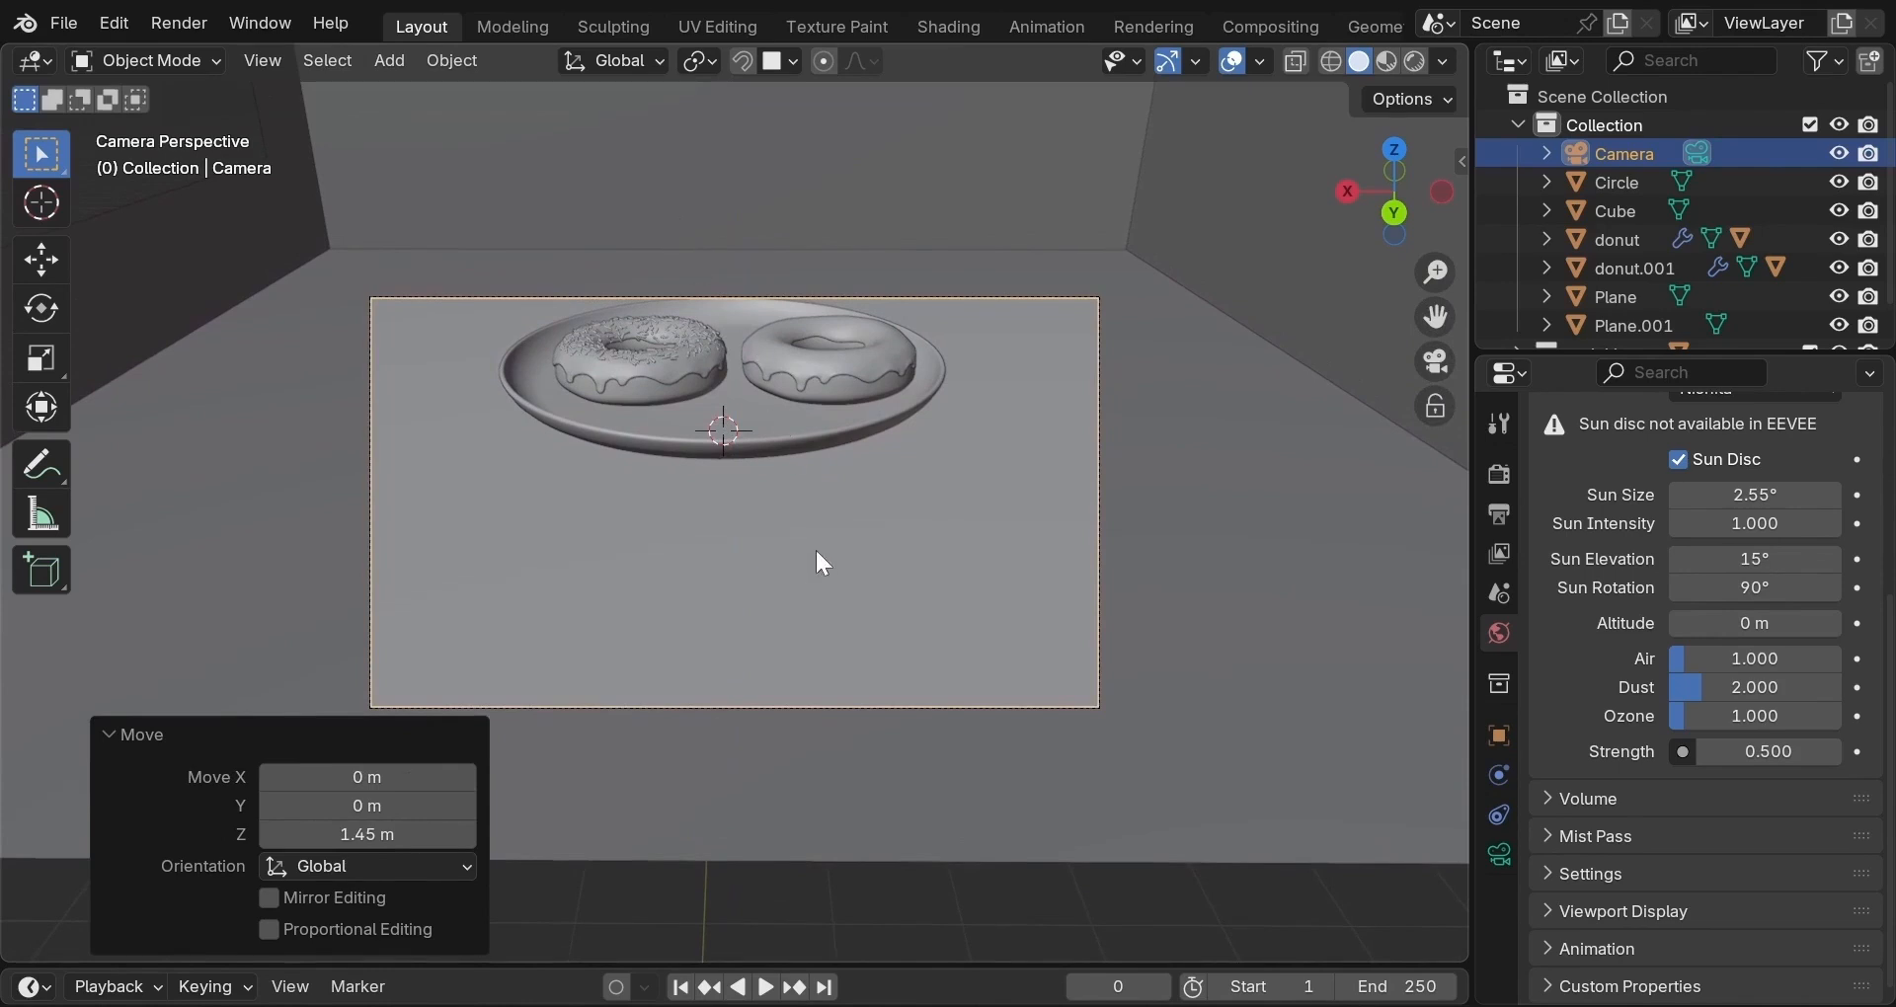
# Use Fly Navigation to shift the camera sideways and vertically until the plate is framed.
pyautogui.click(262, 61)
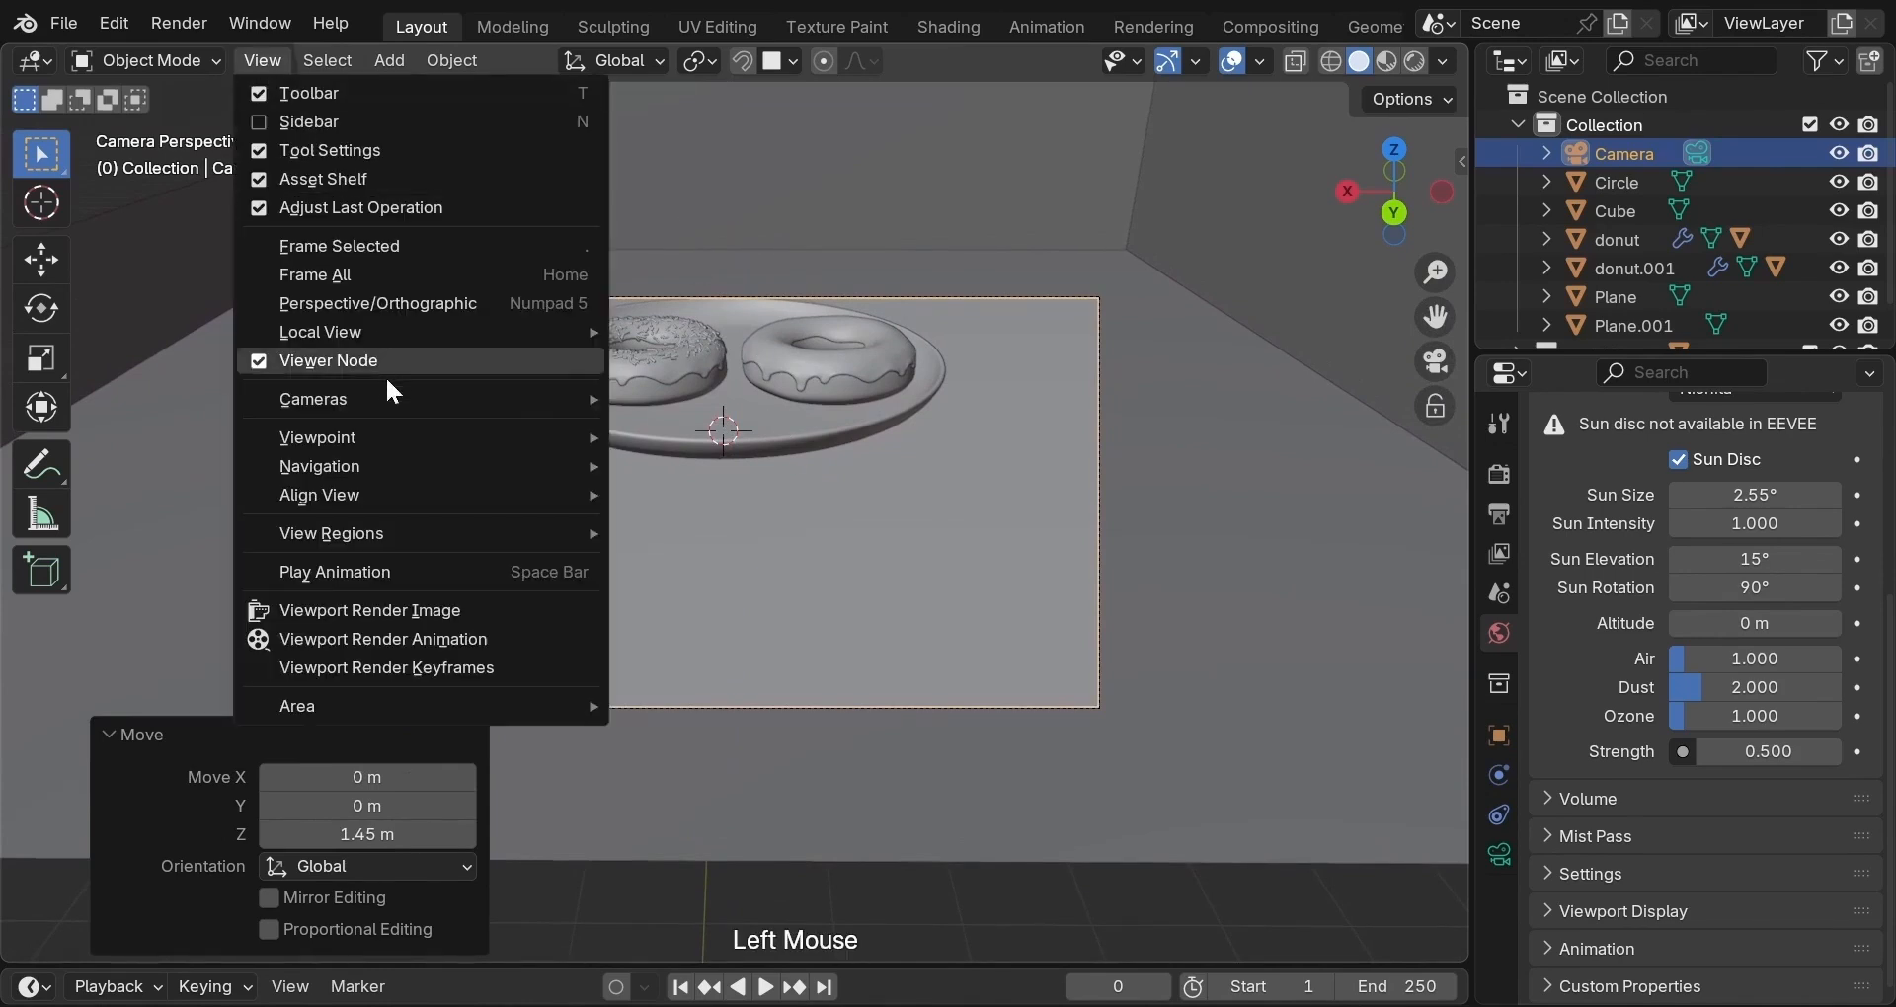
pyautogui.moveTo(444, 466)
pyautogui.click(710, 981)
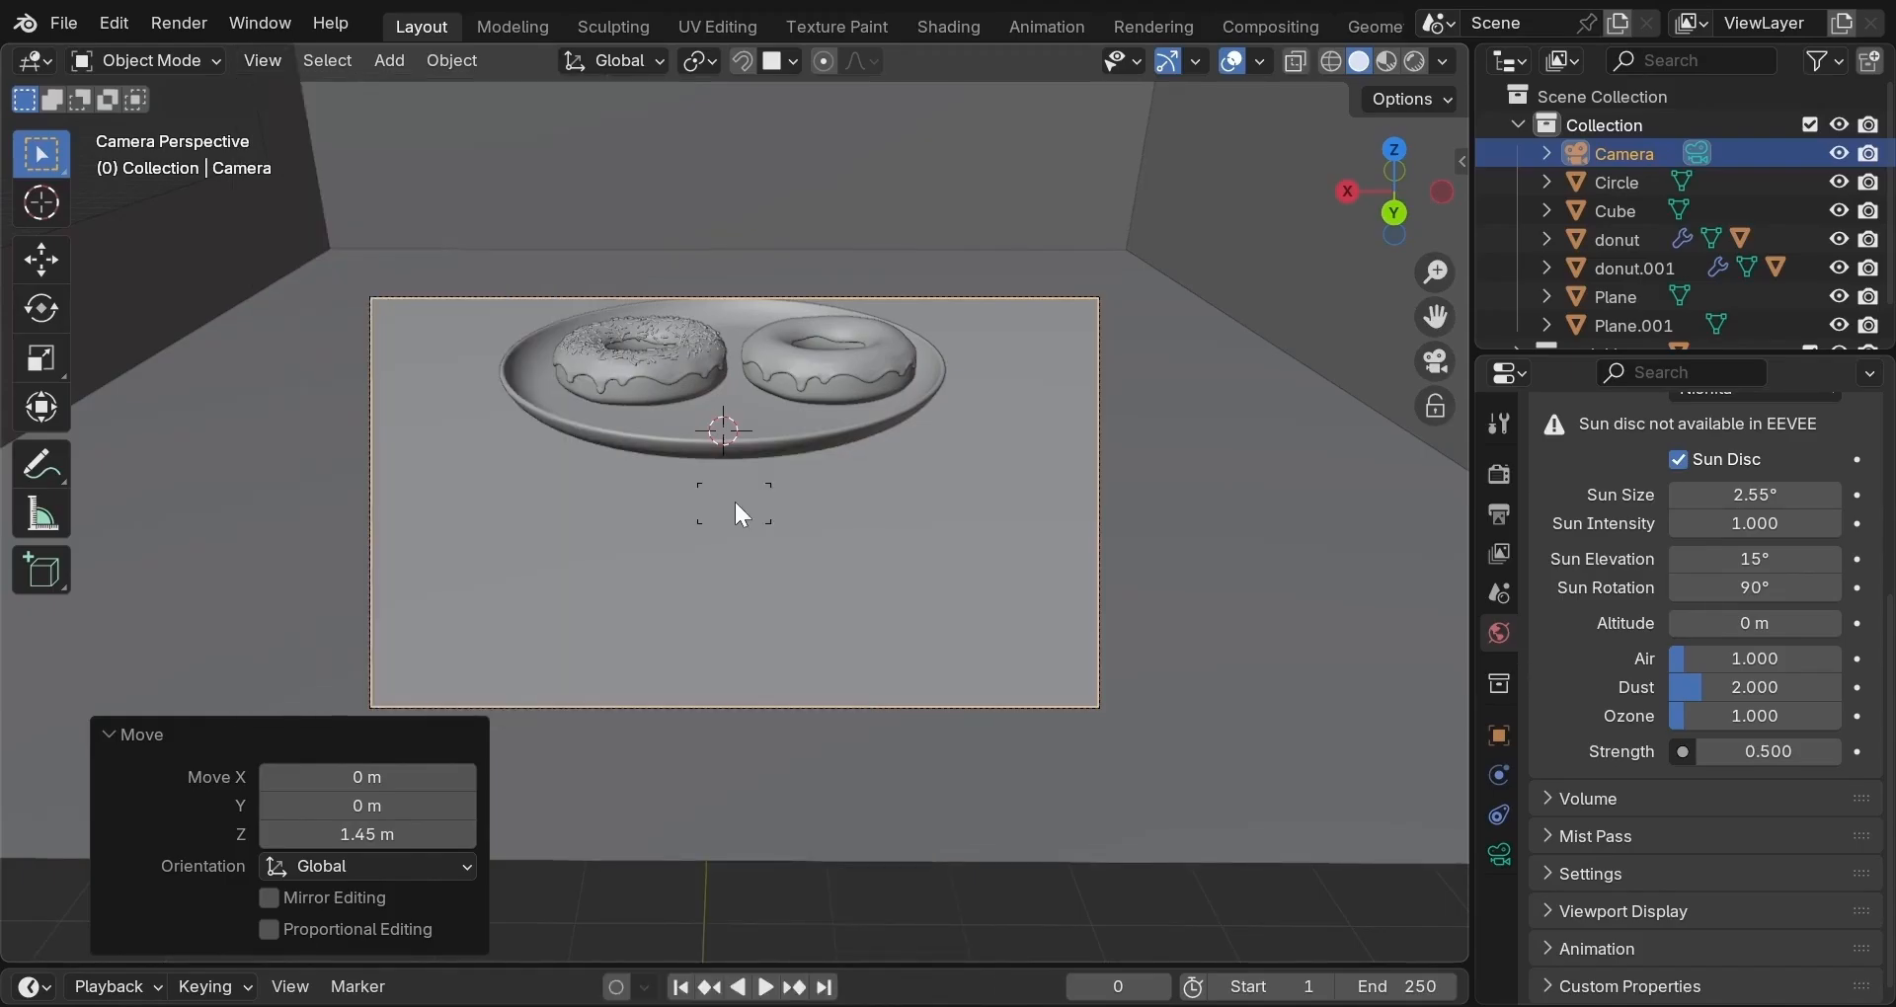
pyautogui.press('w')
pyautogui.press('w')
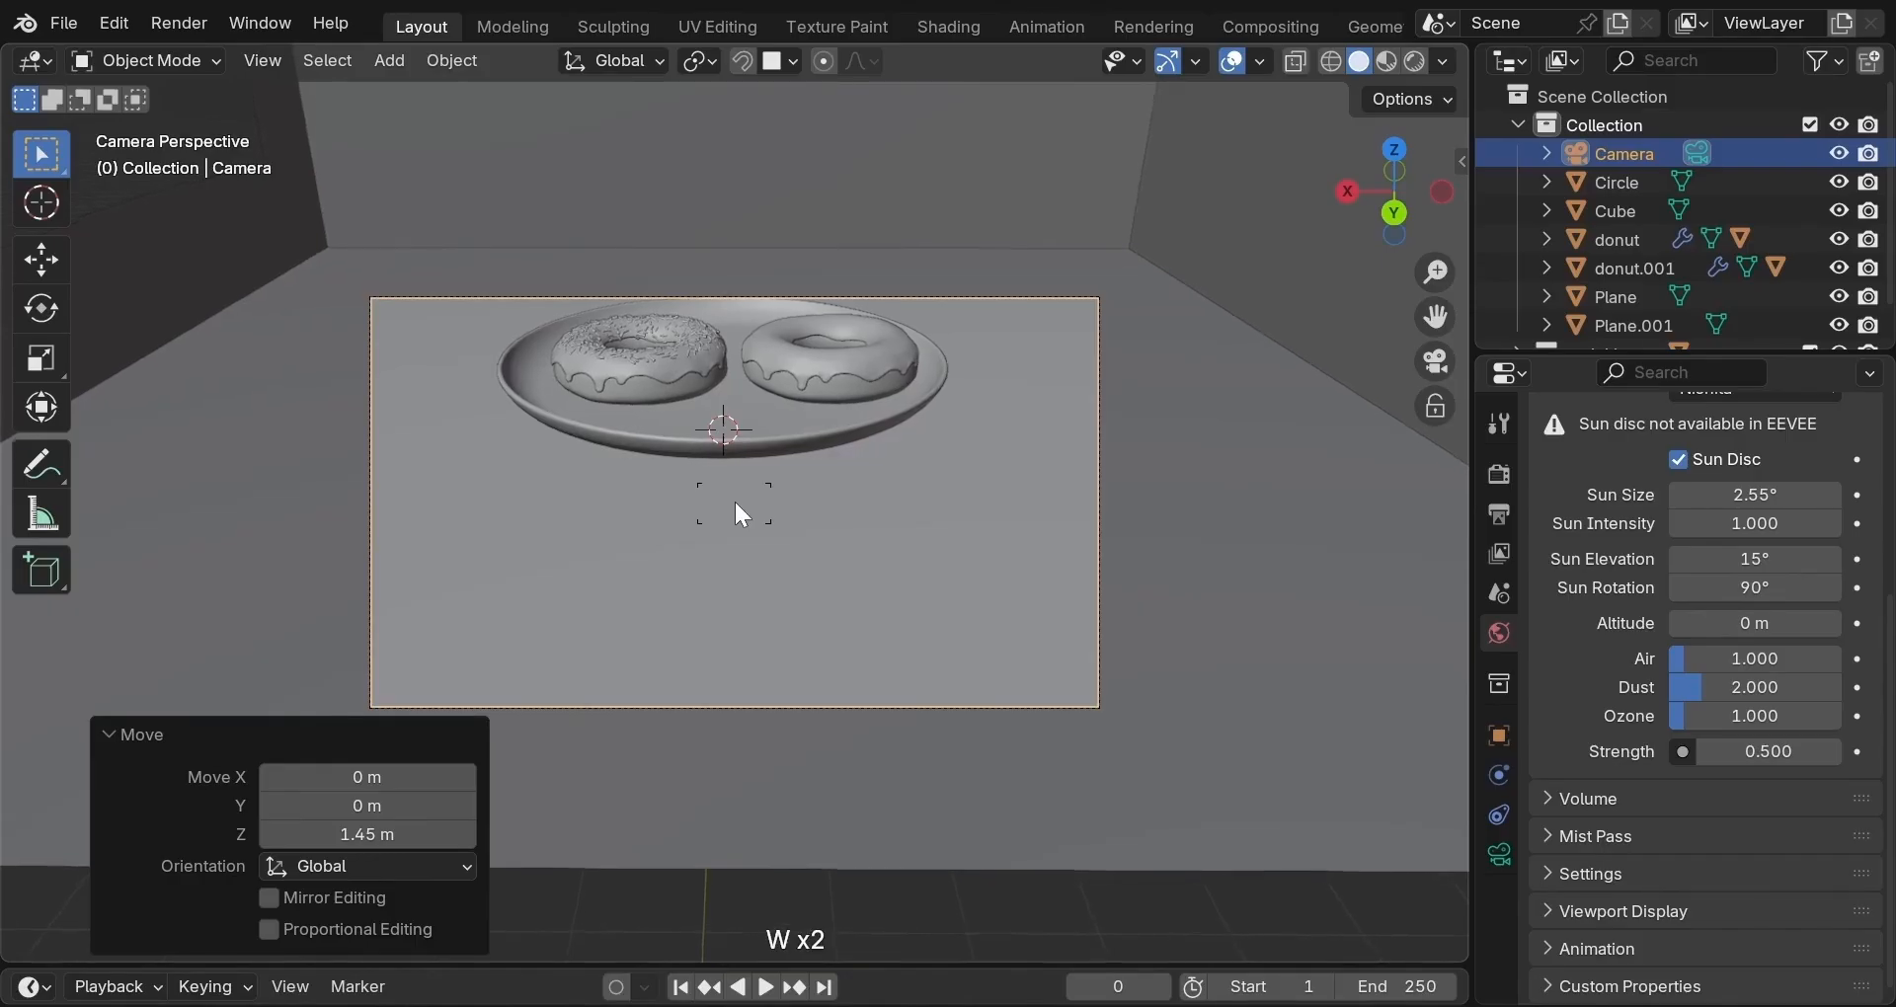
pyautogui.press('s')
pyautogui.press('s')
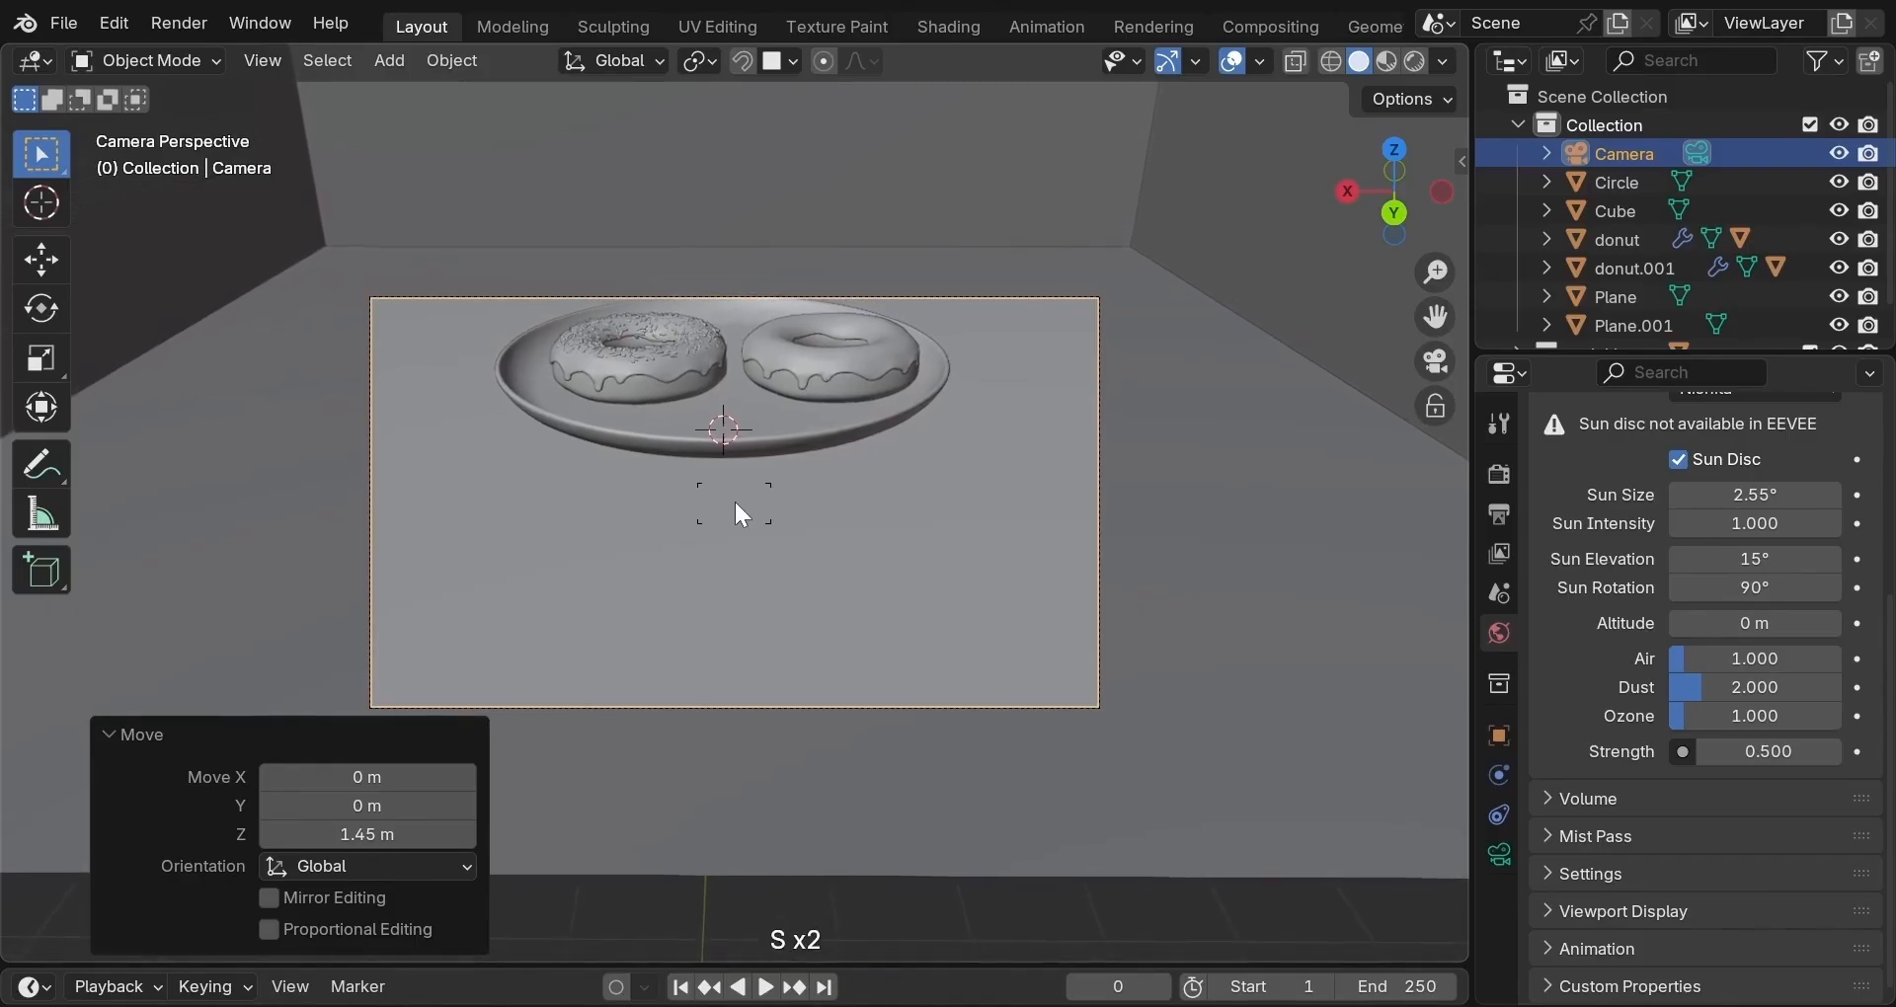
pyautogui.press('a')
pyautogui.press('a')
pyautogui.press('d')
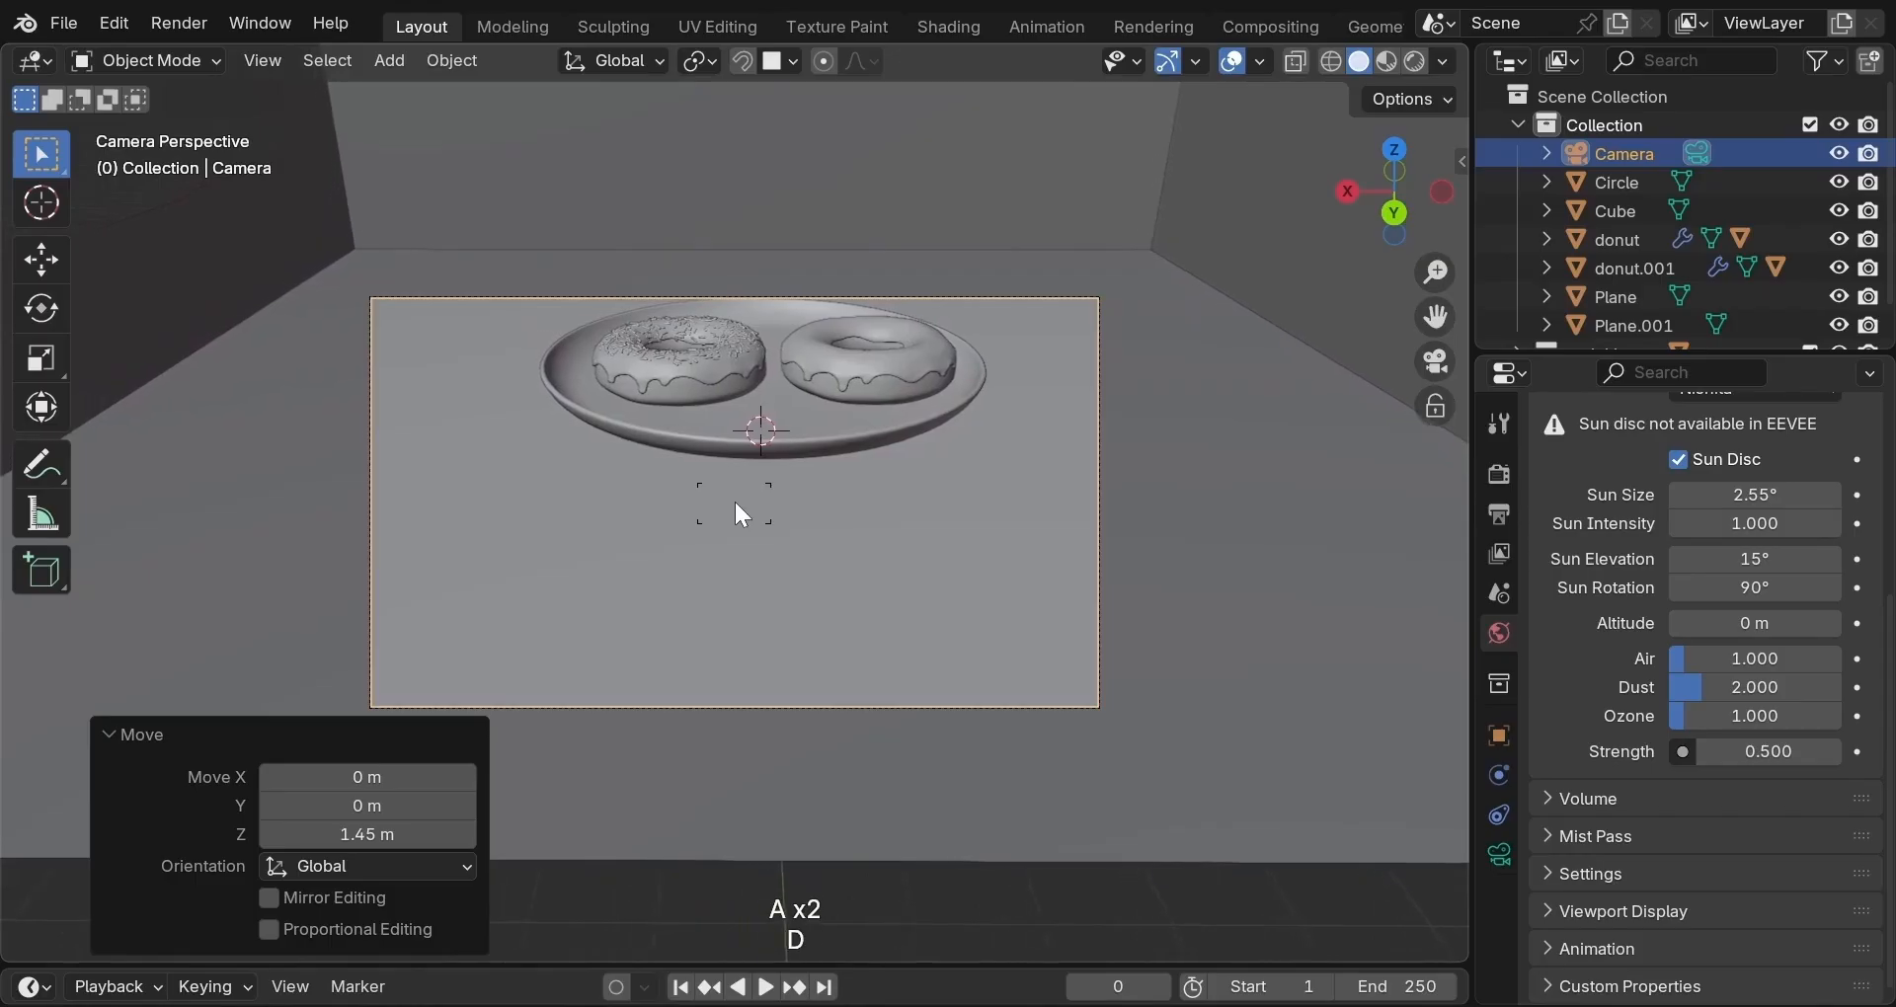
pyautogui.press('d')
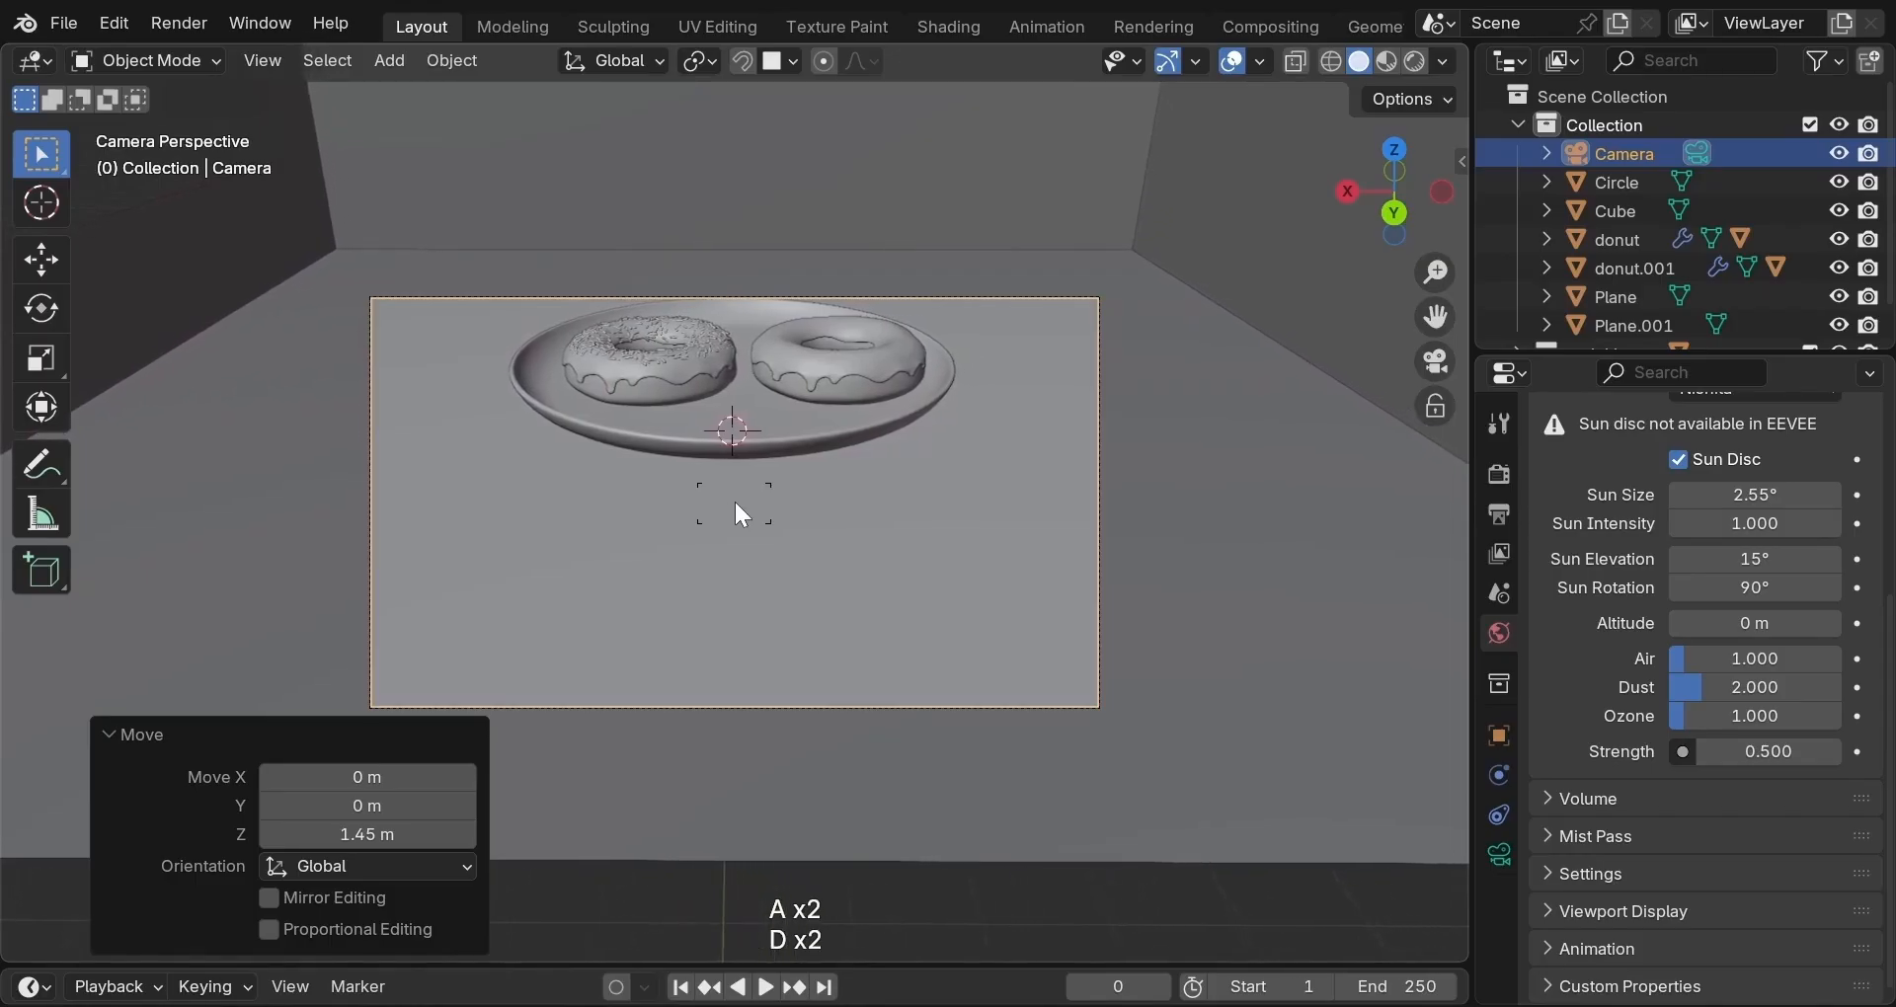
pyautogui.press('a')
pyautogui.press('e')
pyautogui.press('e')
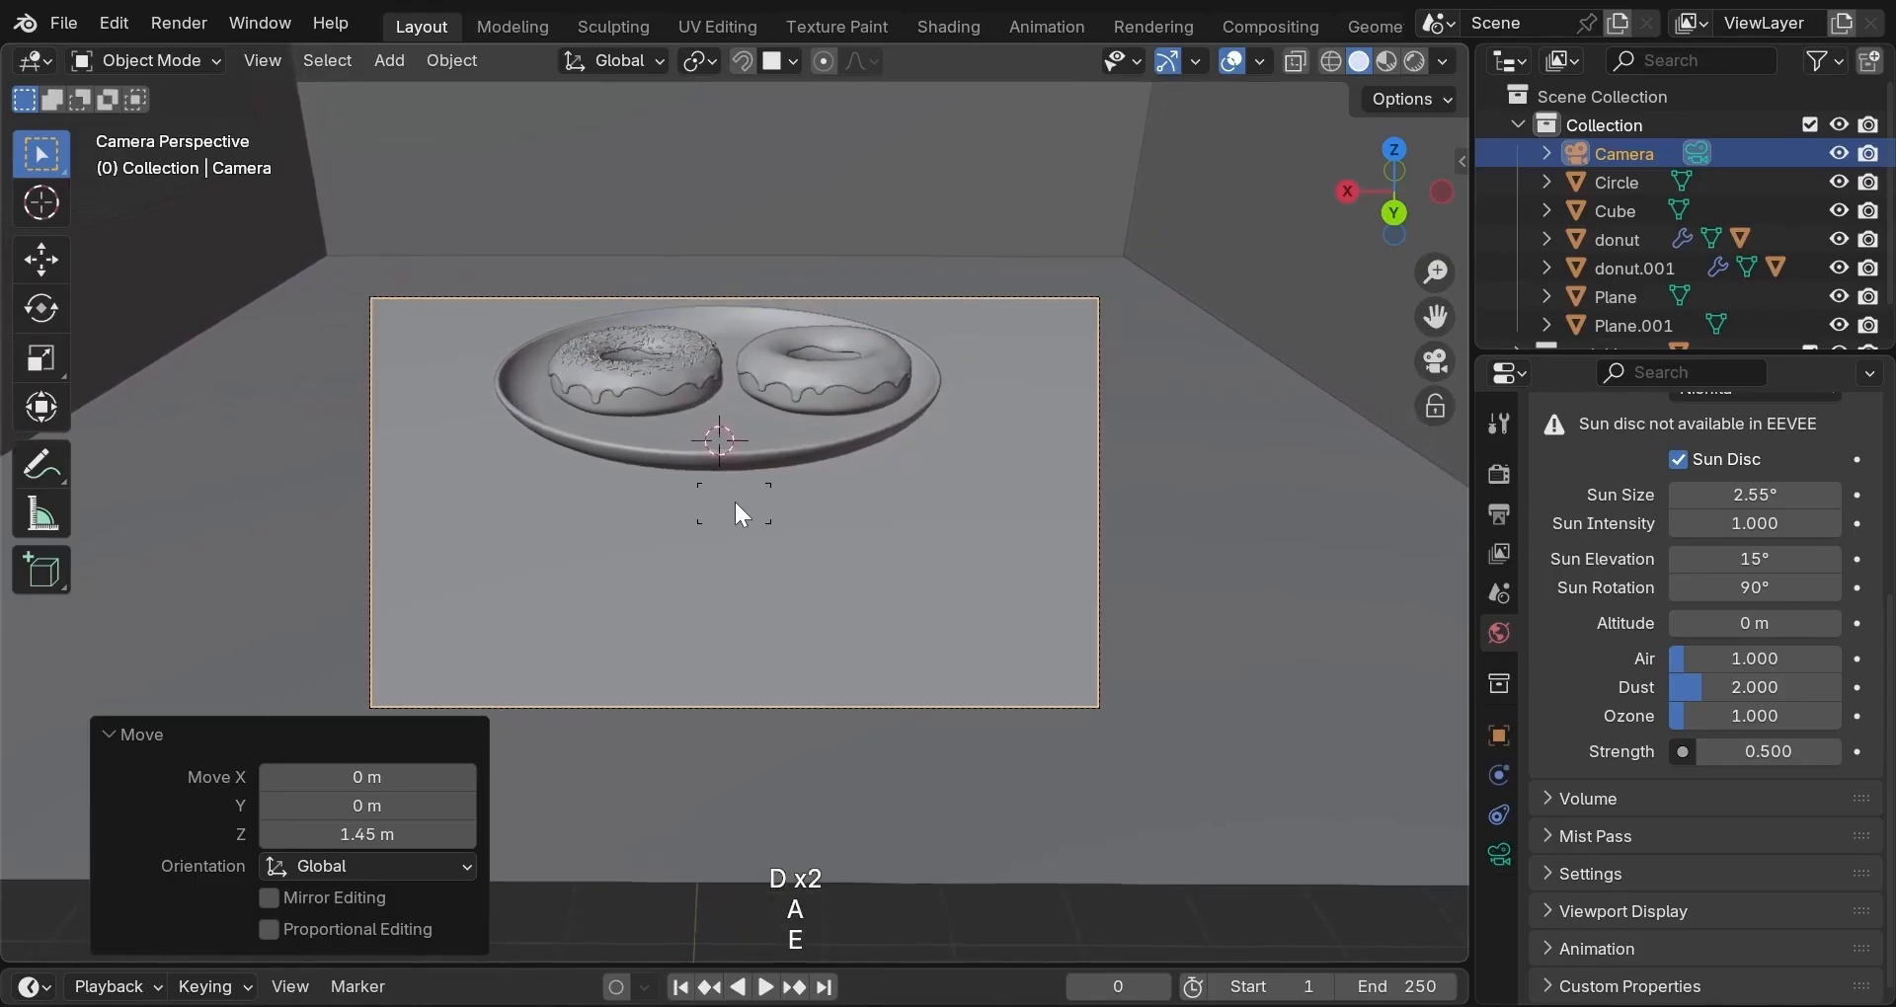
pyautogui.press('q')
pyautogui.press('q')
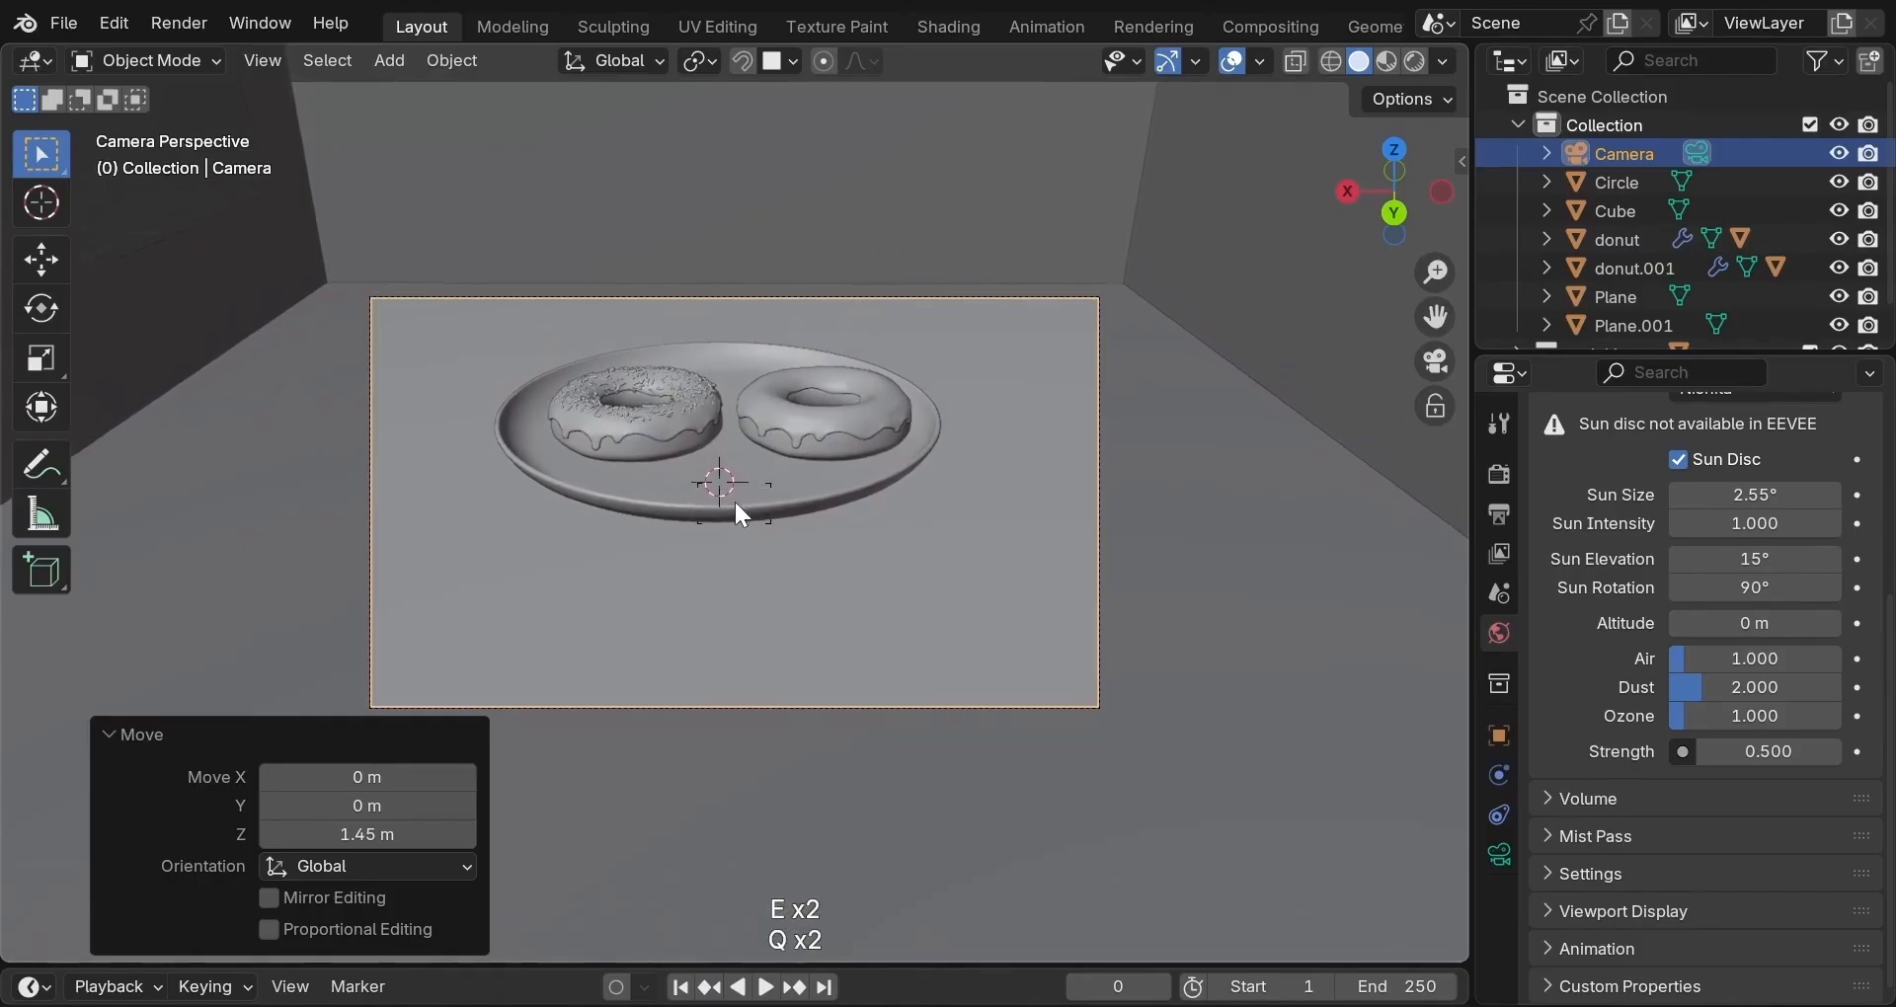
pyautogui.press('e')
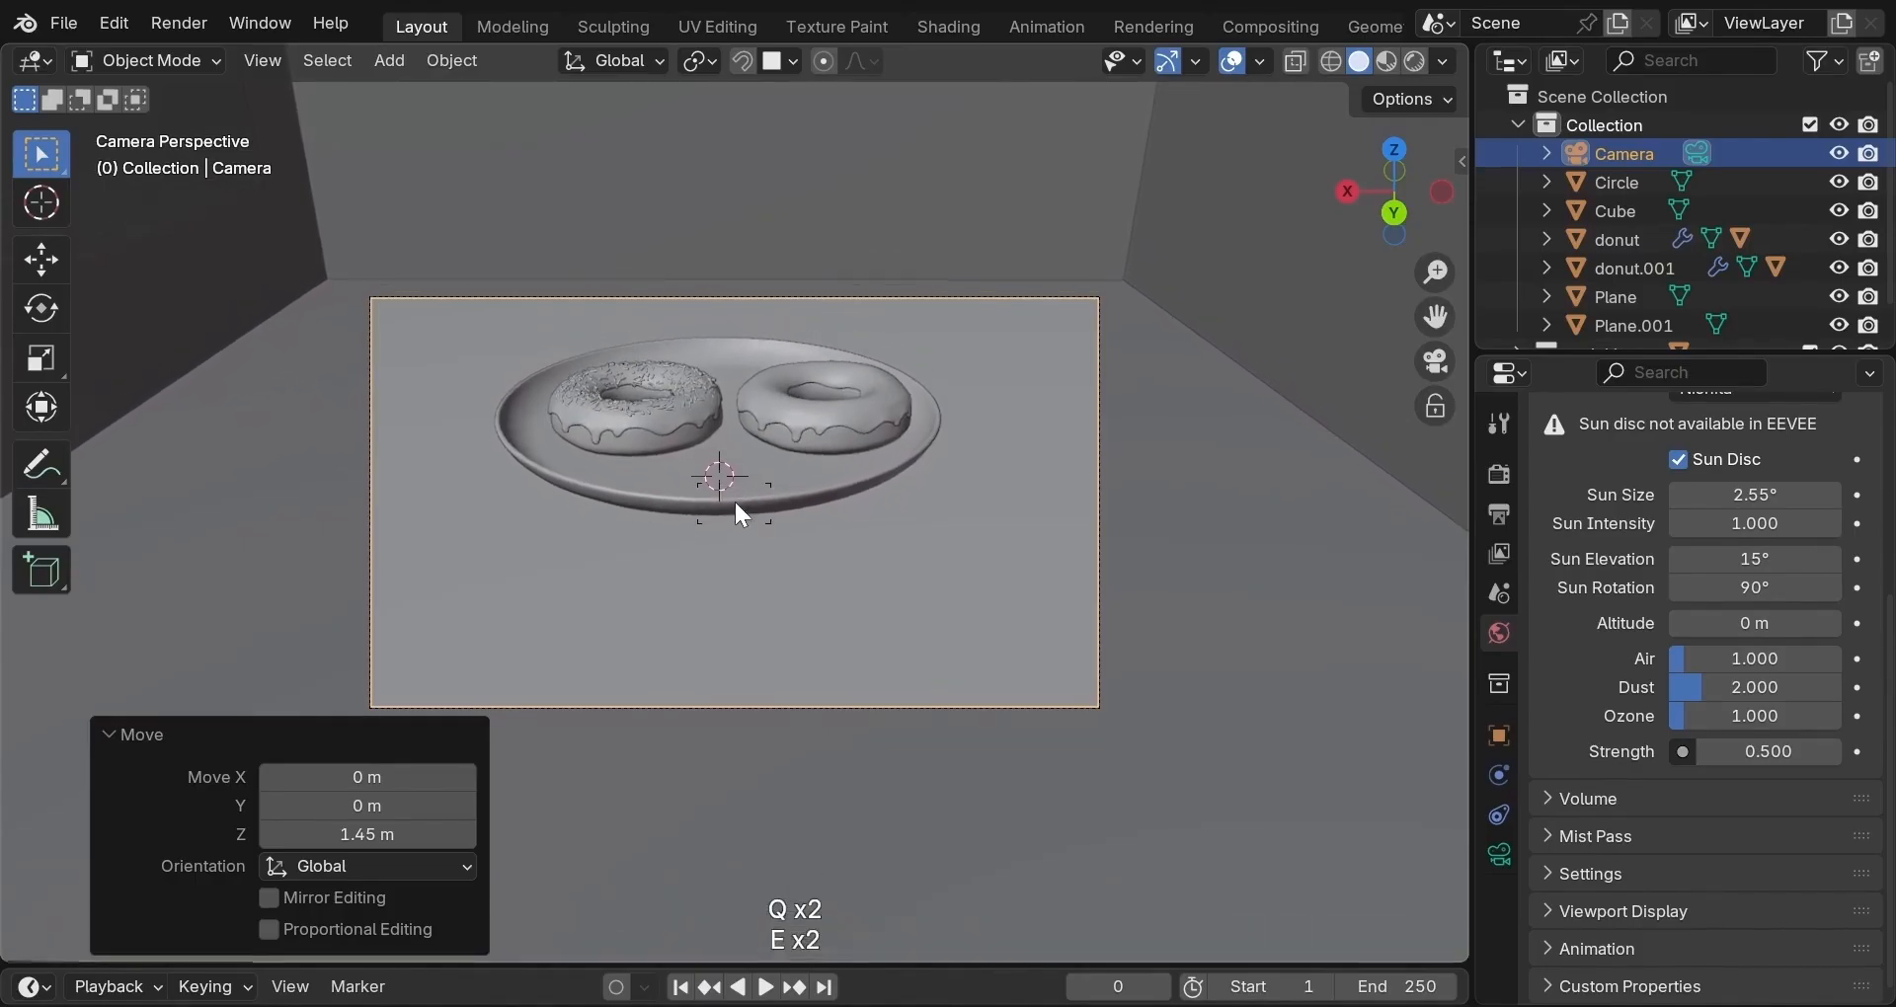
pyautogui.press('q')
pyautogui.press('a')
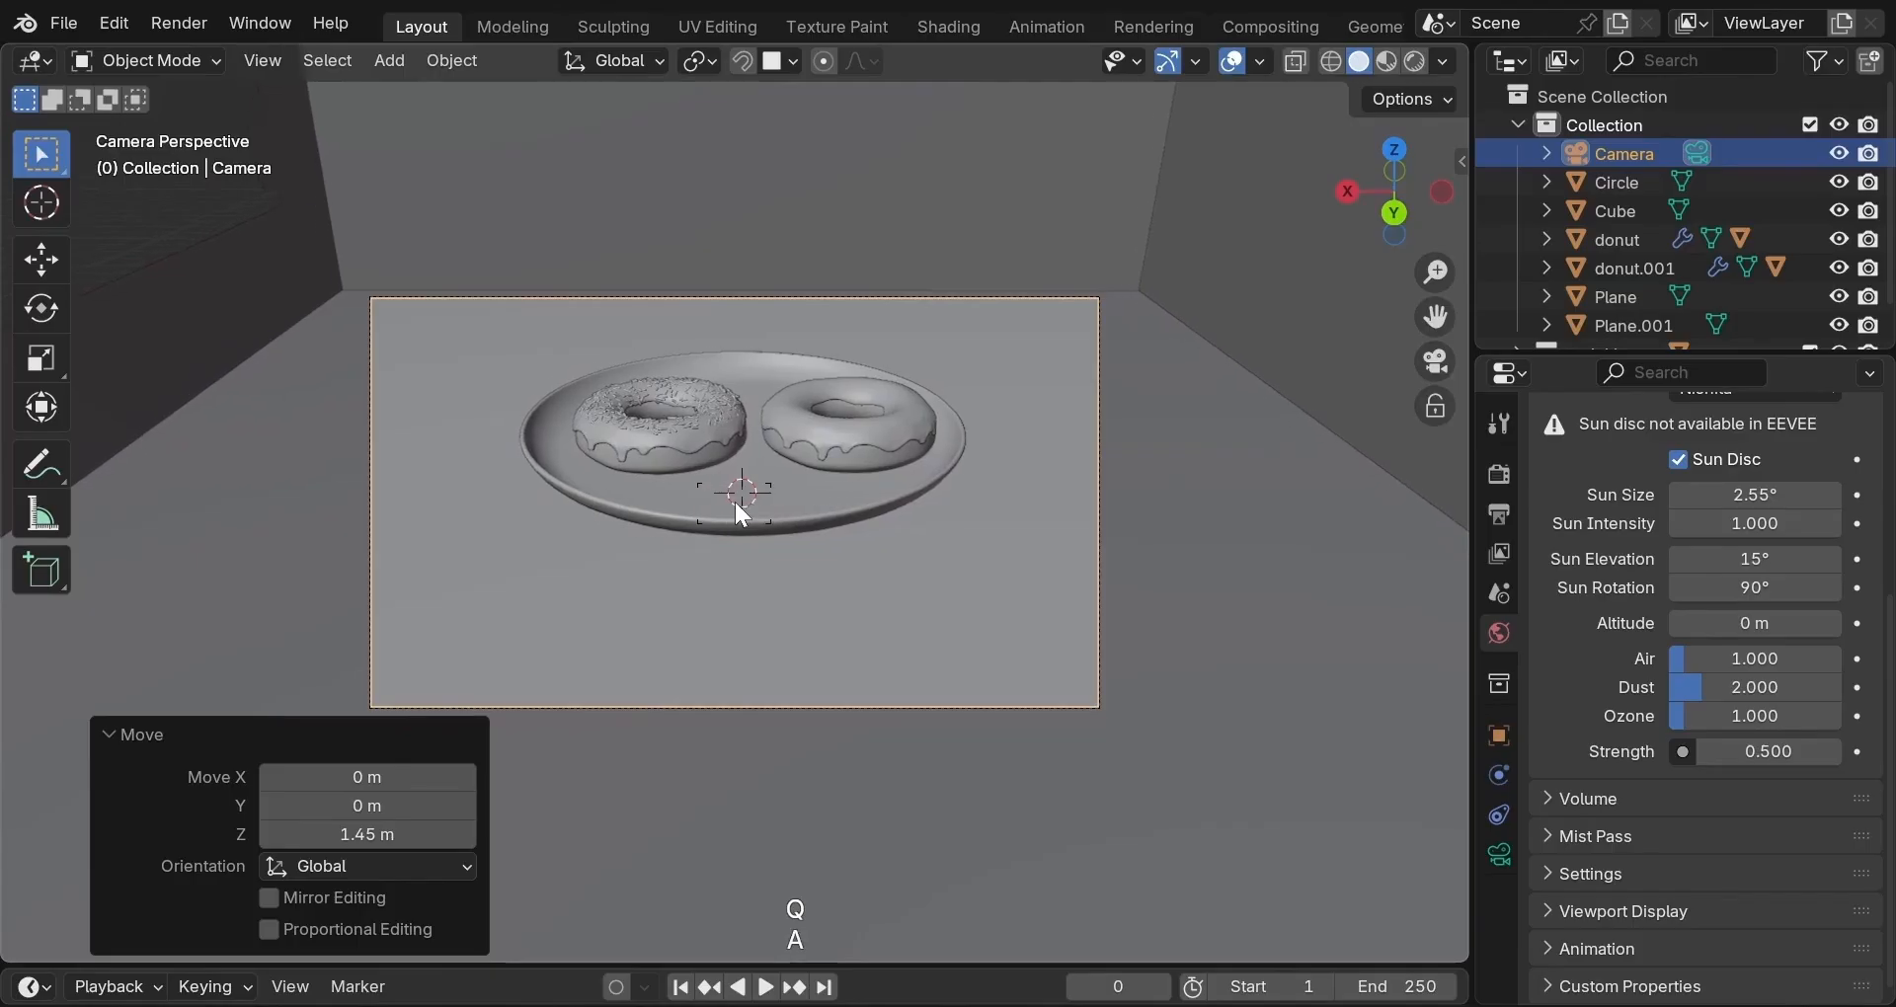
pyautogui.press('d')
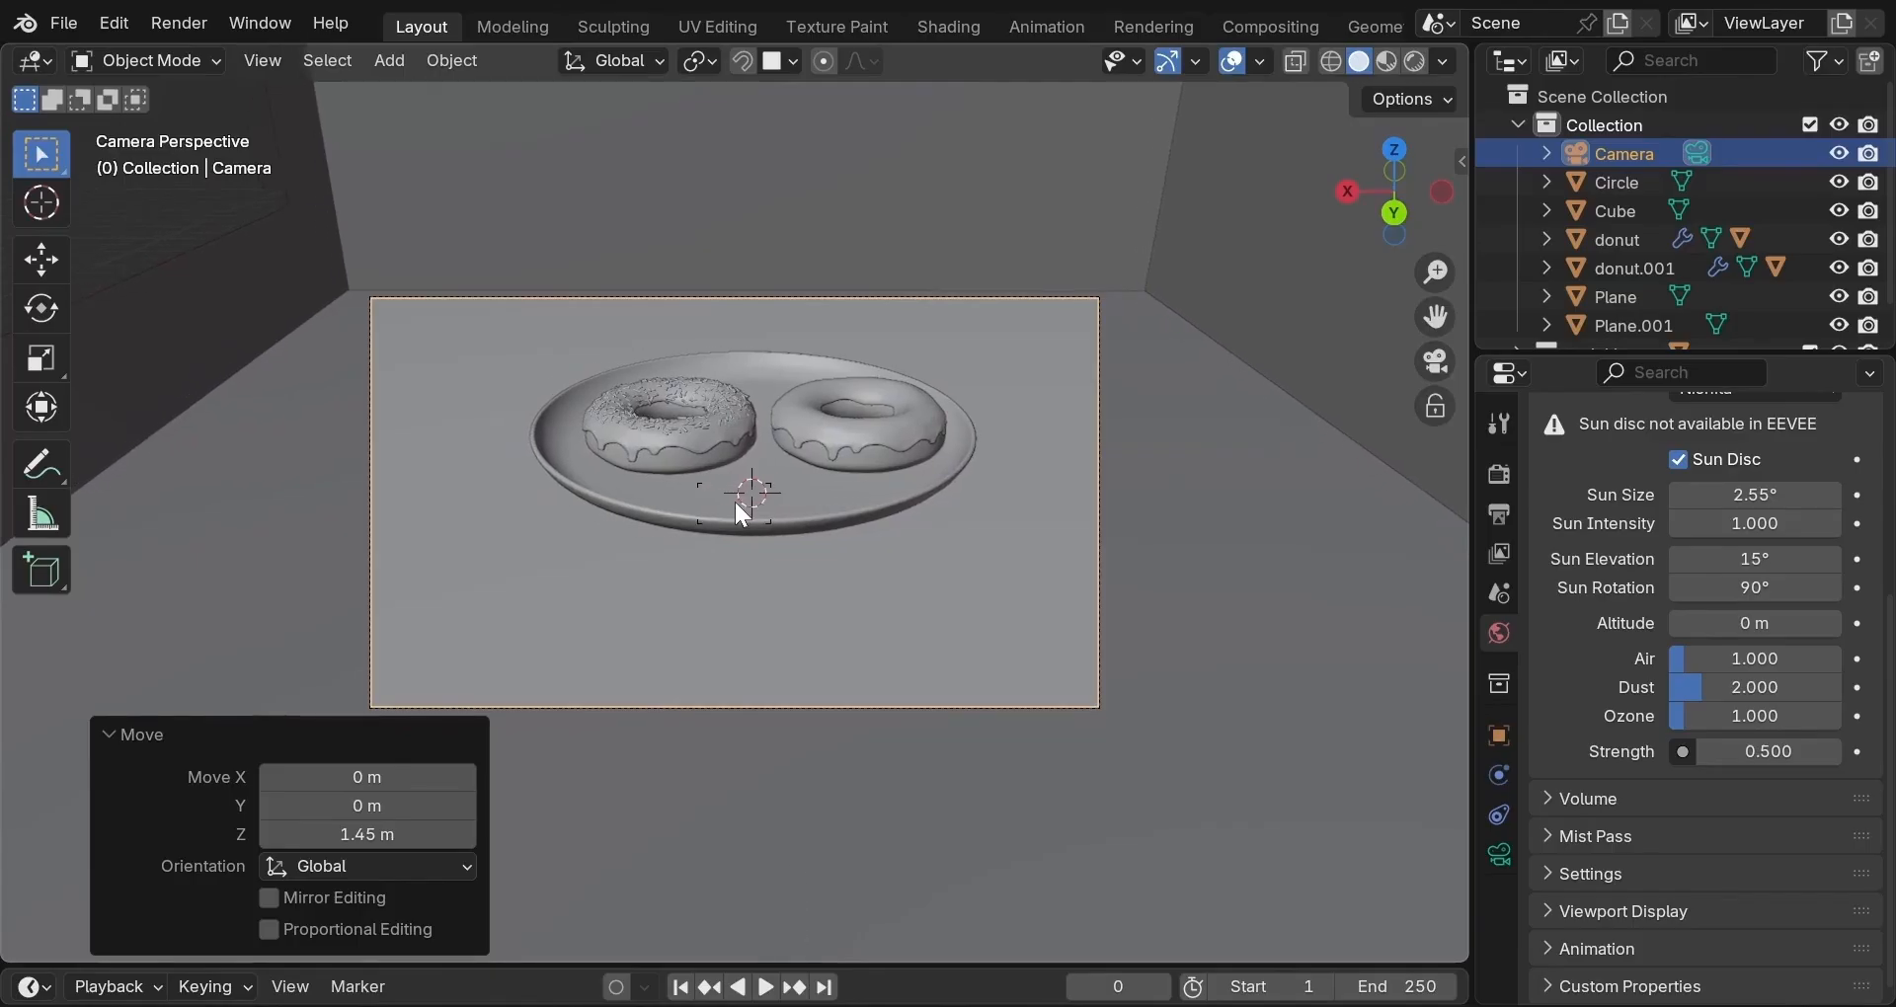
# Fine-tune the fly position, confirm it, enable Lock Camera to View and zoom out.
pyautogui.press('w')
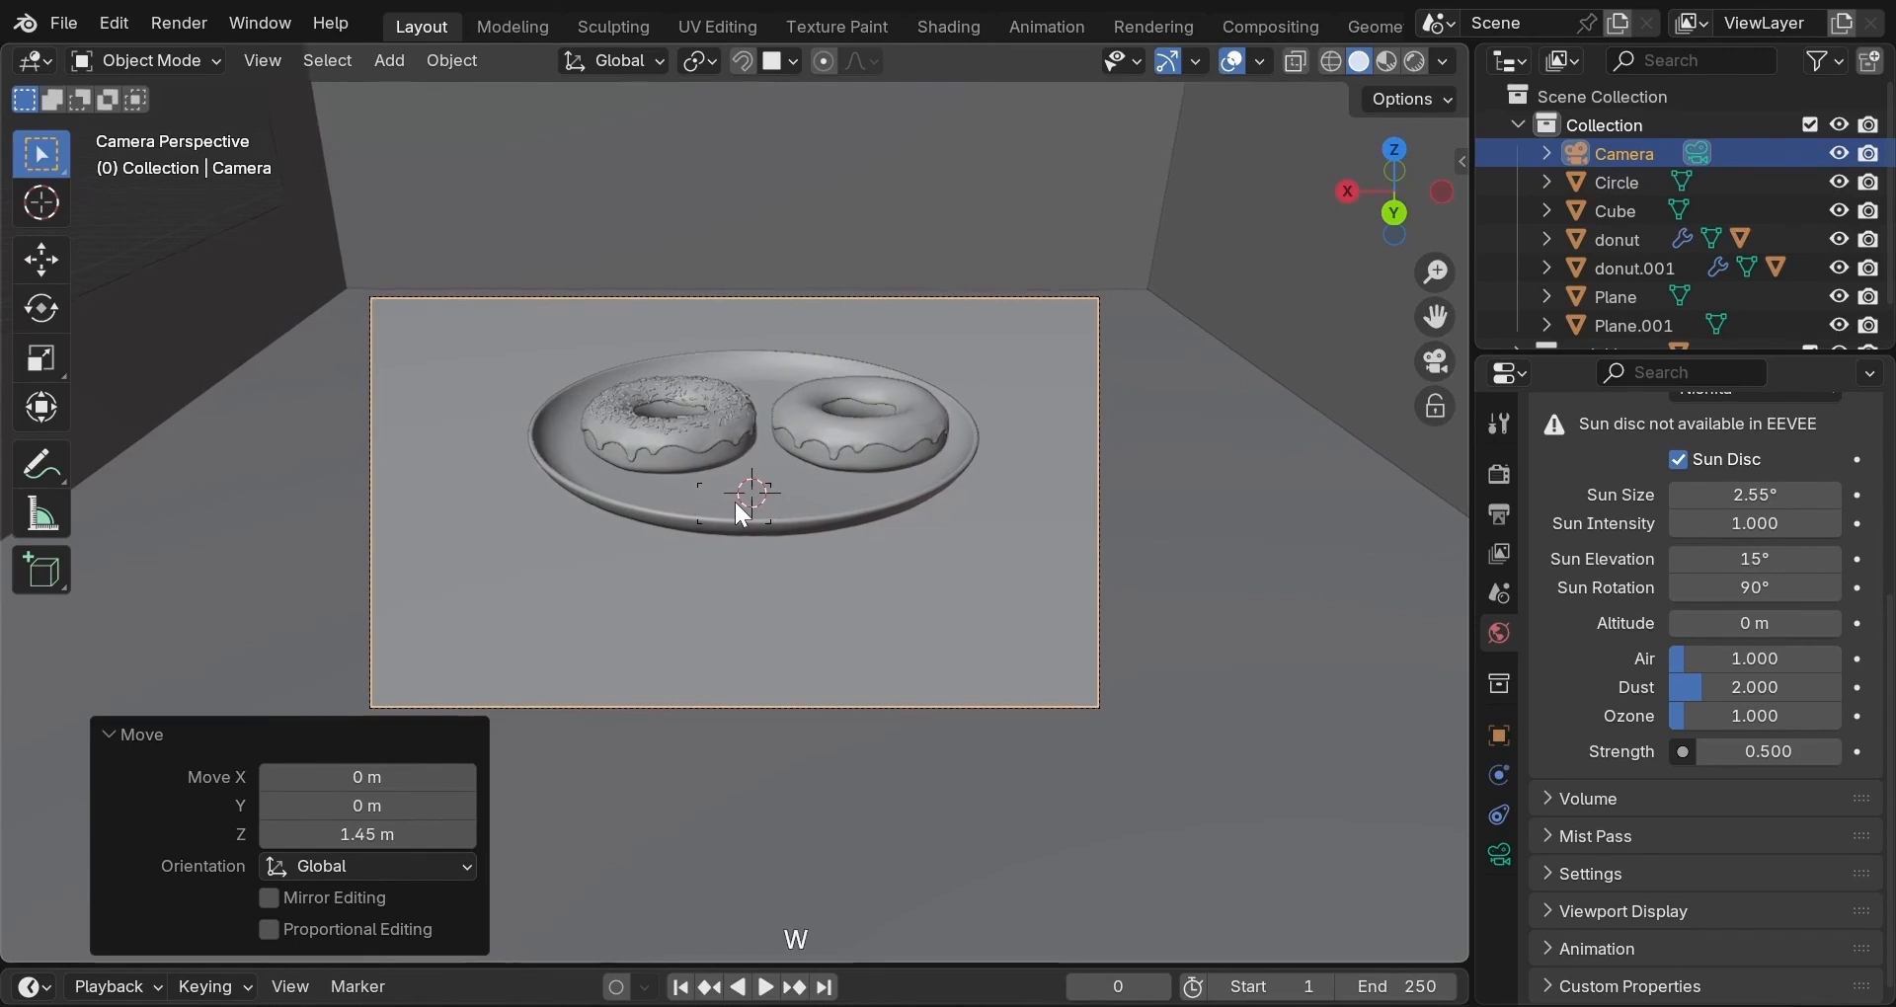
pyautogui.press('d')
pyautogui.press('a')
pyautogui.press('a')
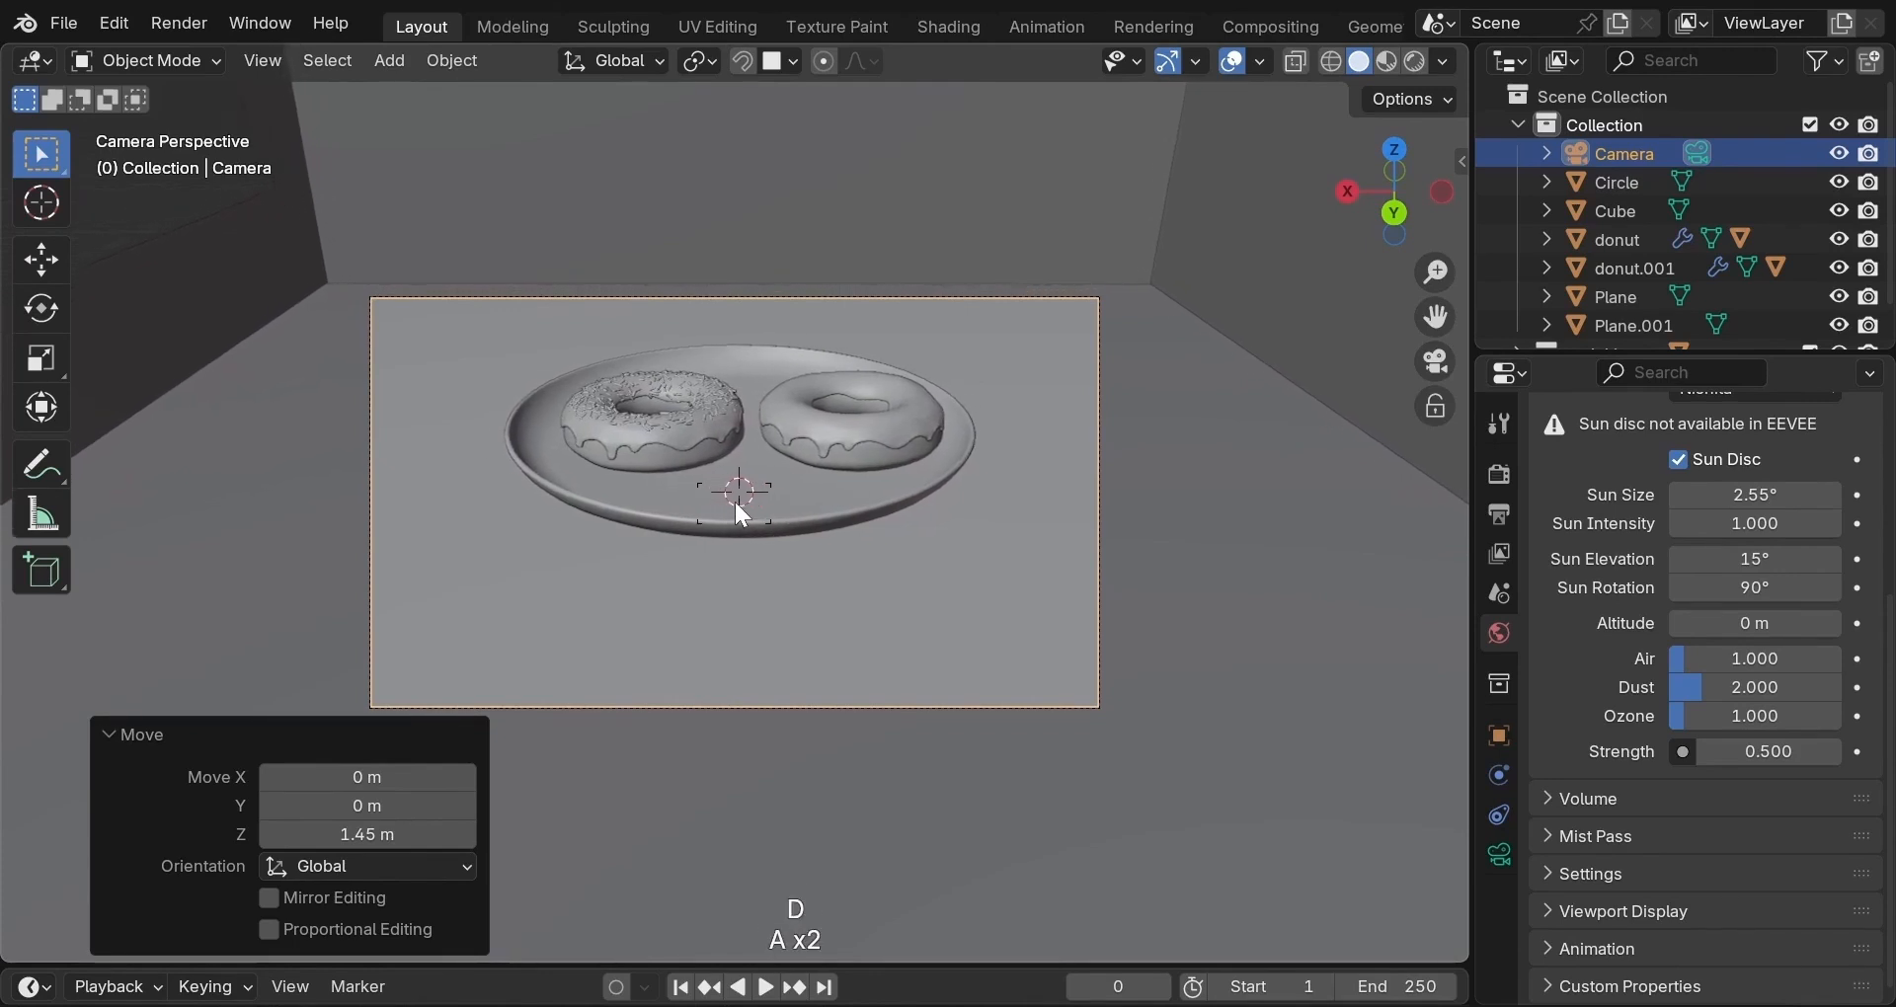
pyautogui.press('d')
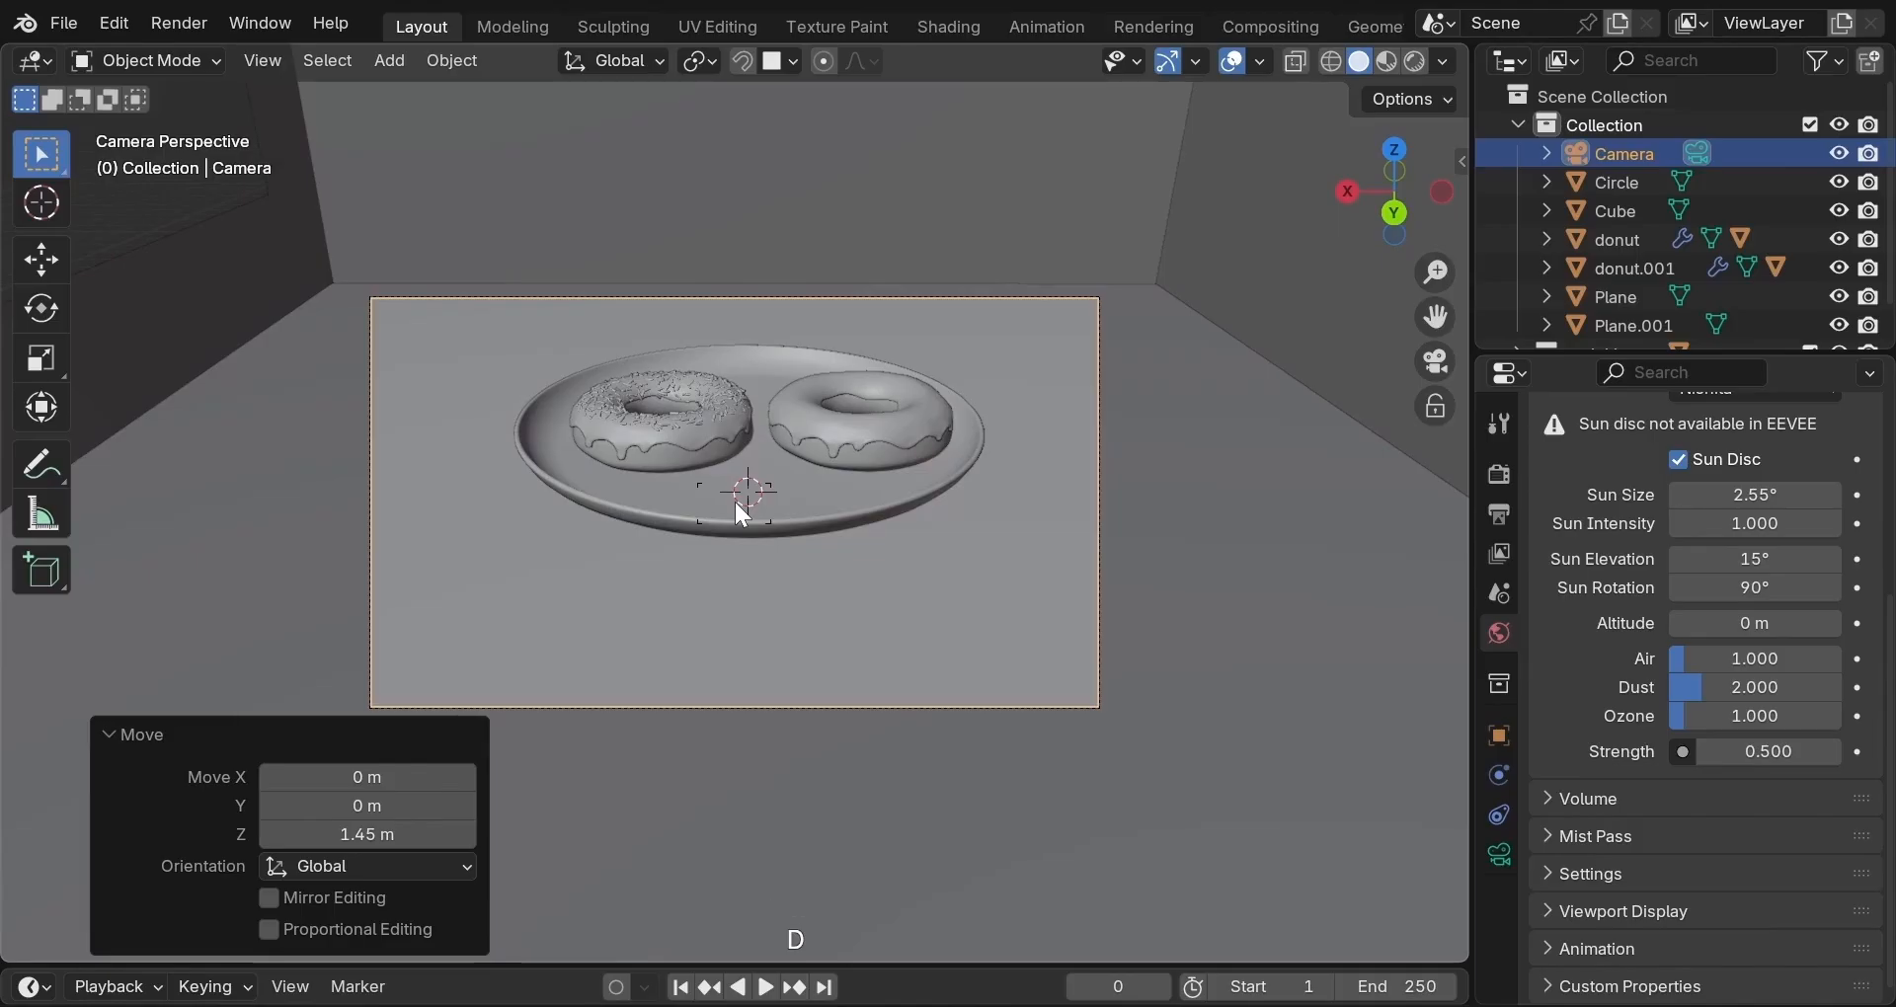
pyautogui.press('e')
pyautogui.press('q')
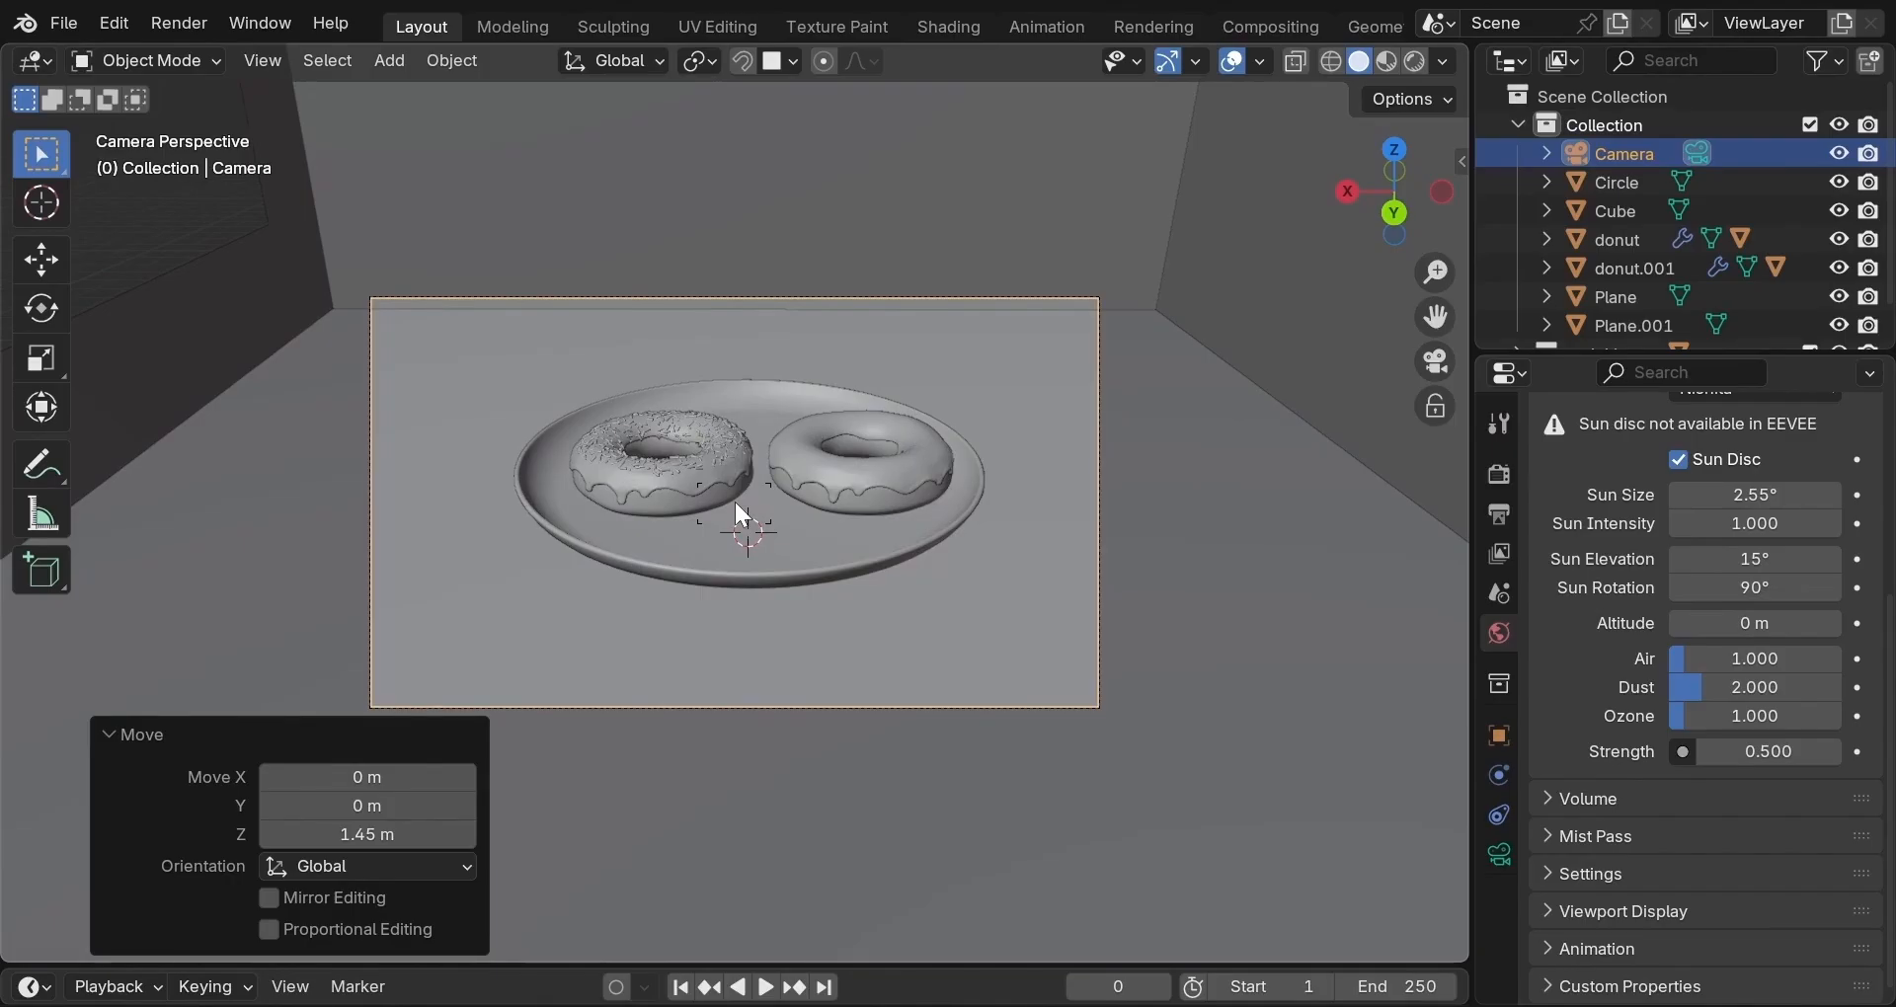
pyautogui.click(743, 515)
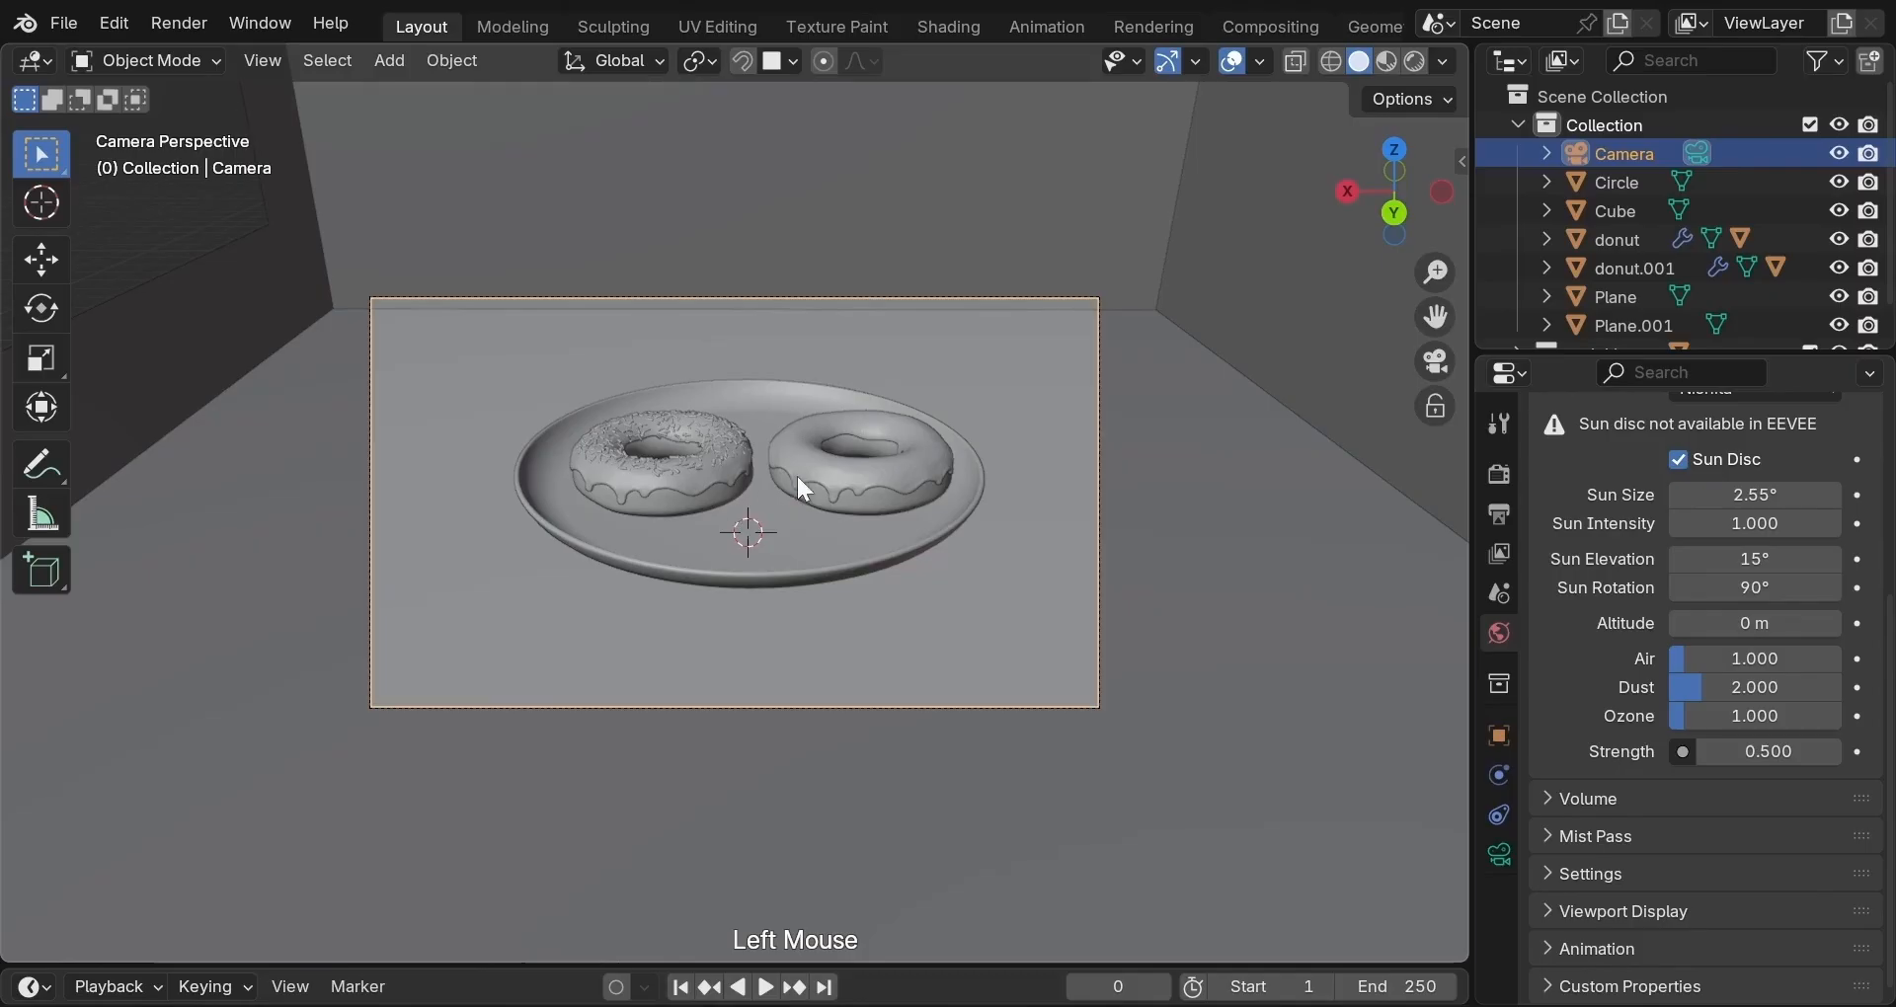
pyautogui.click(1434, 405)
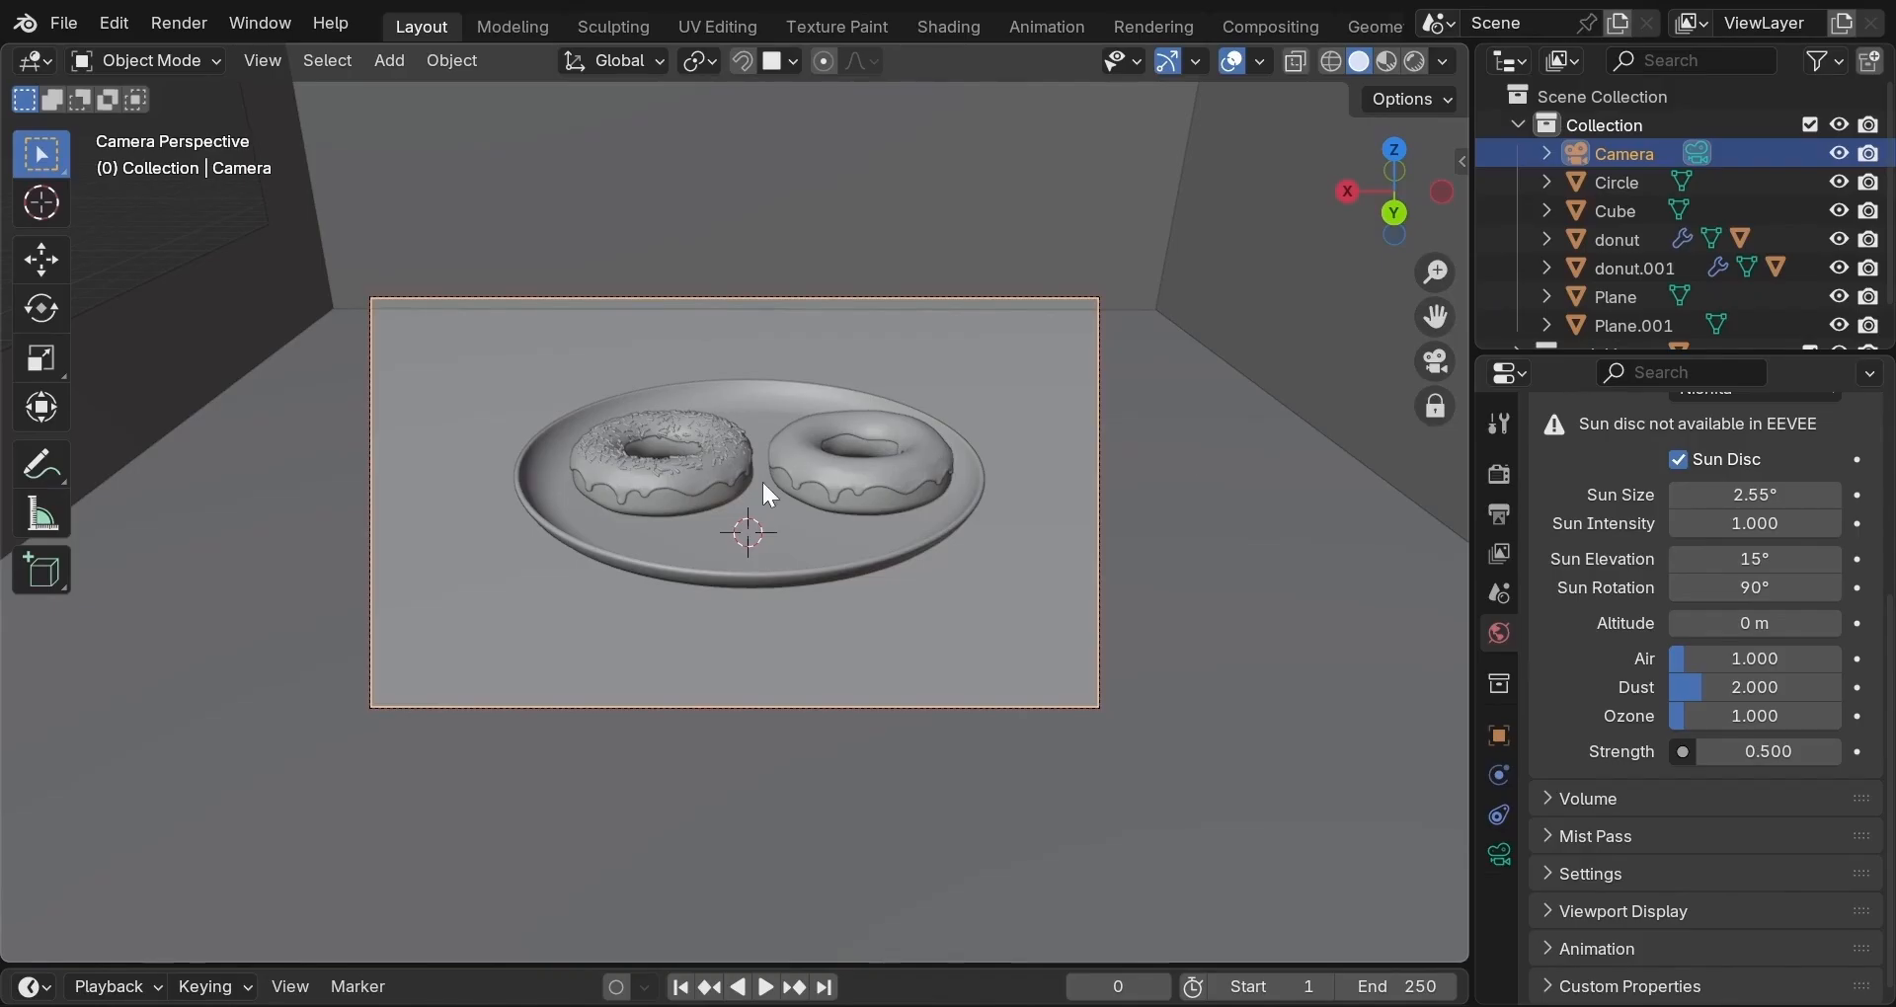
pyautogui.scroll(-3, 764, 484)
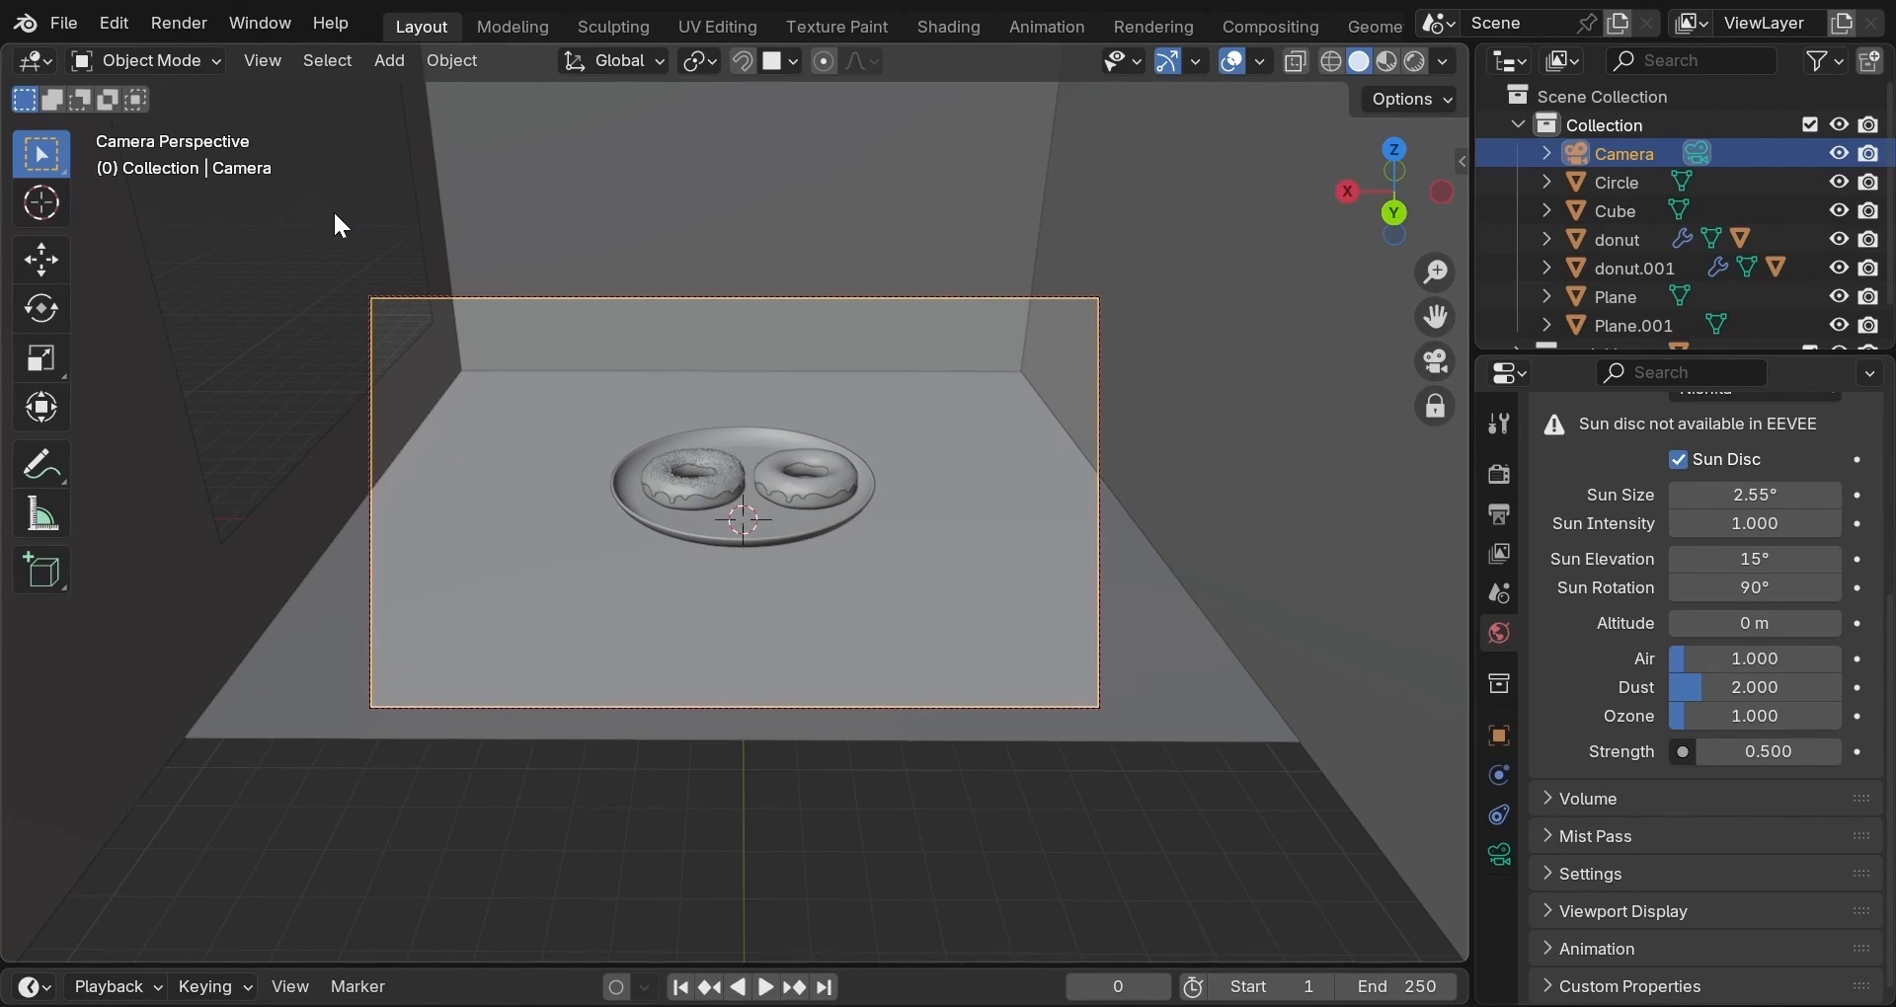
# Place the 3D cursor and add a Sun light, tilting it 70.2° about Y.
pyautogui.keyDown('shift'); pyautogui.rightClick(288, 181); pyautogui.keyUp('shift')
pyautogui.hotkey('shift', 'a')
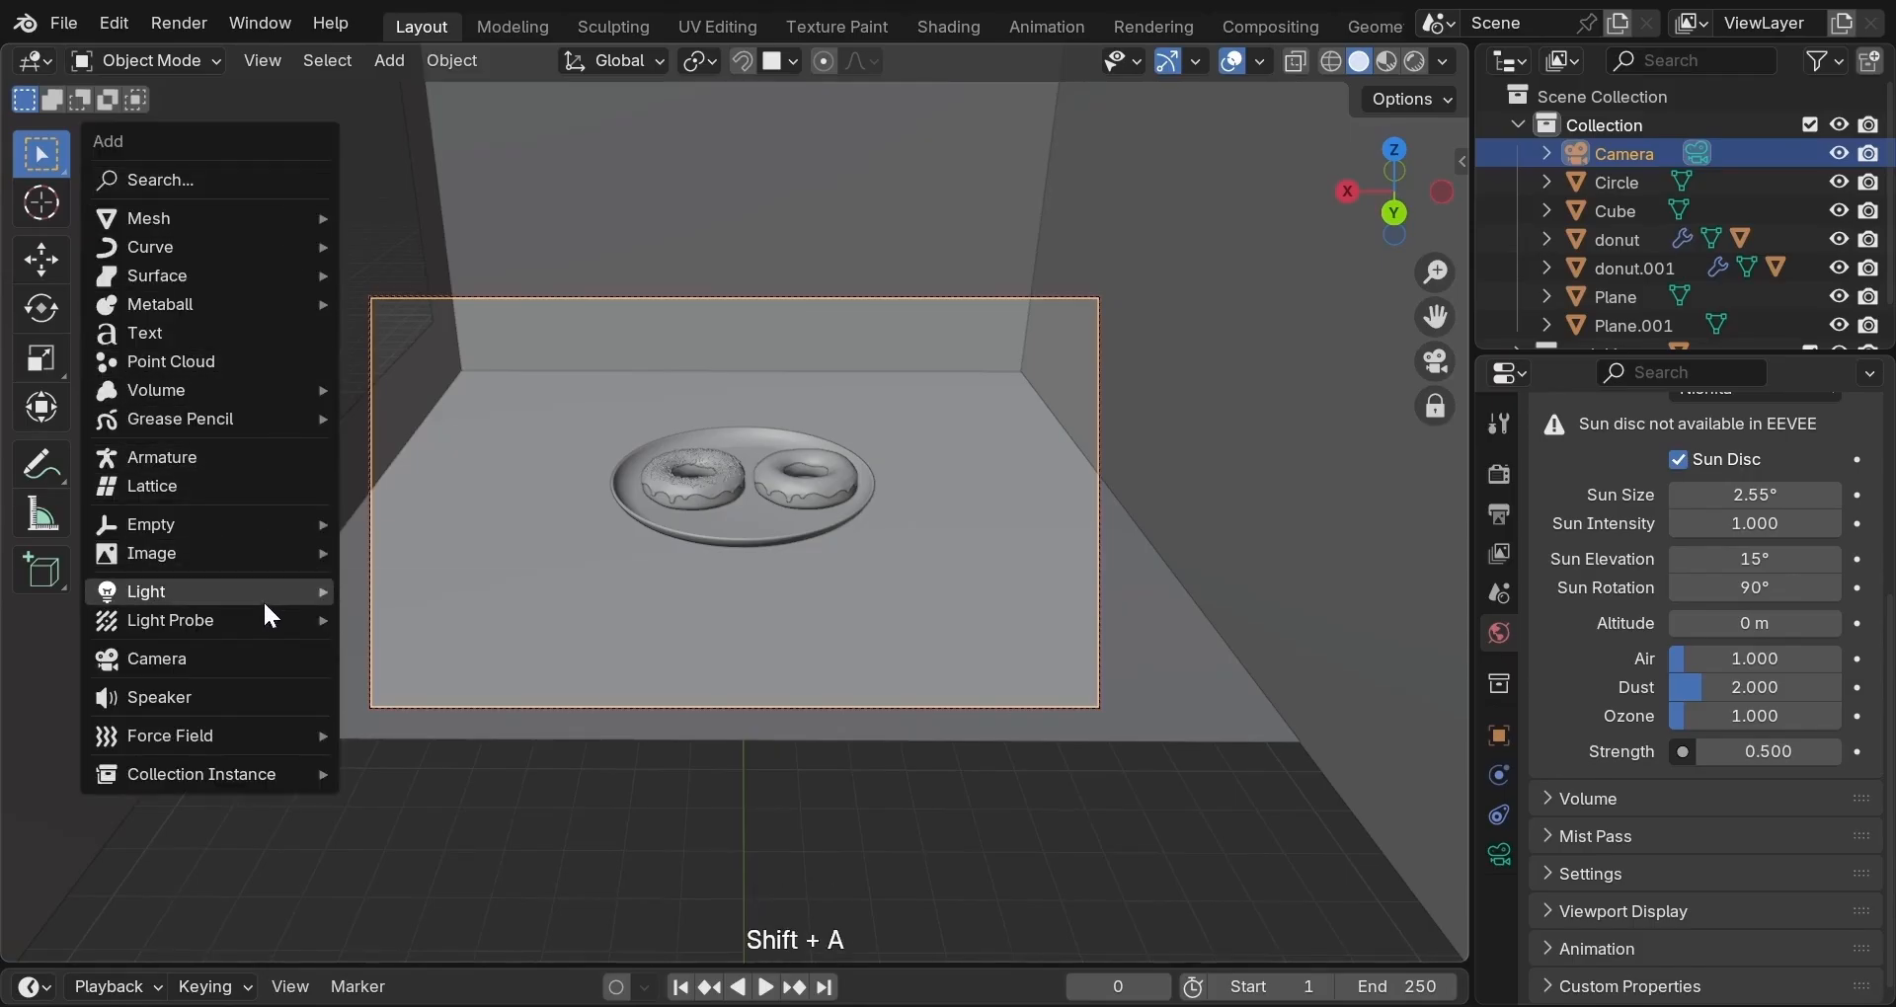
pyautogui.moveTo(284, 594)
pyautogui.click(391, 622)
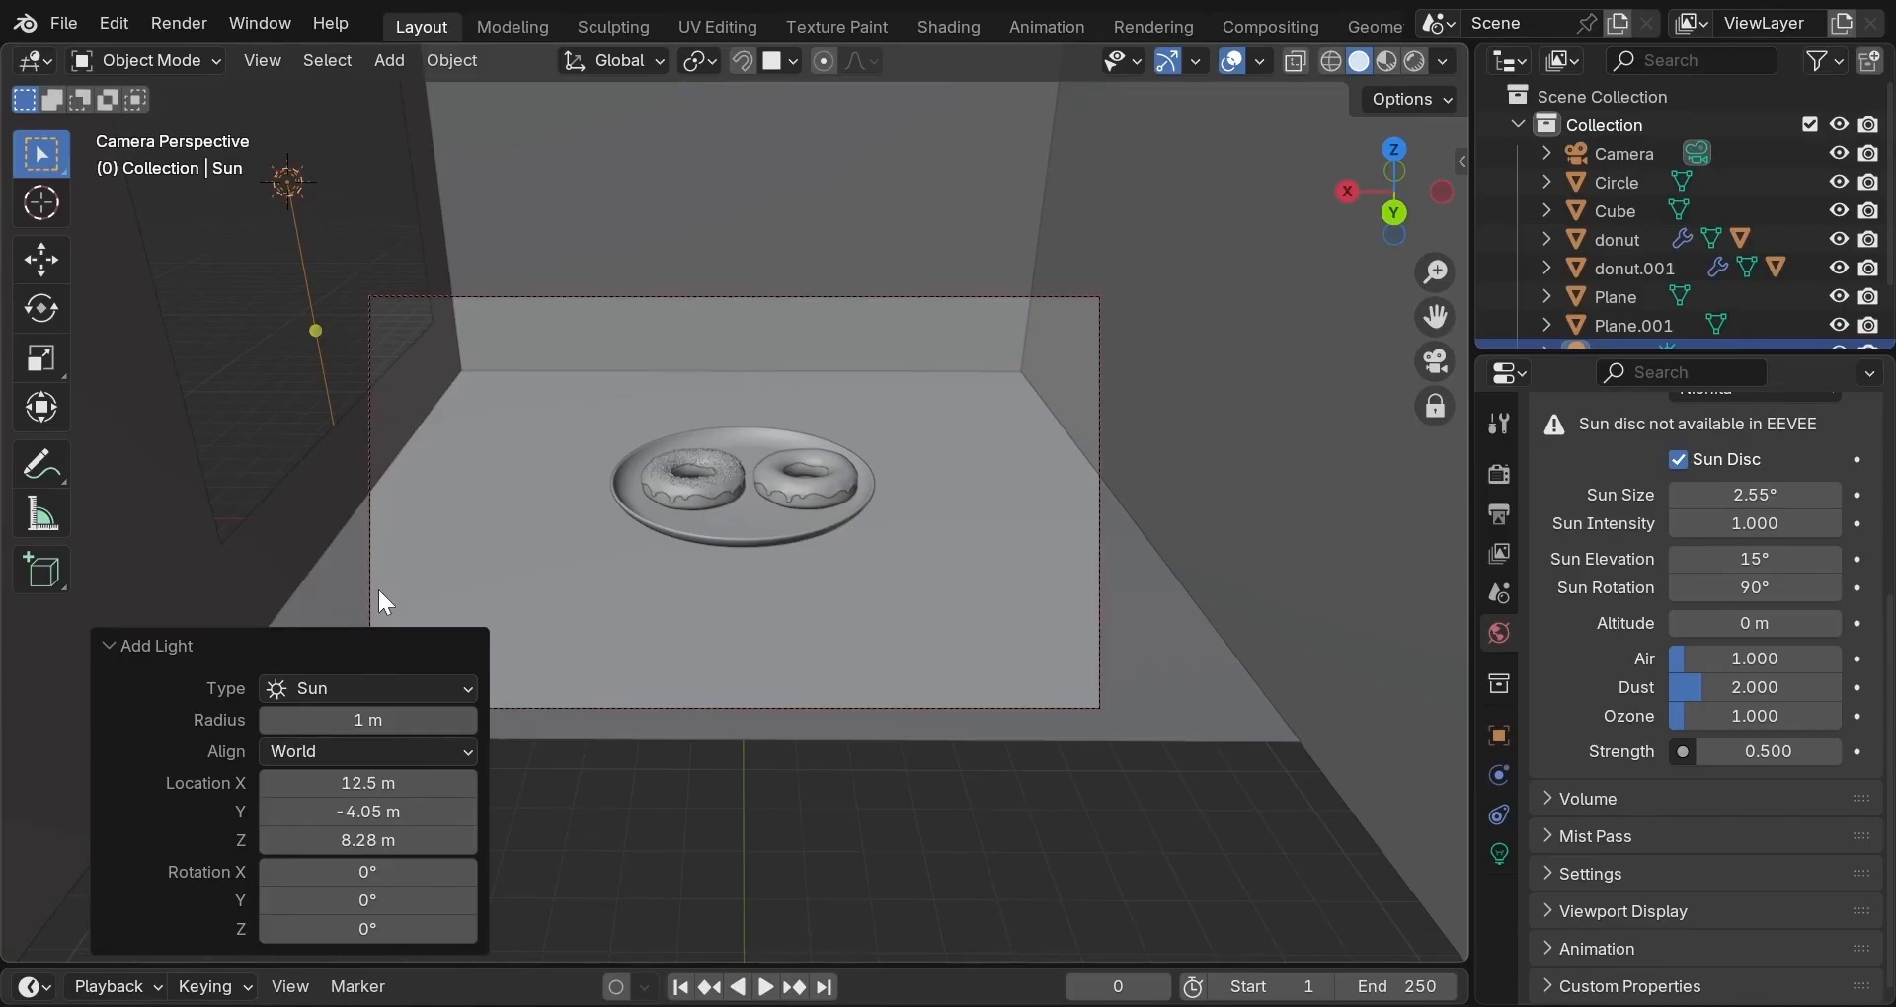
pyautogui.press('r')
pyautogui.press('y')
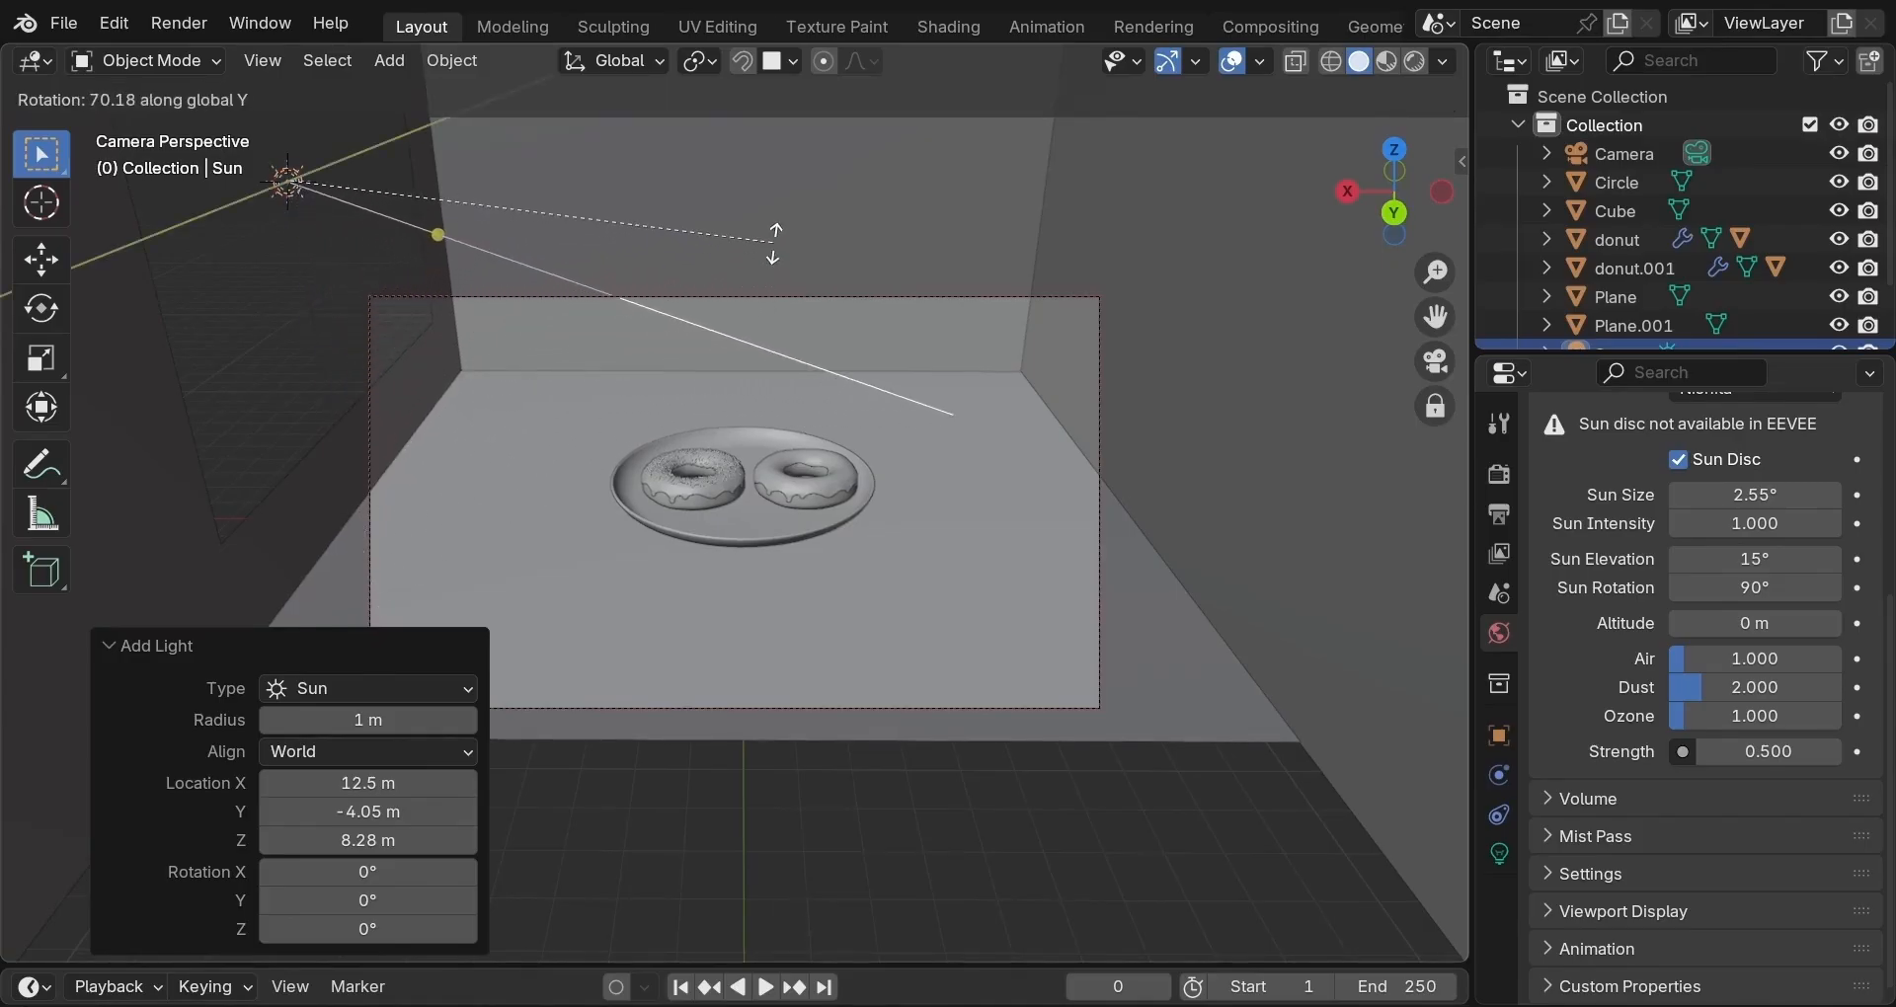
pyautogui.click(775, 242)
# Move the sun 4.04 m along Y, then view through the camera in Rendered shading.
pyautogui.click(1436, 360)
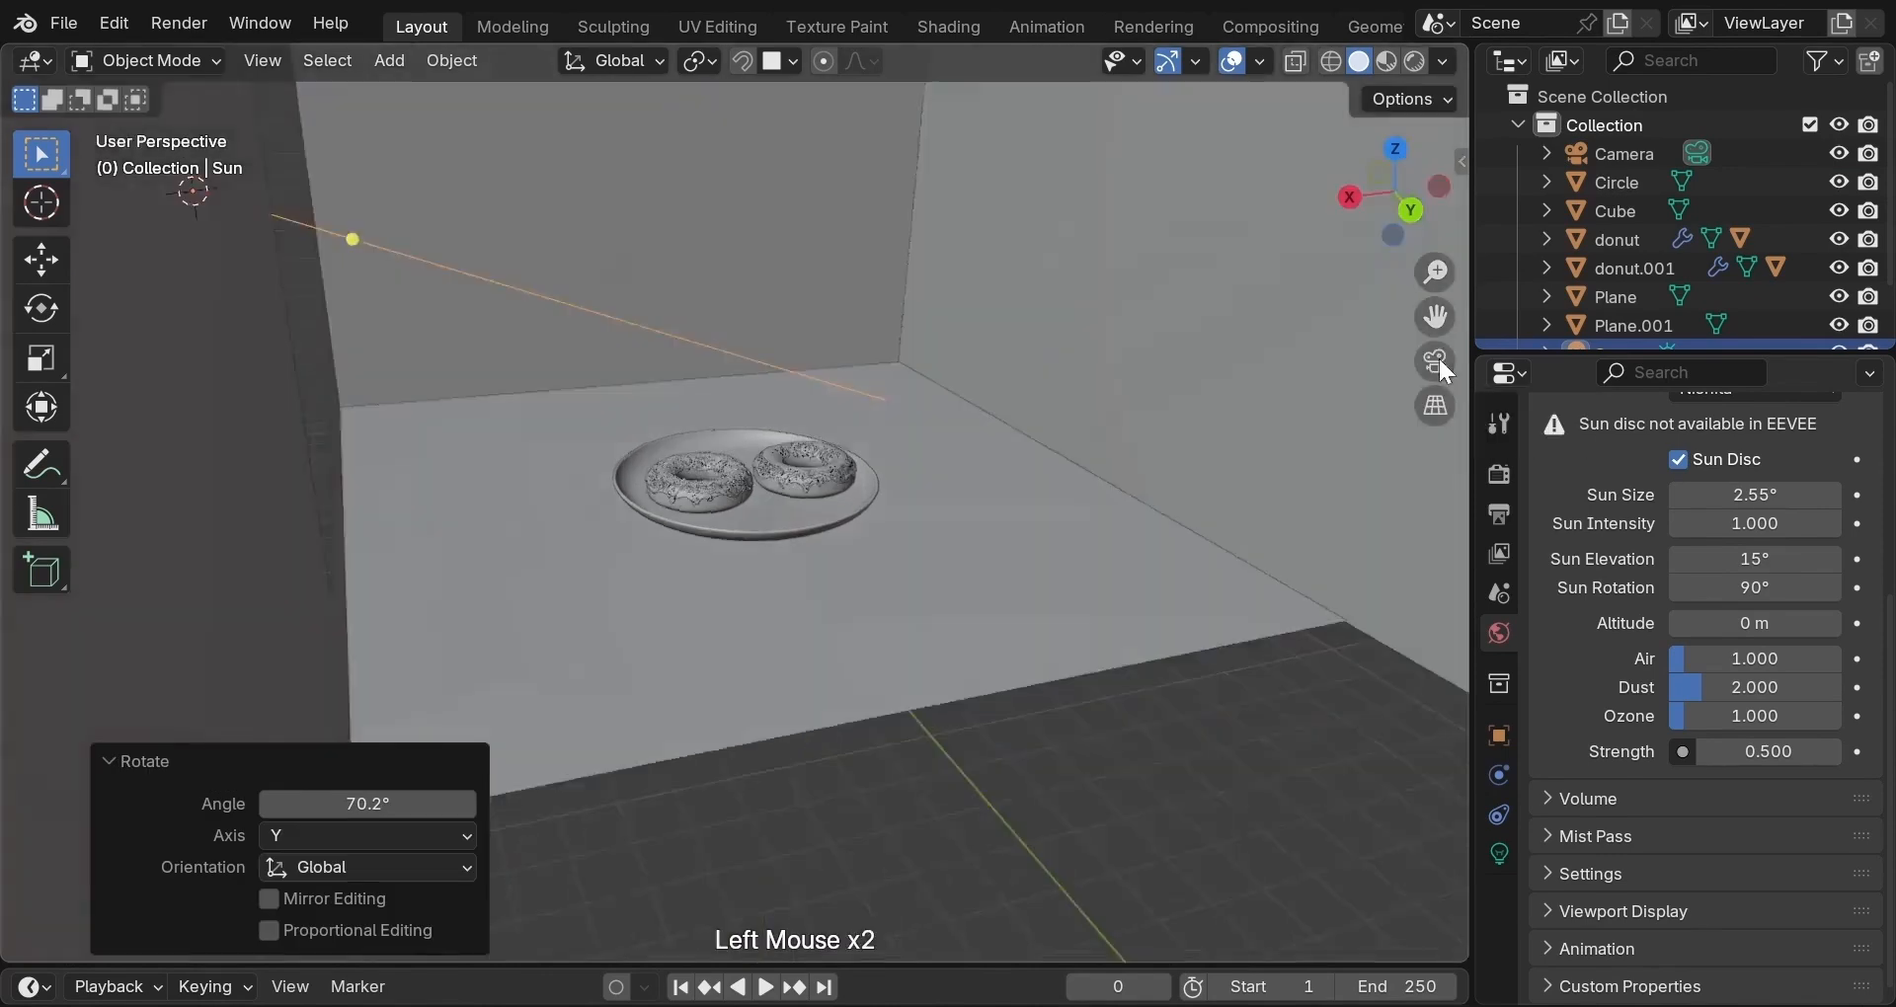
pyautogui.press('g')
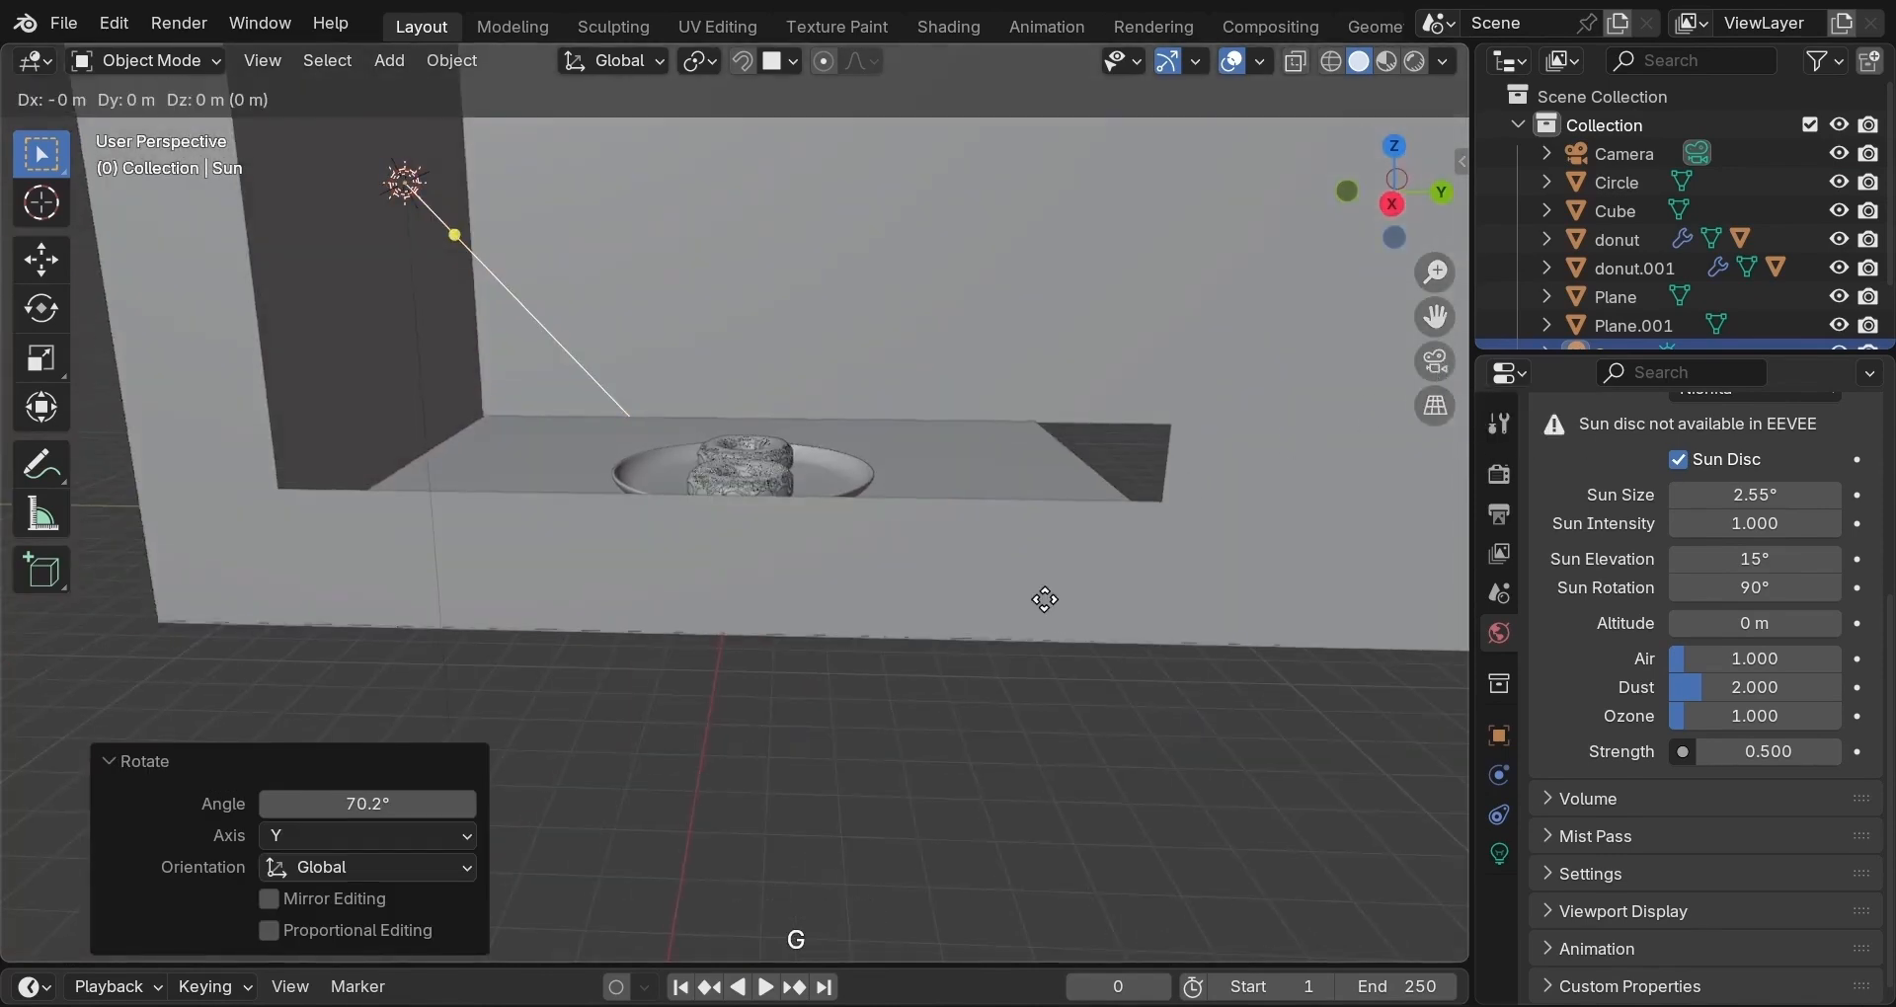
pyautogui.press('y')
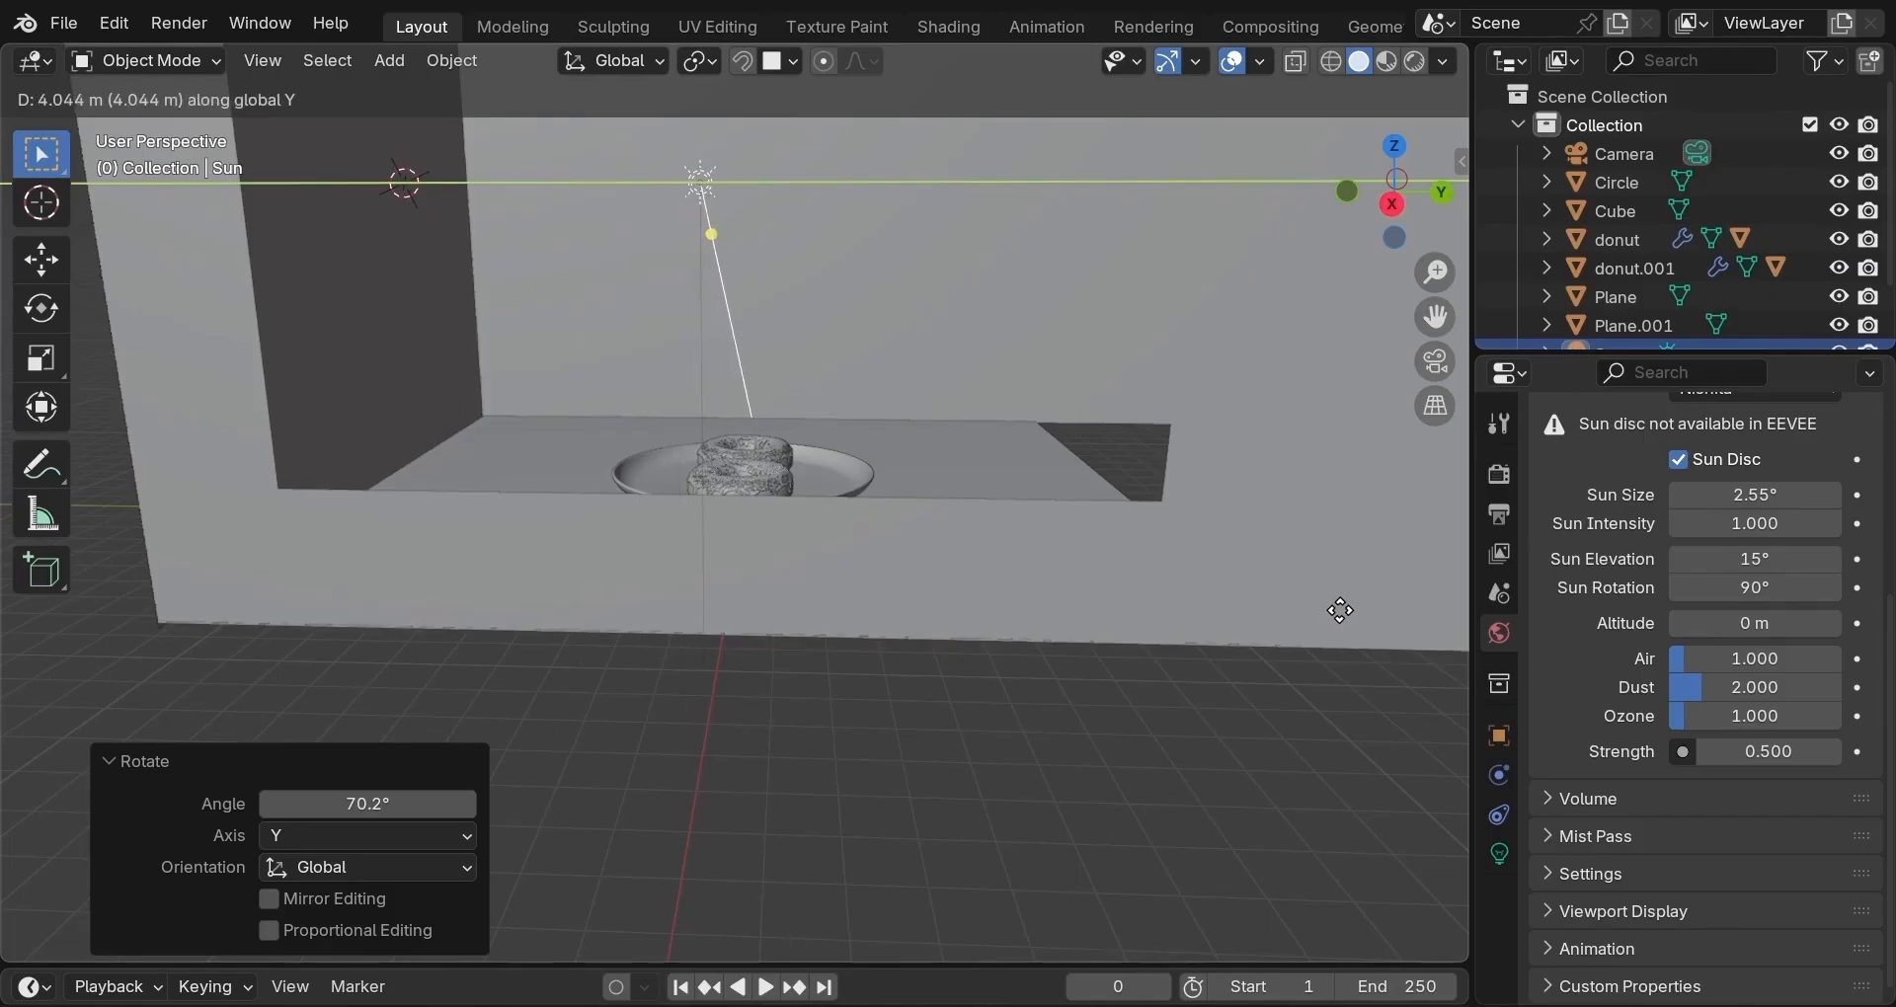
pyautogui.click(1340, 610)
pyautogui.click(1436, 361)
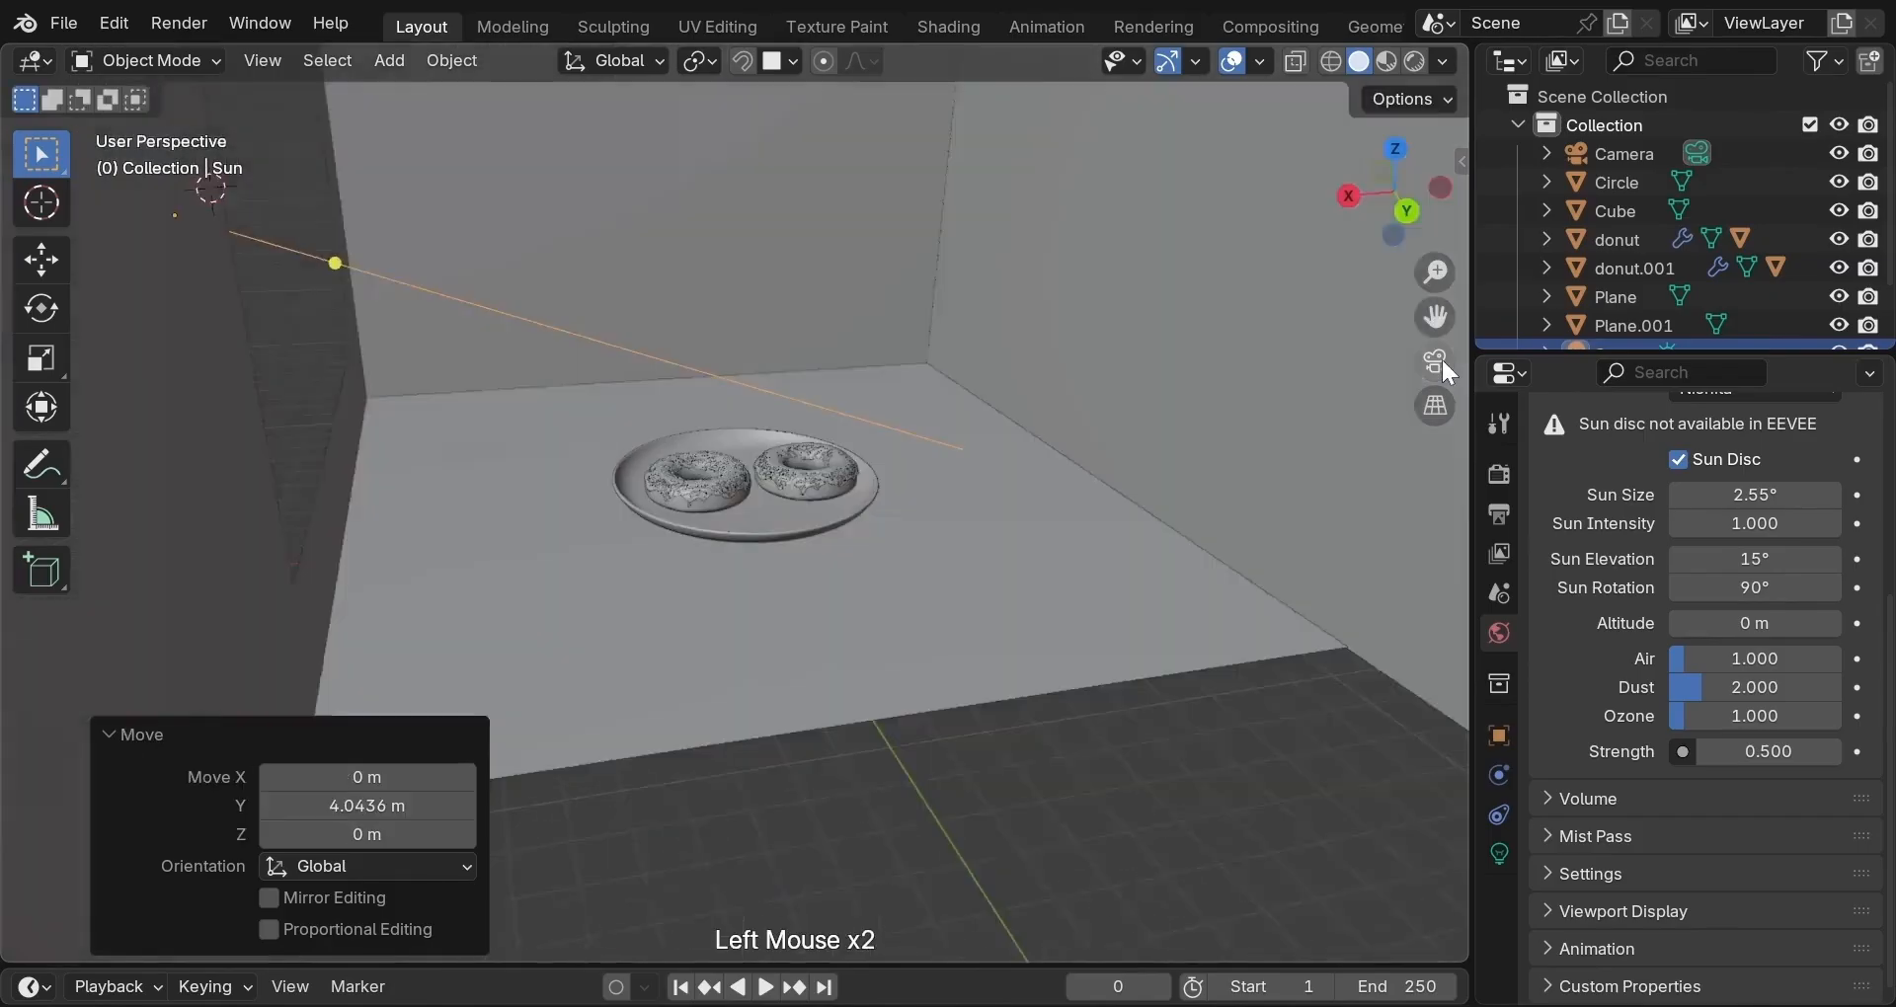
pyautogui.click(1413, 61)
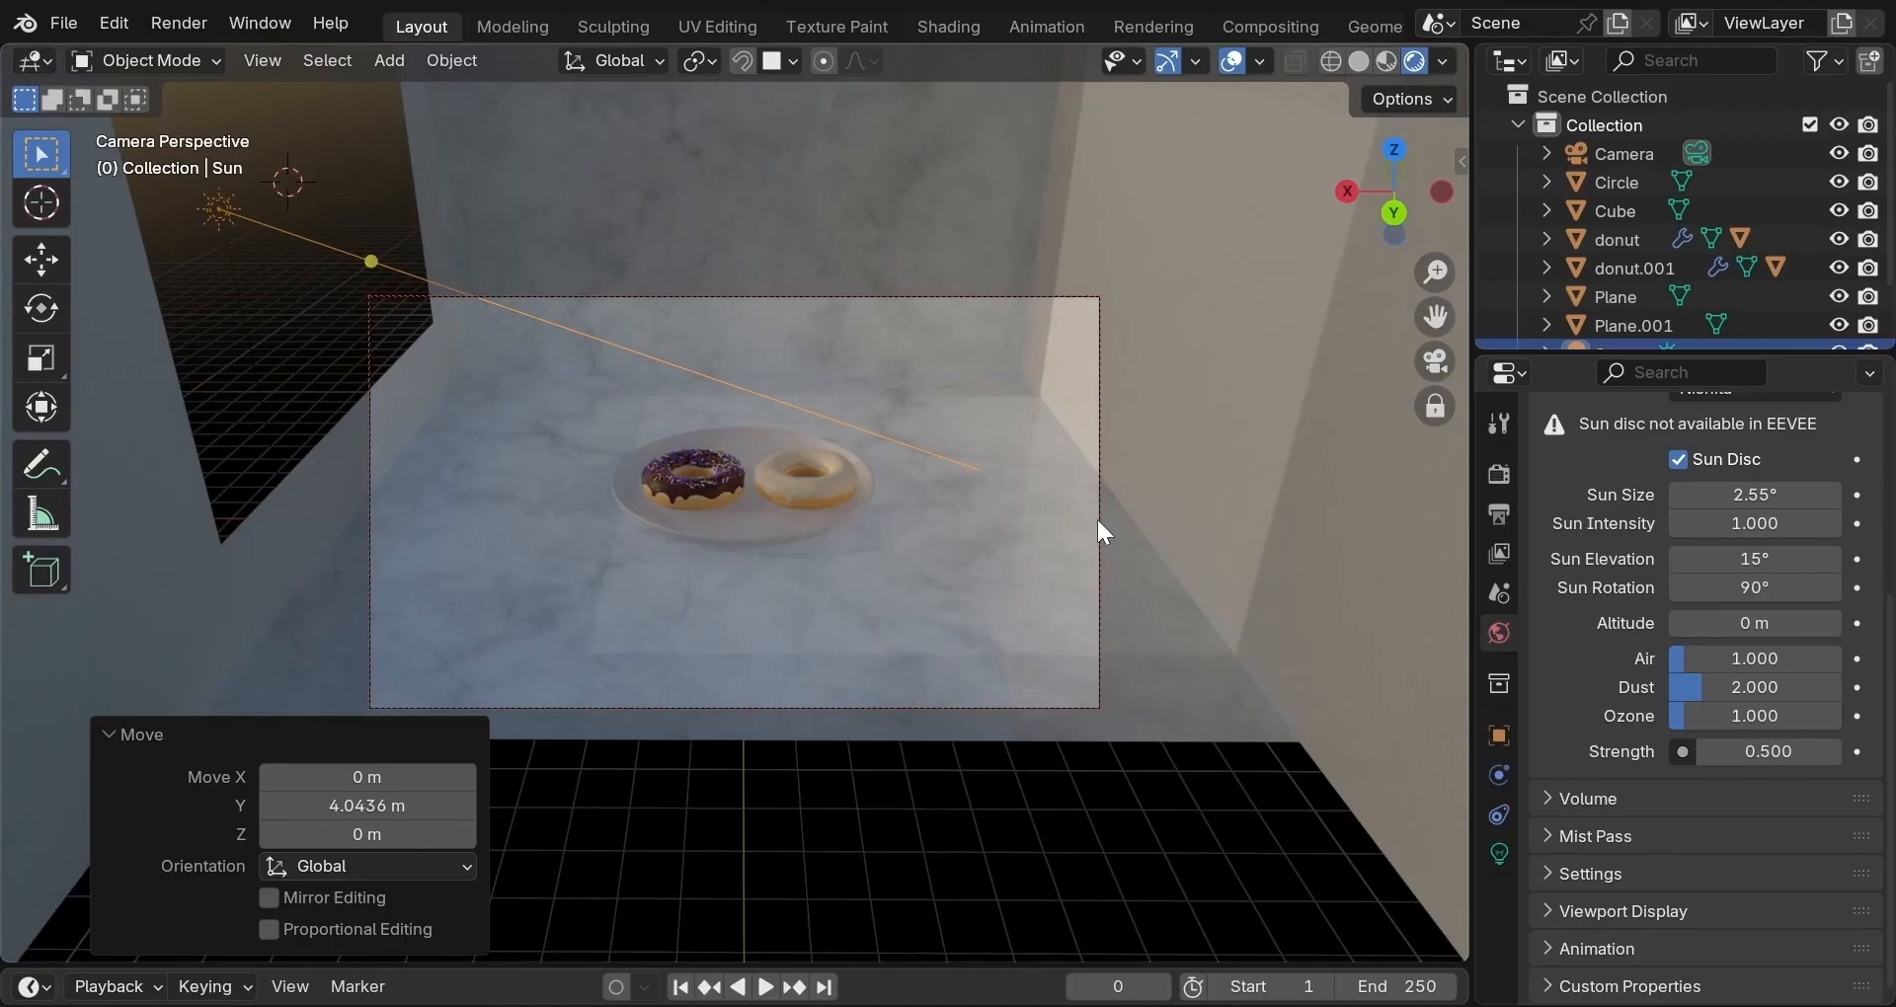
# Move the sun up 1.74 m on Z, rotate it -8.01° on Y, then move it -1.25 m on X.
pyautogui.press('g')
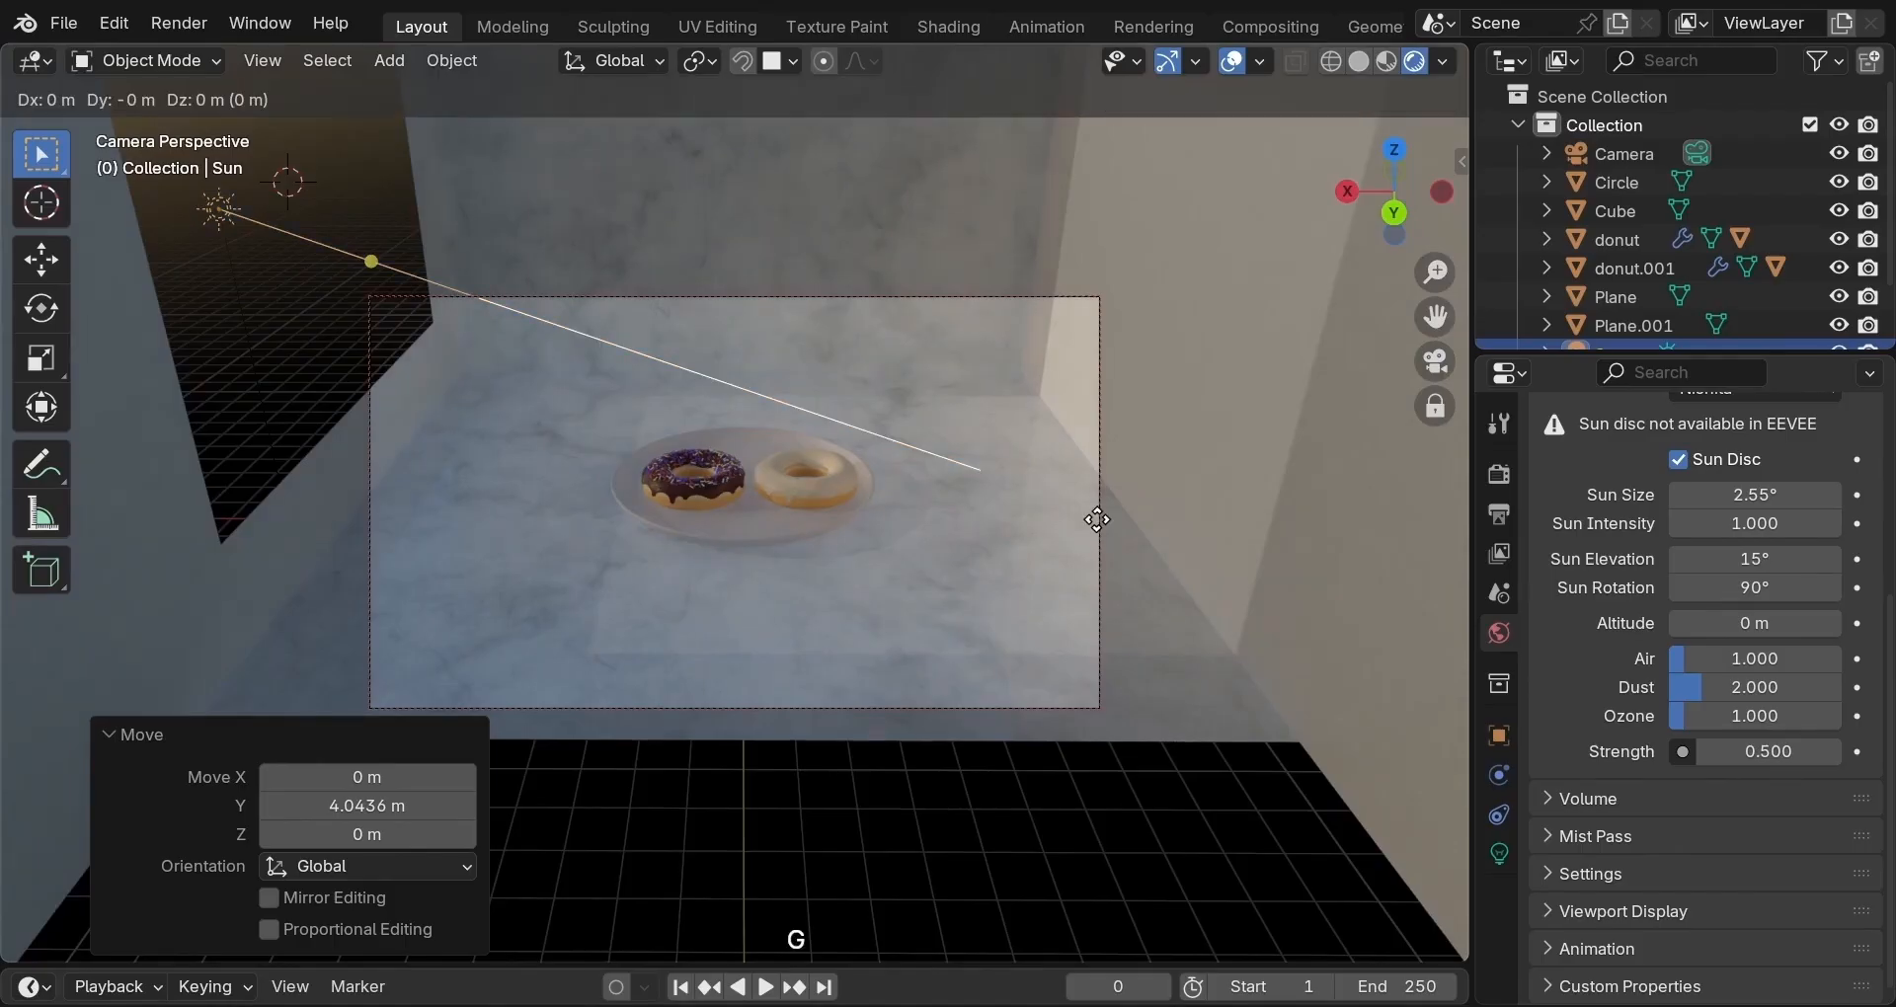
pyautogui.press('z')
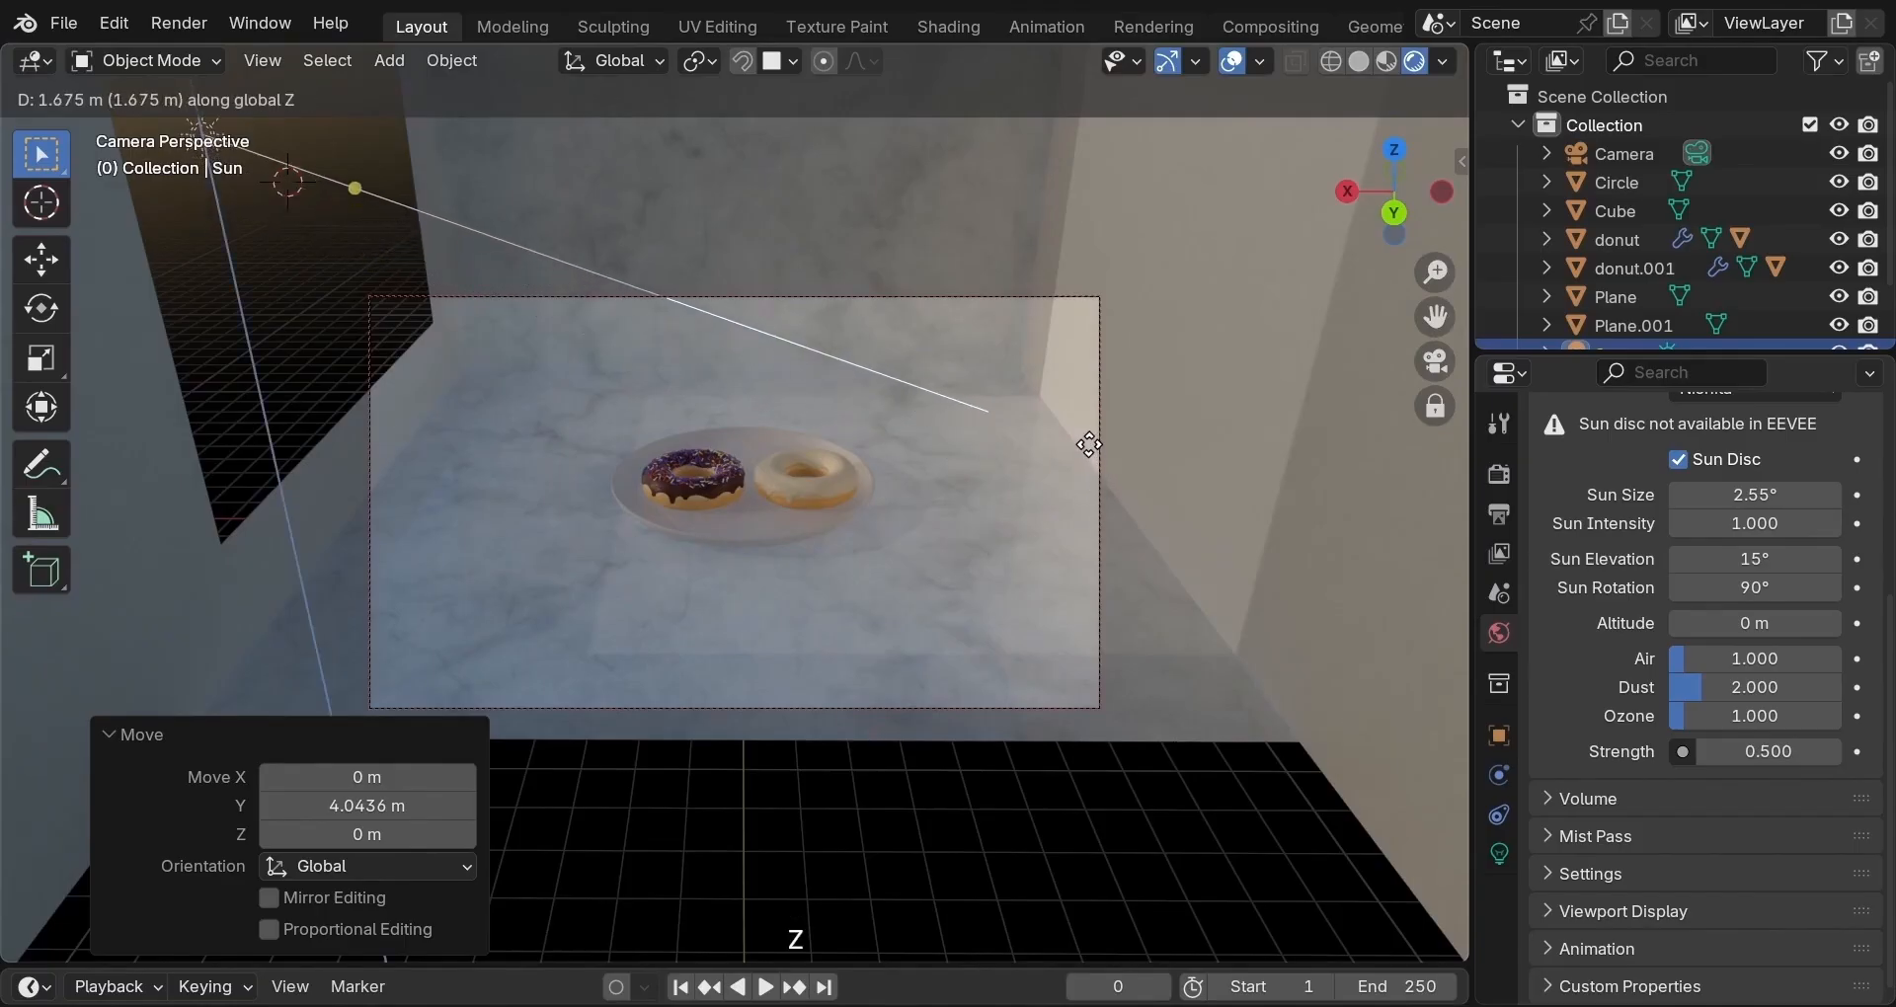
pyautogui.click(1088, 442)
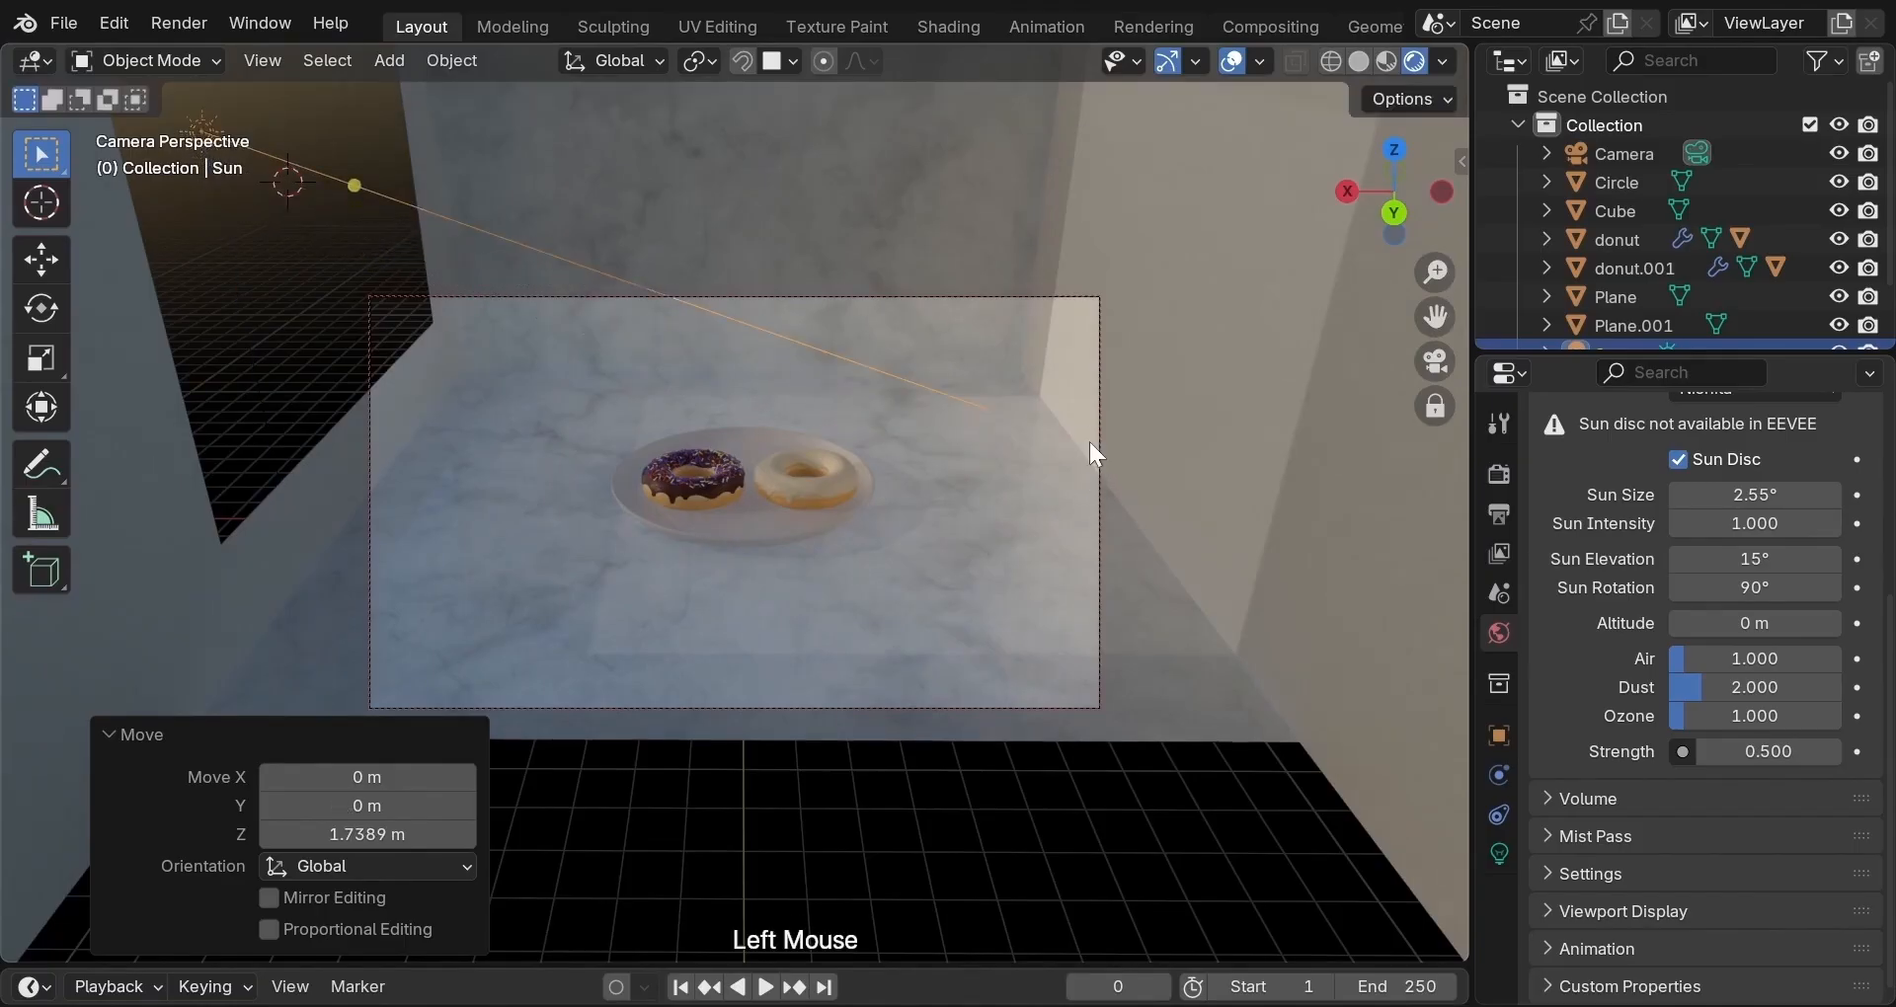
pyautogui.press('r')
pyautogui.press('y')
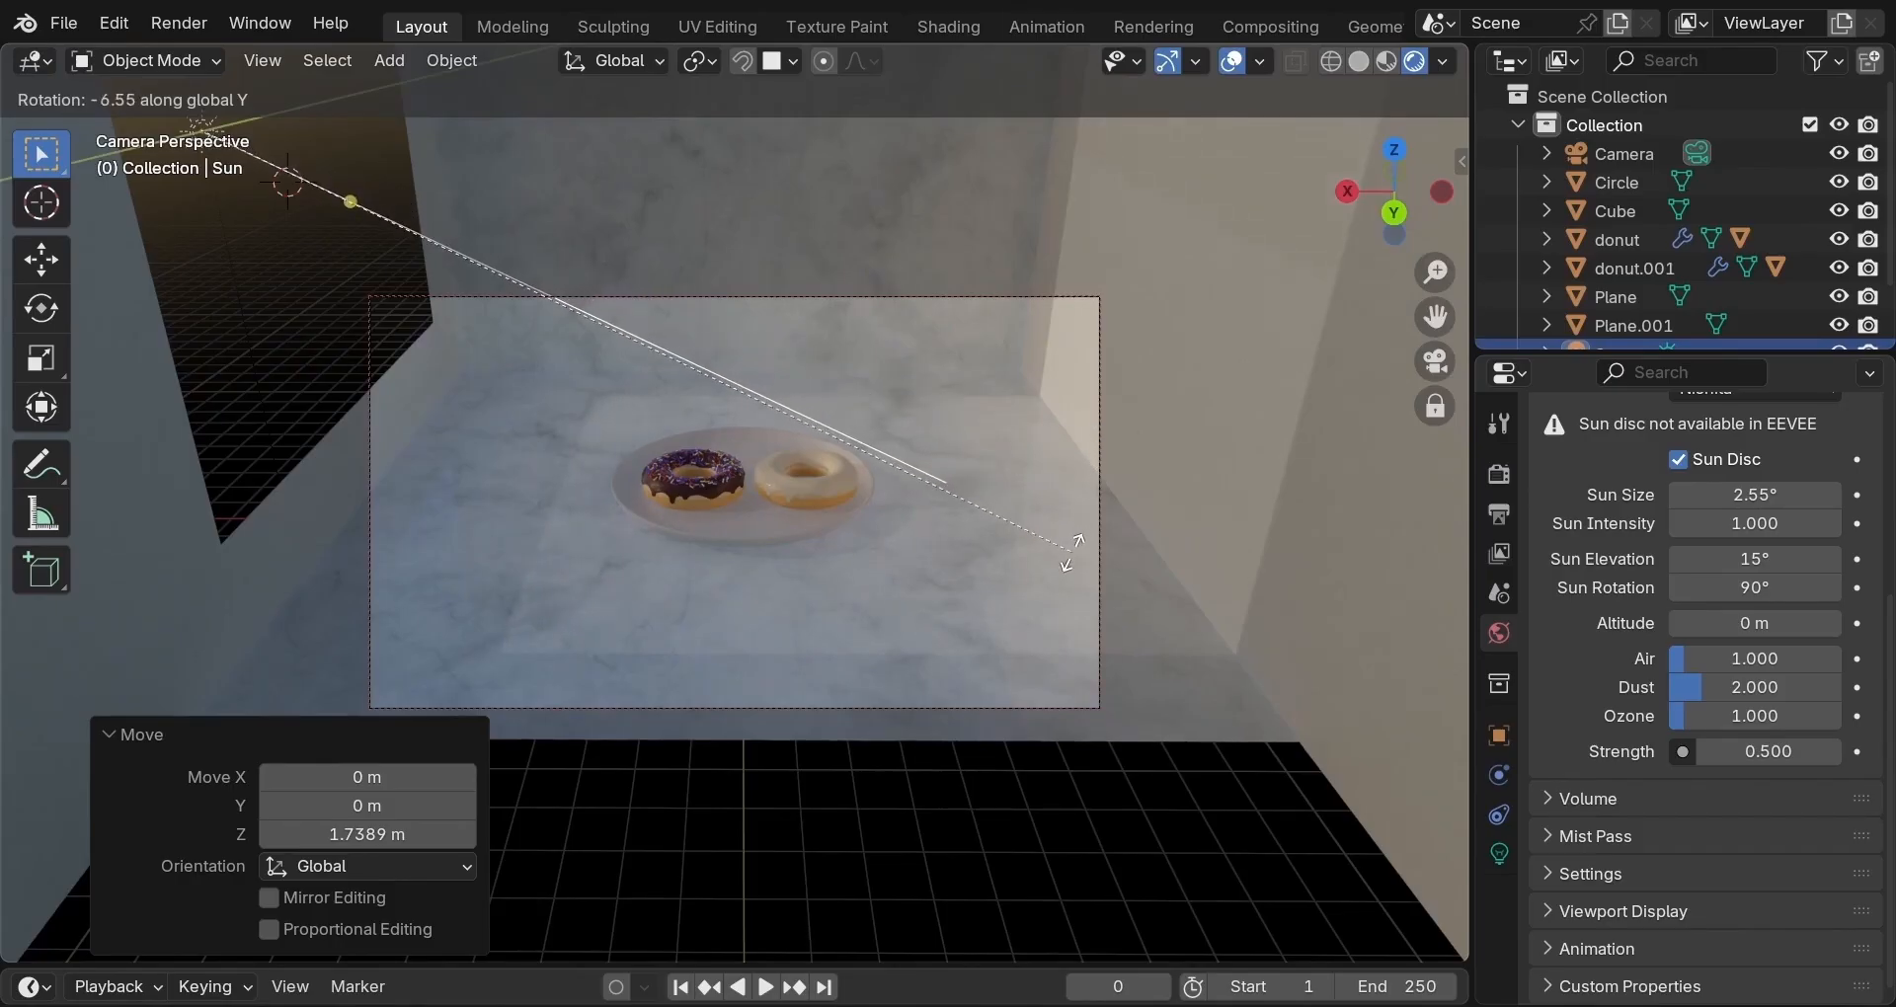
pyautogui.click(1068, 583)
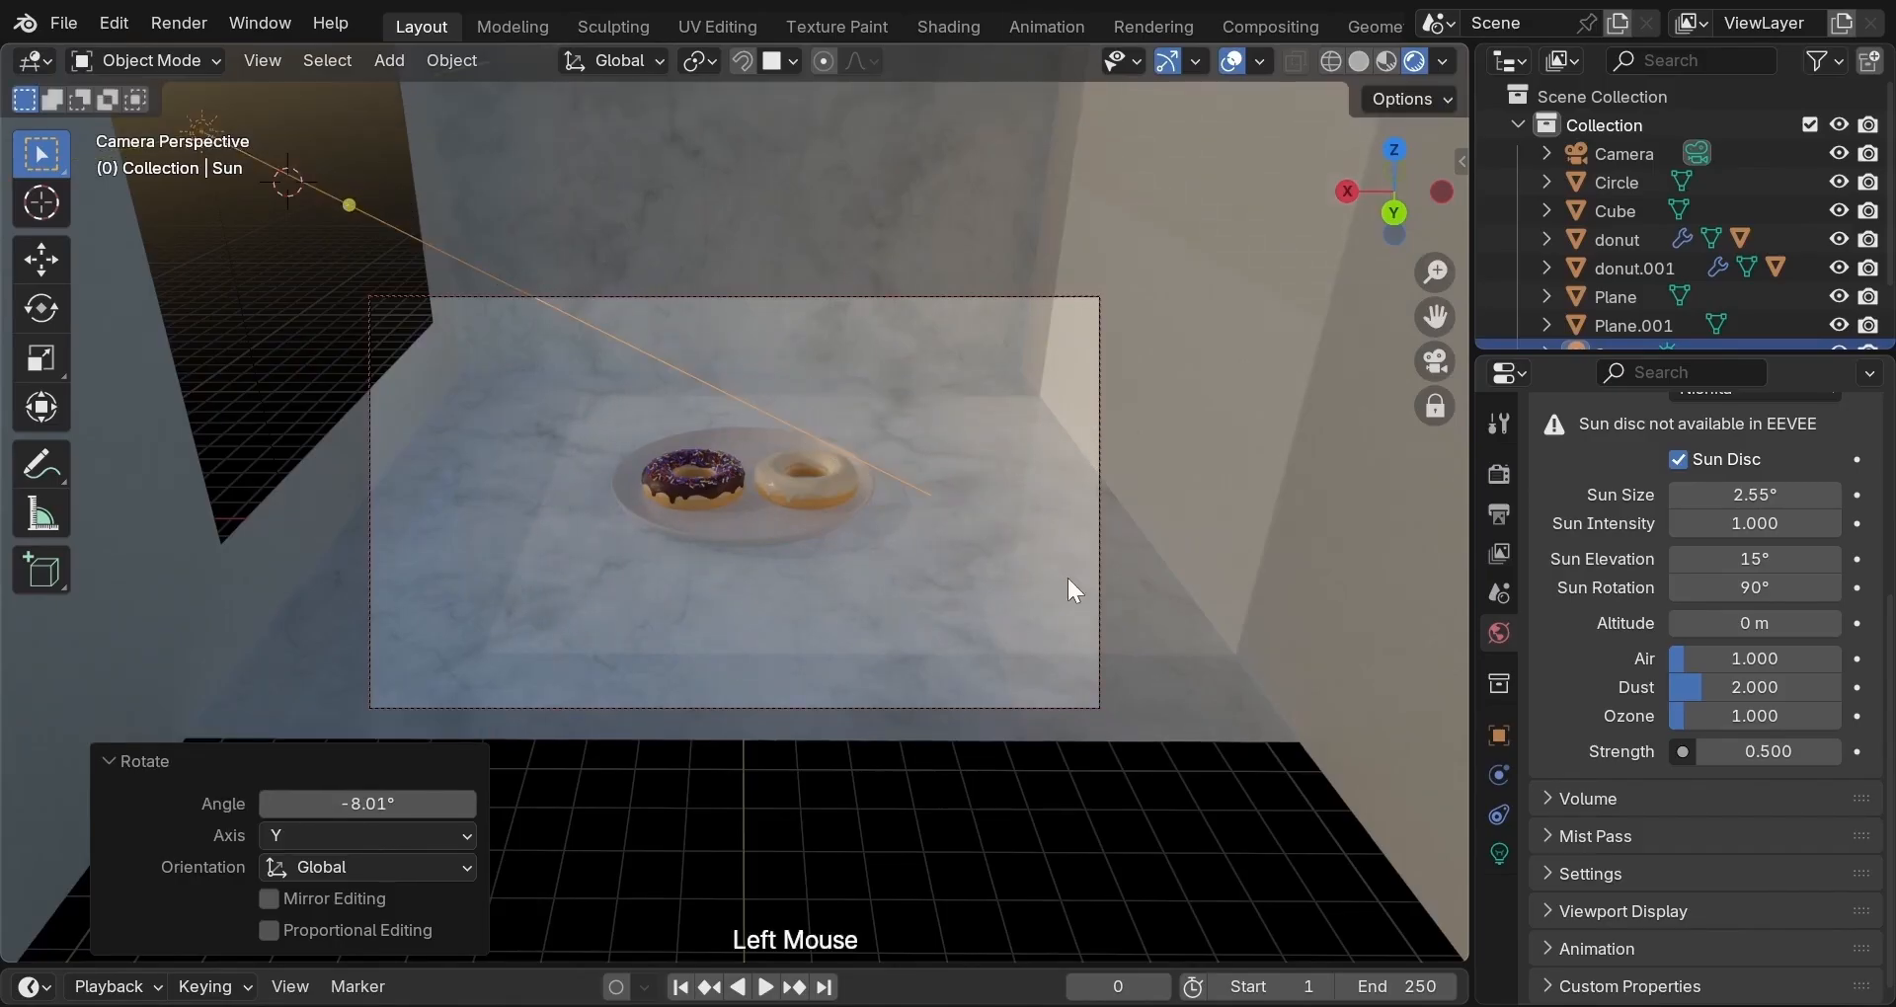
pyautogui.press('g')
pyautogui.press('z')
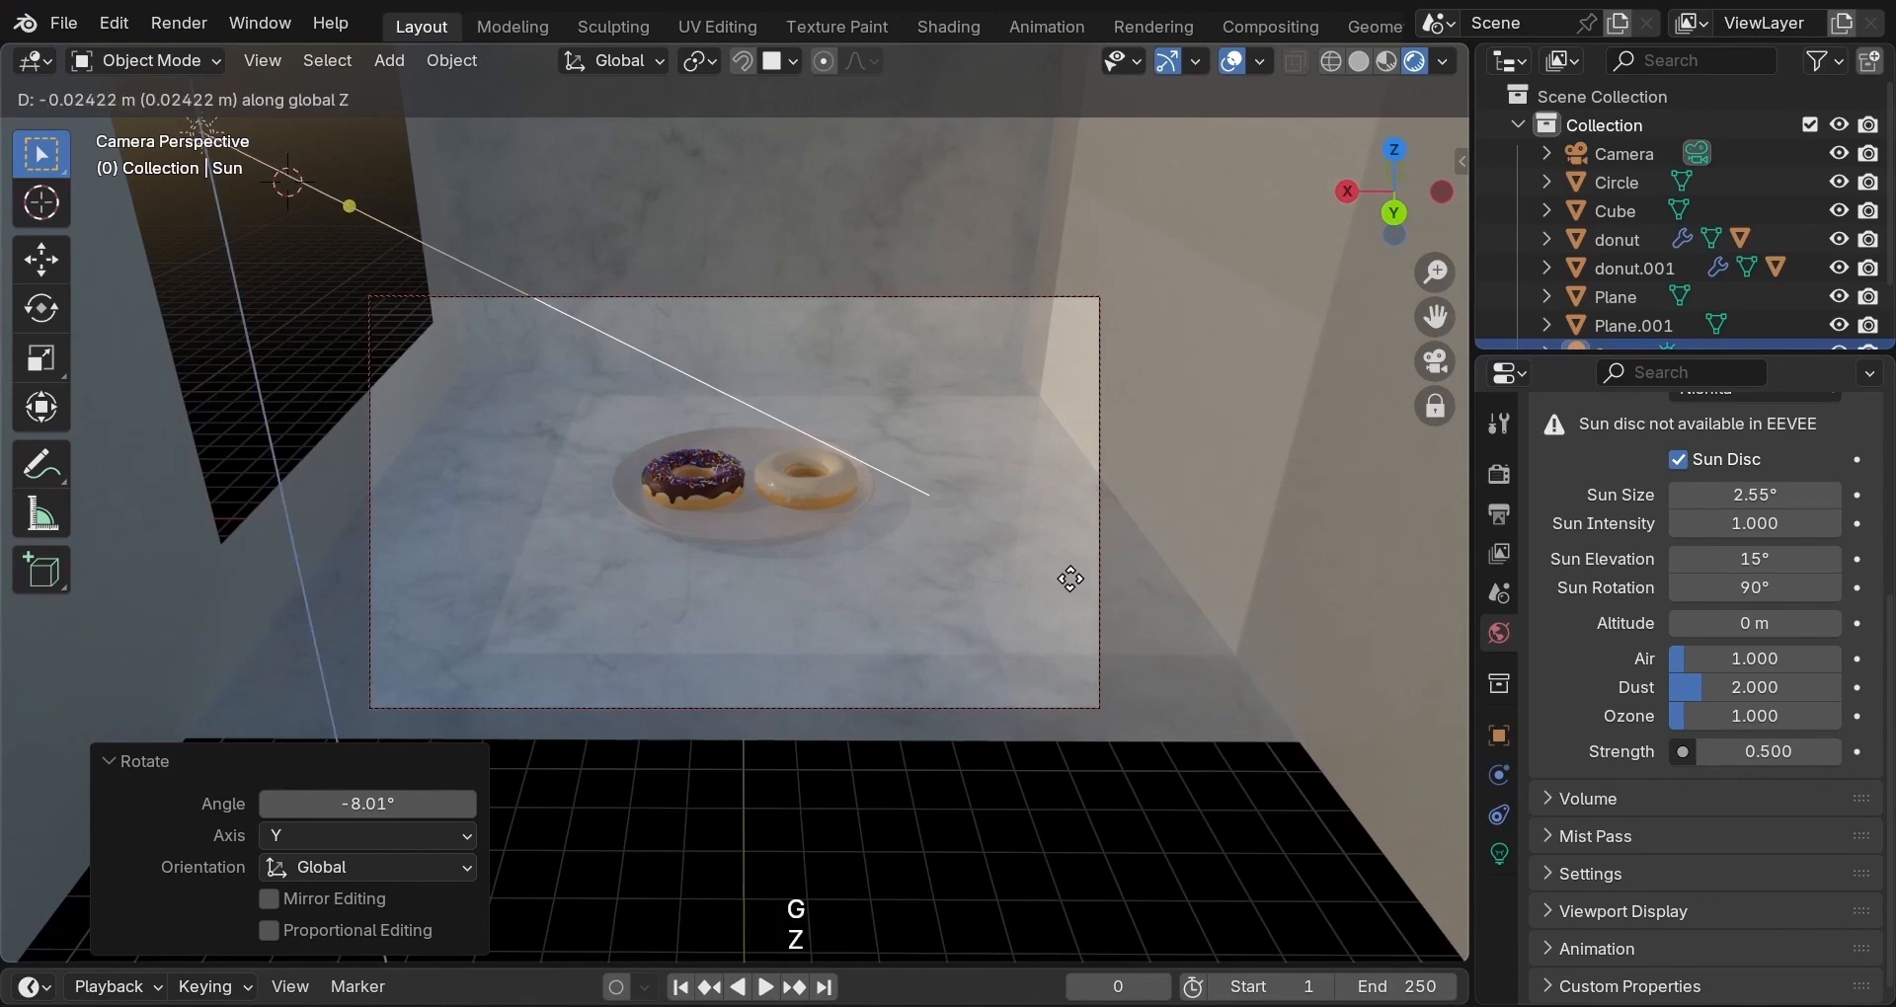
pyautogui.press('x')
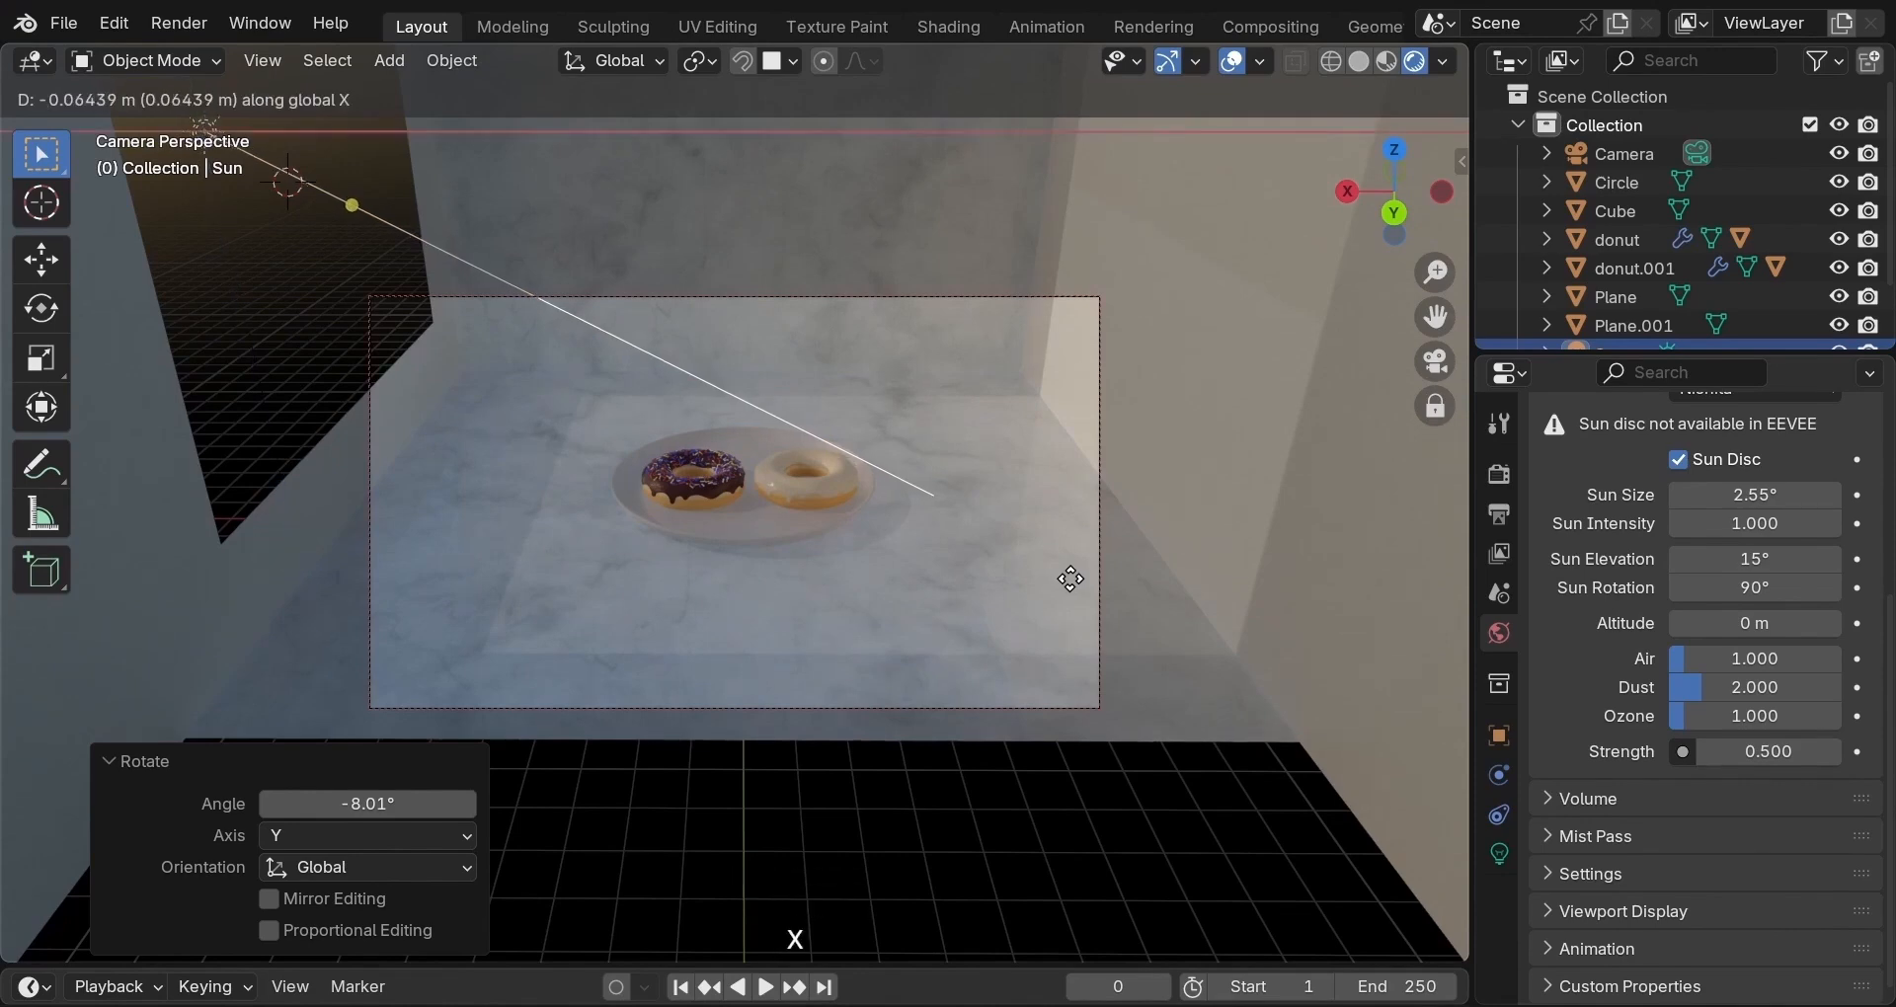
pyautogui.click(1122, 590)
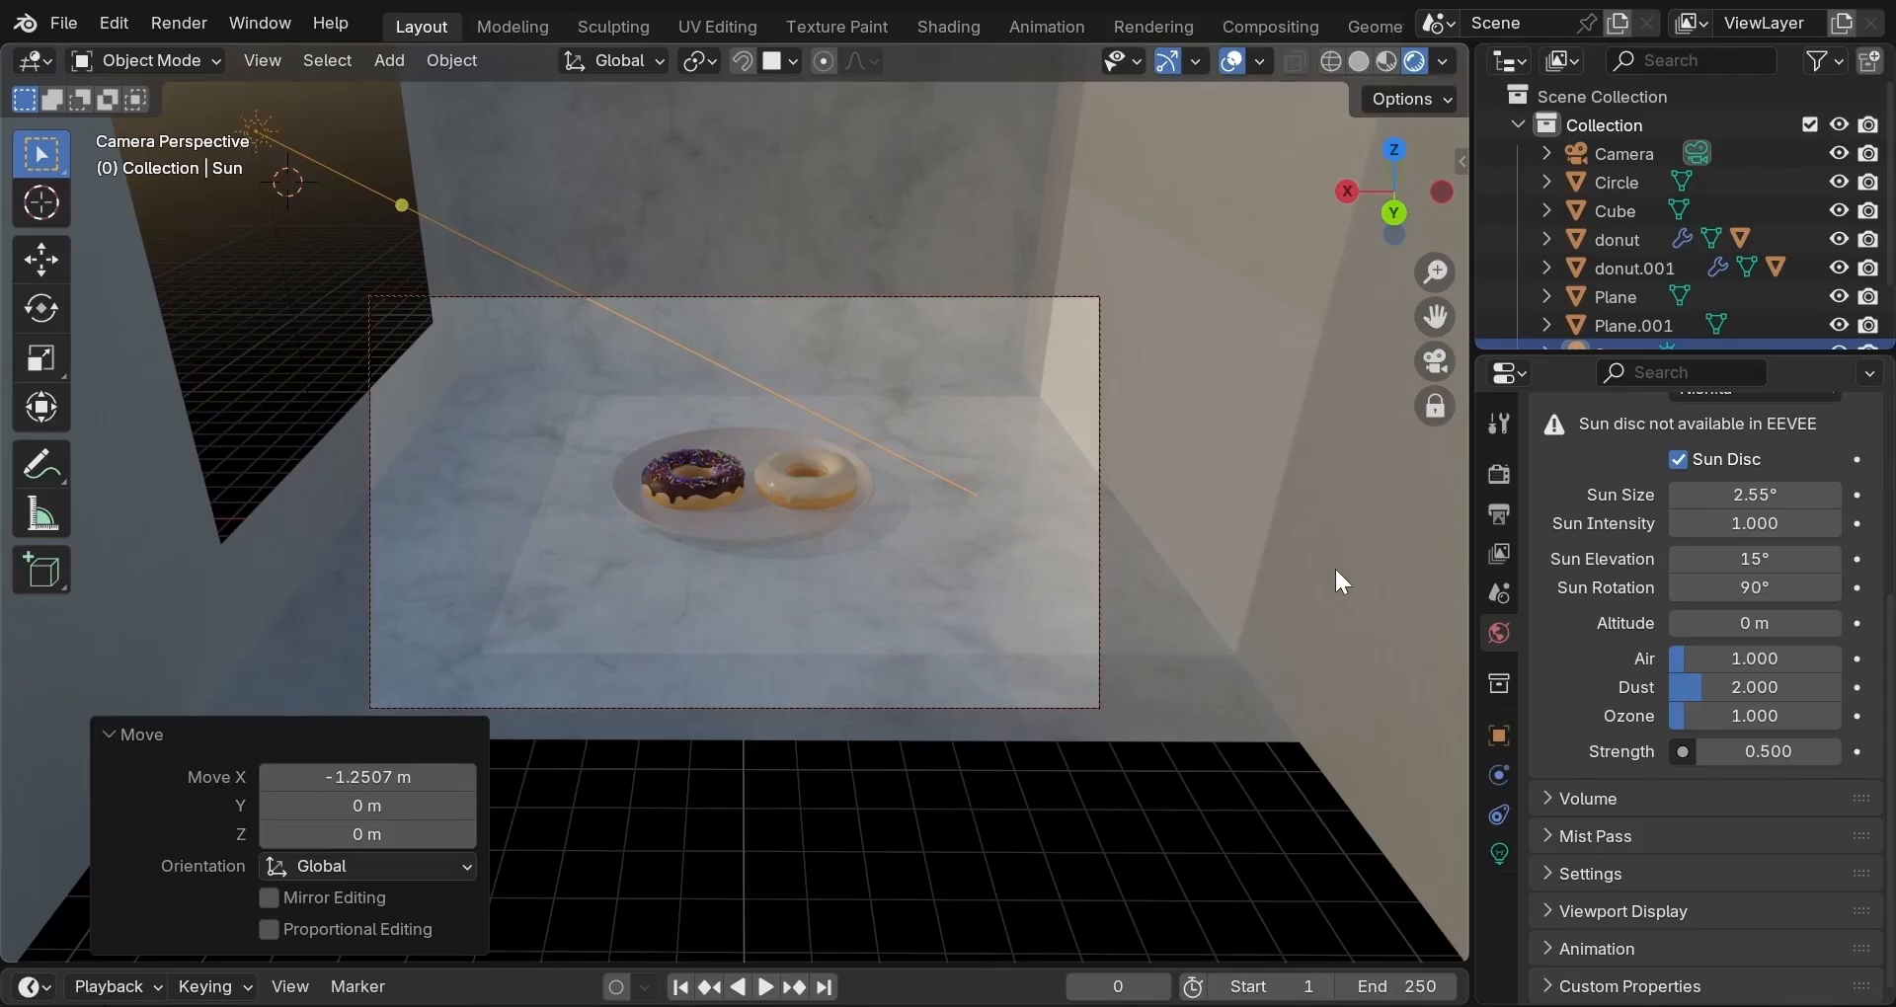
# In the sun's Light properties, set Strength to 2.5.
pyautogui.click(1514, 854)
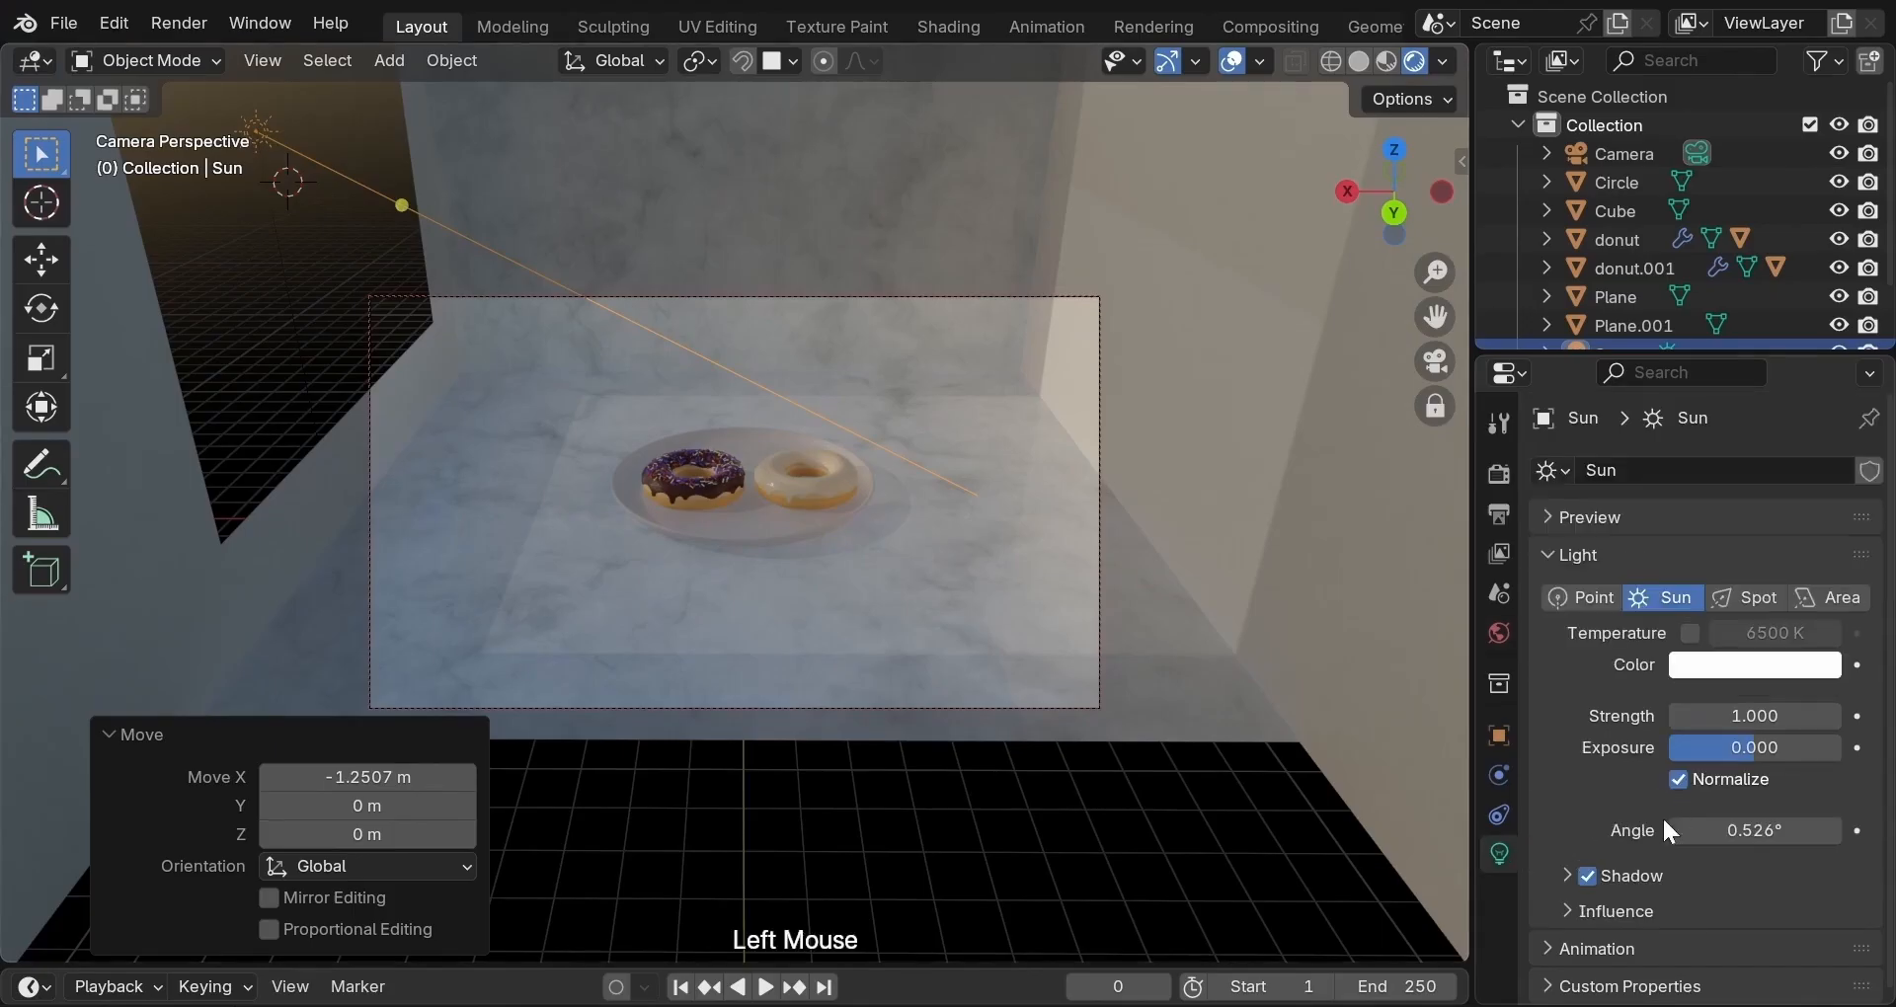
pyautogui.click(1584, 873)
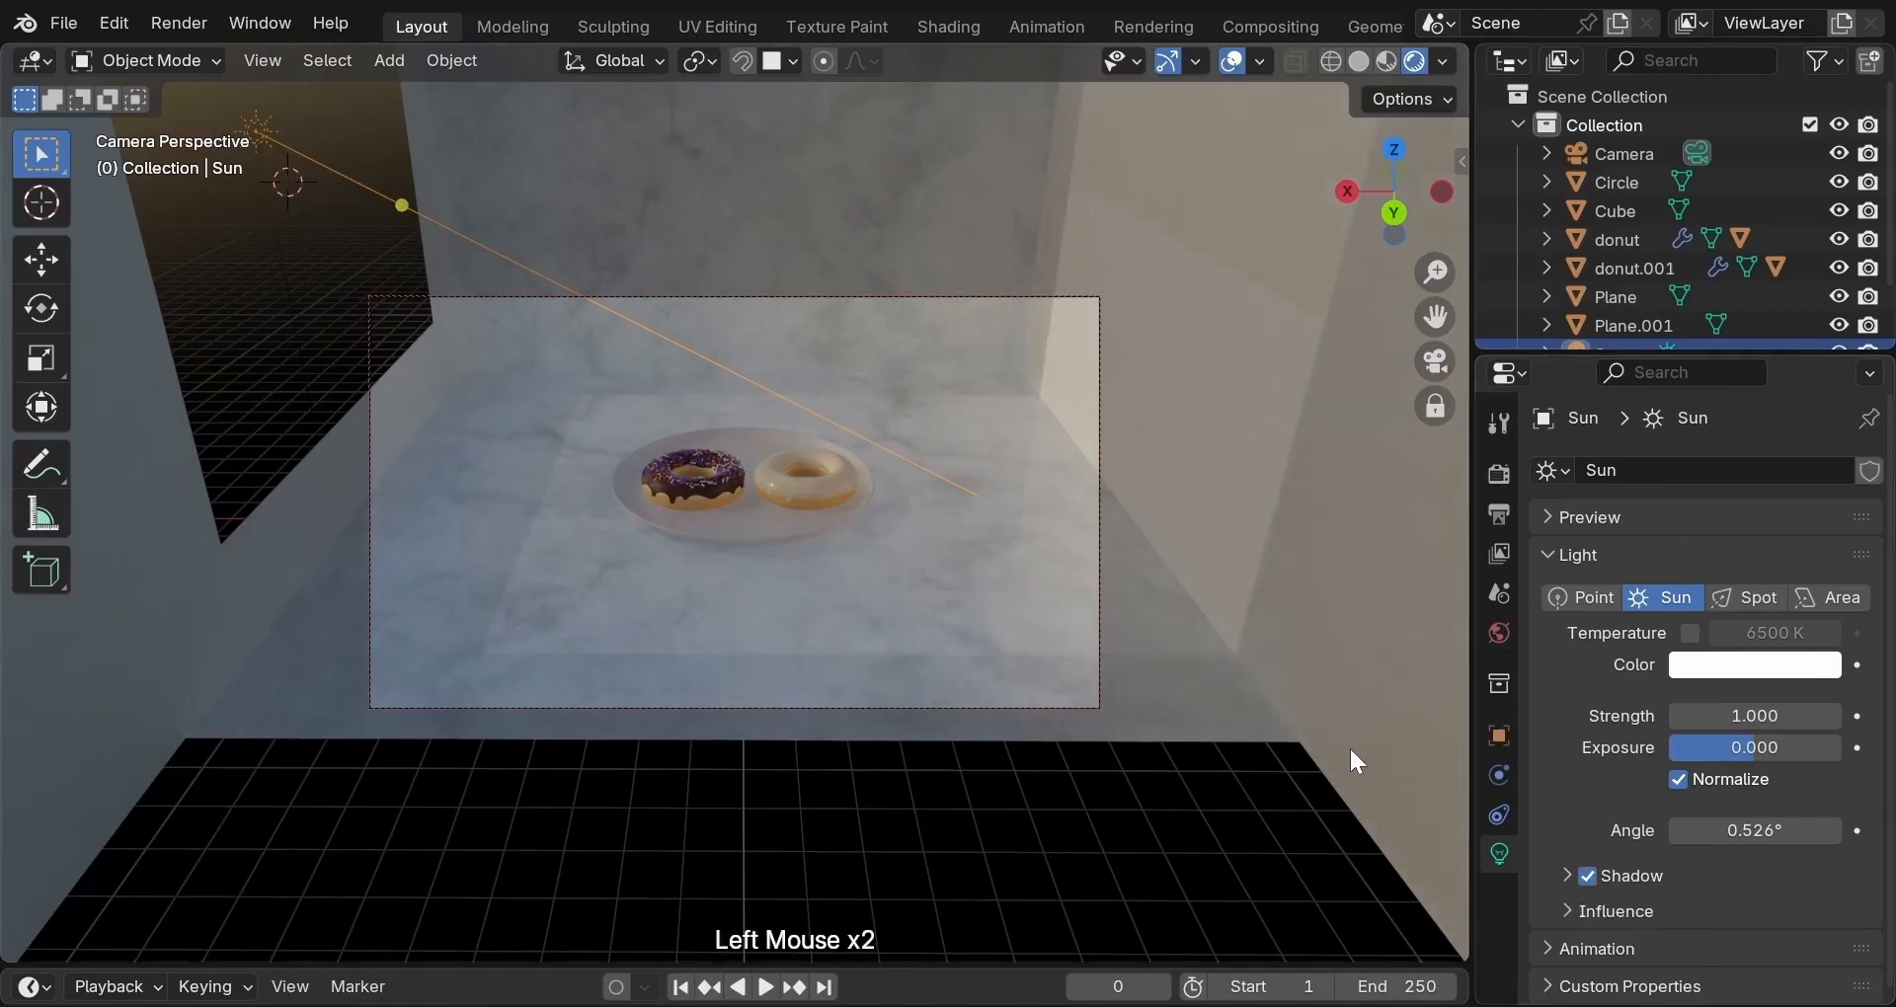
pyautogui.scroll(1, 1355, 760)
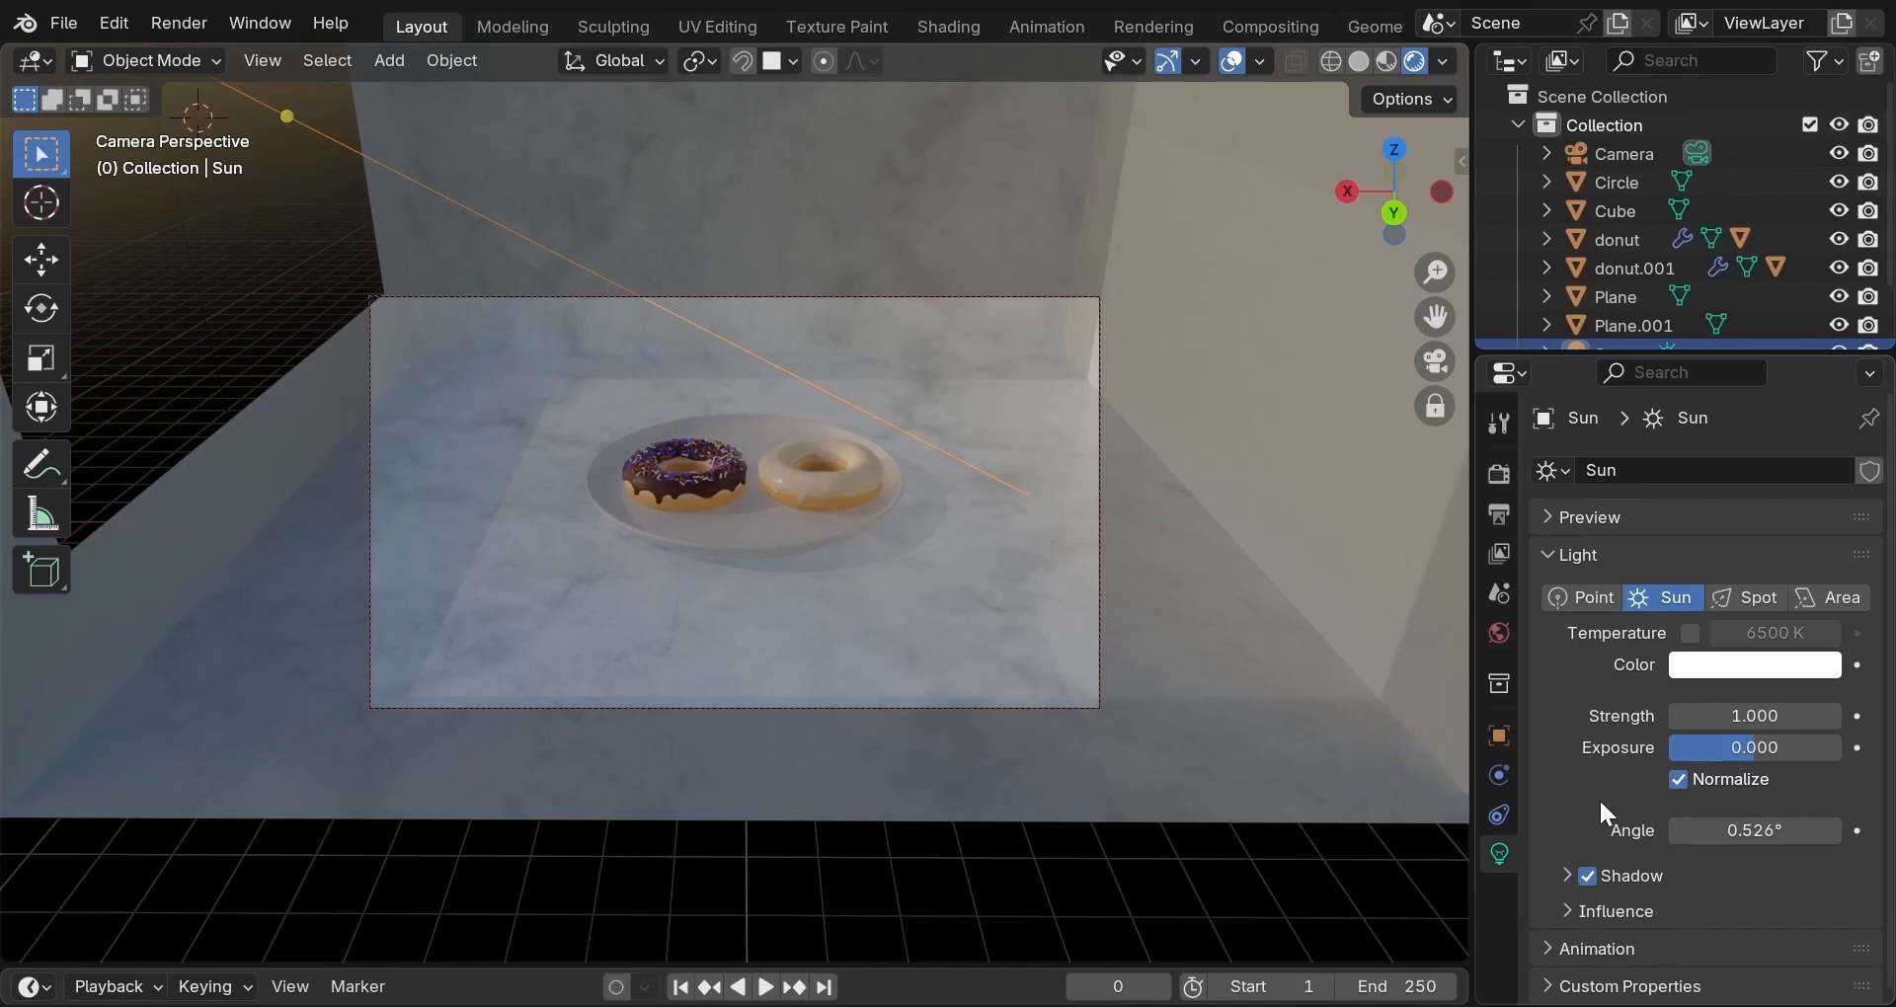
pyautogui.scroll(-2, 1598, 798)
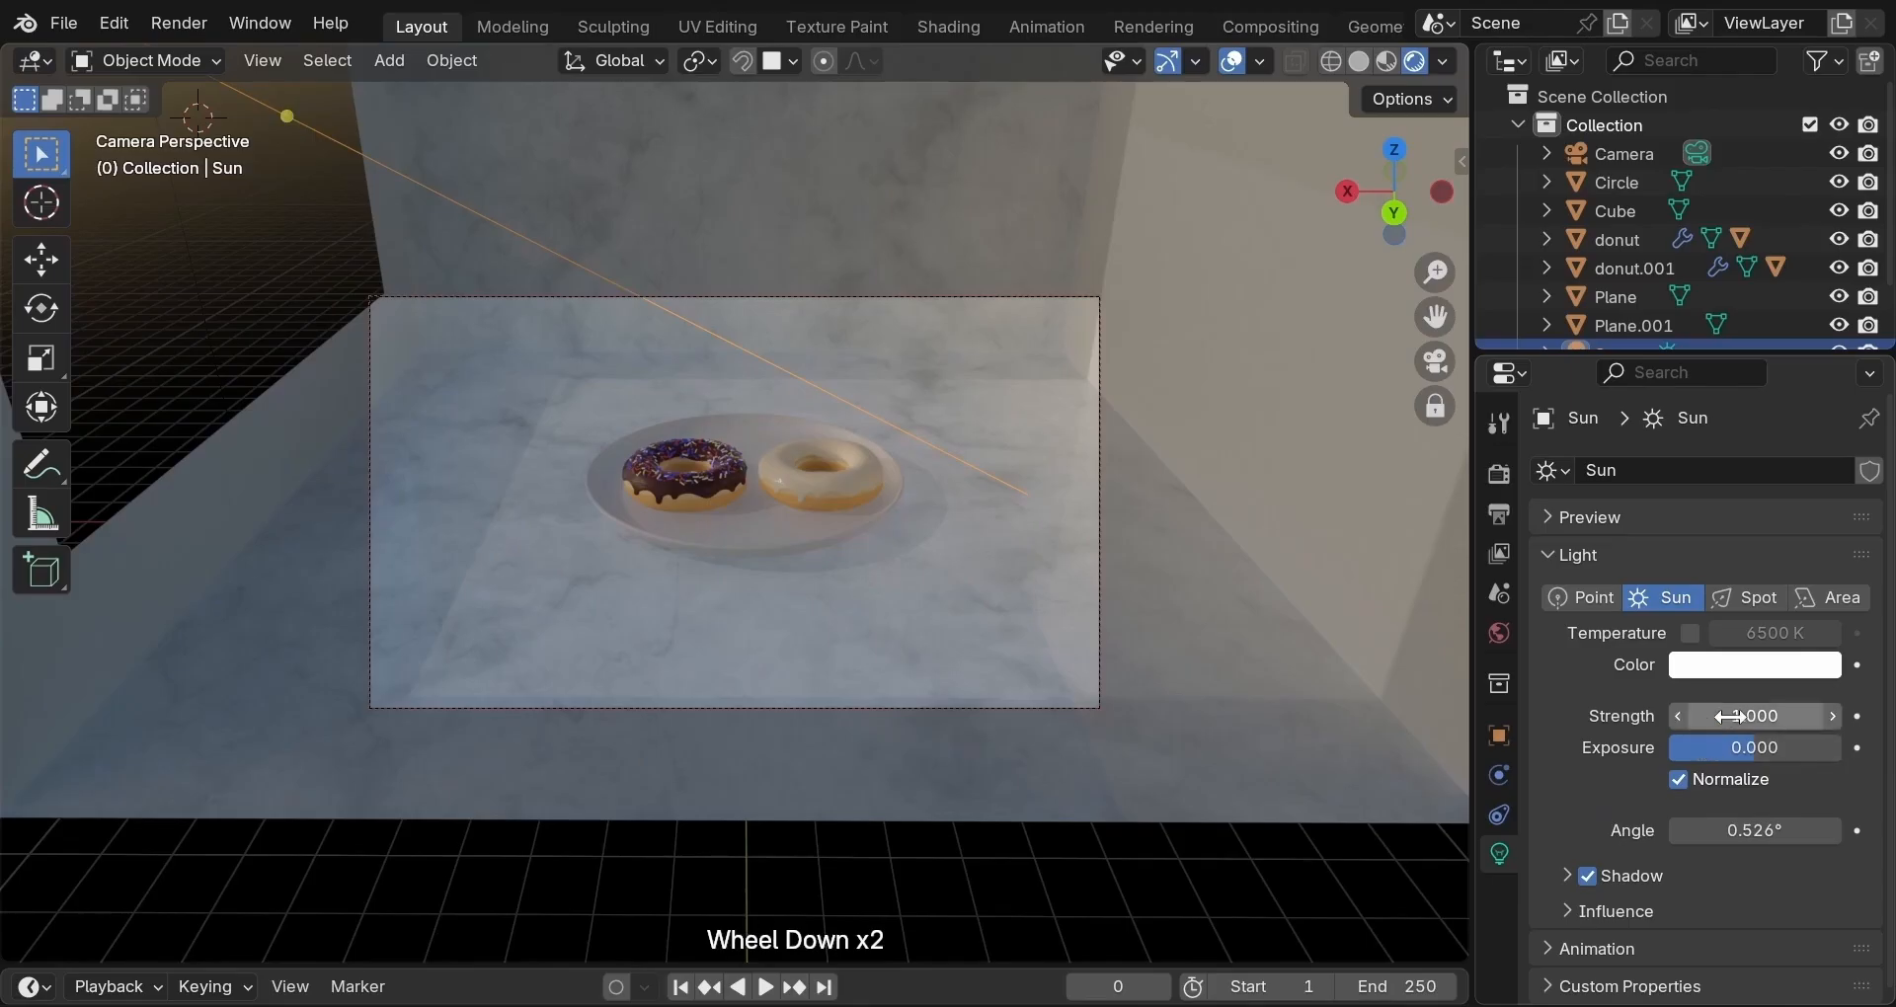
pyautogui.click(1698, 716)
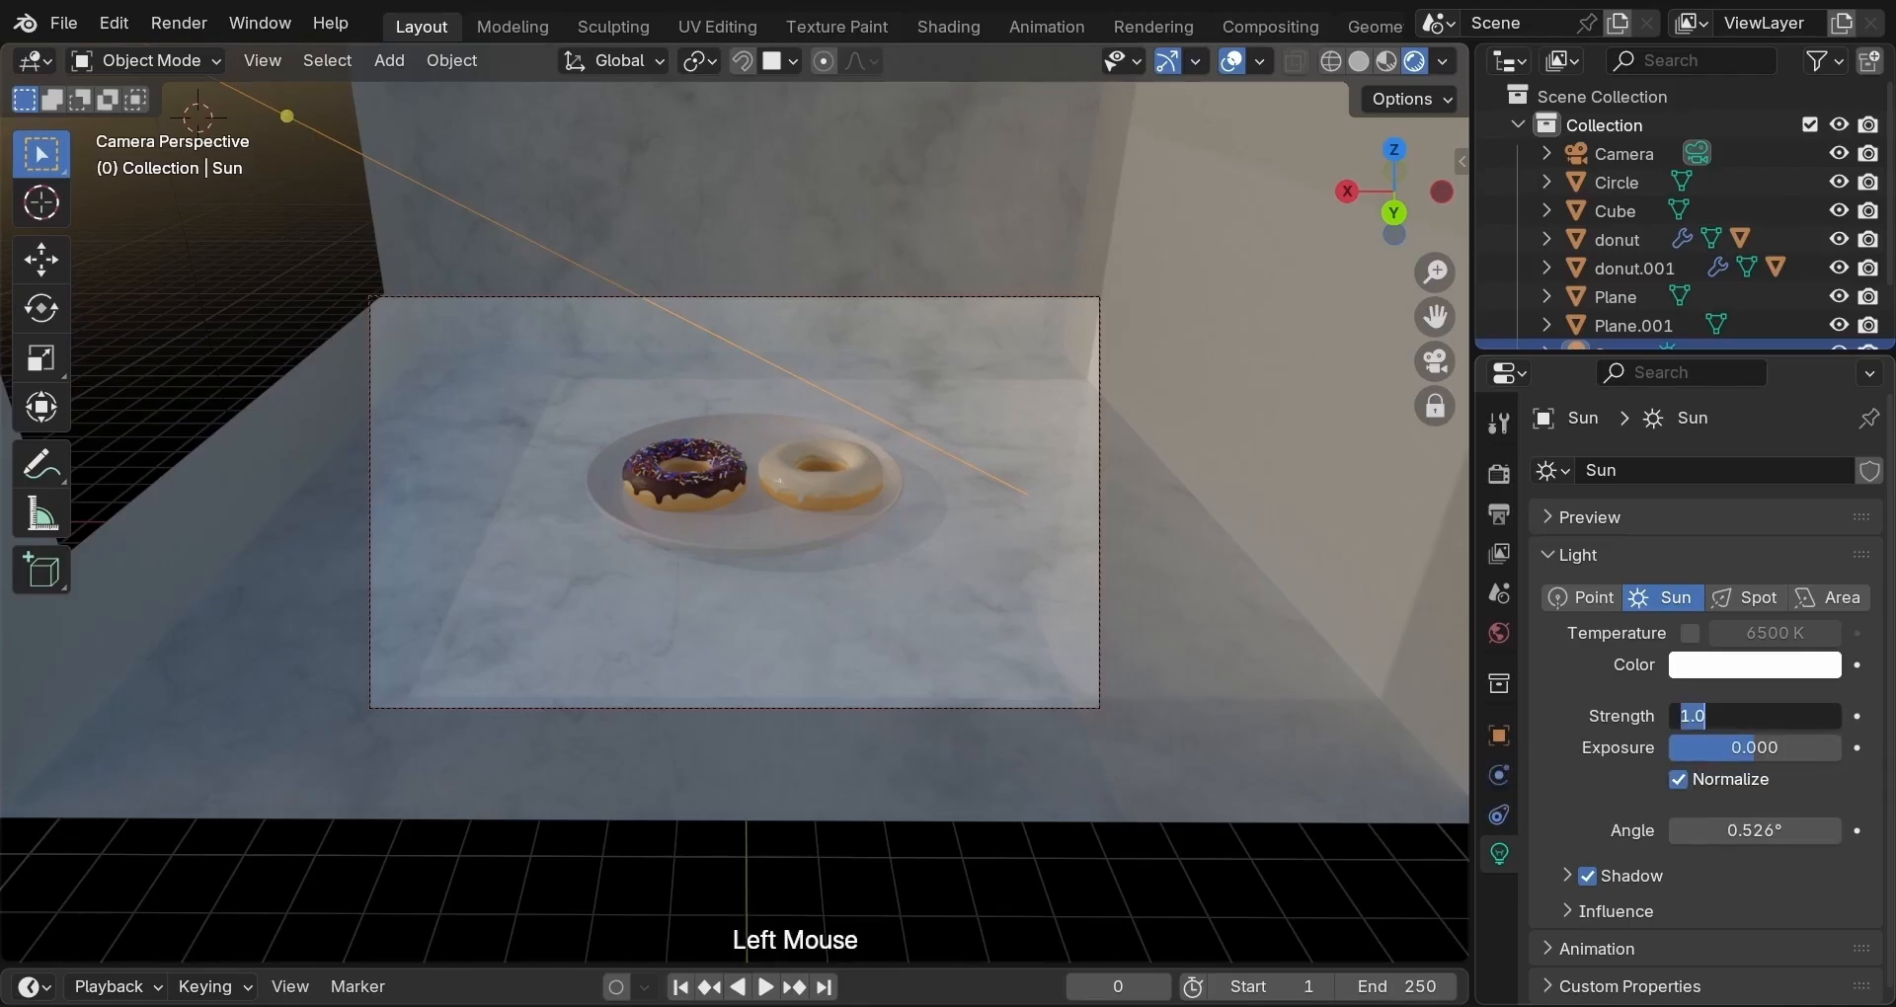
pyautogui.write('2')
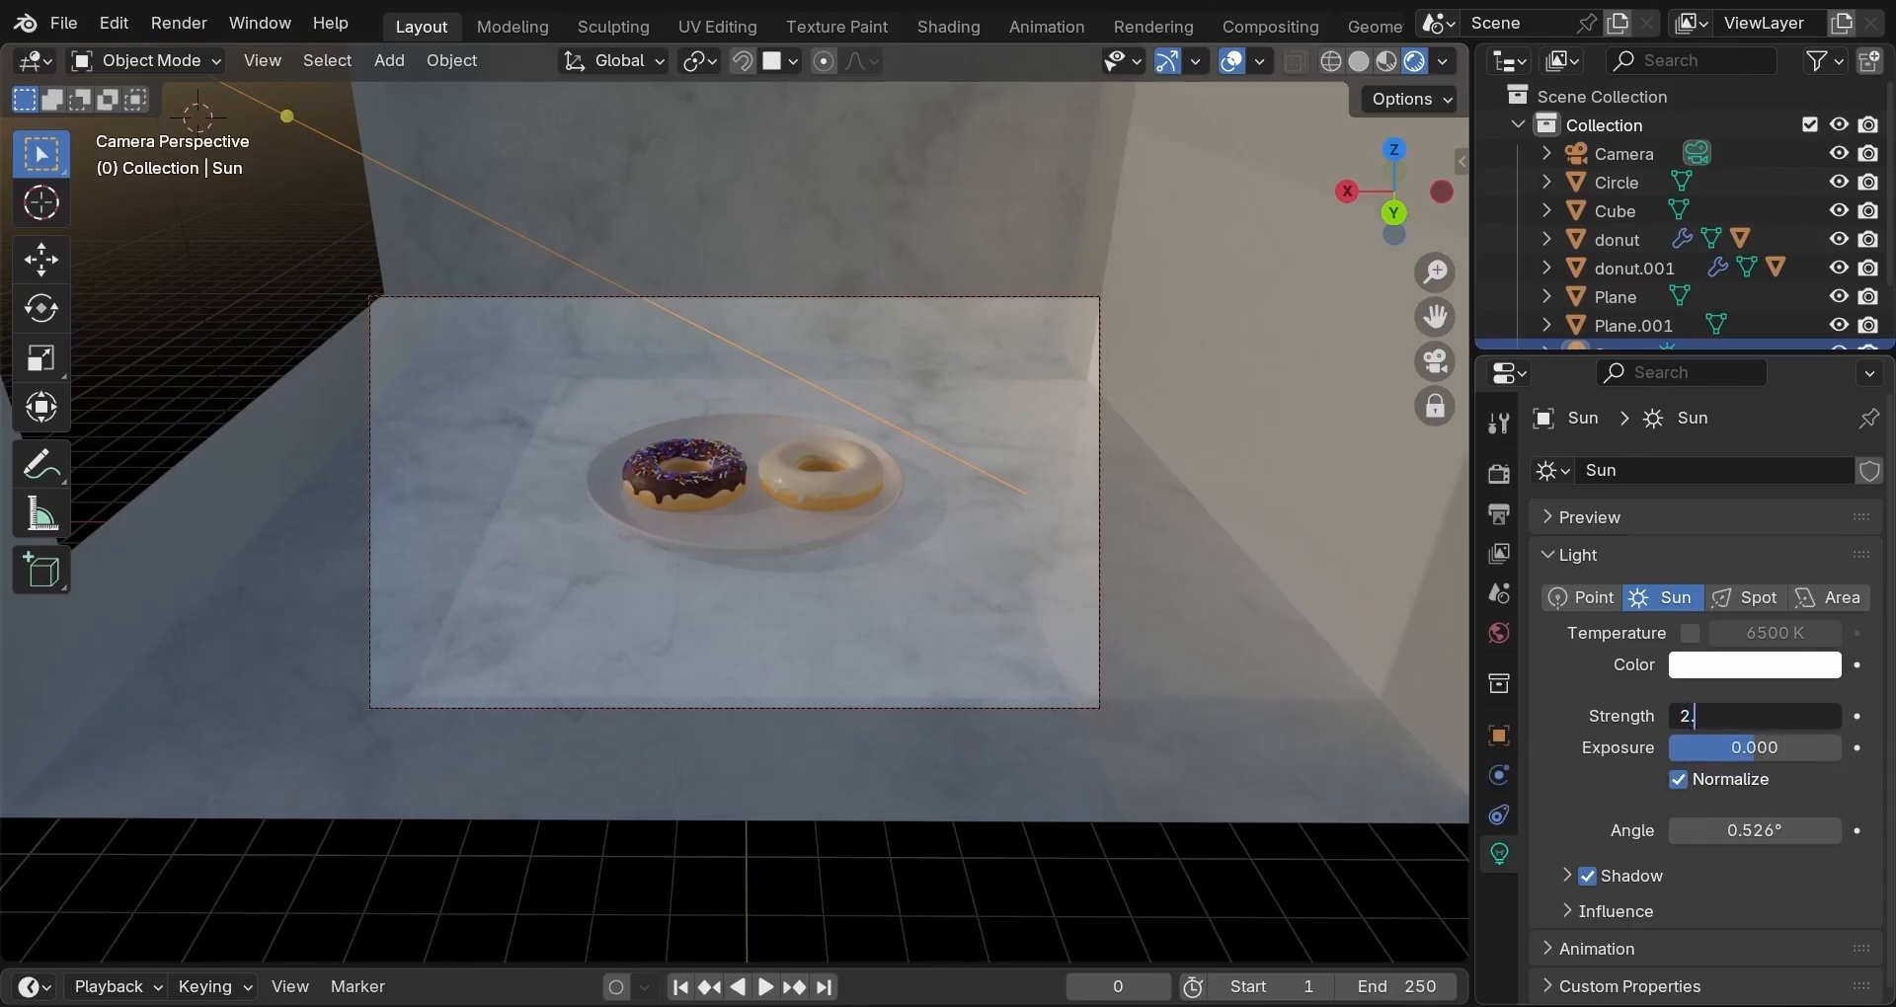
pyautogui.write('.5')
pyautogui.press('Return')
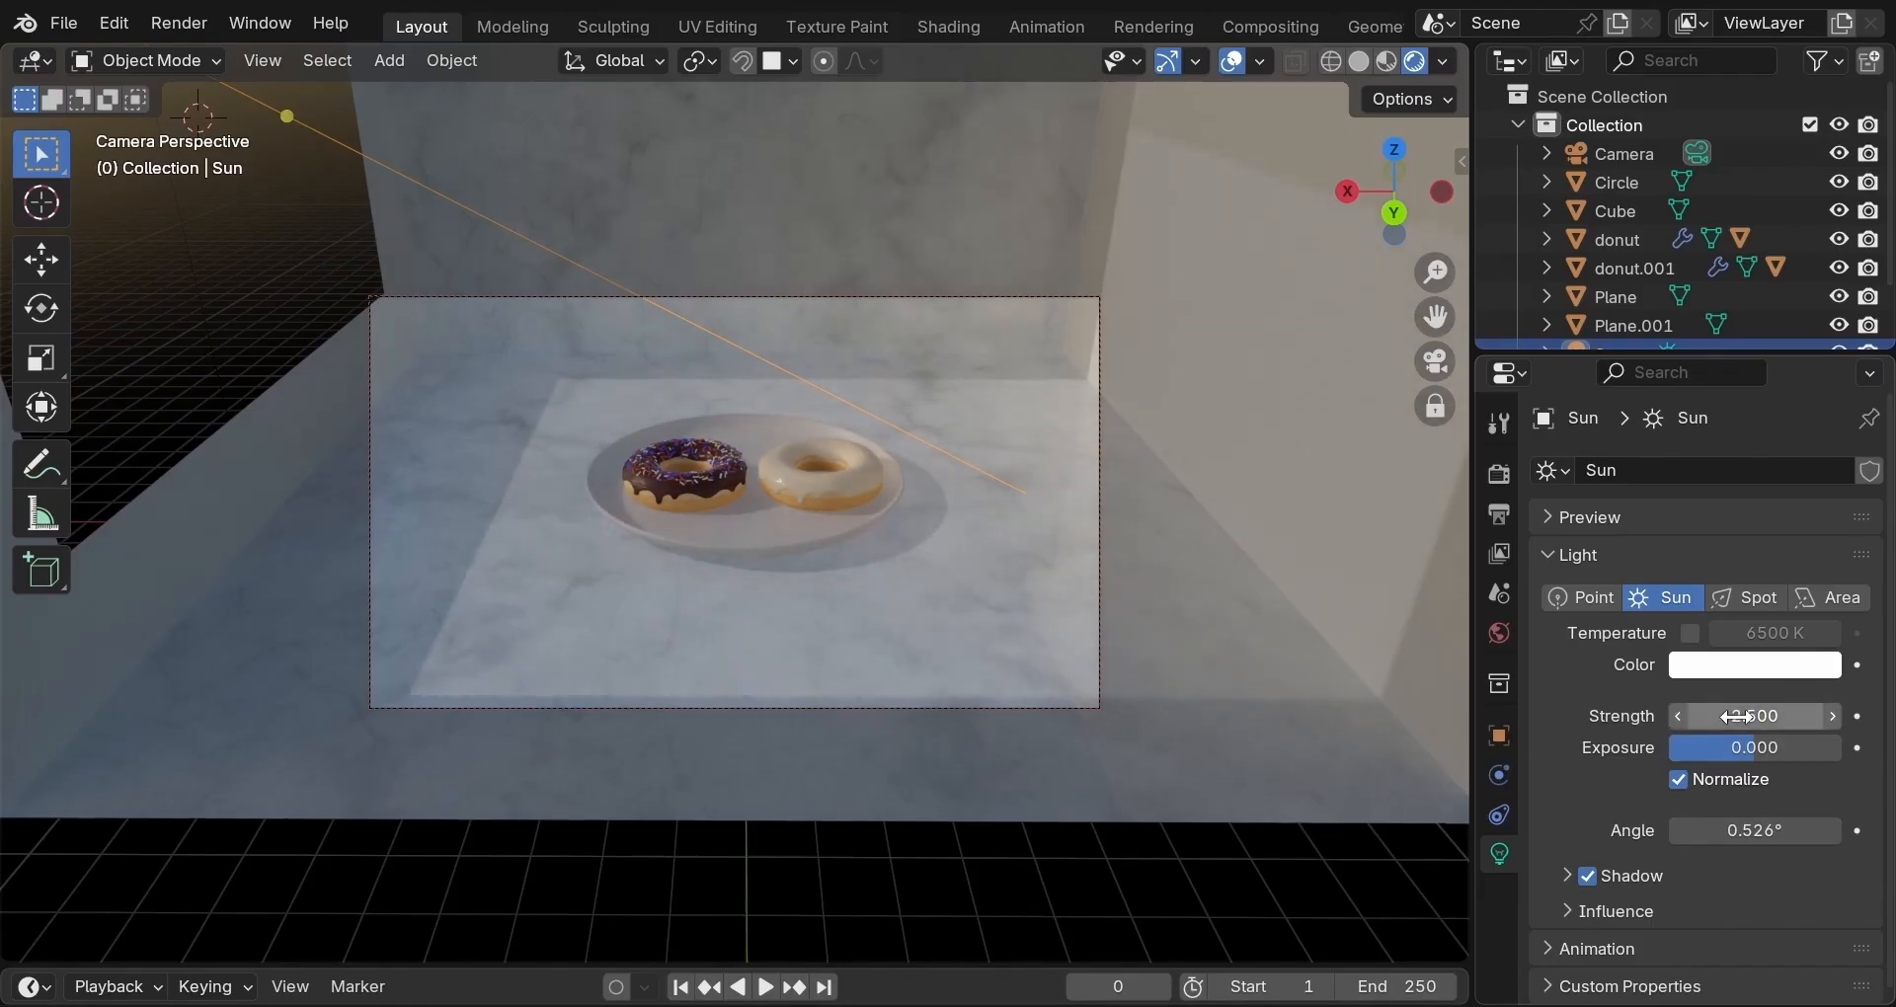
# Enable Temperature on the sun light, try 4000 K, then settle on 3500 K.
pyautogui.click(1688, 635)
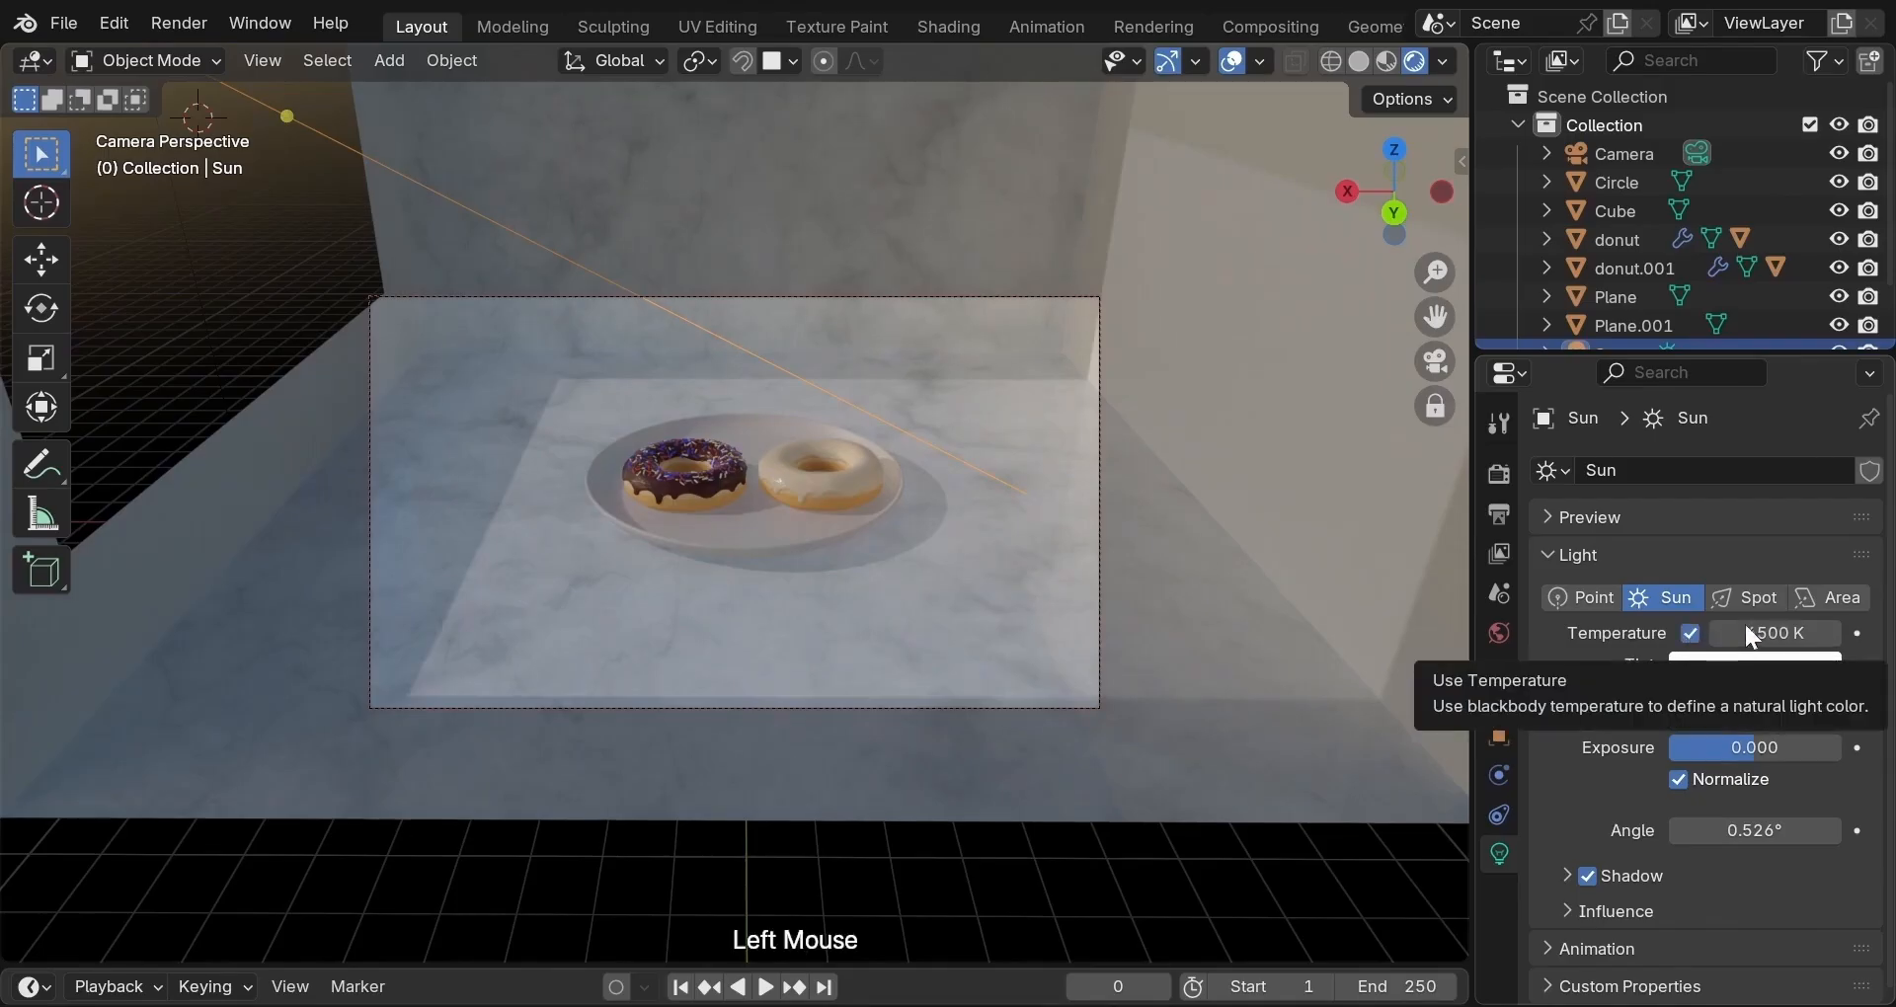
pyautogui.click(1771, 632)
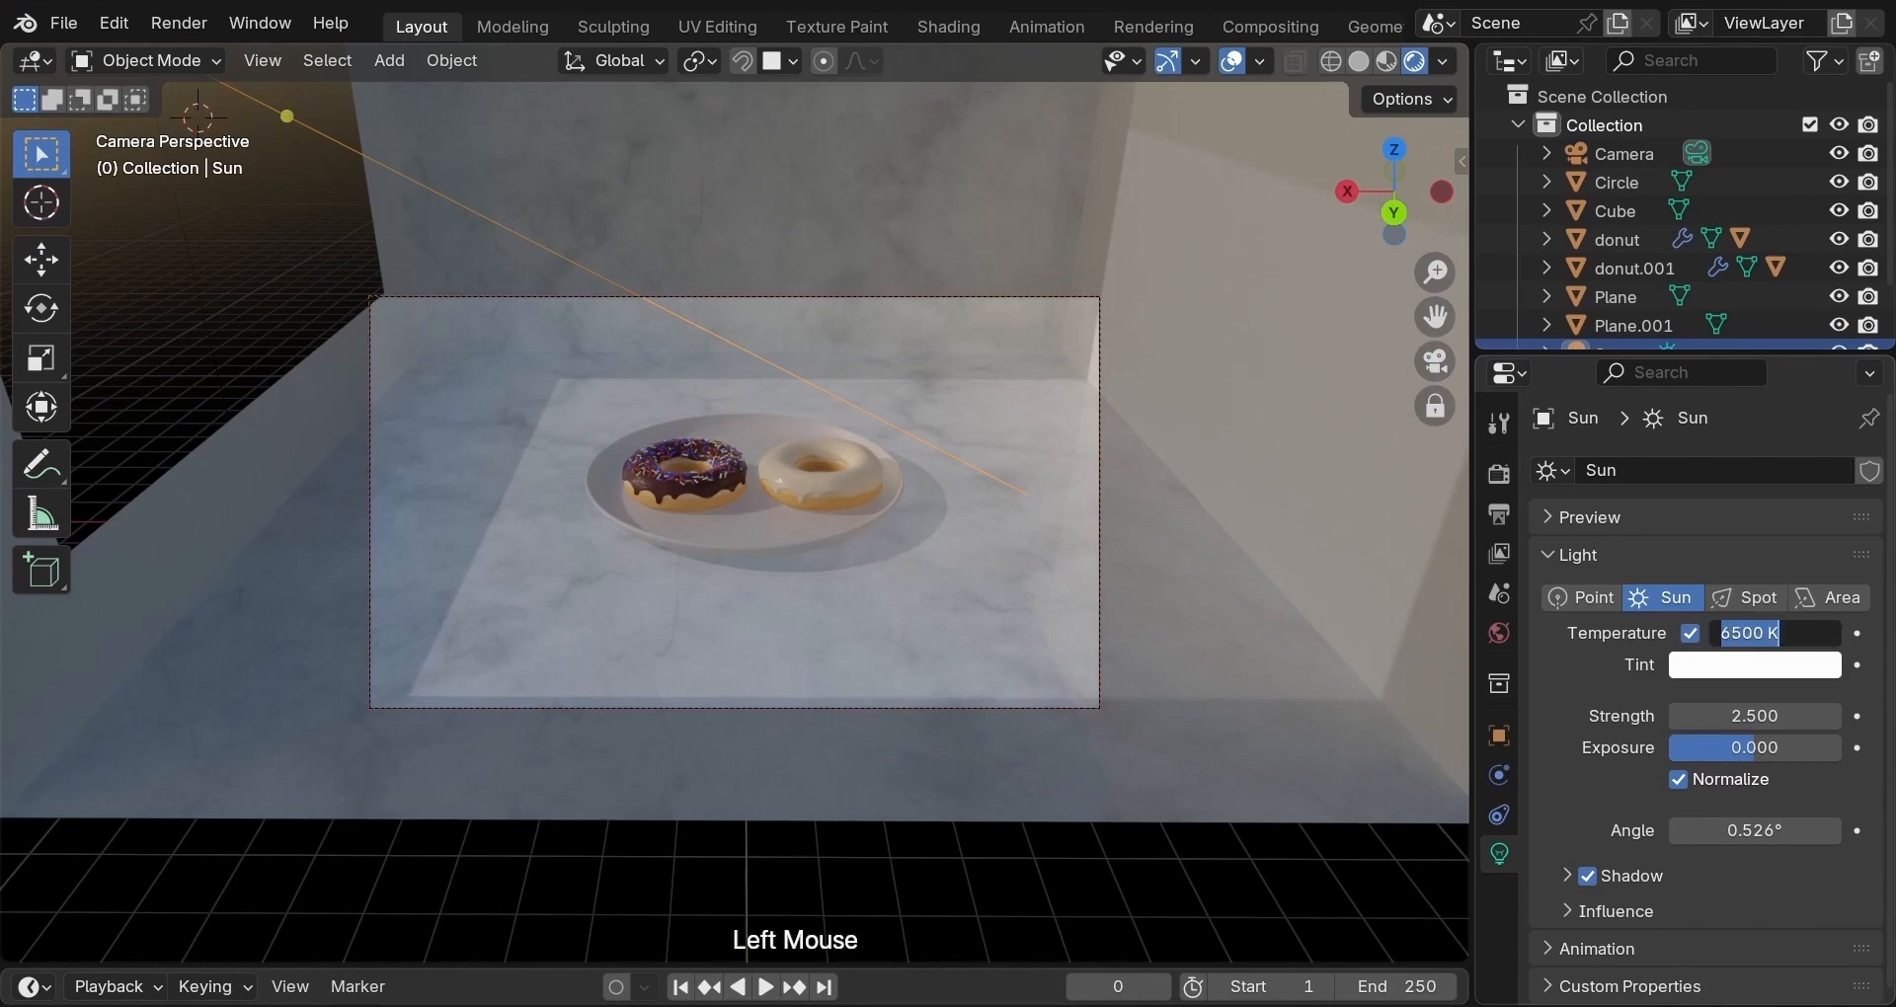
pyautogui.write('400')
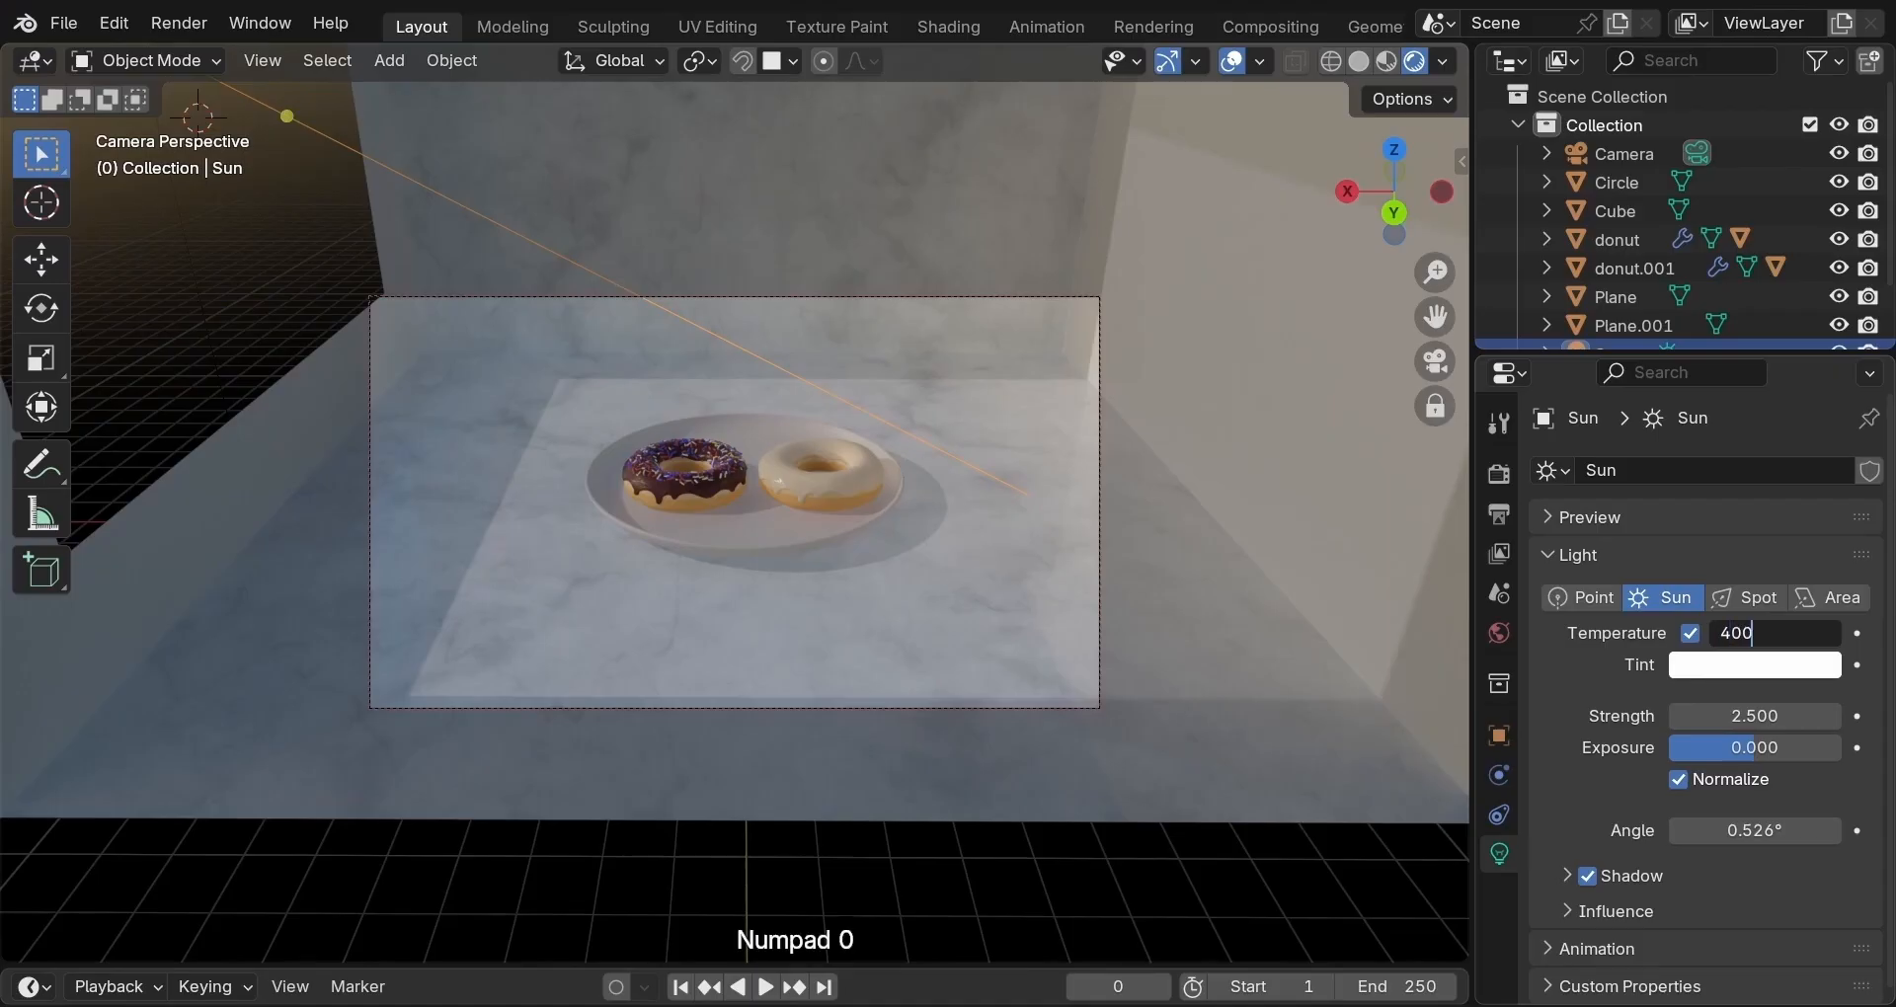
pyautogui.write('0')
pyautogui.press('Return')
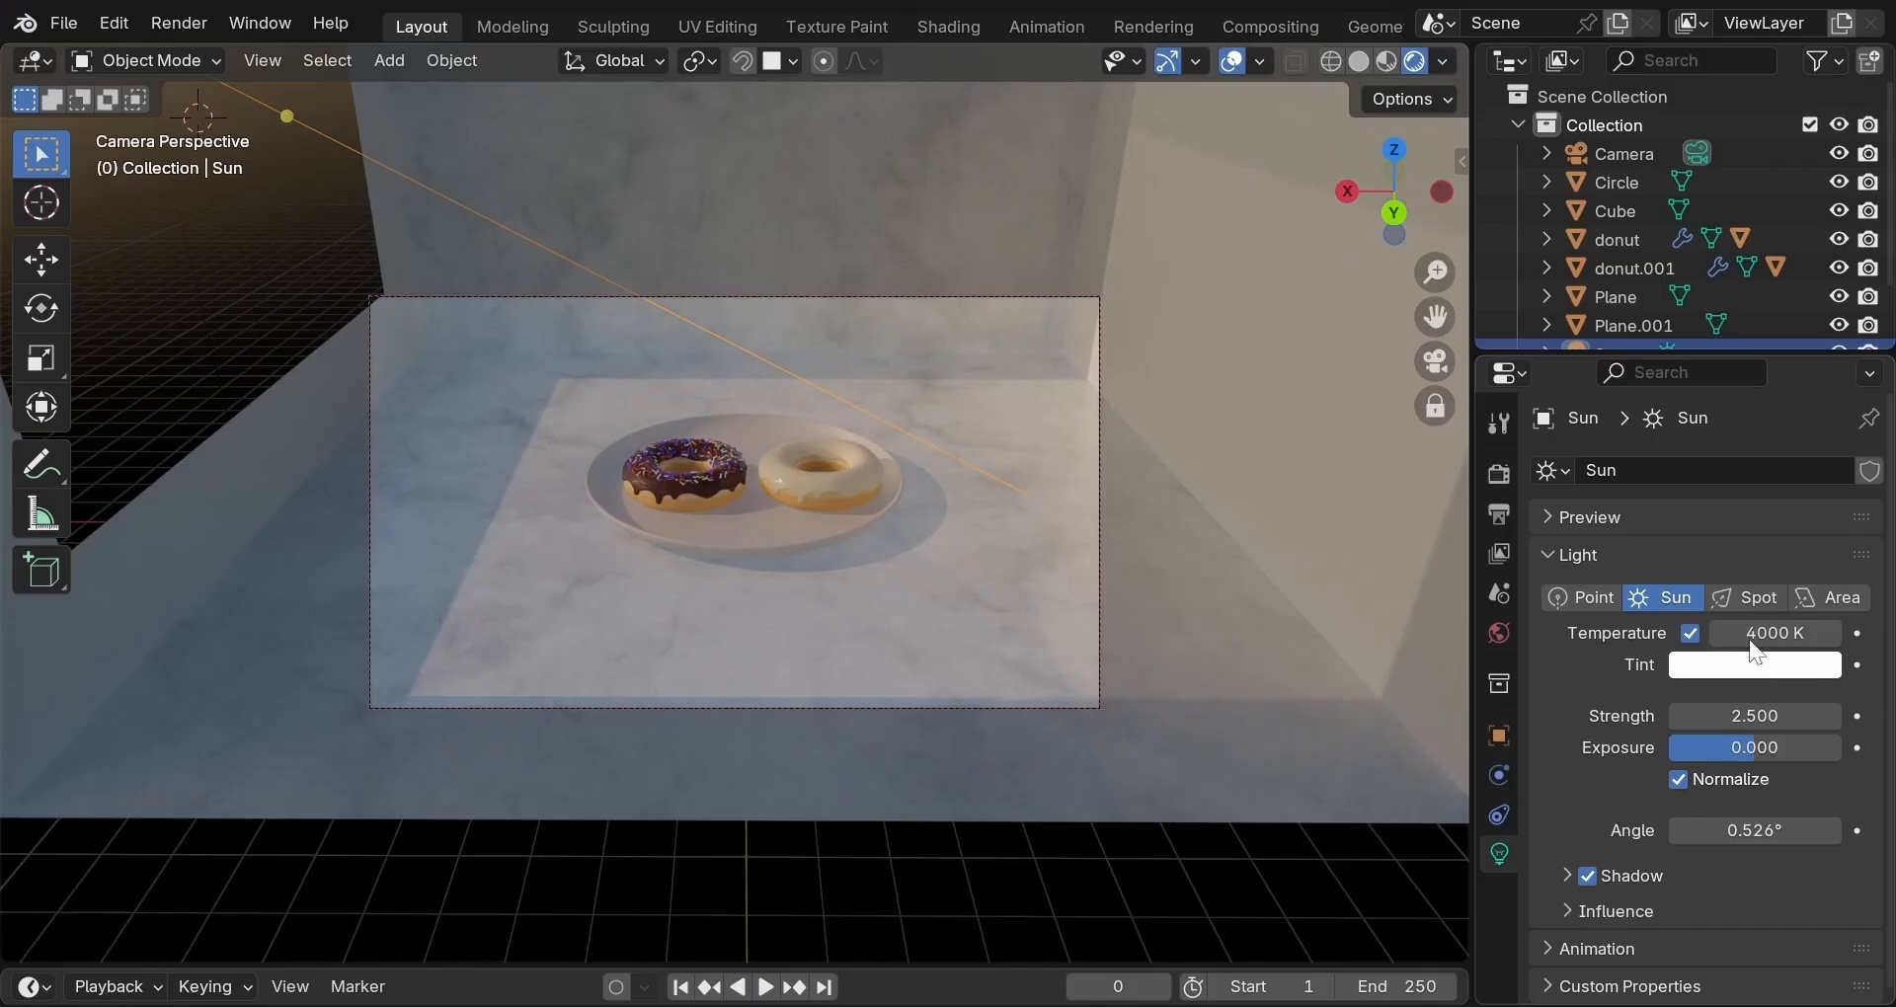
pyautogui.click(1748, 637)
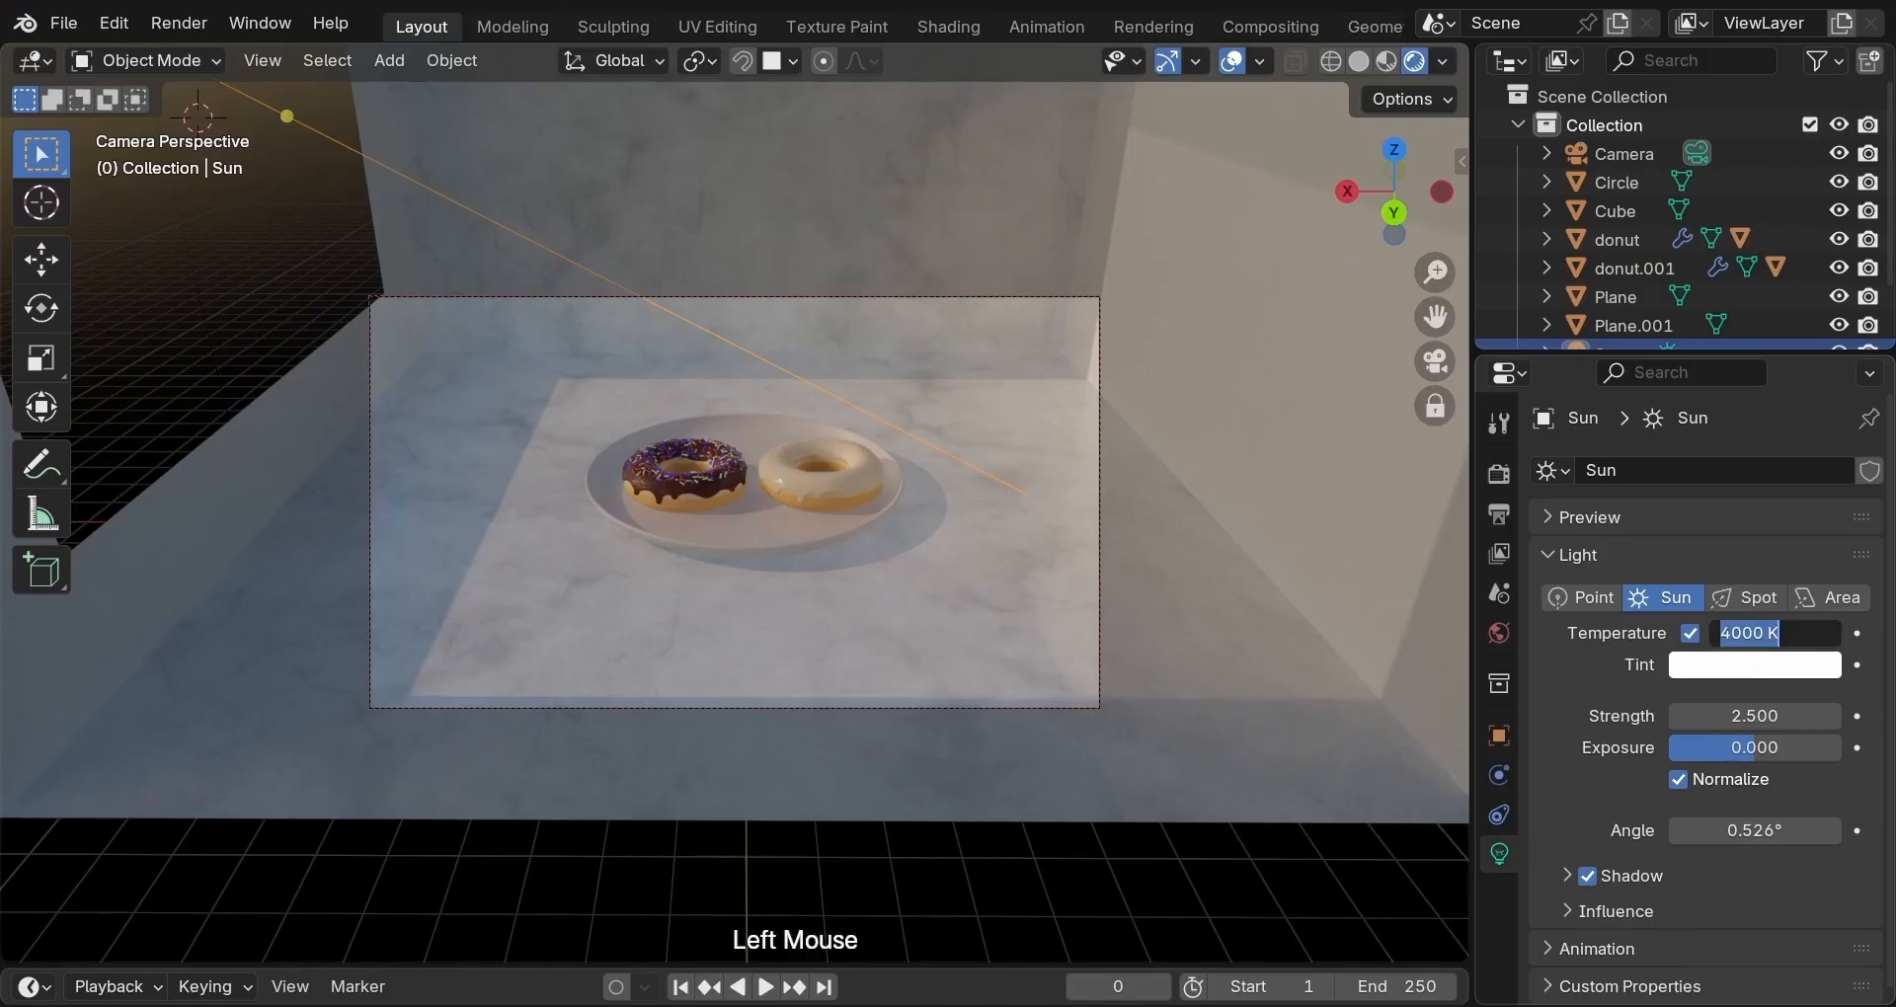
pyautogui.write('3500')
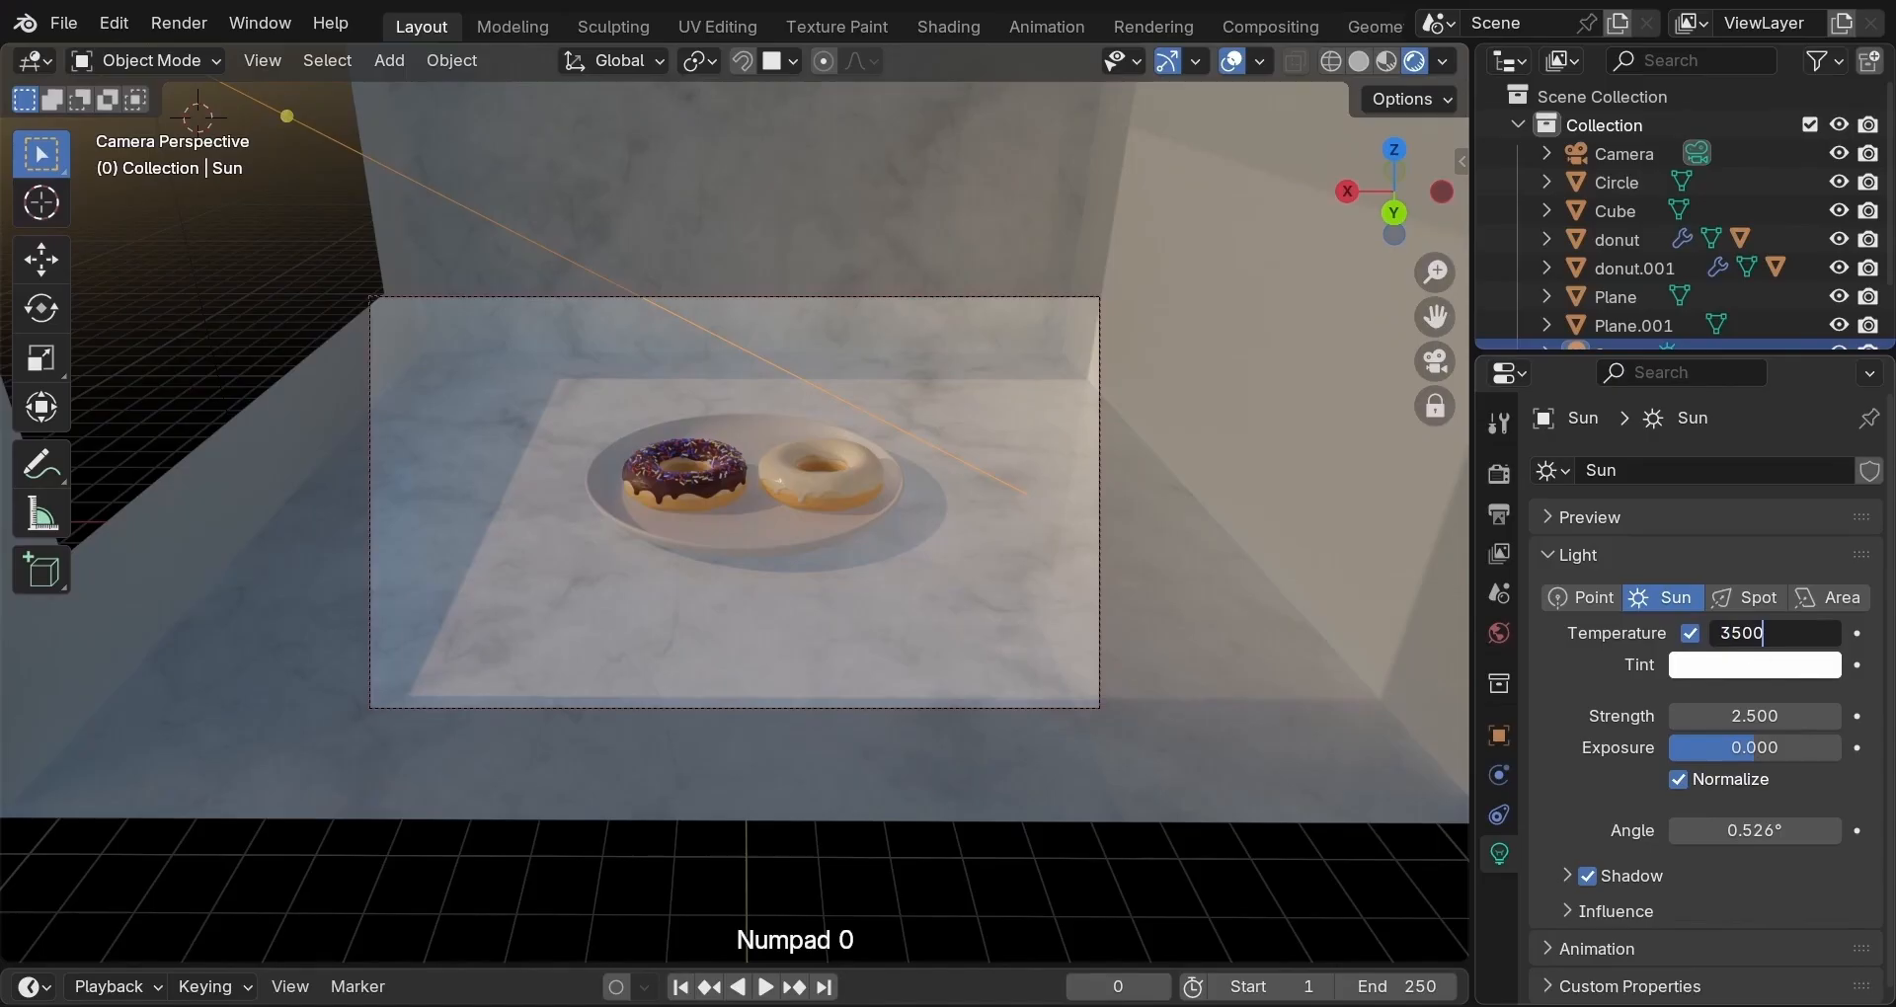
pyautogui.press('Return')
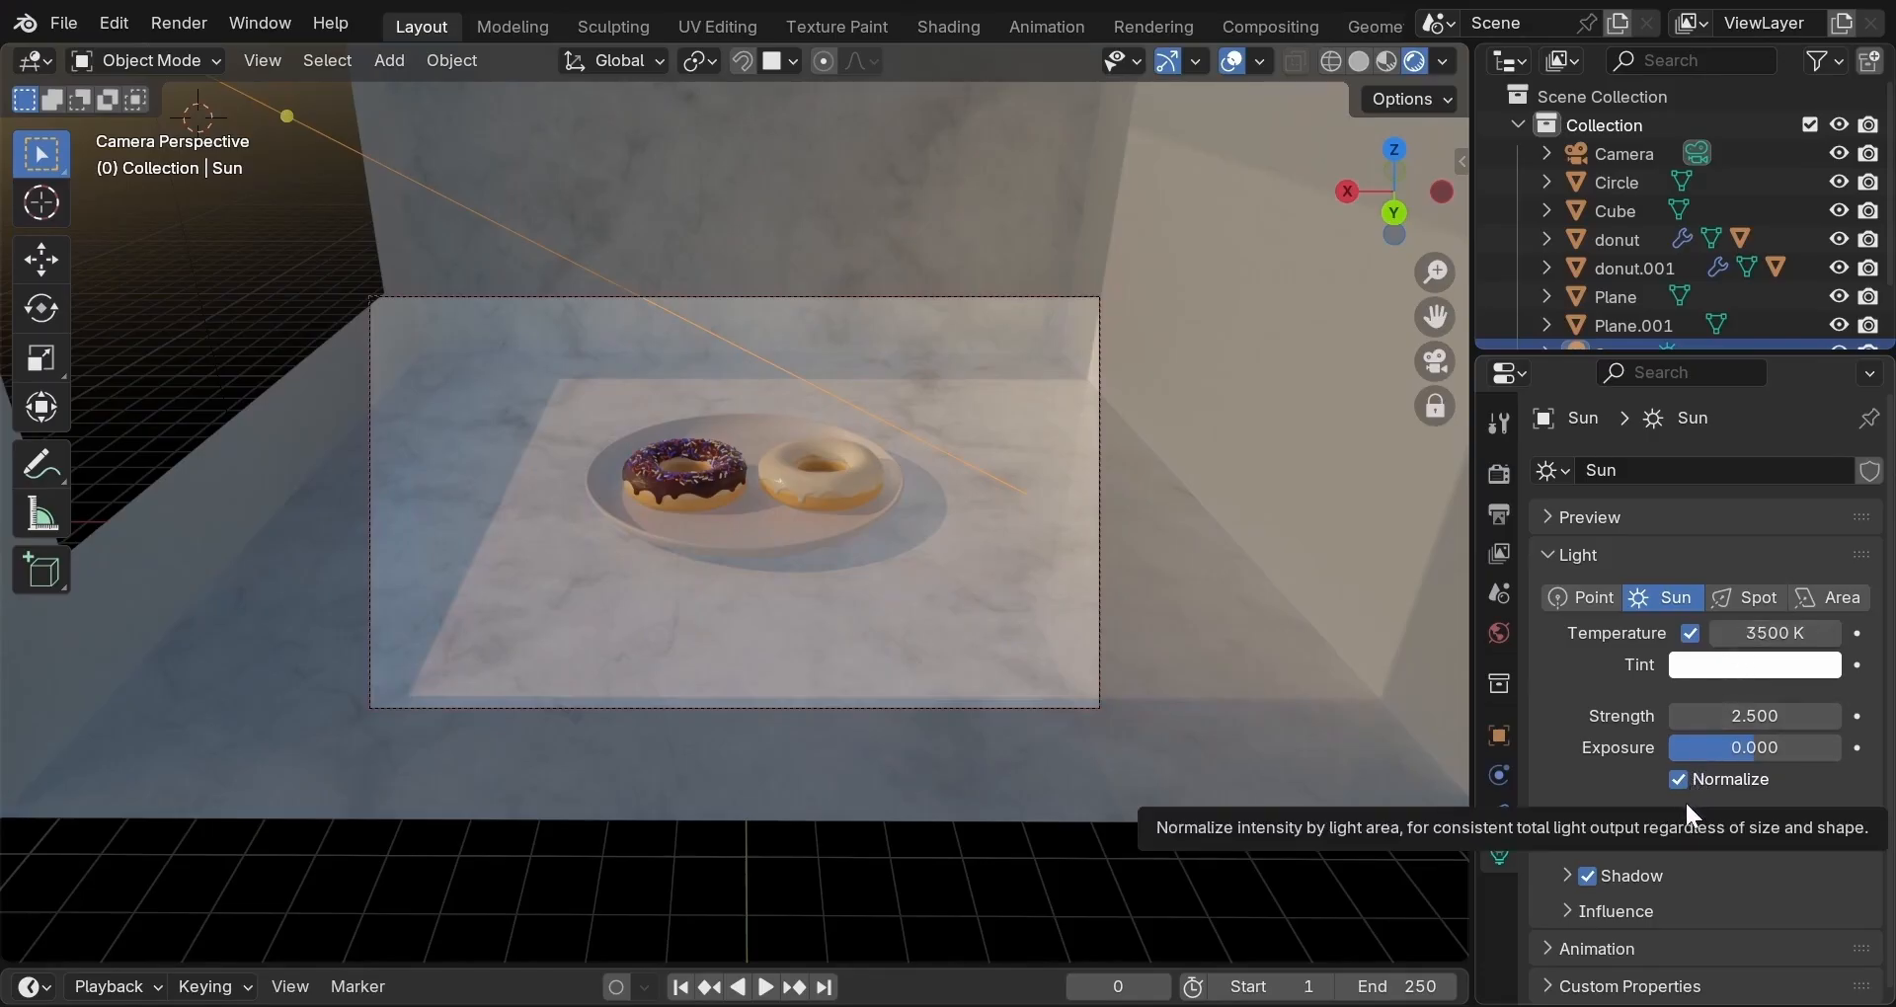
# Raise the sun lamp's exposure to 0.6, then further to 0.8.
pyautogui.click(1744, 739)
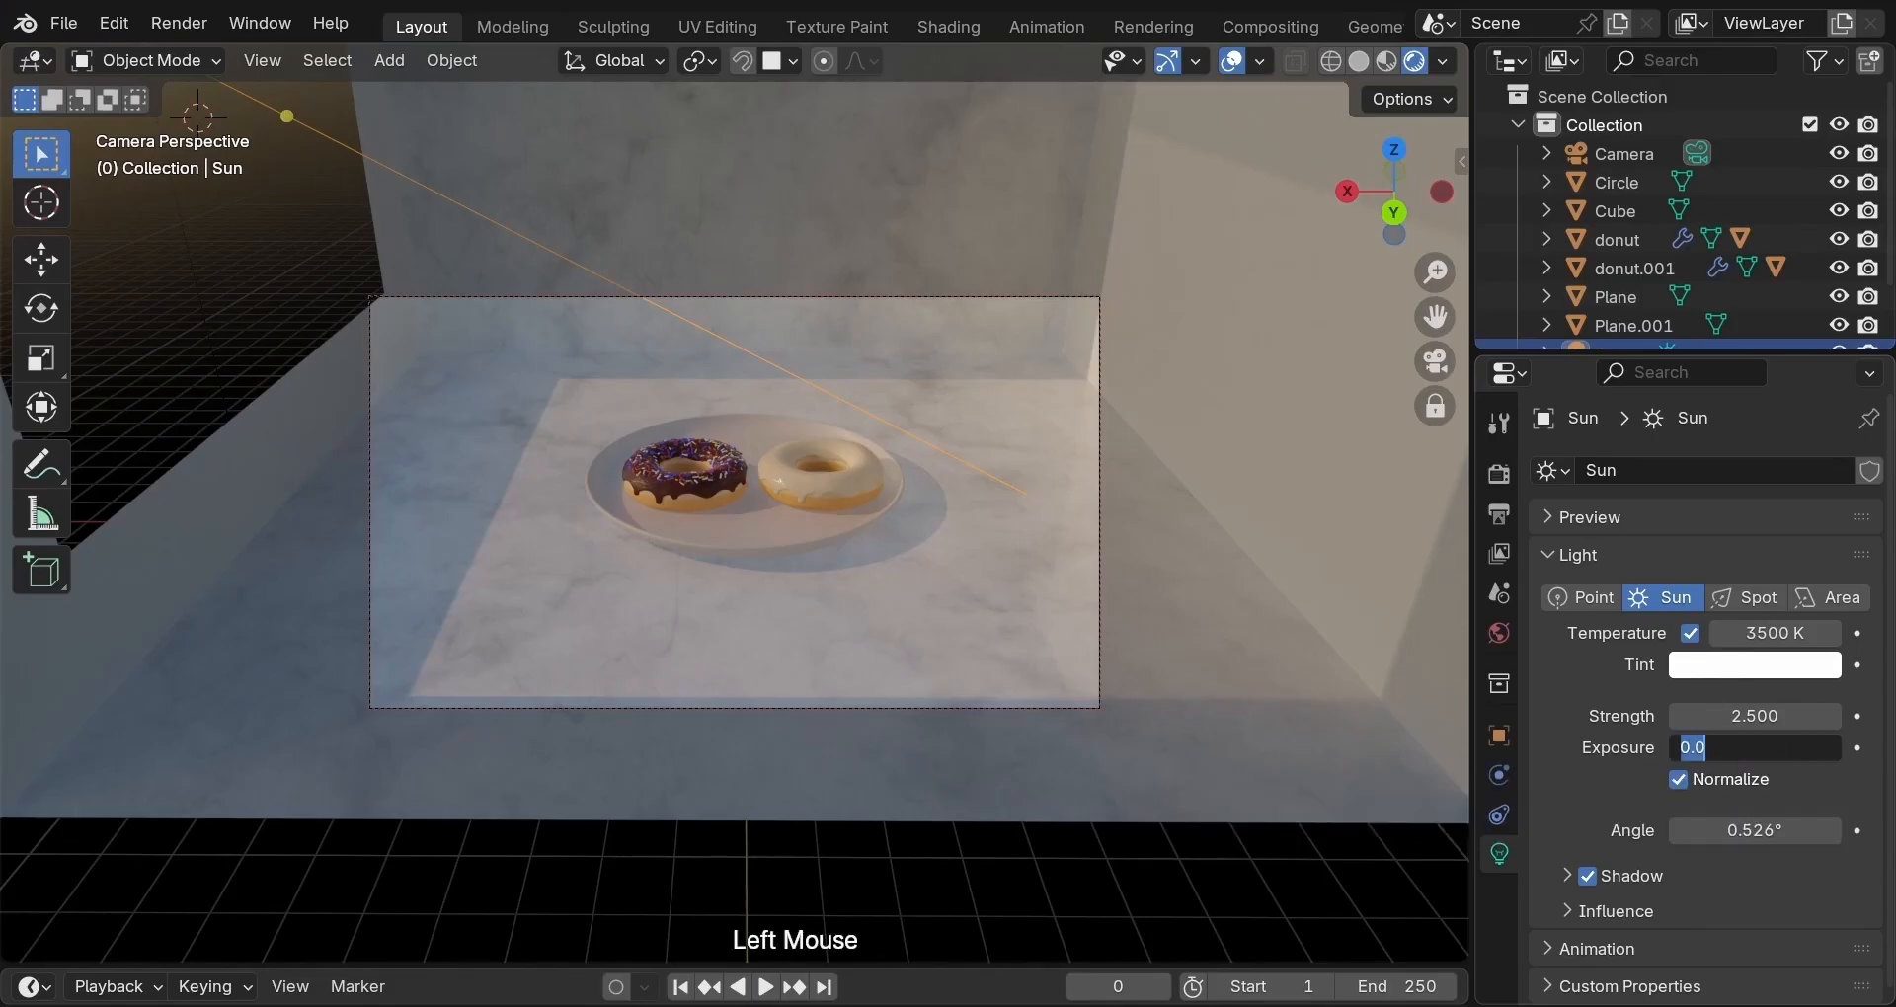
pyautogui.write('0.')
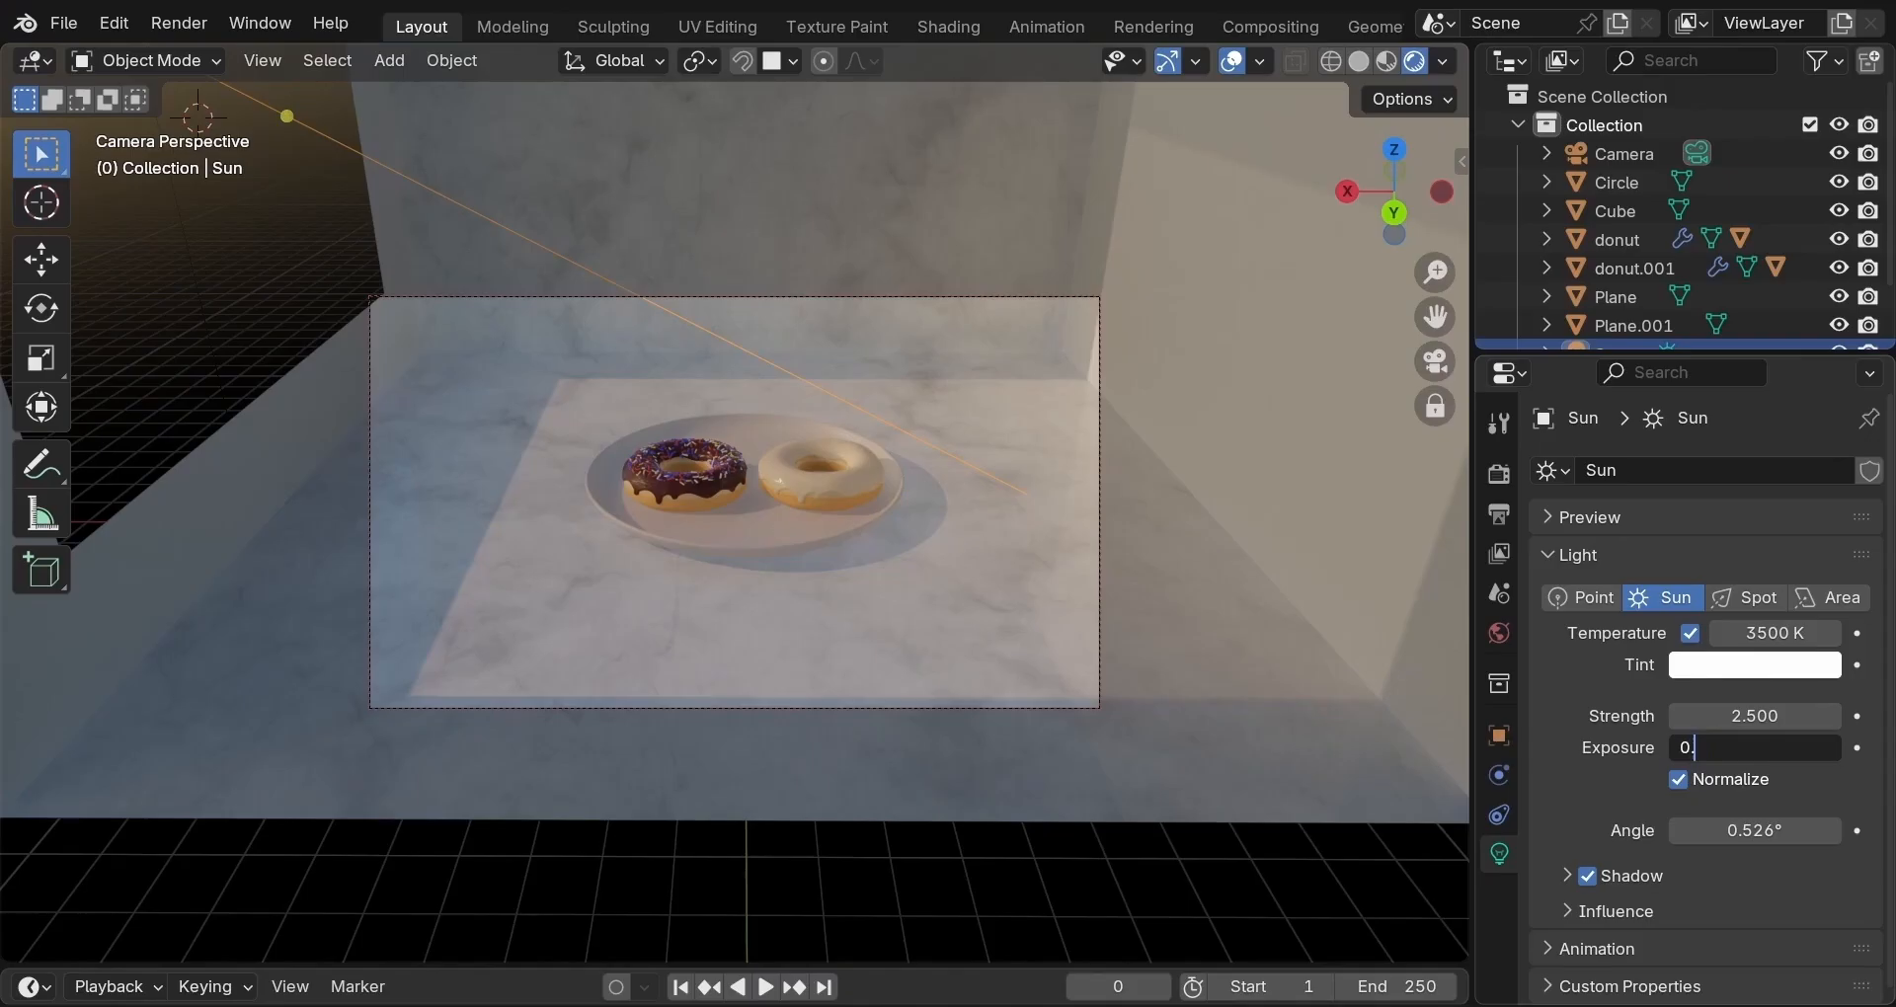
pyautogui.write('6')
pyautogui.press('Return')
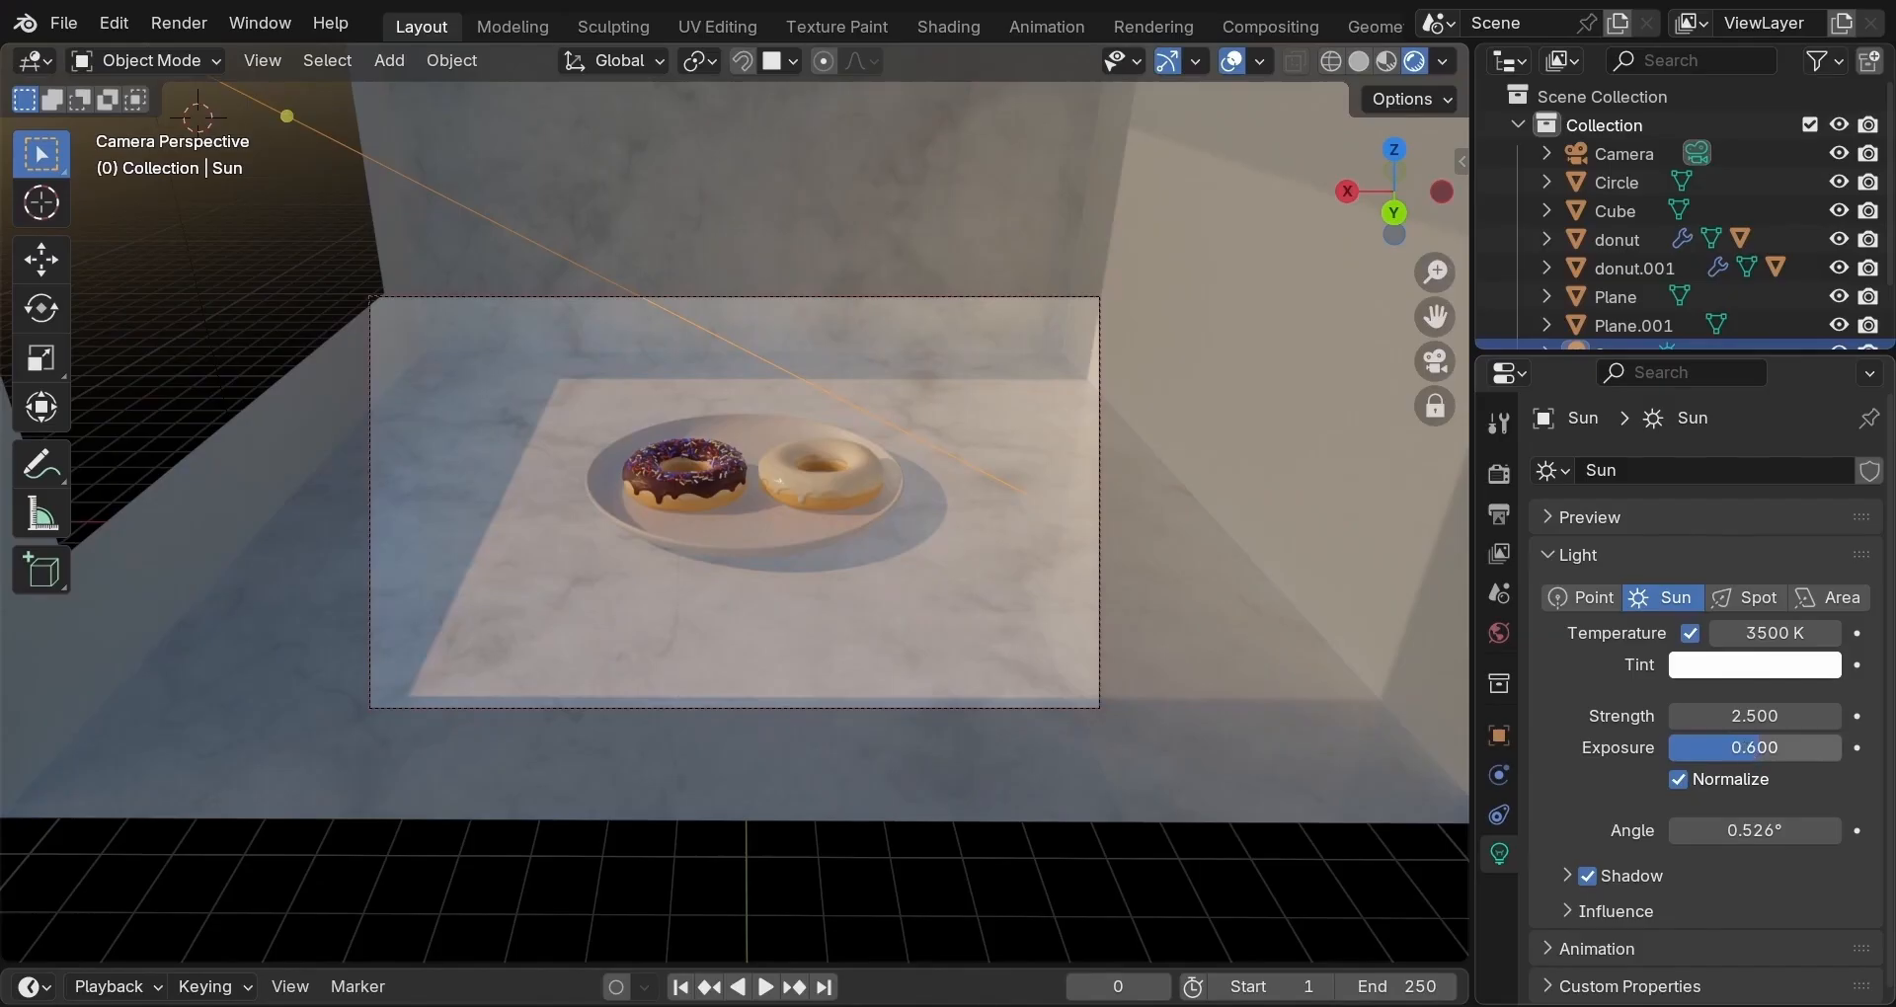
pyautogui.click(1744, 748)
pyautogui.write('0.8')
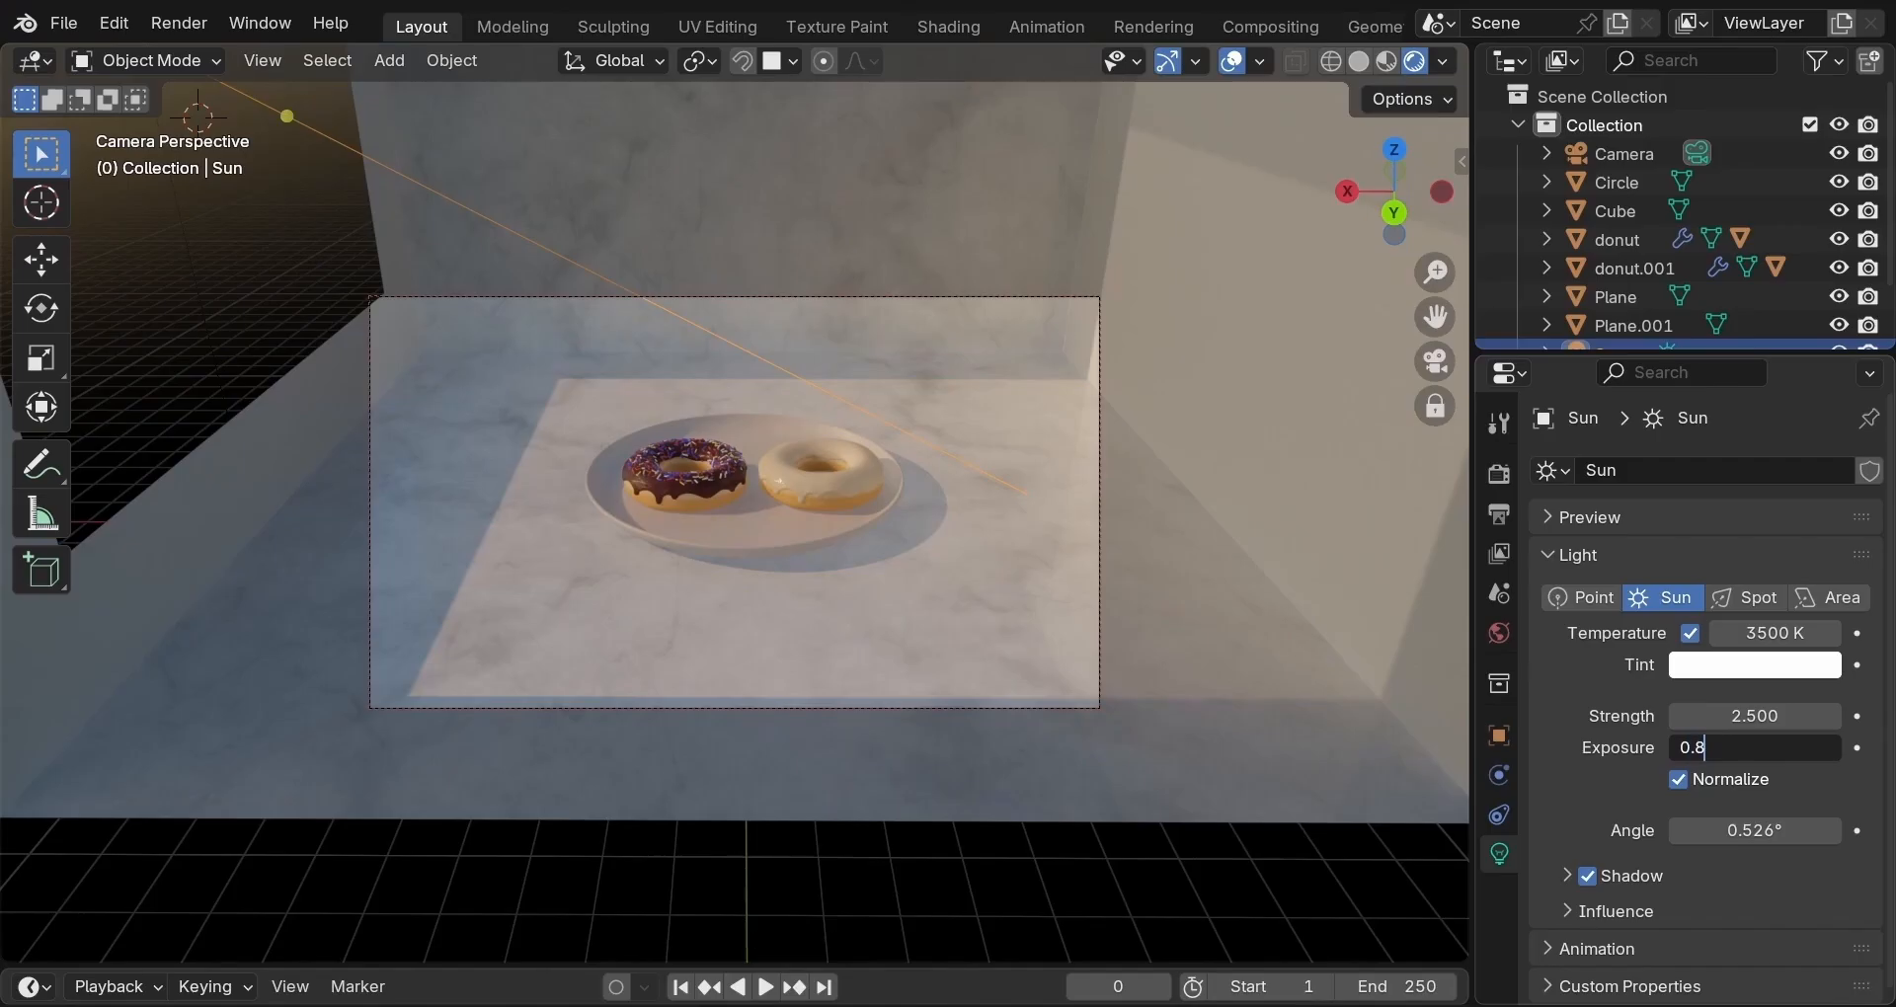
pyautogui.press('Return')
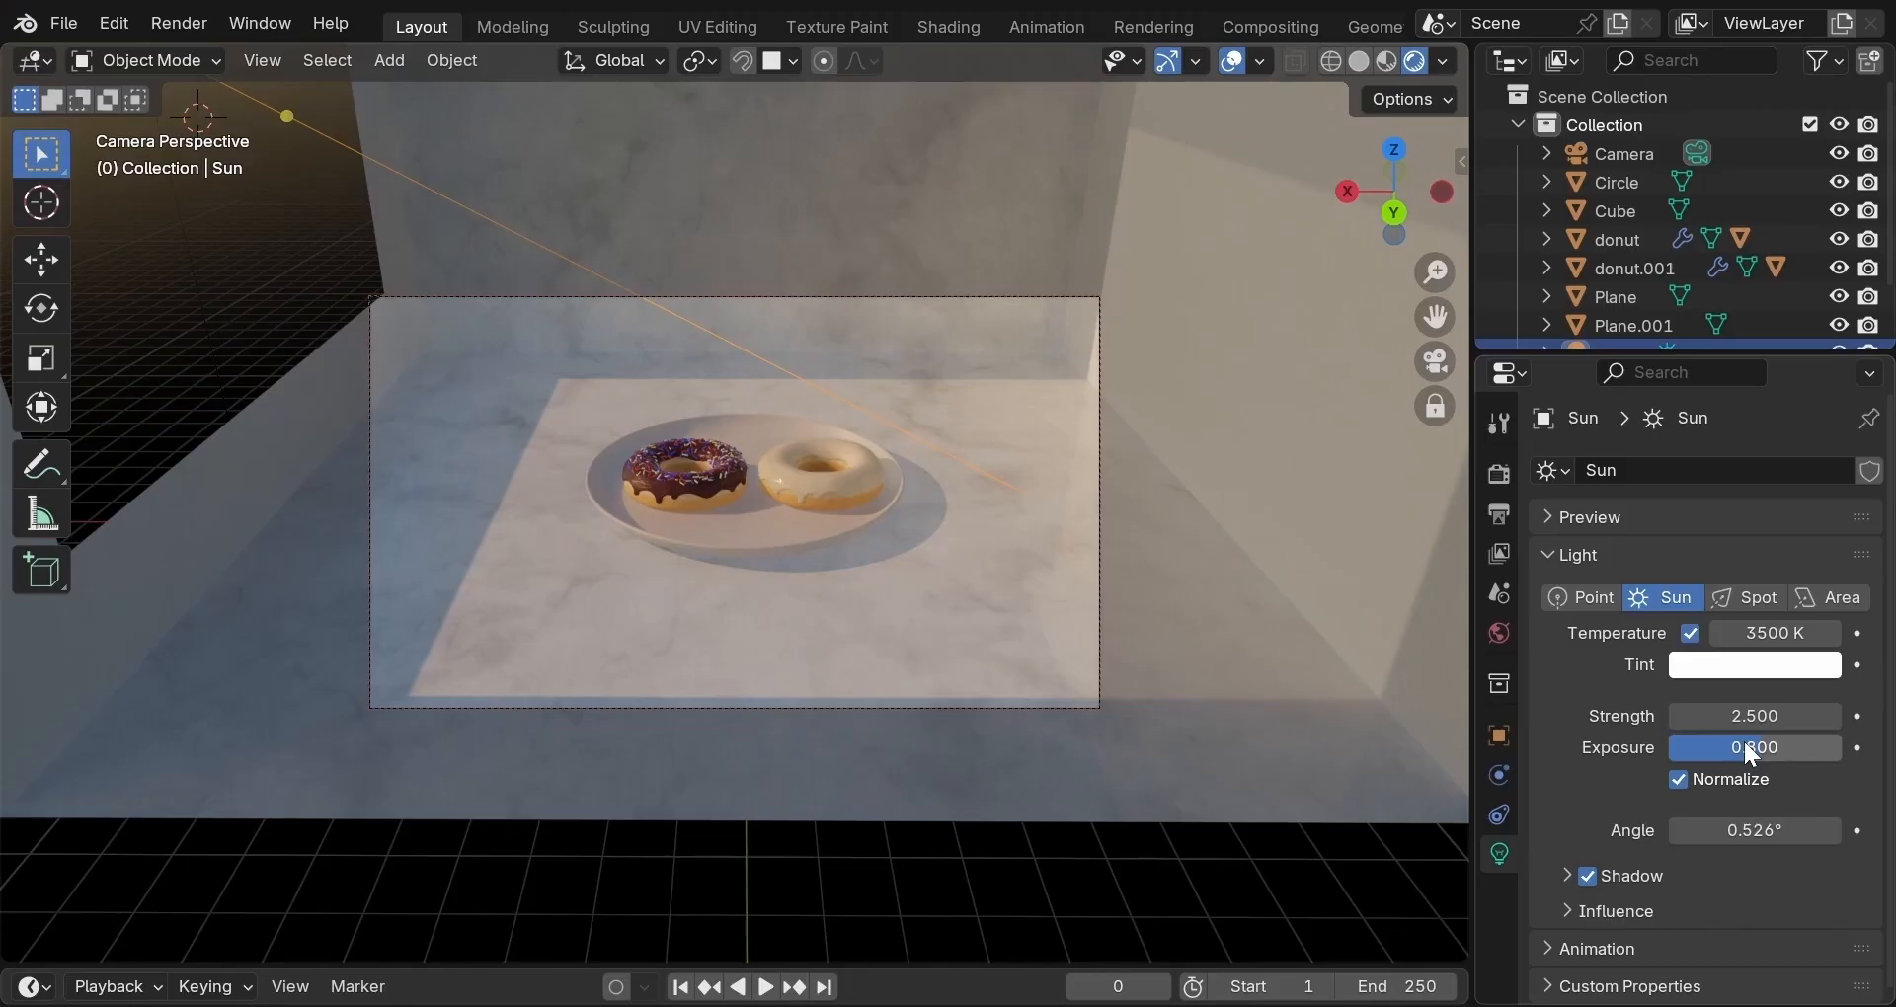
# Set the sun angle to 2° and dolly the camera closer to the donut plate.
pyautogui.click(1755, 831)
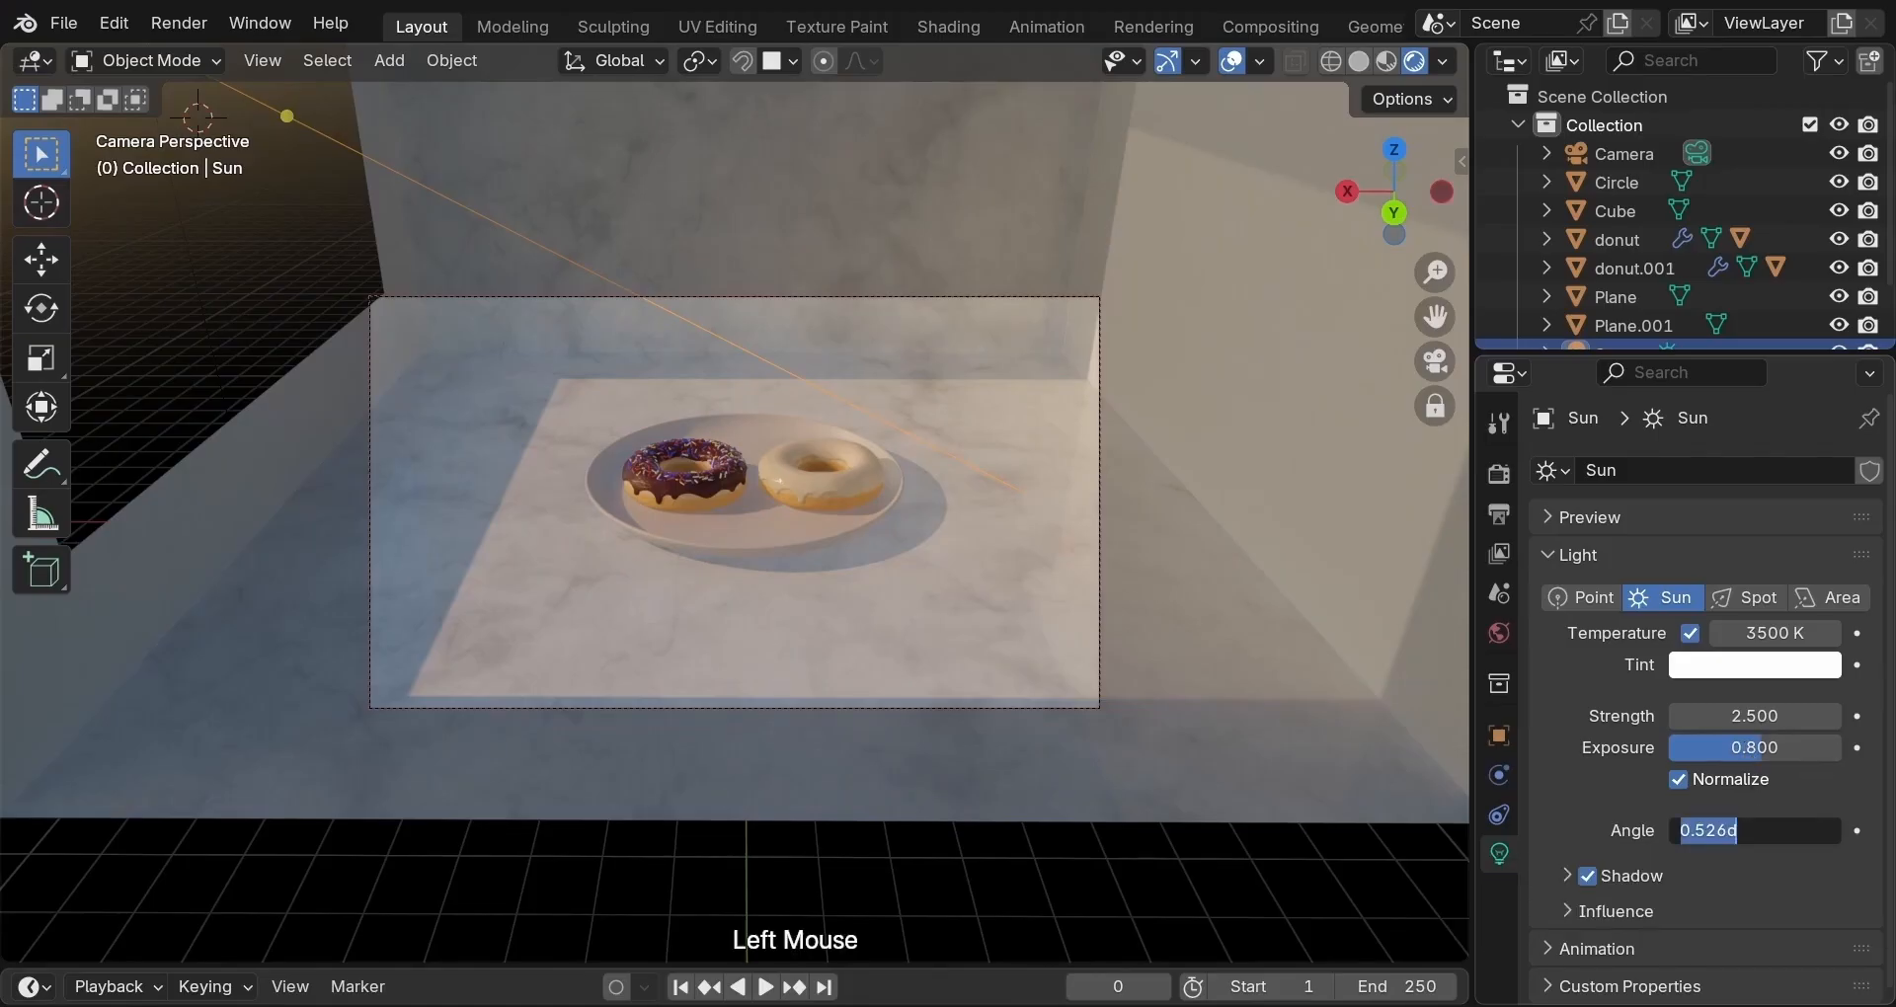
pyautogui.write('2')
pyautogui.press('Return')
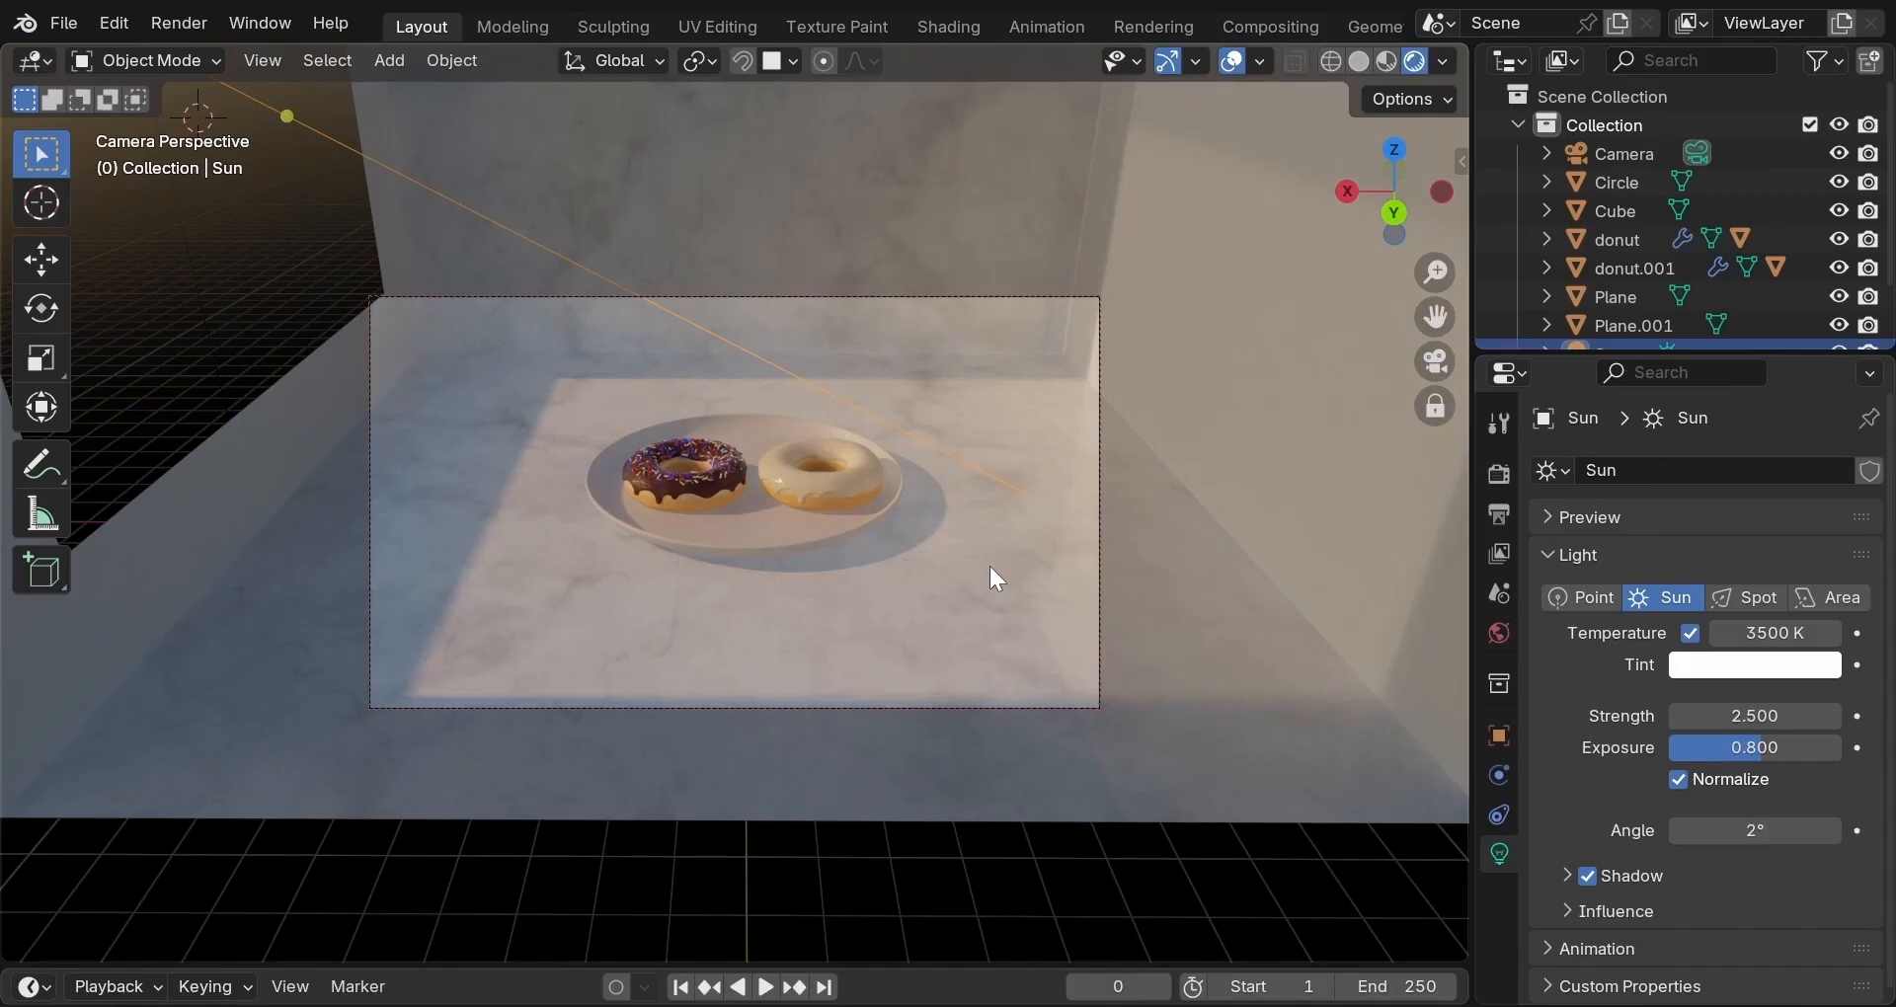
pyautogui.scroll(2, 989, 566)
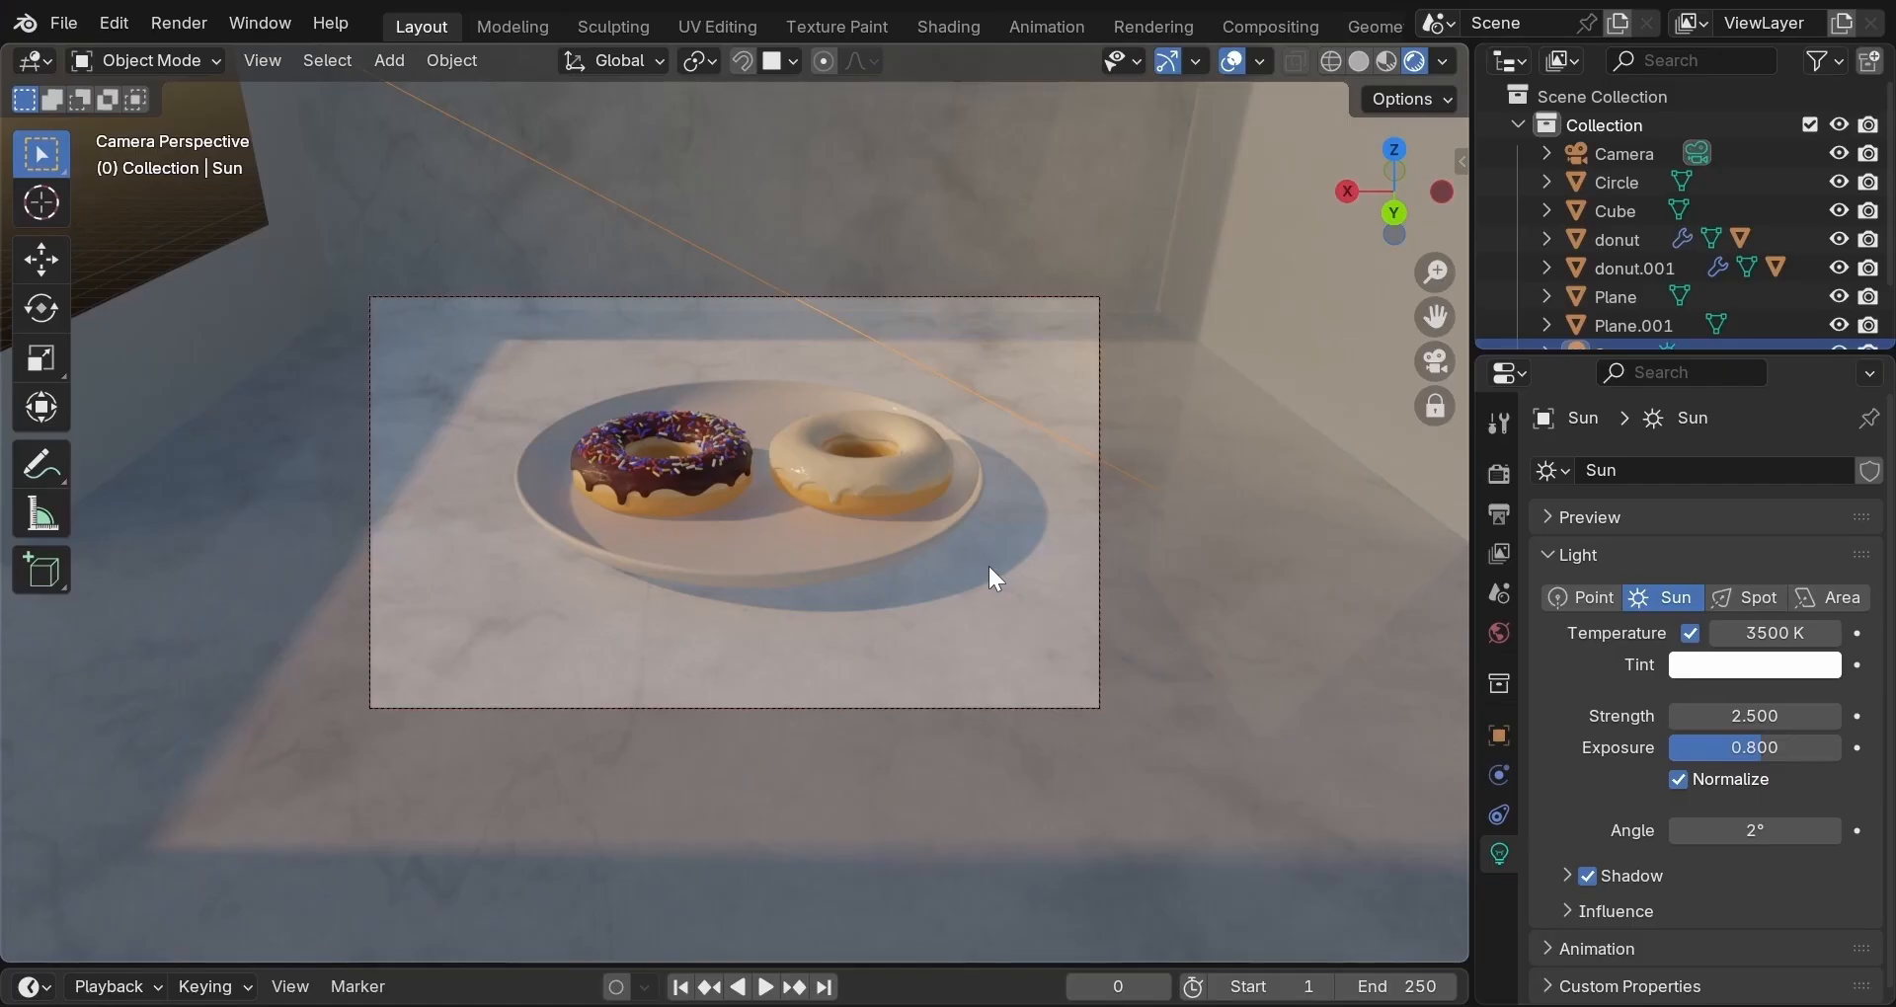
pyautogui.scroll(-2, 988, 563)
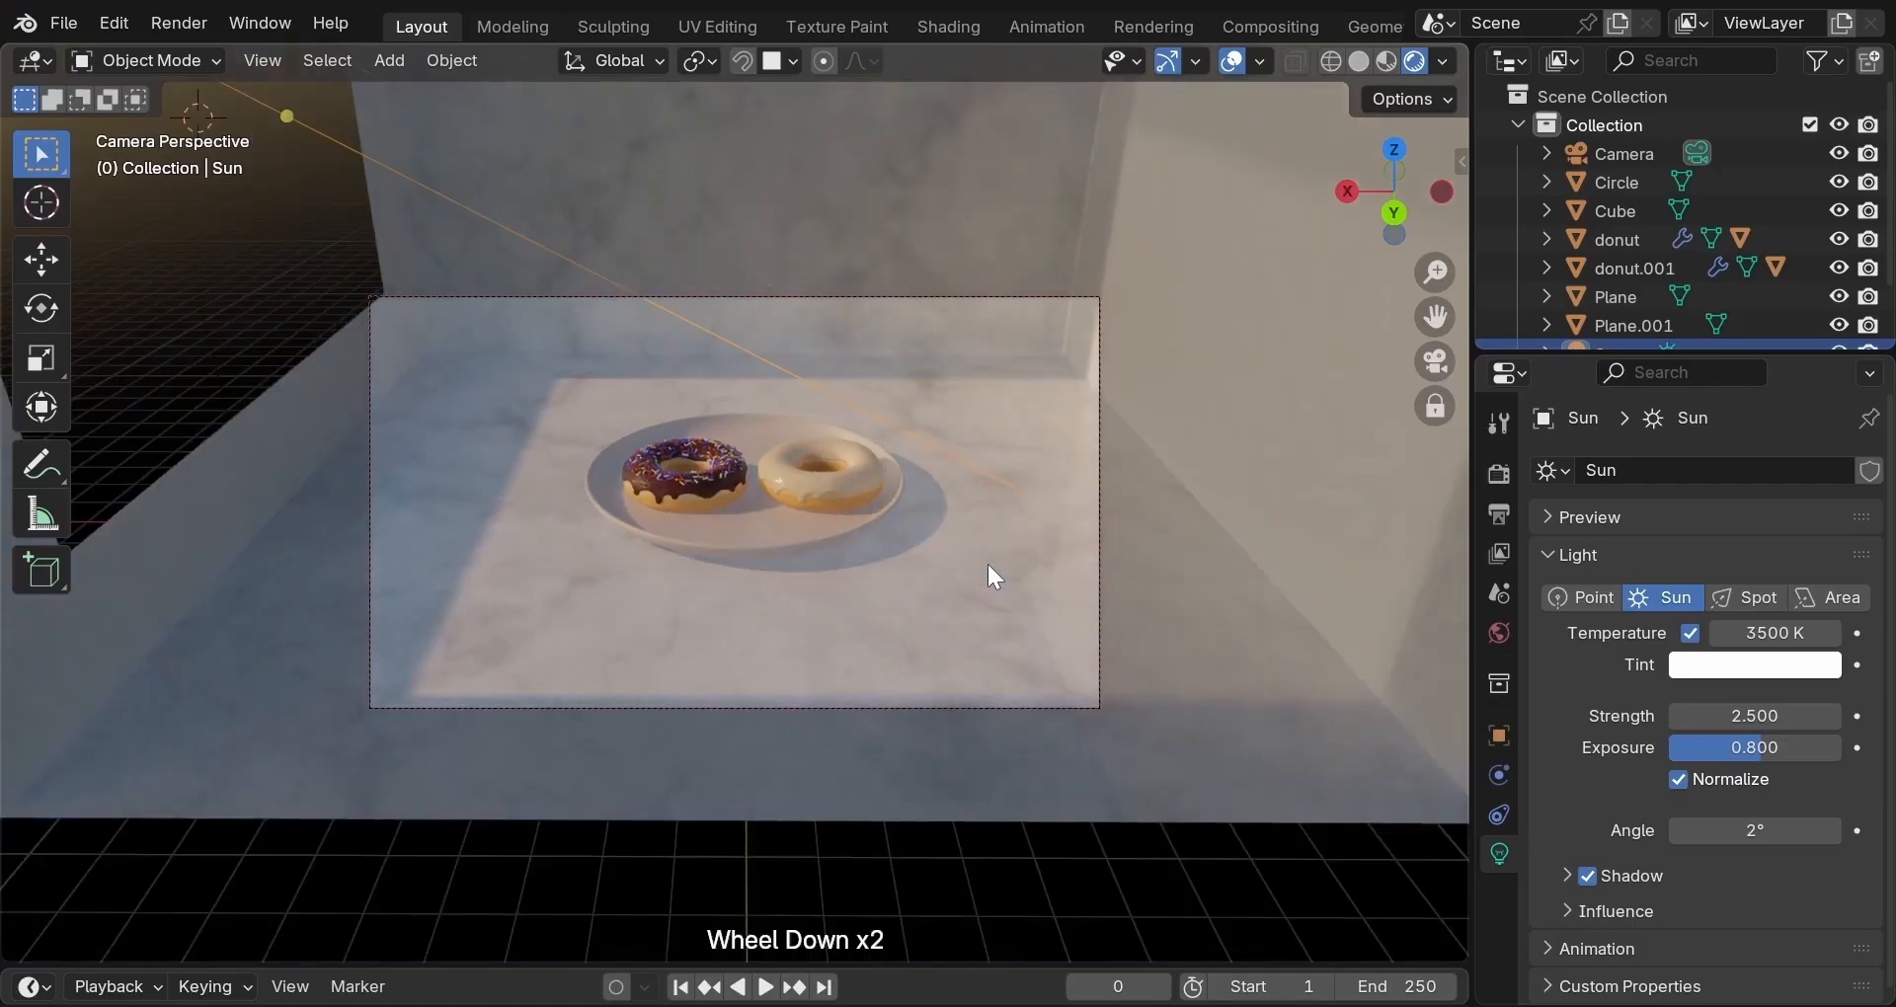
# Select the room Cube and enter Edit Mode with edge selection.
pyautogui.scroll(-1, 988, 565)
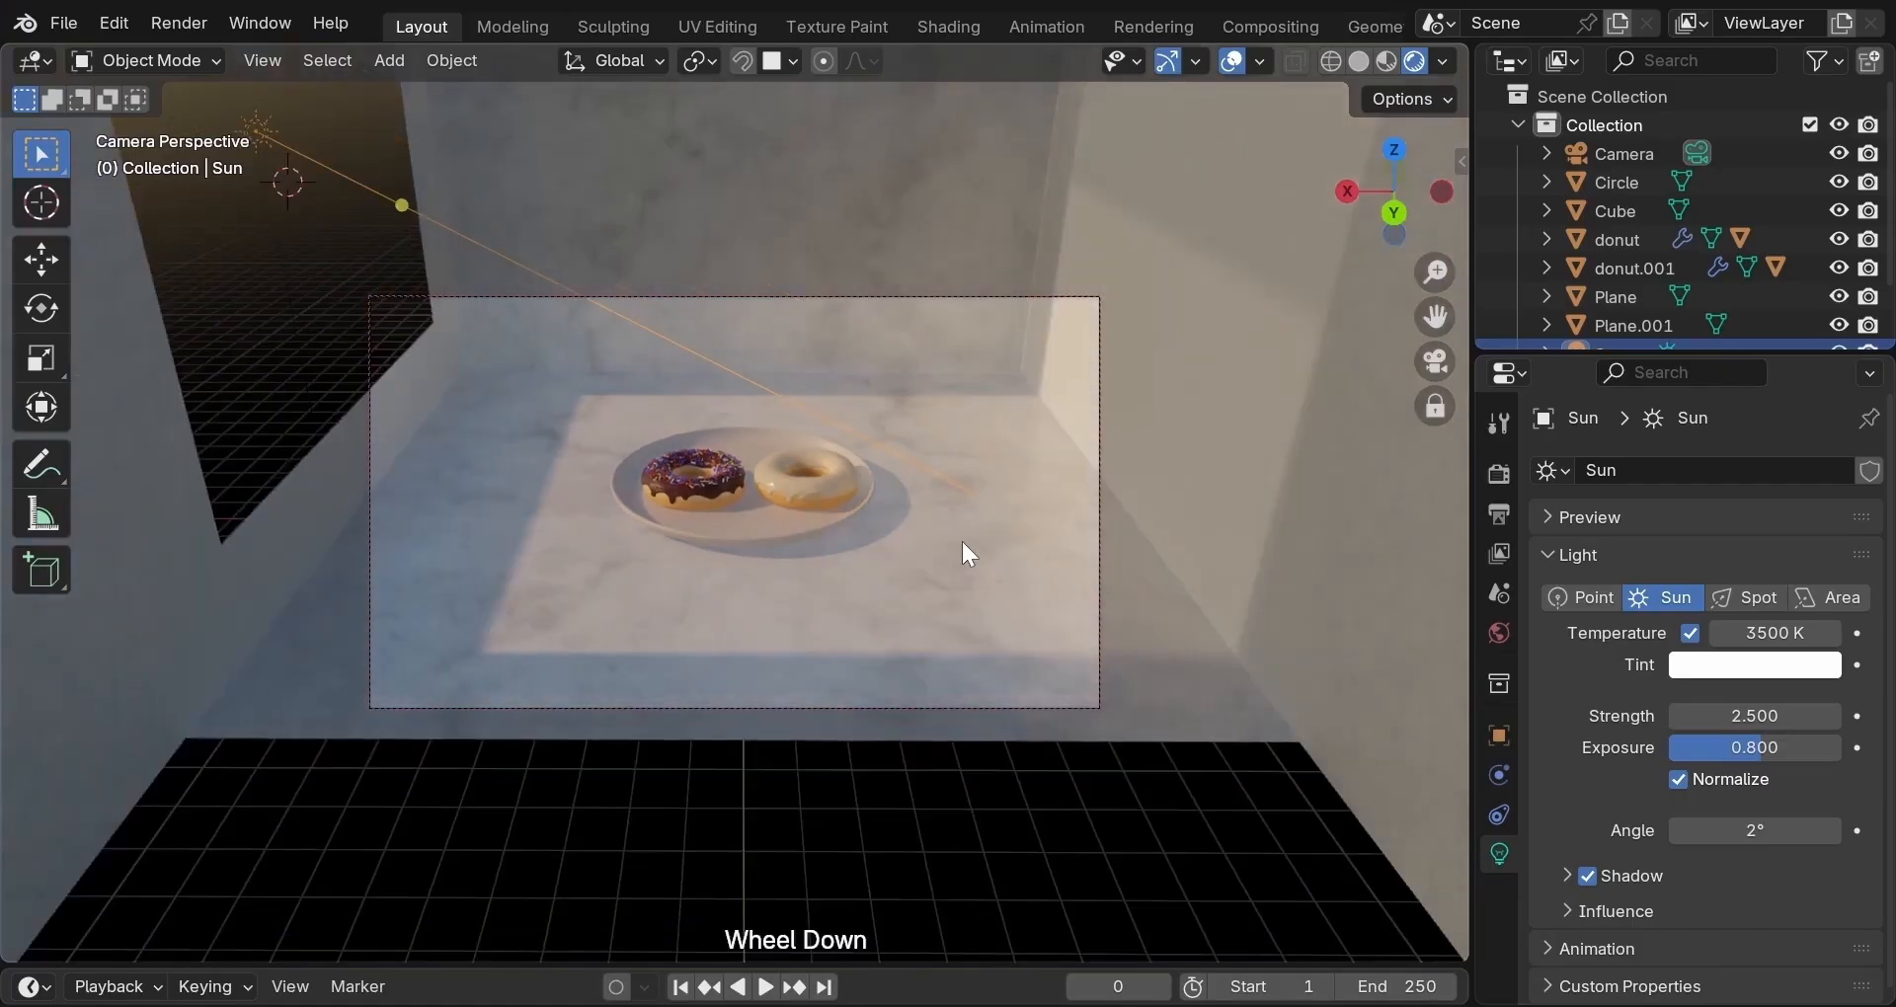
pyautogui.press('Tab')
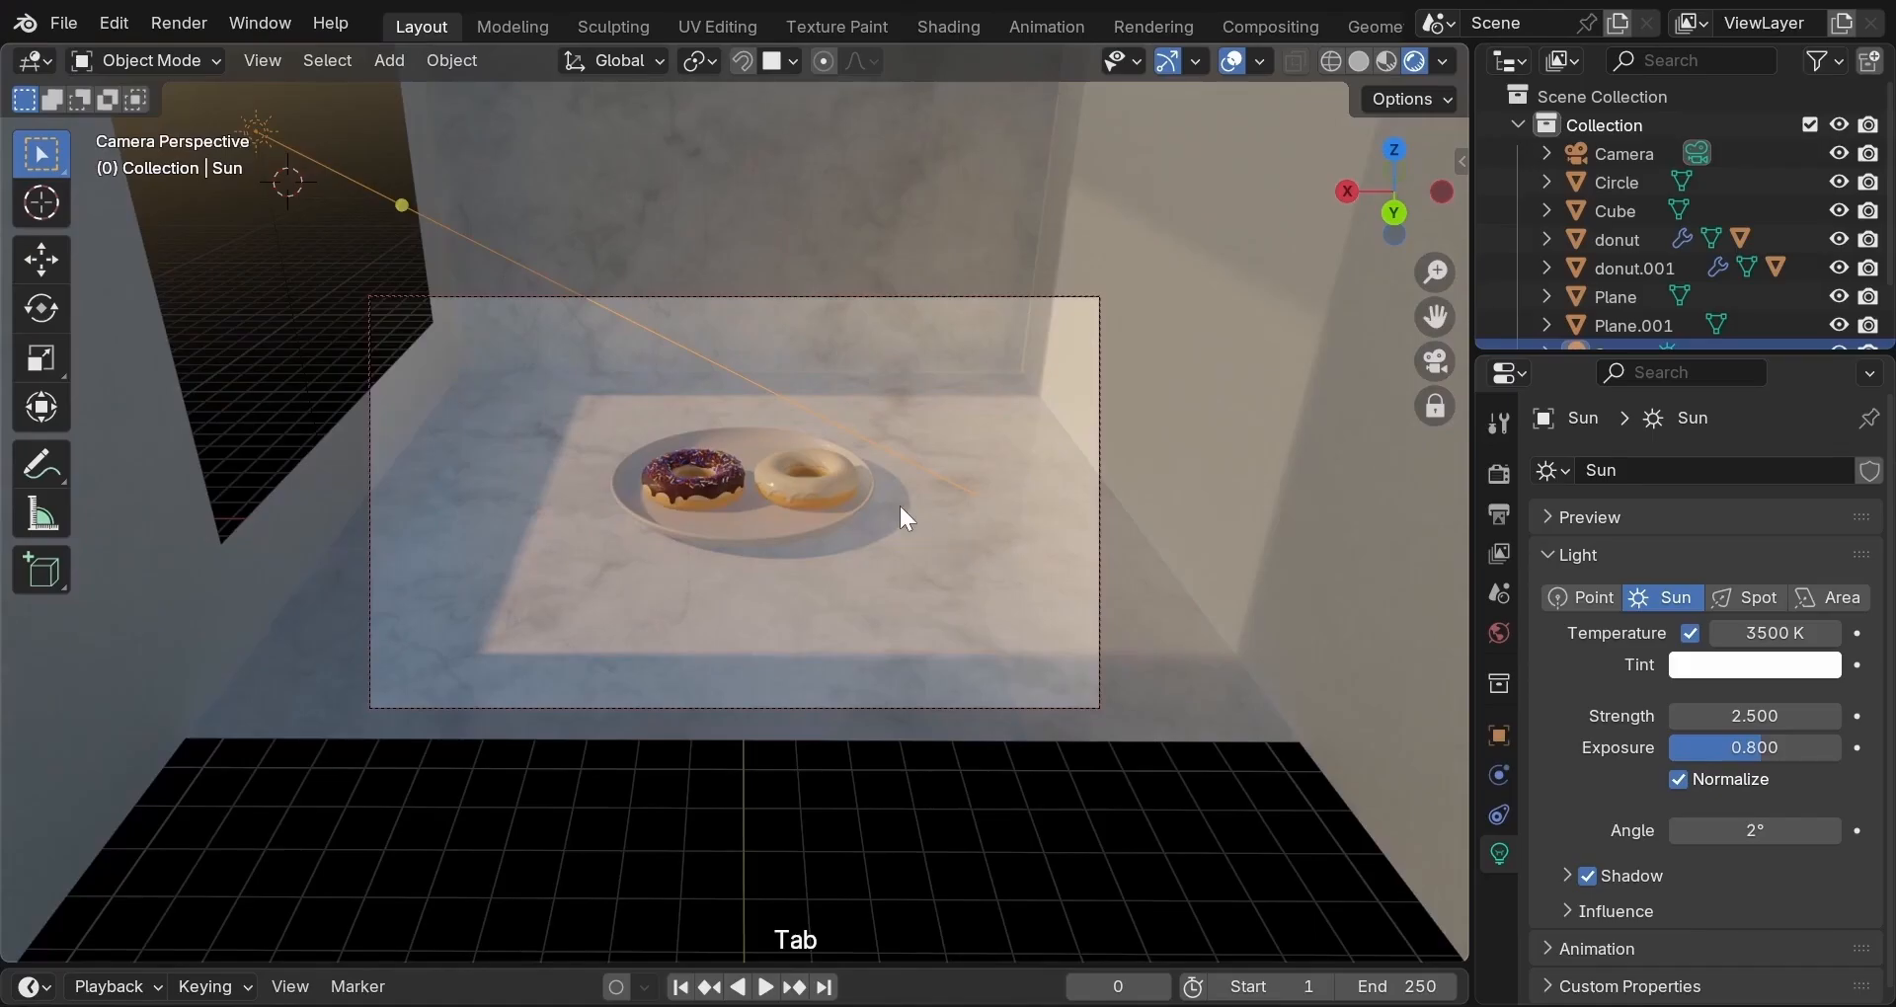
pyautogui.click(503, 177)
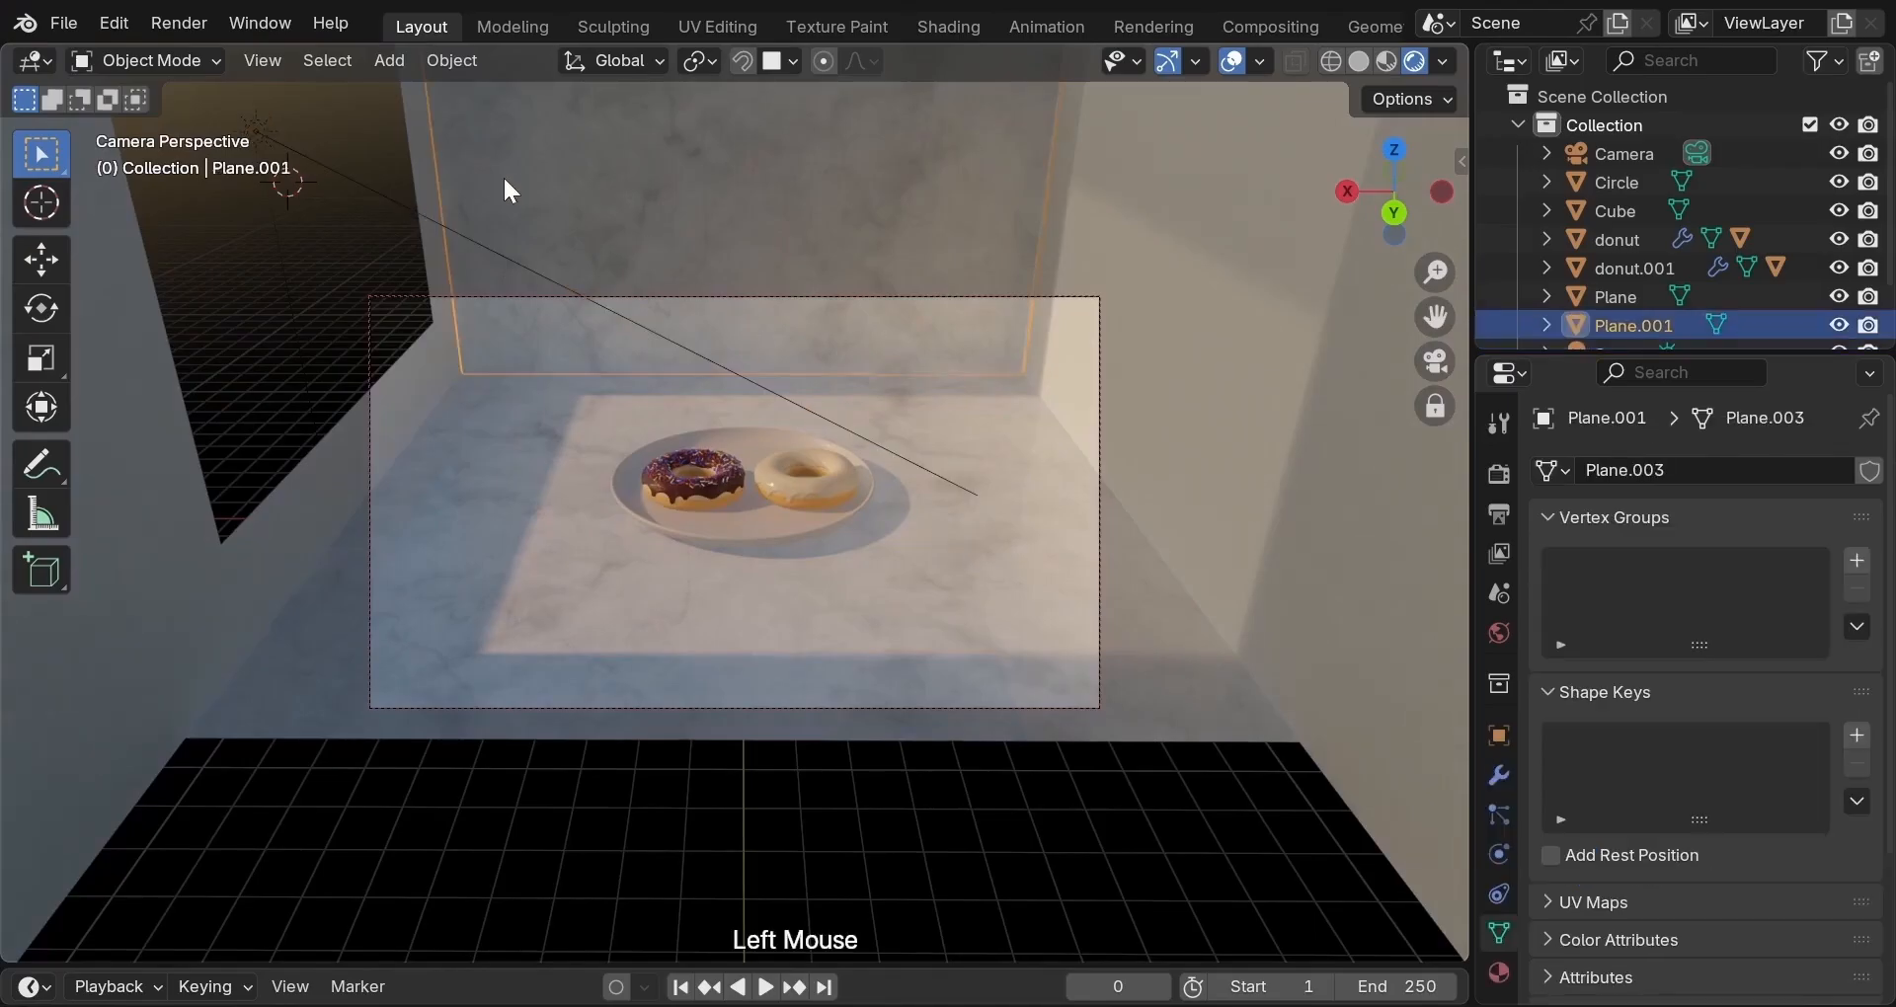
pyautogui.click(410, 198)
pyautogui.press('Tab')
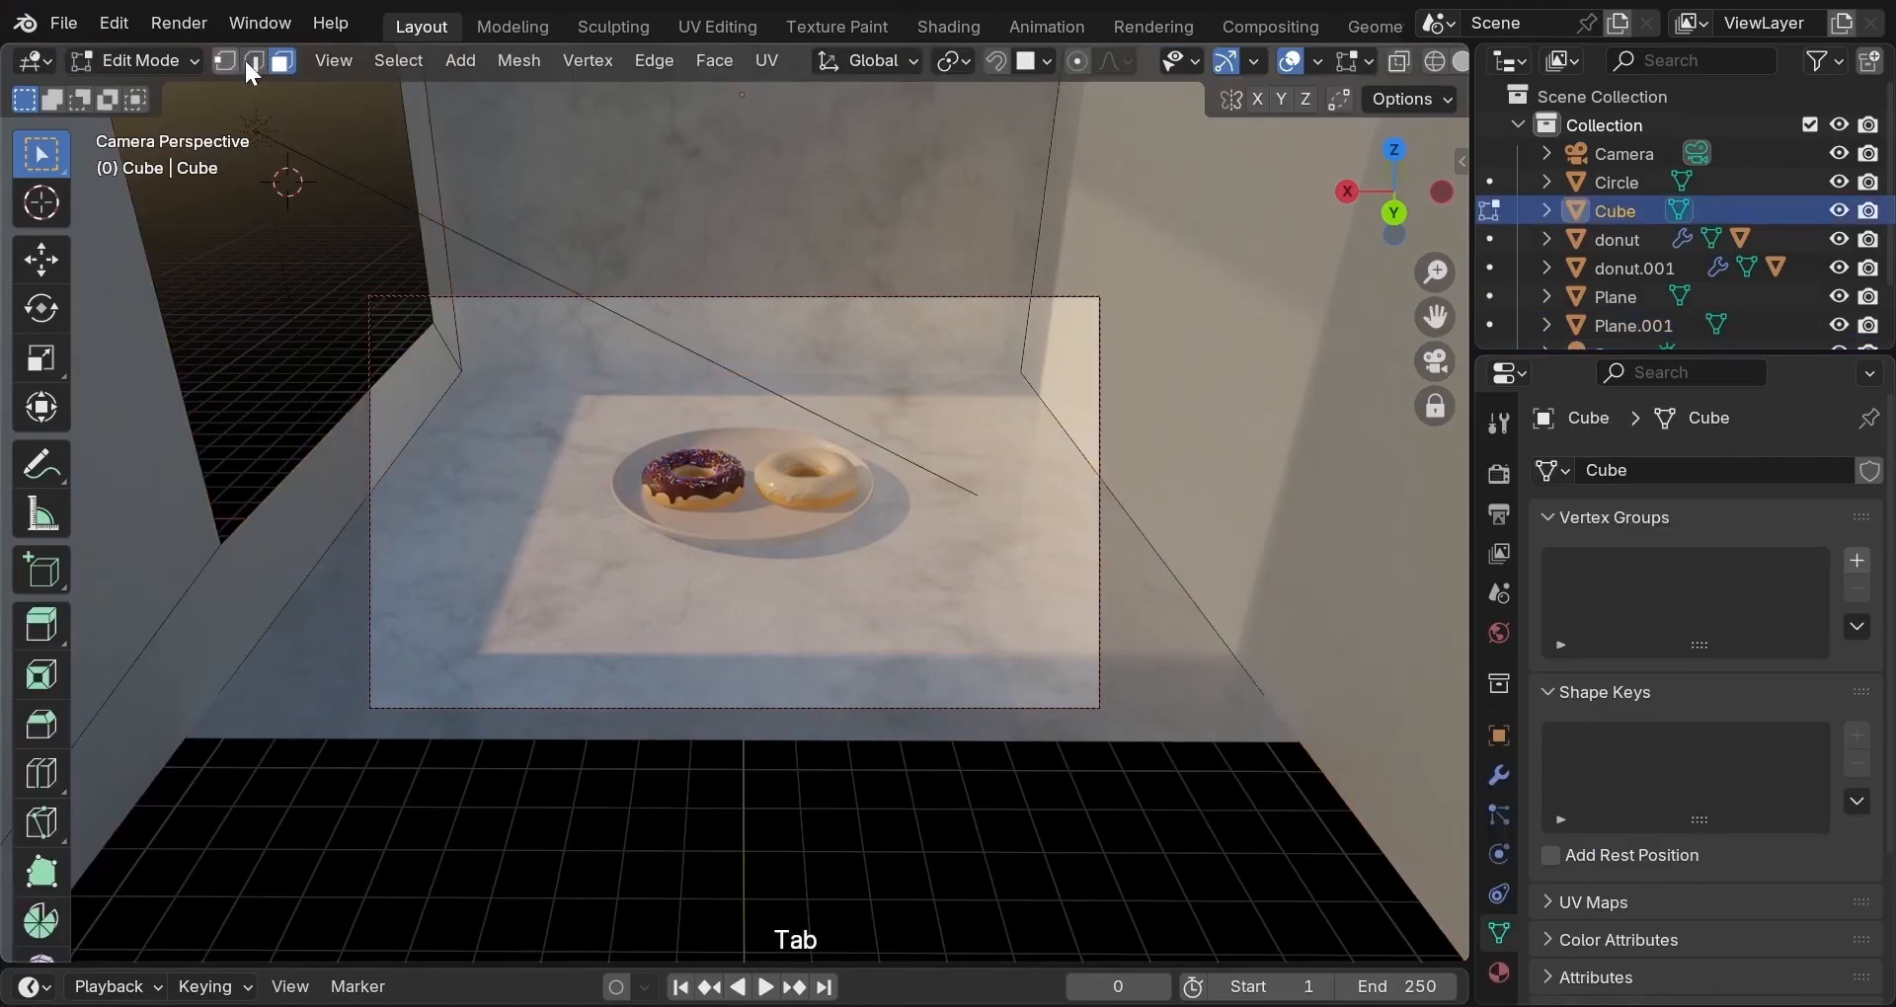
pyautogui.click(254, 60)
# Slide the left wall's vertical edge about 1.2 m forward along Y.
pyautogui.click(408, 151)
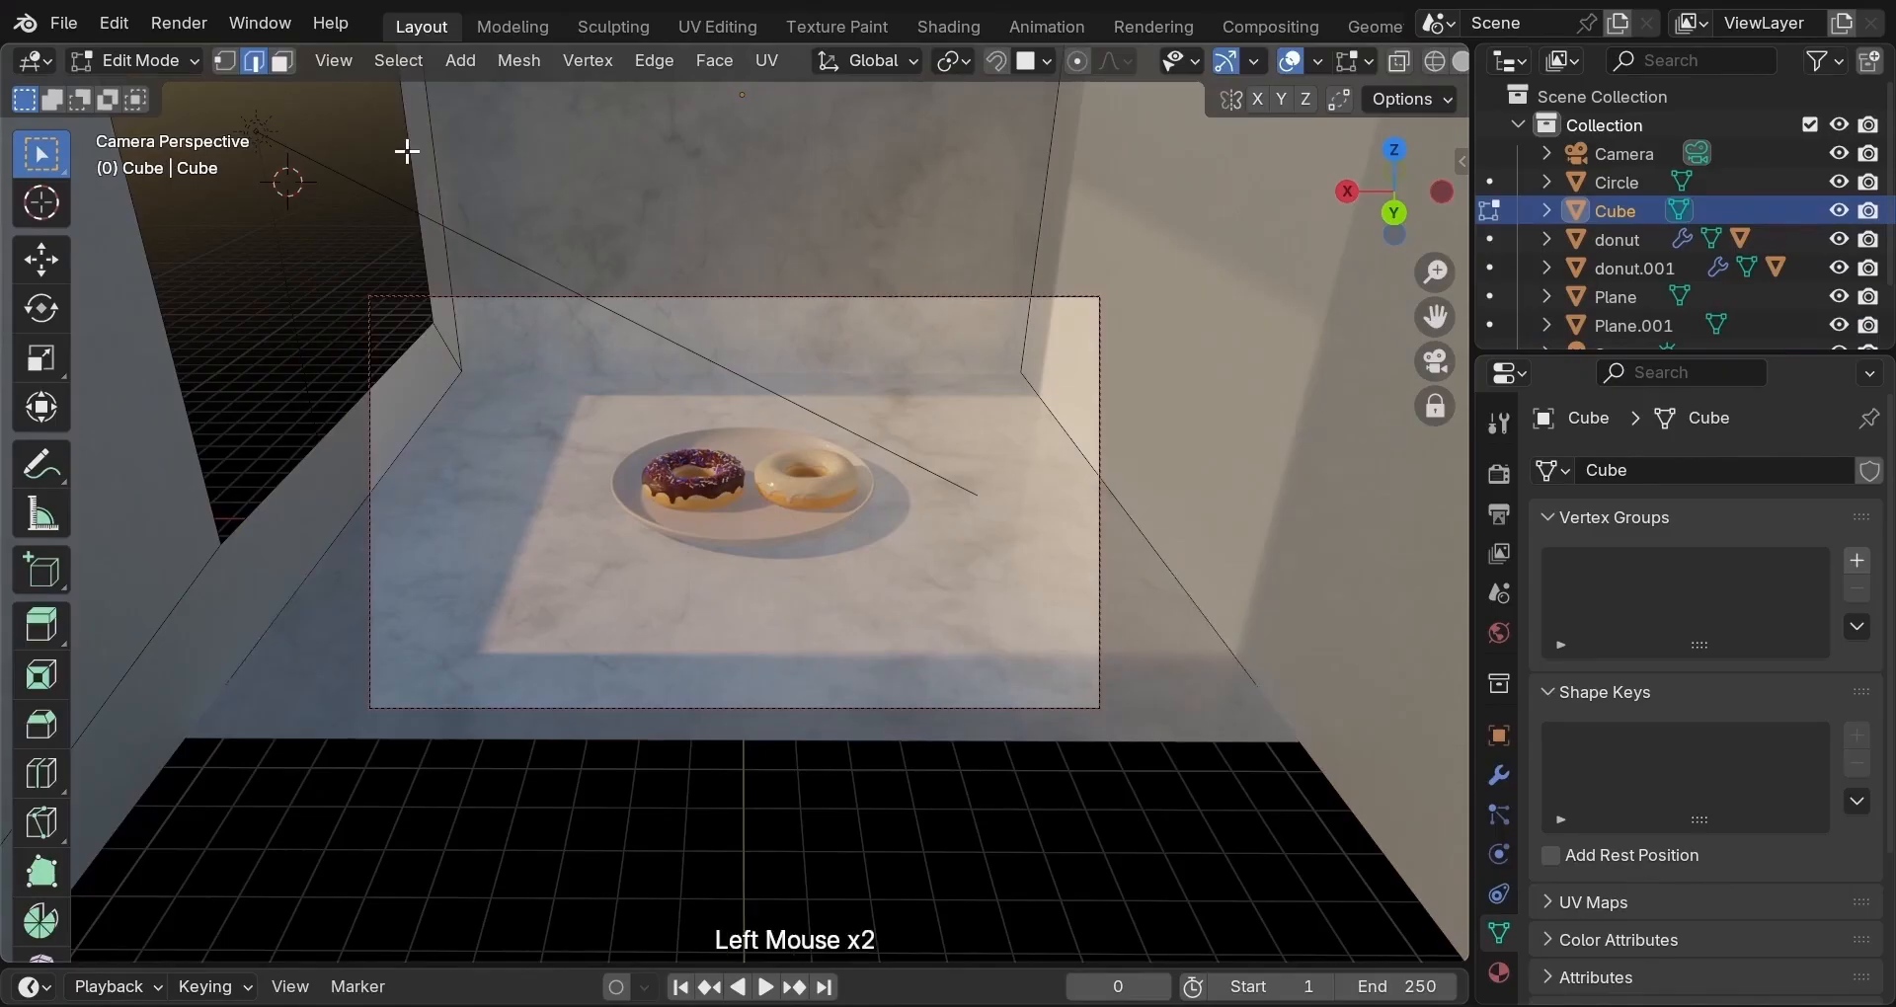
pyautogui.scroll(1, 406, 150)
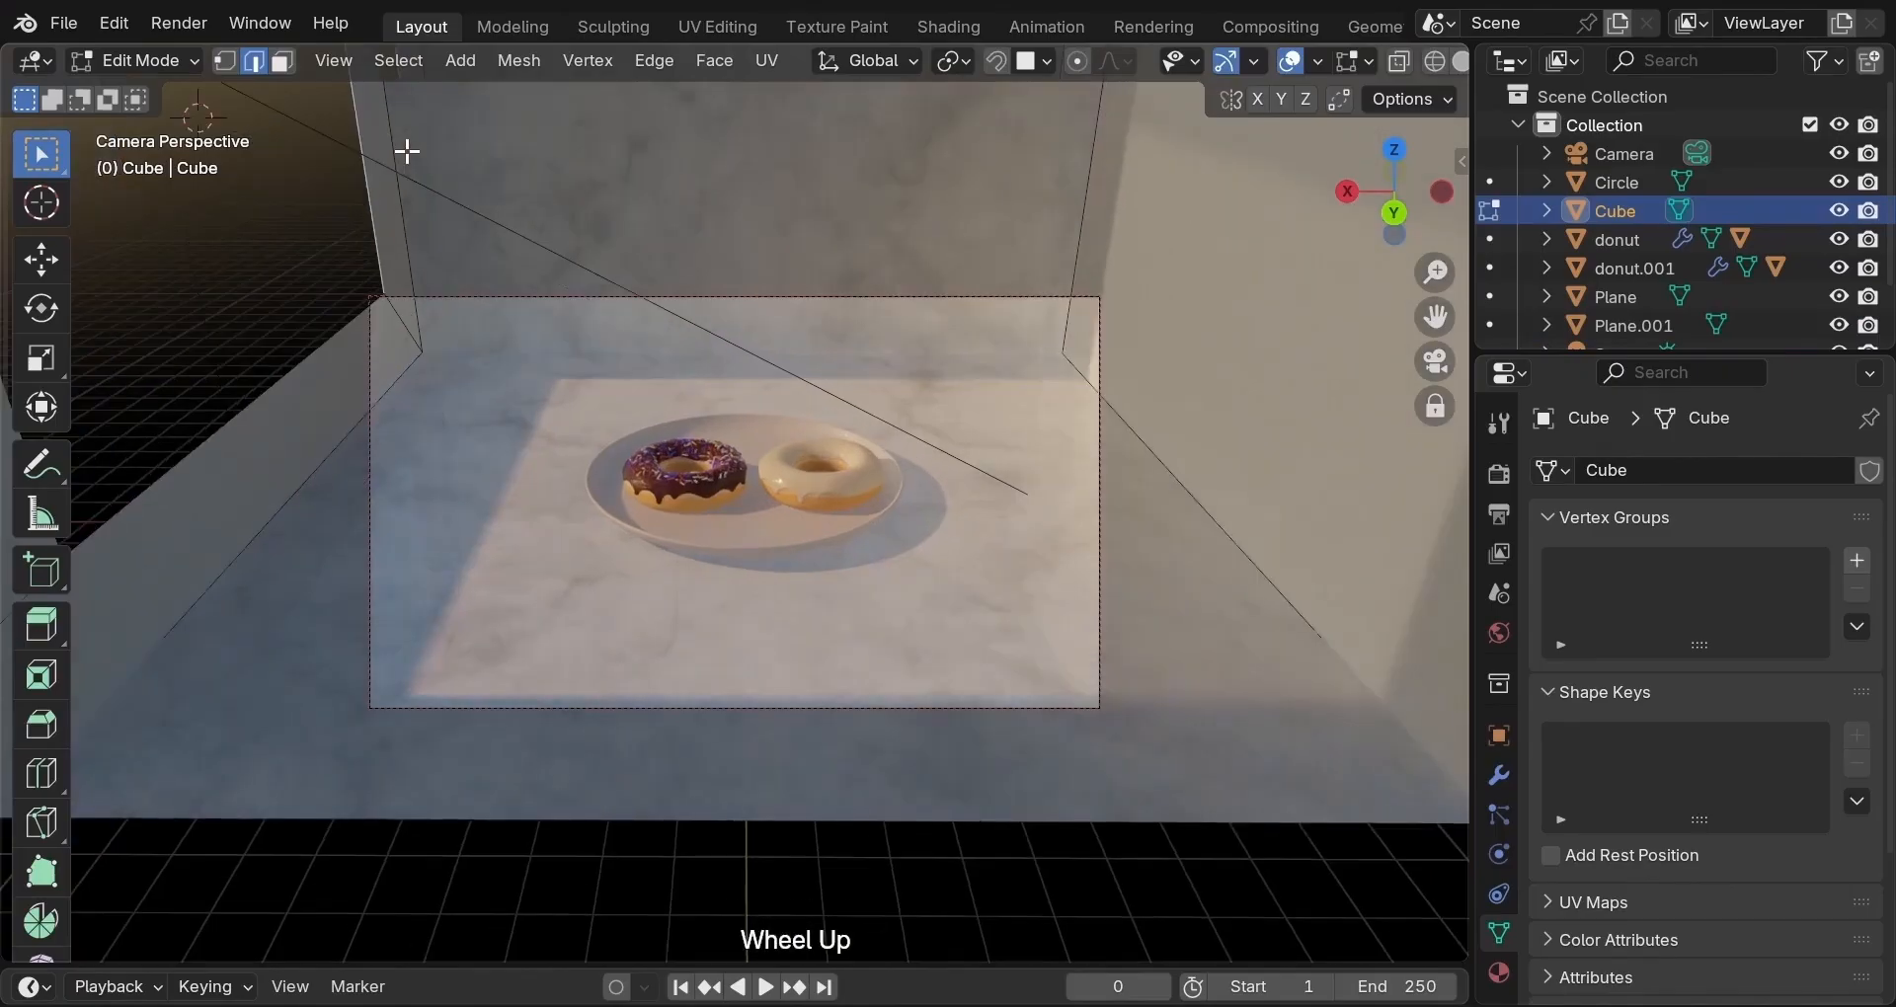
pyautogui.press('g')
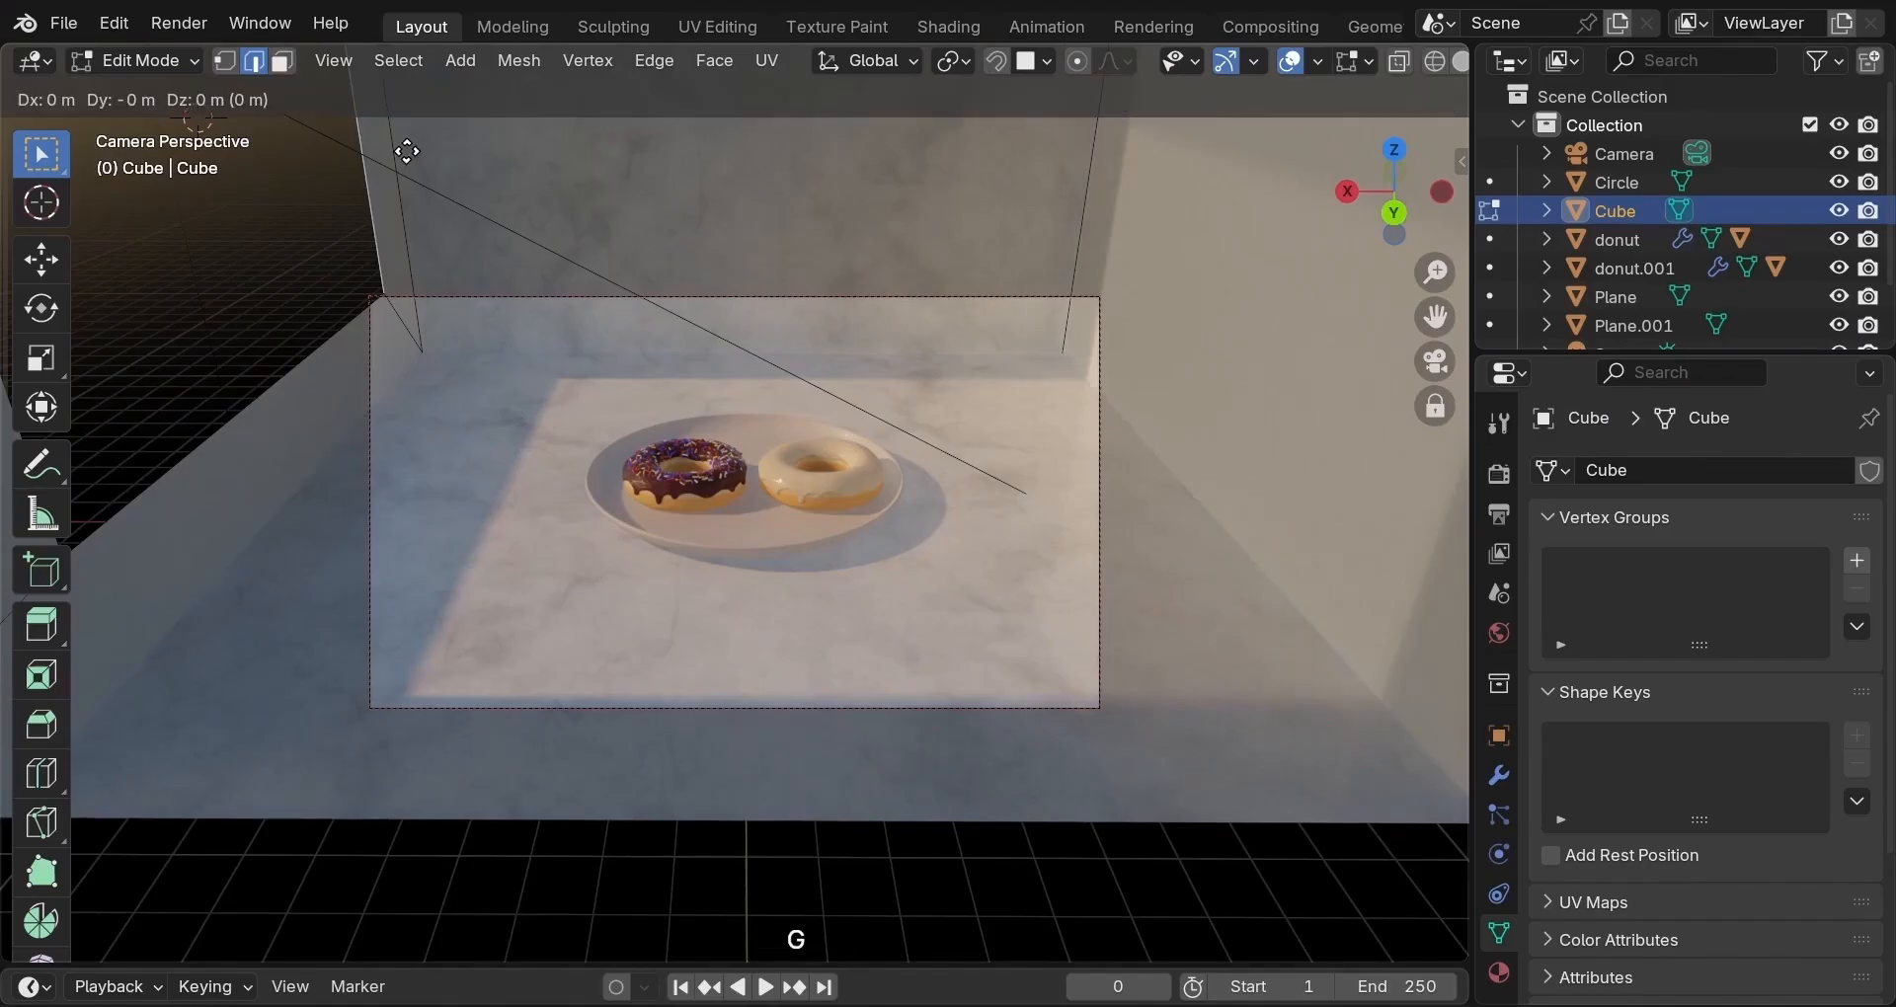
pyautogui.press('y')
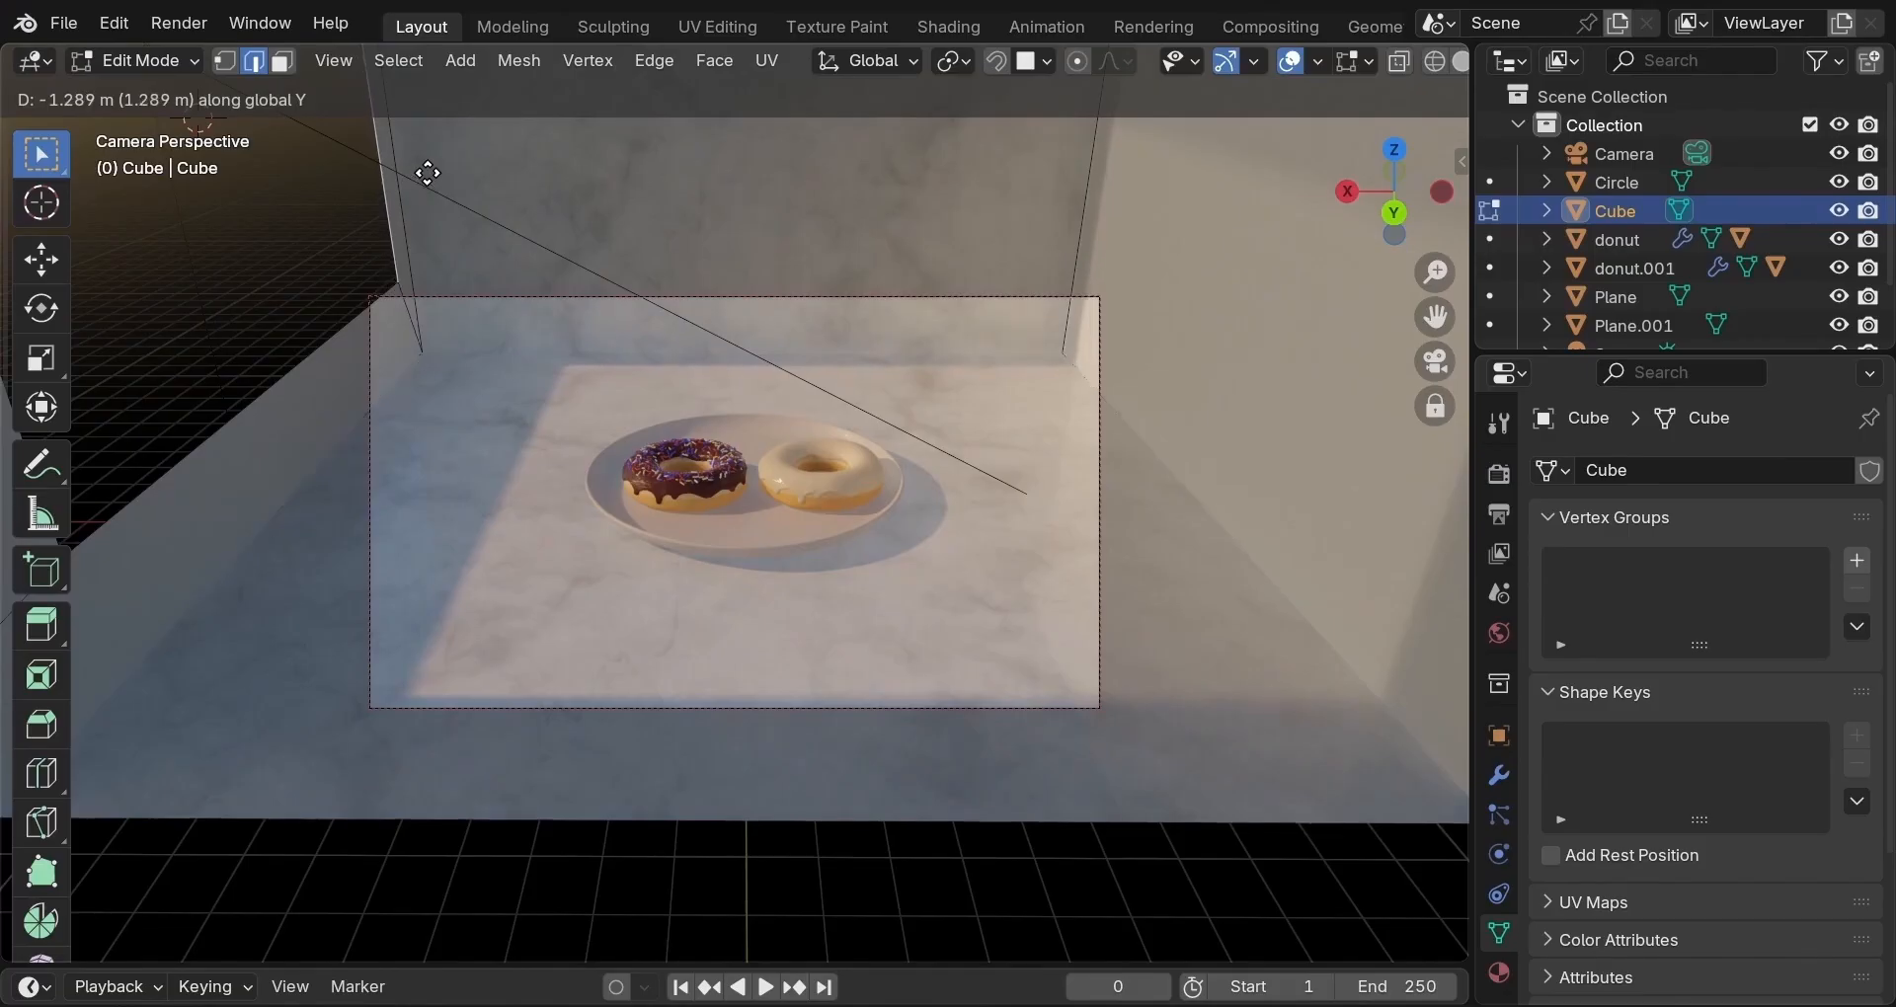
pyautogui.click(425, 176)
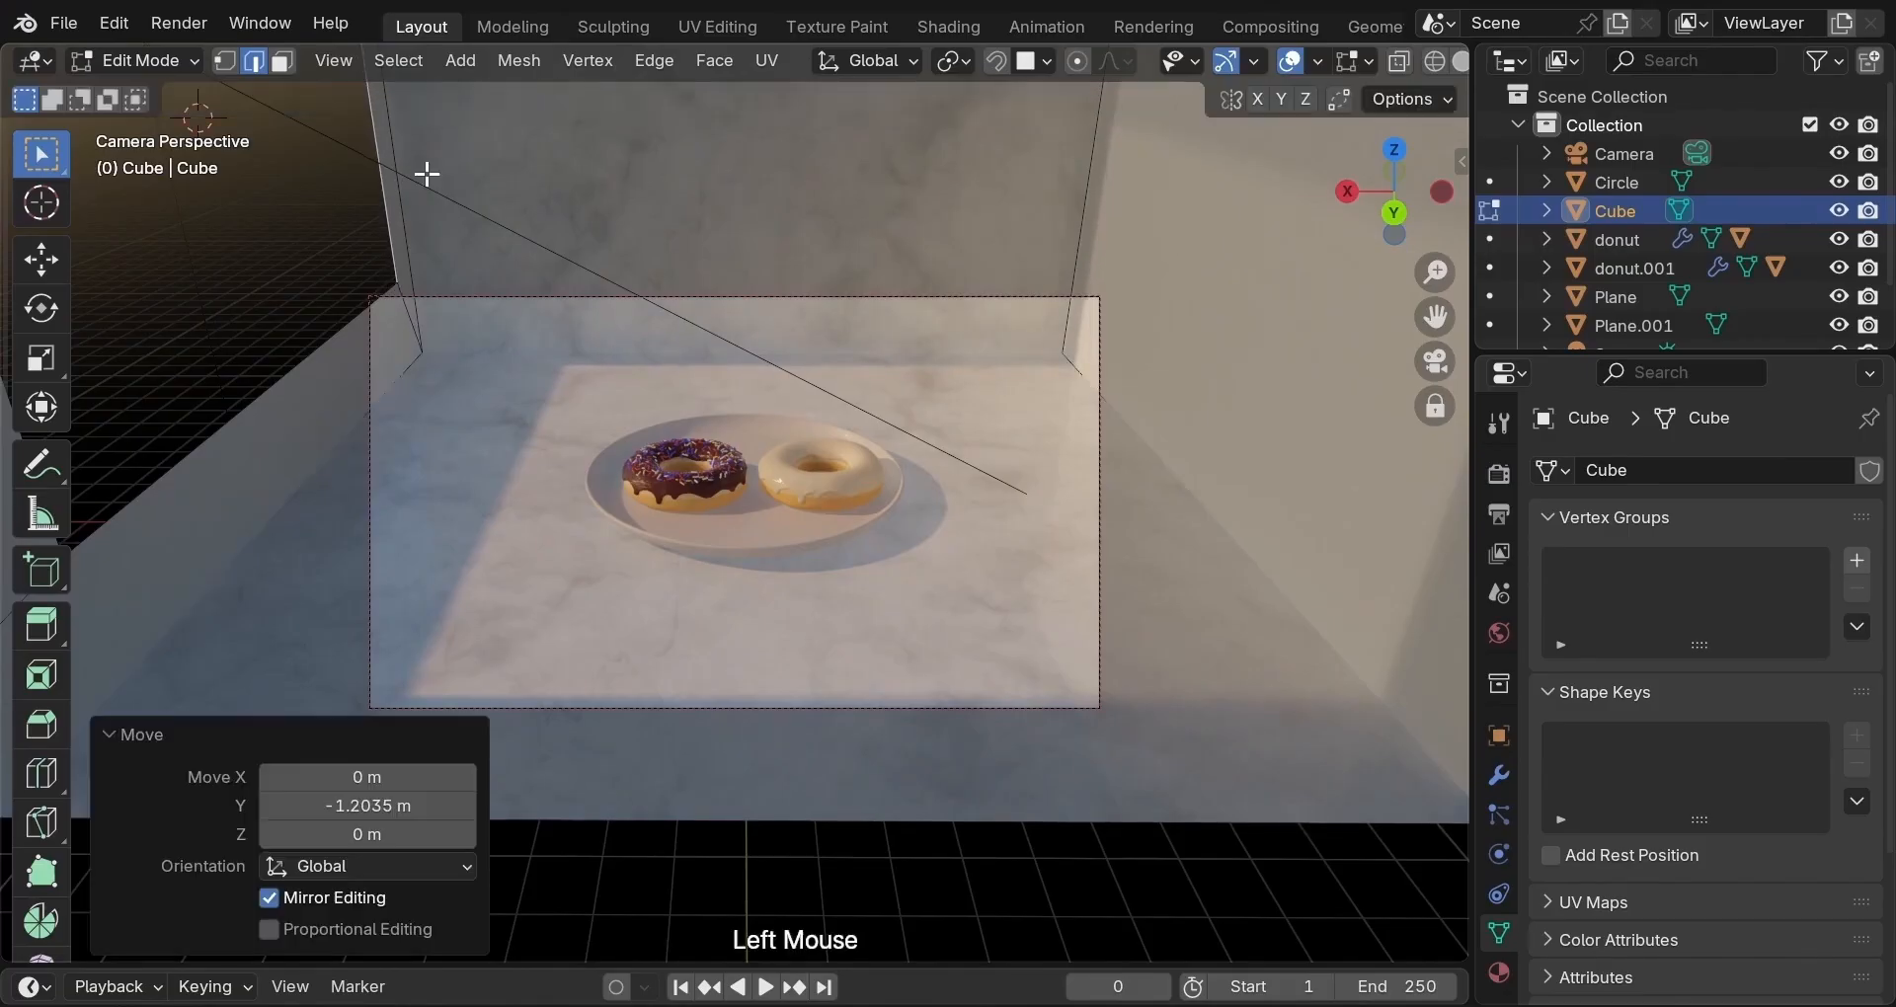
# Move another left-wall edge down along Z, then return to Object Mode with the camera selected.
pyautogui.click(305, 360)
pyautogui.press('g')
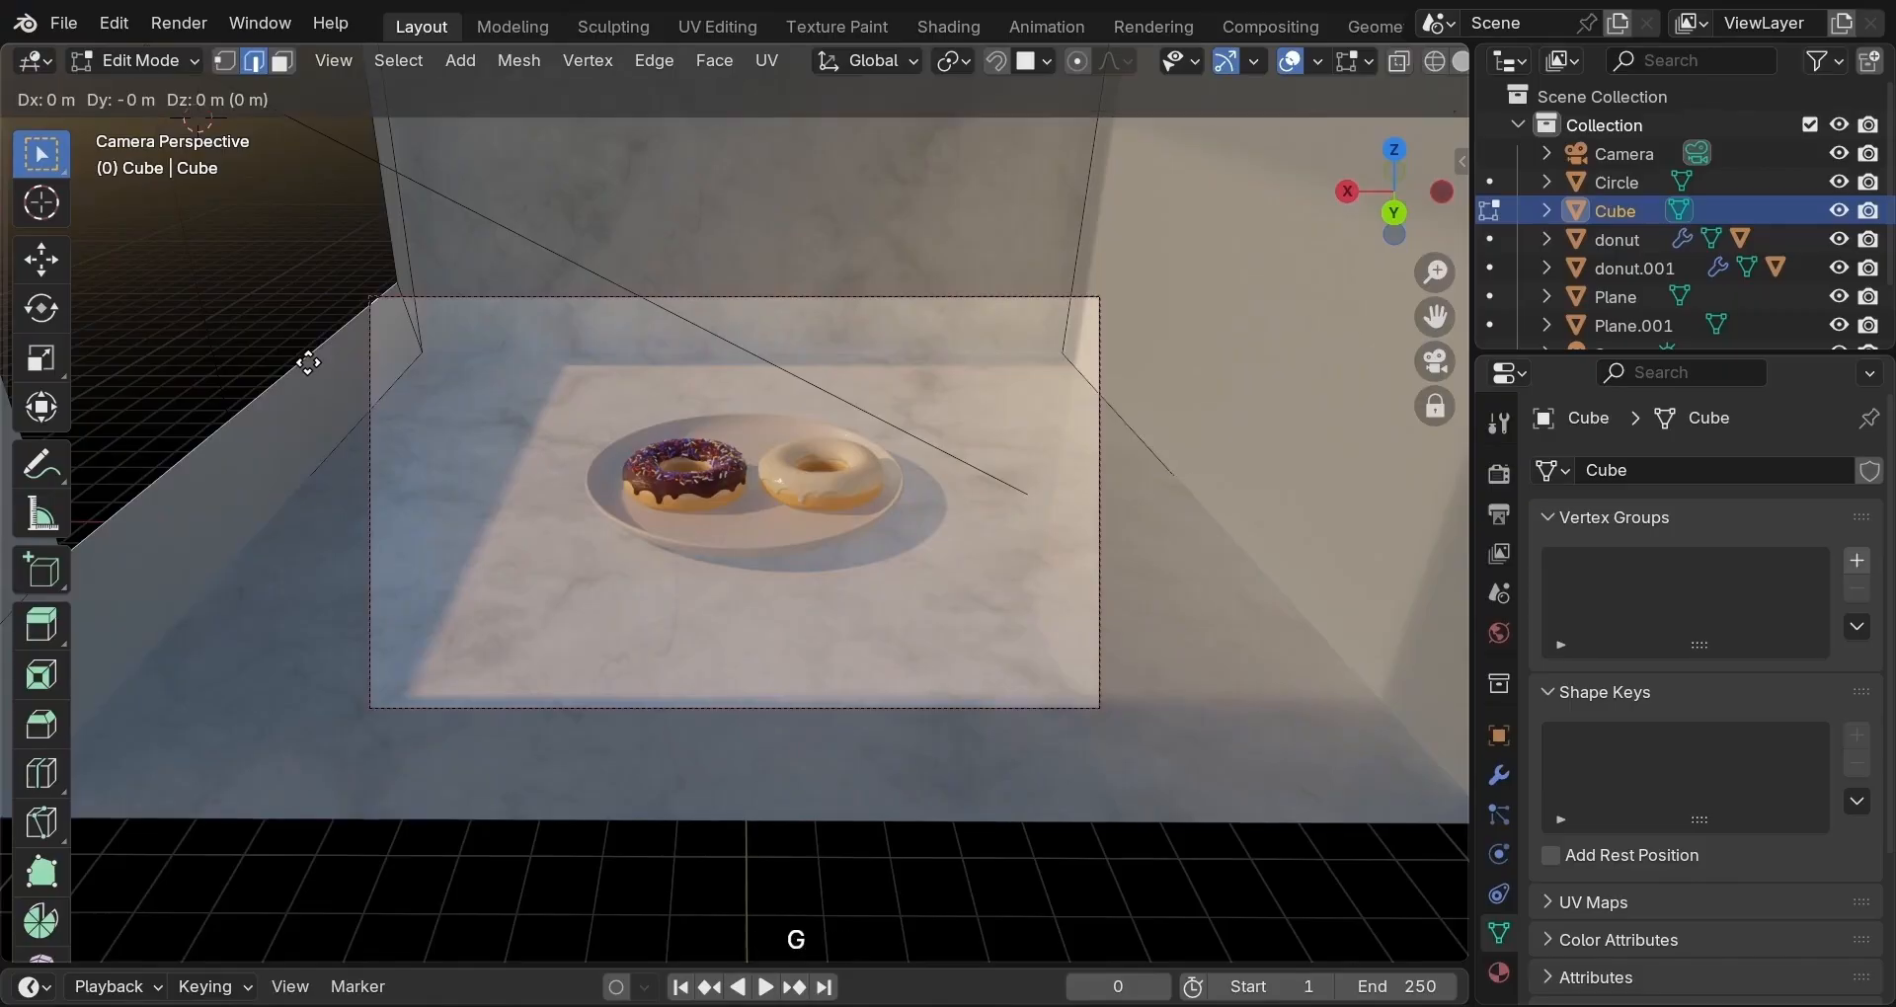
pyautogui.press('z')
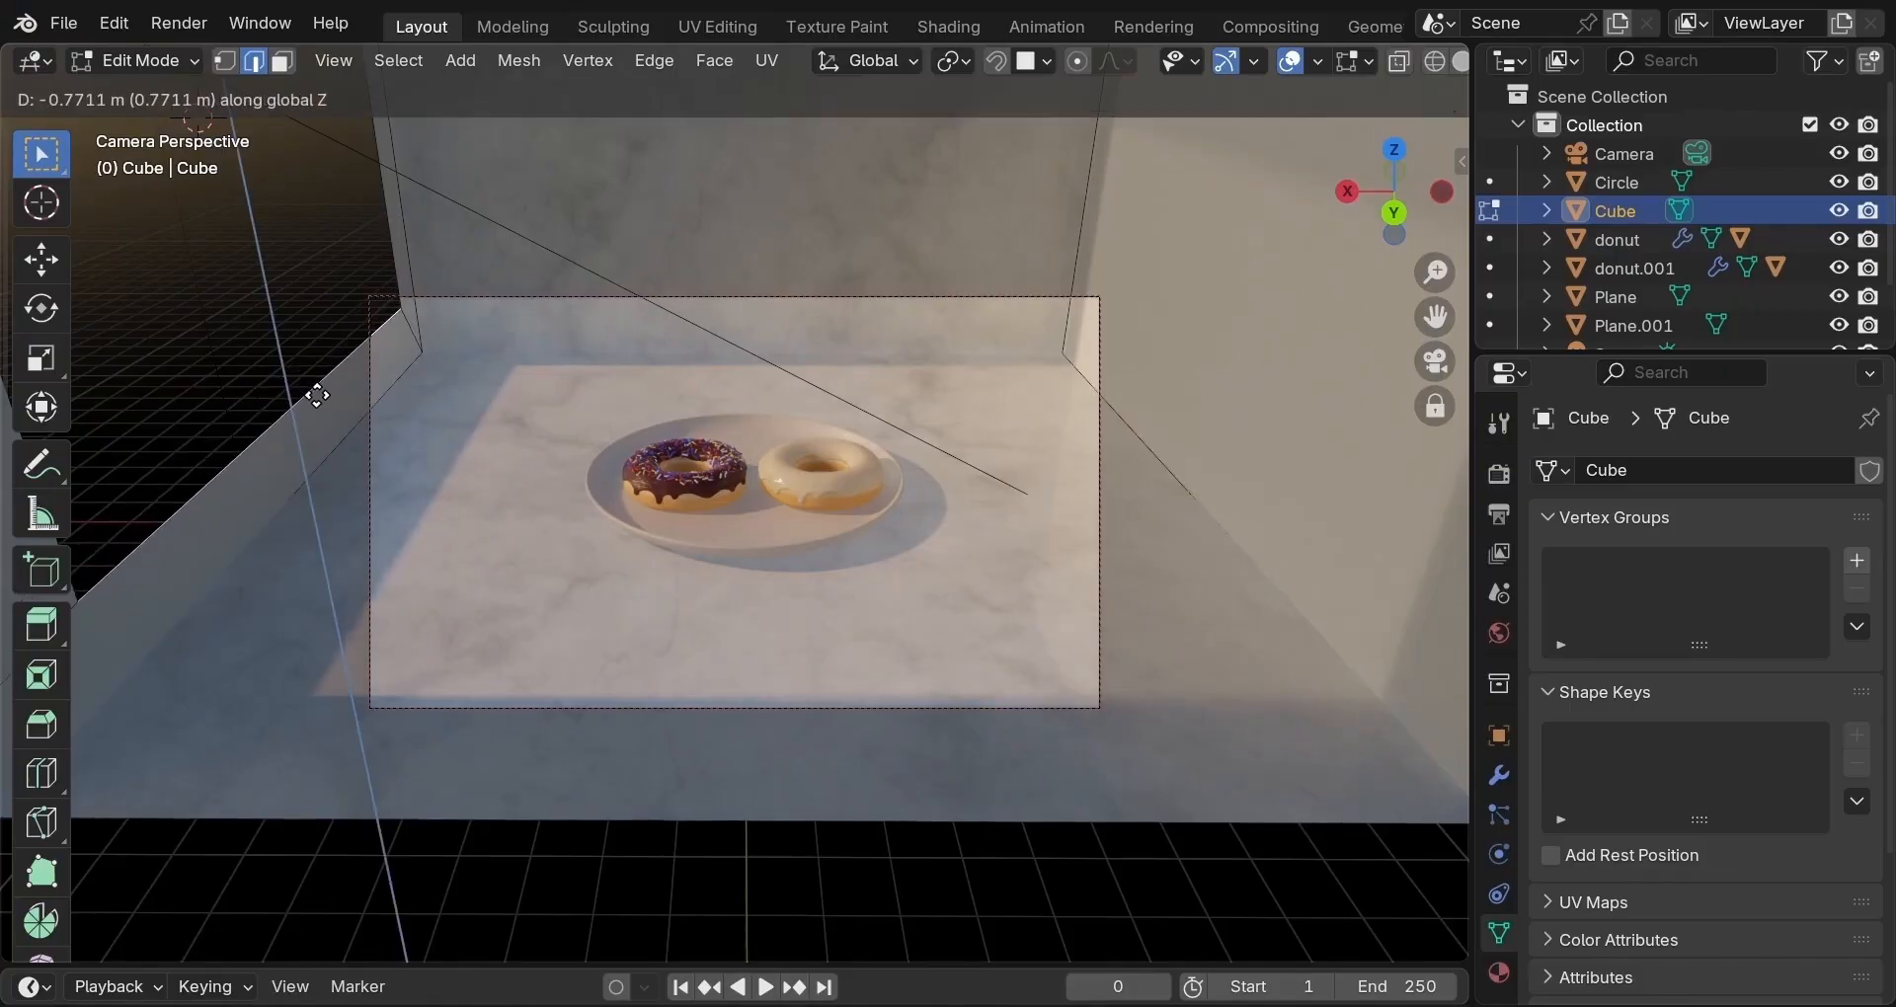
pyautogui.click(317, 395)
pyautogui.press('Tab')
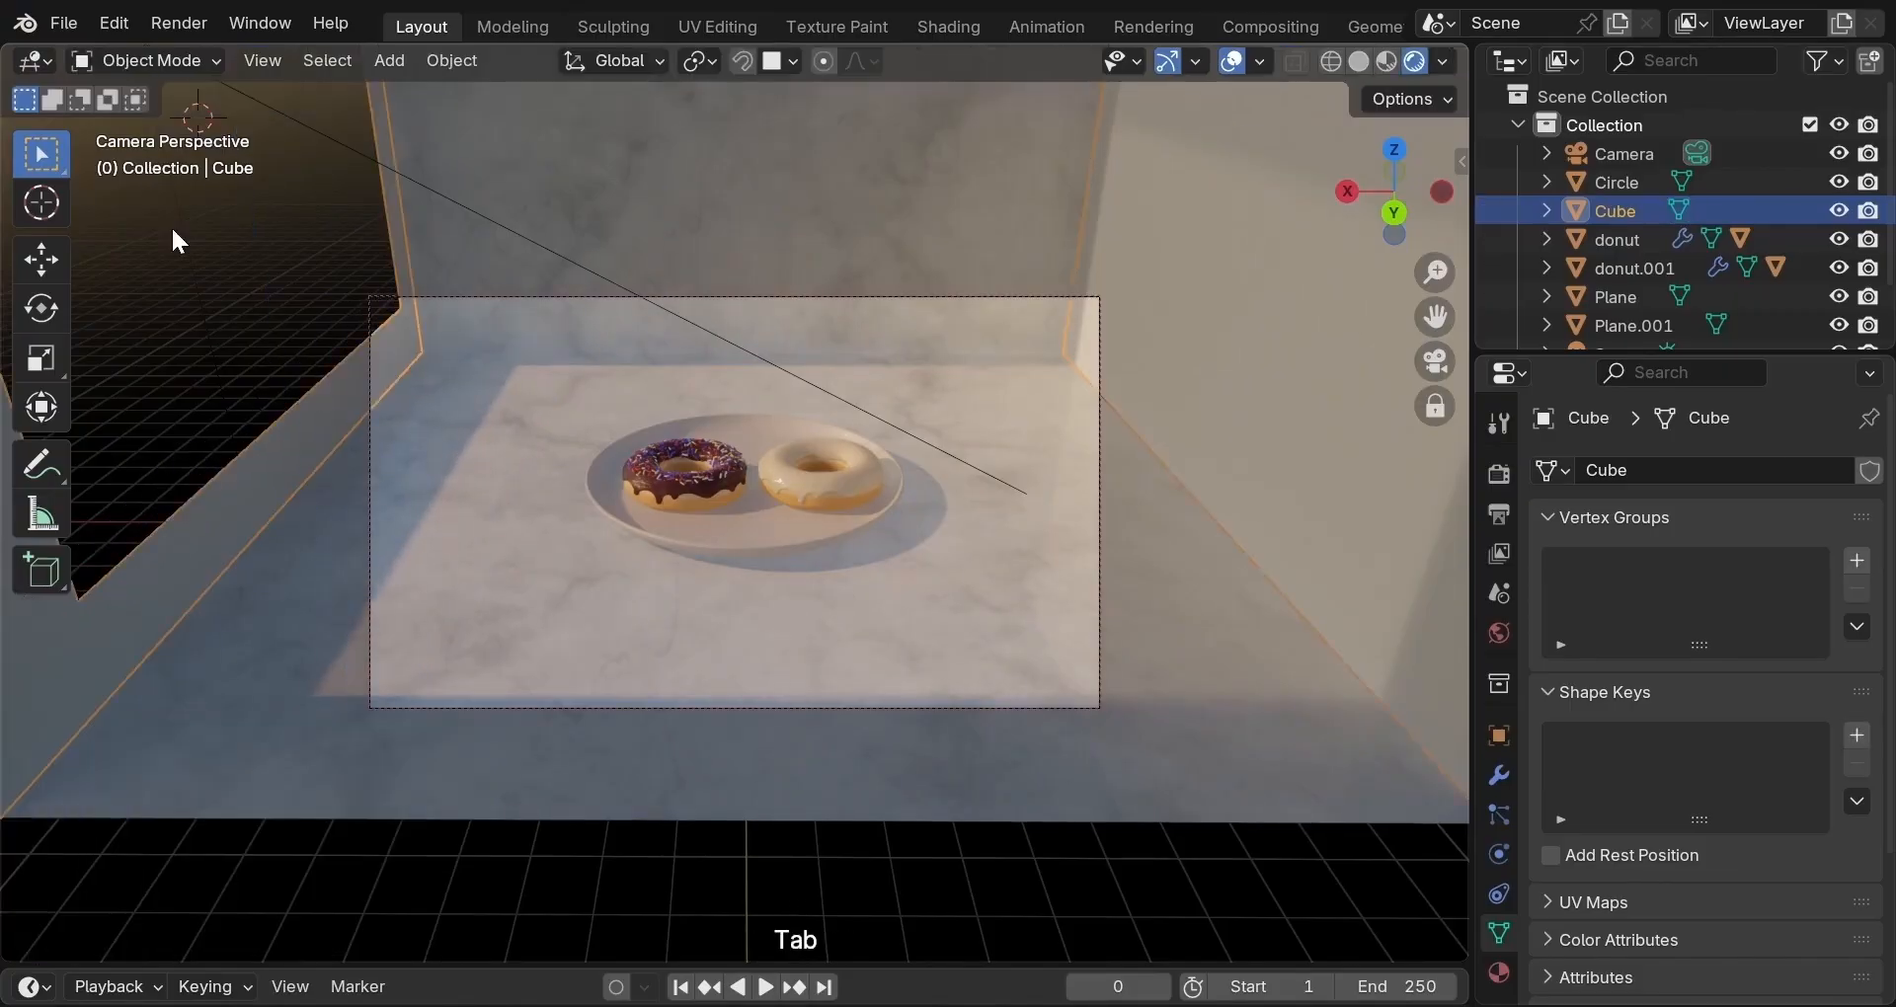
pyautogui.click(1092, 316)
pyautogui.scroll(2, 1066, 317)
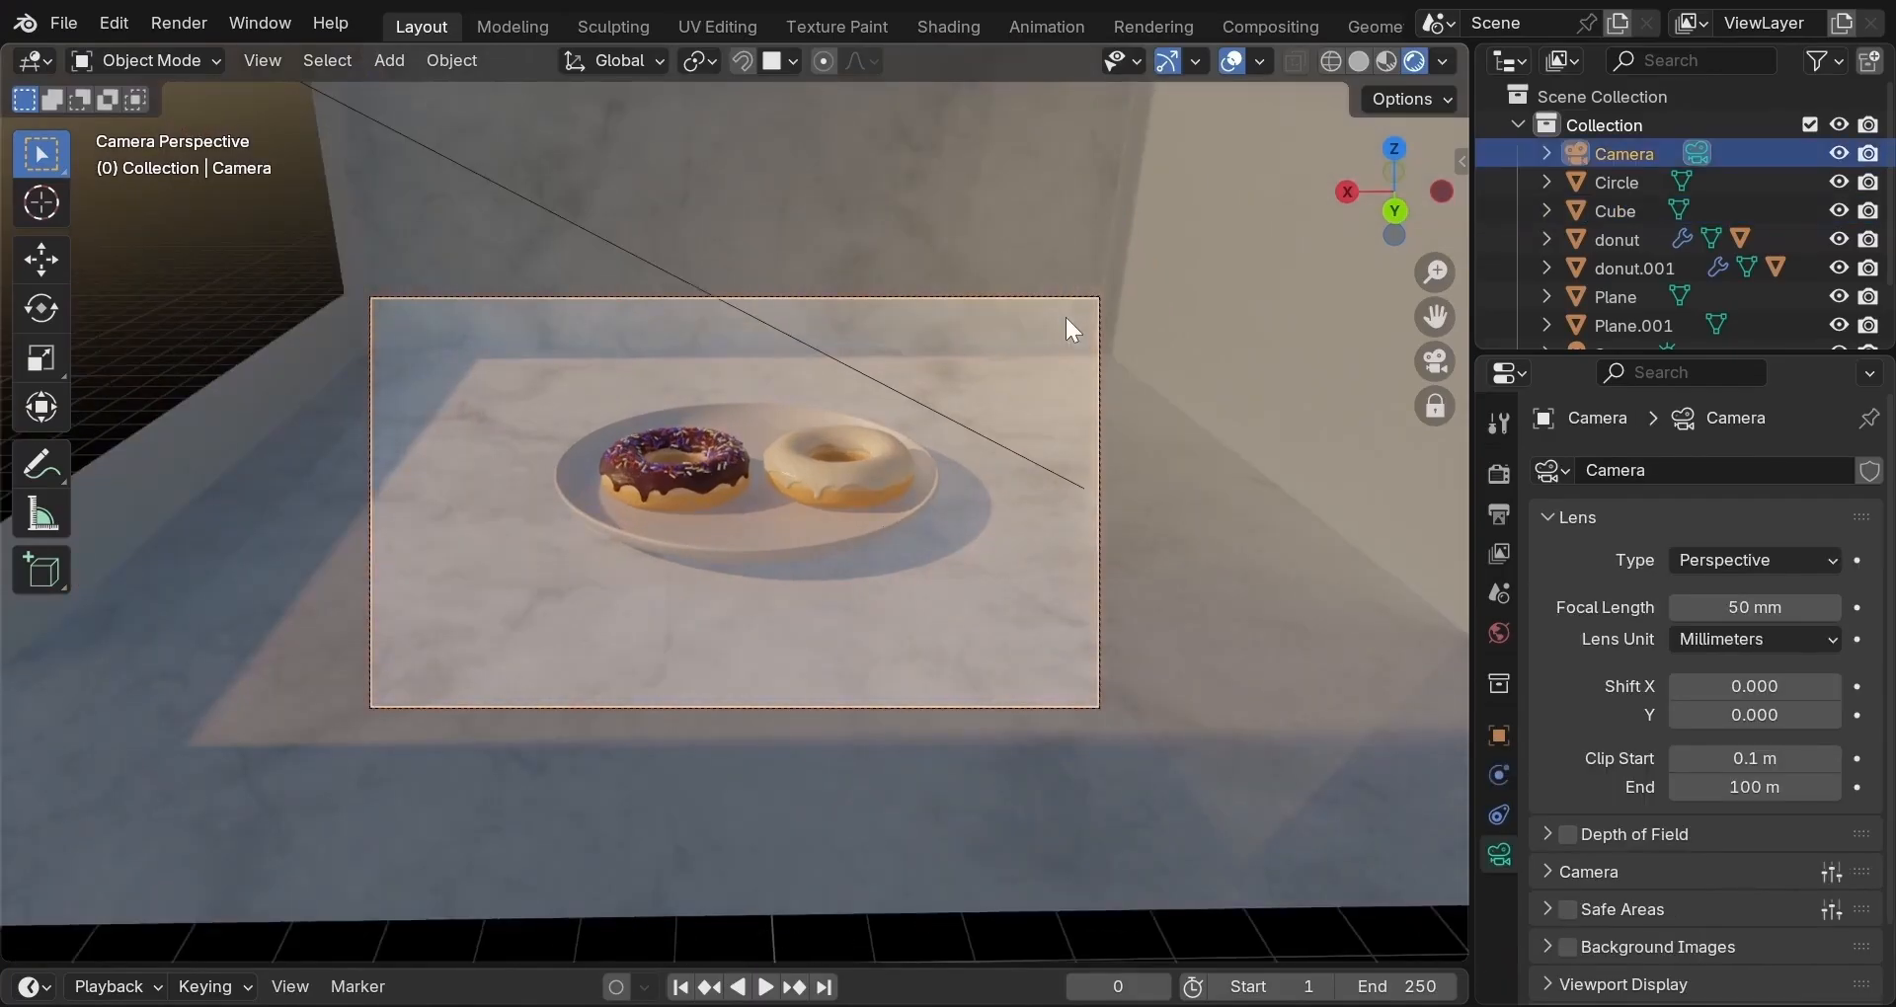
# Walk the camera slightly up and forward to centre the plate, then leave camera view.
pyautogui.hotkey('shift', '`')
pyautogui.press('e')
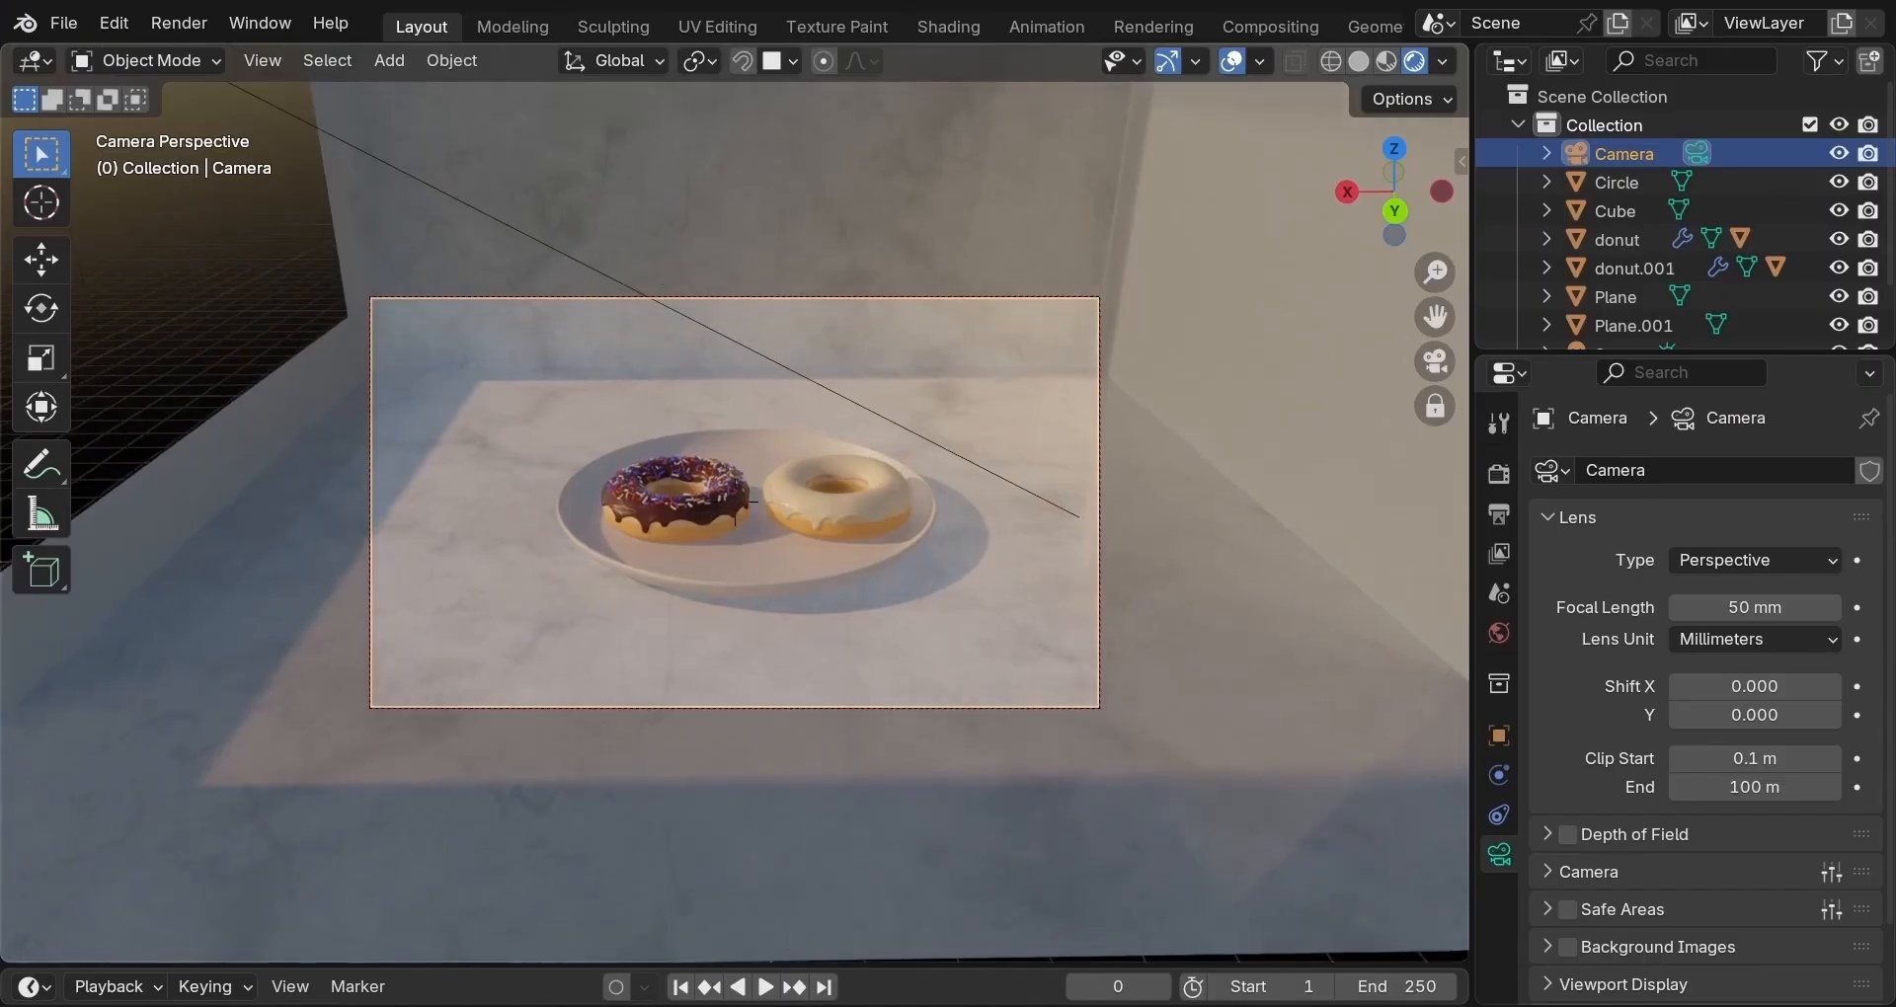
pyautogui.press('d')
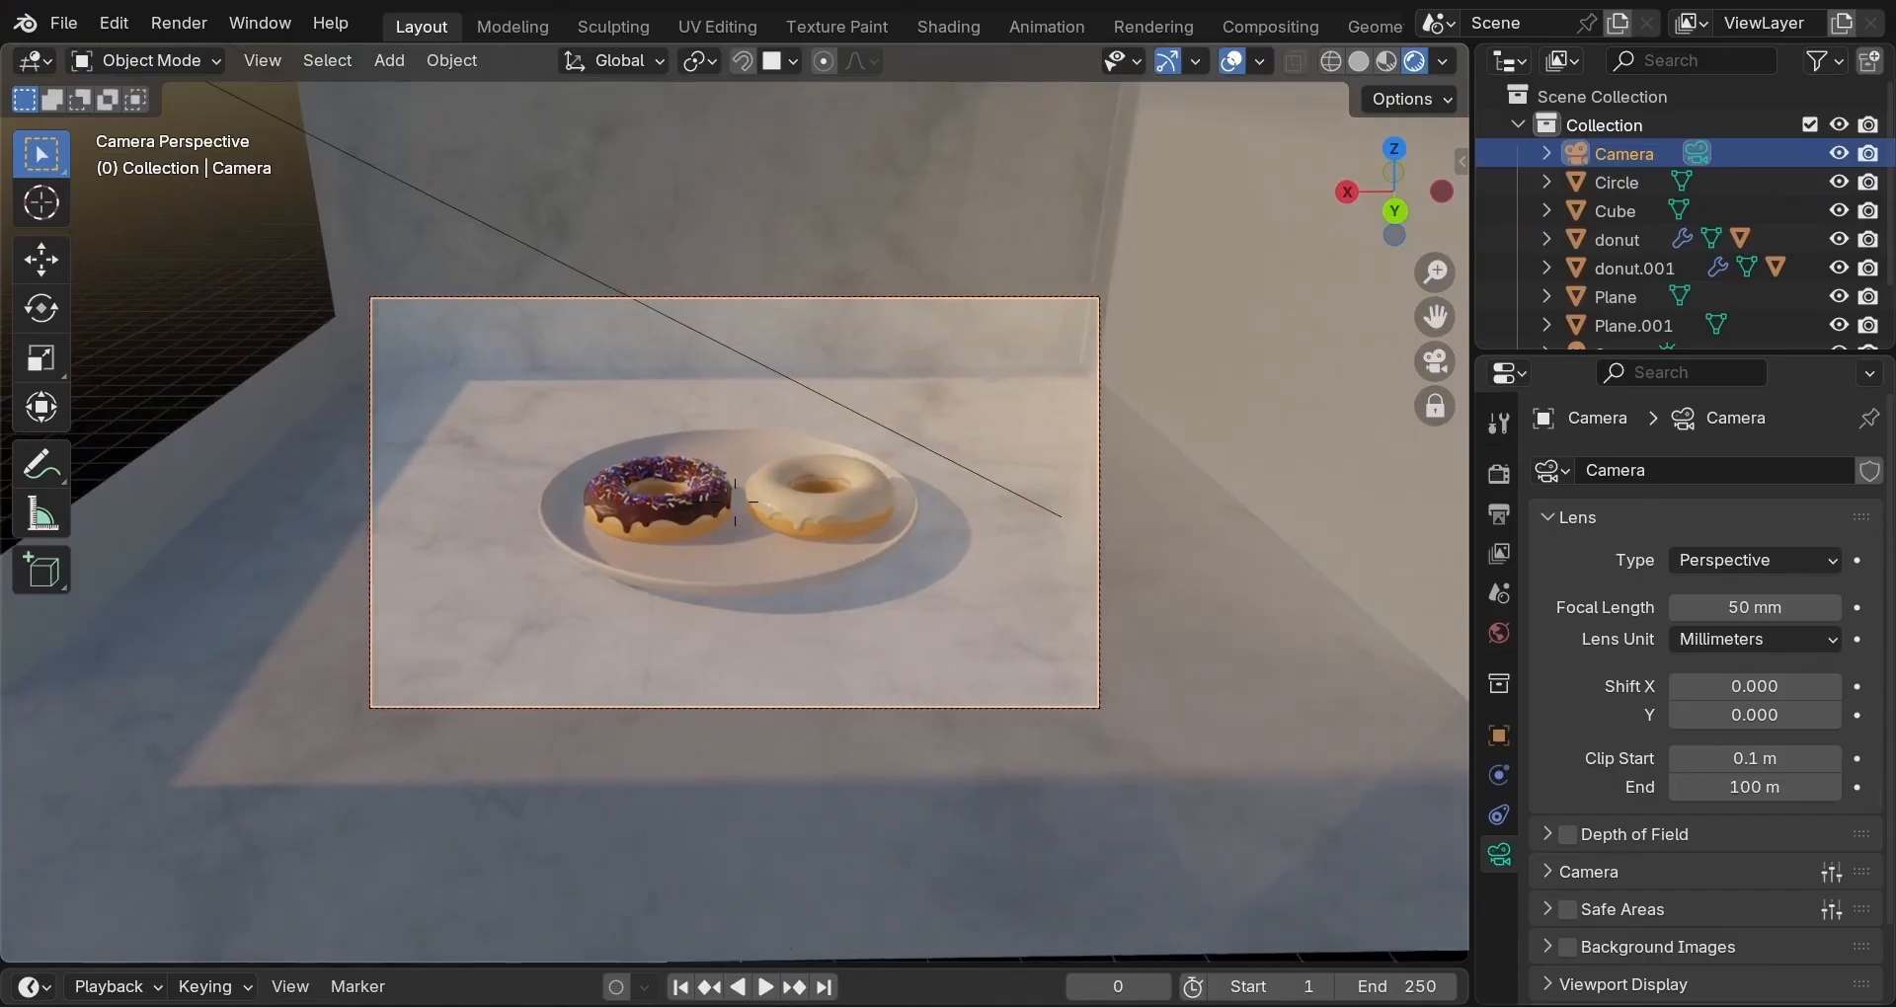
pyautogui.press('a')
pyautogui.press('w')
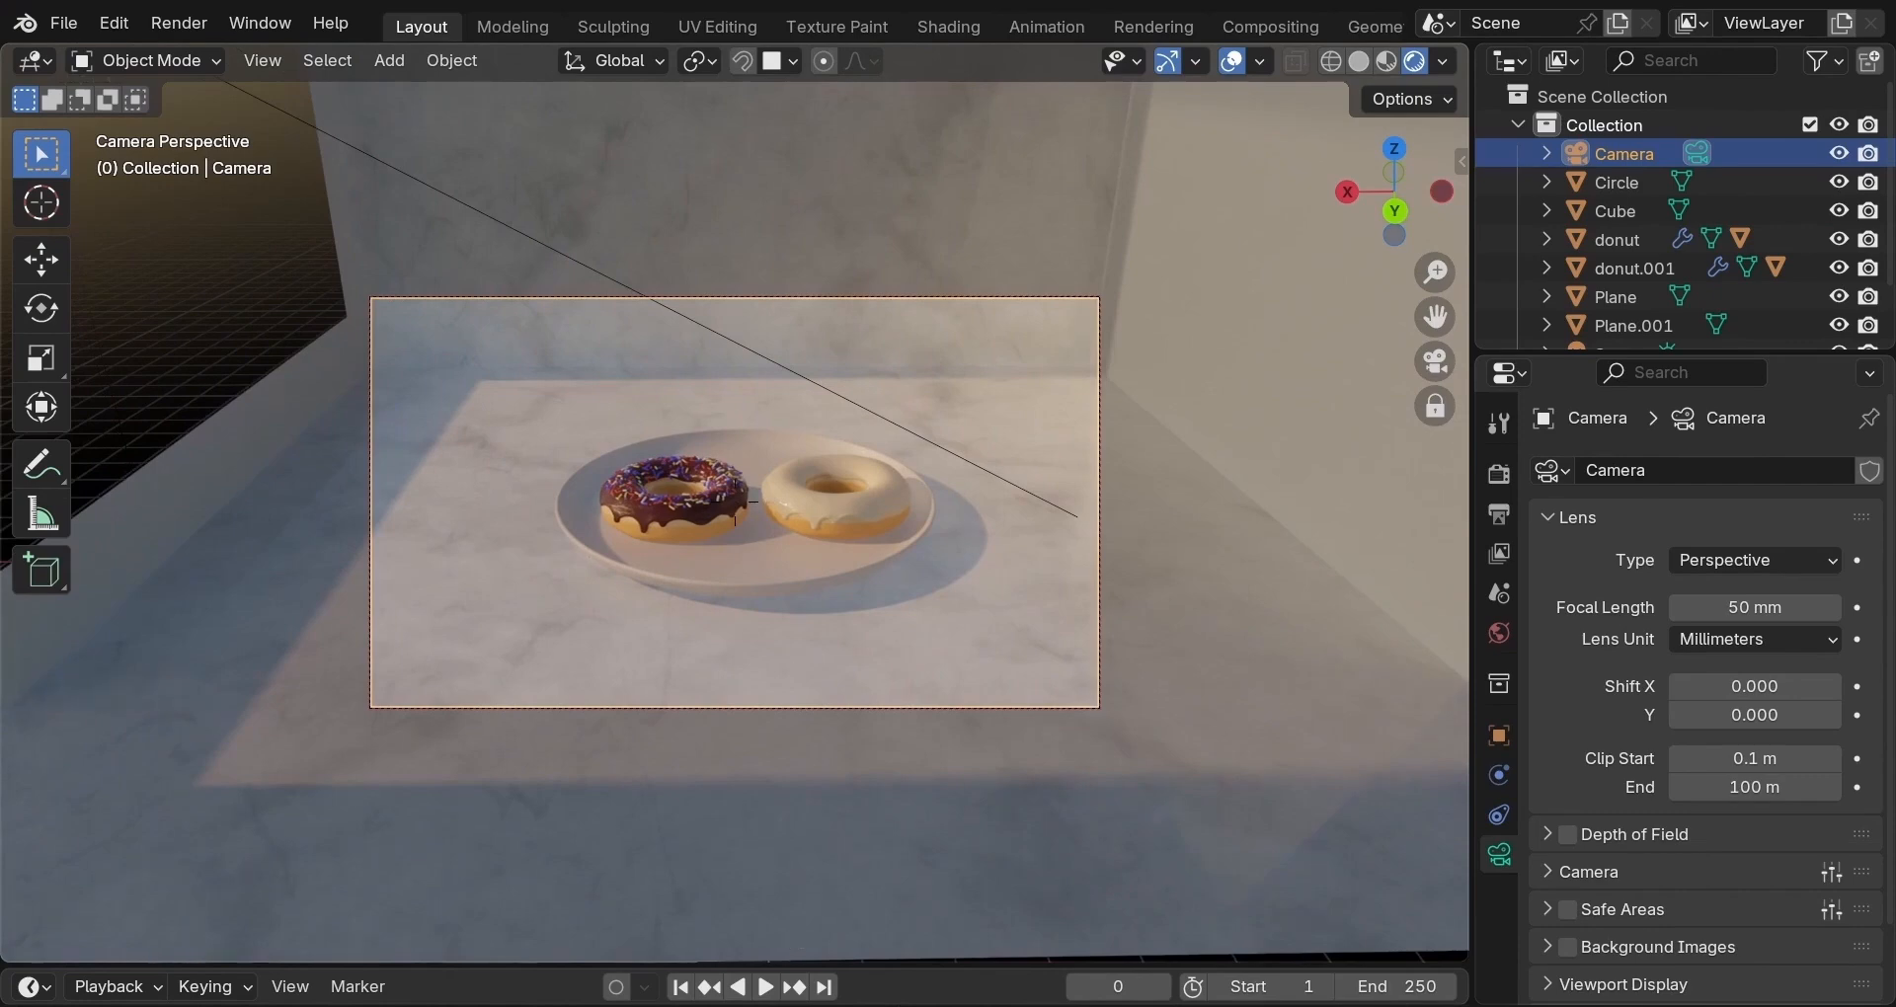
pyautogui.press('w')
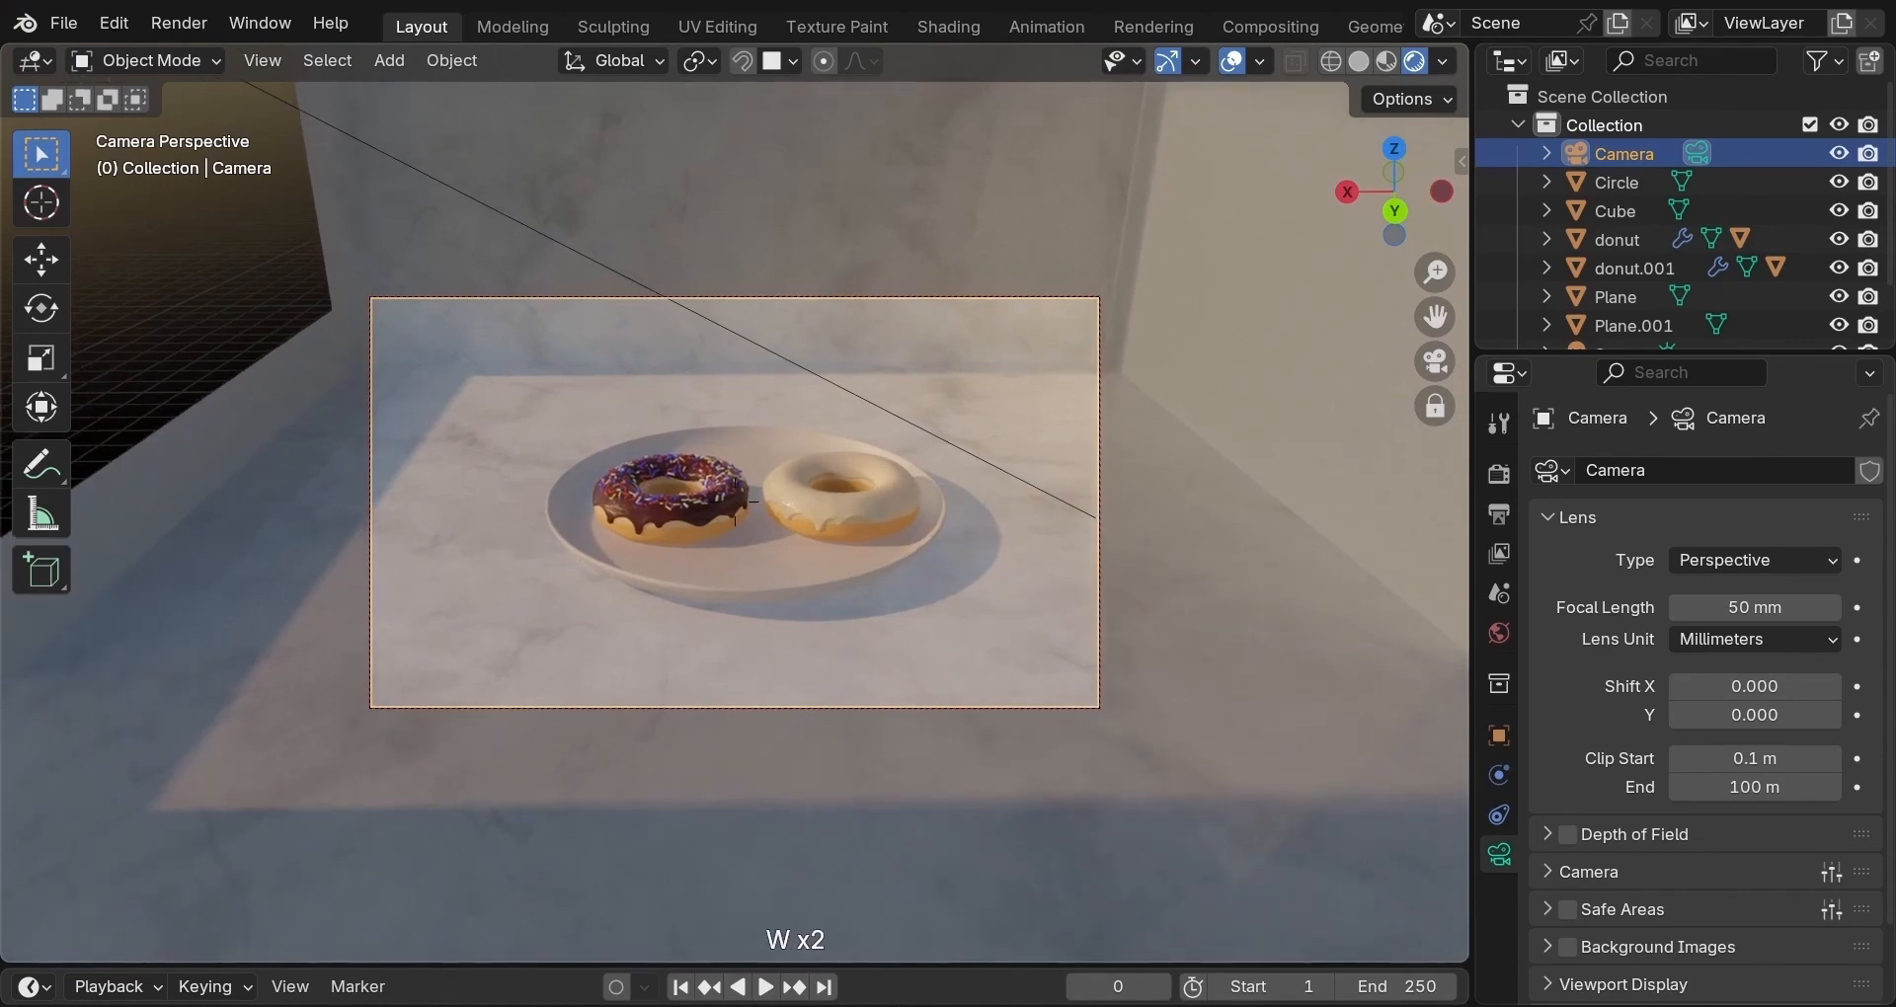
pyautogui.click(1073, 329)
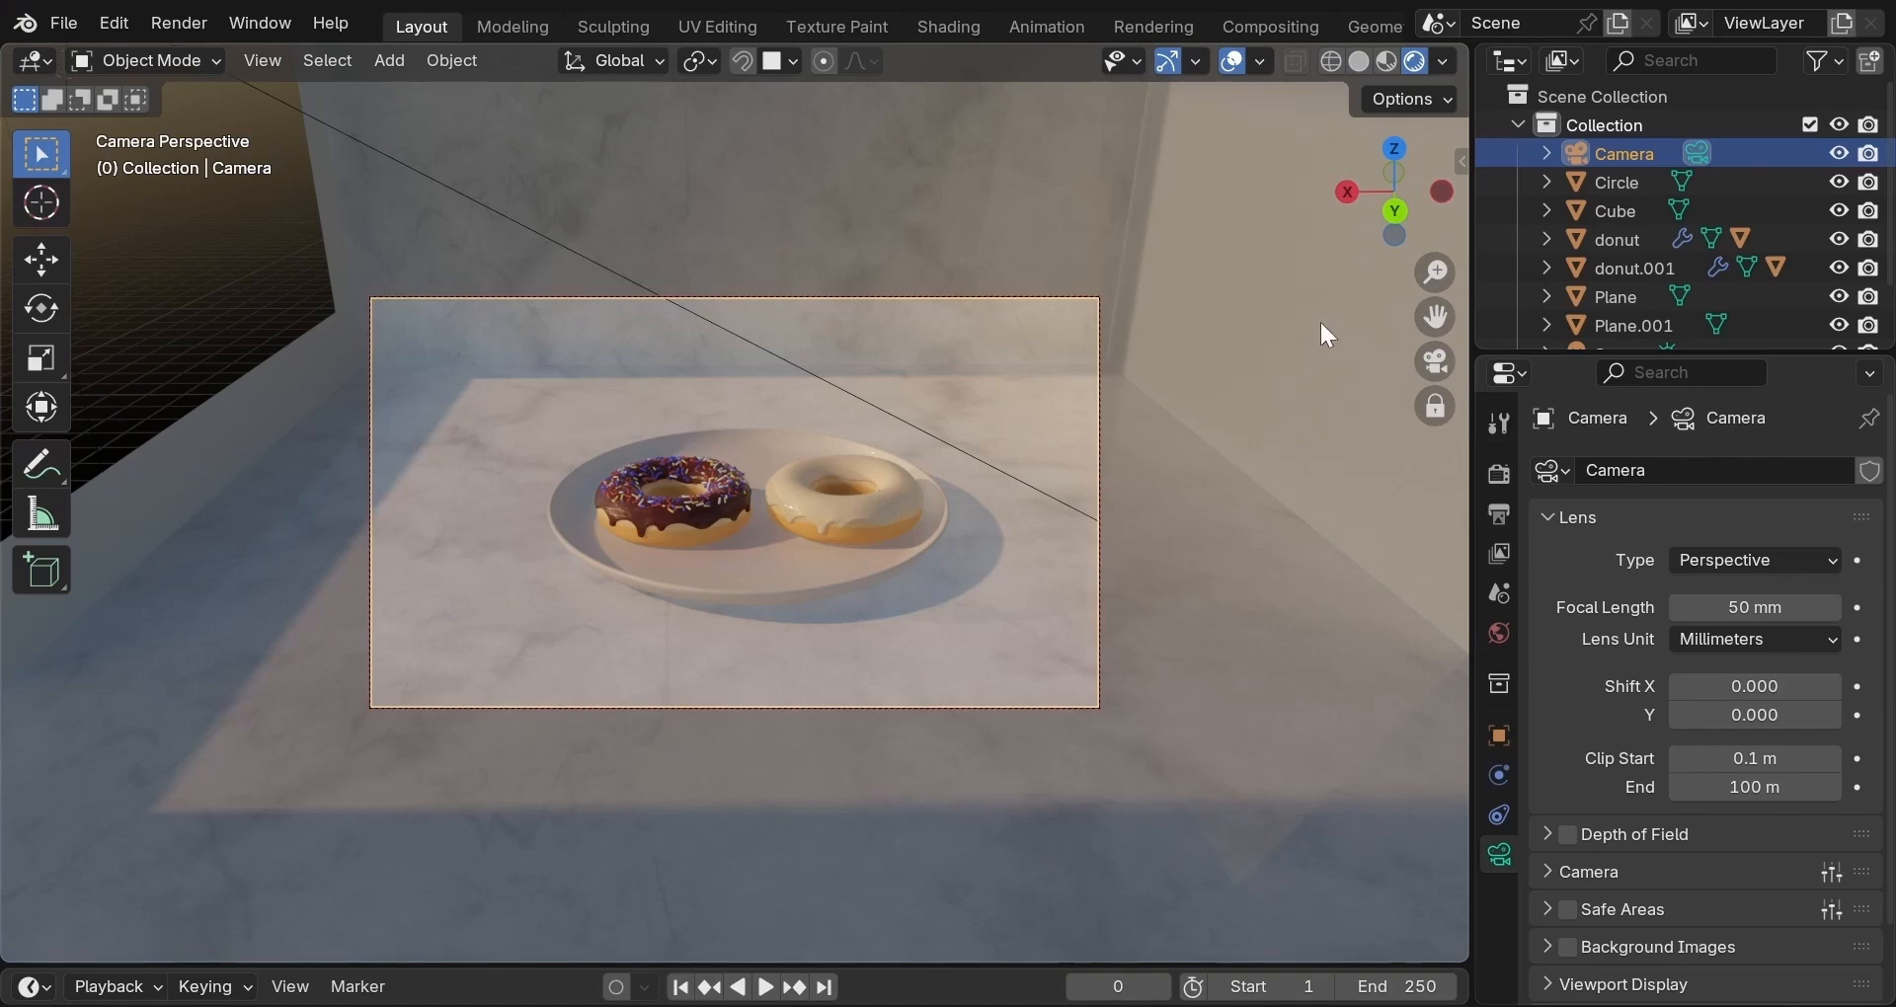
pyautogui.click(1436, 364)
pyautogui.scroll(-4, 1268, 395)
# Give the room Cube a new material named 'white'.
pyautogui.click(1212, 322)
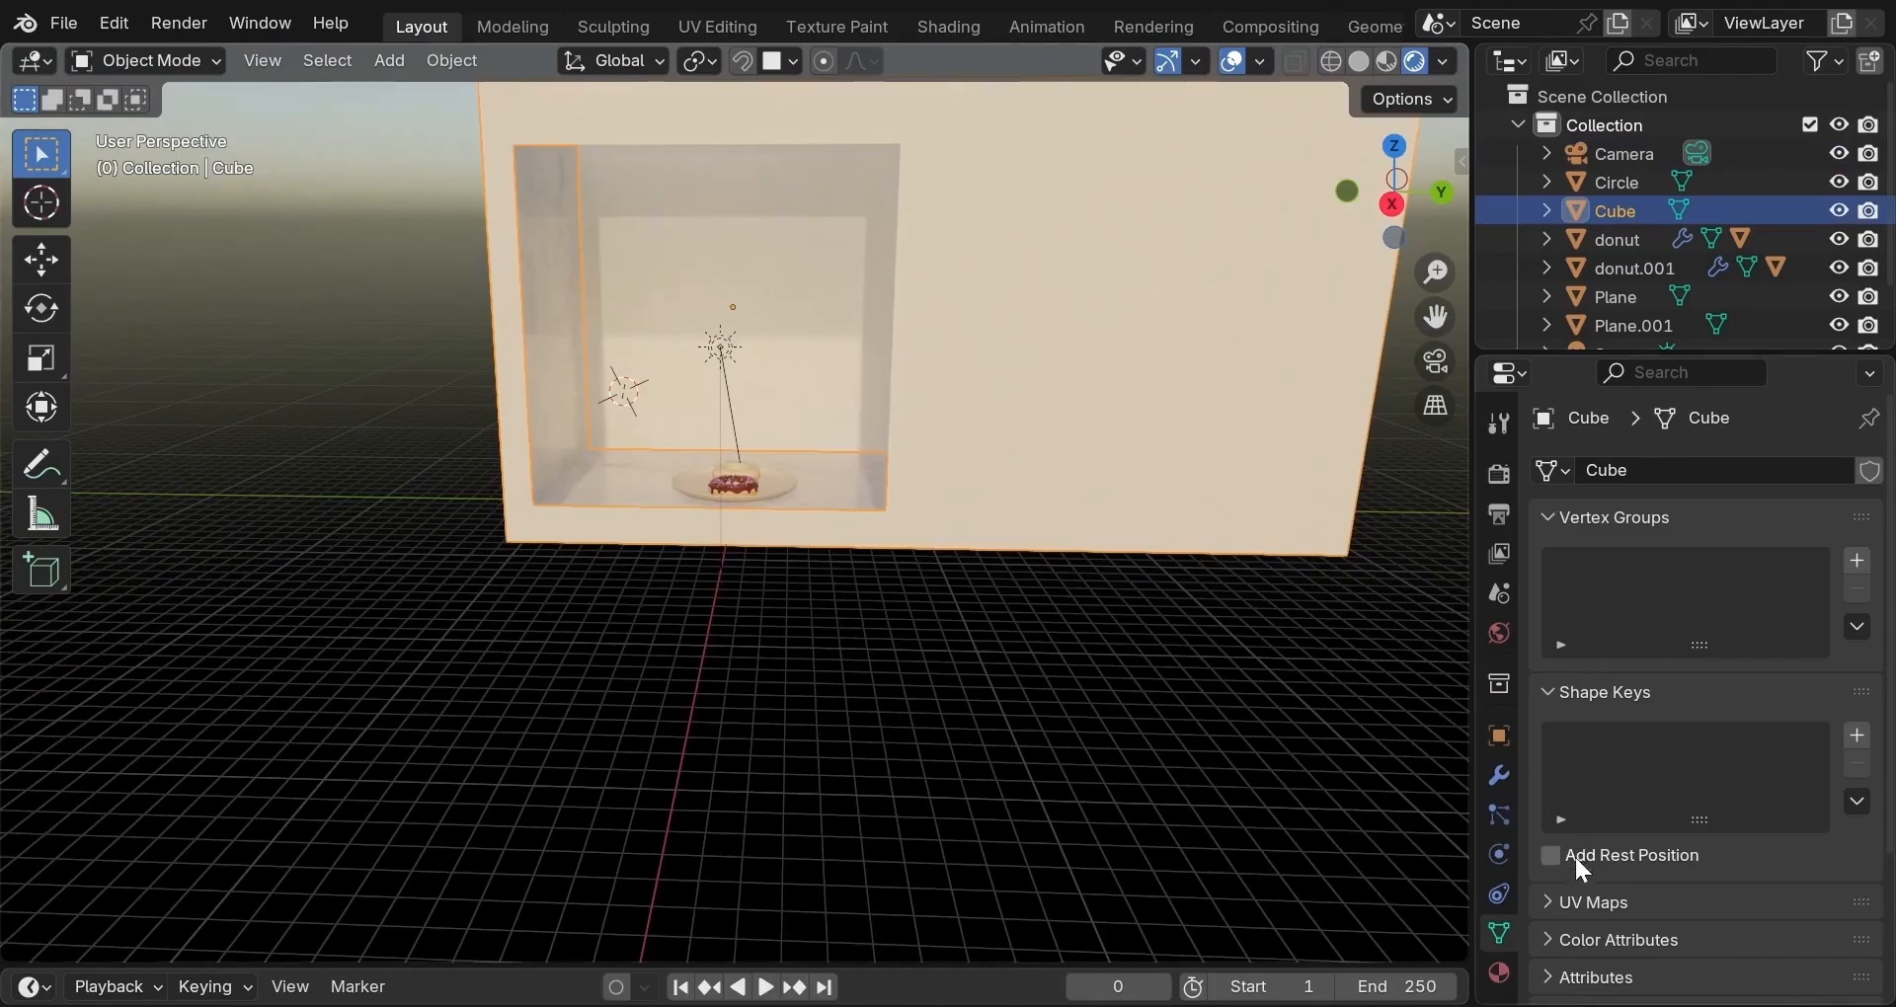
pyautogui.click(1499, 974)
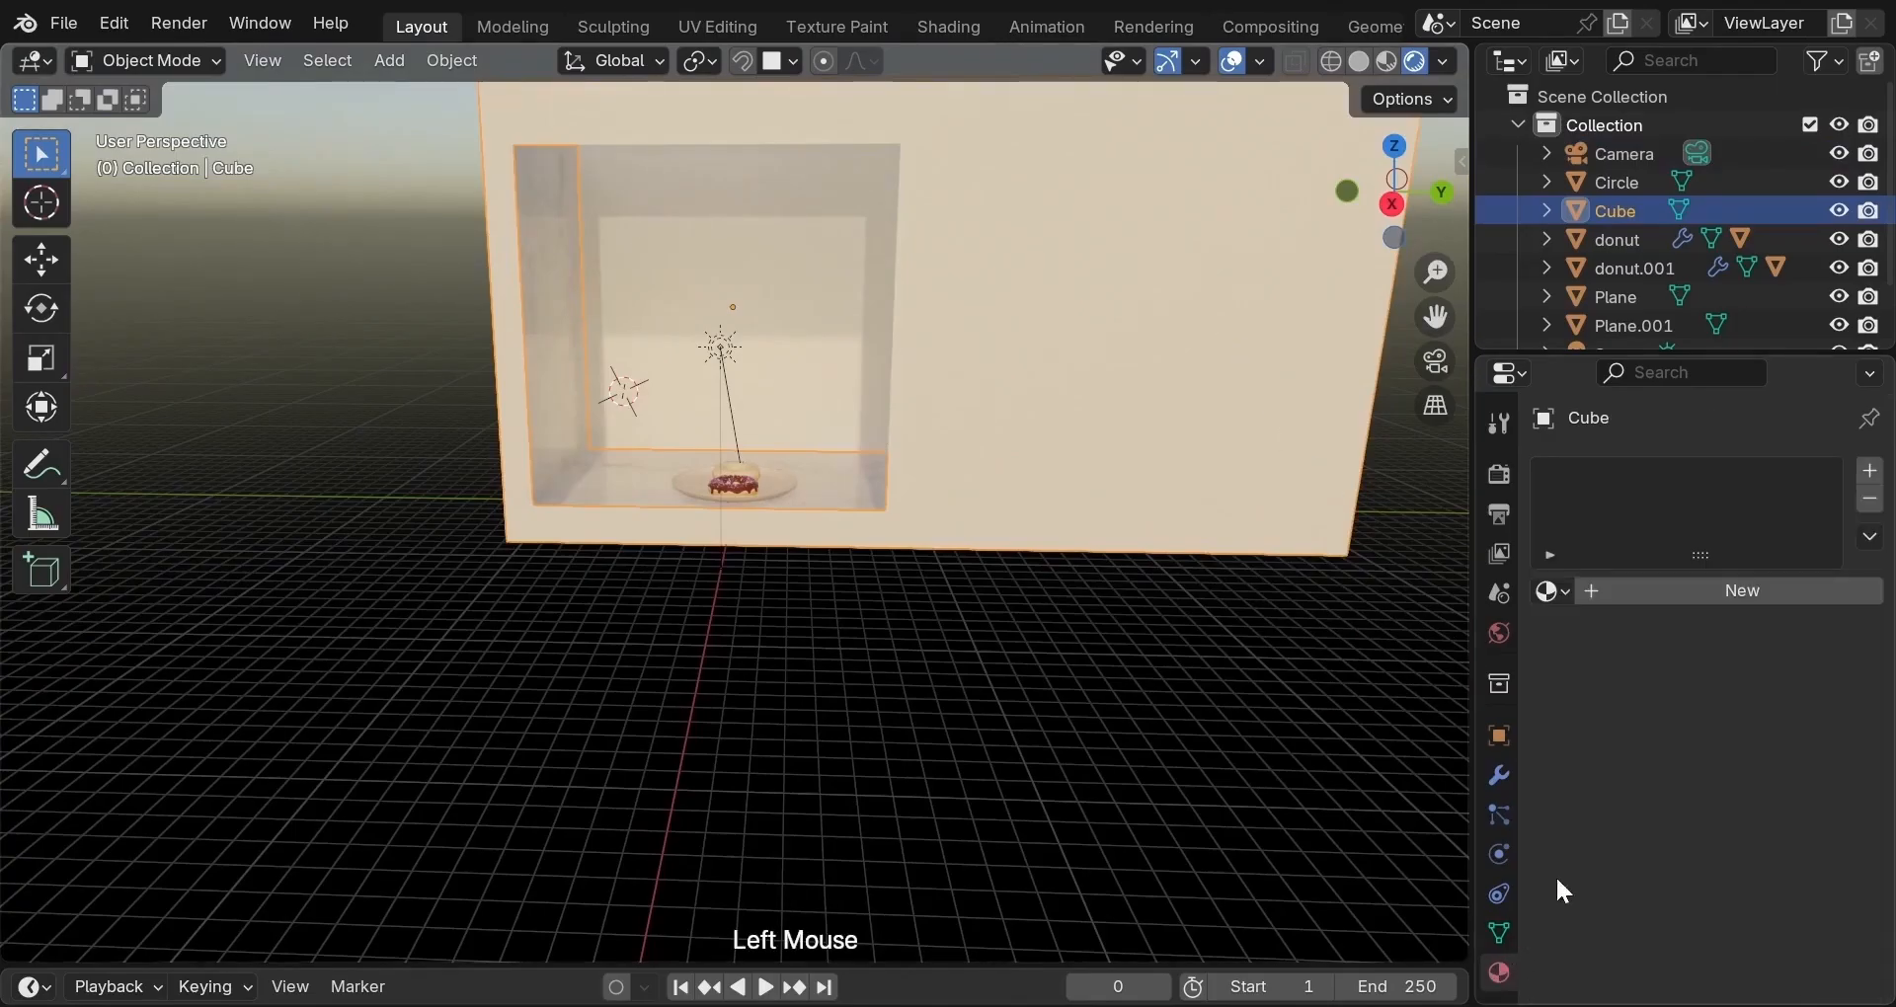
pyautogui.click(1710, 595)
pyautogui.doubleClick(1659, 477)
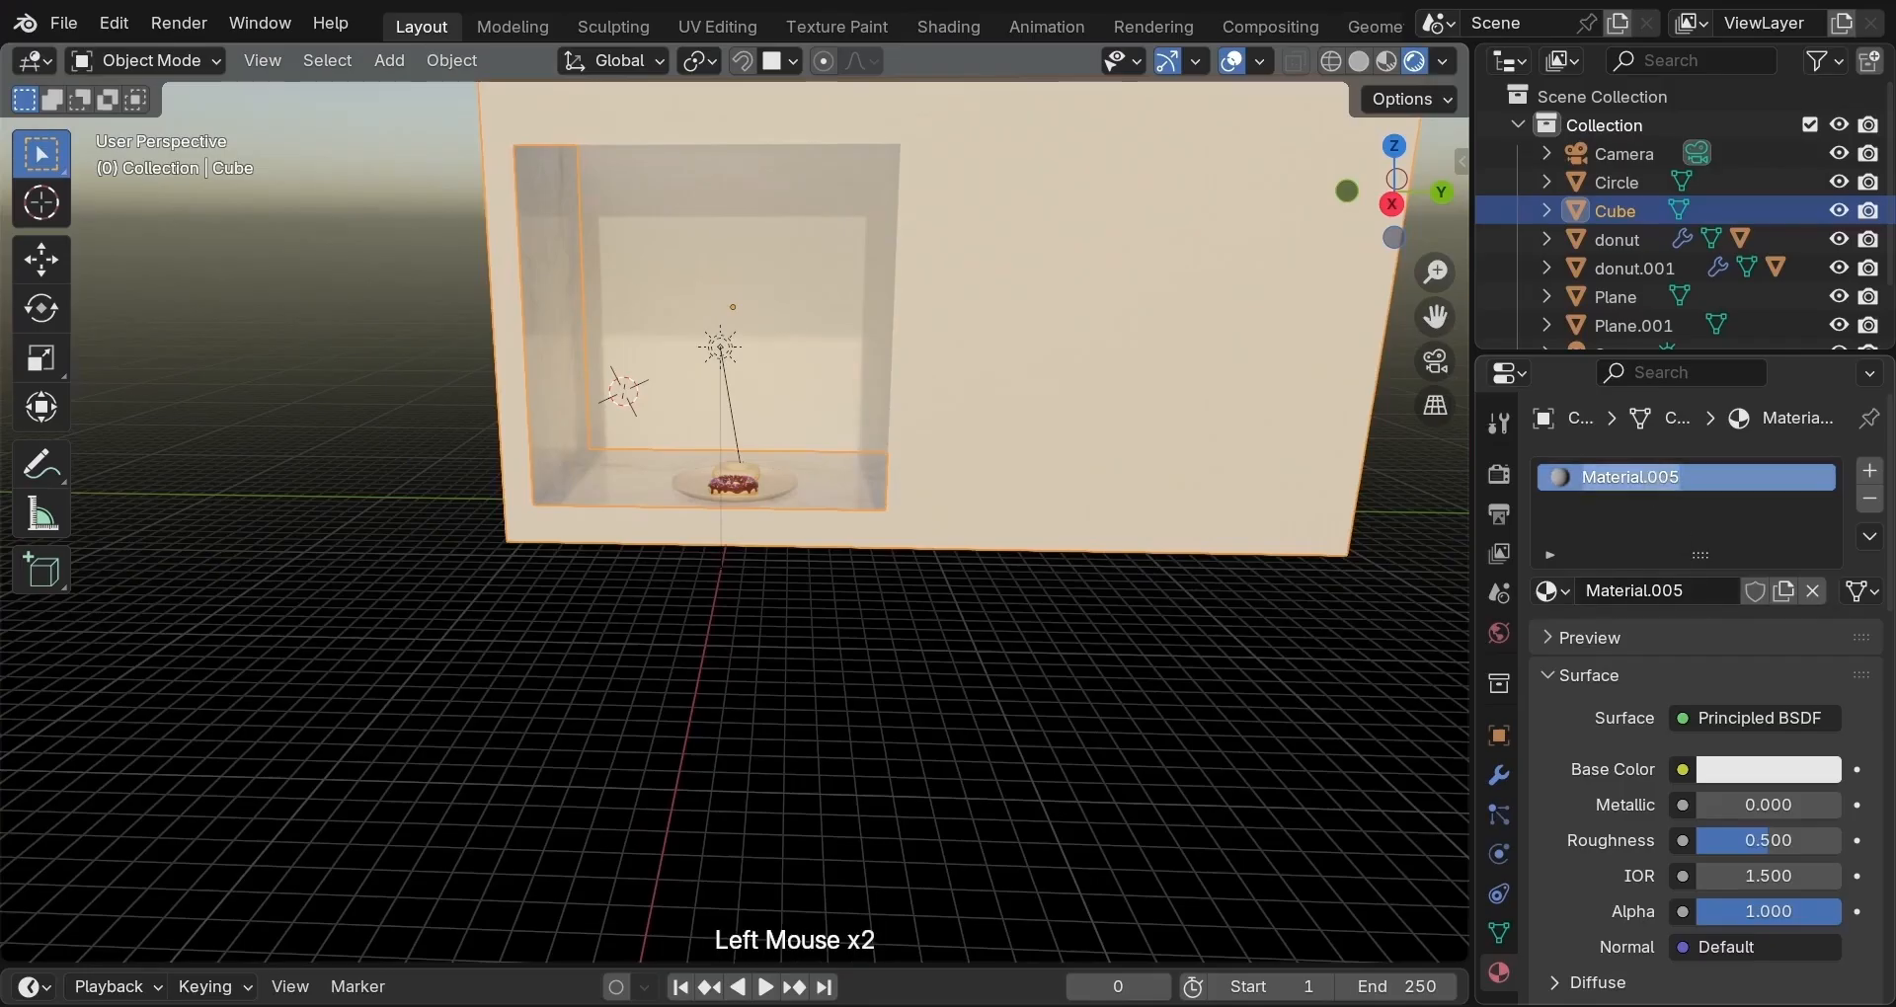
pyautogui.write('white')
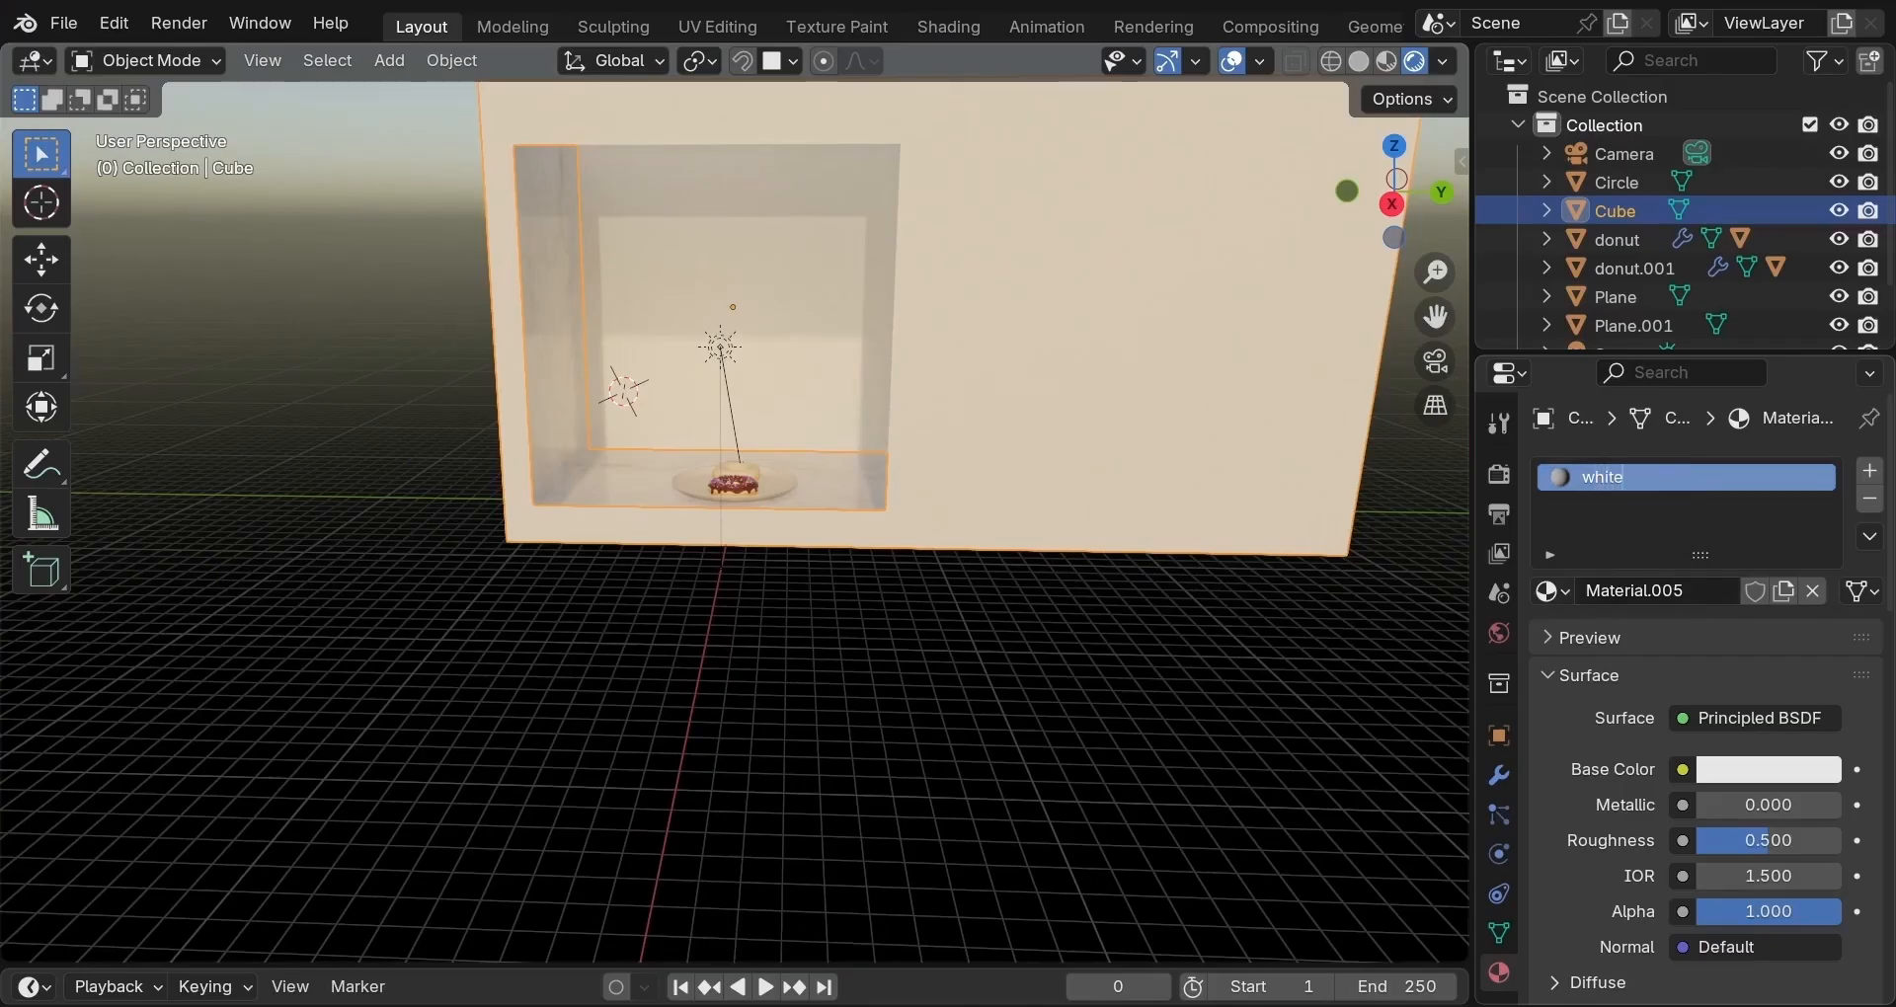
pyautogui.press('Return')
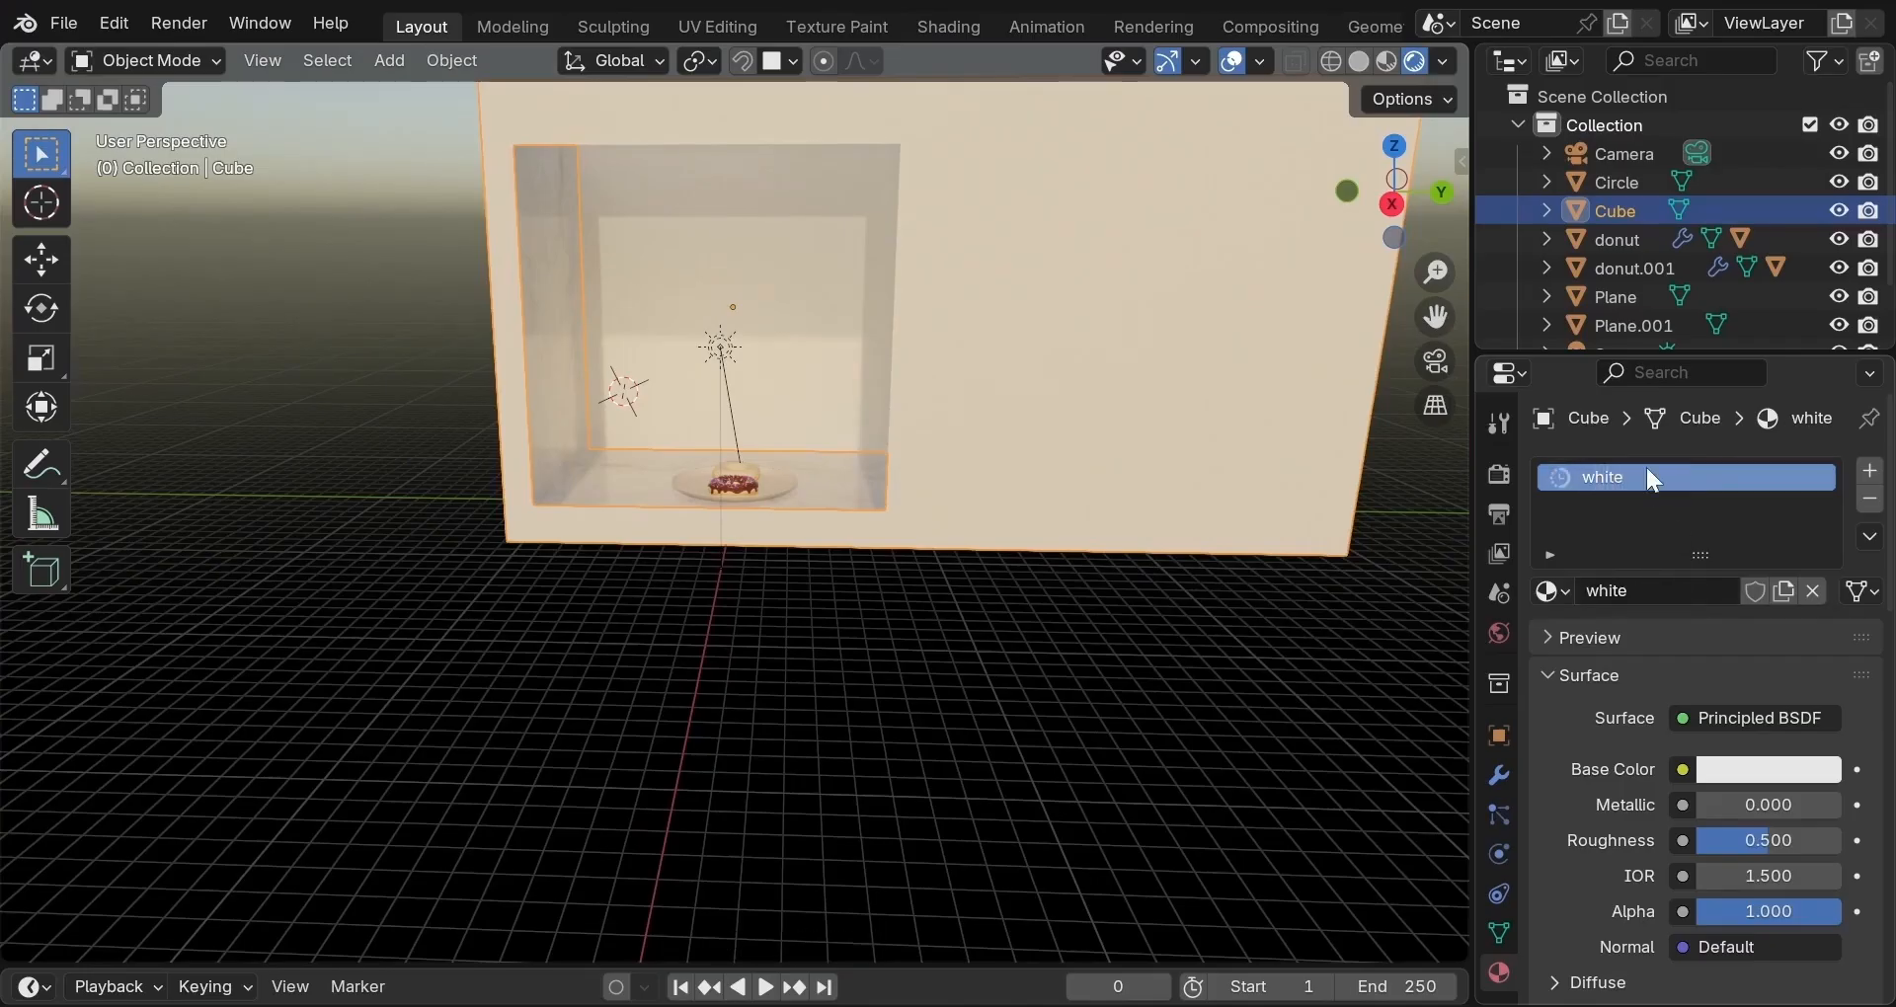
# Add a second material slot holding a new material named 'black'.
pyautogui.click(1872, 474)
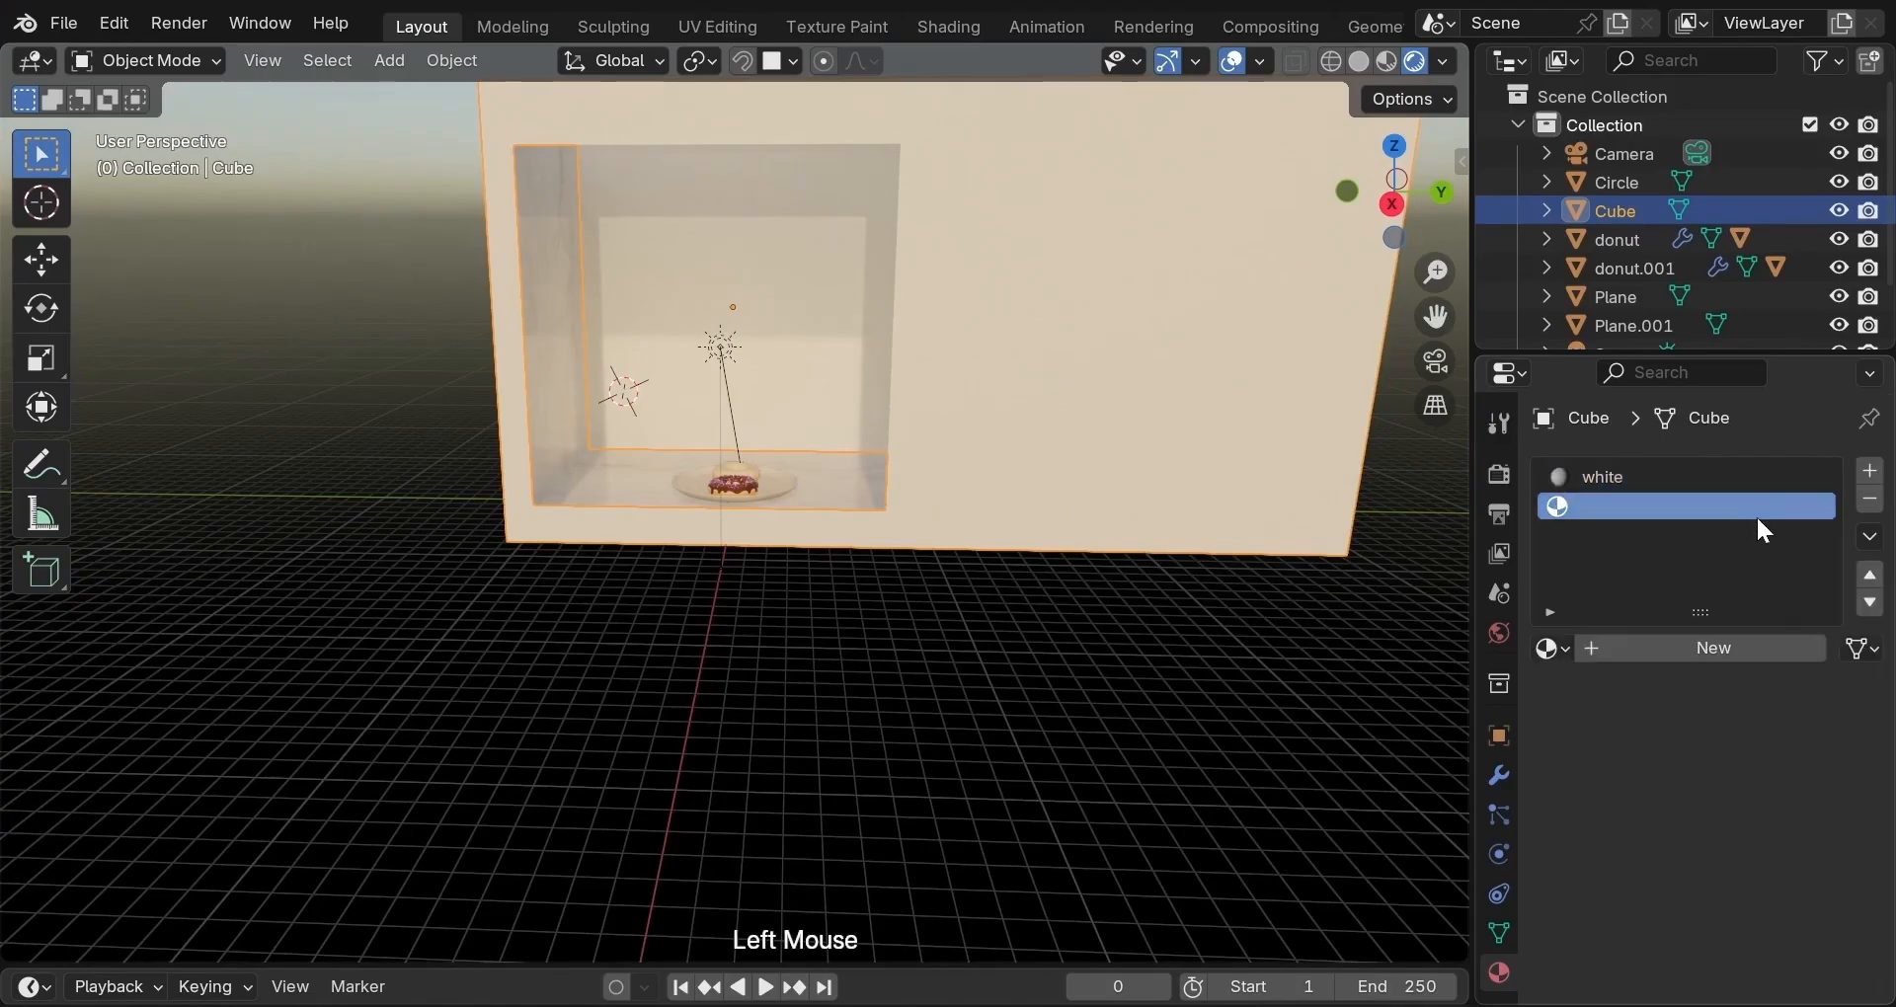
pyautogui.click(1659, 650)
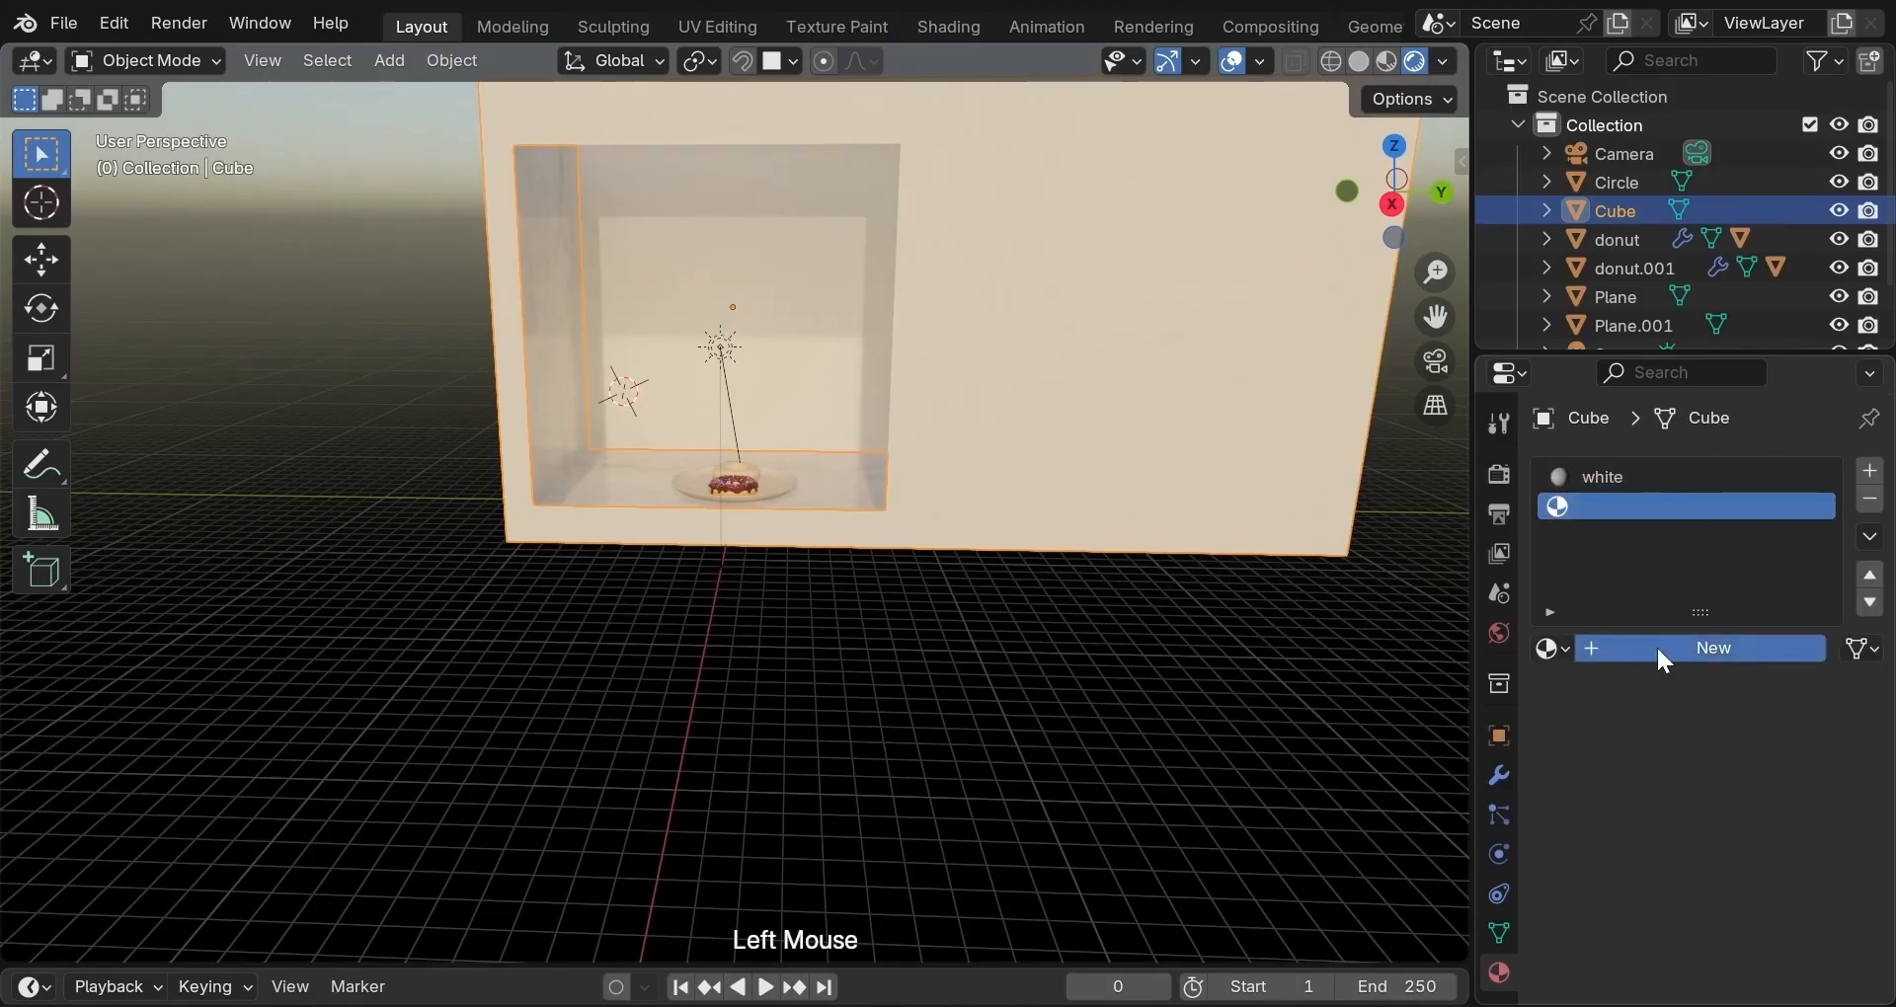
pyautogui.doubleClick(1629, 506)
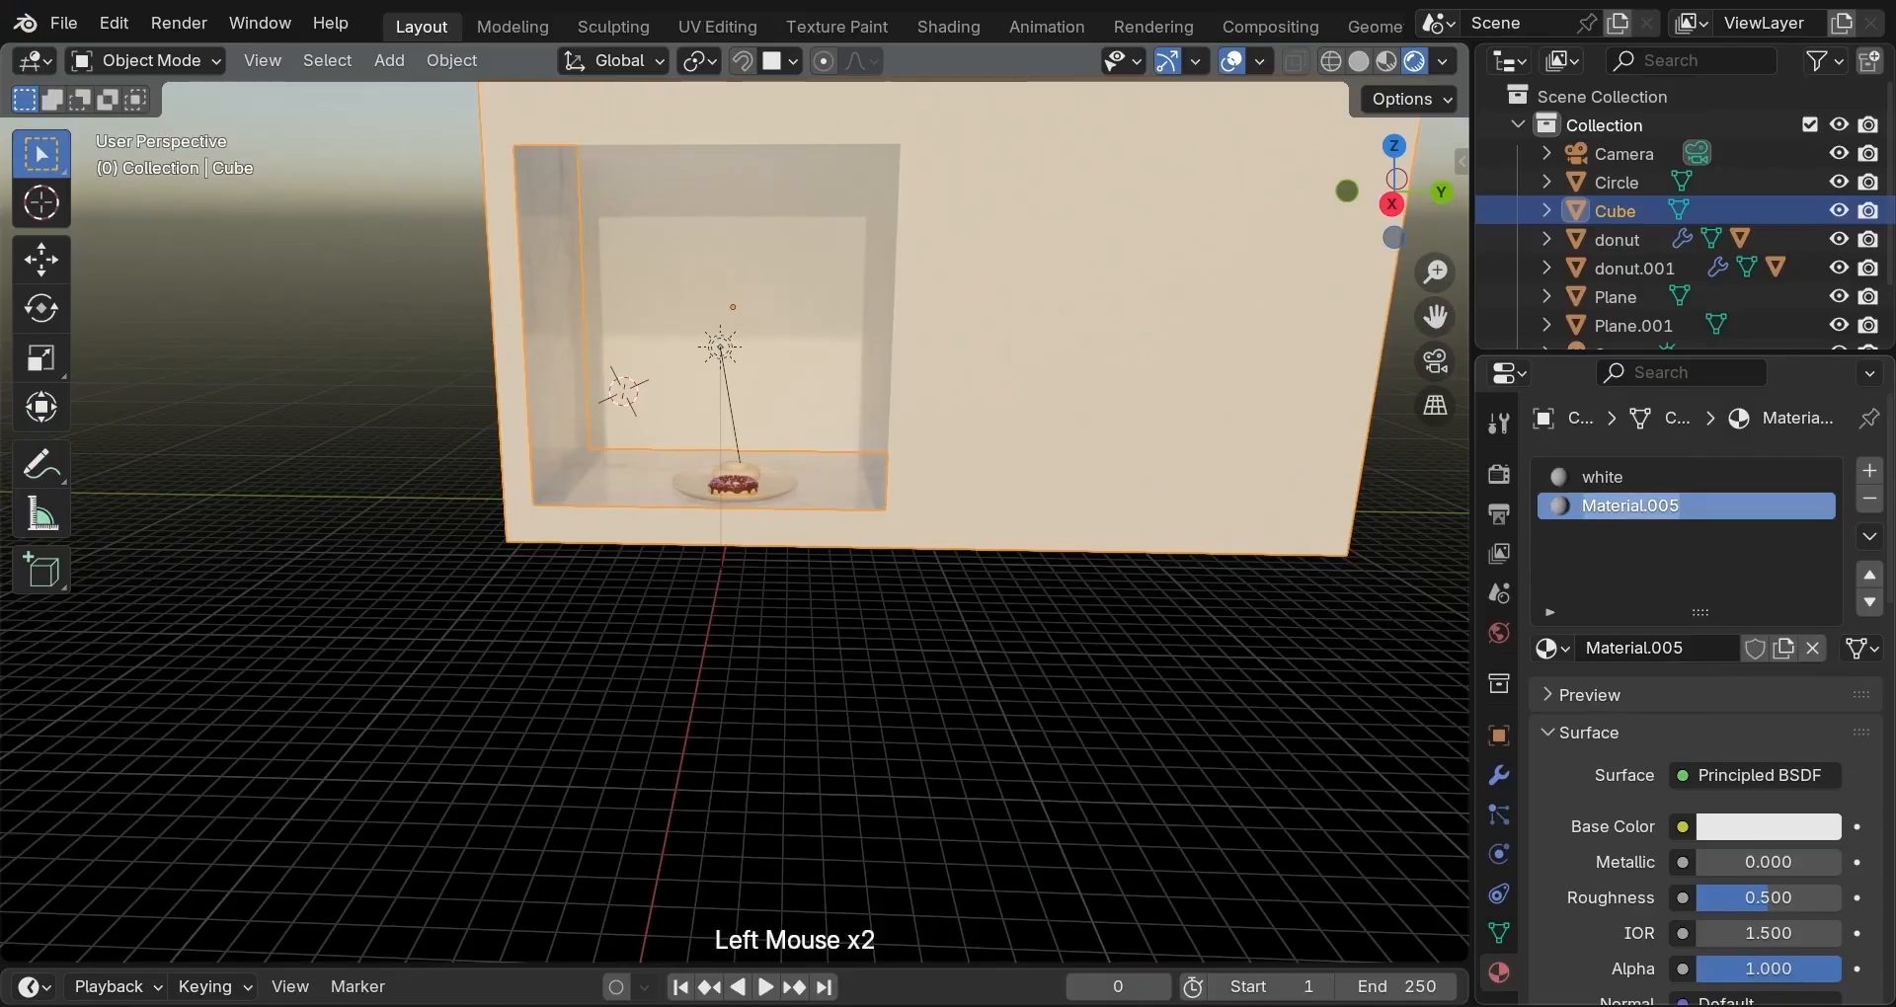
pyautogui.write('black')
pyautogui.press('Return')
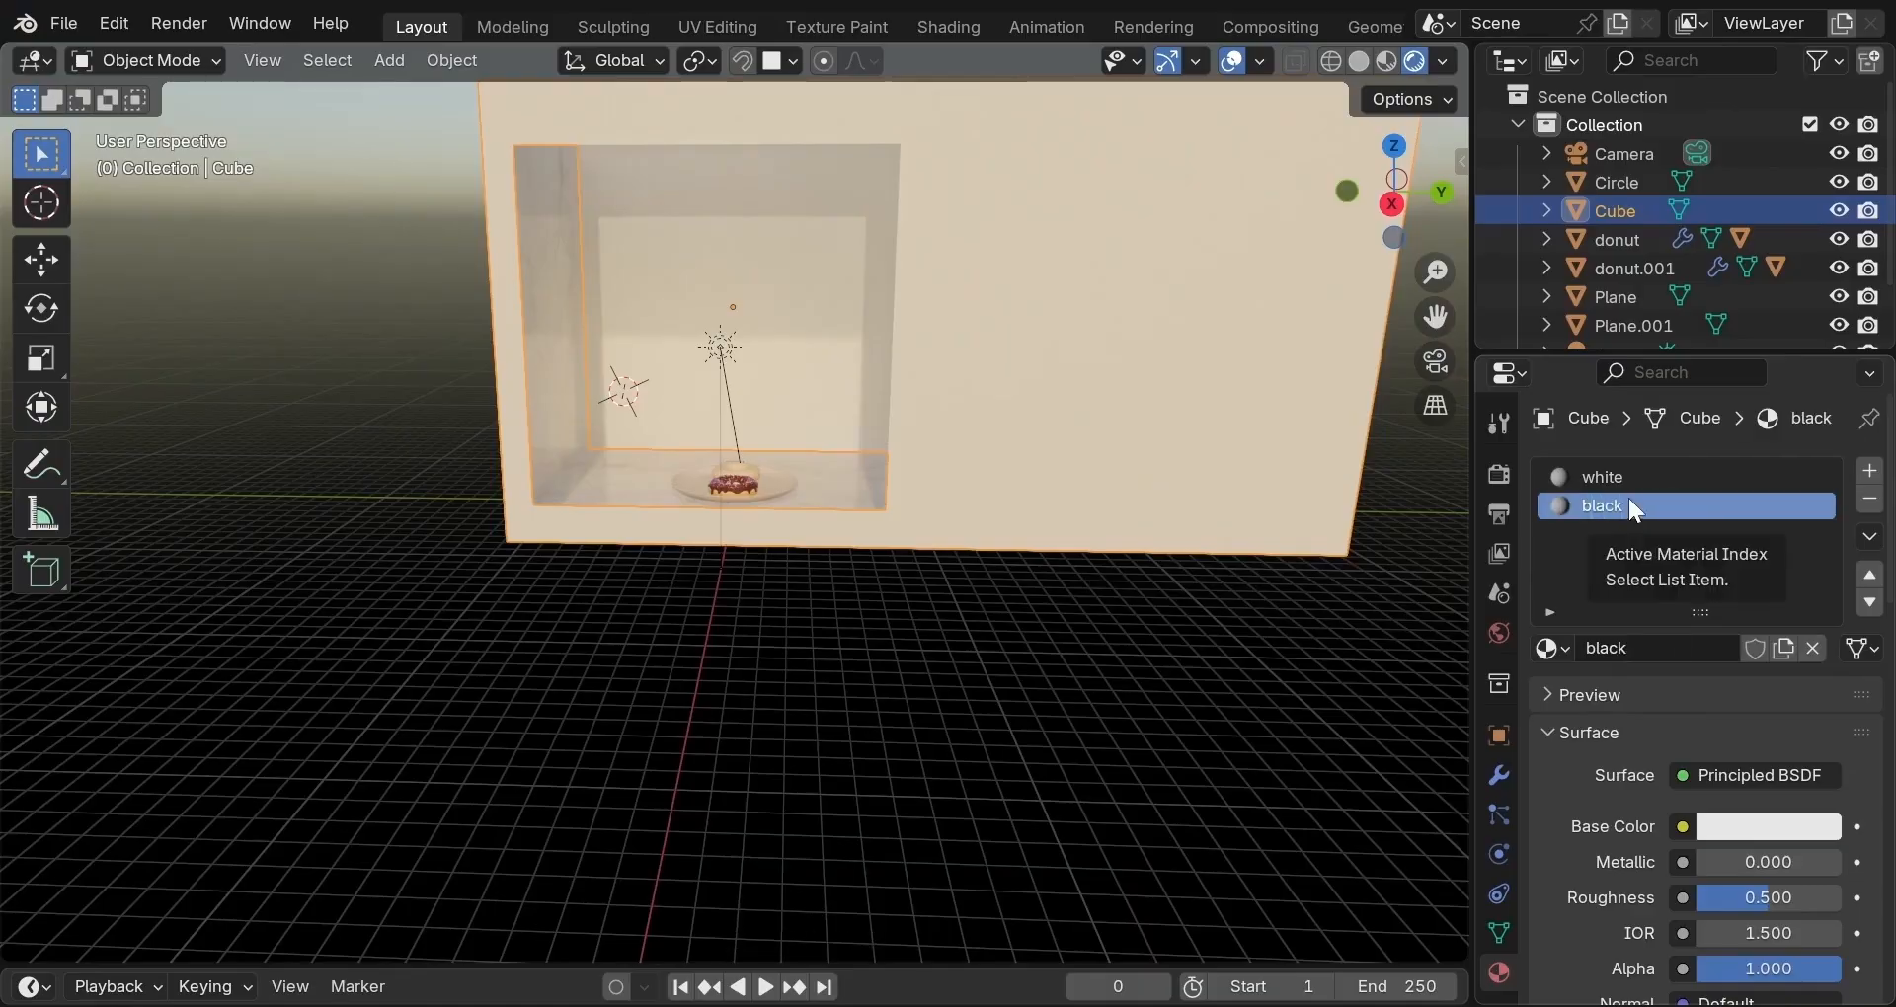
# Make 'black' a Diffuse BSDF darkened to #111111, then enter Edit Mode.
pyautogui.click(1743, 776)
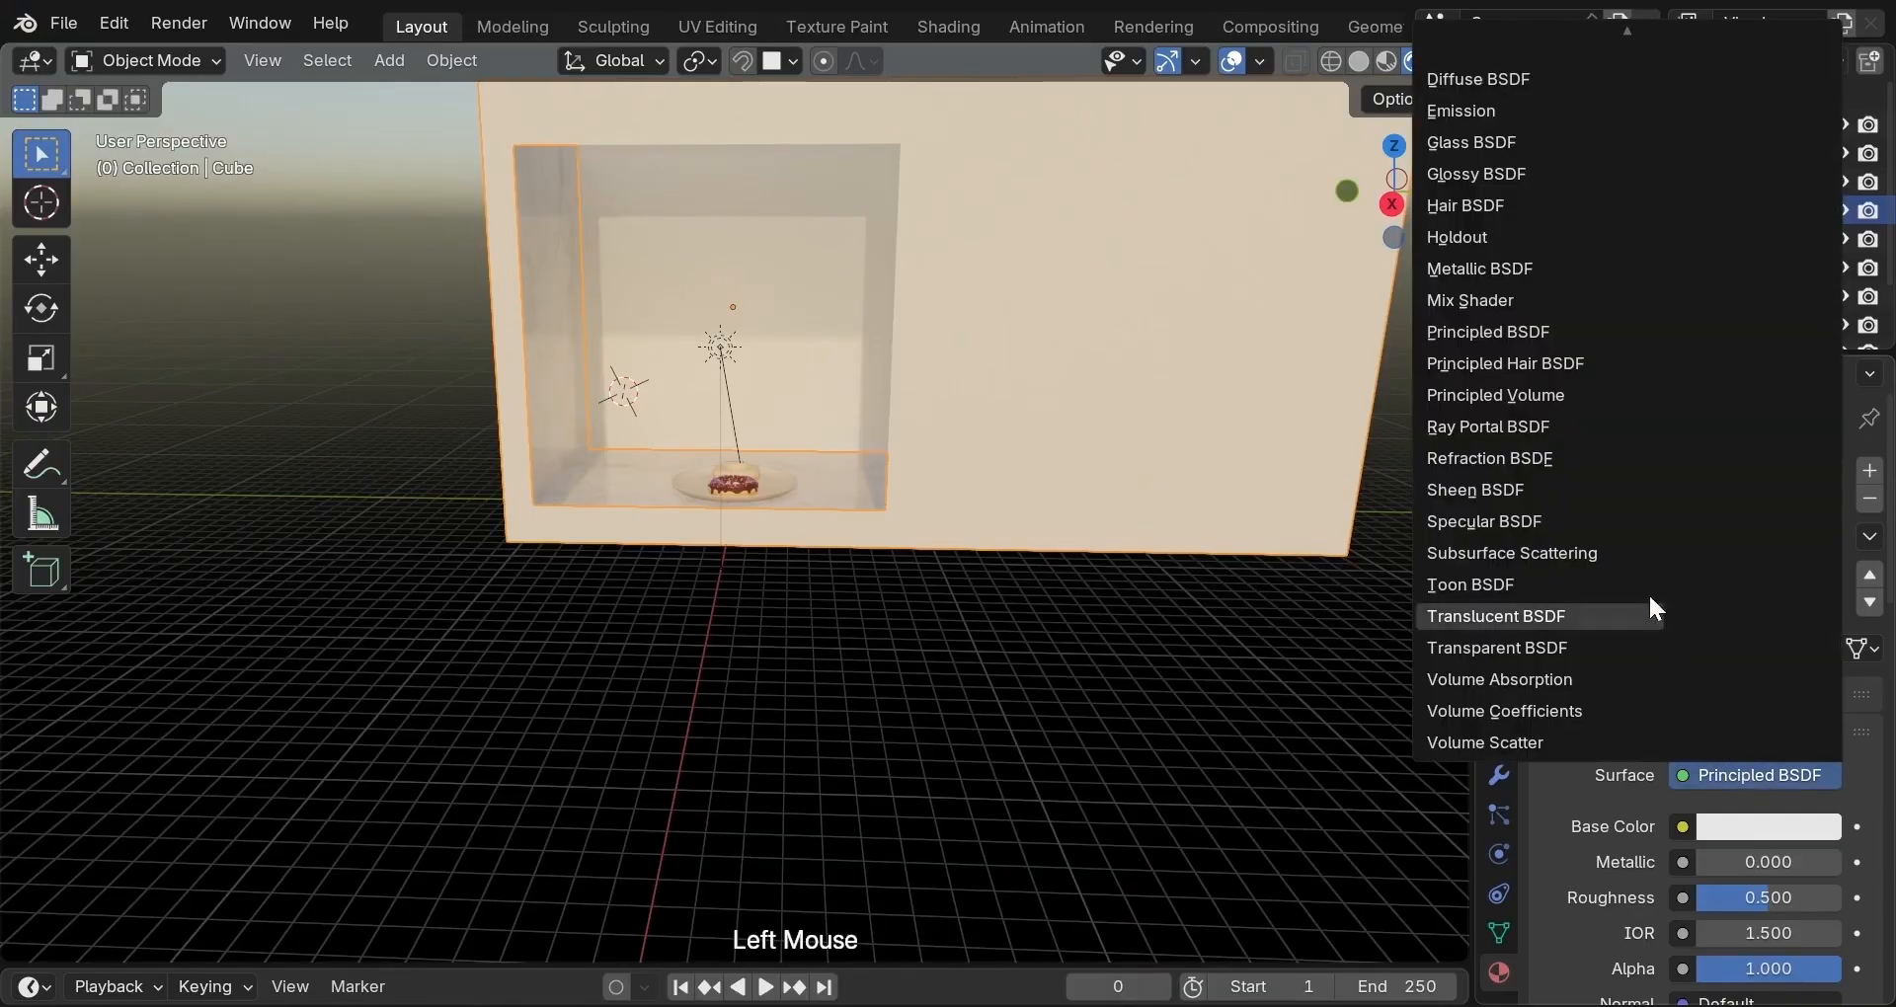
pyautogui.click(1521, 81)
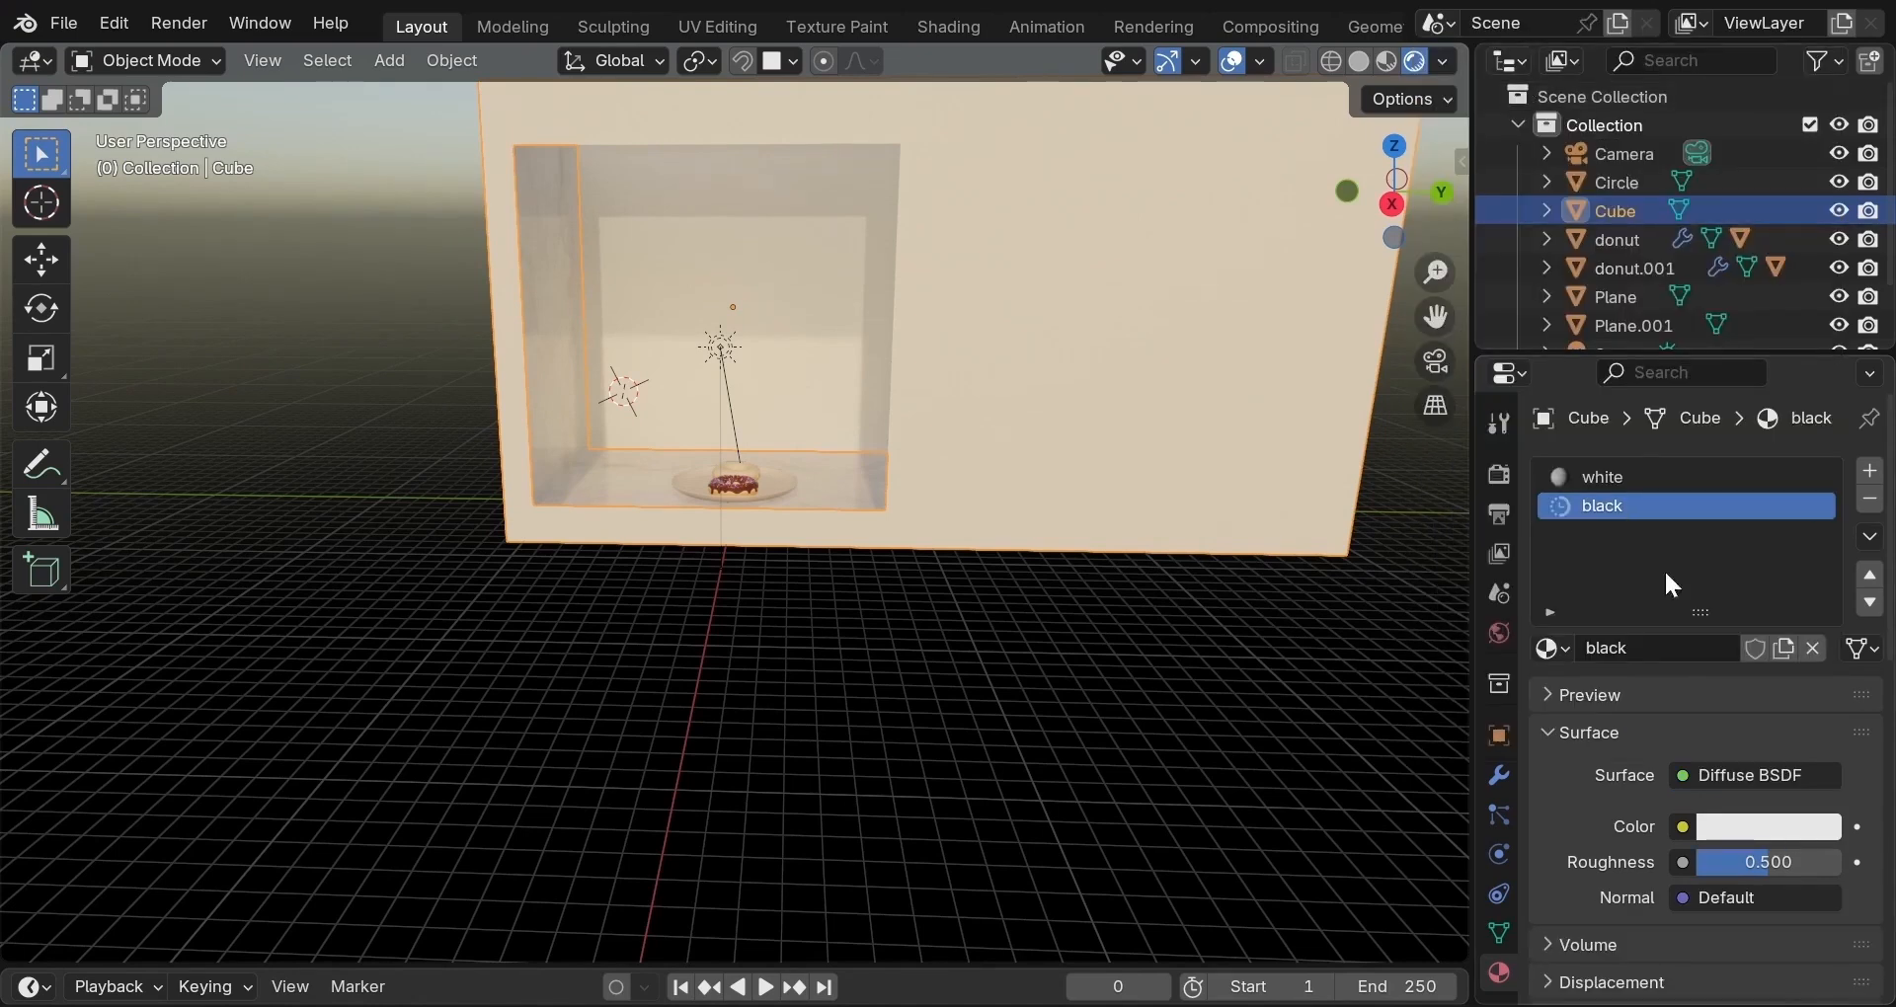
pyautogui.click(1728, 829)
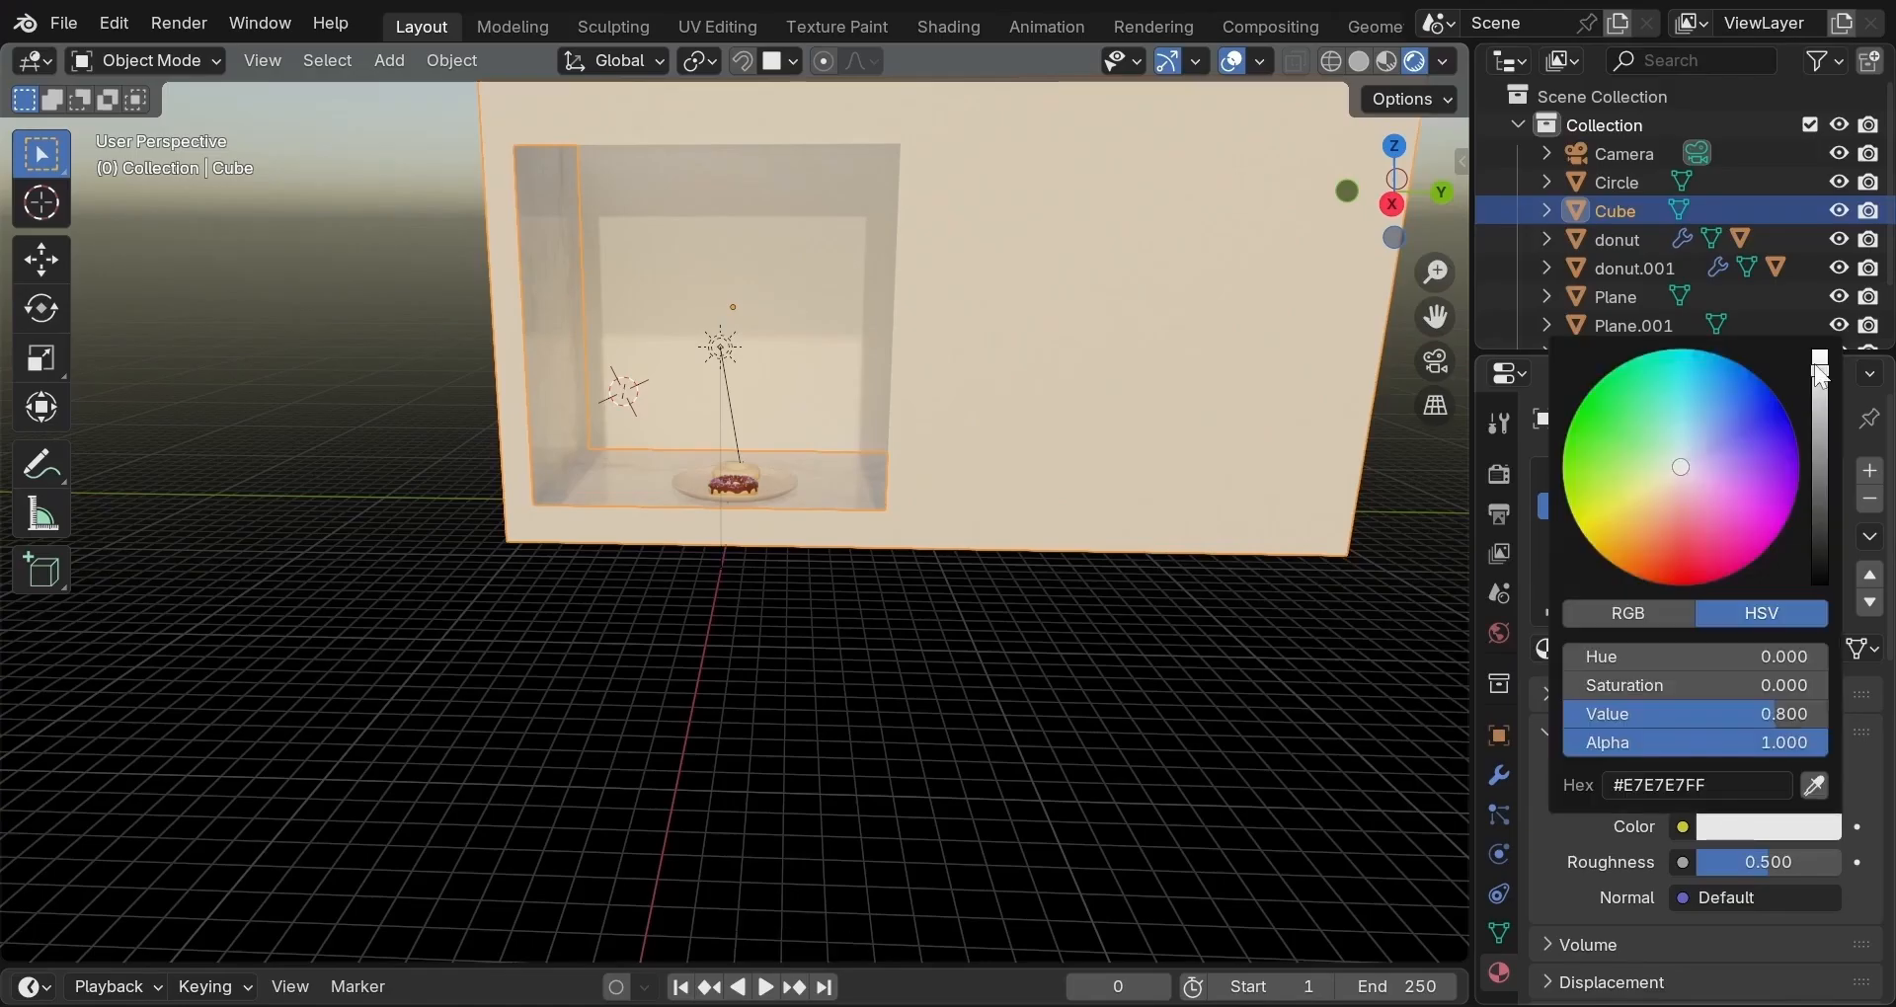
pyautogui.moveTo(1738, 715); pyautogui.dragTo(1566, 714)
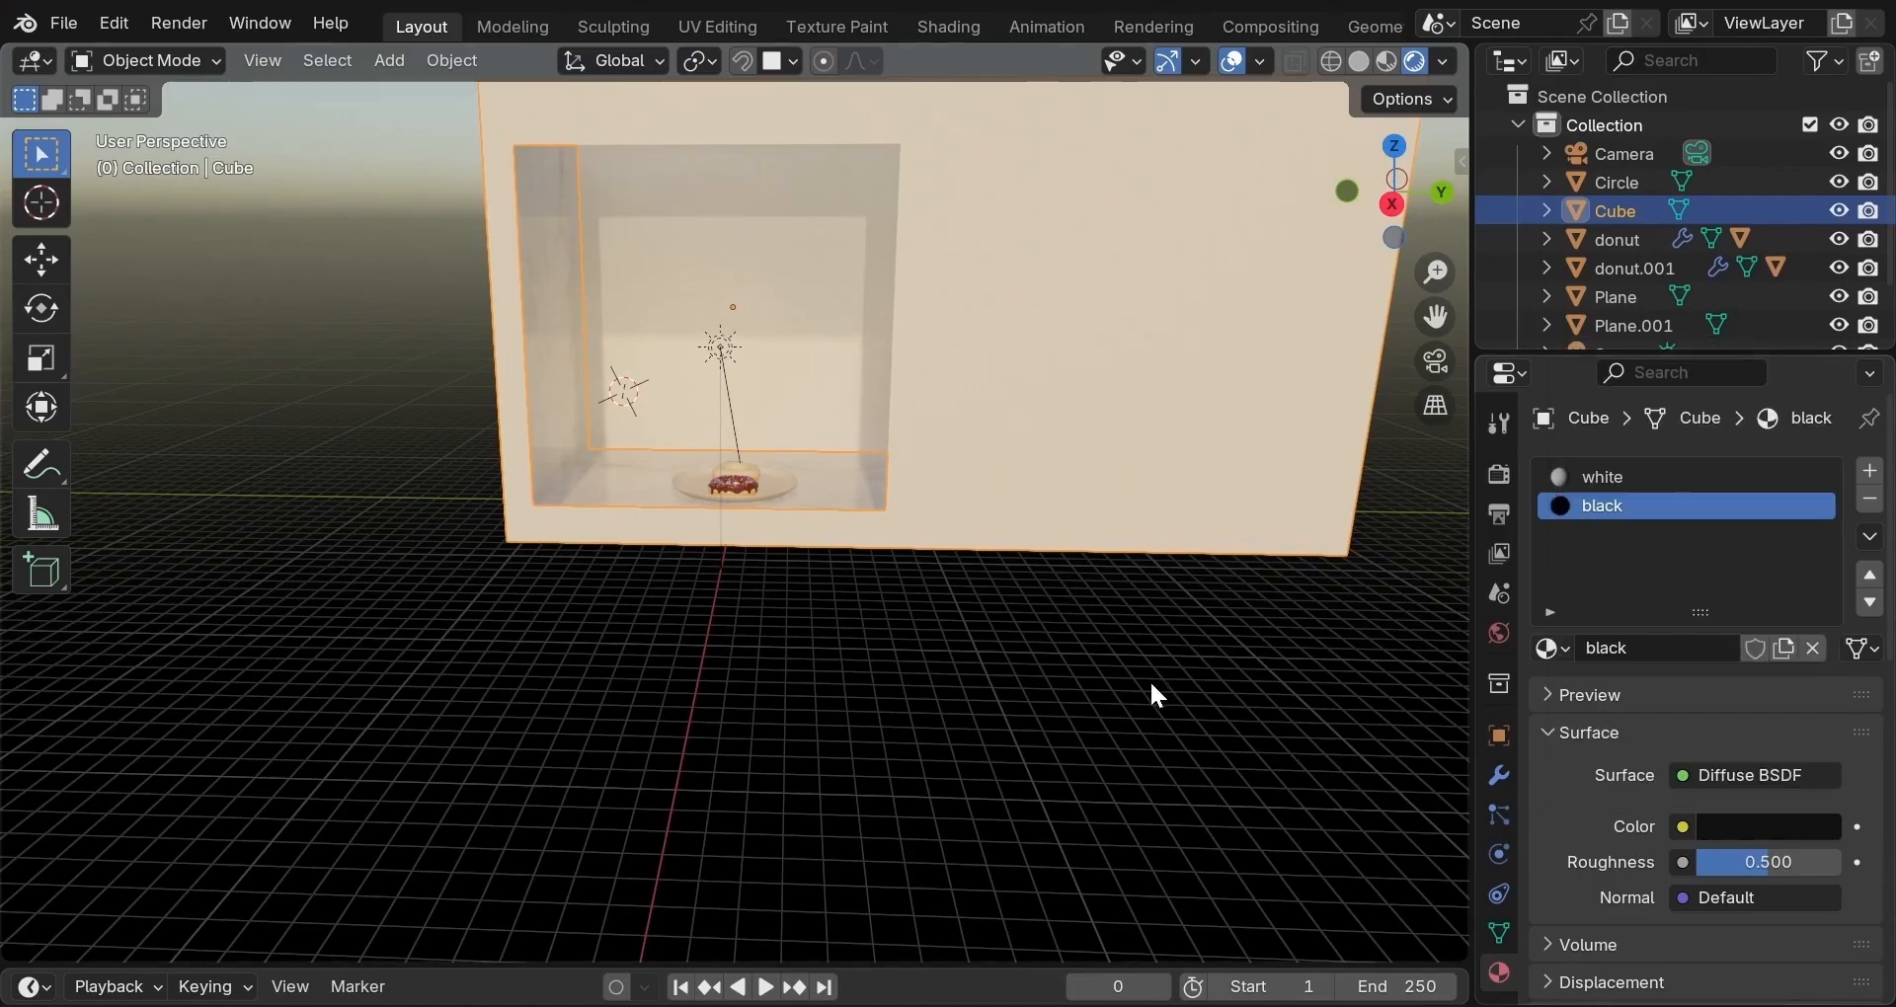
pyautogui.press('Tab')
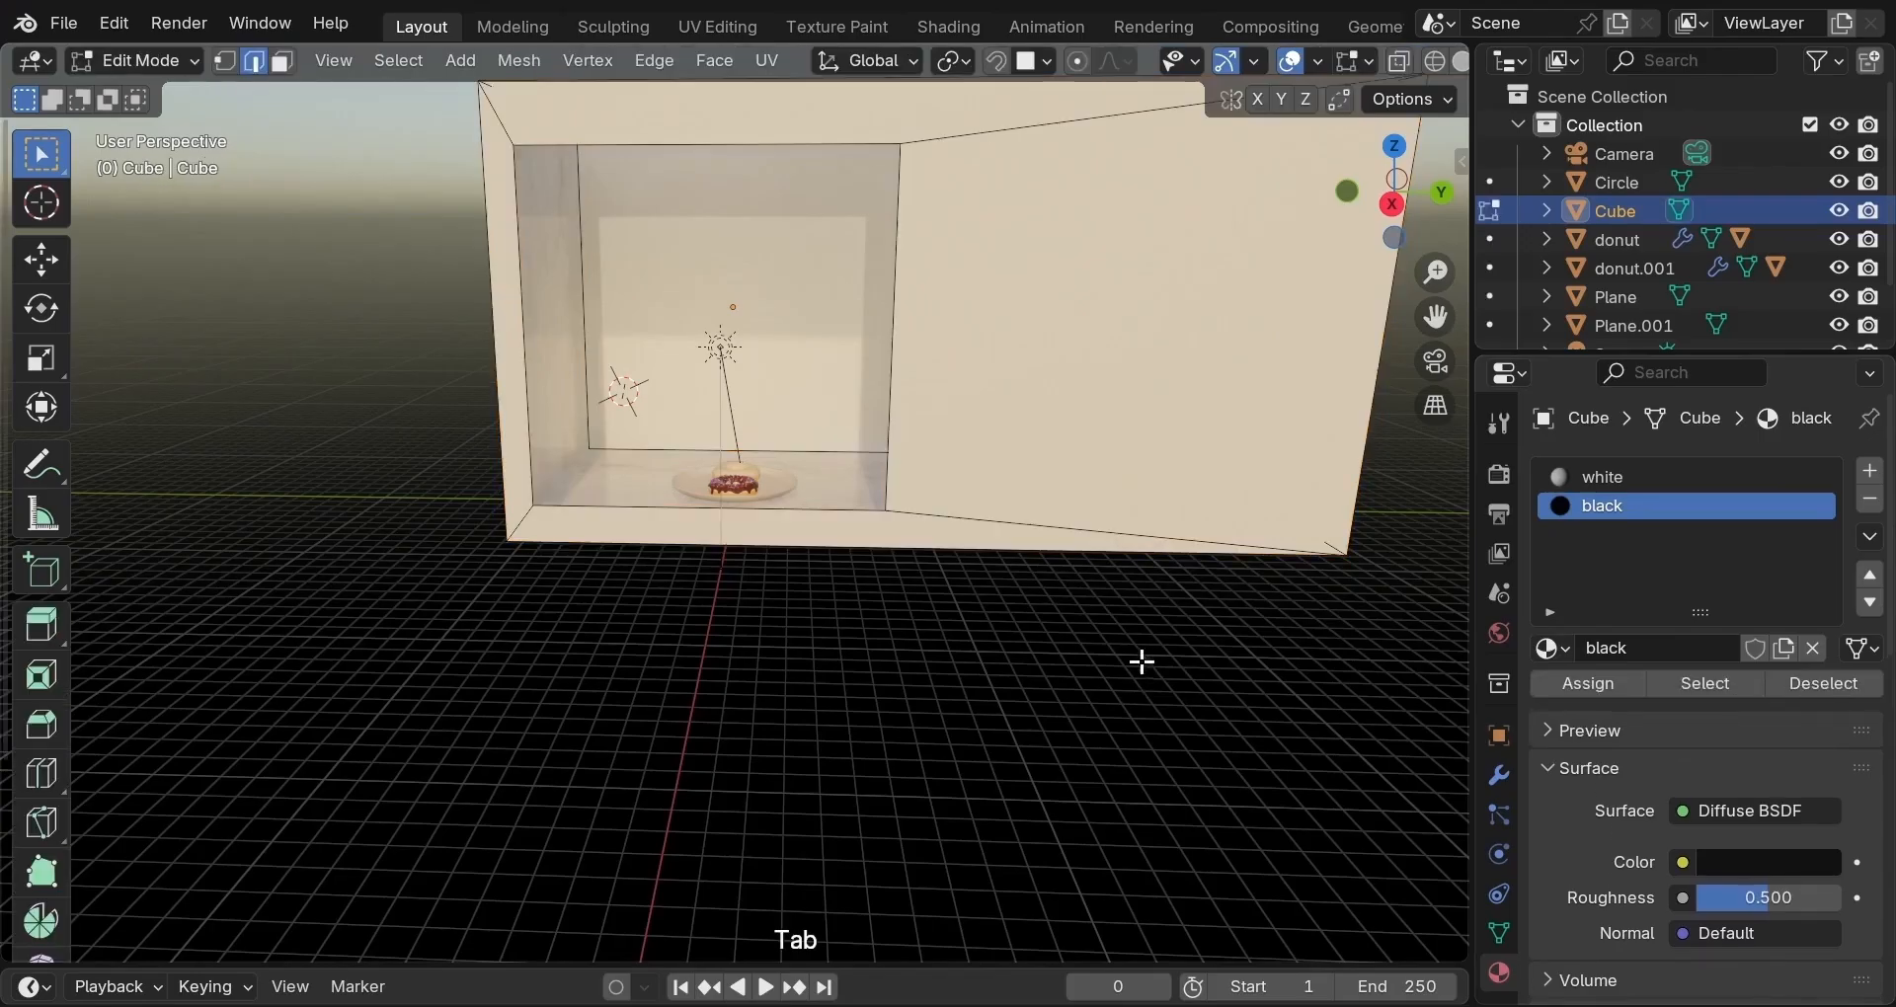
# Assign the black material to the Cube's inner back wall, then return to Object Mode in camera view.
pyautogui.click(282, 61)
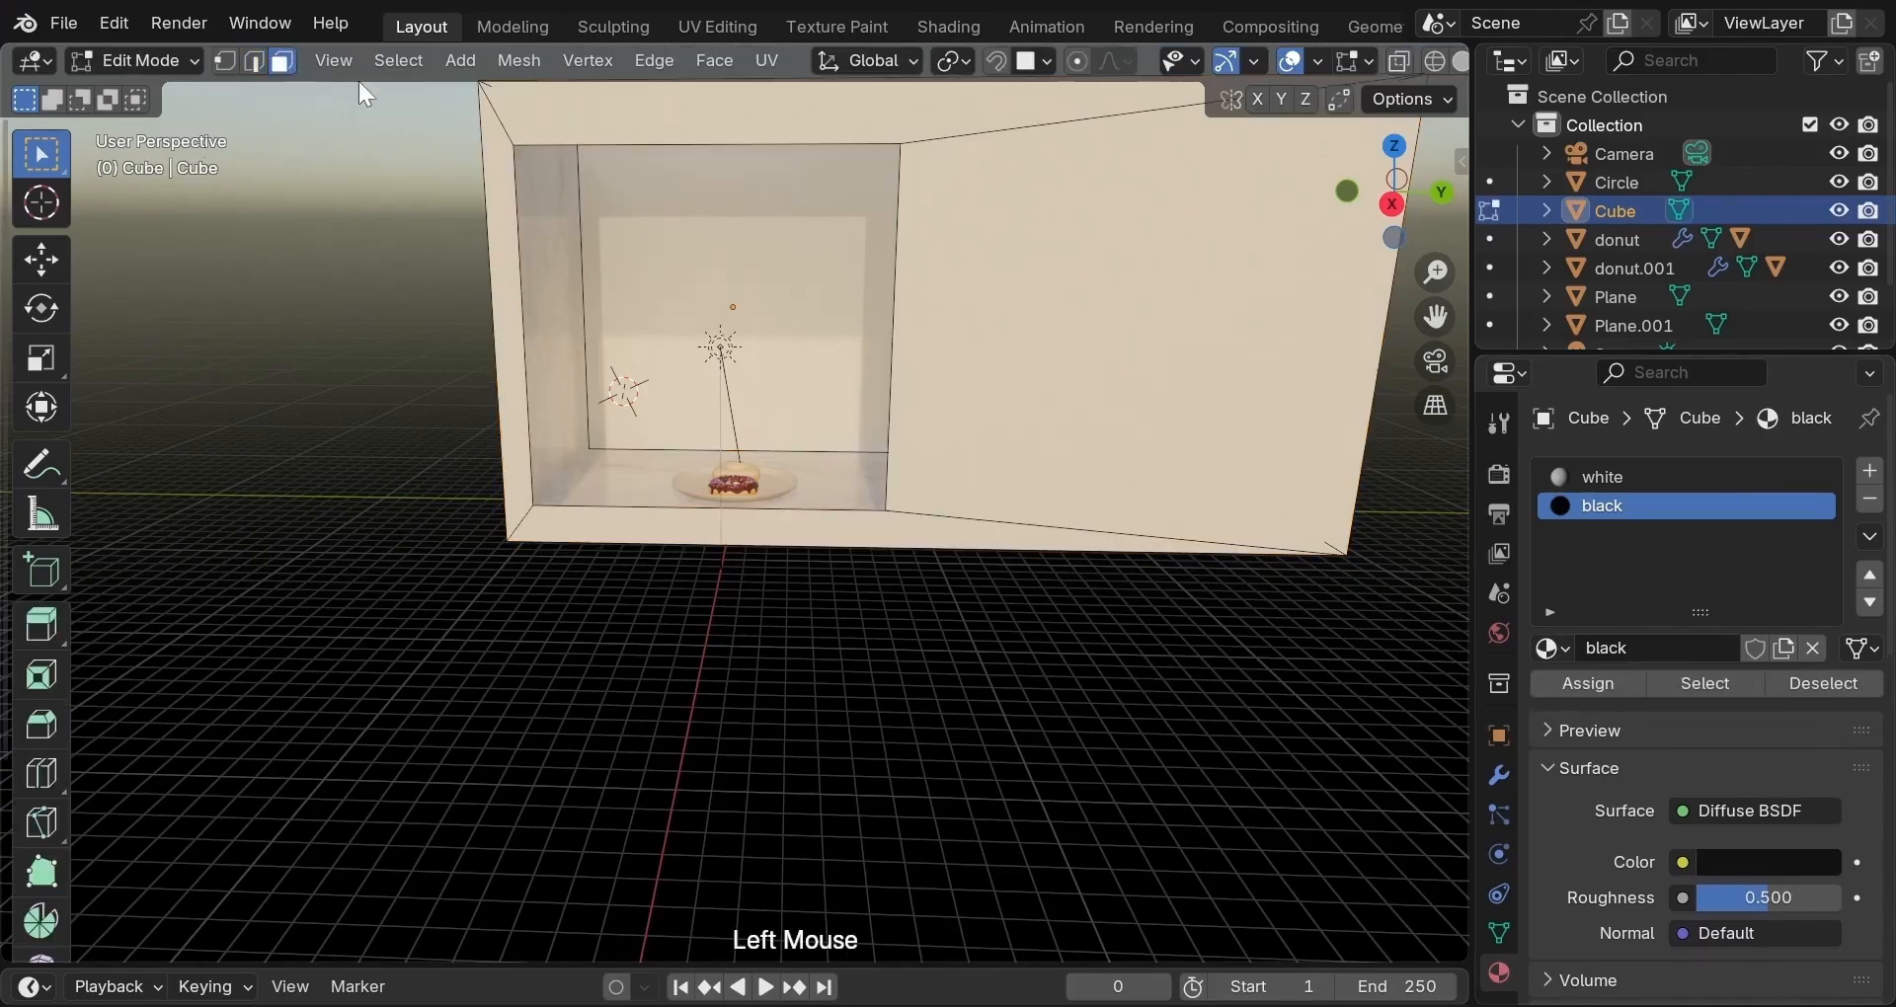
pyautogui.click(792, 286)
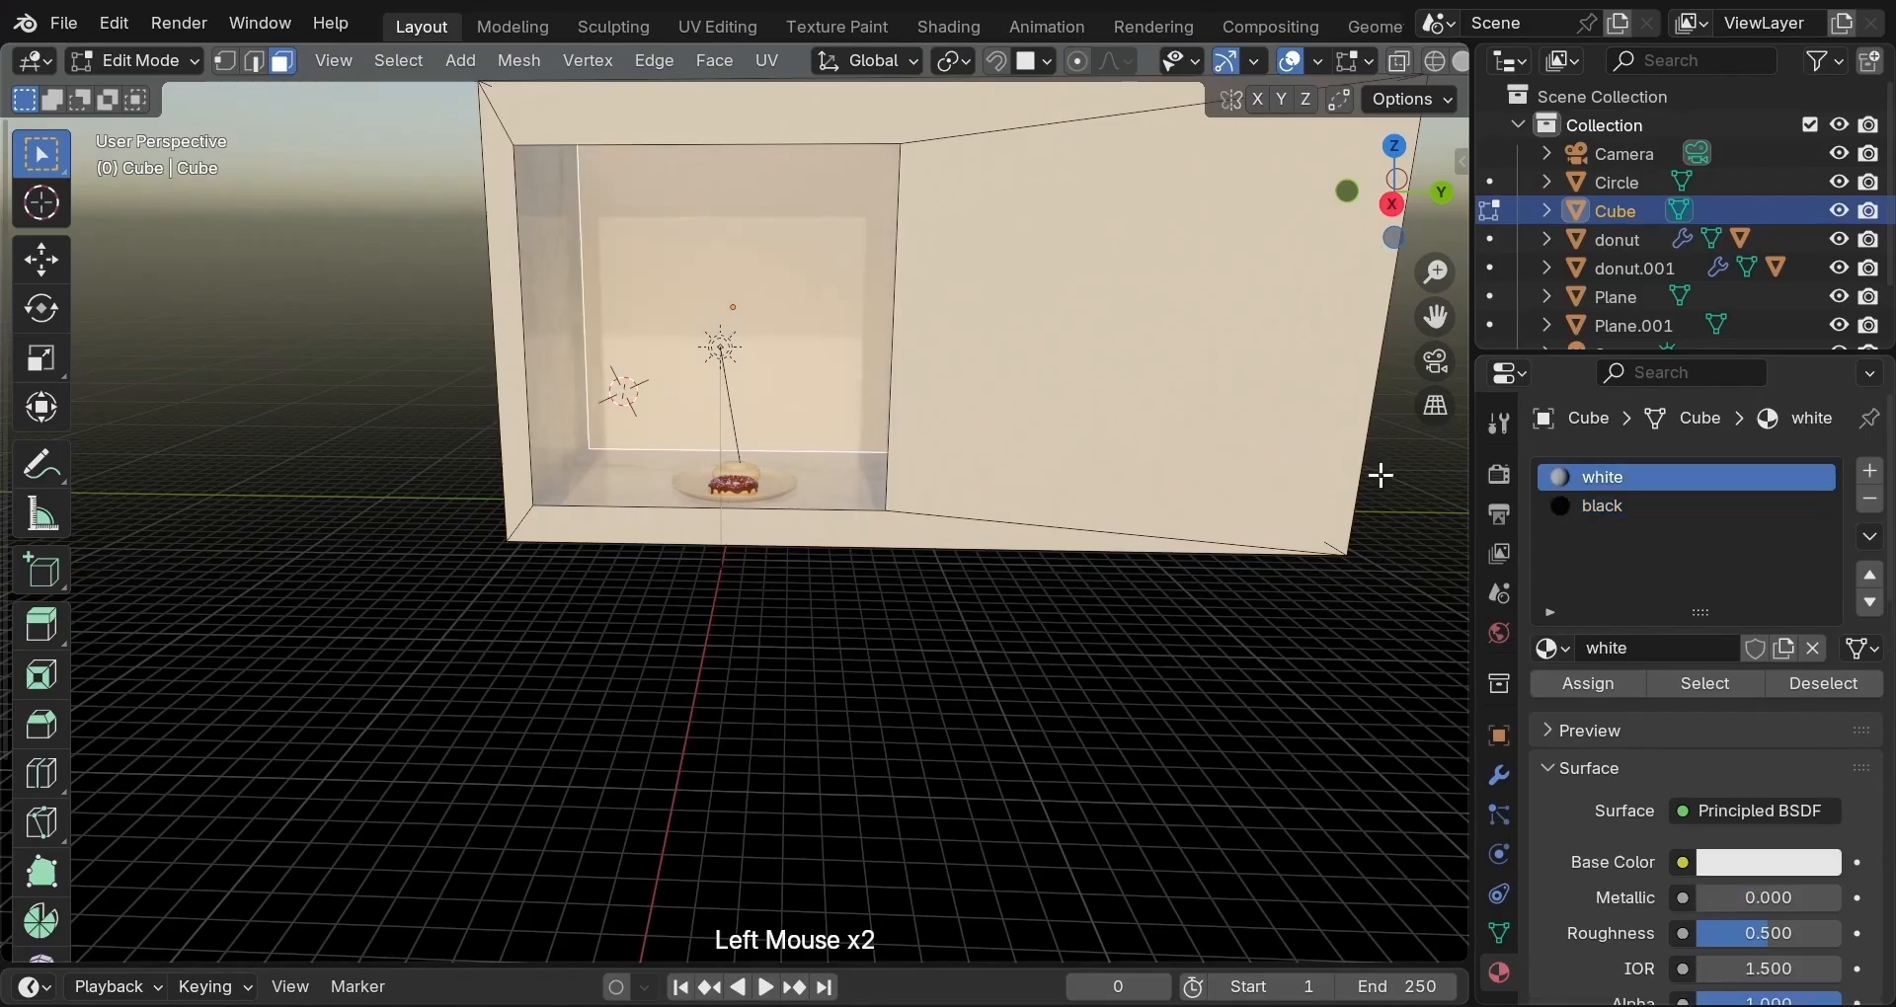
pyautogui.click(1591, 516)
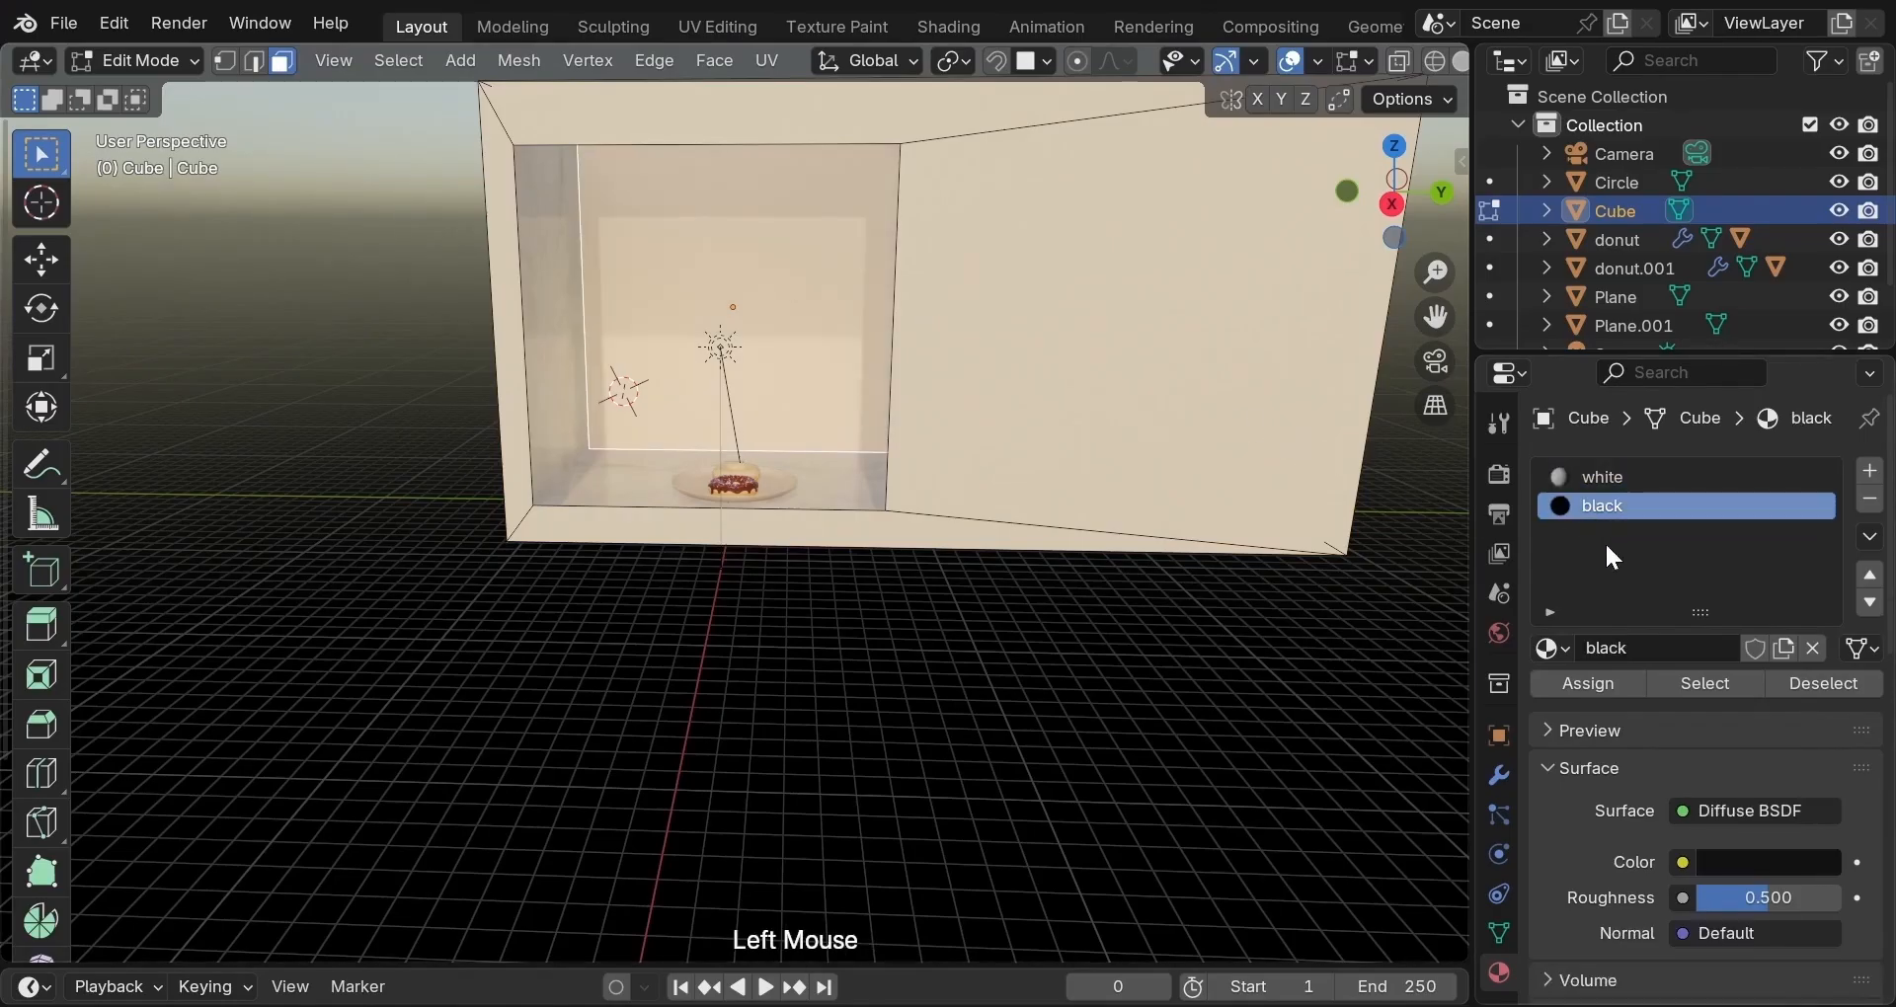
pyautogui.click(1609, 683)
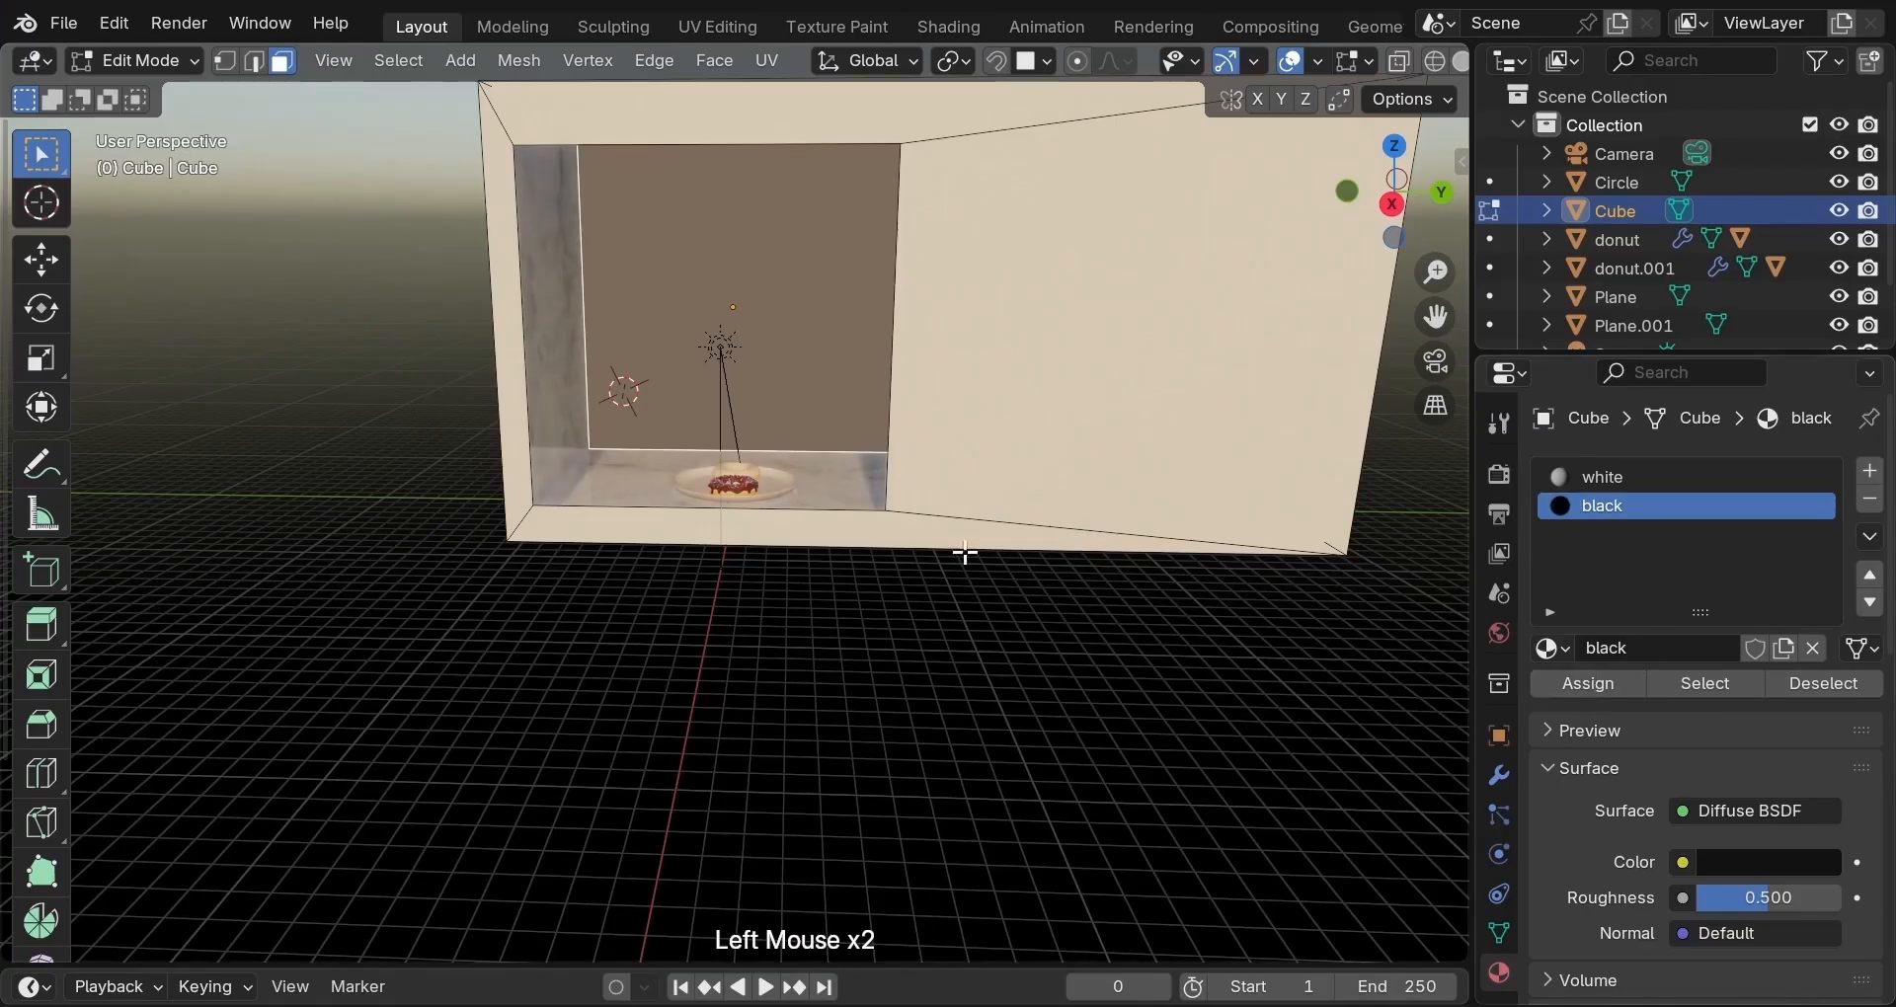
pyautogui.click(946, 484)
pyautogui.click(1435, 360)
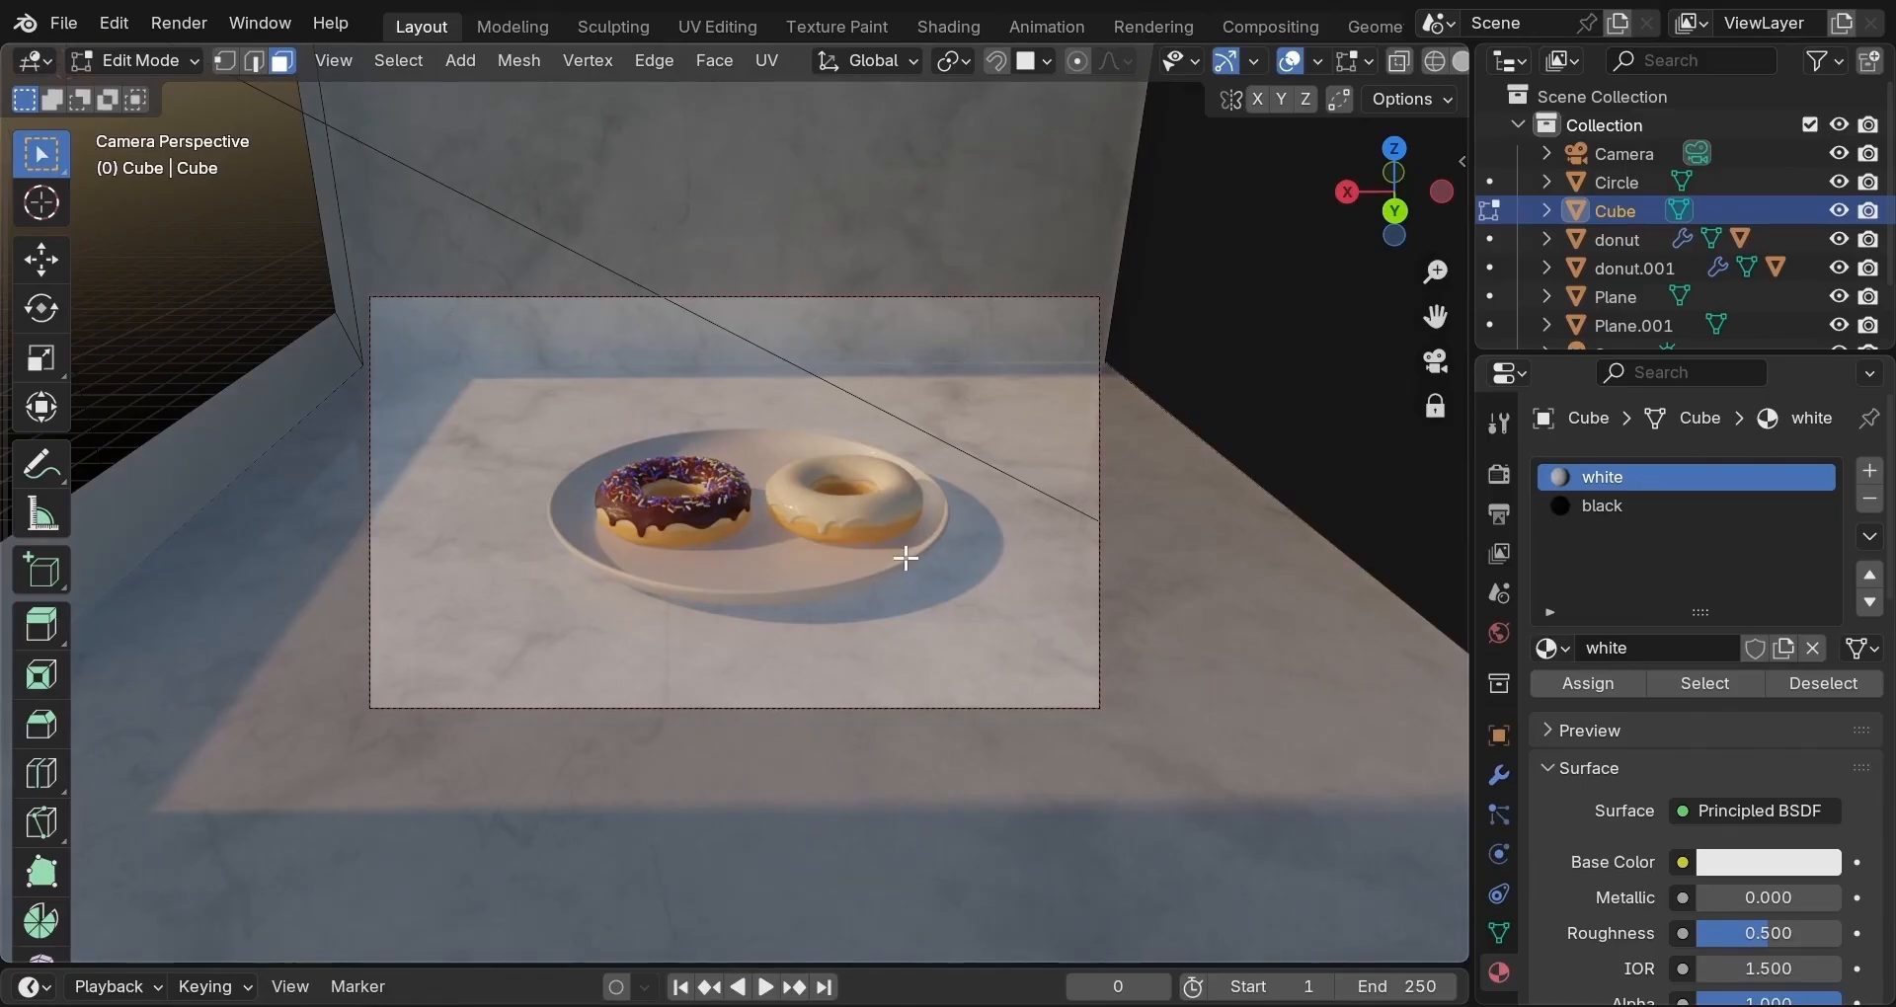
pyautogui.press('Tab')
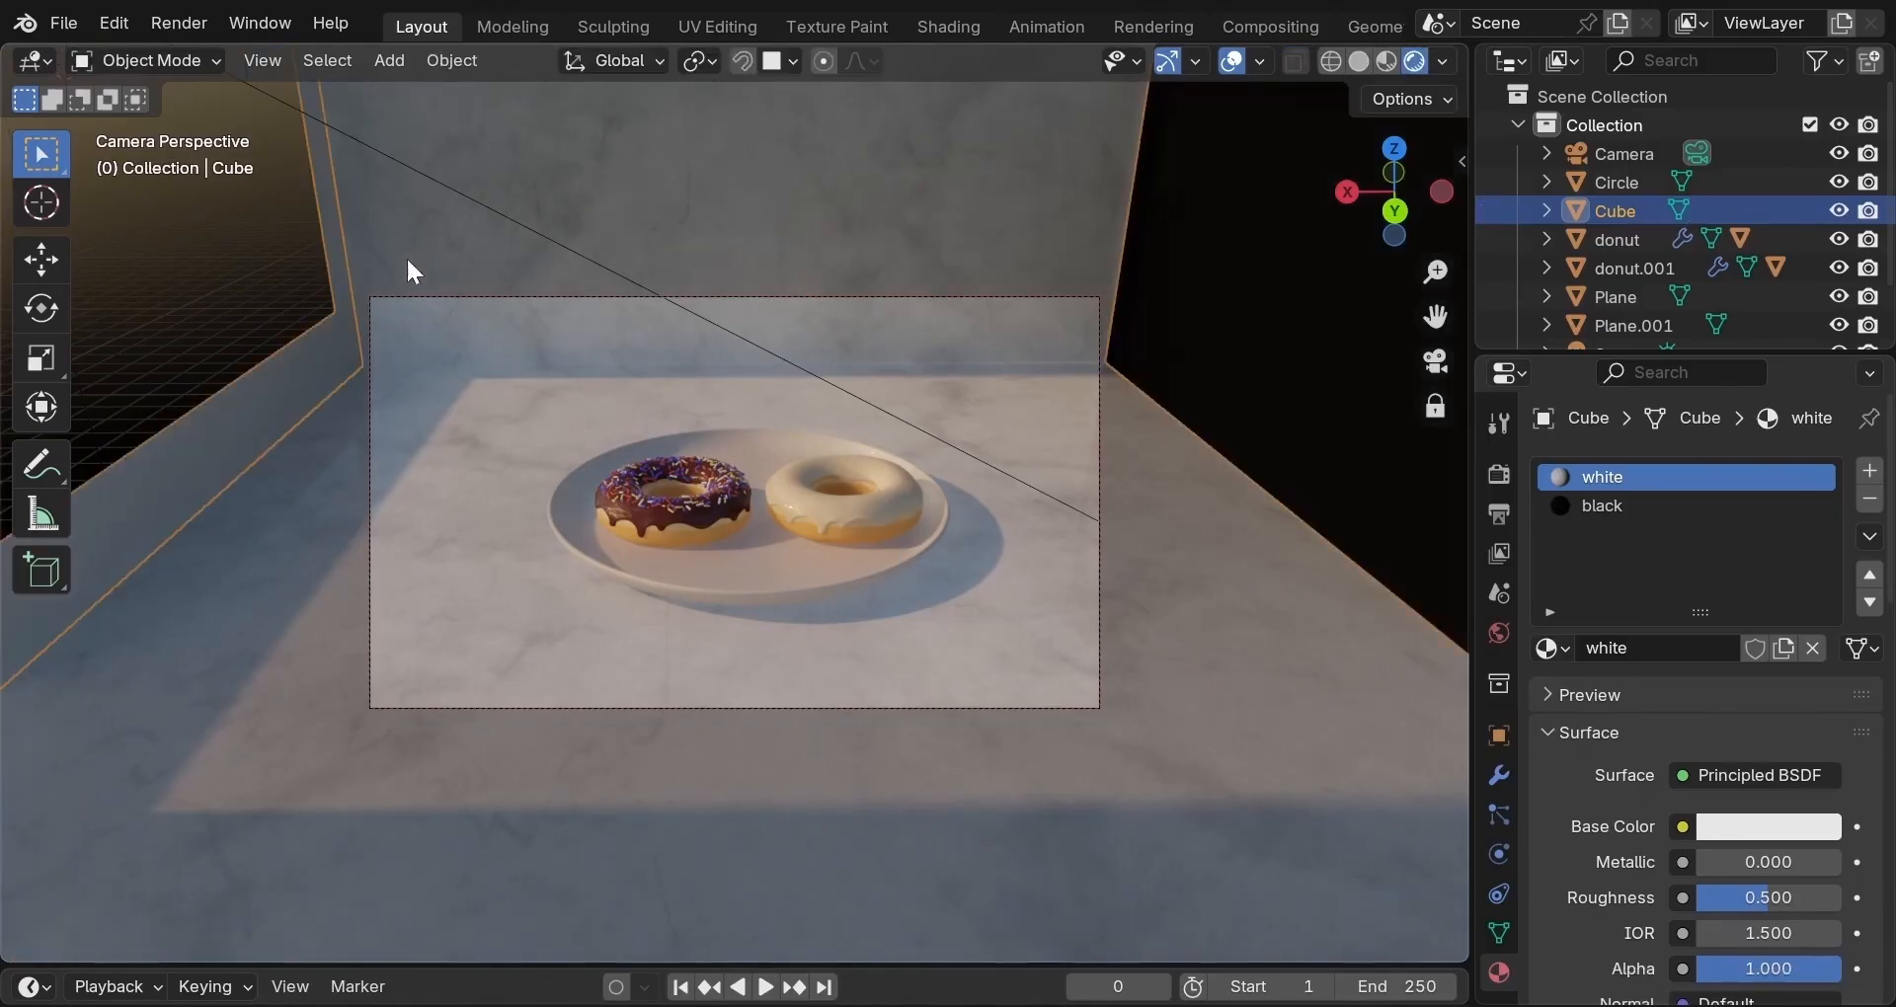
# Deselect the room Cube by clicking empty viewport space.
pyautogui.click(202, 270)
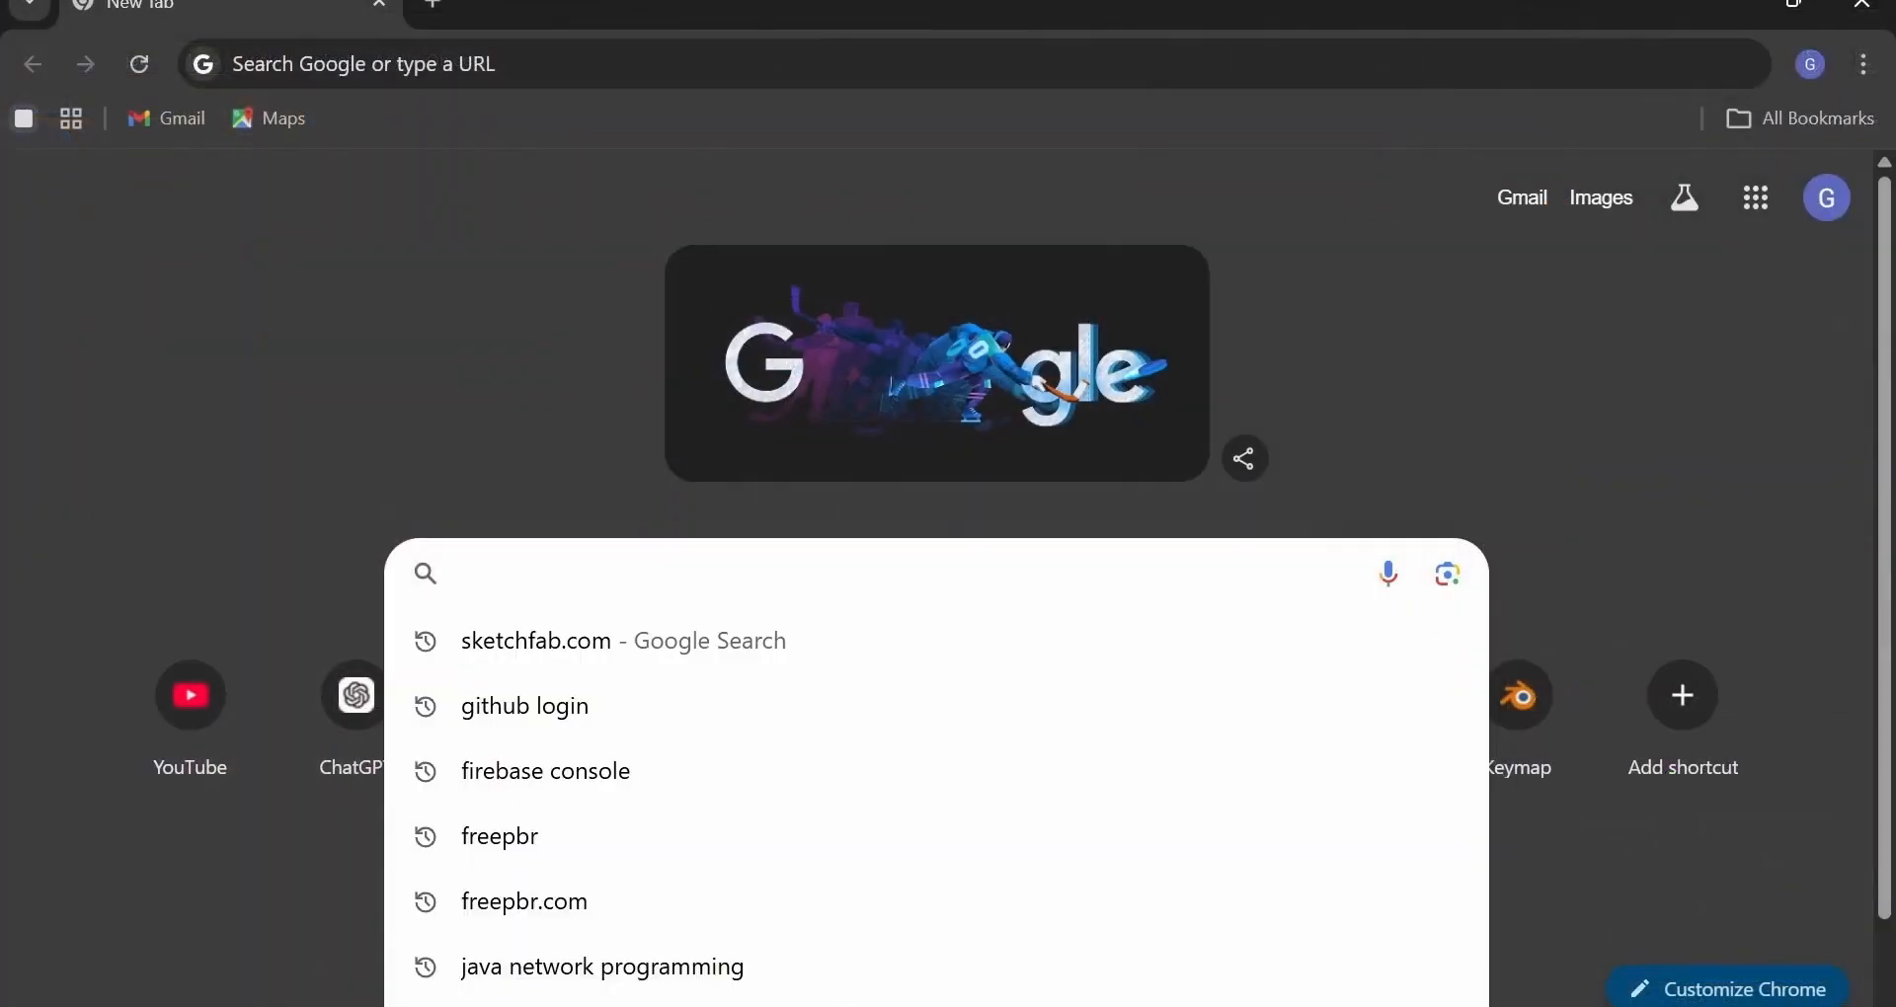
# Search 'sketch' in Chrome, open Sketchfab, and browse its newsfeed category grid.
pyautogui.write('sketchfab.com')
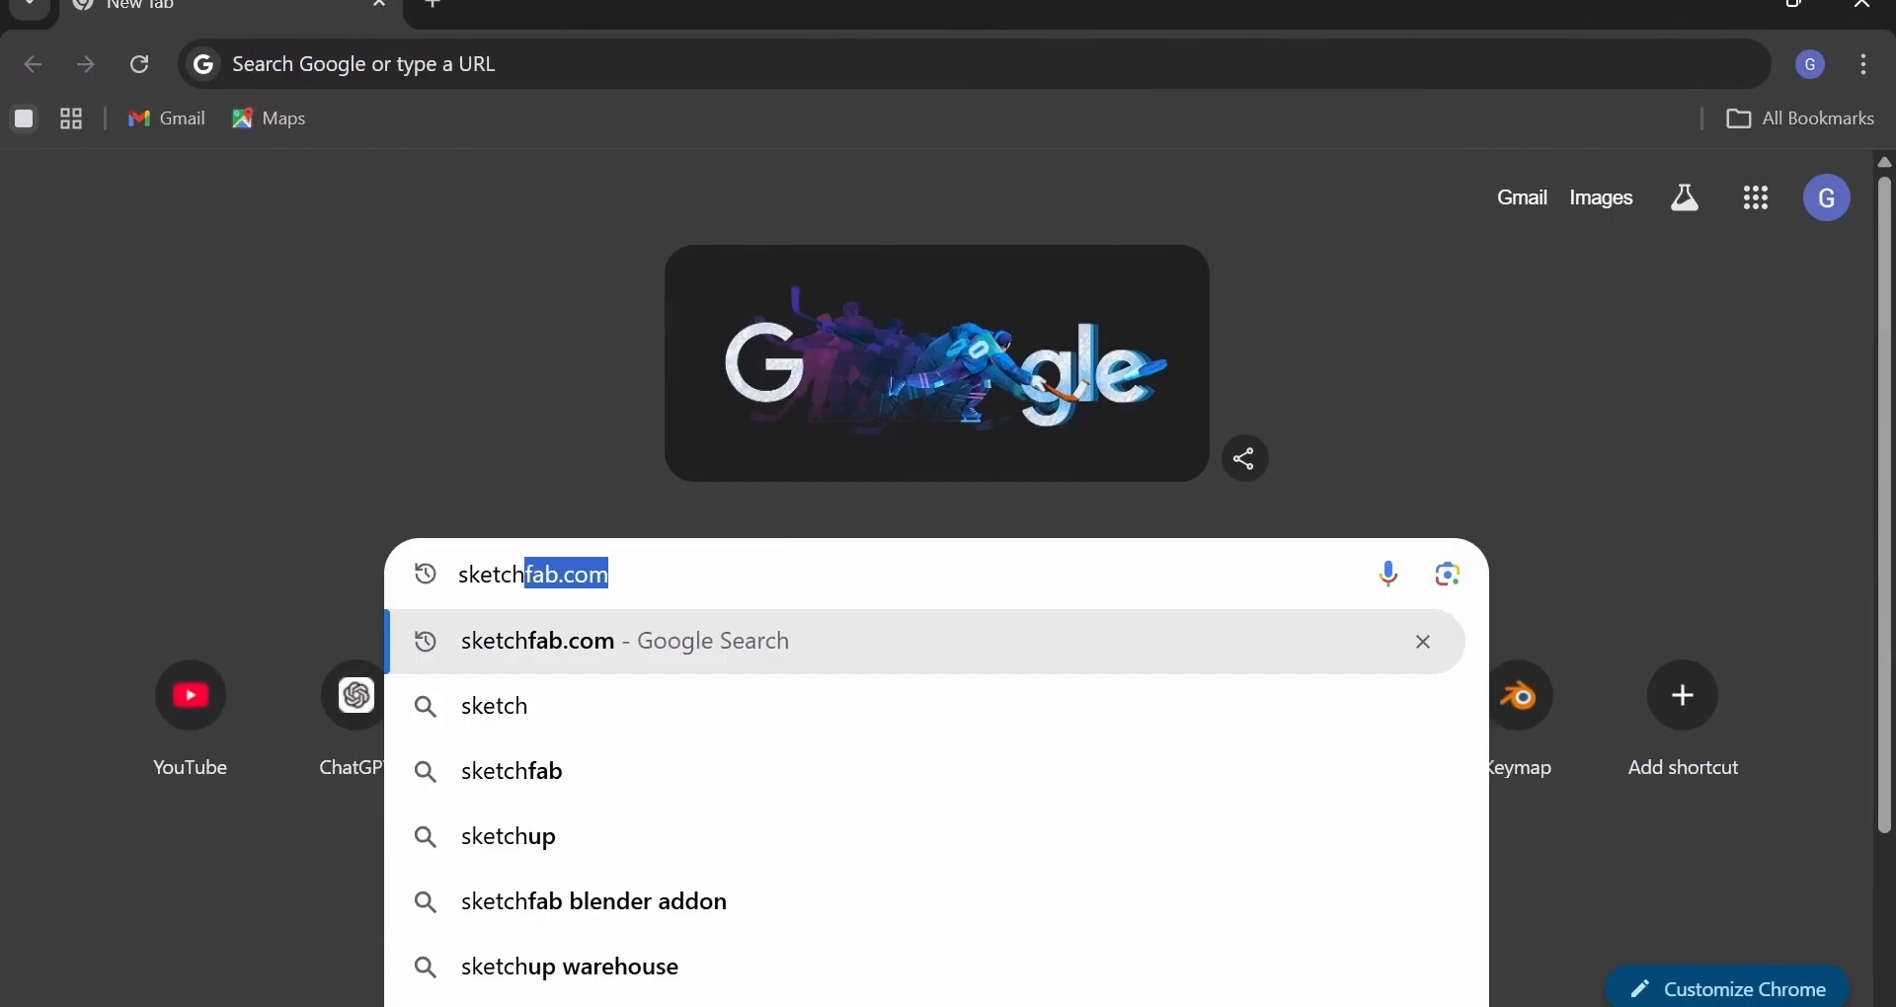
pyautogui.press('Return')
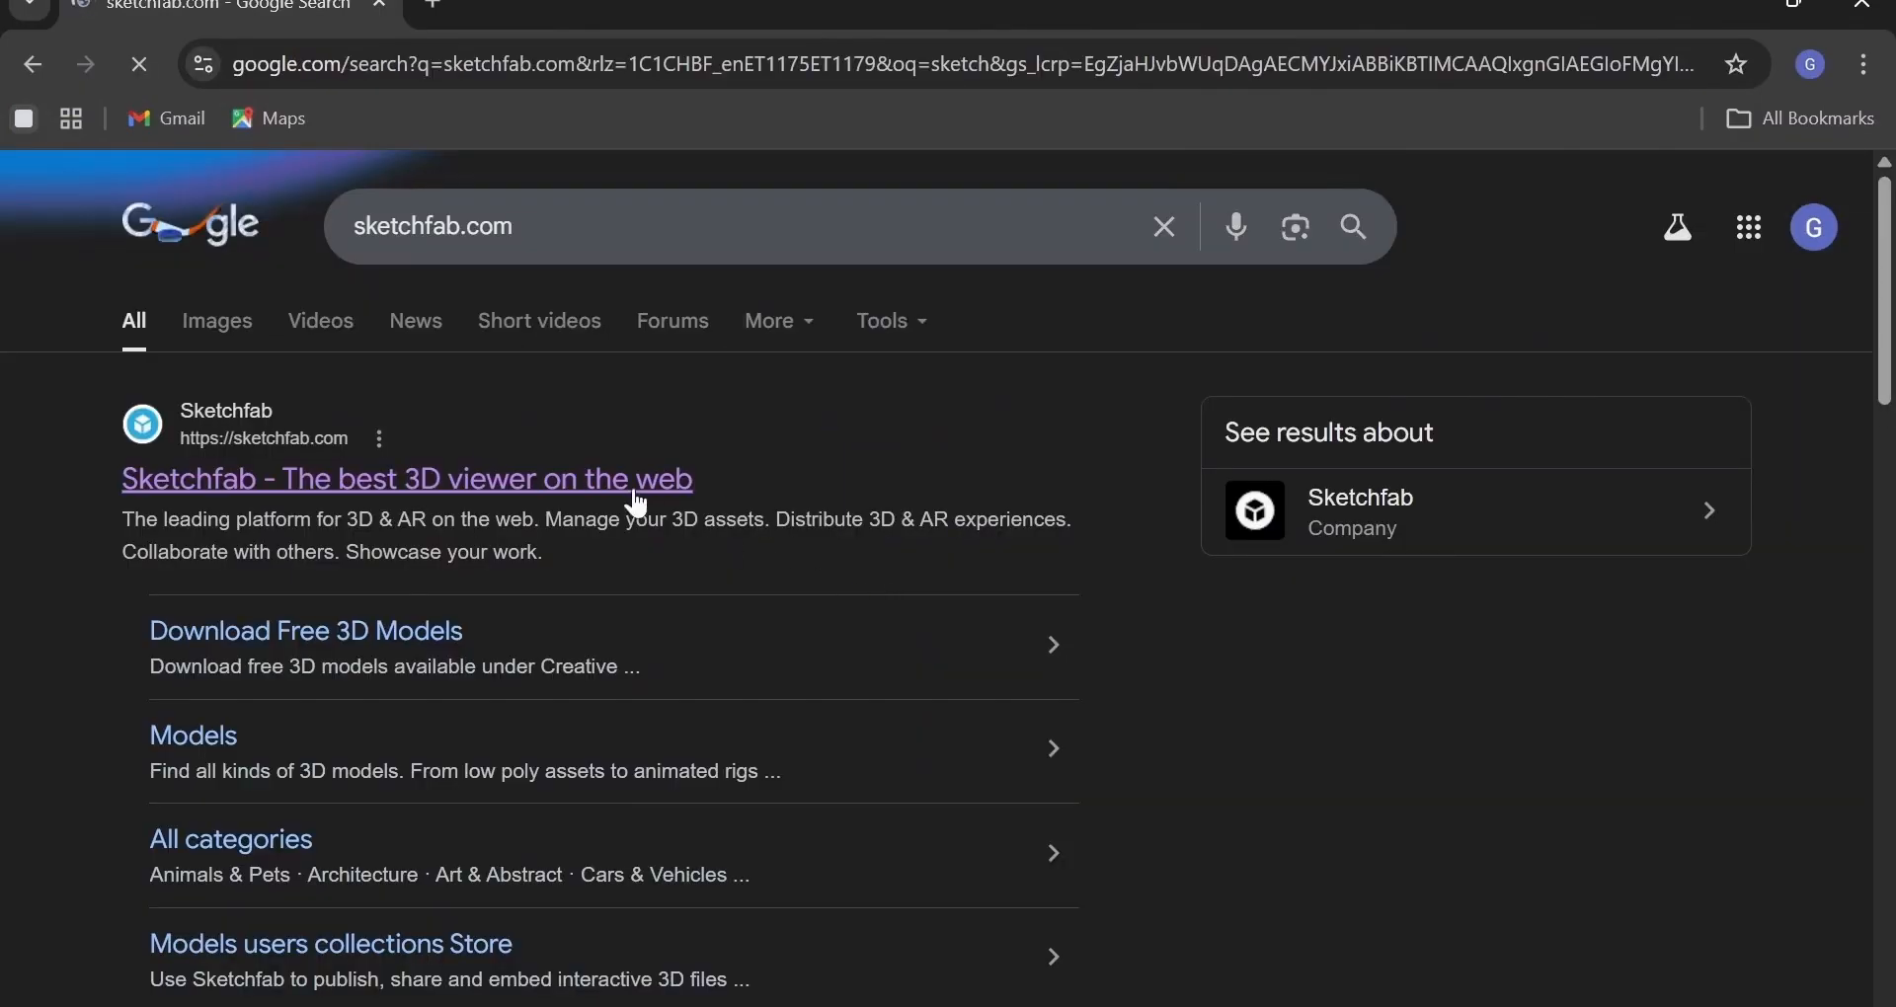
pyautogui.click(571, 481)
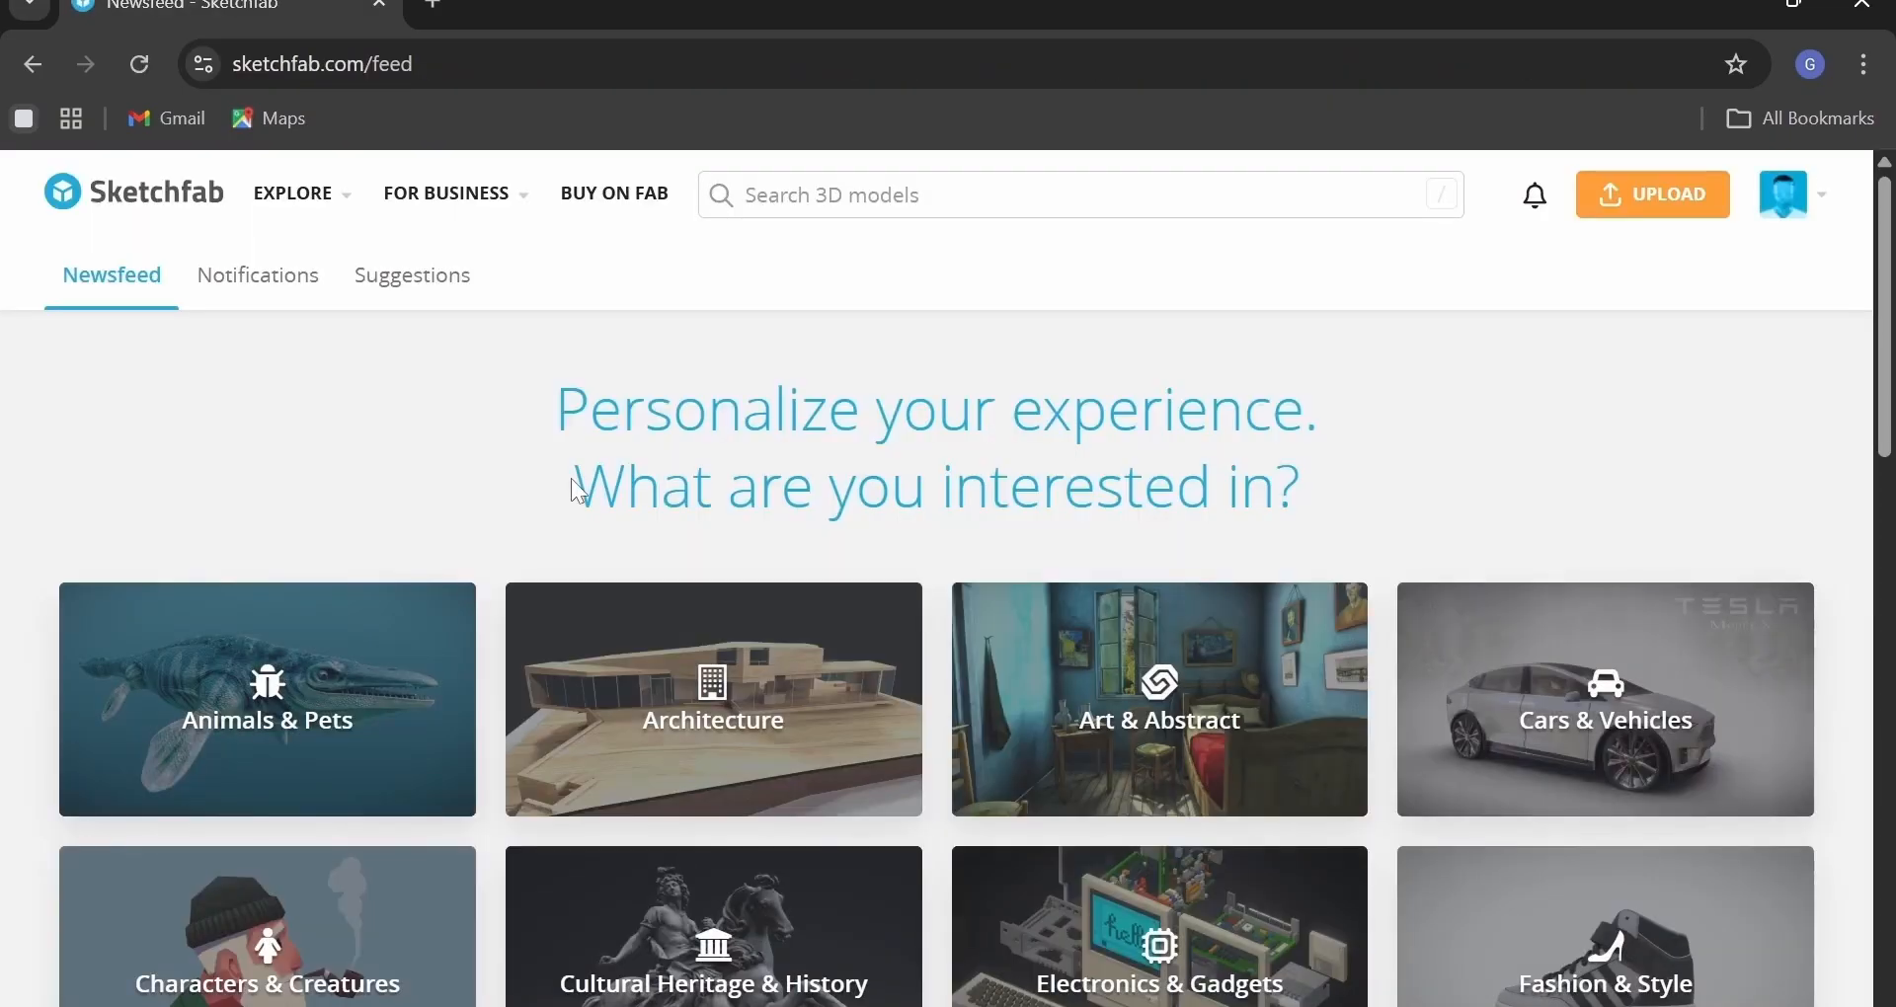
pyautogui.scroll(-3, 580, 491)
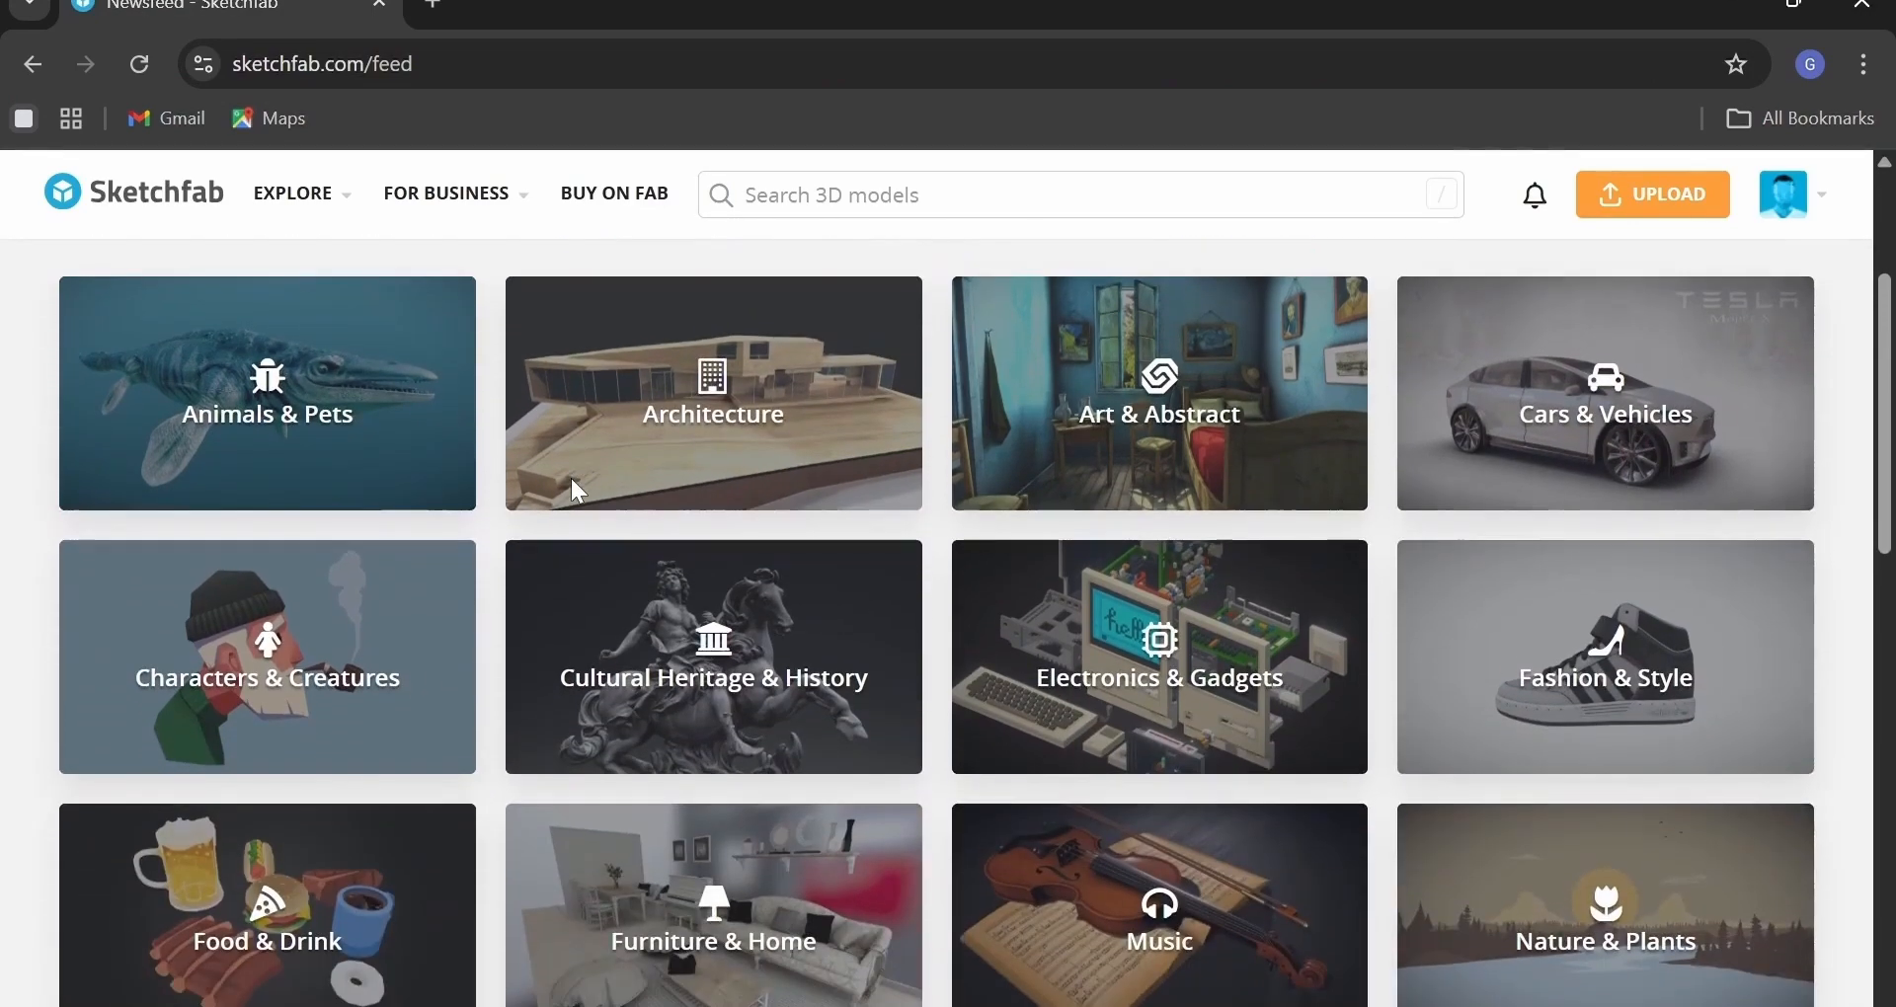
pyautogui.scroll(-3, 580, 491)
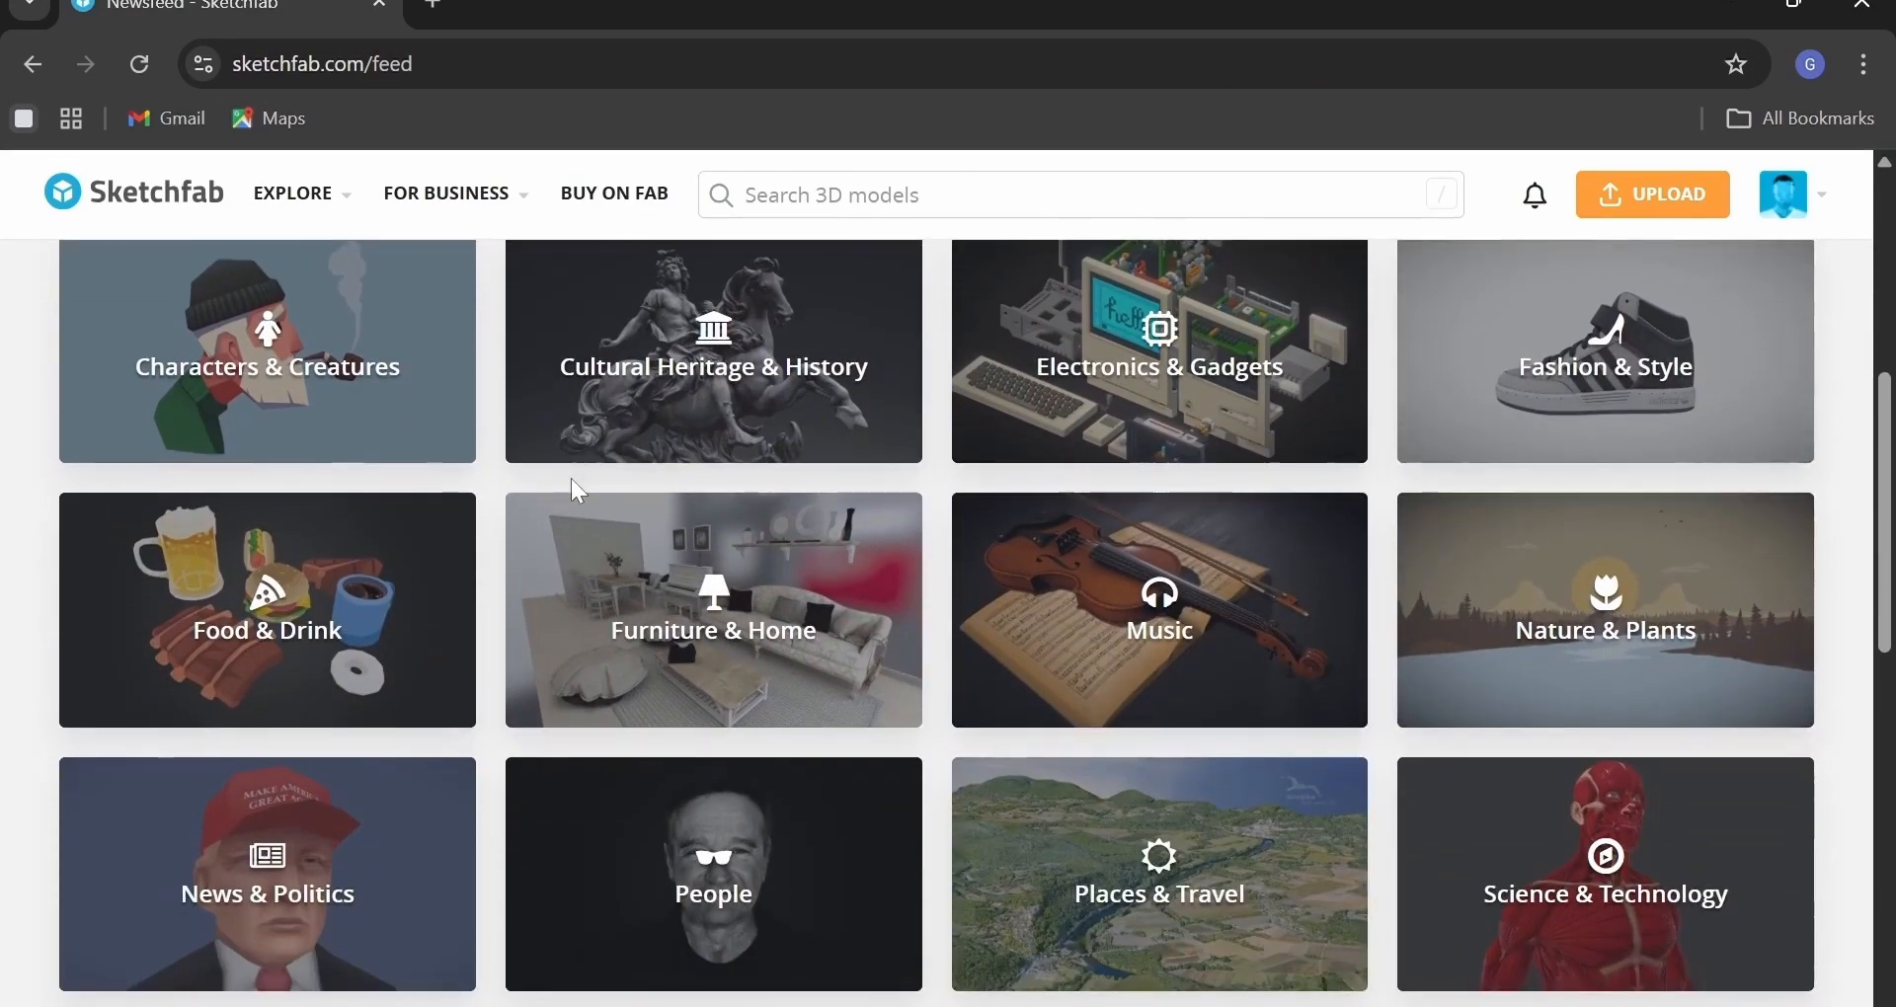
pyautogui.scroll(-4, 580, 491)
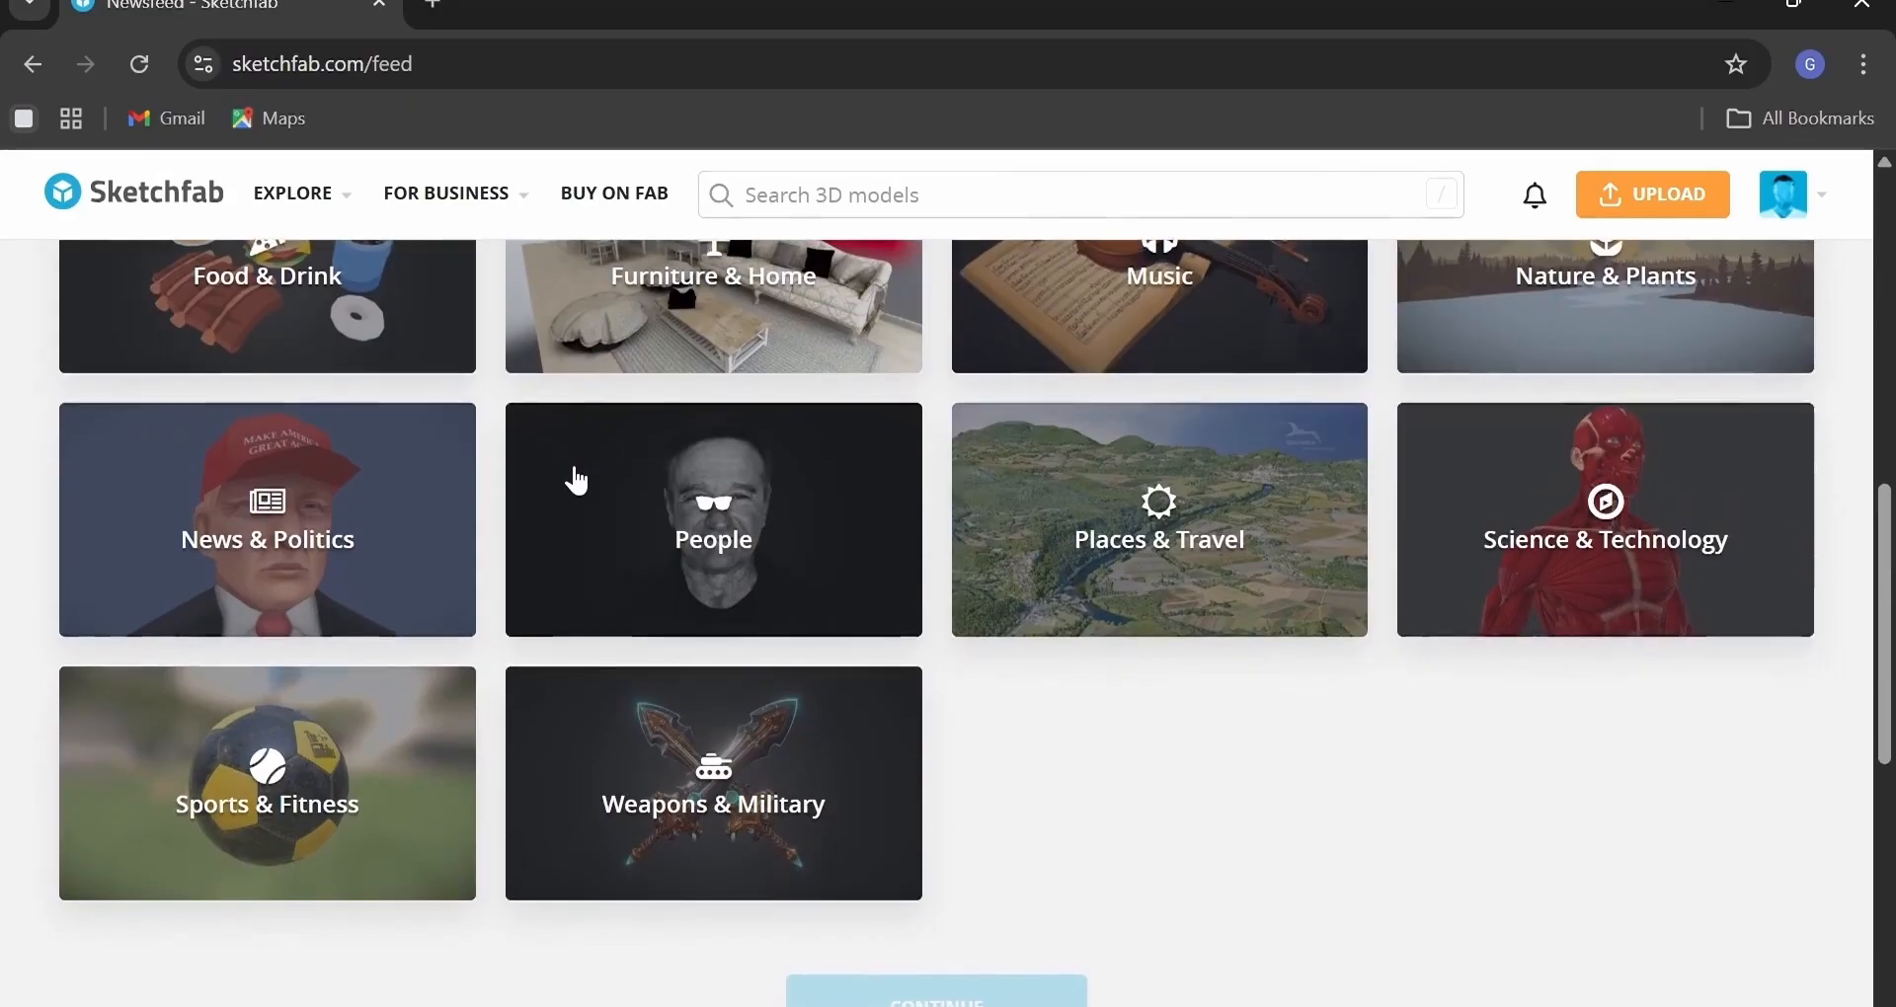
pyautogui.scroll(-4, 578, 481)
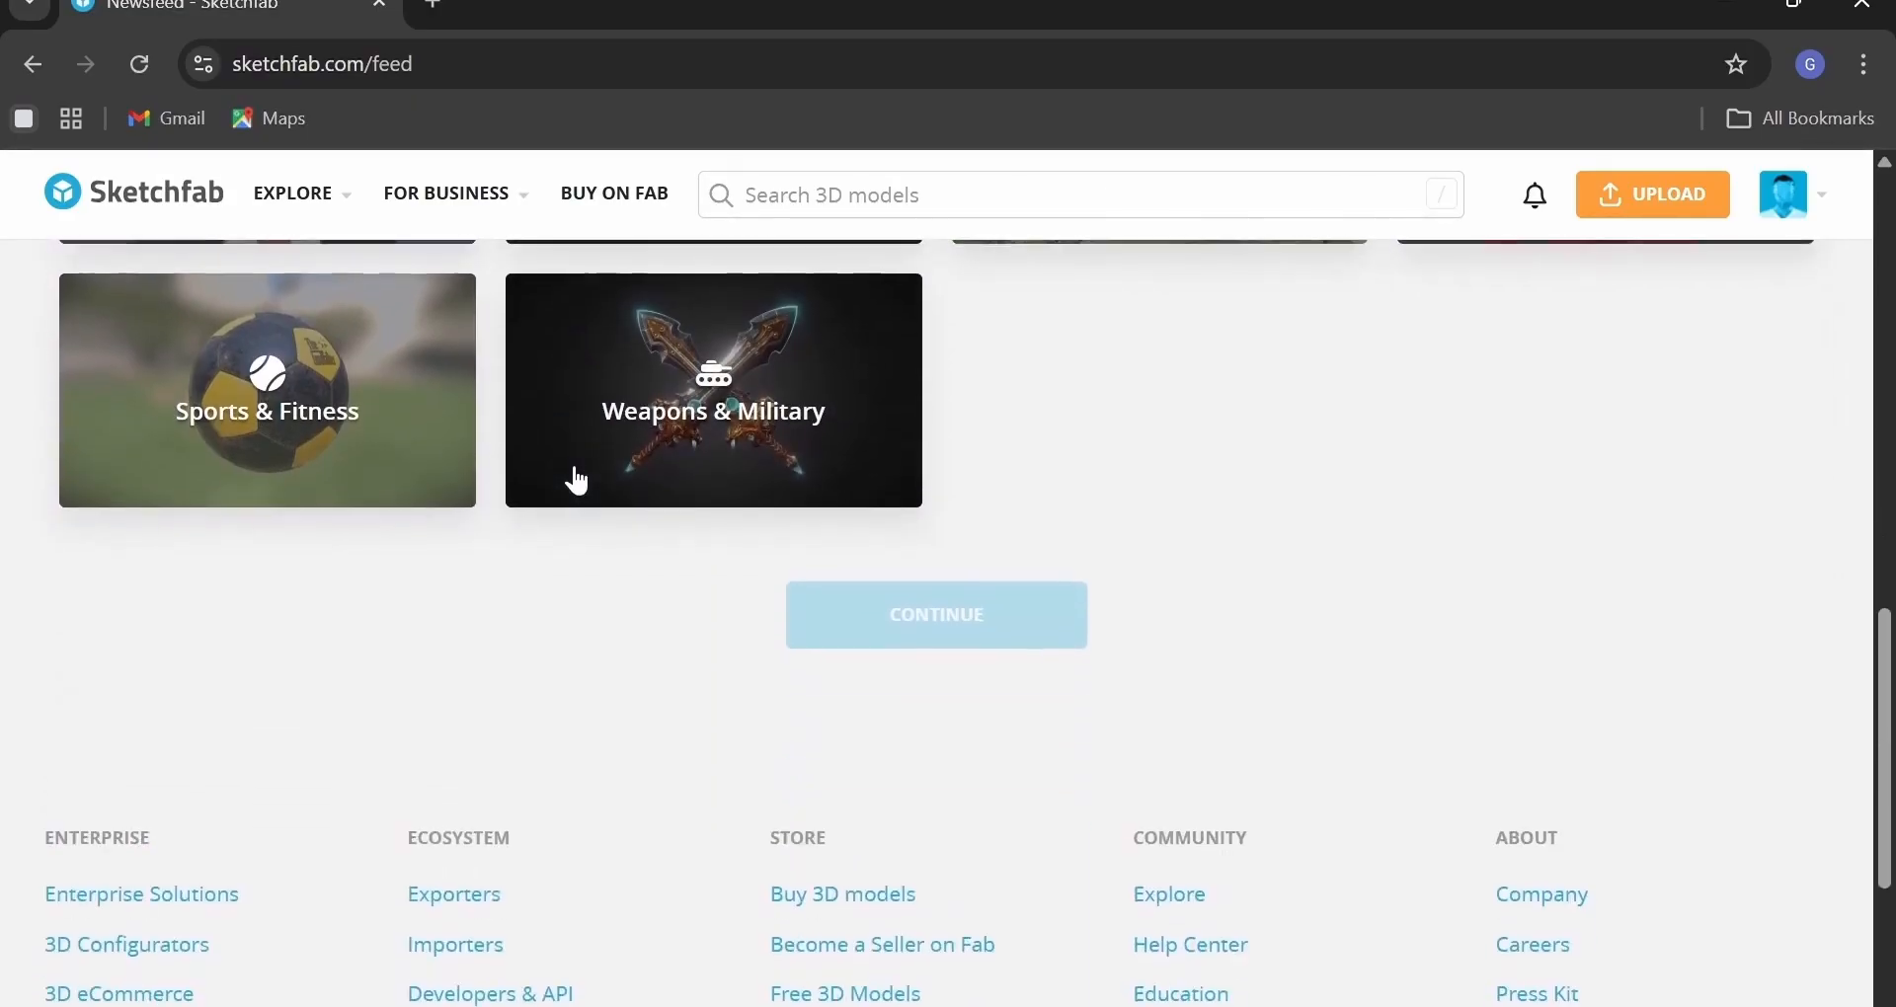
pyautogui.scroll(8, 578, 481)
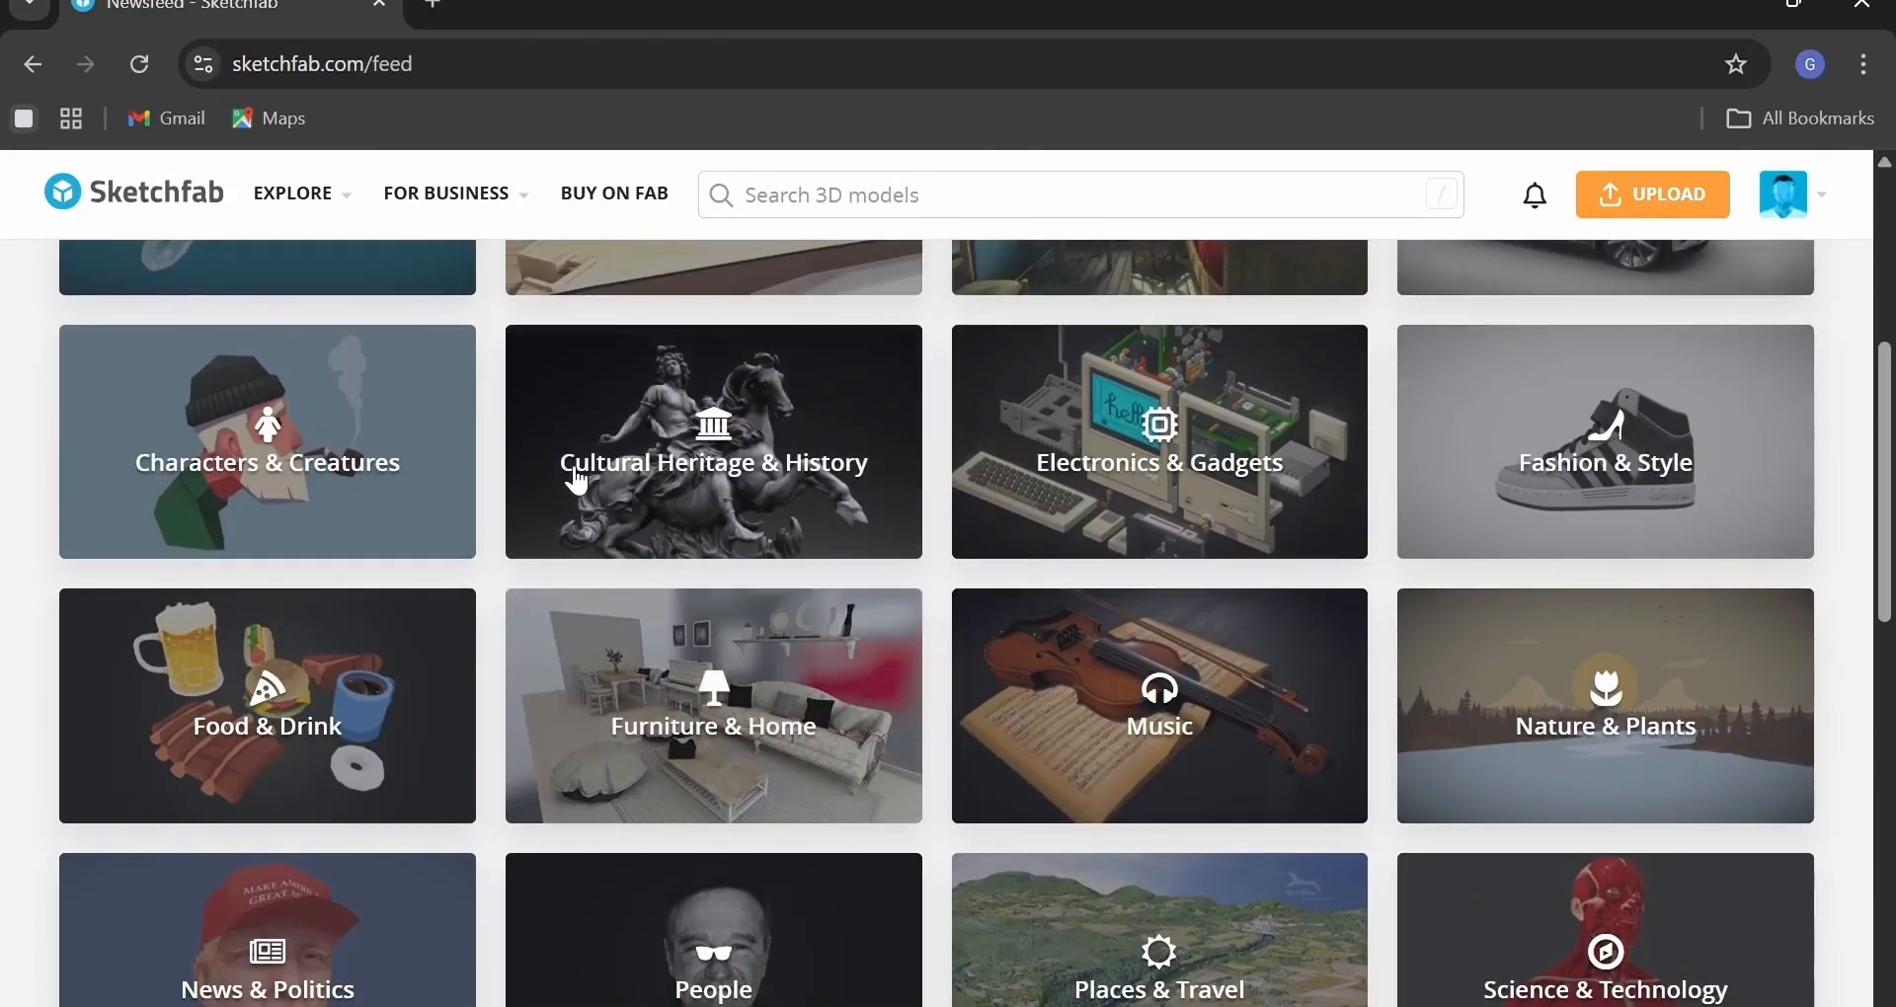
pyautogui.scroll(5, 580, 484)
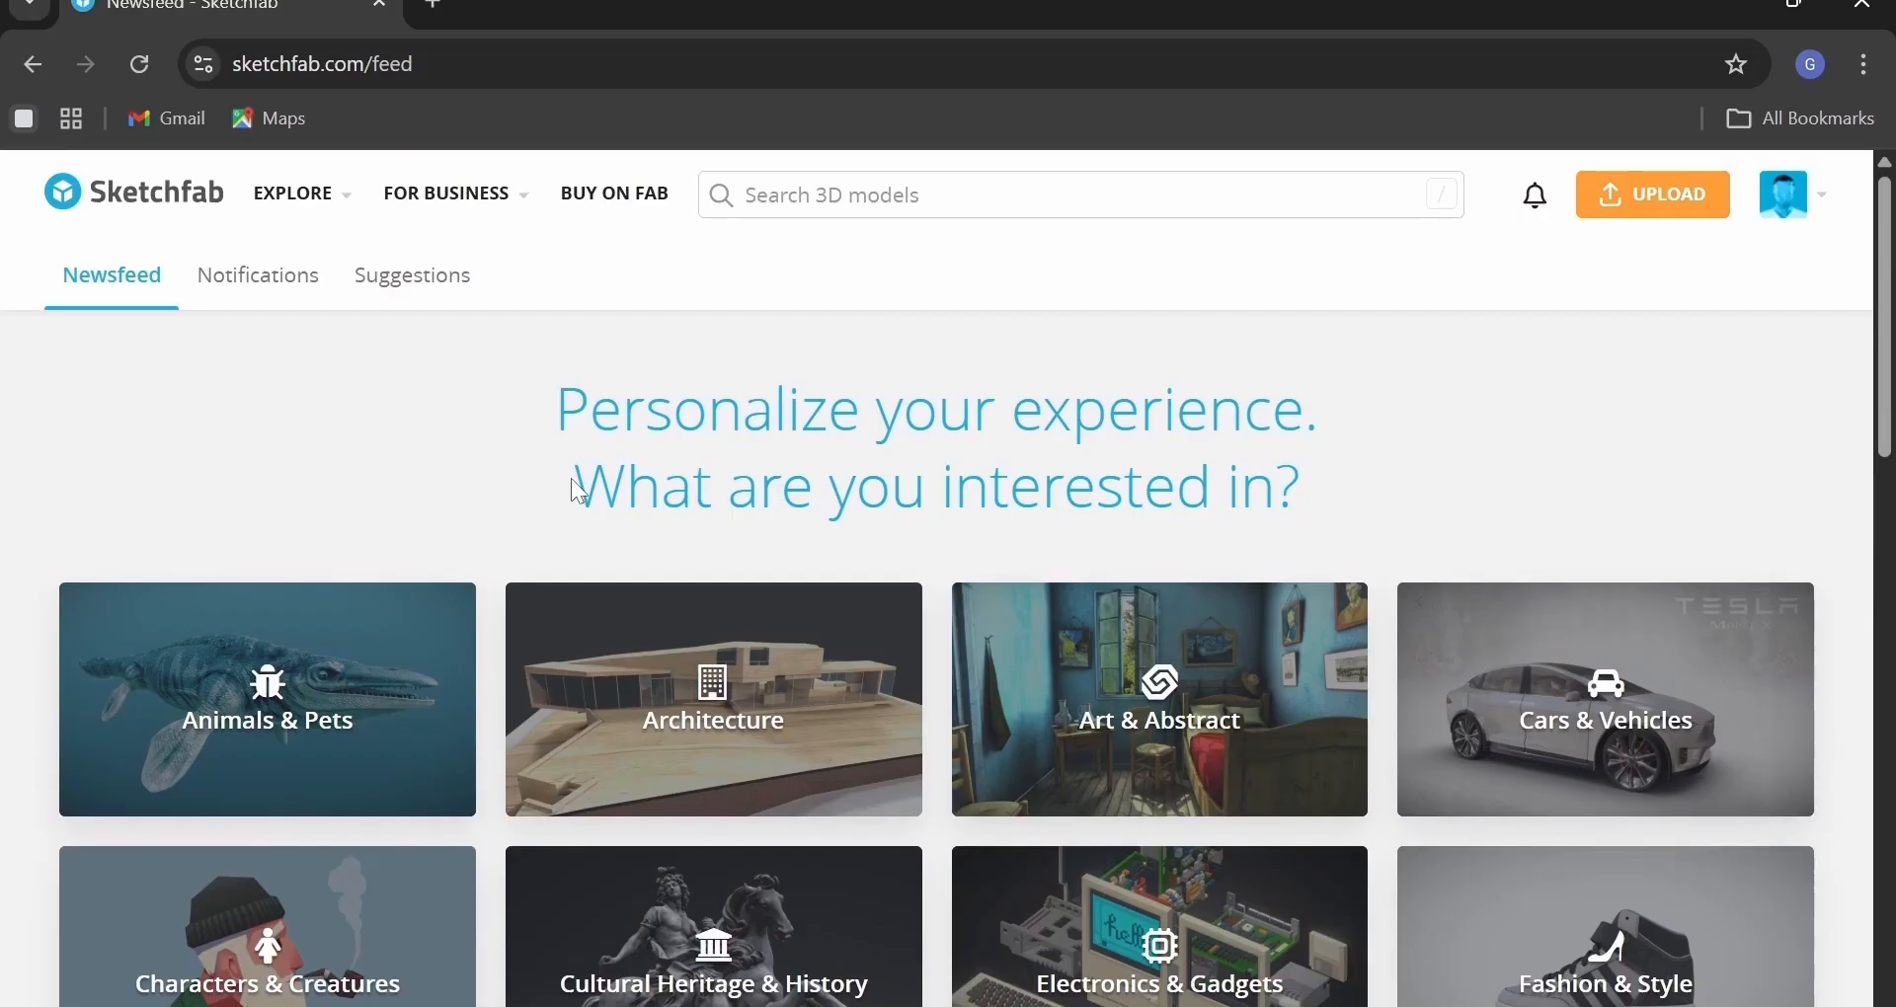
pyautogui.scroll(-3, 579, 490)
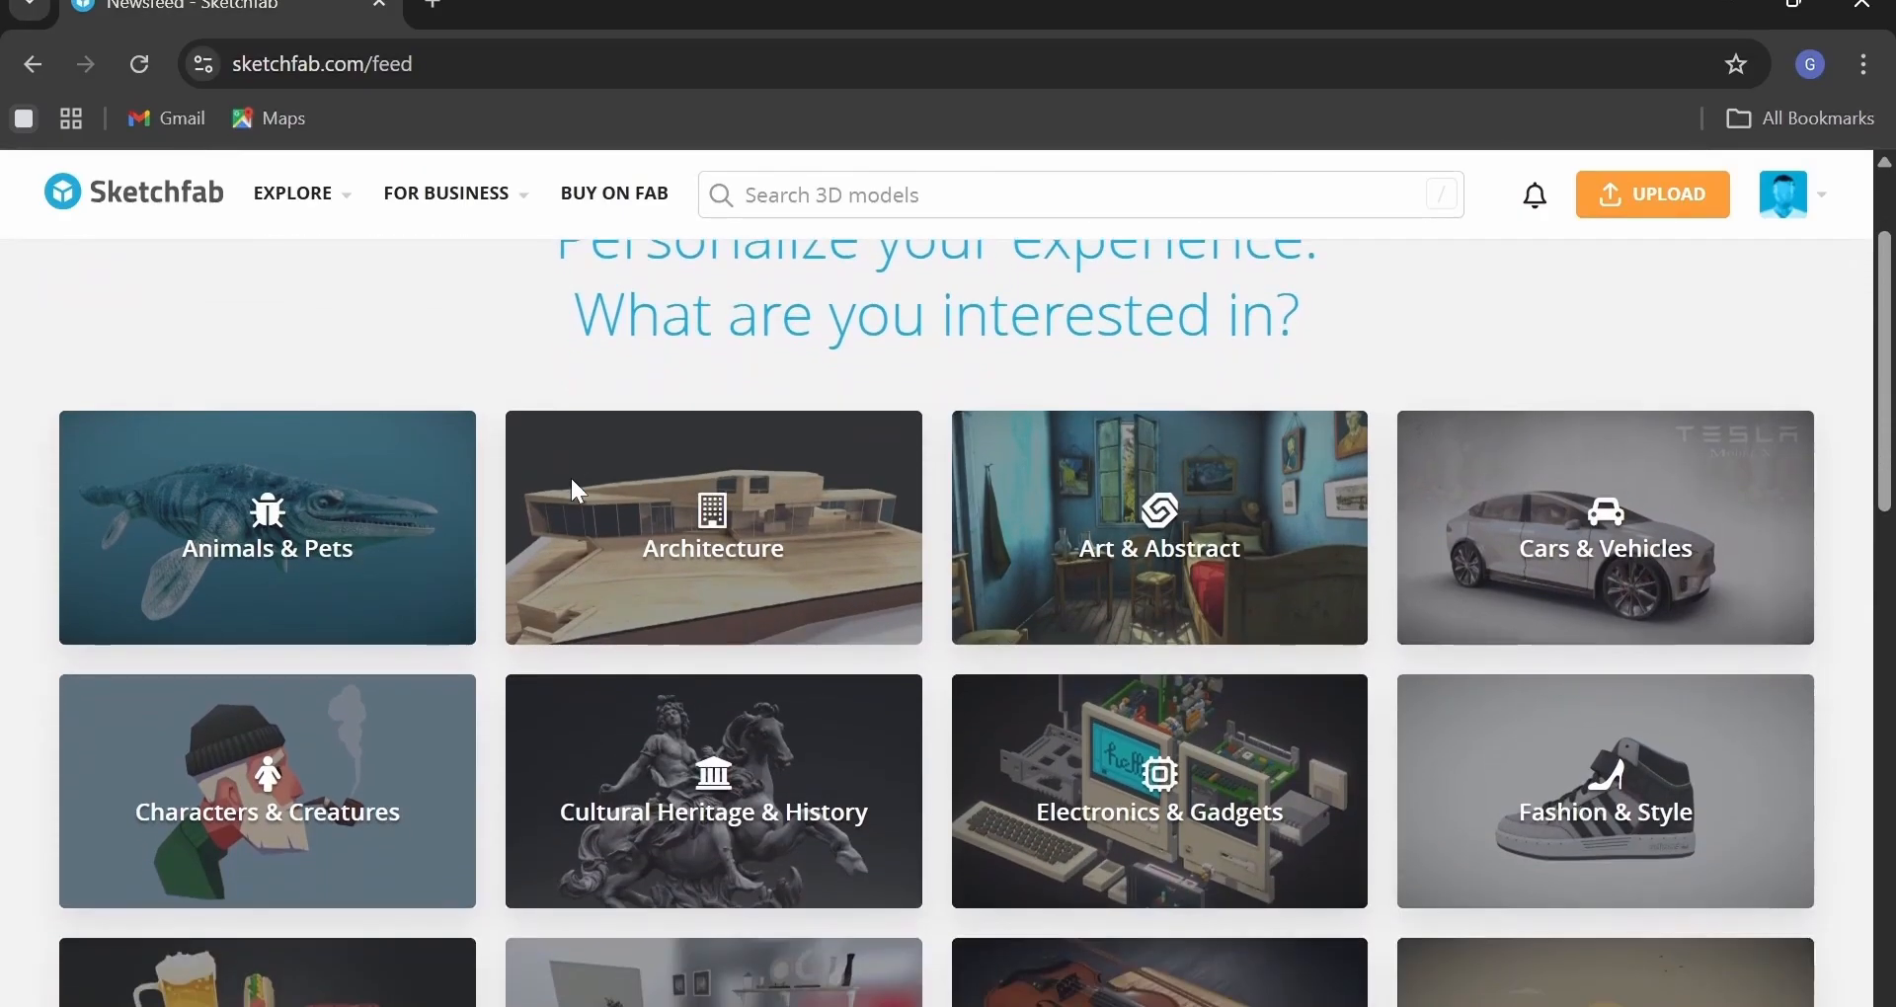
pyautogui.scroll(-2, 572, 480)
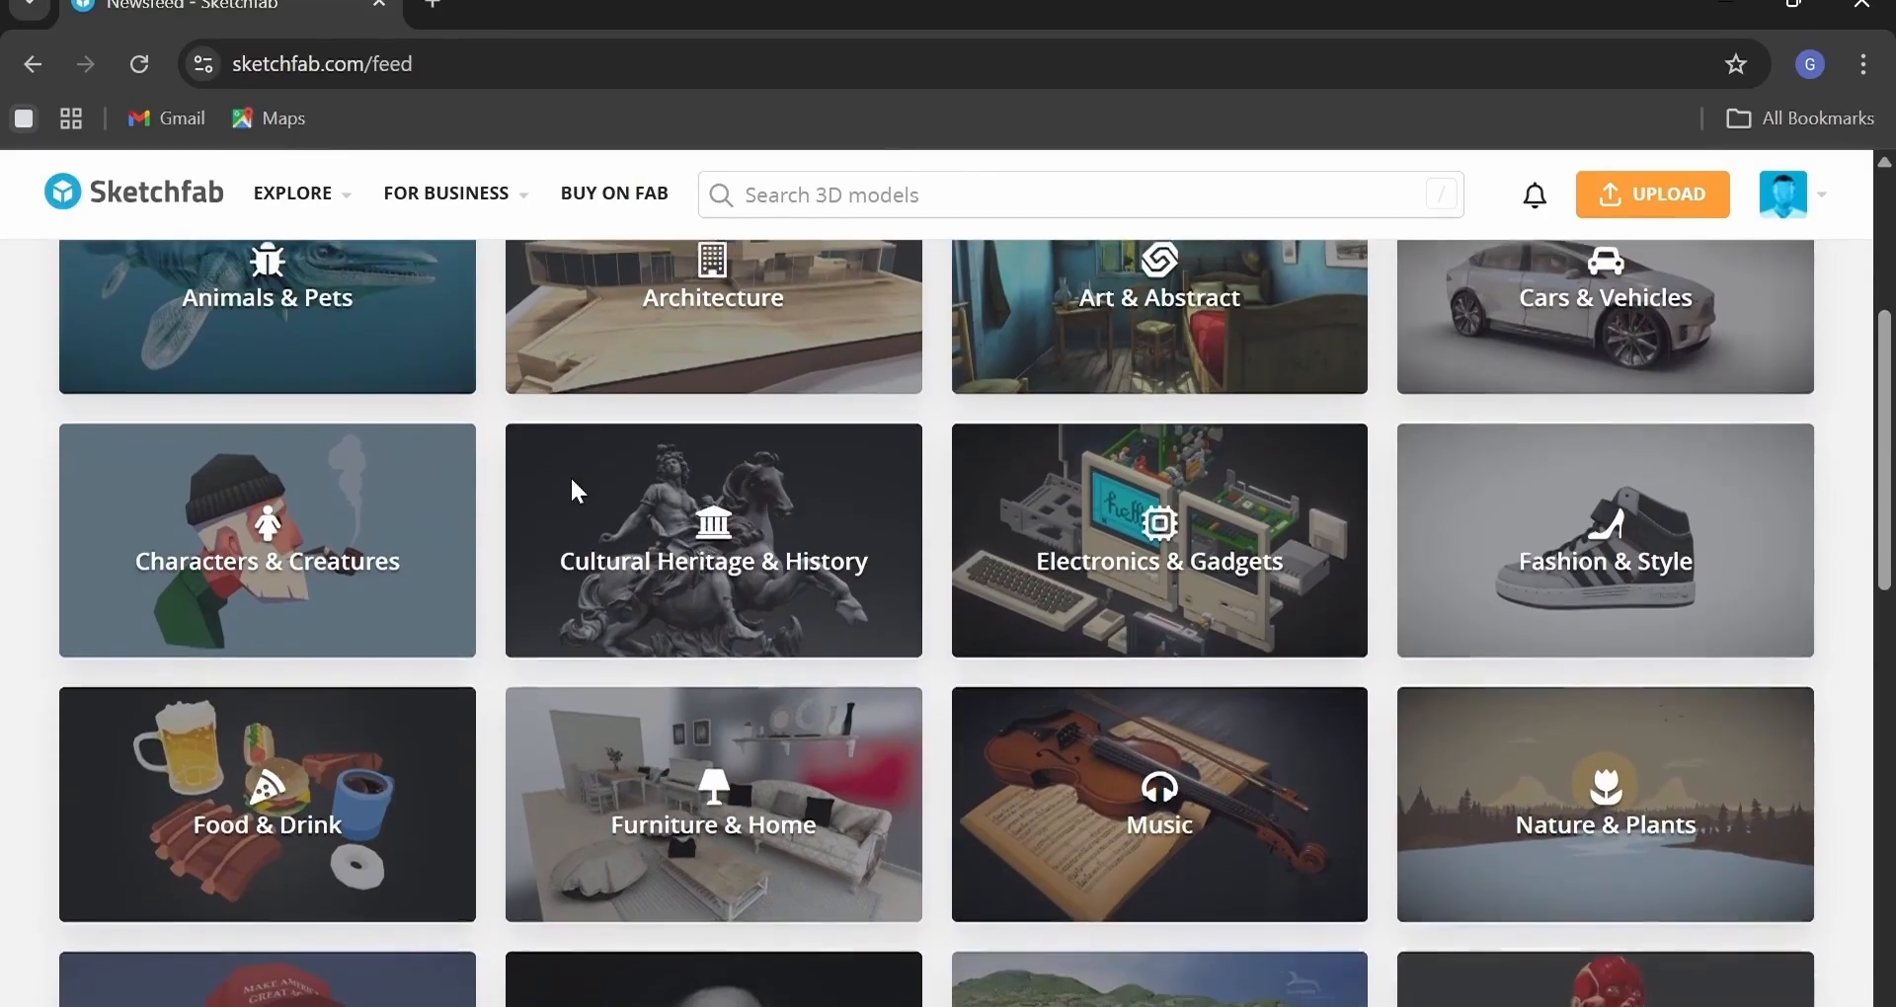
pyautogui.scroll(-2, 572, 479)
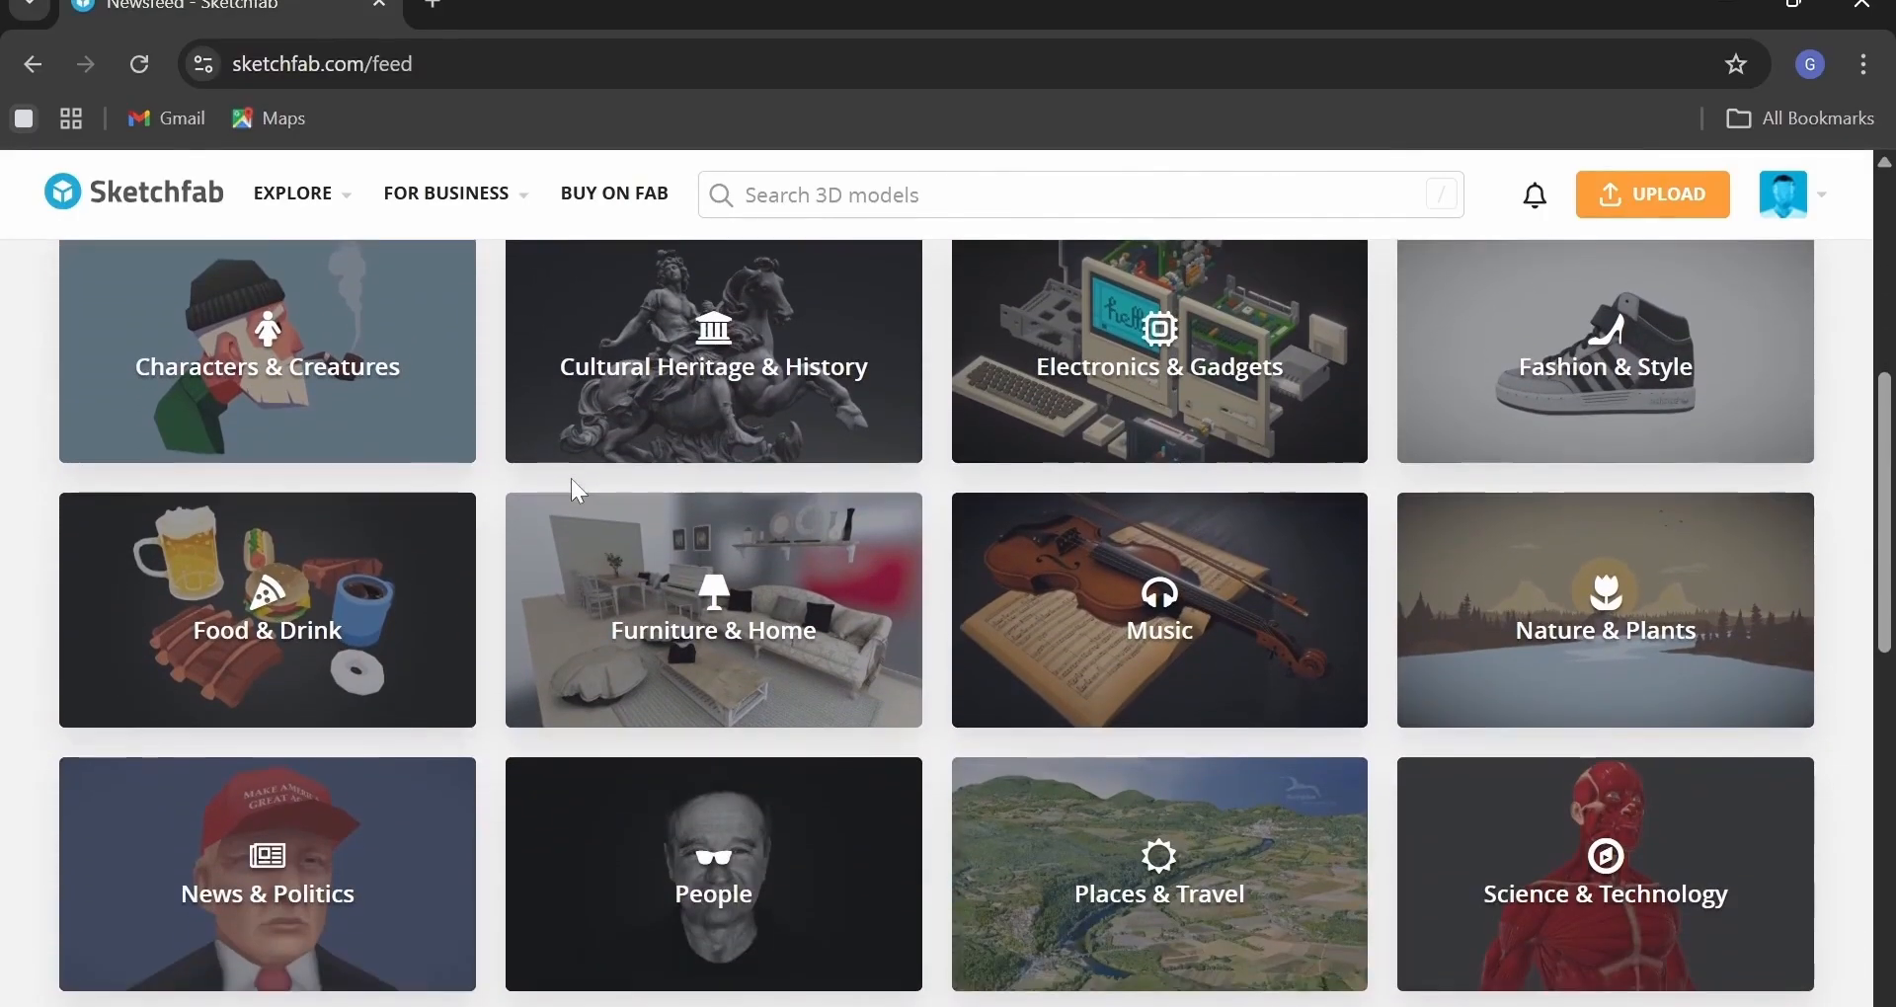
pyautogui.scroll(-3, 581, 478)
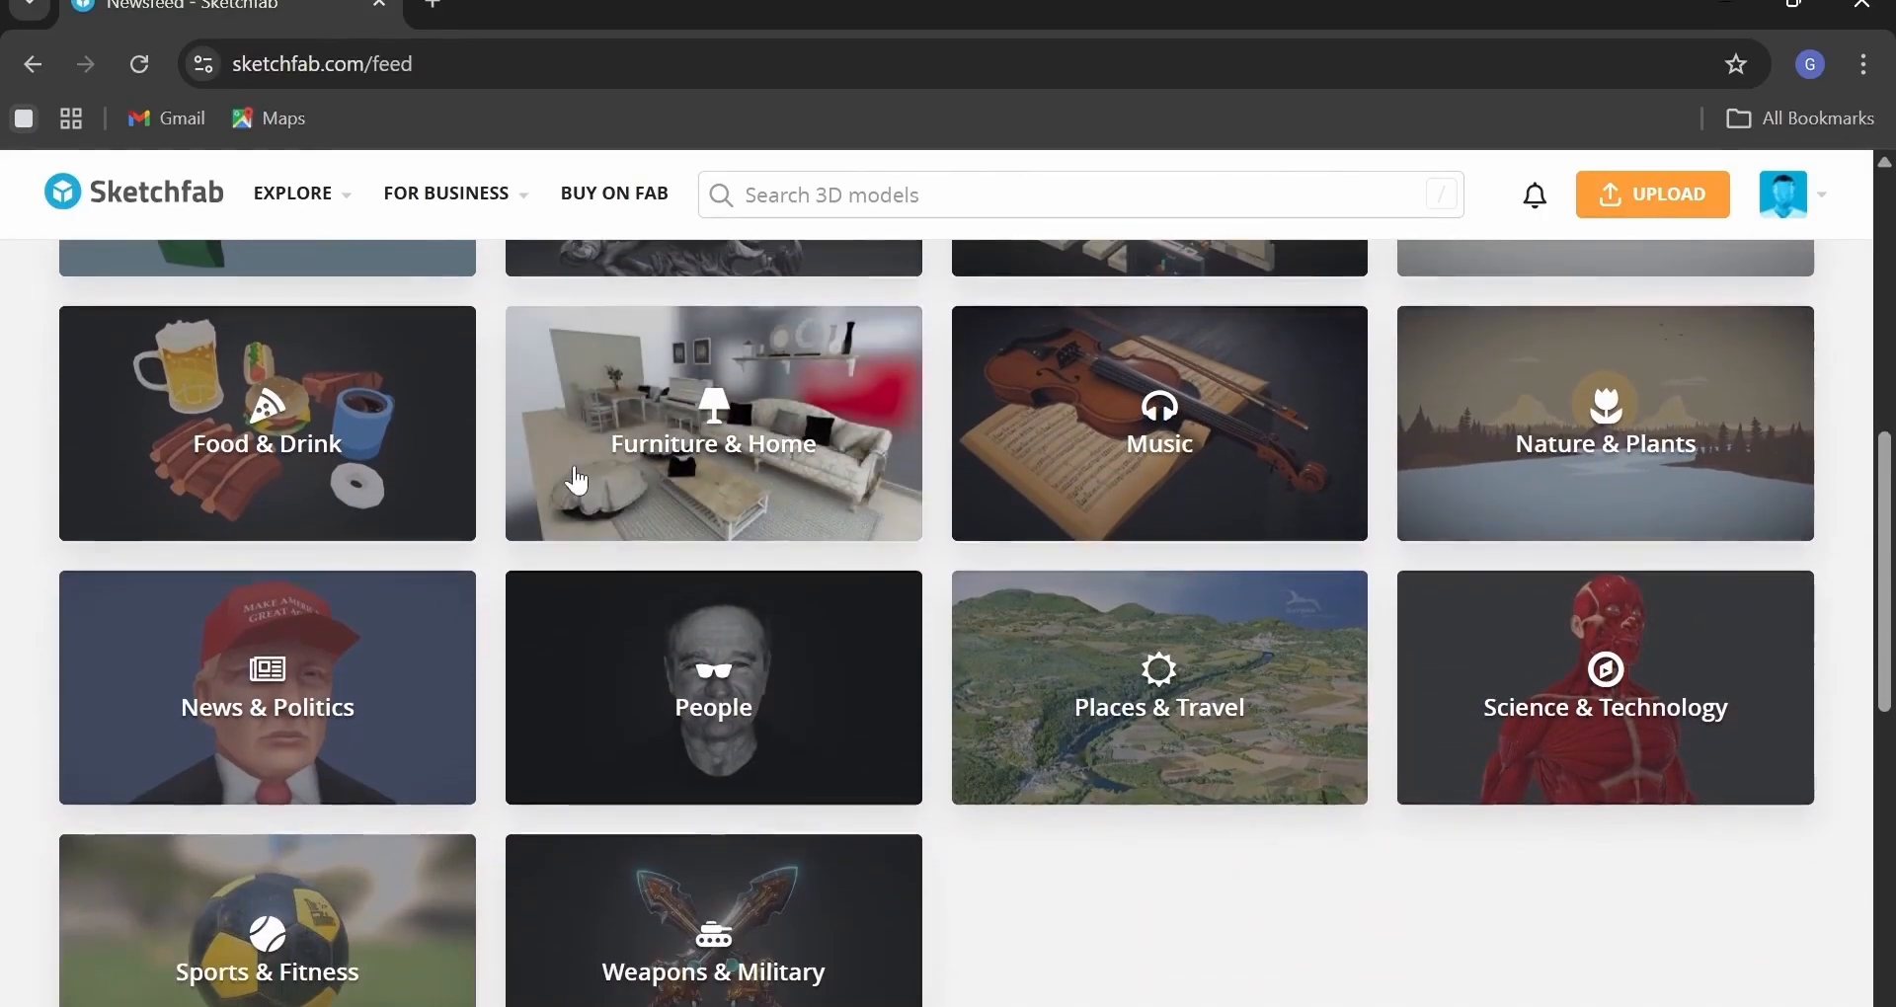
pyautogui.scroll(7, 579, 481)
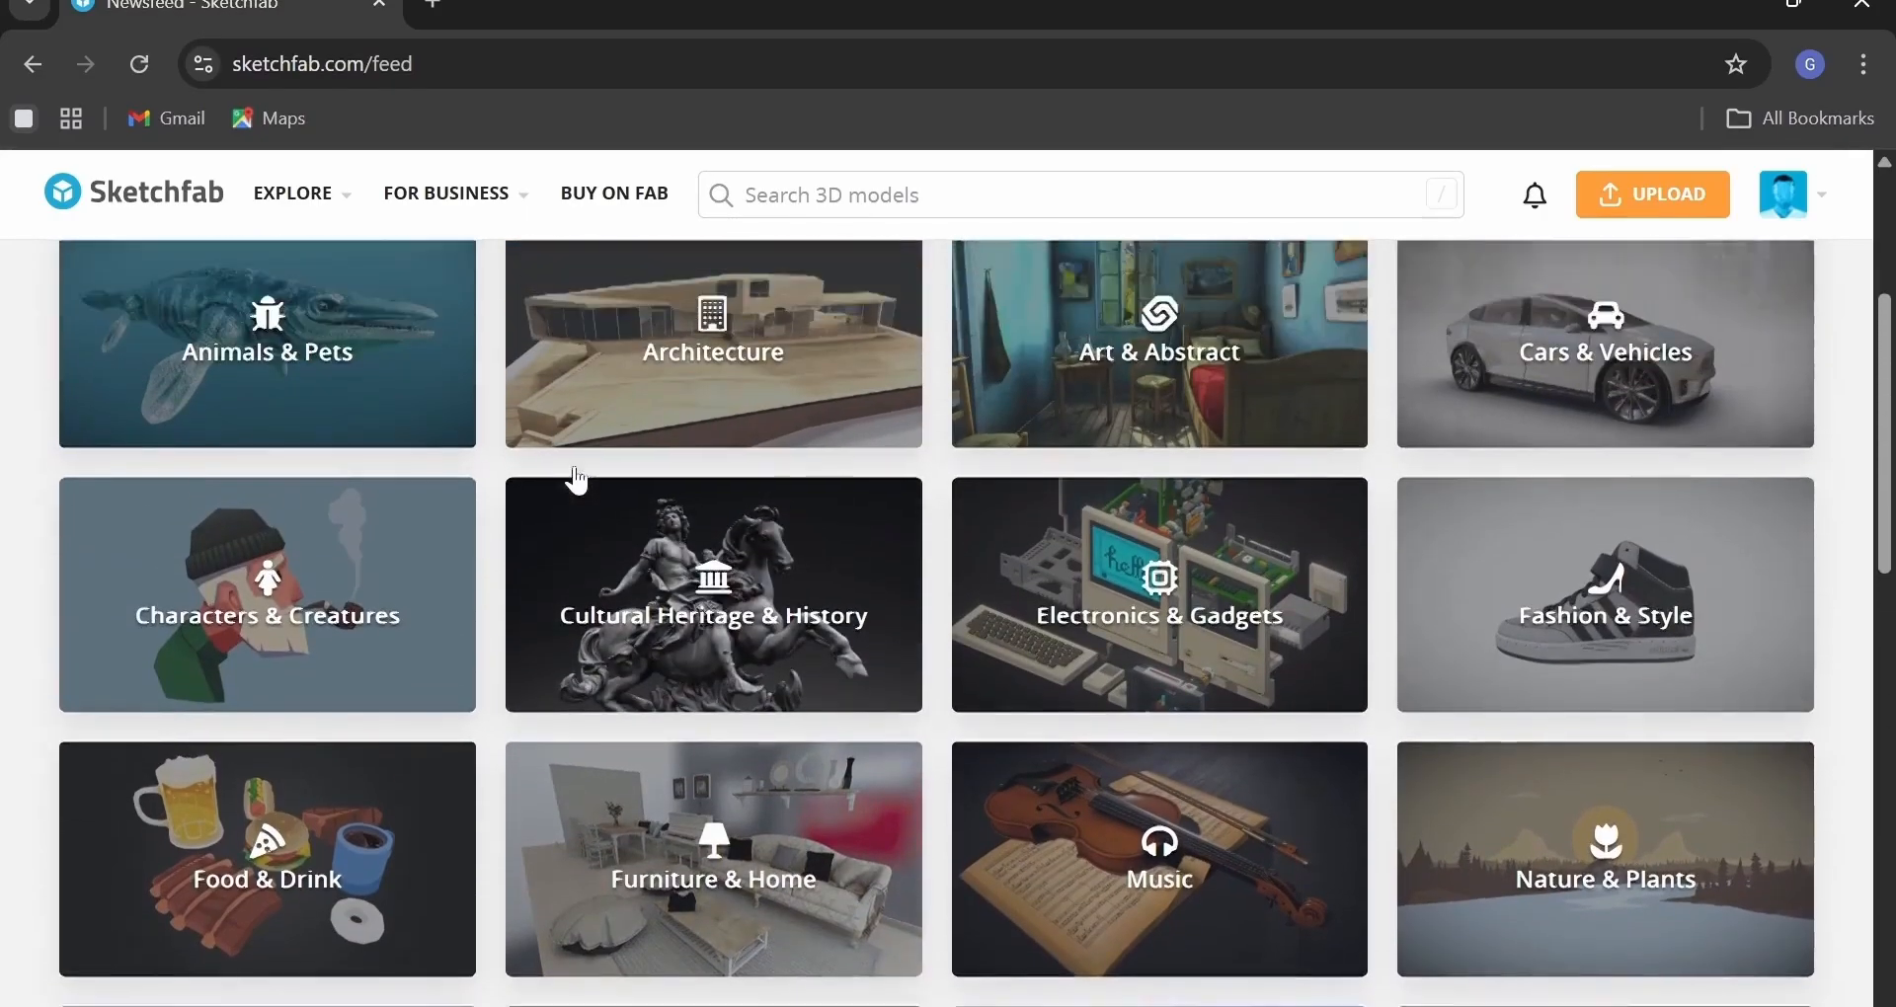
pyautogui.scroll(2, 579, 481)
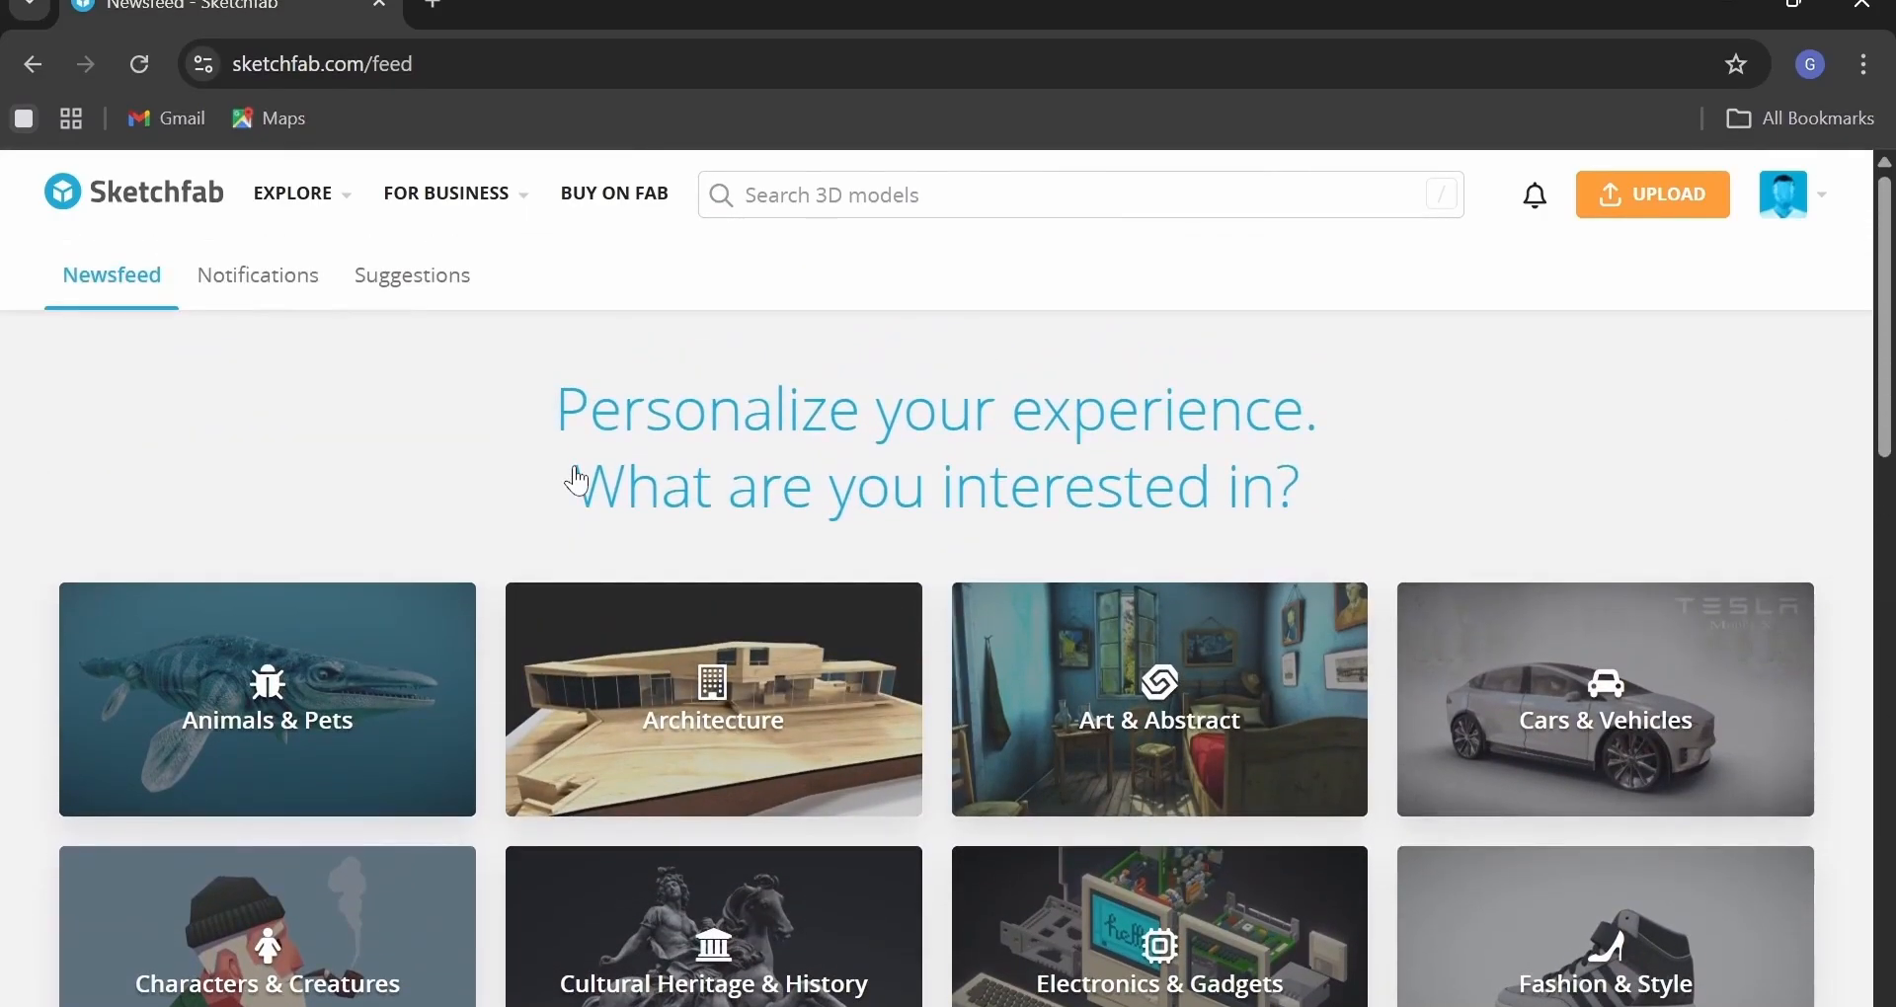
# Search Sketchfab for 'coffee mug' and download the free latte Coffee Mug as fbx.
pyautogui.press('/')
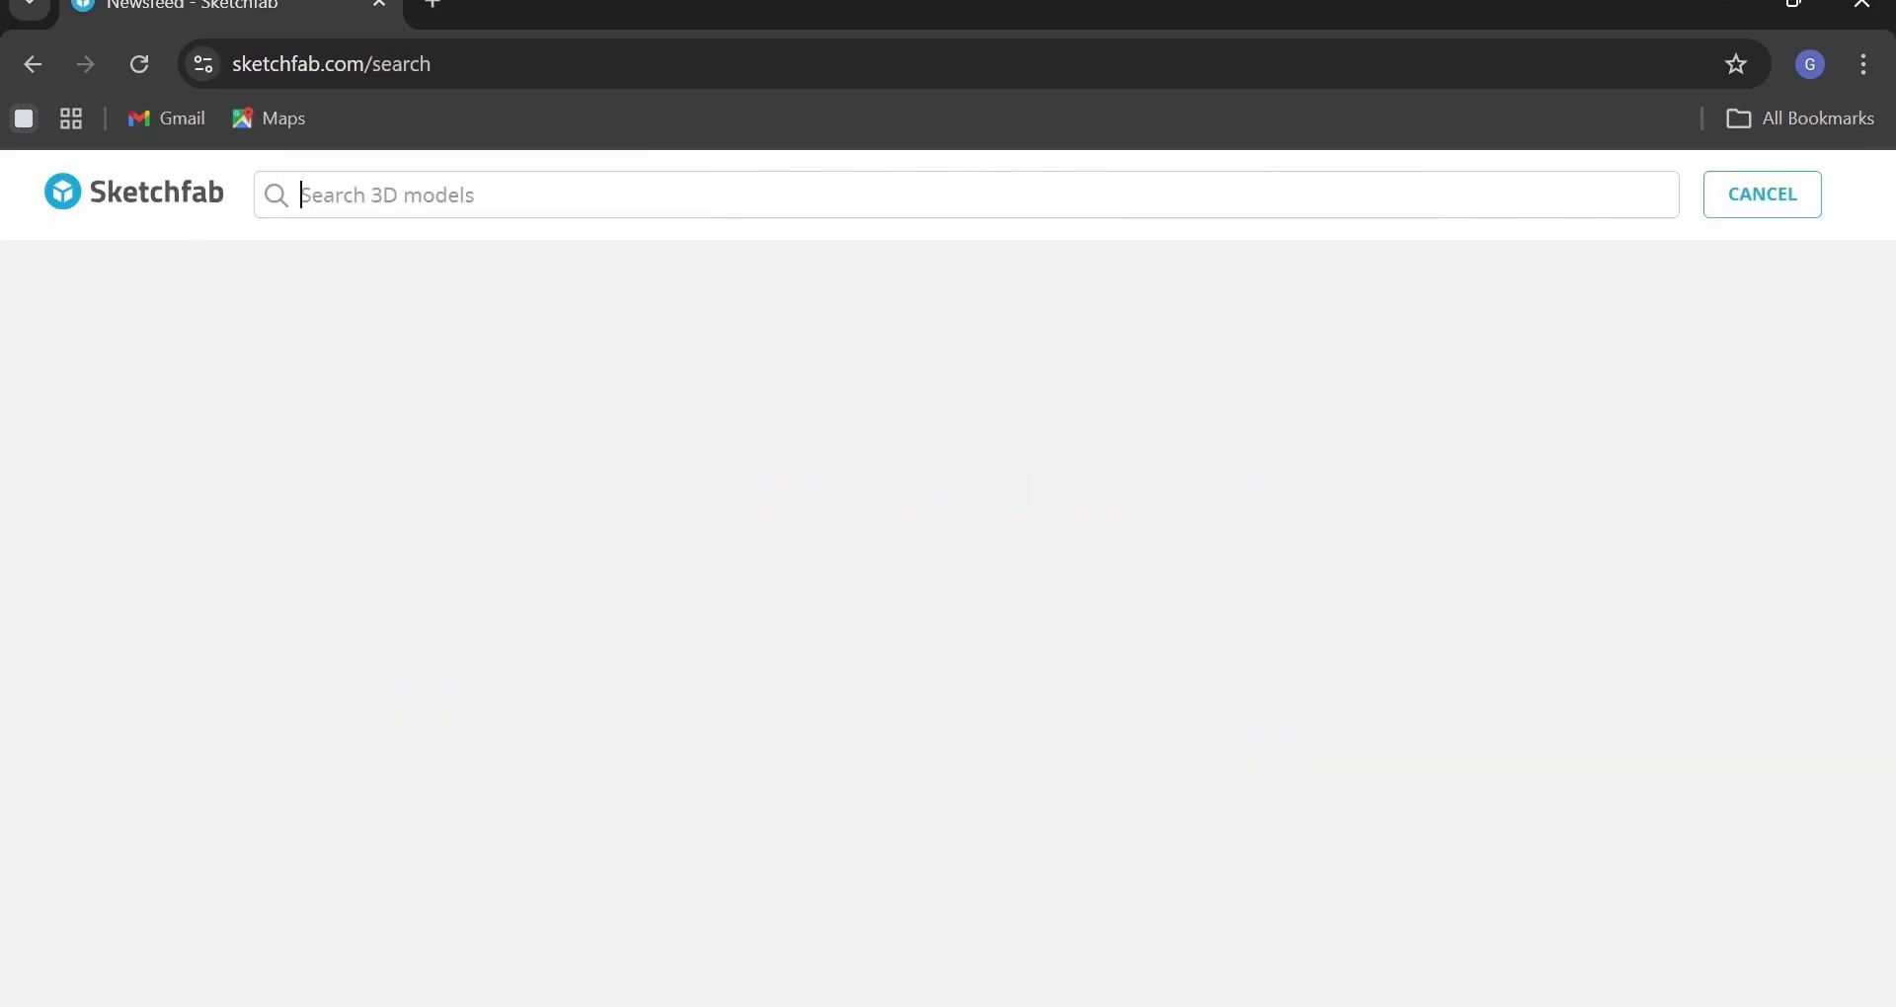
pyautogui.write('coffee mug')
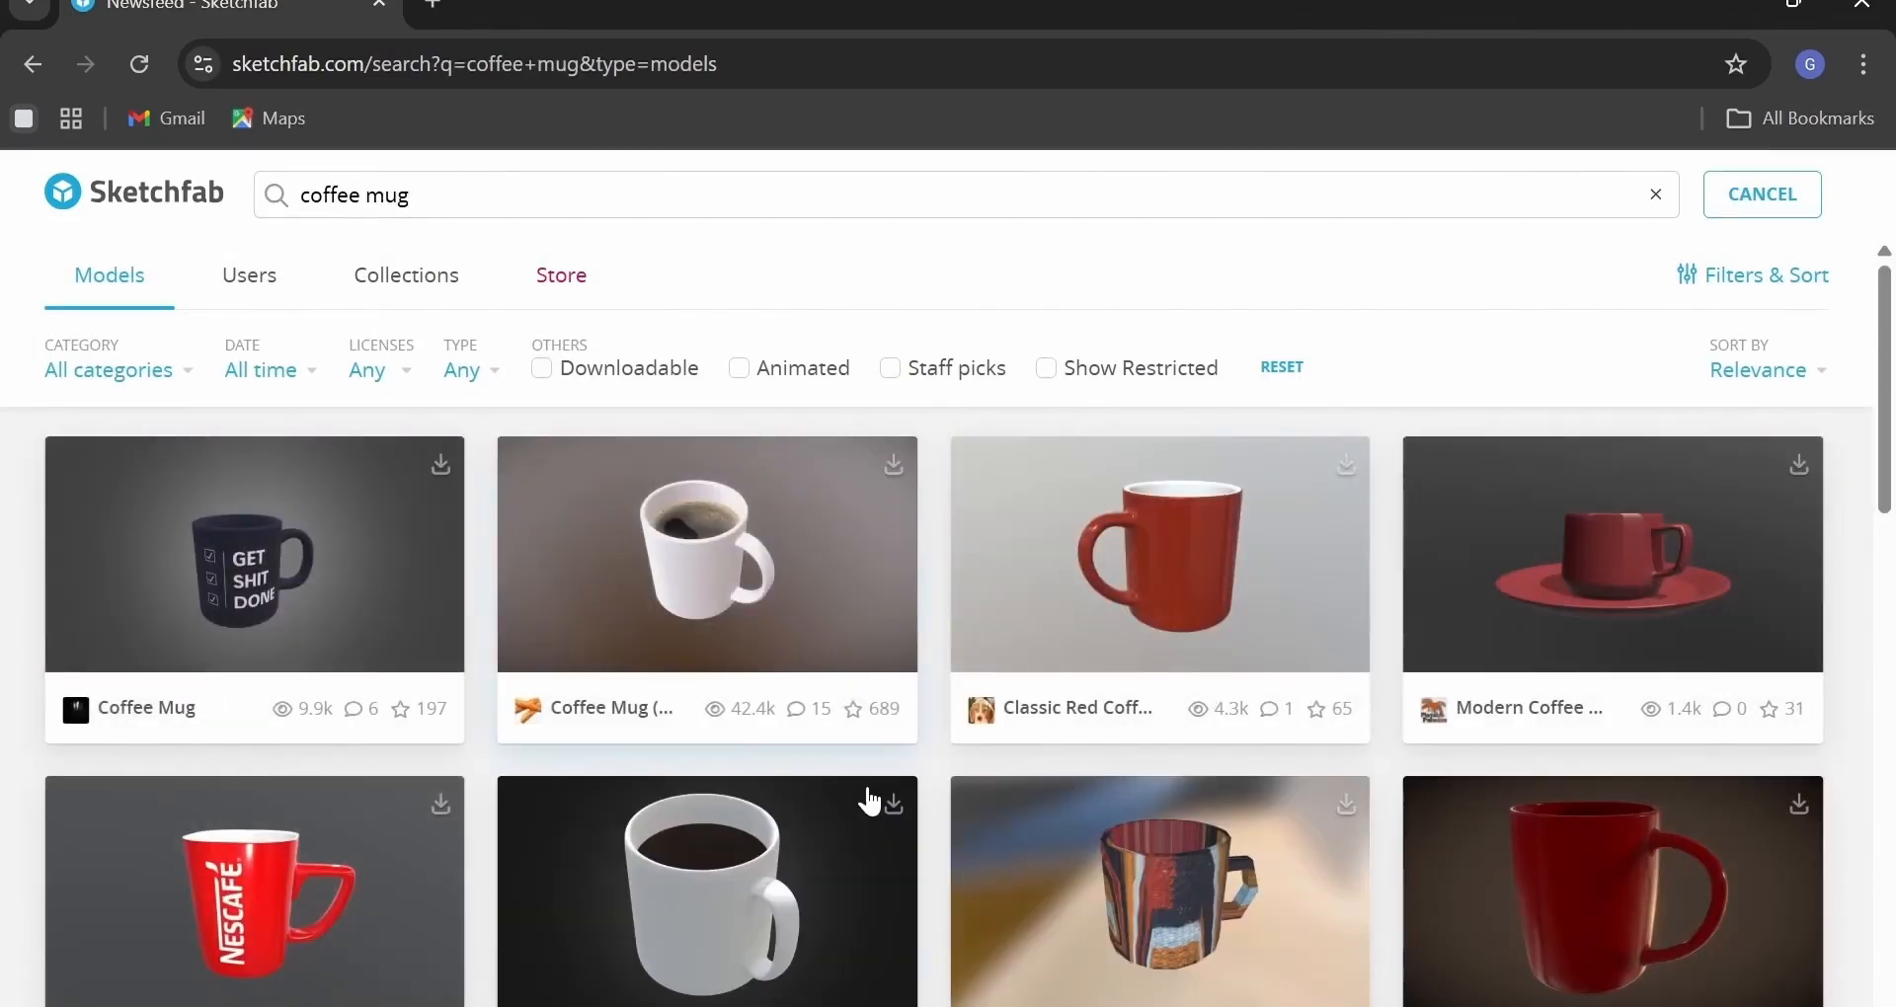
pyautogui.scroll(-3, 869, 795)
pyautogui.scroll(-3, 869, 795)
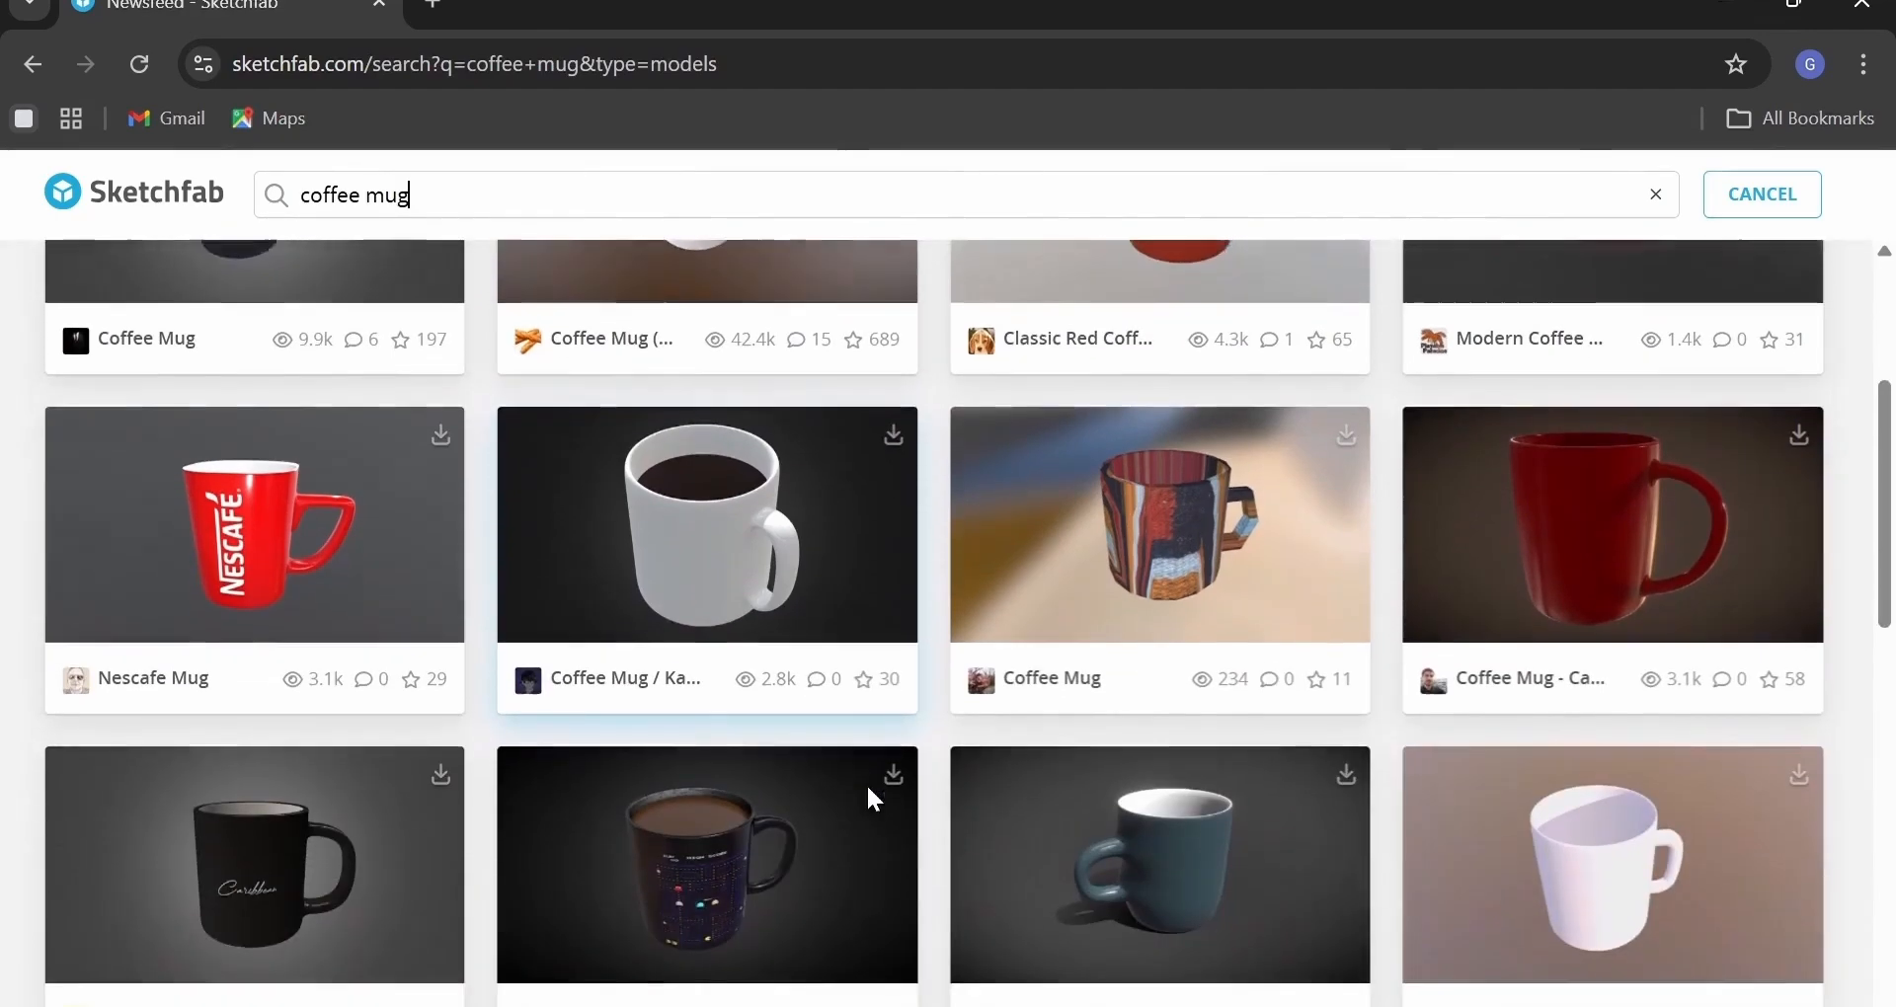
pyautogui.scroll(-2, 869, 798)
pyautogui.scroll(-4, 869, 800)
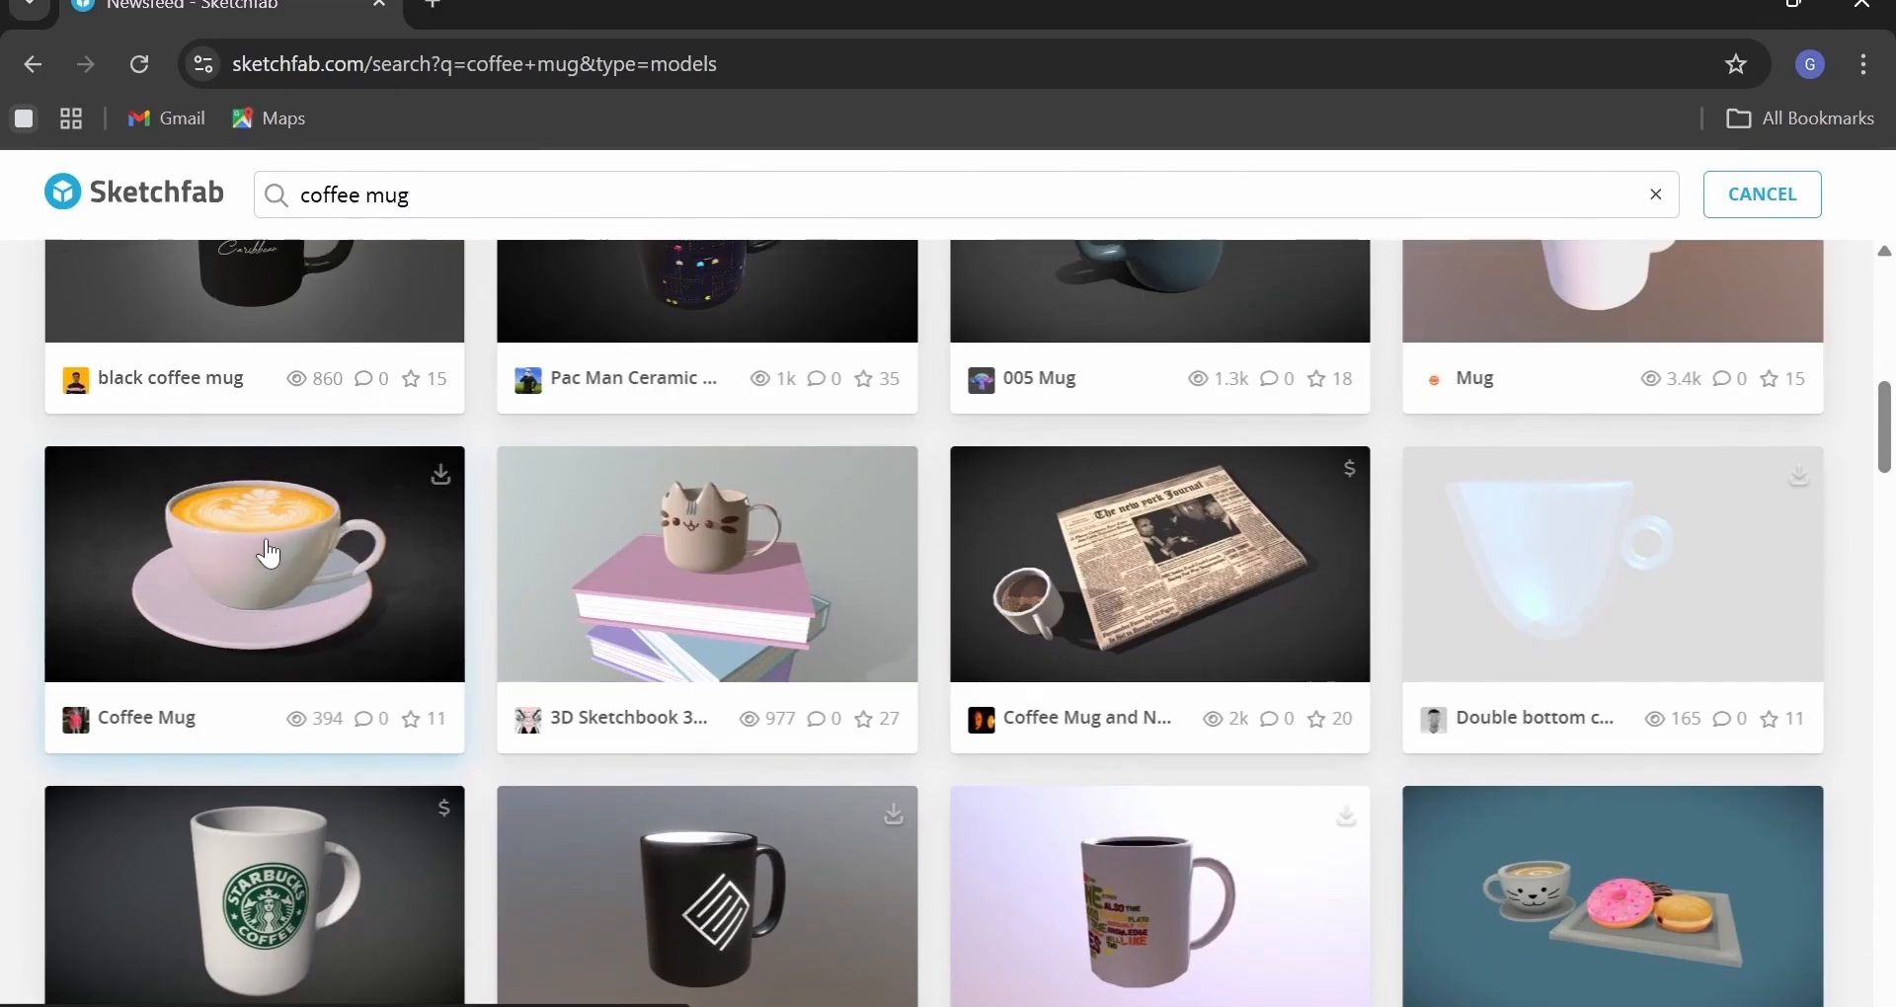
pyautogui.click(442, 480)
pyautogui.click(1165, 876)
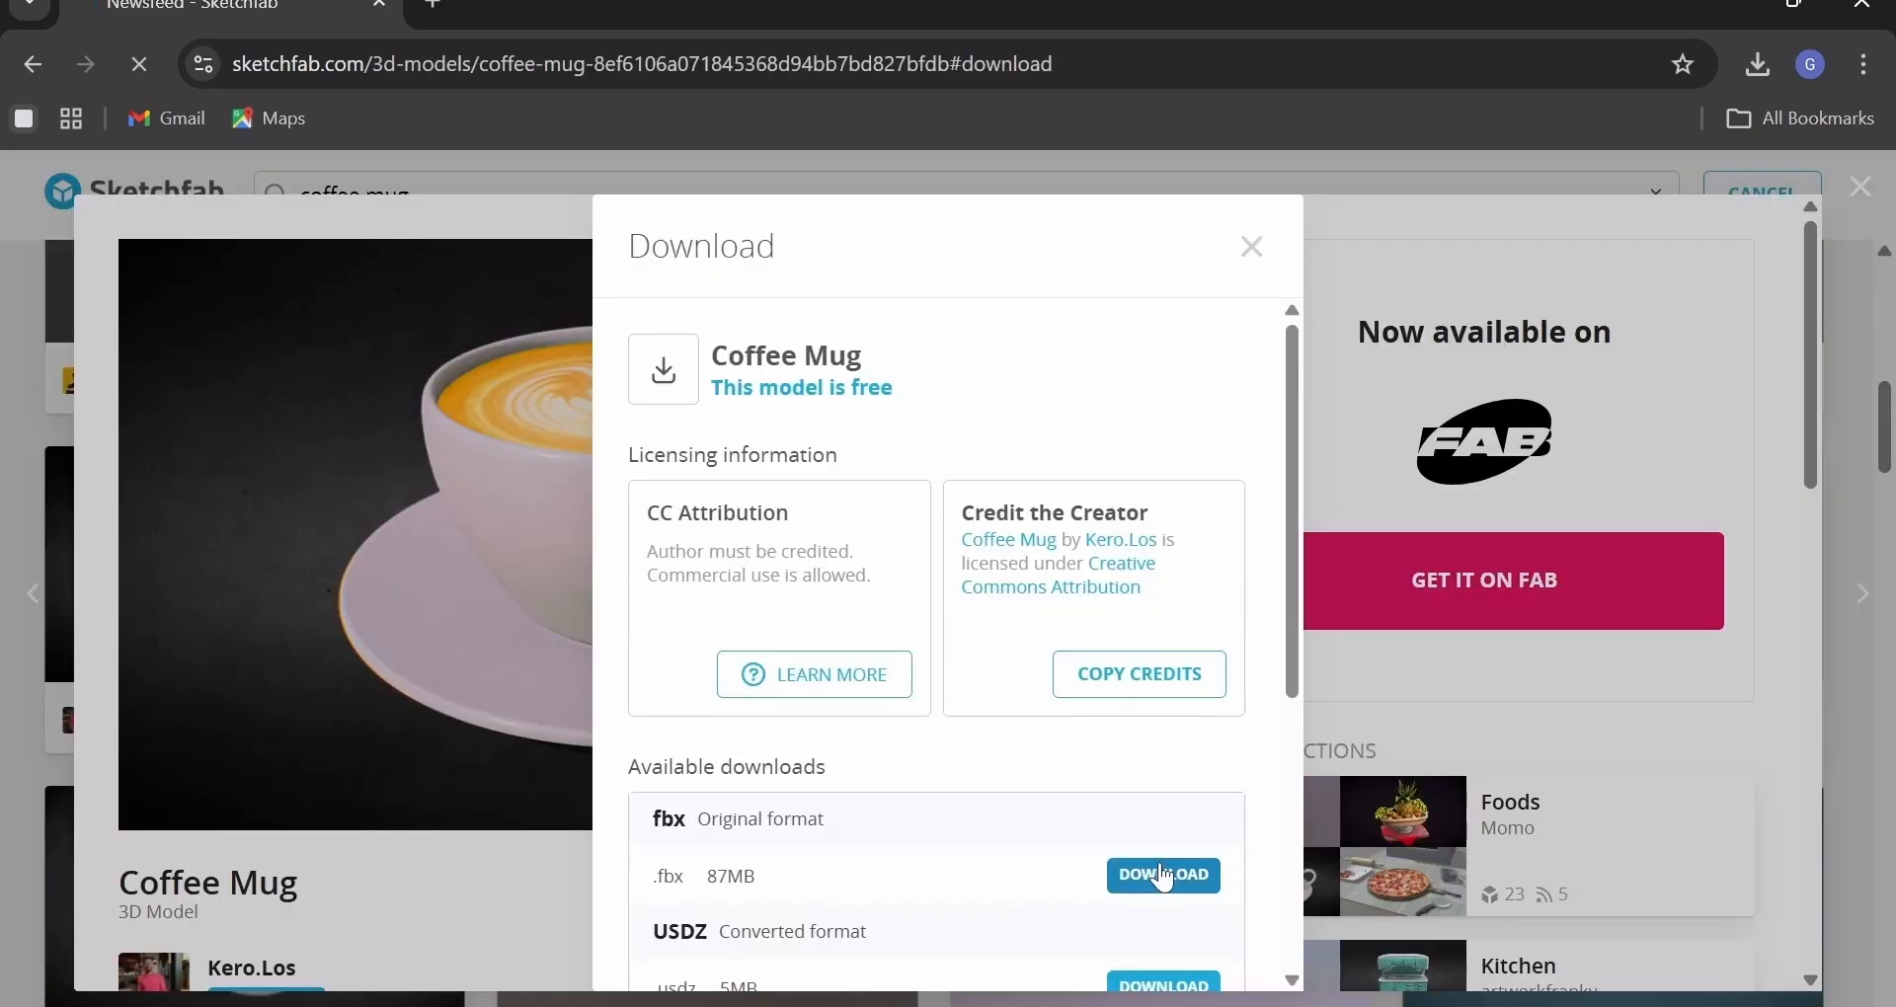
# Show the downloaded coffee mug archive in its folder and extract it.
pyautogui.click(1679, 137)
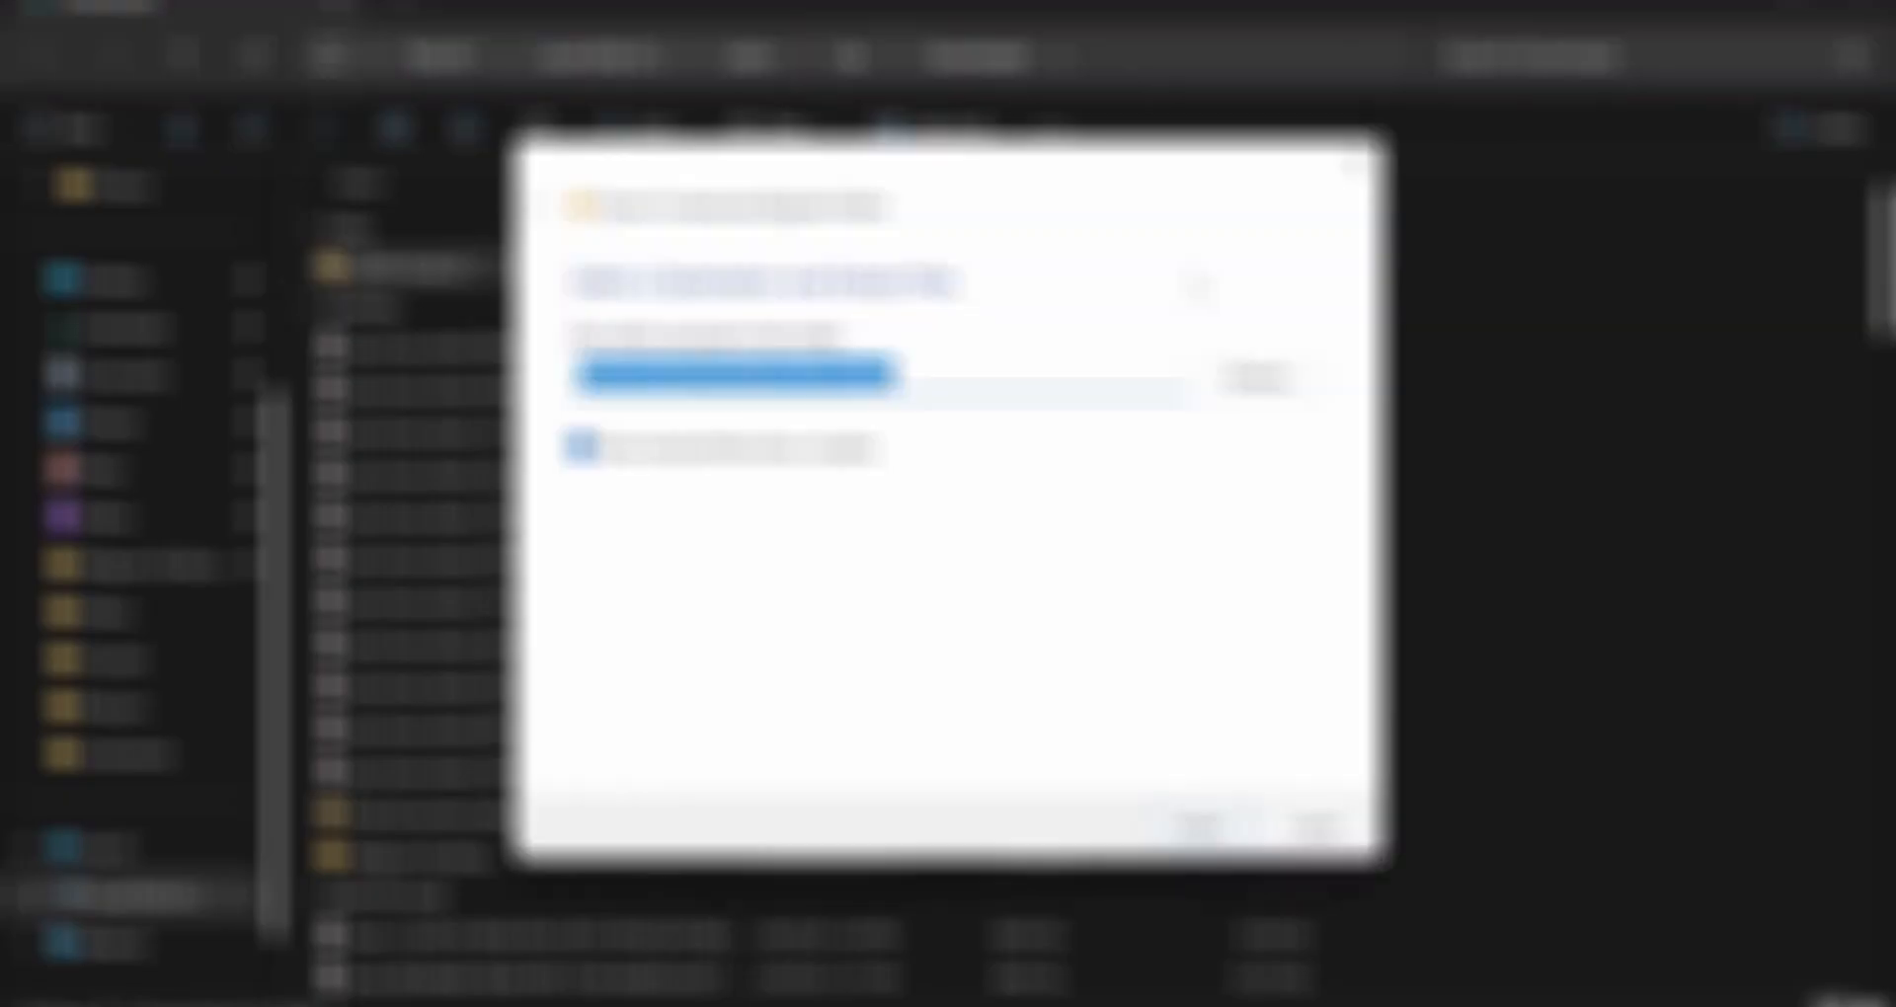
pyautogui.click(1199, 827)
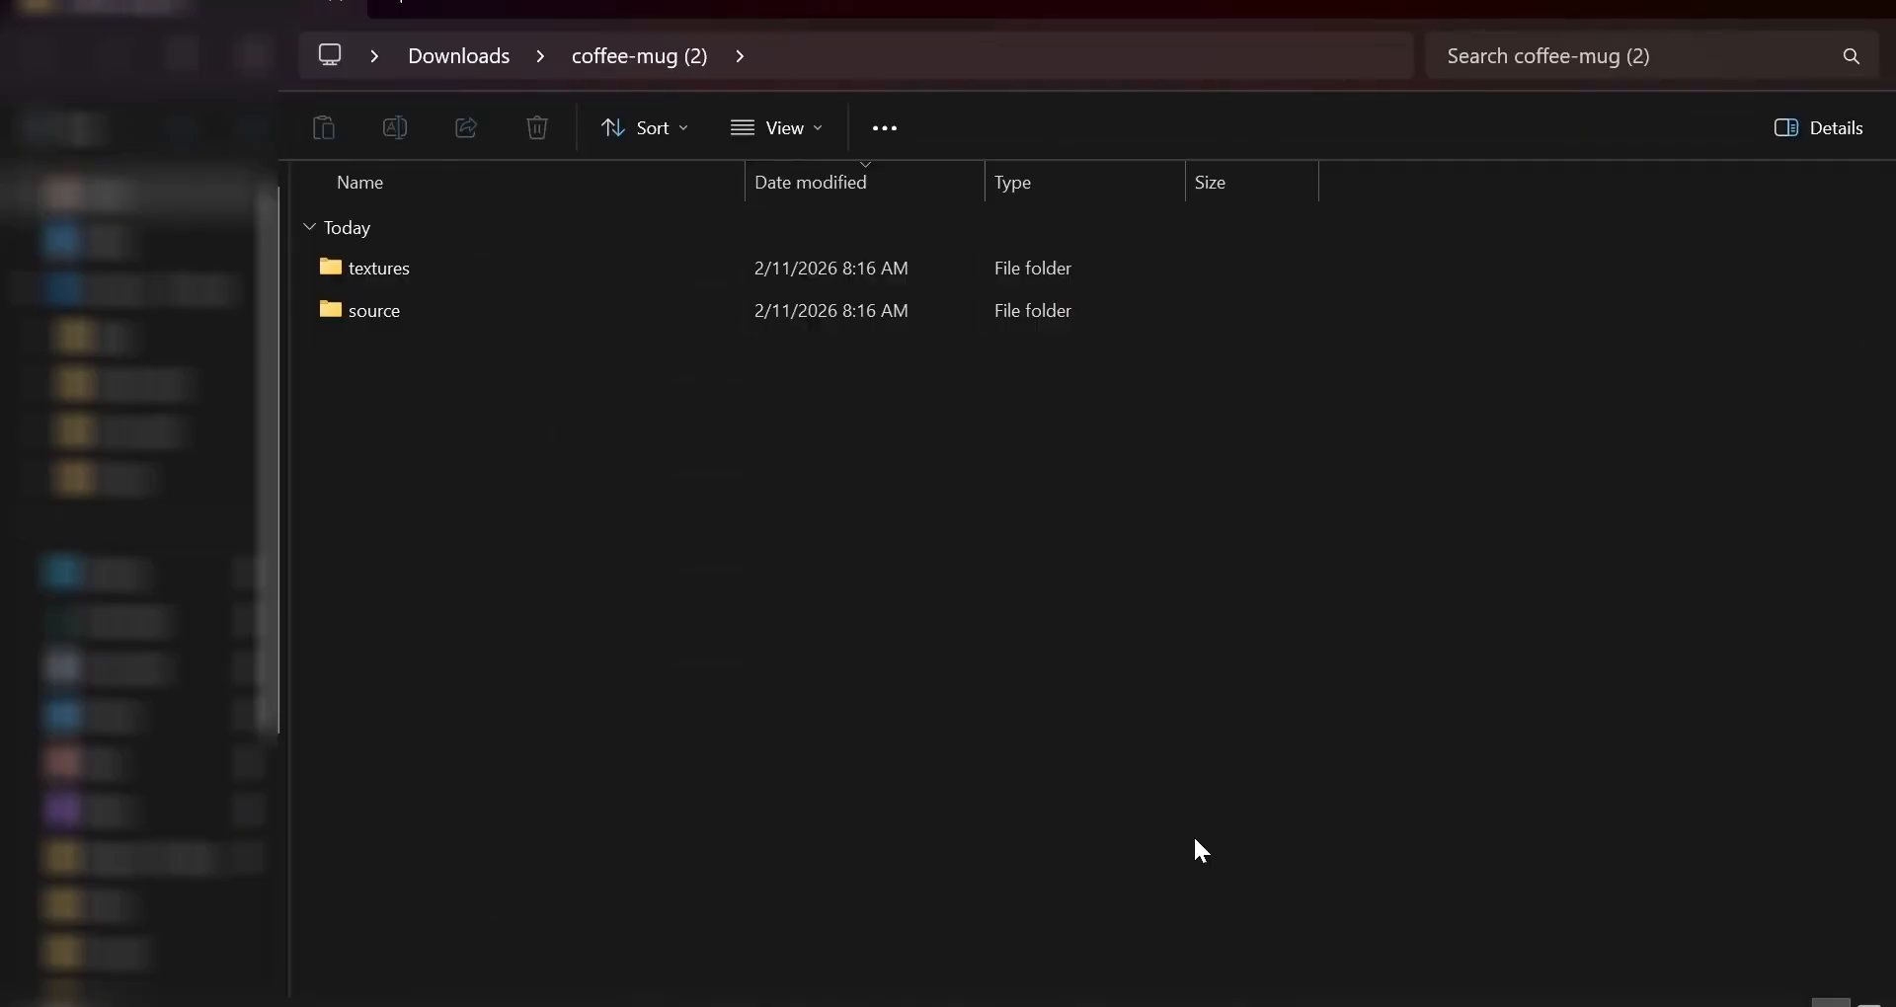
pyautogui.click(680, 314)
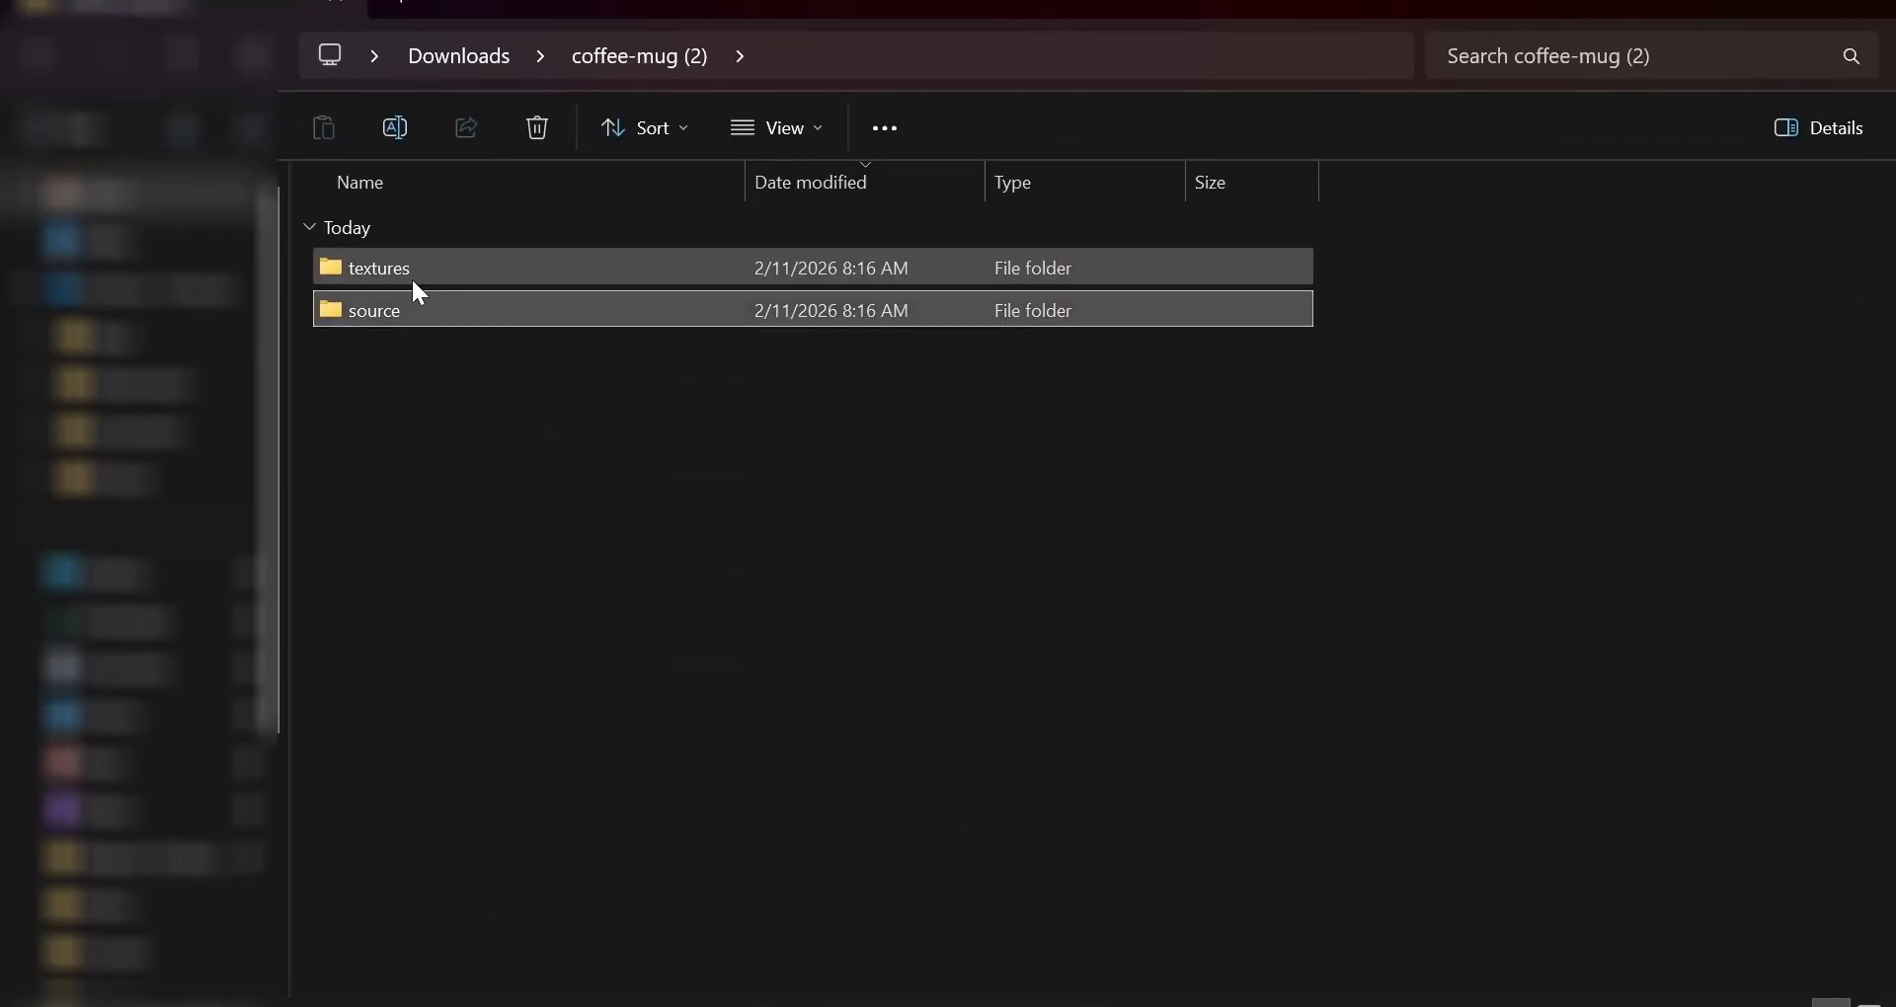
pyautogui.click(415, 286)
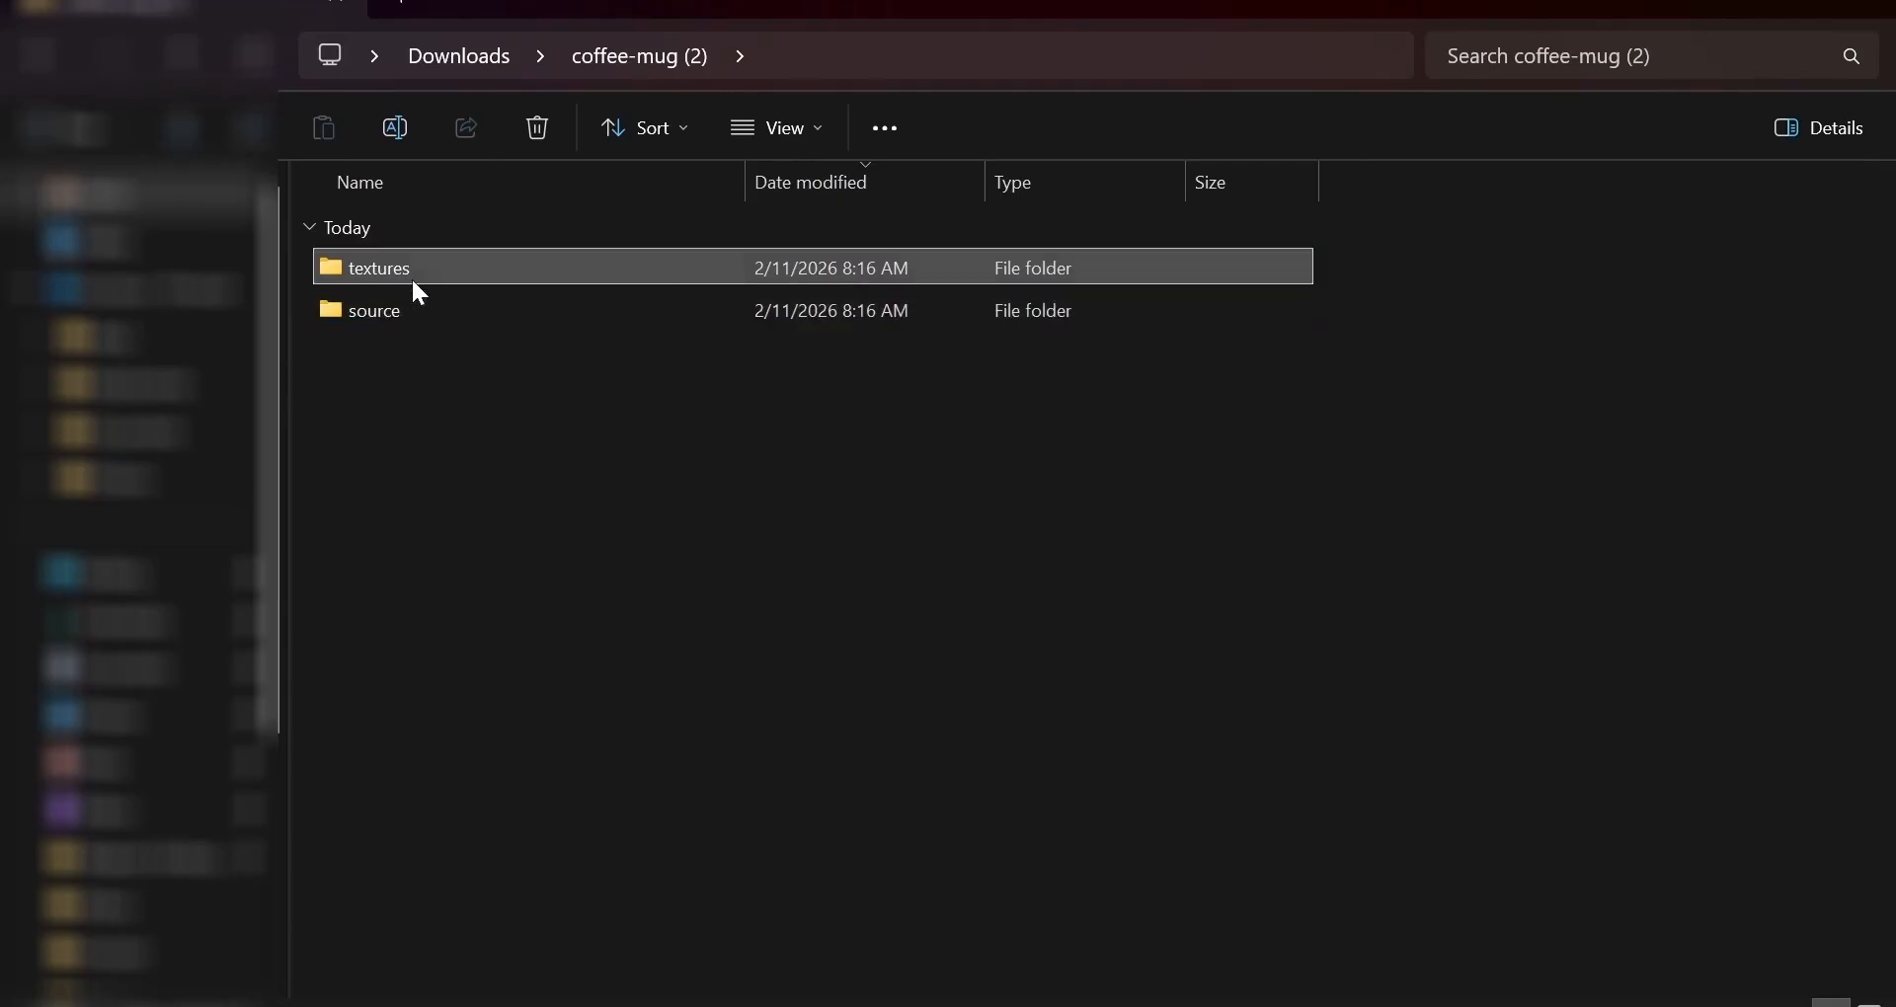
# Copy the eleven texture PNGs from 'textures' into 'source' beside Coffee_Mug1.fbx.
pyautogui.doubleClick(412, 283)
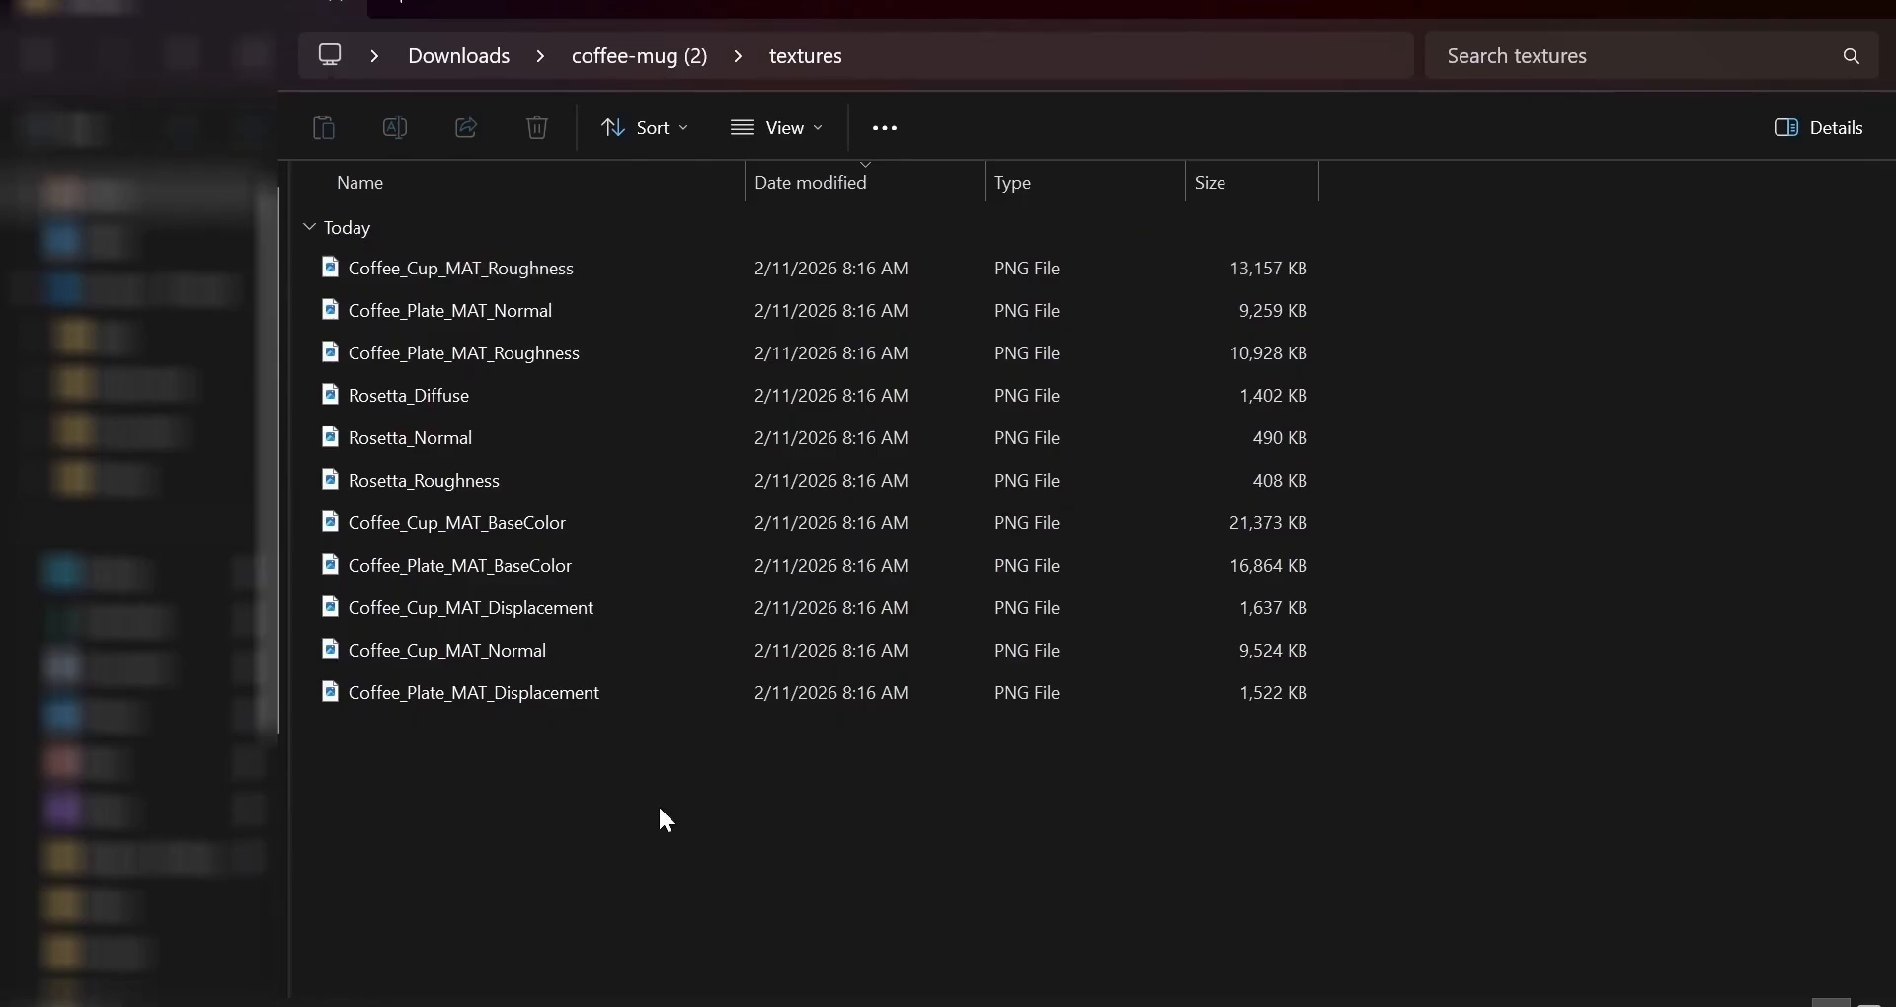
pyautogui.hotkey('ctrl', 'a')
pyautogui.hotkey('alt', 'Left')
pyautogui.doubleClick(398, 310)
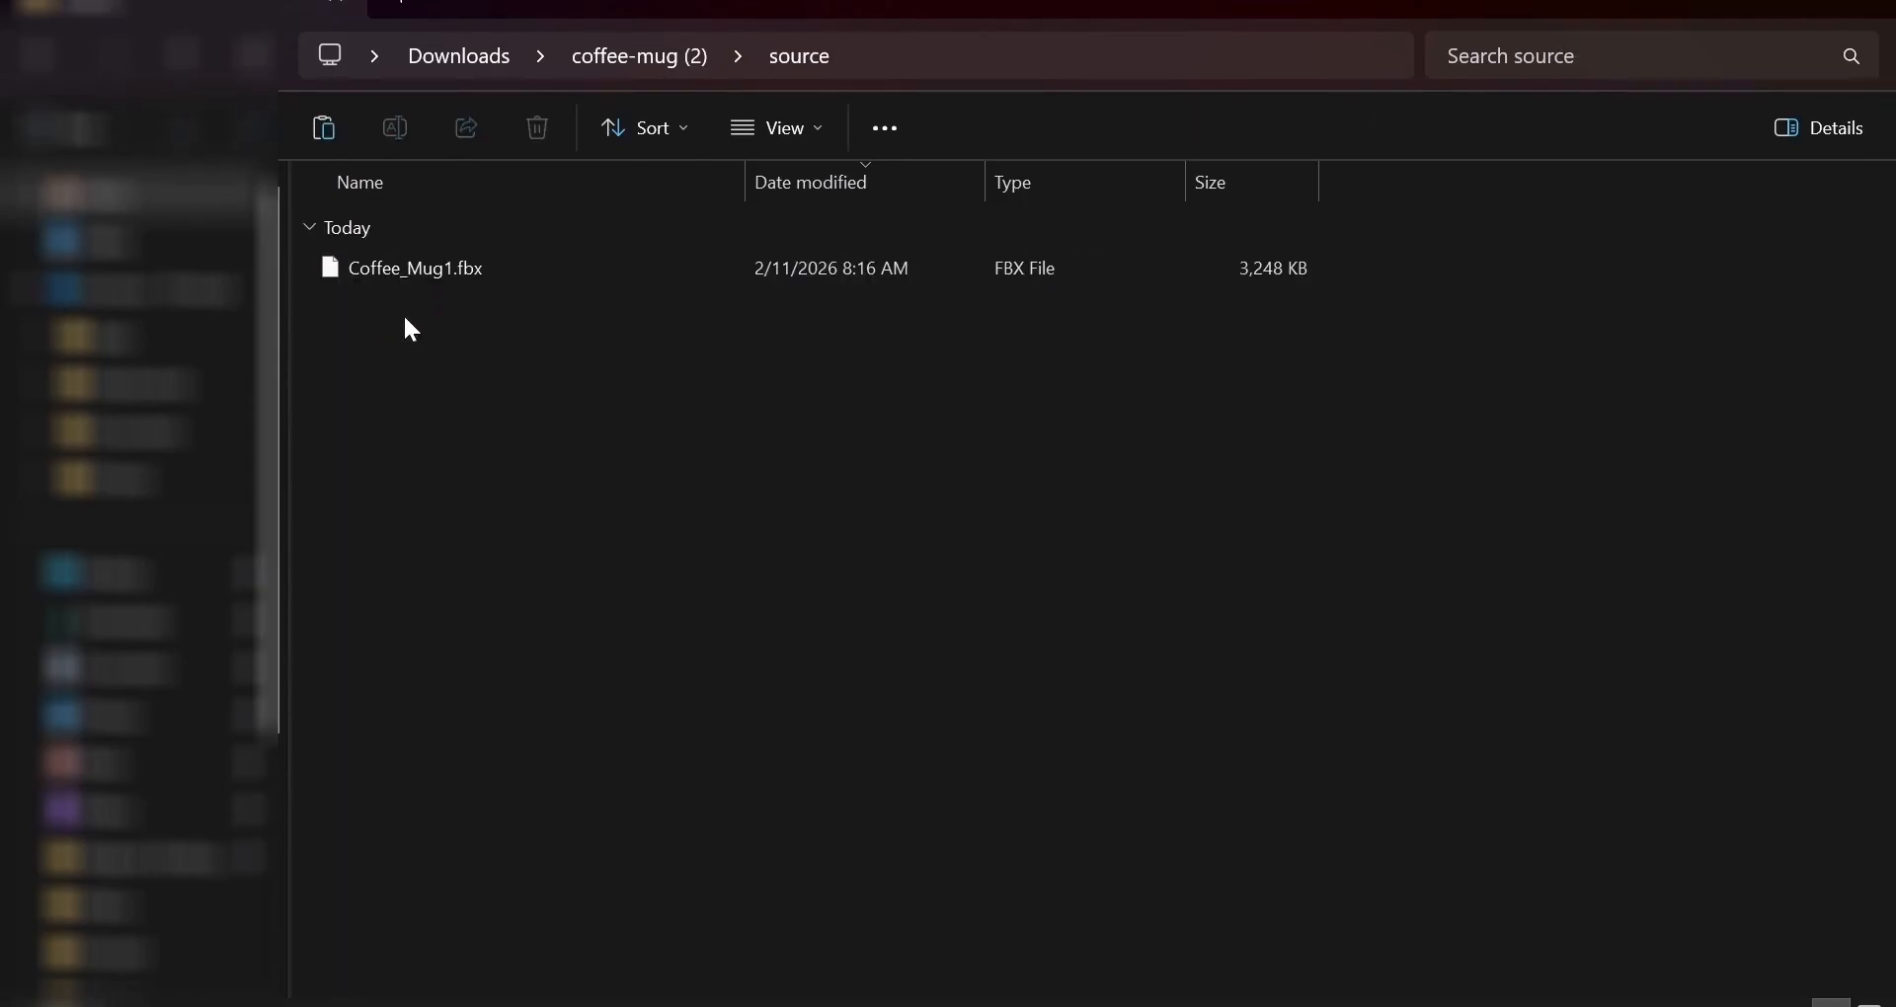
pyautogui.hotkey('ctrl', 'v')
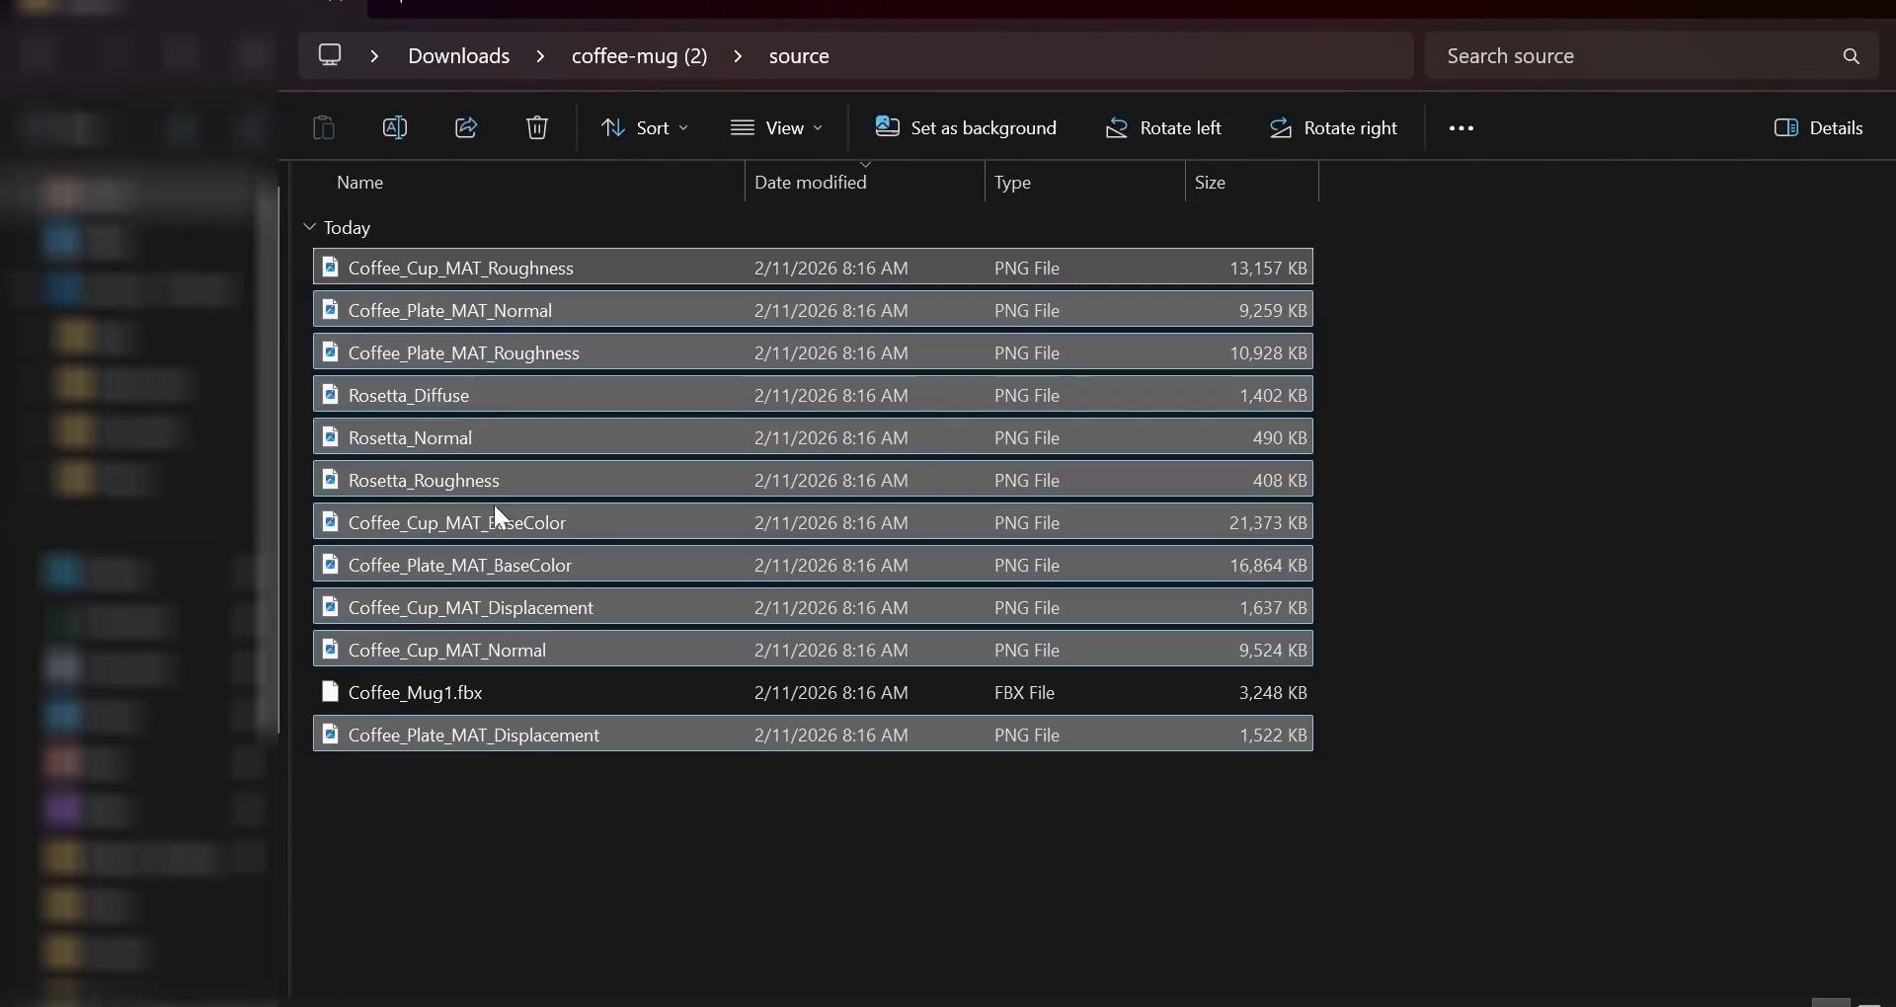
pyautogui.click(565, 859)
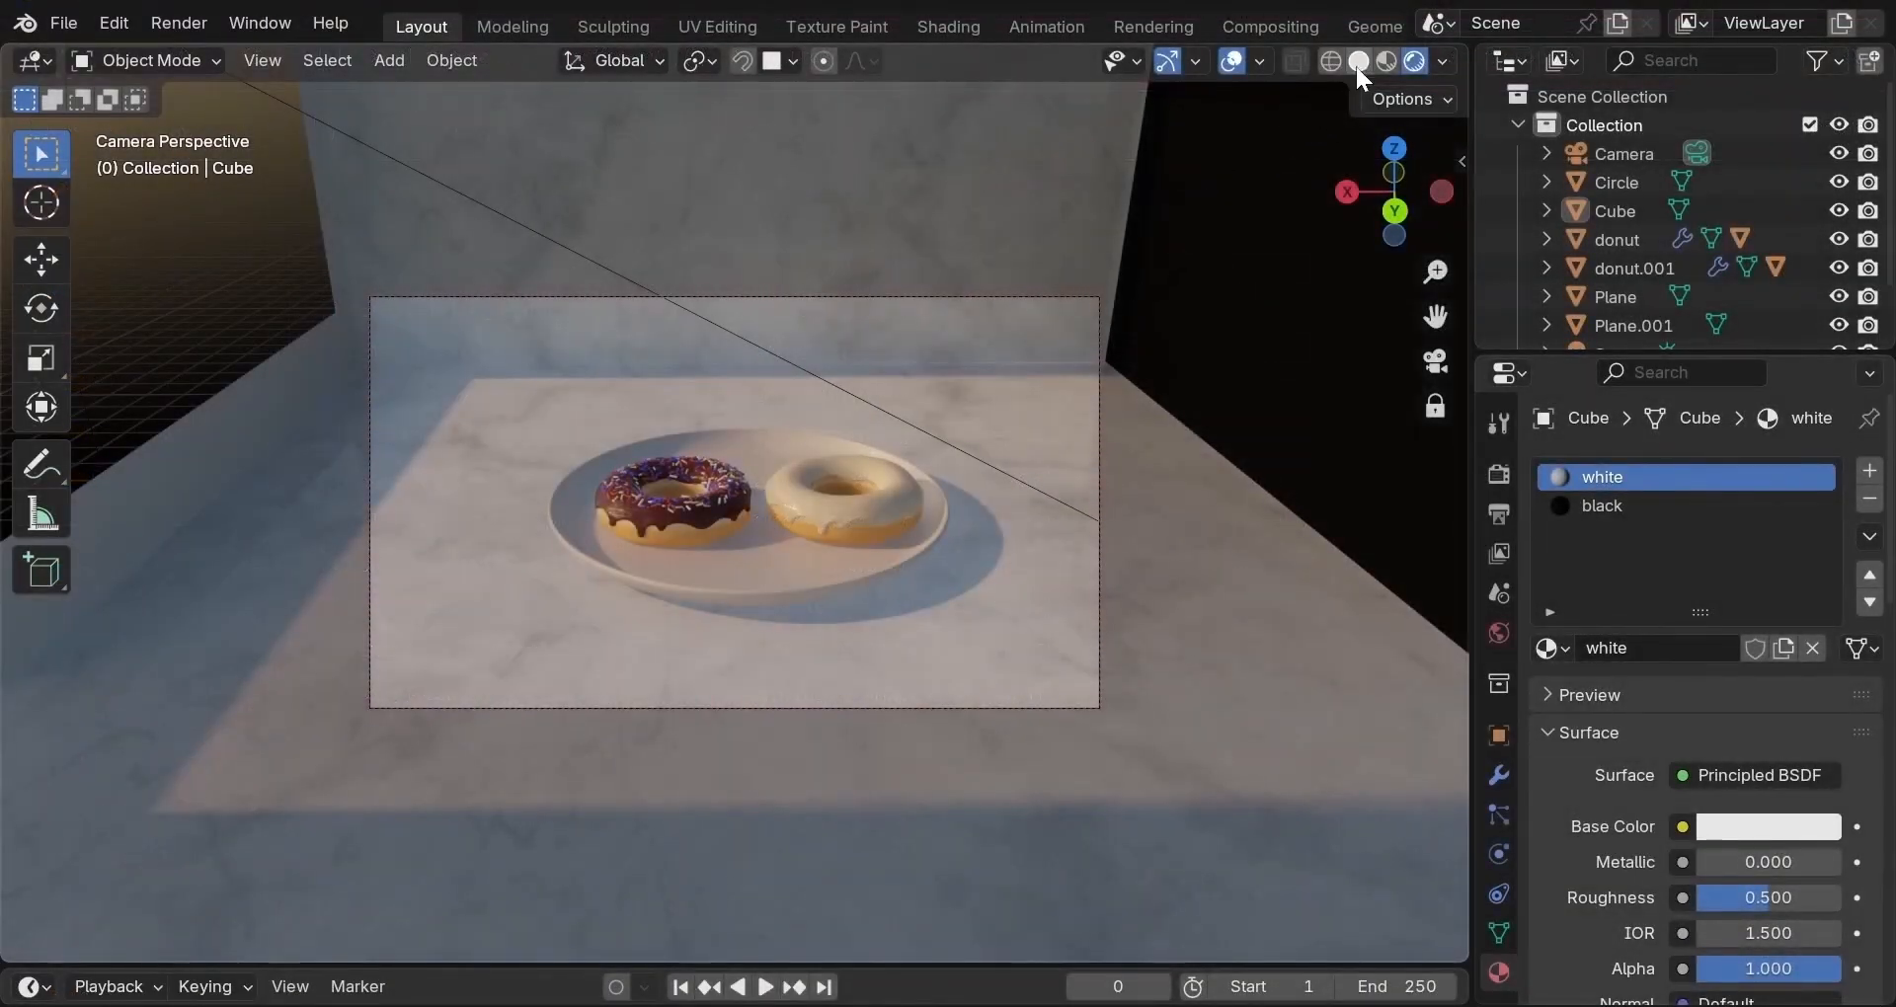
# In Solid shading, import Coffee_Mug1.fbx from Downloads\coffee-mug\source as an FBX model.
pyautogui.click(1359, 63)
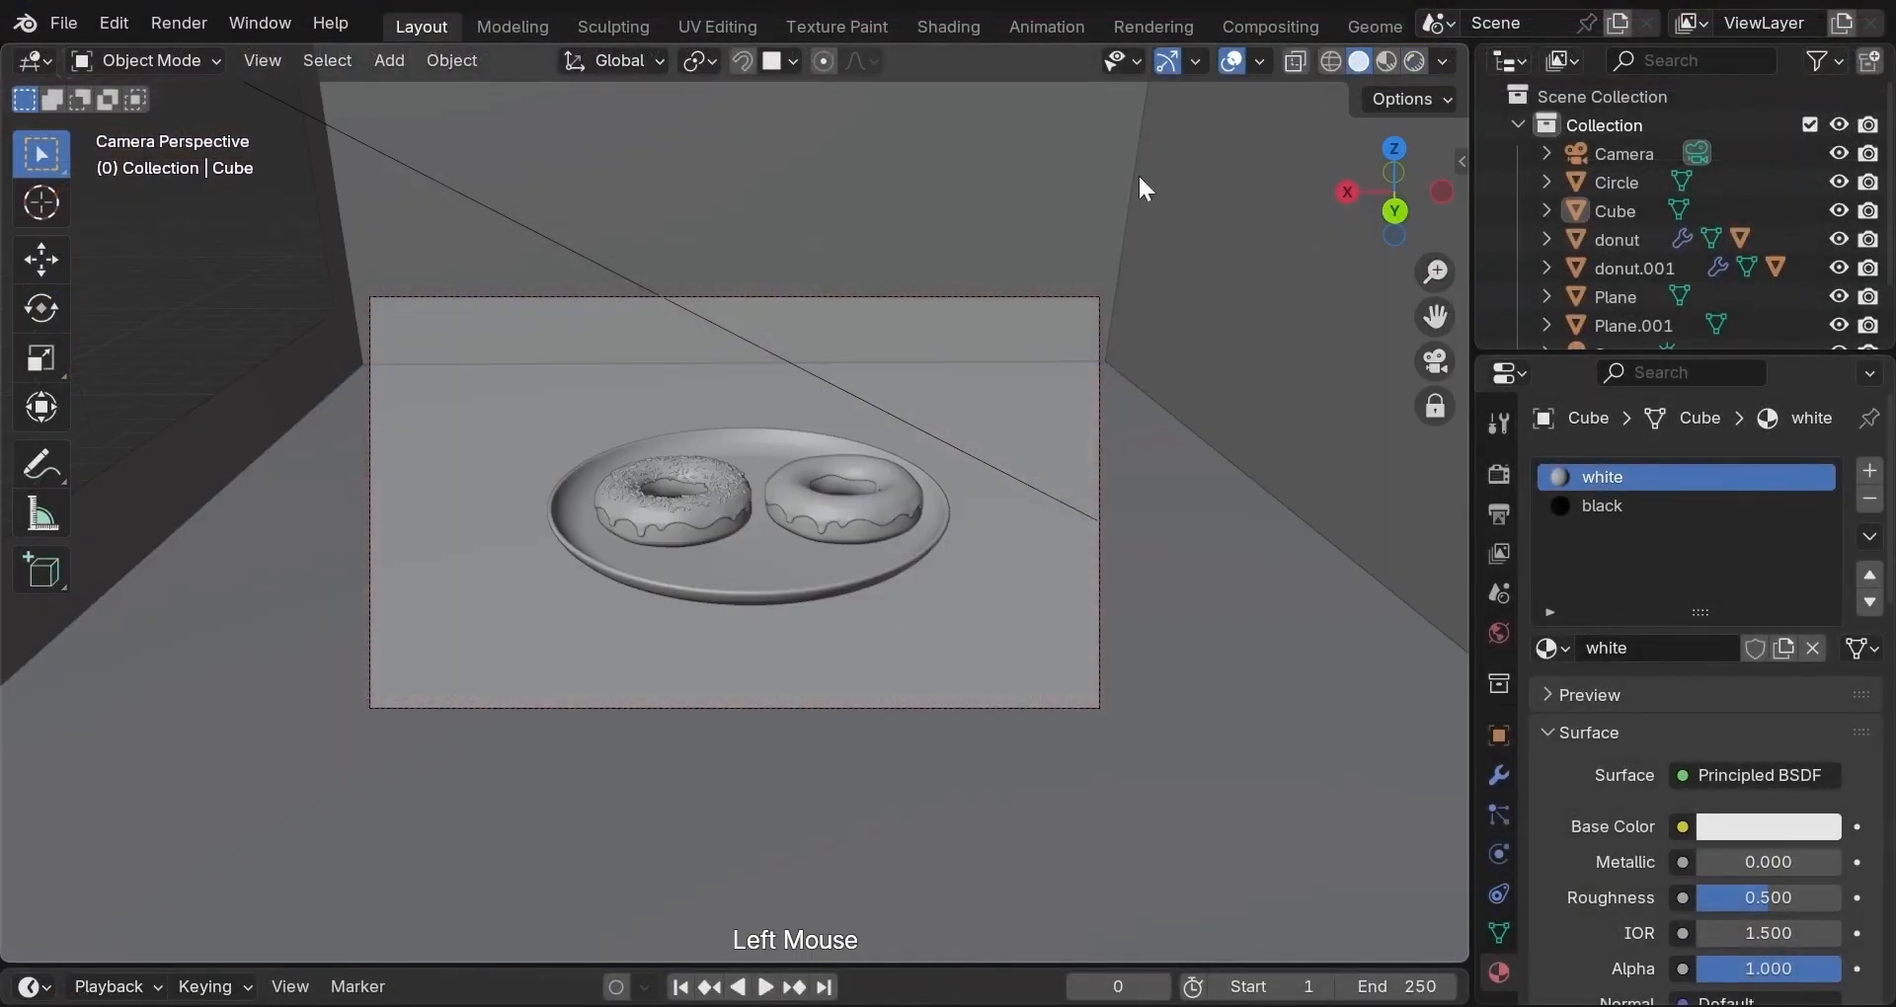
pyautogui.click(61, 24)
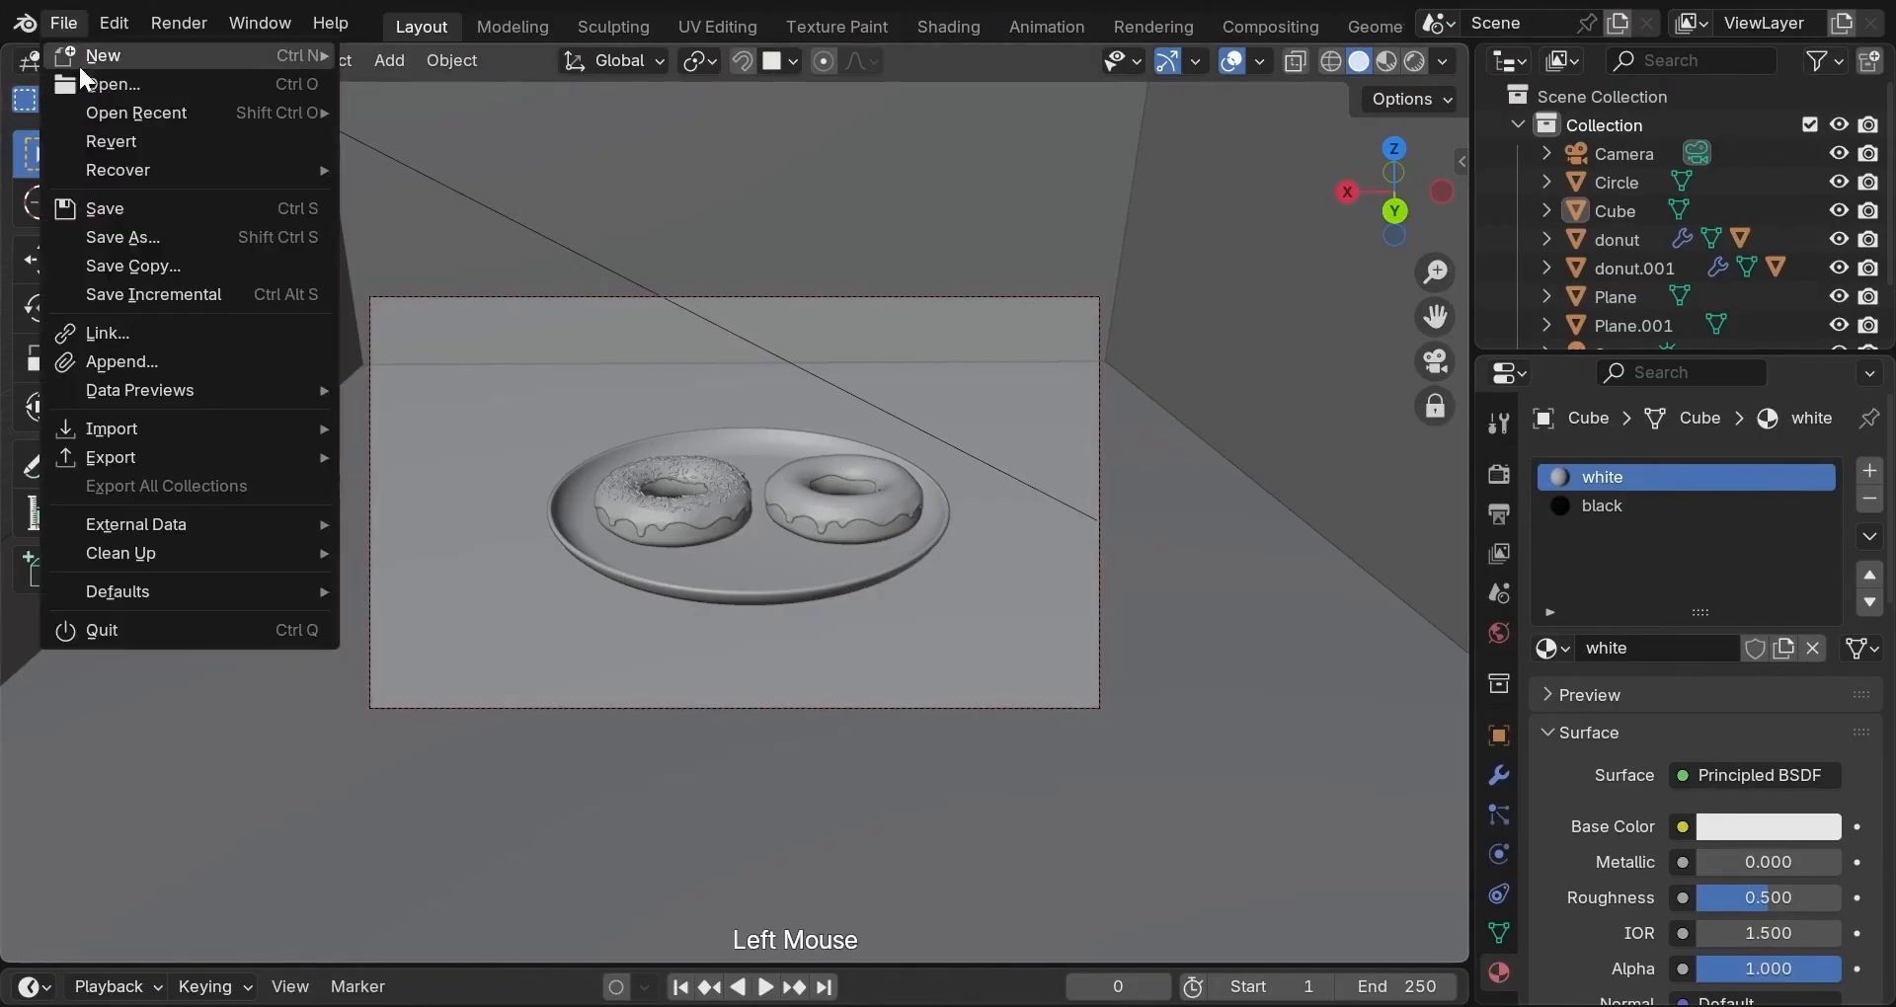
pyautogui.moveTo(127, 427)
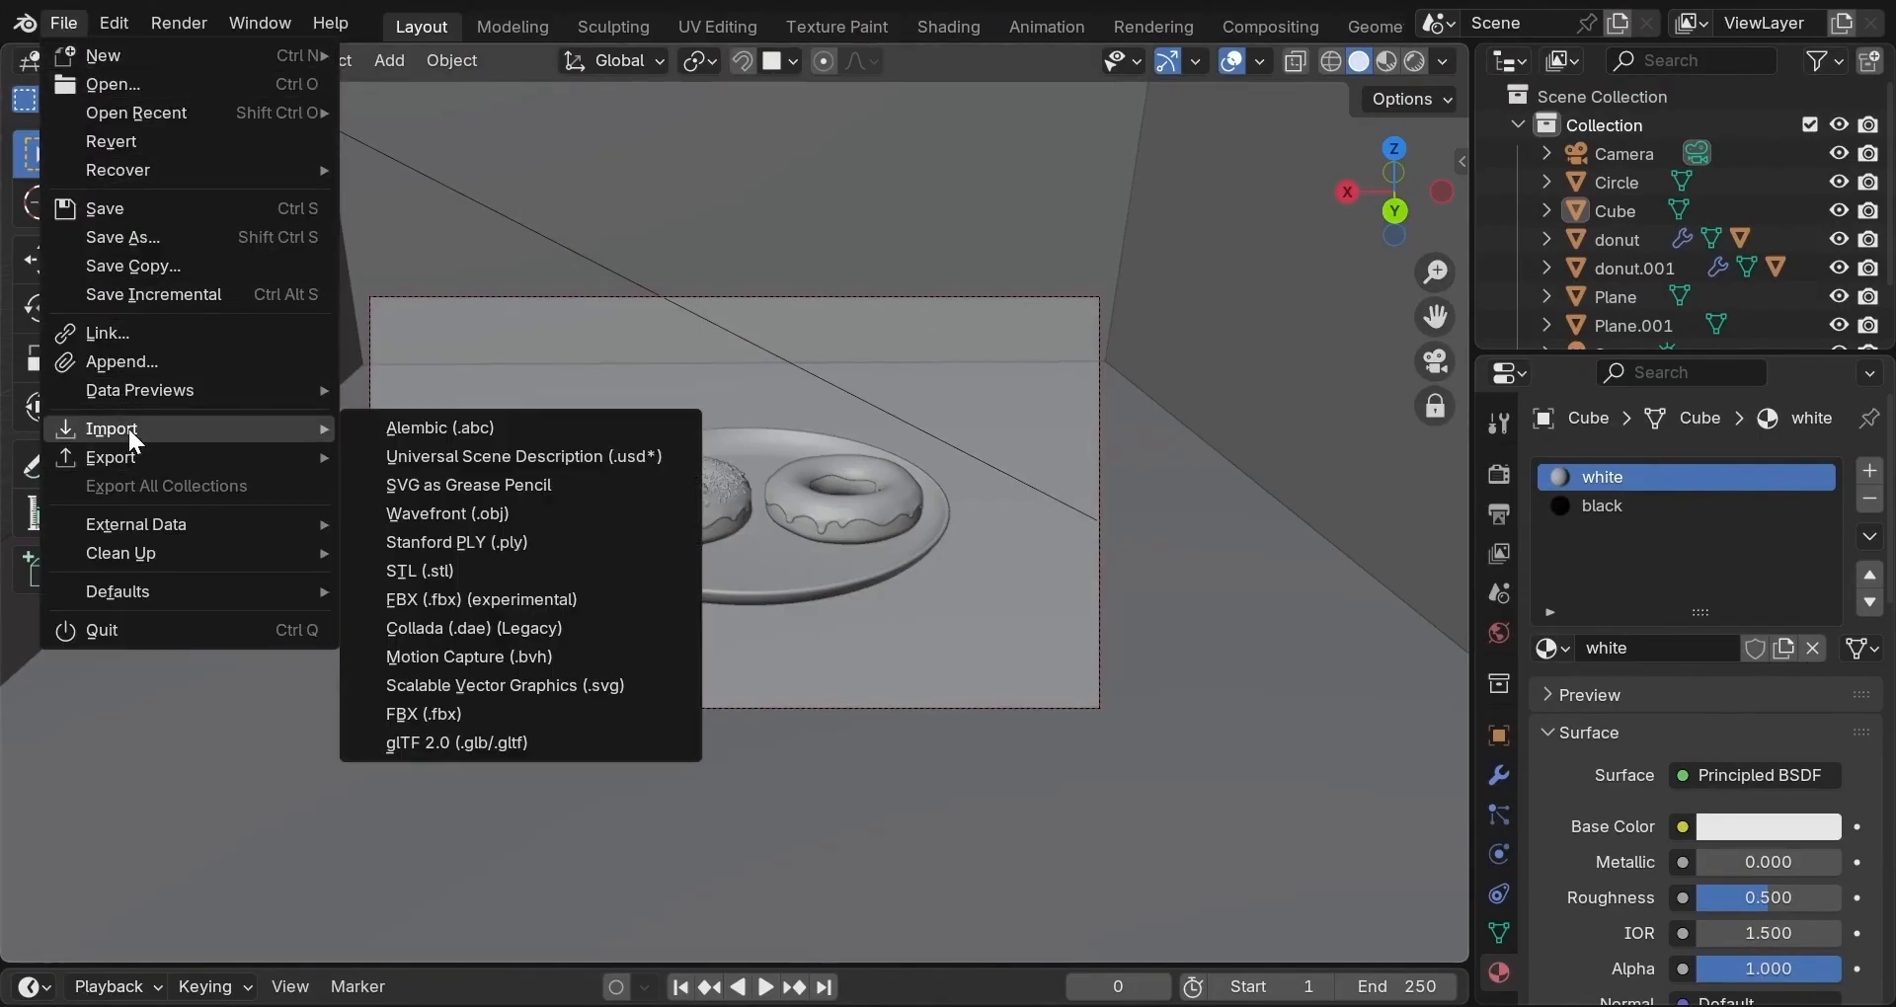
pyautogui.click(458, 712)
pyautogui.scroll(-3, 355, 810)
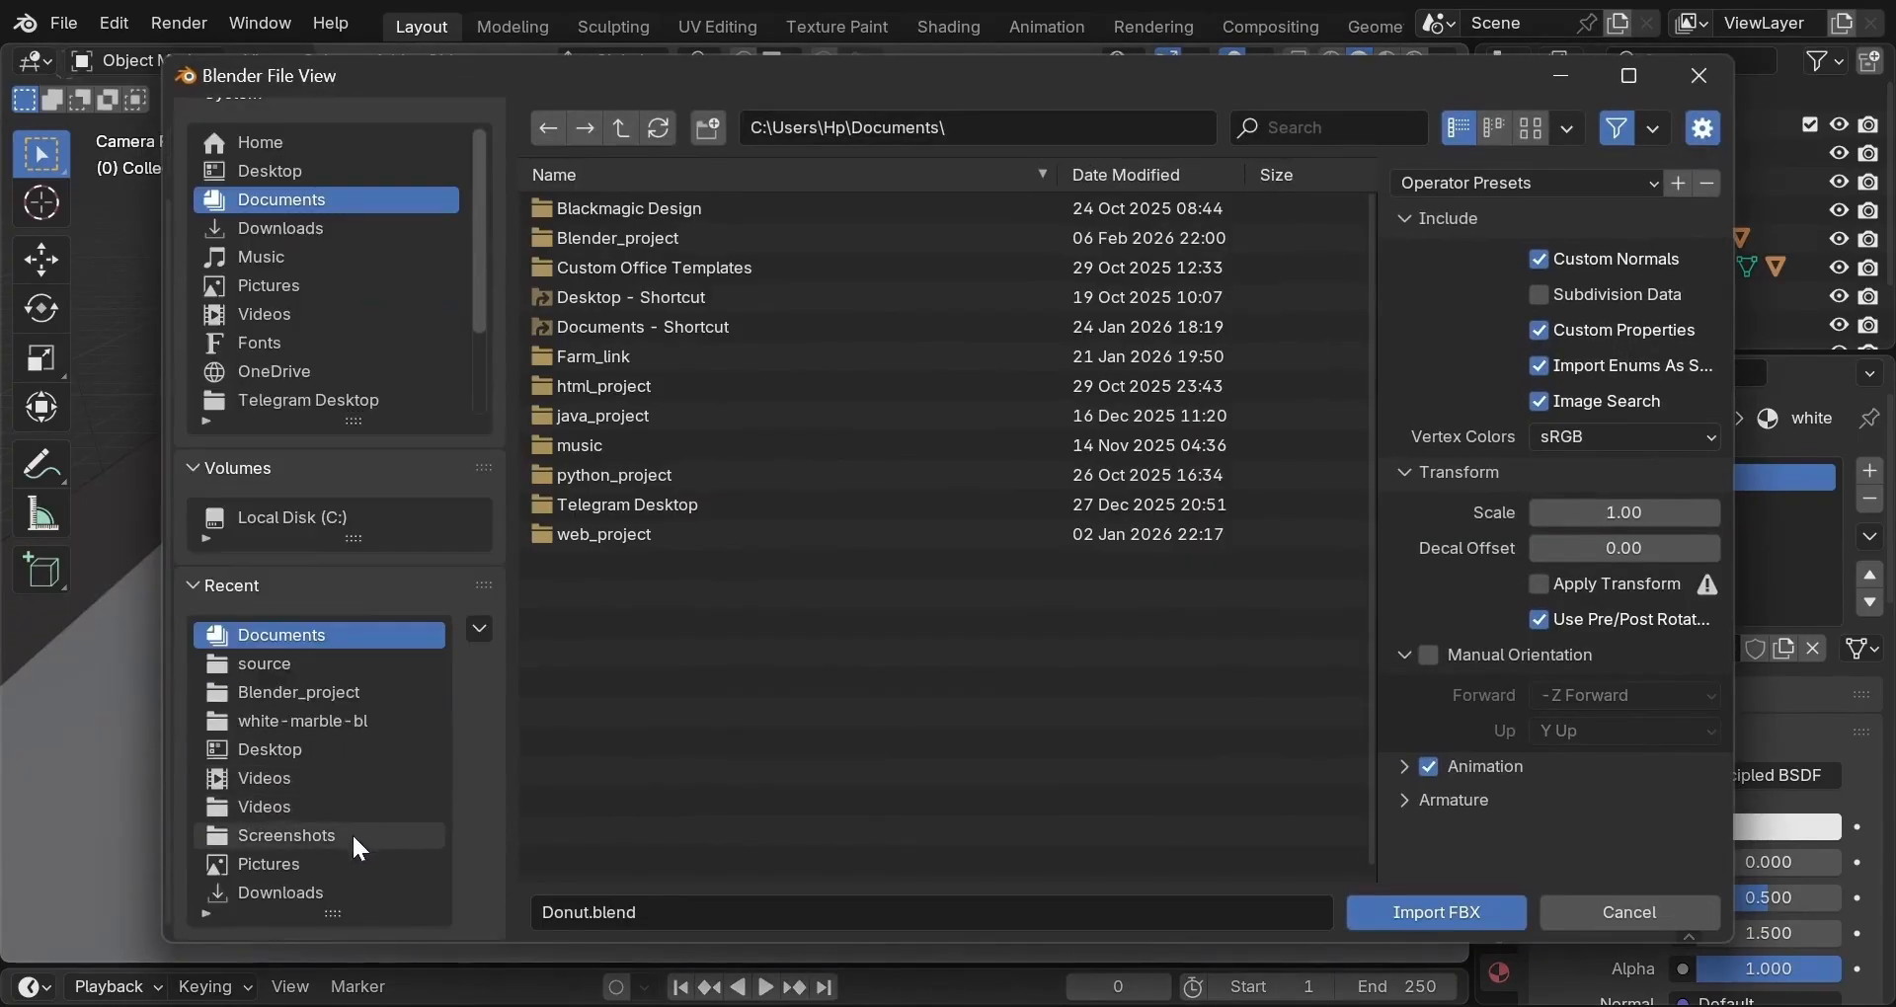
pyautogui.click(338, 889)
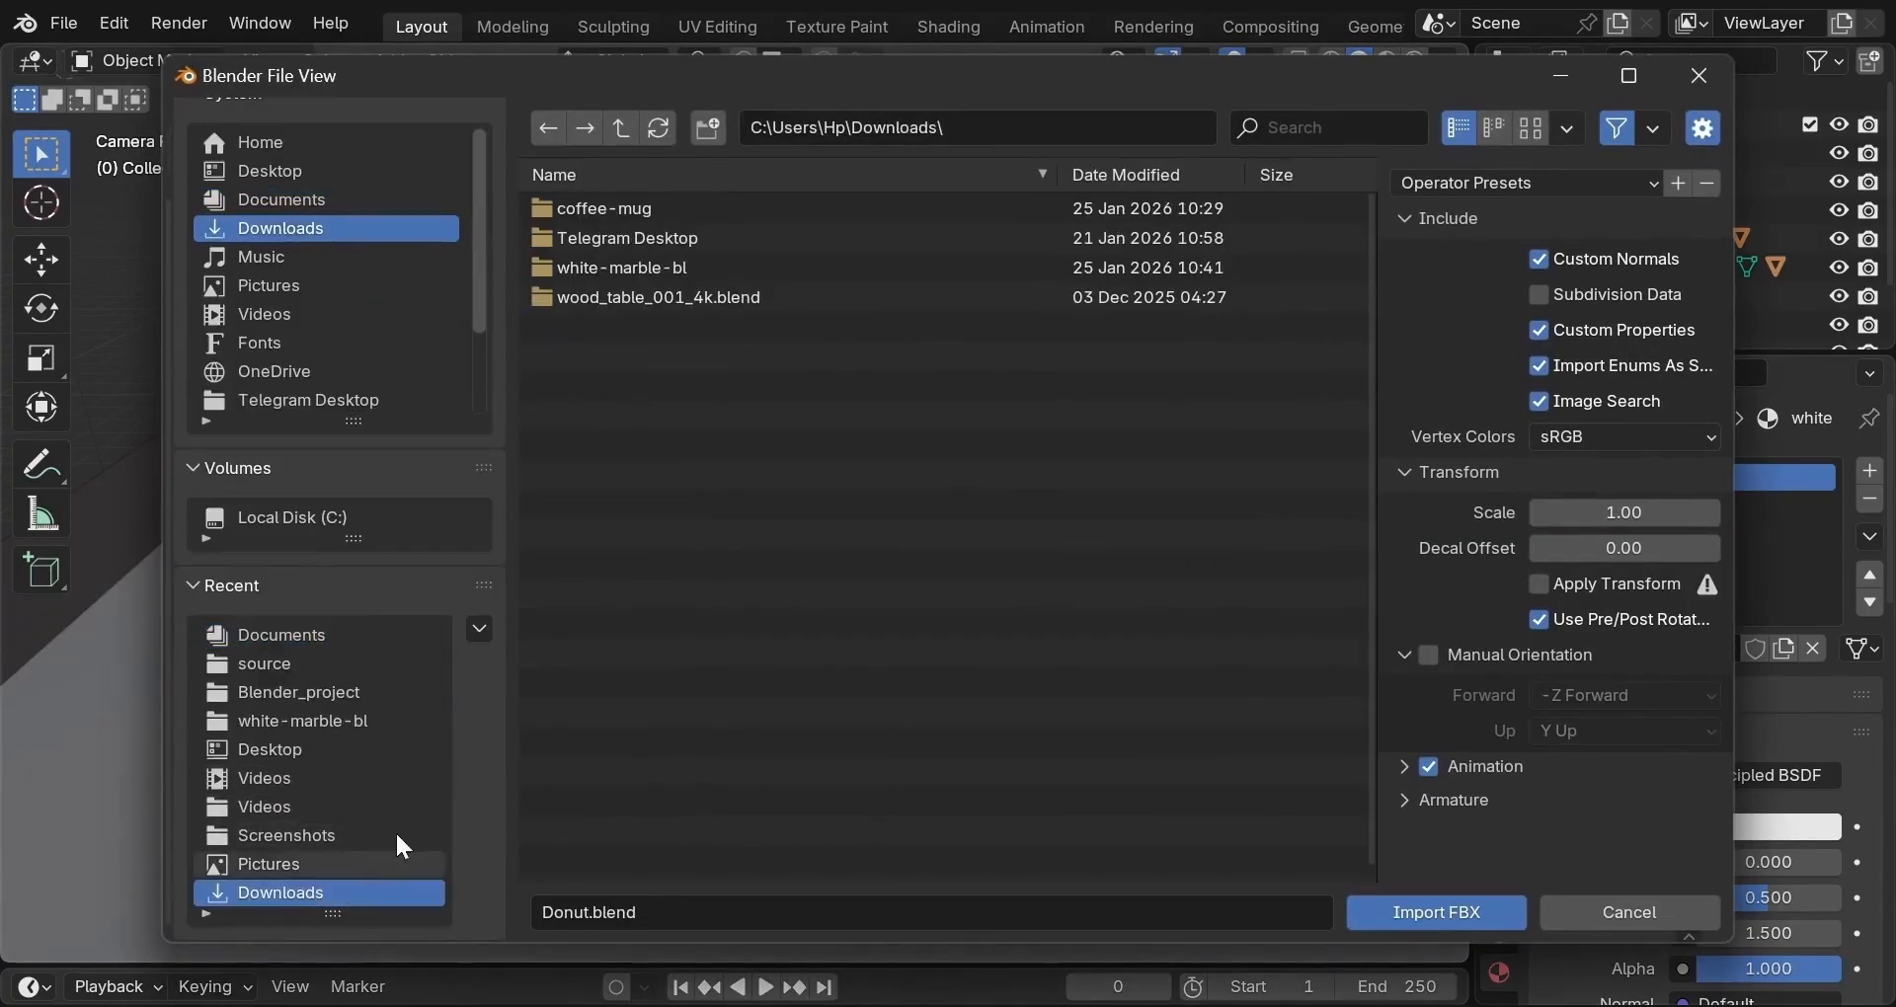
pyautogui.doubleClick(735, 210)
pyautogui.doubleClick(735, 210)
pyautogui.click(736, 212)
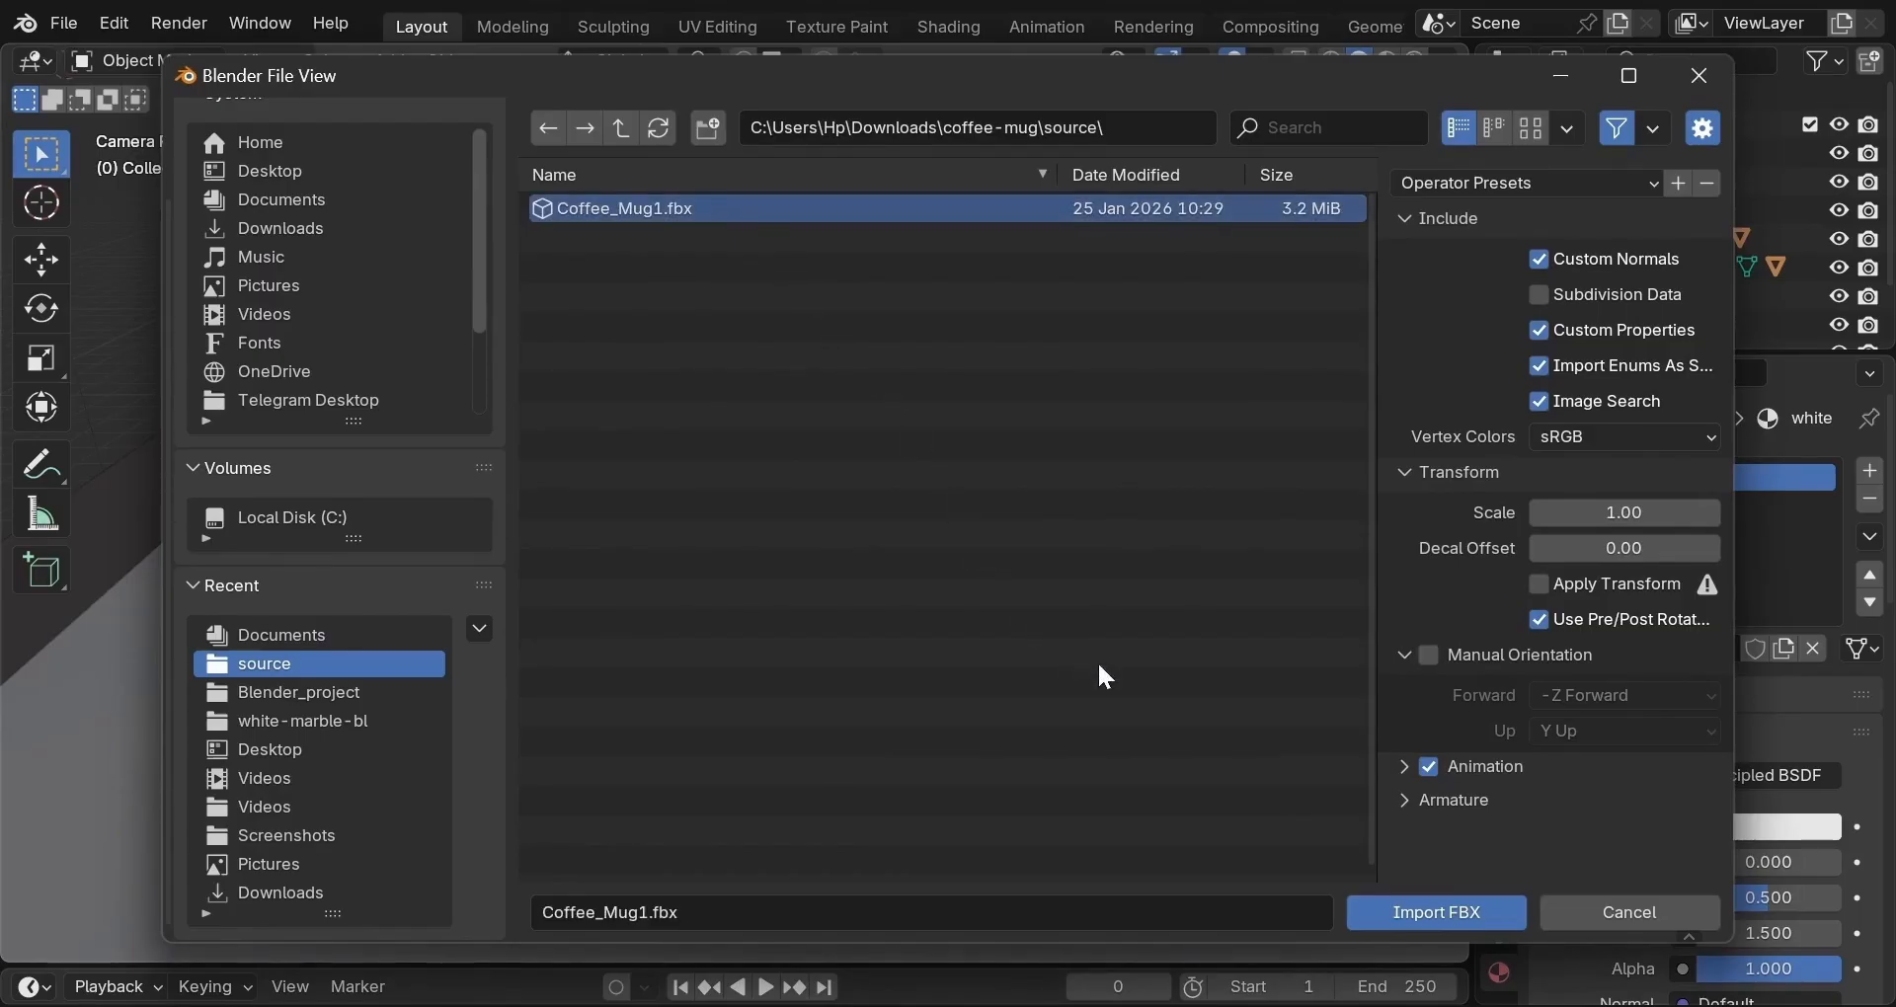
pyautogui.click(1395, 902)
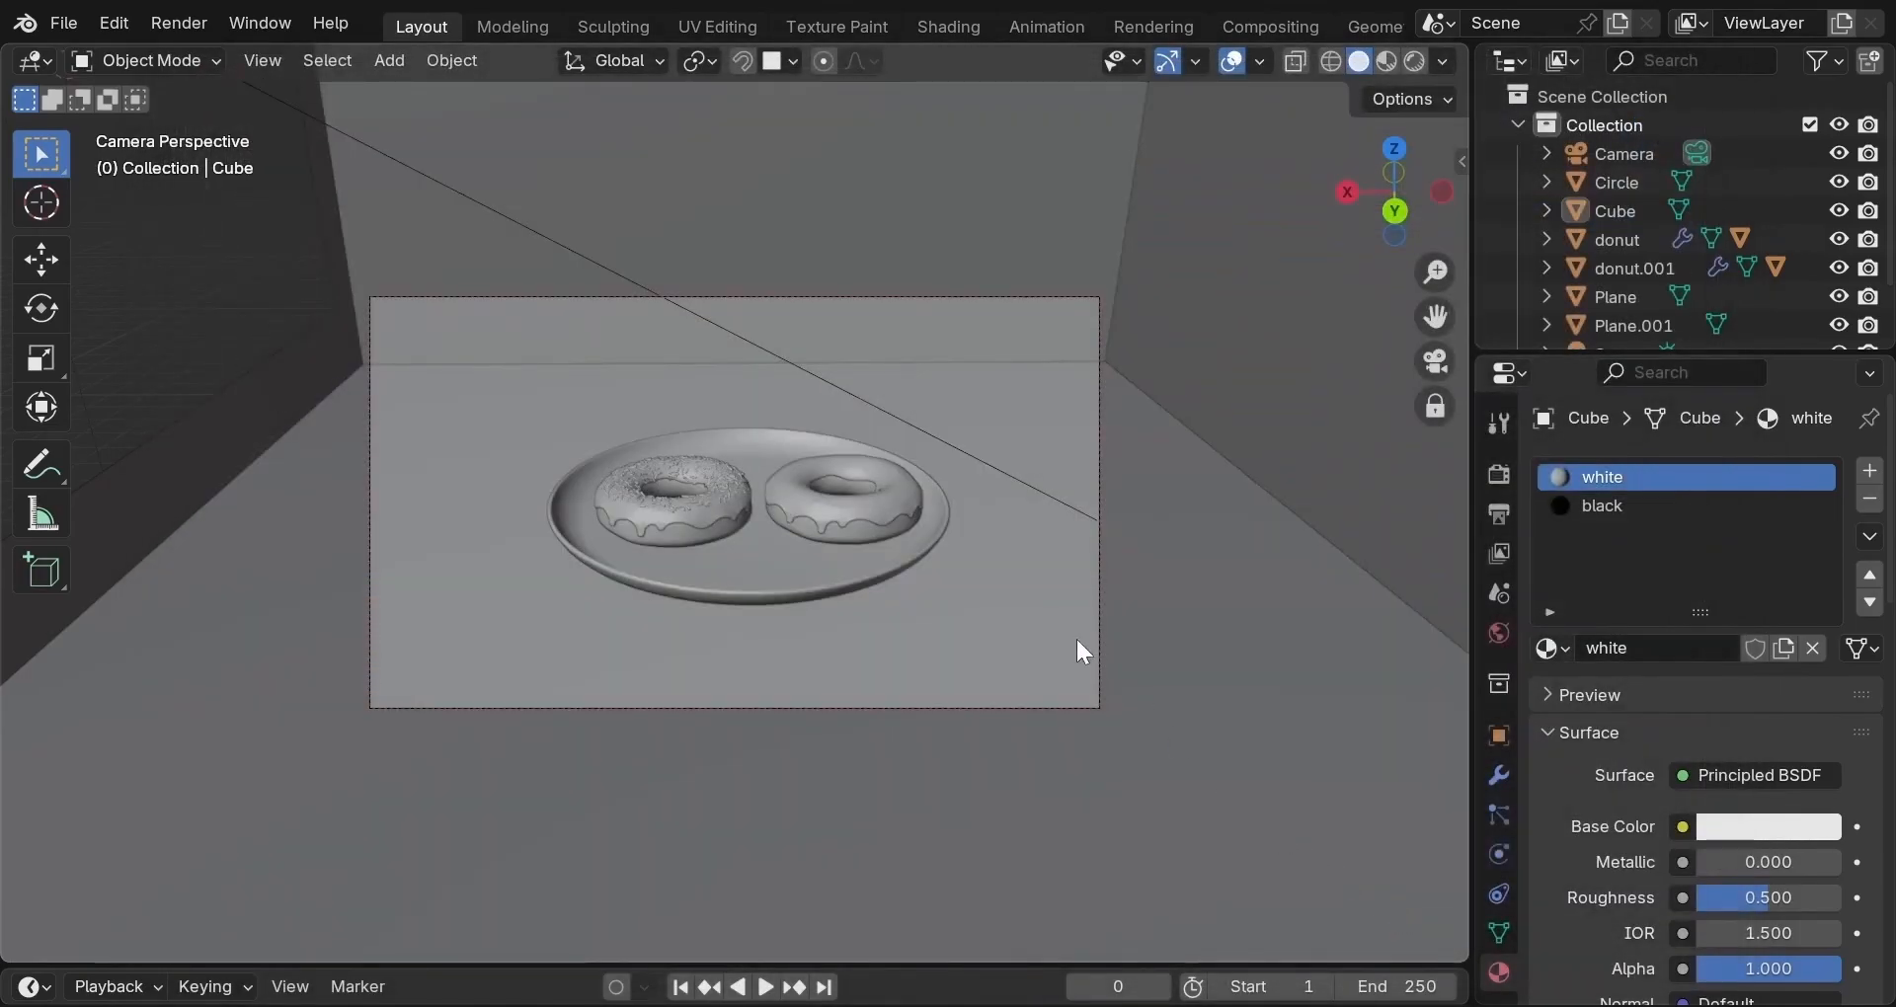
# Scale the cup and saucer by 7.114, move it left of the plate, and raise it onto the table.
pyautogui.press('s')
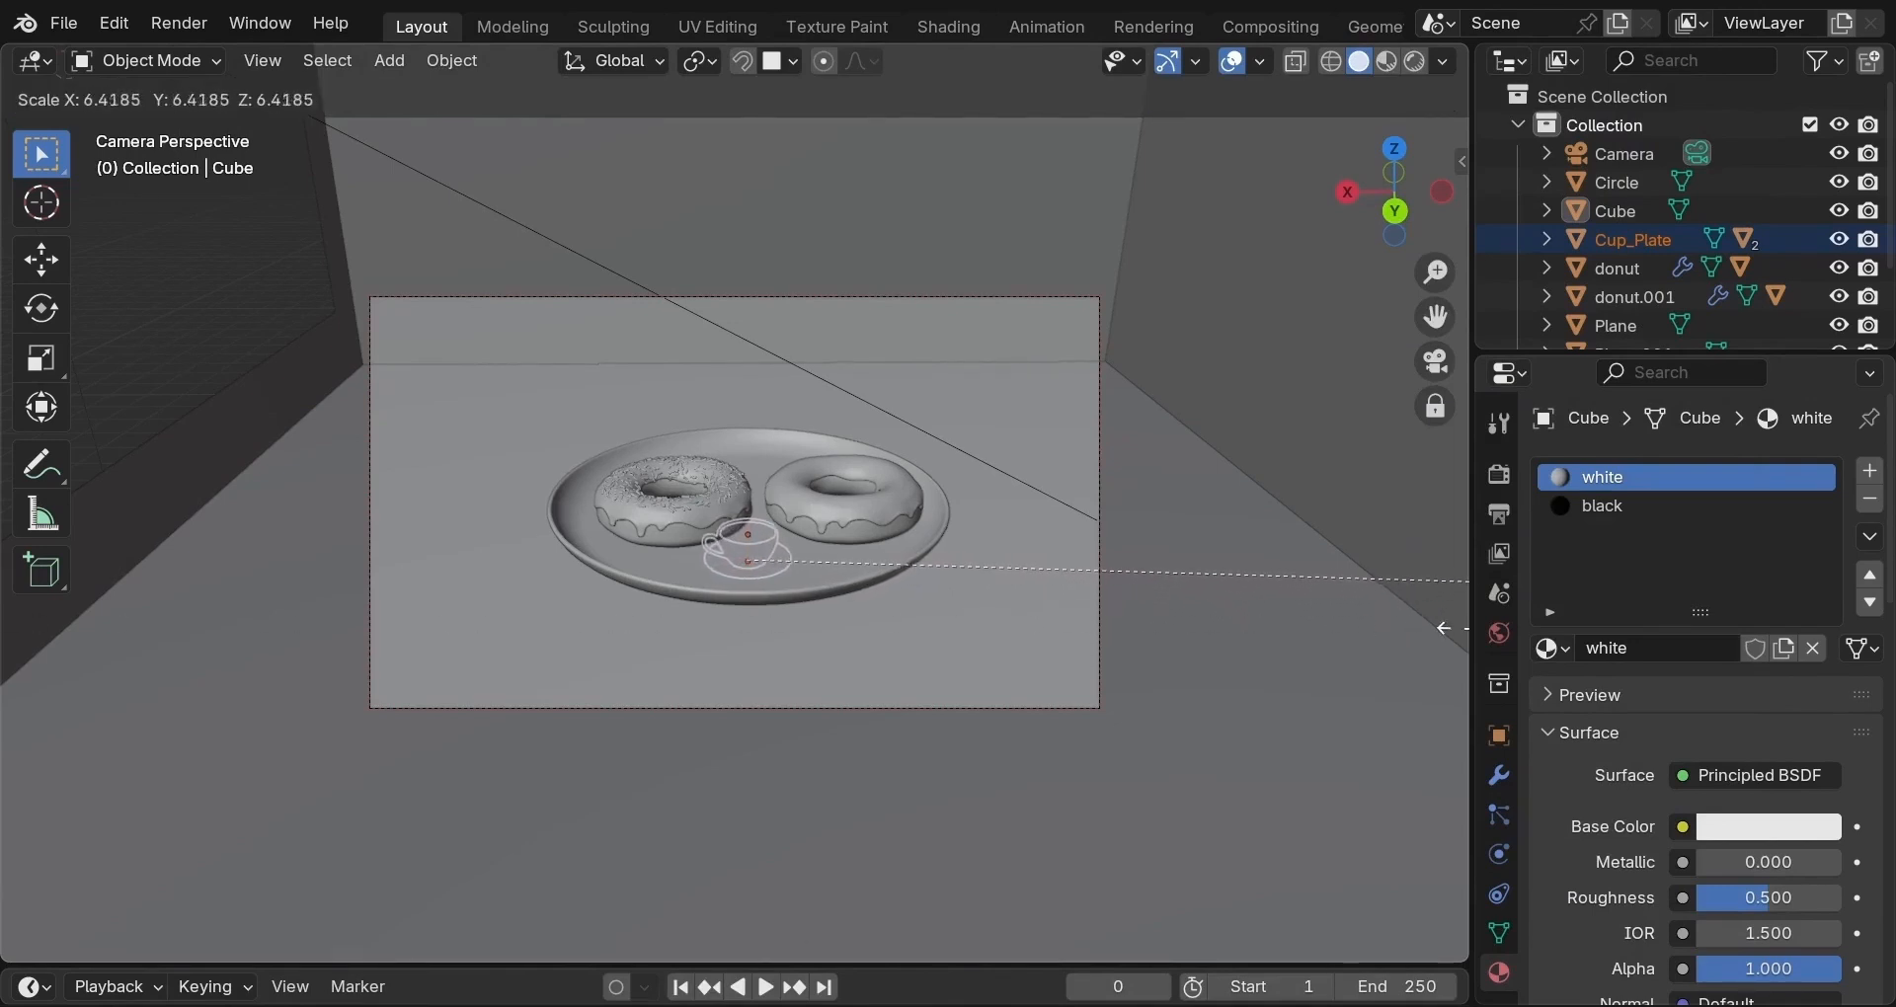
pyautogui.click(219, 628)
pyautogui.press('g')
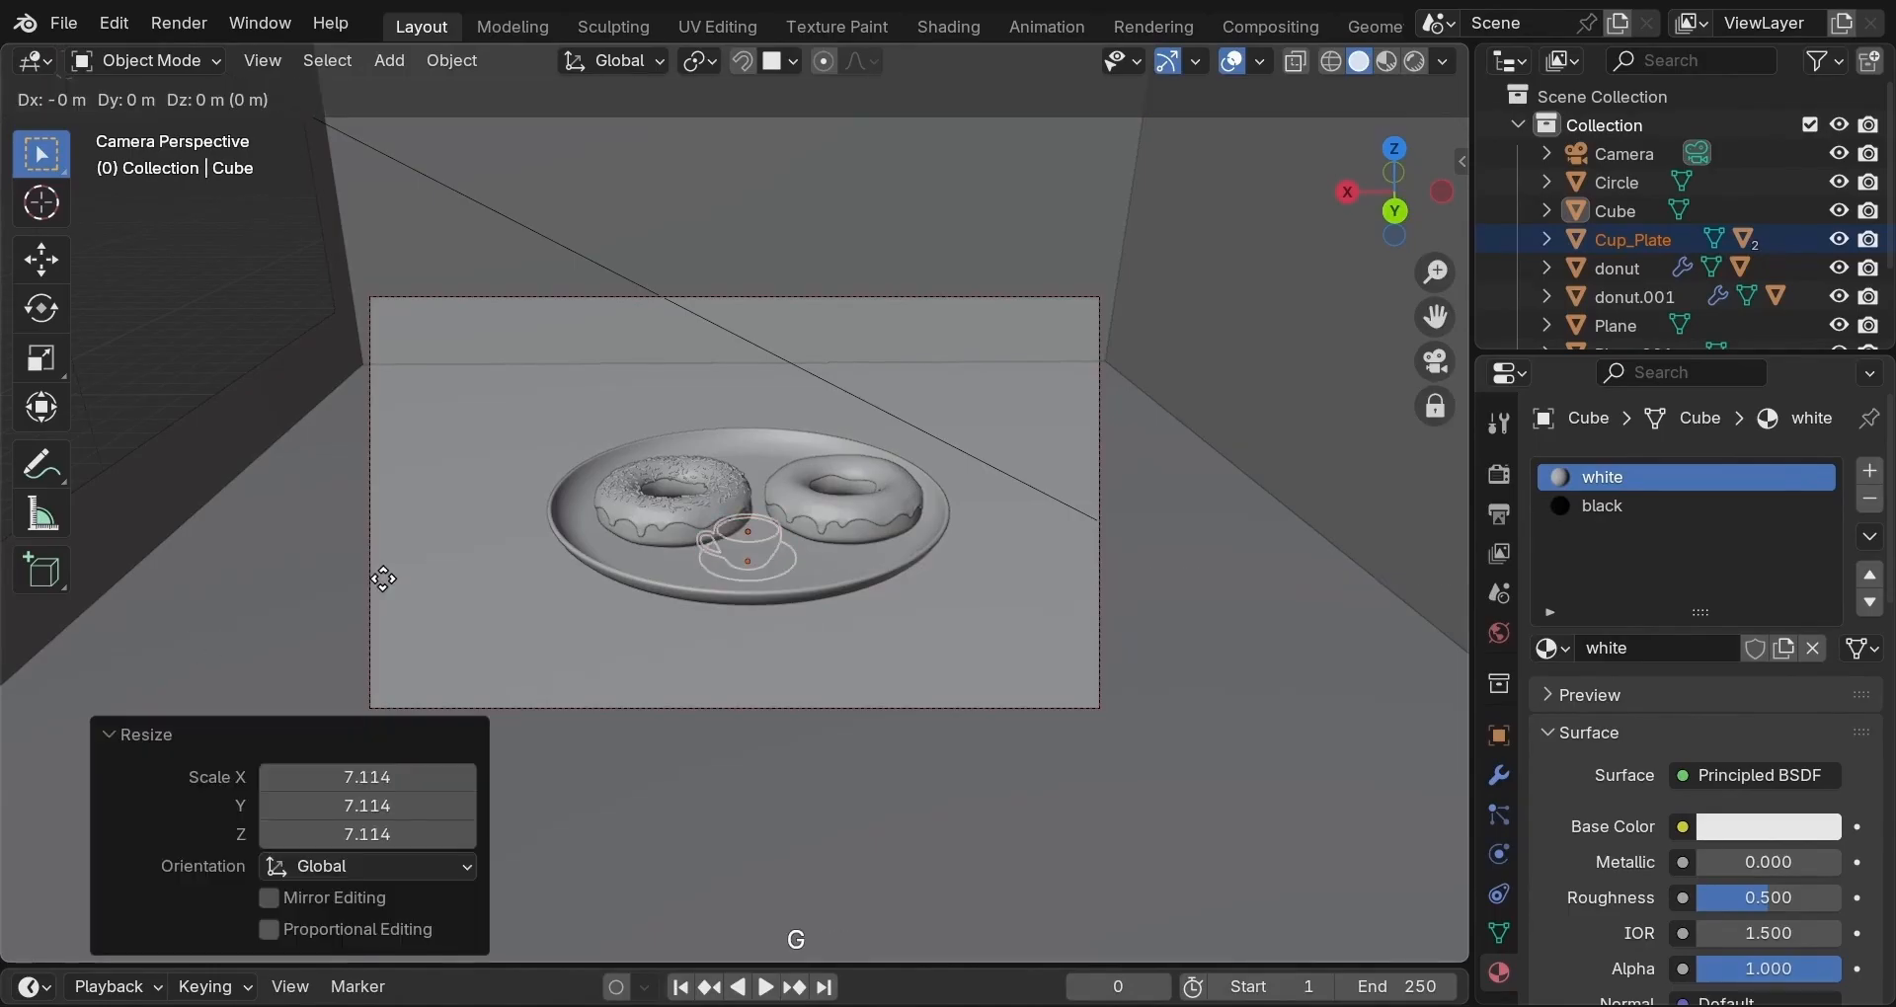
pyautogui.press('x')
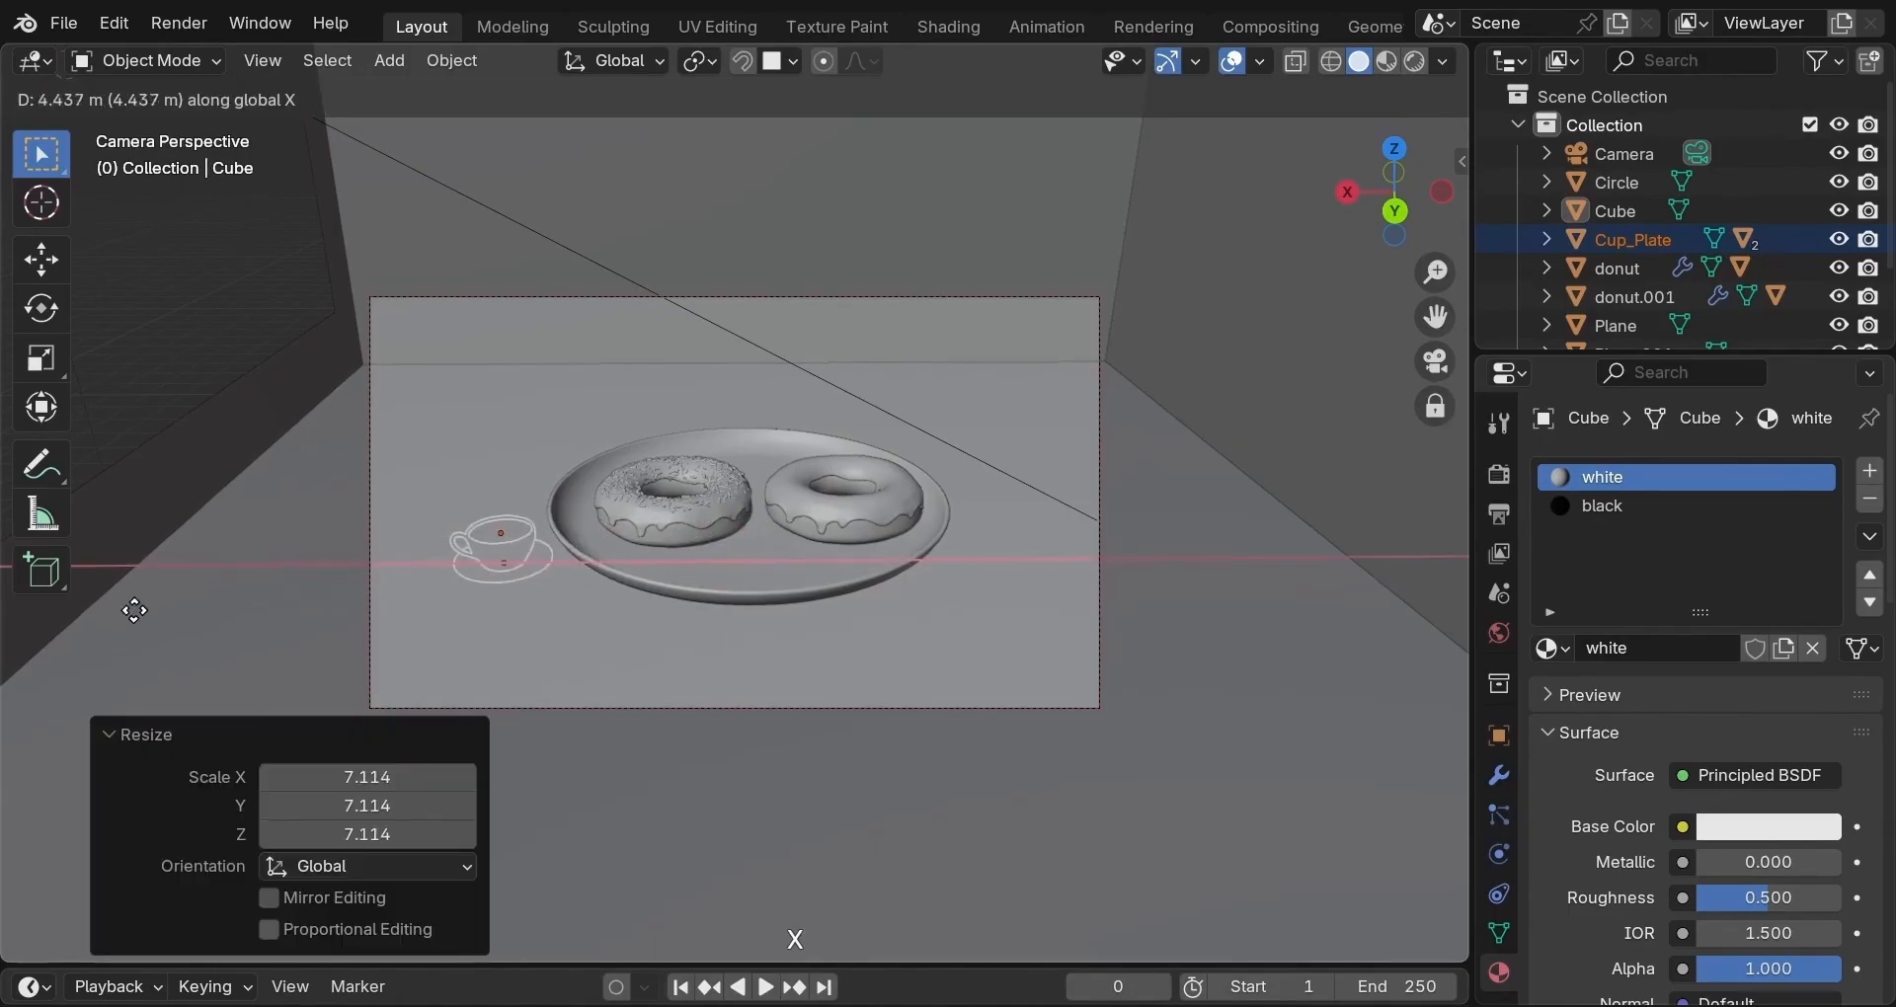
pyautogui.click(107, 614)
pyautogui.press('g')
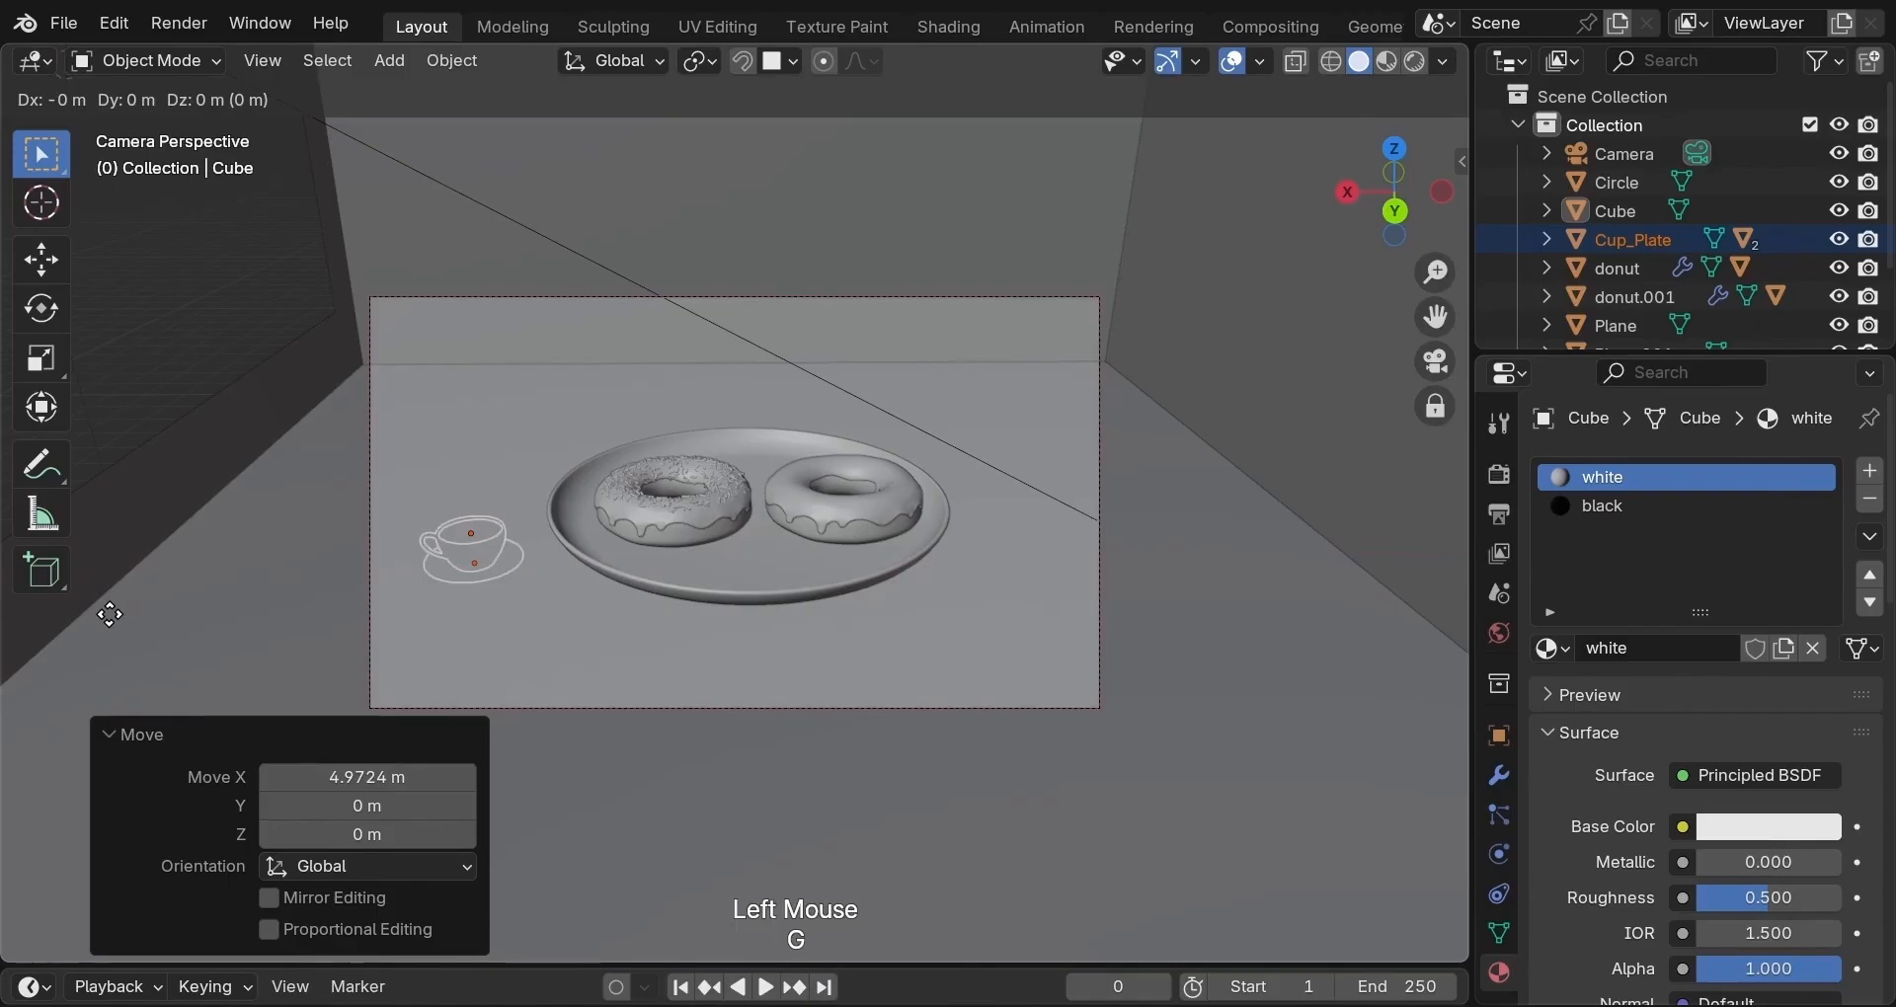
pyautogui.press('z')
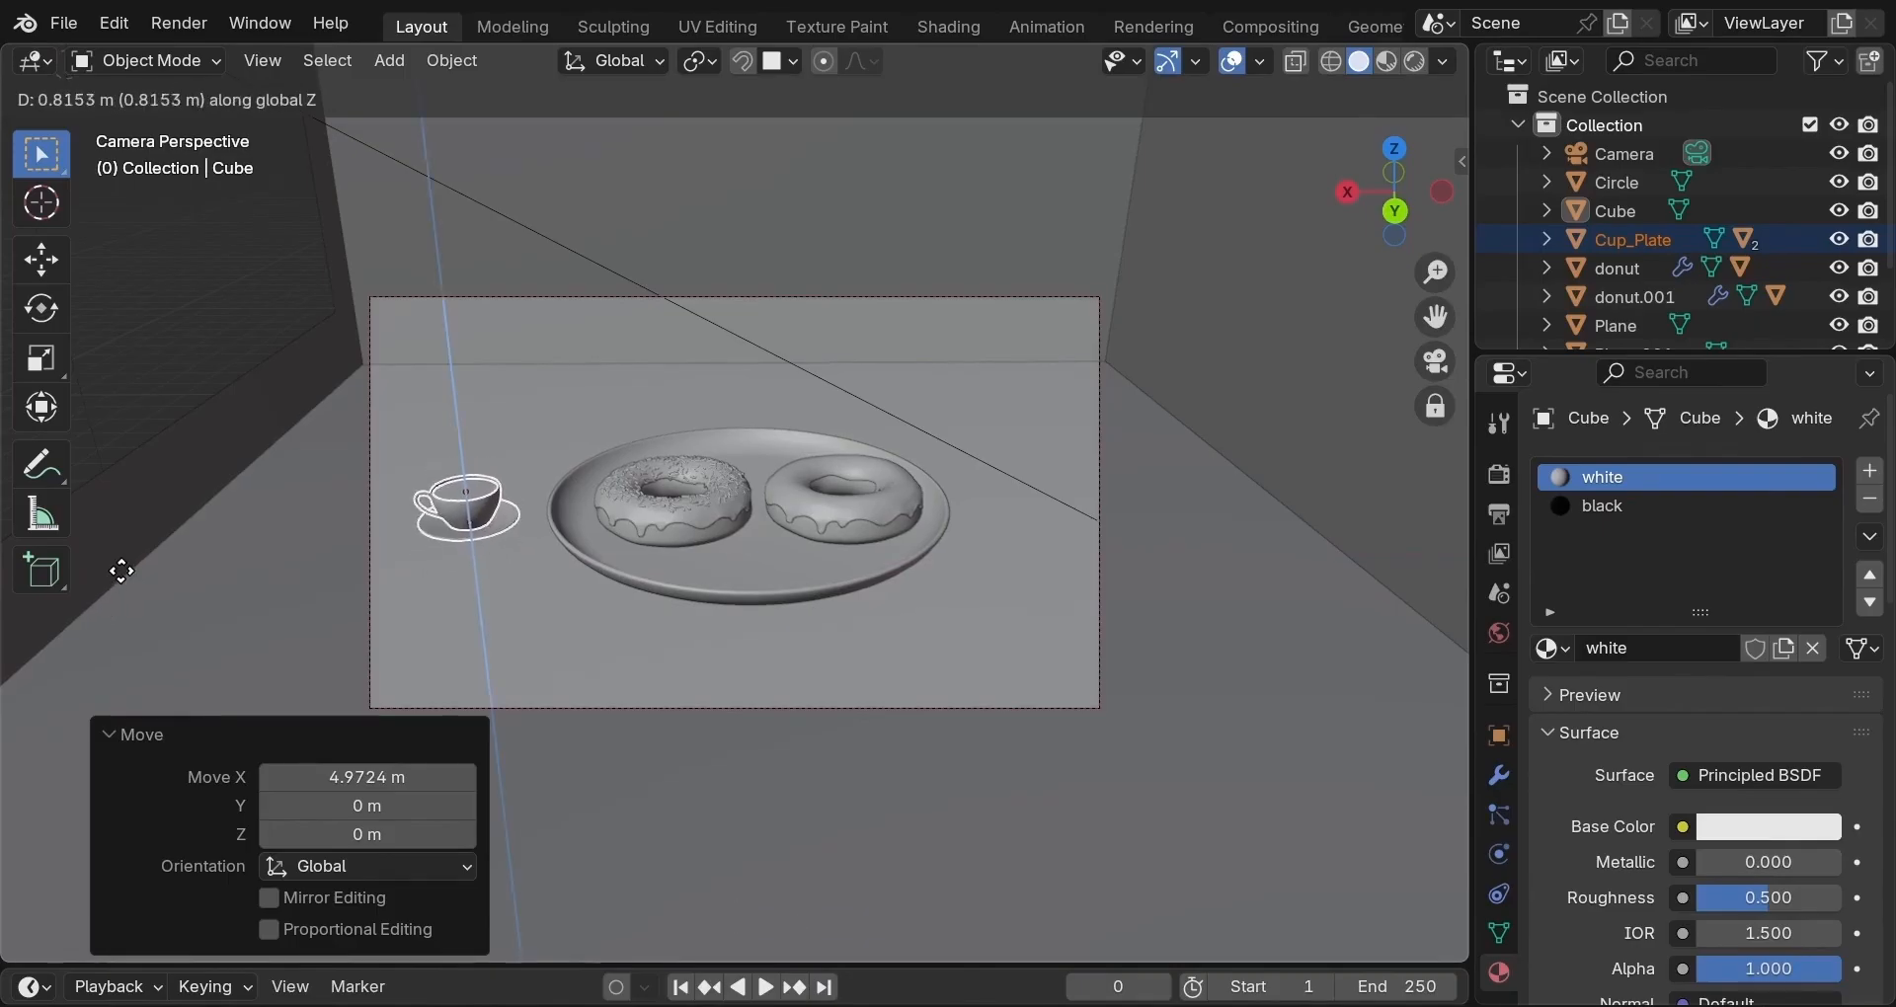
pyautogui.click(123, 573)
# Enlarge the cup by a further 1.371 and rotate it 58.1° around Z.
pyautogui.press('s')
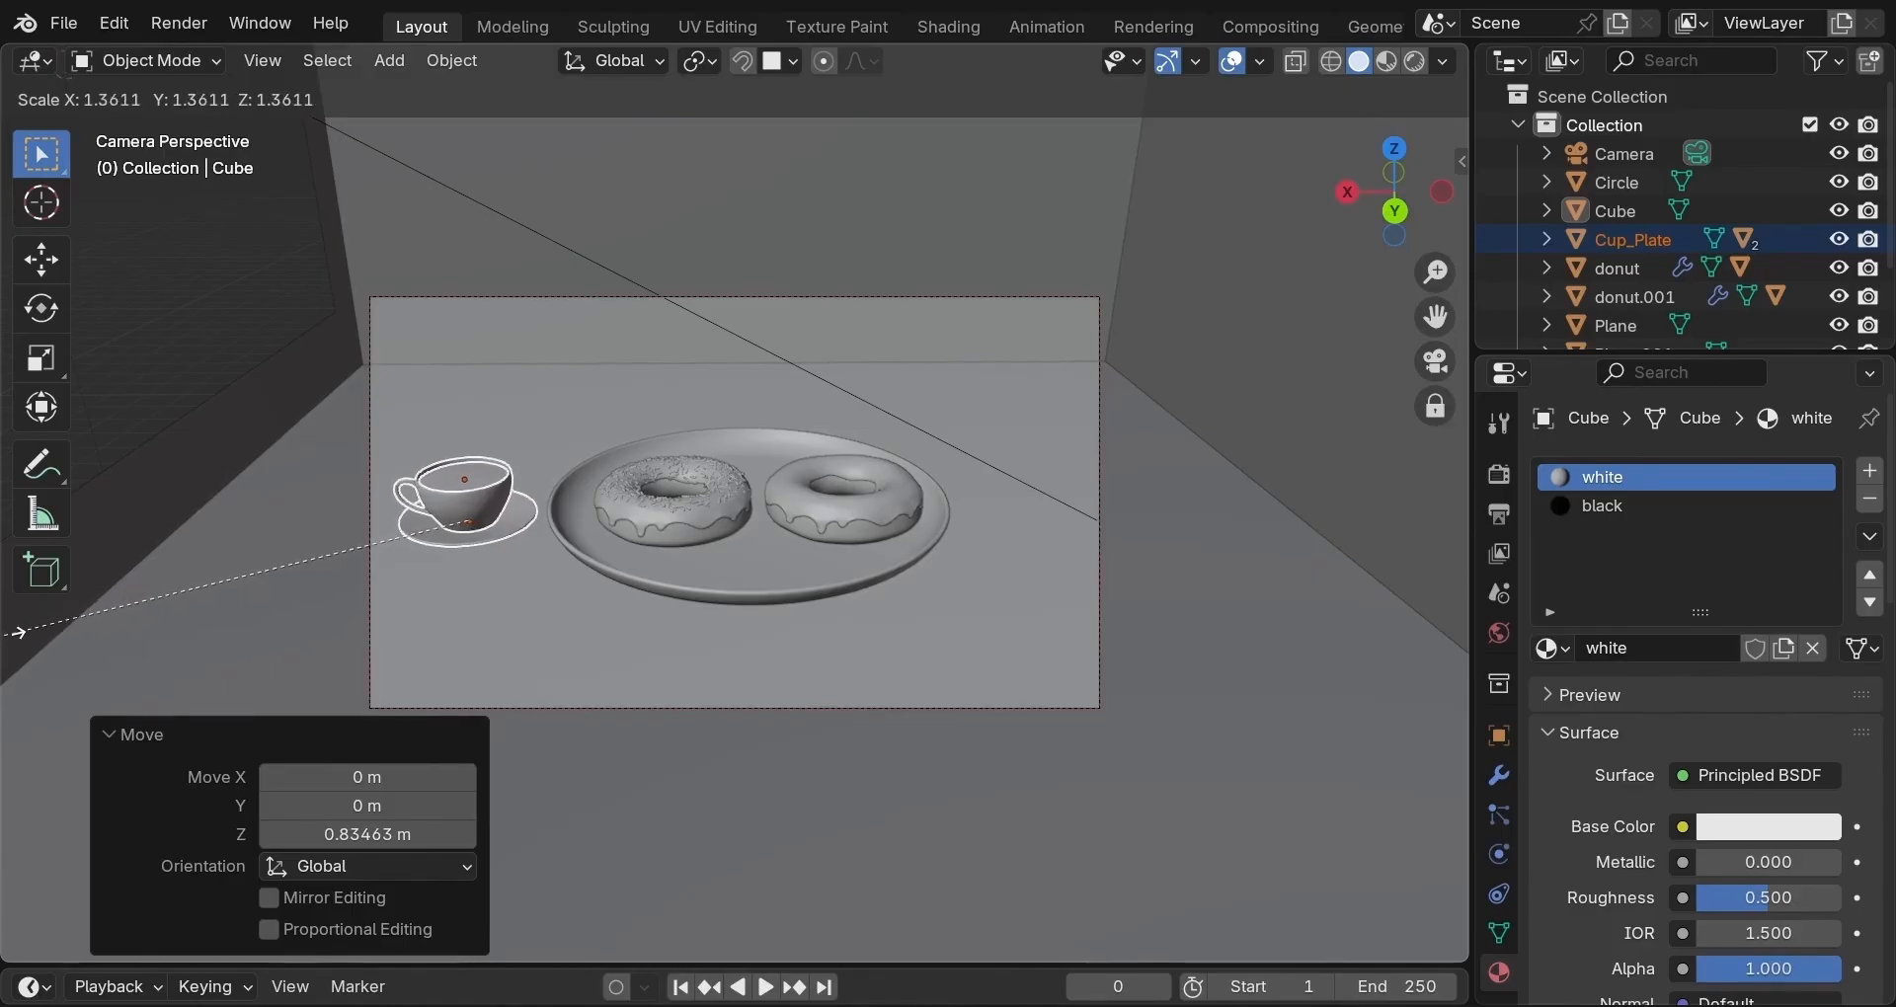
pyautogui.click(7, 652)
pyautogui.press('r')
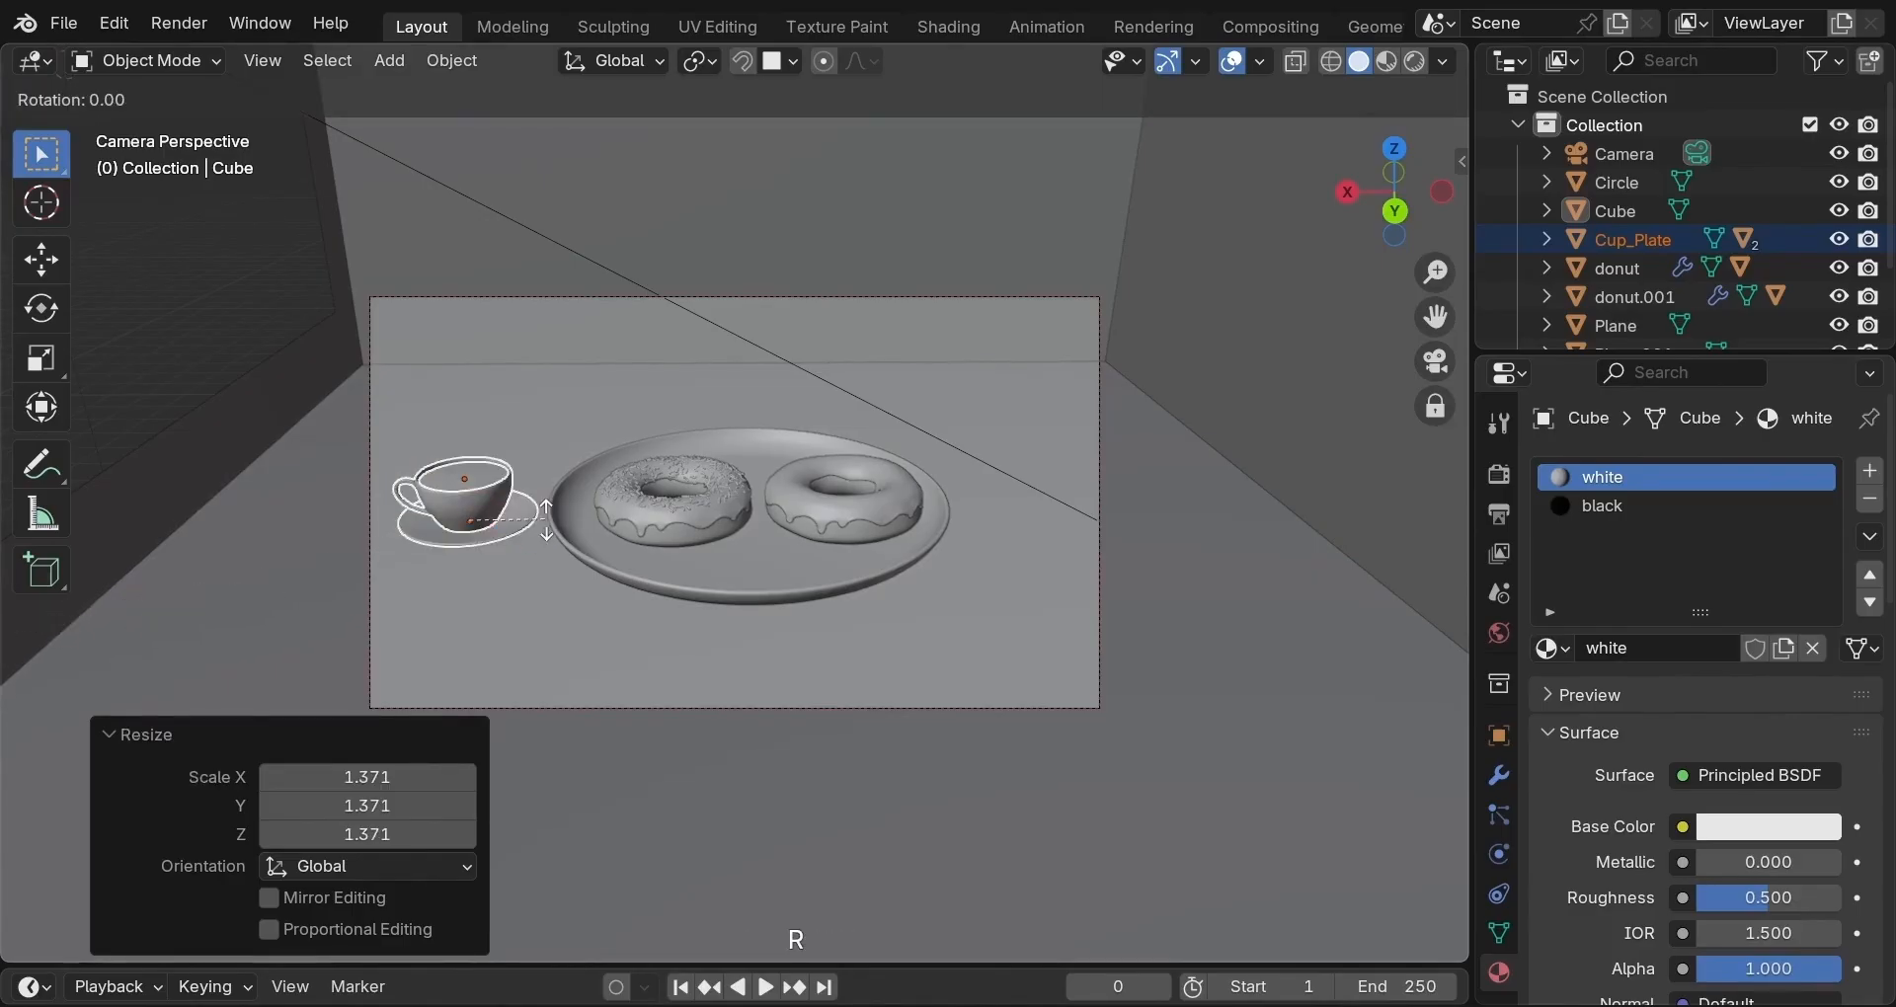
pyautogui.press('z')
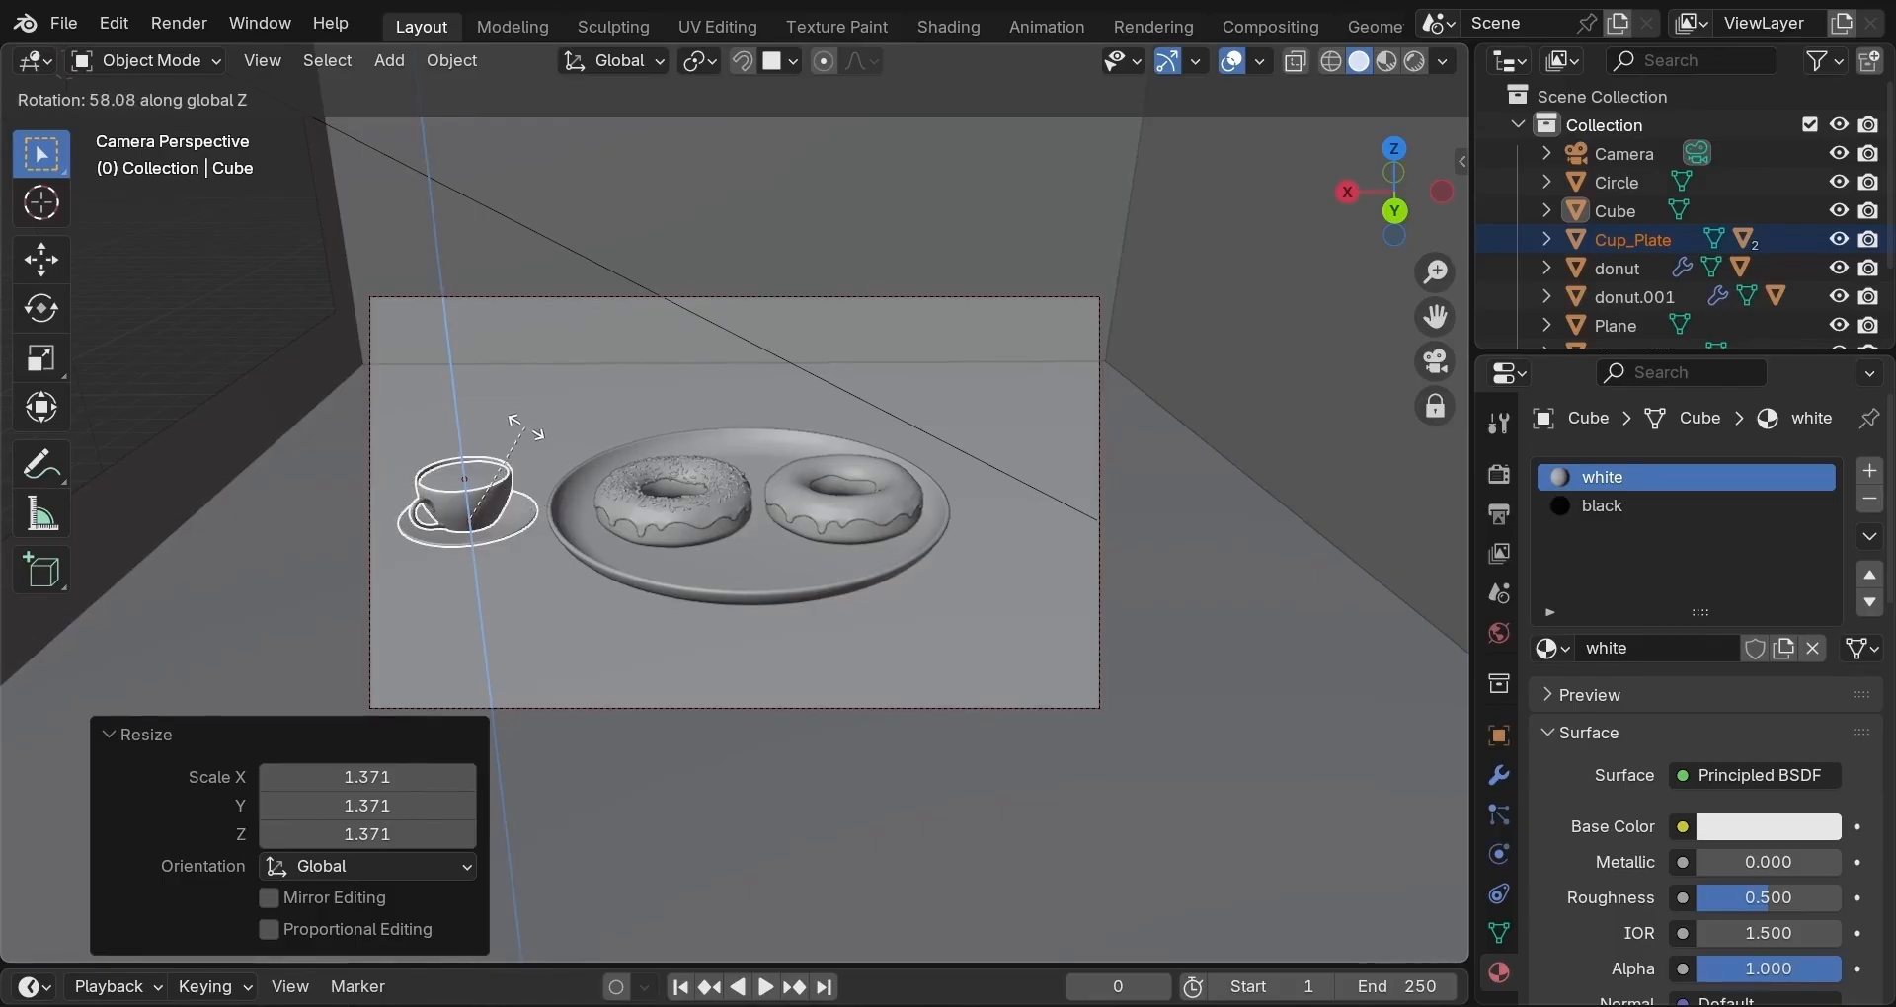
pyautogui.click(533, 417)
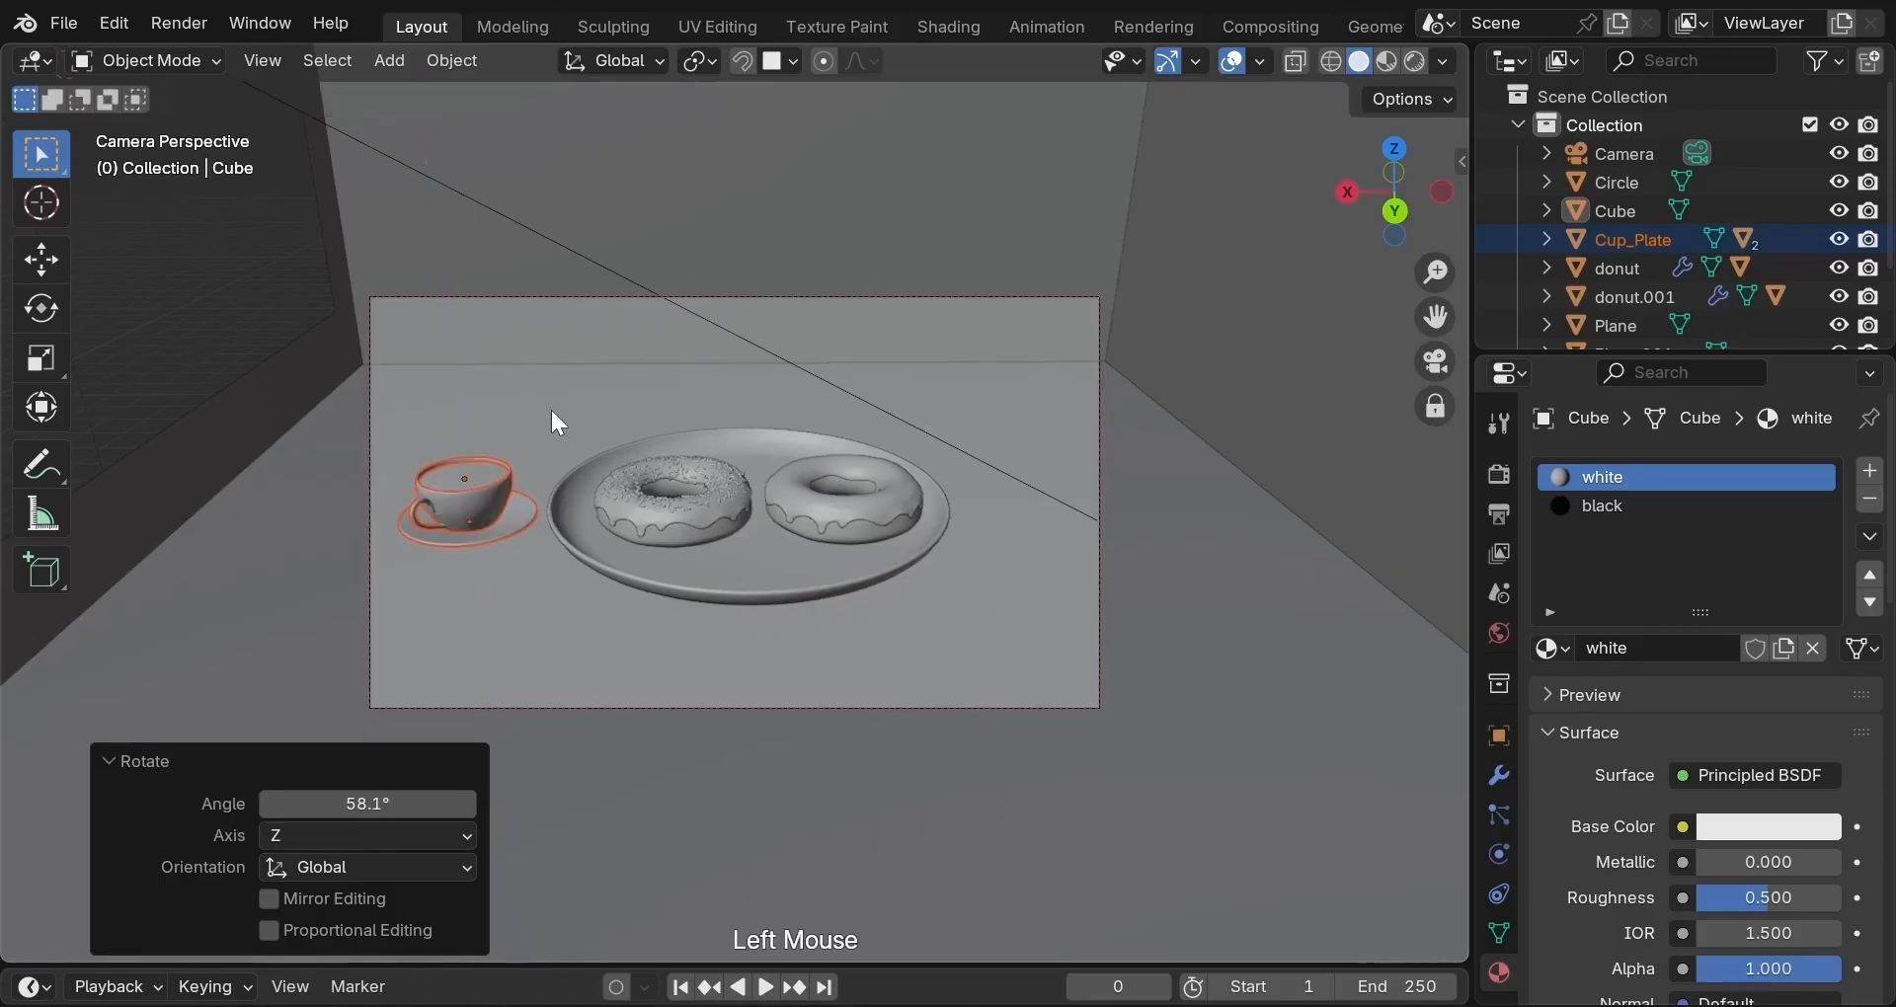
# Switch to Rendered shading and deselect the cup to view the lit latte cup beside the donuts.
pyautogui.click(1414, 61)
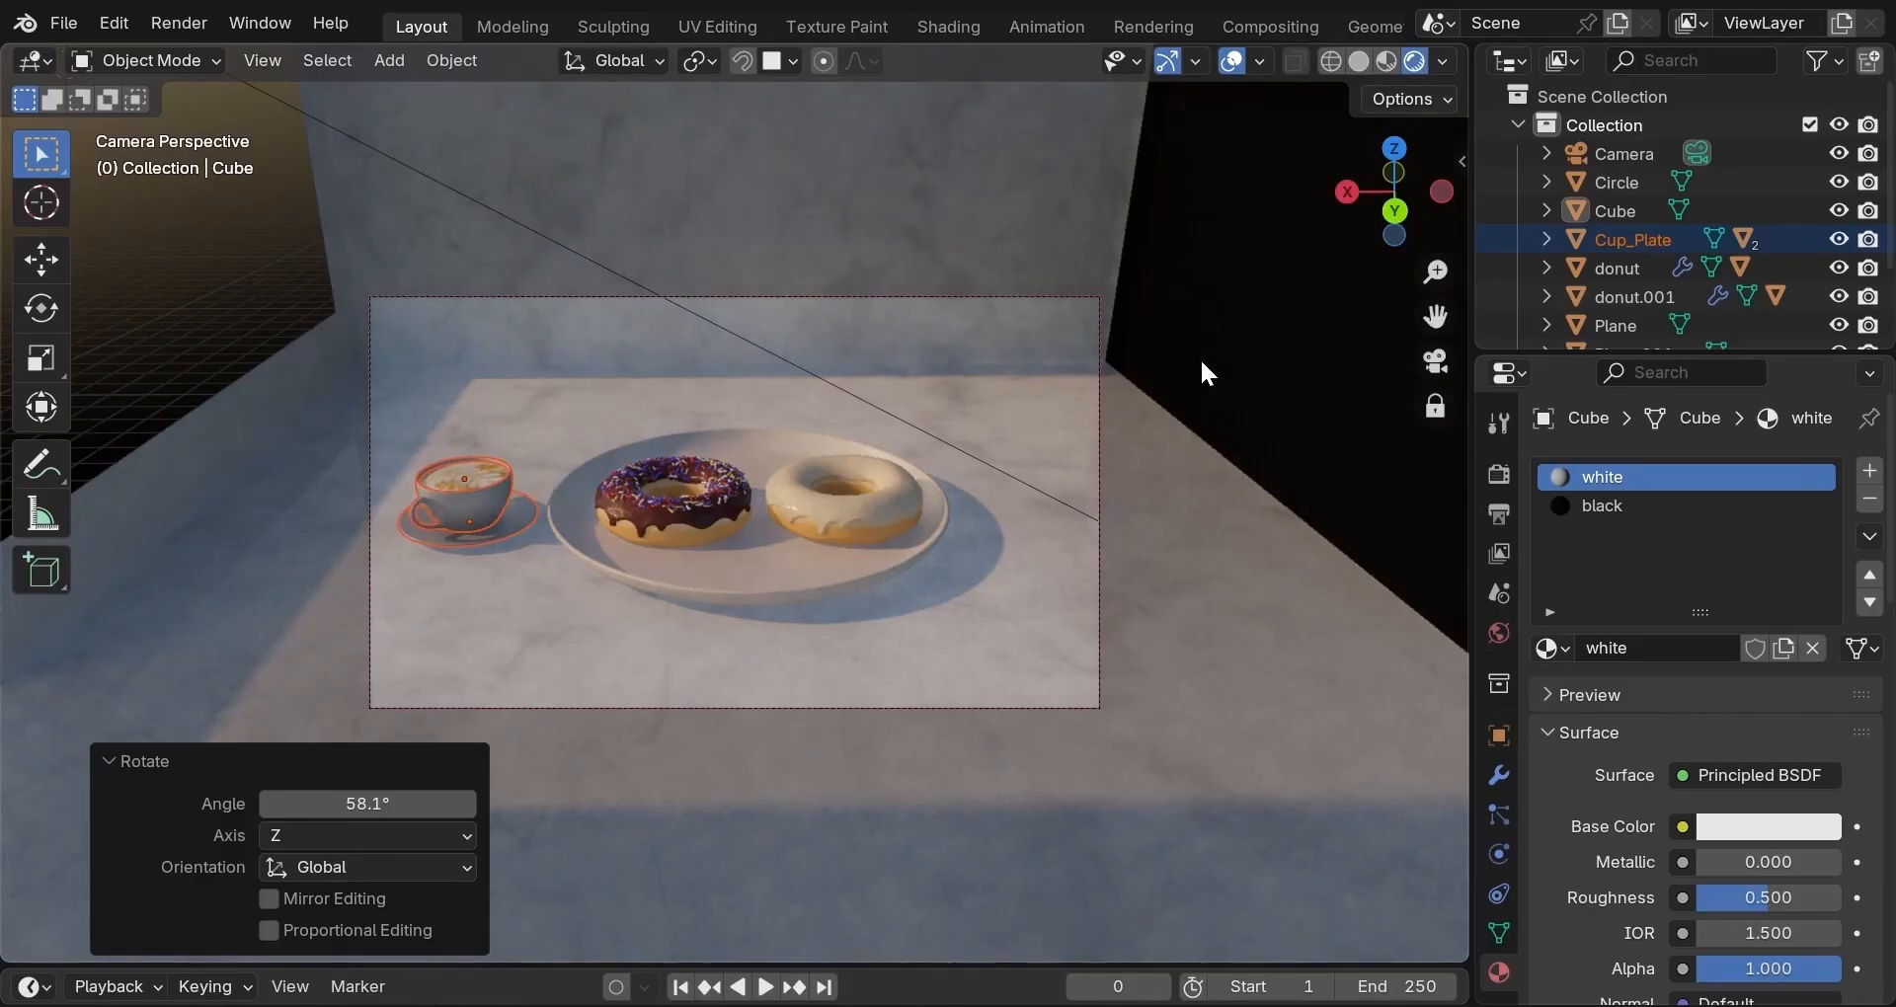
pyautogui.click(225, 314)
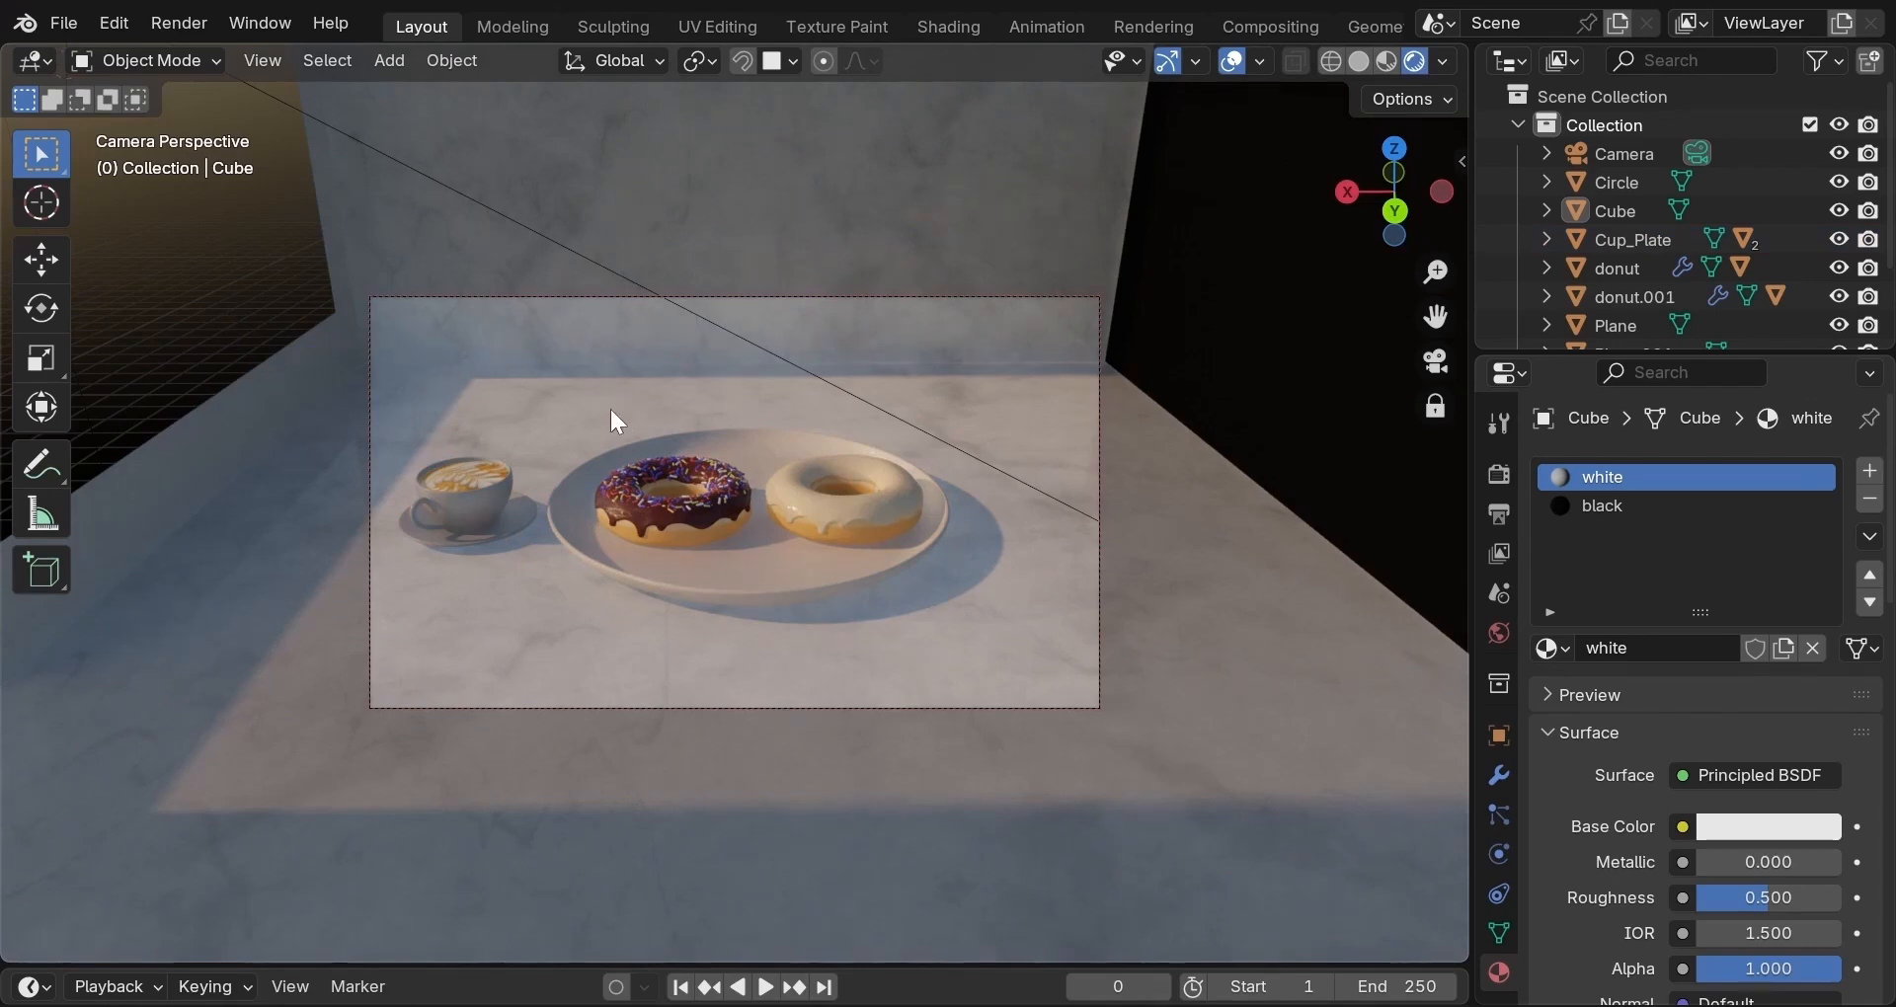
pyautogui.scroll(1, 608, 411)
pyautogui.scroll(-2, 1085, 357)
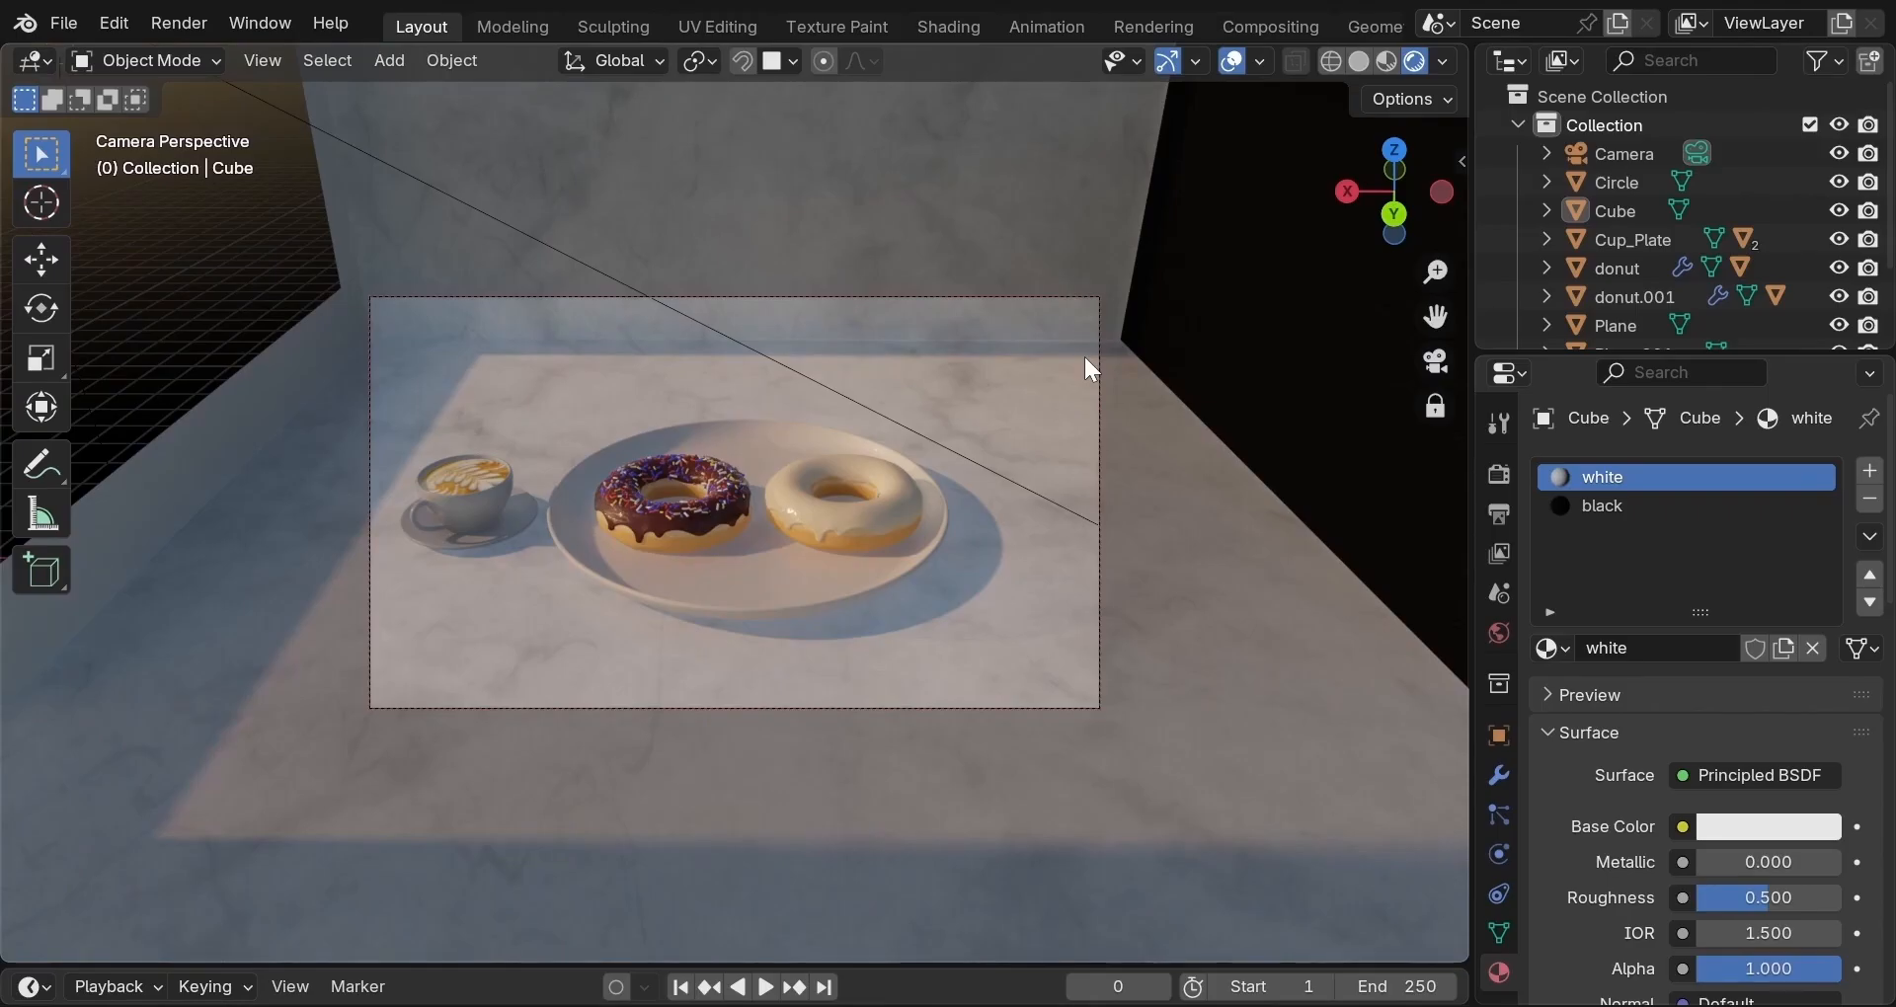
# Return to Solid shading and enable the Statistics overlay showing 17 objects and 253,187 vertices.
pyautogui.click(1359, 62)
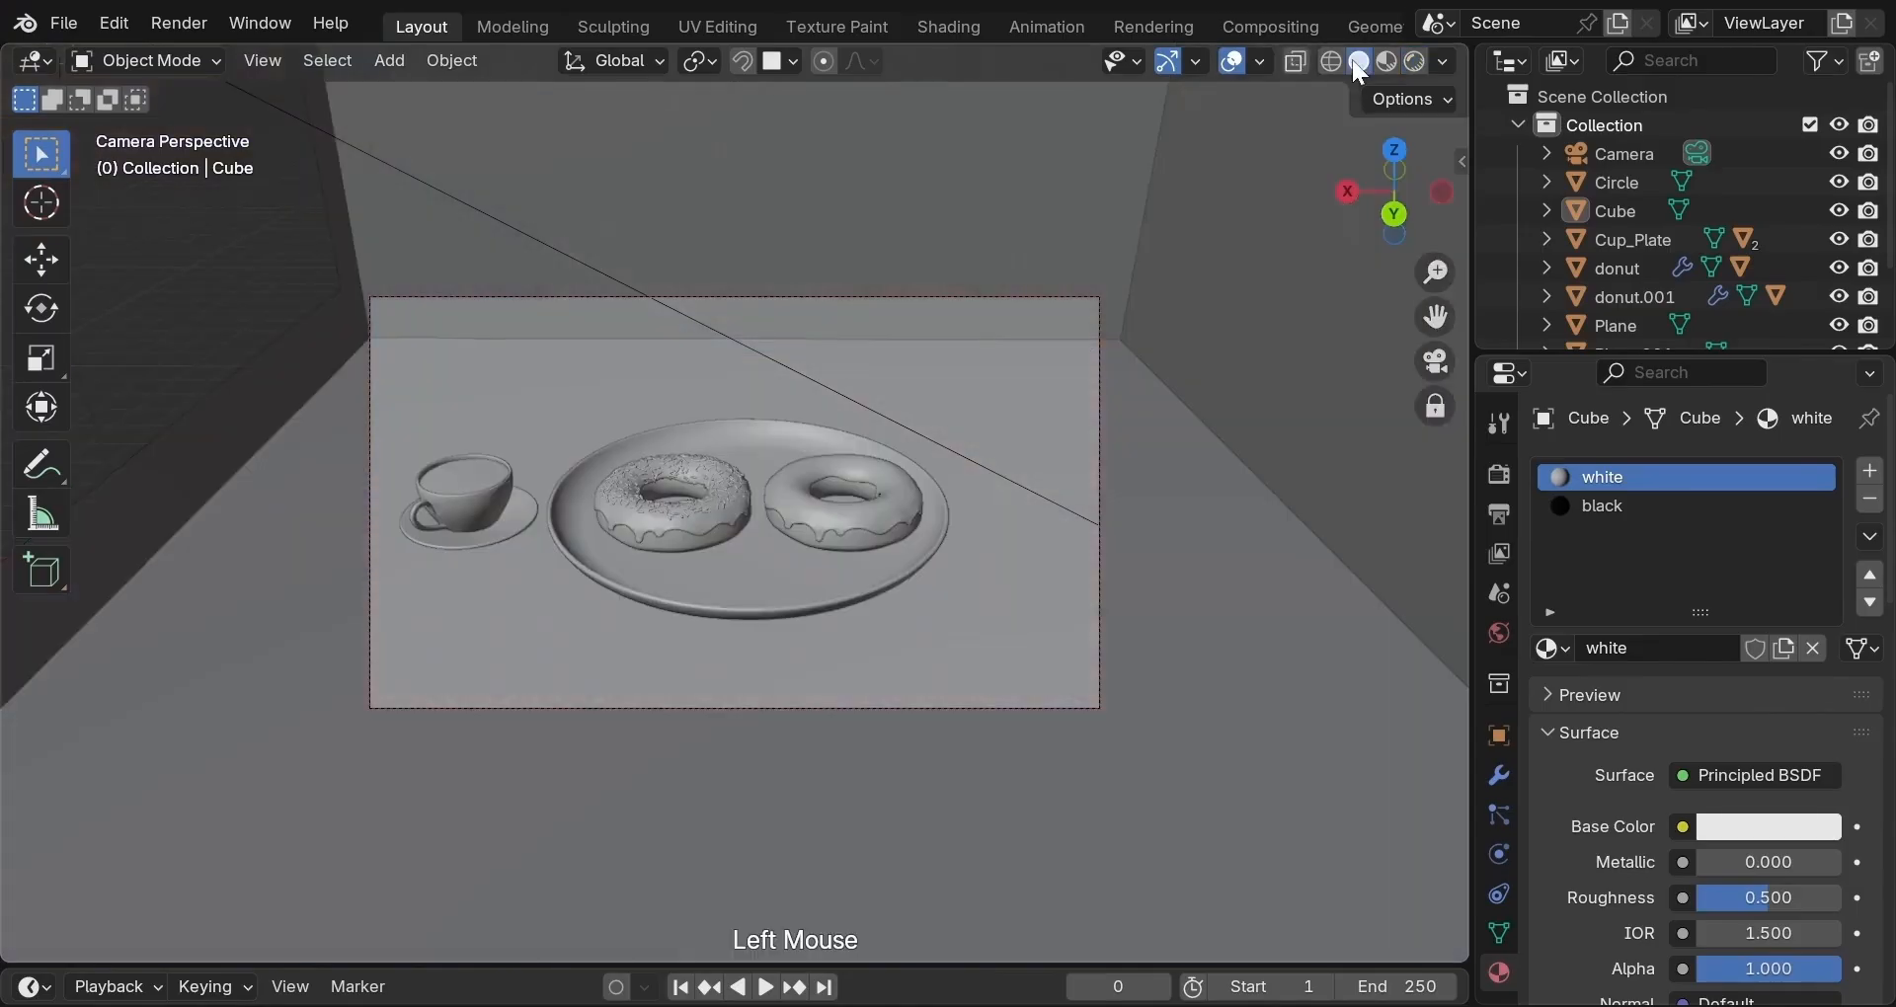
pyautogui.click(1255, 61)
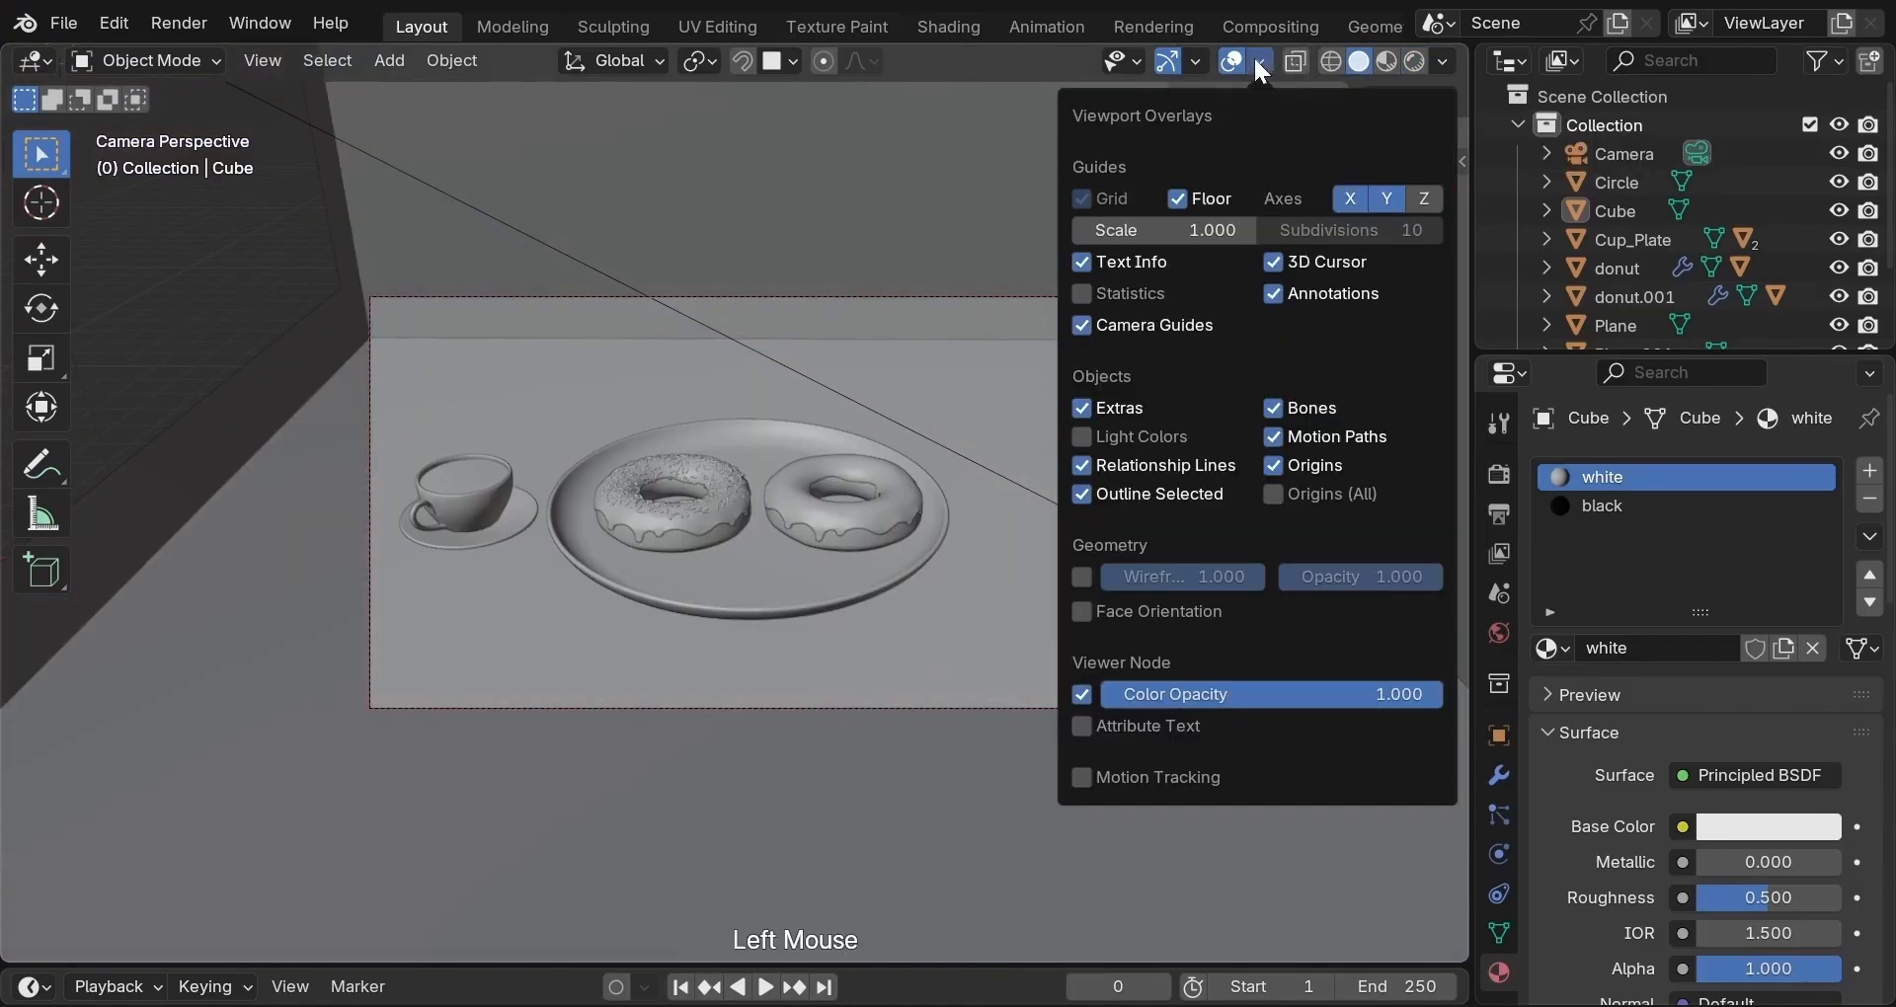
pyautogui.click(1088, 290)
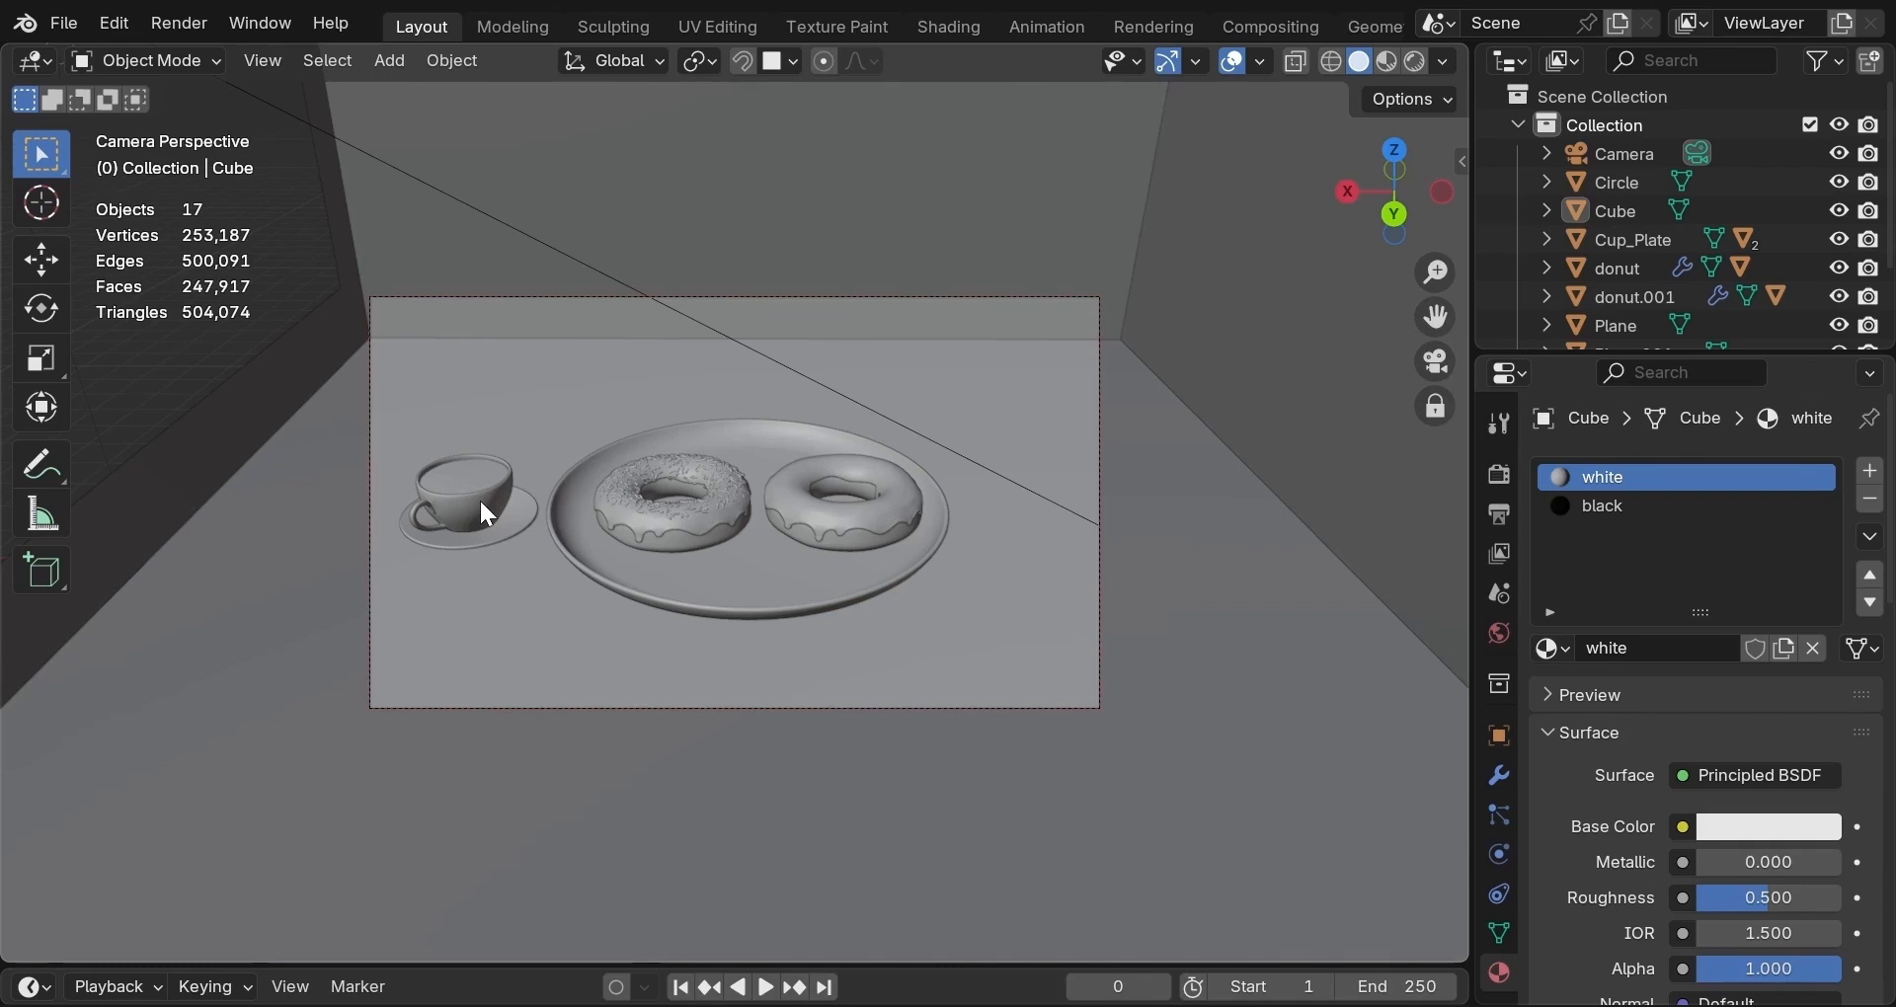
# Select the cup and saucer and add a Decimate modifier to the saucer.
pyautogui.click(479, 501)
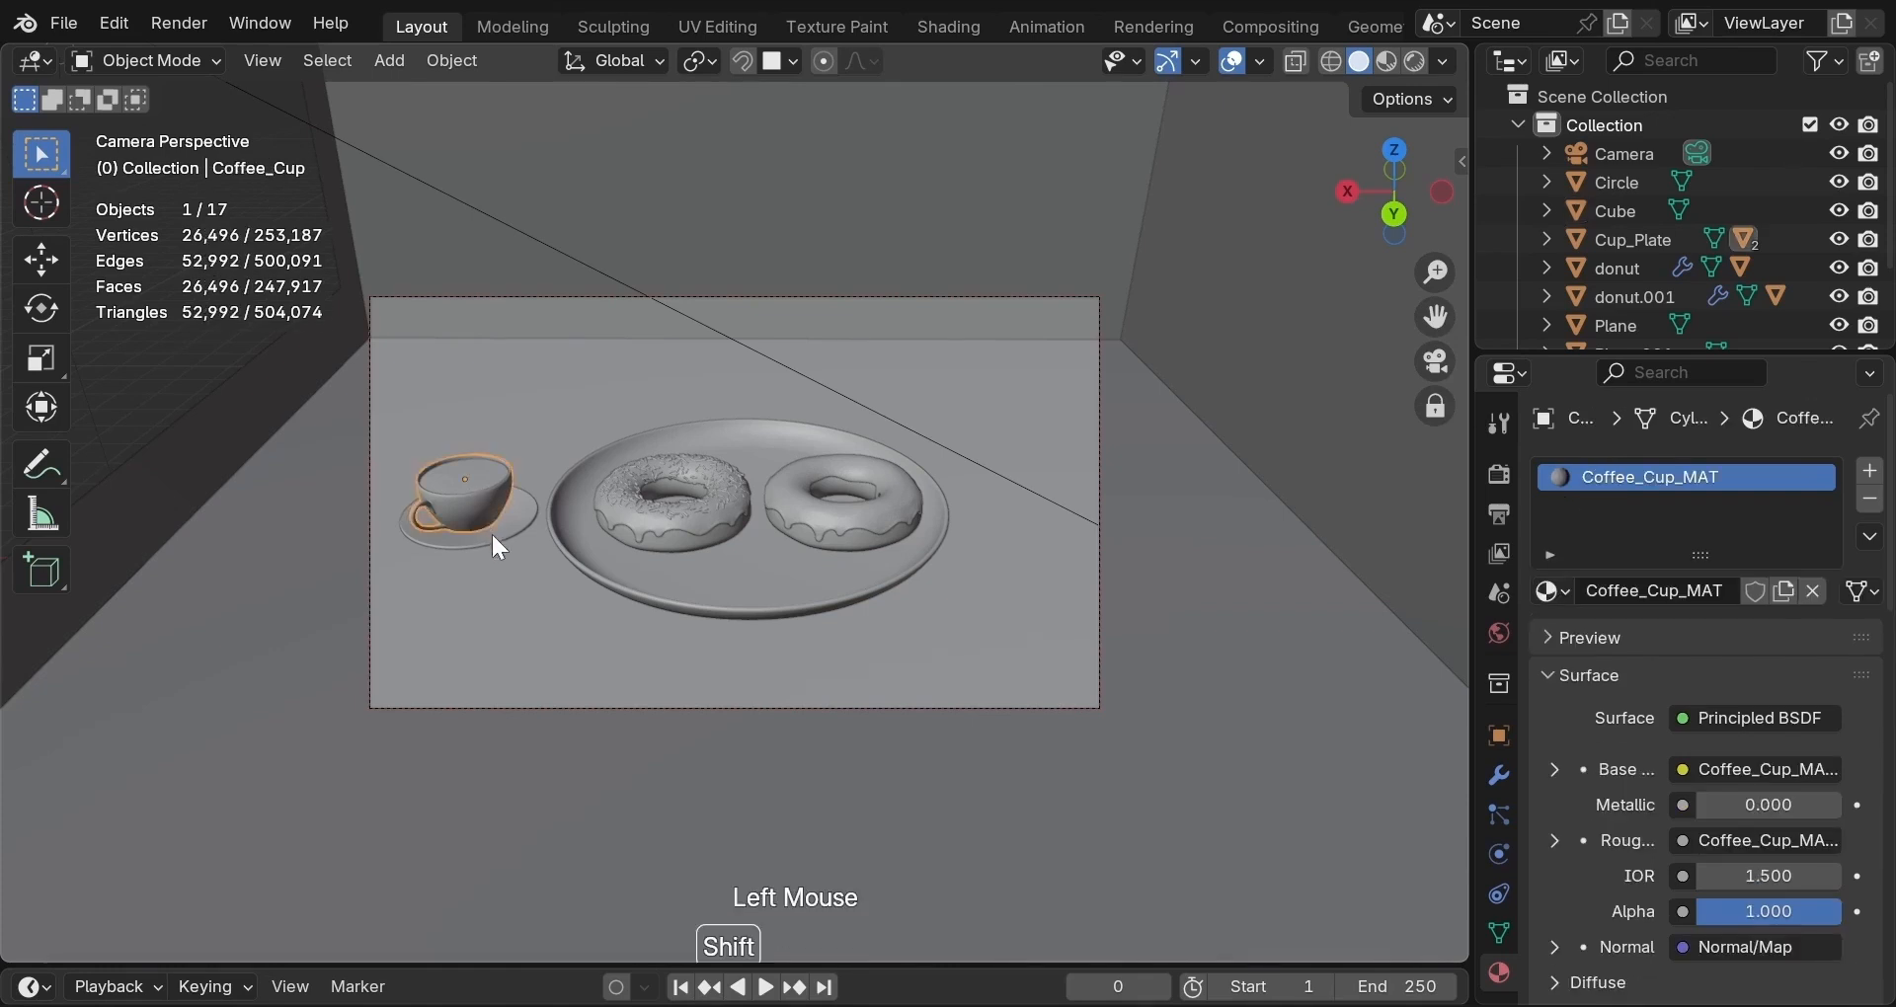
pyautogui.keyDown('shift'); pyautogui.click(492, 535); pyautogui.keyUp('shift')
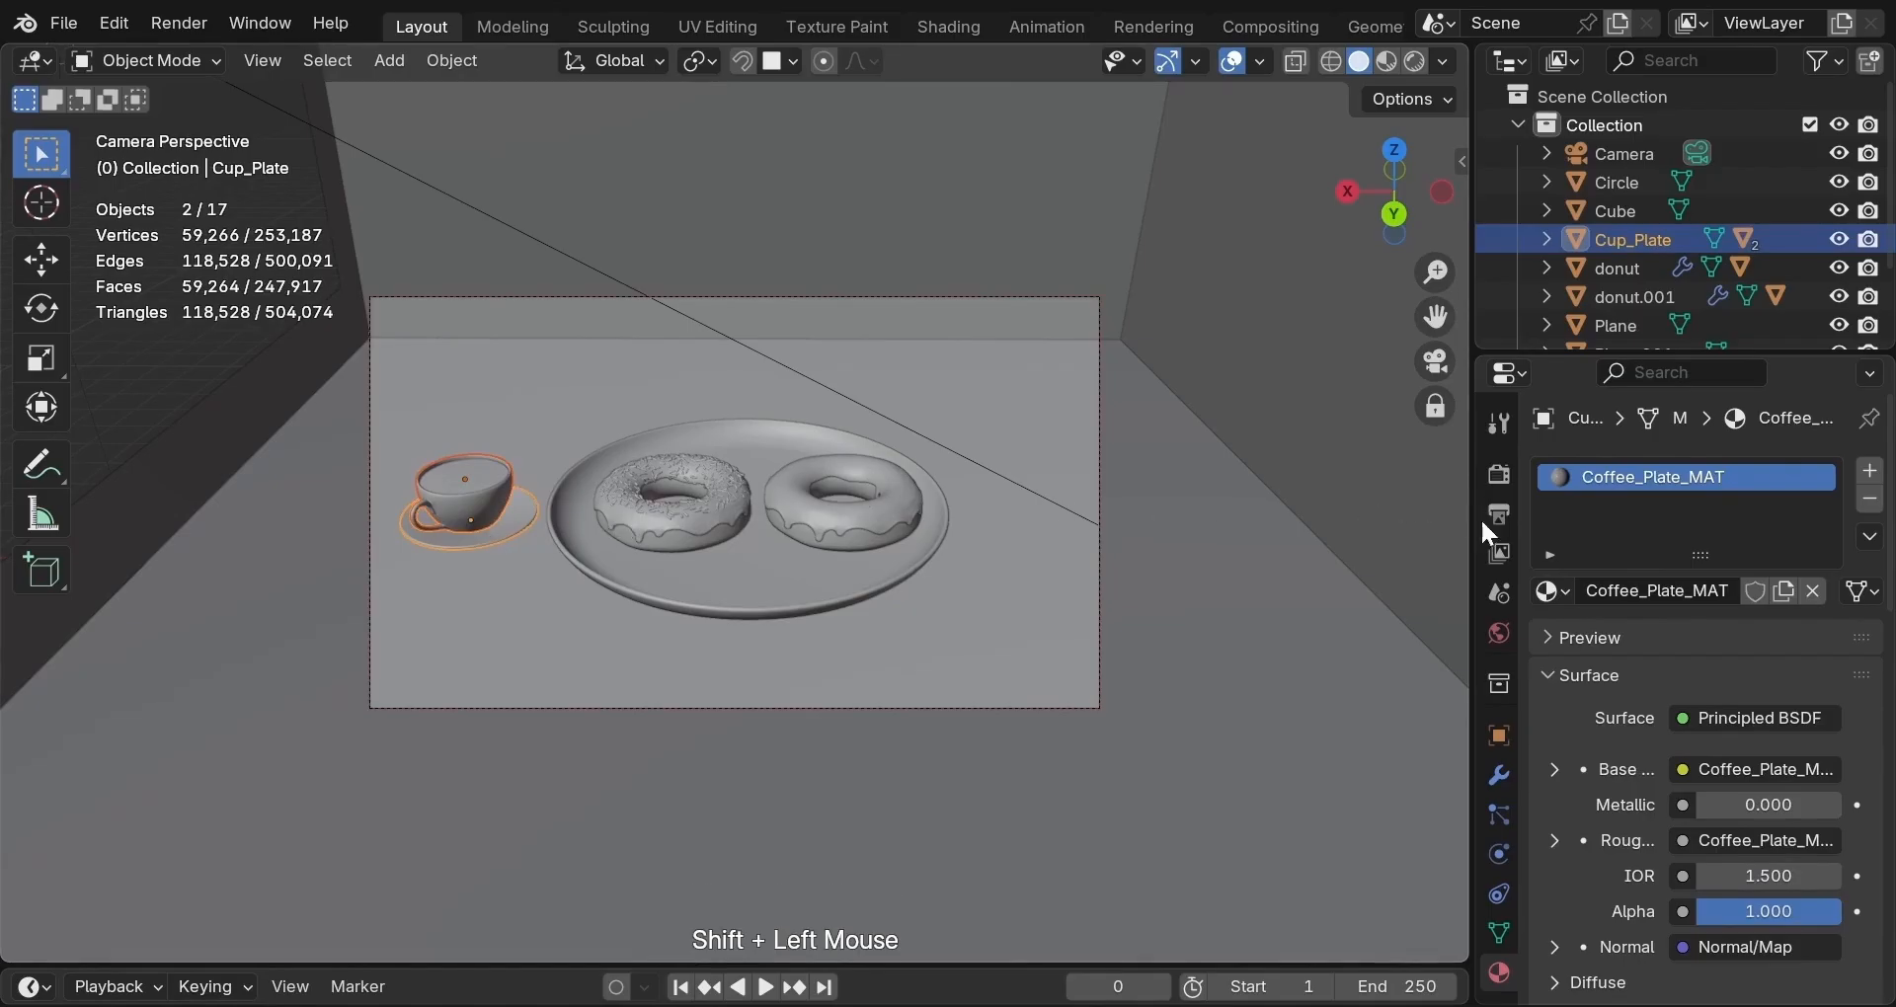
pyautogui.click(1501, 775)
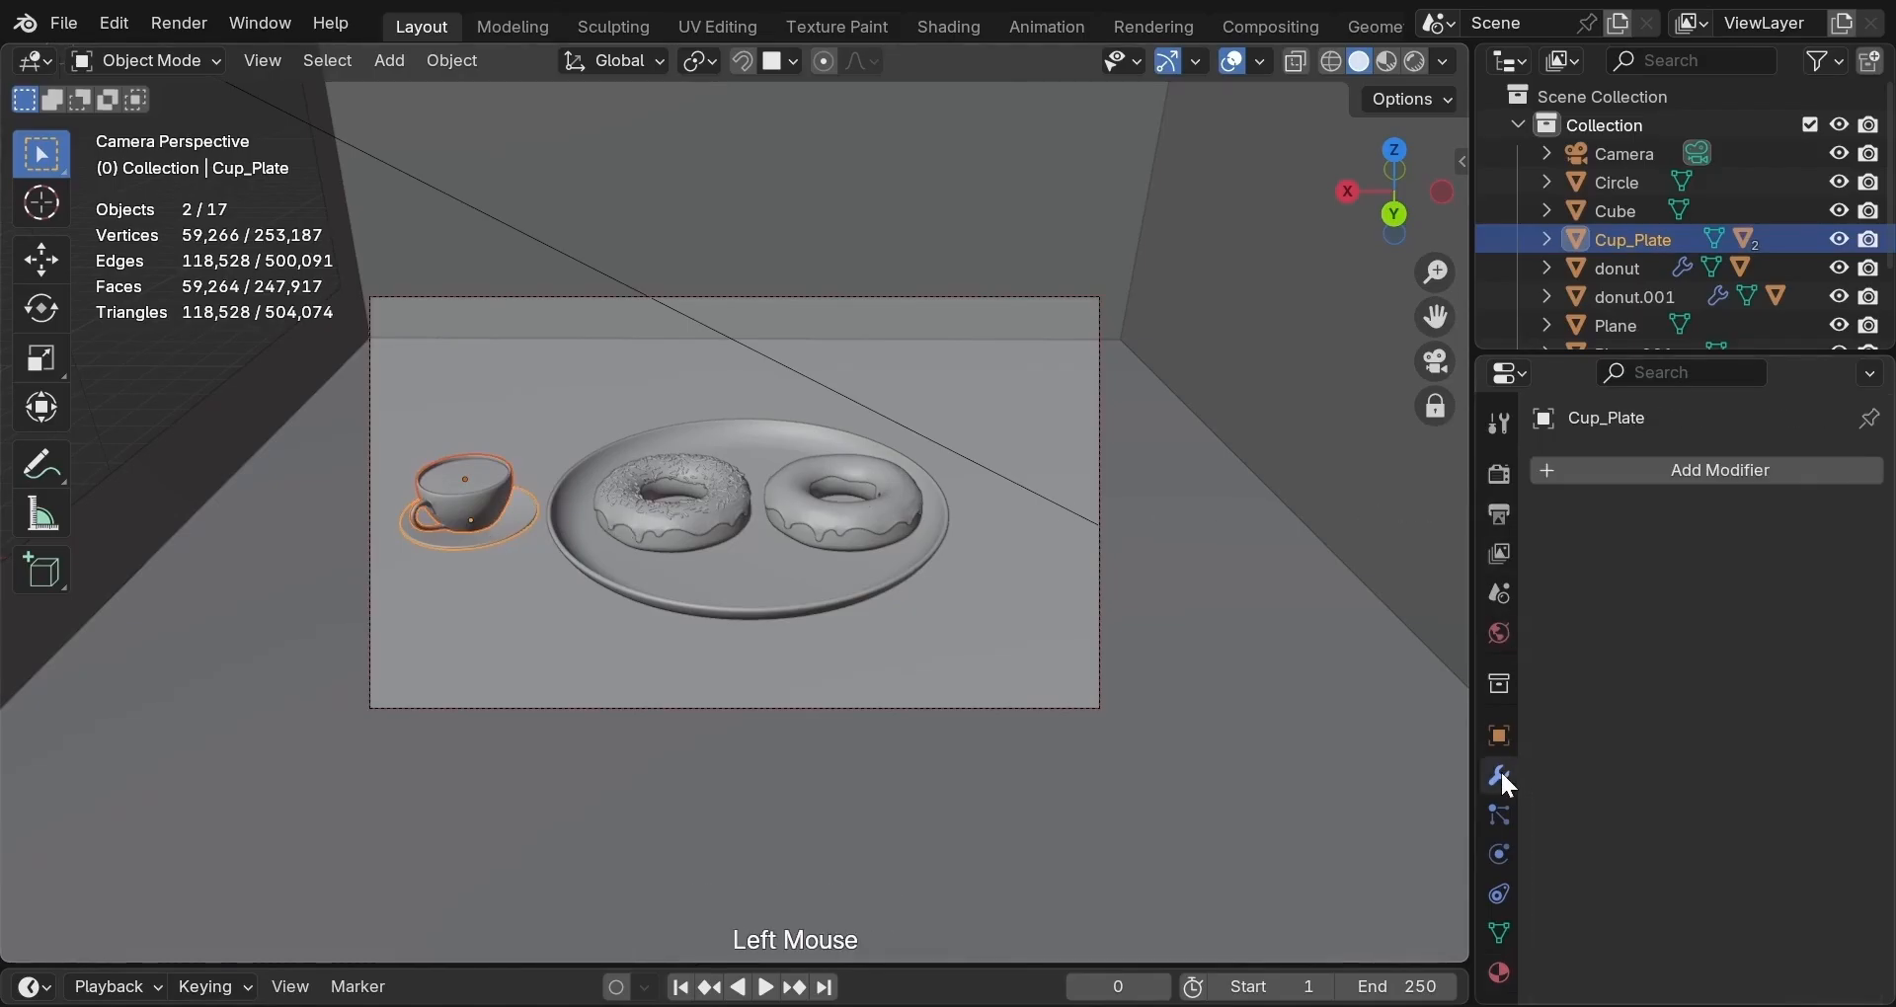
pyautogui.click(1691, 470)
pyautogui.moveTo(1632, 572)
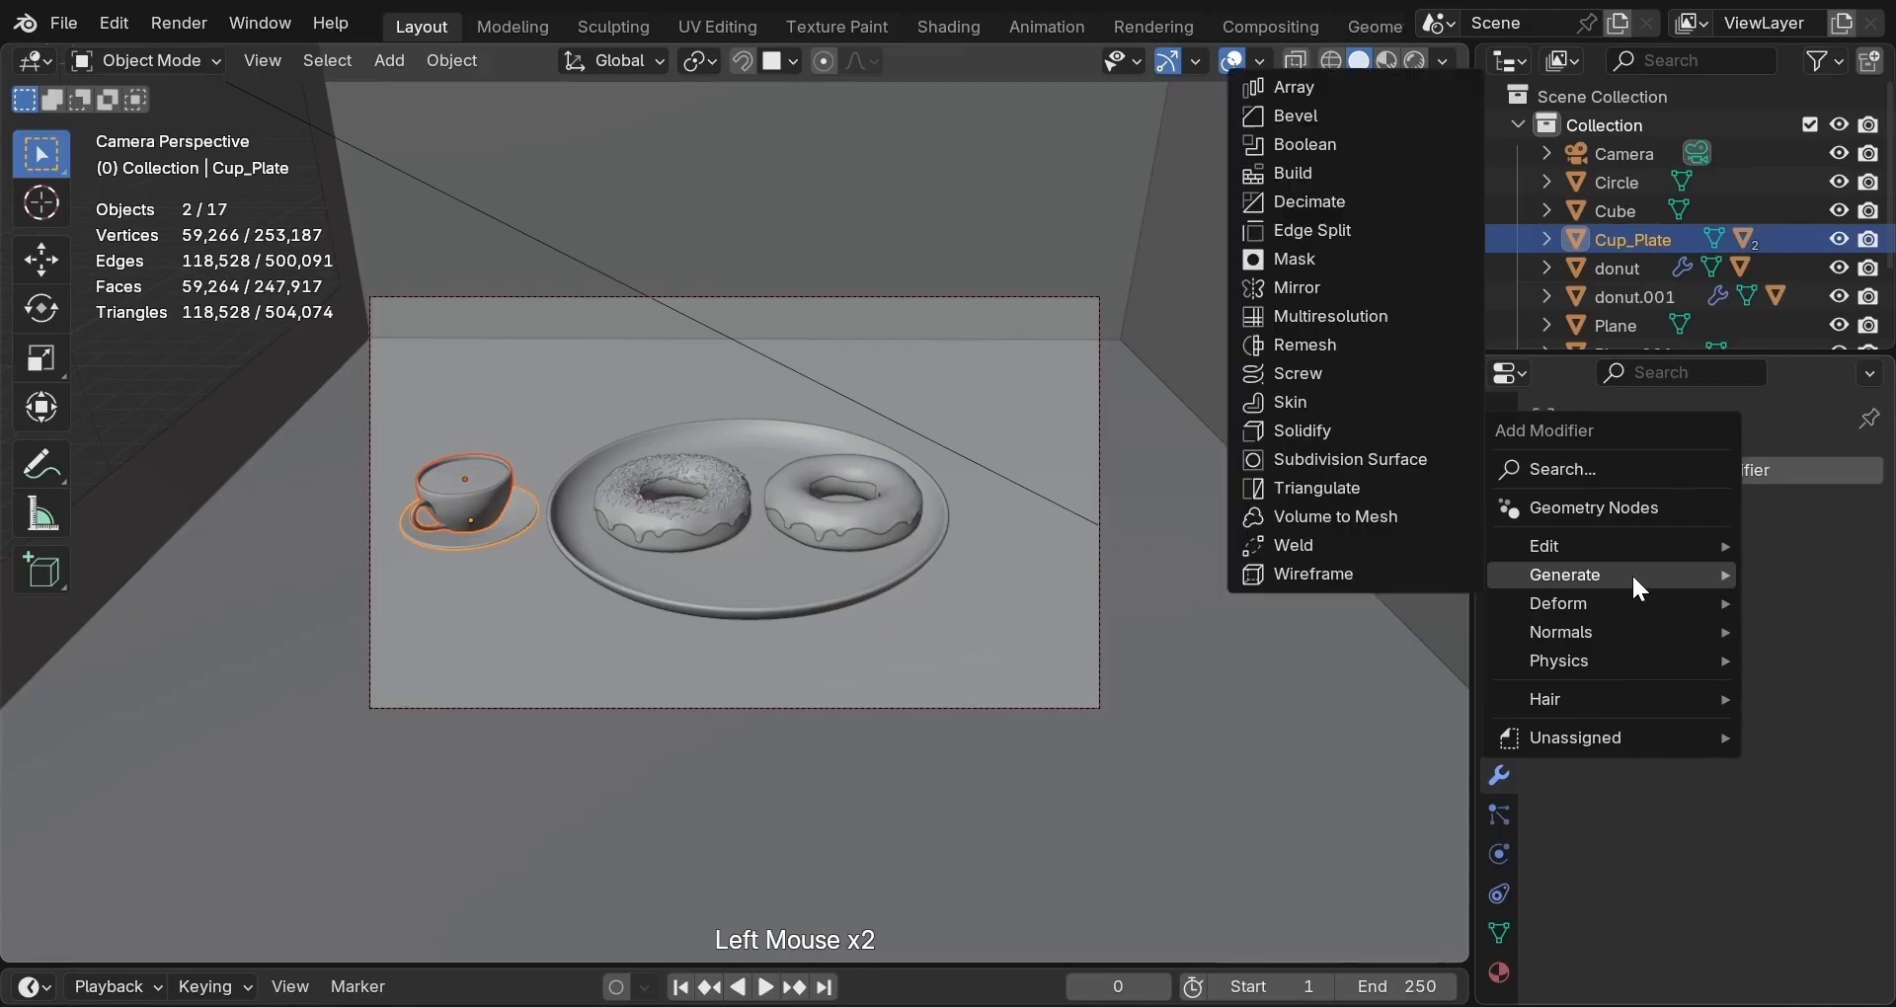
pyautogui.click(1367, 199)
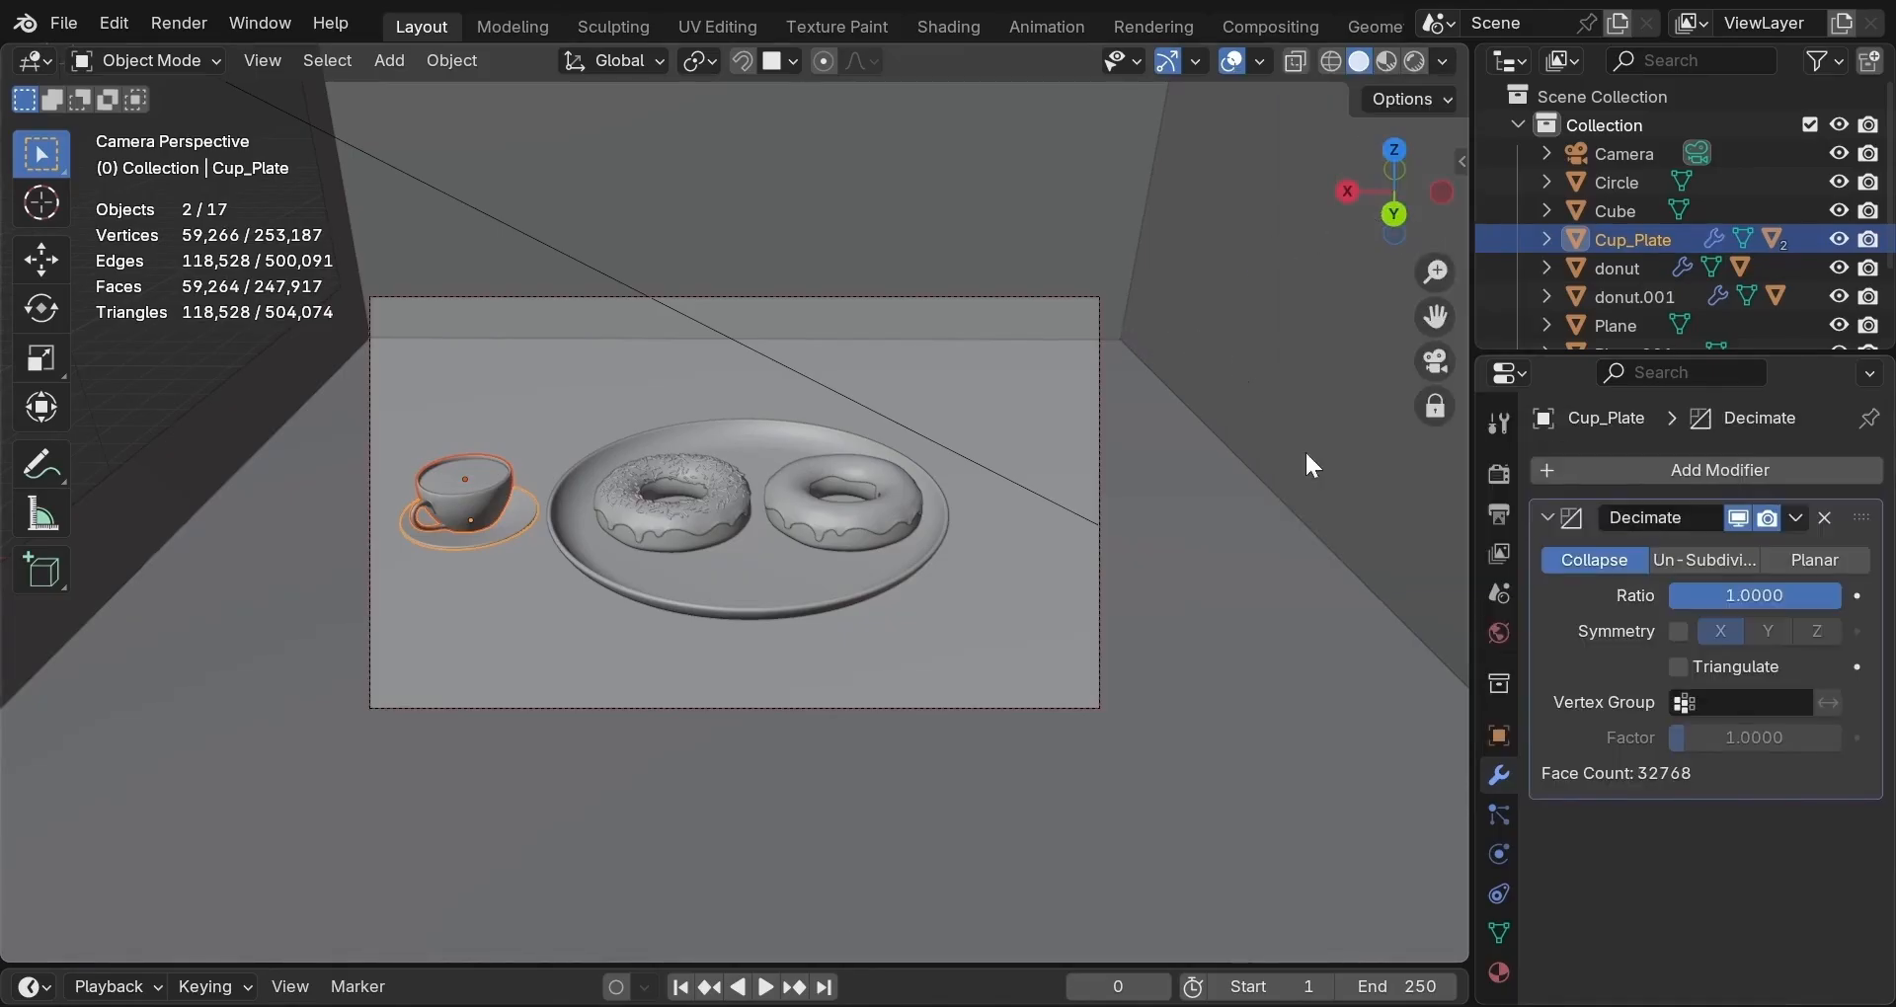
# Set the Decimate ratio to 0.4, compare against 1, then apply it permanently.
pyautogui.click(1620, 565)
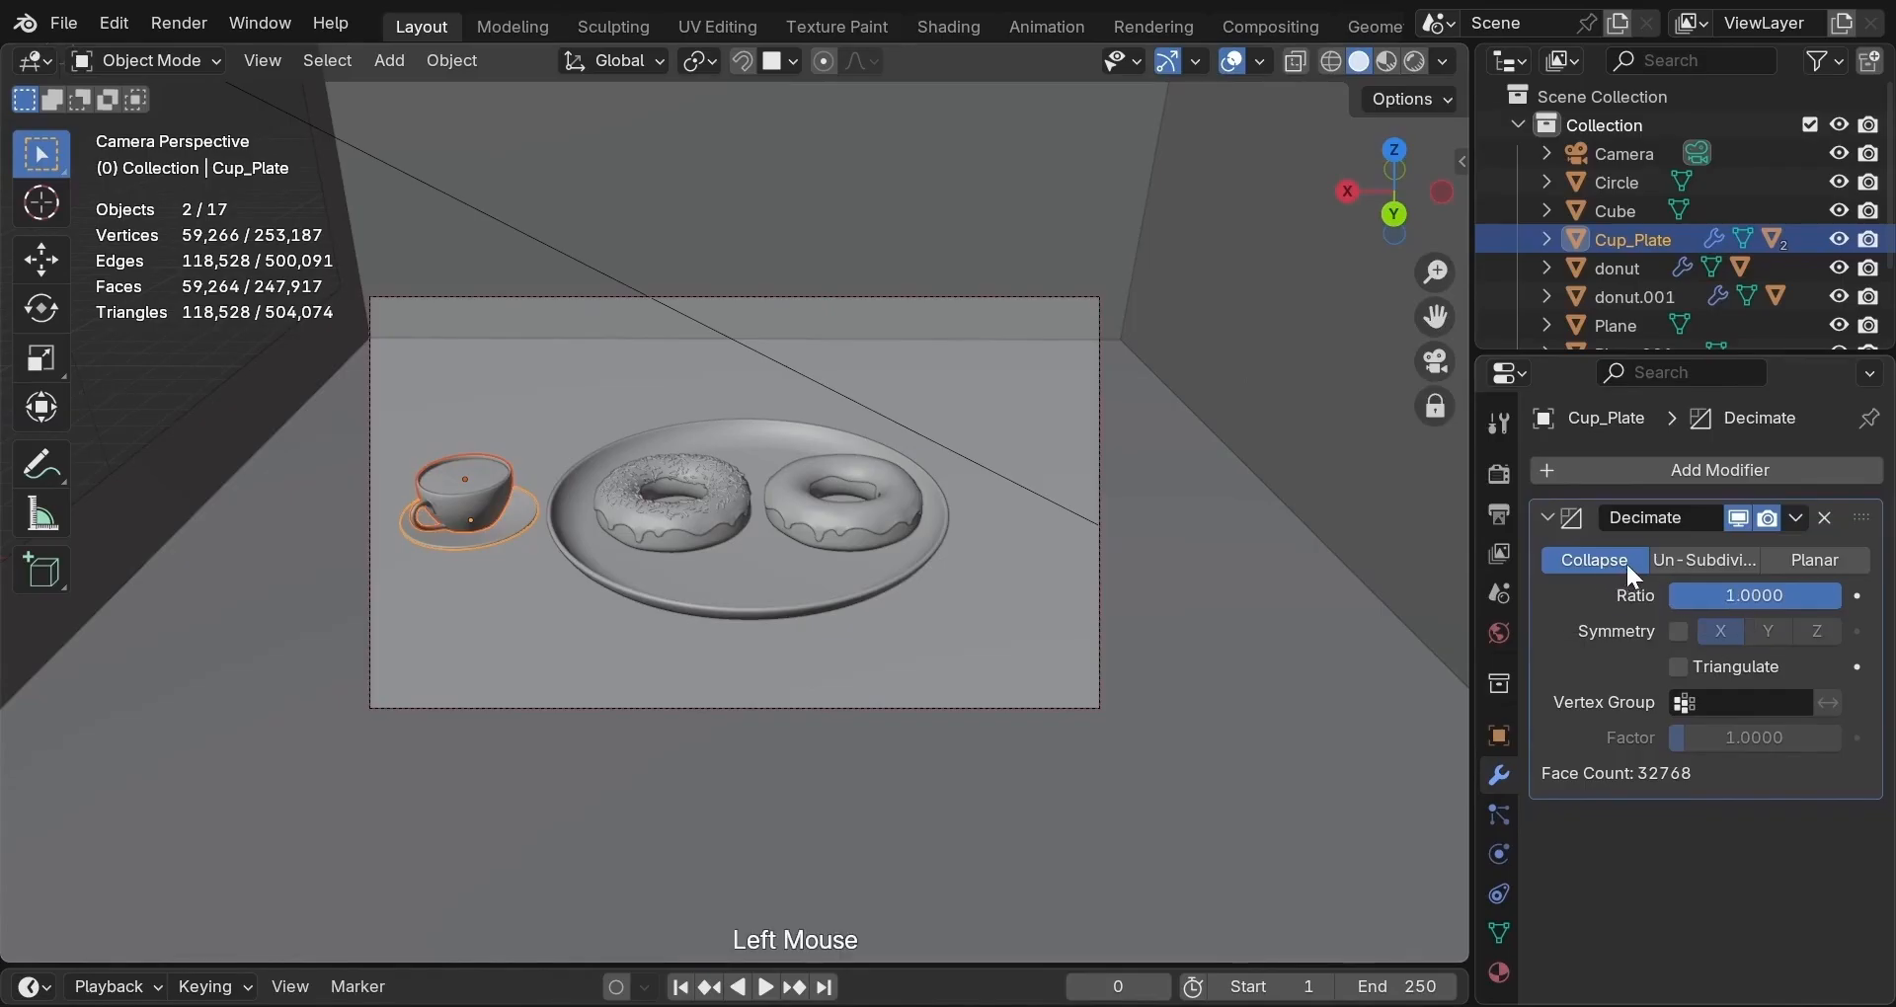
pyautogui.doubleClick(1732, 599)
pyautogui.write('0.4')
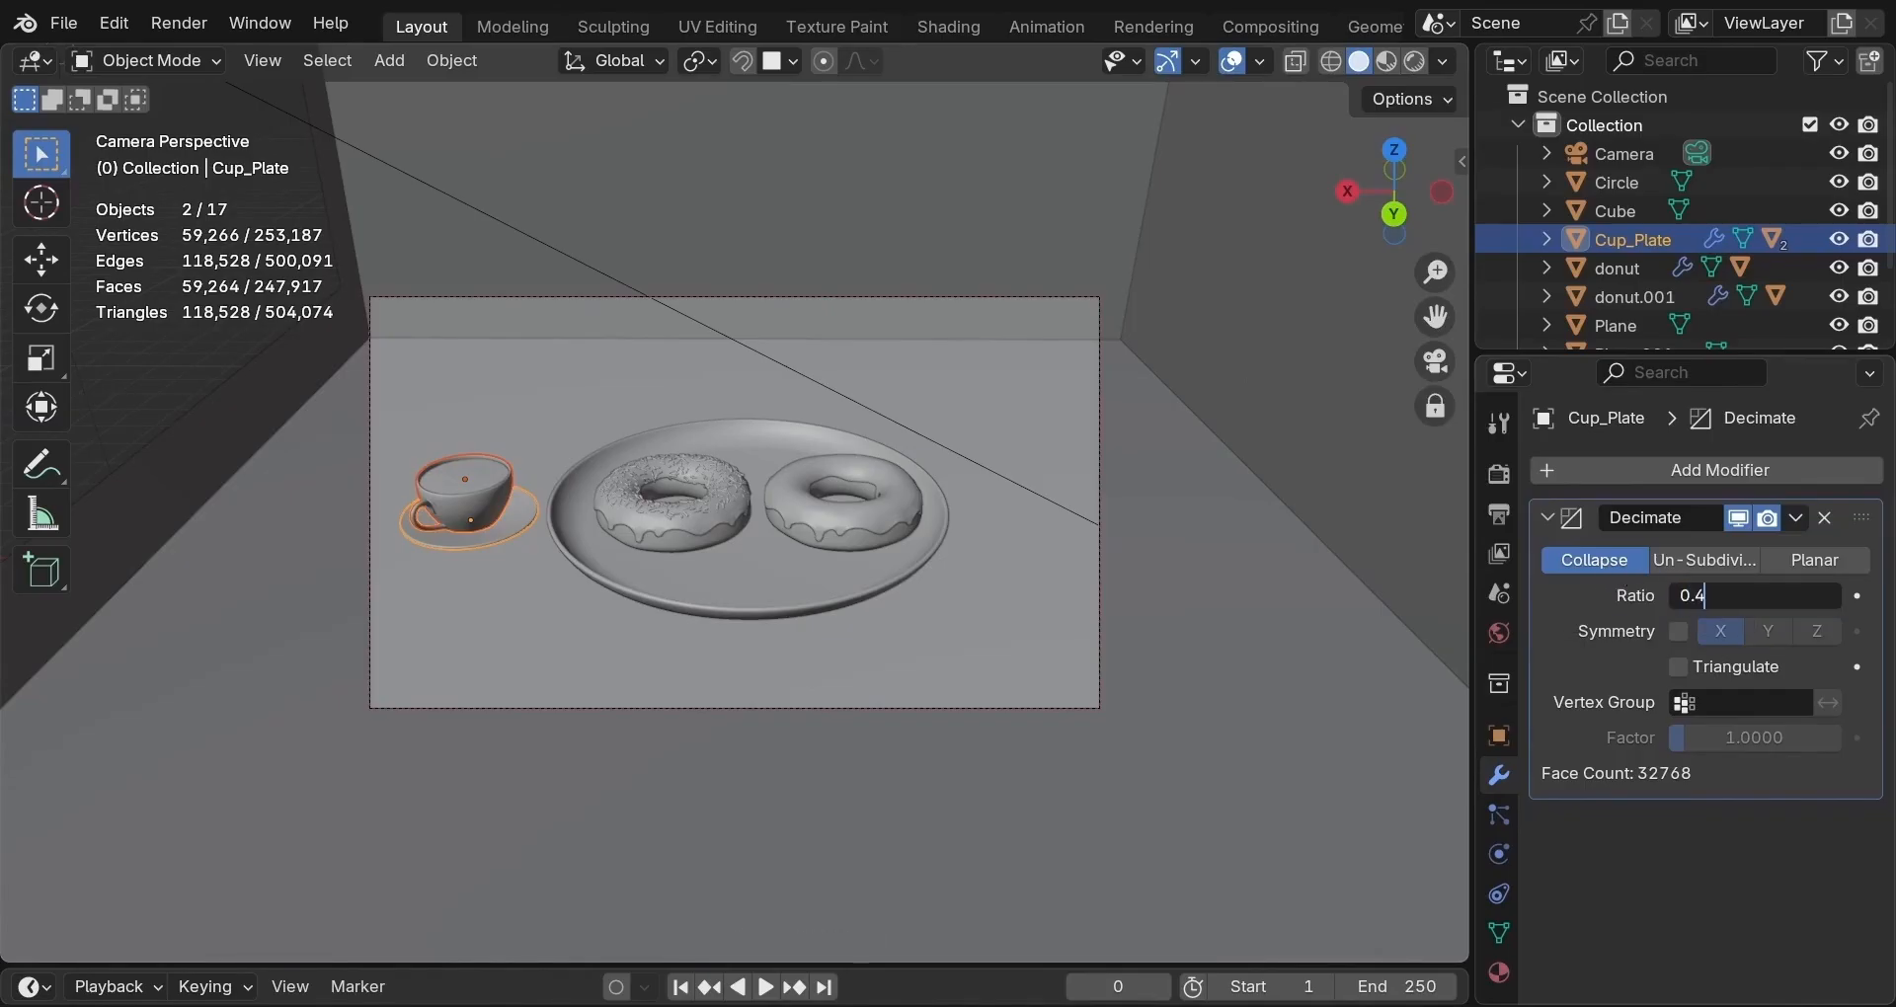
pyautogui.press('Return')
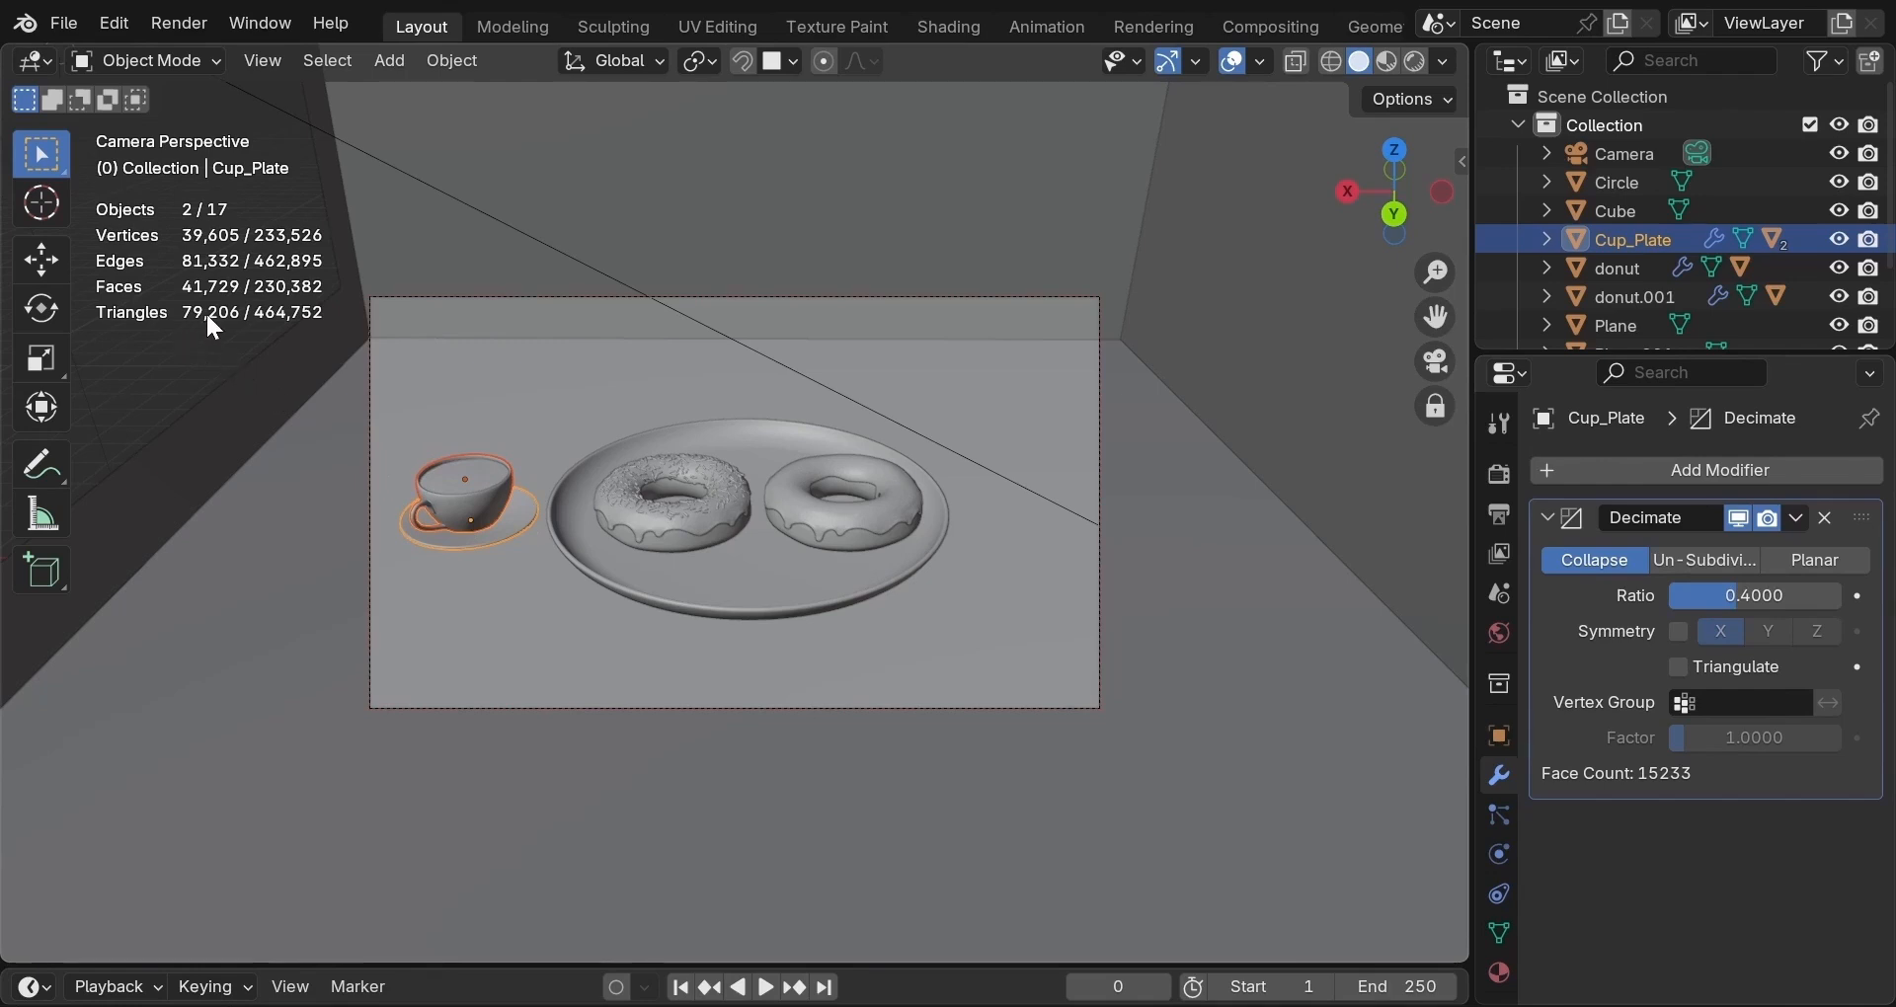
pyautogui.click(1721, 595)
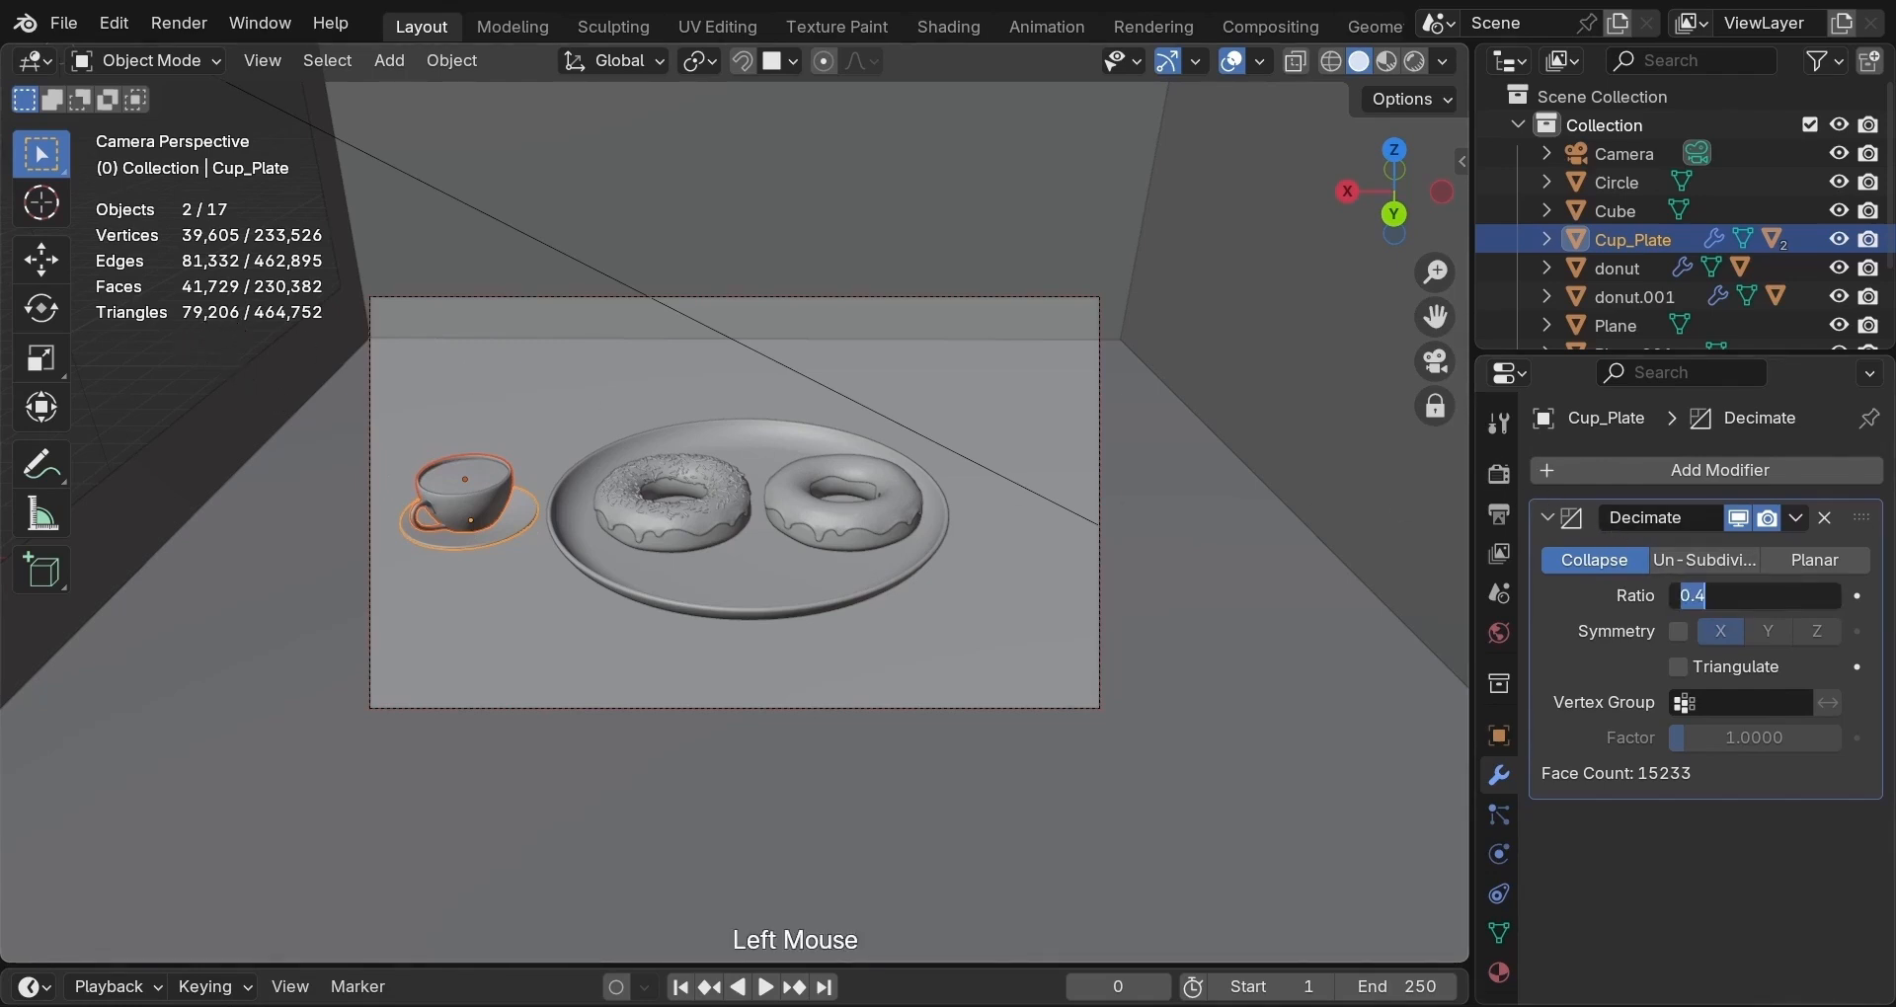
pyautogui.write('1')
pyautogui.press('Return')
pyautogui.click(1722, 595)
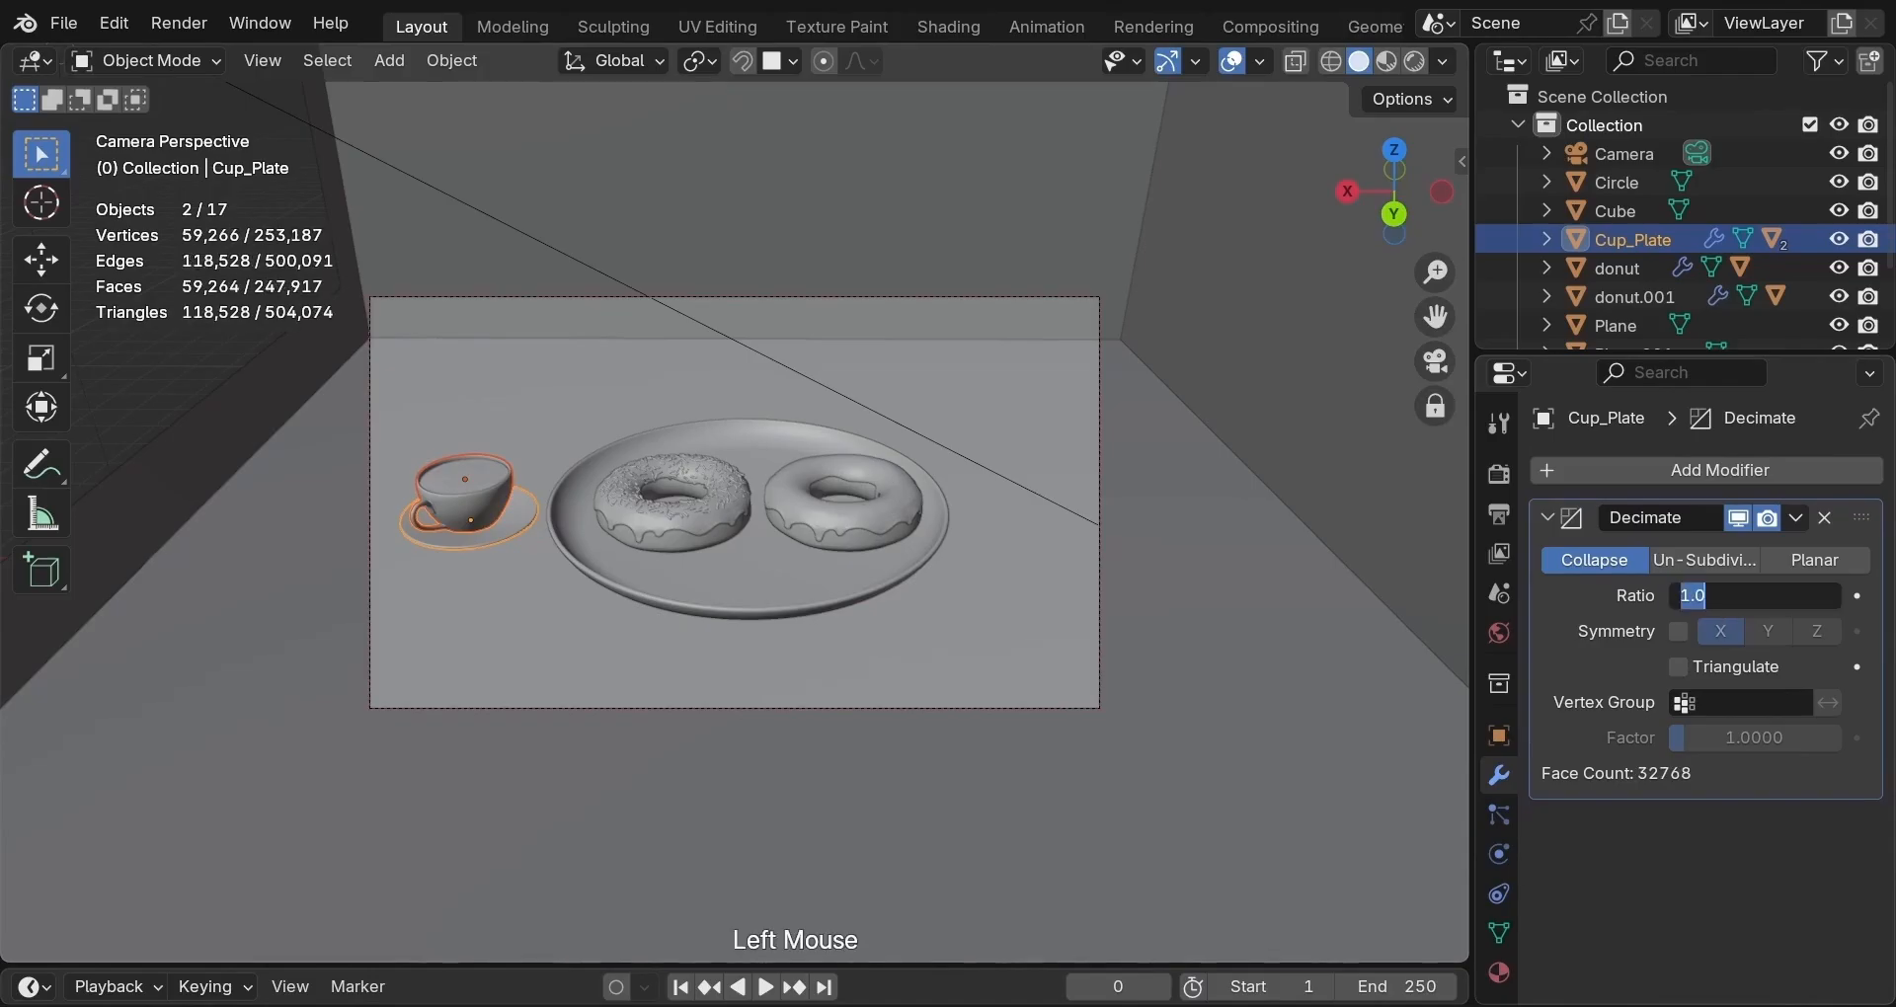
pyautogui.write('4')
pyautogui.press('Return')
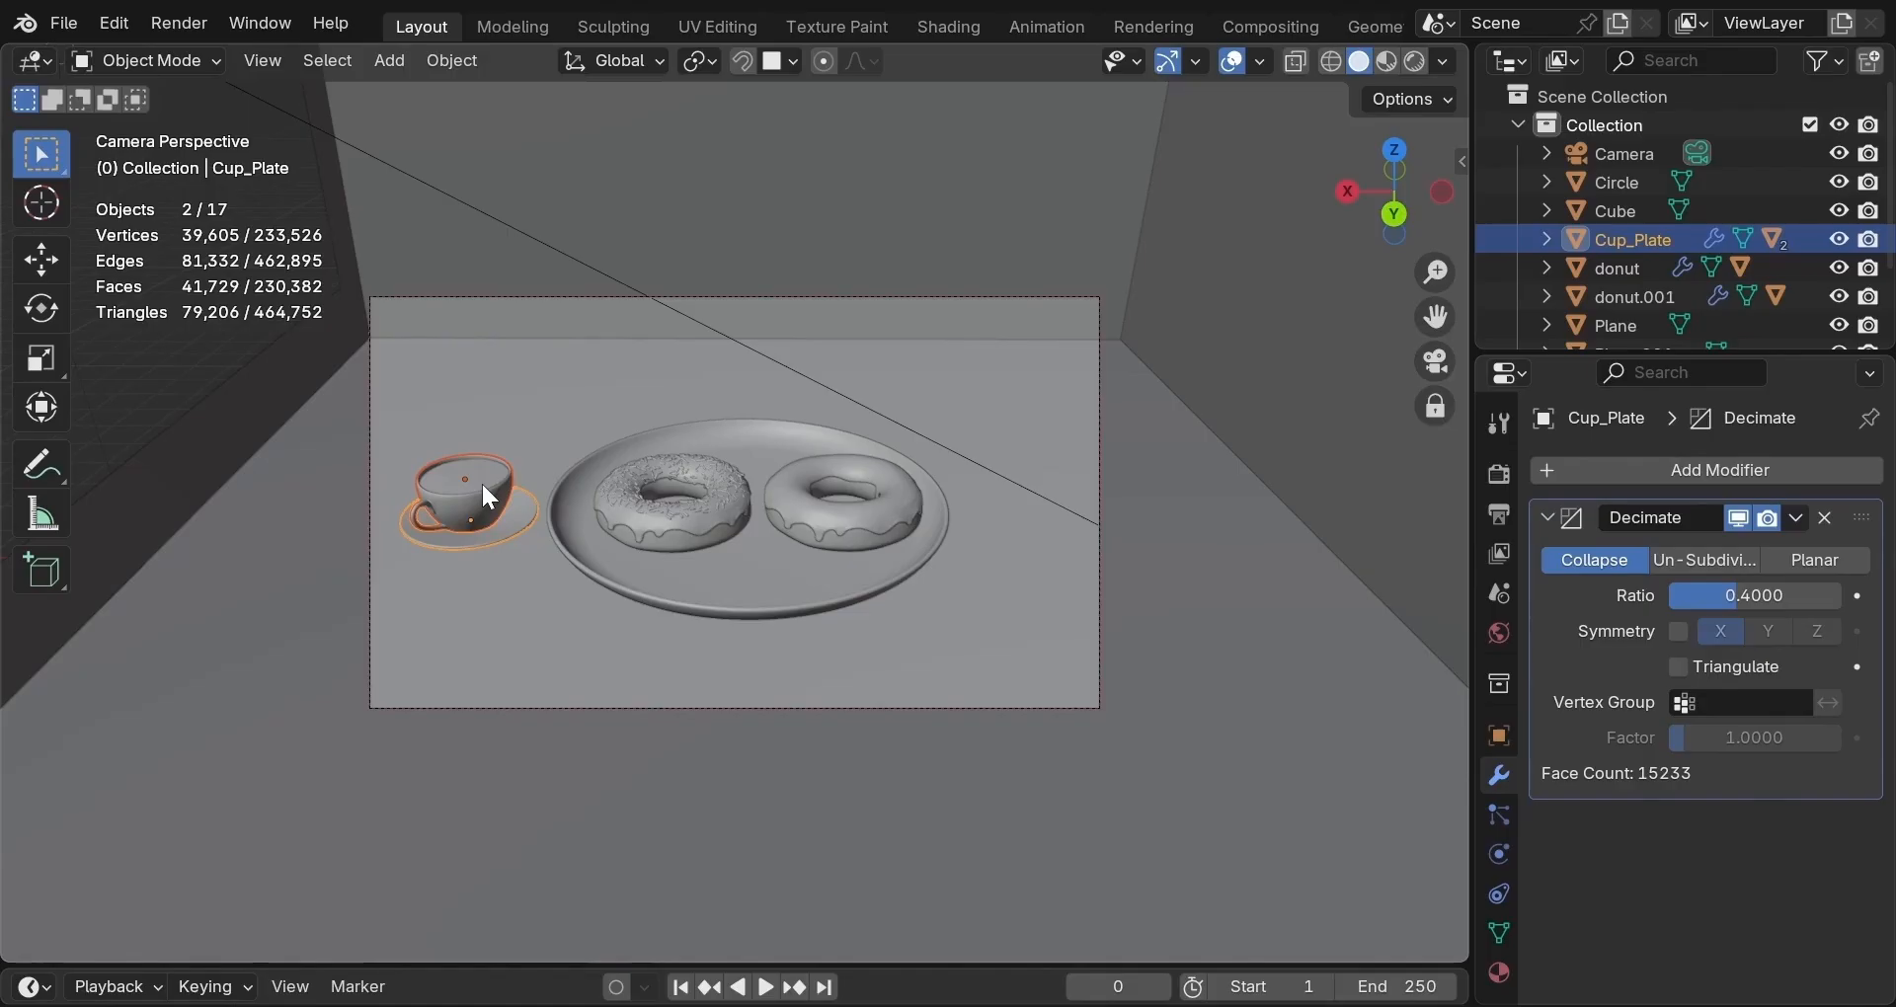
pyautogui.click(1797, 518)
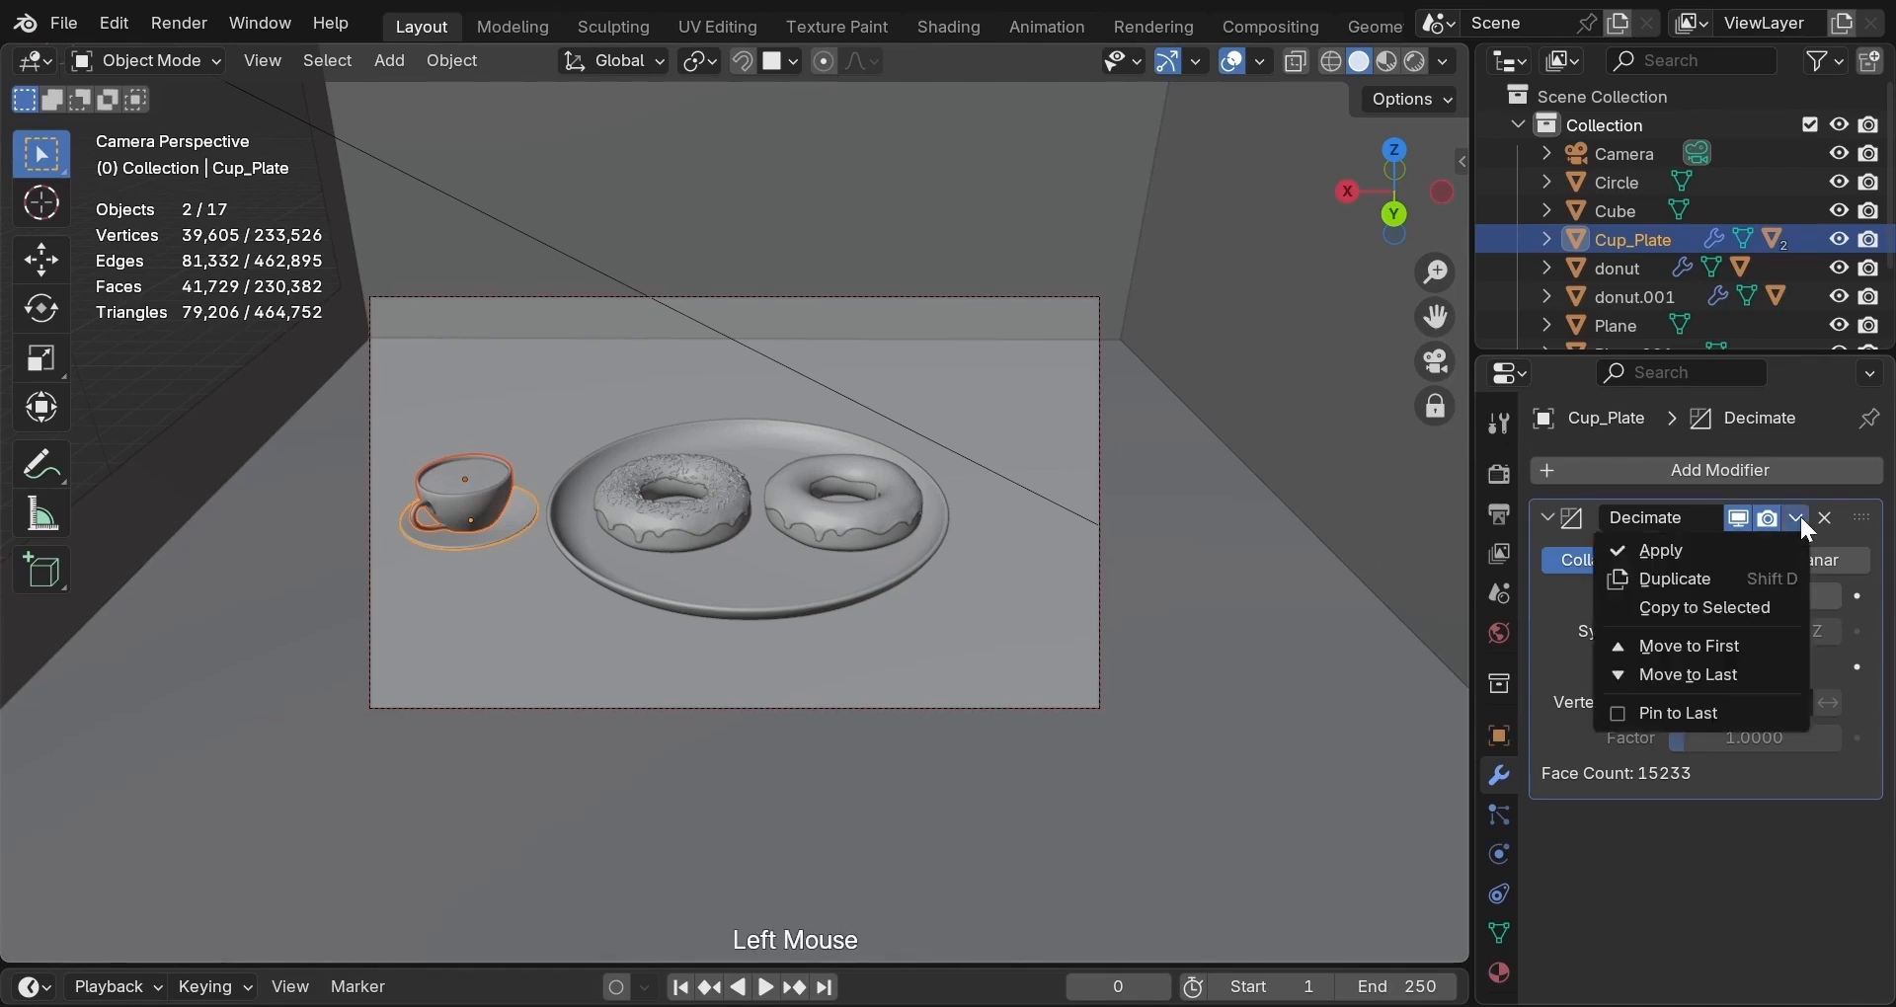
pyautogui.click(1726, 562)
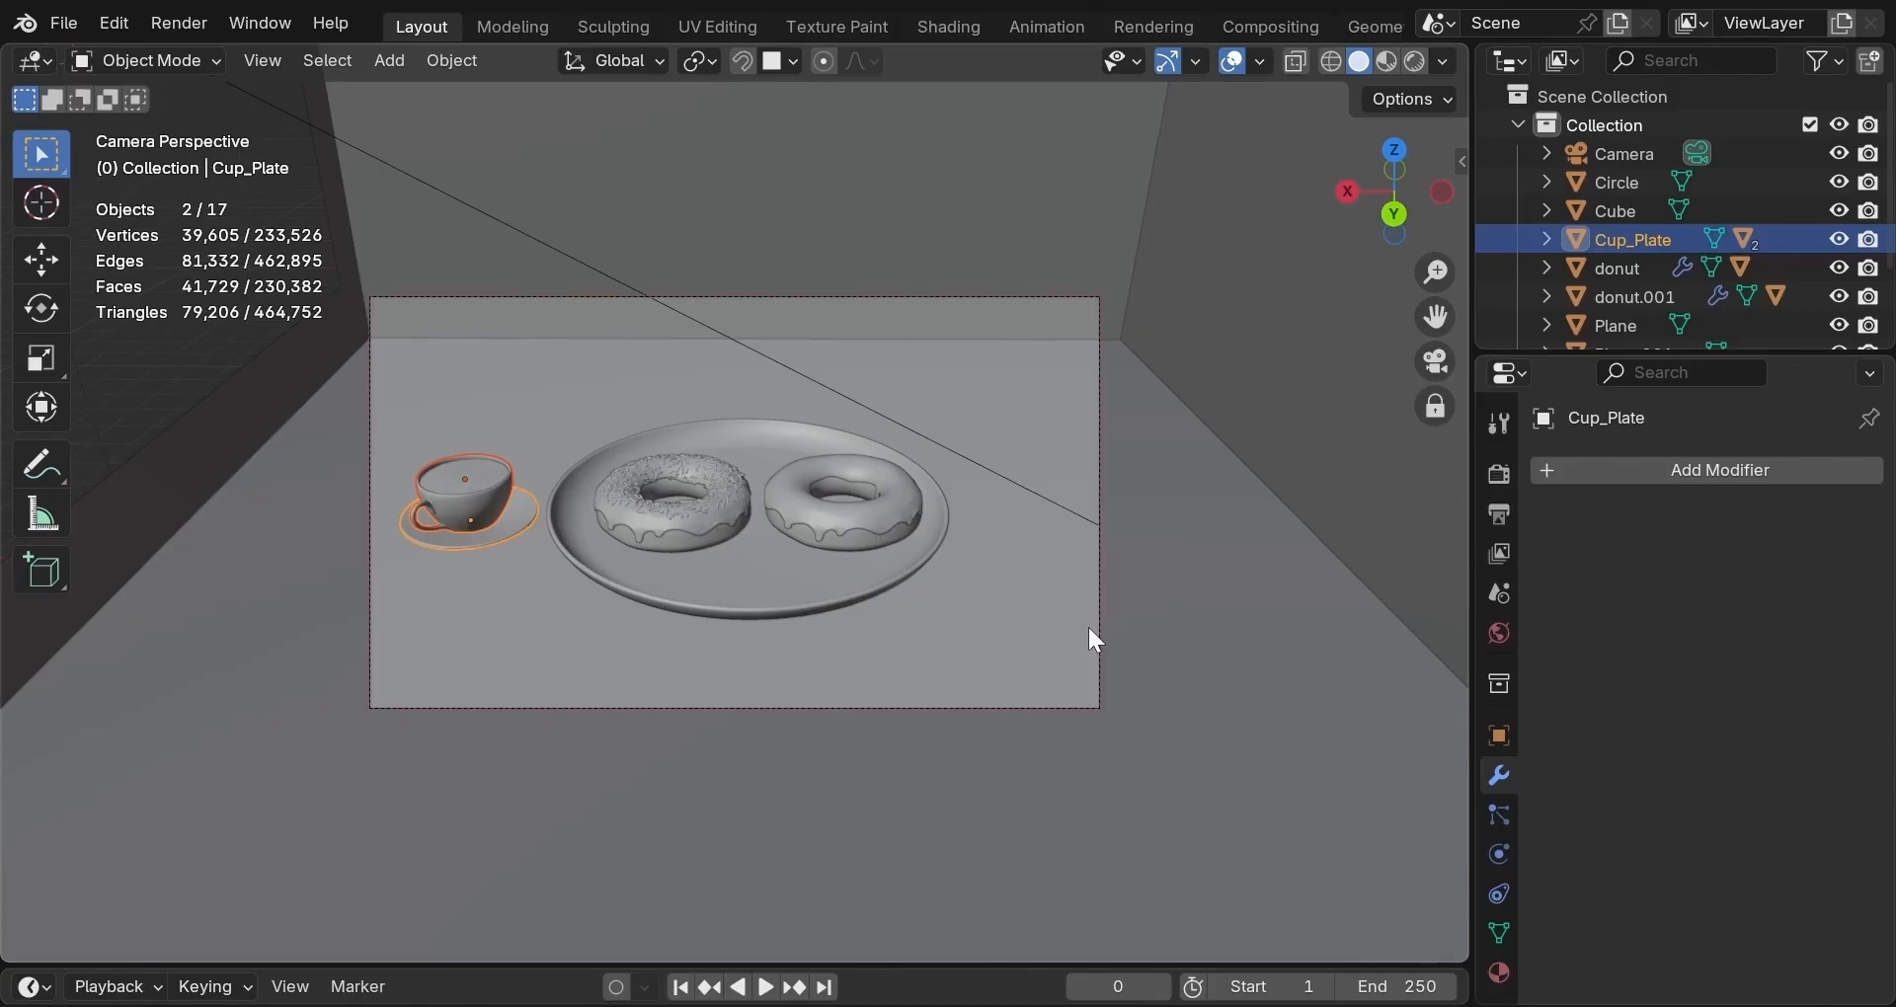
# Rotate the plate and both donuts 175° around the Z axis.
pyautogui.click(758, 609)
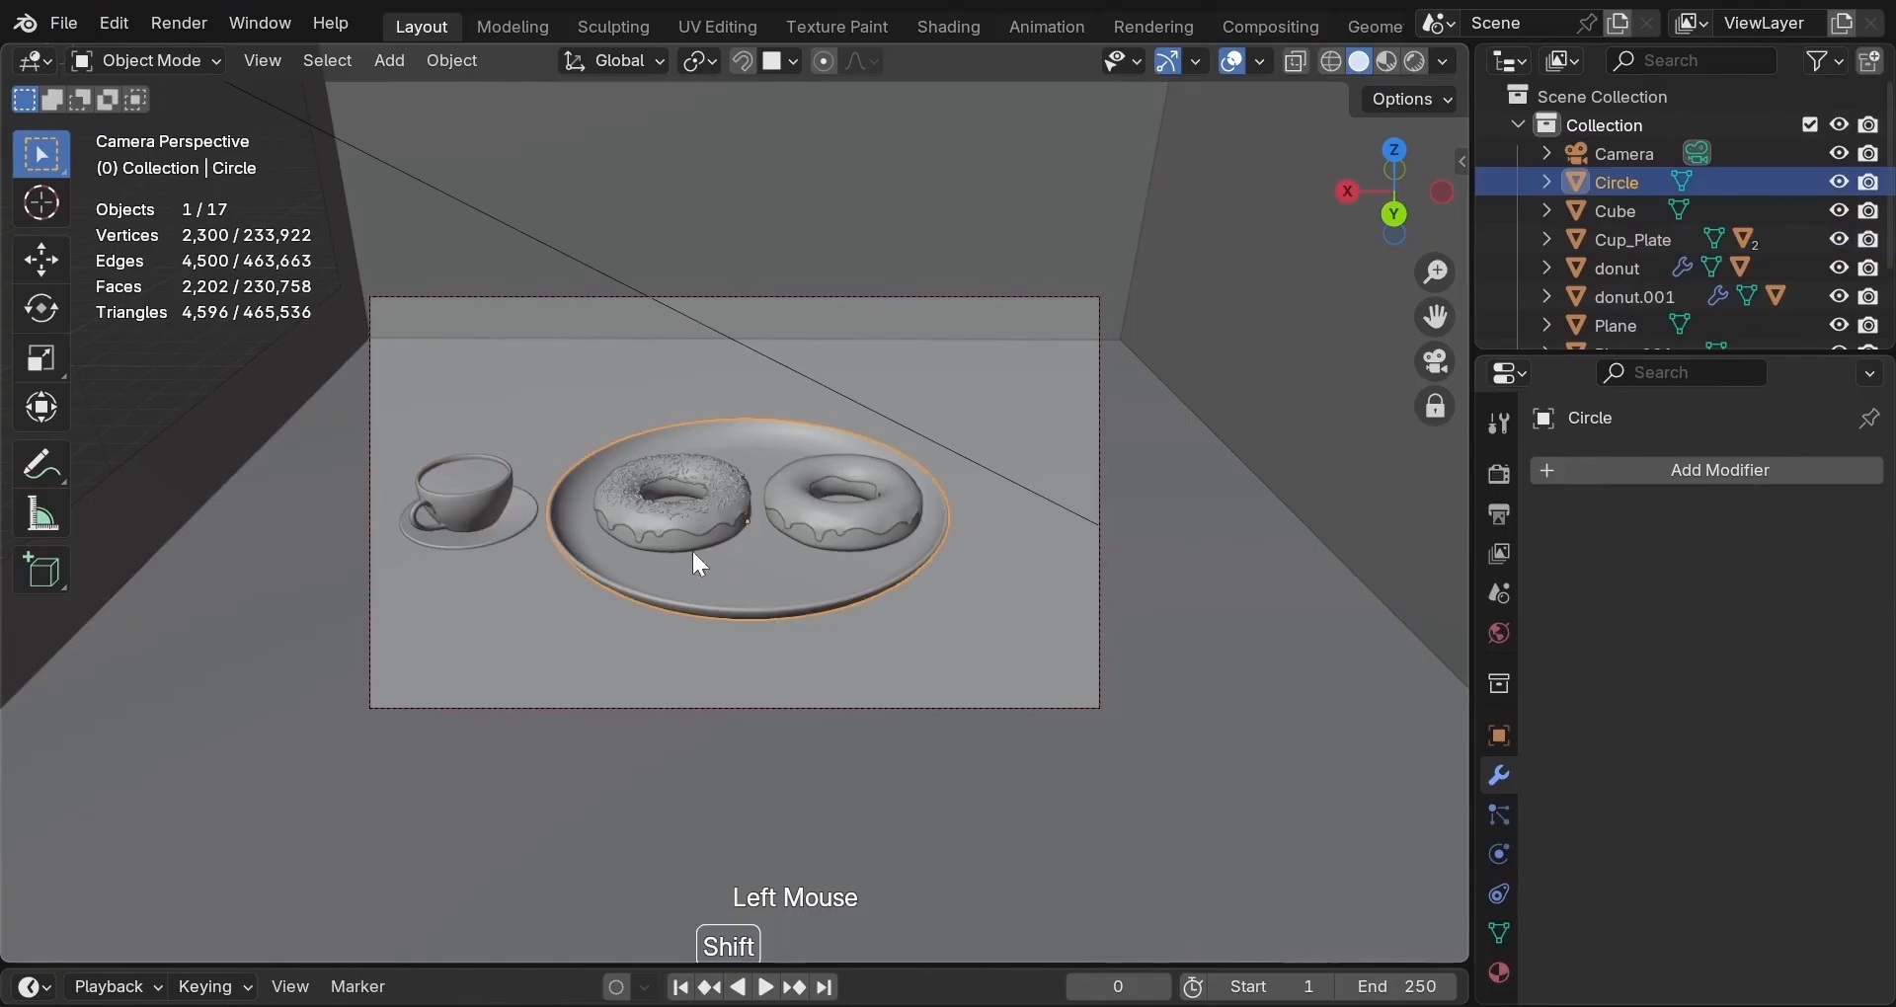
pyautogui.keyDown('shift'); pyautogui.click(667, 535); pyautogui.keyUp('shift')
pyautogui.keyDown('shift'); pyautogui.click(857, 537); pyautogui.keyUp('shift')
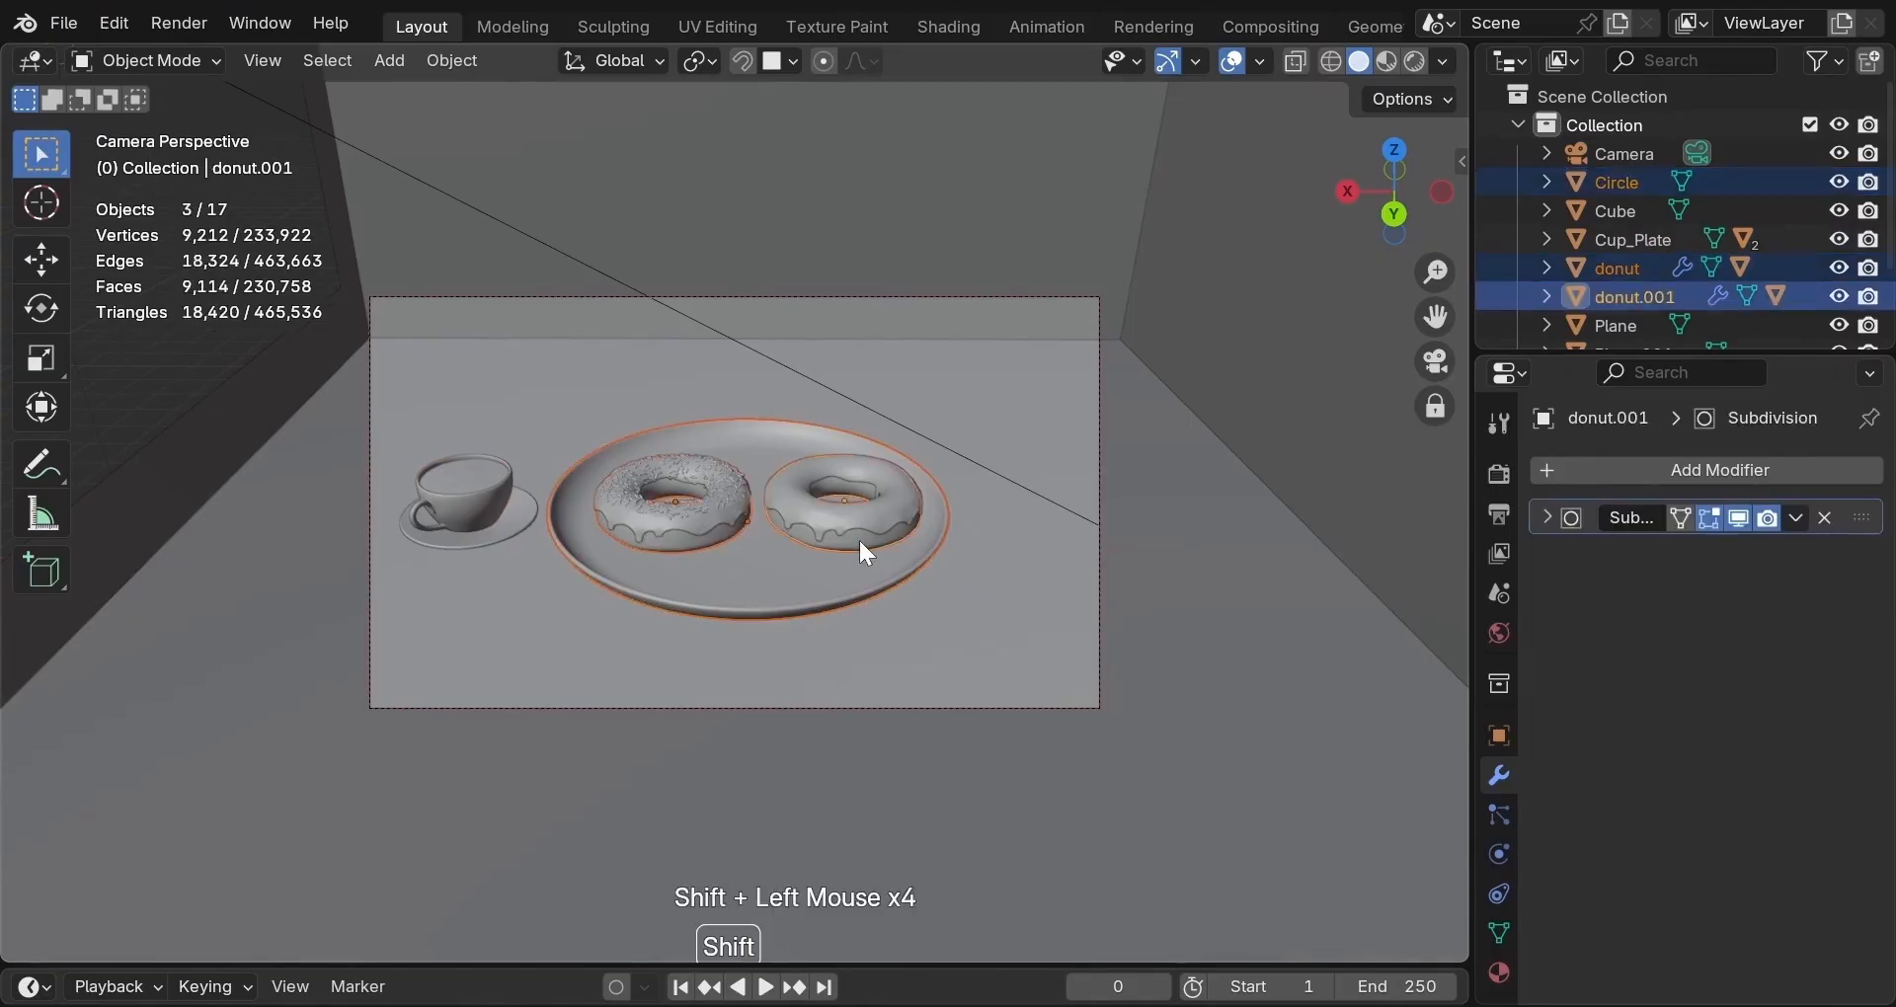
pyautogui.press('r')
pyautogui.press('z')
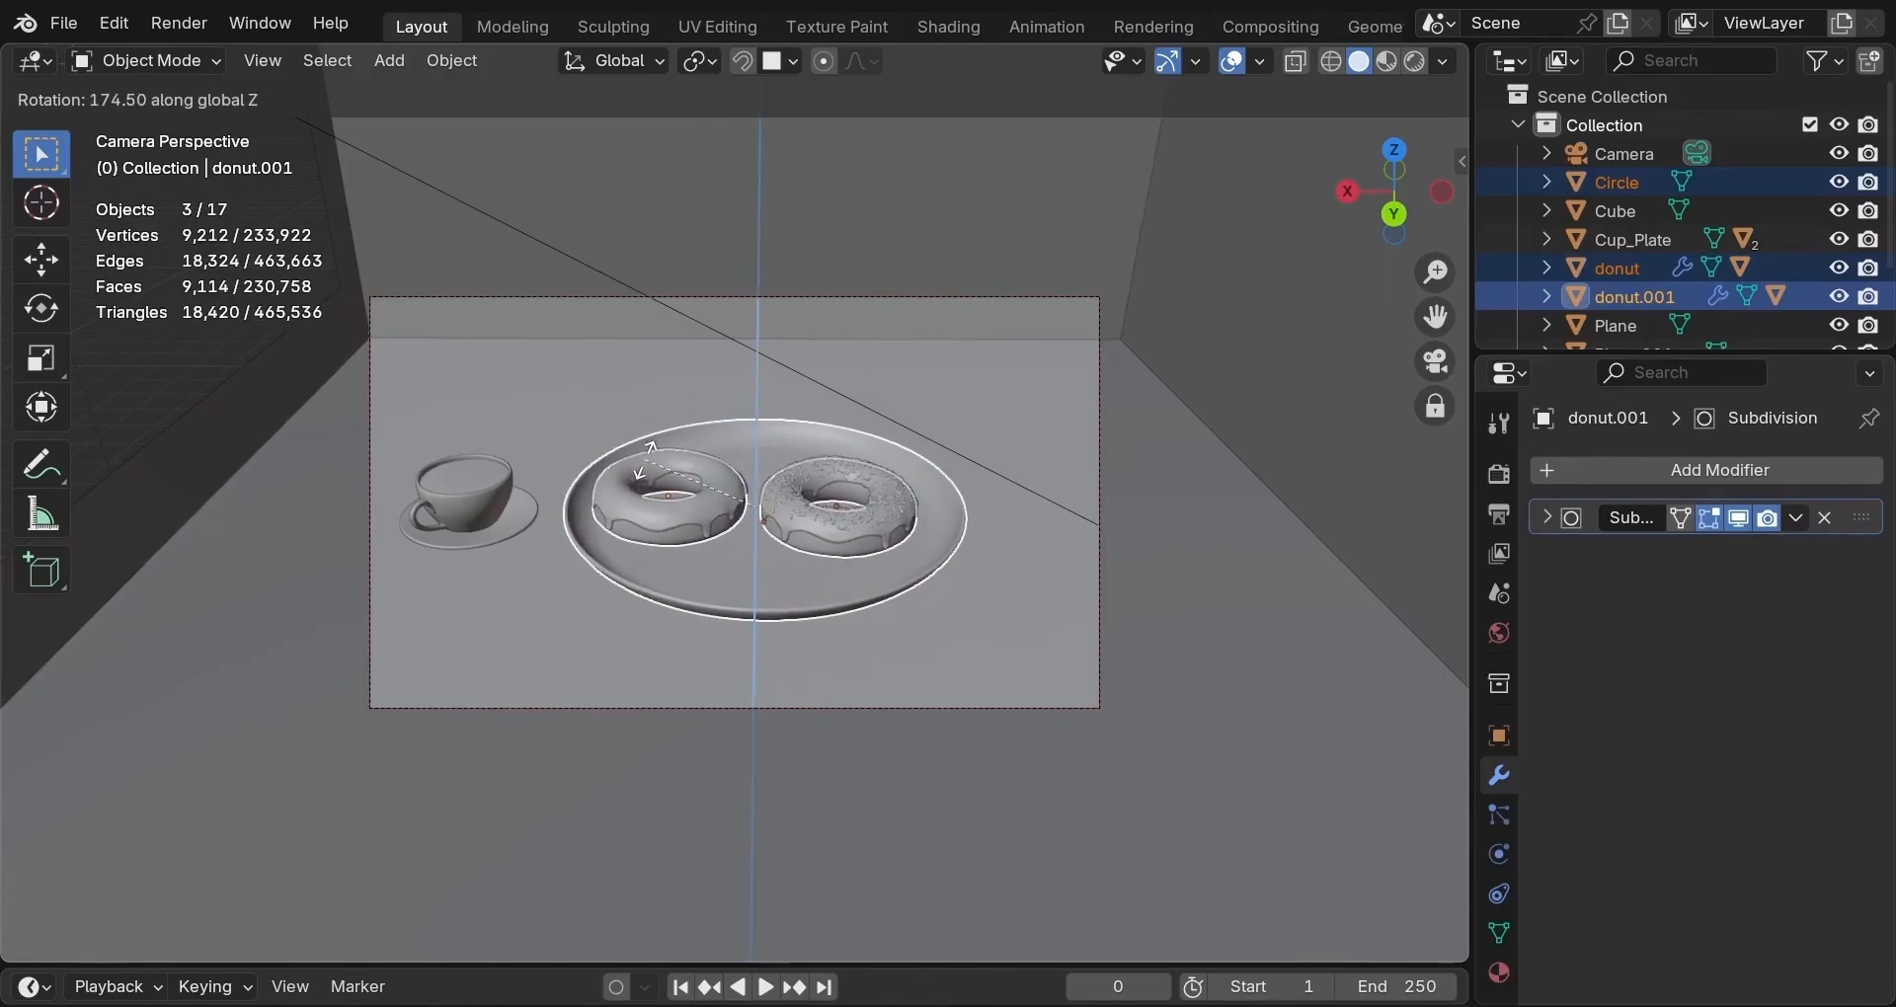
pyautogui.click(647, 462)
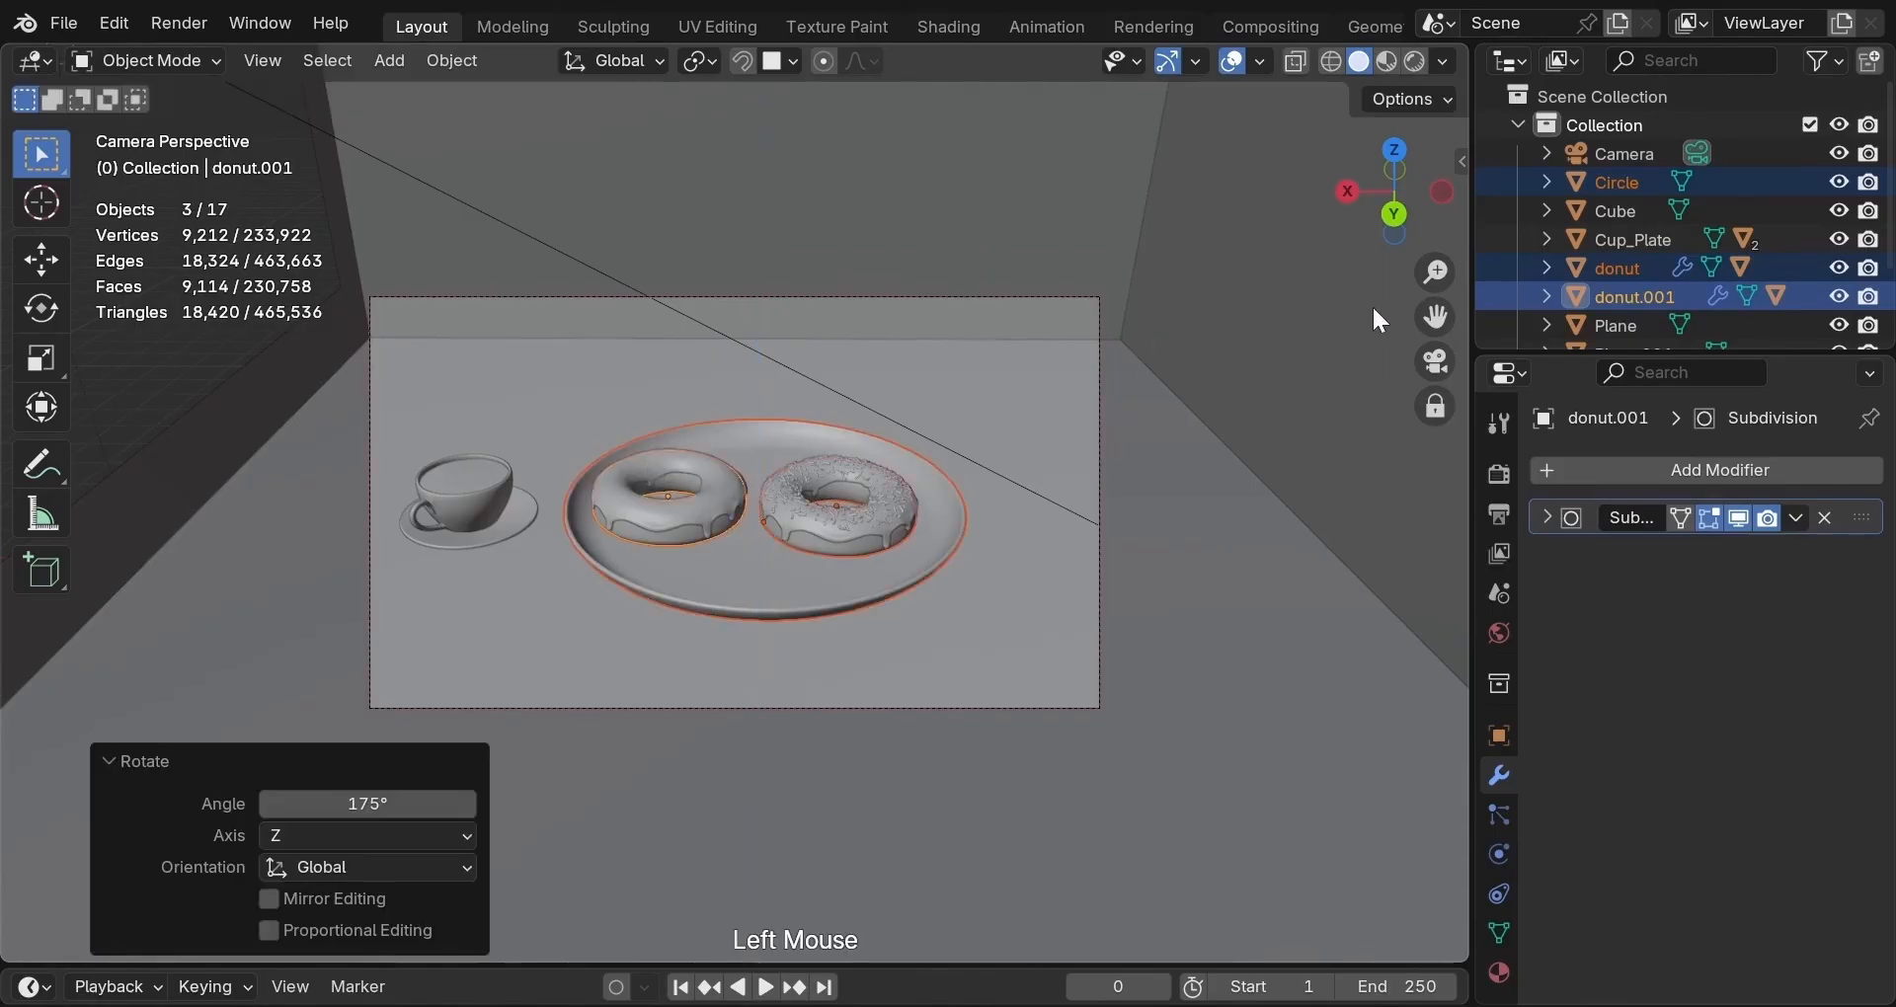
# From a top-down free view, shift the sprinkled donut along X.
pyautogui.doubleClick(1413, 352)
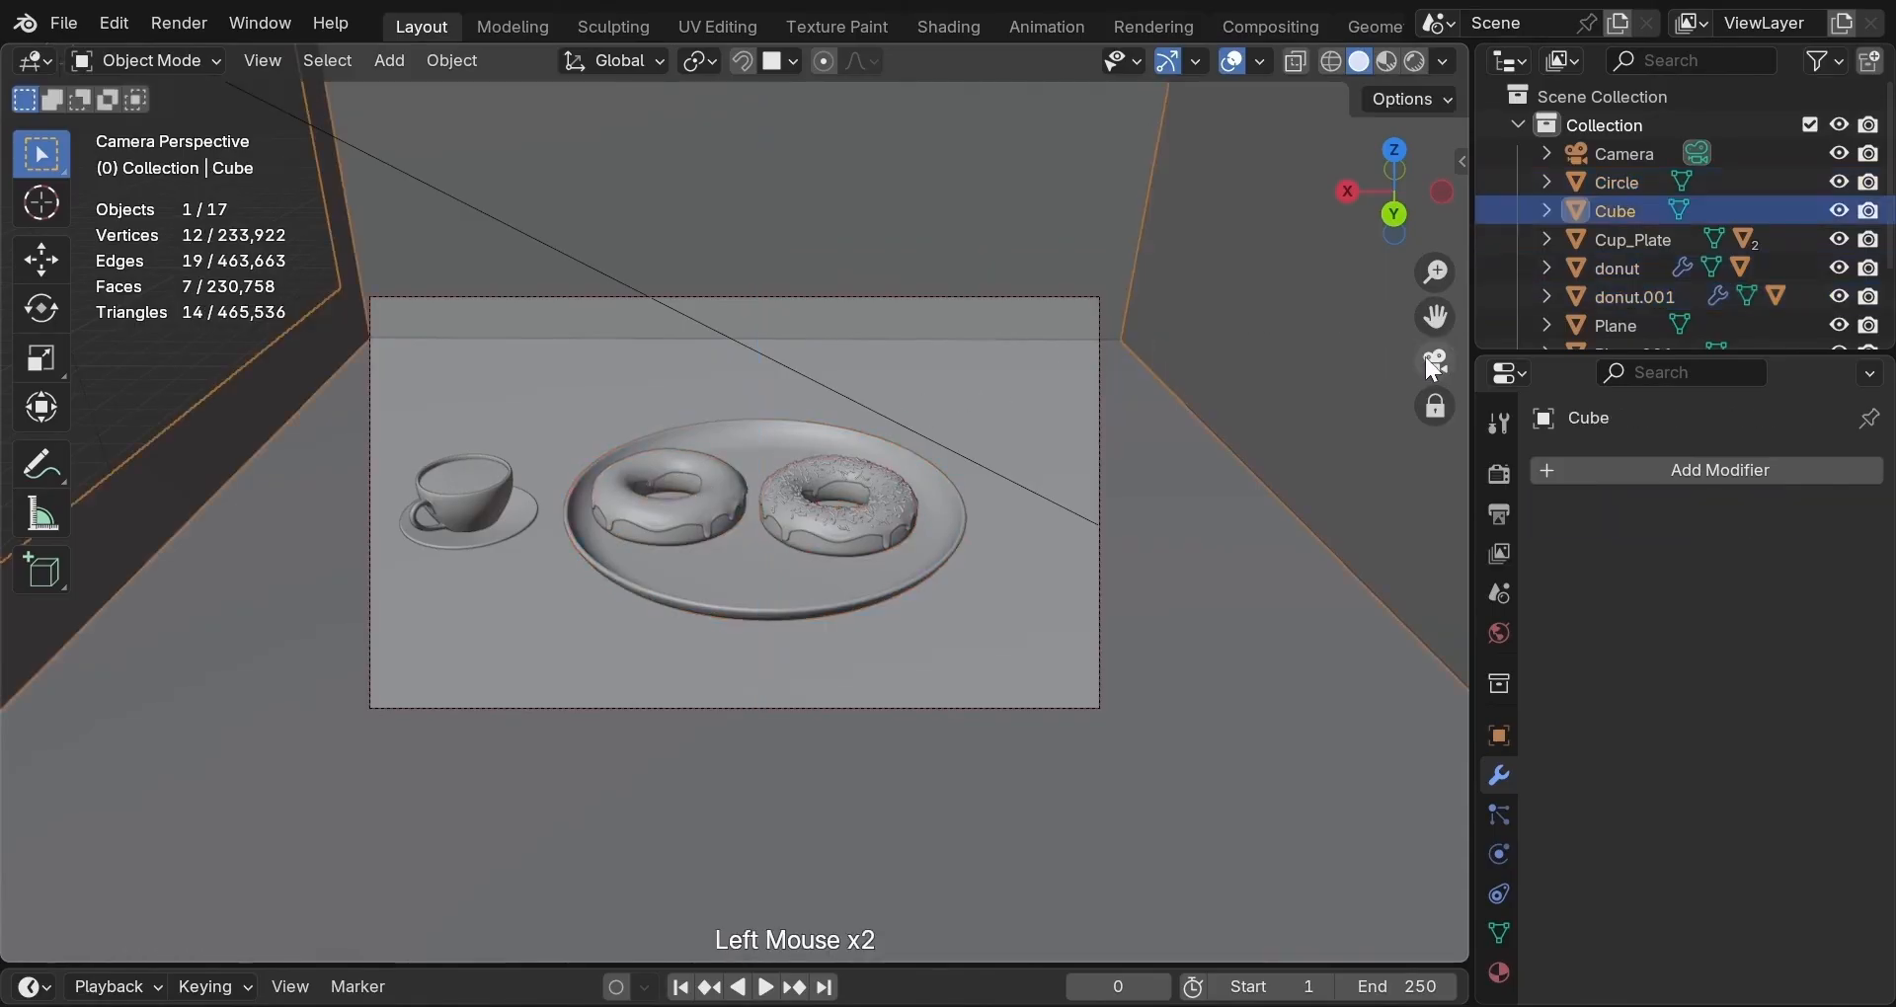
pyautogui.click(1427, 359)
pyautogui.scroll(3, 1207, 401)
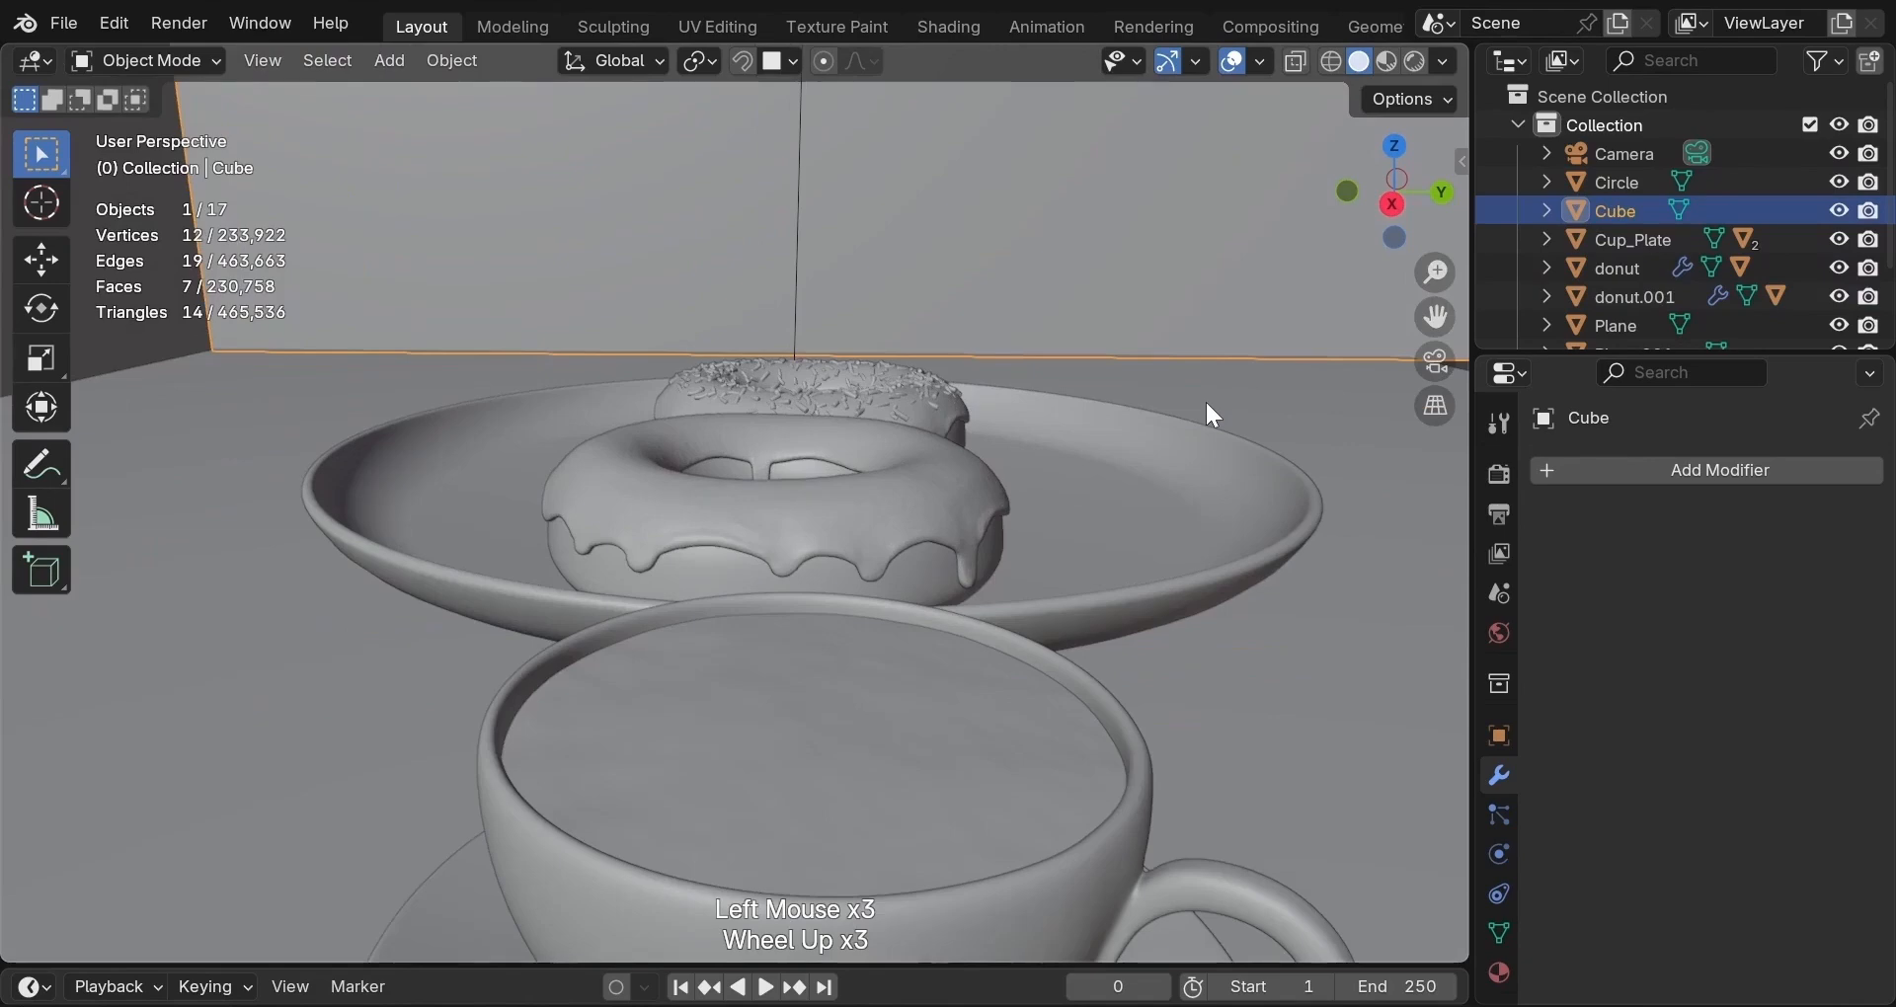
pyautogui.moveTo(1205, 399); pyautogui.dragTo(916, 502, button='middle')
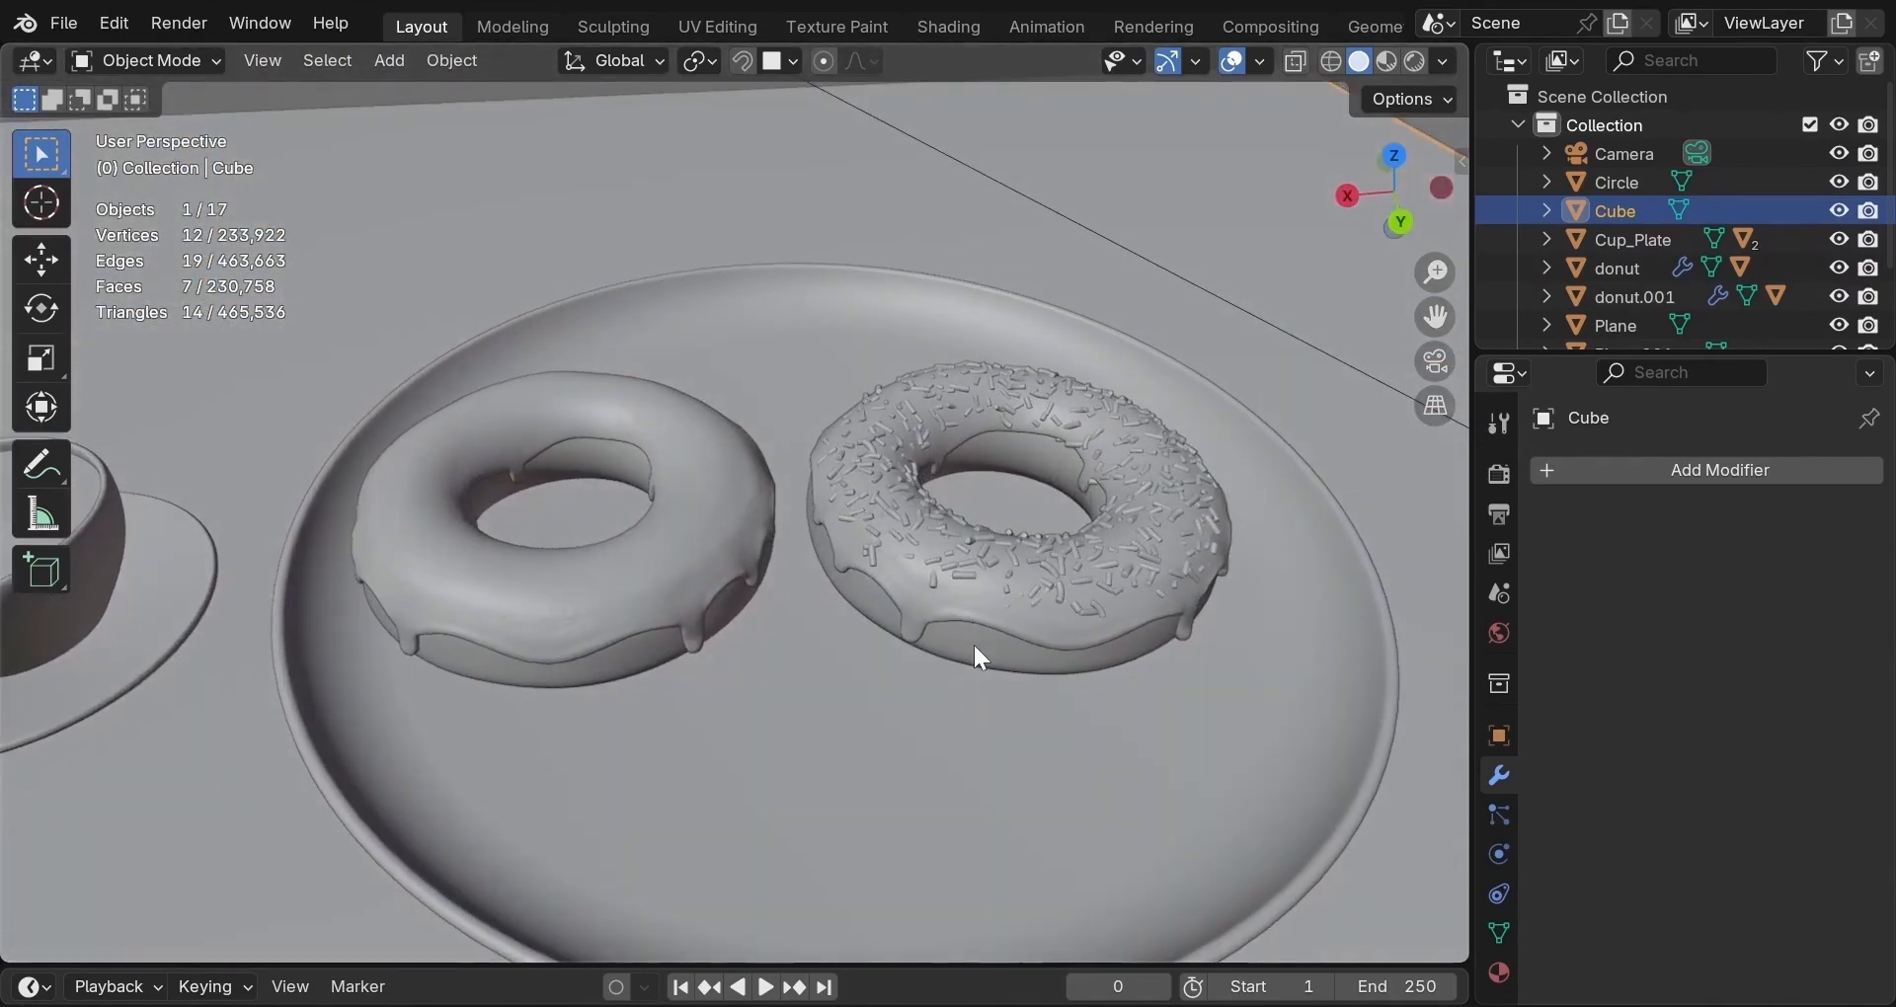
pyautogui.moveTo(975, 648); pyautogui.dragTo(954, 699, button='middle')
pyautogui.click(955, 721)
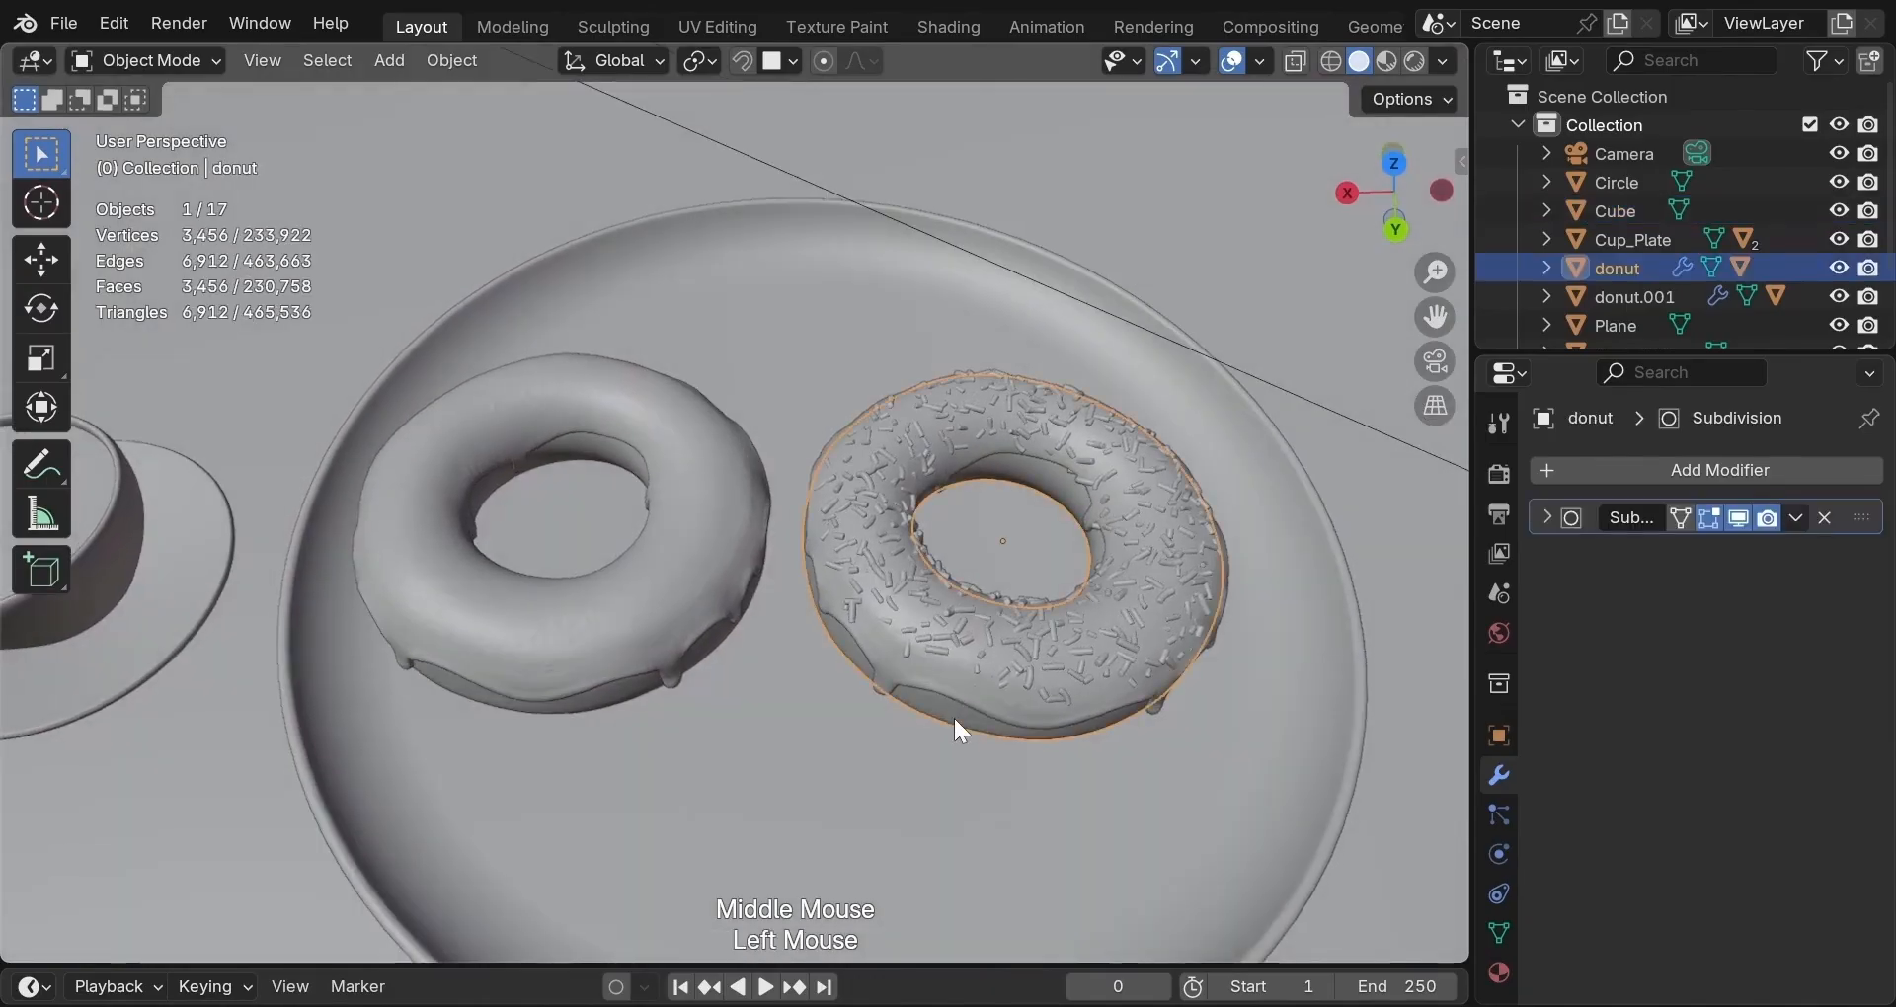
pyautogui.press('g')
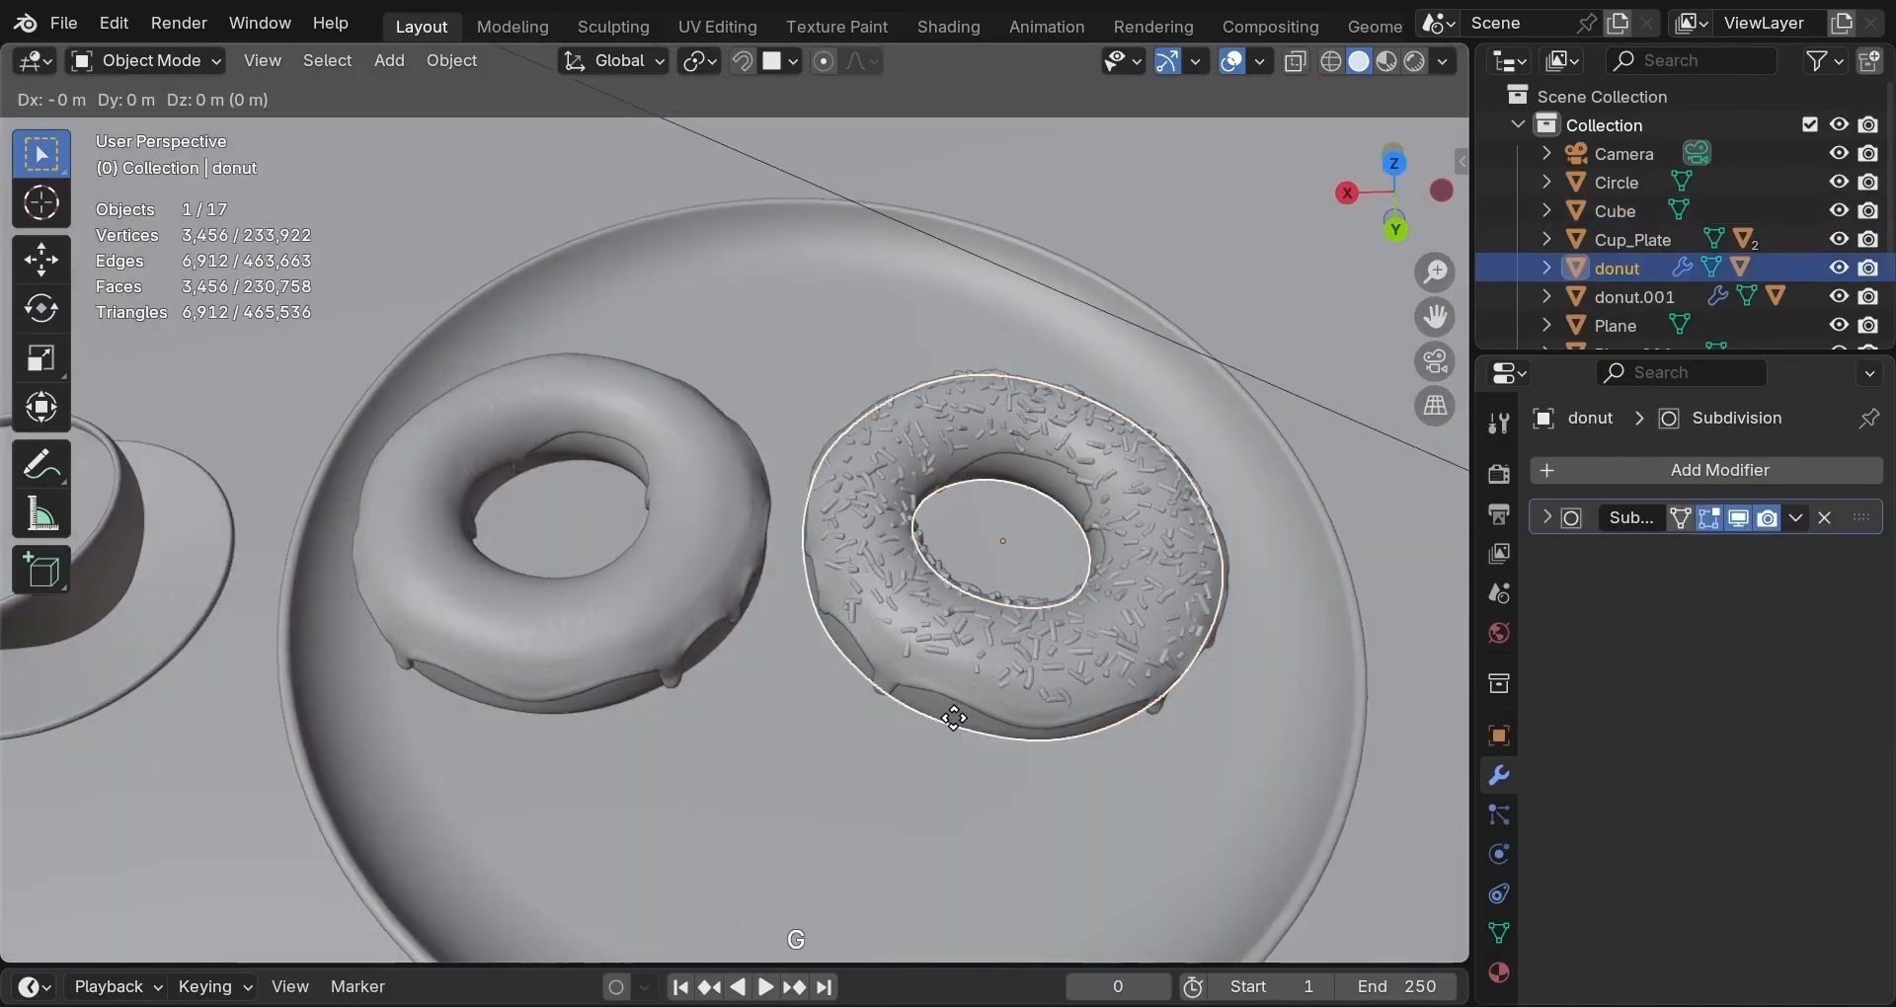
pyautogui.press('x')
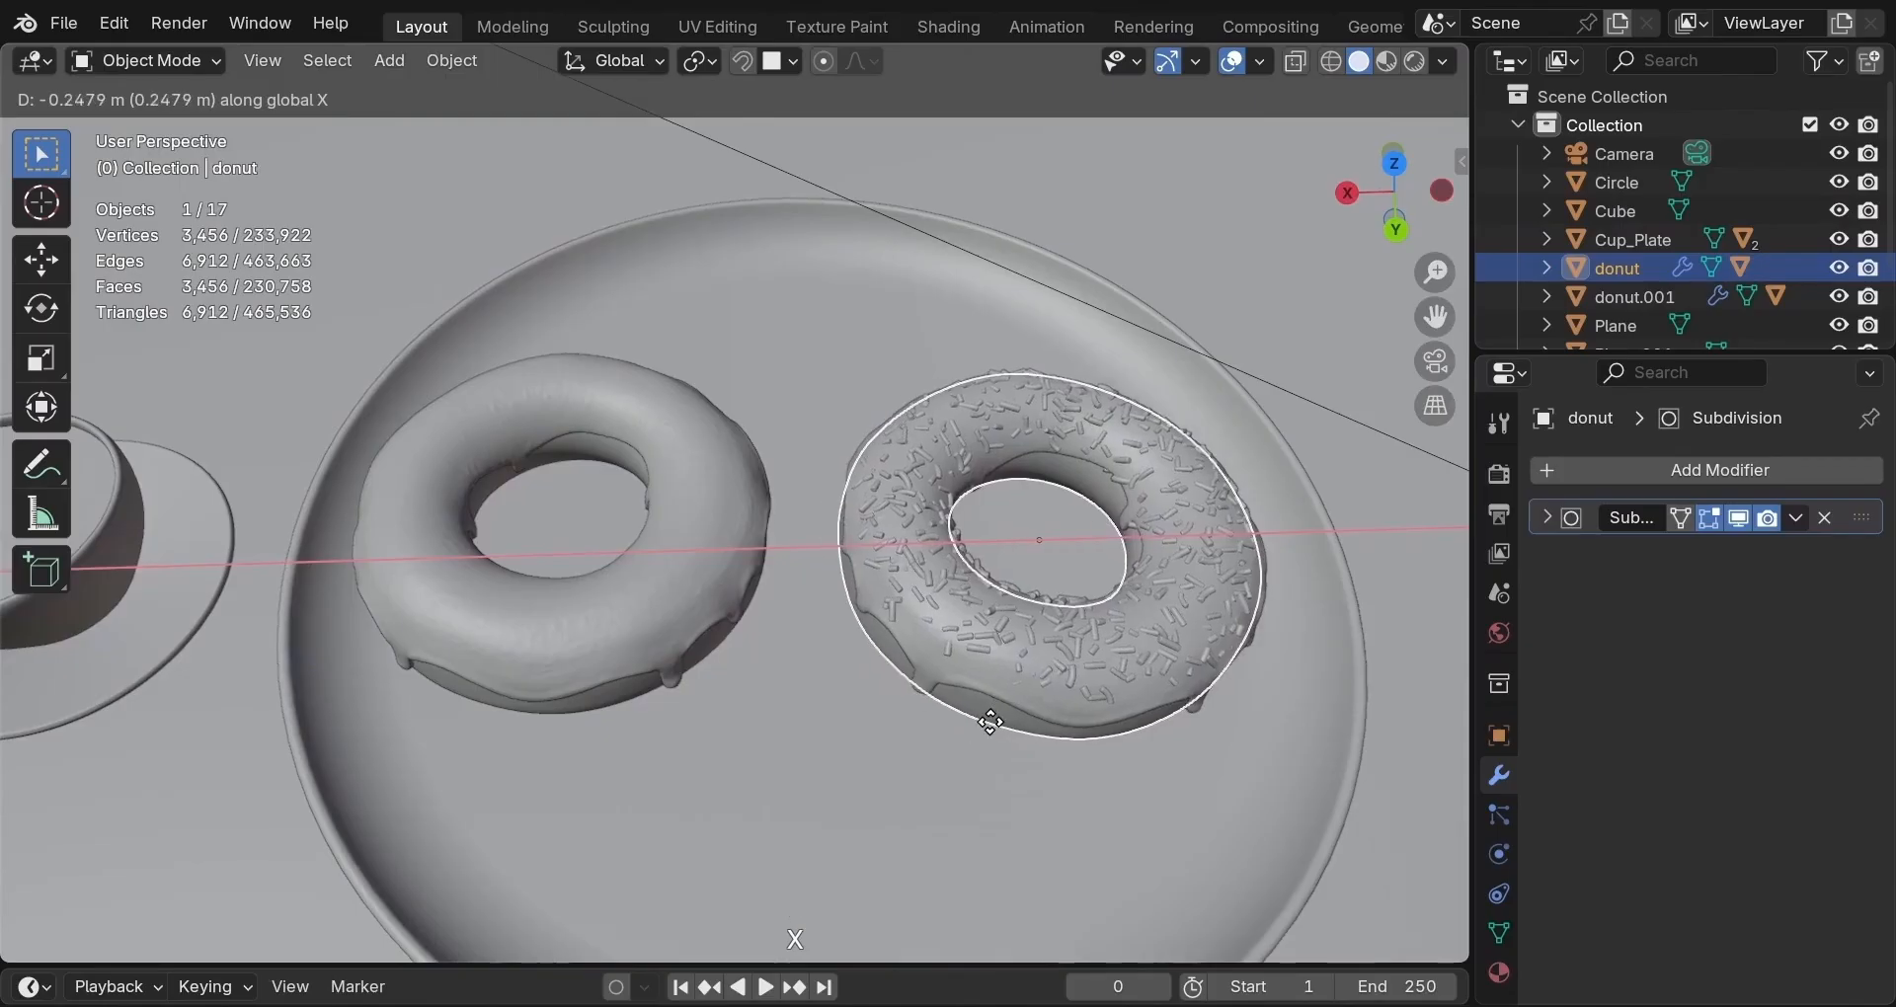
pyautogui.click(917, 721)
# Shift the plain donut to −0.2753 m along X.
pyautogui.click(626, 683)
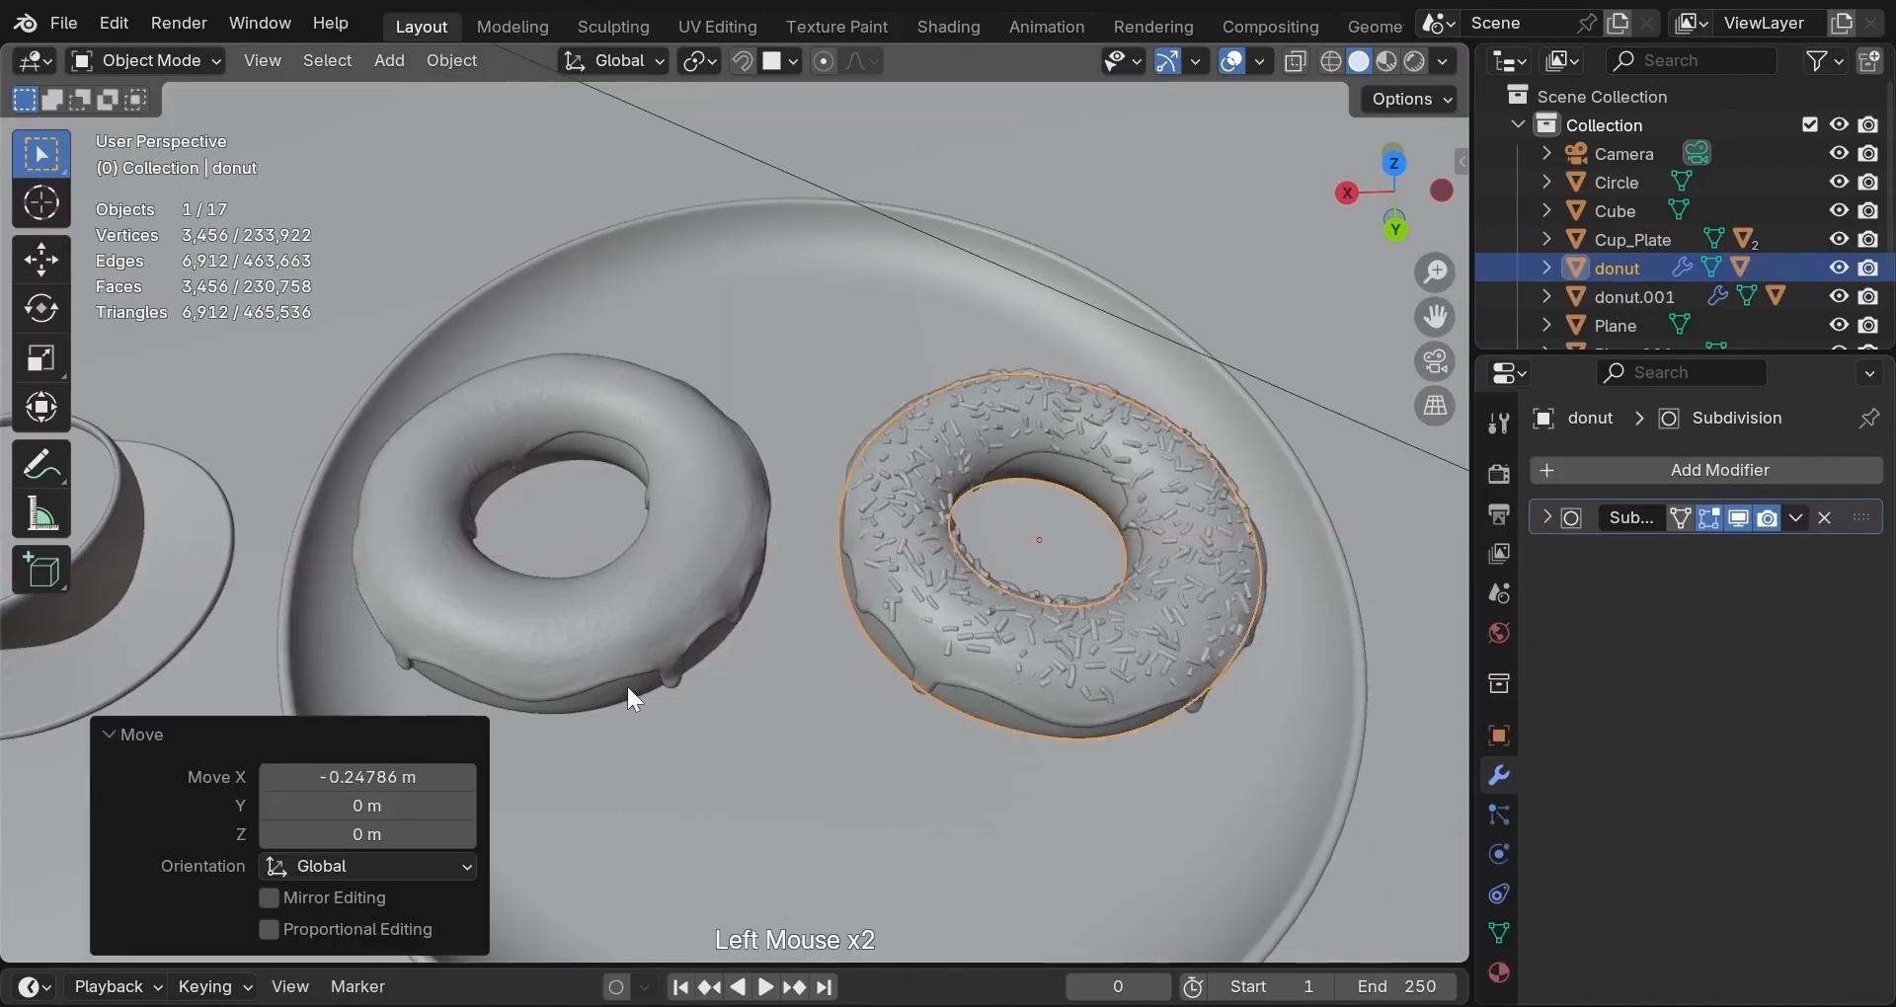
pyautogui.press('g')
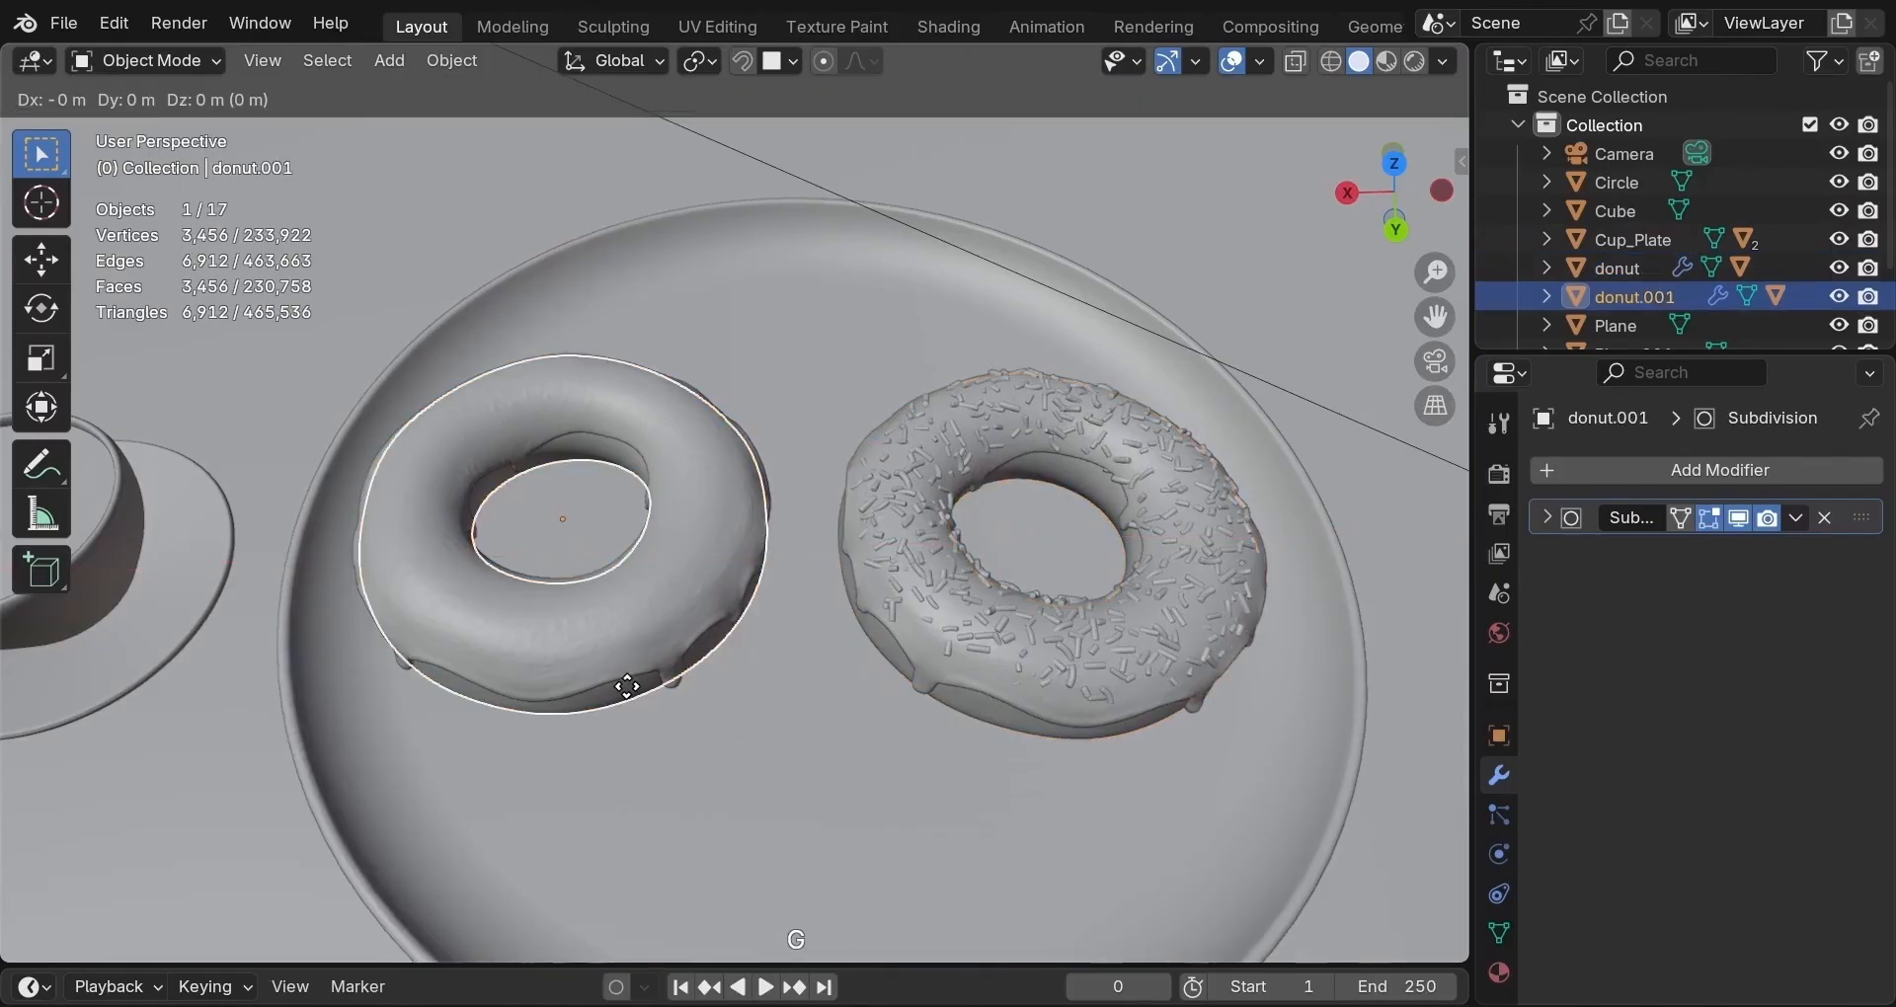
pyautogui.press('x')
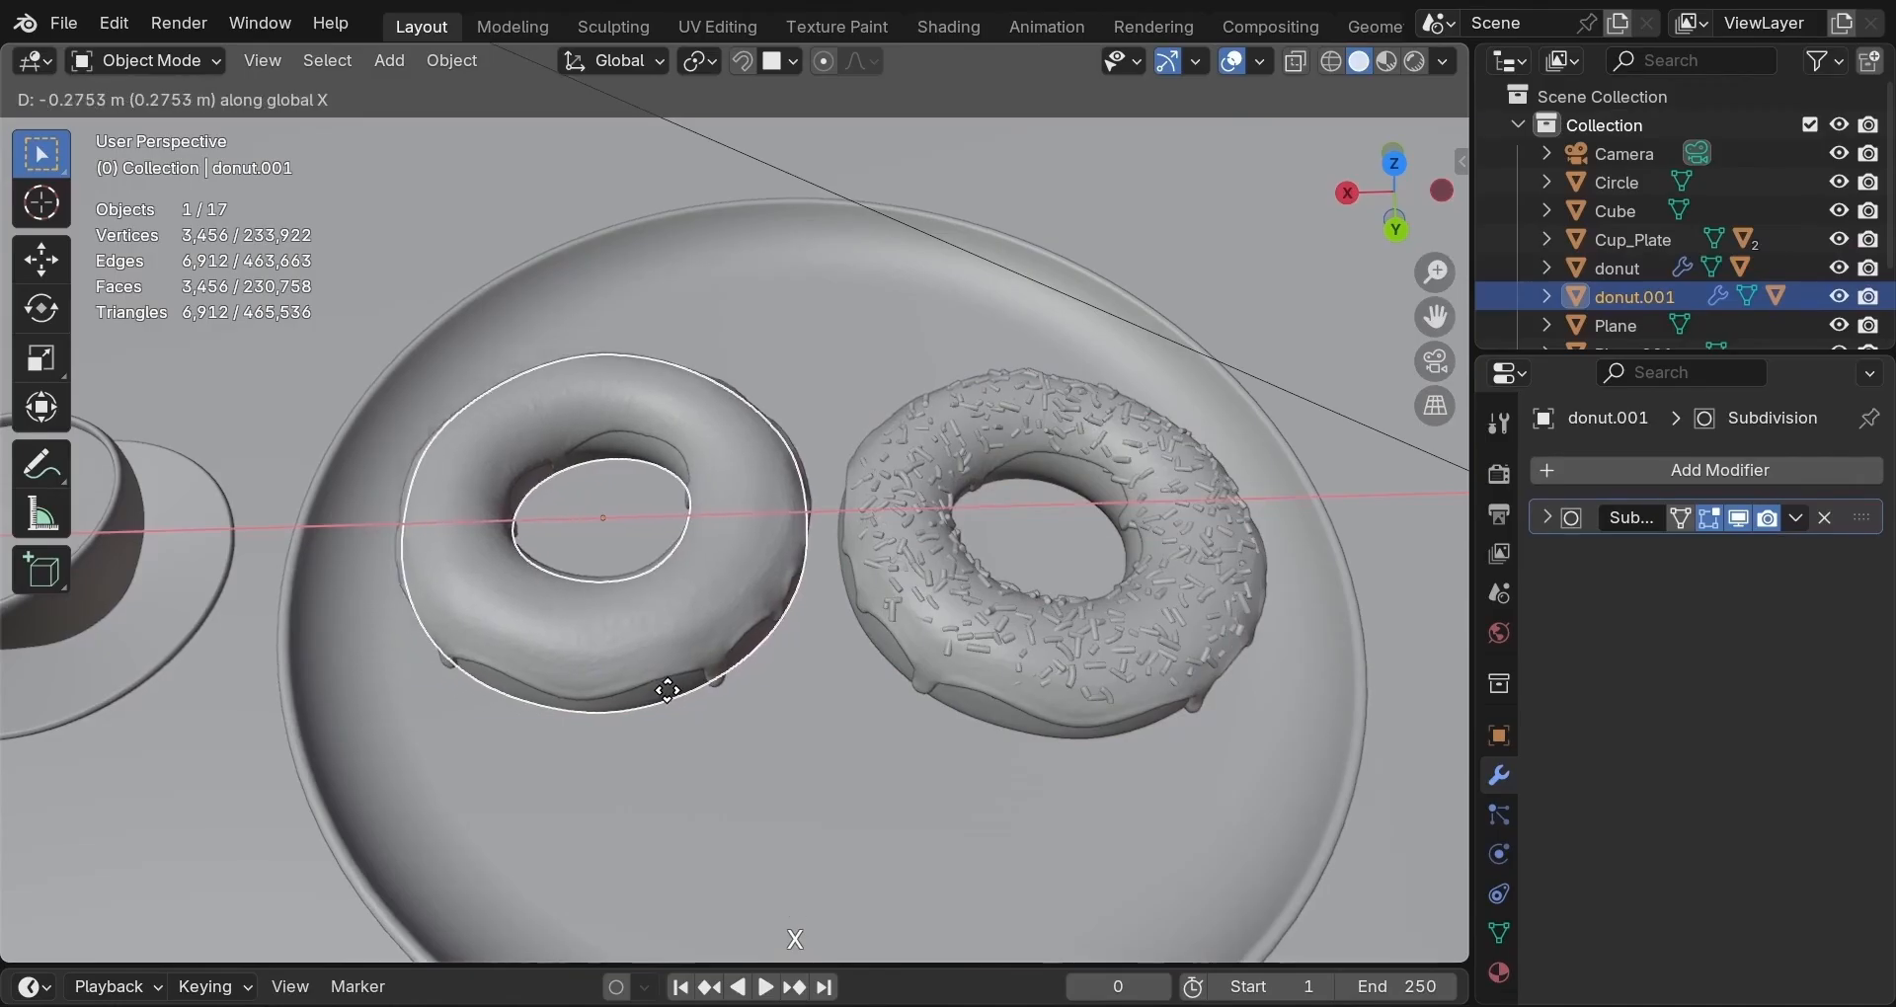
pyautogui.click(667, 690)
# Scale the Circle plate down to 0.935 and return to the camera view.
pyautogui.moveTo(728, 699); pyautogui.dragTo(780, 563, button='middle')
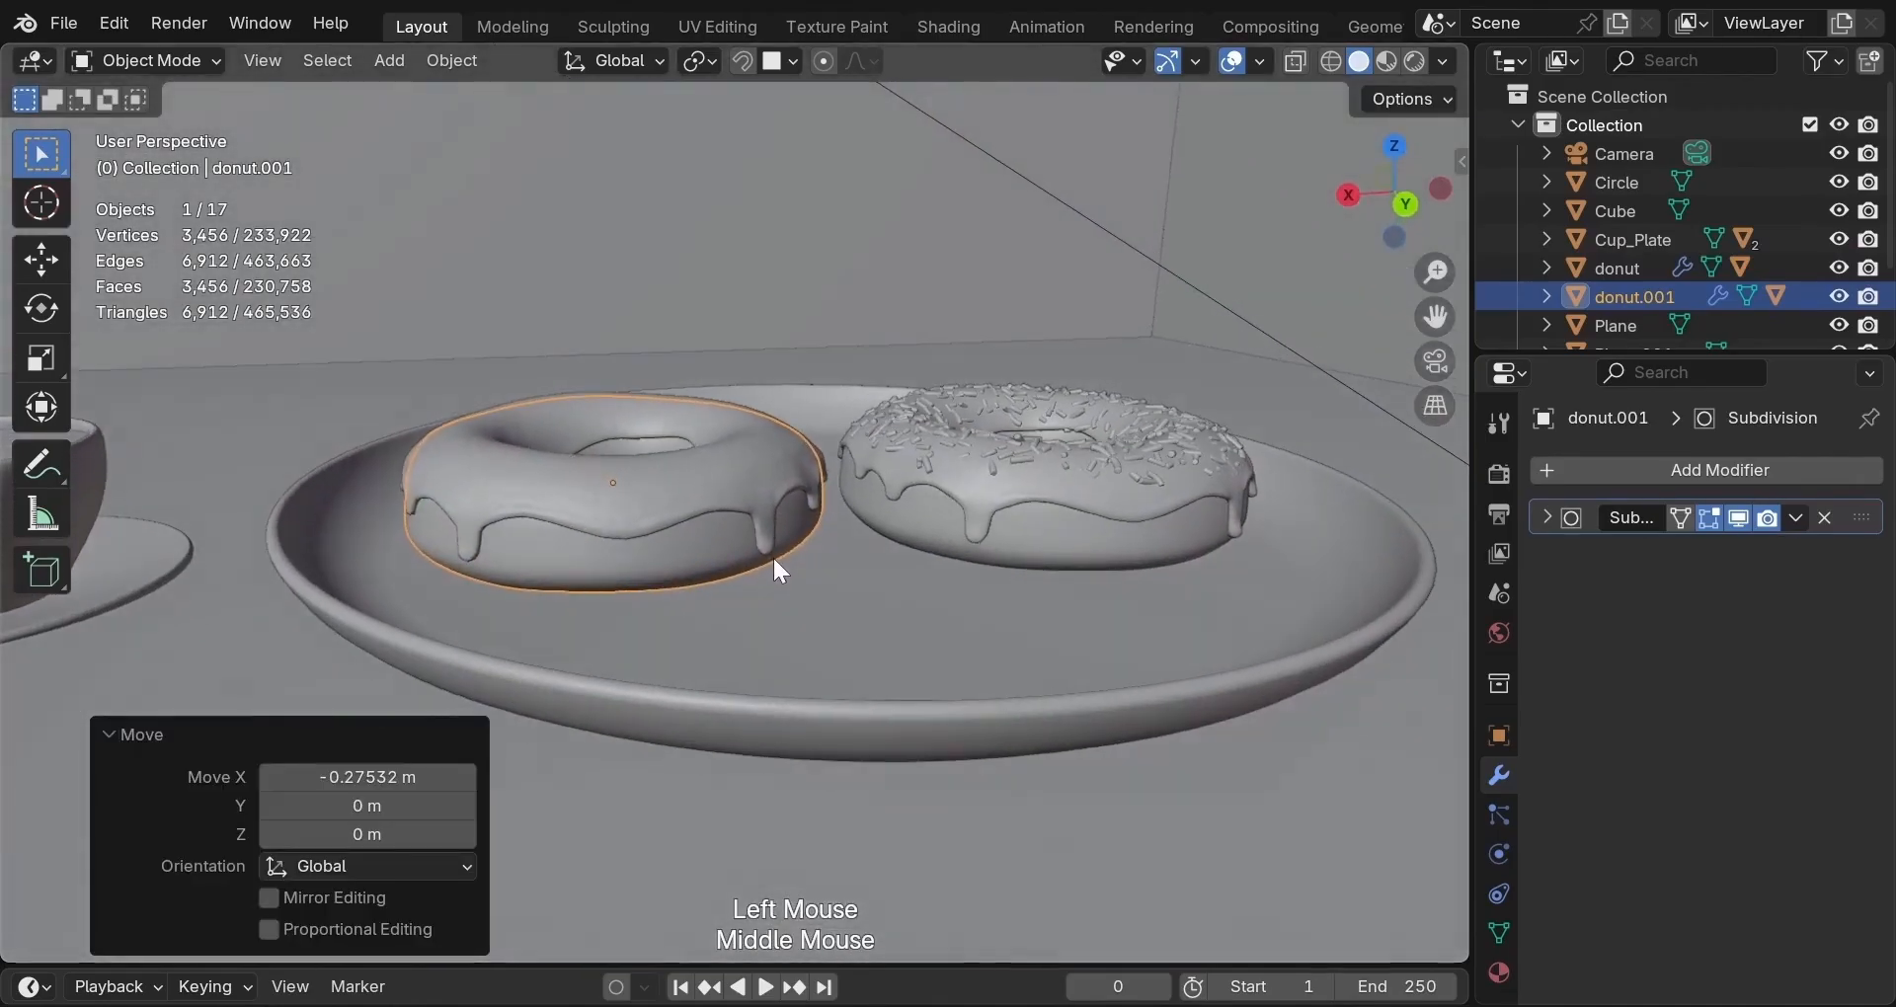
pyautogui.click(937, 726)
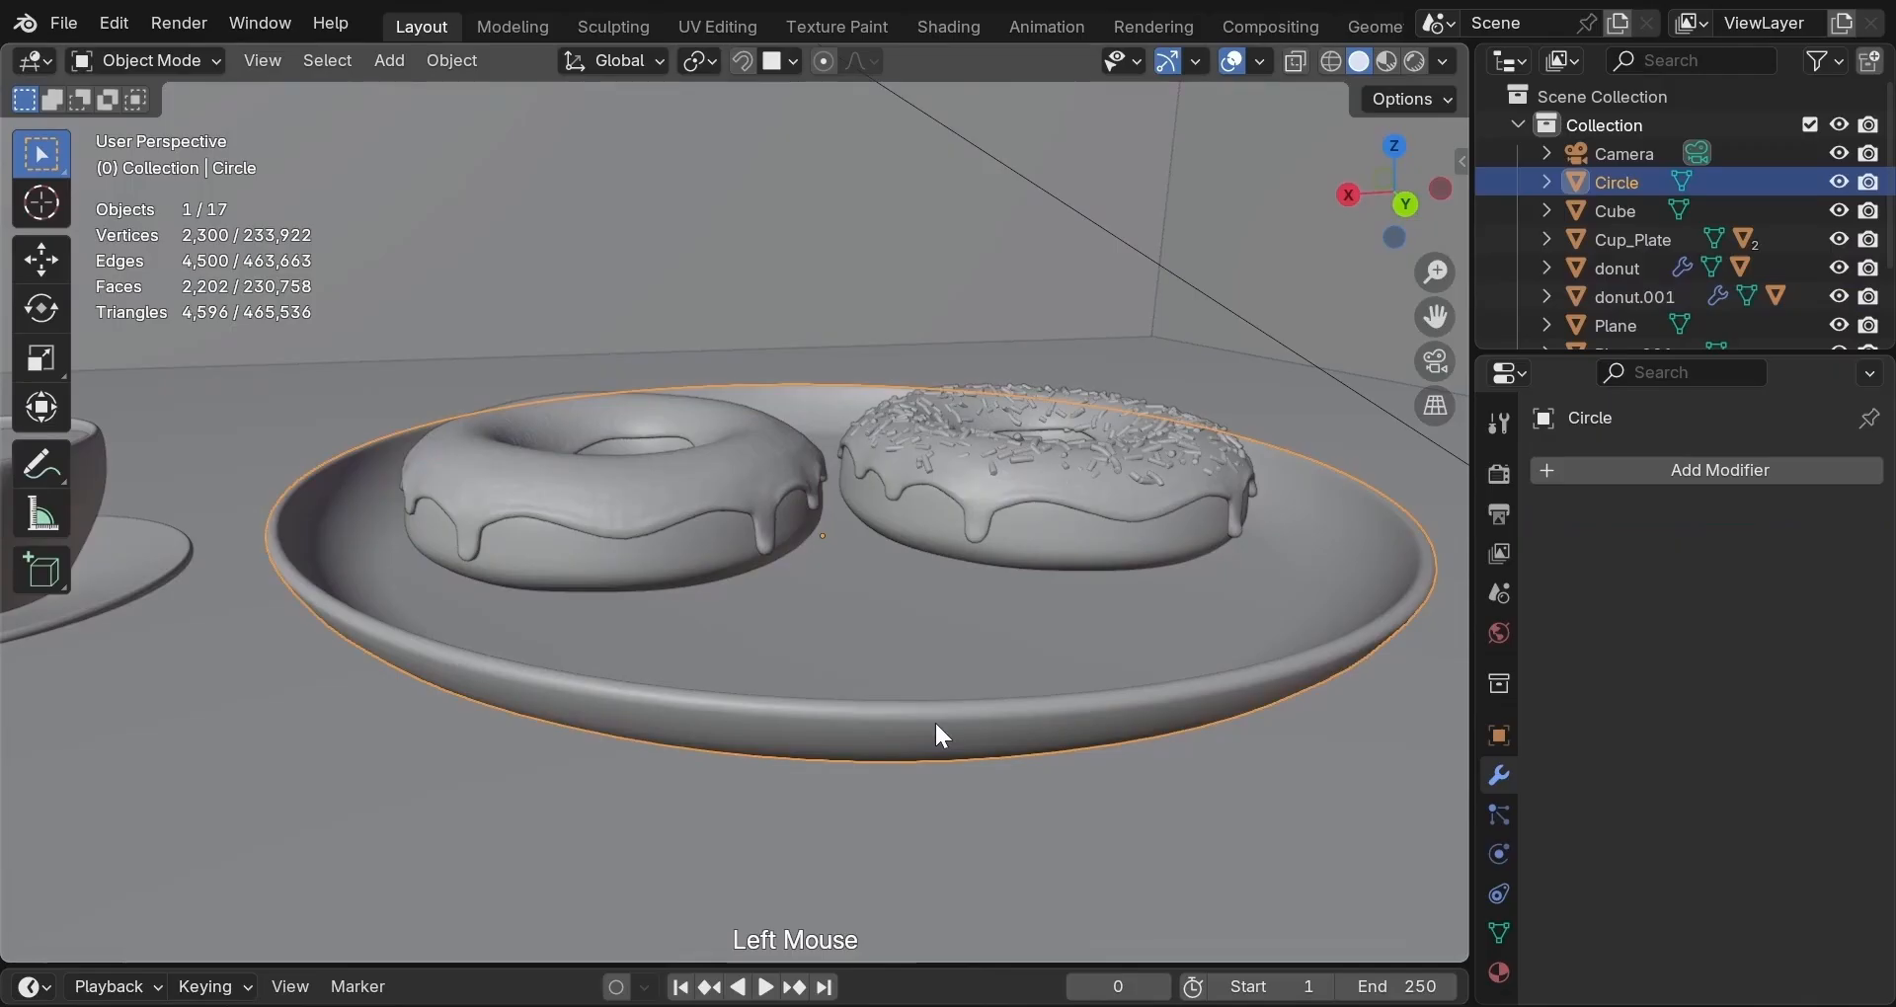
pyautogui.press('s')
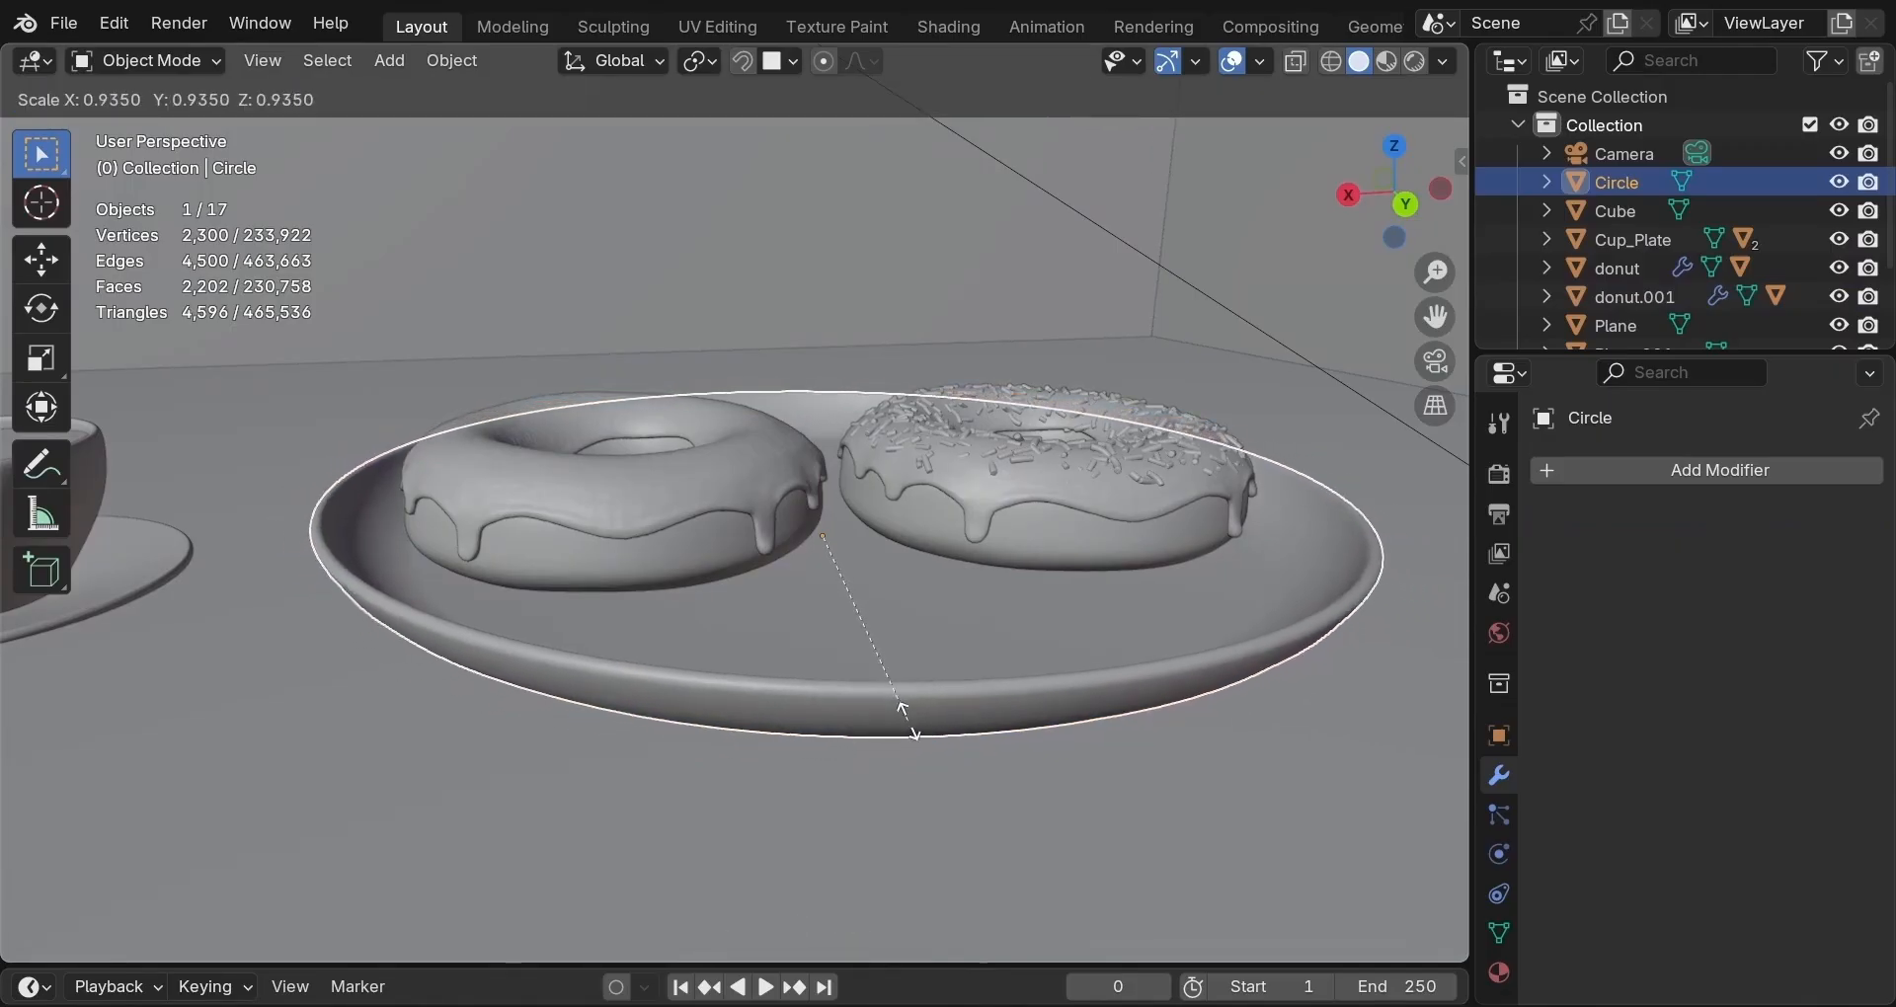
pyautogui.click(909, 722)
pyautogui.moveTo(936, 709); pyautogui.dragTo(922, 750, button='middle')
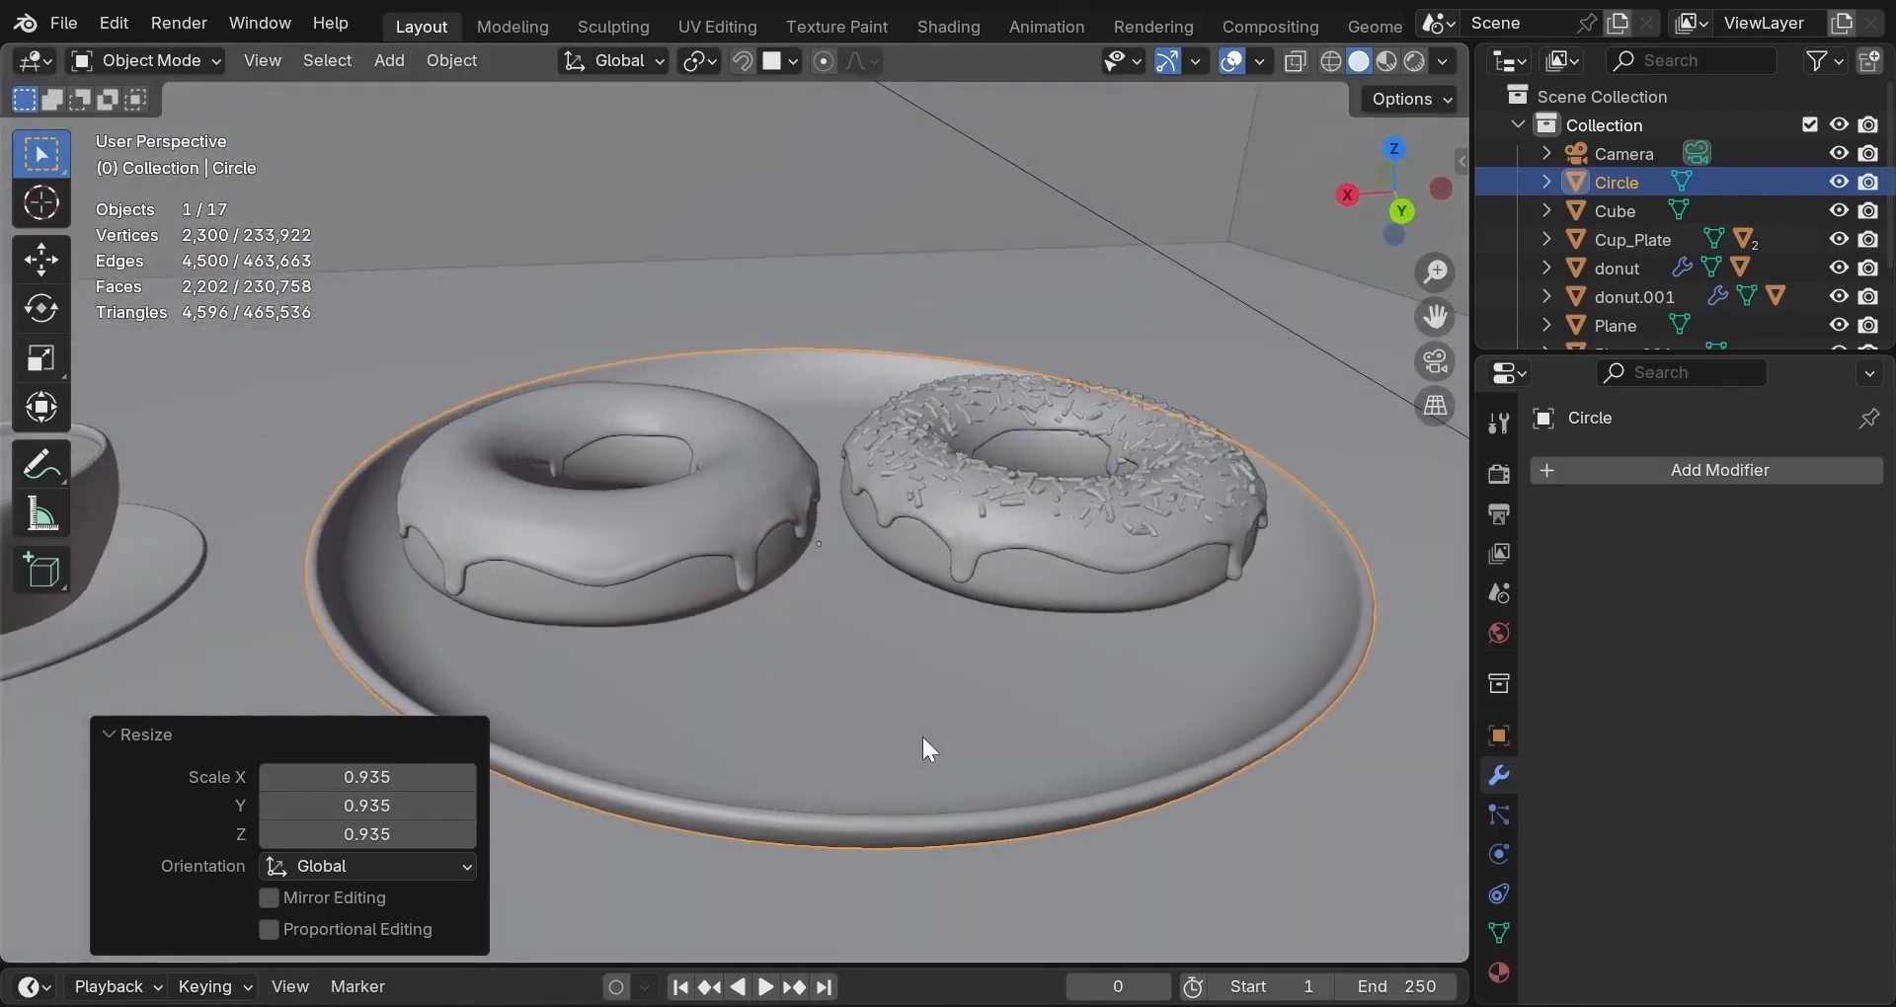
pyautogui.click(1431, 370)
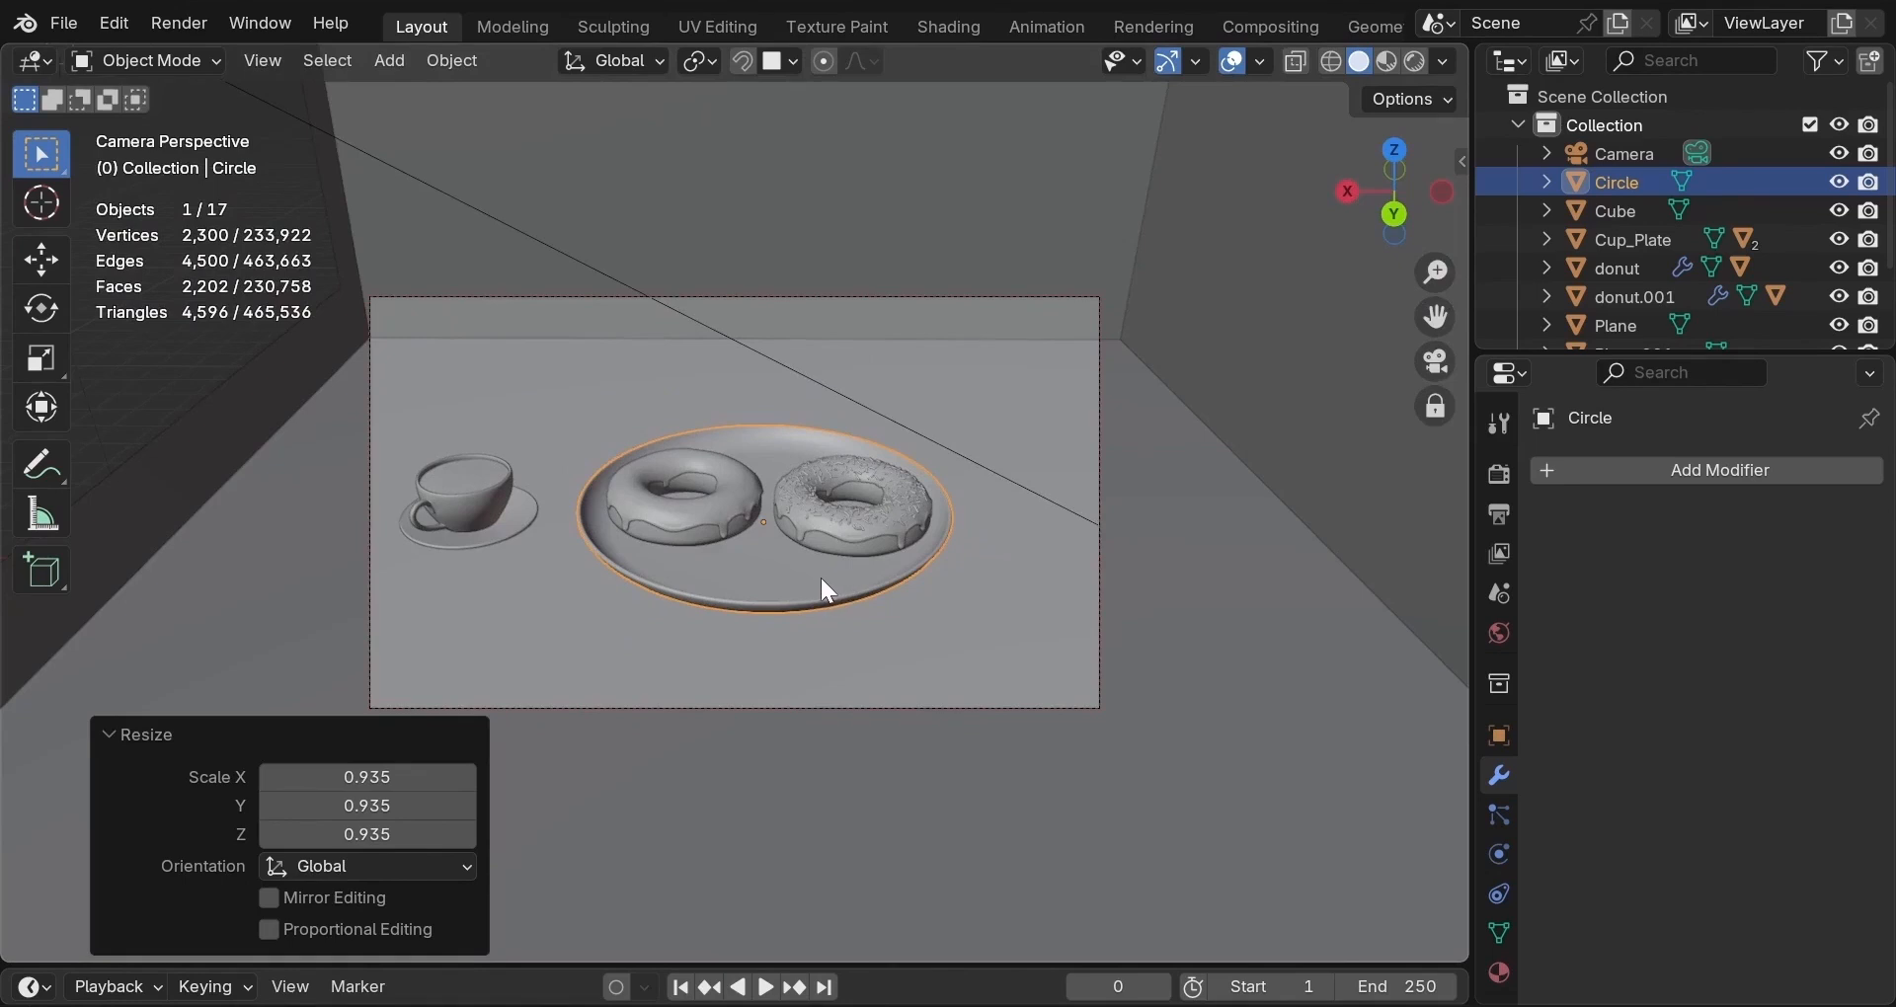
# Scale the plate, both donuts and glaze together to 0.879.
pyautogui.press('shift')
pyautogui.keyDown('shift'); pyautogui.click(829, 553); pyautogui.keyUp('shift')
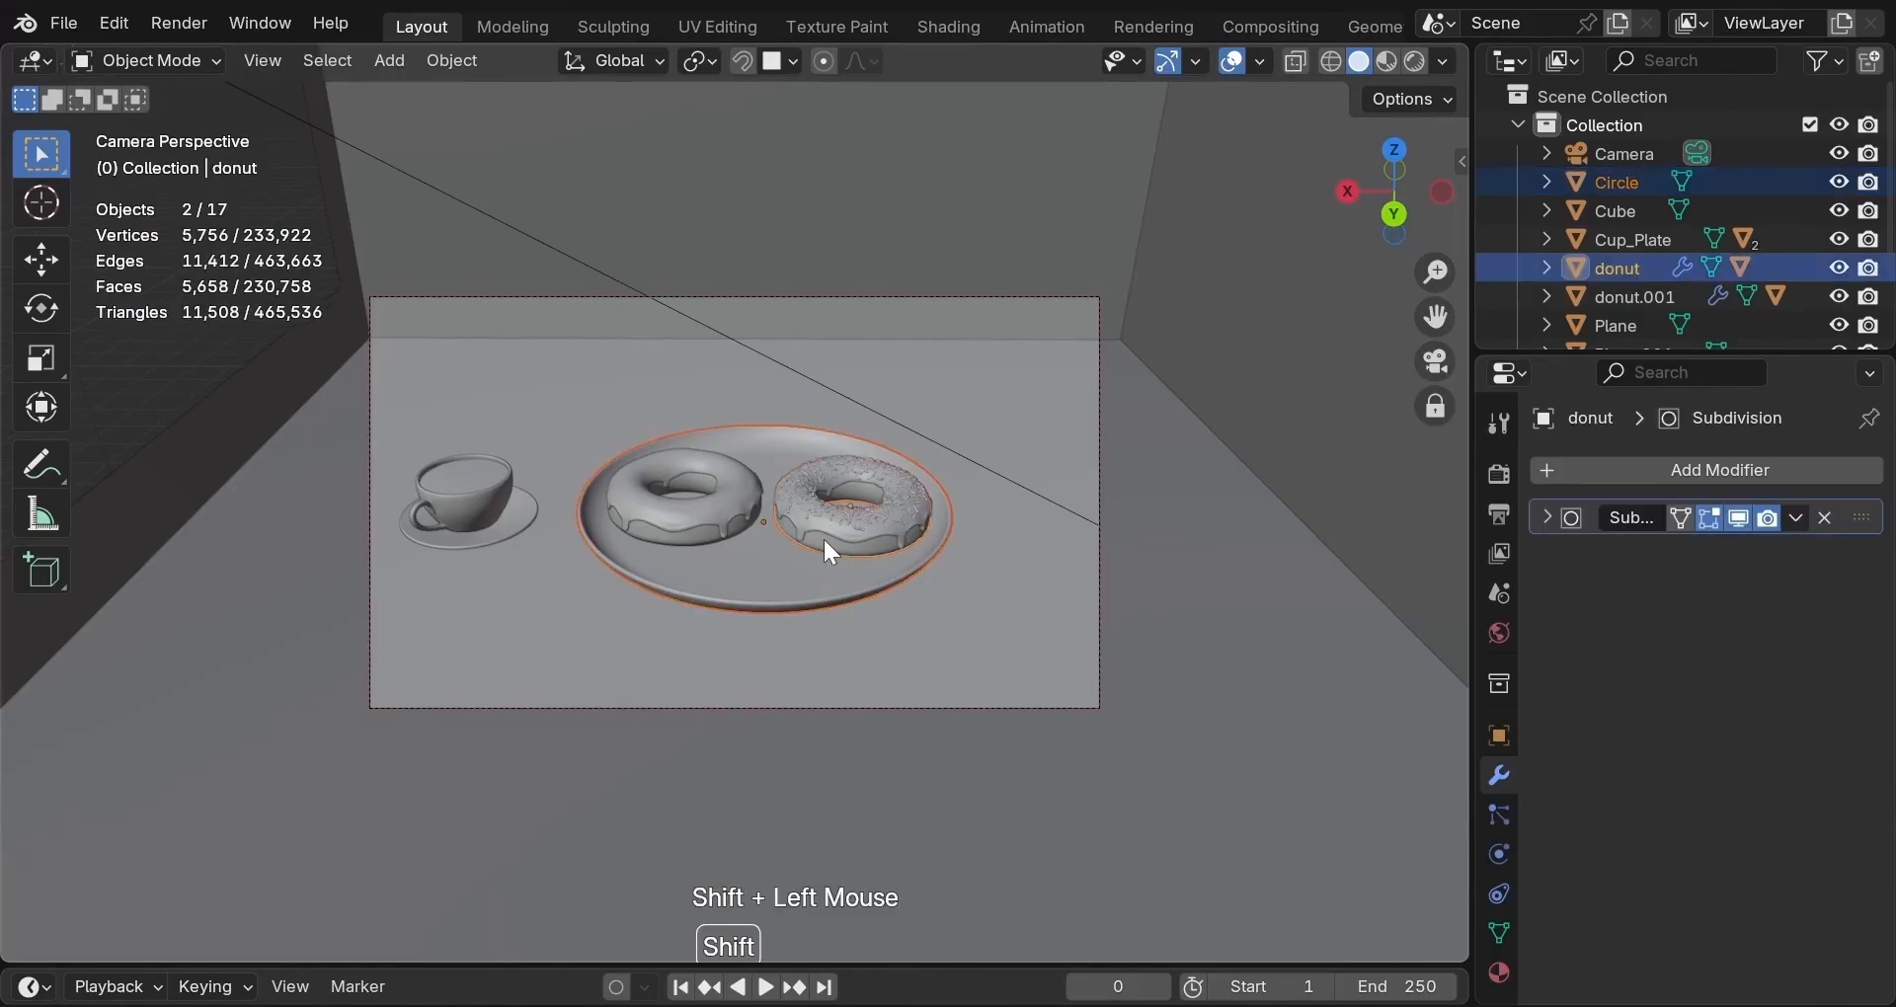
pyautogui.keyDown('shift'); pyautogui.click(681, 540); pyautogui.keyUp('shift')
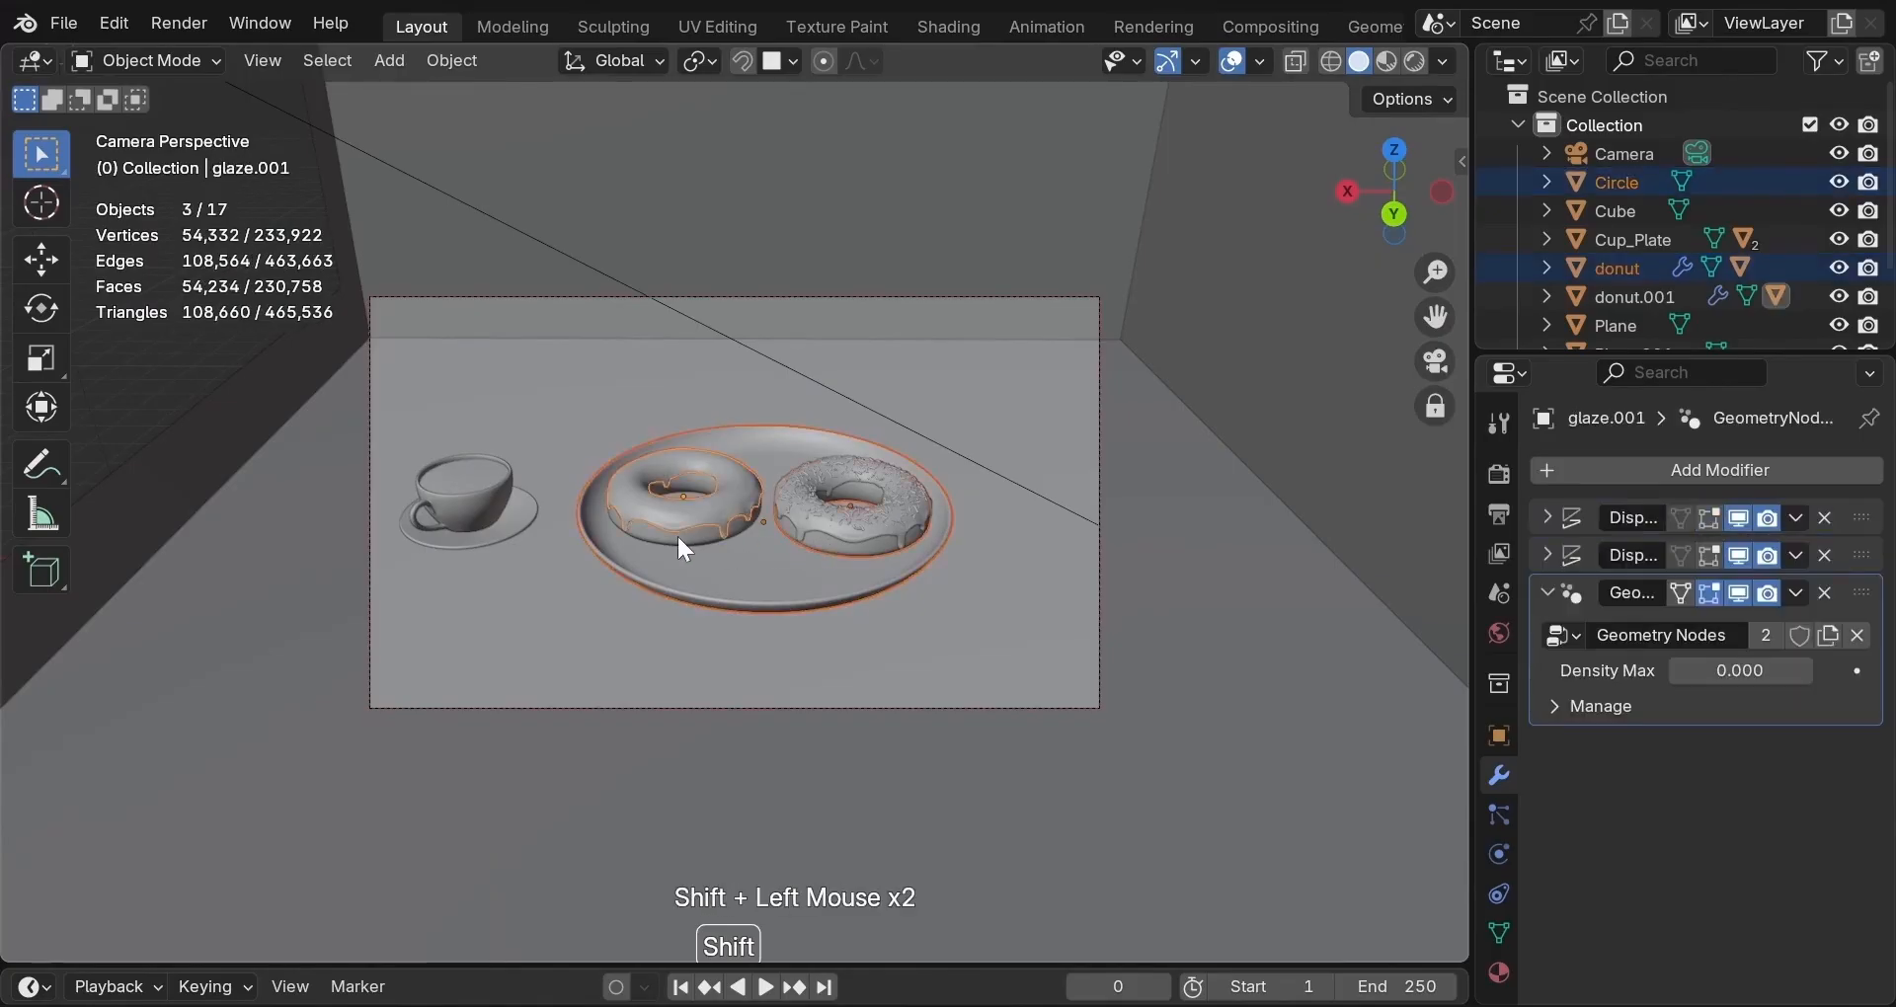
pyautogui.keyDown('shift'); pyautogui.click(679, 540); pyautogui.keyUp('shift')
pyautogui.press('s')
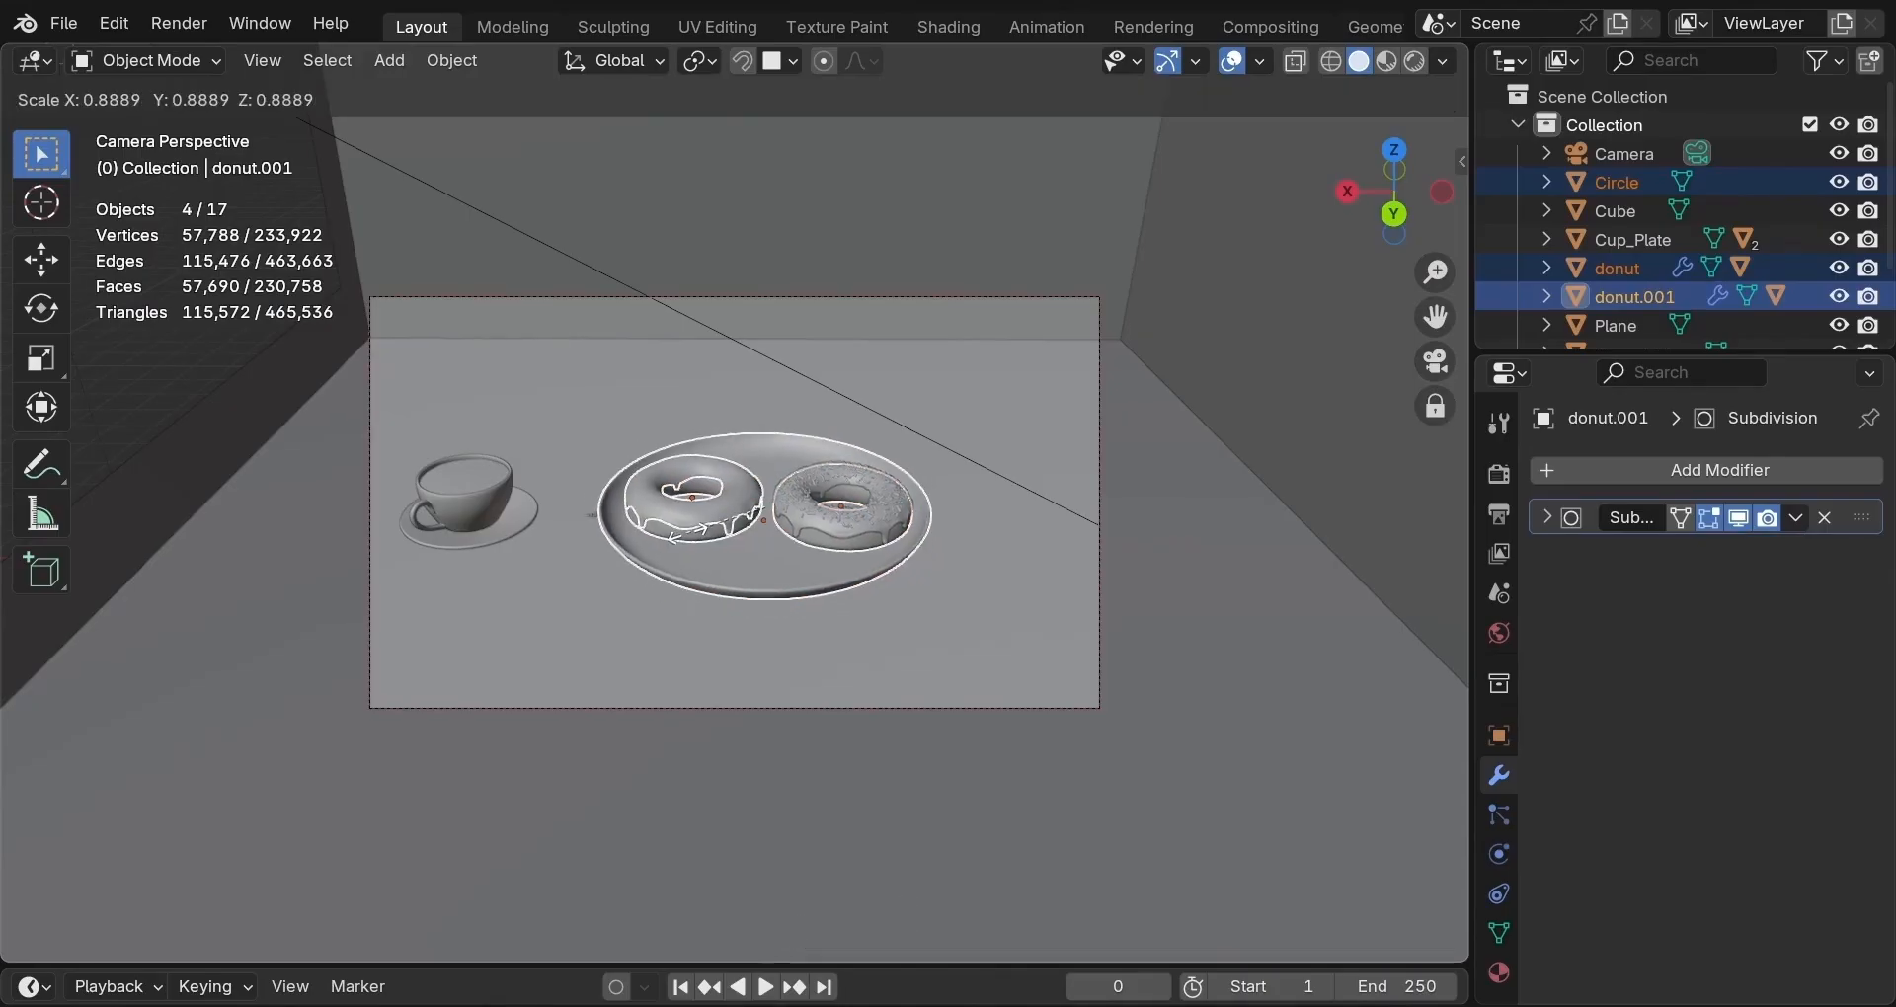
pyautogui.click(689, 535)
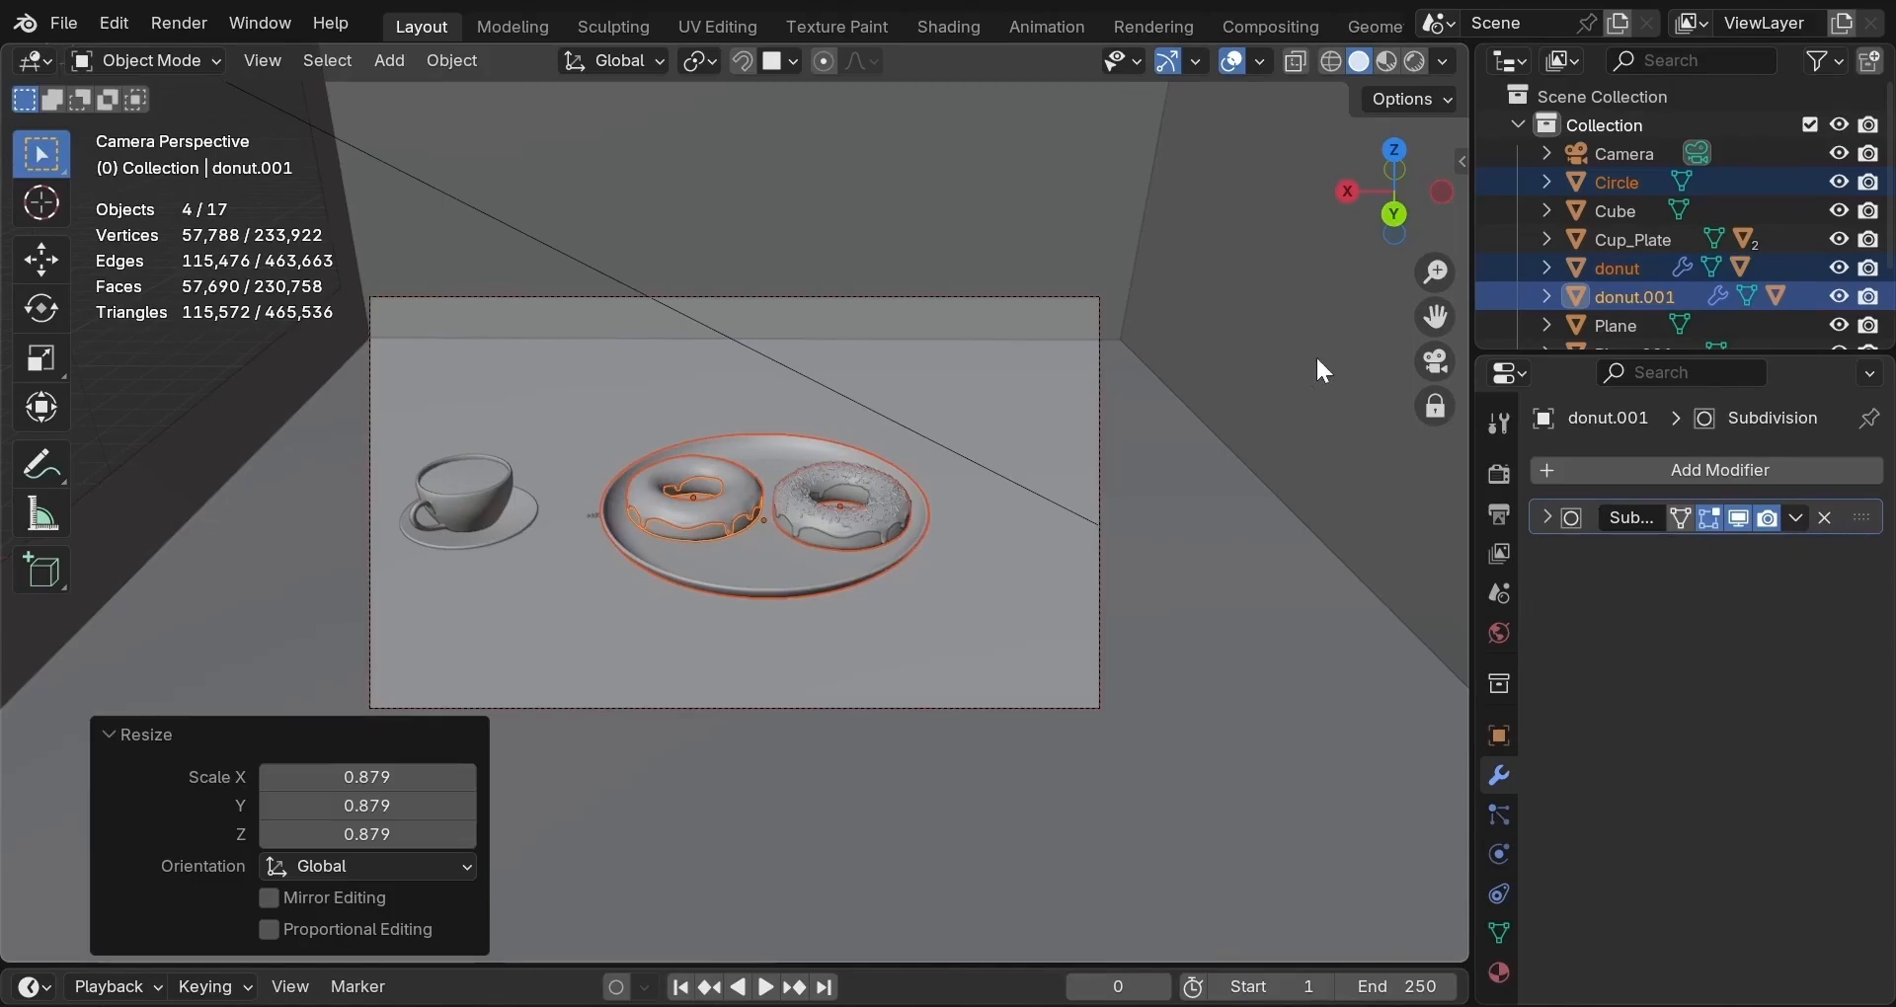
# Hide the sprinkles collection's stray cylinders from the viewport and return to camera view.
pyautogui.click(1440, 364)
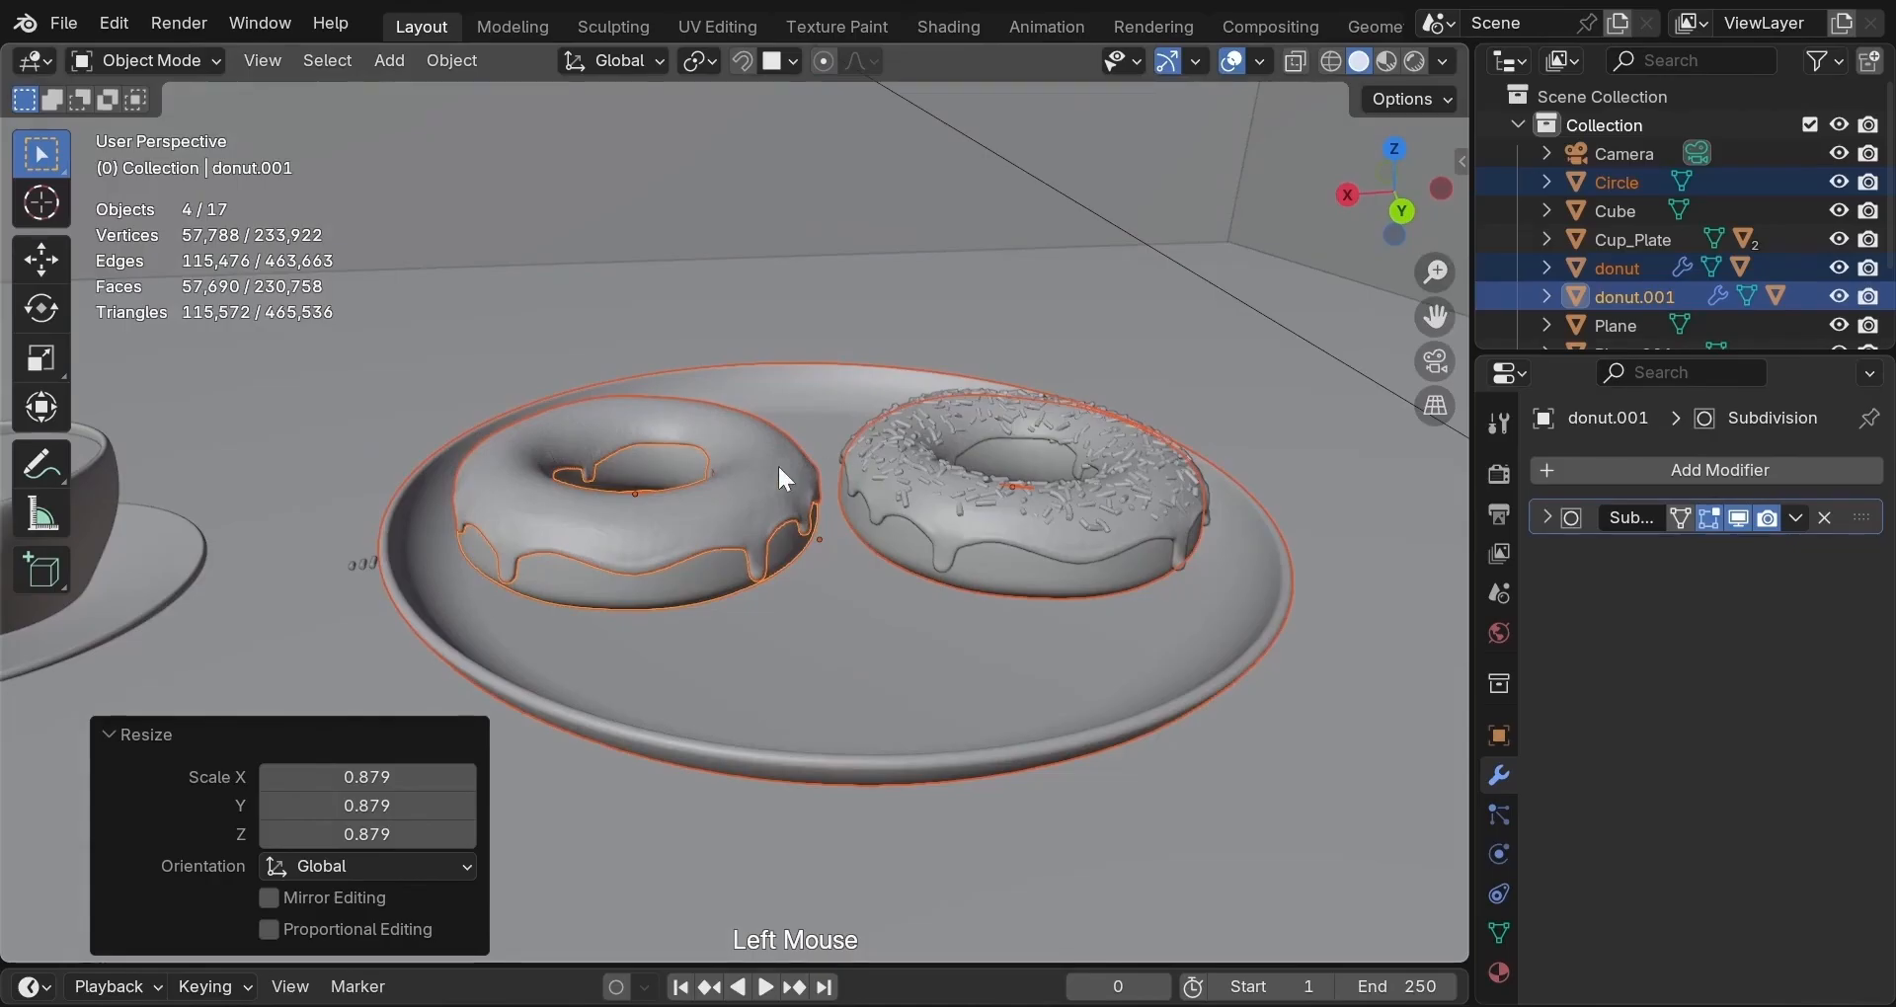
pyautogui.moveTo(657, 512); pyautogui.dragTo(669, 461, button='middle')
pyautogui.click(387, 558)
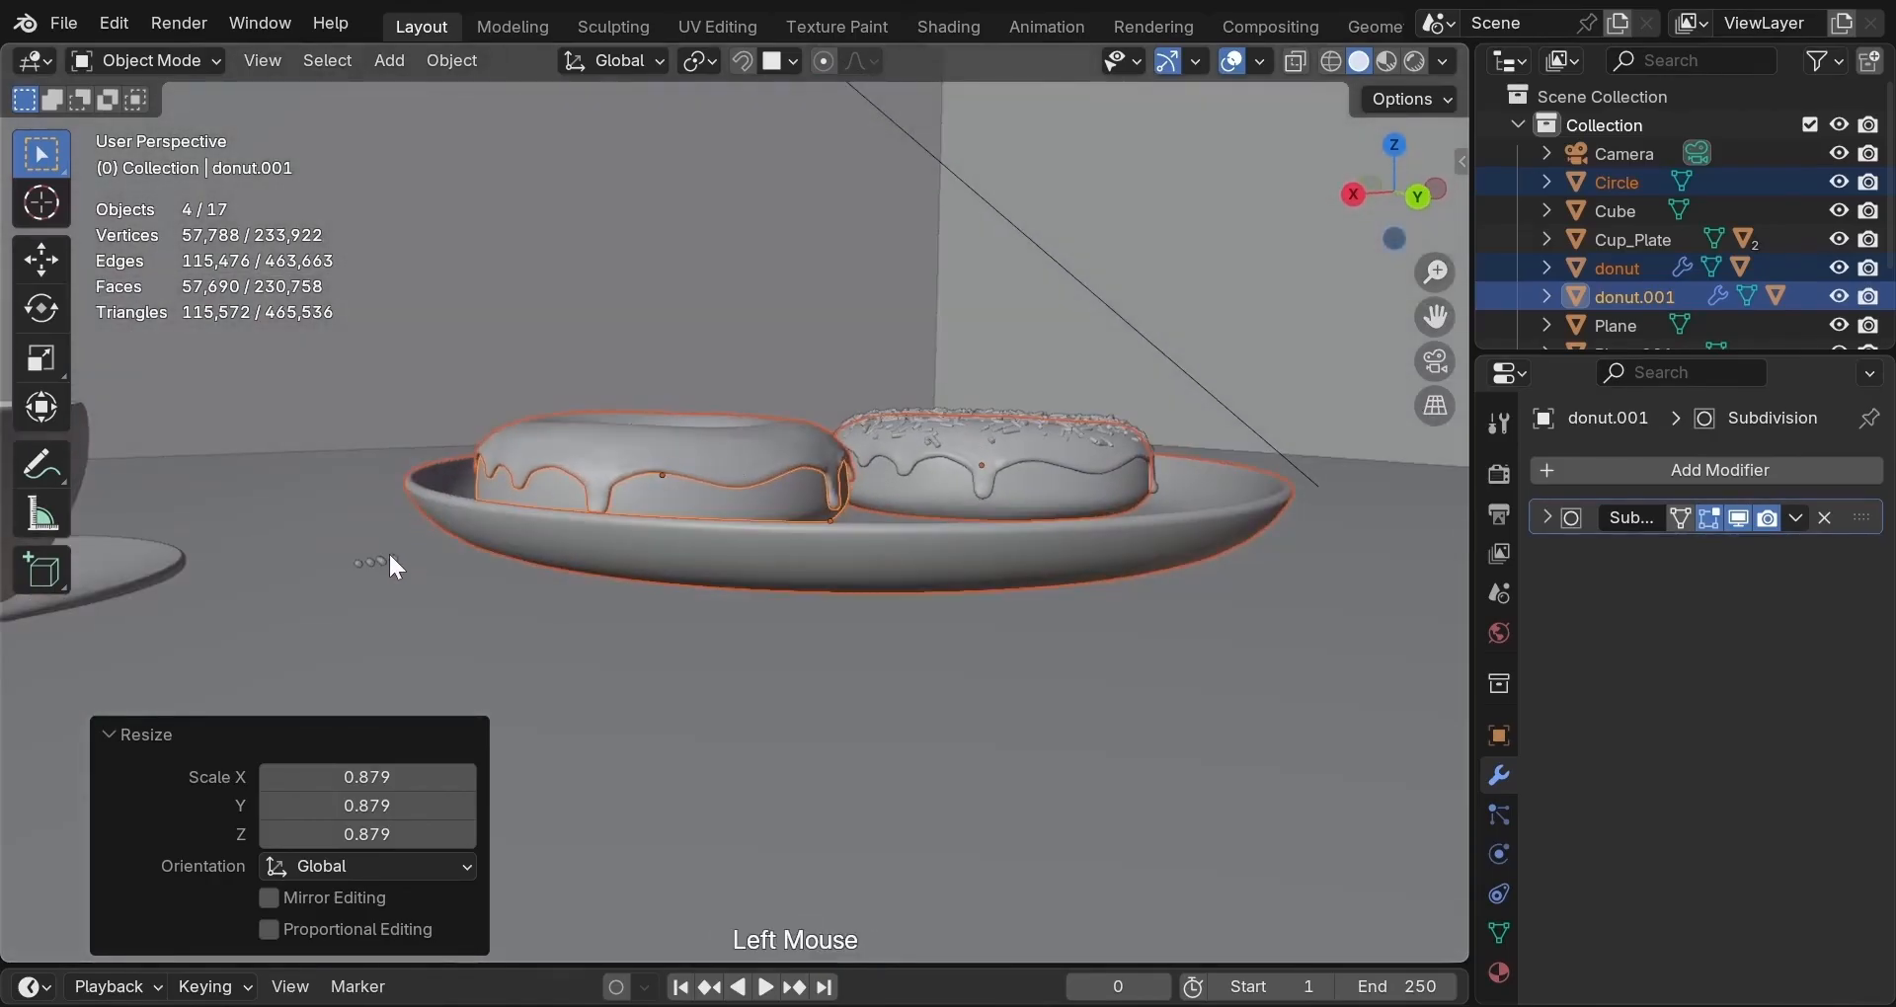
pyautogui.keyDown('shift'); pyautogui.click(393, 560); pyautogui.keyUp('shift')
pyautogui.keyDown('shift'); pyautogui.click(371, 562); pyautogui.keyUp('shift')
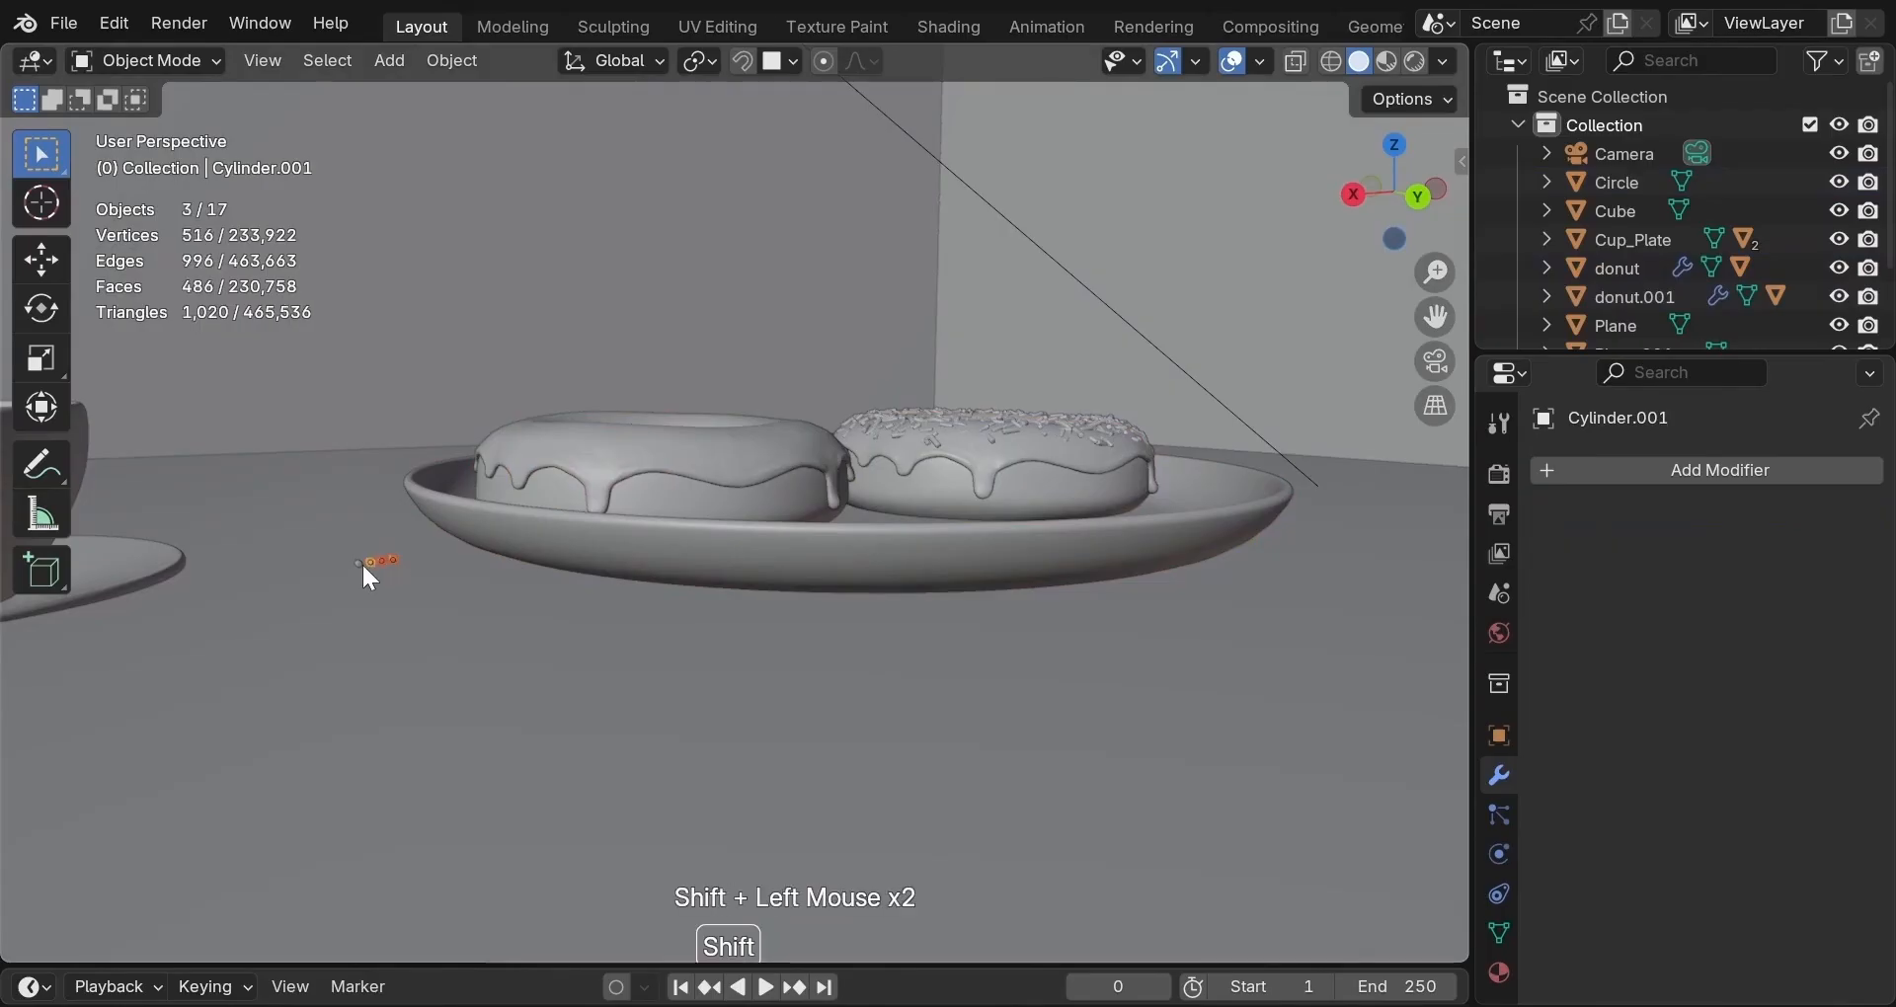
pyautogui.keyDown('shift'); pyautogui.click(360, 564); pyautogui.keyUp('shift')
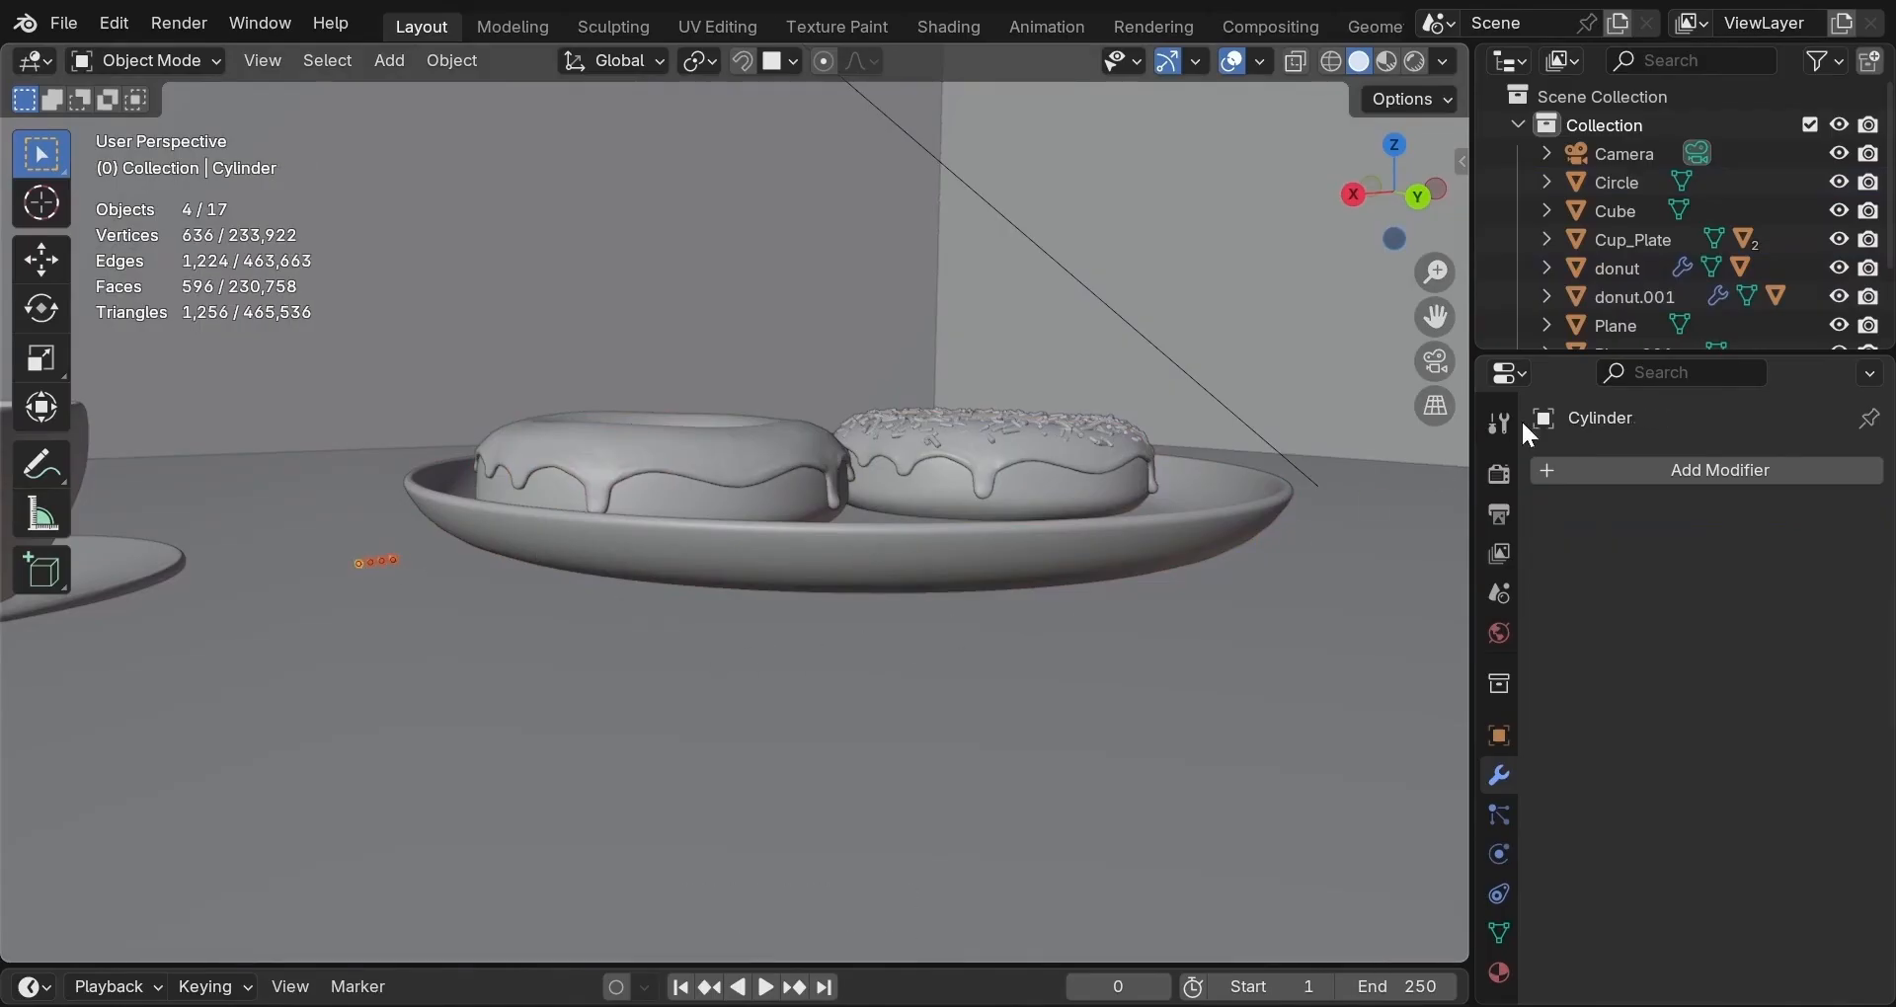
pyautogui.scroll(-2, 1703, 308)
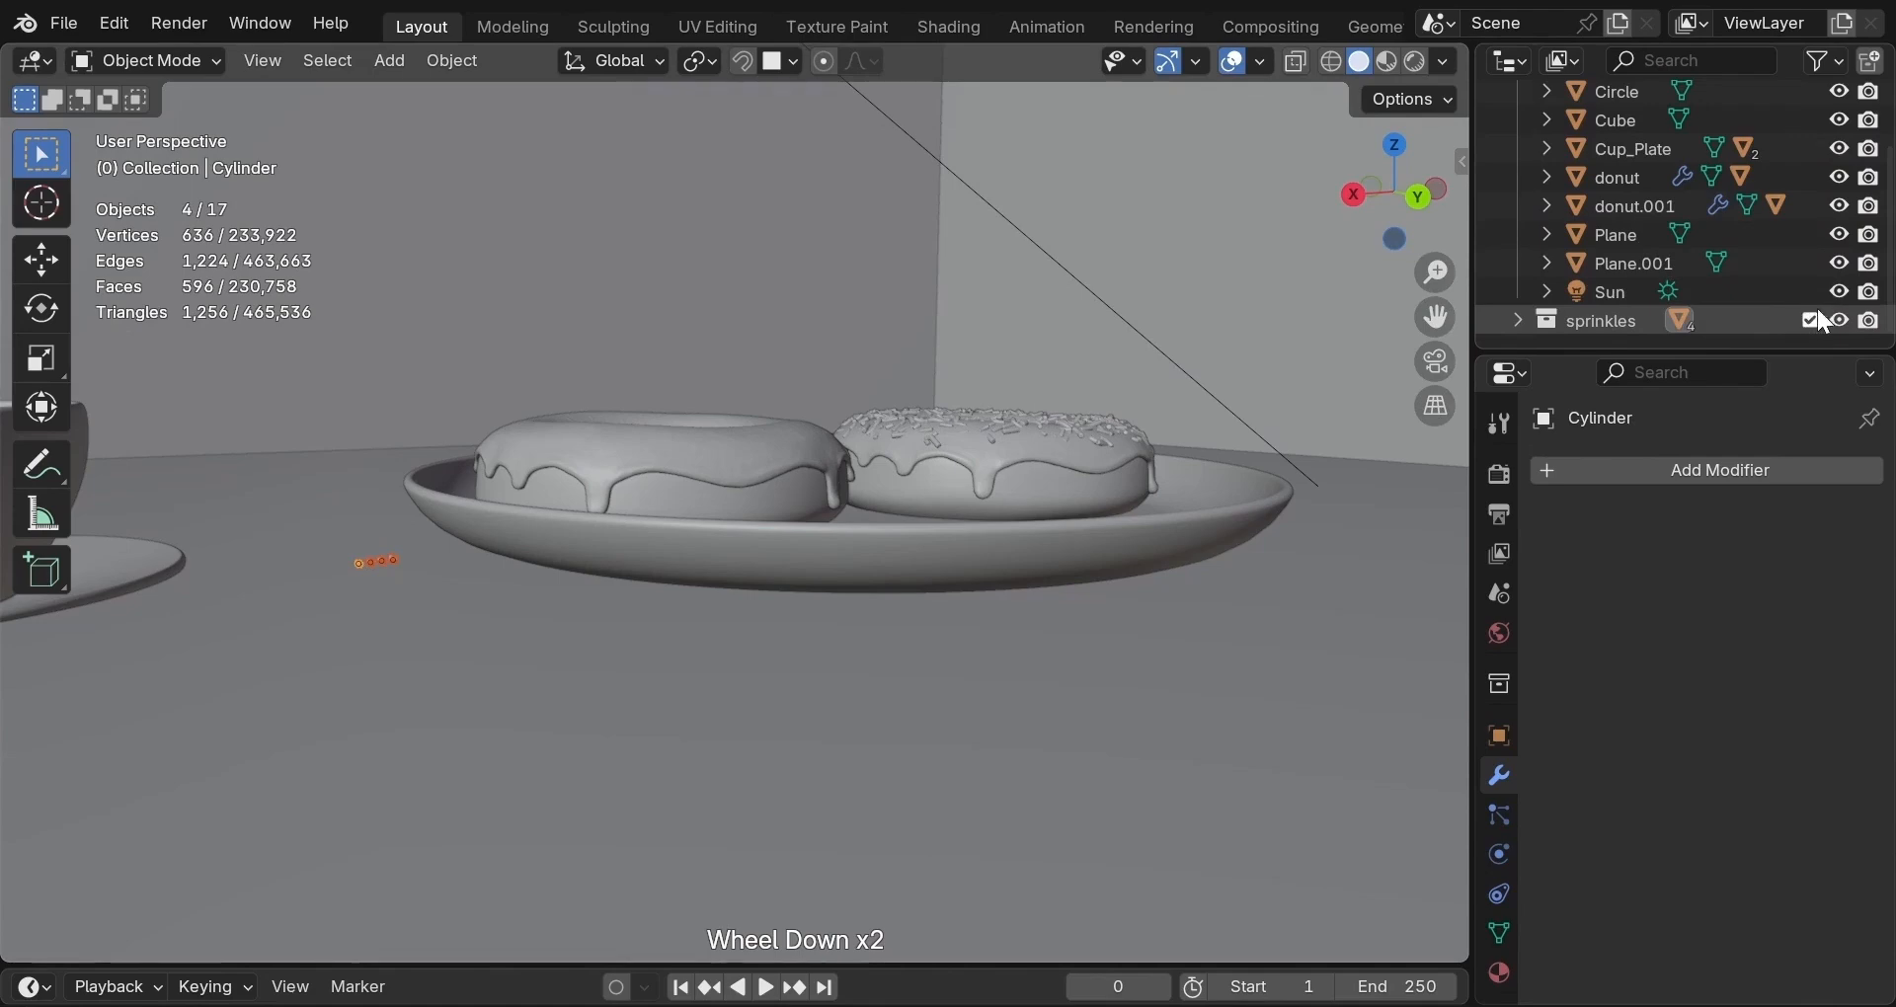
pyautogui.click(1839, 320)
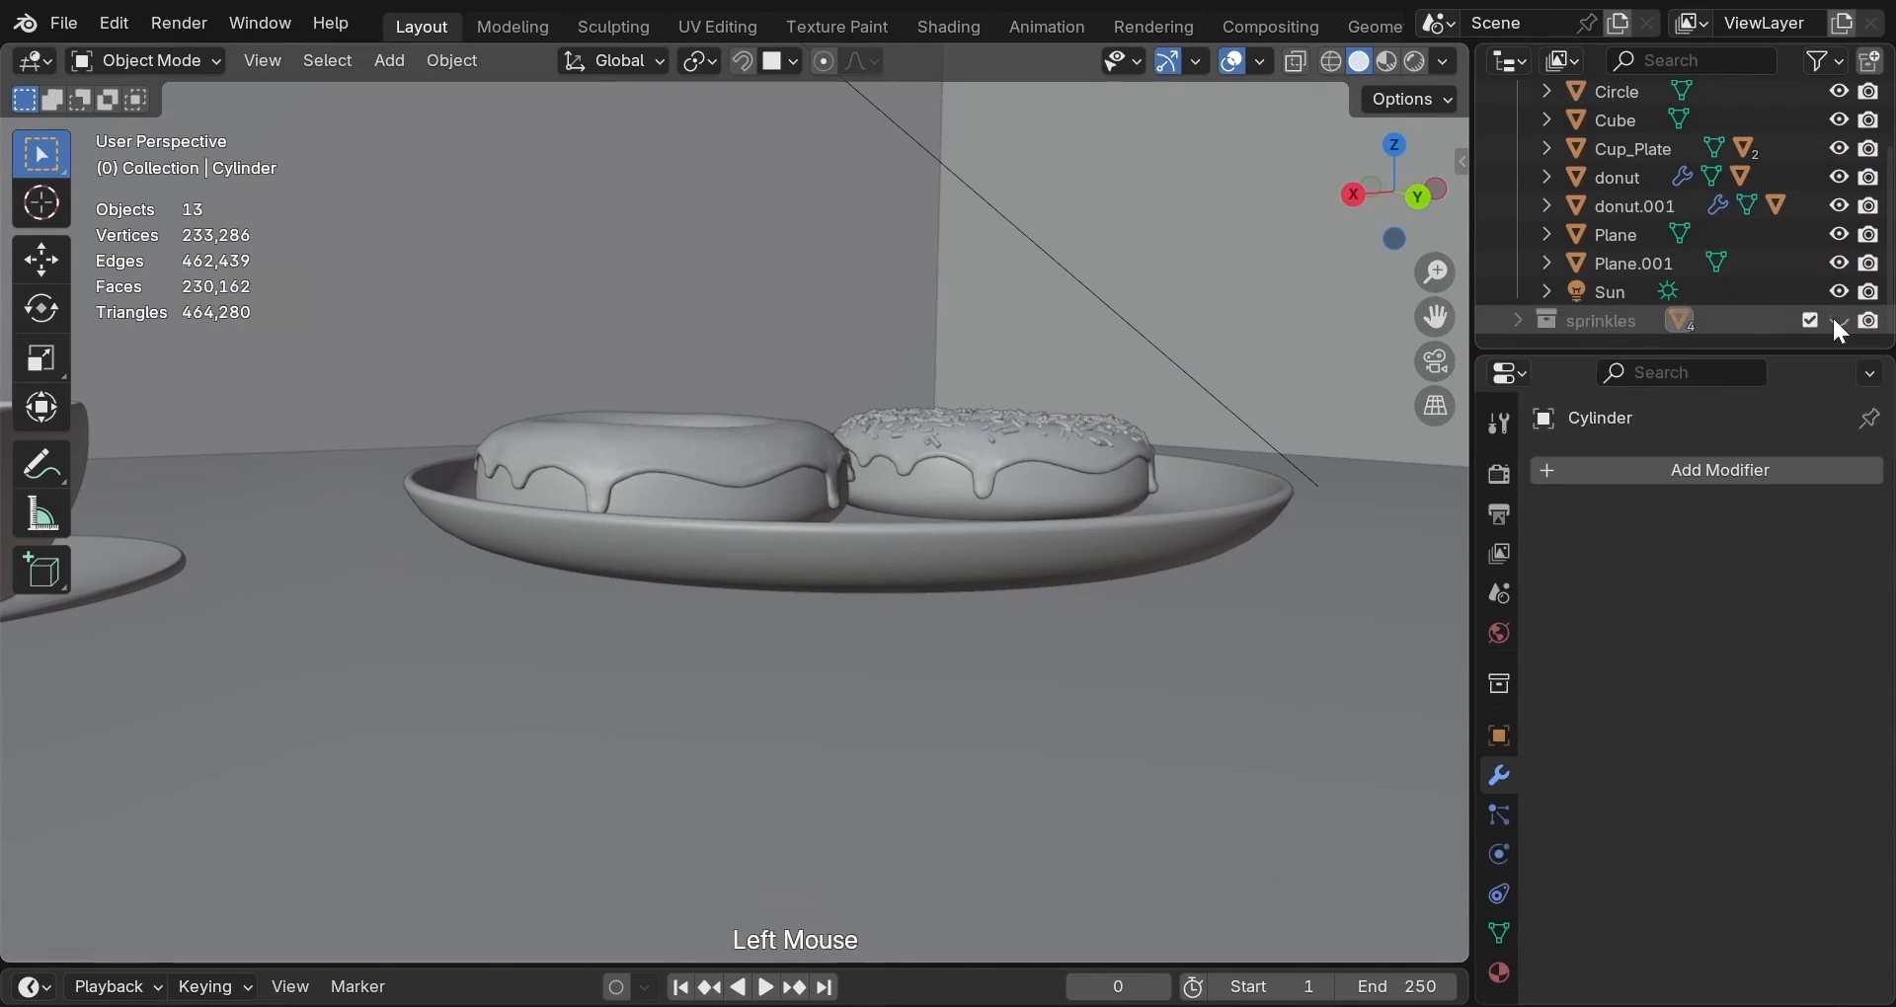
pyautogui.moveTo(756, 506); pyautogui.dragTo(650, 569, button='middle')
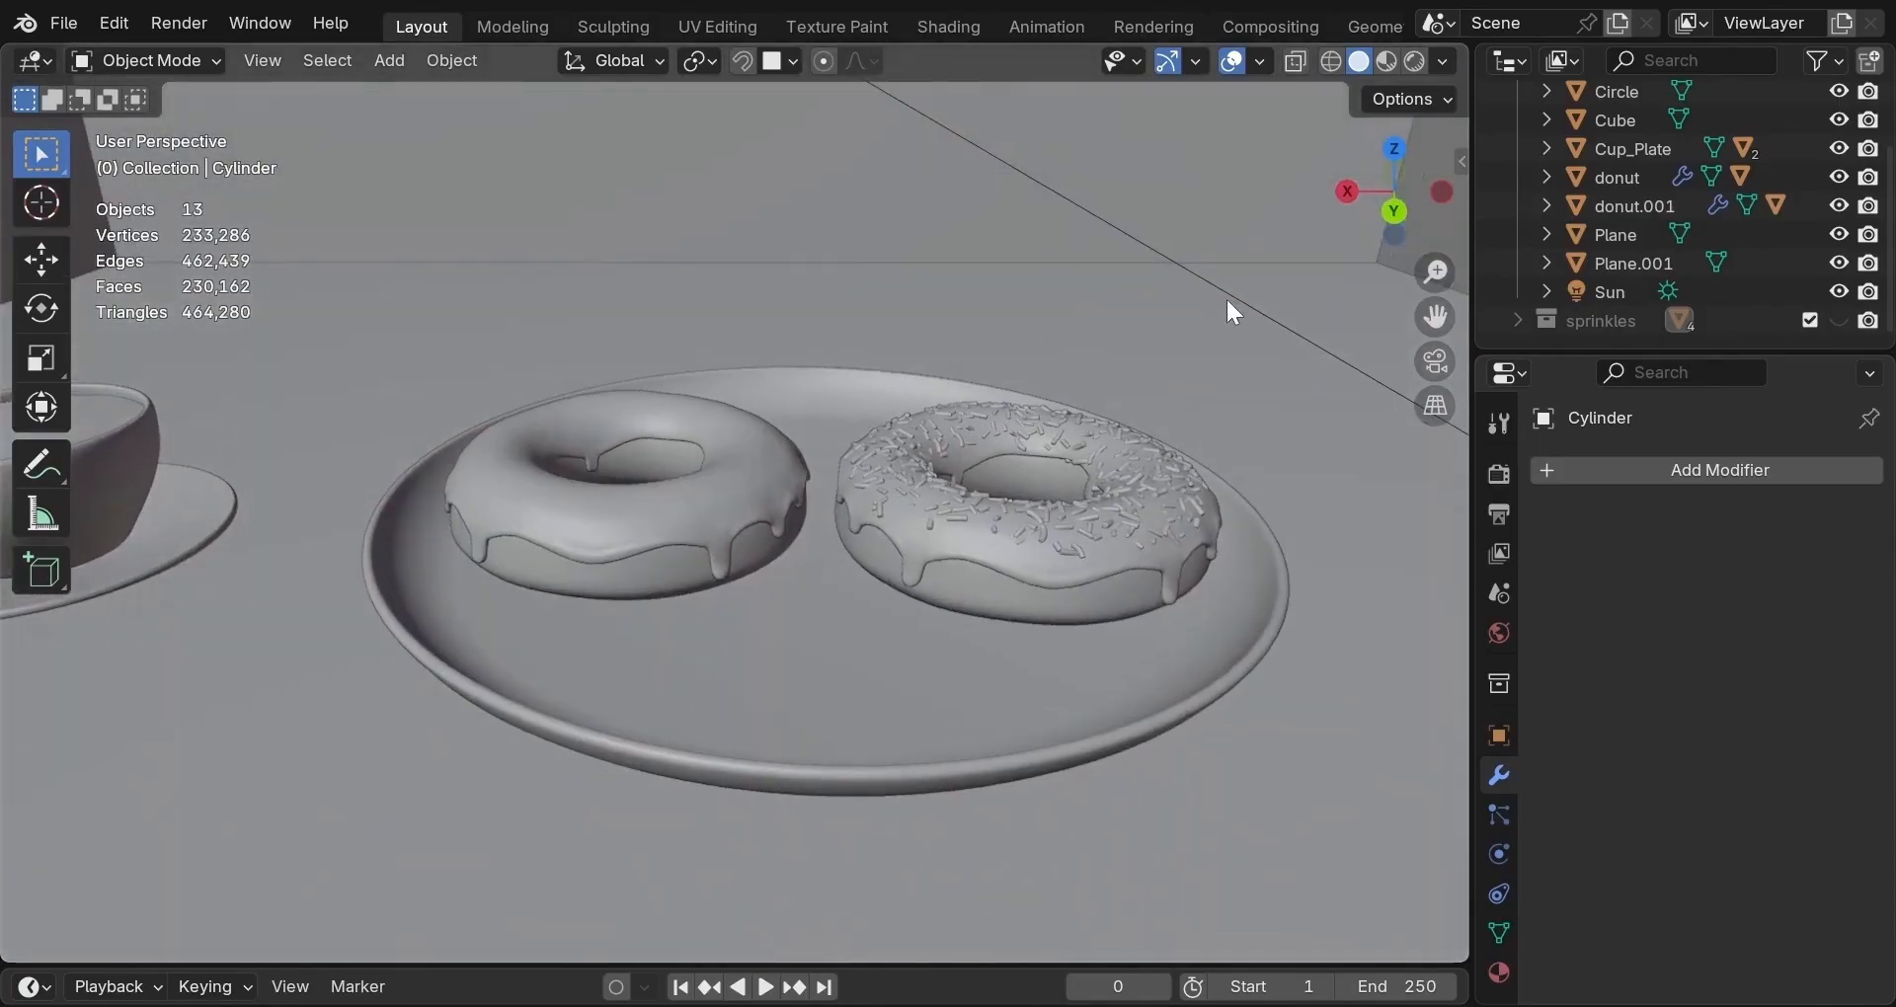
pyautogui.click(1435, 363)
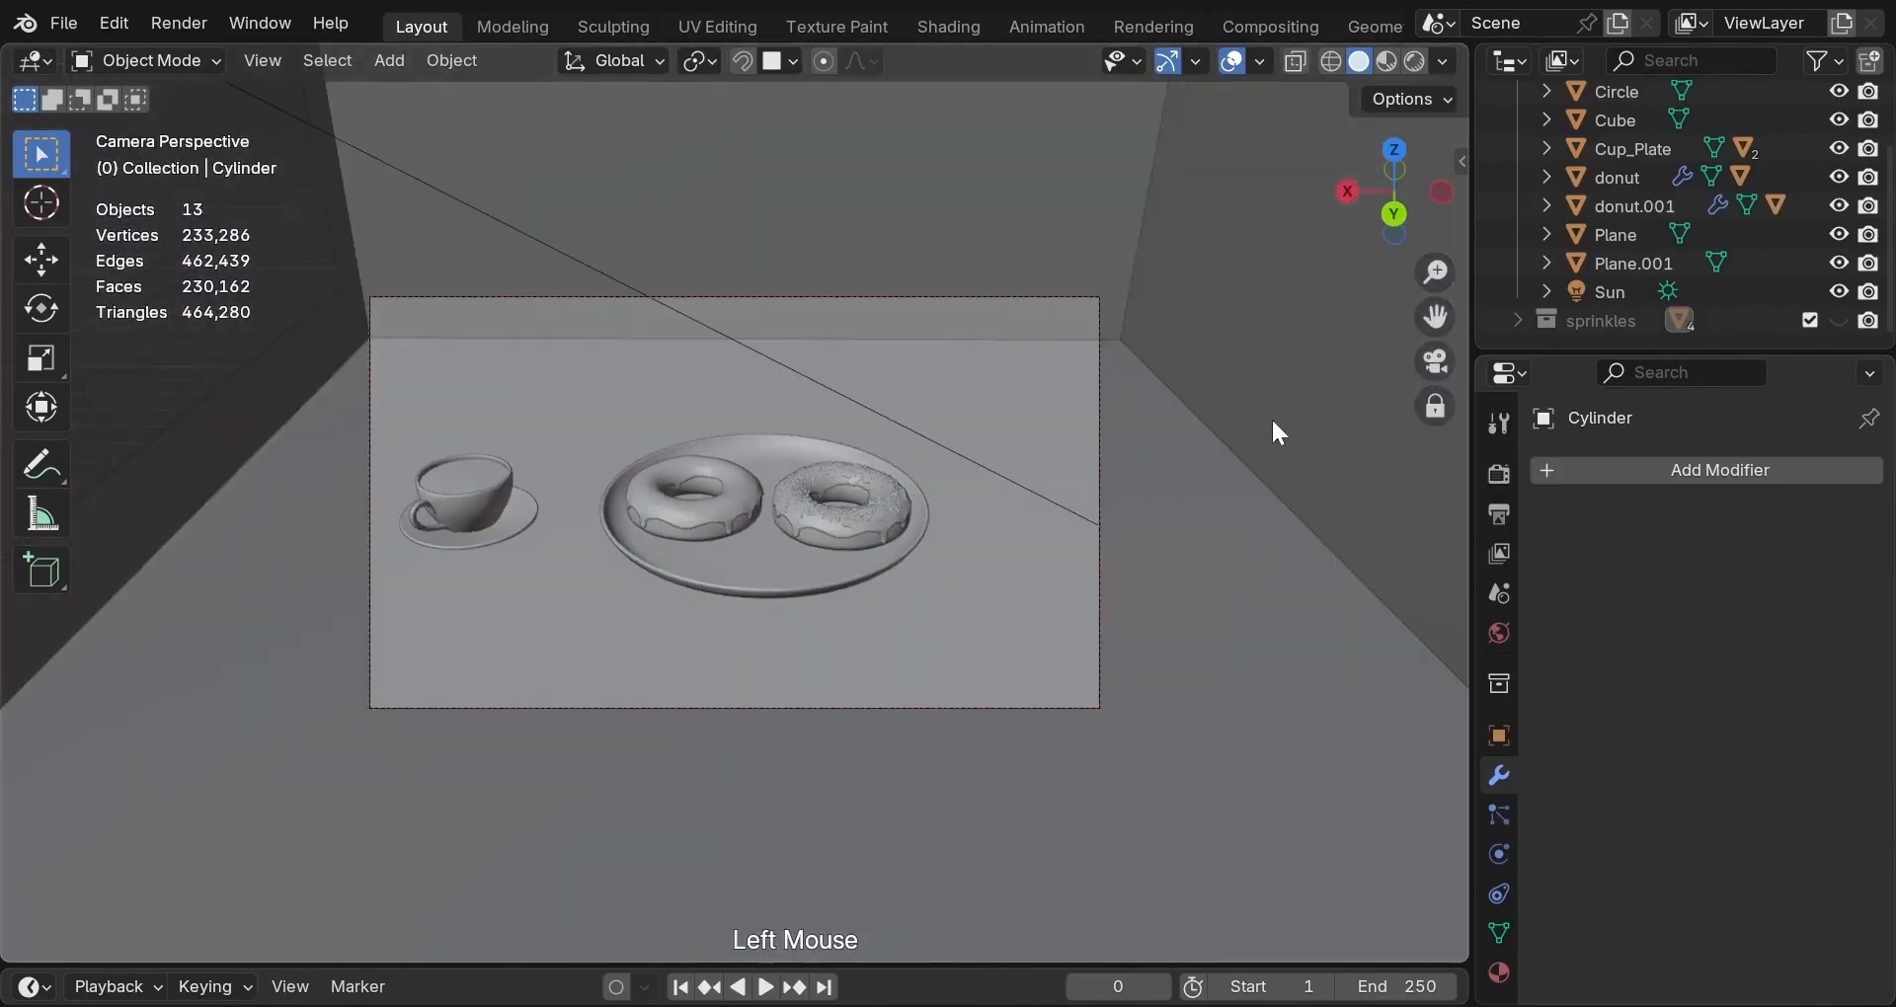
# Move the coffee cup and saucer along X.
pyautogui.click(498, 519)
pyautogui.keyDown('shift'); pyautogui.click(521, 524); pyautogui.keyUp('shift')
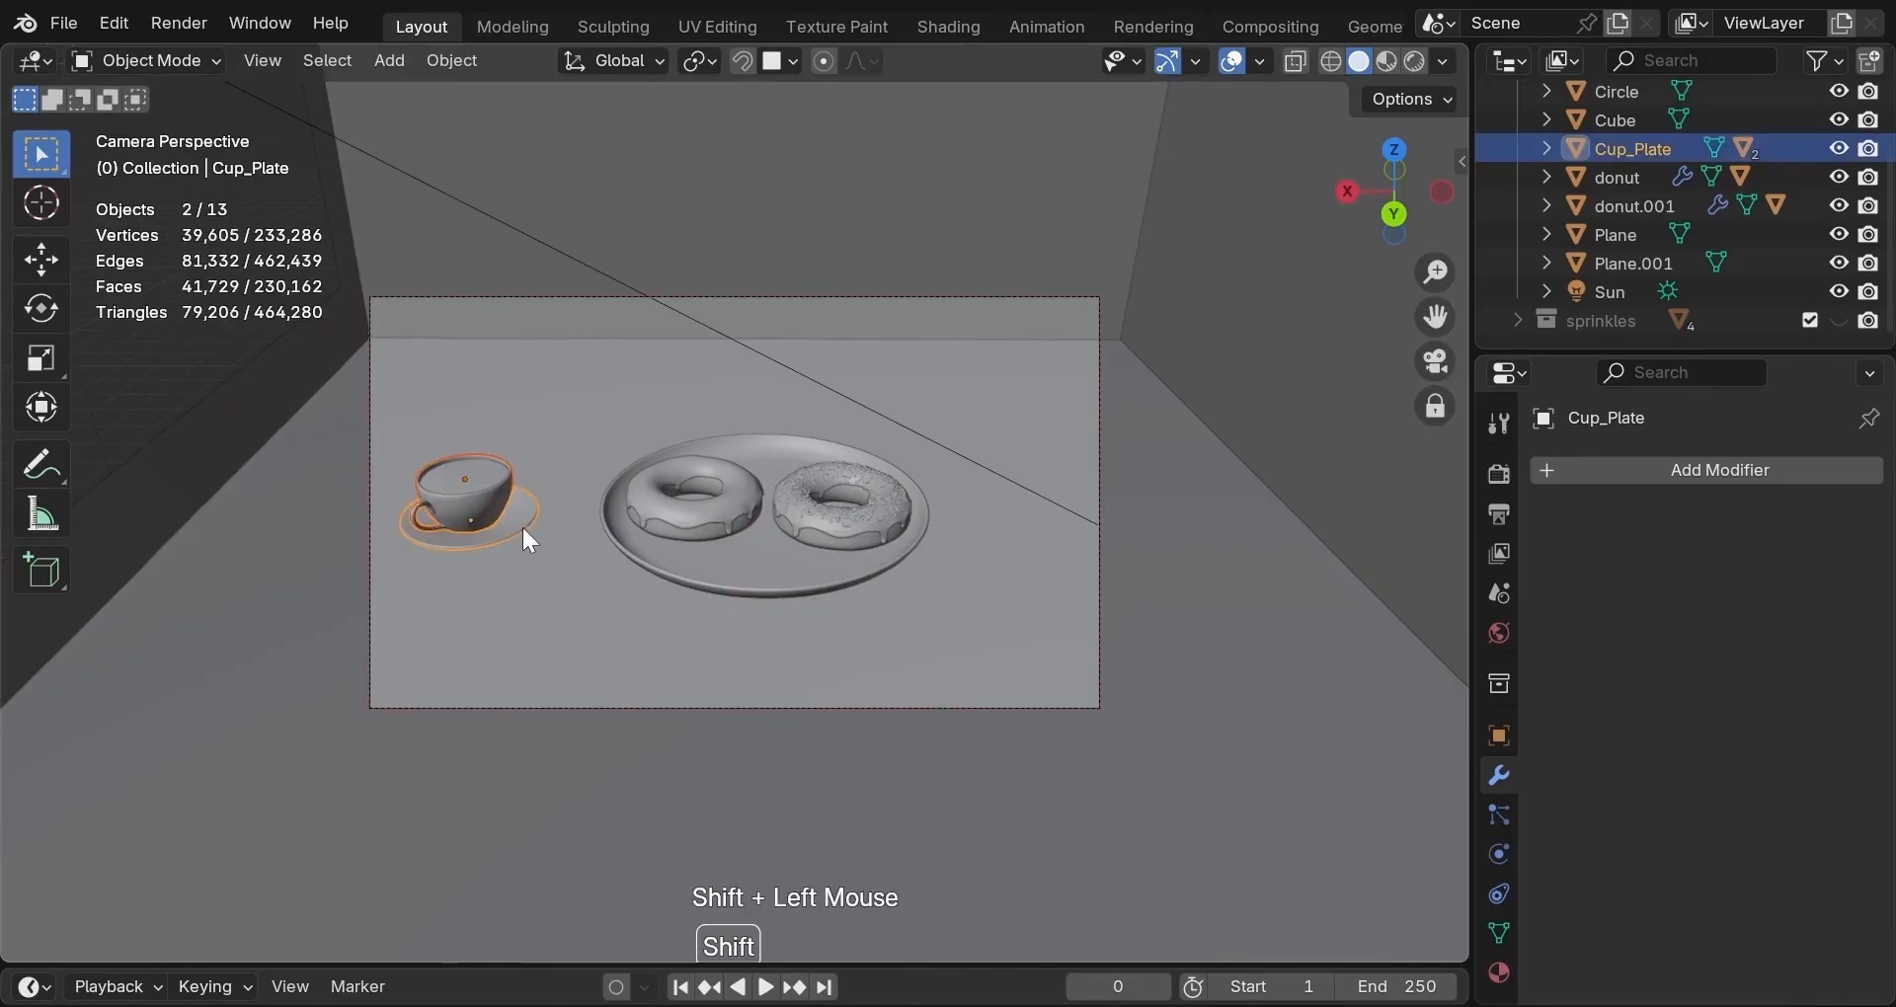
pyautogui.press('g')
pyautogui.press('x')
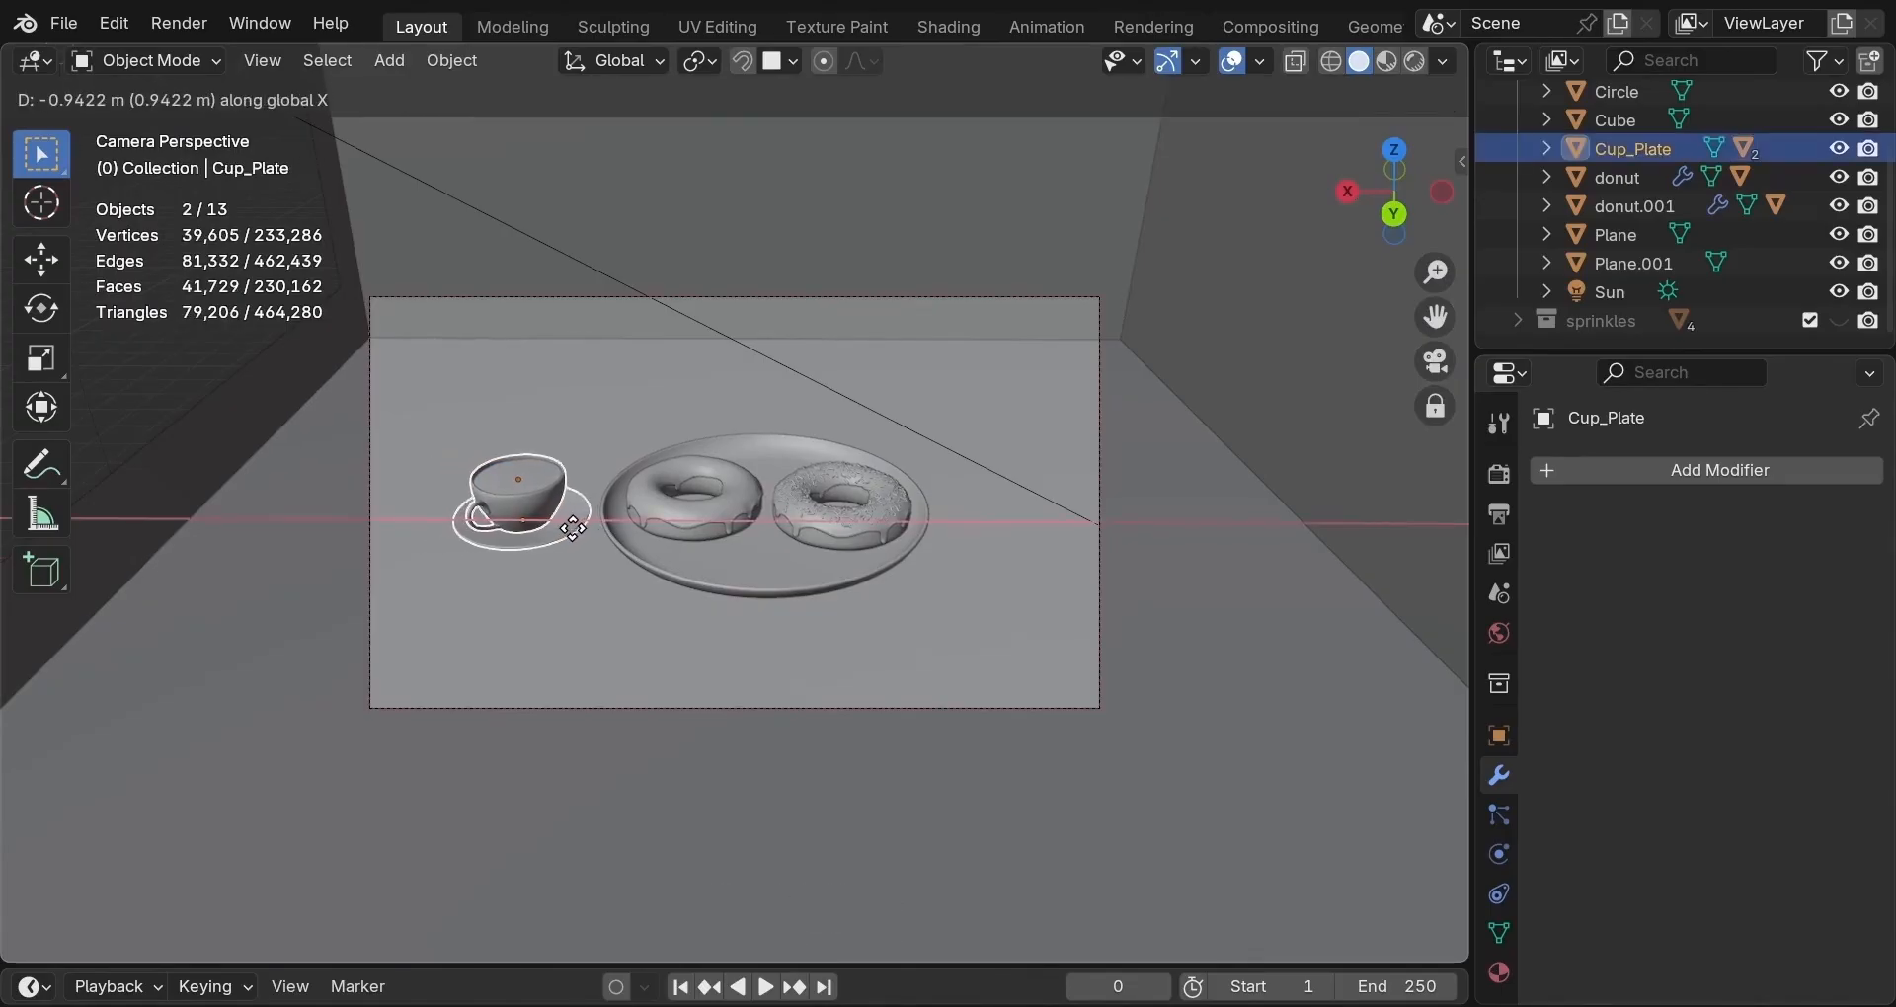
pyautogui.click(575, 534)
pyautogui.moveTo(808, 559); pyautogui.dragTo(815, 512, button='middle')
pyautogui.scroll(2, 796, 589)
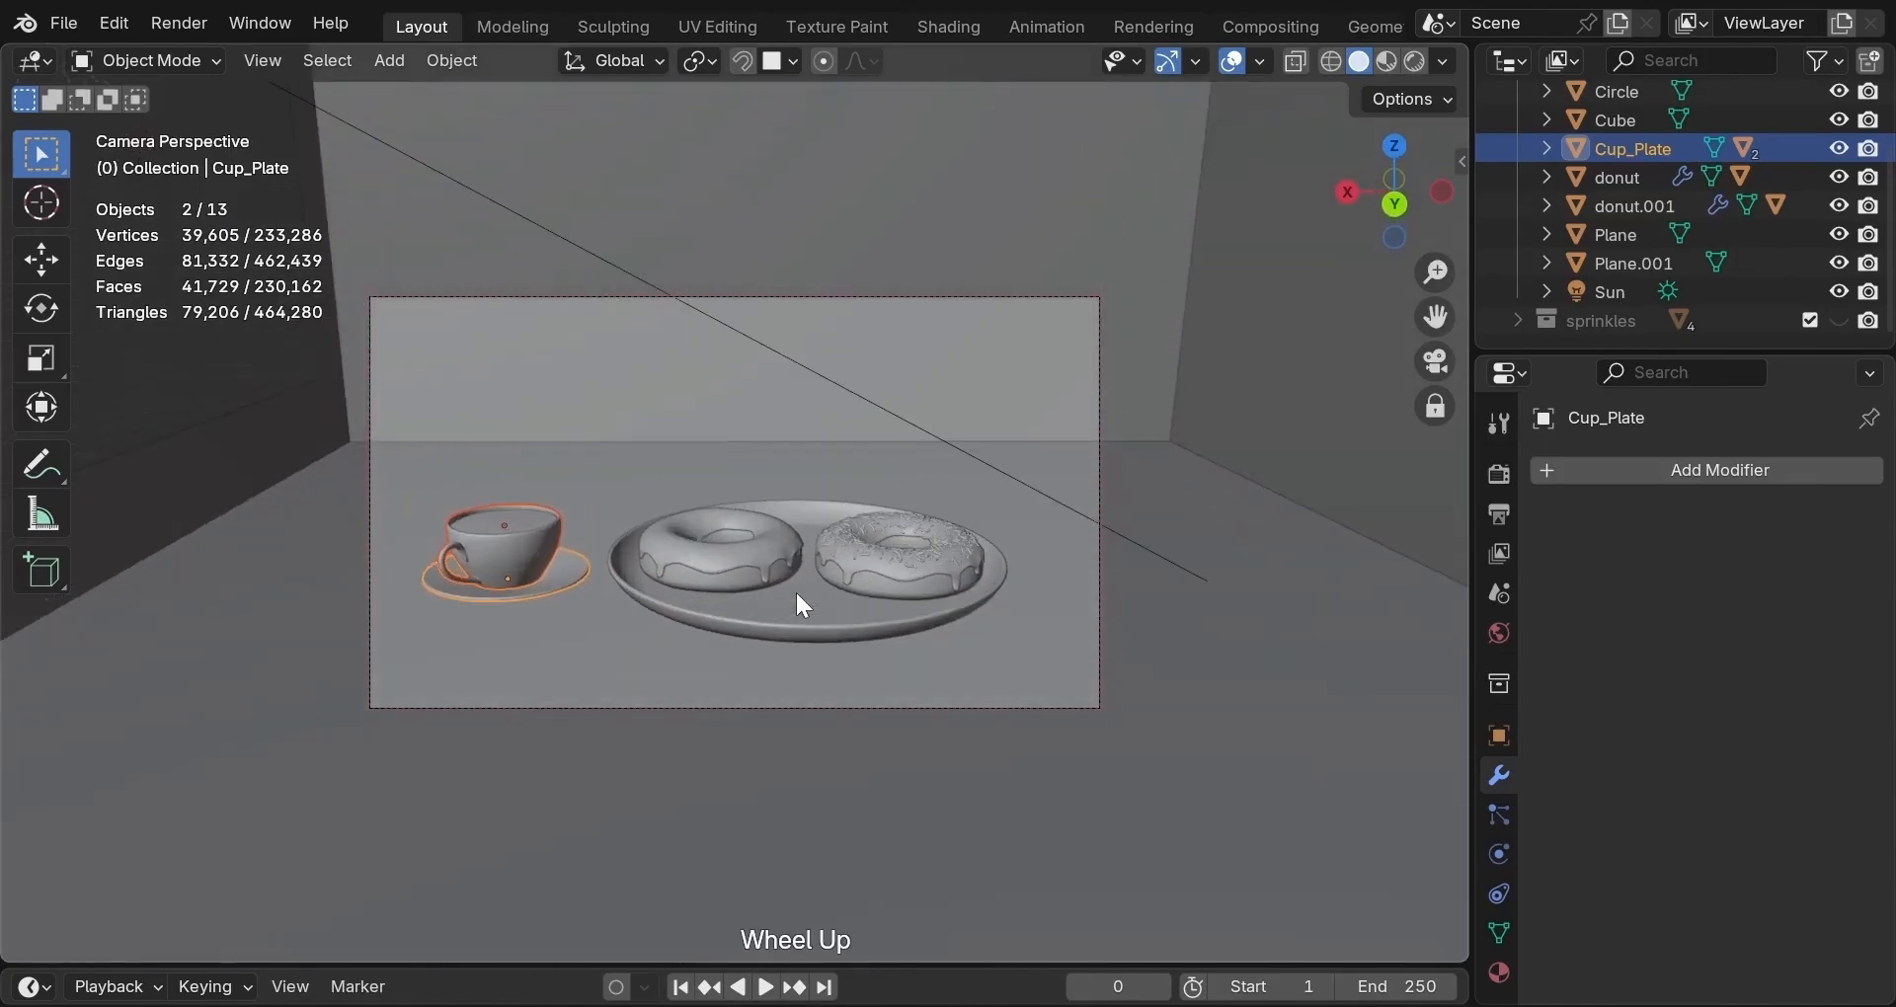
pyautogui.moveTo(796, 596)
pyautogui.mouseDown(button='middle')
pyautogui.moveTo(787, 642)
pyautogui.moveTo(792, 626)
pyautogui.mouseUp(button='middle')
pyautogui.scroll(1, 790, 632)
pyautogui.scroll(-2, 790, 632)
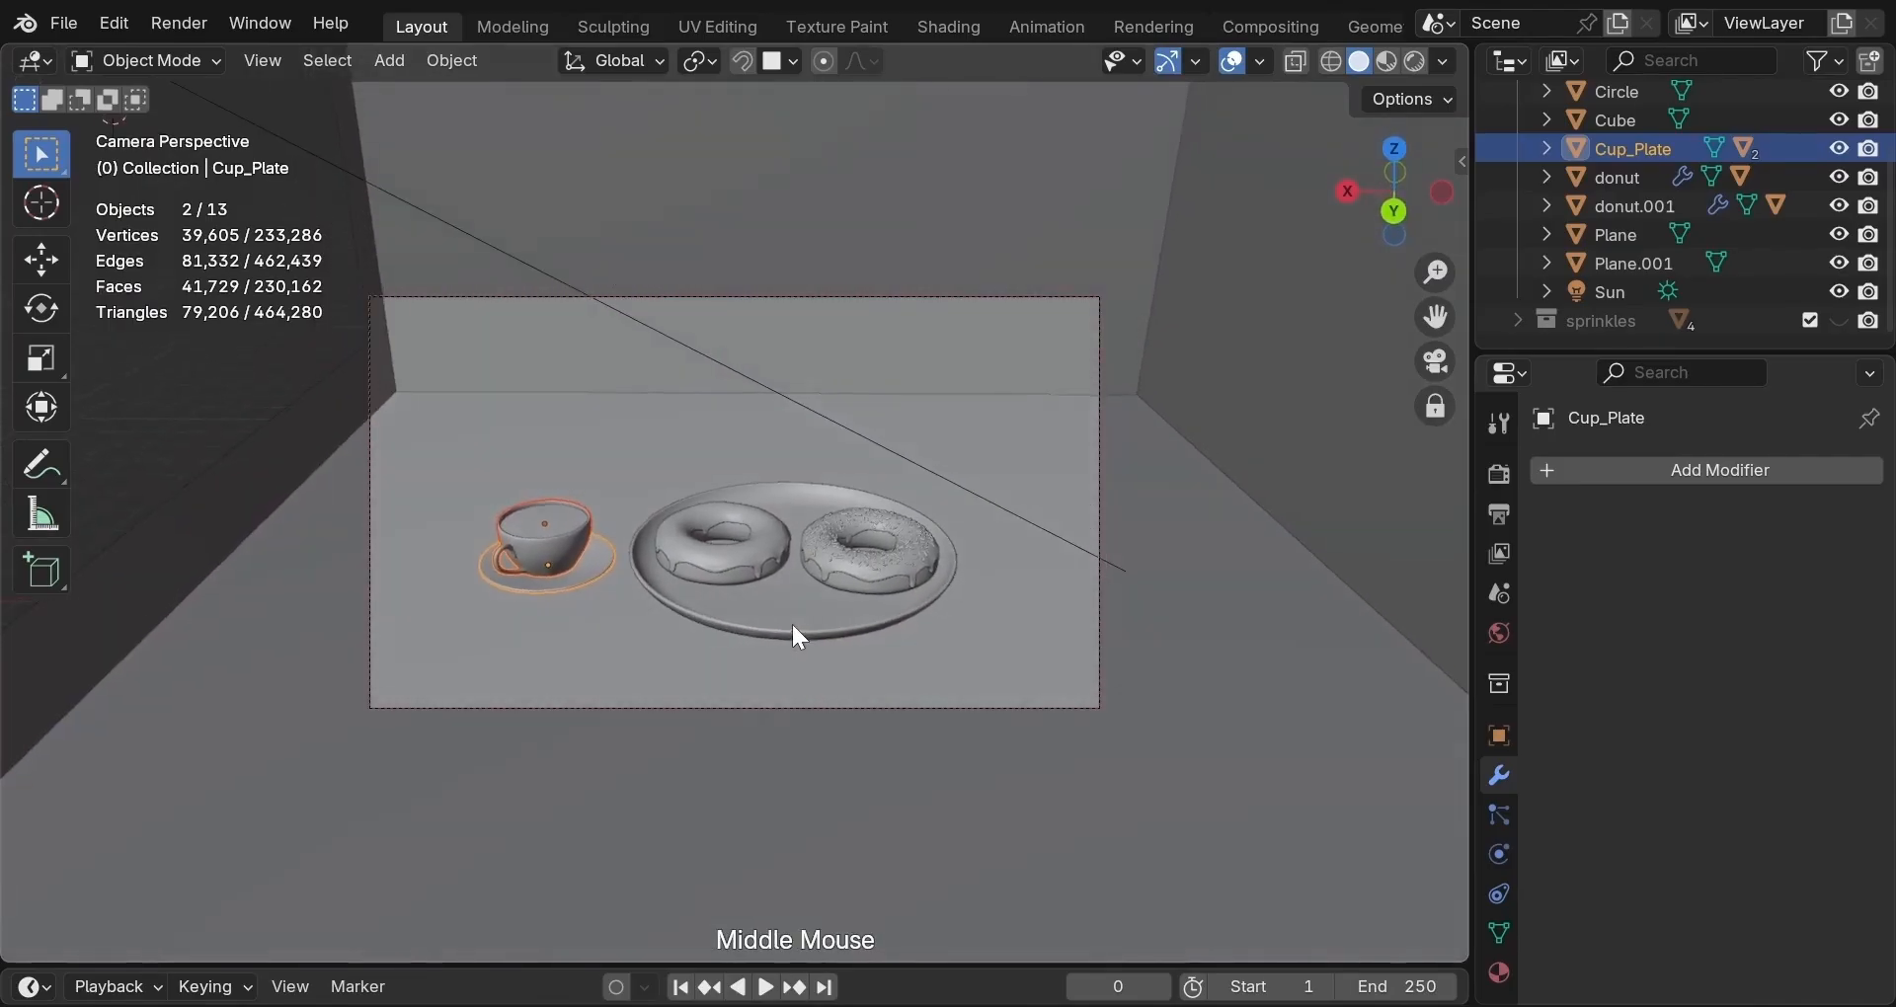
# Move the camera sideways along X and roll it 1.48°.
pyautogui.click(1097, 299)
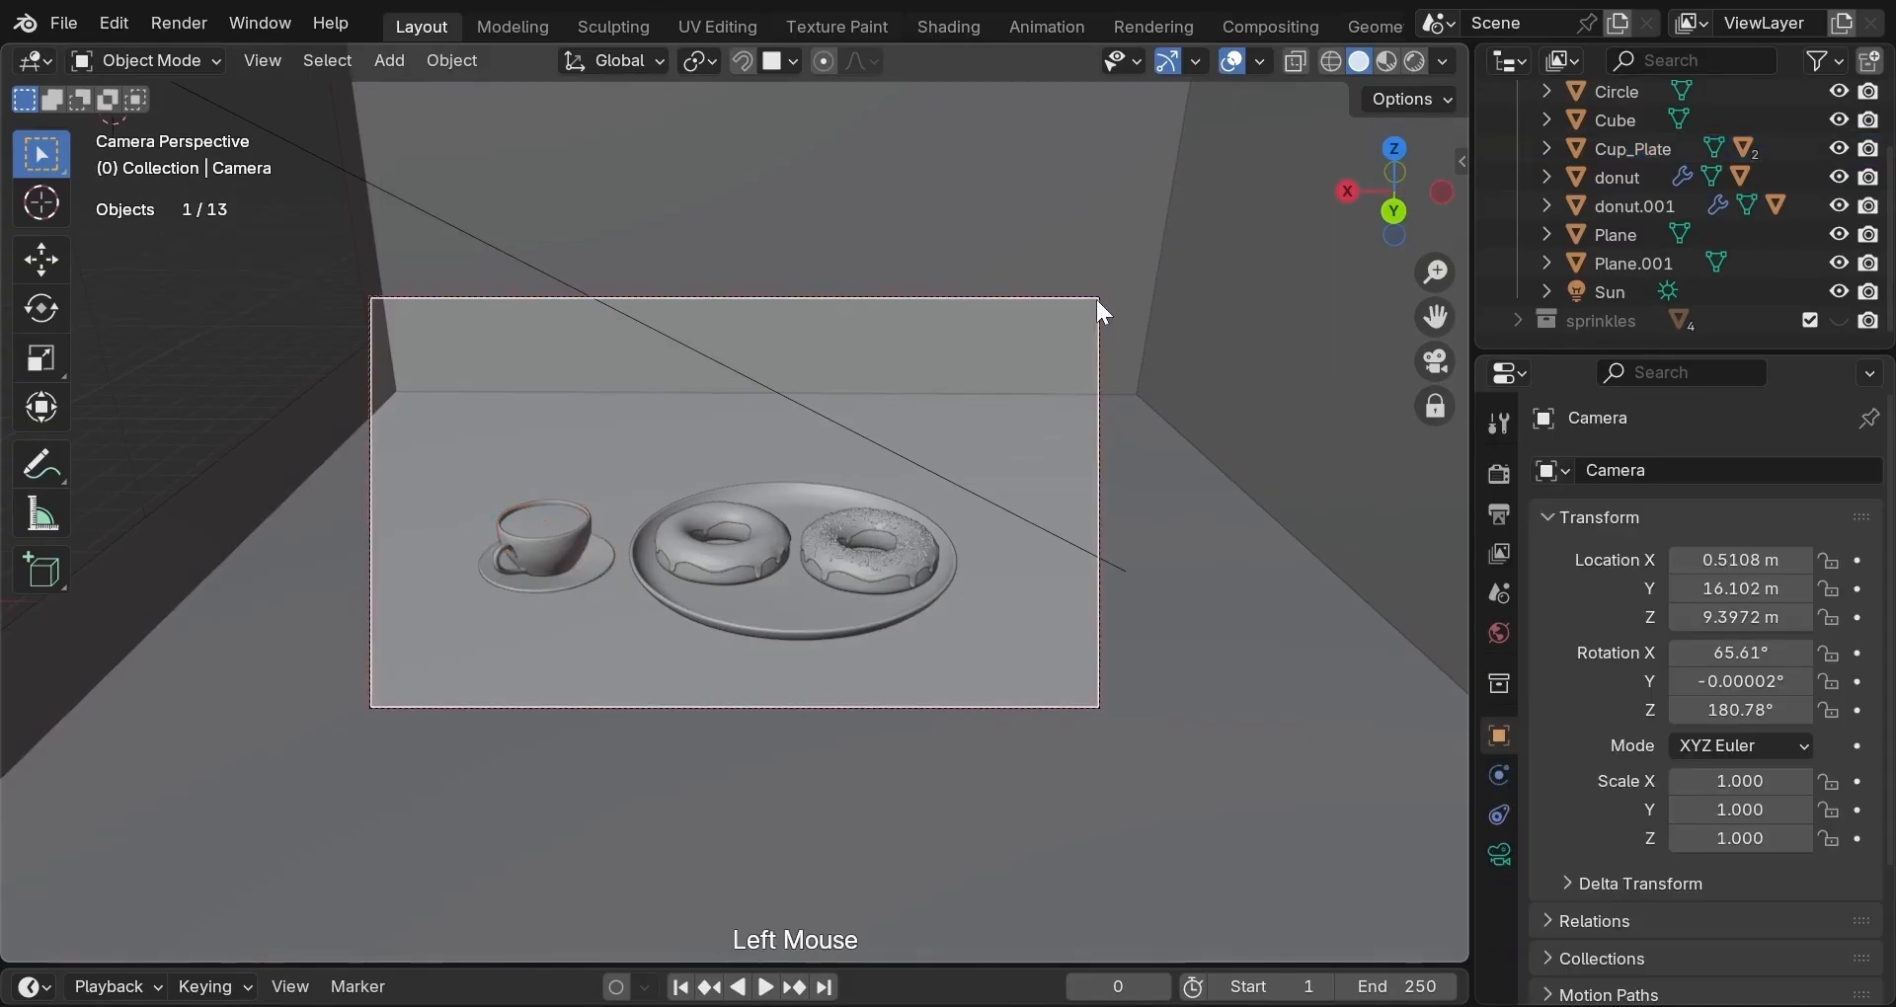
pyautogui.press('g')
pyautogui.press('x')
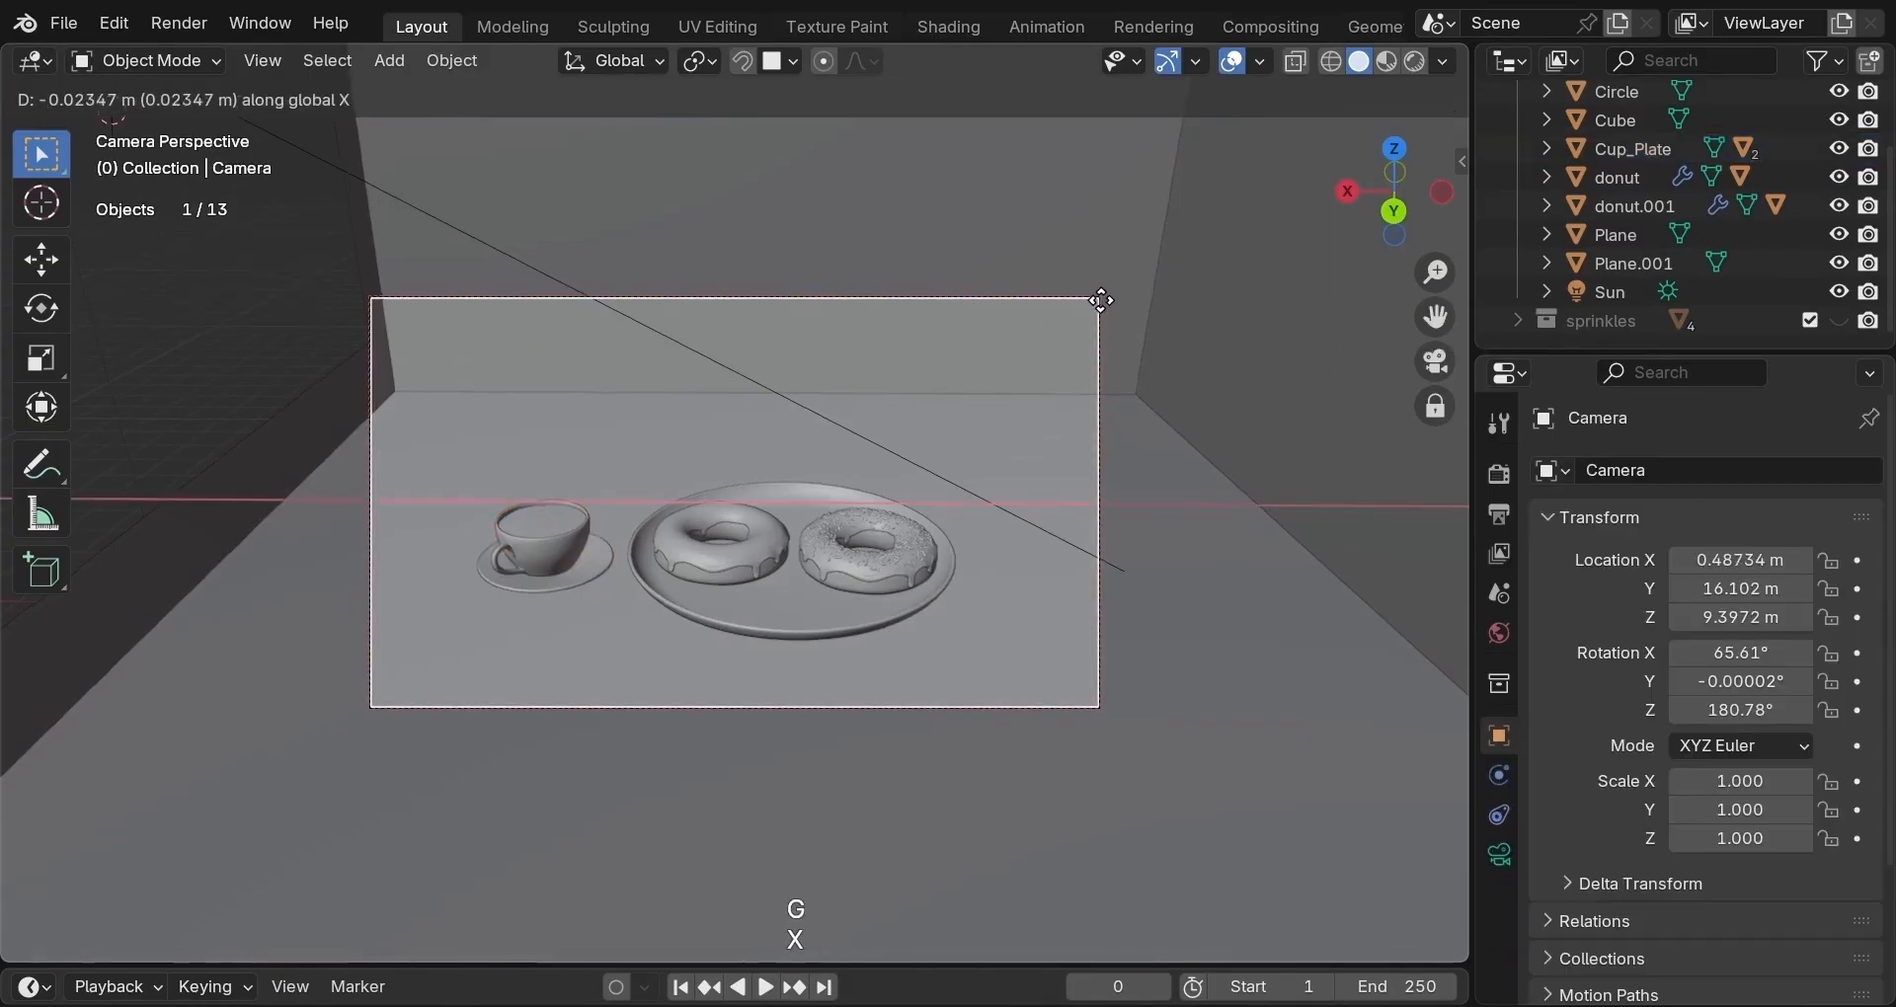
pyautogui.click(1228, 294)
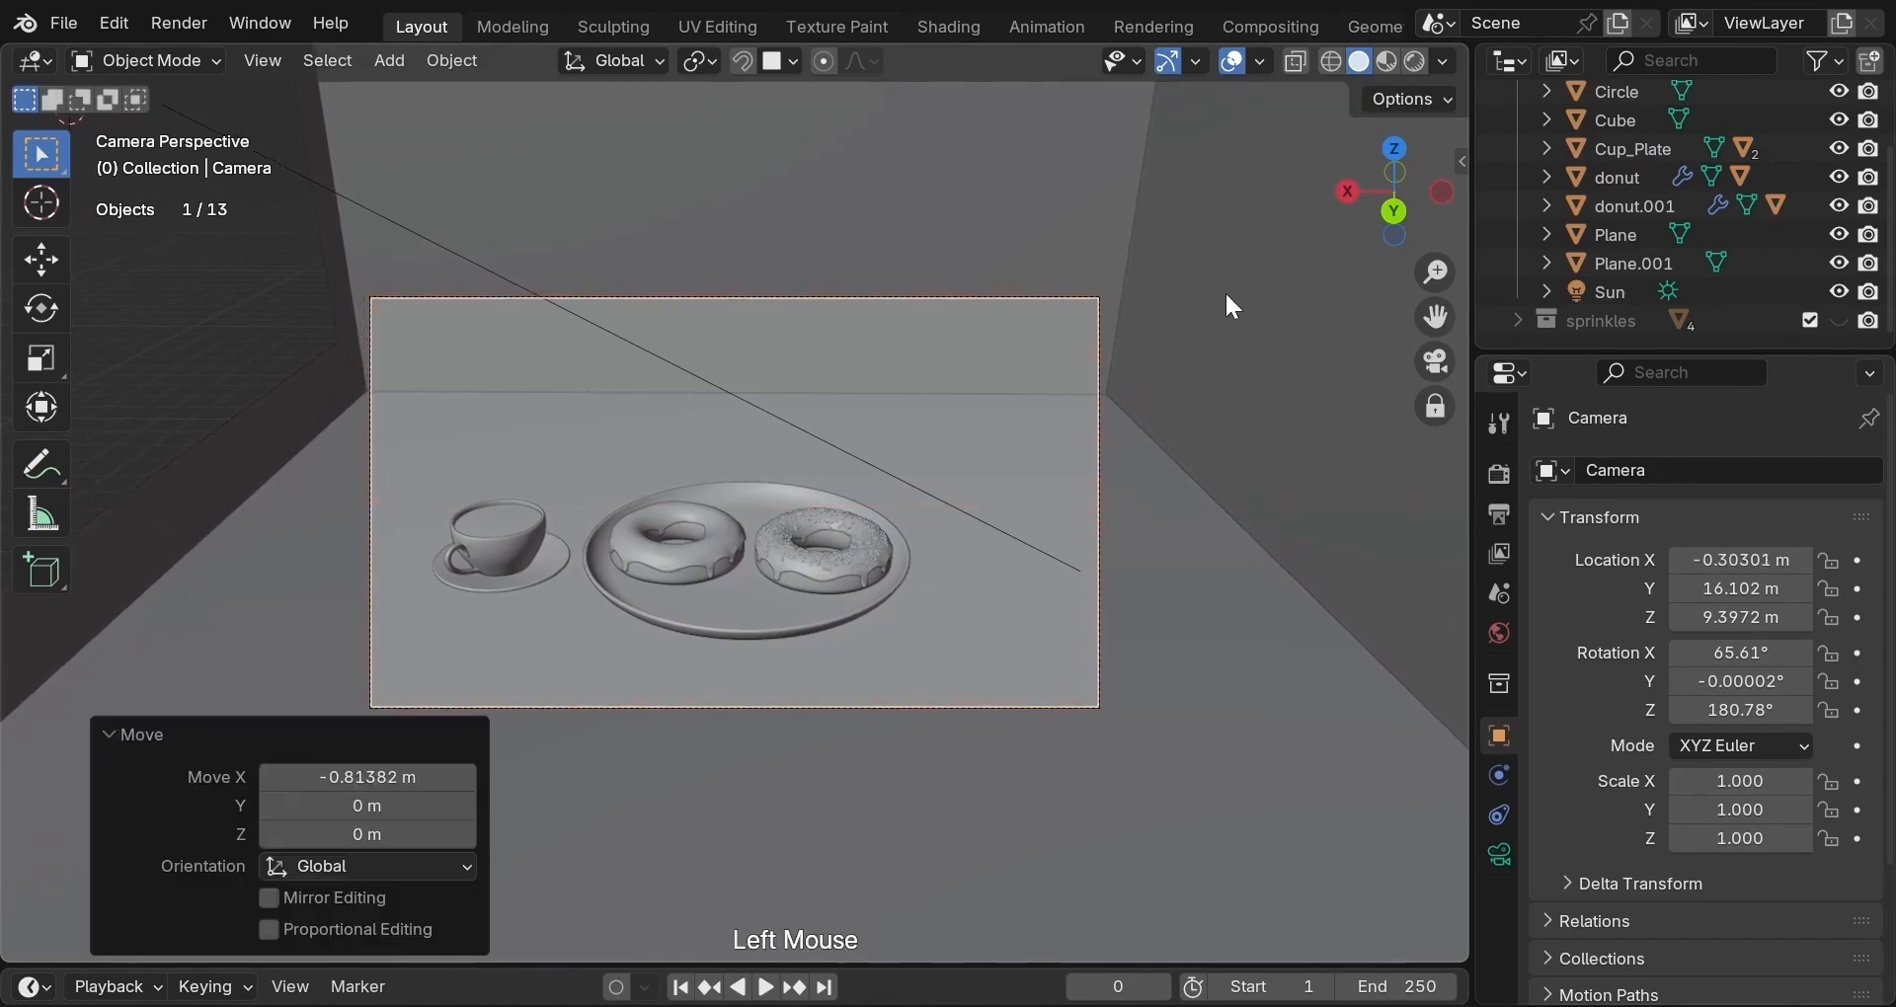
pyautogui.press('r')
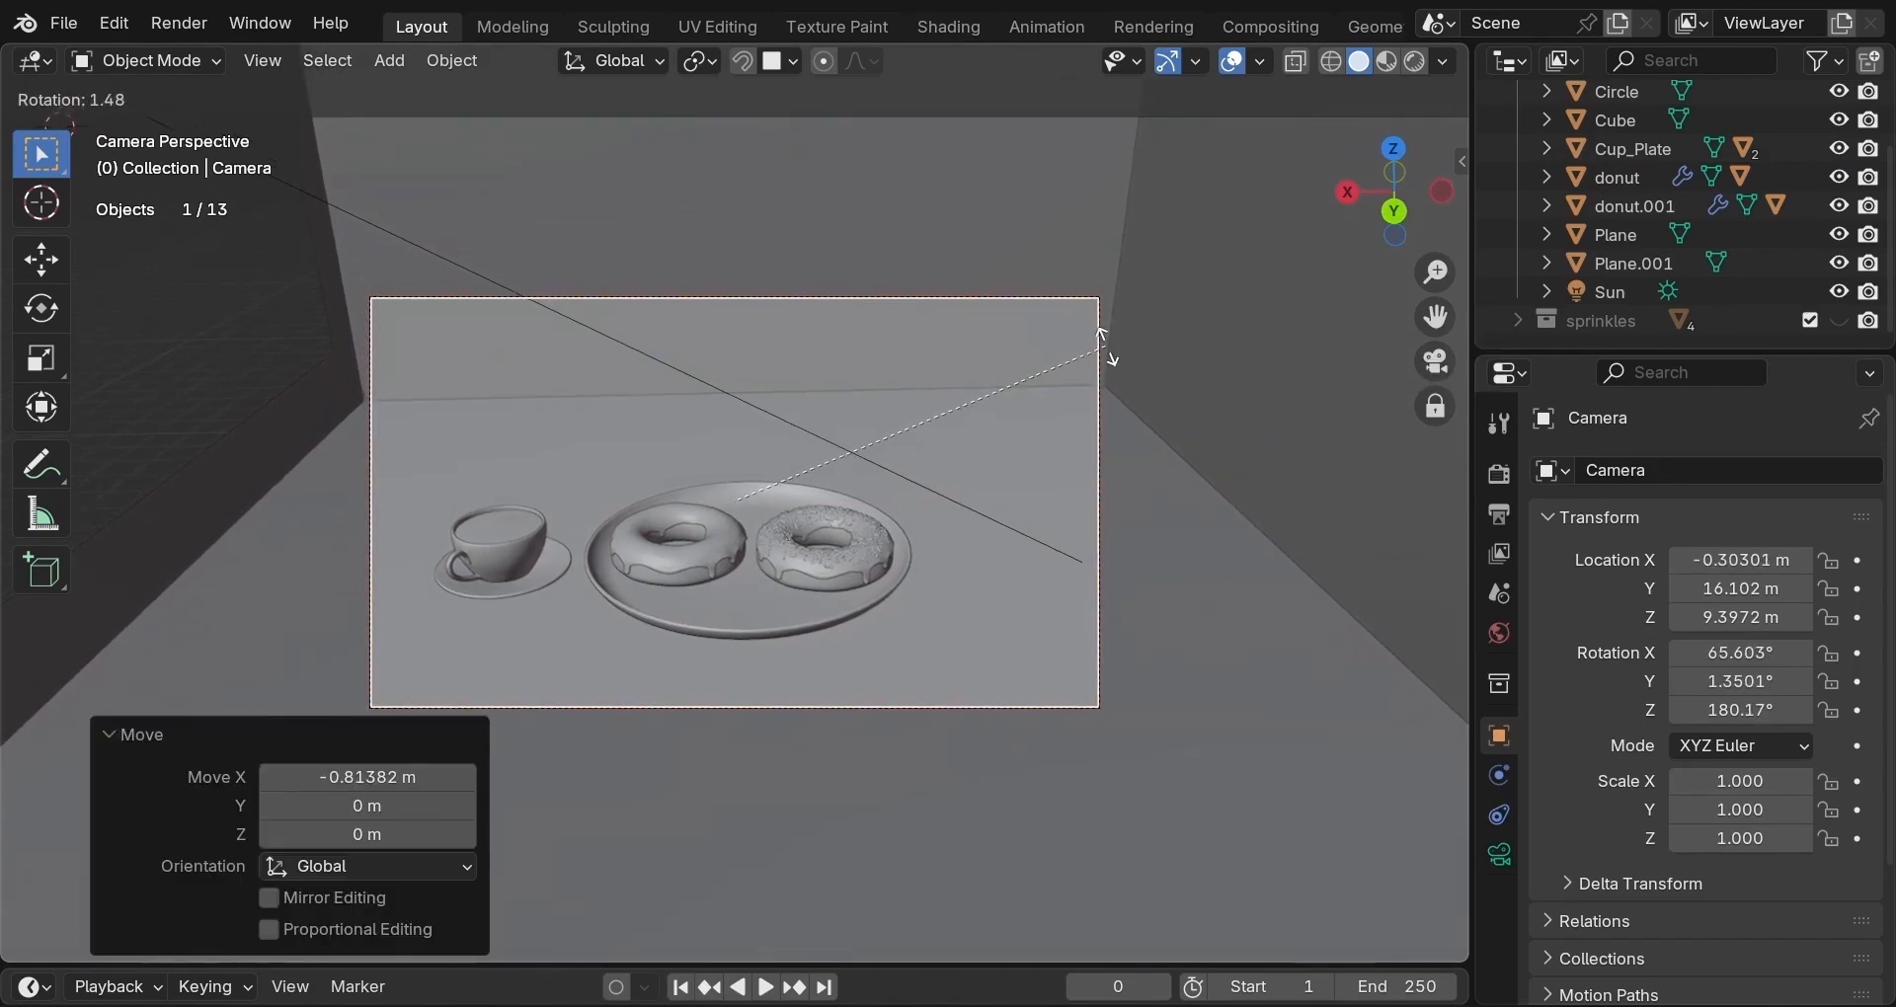
pyautogui.click(1104, 336)
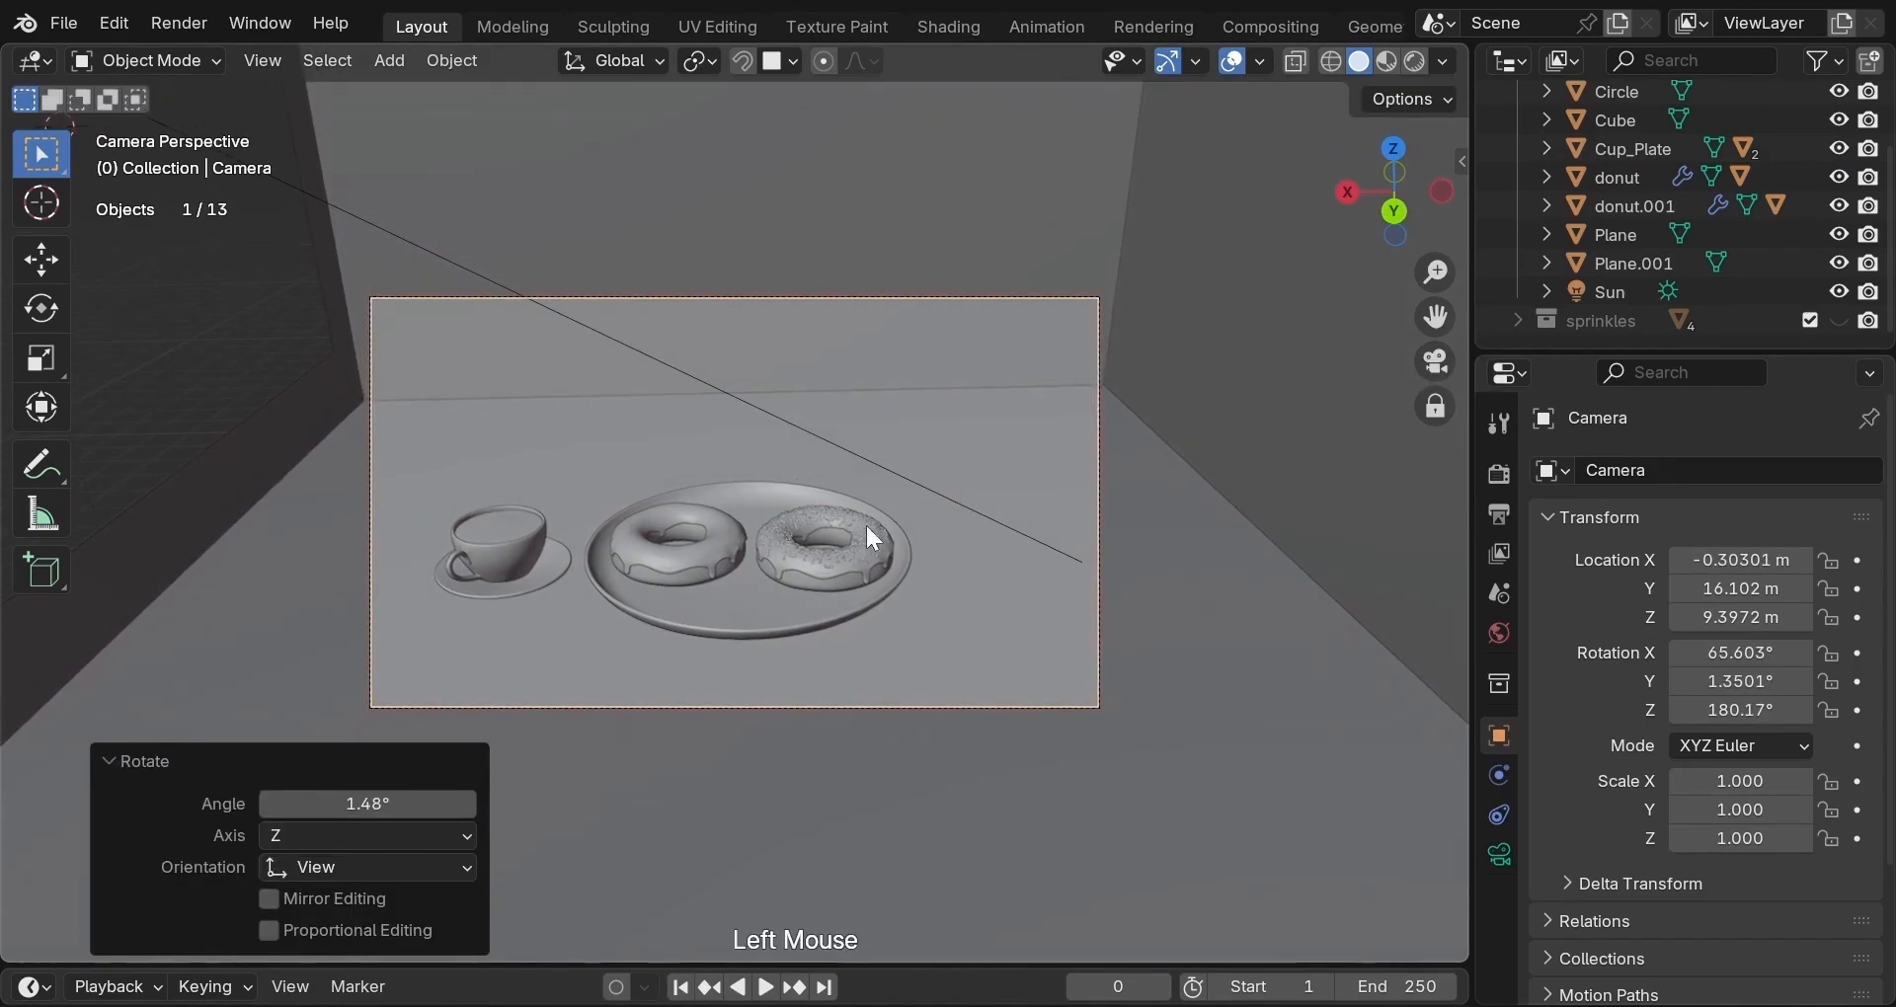
# Move the plate, cup, saucer, both donuts and glazes −1.15 m along X.
pyautogui.click(779, 609)
pyautogui.keyDown('shift'); pyautogui.click(522, 580); pyautogui.keyUp('shift')
pyautogui.keyDown('shift'); pyautogui.click(525, 585); pyautogui.keyUp('shift')
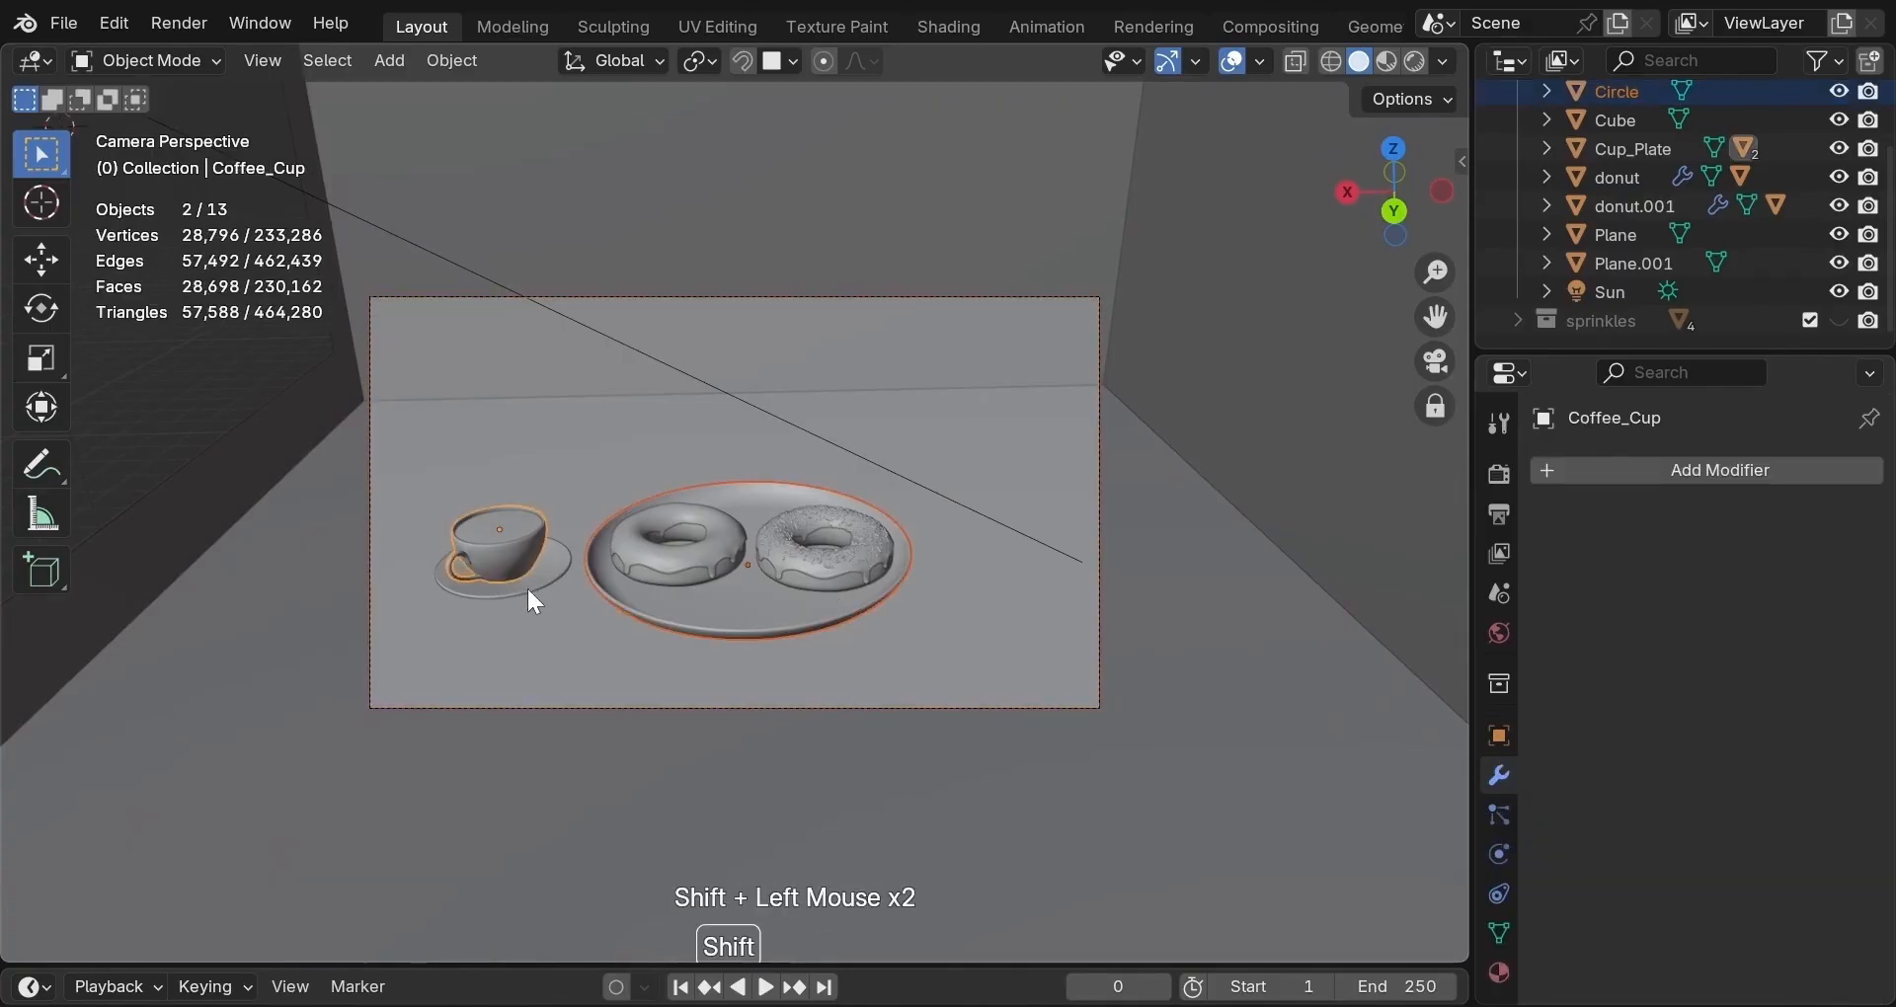
pyautogui.keyDown('shift'); pyautogui.click(677, 574); pyautogui.keyUp('shift')
pyautogui.keyDown('shift'); pyautogui.click(804, 578); pyautogui.keyUp('shift')
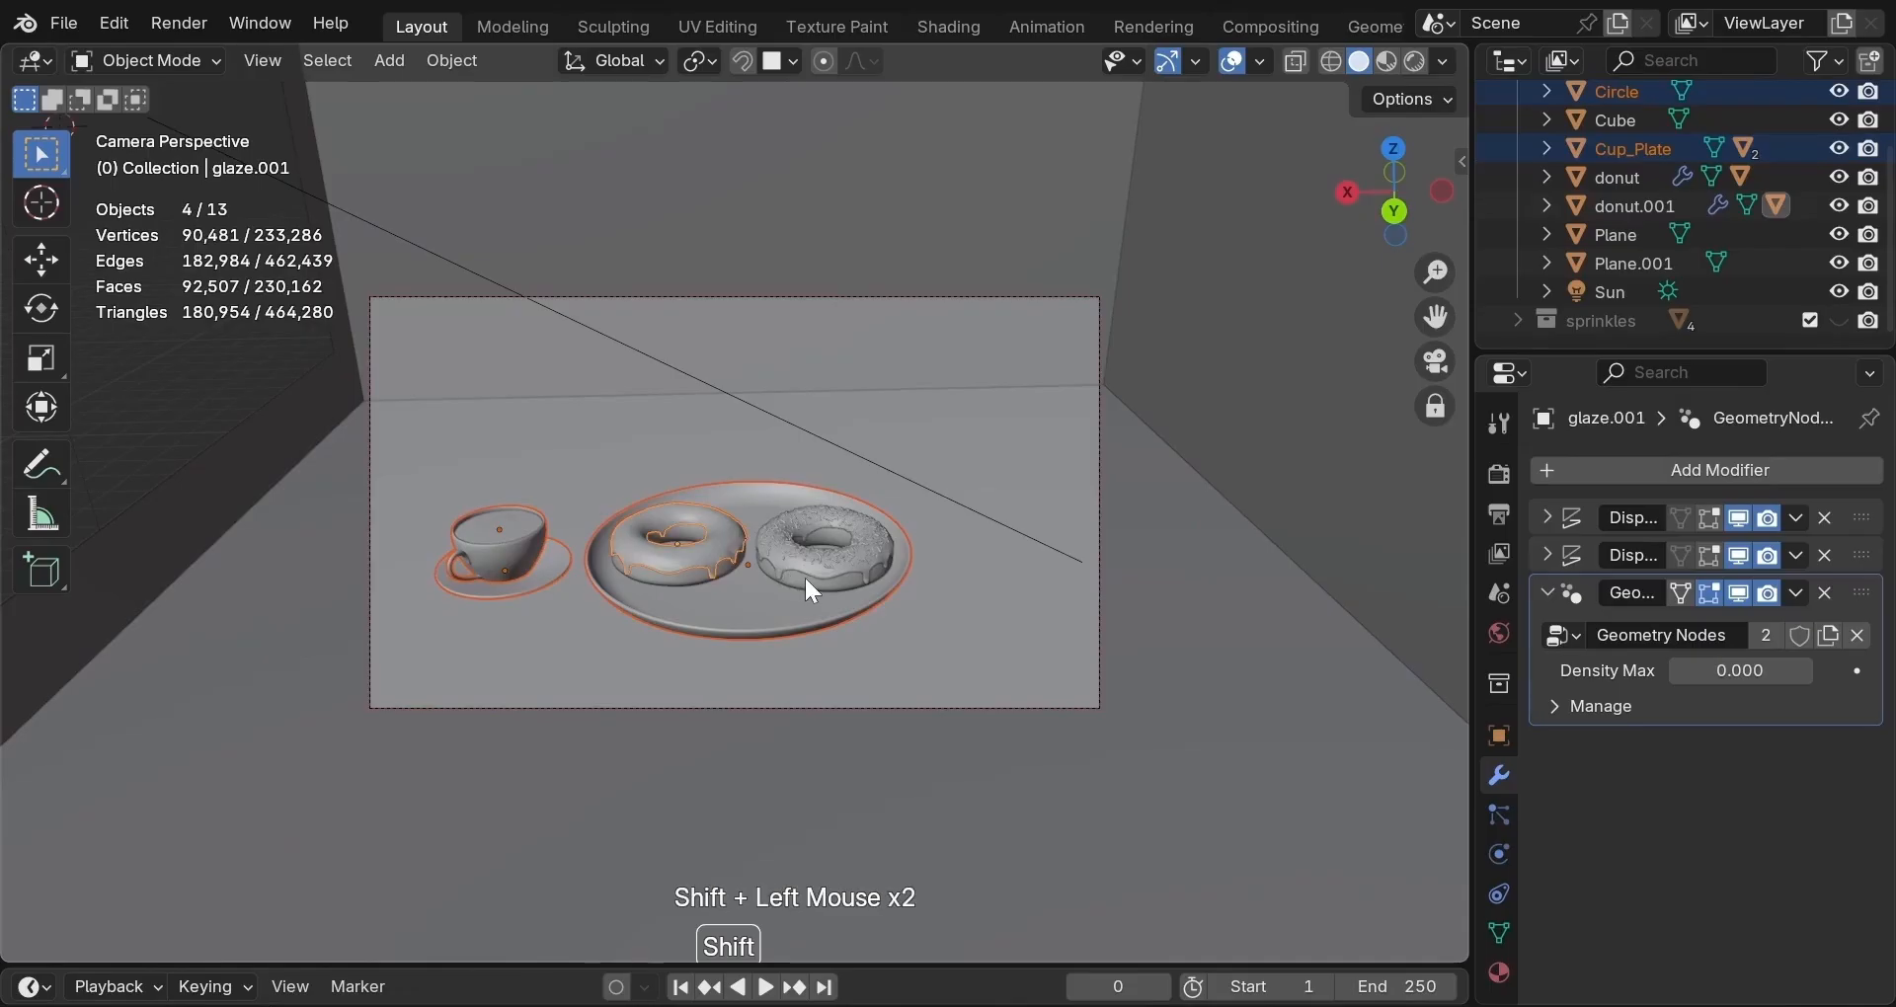
pyautogui.keyDown('shift'); pyautogui.click(672, 579); pyautogui.keyUp('shift')
pyautogui.keyDown('shift'); pyautogui.click(680, 589); pyautogui.keyUp('shift')
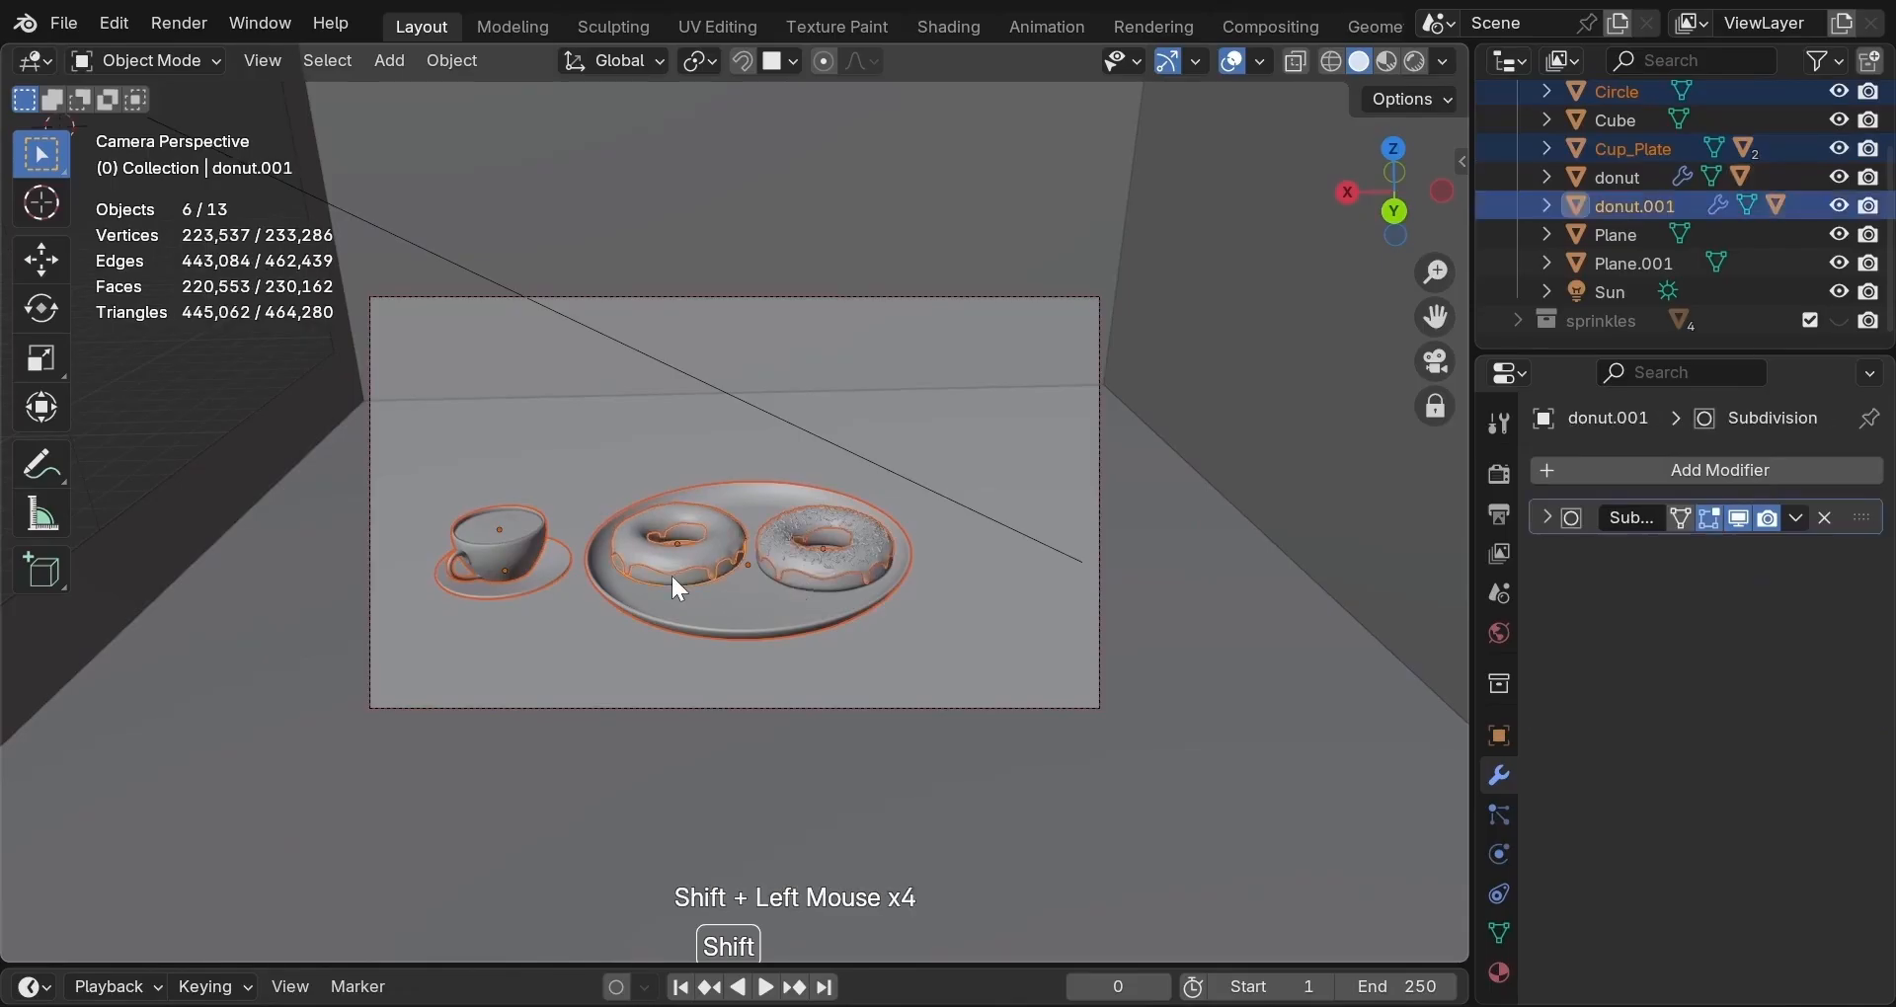
pyautogui.keyDown('shift'); pyautogui.click(818, 585); pyautogui.keyUp('shift')
pyautogui.keyDown('shift'); pyautogui.click(822, 595); pyautogui.keyUp('shift')
pyautogui.keyDown('shift'); pyautogui.click(817, 593); pyautogui.keyUp('shift')
pyautogui.press('g')
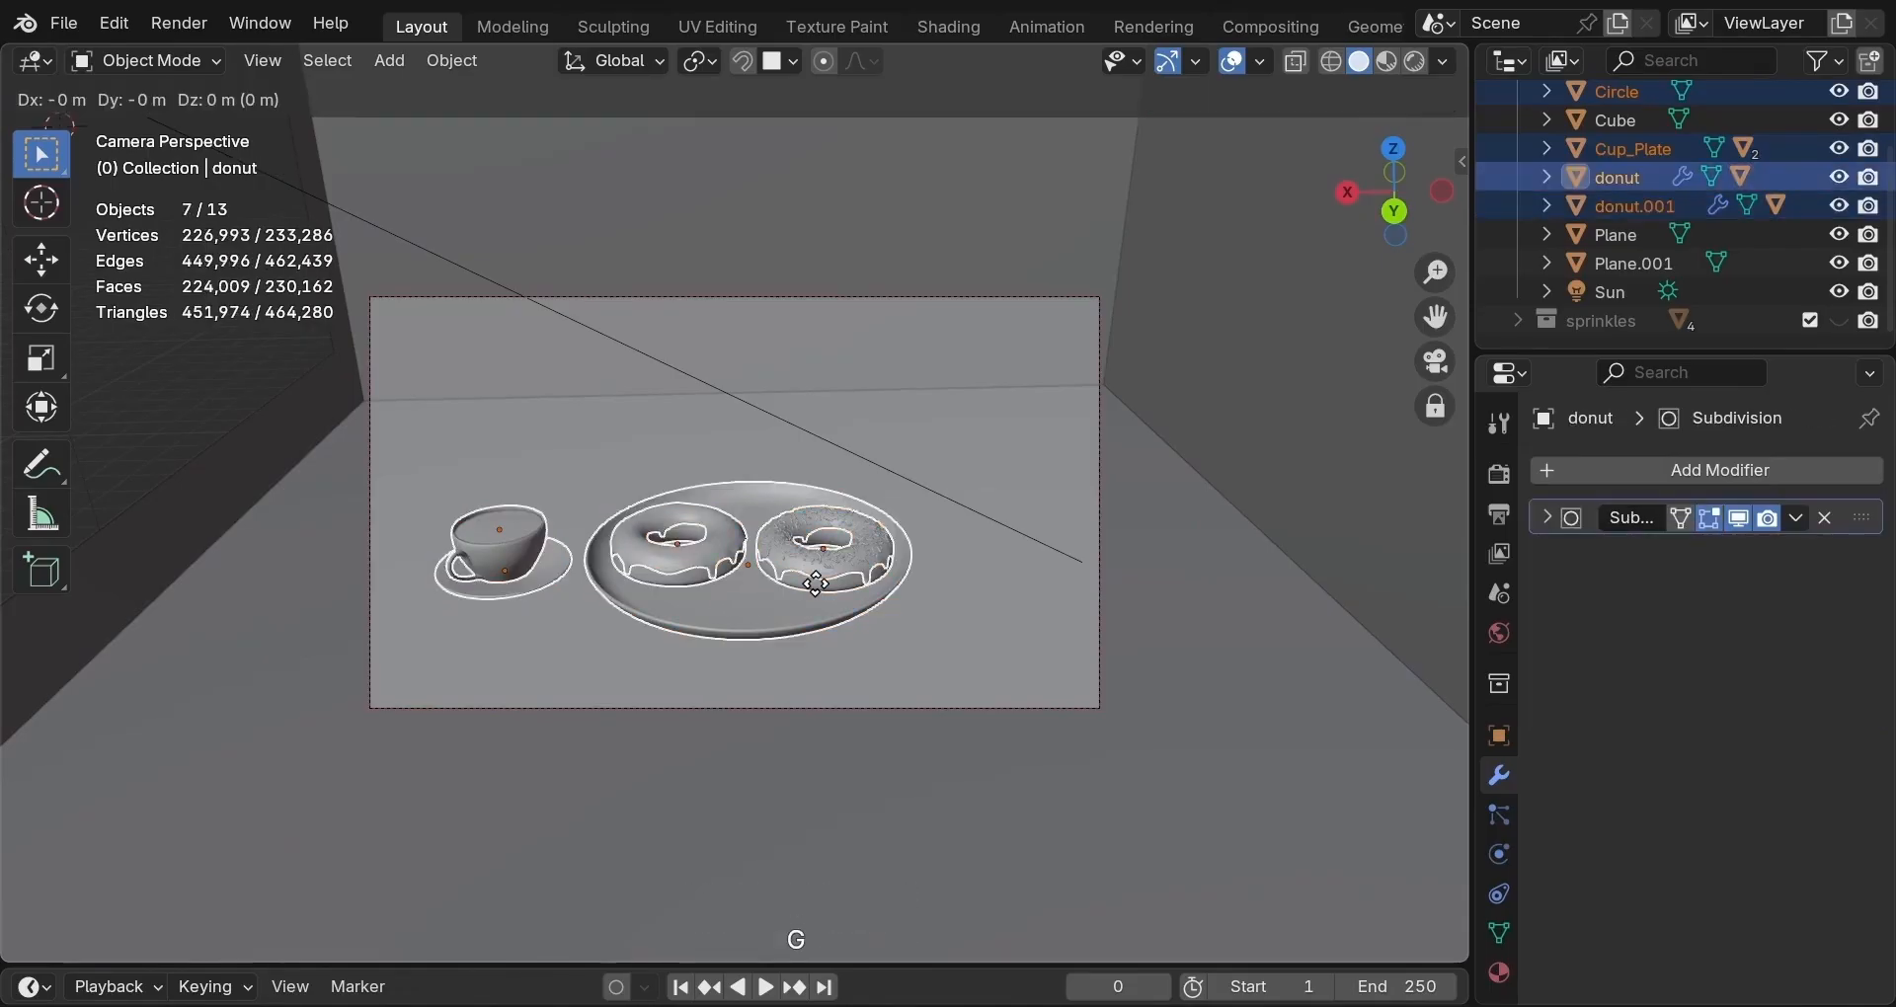
pyautogui.press('x')
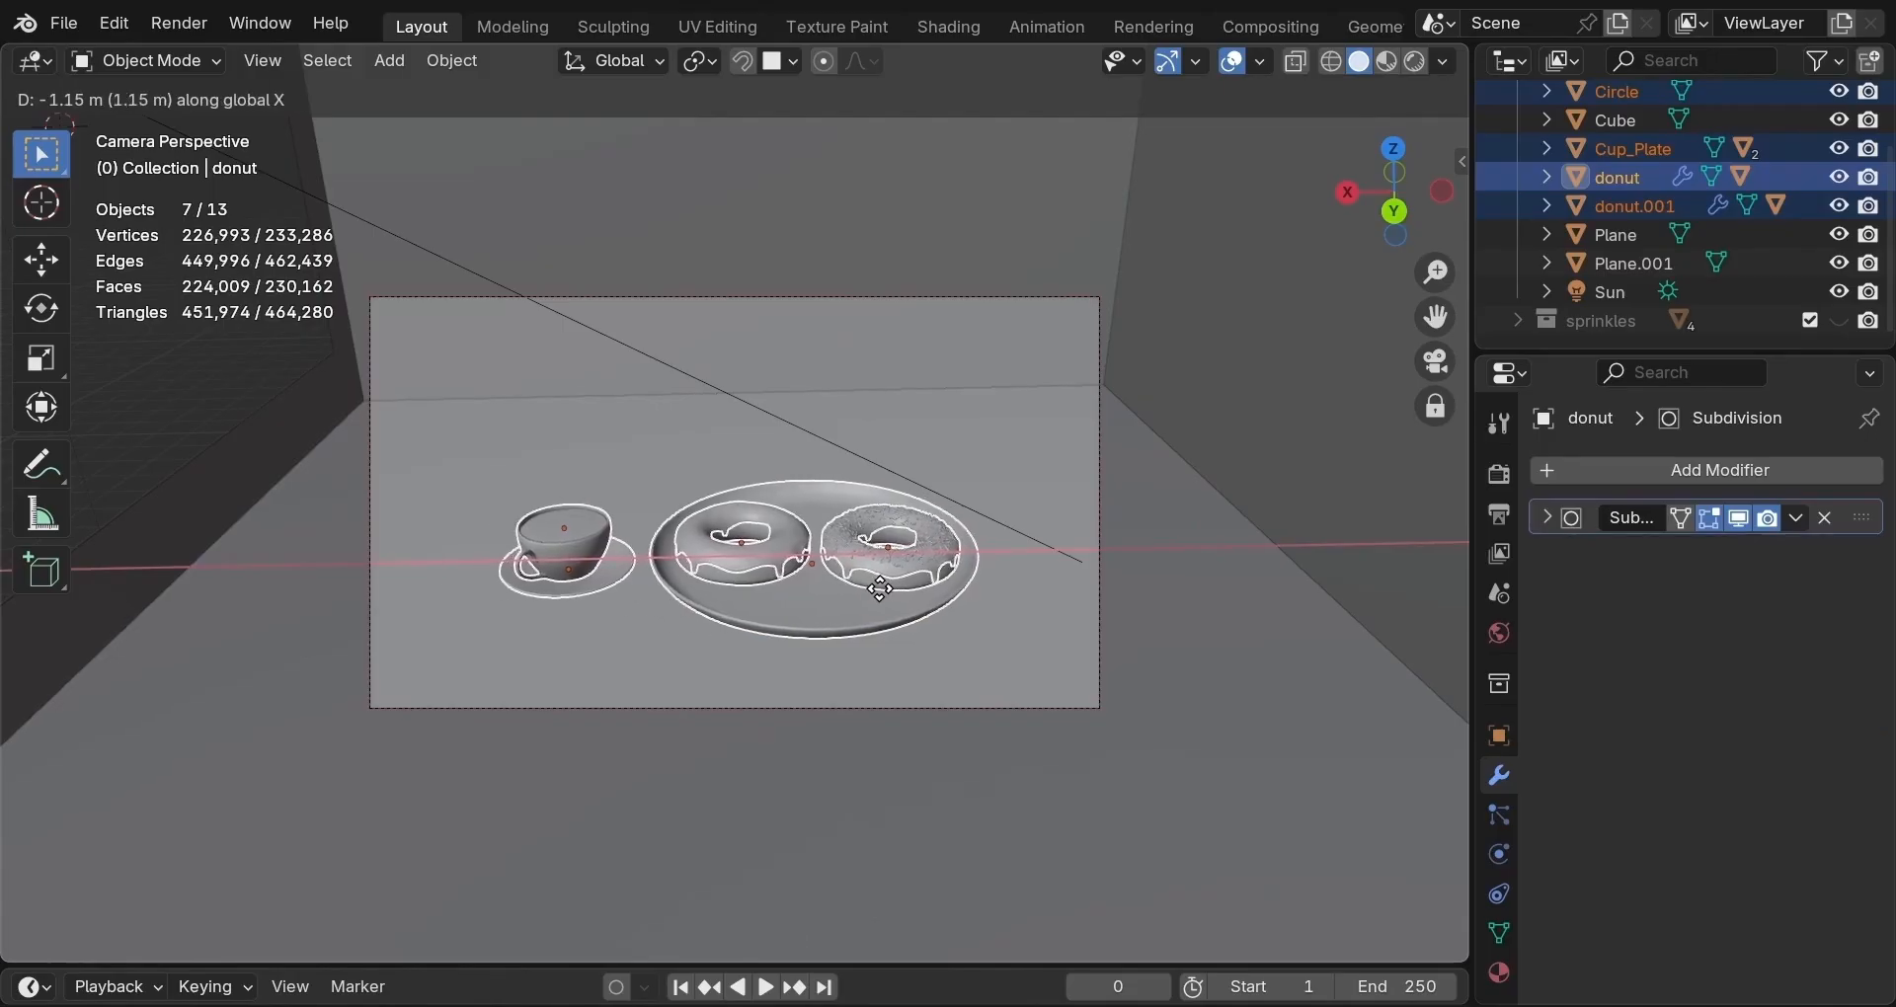
pyautogui.click(880, 590)
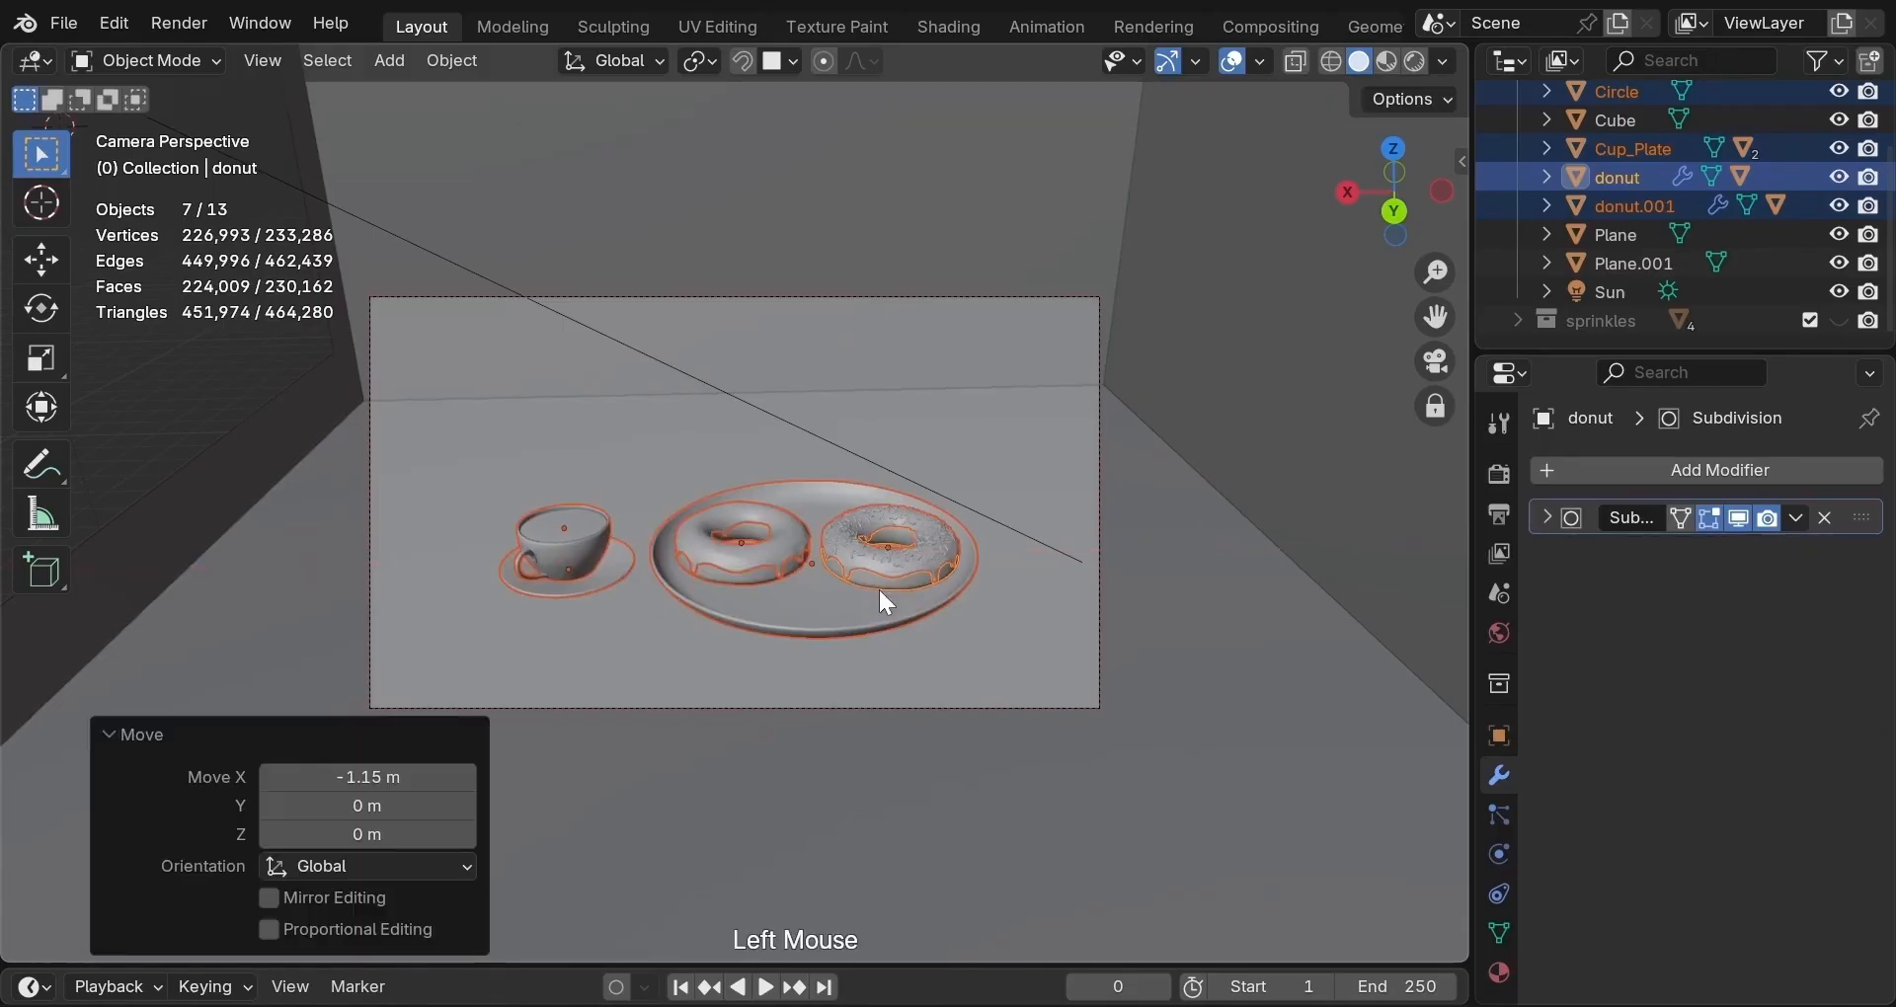
# Roll the camera −1.05°.
pyautogui.click(1093, 293)
pyautogui.press('r')
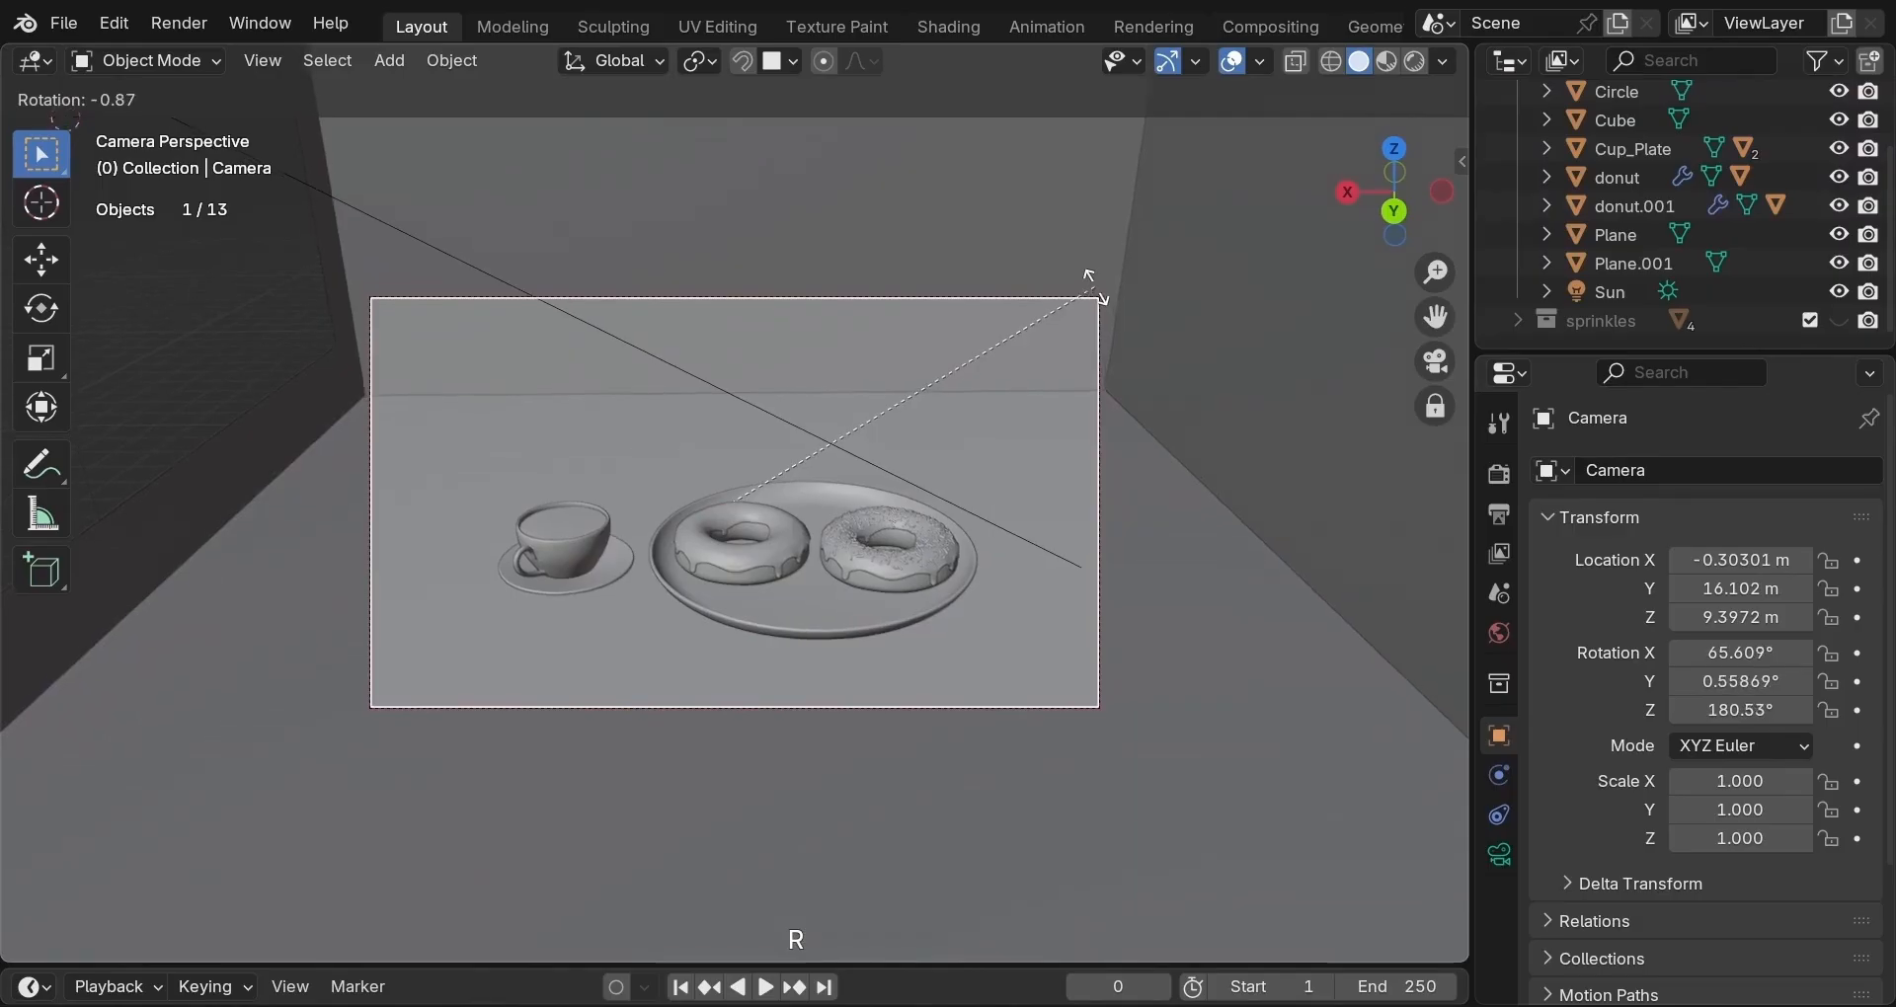
pyautogui.click(1093, 284)
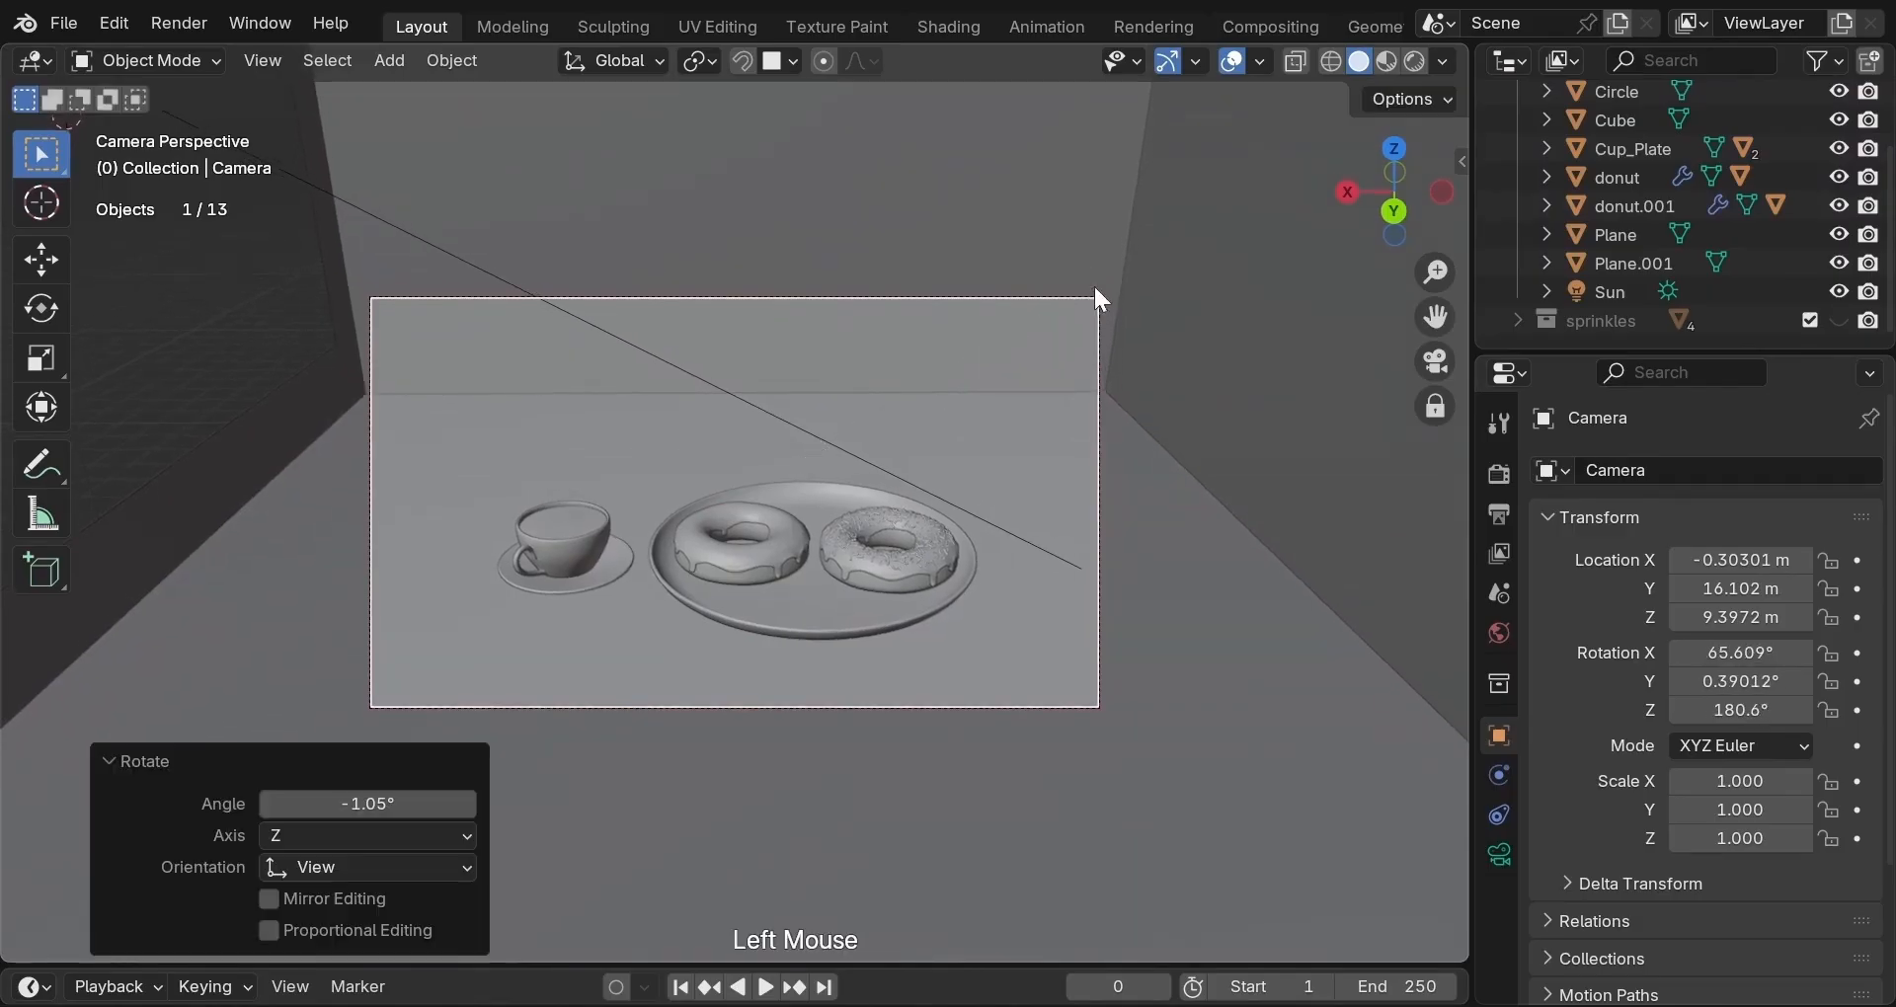
# In Rendered view, move the left wall's edge back along Y in Edit Mode.
pyautogui.click(1413, 62)
pyautogui.click(435, 173)
pyautogui.press('Tab')
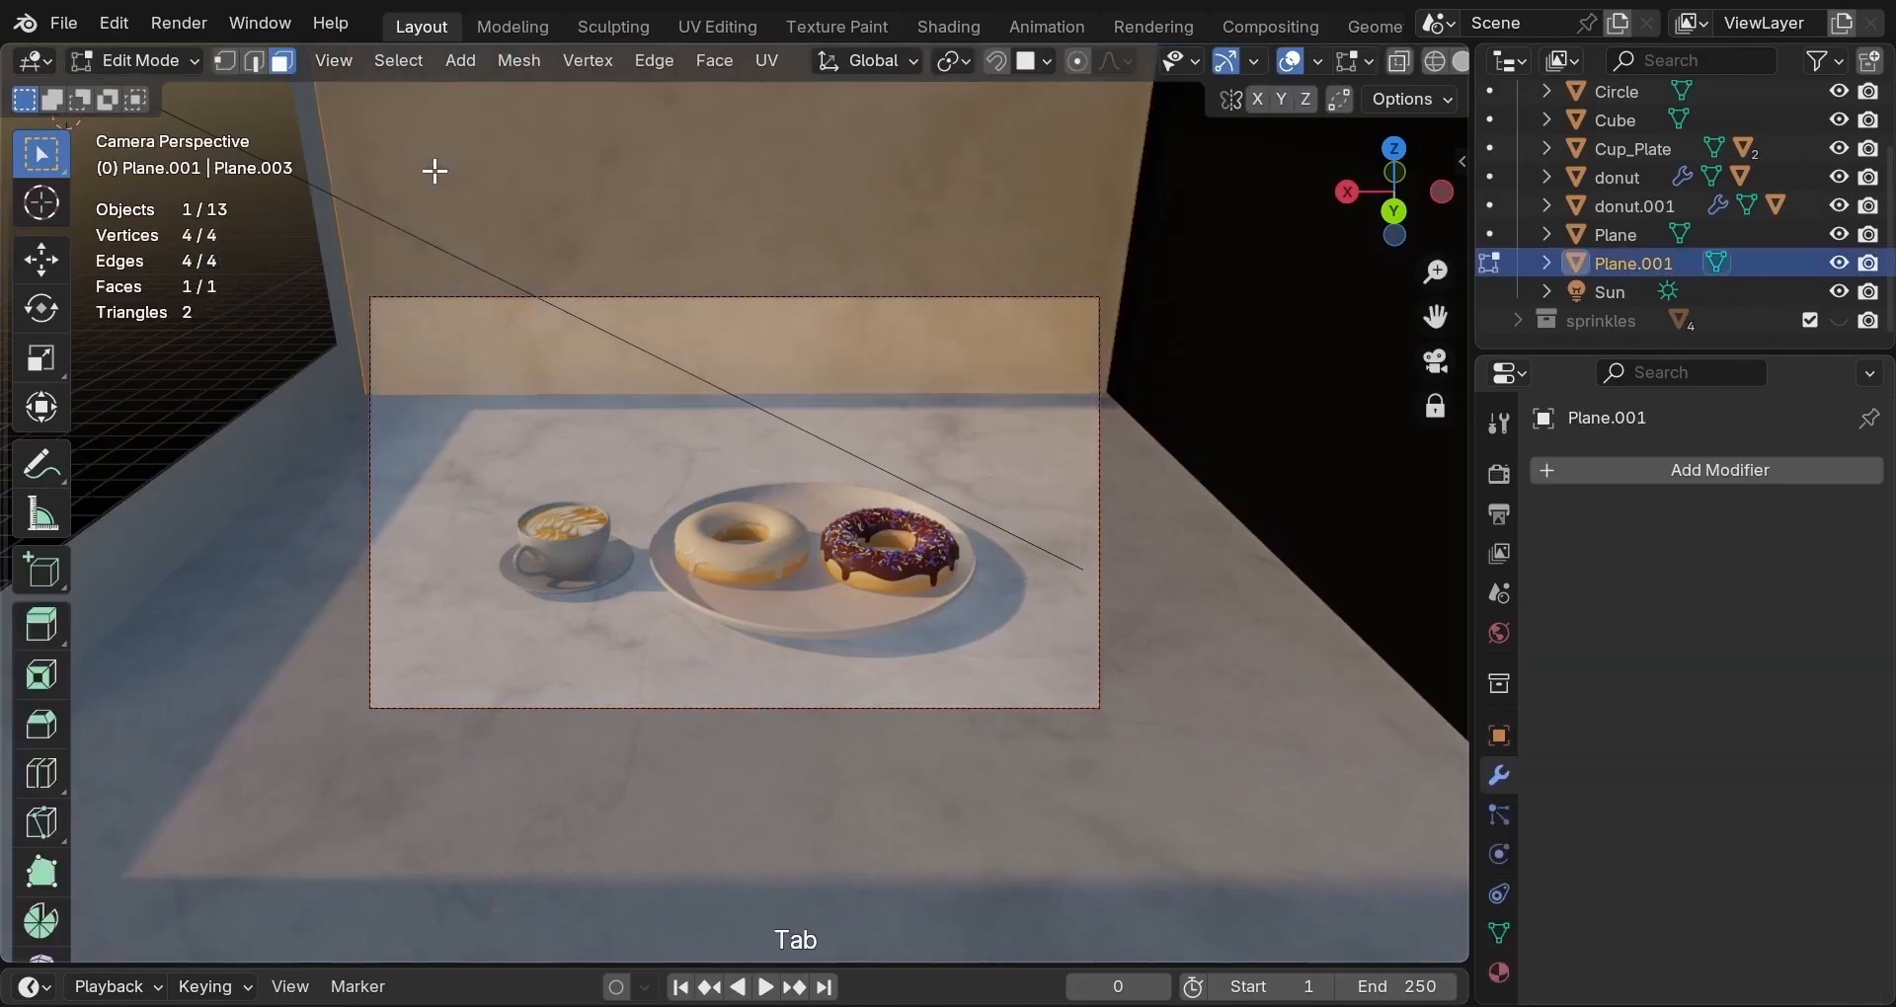
pyautogui.scroll(-2, 216, 306)
pyautogui.click(127, 500)
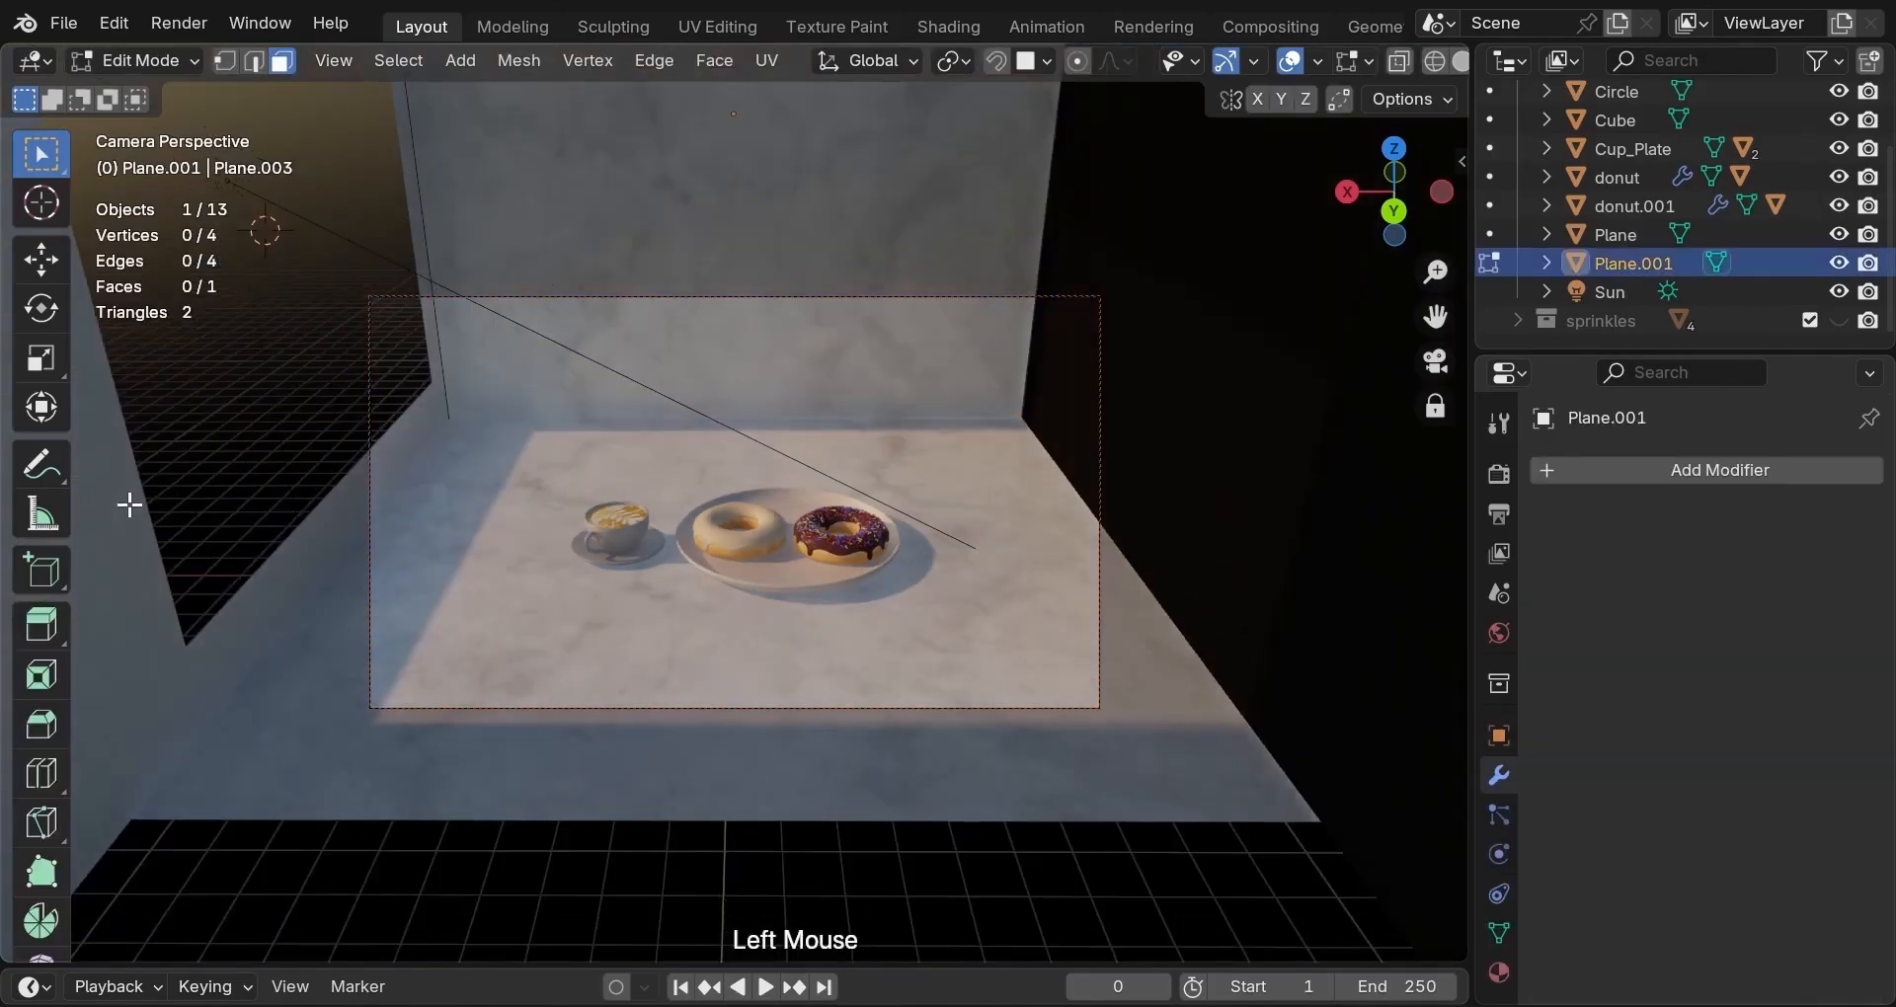
pyautogui.click(139, 434)
pyautogui.press('g')
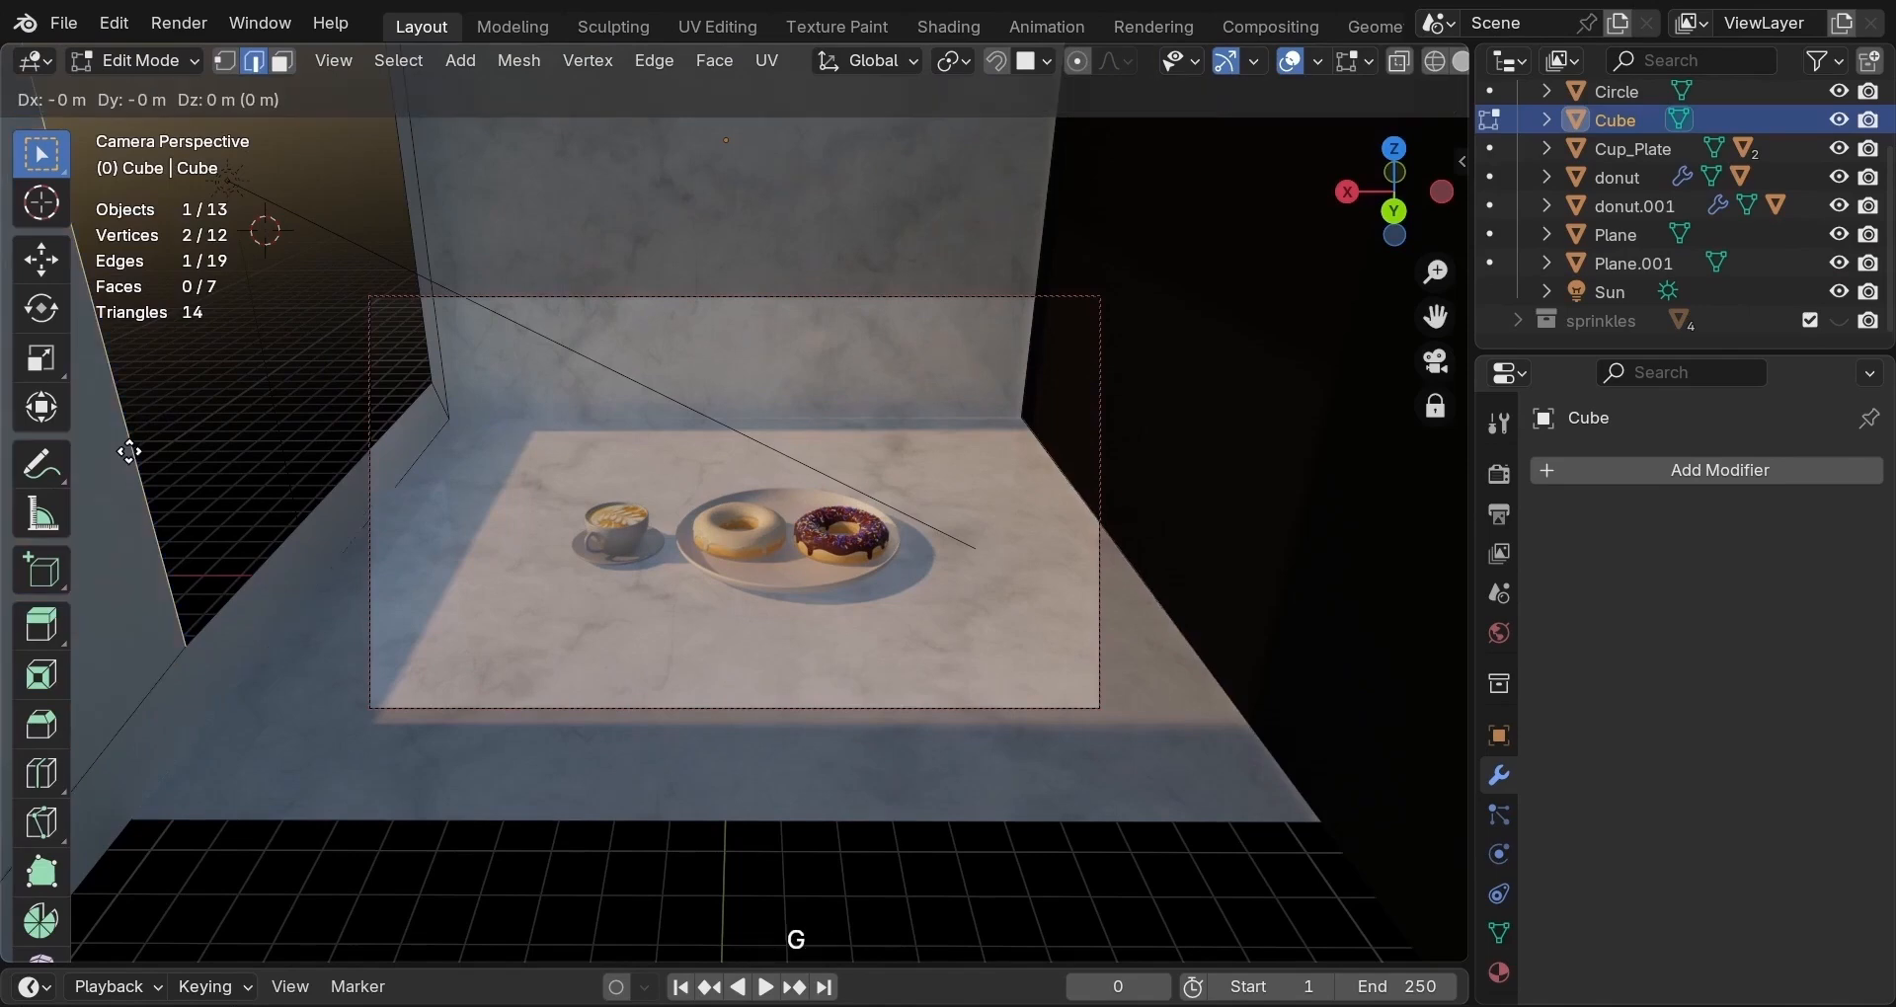
pyautogui.press('y')
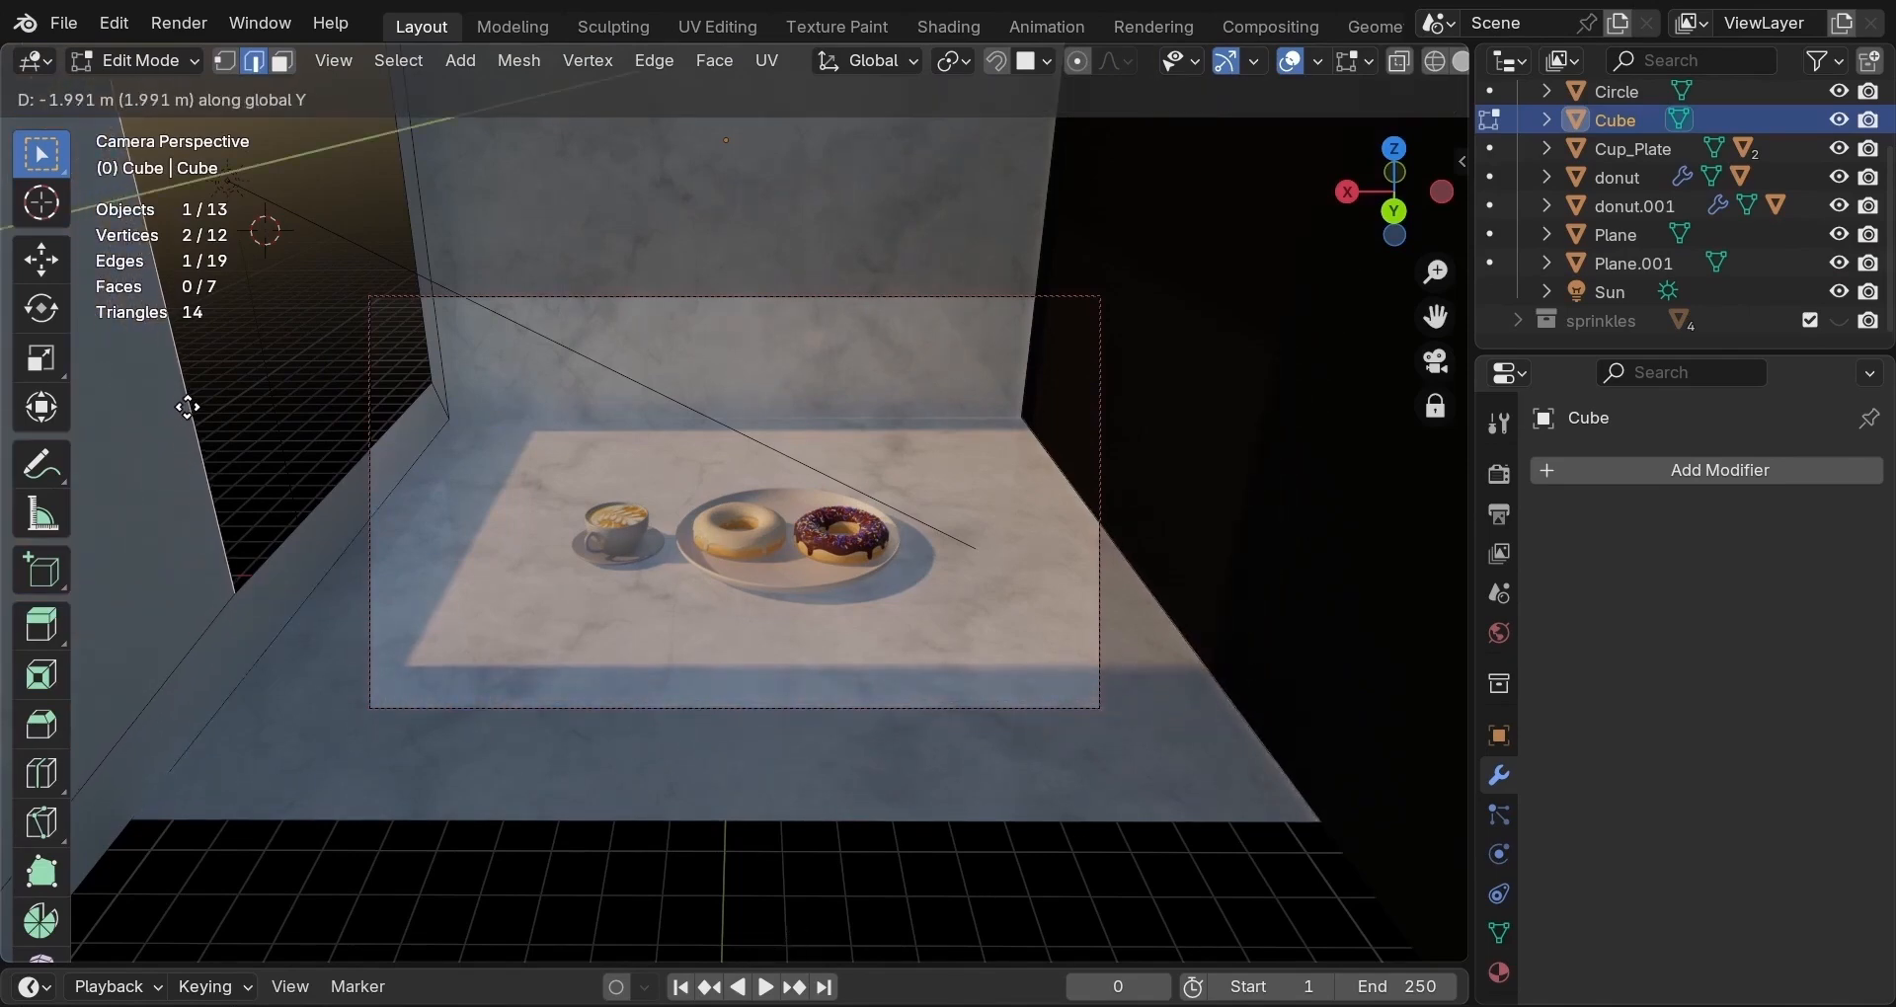
pyautogui.click(186, 399)
pyautogui.press('Tab')
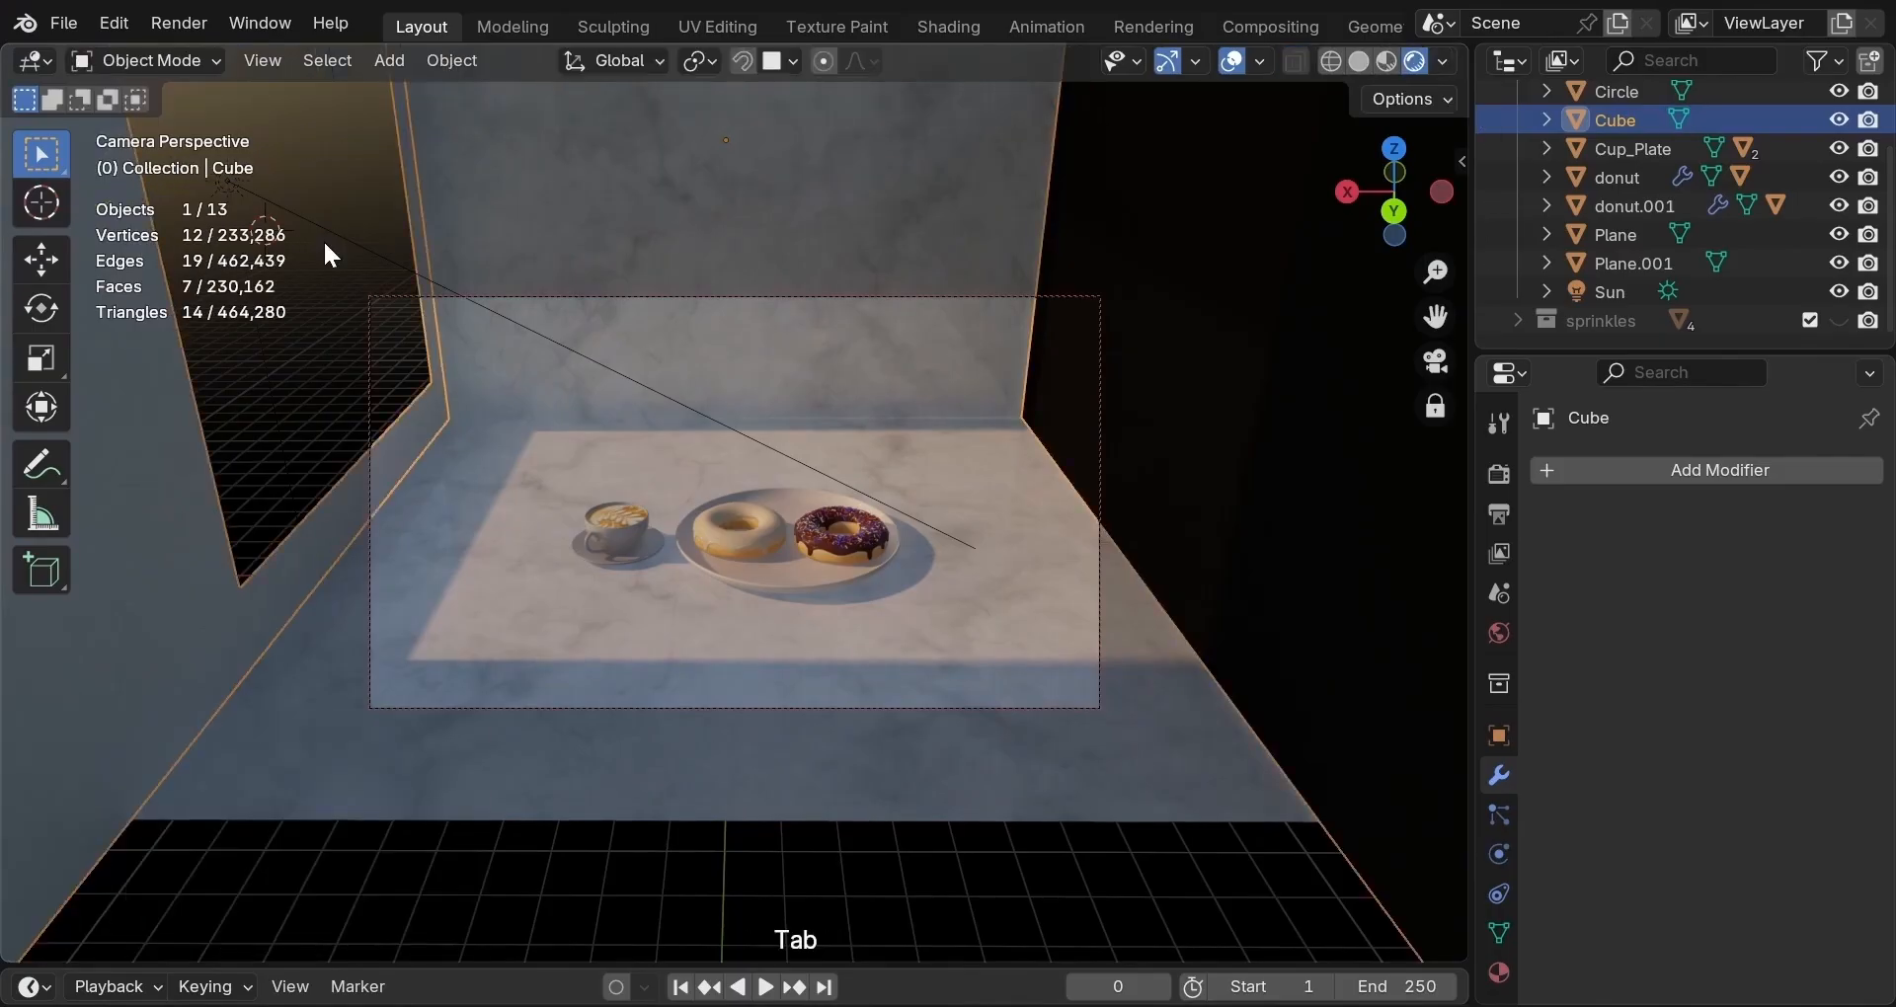
pyautogui.hotkey('alt', 'a')
pyautogui.scroll(3, 863, 624)
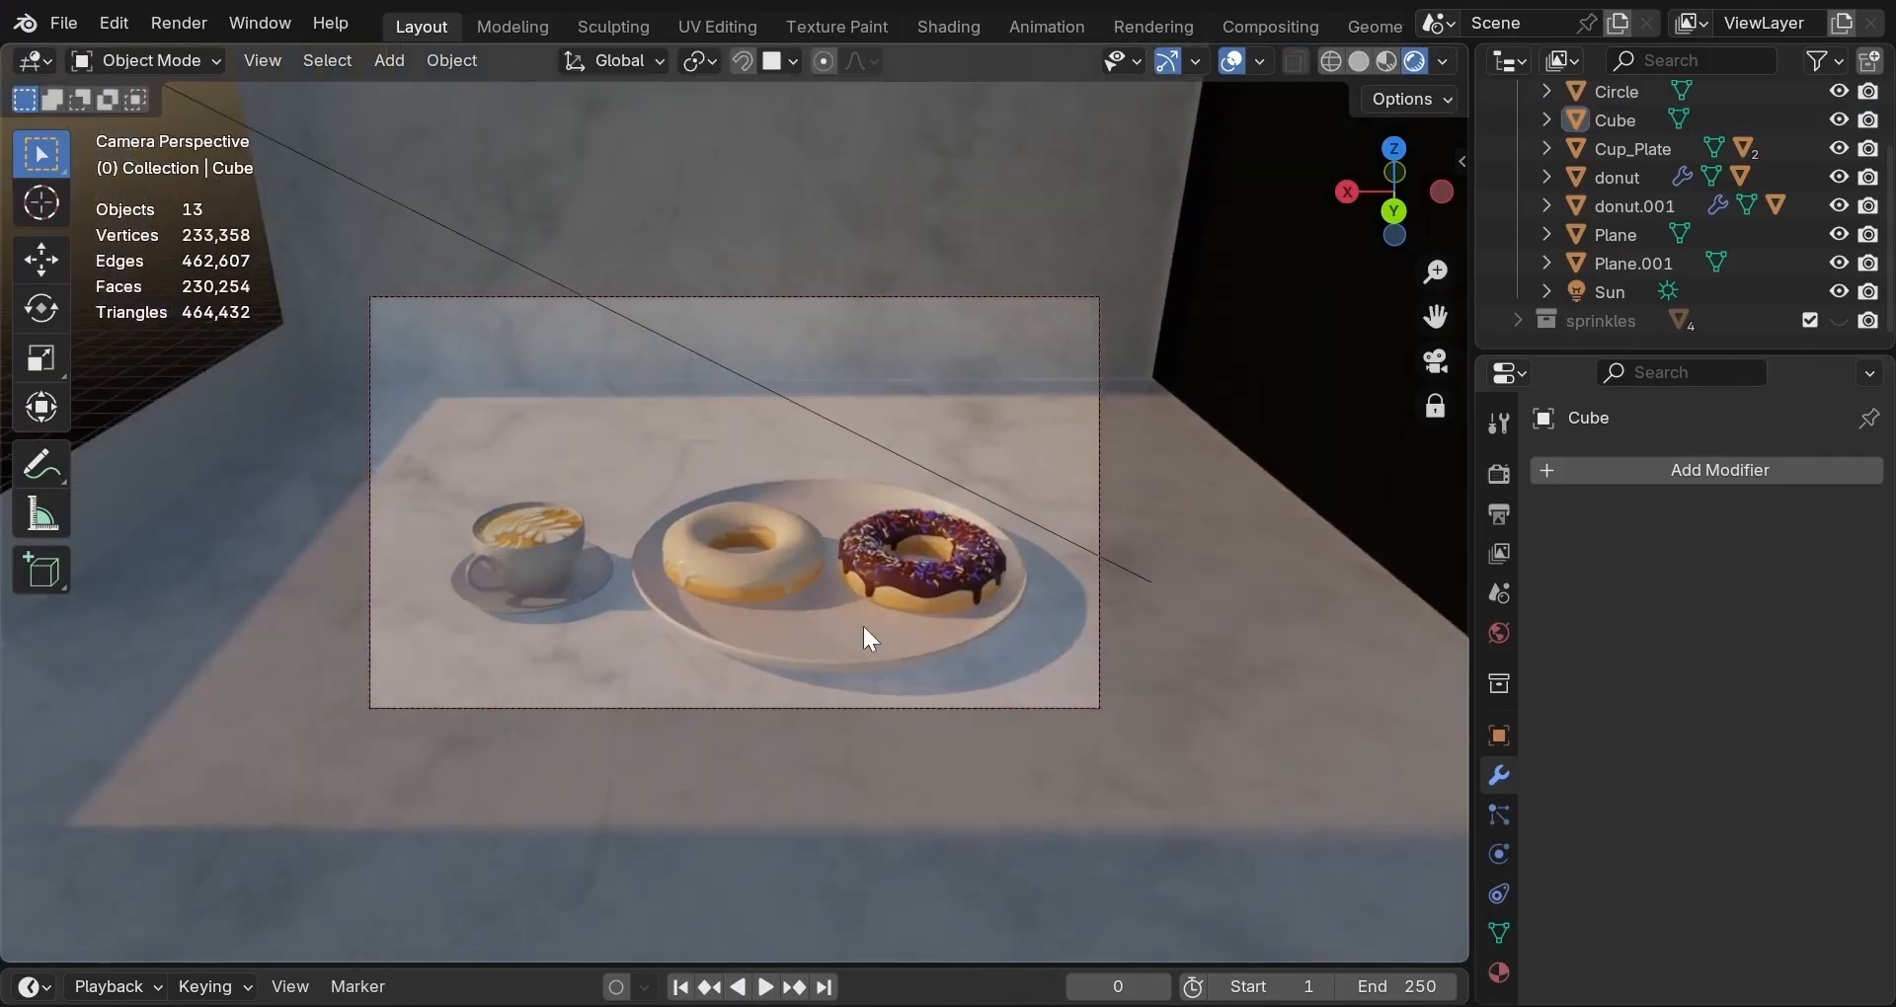
pyautogui.middleClick(864, 628)
# Rotate the left donut, donut.001, 174° around Z, then return to Rendered shading.
pyautogui.click(1360, 62)
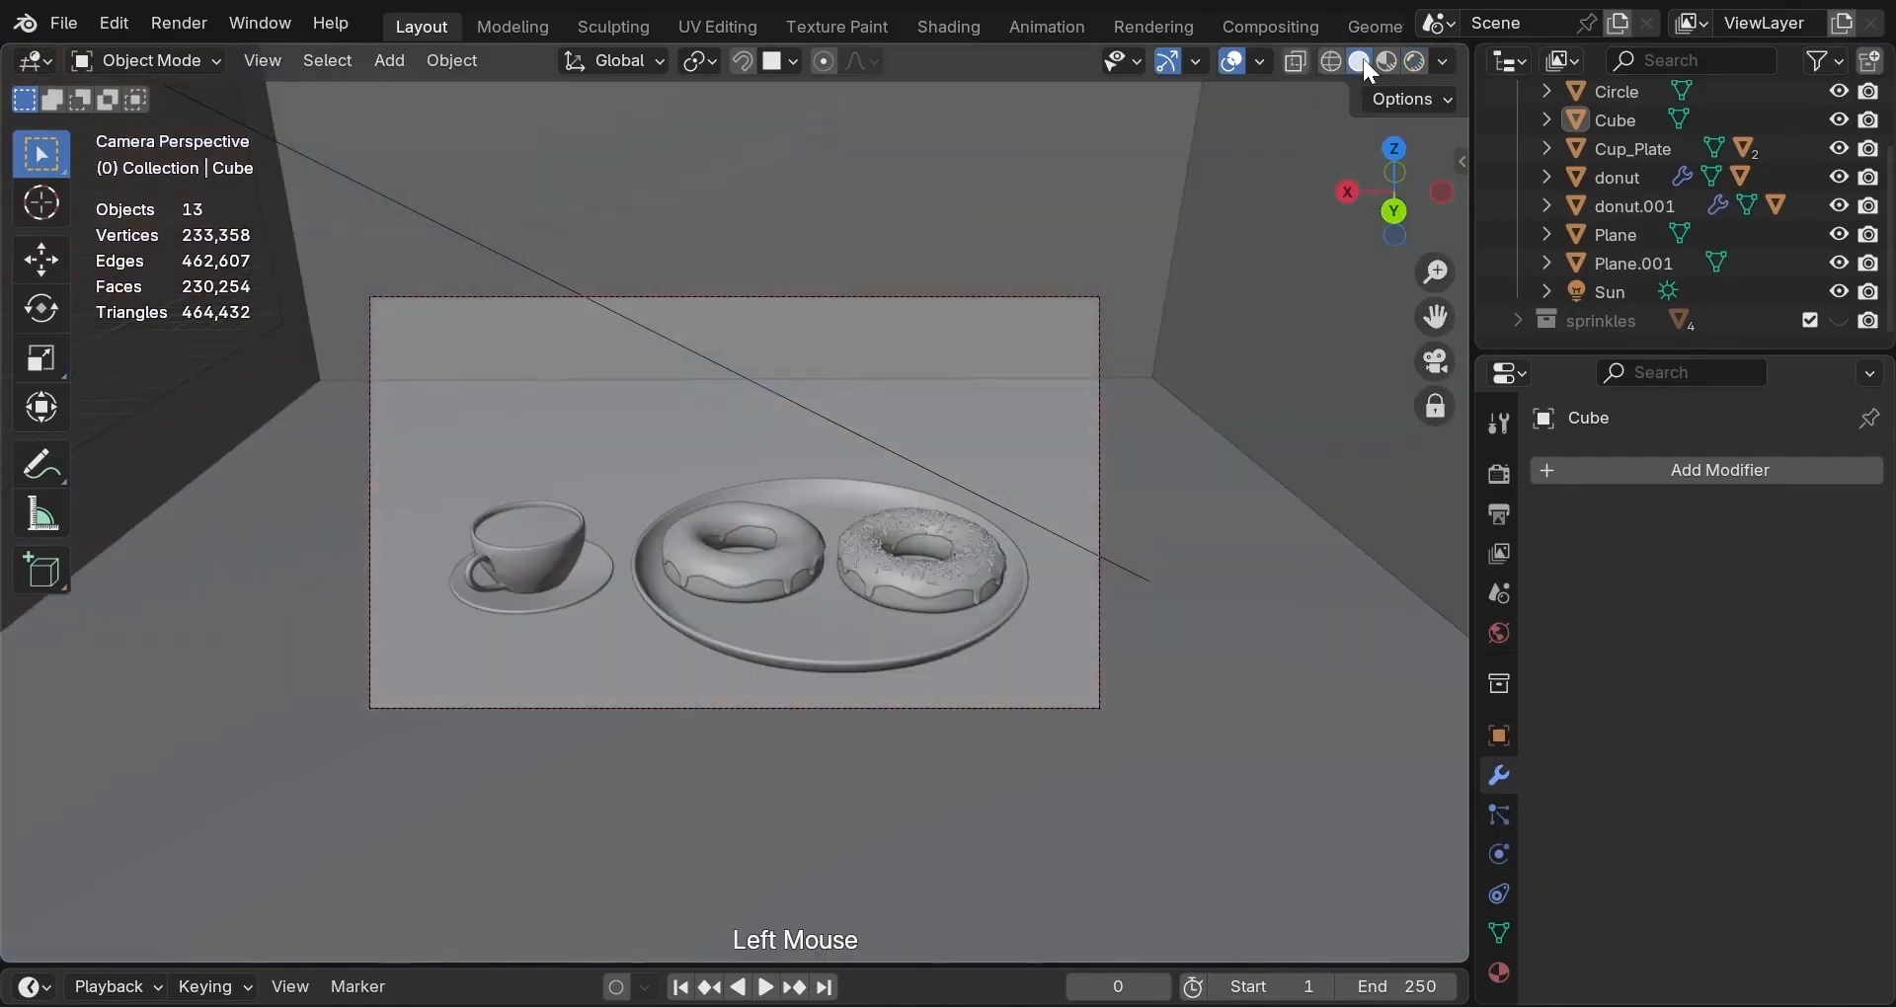
pyautogui.click(771, 598)
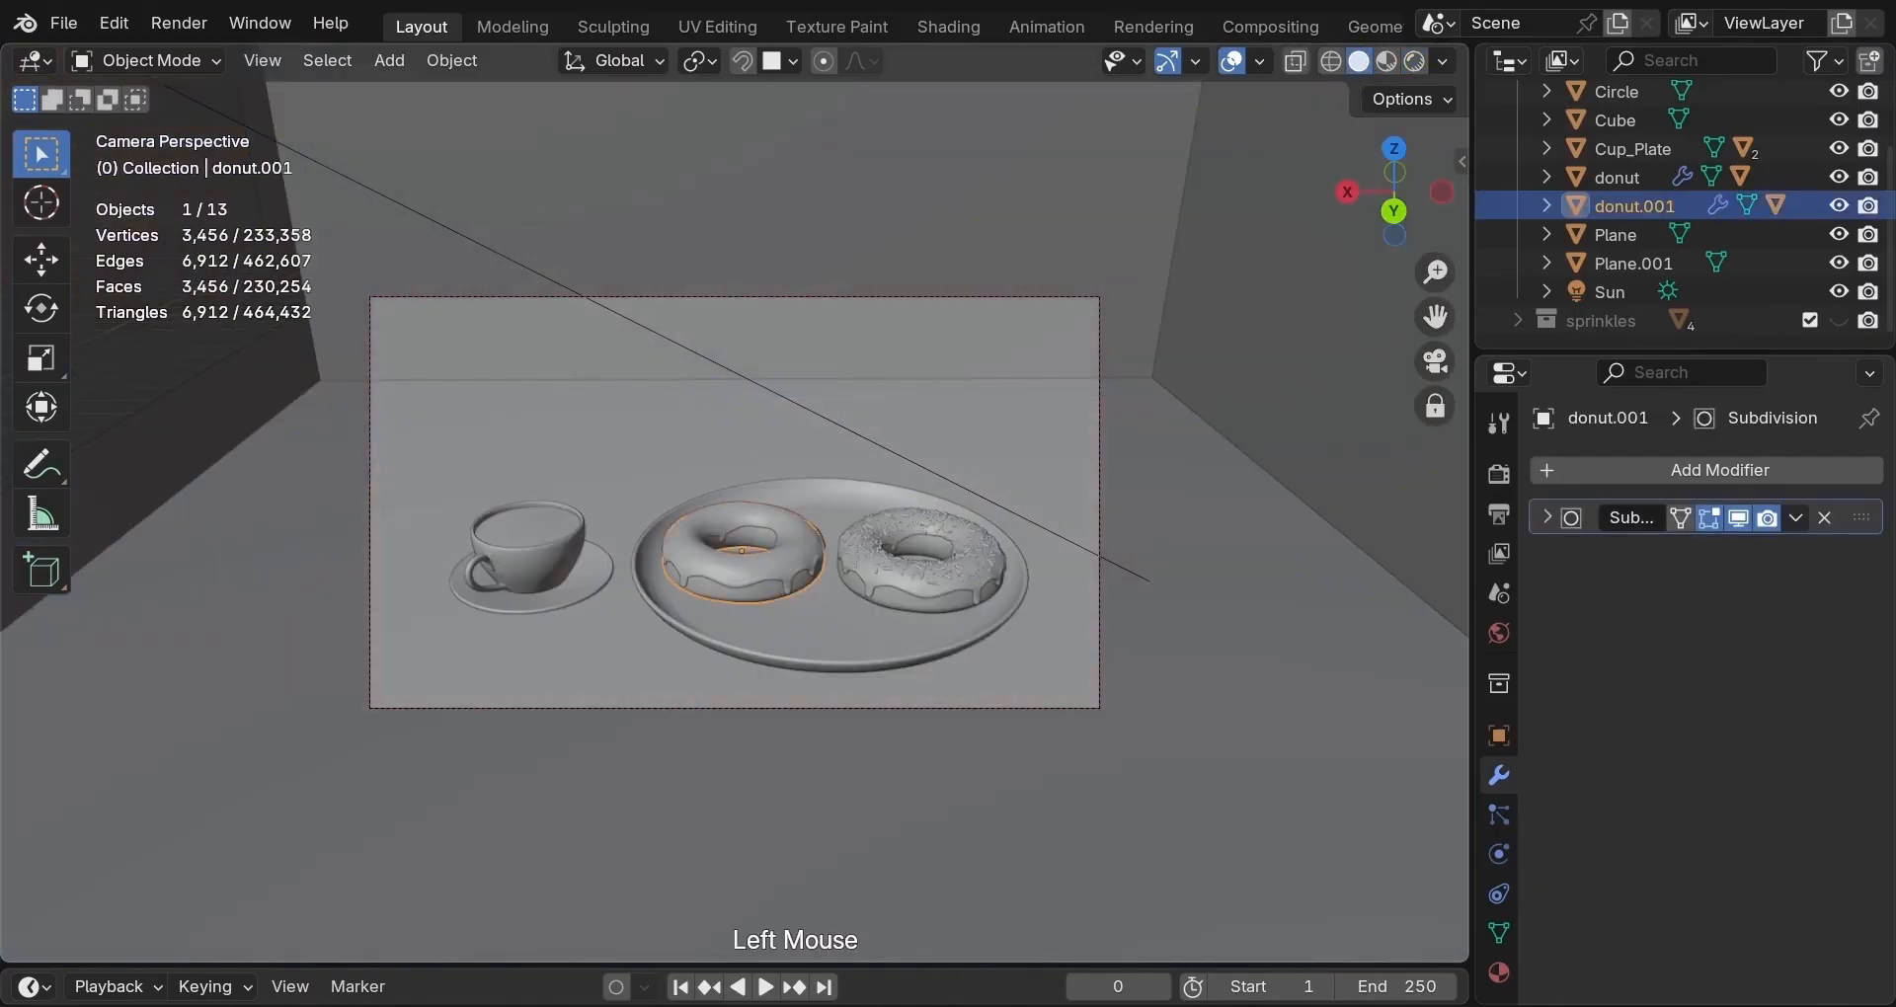
pyautogui.press('r')
pyautogui.press('z')
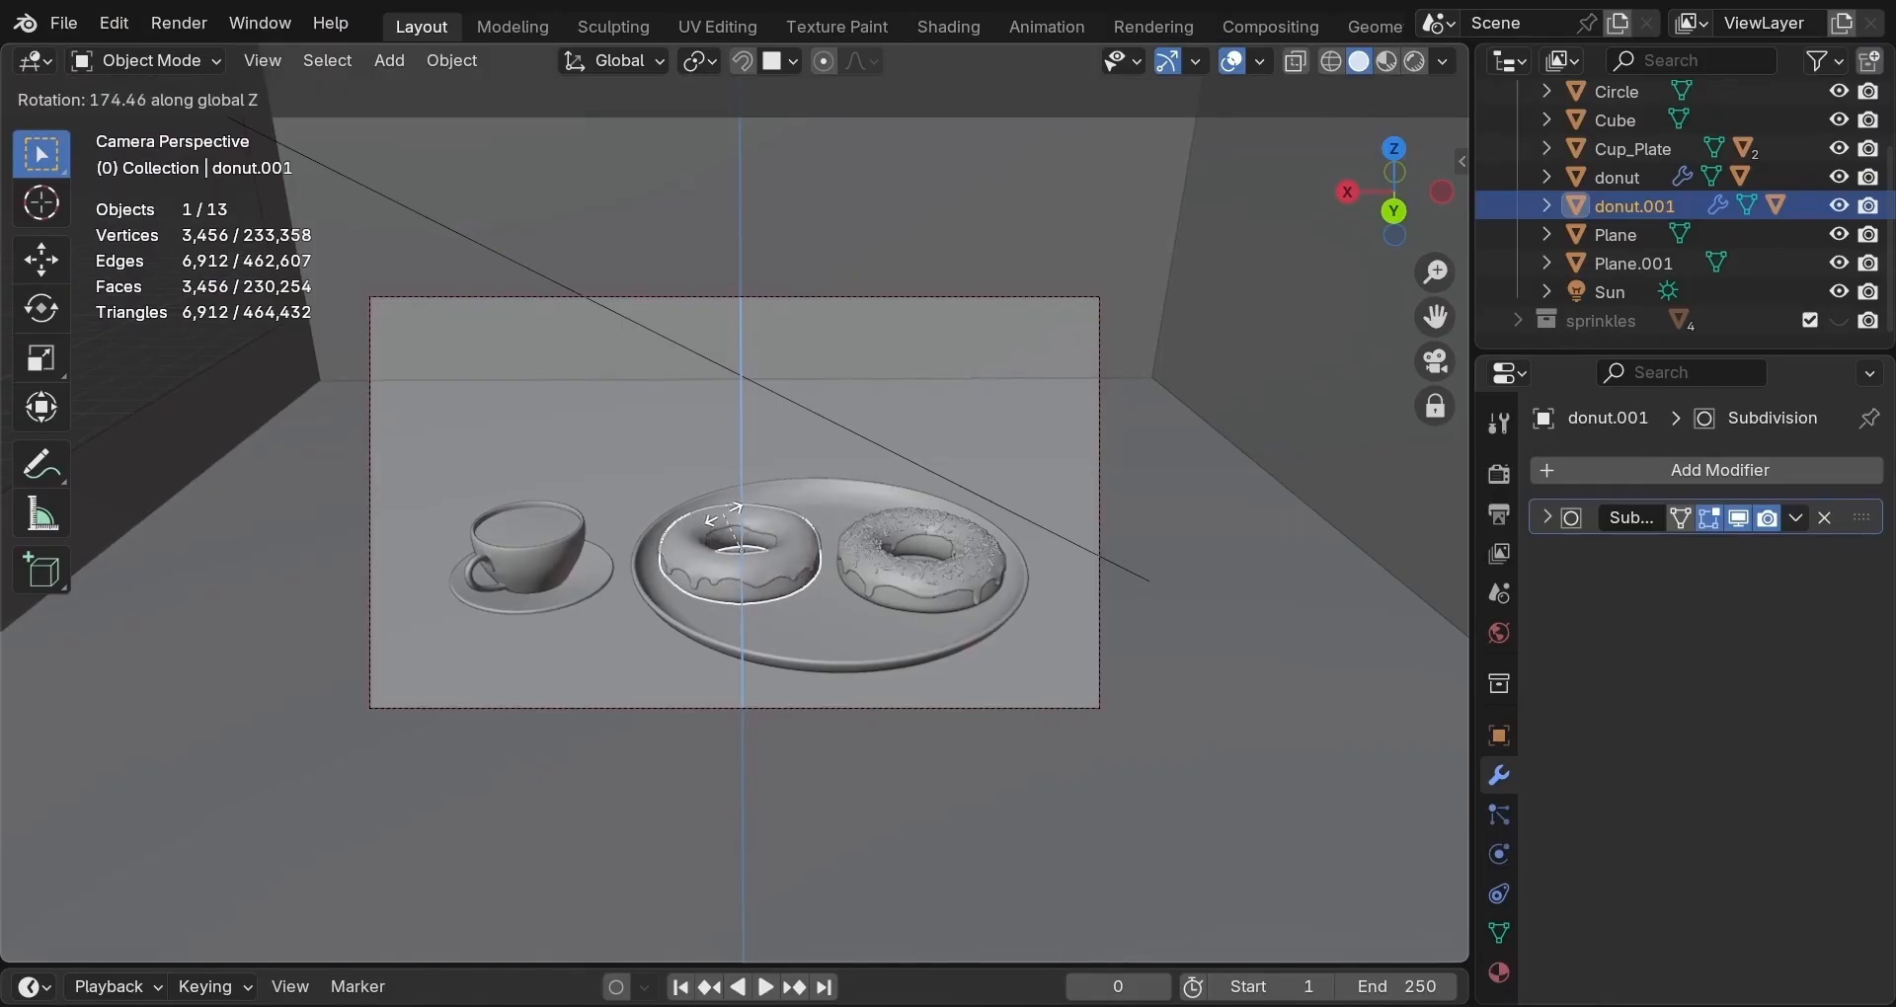
pyautogui.click(726, 519)
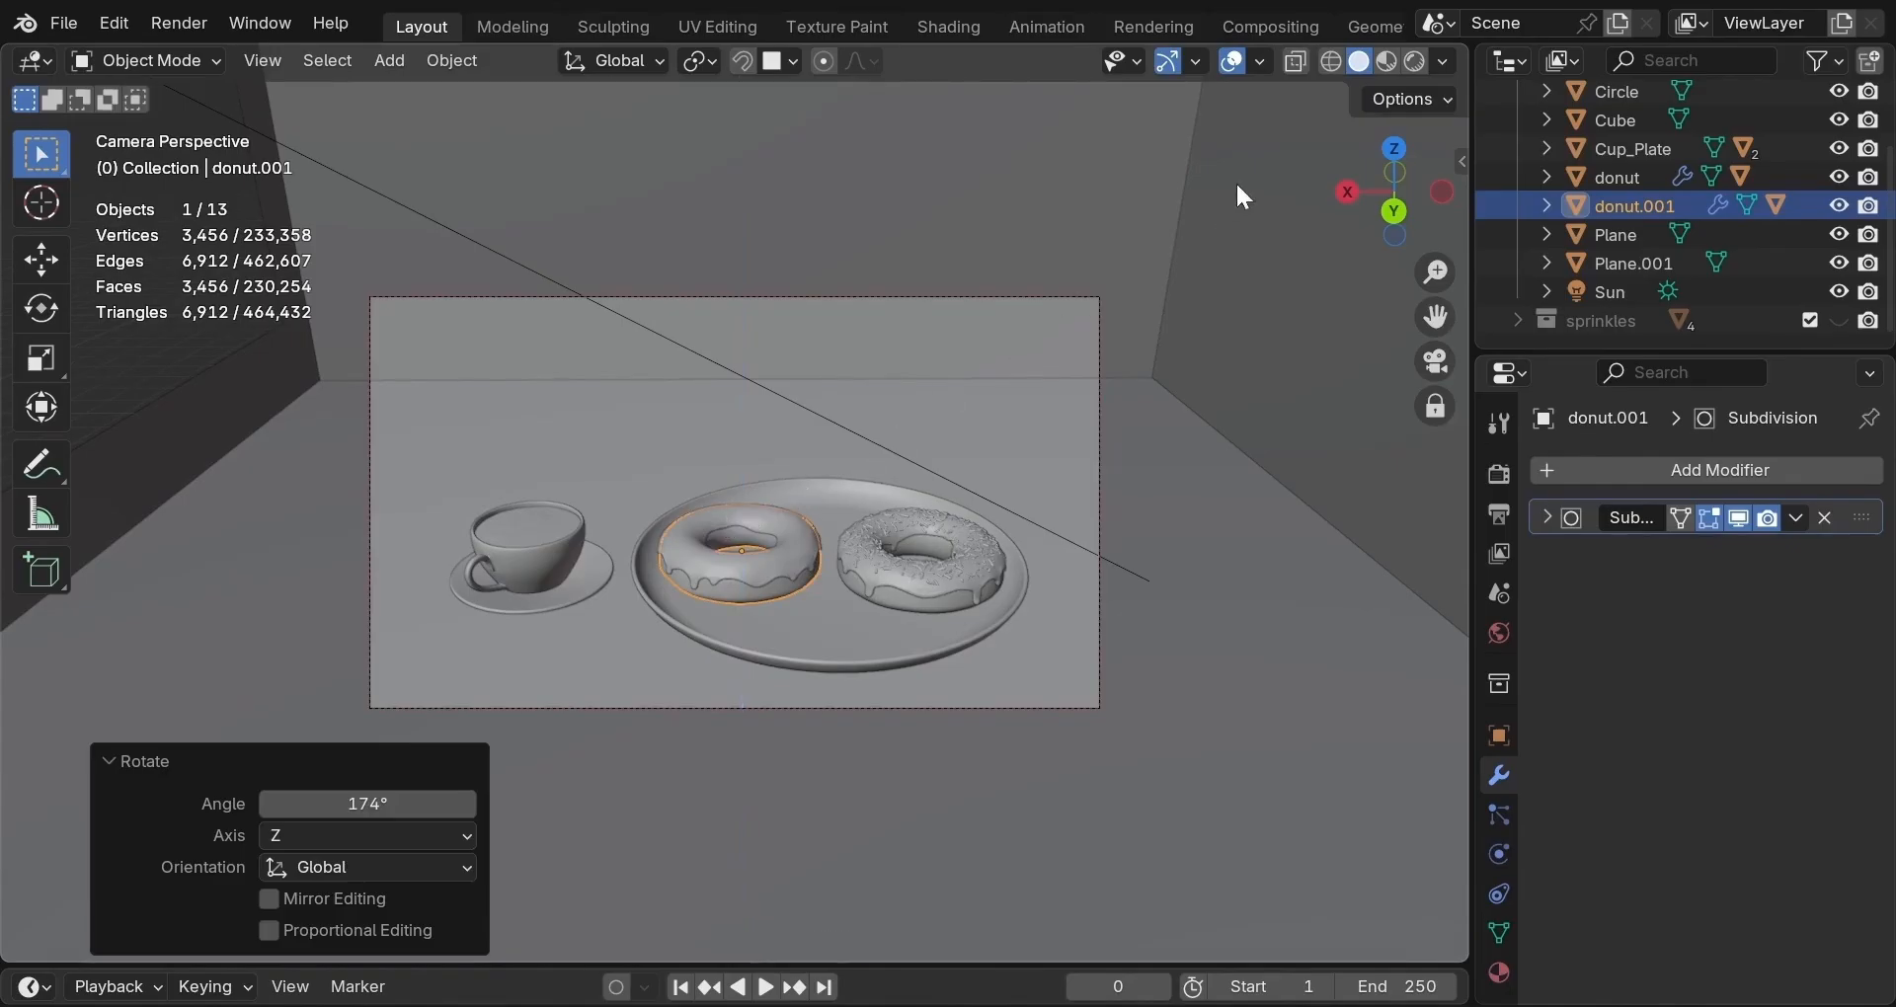
pyautogui.click(1416, 61)
pyautogui.click(146, 357)
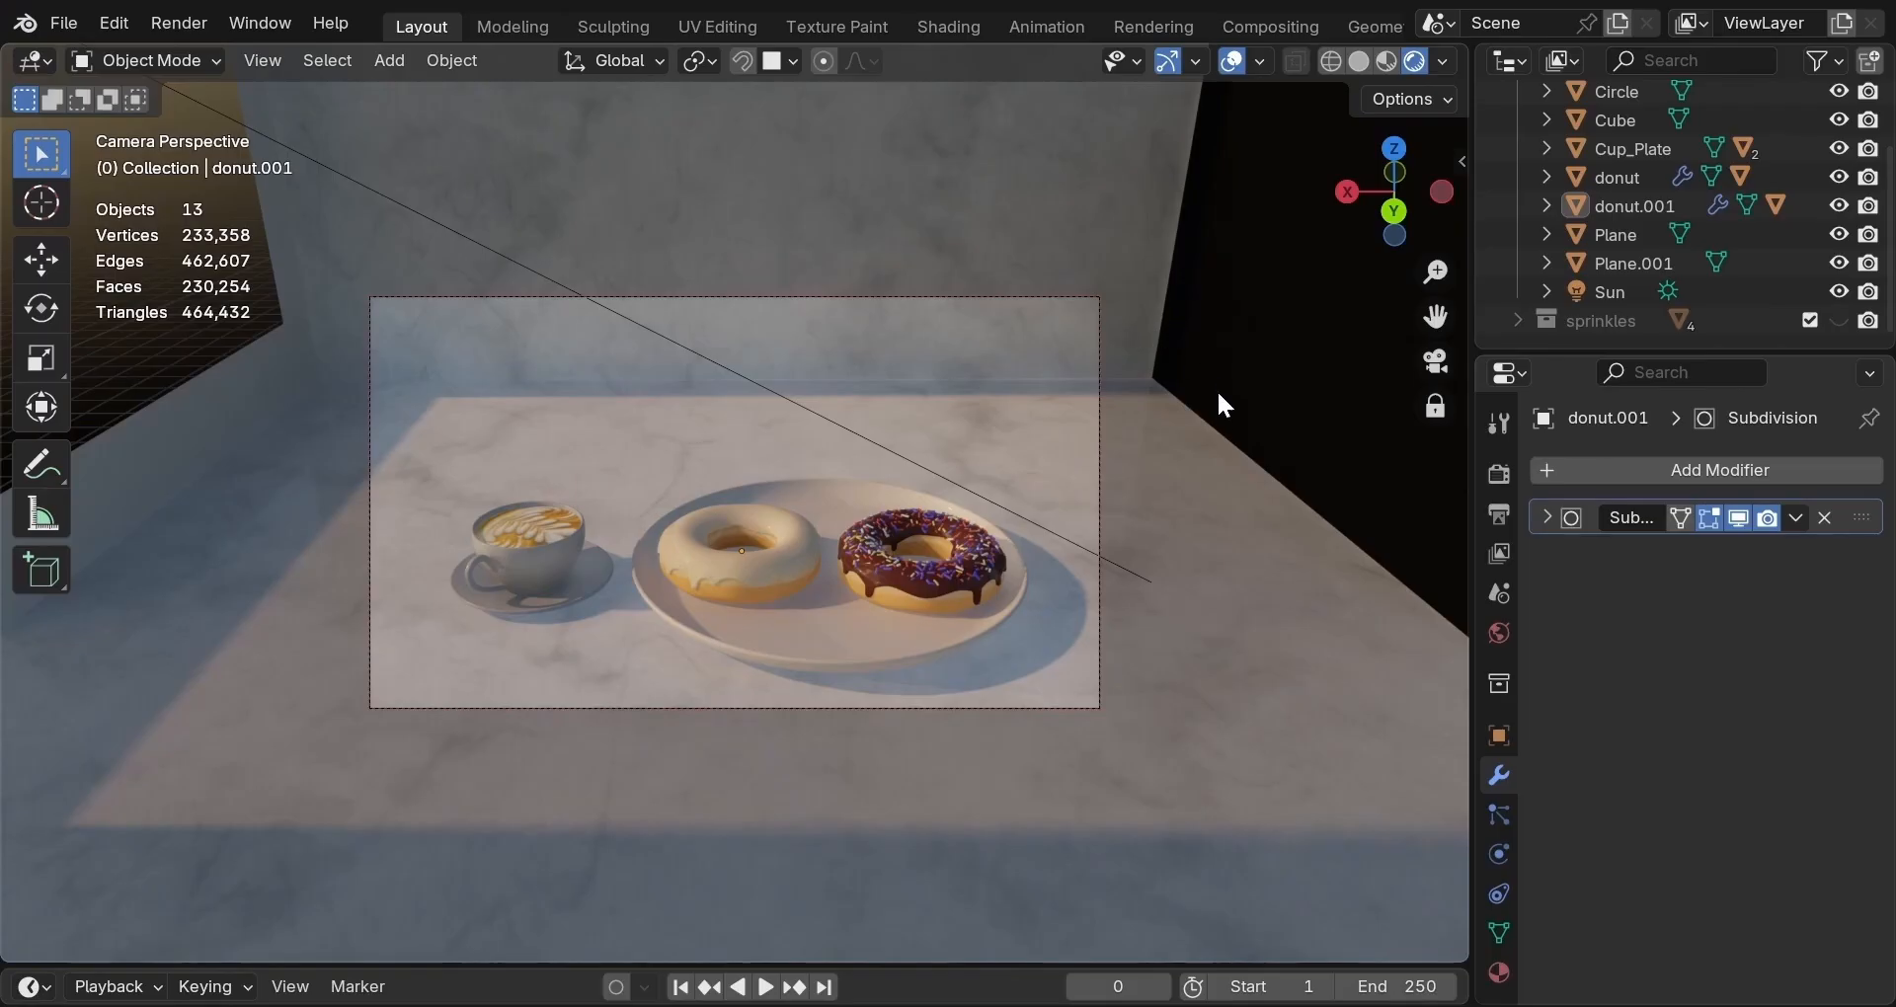
# Switch the viewport to Wireframe shading from the Z shading pie menu.
pyautogui.press('z')
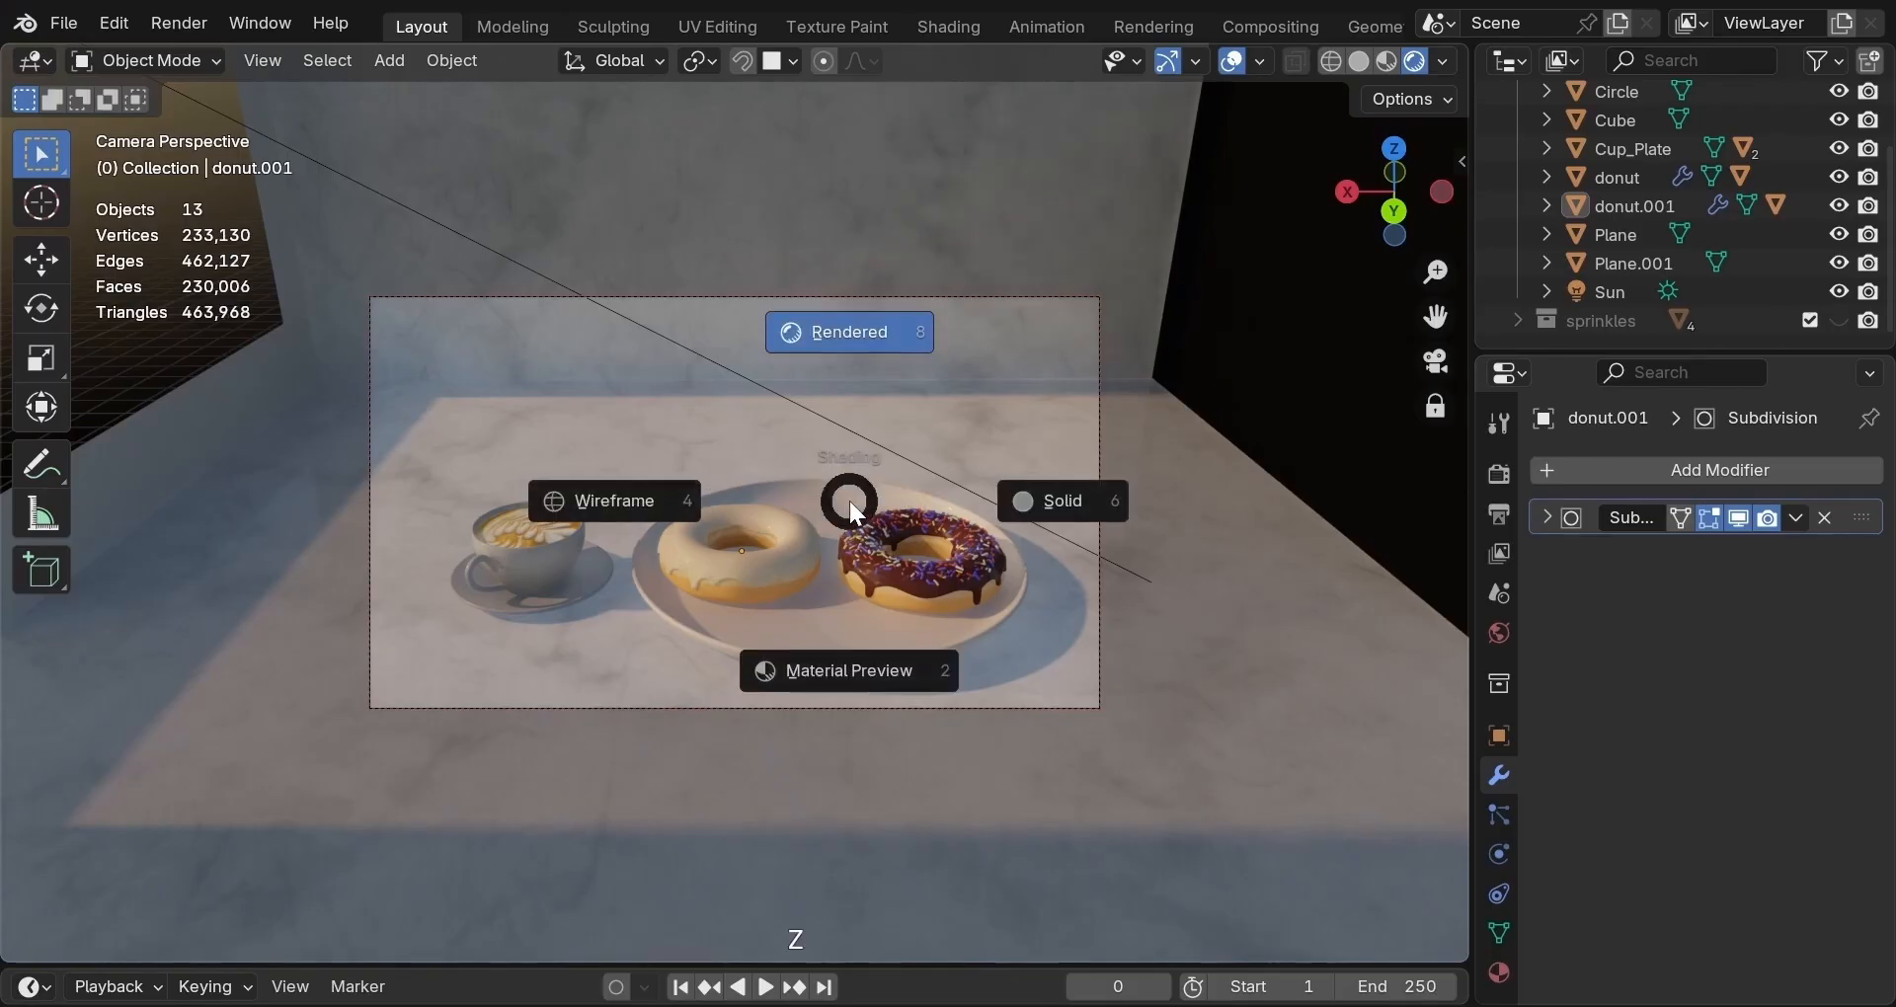
pyautogui.click(773, 499)
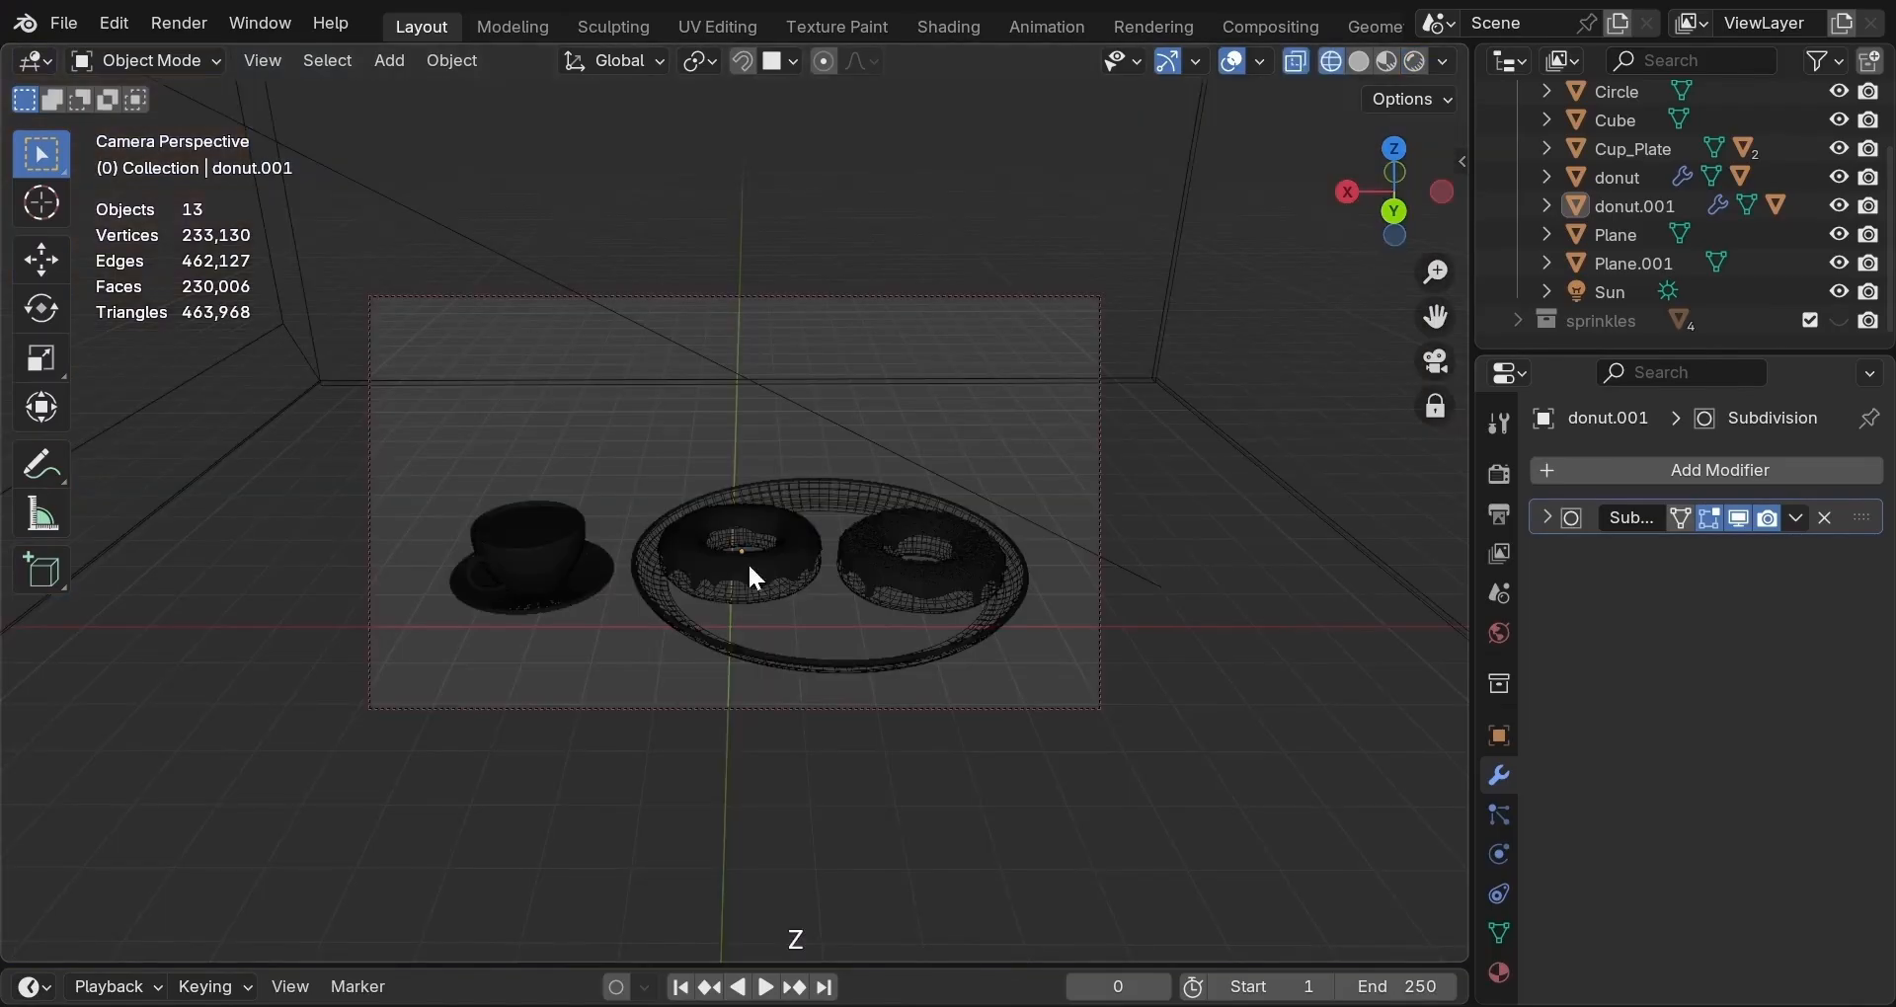
# Place the 3D cursor in front of the plate and add an Area light there.
pyautogui.keyDown('shift'); pyautogui.rightClick(720, 787); pyautogui.keyUp('shift')
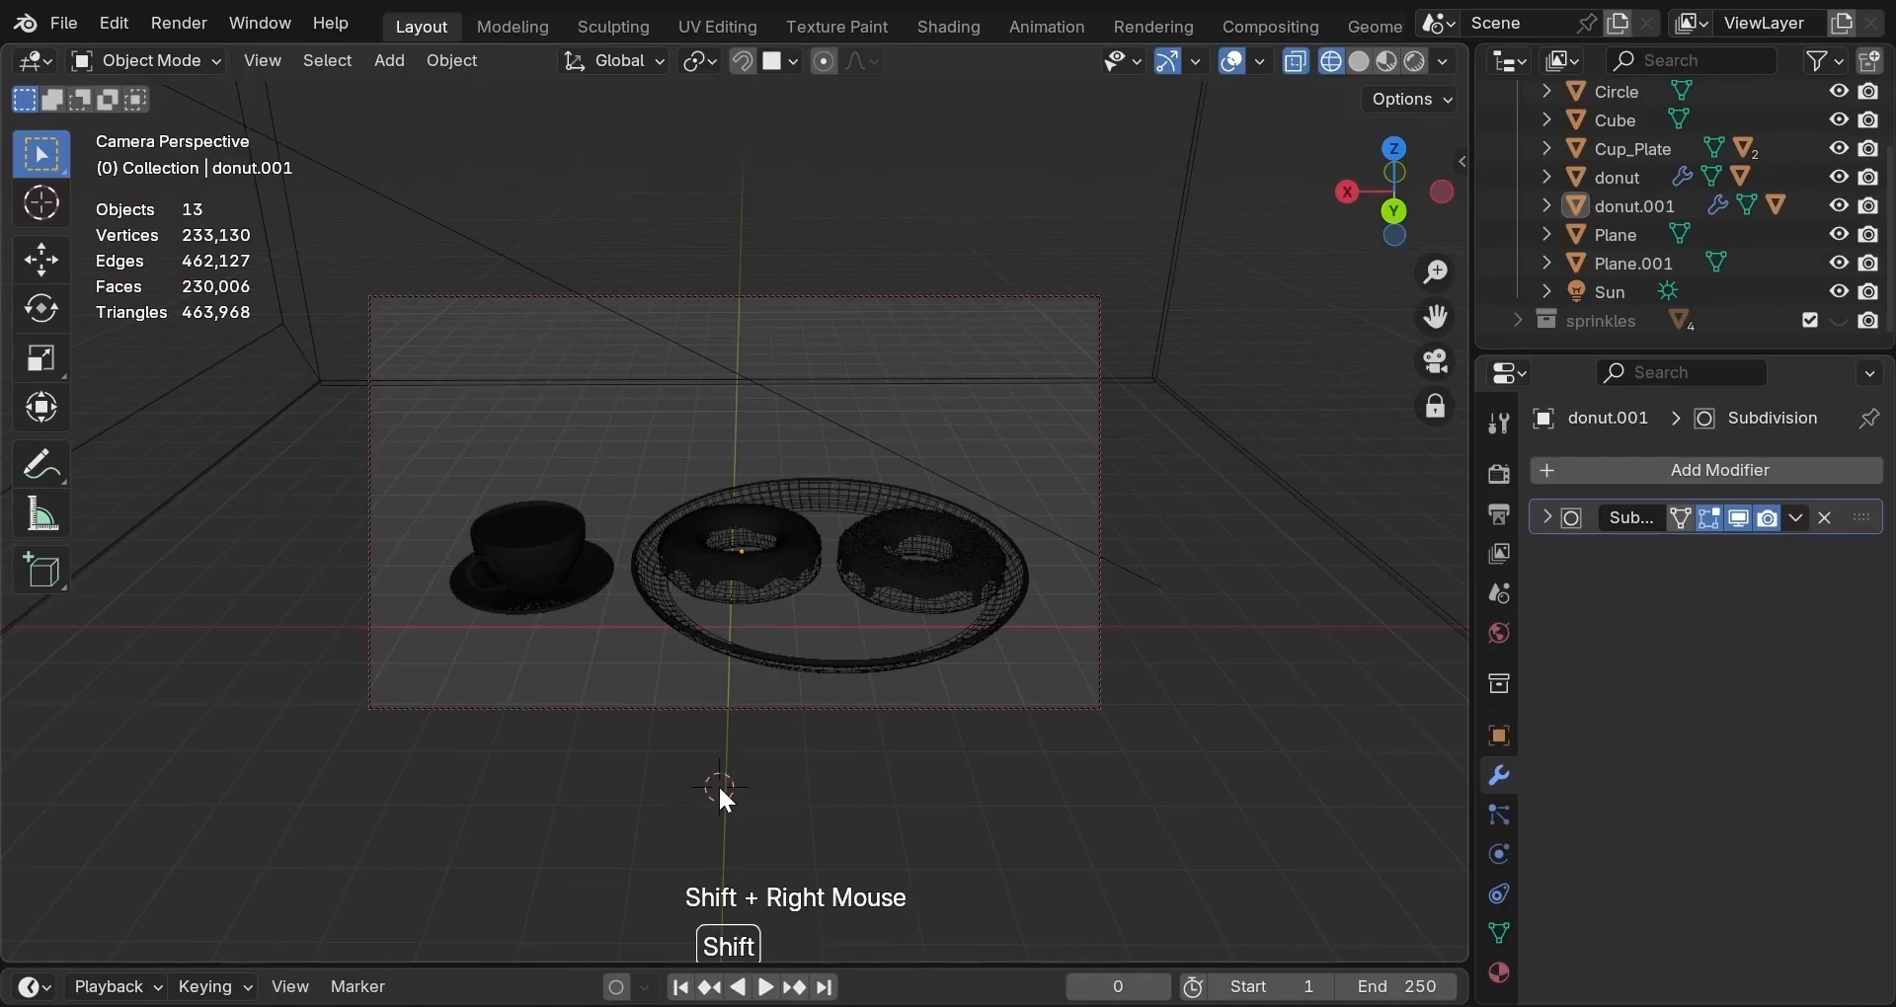
pyautogui.hotkey('shift', 'a')
pyautogui.moveTo(715, 820)
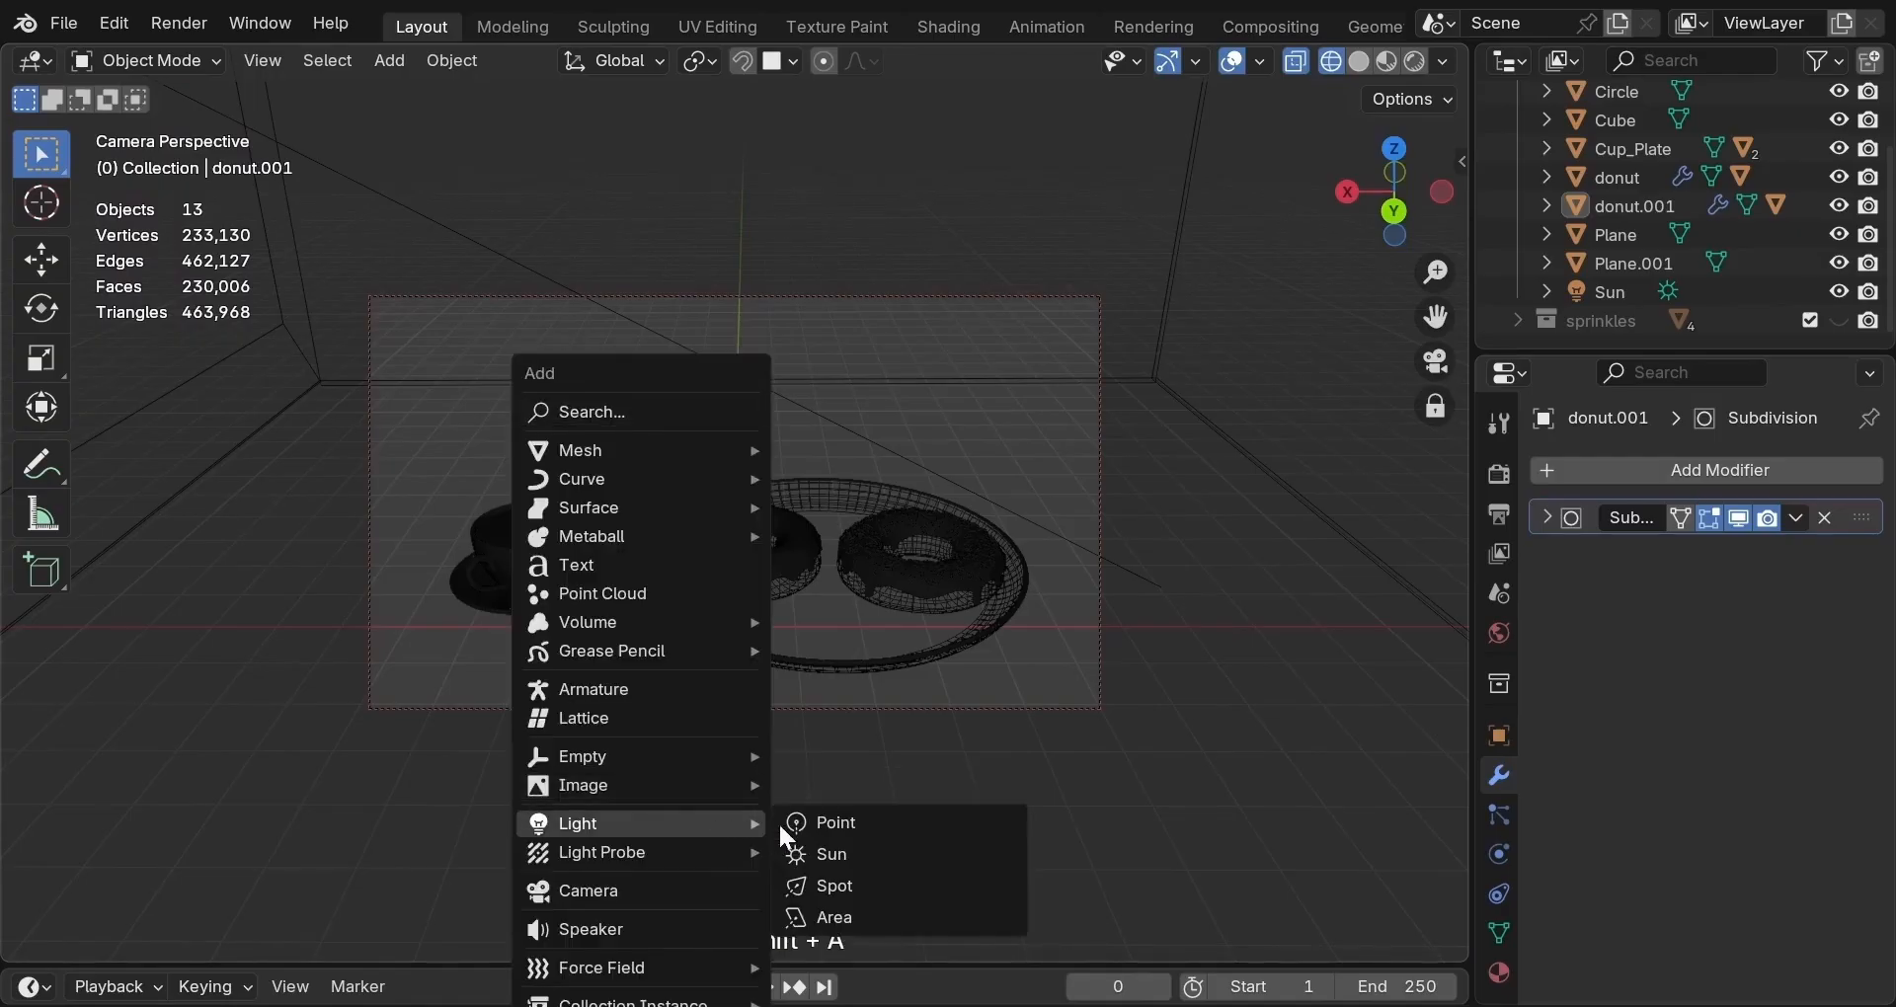
pyautogui.click(845, 918)
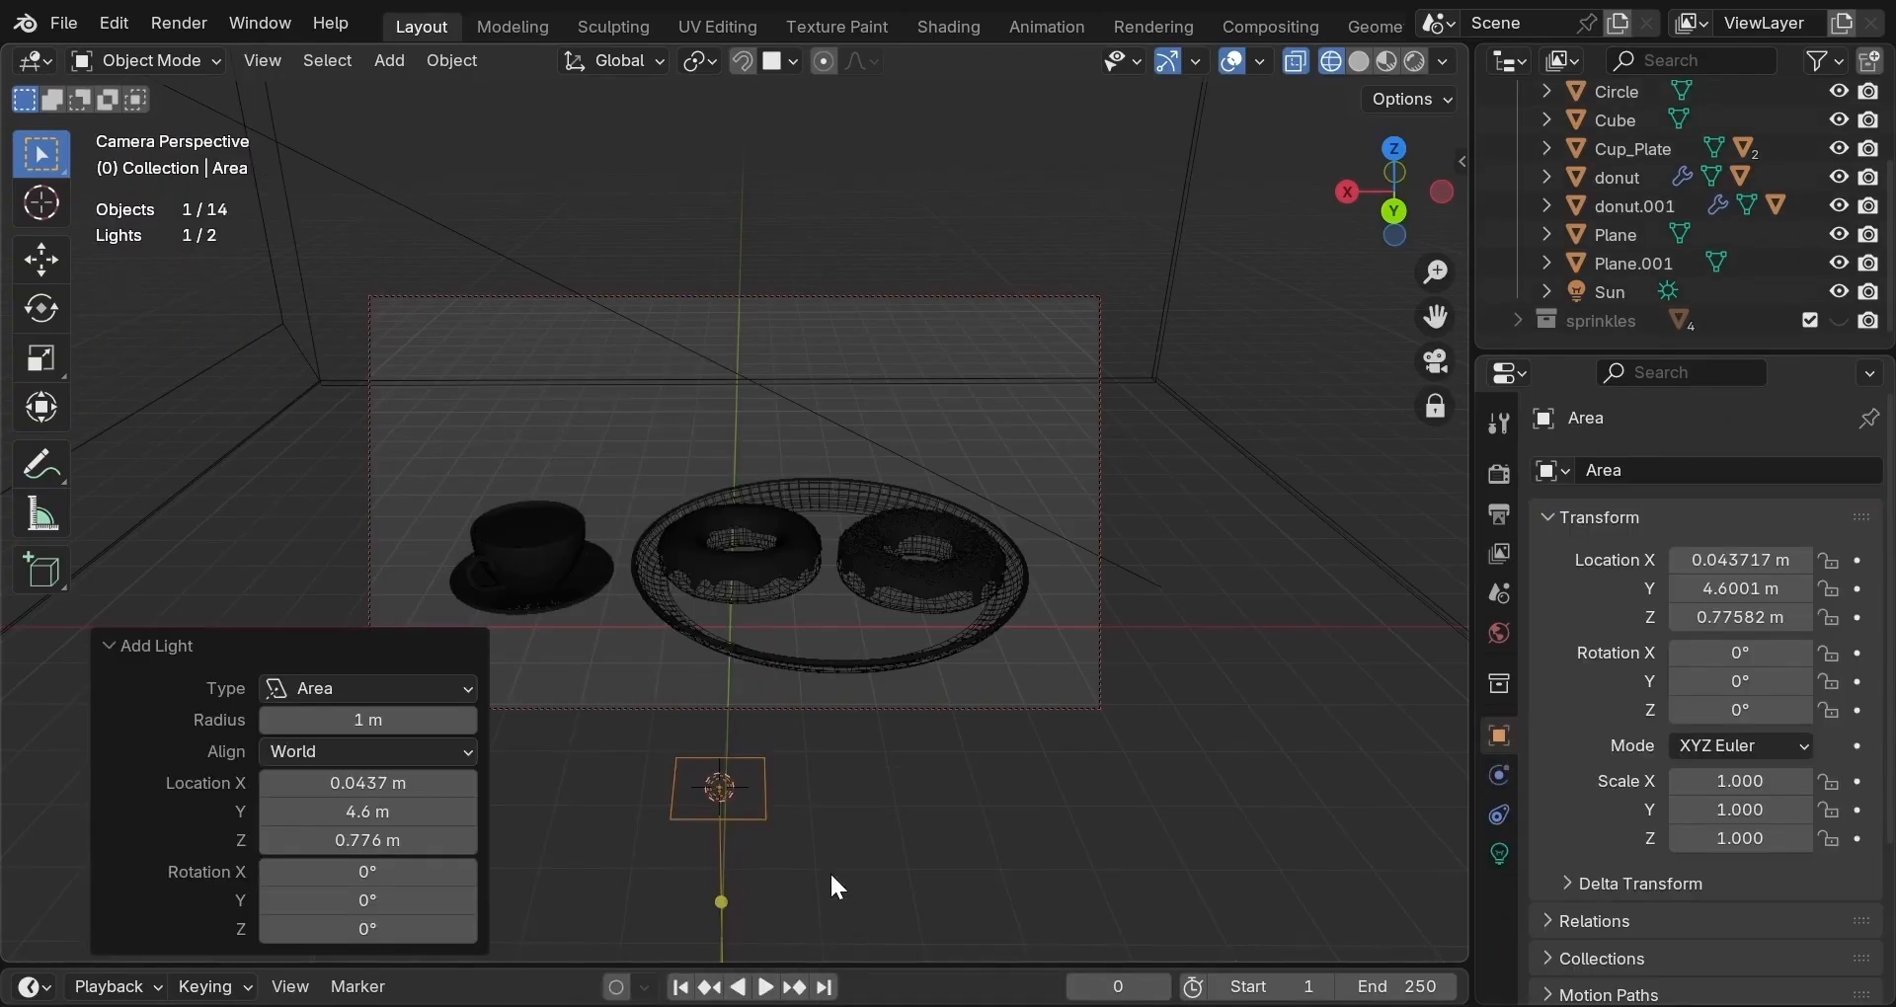
# Rotate the Area light -90° on X and scale it to about 15.8.
pyautogui.press('r')
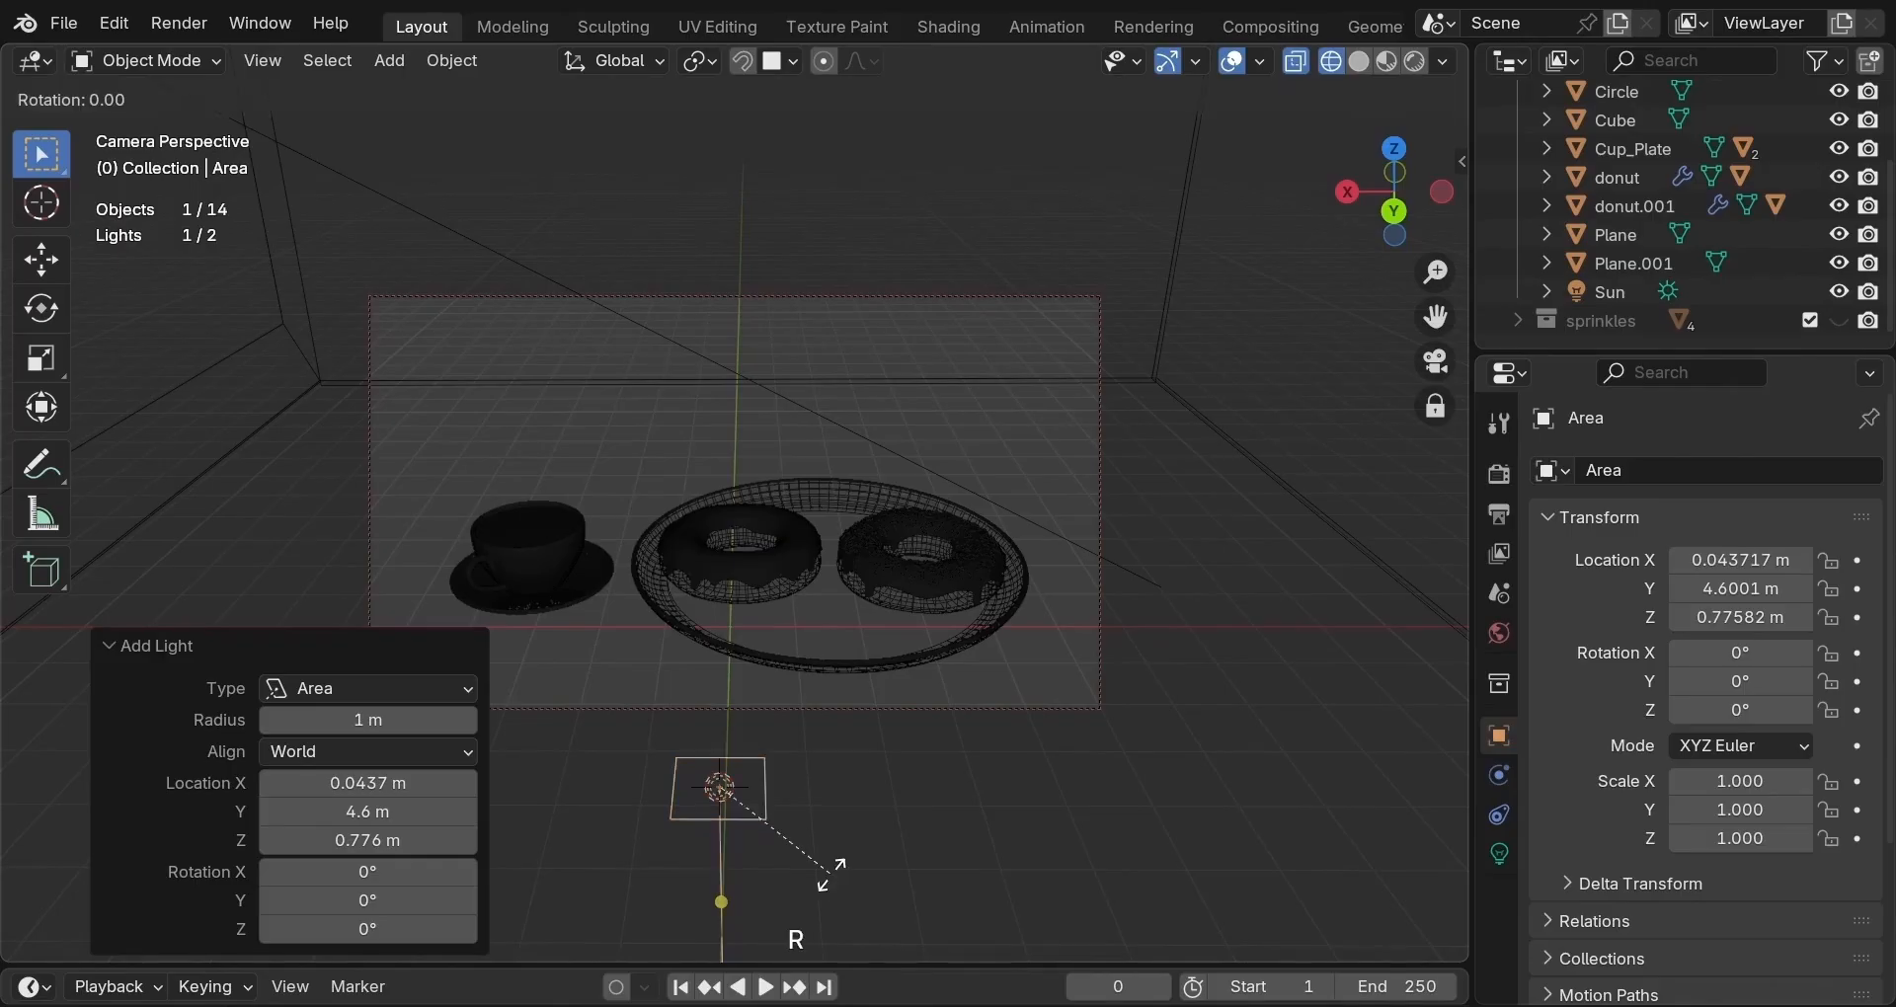
pyautogui.press('x')
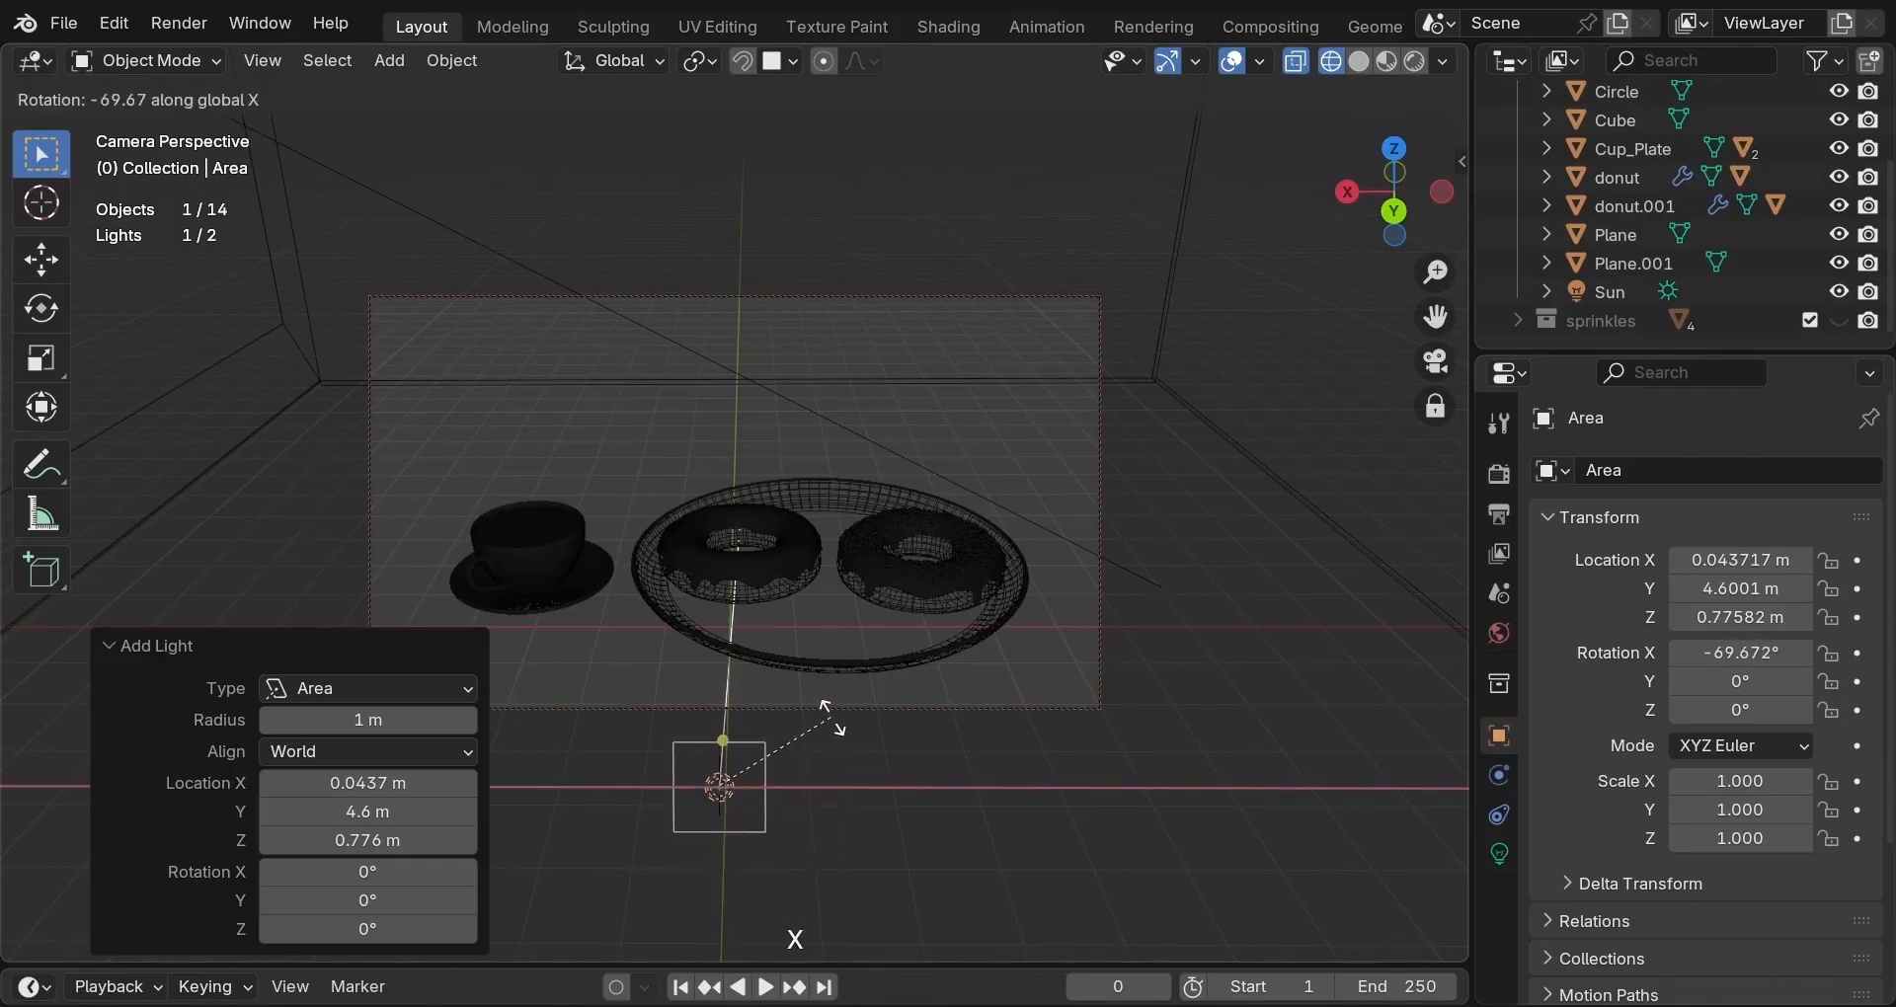
pyautogui.press('KP_Subtract')
pyautogui.press('KP_9')
pyautogui.press('KP_0')
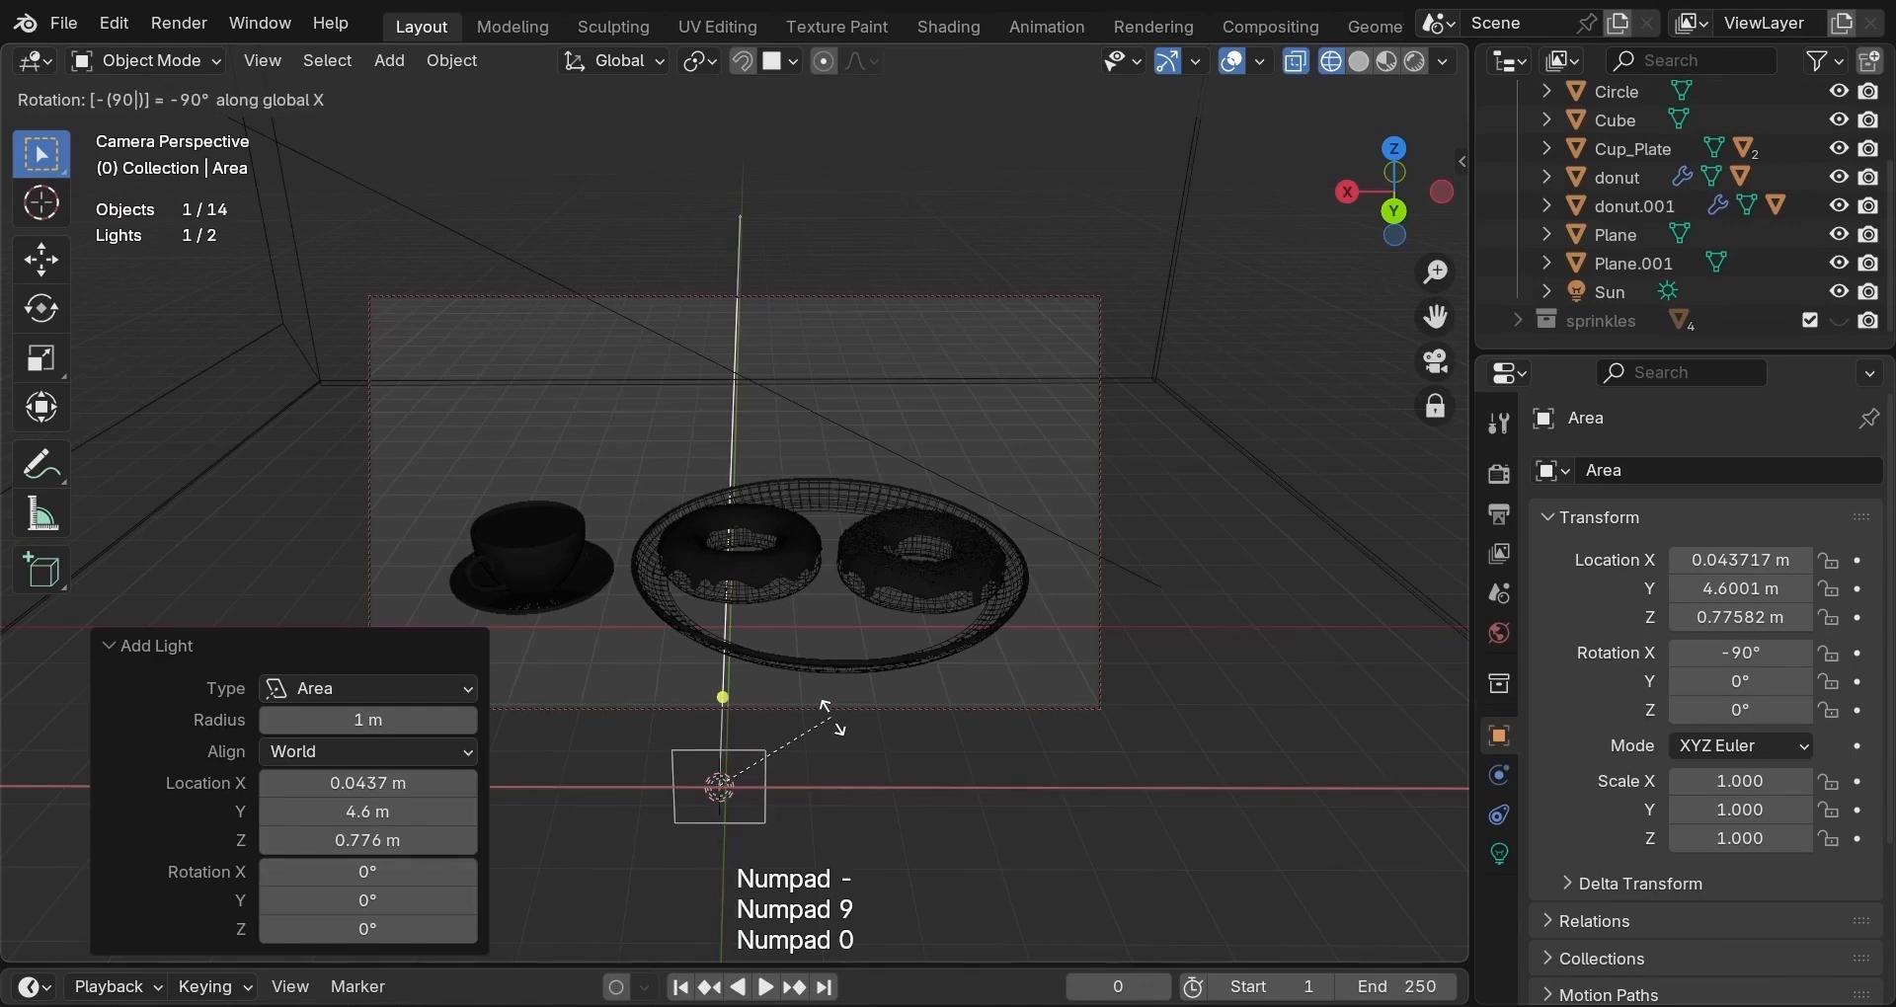
pyautogui.press('Return')
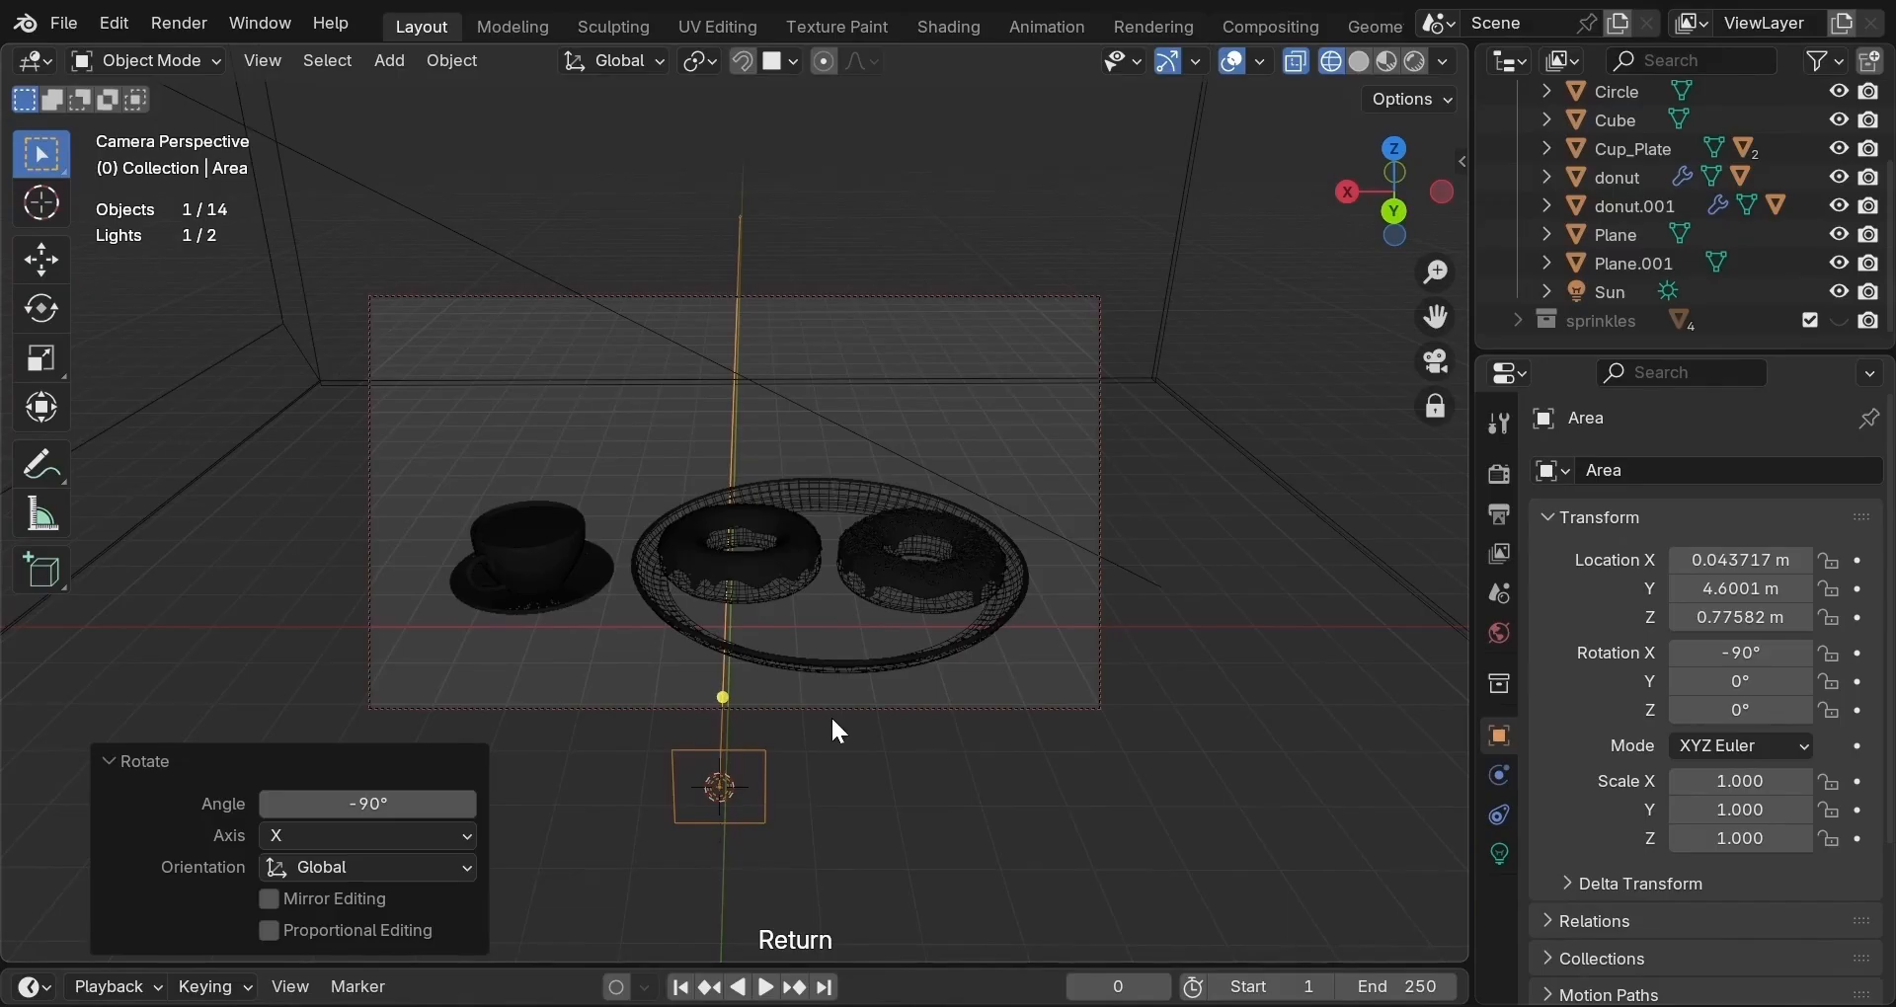
pyautogui.press('s')
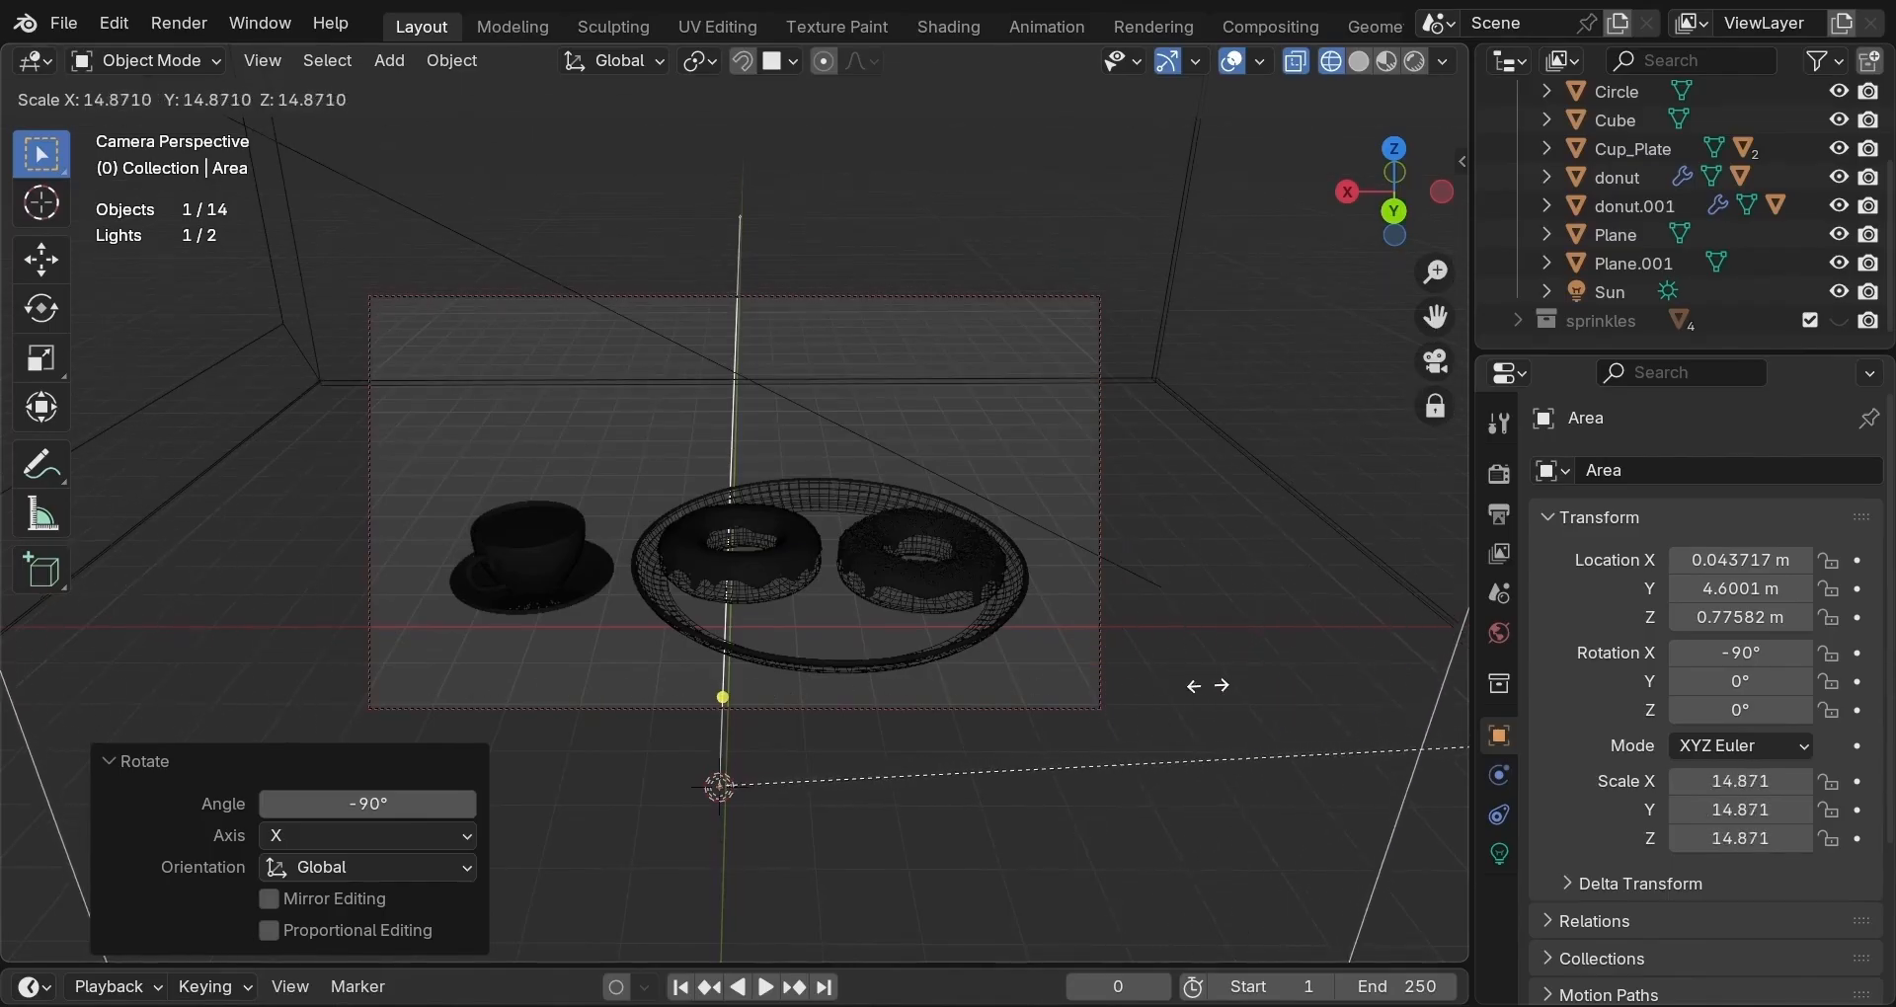
pyautogui.click(1332, 678)
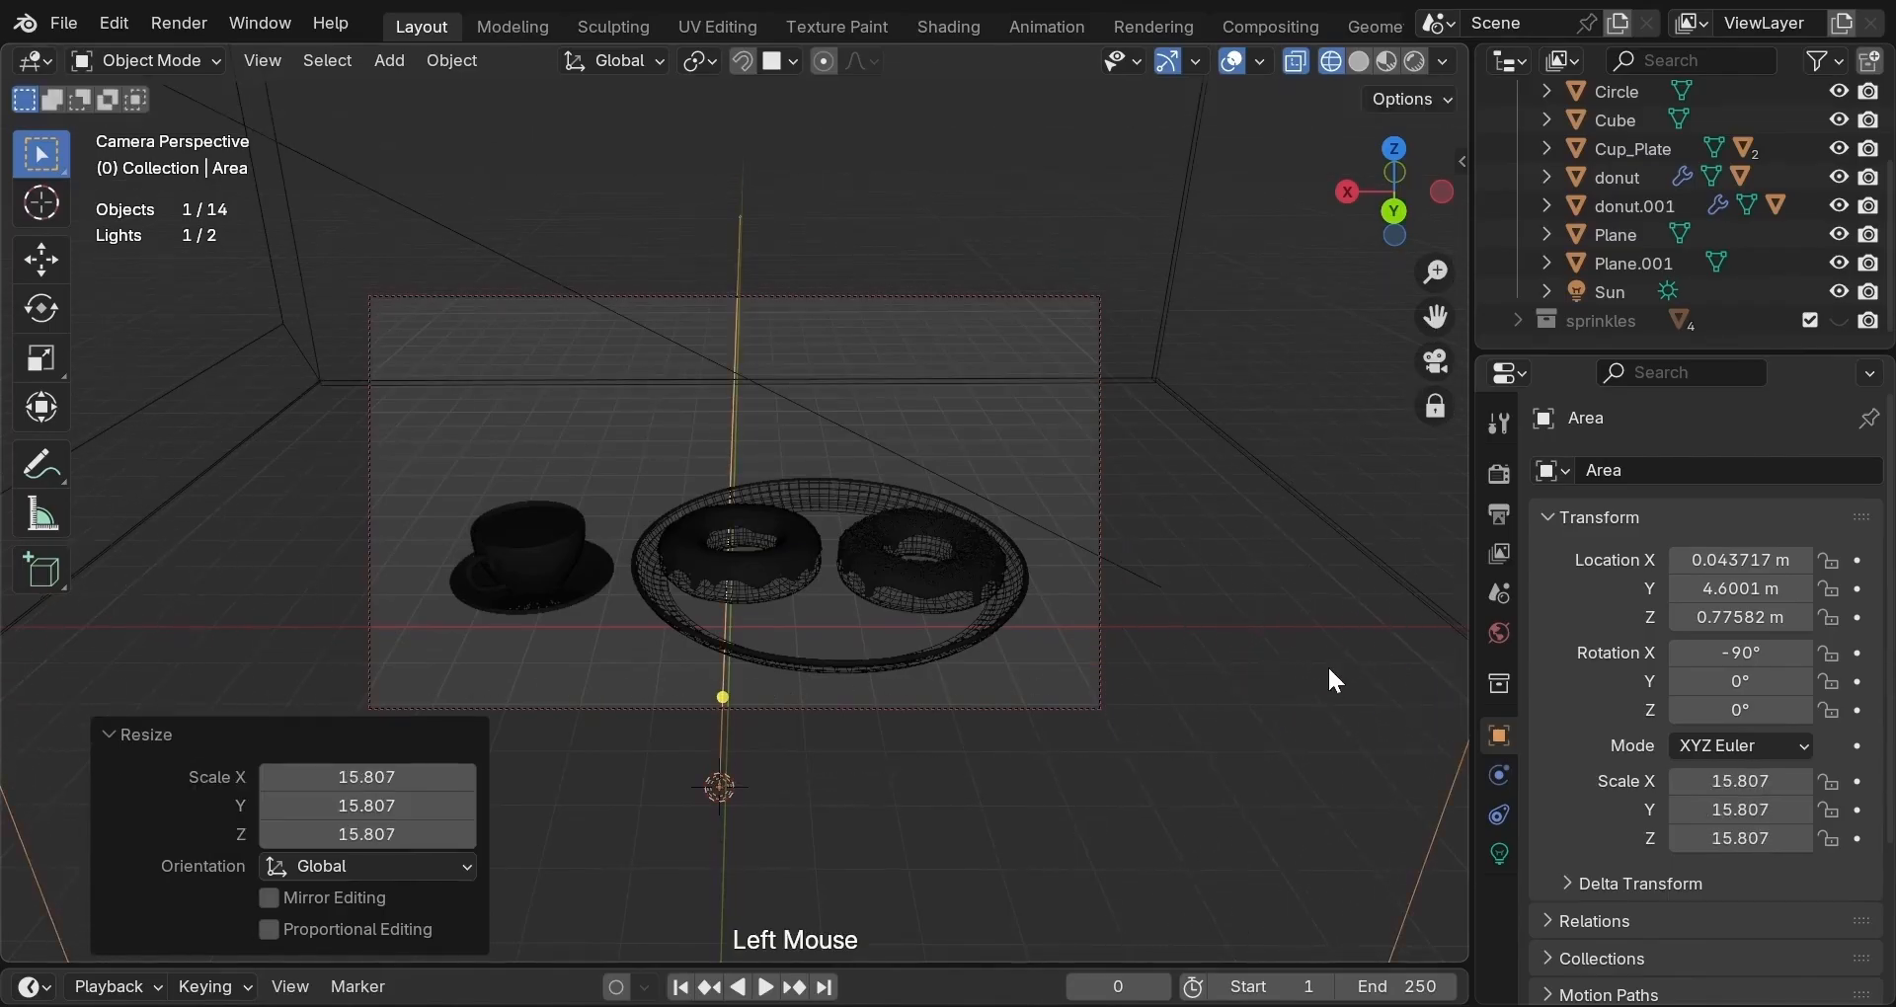
# From a free side view, raise the Area light to about 8.2 m.
pyautogui.click(1434, 357)
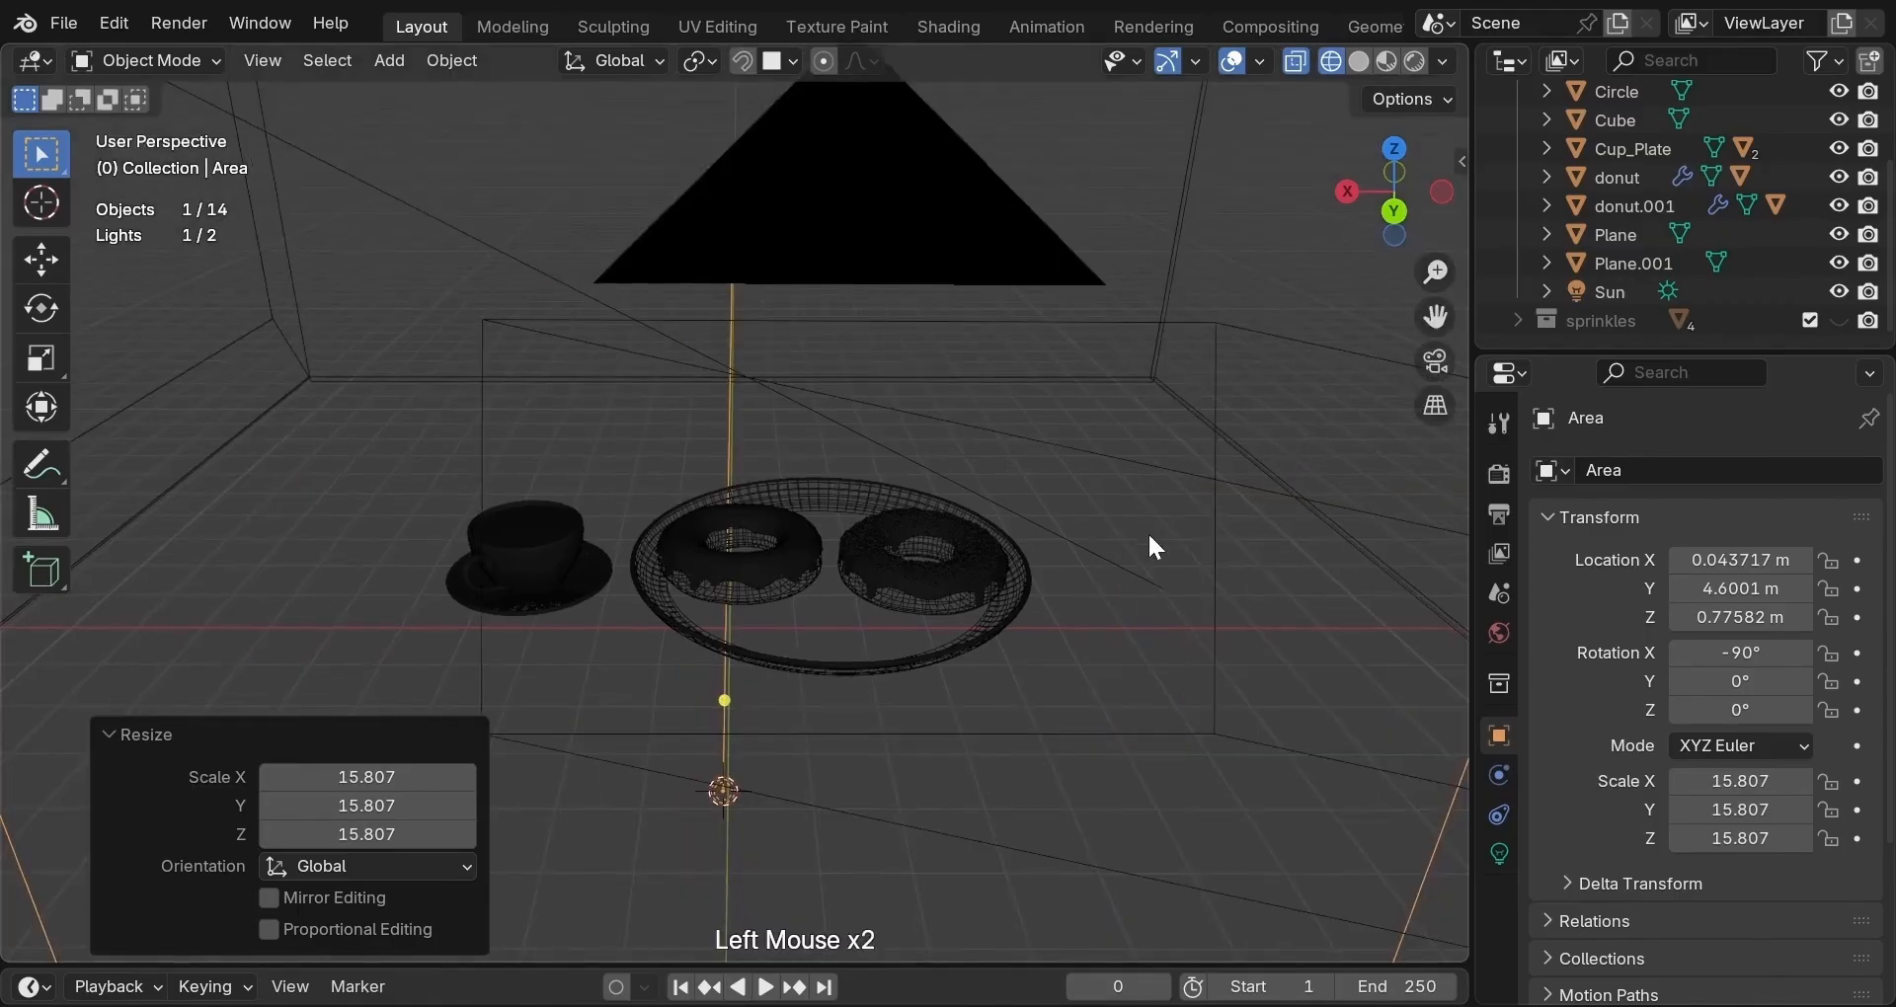
pyautogui.scroll(-5, 1150, 545)
pyautogui.moveTo(1149, 541); pyautogui.dragTo(1167, 508, button='middle')
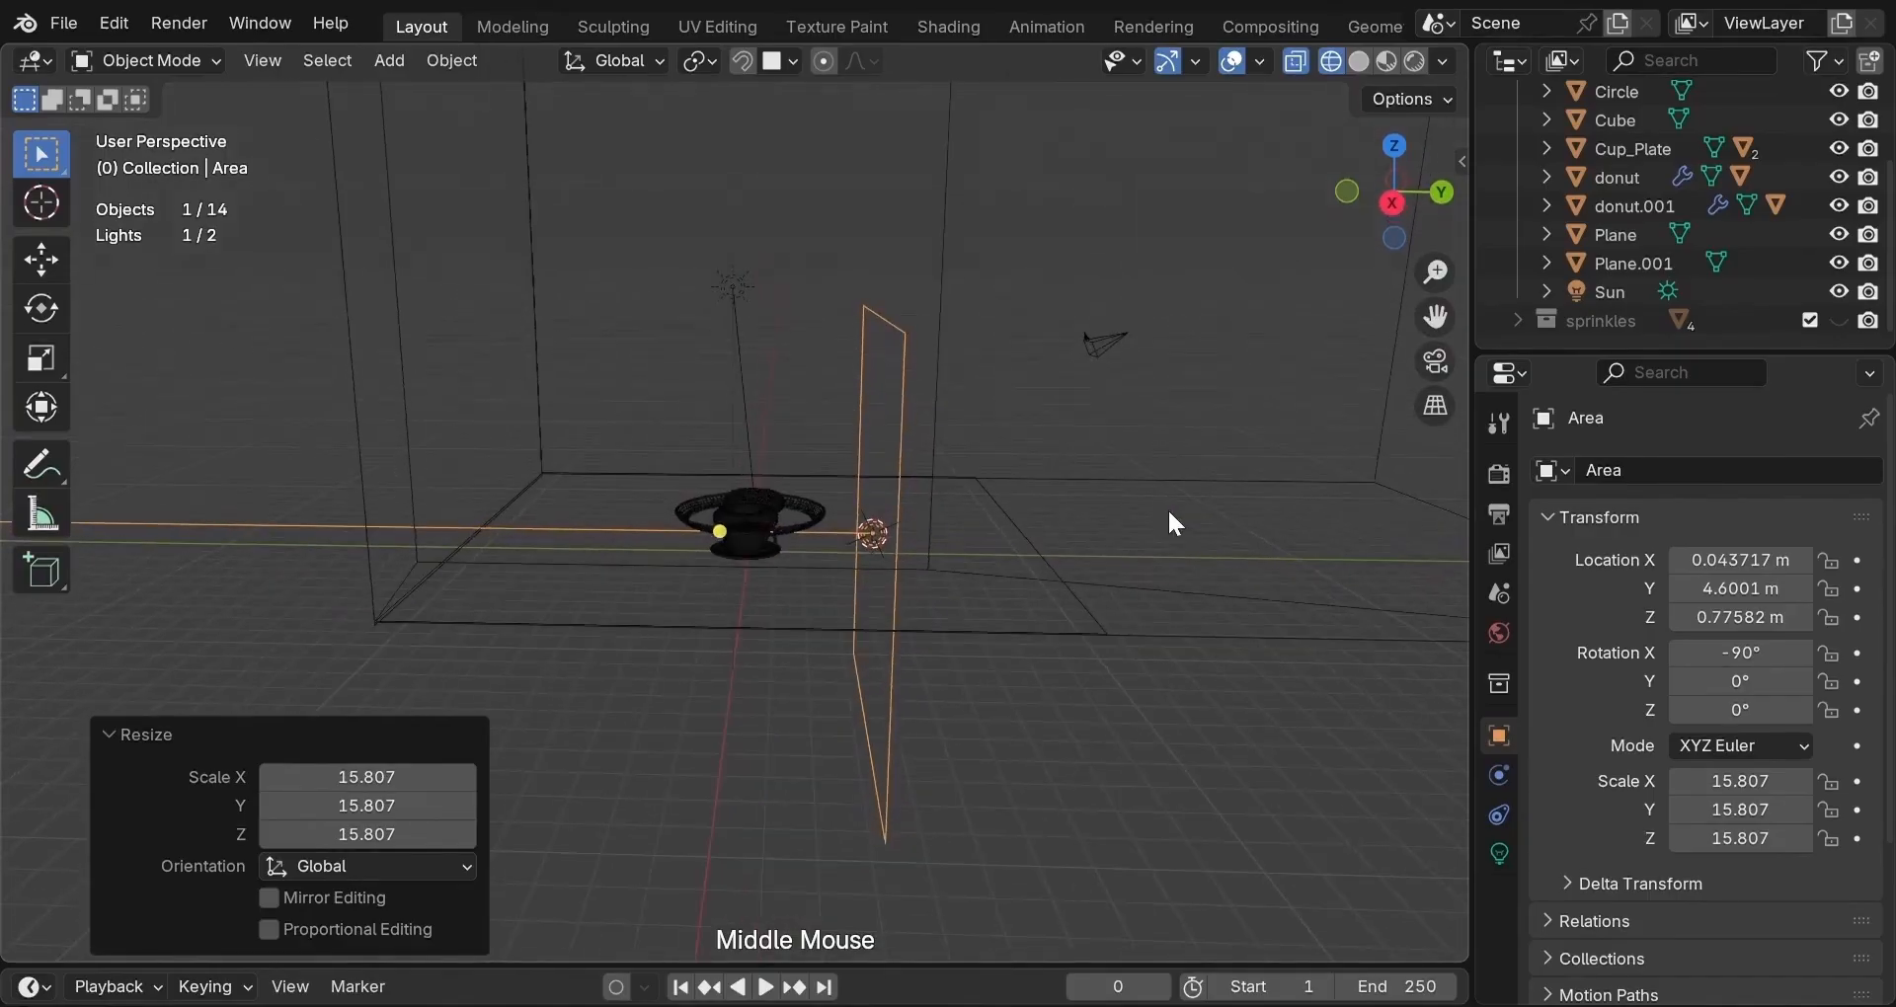
pyautogui.moveTo(1122, 635)
pyautogui.mouseDown(button='middle')
pyautogui.moveTo(1067, 678)
pyautogui.moveTo(1122, 658)
pyautogui.mouseUp(button='middle')
pyautogui.press('g')
pyautogui.press('z')
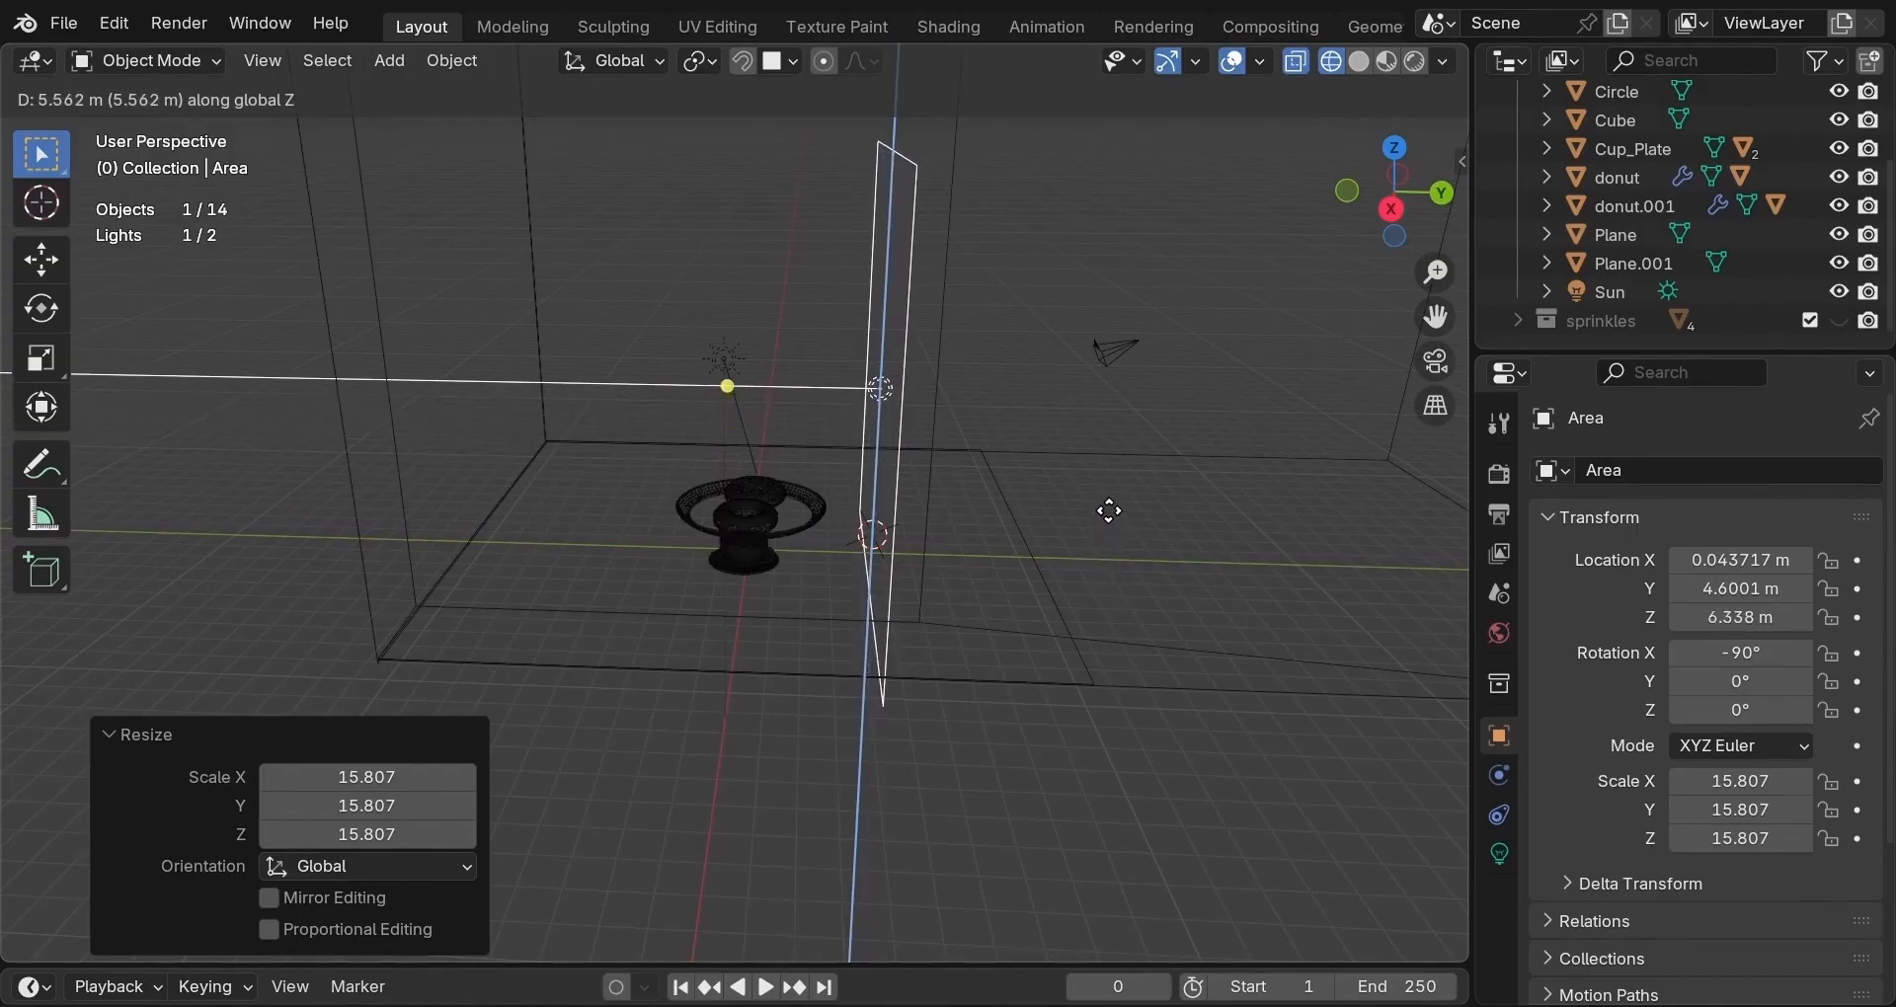
pyautogui.click(1102, 460)
# Tilt the Area light 45° around the X axis.
pyautogui.moveTo(1058, 519)
pyautogui.mouseDown(button='middle')
pyautogui.moveTo(1182, 546)
pyautogui.moveTo(1049, 519)
pyautogui.moveTo(775, 537)
pyautogui.moveTo(999, 549)
pyautogui.moveTo(1076, 518)
pyautogui.mouseUp(button='middle')
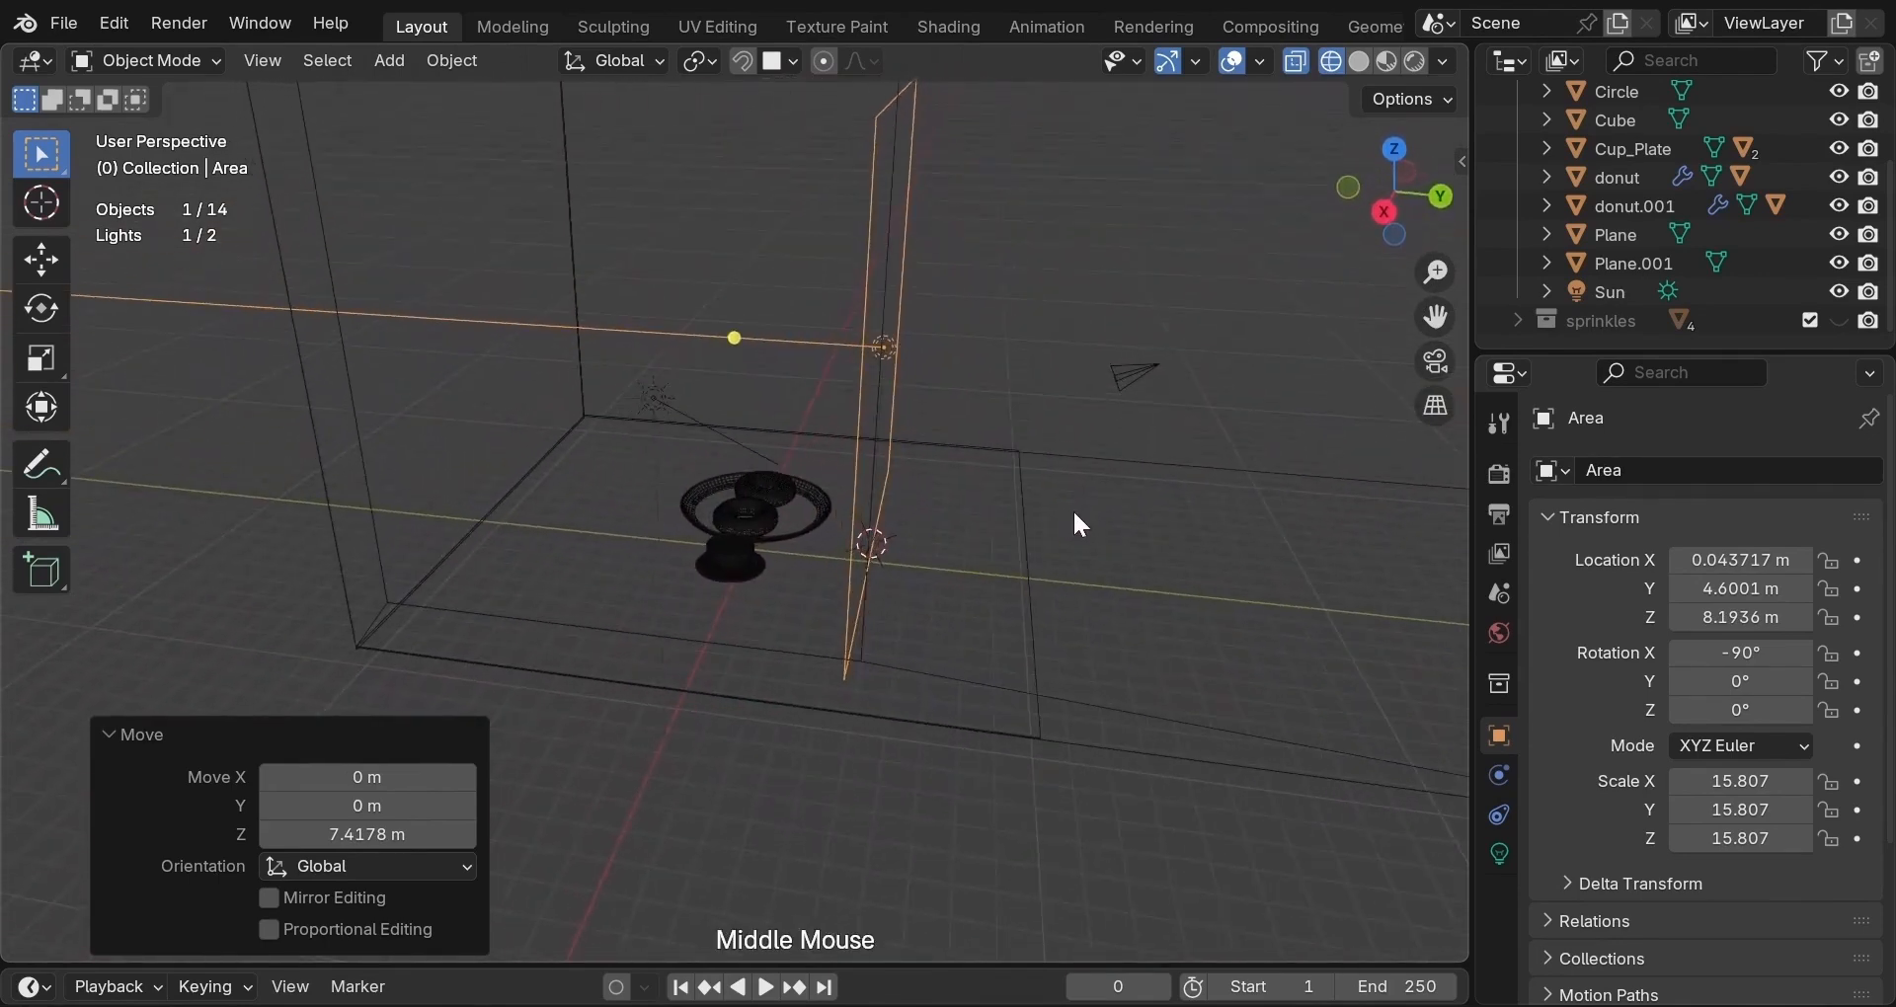
pyautogui.press('r')
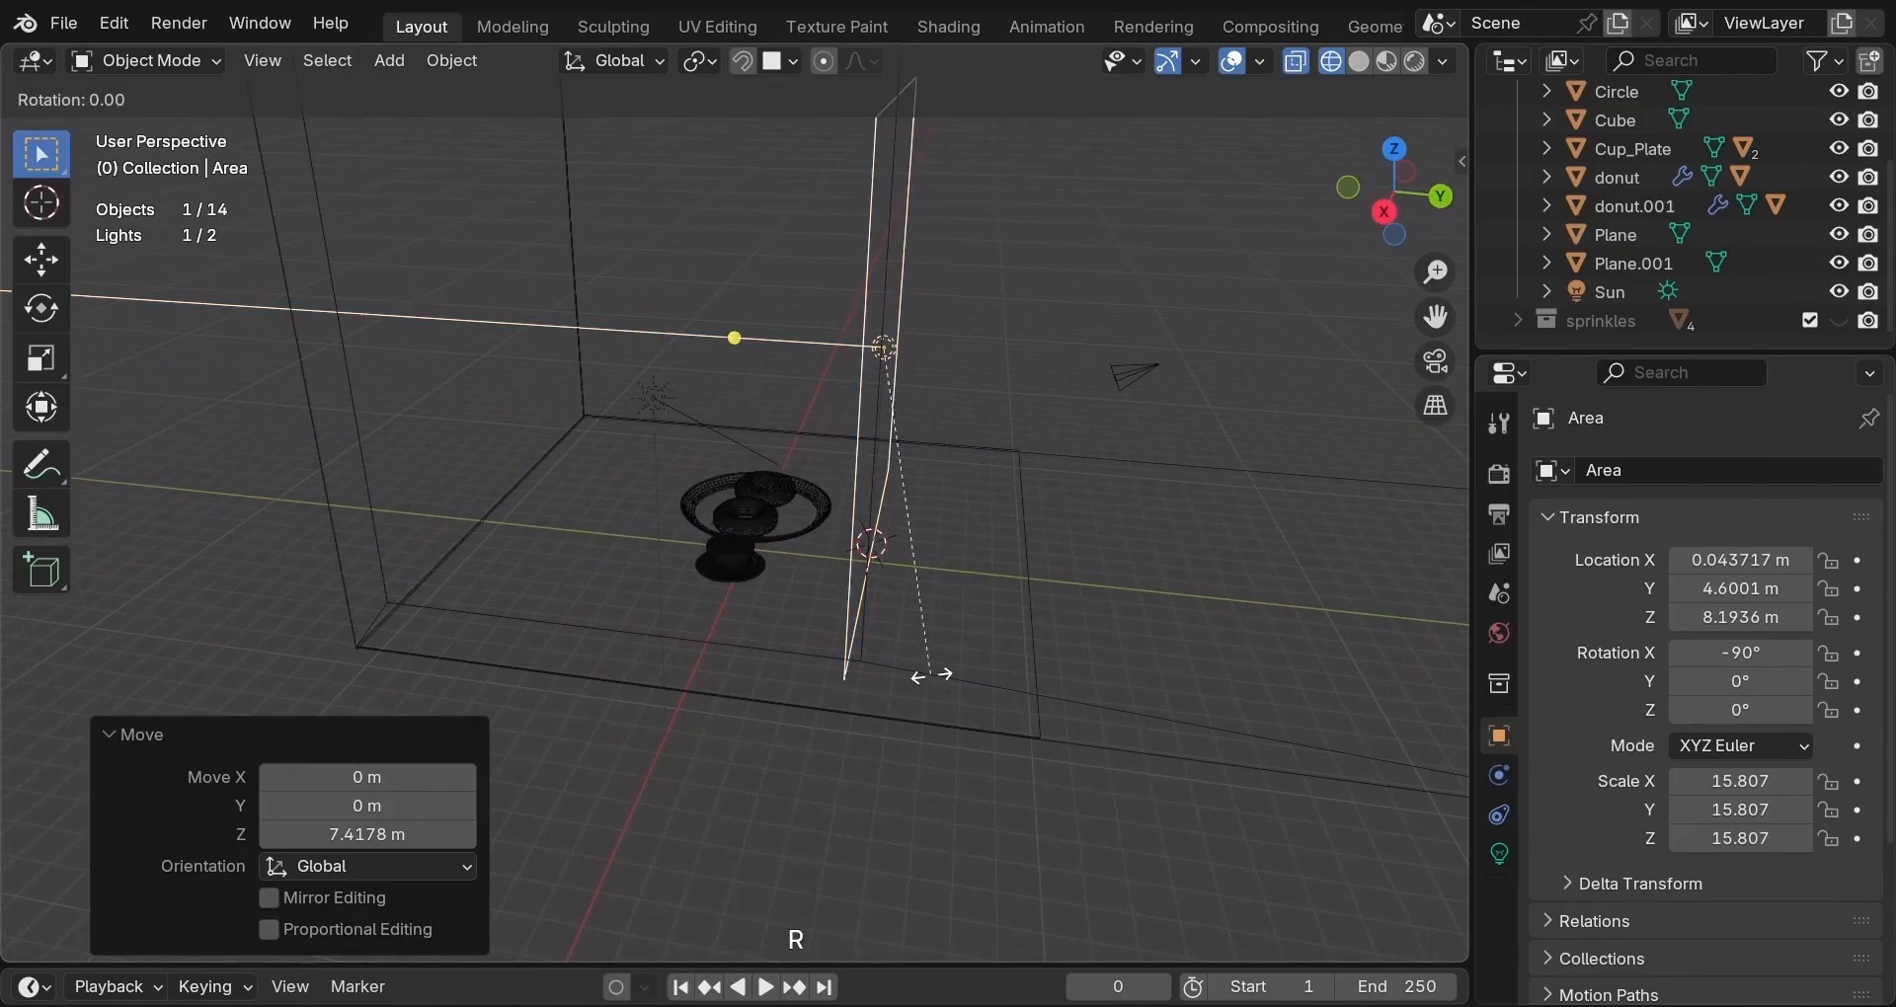
pyautogui.press('x')
pyautogui.press('KP_4')
pyautogui.press('KP_5')
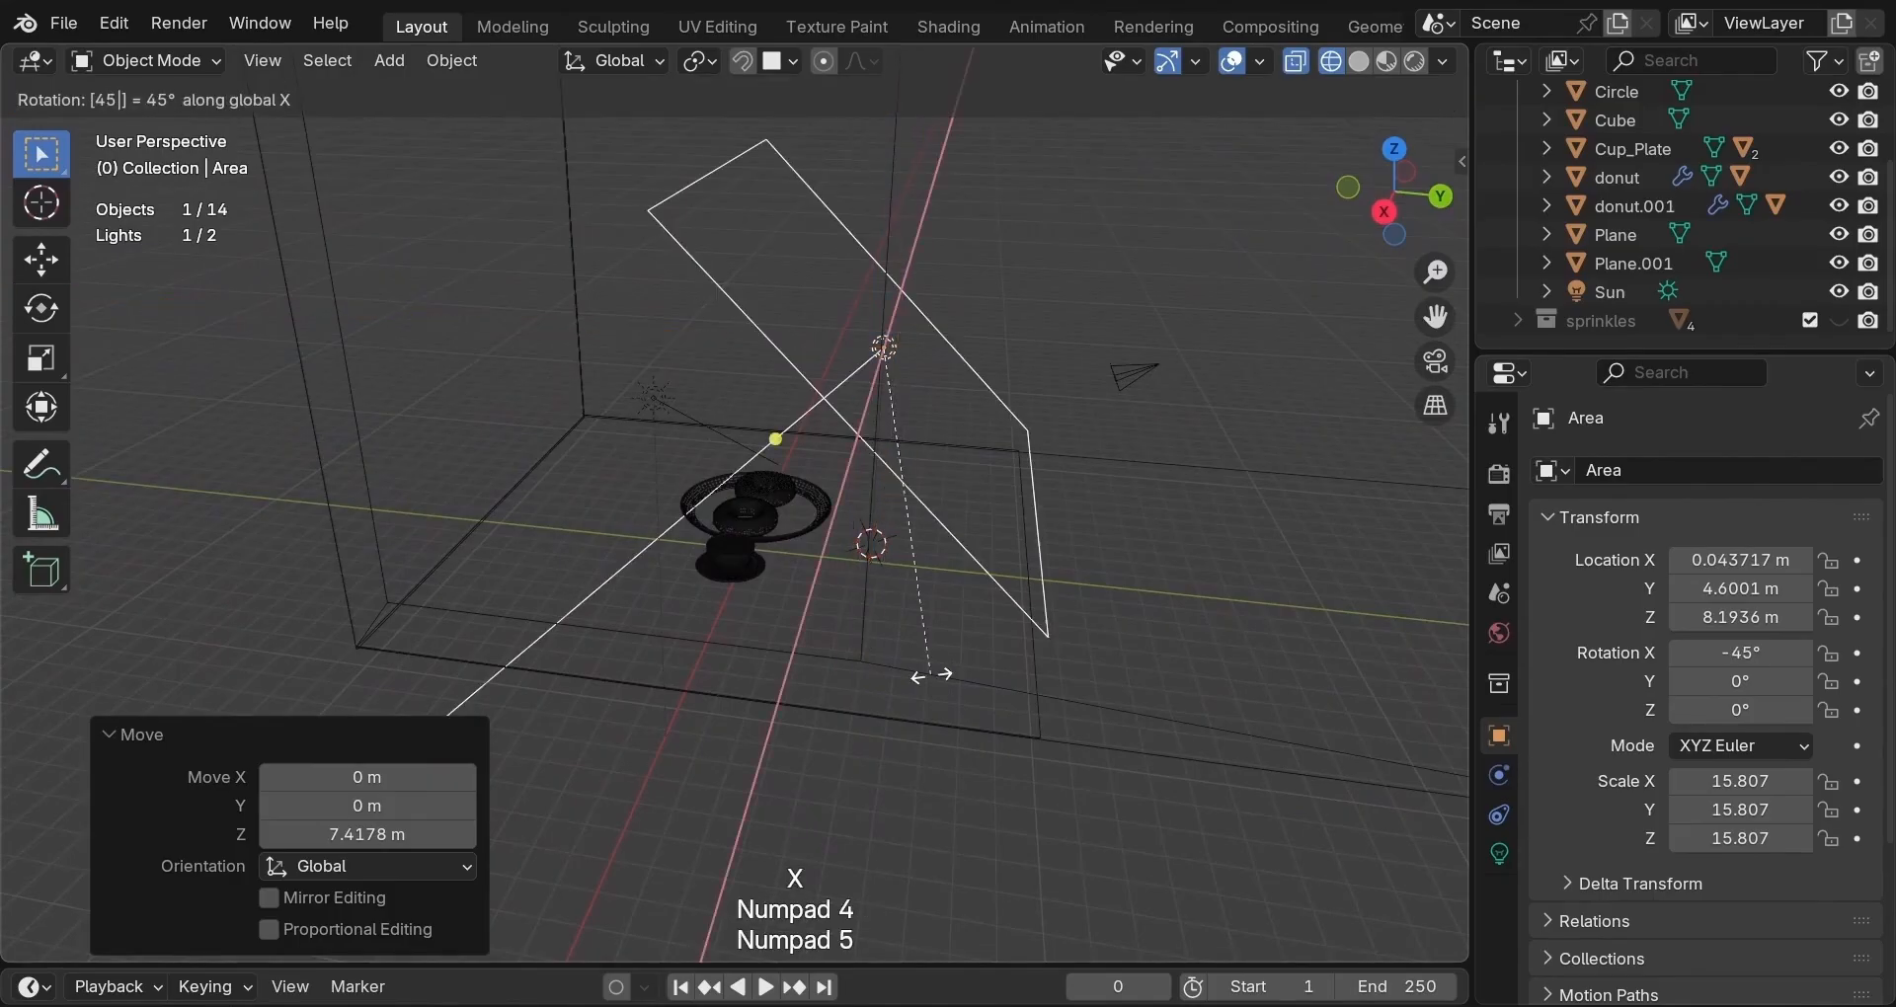
pyautogui.press('Return')
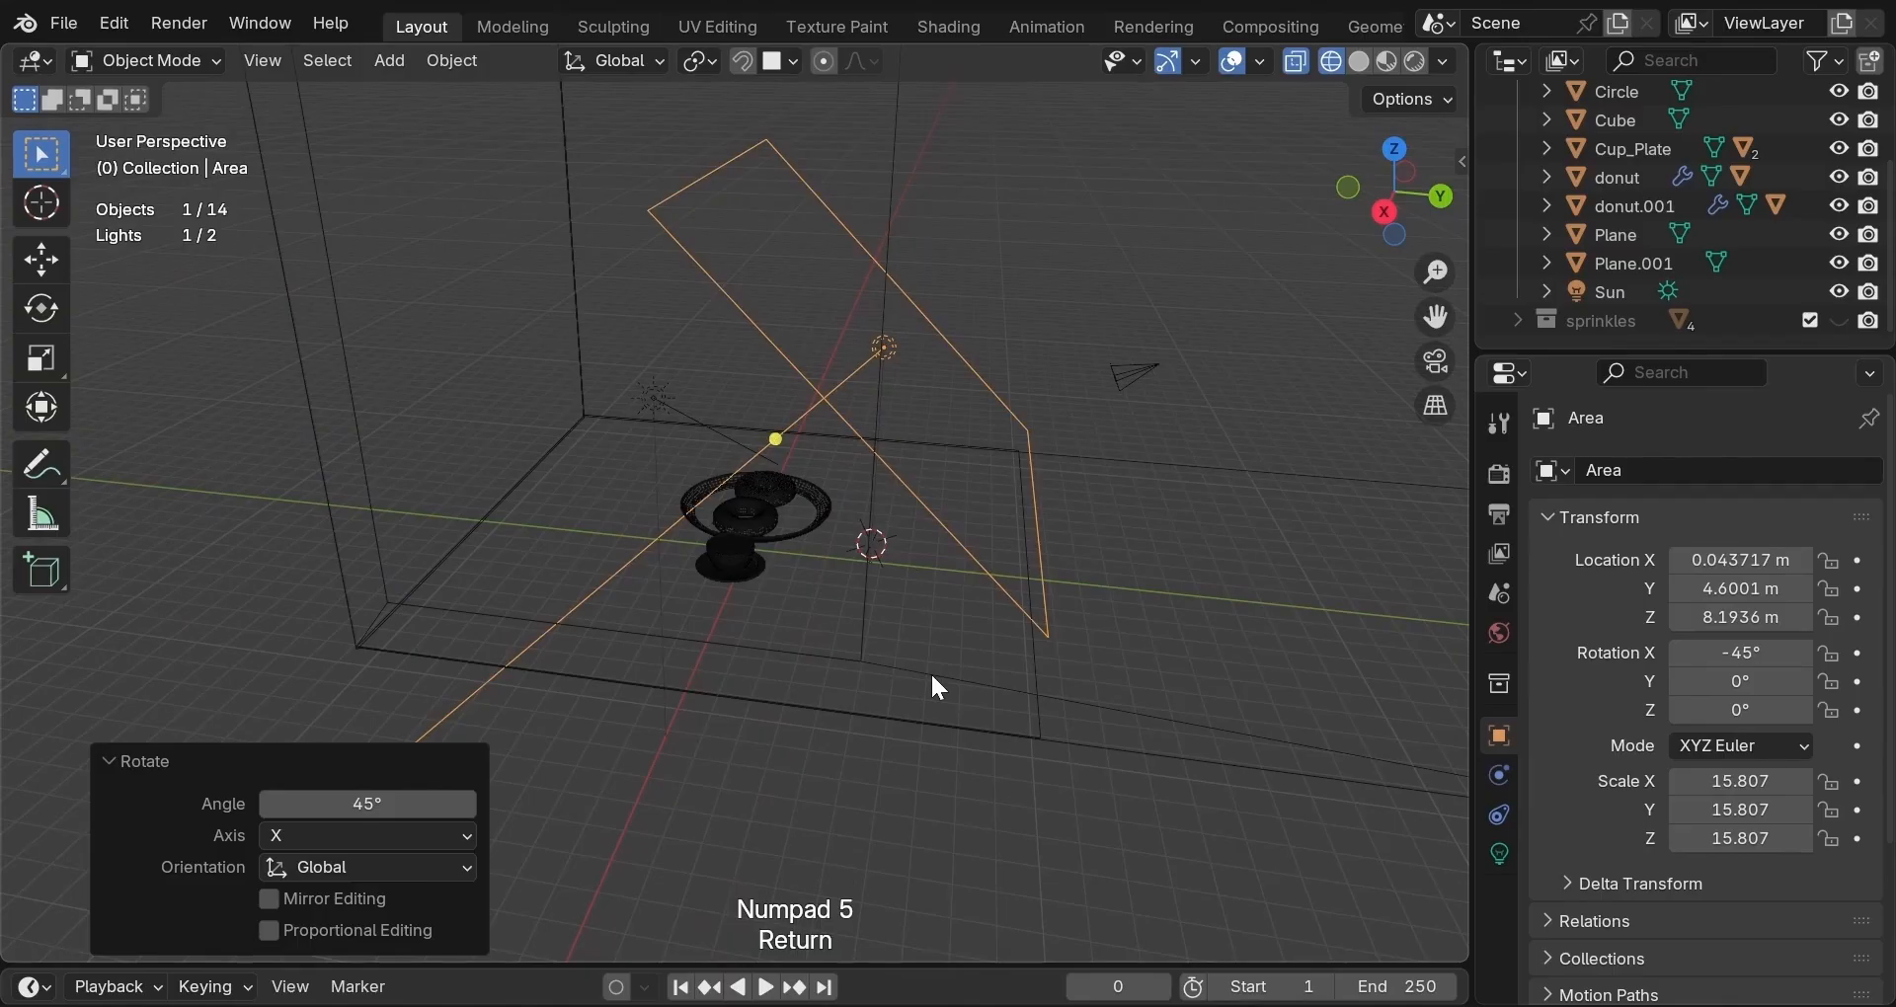
# Move the light about 2 m along Y, then lower it about 0.77 m.
pyautogui.press('g')
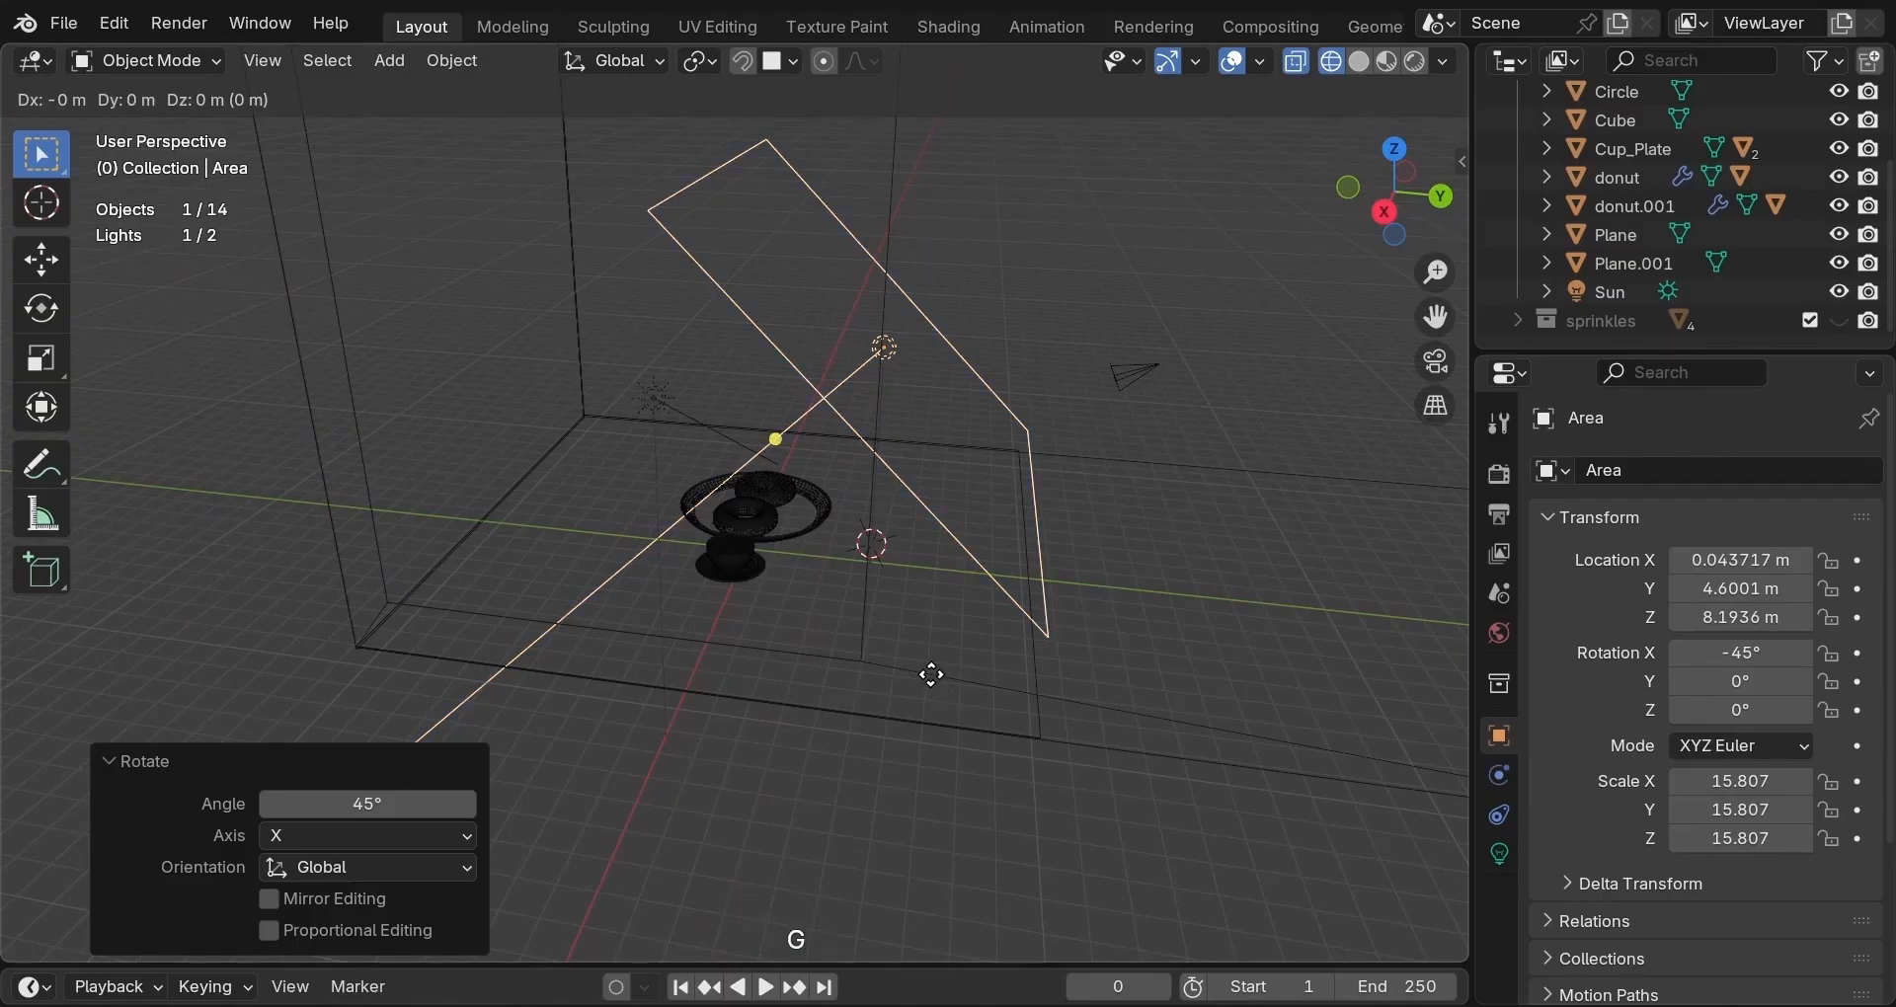
pyautogui.press('y')
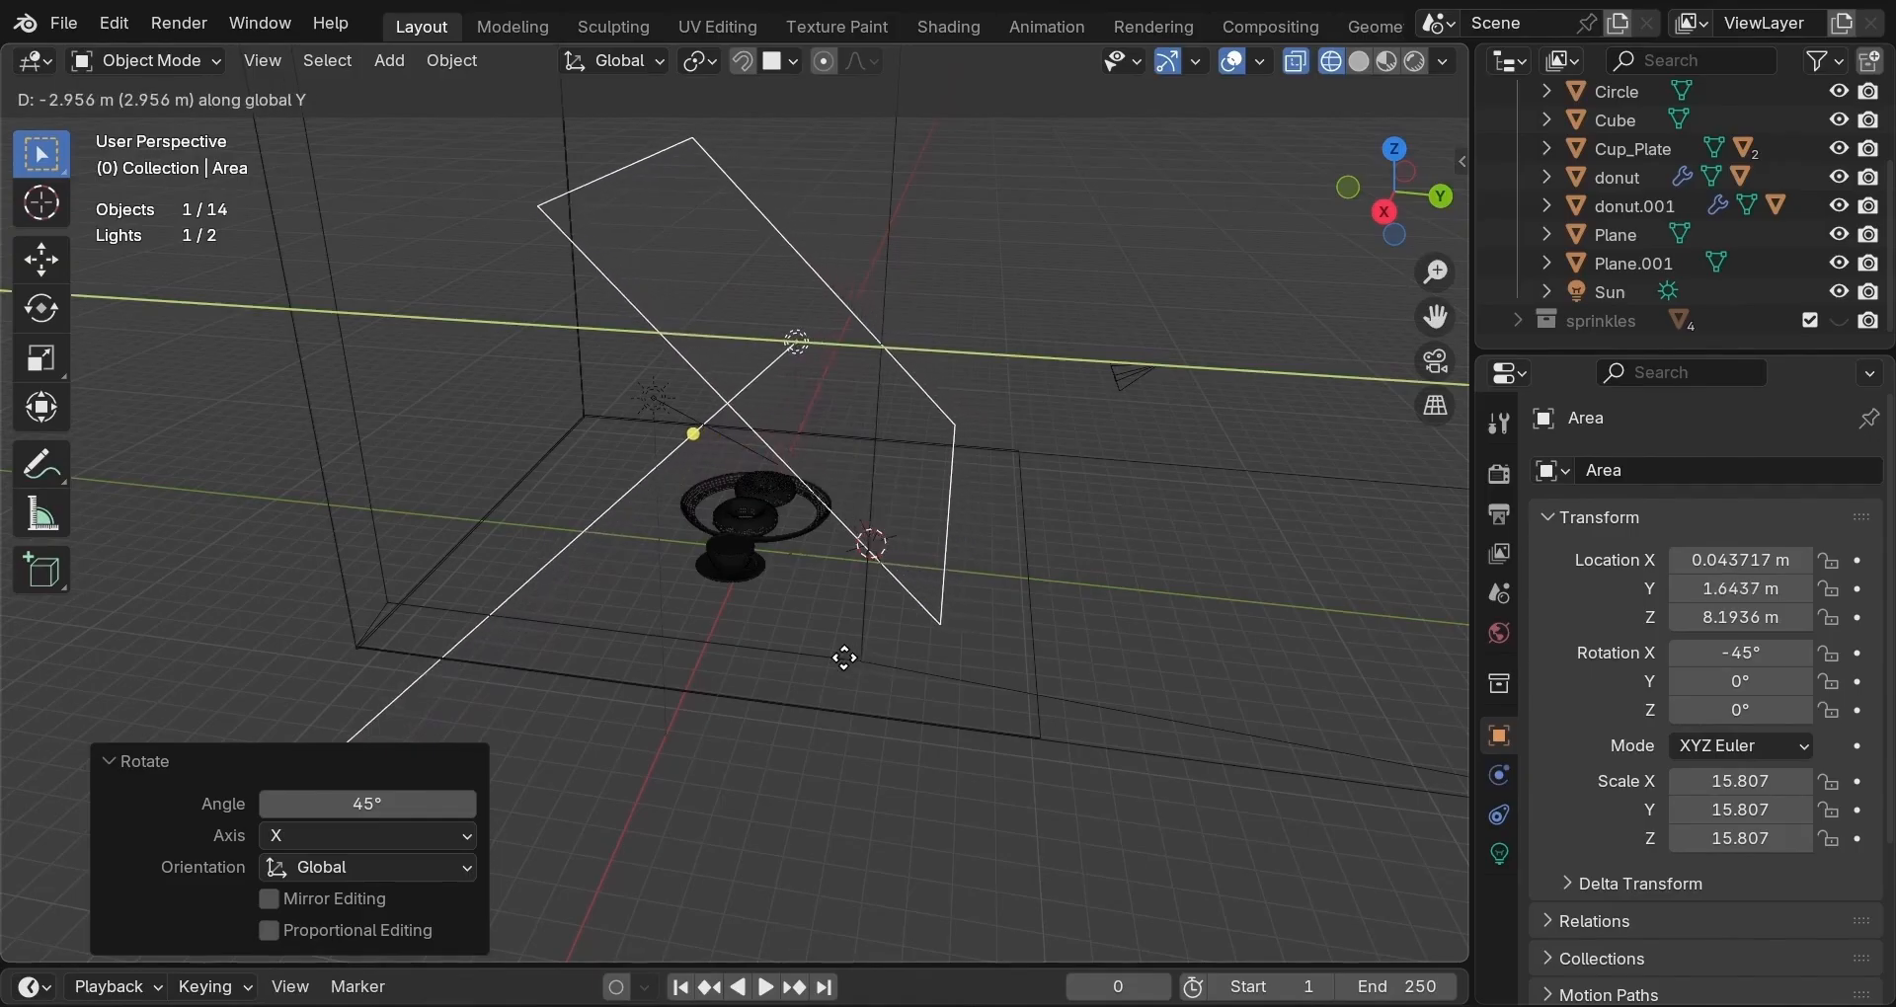
pyautogui.click(877, 676)
pyautogui.moveTo(849, 701); pyautogui.dragTo(892, 642, button='middle')
pyautogui.press('g')
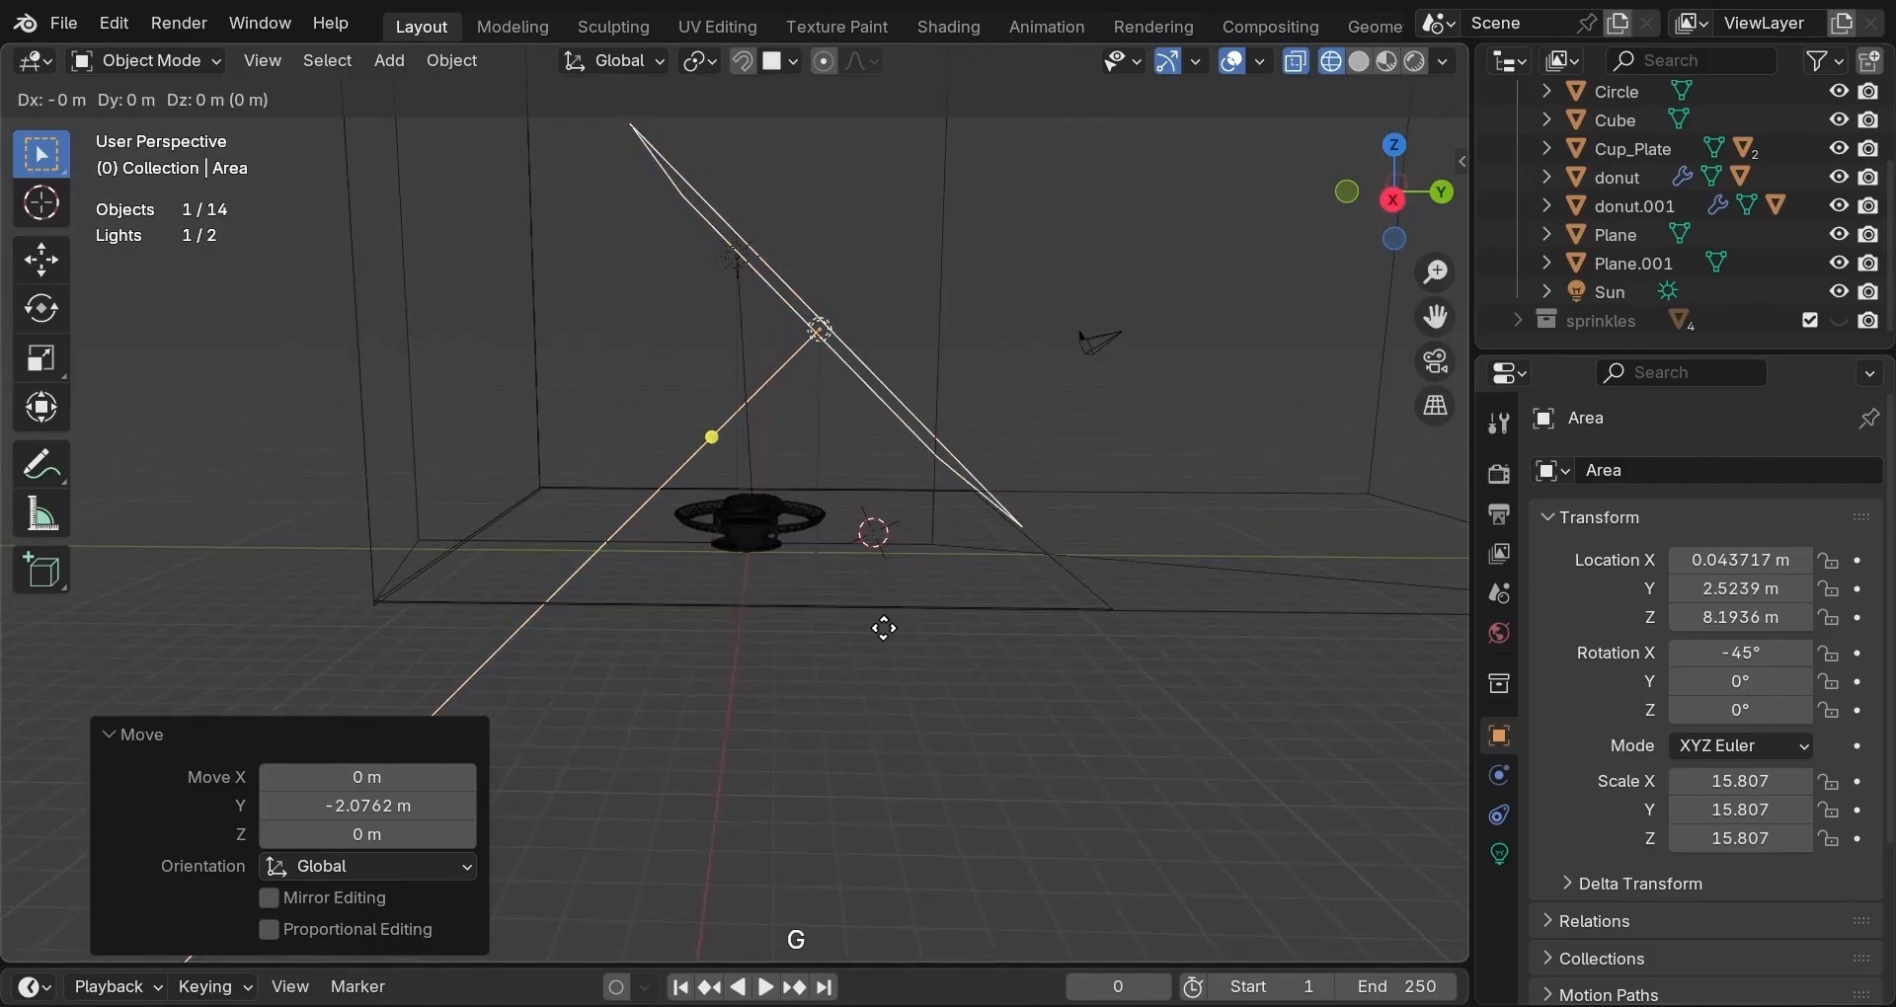
pyautogui.press('z')
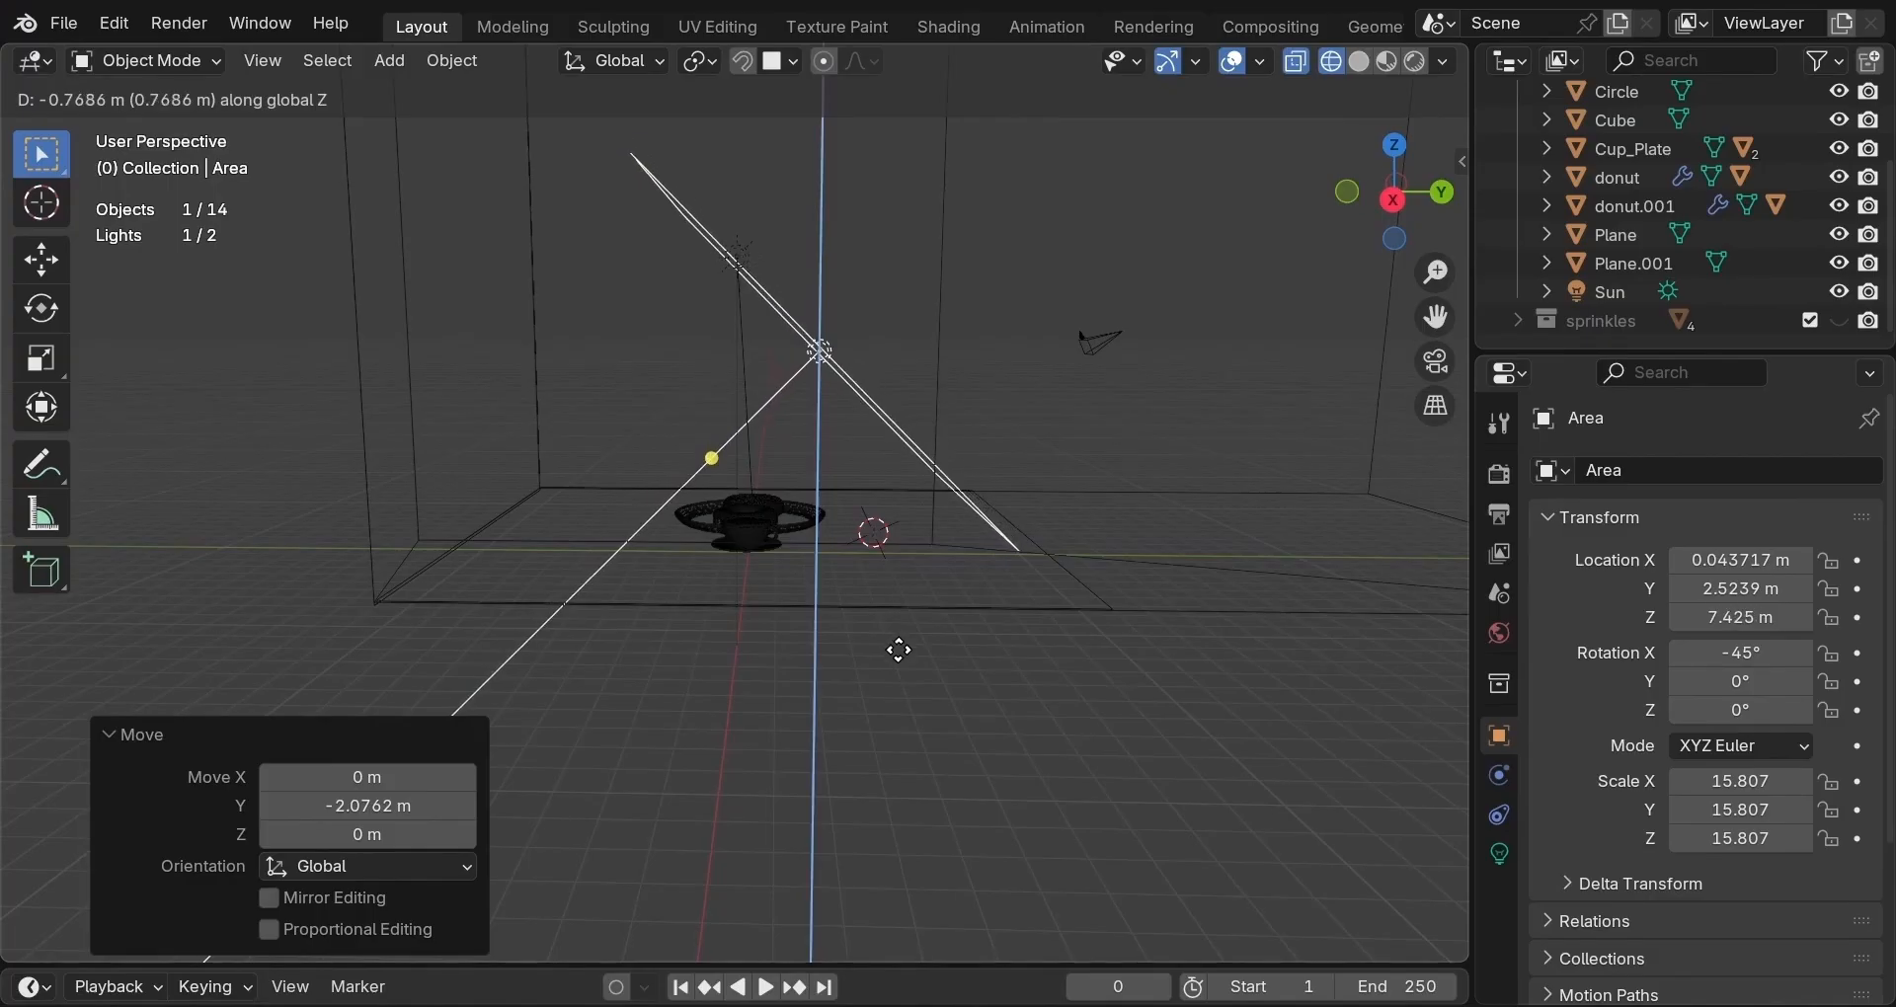
pyautogui.click(898, 652)
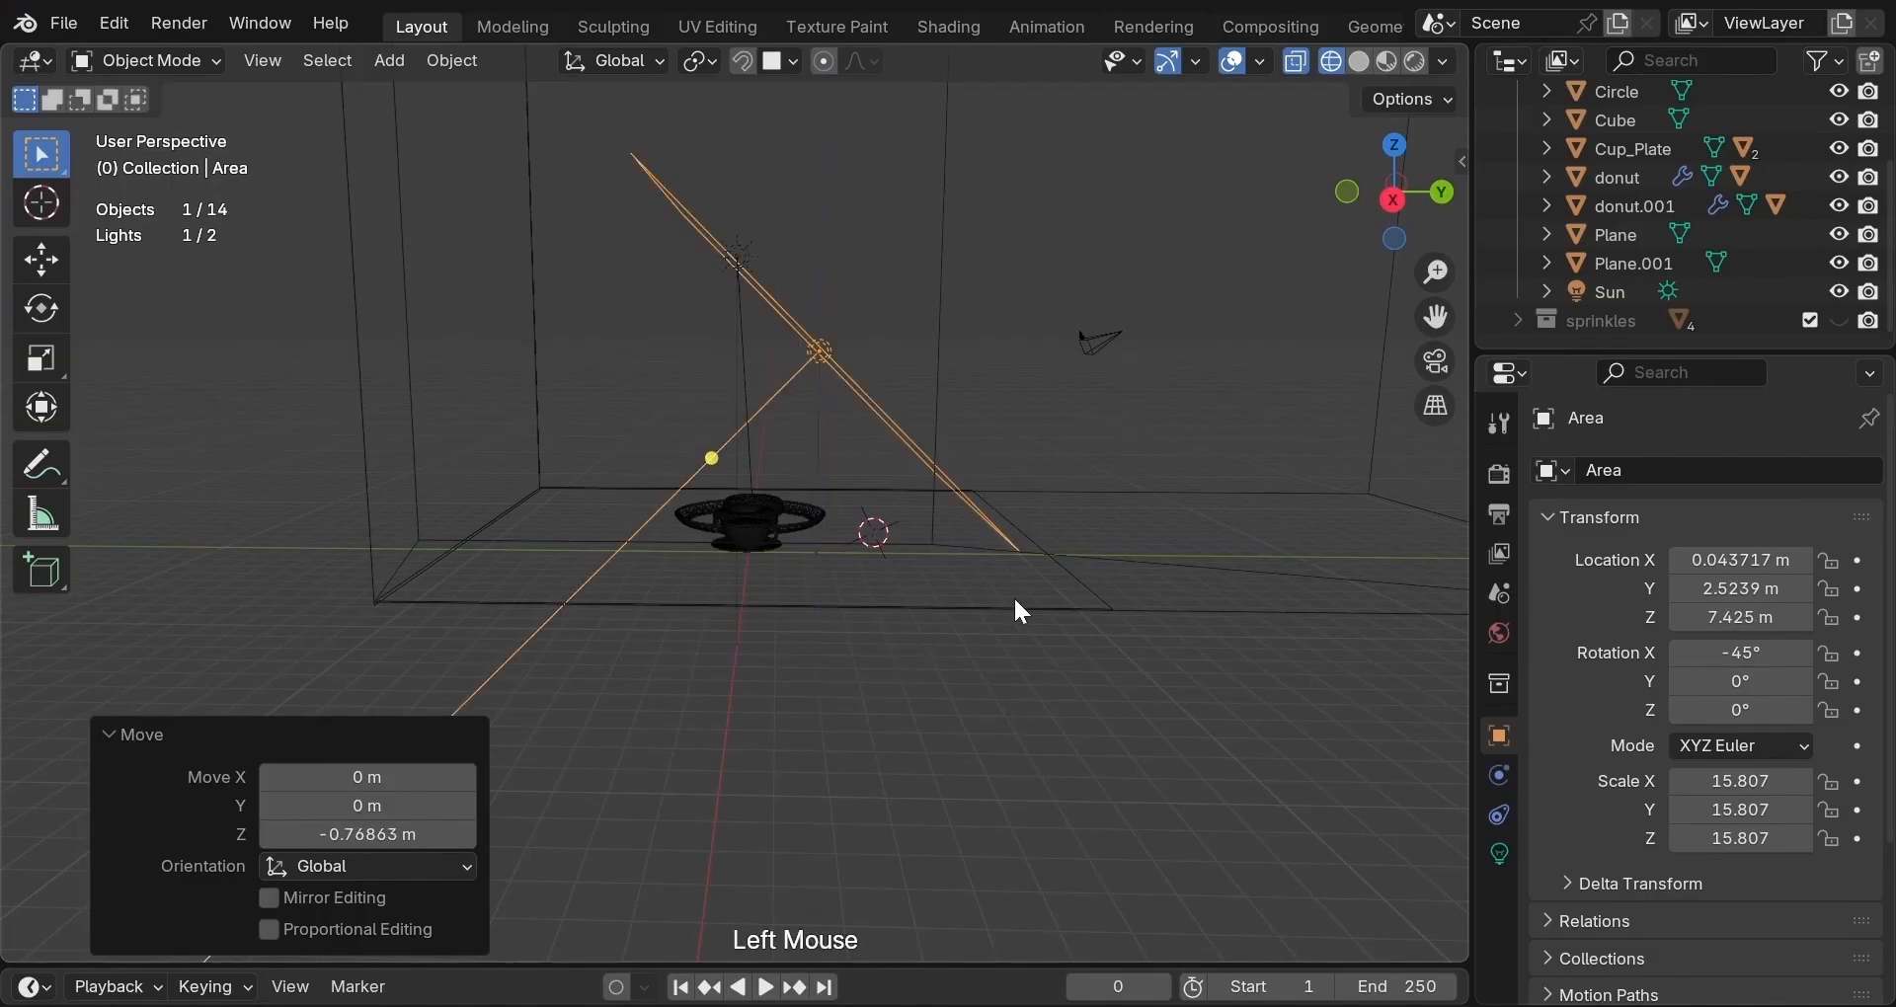
pyautogui.moveTo(1013, 596); pyautogui.dragTo(731, 673, button='middle')
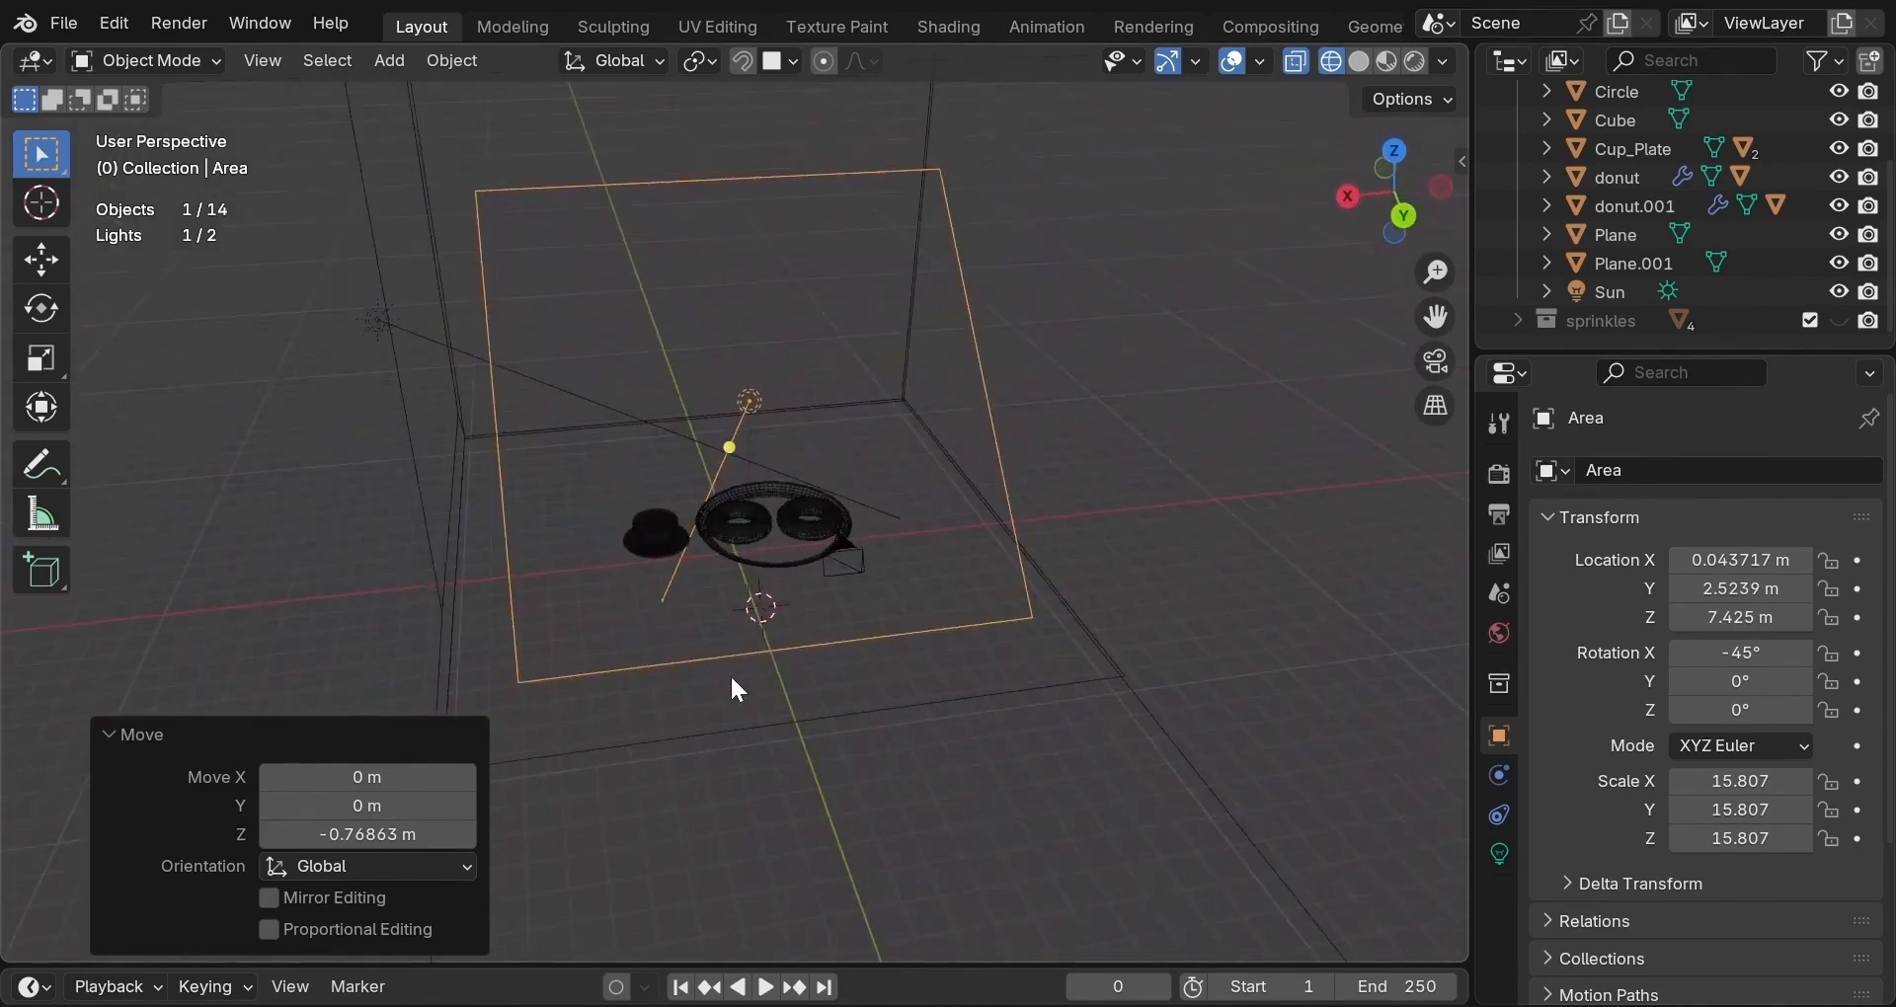
# Look through the camera in Rendered shading and hide the Sun light in the Outliner.
pyautogui.click(1425, 370)
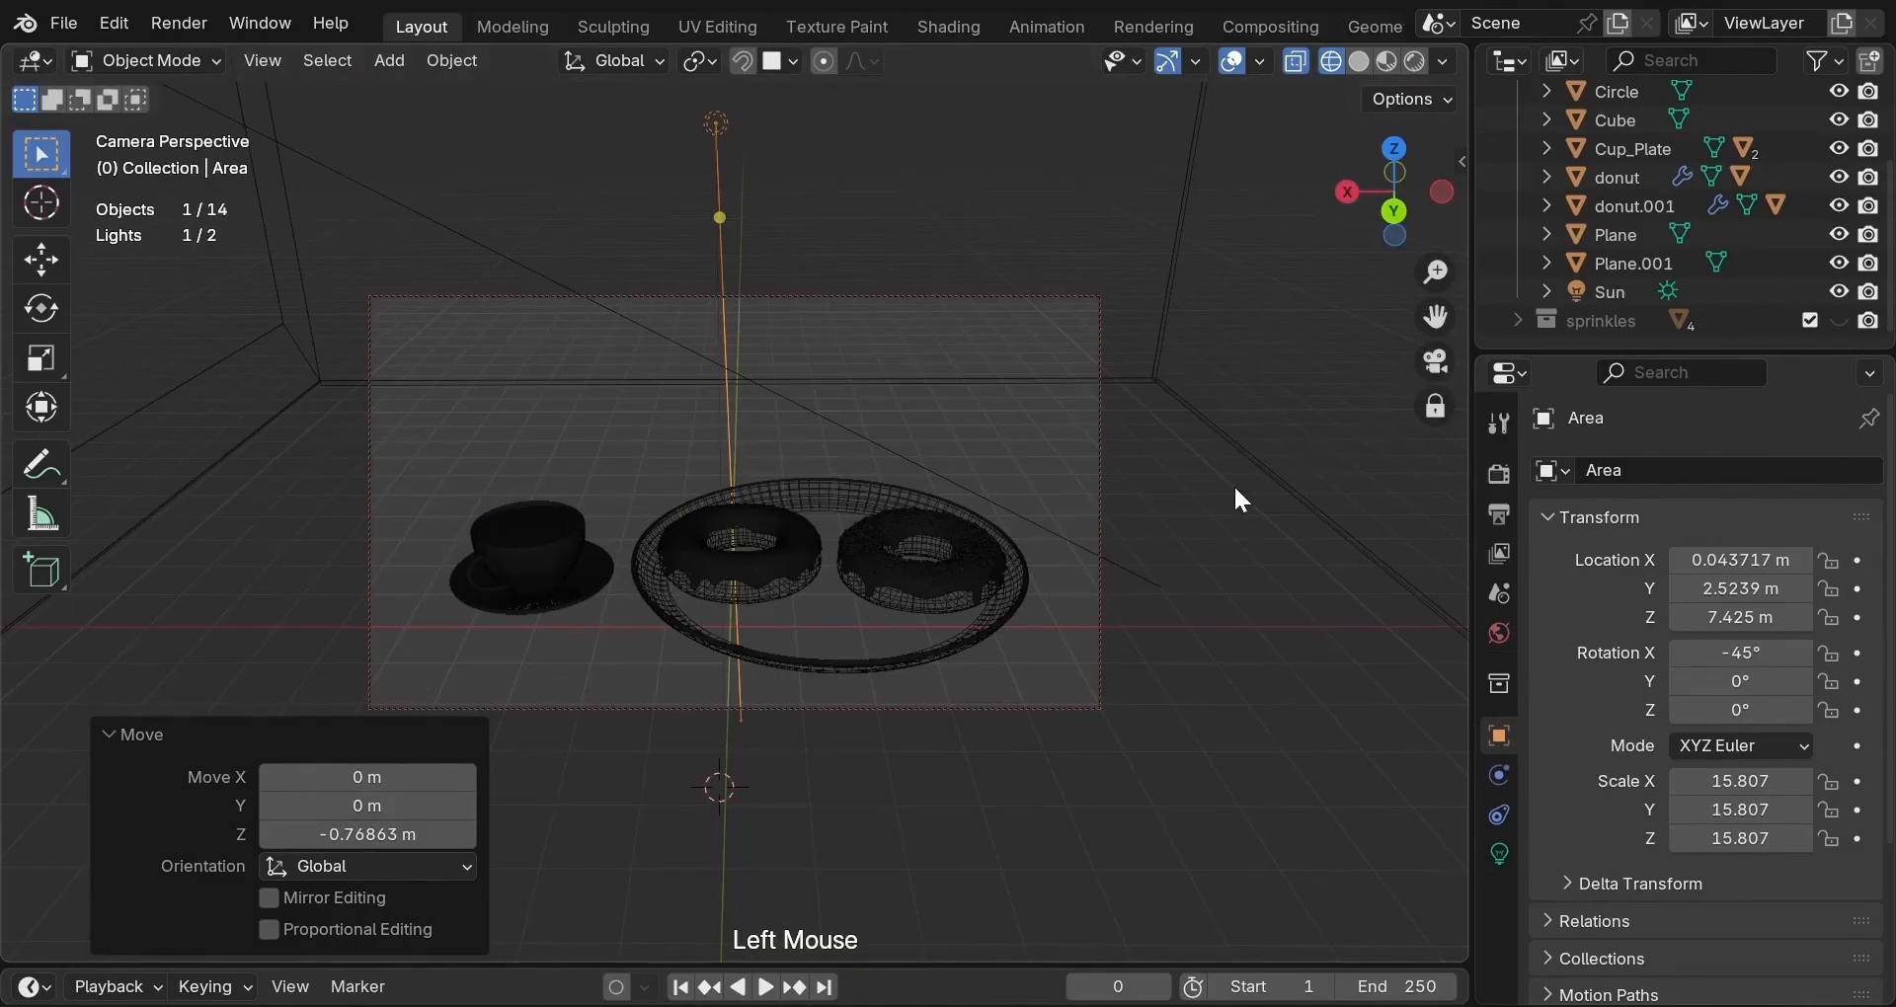
pyautogui.click(1414, 61)
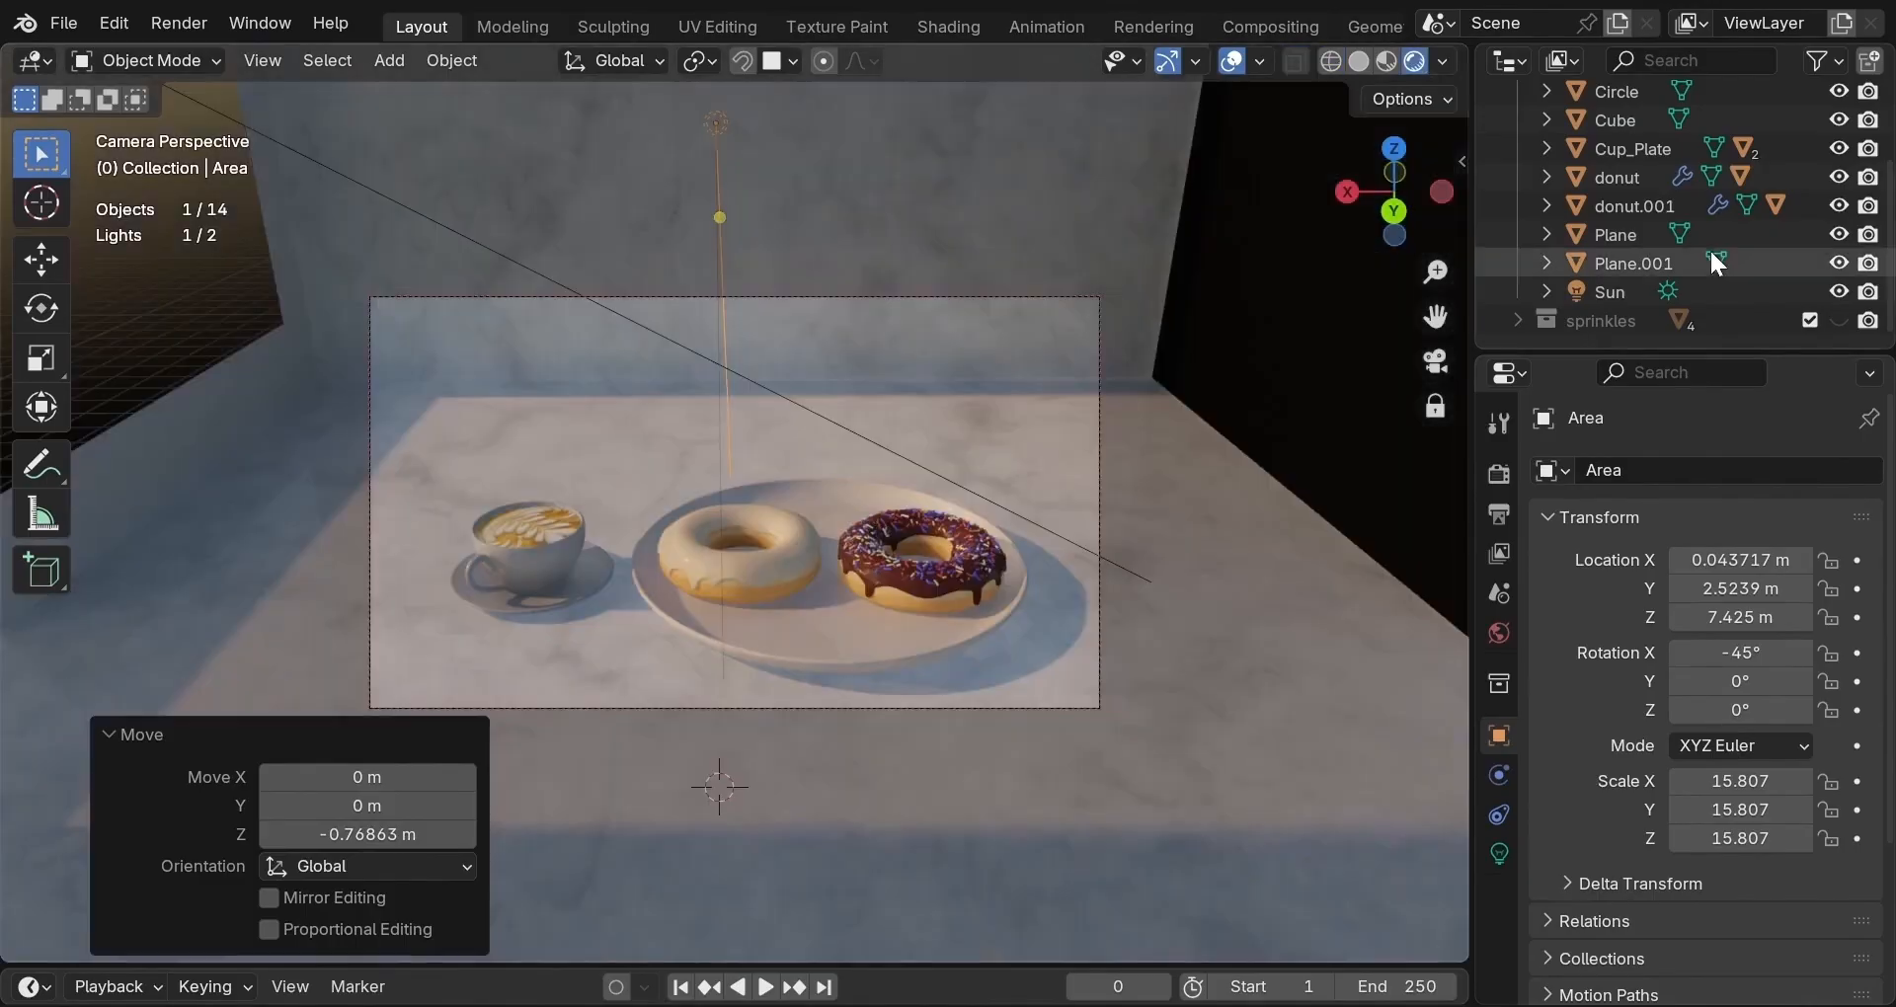
pyautogui.click(1839, 290)
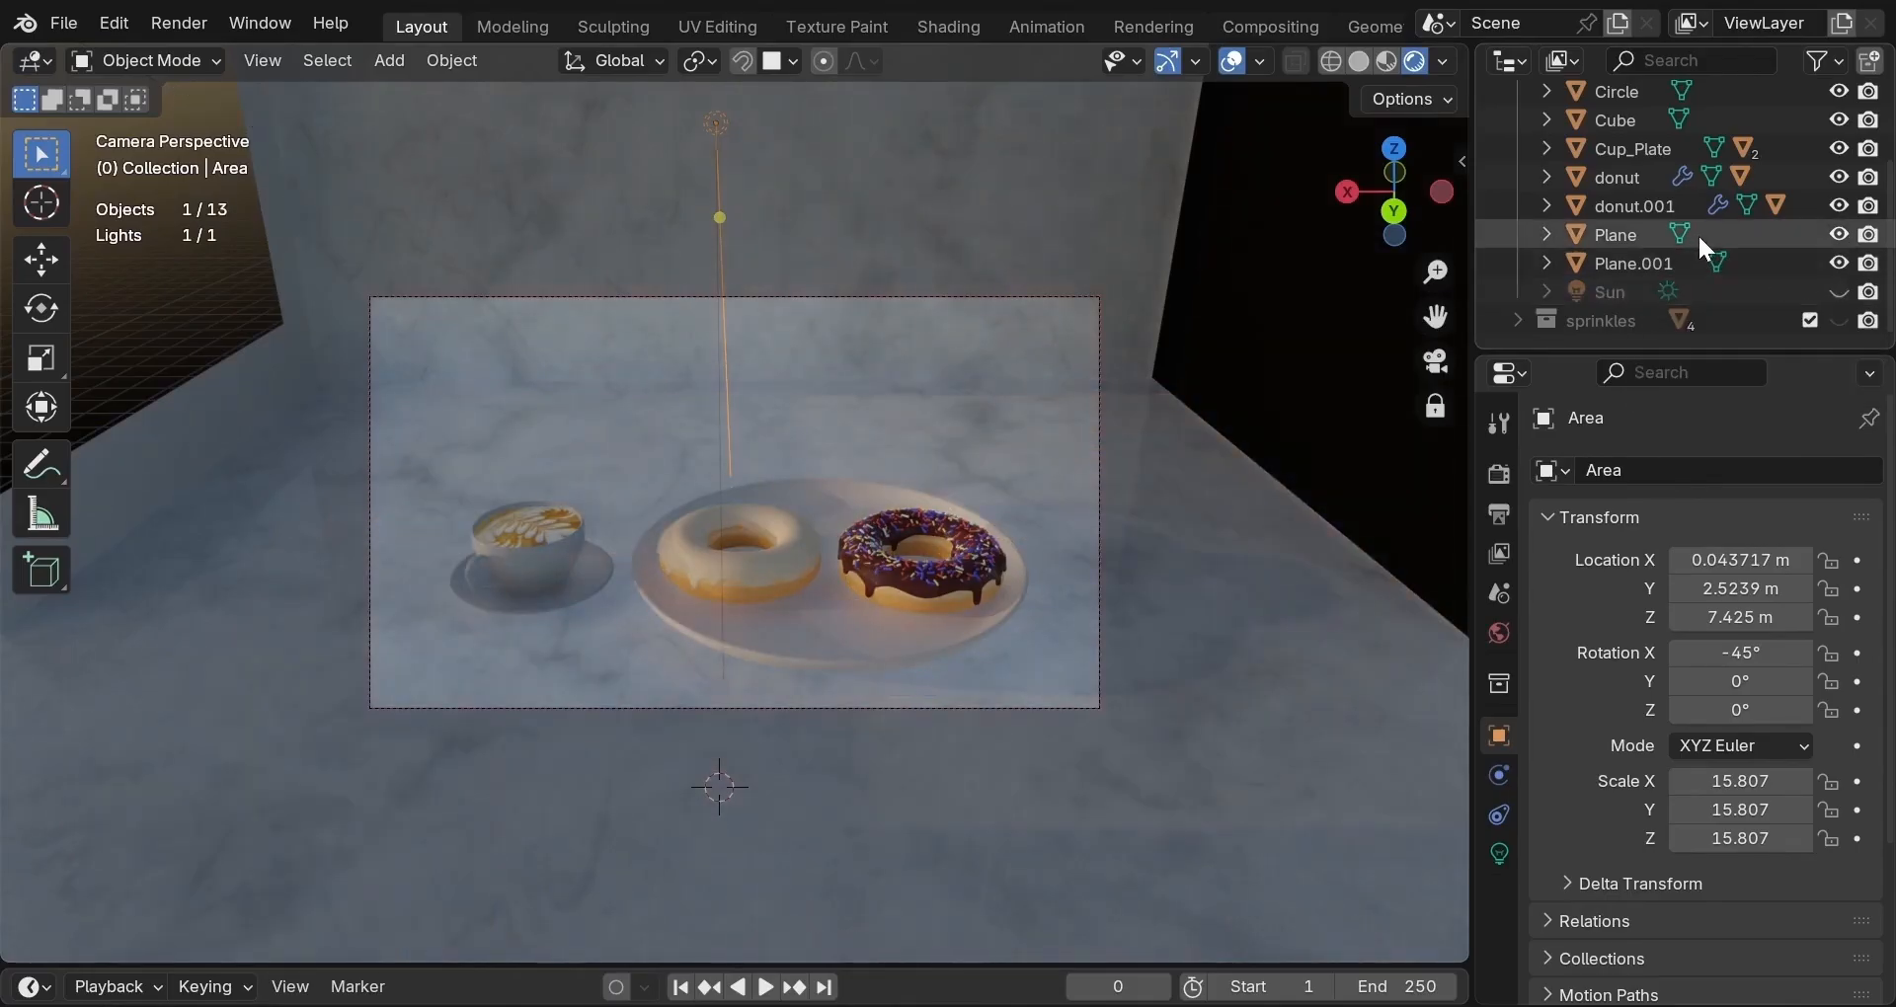
pyautogui.scroll(2, 1698, 233)
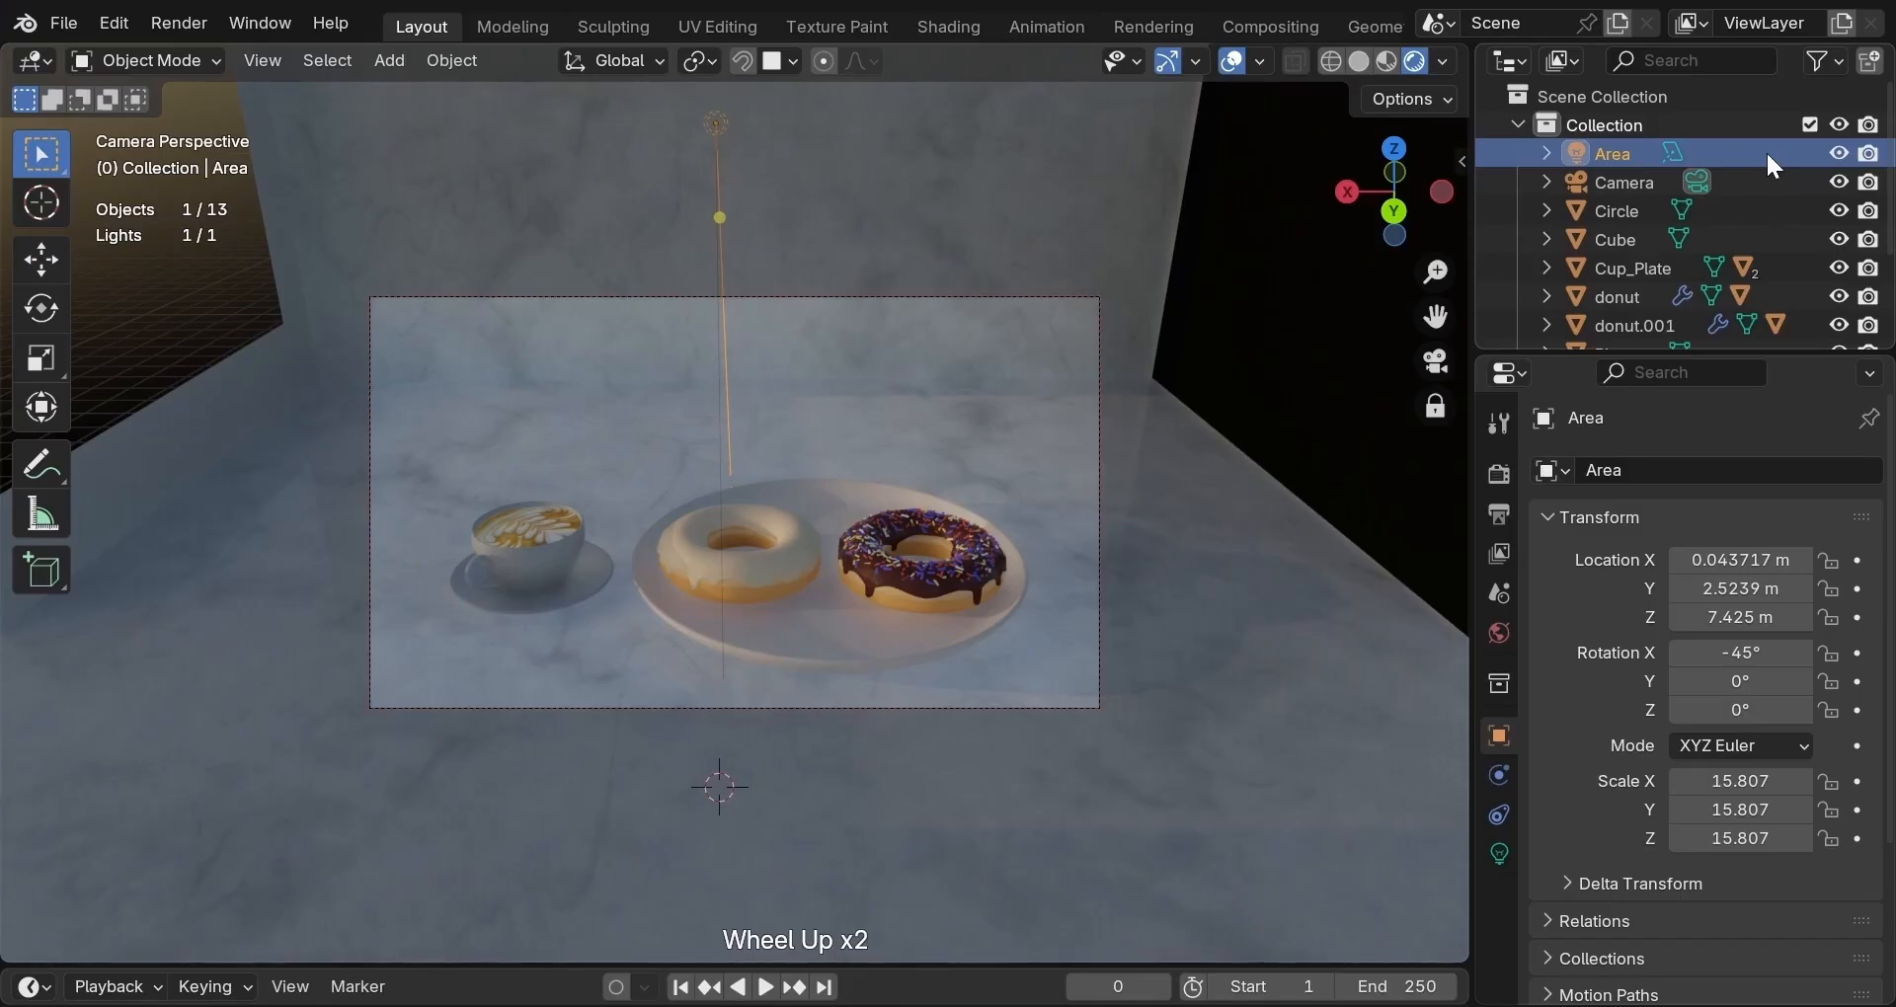
# Set the Area light's power to 50 and exposure to 1.2.
pyautogui.click(1500, 853)
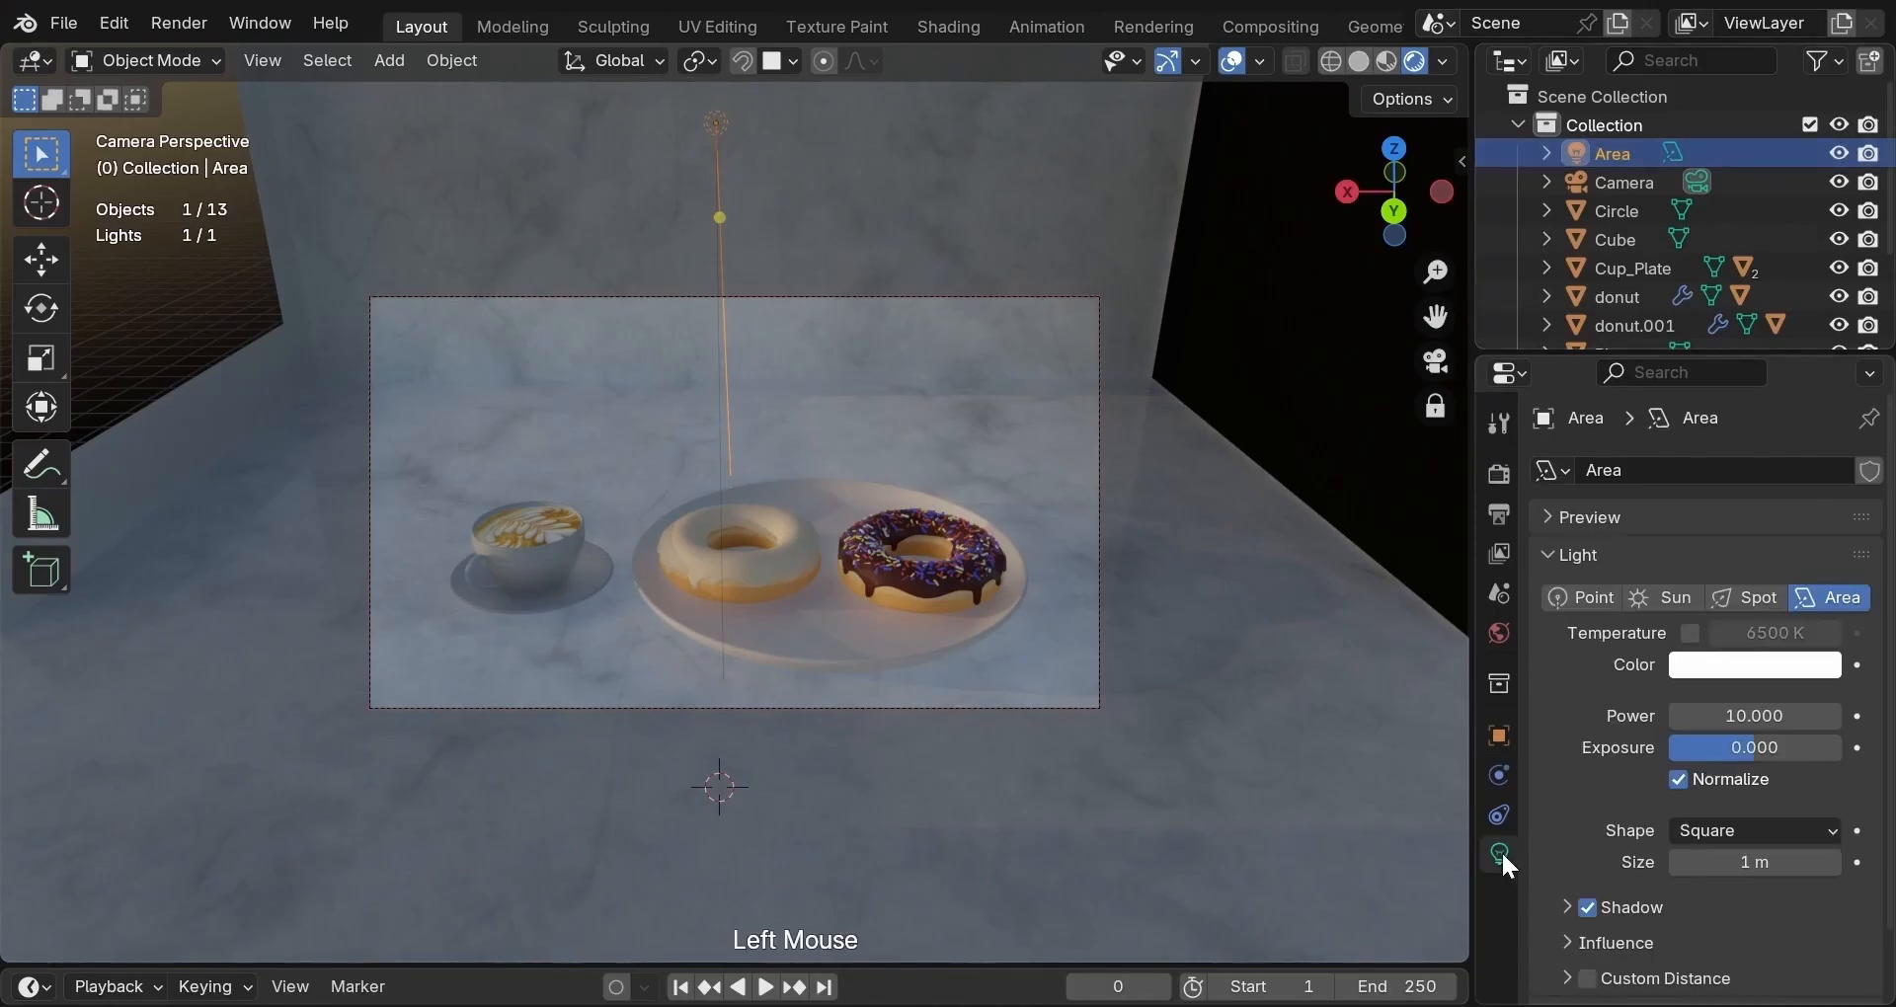
pyautogui.click(1731, 716)
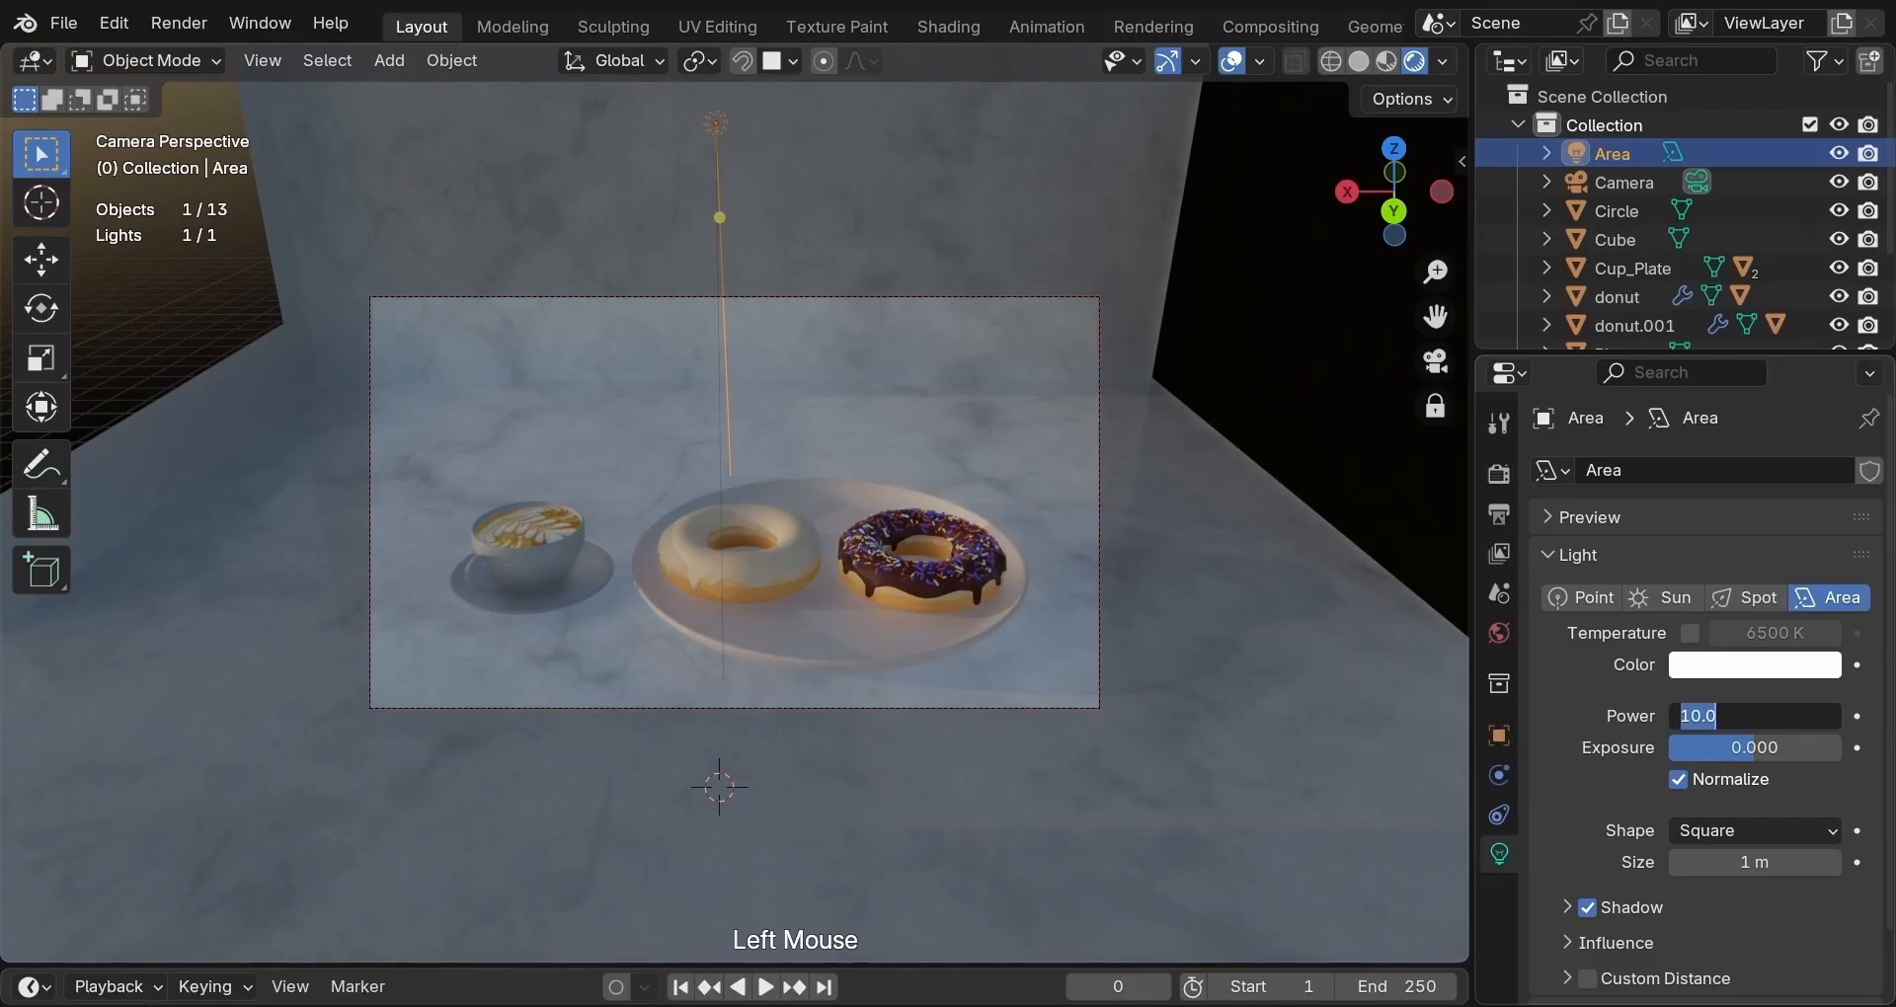
pyautogui.write('50')
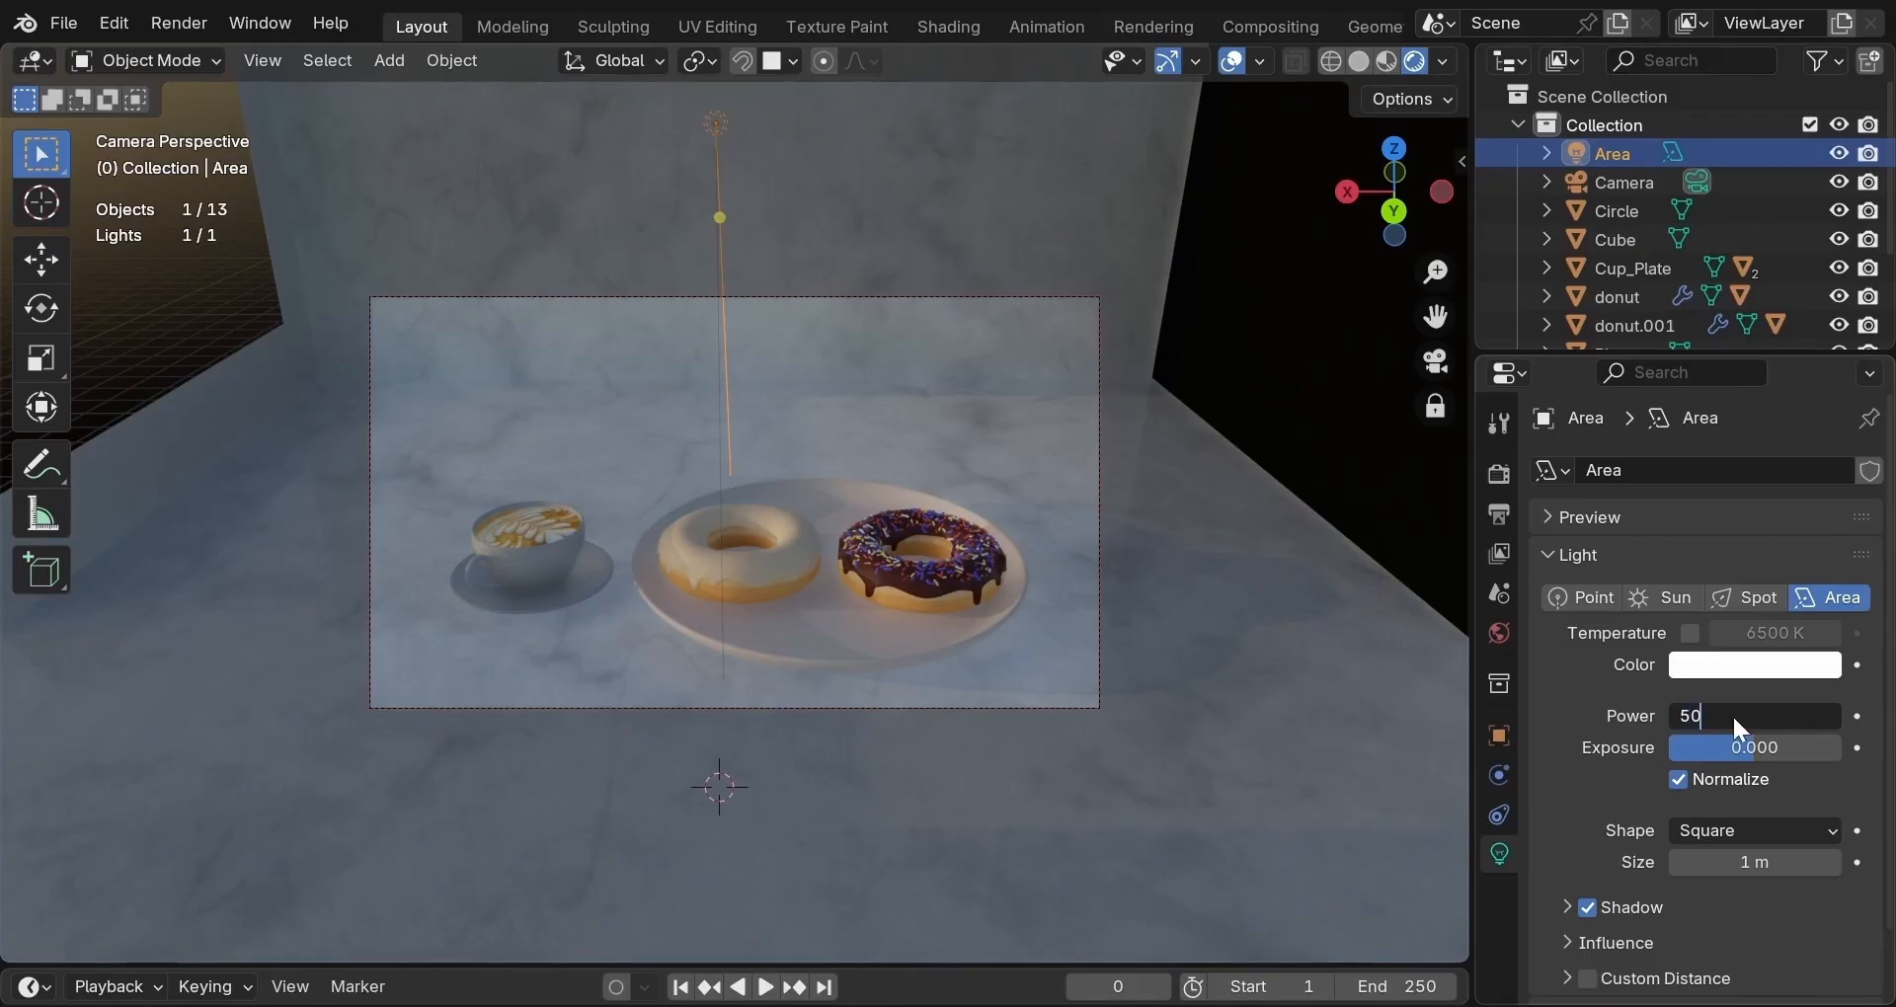
pyautogui.press('Return')
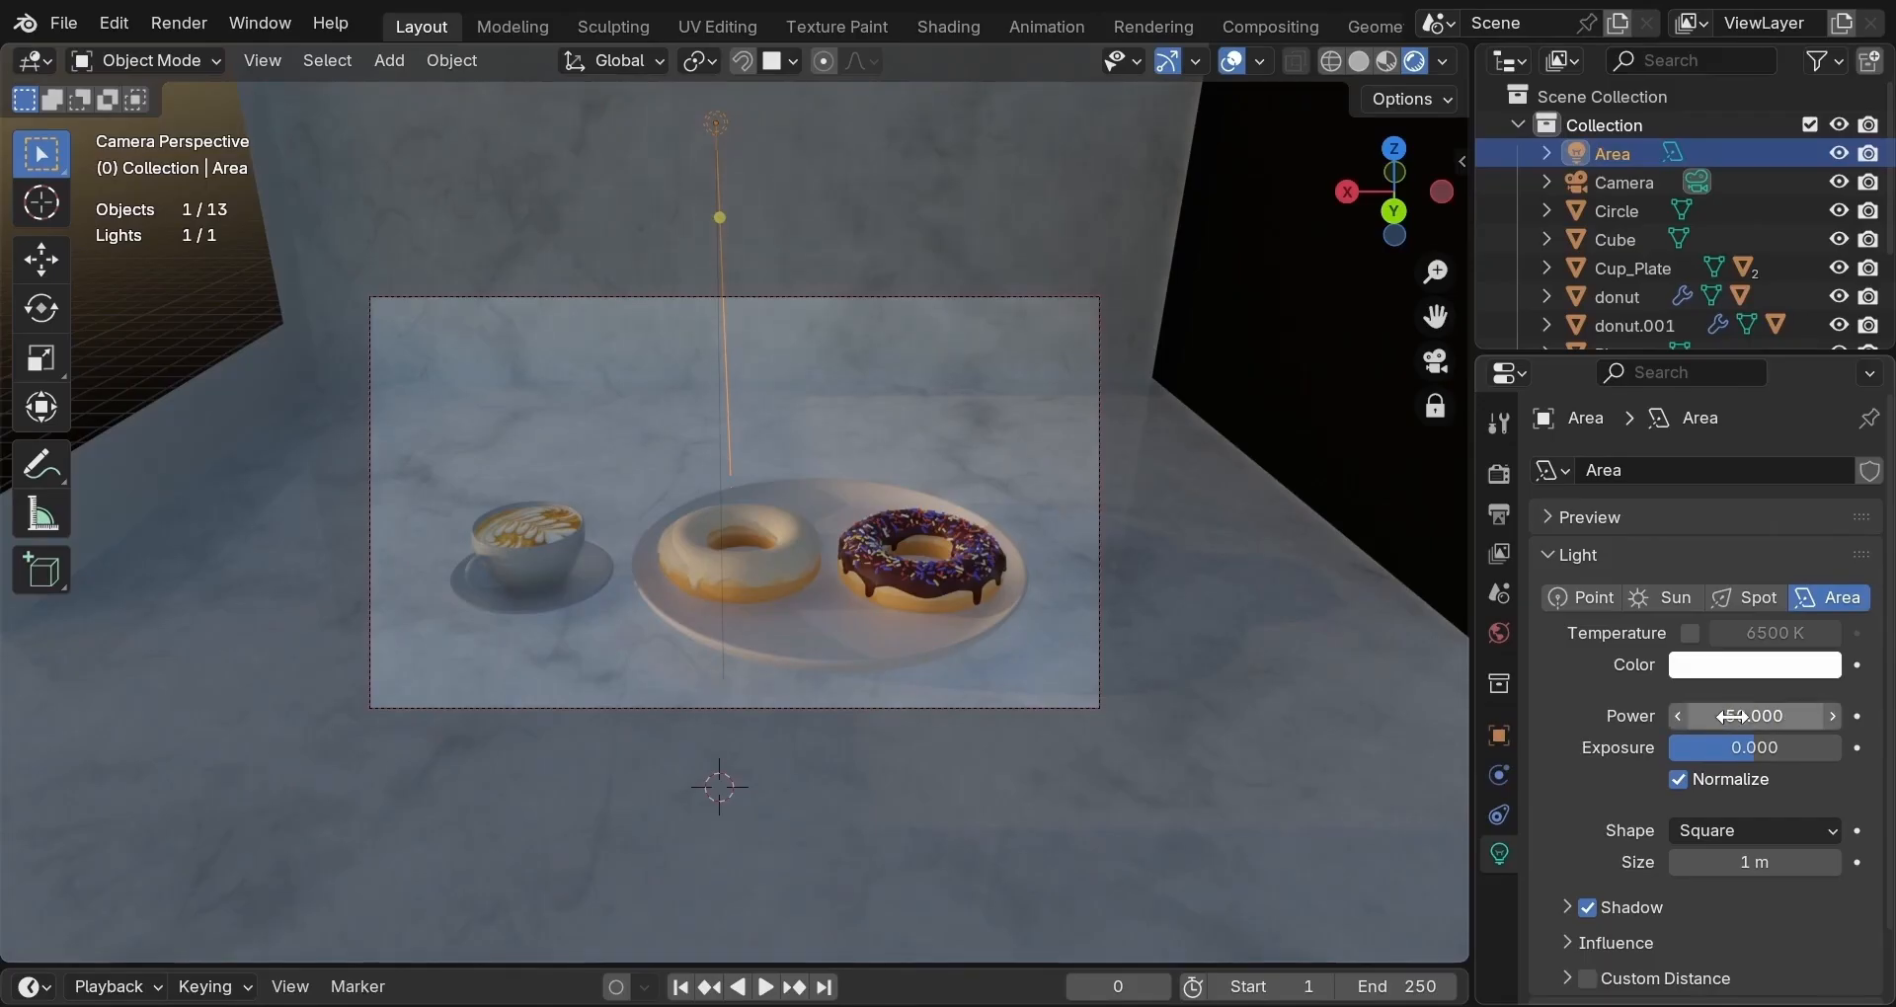
pyautogui.click(1736, 750)
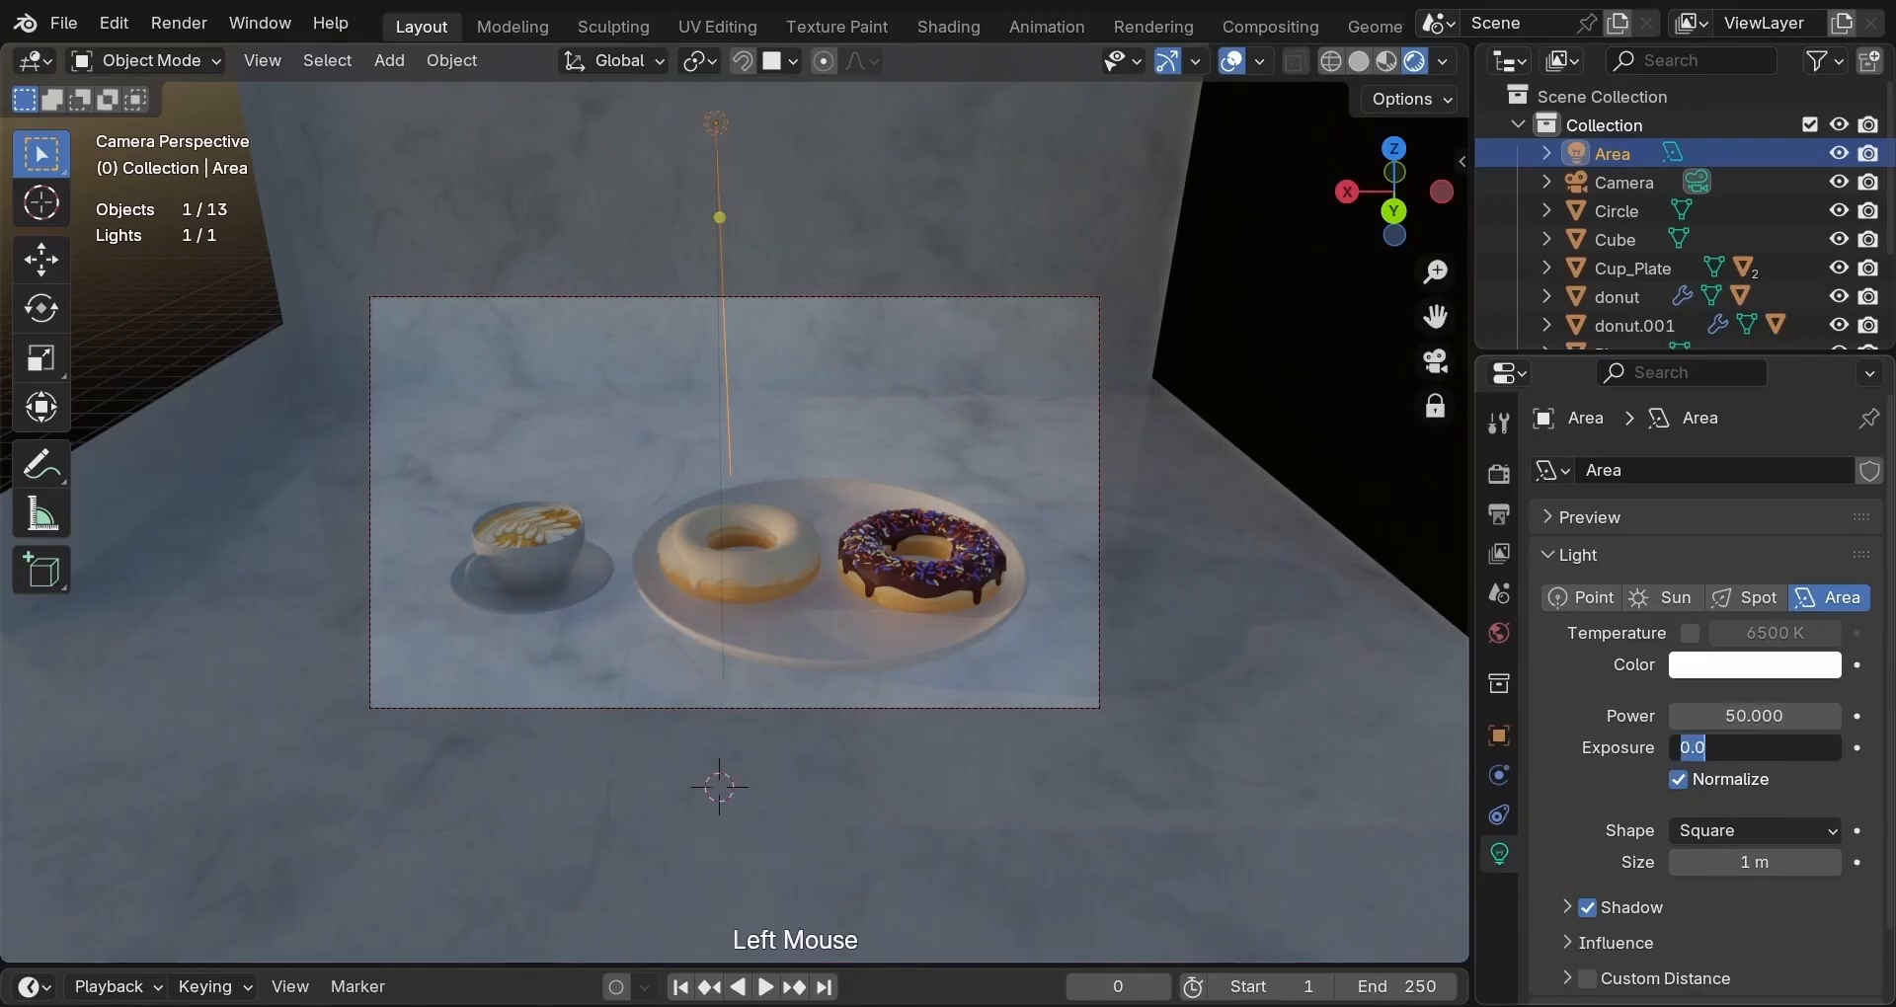
pyautogui.press('Return')
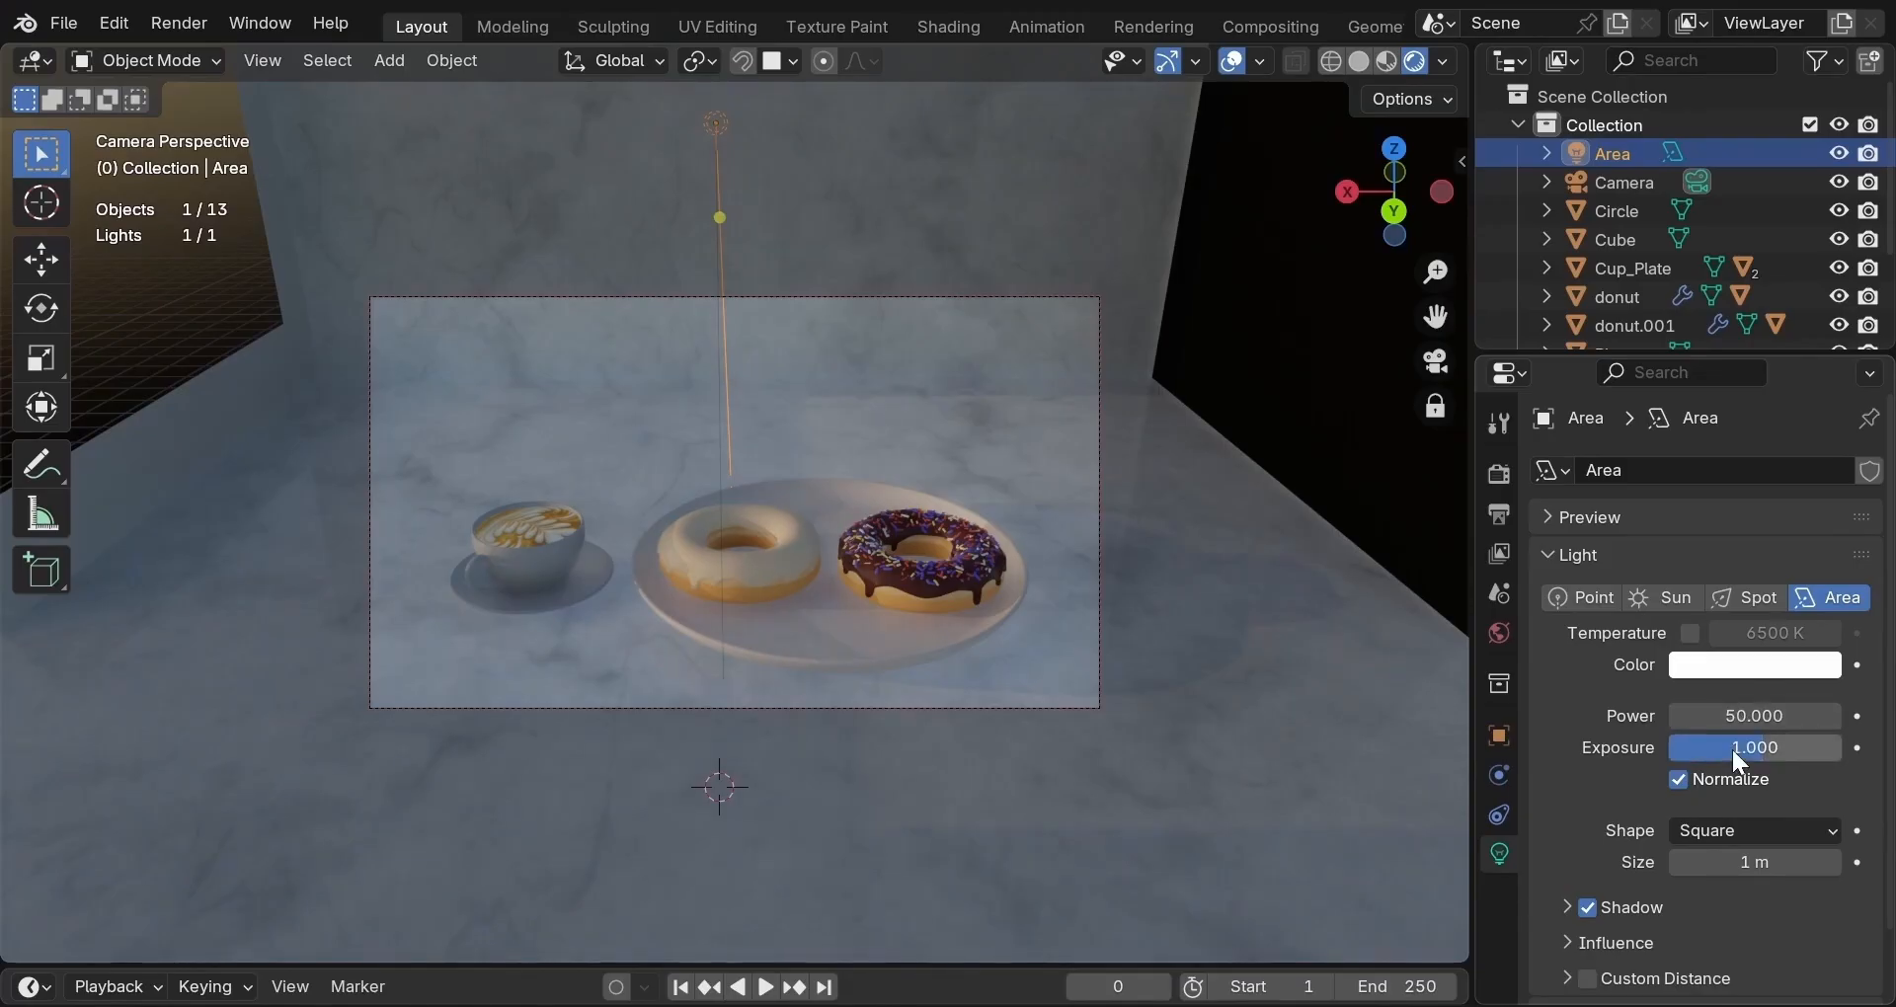
pyautogui.press('KP_1')
pyautogui.click(1739, 755)
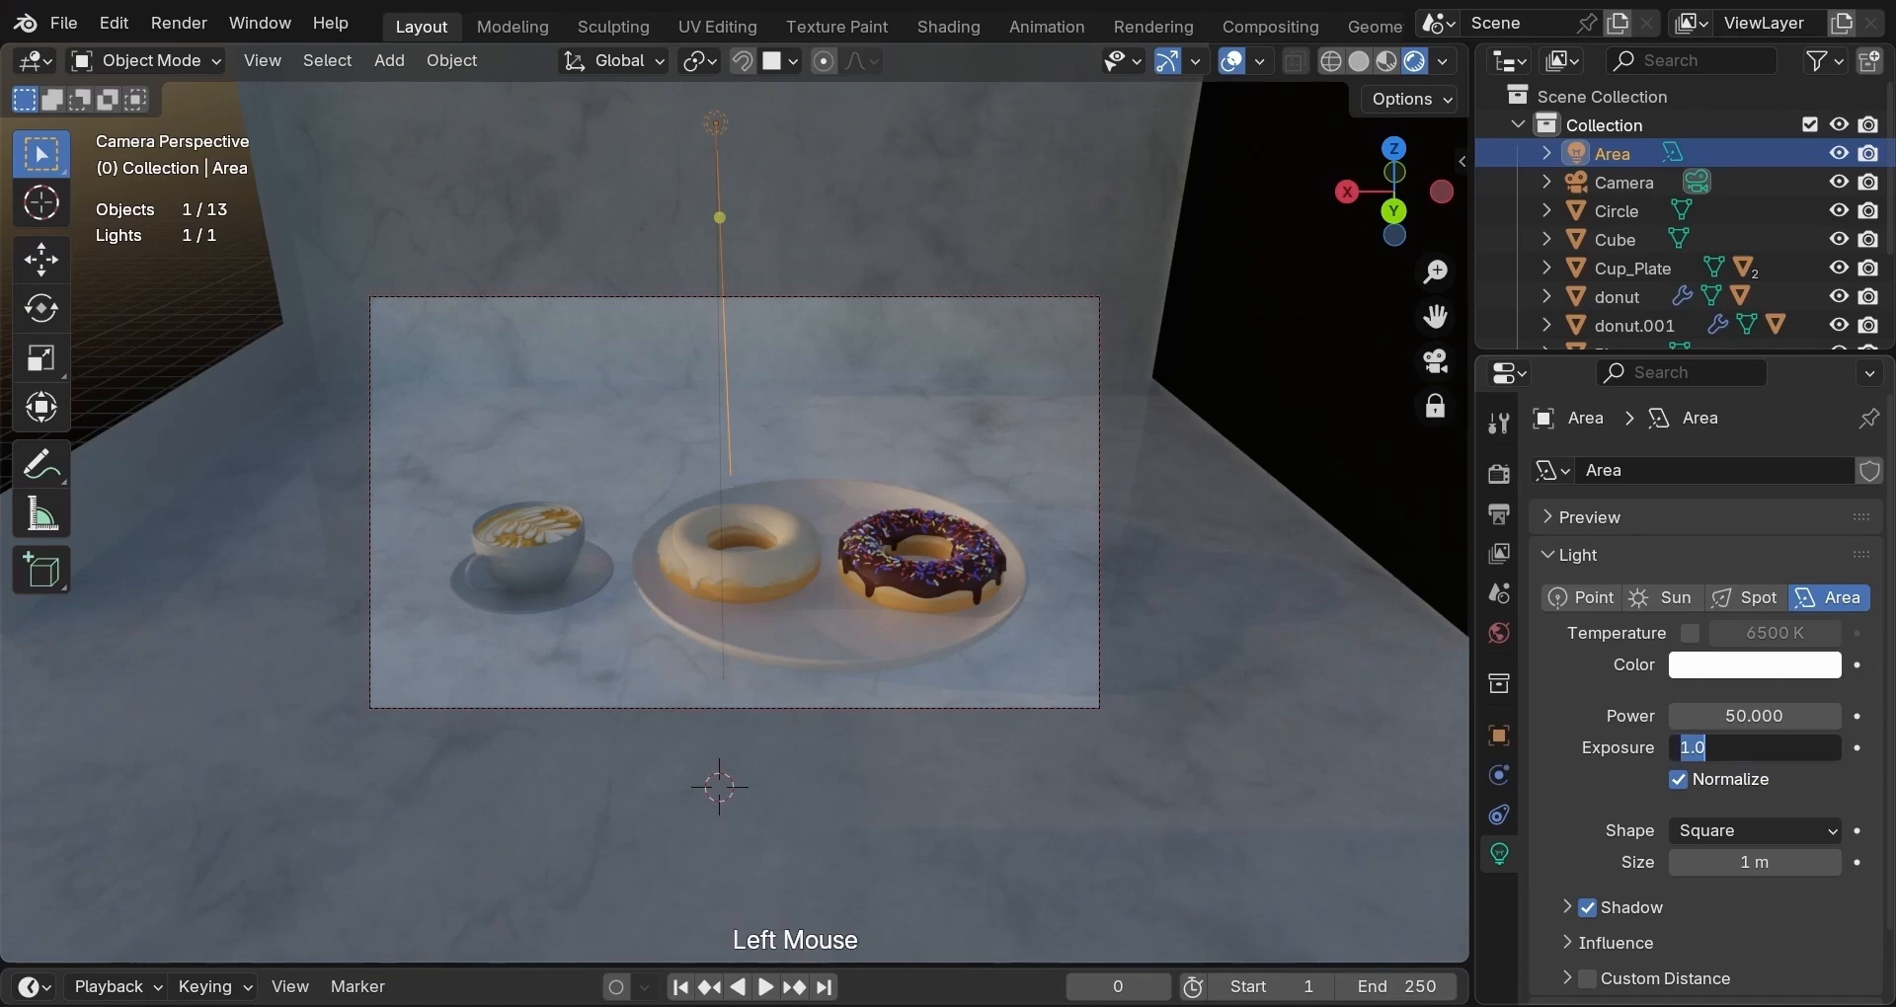
pyautogui.write('1.2')
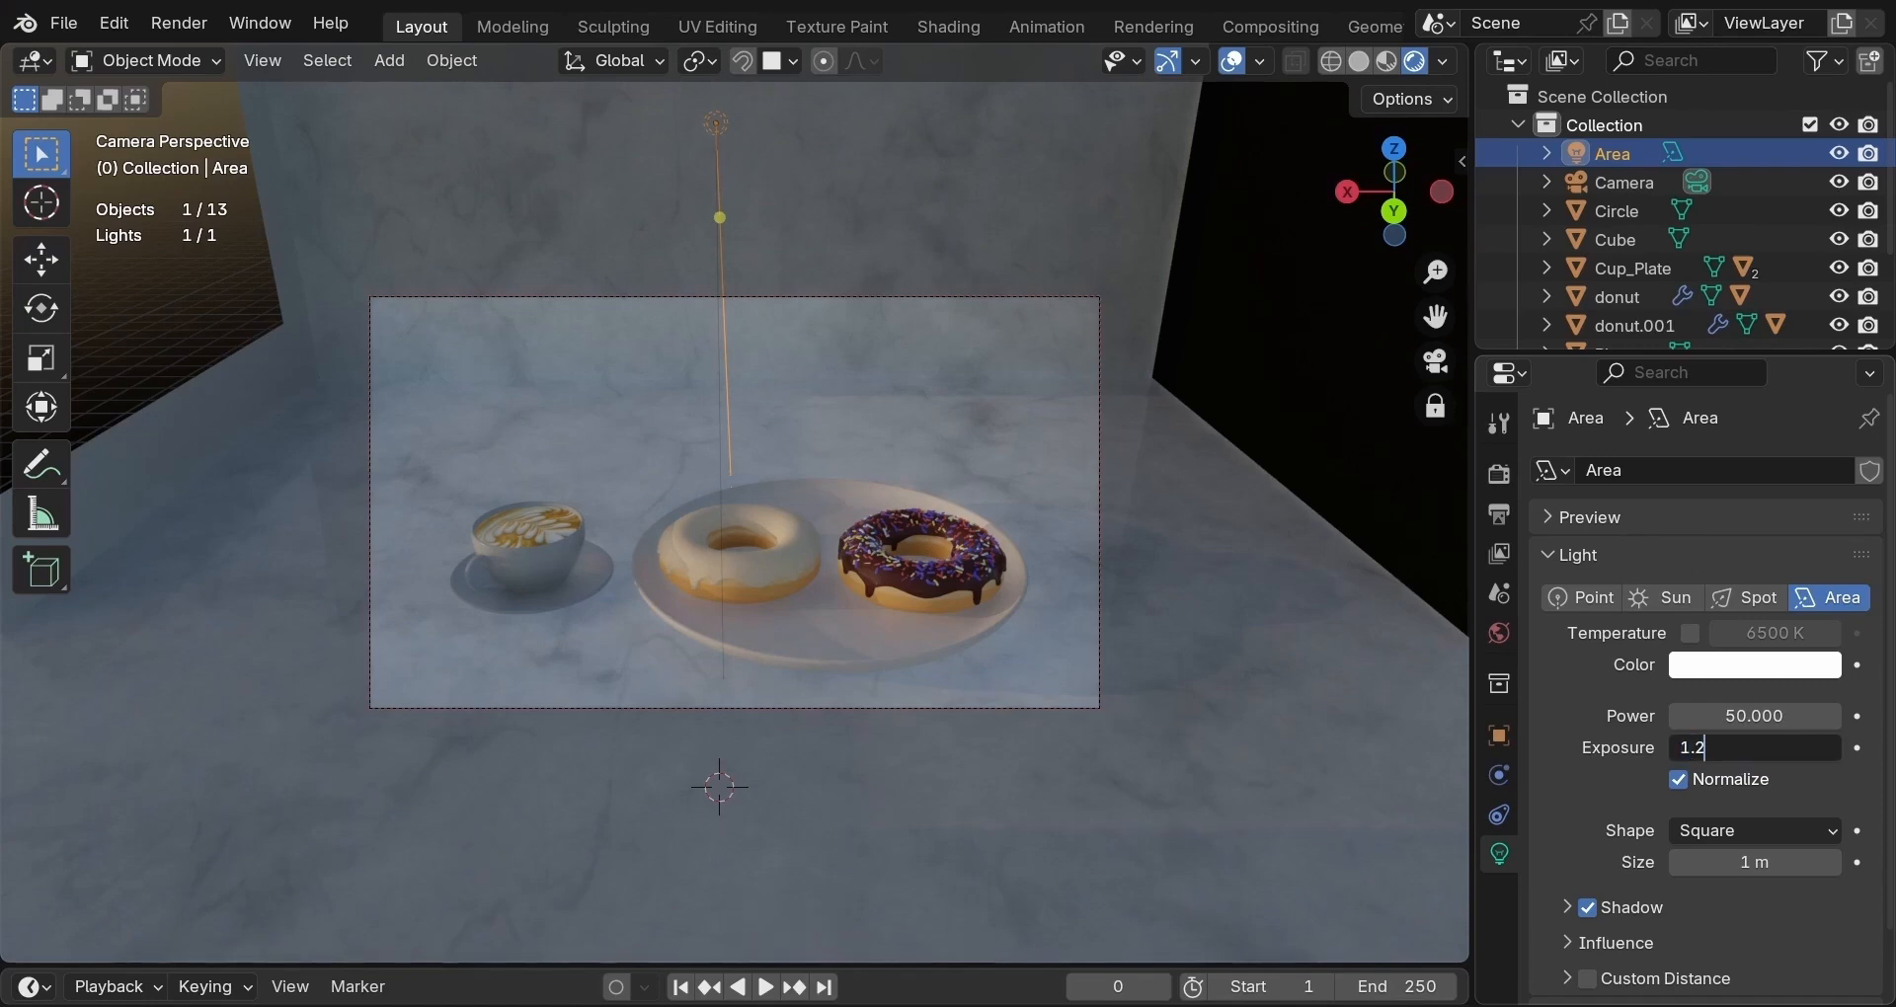
pyautogui.press('Return')
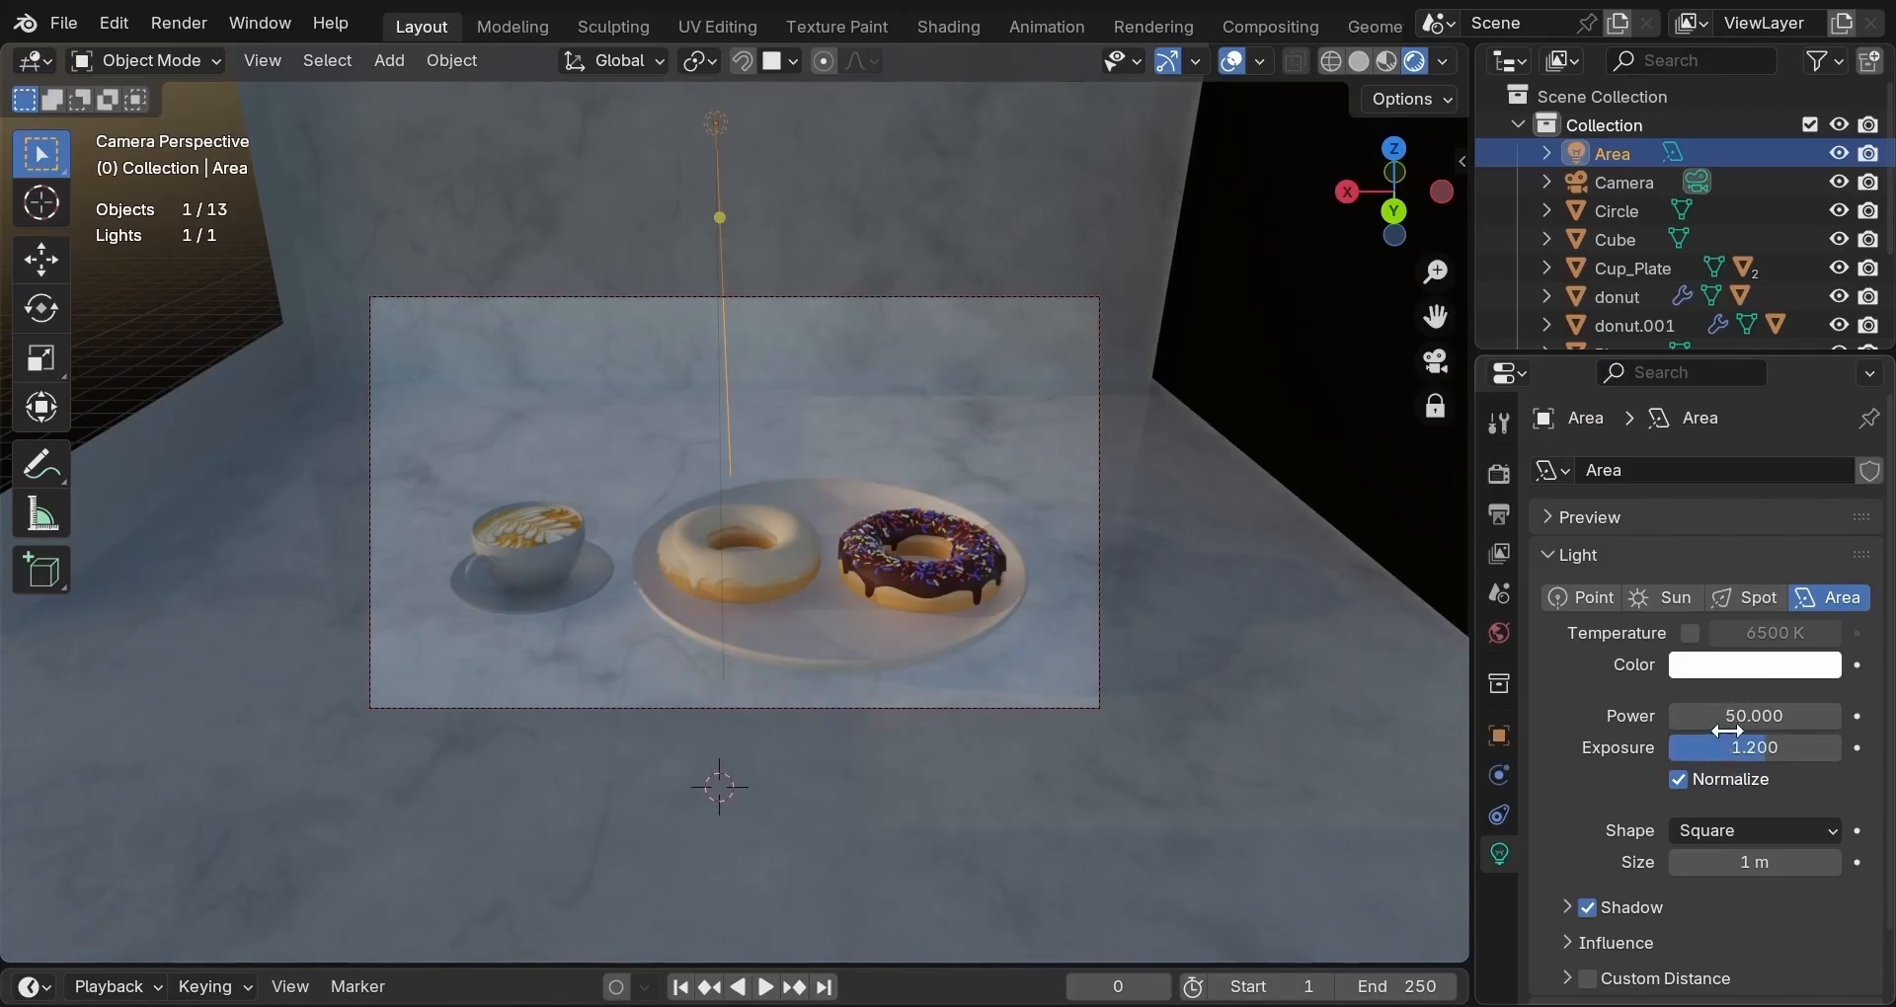
# Enable colour temperature on the Area light and set it to 6000 K.
pyautogui.click(1688, 634)
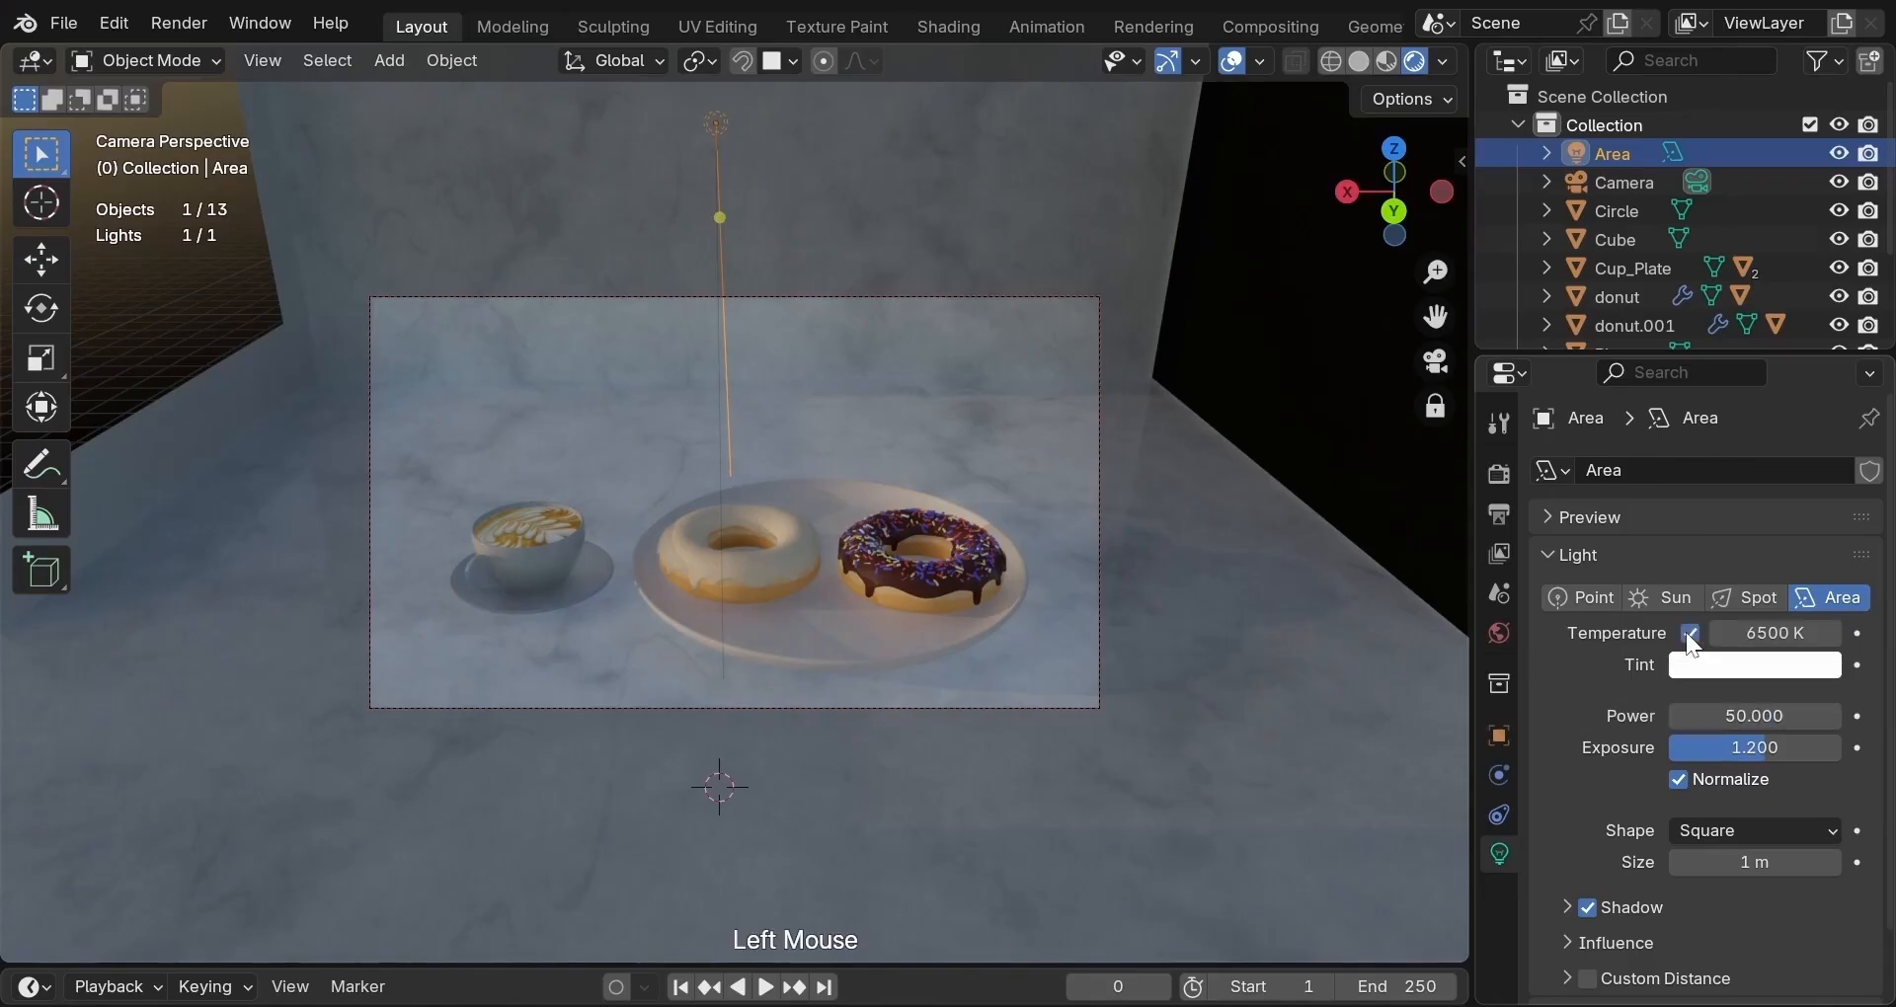
pyautogui.click(1780, 632)
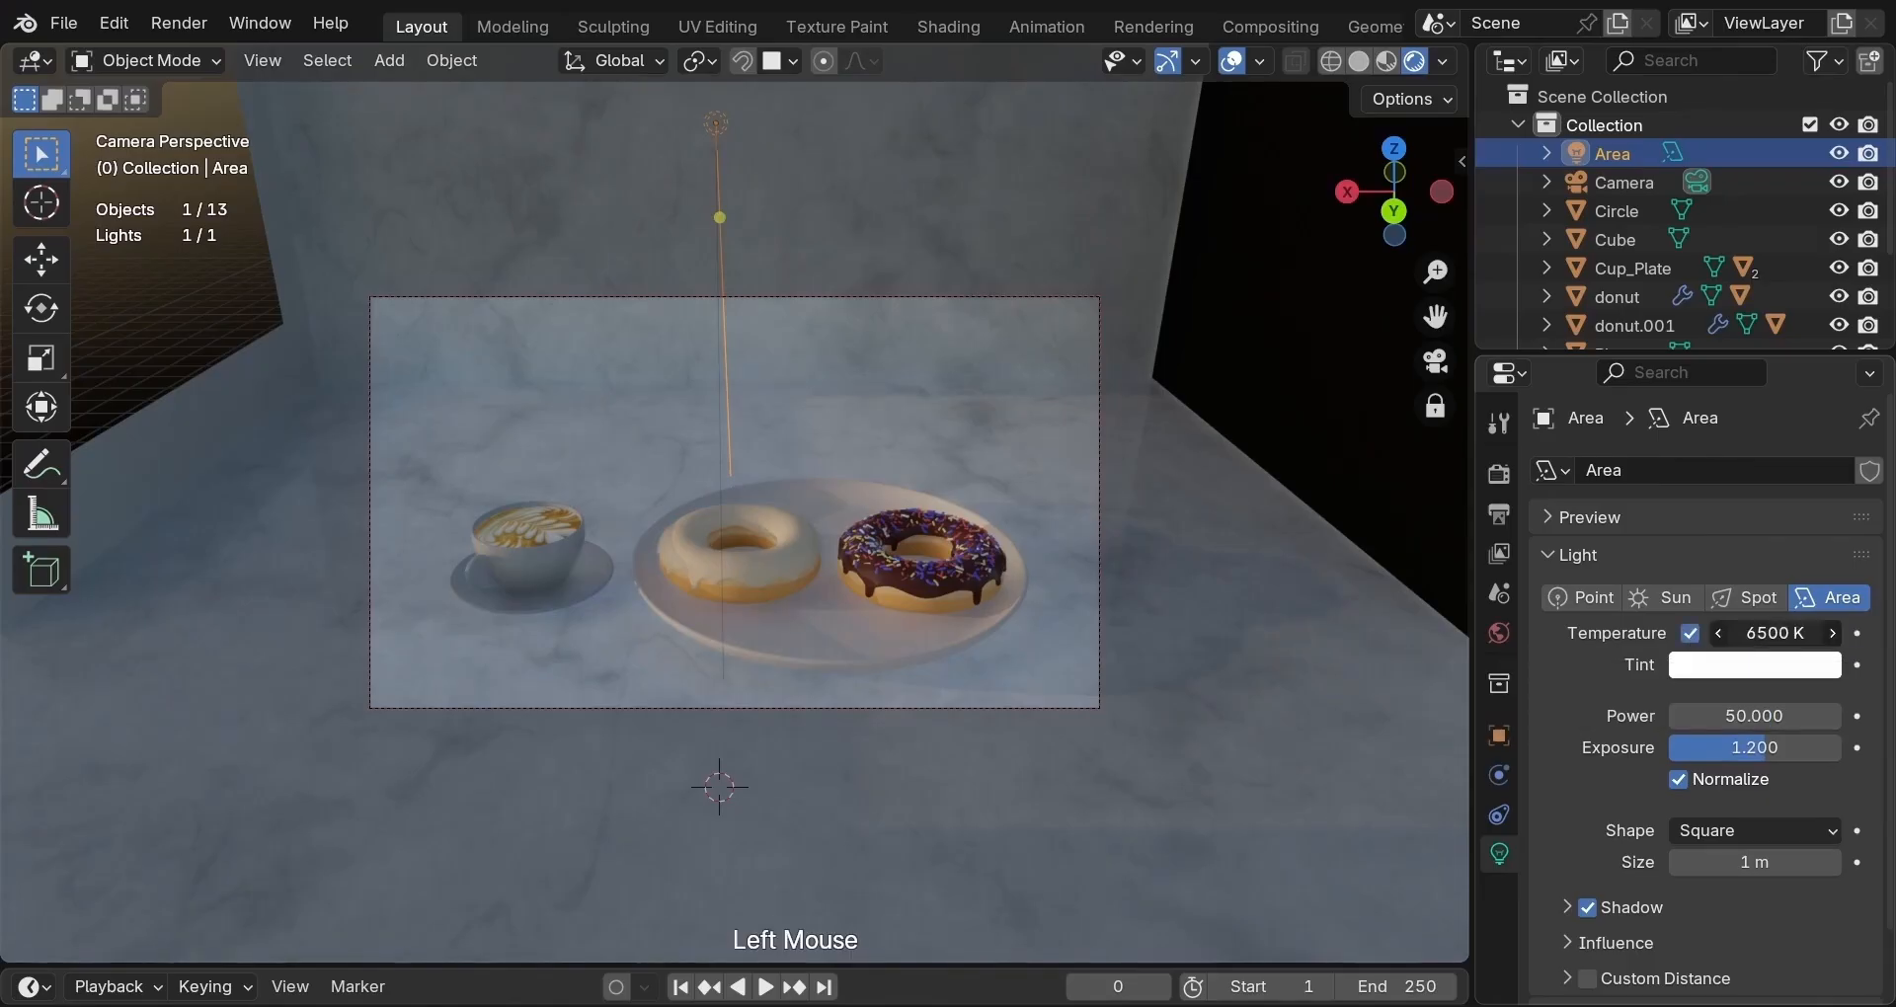
pyautogui.write('6000')
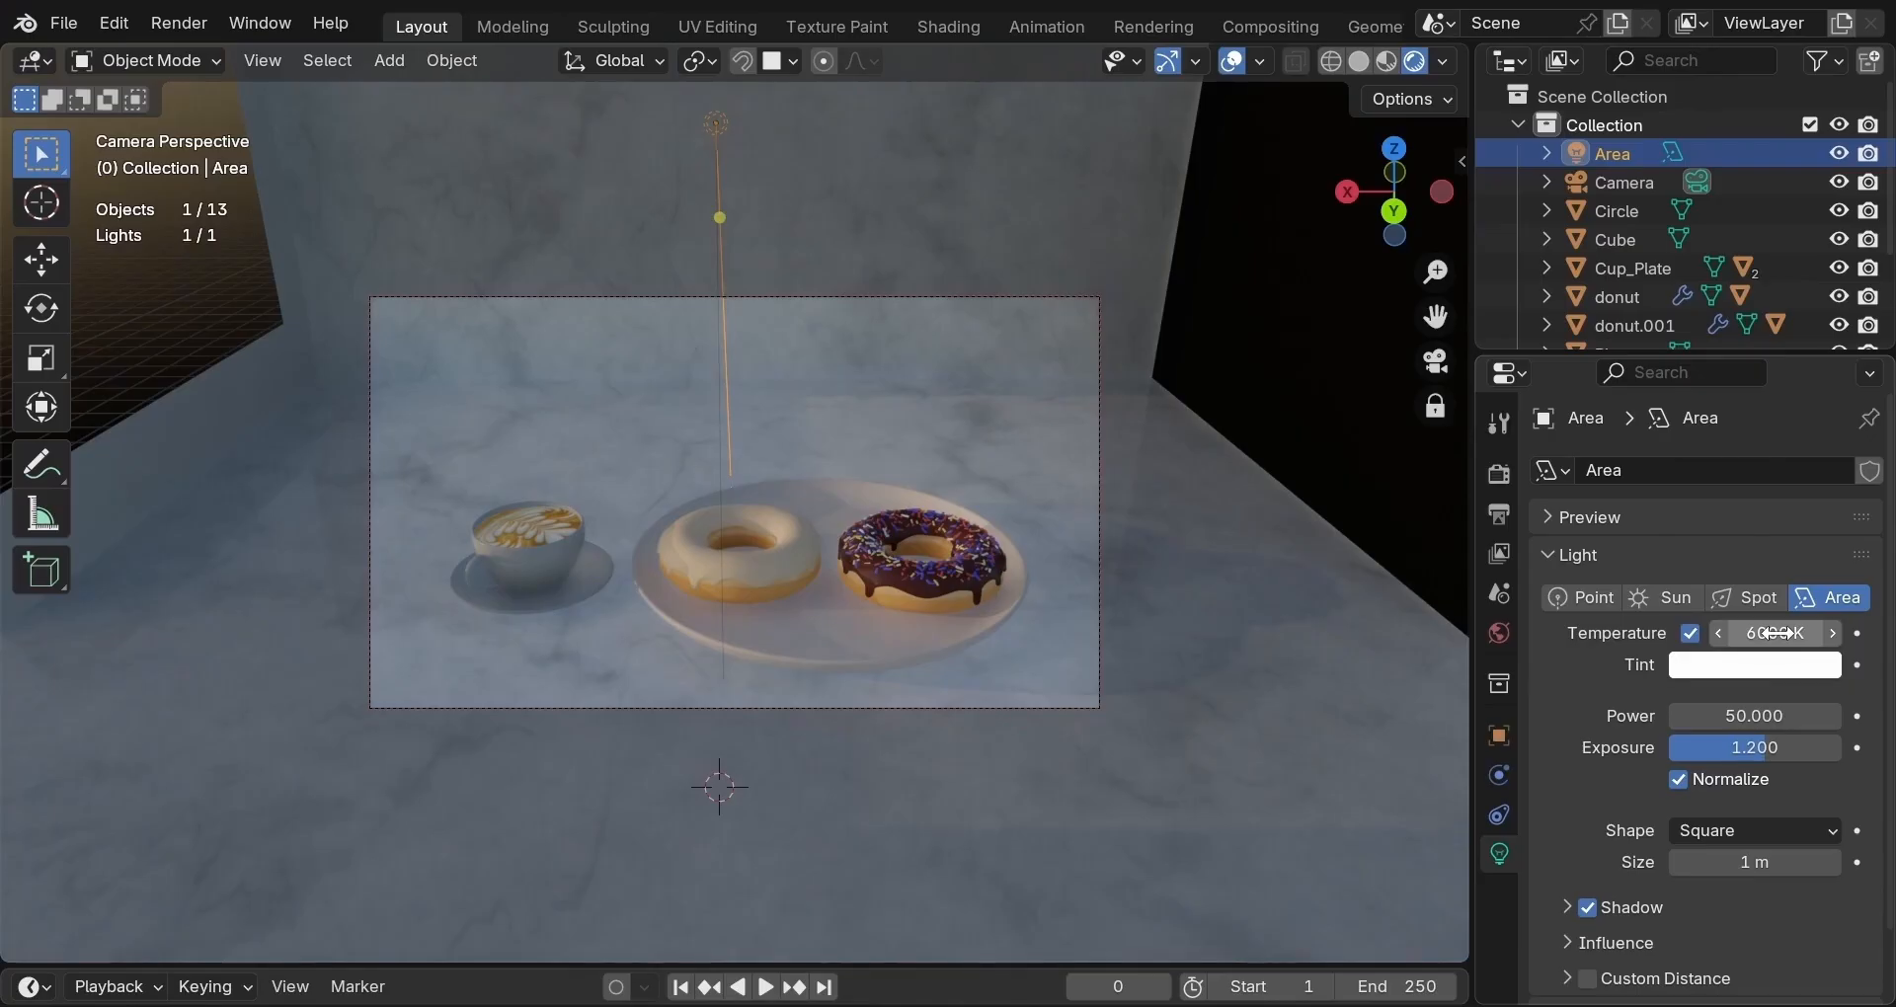
# Toggle the Area light's visibility repeatedly to compare the lighting.
pyautogui.click(1839, 153)
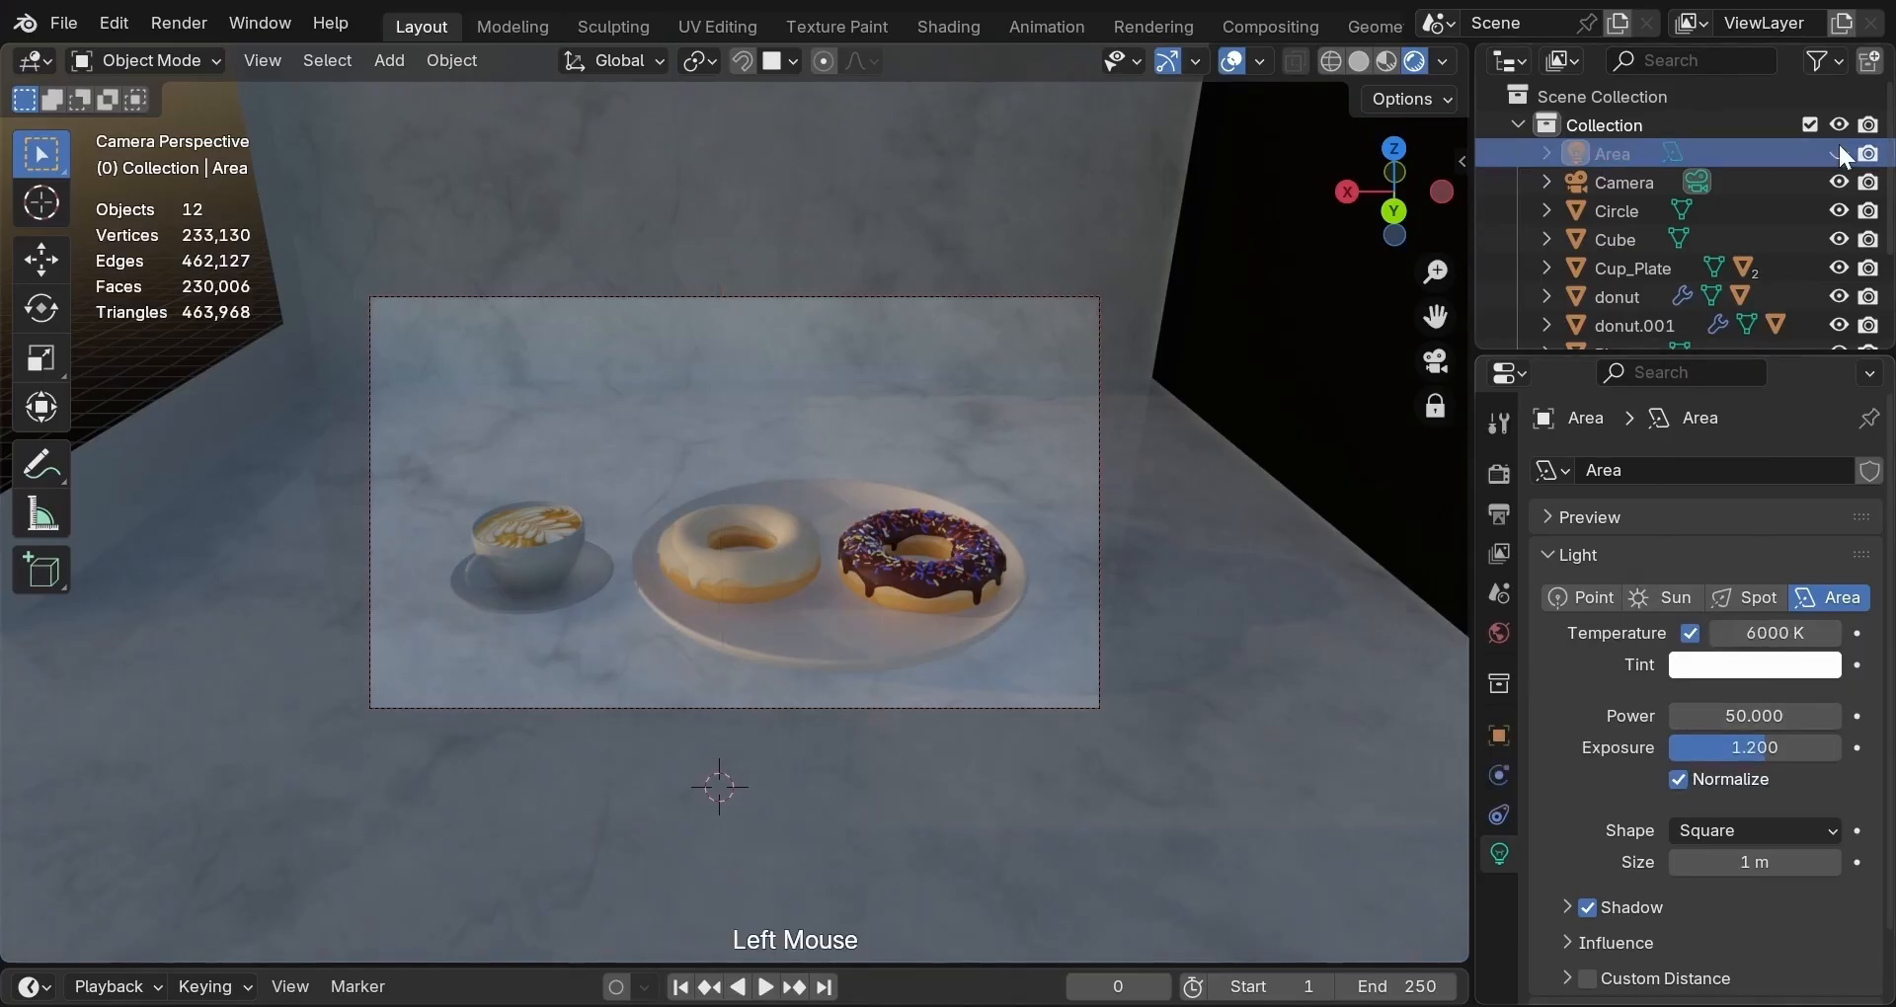
pyautogui.click(1839, 153)
pyautogui.click(1839, 153)
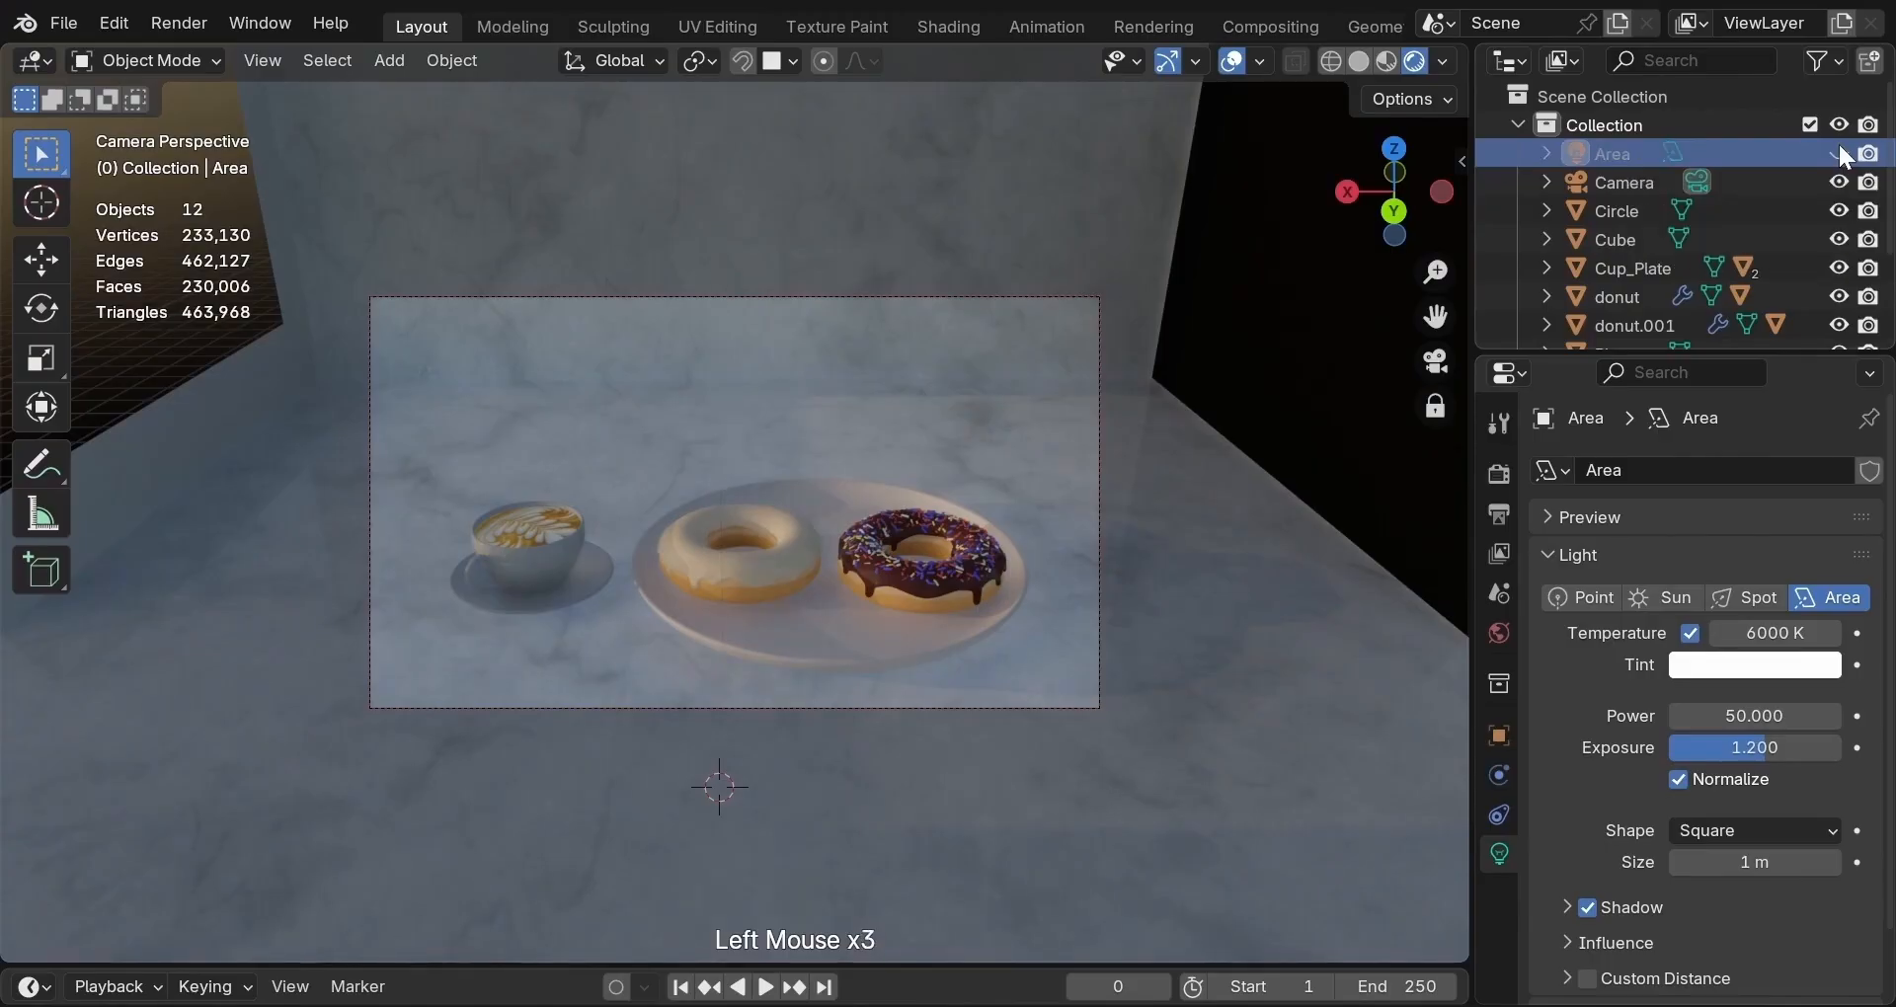
pyautogui.click(1839, 150)
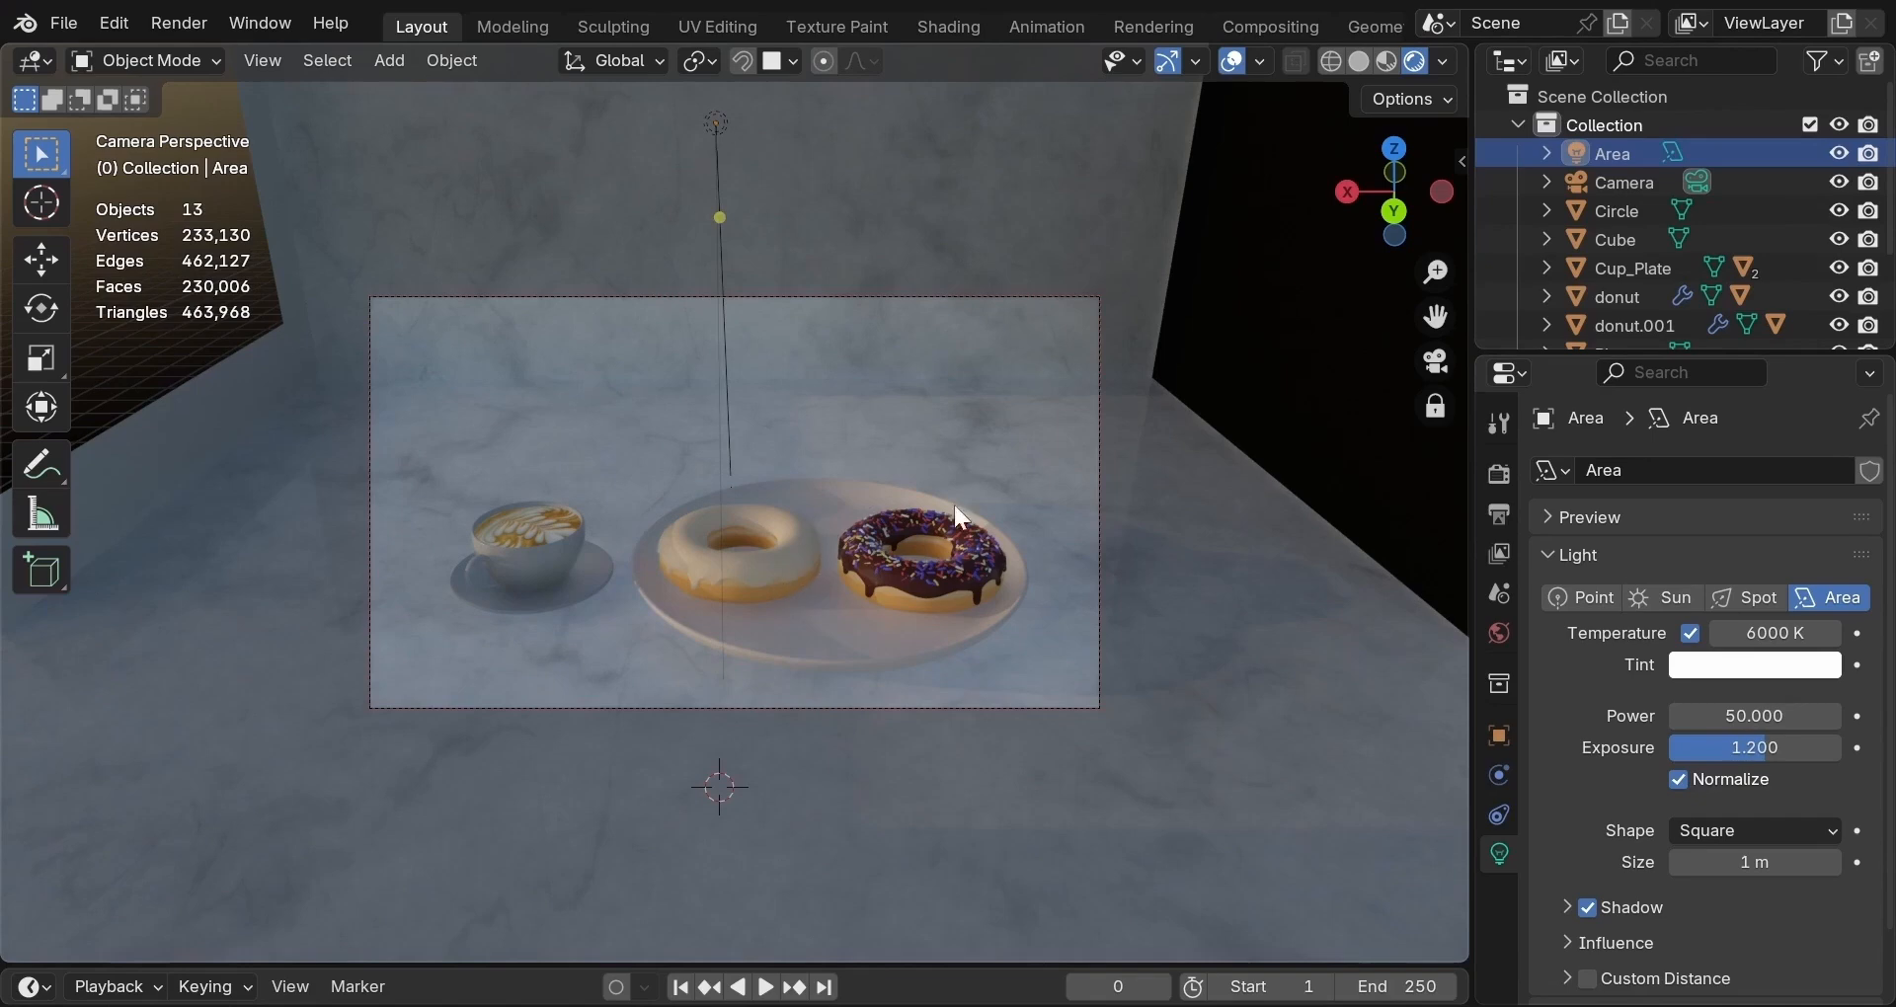
pyautogui.click(1839, 153)
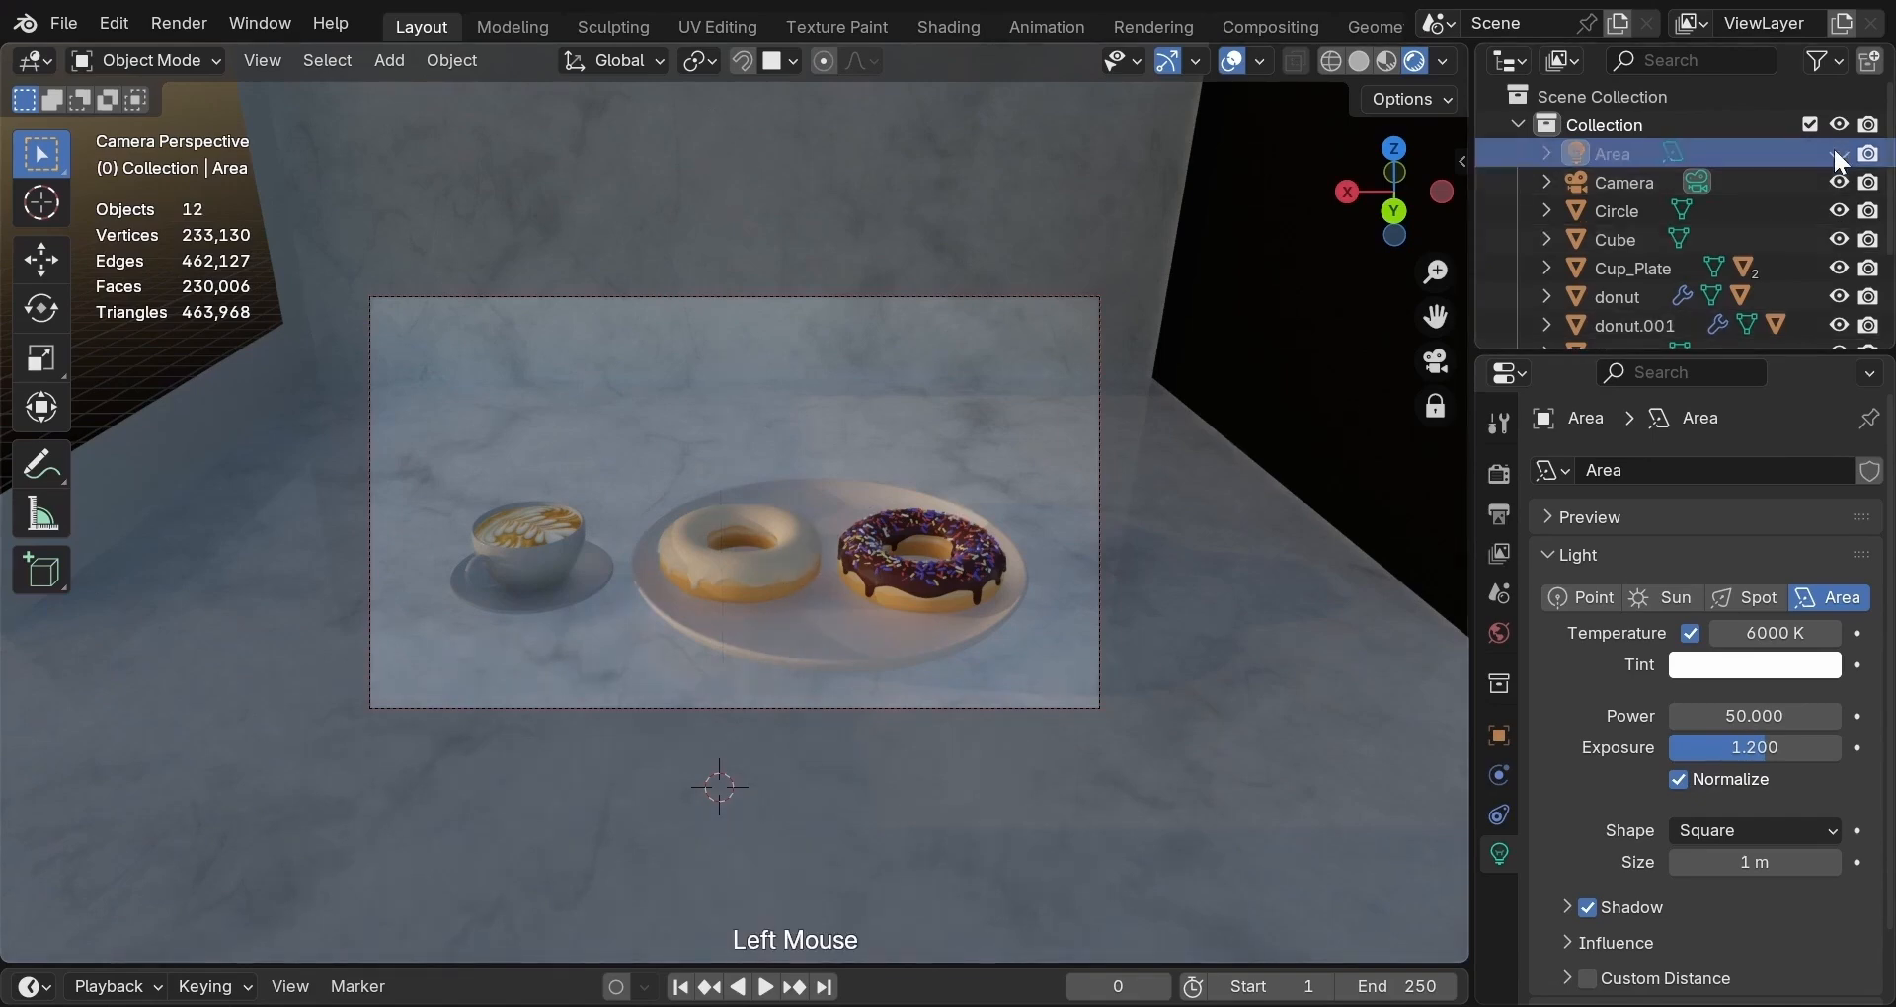
pyautogui.click(1839, 154)
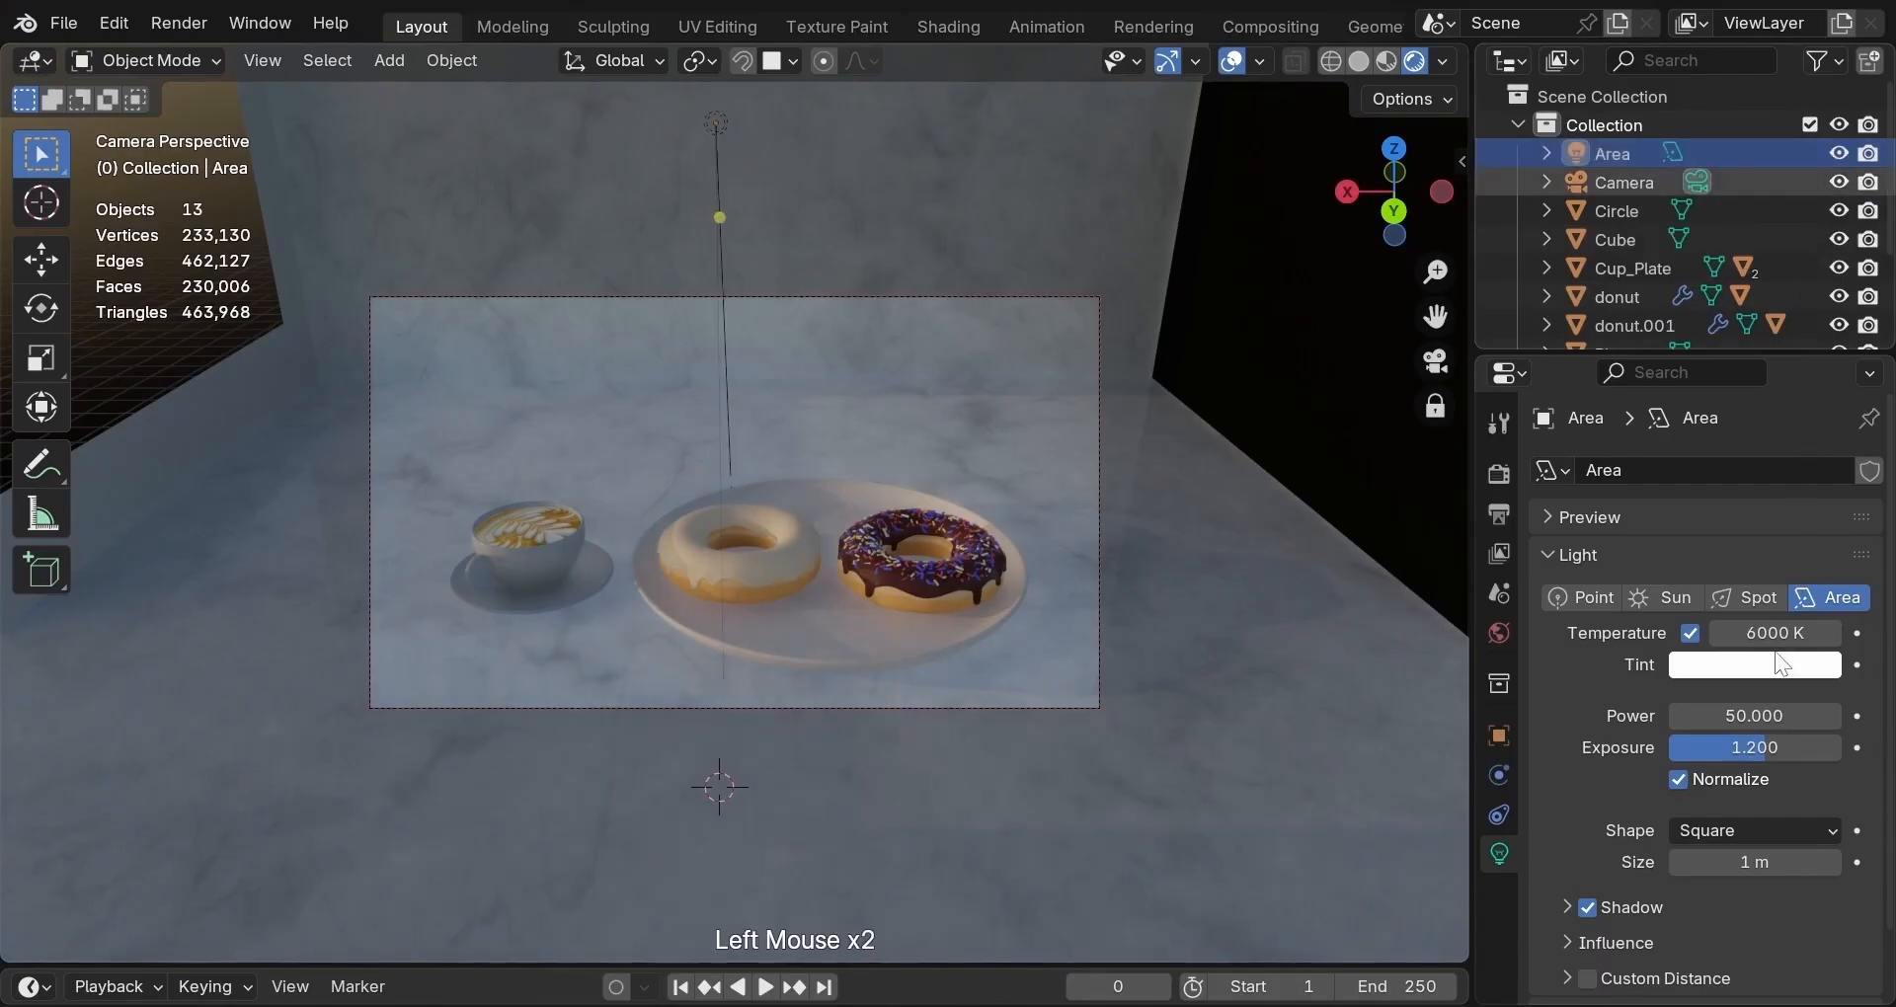
# Set the Area light's power to 60 and compare it hidden and shown.
pyautogui.click(1746, 719)
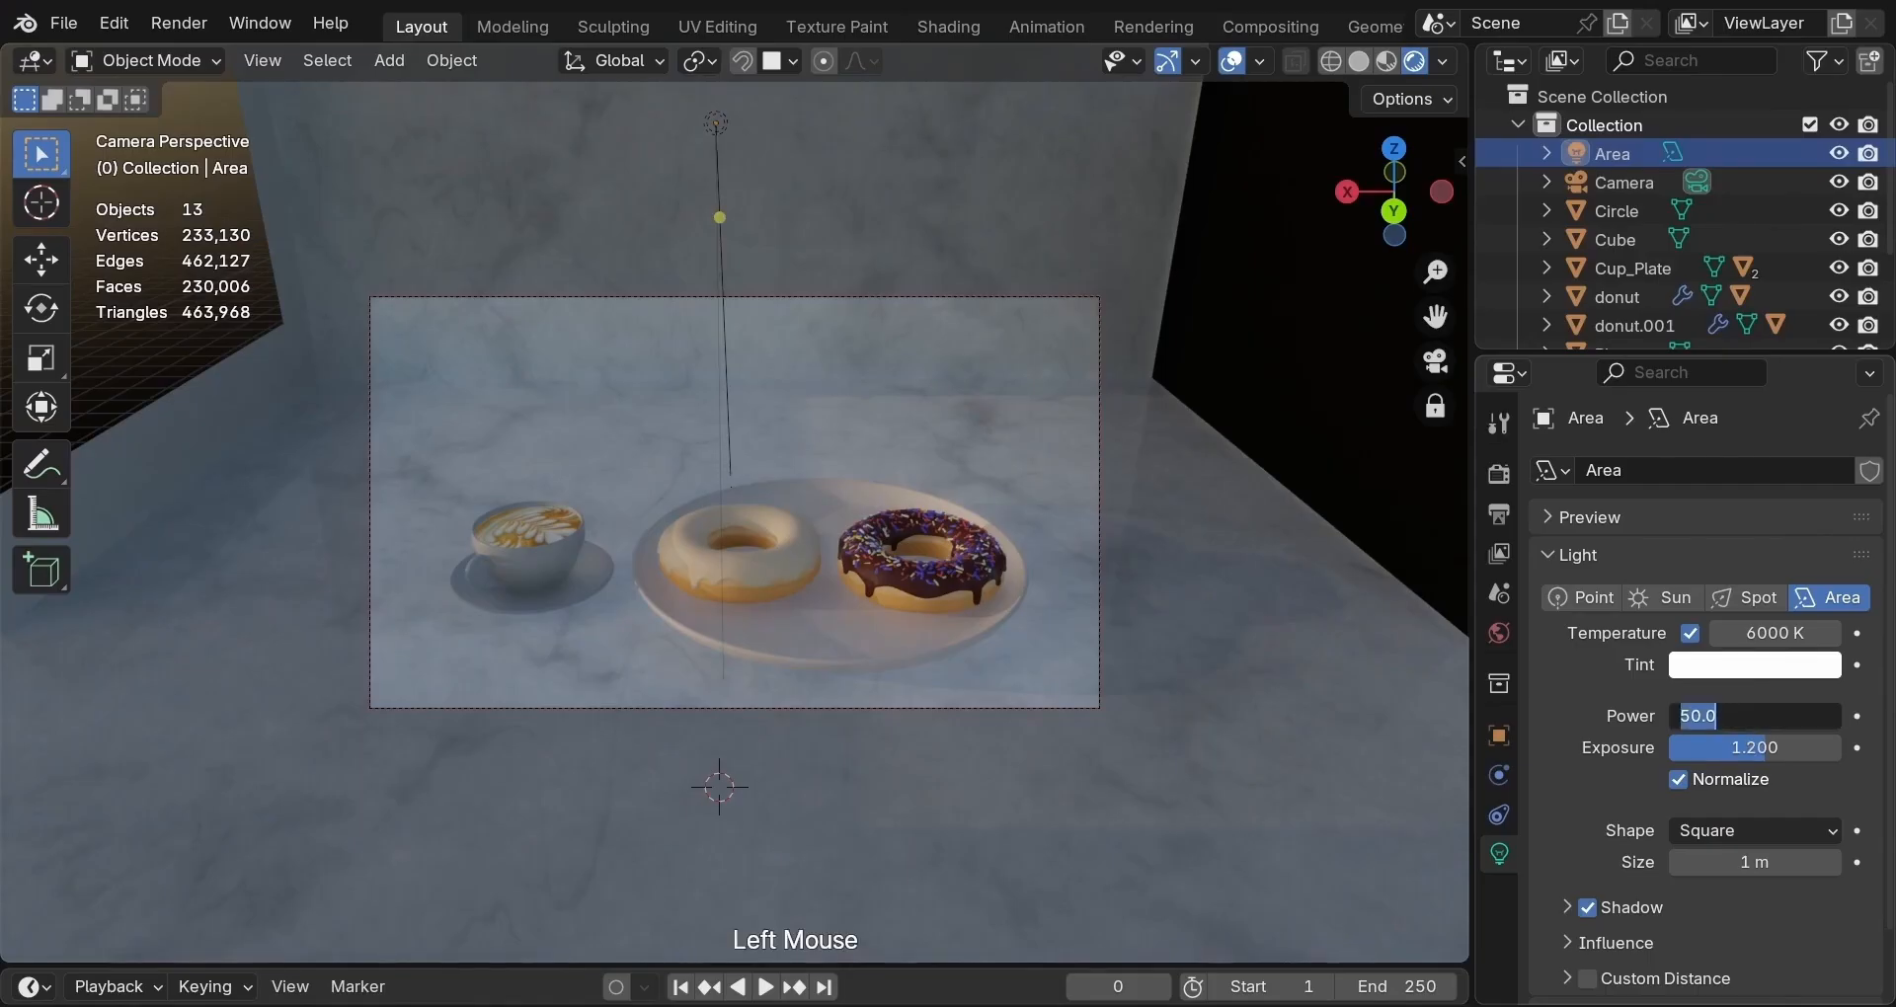
pyautogui.write('60')
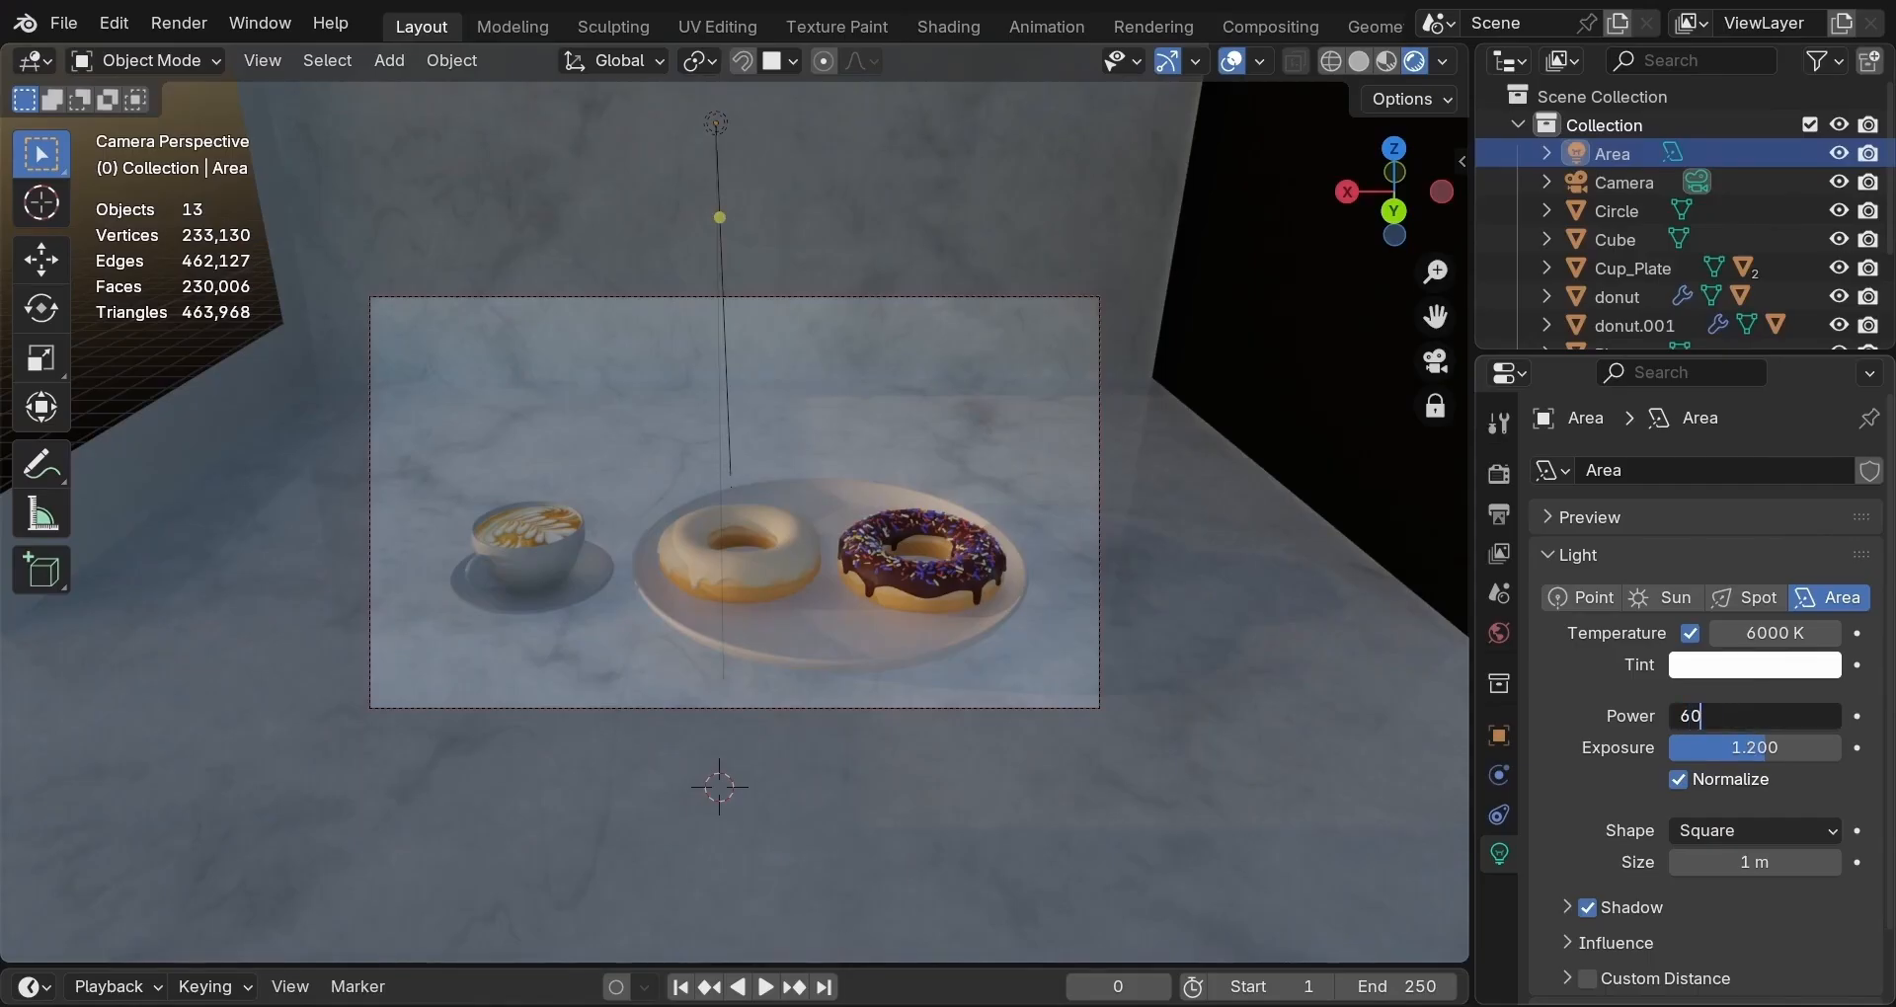
pyautogui.press('Return')
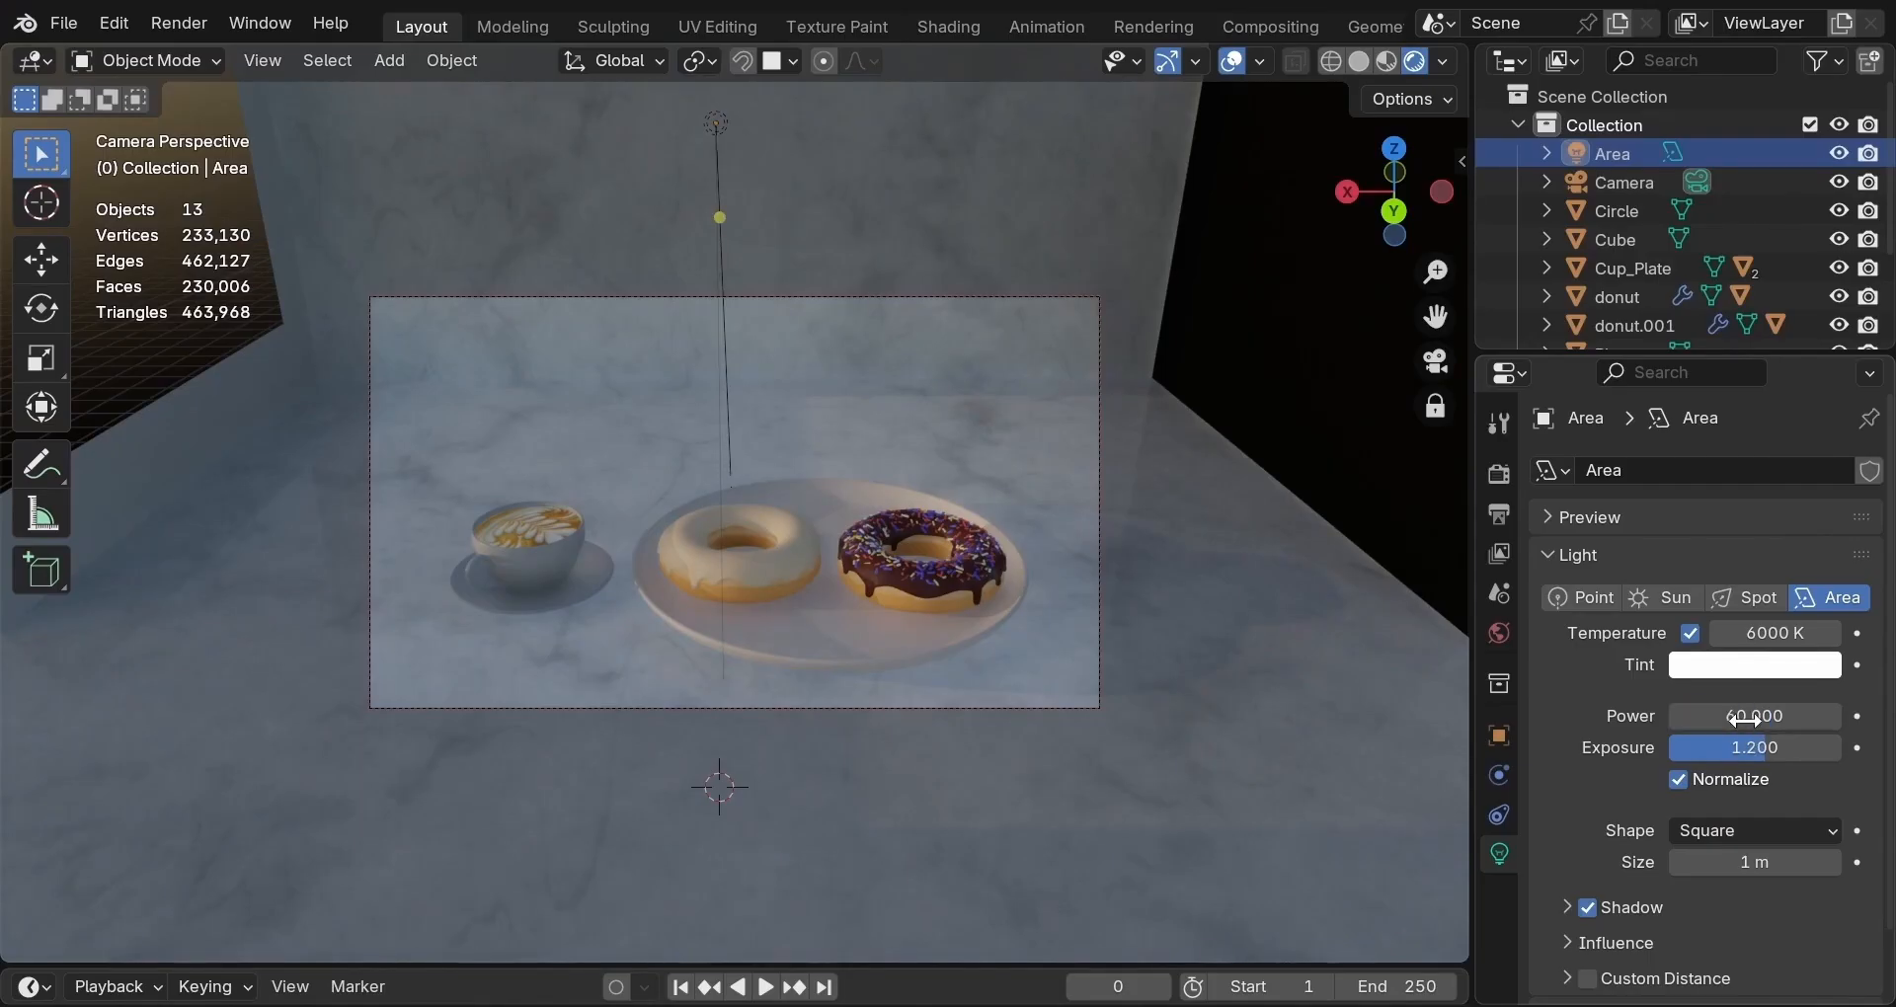
pyautogui.click(1839, 148)
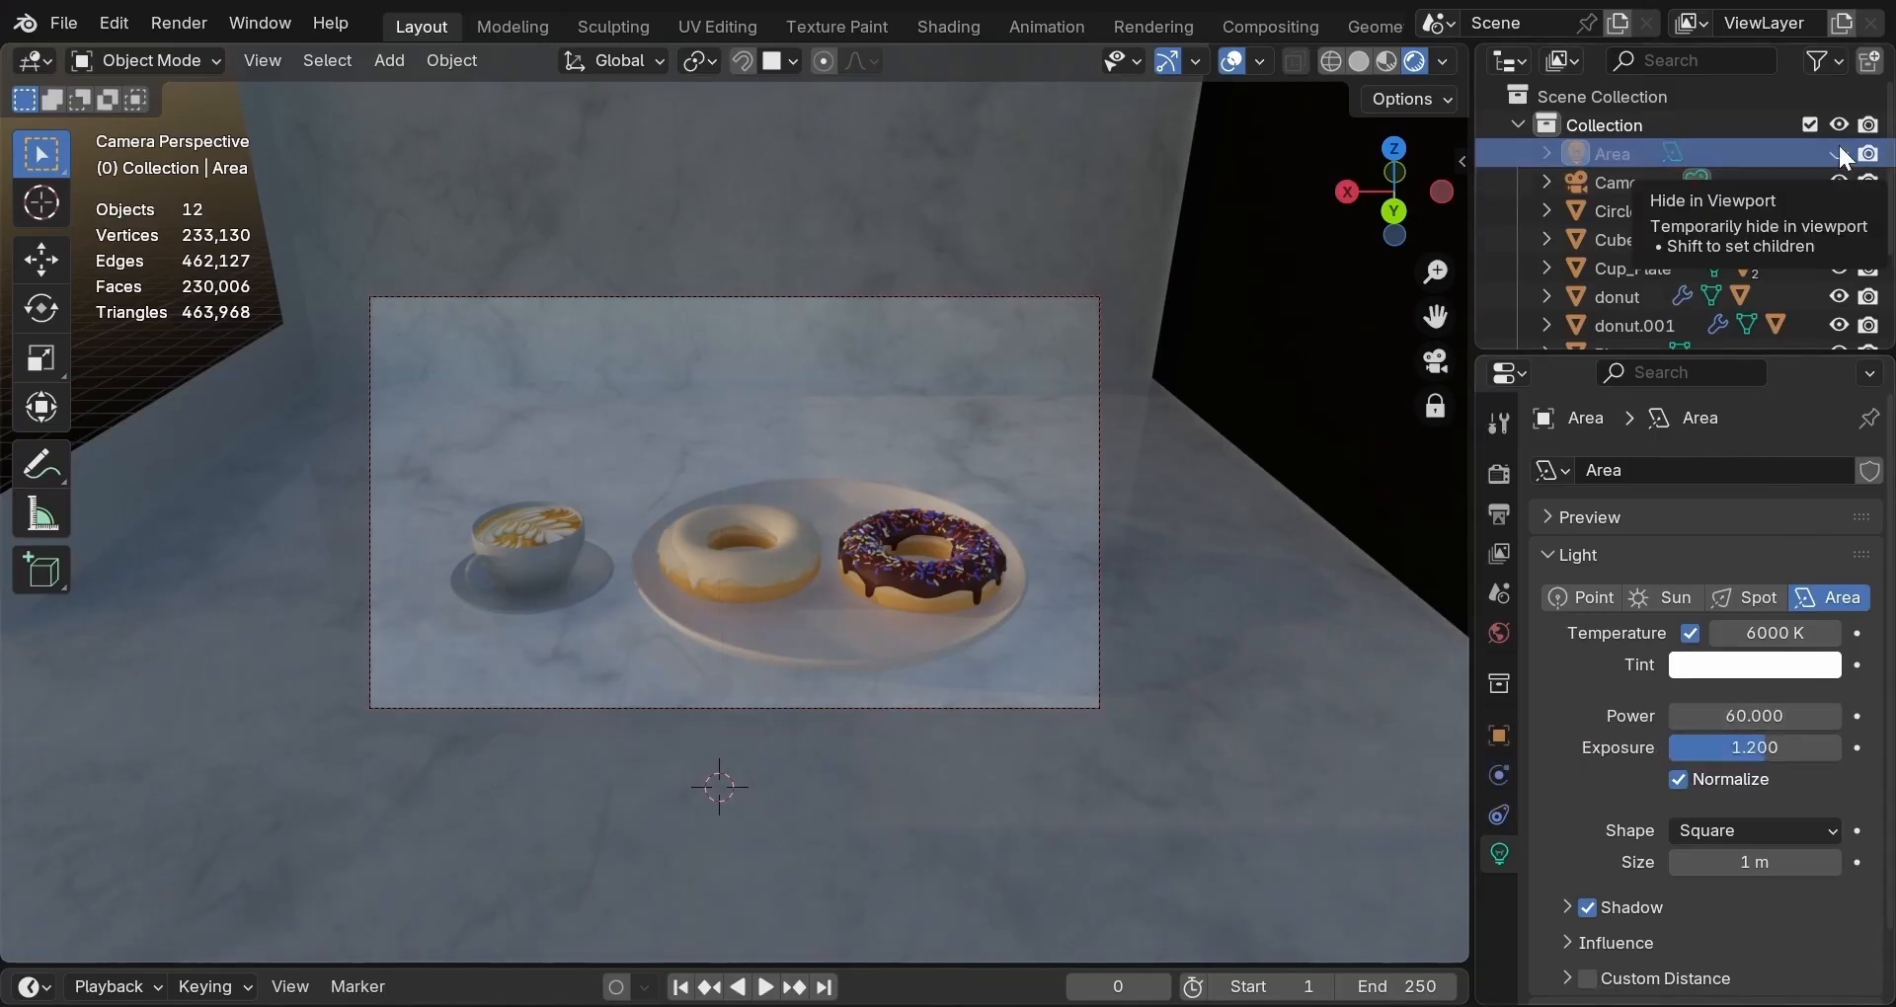
pyautogui.click(1839, 154)
pyautogui.scroll(2, 1289, 367)
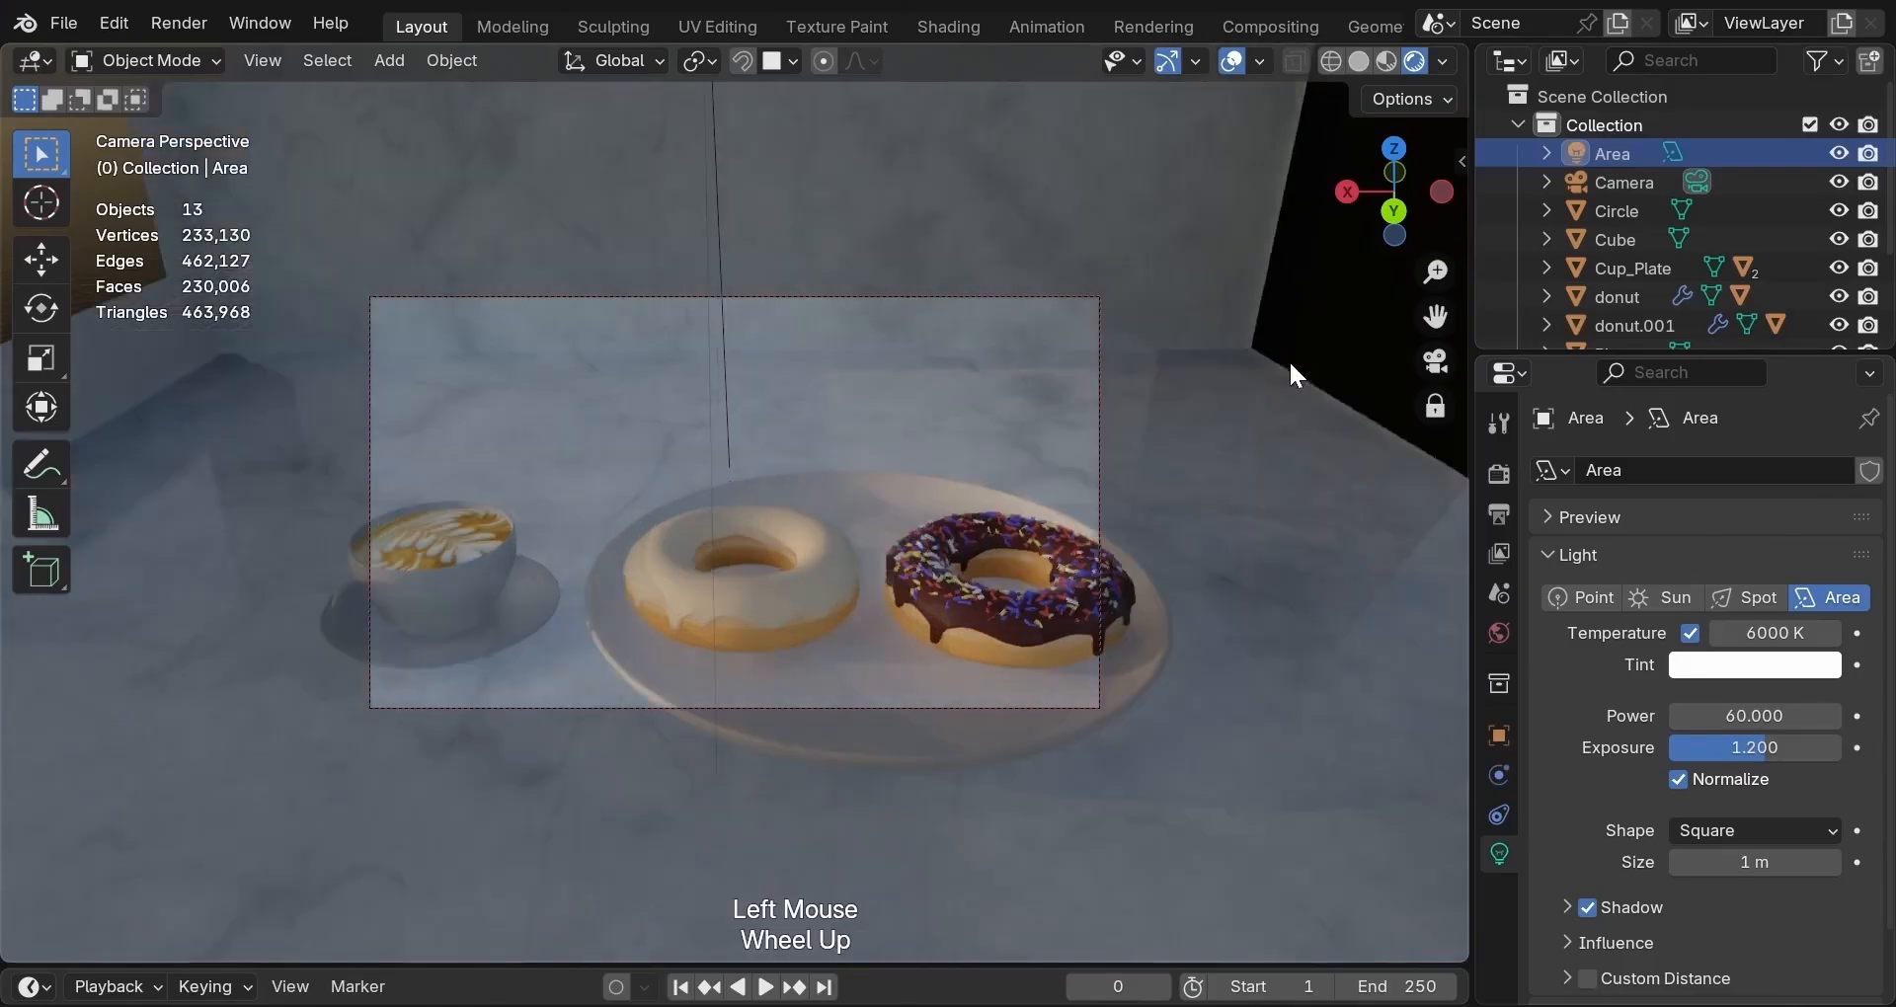
pyautogui.scroll(-3, 1284, 425)
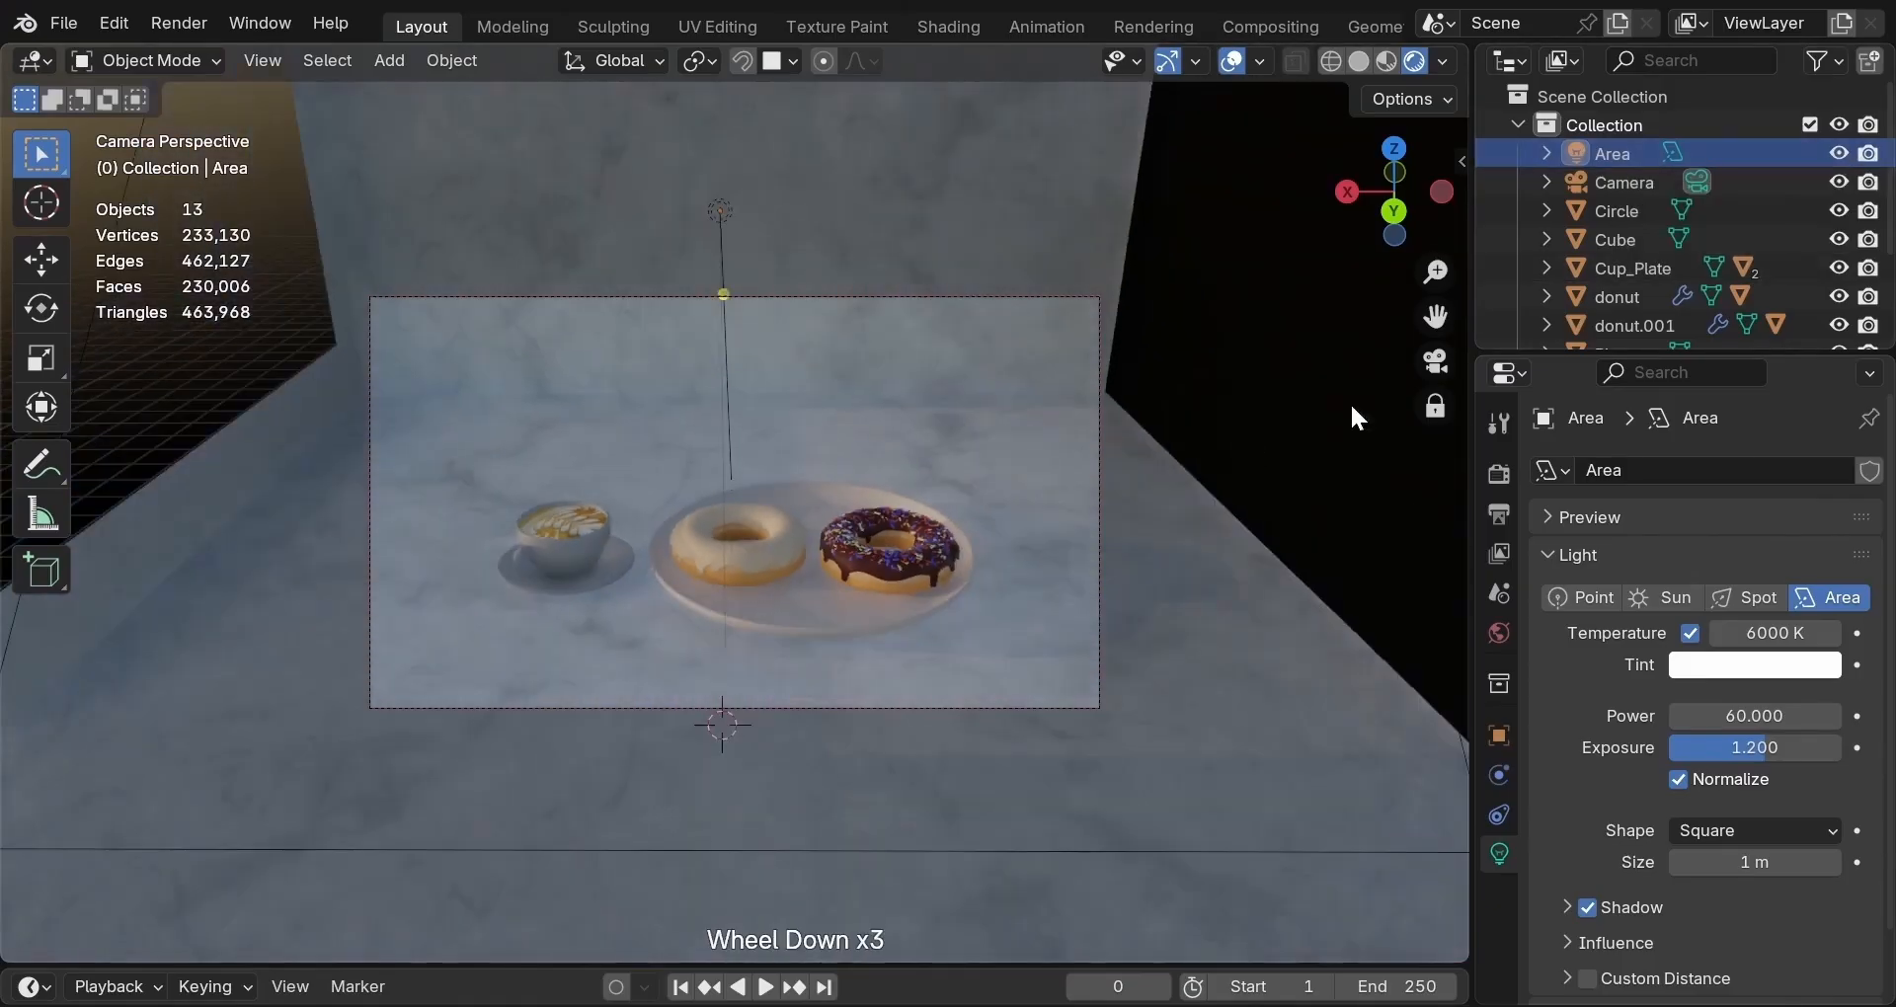
pyautogui.scroll(-2, 1757, 292)
# Turn the Sun light's visibility back on in the Outliner.
pyautogui.click(1839, 291)
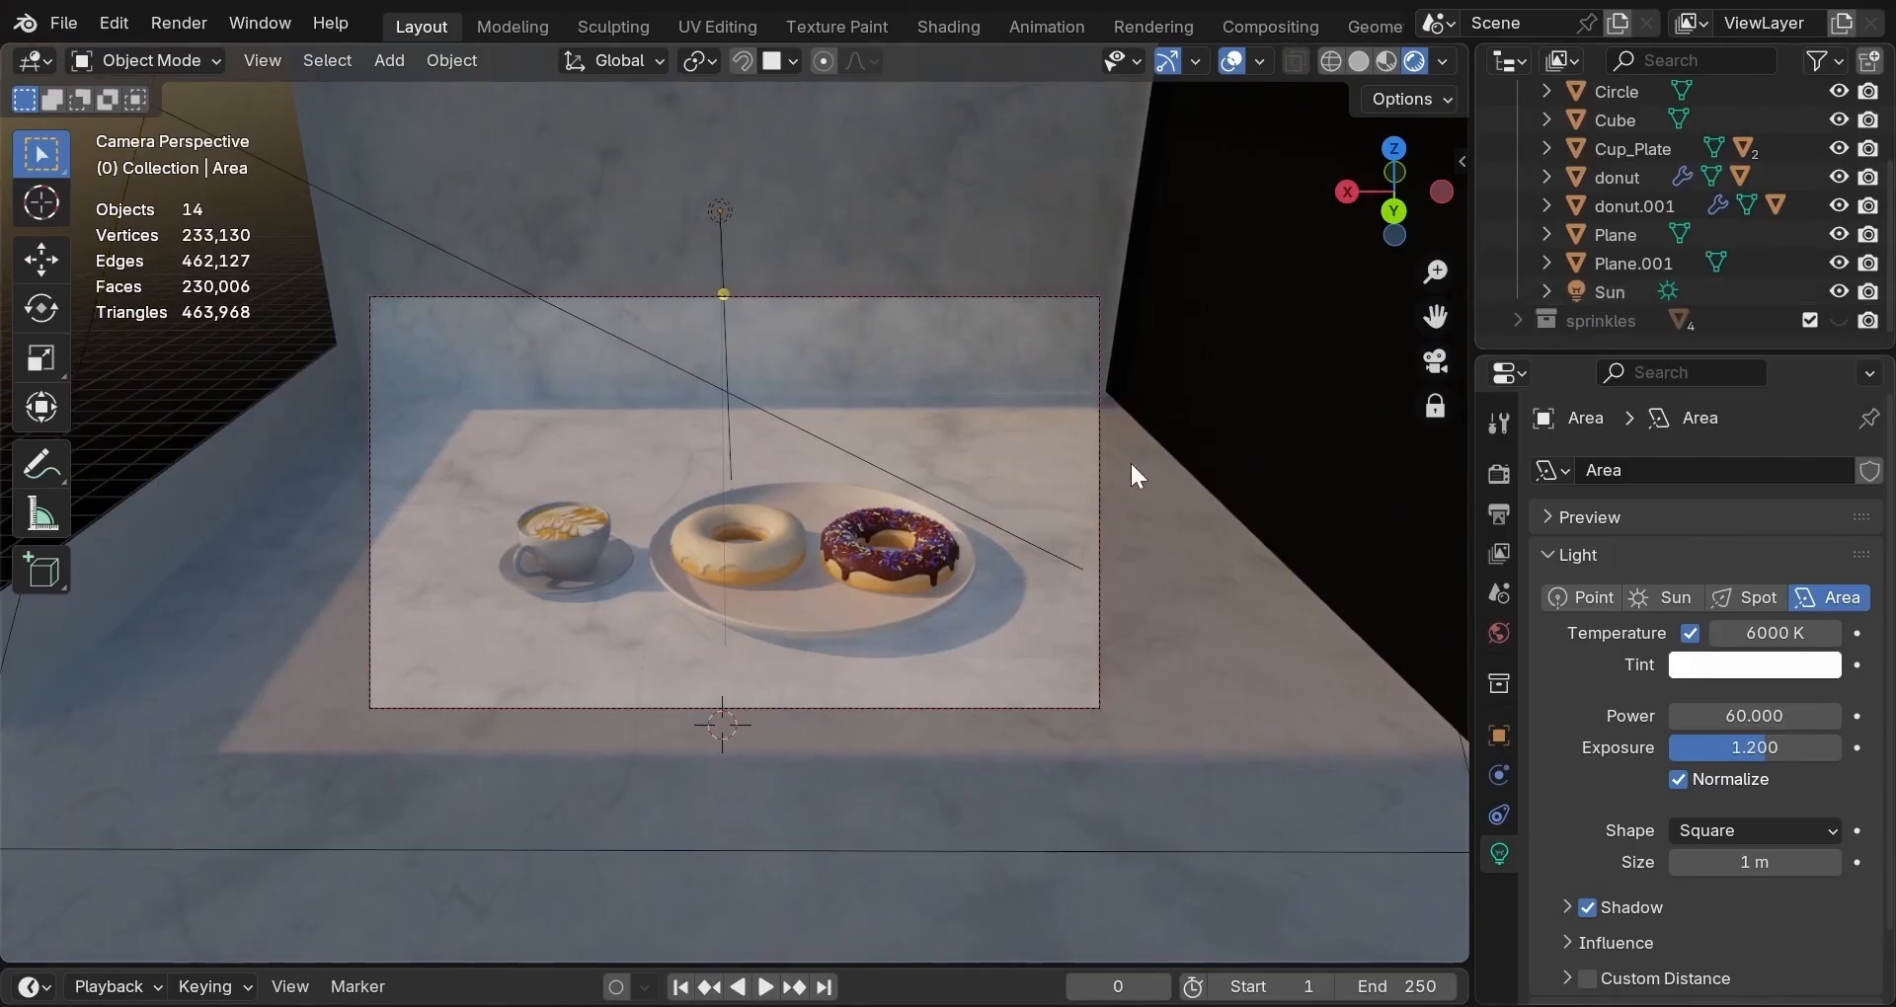
pyautogui.scroll(1, 1131, 466)
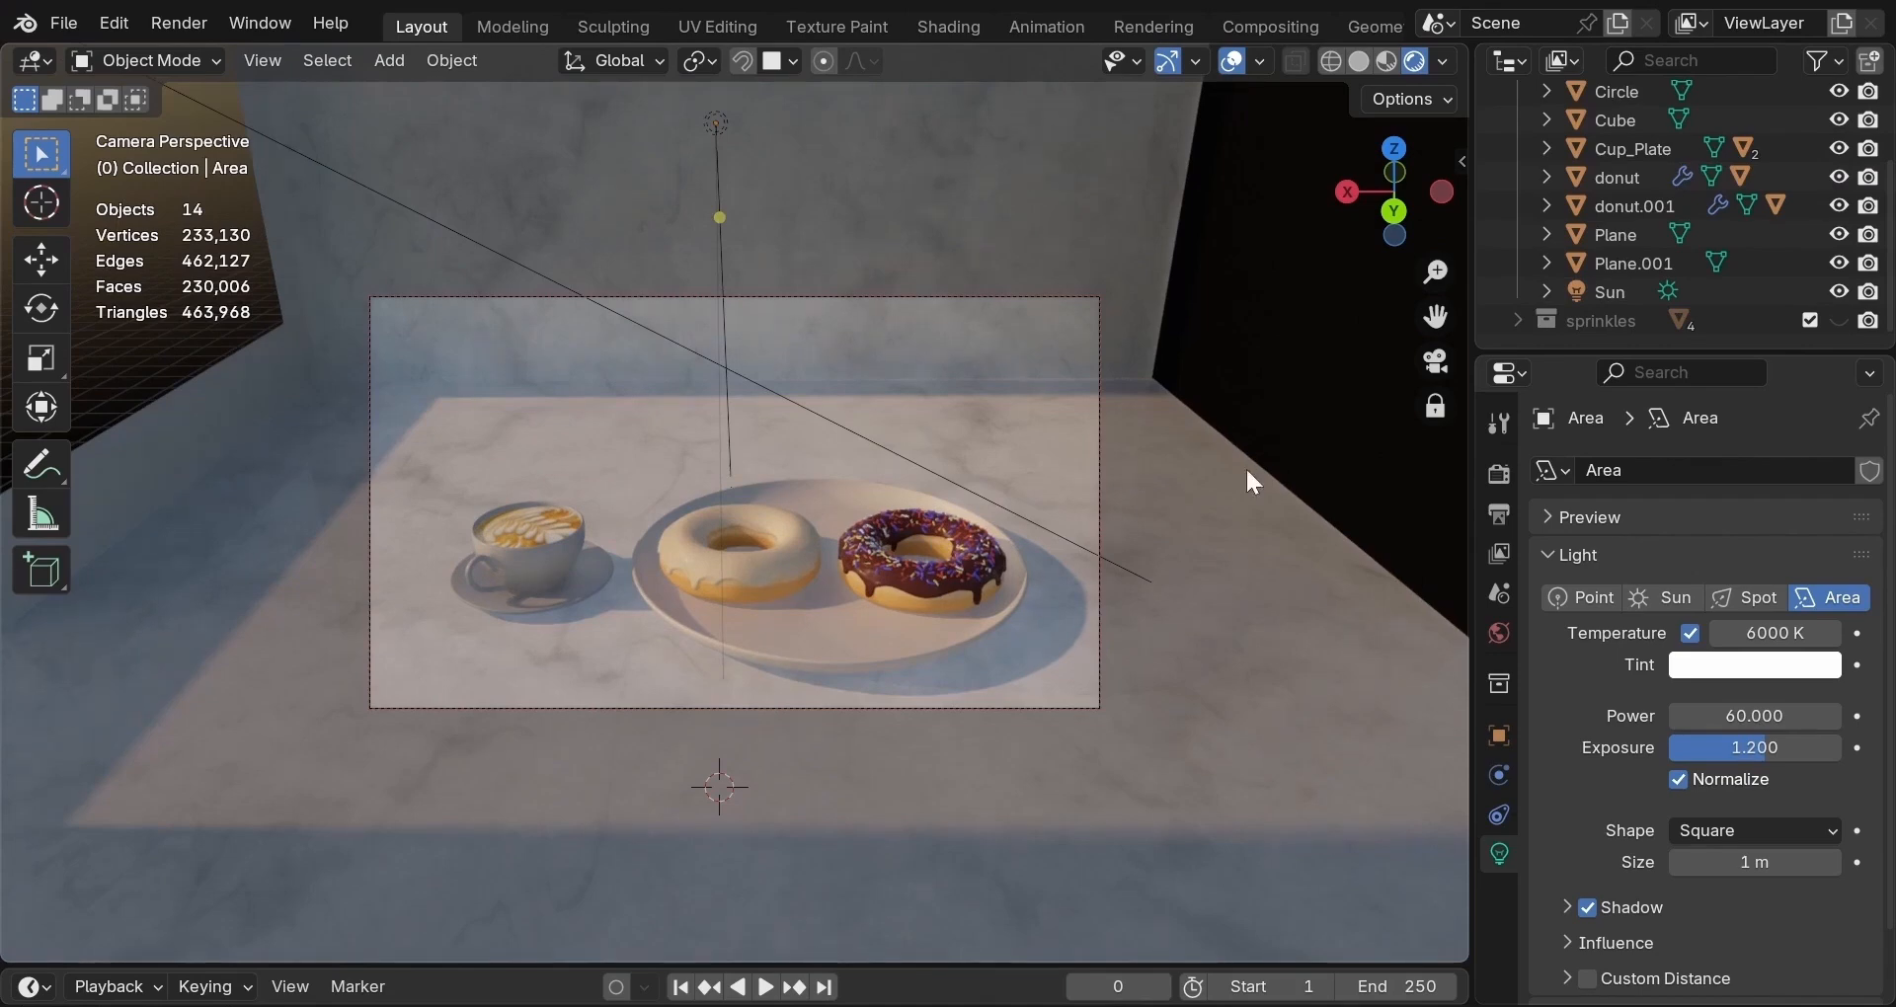
pyautogui.scroll(3, 1845, 156)
# Hide and re-show the Area light, then open the Viewport Overlays menu.
pyautogui.click(1840, 153)
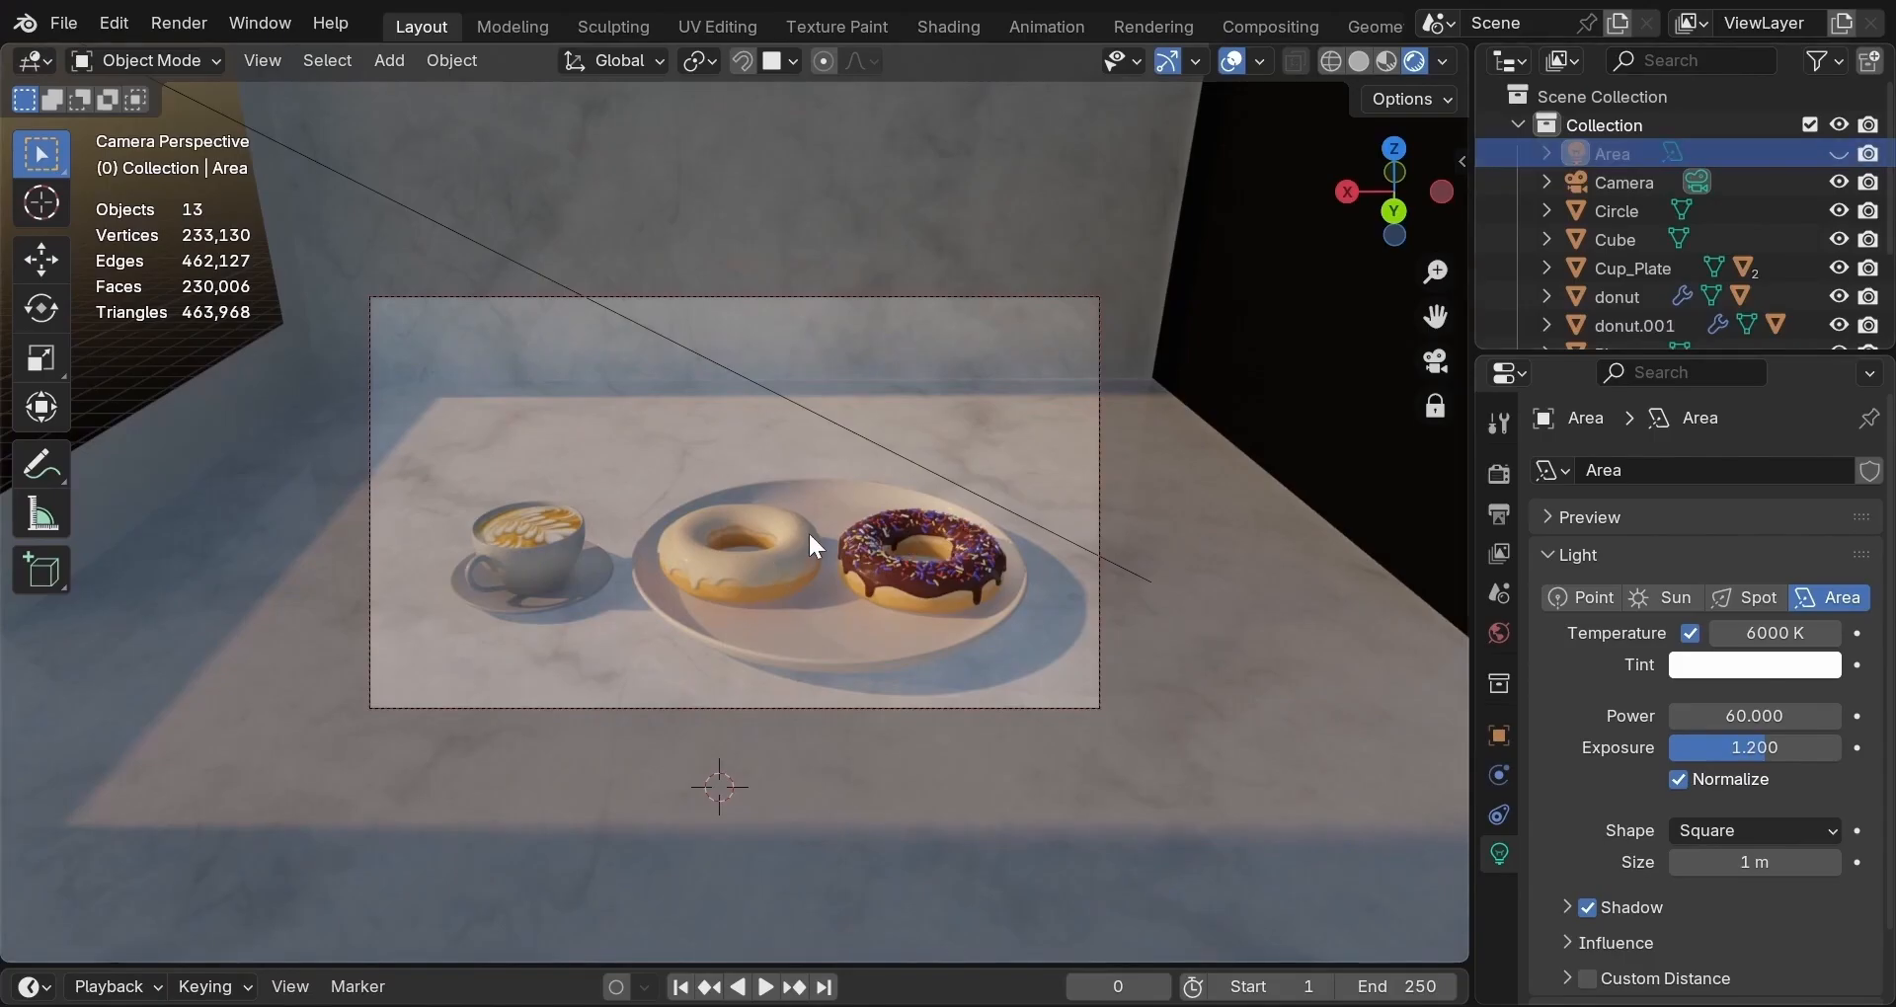
pyautogui.click(654, 520)
pyautogui.click(1837, 152)
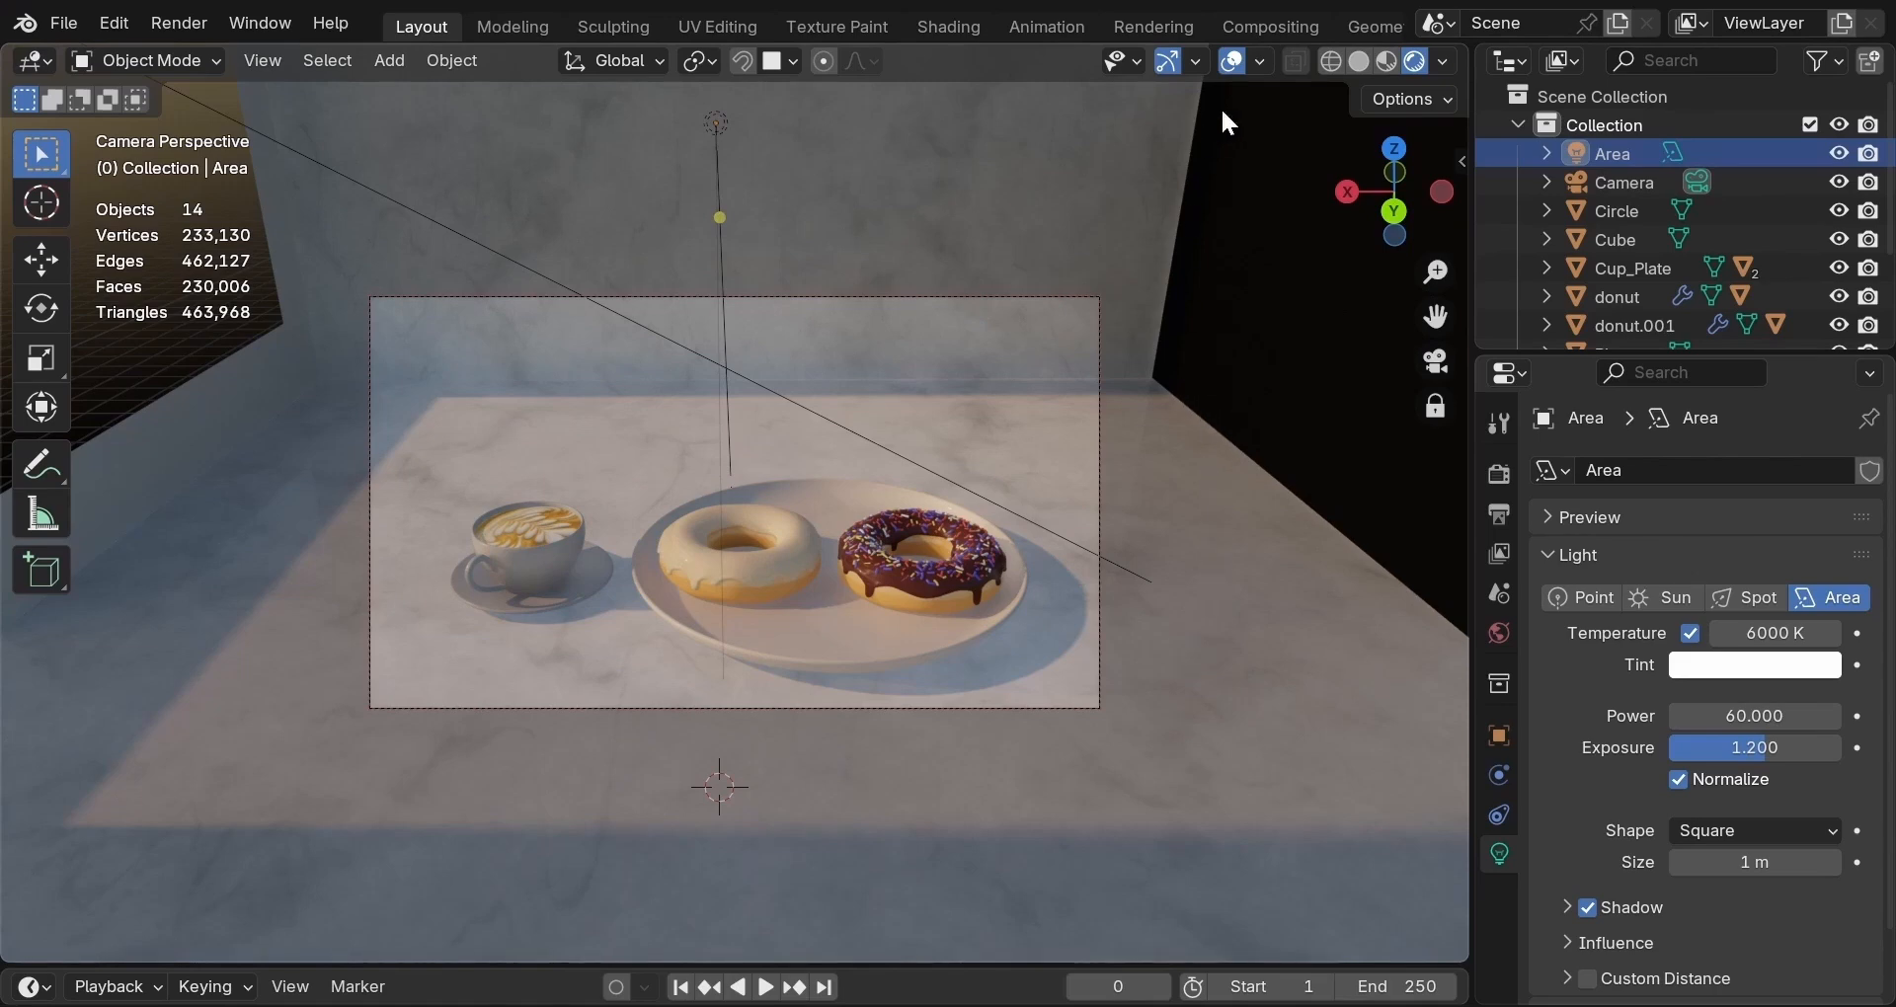
pyautogui.click(1260, 63)
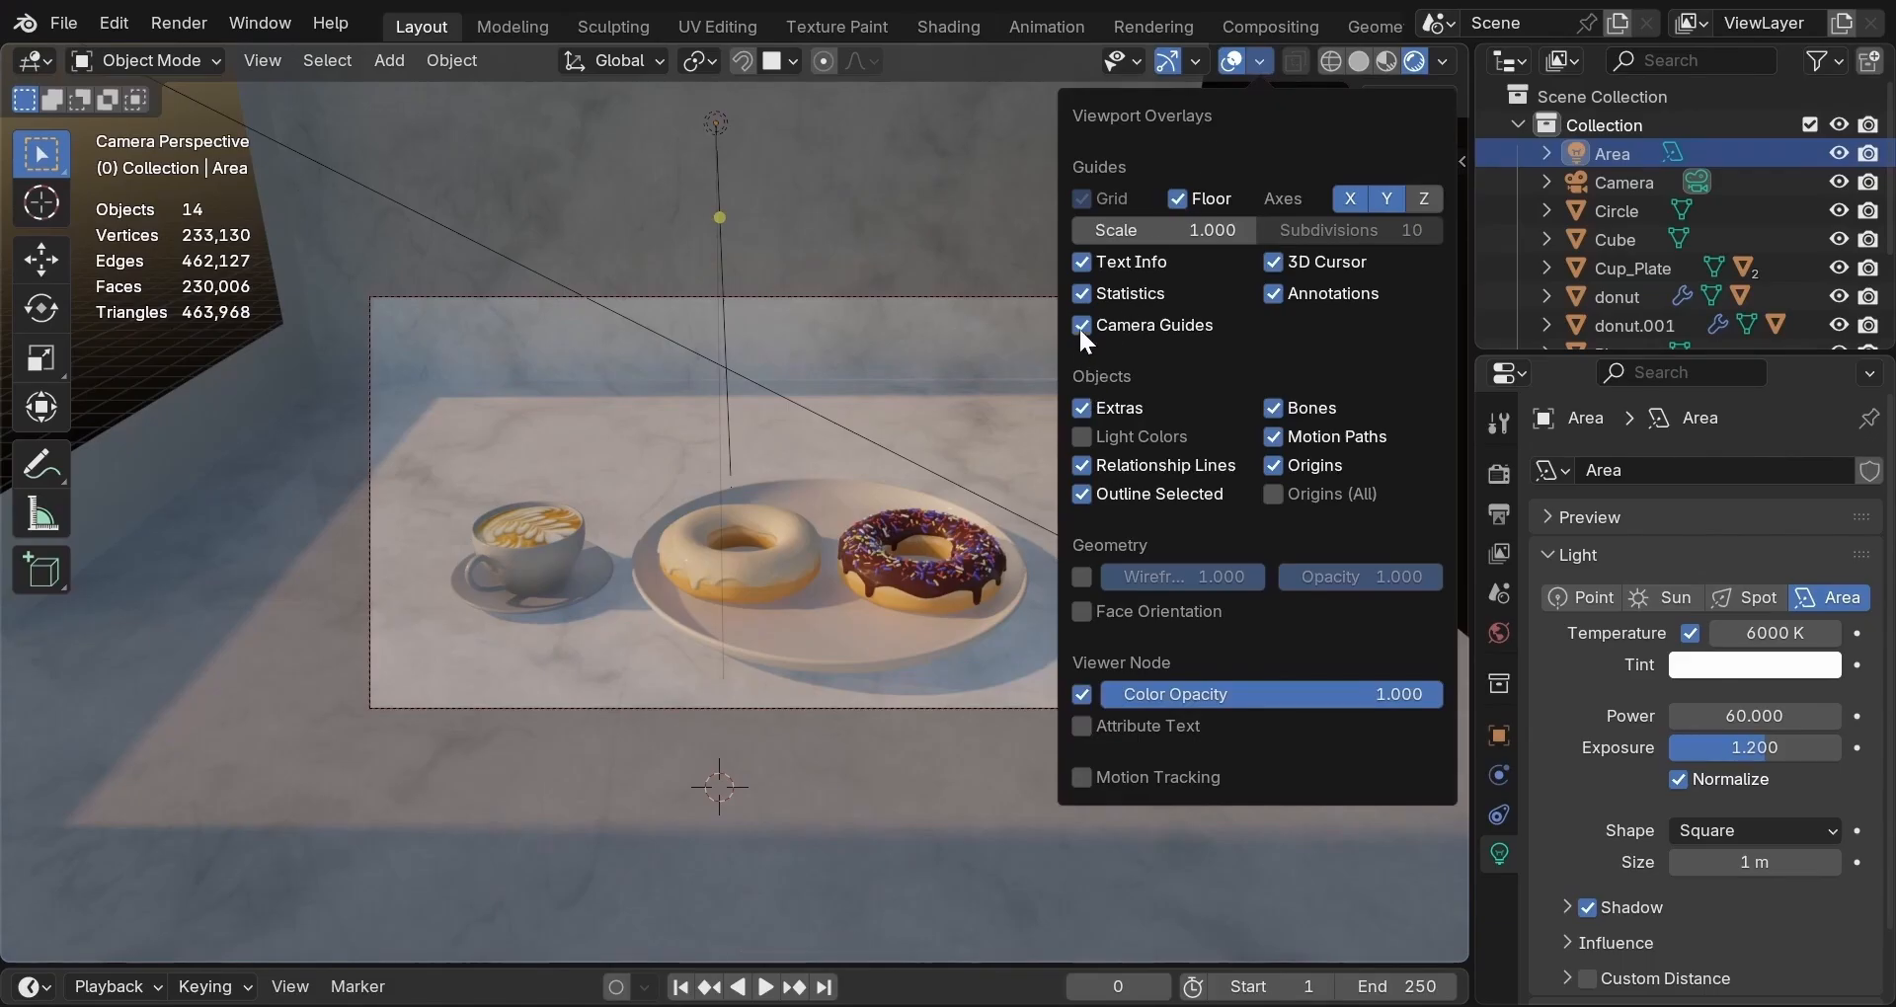
# Turn off the Statistics overlay and dismiss the overlays popover.
pyautogui.click(1083, 294)
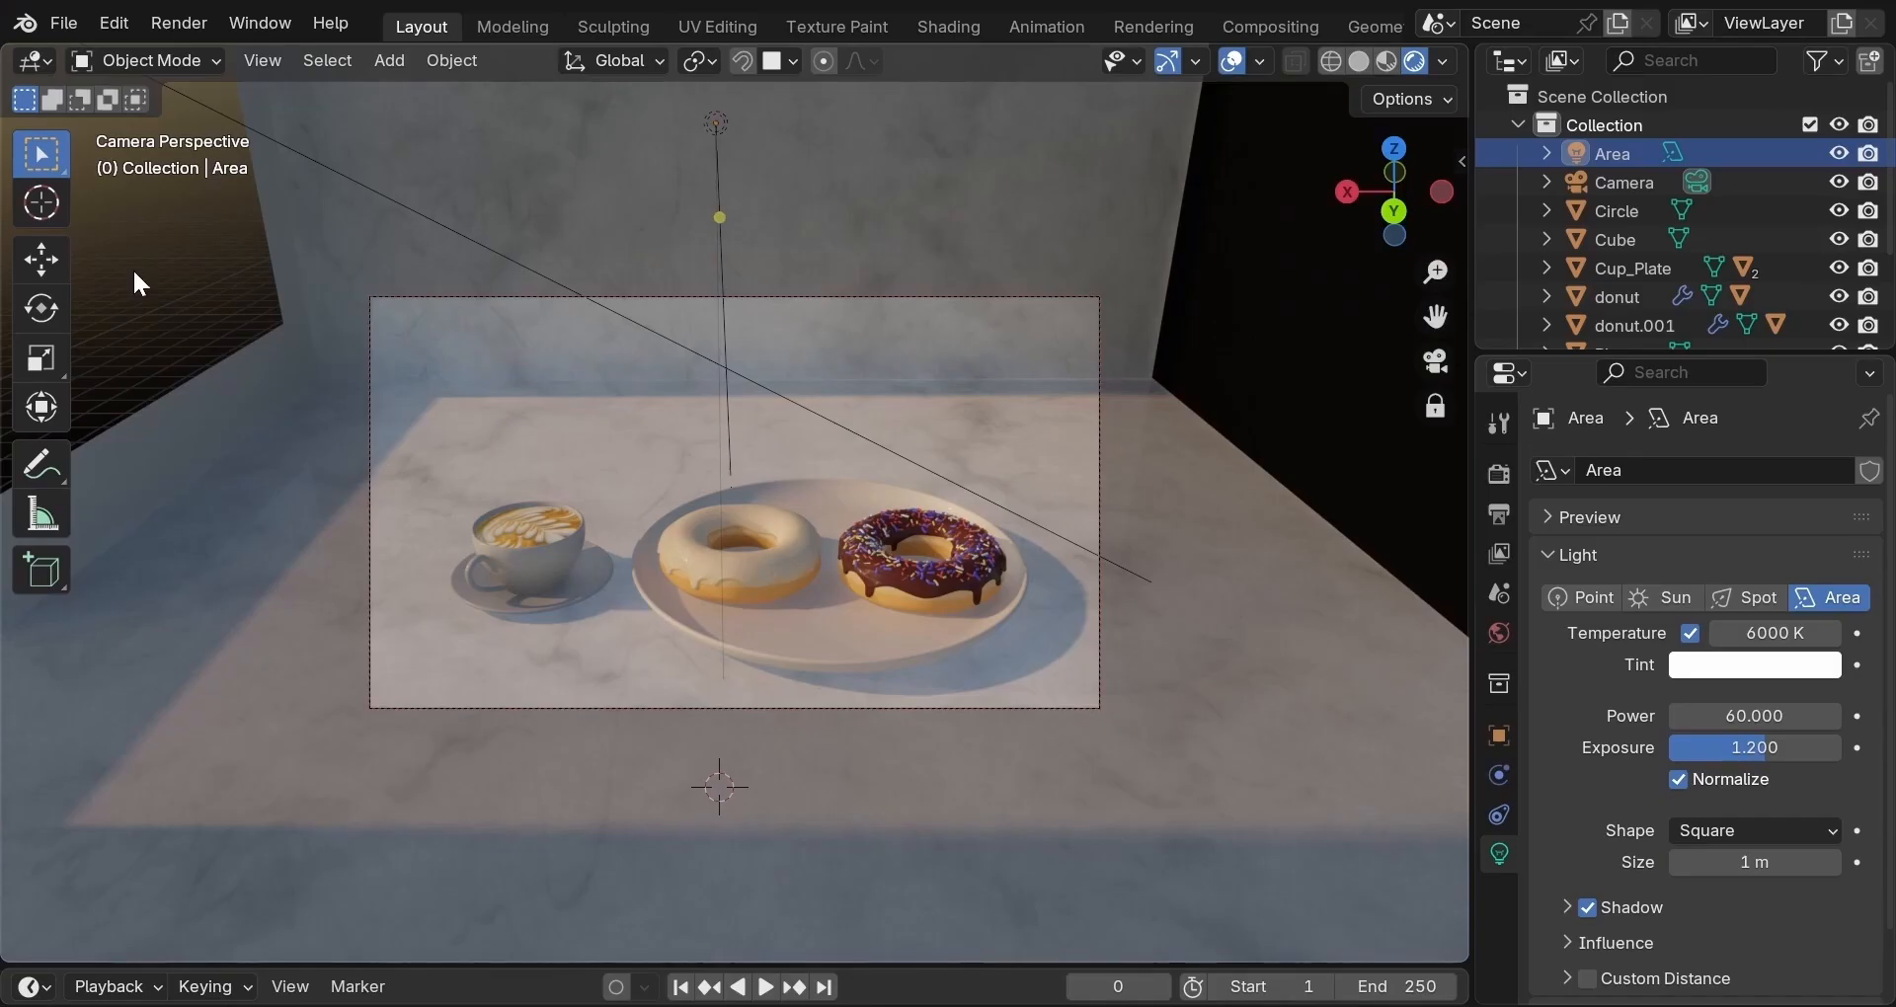
pyautogui.click(134, 272)
# Switch to Solid shading, enlarge the timeline, and play the animation until frame 52.
pyautogui.click(1356, 68)
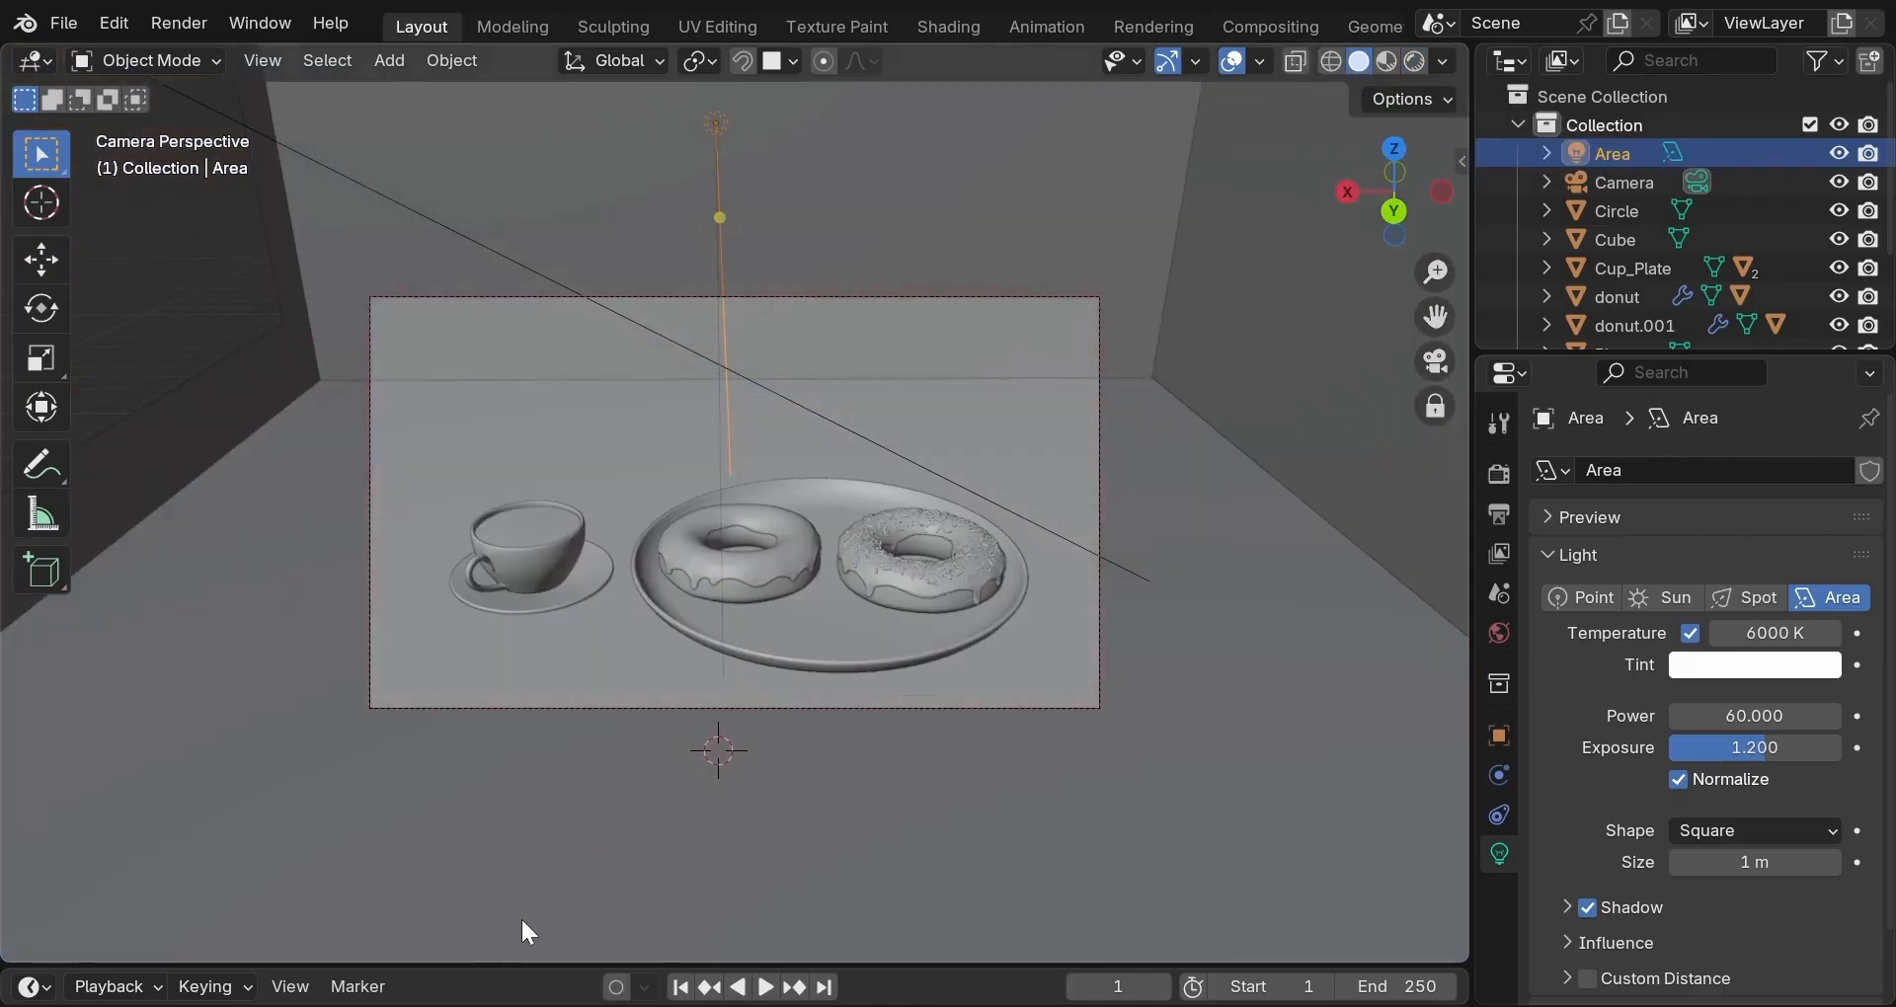
pyautogui.moveTo(526, 963); pyautogui.dragTo(586, 728)
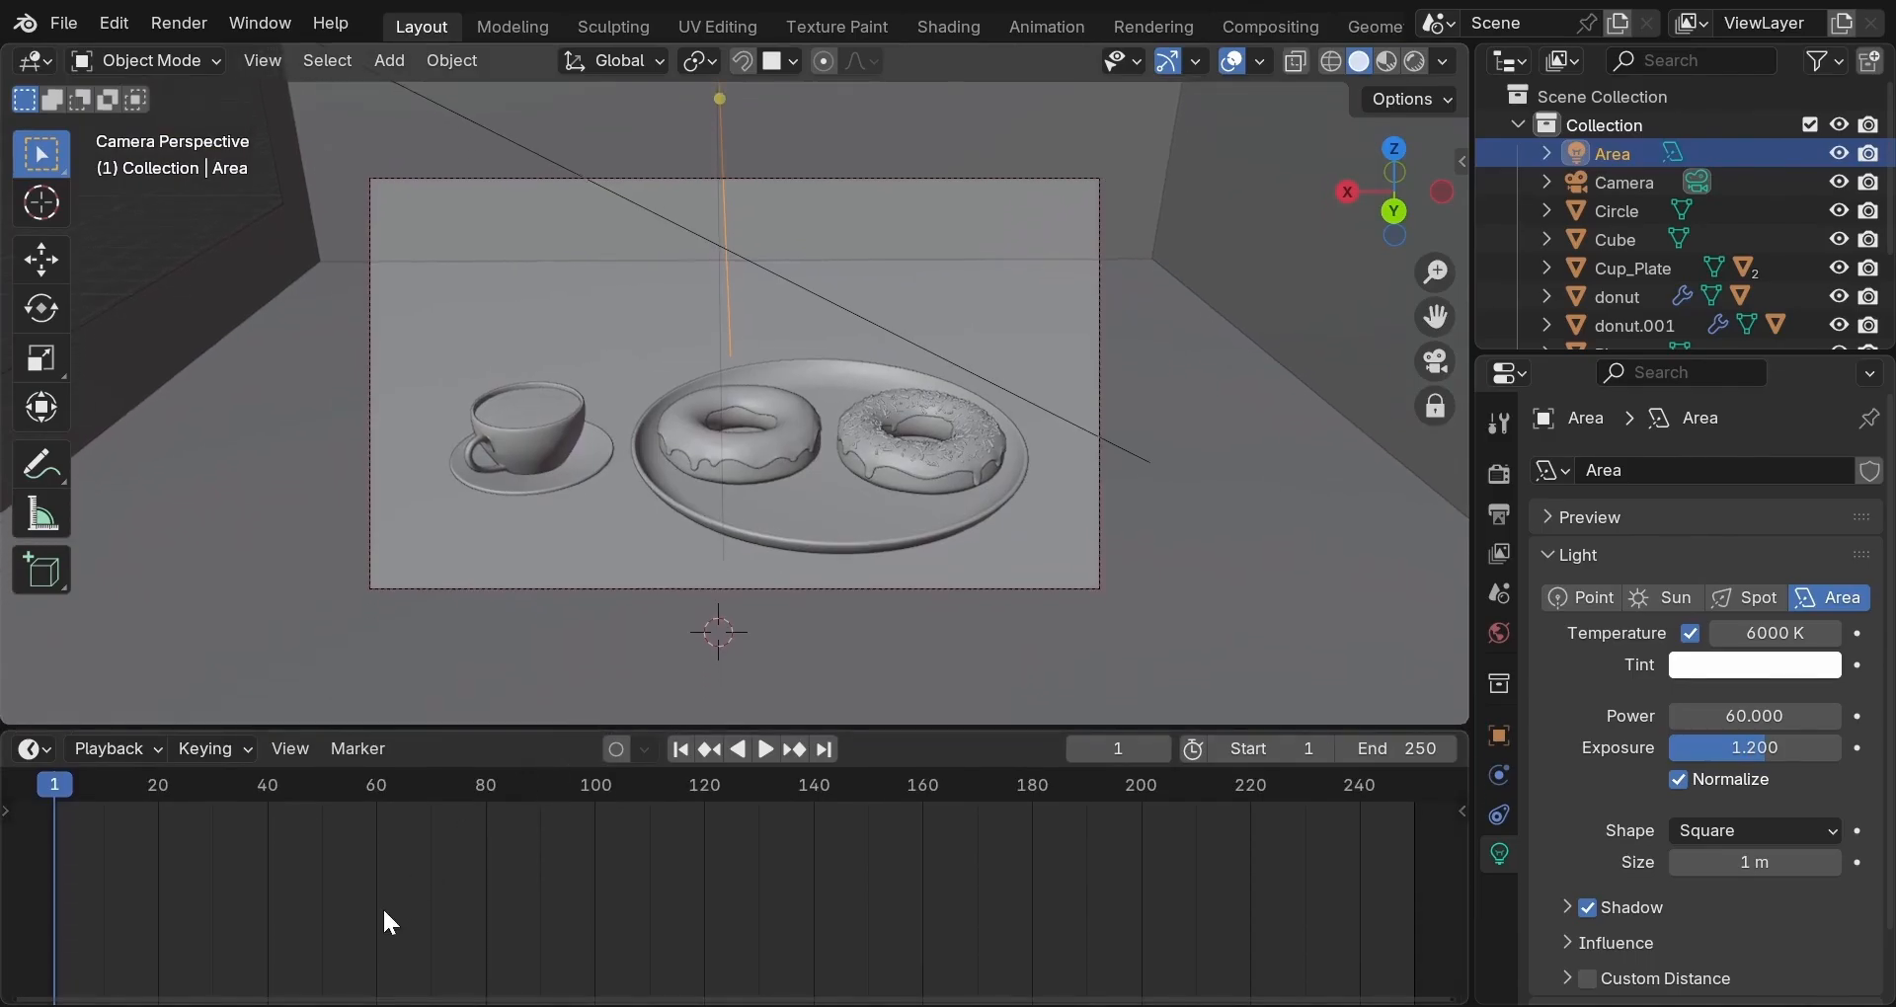
pyautogui.press('space')
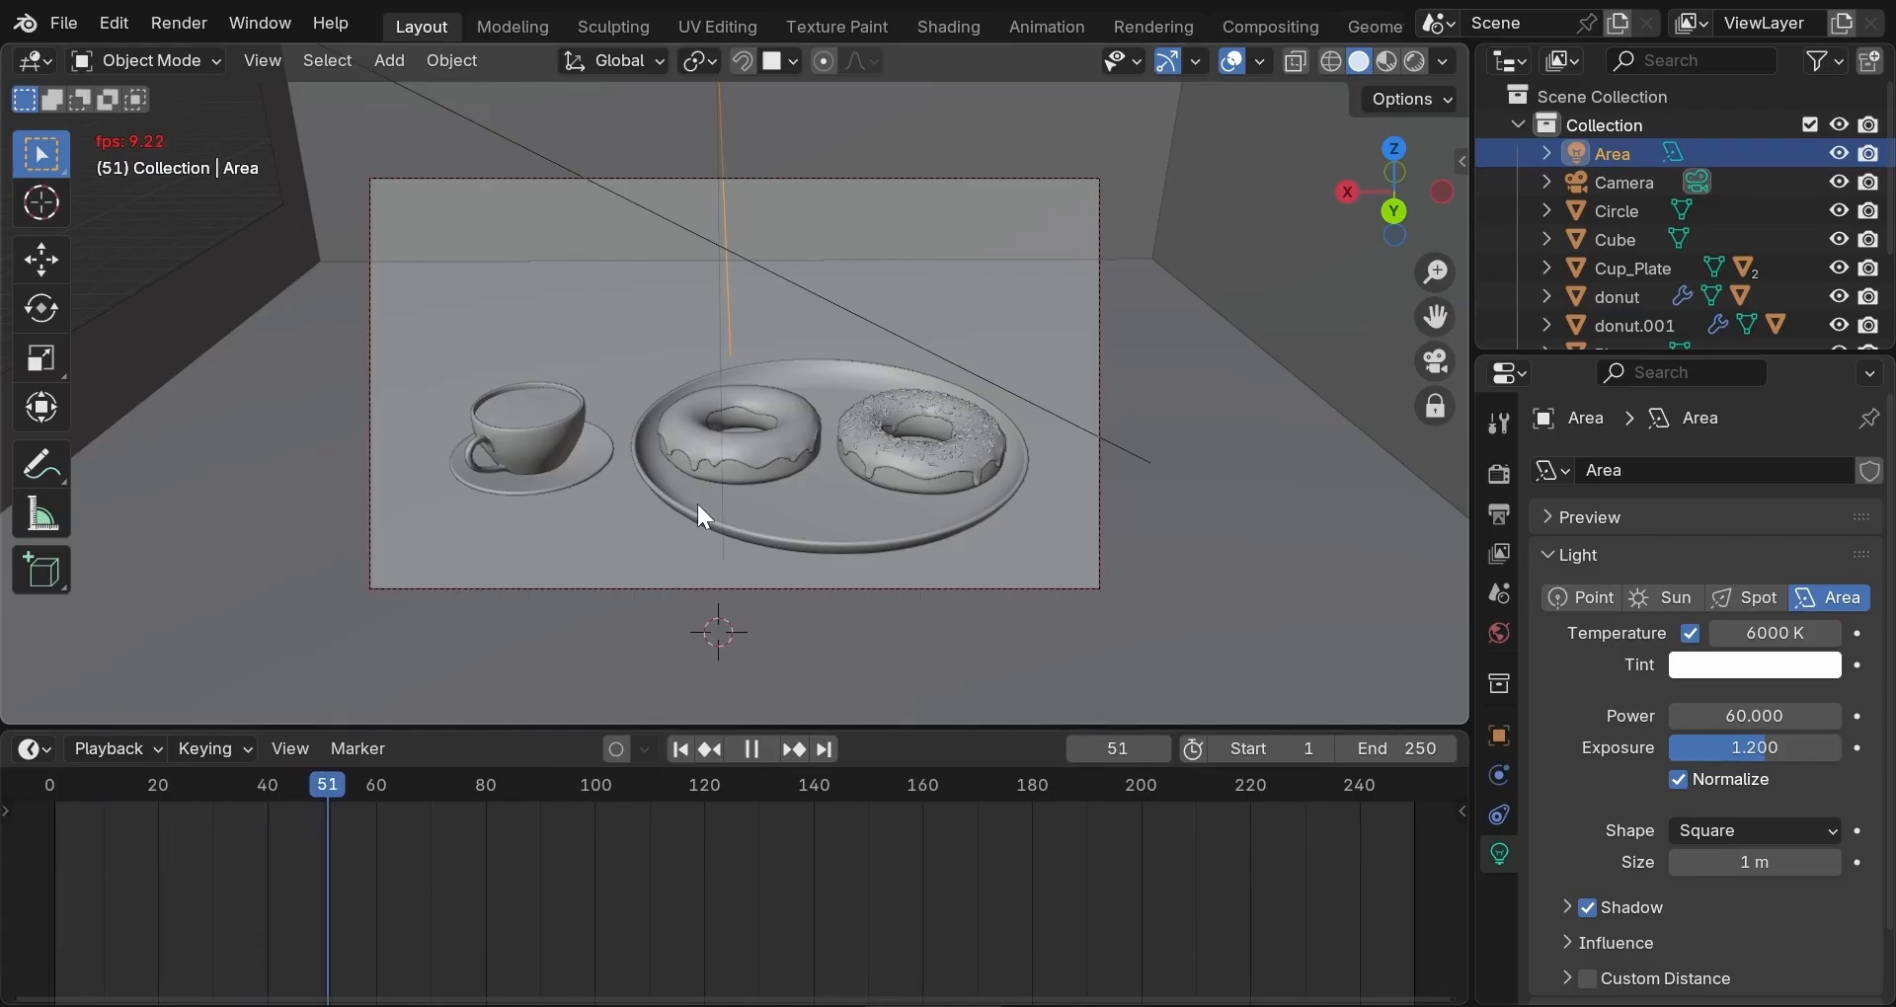
pyautogui.press('space')
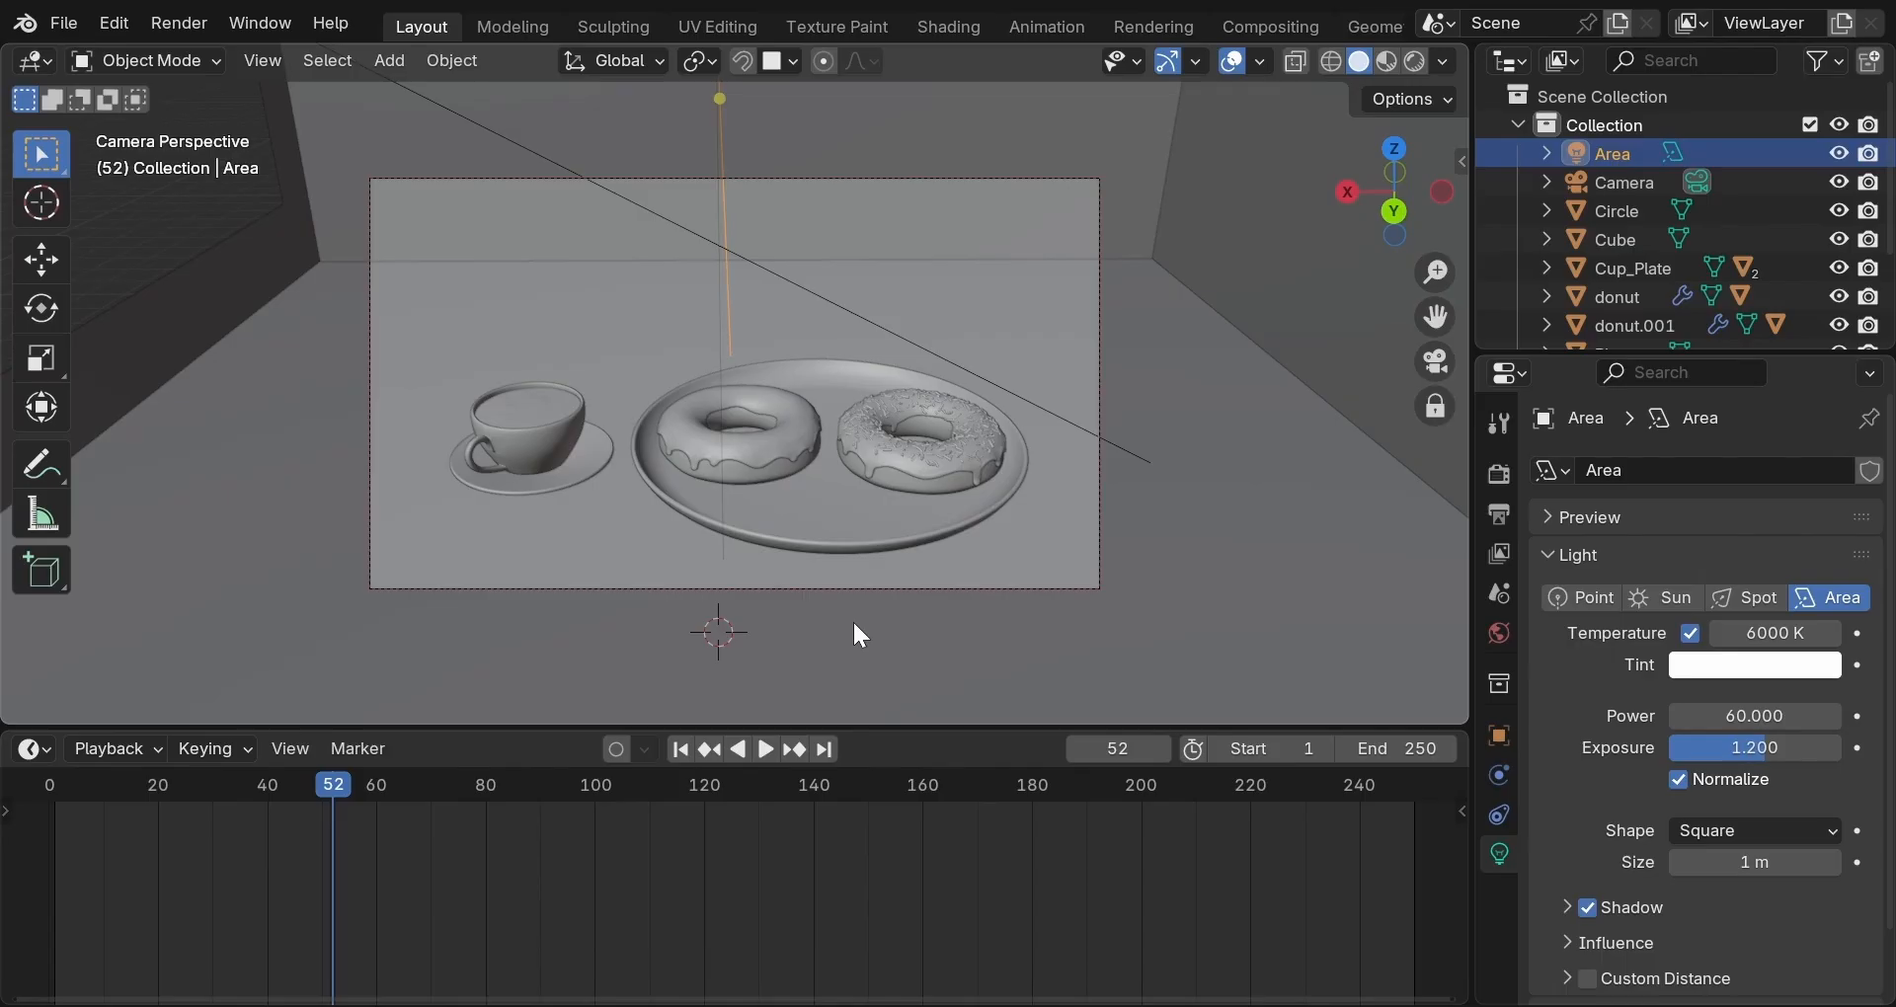
# Select the camera and set its focal length to 65 mm.
pyautogui.click(1099, 586)
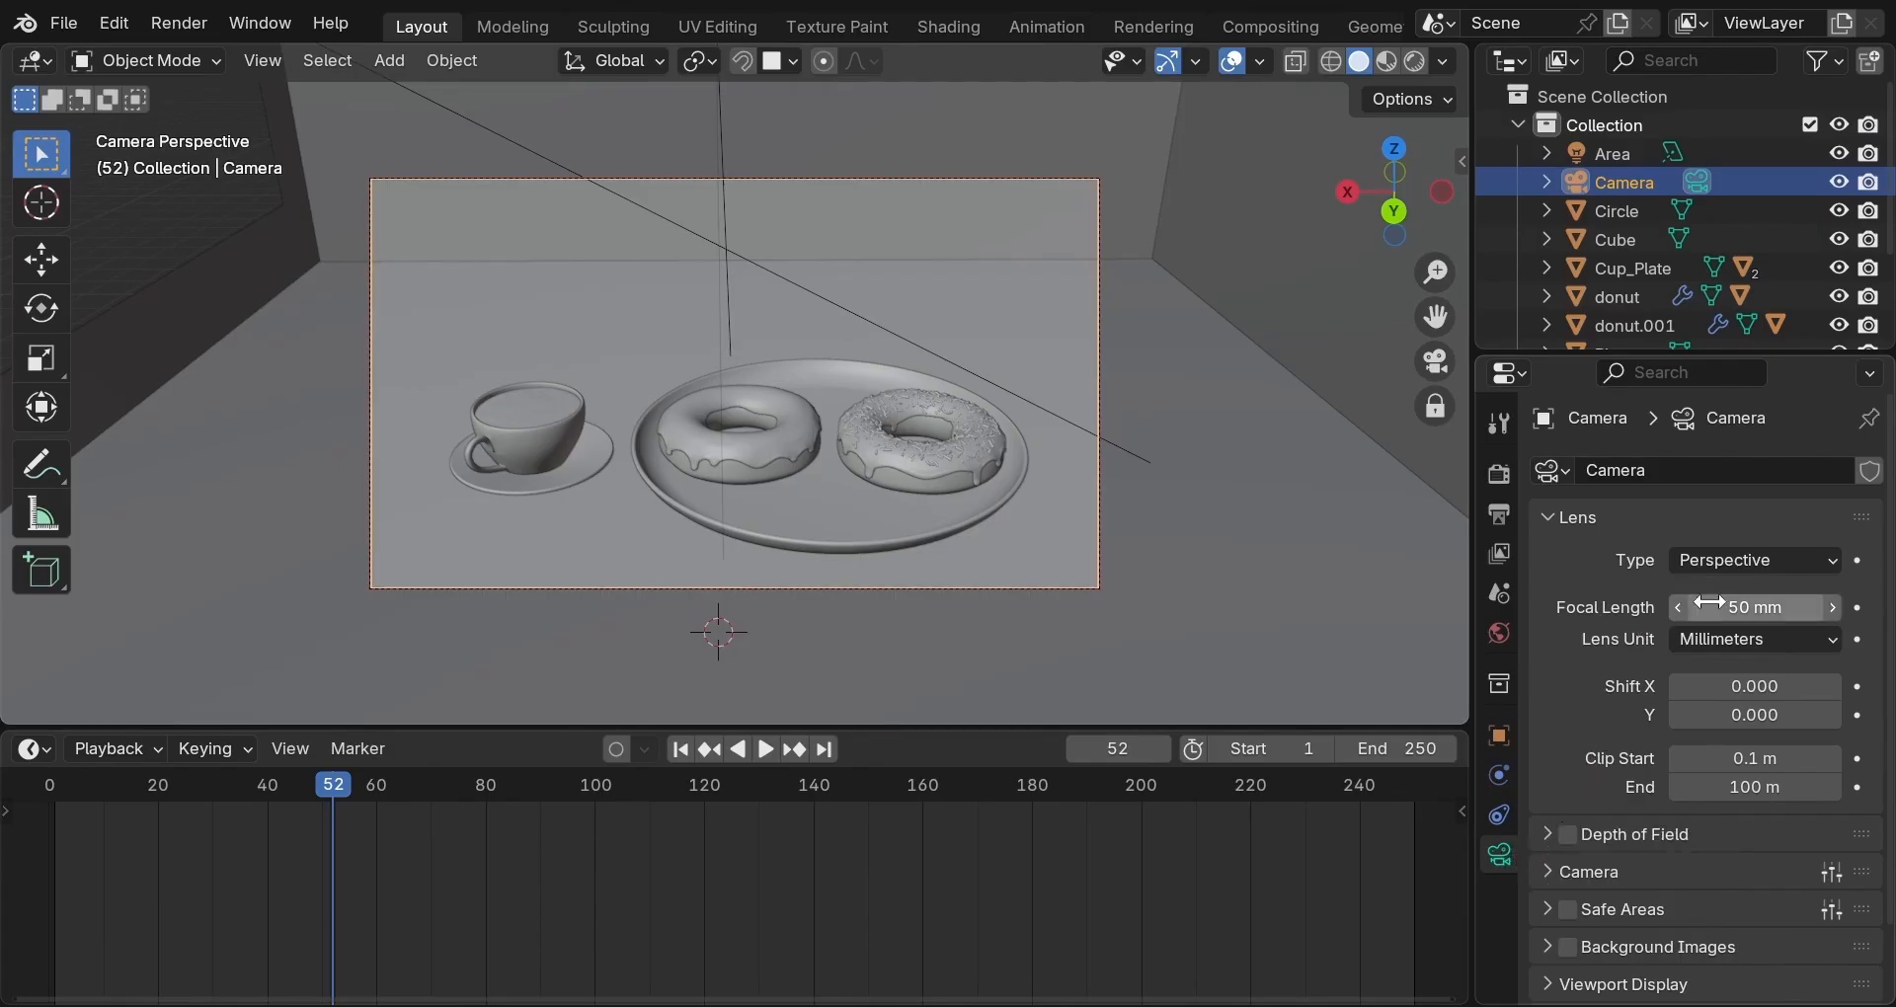
pyautogui.click(1748, 608)
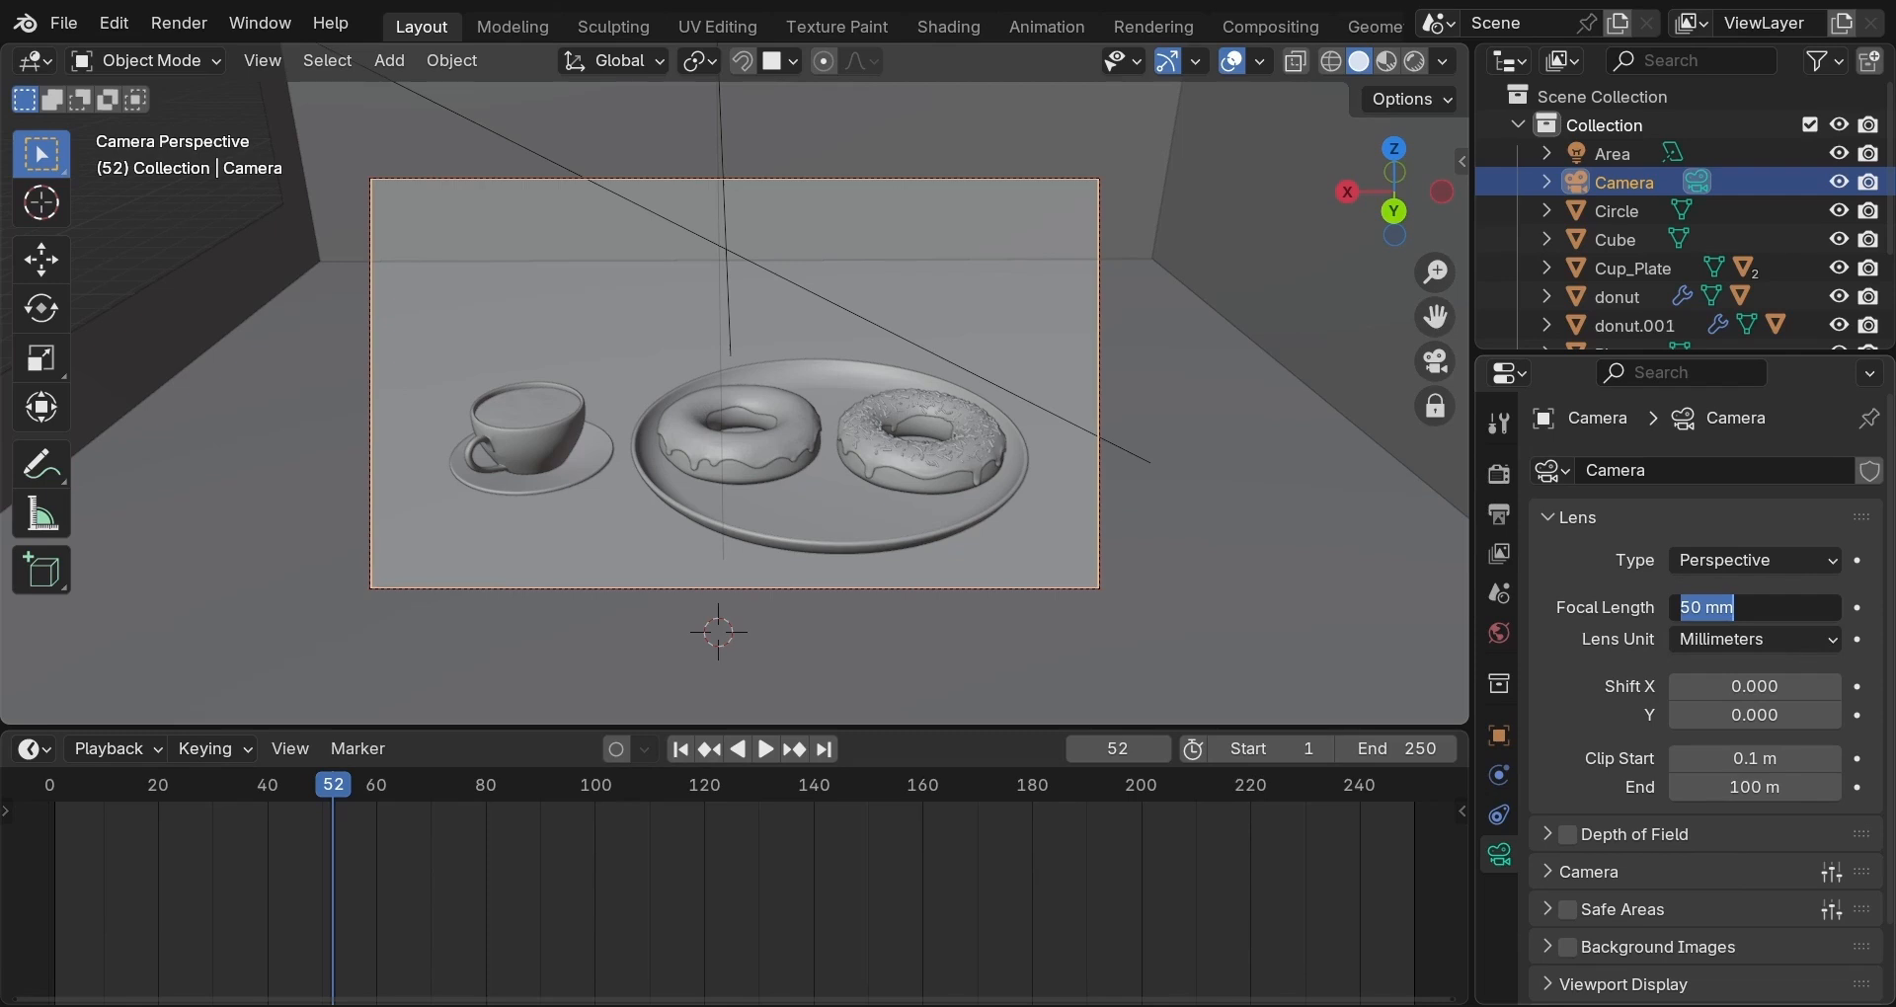
pyautogui.write('65')
pyautogui.press('Return')
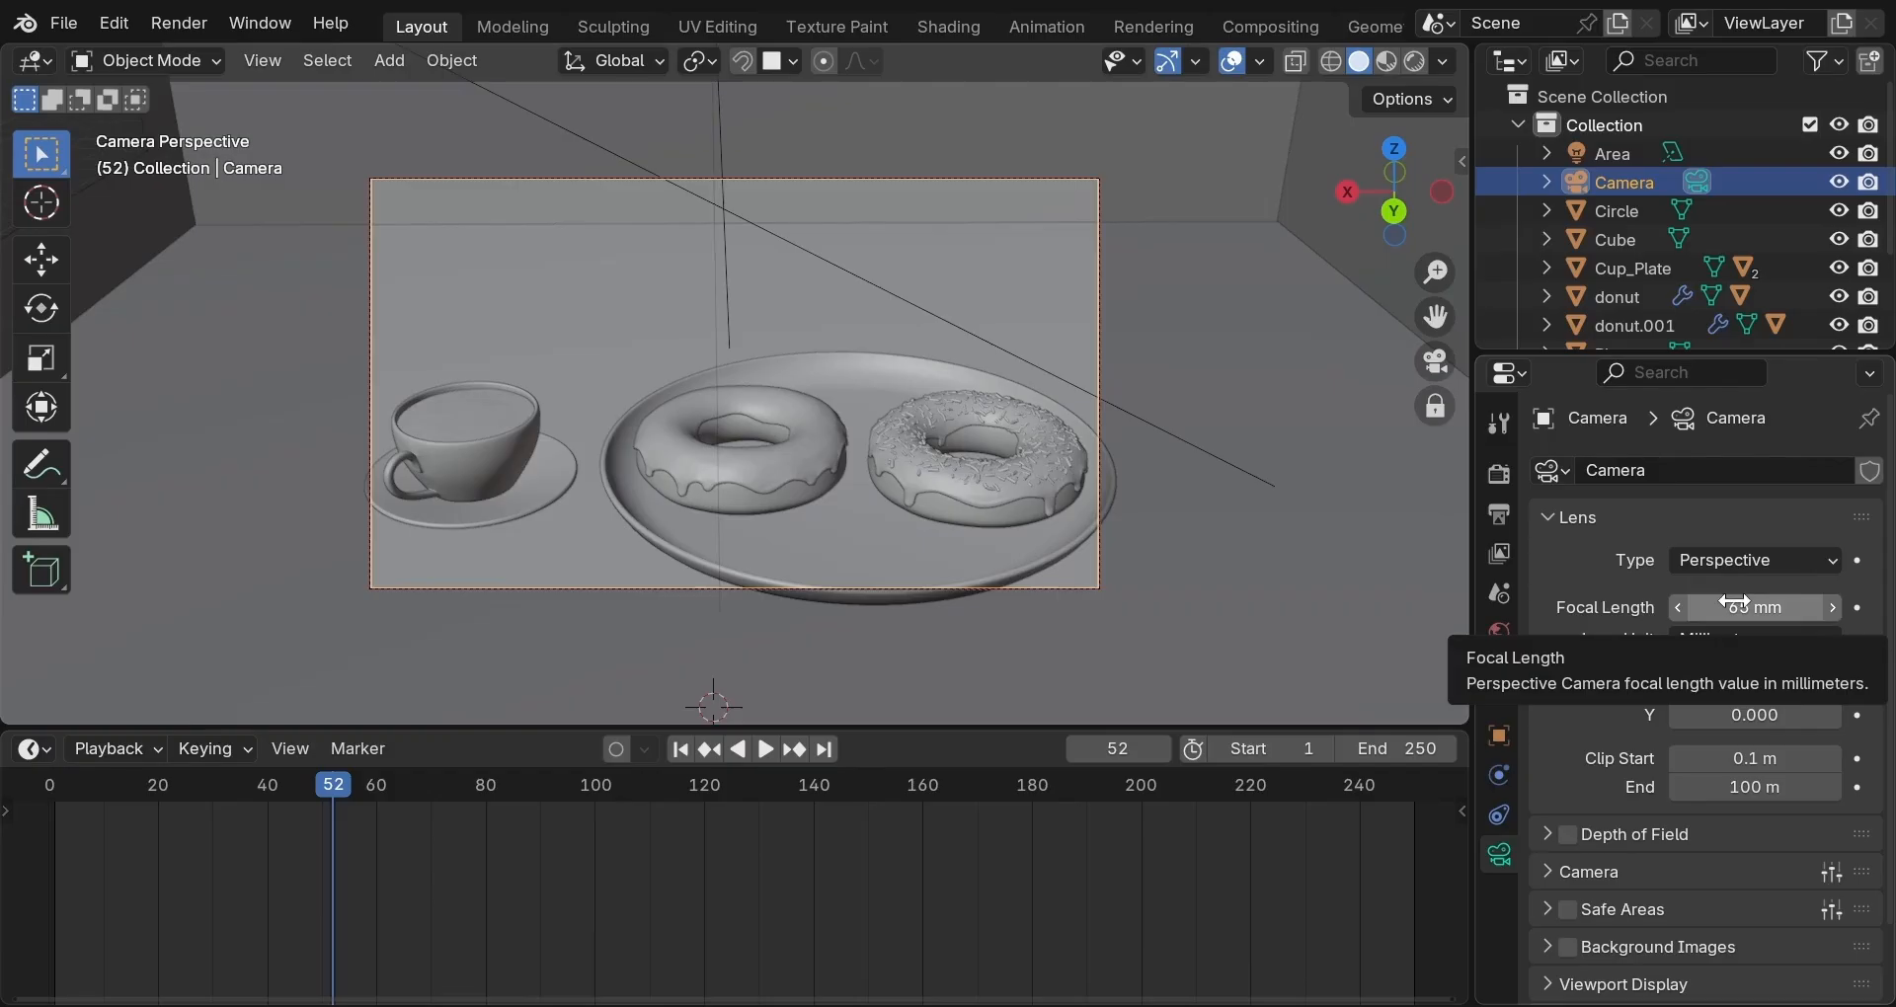
pyautogui.scroll(-2, 1254, 583)
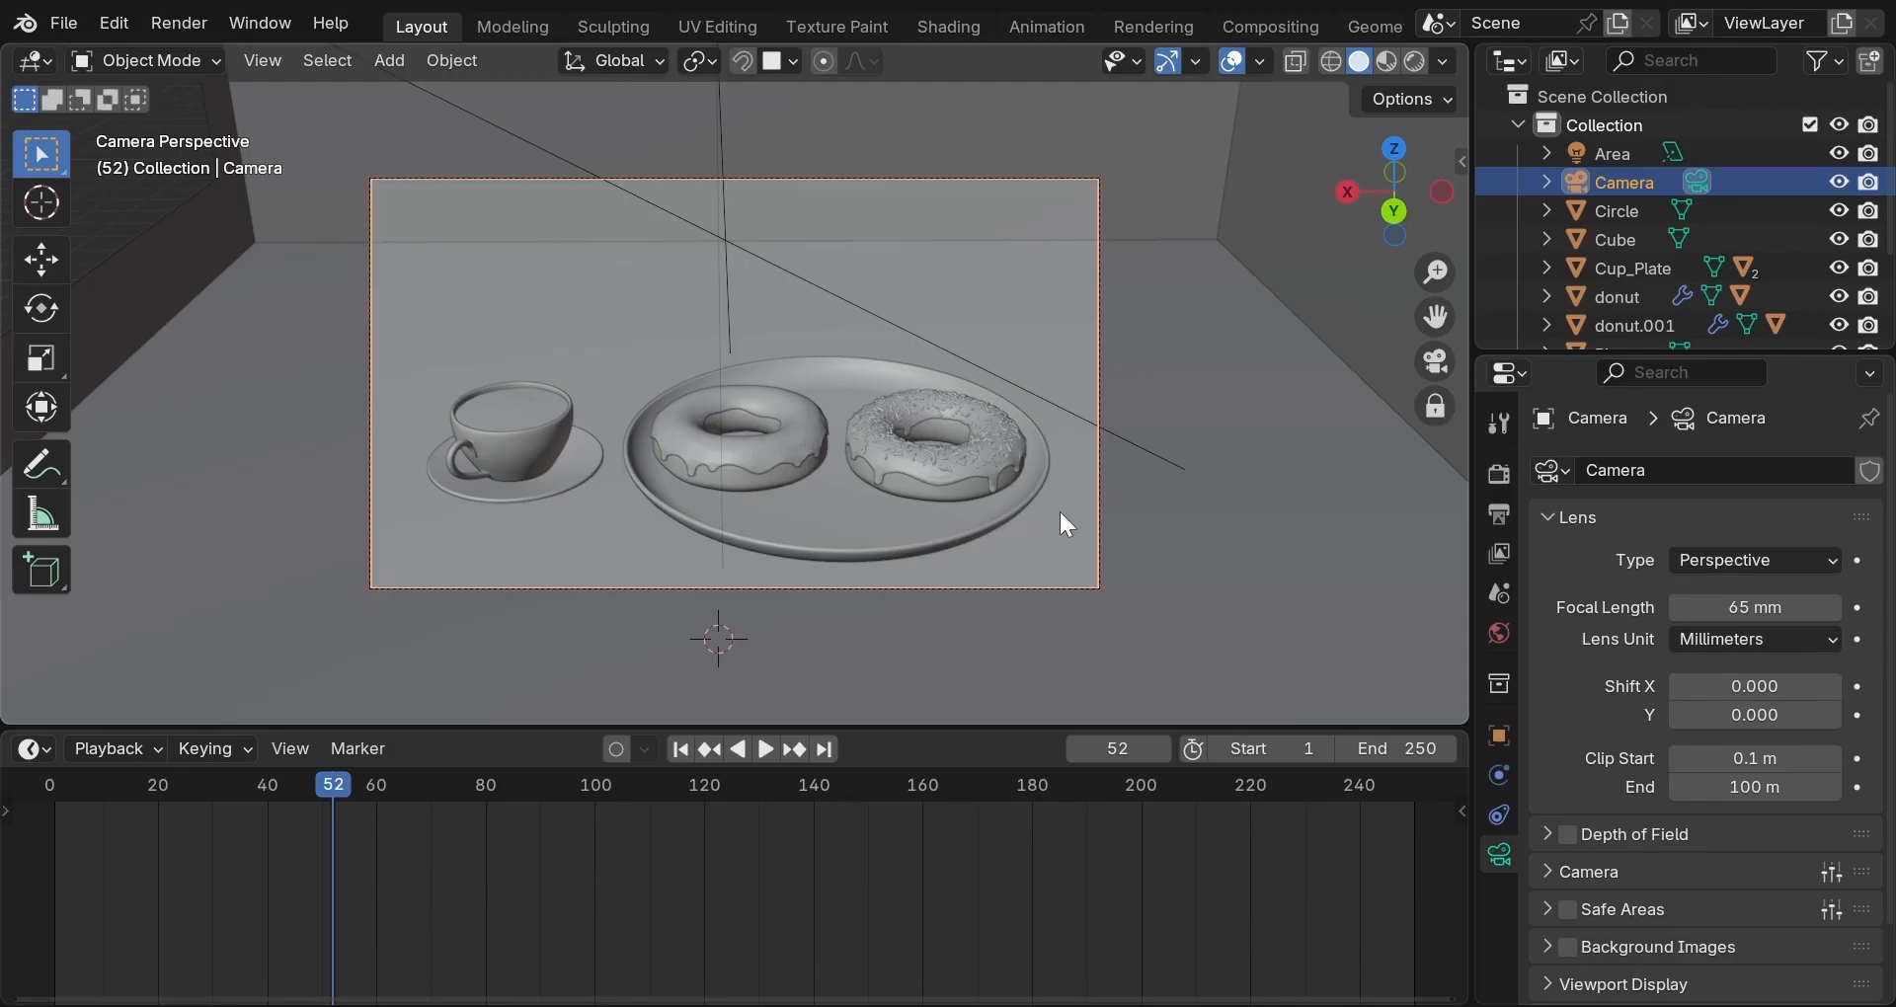
# Try moving the camera along X, then undo the move.
pyautogui.press('g')
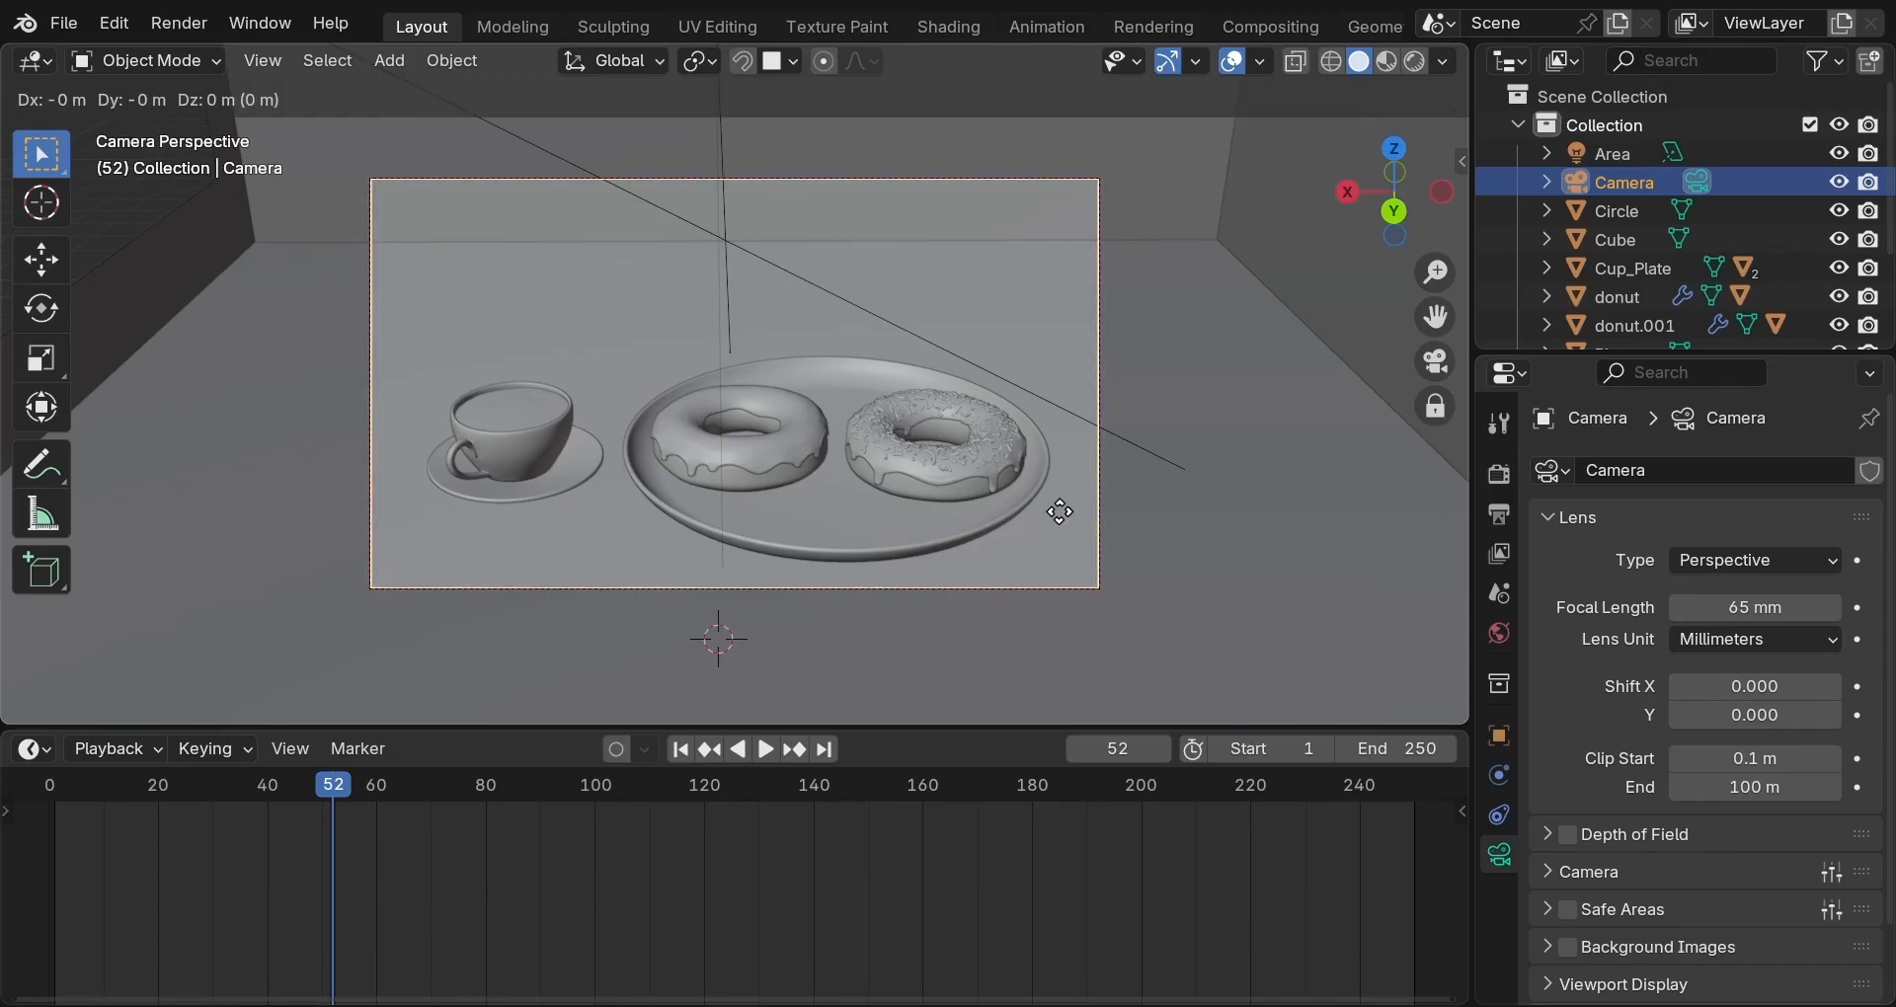
pyautogui.press('x')
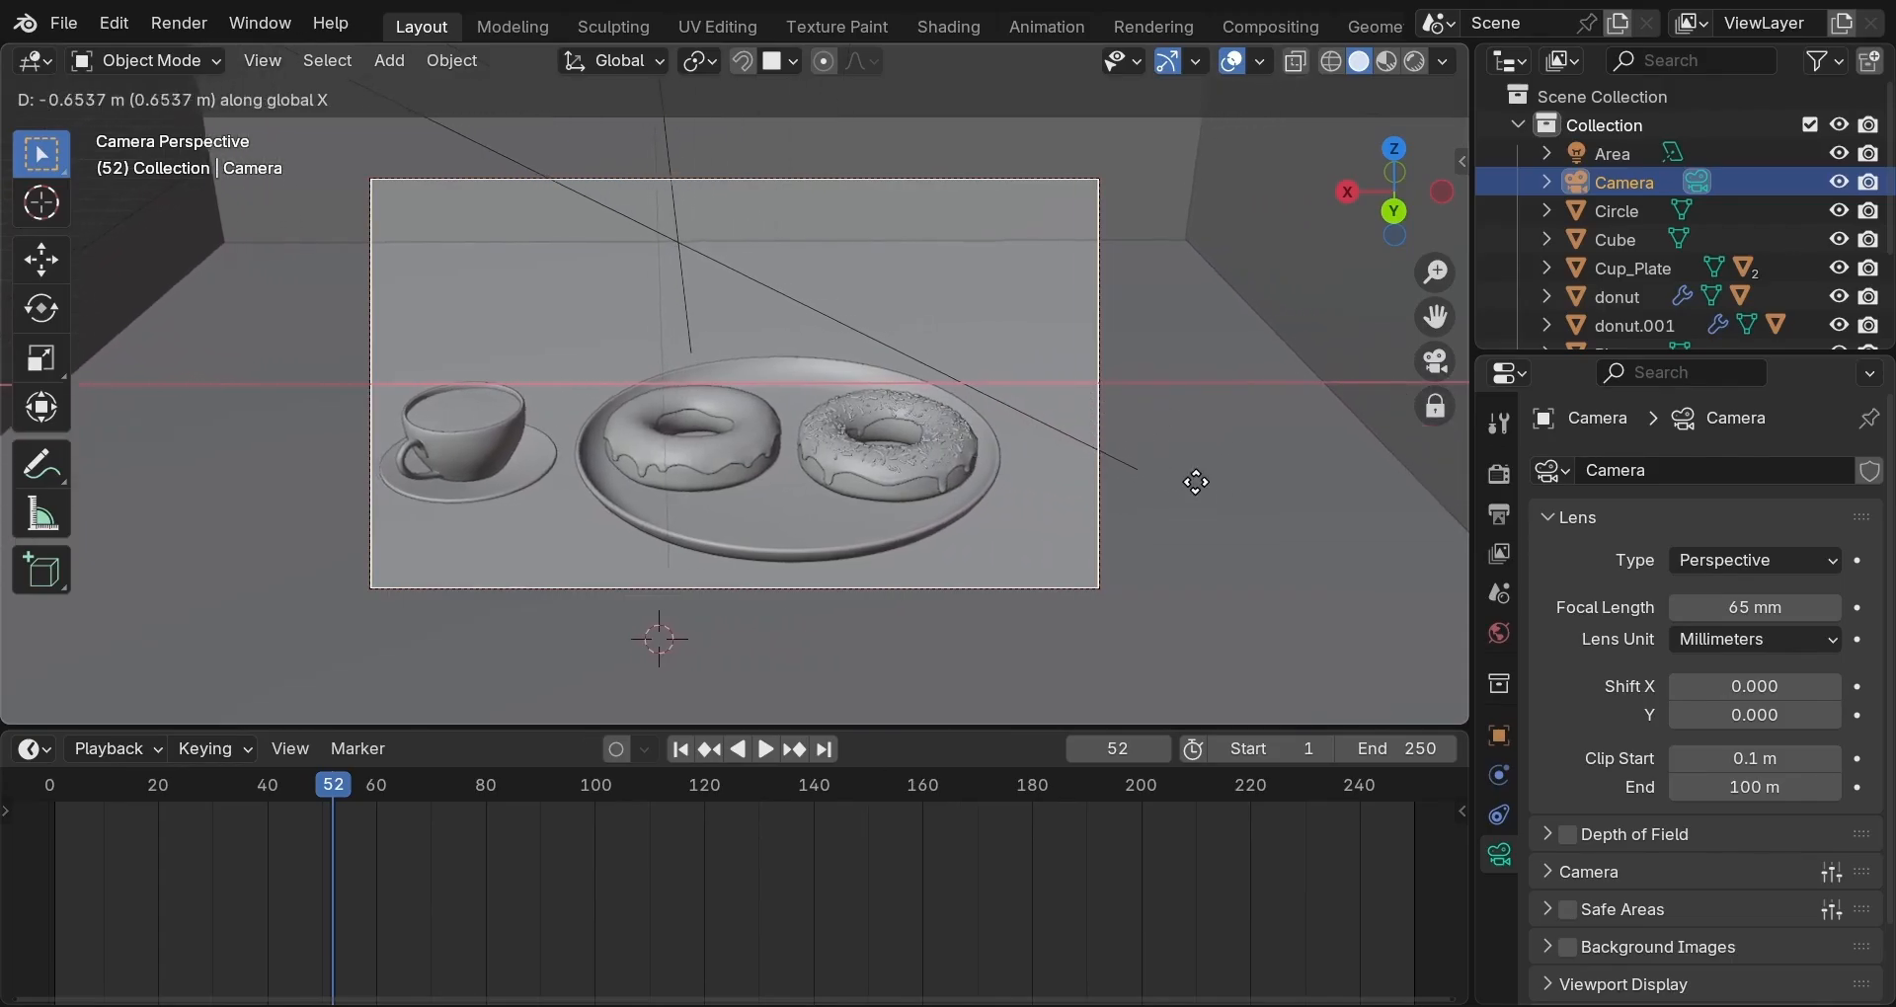
pyautogui.click(1114, 478)
pyautogui.hotkey('ctrl', 'z')
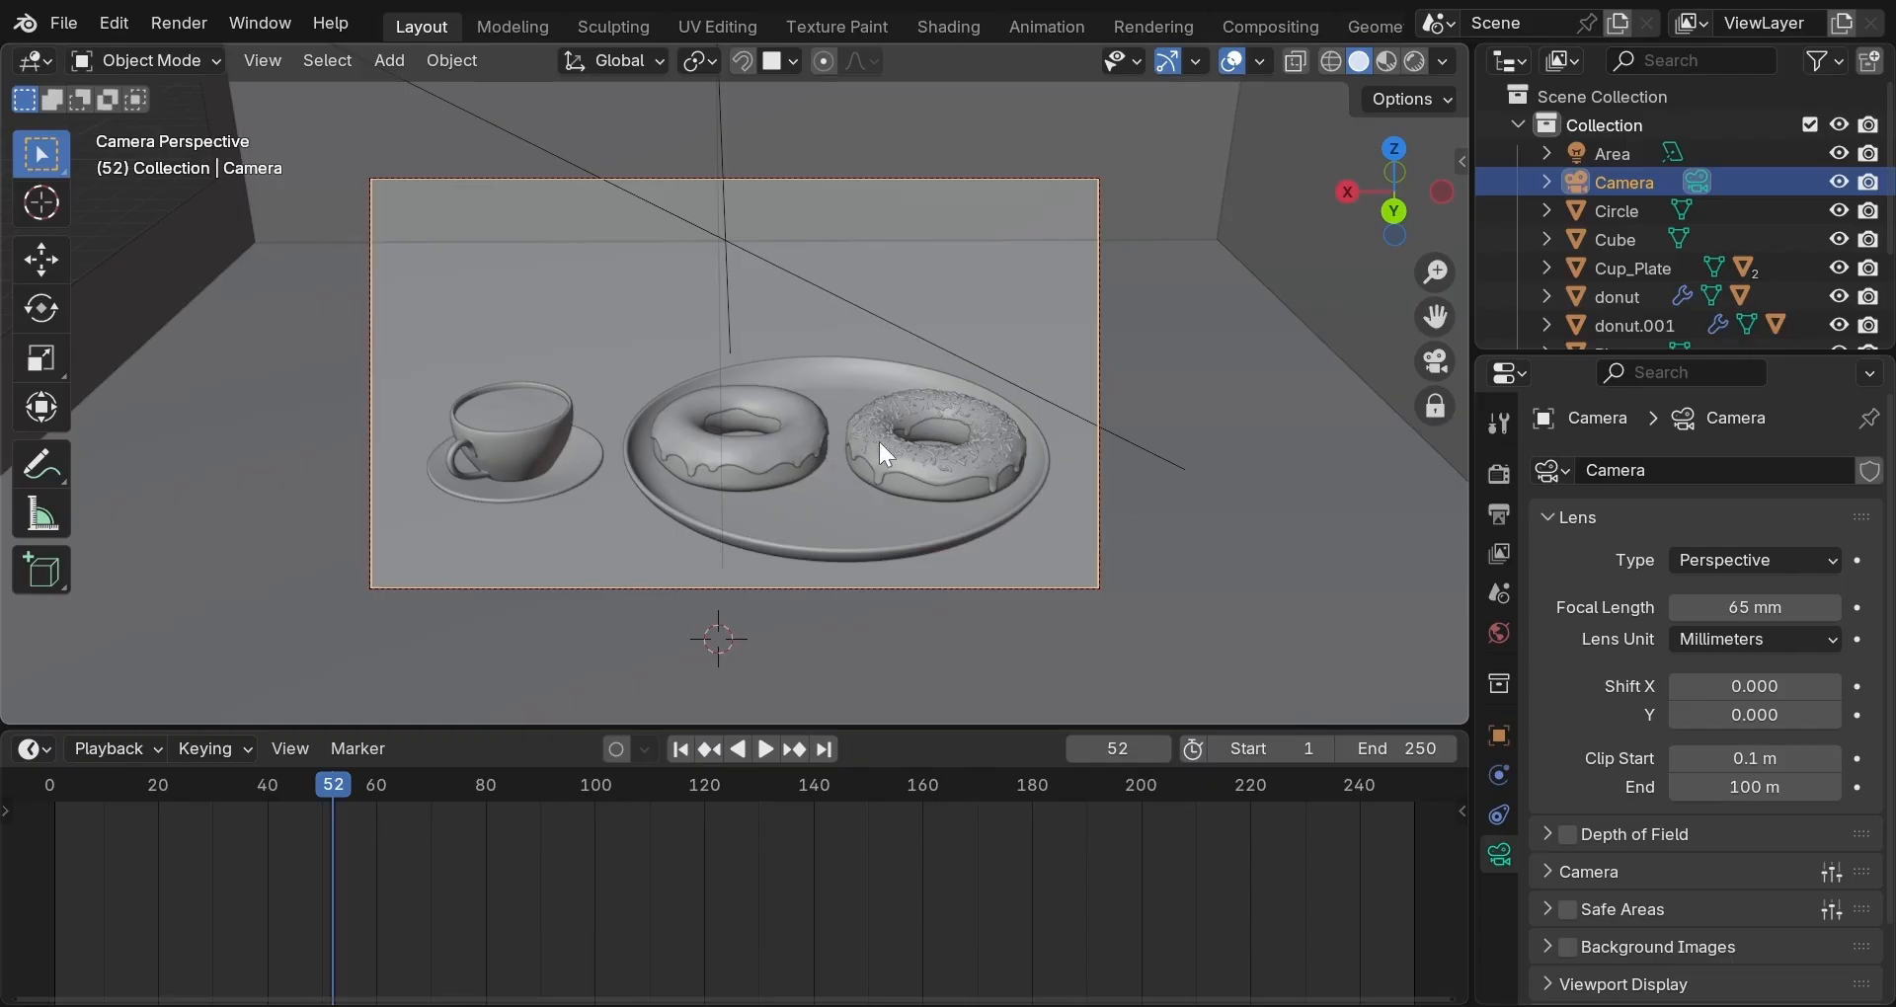
# Place the 3D cursor between the two donuts, checking it from an orbited view.
pyautogui.keyDown('shift'); pyautogui.rightClick(832, 471); pyautogui.keyUp('shift')
pyautogui.click(1435, 362)
pyautogui.scroll(-8, 1067, 417)
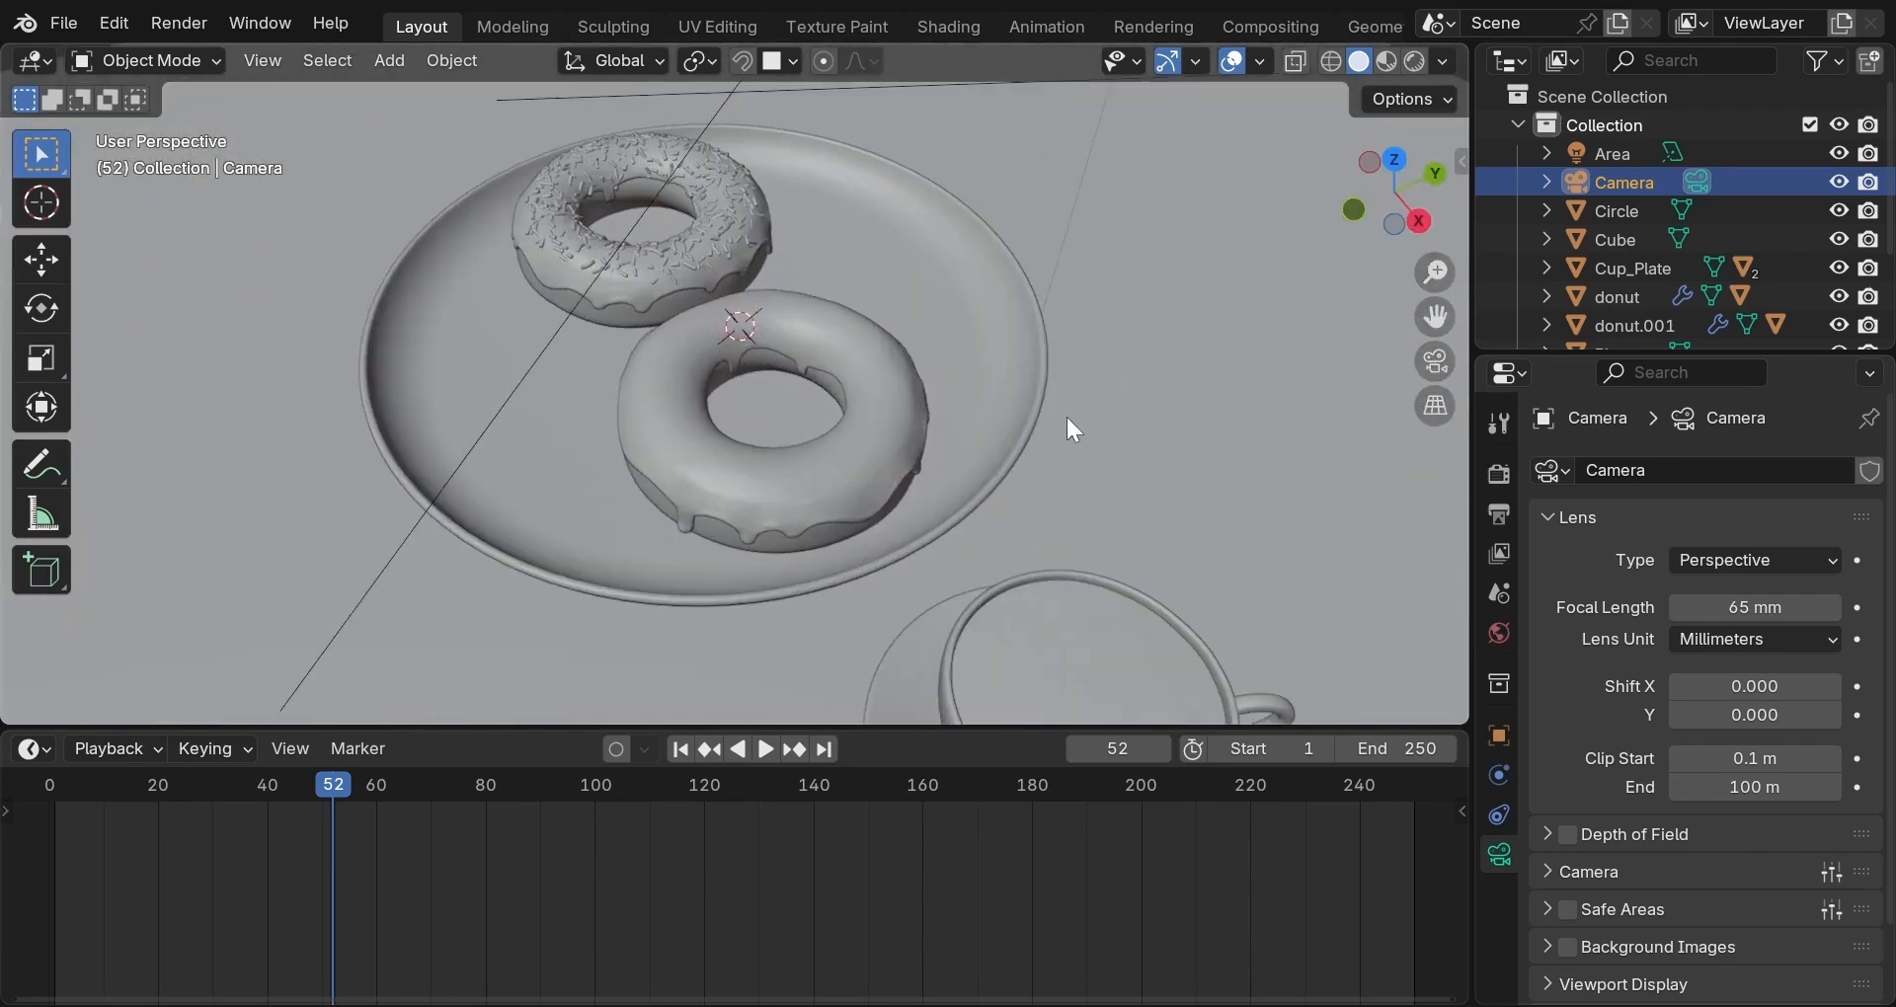
pyautogui.moveTo(1010, 466); pyautogui.dragTo(846, 330, button='middle')
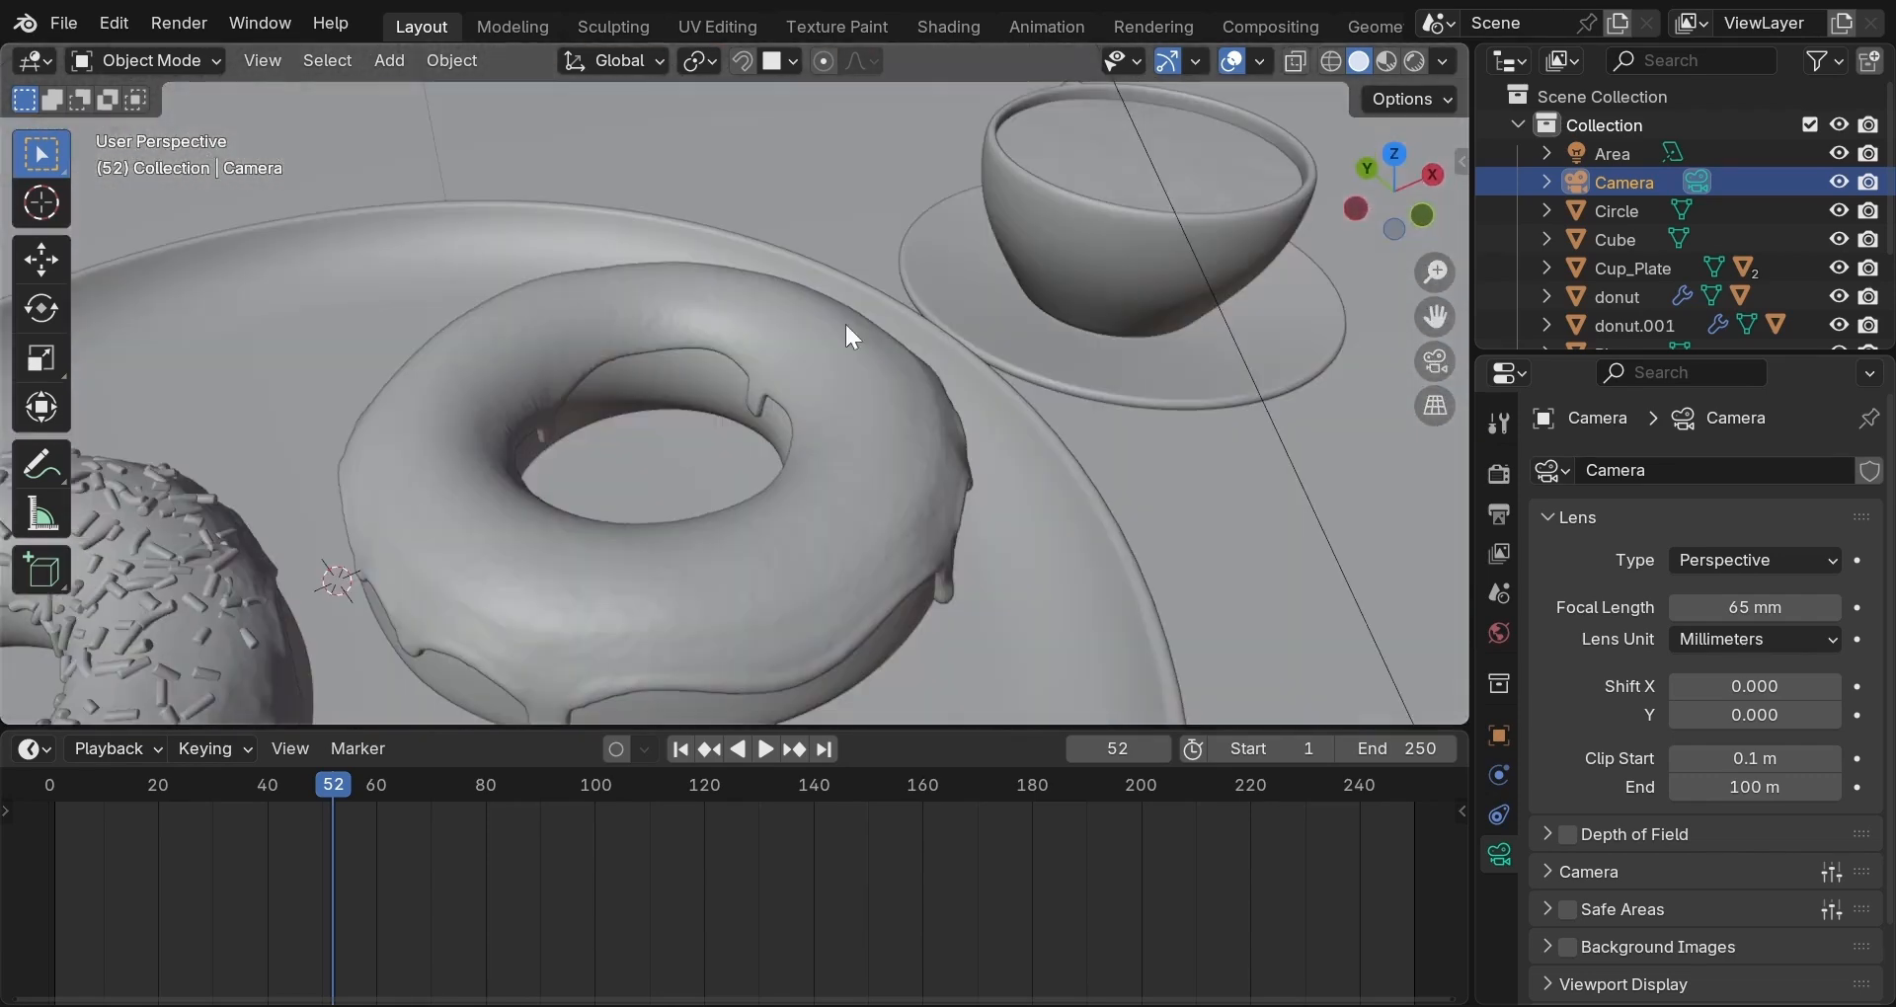
pyautogui.click(1435, 361)
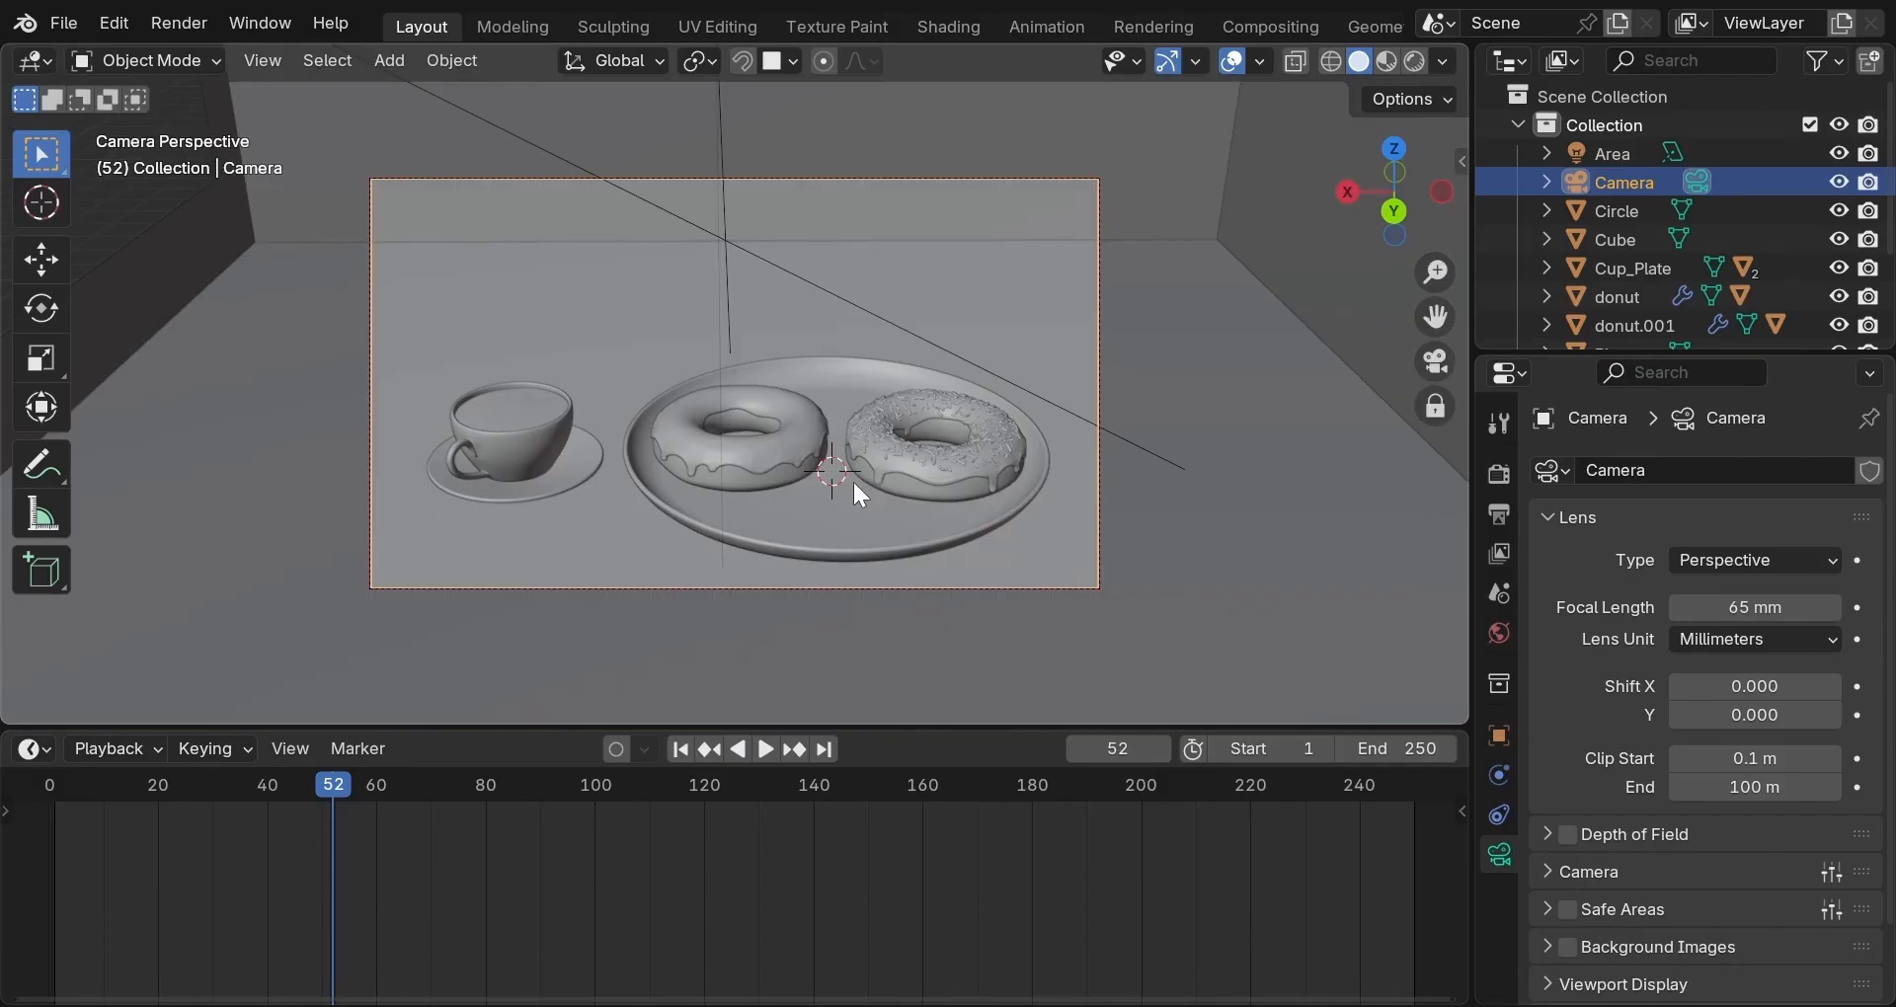
# Add a sphere empty at the cursor, scale it to 0.285, and raise it about 1 m.
pyautogui.hotkey('shift', 'a')
pyautogui.moveTo(814, 761)
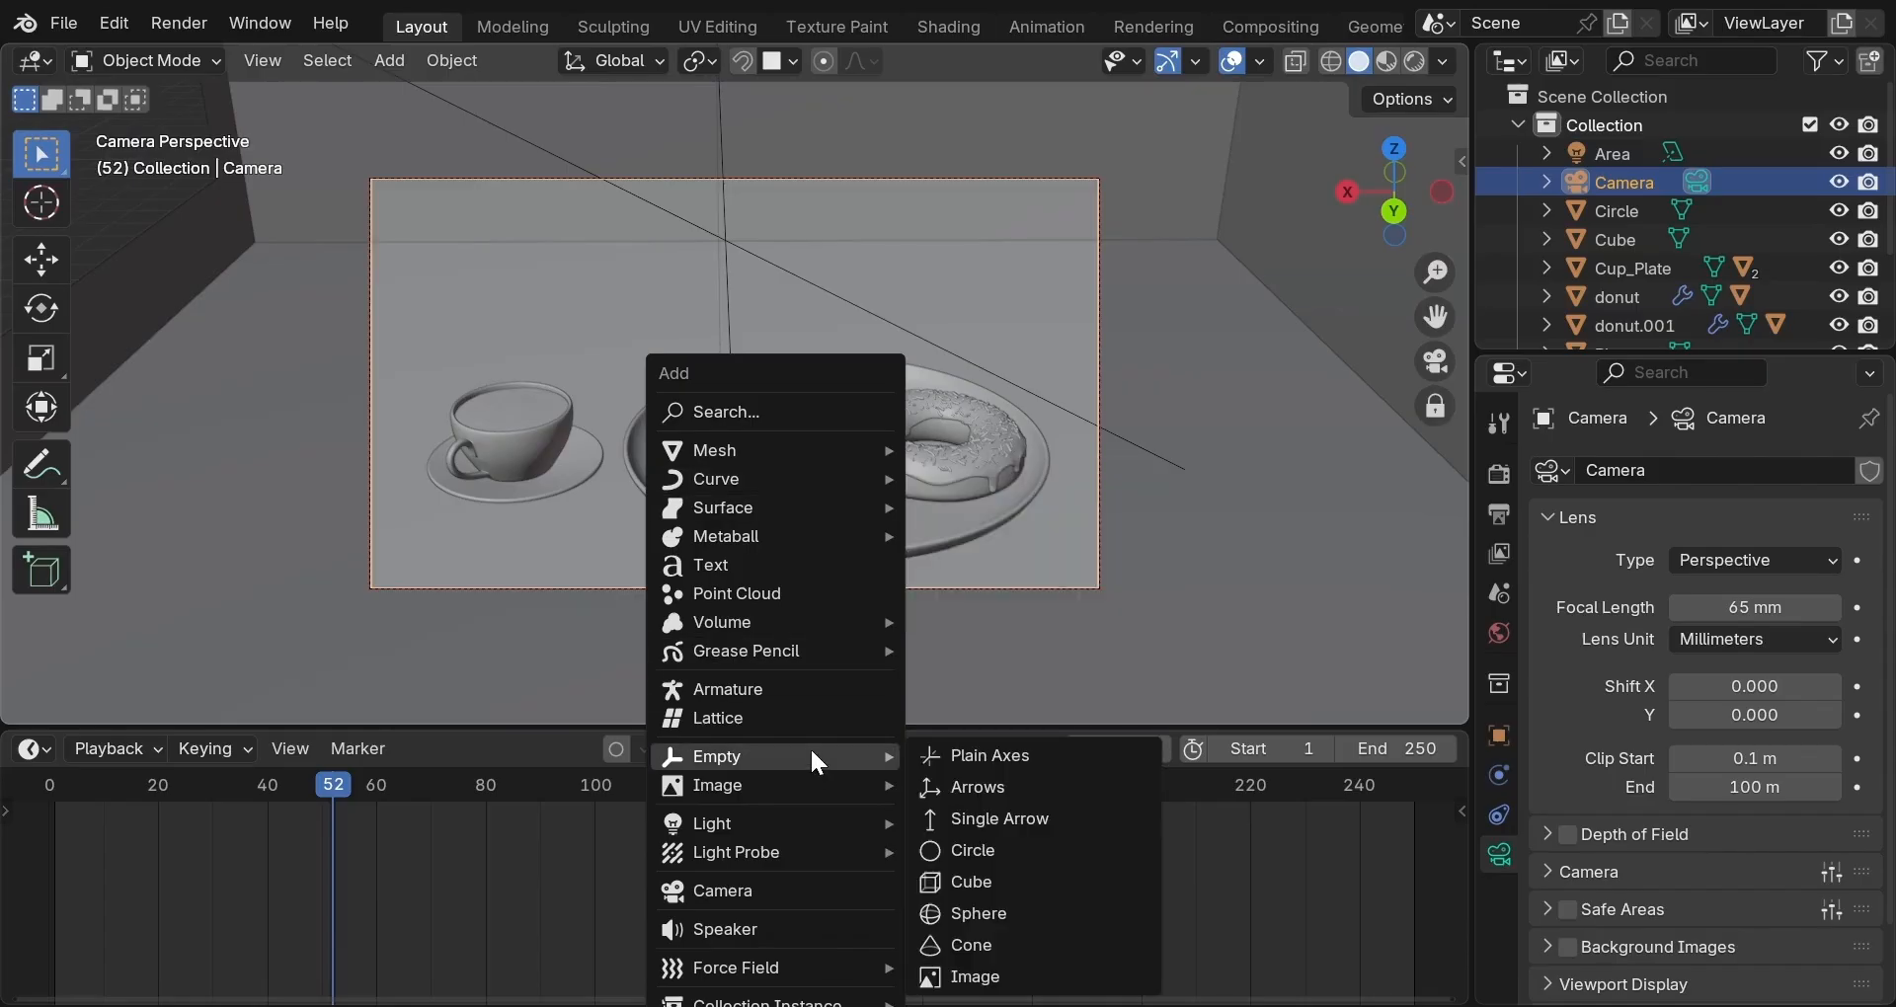
pyautogui.click(971, 911)
pyautogui.press('s')
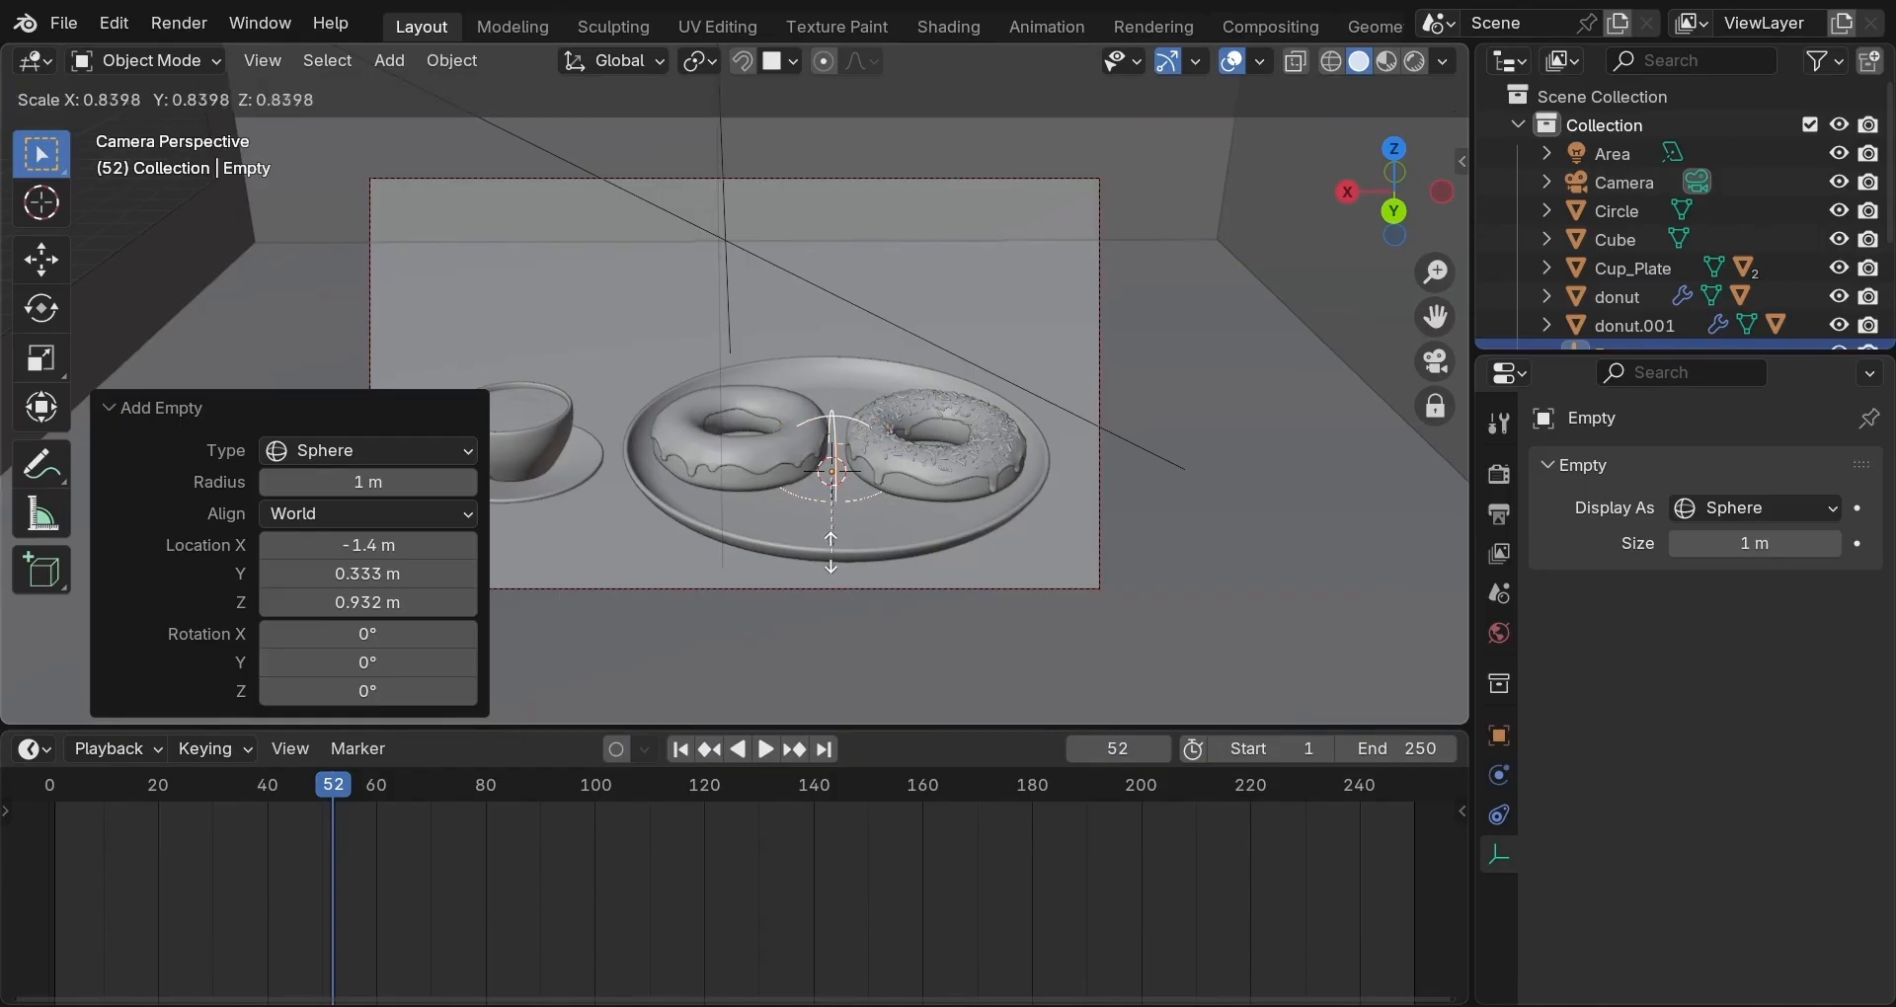
pyautogui.click(822, 502)
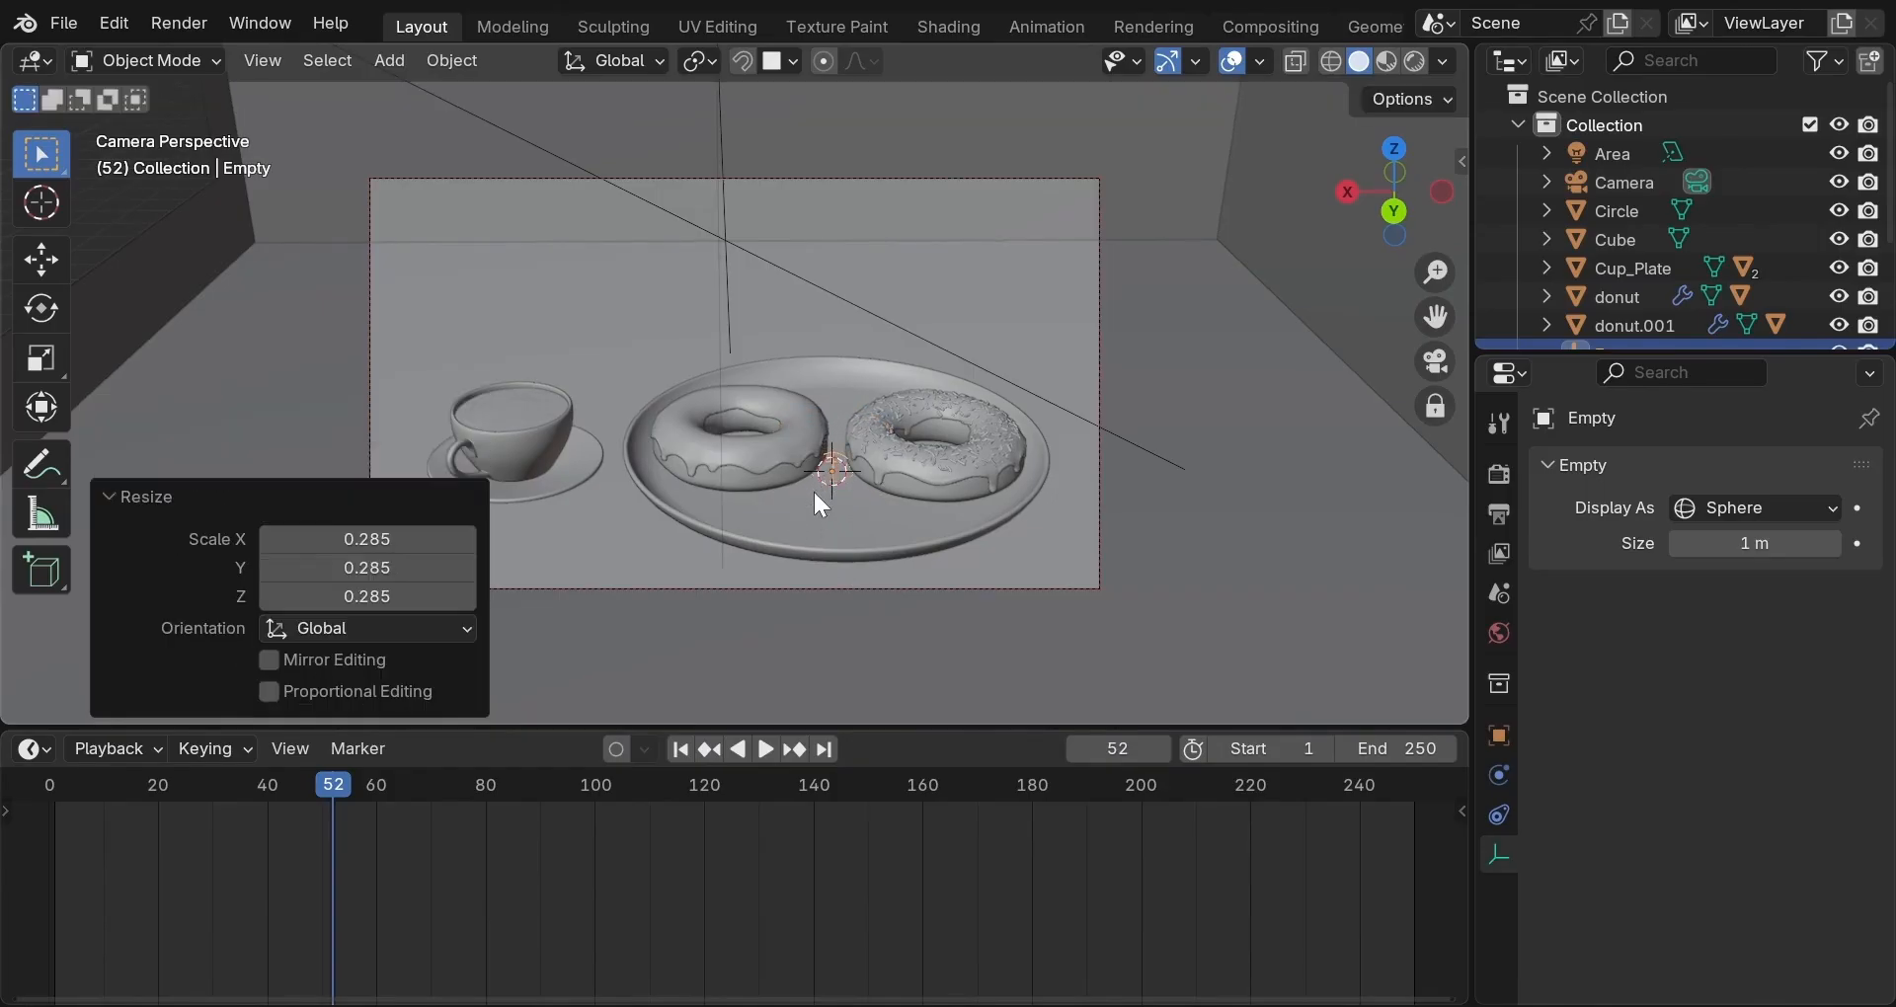
pyautogui.press('g')
pyautogui.press('z')
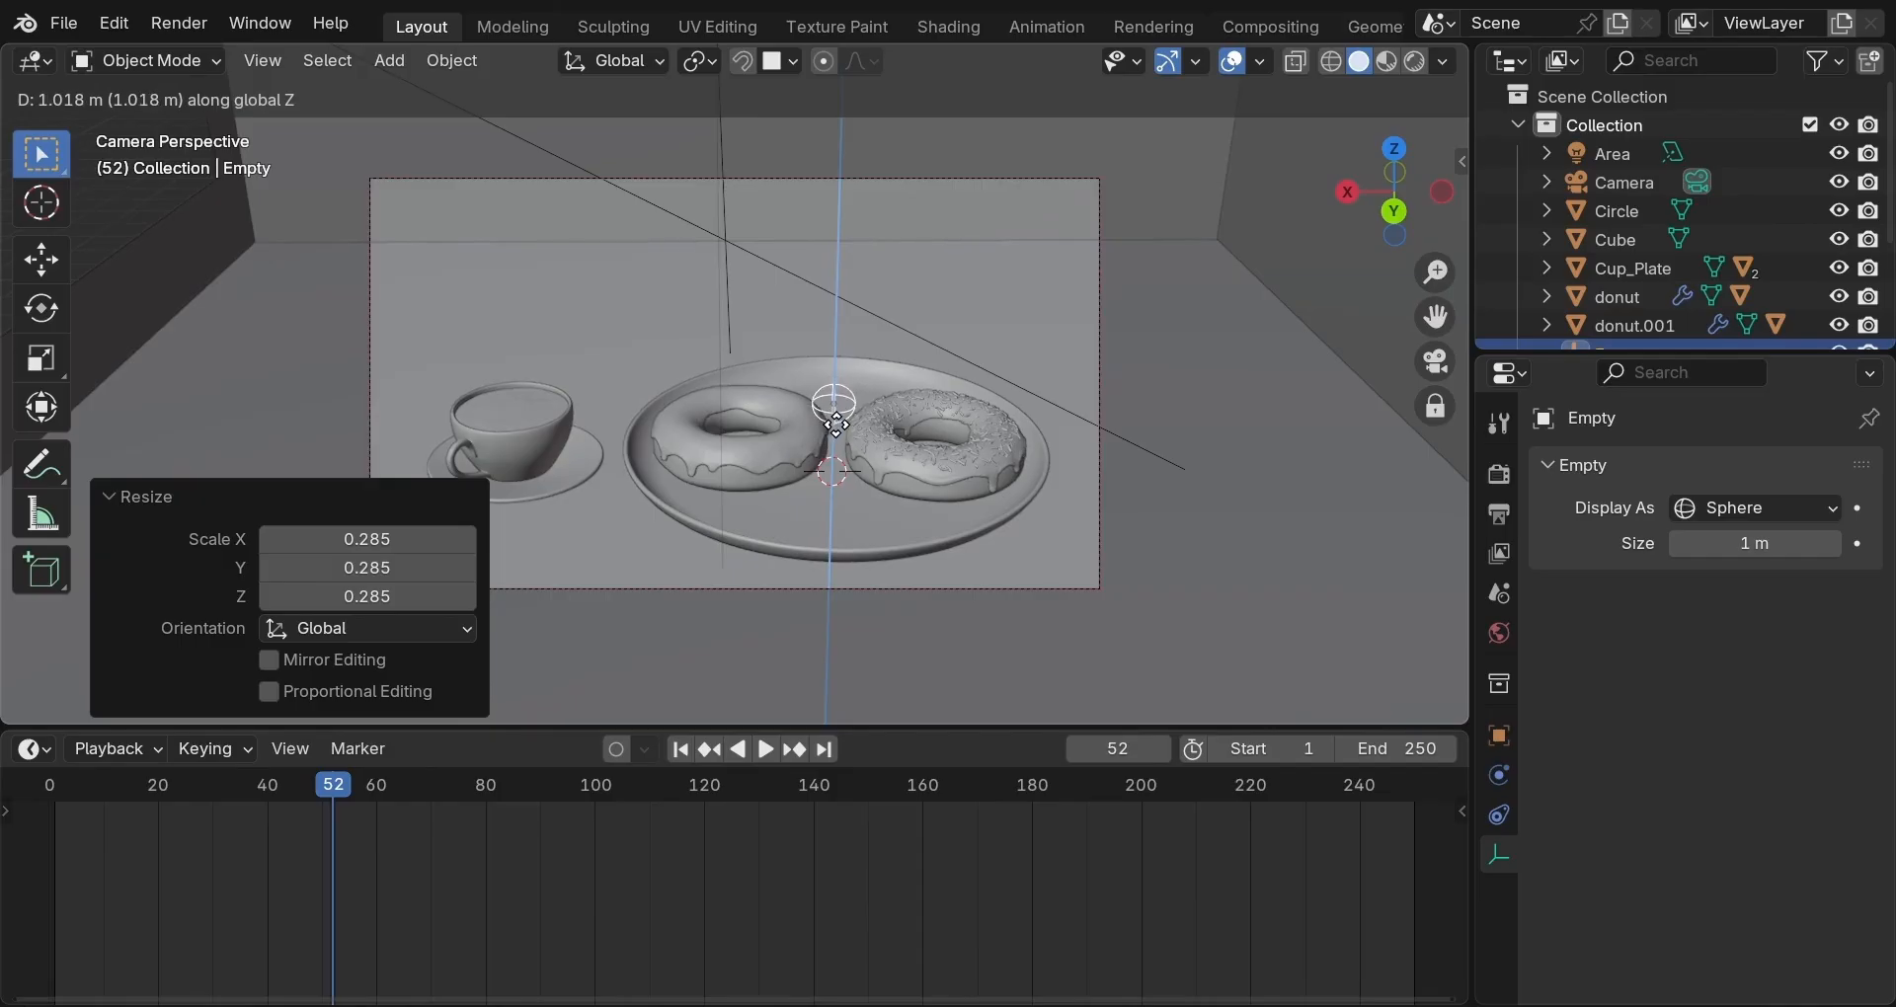
pyautogui.click(832, 415)
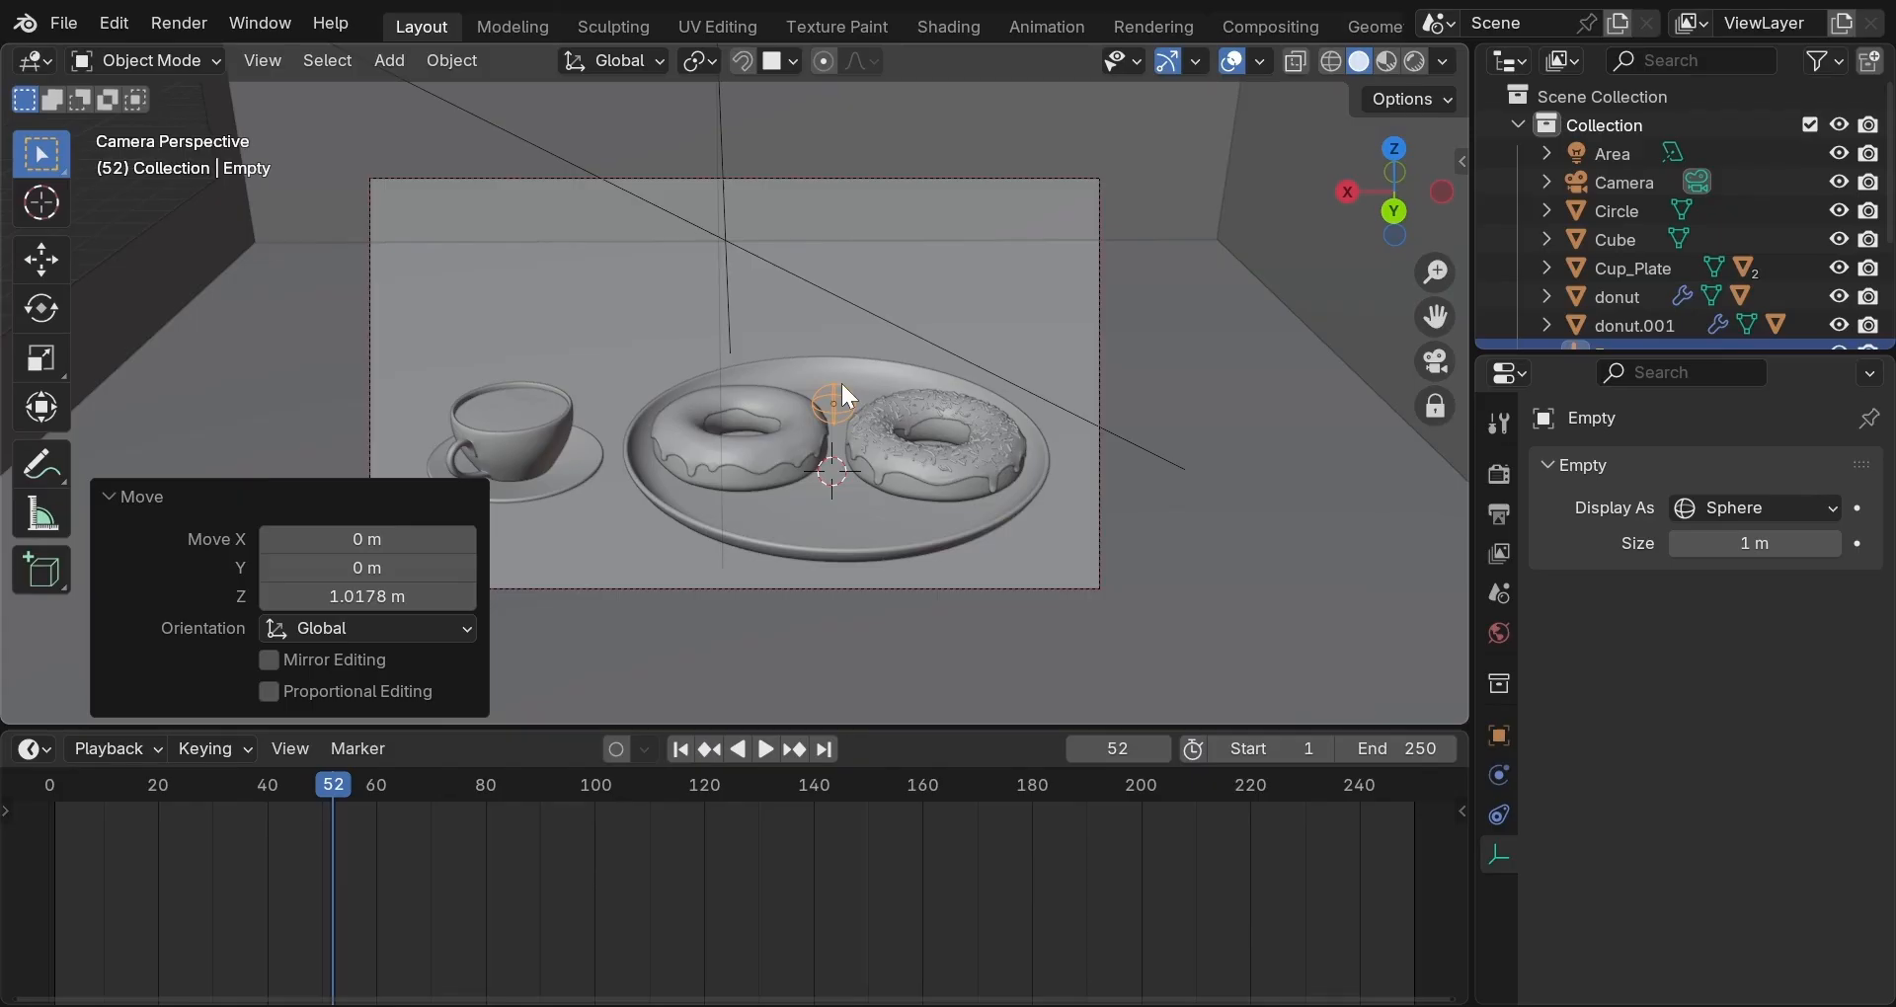
pyautogui.click(1098, 586)
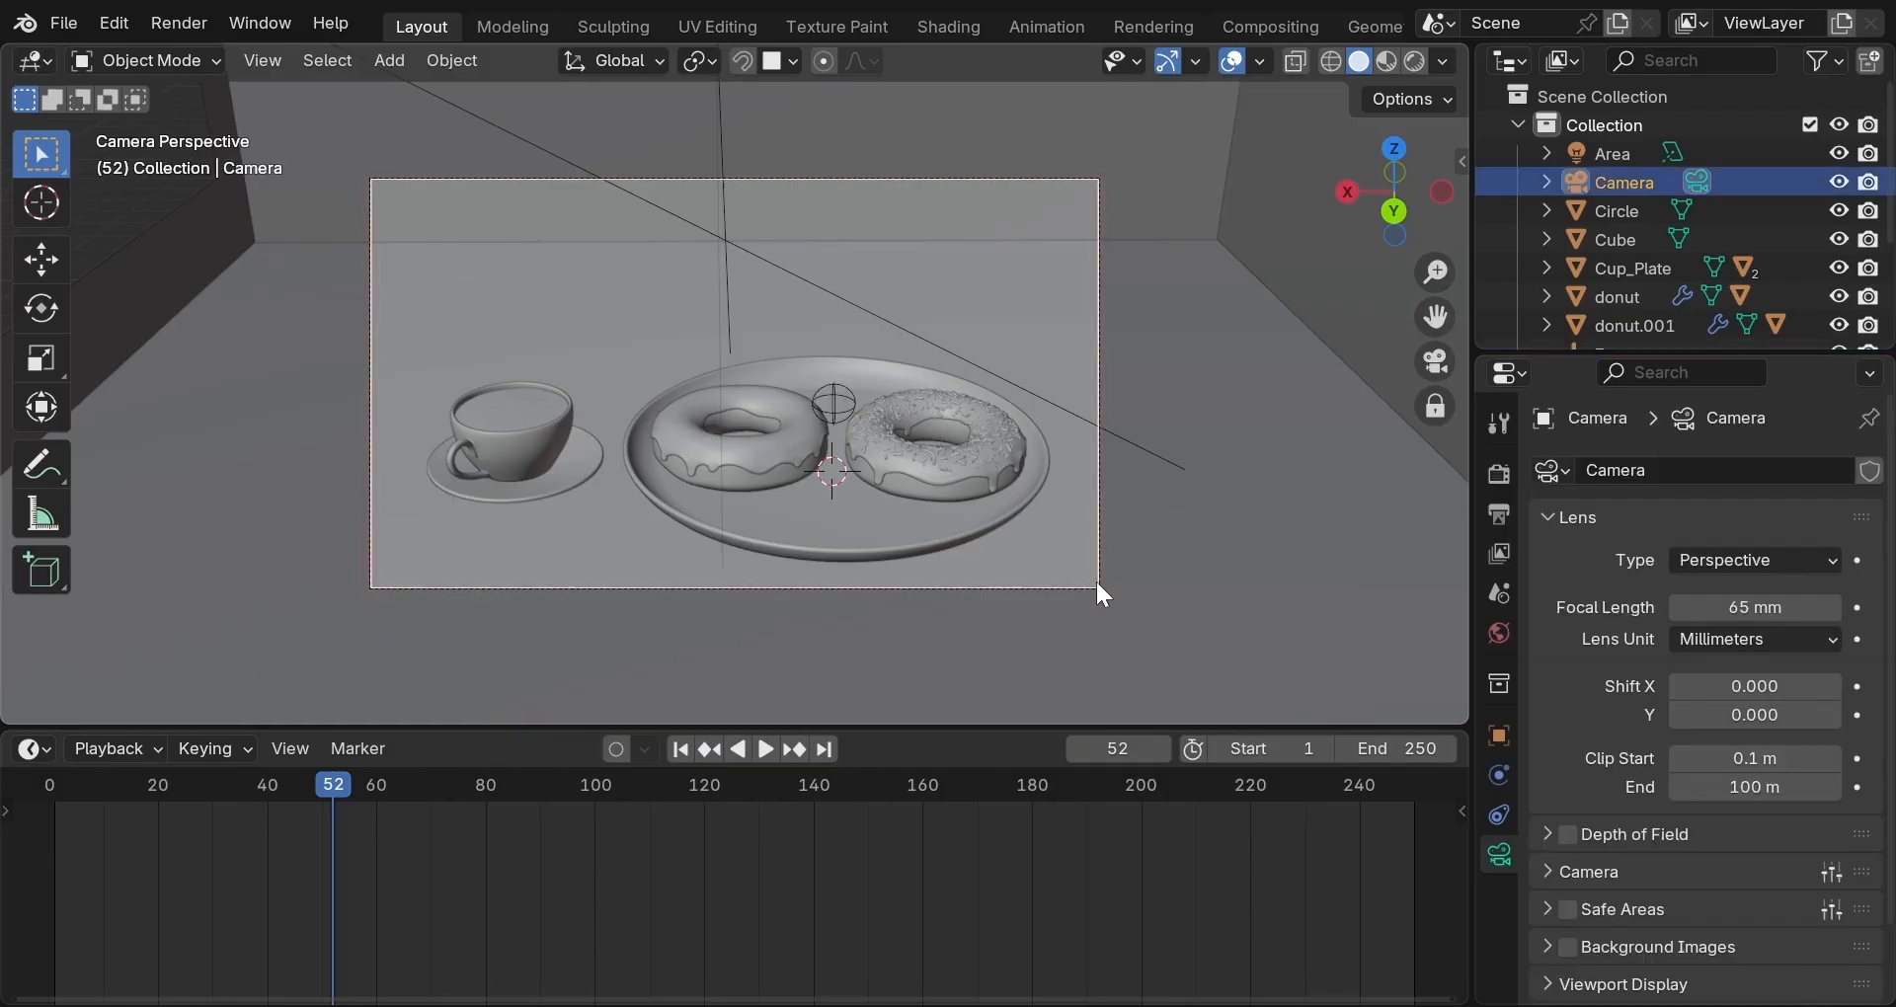
# Parent the camera to the sphere empty with Object (Keep Transform), then select only the empty.
pyautogui.click(836, 407)
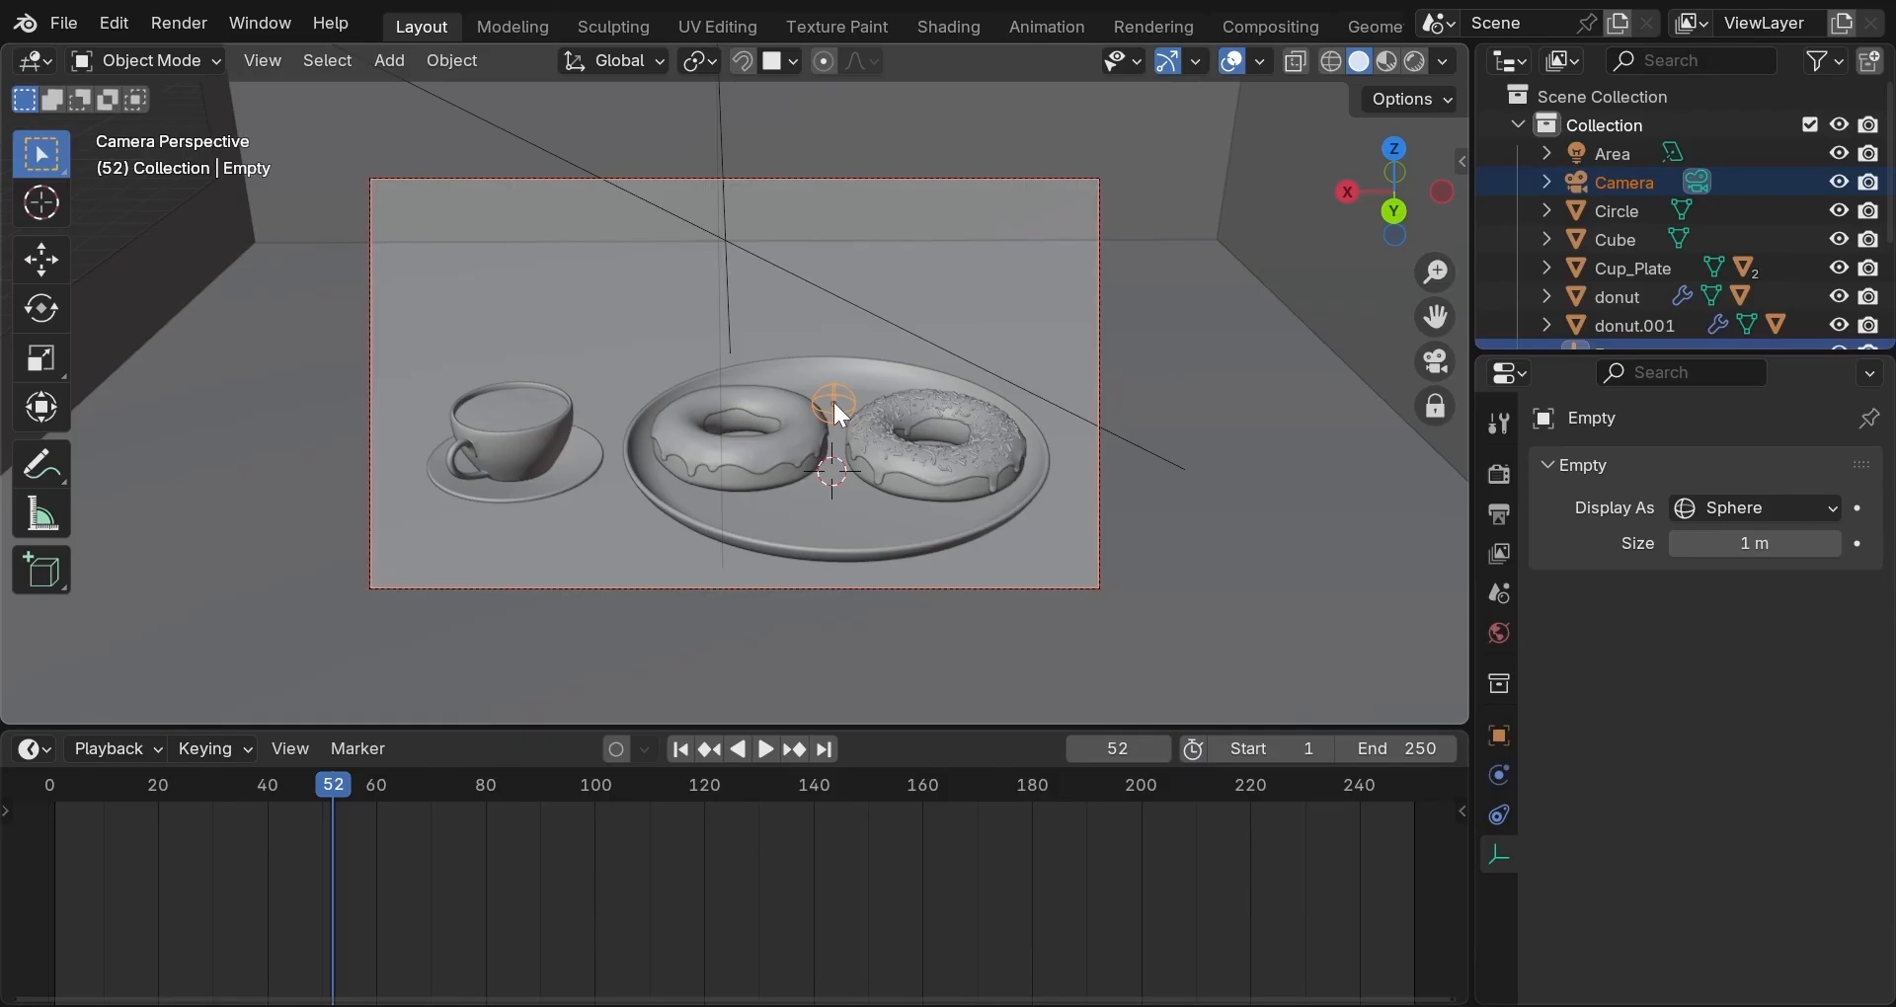
pyautogui.hotkey('ctrl', 'p')
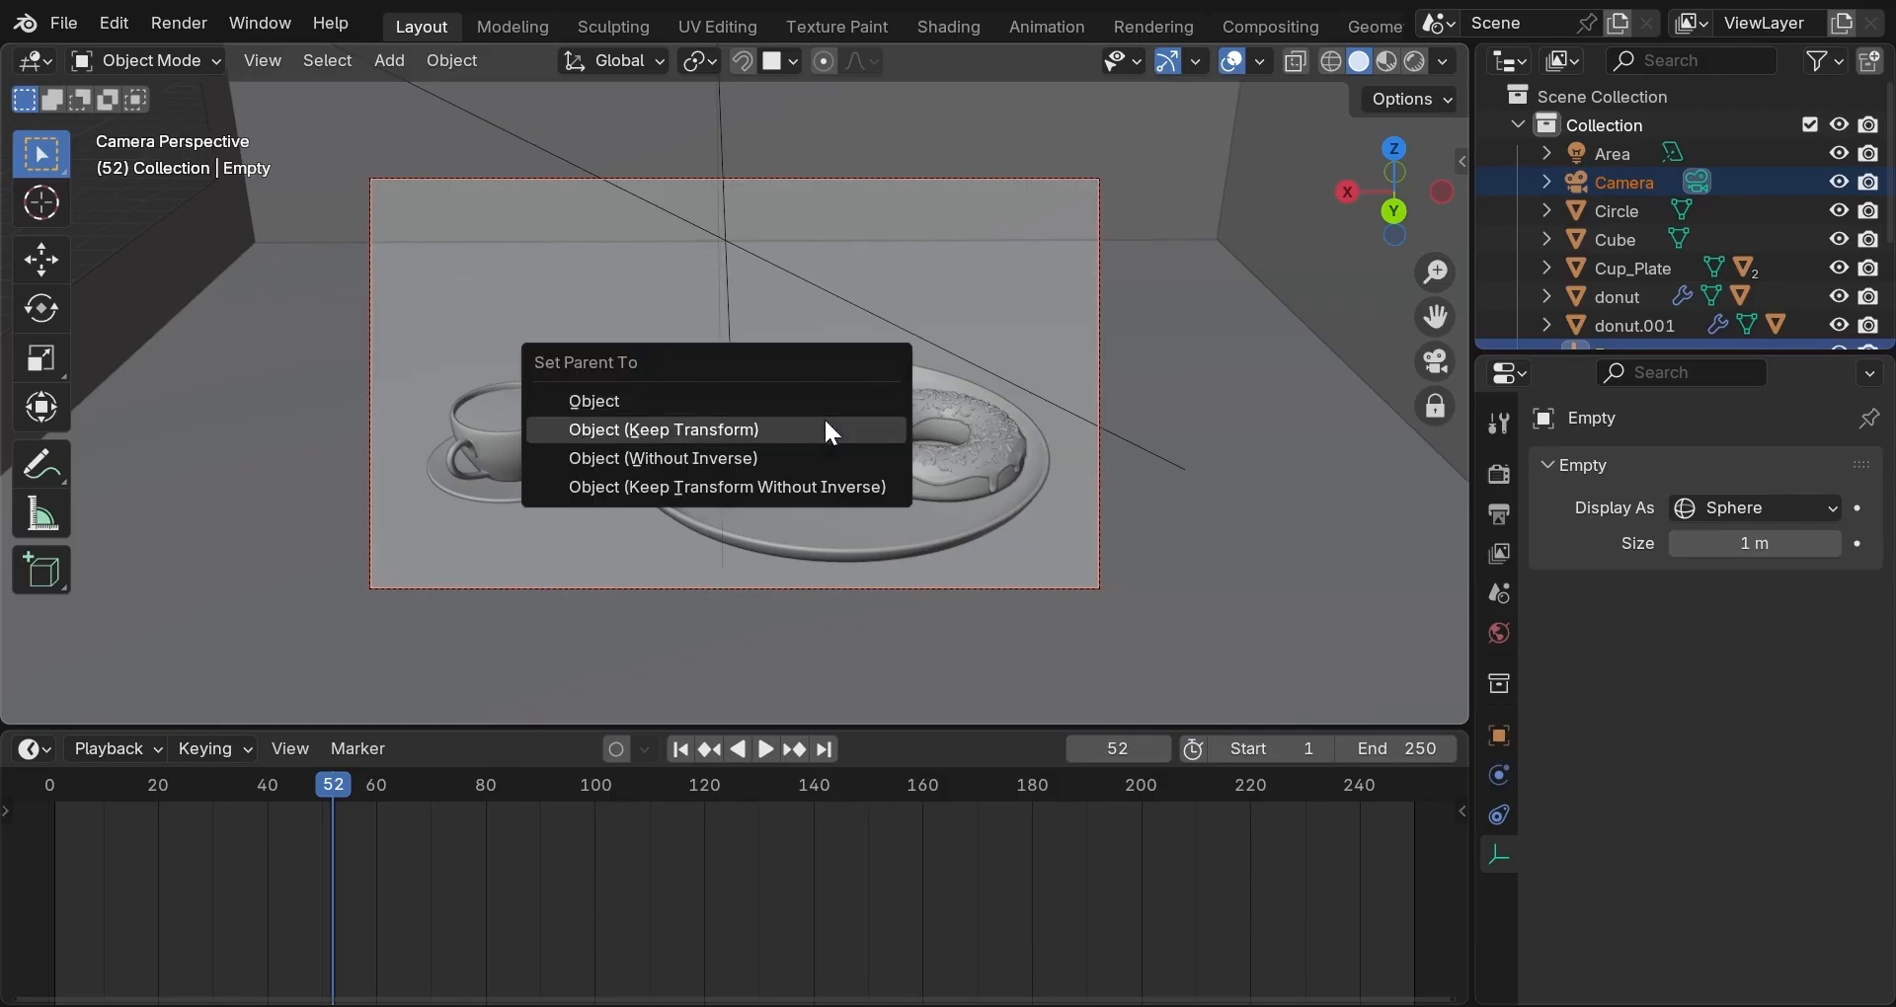
pyautogui.click(832, 430)
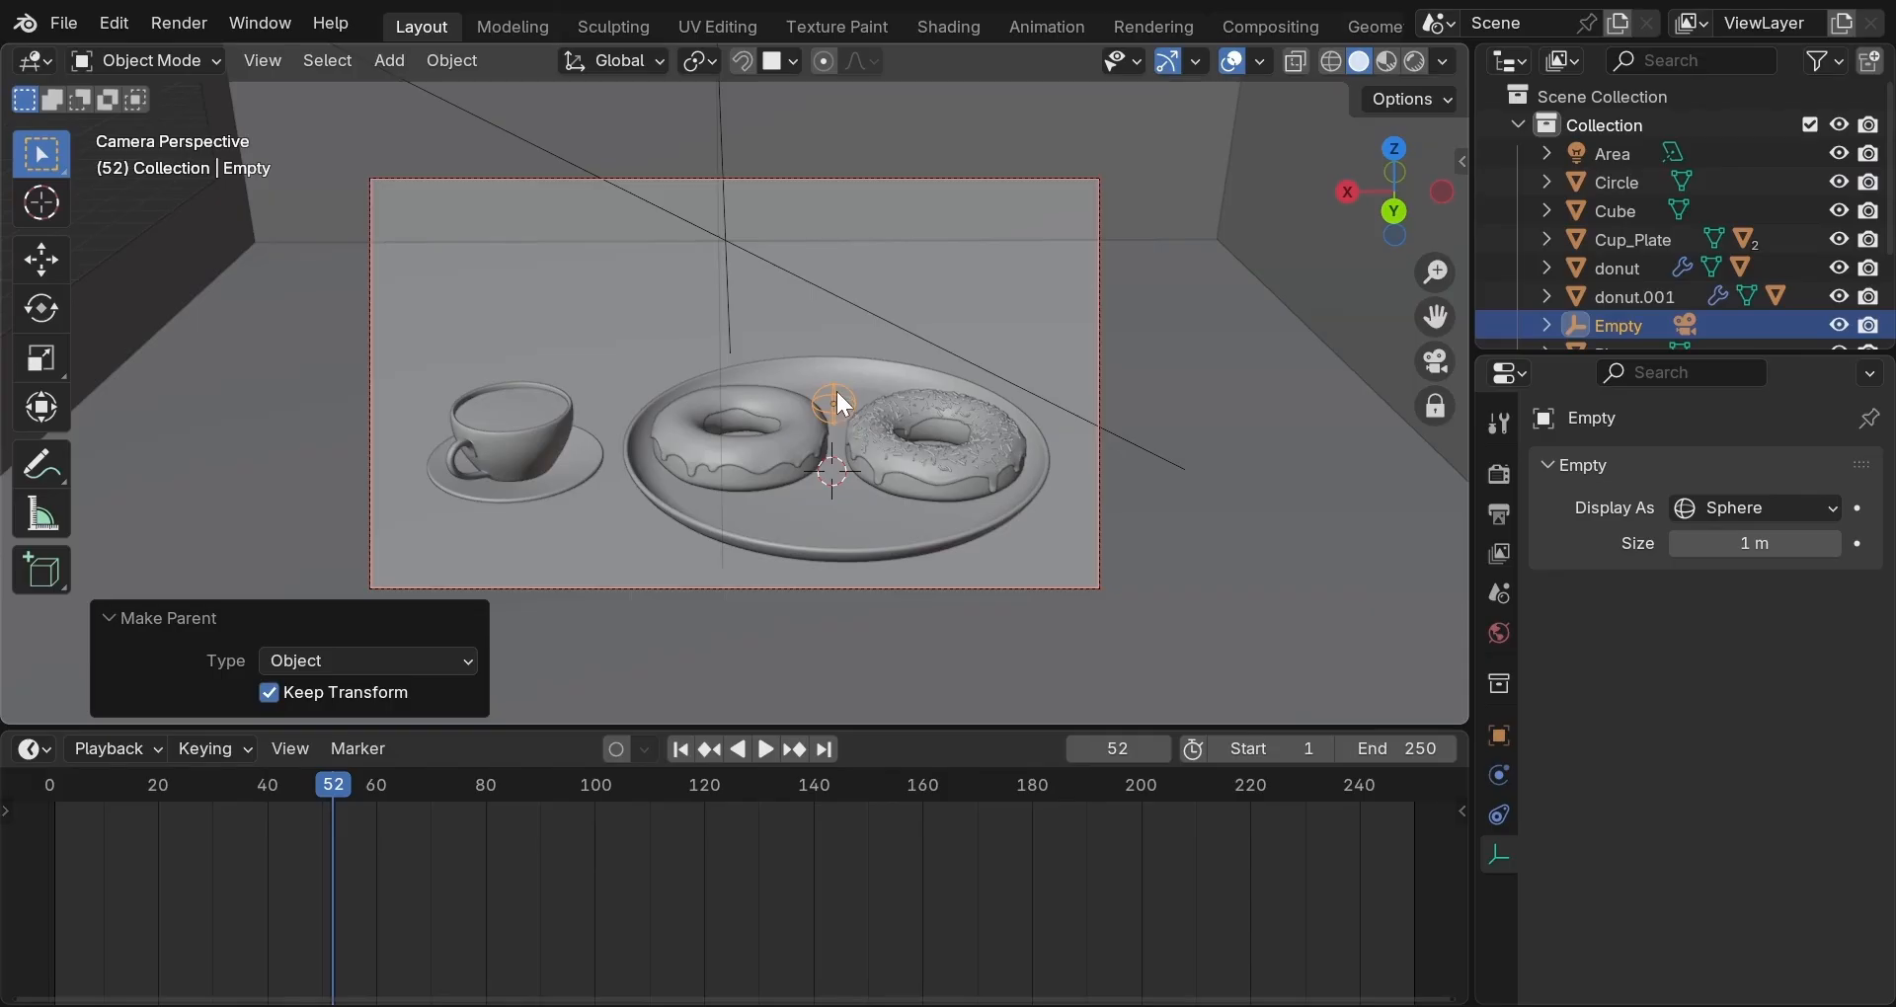
pyautogui.click(838, 392)
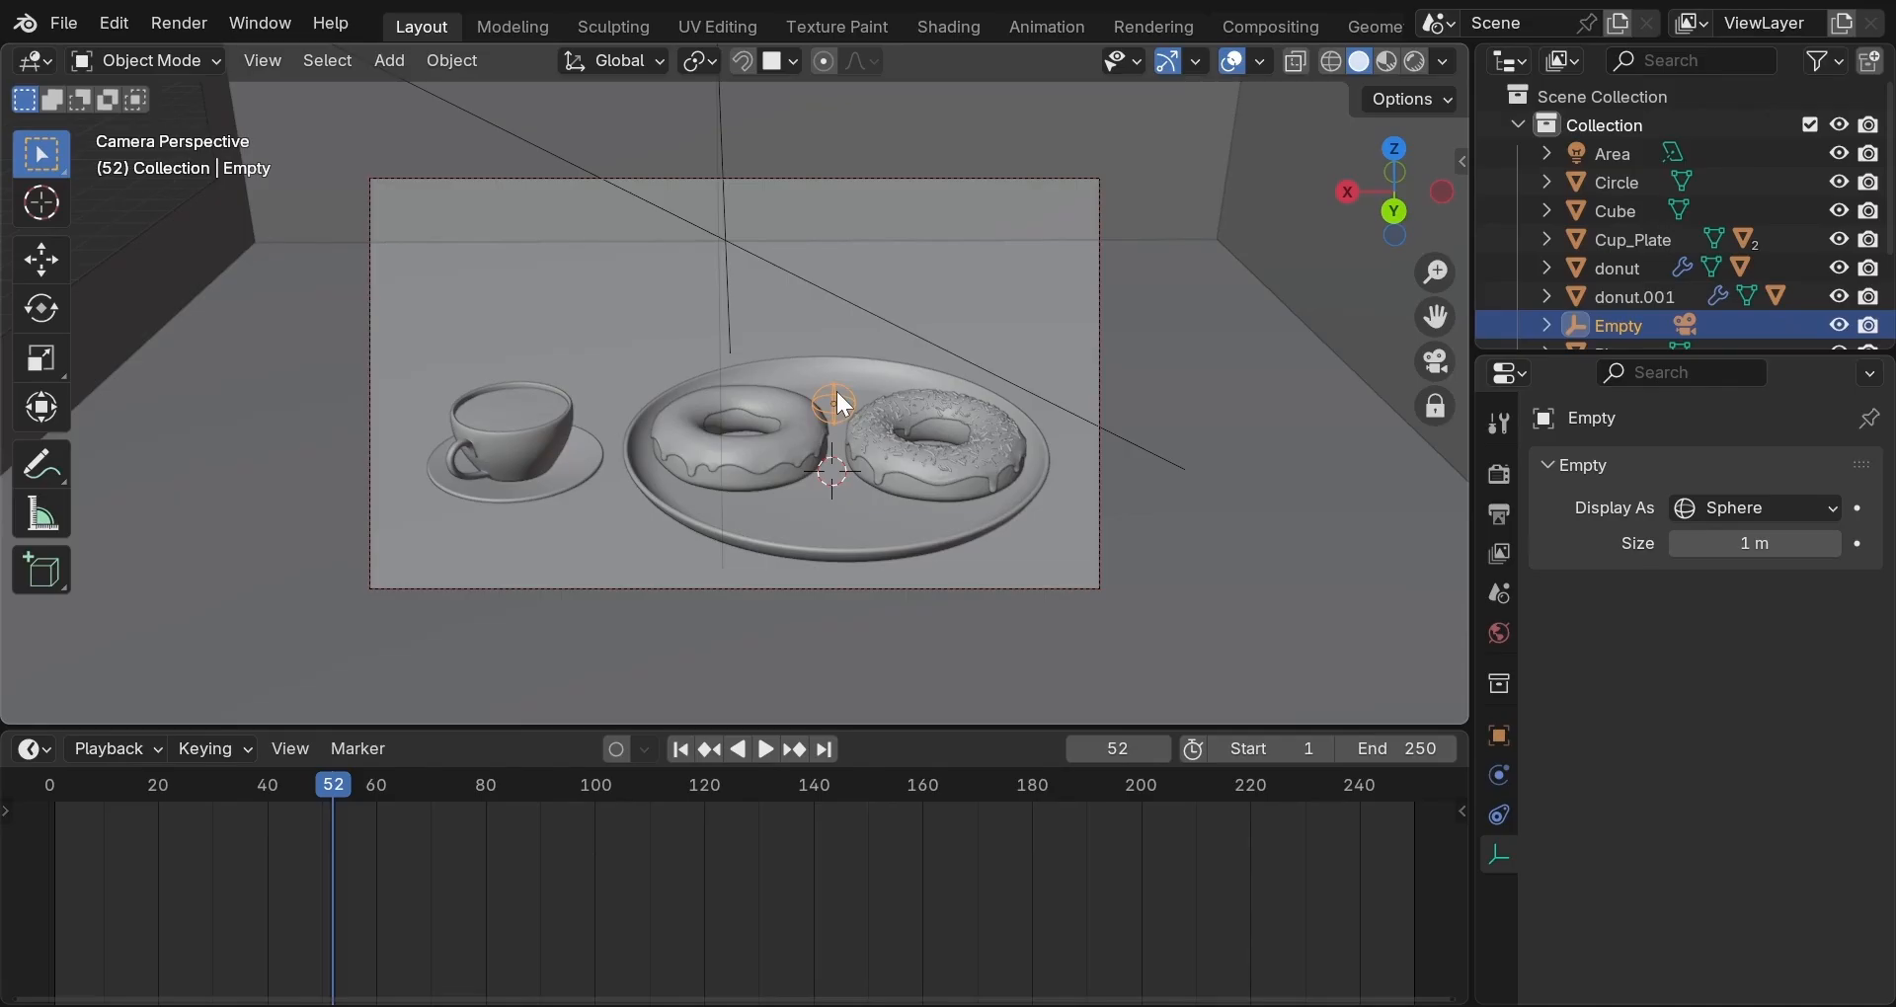
pyautogui.press('r')
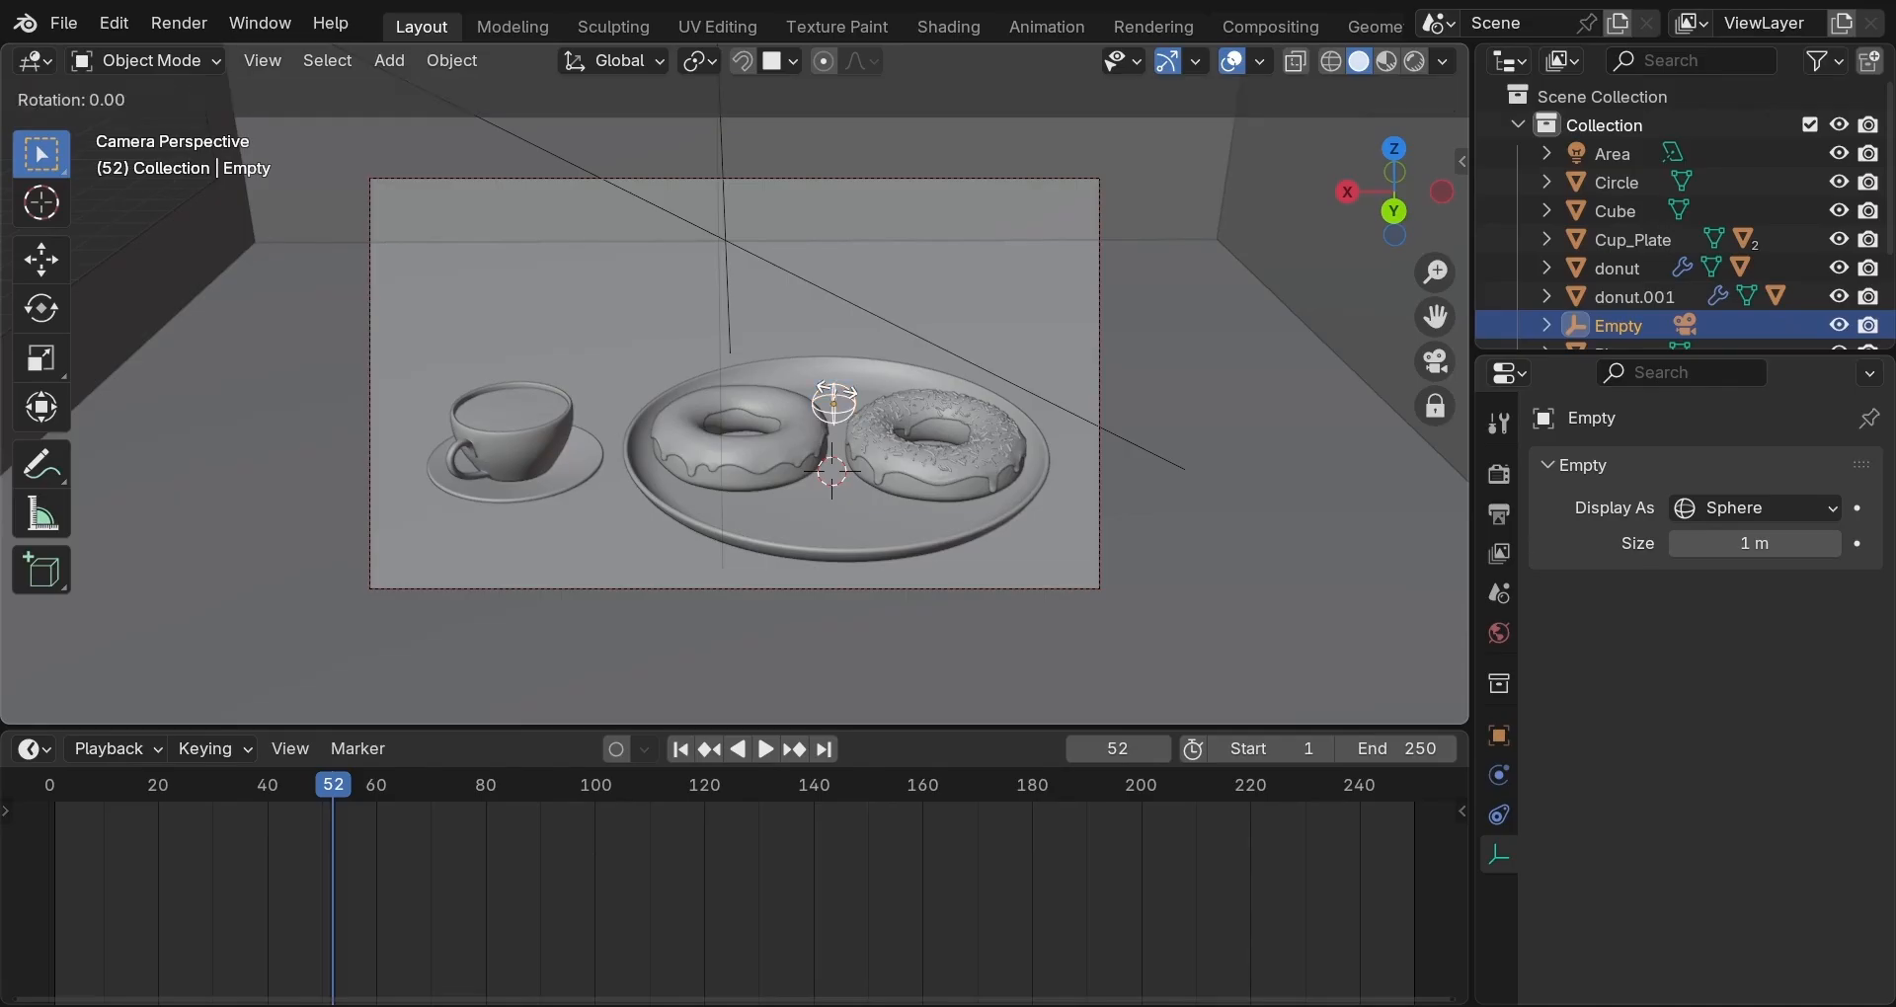
pyautogui.press('x')
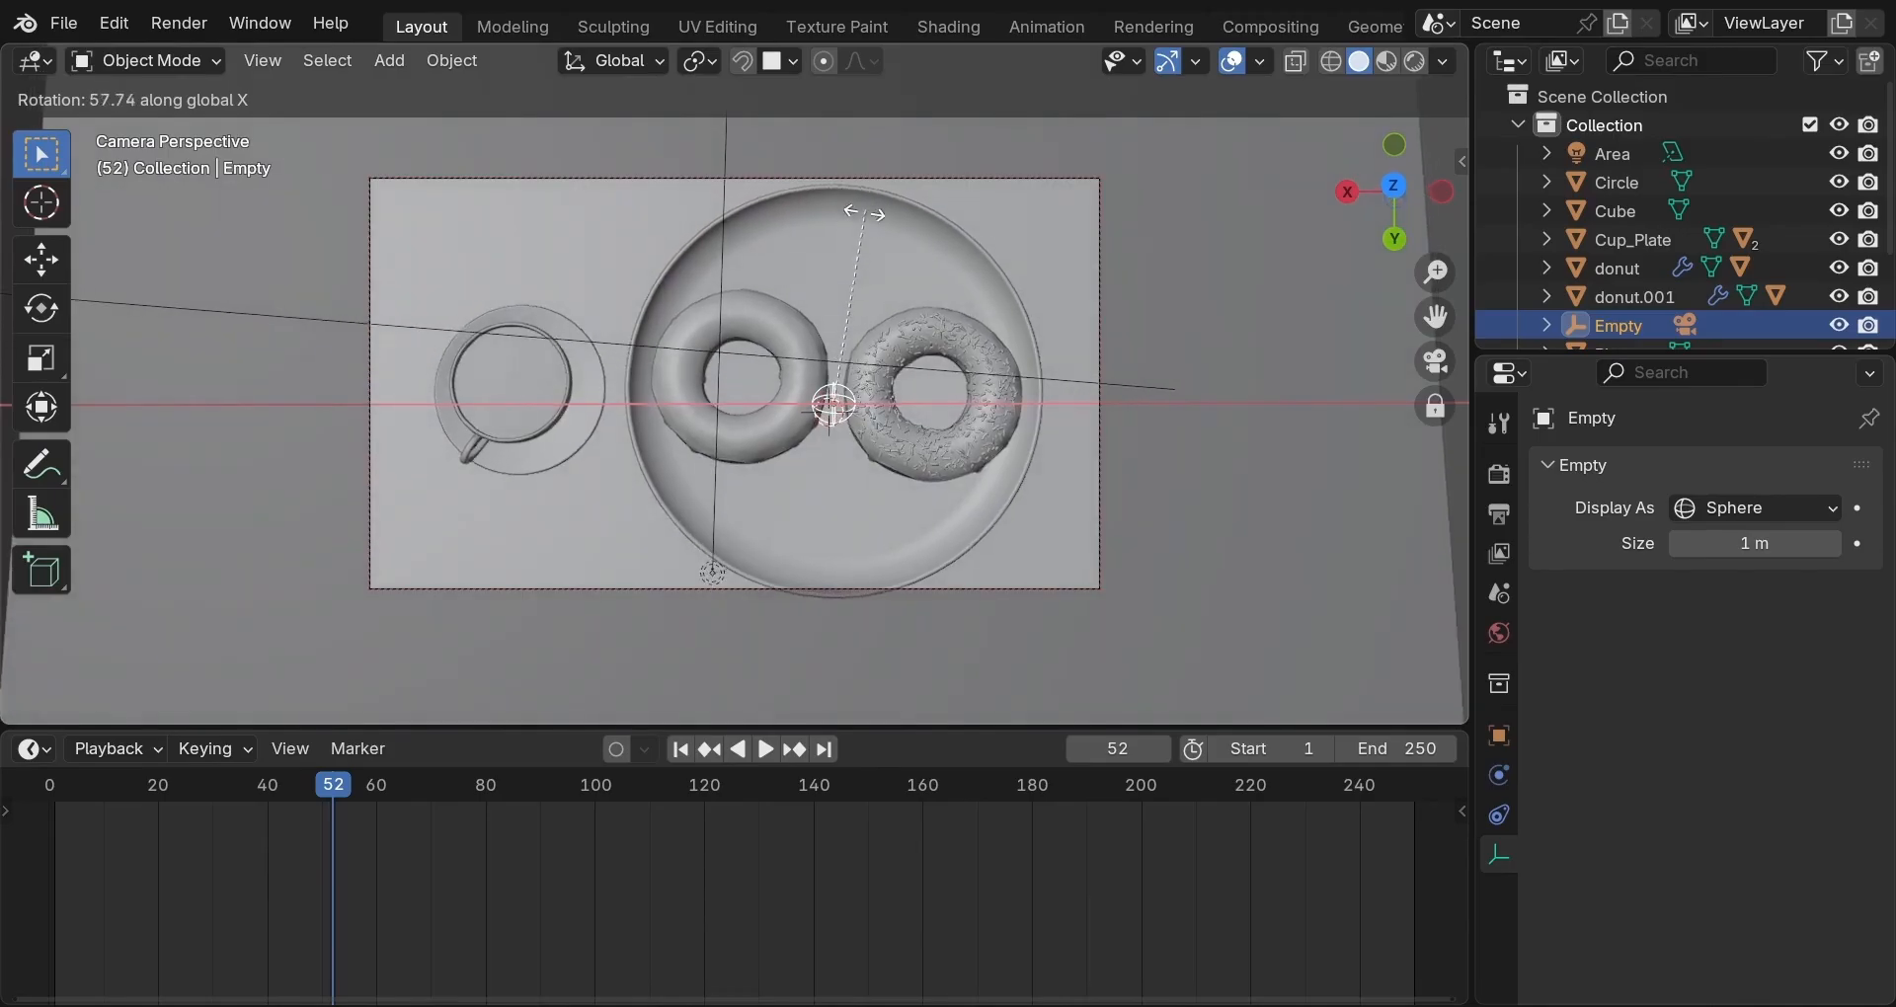
pyautogui.click(818, 358)
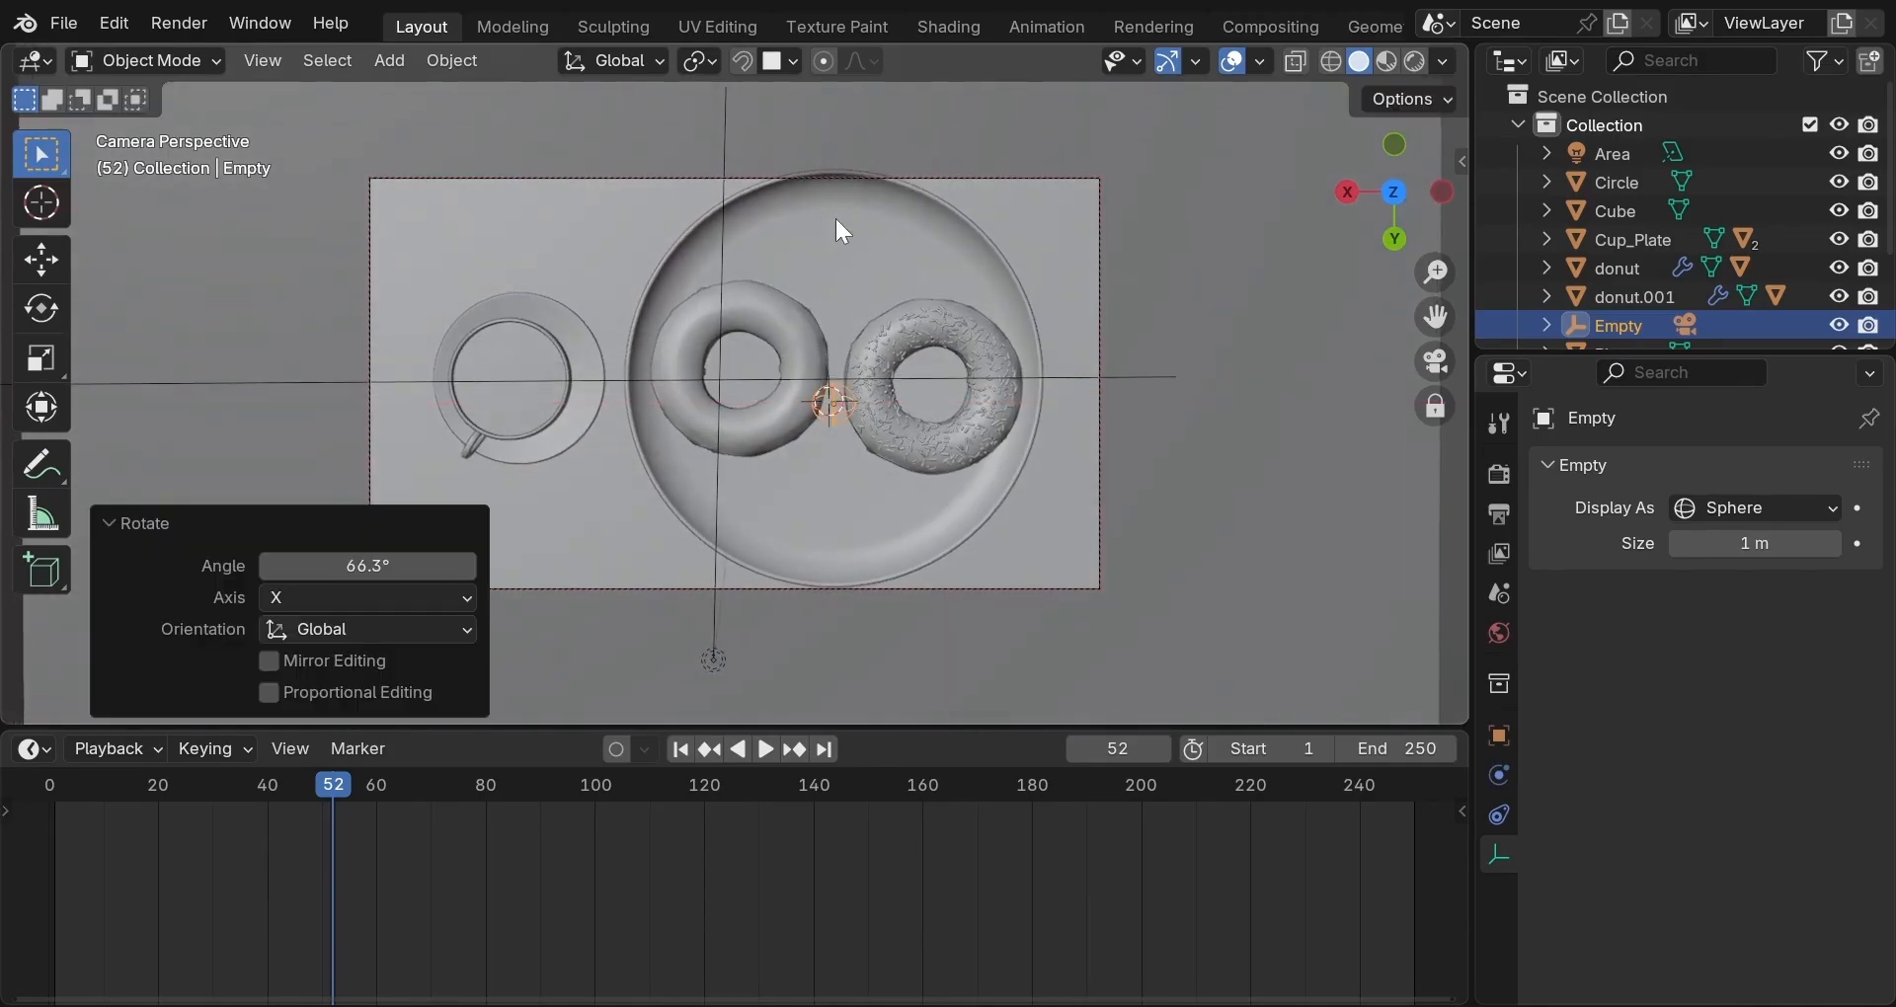
pyautogui.hotkey('ctrl', 'z')
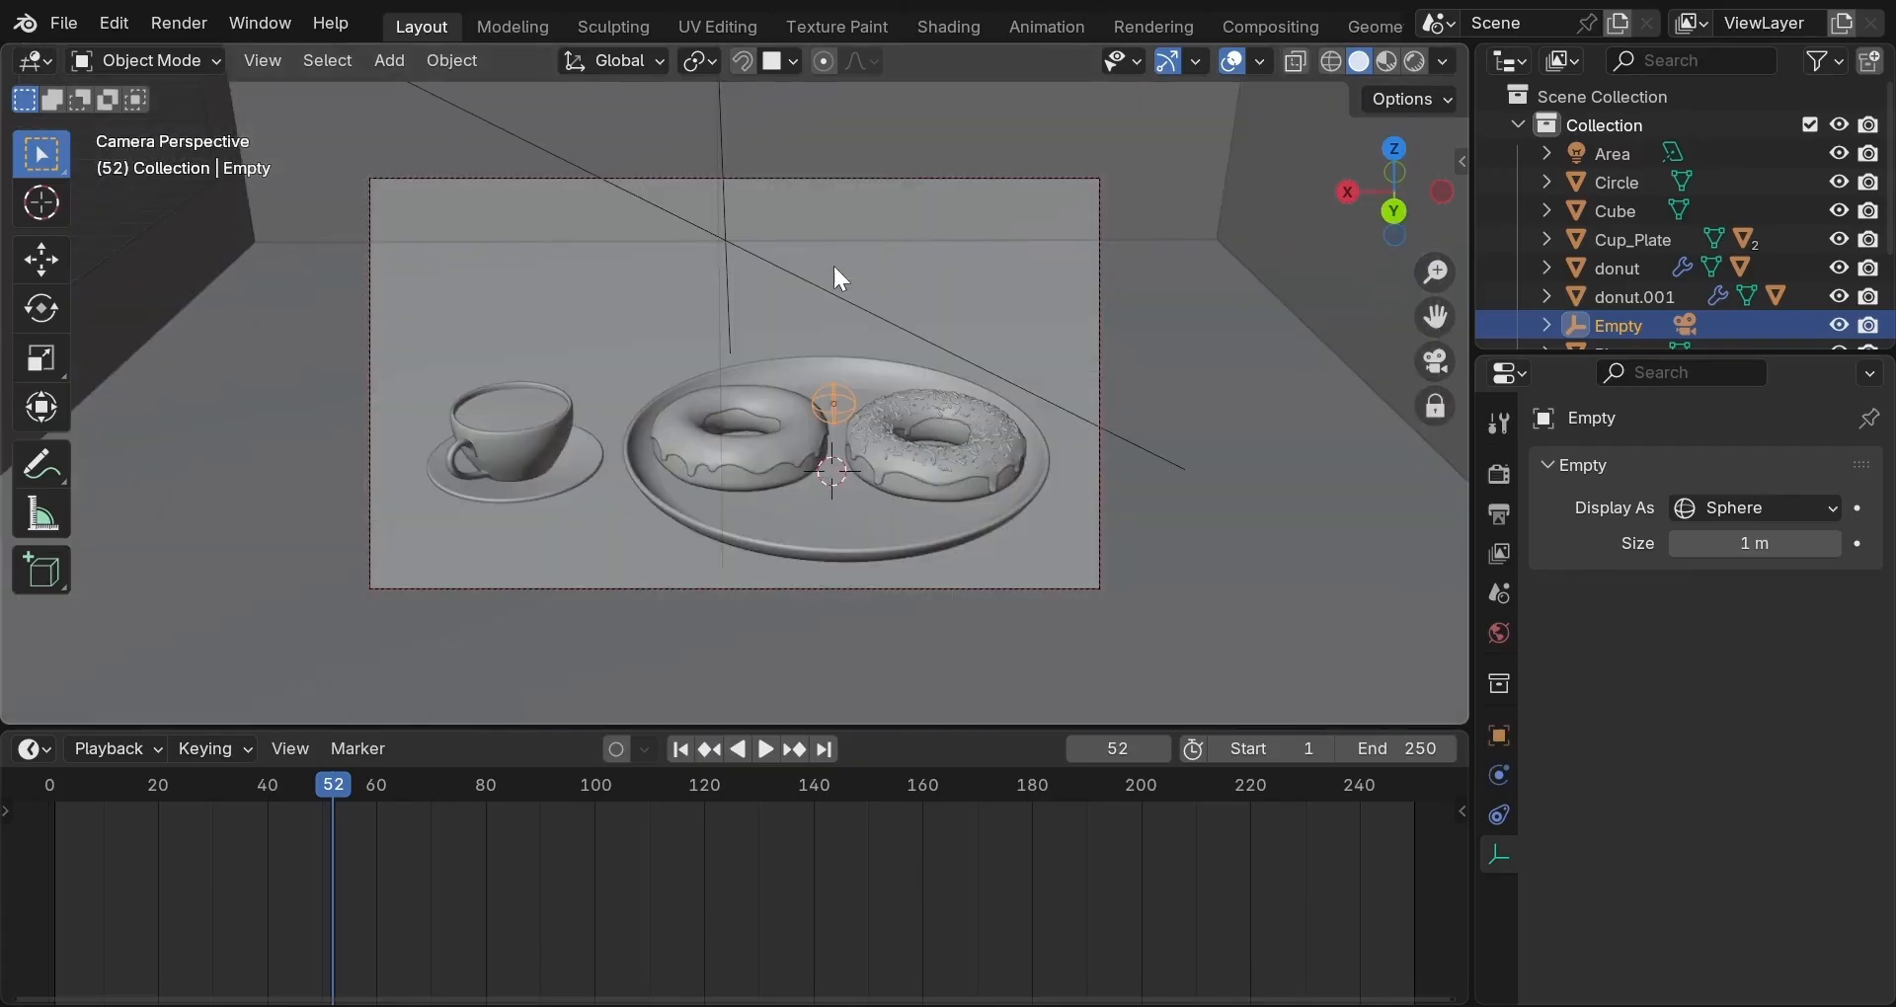
pyautogui.scroll(-1, 833, 263)
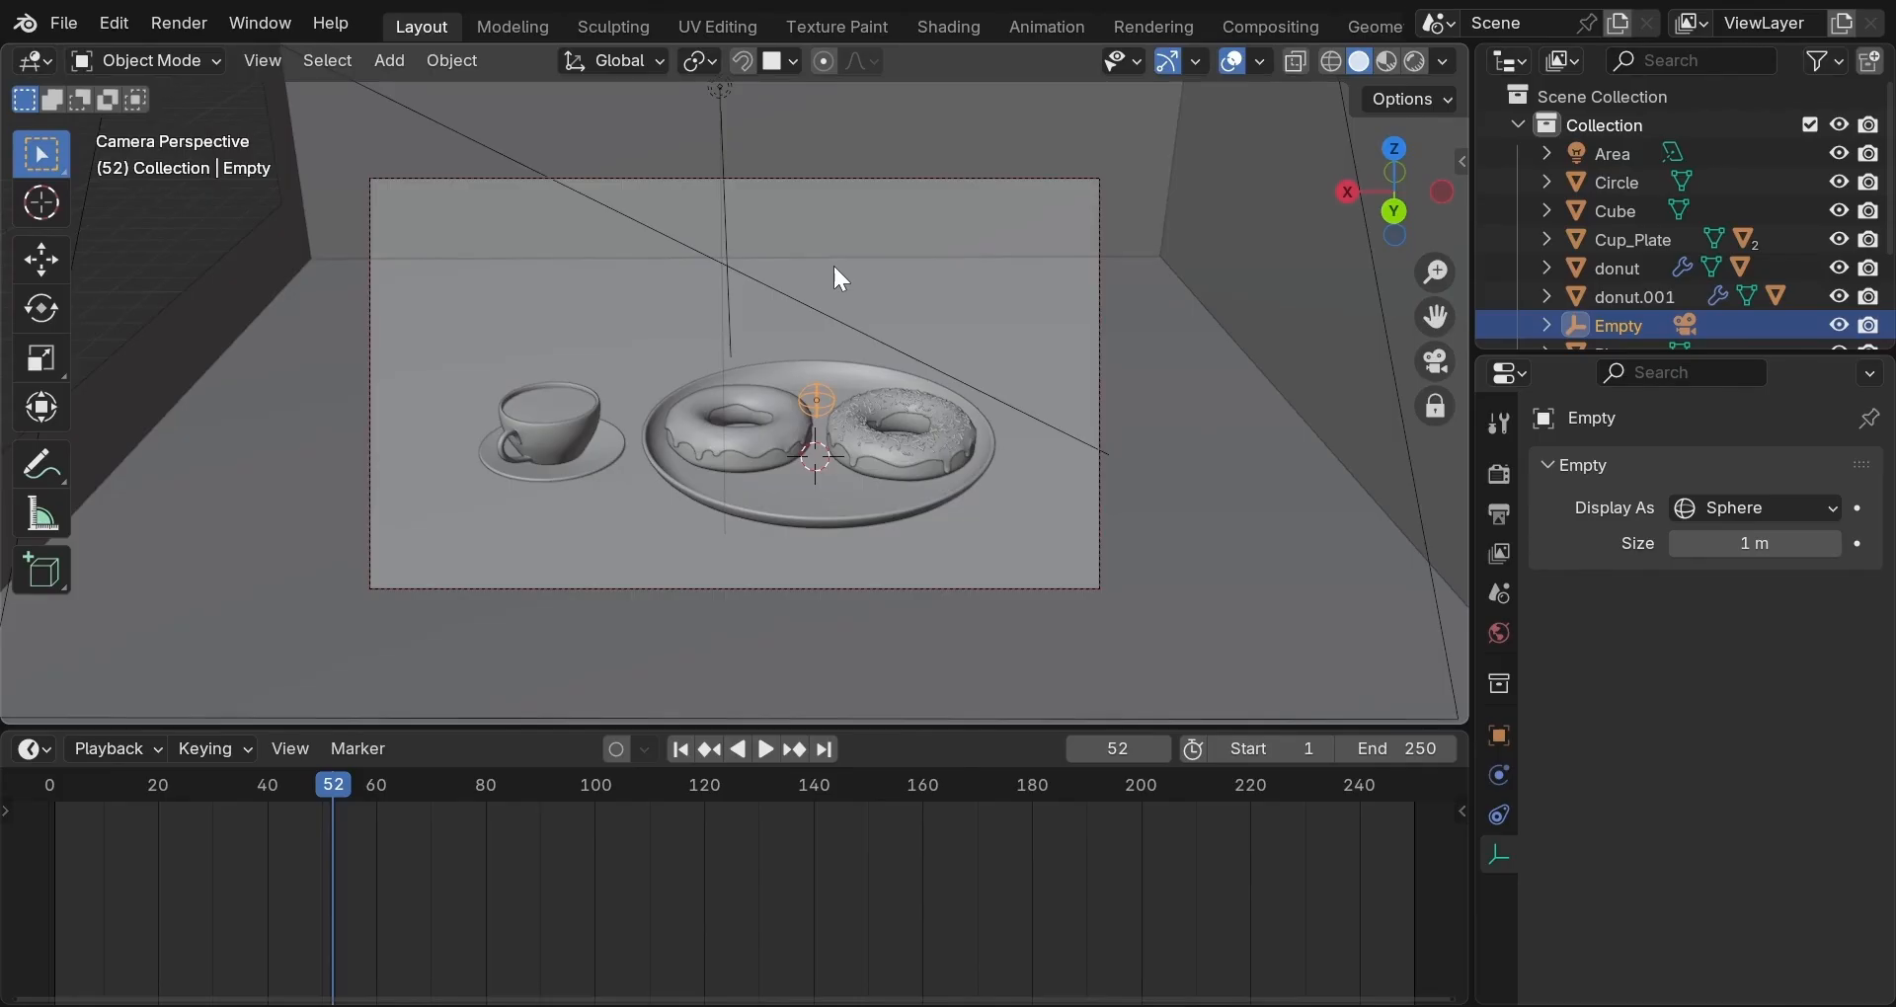
pyautogui.scroll(1, 832, 263)
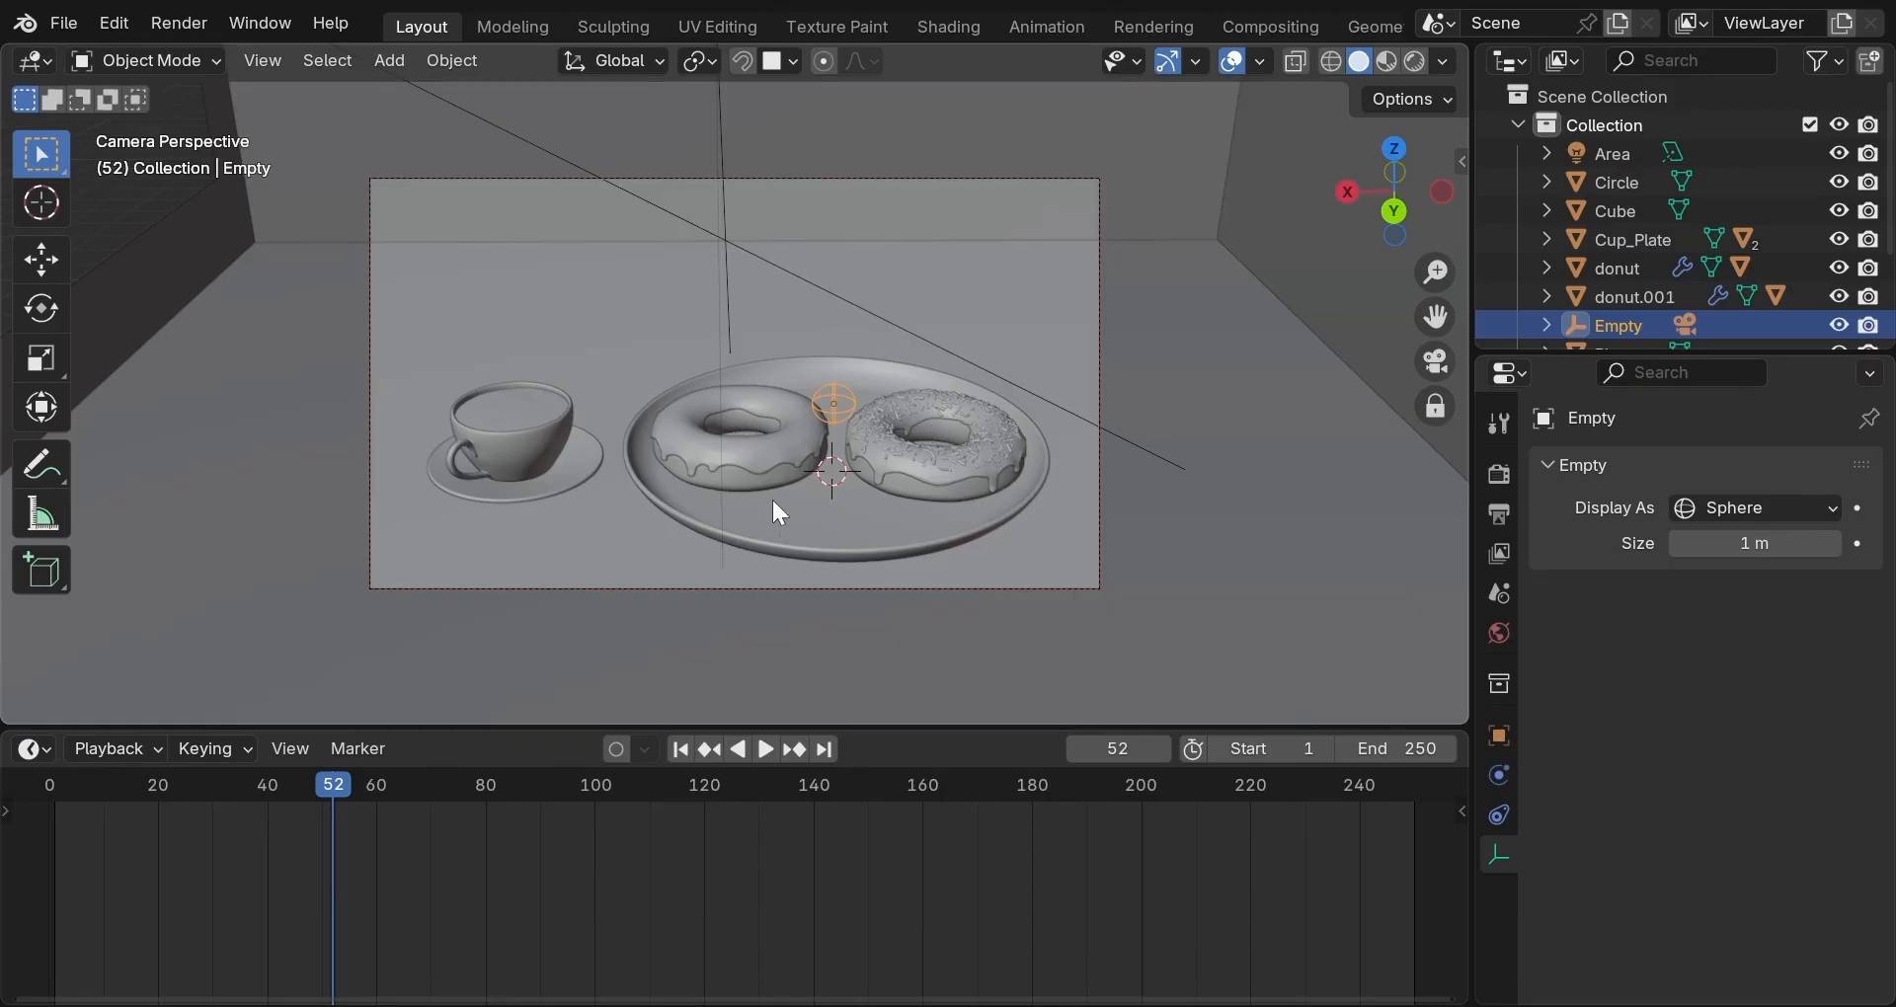
# Set the timeline's current frame to 120.
pyautogui.click(707, 792)
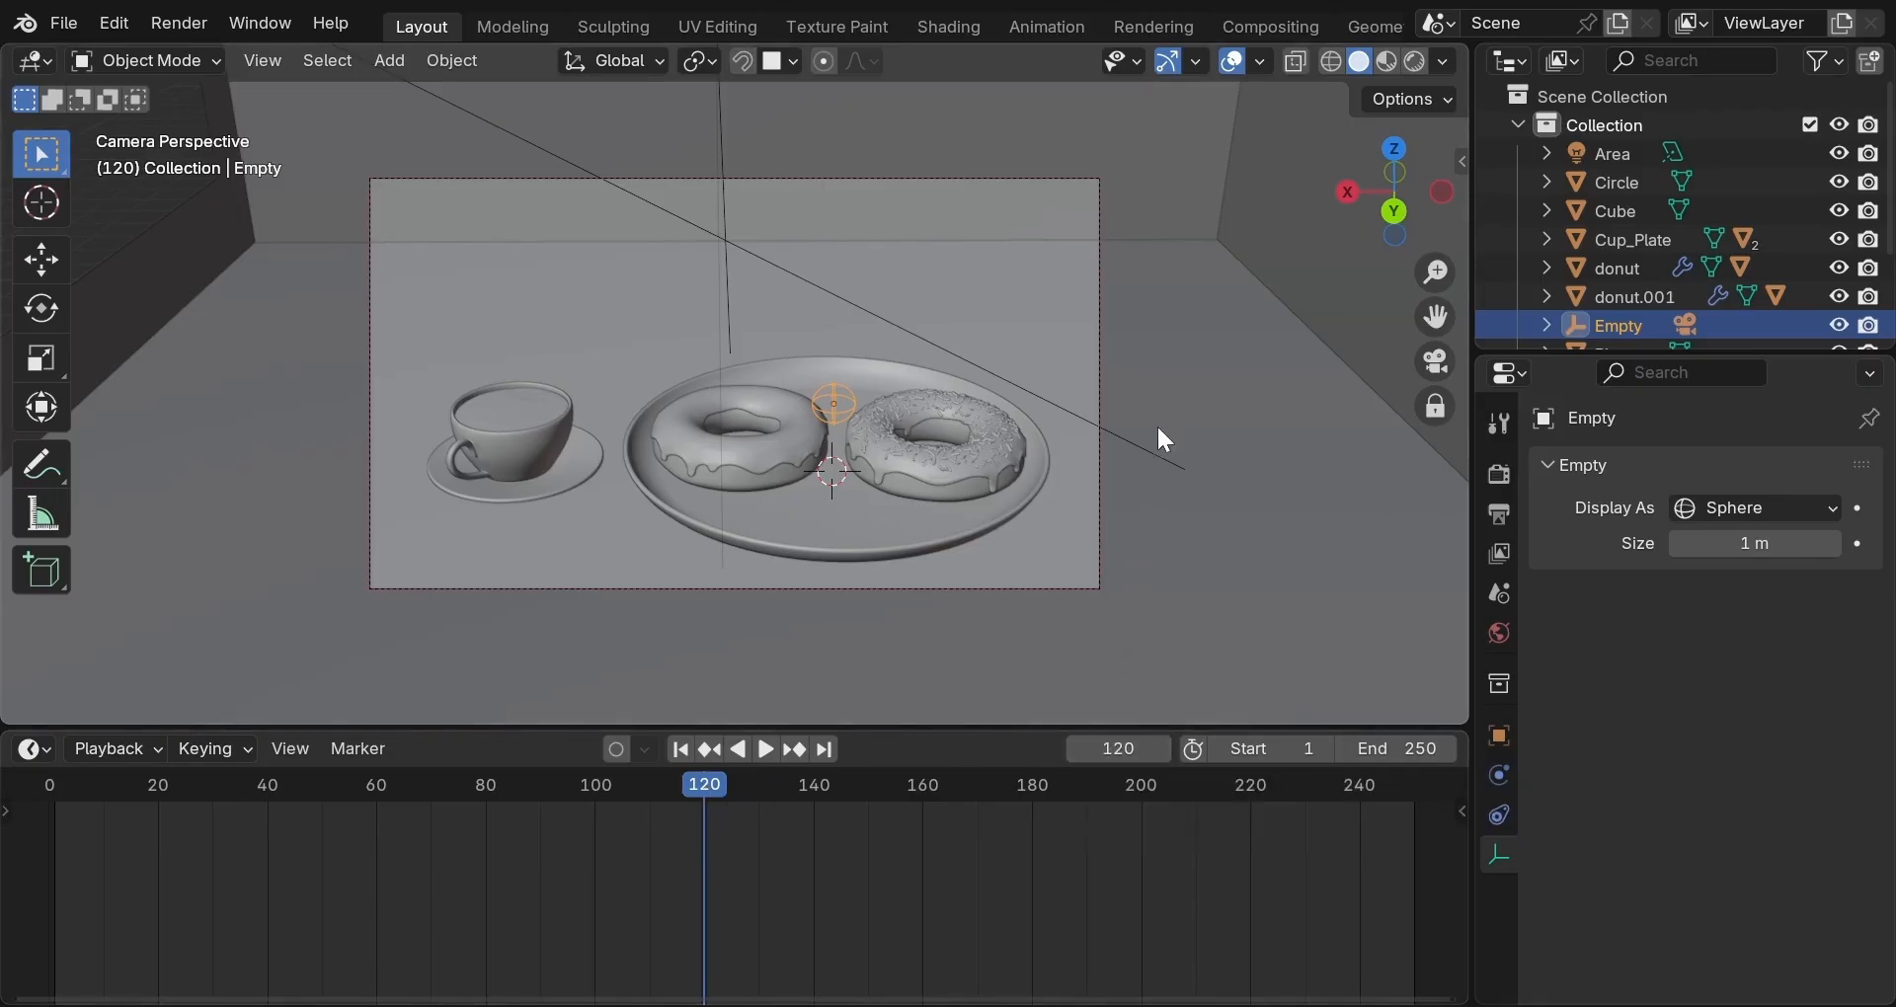
# Insert a rotation keyframe for the Empty at frame 120 with 0° on all axes.
pyautogui.press('n')
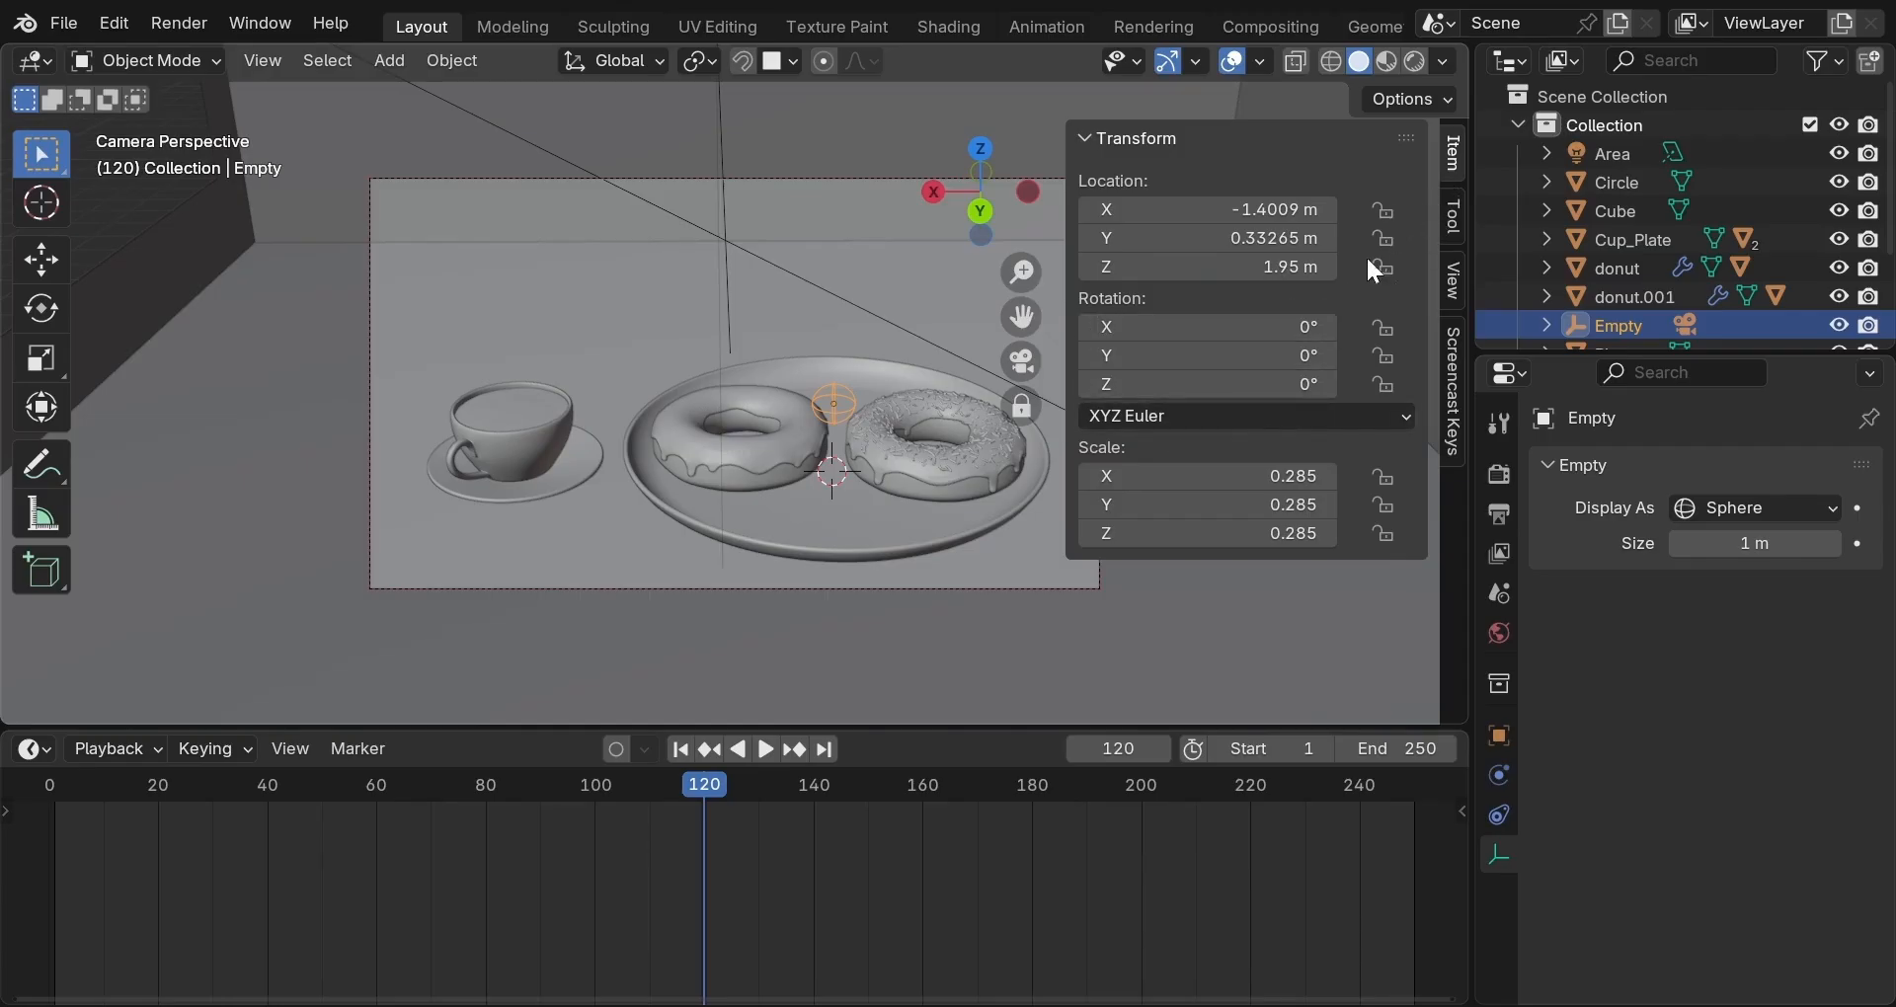
pyautogui.rightClick(1182, 375)
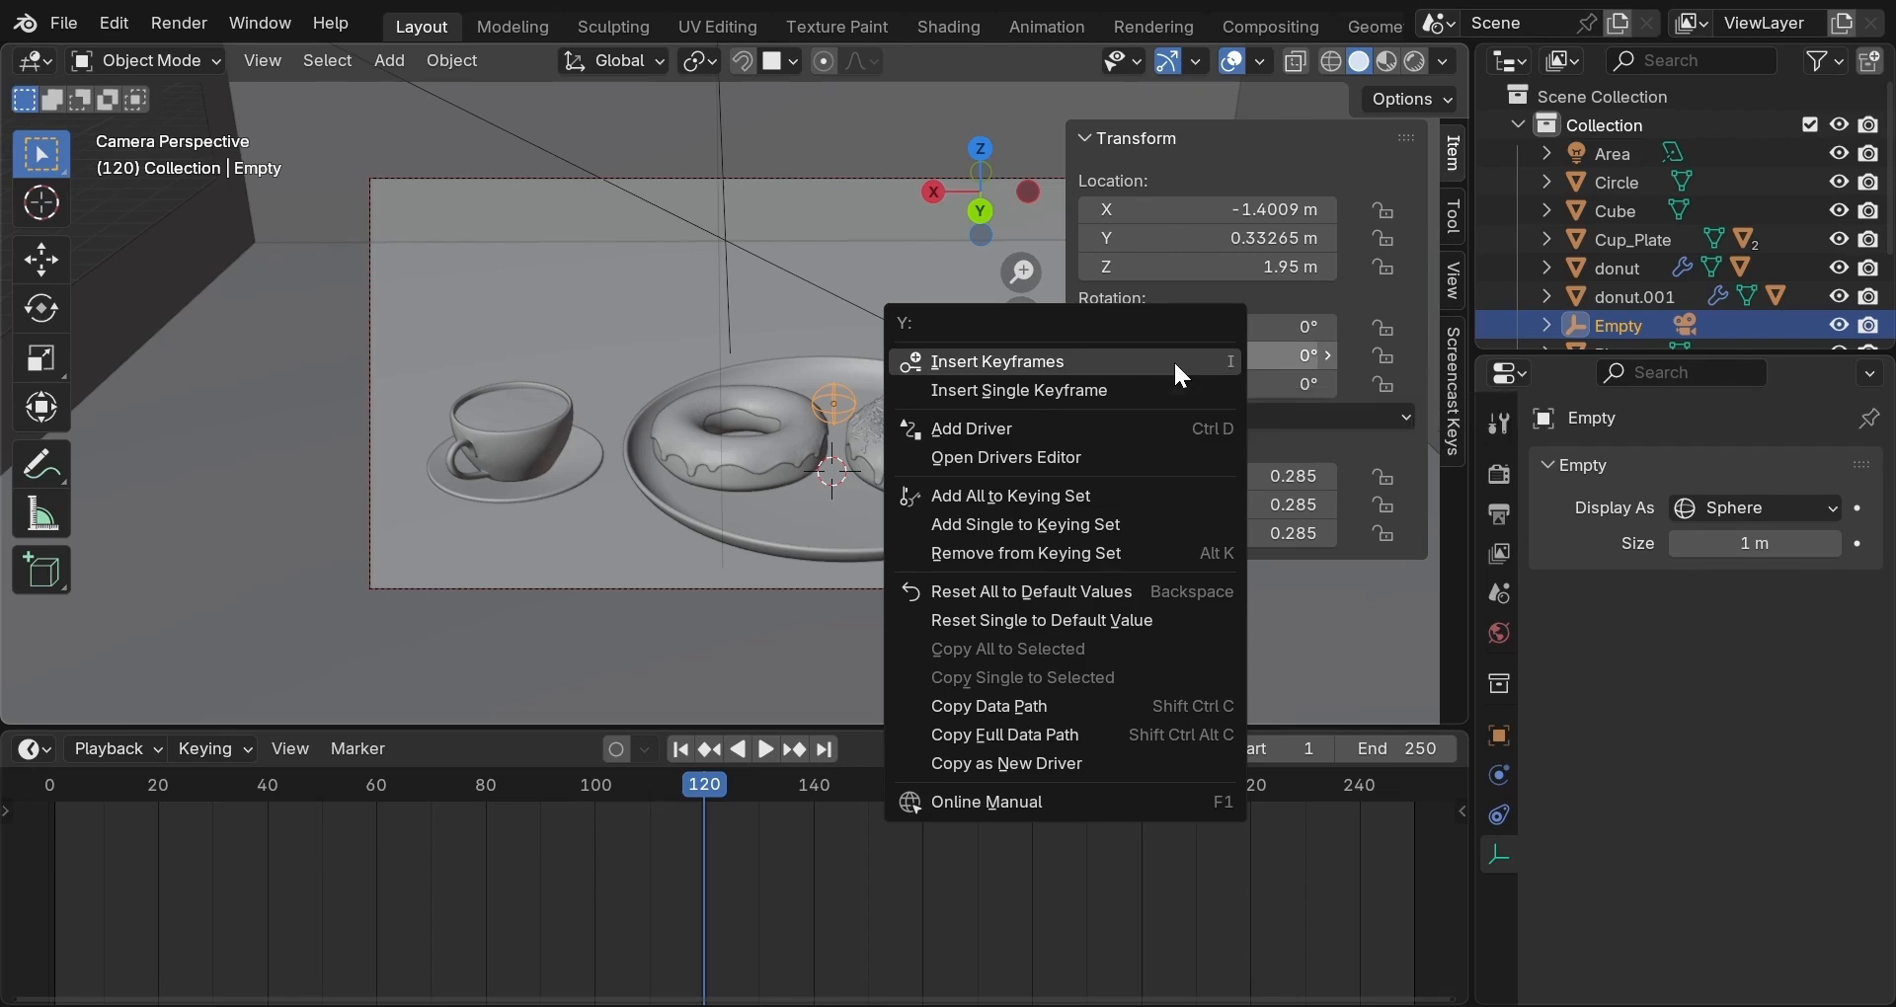
pyautogui.click(1178, 369)
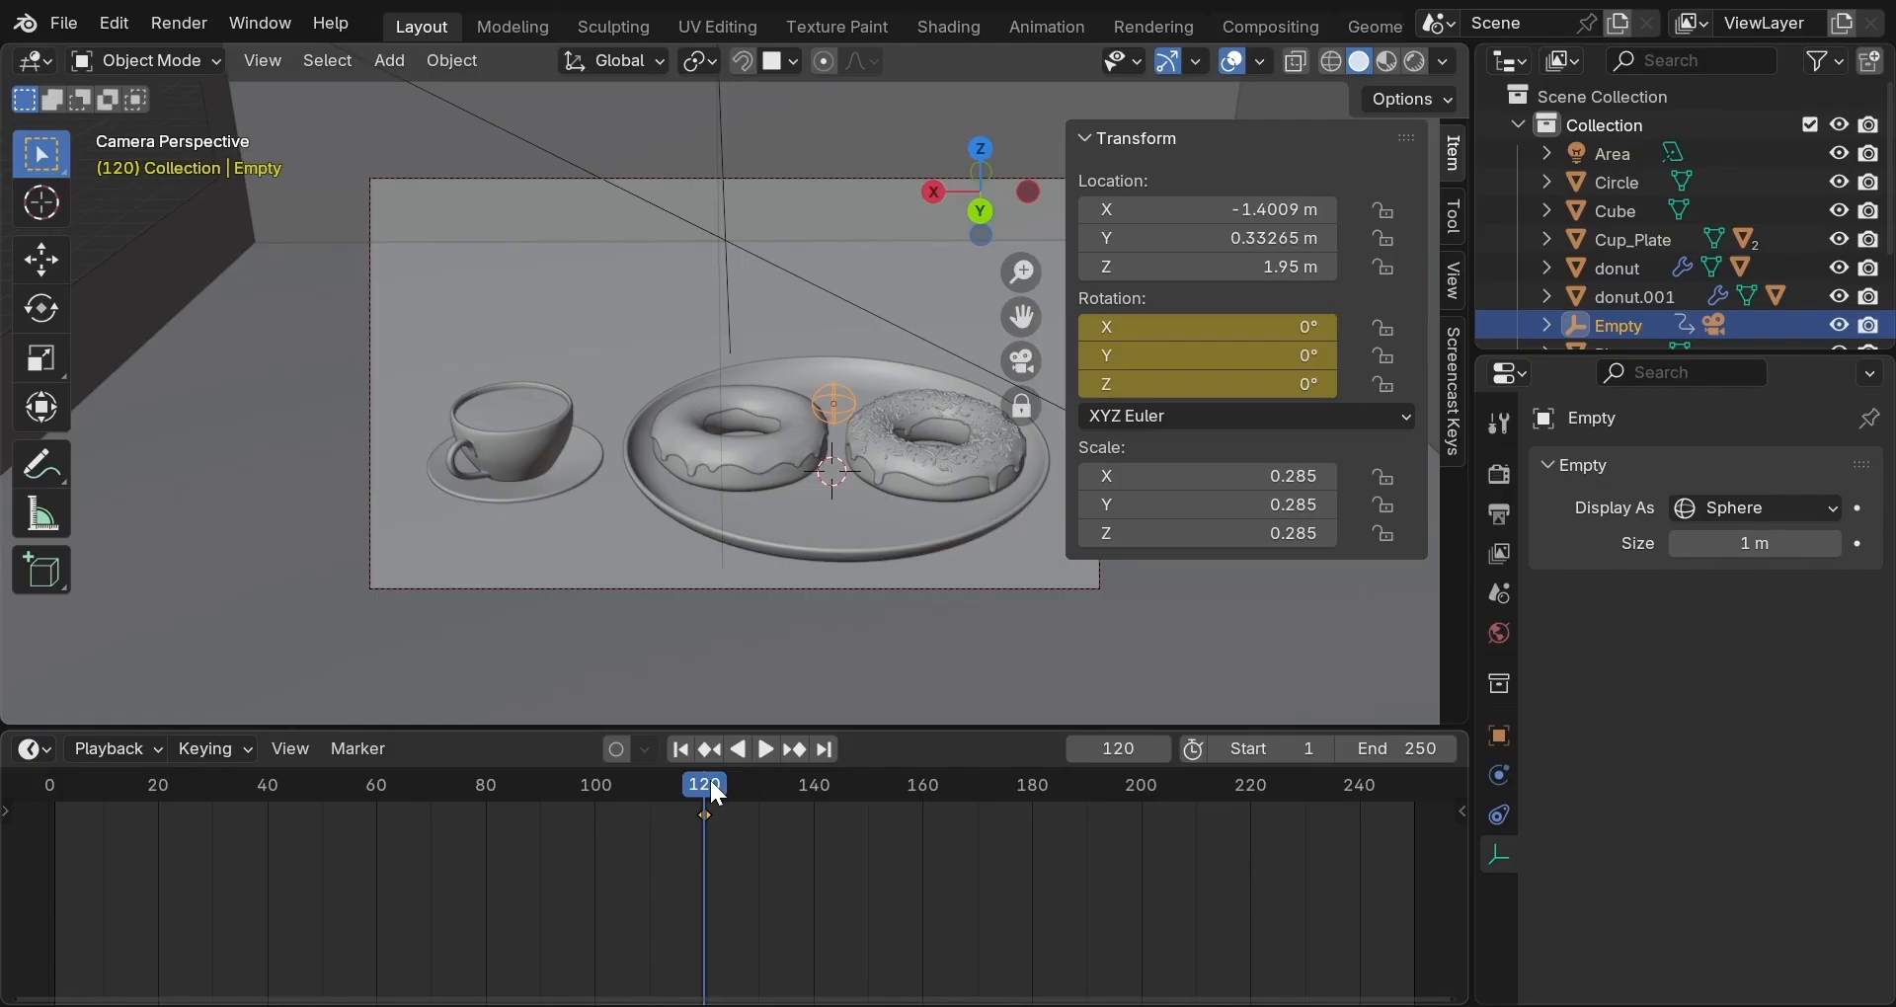
# Briefly play and scrub the timeline back, then return to frame 1.
pyautogui.press('space')
pyautogui.moveTo(708, 778); pyautogui.dragTo(591, 791)
pyautogui.press('space')
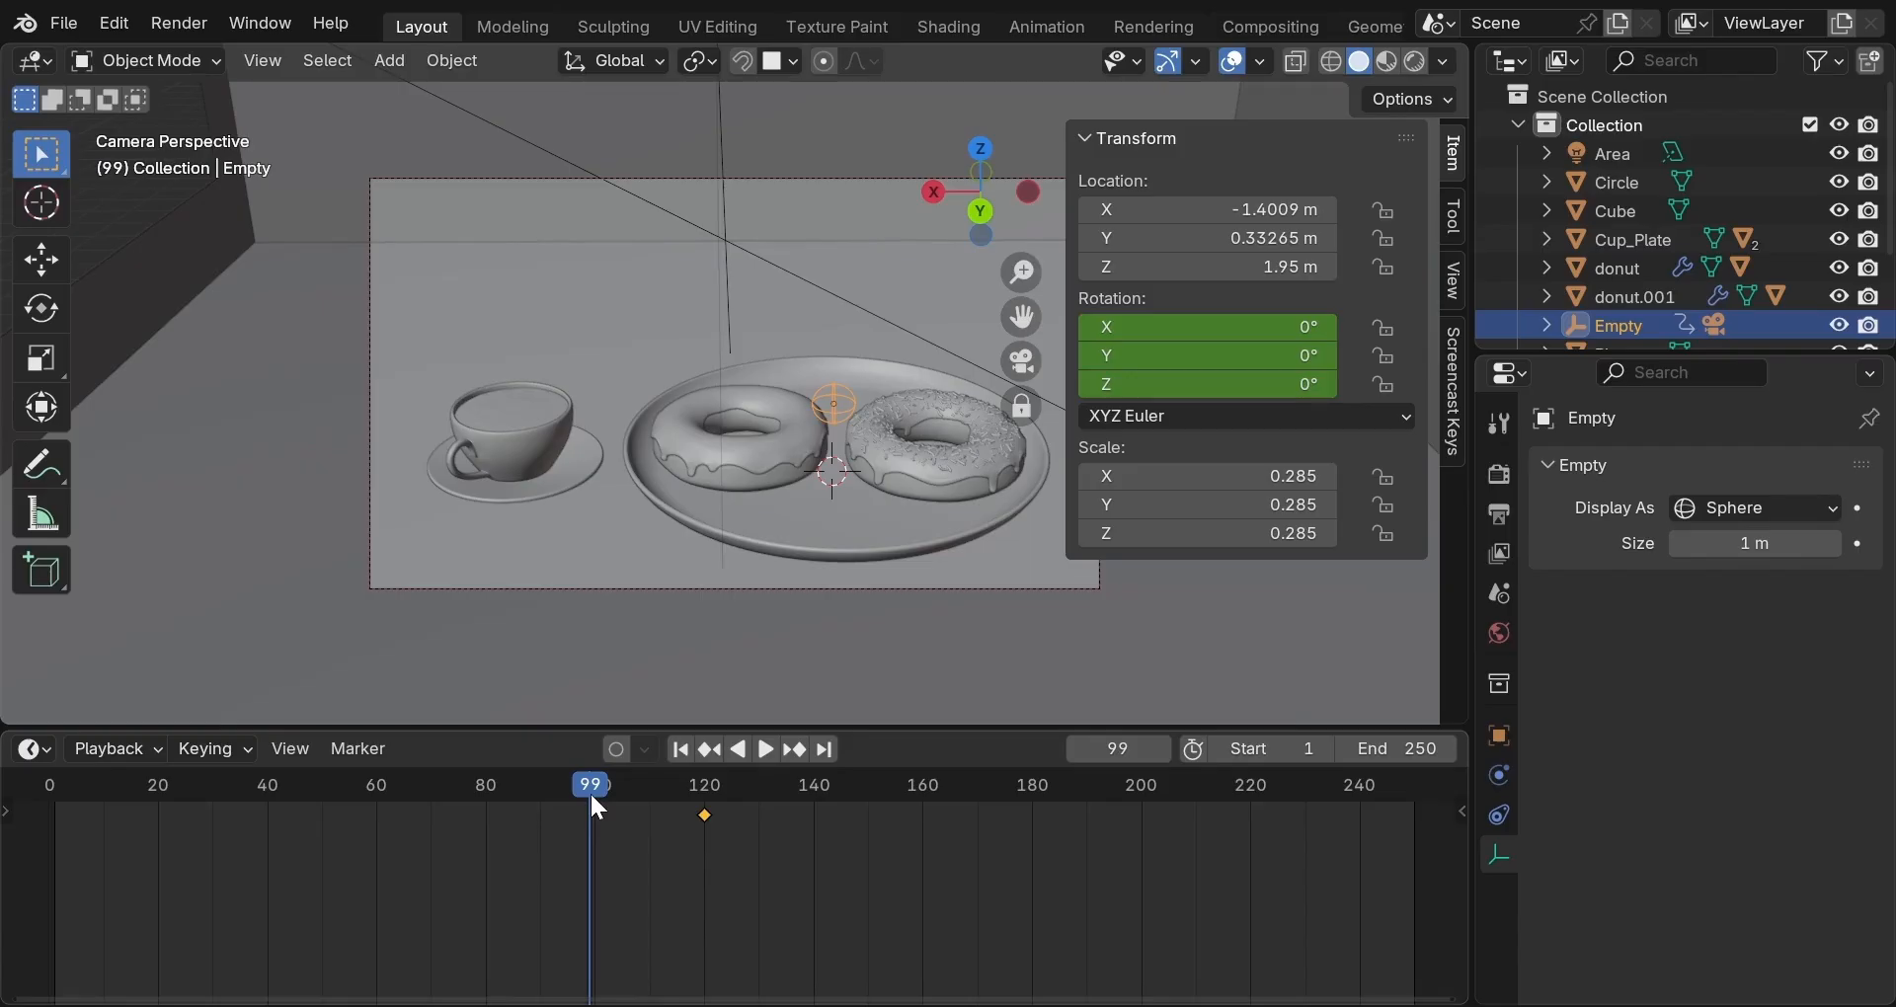
pyautogui.hotkey('shift', 'Left')
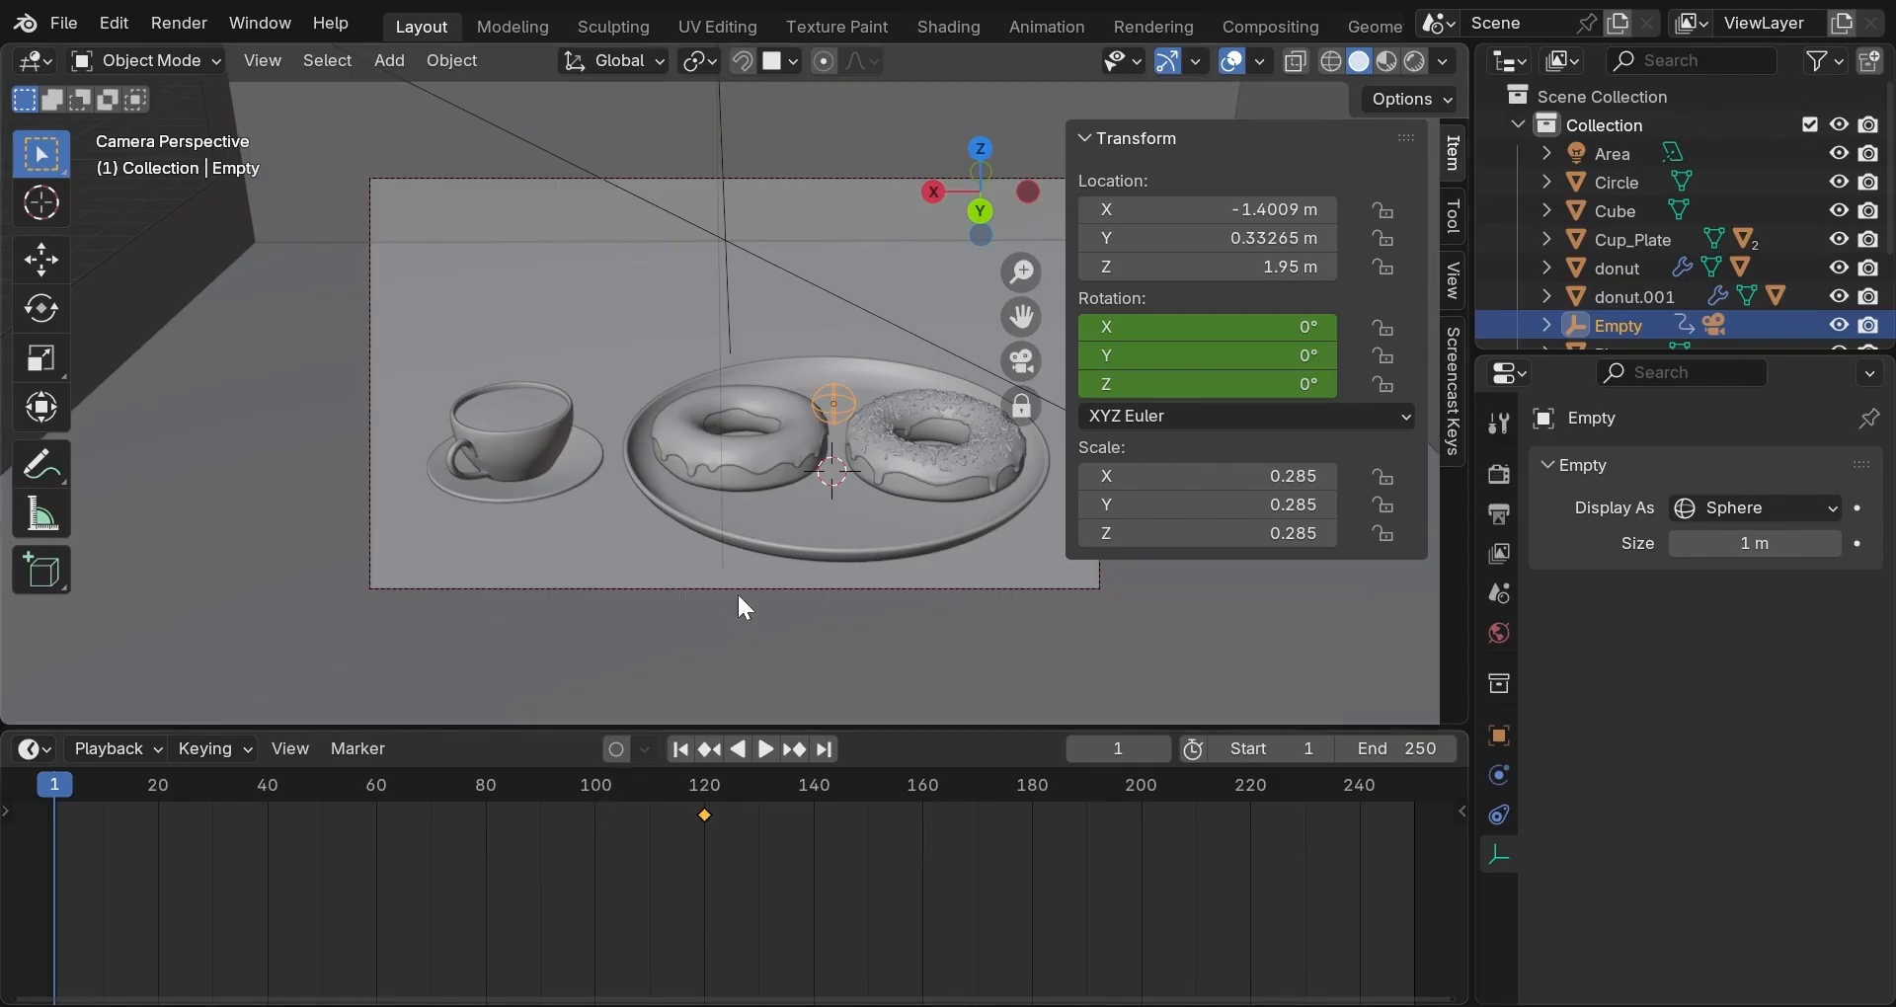
# Rotate the Empty 63.054° about X and -20.457° about Z.
pyautogui.press('r')
pyautogui.press('x')
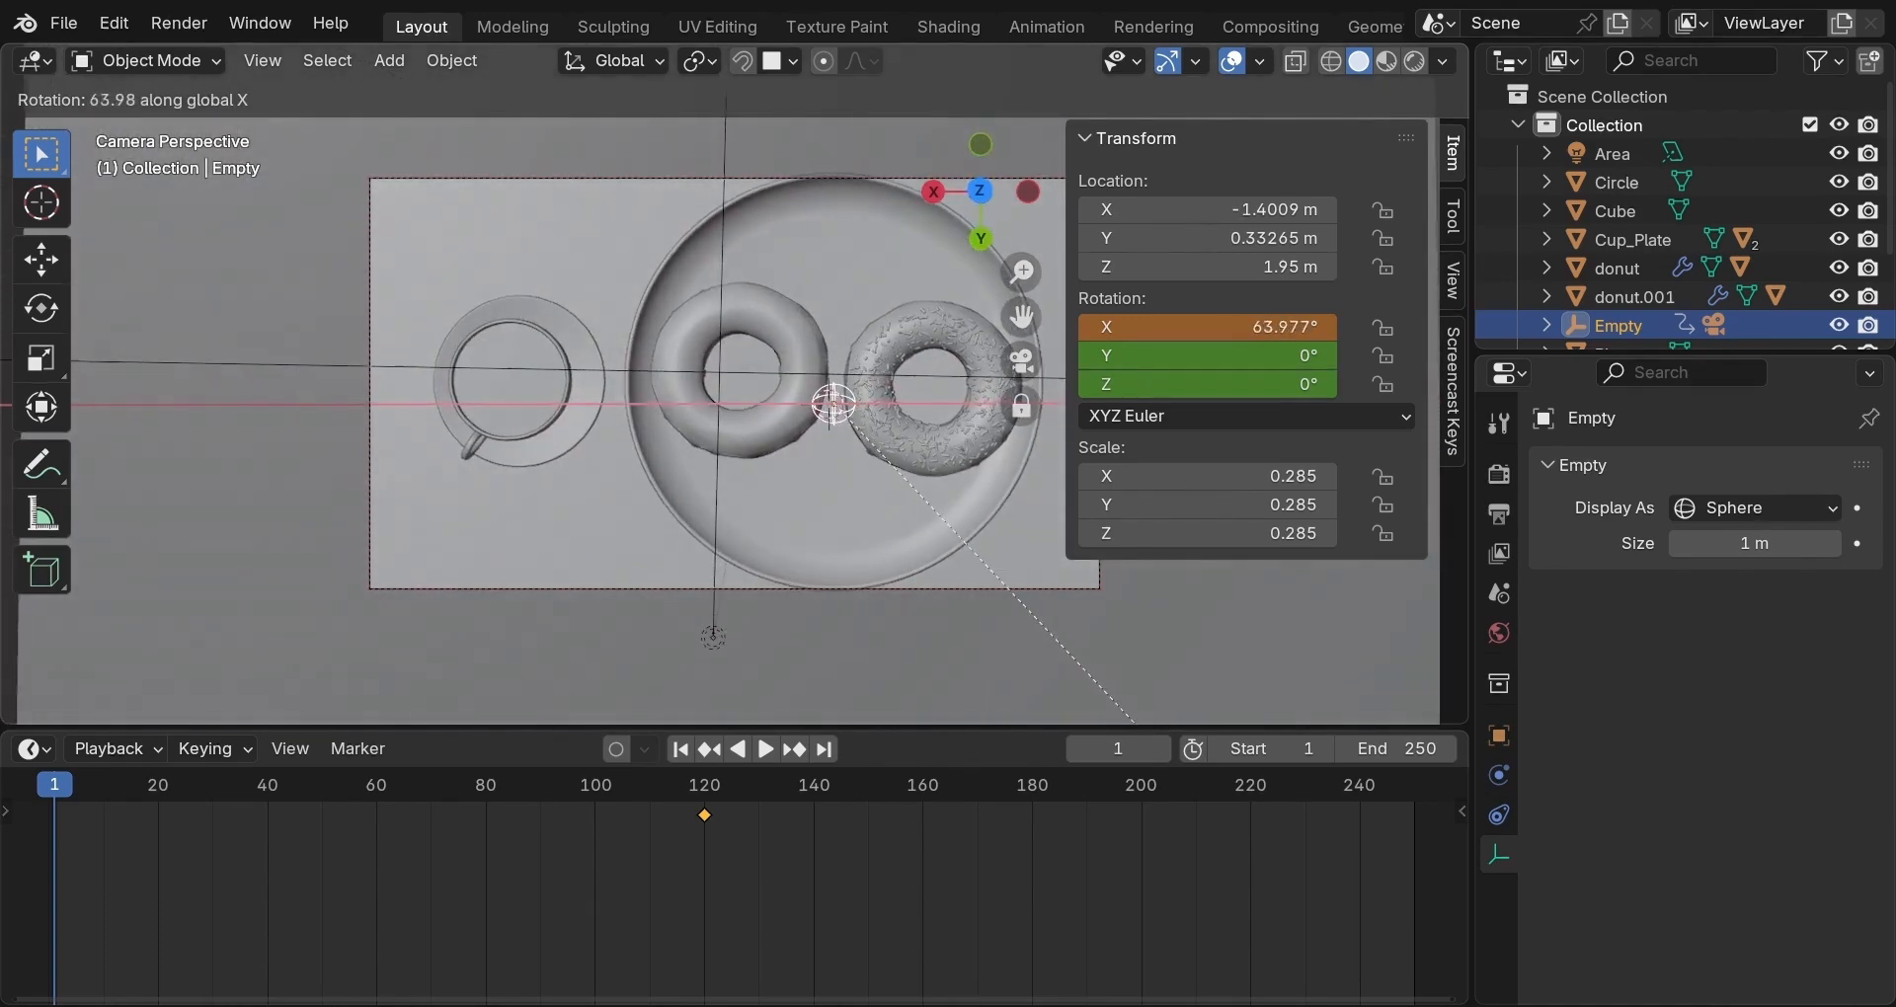
pyautogui.click(1400, 348)
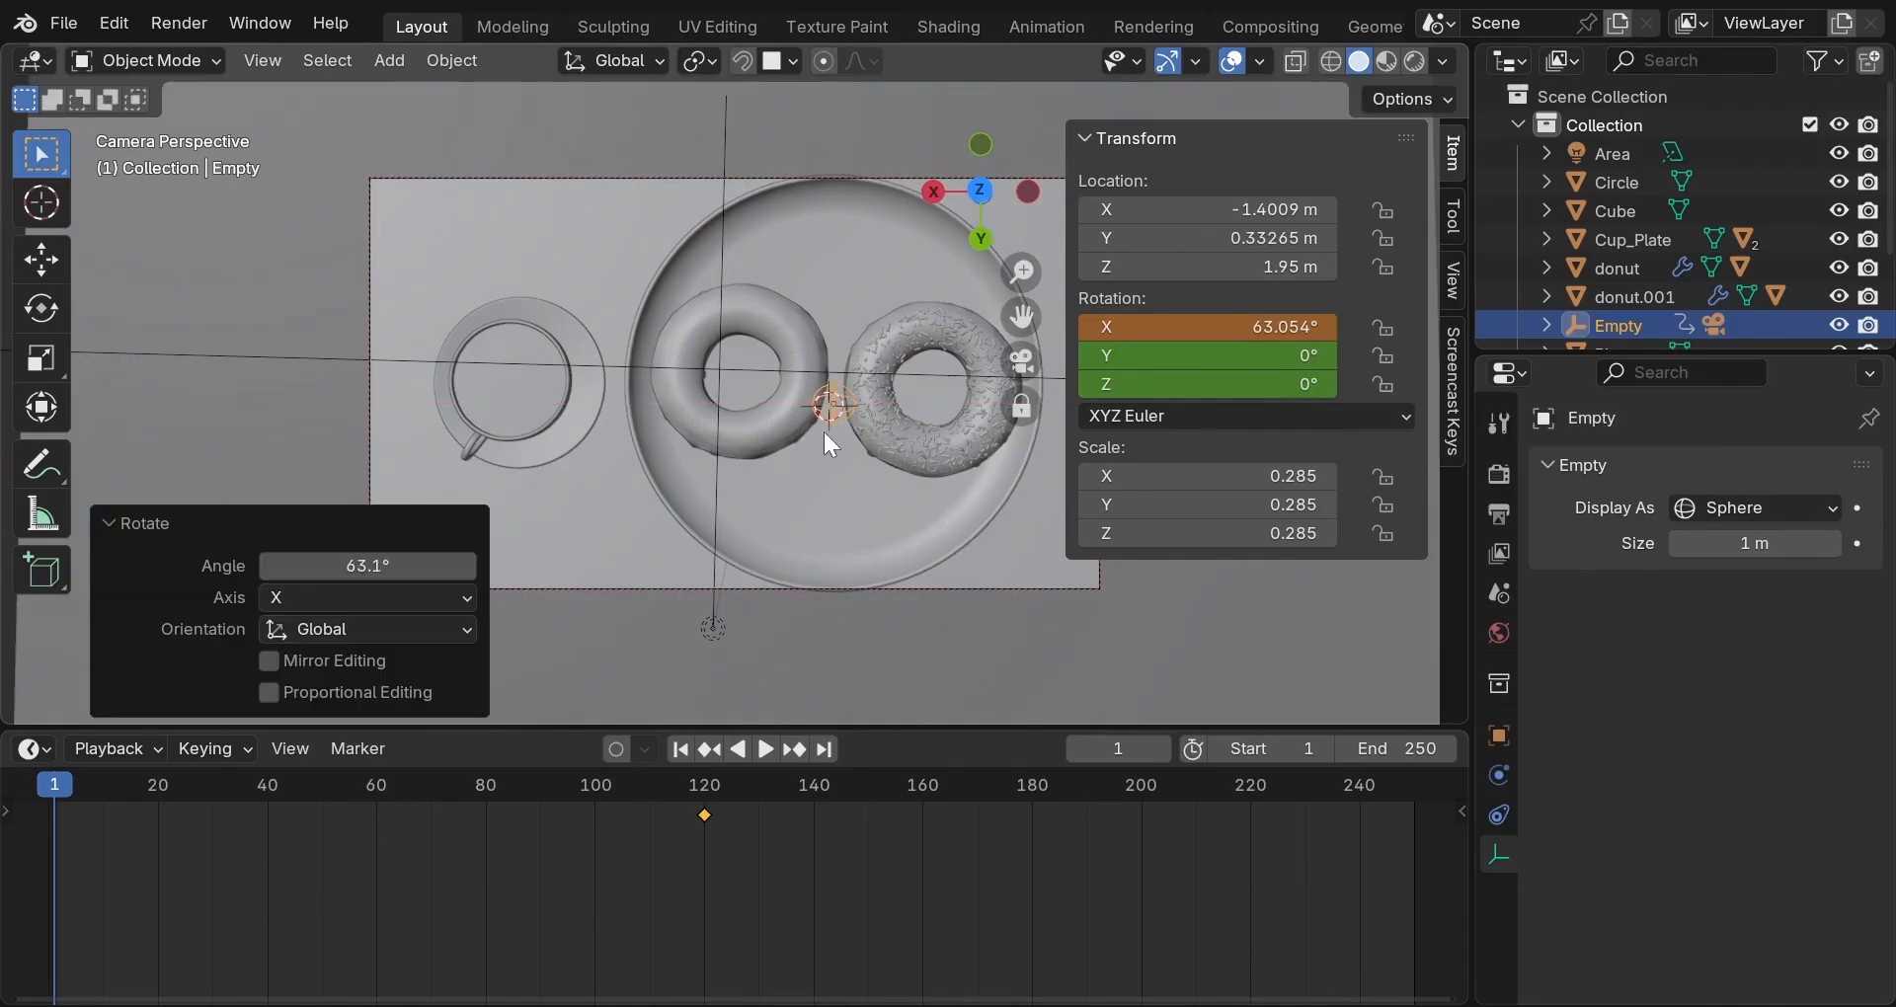
pyautogui.press('r')
pyautogui.press('z')
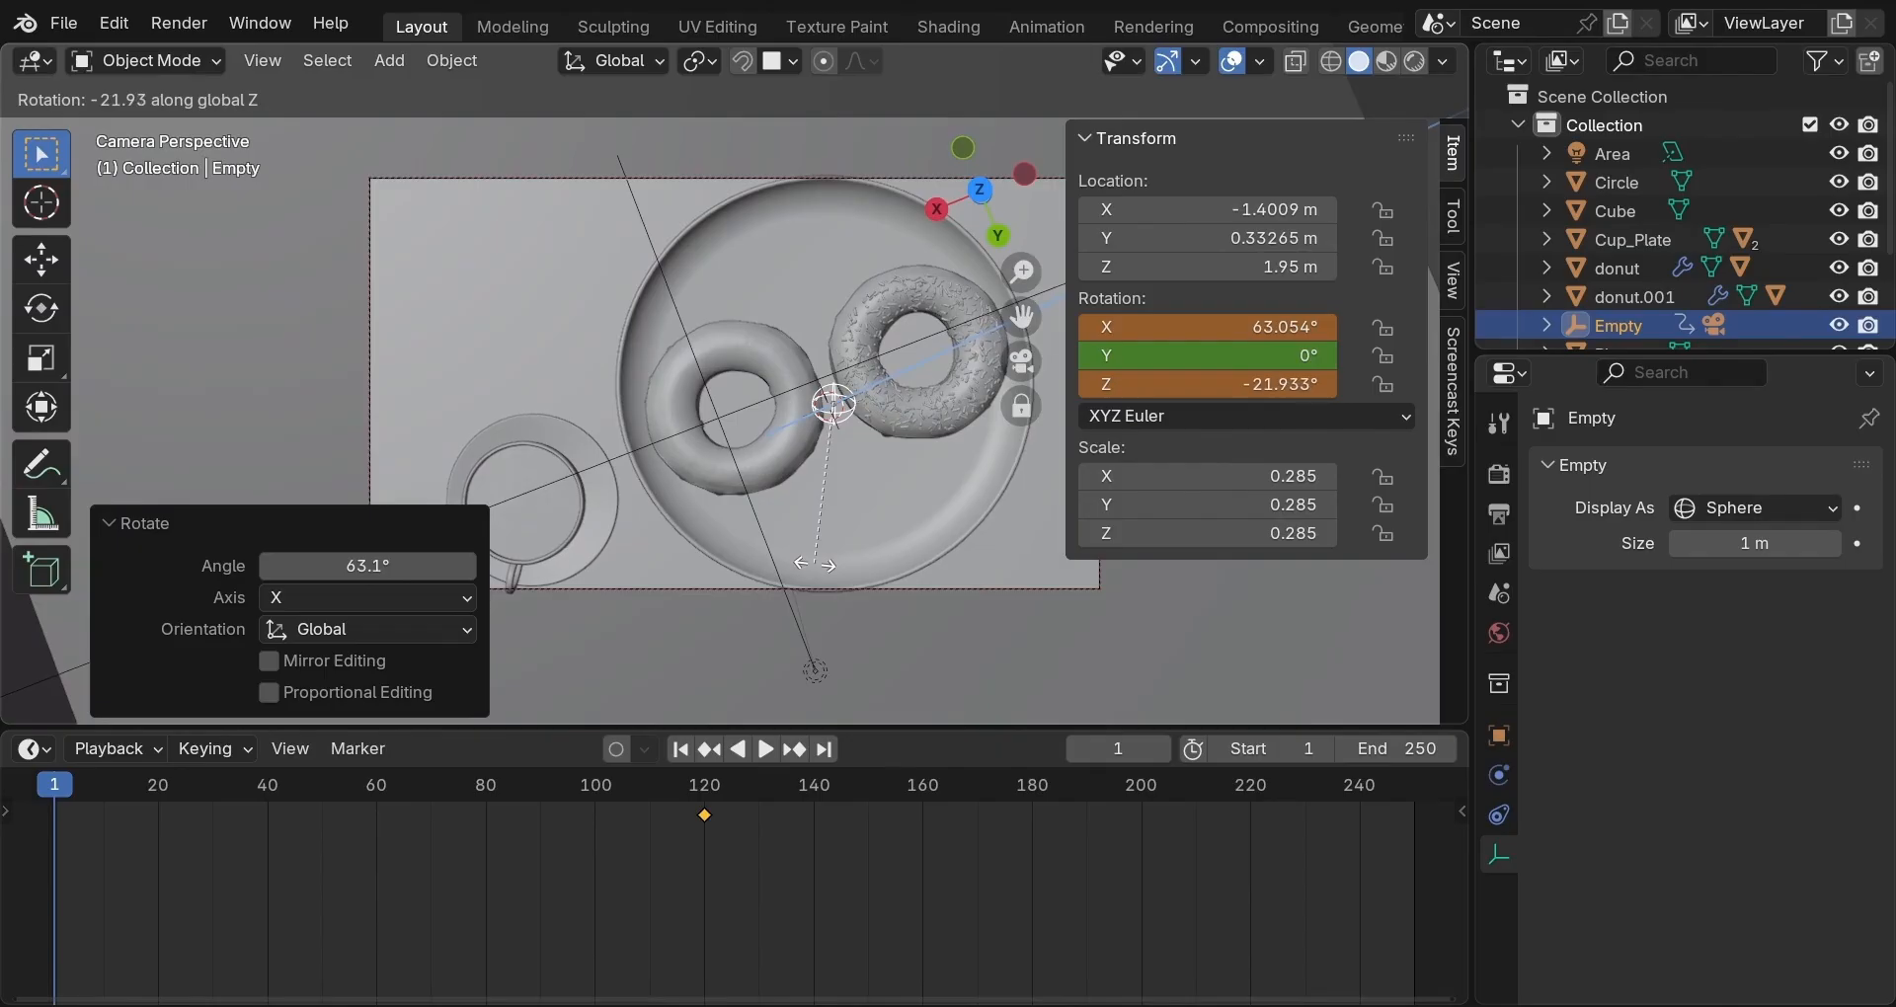
pyautogui.click(818, 559)
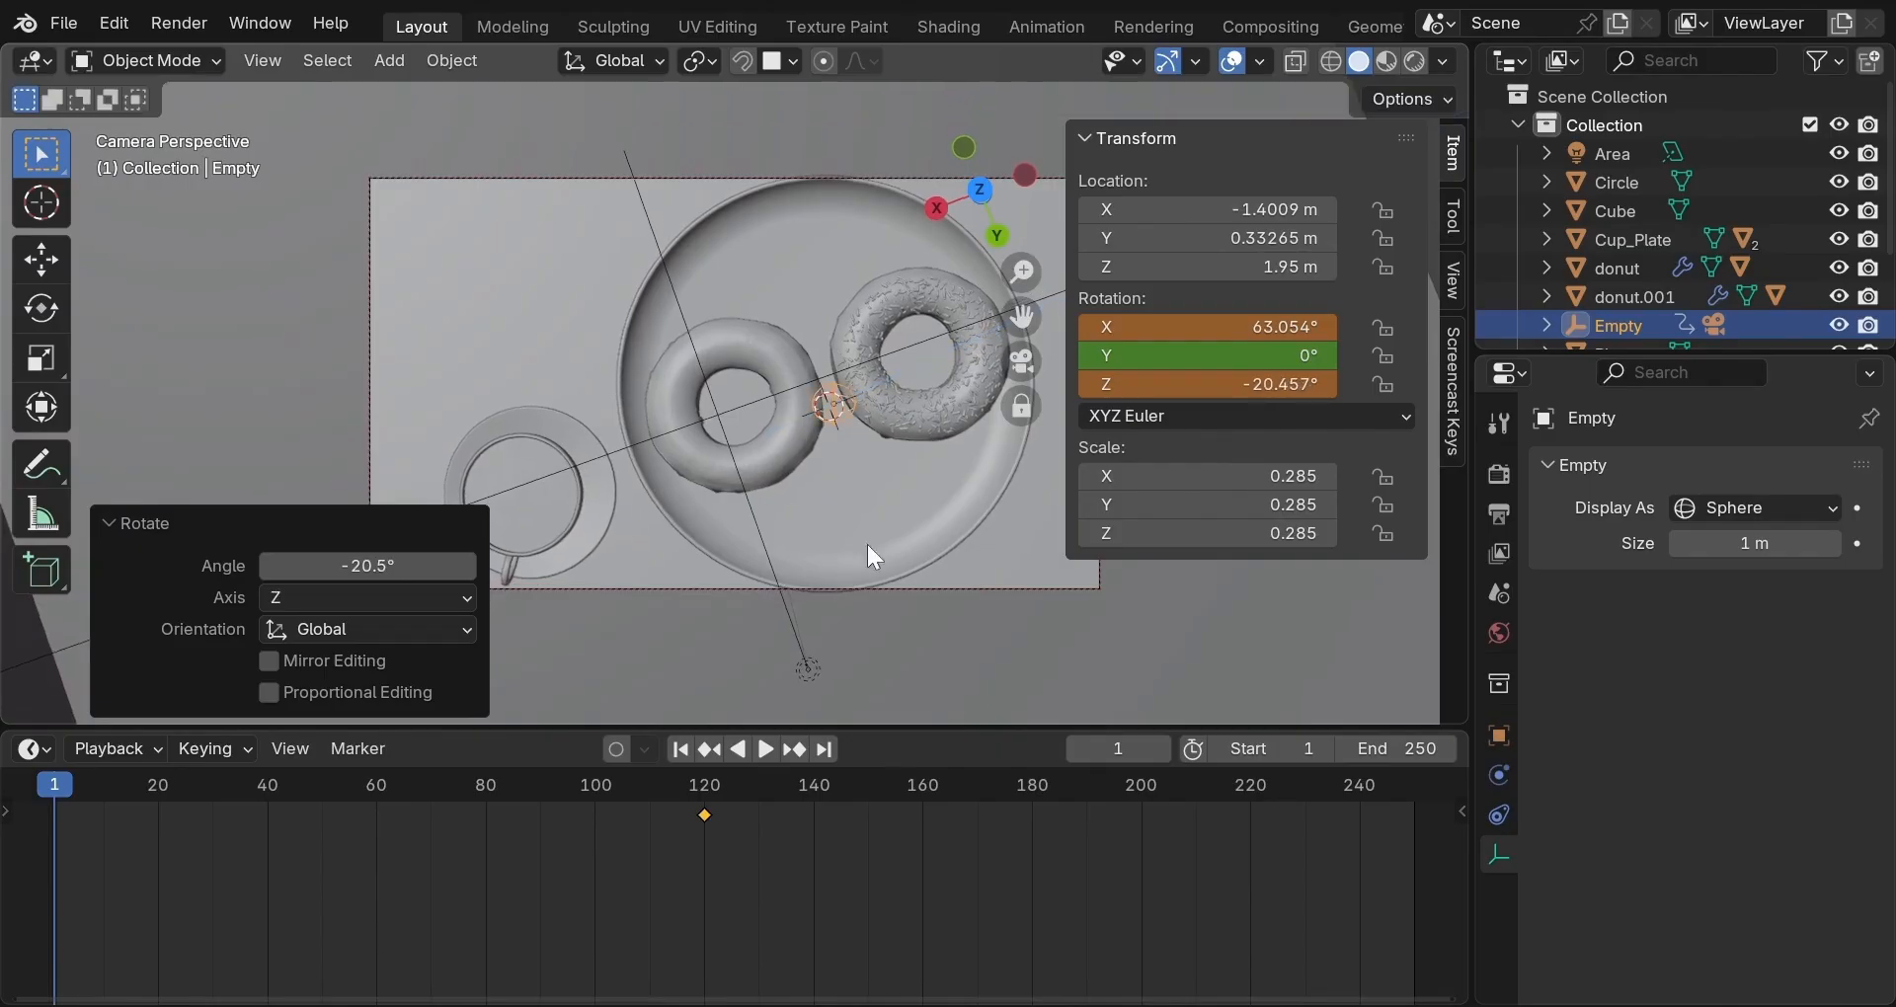
# Keyframe the Empty's rotation at frame 1 and hide the sidebar.
pyautogui.rightClick(1195, 351)
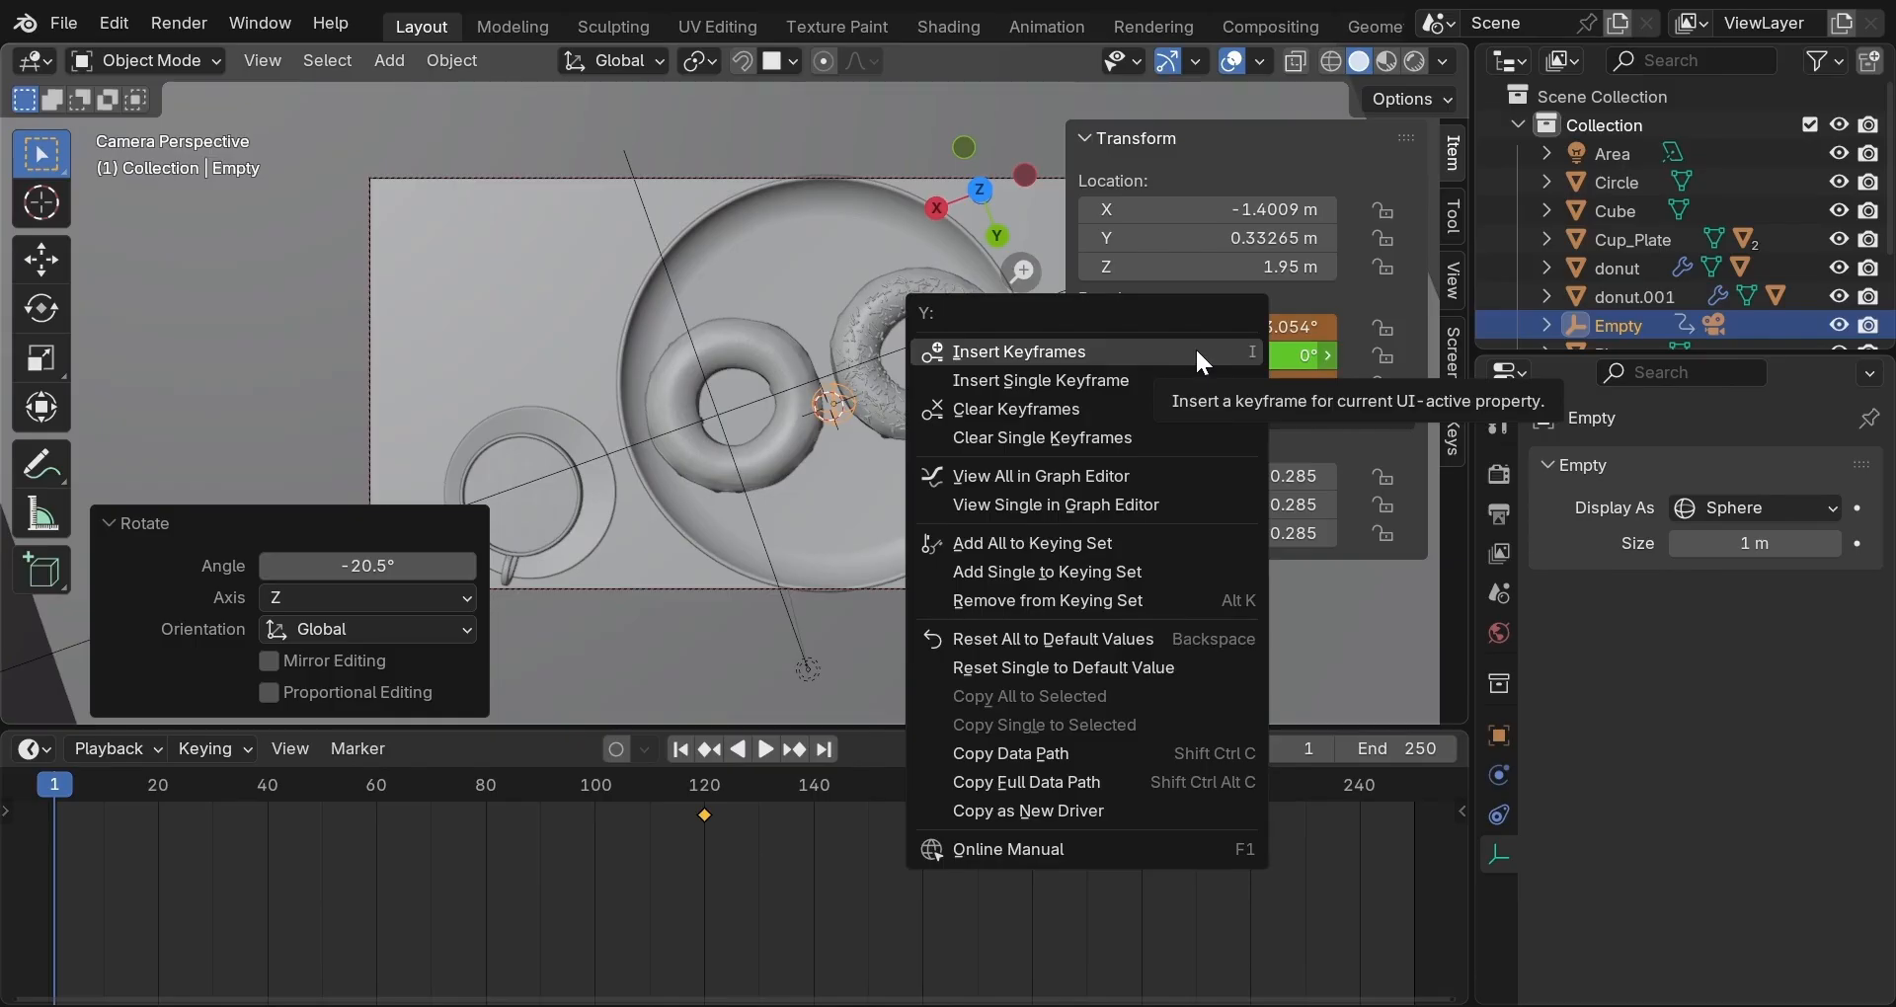
pyautogui.click(1195, 351)
pyautogui.click(1195, 355)
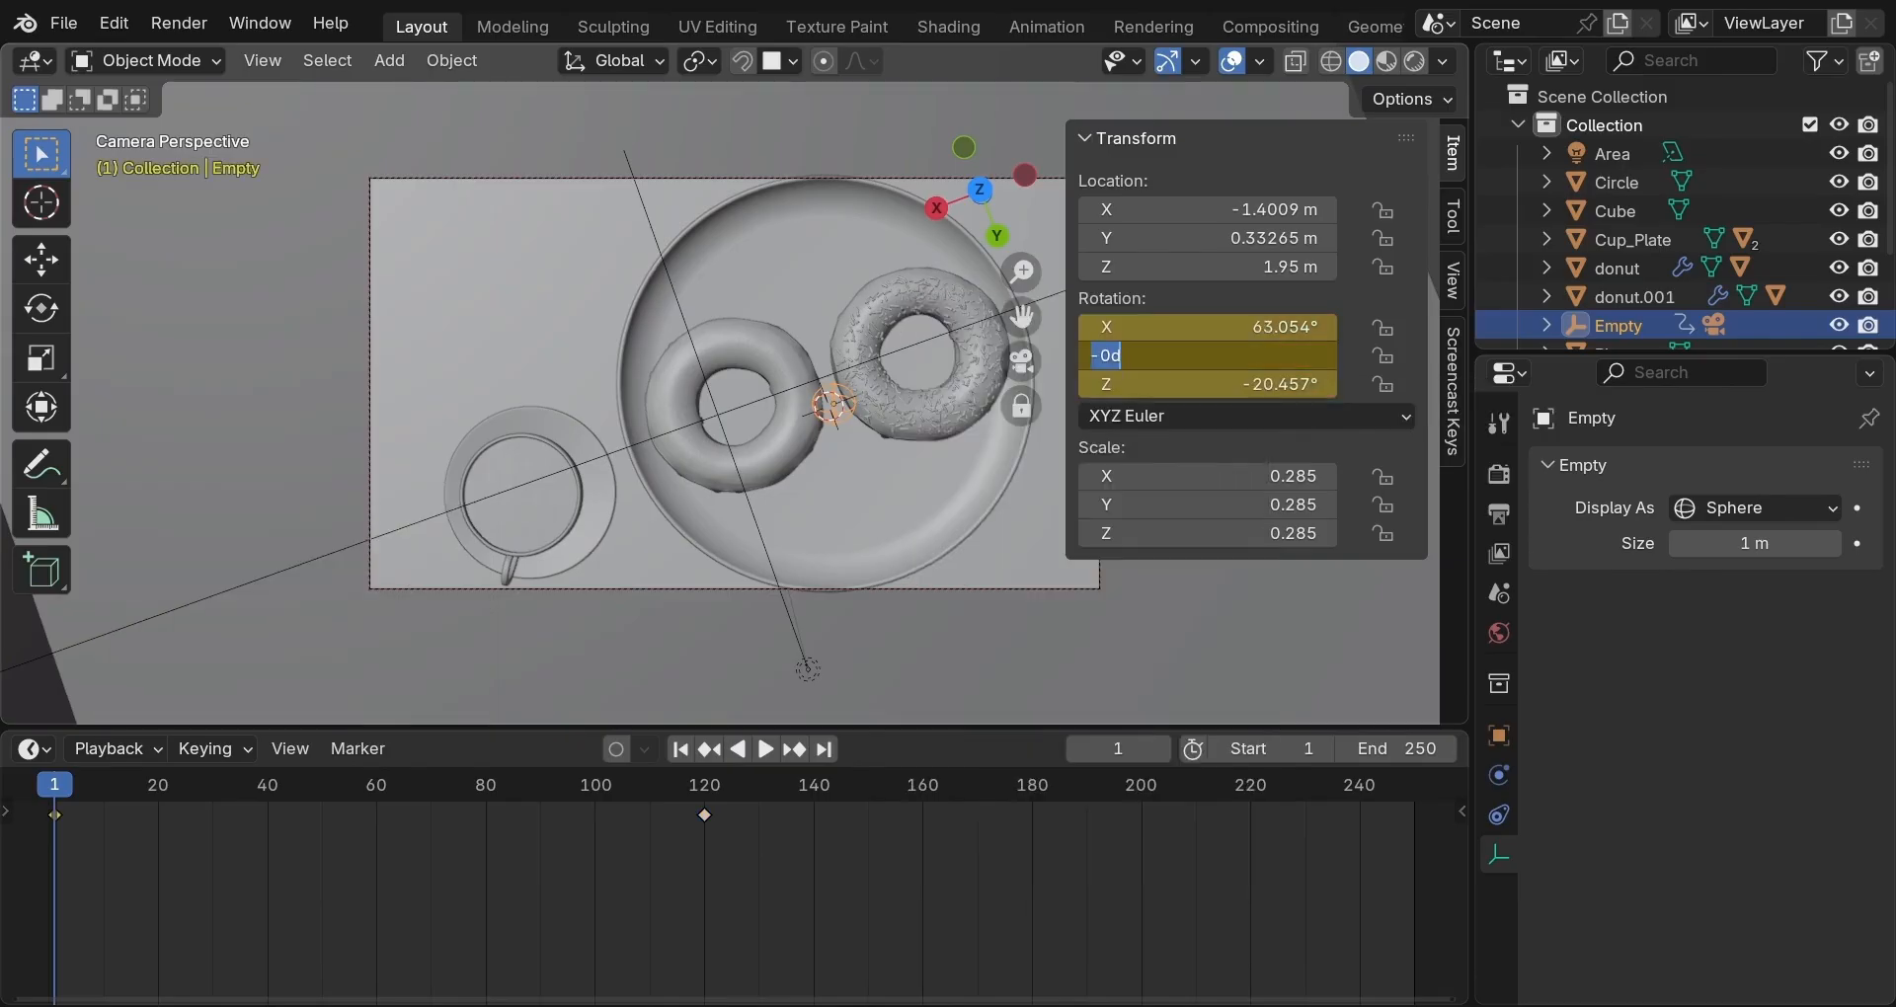
pyautogui.press('Return')
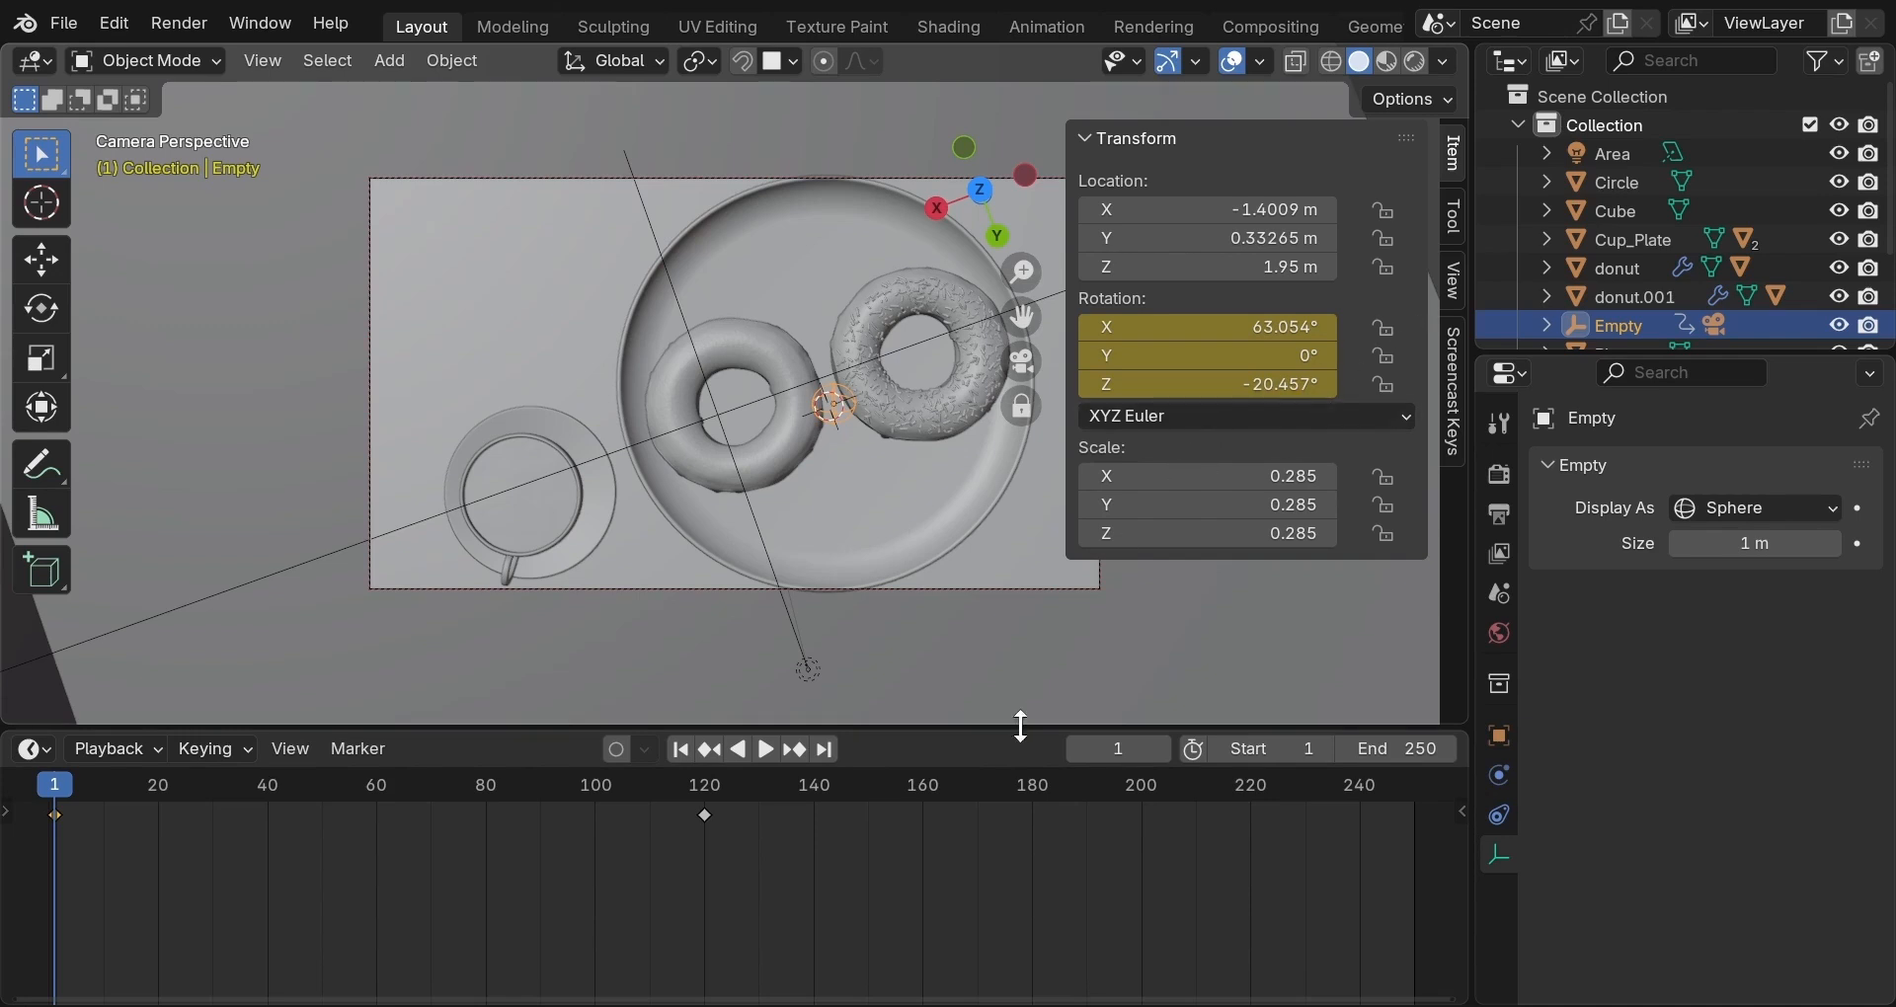
pyautogui.press('n')
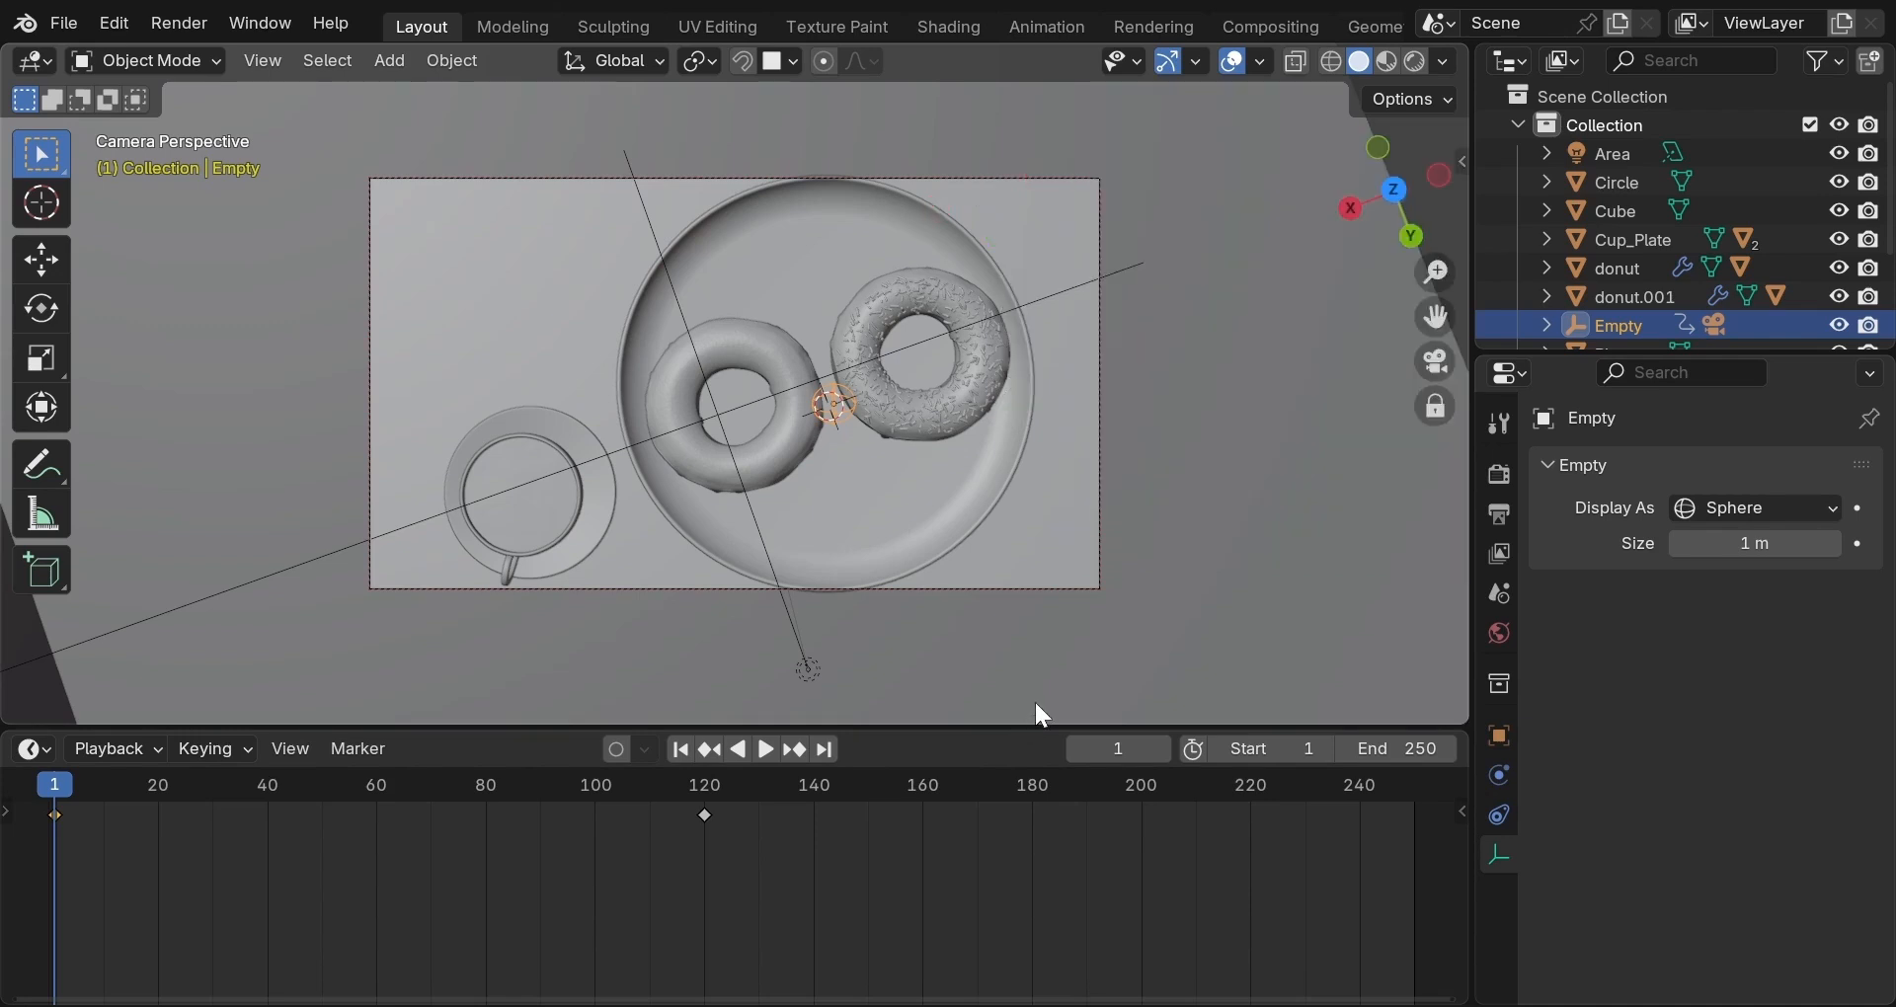
# Play the animation, then replay it from frame 1 and stop at frame 122.
pyautogui.press('space')
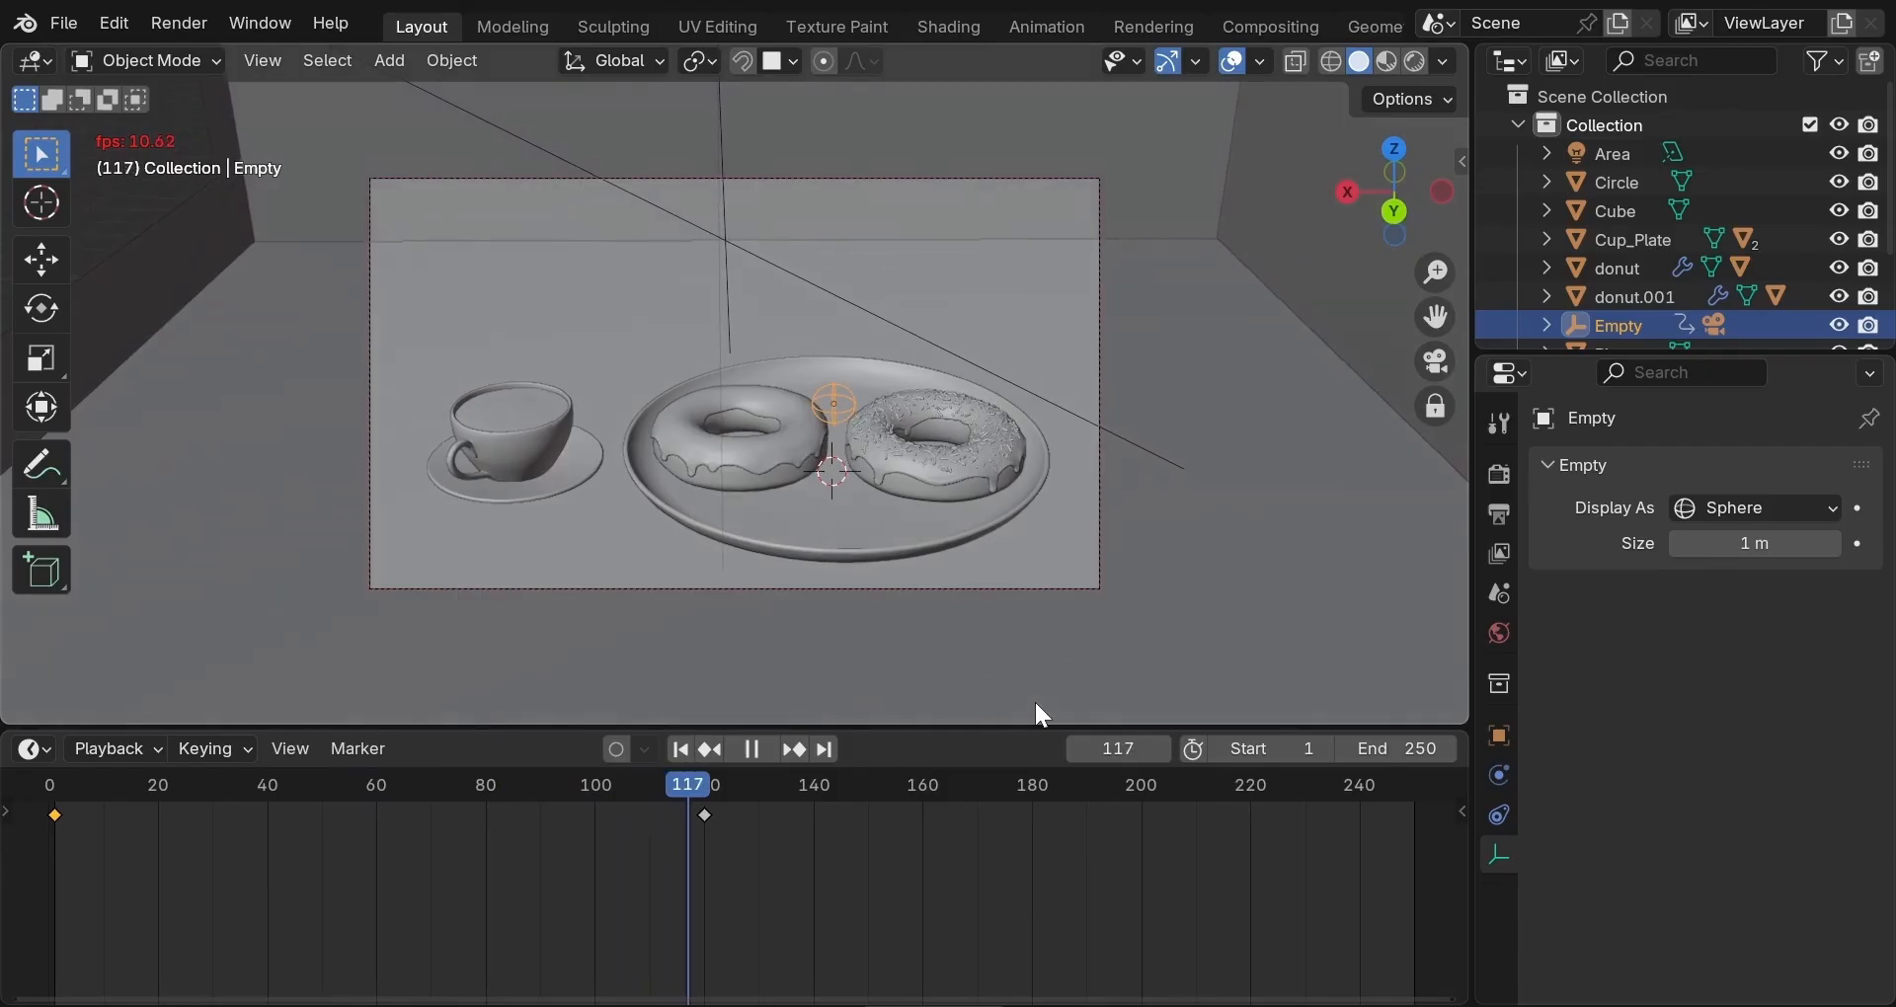
pyautogui.press('space')
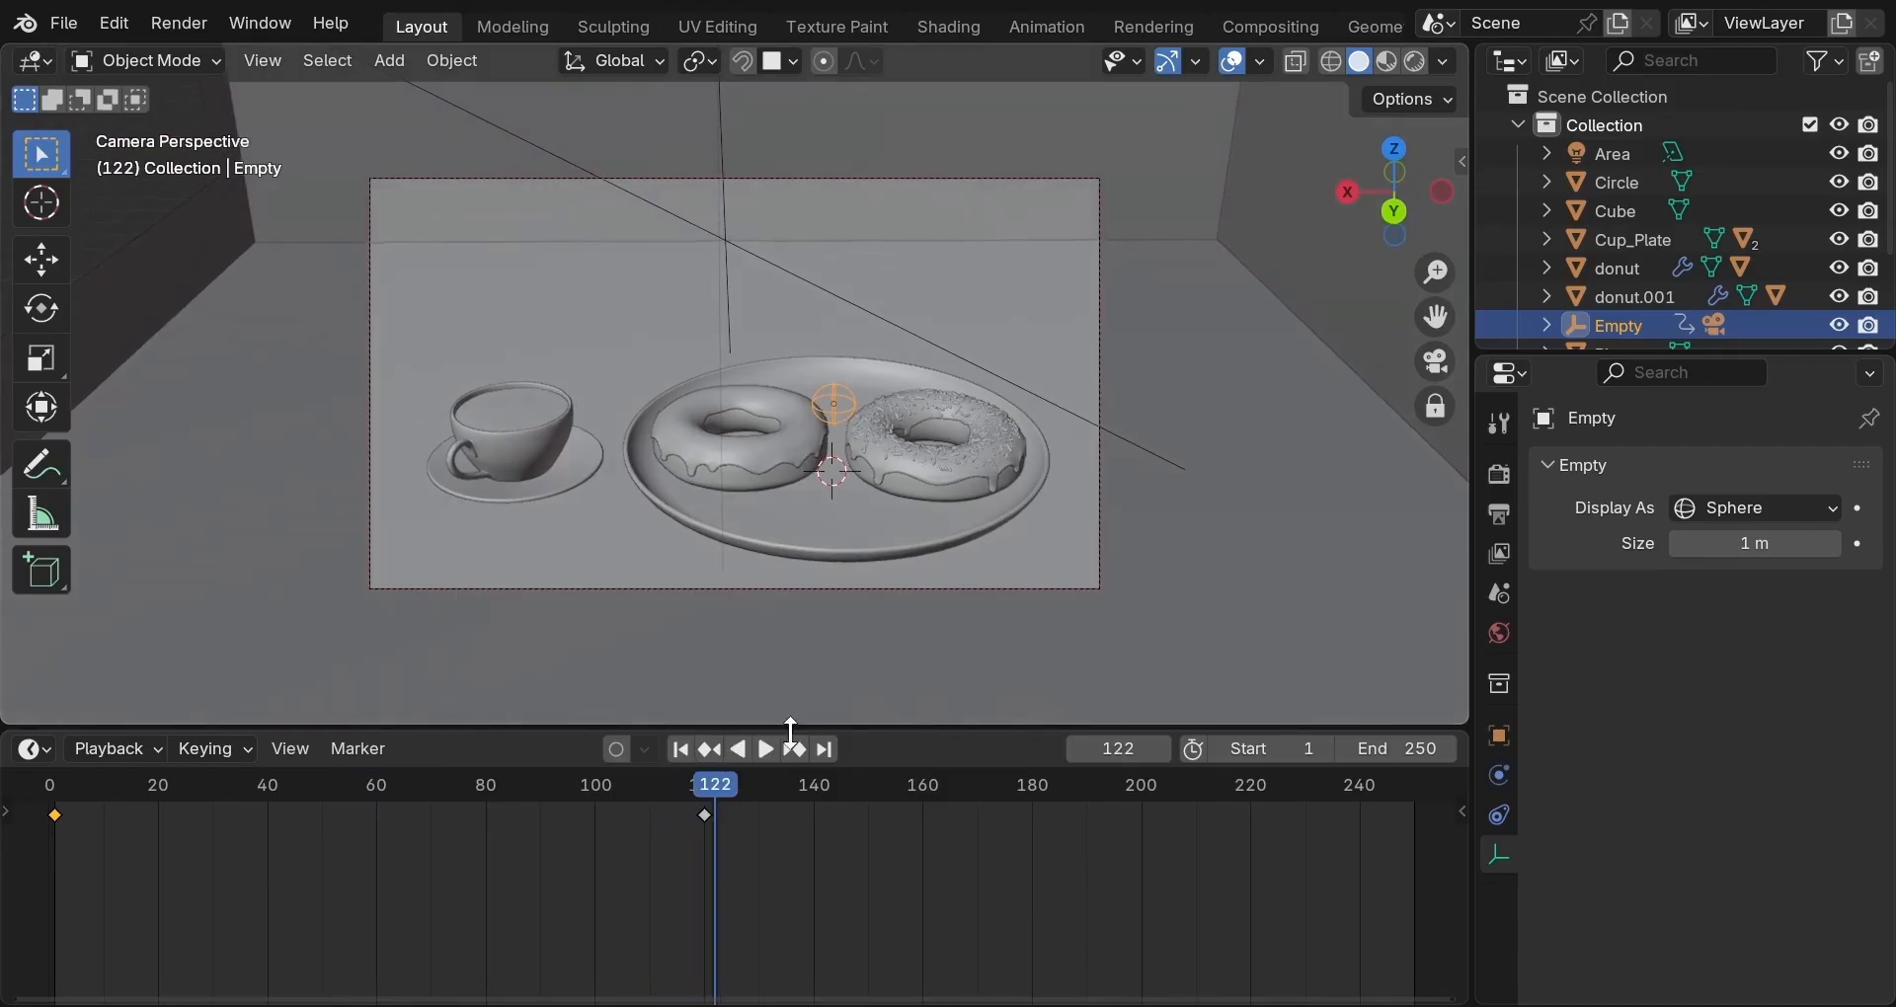
pyautogui.hotkey('shift', 'Left')
pyautogui.press('space')
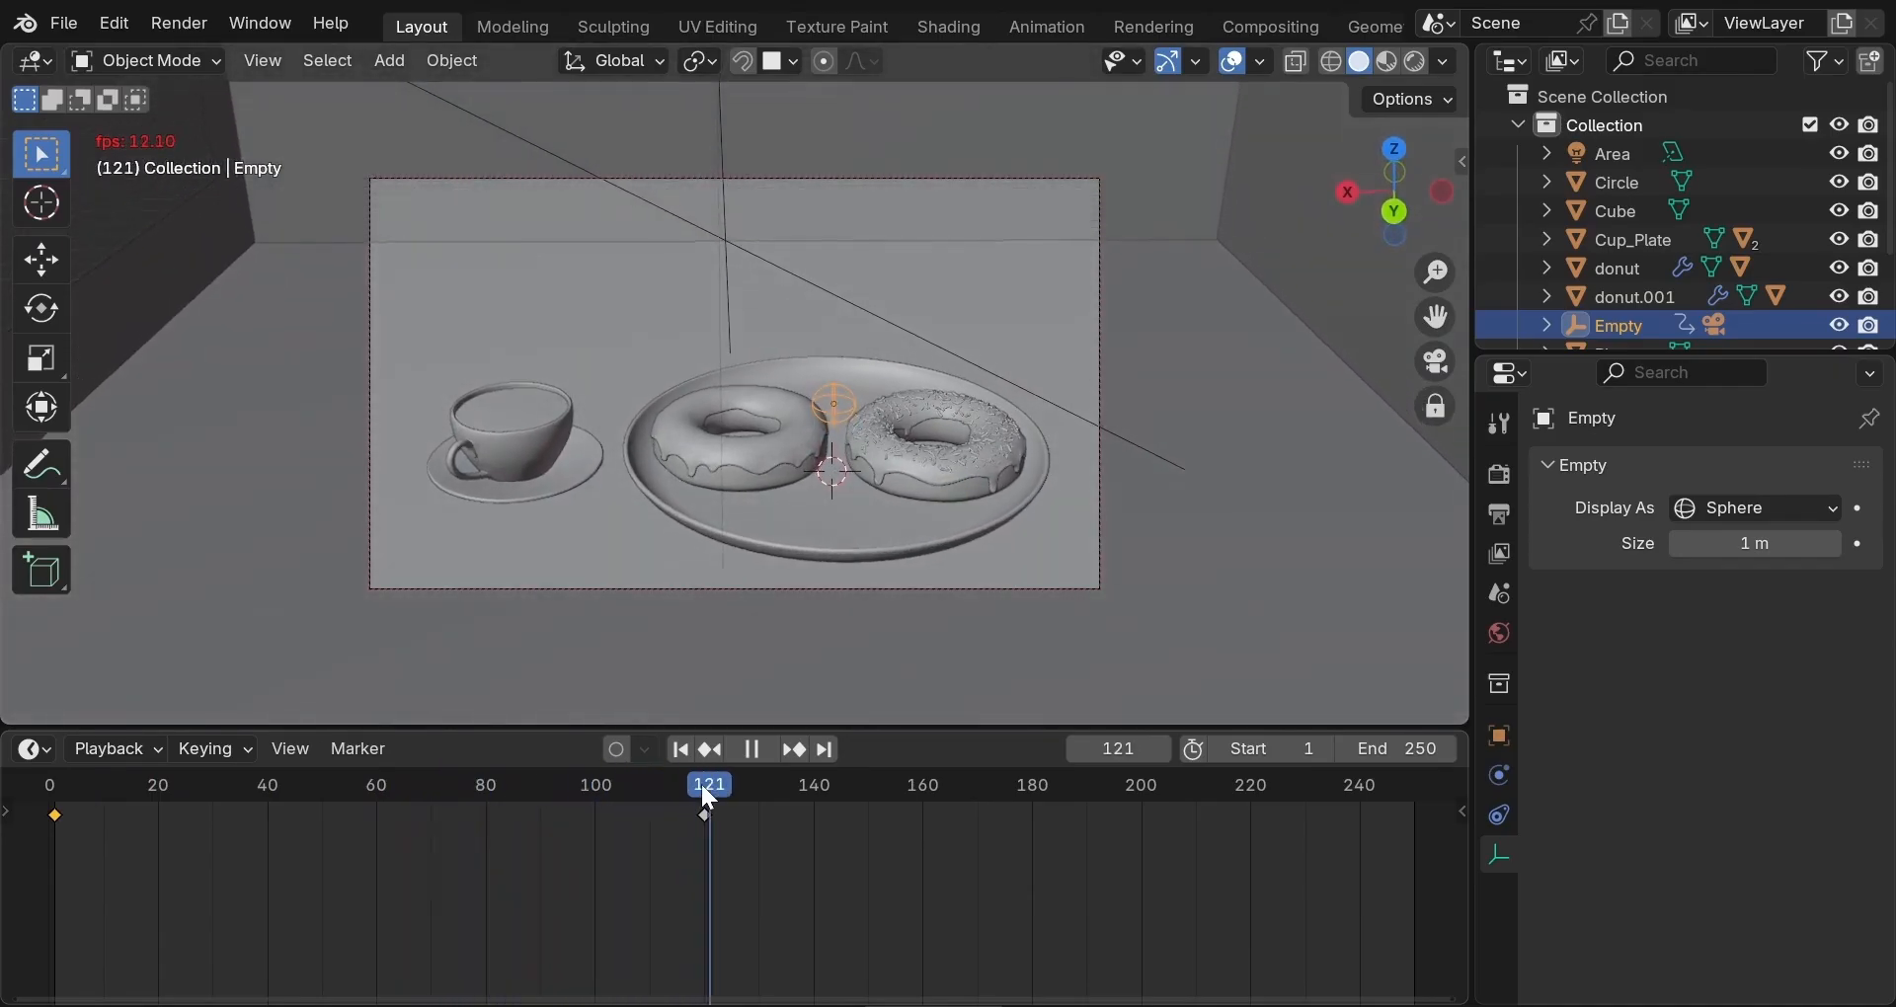
pyautogui.press('space')
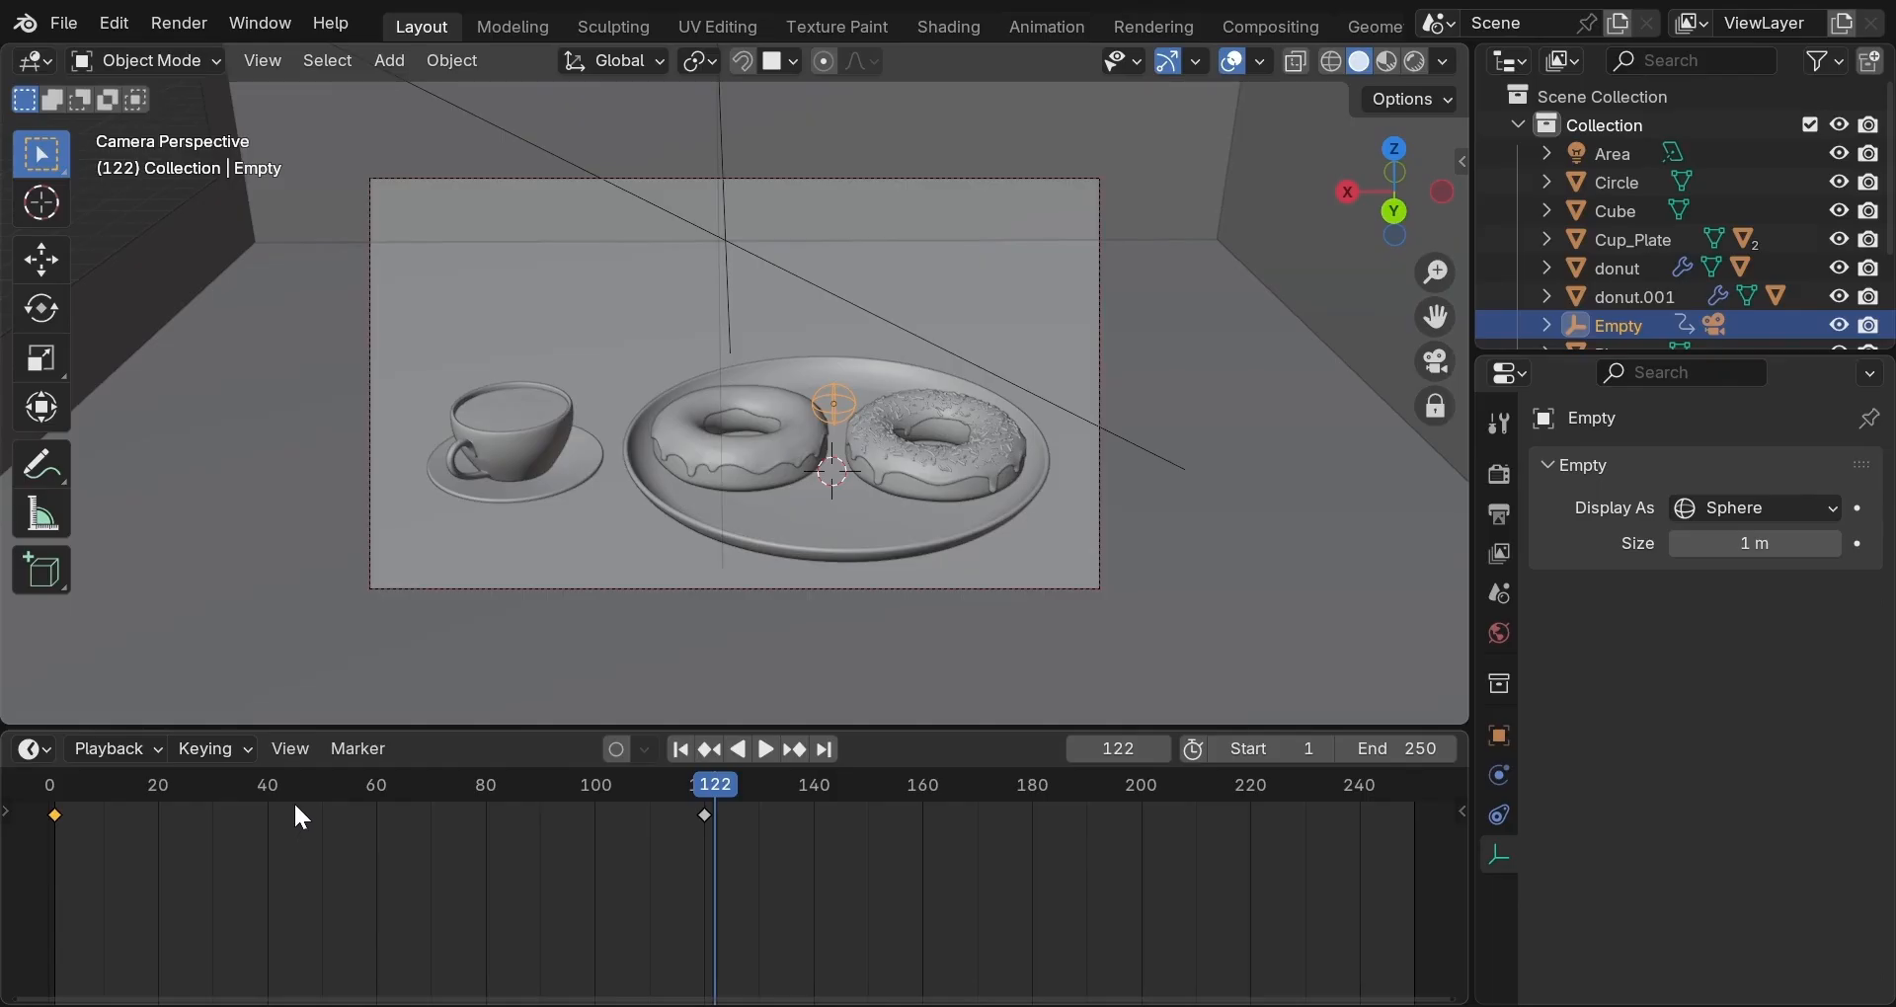
# Switch to the Animation workspace and expand the Empty's transform channels in a taller Dope Sheet.
pyautogui.click(1017, 26)
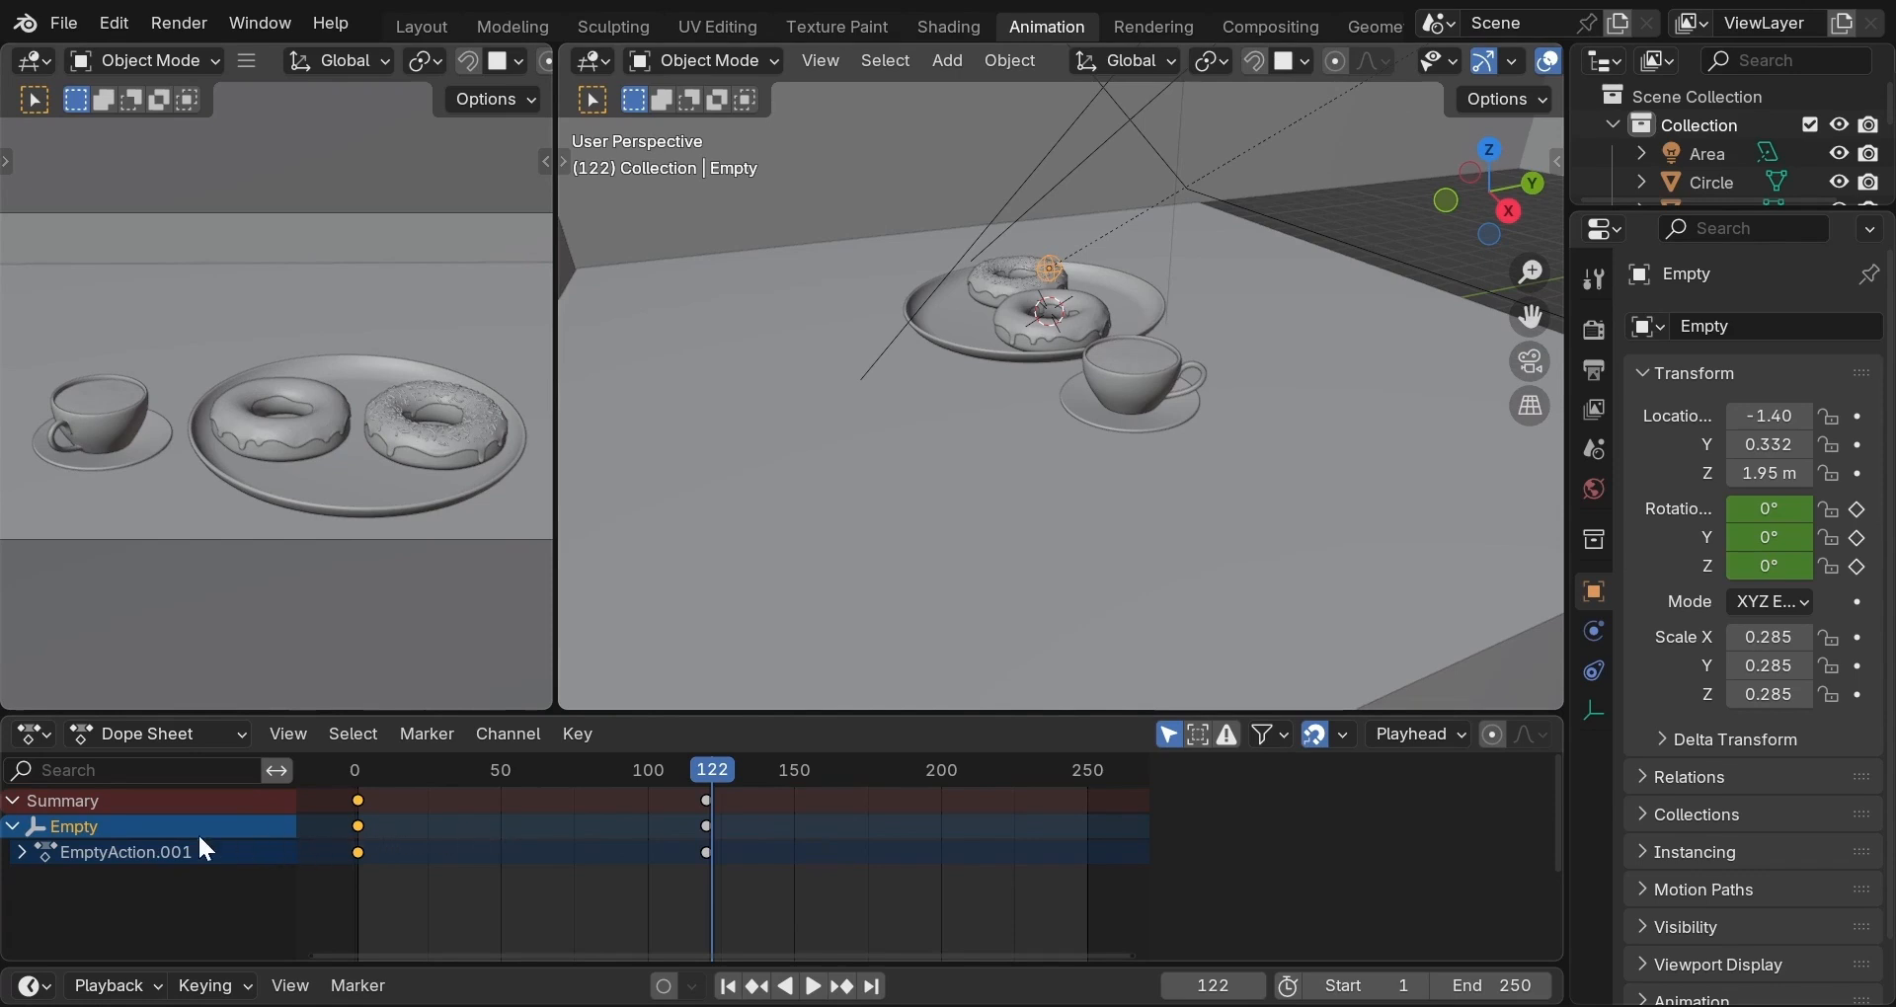
pyautogui.click(22, 852)
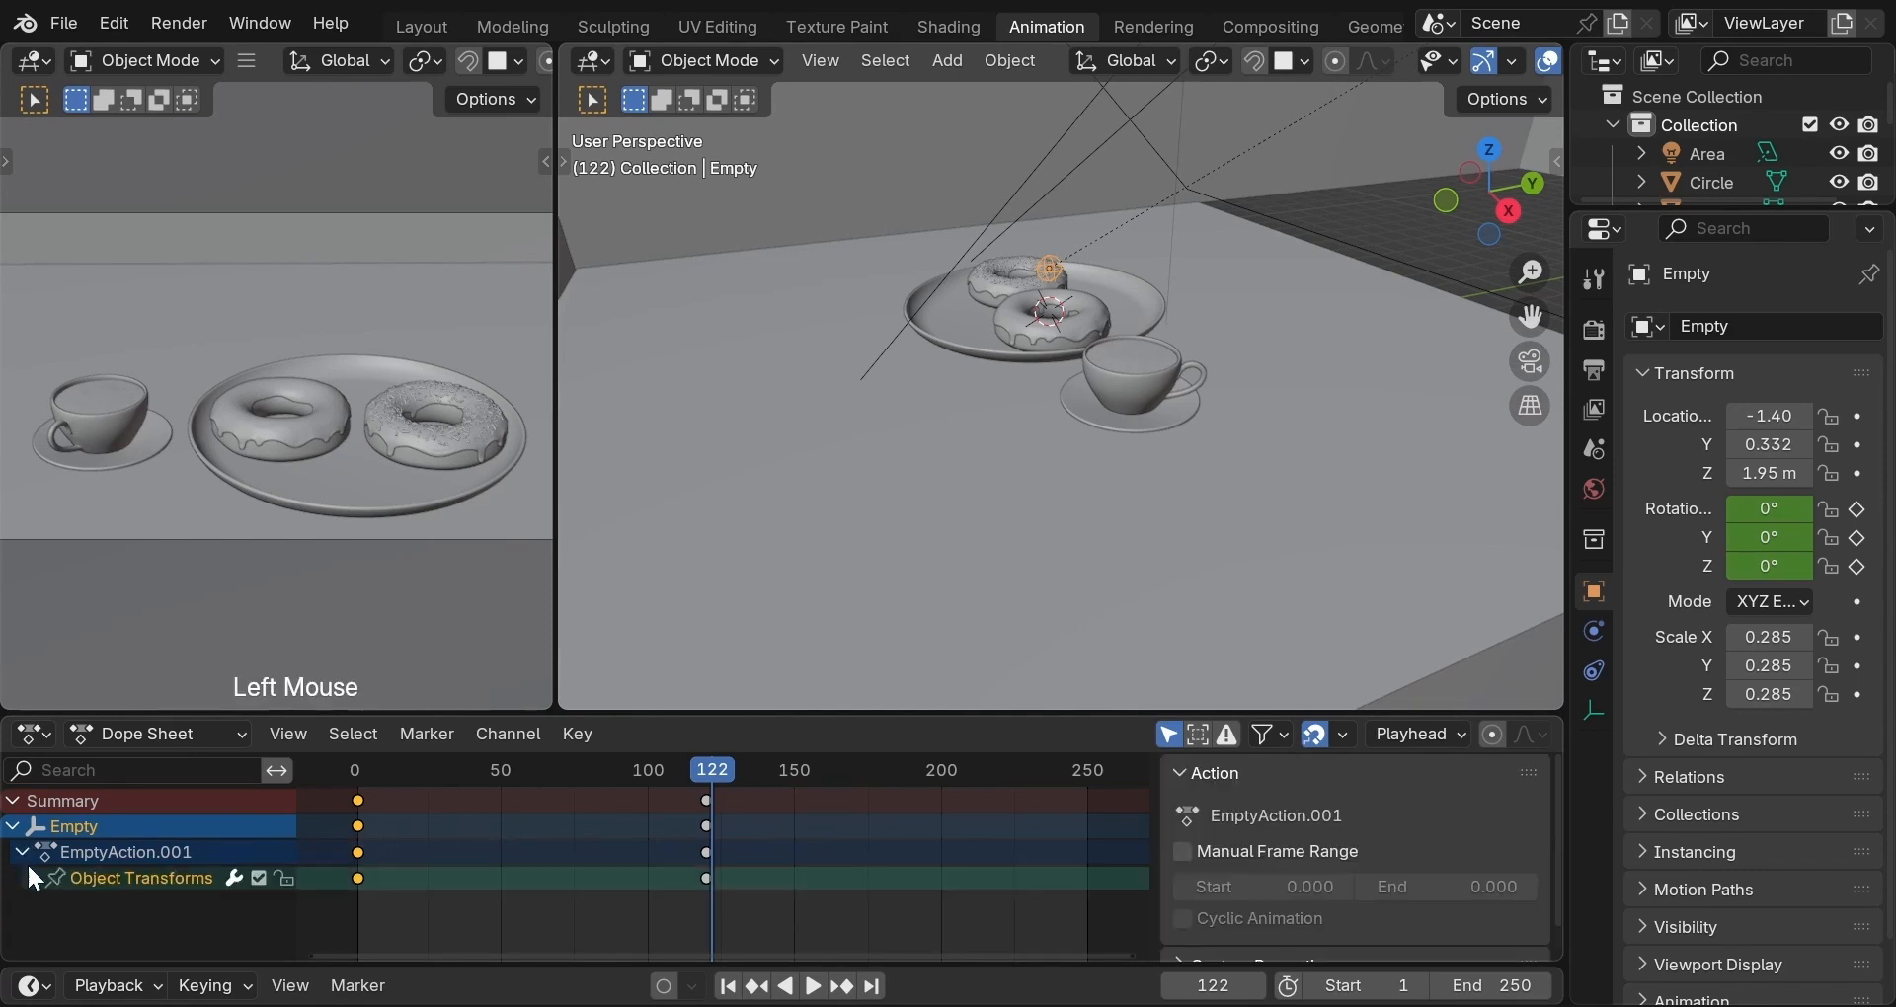
pyautogui.click(31, 878)
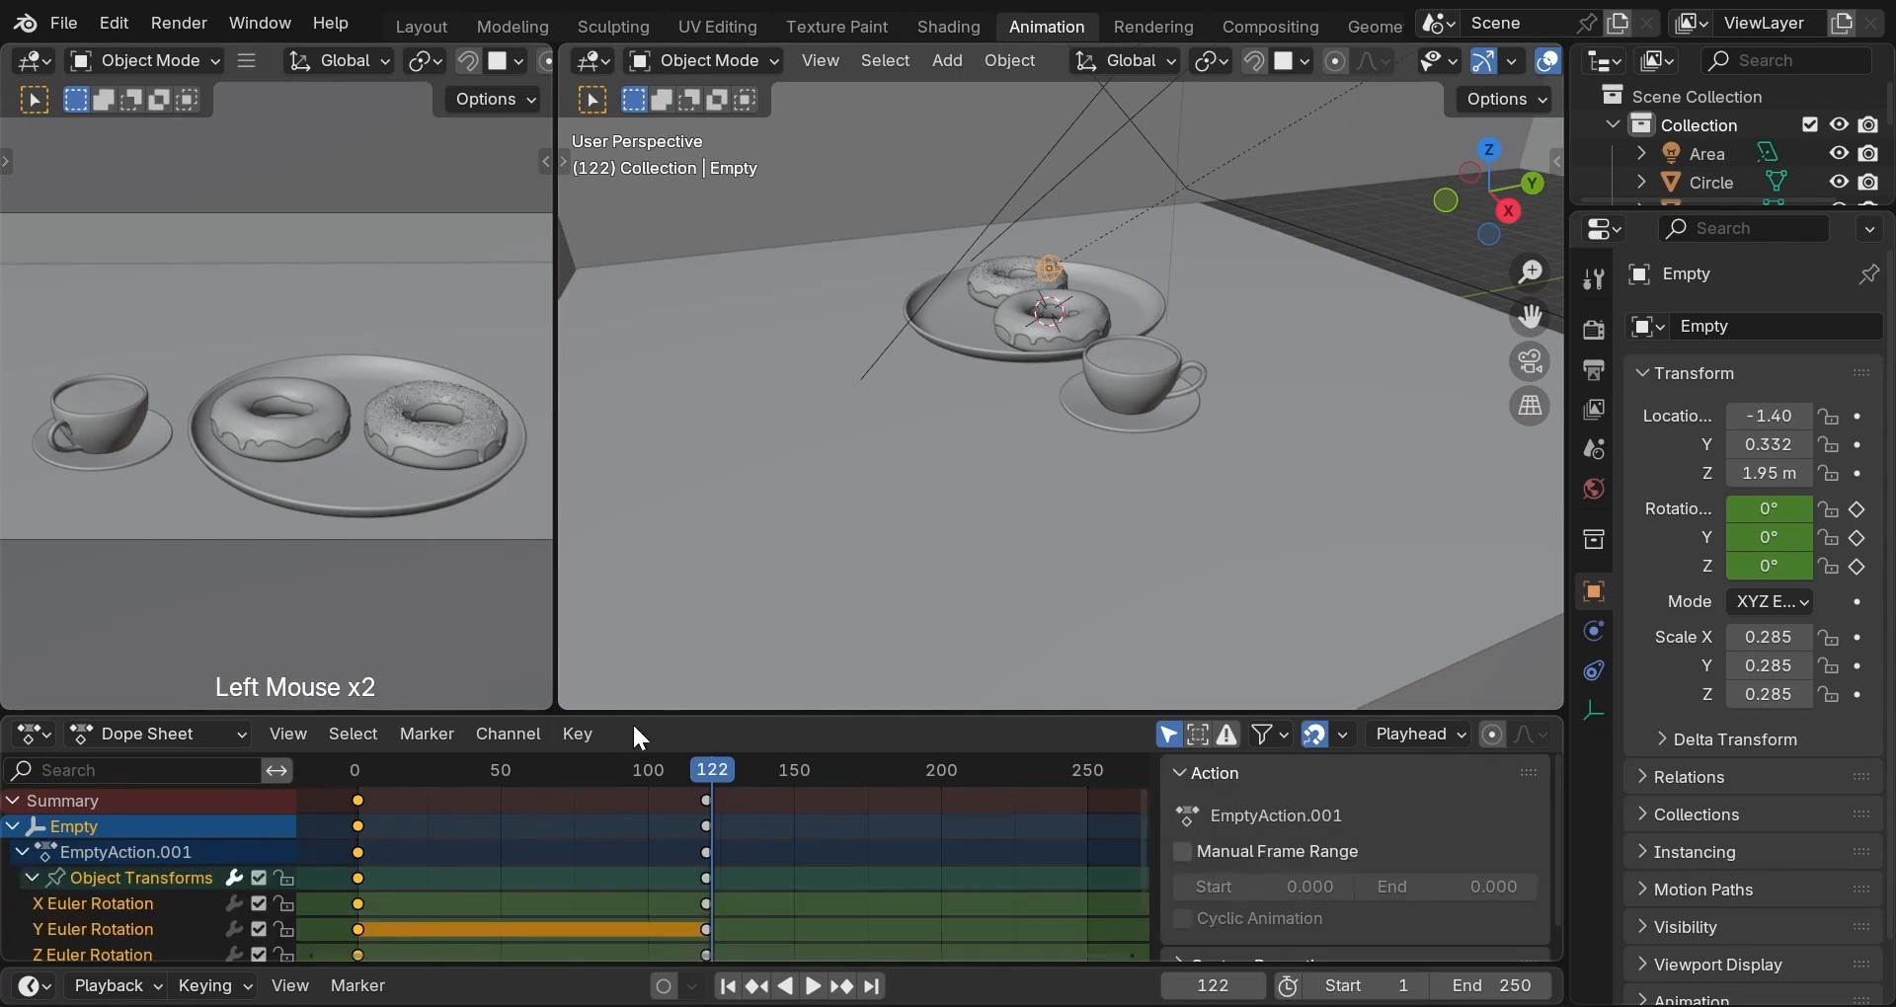
pyautogui.moveTo(648, 710); pyautogui.dragTo(687, 537)
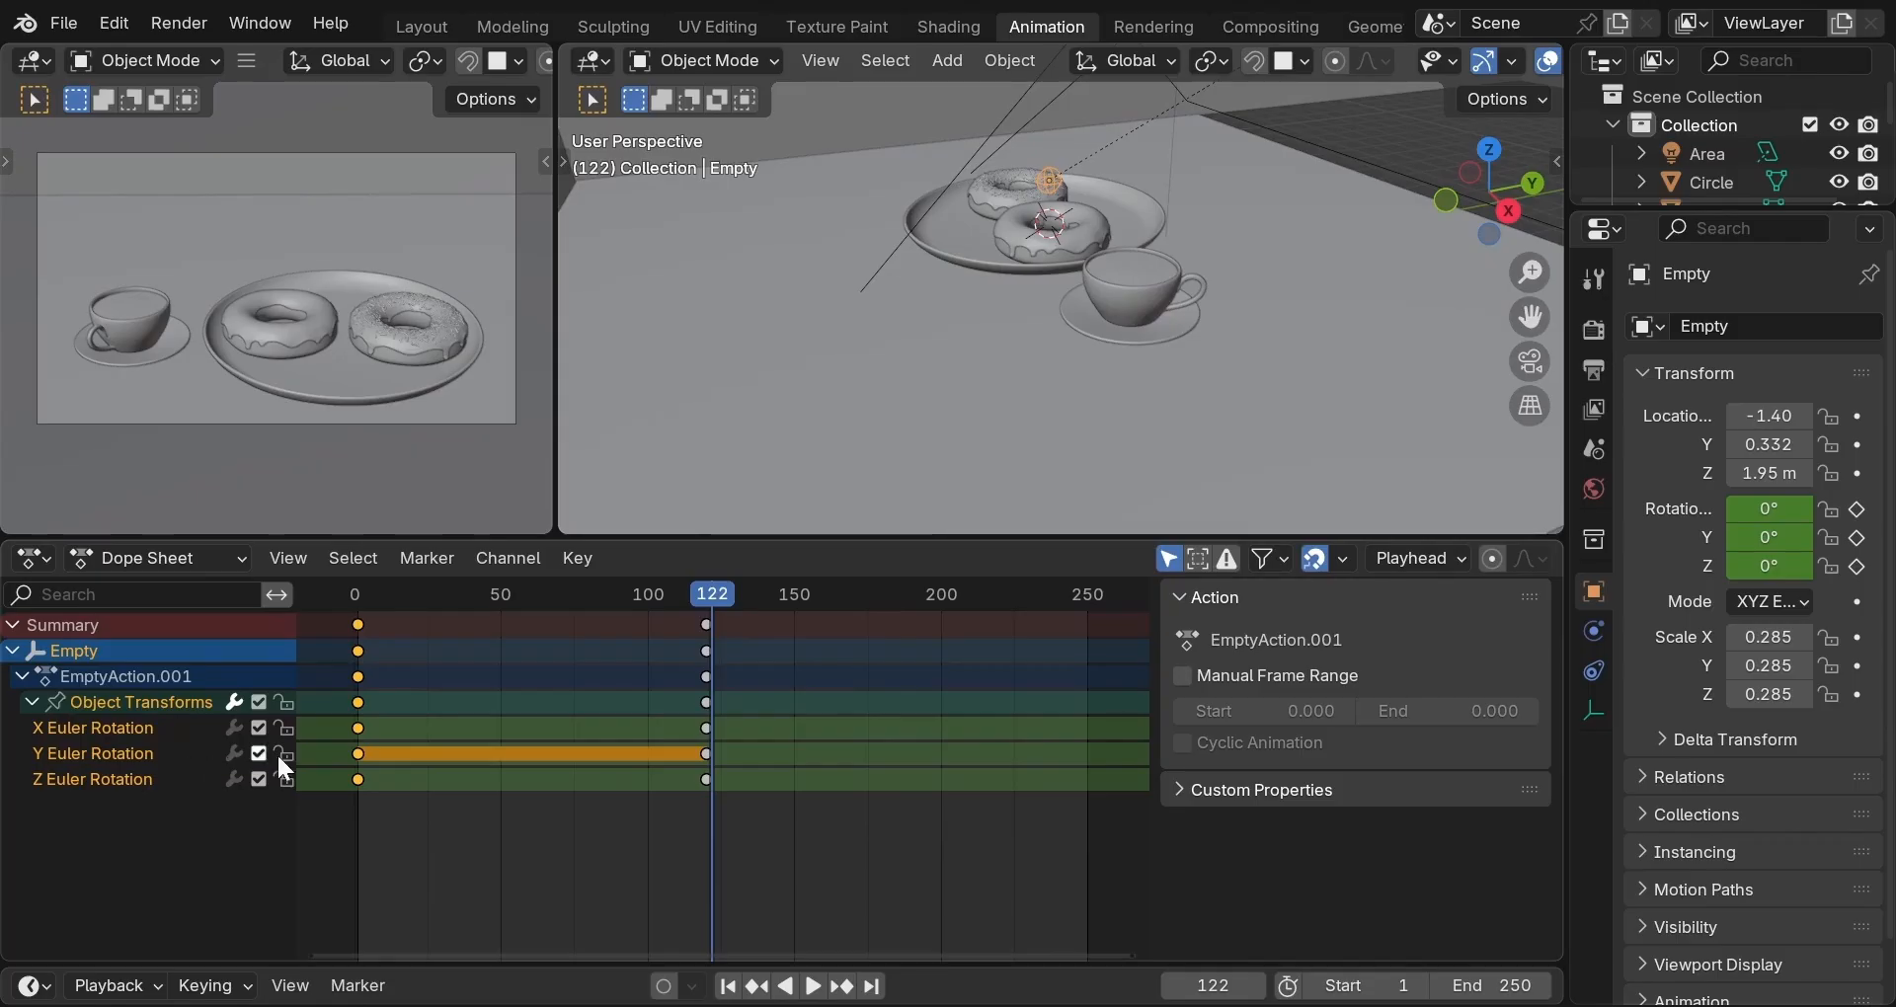
# Delete the Y Euler Rotation channel, then select the X Euler Rotation channel.
pyautogui.click(440, 754)
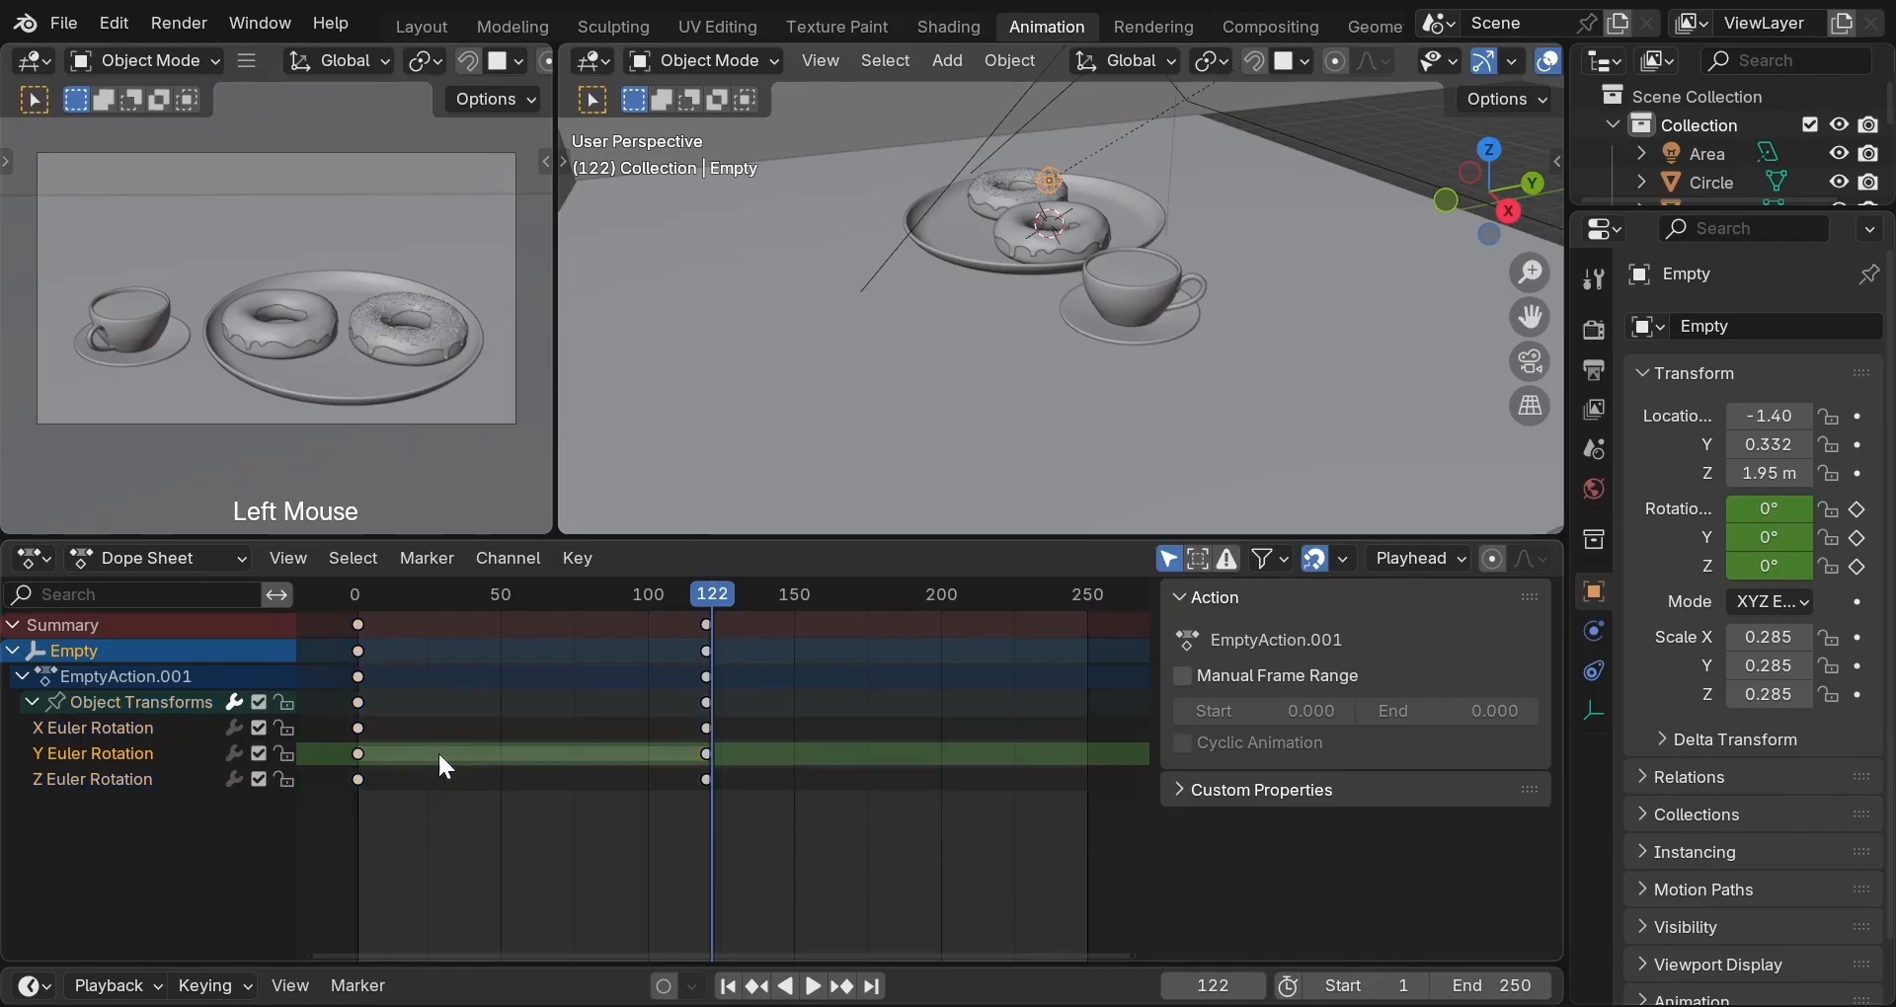
pyautogui.click(170, 749)
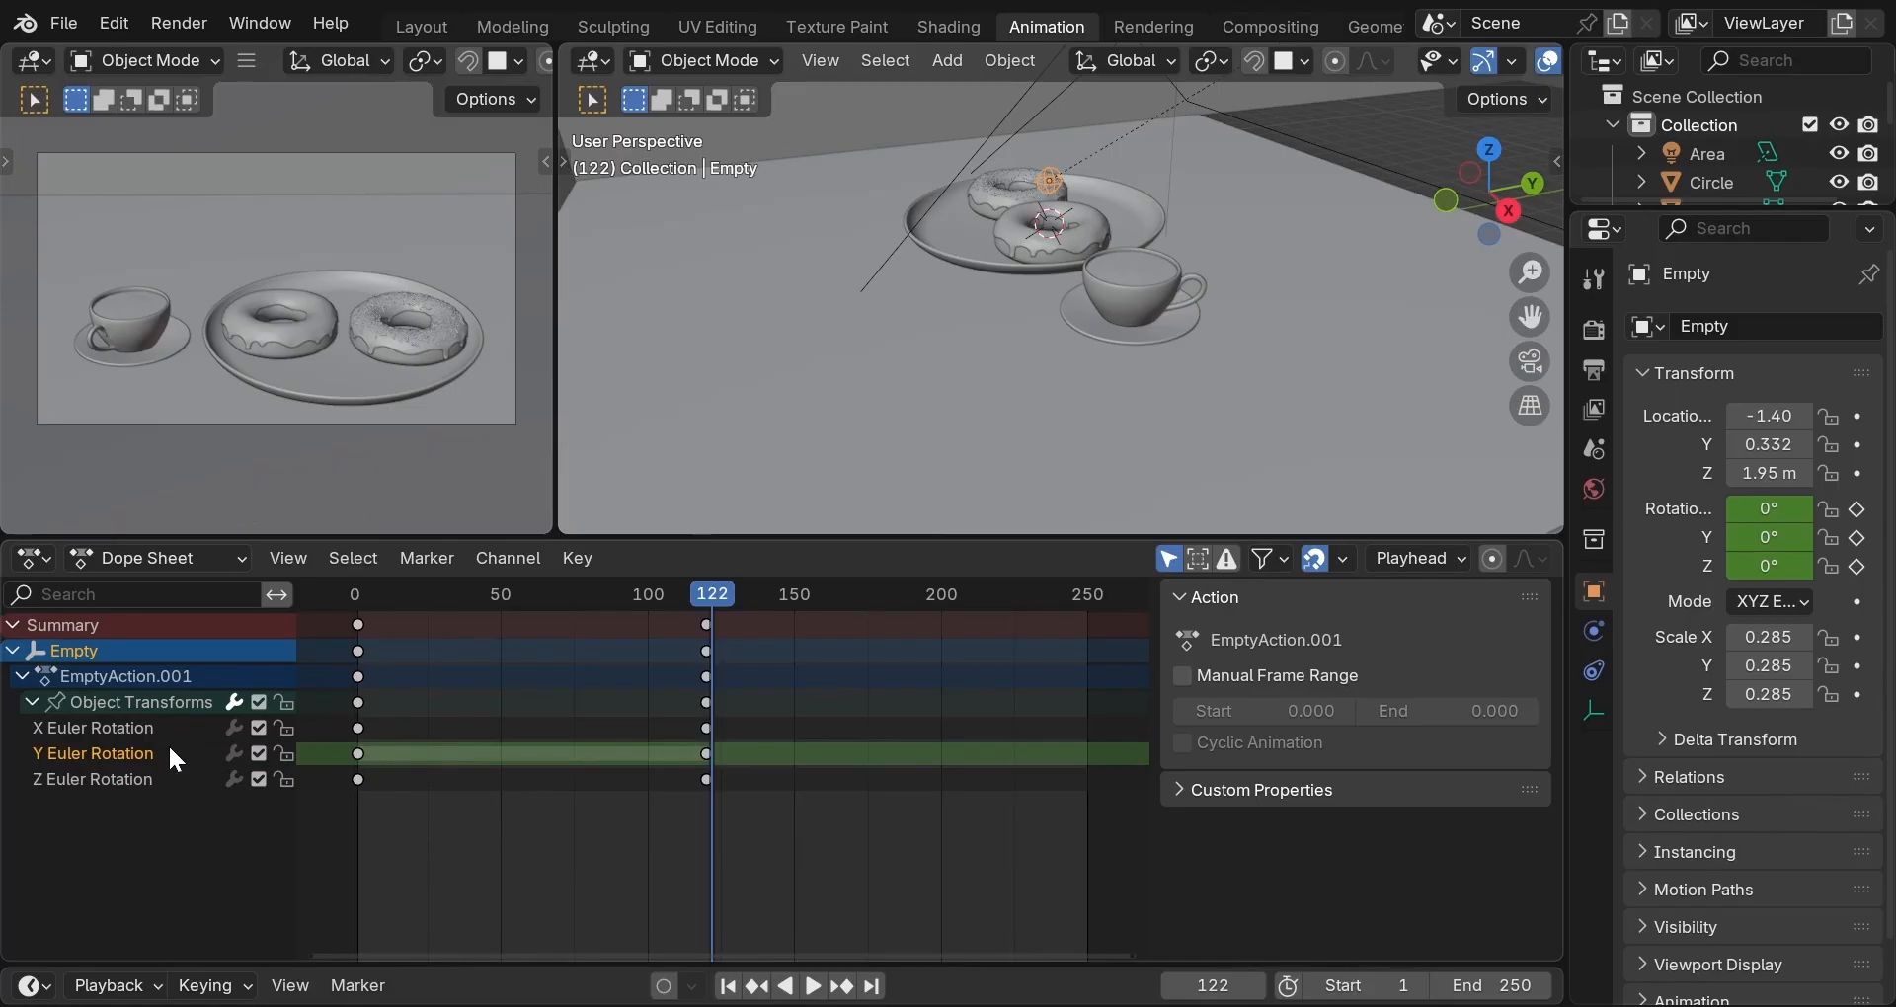
pyautogui.press('x')
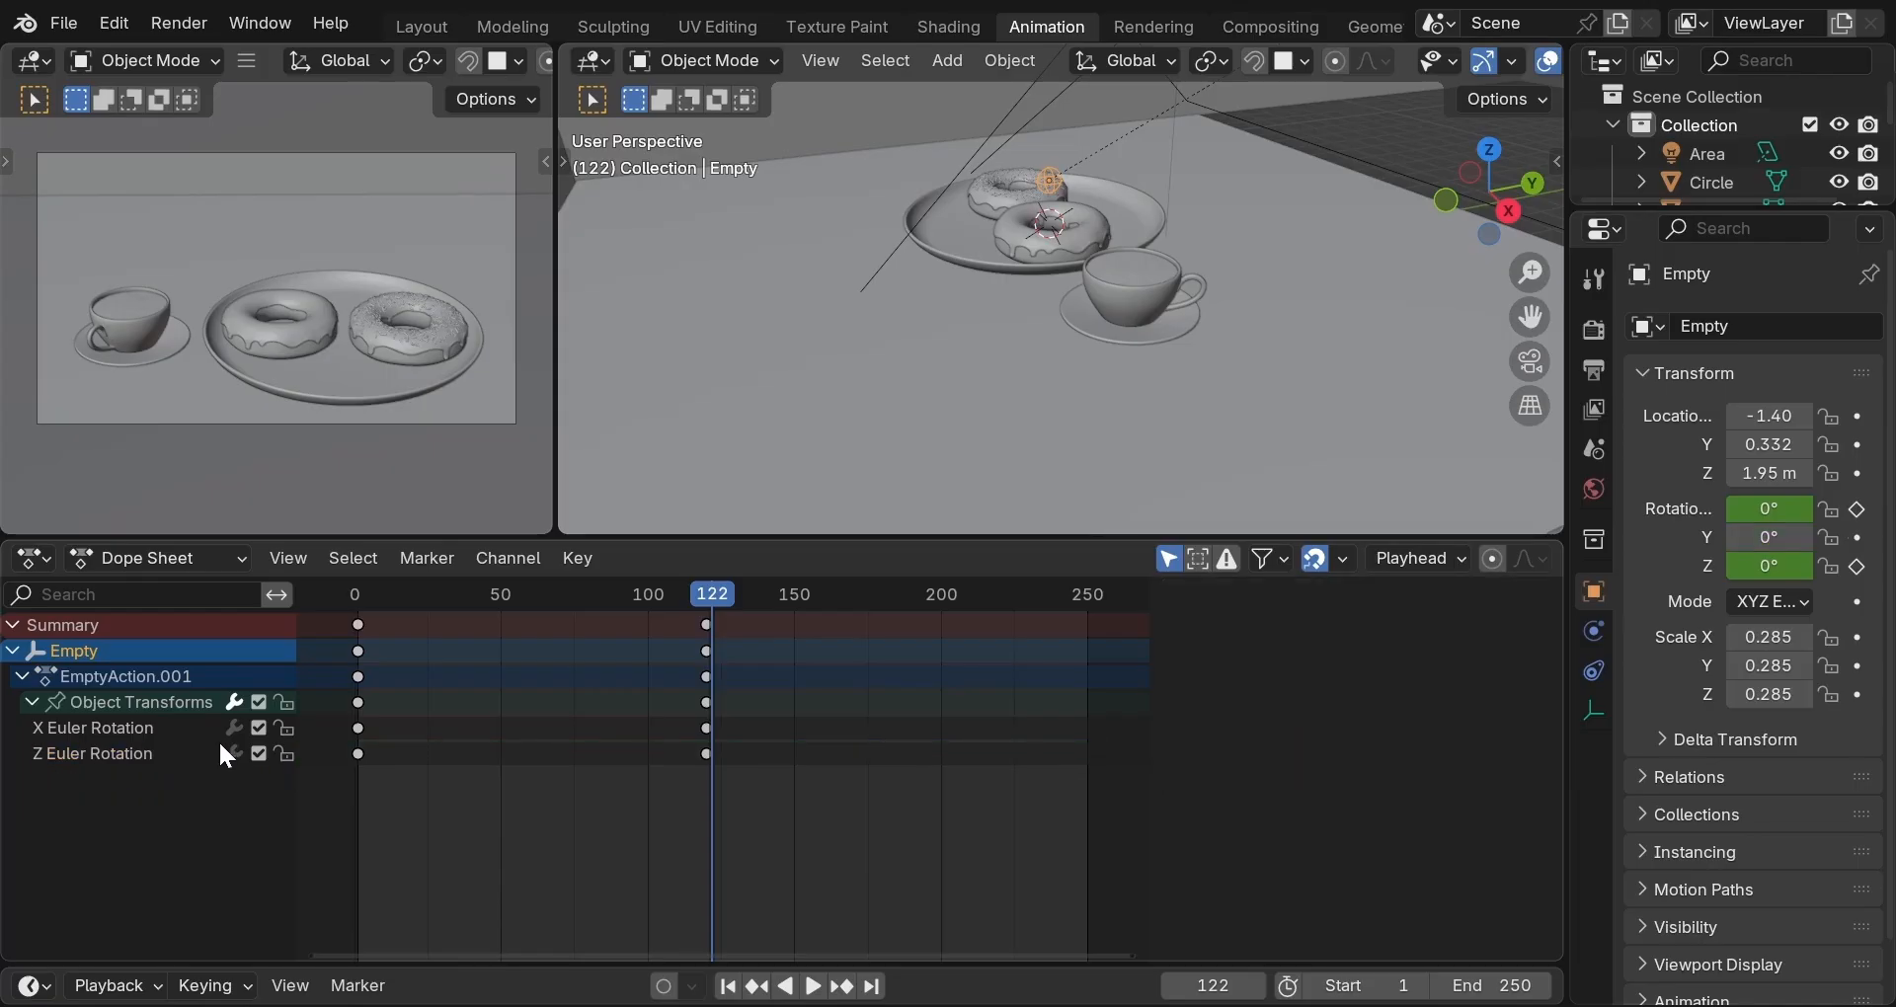
pyautogui.click(161, 731)
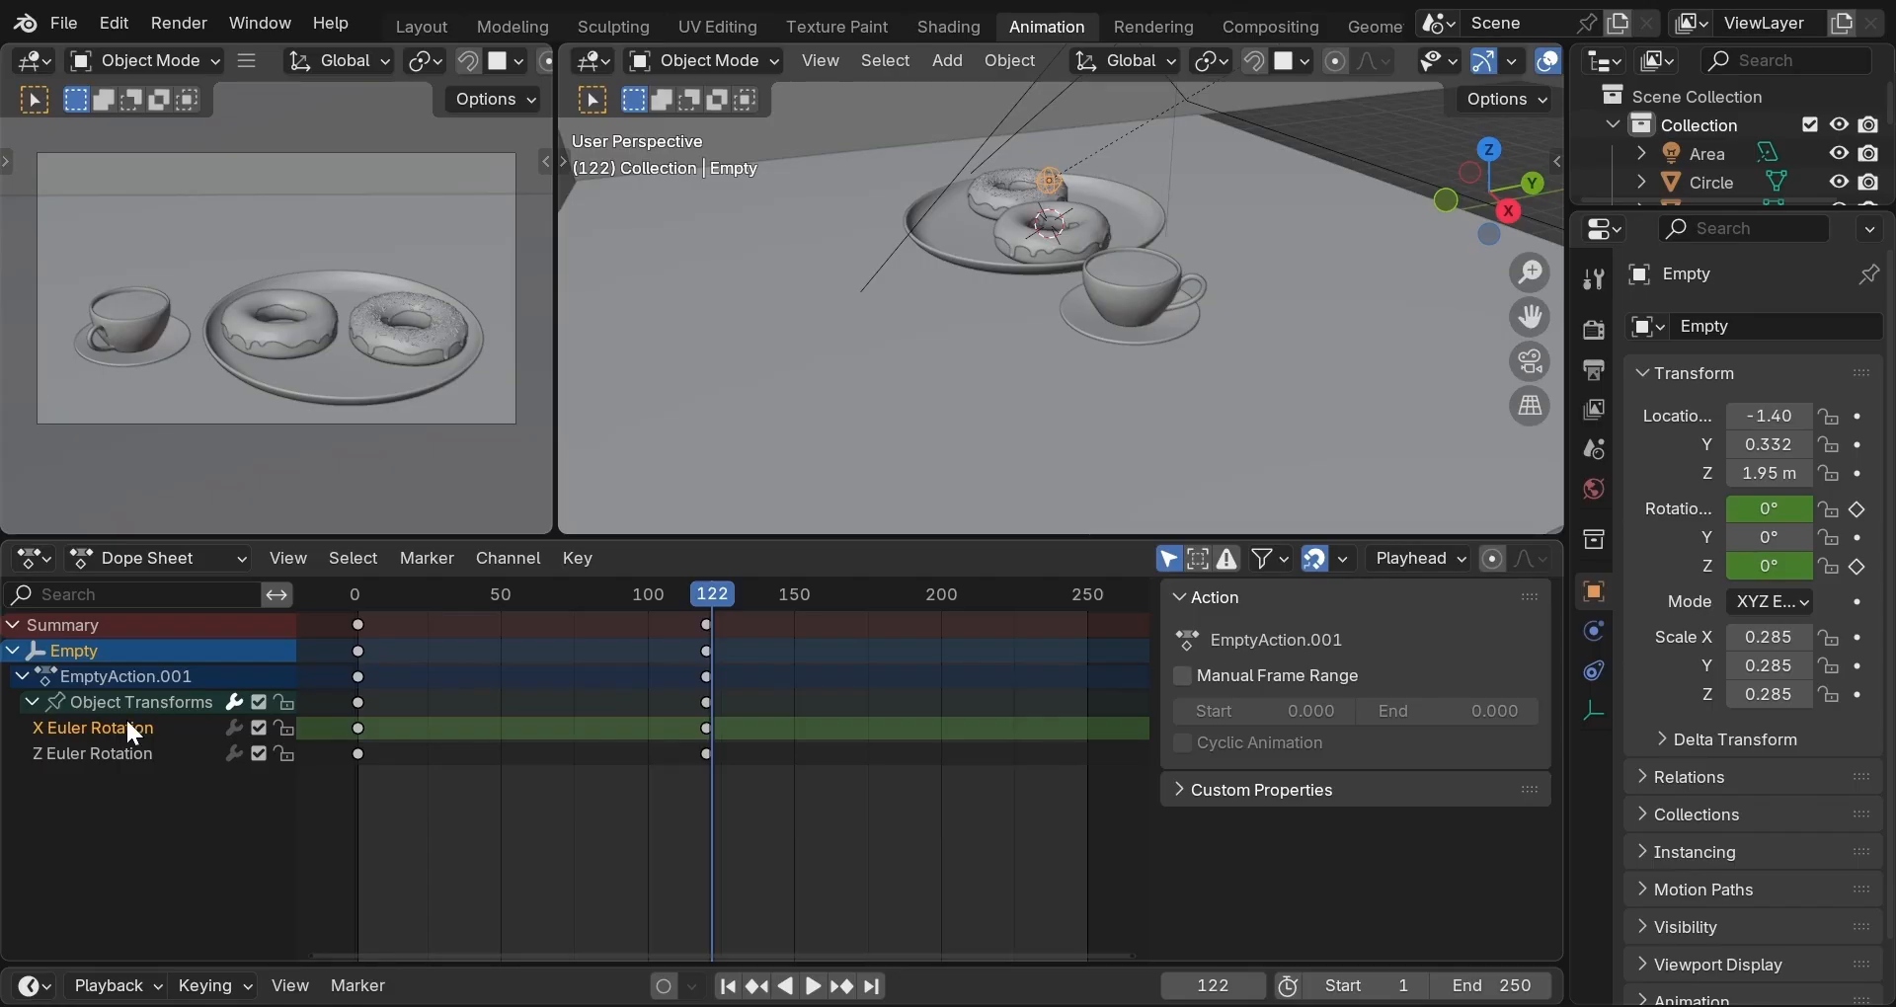
# Change the editor to the Graph Editor with normalized rotation curves fitted in view.
pyautogui.click(37, 558)
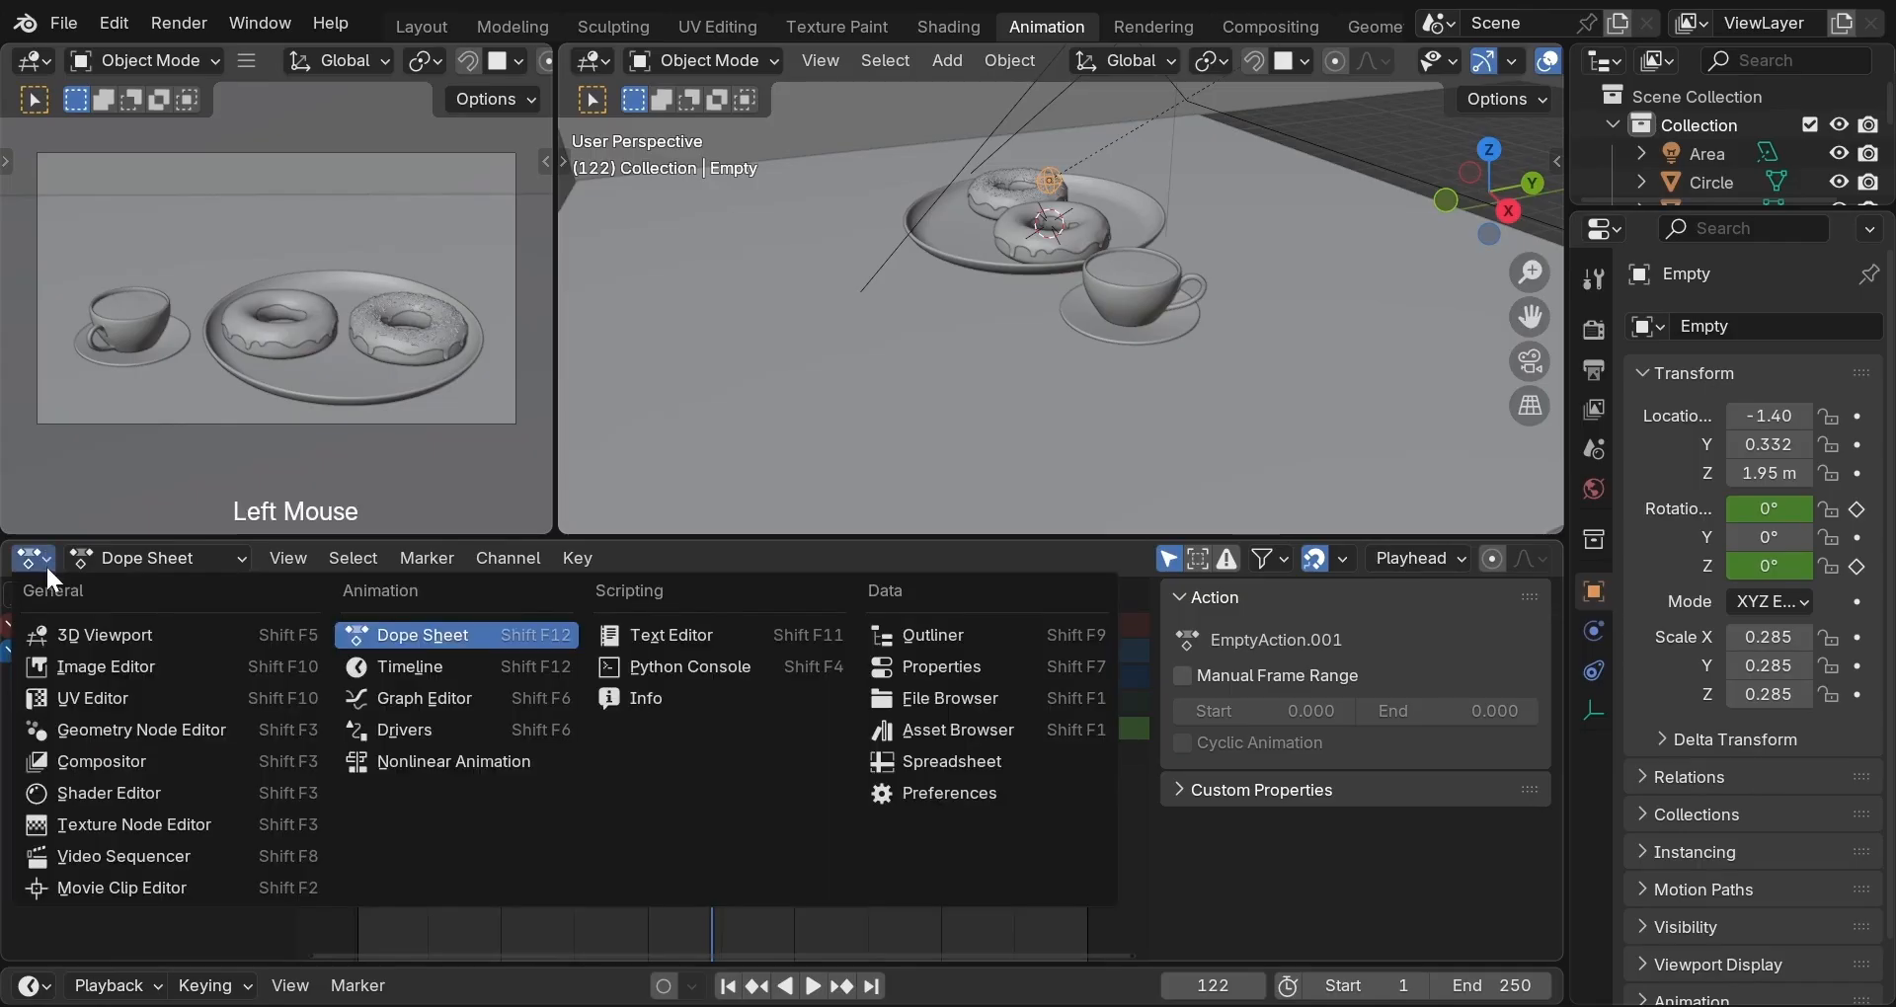
pyautogui.click(389, 694)
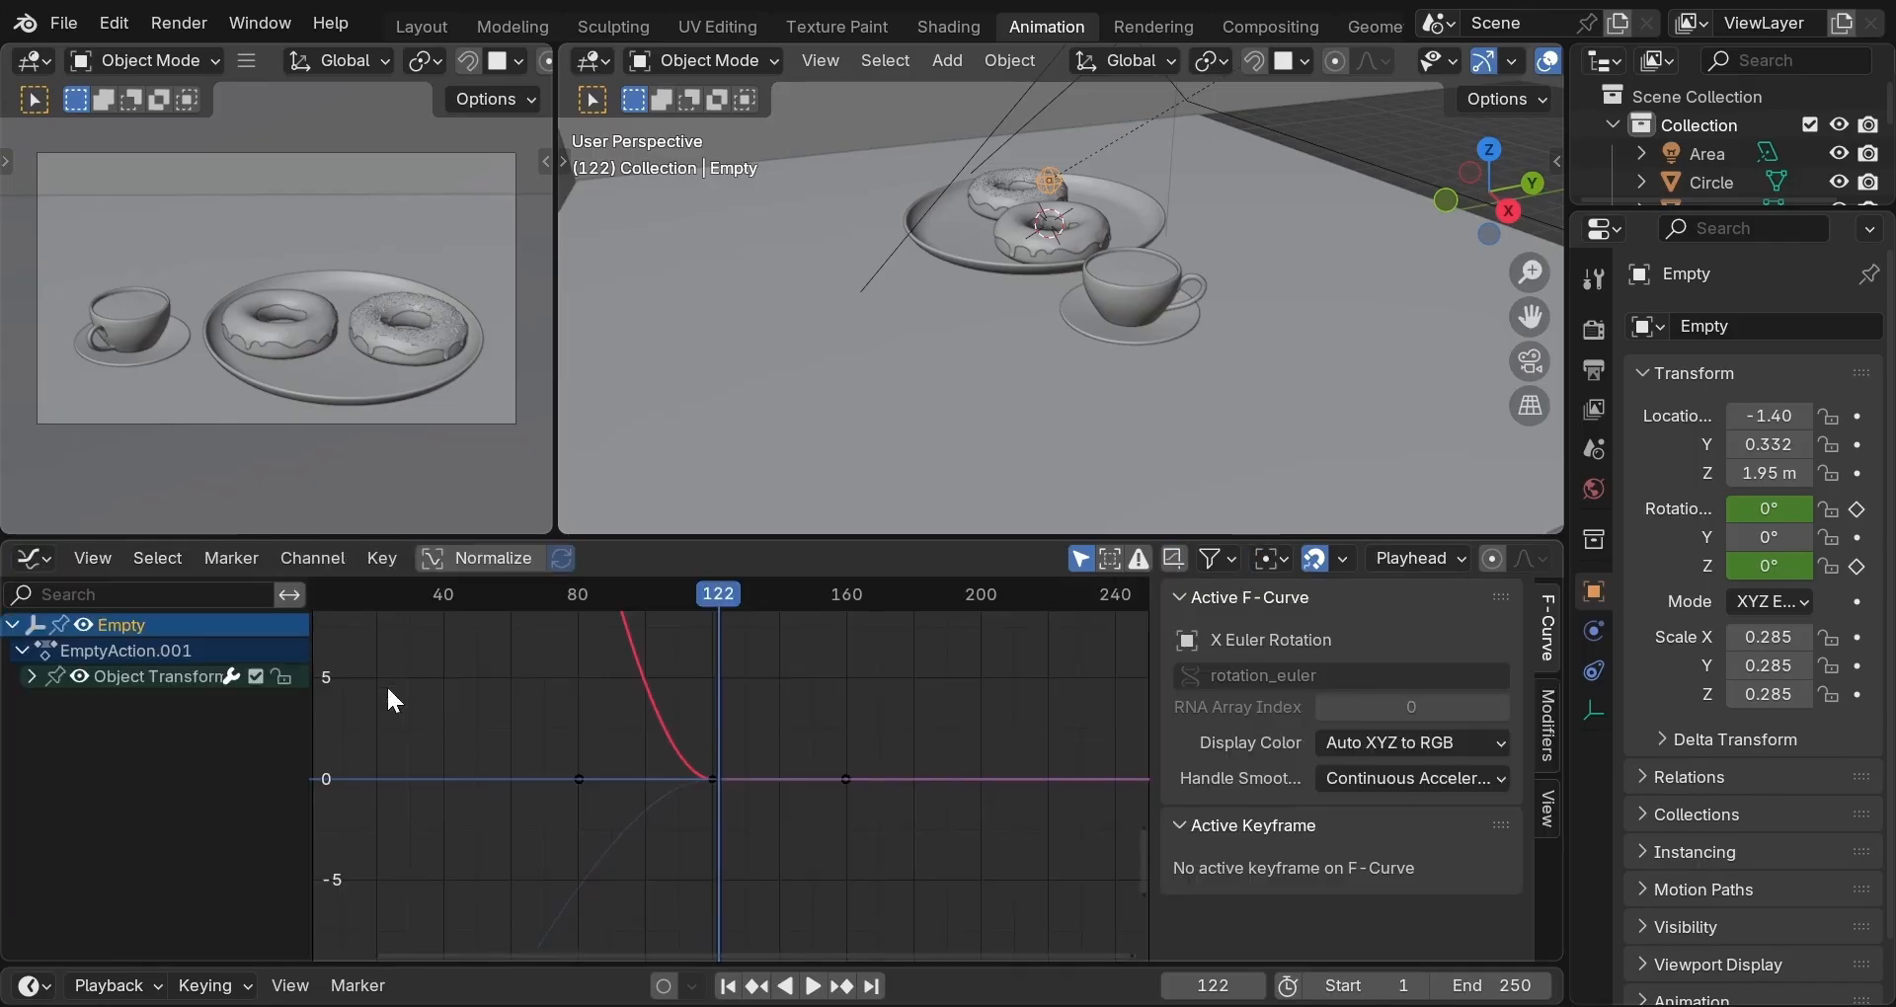
pyautogui.click(441, 559)
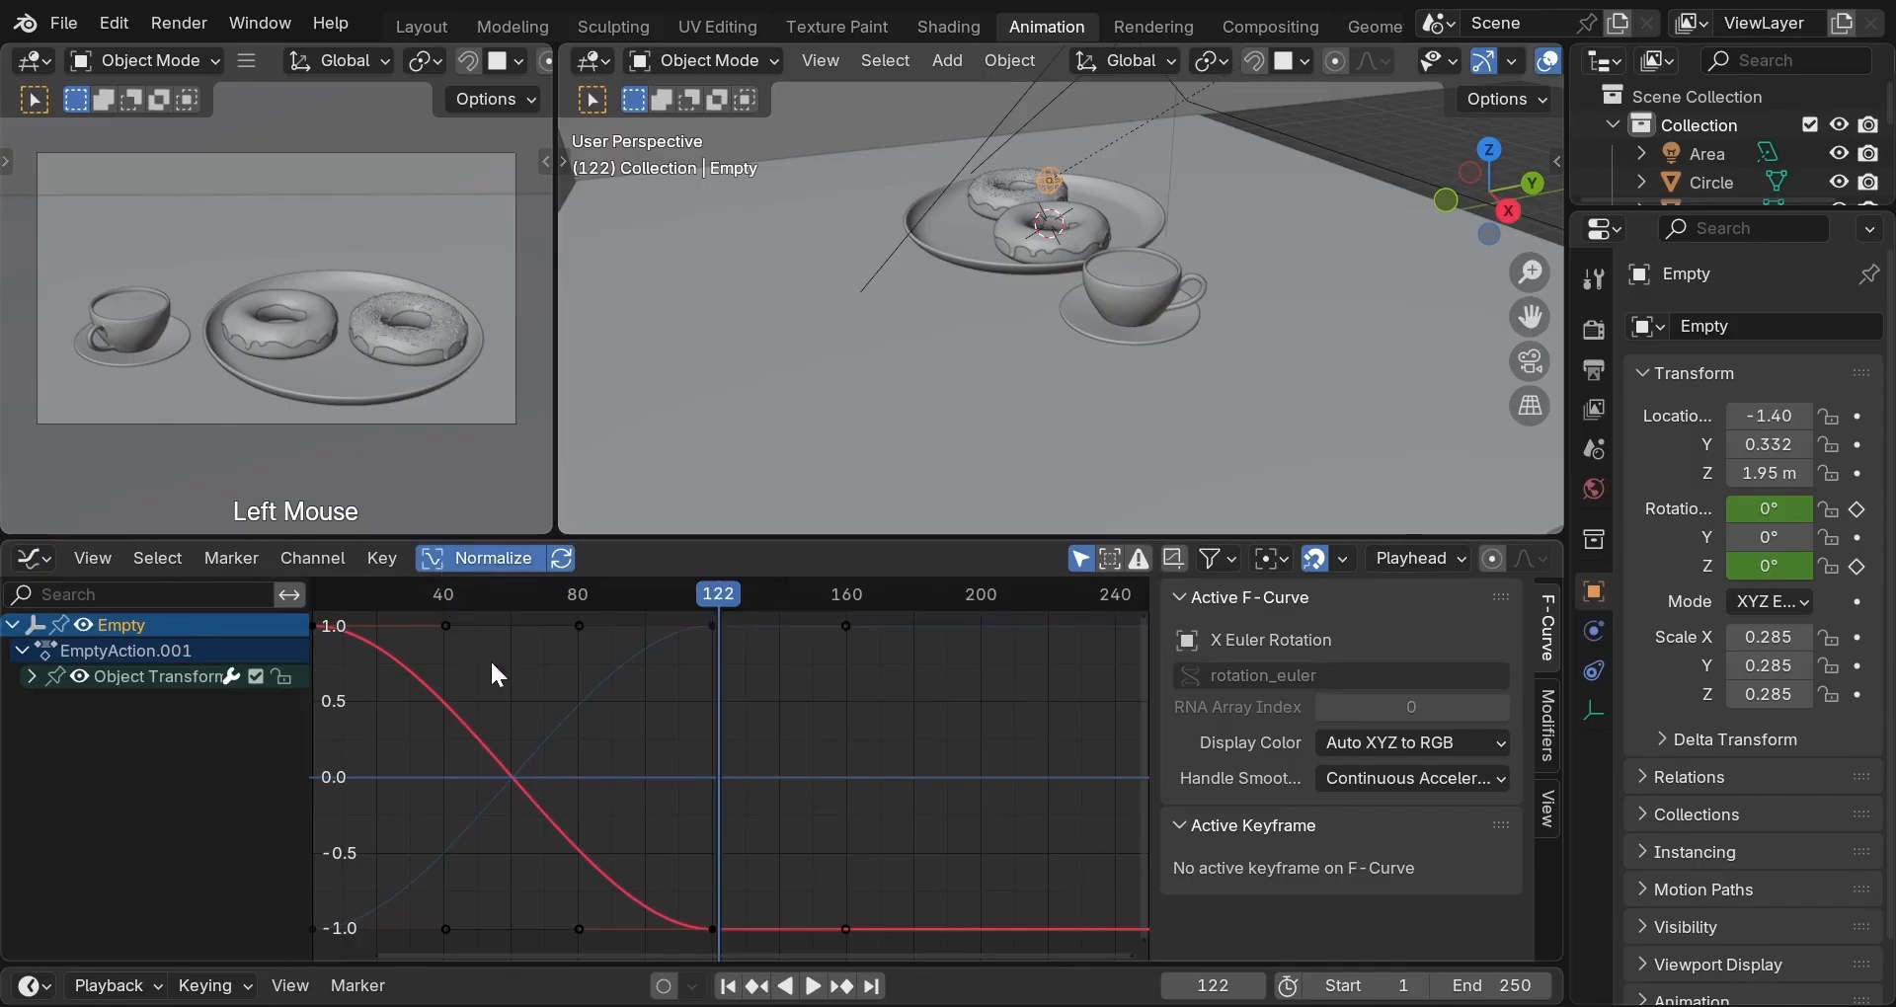
pyautogui.press('Home')
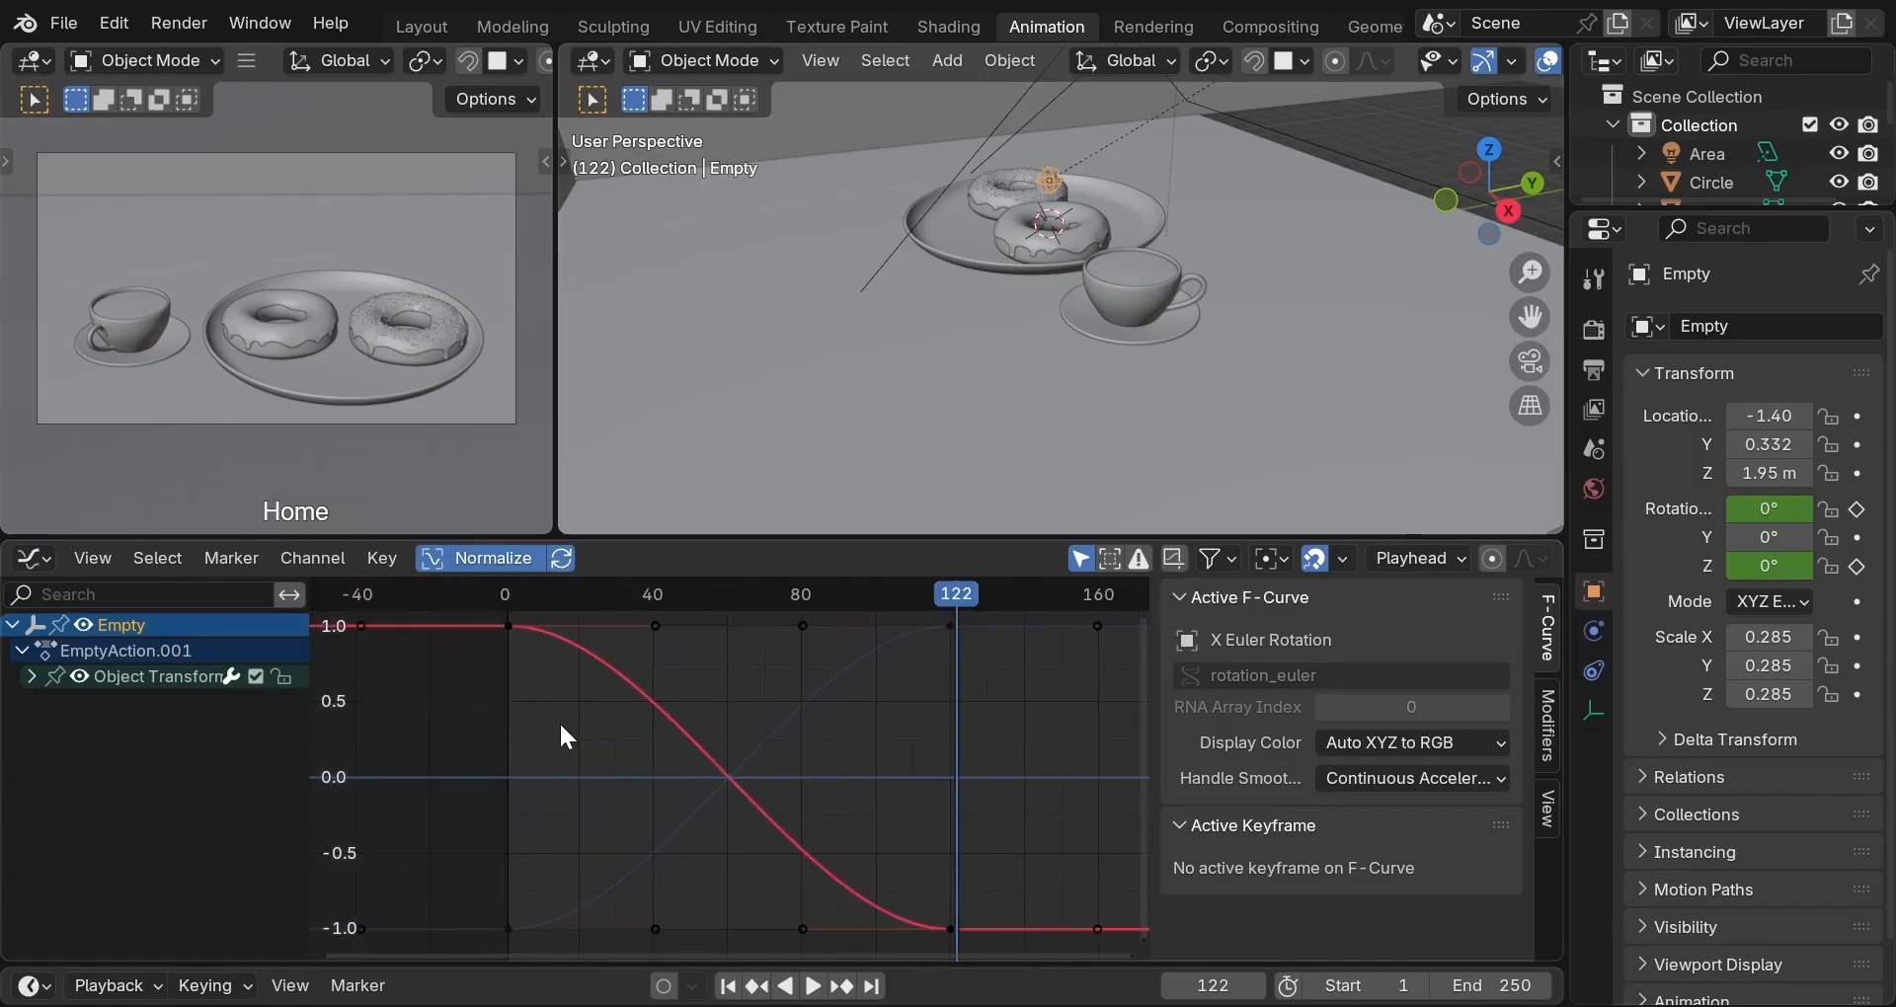
pyautogui.moveTo(561, 727); pyautogui.dragTo(508, 736, button='middle')
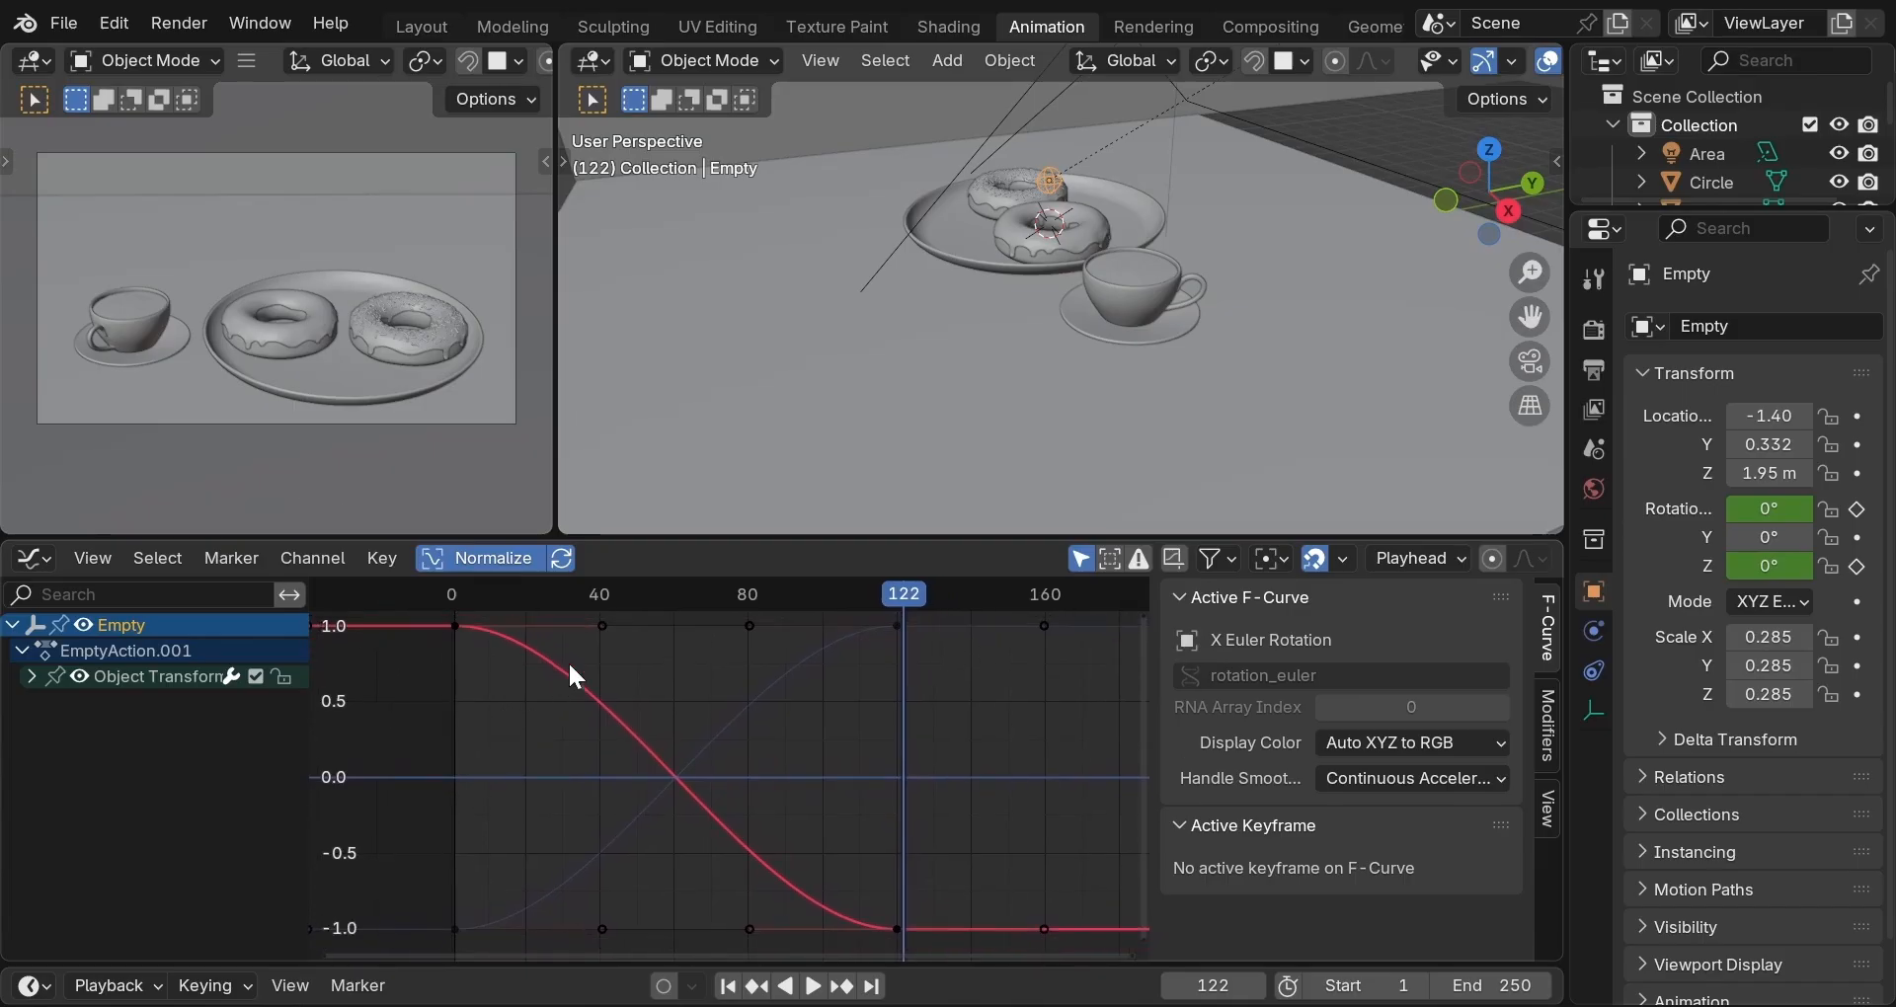
# Select the X Euler Rotation curve and test playback from frame 121.
pyautogui.click(33, 676)
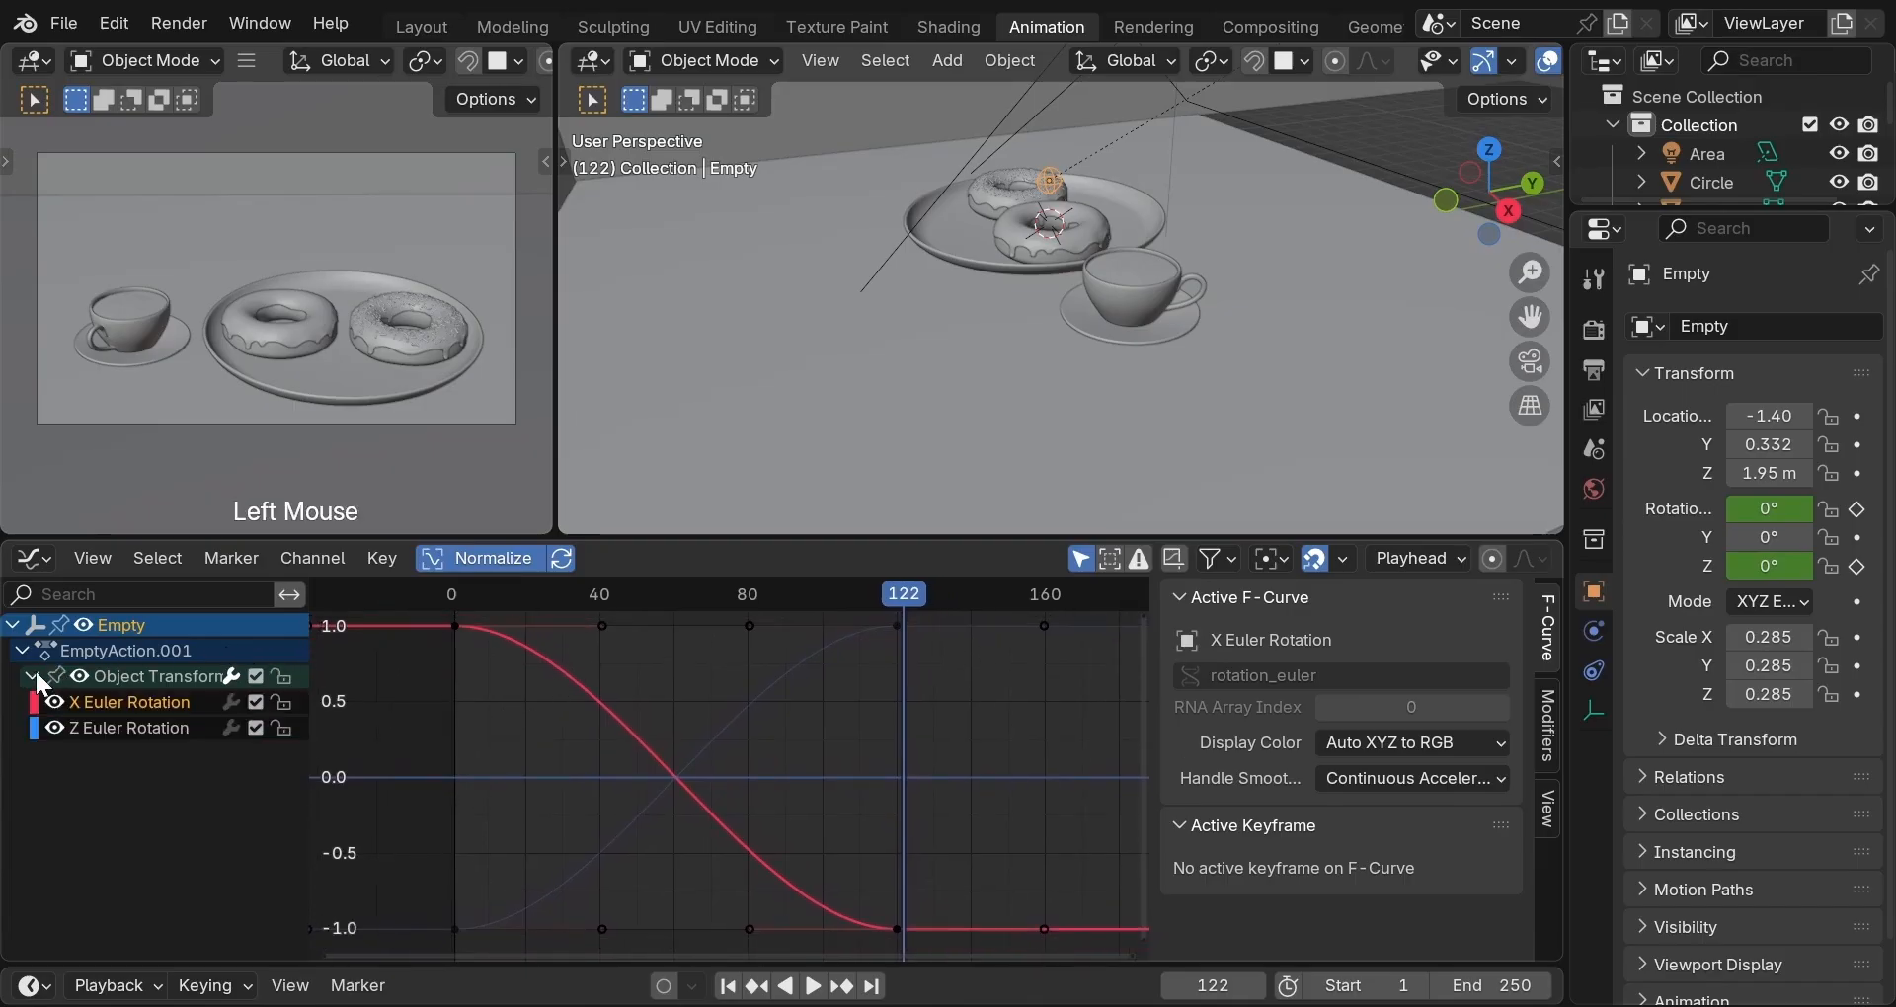
pyautogui.click(103, 703)
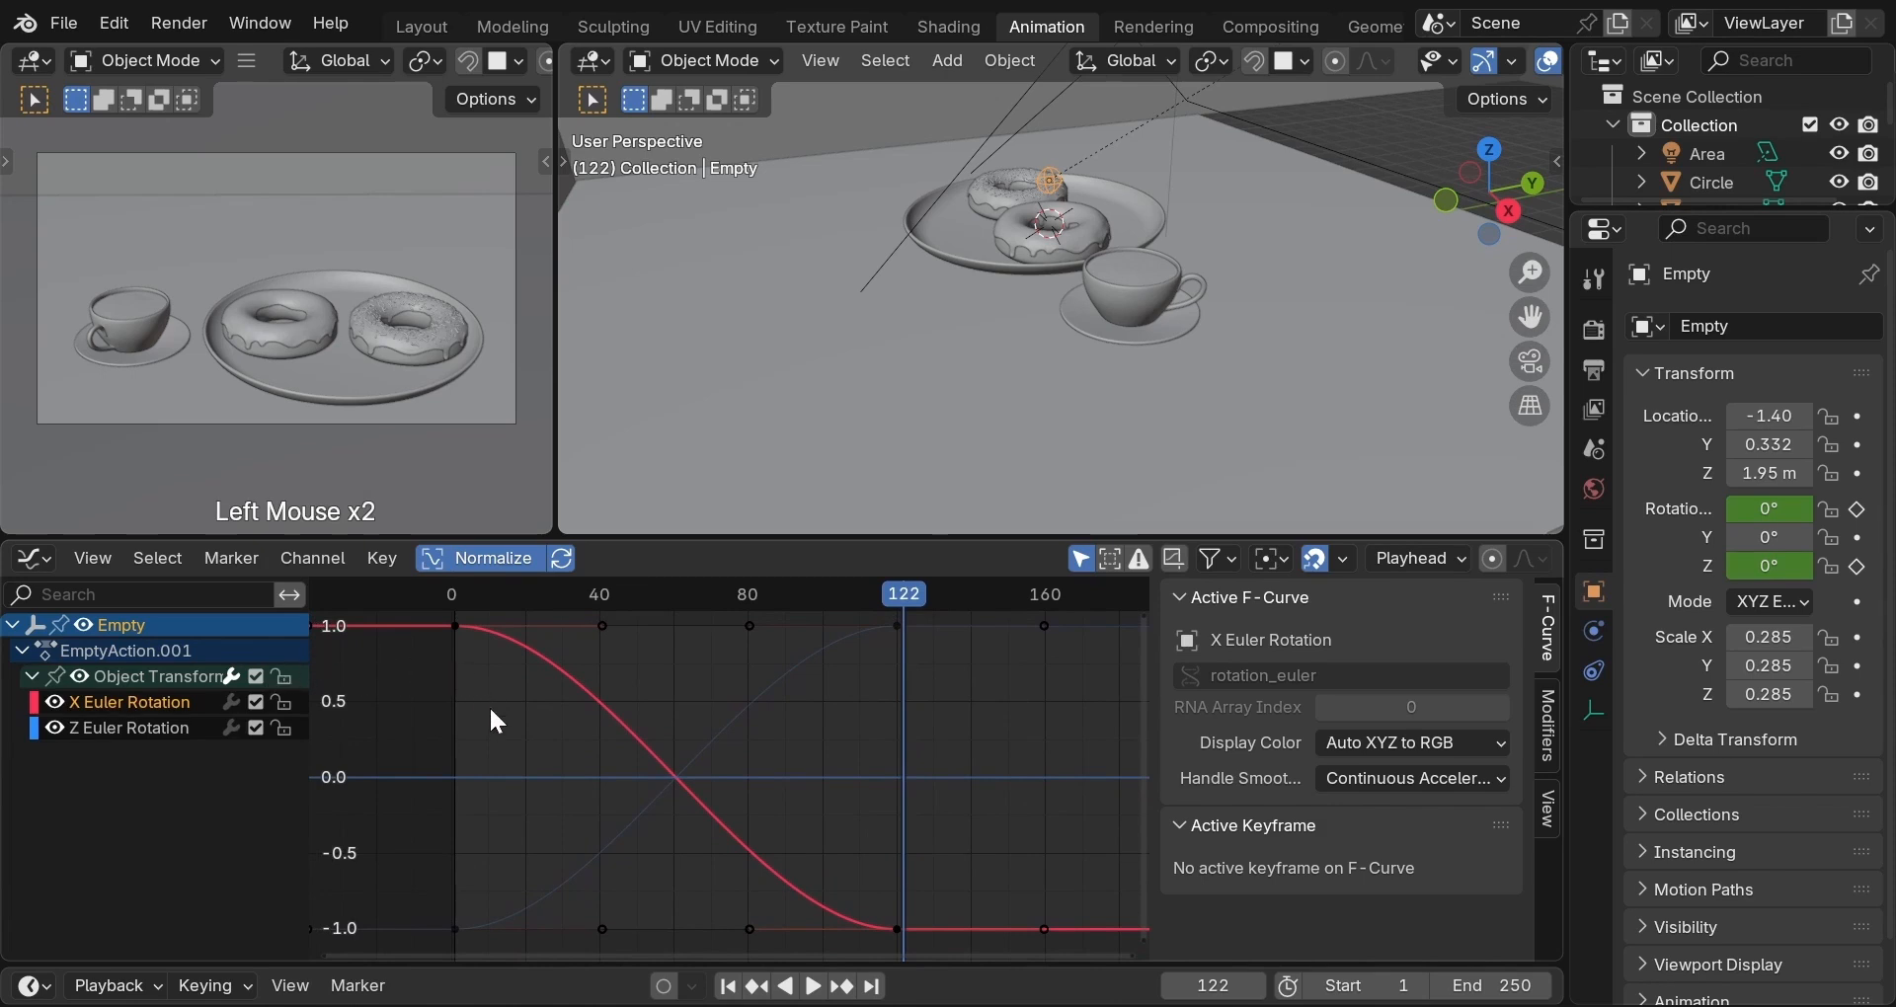
pyautogui.scroll(-2, 614, 747)
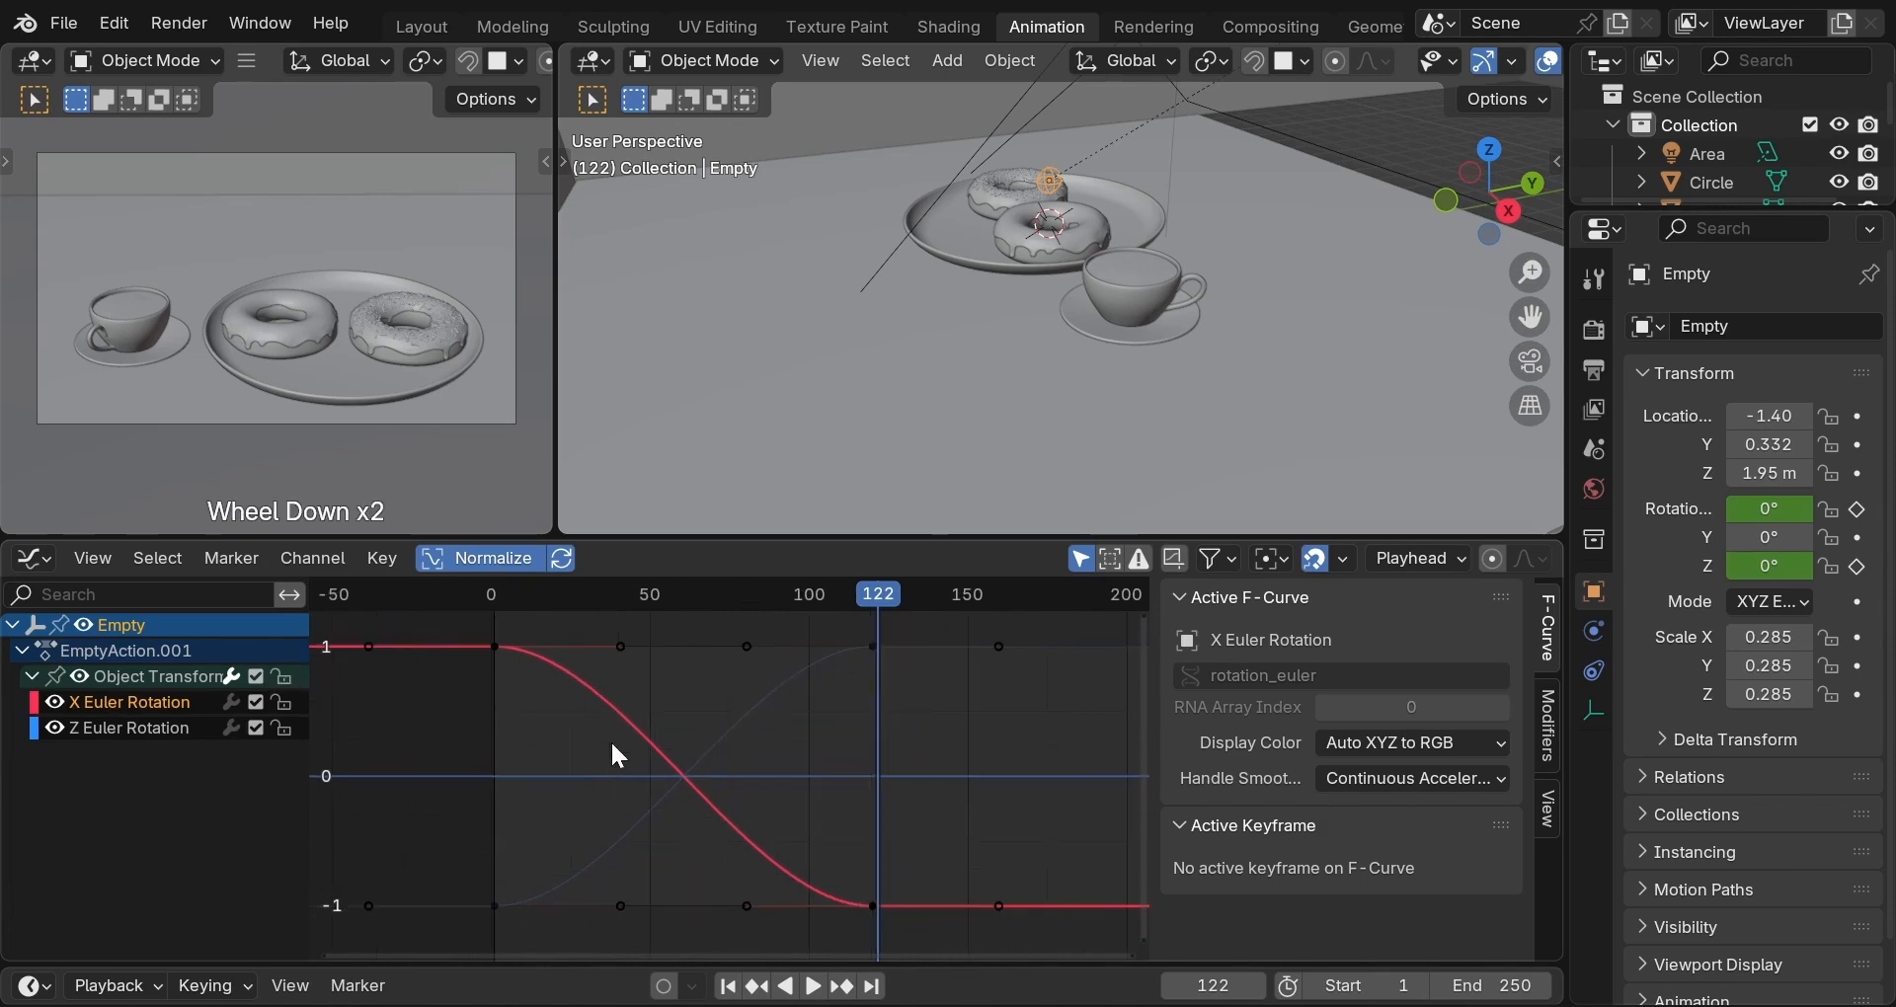
pyautogui.scroll(1, 614, 756)
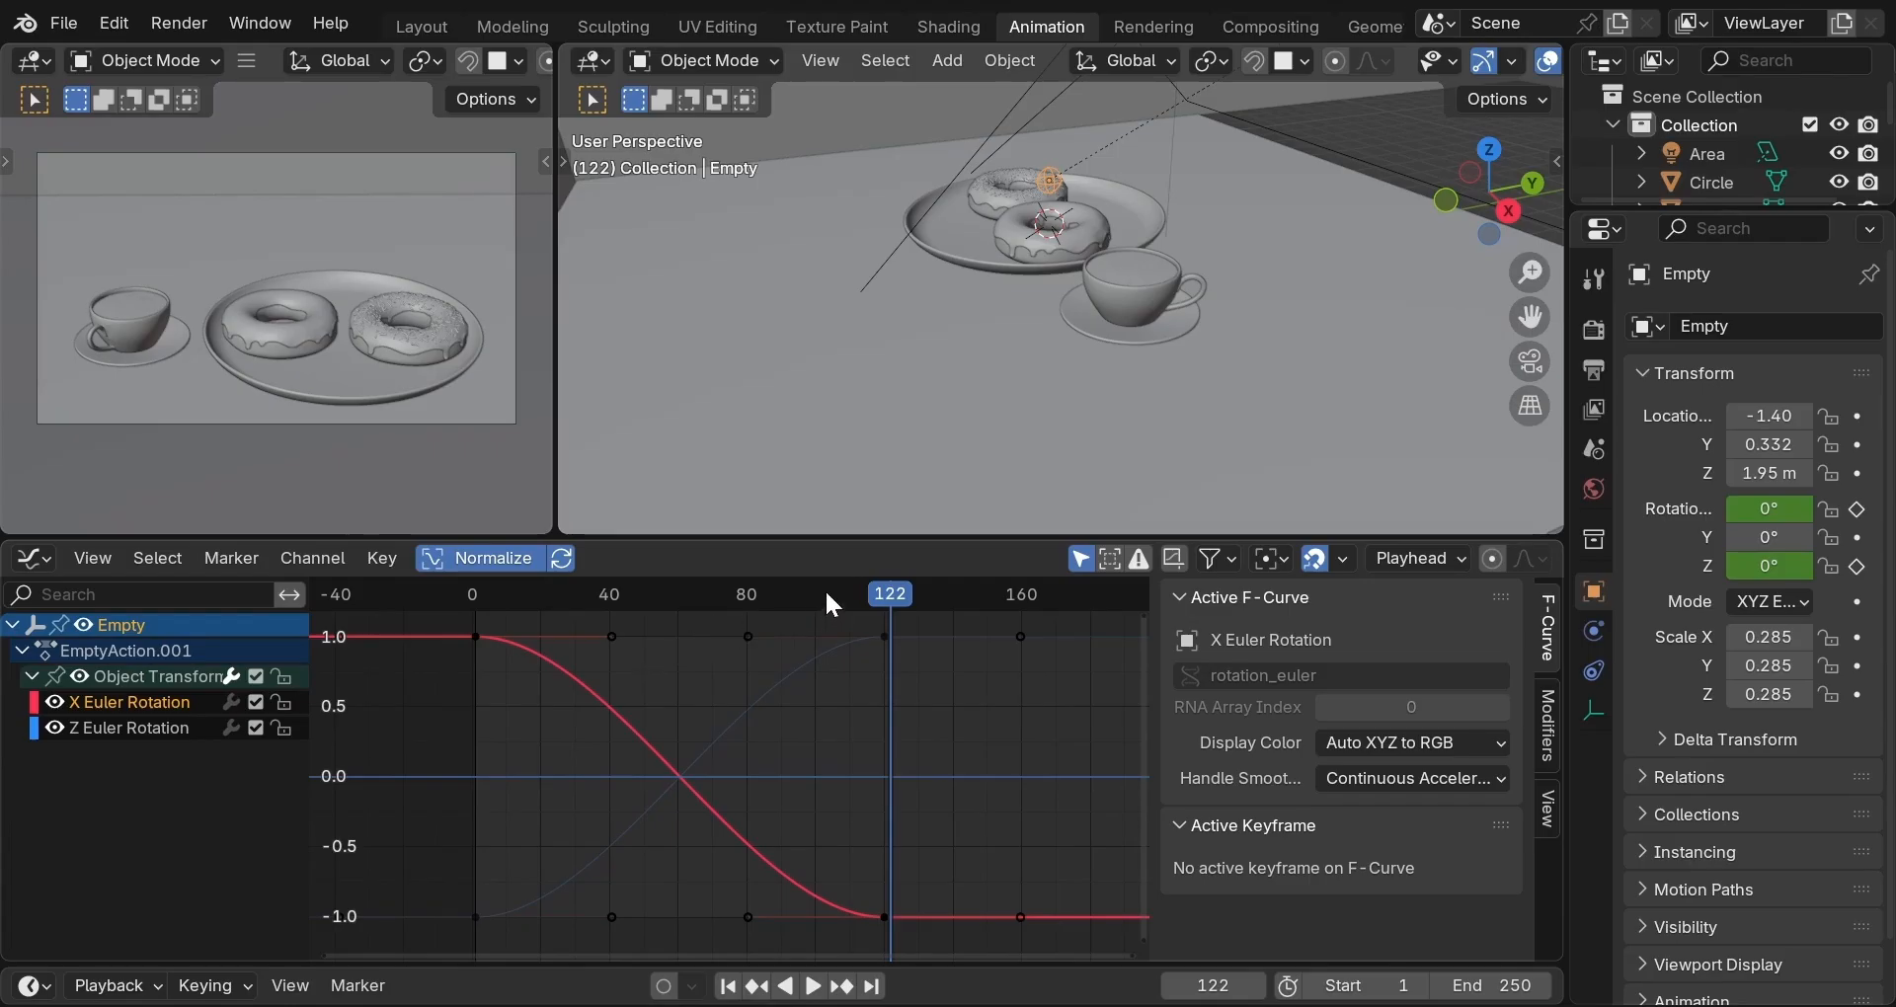
pyautogui.click(887, 592)
pyautogui.press('space')
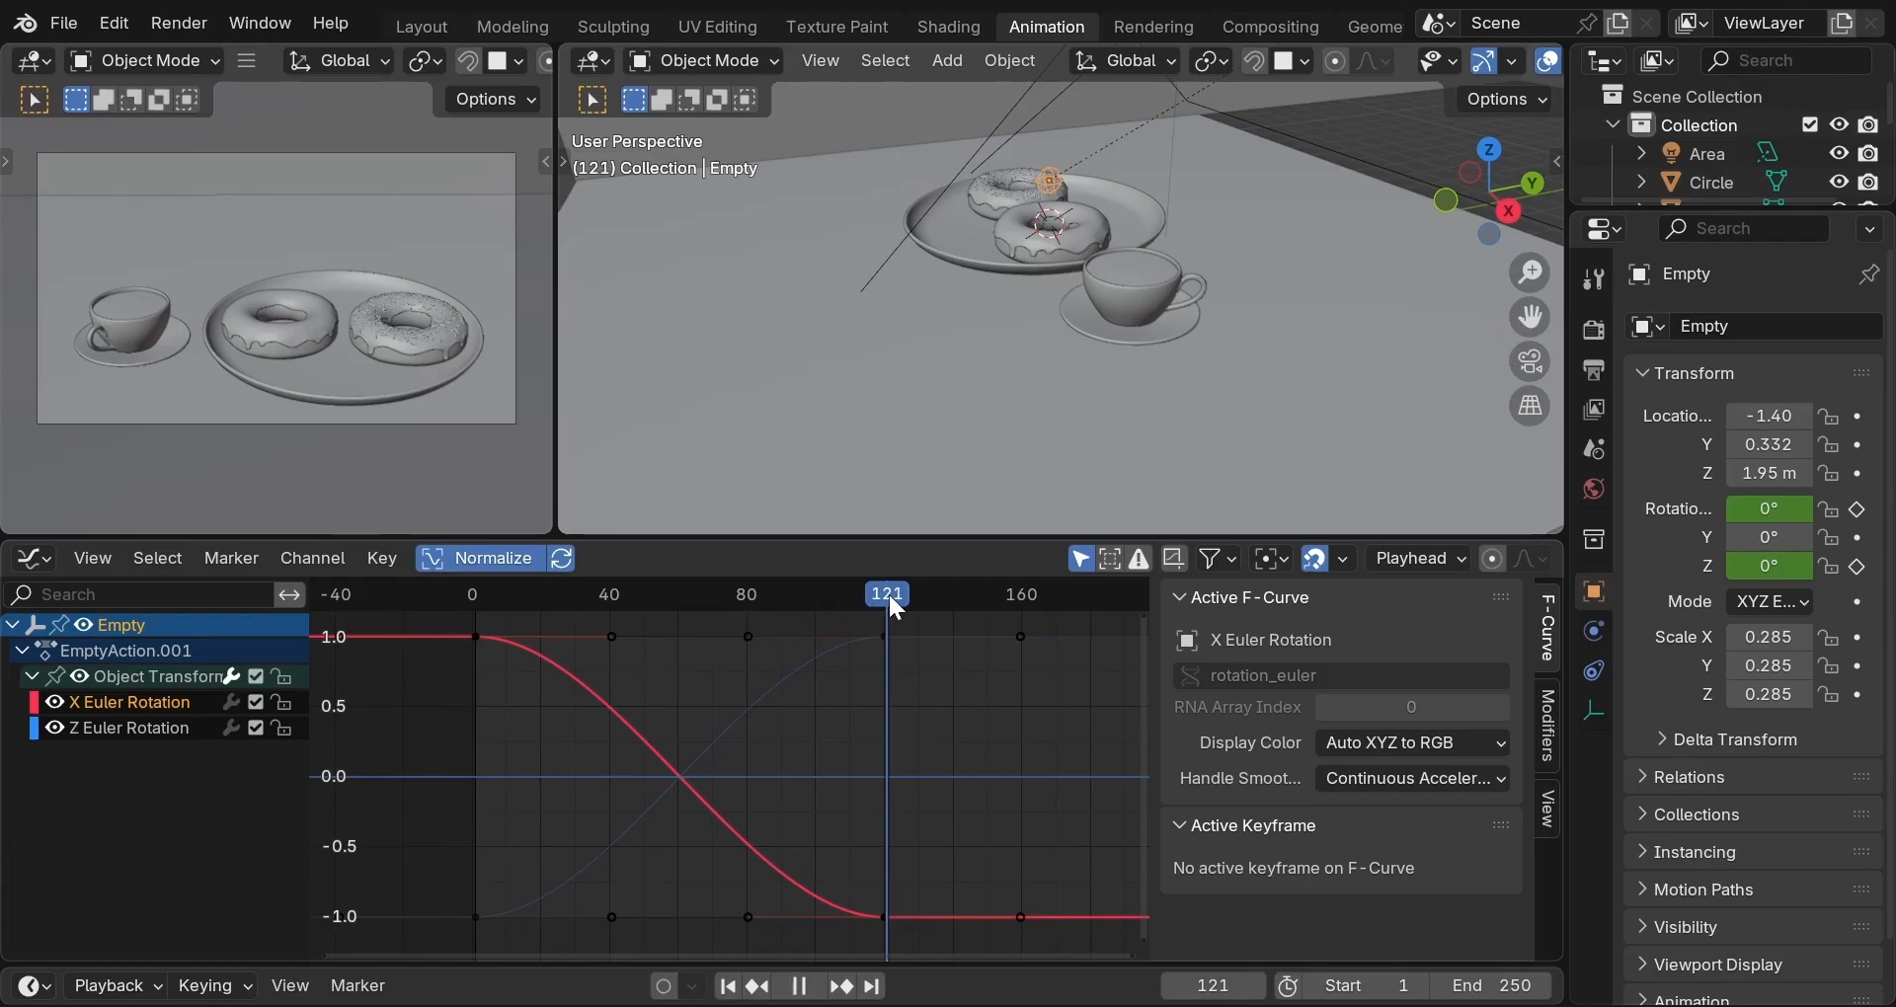
pyautogui.press('space')
# On the X curve, rotate the frame-1 handle steeper and lengthen the frame-120 handle about 1.74×.
pyautogui.click(612, 637)
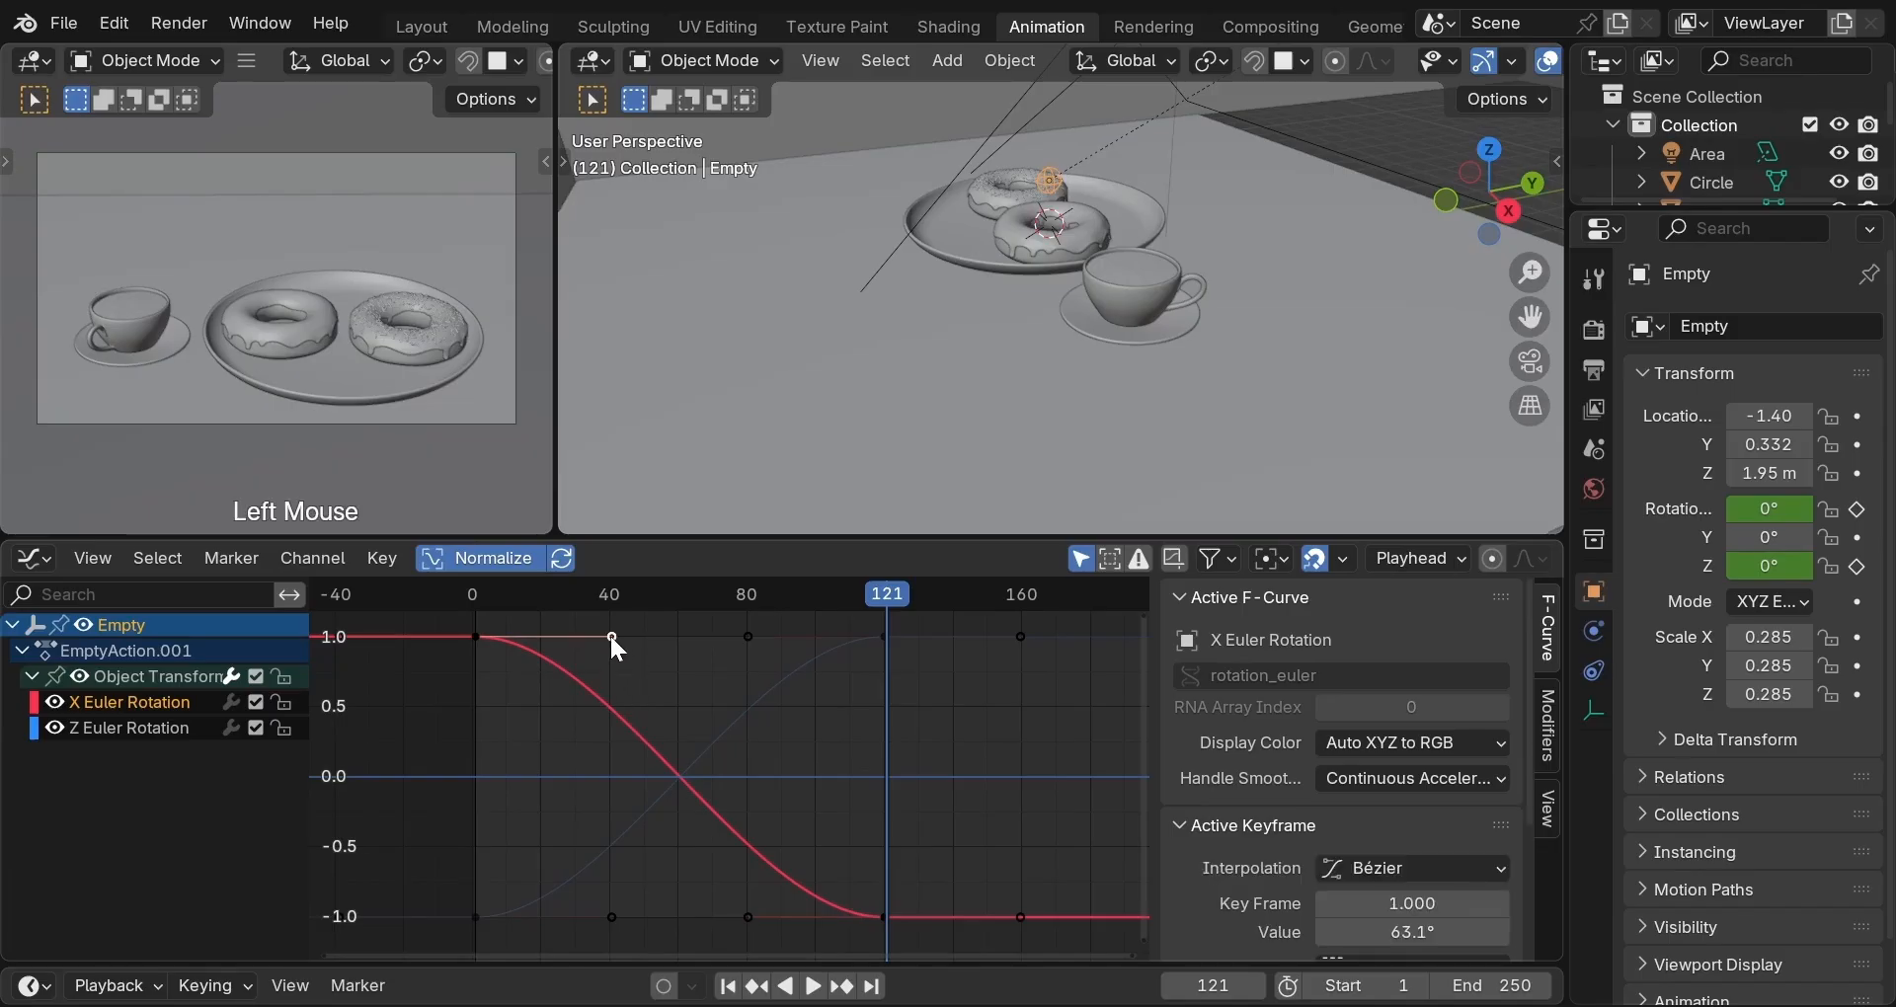
pyautogui.press('r')
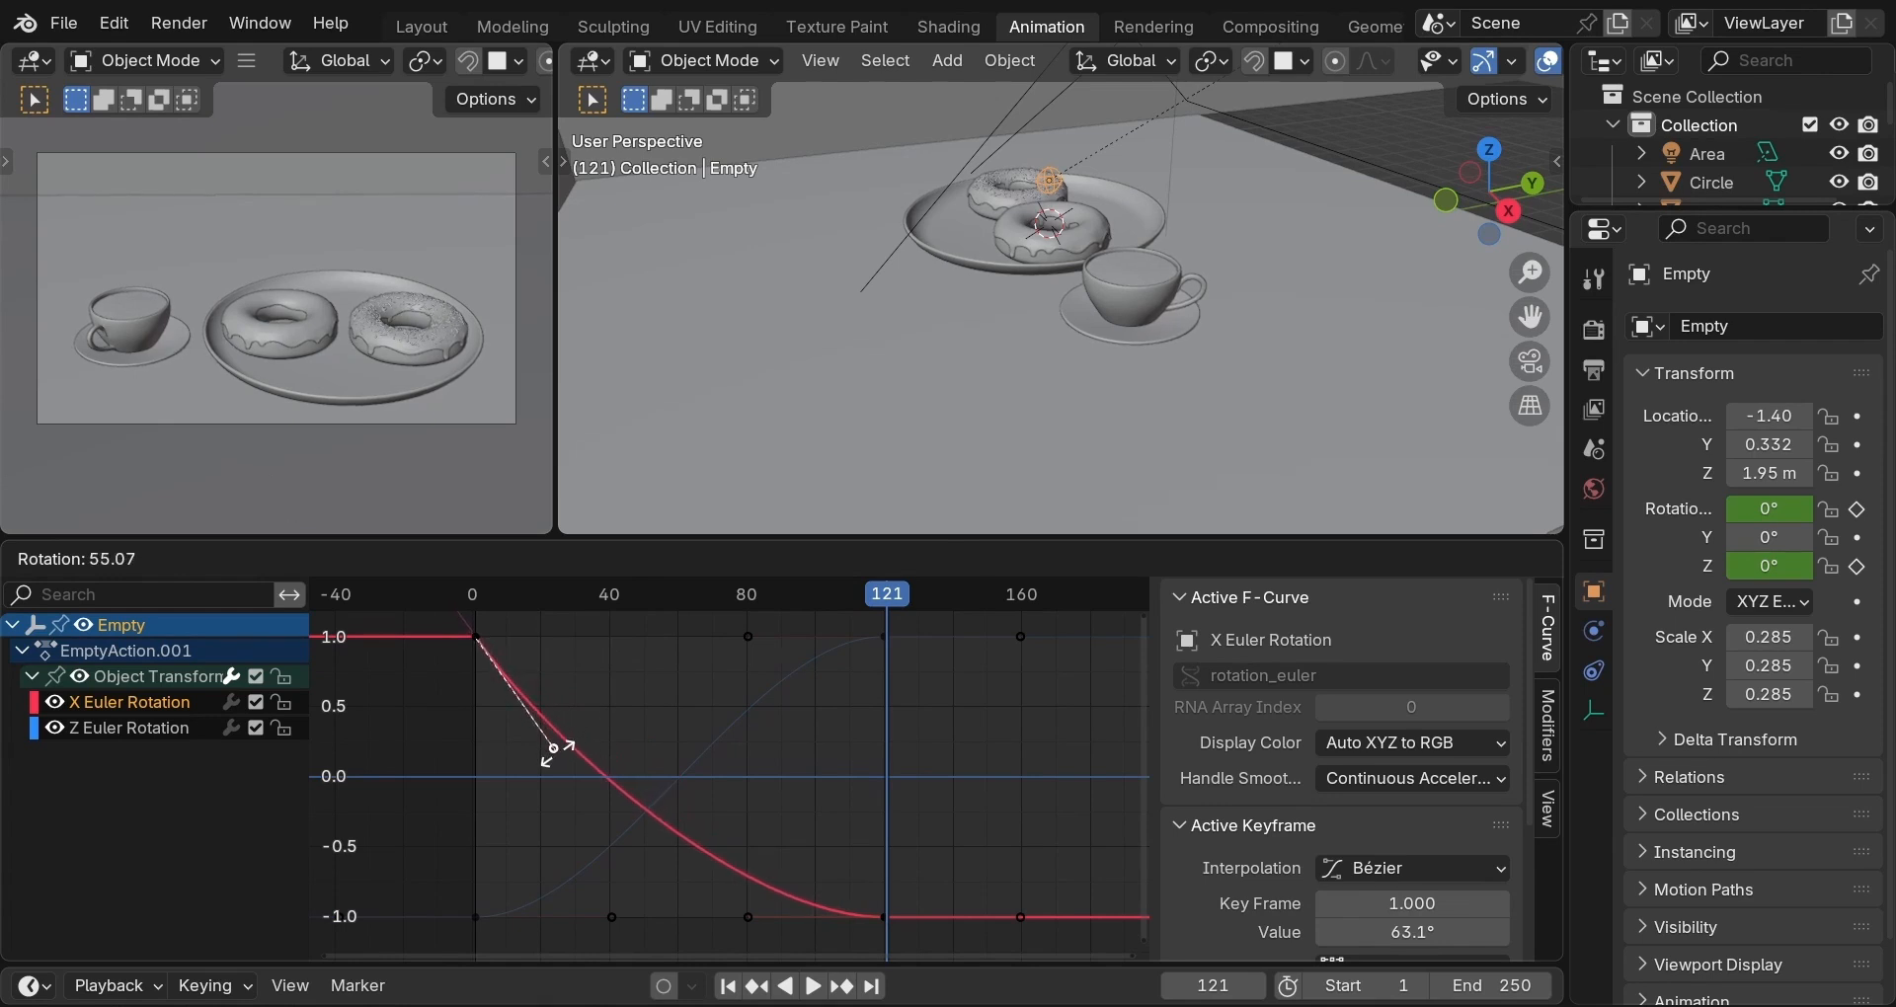
pyautogui.click(551, 753)
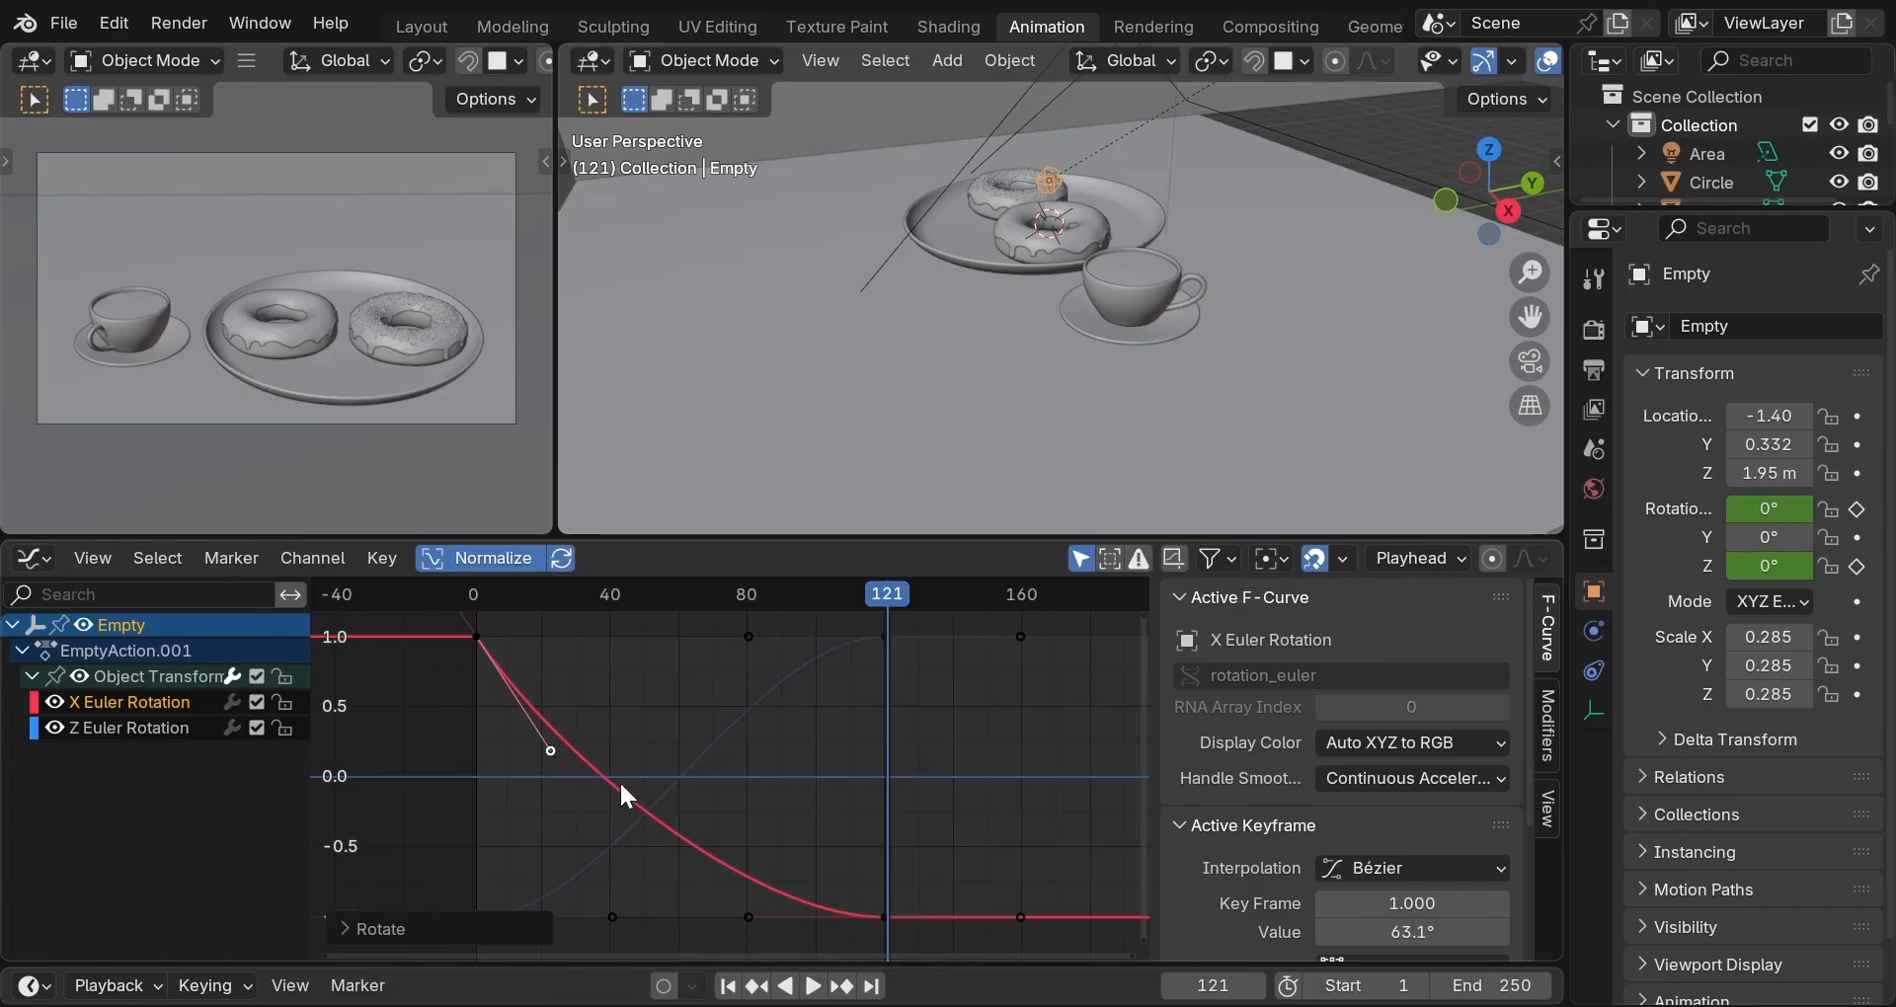
pyautogui.click(748, 917)
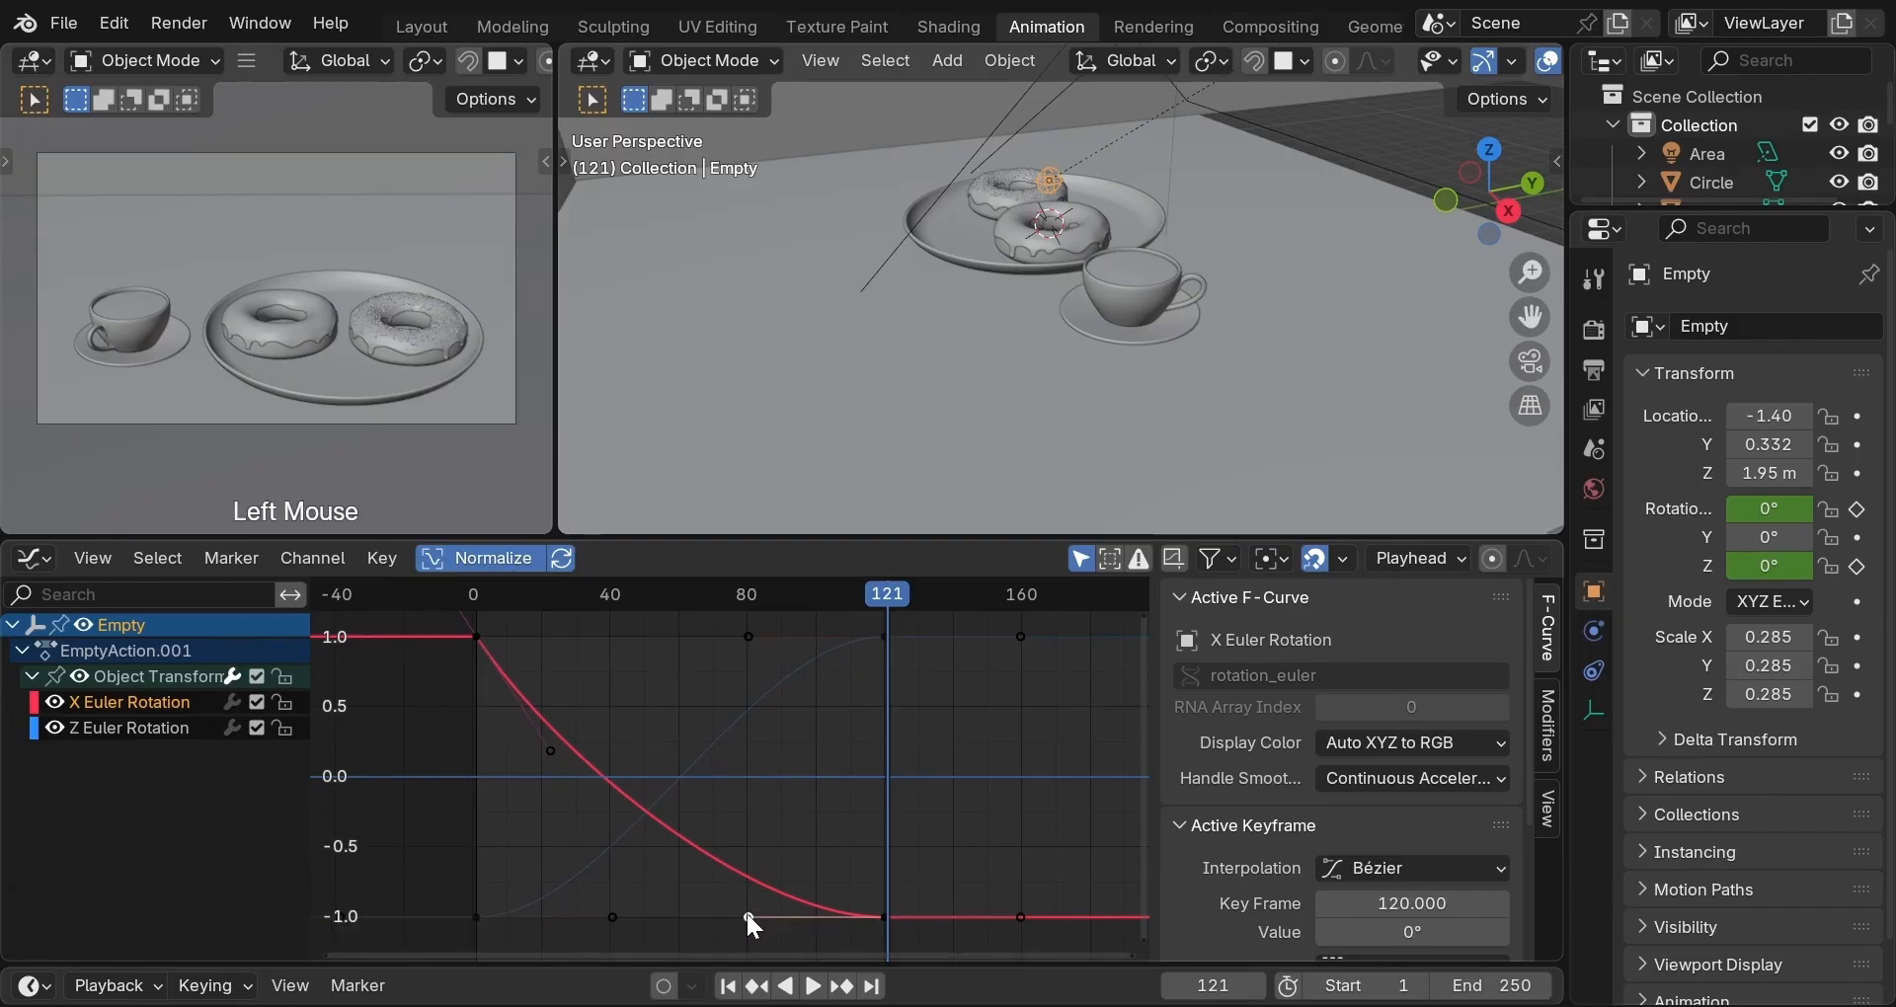
pyautogui.press('s')
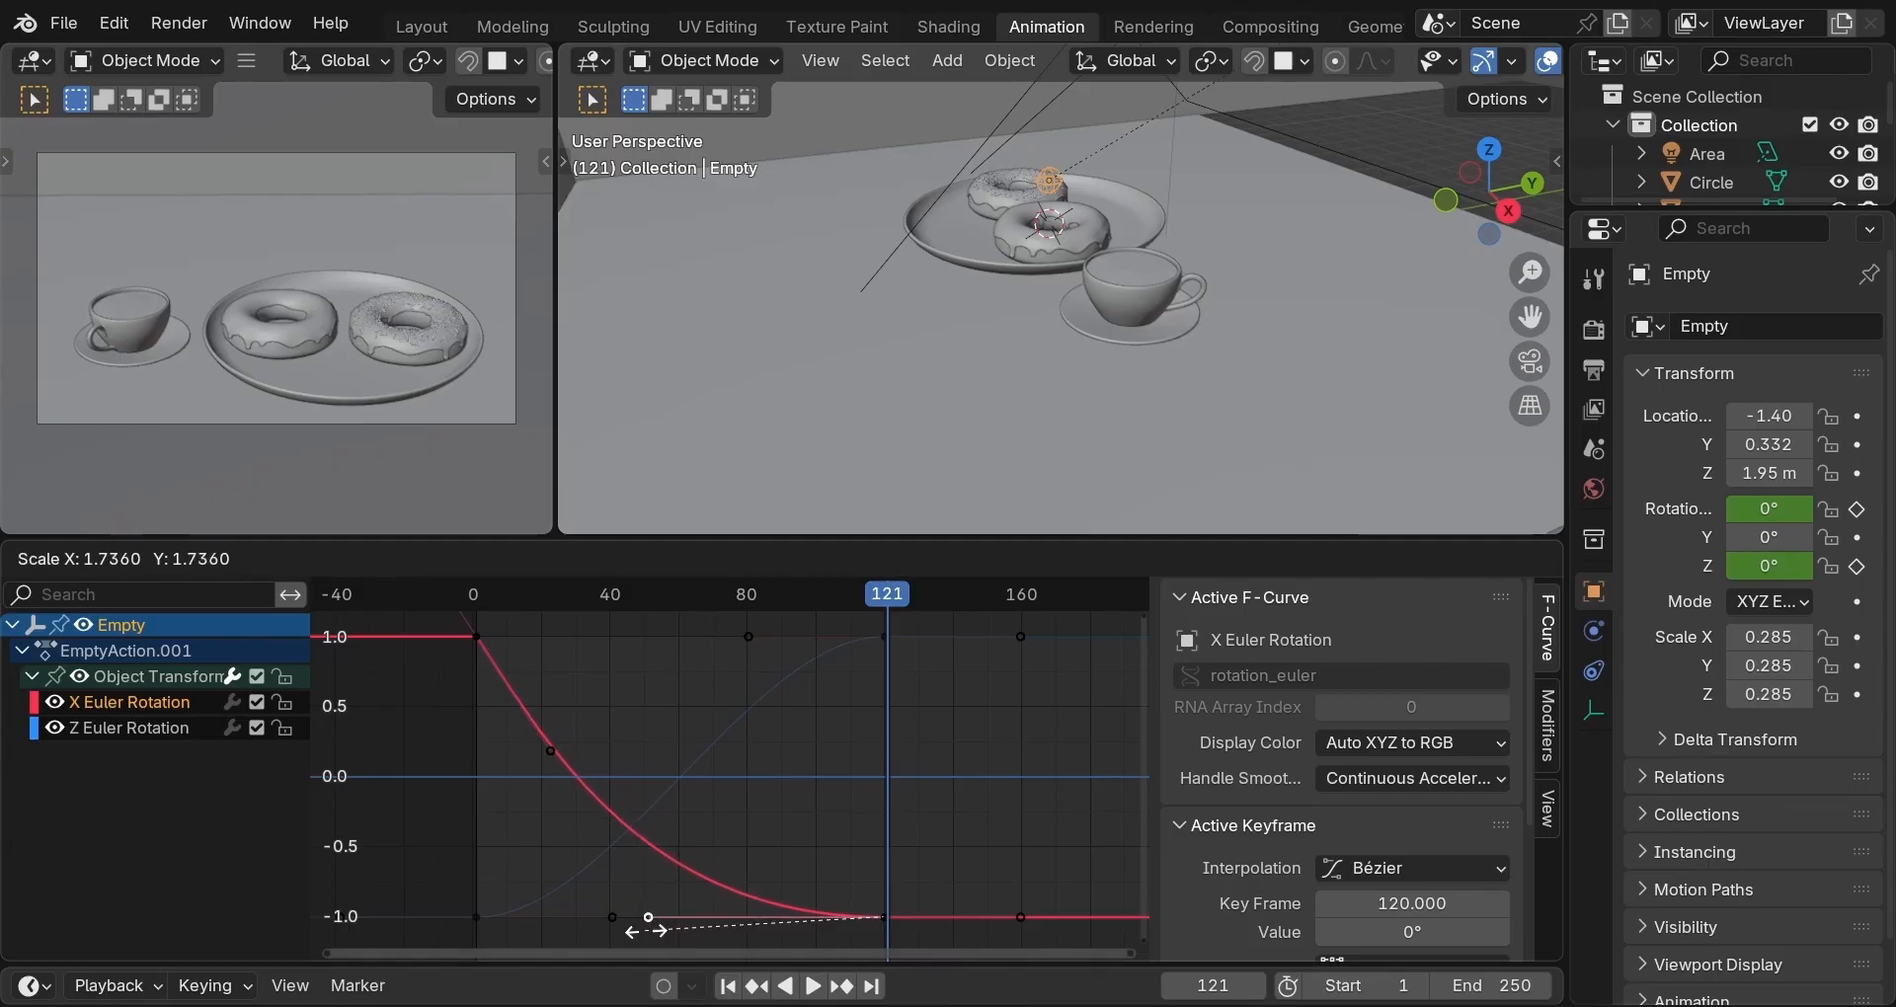
pyautogui.click(645, 929)
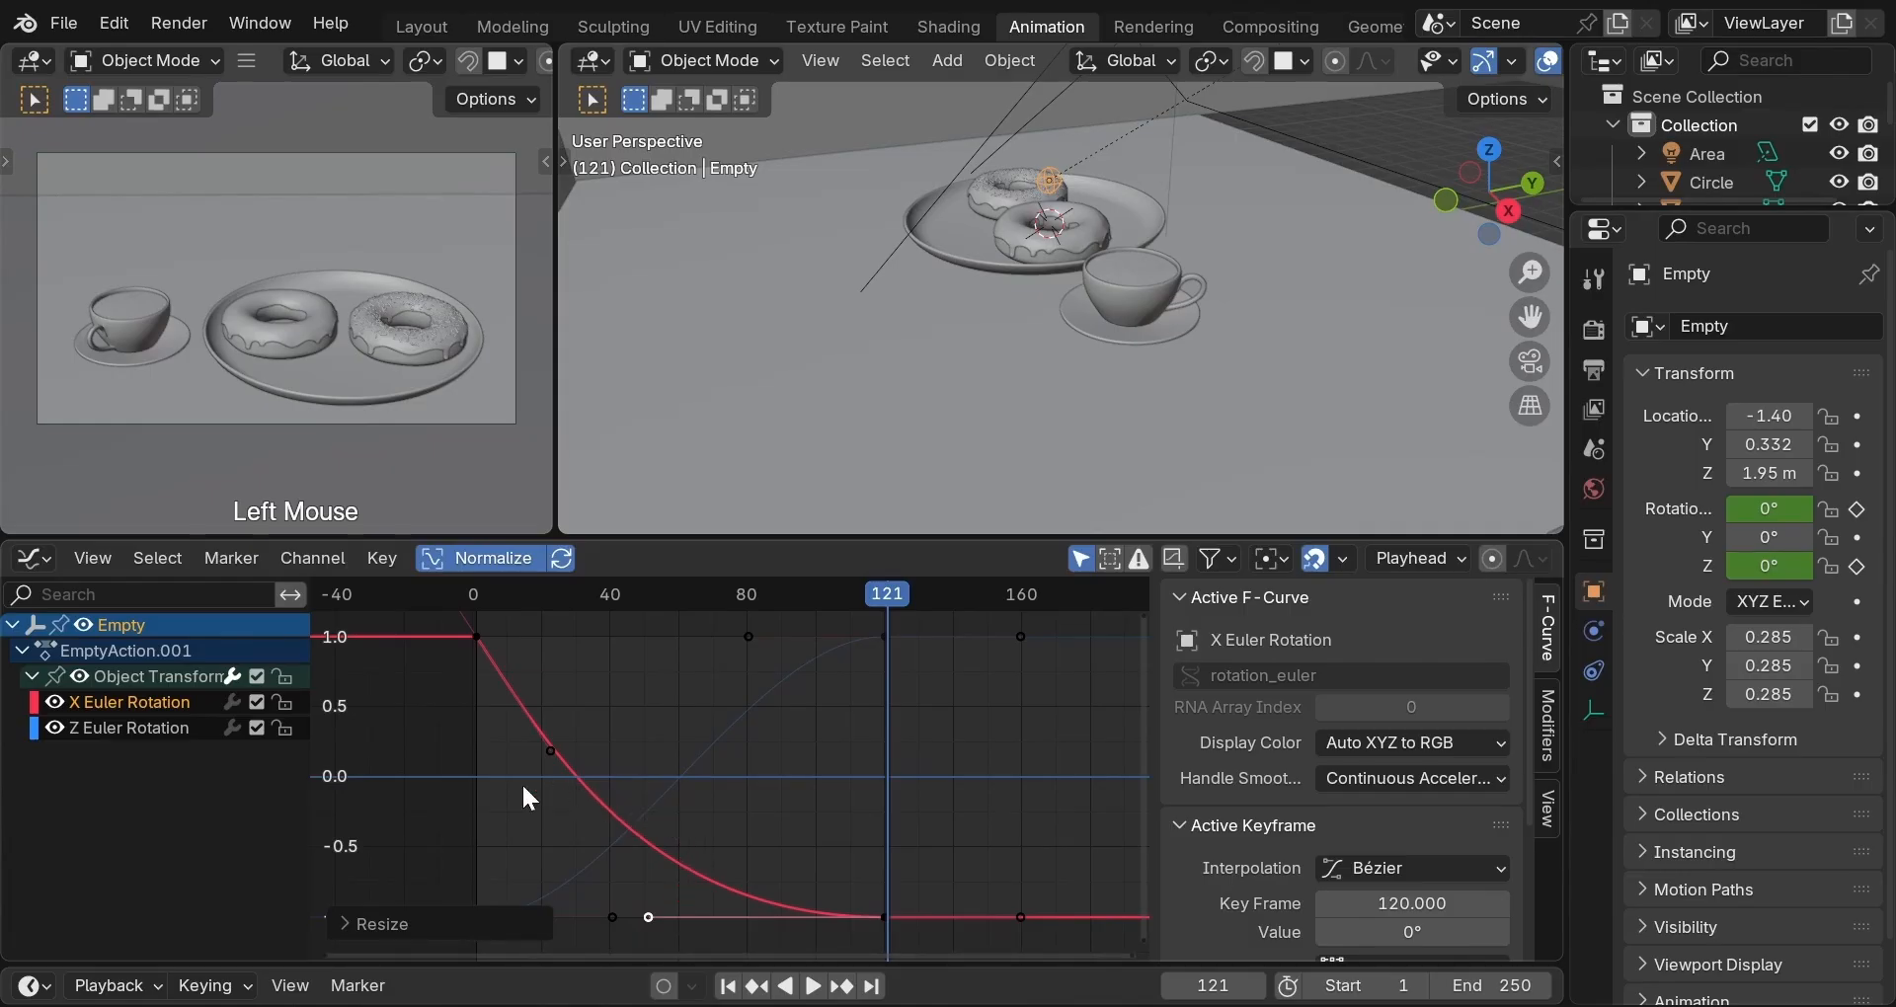
# On the Z curve, steepen the frame-1 handle, stretch the frame-120 handle about 1.96×, and replay from frame 1.
pyautogui.click(175, 738)
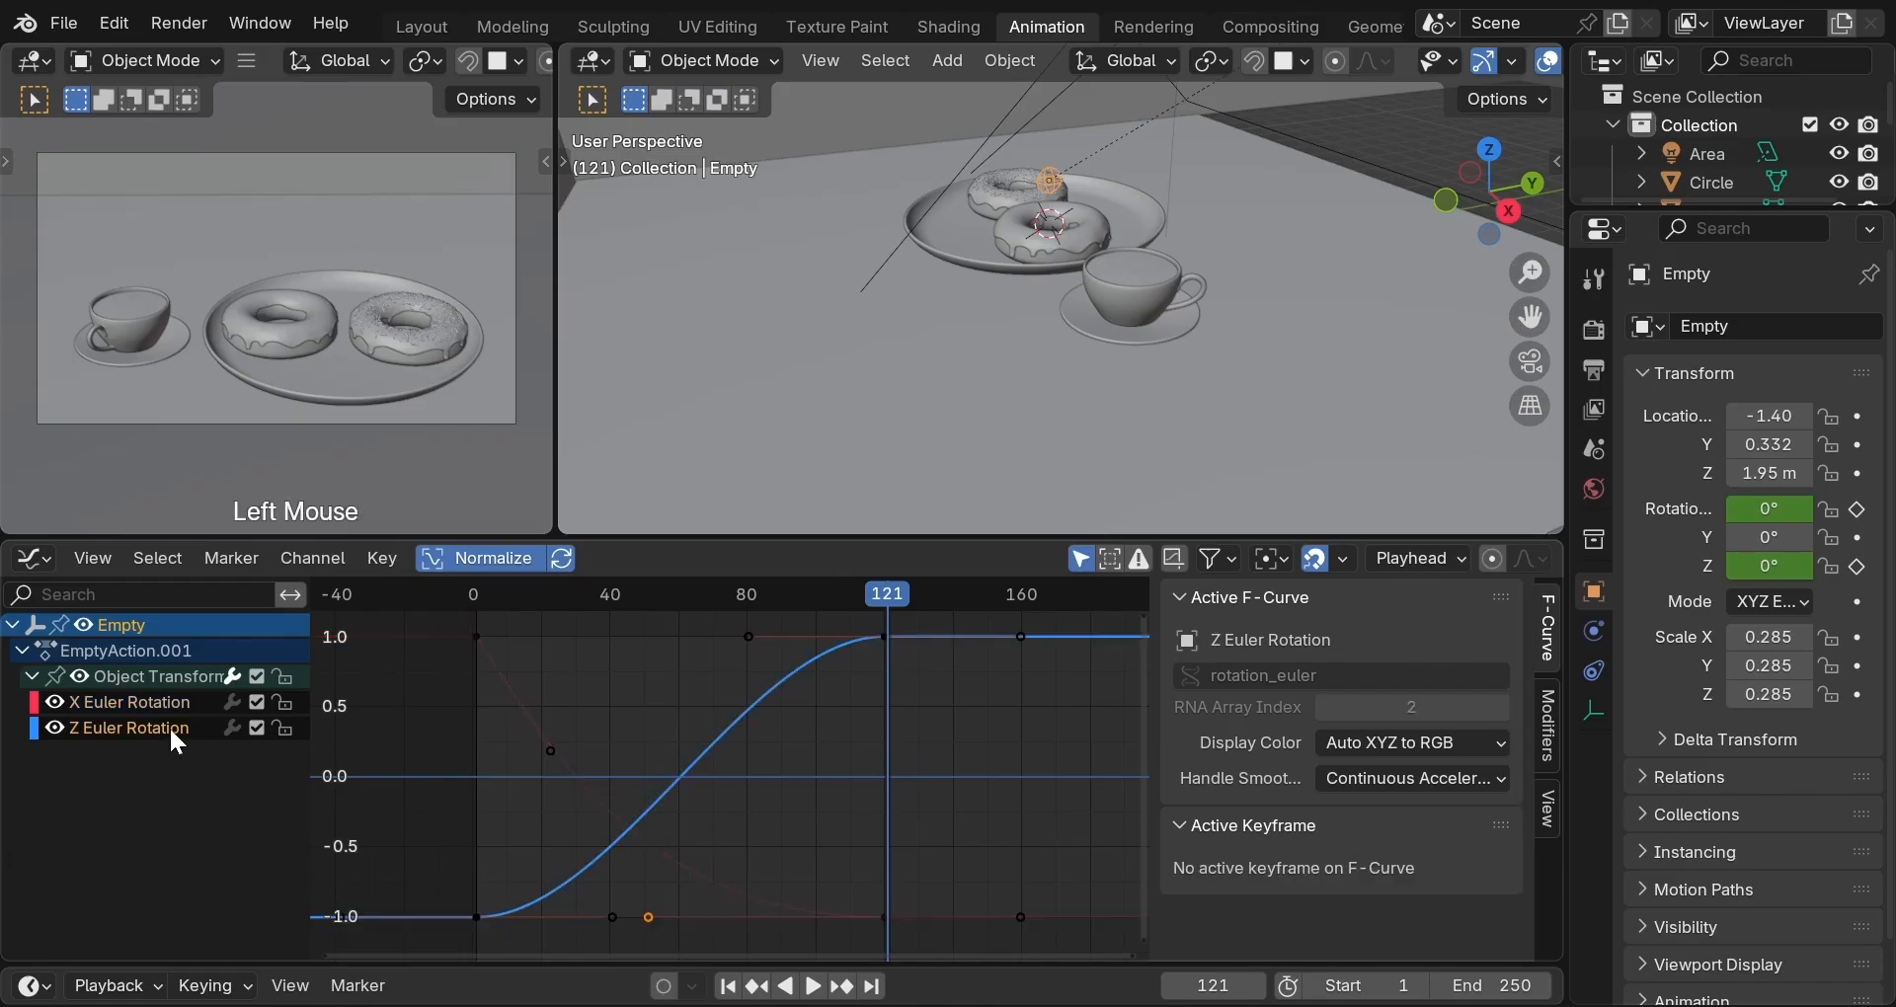
pyautogui.click(613, 918)
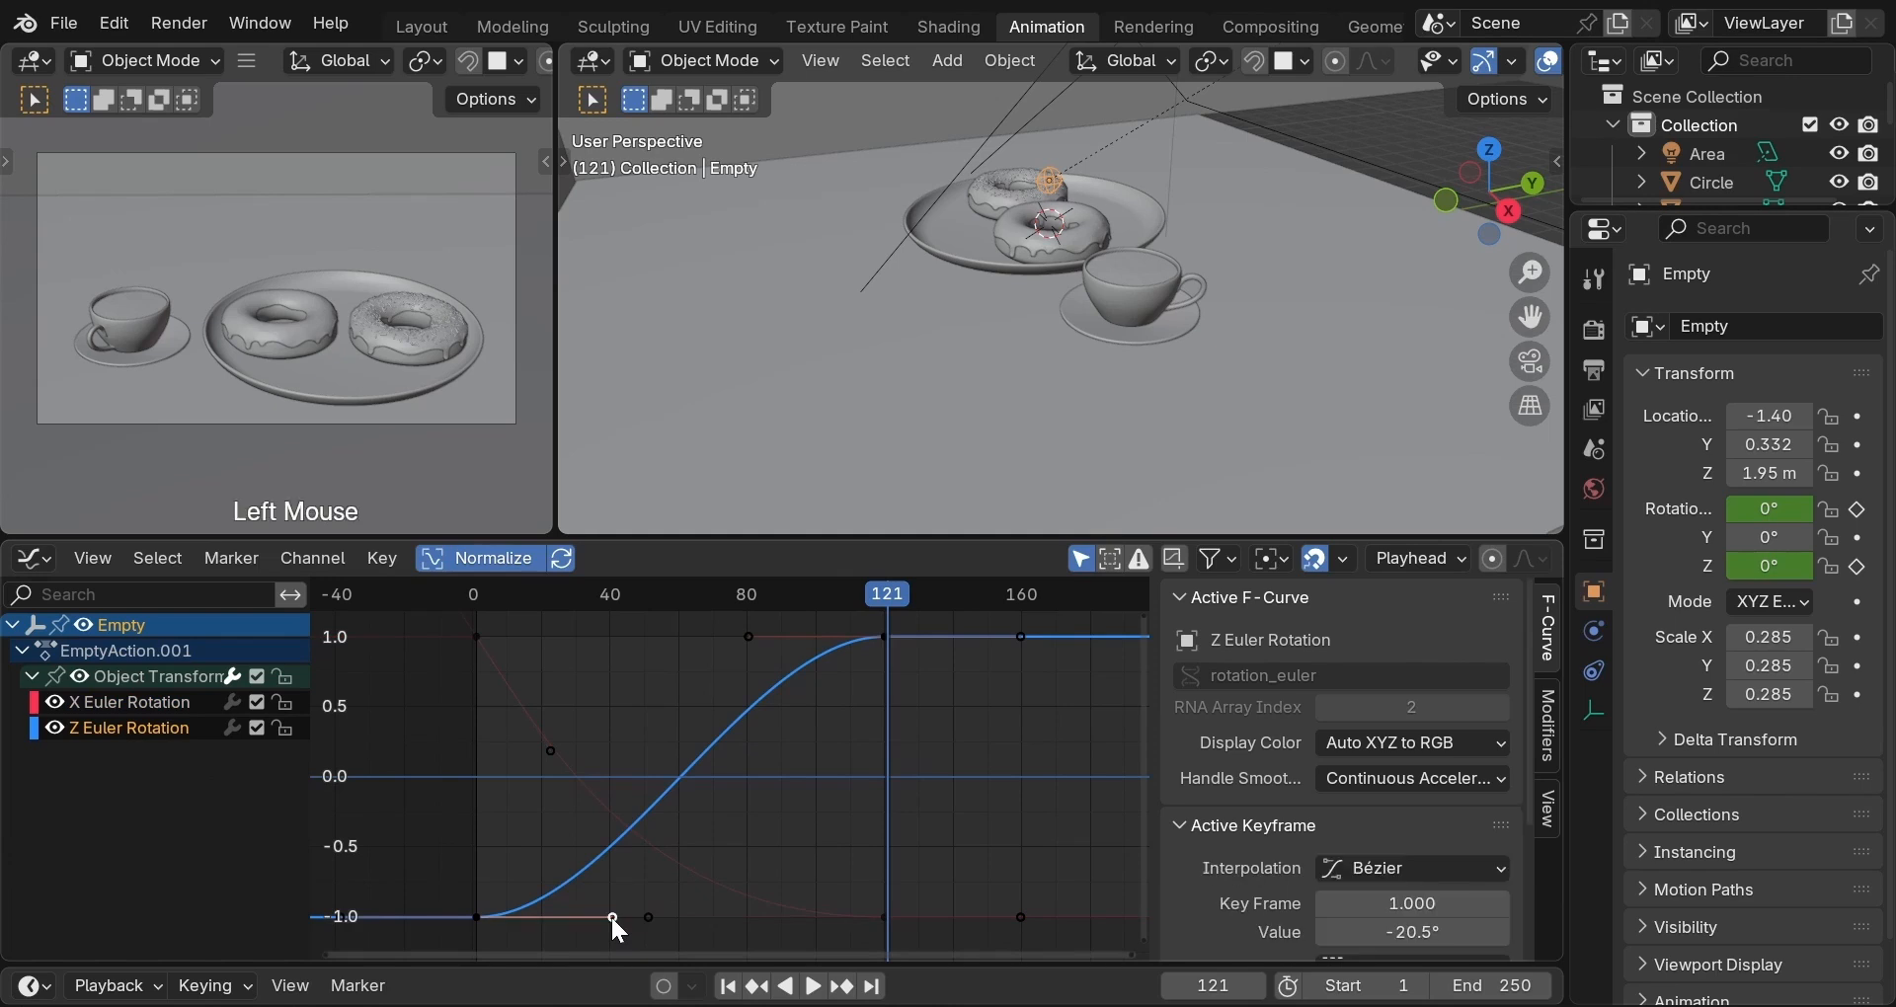
pyautogui.press('r')
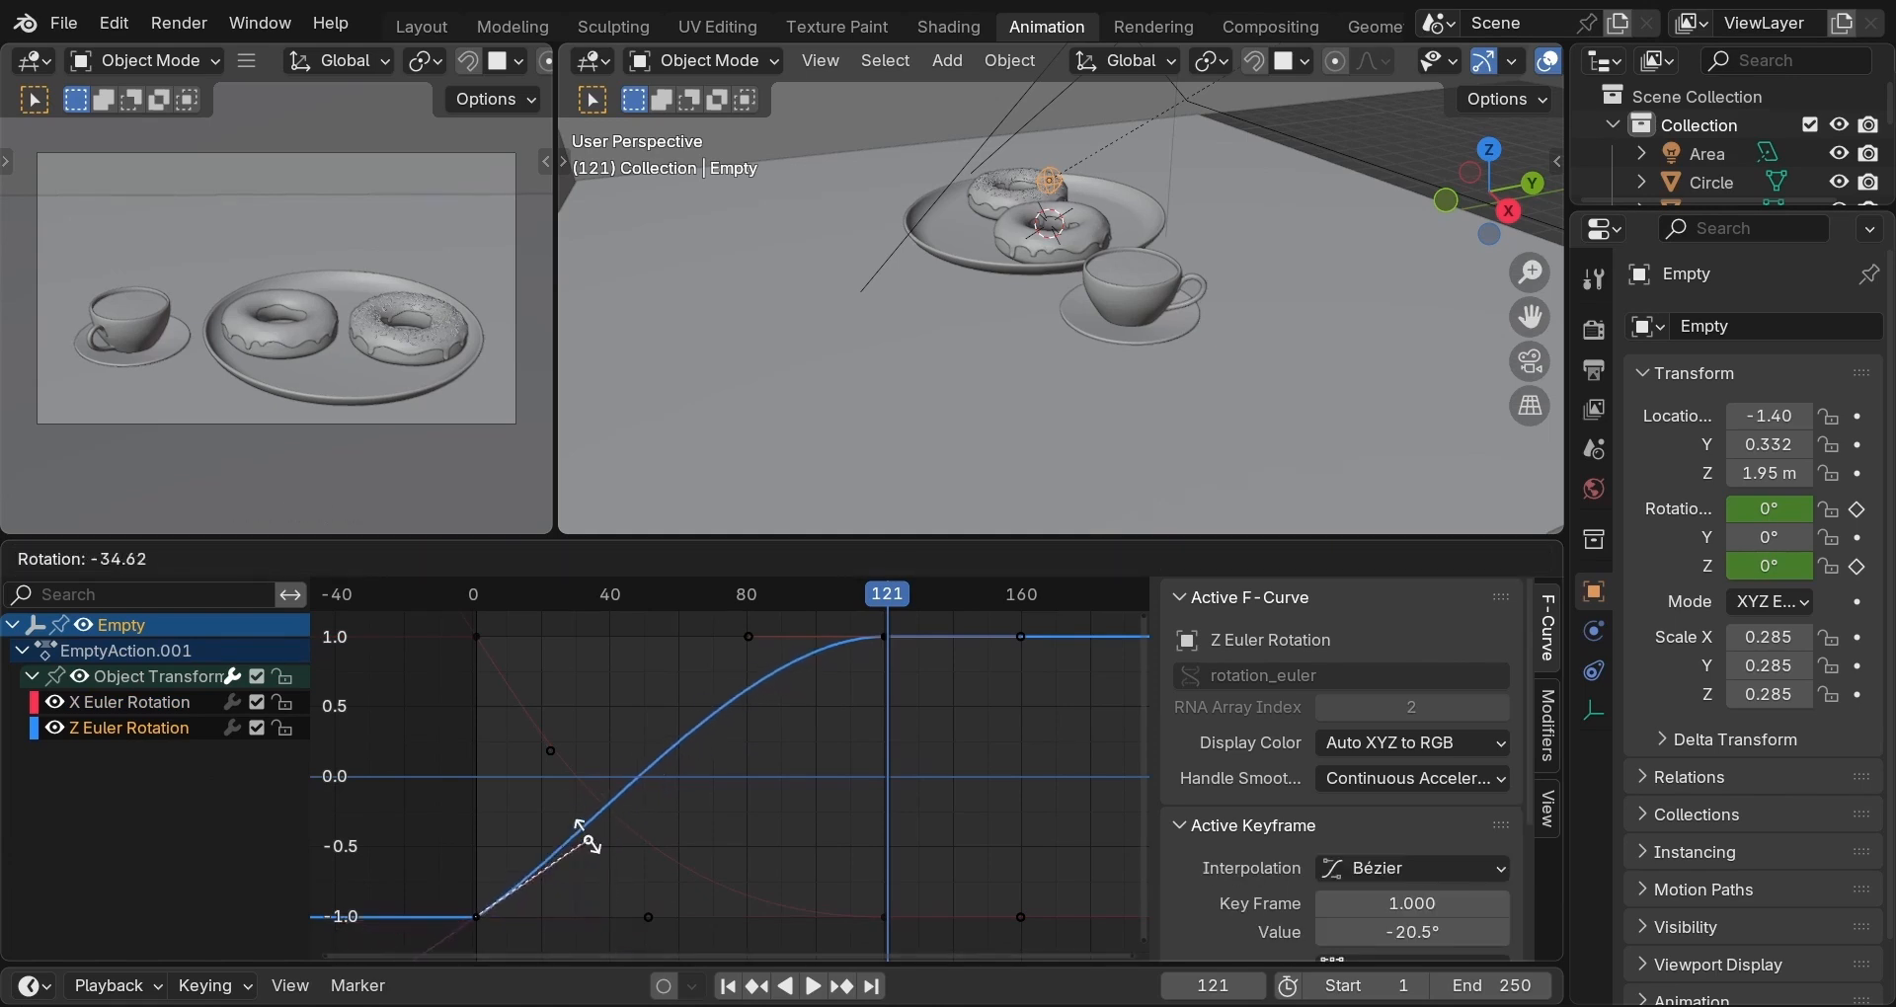
pyautogui.click(565, 795)
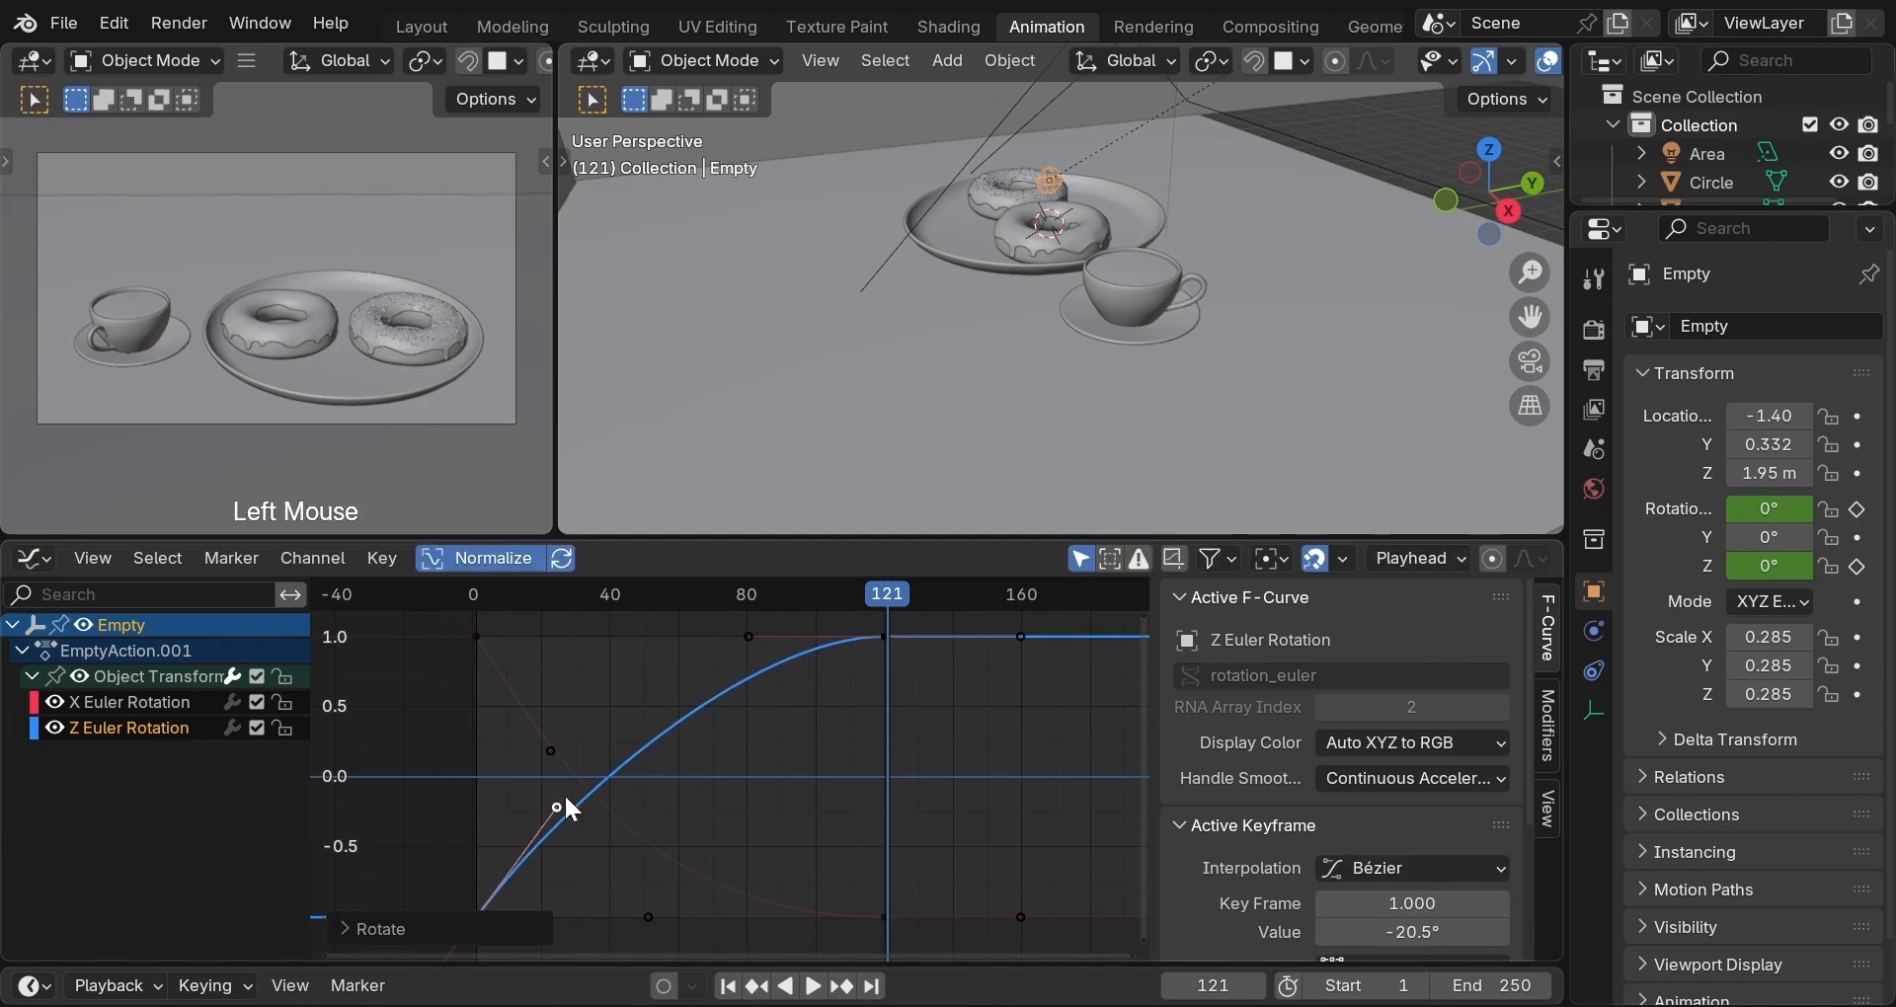
pyautogui.click(747, 638)
pyautogui.press('s')
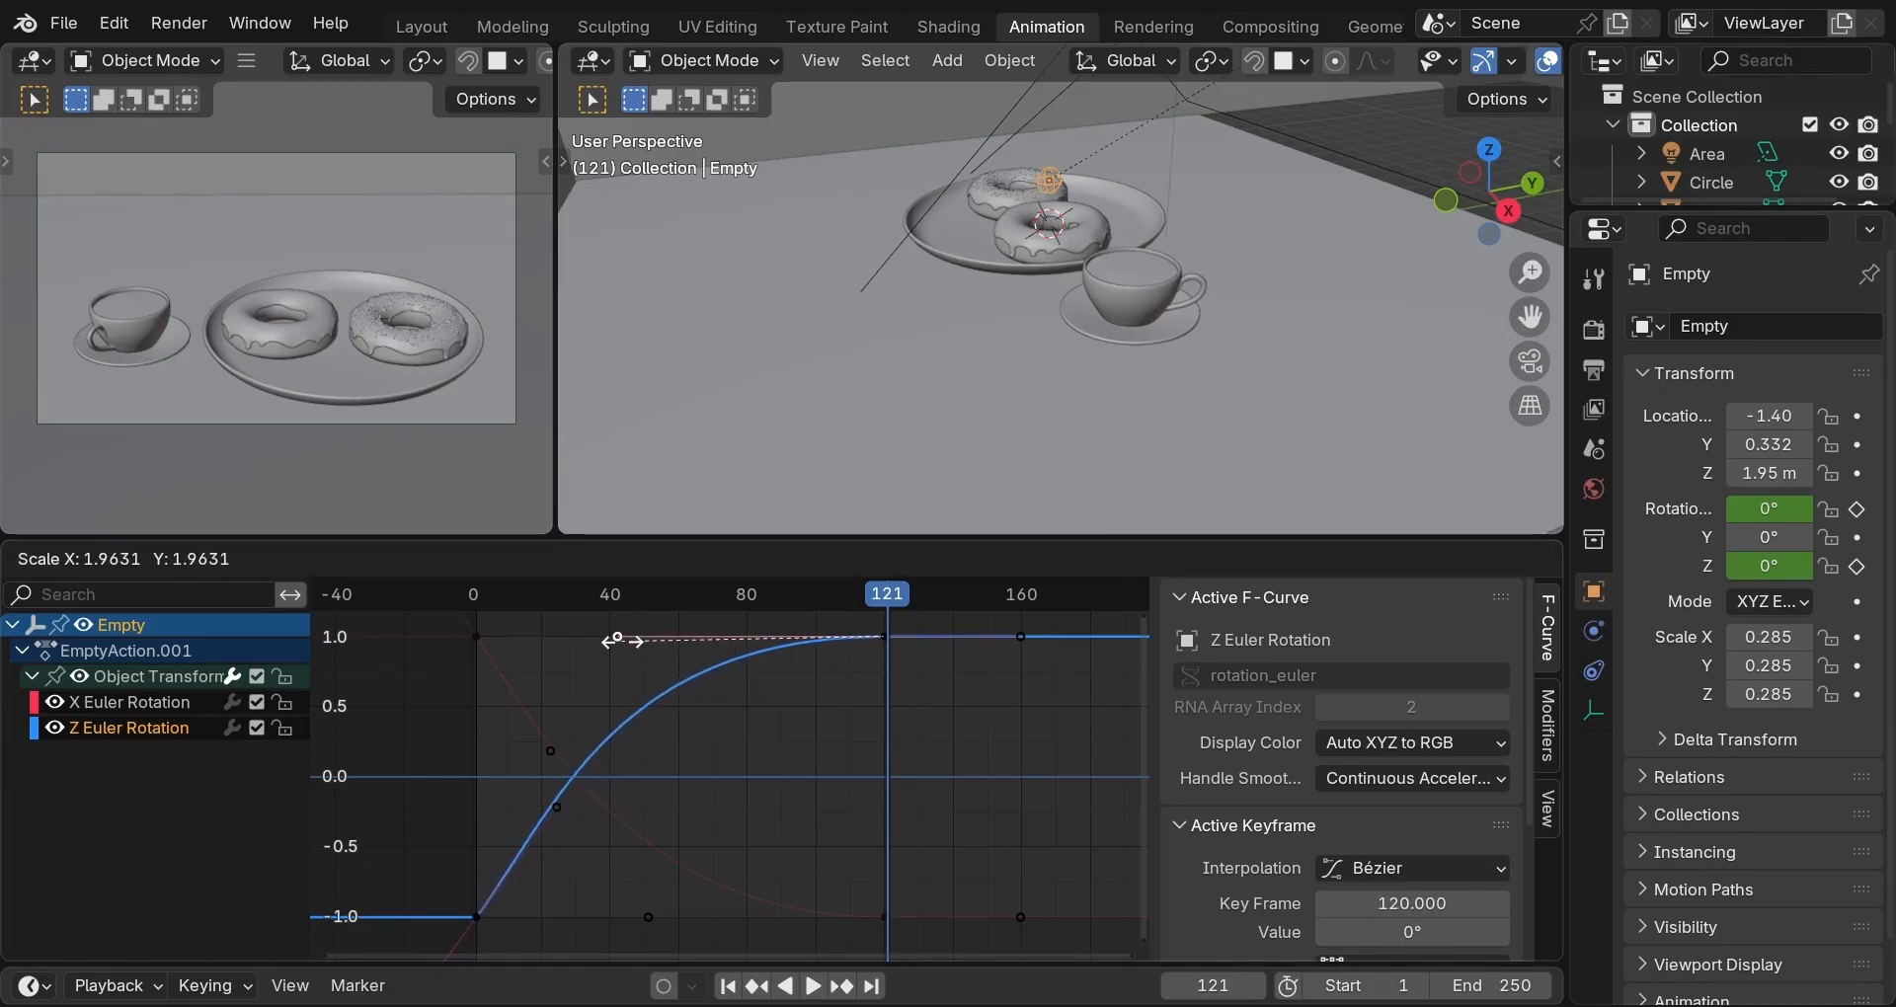
pyautogui.click(620, 640)
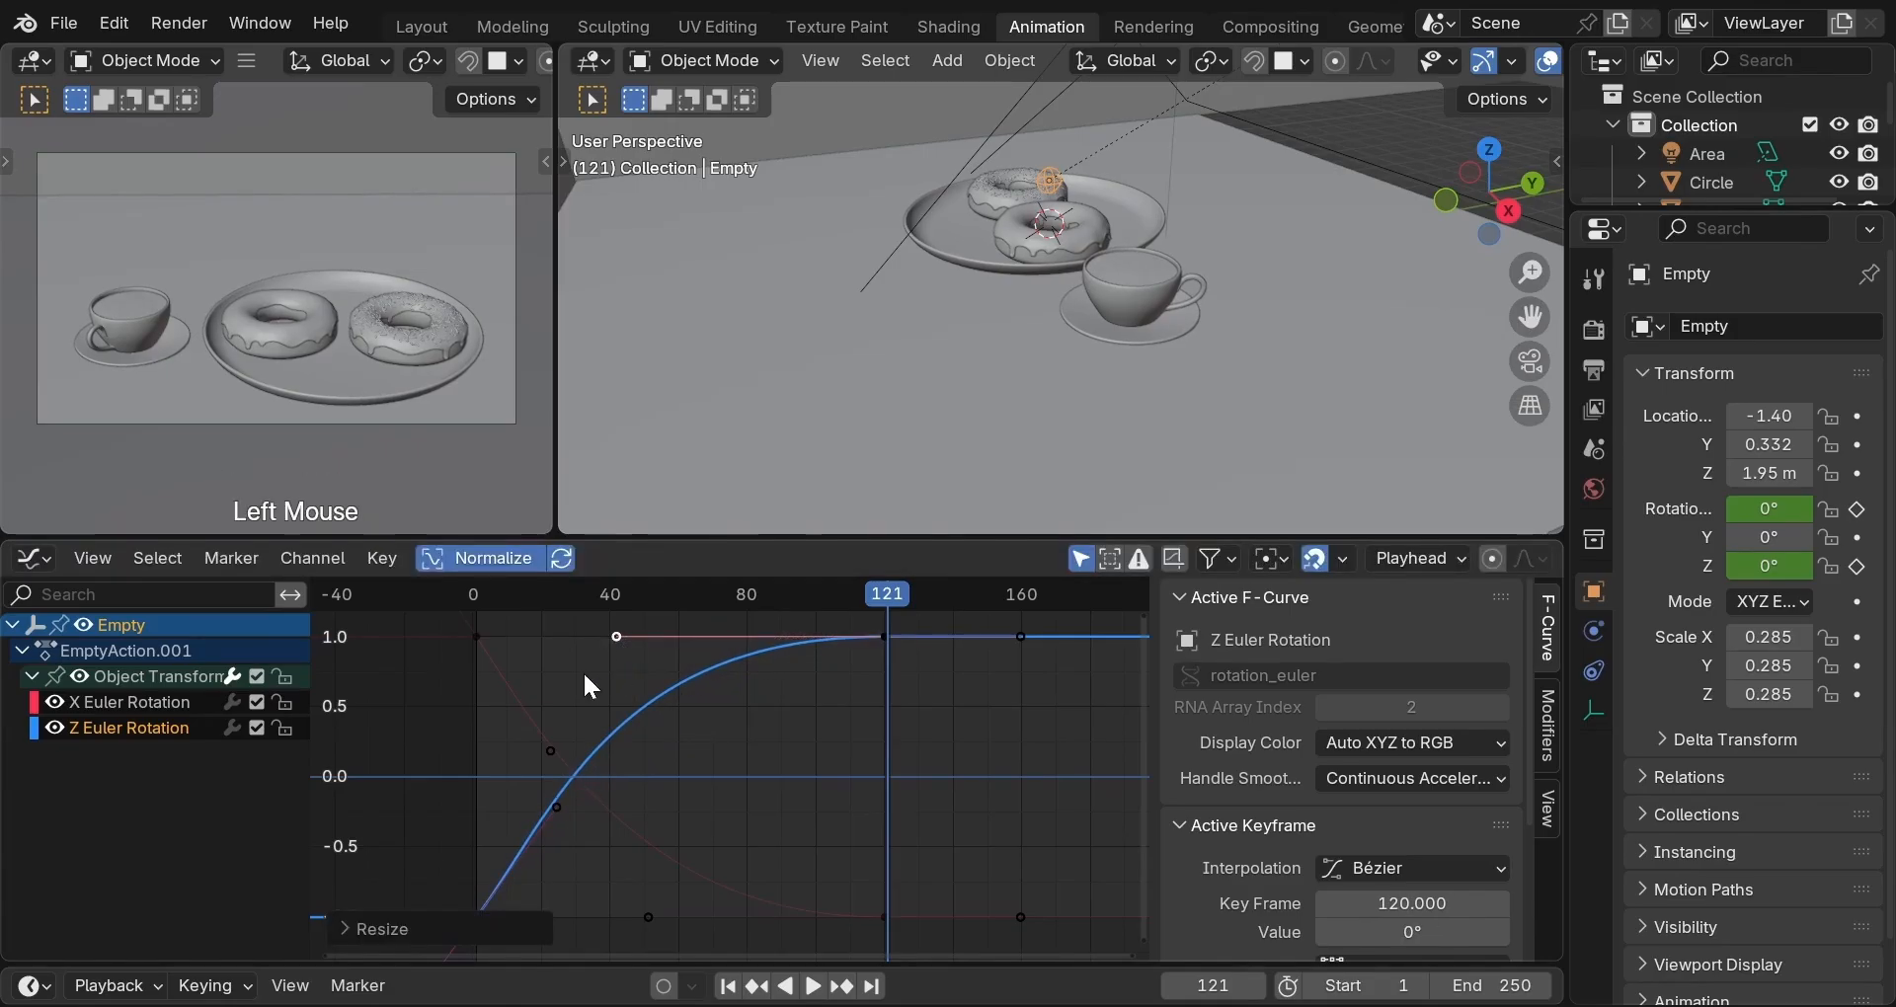
pyautogui.doubleClick(483, 591)
pyautogui.press('space')
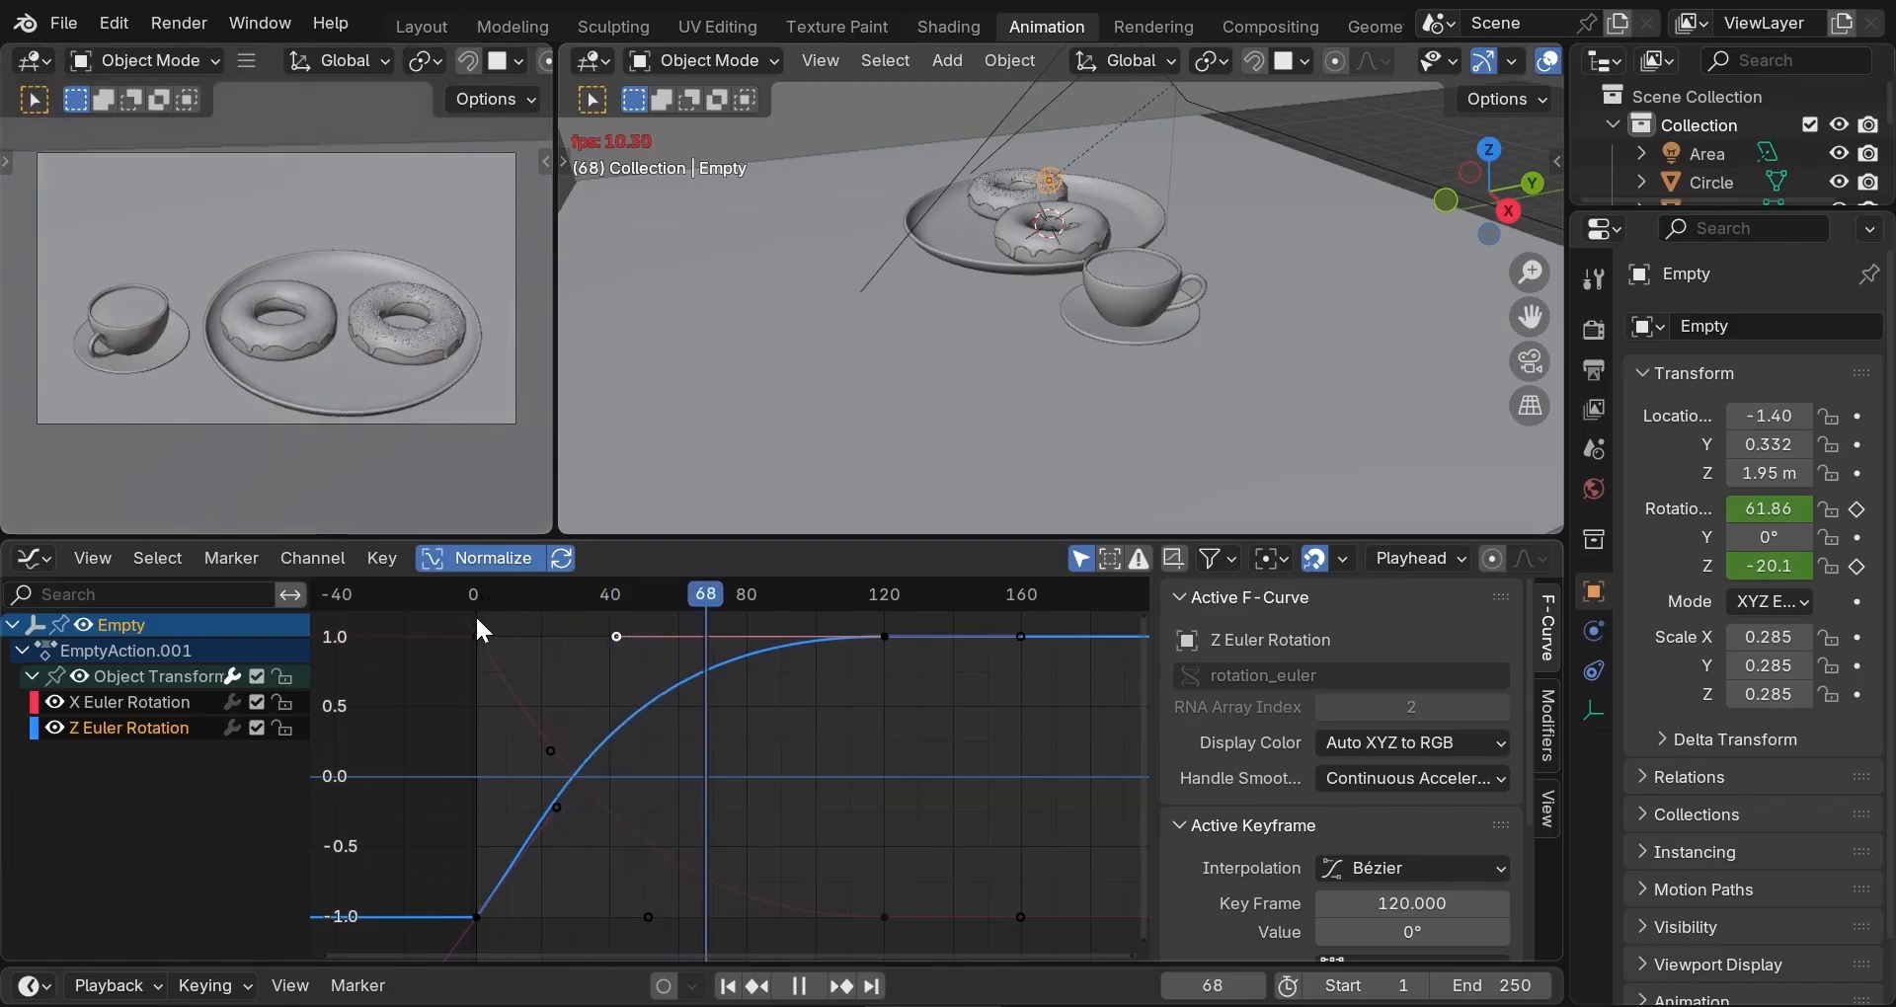
# Deselect all keys, replay from the start, stop at frame 107, and view through the camera.
pyautogui.click(476, 614)
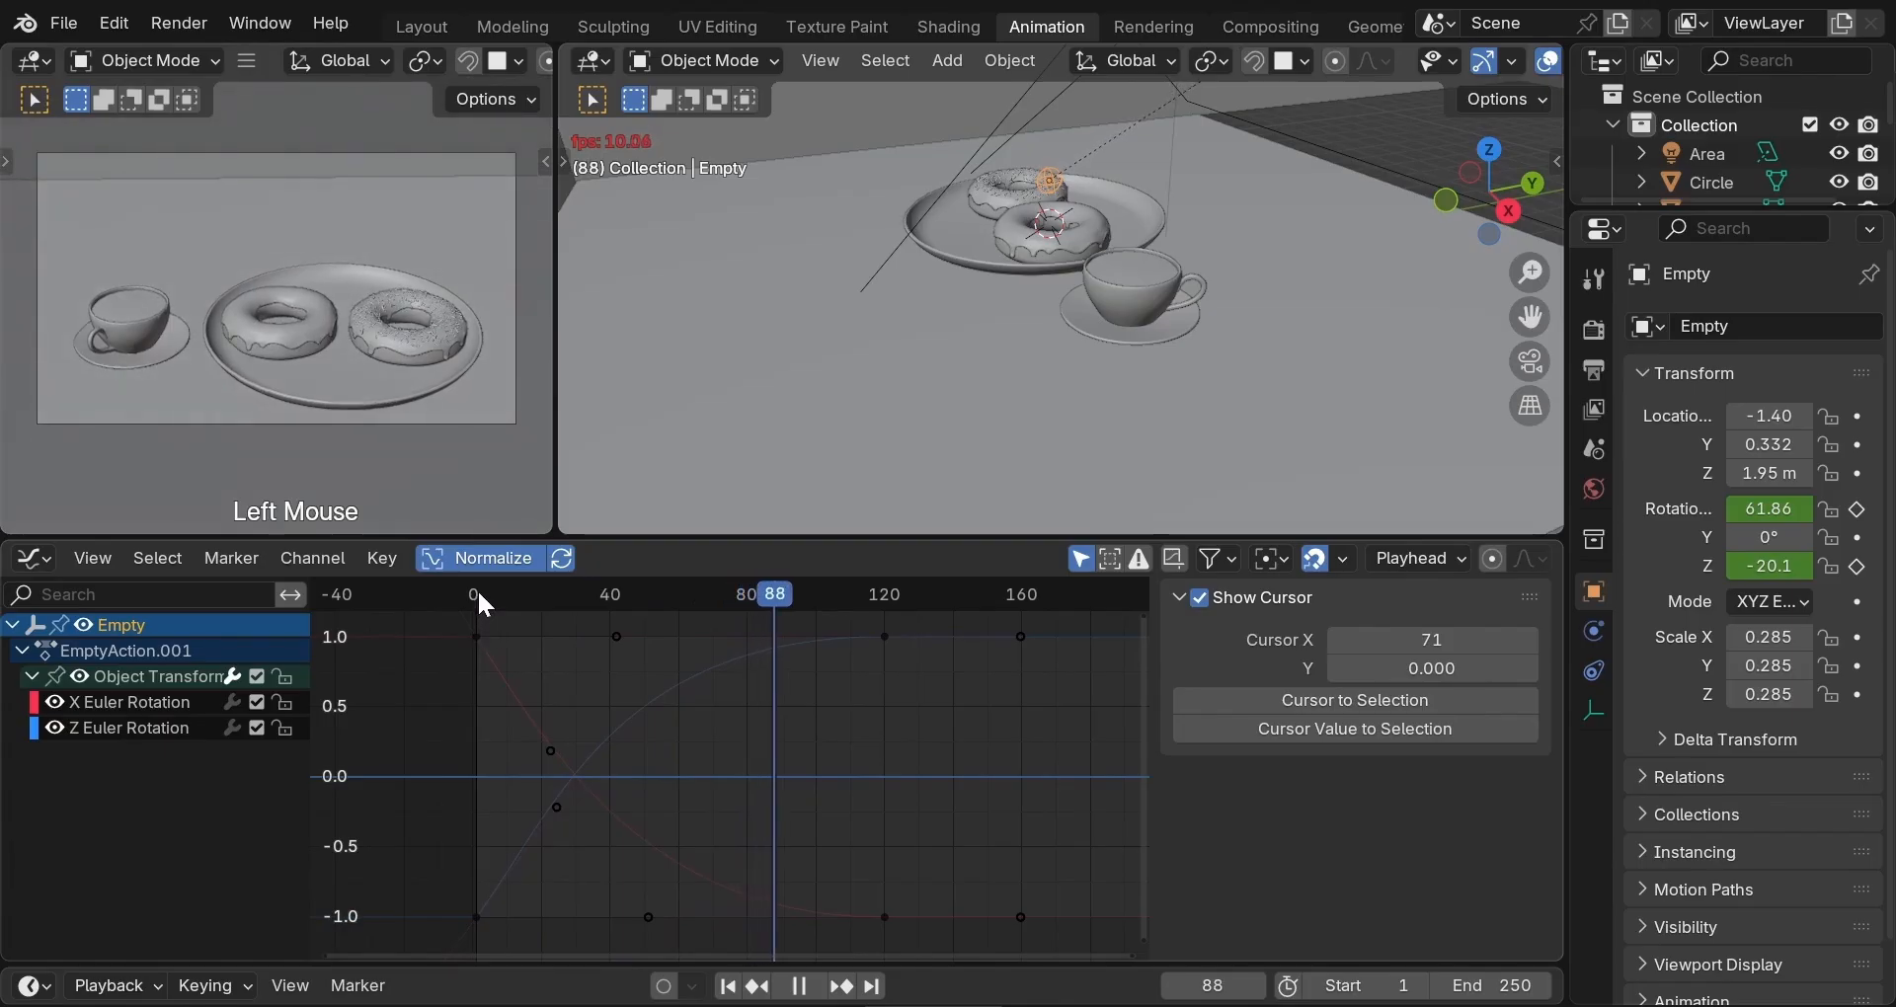
pyautogui.click(477, 591)
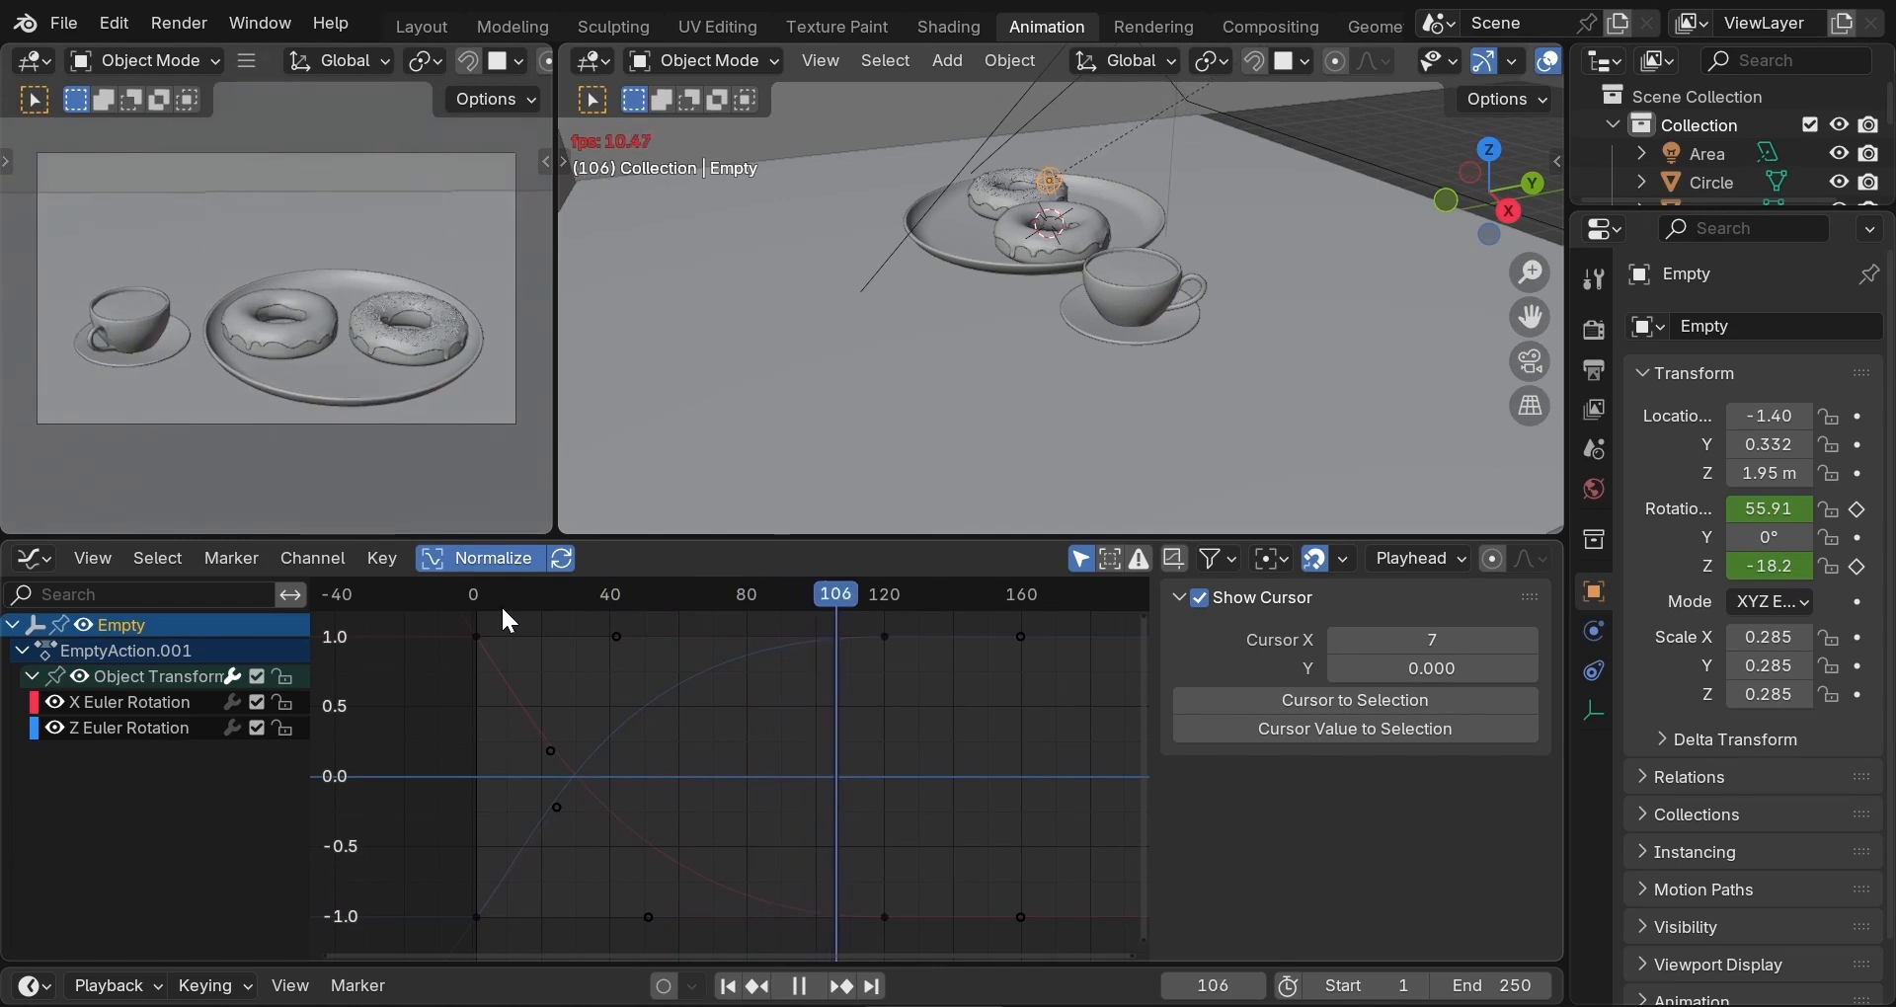
pyautogui.press('space')
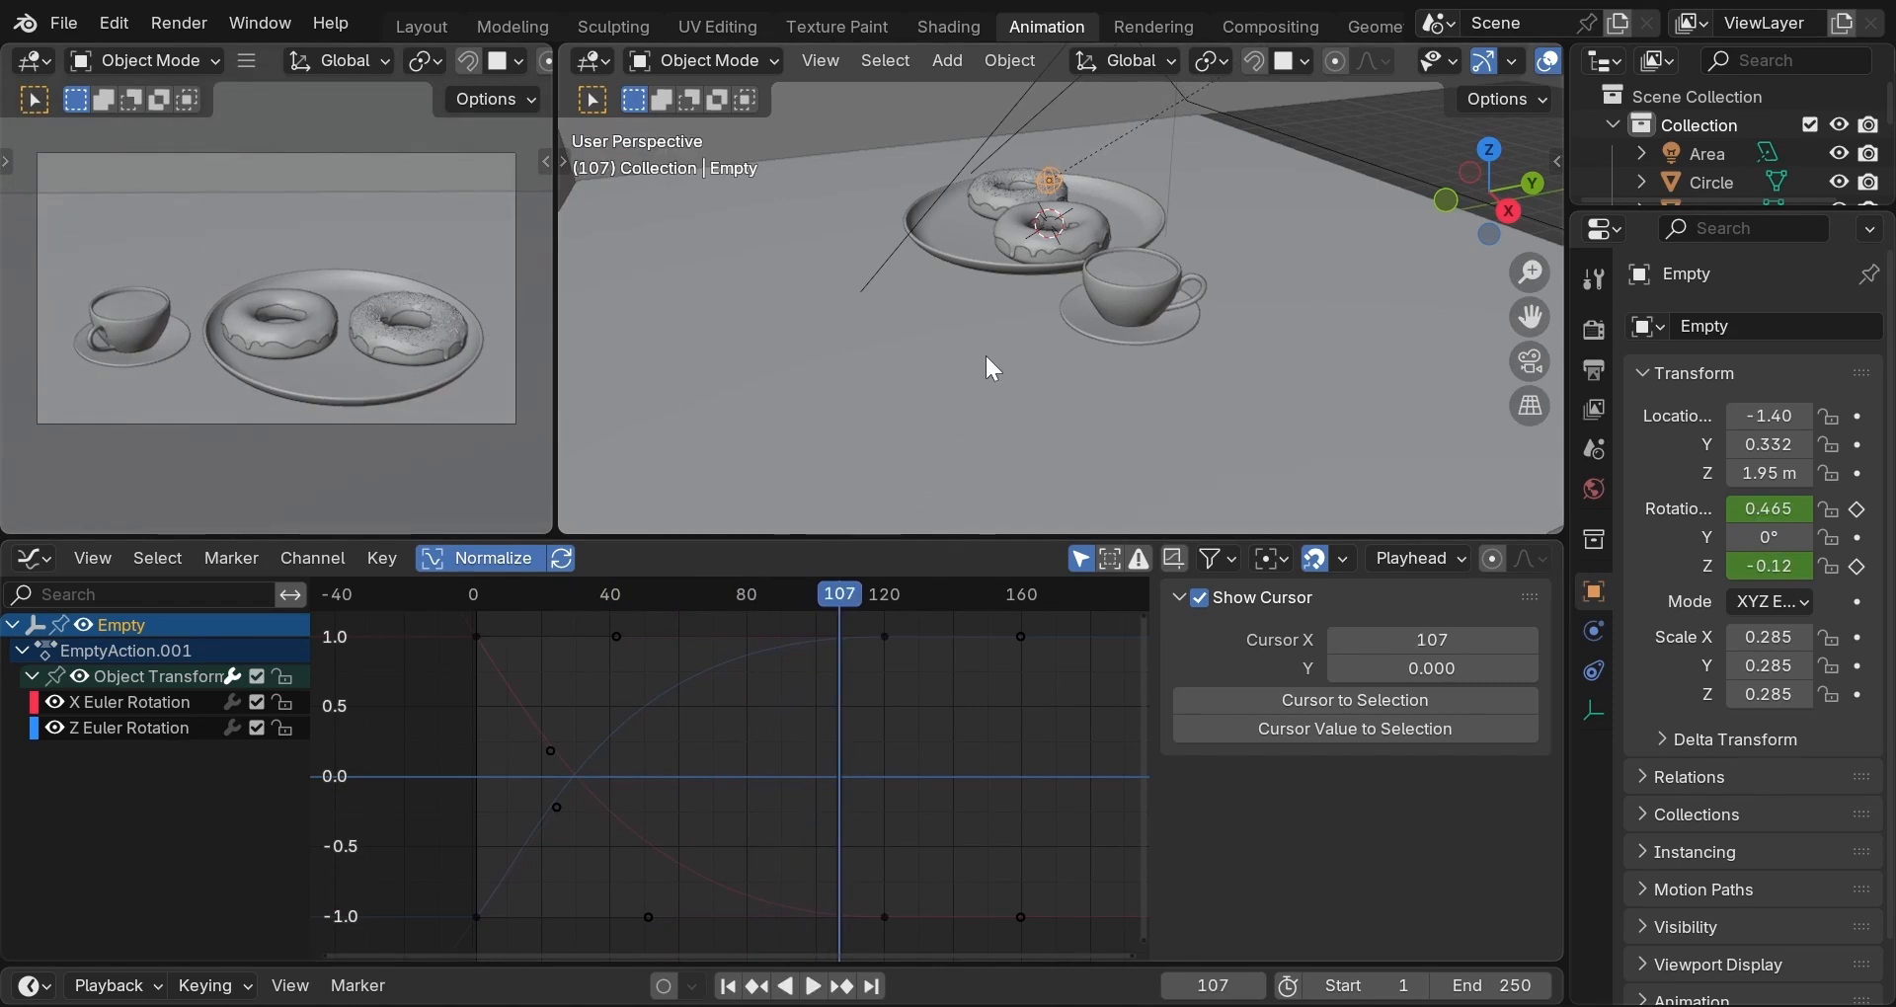
pyautogui.click(1533, 365)
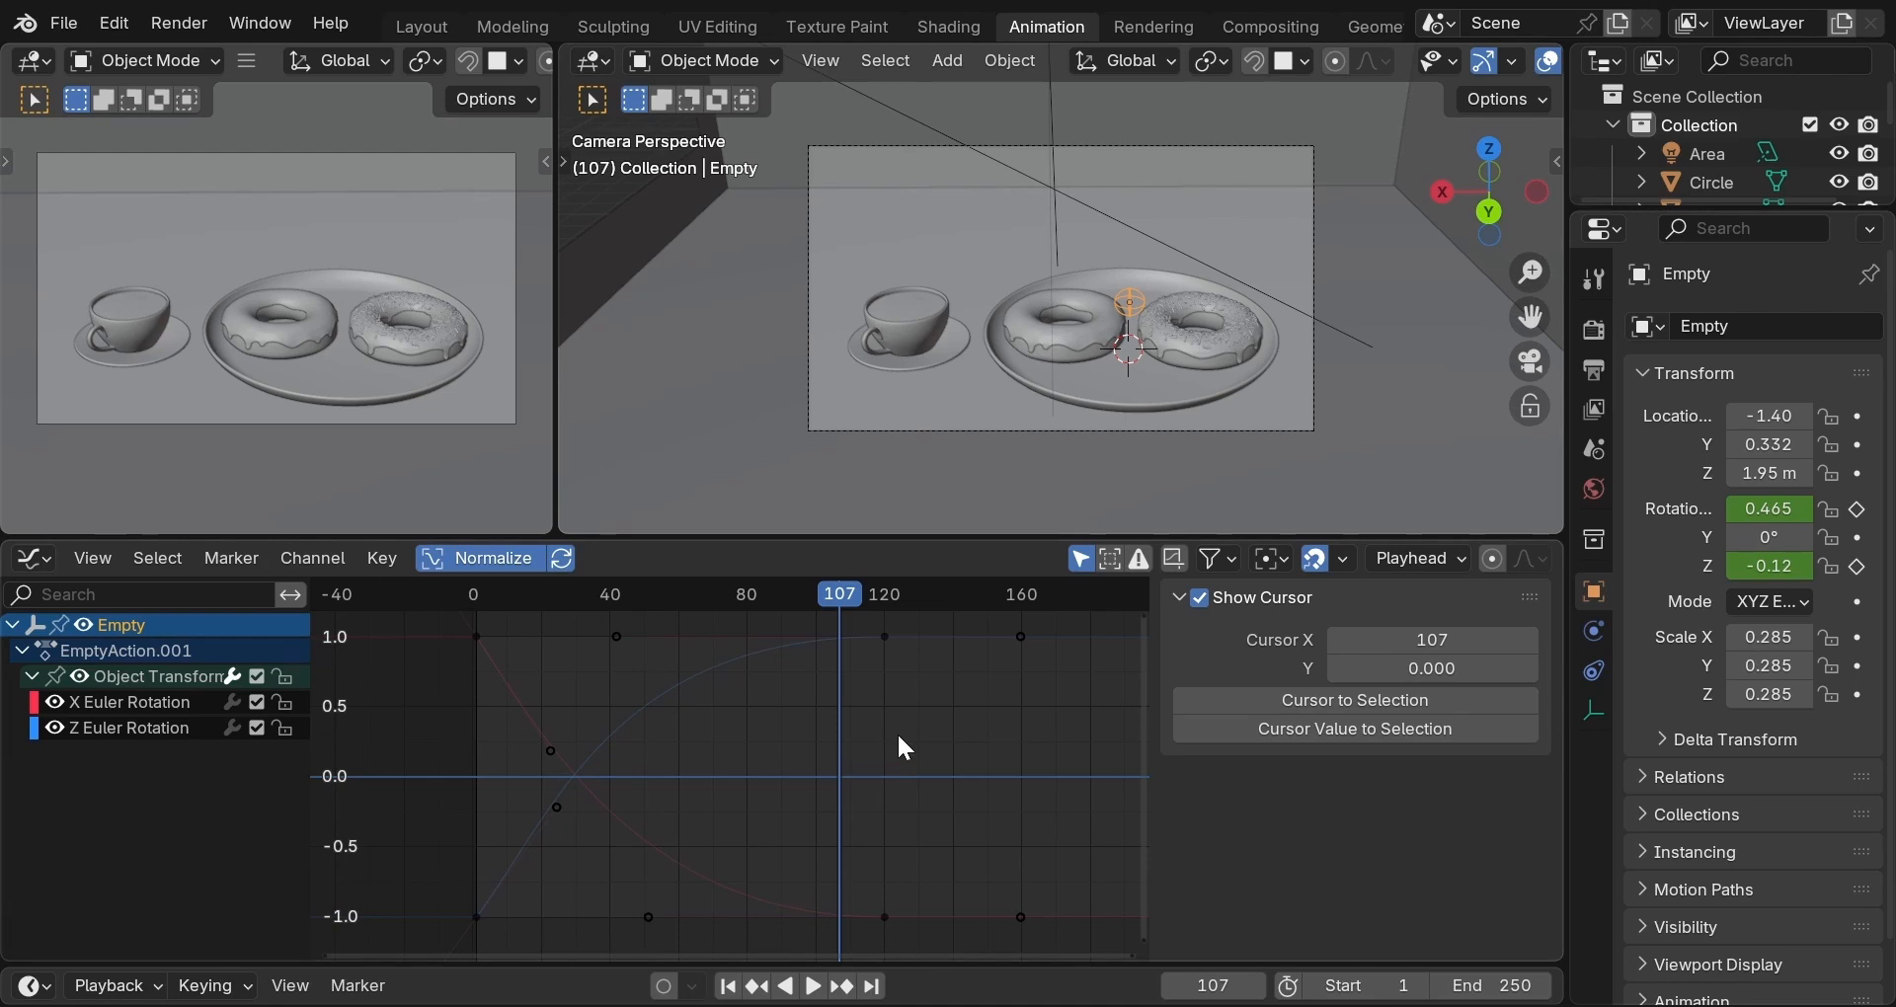
# Keyframe the Empty's current scale at the last frame of the animation.
pyautogui.hotkey('shift', 'Right')
pyautogui.click(886, 638)
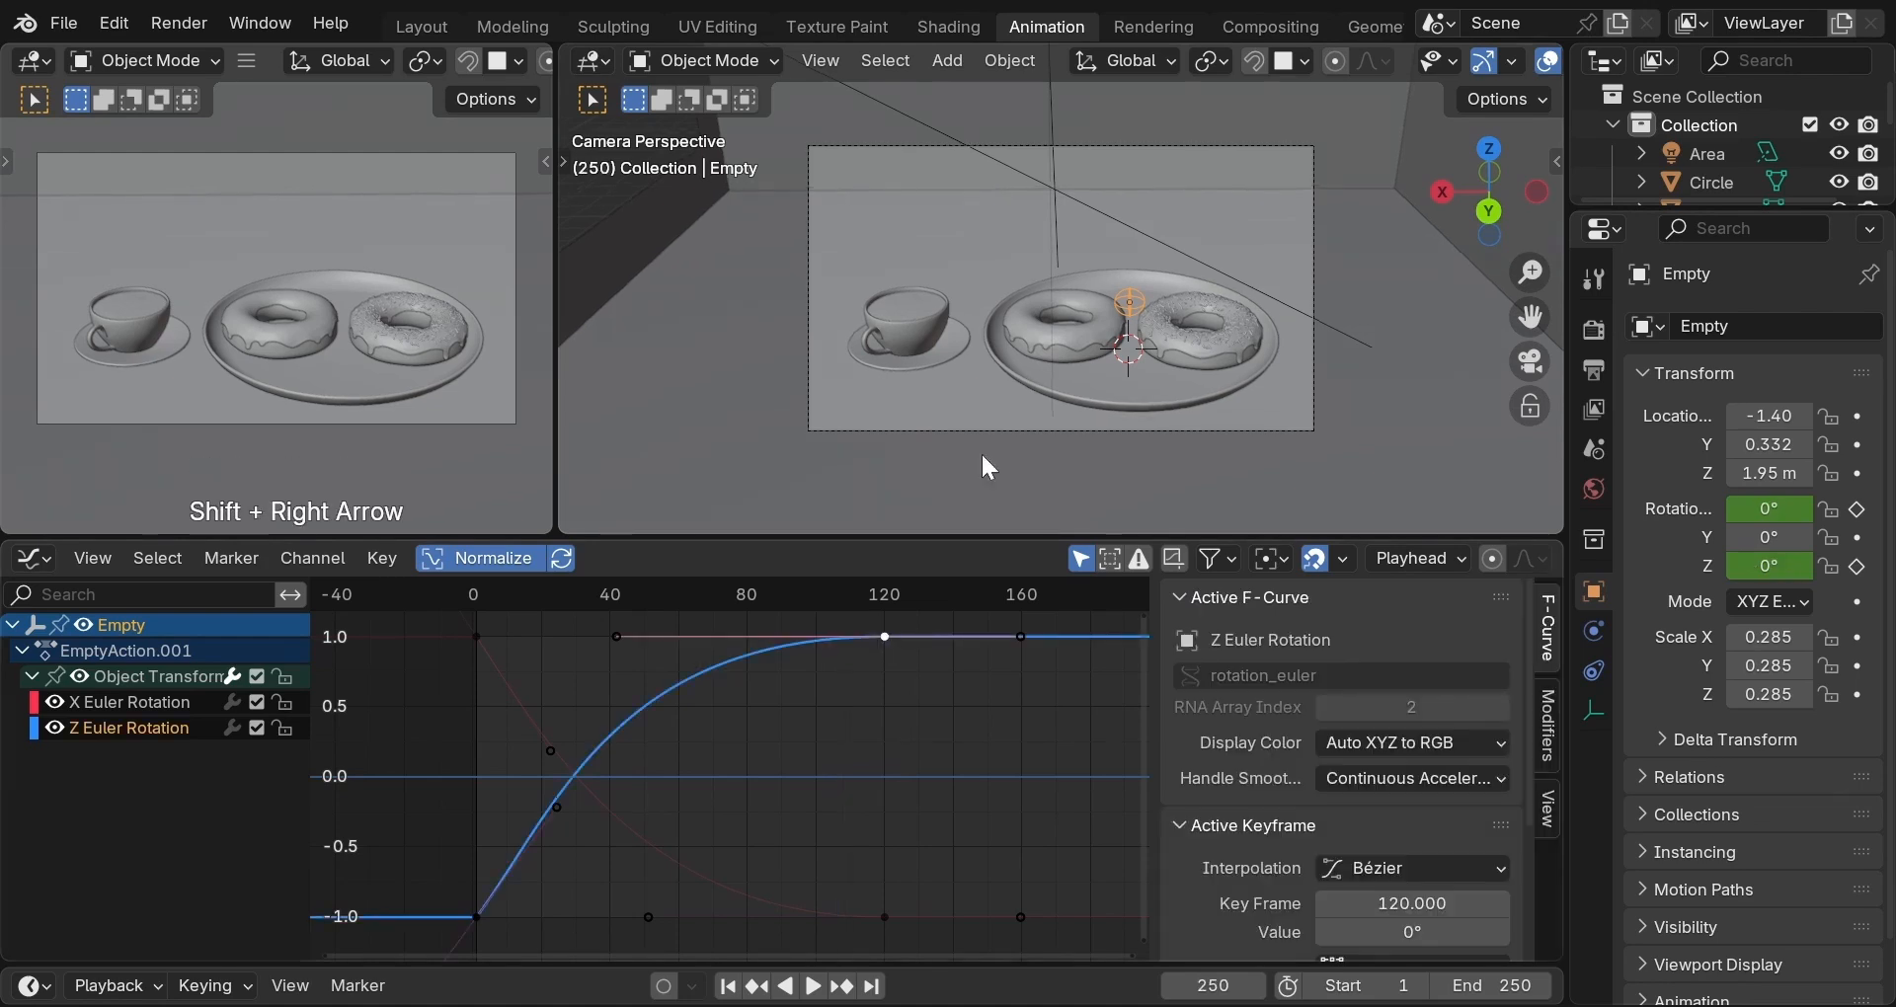
pyautogui.press('n')
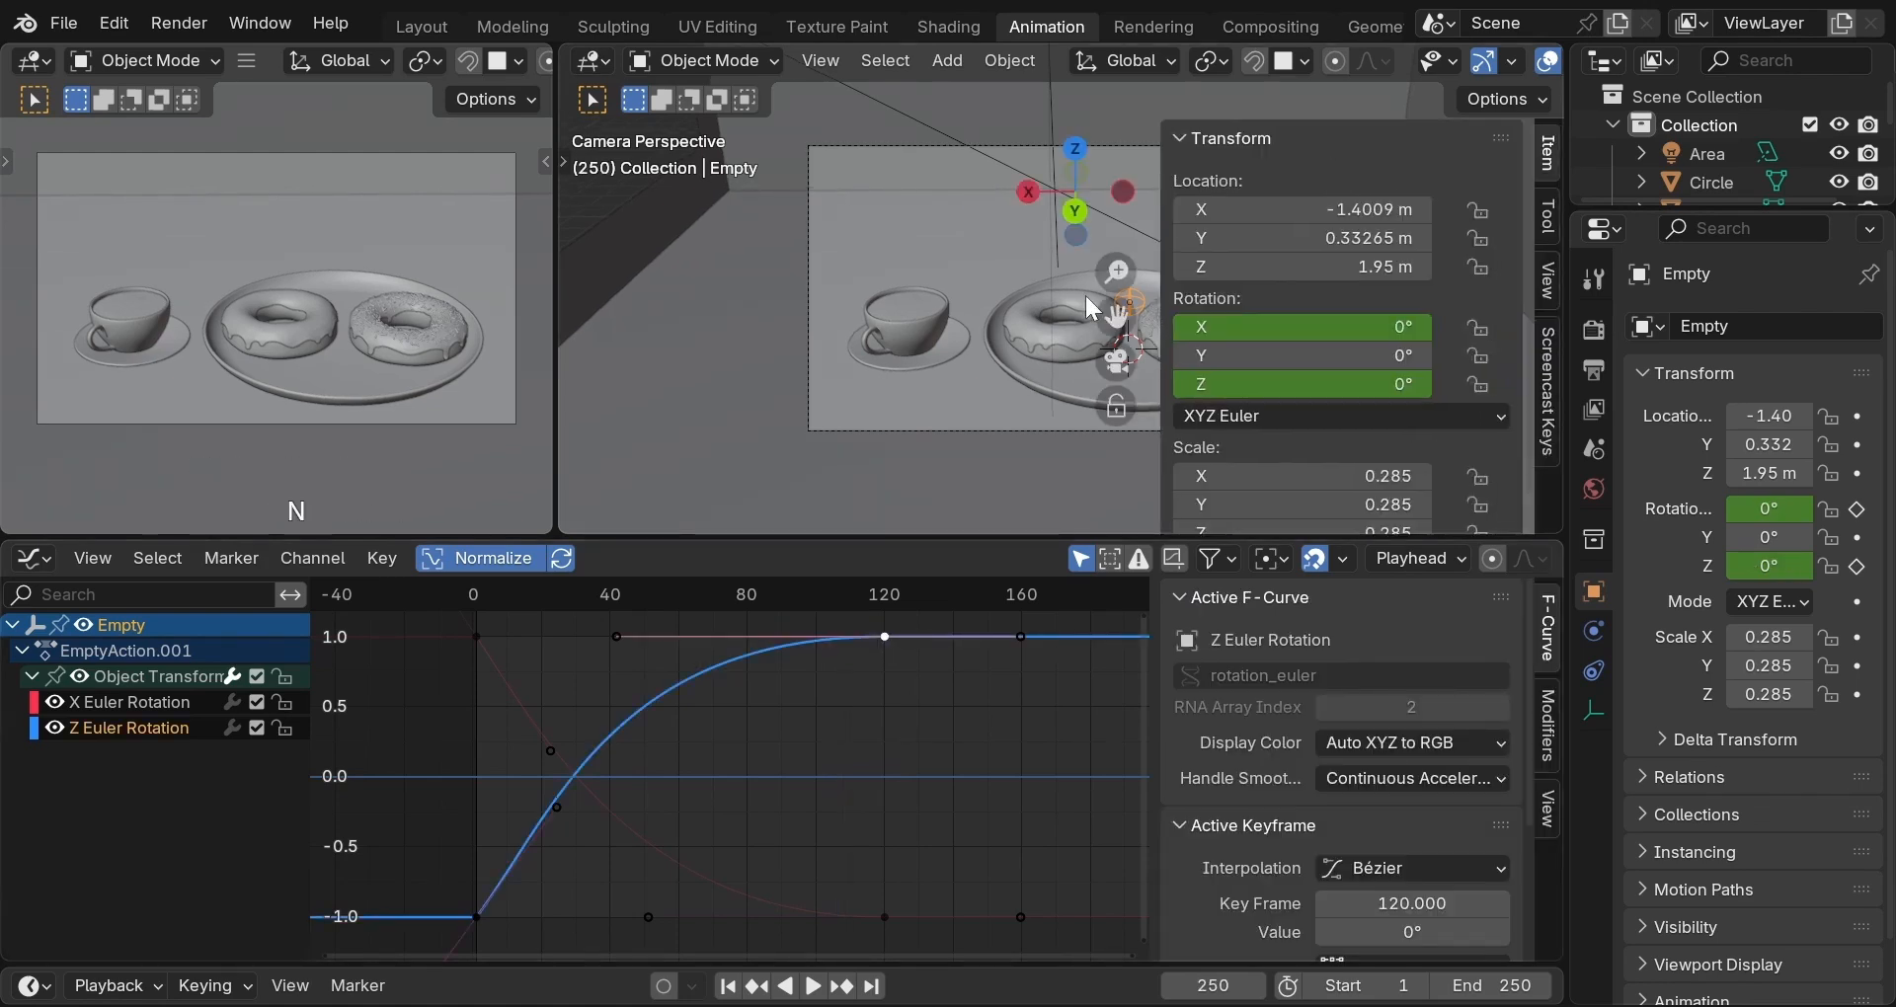
pyautogui.rightClick(1300, 475)
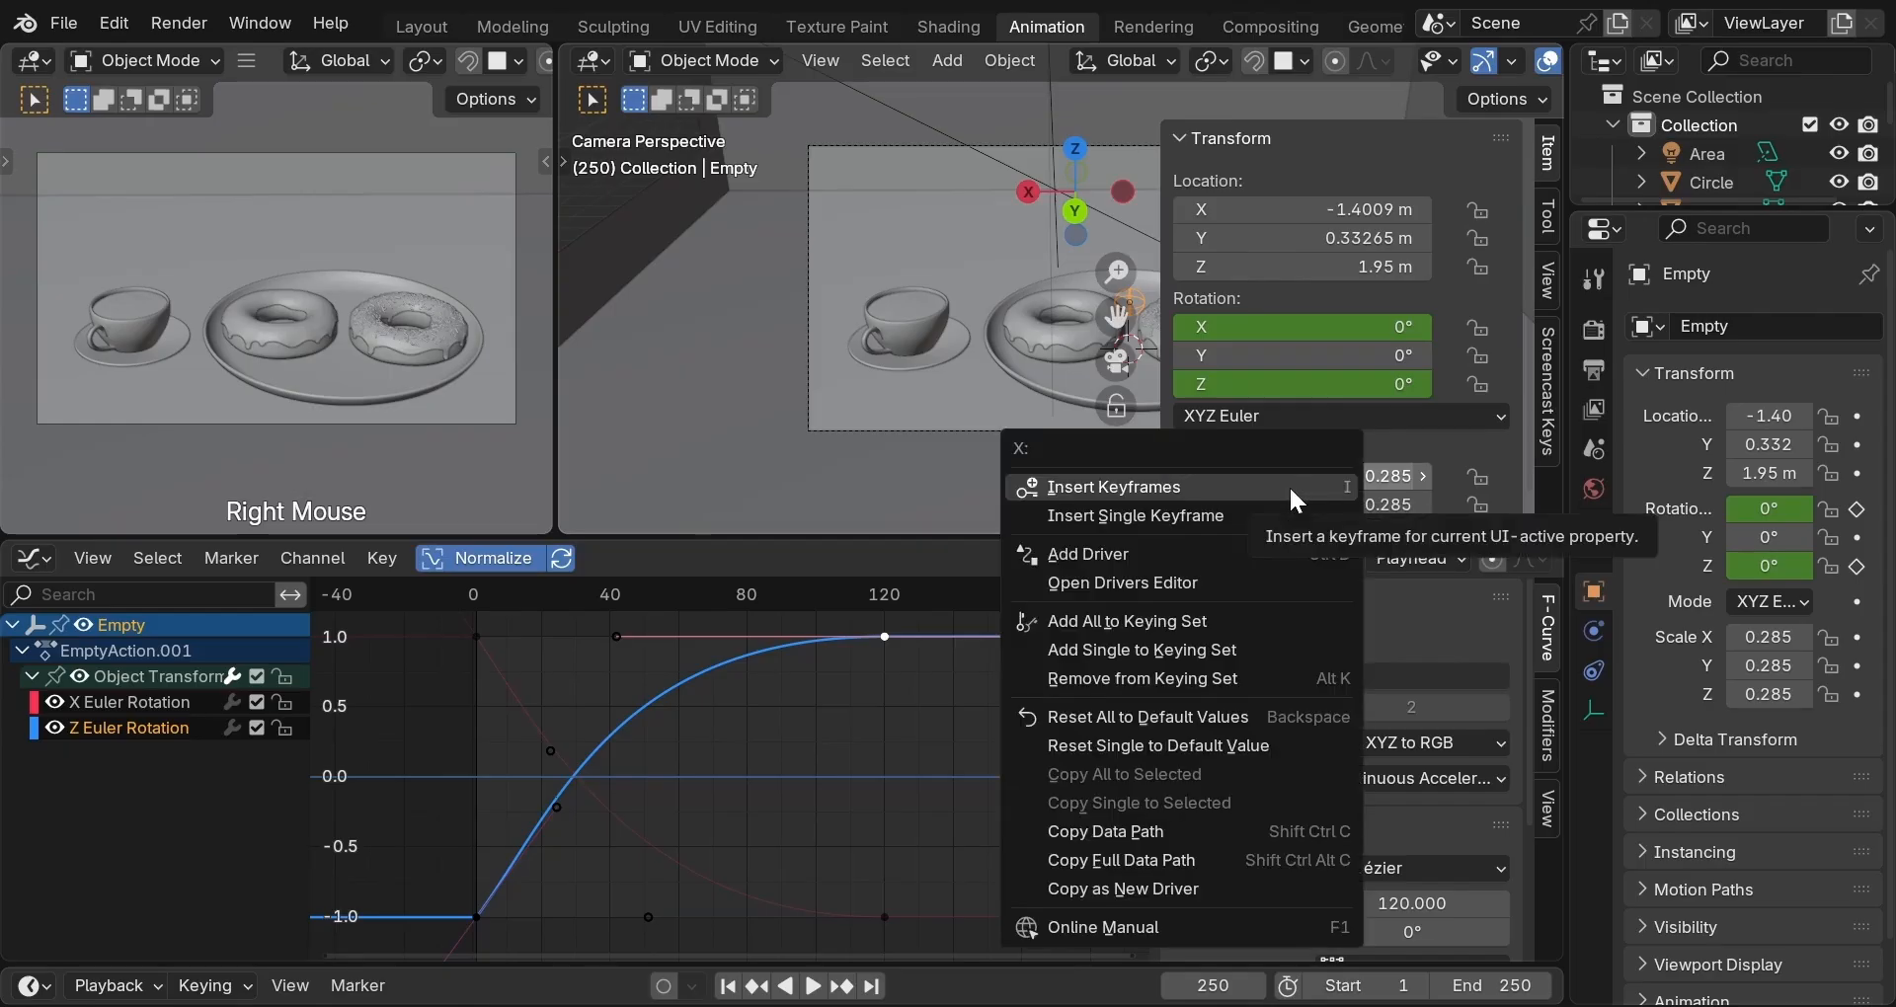
pyautogui.click(1289, 486)
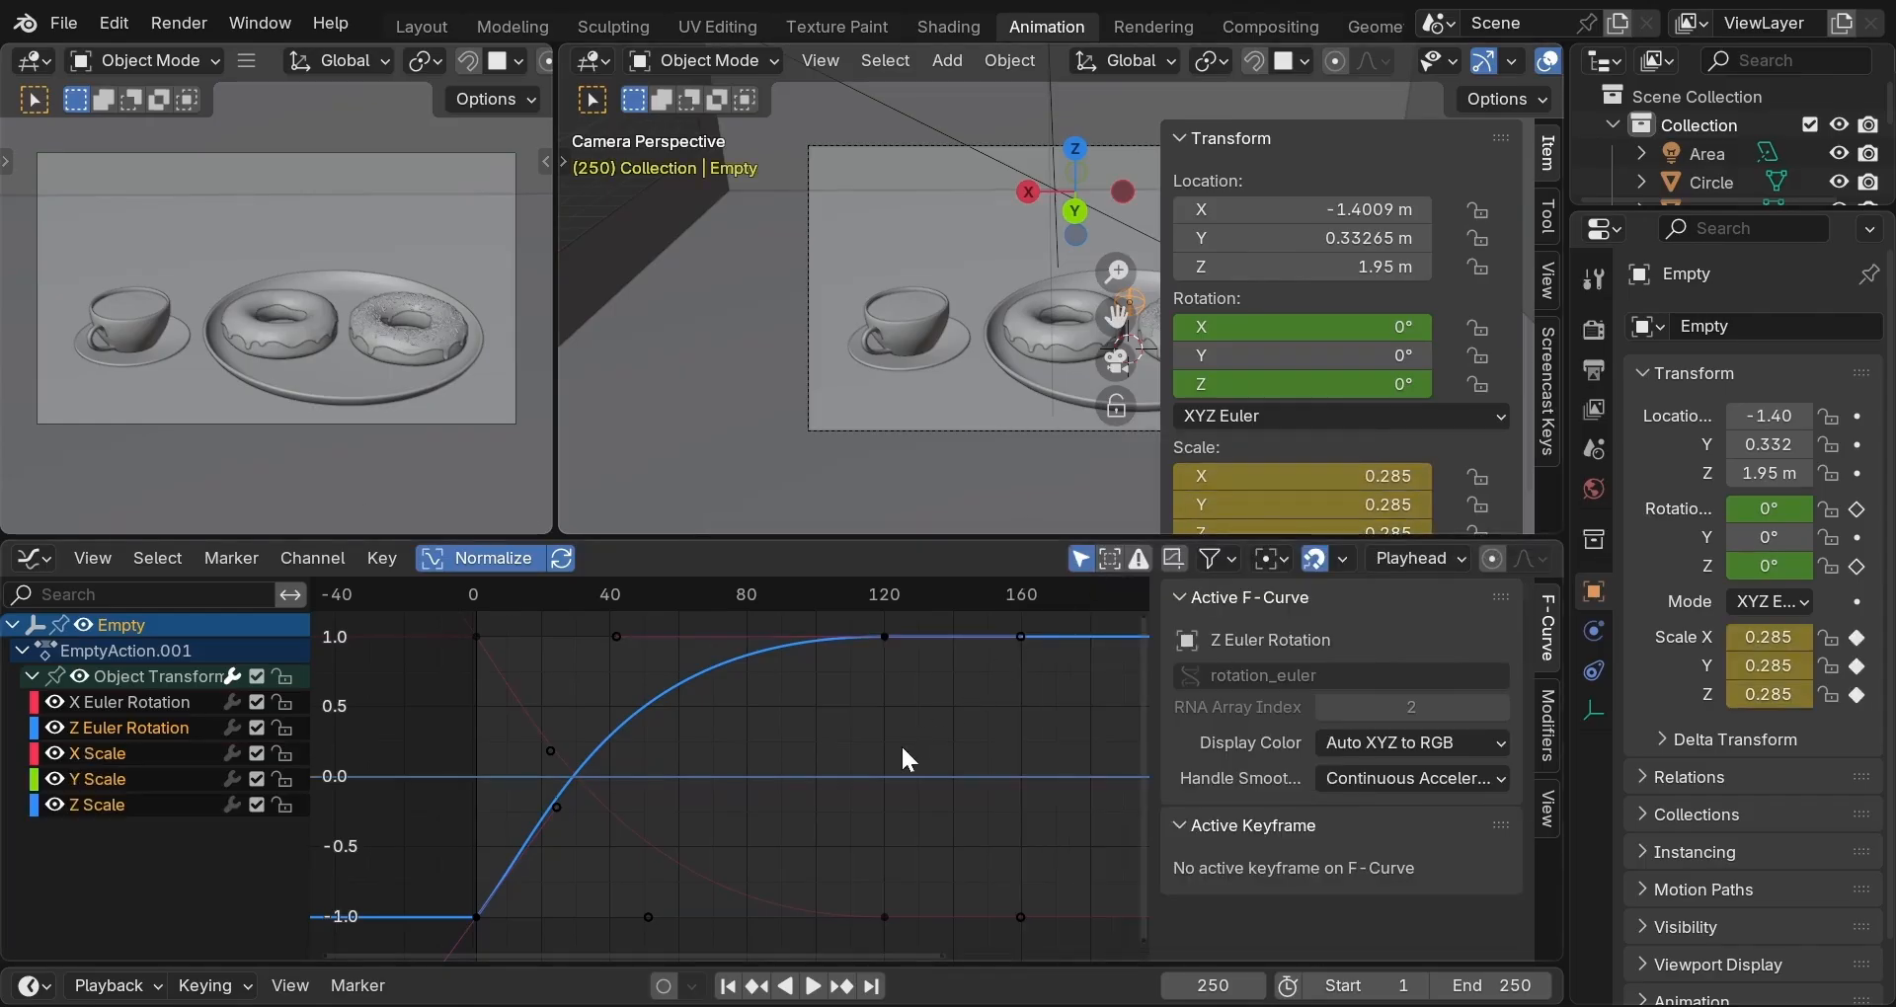
# At frame 1, rescale the Empty slightly and keyframe its new scale.
pyautogui.hotkey('shift', 'Left')
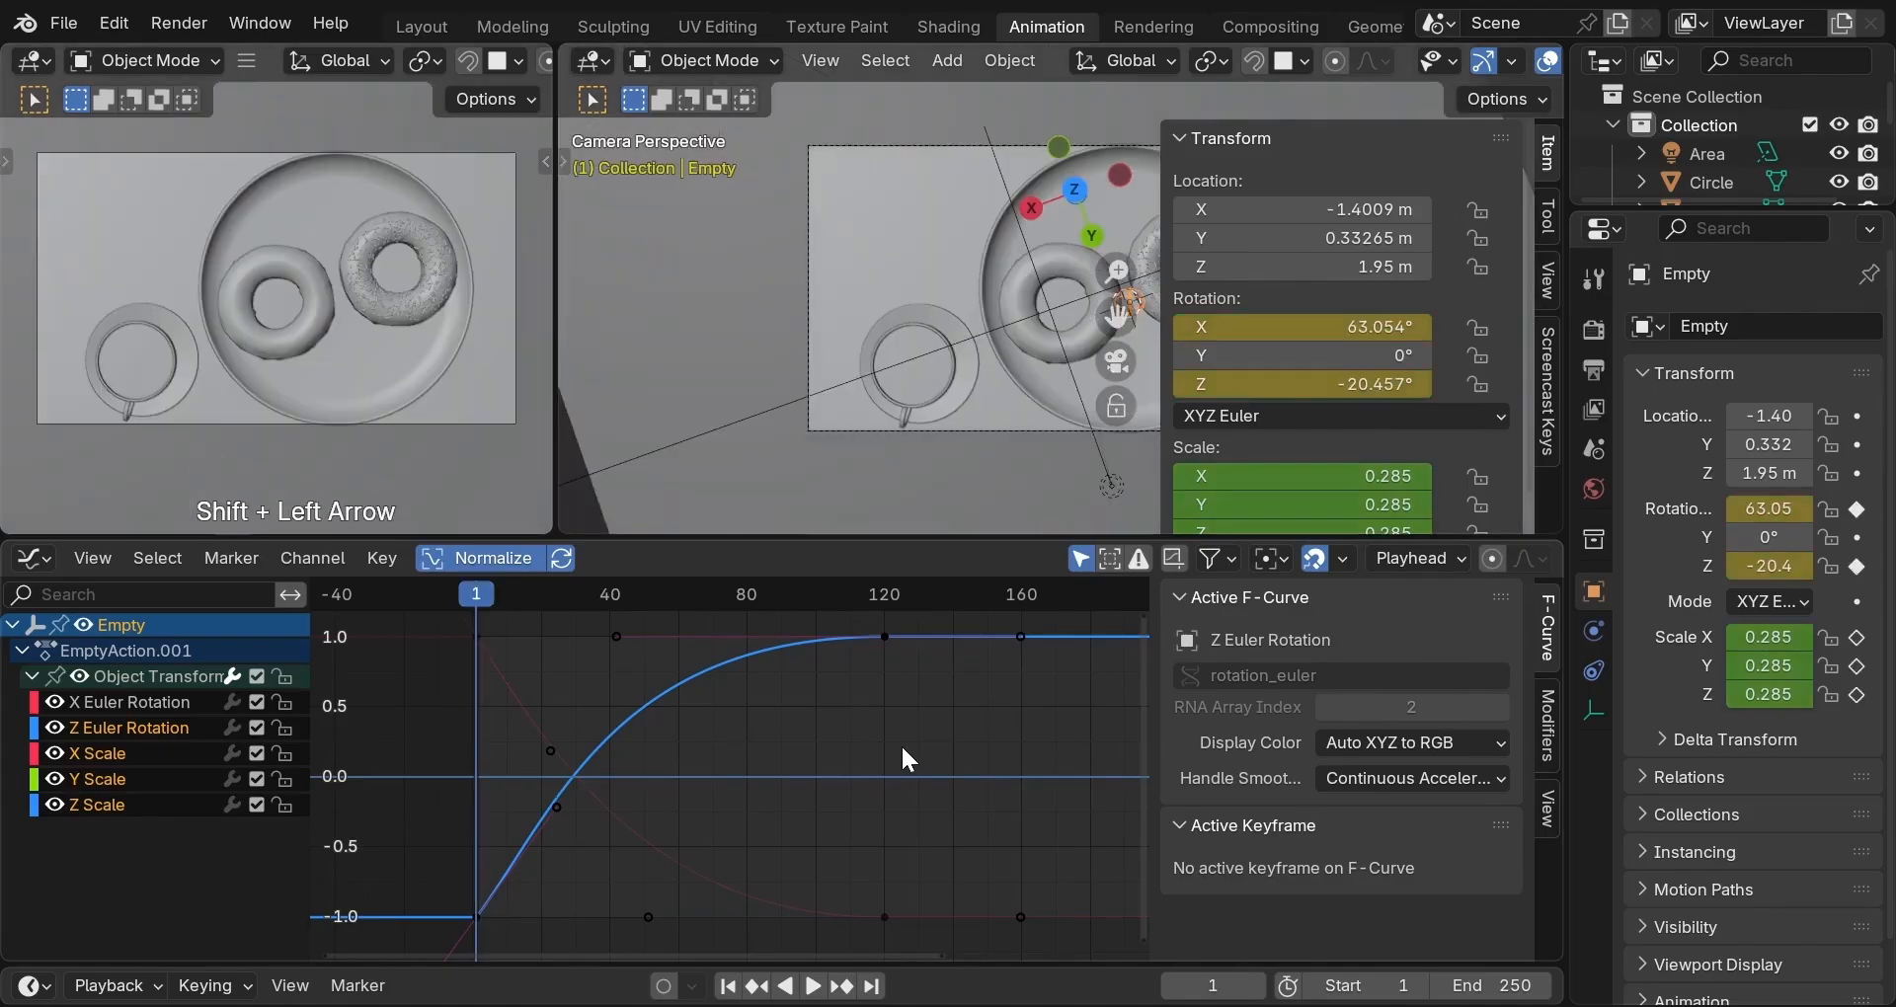
pyautogui.press('s')
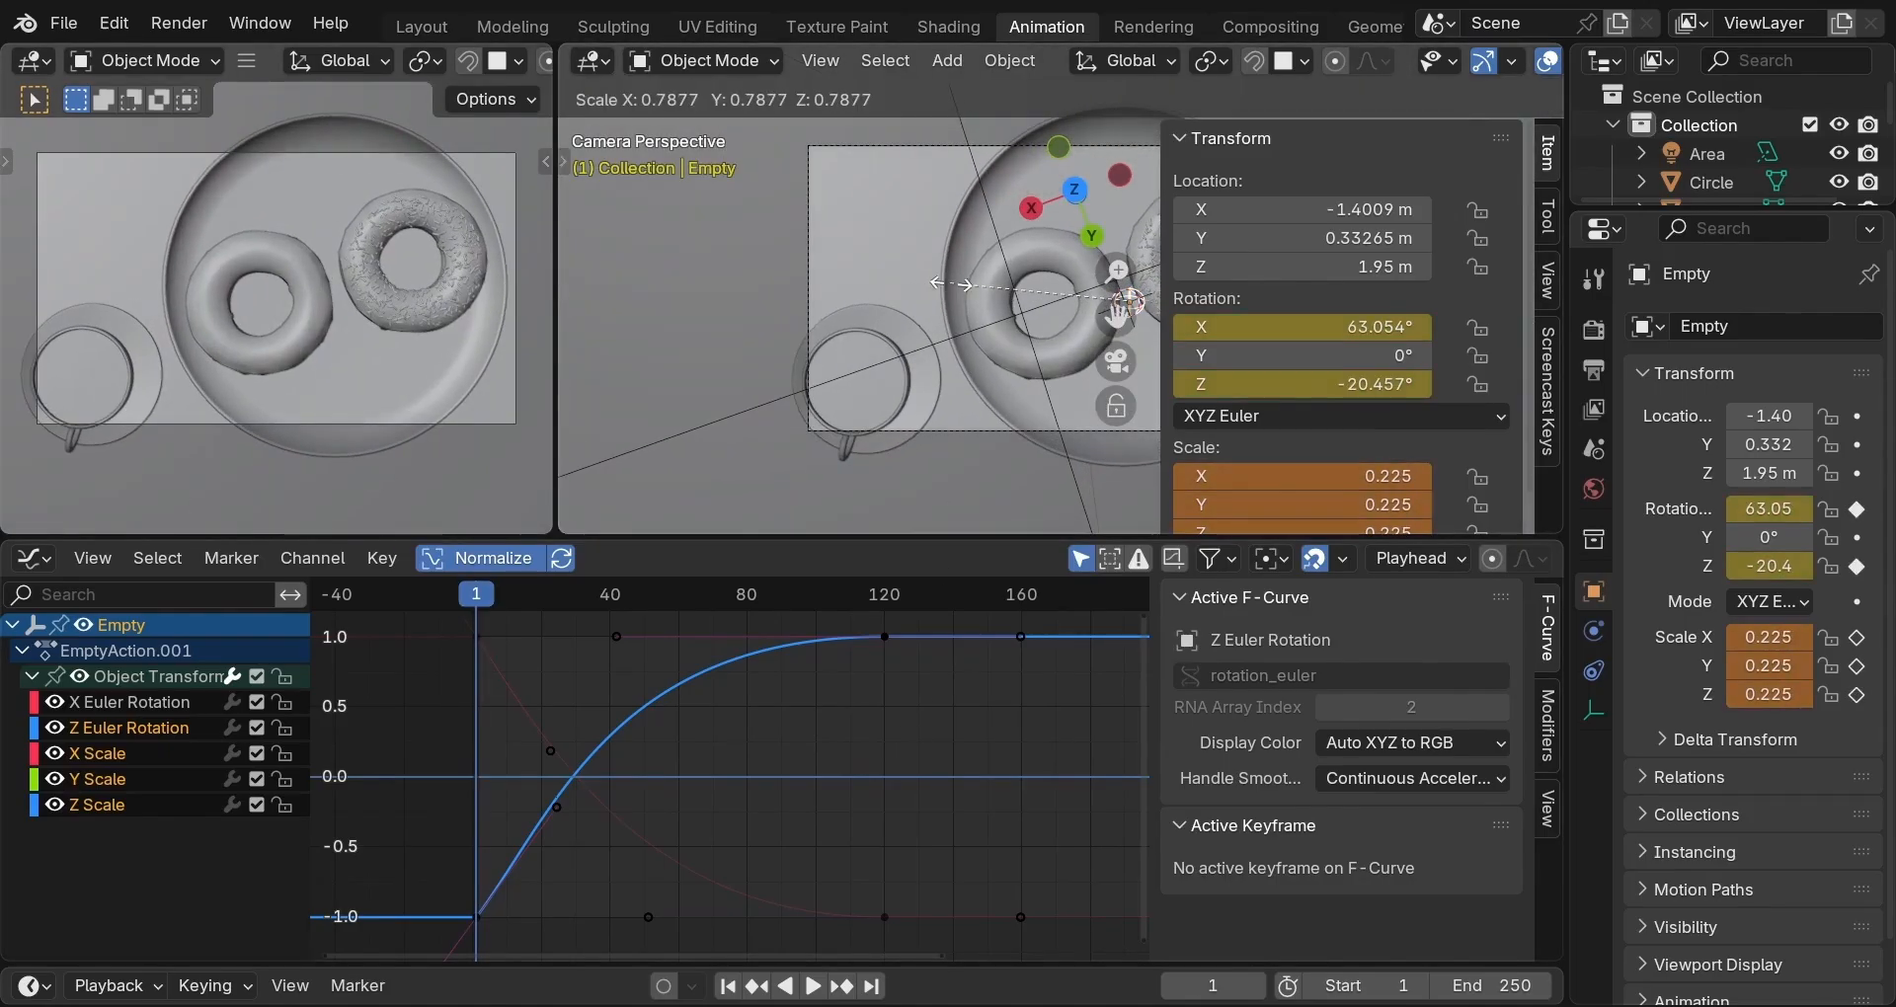
pyautogui.click(951, 286)
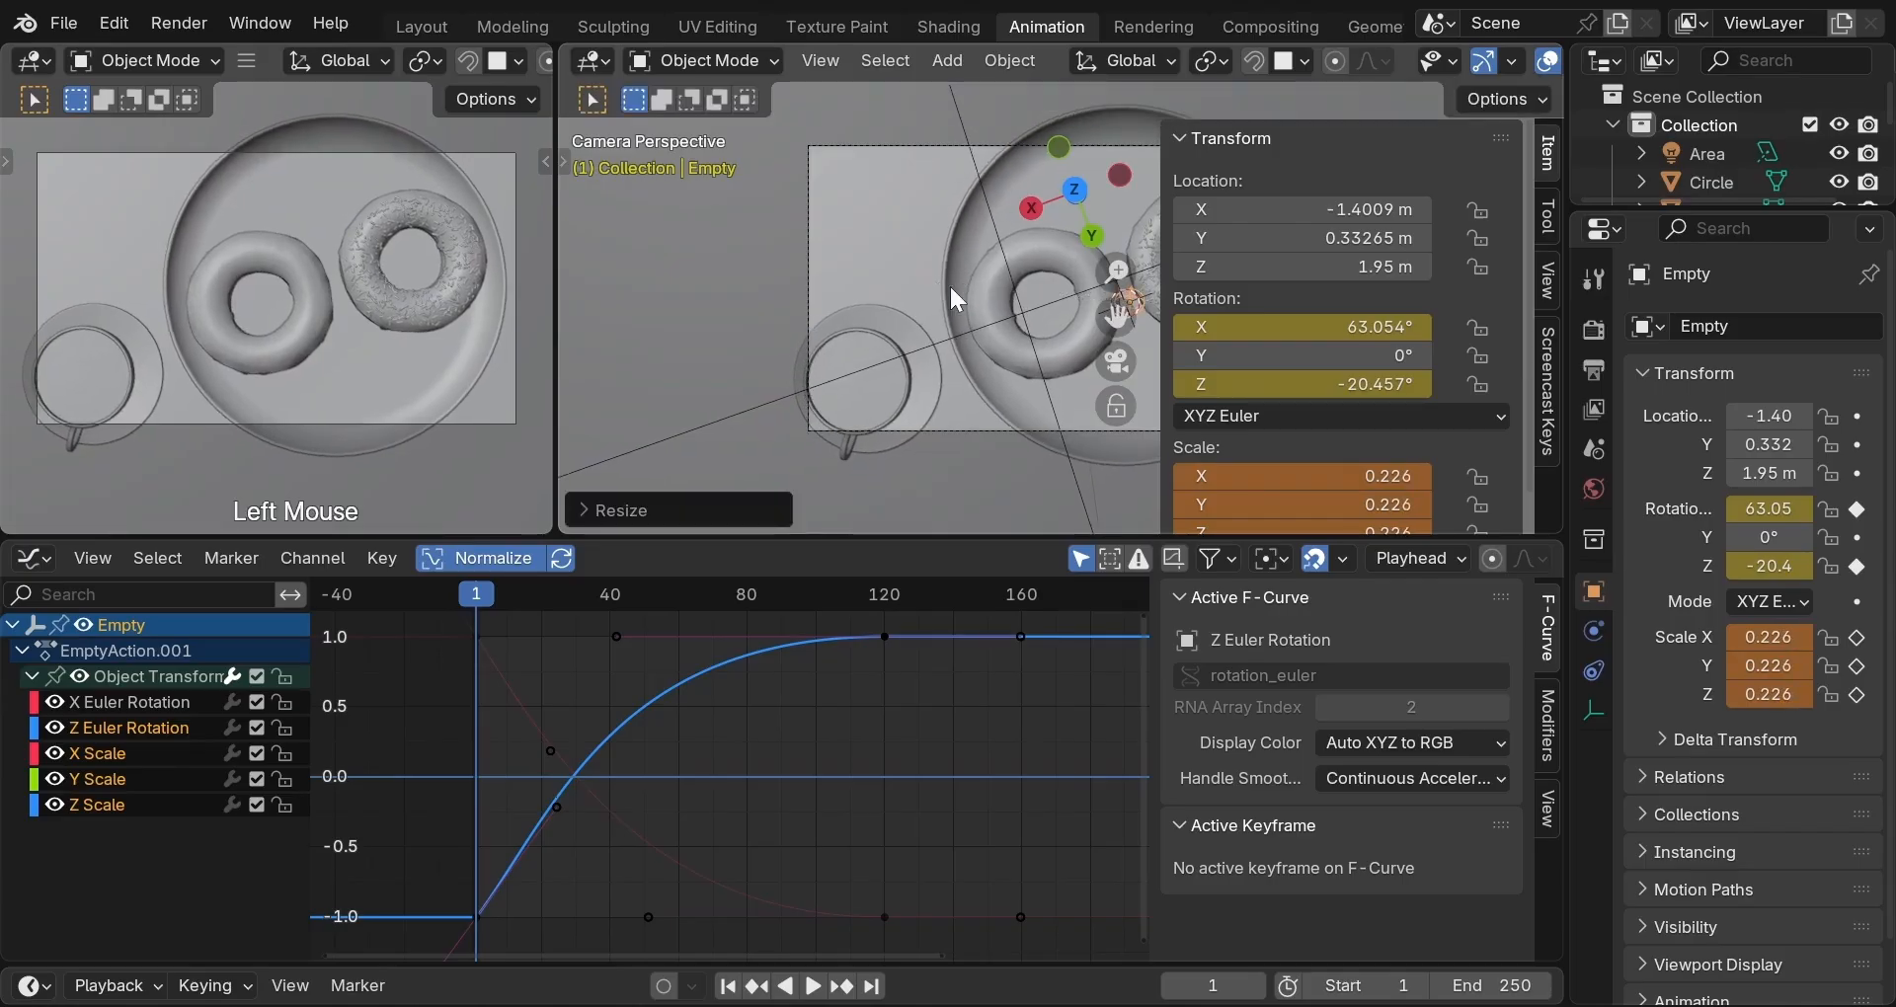
pyautogui.rightClick(1266, 482)
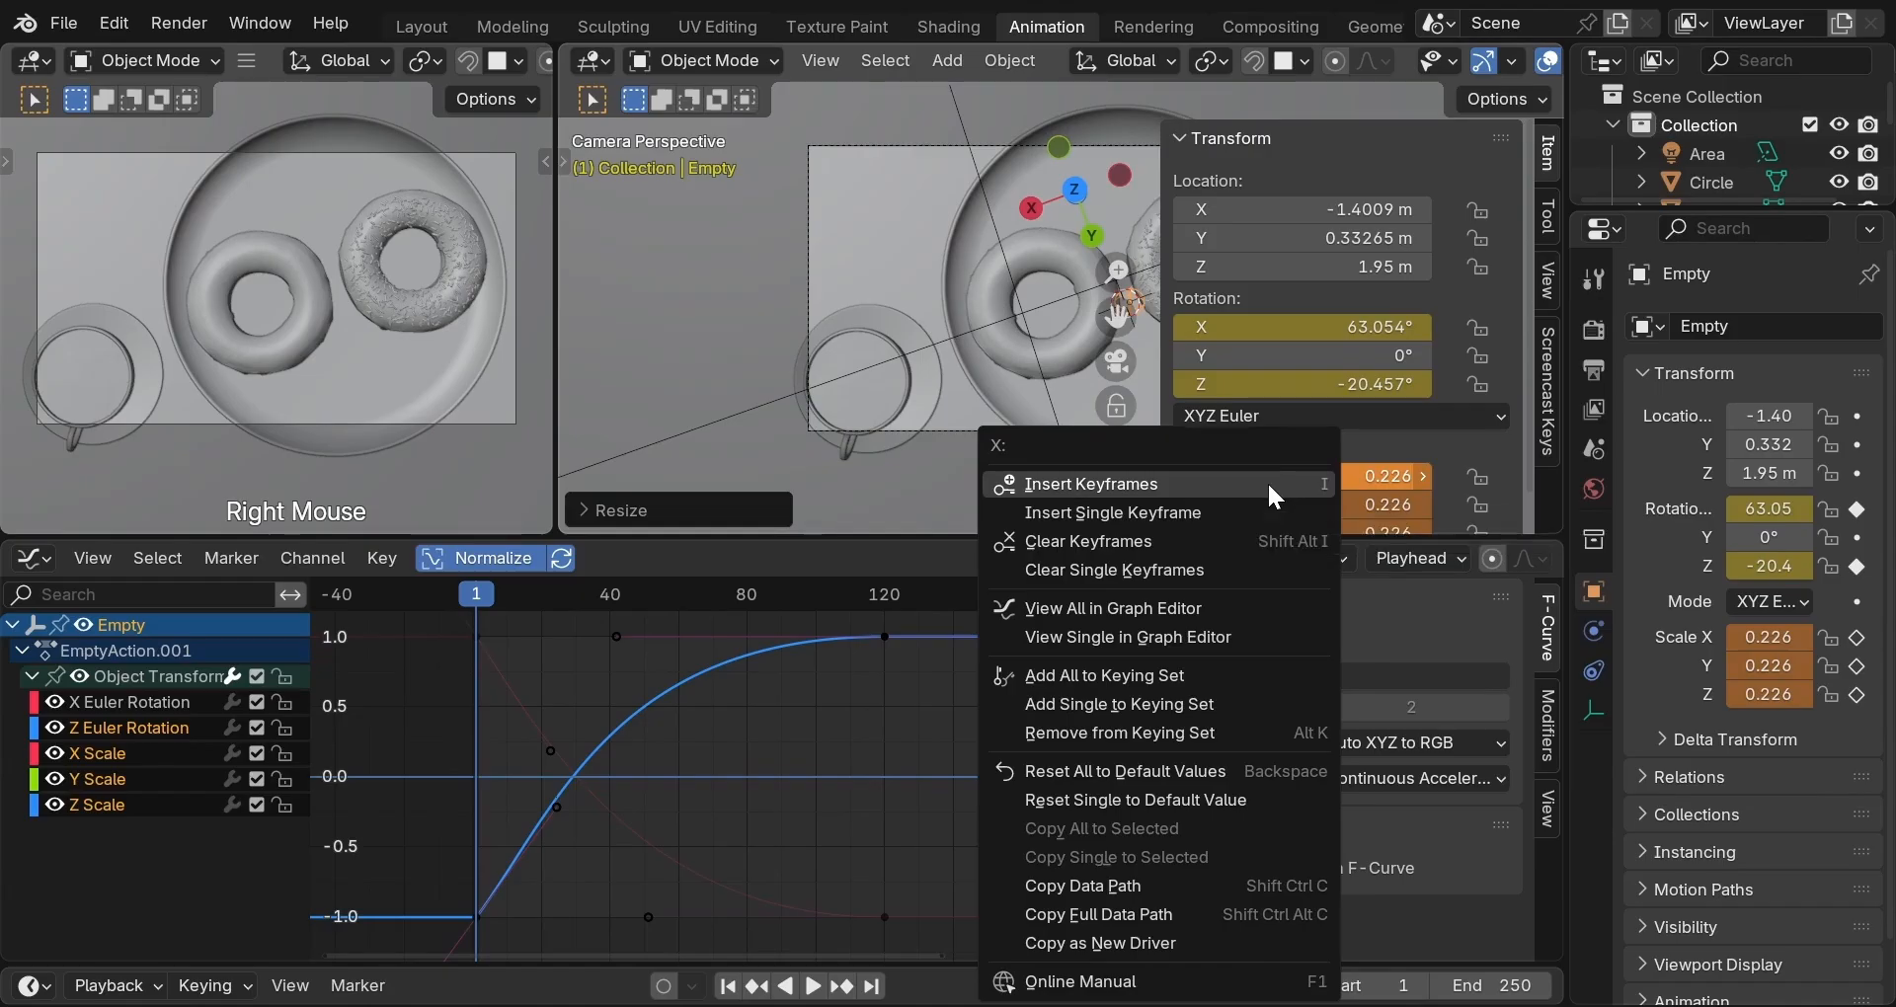
pyautogui.click(1266, 482)
pyautogui.press('n')
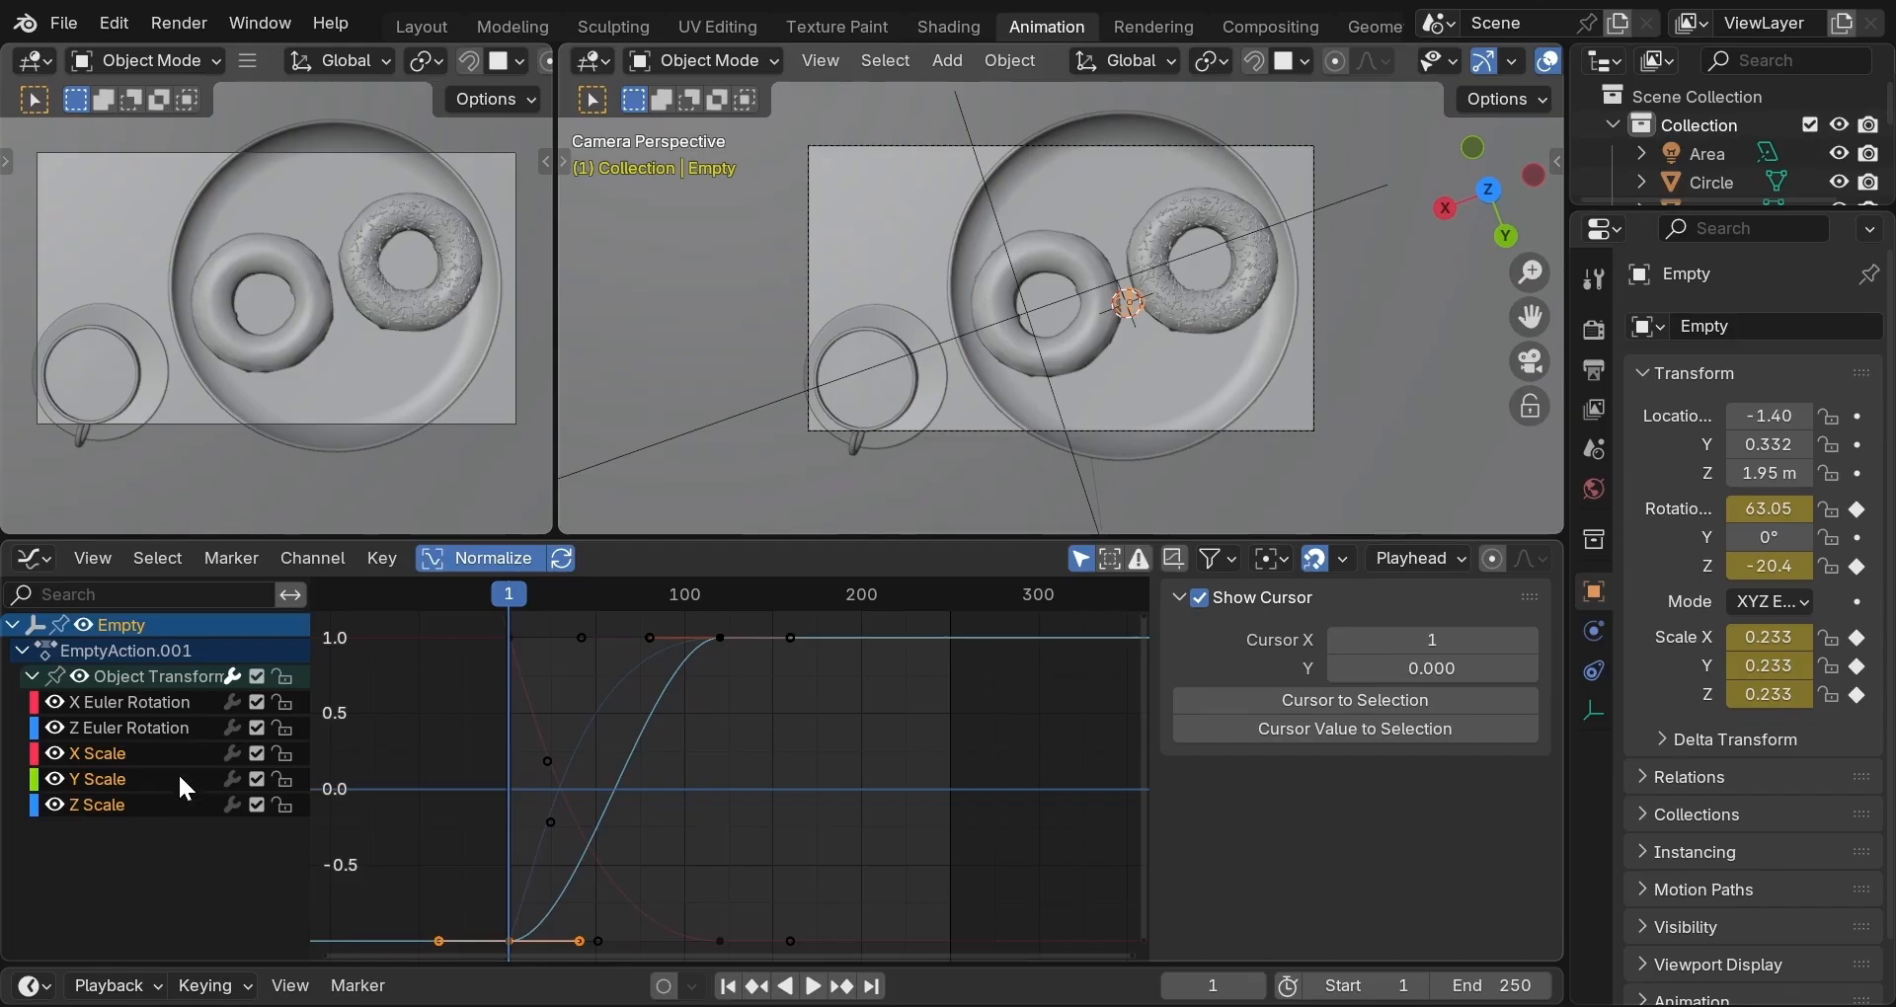
# Hide the X and Z Euler Rotation curves and lengthen X Scale's frame-120 incoming handle.
pyautogui.click(61, 726)
pyautogui.click(53, 699)
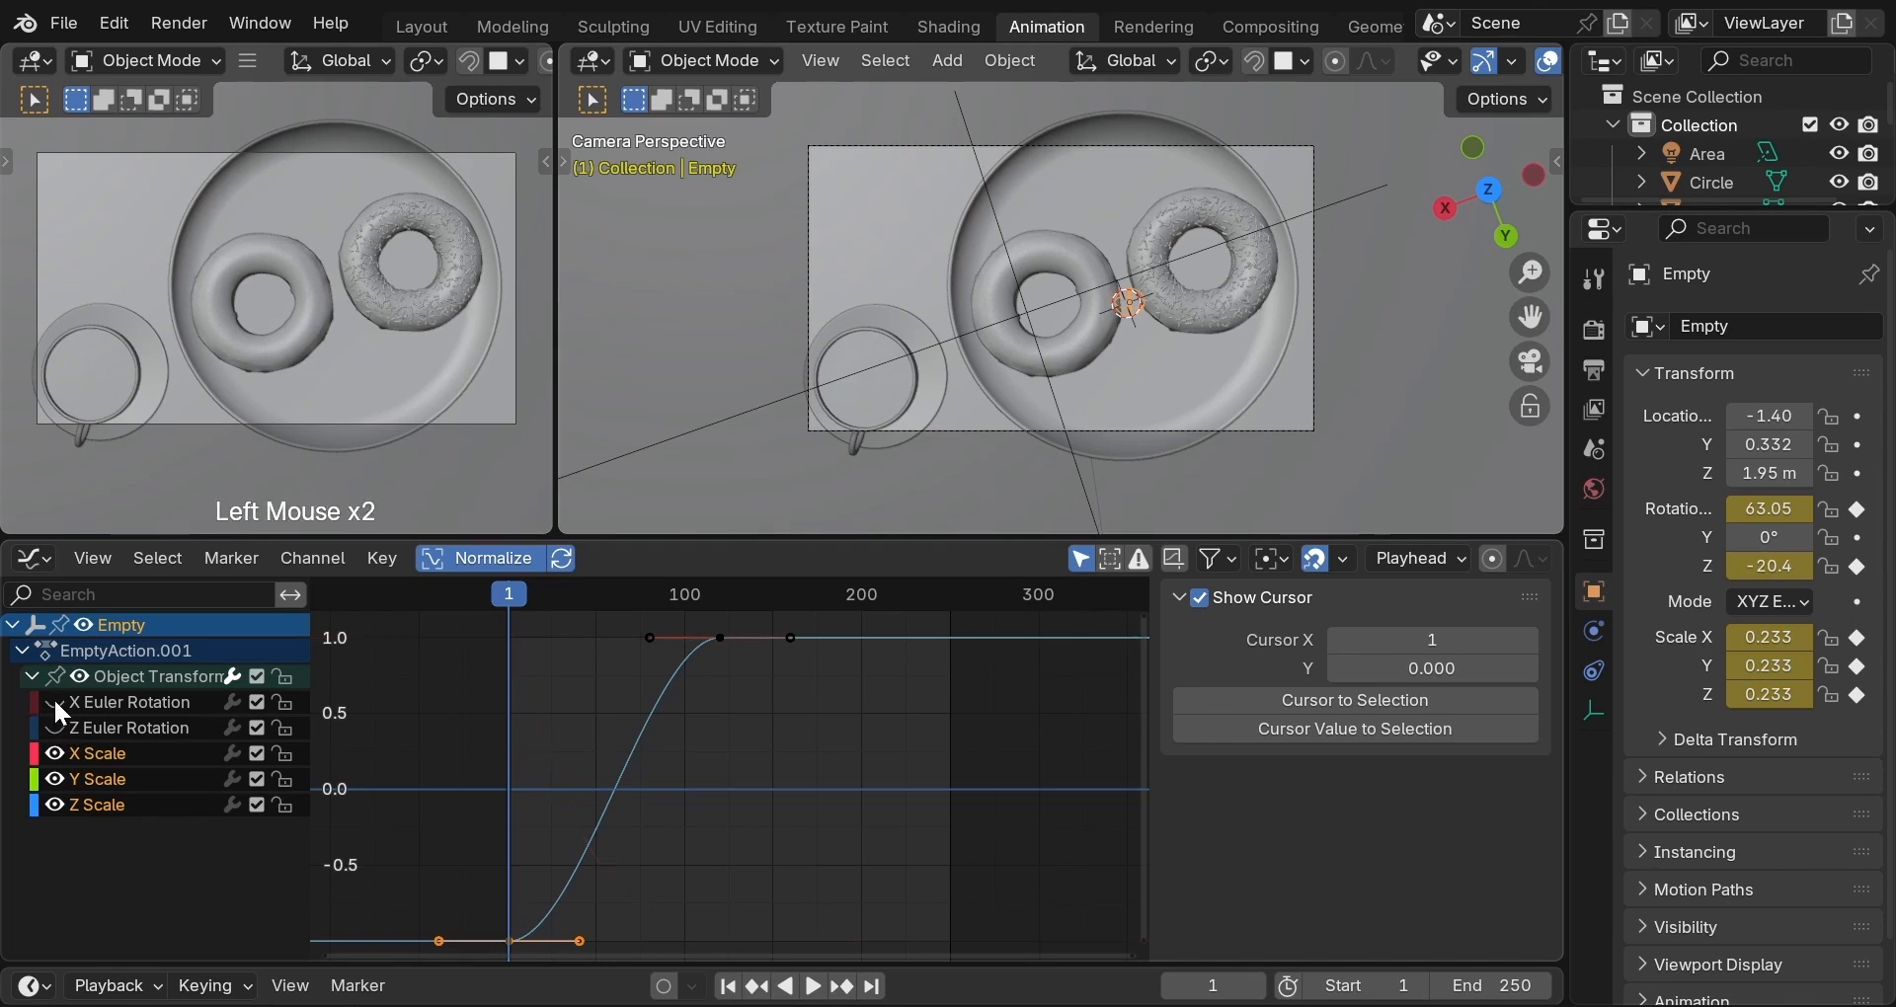
pyautogui.click(93, 764)
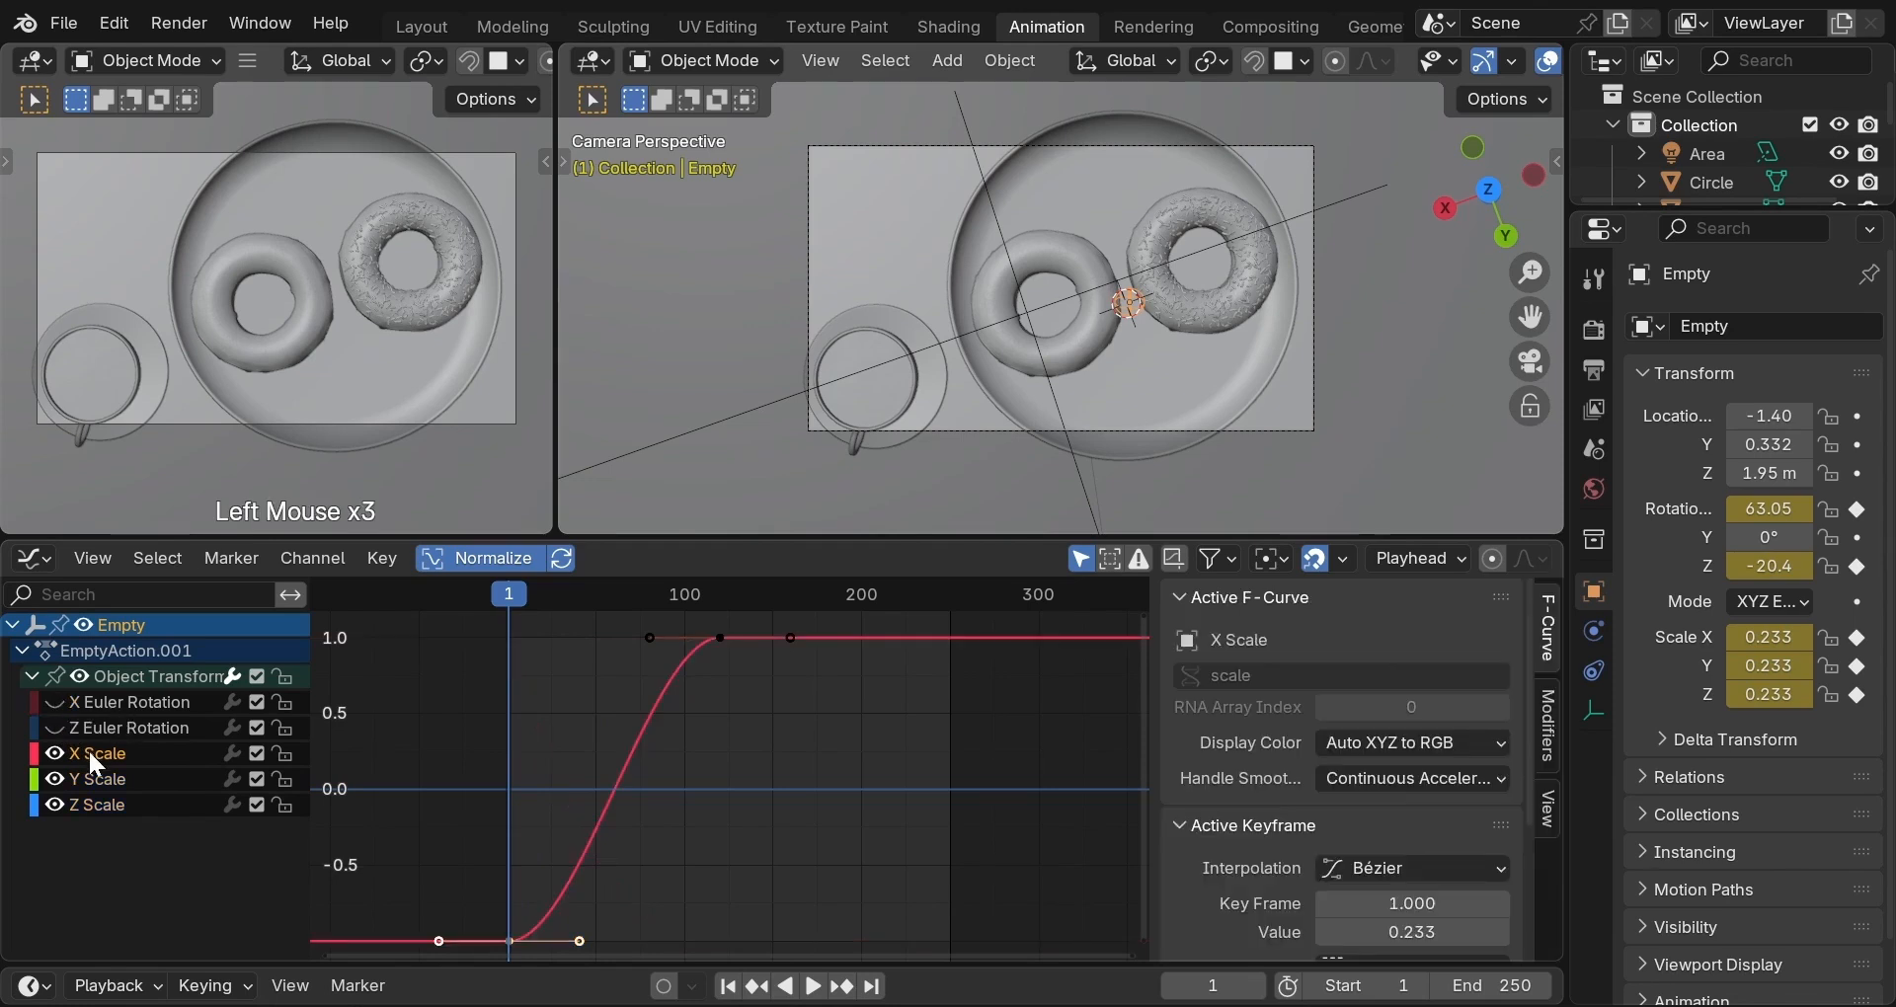
pyautogui.scroll(-2, 703, 749)
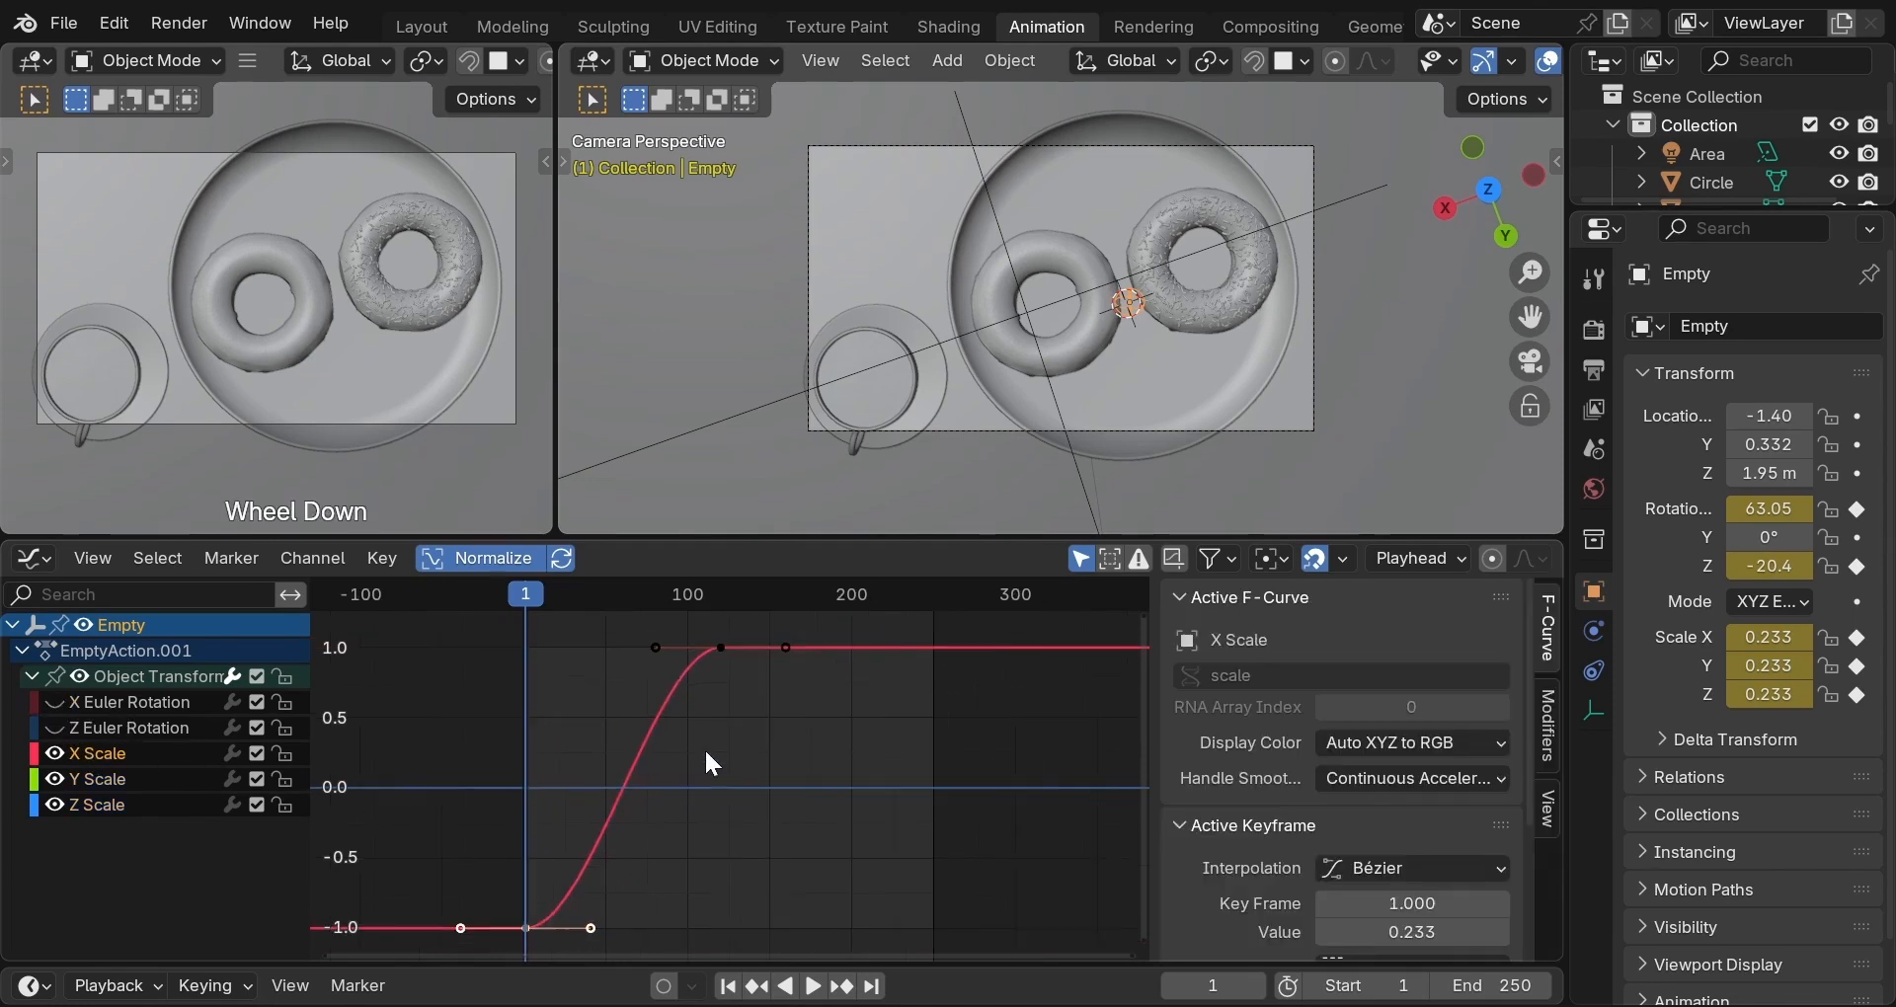
pyautogui.click(662, 657)
pyautogui.press('s')
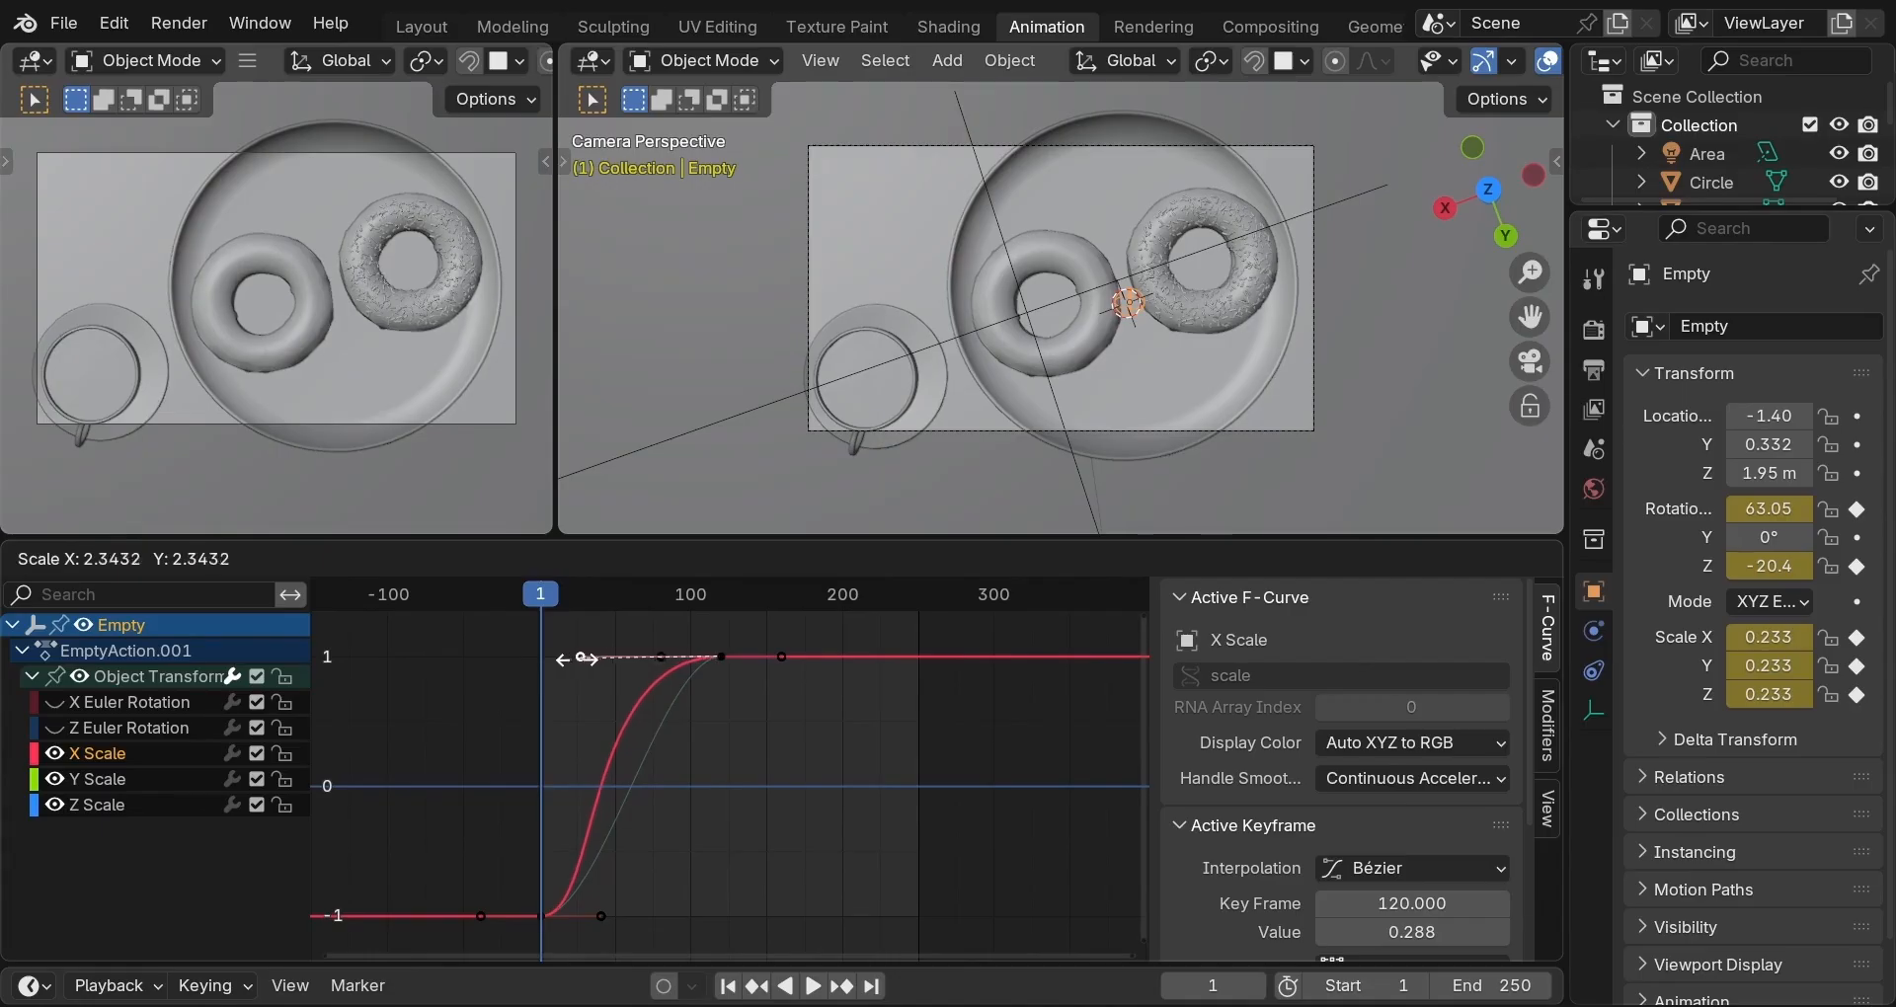
pyautogui.click(565, 672)
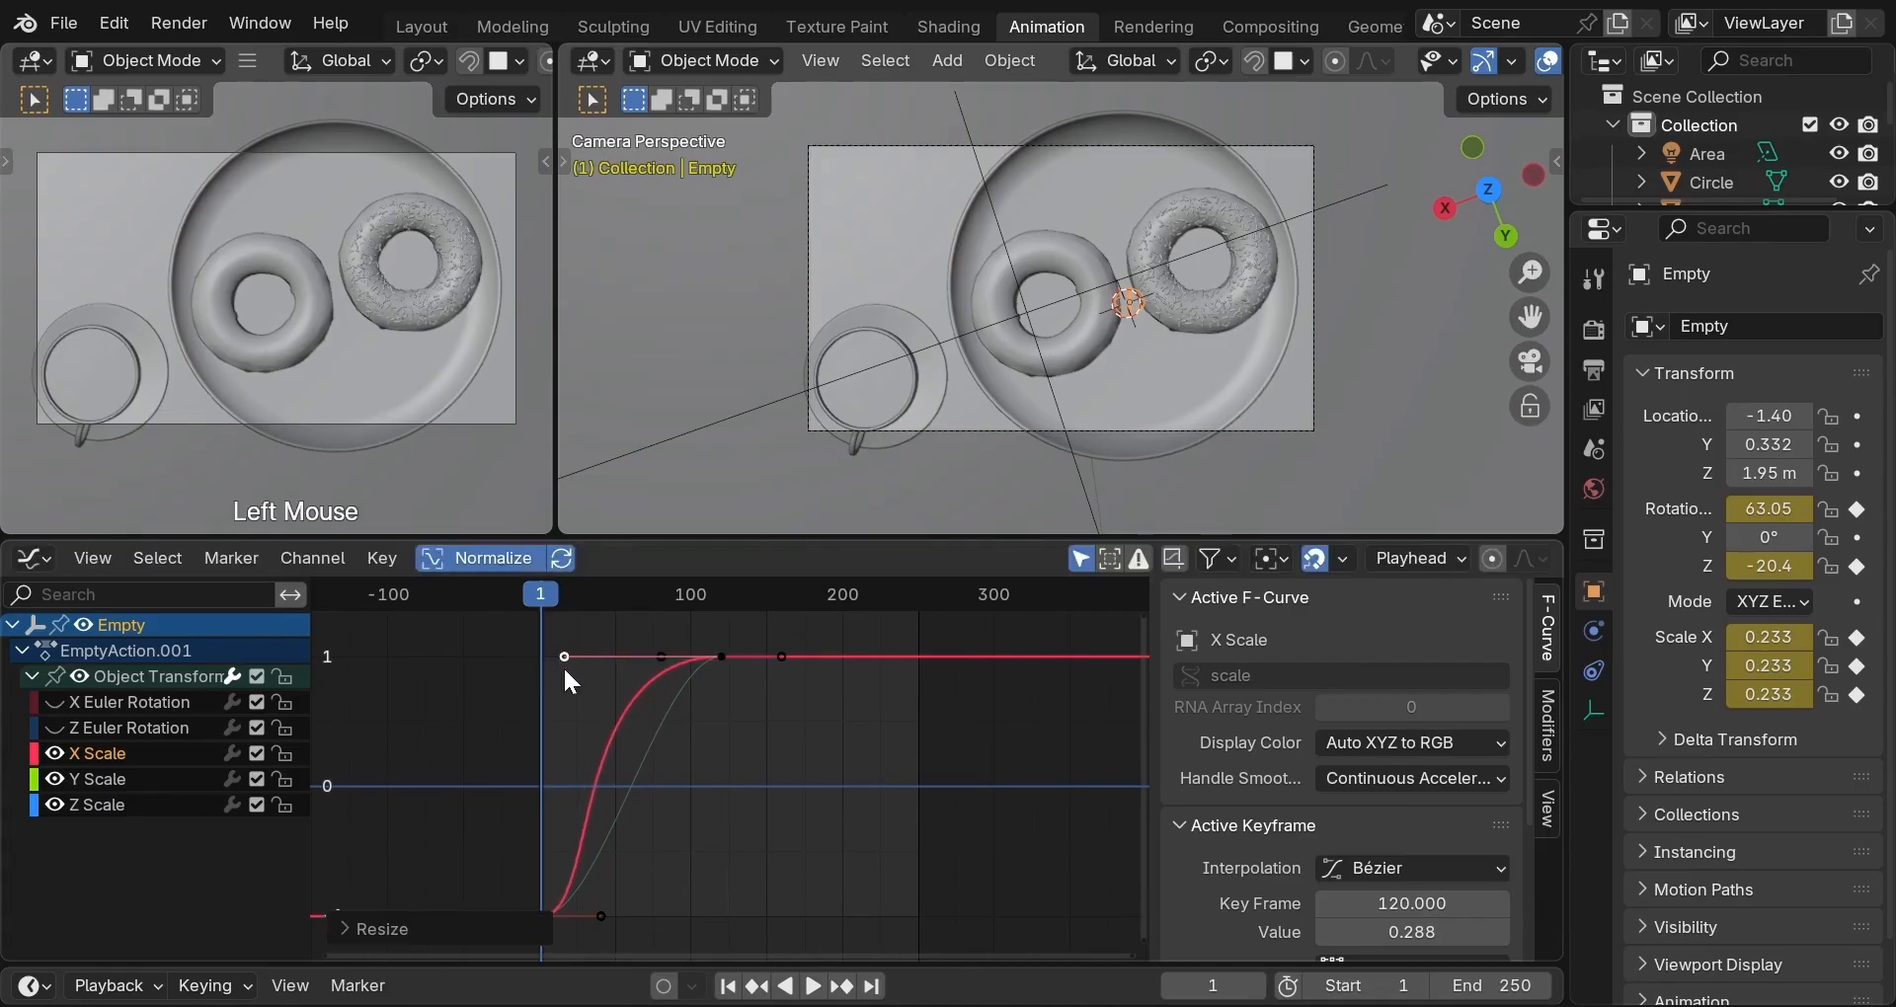
# Lengthen the frame-120 incoming handles on the Y and Z Scale curves, then preview playback.
pyautogui.scroll(4, 690, 703)
pyautogui.scroll(-2, 690, 703)
pyautogui.click(180, 778)
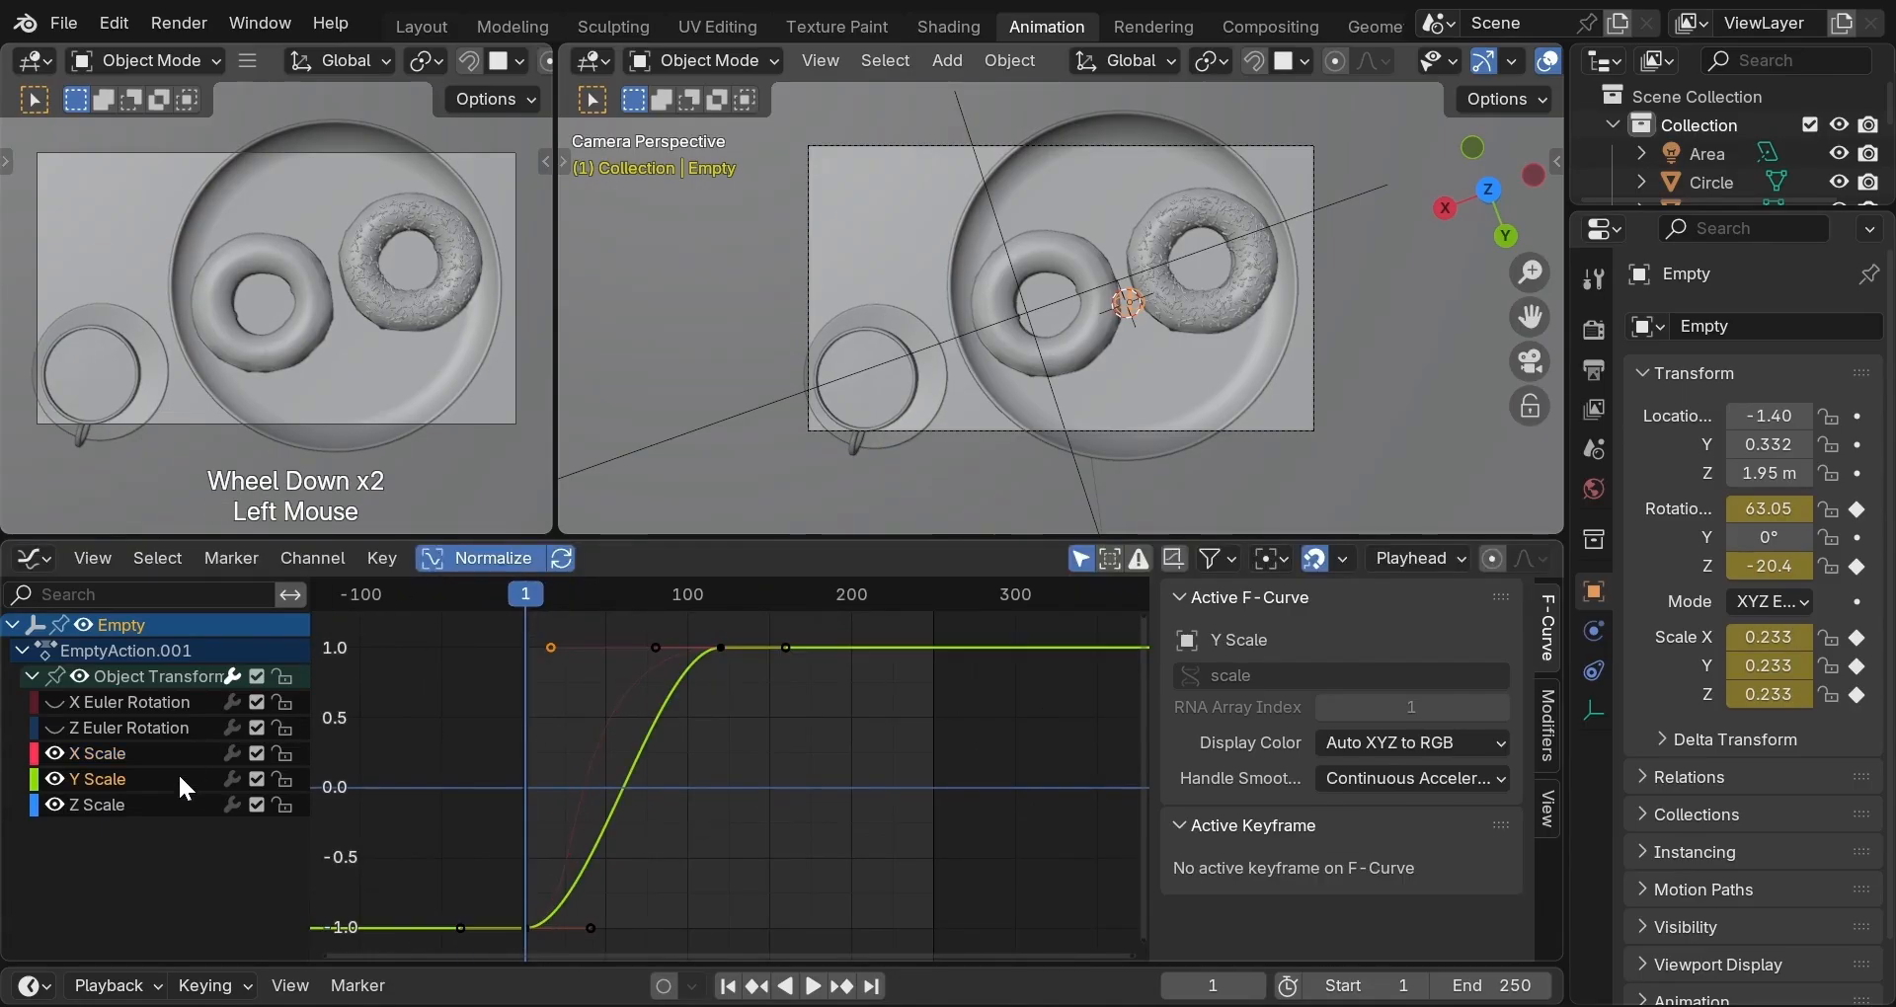
pyautogui.click(656, 648)
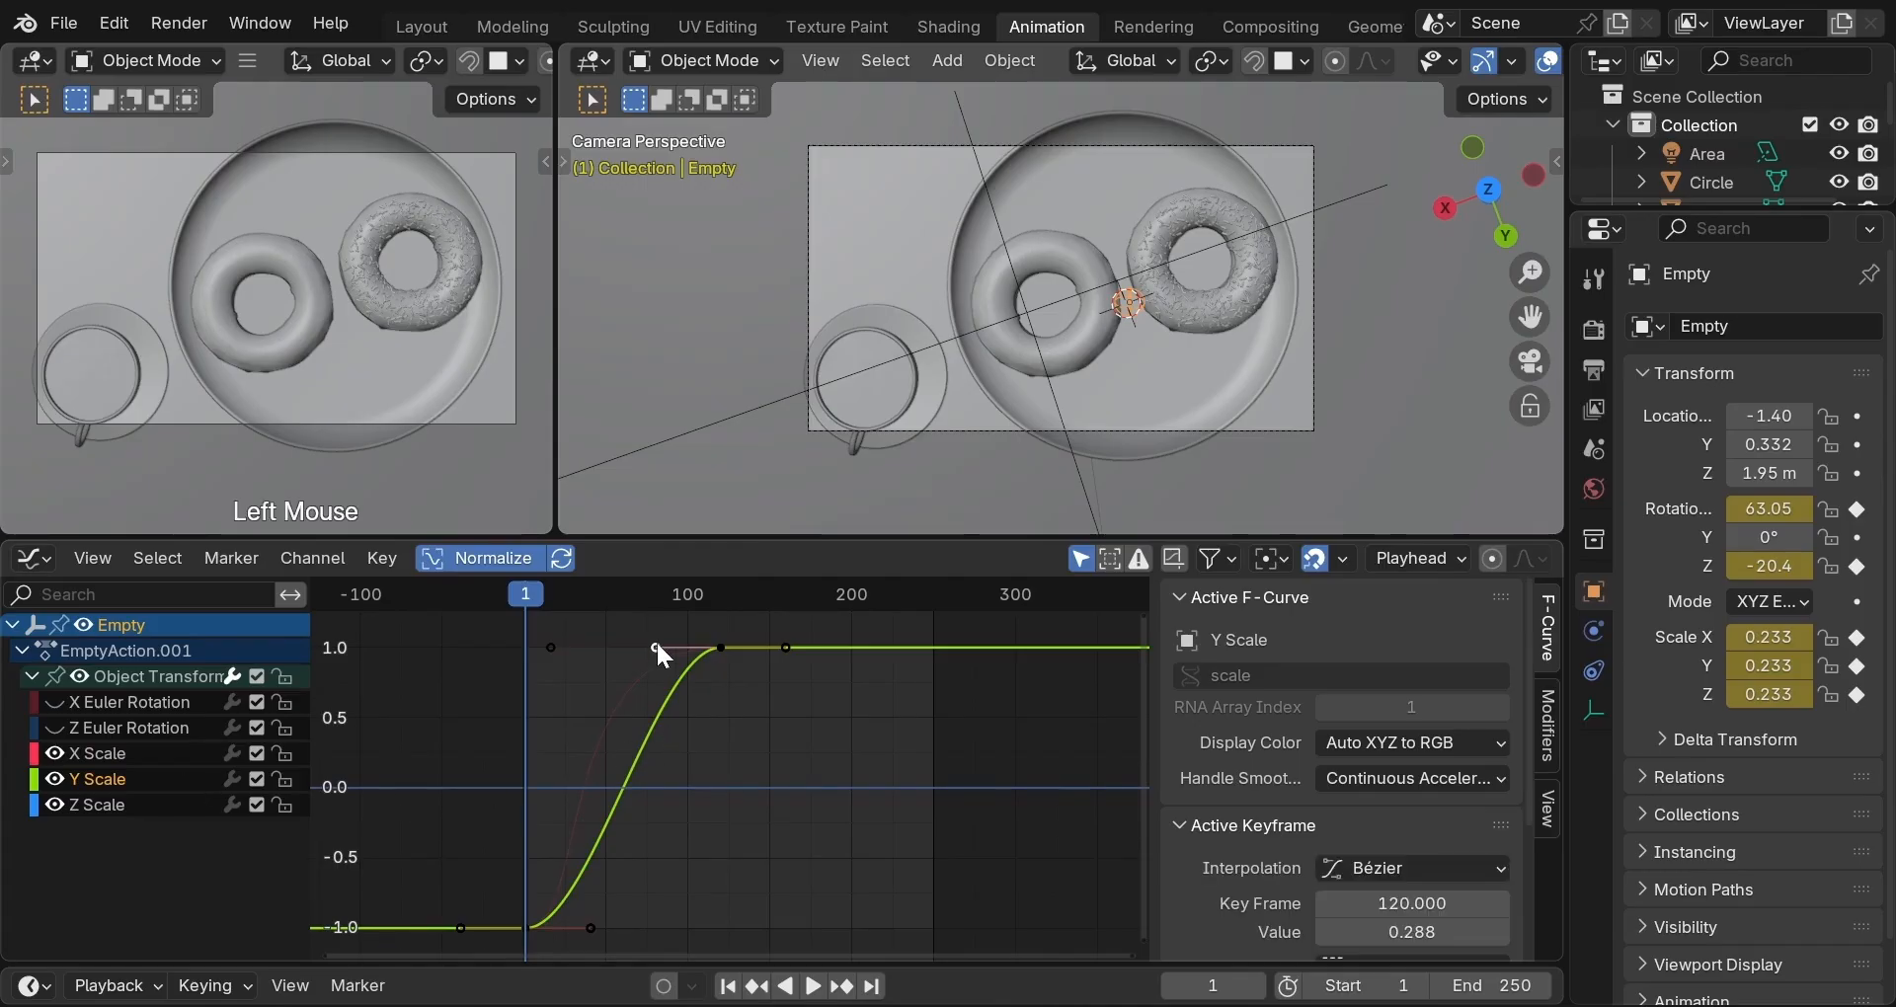
pyautogui.press('s')
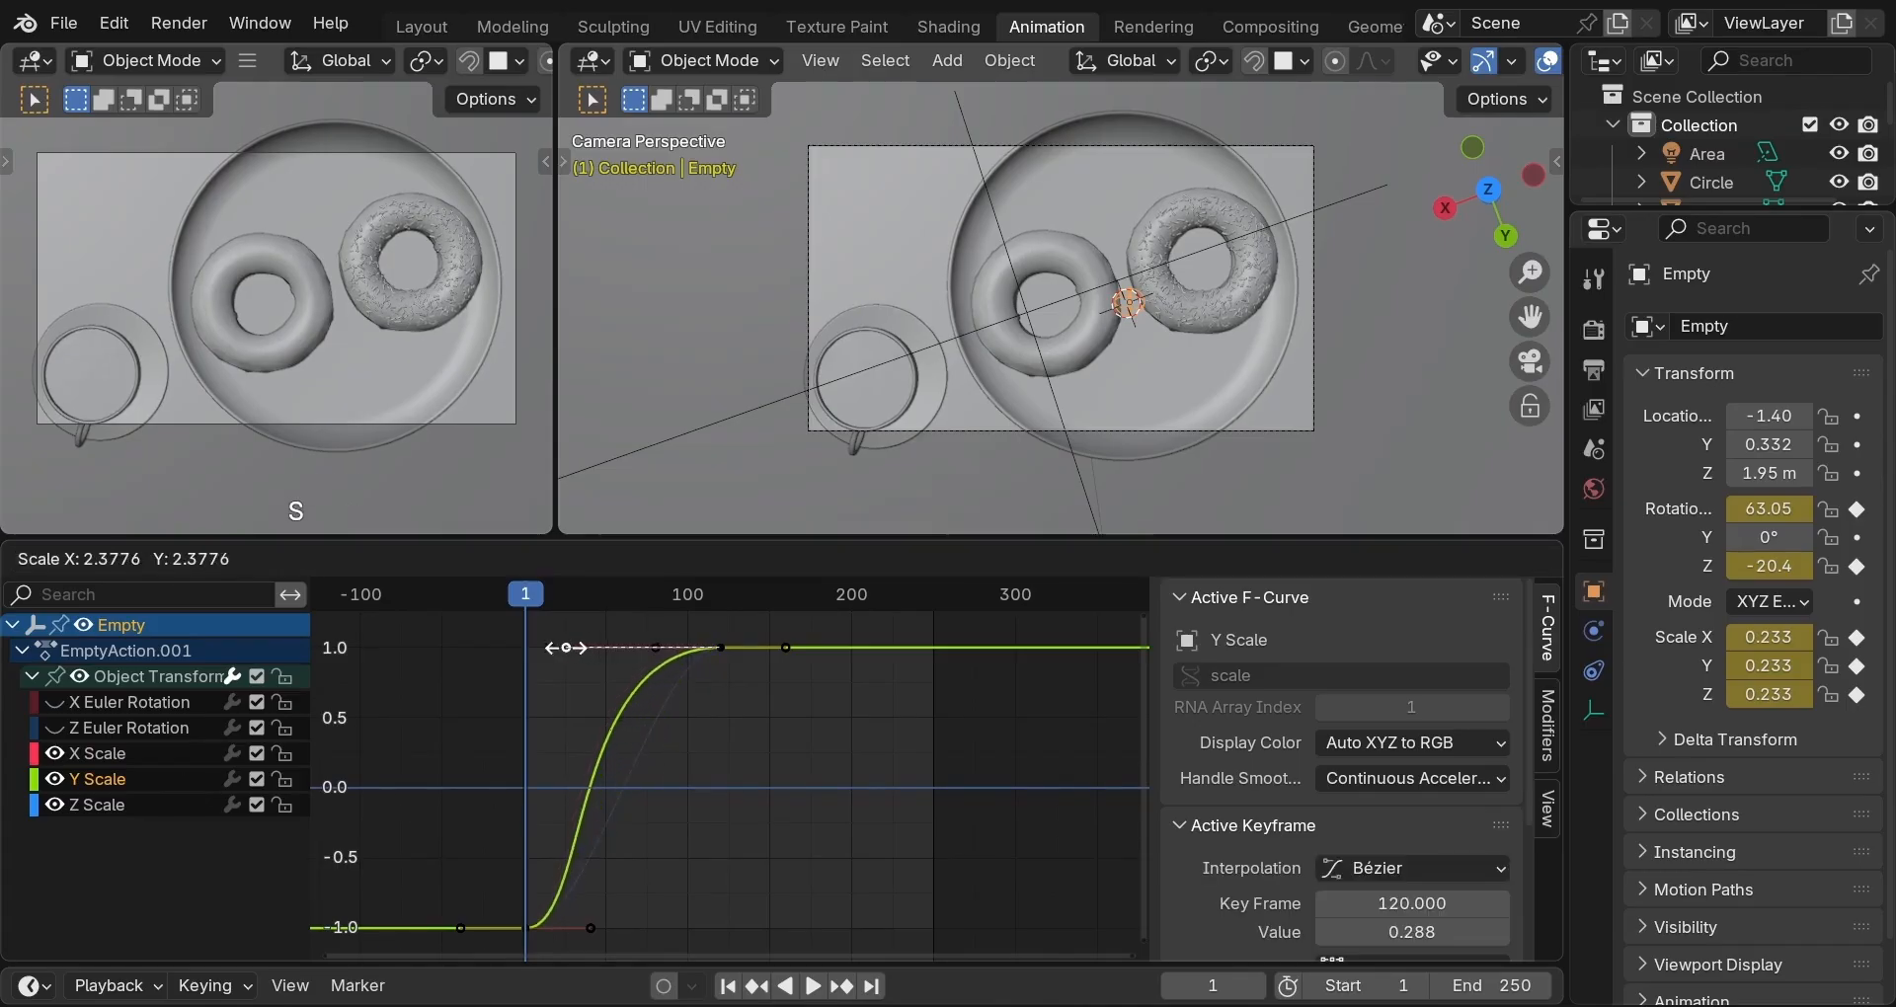
pyautogui.click(553, 648)
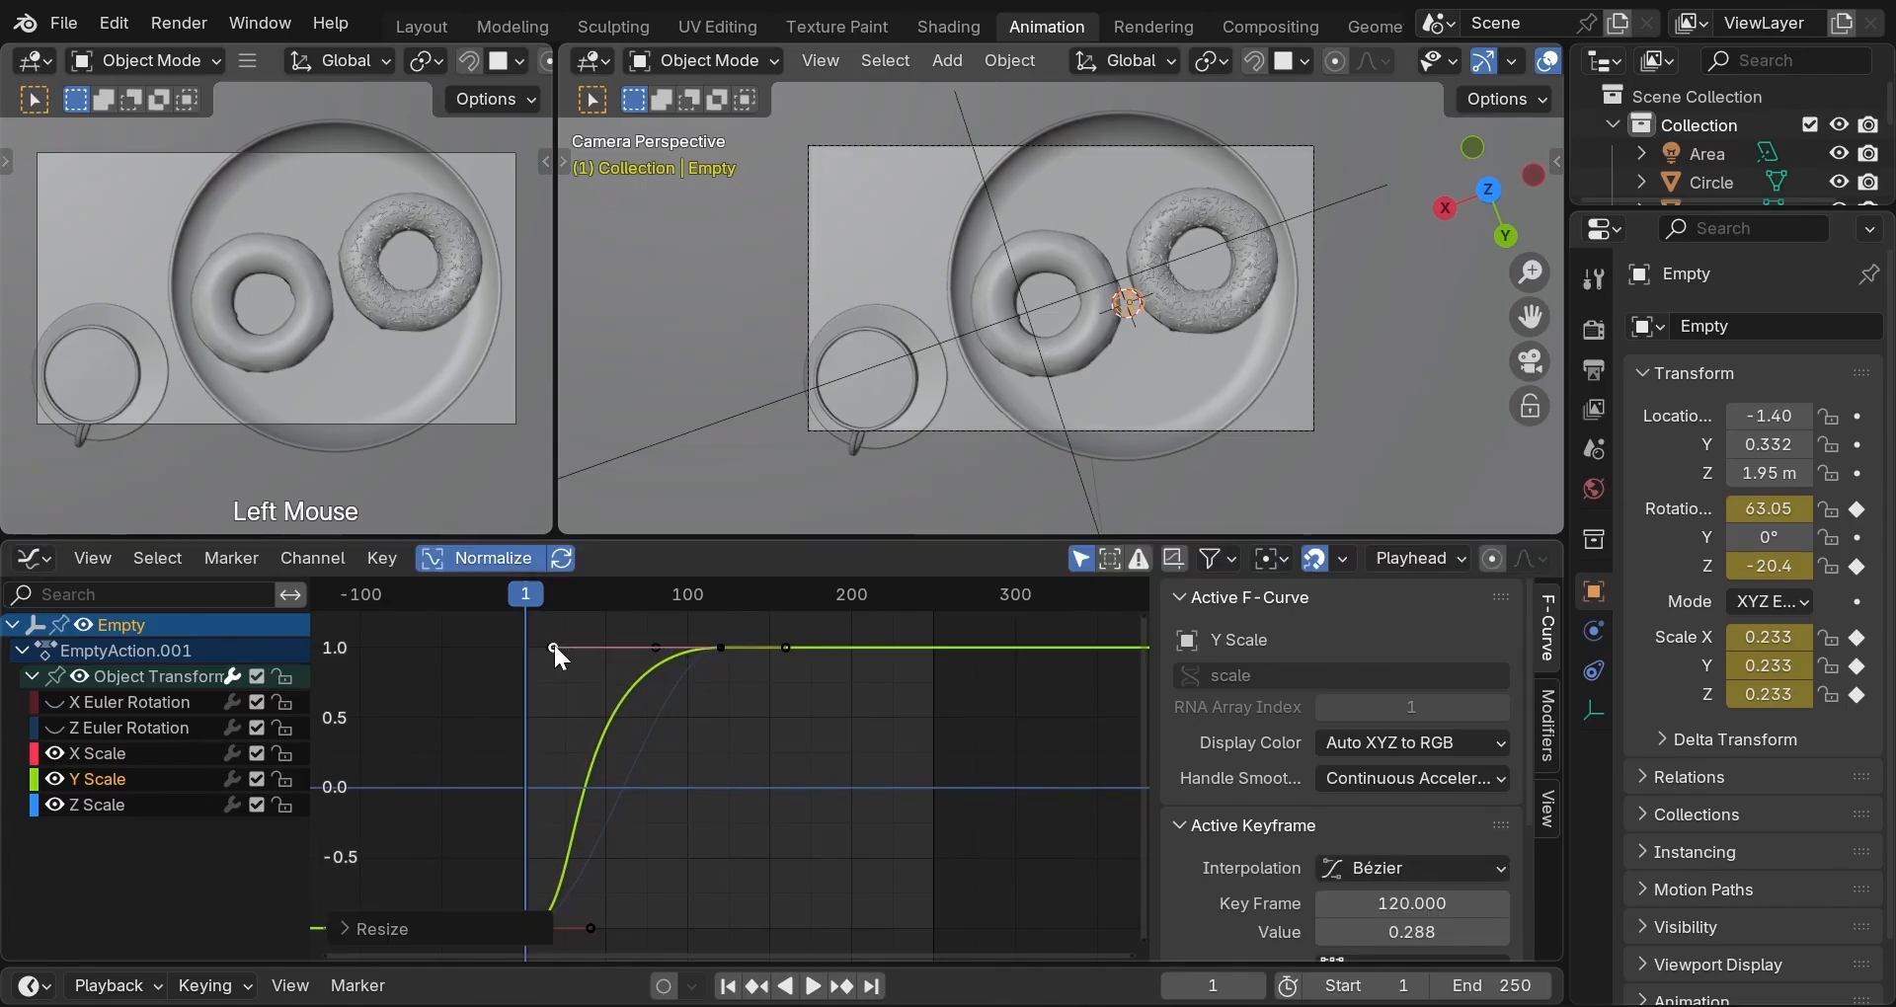
pyautogui.doubleClick(99, 806)
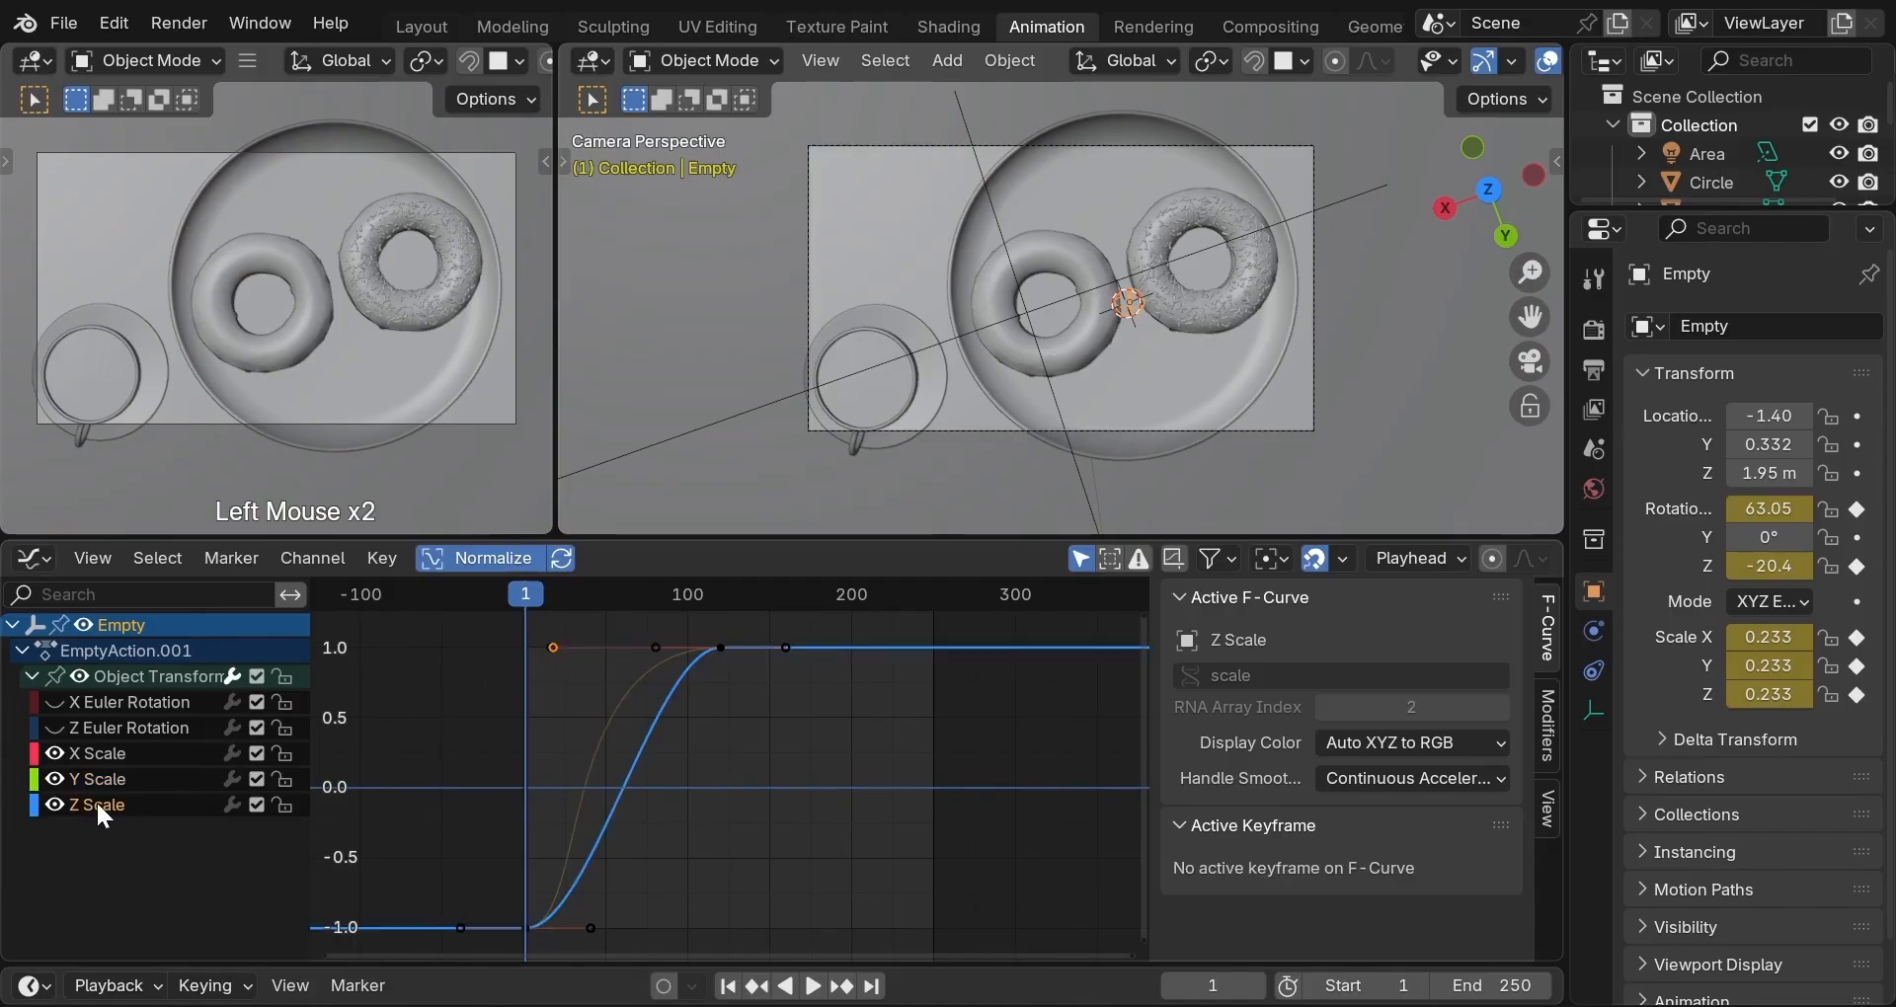
pyautogui.click(659, 647)
pyautogui.press('s')
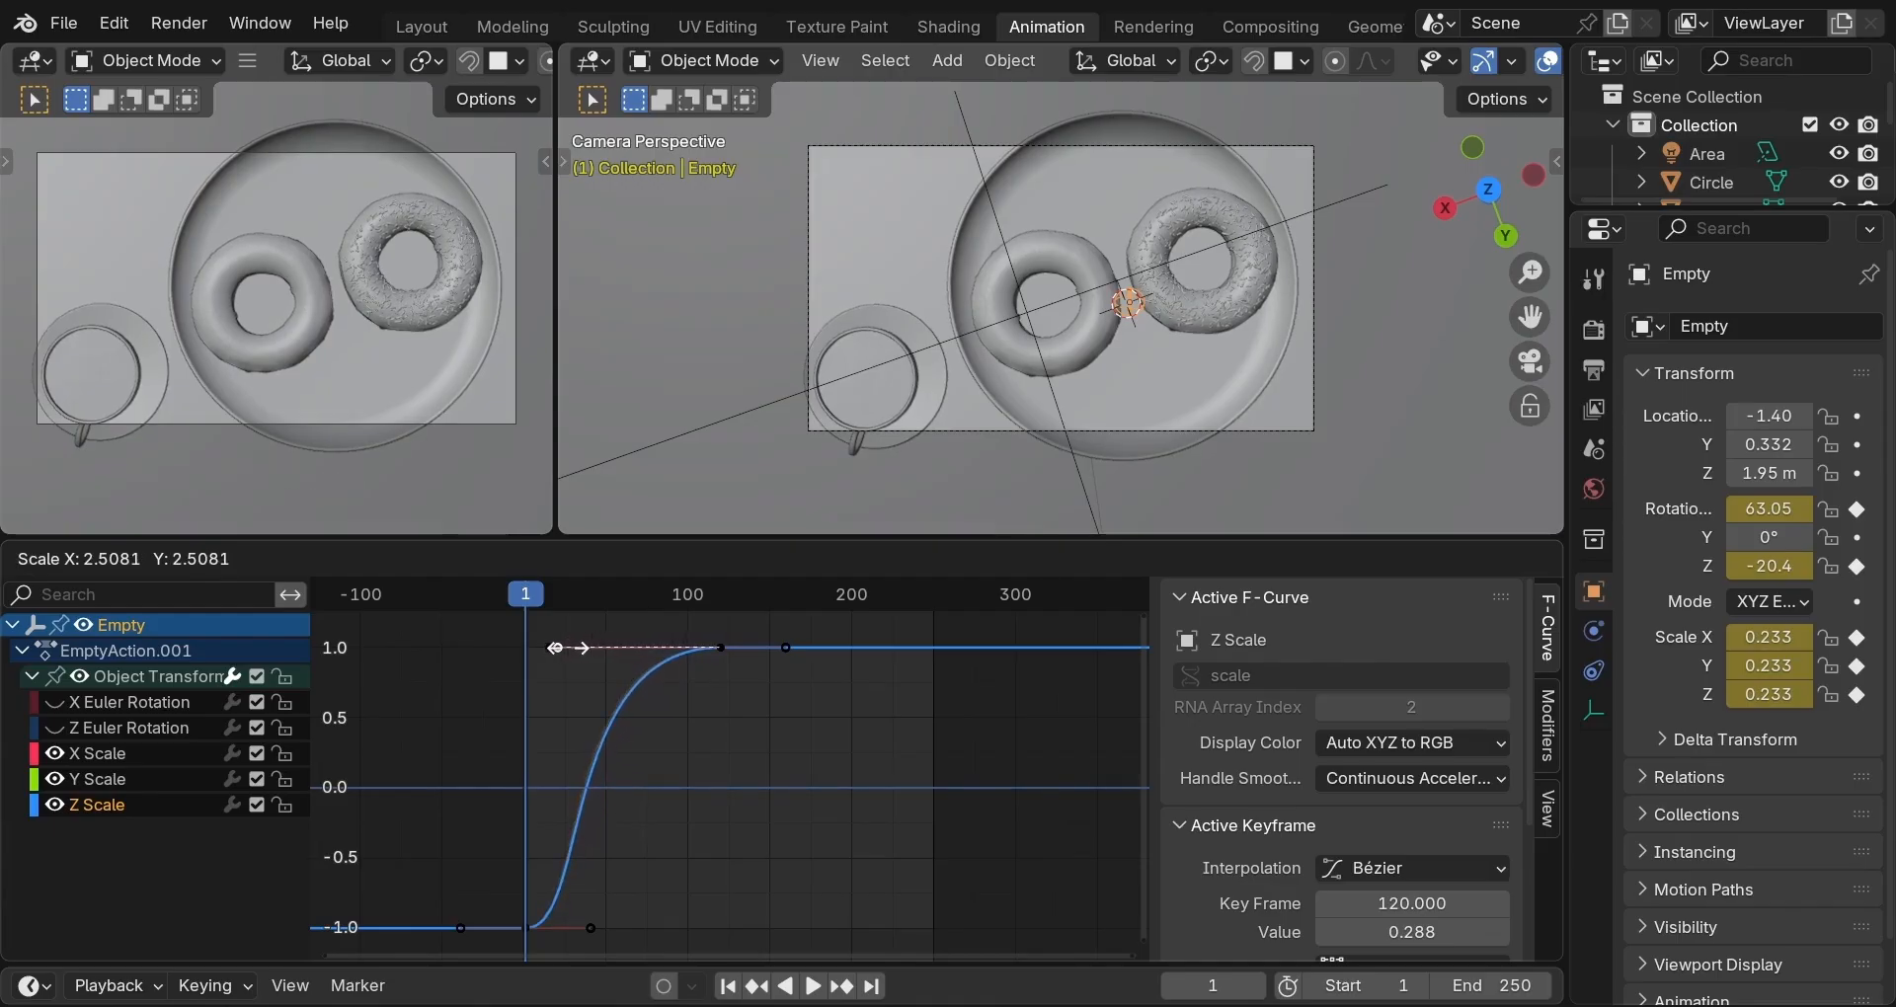
pyautogui.click(568, 650)
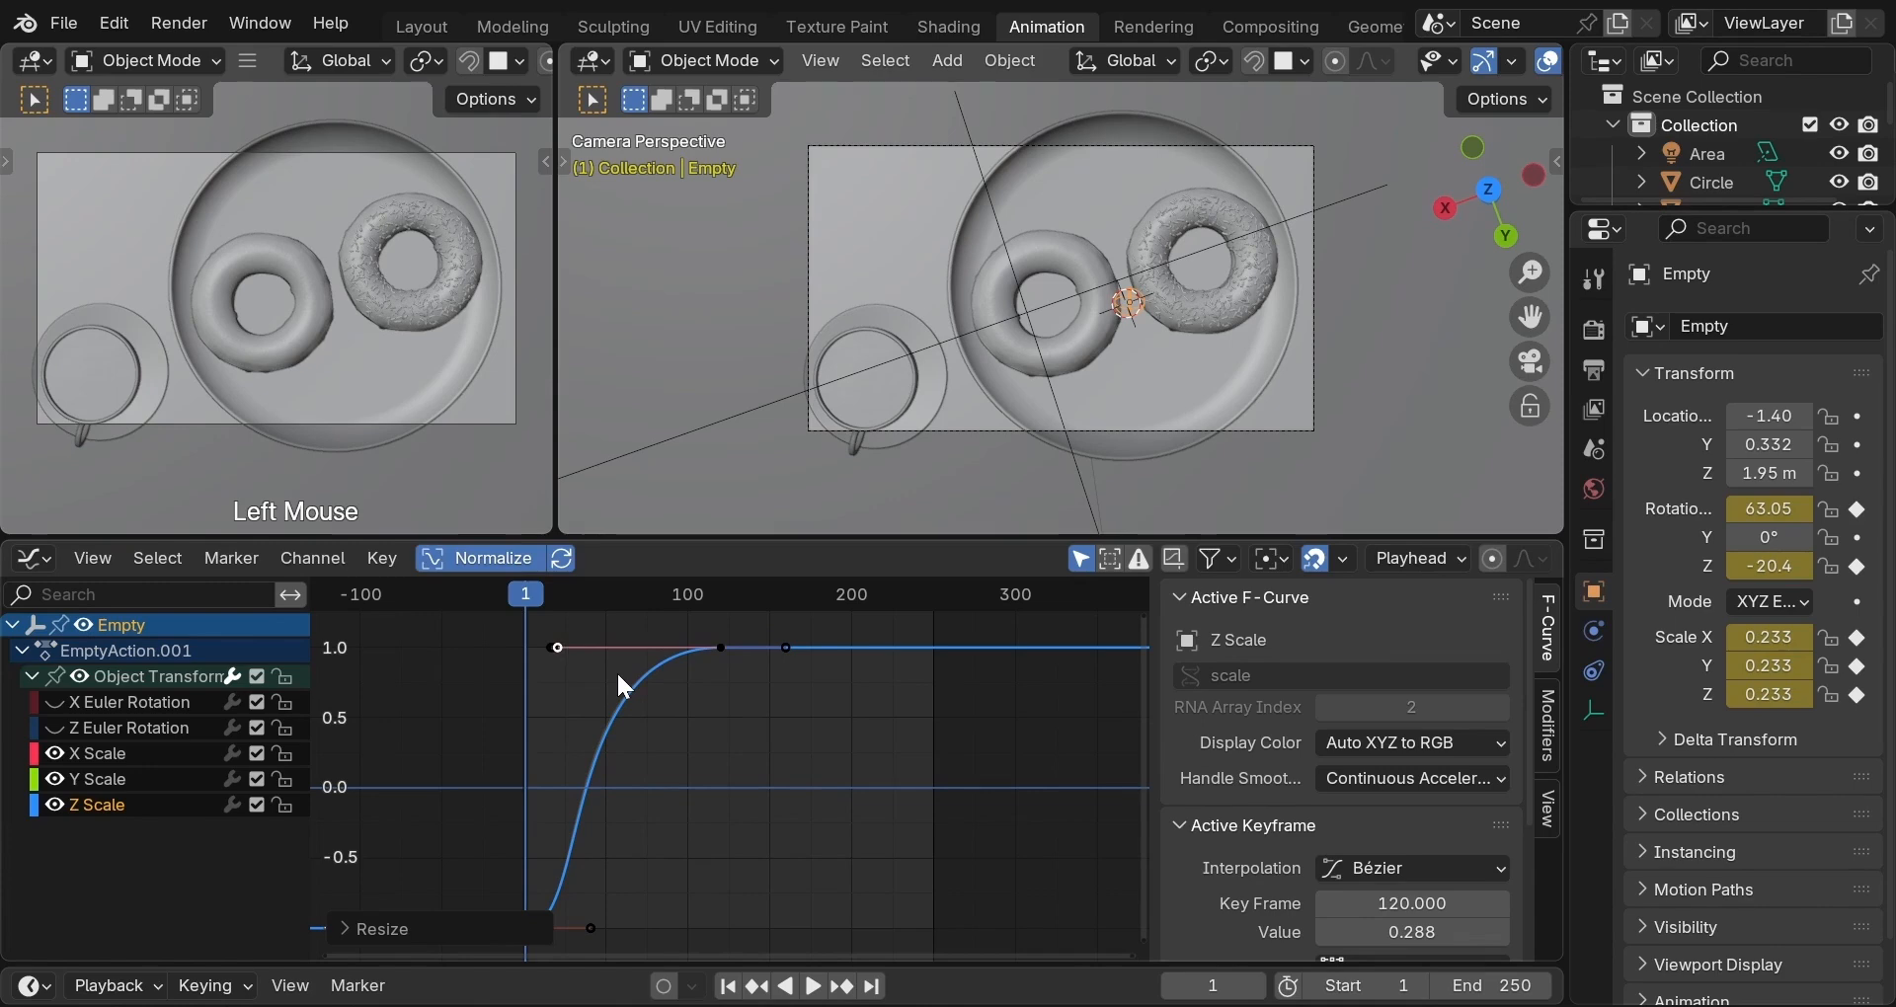
pyautogui.press('space')
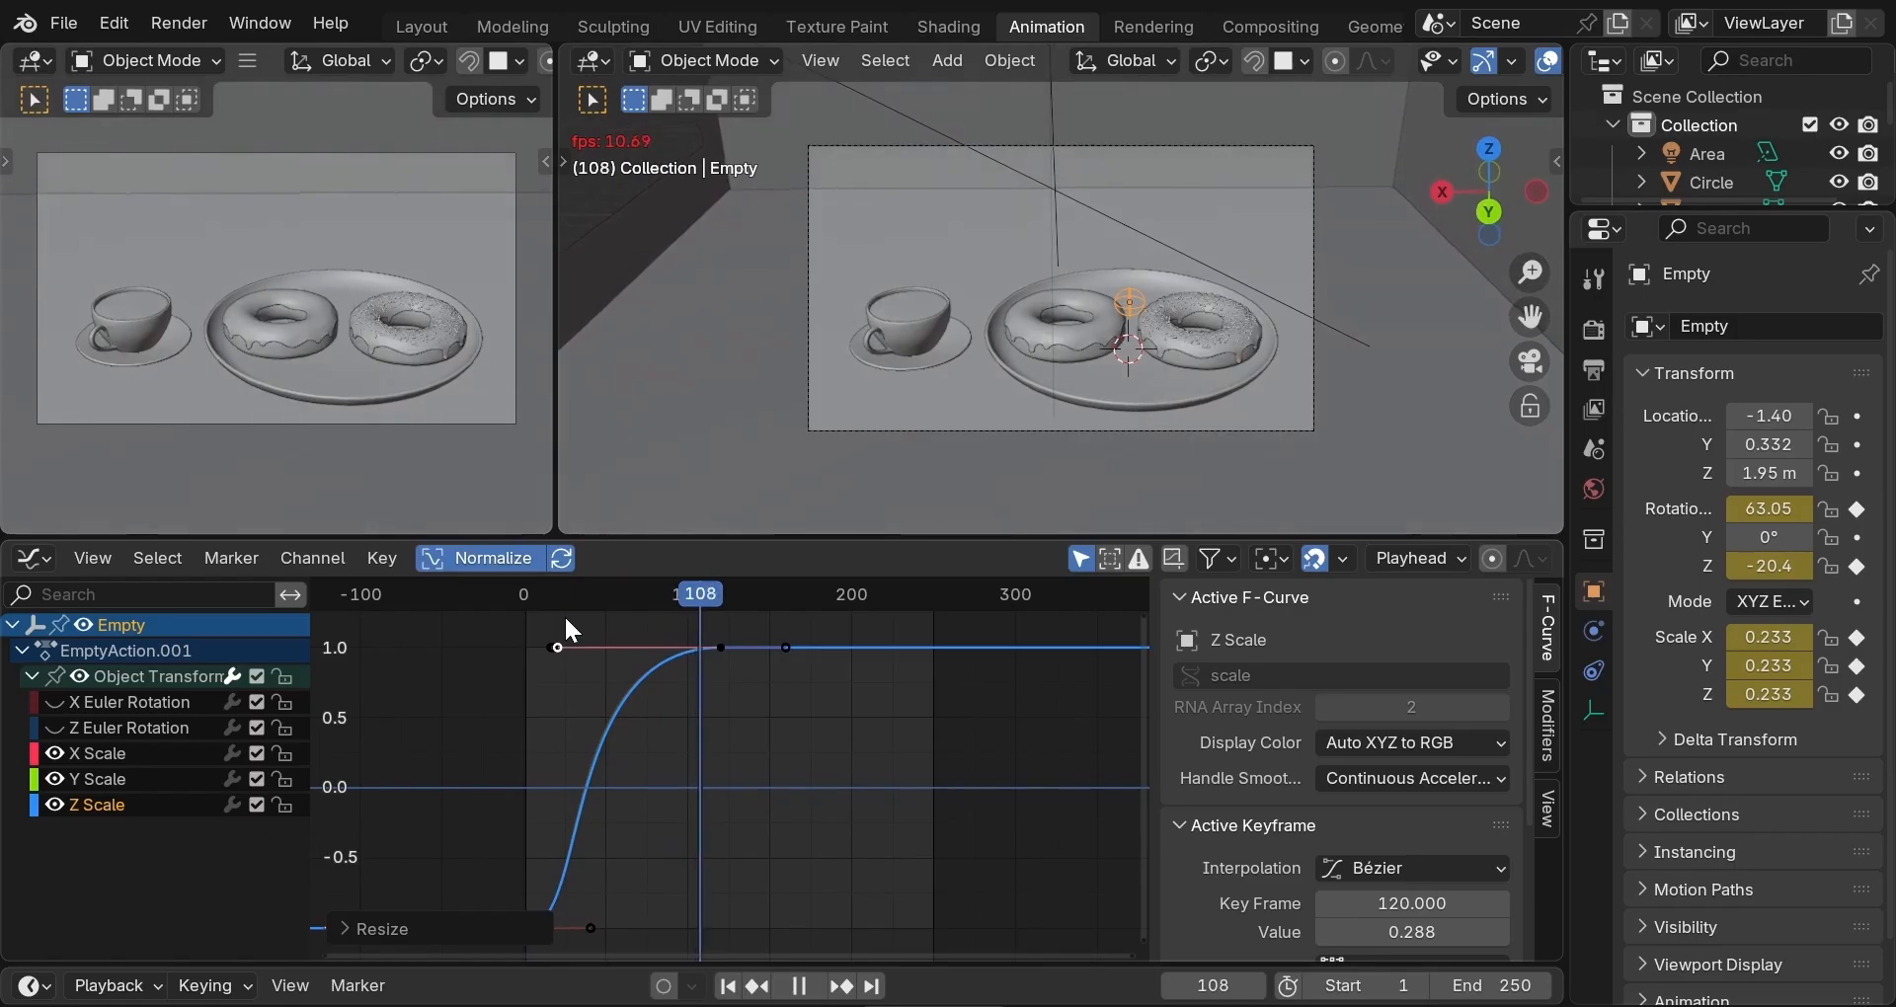
# Replay the animation from frame 1 several times to check the eased camera move.
pyautogui.press('space')
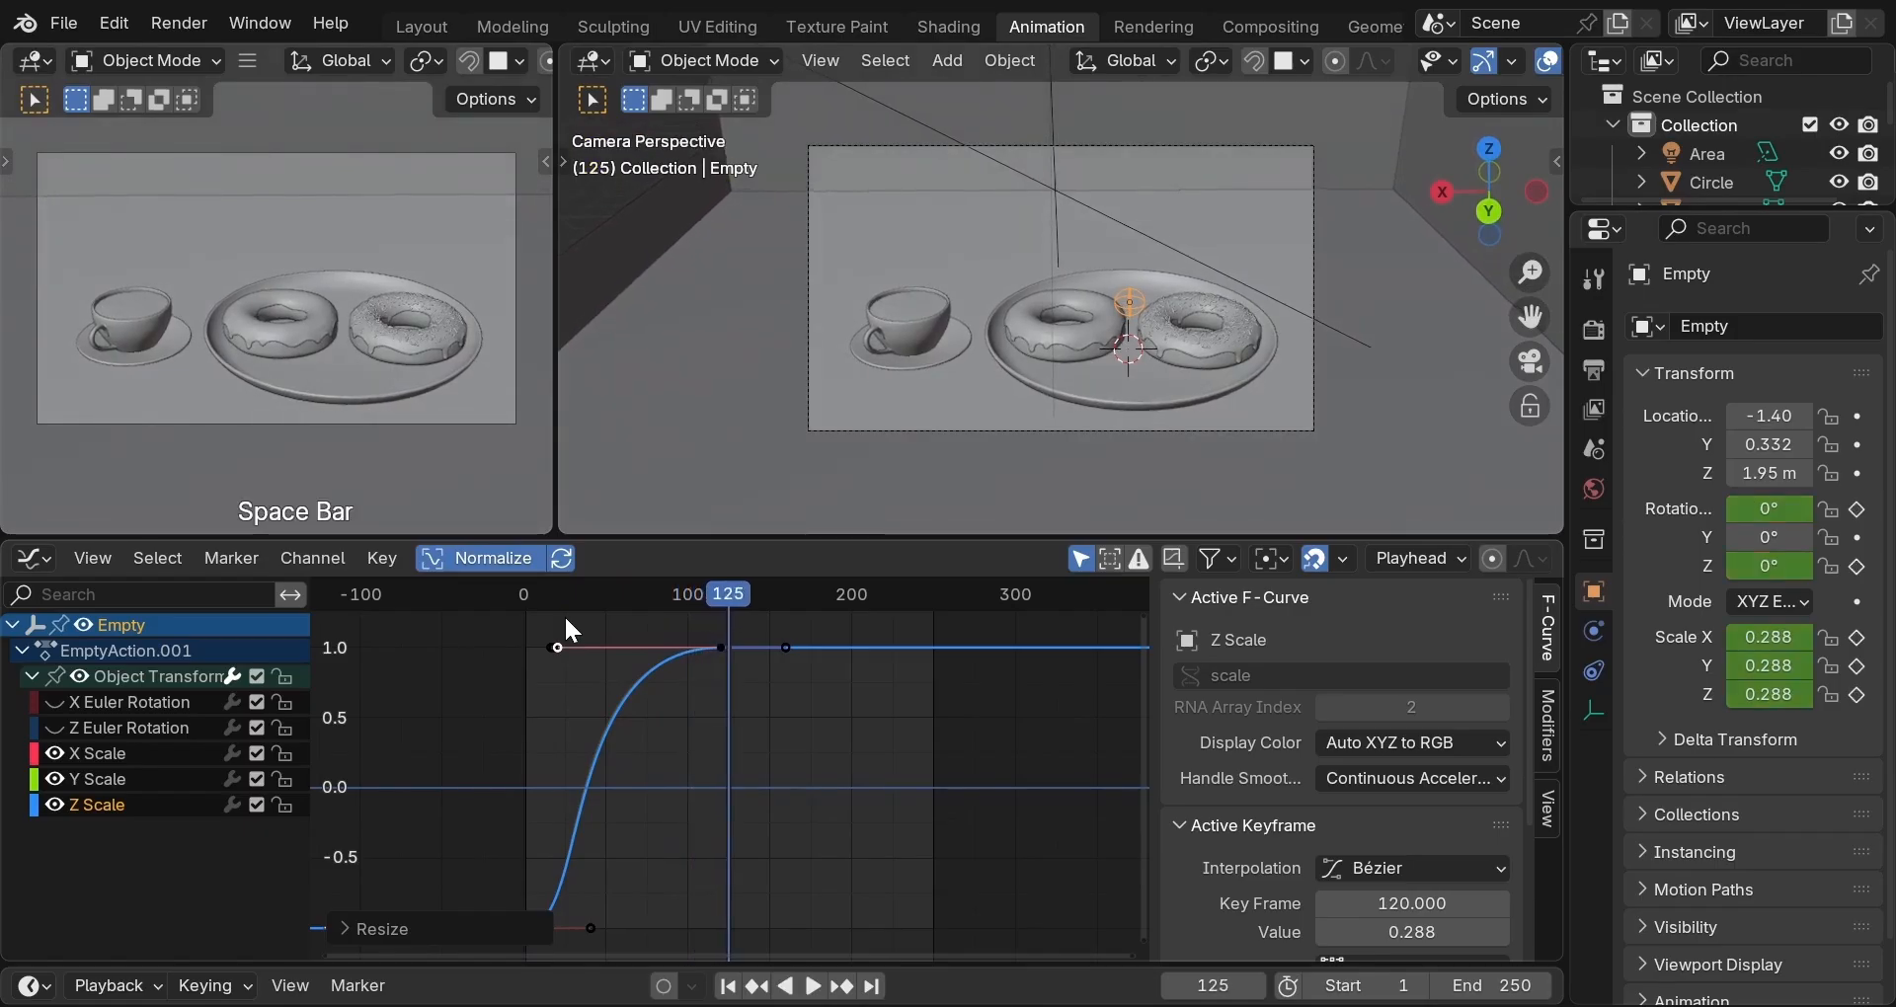
pyautogui.hotkey('shift', 'Left')
pyautogui.press('space')
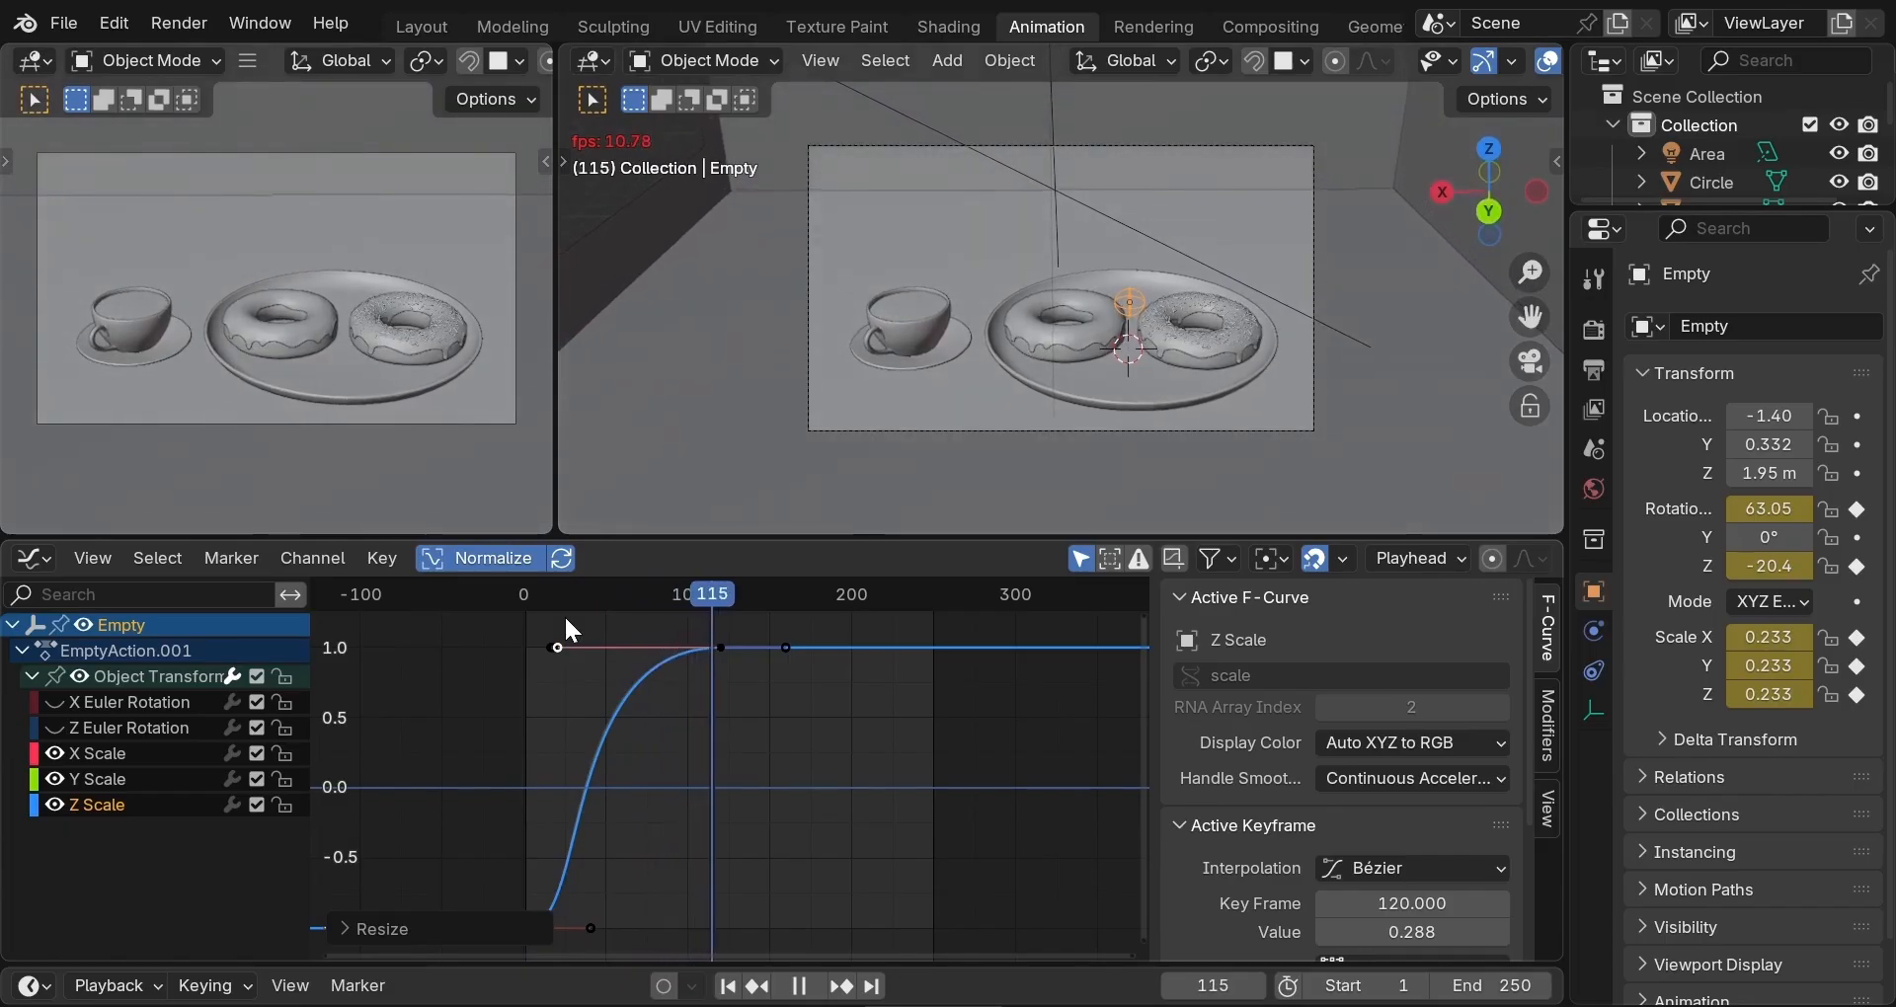
pyautogui.press('space')
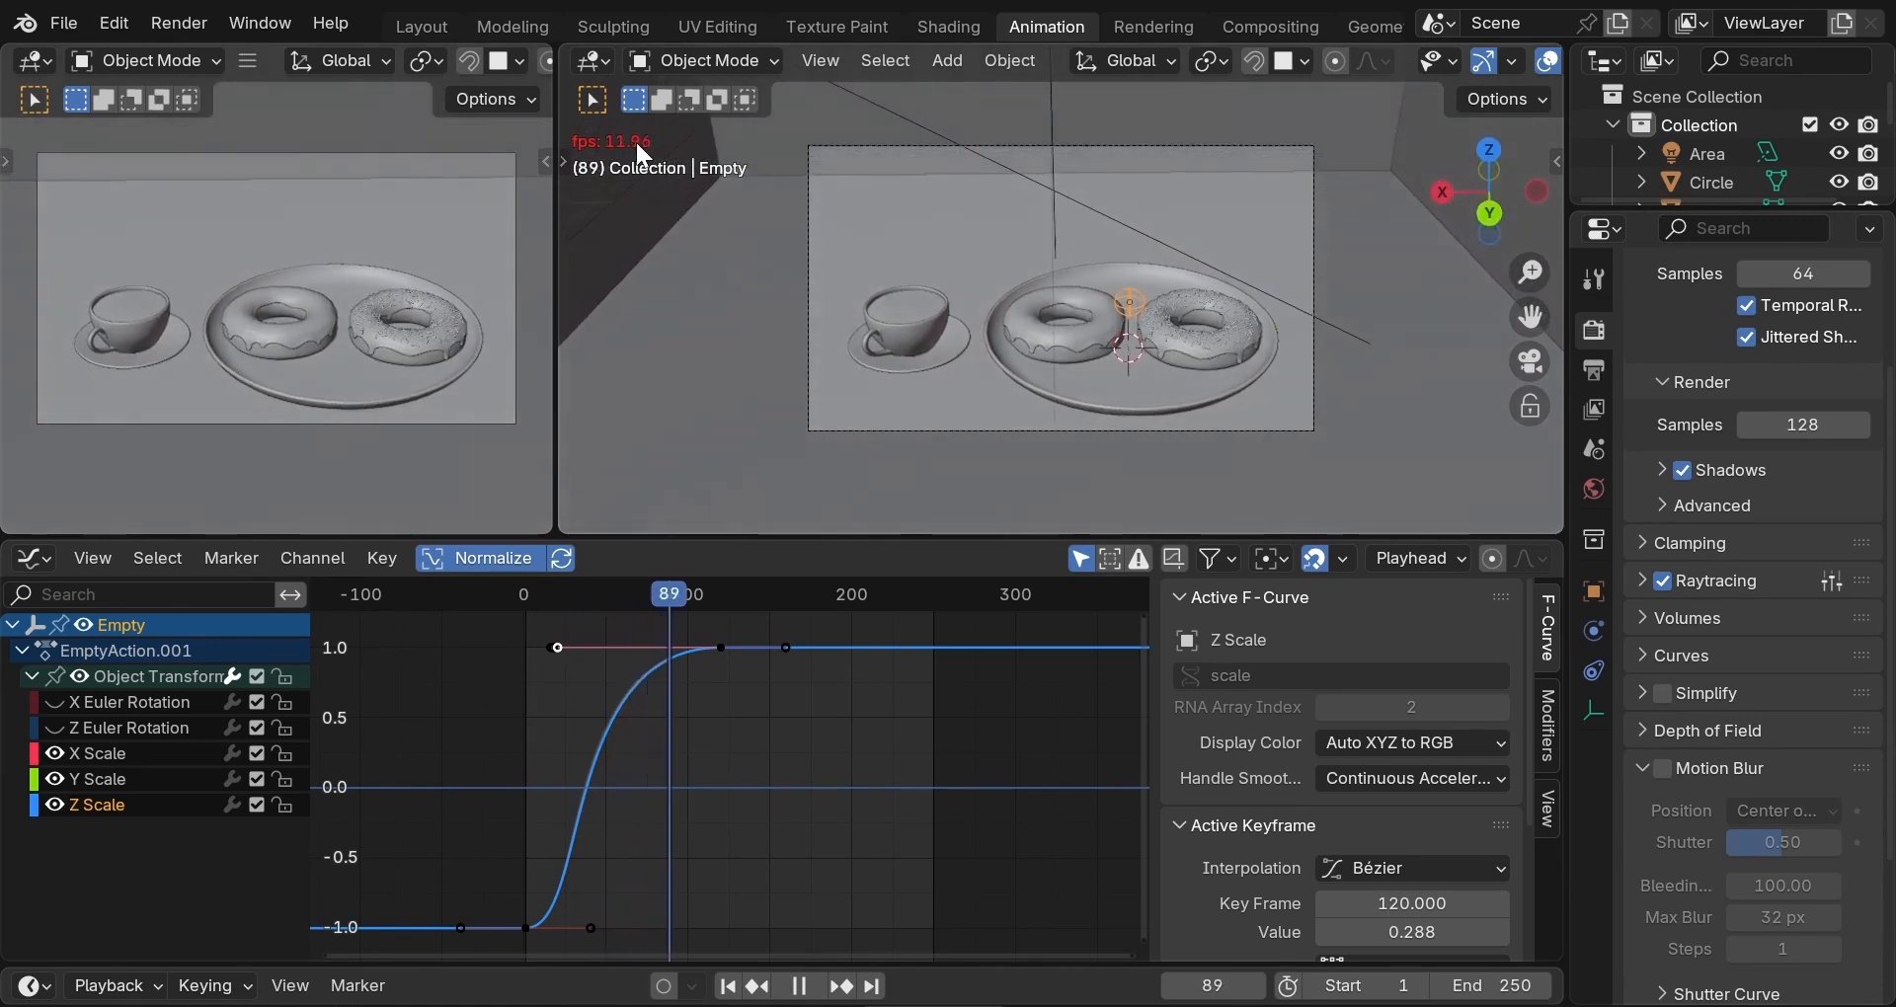
pyautogui.press('space')
pyautogui.press('space')
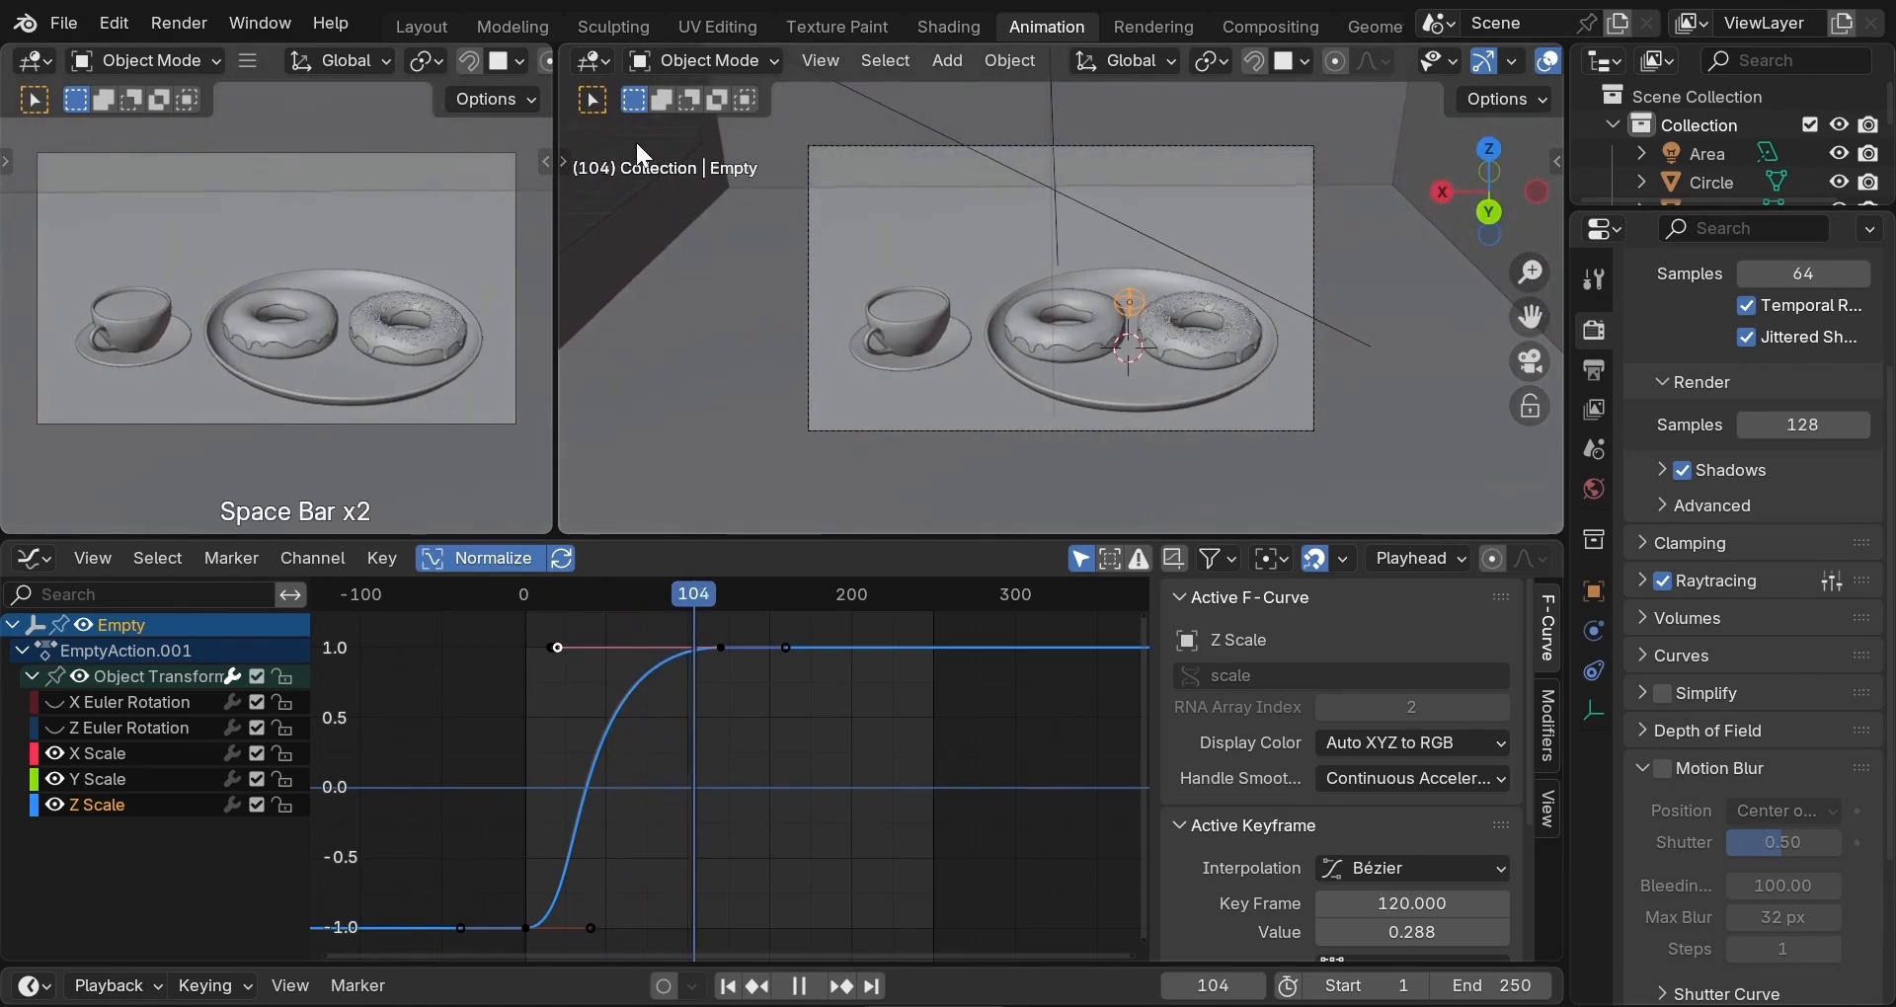
pyautogui.press('space')
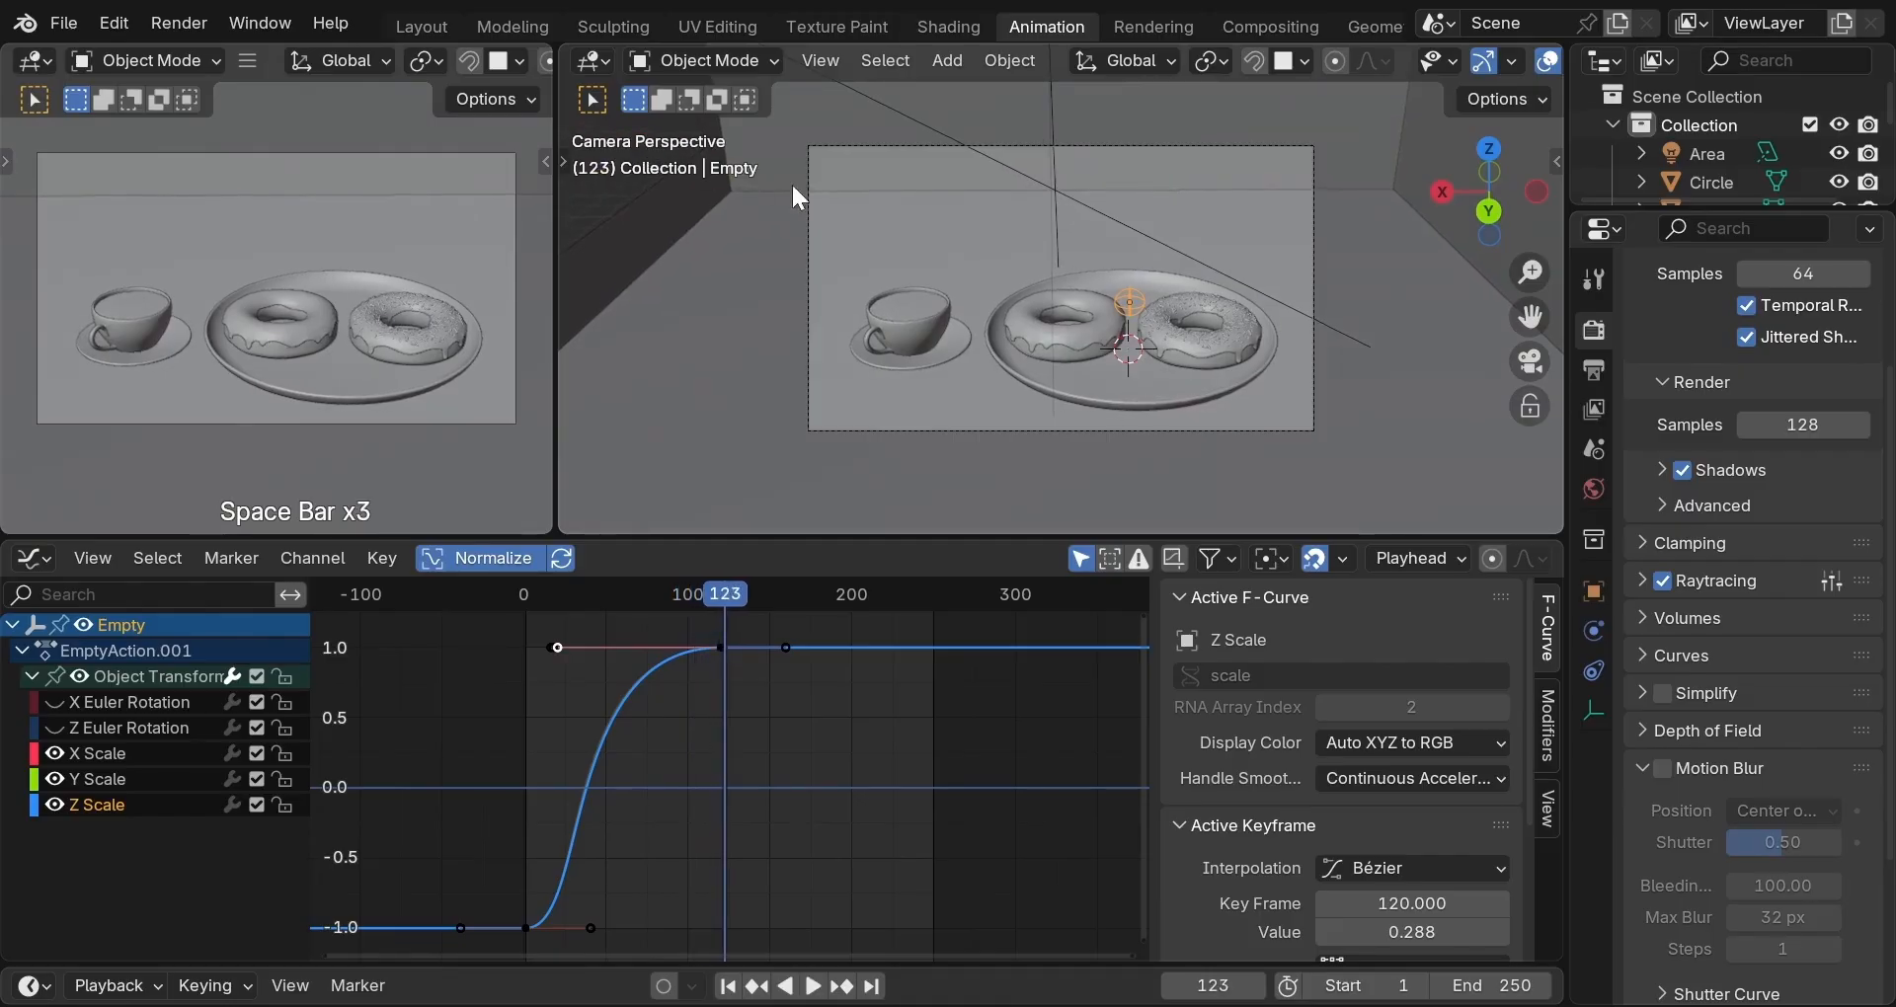
# Set the output frame rate to 30 fps and play it back briefly.
pyautogui.click(1594, 369)
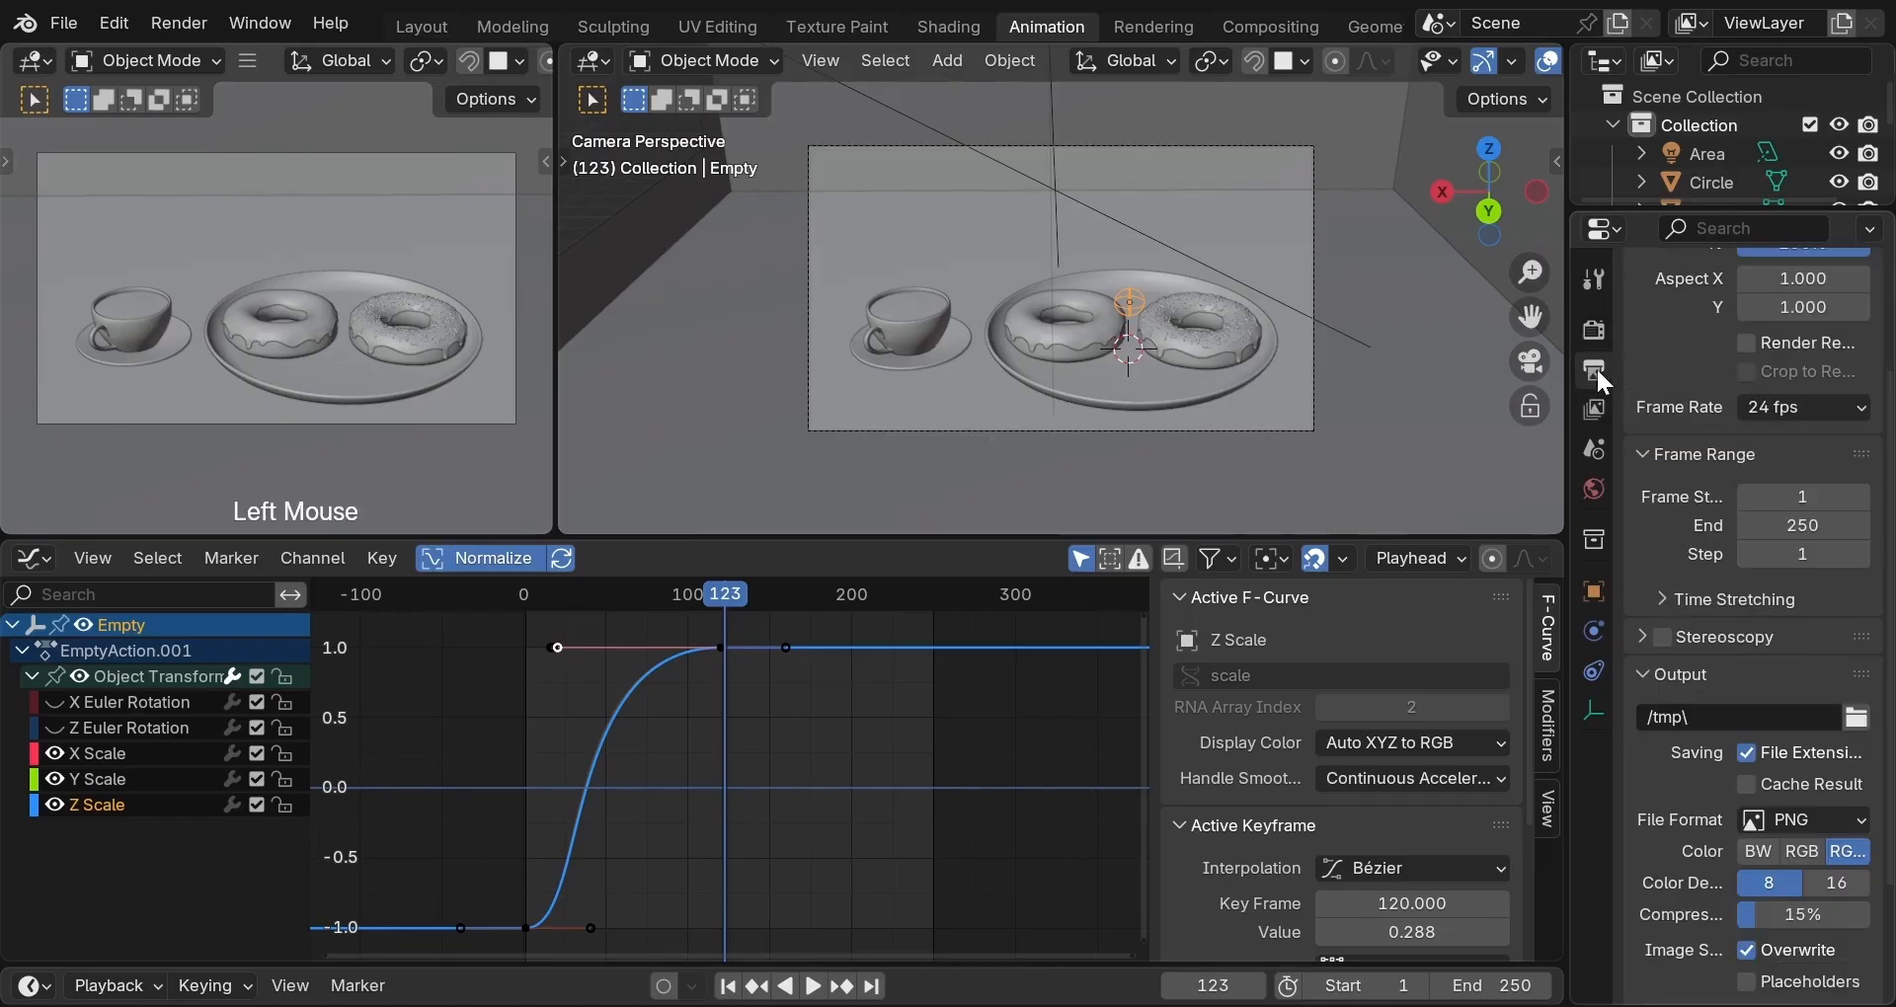
pyautogui.click(1833, 409)
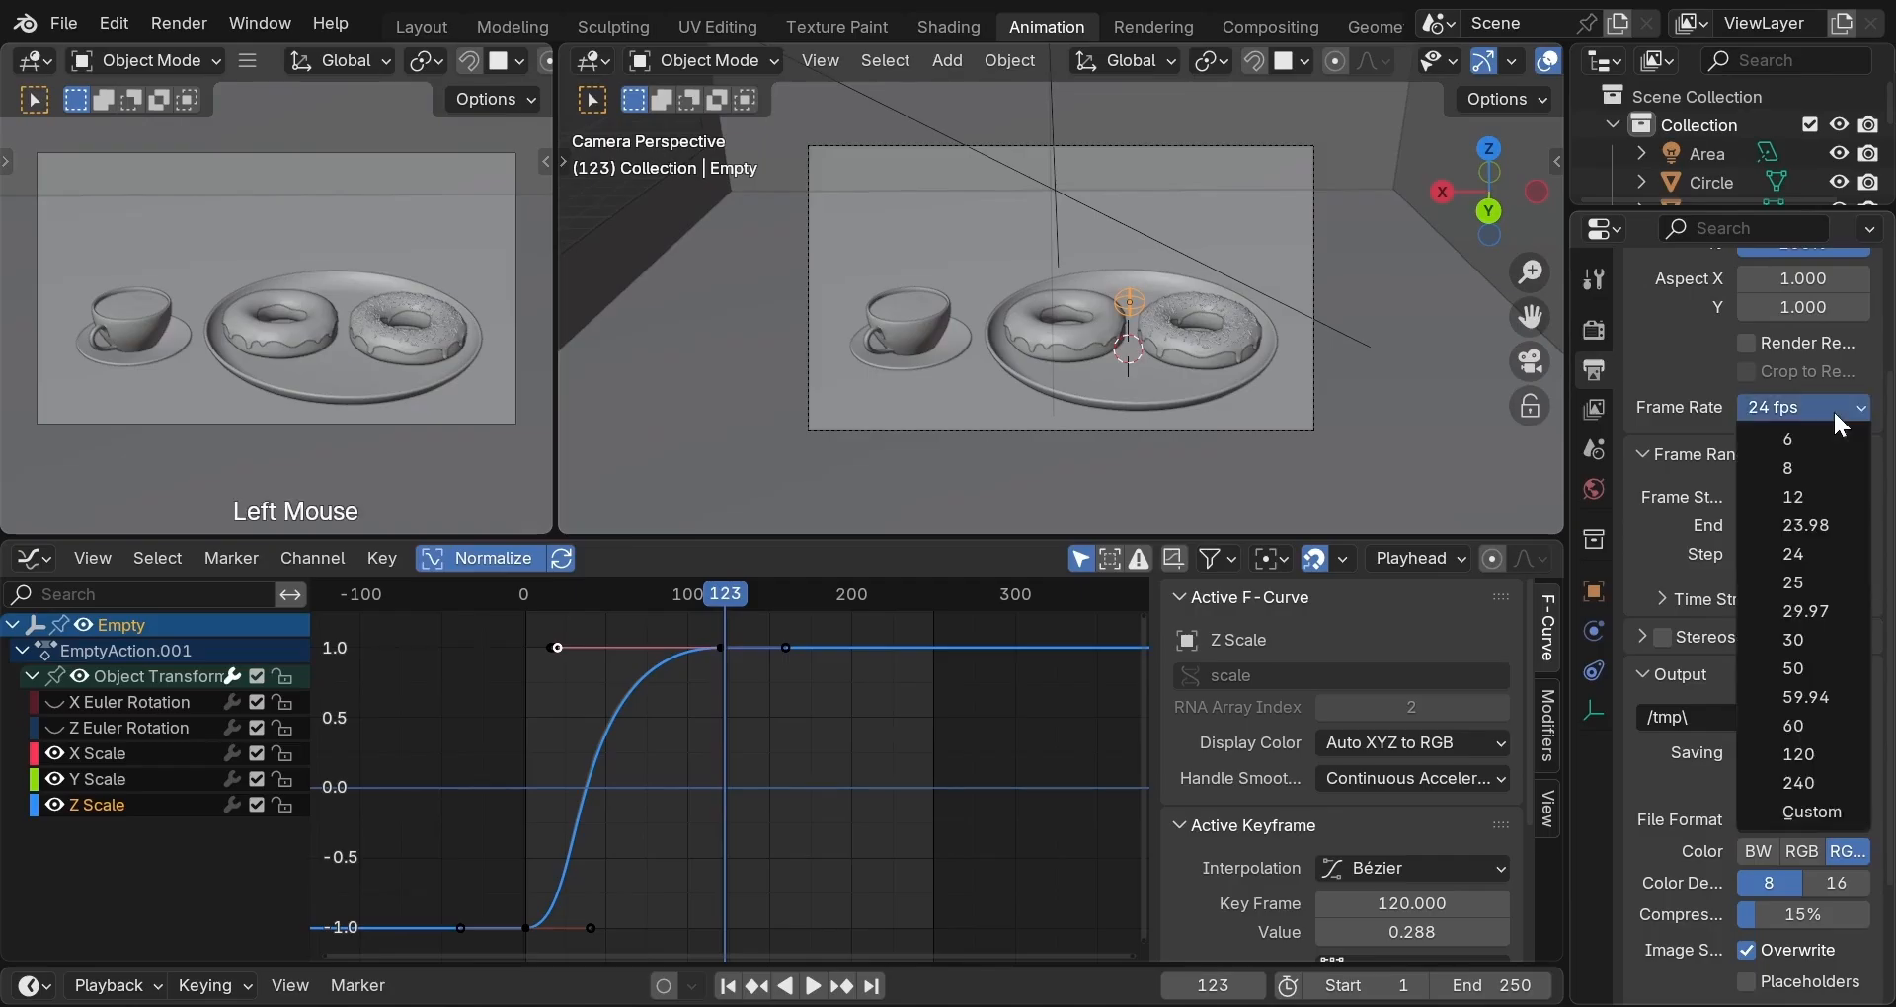
pyautogui.click(1819, 631)
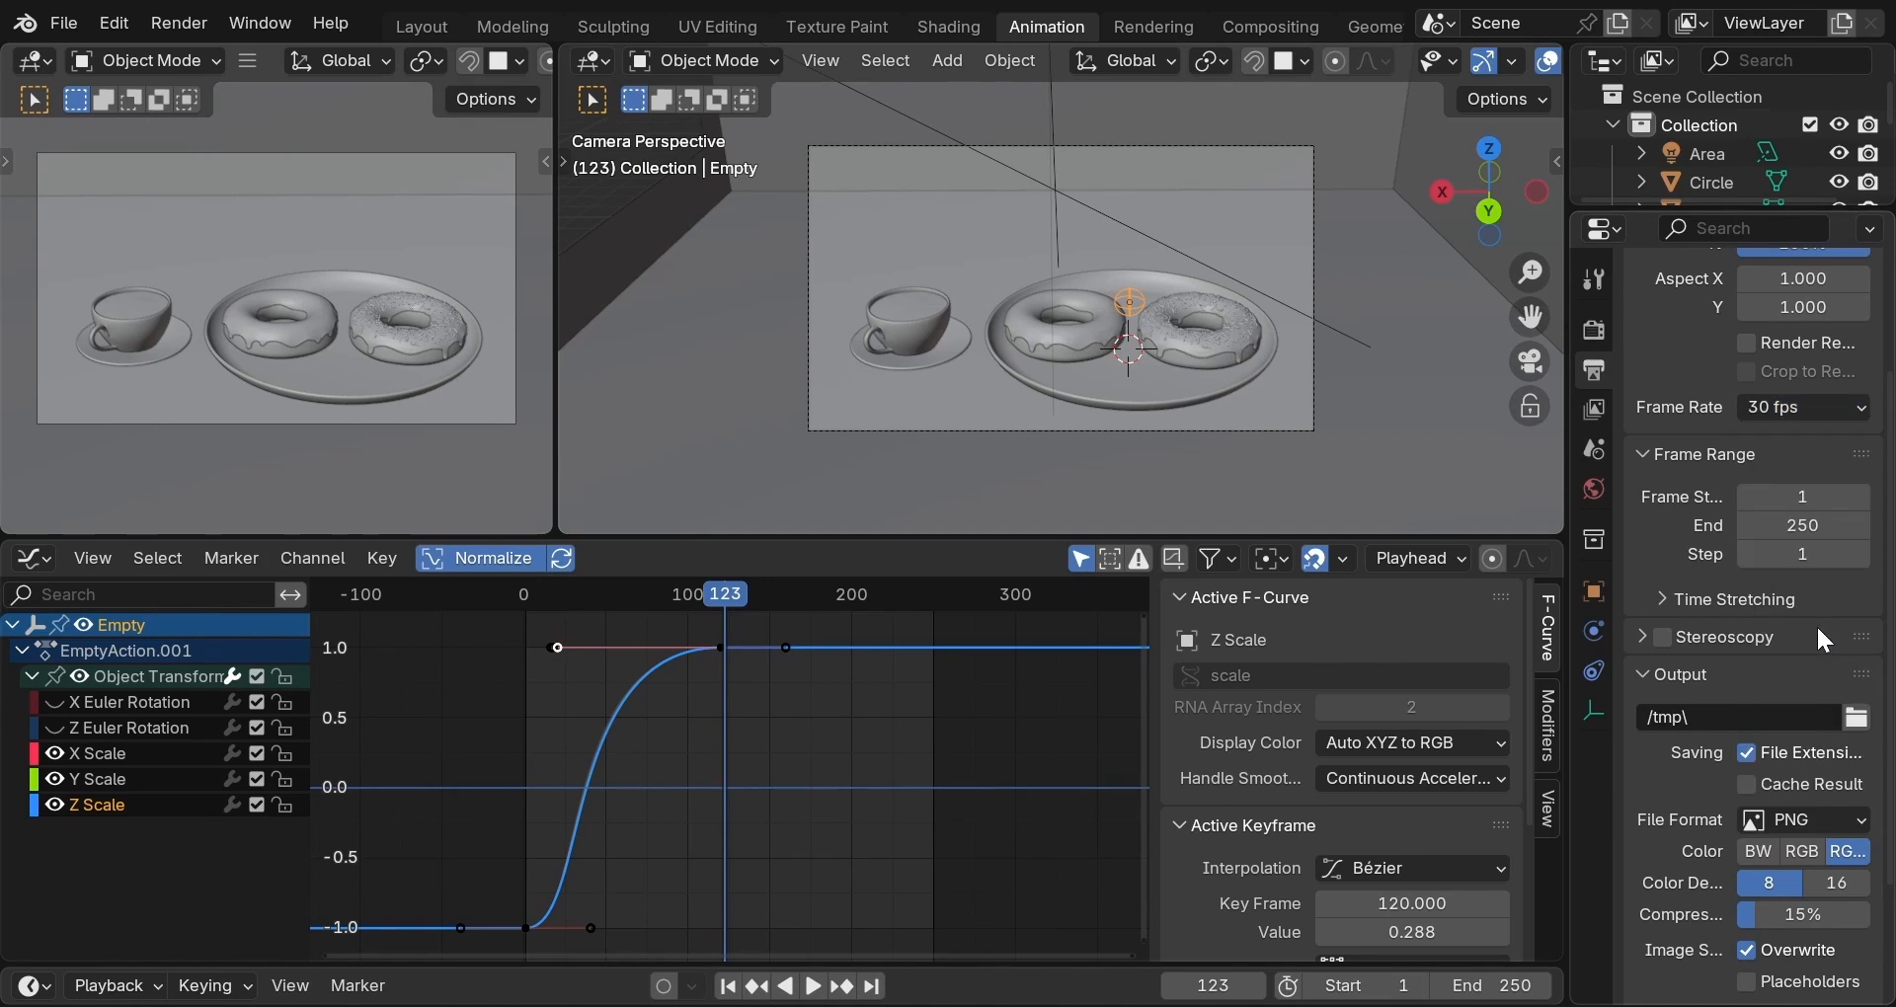
pyautogui.press('space')
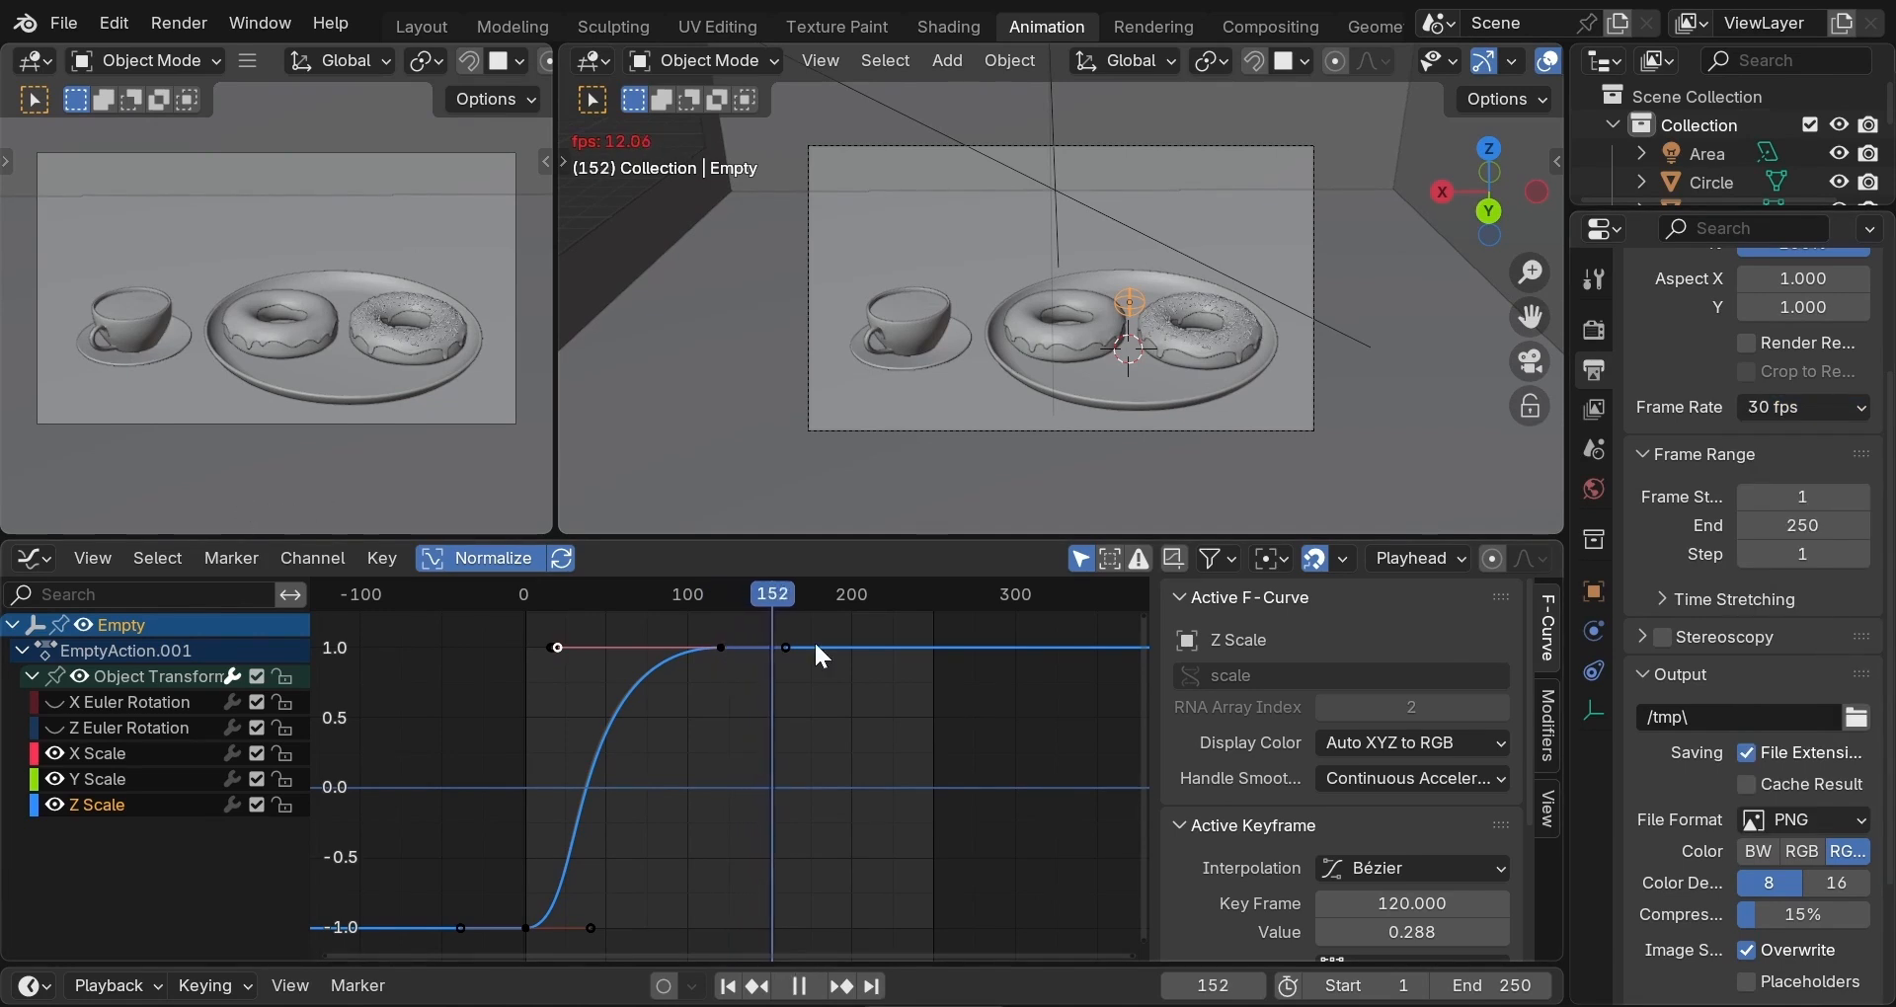
pyautogui.press('space')
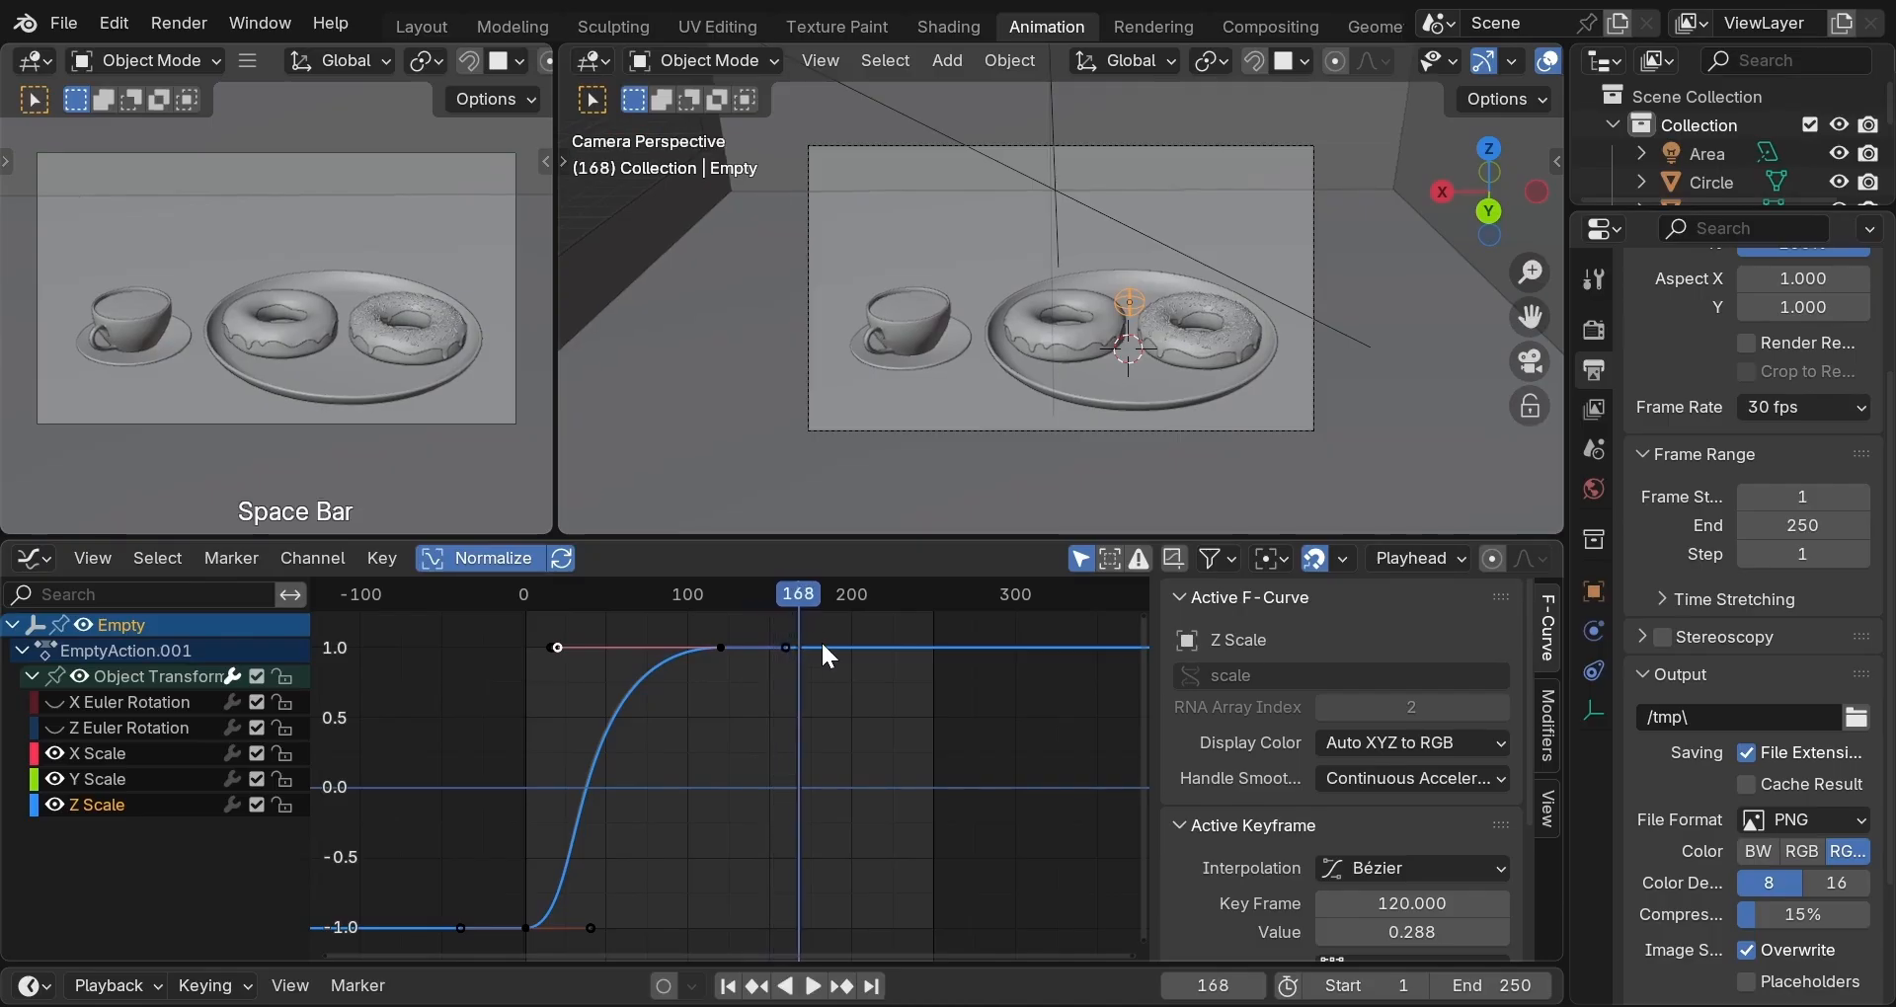
# Set the frame range end to 120 and move the playhead to frame 7.
pyautogui.click(1788, 532)
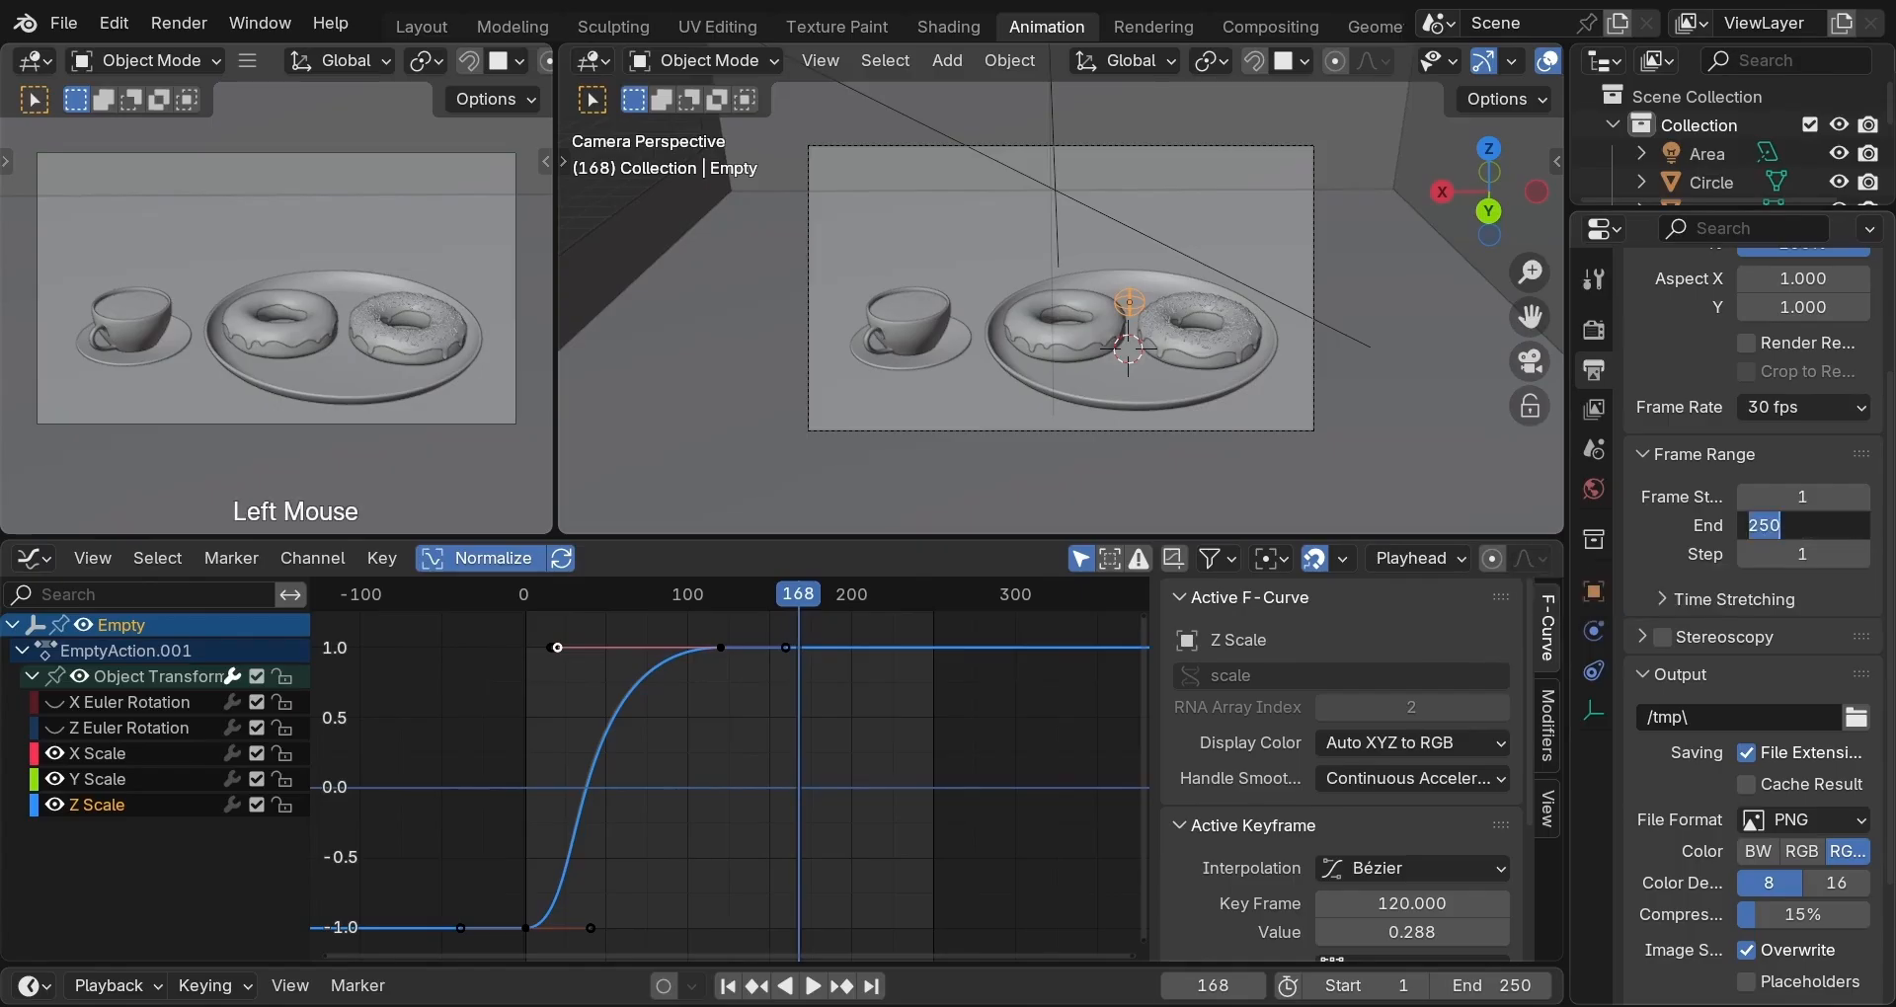
pyautogui.write('120')
pyautogui.press('Return')
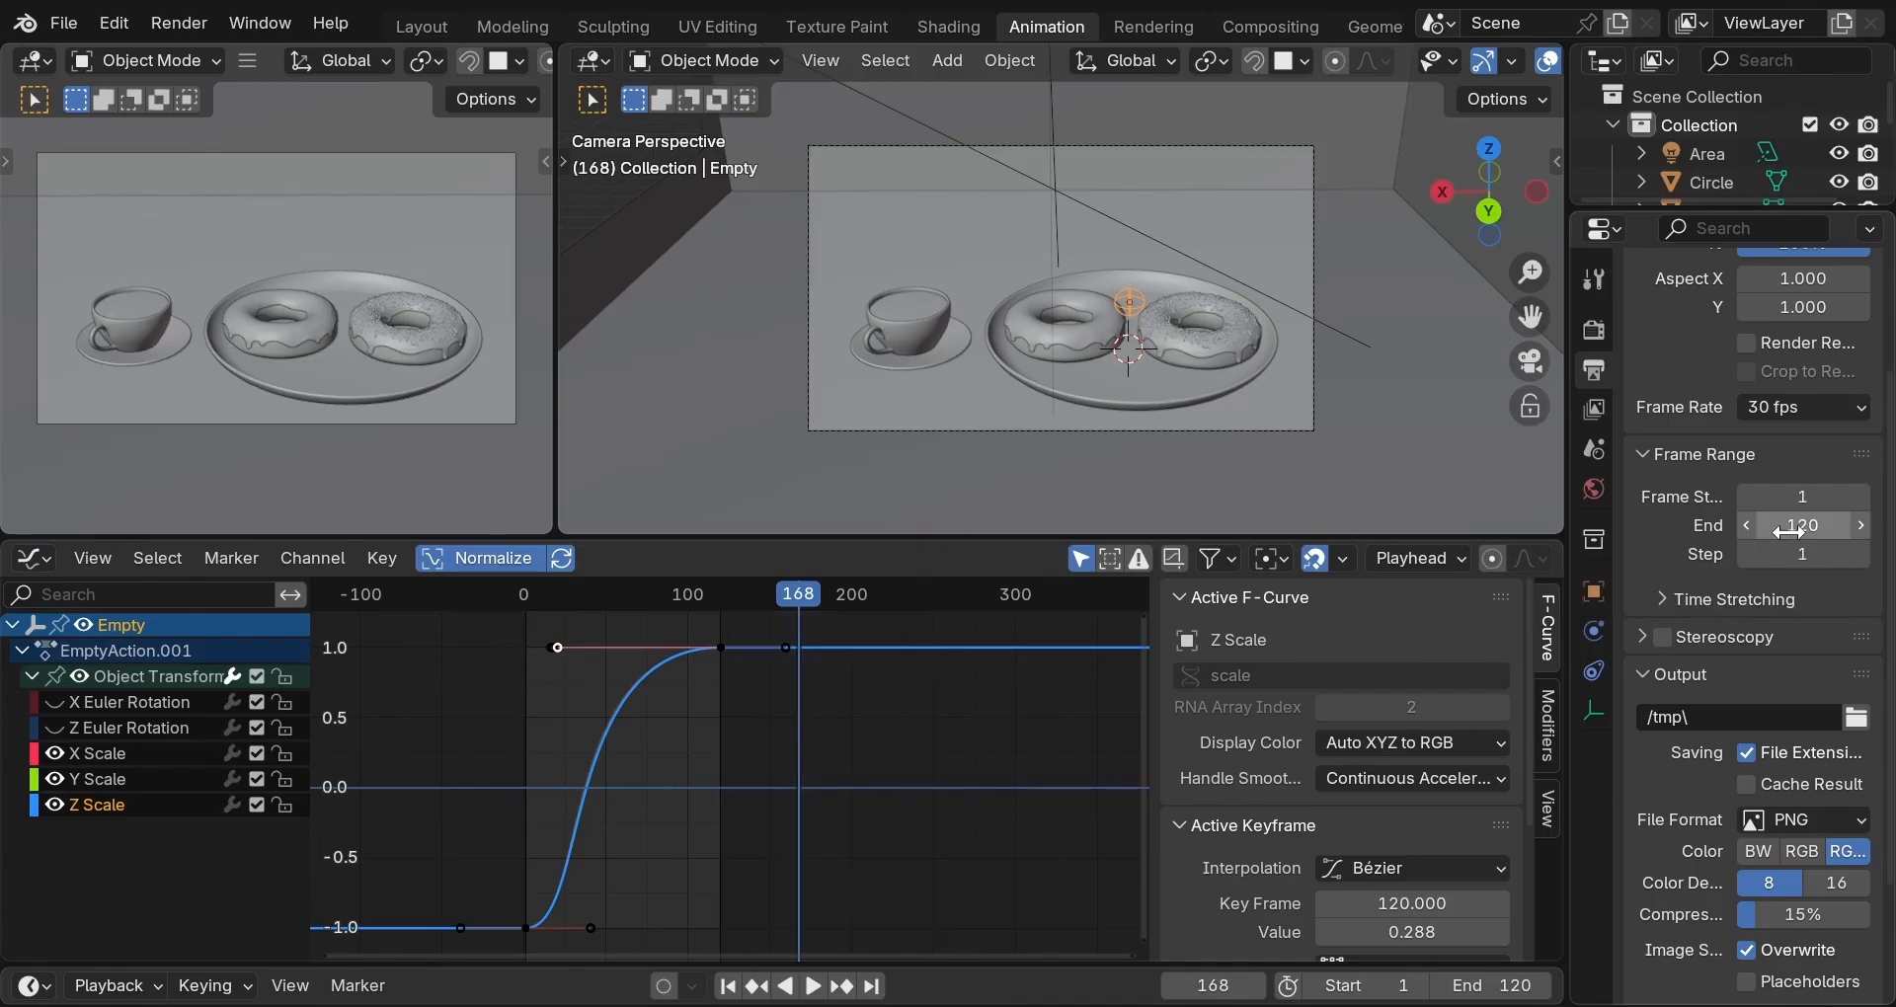
pyautogui.click(537, 591)
# Play the 120-frame camera animation and stop it near frame 112.
pyautogui.press('space')
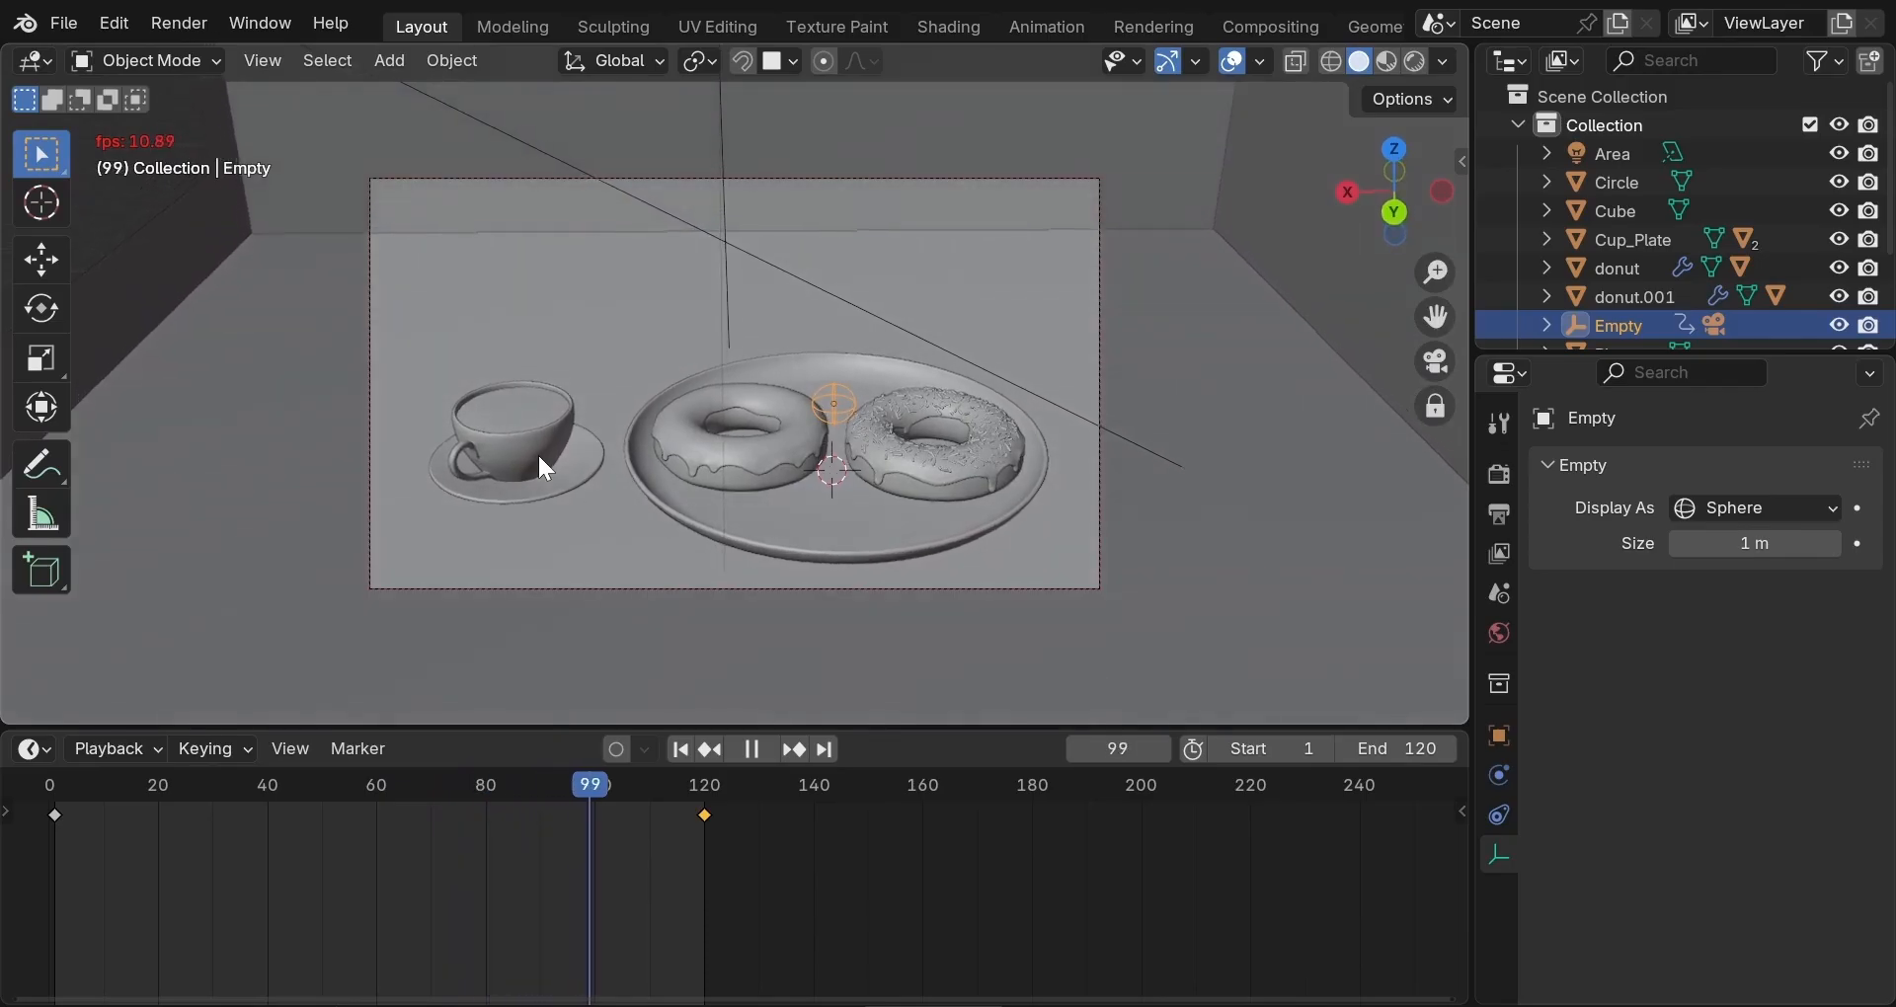
pyautogui.press('space')
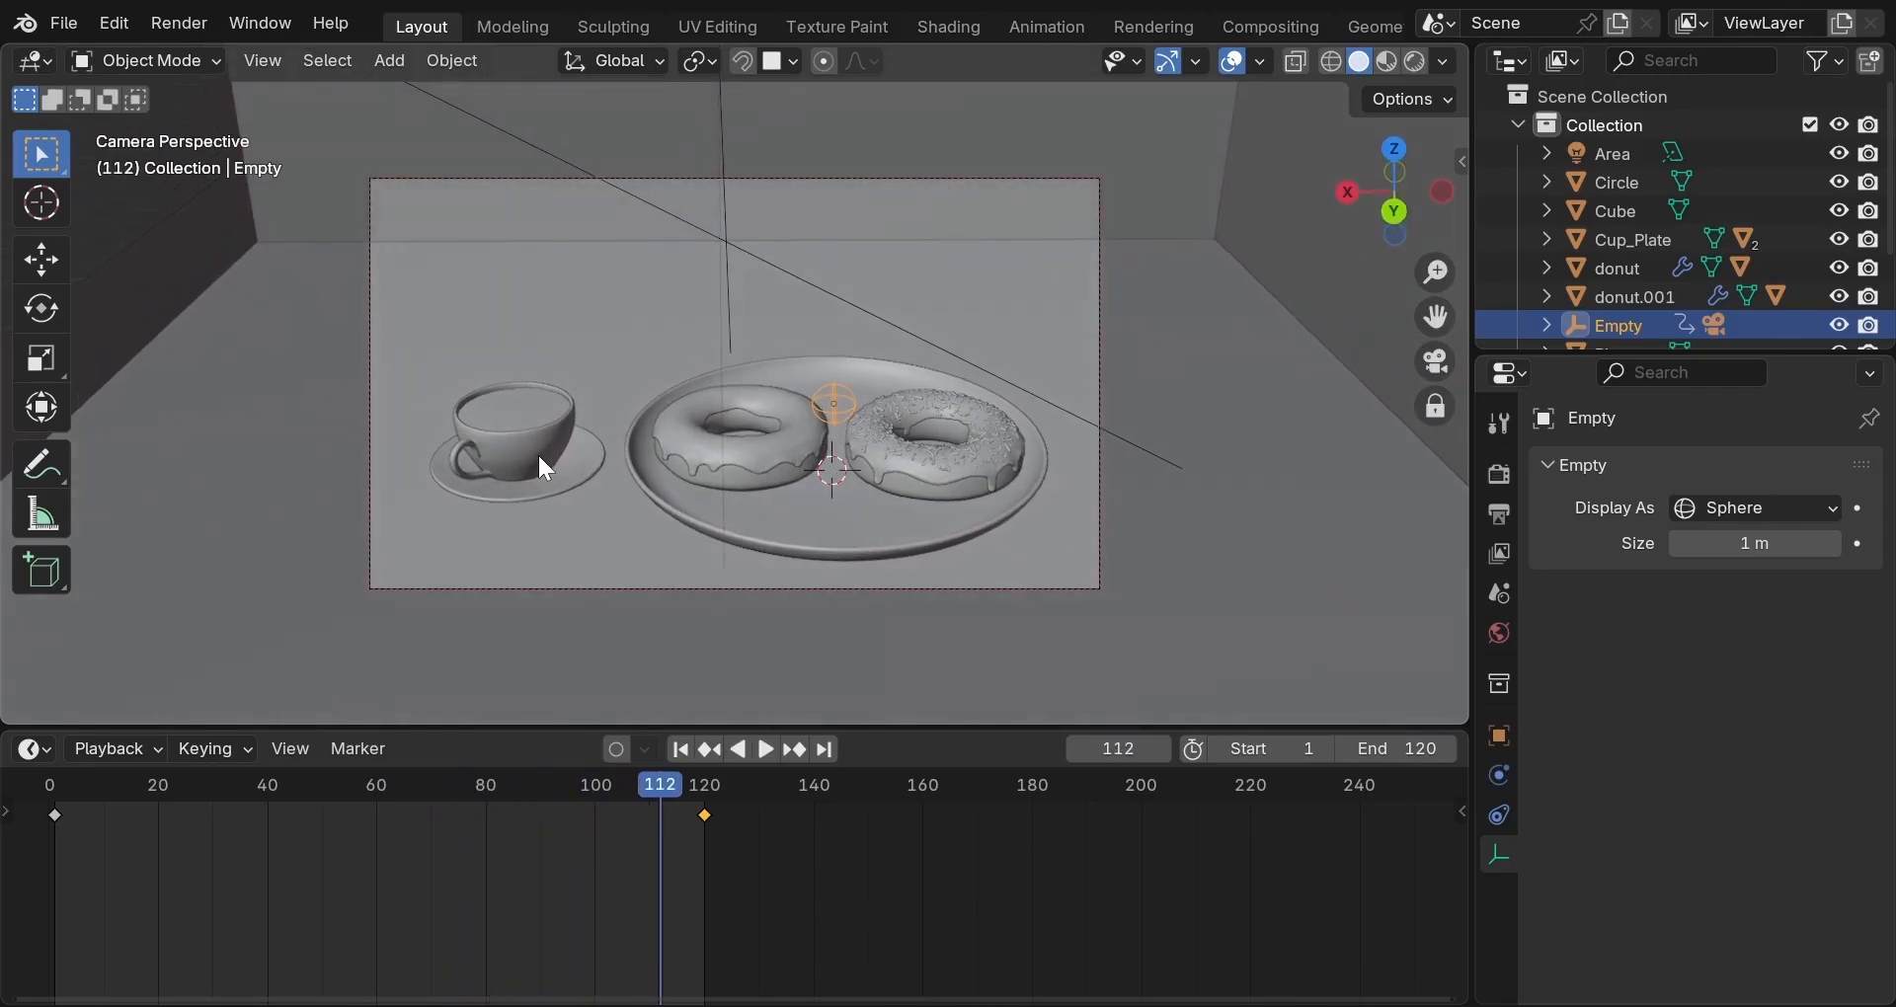
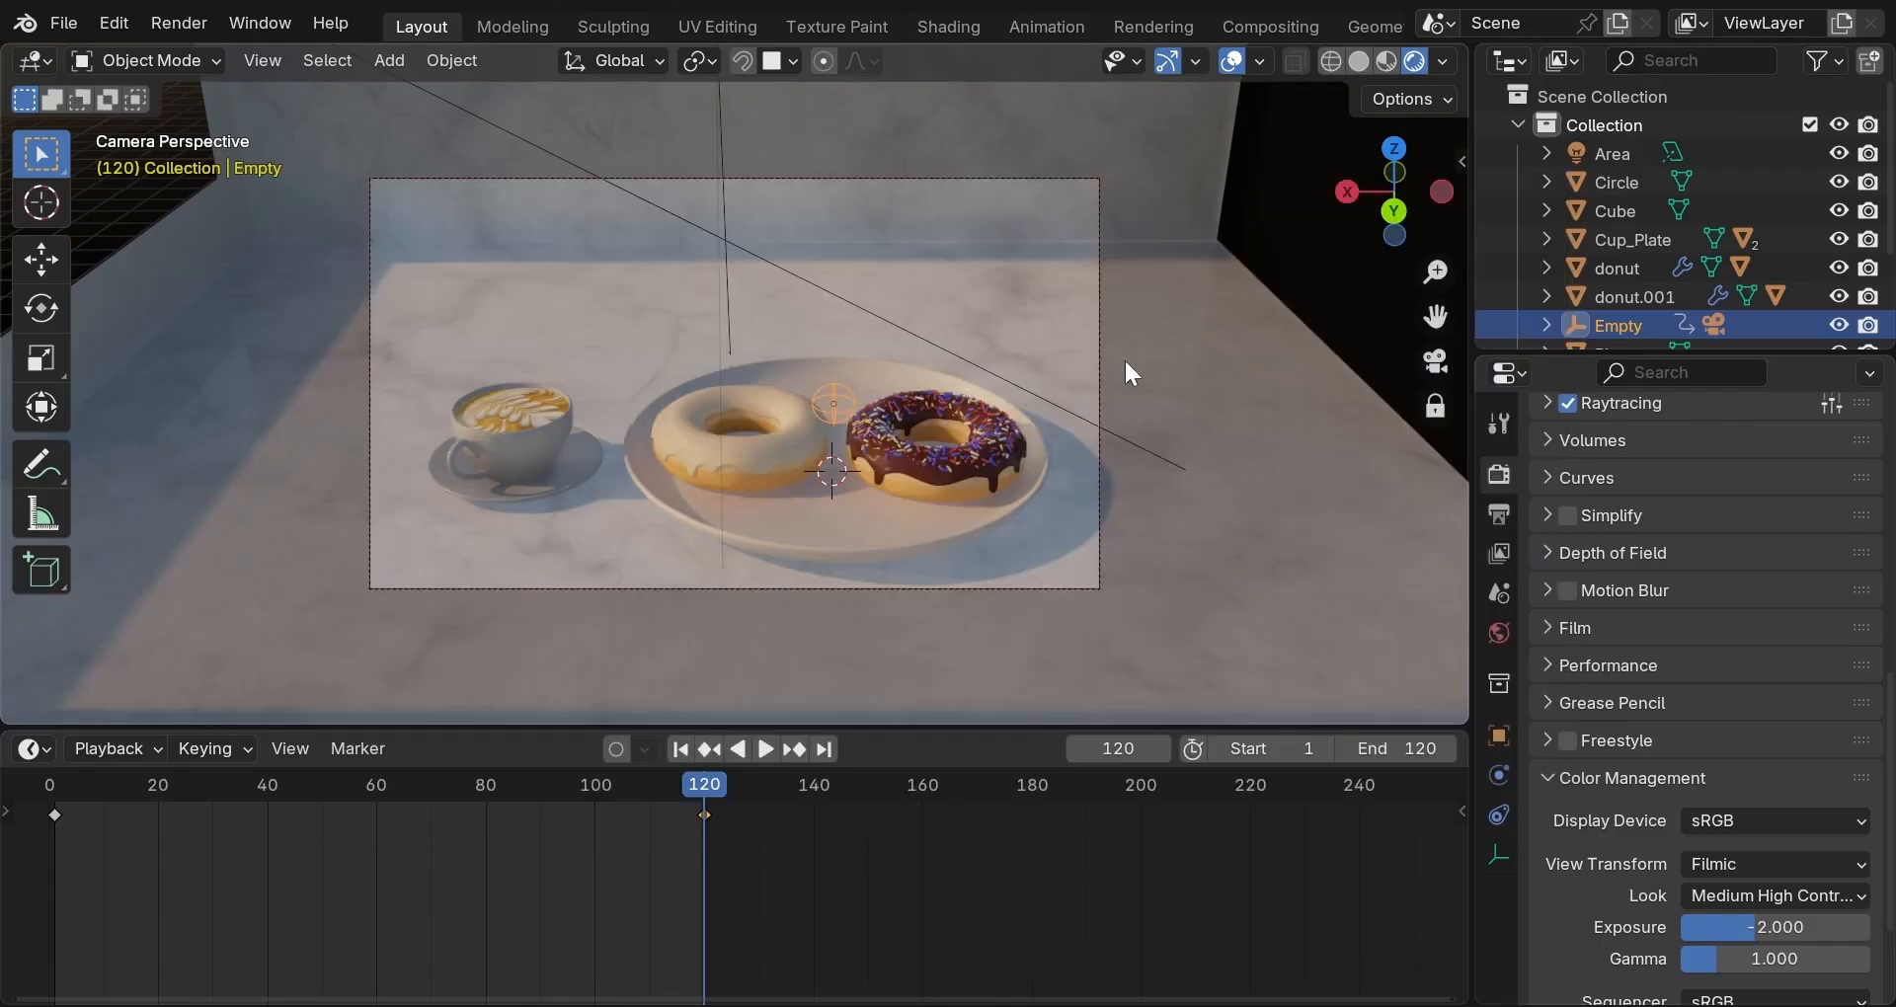
# Open the Render Engine dropdown at the top of Render Properties.
pyautogui.scroll(6, 1691, 606)
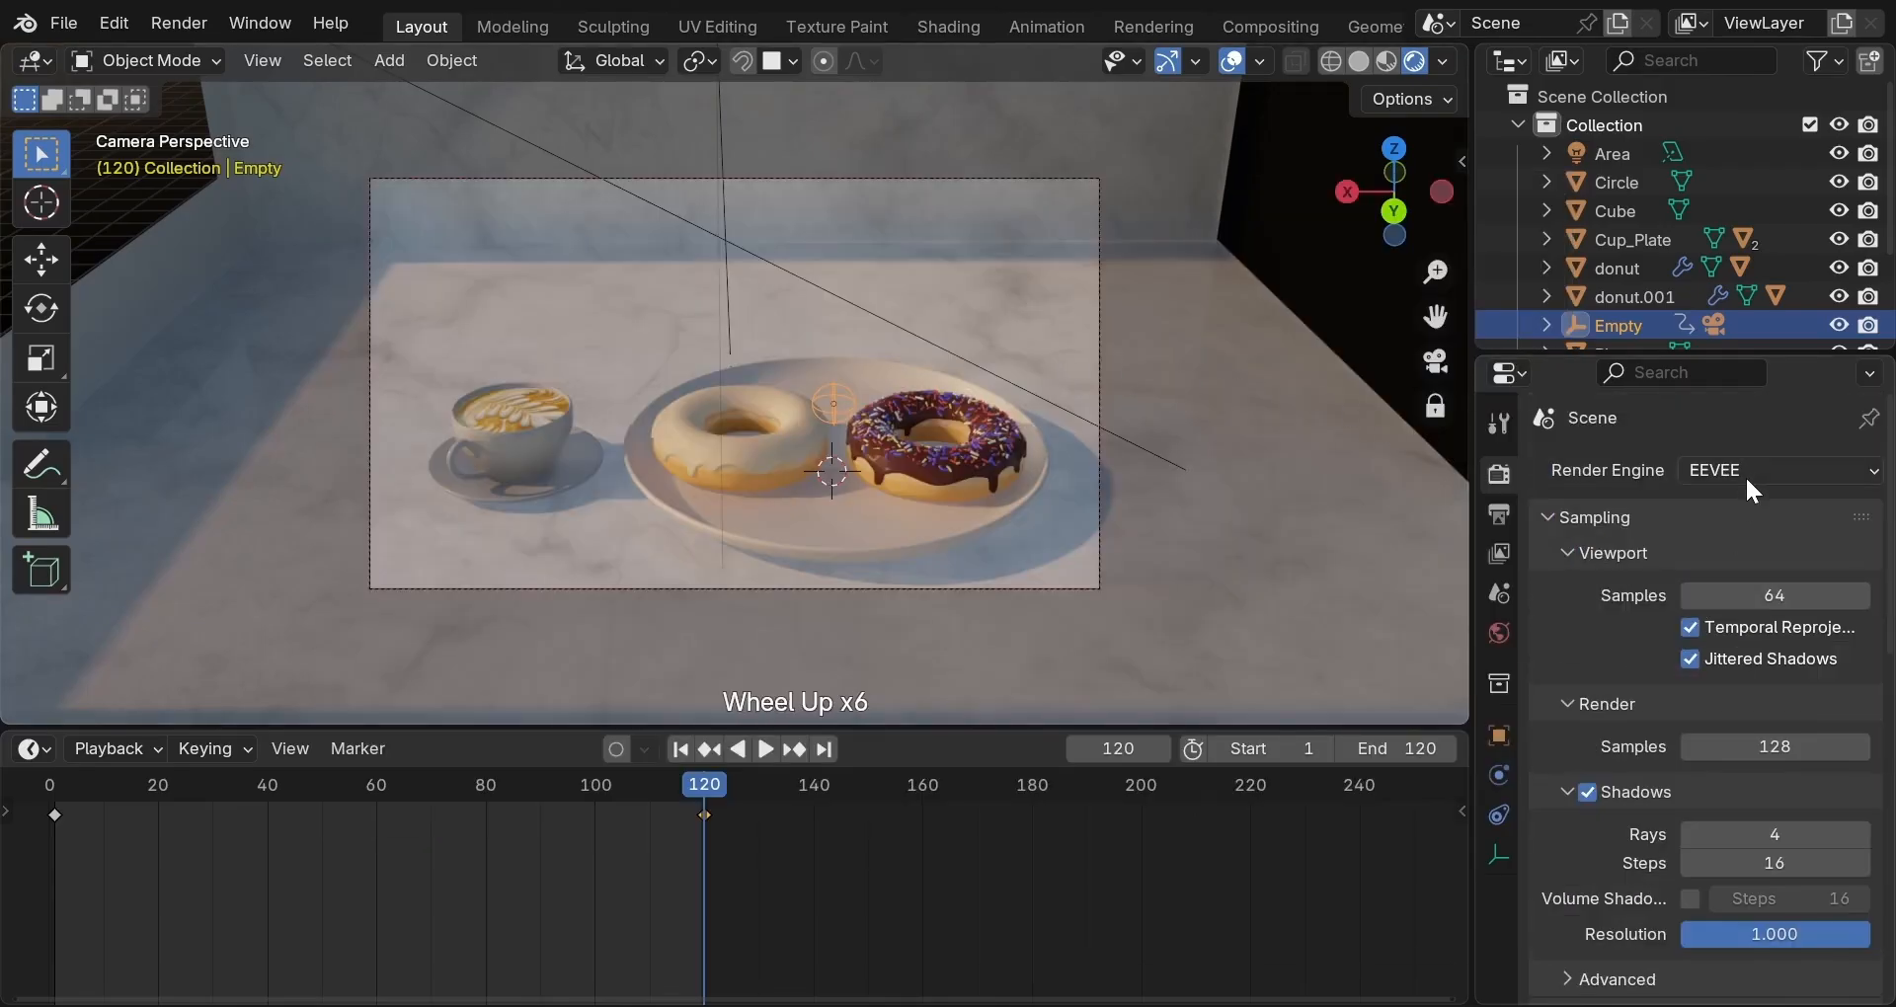
pyautogui.click(1746, 471)
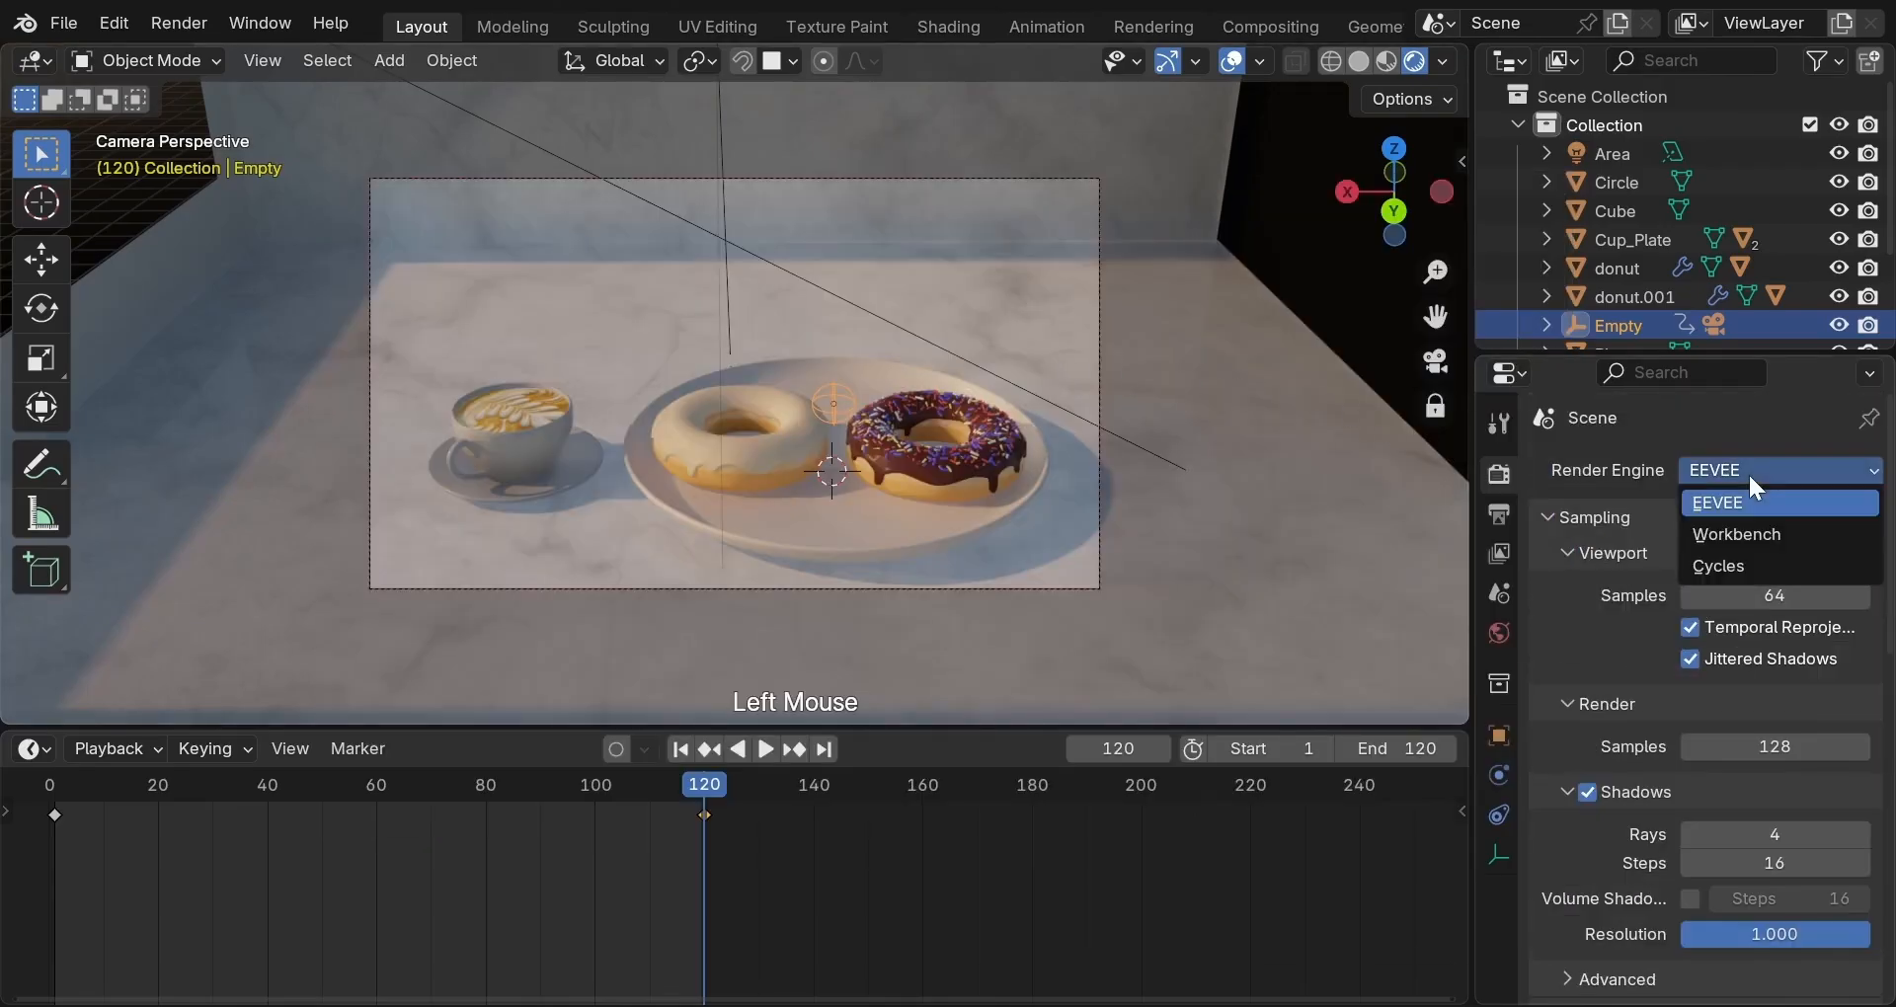
# Choose Cycles as the scene's render engine in place of EEVEE.
pyautogui.click(1750, 566)
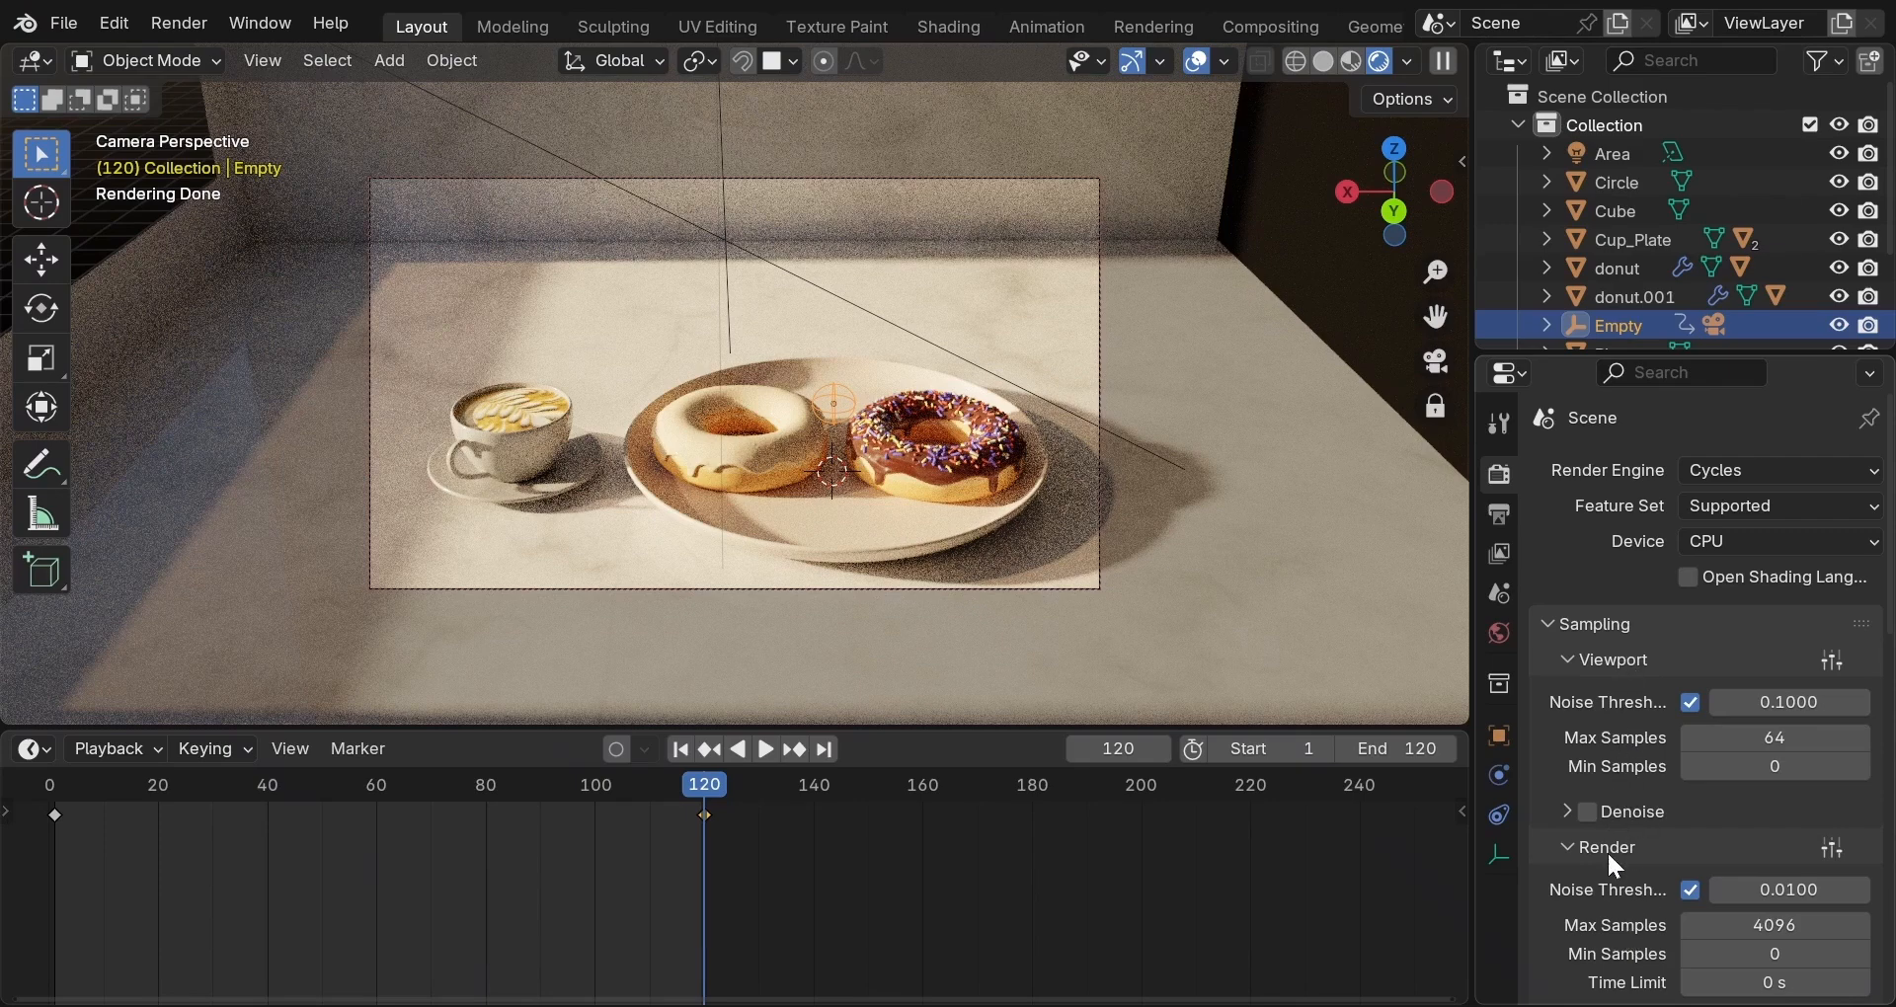
pyautogui.scroll(-1, 1615, 865)
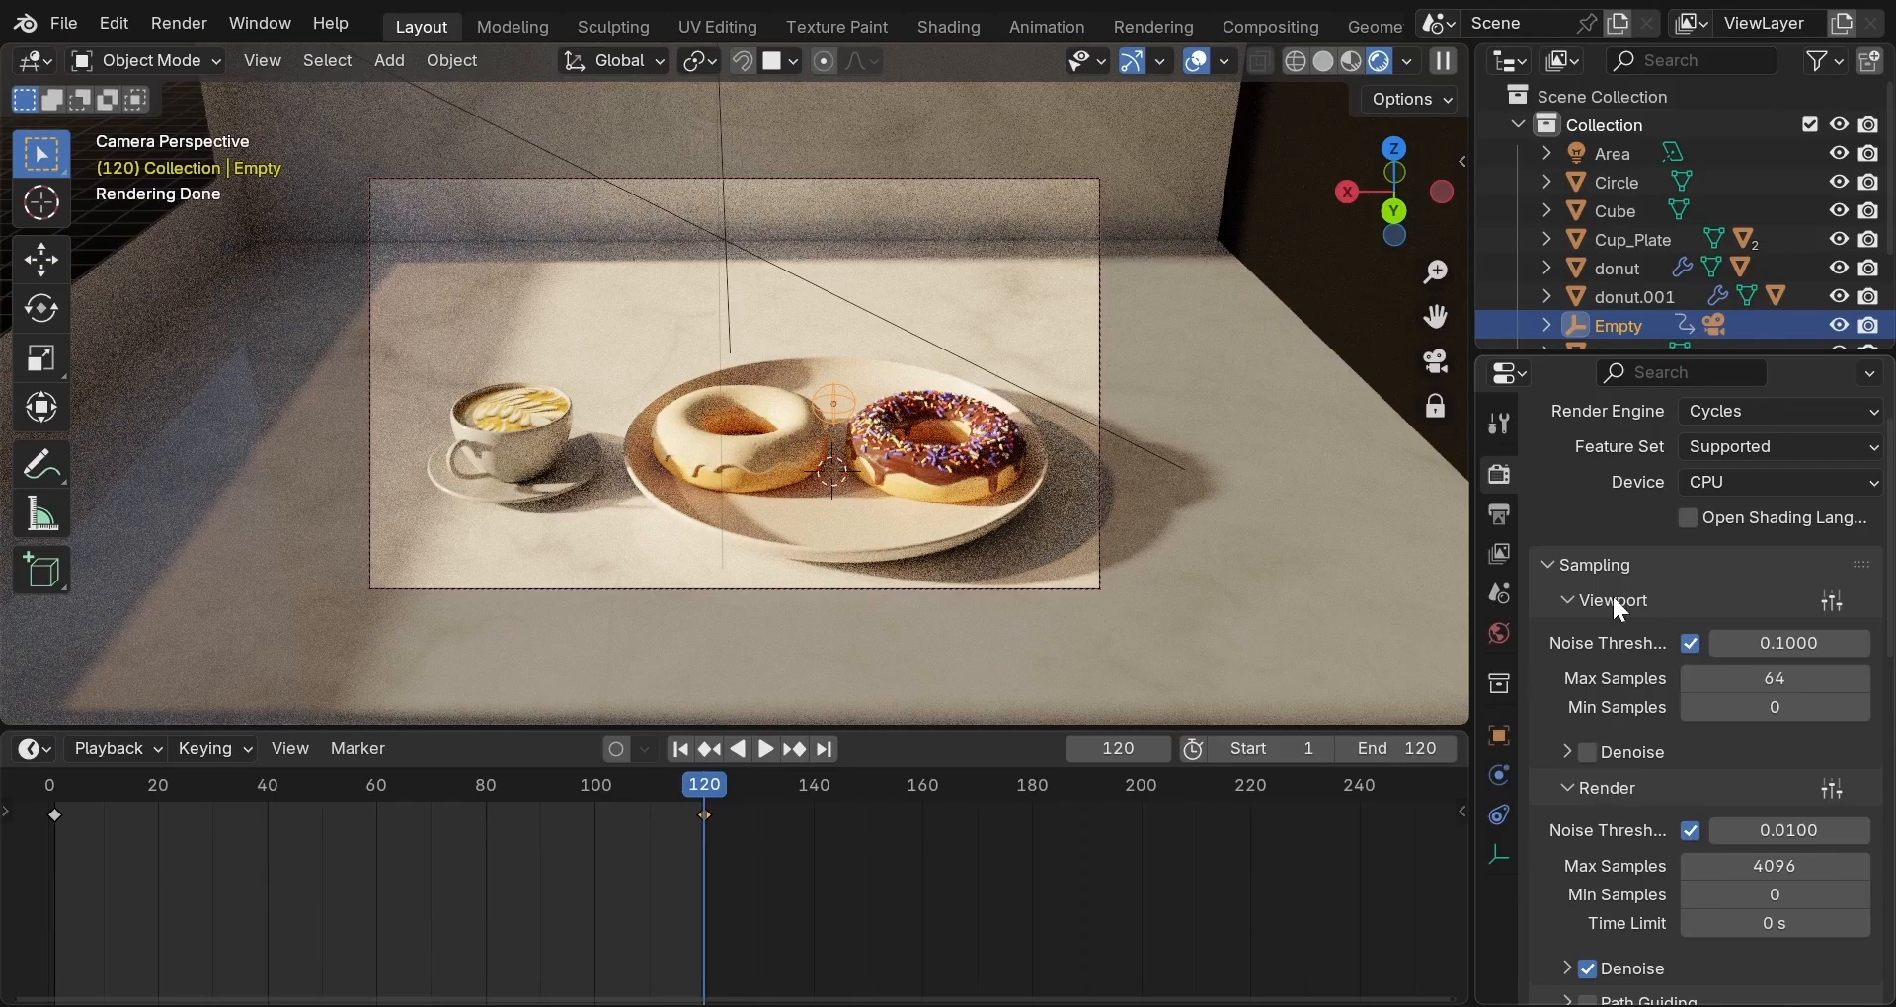
# Lower Max Samples to 32 under Viewport sampling and 300 under Render sampling.
pyautogui.click(1770, 680)
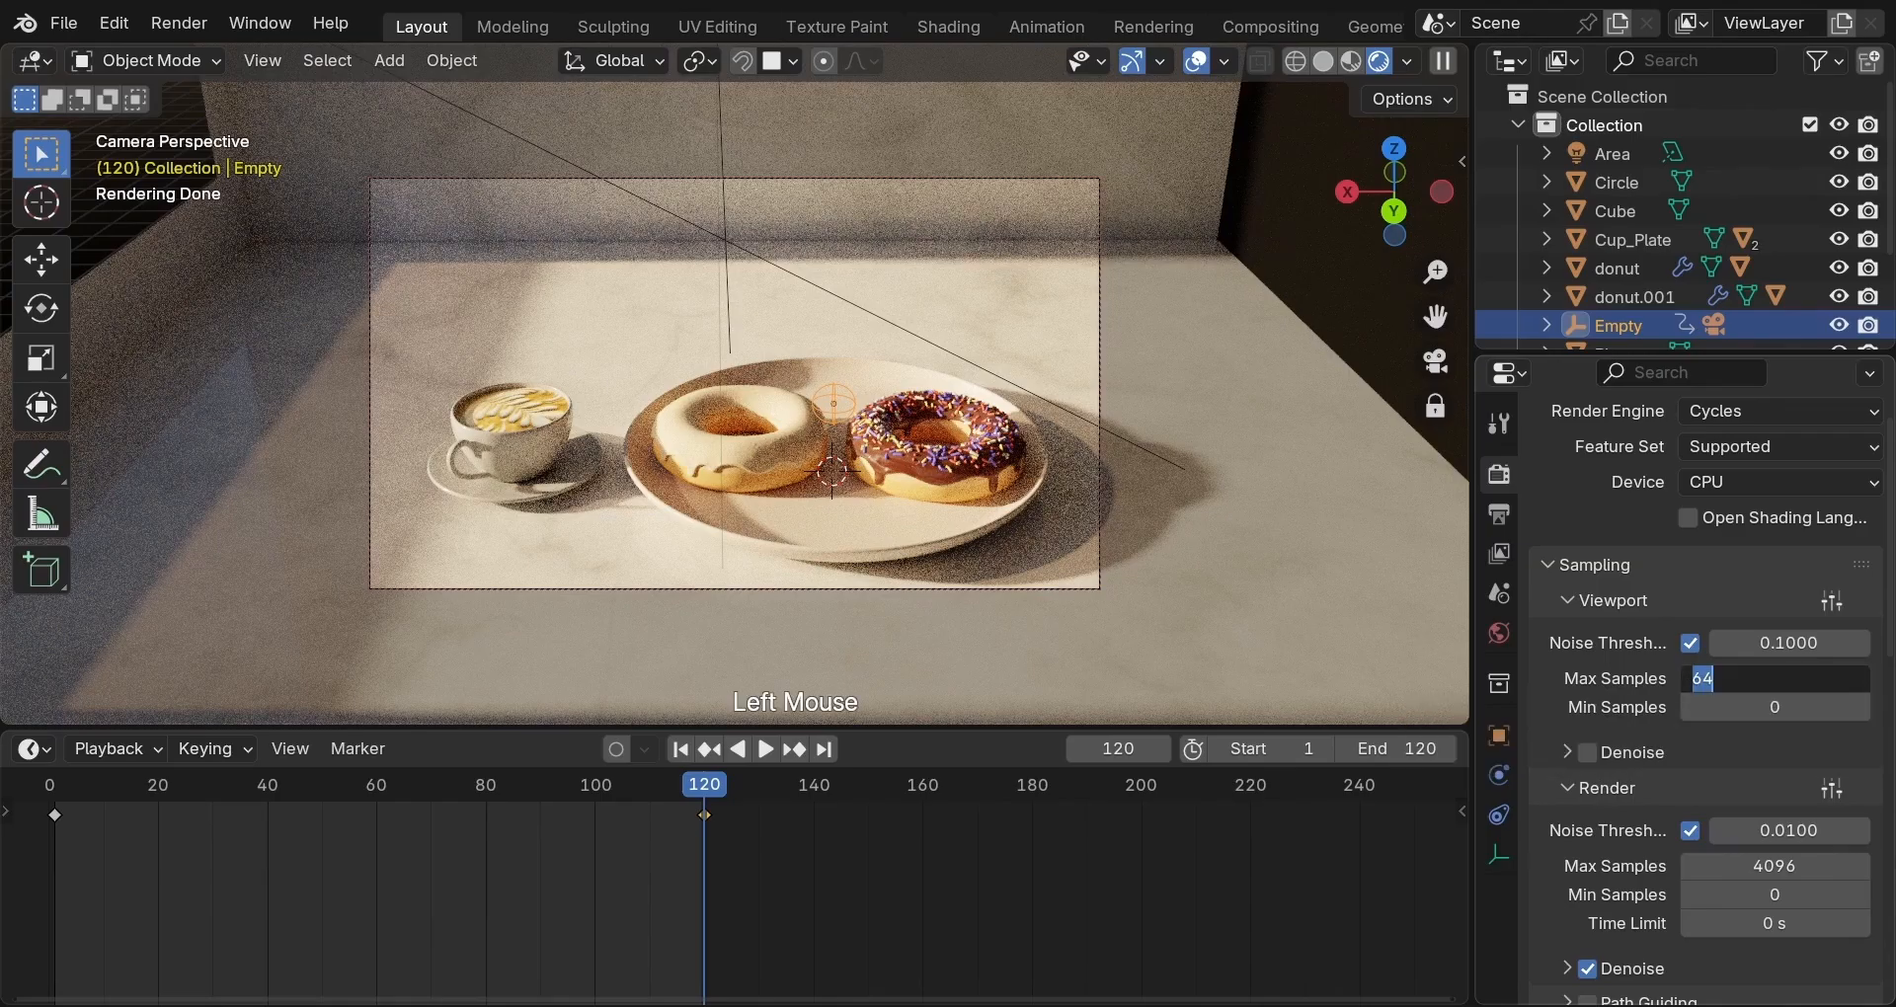
pyautogui.write('32')
pyautogui.press('Return')
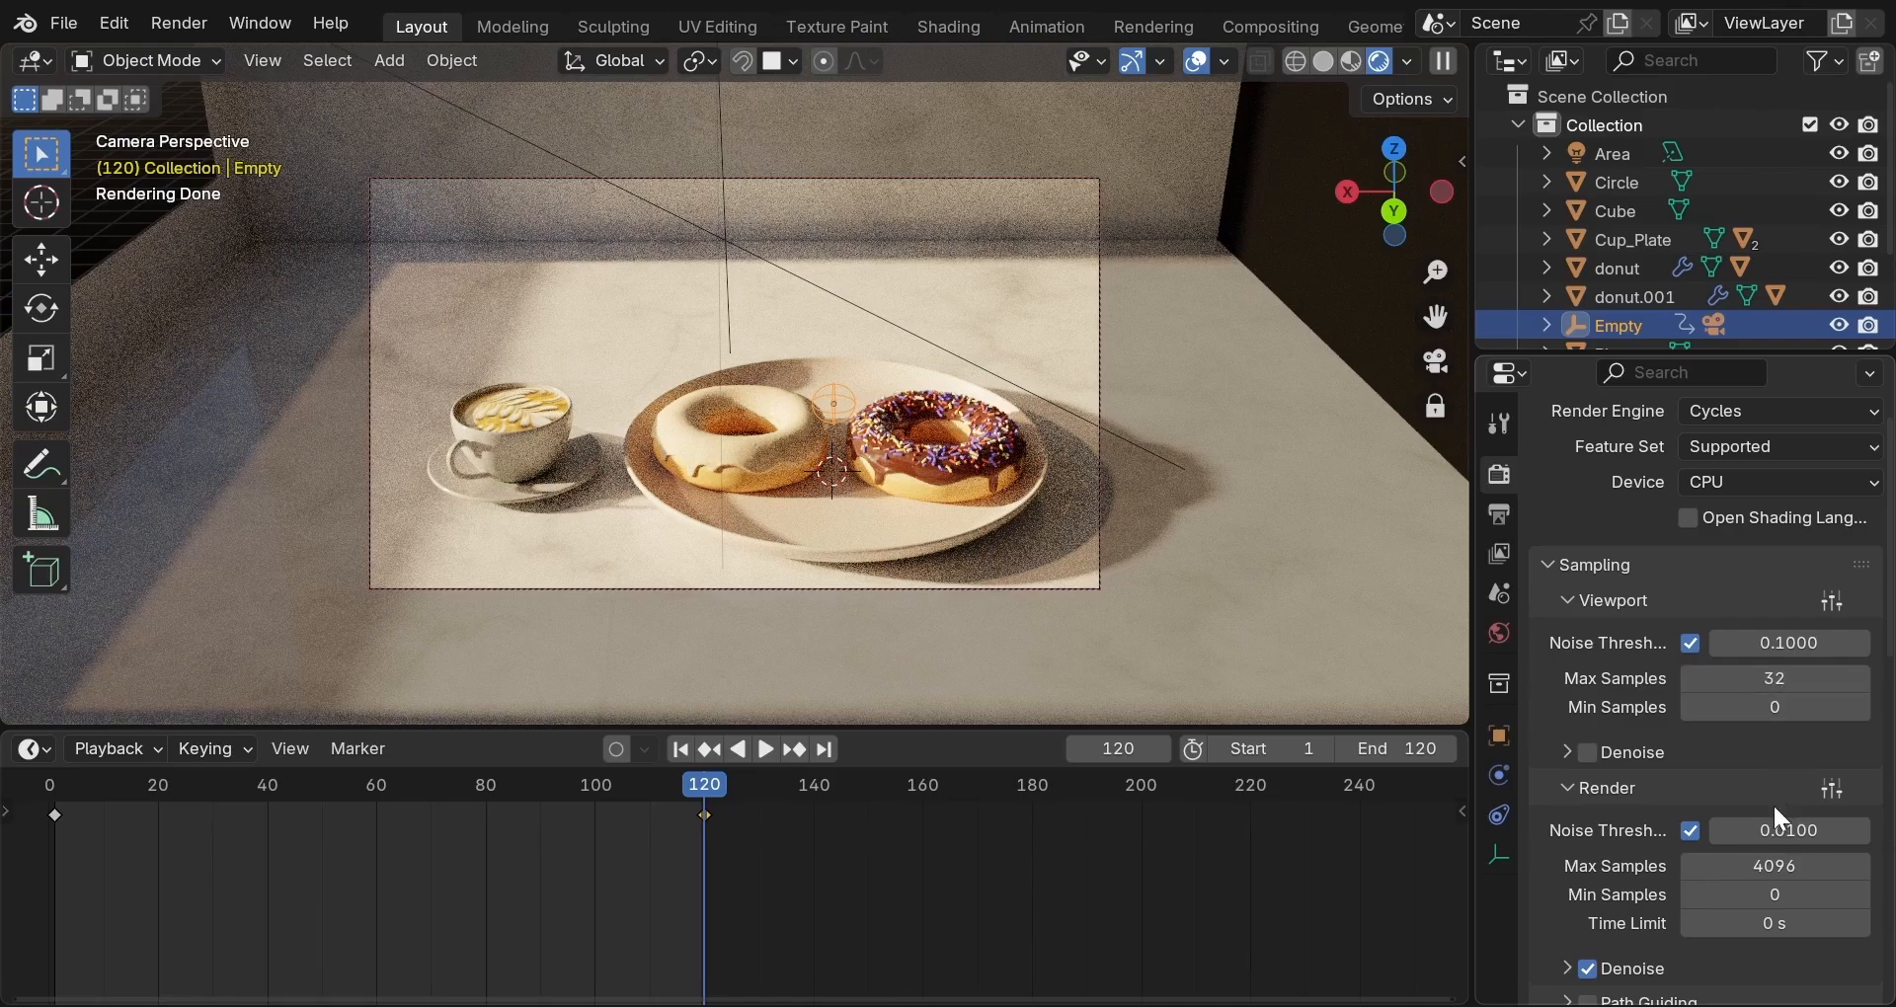
pyautogui.click(1774, 866)
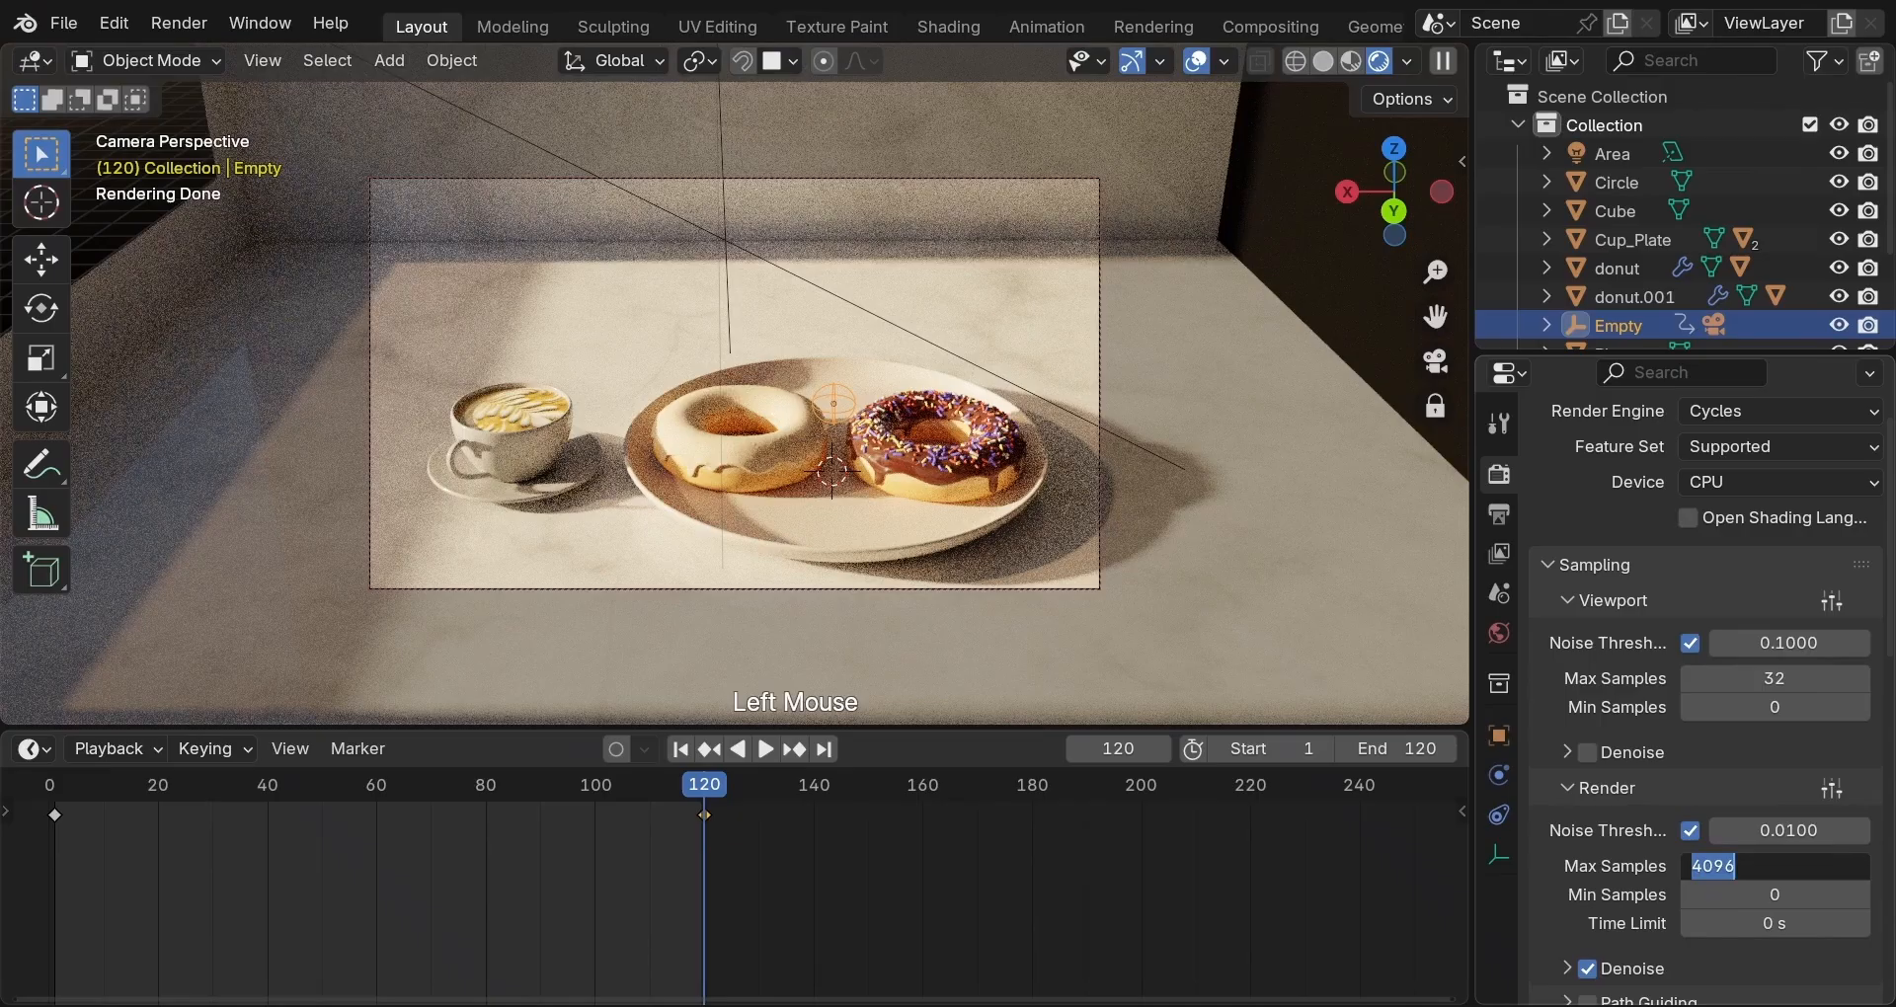
pyautogui.write('300')
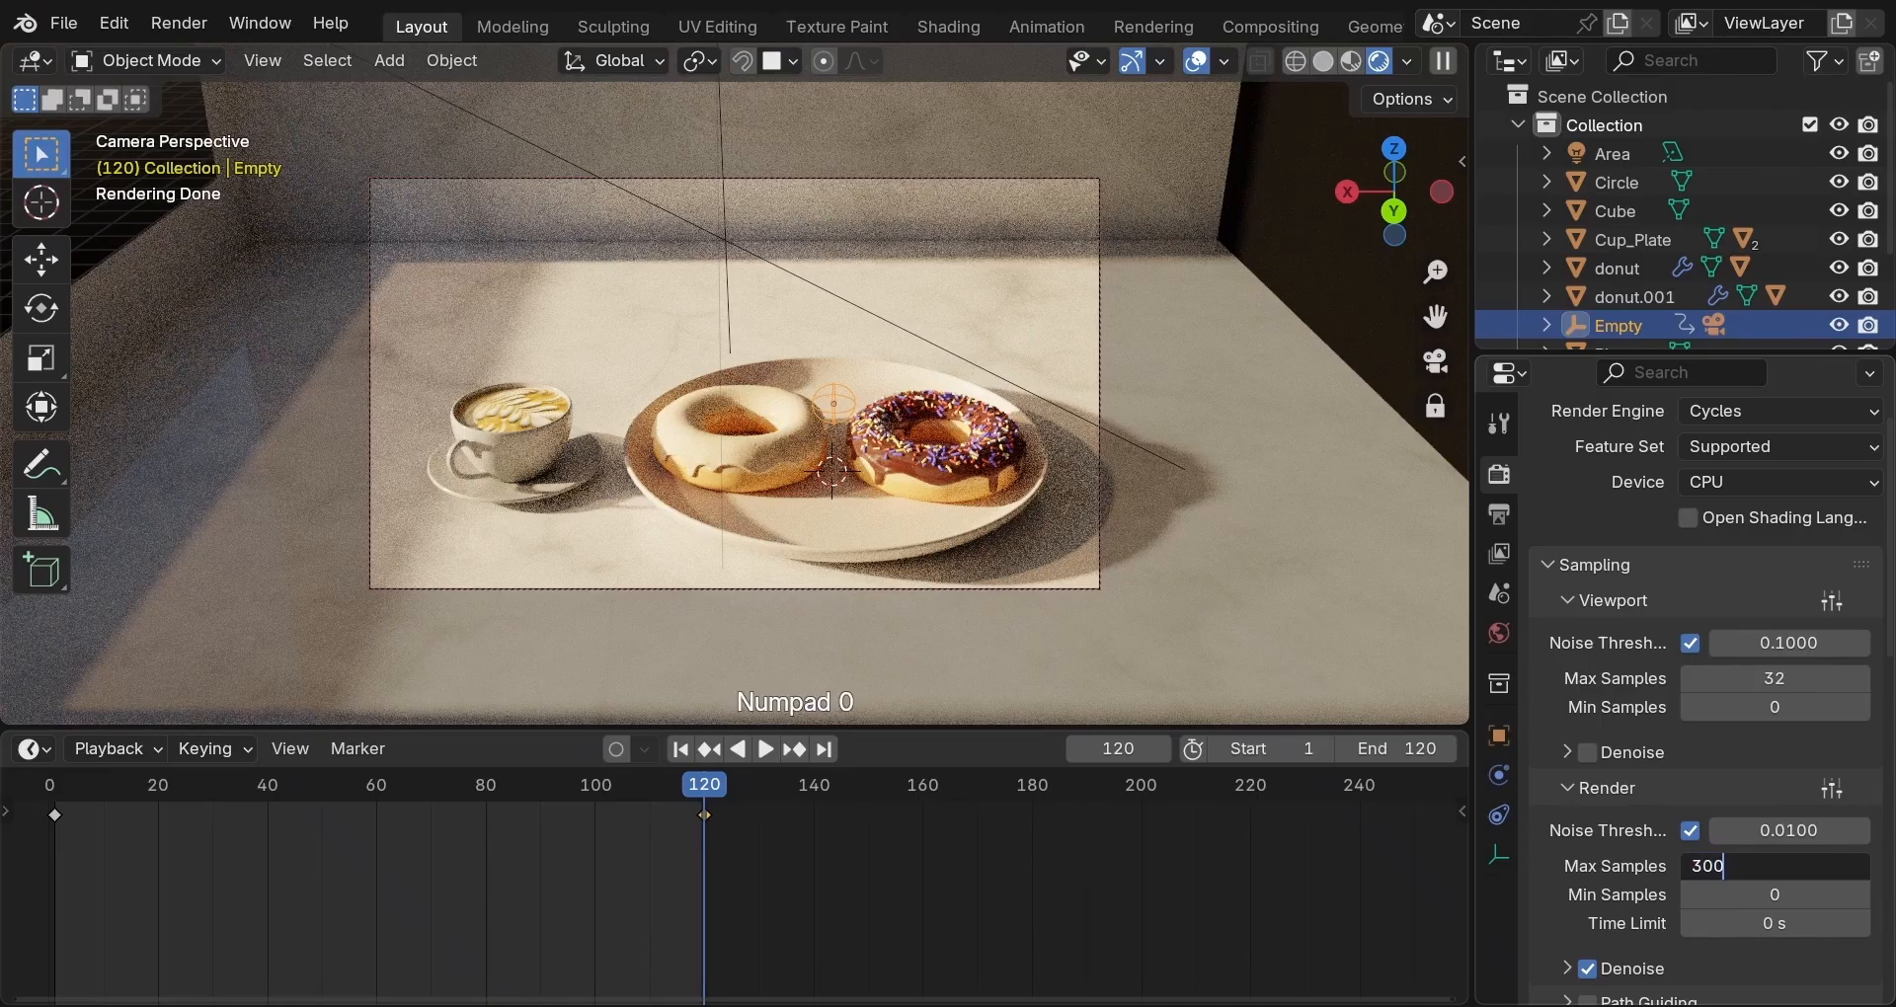
pyautogui.press('Return')
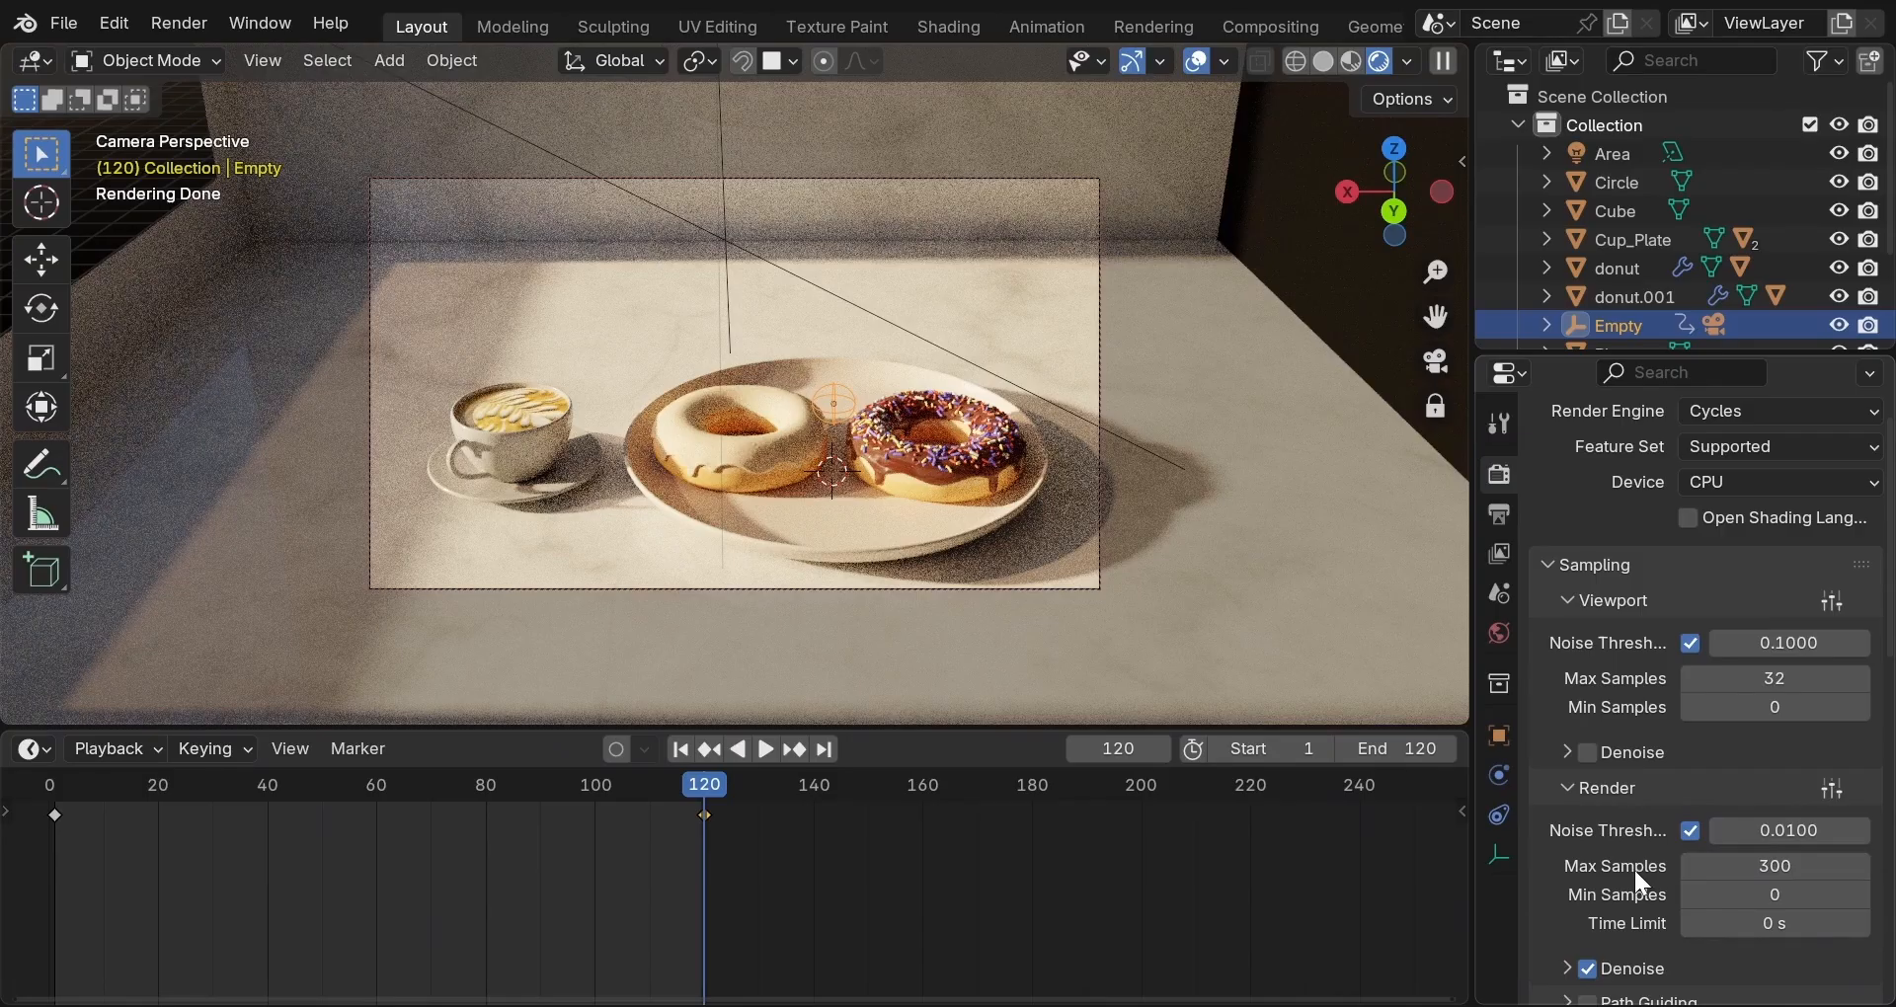
pyautogui.scroll(-2, 1639, 882)
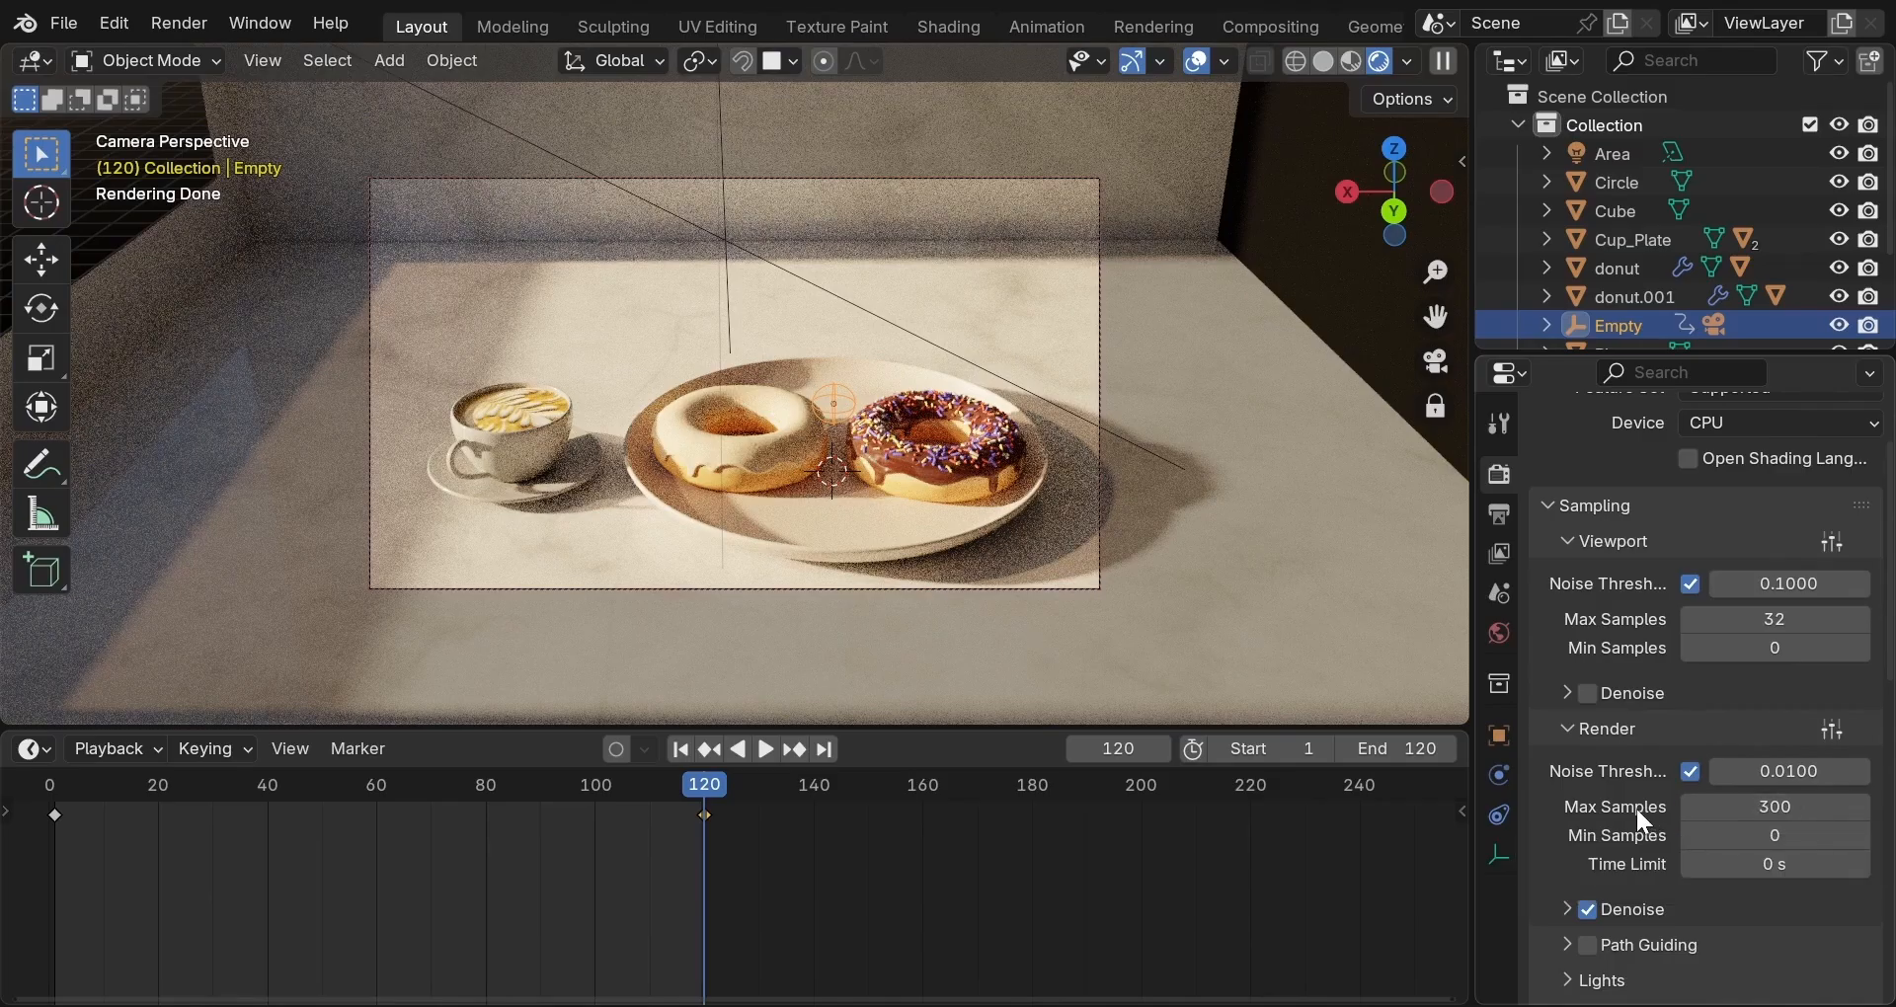
# Tick Denoise under Sampling > Viewport for a cleaner Cycles preview.
pyautogui.click(1587, 692)
# Select the Sun light and turn off its viewport eye and Disable in Renders toggles.
pyautogui.click(847, 300)
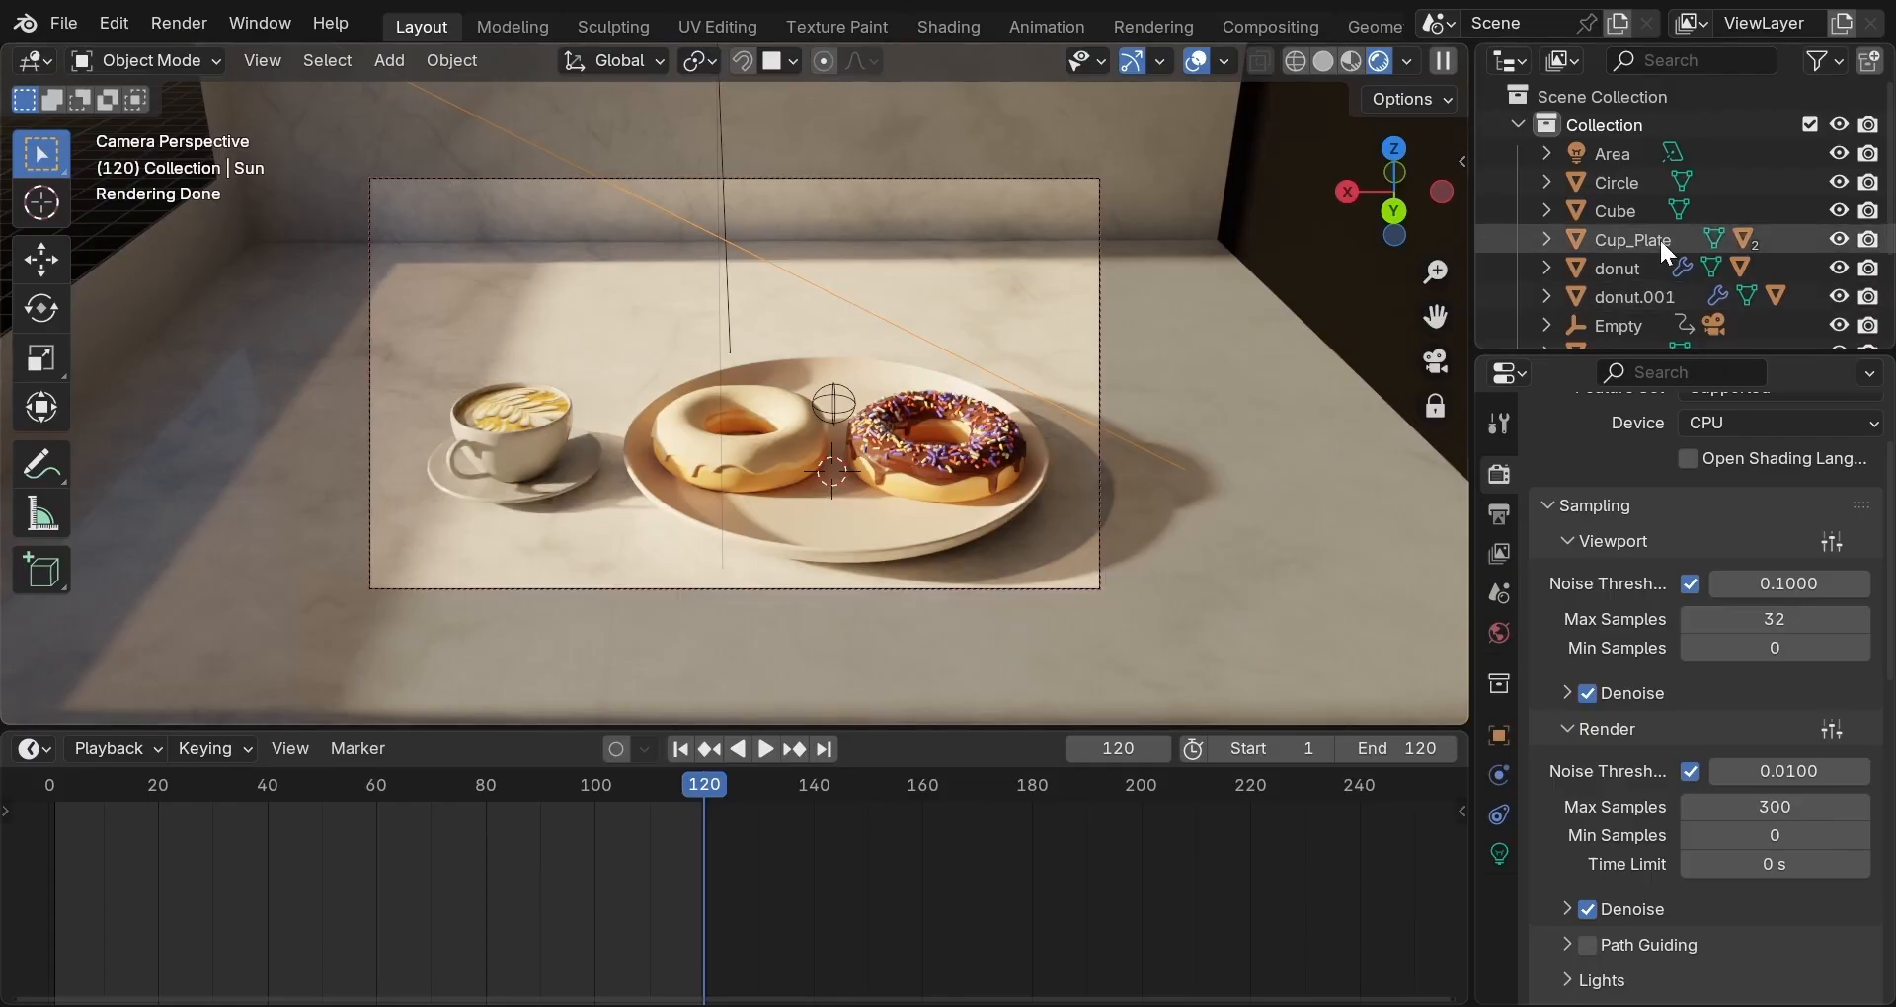
pyautogui.scroll(-2, 1659, 237)
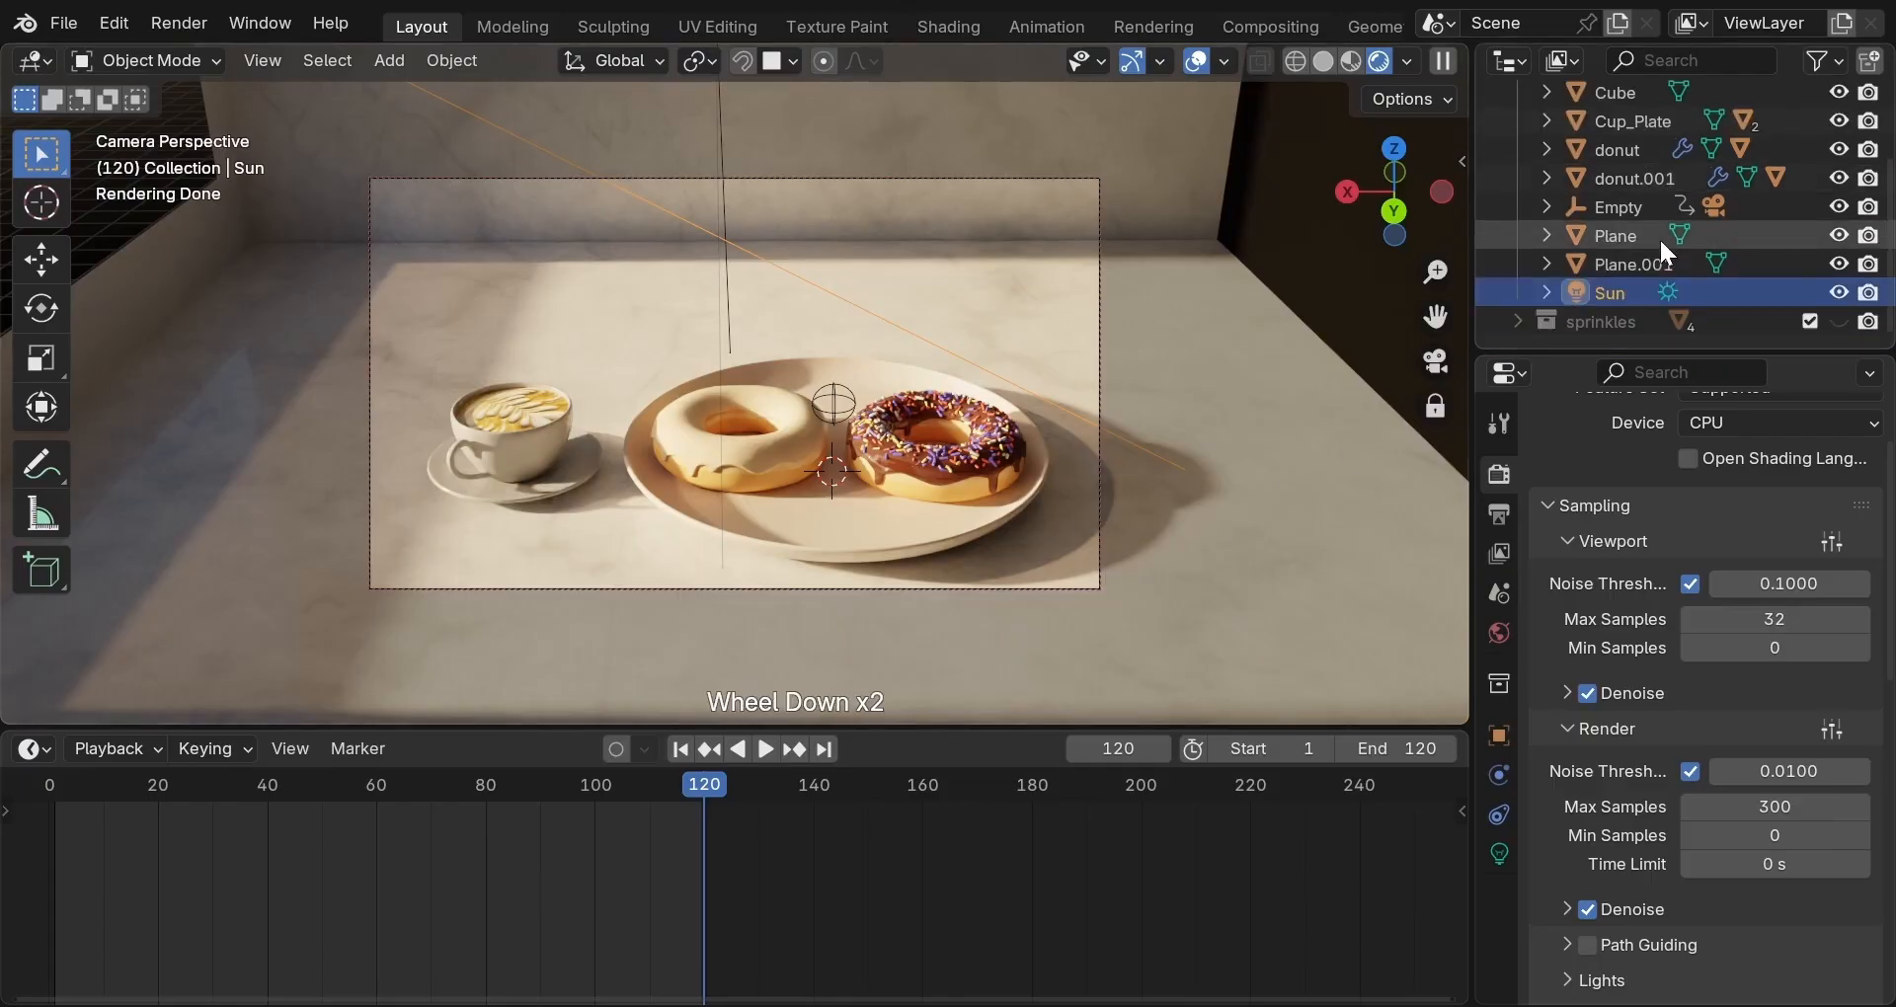
pyautogui.click(1837, 290)
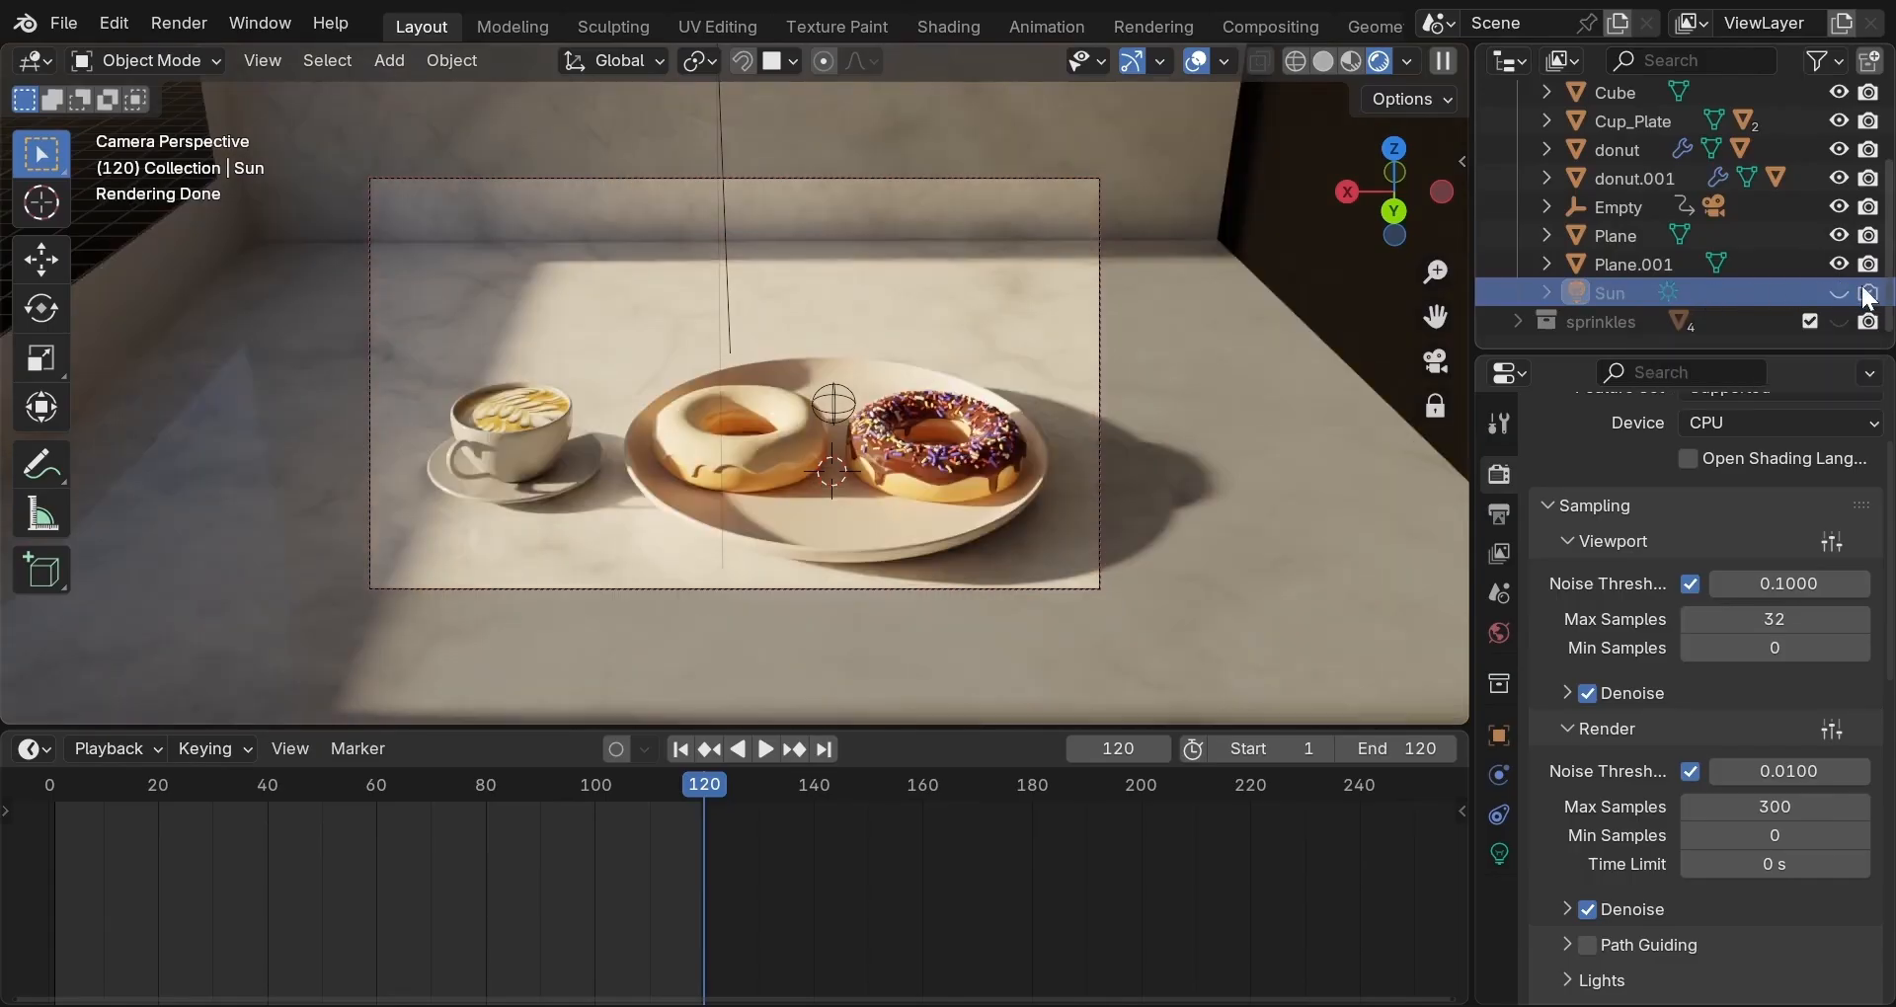
pyautogui.click(1867, 293)
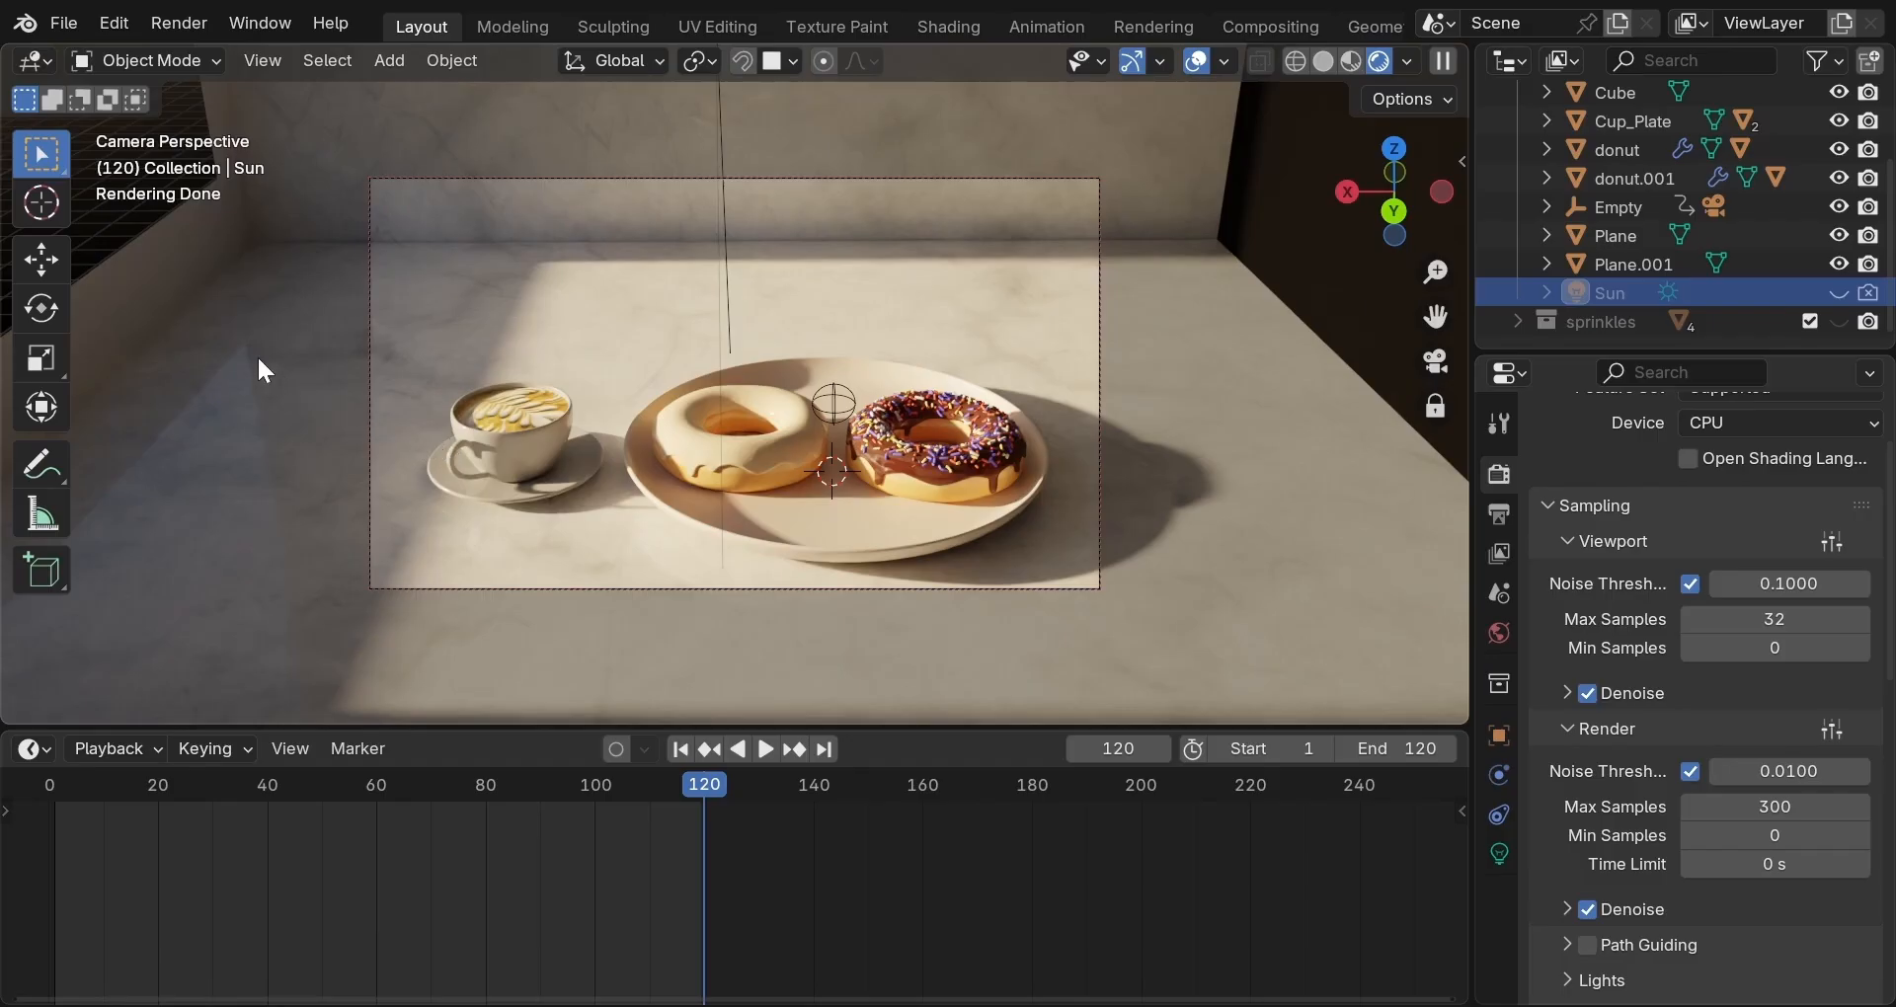
# Move the Cube wall's mesh down along Z in Edit Mode, then return to Object Mode.
pyautogui.click(142, 268)
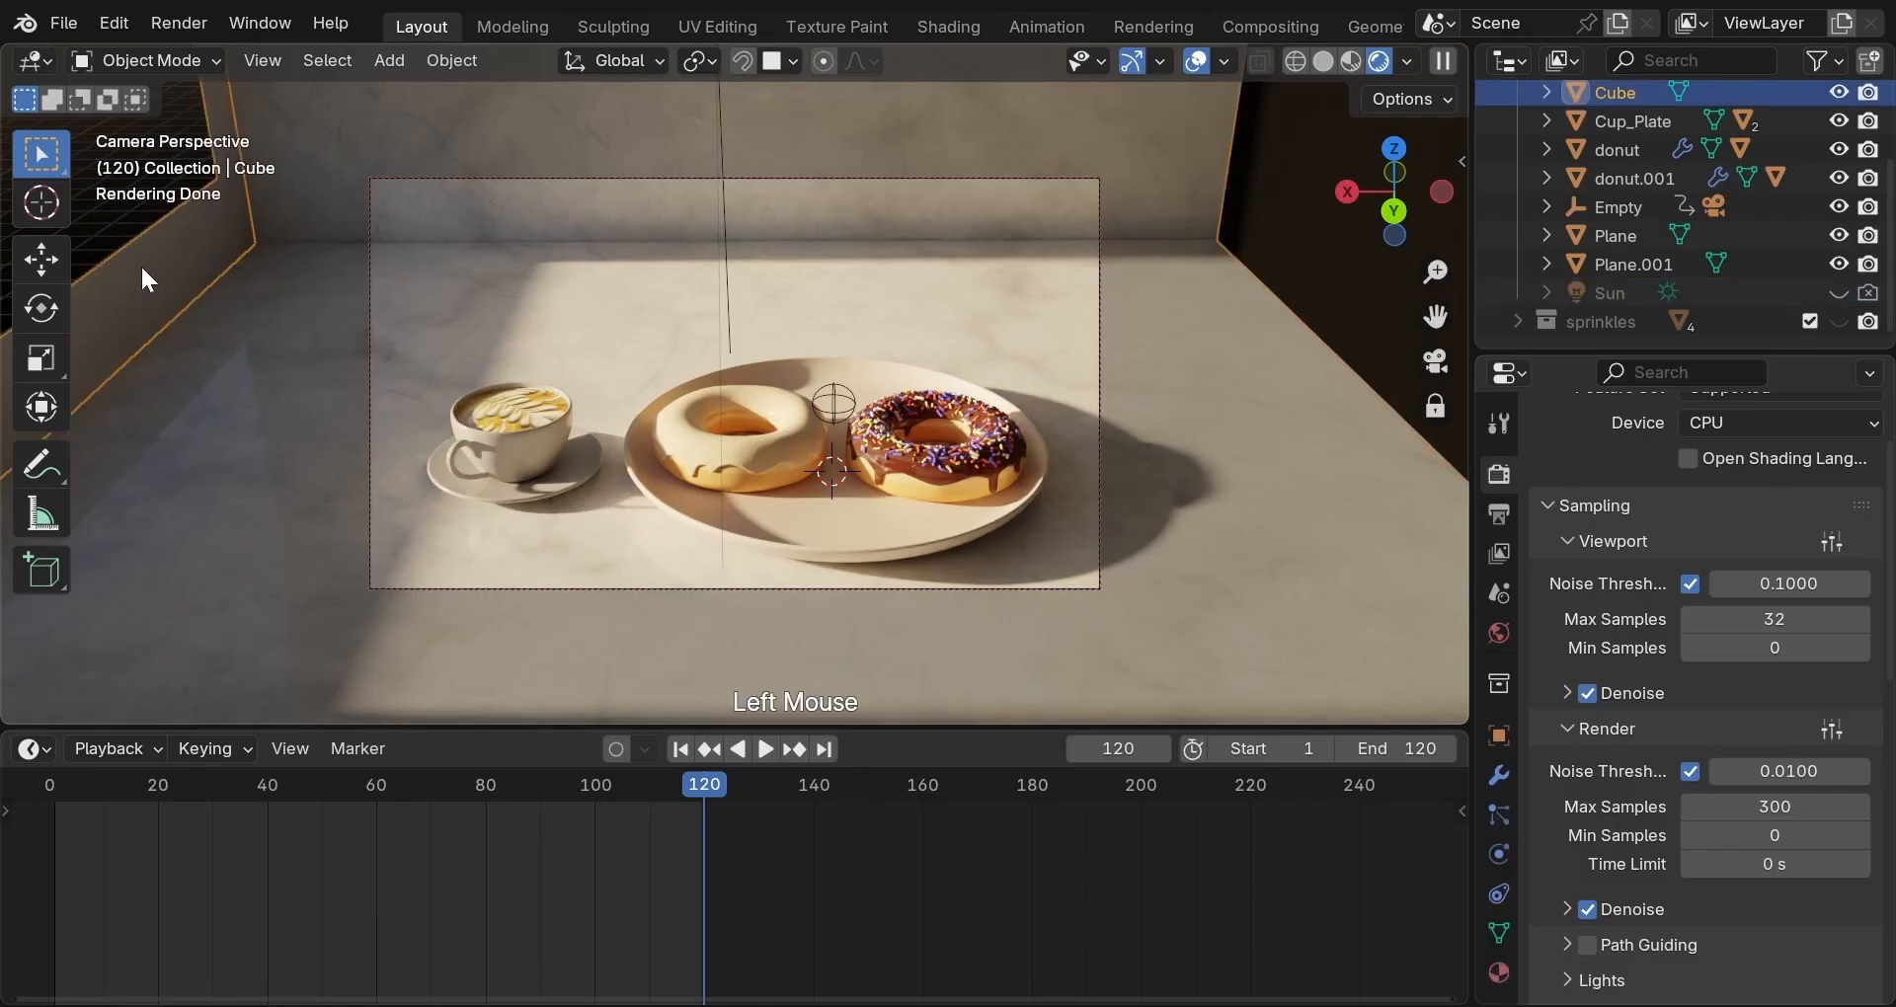
pyautogui.press('Tab')
pyautogui.press('g')
pyautogui.press('z')
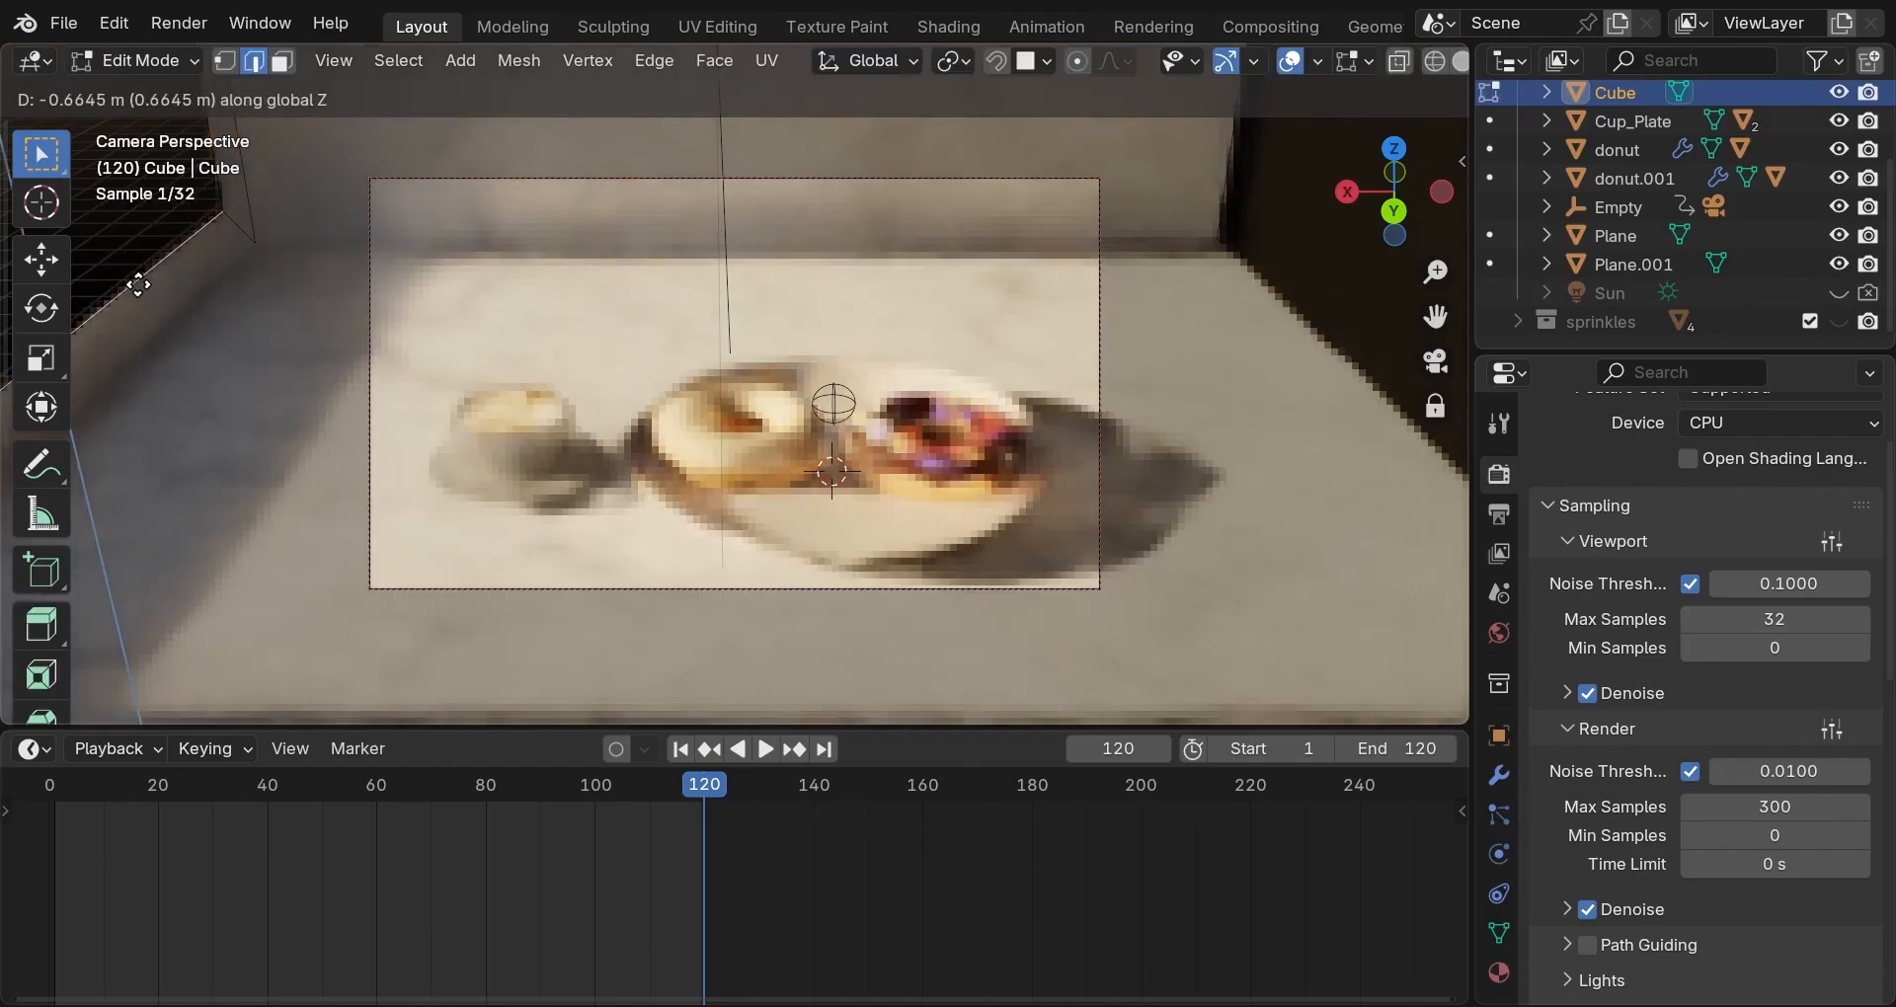
pyautogui.click(139, 284)
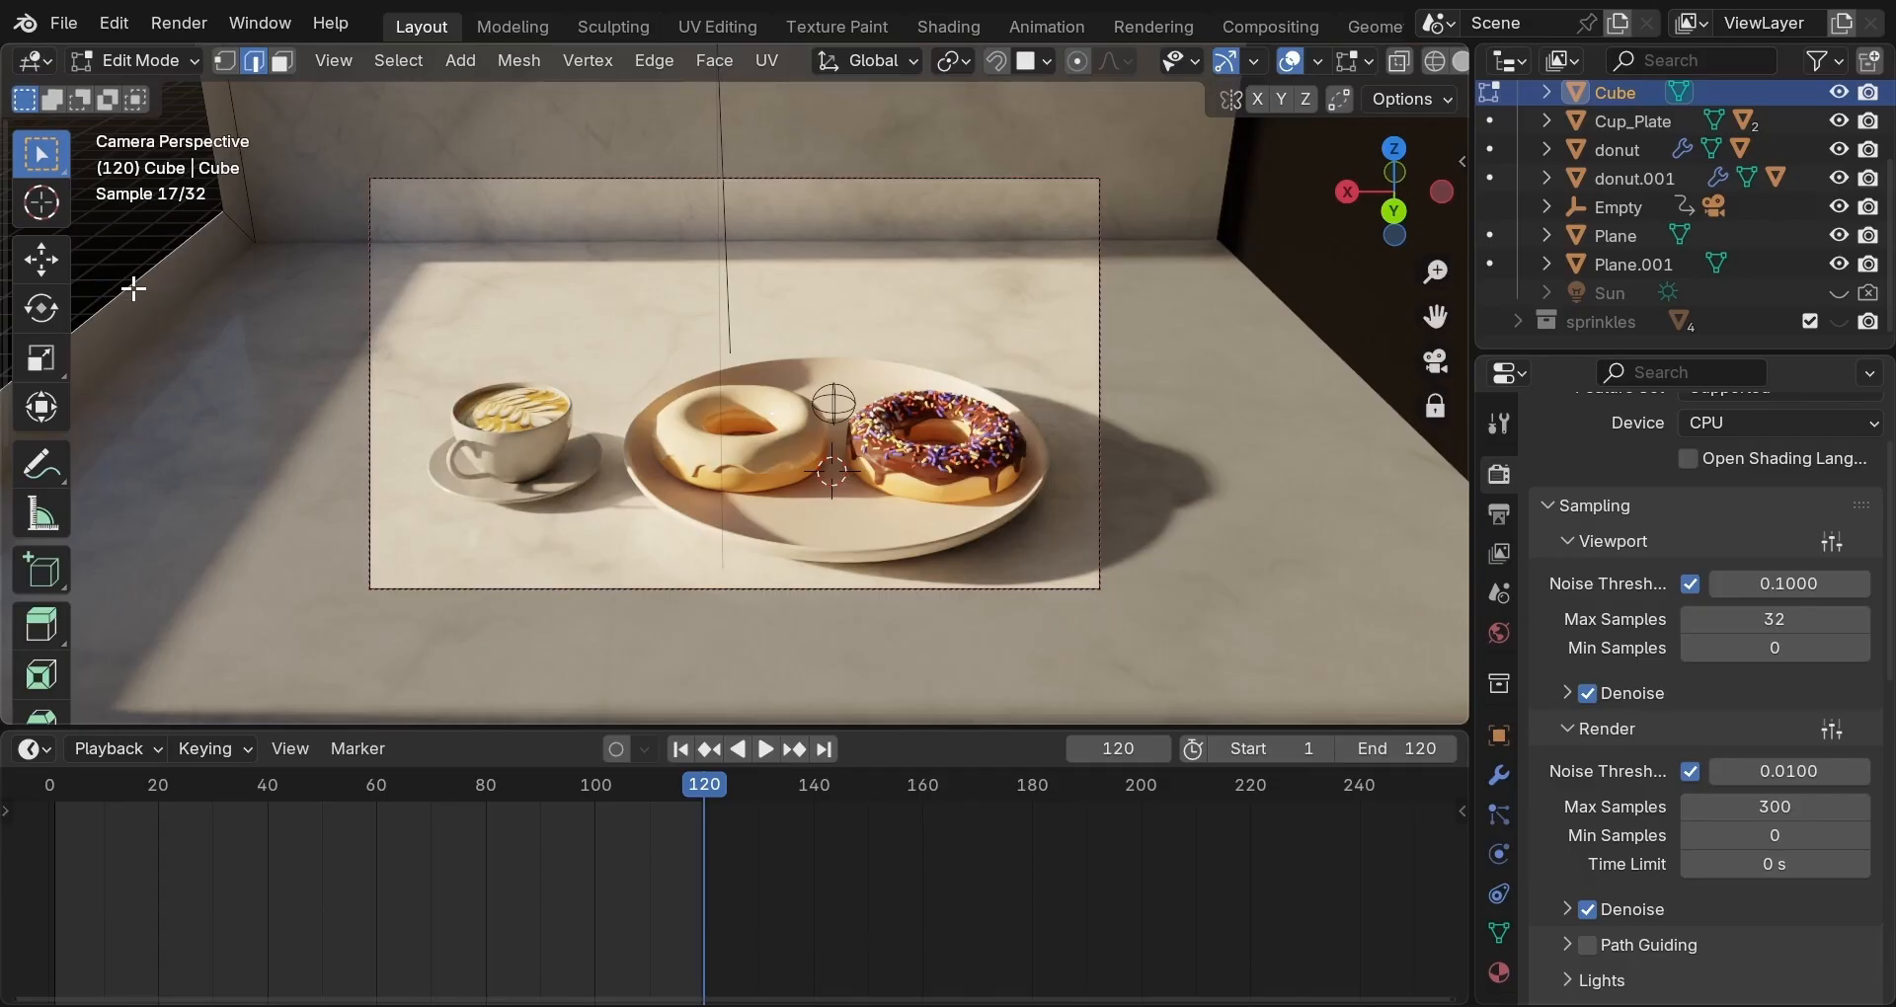
pyautogui.press('Tab')
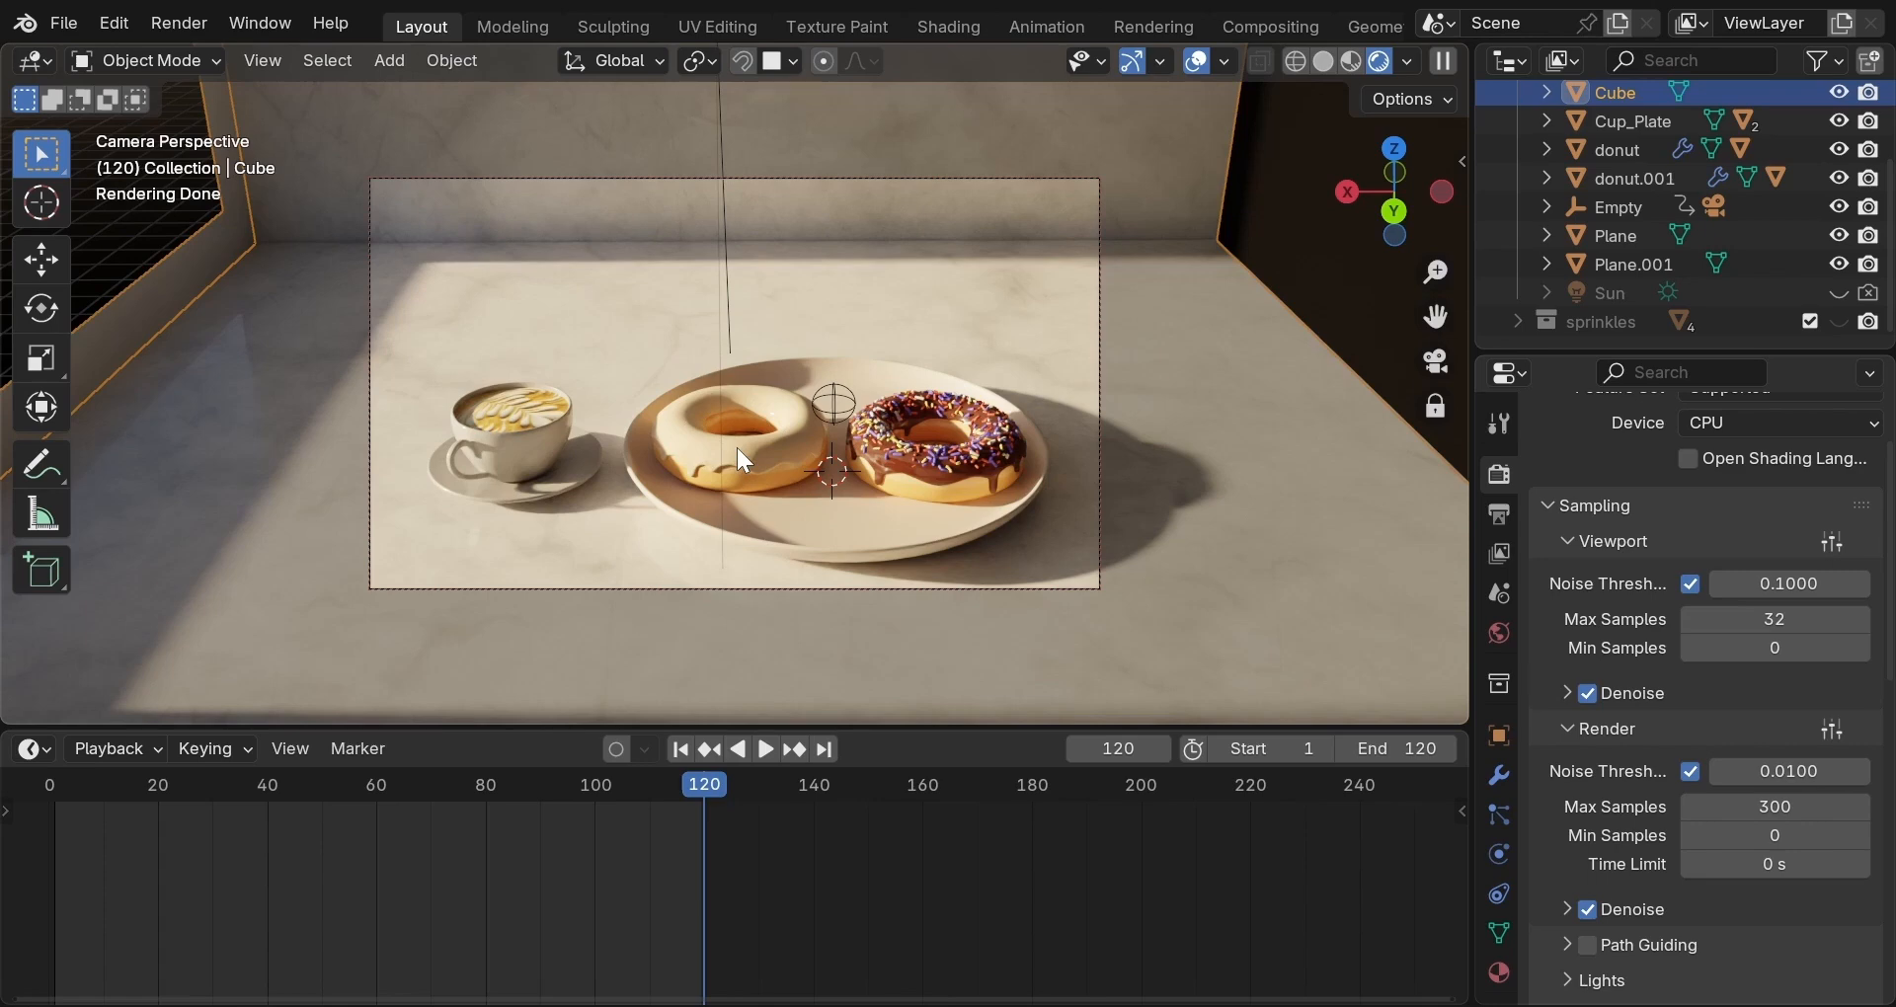
# Select the white donut's glaze and preview it in Rendered view in the Shading workspace.
pyautogui.click(739, 450)
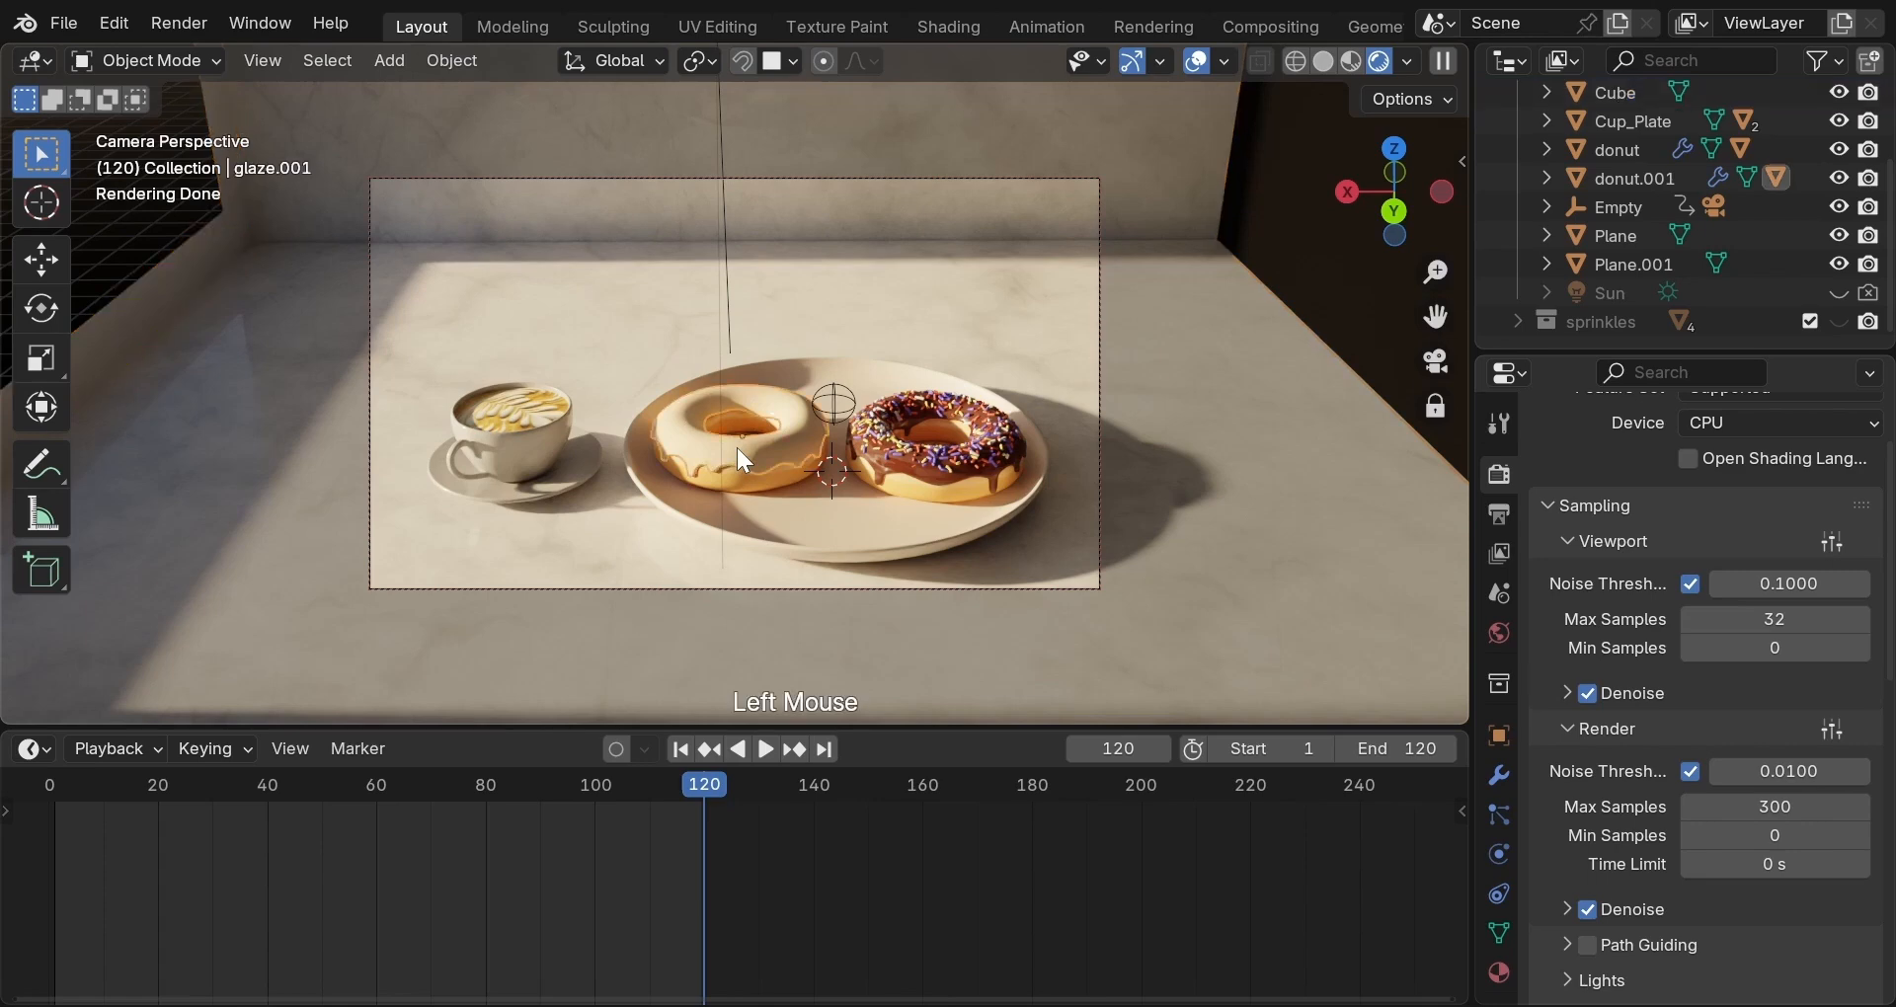
pyautogui.click(964, 26)
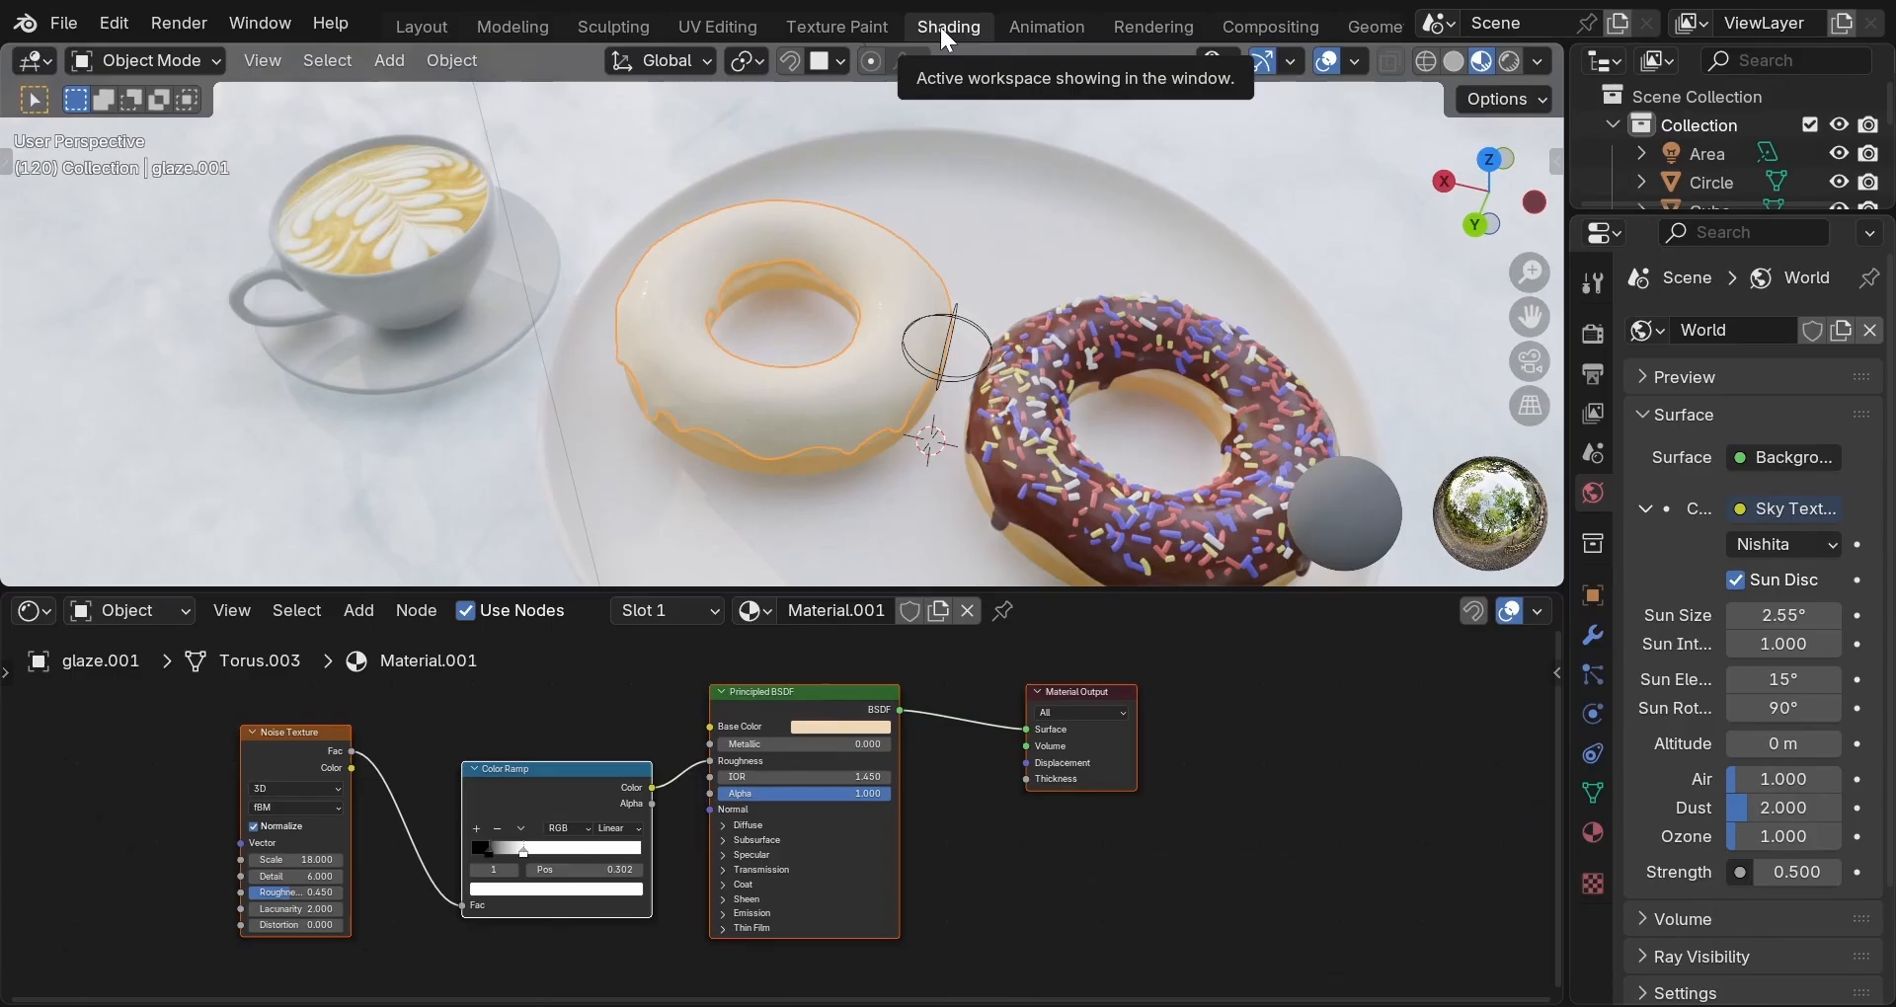
pyautogui.click(1511, 56)
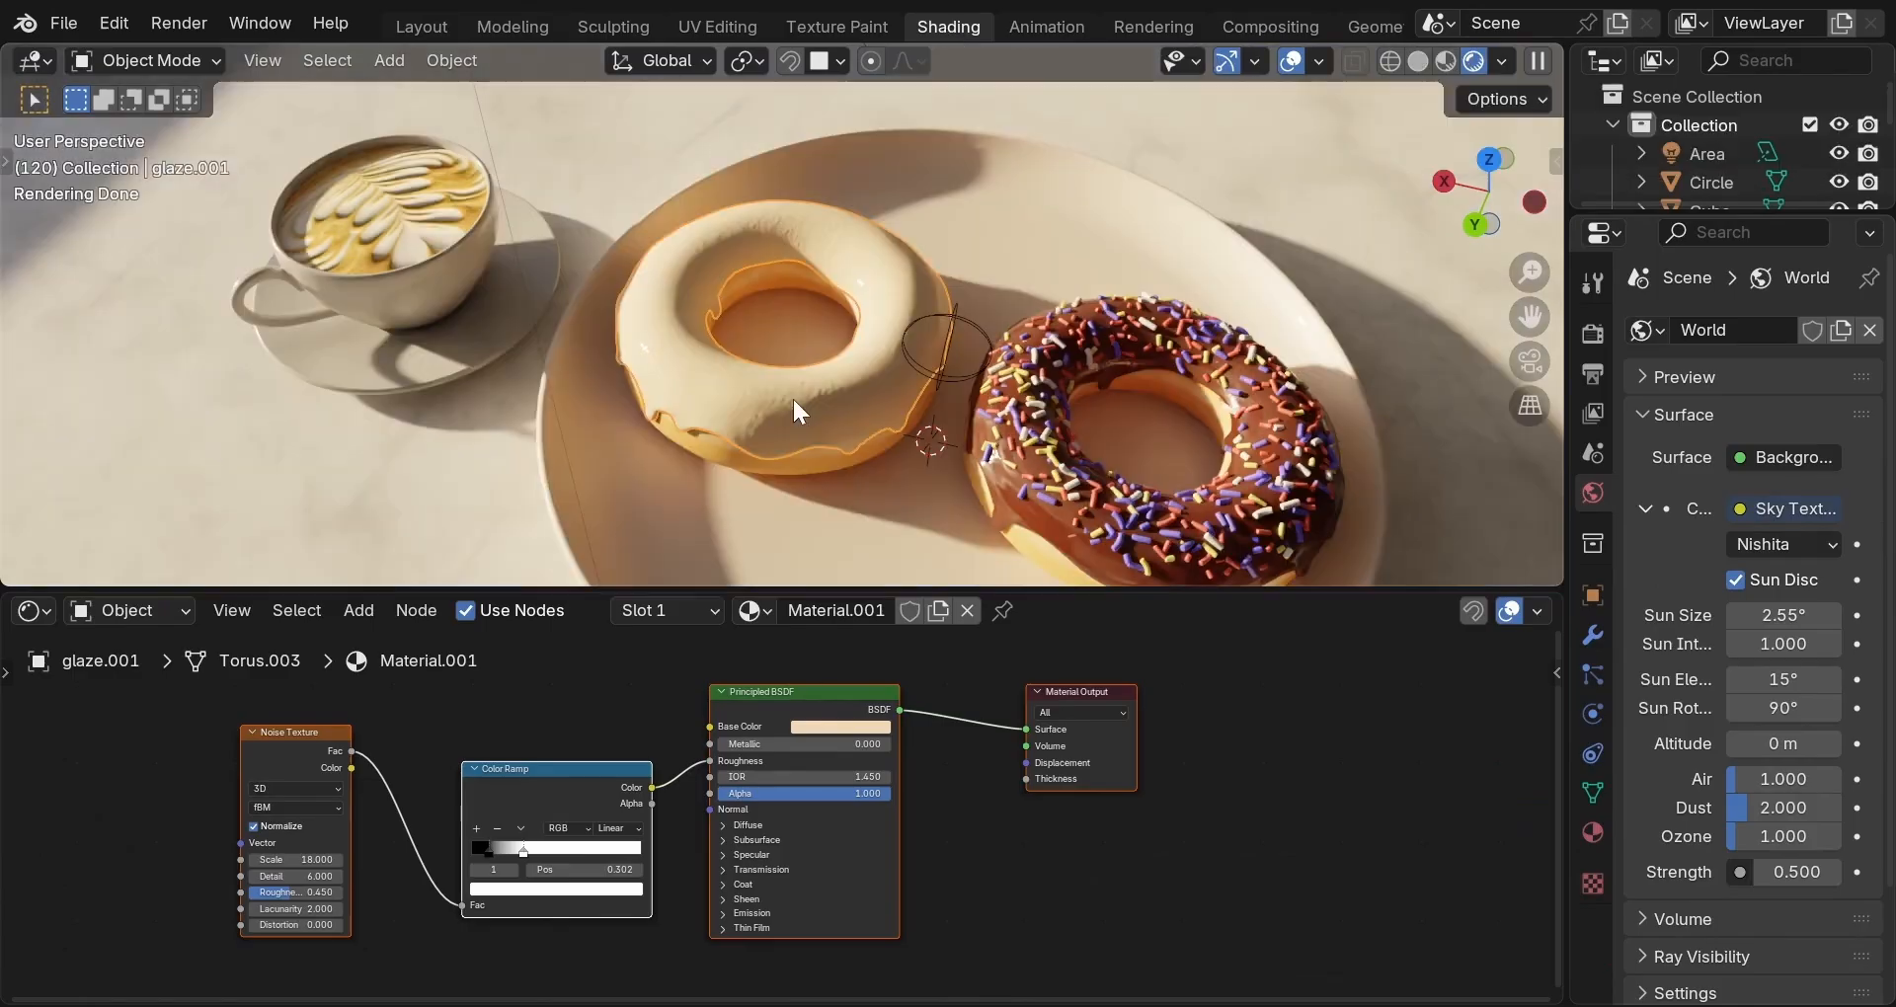
# Set the glaze's Principled BSDF Transmission Weight to 0.4.
pyautogui.click(763, 869)
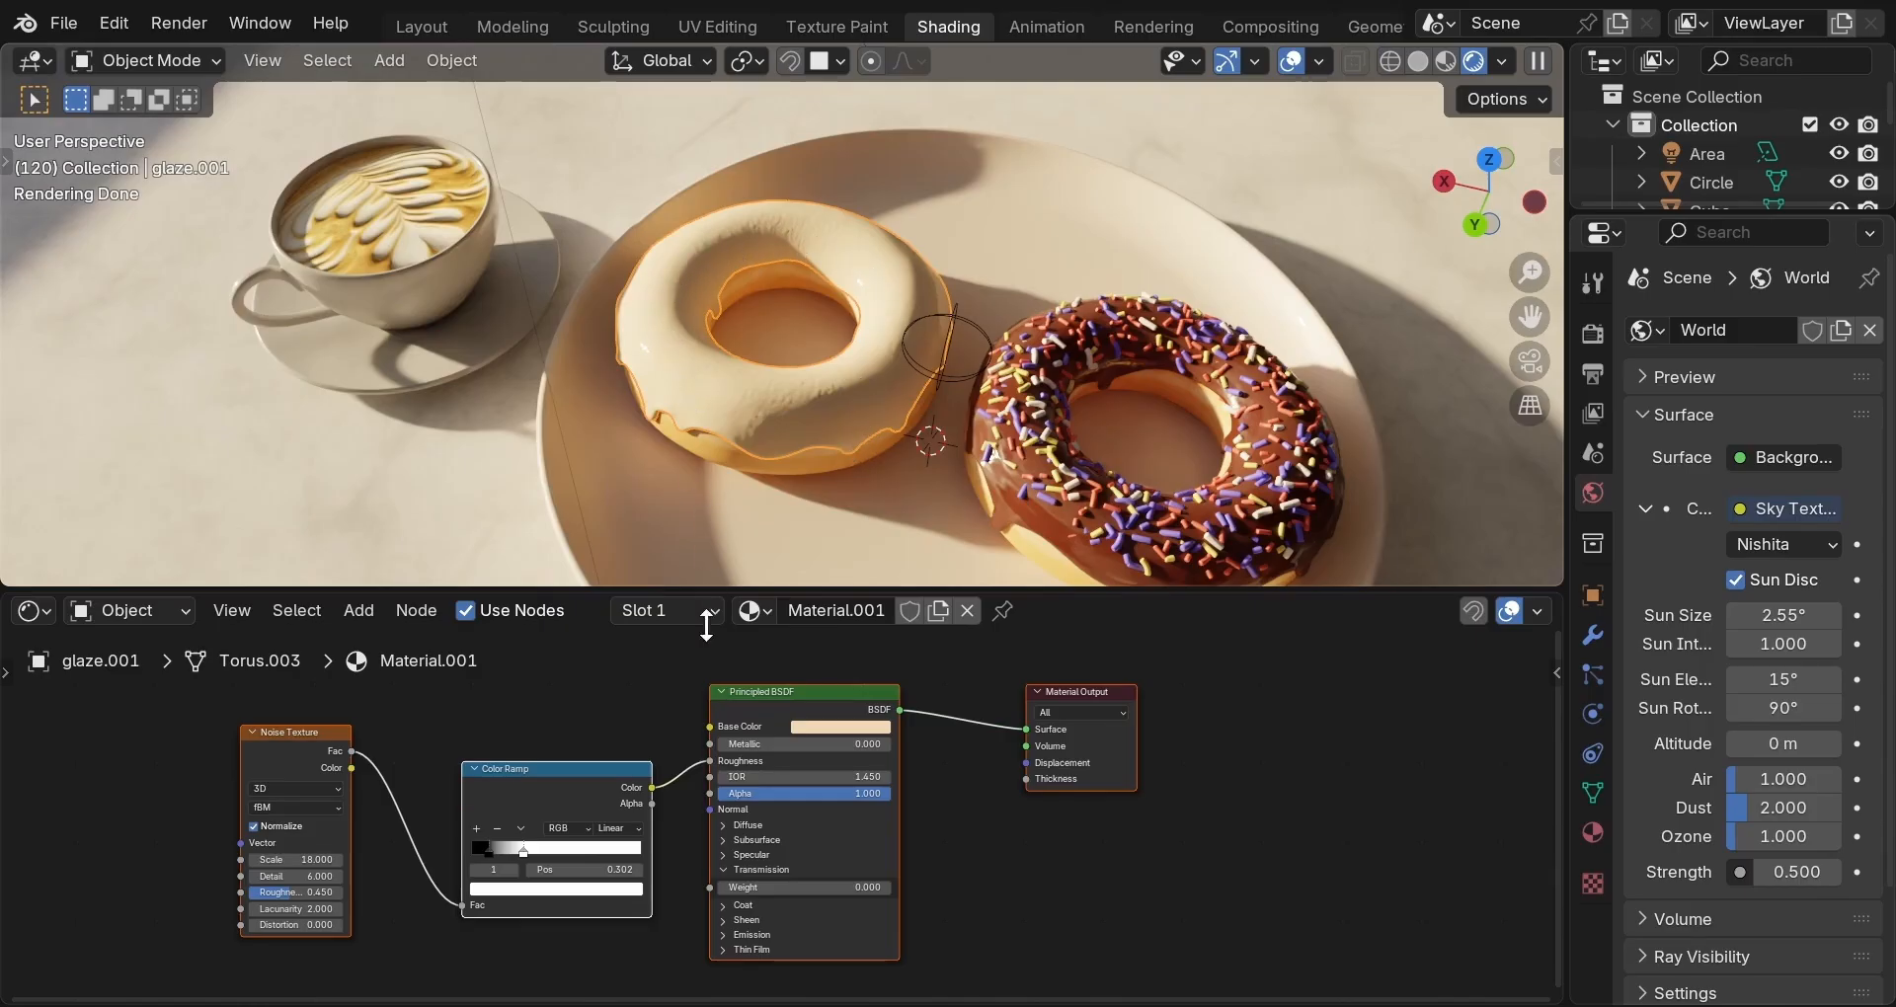
pyautogui.click(775, 887)
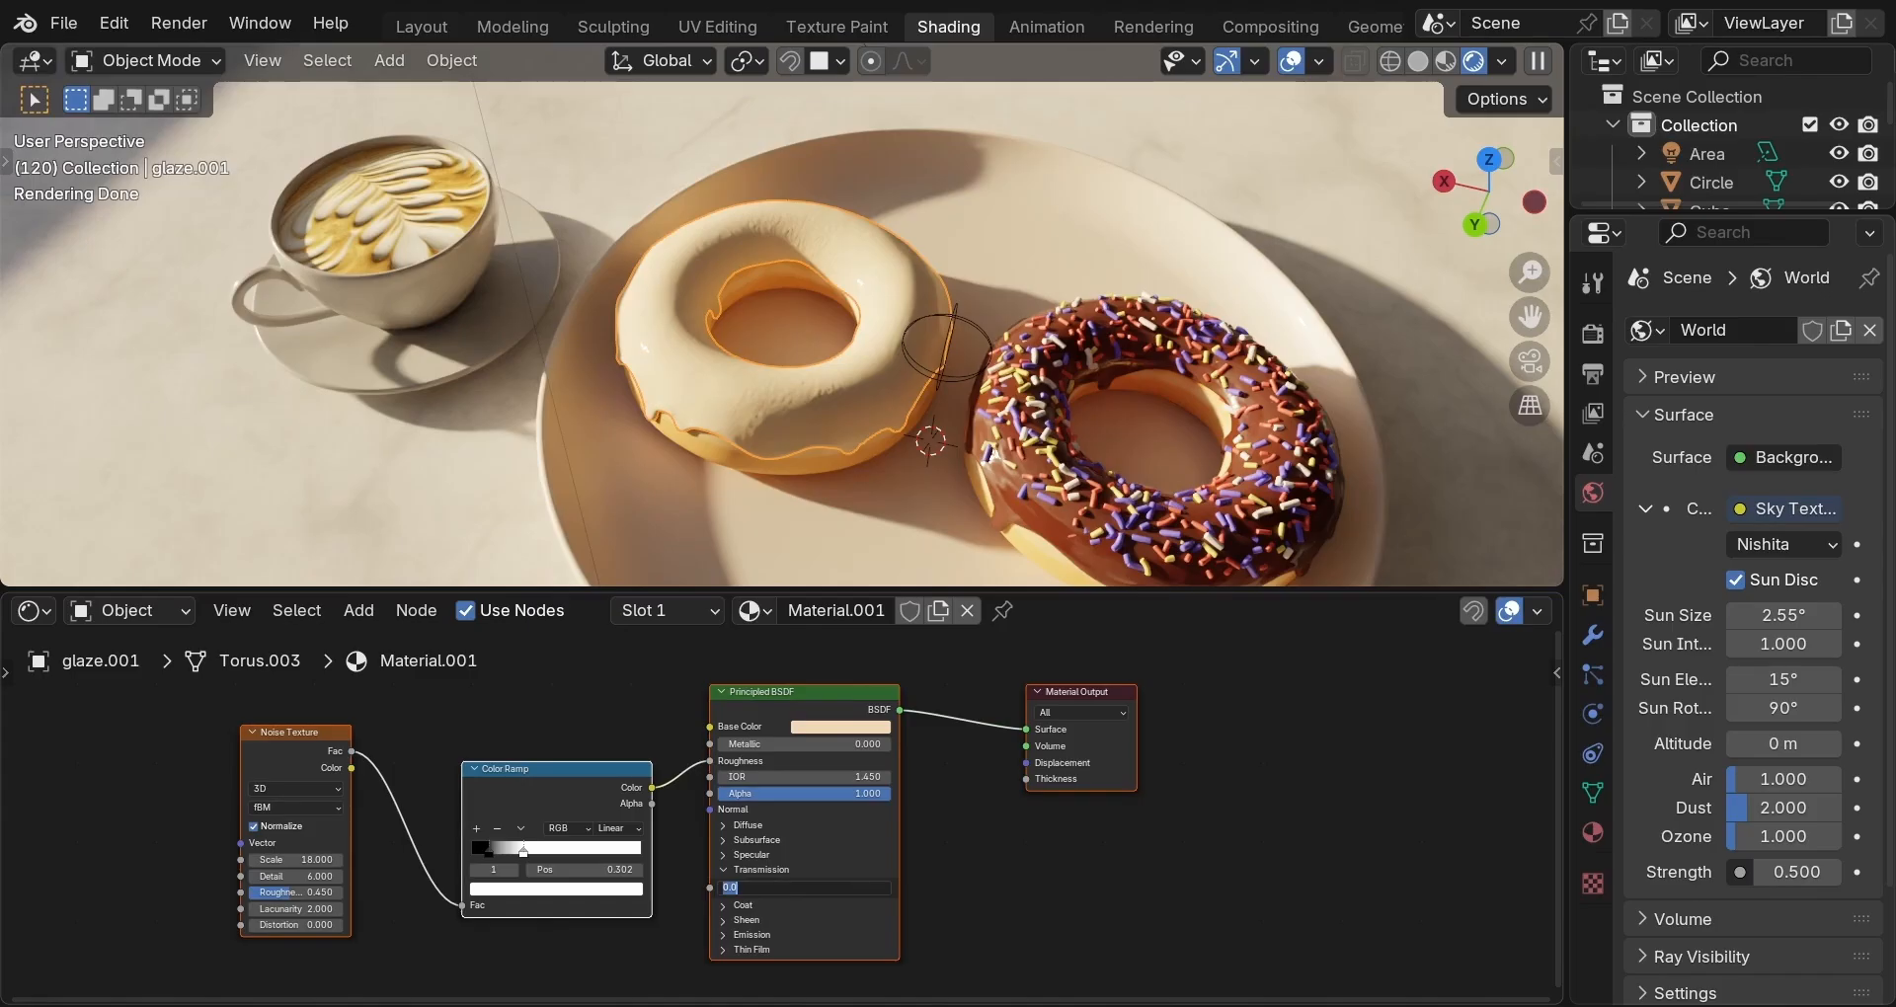
pyautogui.write('0.4')
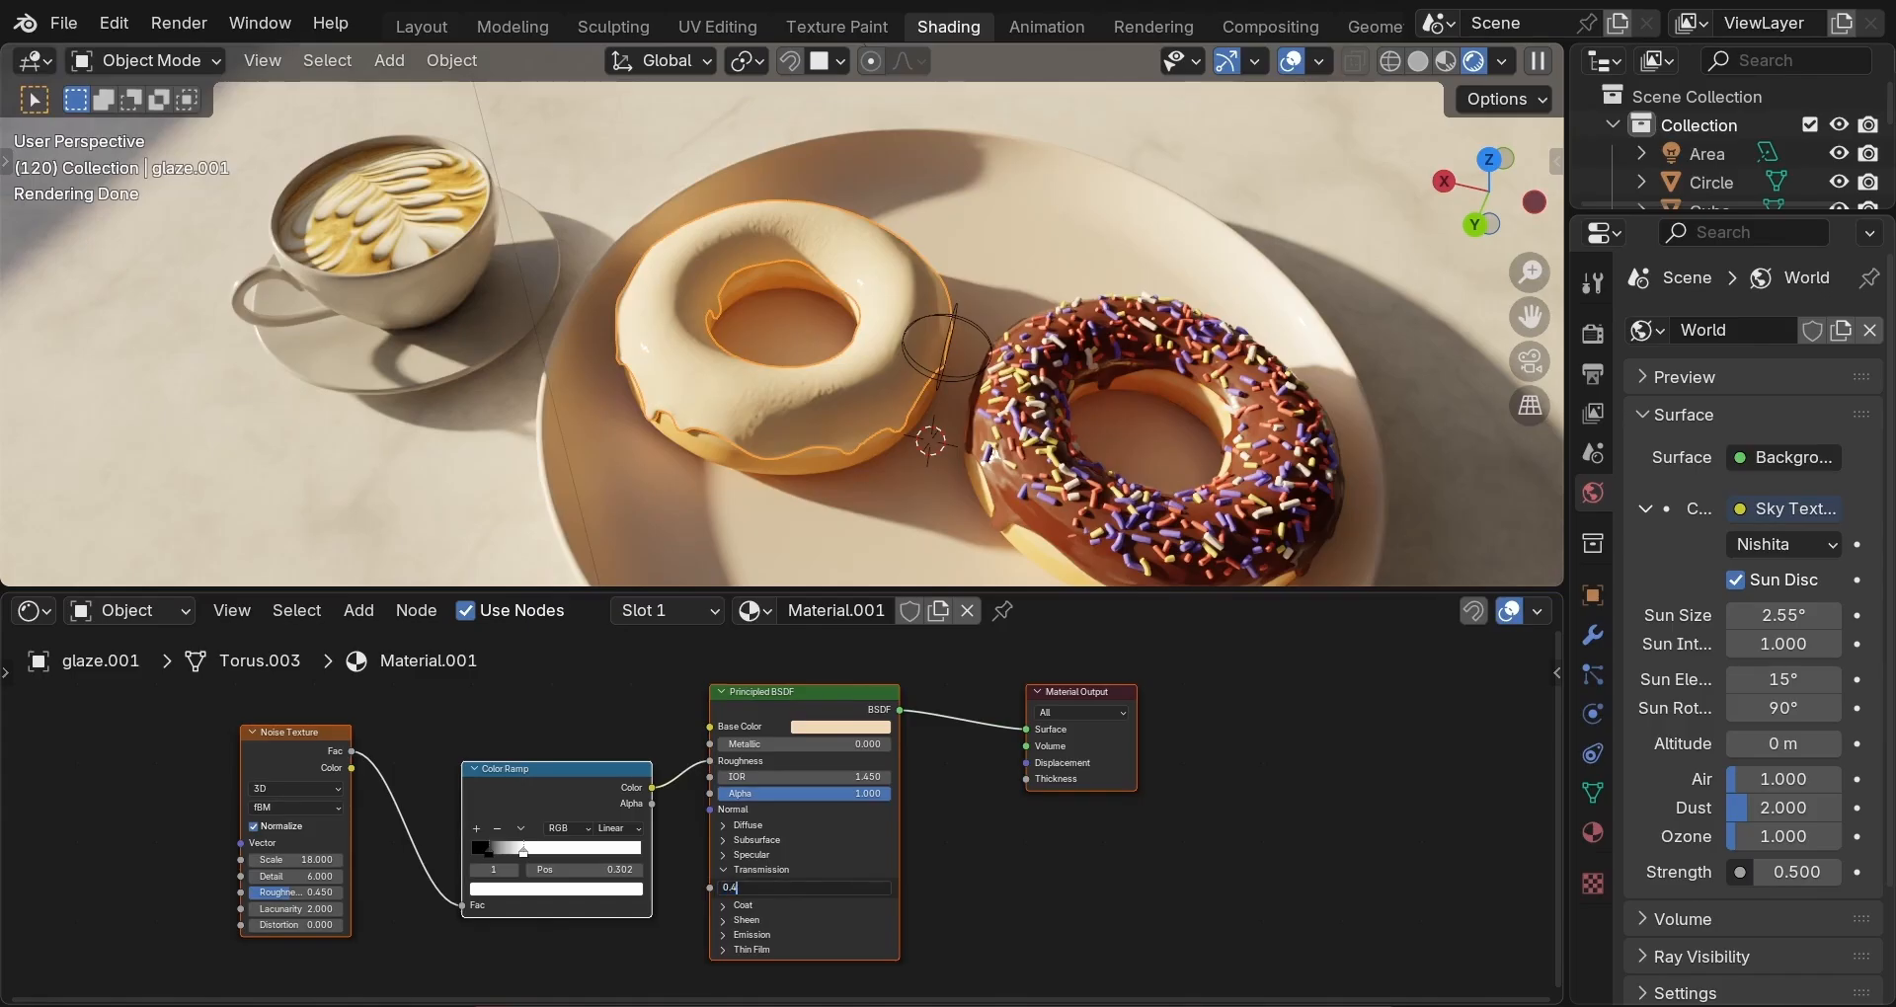
pyautogui.press('Return')
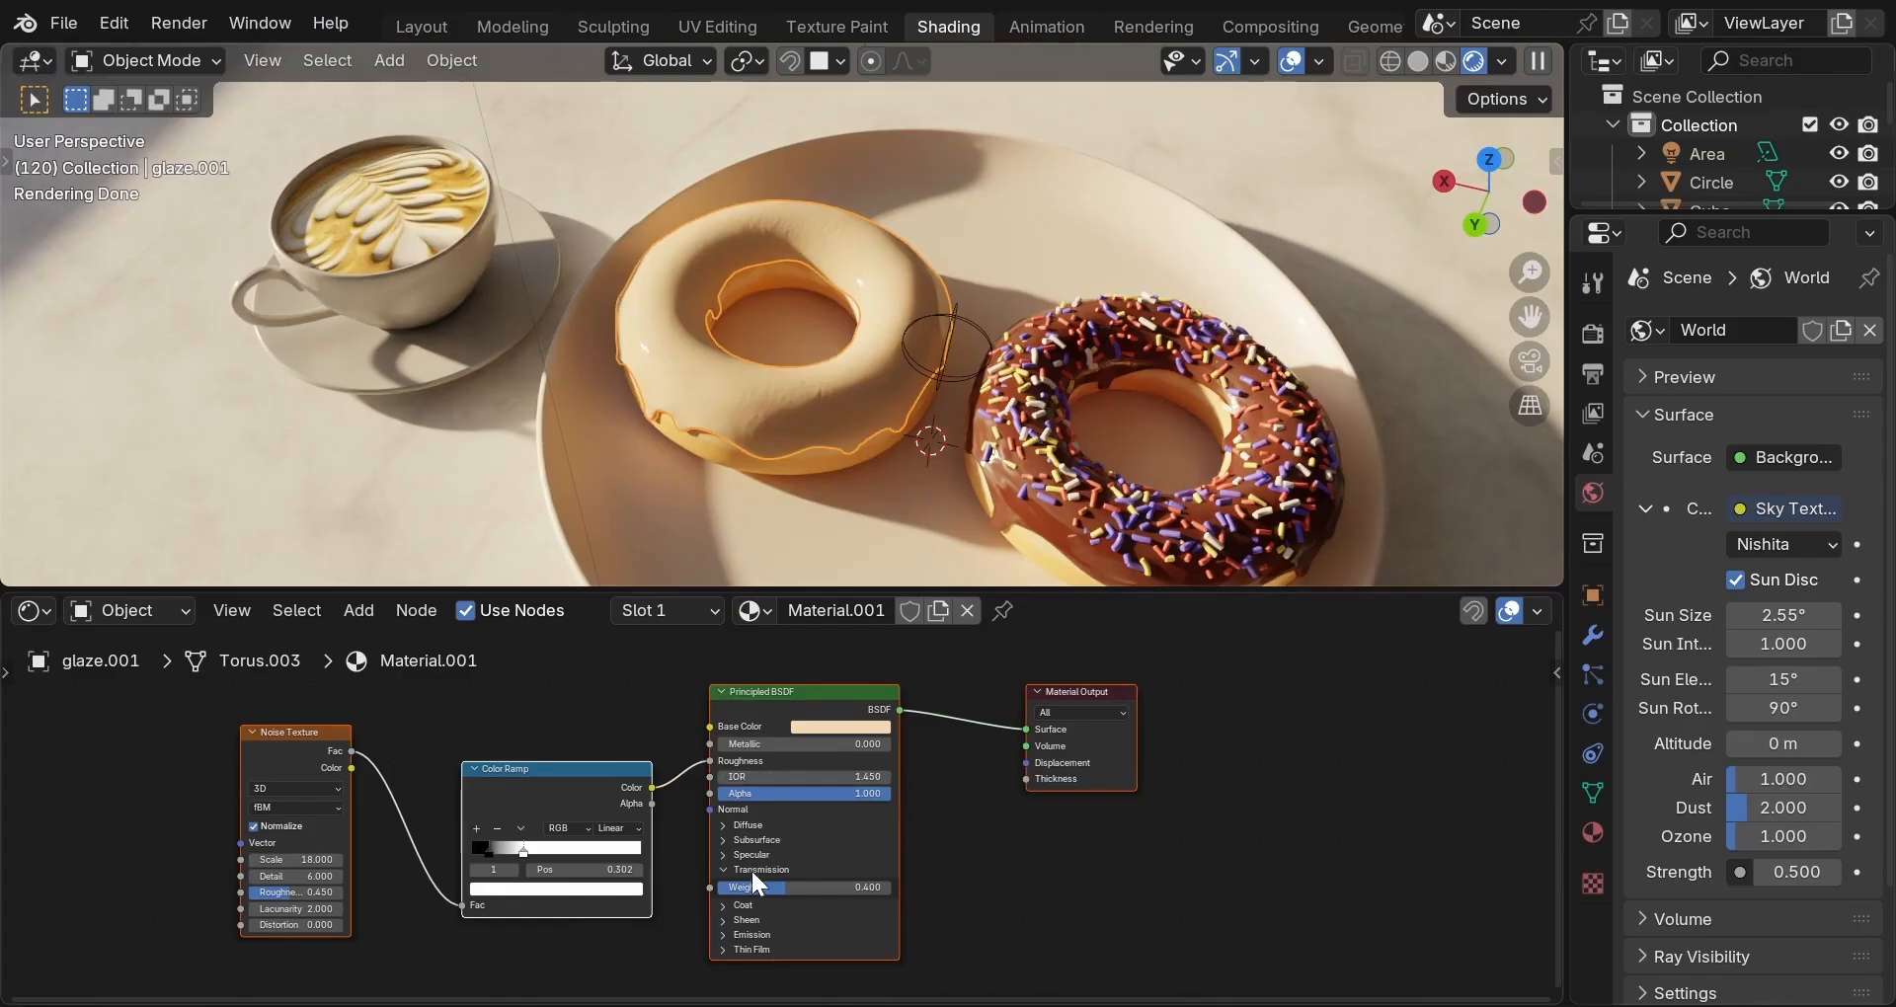
# Duplicate the Noise Texture and Color Ramp nodes and link the new ramp's Color to the BSDF Weight.
pyautogui.scroll(-2, 913, 837)
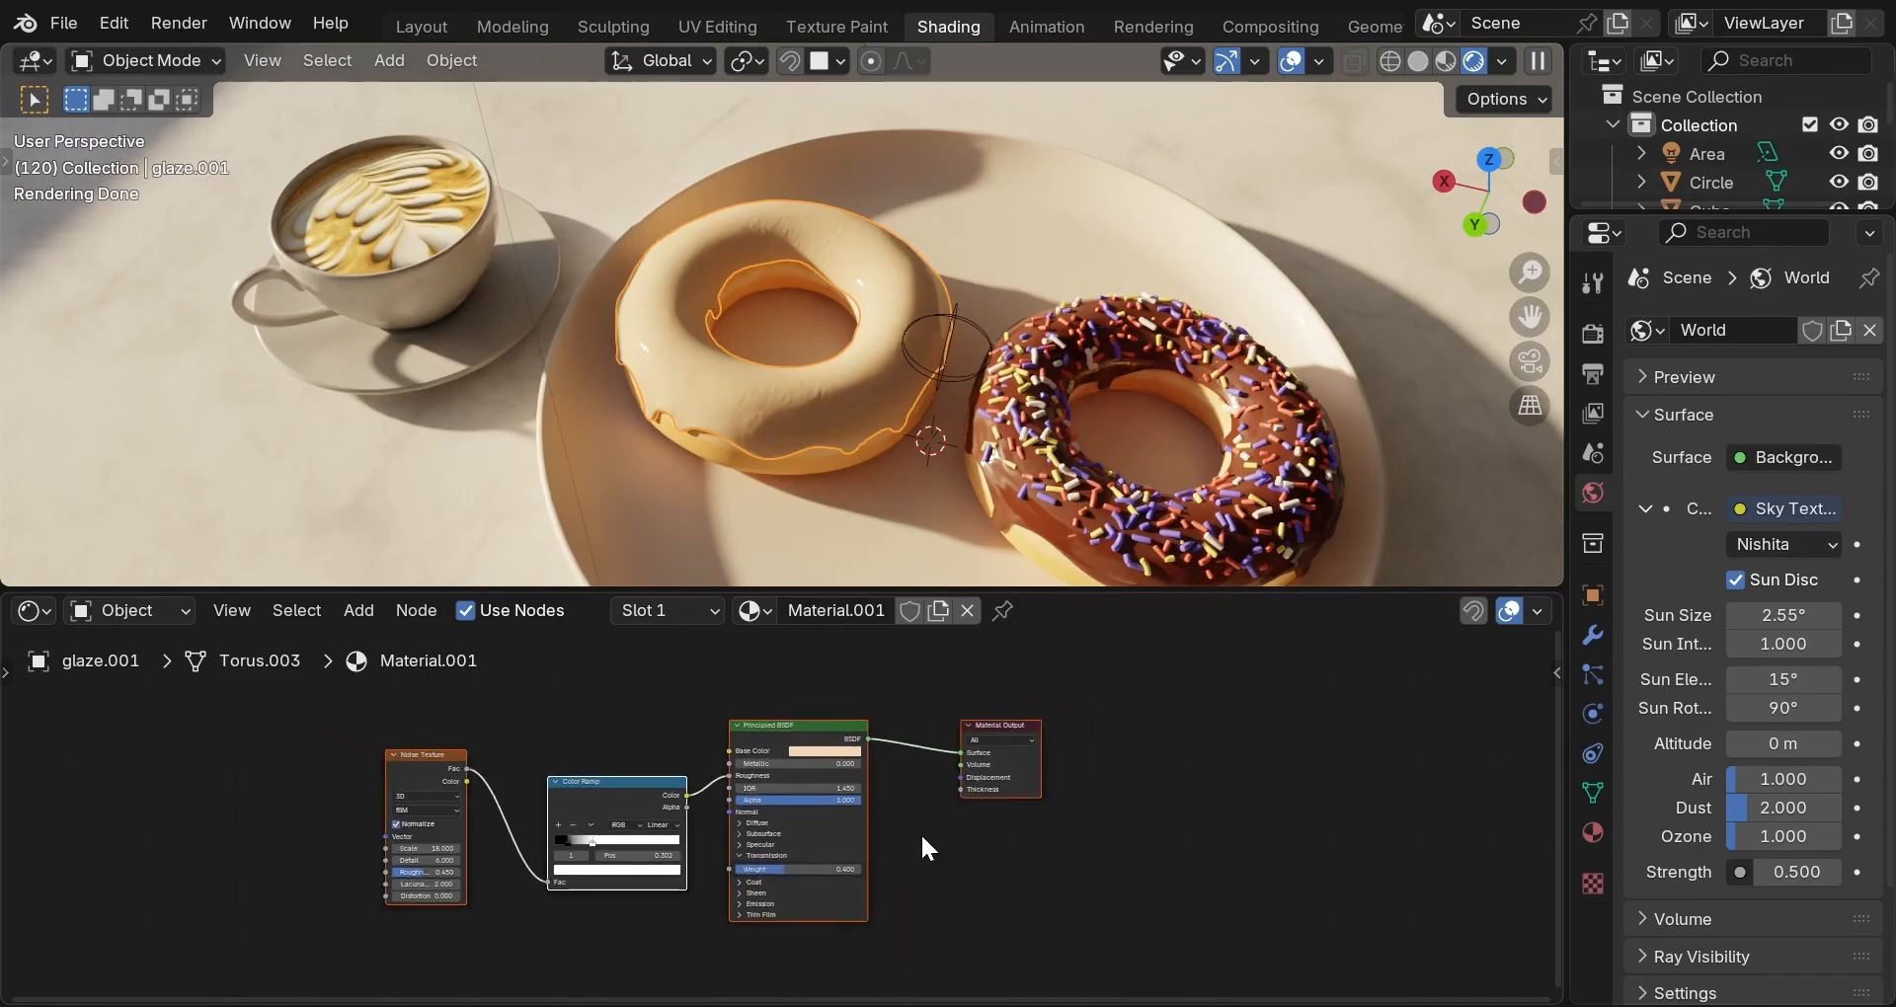
pyautogui.moveTo(920, 833); pyautogui.dragTo(928, 763, button='middle')
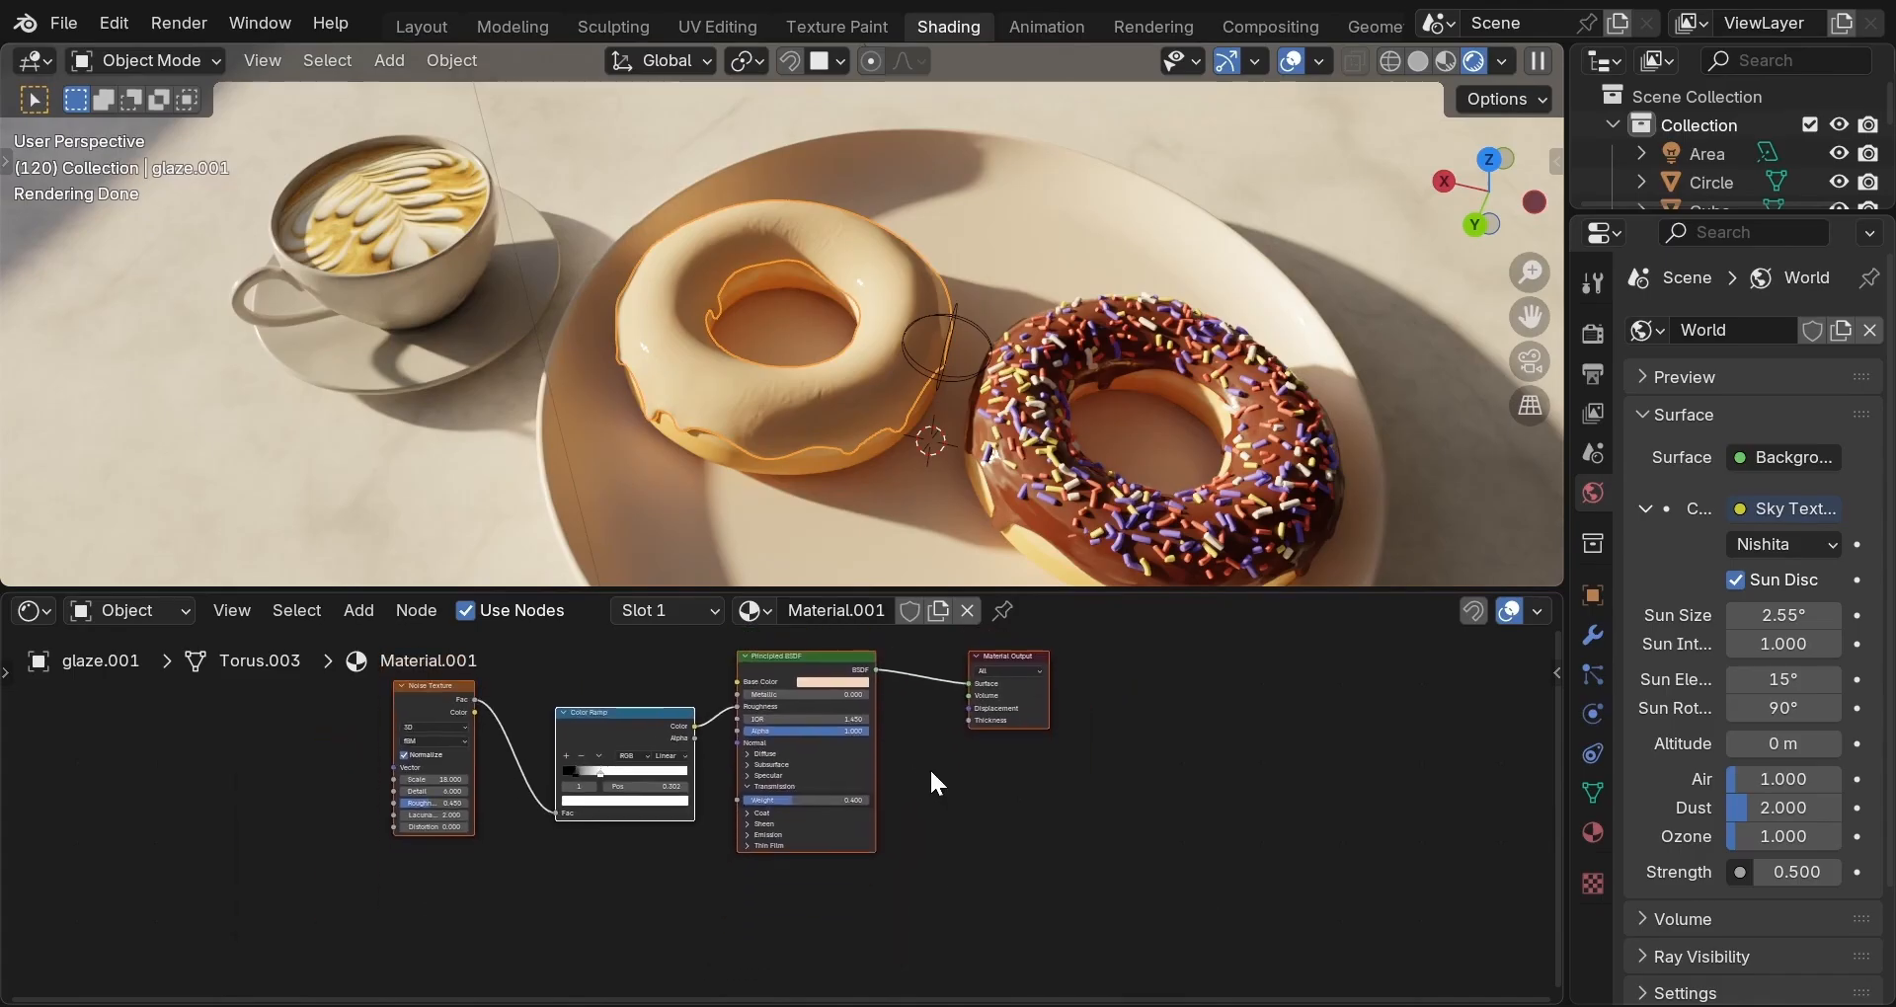
pyautogui.scroll(1, 929, 768)
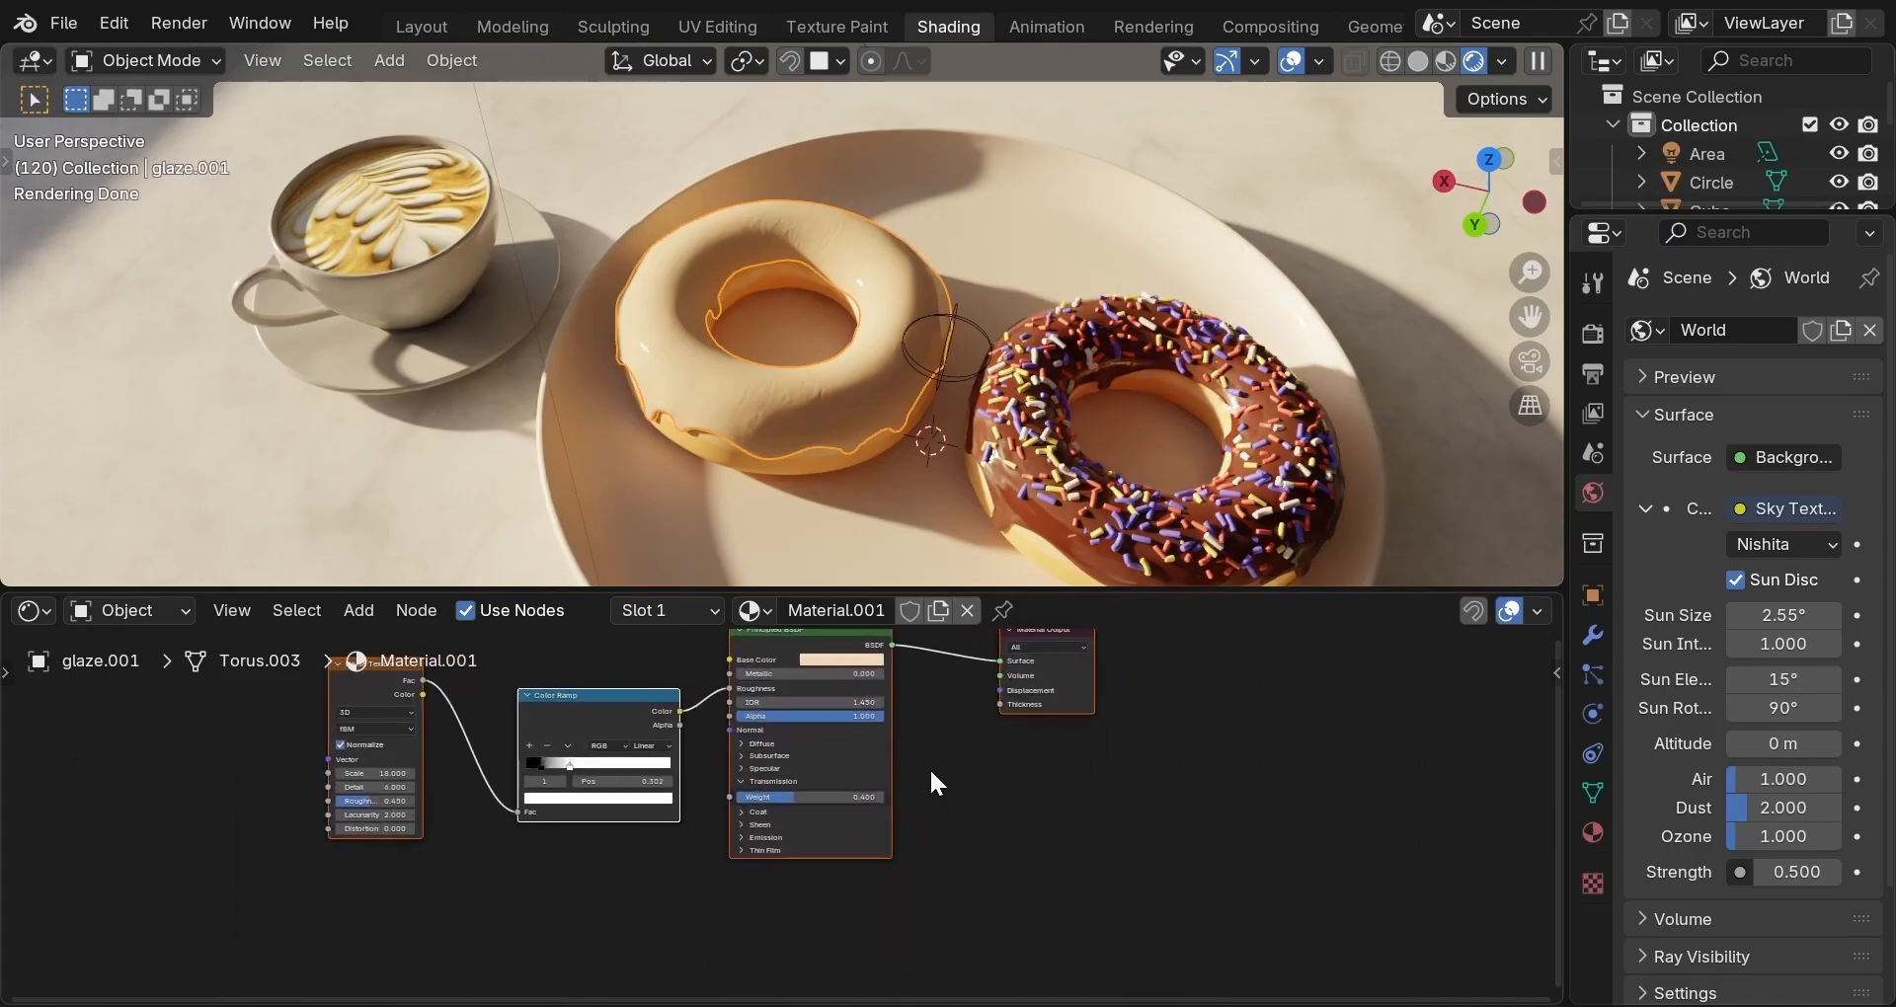
pyautogui.click(440, 860)
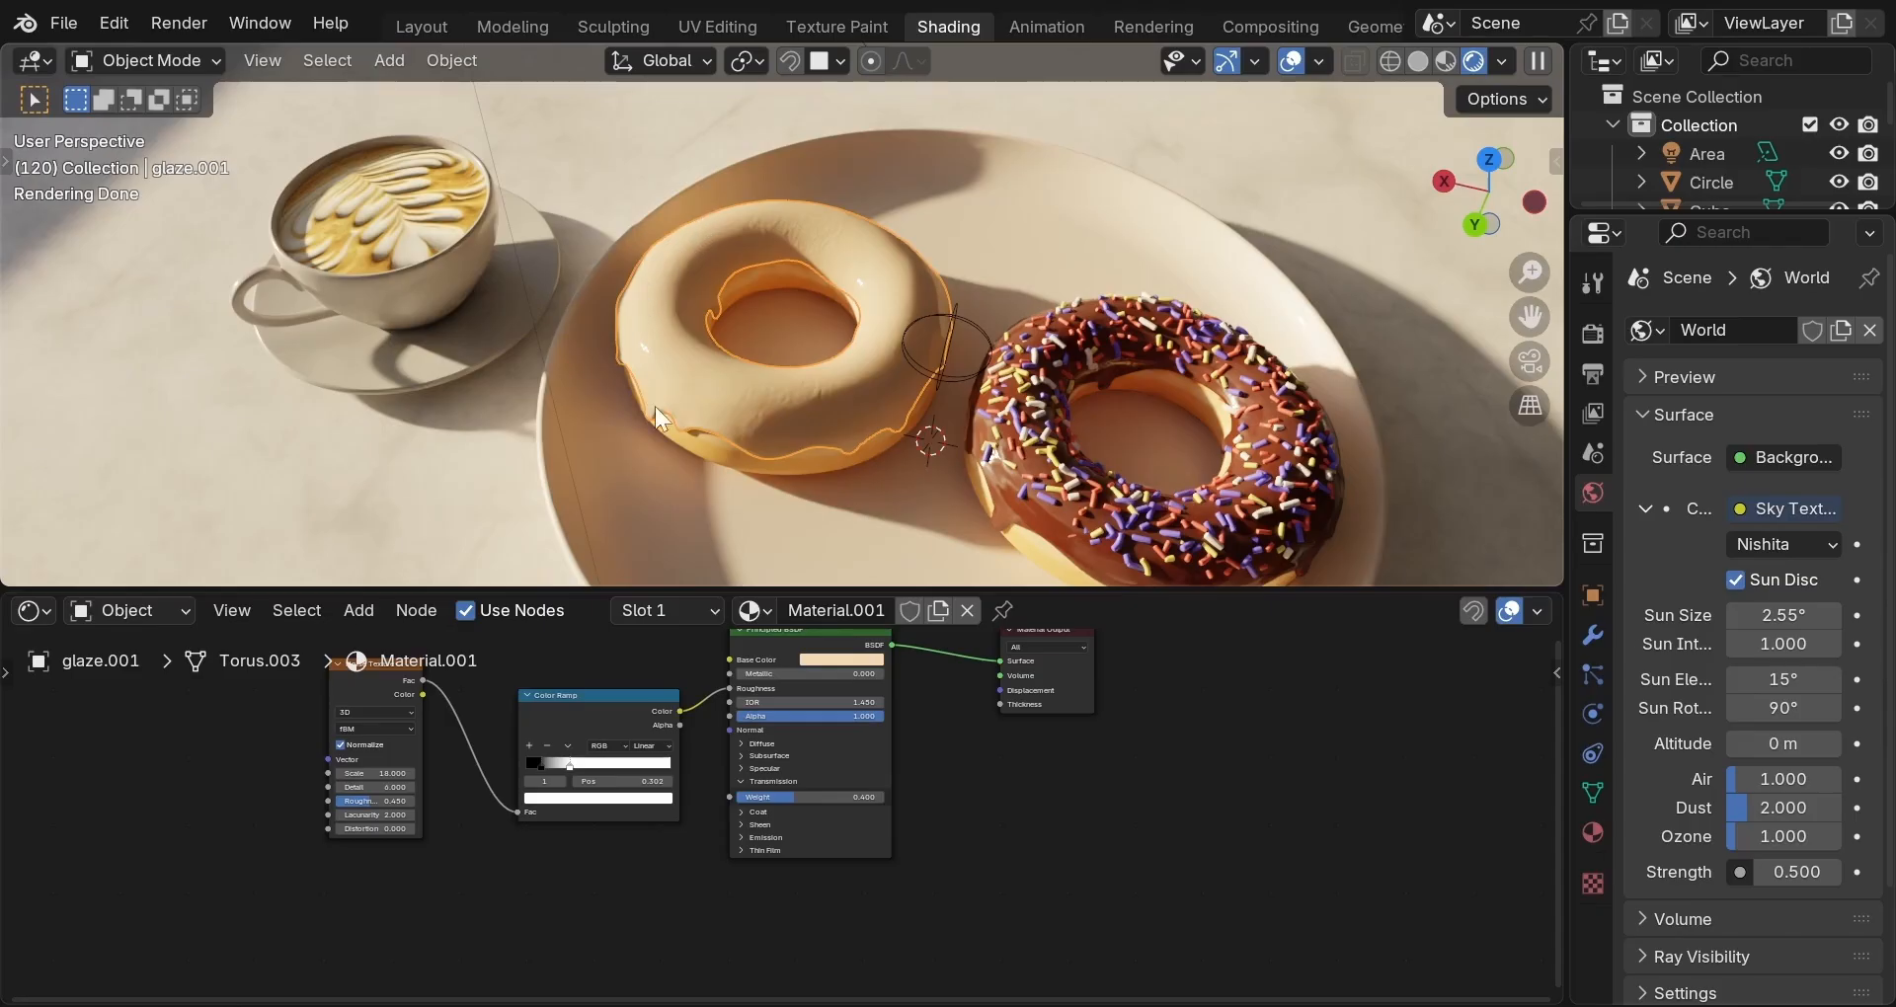
pyautogui.moveTo(263, 691); pyautogui.dragTo(591, 877)
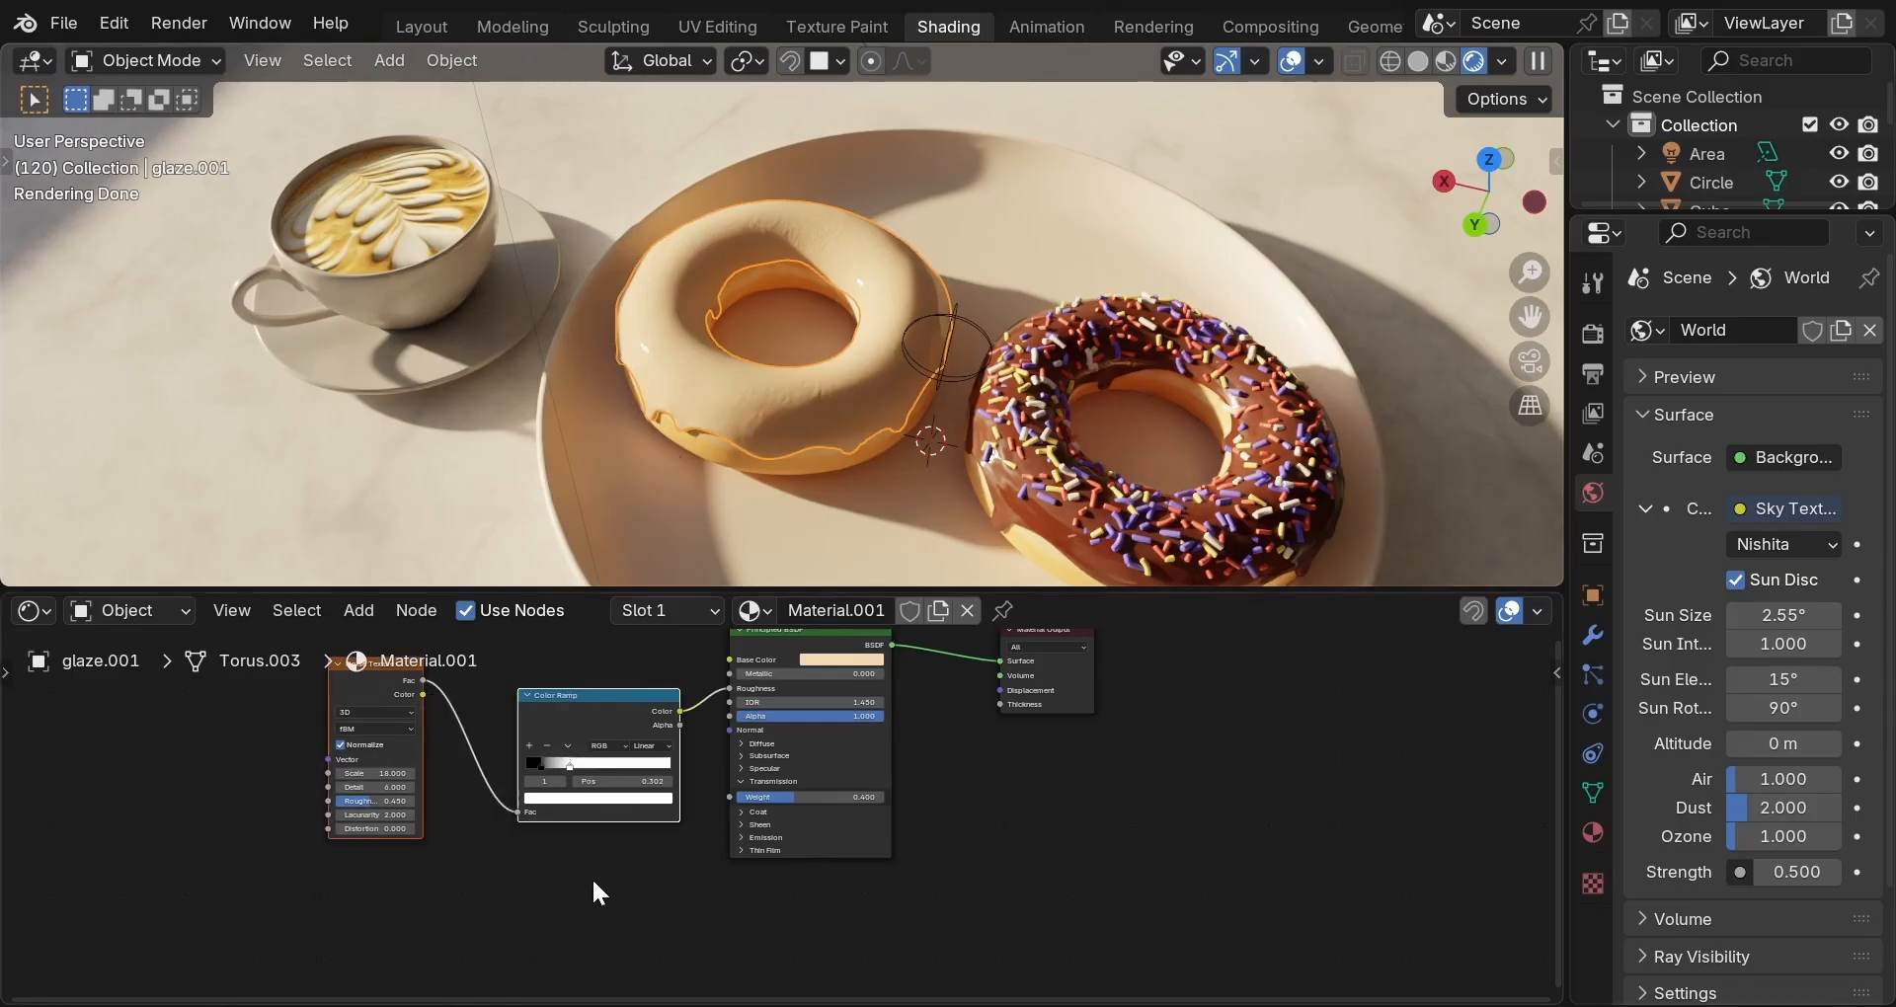
pyautogui.press('g')
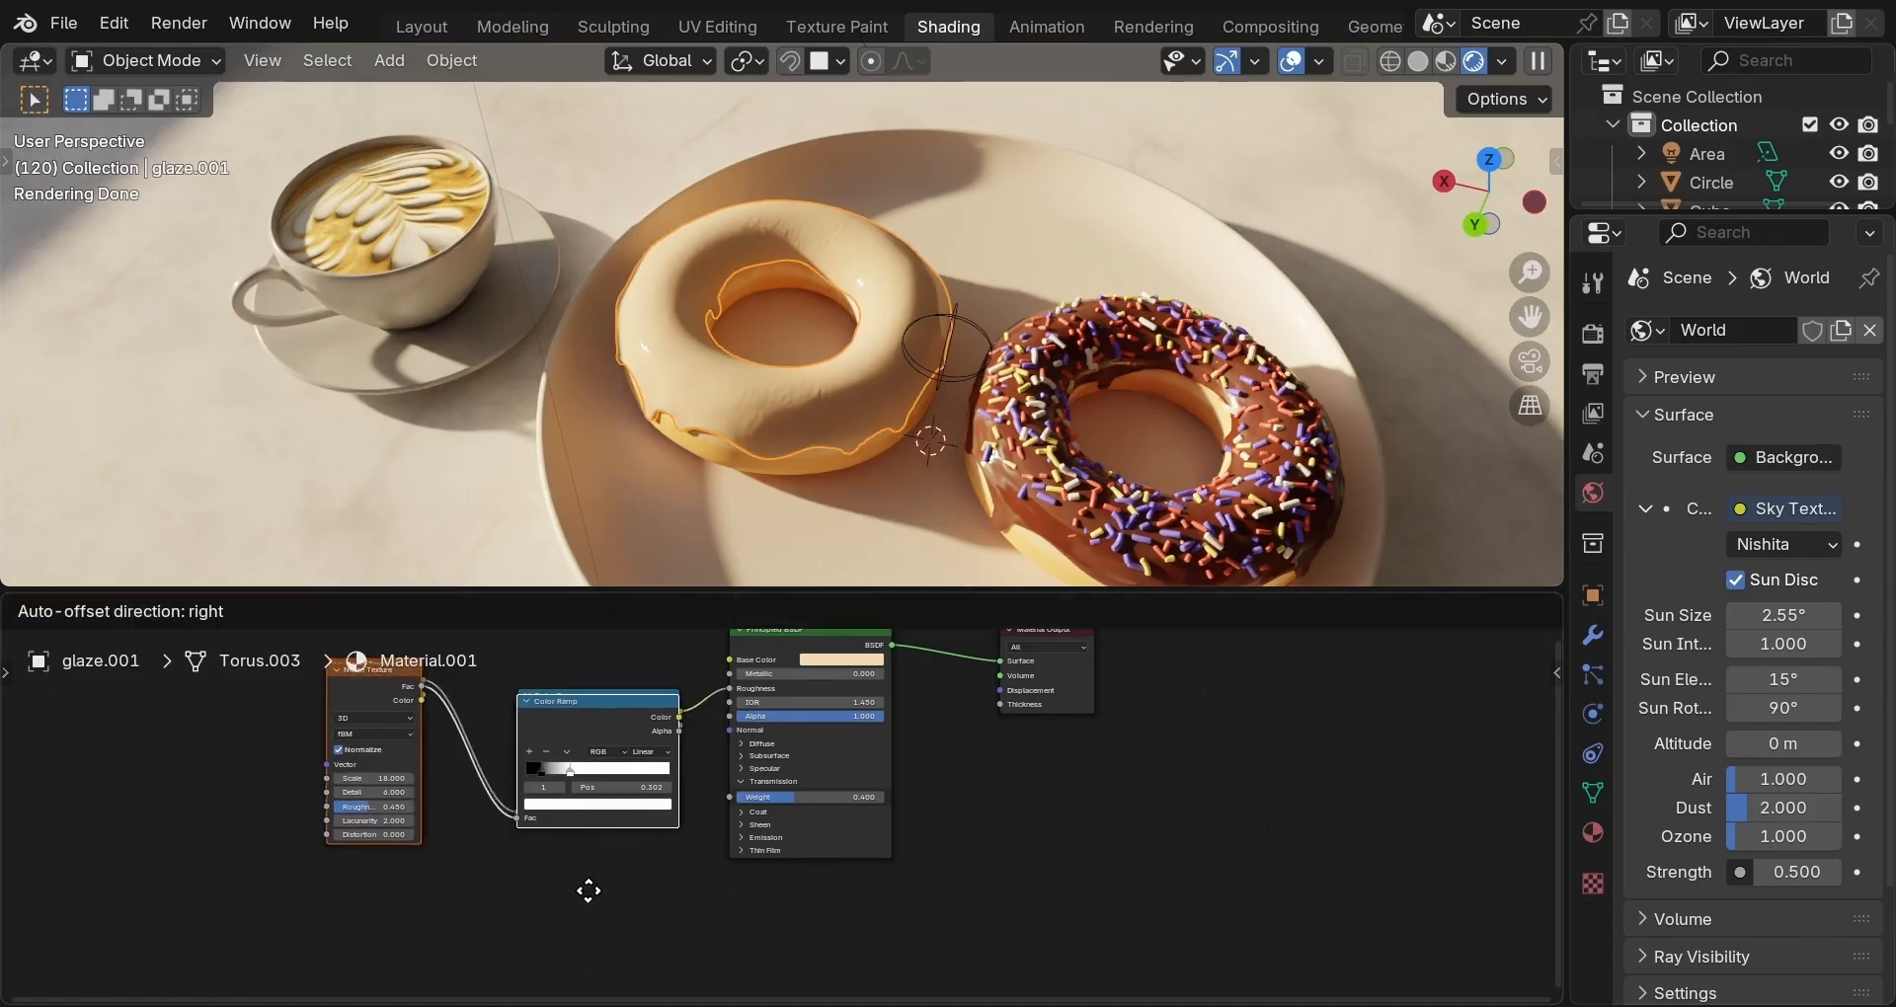
pyautogui.click(525, 851)
pyautogui.scroll(1, 685, 831)
pyautogui.scroll(-3, 689, 835)
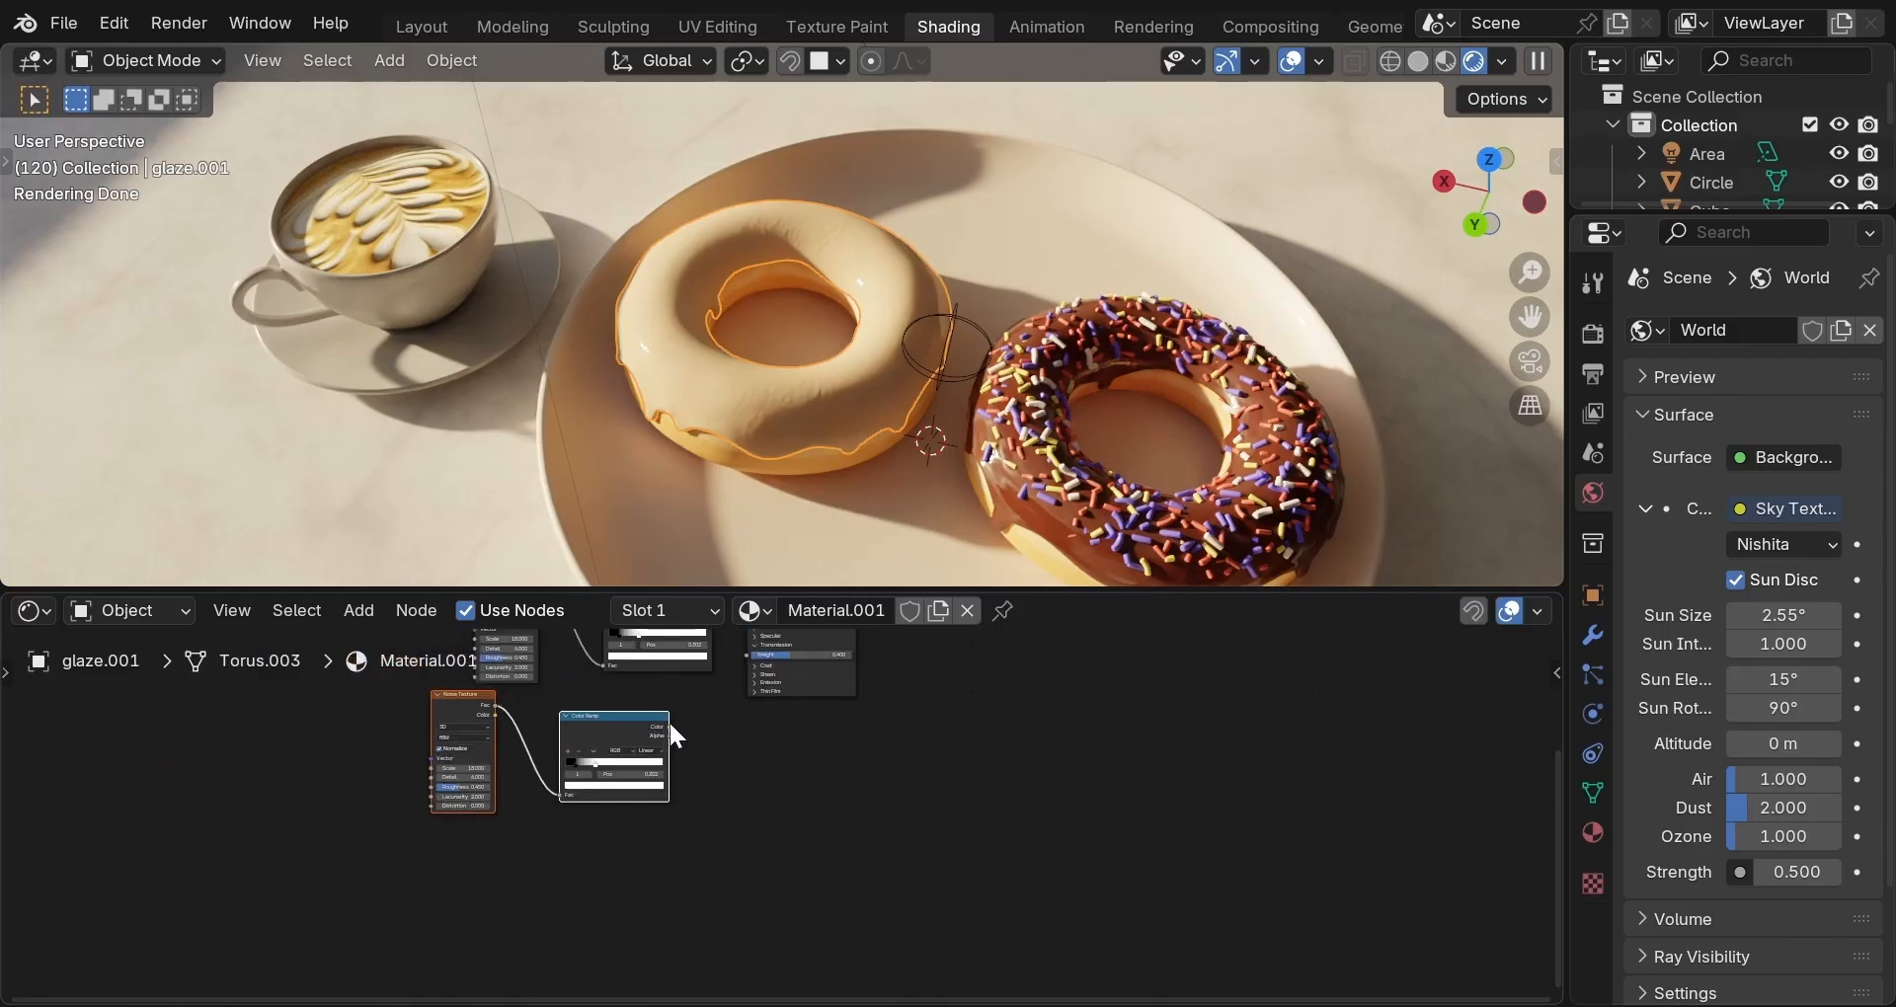
pyautogui.moveTo(669, 727); pyautogui.dragTo(737, 744)
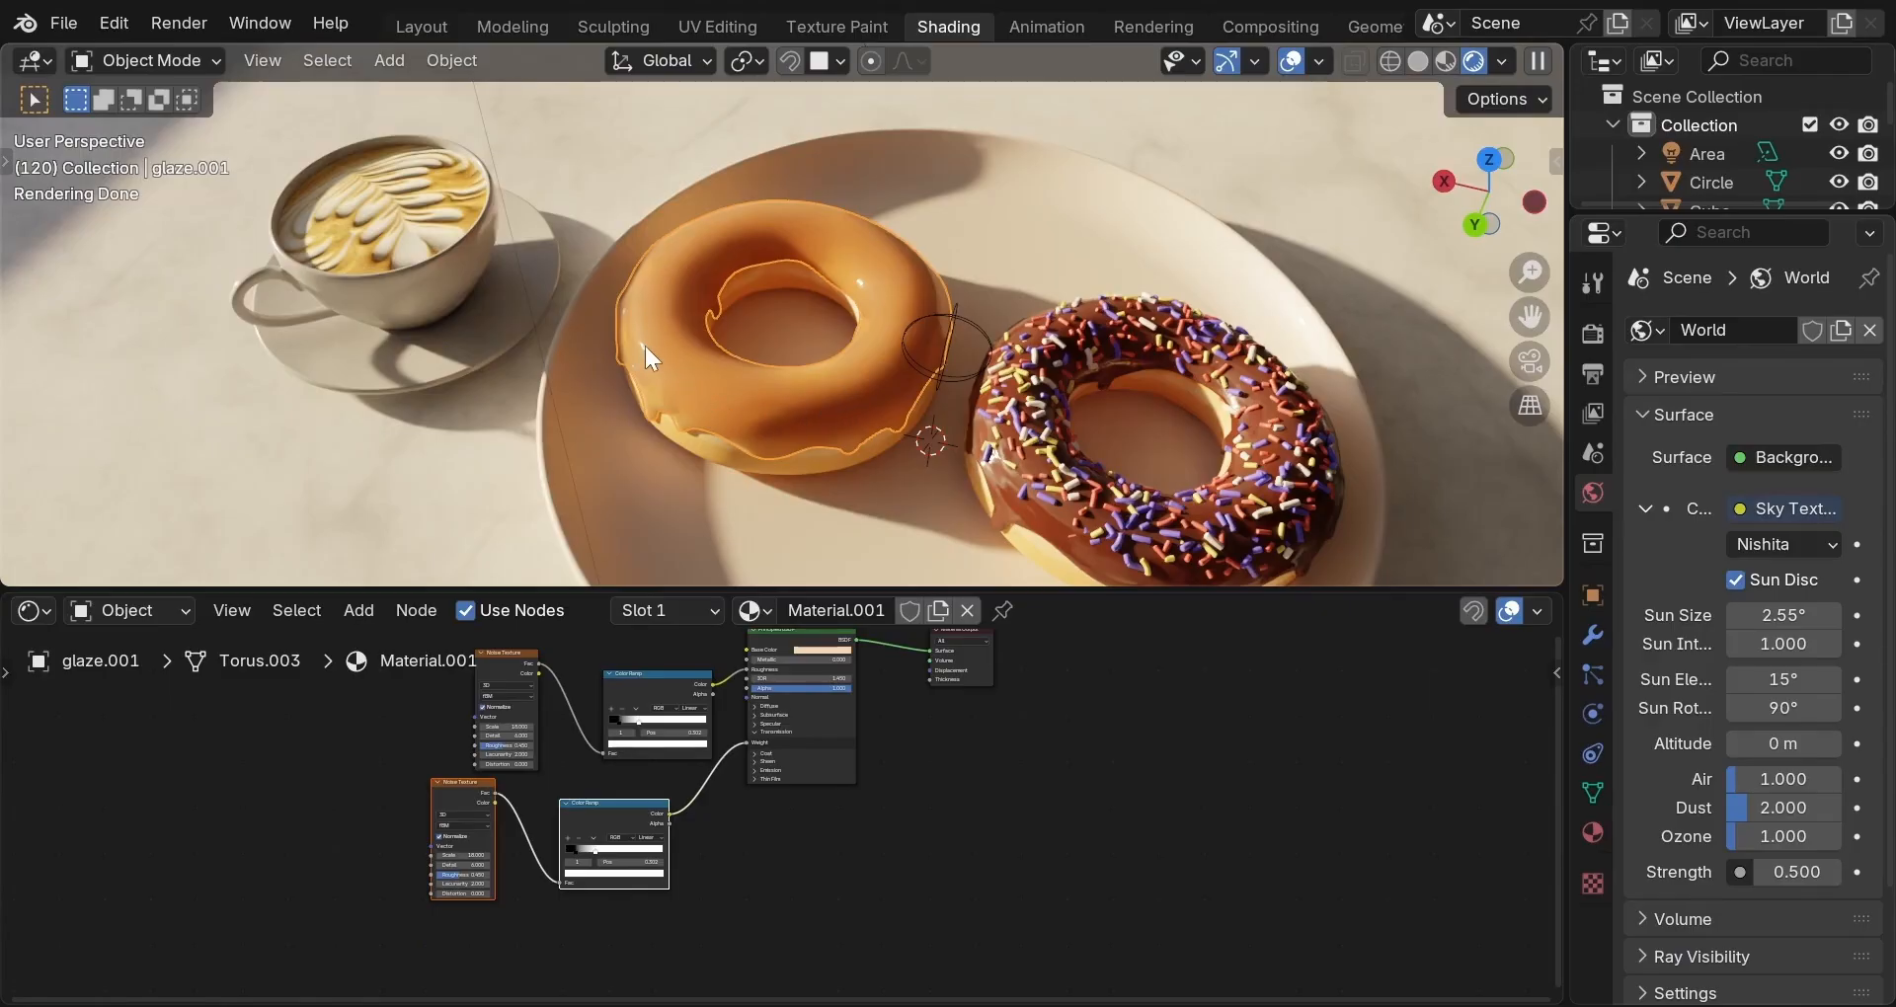
# Set the copied noise texture to Scale 6 and Detail 2.
pyautogui.scroll(3, 721, 867)
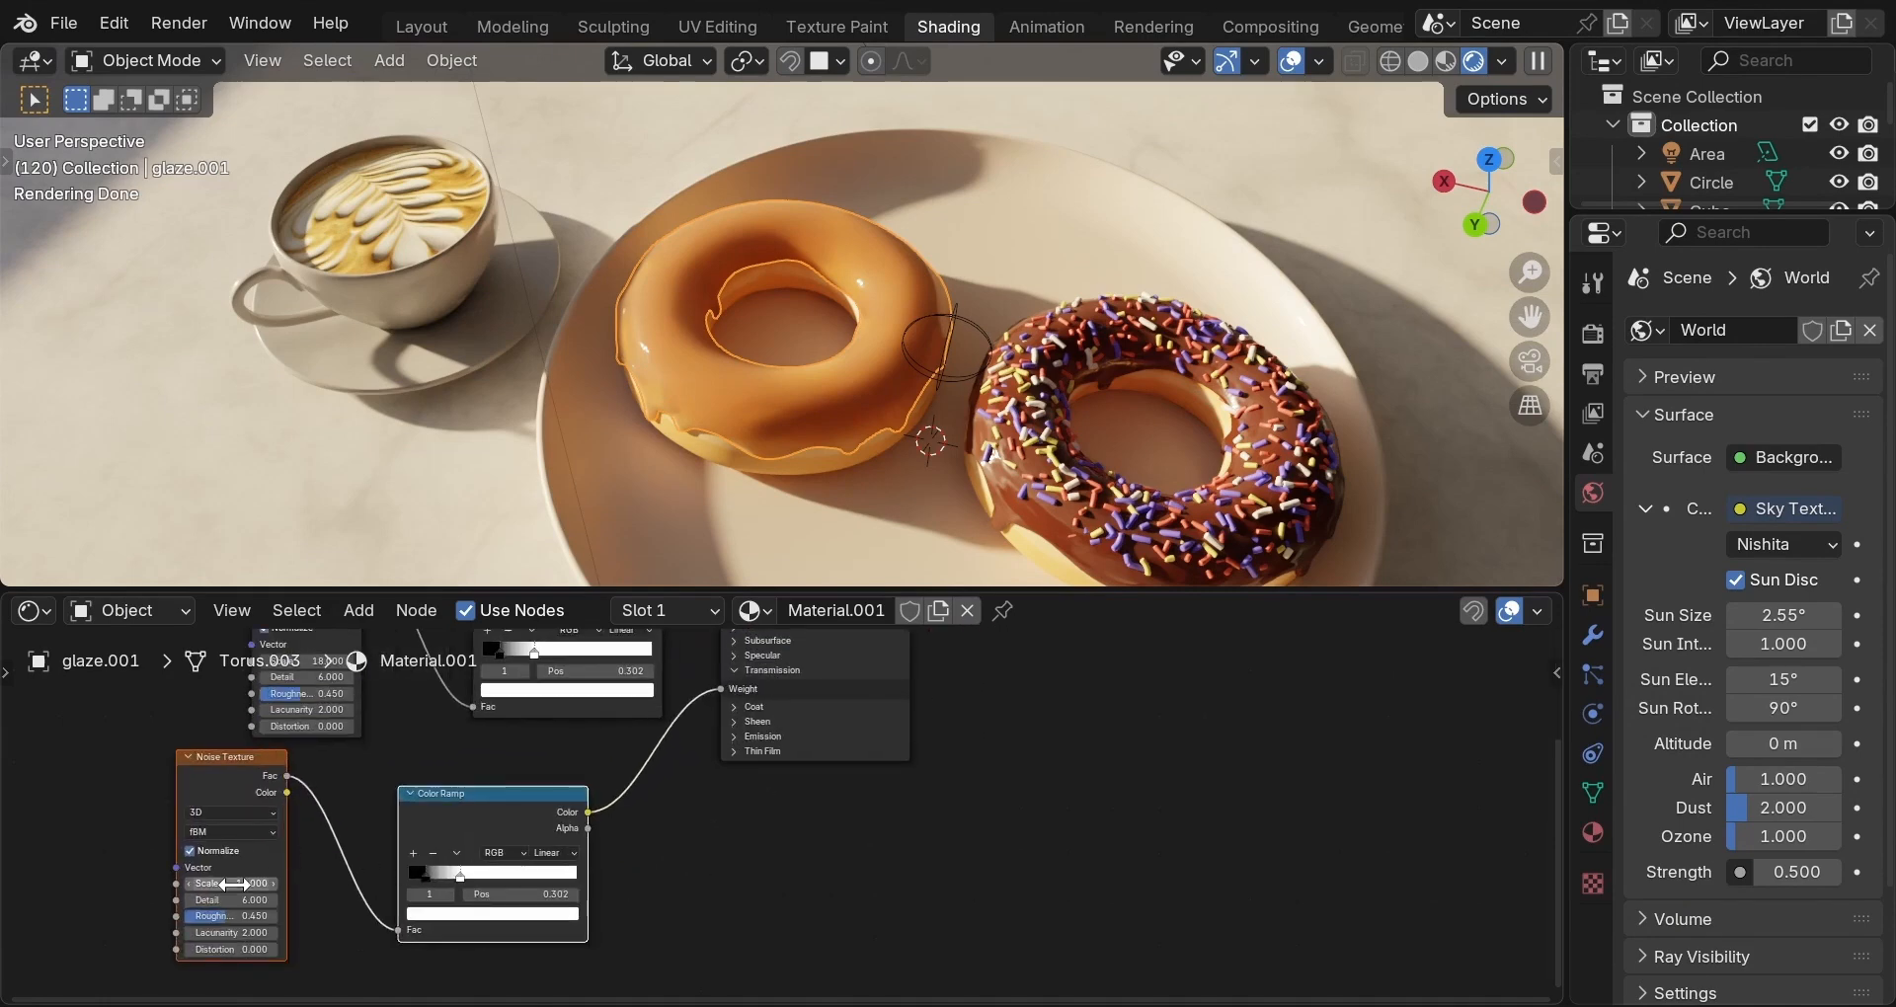
pyautogui.click(234, 884)
pyautogui.write('6')
pyautogui.press('Return')
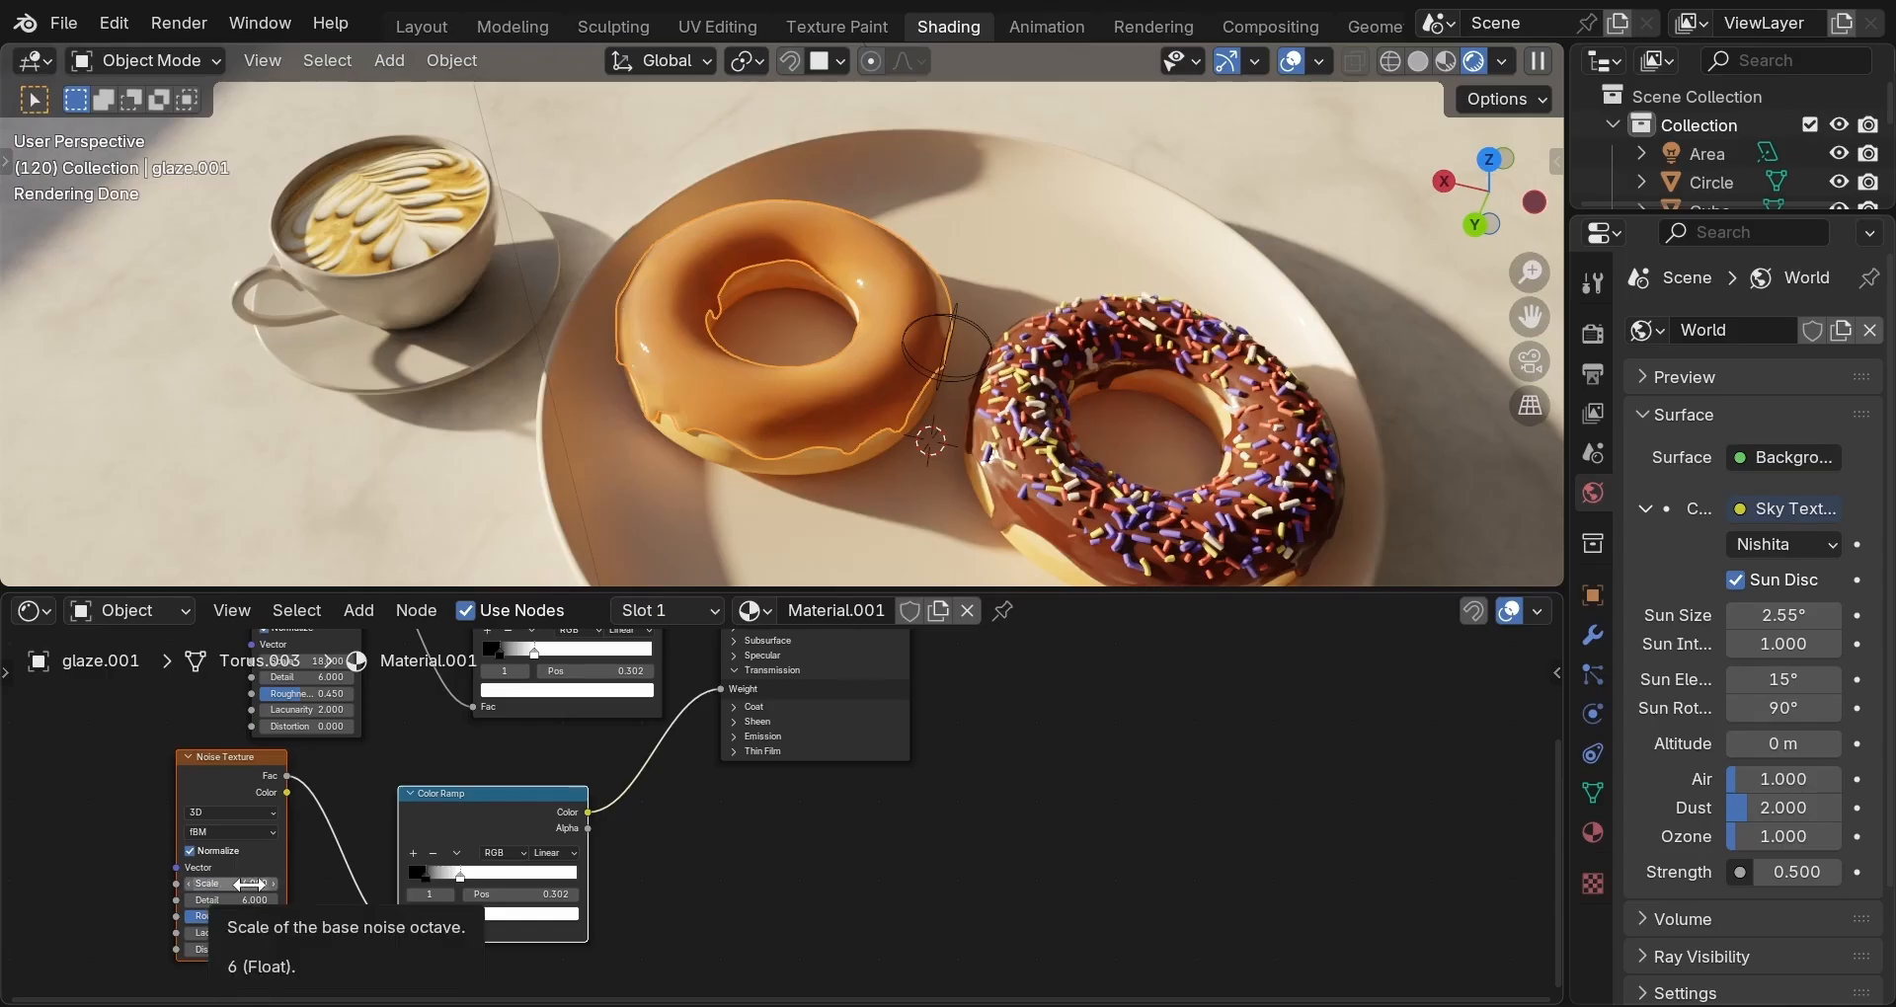
pyautogui.click(246, 900)
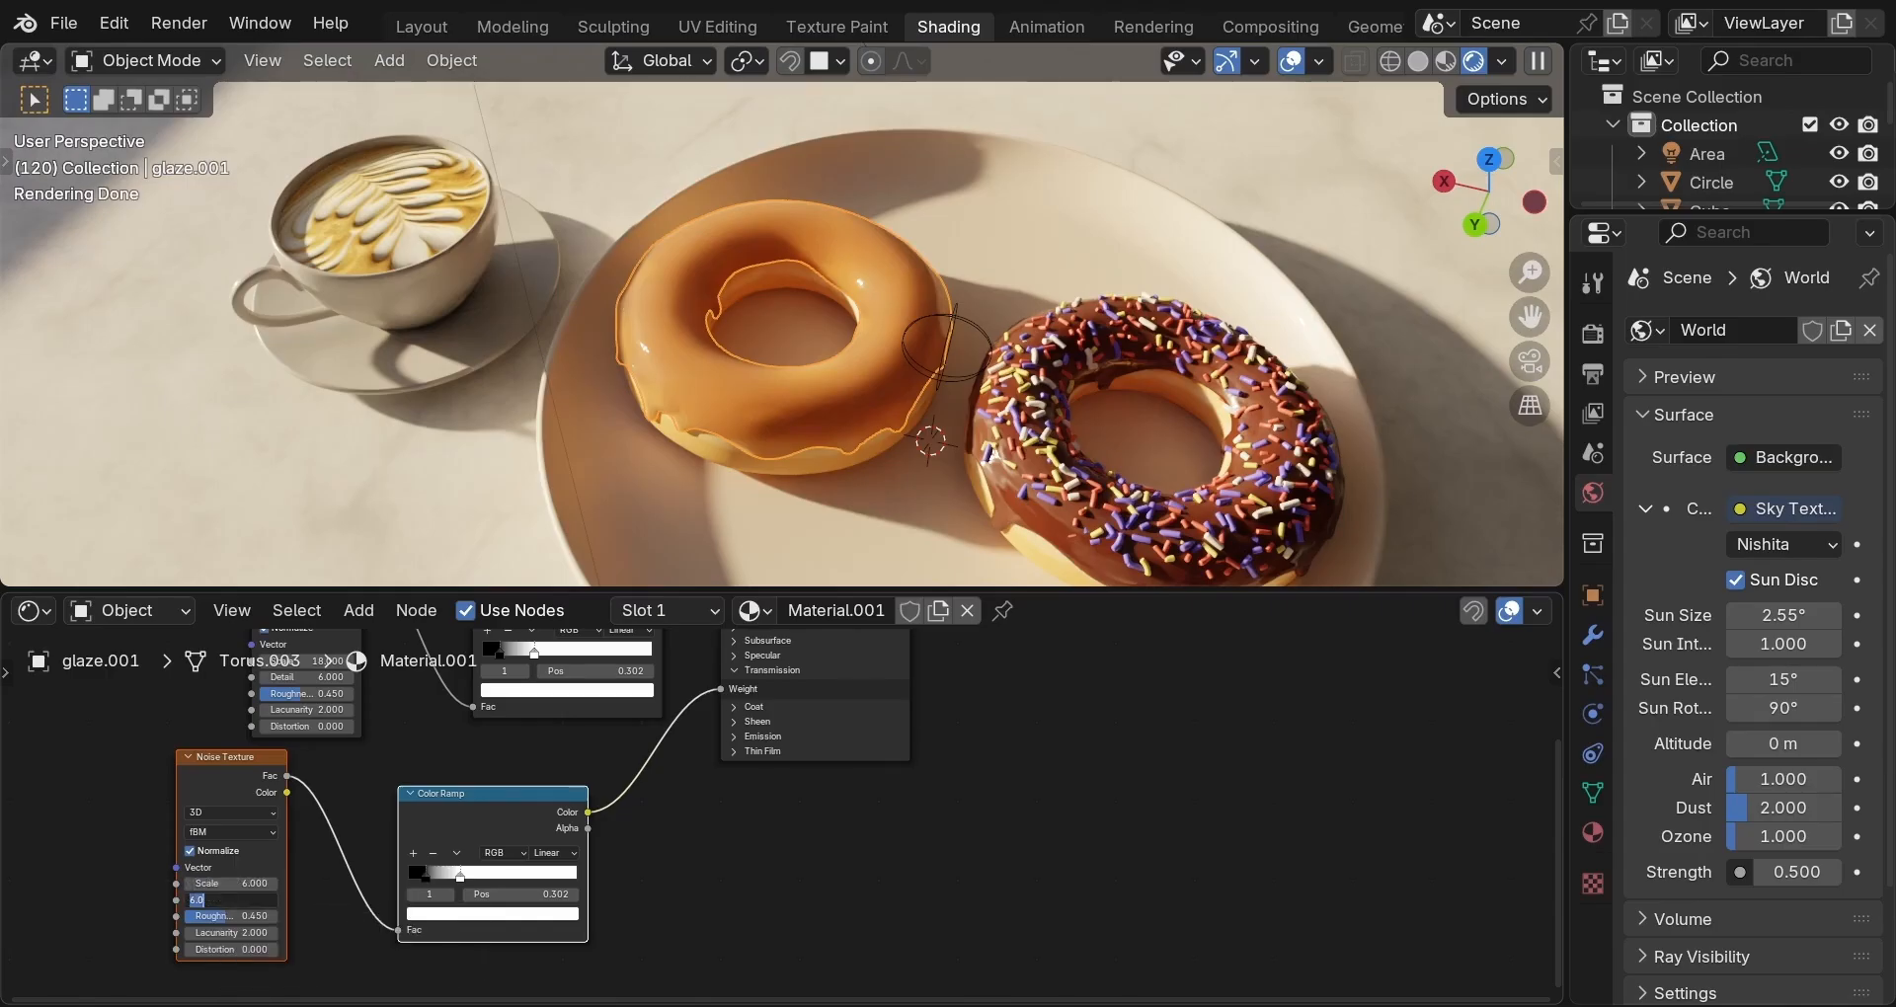
pyautogui.write('2')
pyautogui.press('Return')
# Place the new ramp's stops at 0.18 and 0.64 and use Ease interpolation.
pyautogui.click(424, 871)
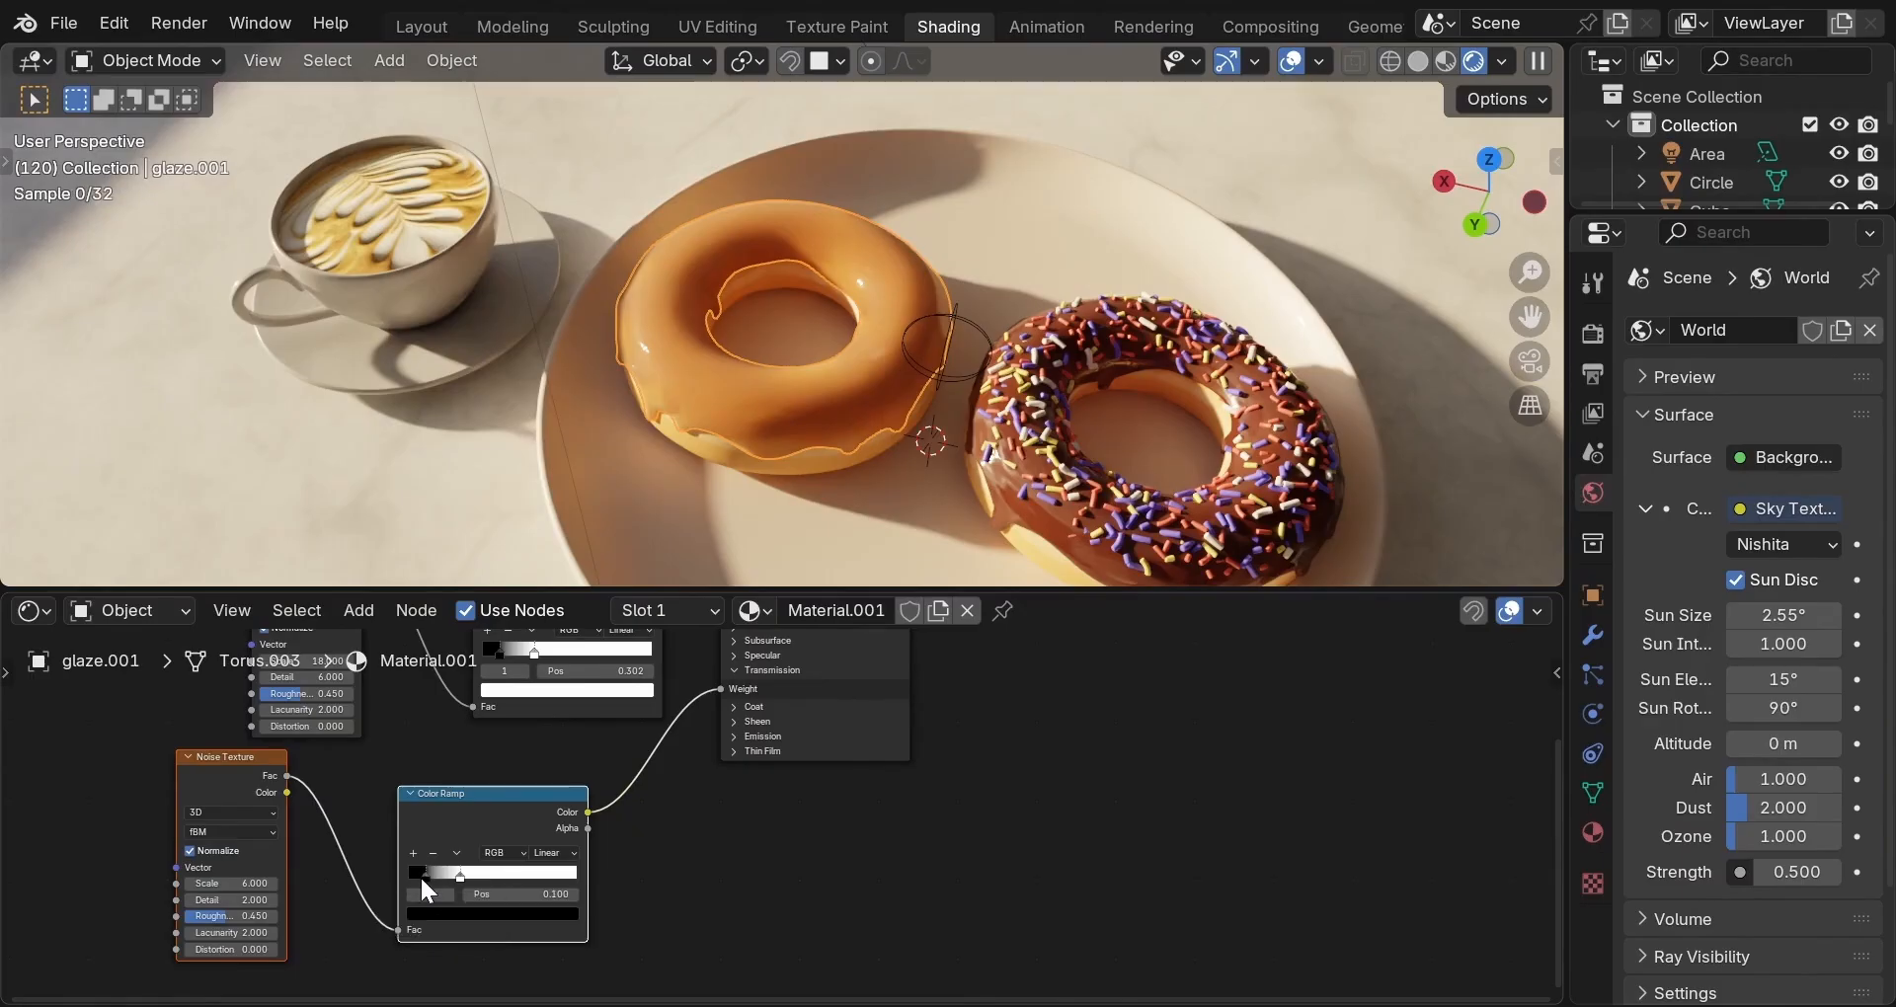
pyautogui.click(516, 895)
pyautogui.write('00')
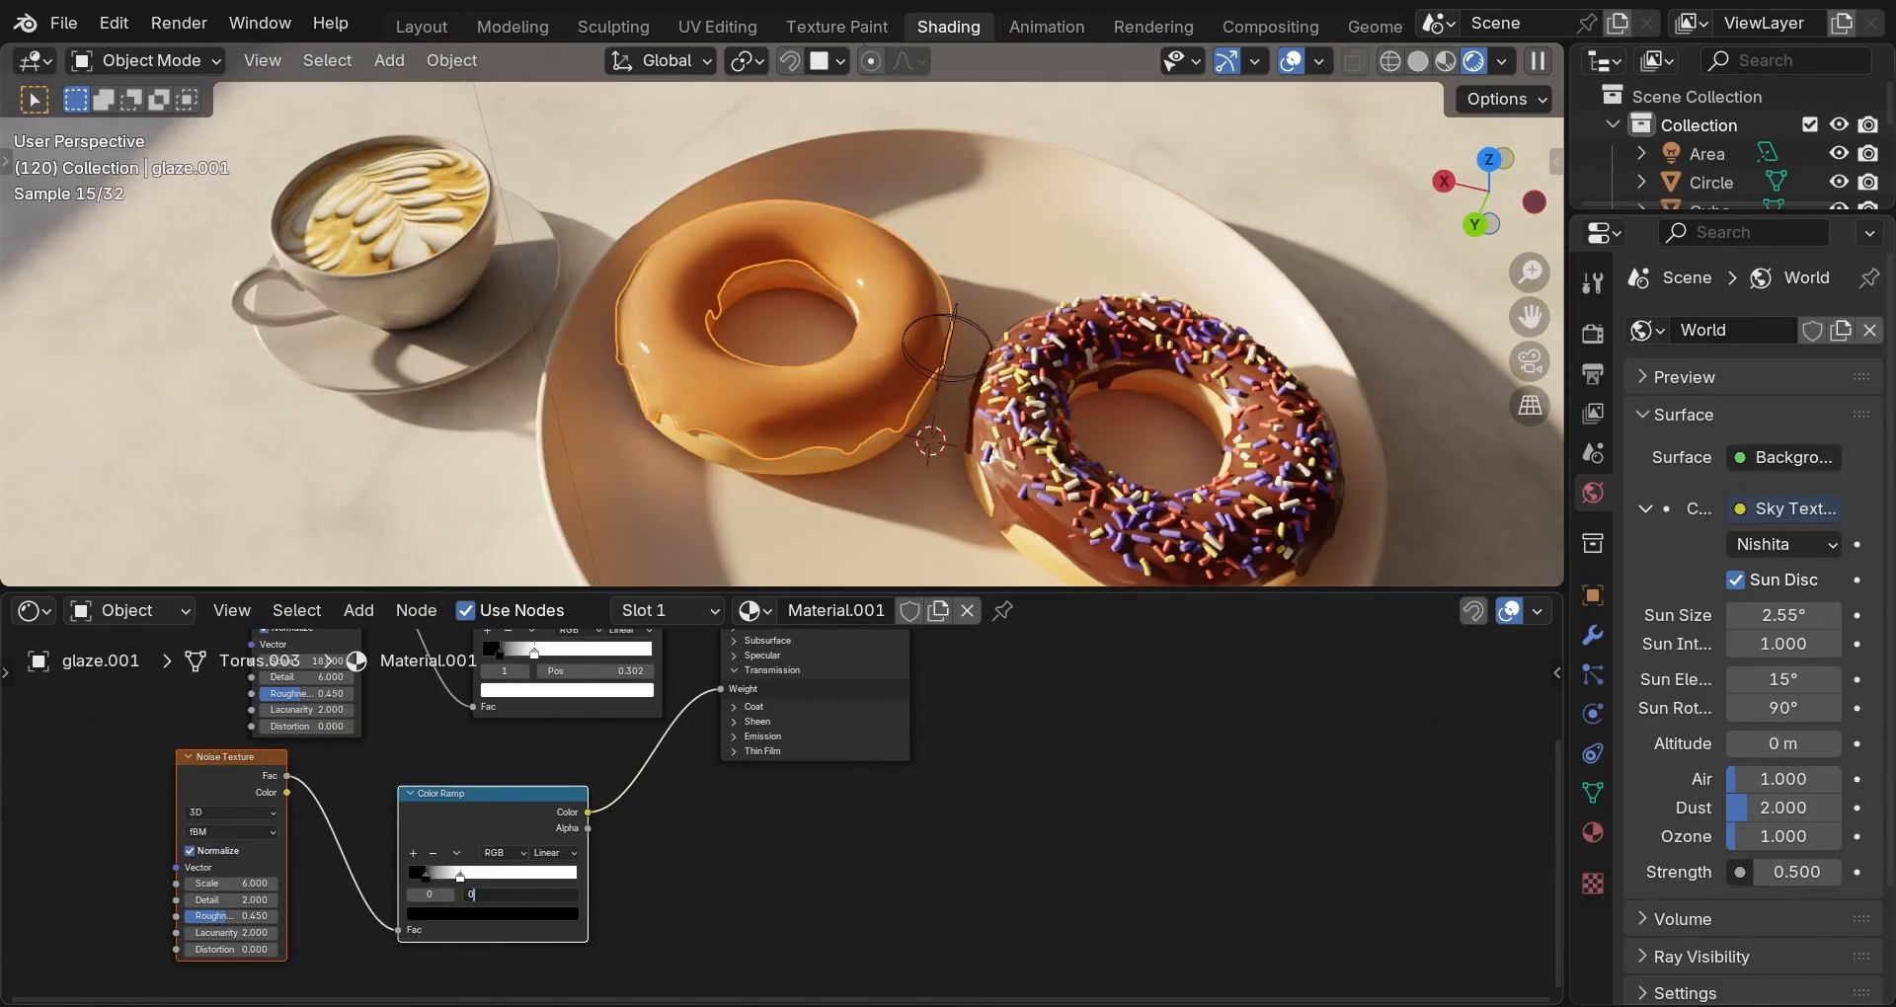
pyautogui.write('.18')
pyautogui.press('Return')
pyautogui.click(460, 875)
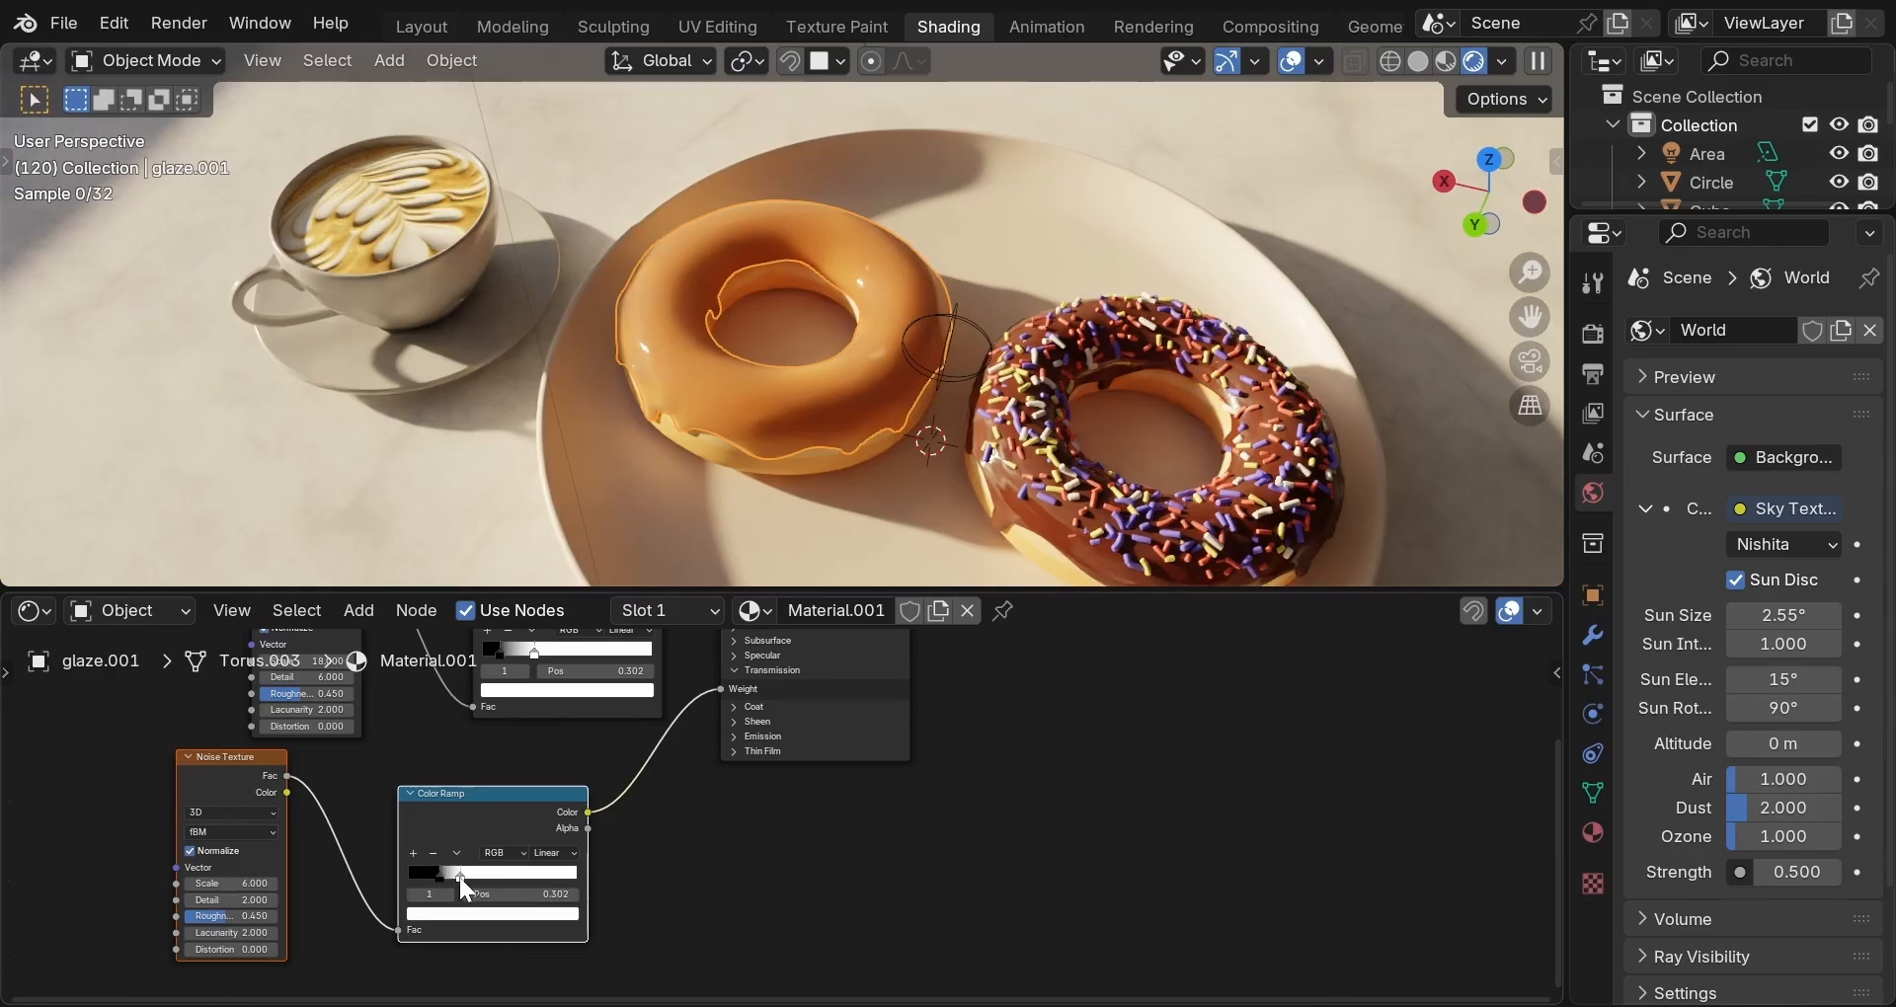
pyautogui.doubleClick(524, 894)
pyautogui.write('0.64')
pyautogui.press('Return')
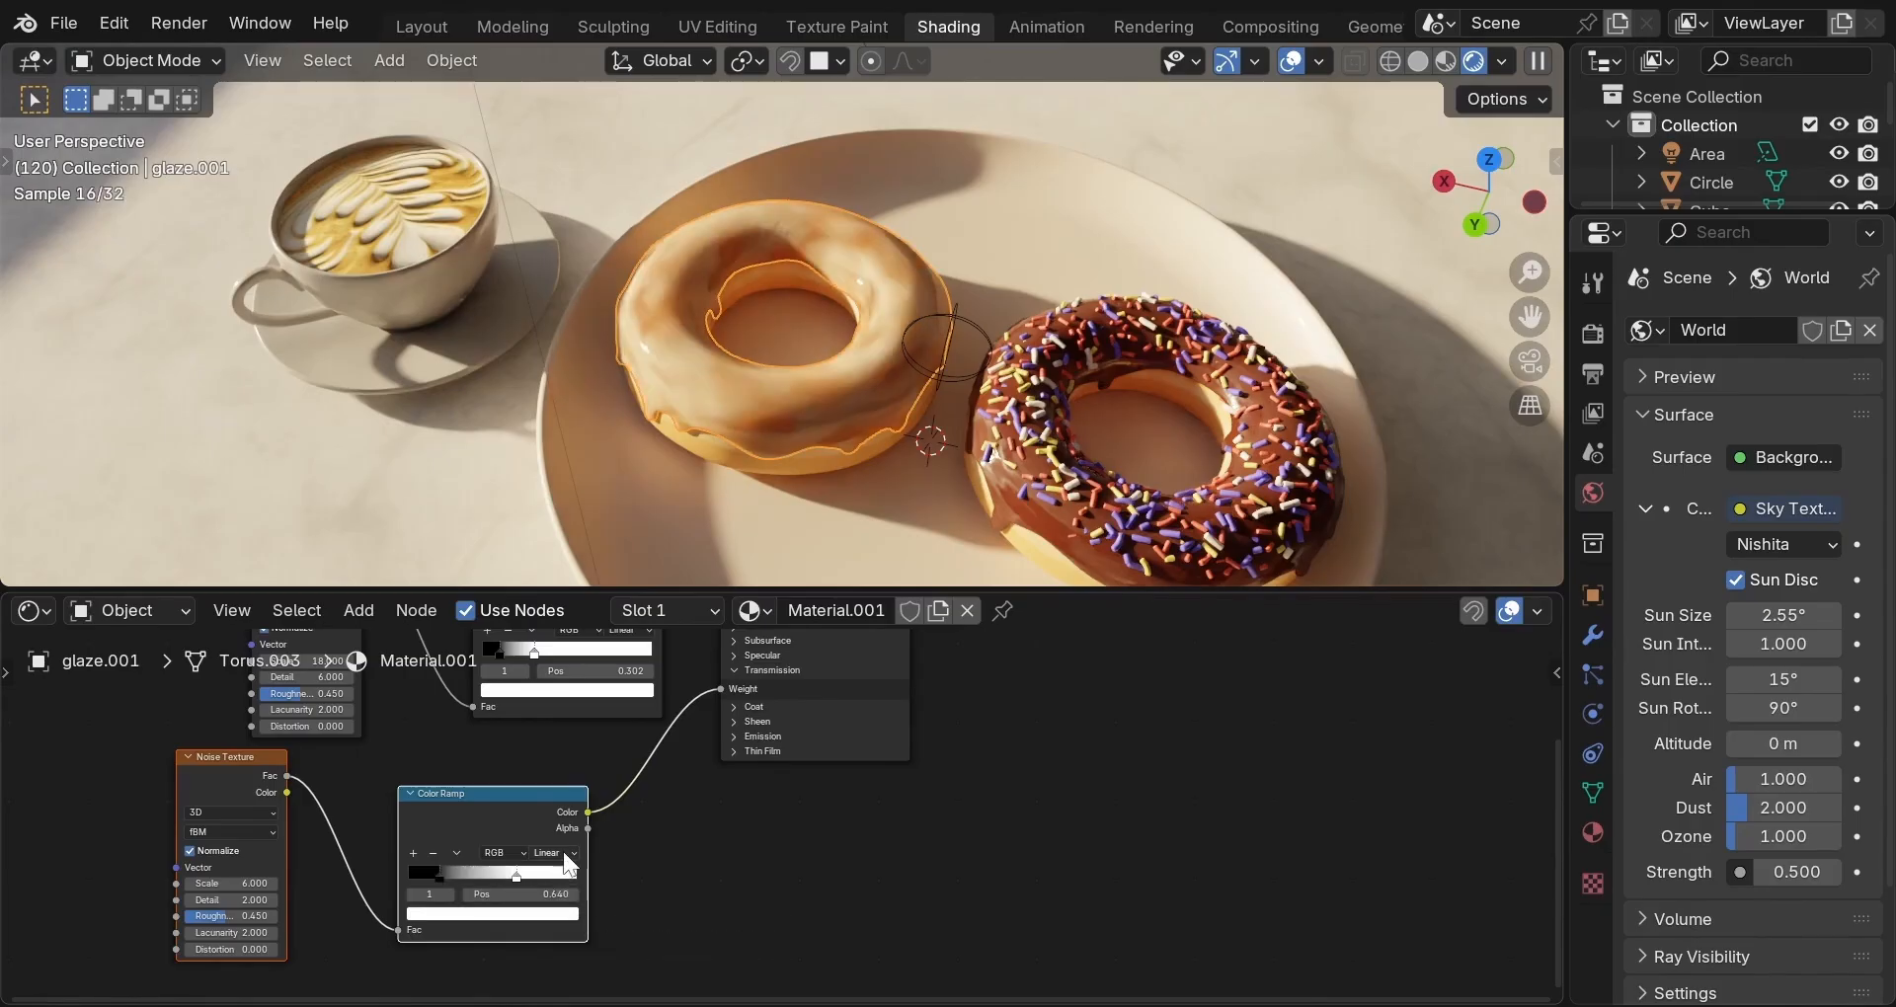
pyautogui.click(556, 853)
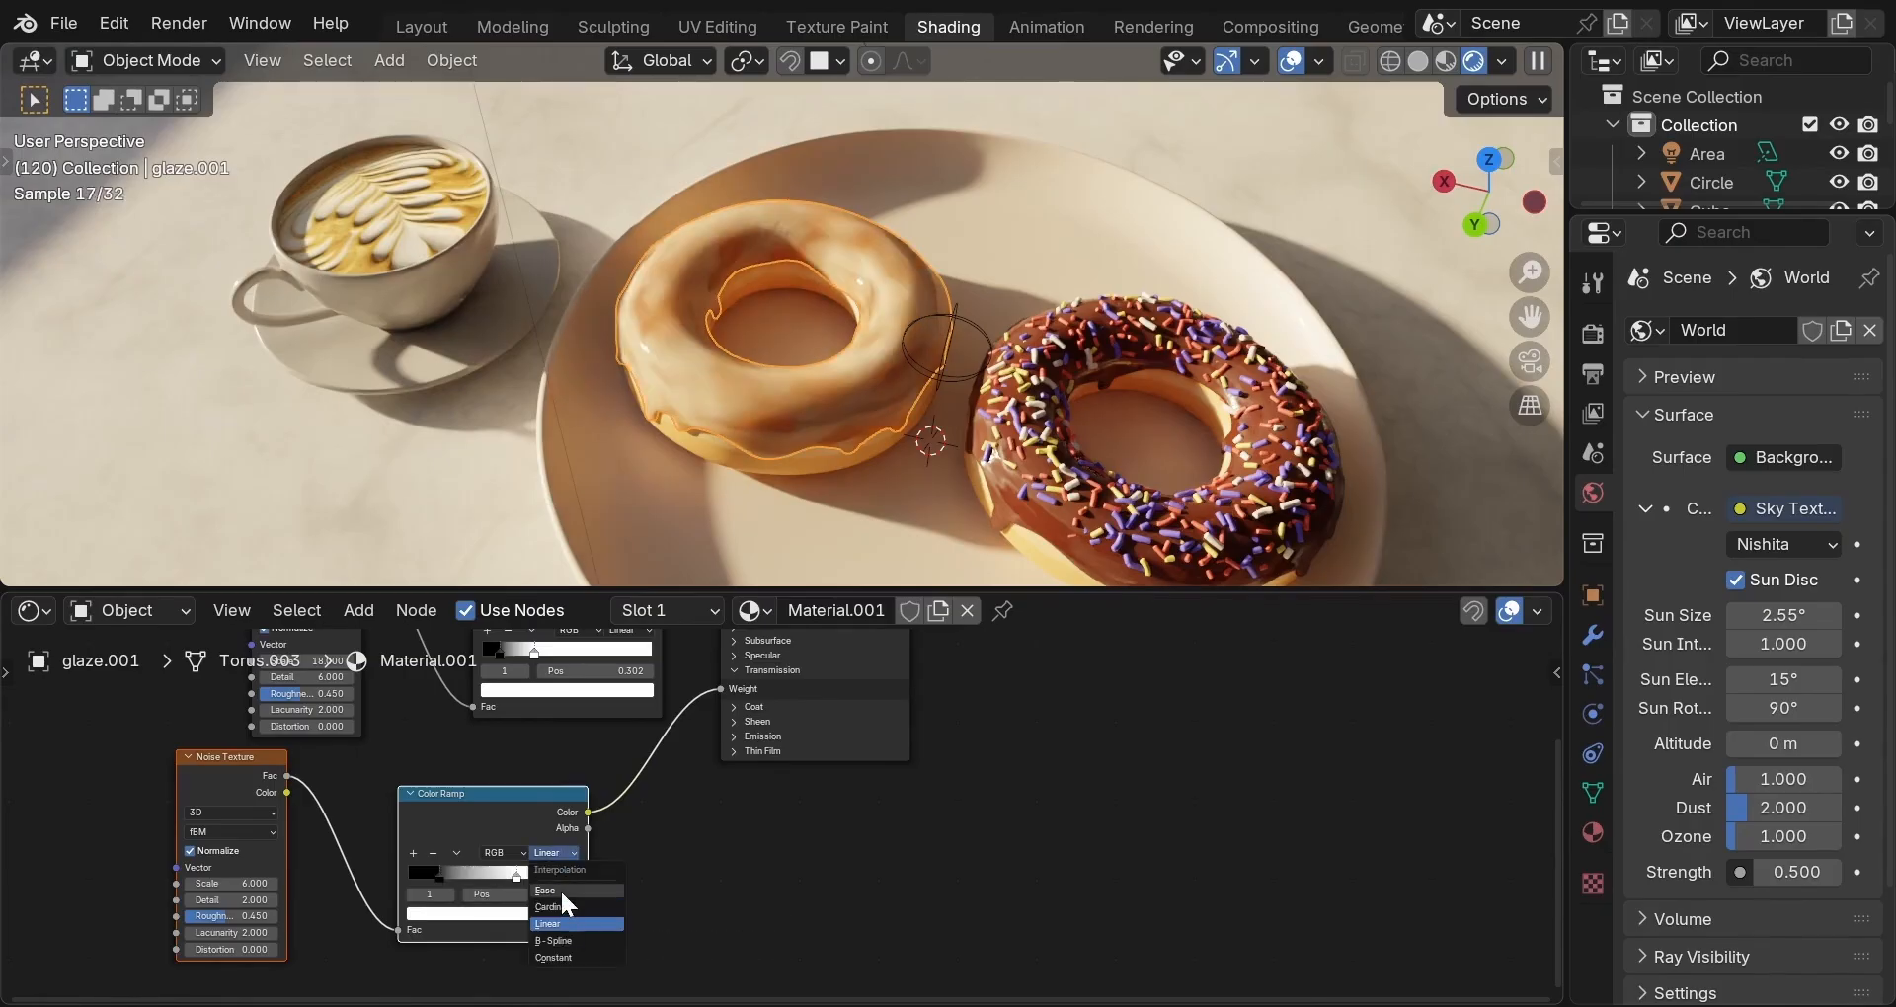
pyautogui.click(560, 890)
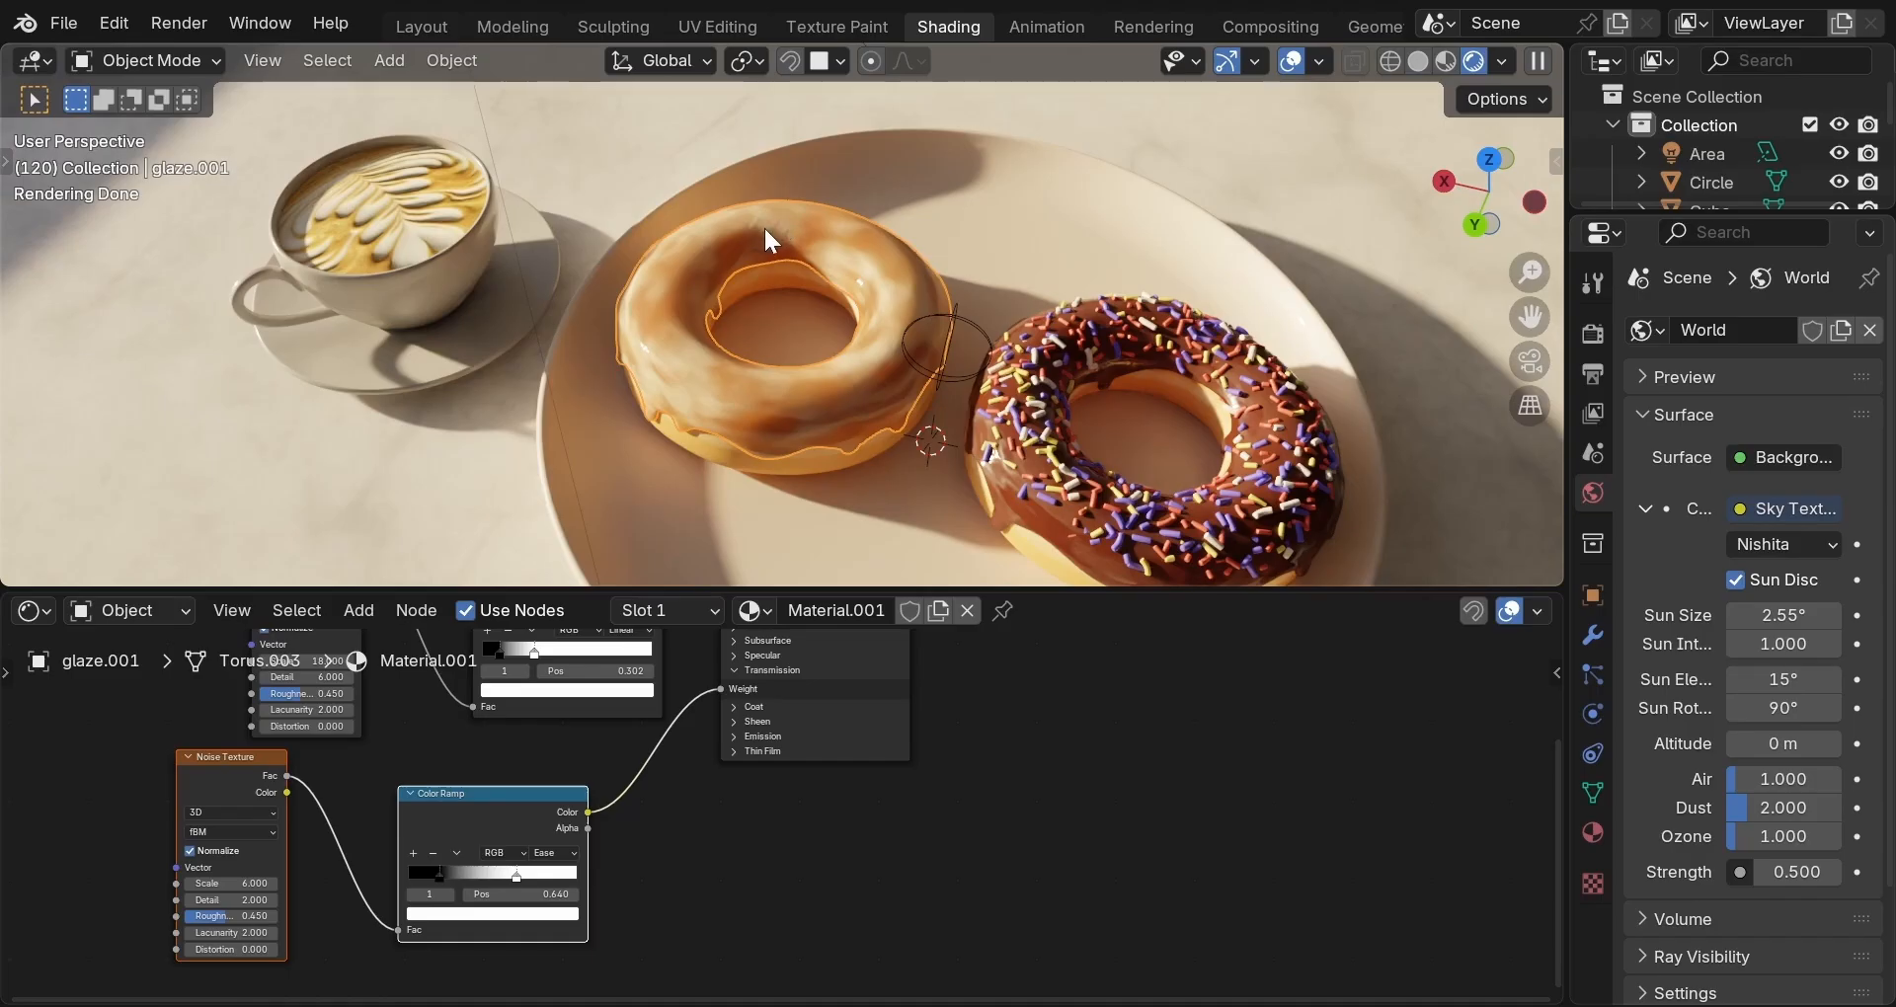
pyautogui.click(601, 476)
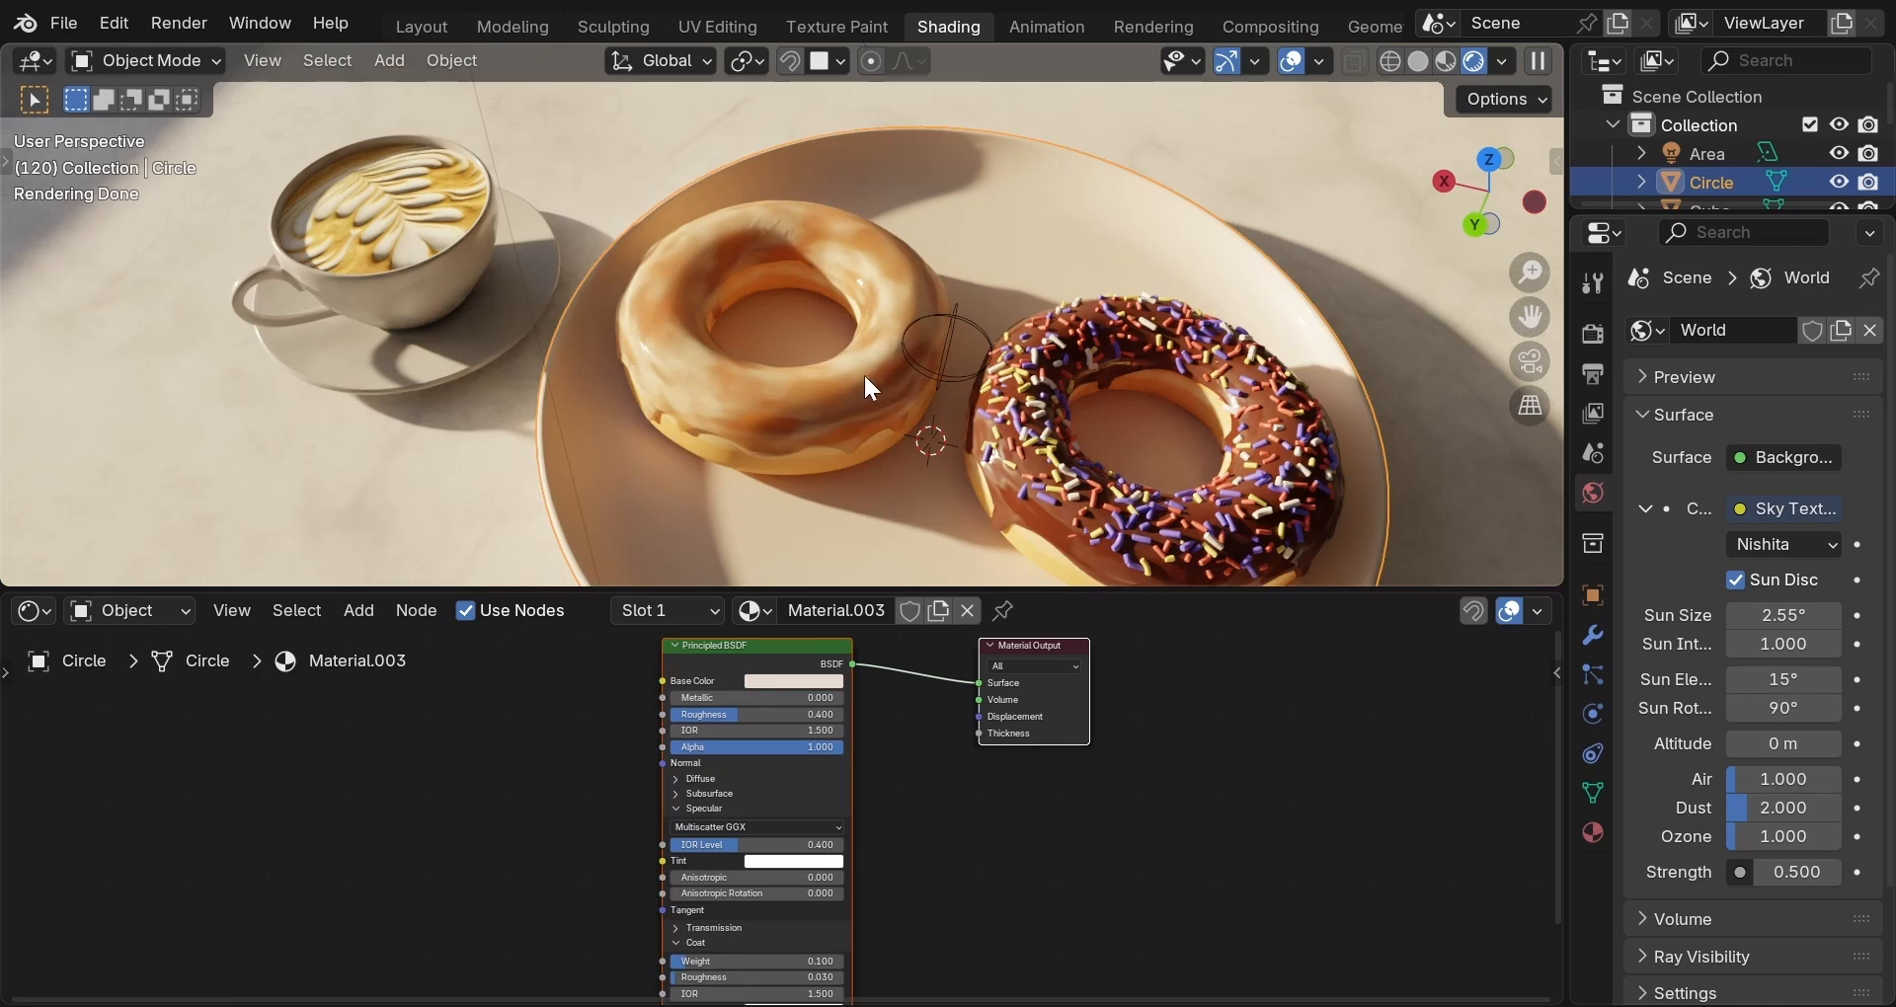
pyautogui.click(865, 379)
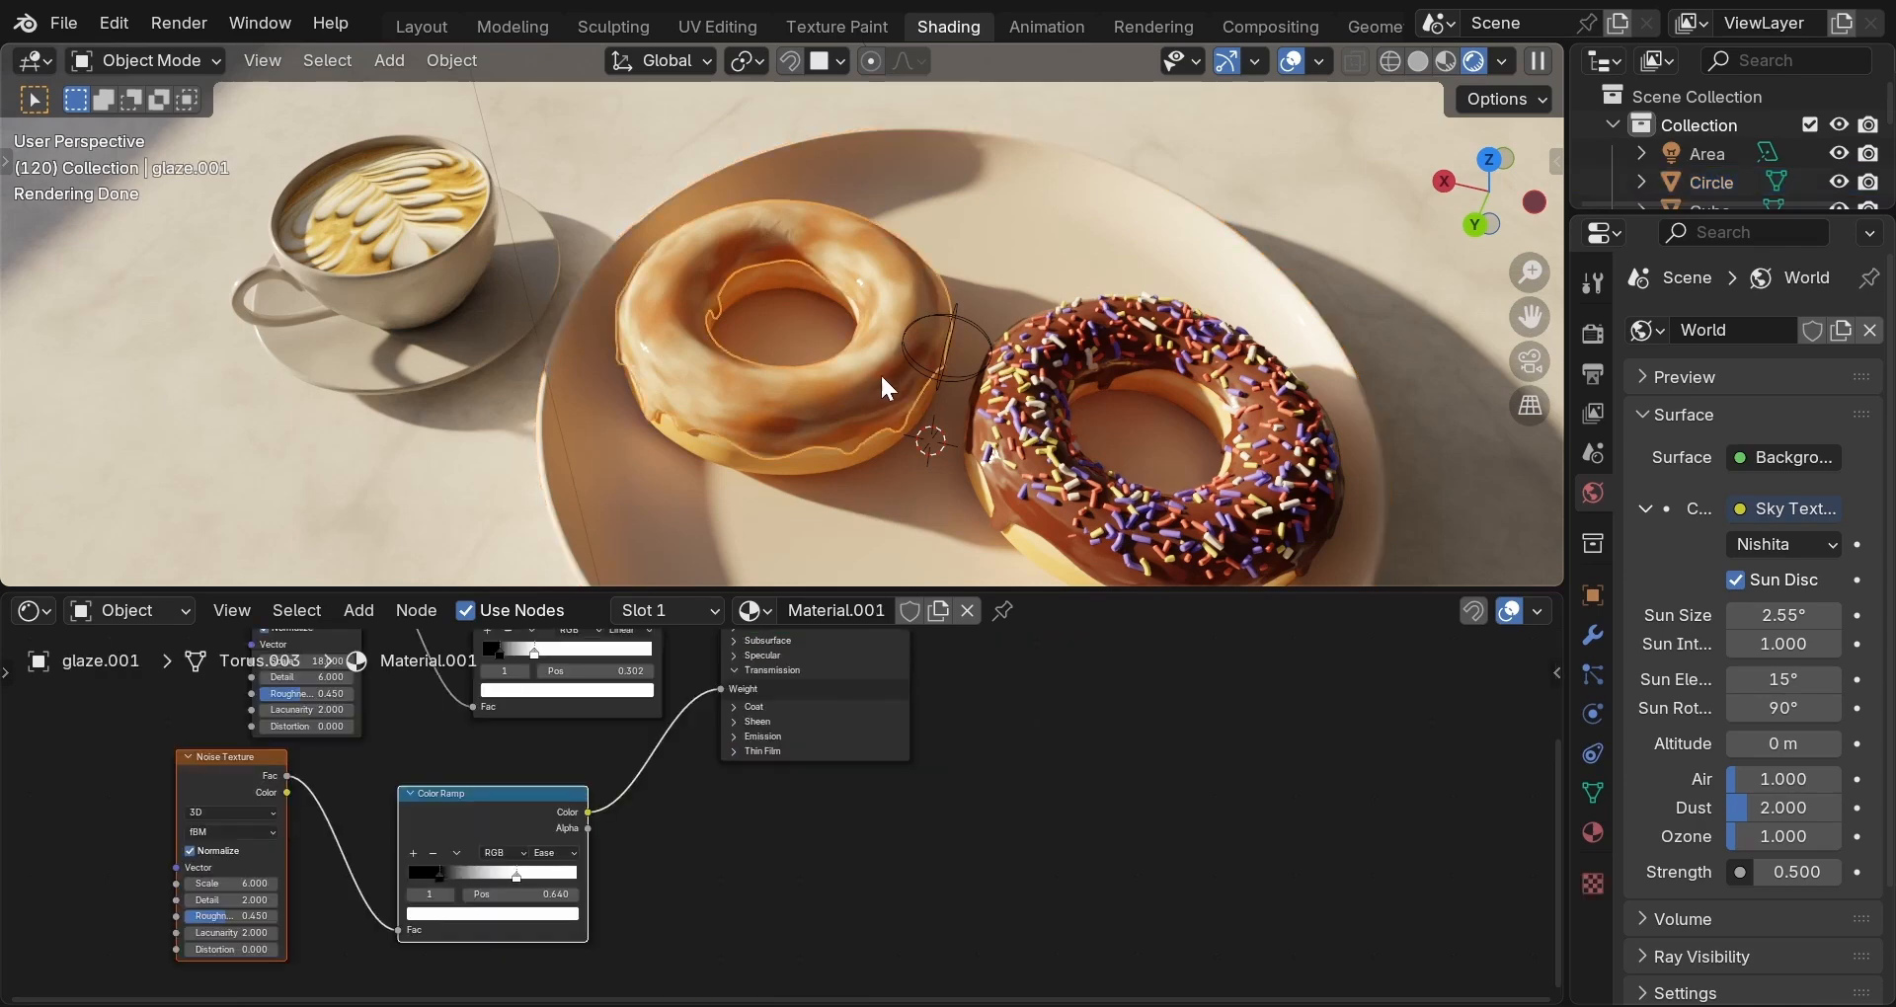
# Delete the two modifiers above Geometry Nodes on the plain donut's glaze.001.
pyautogui.click(1594, 637)
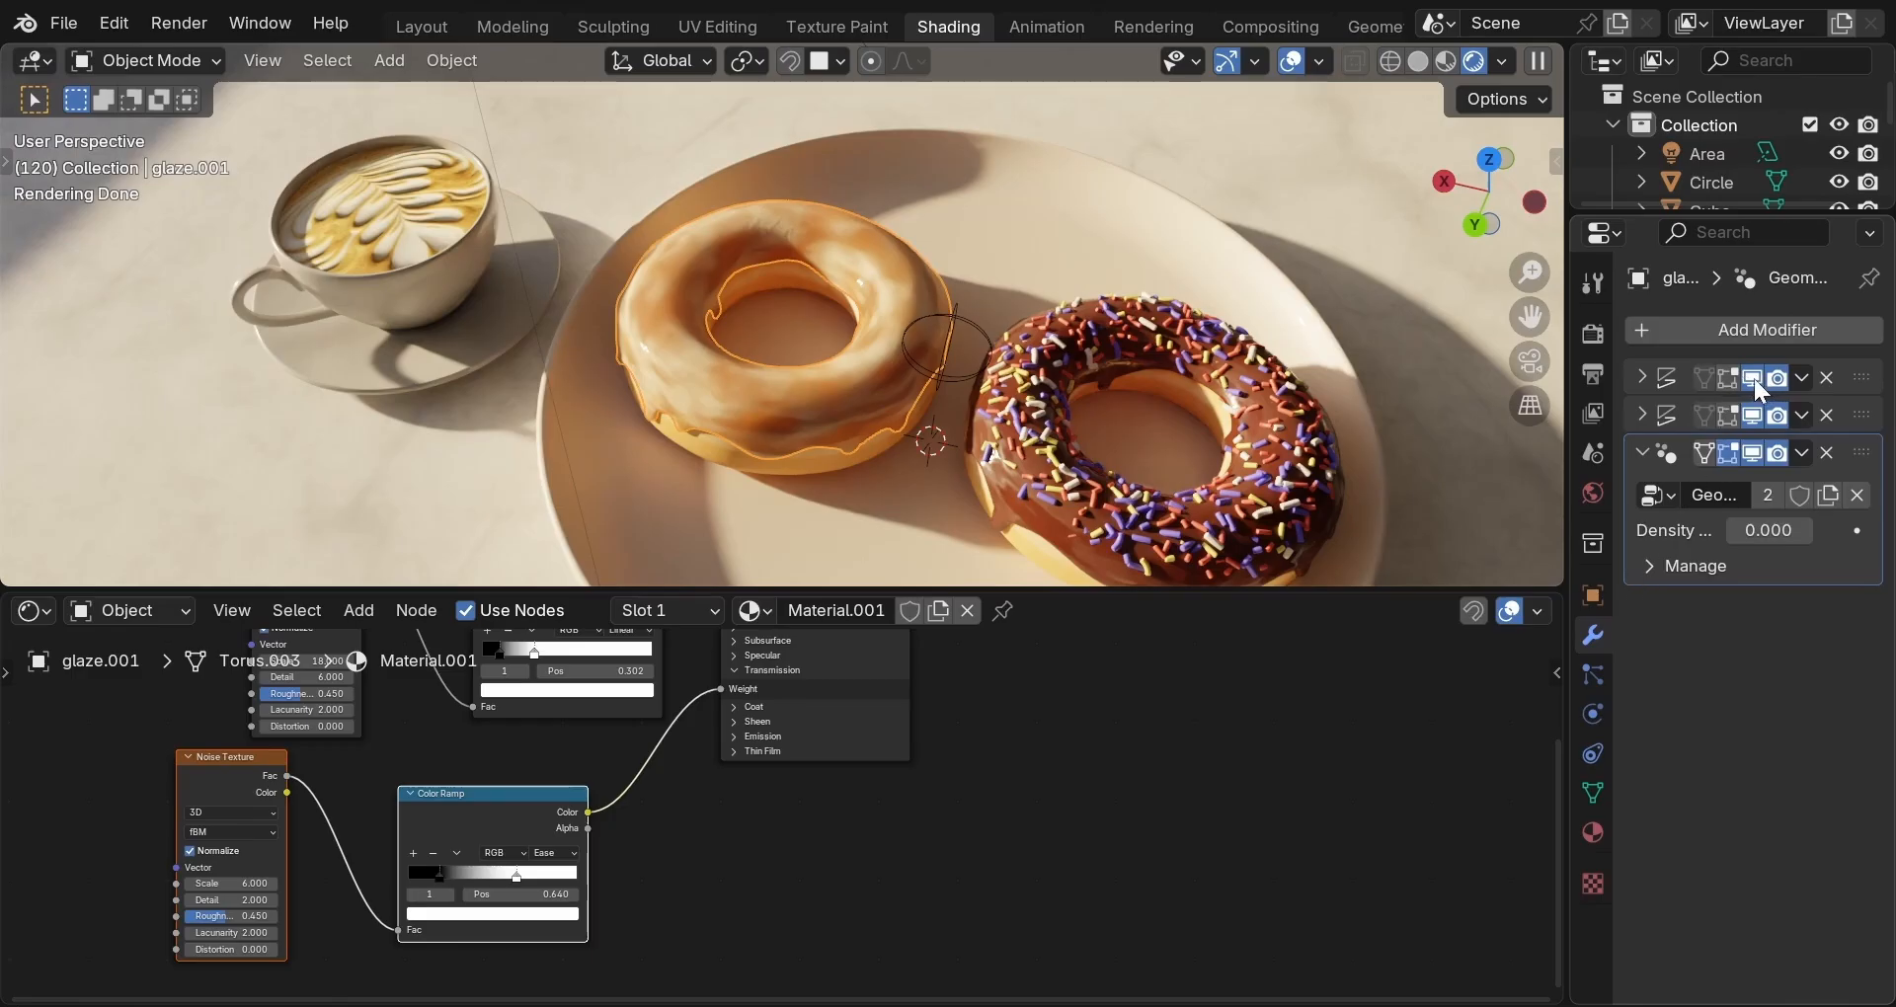
pyautogui.click(1753, 377)
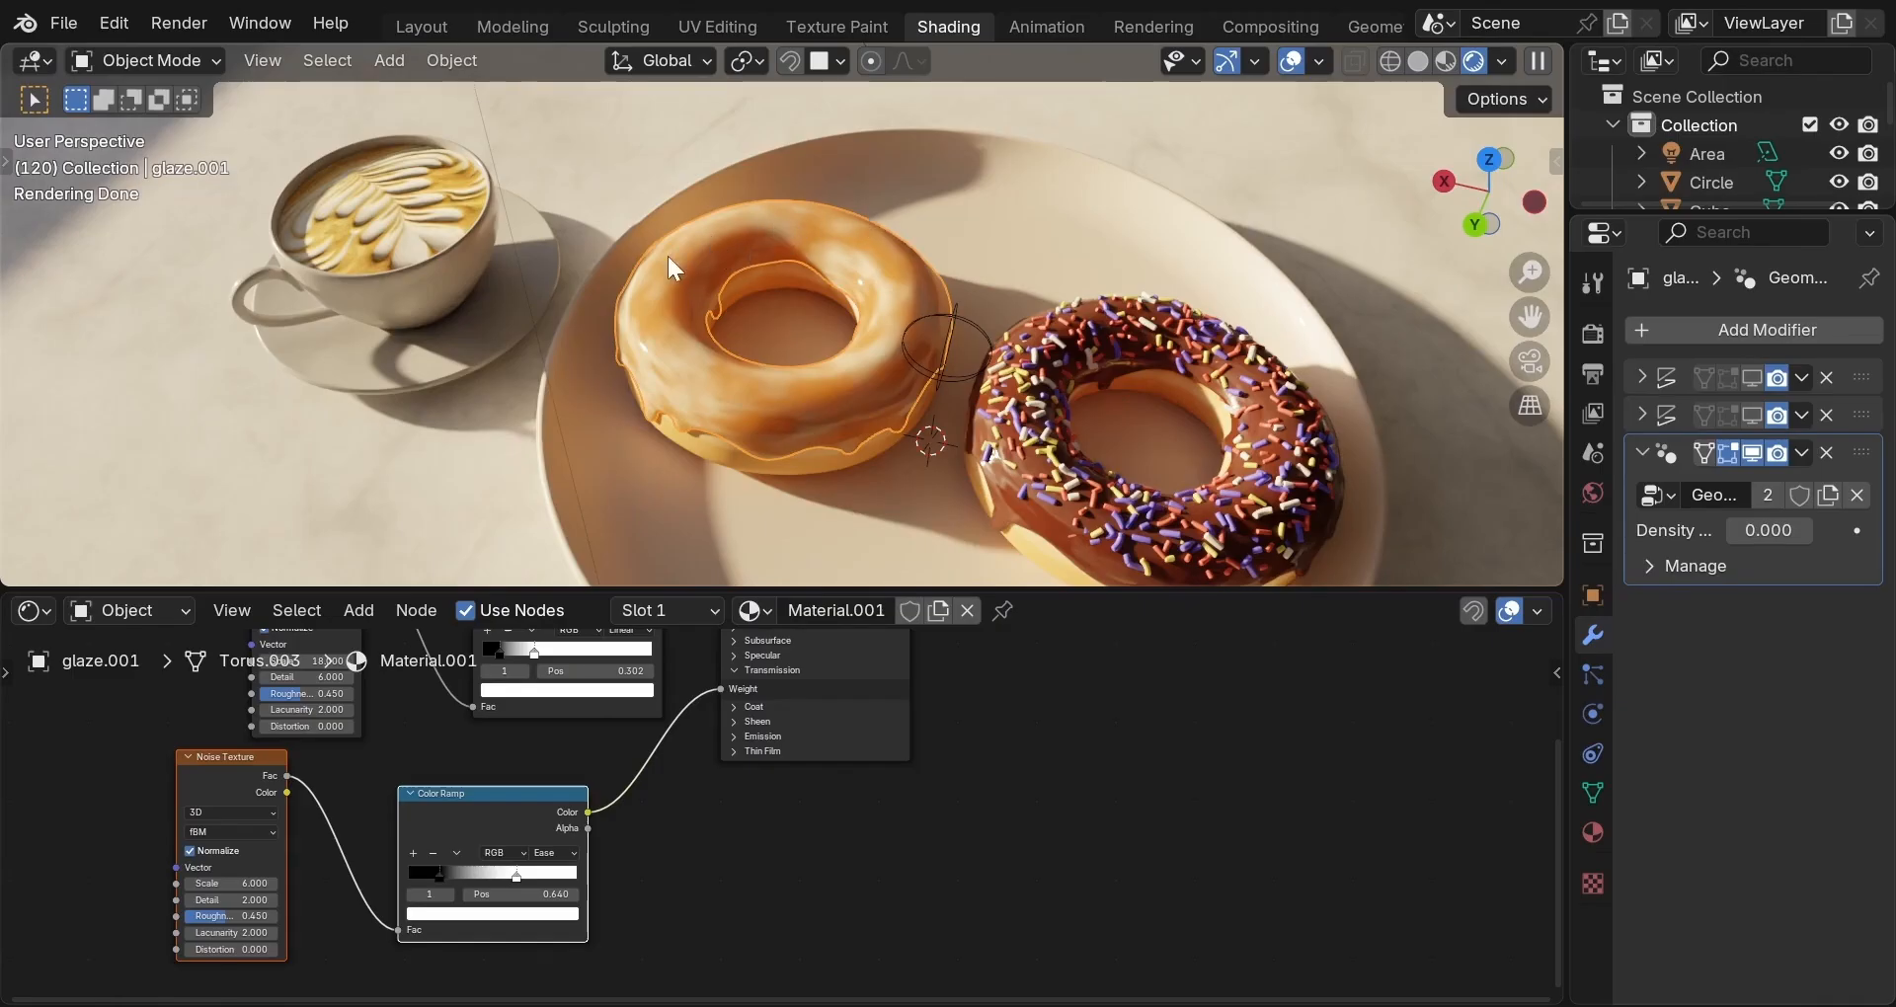
pyautogui.click(599, 519)
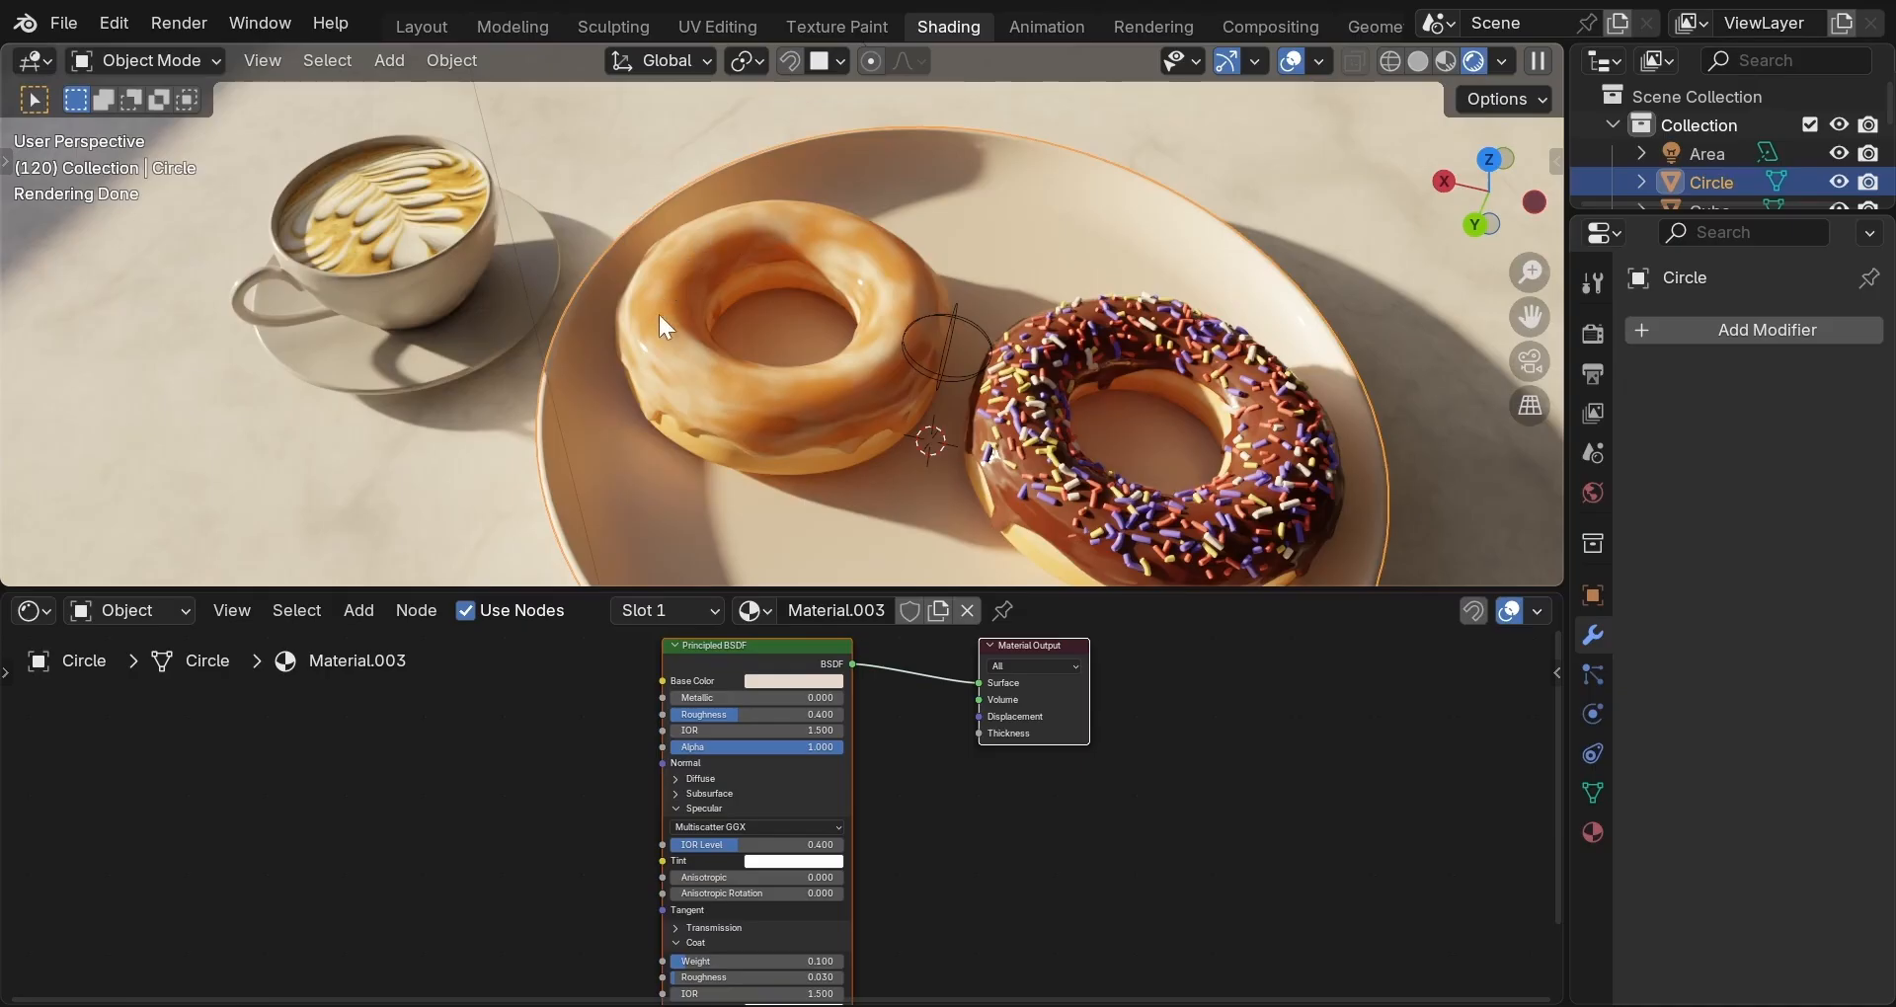
pyautogui.click(780, 416)
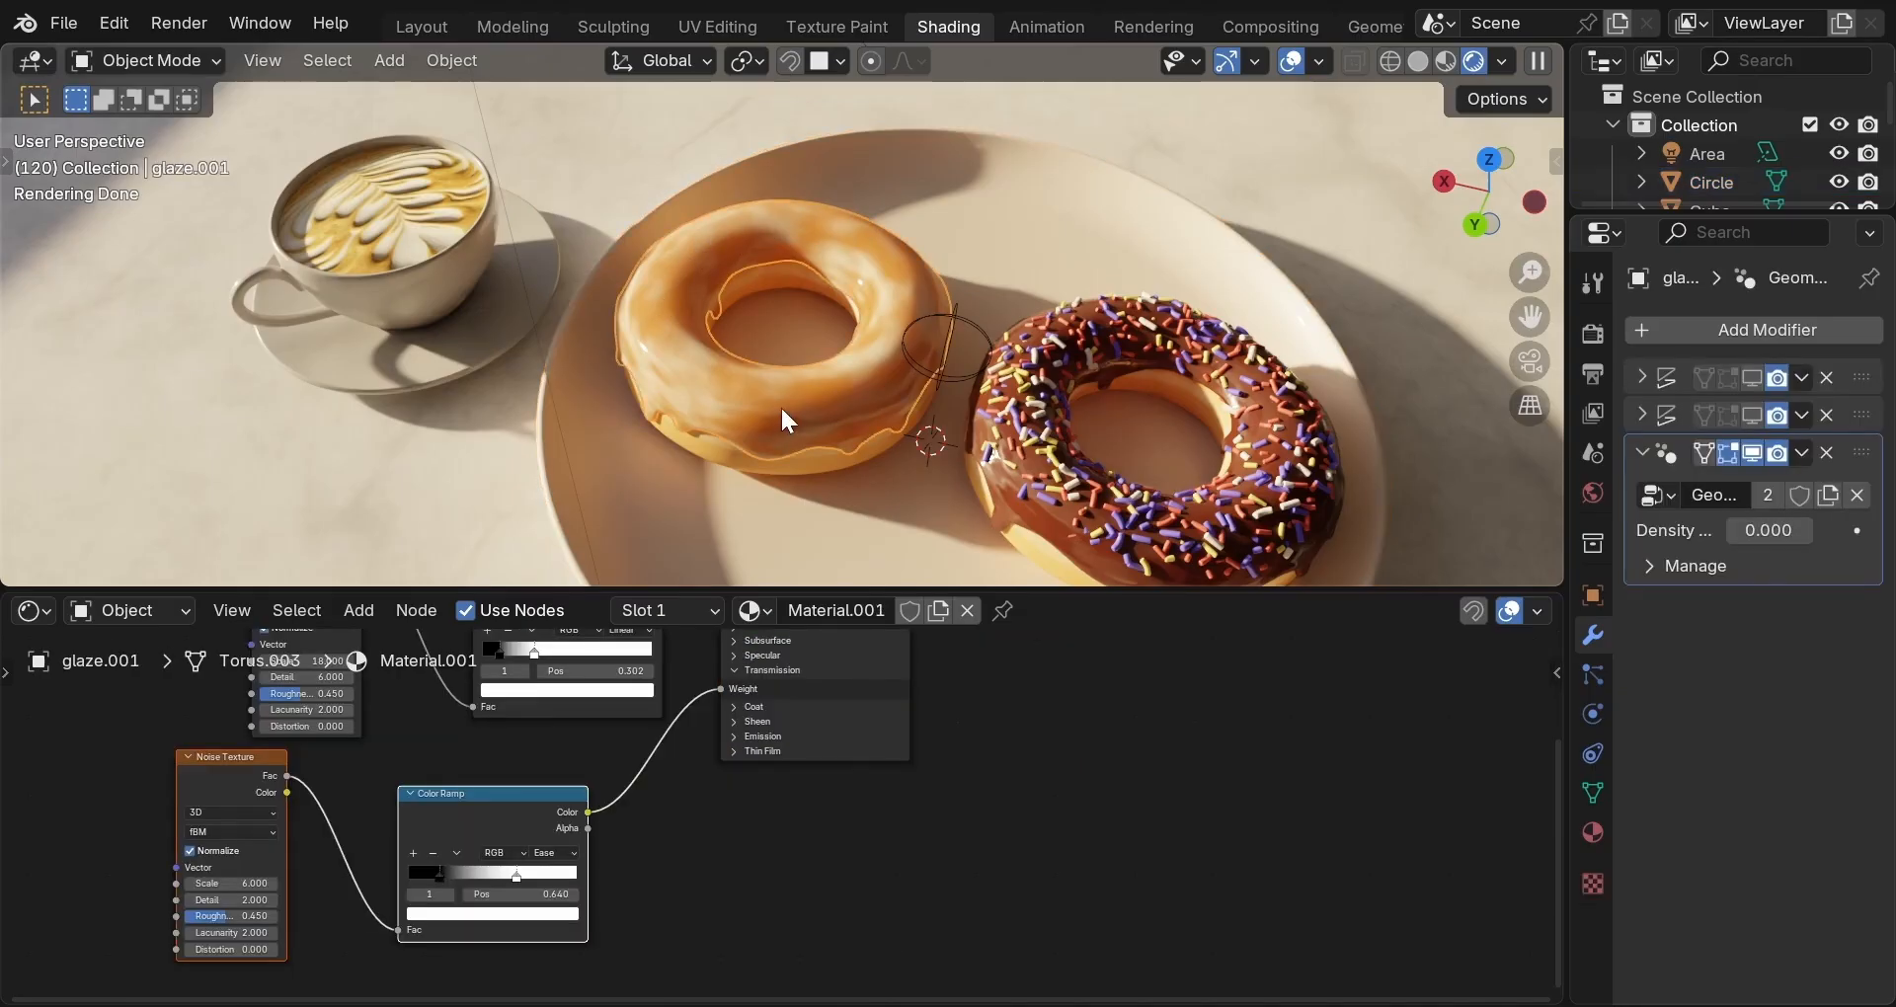
pyautogui.click(1827, 377)
pyautogui.click(1827, 377)
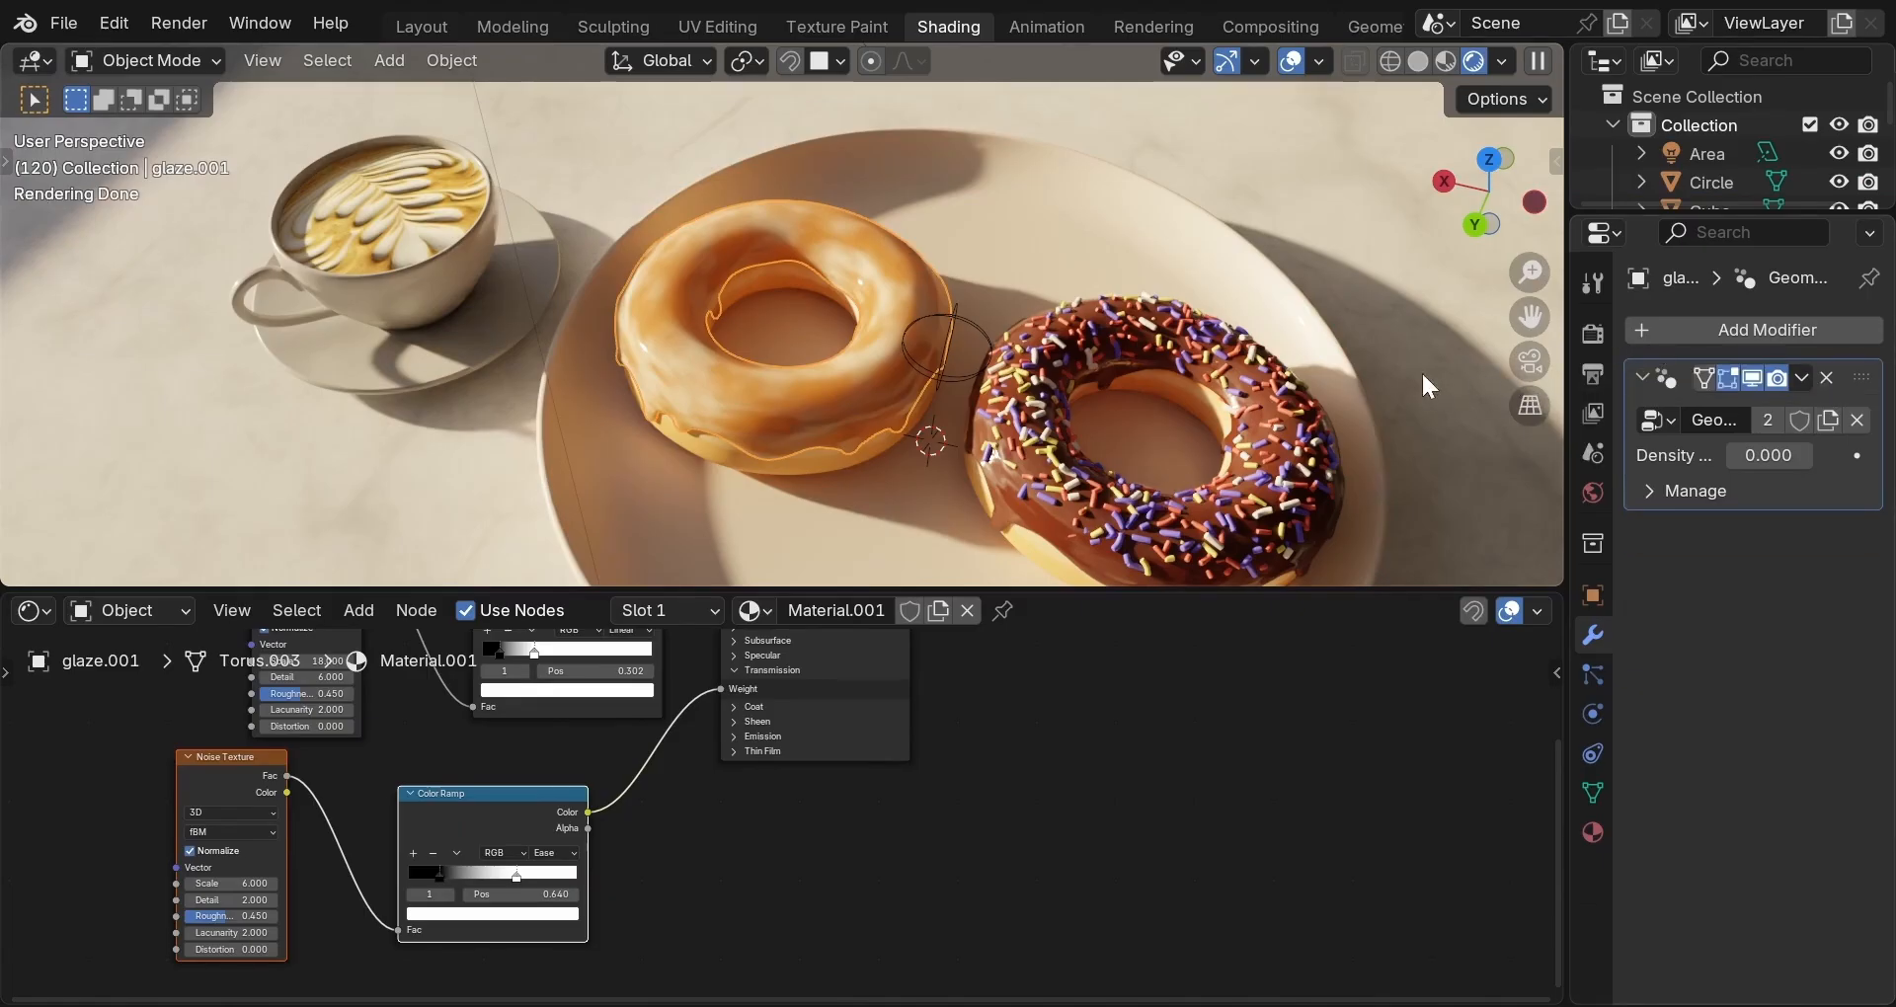
# Select the plain donut (donut.001) to show its base material in the node editor.
pyautogui.click(666, 483)
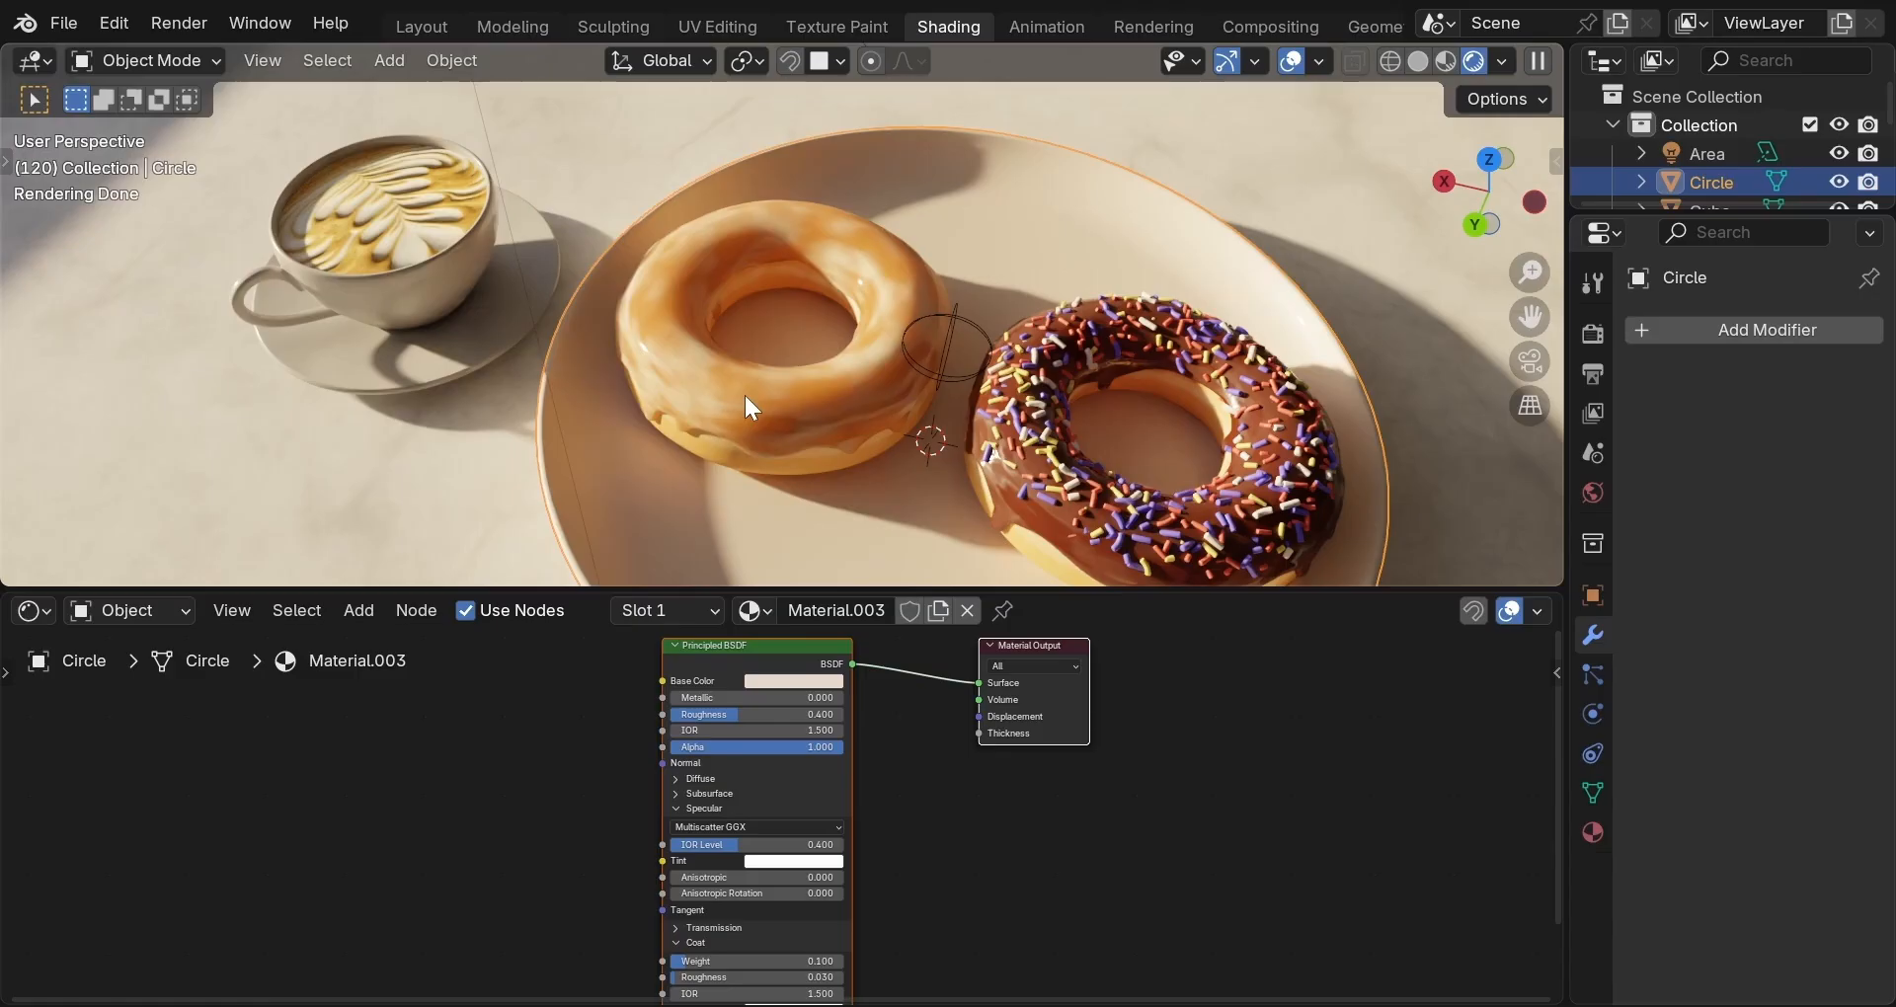
pyautogui.click(1043, 477)
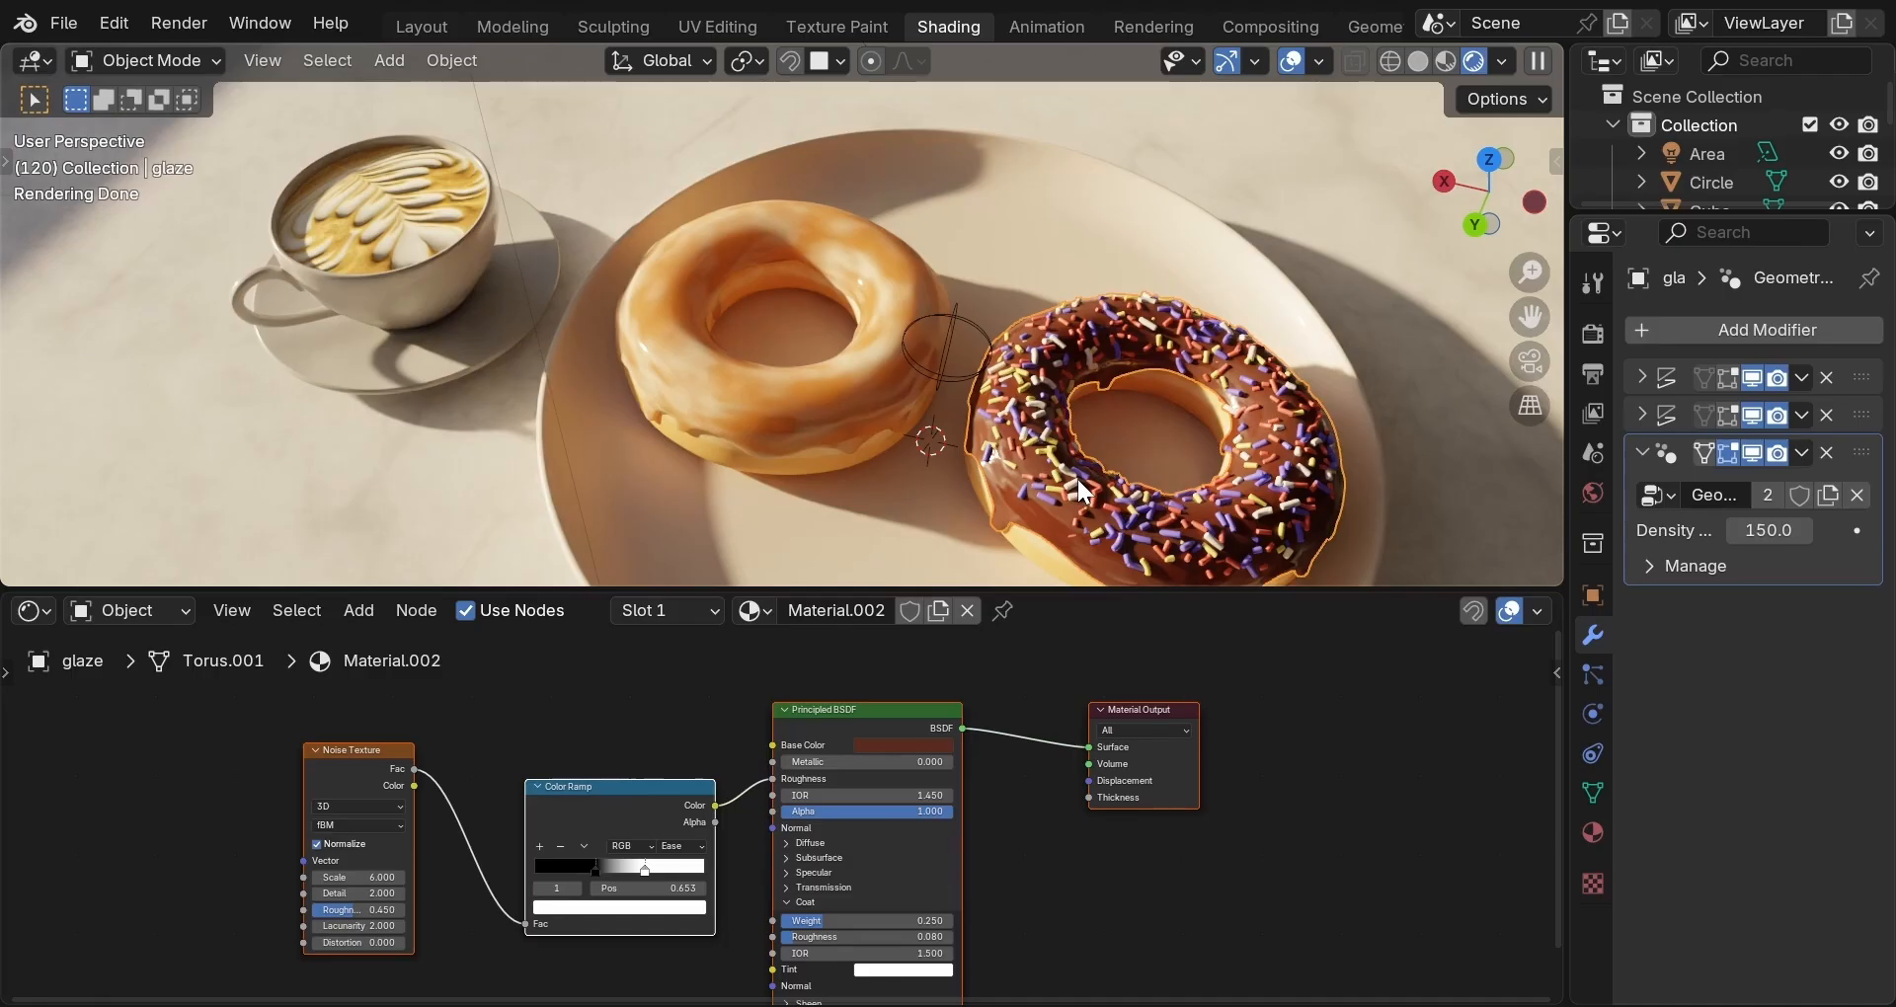
pyautogui.click(803, 466)
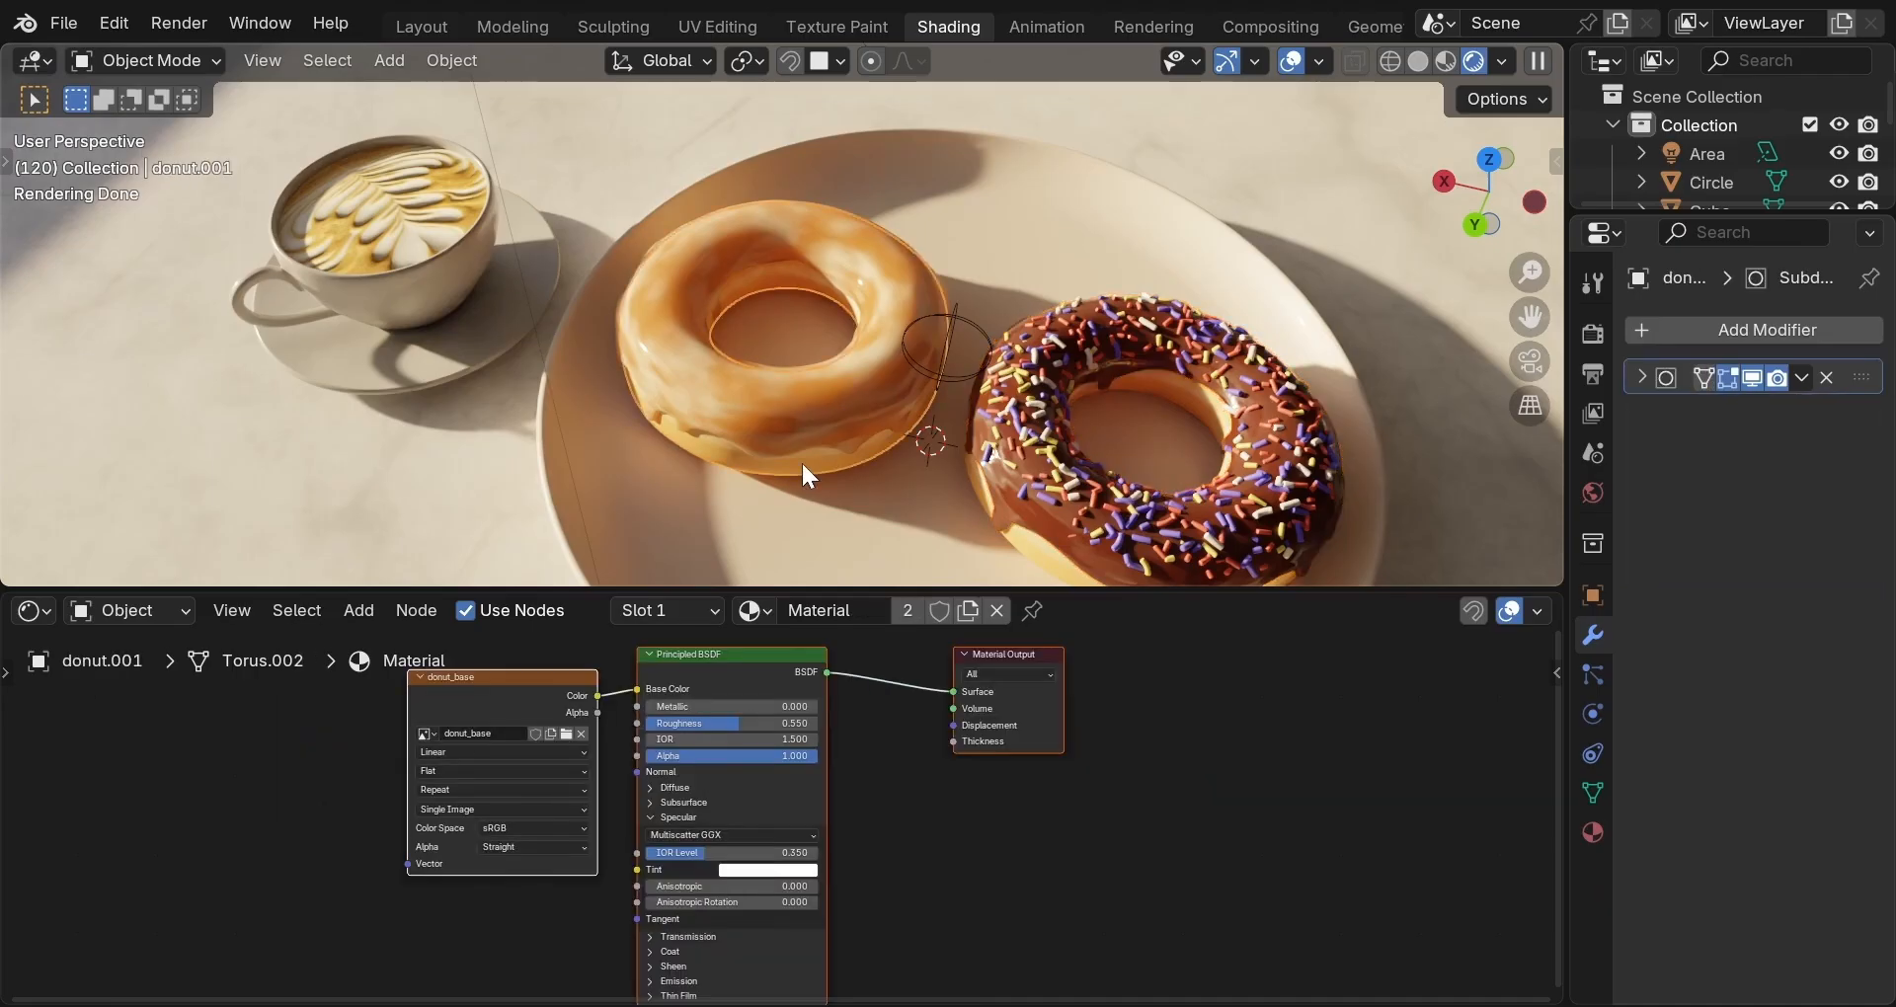
pyautogui.scroll(-1, 644, 808)
# Set the donut's Principled BSDF Subsurface Weight to 1.0, Radius 1/1/1 and Scale 0.02 m.
pyautogui.click(646, 810)
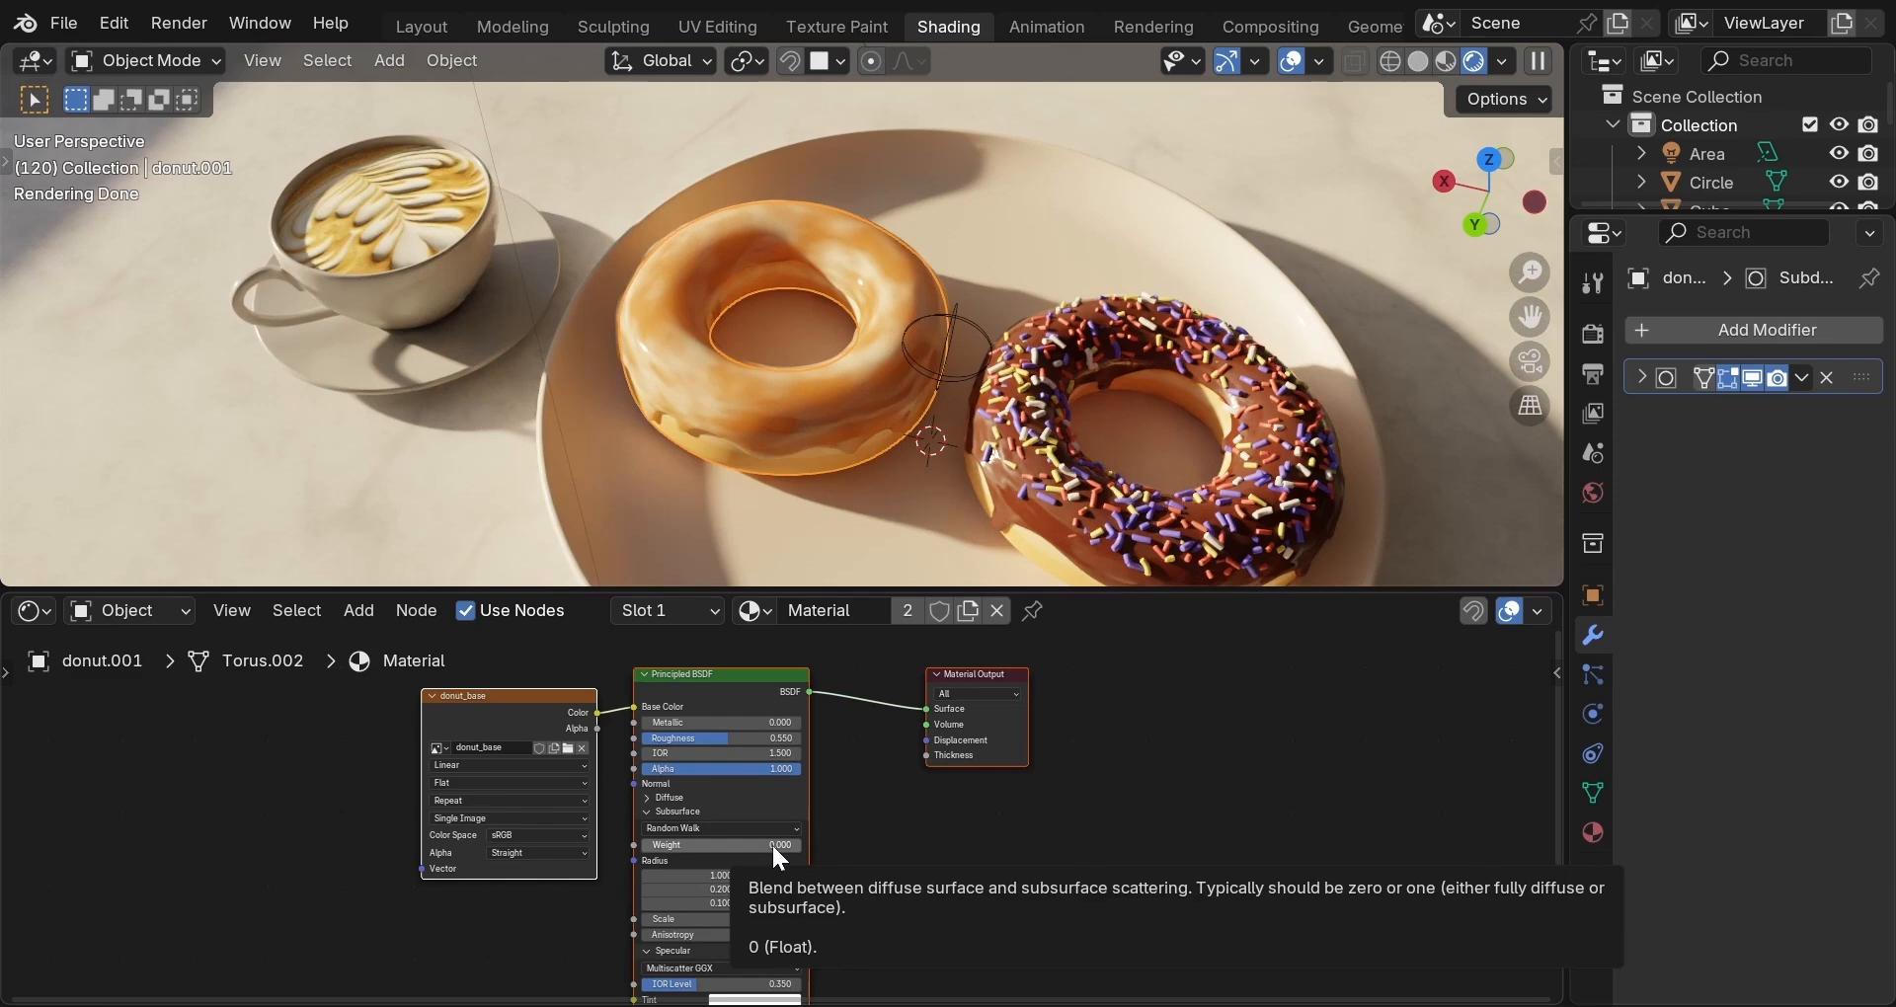
pyautogui.moveTo(772, 844); pyautogui.dragTo(787, 826, button='middle')
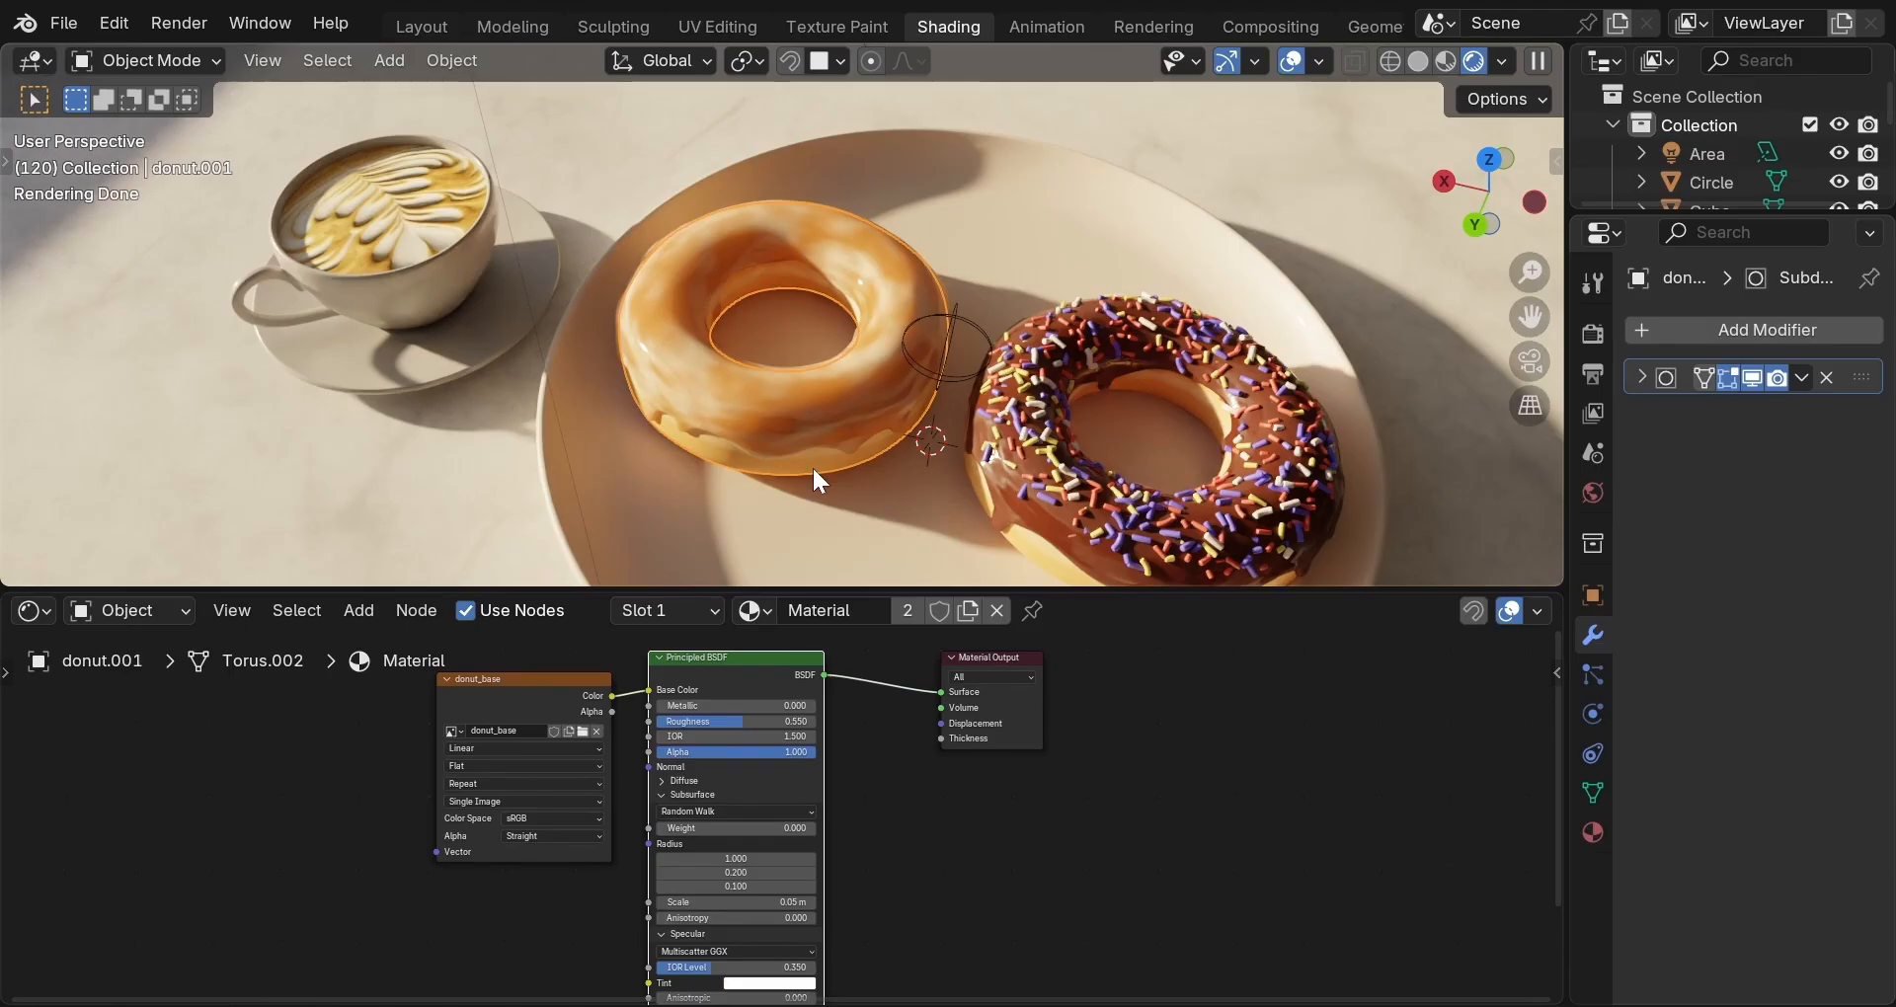
pyautogui.moveTo(743, 829); pyautogui.dragTo(859, 770)
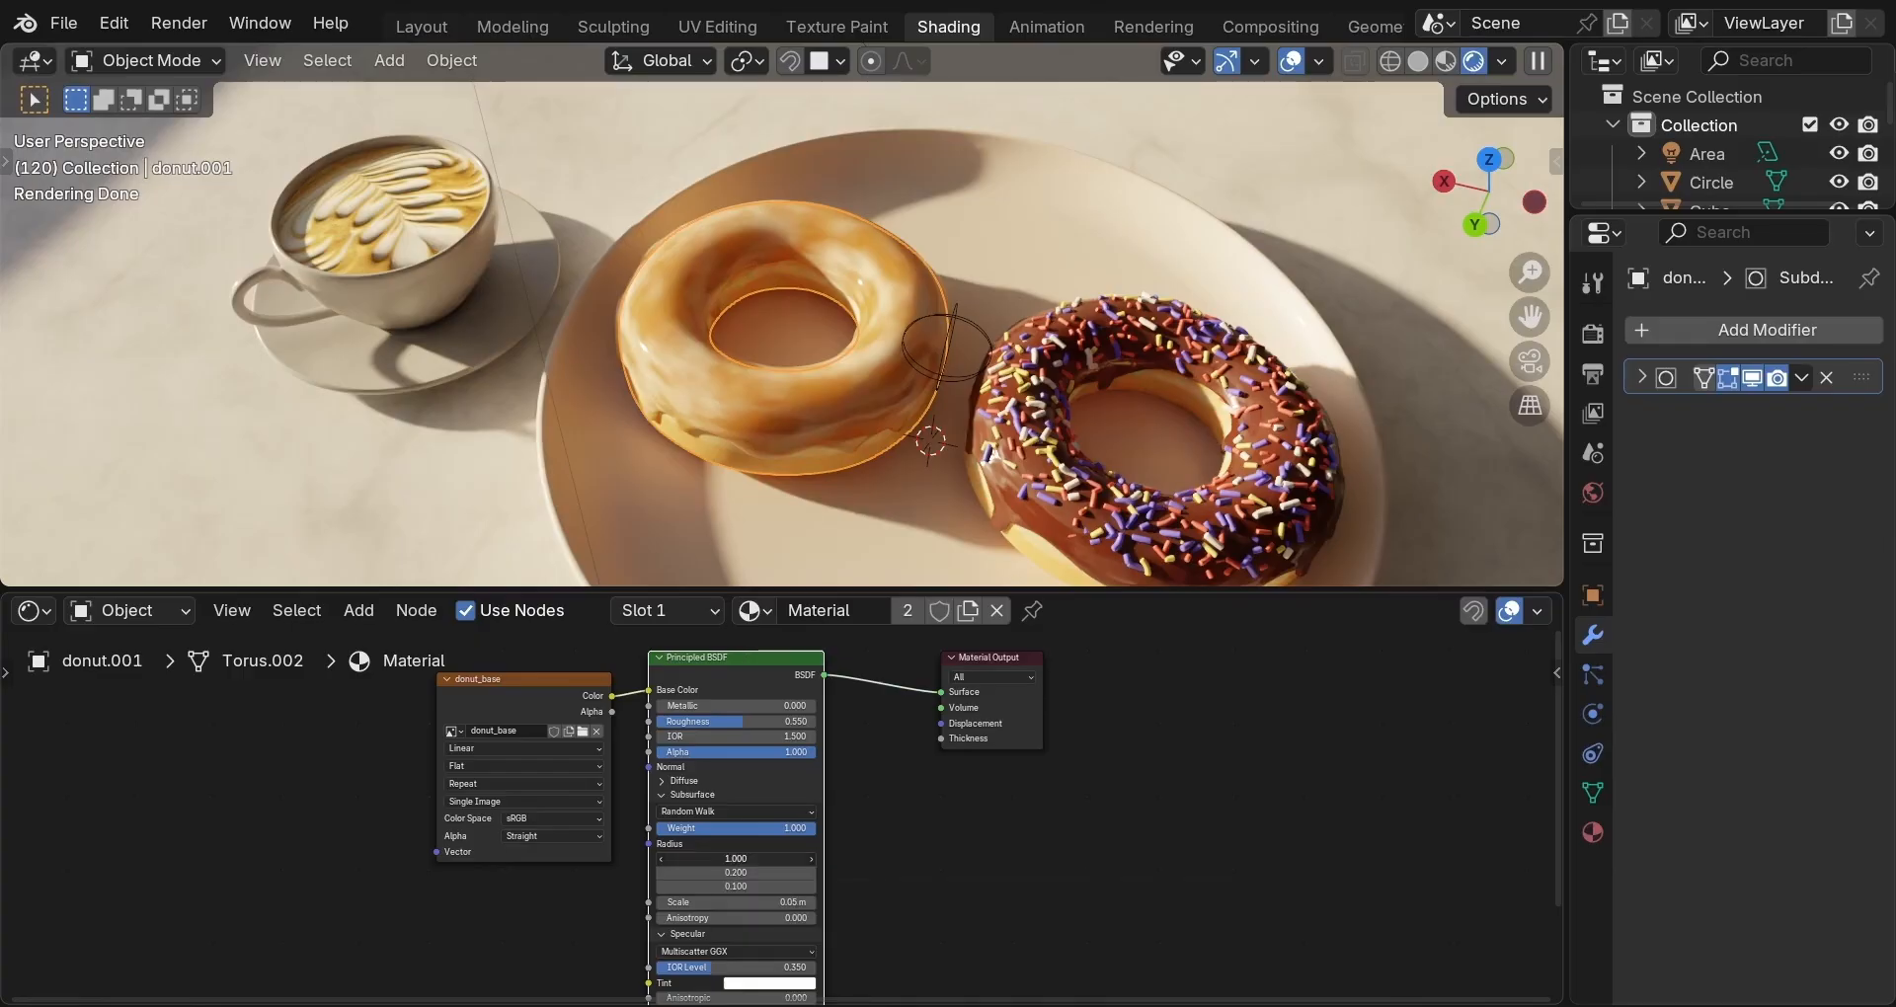
pyautogui.moveTo(751, 859); pyautogui.dragTo(736, 886)
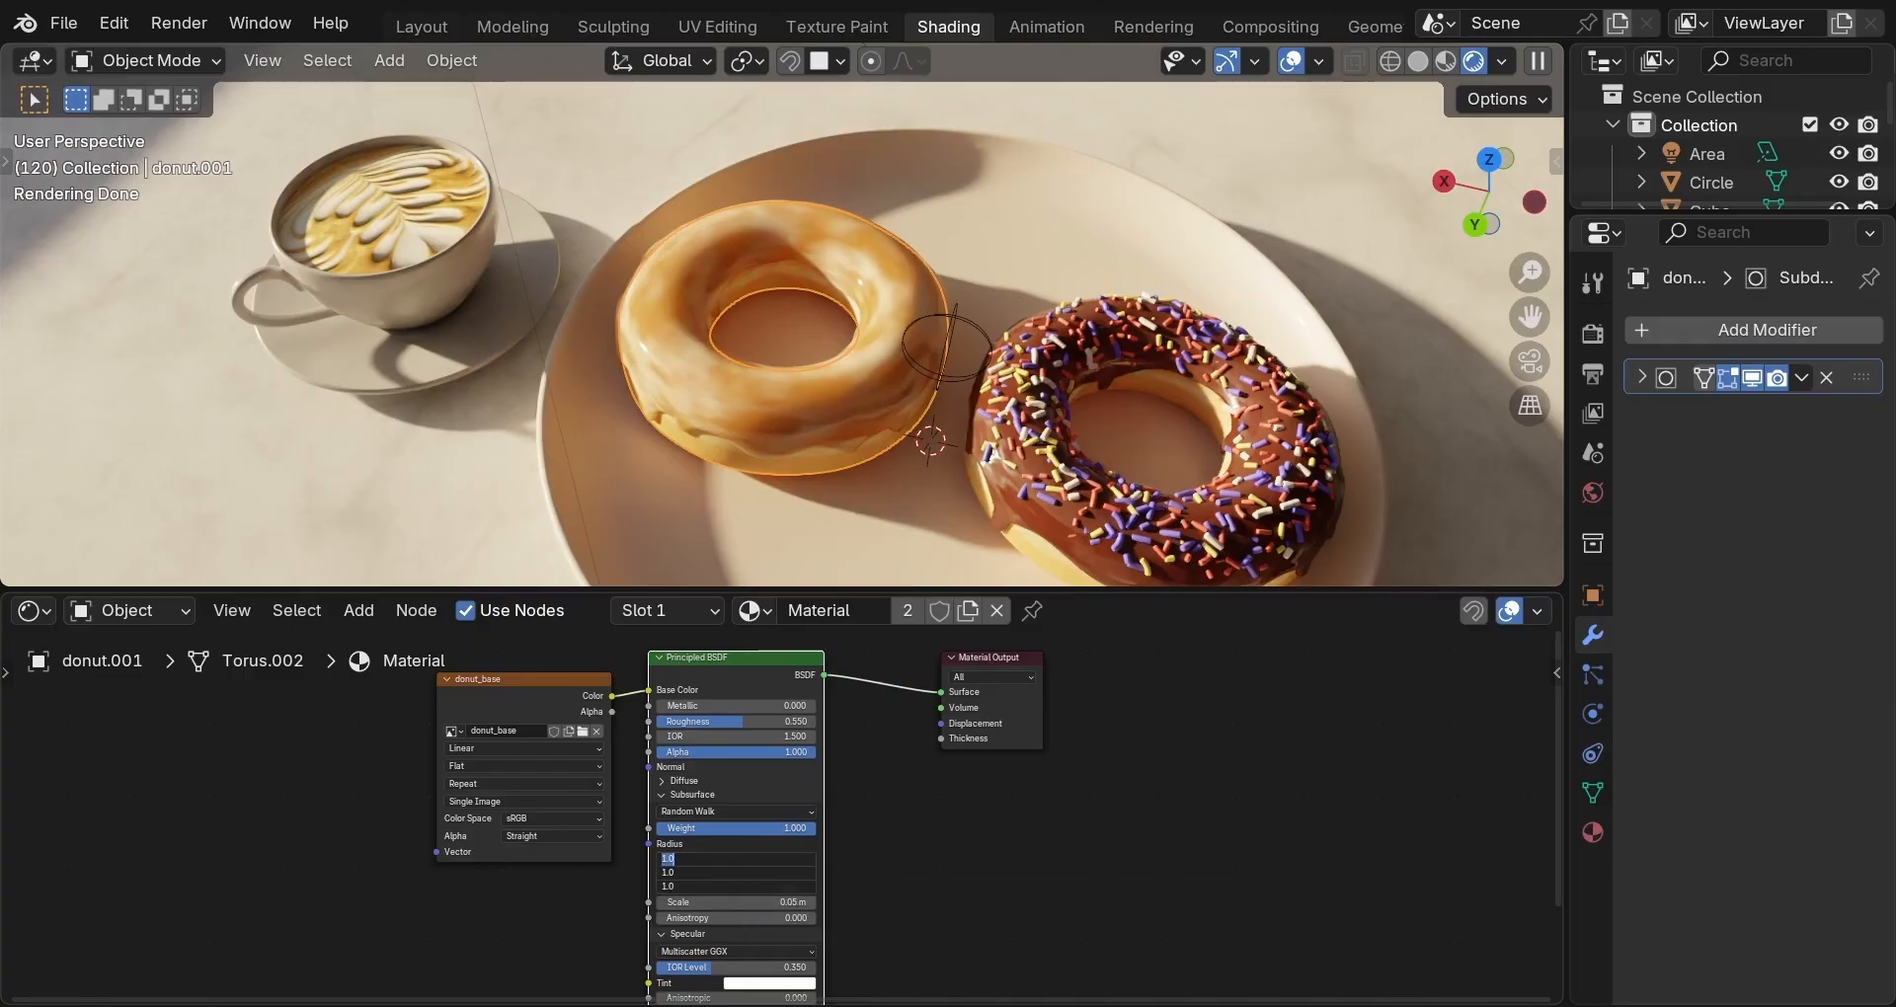
pyautogui.write('1')
pyautogui.press('Return')
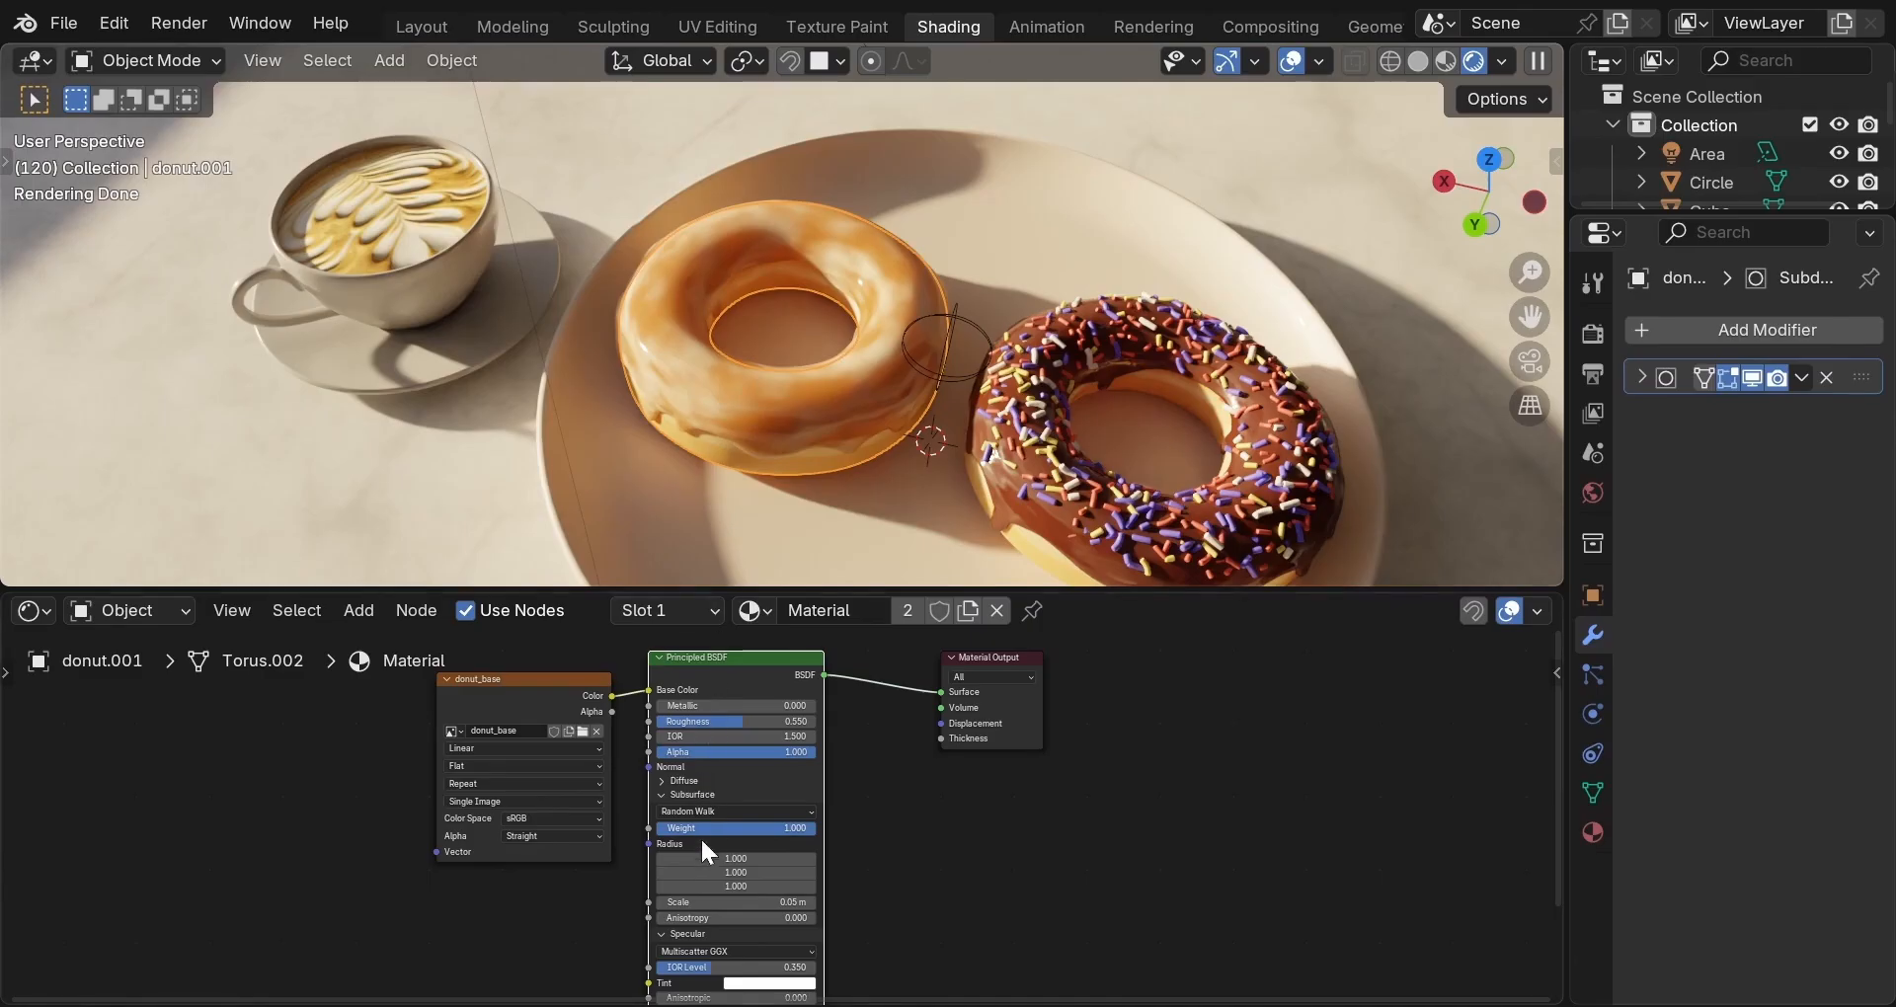
pyautogui.click(722, 899)
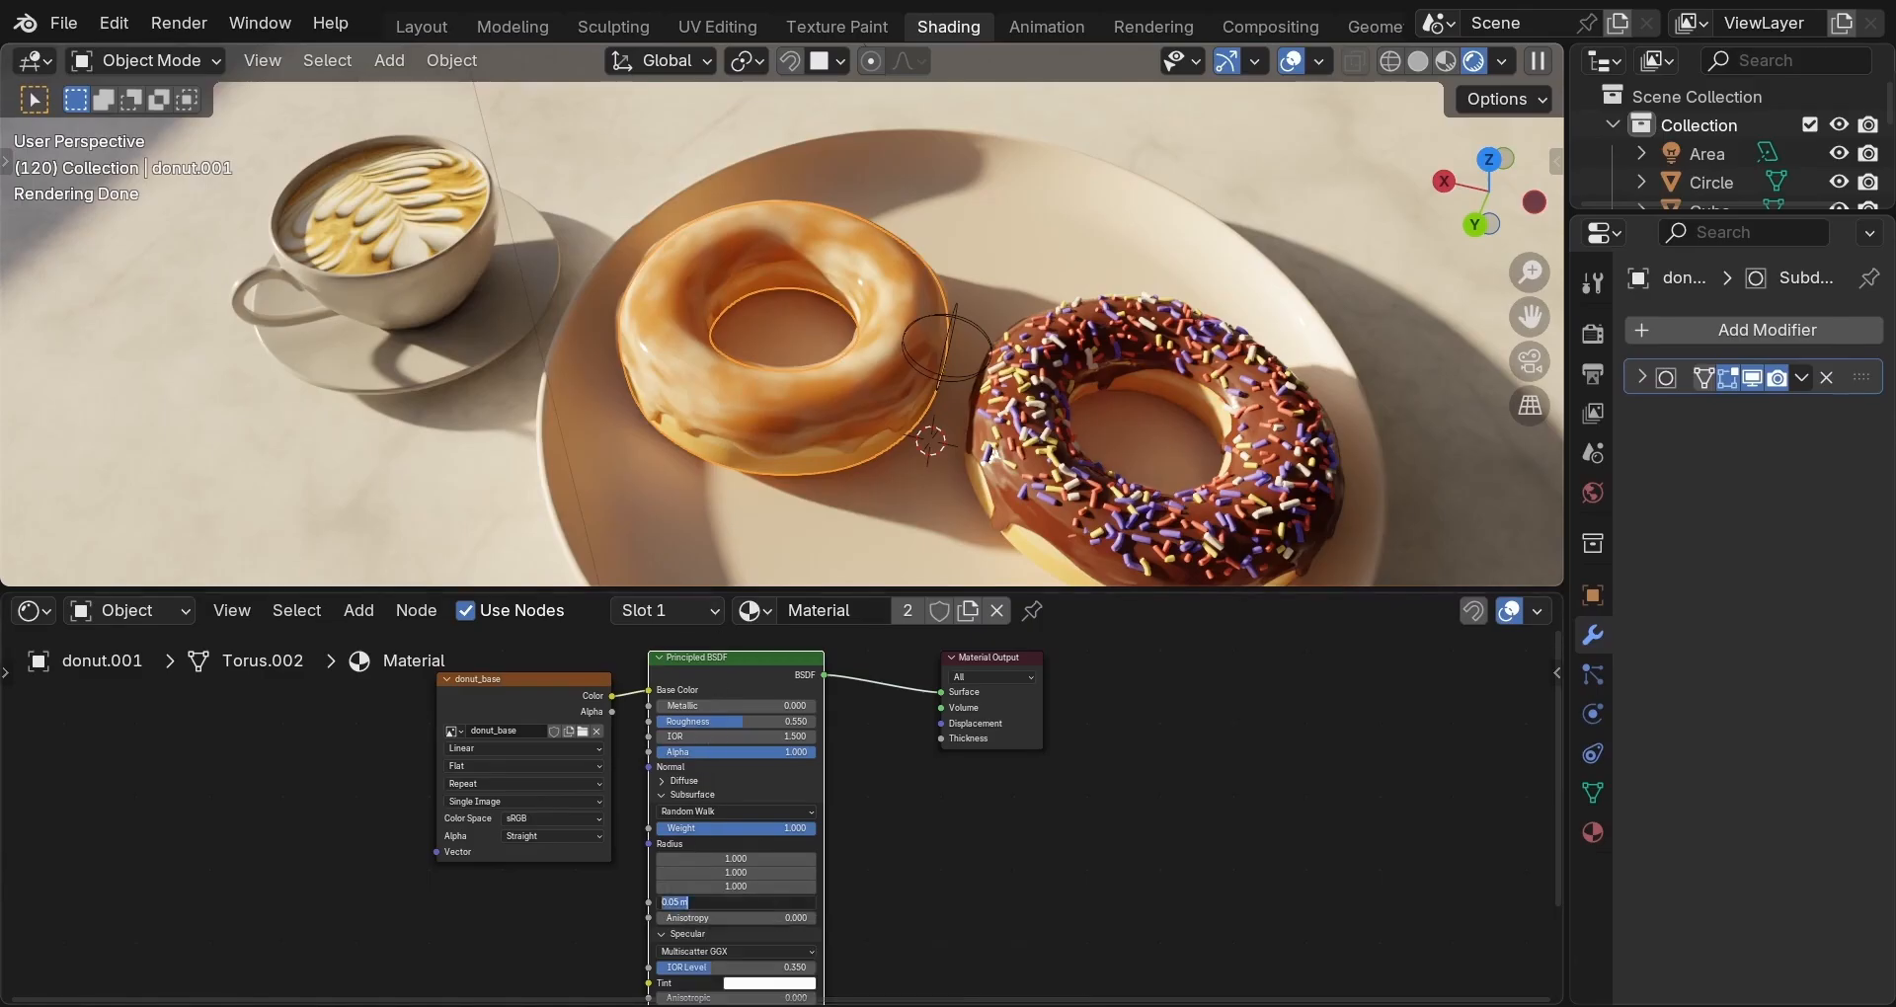
pyautogui.write('0.02')
pyautogui.press('Return')
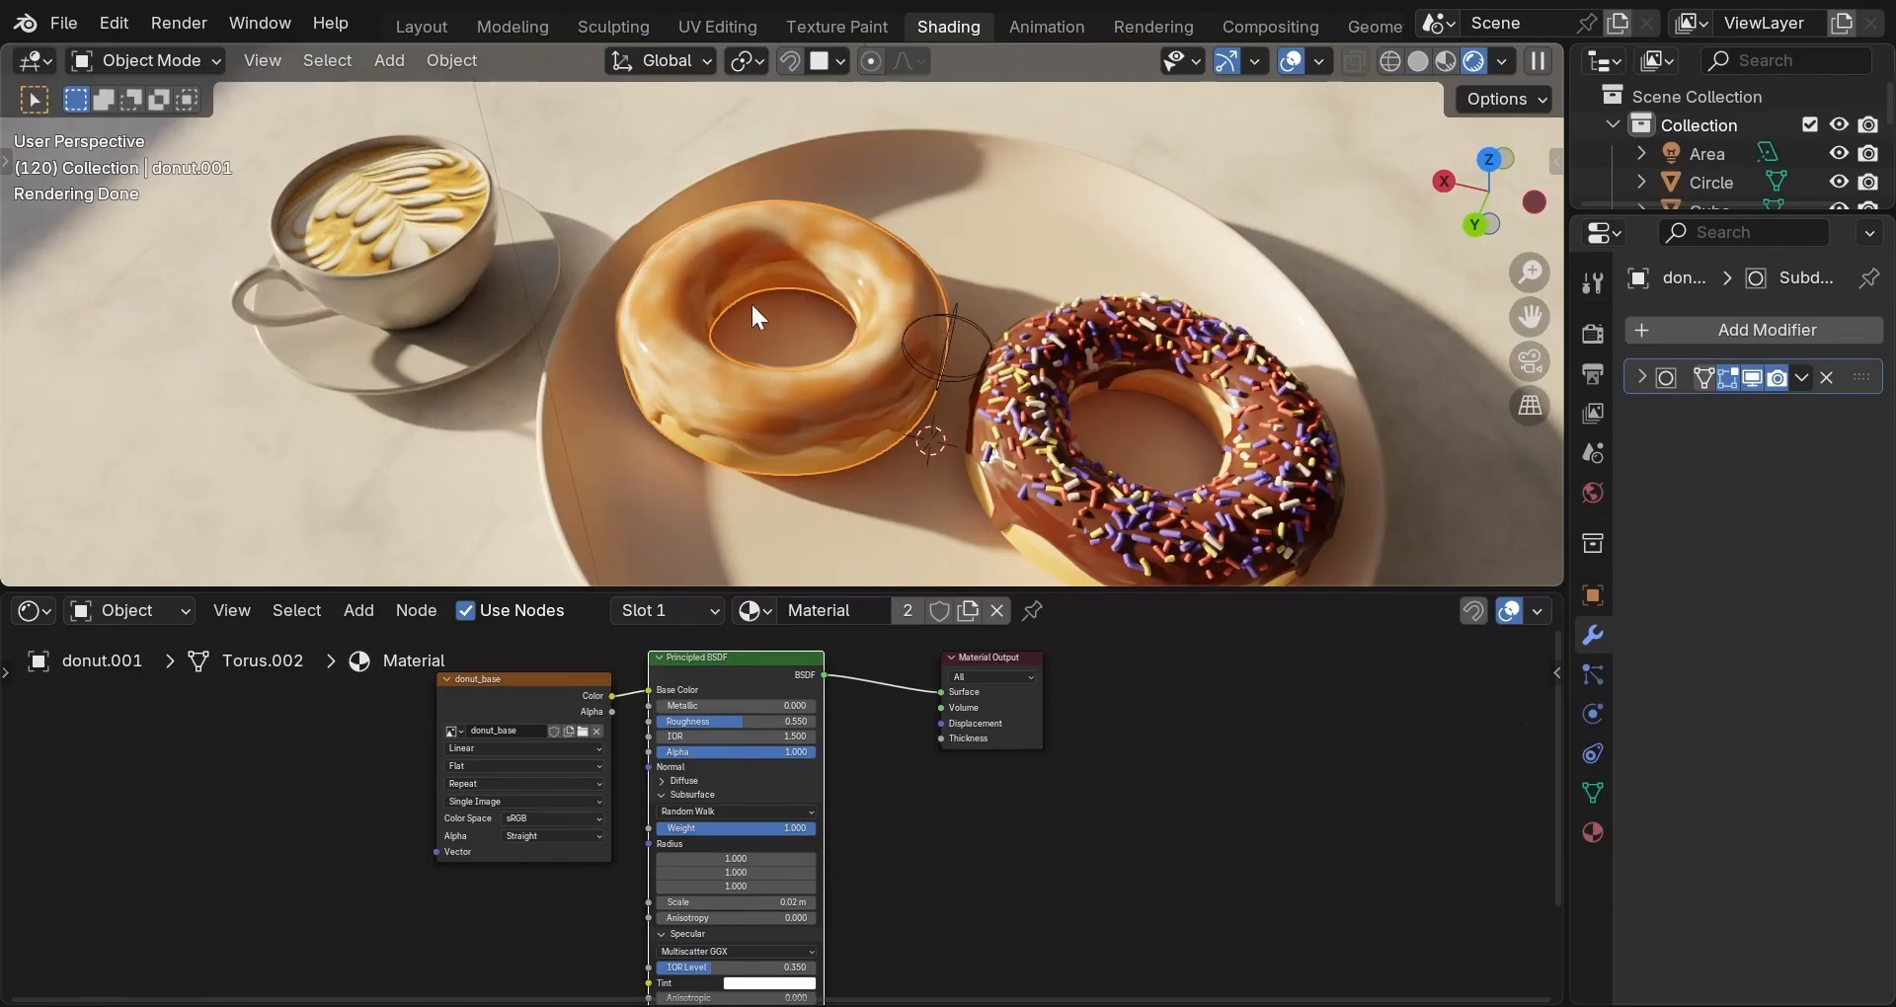
# Select the plate, return to the Layout workspace and begin editing the current frame number.
pyautogui.click(660, 490)
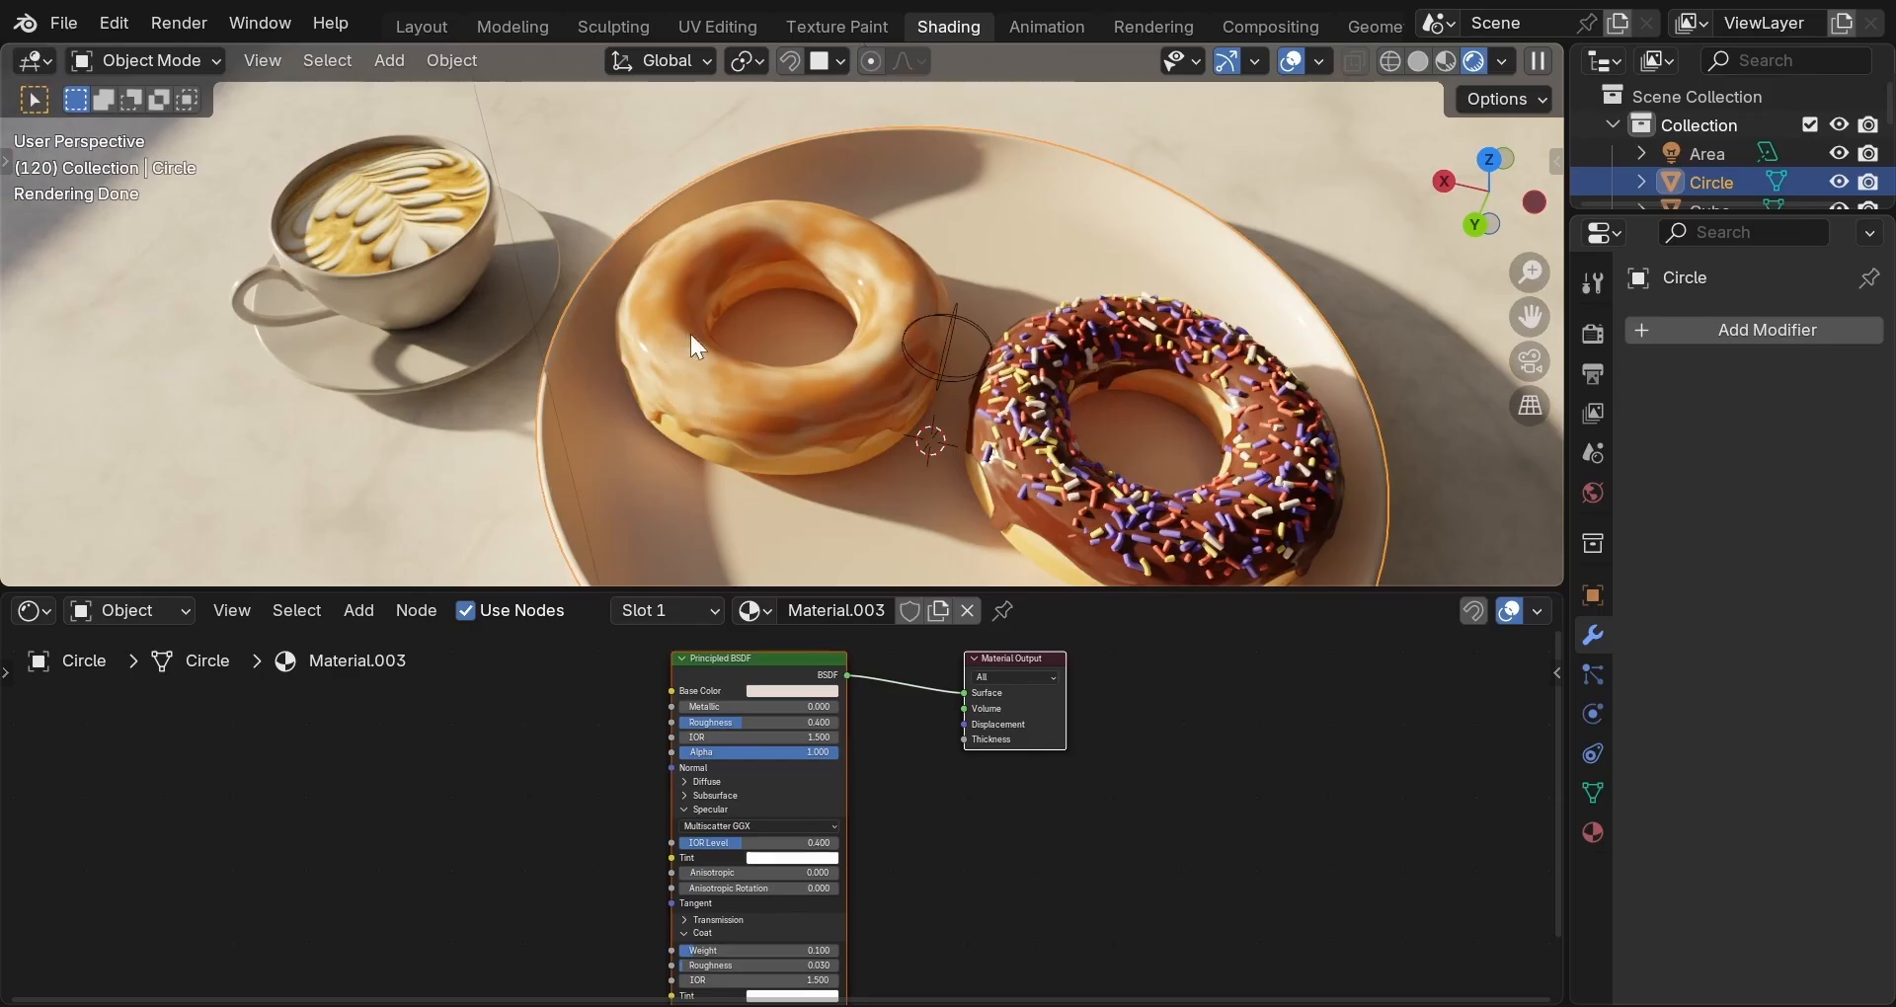
pyautogui.click(423, 25)
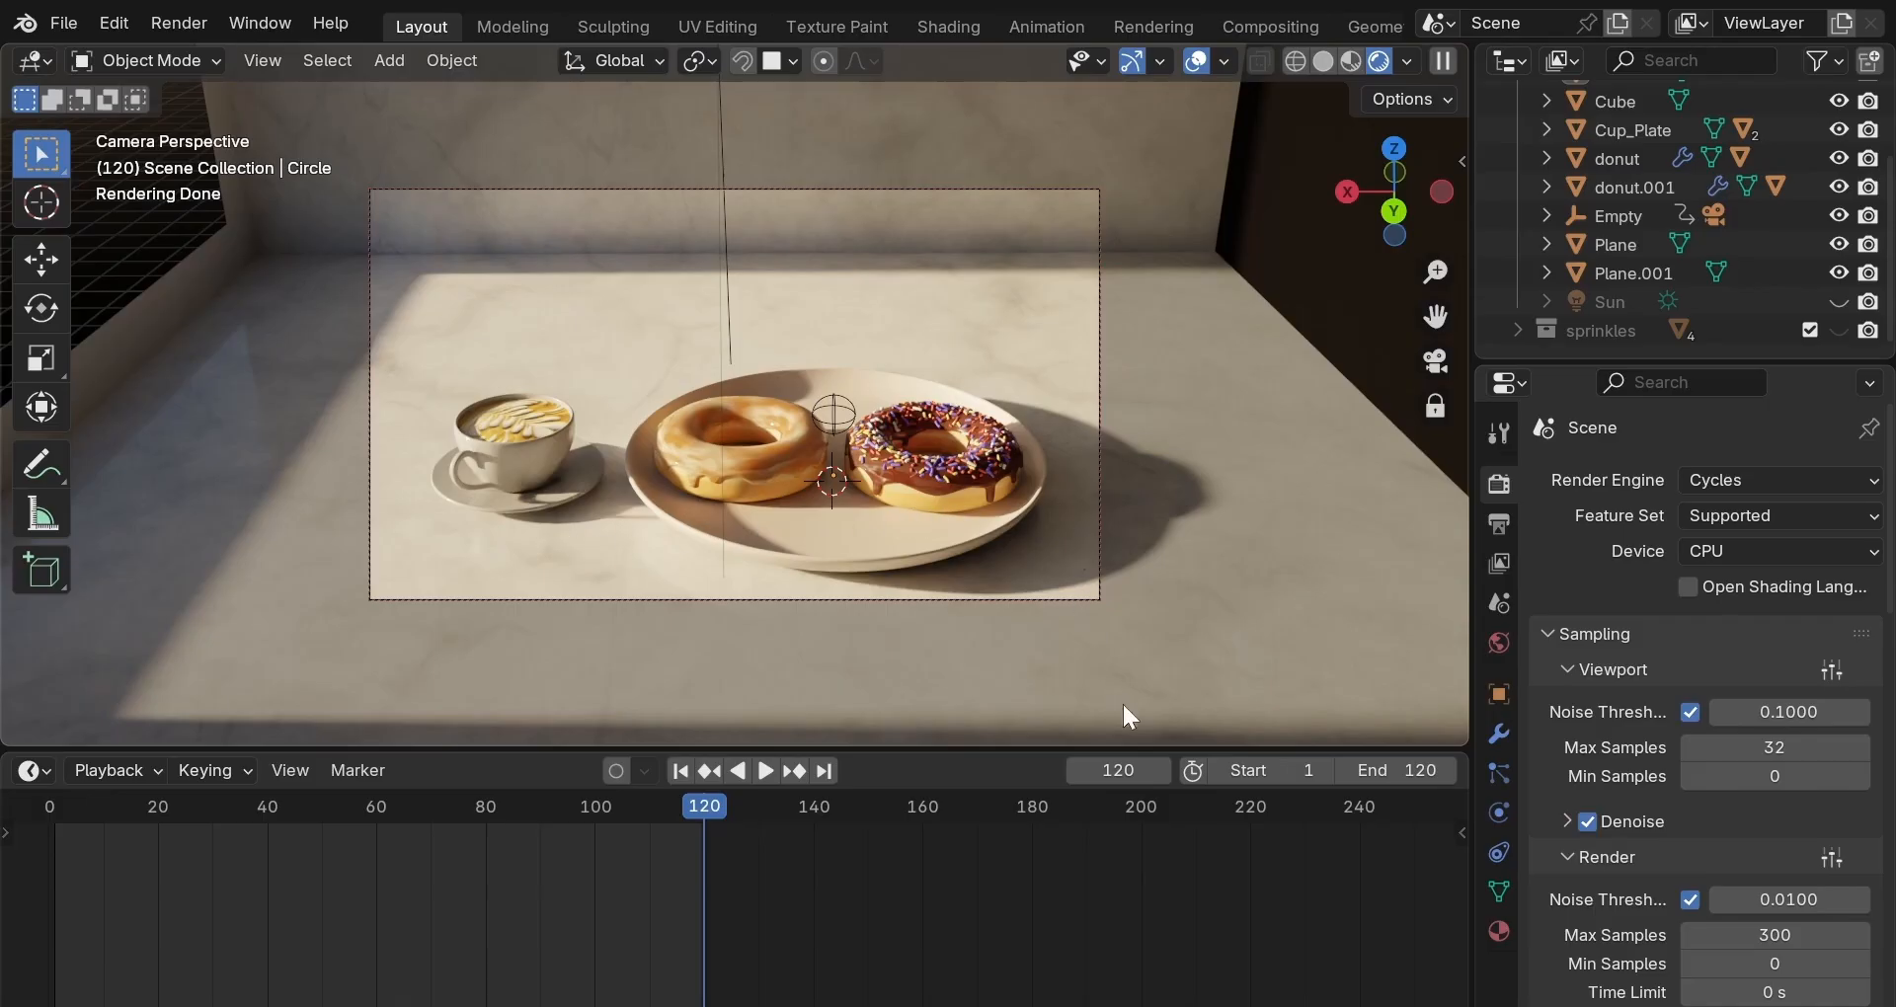
pyautogui.click(1116, 770)
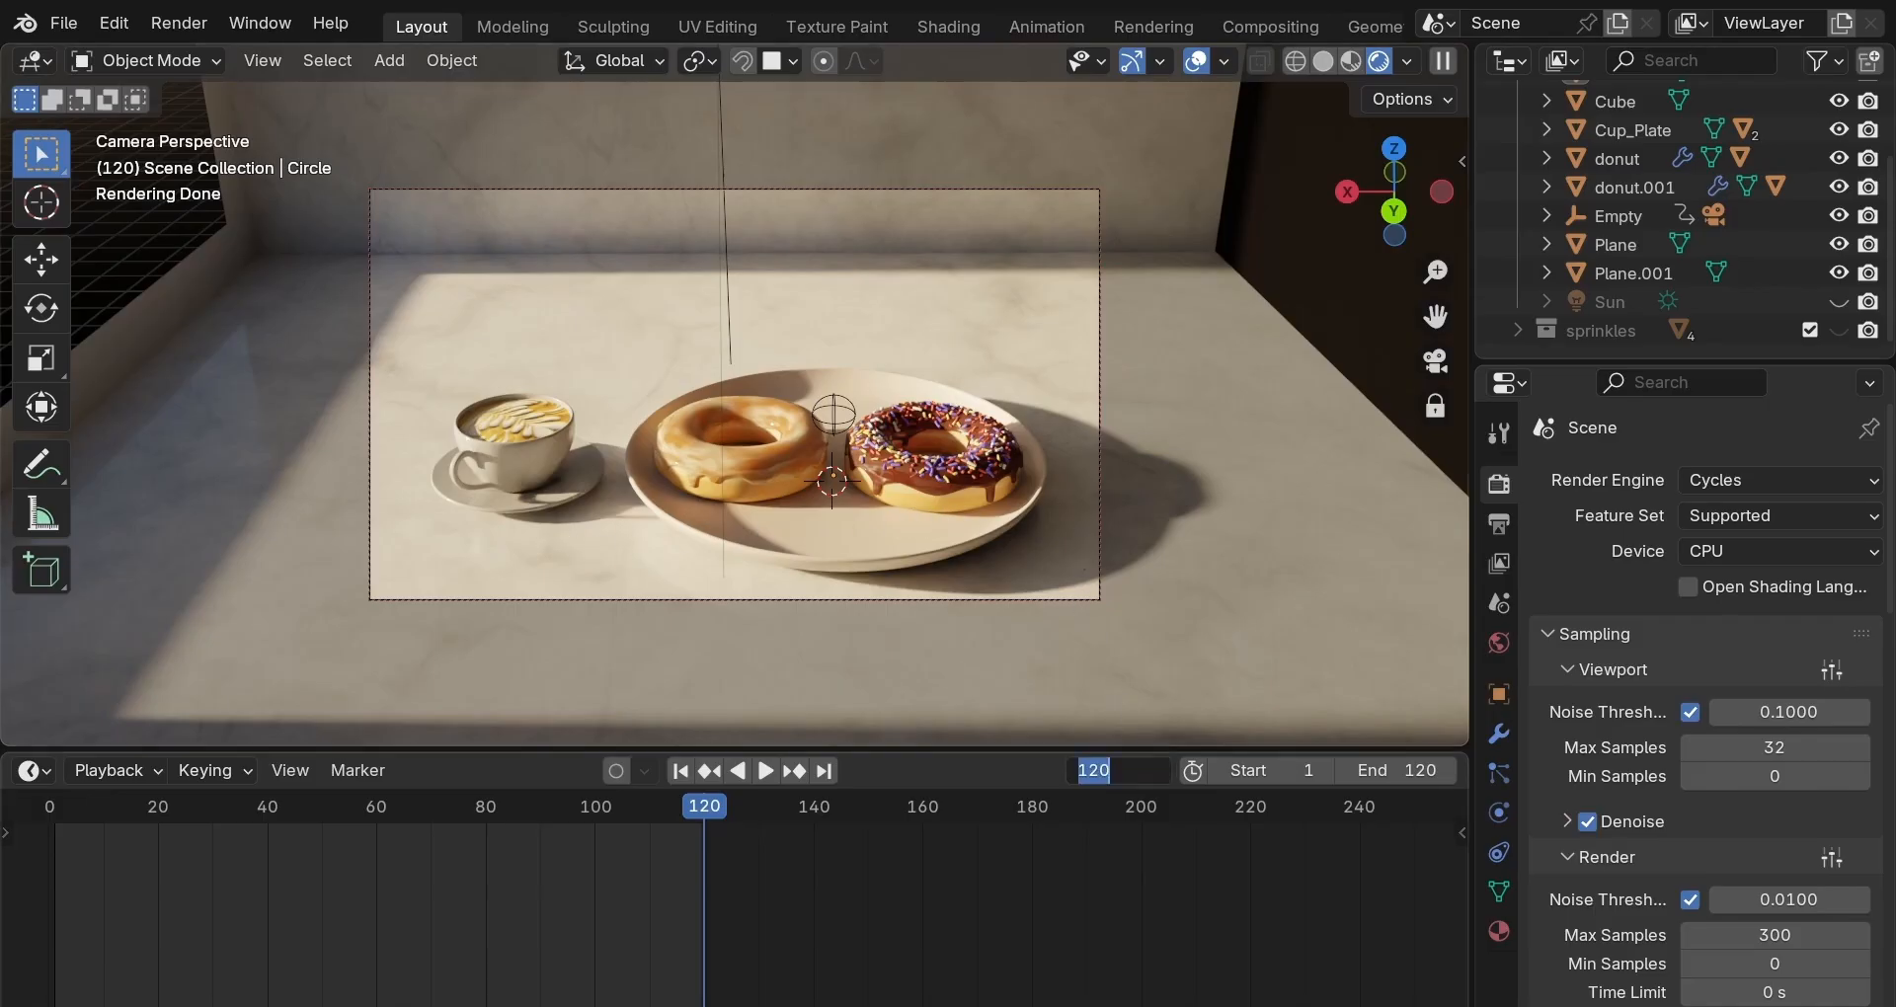
# Jump the timeline to frame 7 for the top-down camera view.
pyautogui.write('7')
pyautogui.press('Return')
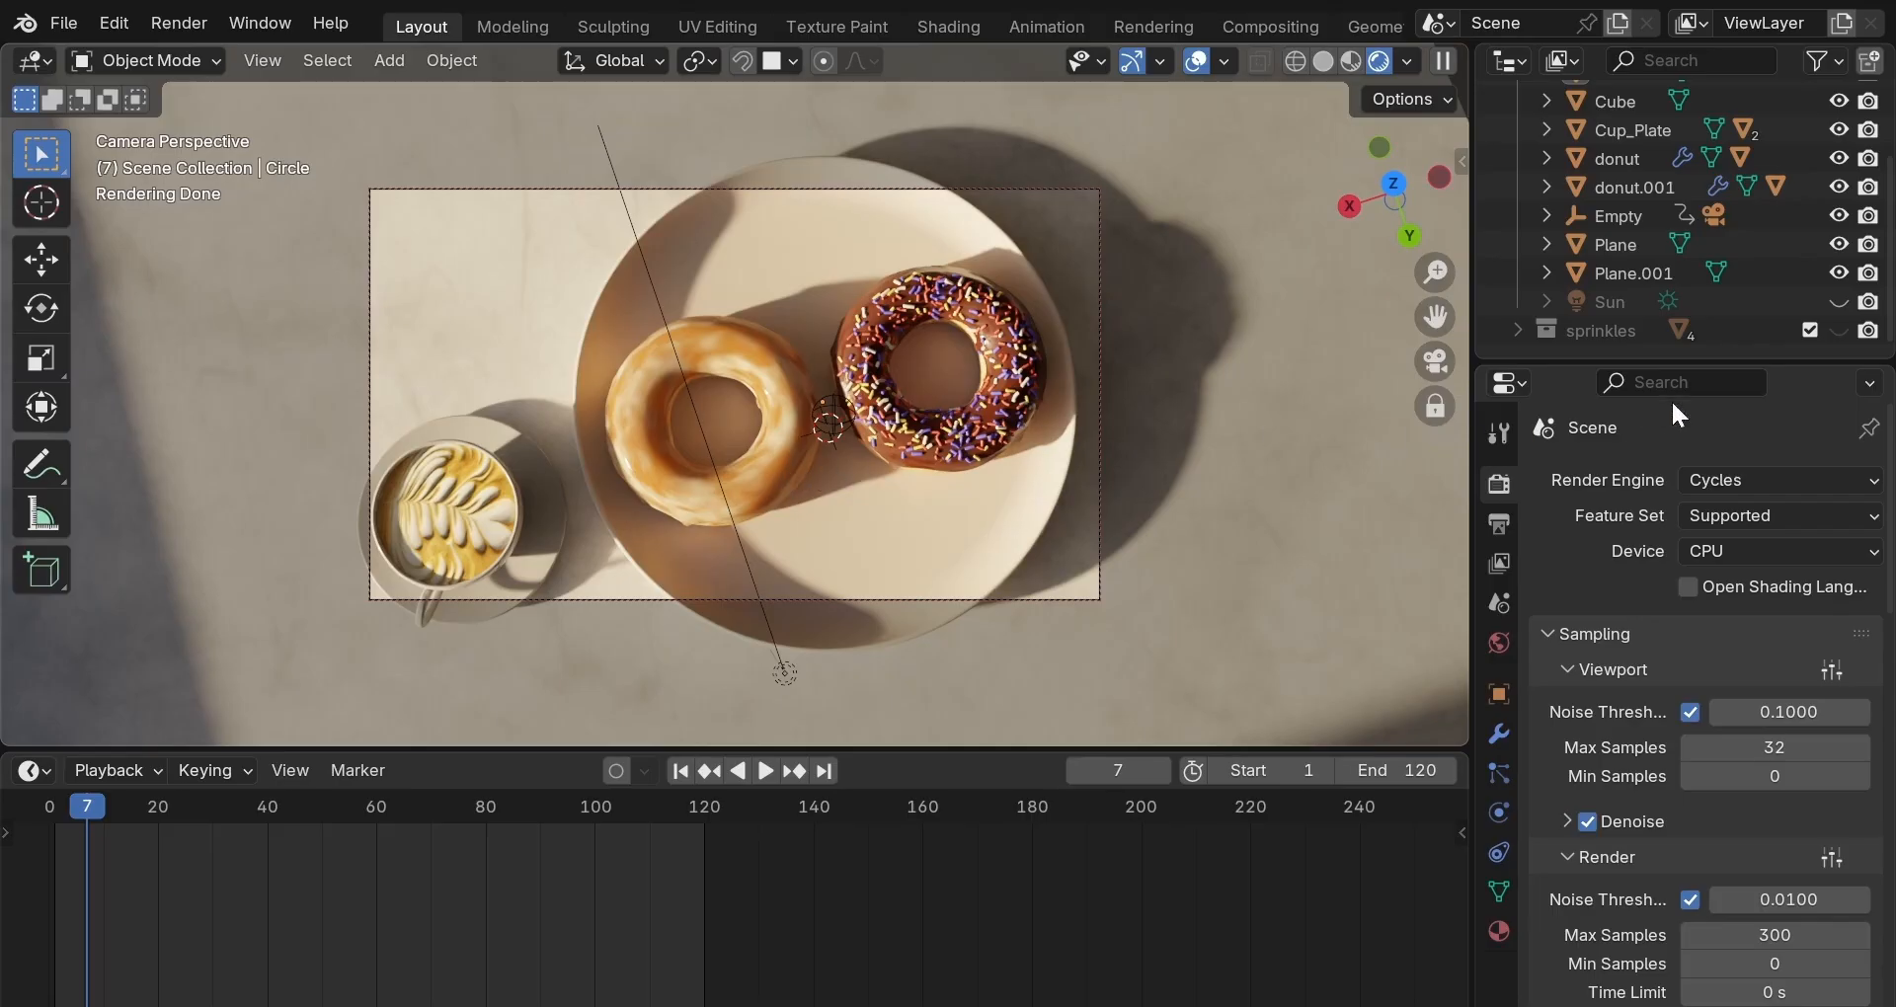
# Make the Sun light visible in the viewport again from the Outliner.
pyautogui.scroll(3, 1750, 296)
pyautogui.scroll(-3, 1767, 296)
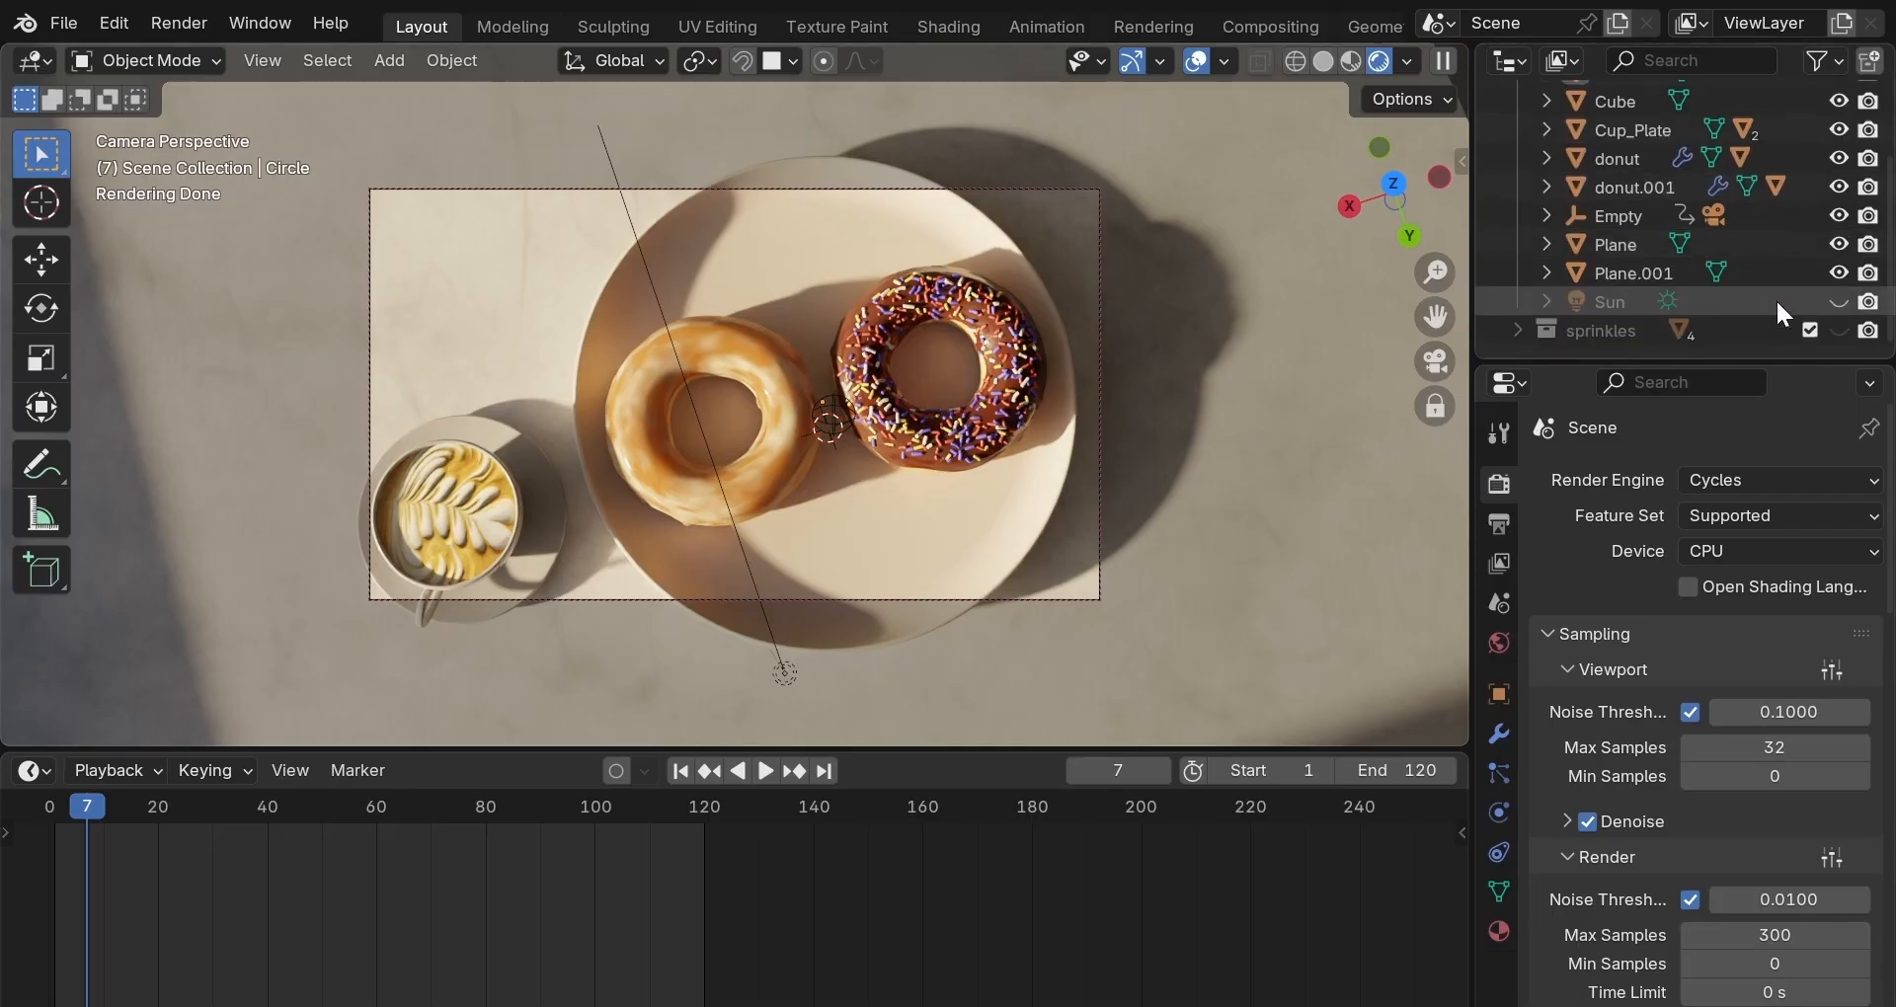
pyautogui.click(1837, 301)
# Lower the final render's Max Samples from 300 to 32.
pyautogui.scroll(3, 1797, 287)
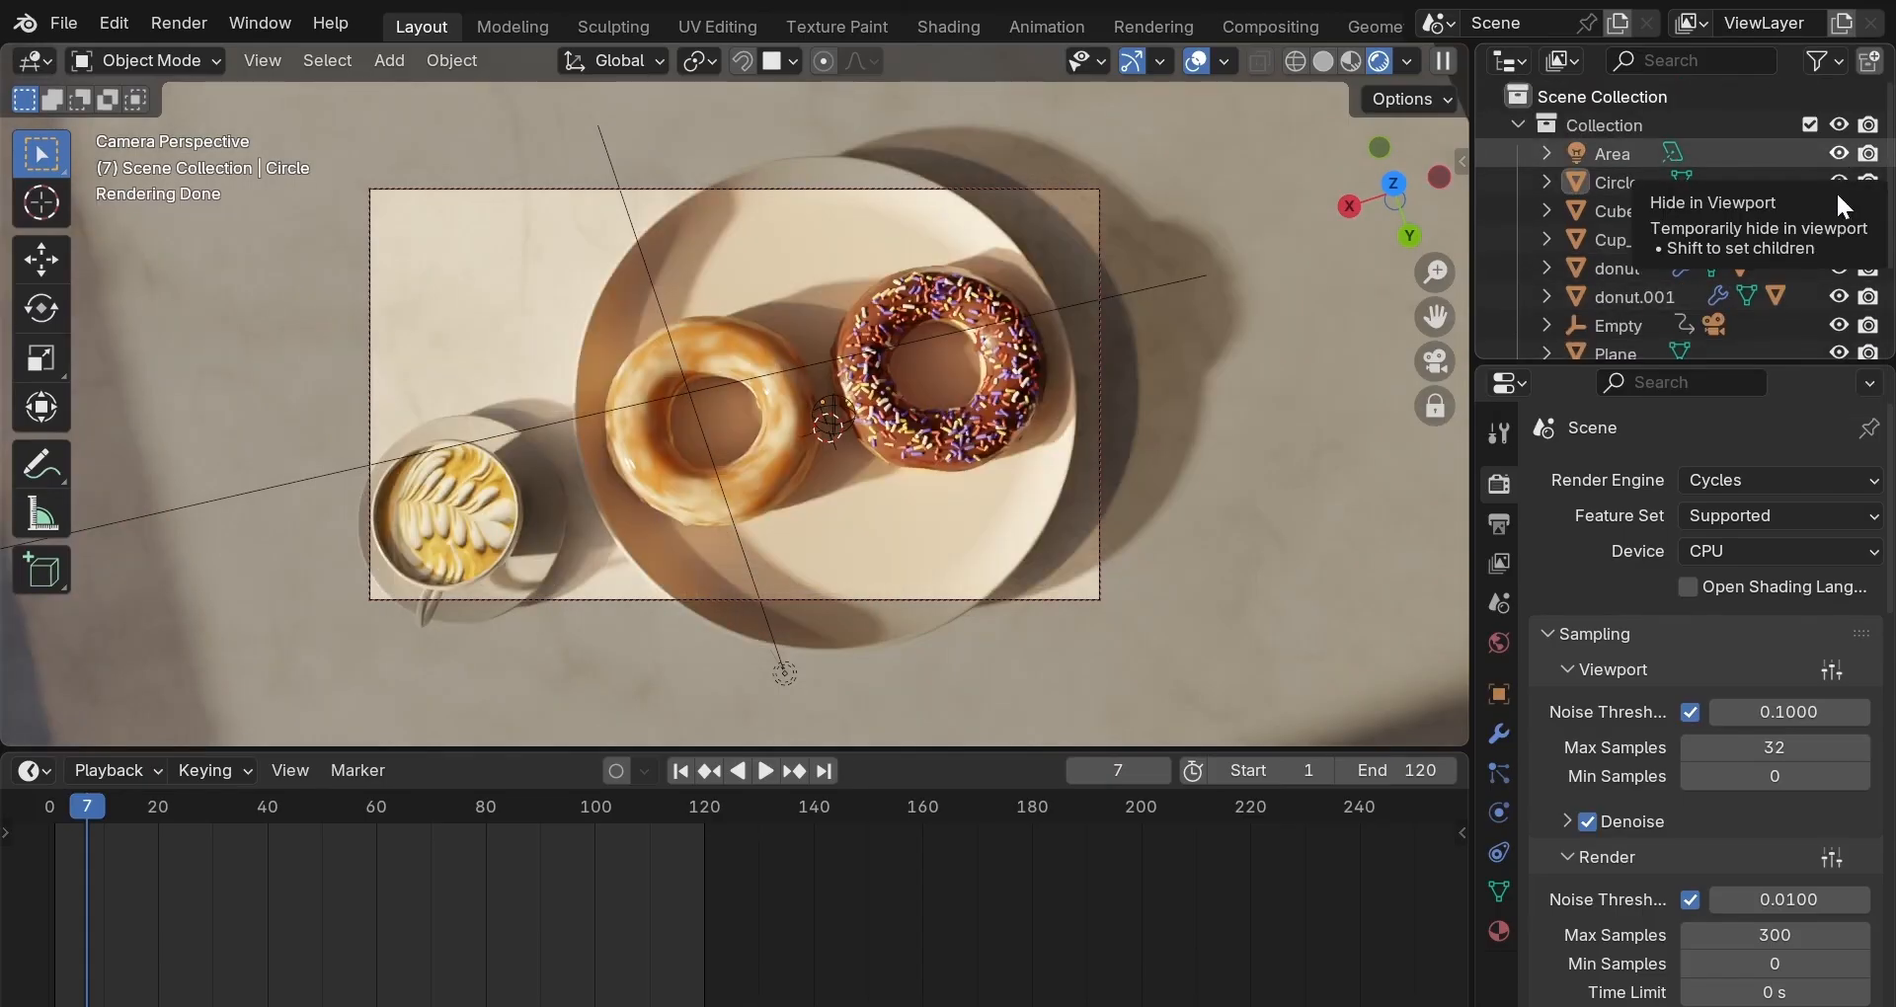
pyautogui.click(1761, 935)
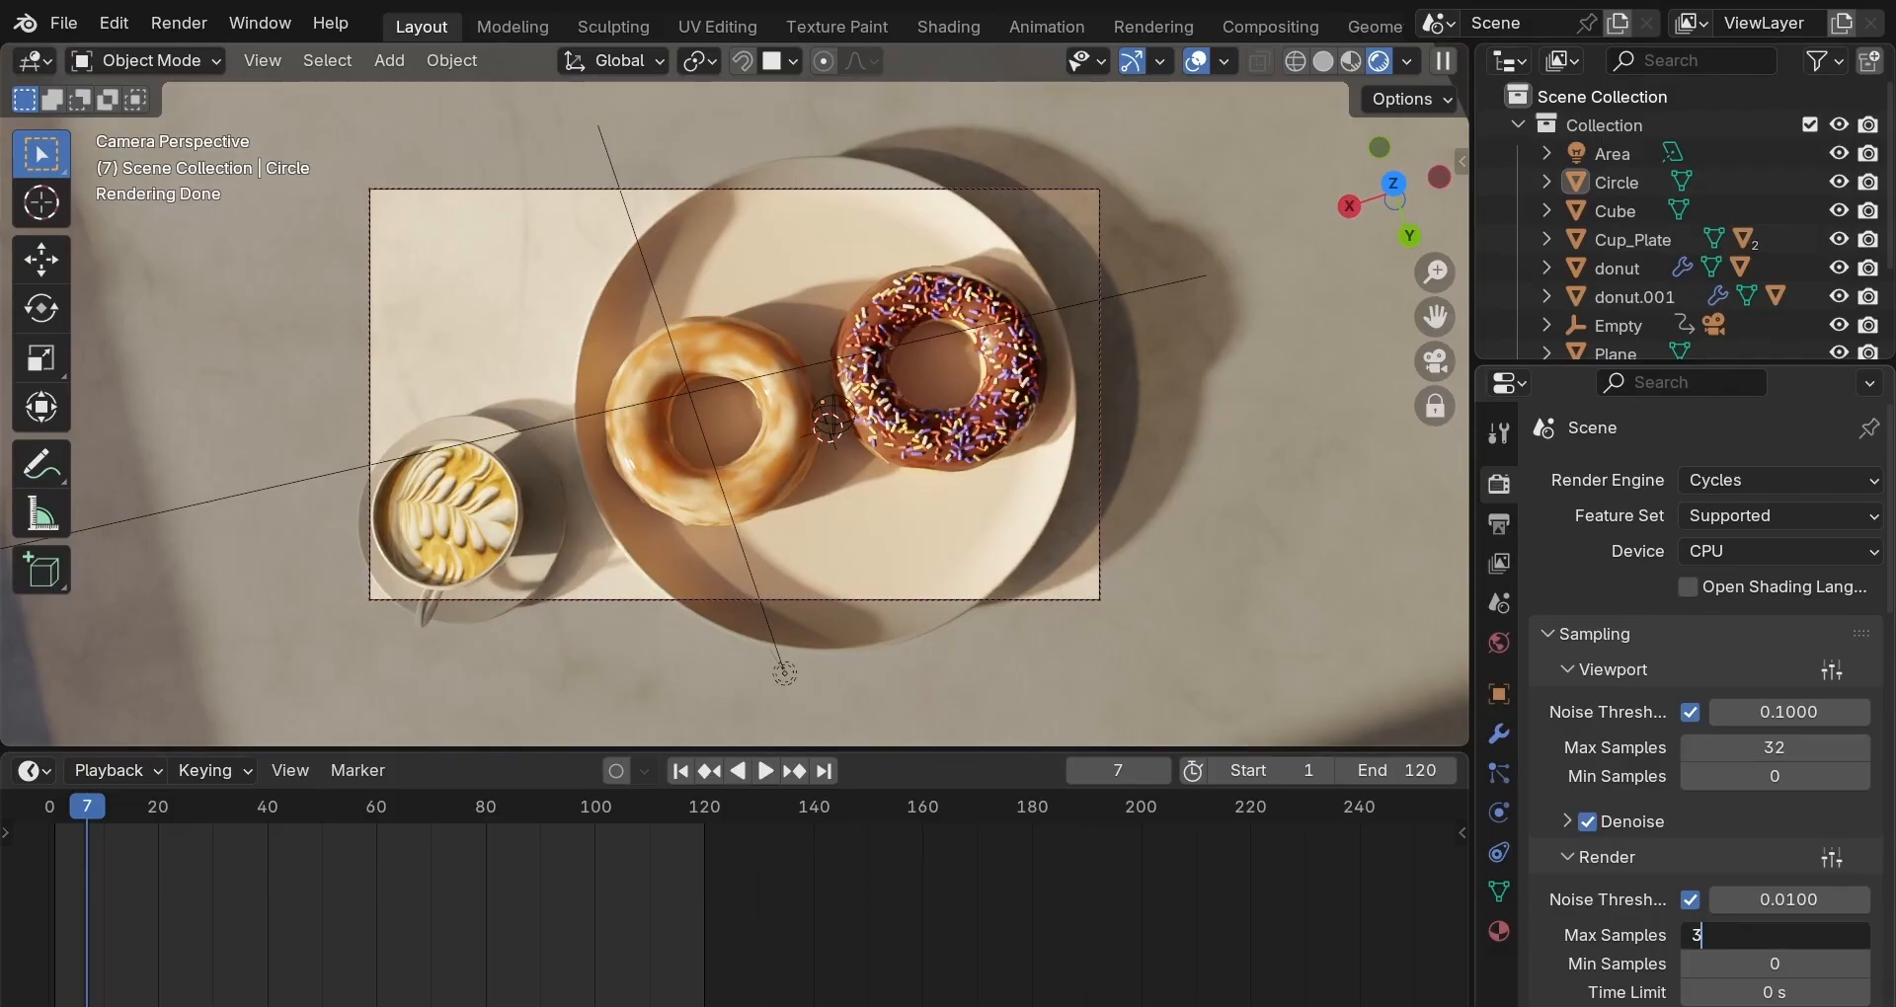
pyautogui.write('32')
pyautogui.press('Return')
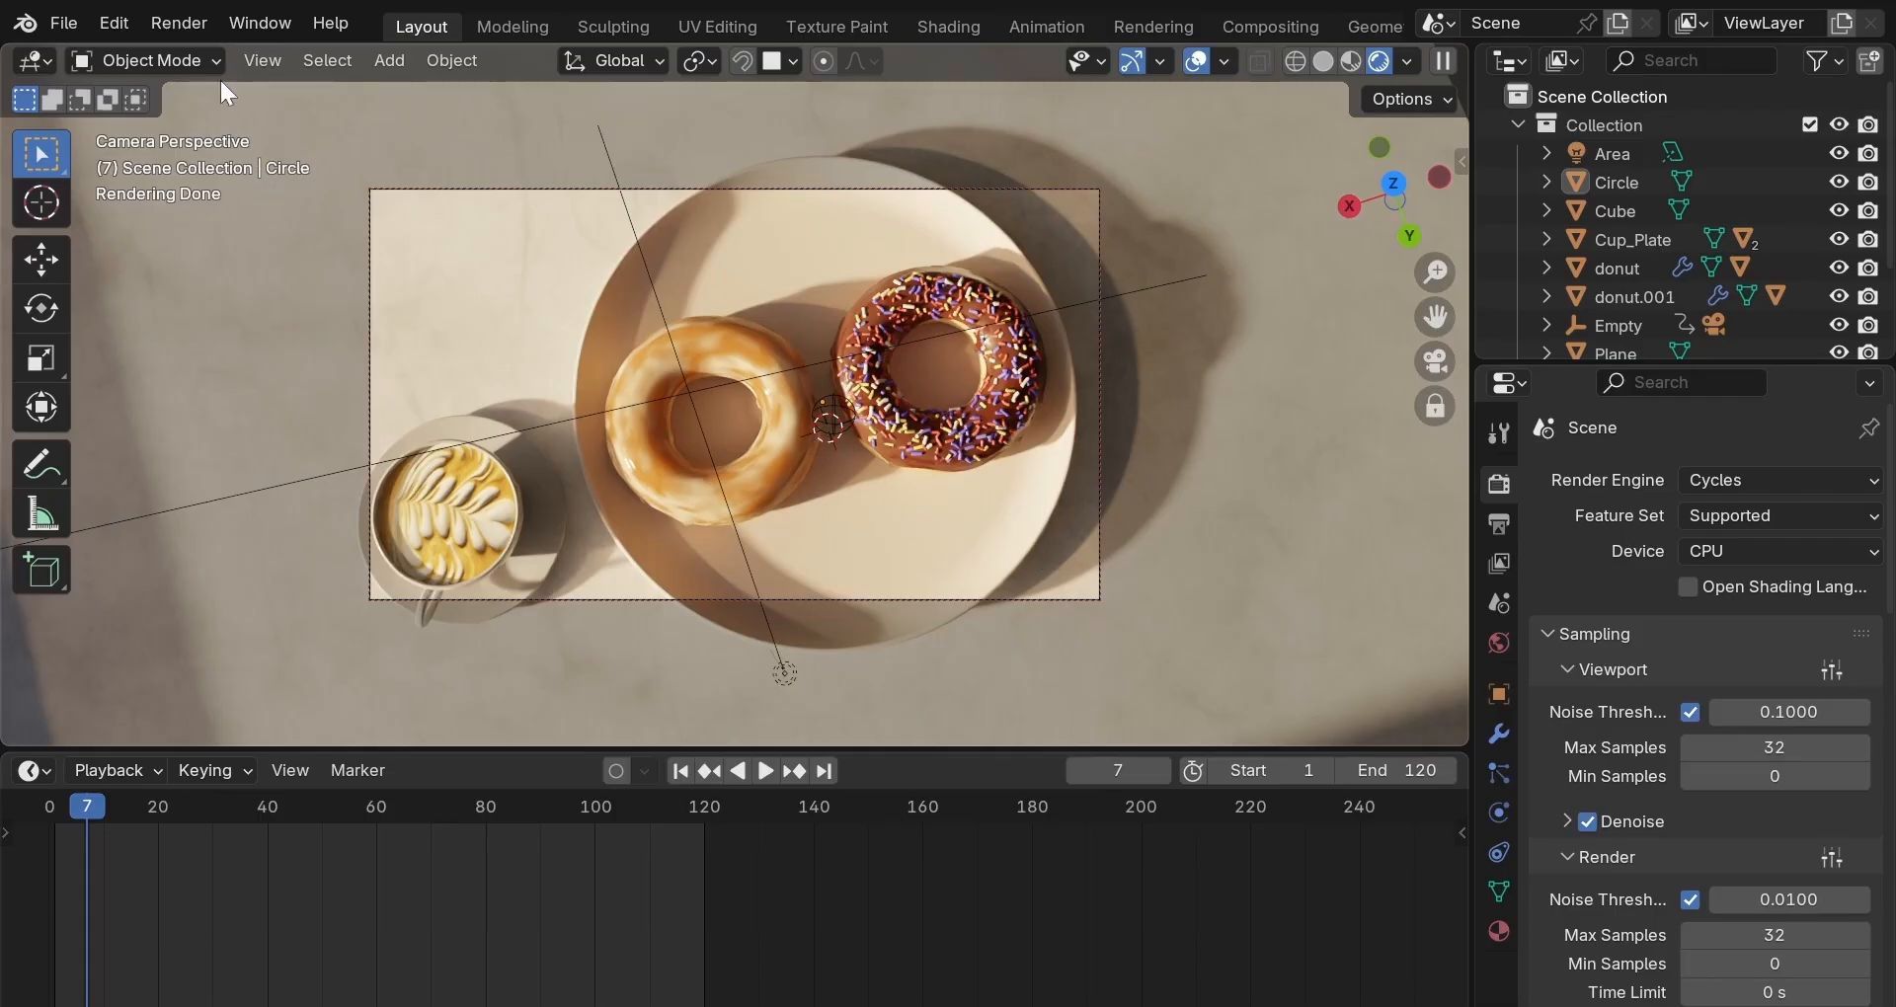
# Render frame 7, then switch the Render Result to empty Slot 2 and close it.
pyautogui.click(179, 23)
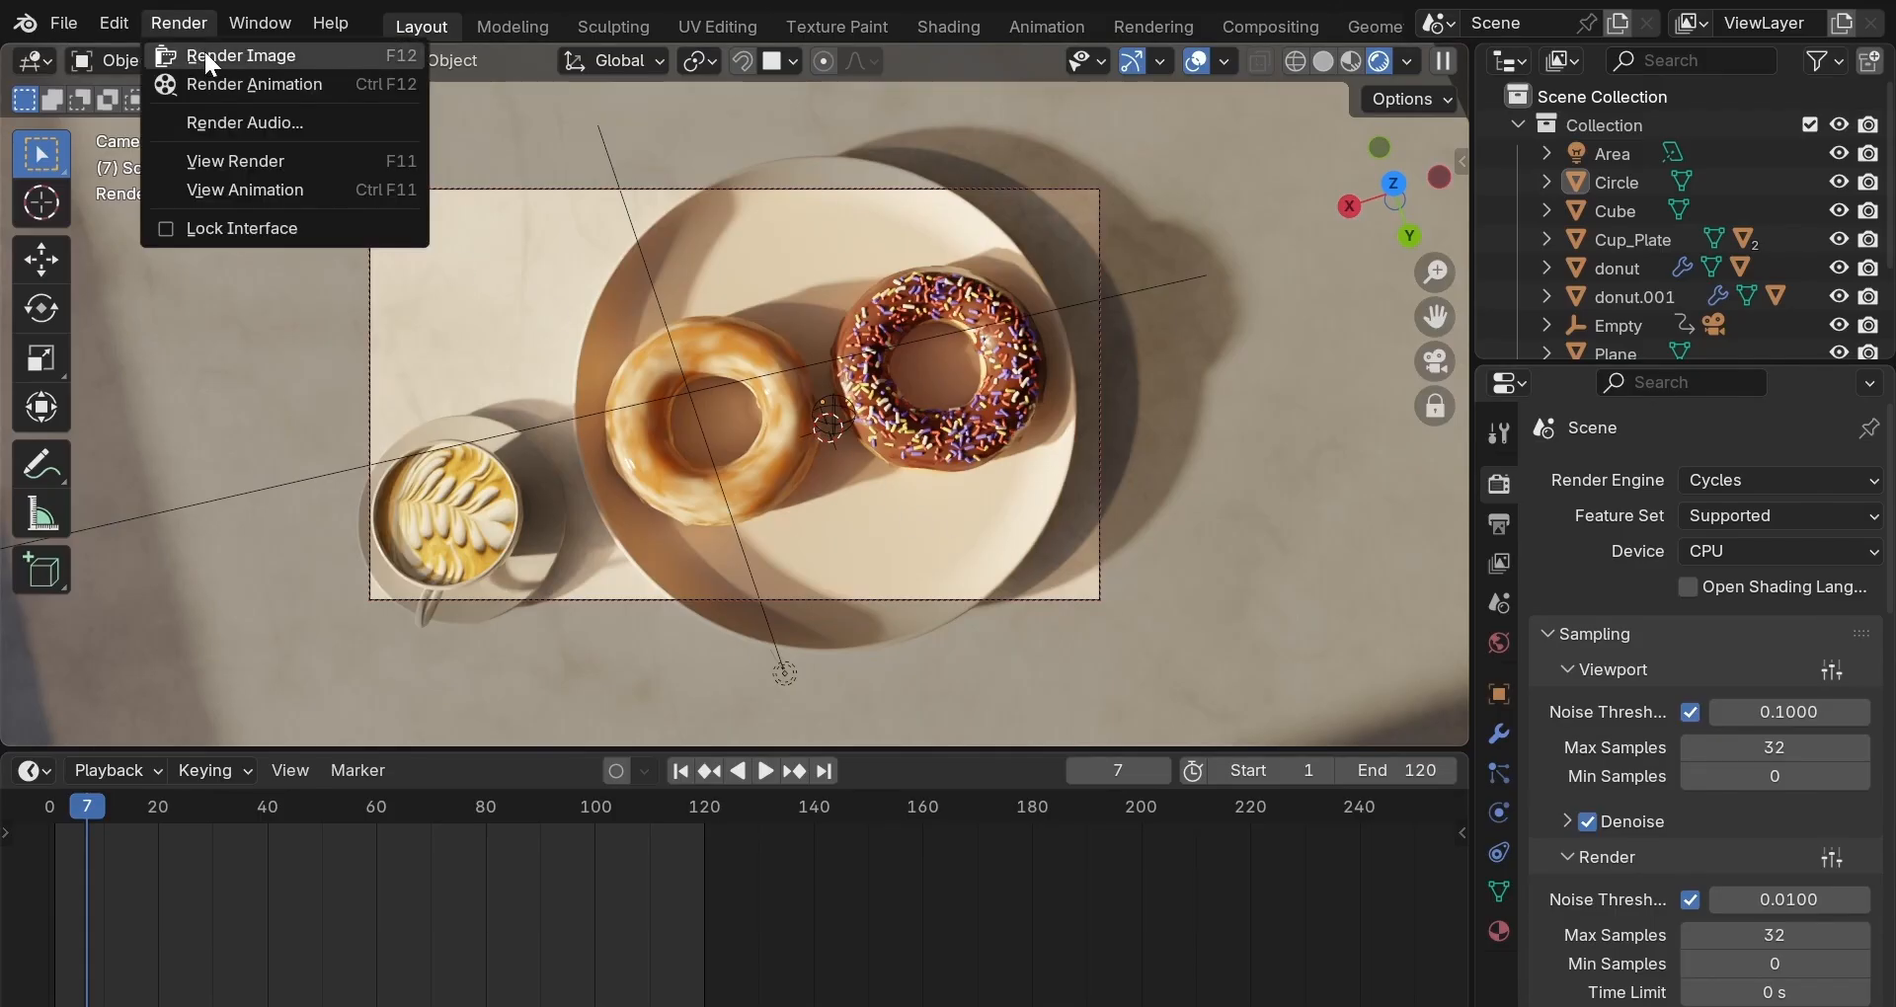
pyautogui.click(203, 49)
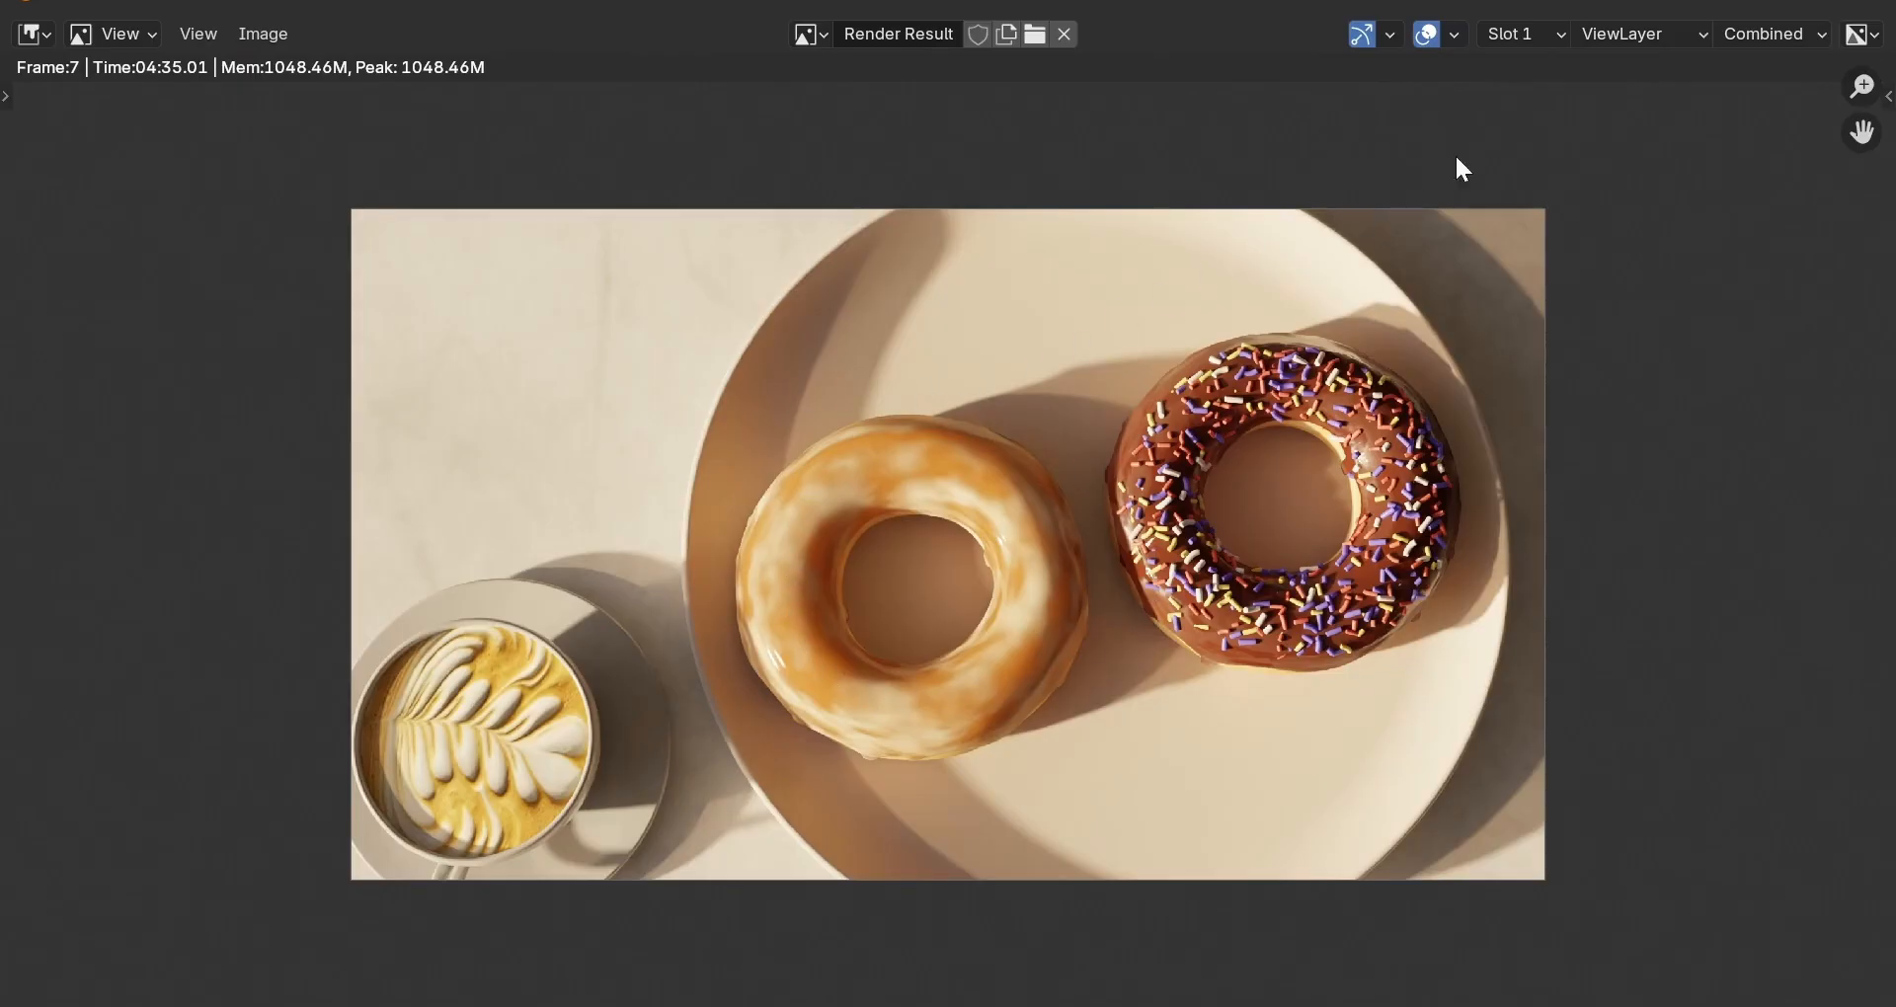
pyautogui.click(1557, 32)
pyautogui.click(1544, 93)
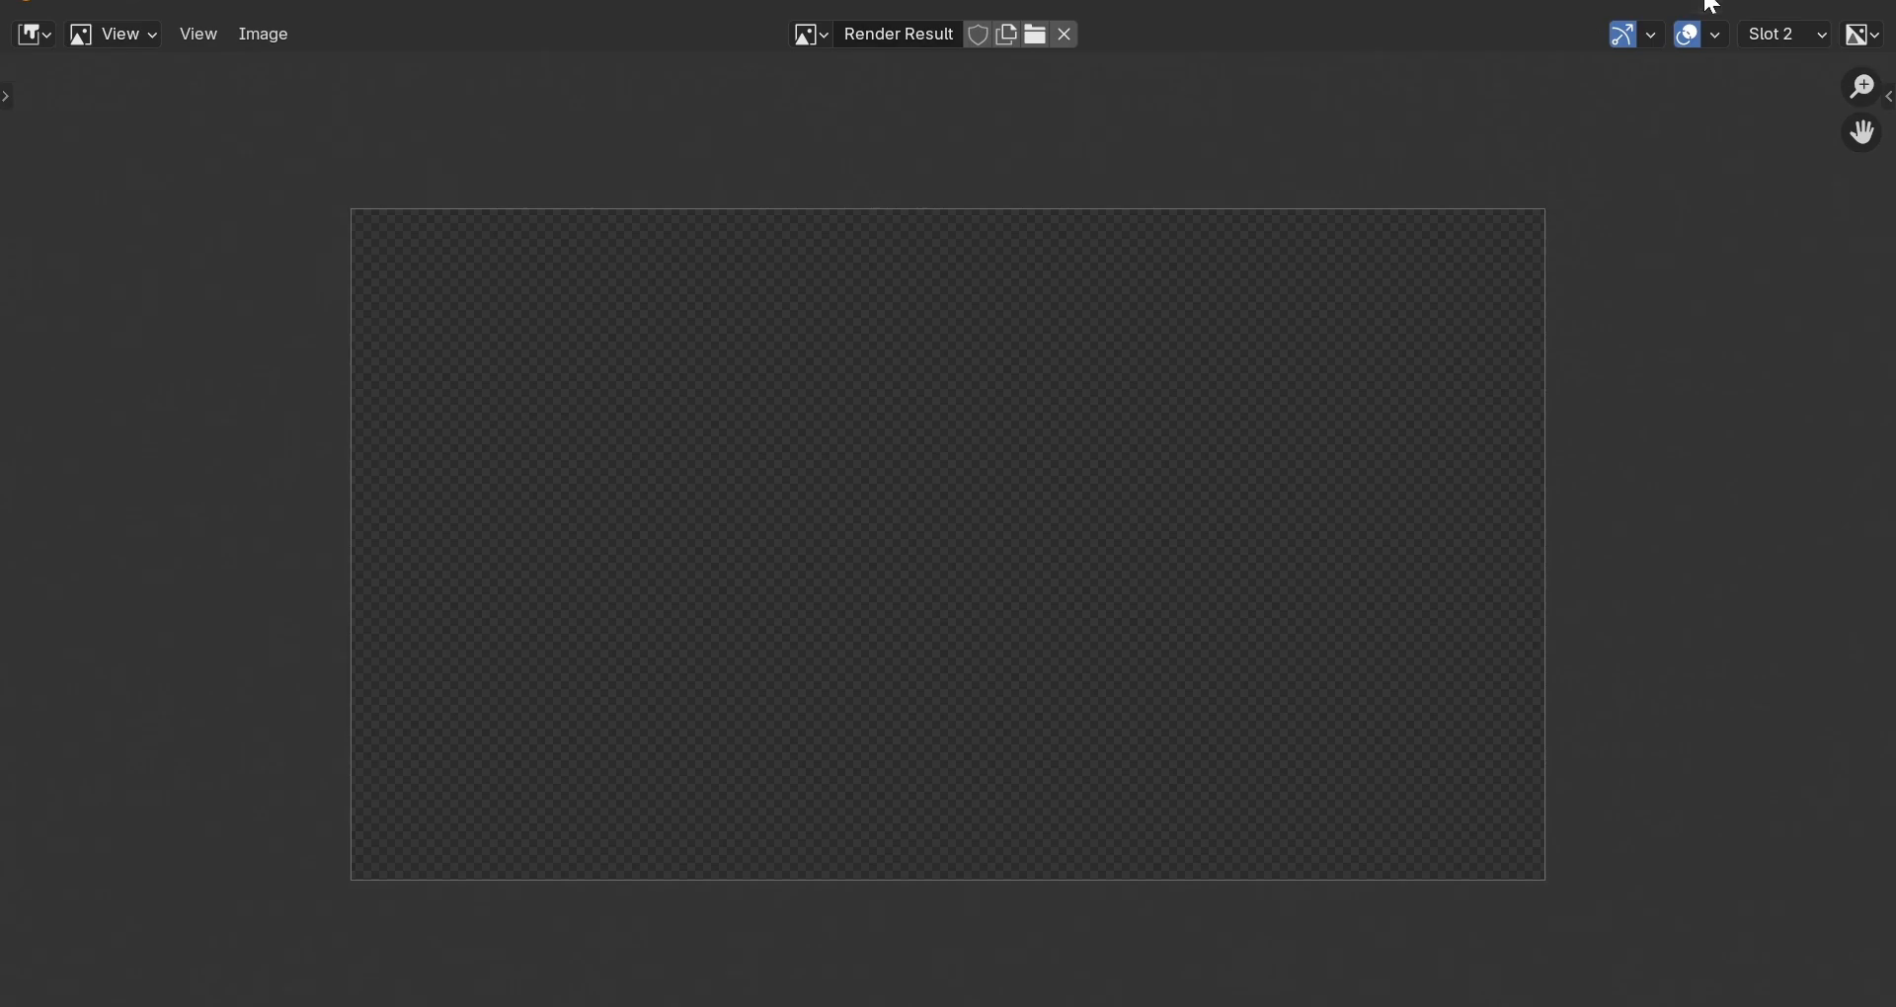
pyautogui.press('Escape')
# Select the Sun, render frame 7 again into Slot 2, then switch to empty Slot 3.
pyautogui.scroll(-3, 1675, 277)
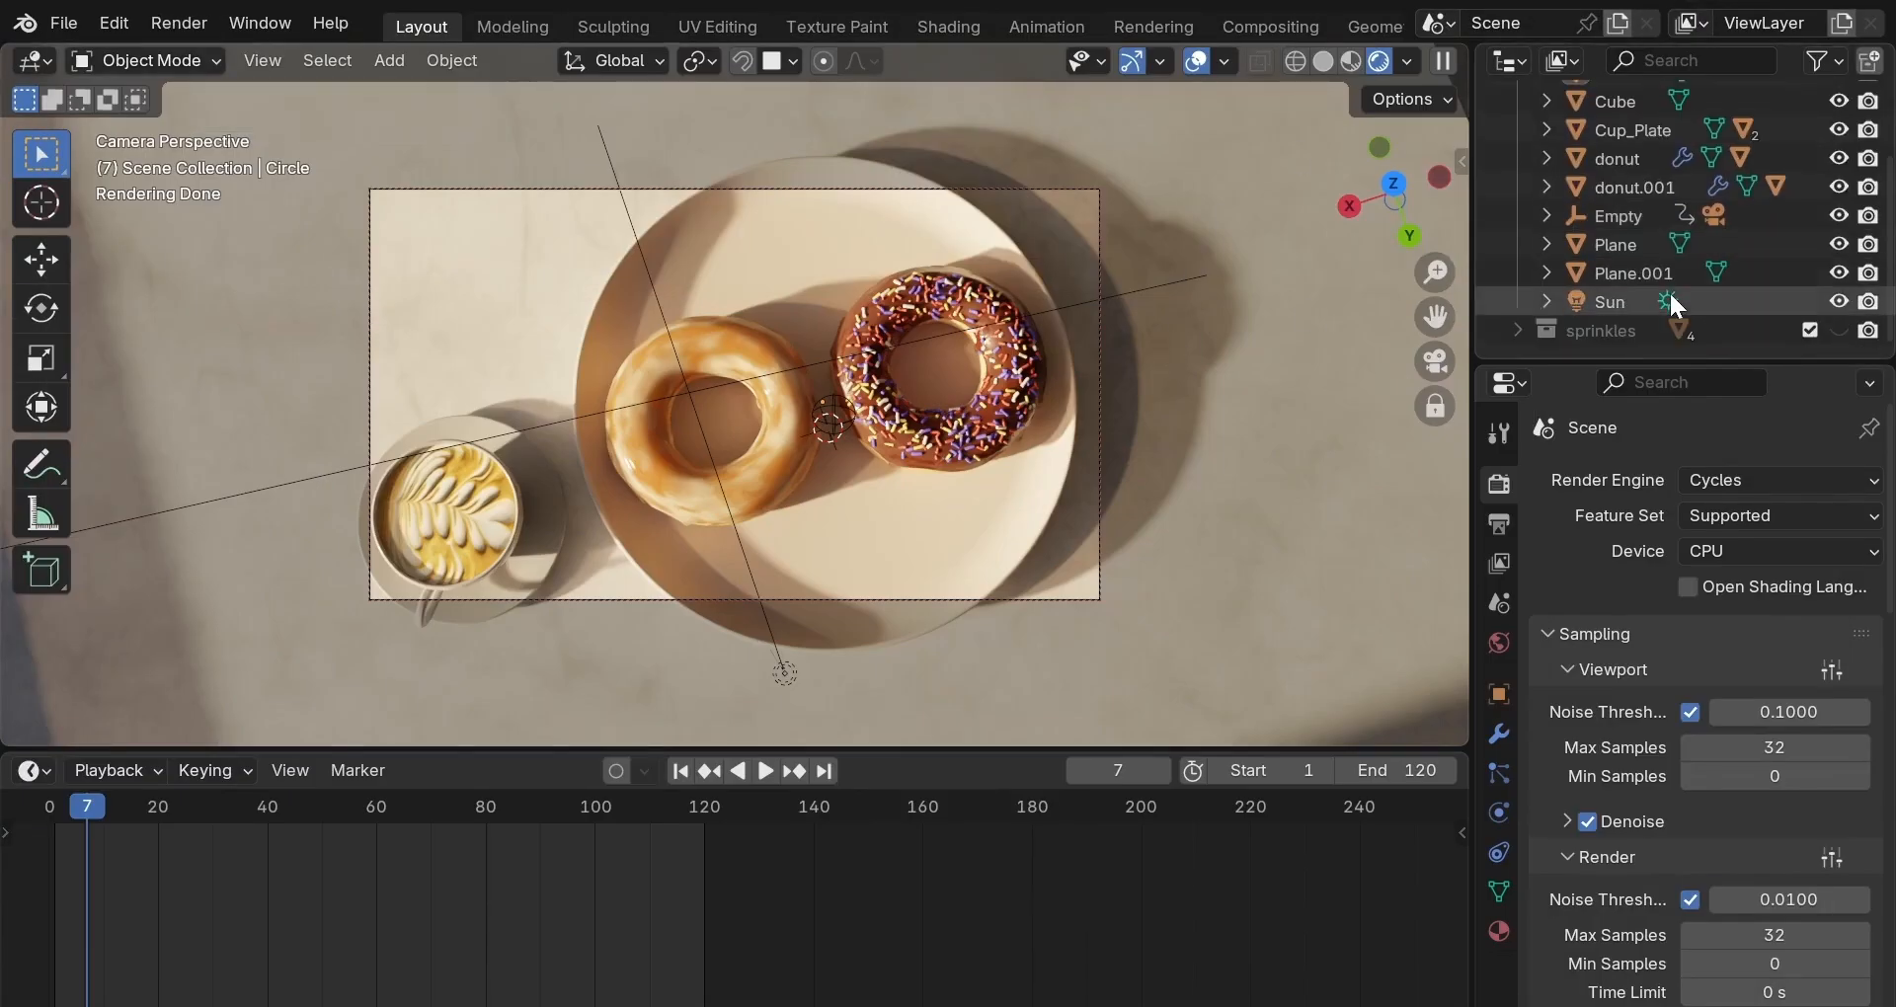
pyautogui.click(1670, 296)
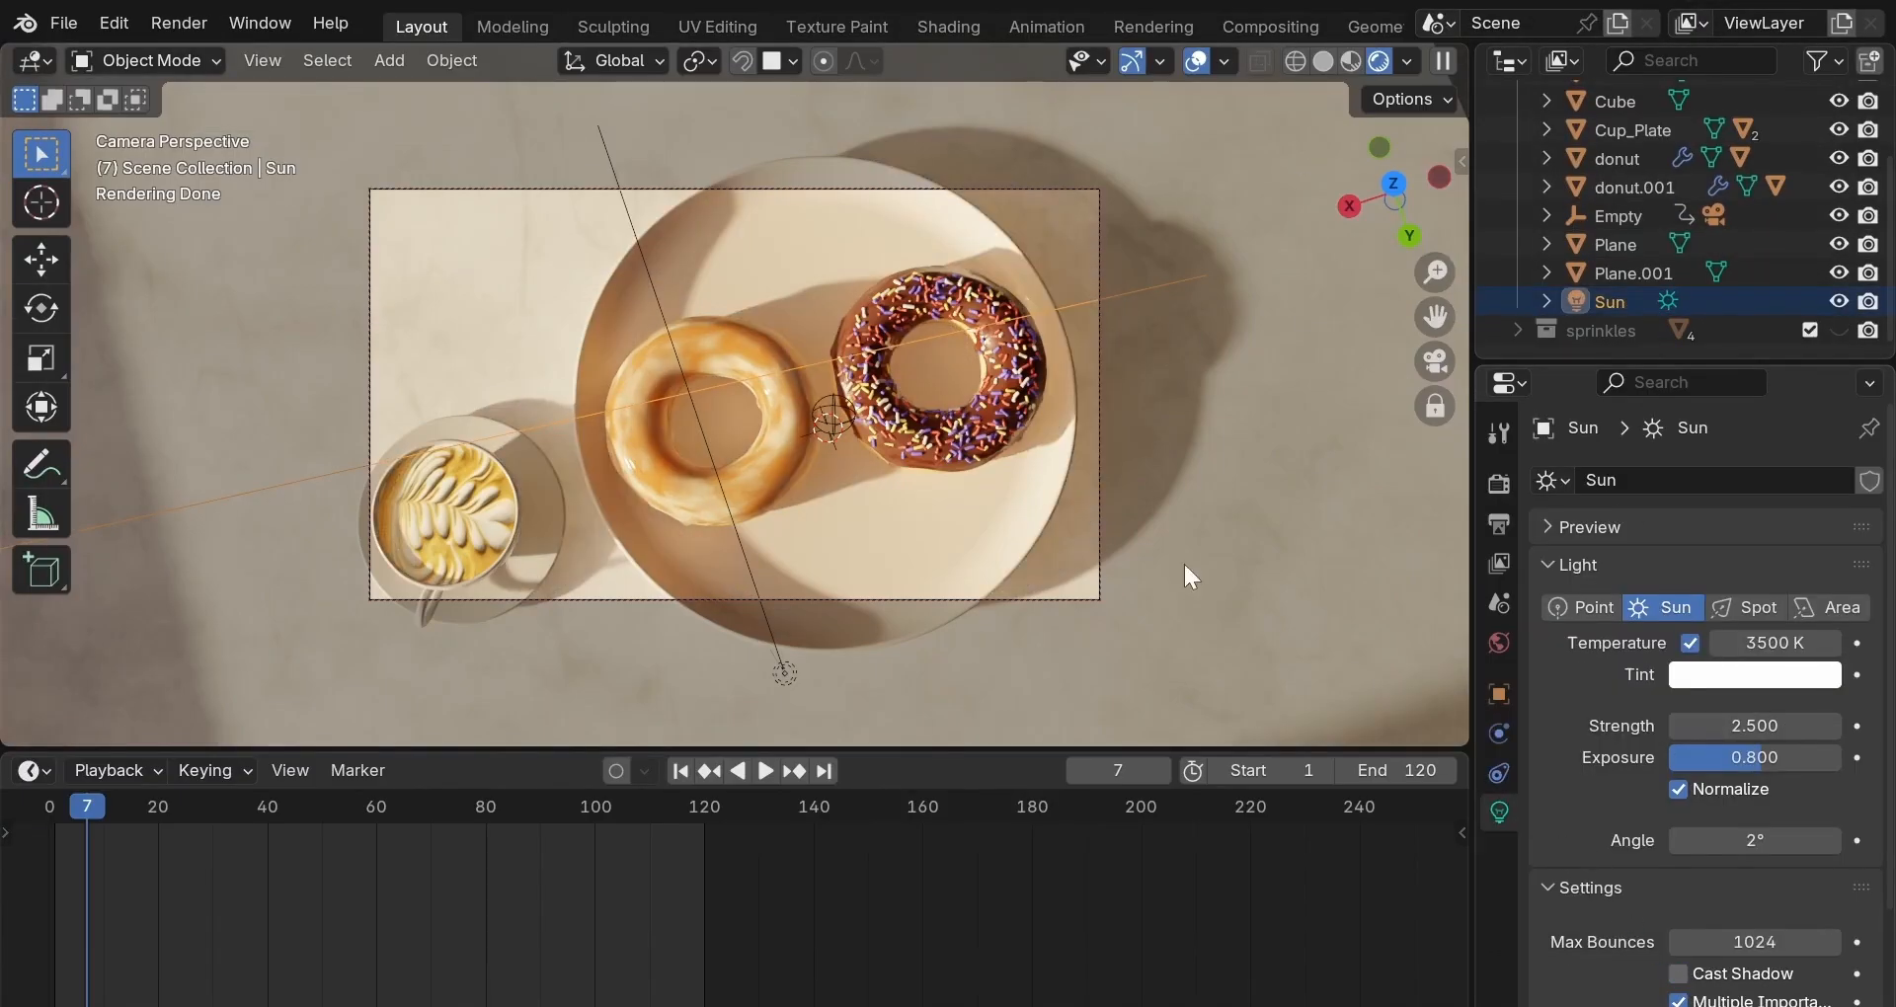
pyautogui.click(178, 22)
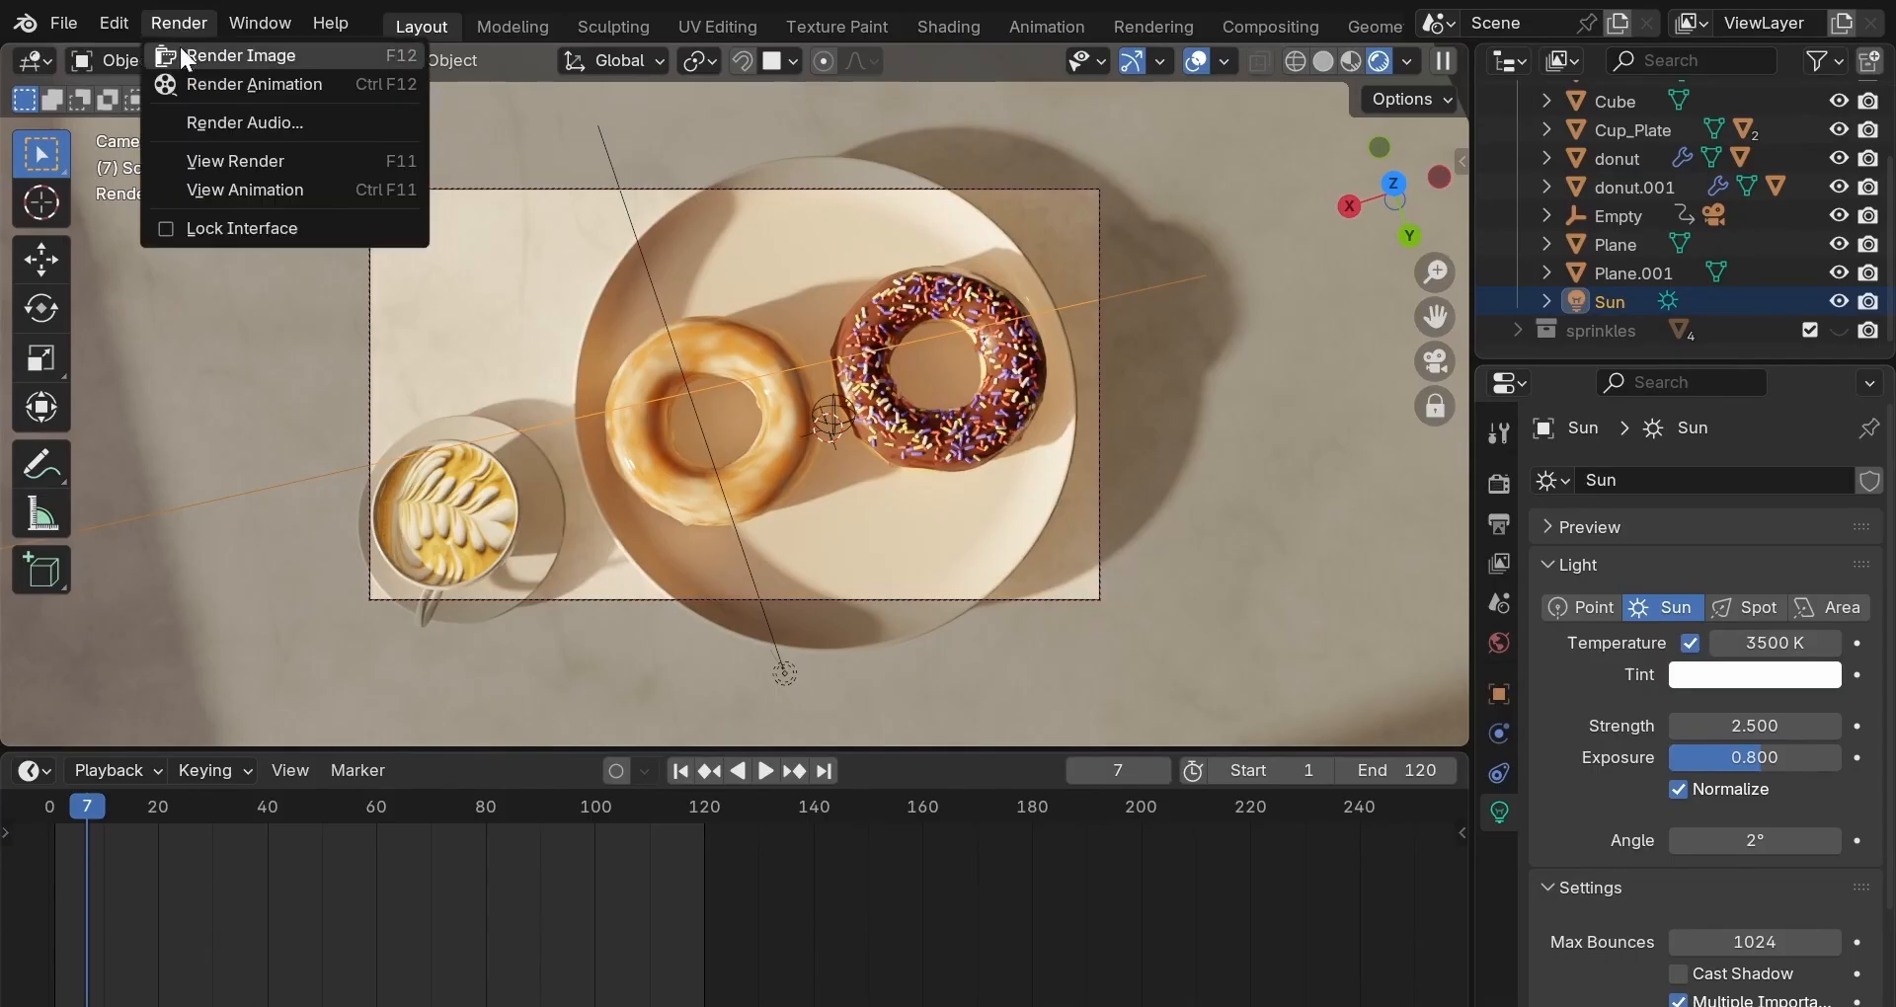
pyautogui.click(188, 56)
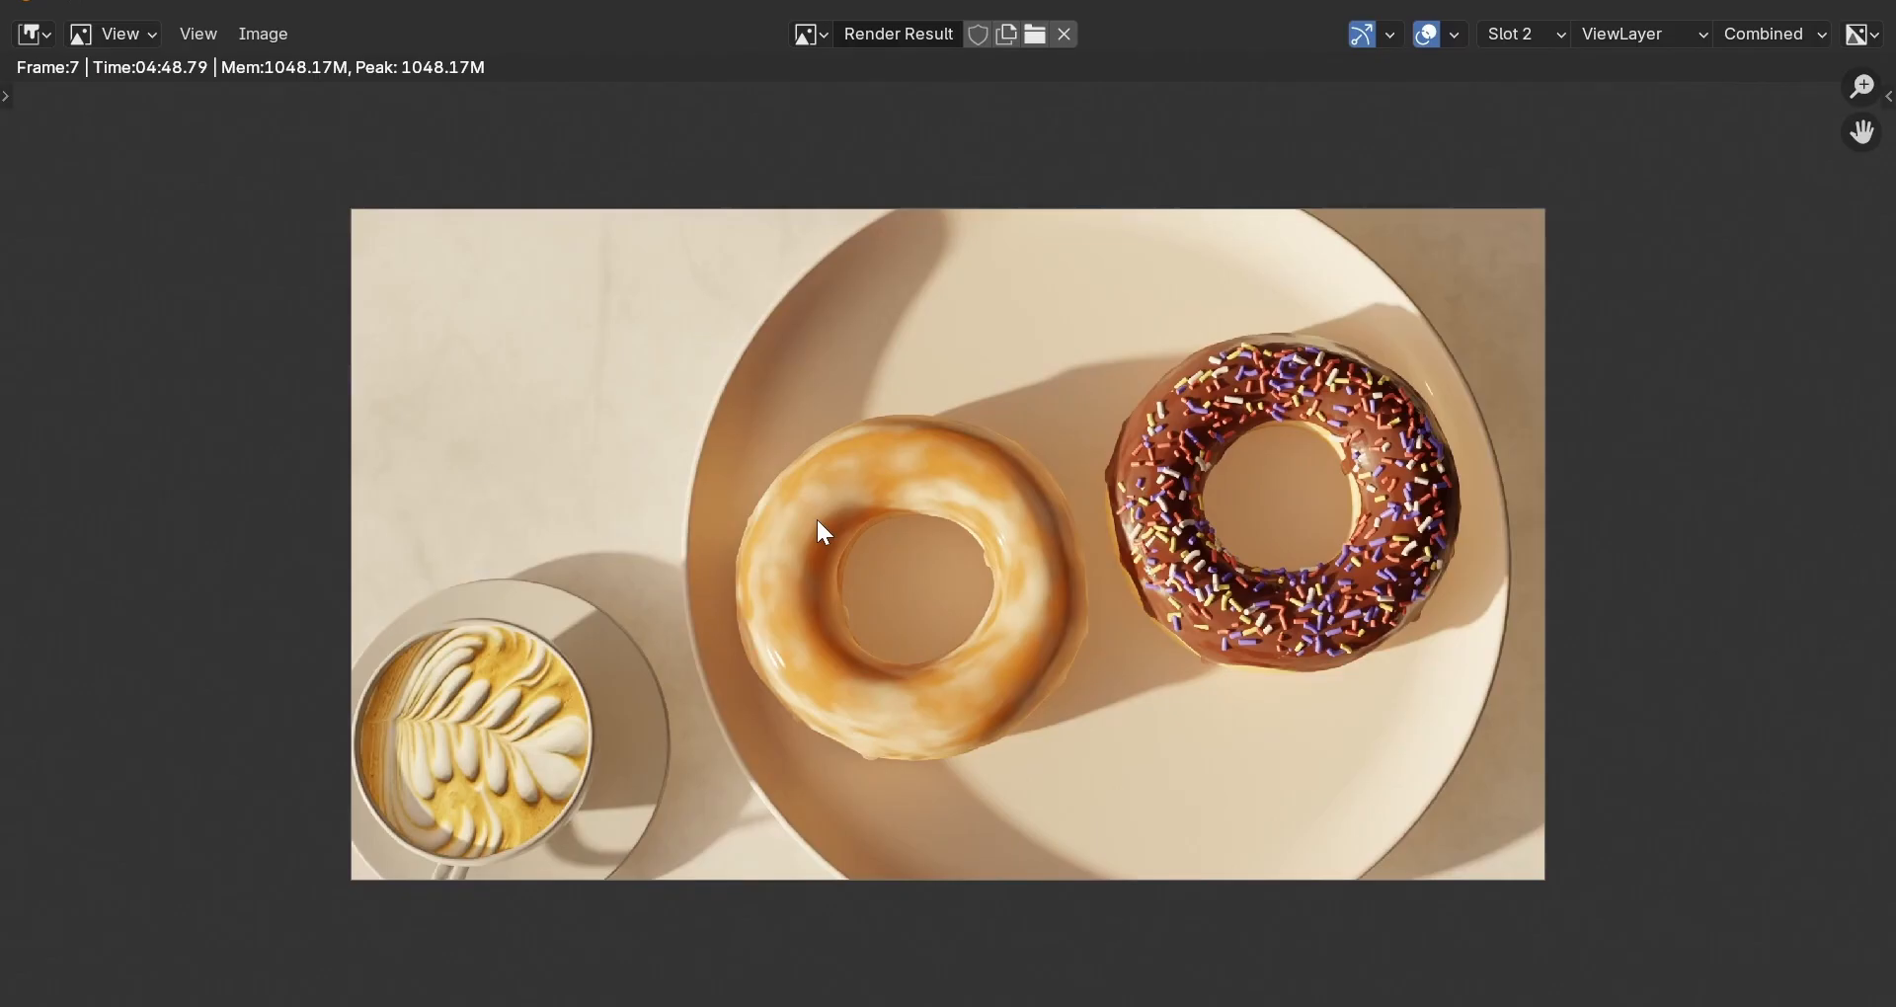
pyautogui.click(1561, 34)
pyautogui.click(1550, 120)
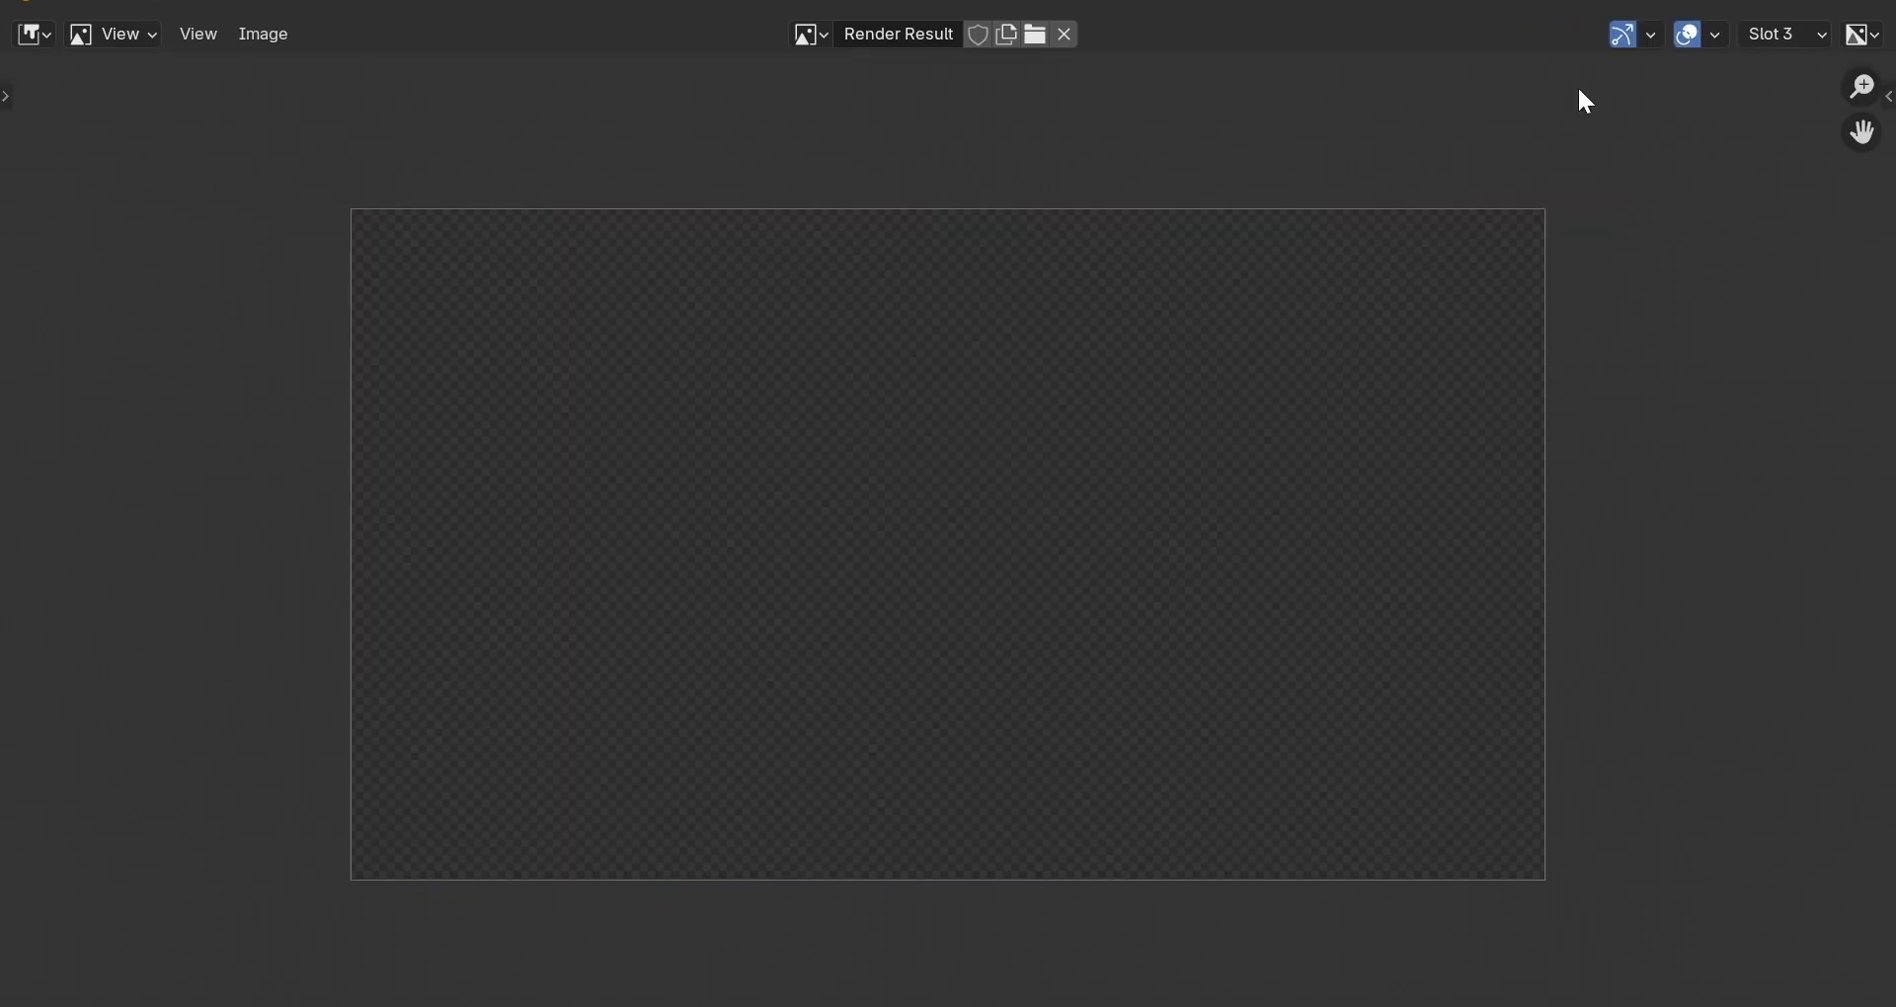
pyautogui.click(1724, 2)
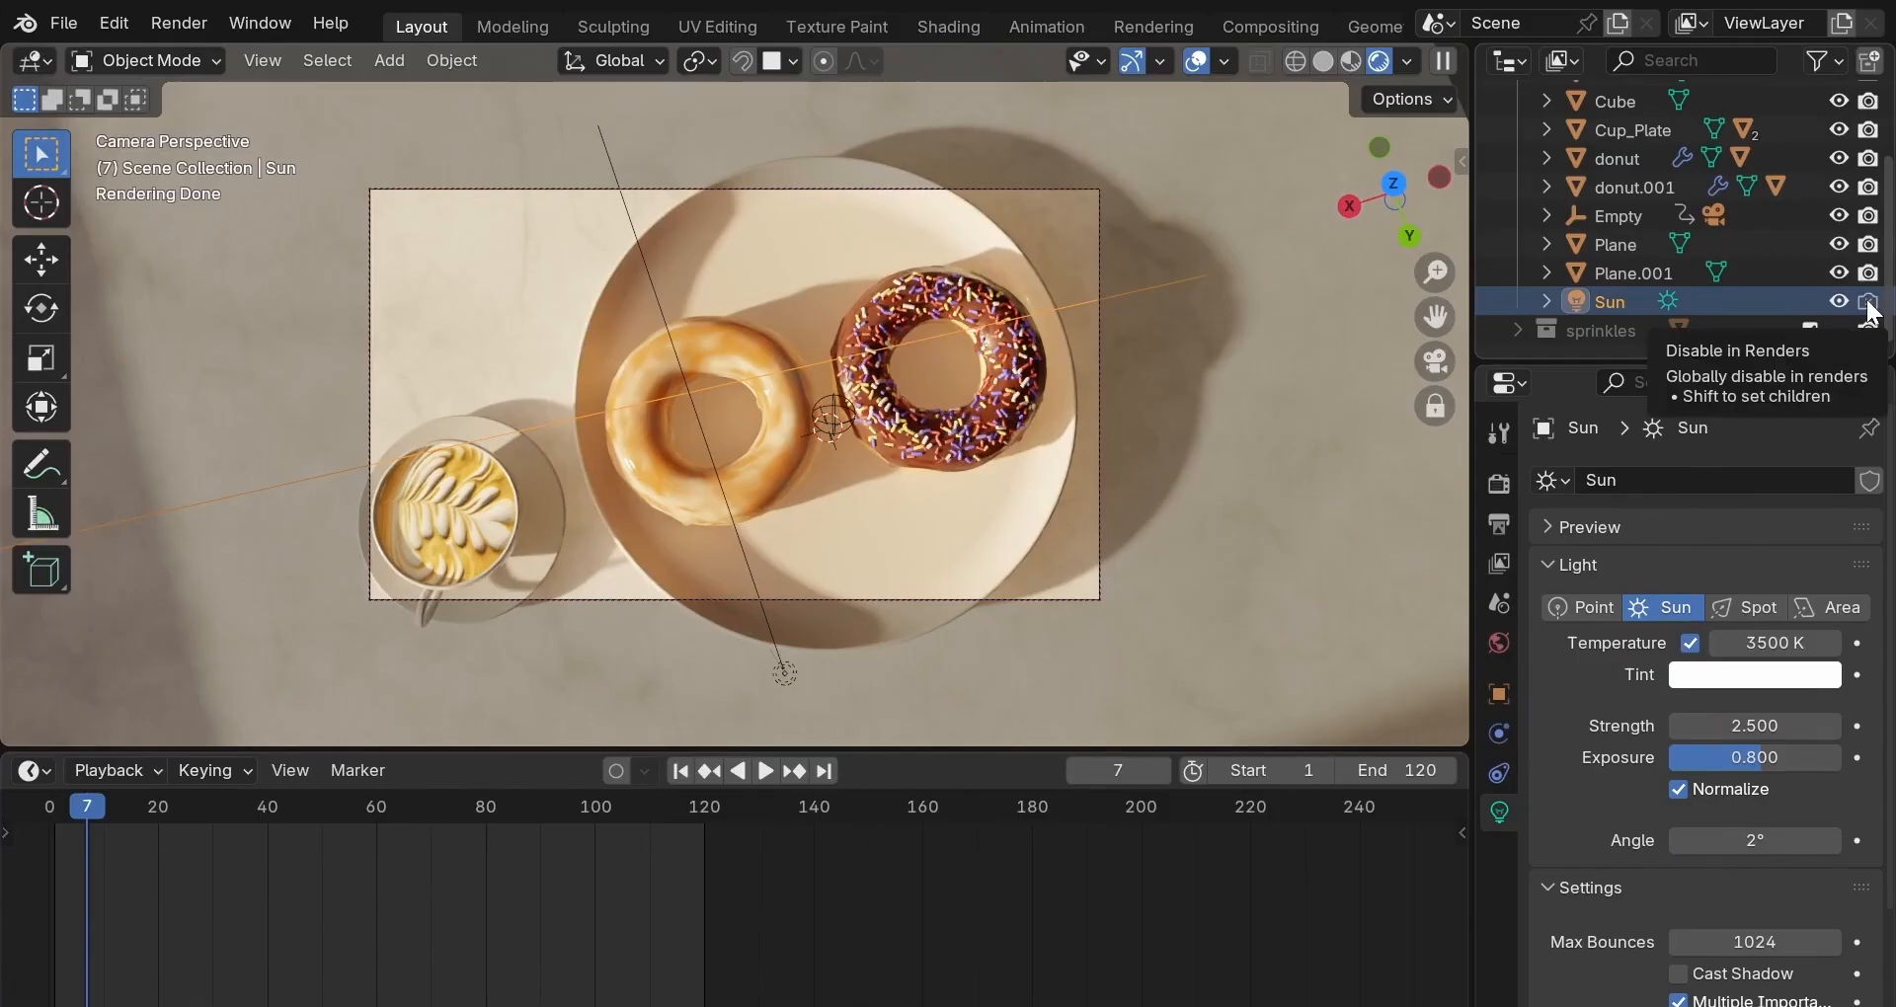
# Render frame 7 into Slot 3 and compare it against the Slot 1 and Slot 2 renders.
pyautogui.click(179, 23)
pyautogui.click(237, 51)
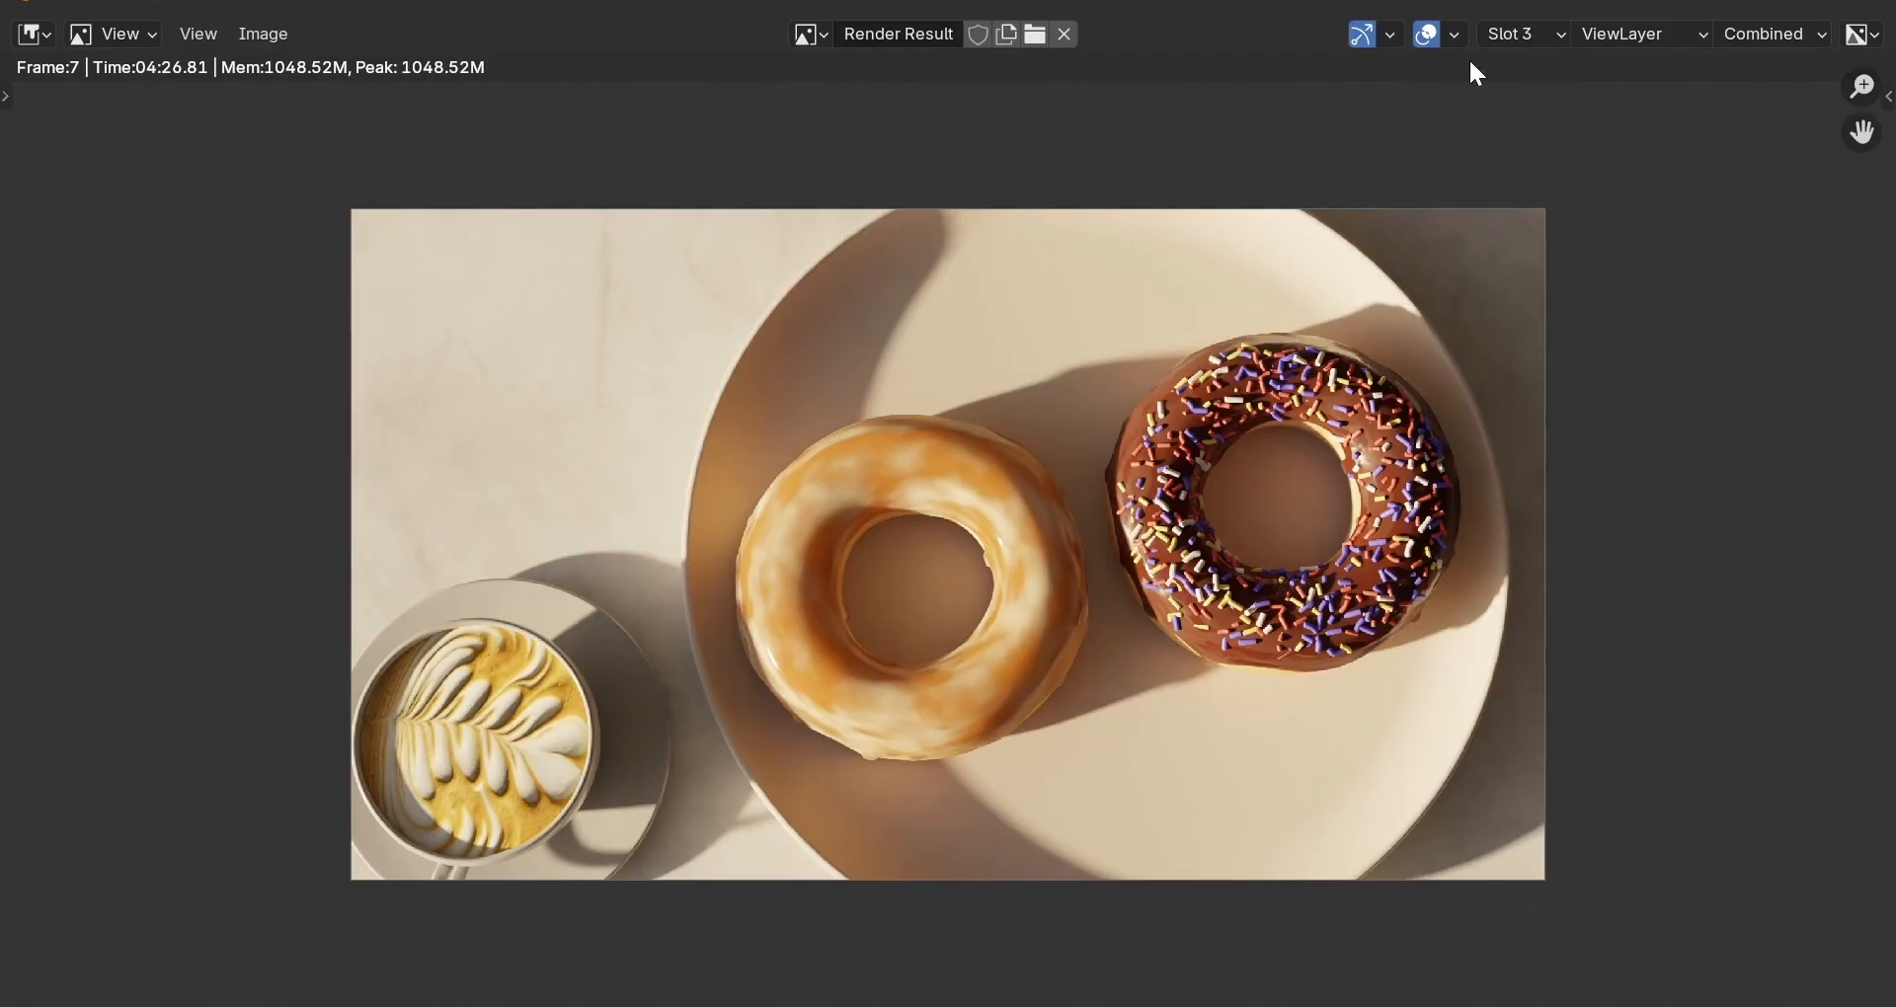
pyautogui.click(1533, 30)
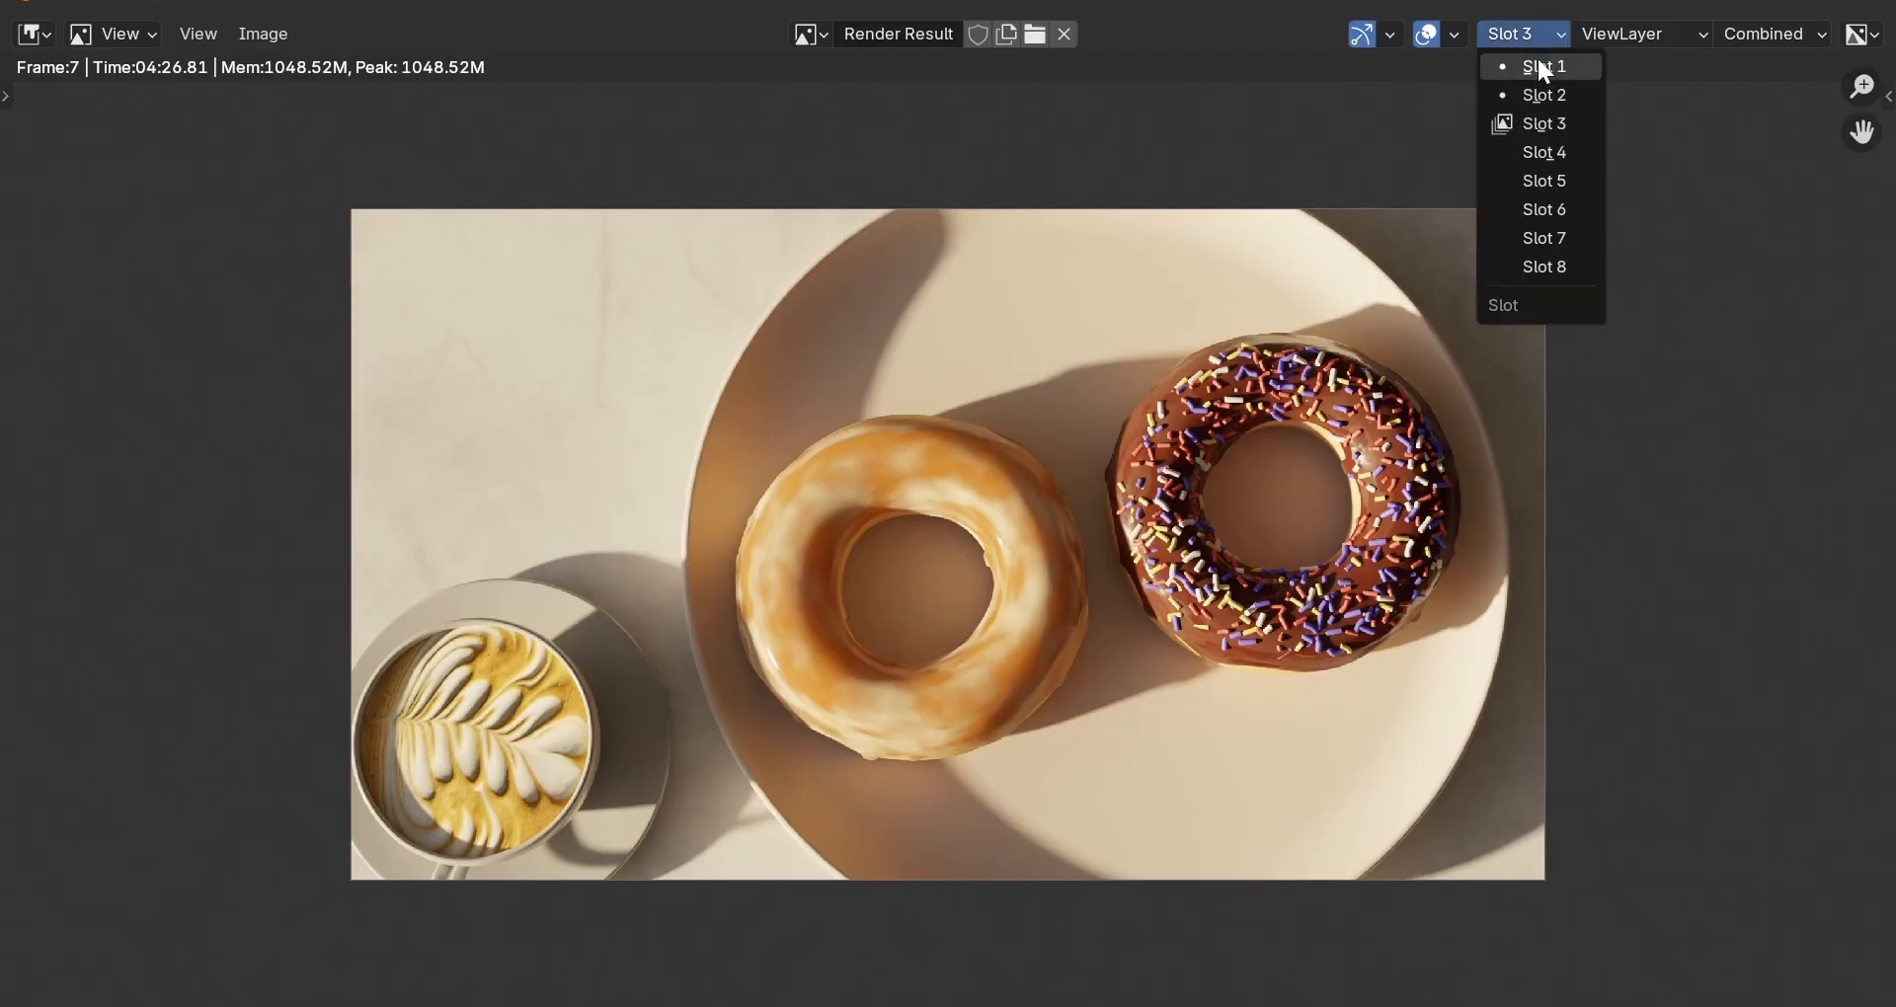
pyautogui.click(1539, 65)
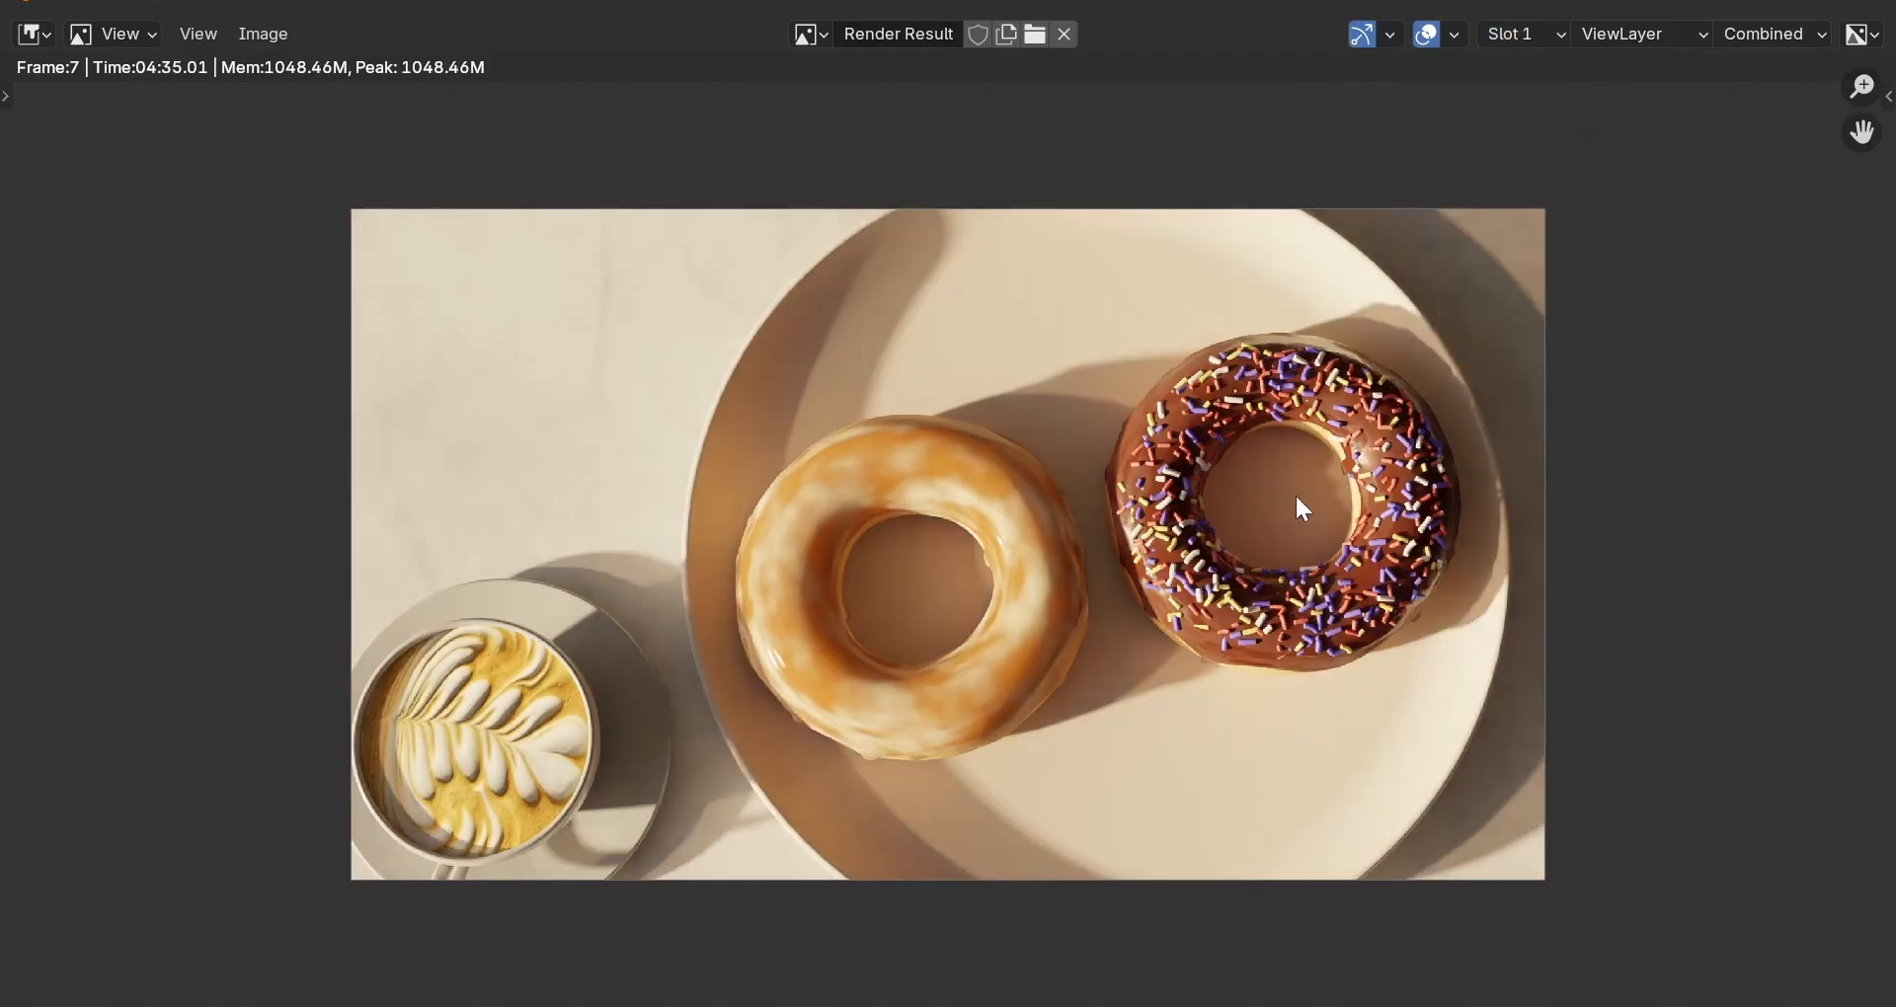
pyautogui.scroll(1, 1243, 575)
pyautogui.scroll(1, 1243, 575)
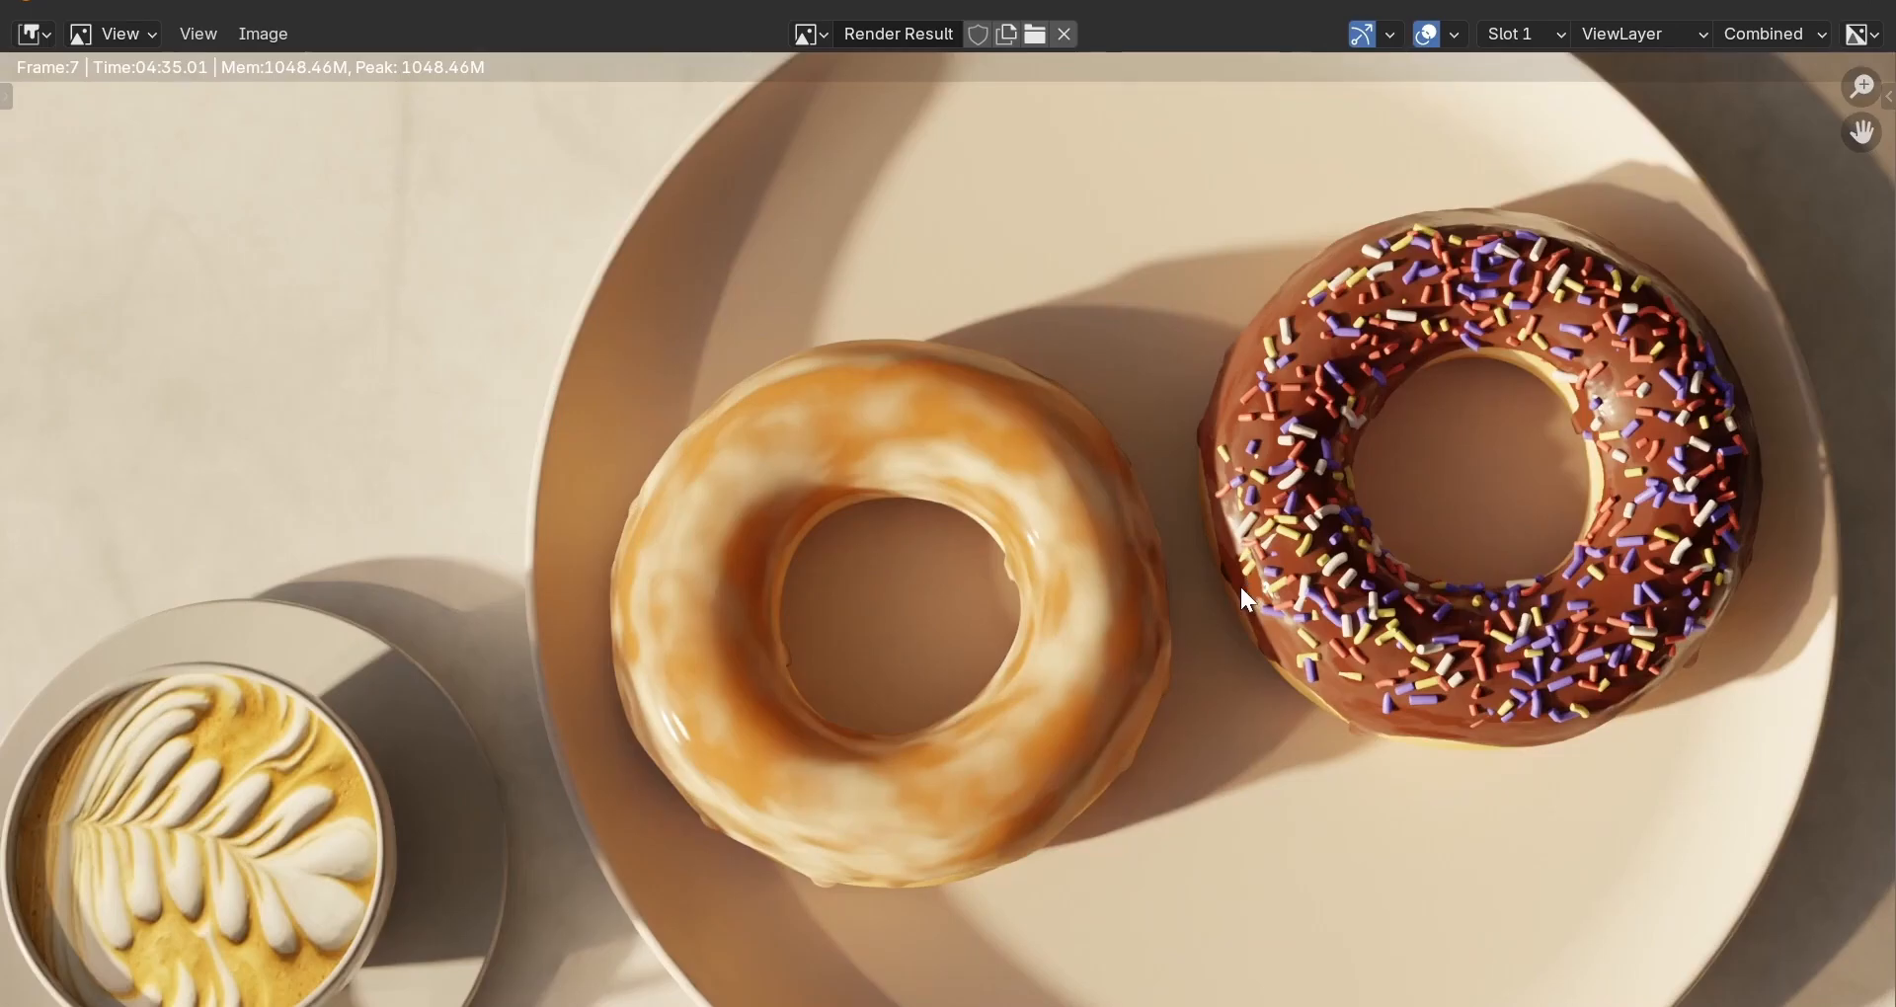
pyautogui.scroll(-1, 1241, 584)
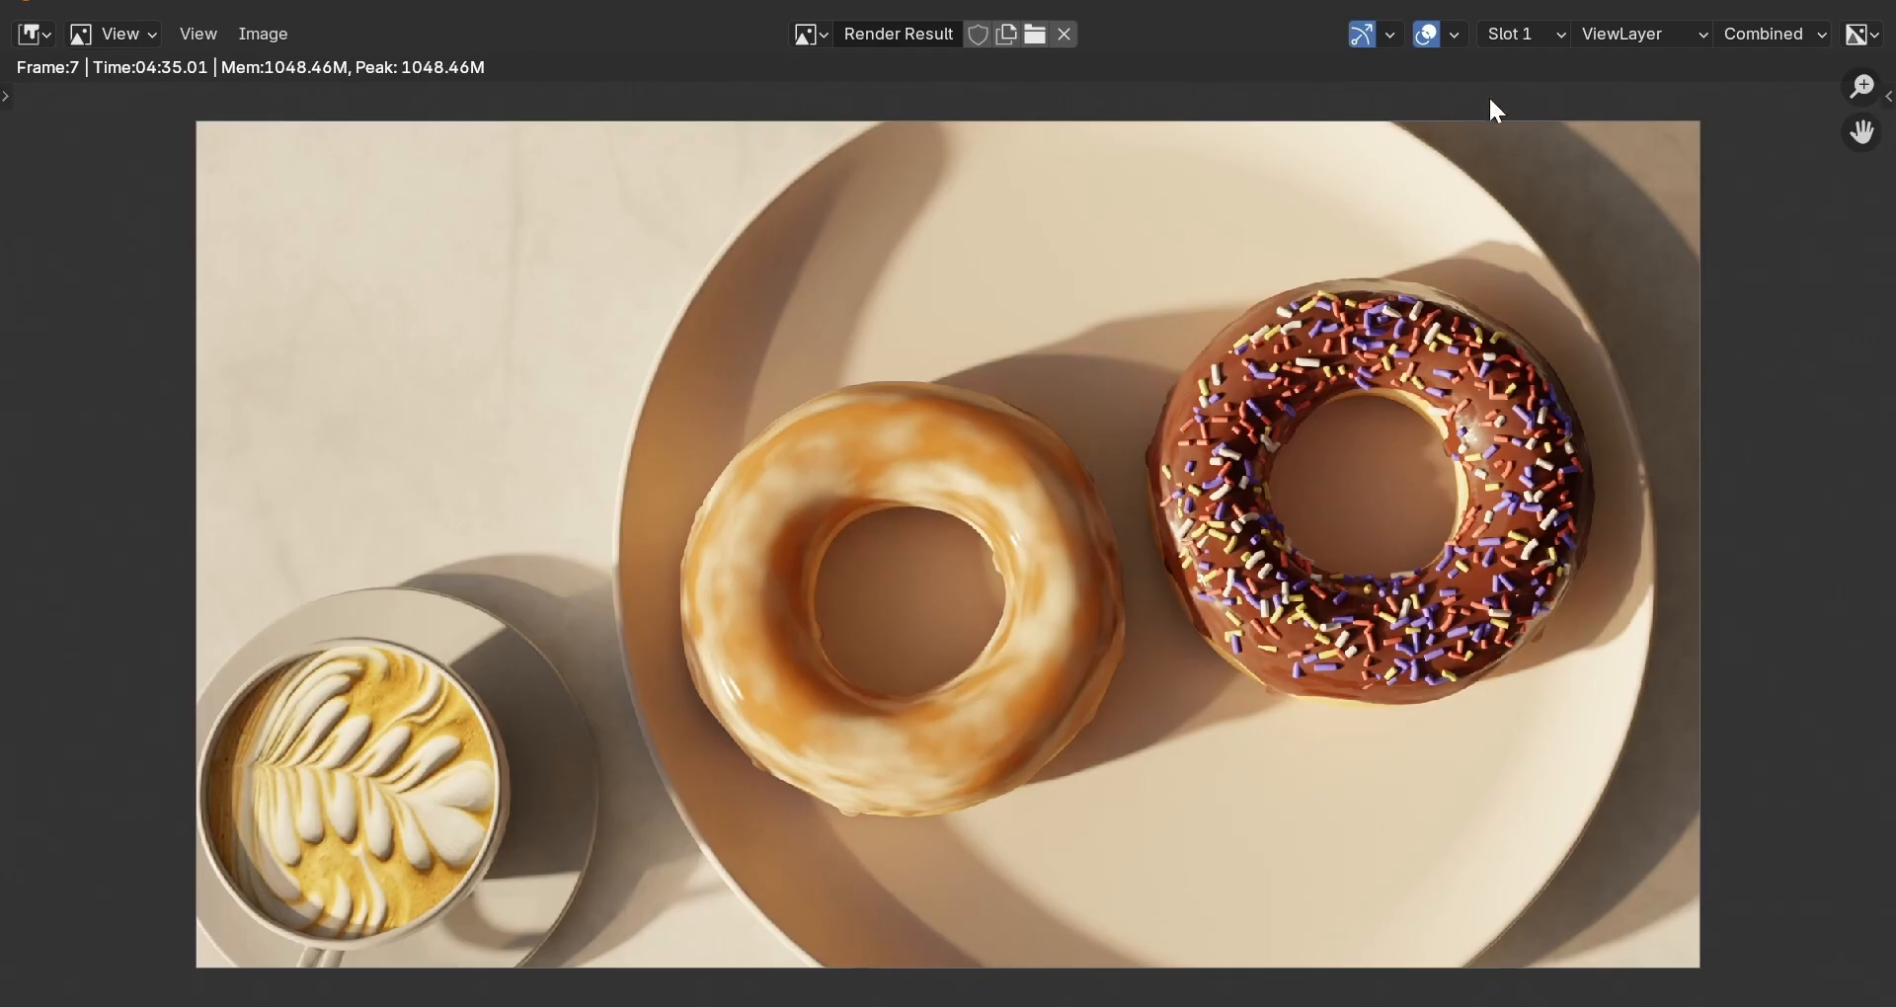
pyautogui.click(1547, 33)
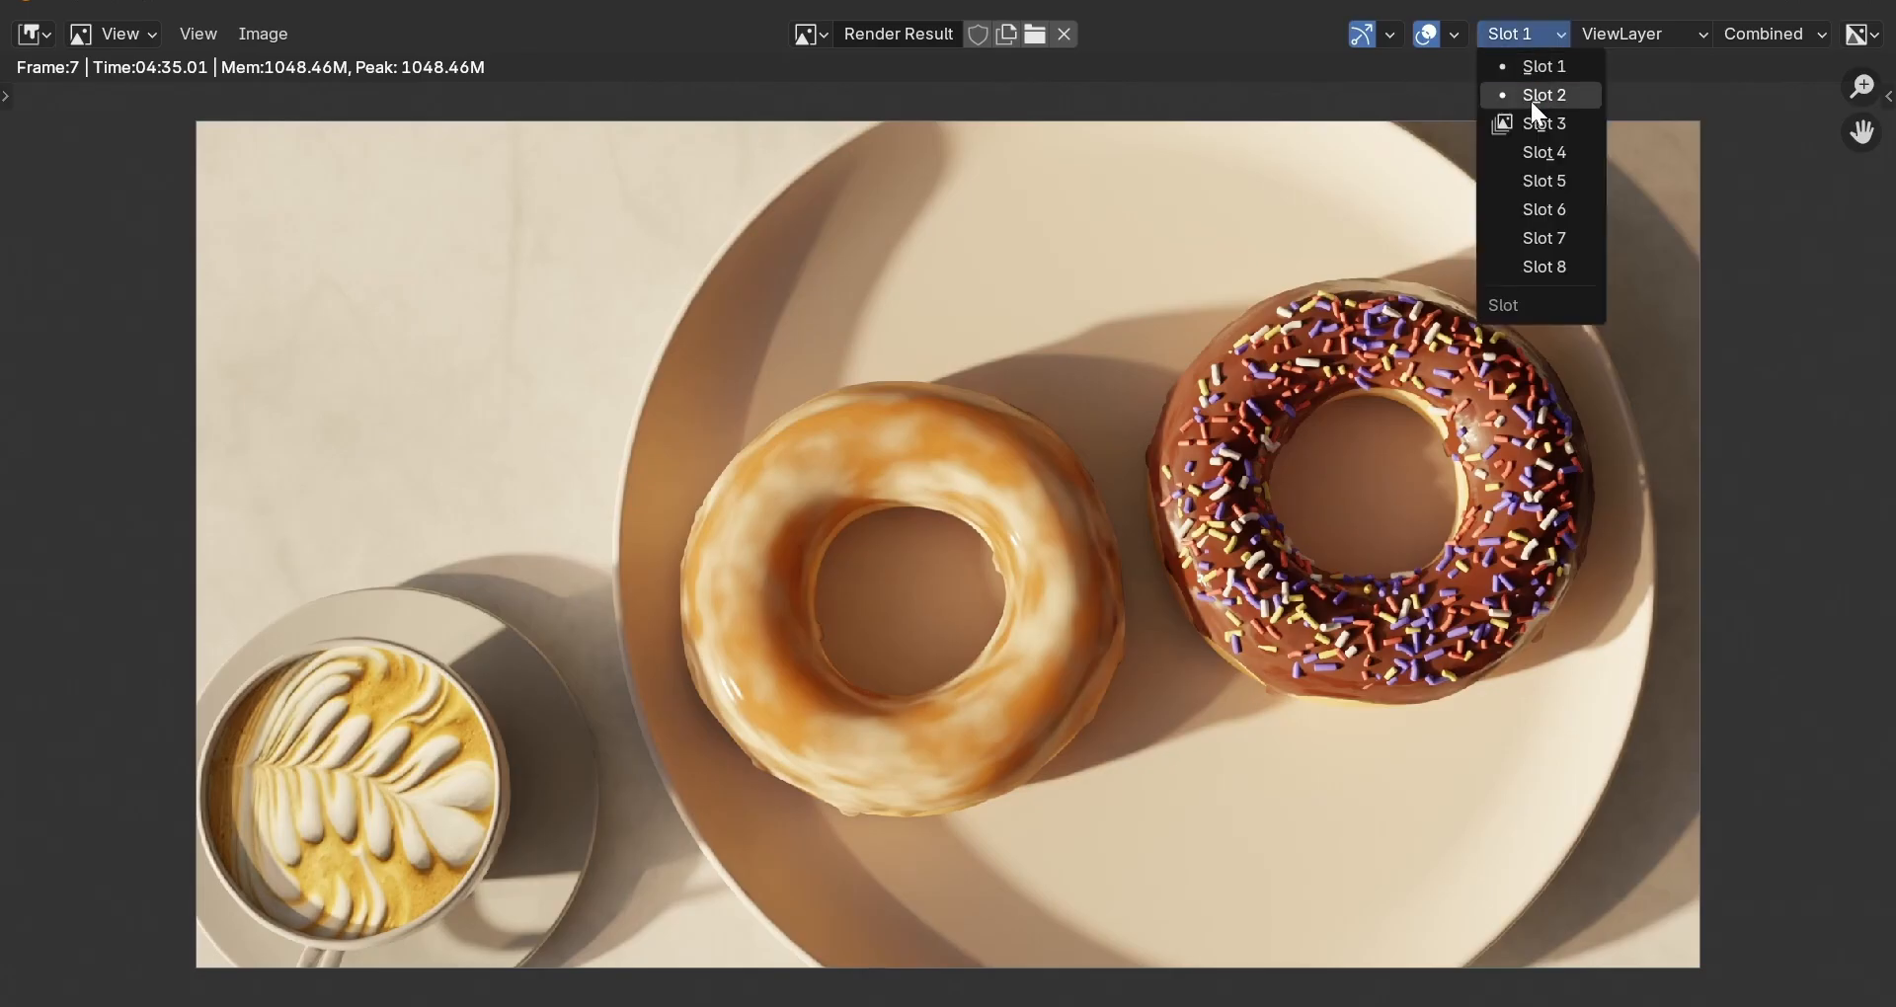
pyautogui.click(1531, 99)
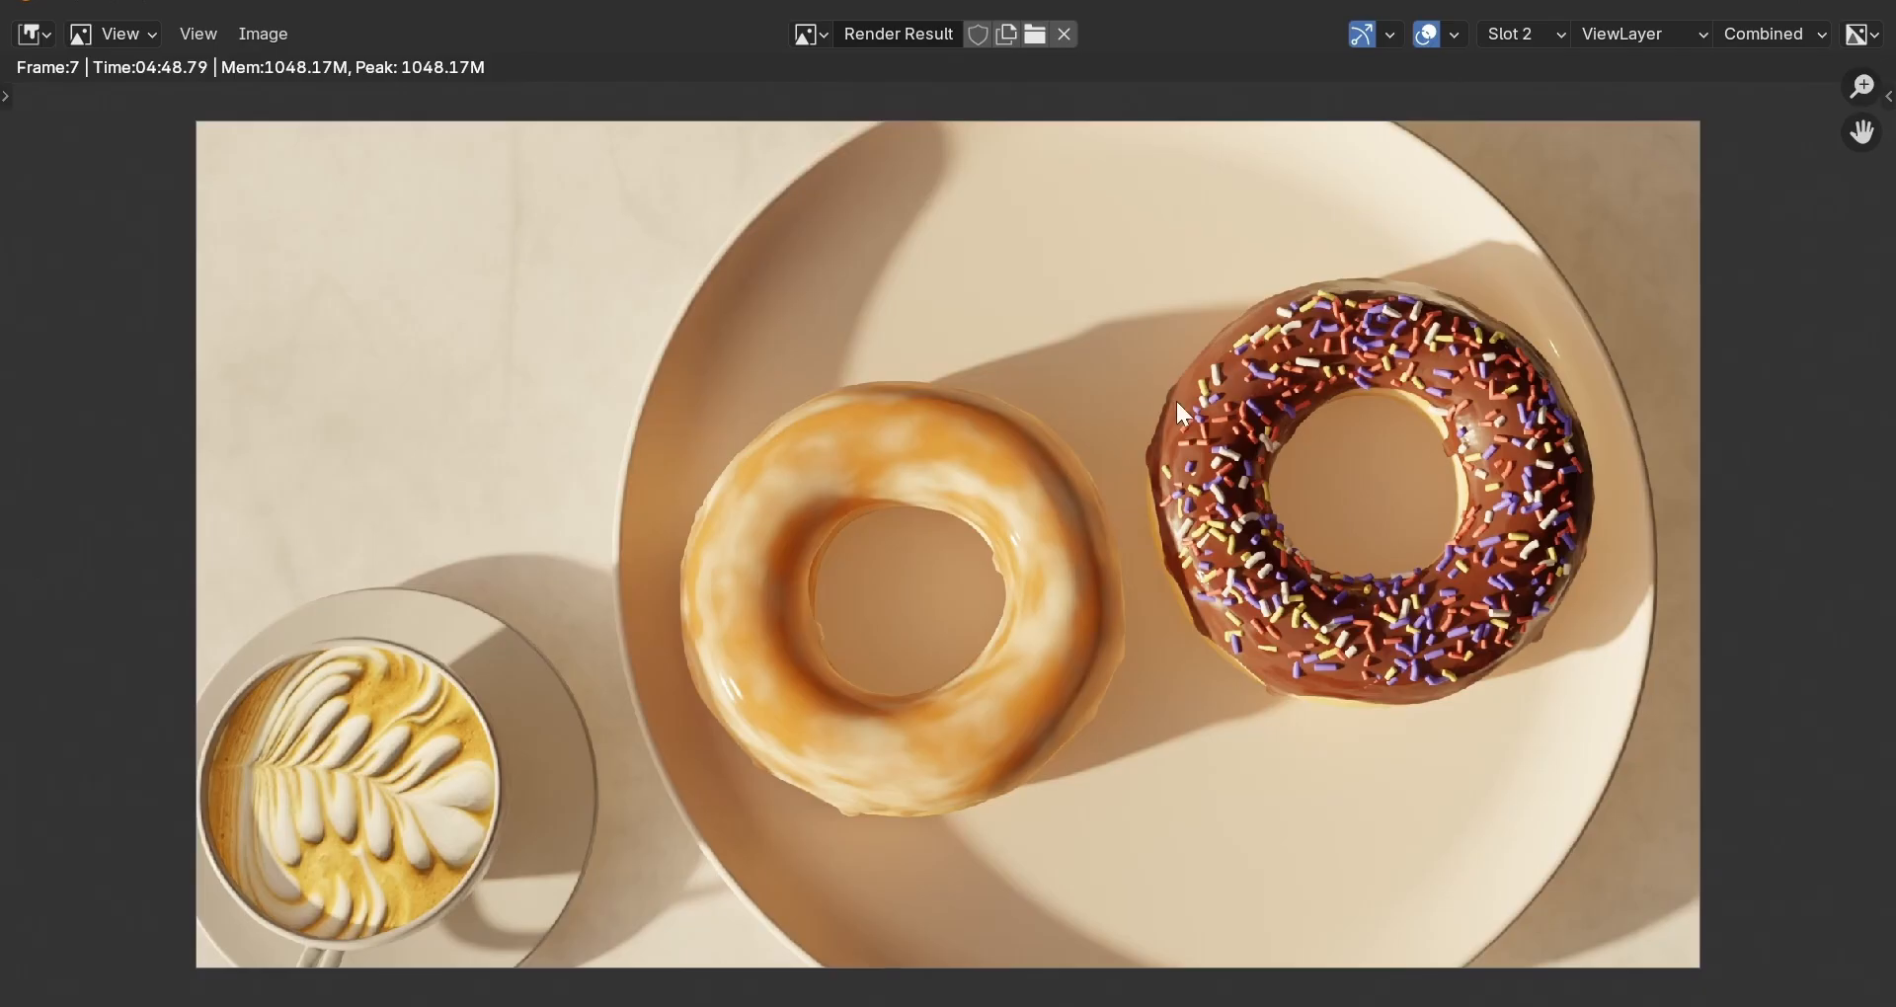
# Flip between render Slots 3 and 2 to compare the frame-7 images, ending on Slot 2.
pyautogui.click(1526, 33)
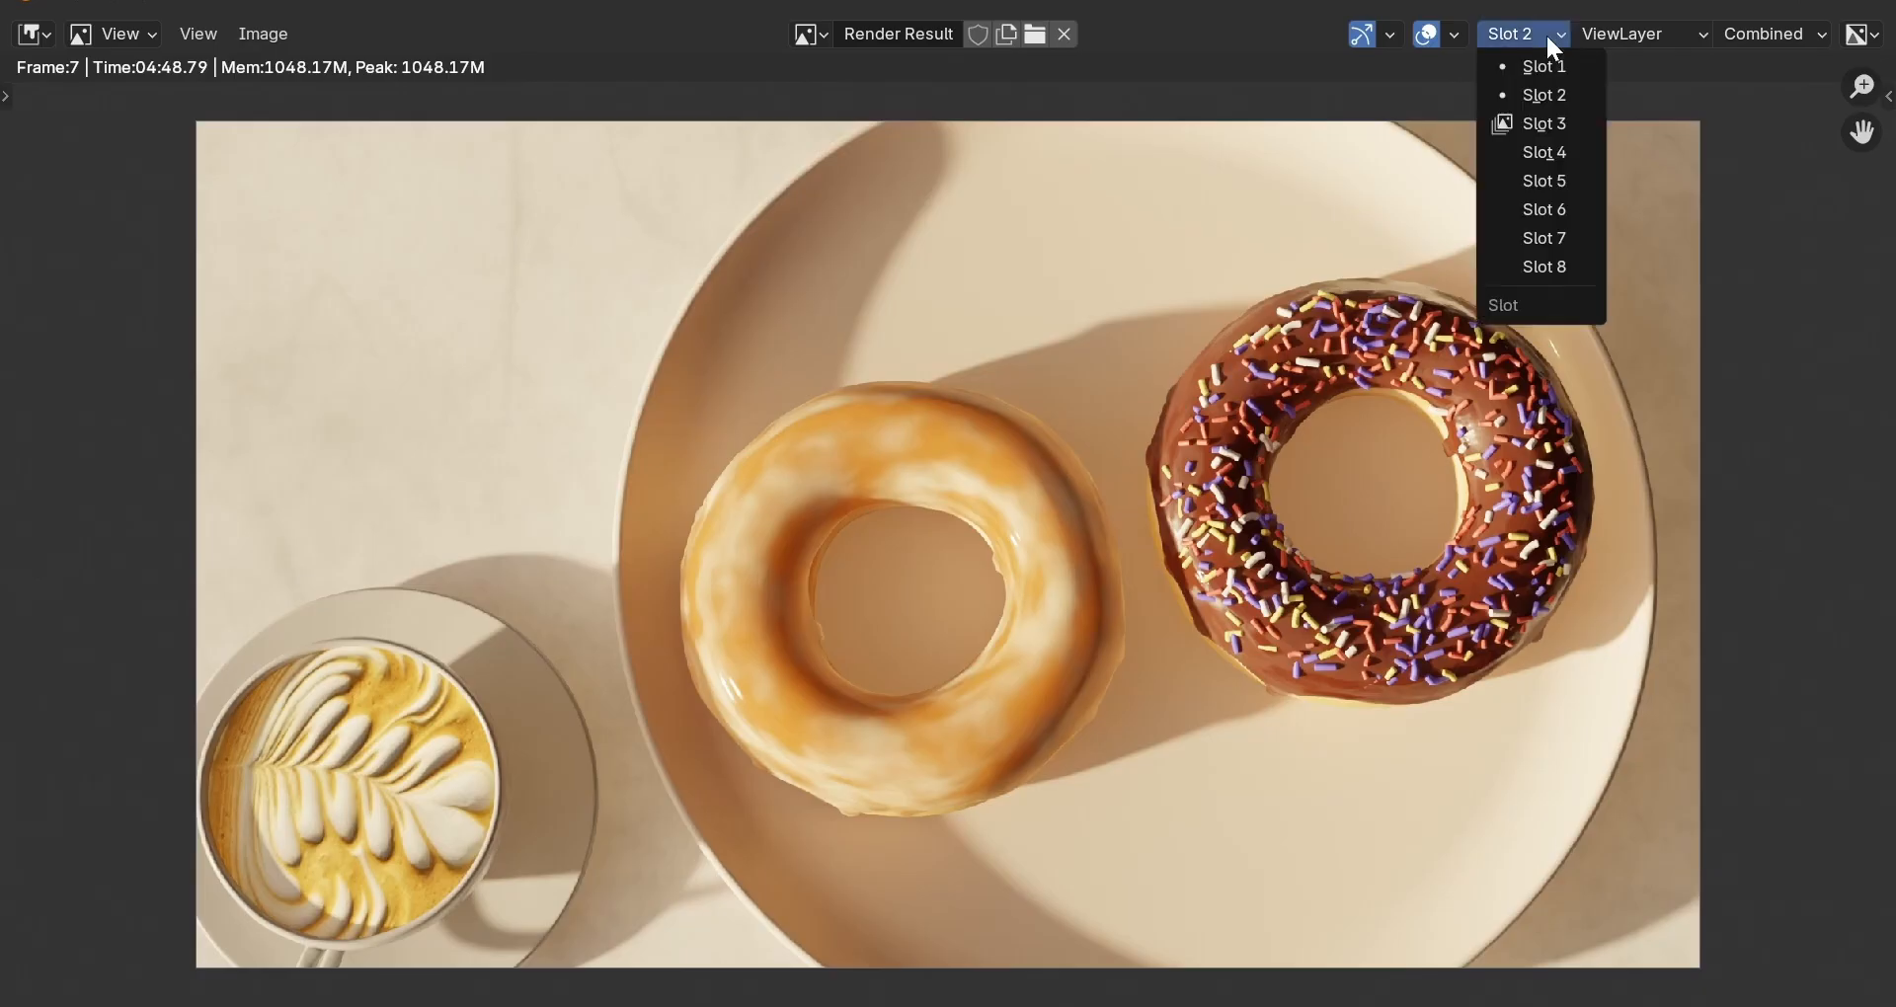
pyautogui.click(1548, 118)
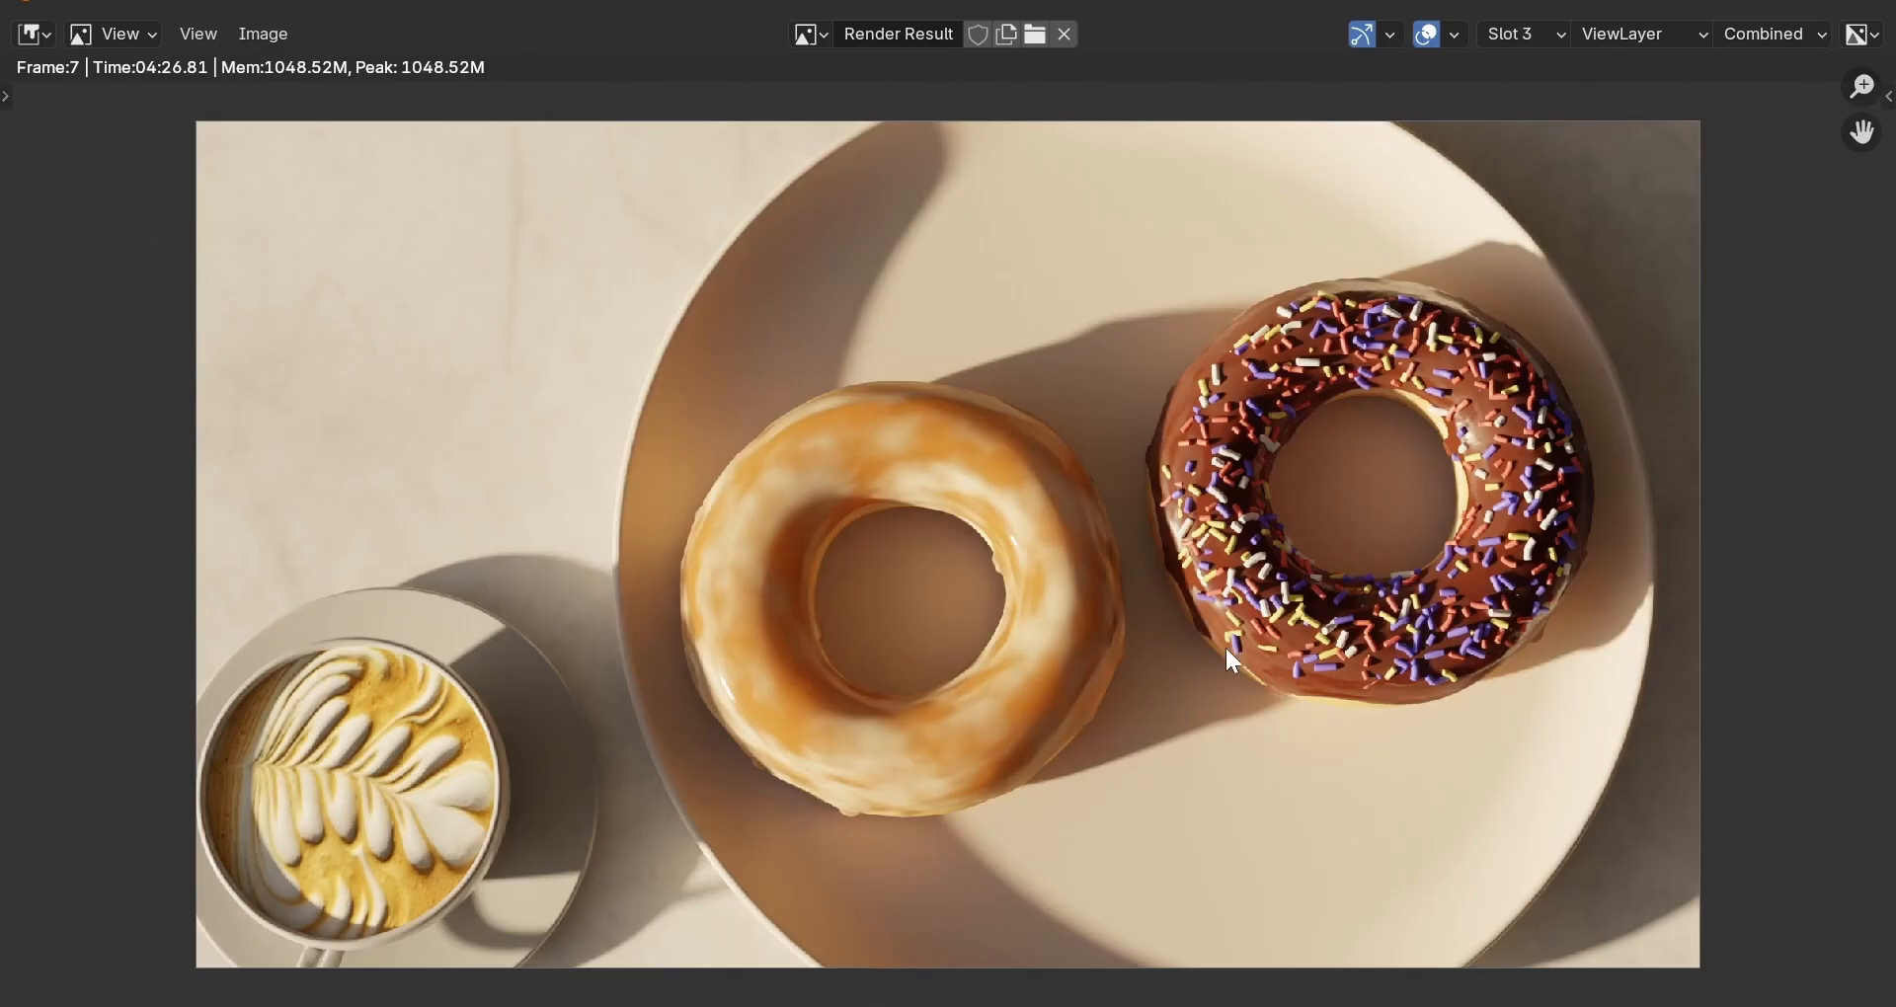
pyautogui.click(1511, 33)
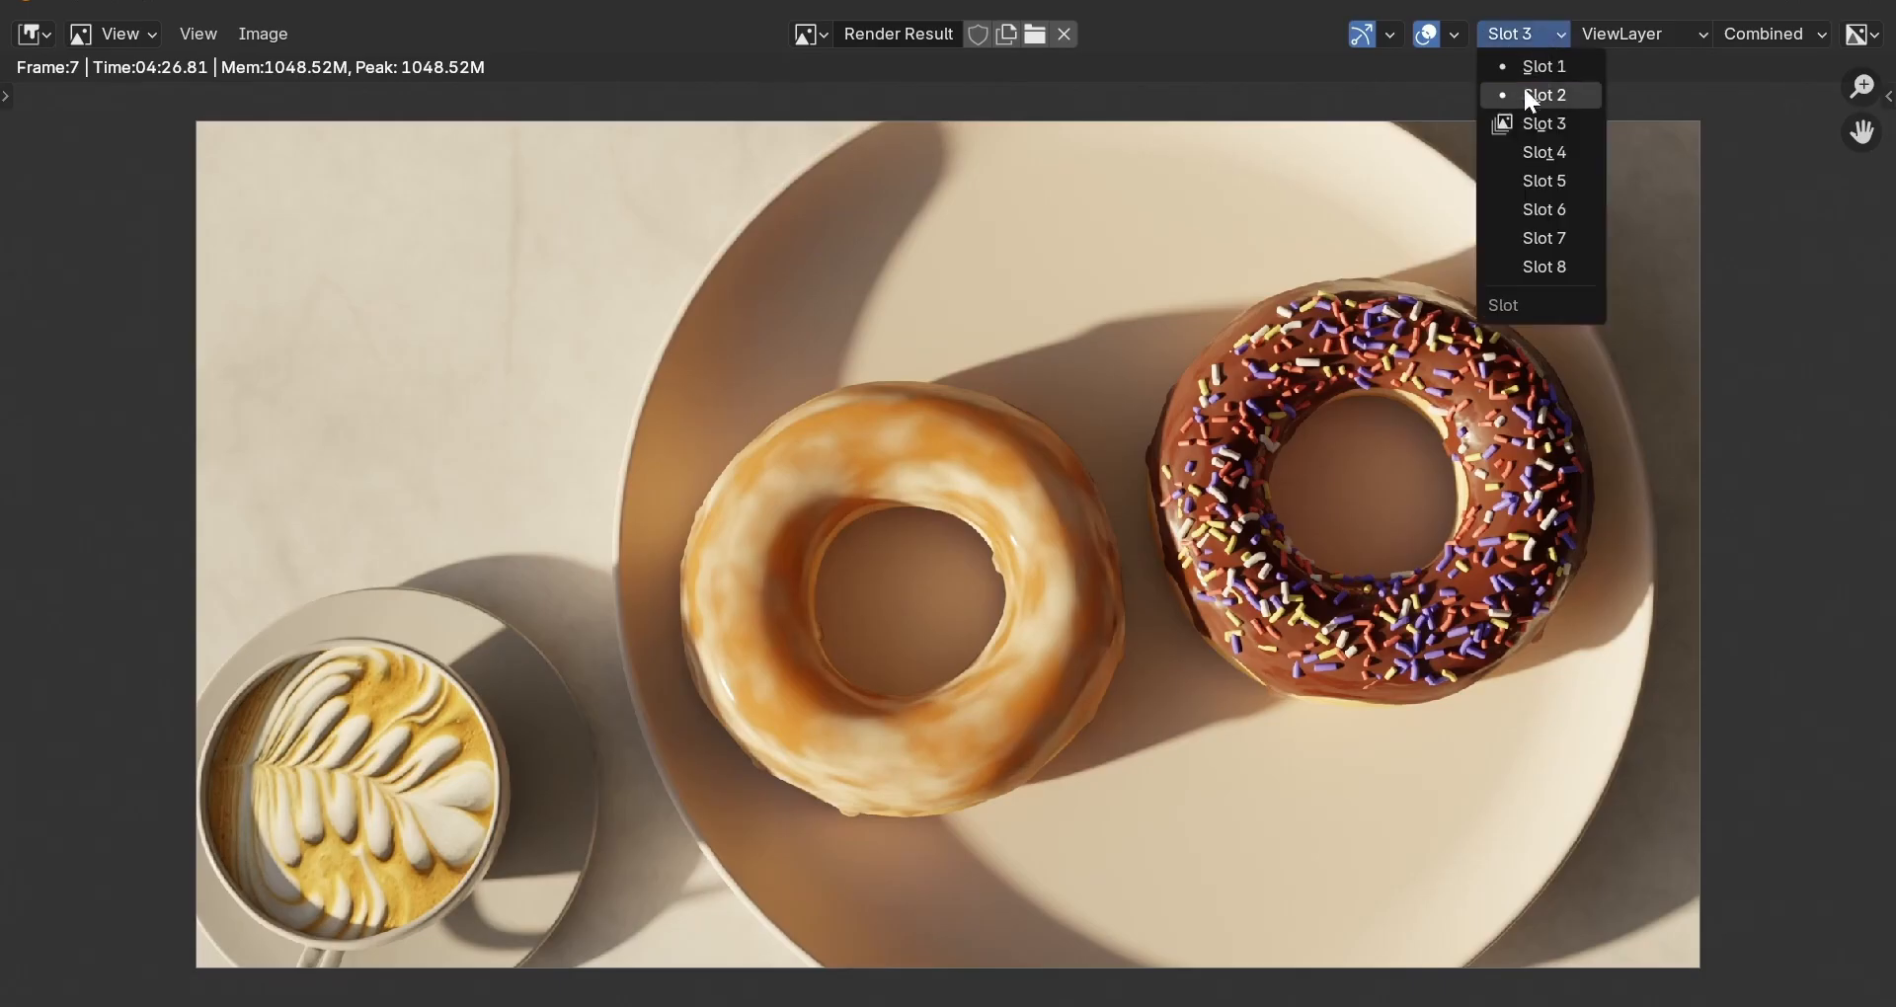
pyautogui.click(1525, 91)
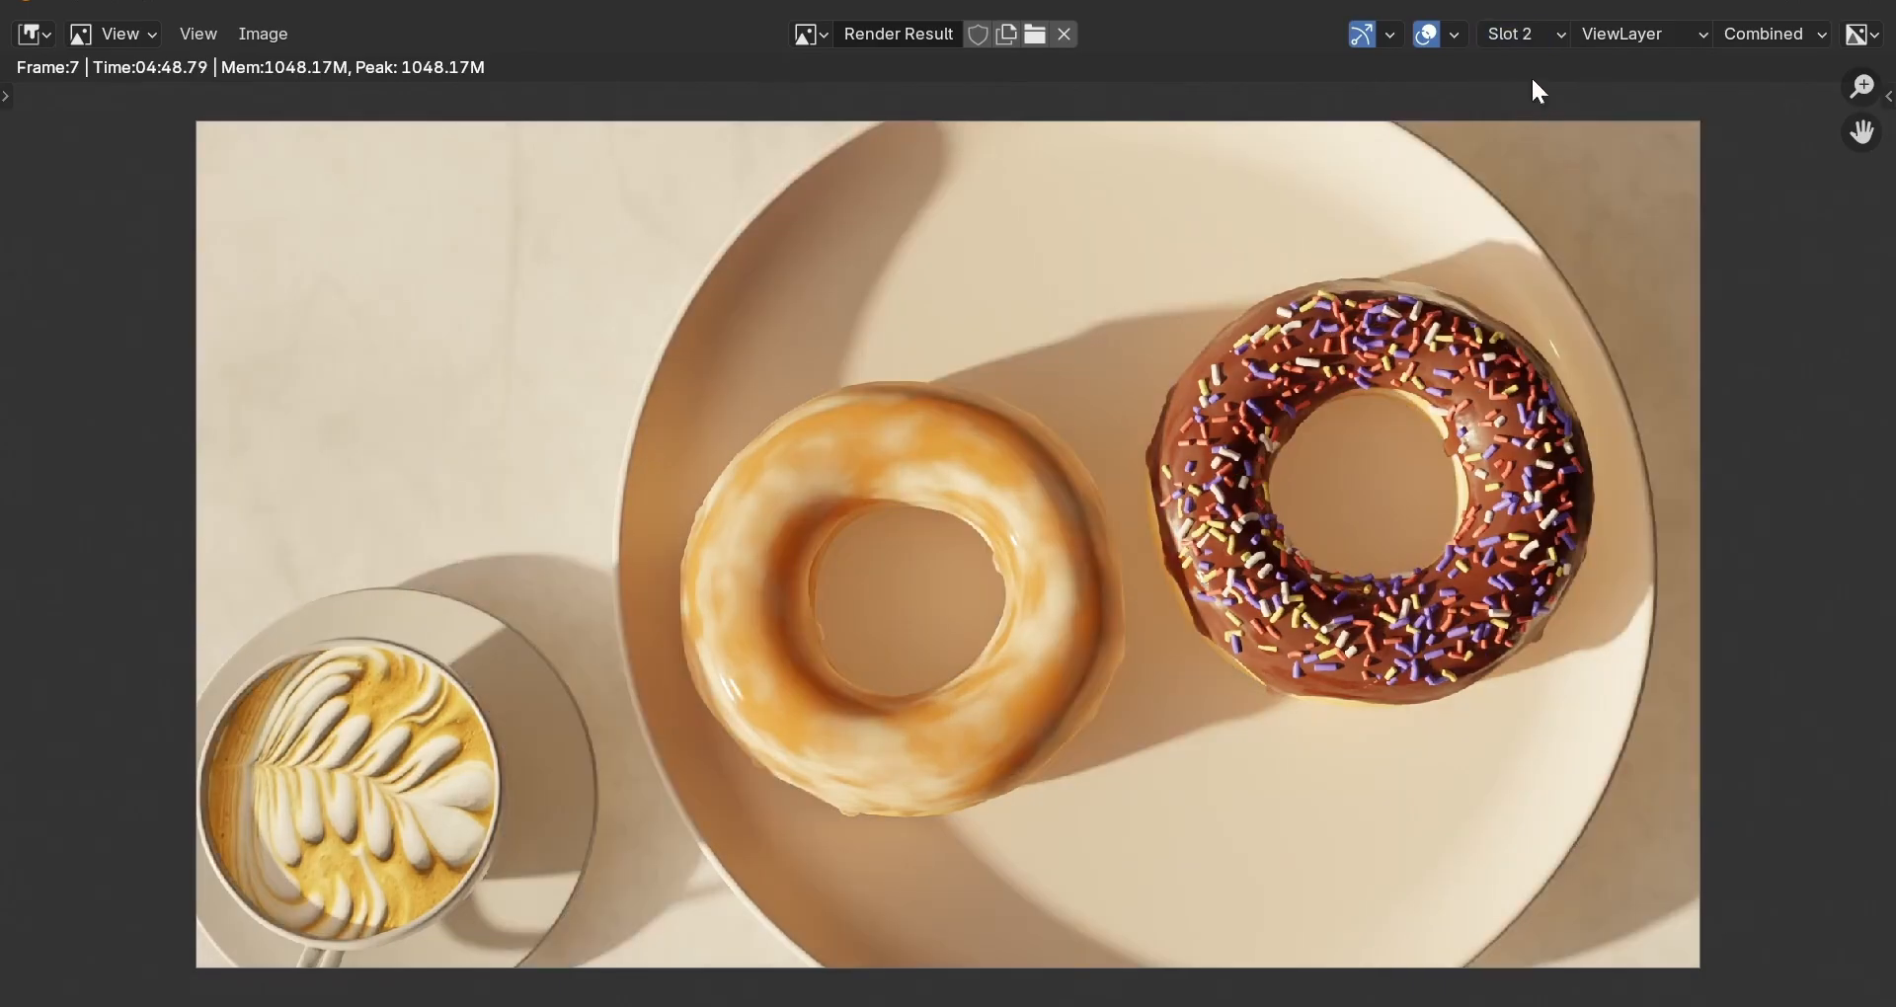
pyautogui.click(1549, 30)
pyautogui.click(1541, 123)
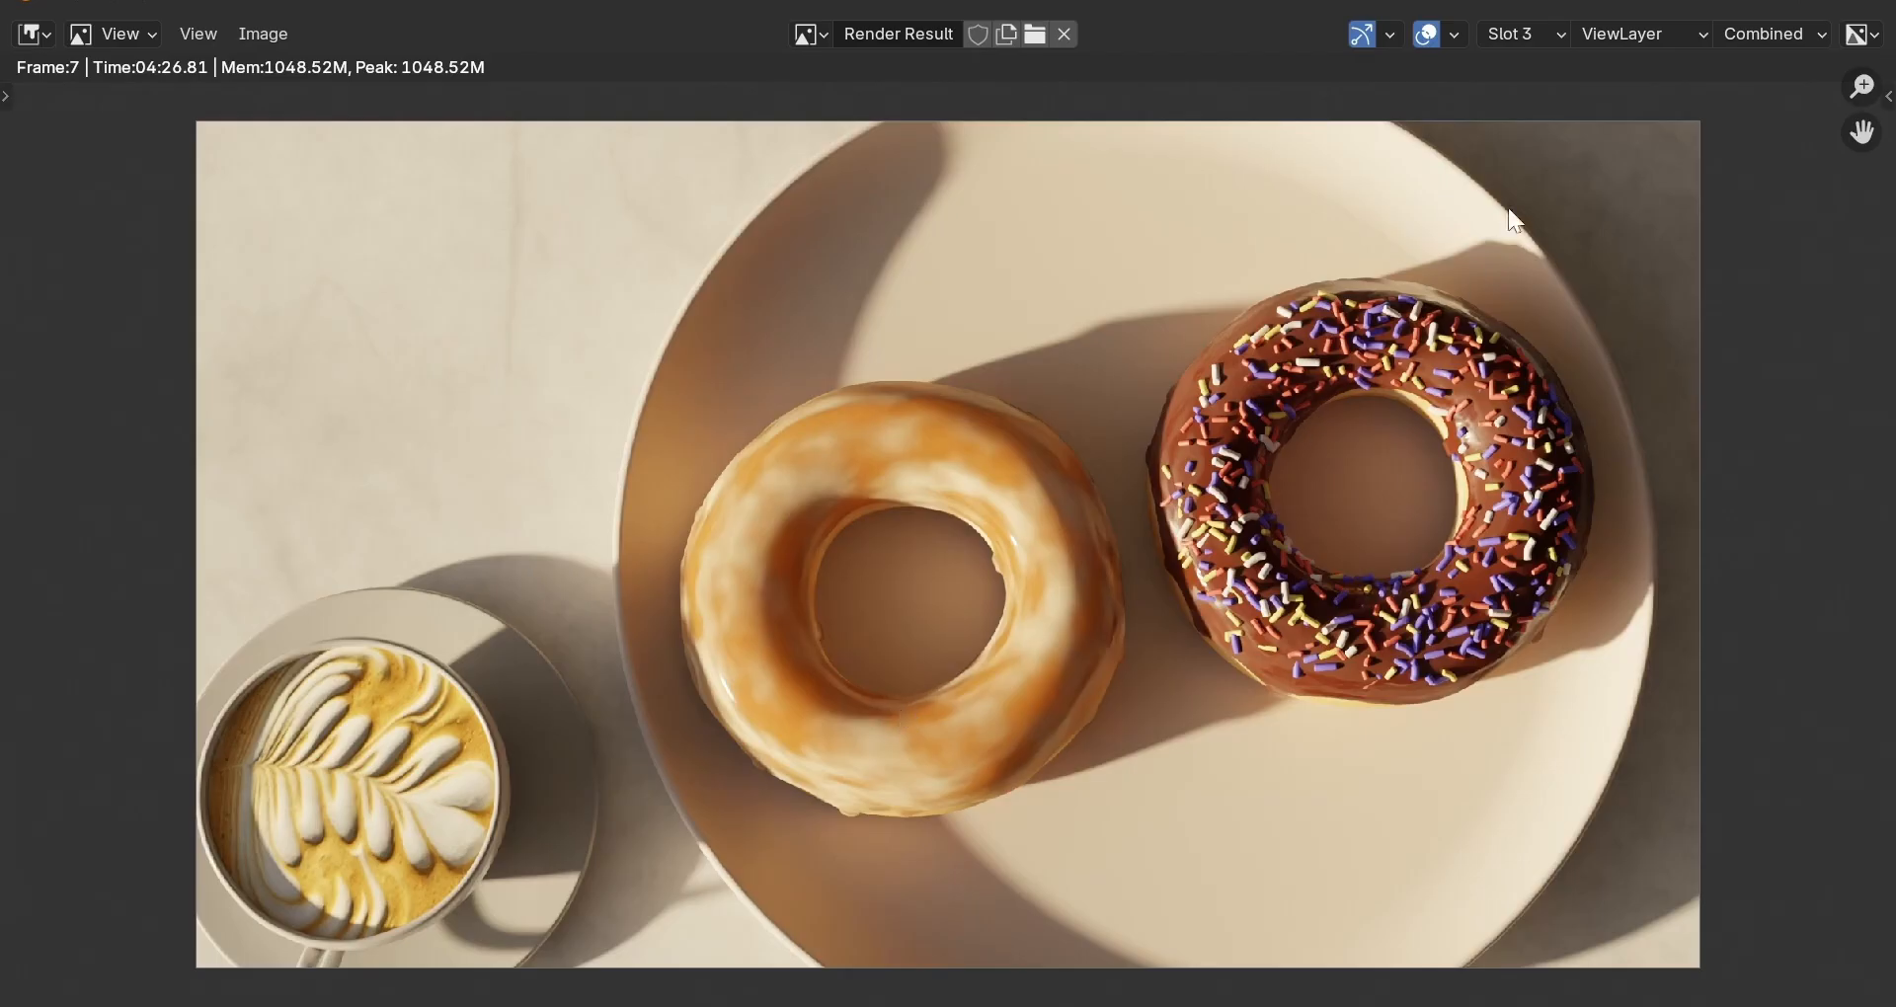
pyautogui.click(1542, 38)
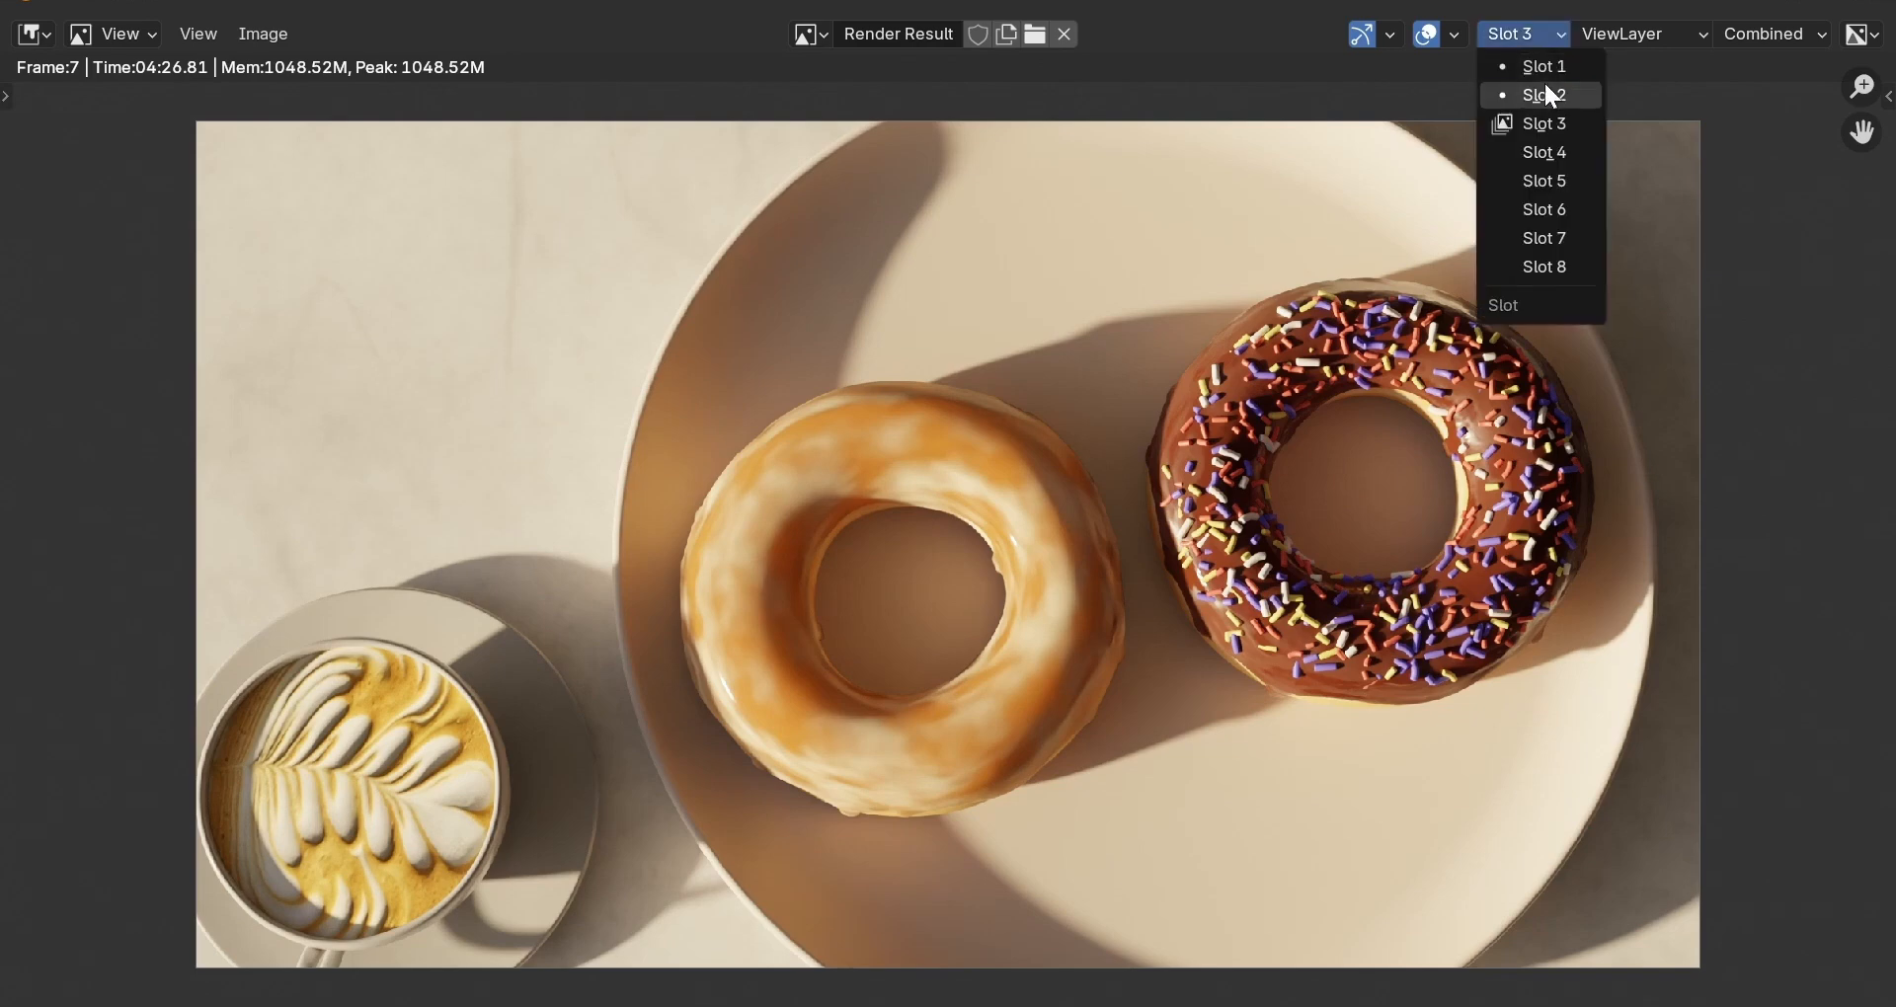
pyautogui.click(1545, 87)
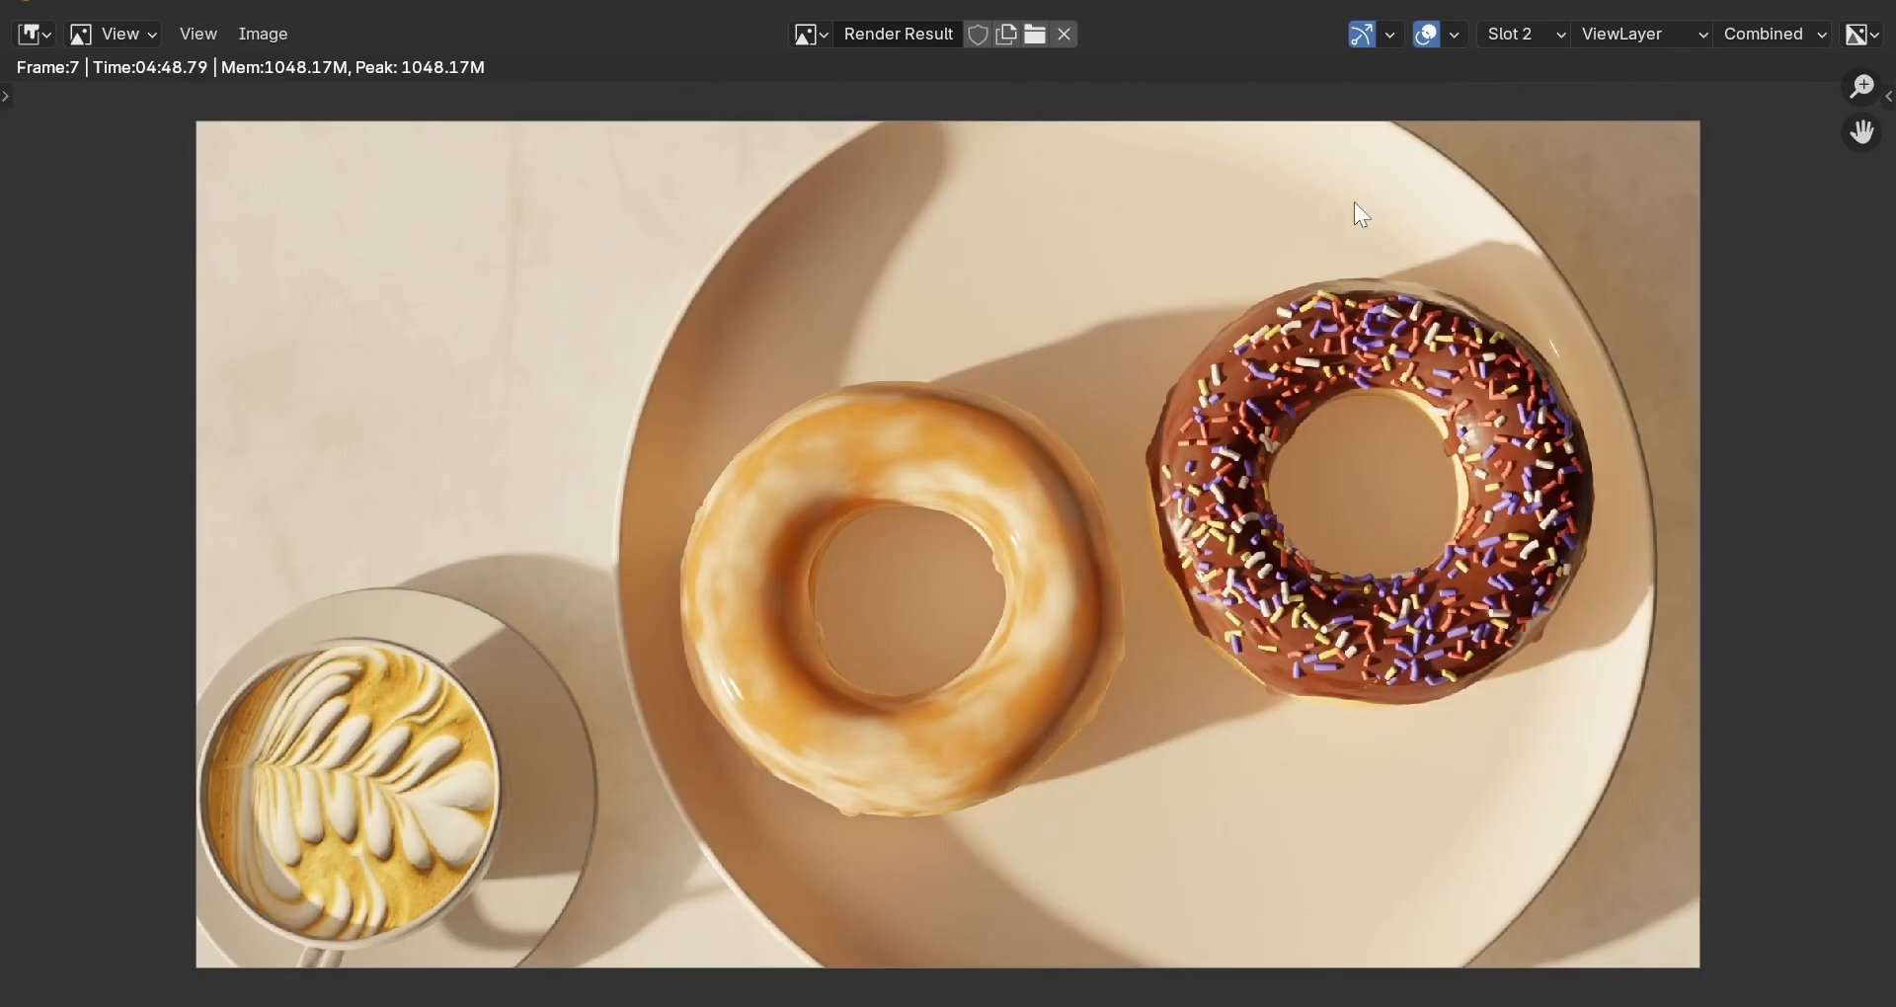
# Close the Render Result window to get back to the Layout scene.
pyautogui.click(1741, 4)
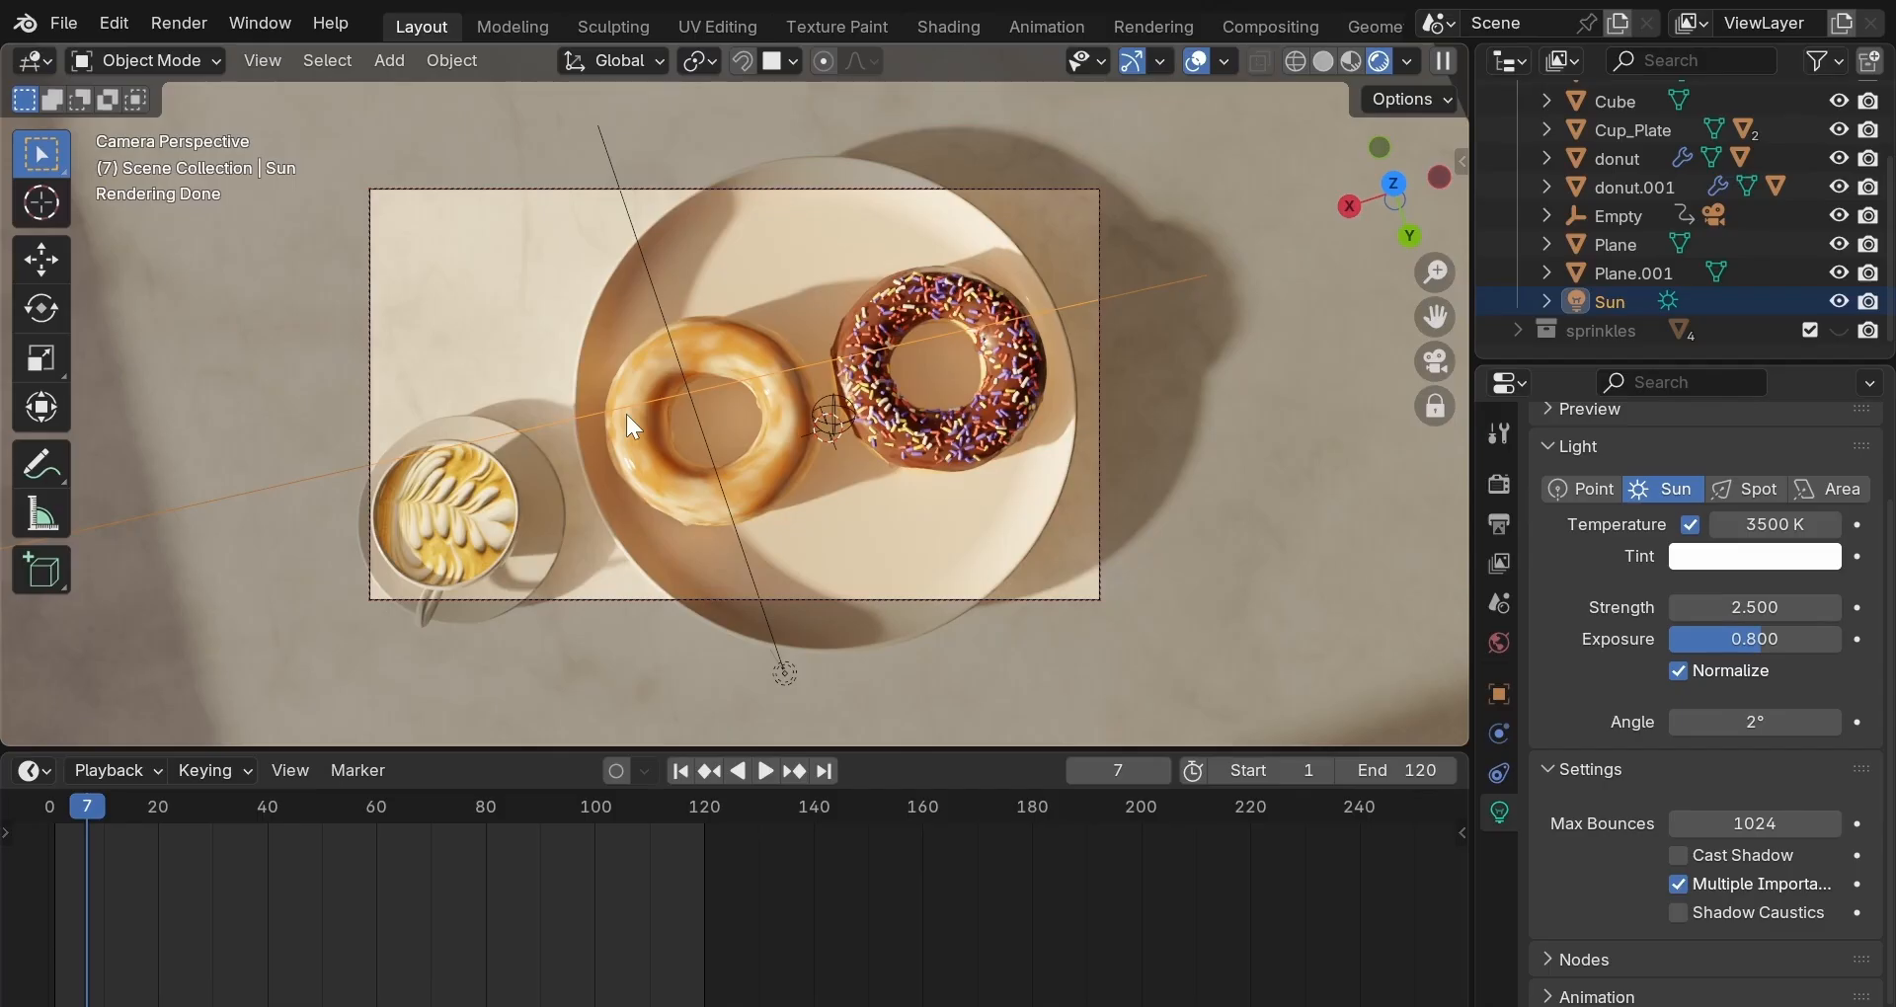
# In Render Properties, set the final render's Max Samples to 300.
pyautogui.click(1505, 484)
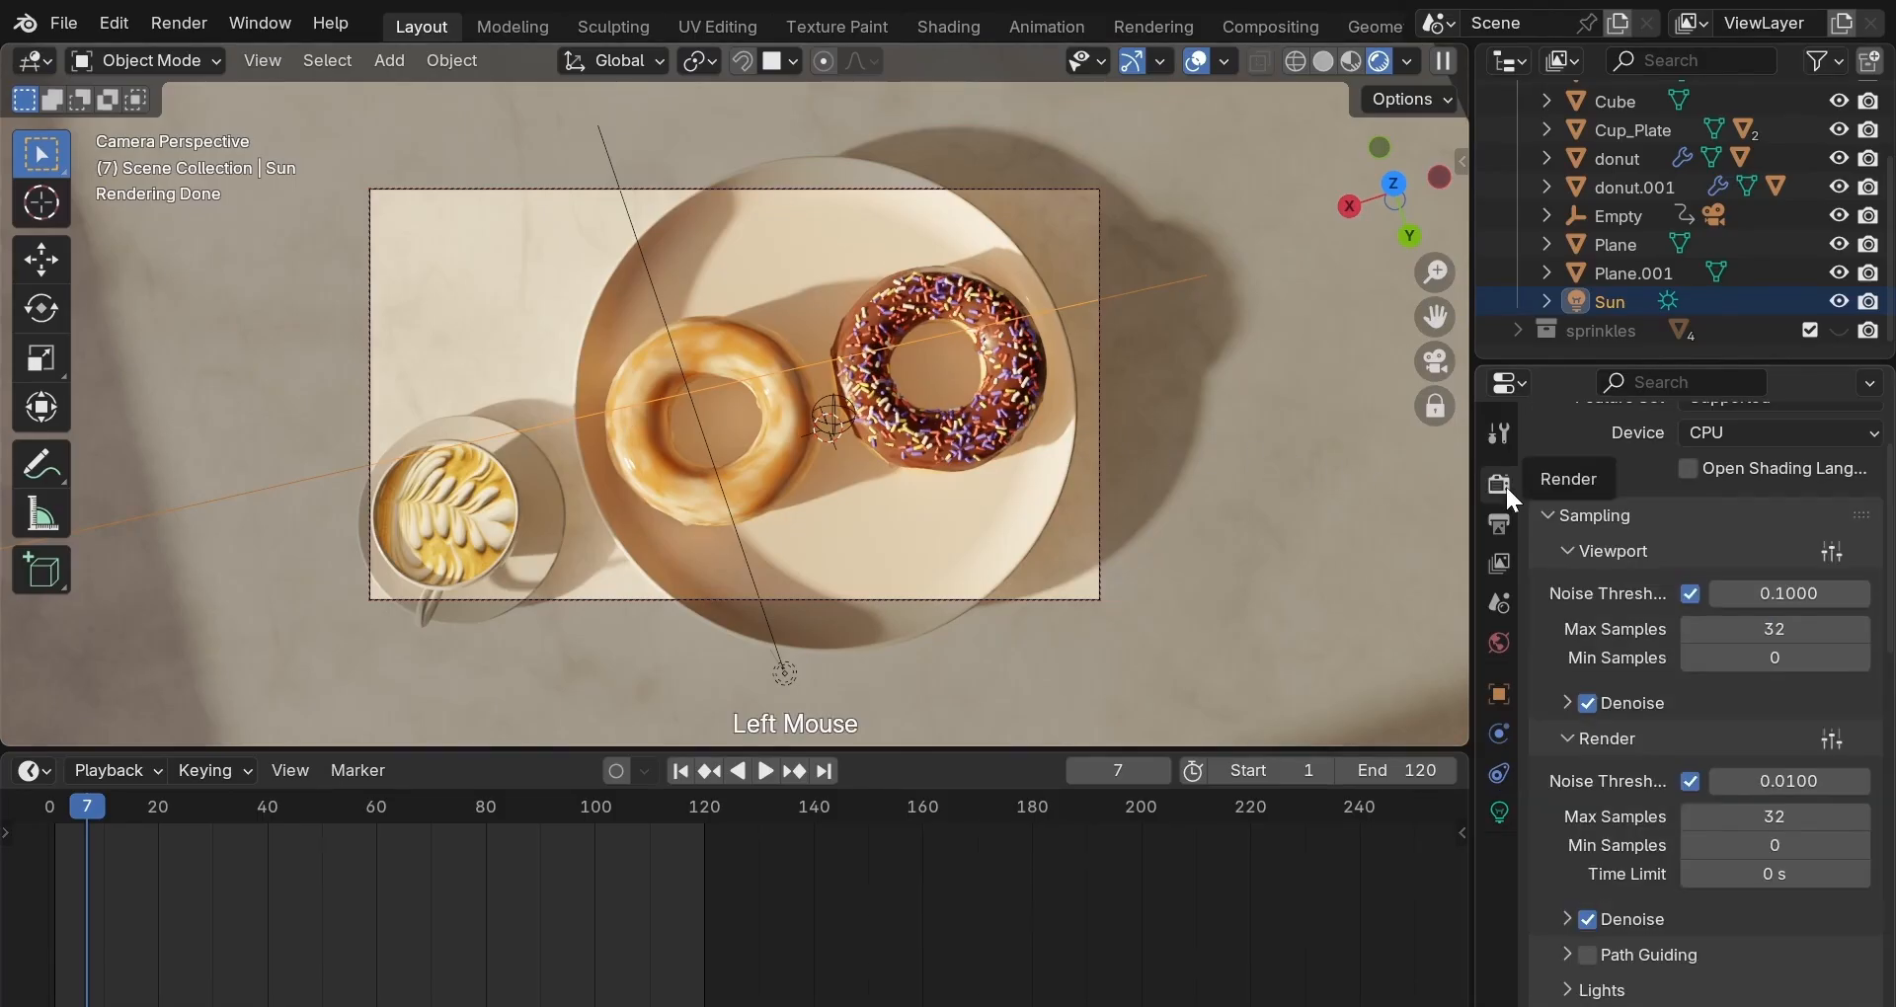
pyautogui.click(1752, 820)
pyautogui.write('300')
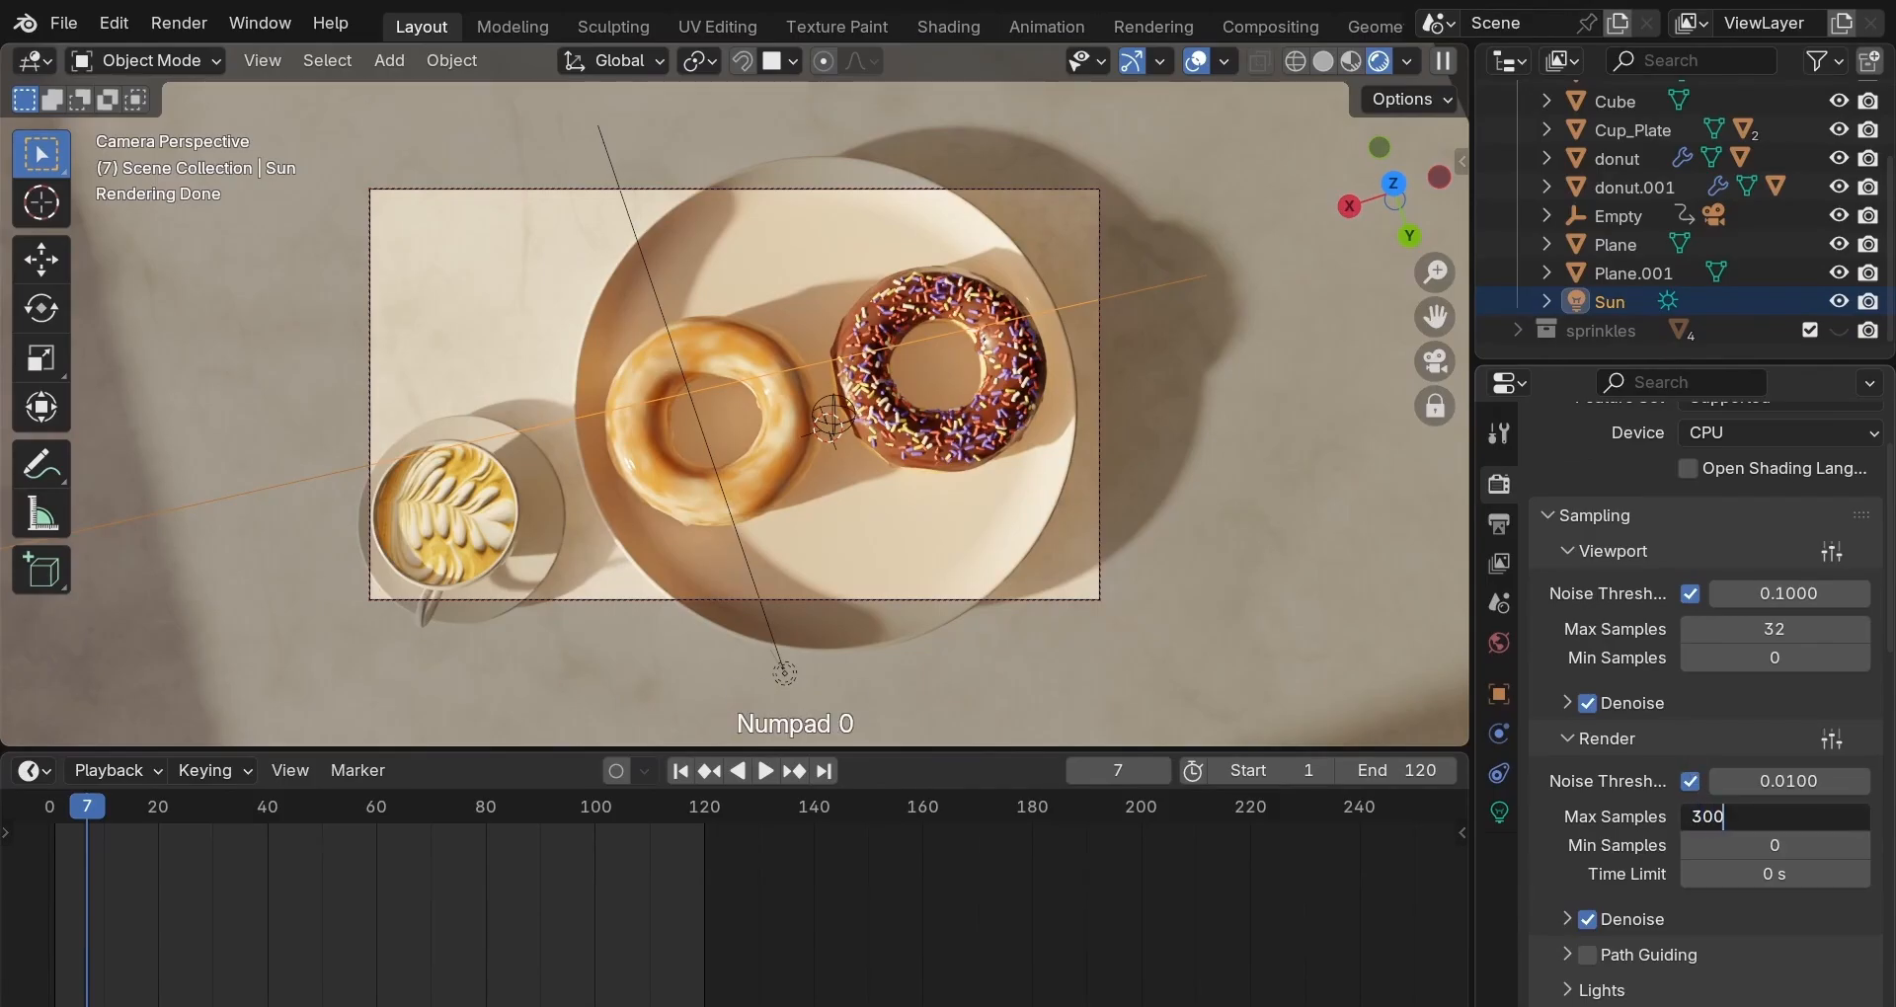
pyautogui.press('Return')
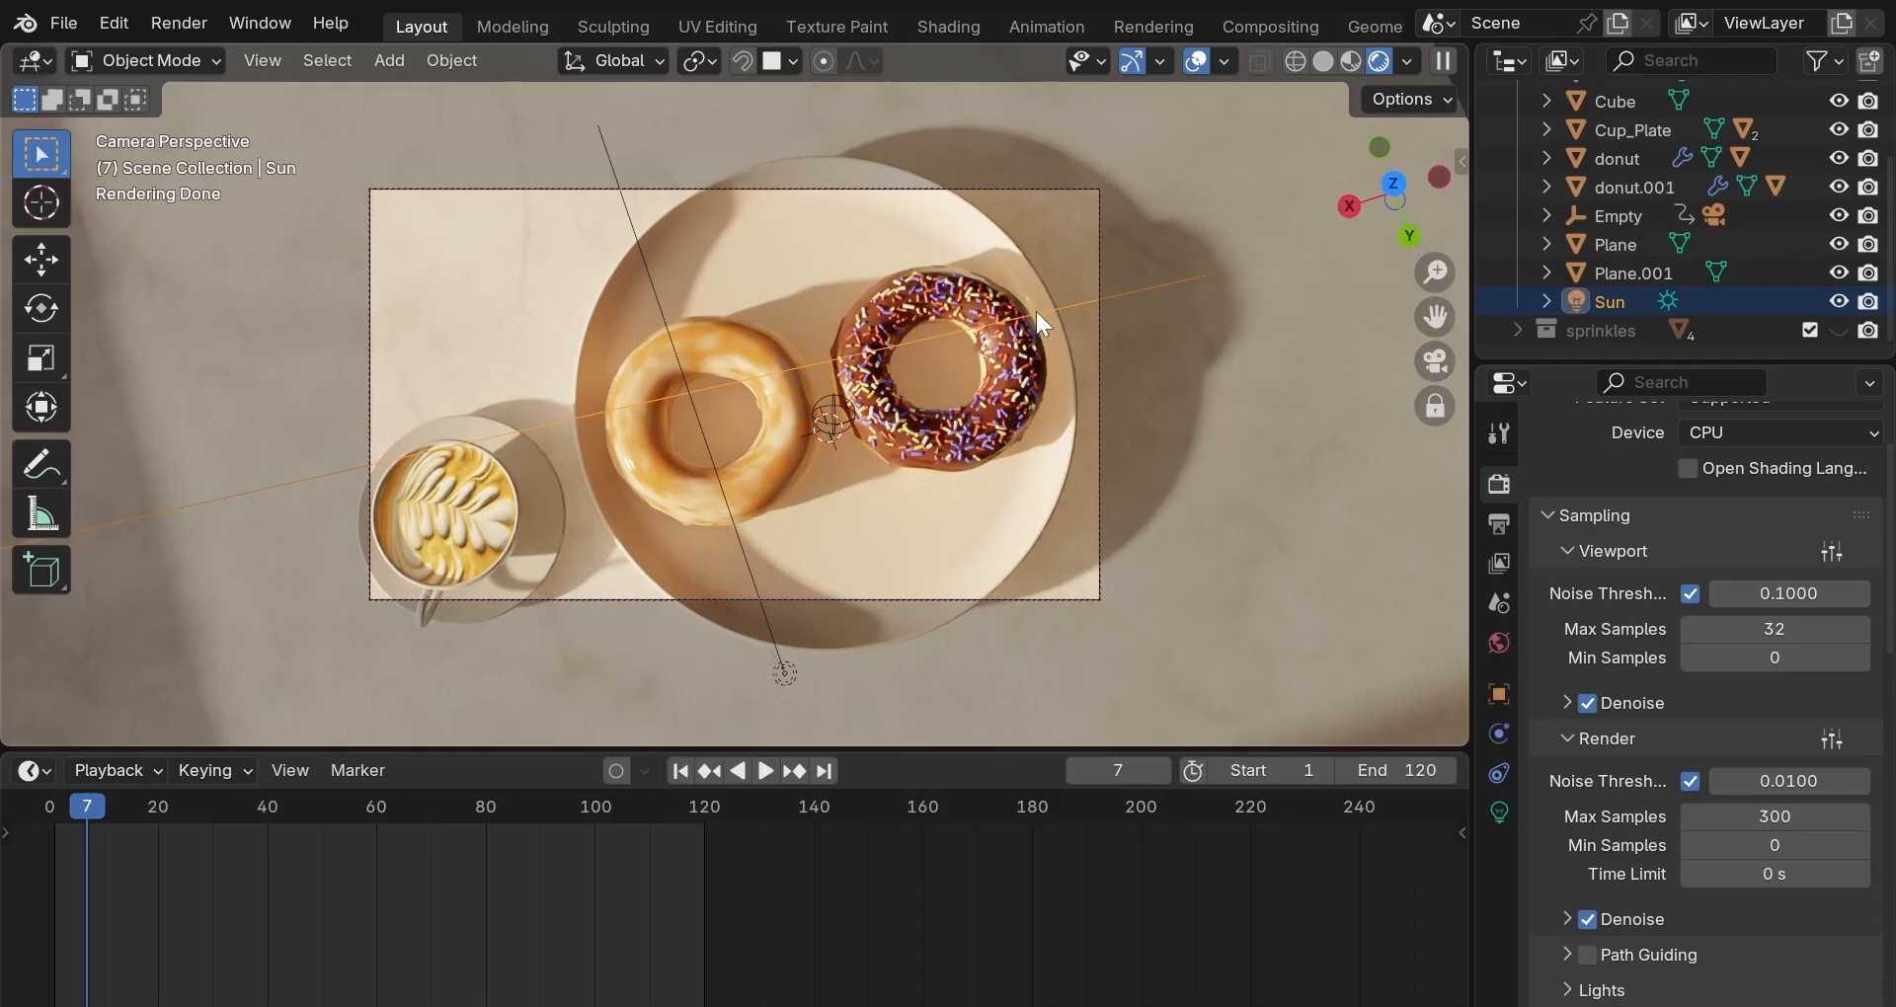
# In the Compositing workspace, enable Use Nodes and turn on the Backdrop.
pyautogui.click(1272, 19)
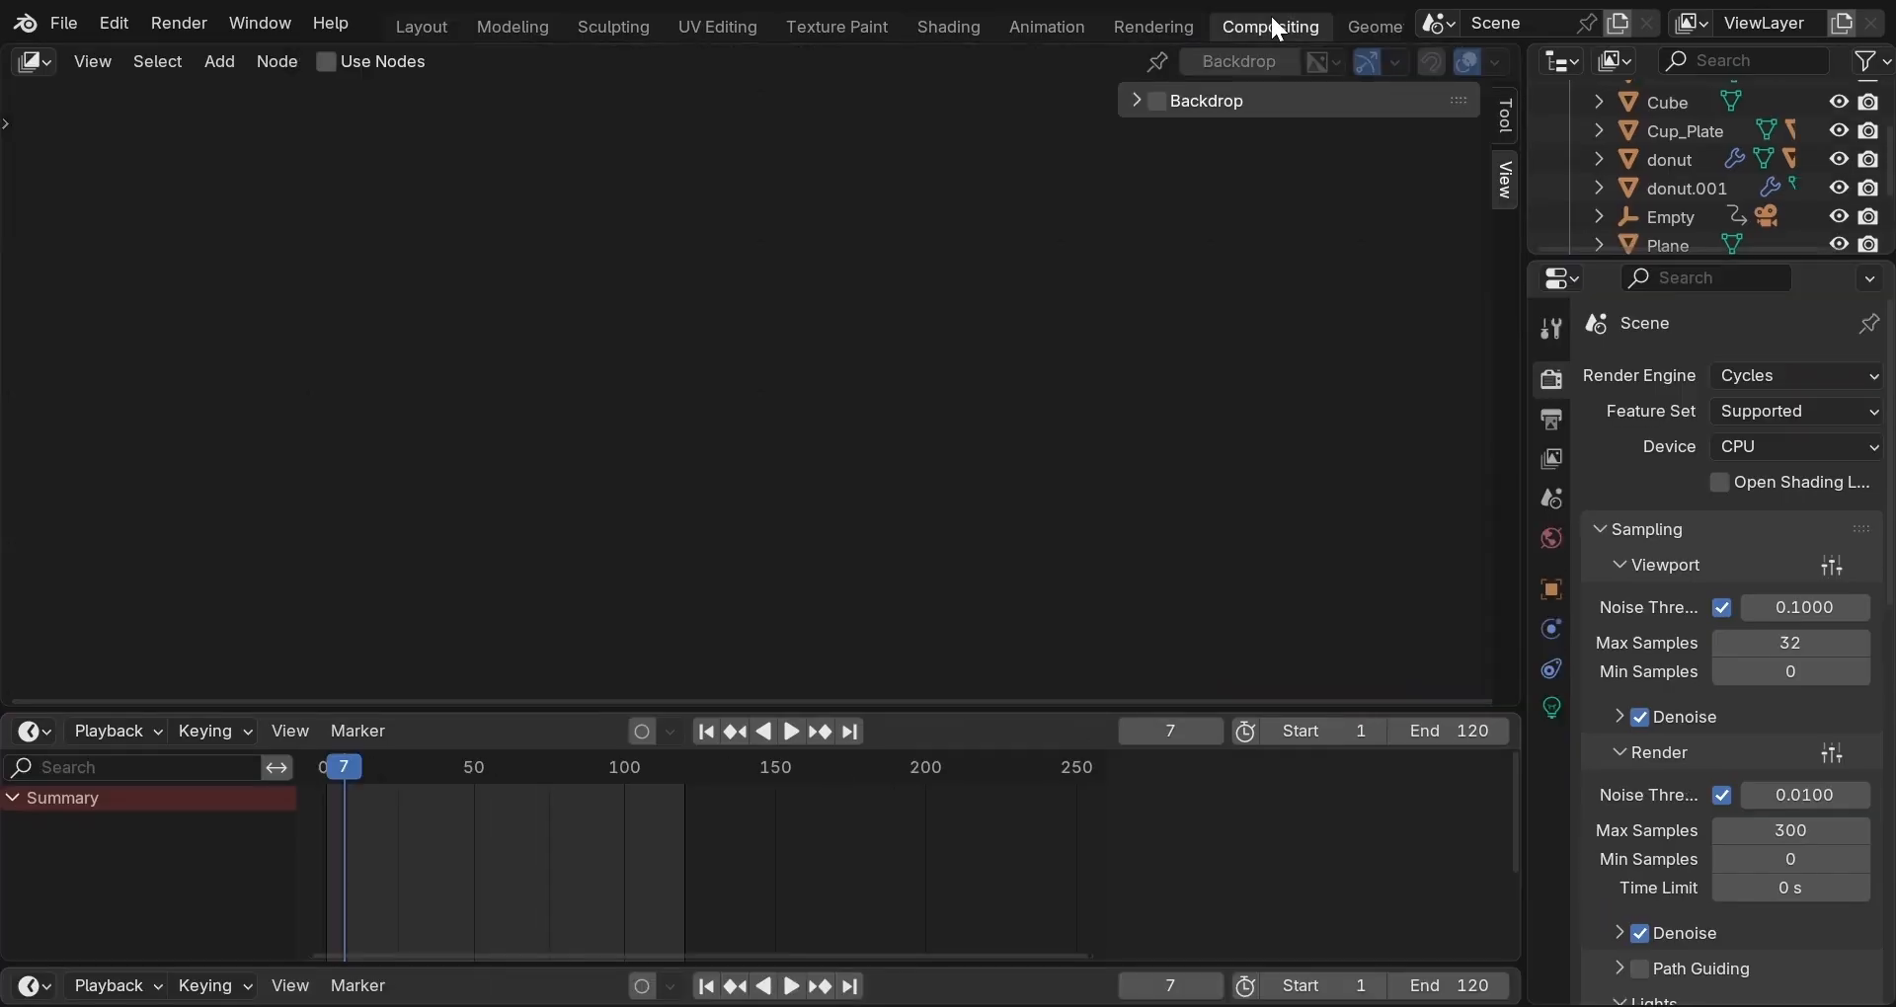
pyautogui.click(327, 62)
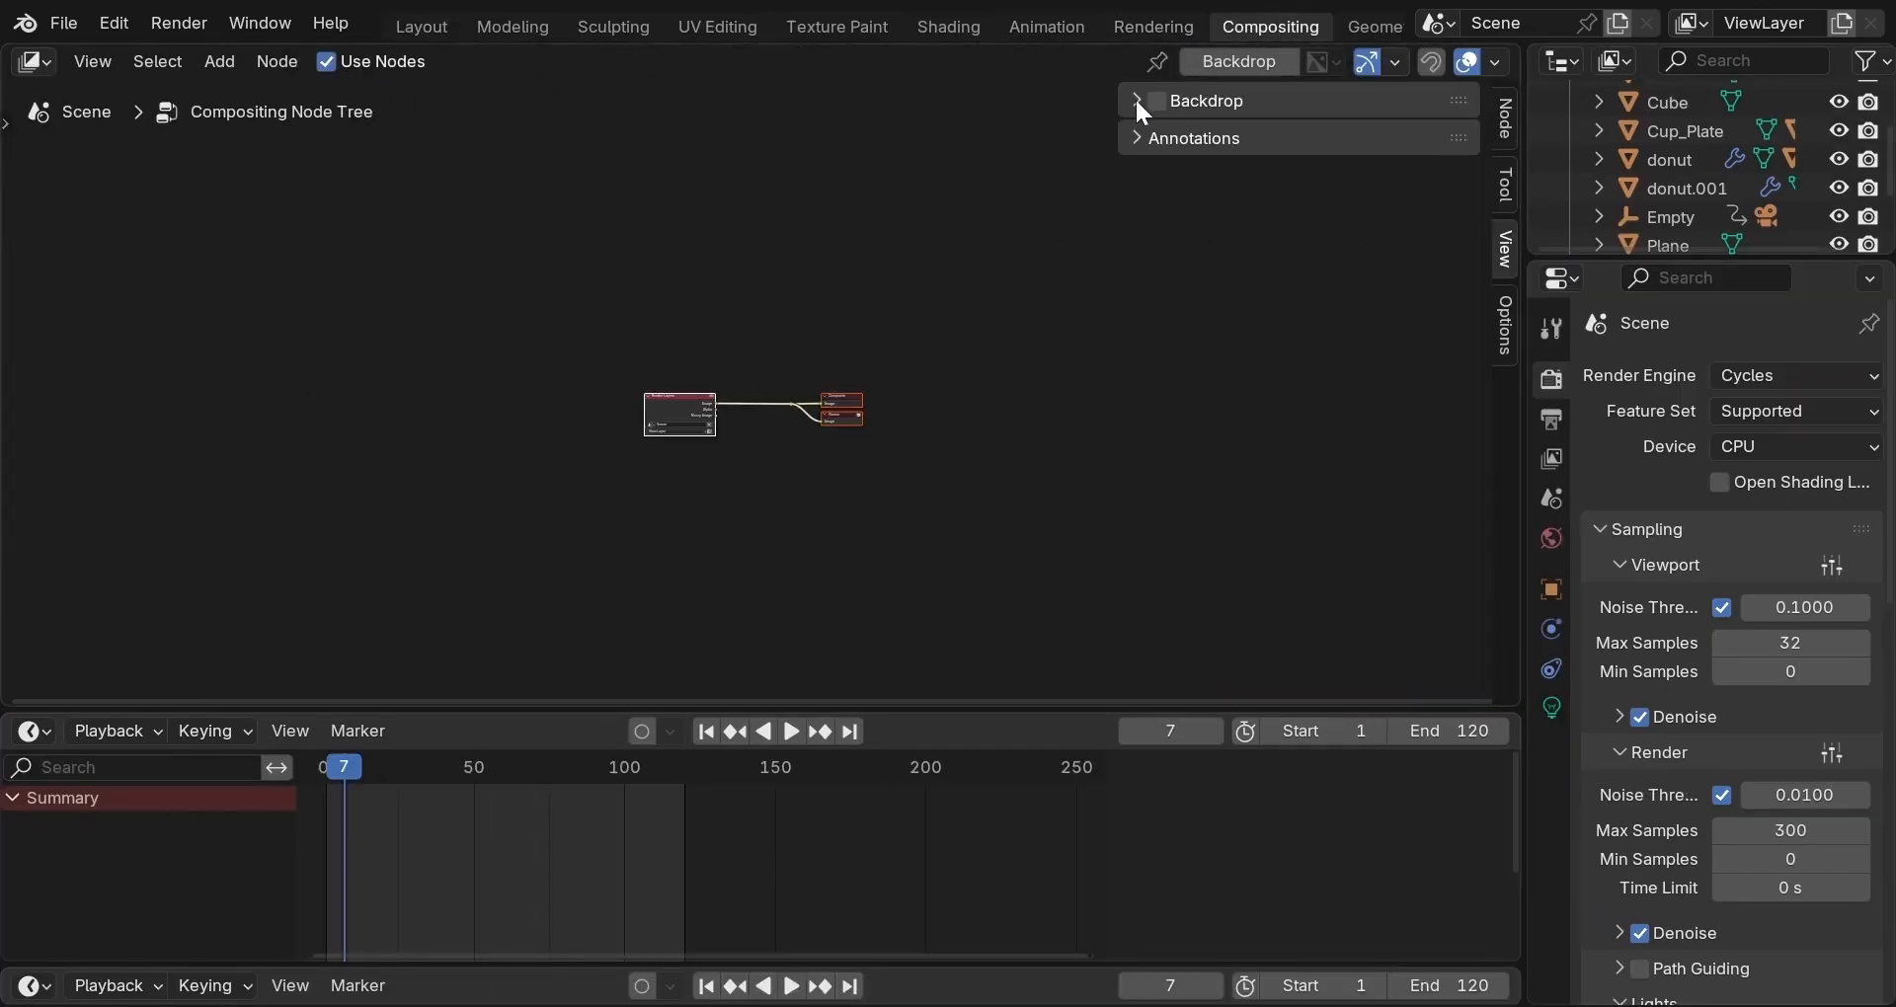
pyautogui.click(1160, 102)
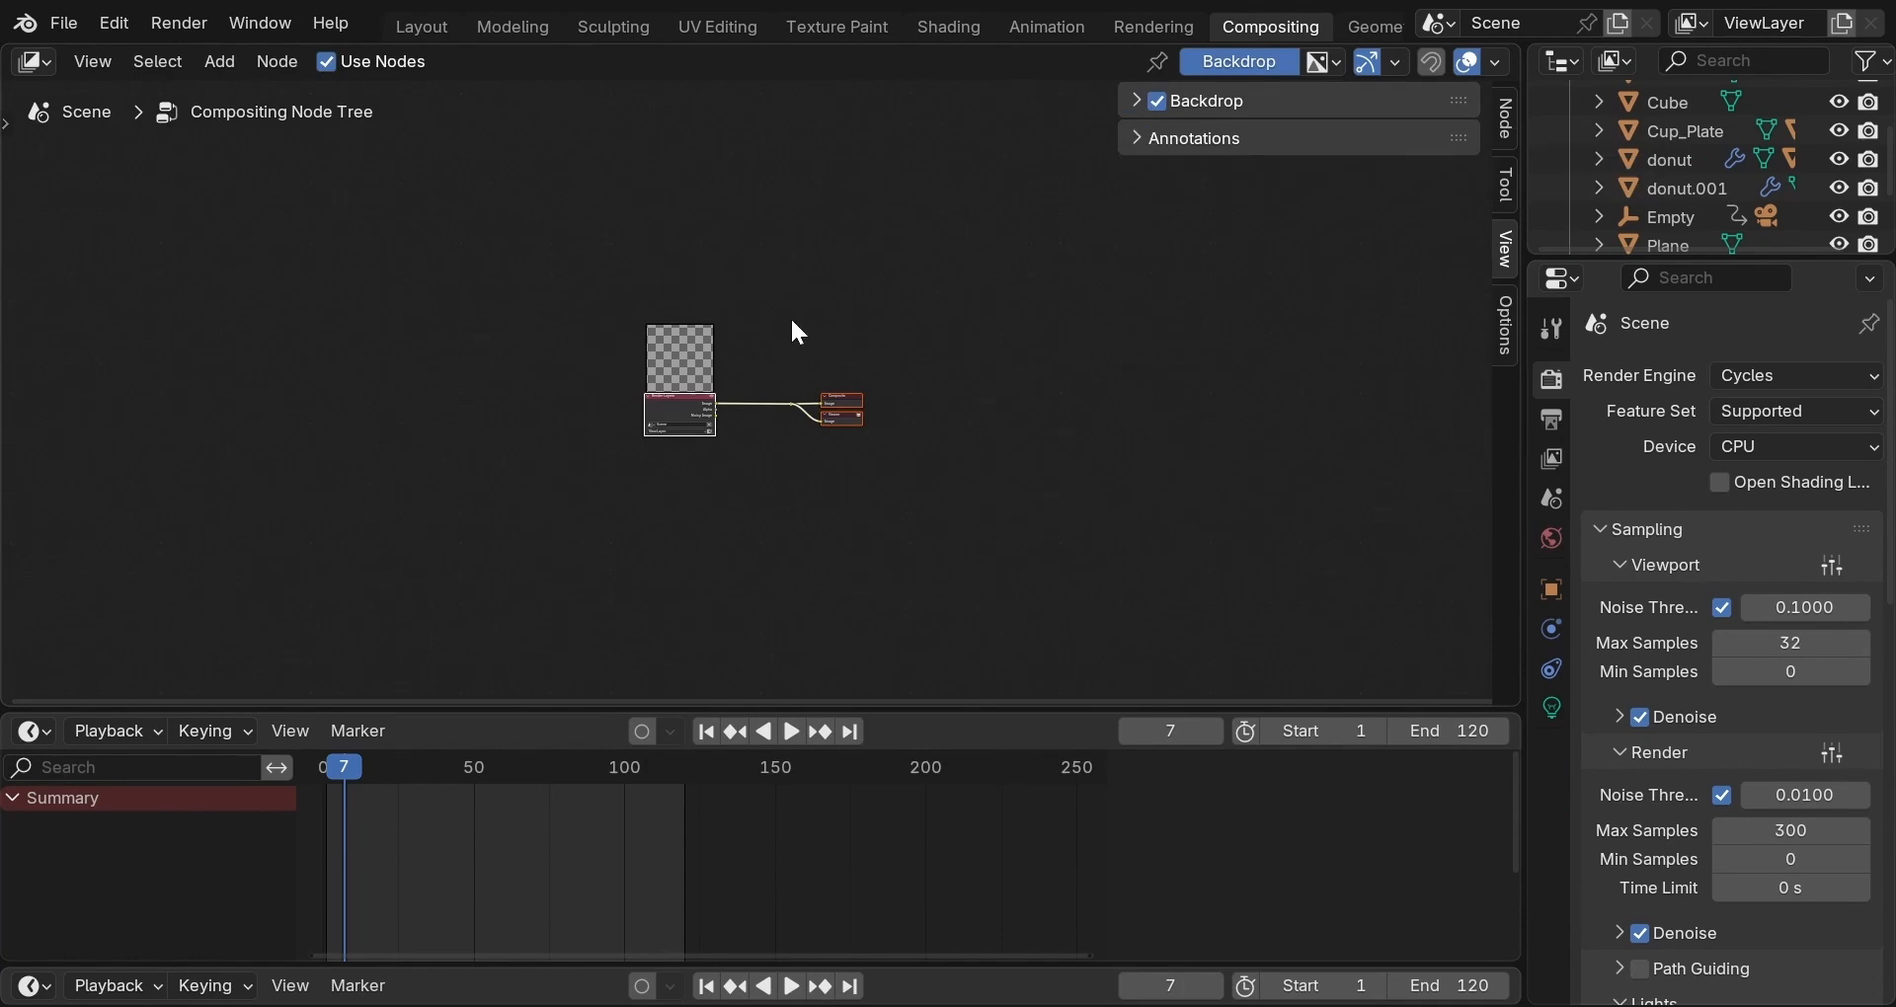
# Render a new image of the donut scene with Render Image.
pyautogui.scroll(6, 798, 333)
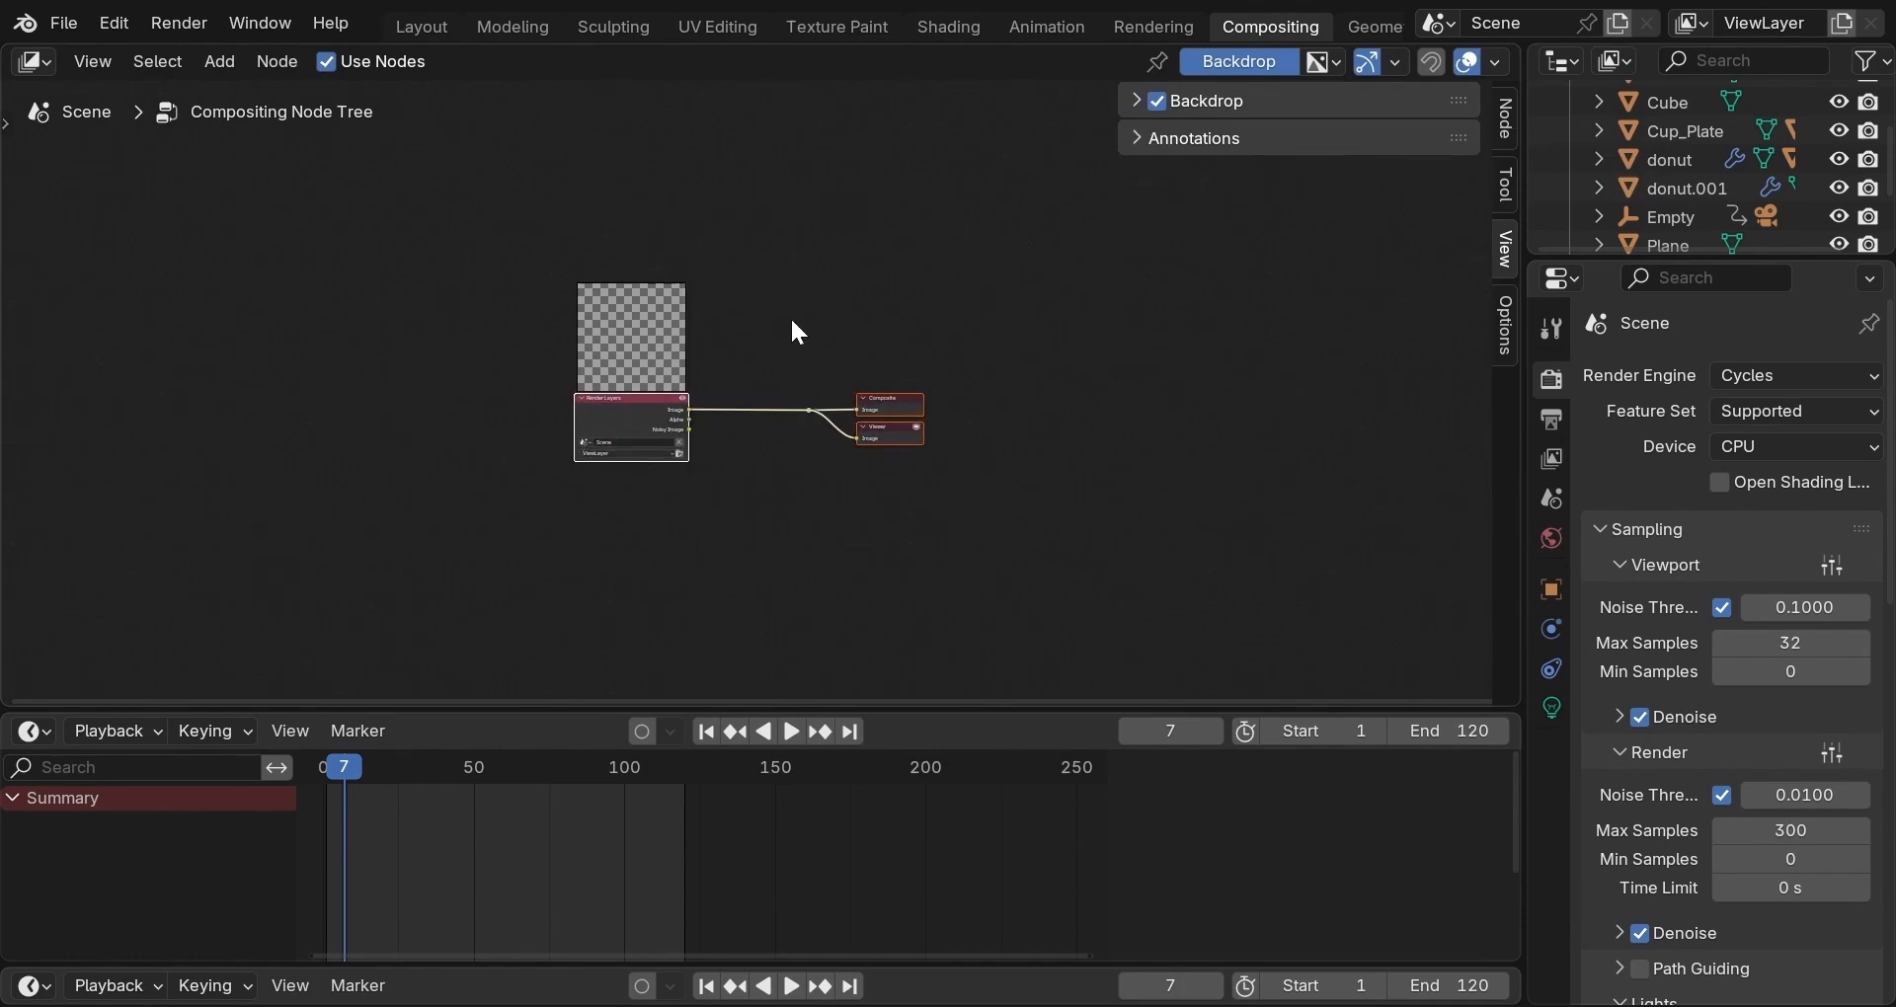
pyautogui.scroll(1, 969, 309)
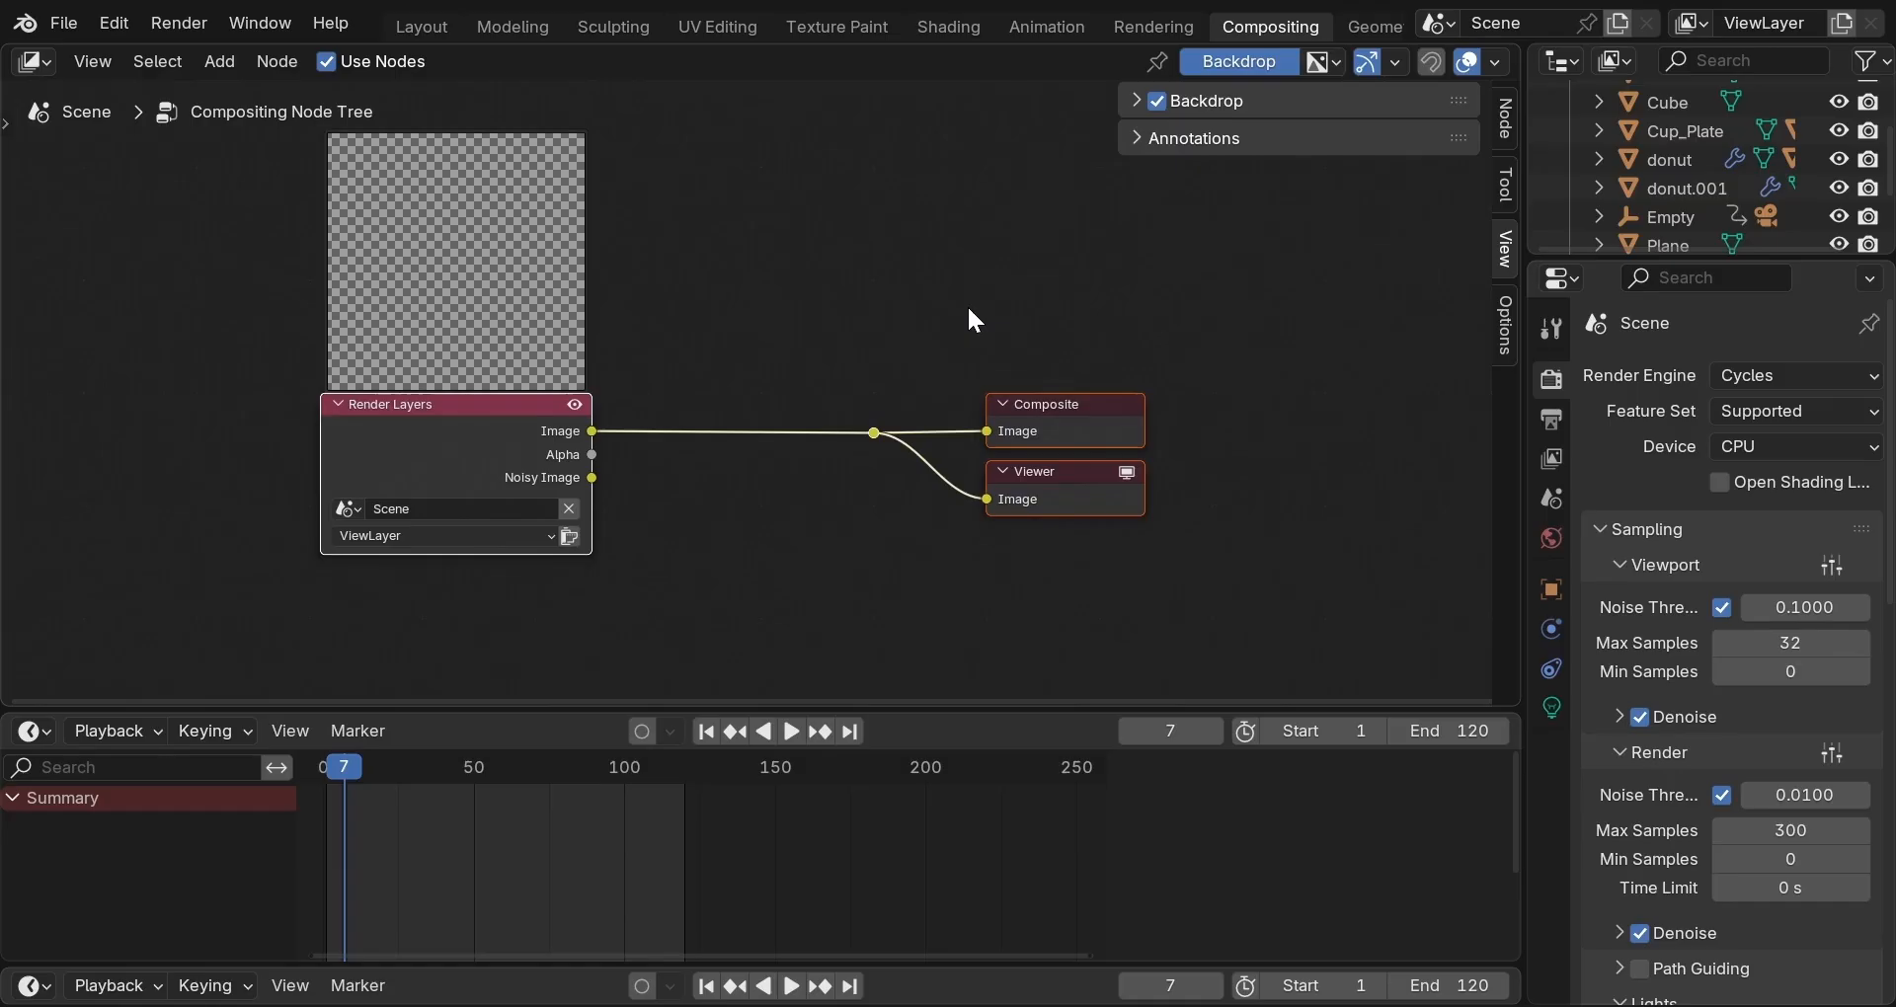
pyautogui.scroll(-1, 970, 311)
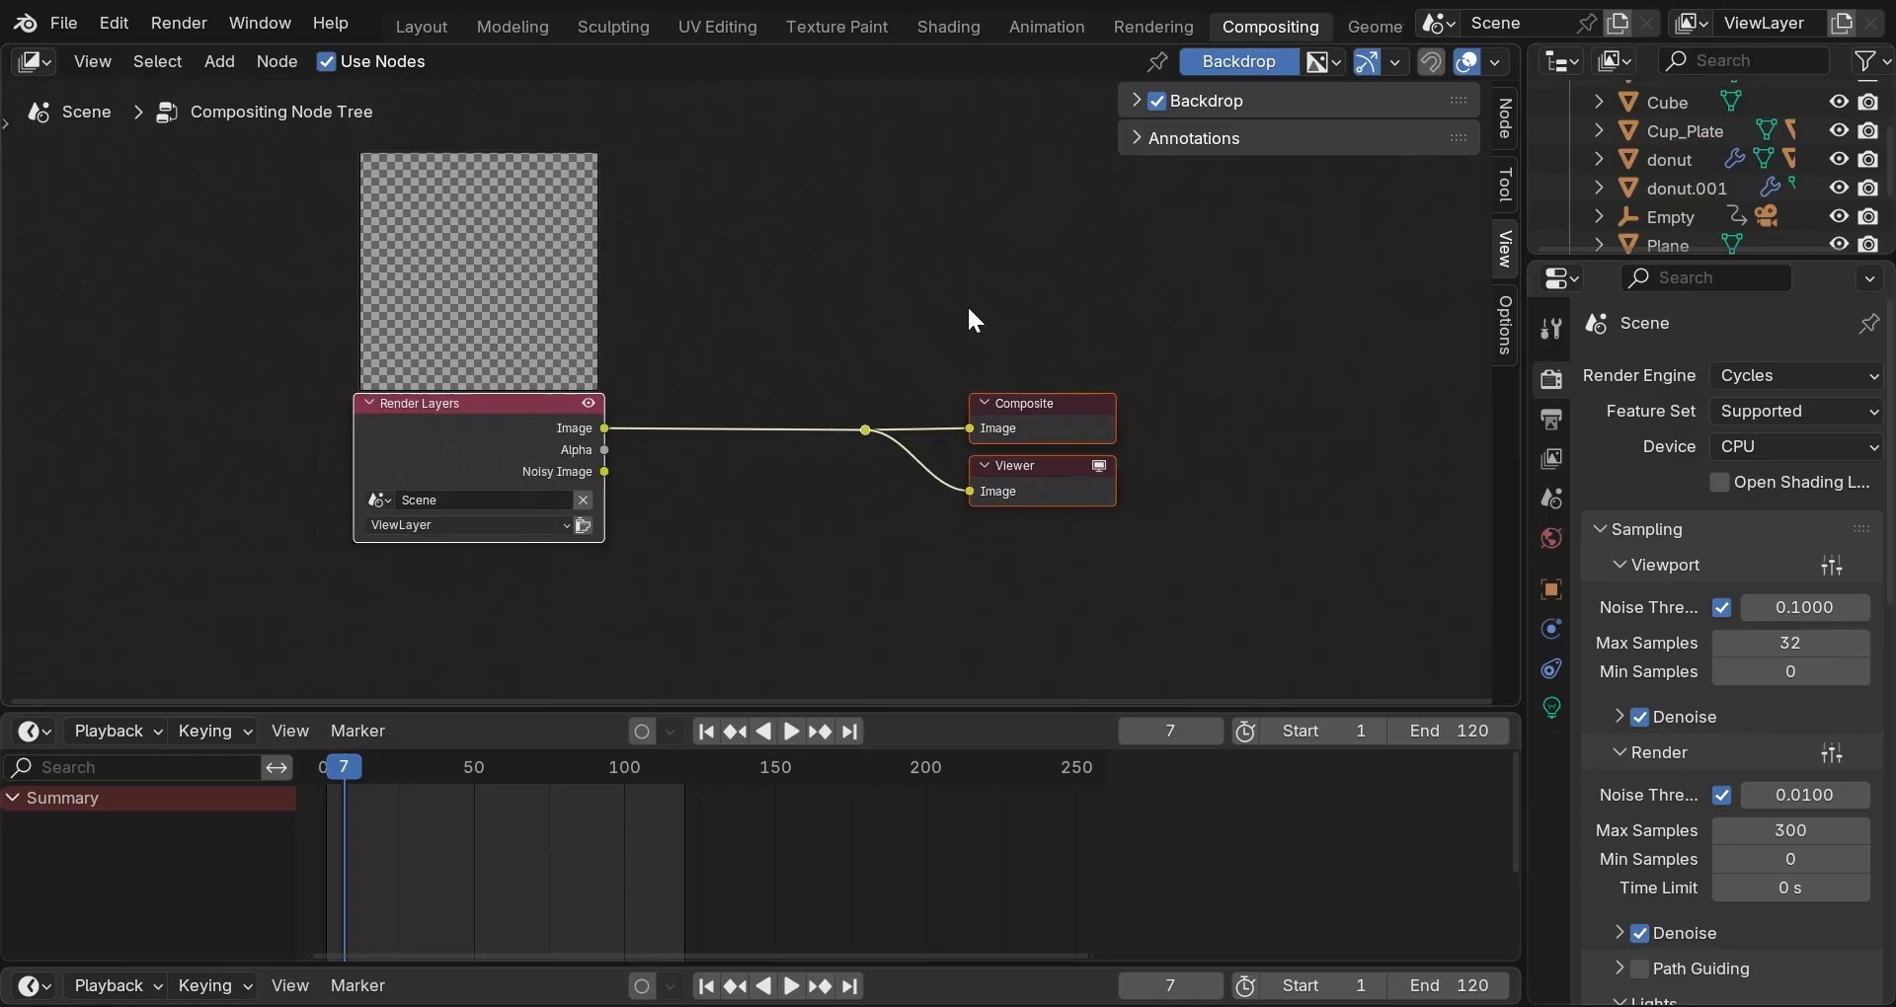
pyautogui.click(170, 15)
pyautogui.click(227, 57)
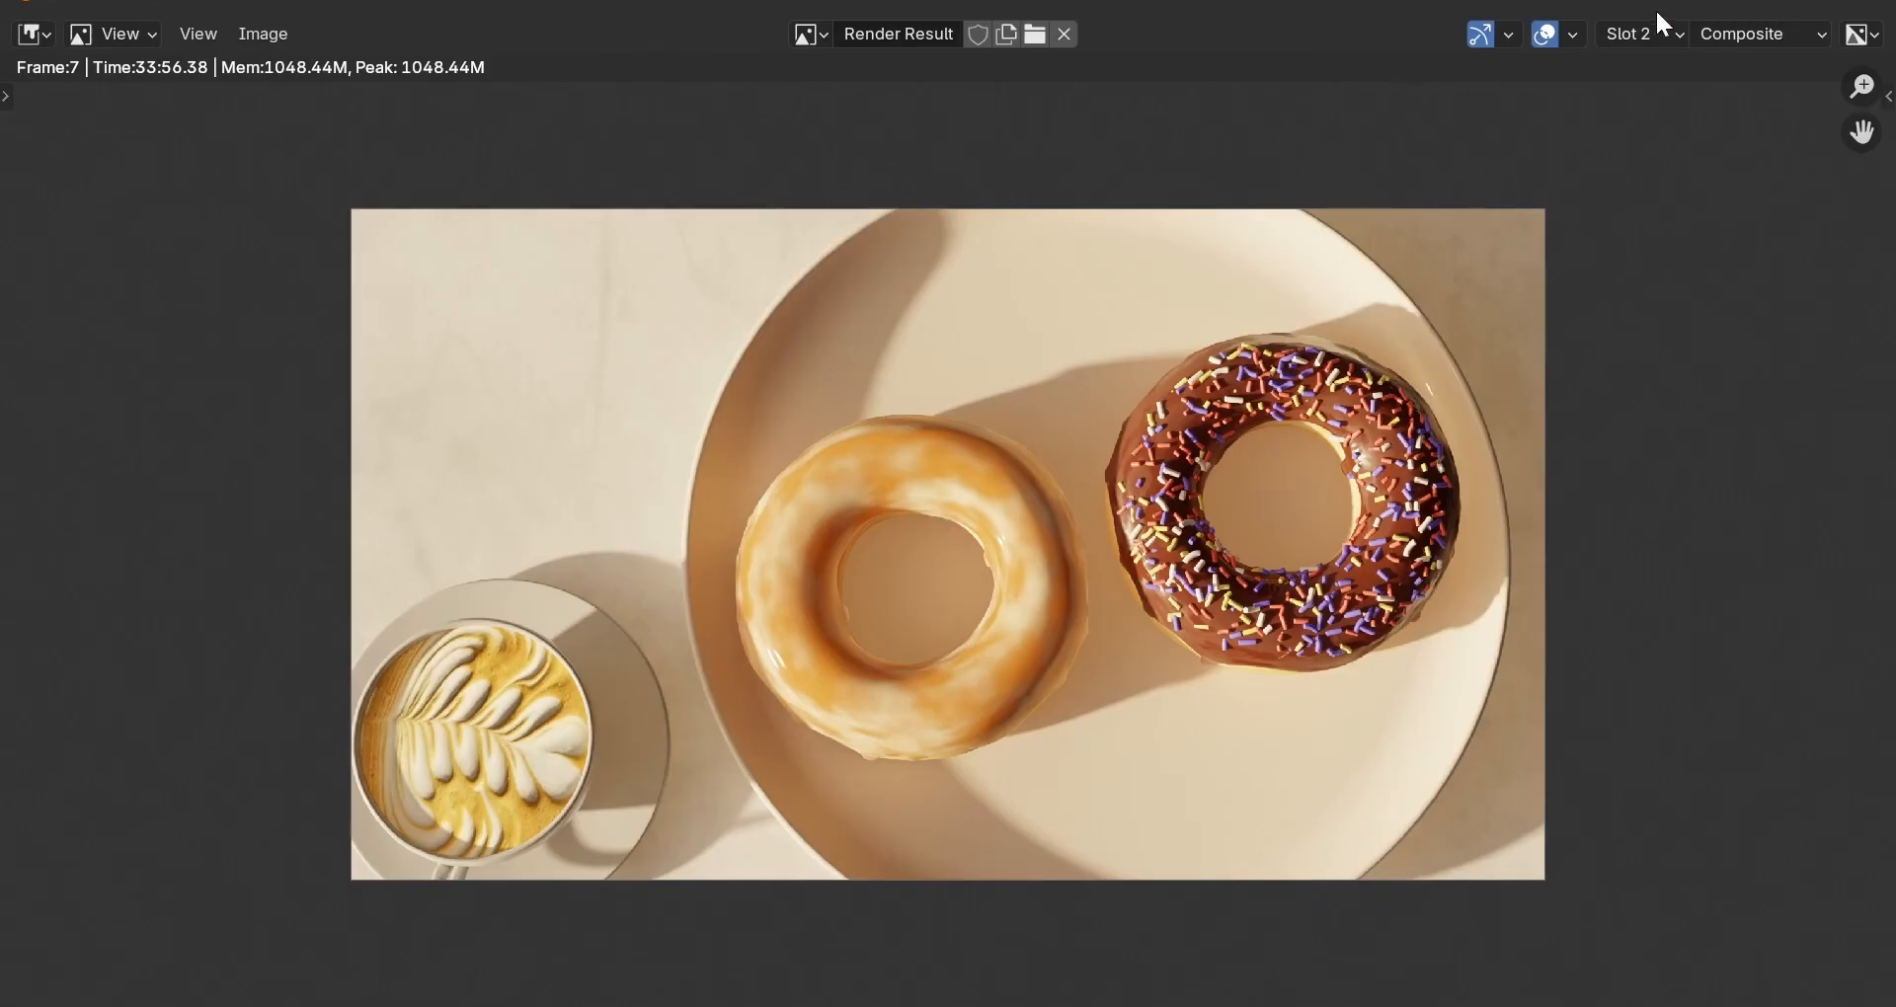
# Close the render window and set the compositor Backdrop Zoom to 0.8.
pyautogui.click(1724, 5)
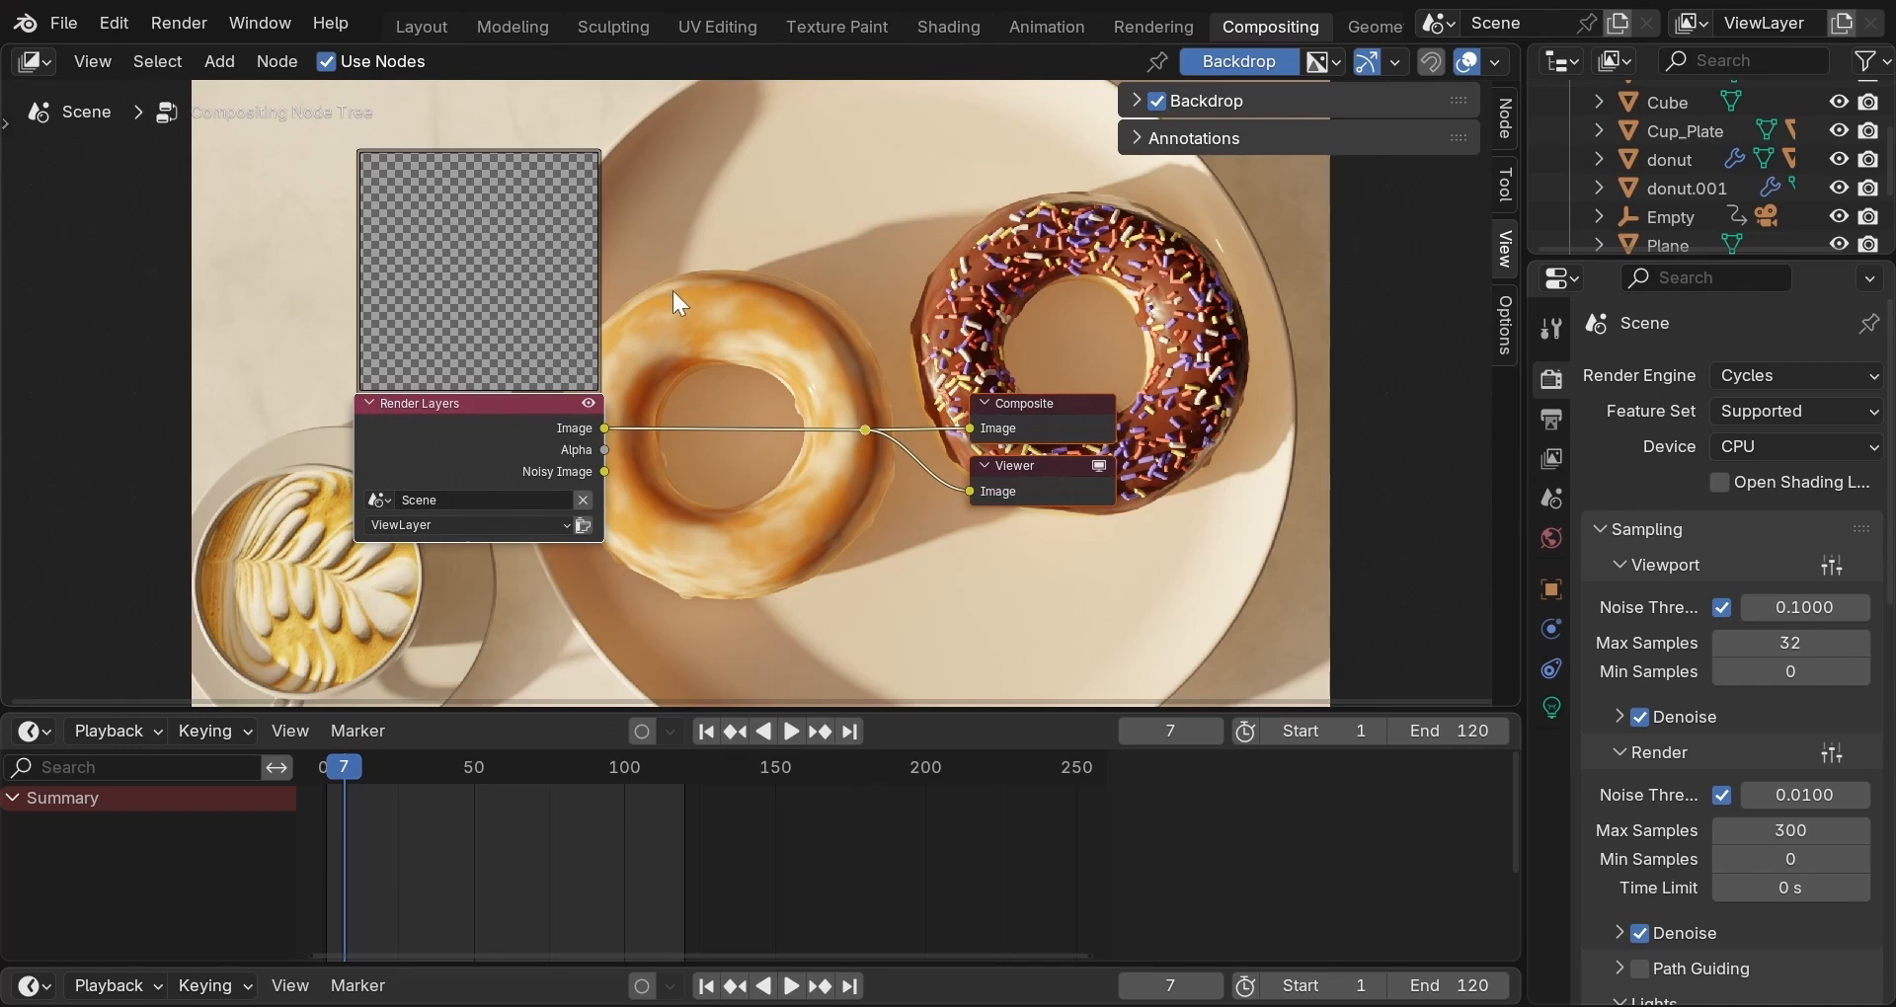
pyautogui.click(1156, 100)
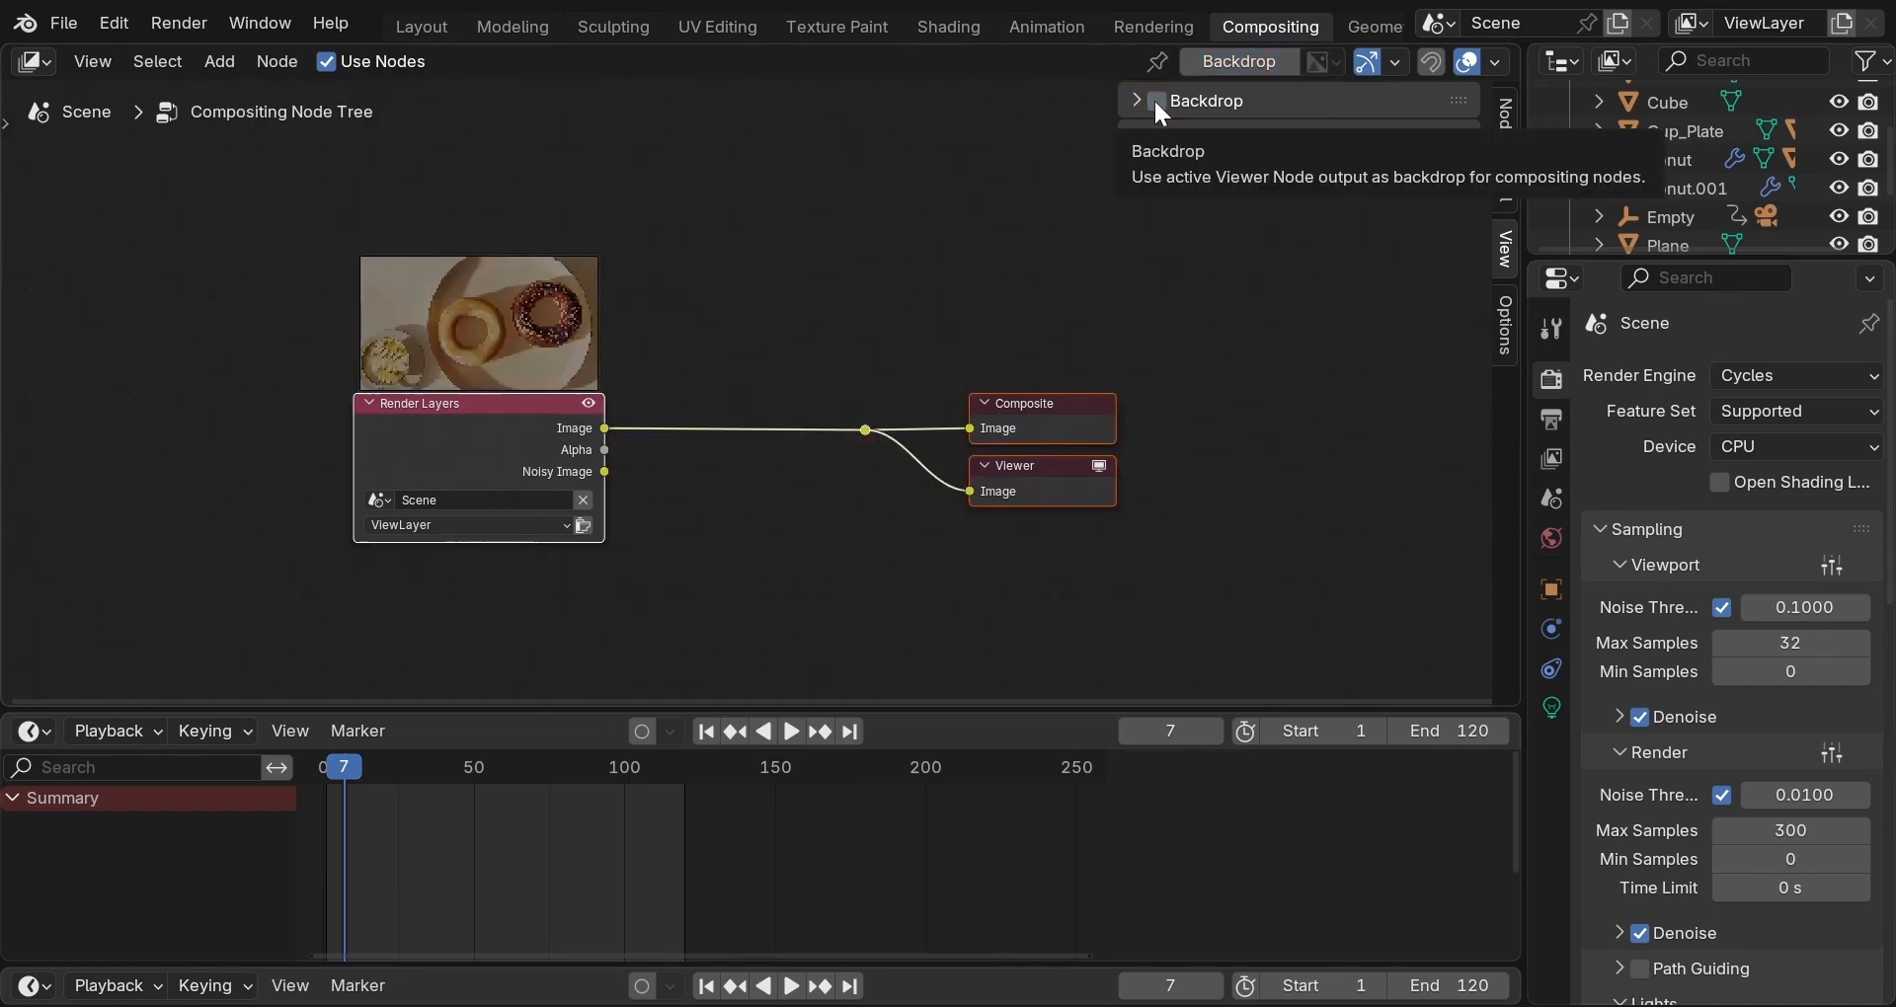
pyautogui.click(1156, 101)
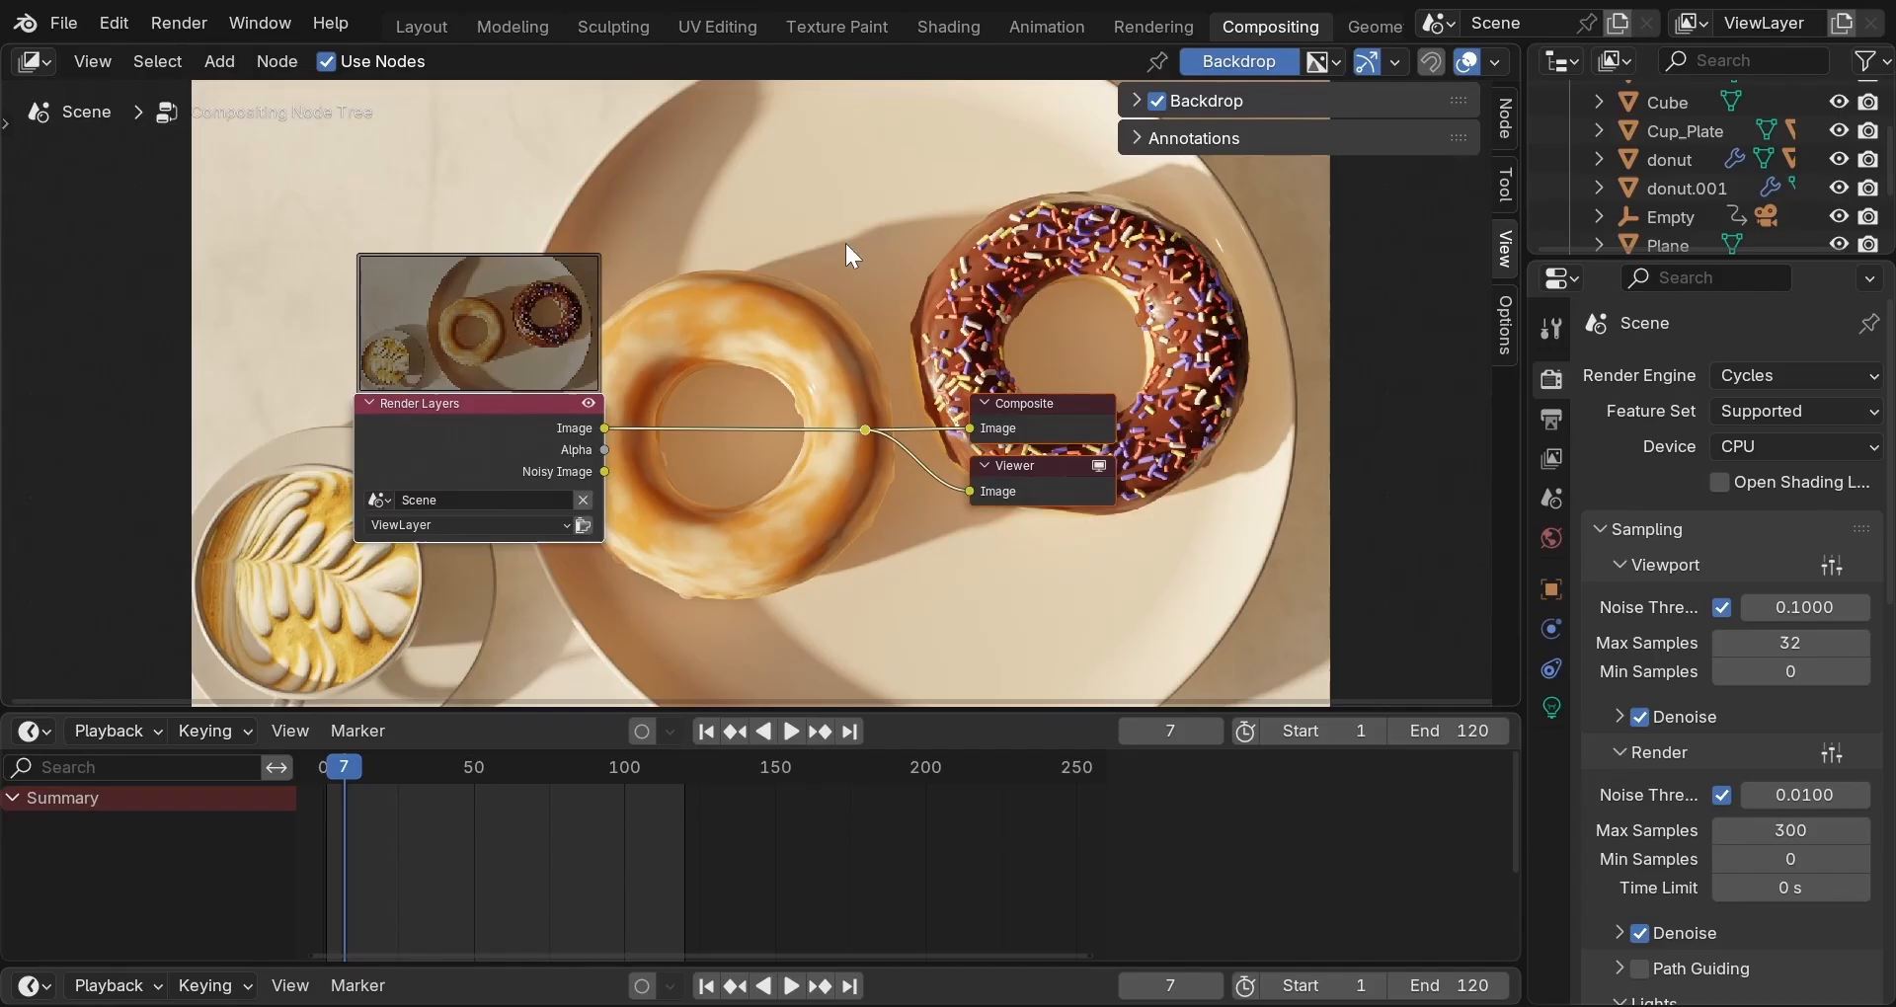
pyautogui.scroll(2, 844, 240)
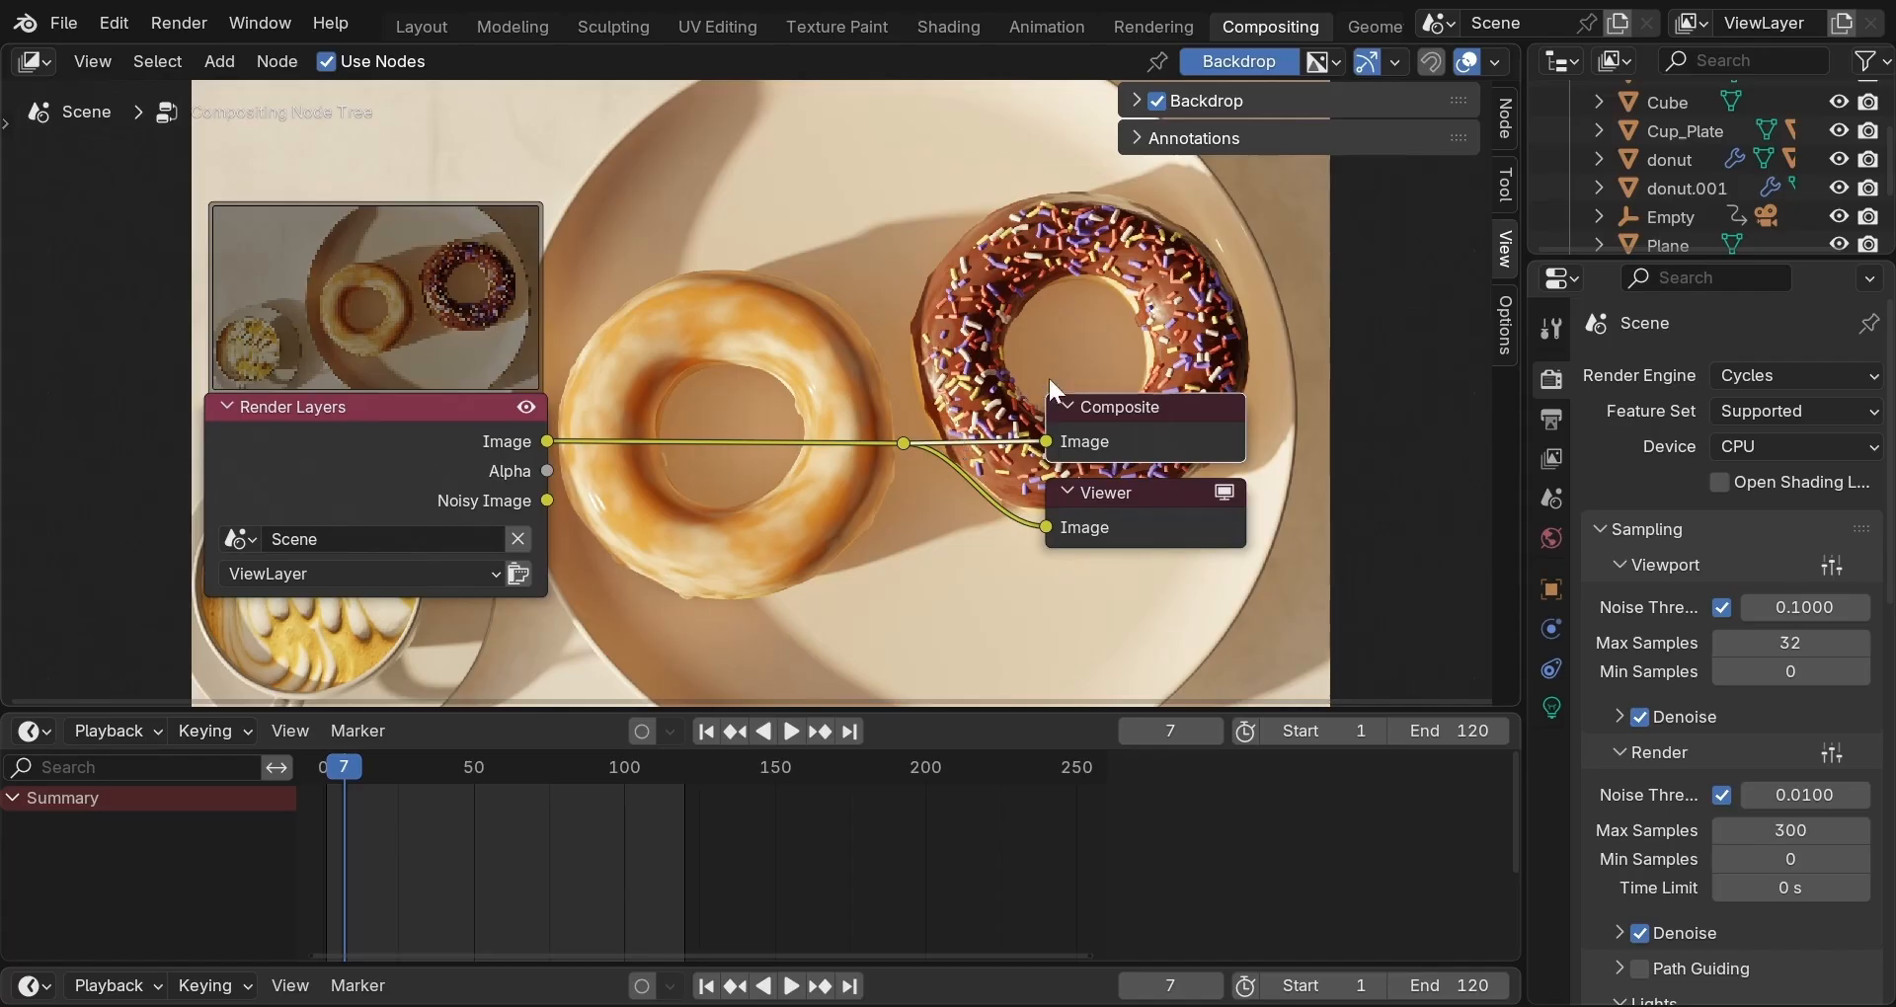
pyautogui.click(1129, 94)
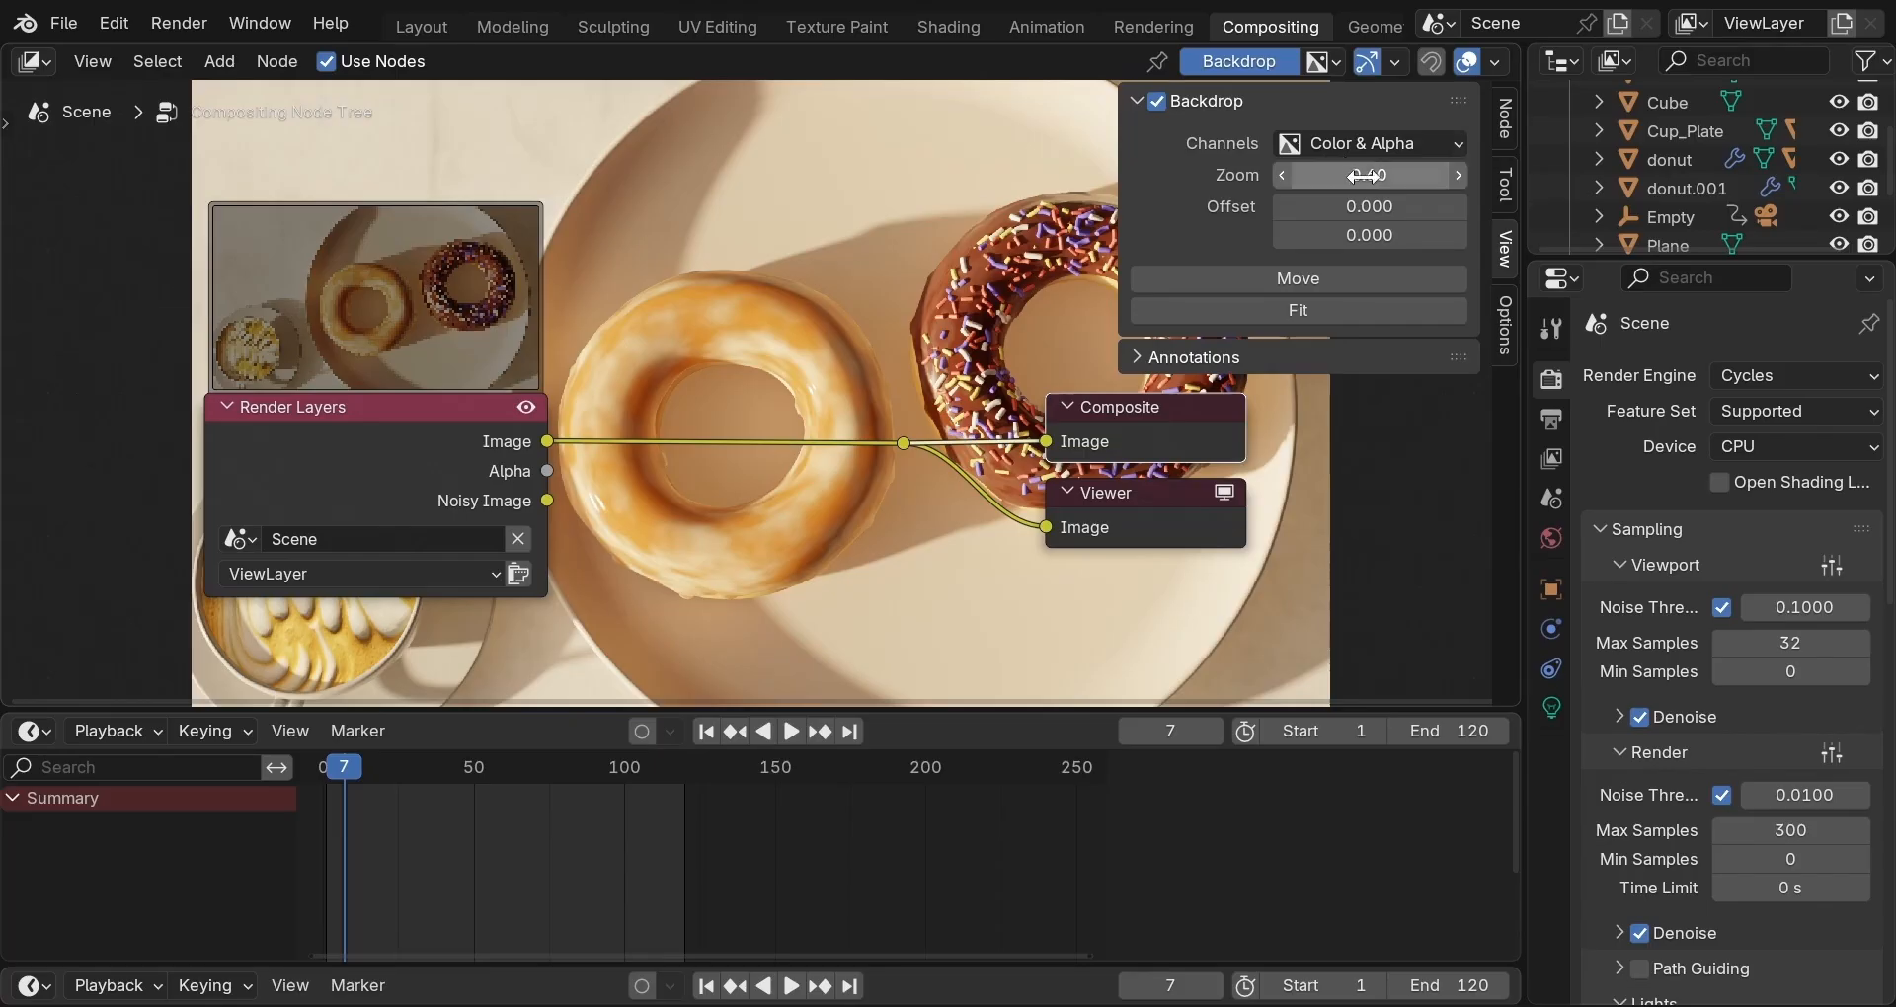
pyautogui.click(1328, 174)
pyautogui.write('0.8')
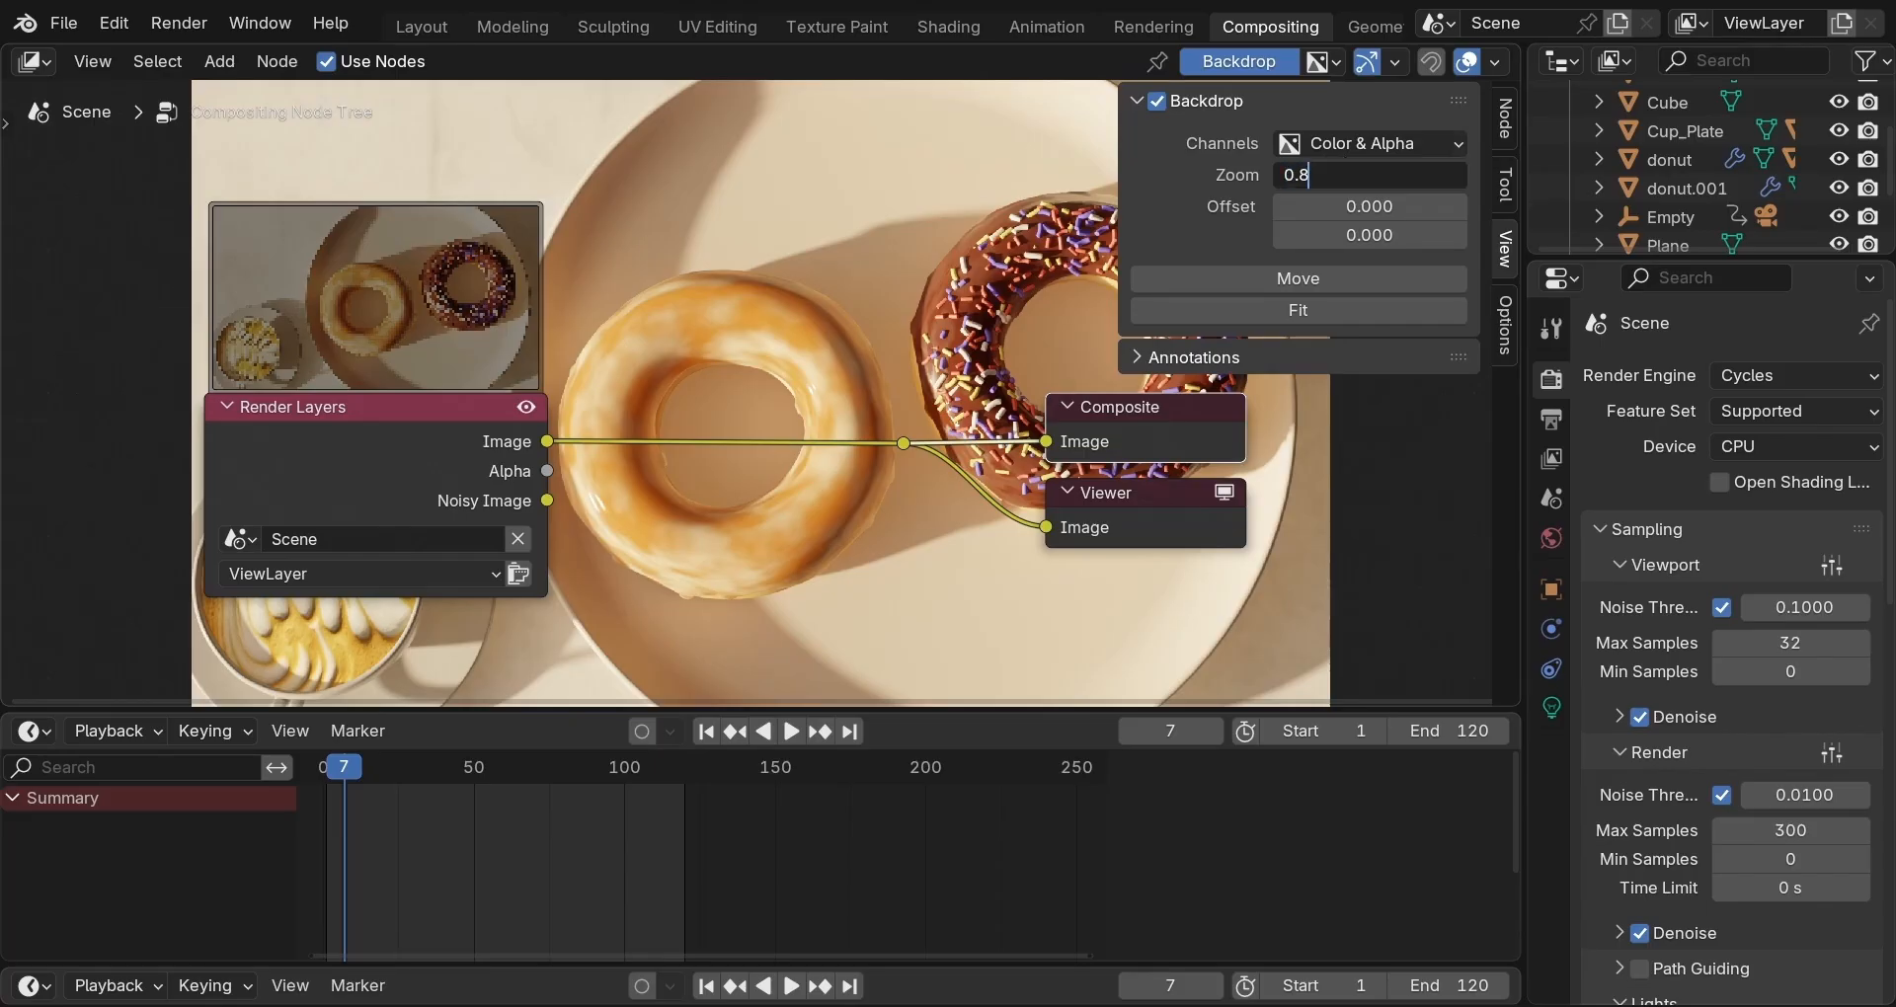
pyautogui.press('Return')
pyautogui.click(1145, 97)
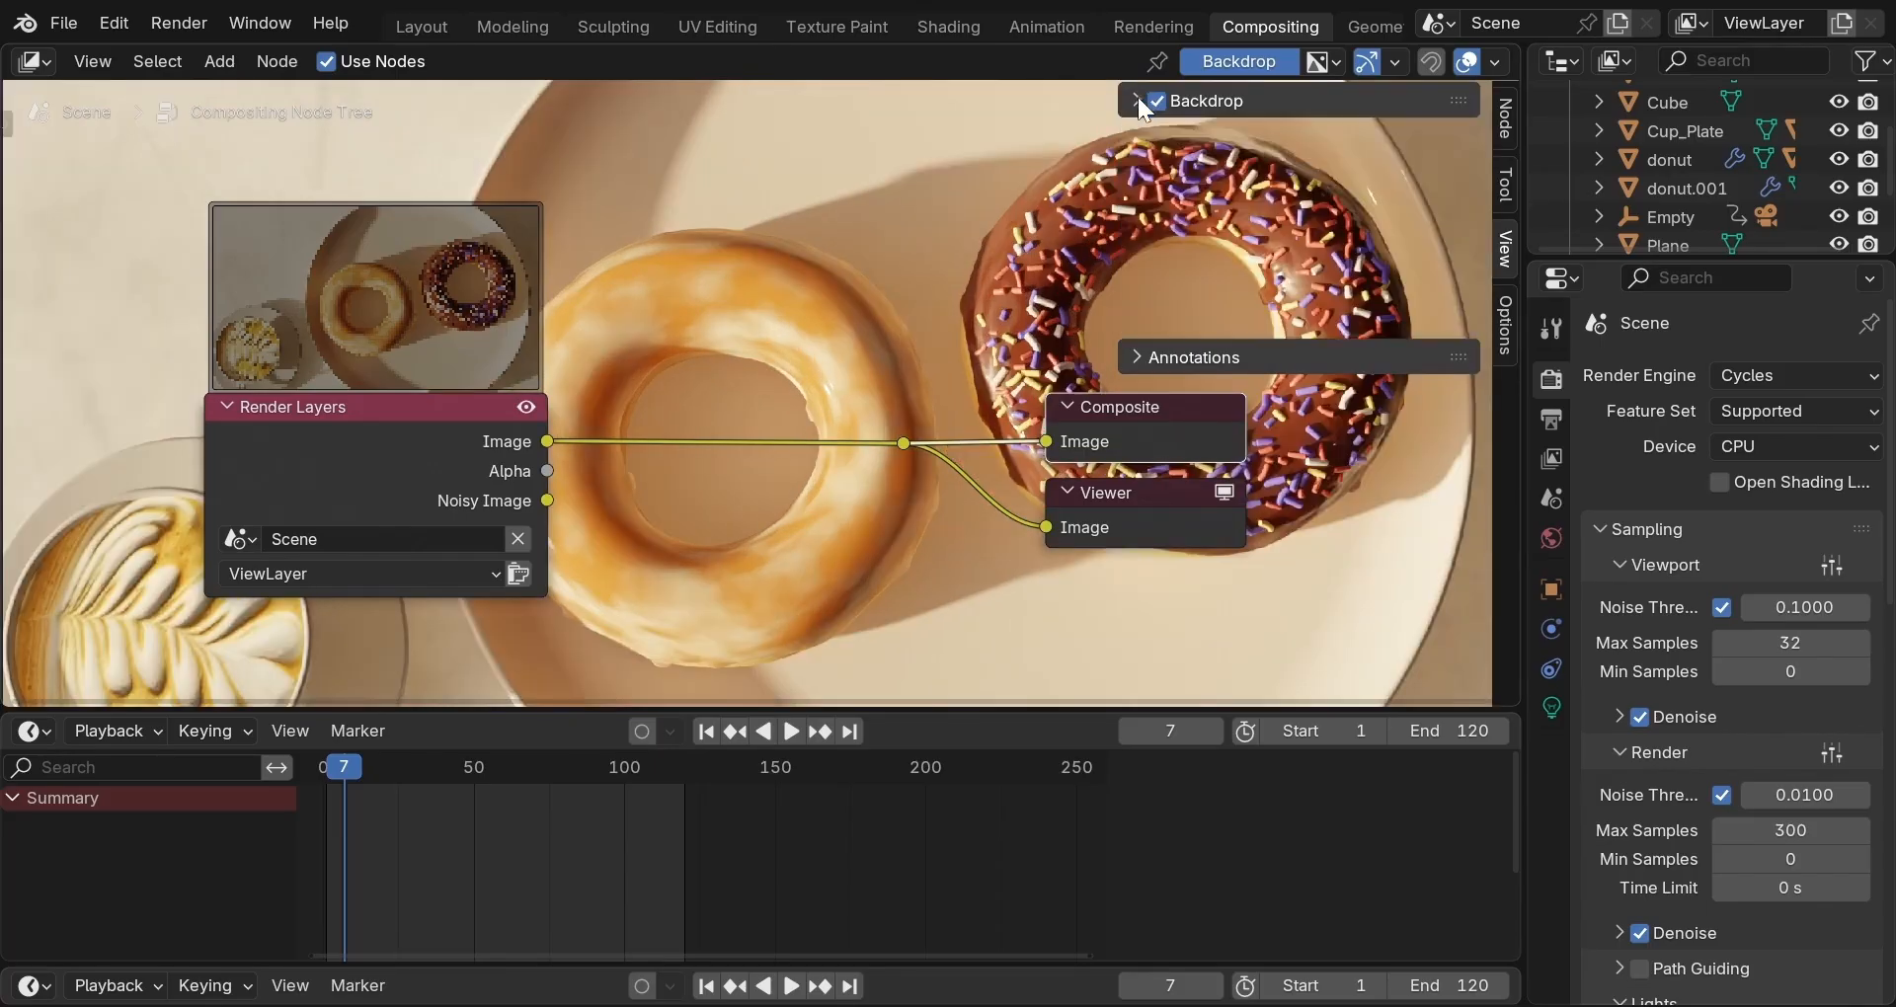
# Insert a Glare node into the Render Layers link and set it to Fog Glow.
pyautogui.hotkey('shift', 'a')
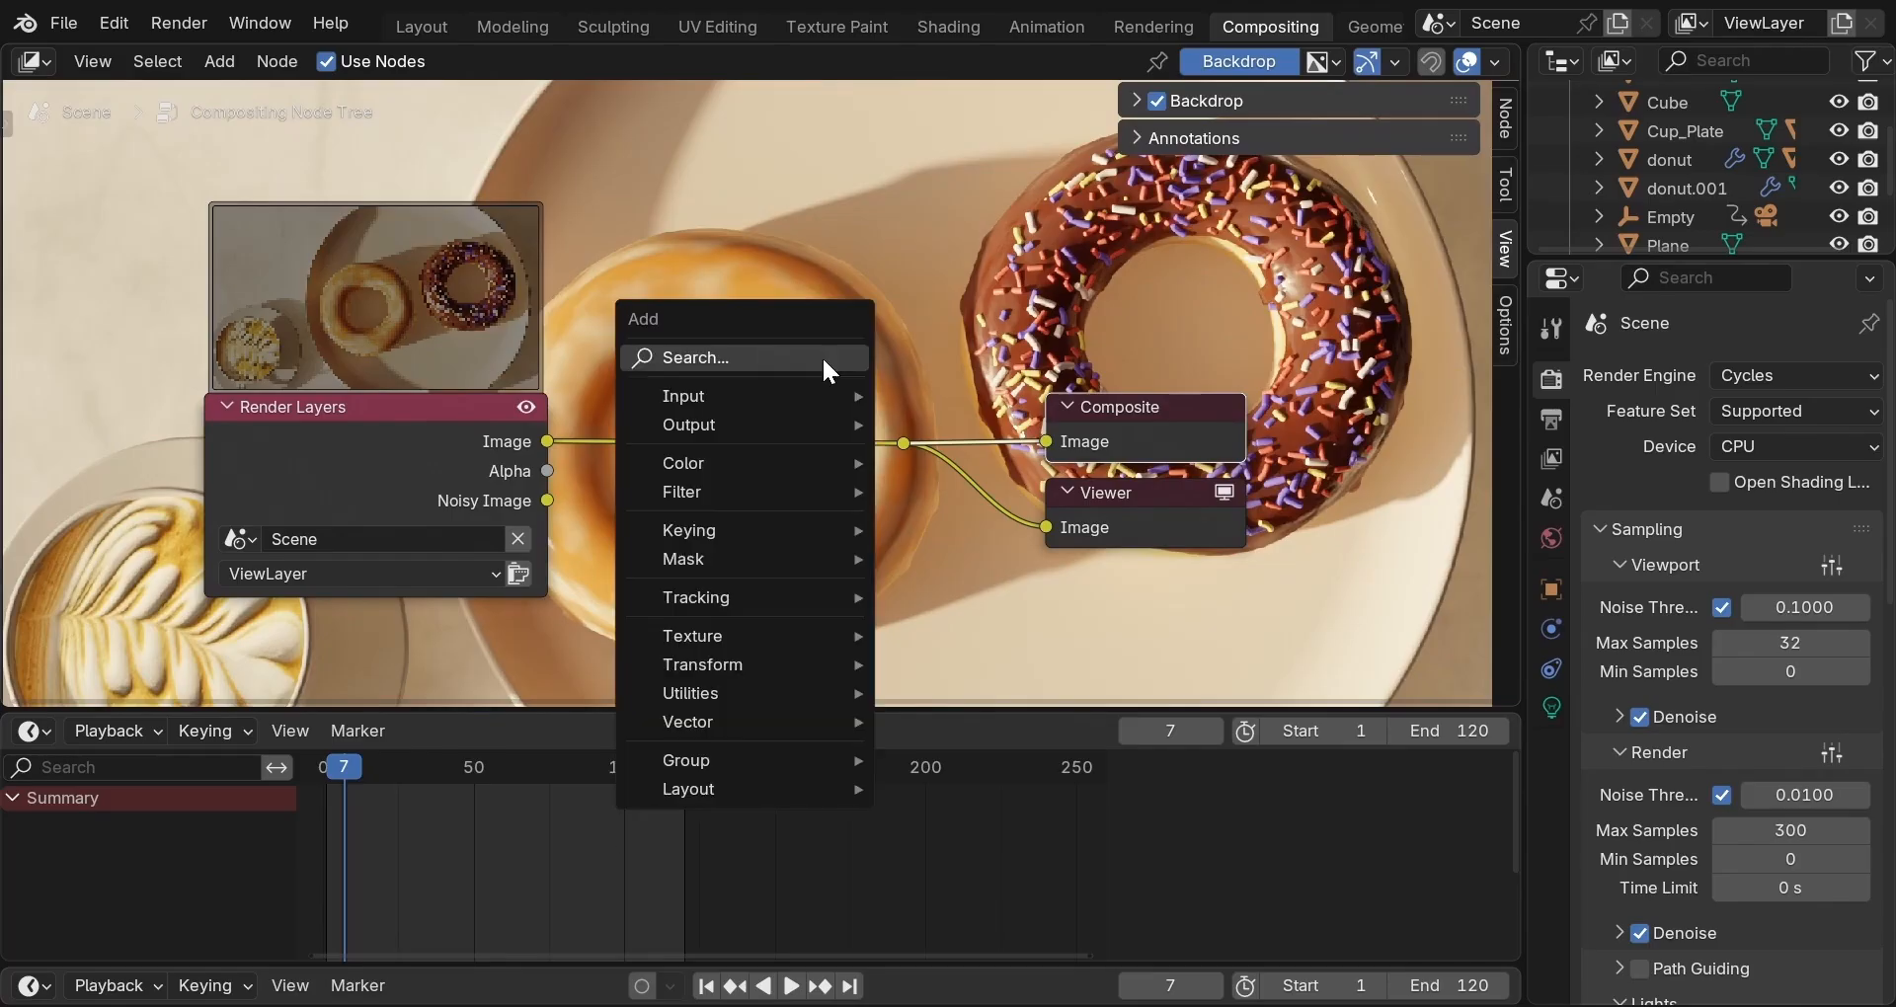
pyautogui.moveTo(800, 489)
pyautogui.moveTo(956, 494)
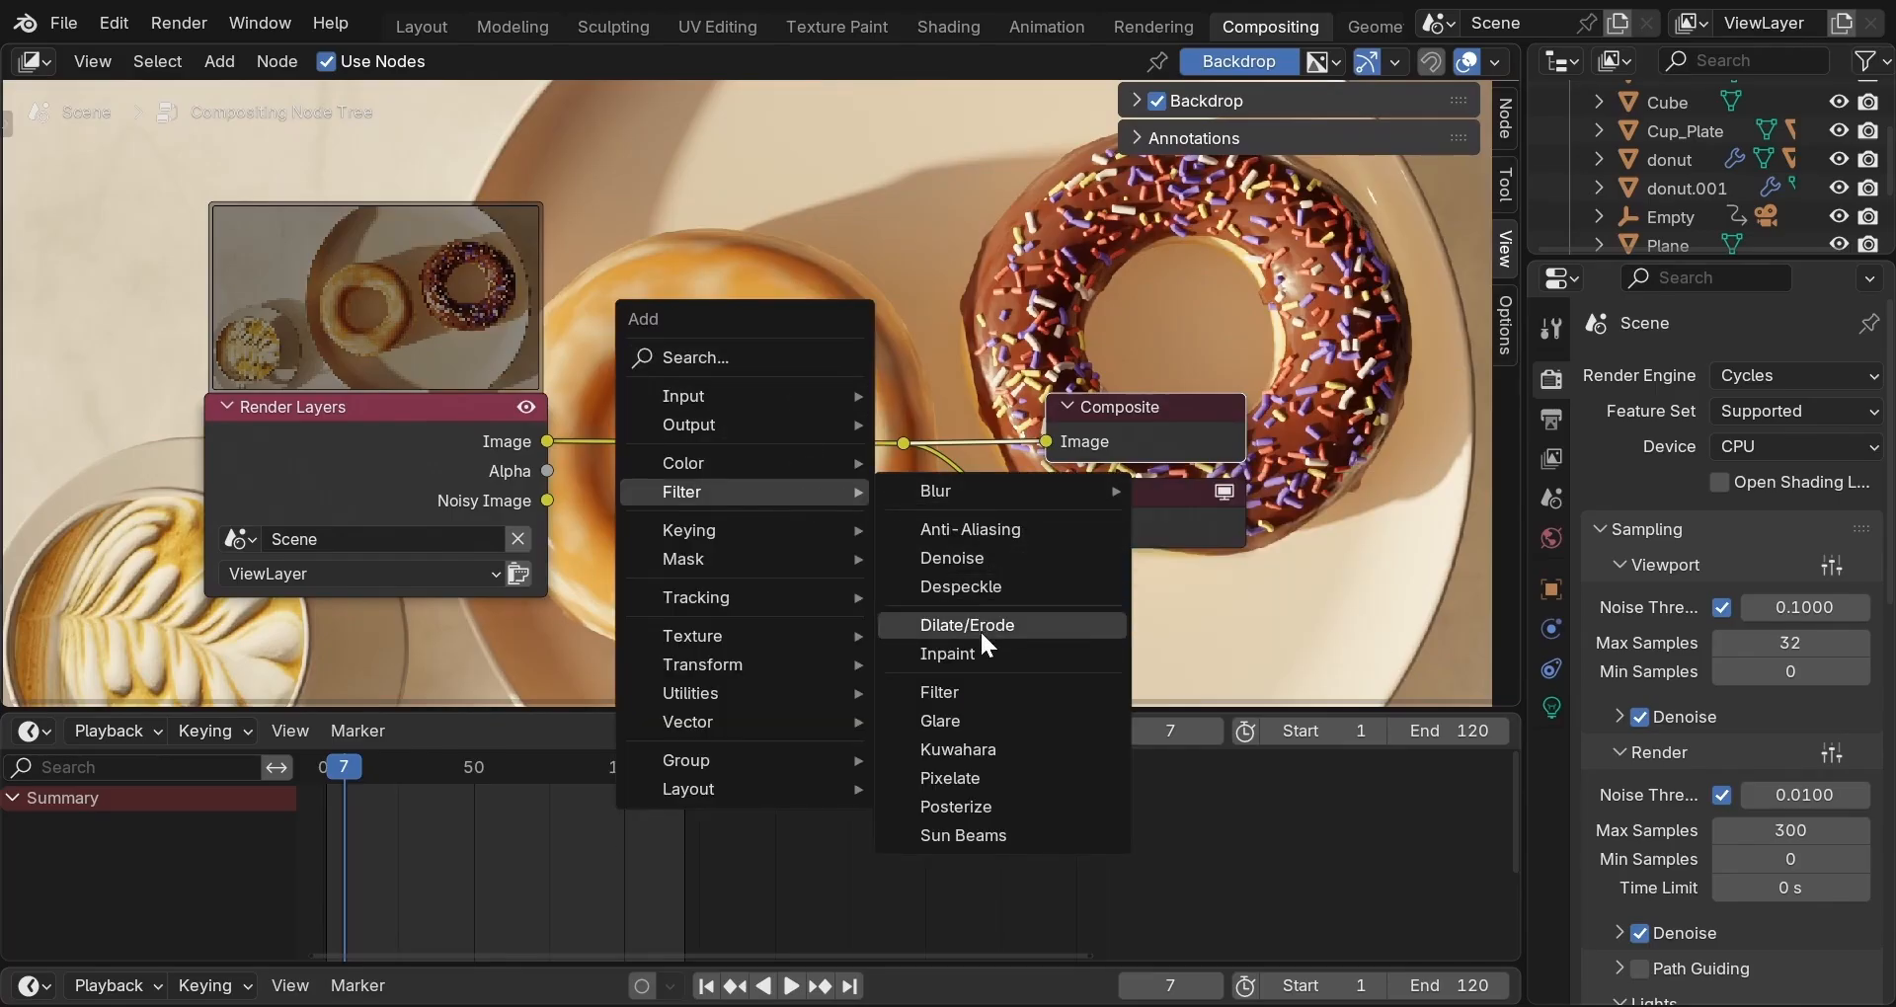
pyautogui.click(972, 721)
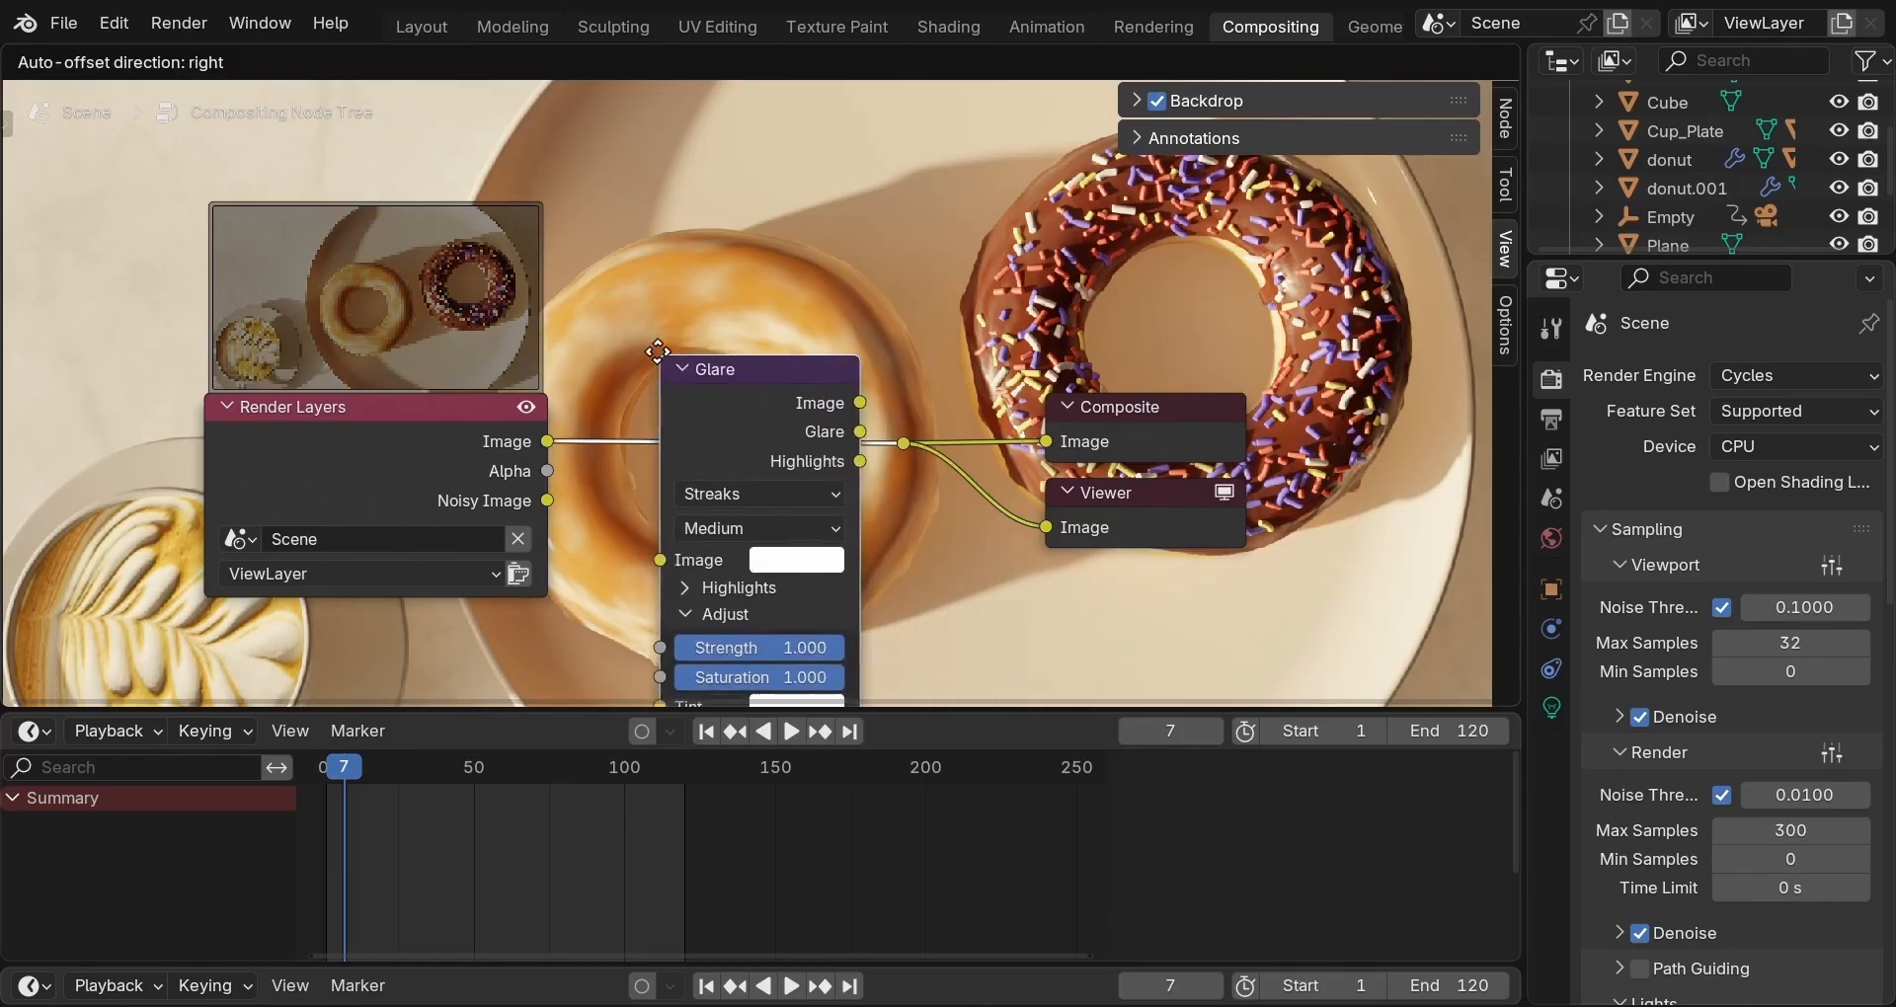
pyautogui.click(660, 255)
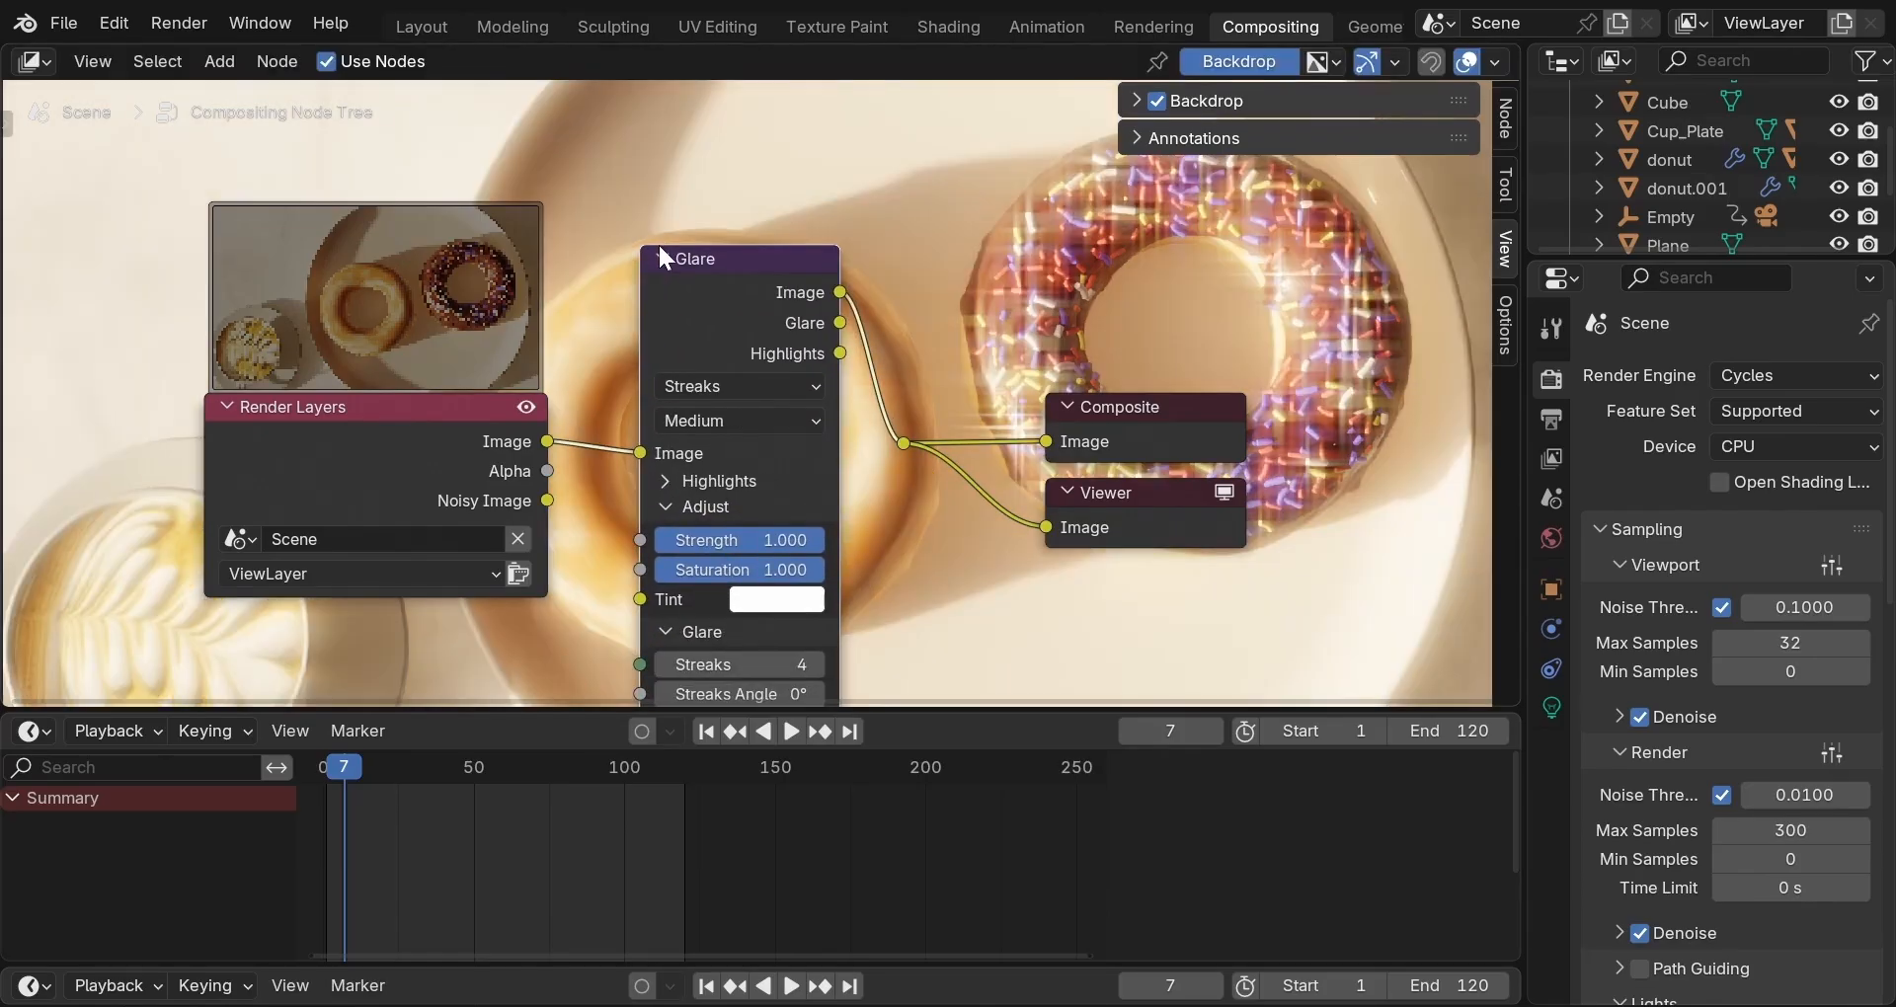
pyautogui.click(739, 386)
pyautogui.click(672, 545)
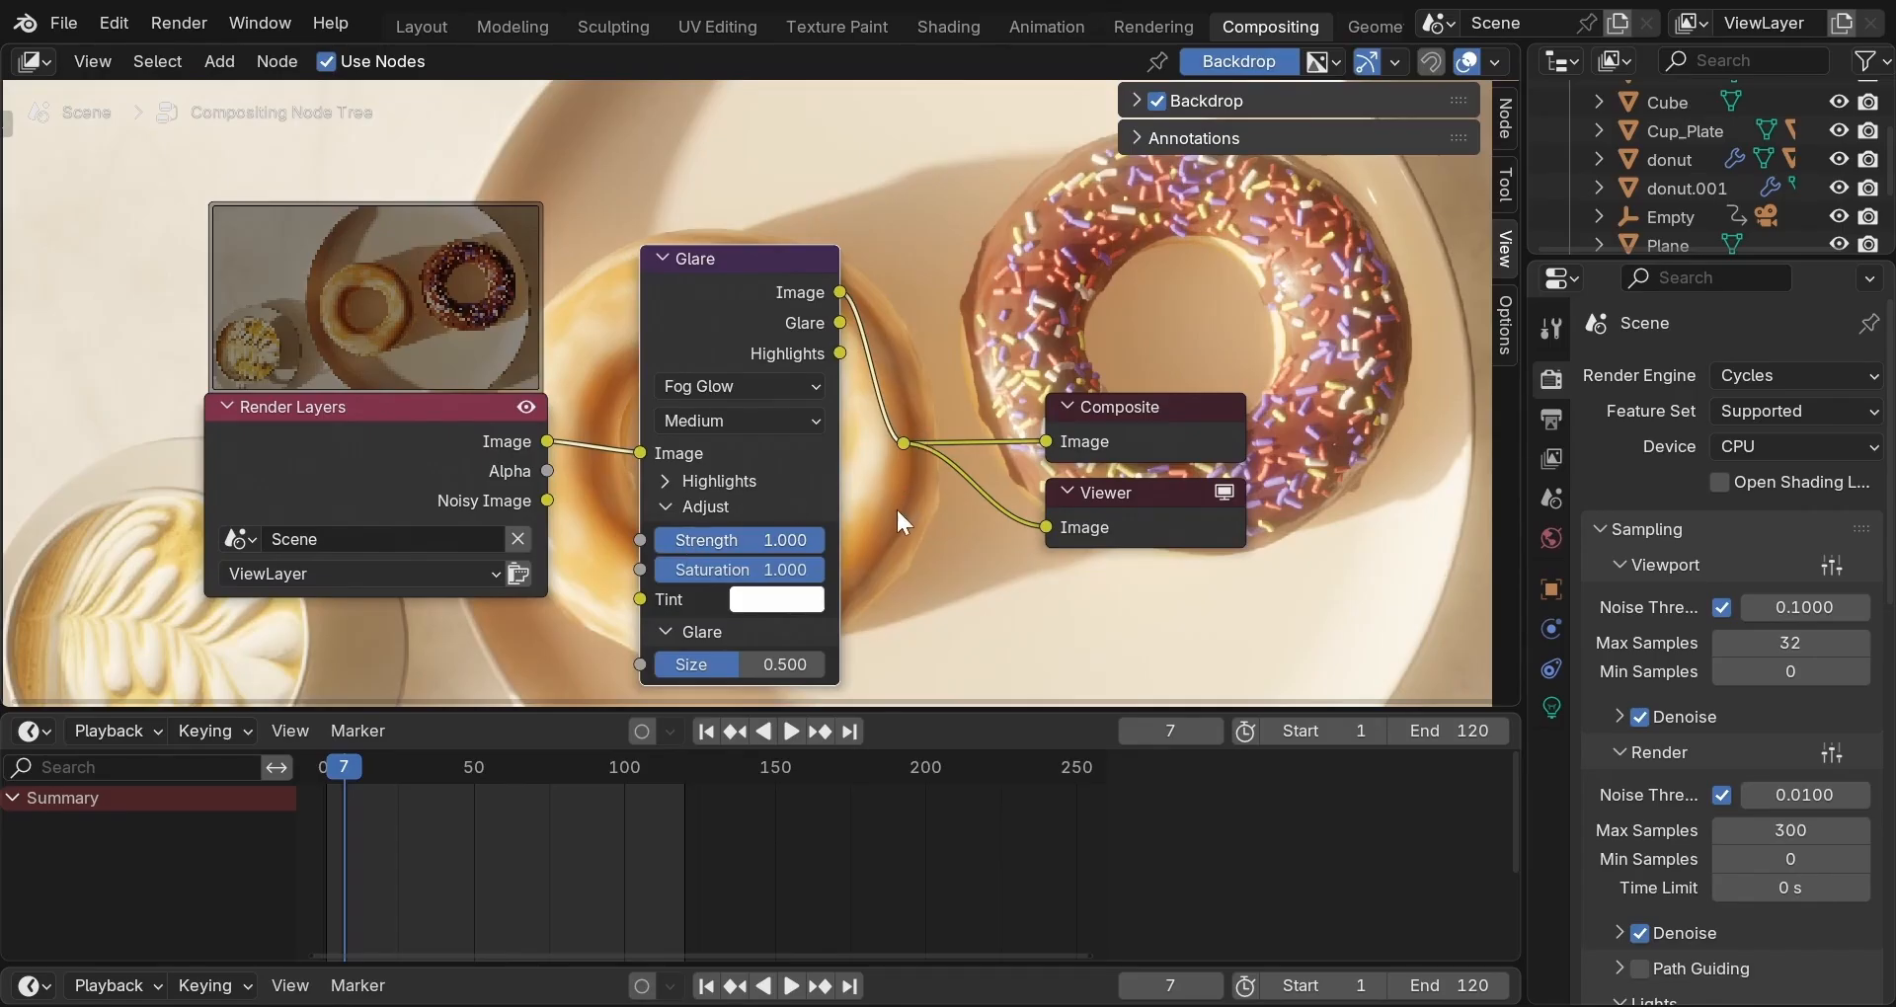
pyautogui.scroll(-3, 897, 507)
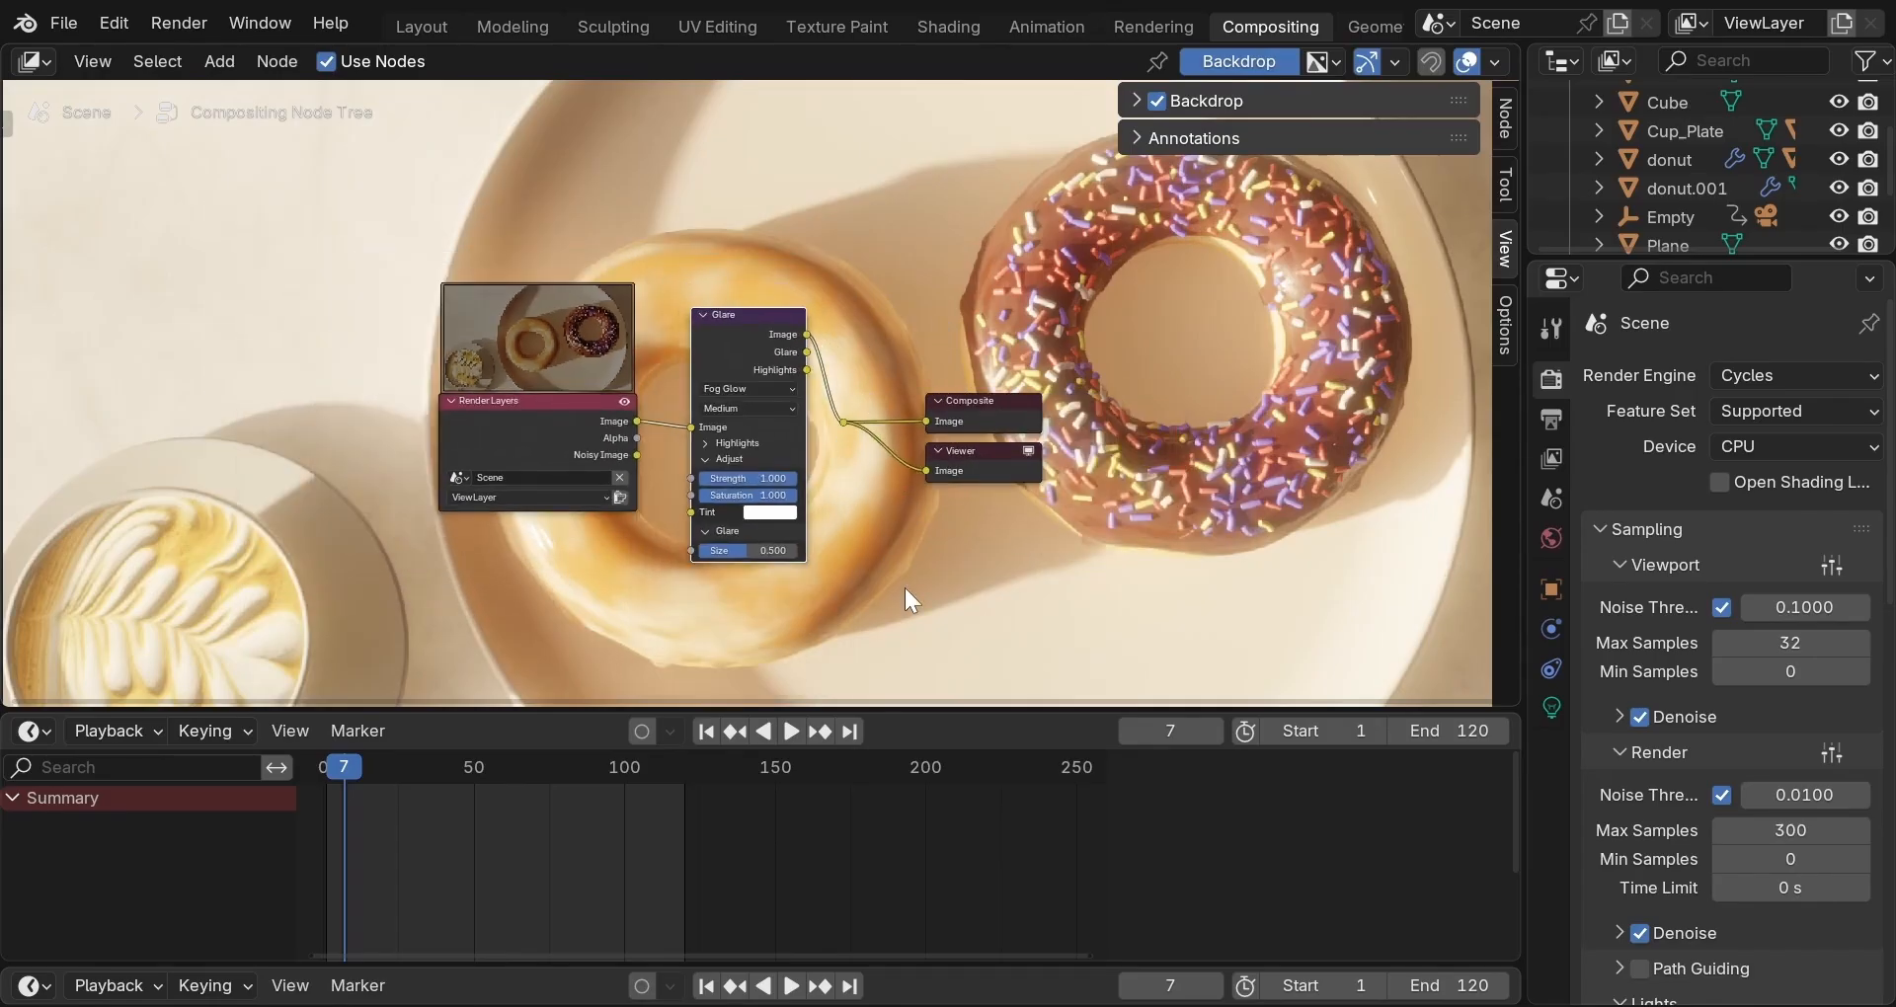
# Lower the Glare node's highlight Threshold from 1.000 to 0.85.
pyautogui.scroll(-2, 907, 588)
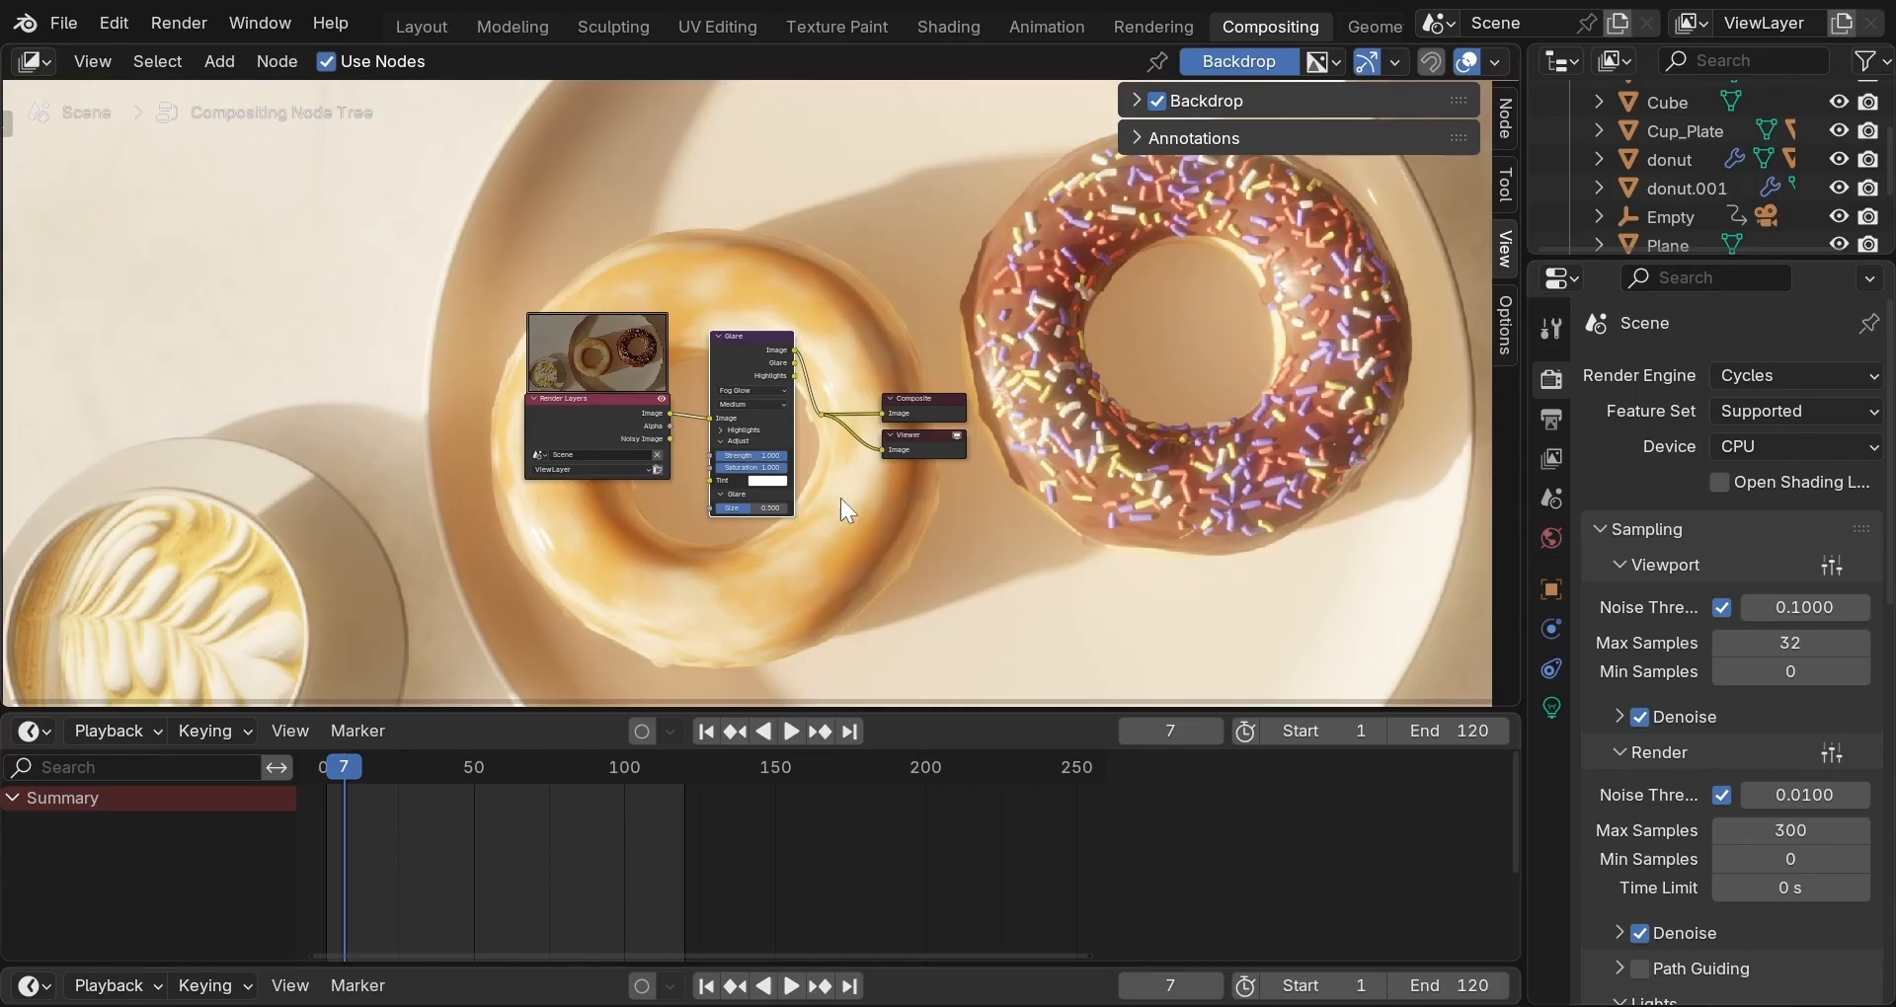
pyautogui.scroll(5, 797, 504)
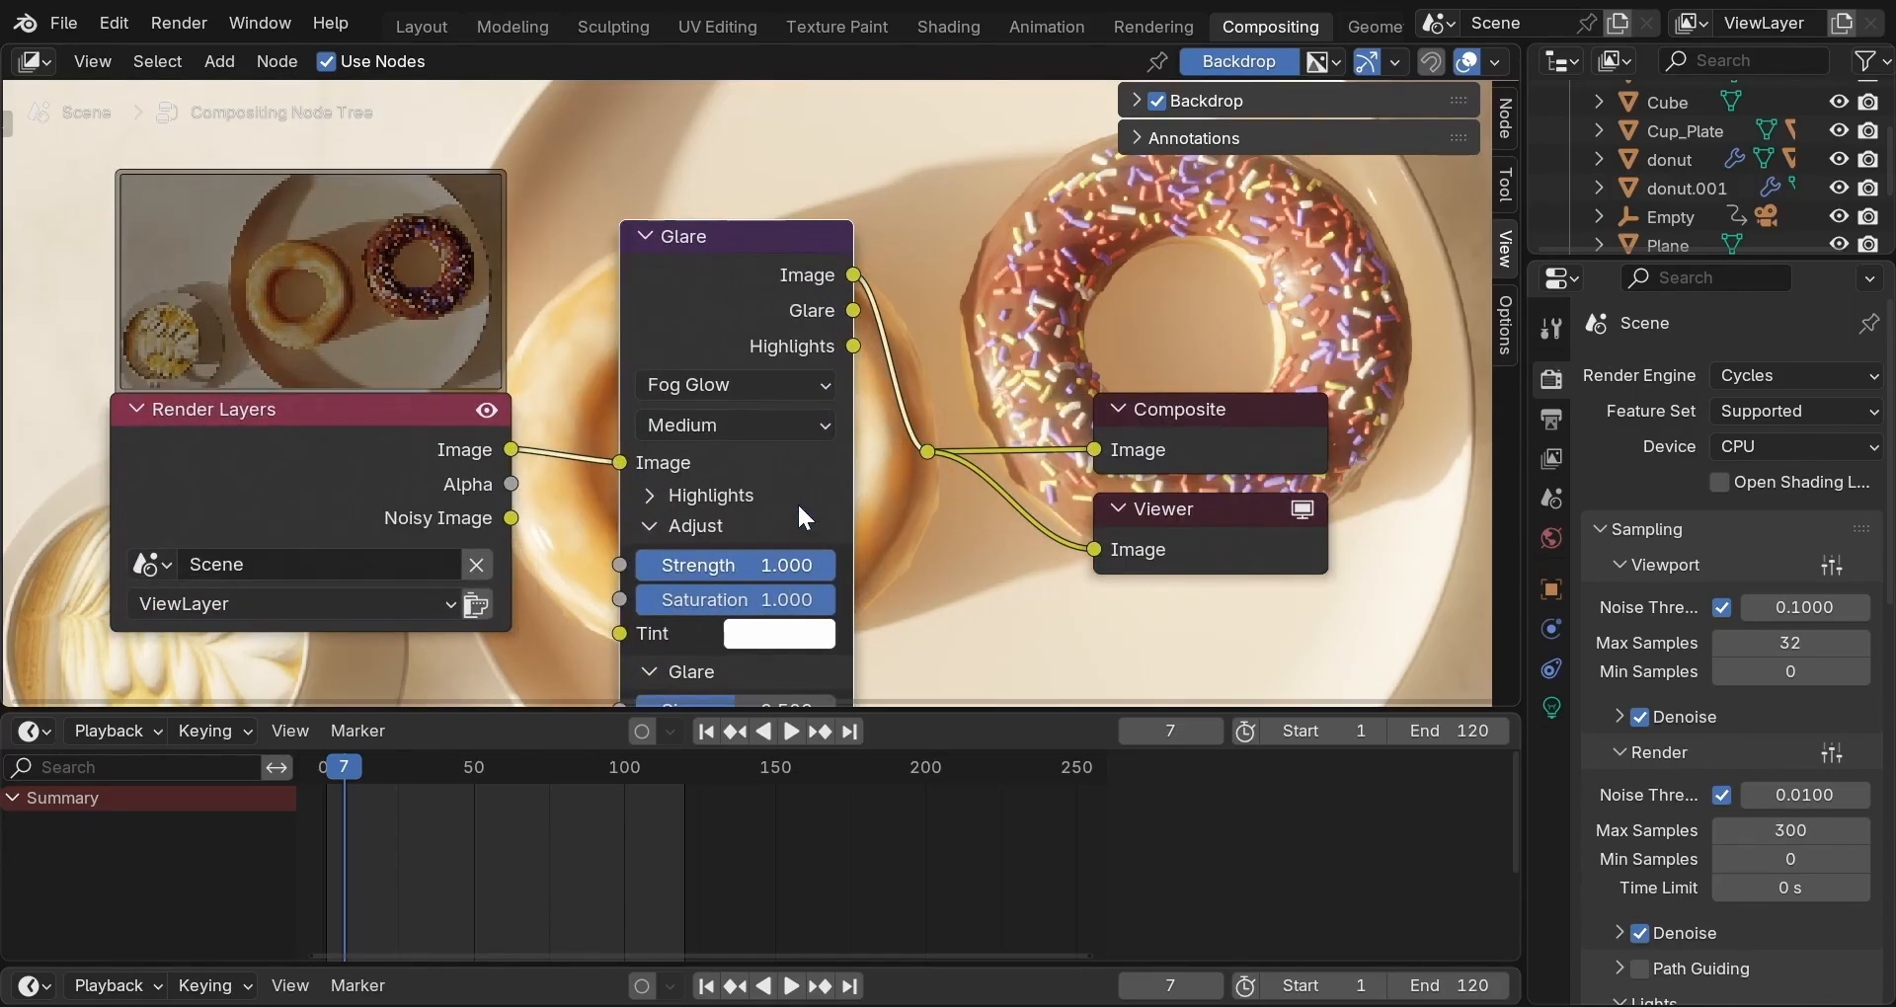
pyautogui.click(649, 493)
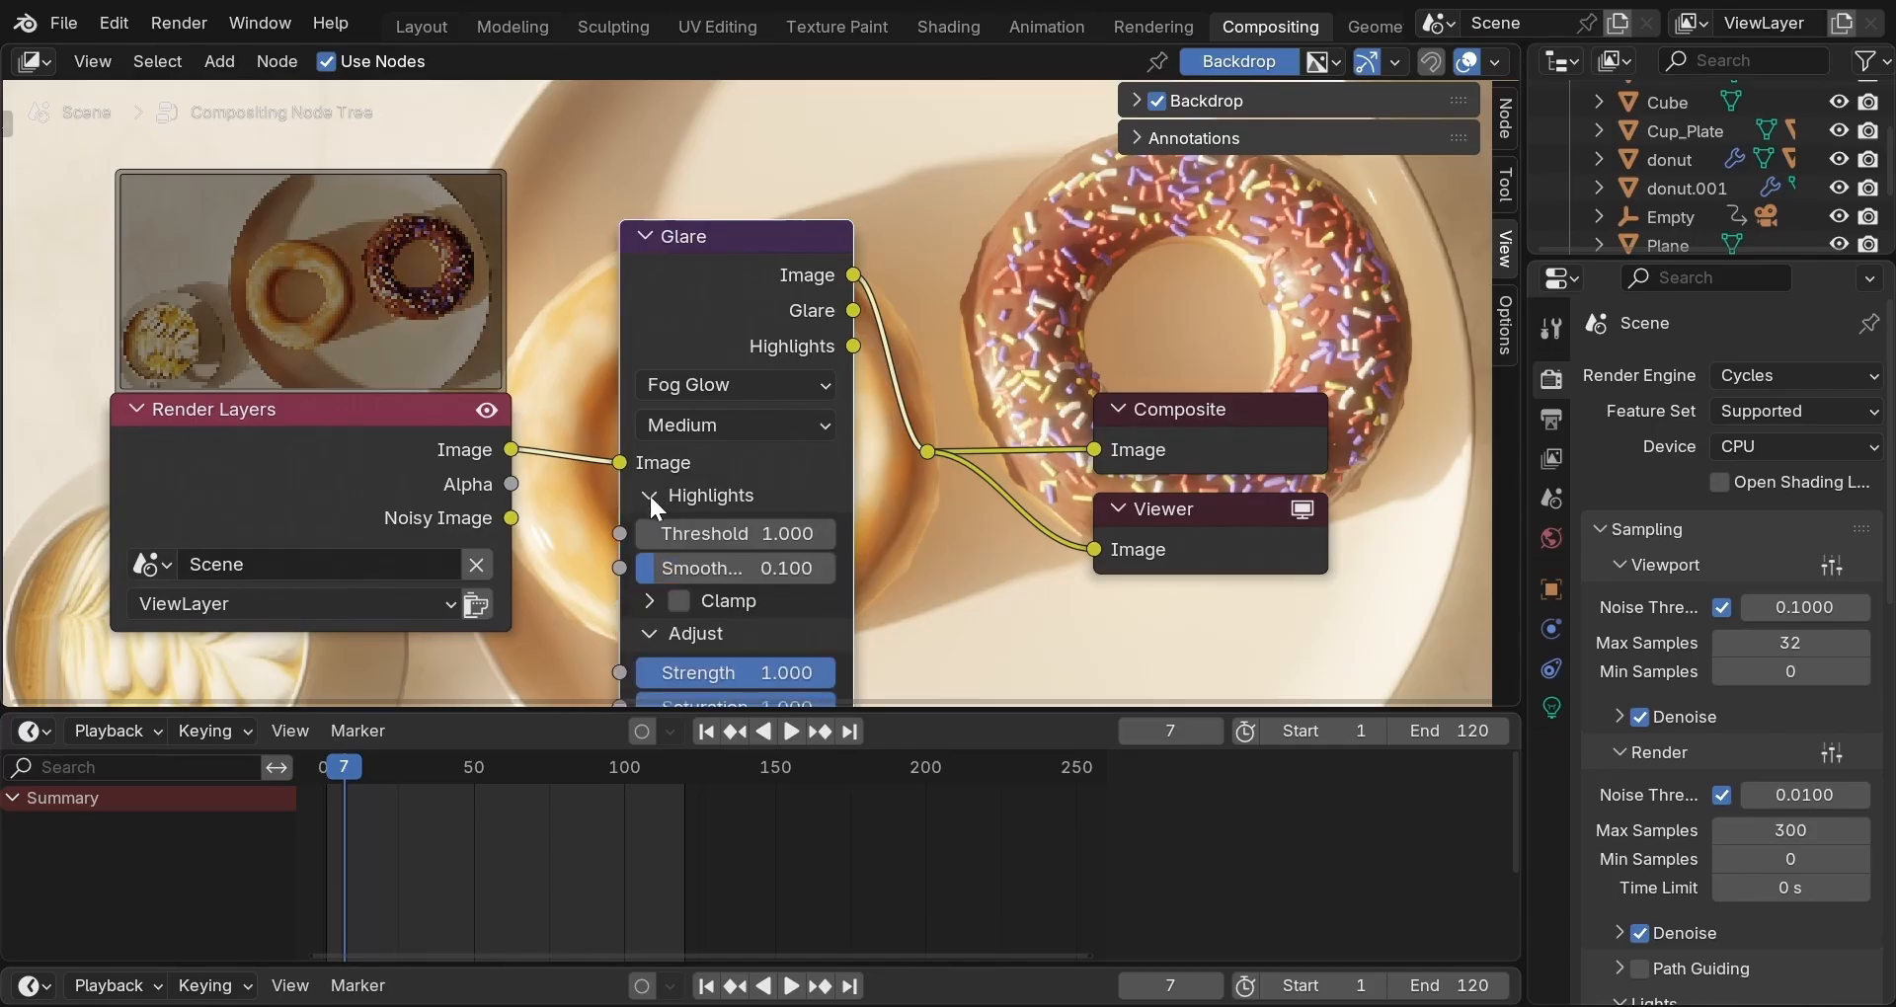
pyautogui.click(679, 533)
pyautogui.write('0.')
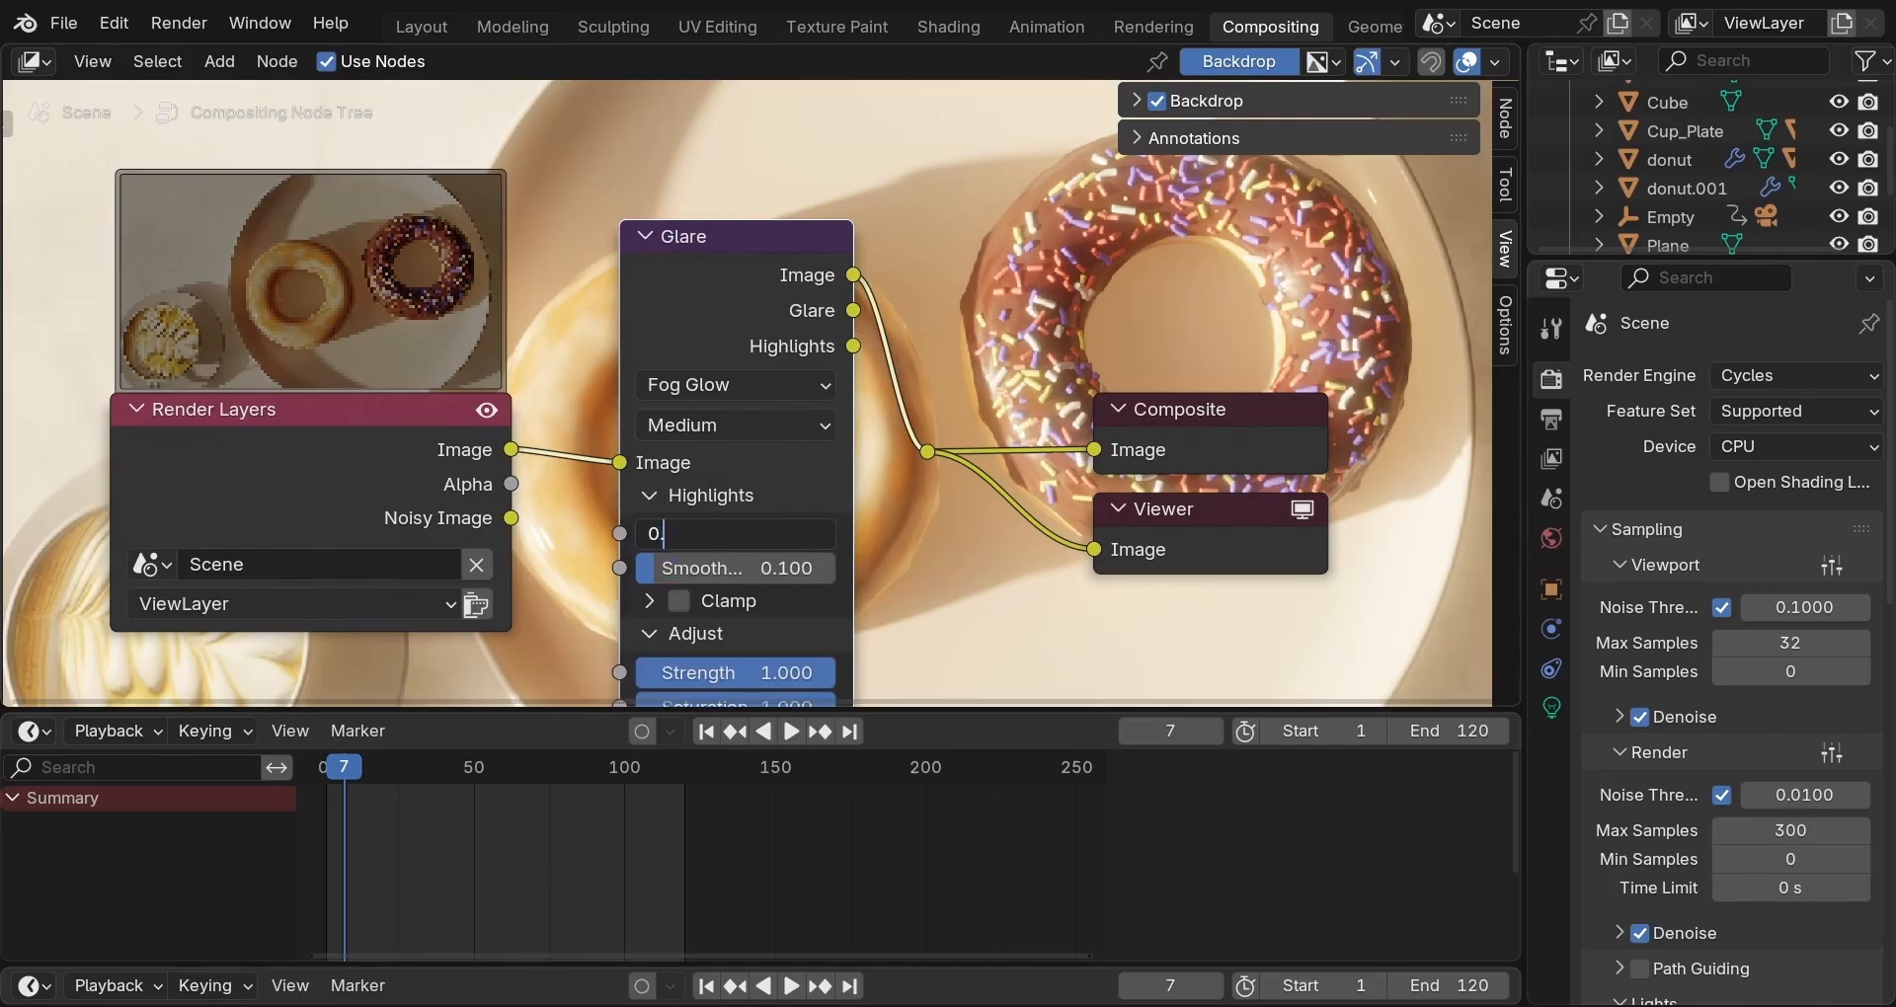
pyautogui.write('85')
pyautogui.press('Return')
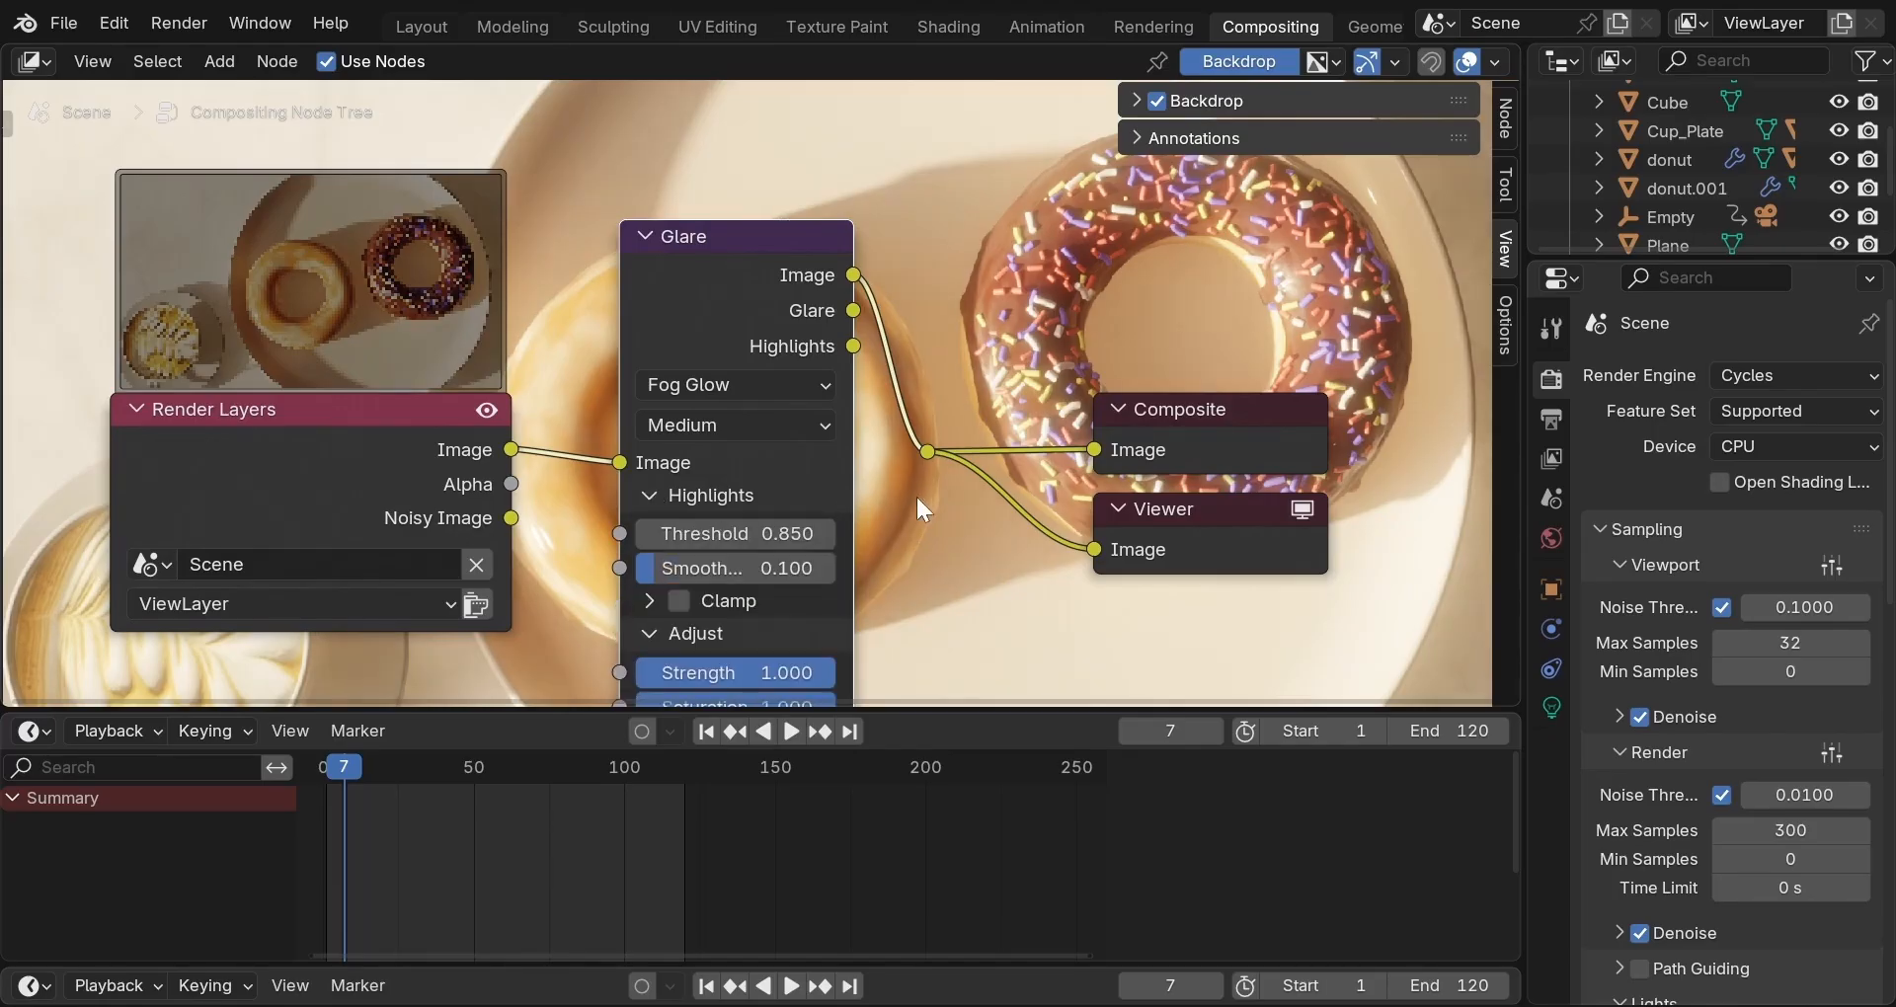
pyautogui.scroll(-2, 940, 497)
# Set the Glare node's Smoothness to 0.15, Strength to 0.06 and Saturation to 0.75.
pyautogui.moveTo(938, 500); pyautogui.dragTo(514, 259, button='middle')
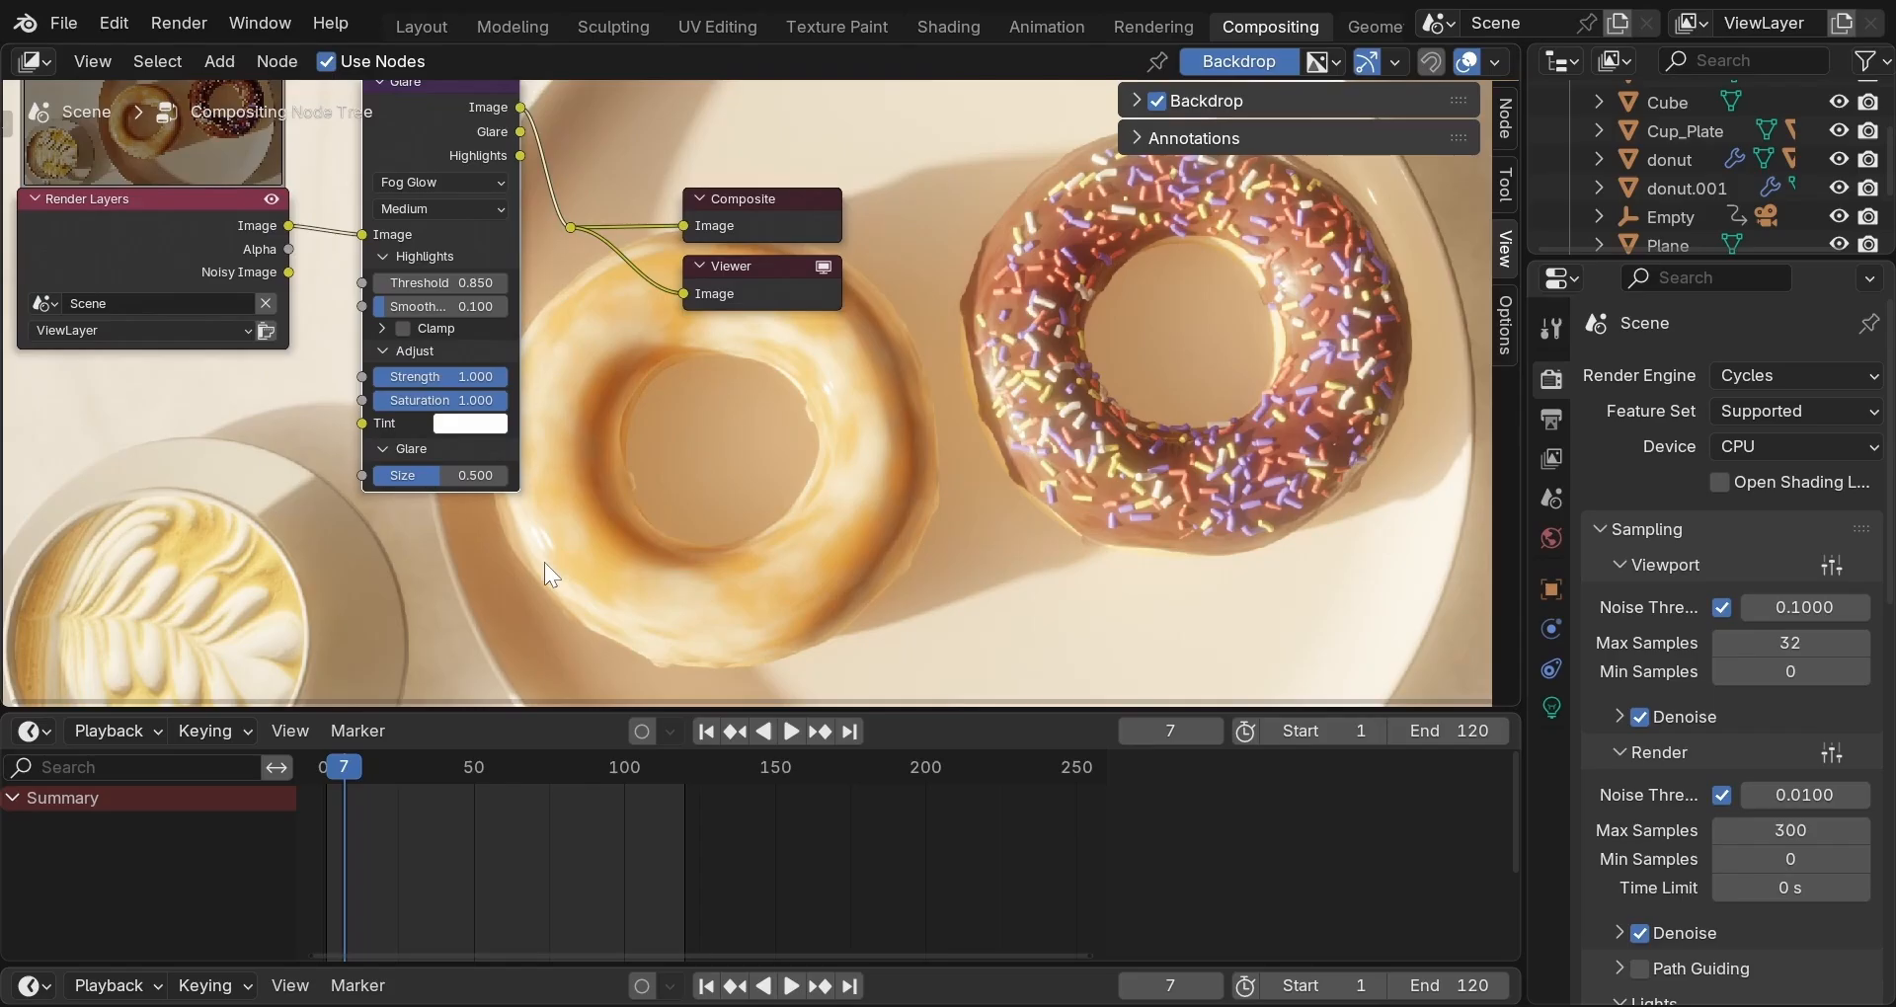
pyautogui.doubleClick(466, 305)
pyautogui.write('0.15')
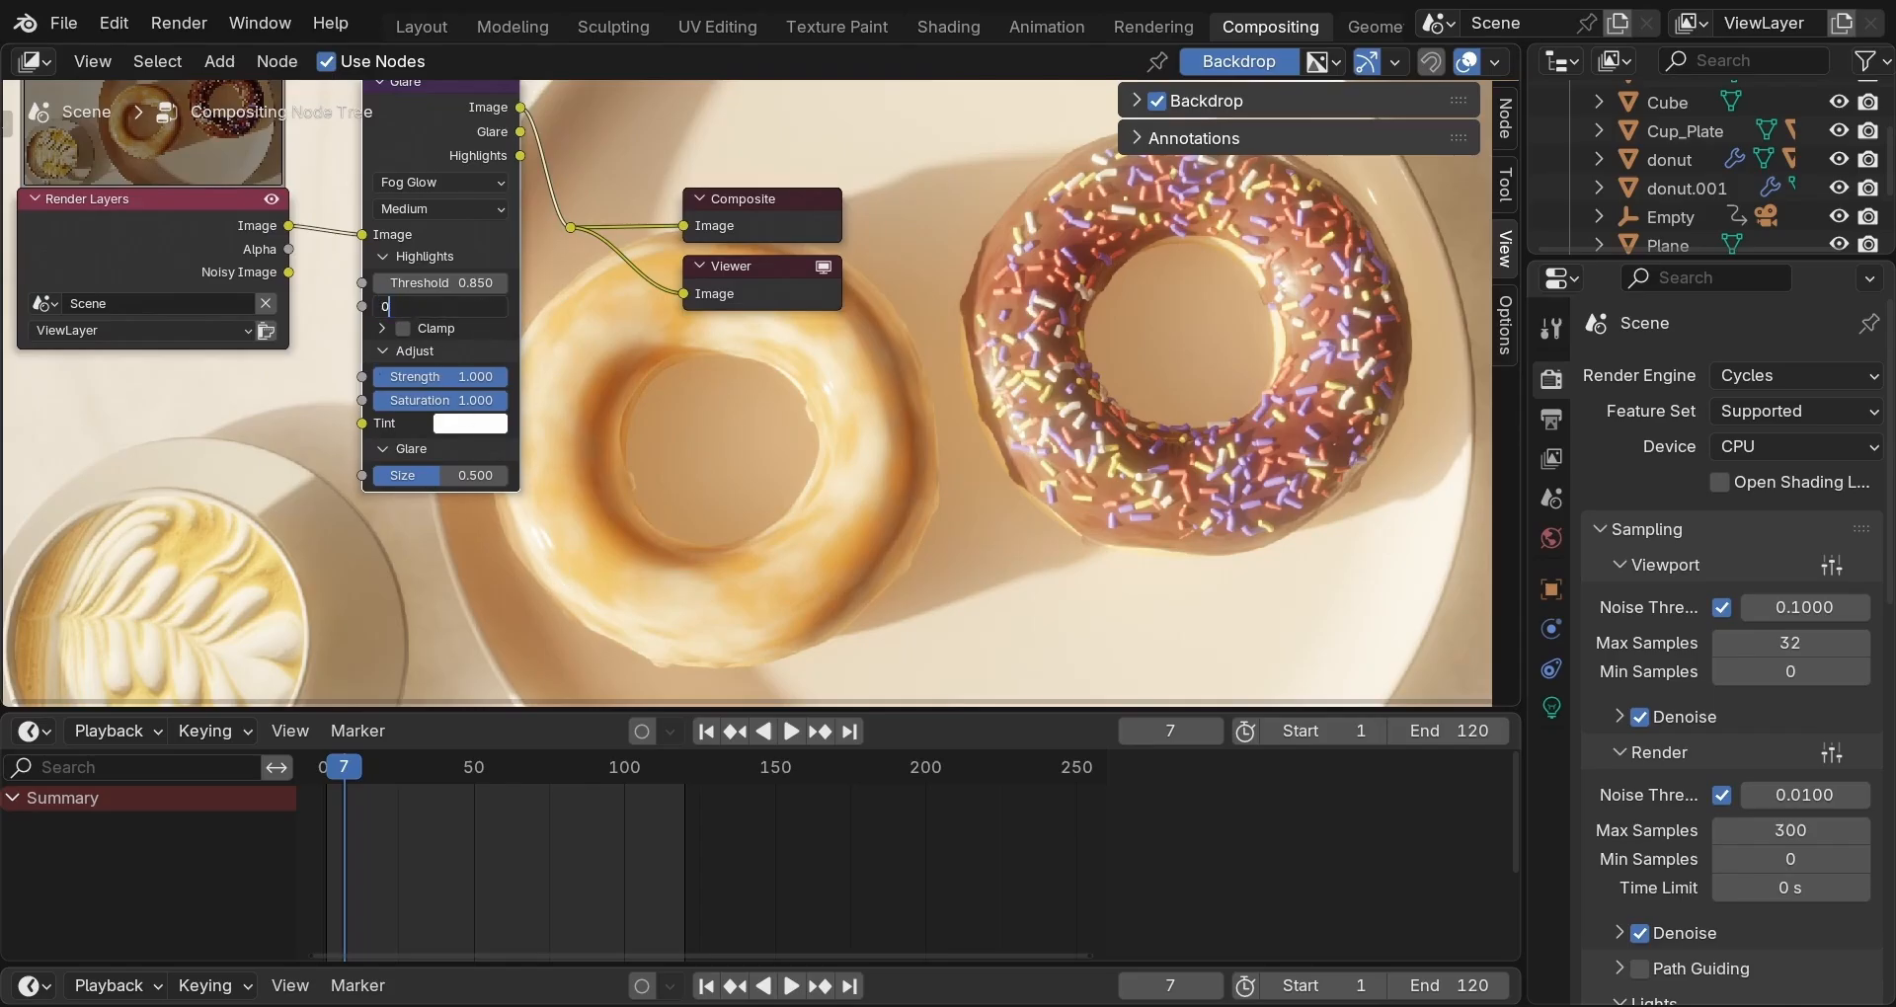
pyautogui.press('Return')
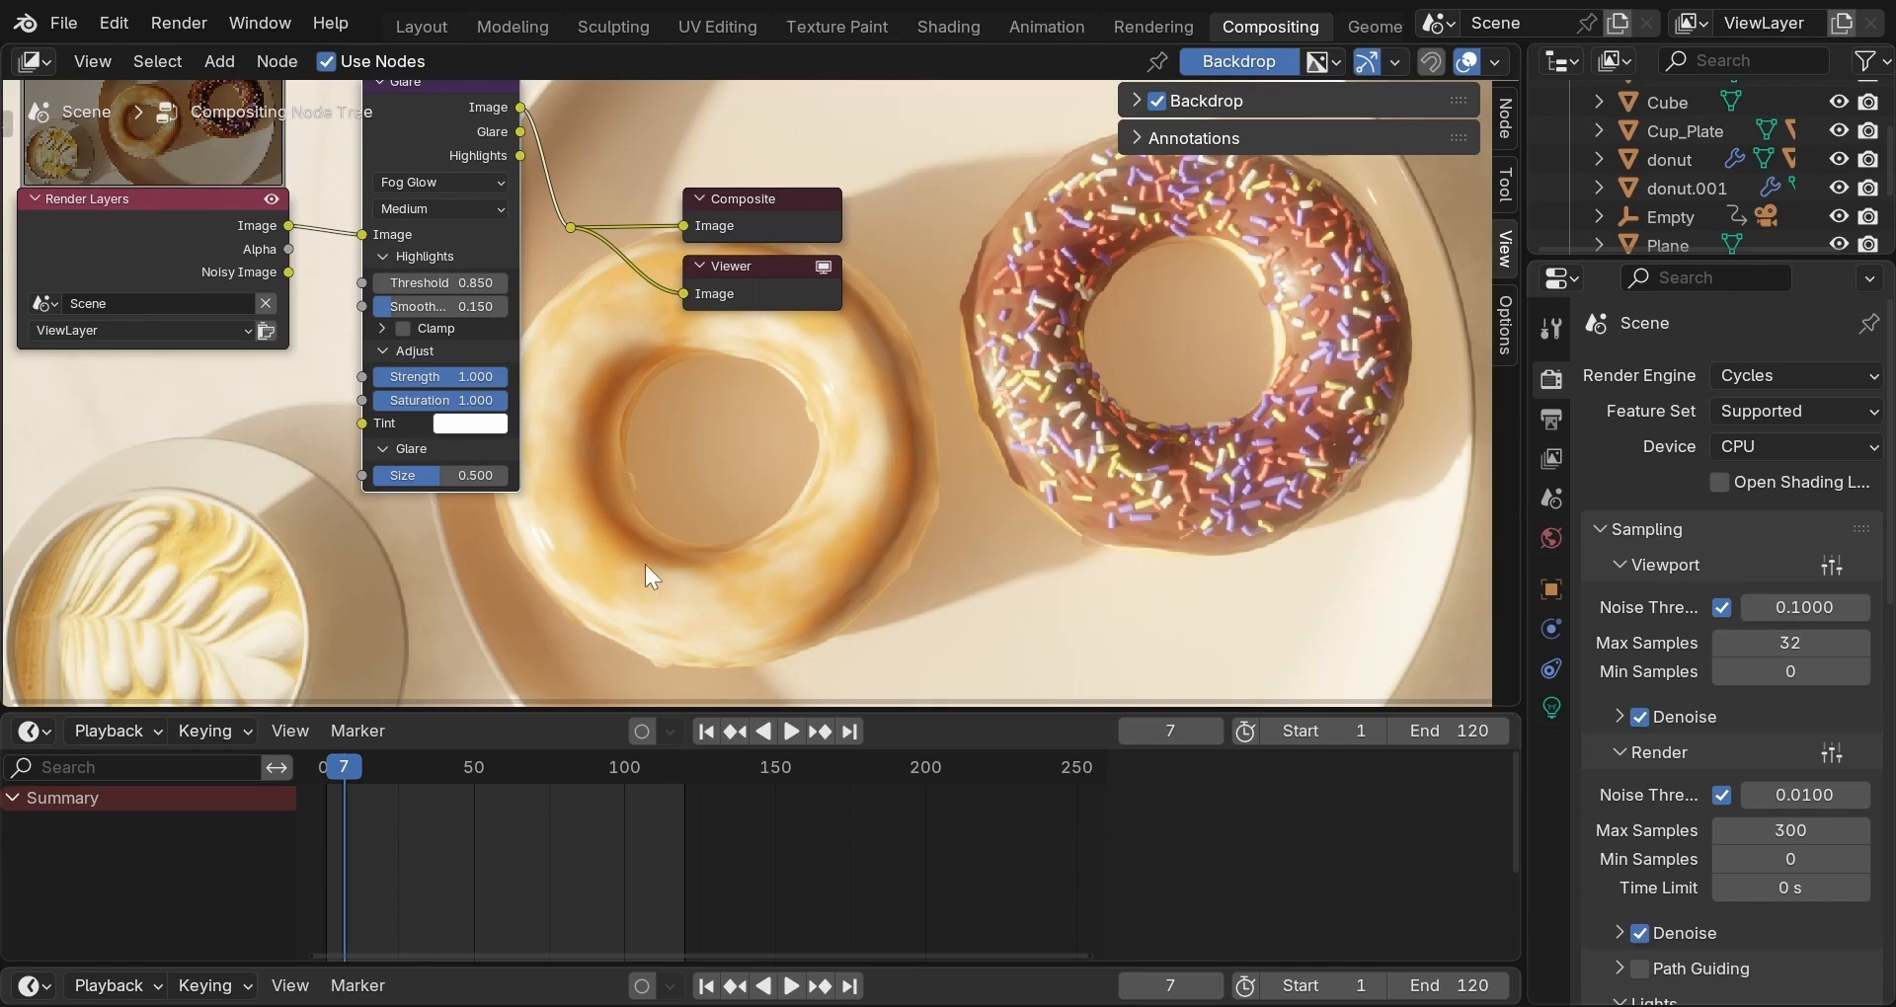
pyautogui.doubleClick(442, 376)
pyautogui.write('0.06')
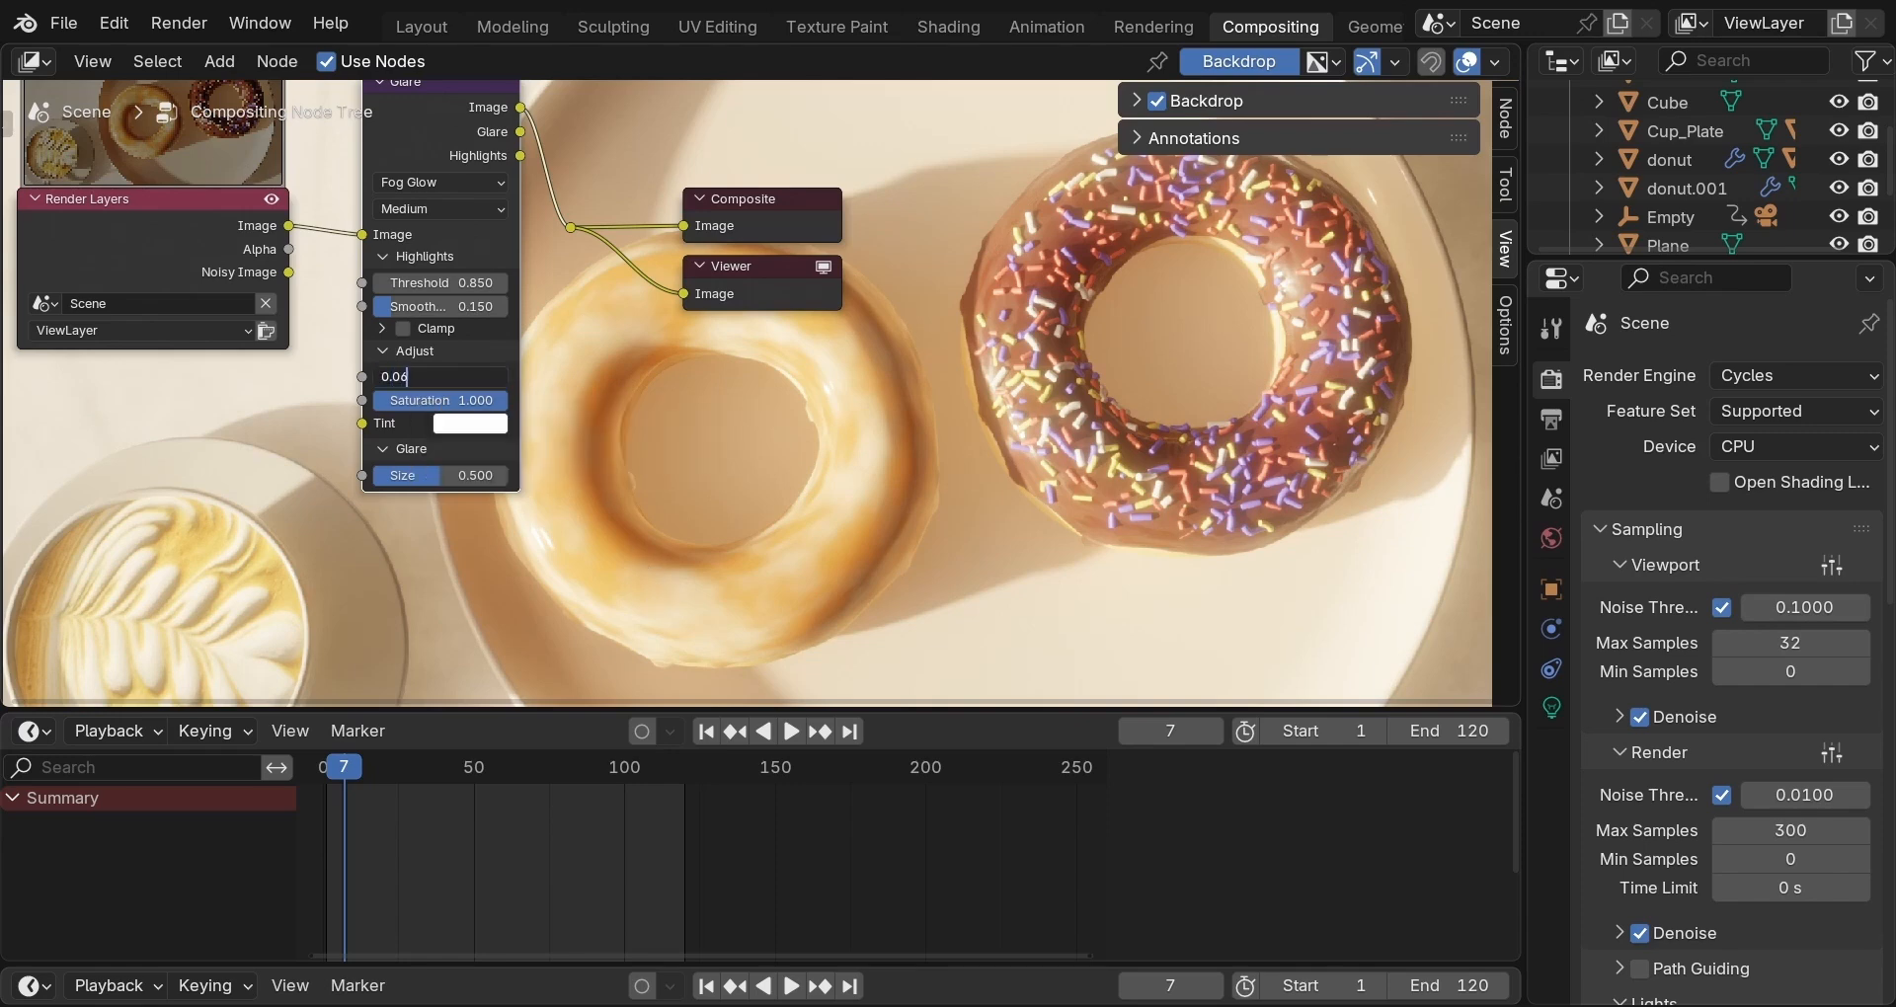
pyautogui.press('Return')
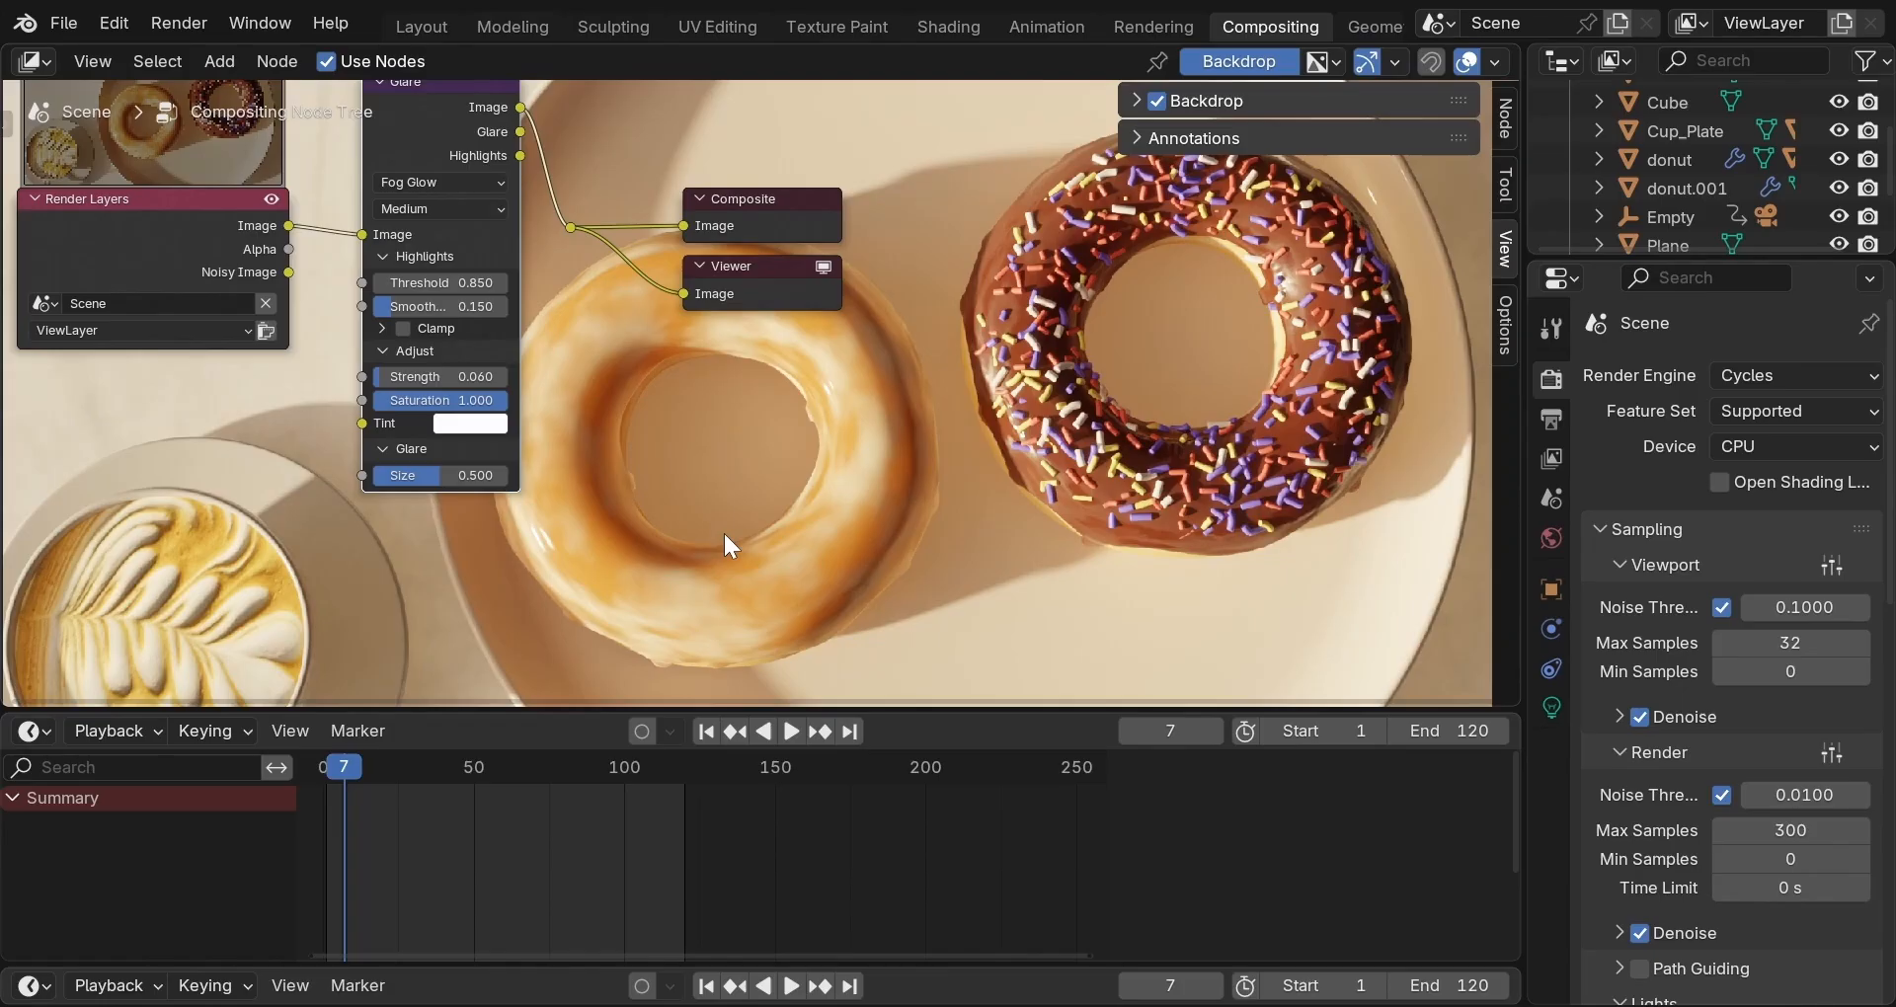
pyautogui.doubleClick(484, 400)
pyautogui.write('0.75')
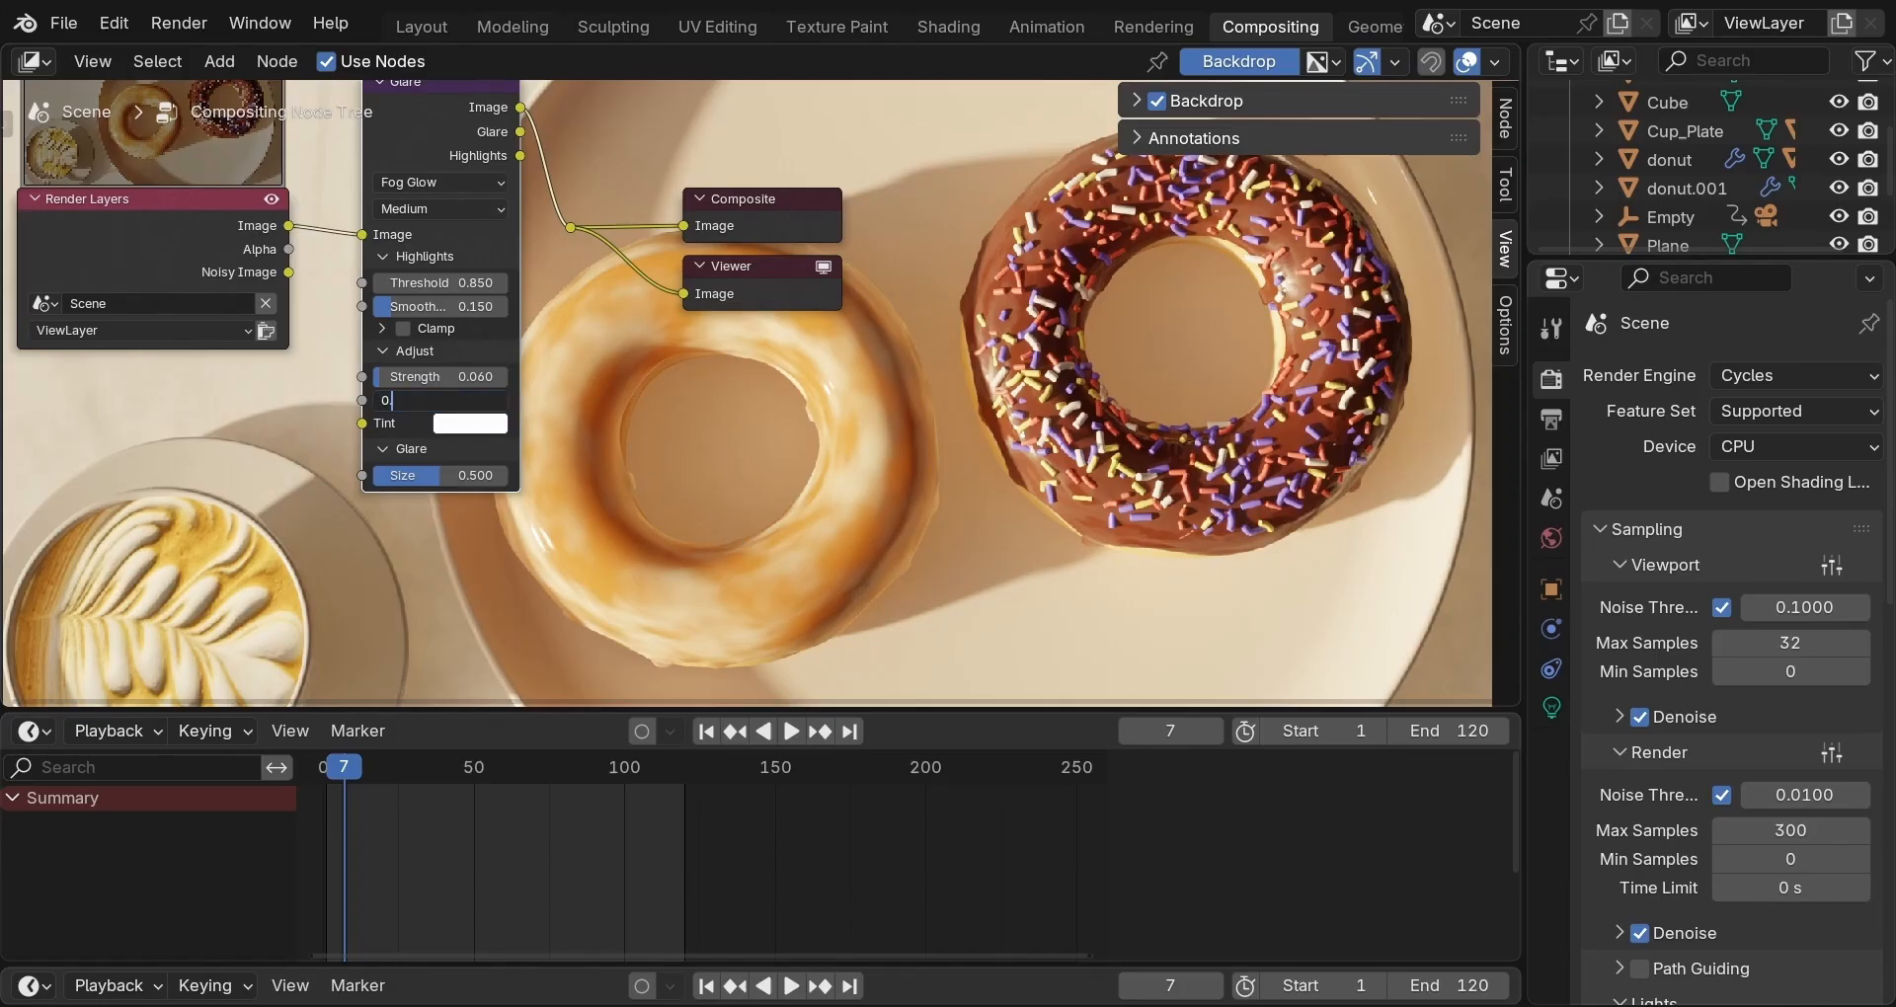
pyautogui.press('Return')
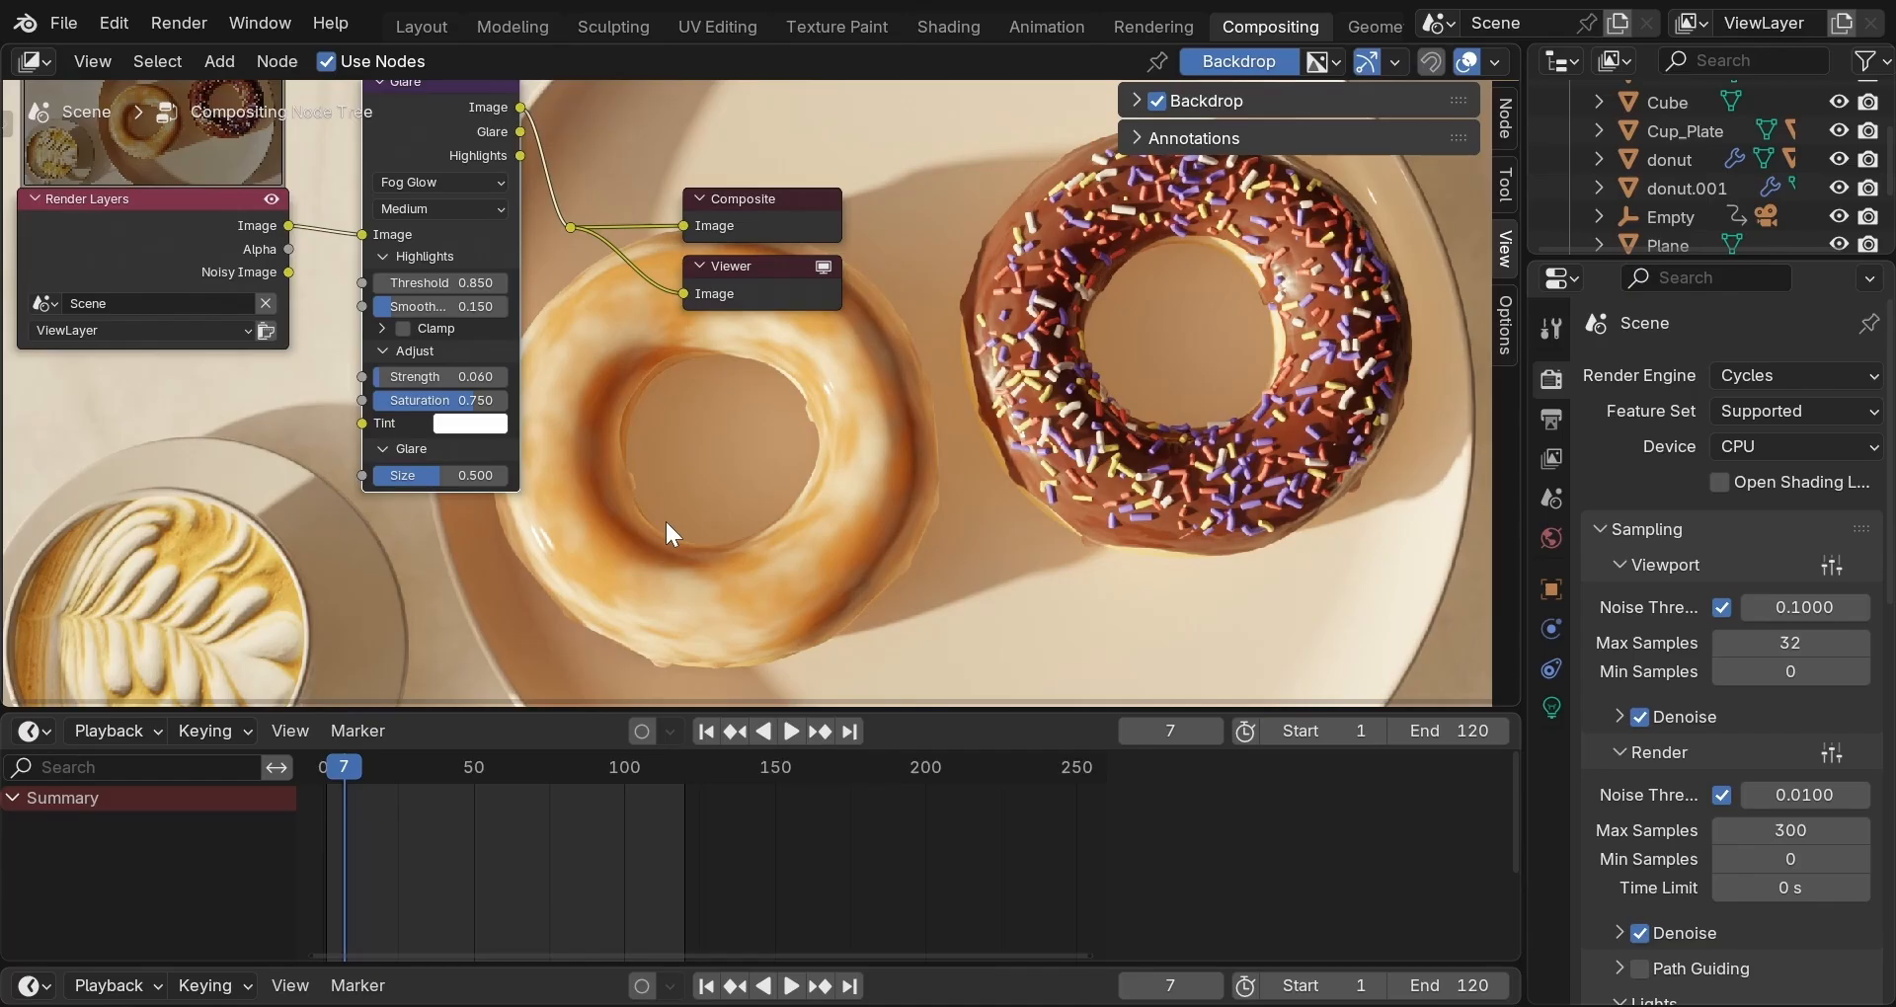
# Set the glare Size to 6 and its Quality to High.
pyautogui.doubleClick(431, 474)
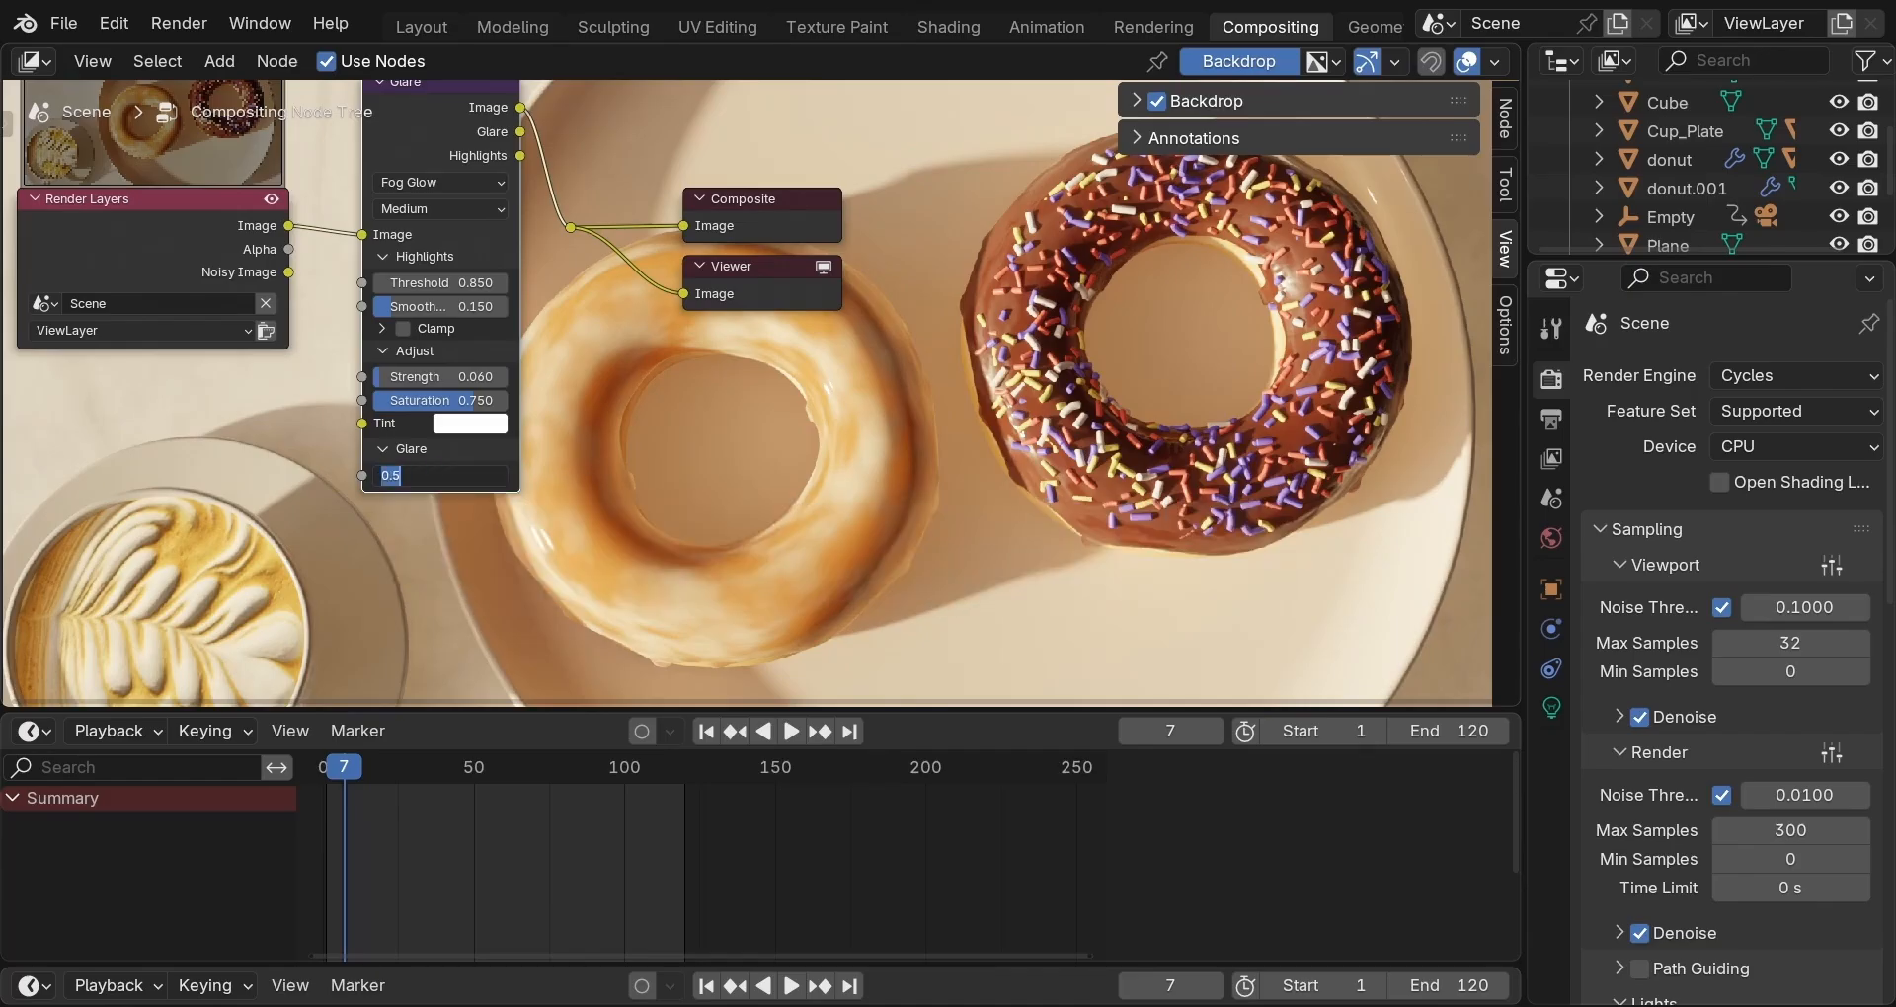
pyautogui.write('6')
pyautogui.press('Return')
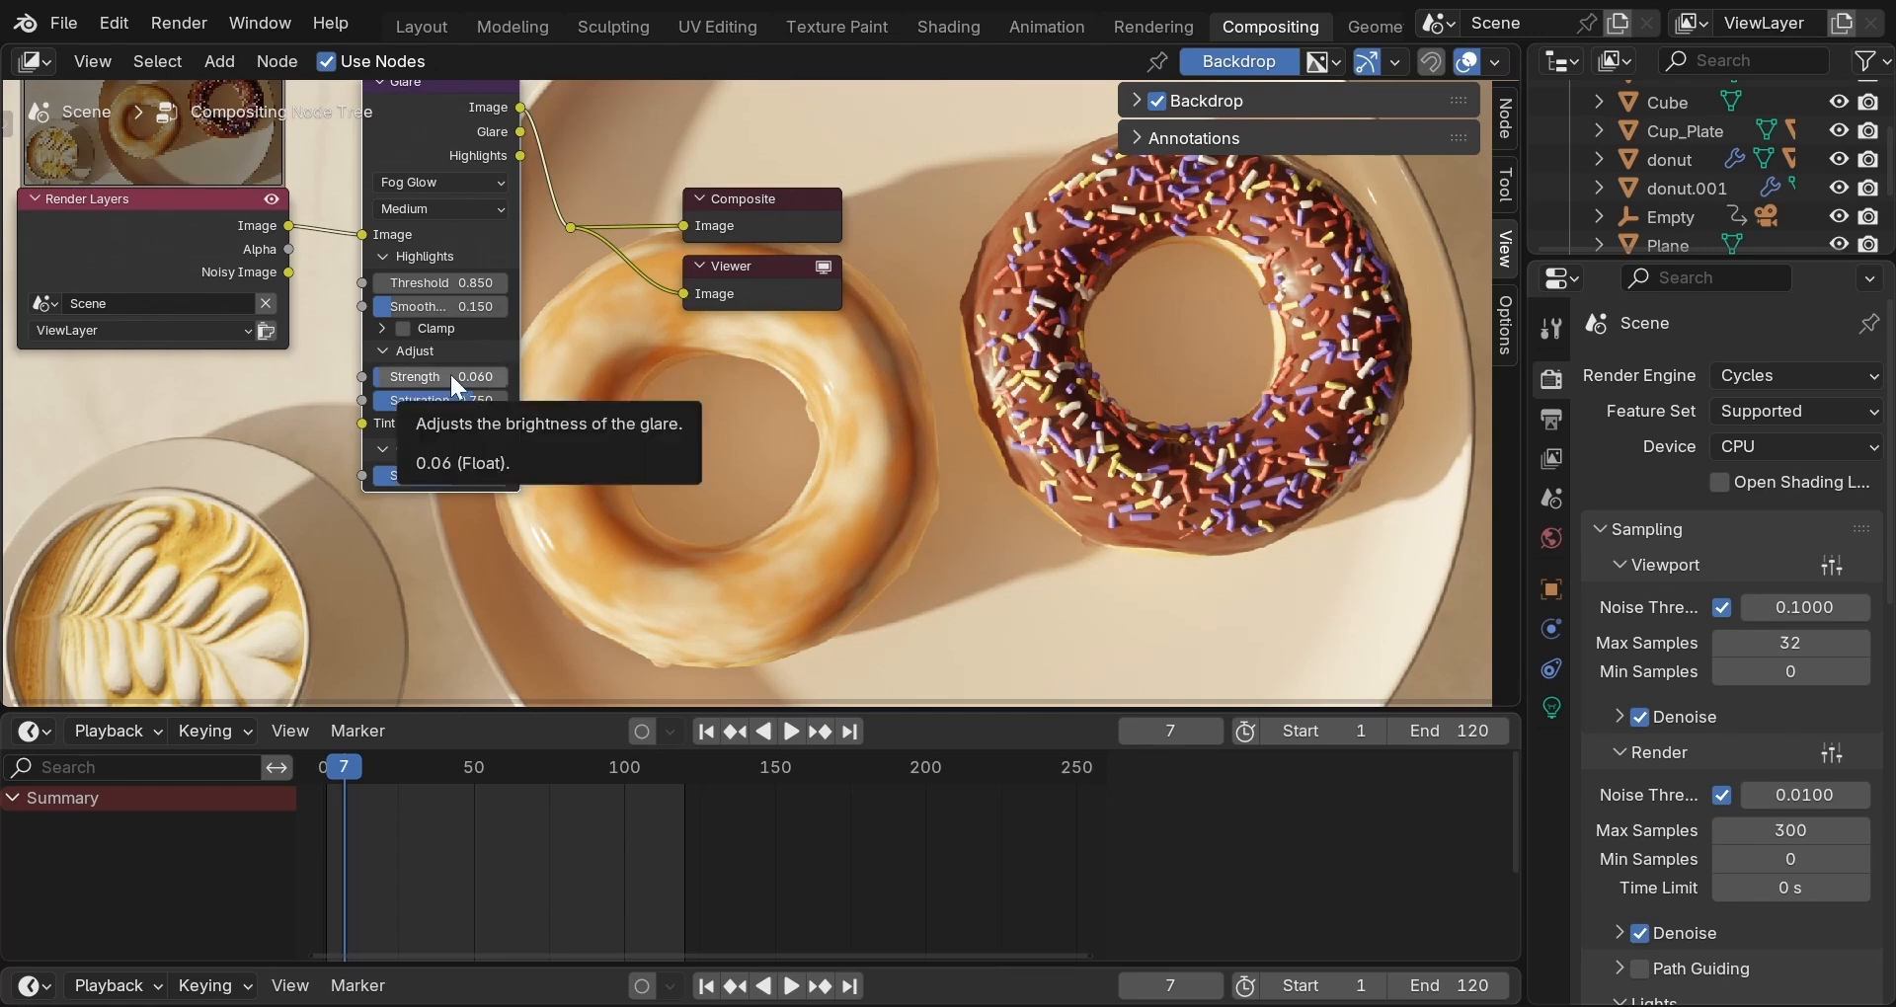
pyautogui.click(495, 208)
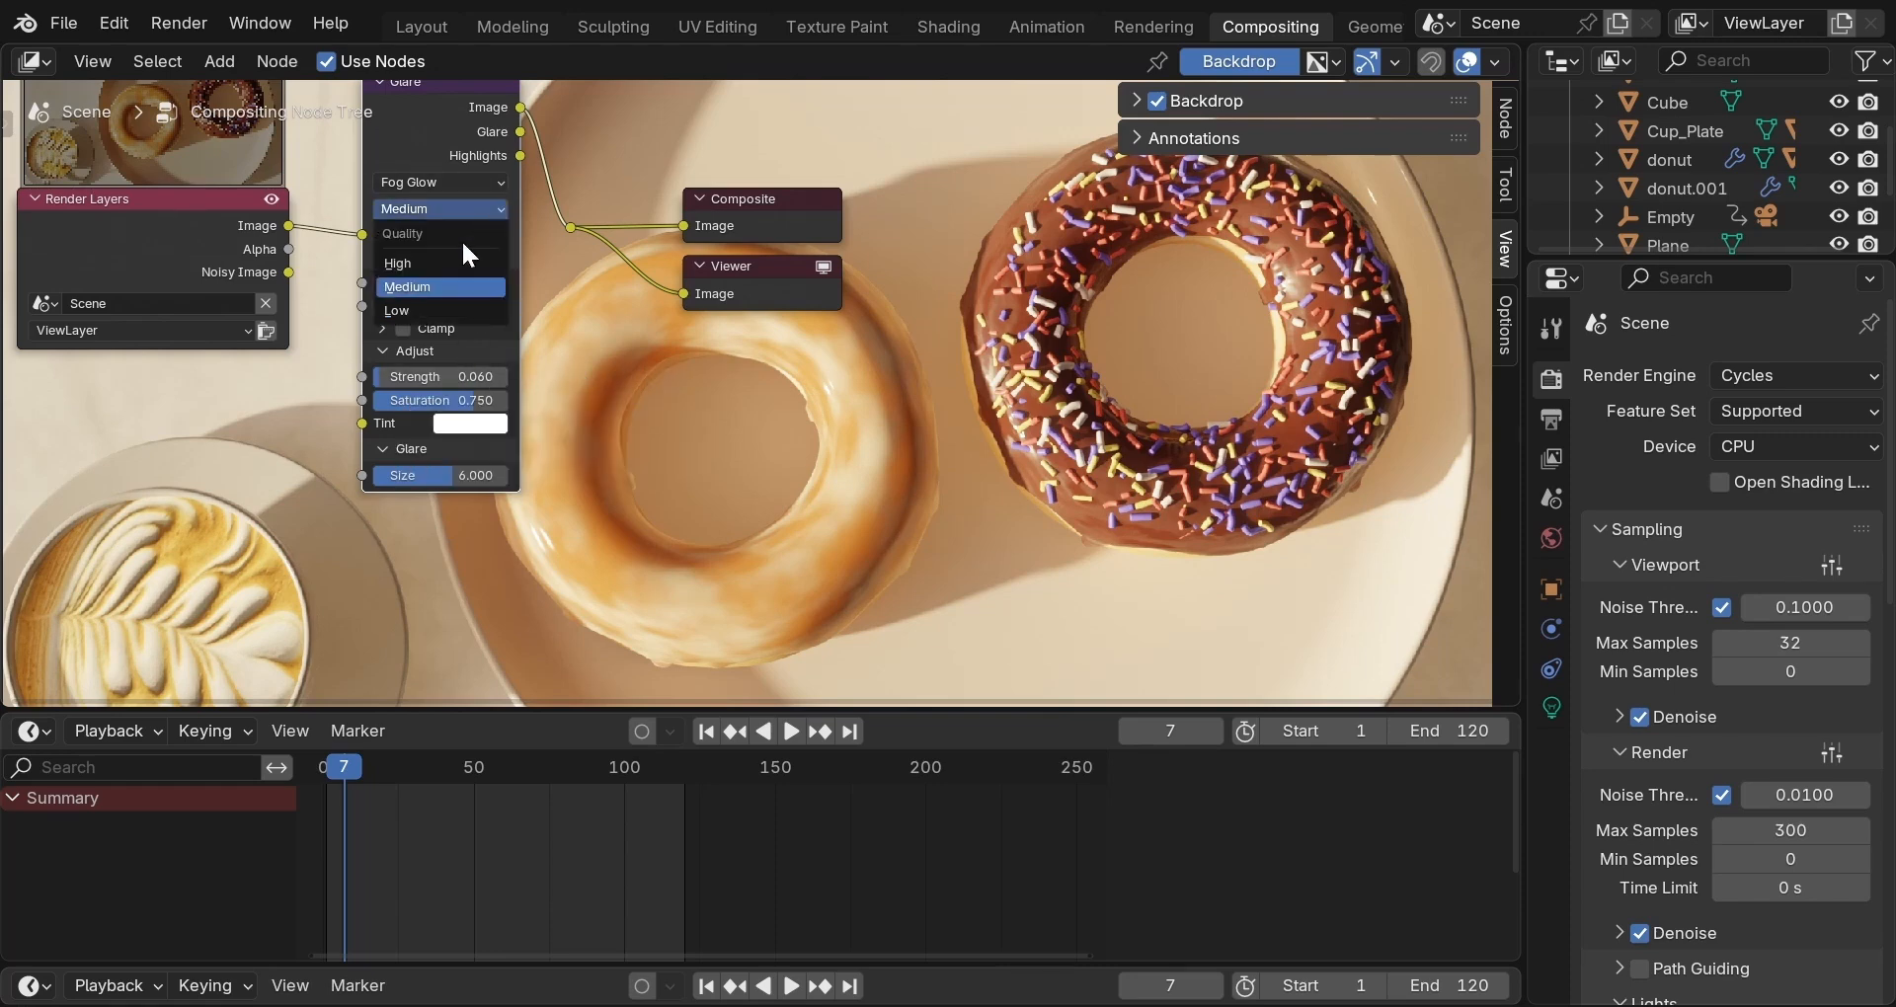
pyautogui.click(447, 264)
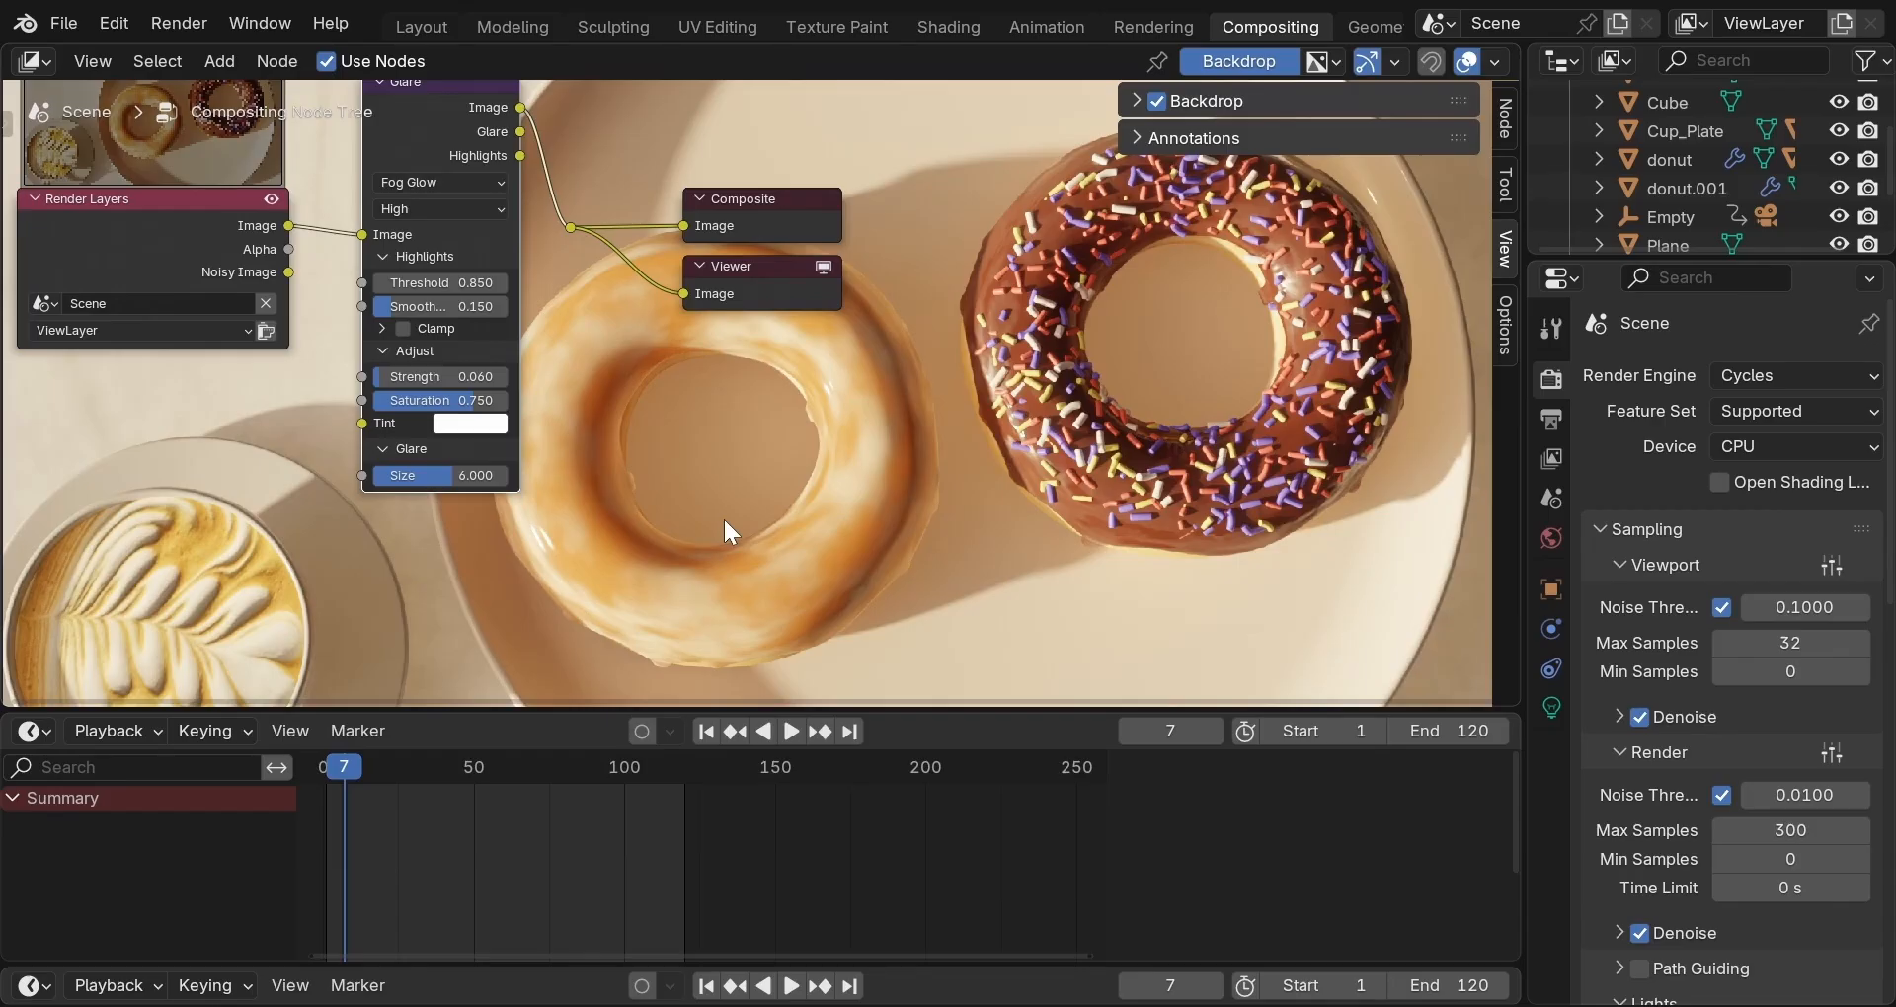
# Compare the render at glare Strength 0, then restore Strength to 0.06.
pyautogui.click(484, 373)
pyautogui.write('0')
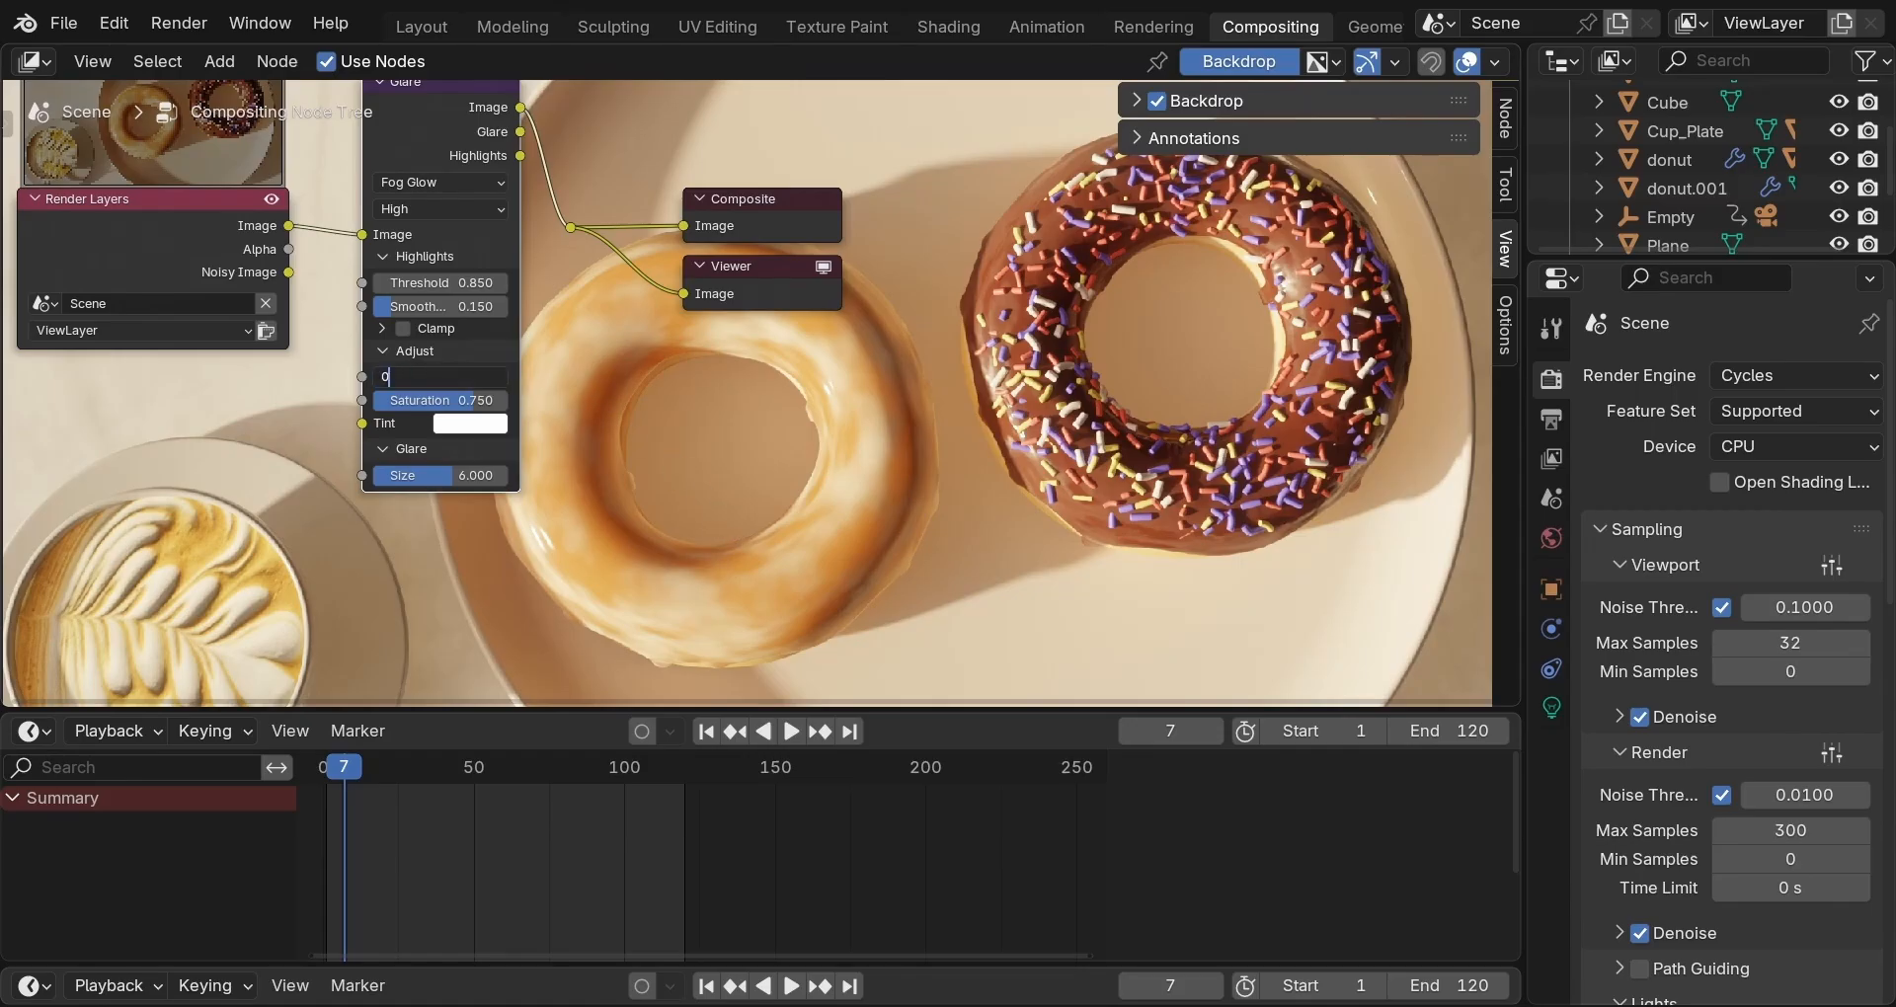
pyautogui.press('Return')
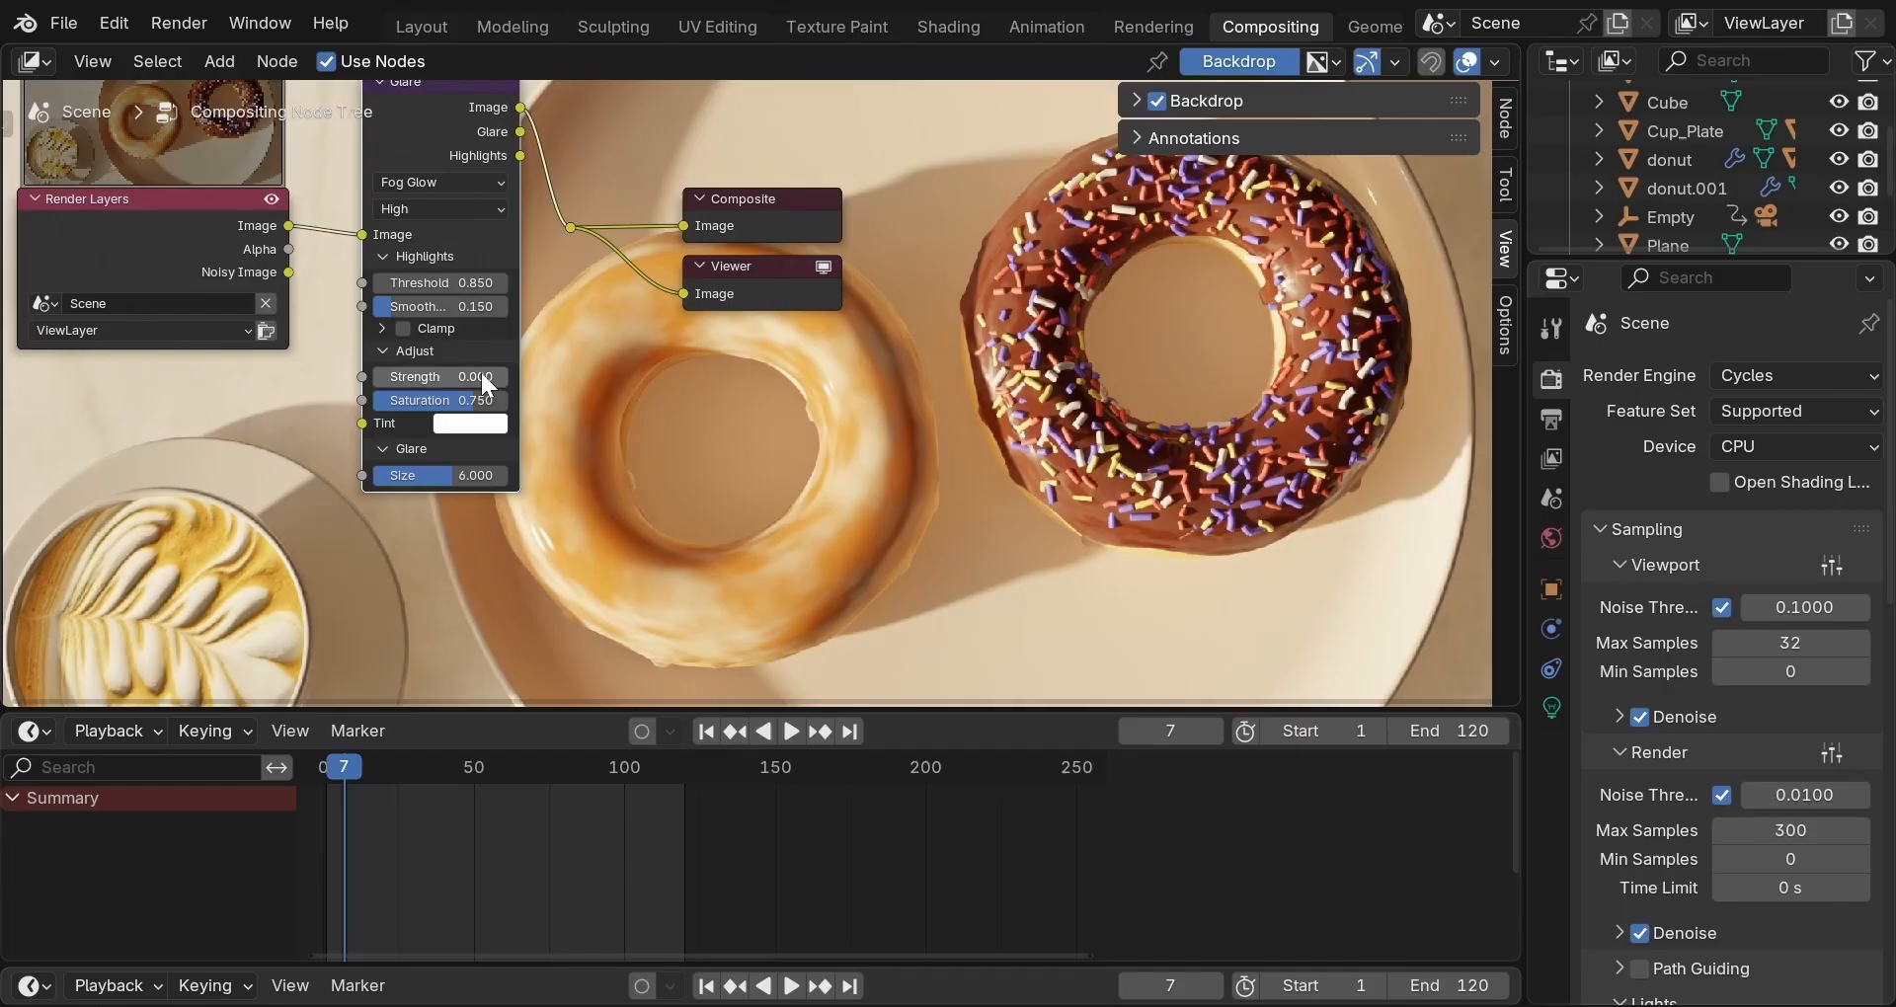
pyautogui.click(482, 377)
pyautogui.write('0.06')
pyautogui.press('Return')
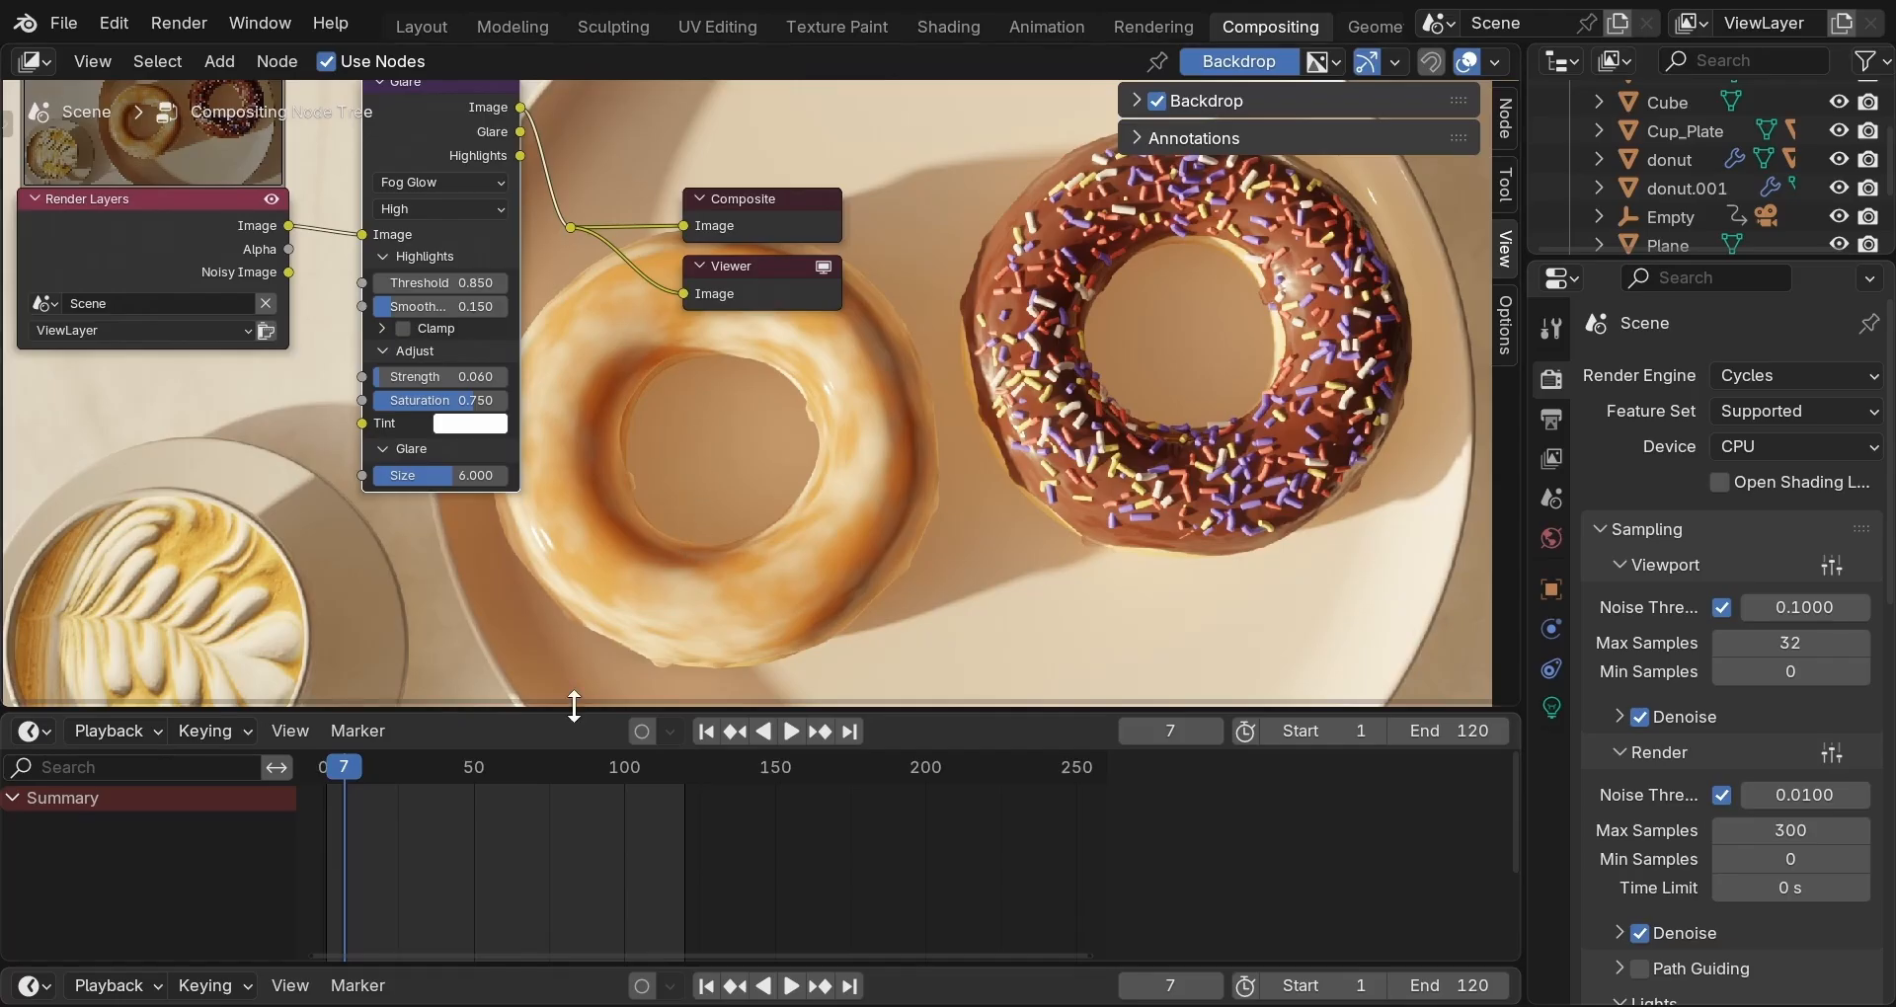
# Enlarge the timeline area, make it a Rendered-shading 3D Viewport, and jump to frame 120.
pyautogui.moveTo(574, 707); pyautogui.dragTo(605, 556)
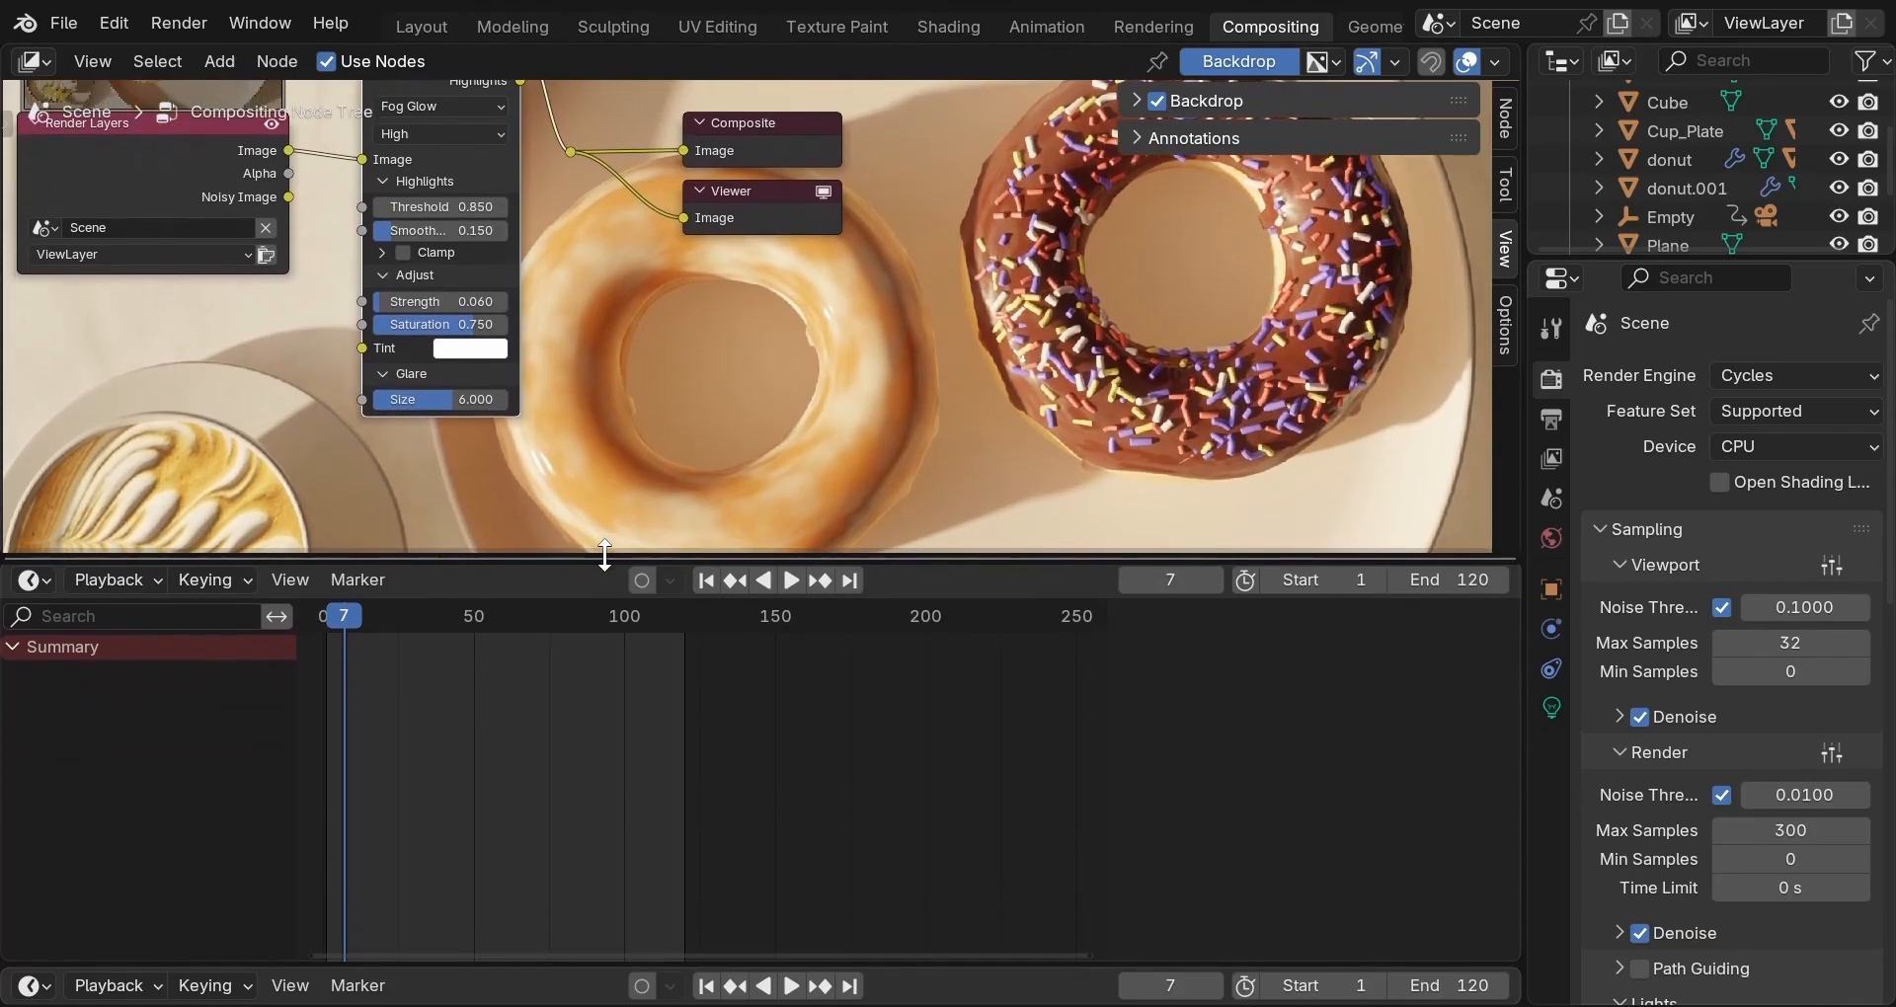
pyautogui.scroll(-2, 609, 424)
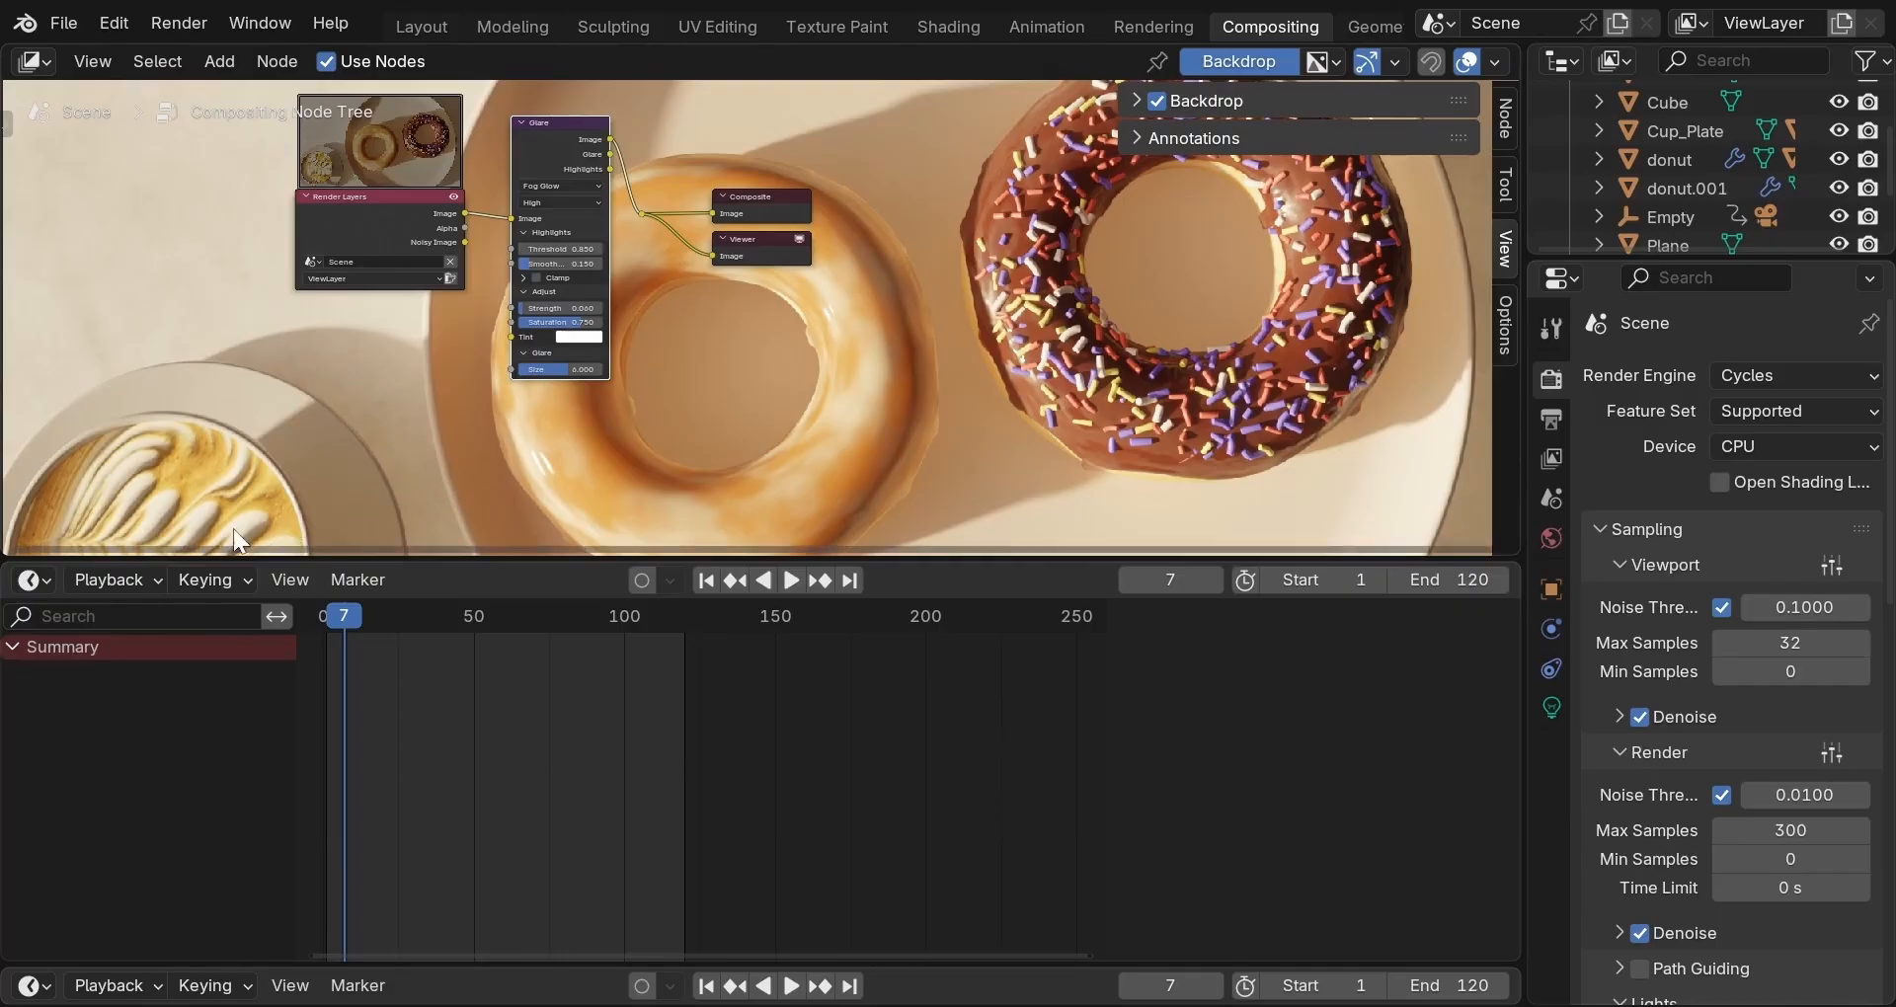
pyautogui.click(39, 577)
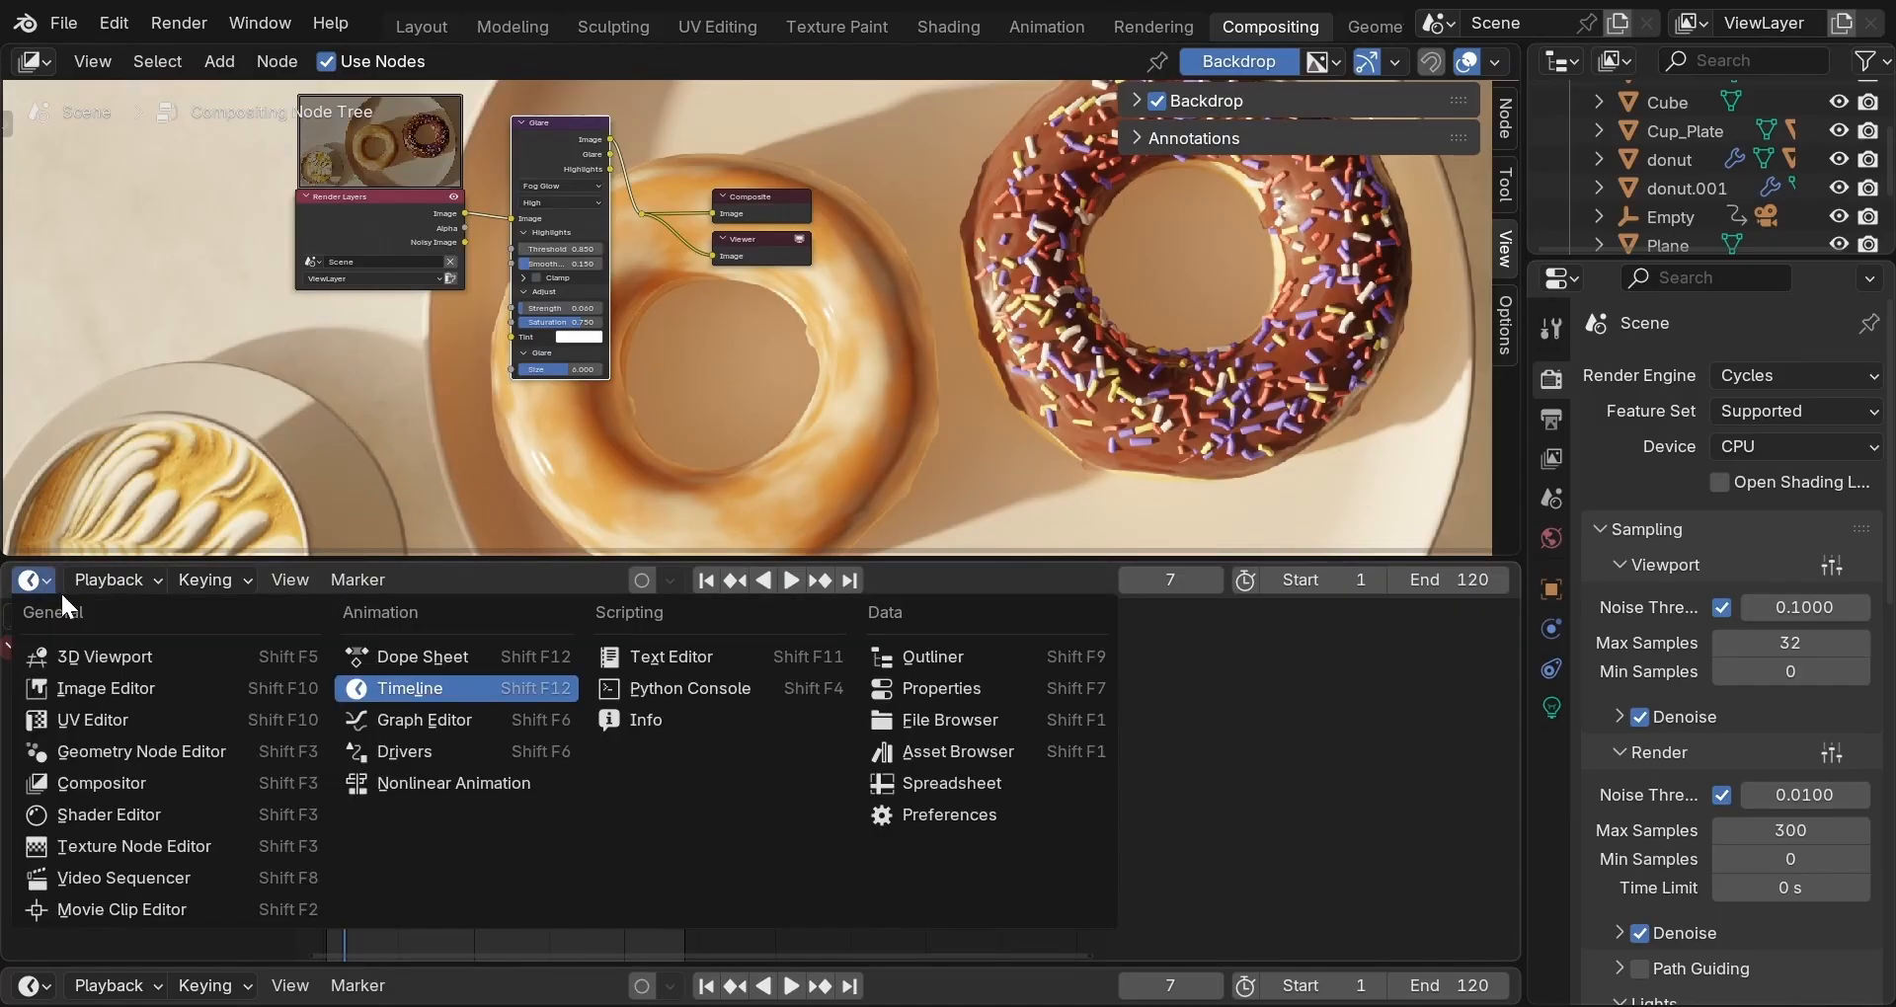
pyautogui.click(93, 660)
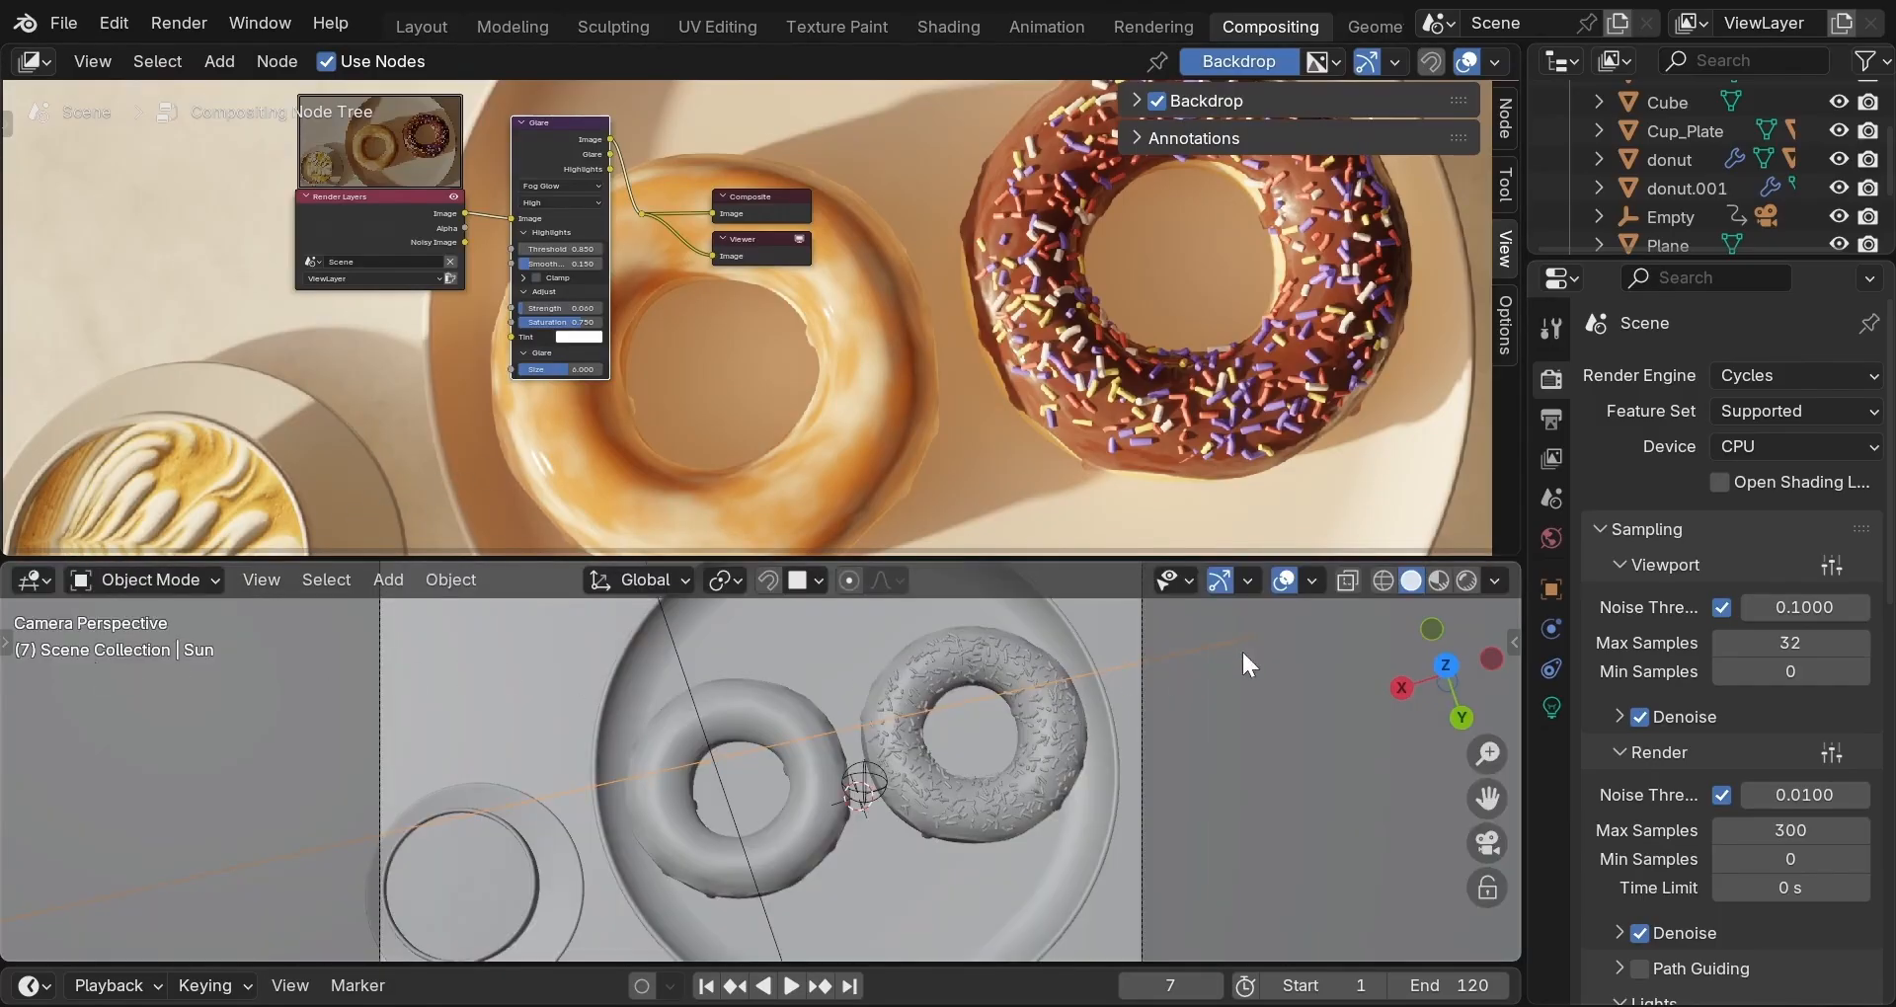
pyautogui.click(1465, 580)
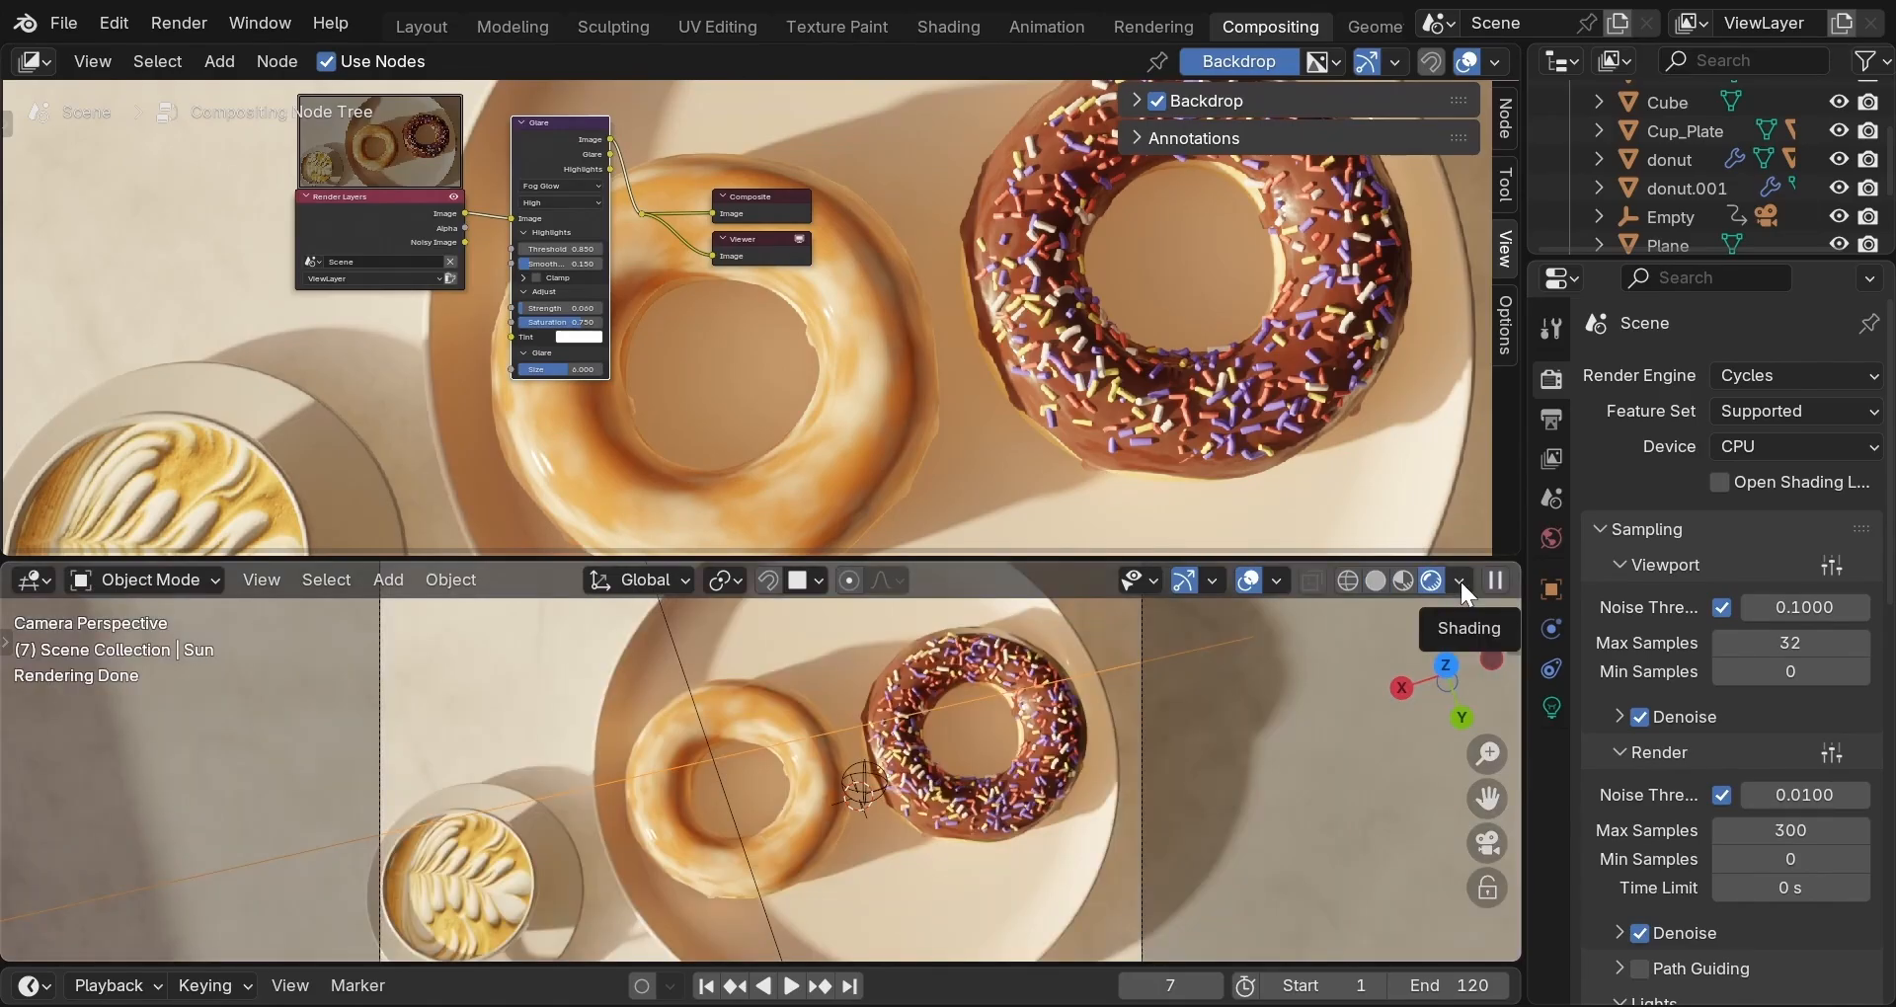
pyautogui.click(1460, 580)
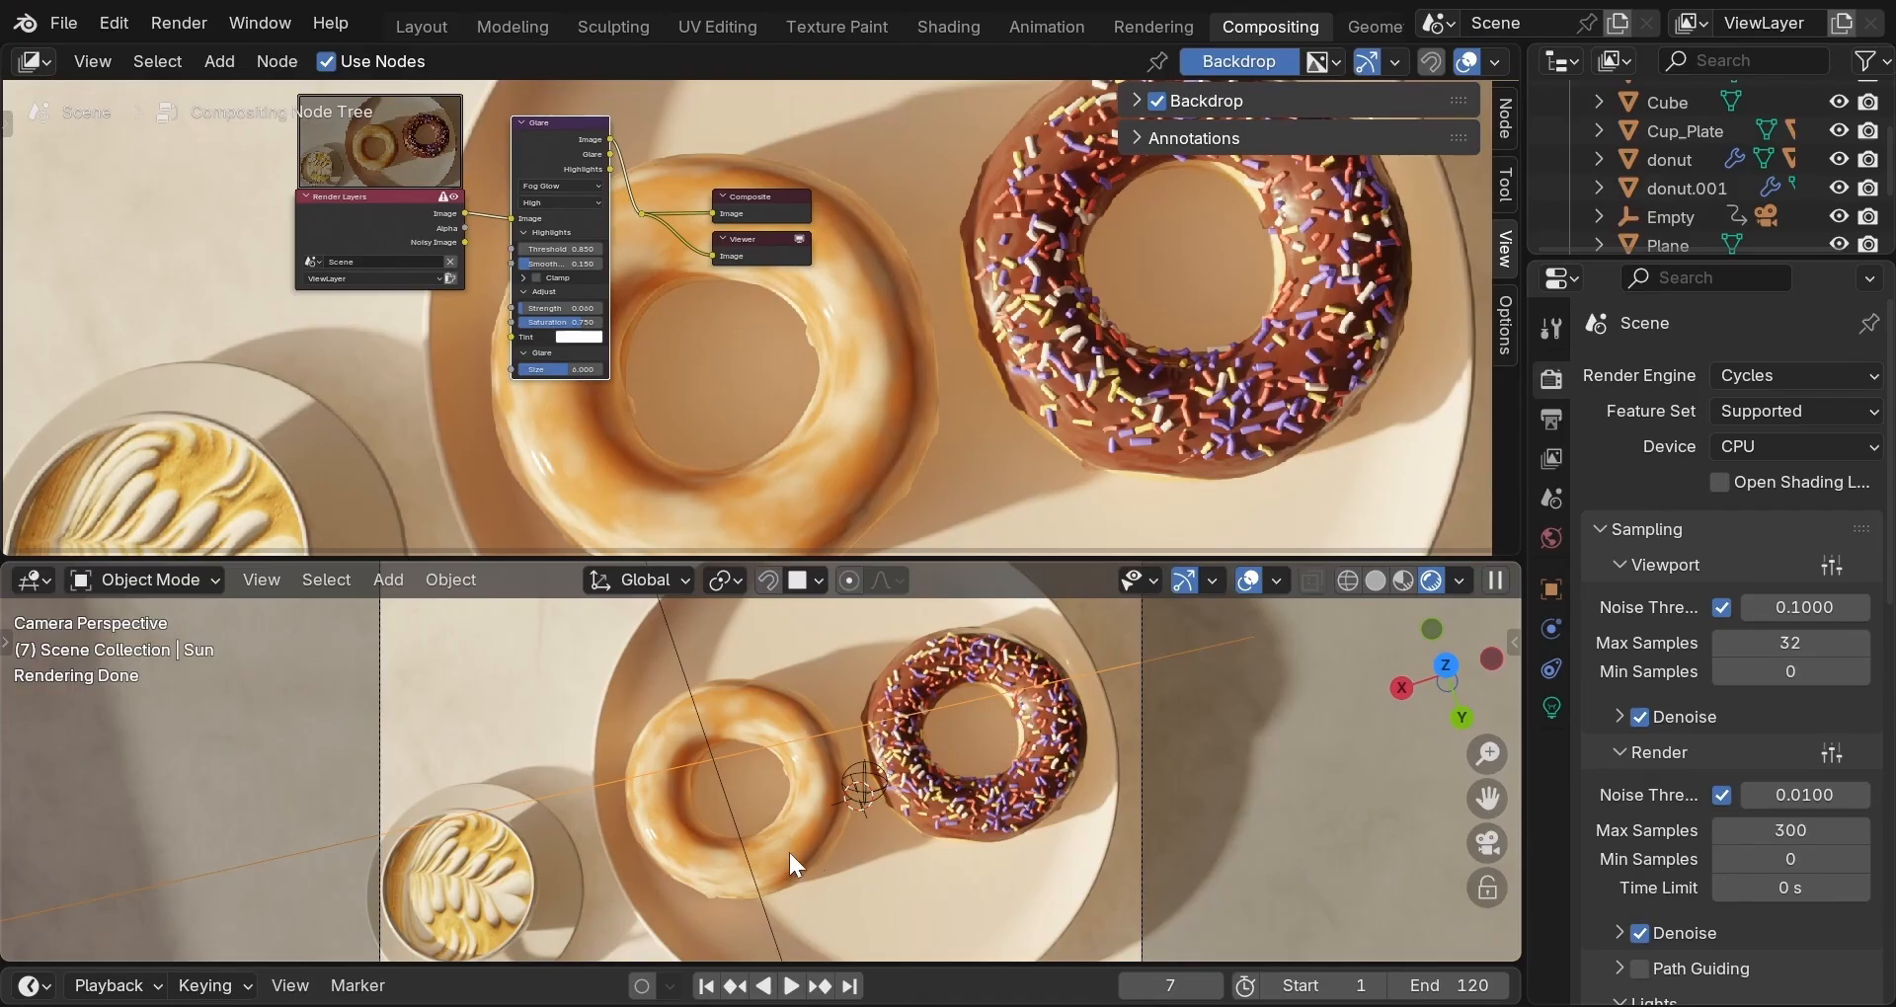
pyautogui.click(854, 985)
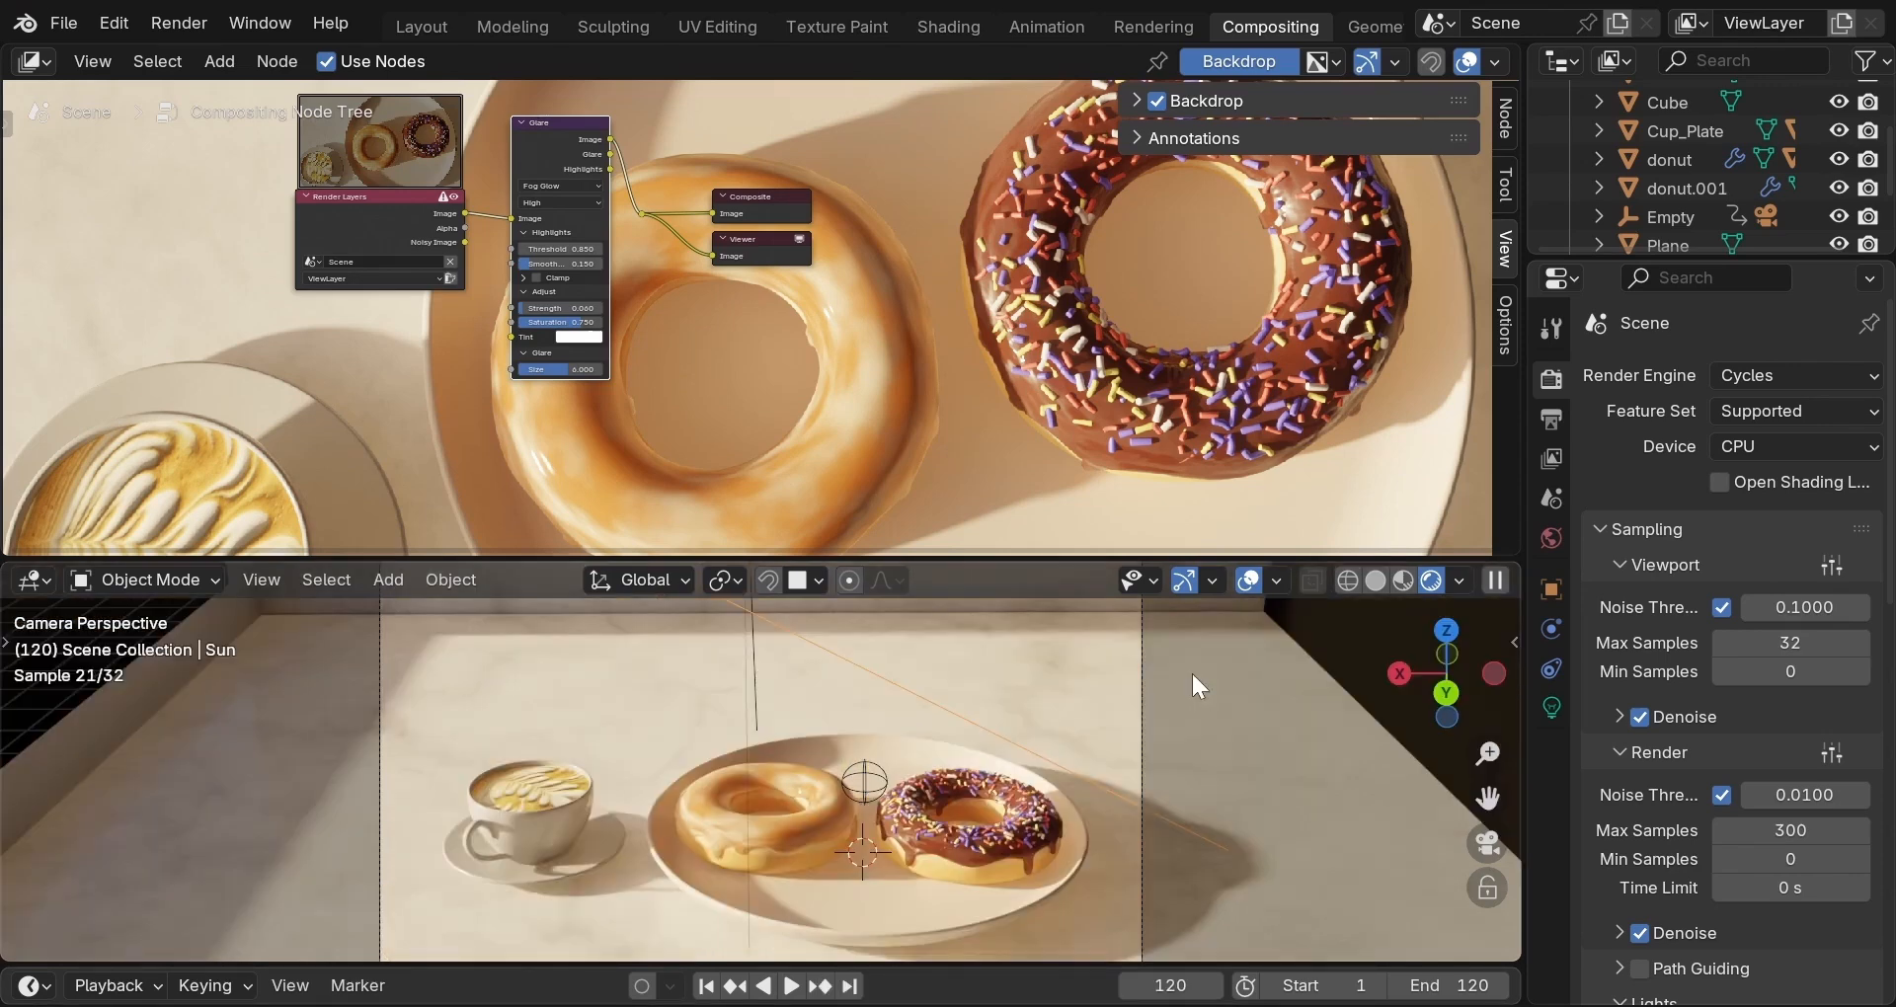
pyautogui.scroll(2, 1191, 671)
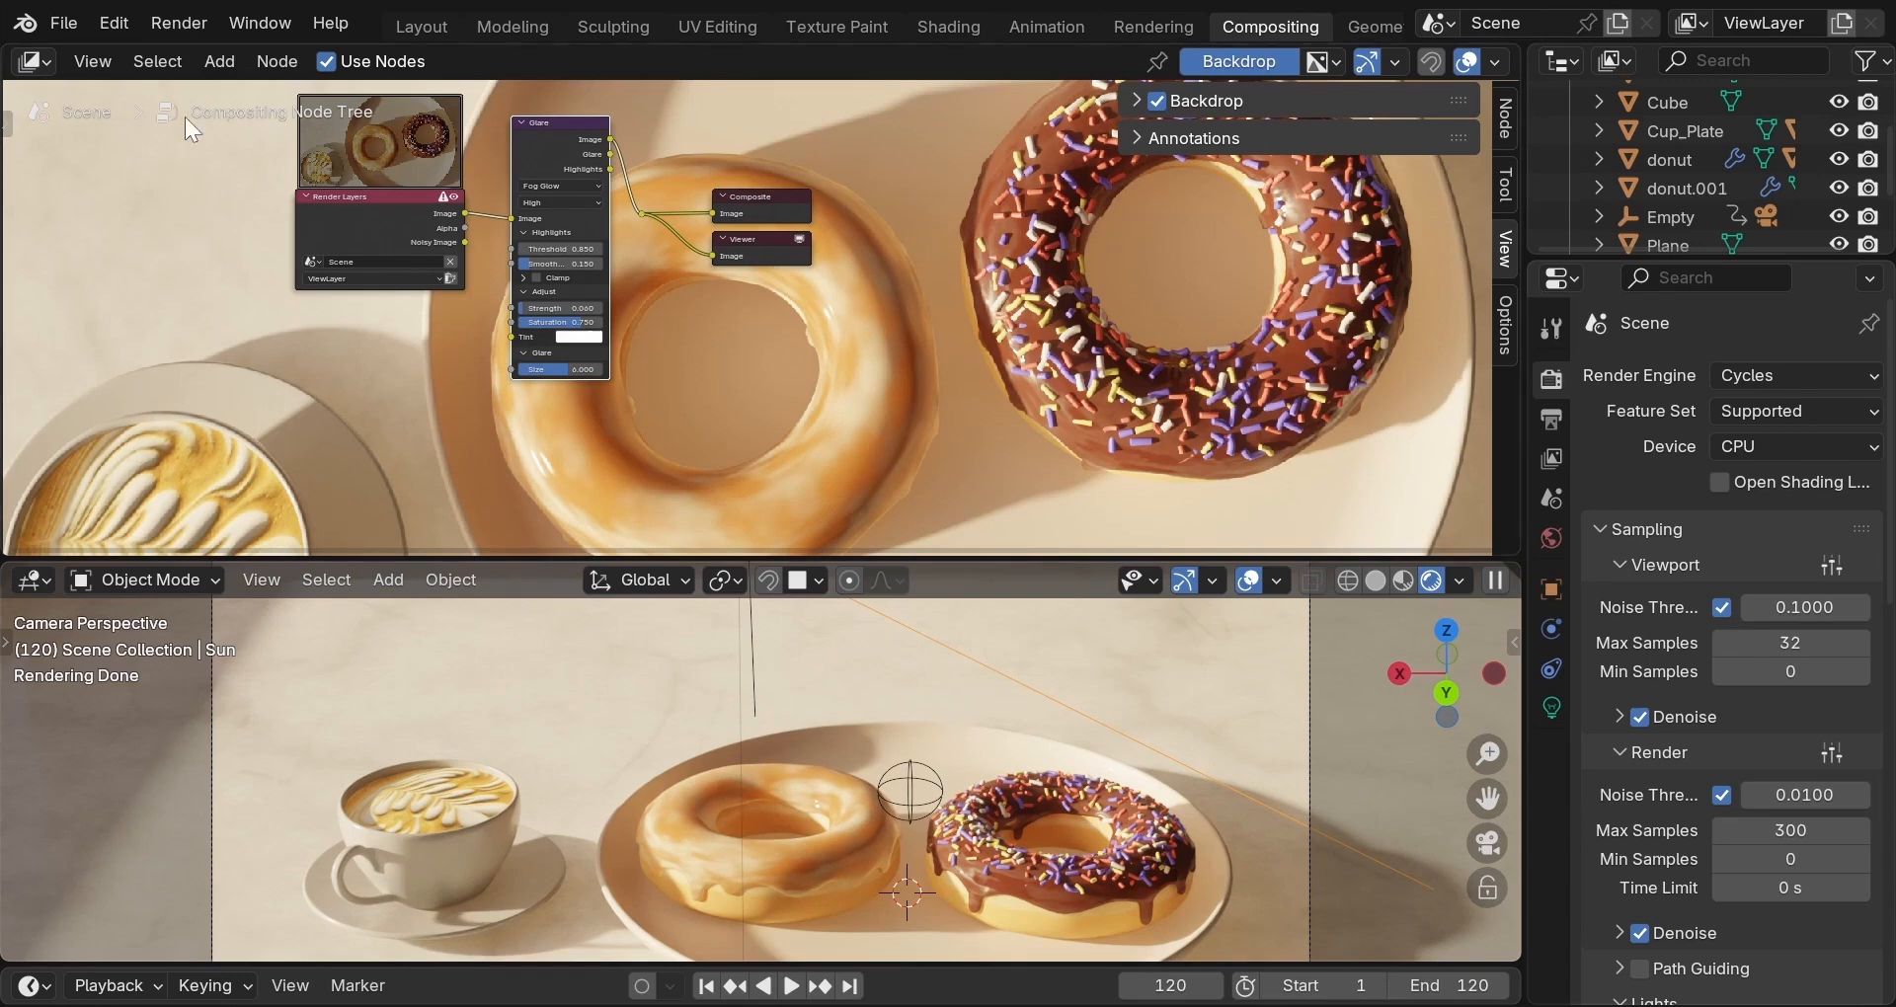
# Render the current frame with Render Image and save it from the Render Result window.
pyautogui.click(176, 19)
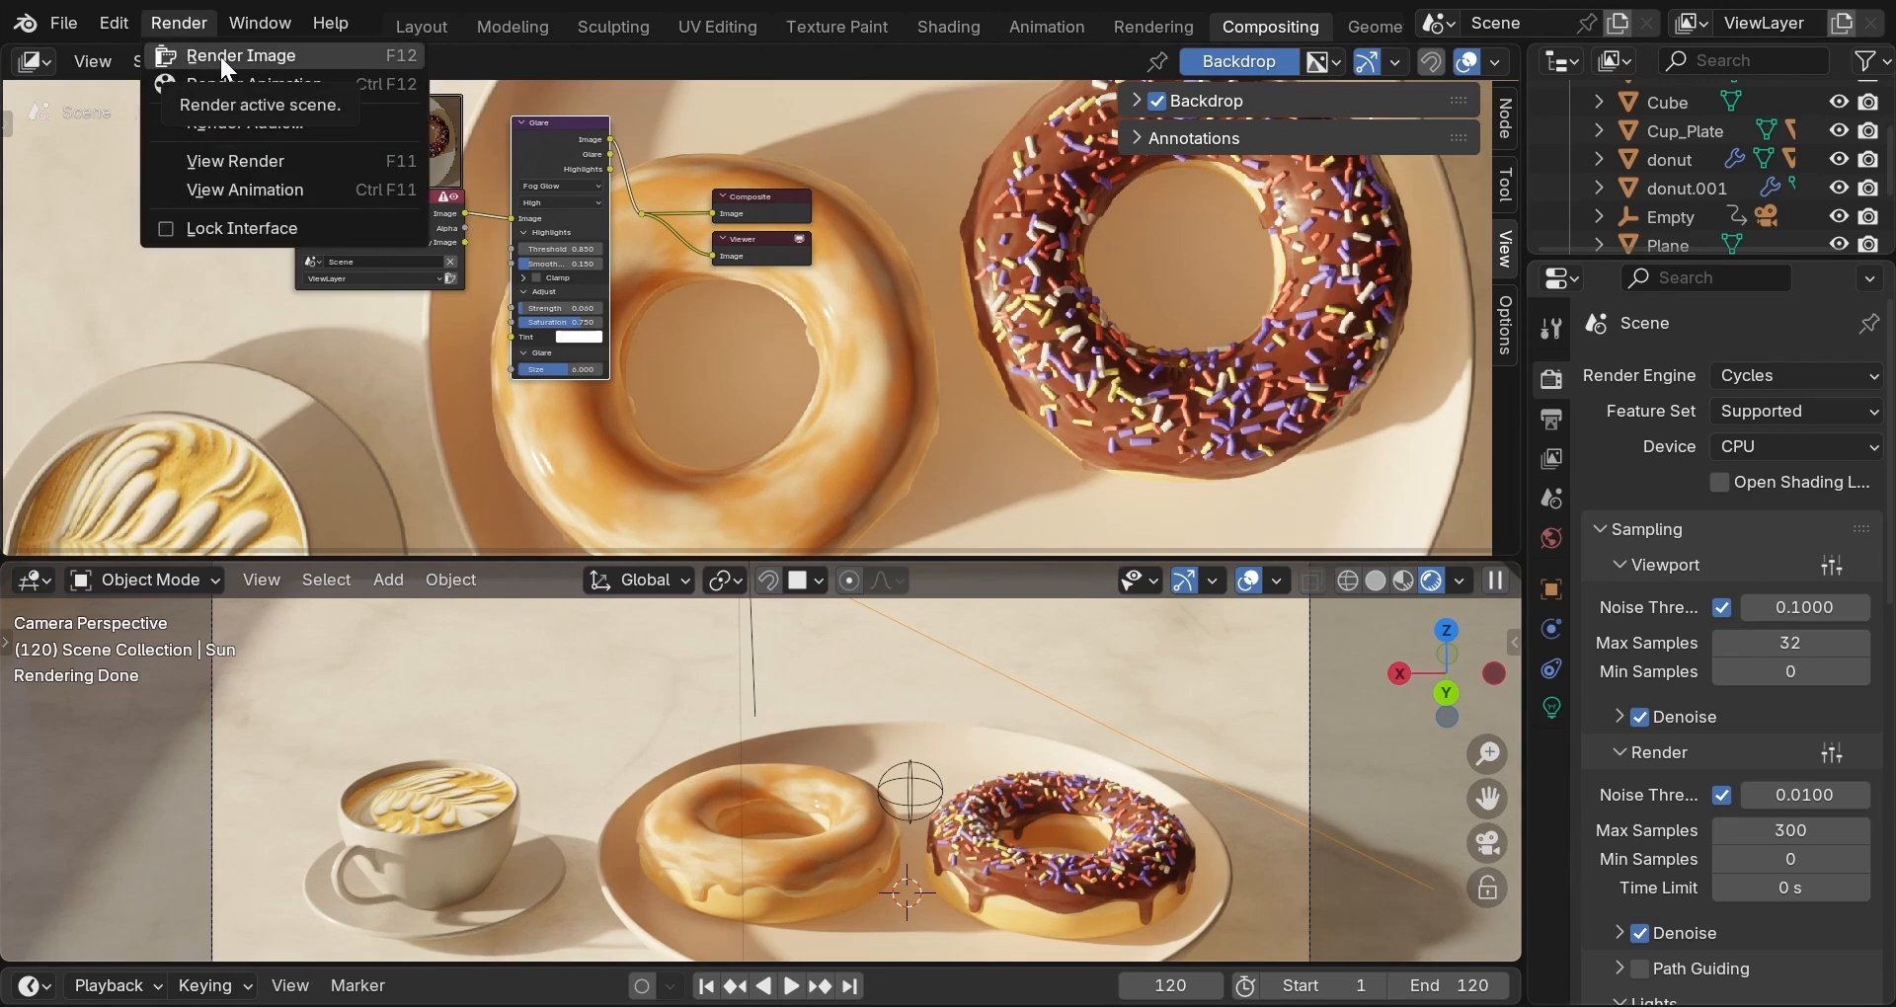
pyautogui.click(220, 53)
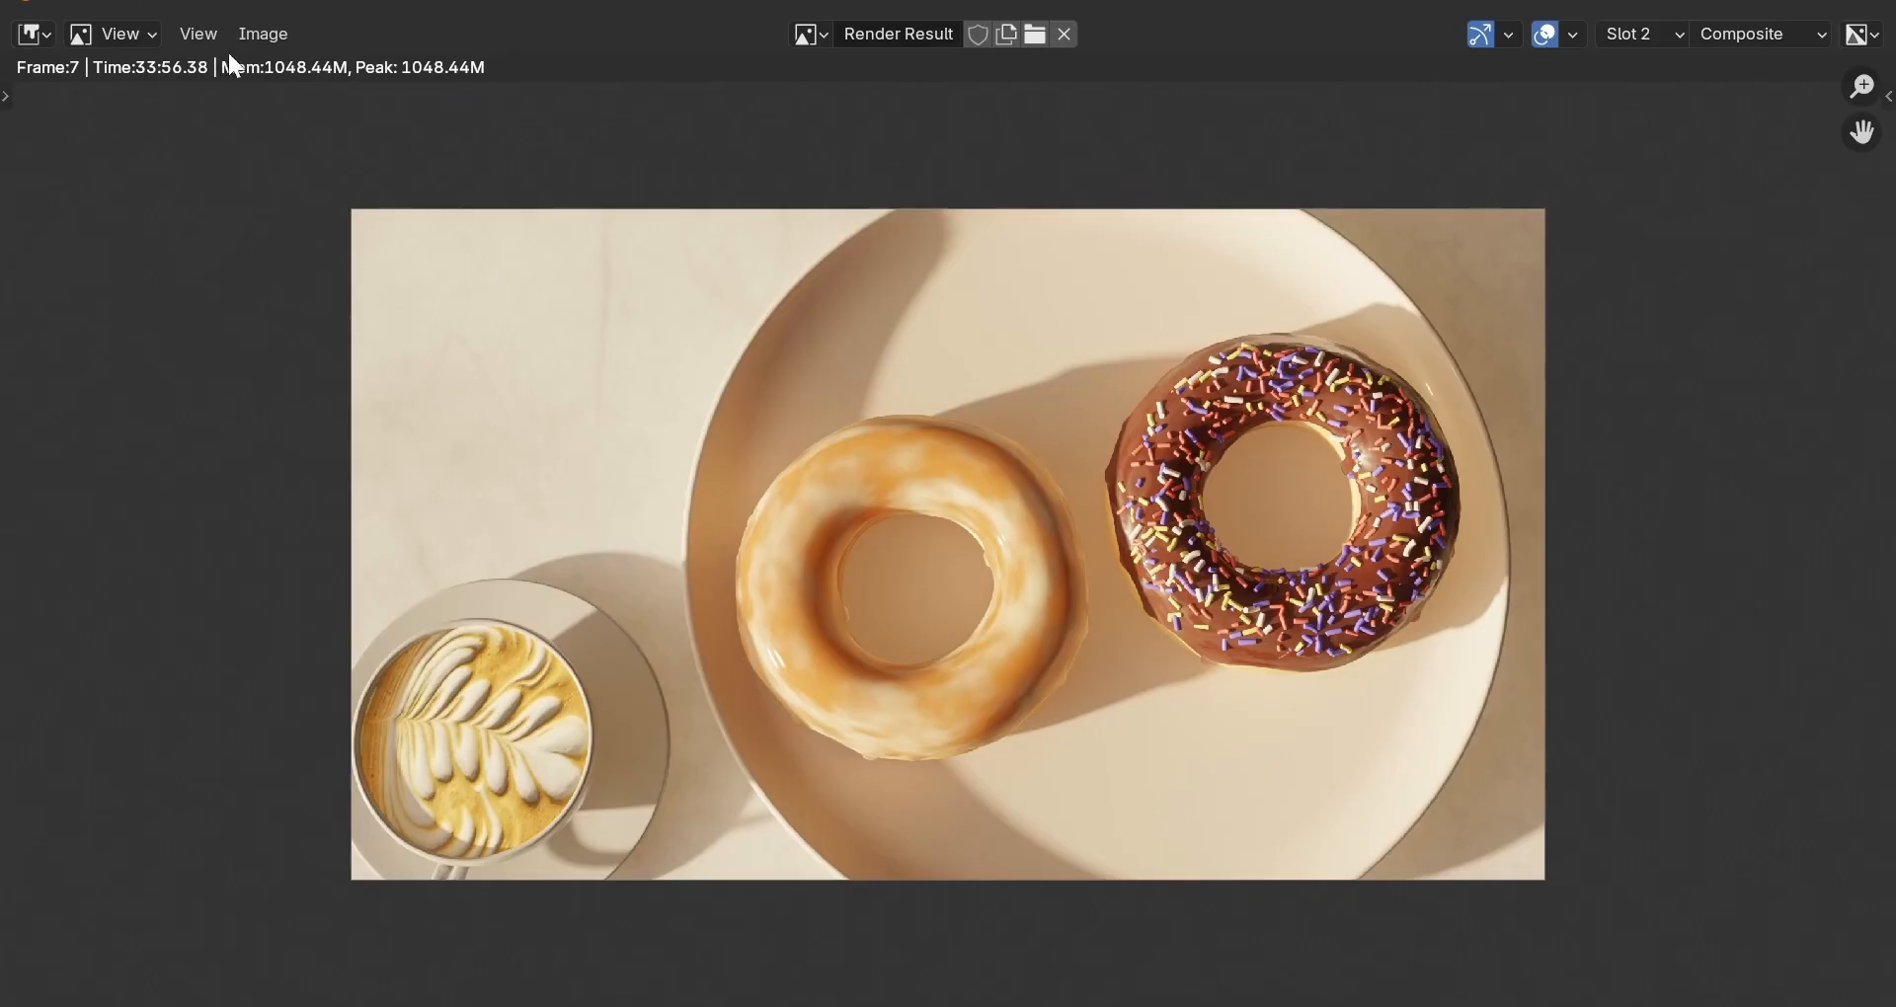
pyautogui.click(264, 33)
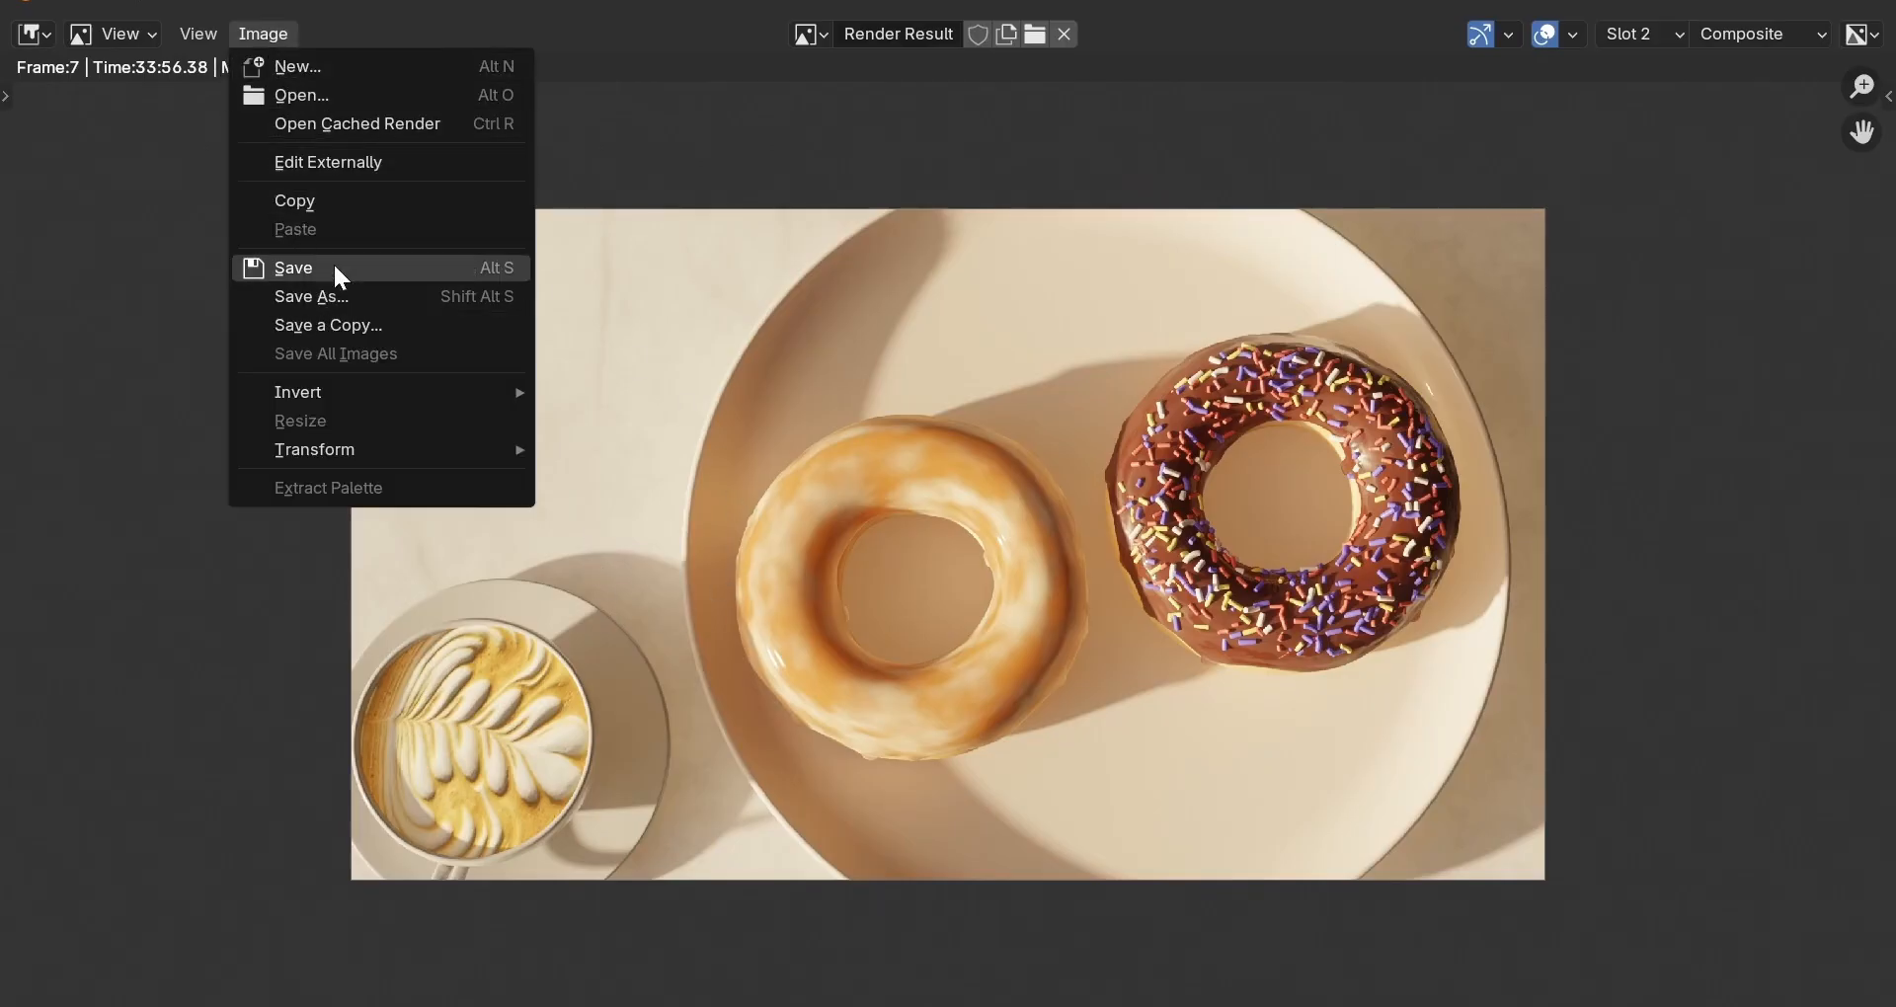
pyautogui.click(1728, 4)
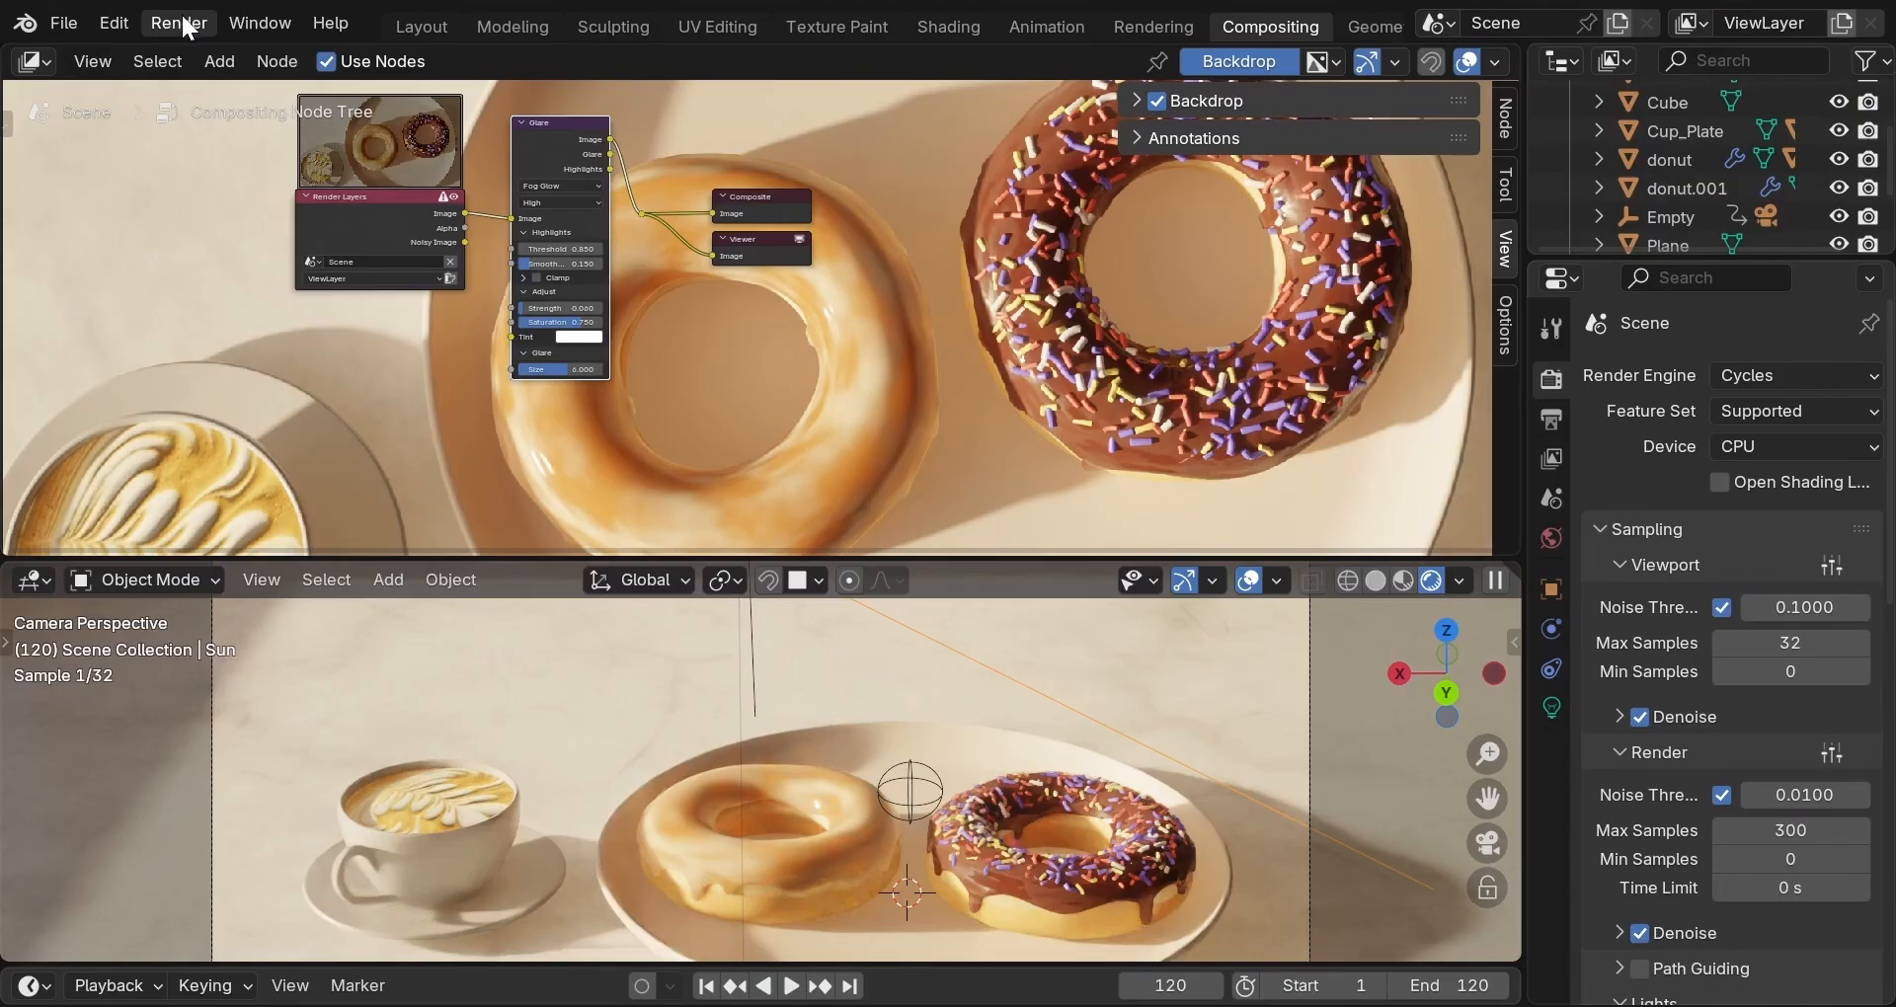
pyautogui.click(185, 27)
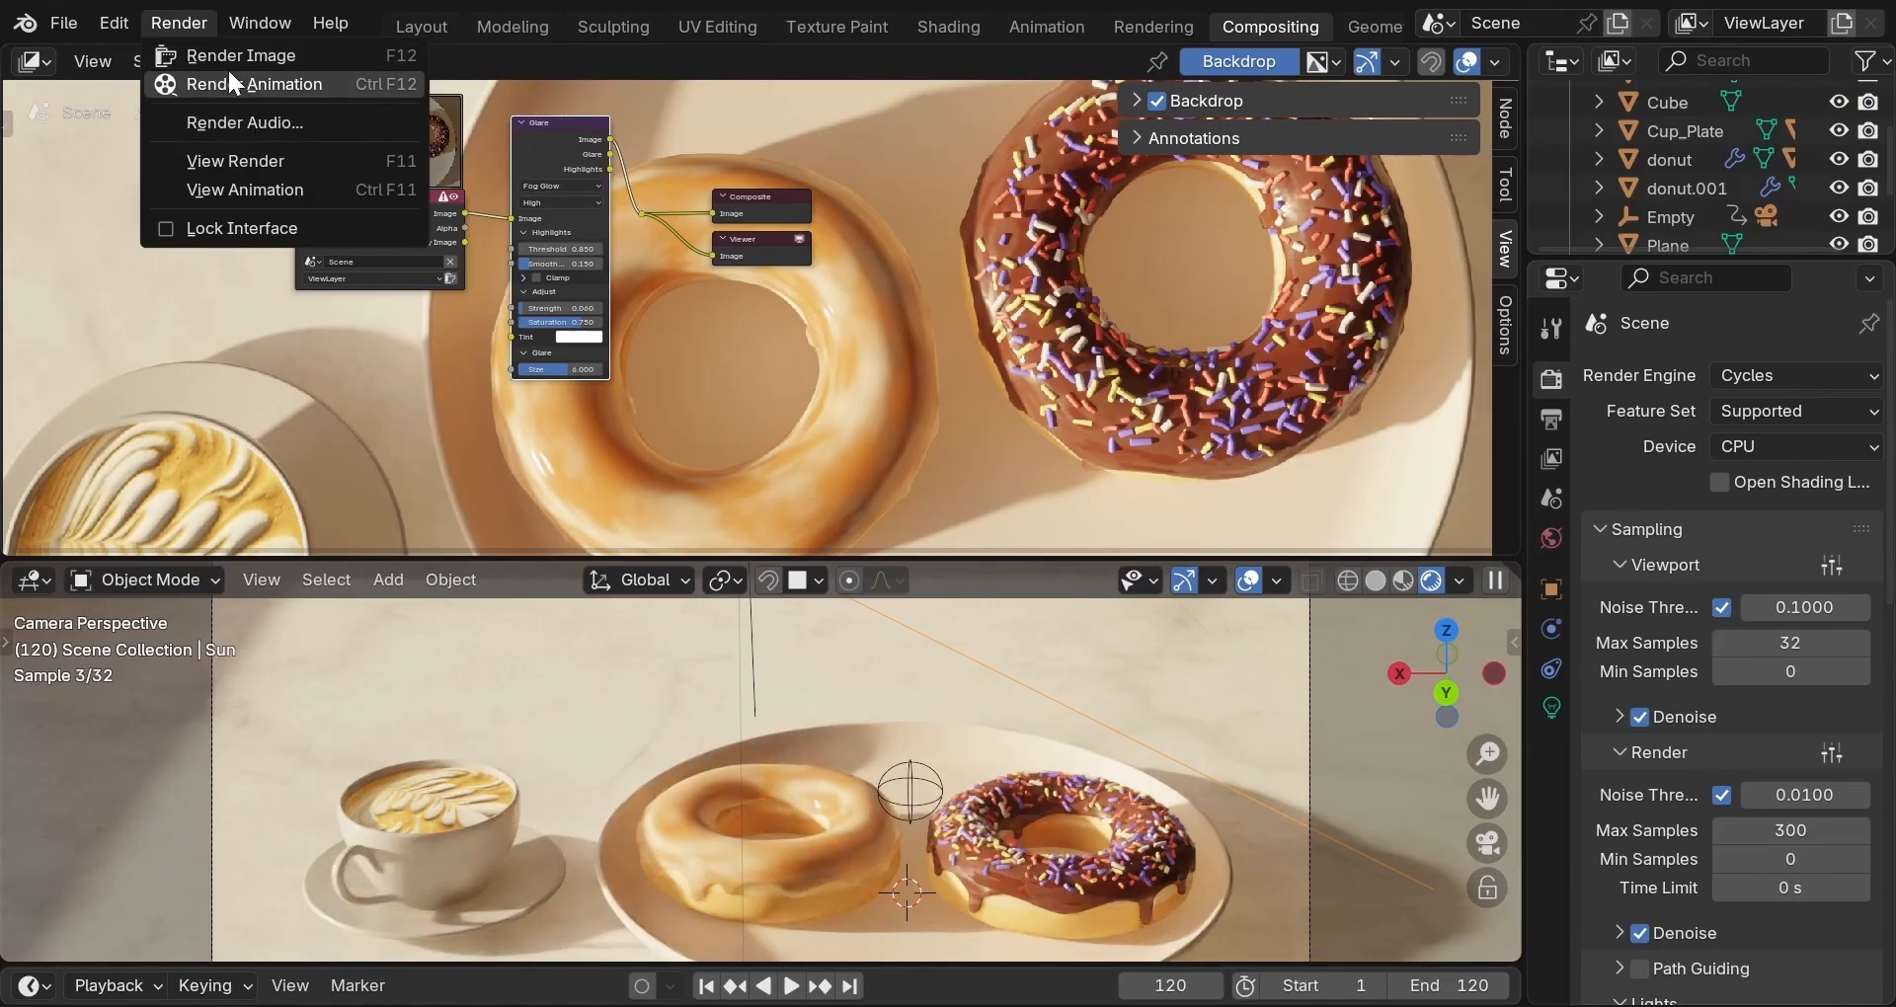
# Paste the Documents Blender_project folder as the Output Properties path and open the File Format list.
pyautogui.click(1548, 415)
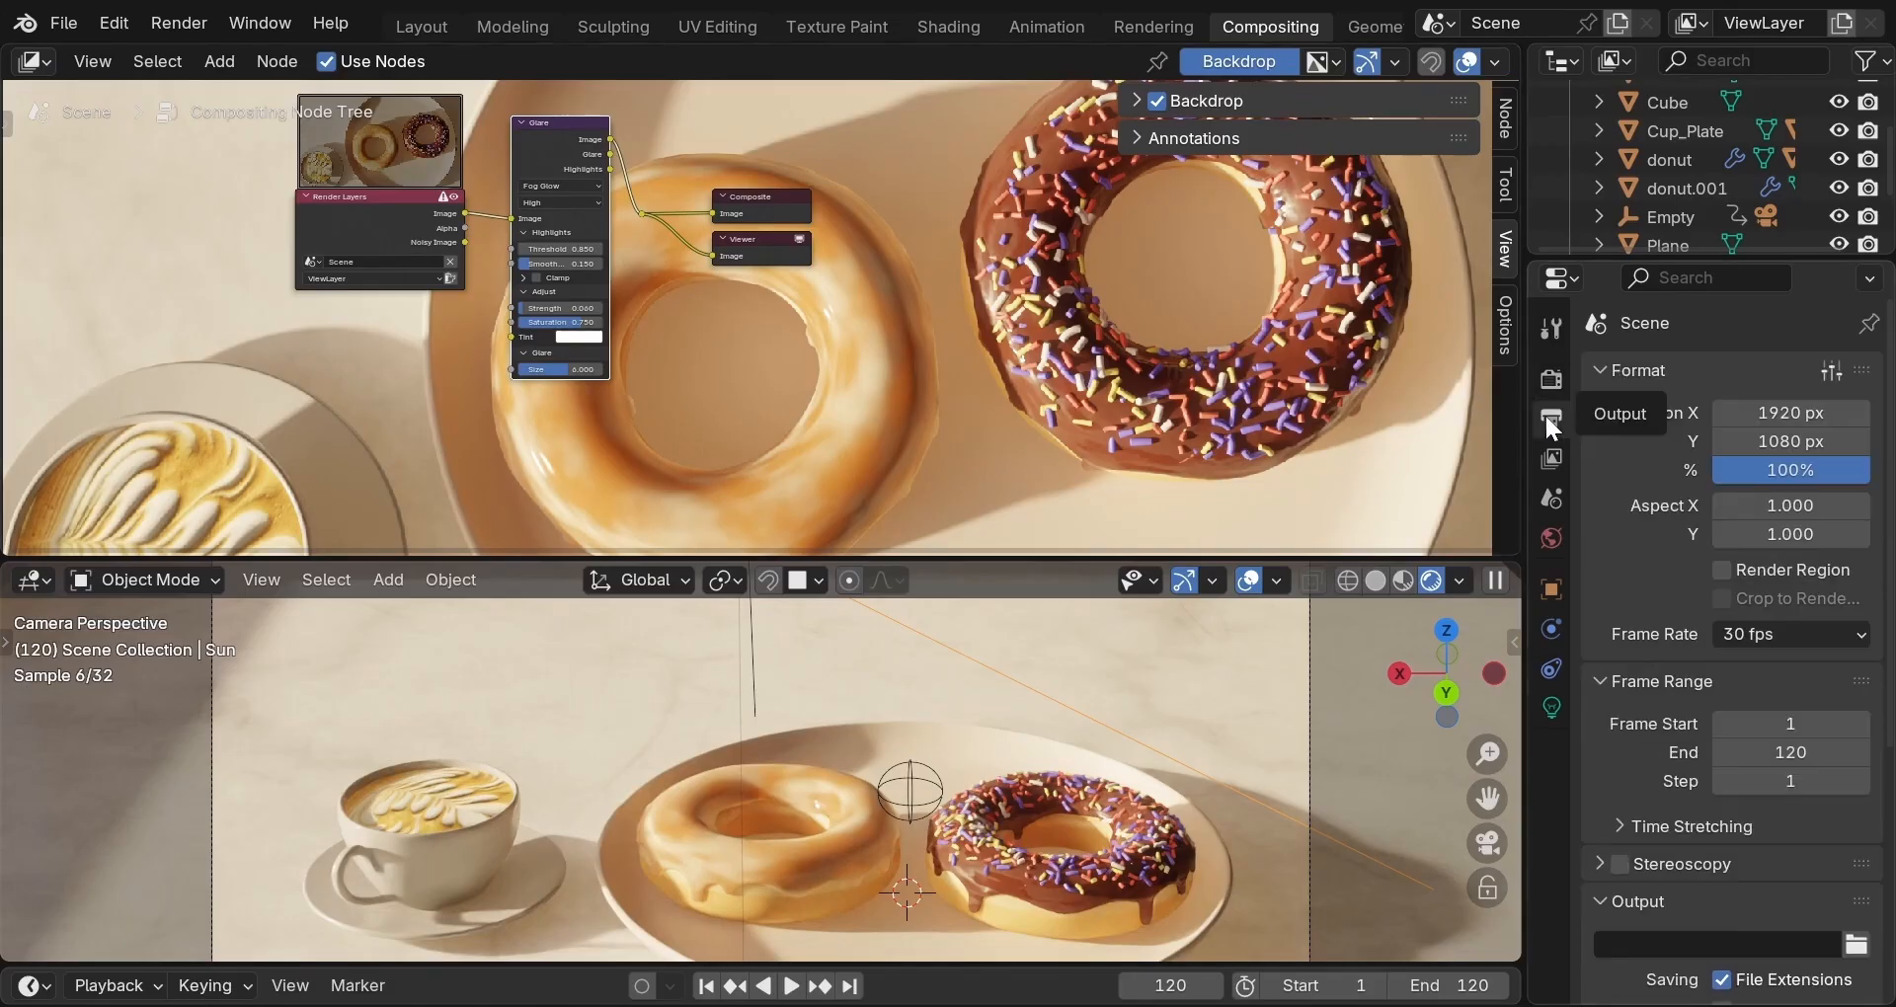
pyautogui.scroll(-3, 1642, 510)
pyautogui.scroll(-5, 1645, 534)
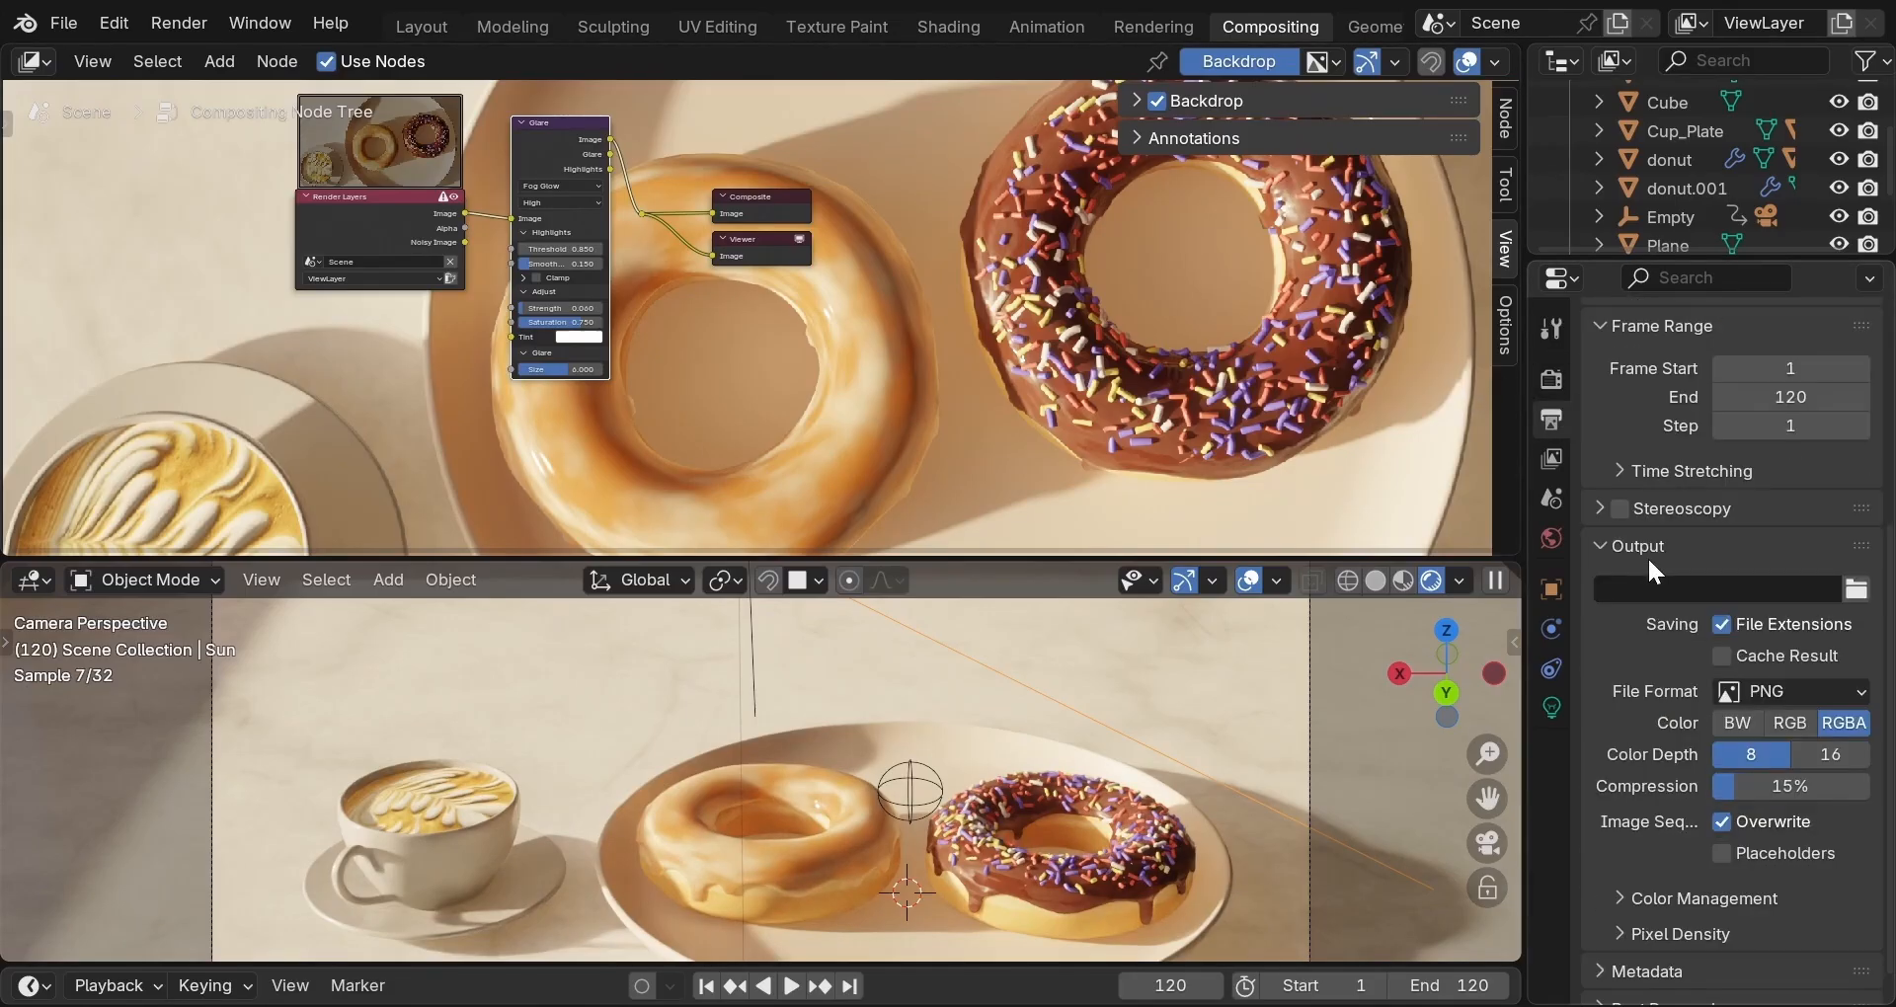
pyautogui.click(1651, 590)
pyautogui.write('\\Documents\\Blender_project')
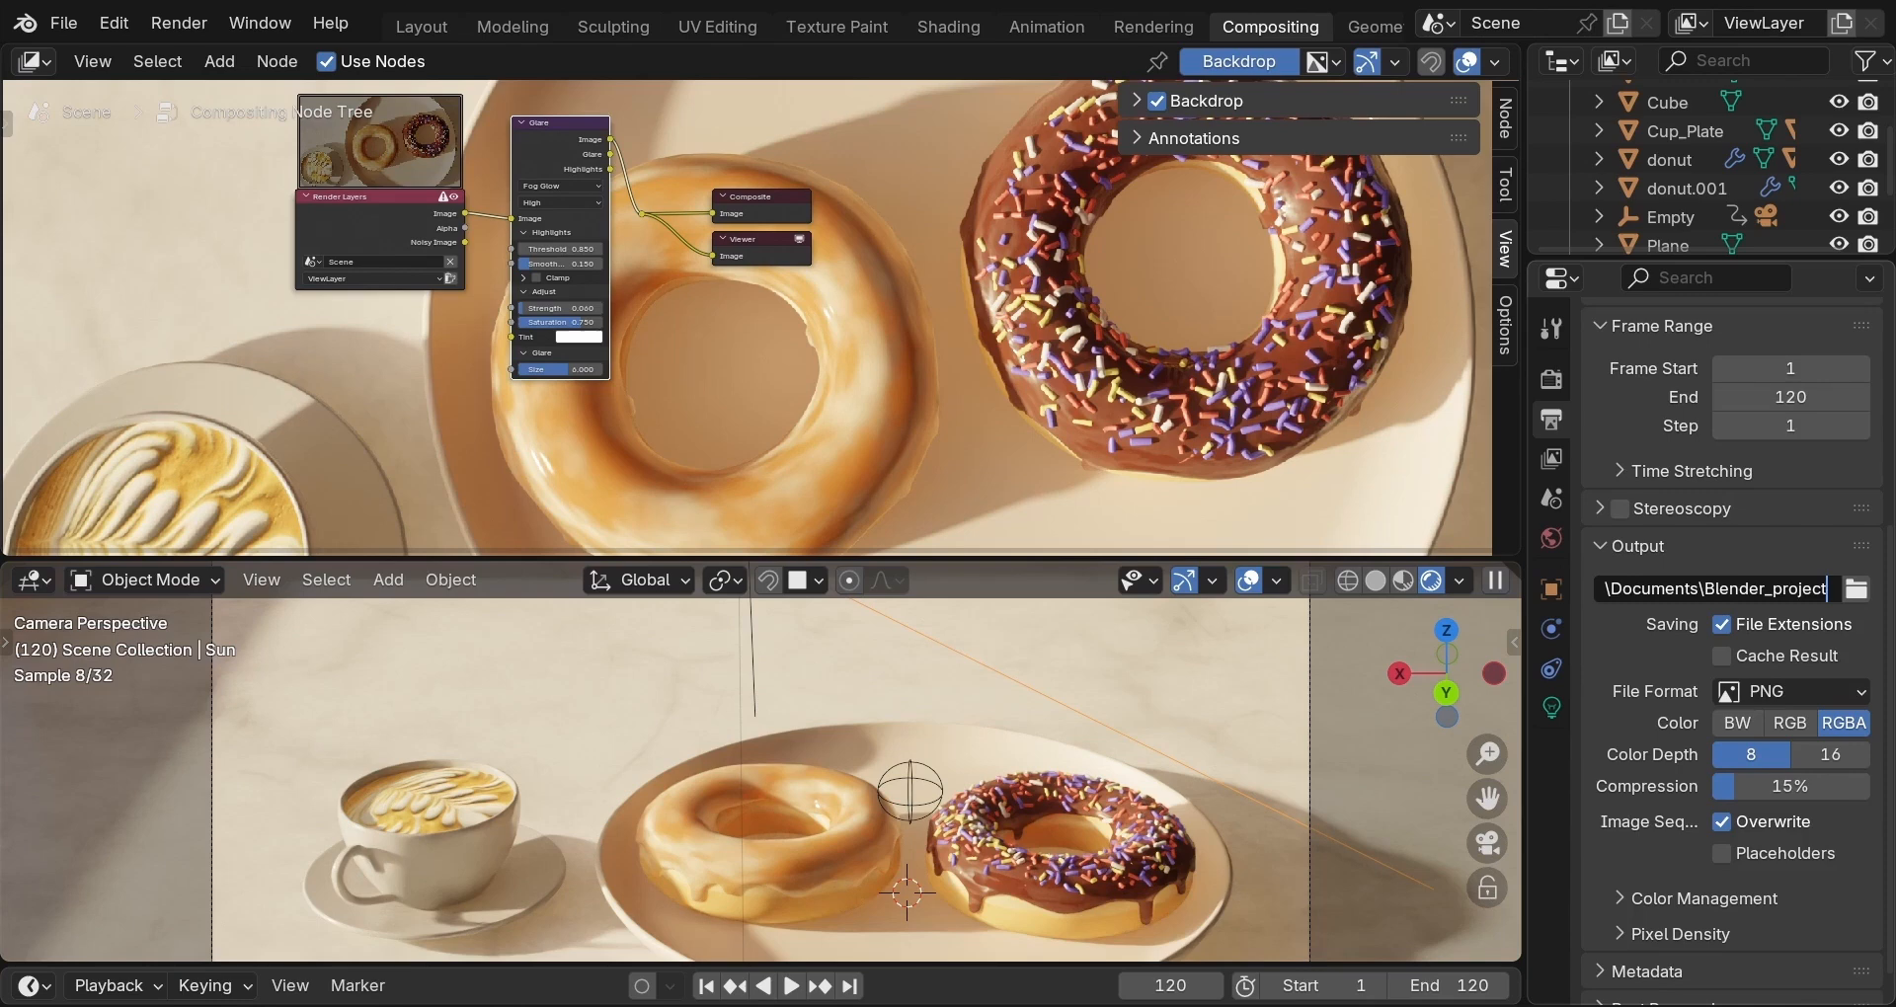
pyautogui.press('Return')
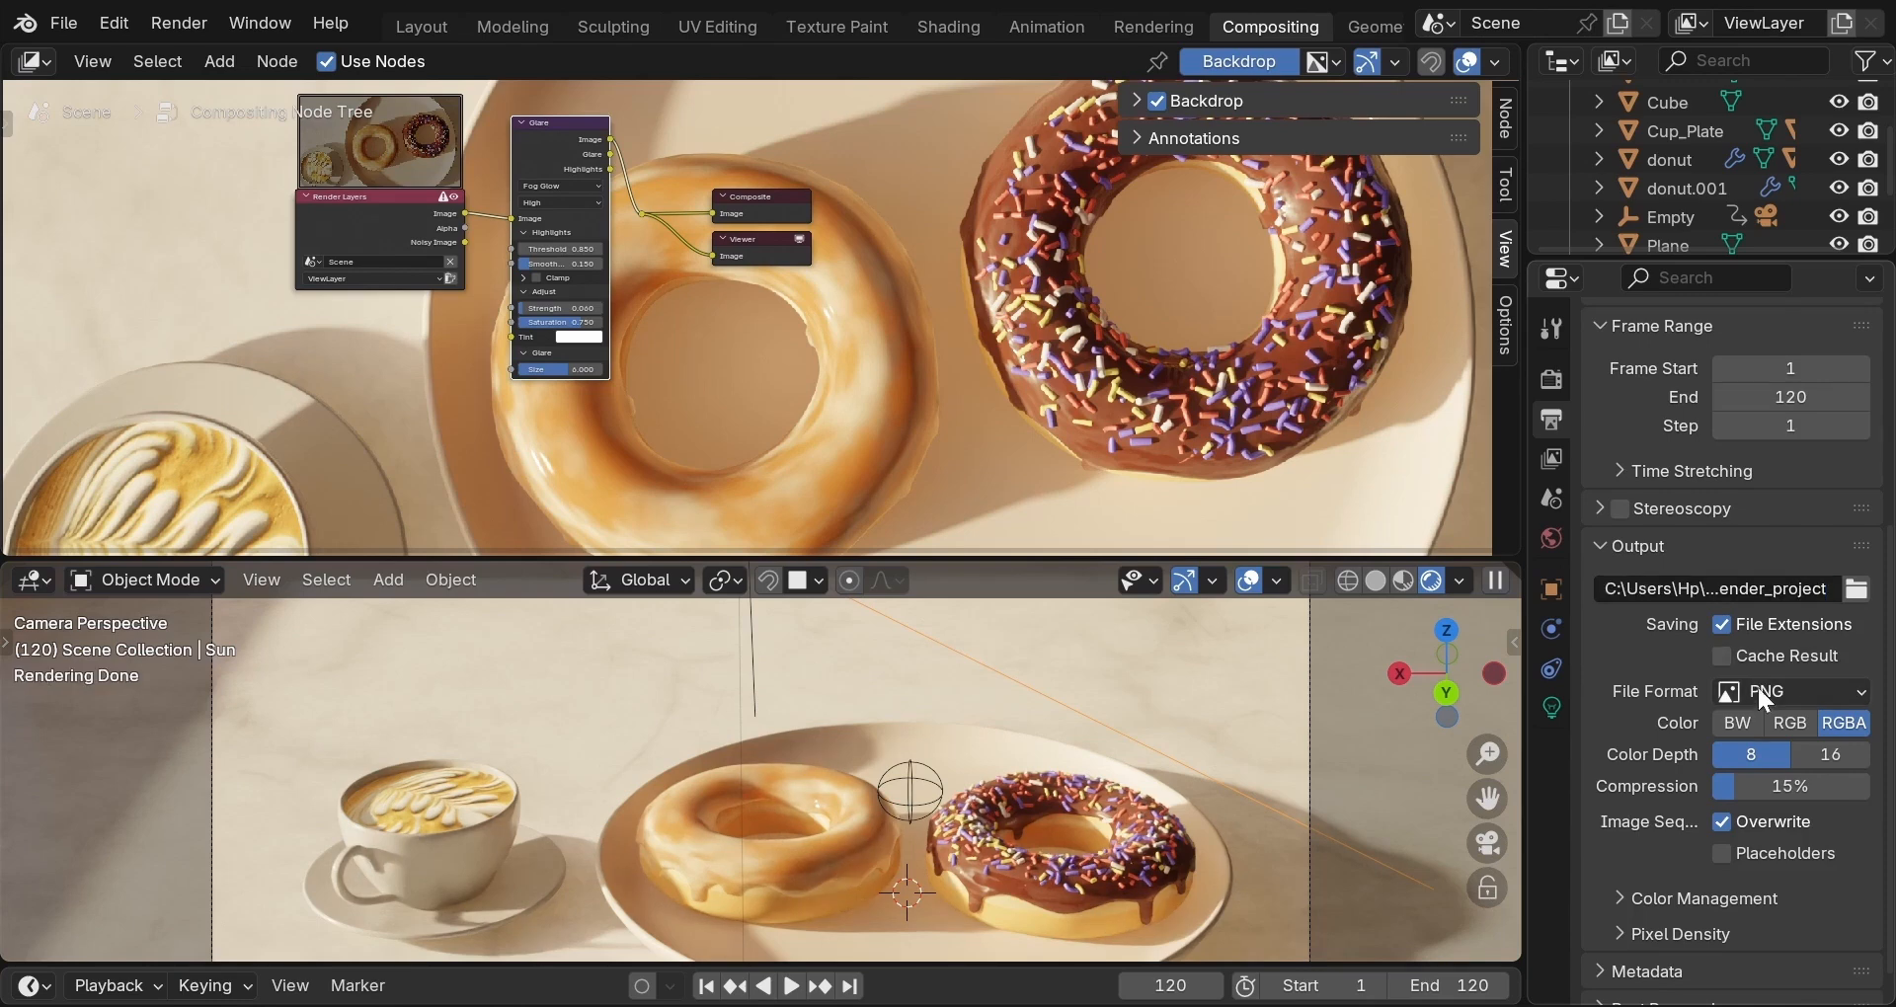
pyautogui.click(1828, 690)
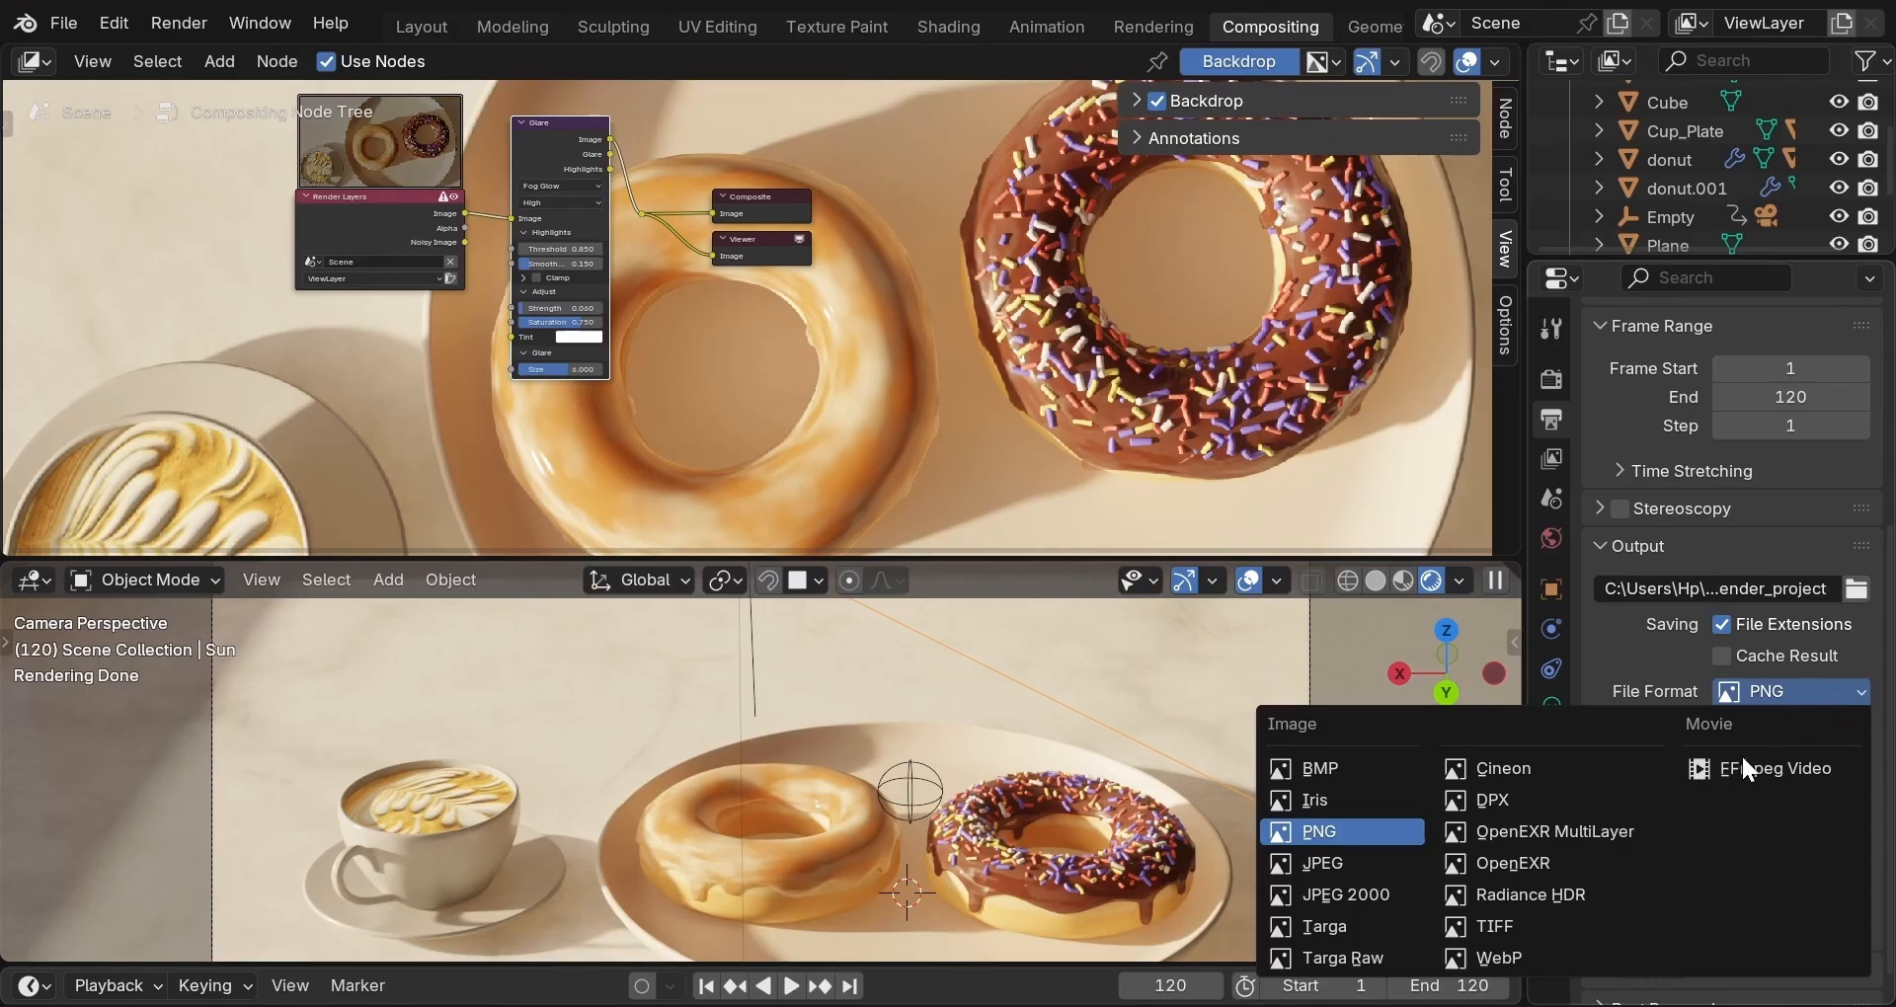
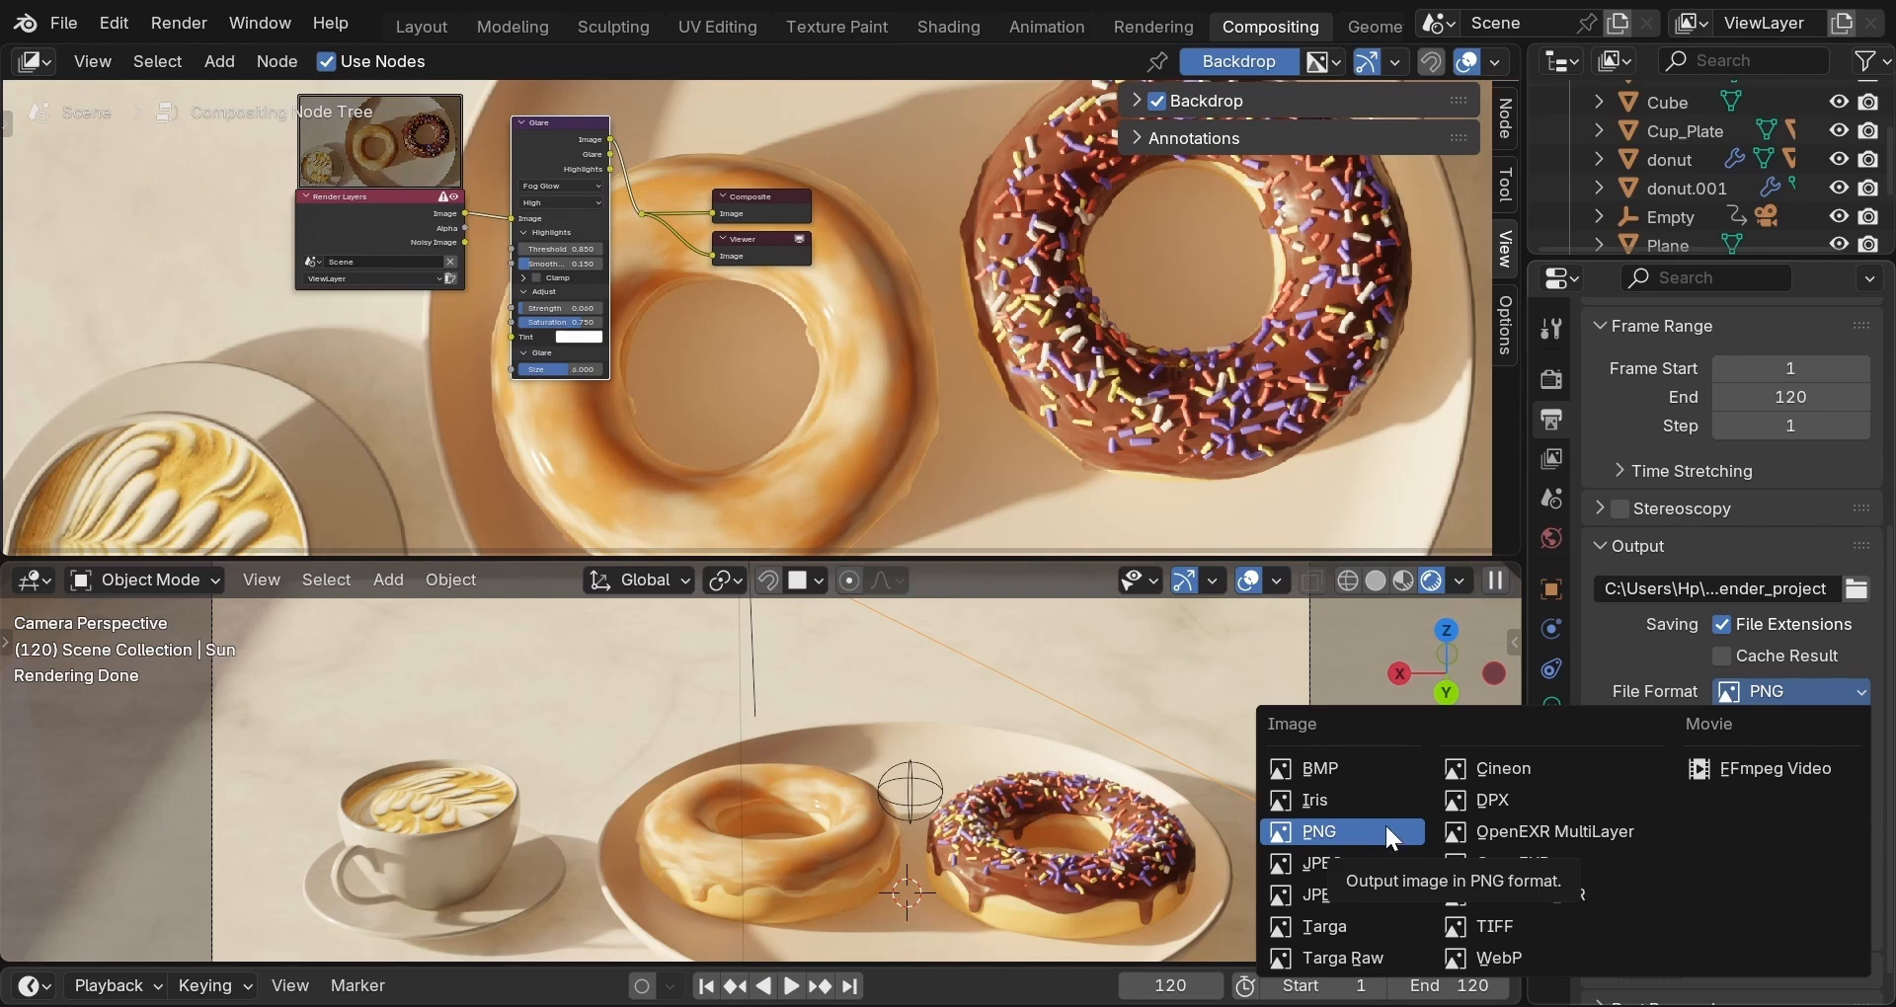
# Choose TIFF instead of PNG as the output file format, then bring up the Render menu.
pyautogui.click(1465, 927)
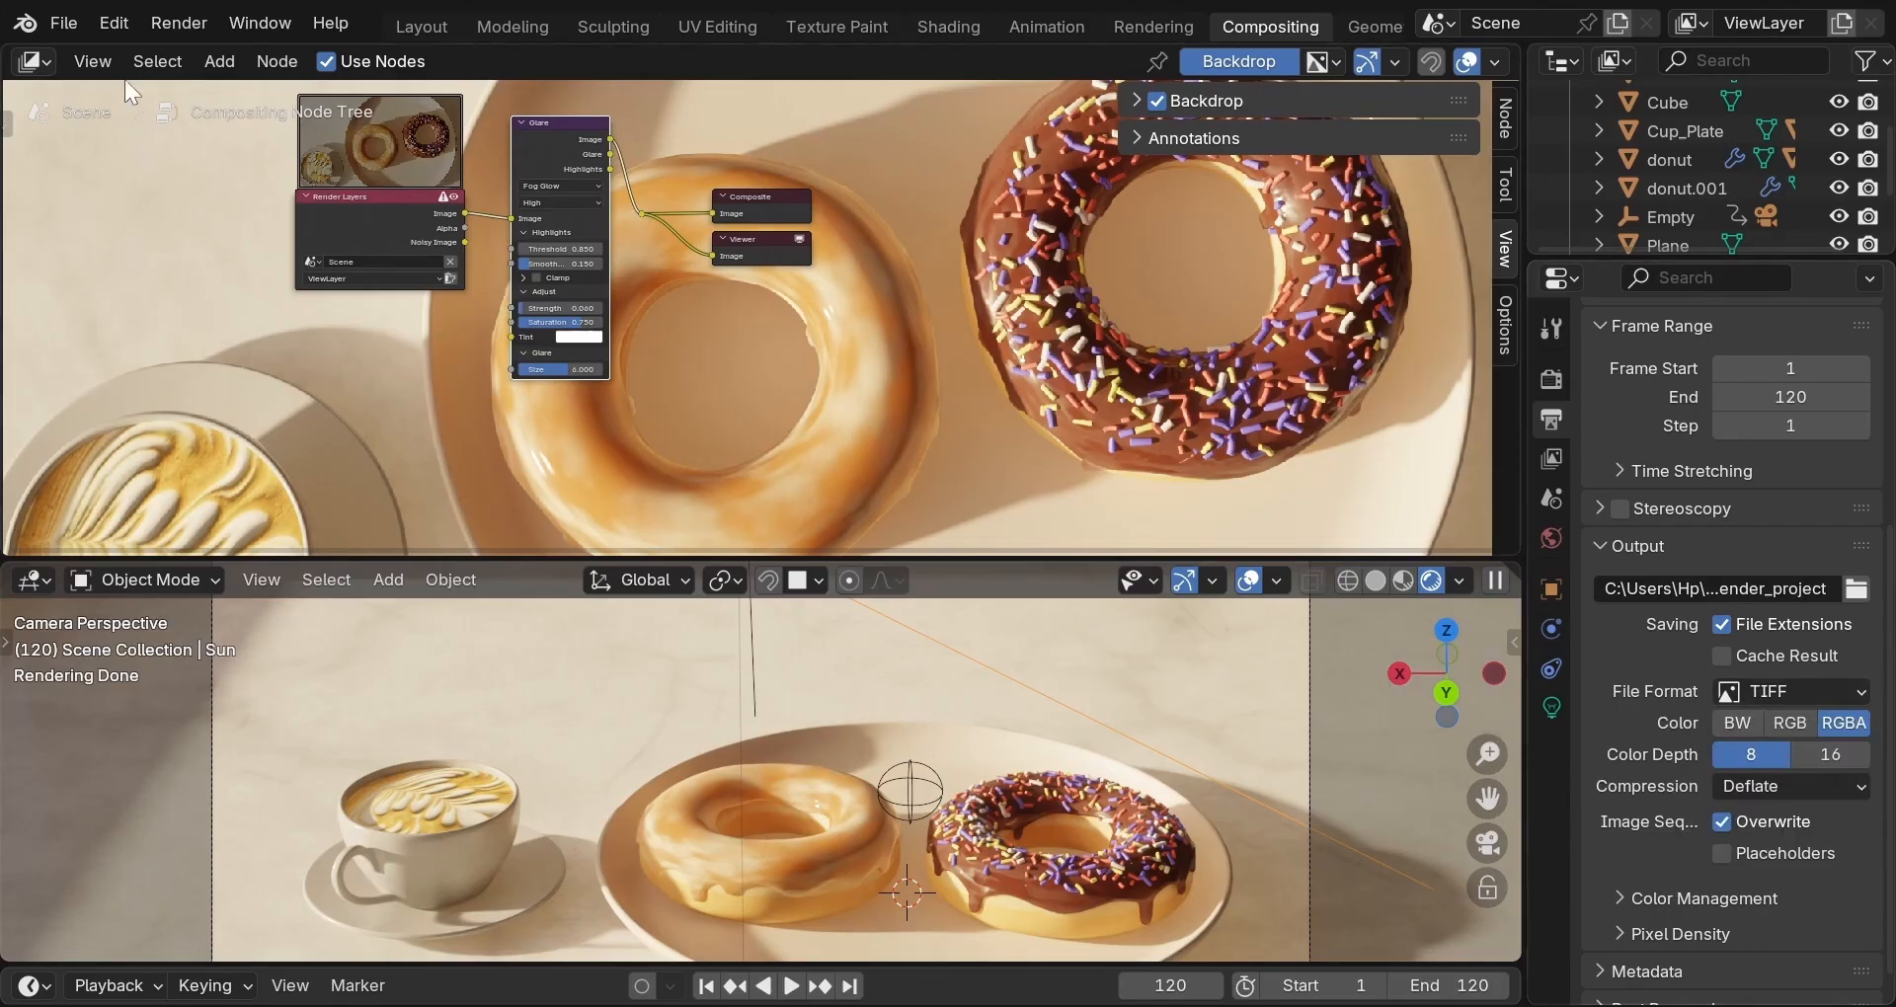
pyautogui.click(186, 26)
# In Layout, enable the Face Orientation overlay and select the red-faced wall cube.
pyautogui.click(430, 23)
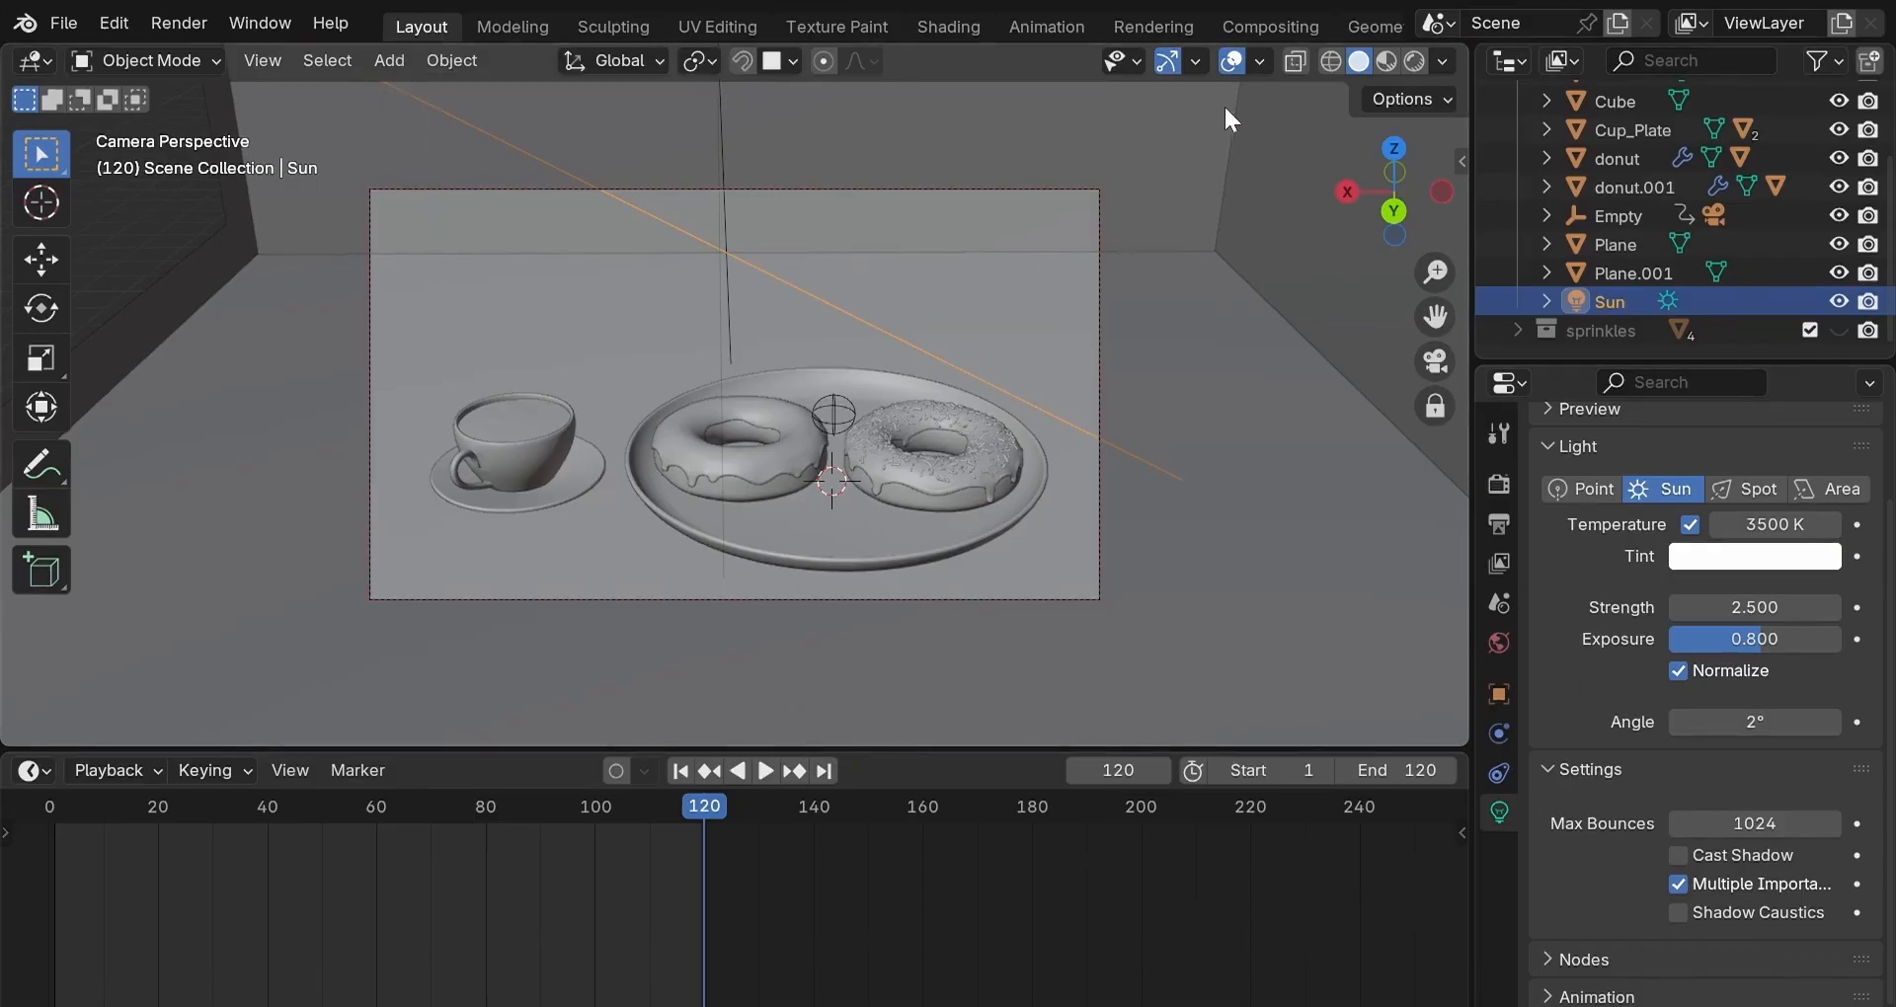
pyautogui.click(1257, 59)
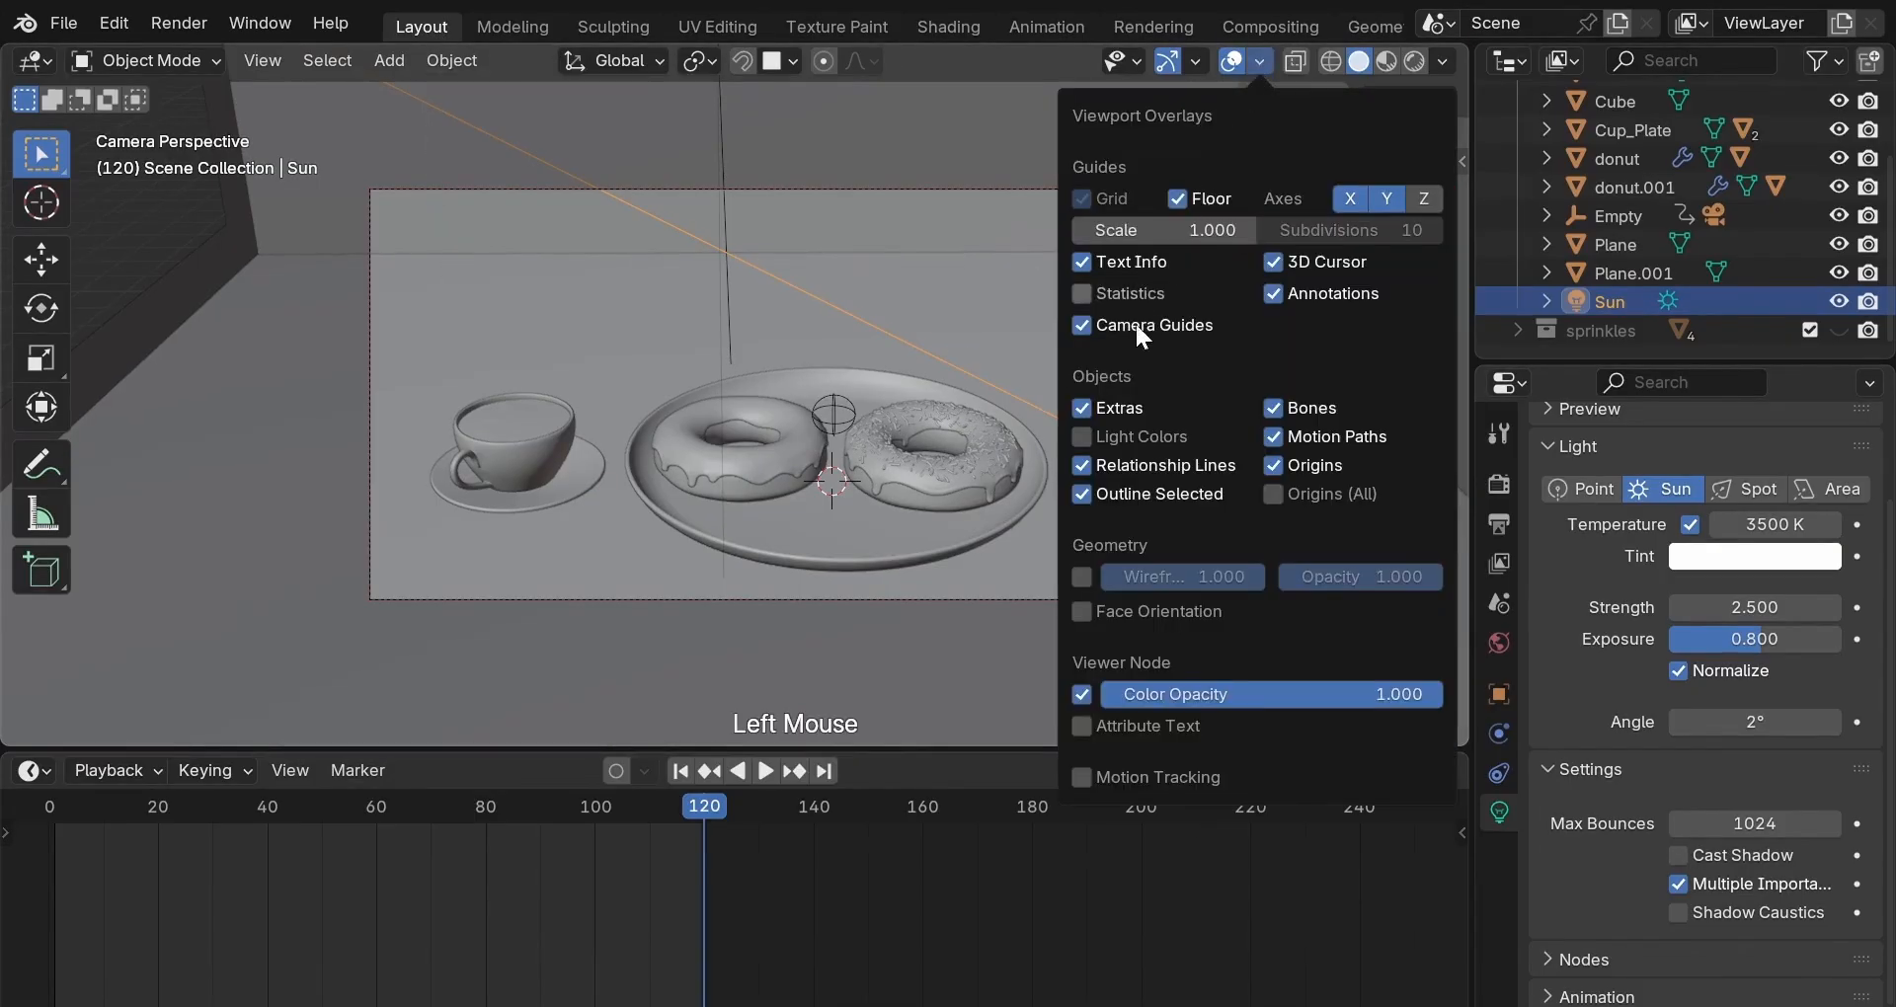
pyautogui.click(1081, 611)
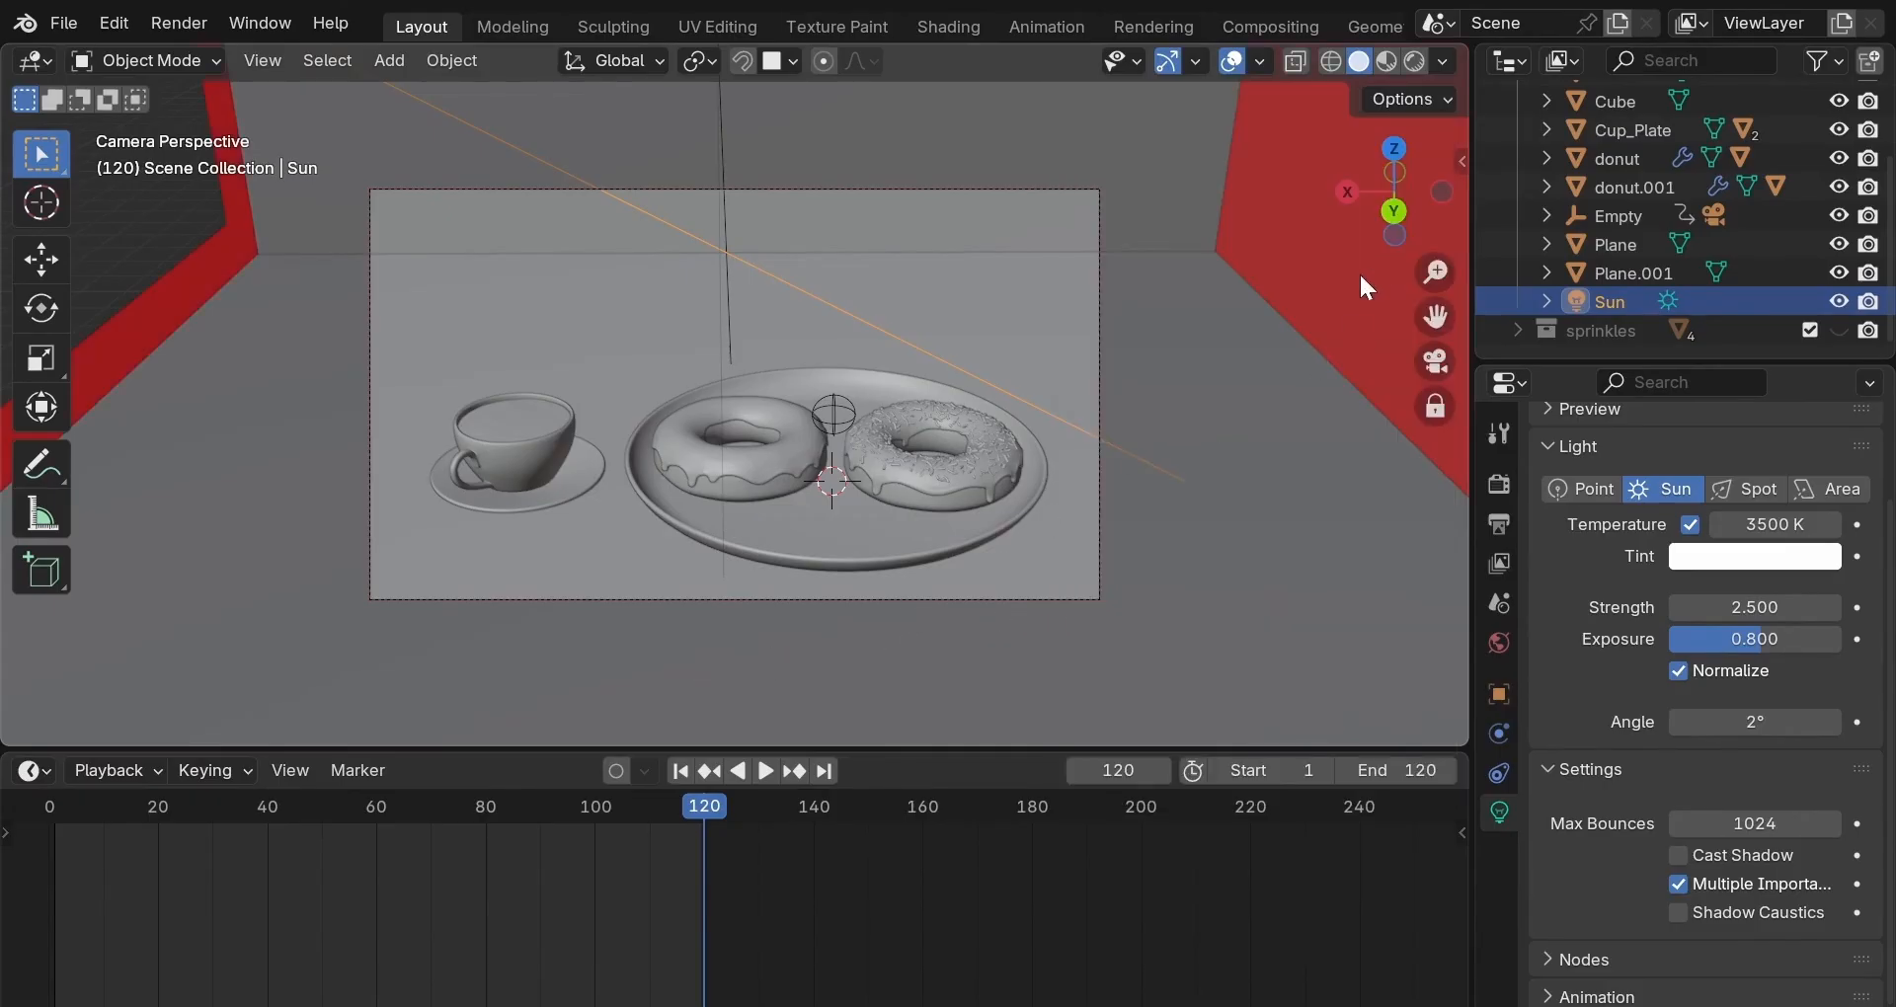
pyautogui.scroll(-2, 1365, 286)
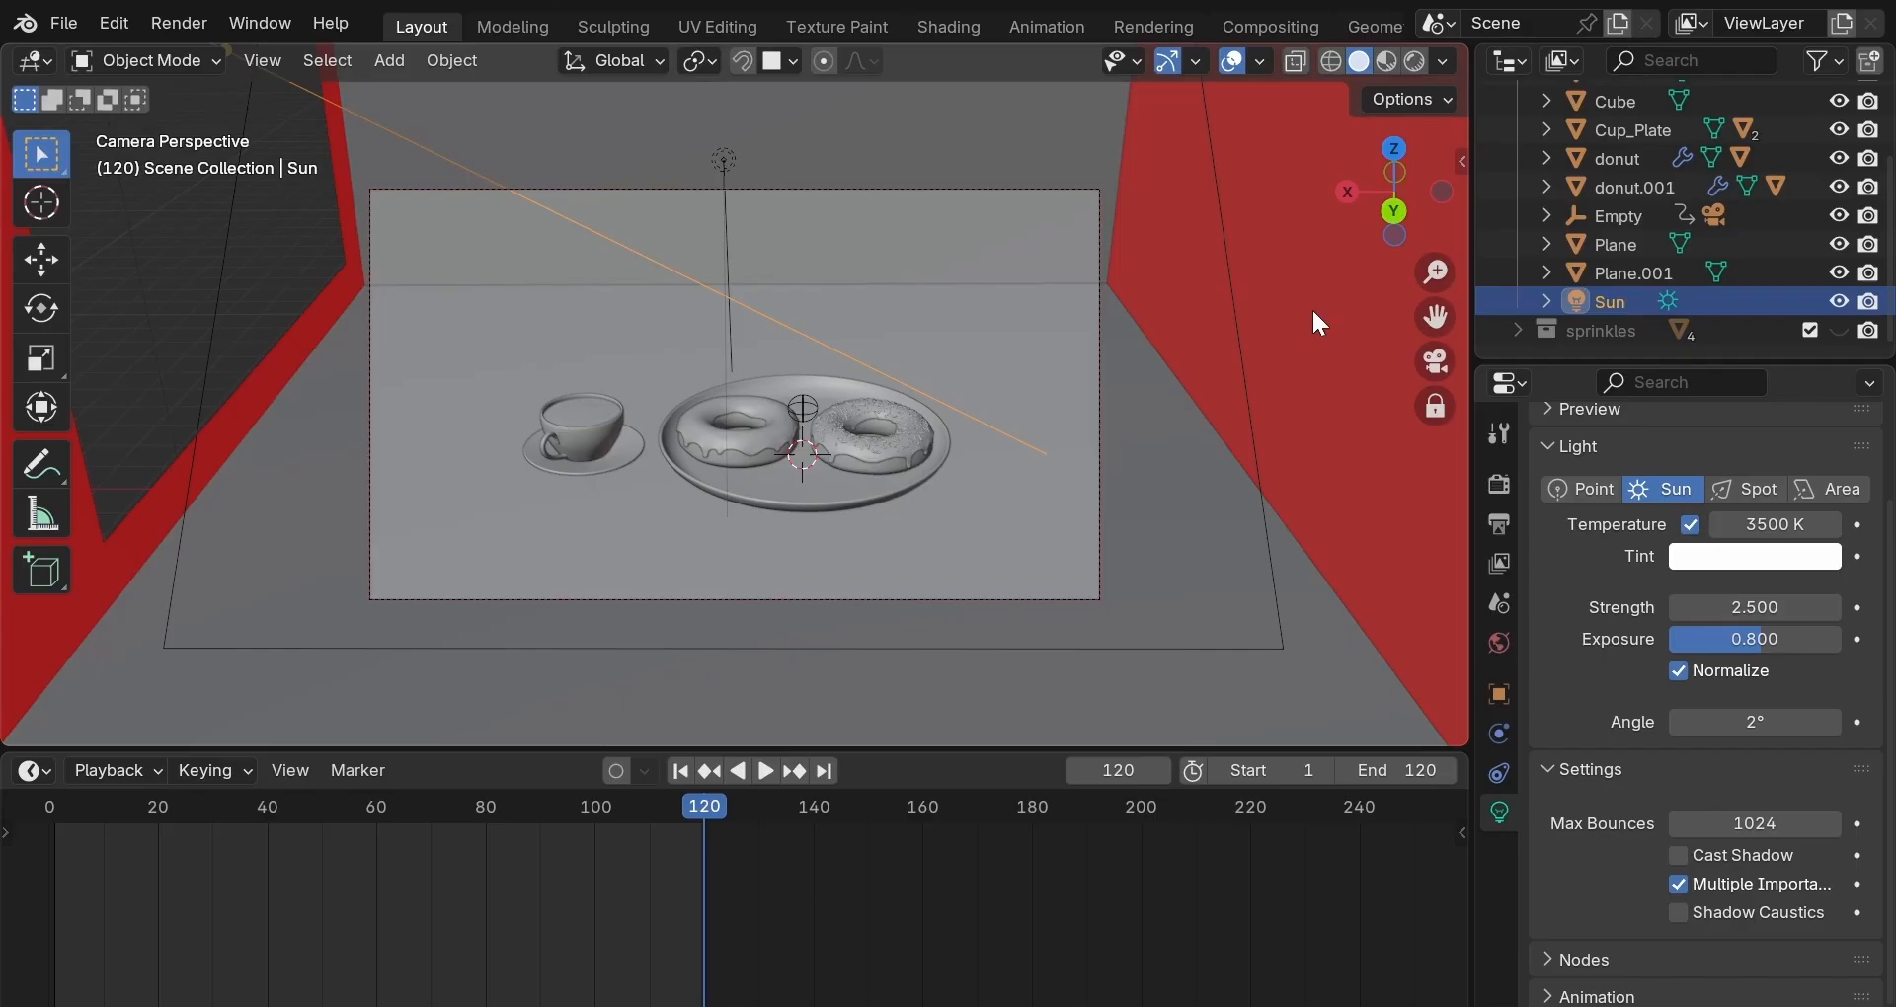
pyautogui.click(1312, 306)
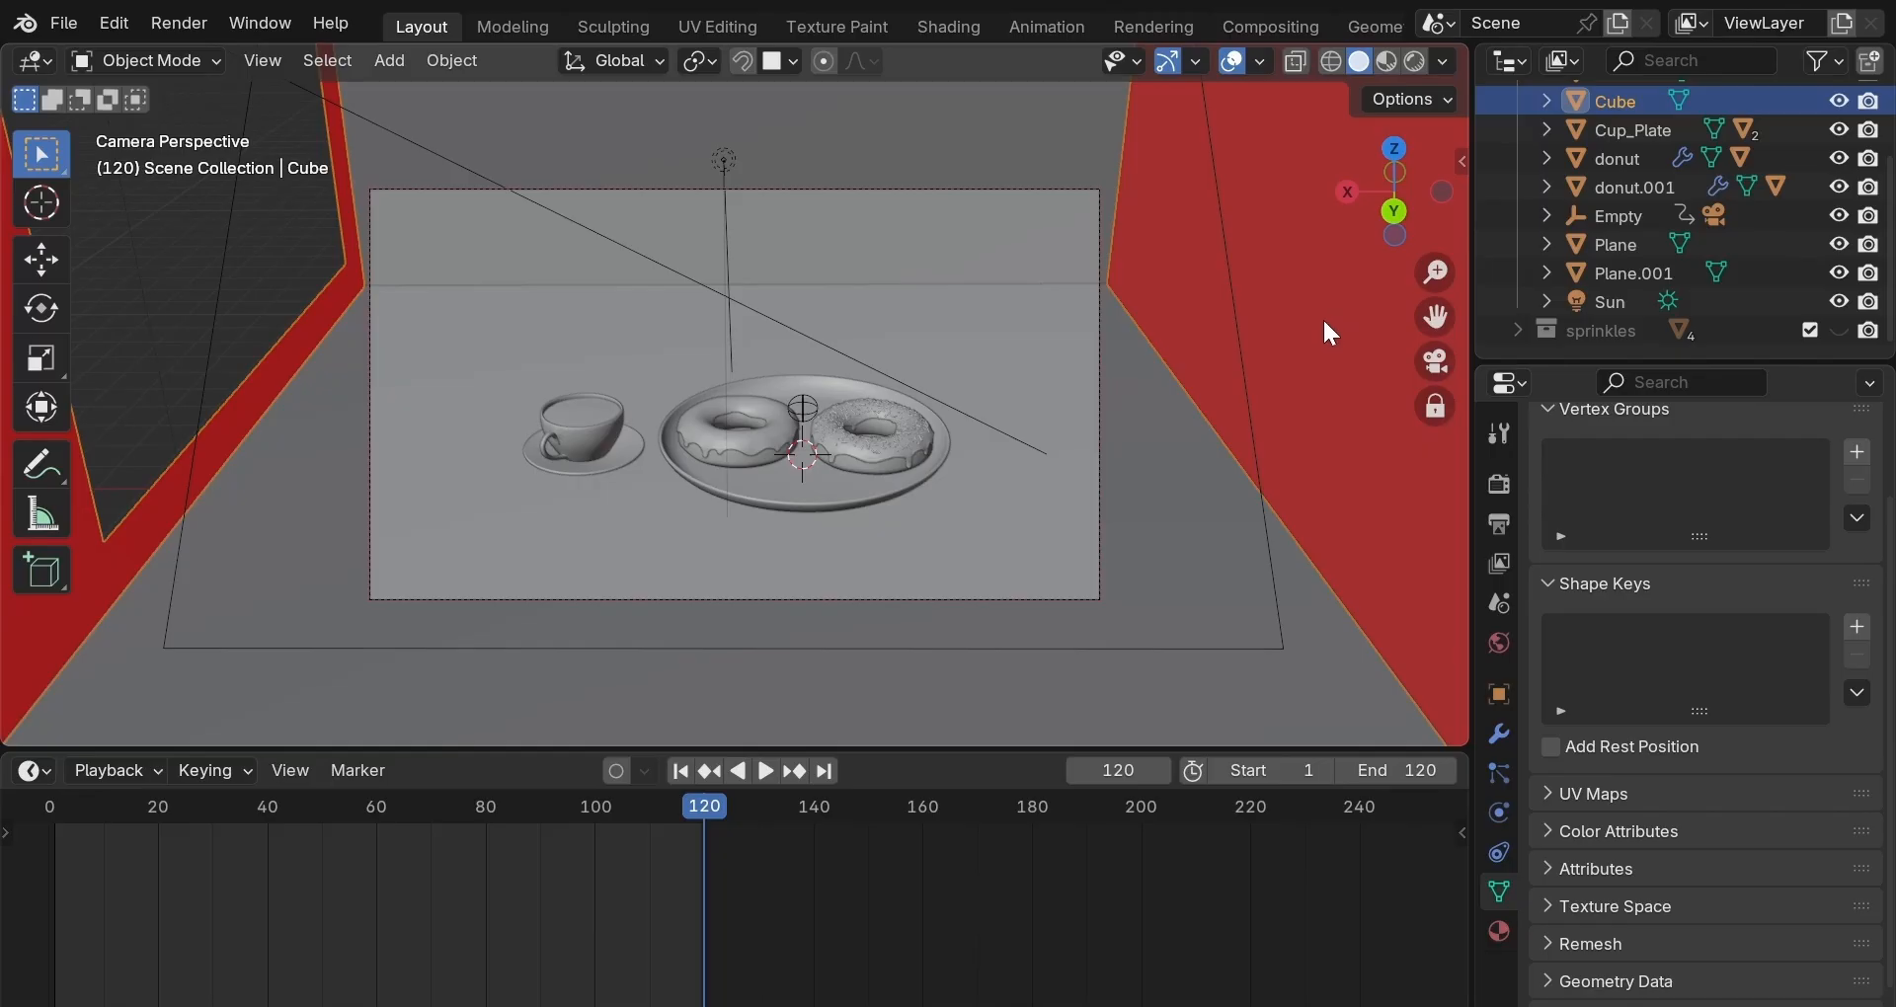
# Recalculate all of the wall cube's normals with Inside enabled, then return to Object Mode.
pyautogui.press('Tab')
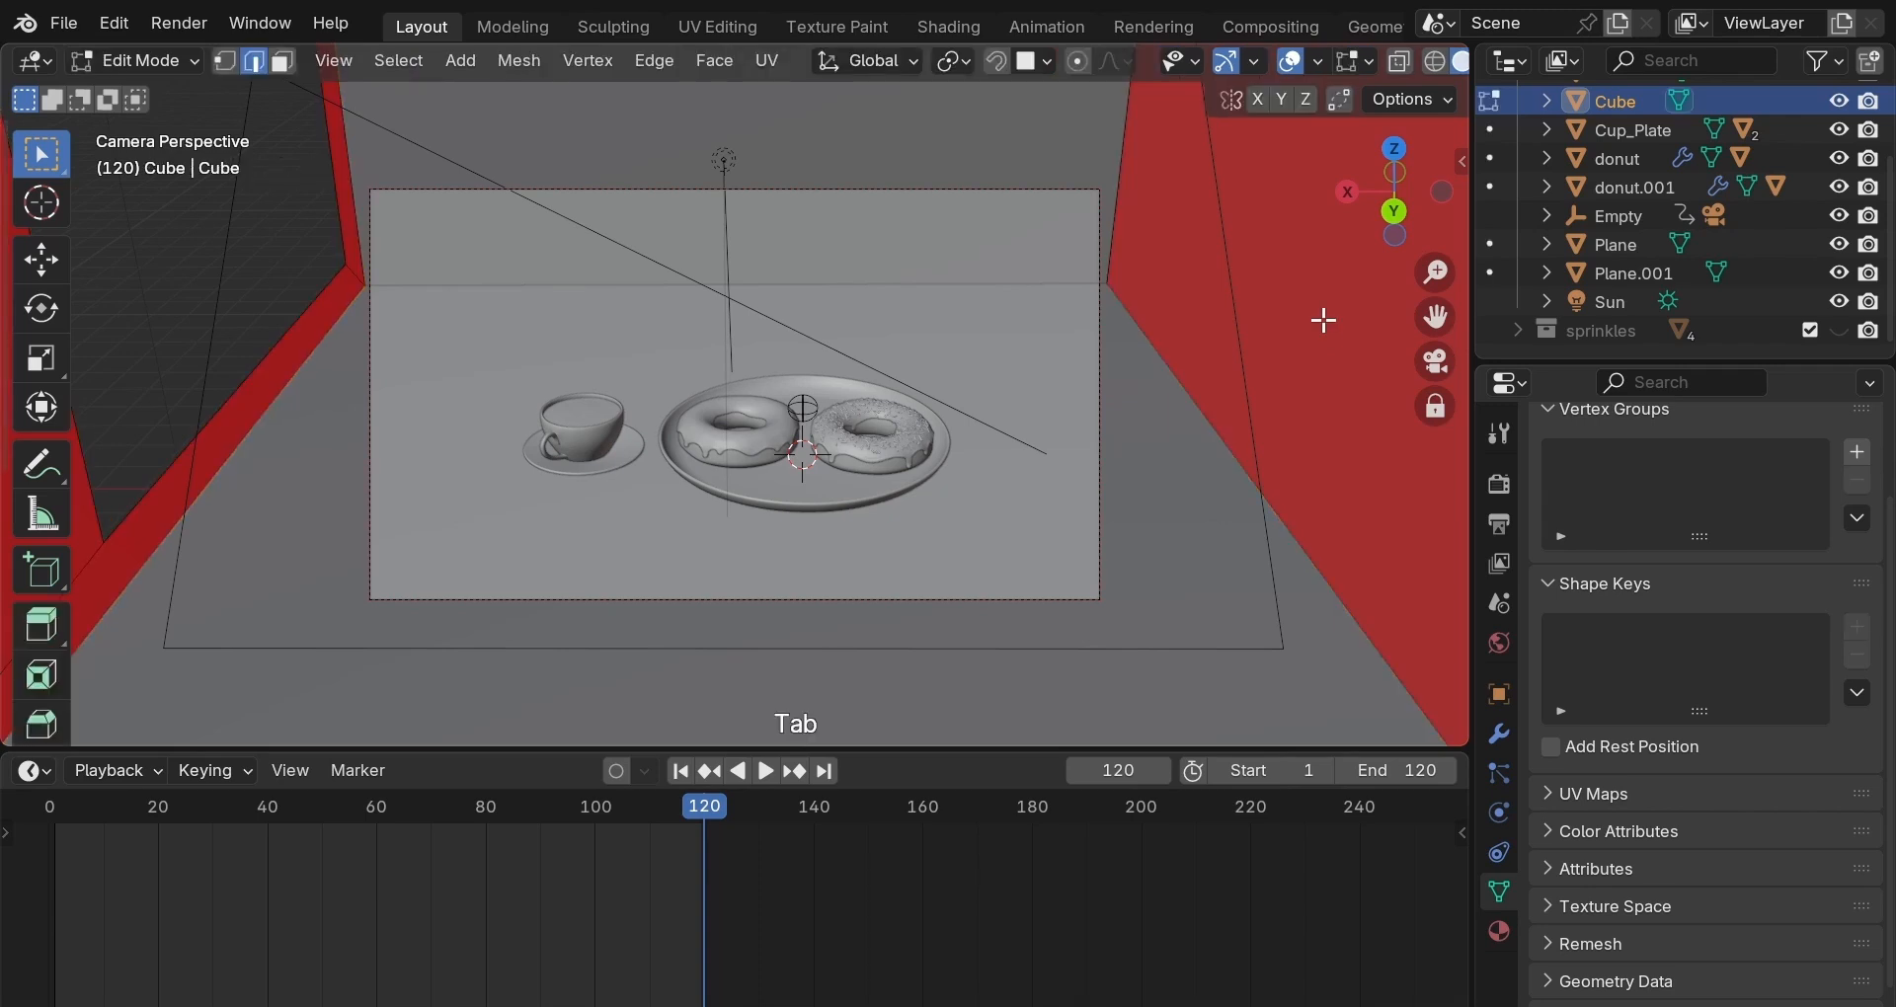
pyautogui.press('a')
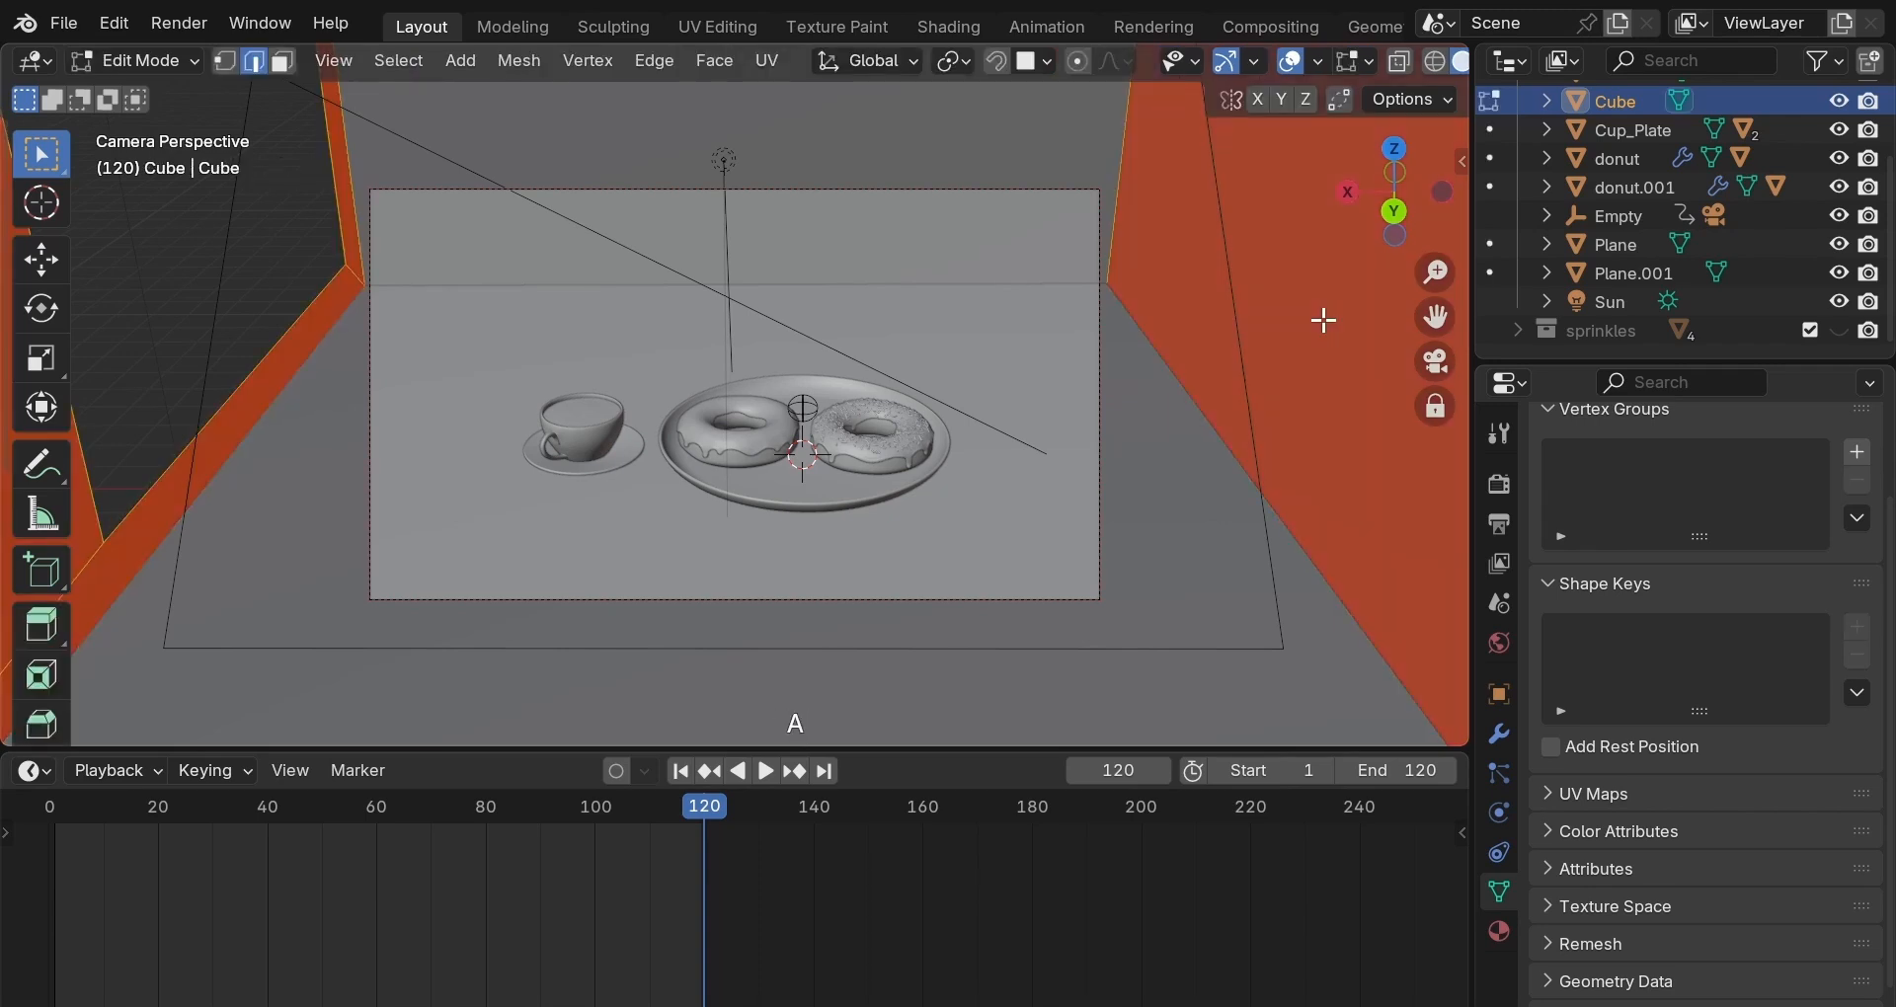
pyautogui.hotkey('shift', 'n')
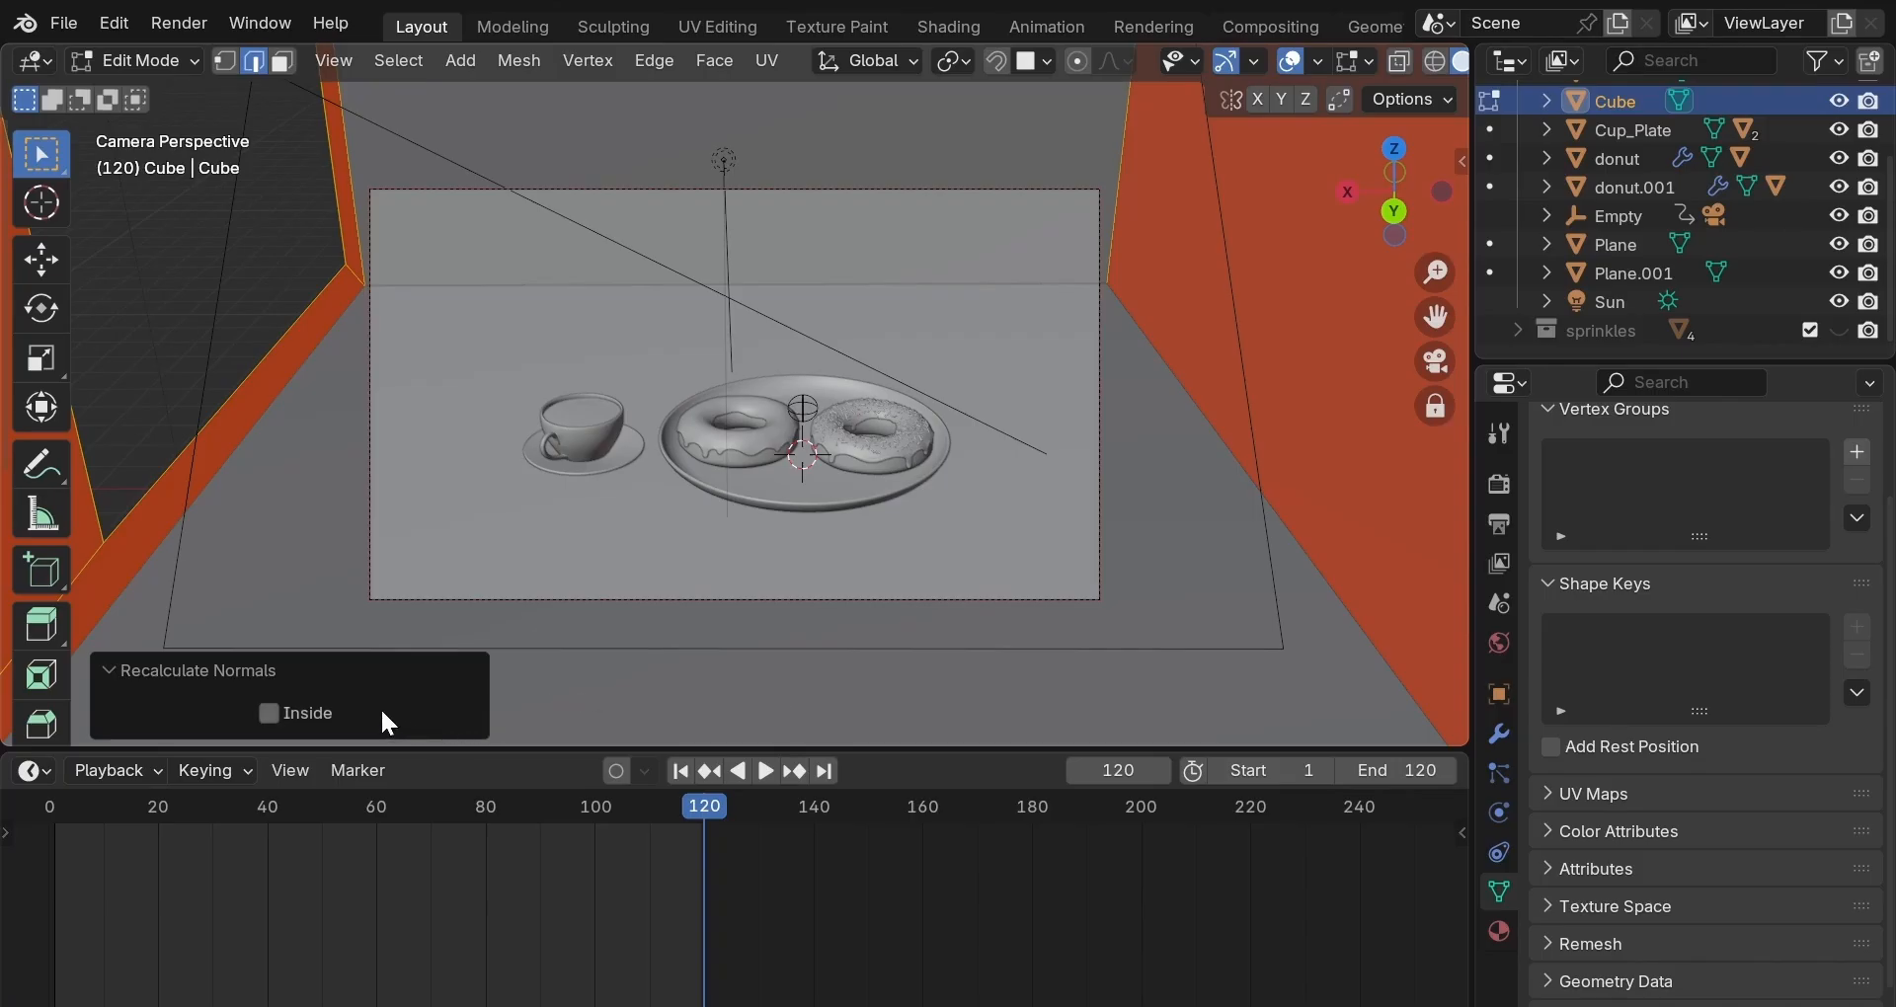
pyautogui.click(266, 713)
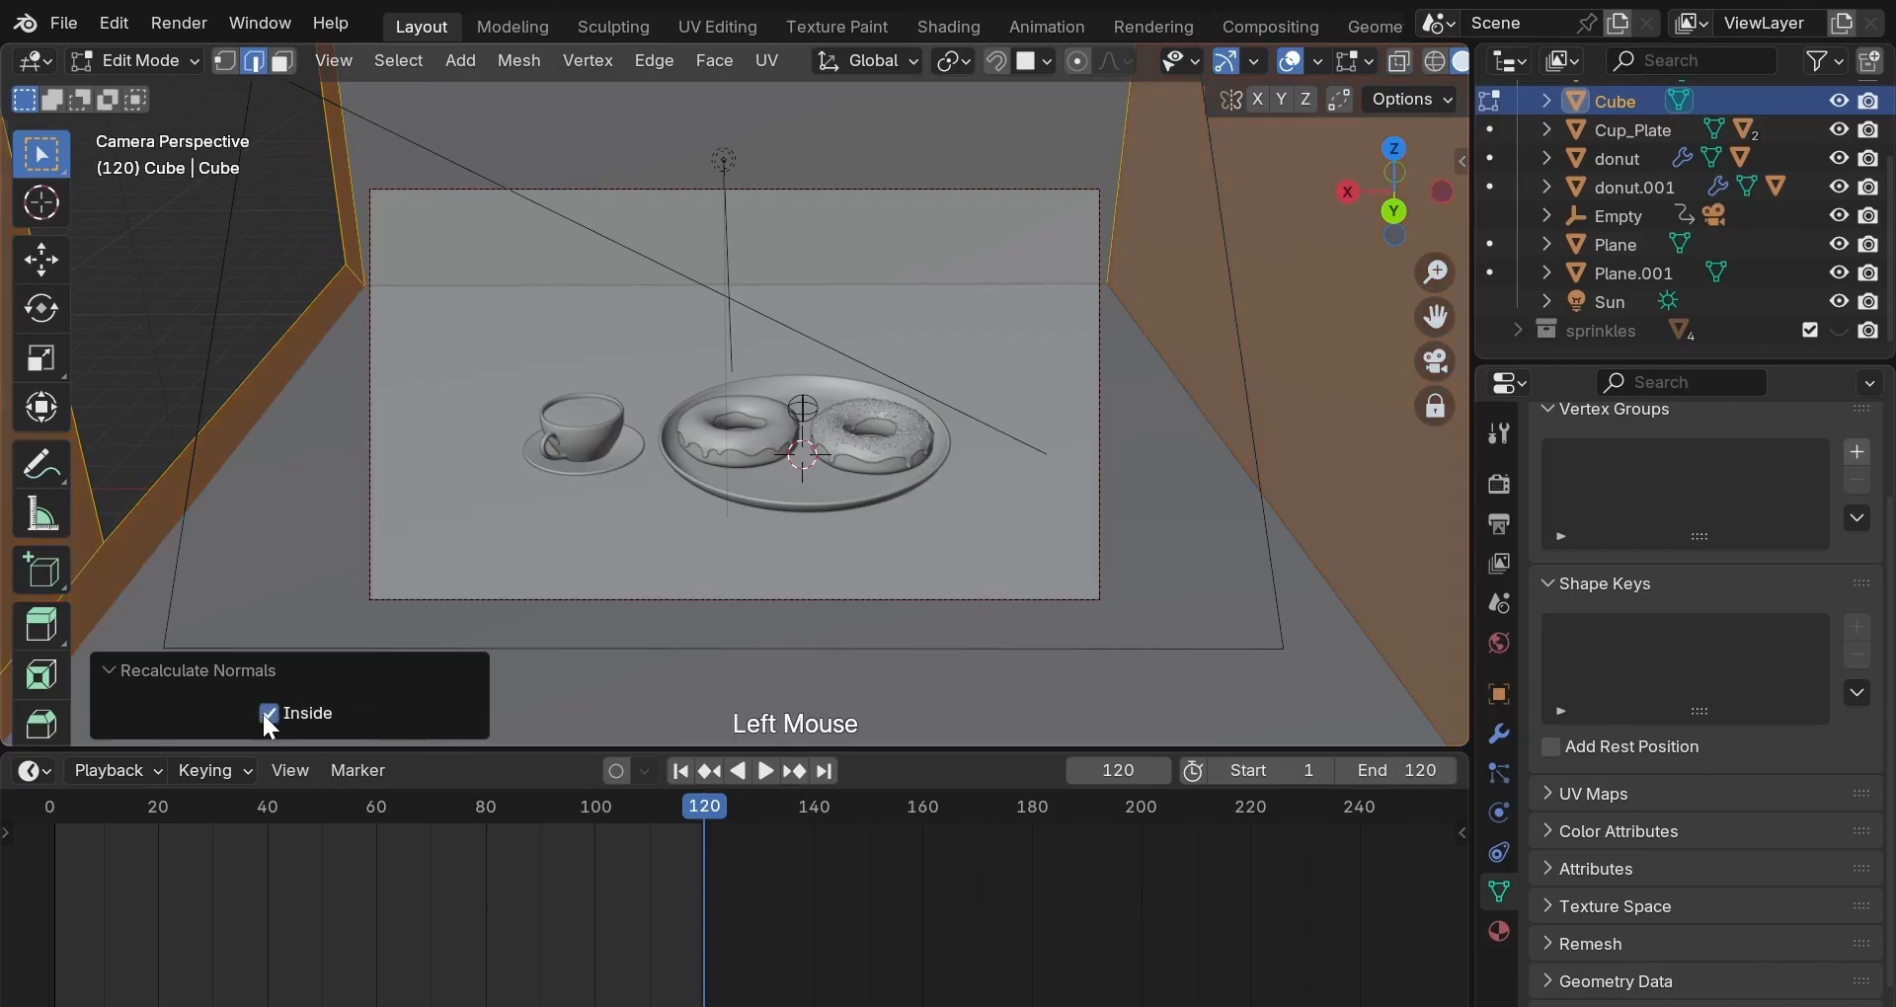
pyautogui.click(1334, 389)
pyautogui.press('Tab')
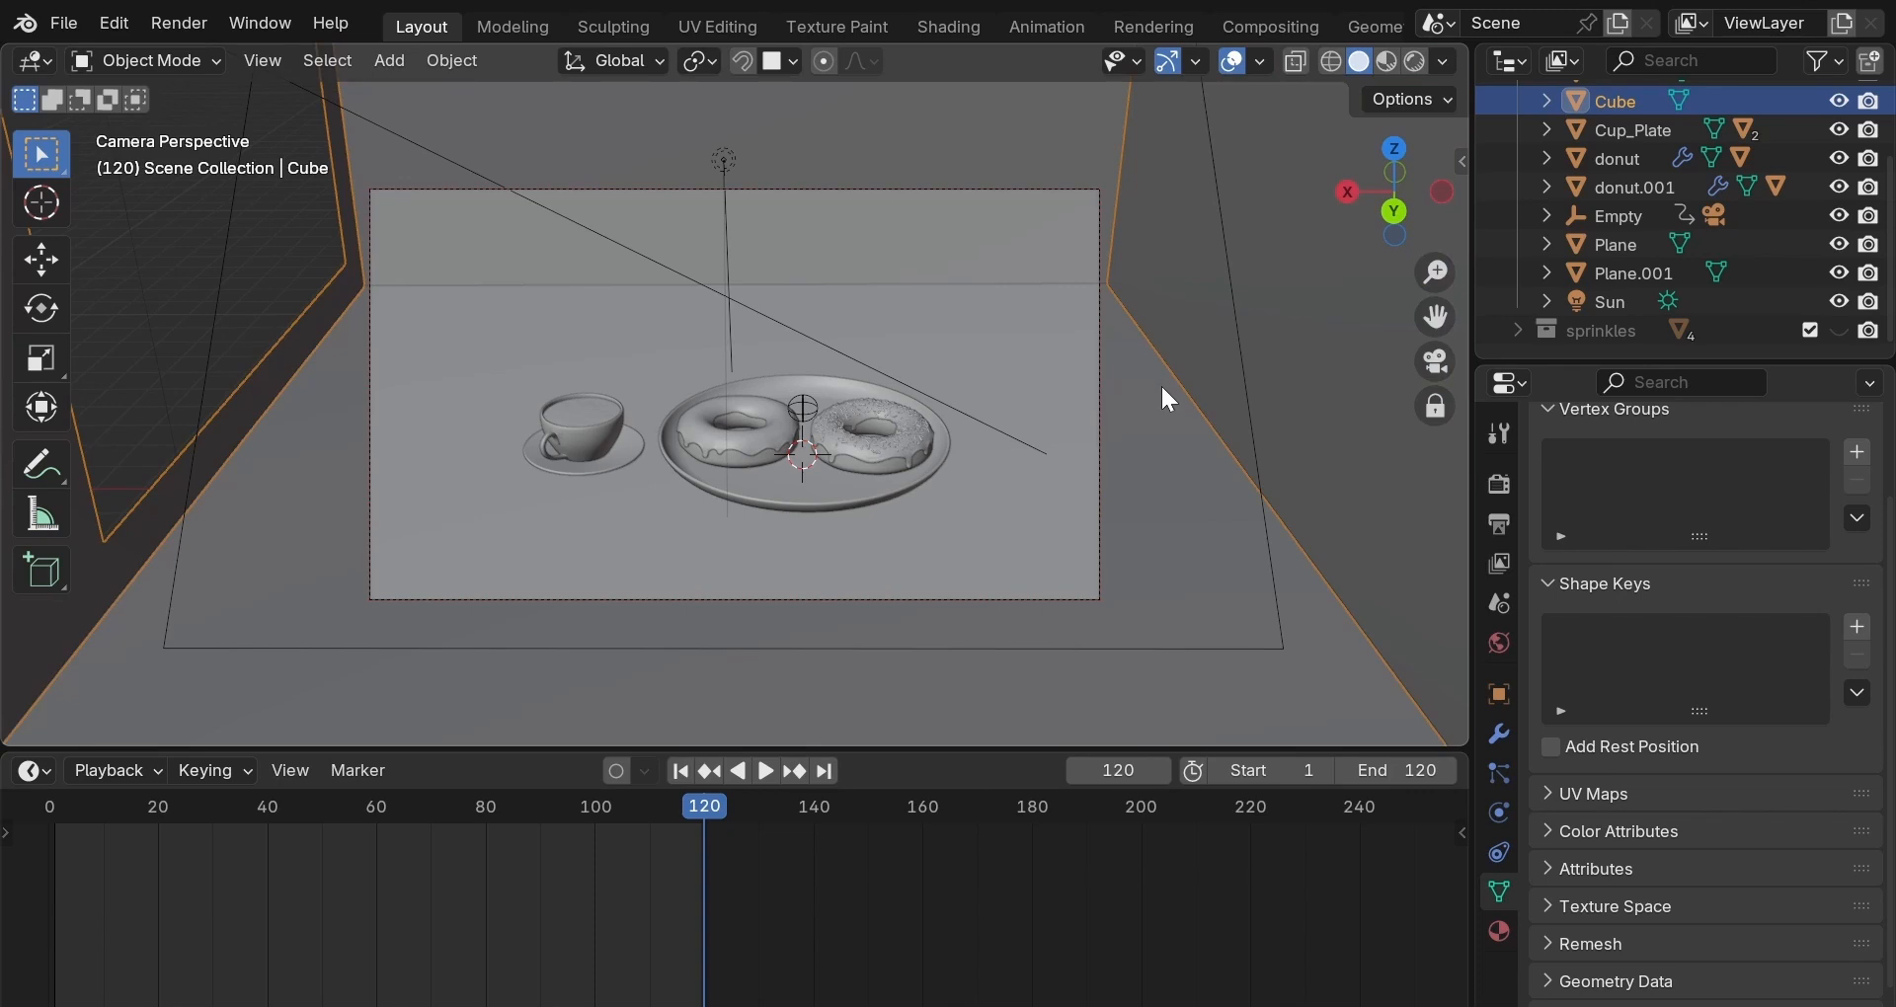
pyautogui.scroll(2, 1162, 388)
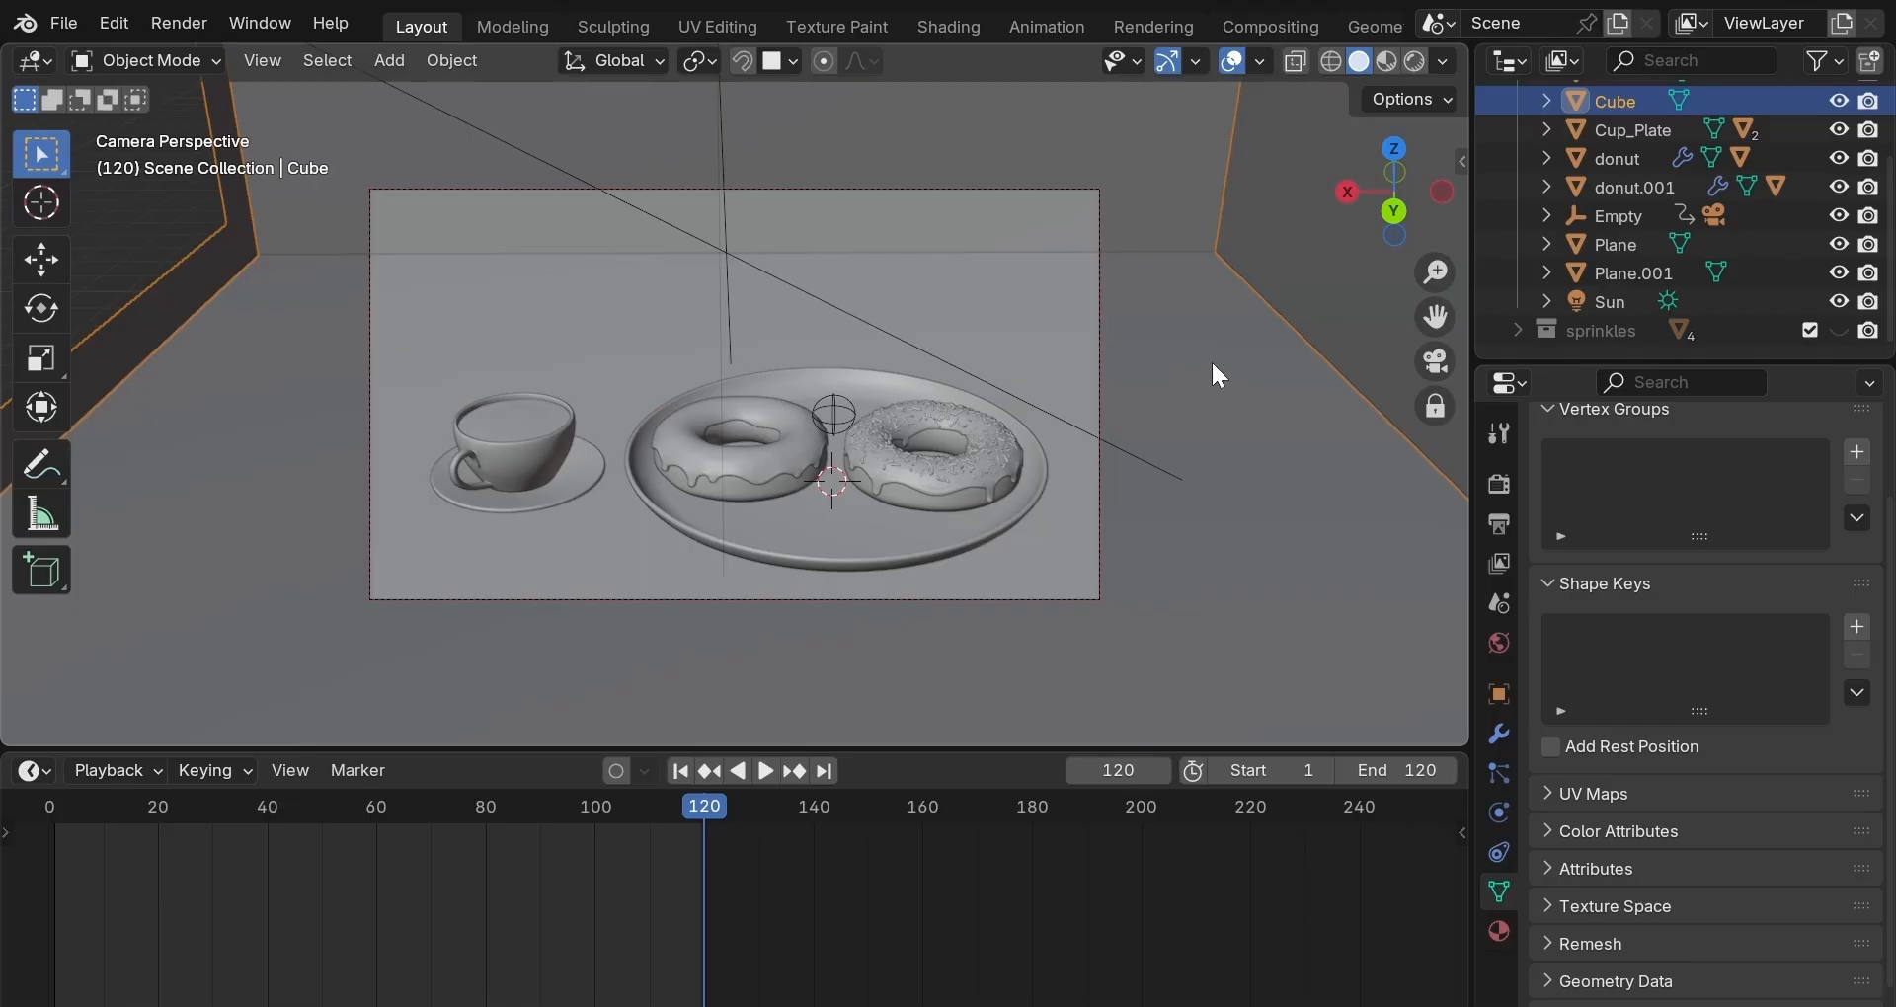
# Move sprinkle cylinders Cylinder to Cylinder.003 1.6995 m along X out of the shot.
pyautogui.scroll(-1, 1790, 285)
pyautogui.click(1838, 331)
pyautogui.scroll(-2, 1759, 325)
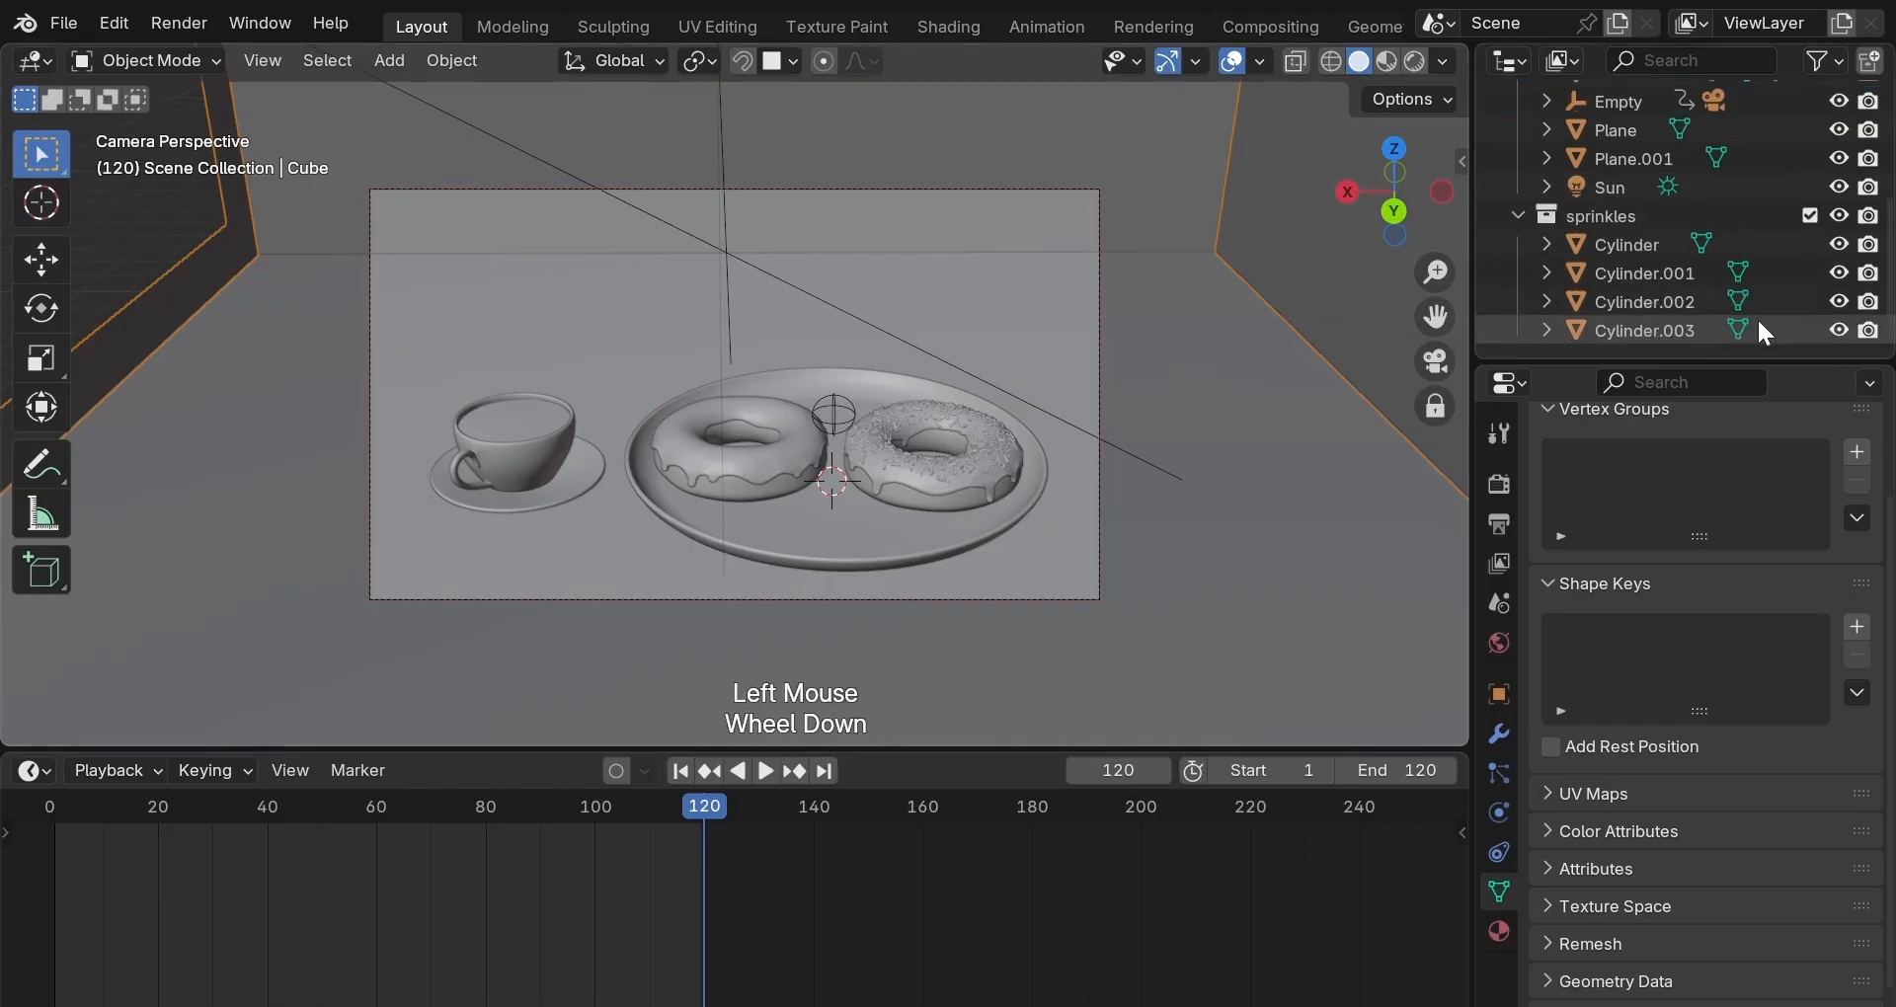
pyautogui.click(1674, 241)
pyautogui.hotkey('shift', 'Down')
pyautogui.hotkey('shift', 'Down')
pyautogui.hotkey('shift', 'Down')
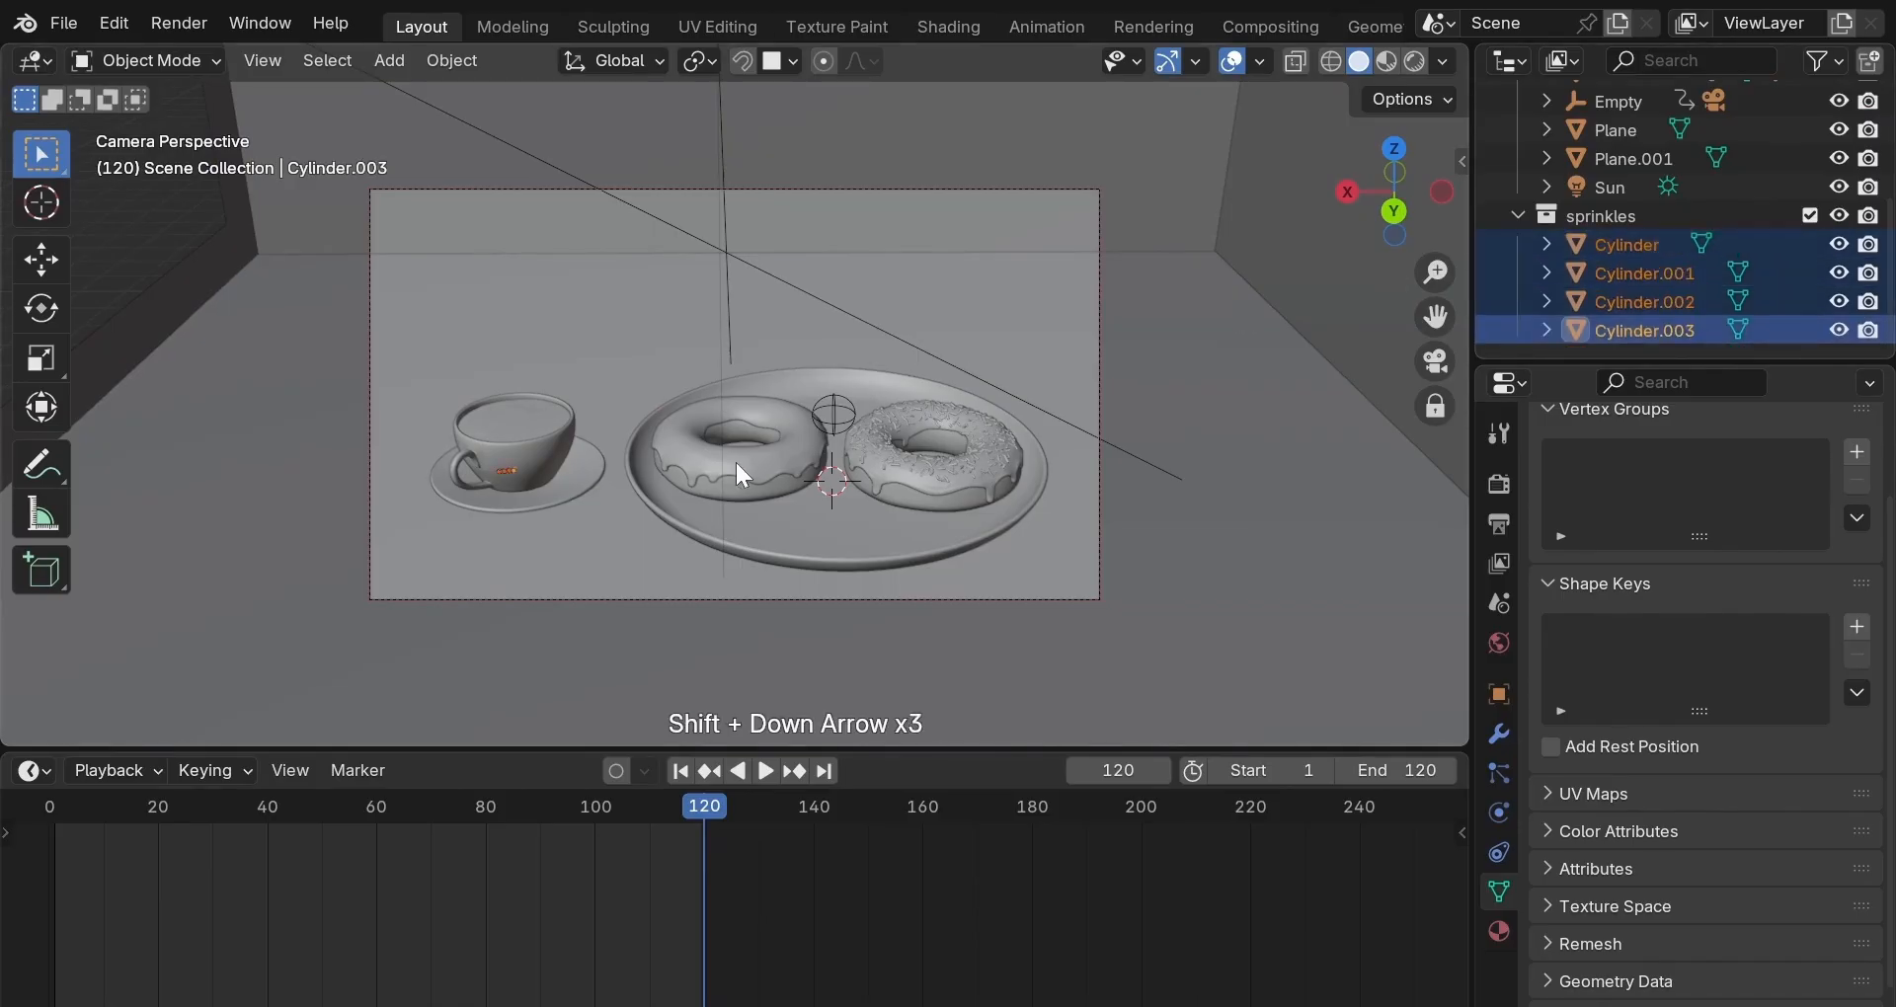
pyautogui.press('g')
pyautogui.press('x')
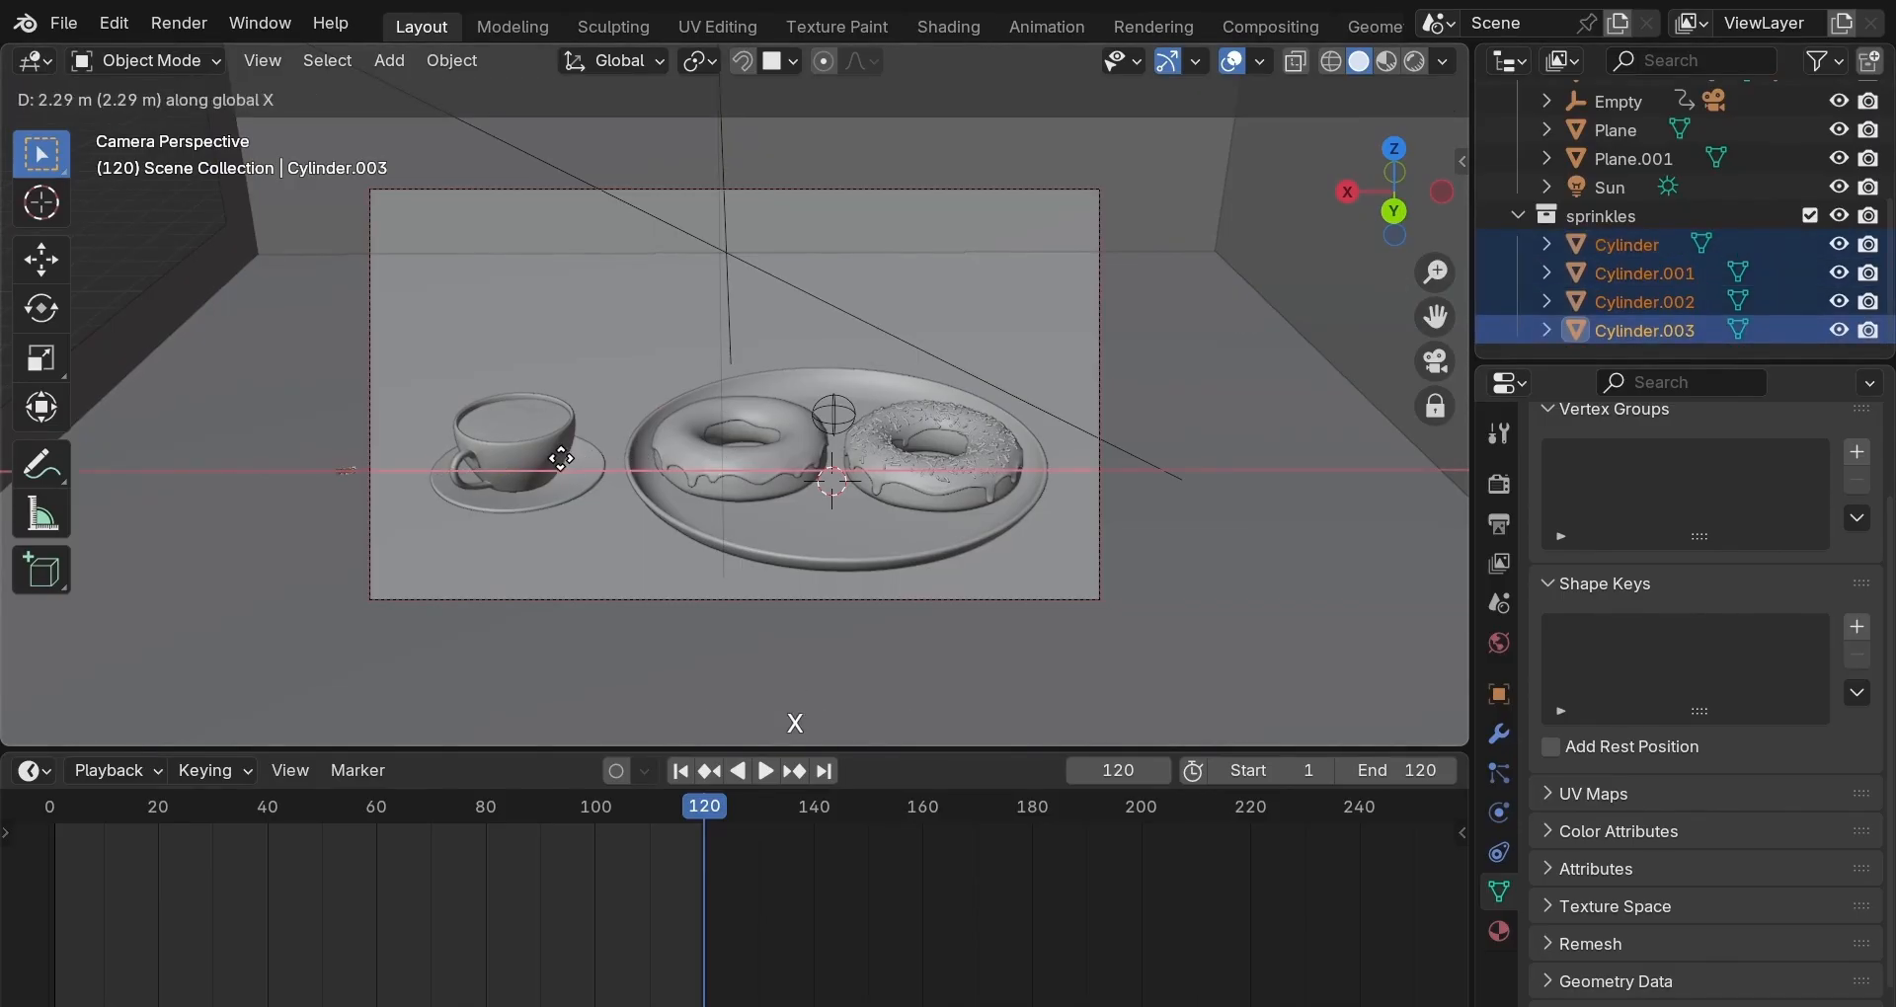
pyautogui.click(618, 460)
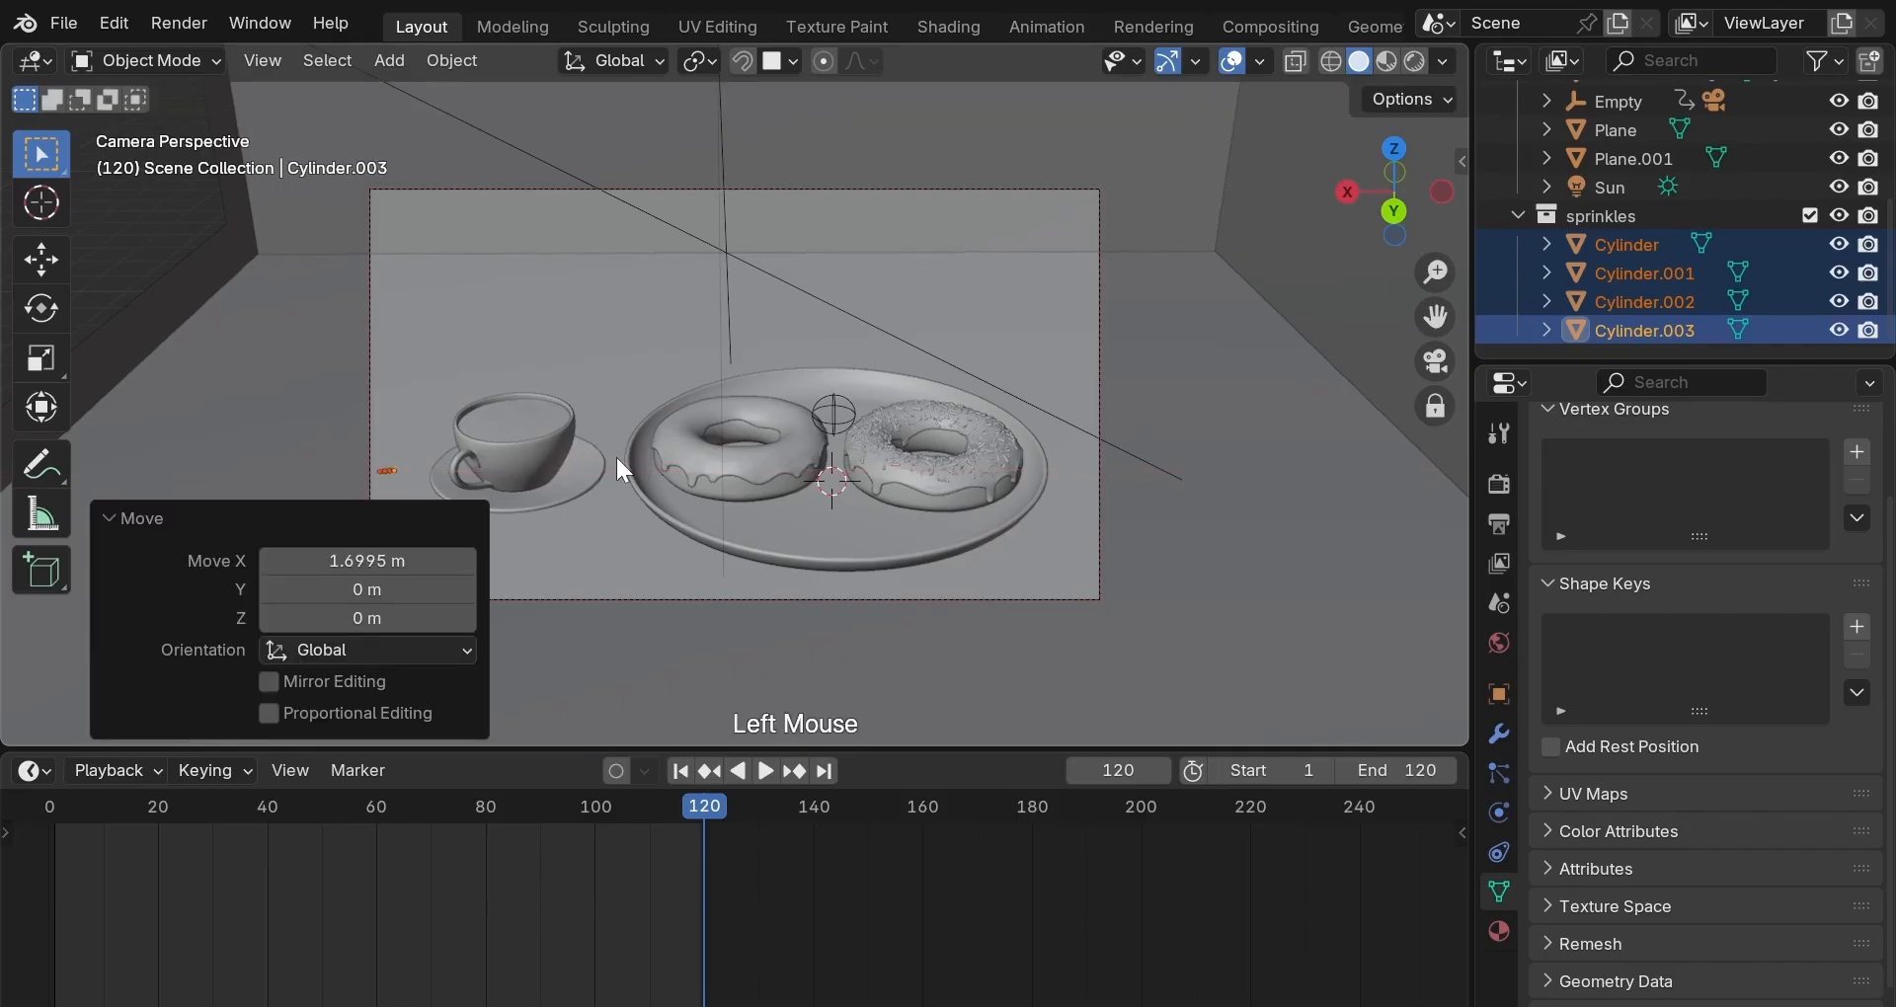
# Disable rendering for the sprinkles collection, unhide the hidden cylinder, and deselect all.
pyautogui.click(1519, 217)
pyautogui.scroll(-3, 1570, 302)
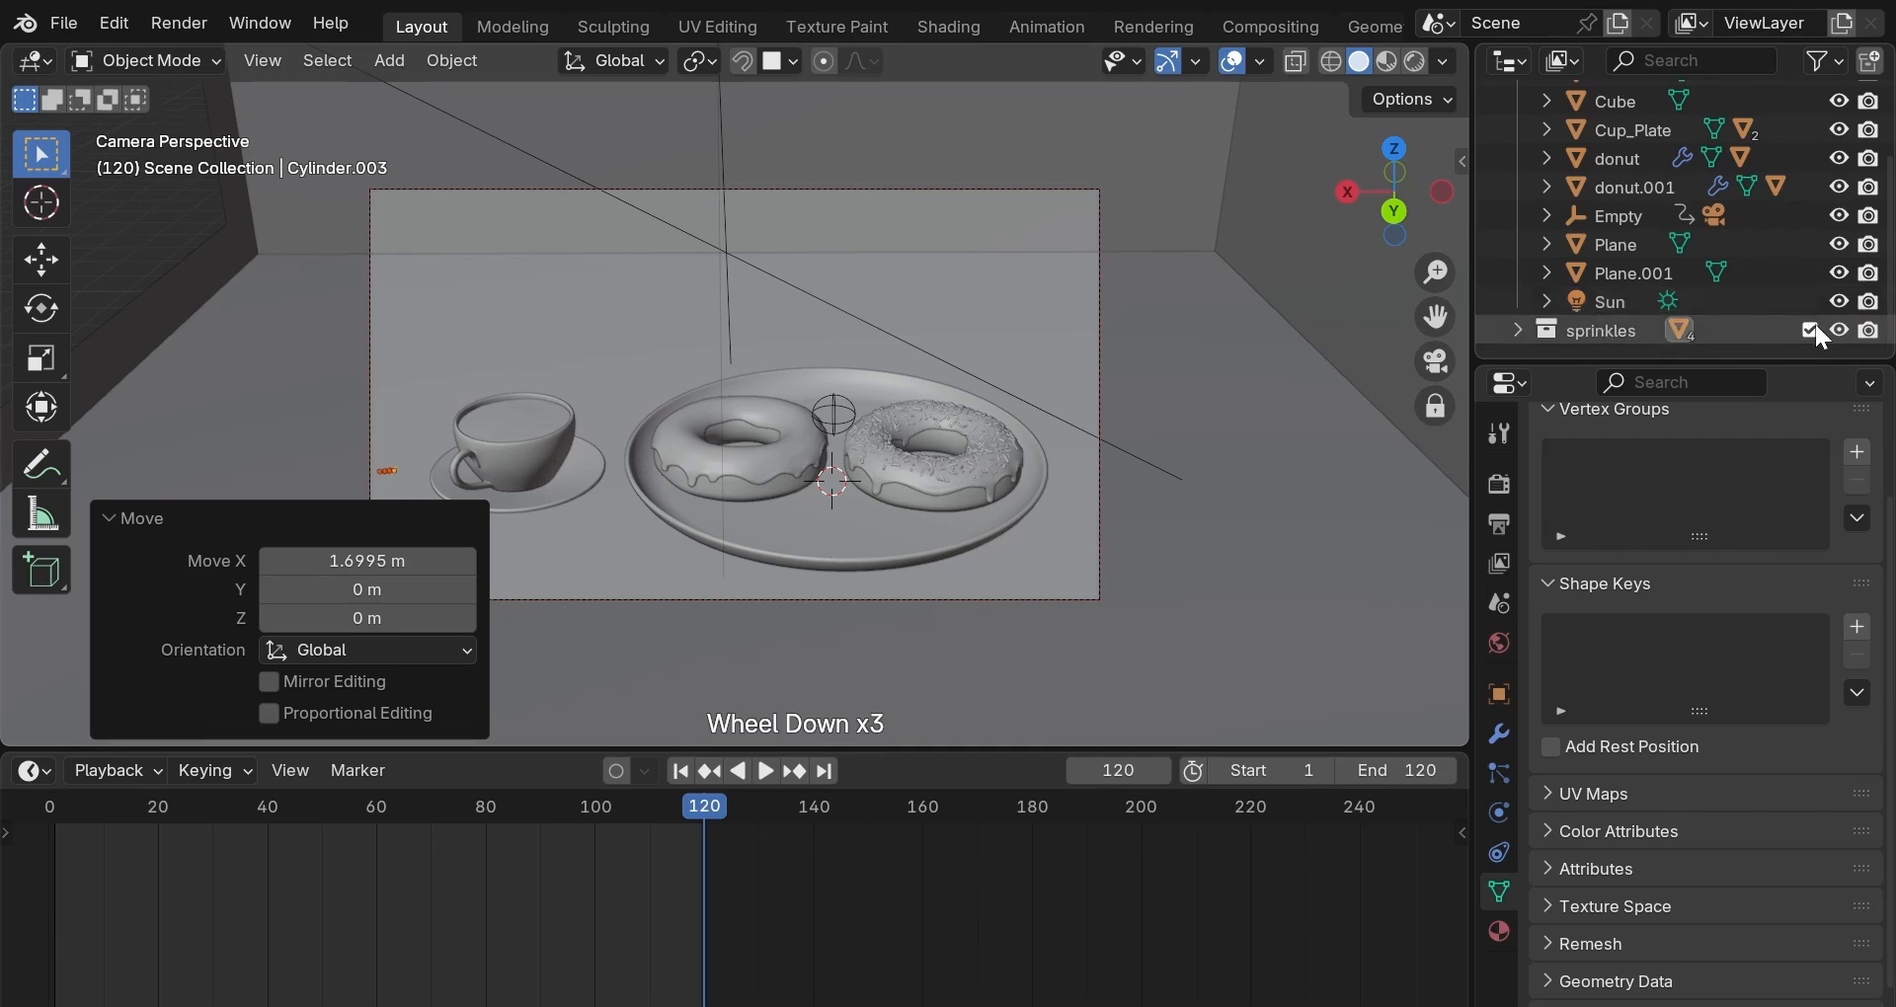
pyautogui.click(1520, 328)
pyautogui.scroll(-1, 1604, 330)
pyautogui.click(1839, 300)
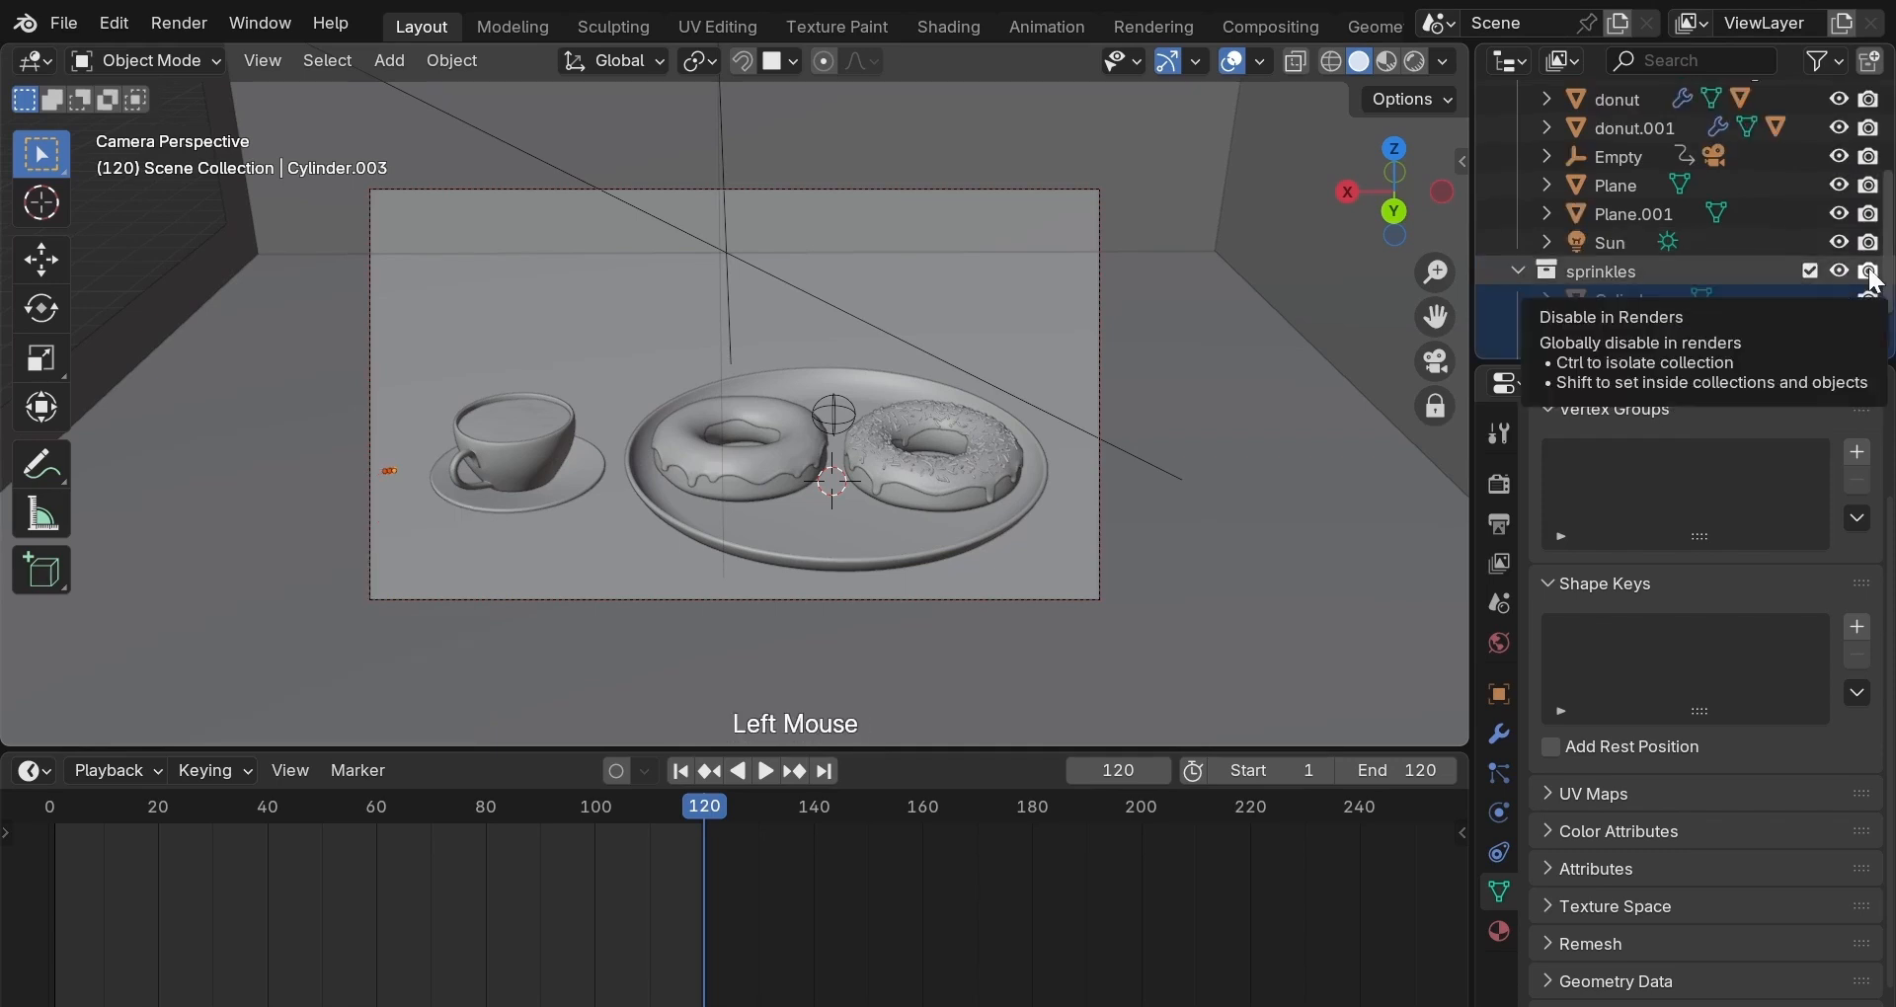
pyautogui.click(1869, 271)
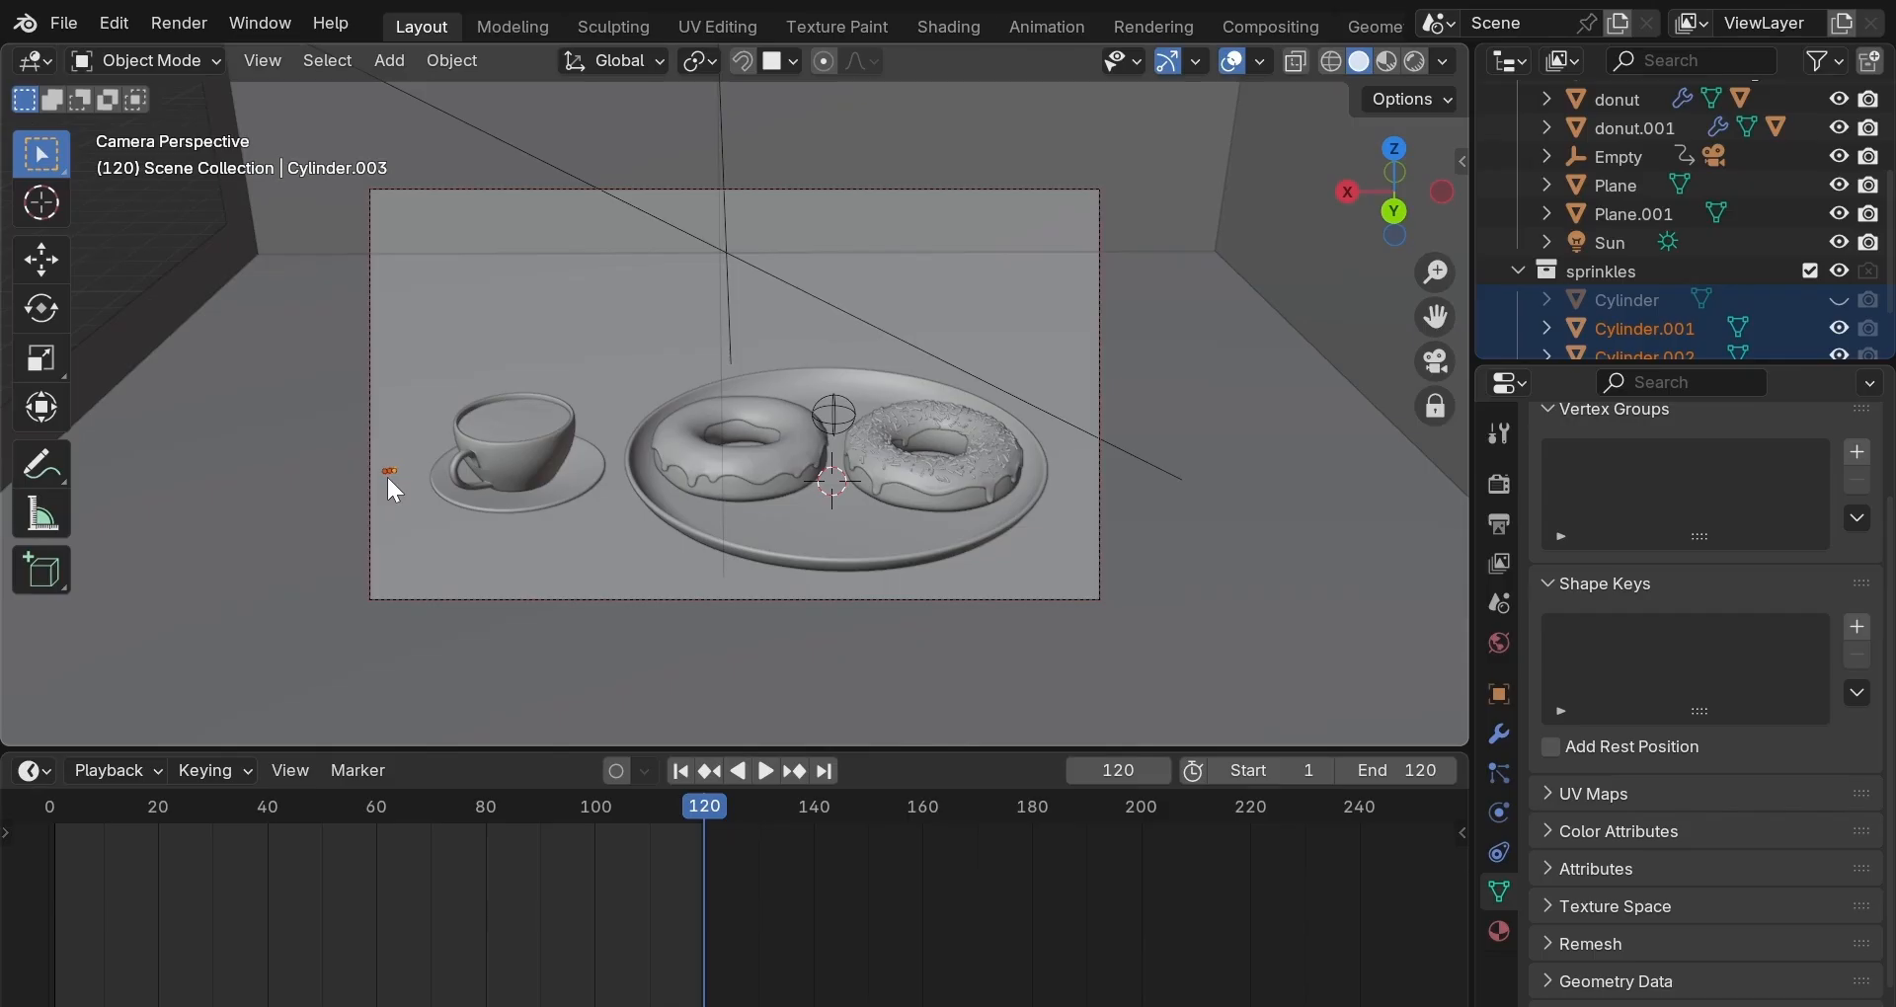
pyautogui.hotkey('alt', 'h')
pyautogui.click(392, 470)
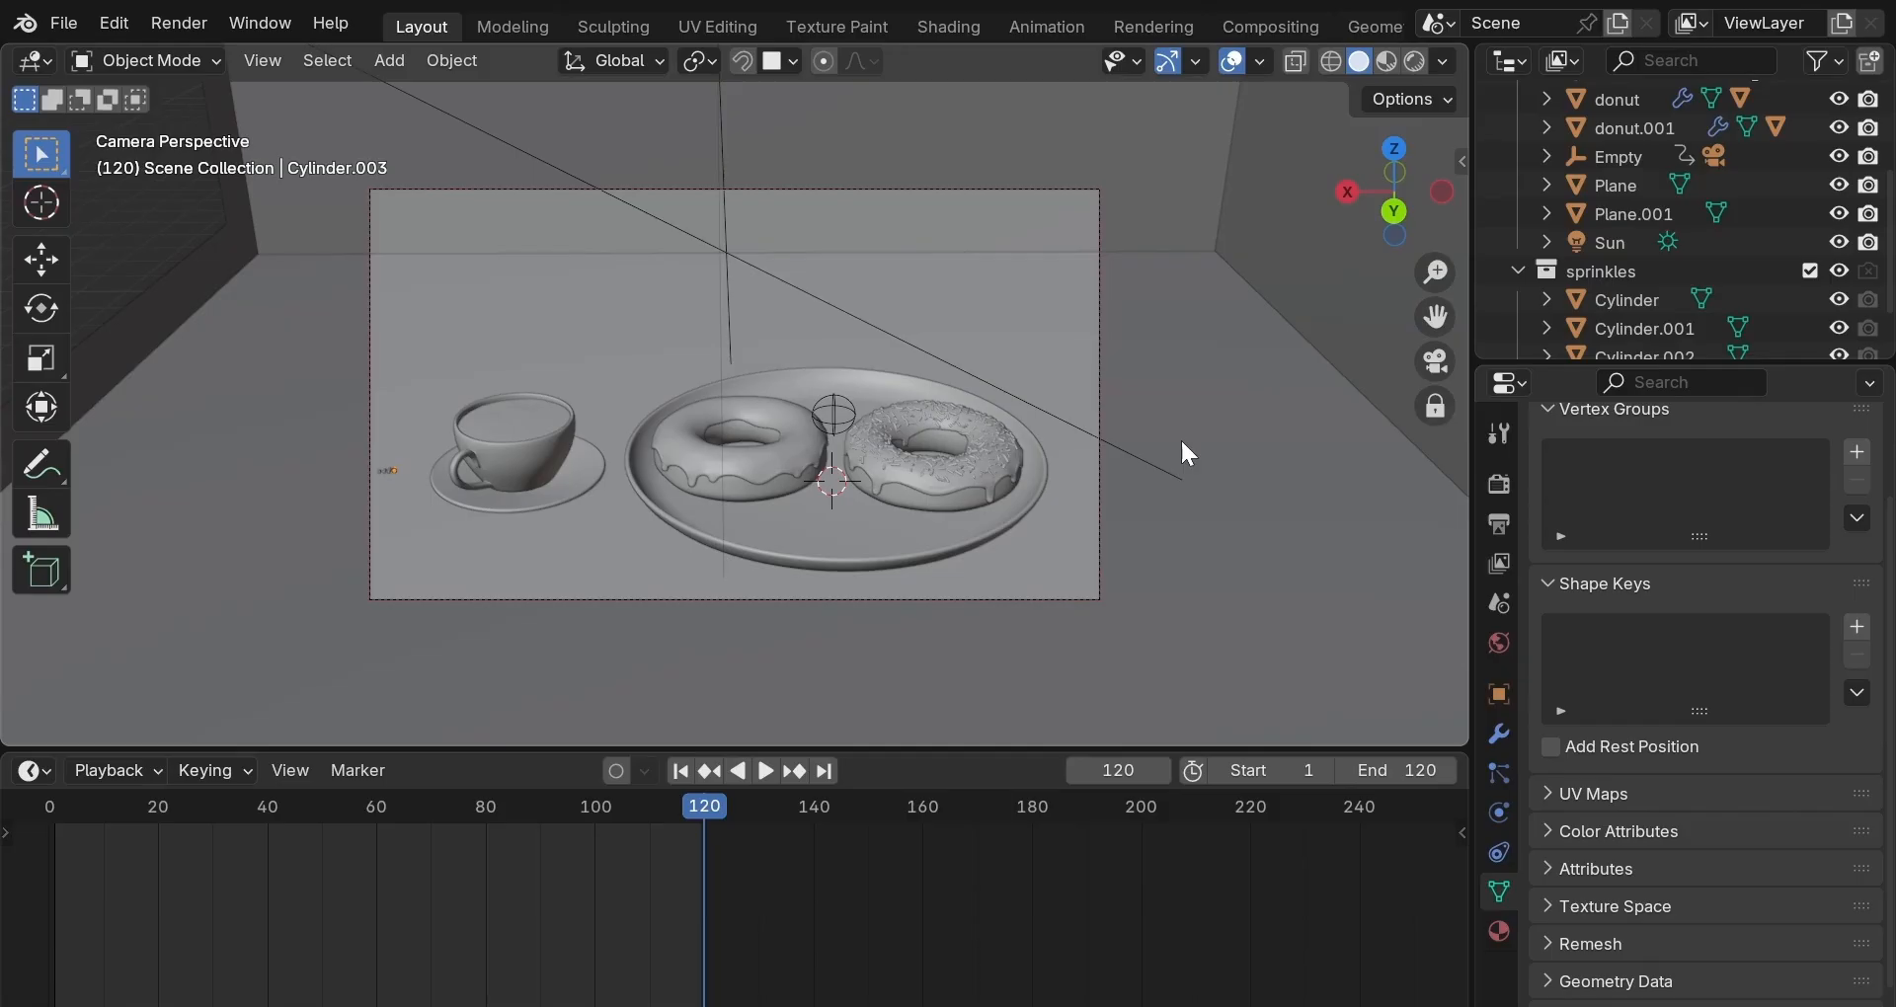
# Play and stop the animation, jump back to frame 120, and open Geometry Nodes.
pyautogui.press('space')
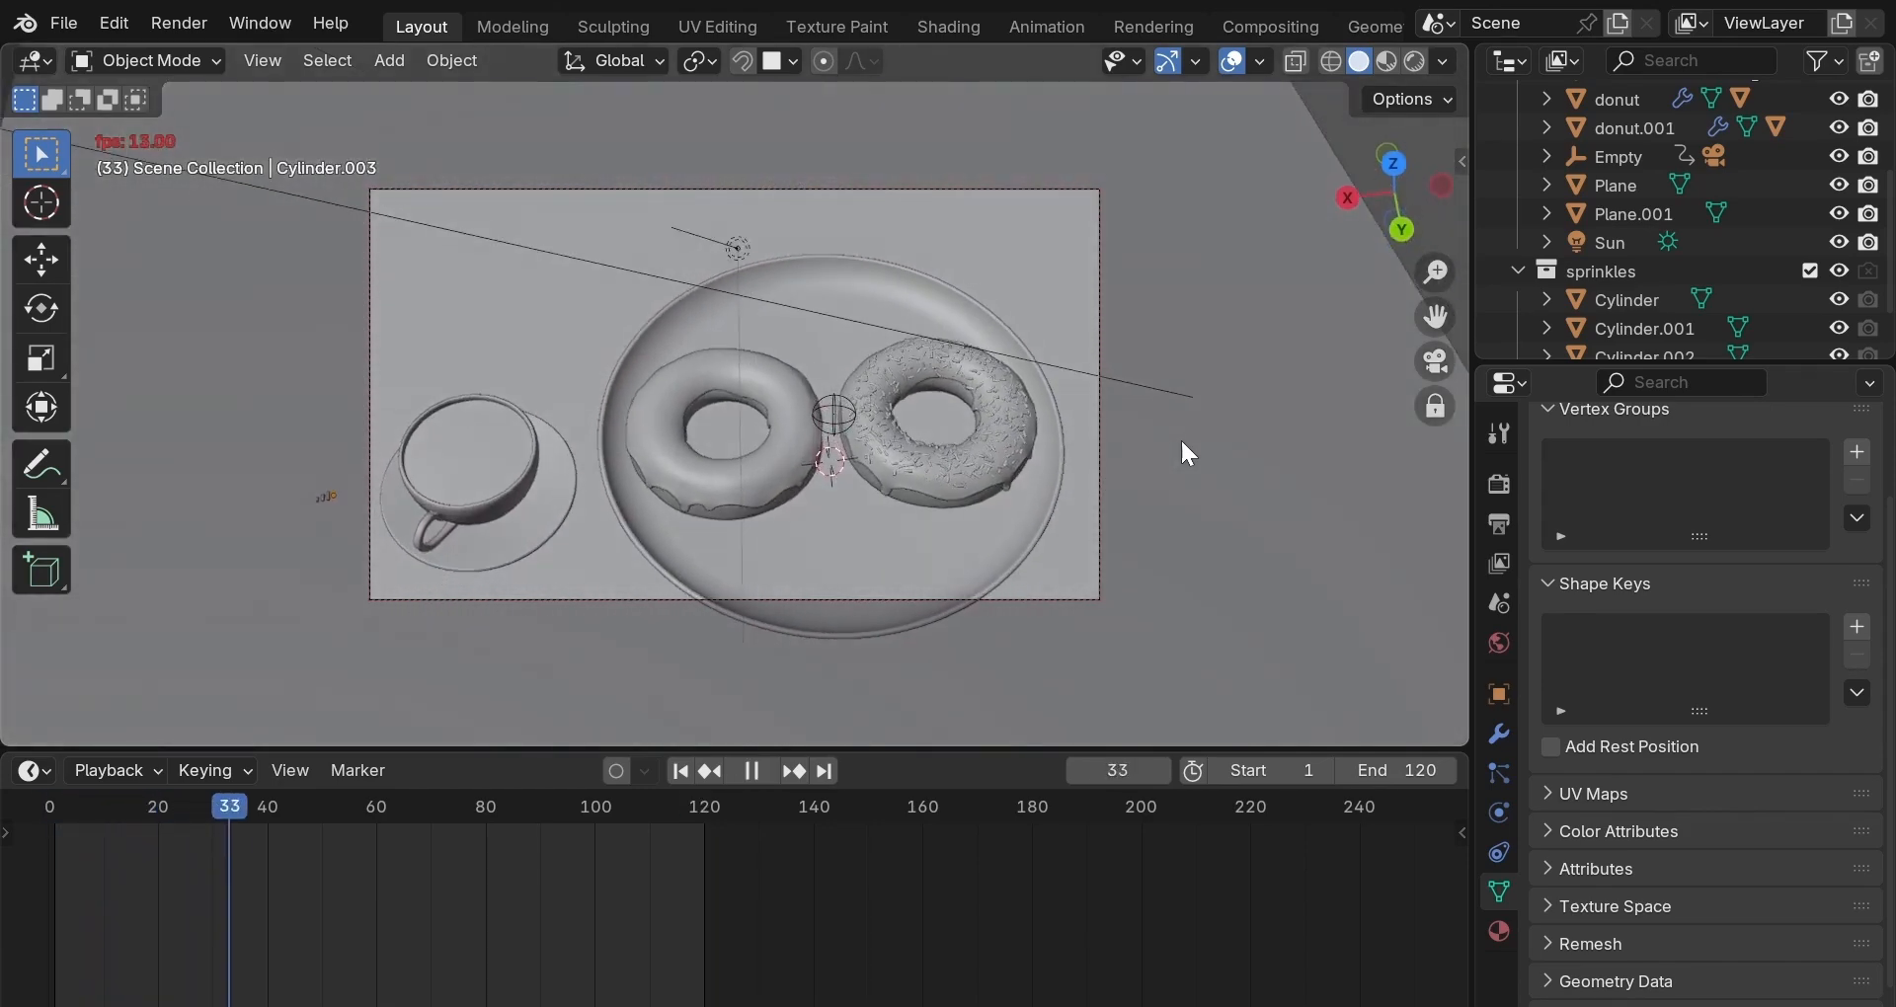
pyautogui.press('space')
pyautogui.press('space')
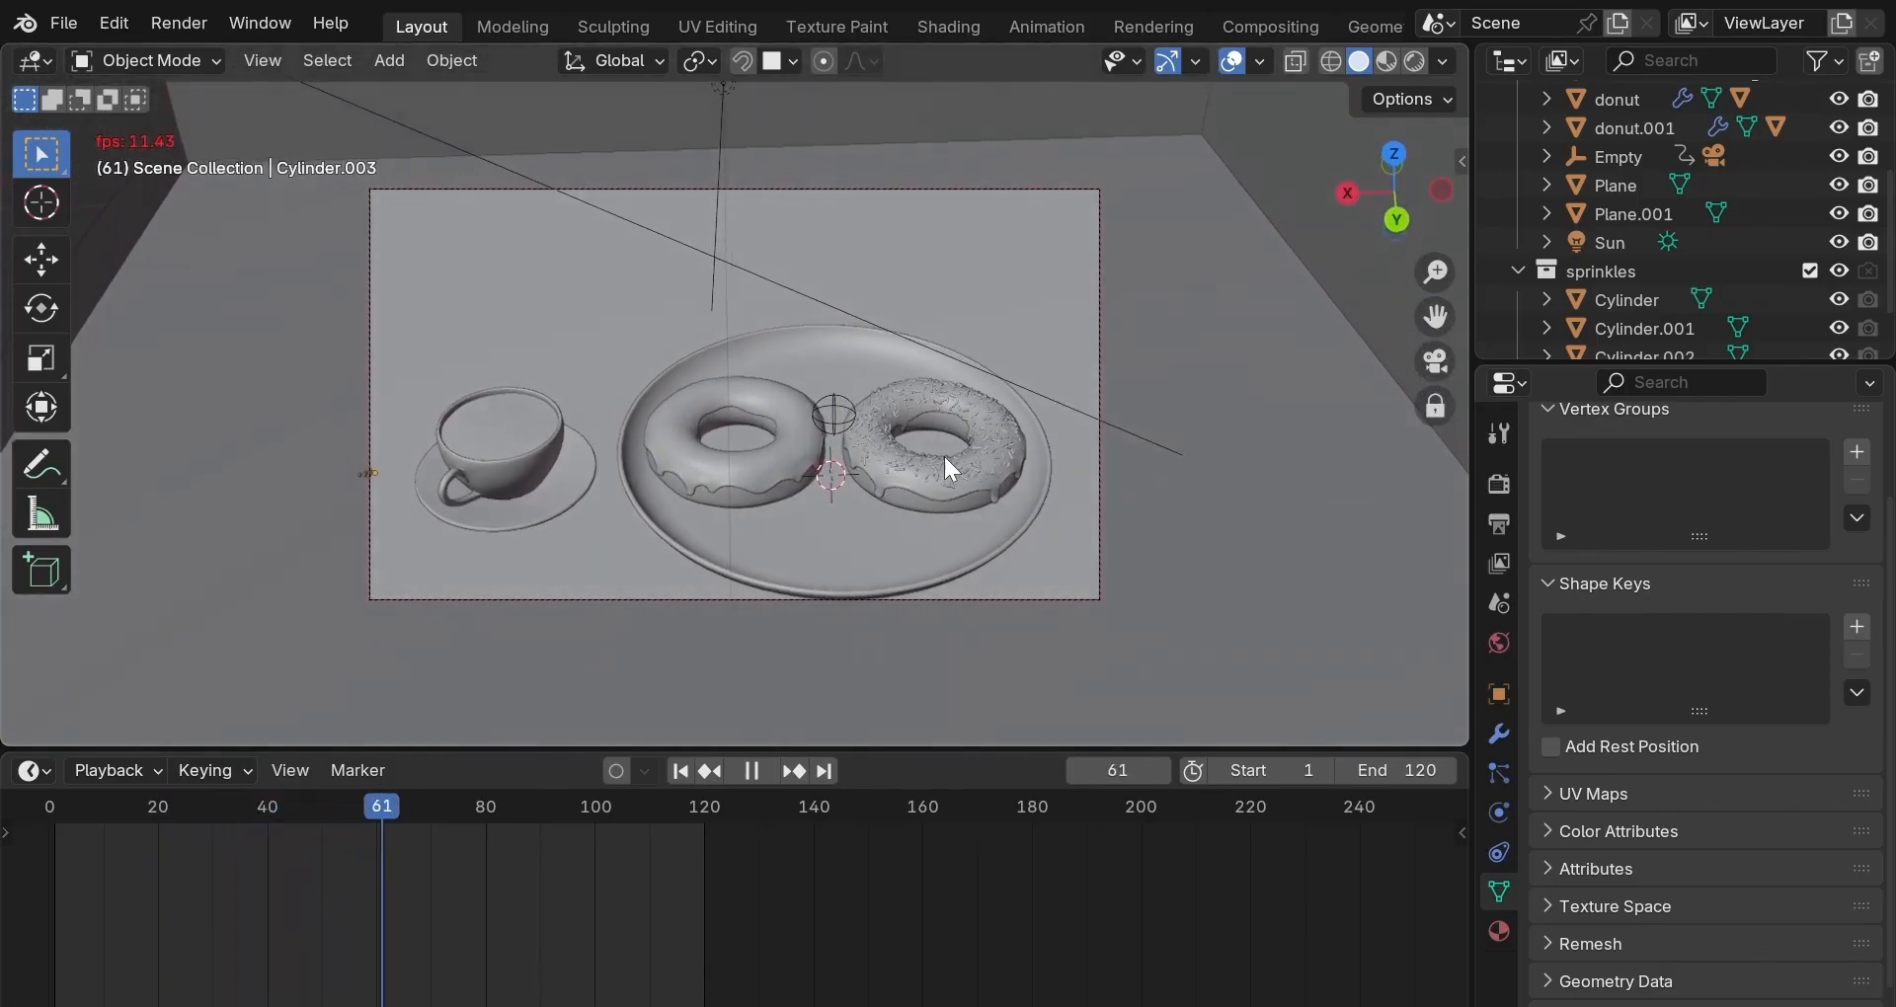
pyautogui.press('space')
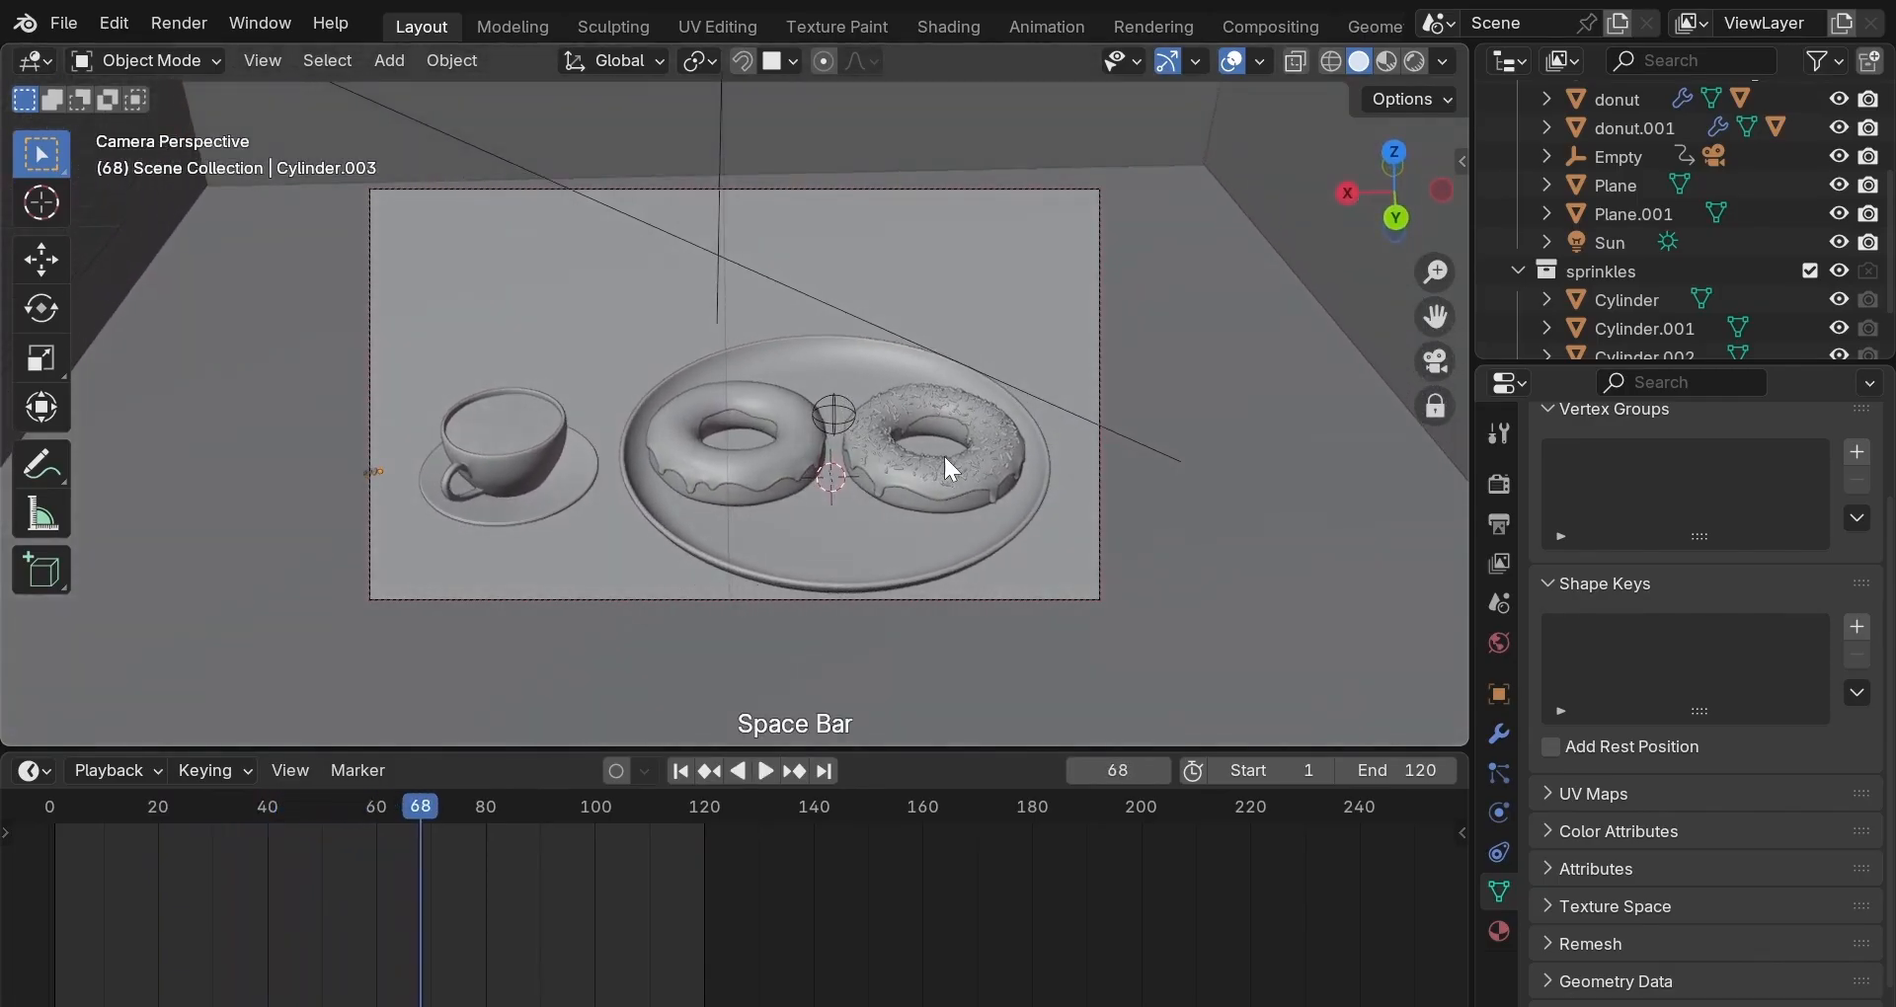
pyautogui.click(825, 771)
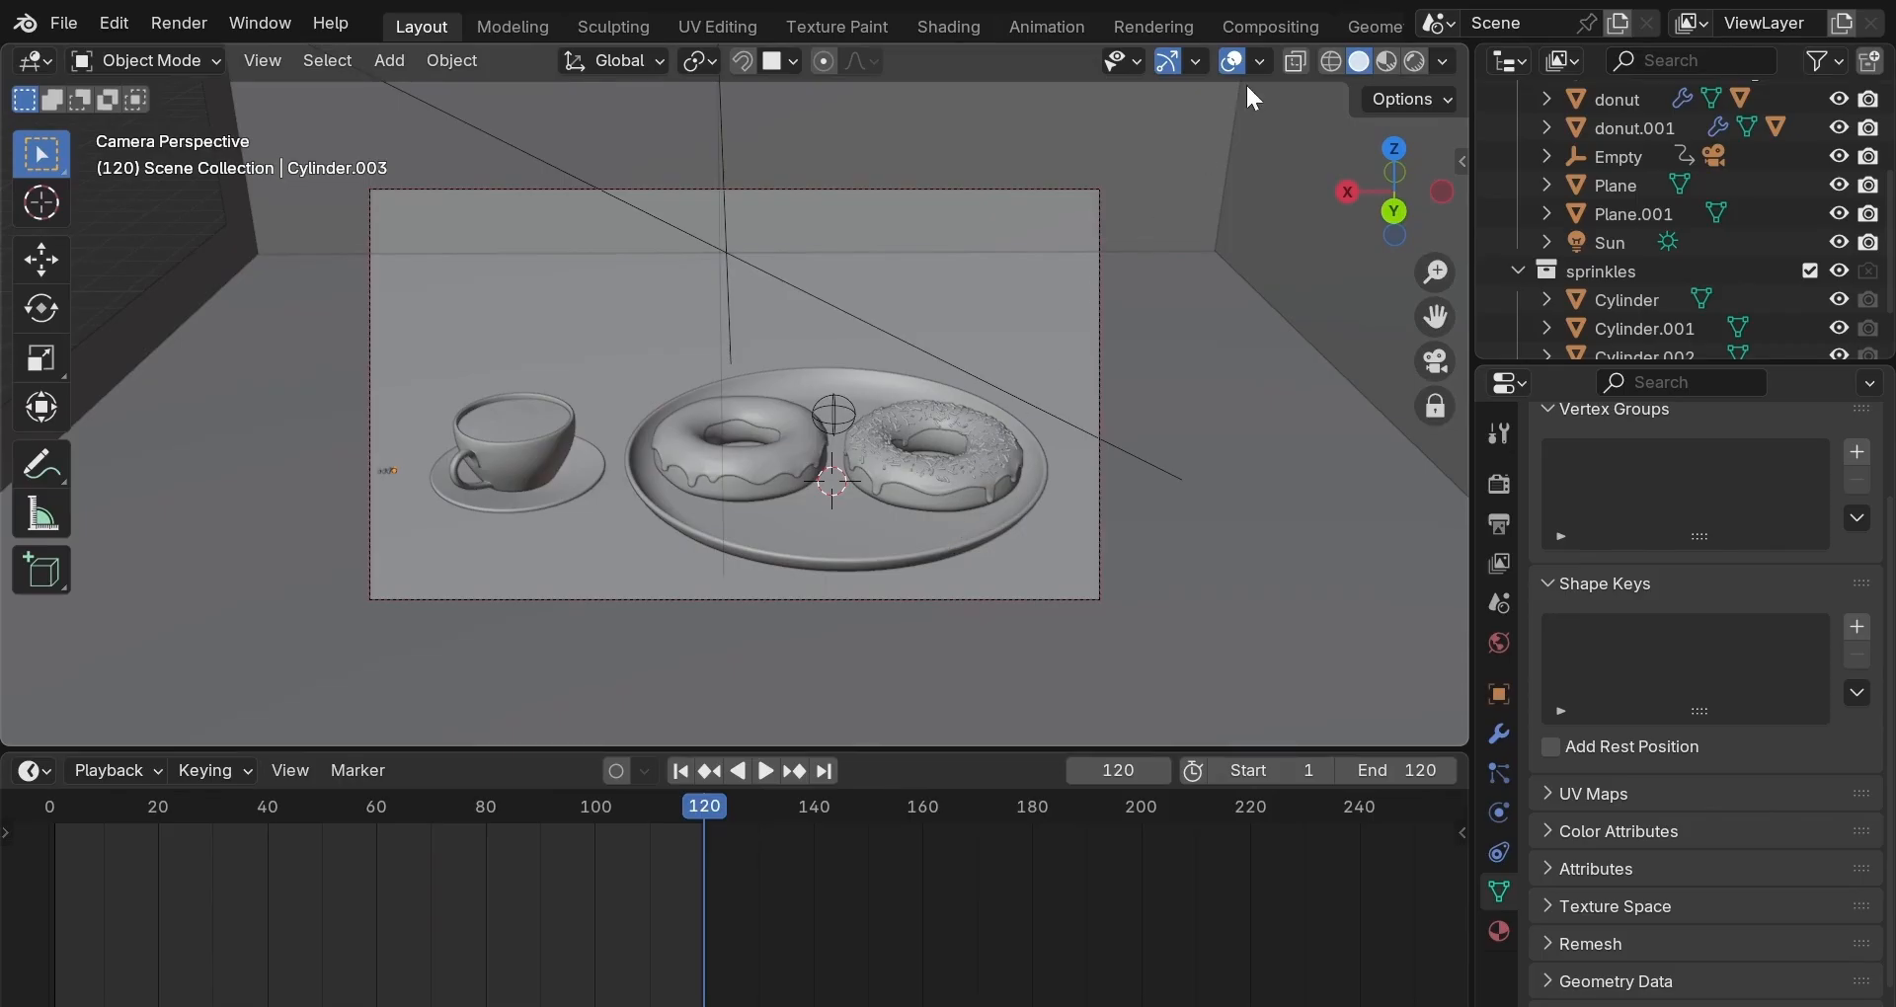
pyautogui.click(1386, 20)
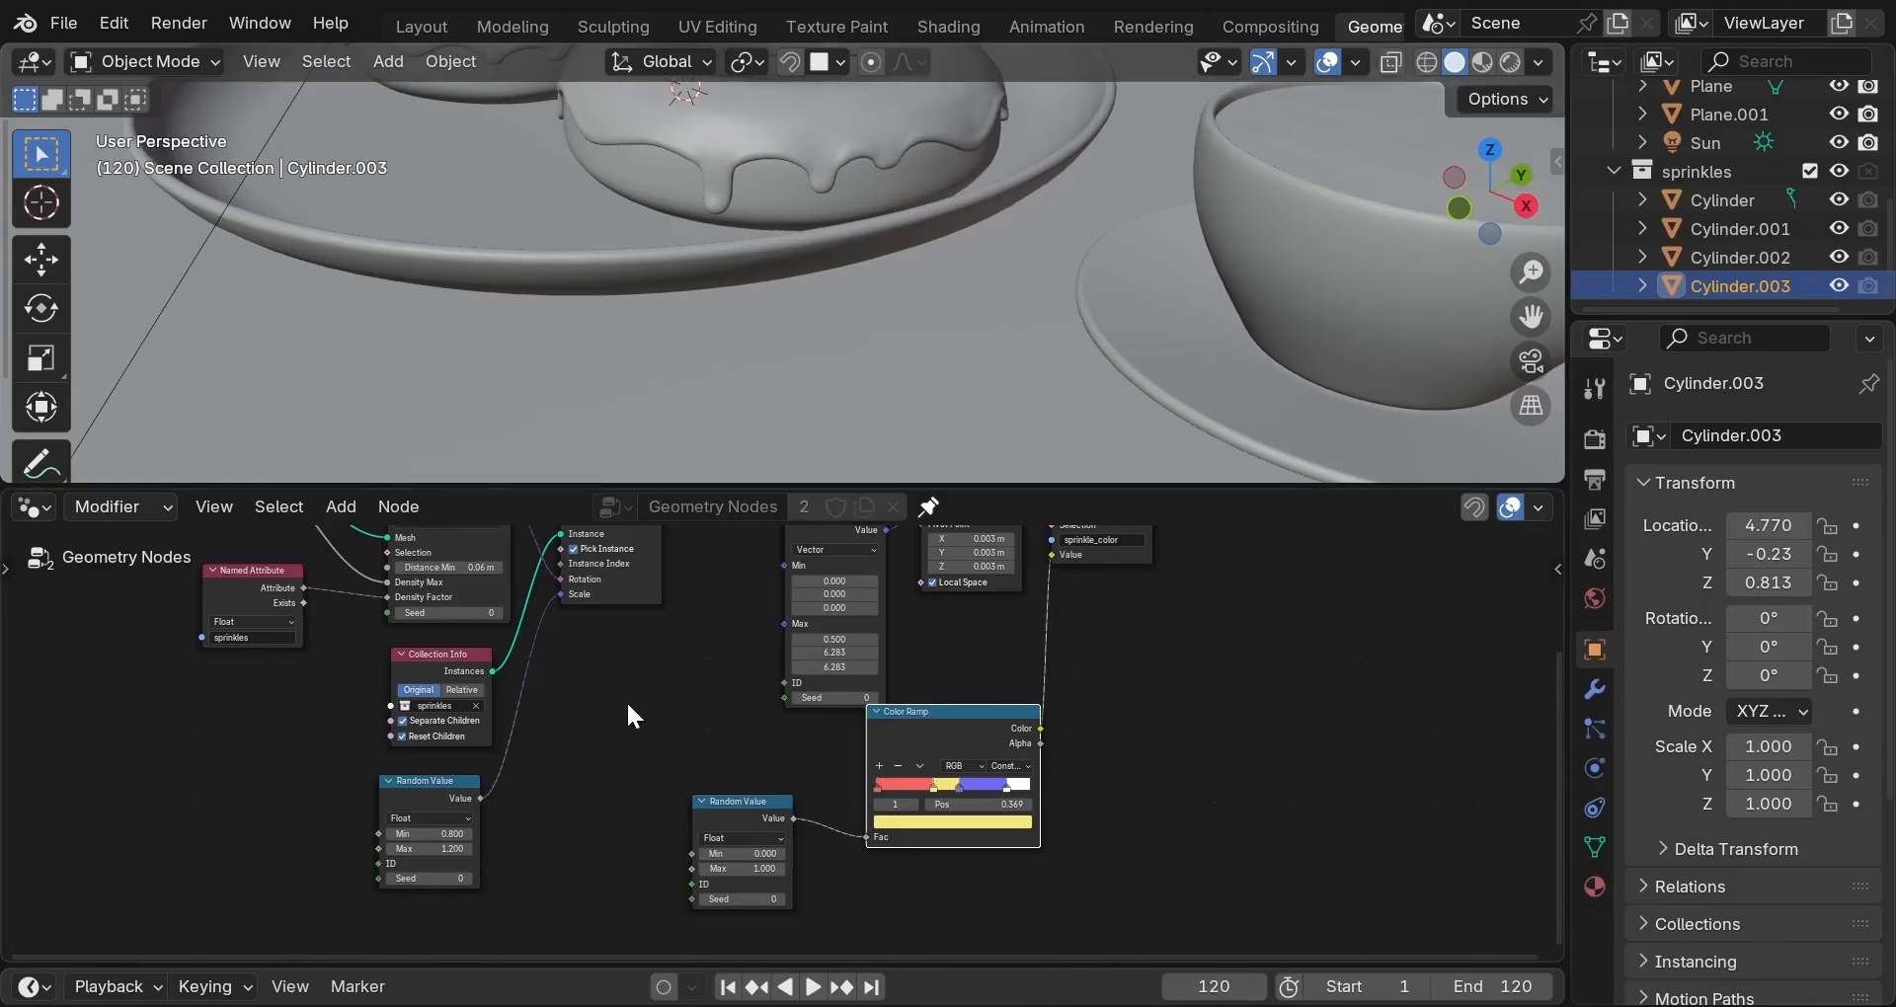
# Frame the glazed donut and insert a Set Position node after Distribute Points.
pyautogui.scroll(-3, 629, 705)
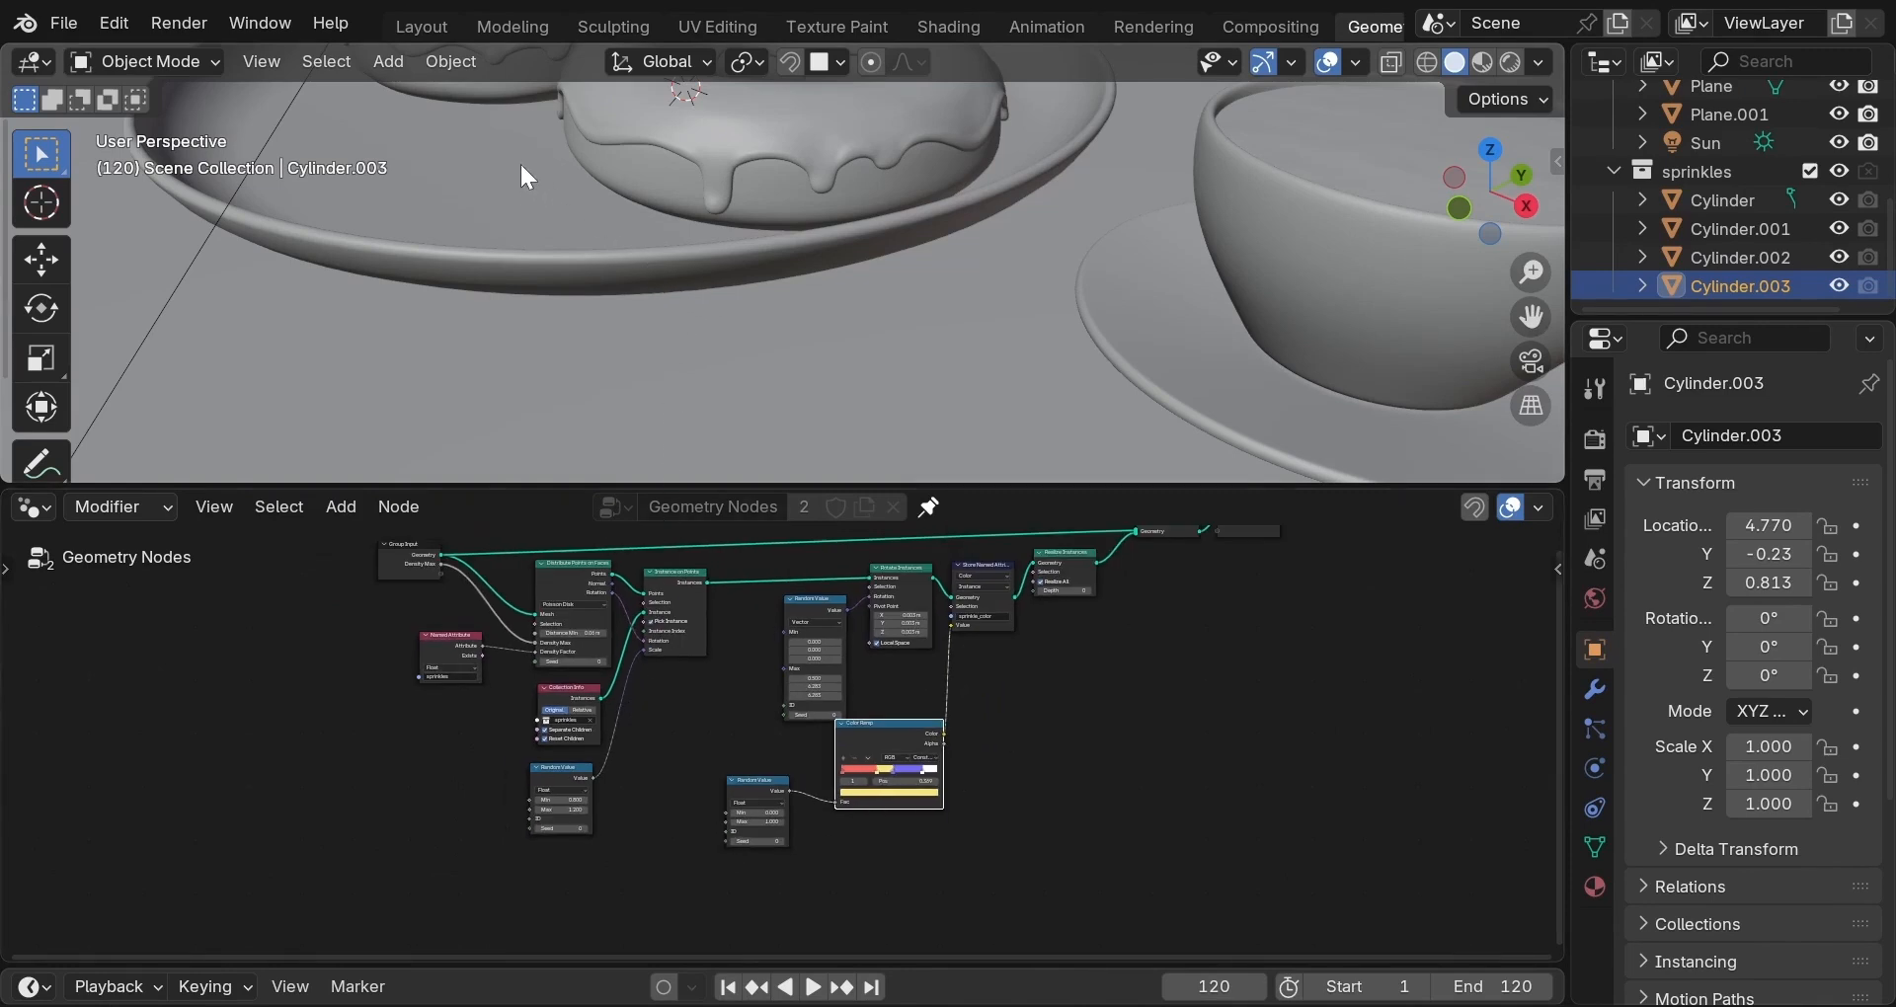
pyautogui.scroll(-5, 484, 115)
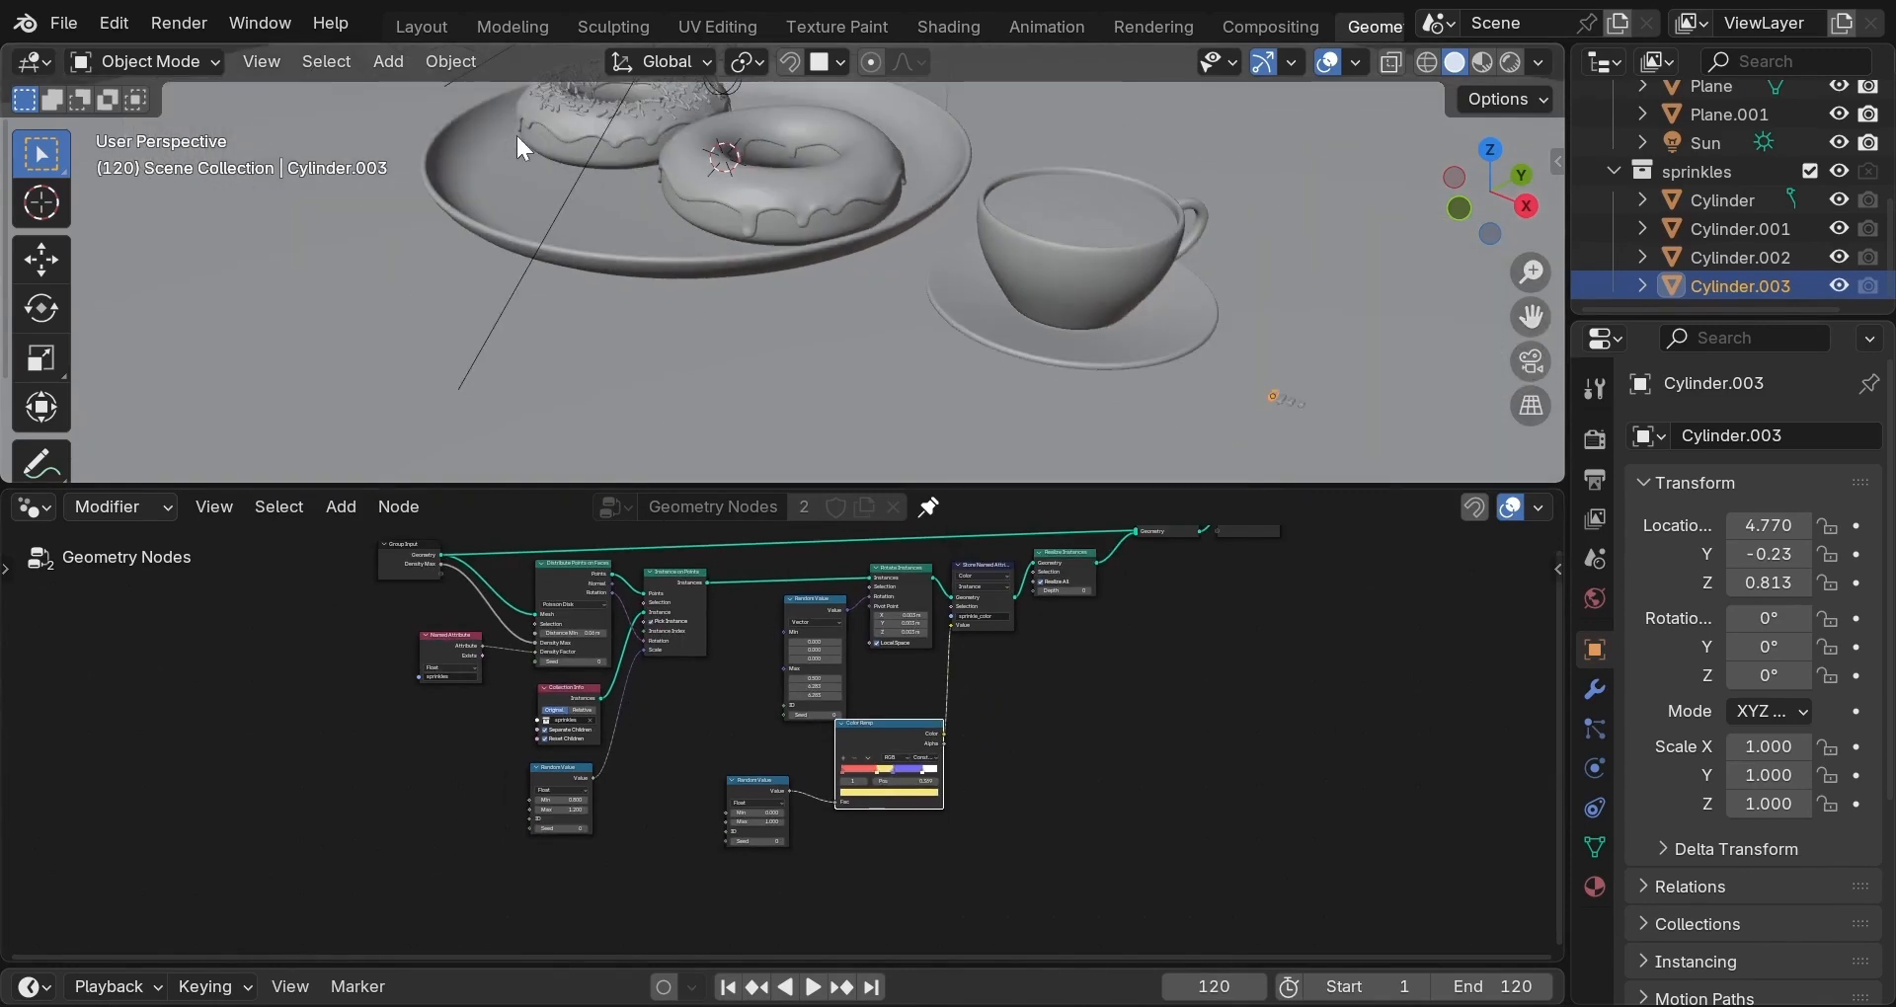
pyautogui.click(572, 121)
pyautogui.press('KP_Decimal')
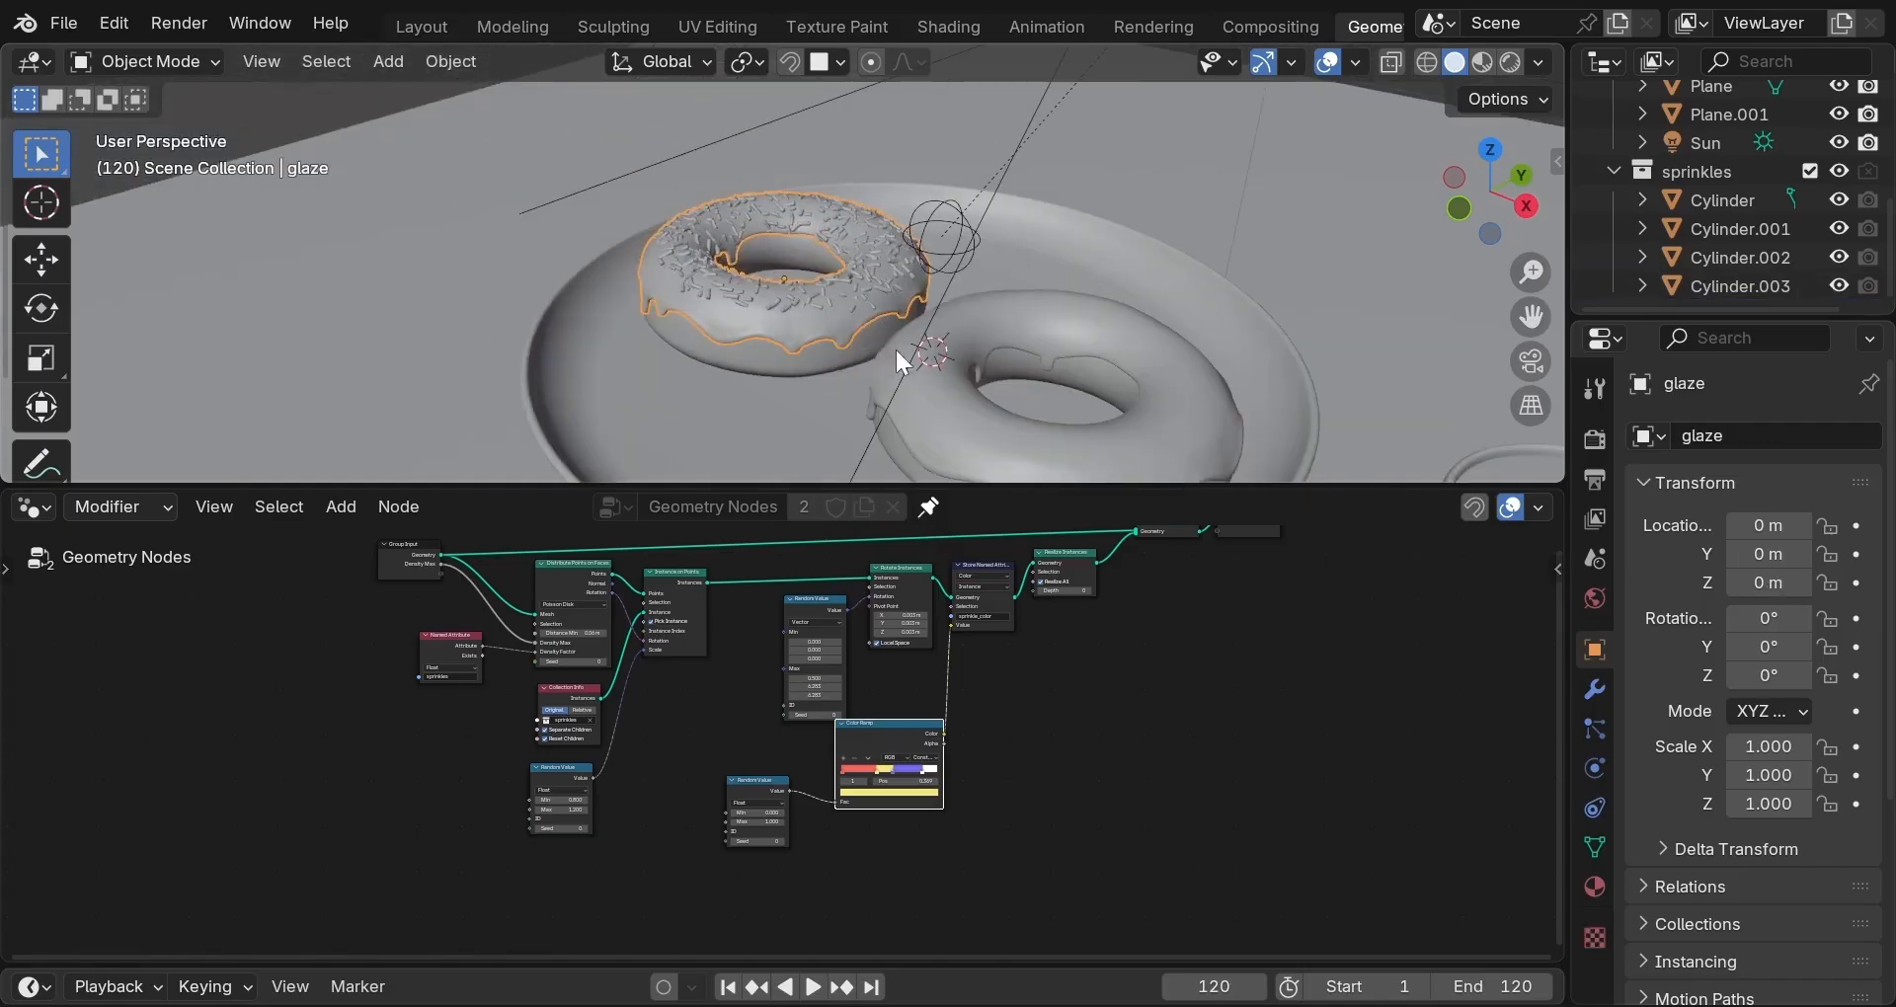
pyautogui.scroll(4, 834, 287)
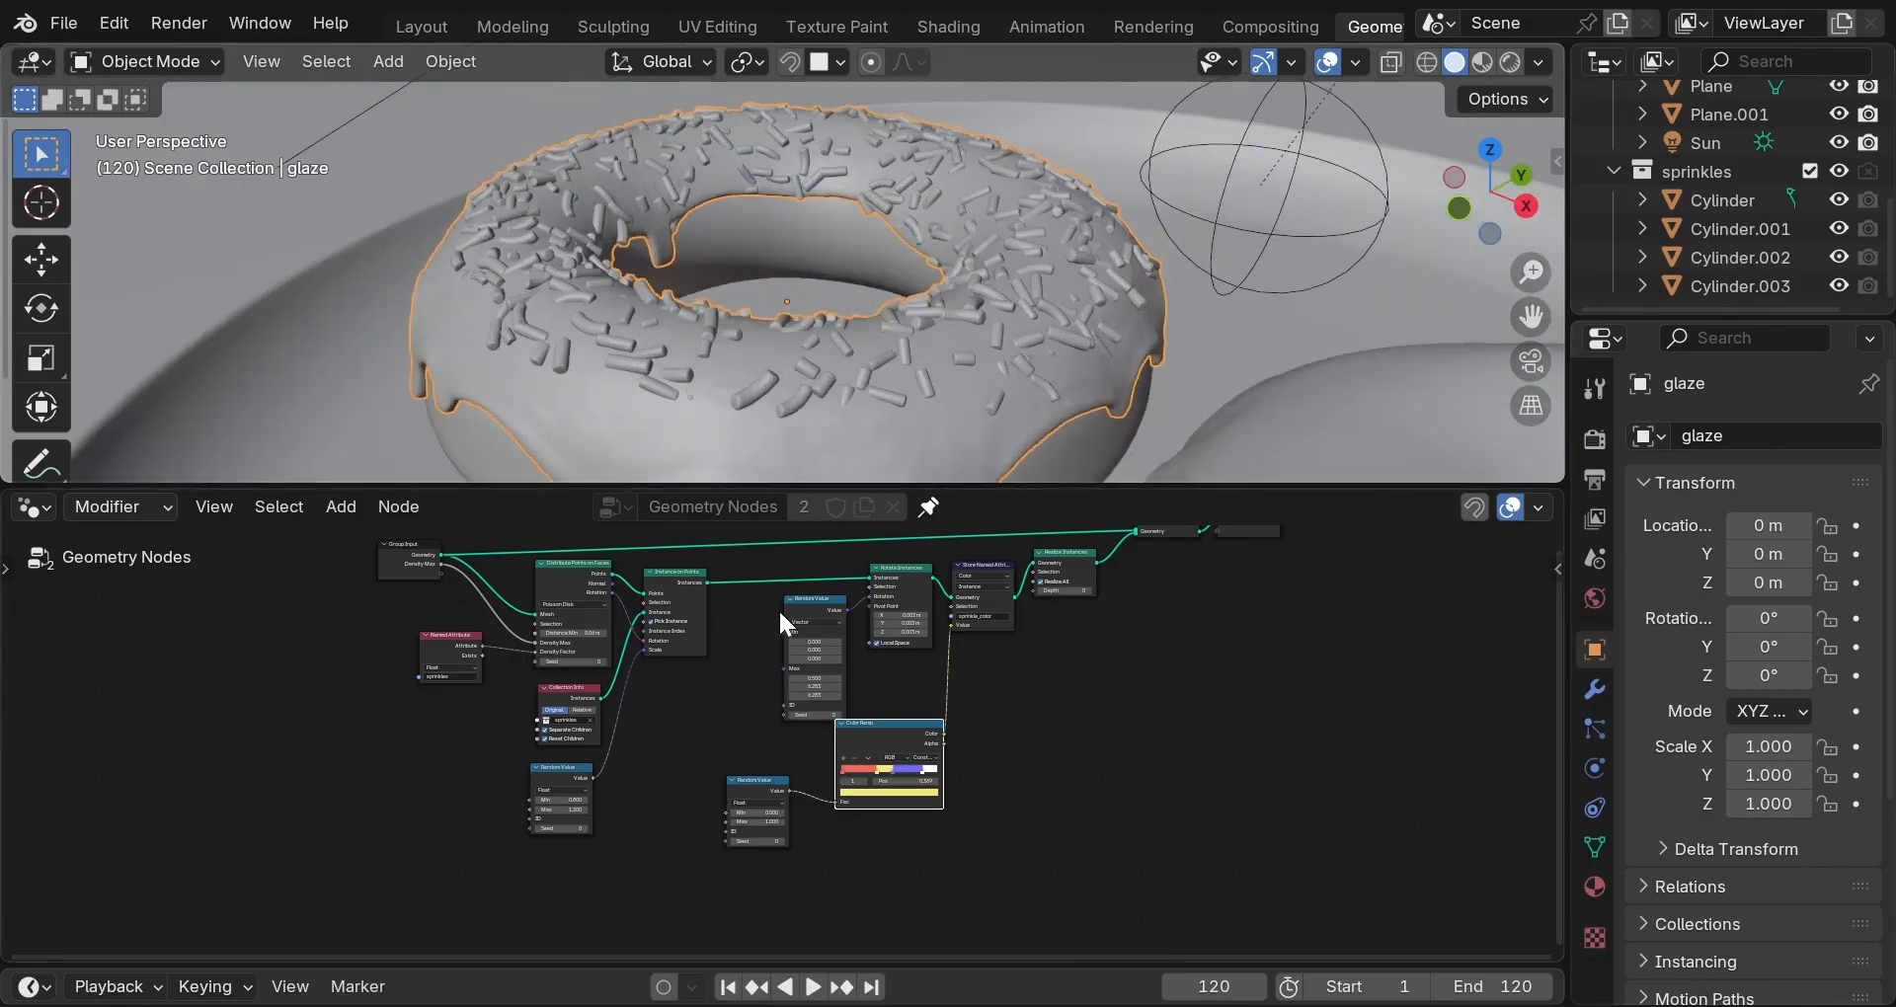
pyautogui.scroll(3, 766, 607)
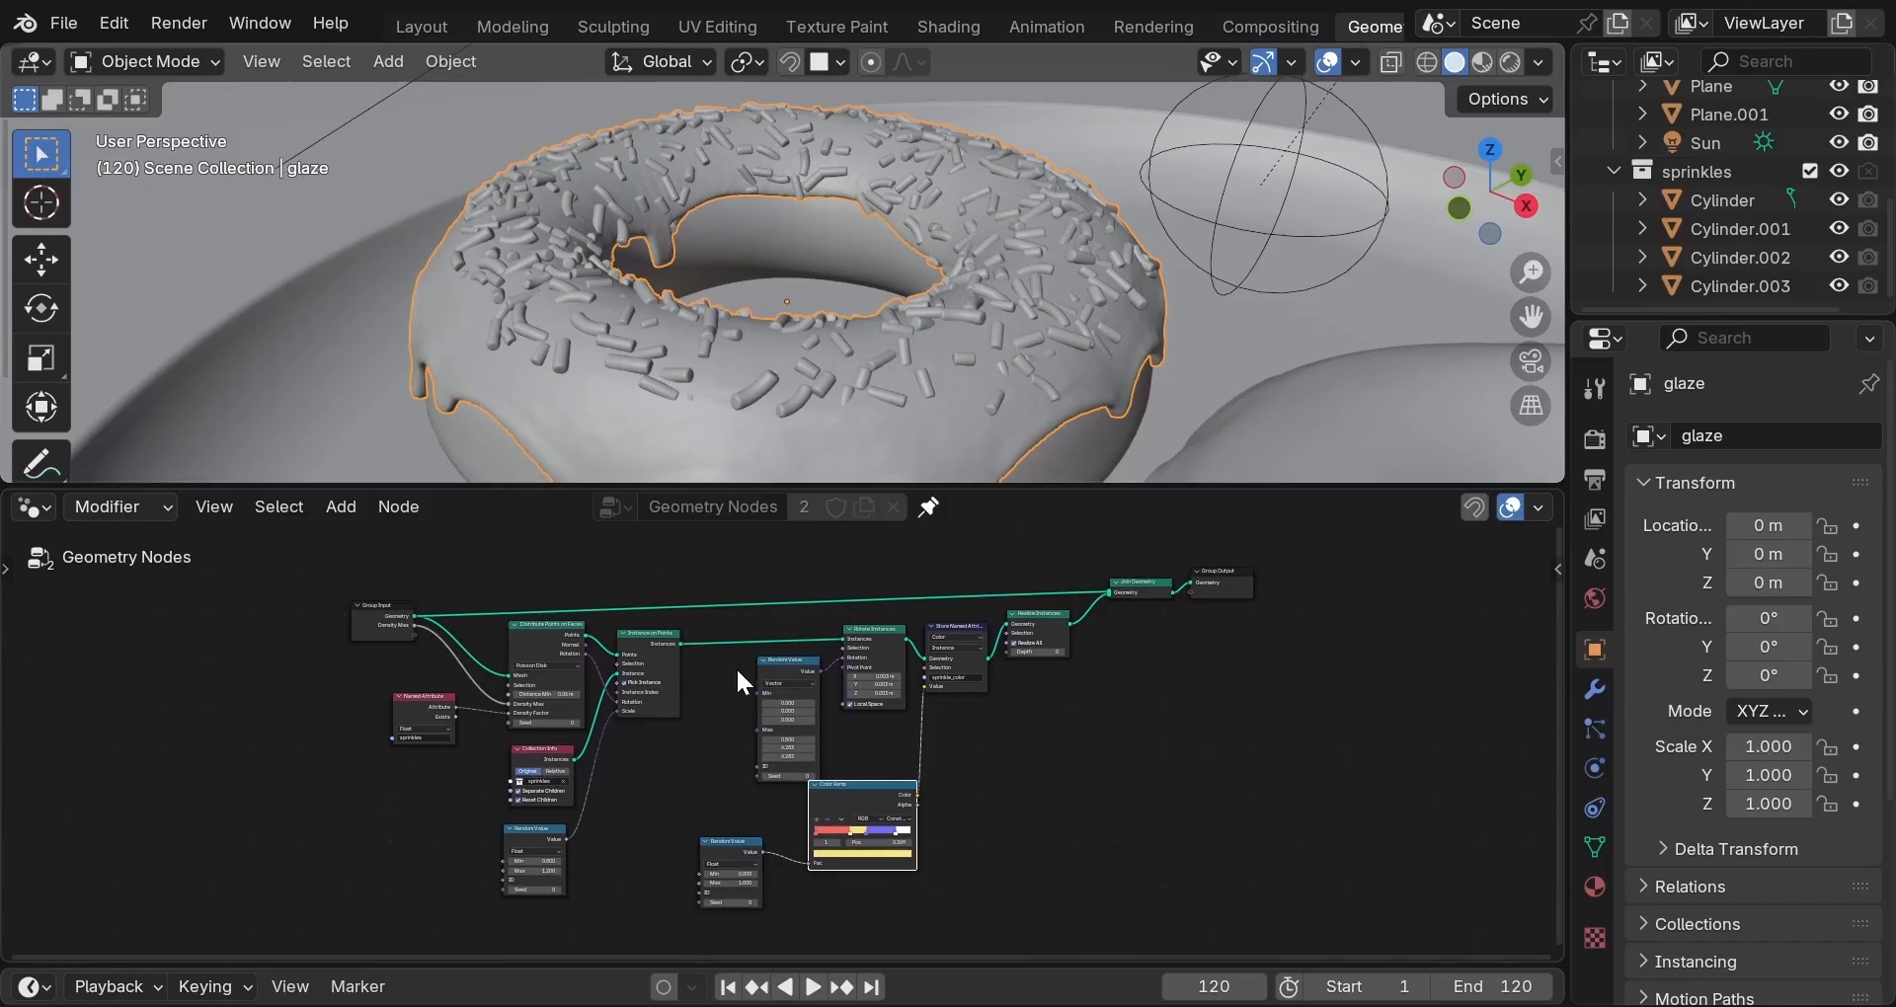
pyautogui.scroll(1, 737, 667)
pyautogui.scroll(1, 674, 600)
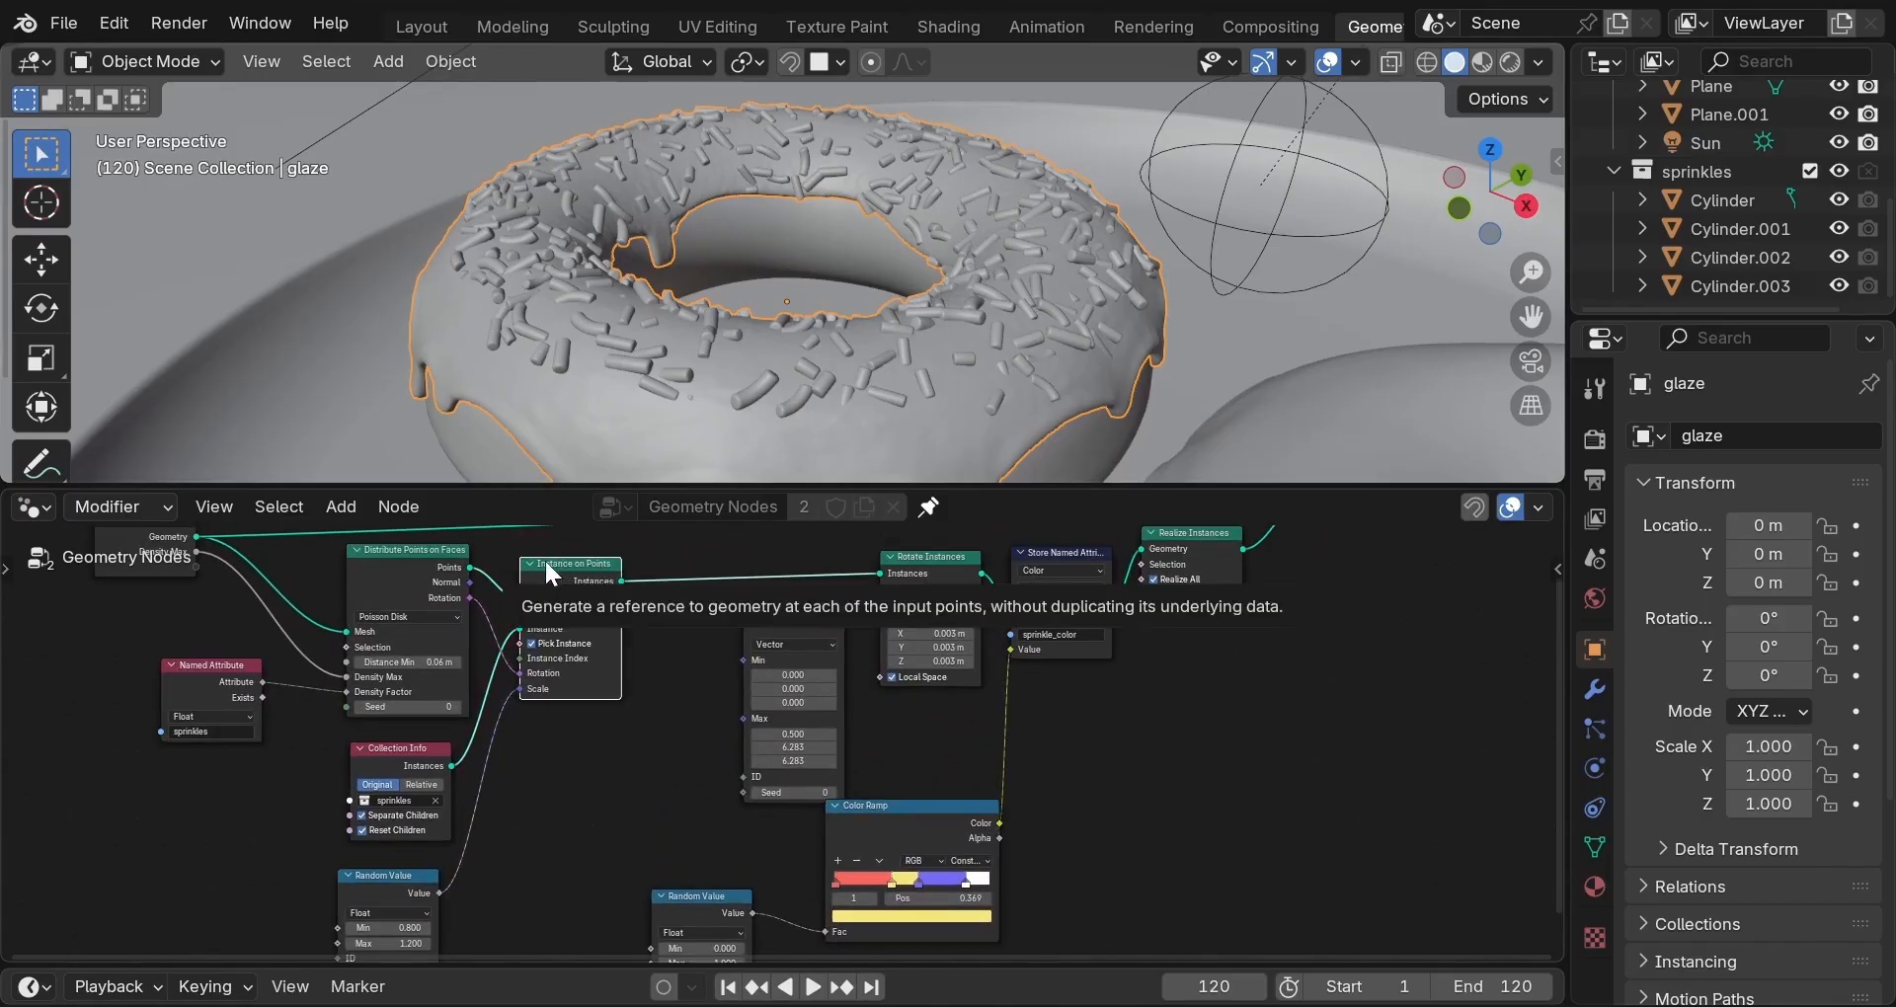
pyautogui.moveTo(546, 564); pyautogui.dragTo(666, 550)
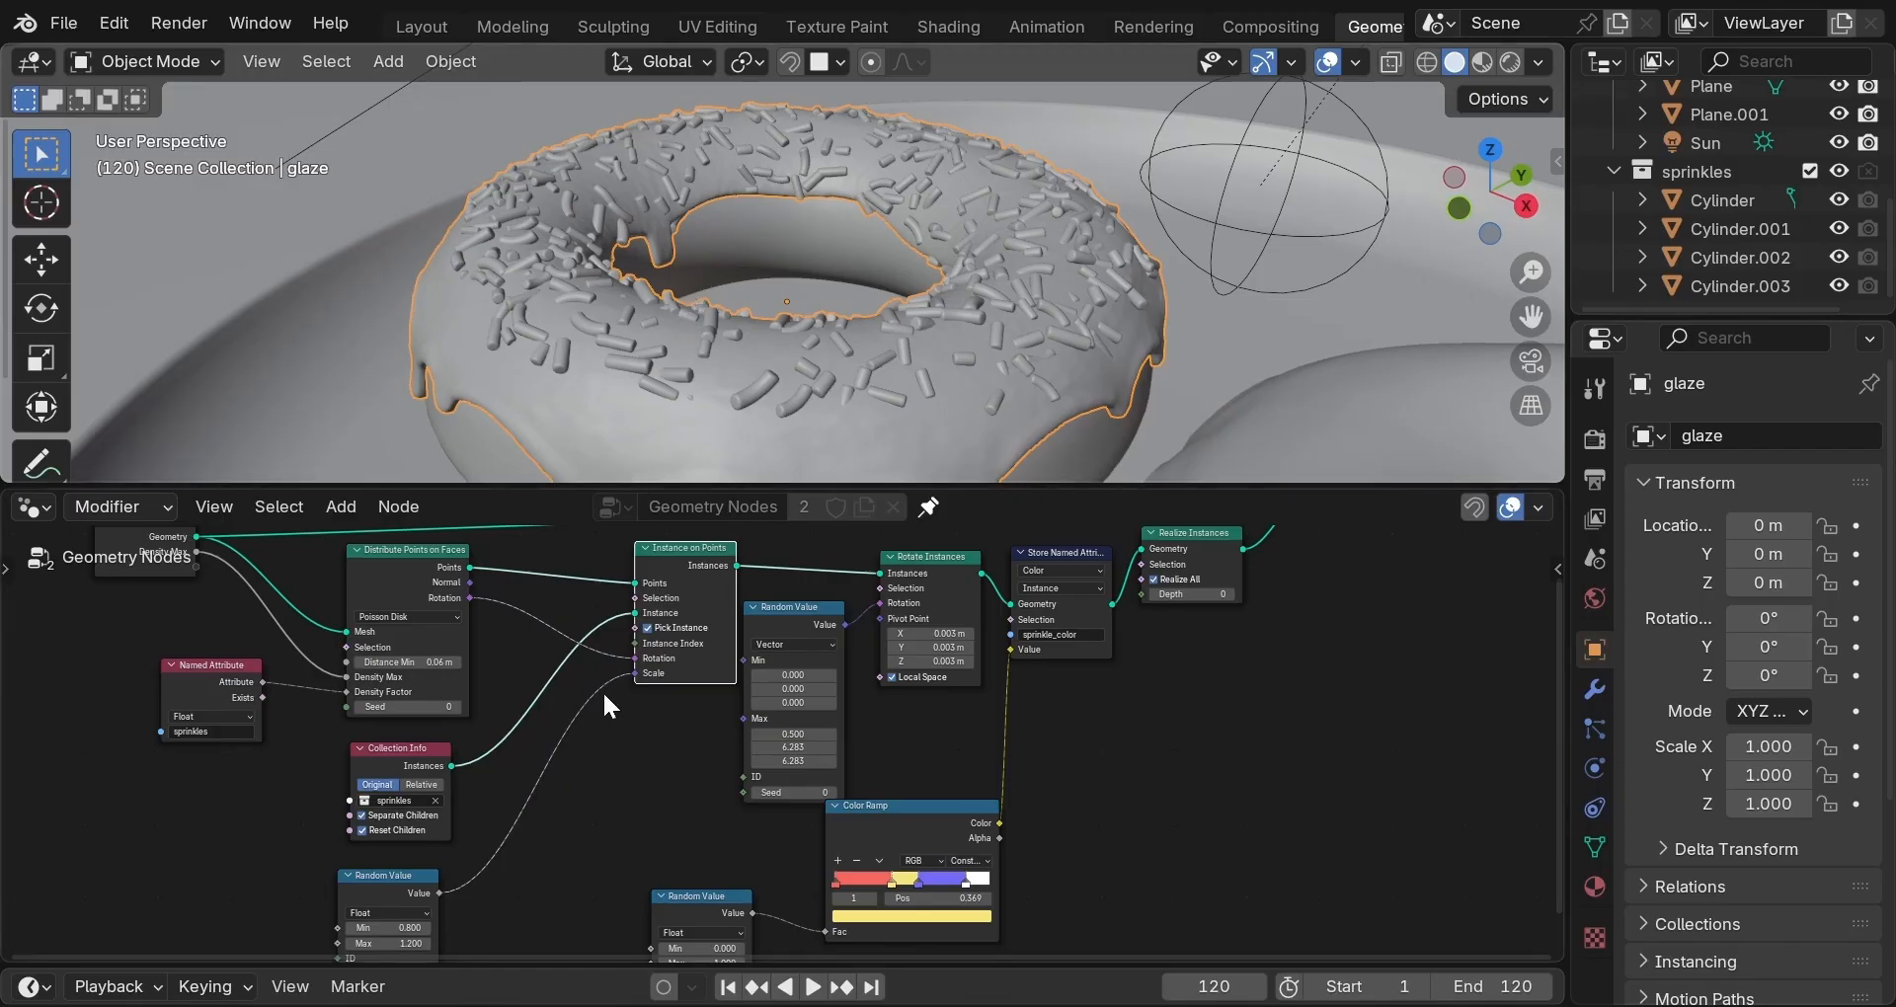
pyautogui.hotkey('shift', 'a')
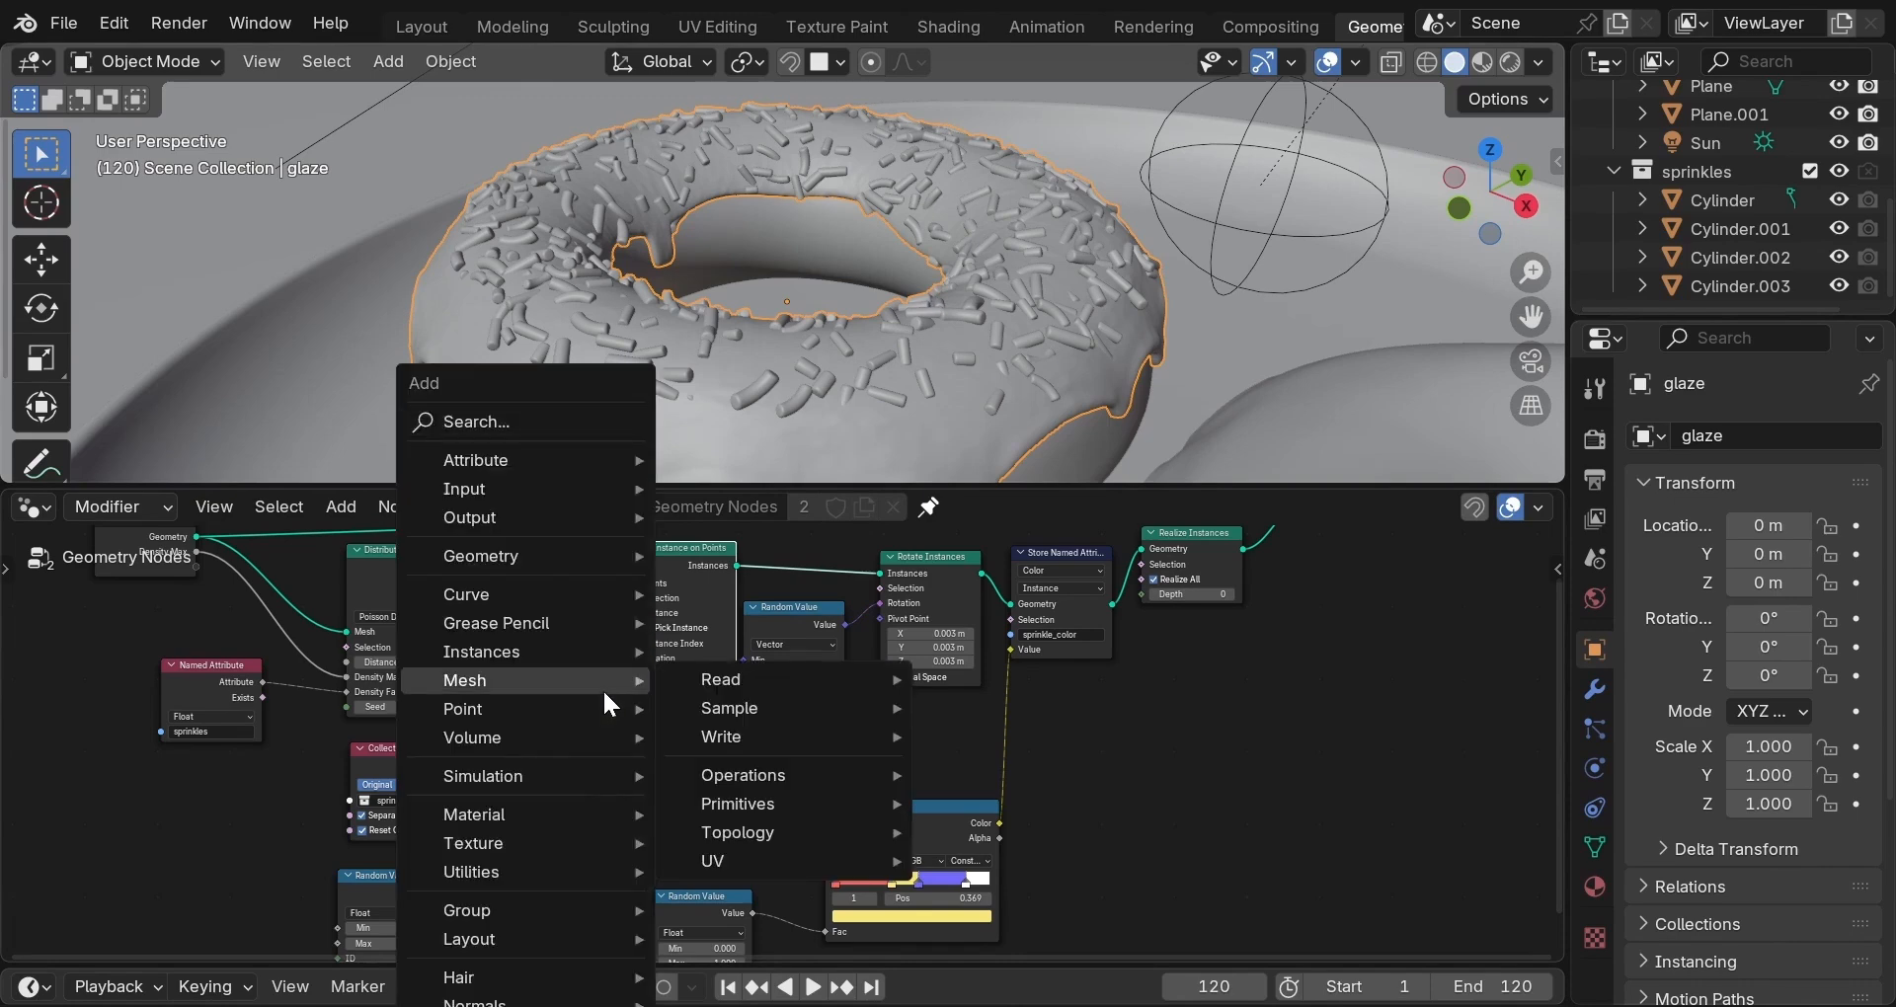
pyautogui.write('set po')
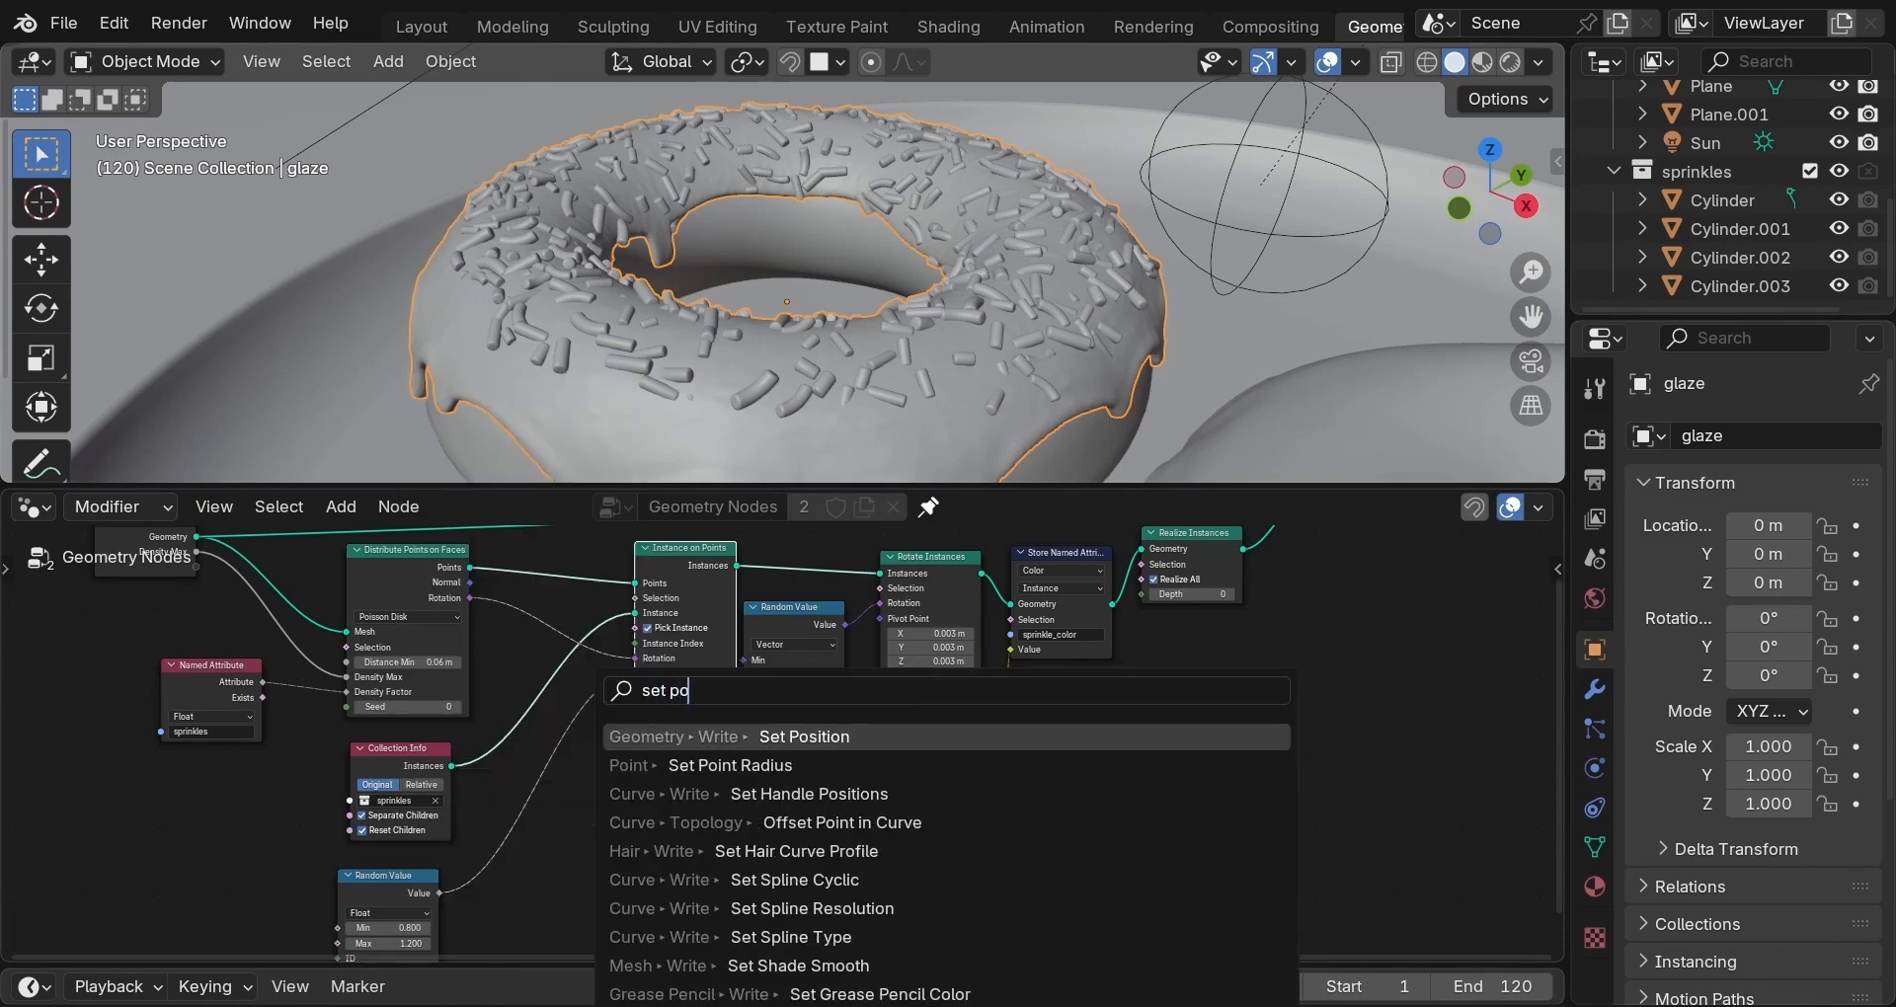
pyautogui.press('Return')
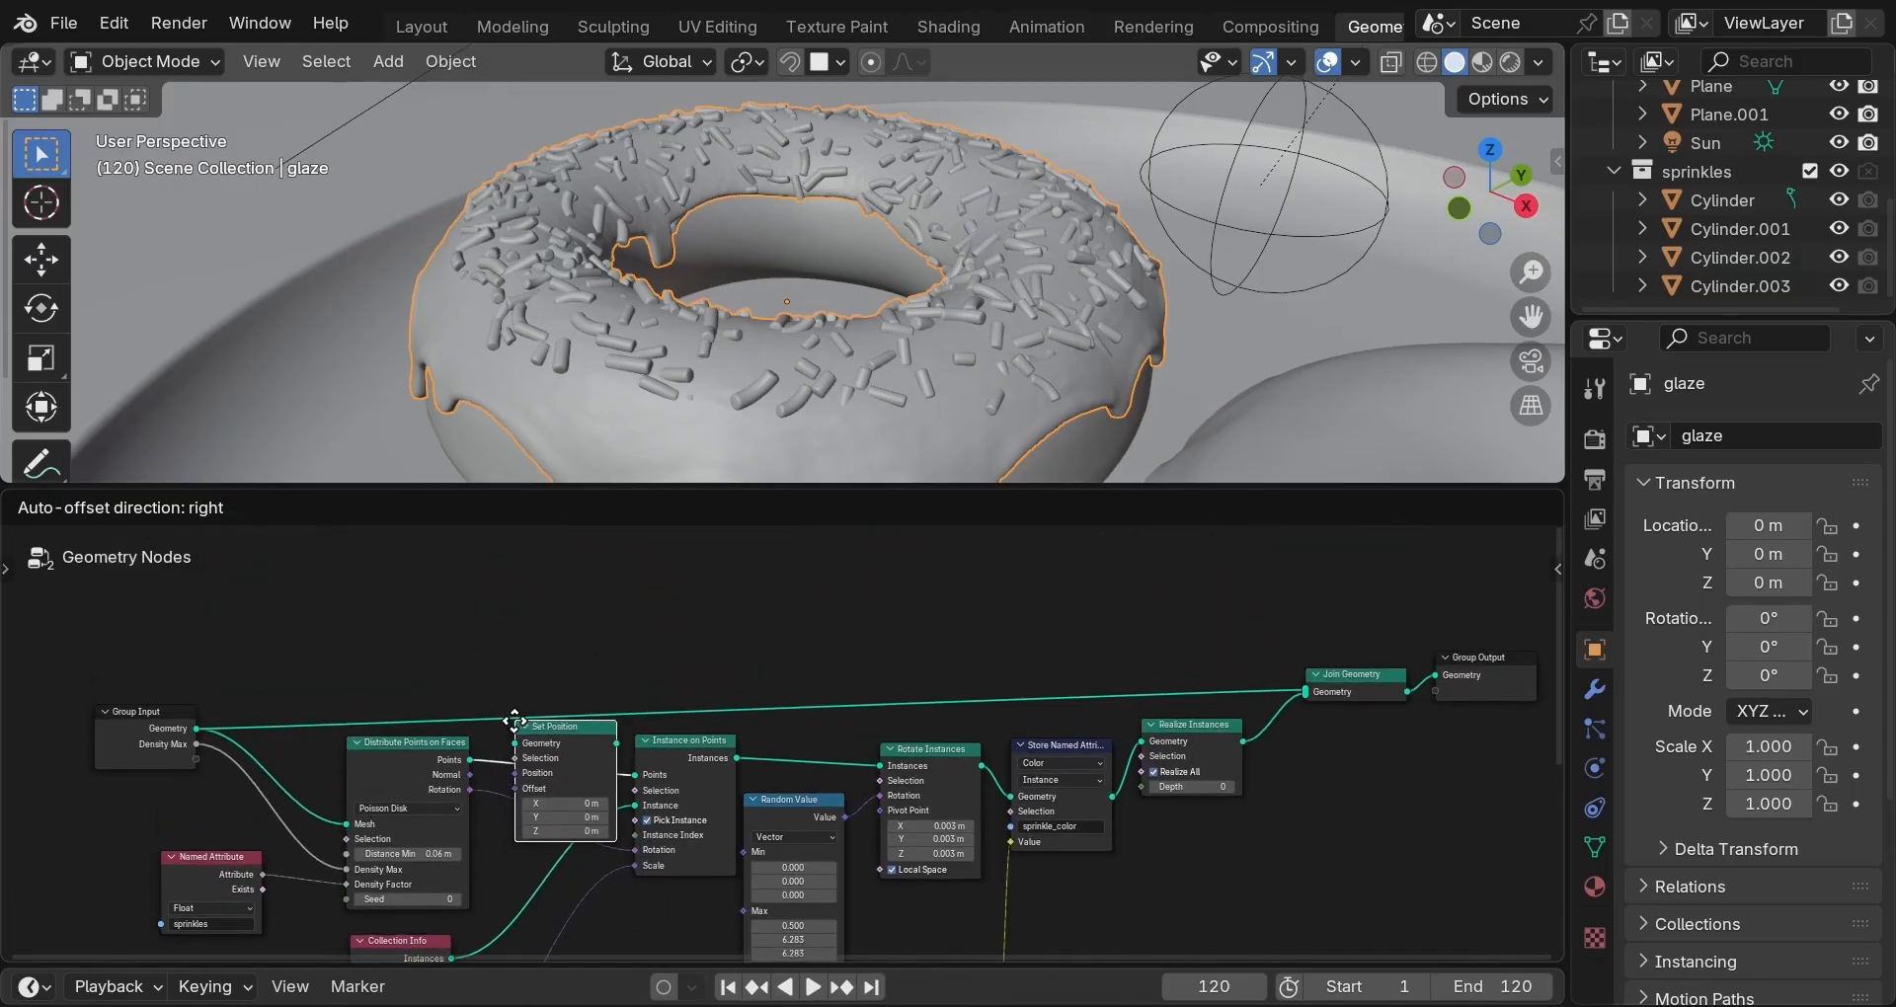
pyautogui.click(514, 720)
# Route the point Normal through a Vector Math Scale of 0.005 into Set Position's Offset.
pyautogui.scroll(1, 470, 773)
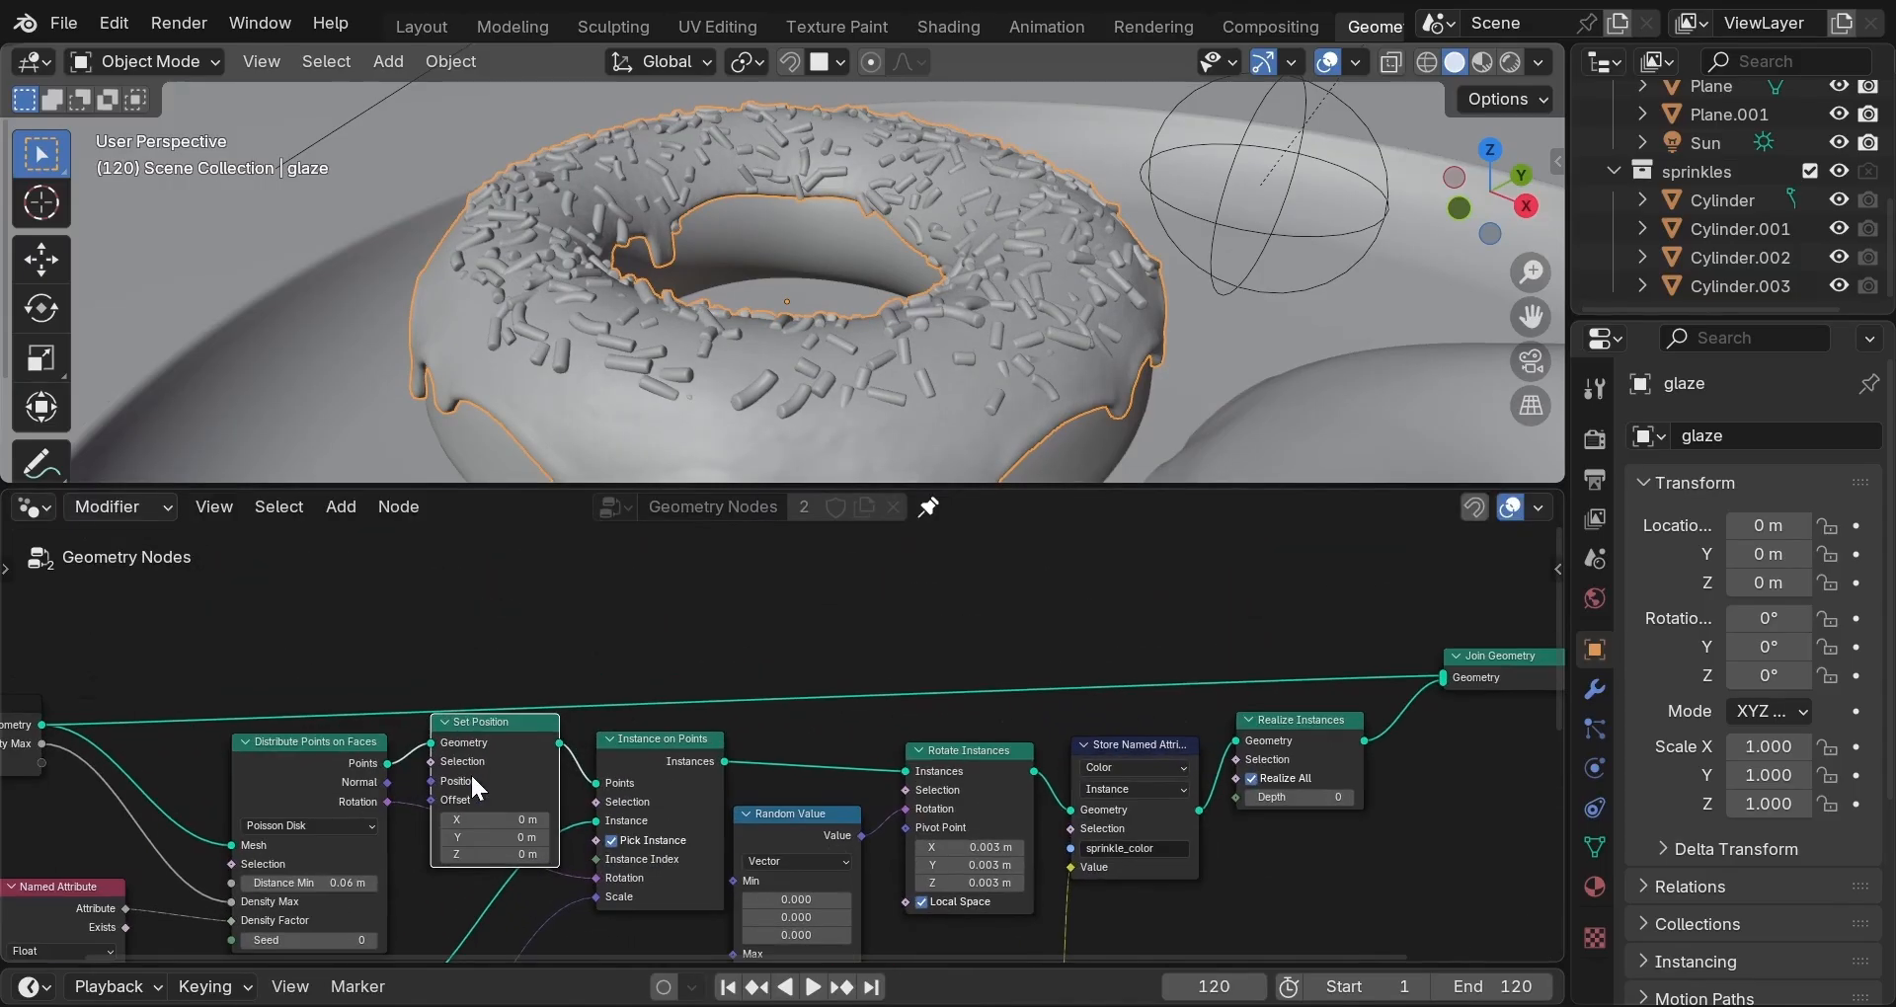
pyautogui.moveTo(385, 781); pyautogui.dragTo(419, 904)
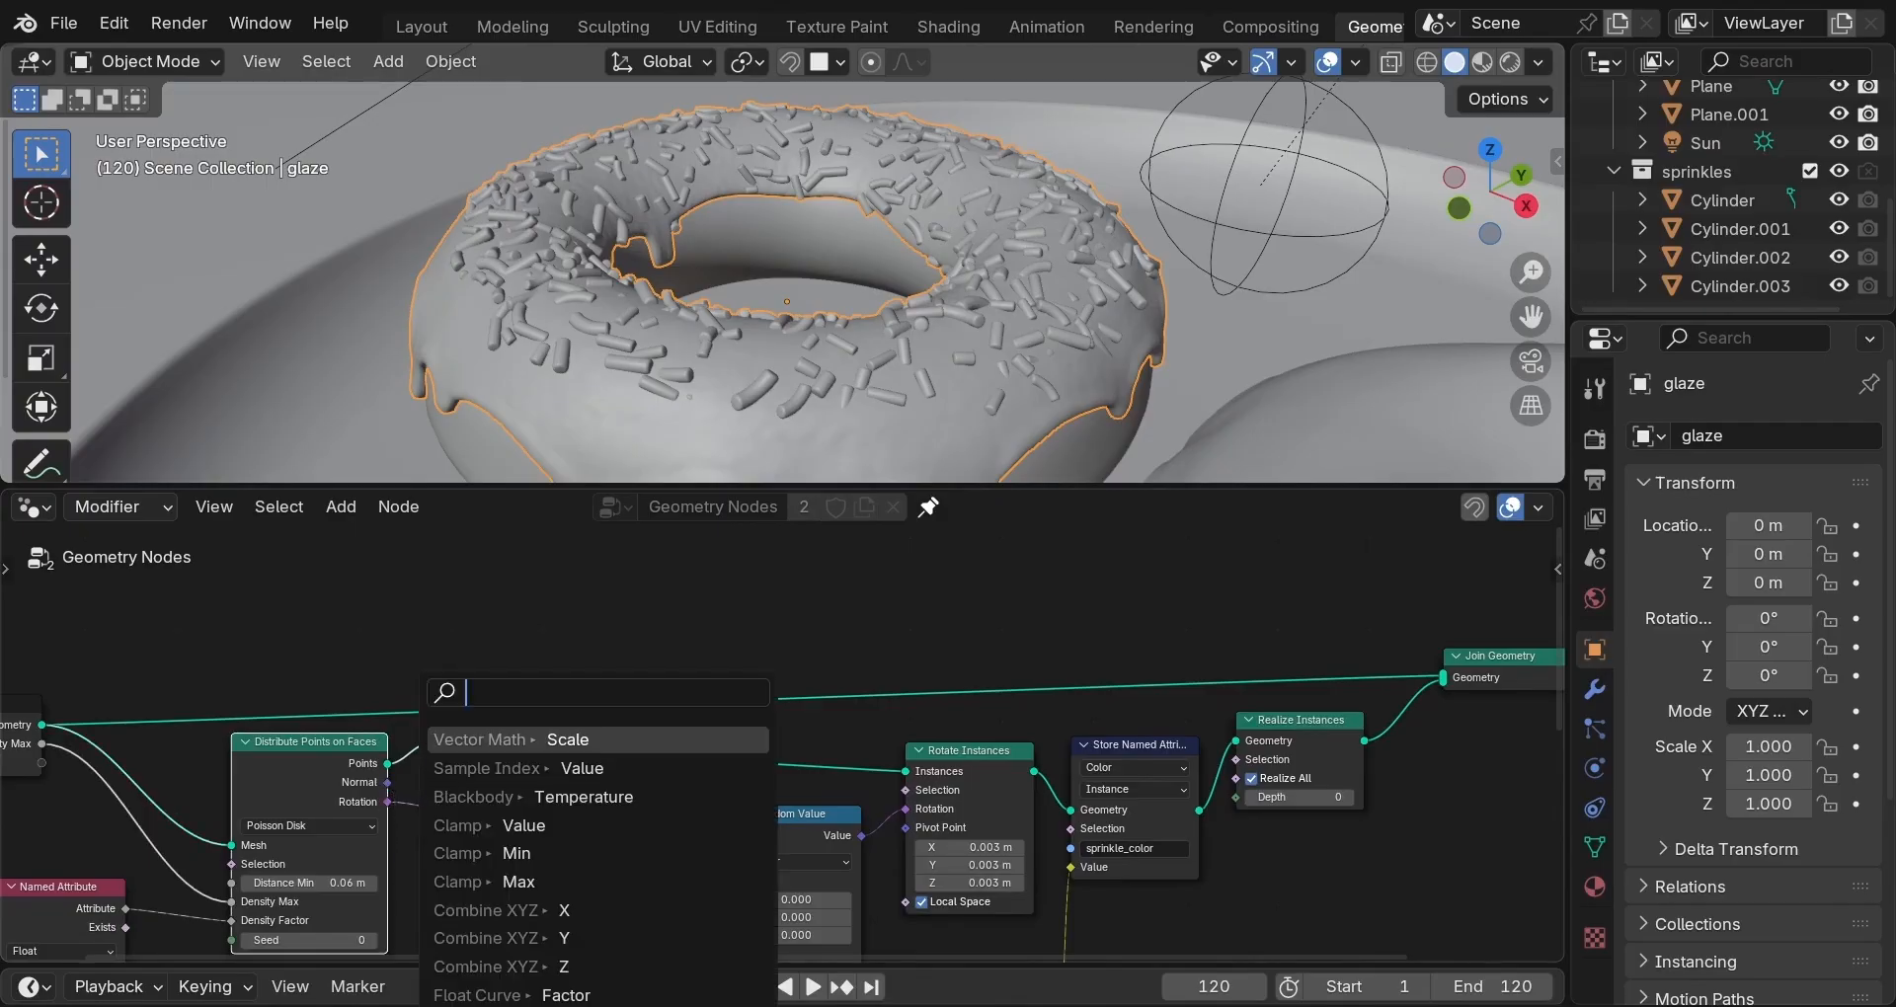
pyautogui.press('Return')
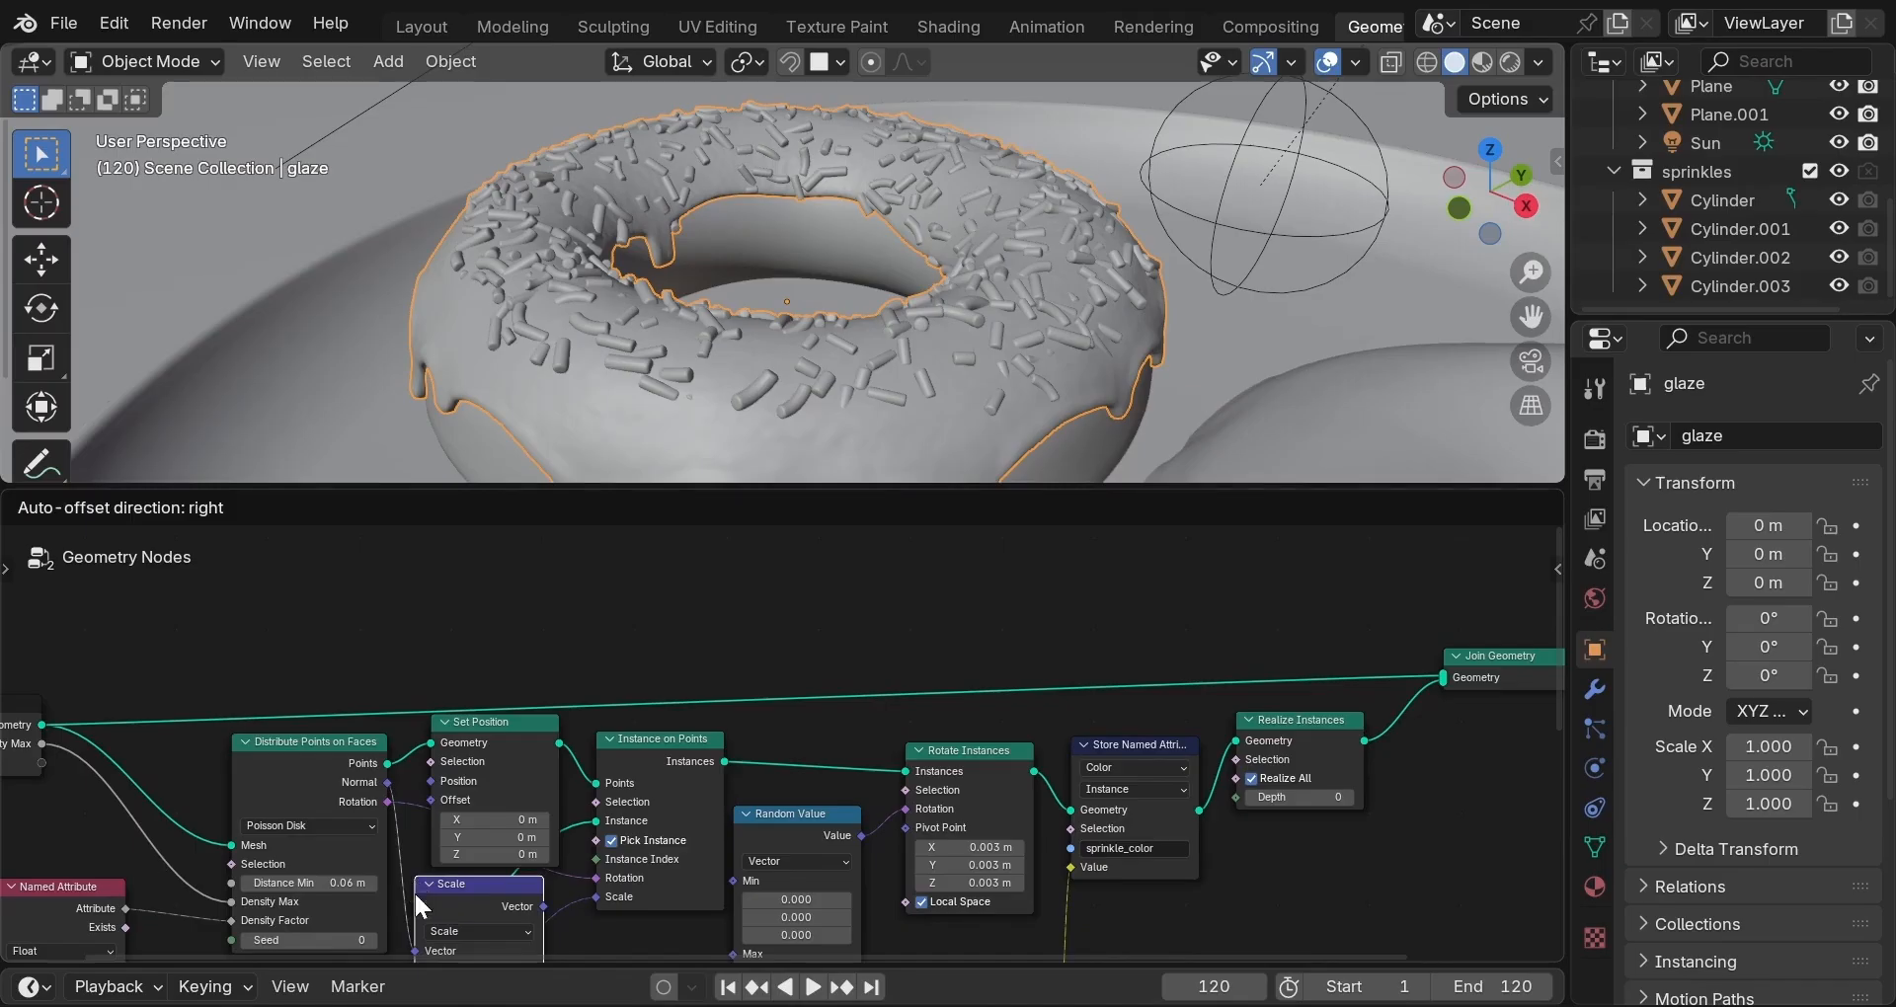
pyautogui.scroll(-2, 704, 769)
pyautogui.click(543, 896)
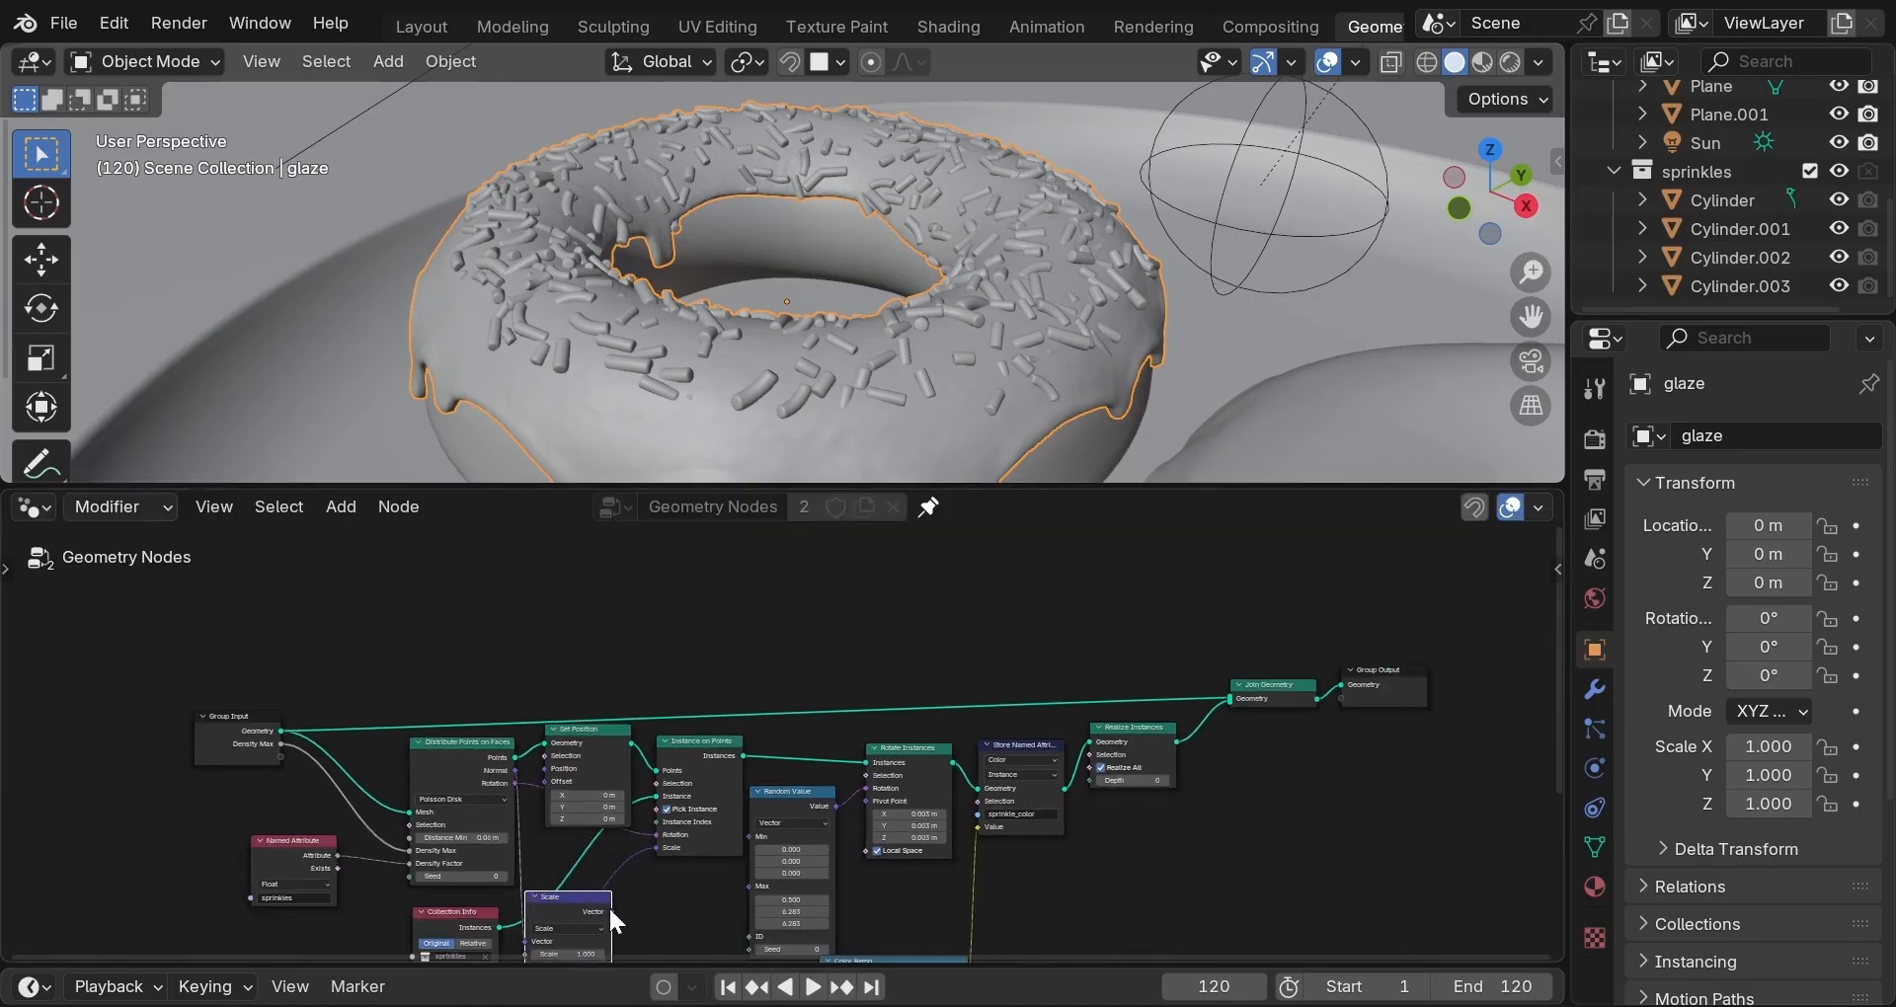
pyautogui.moveTo(612, 910); pyautogui.dragTo(529, 784)
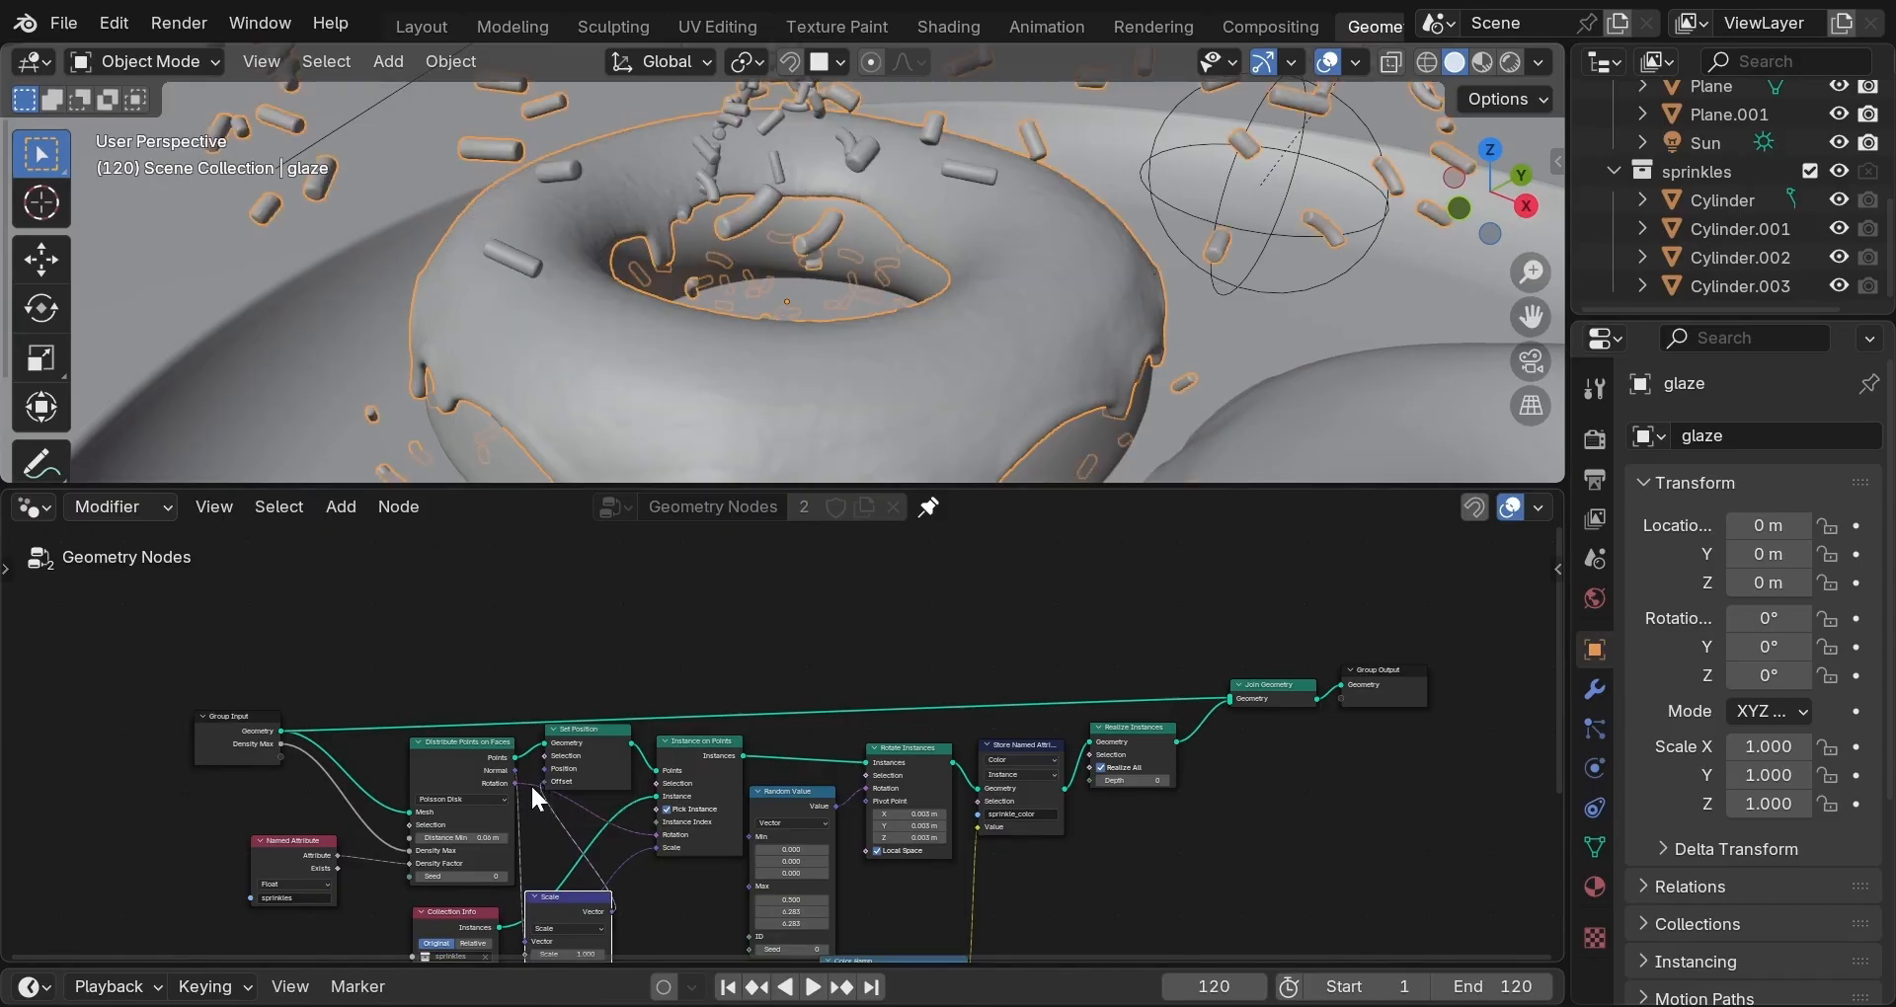
pyautogui.scroll(1, 662, 867)
pyautogui.moveTo(550, 805); pyautogui.dragTo(610, 624, button='middle')
pyautogui.moveTo(560, 767); pyautogui.dragTo(552, 836)
pyautogui.click(568, 899)
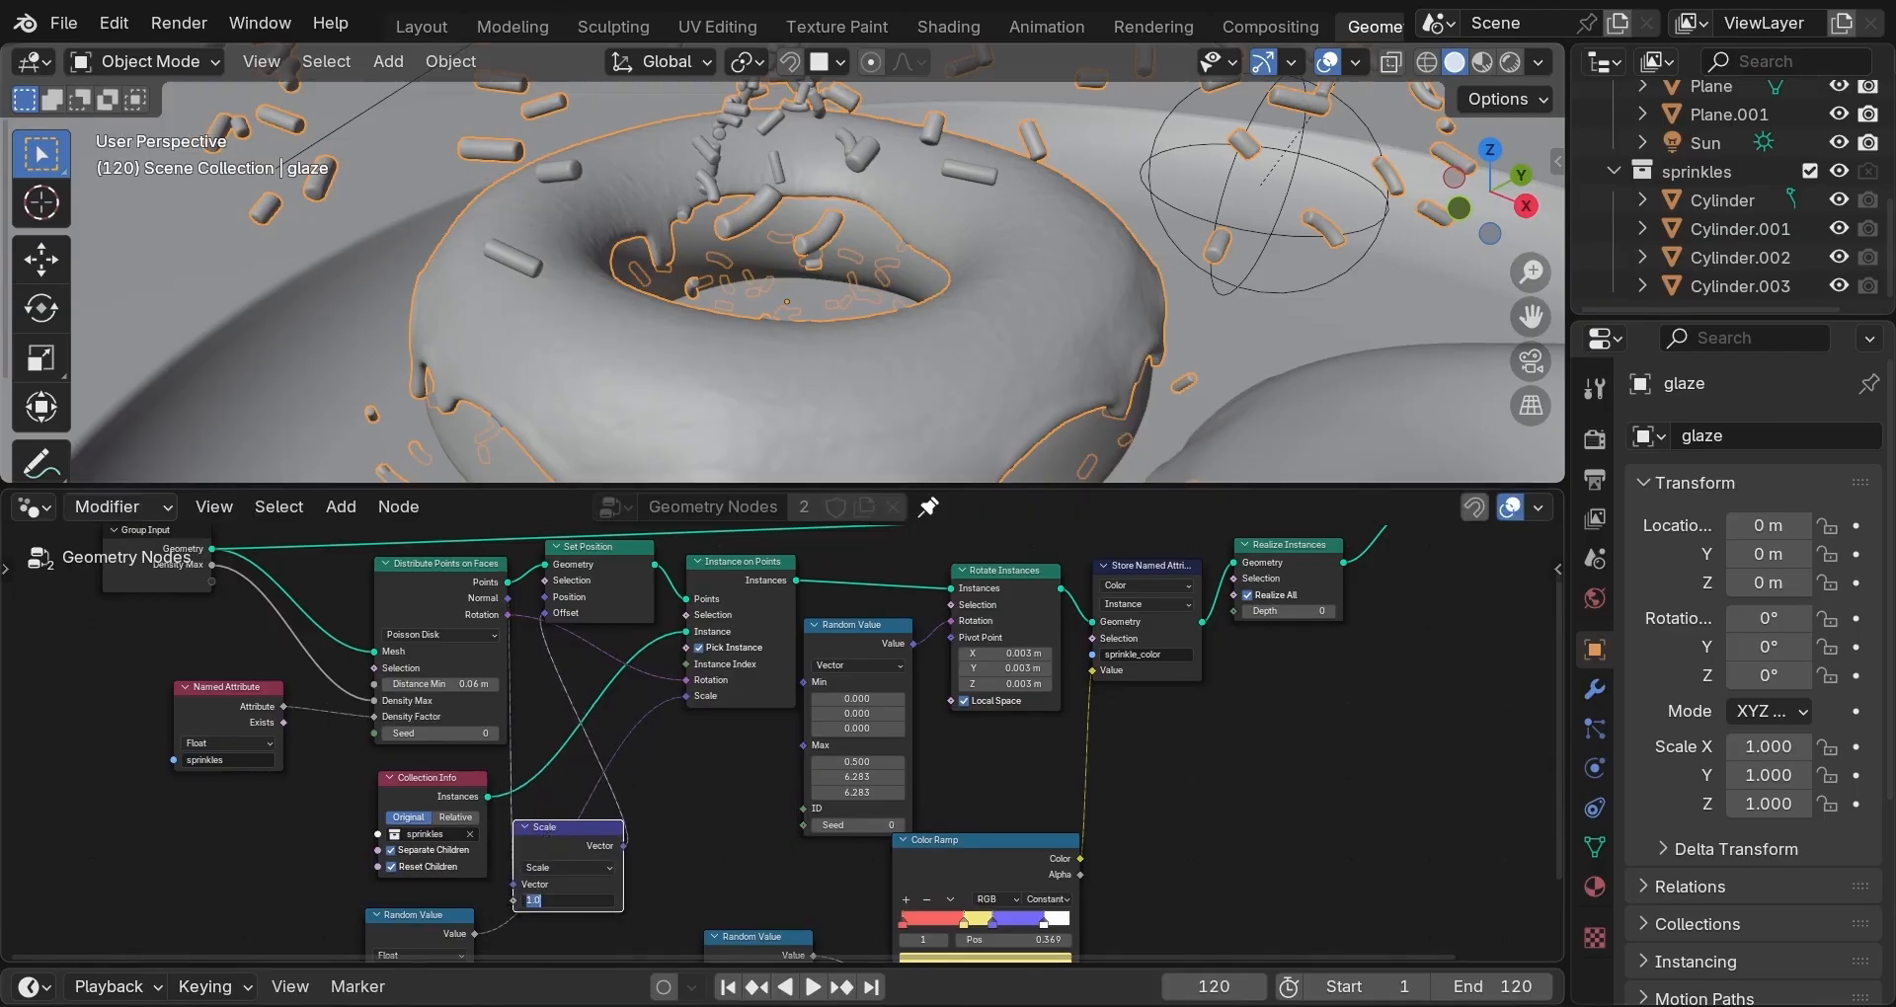
pyautogui.write('0.005')
pyautogui.press('Return')
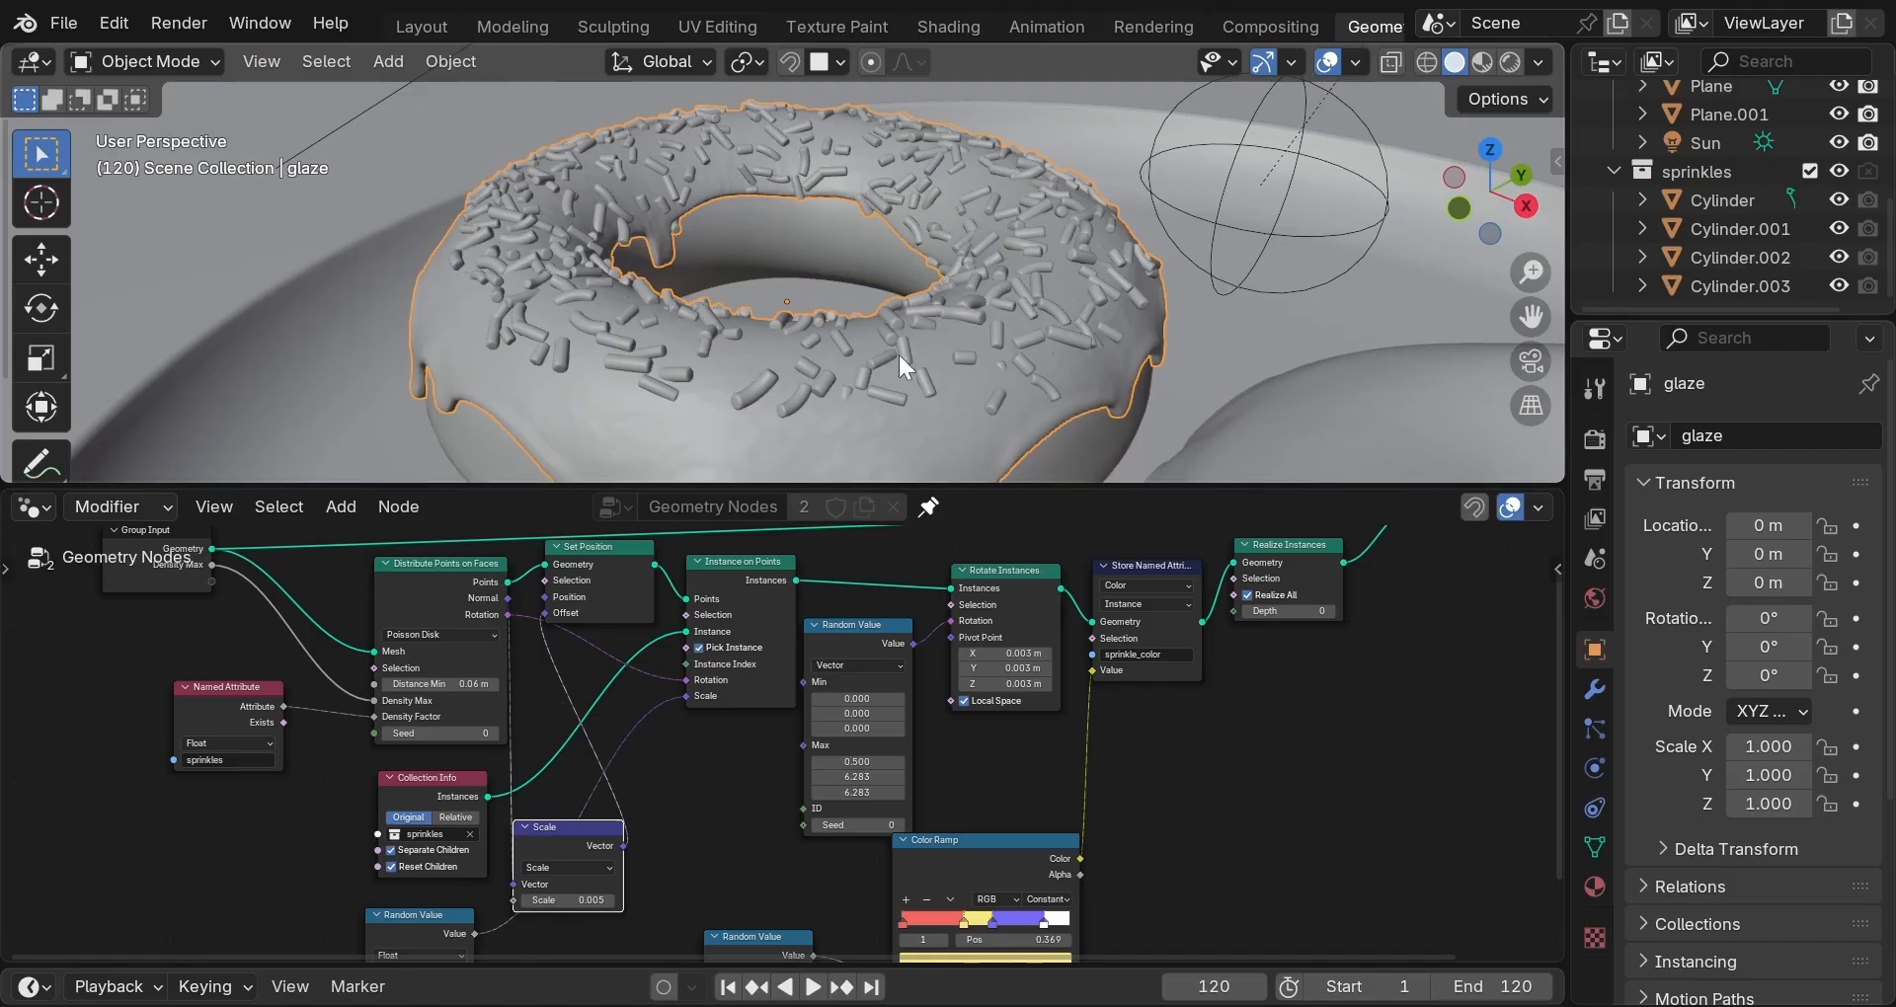
# Set the Rotate Instances Pivot Point to 0 on X, Y and Z.
pyautogui.moveTo(933, 346); pyautogui.dragTo(1034, 306, button='middle')
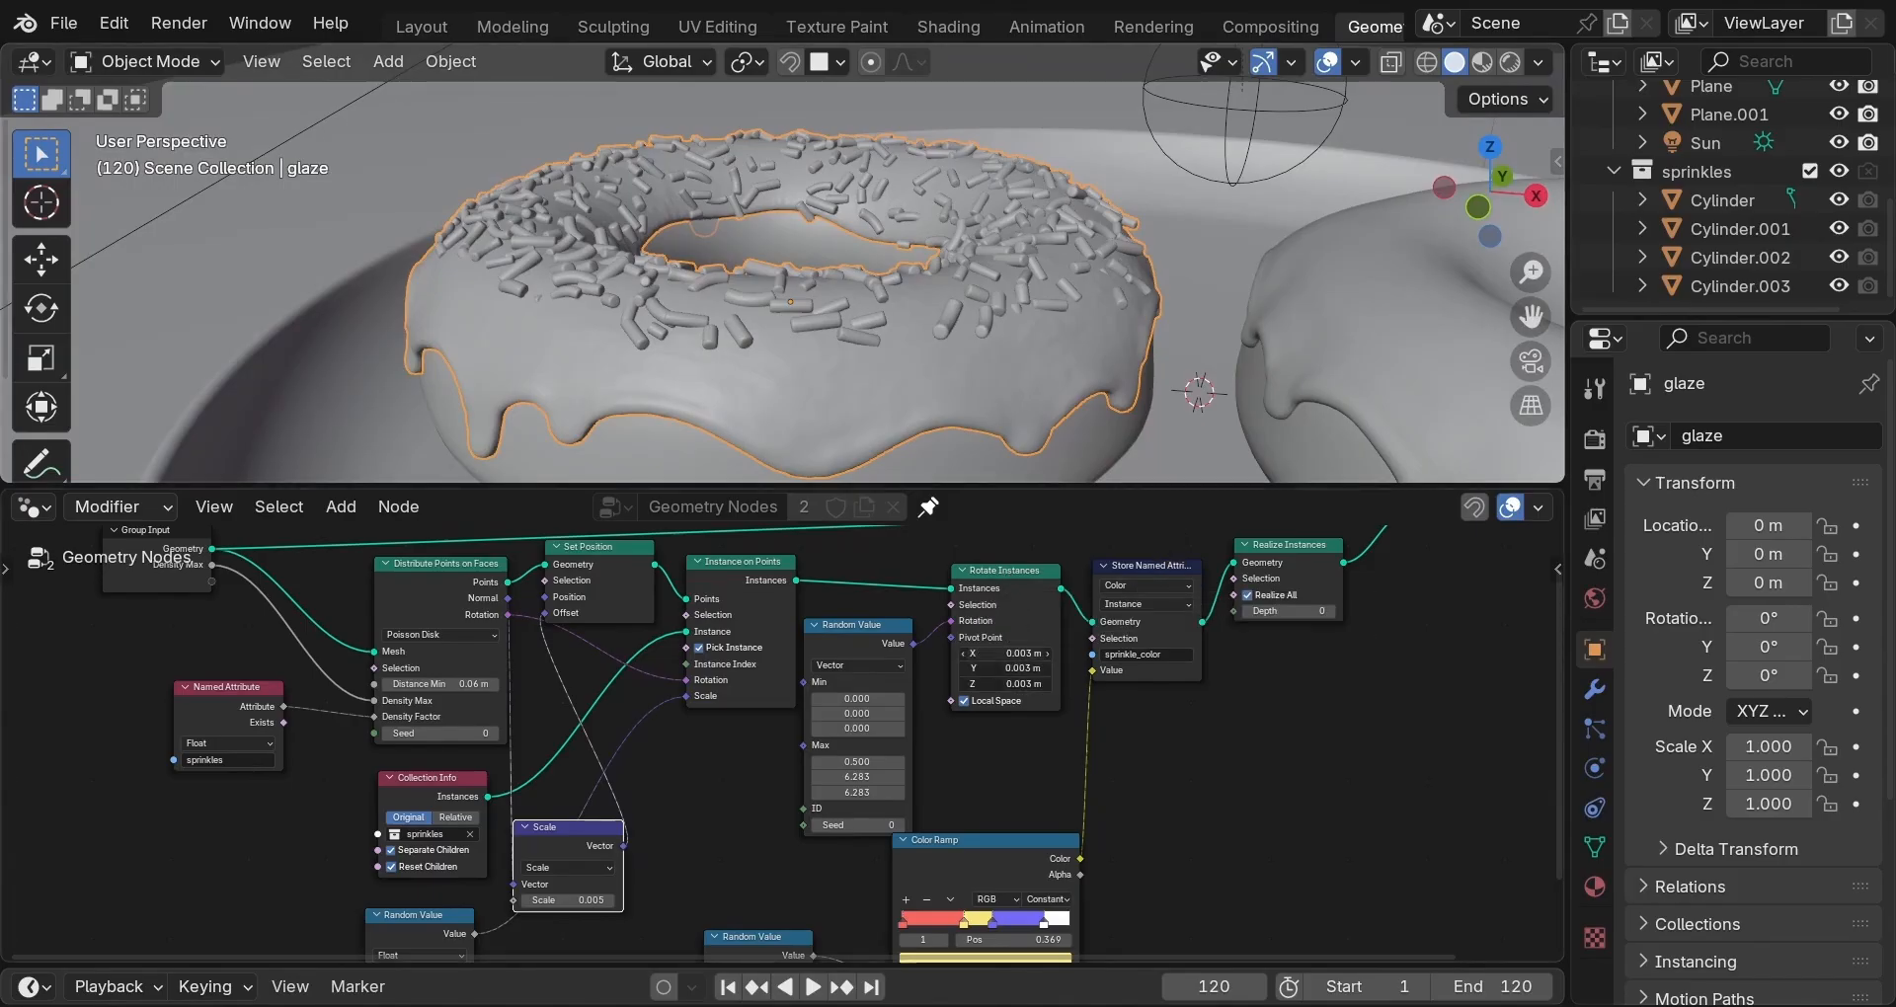
pyautogui.moveTo(1006, 654); pyautogui.dragTo(1006, 683)
pyautogui.write('0')
pyautogui.press('Return')
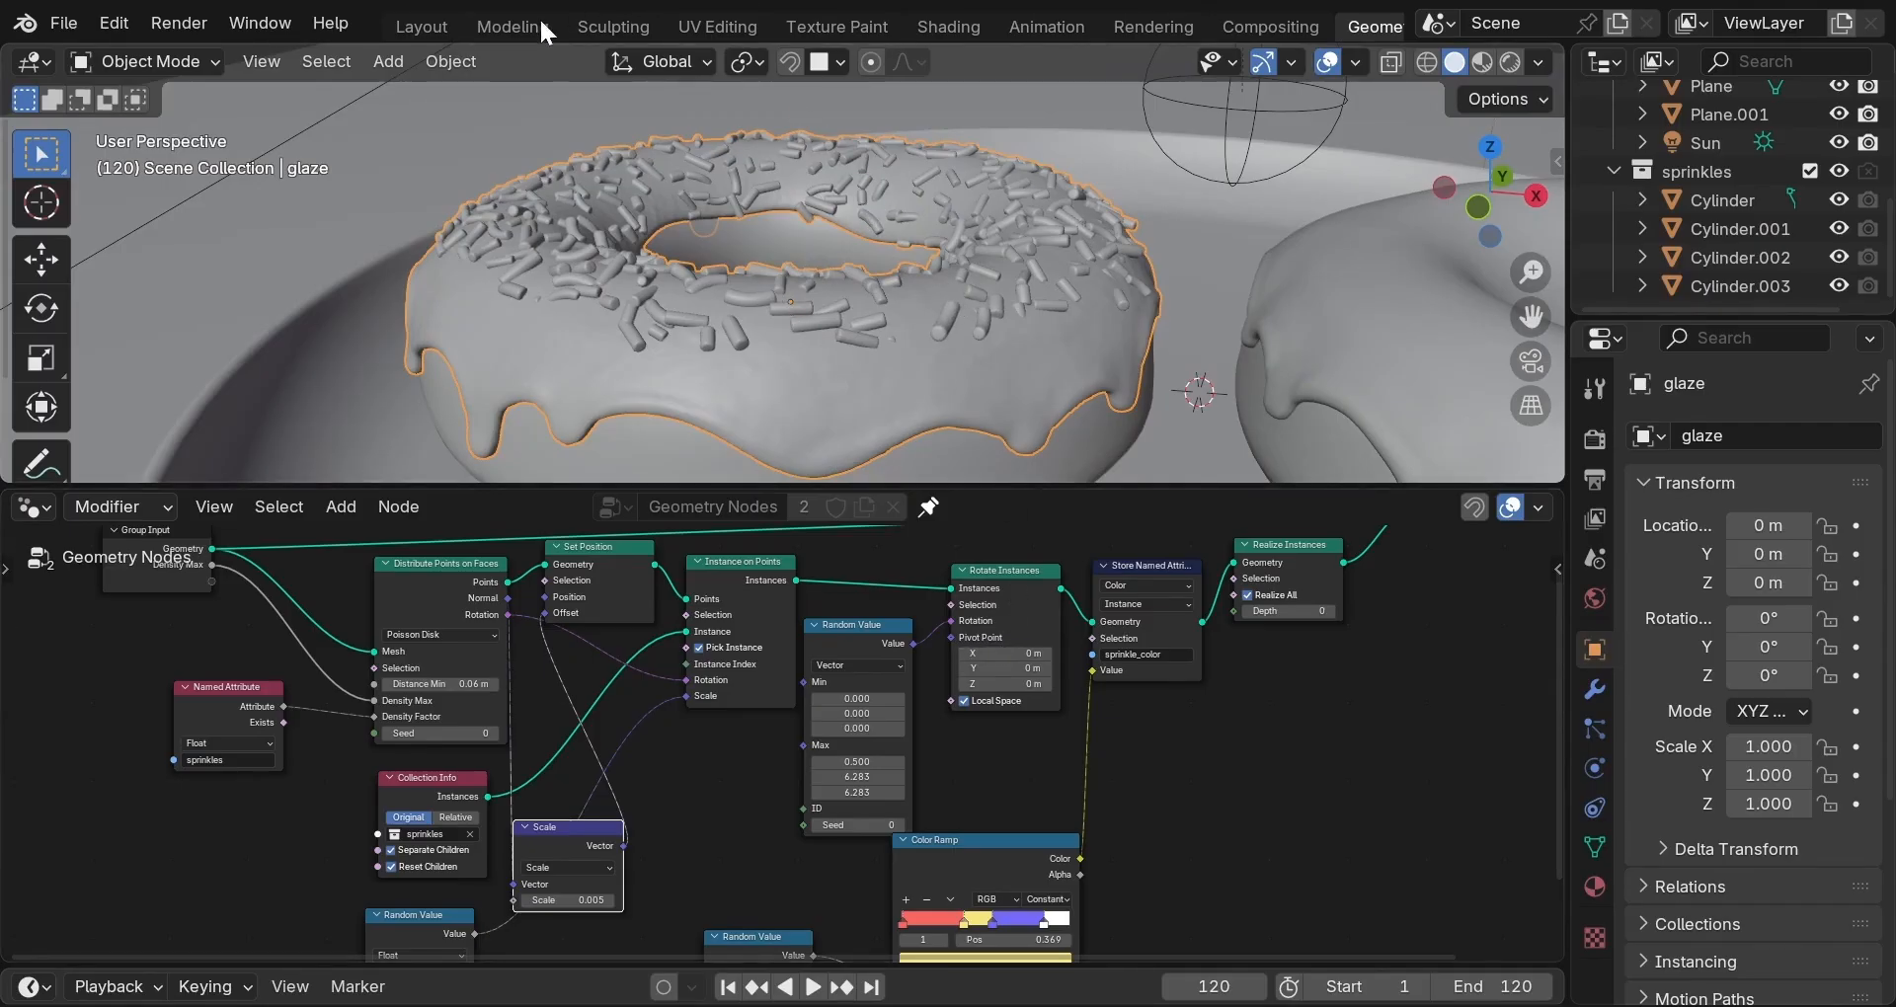
# Apply both Displace modifiers and the Geometry Nodes modifier on glaze, then Geometry Nodes on glaze.001.
pyautogui.click(409, 26)
pyautogui.click(1499, 733)
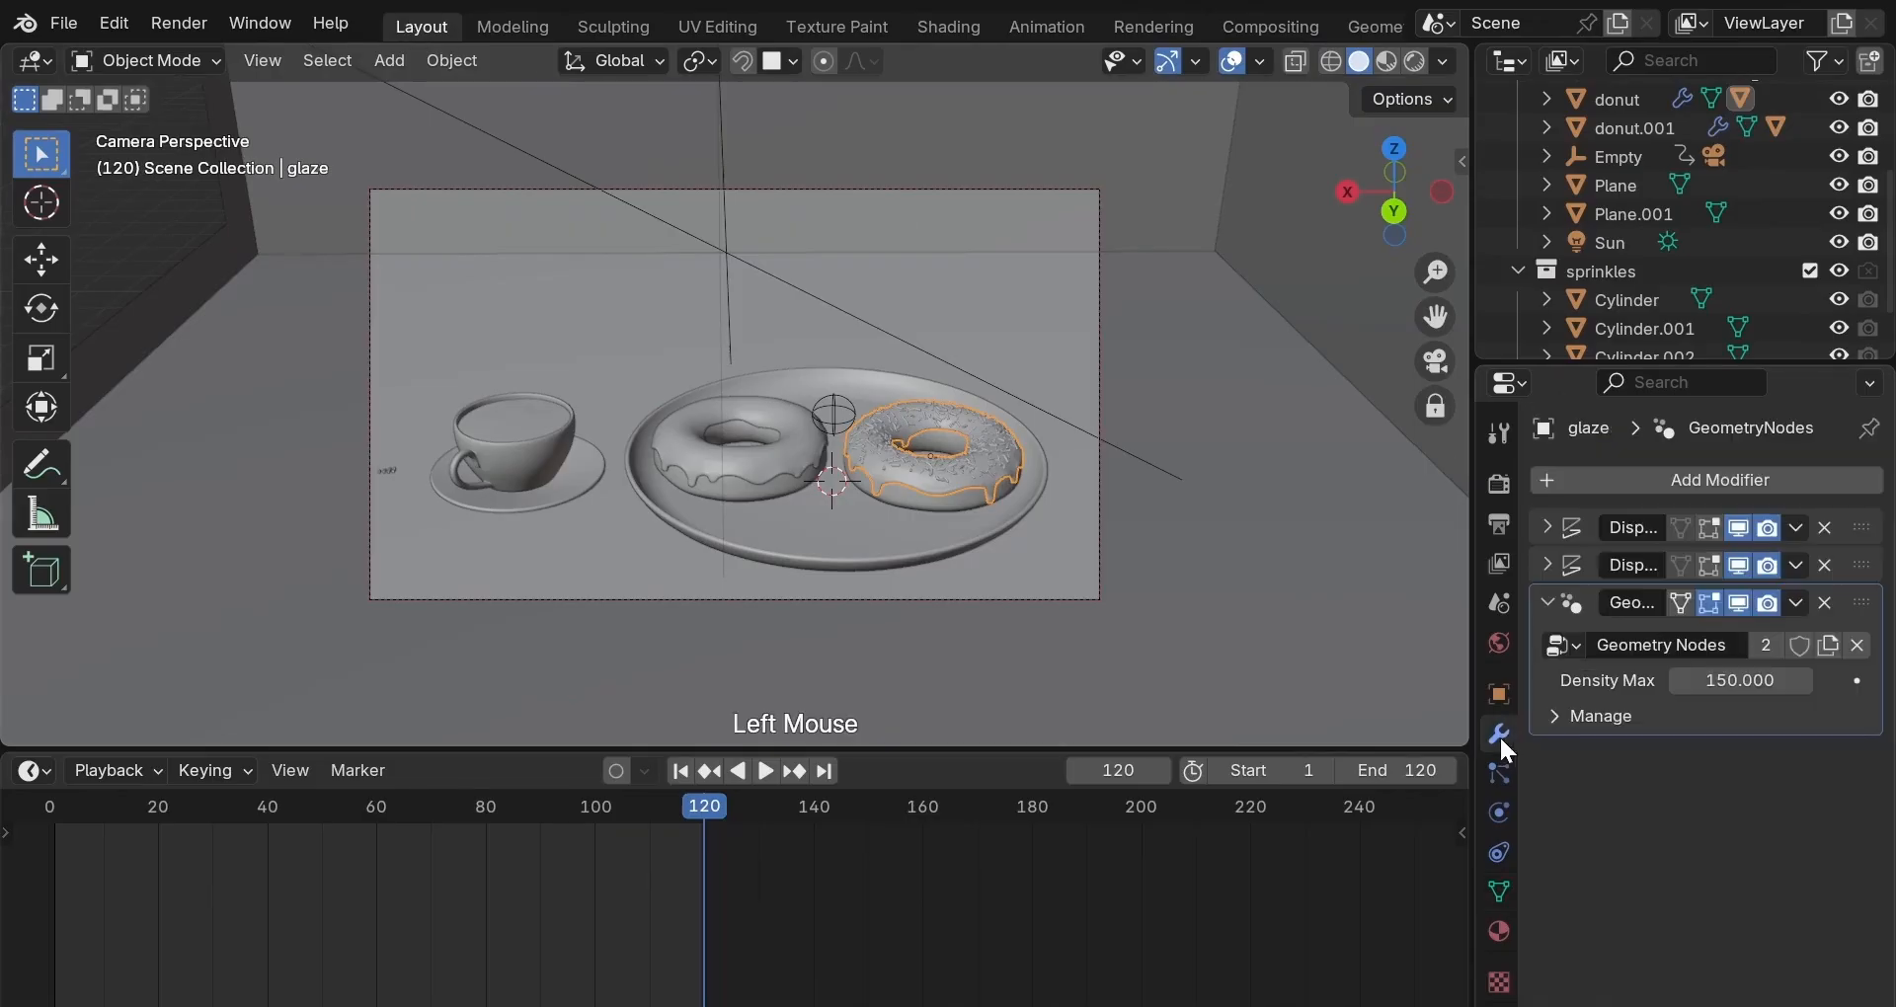
pyautogui.click(1795, 527)
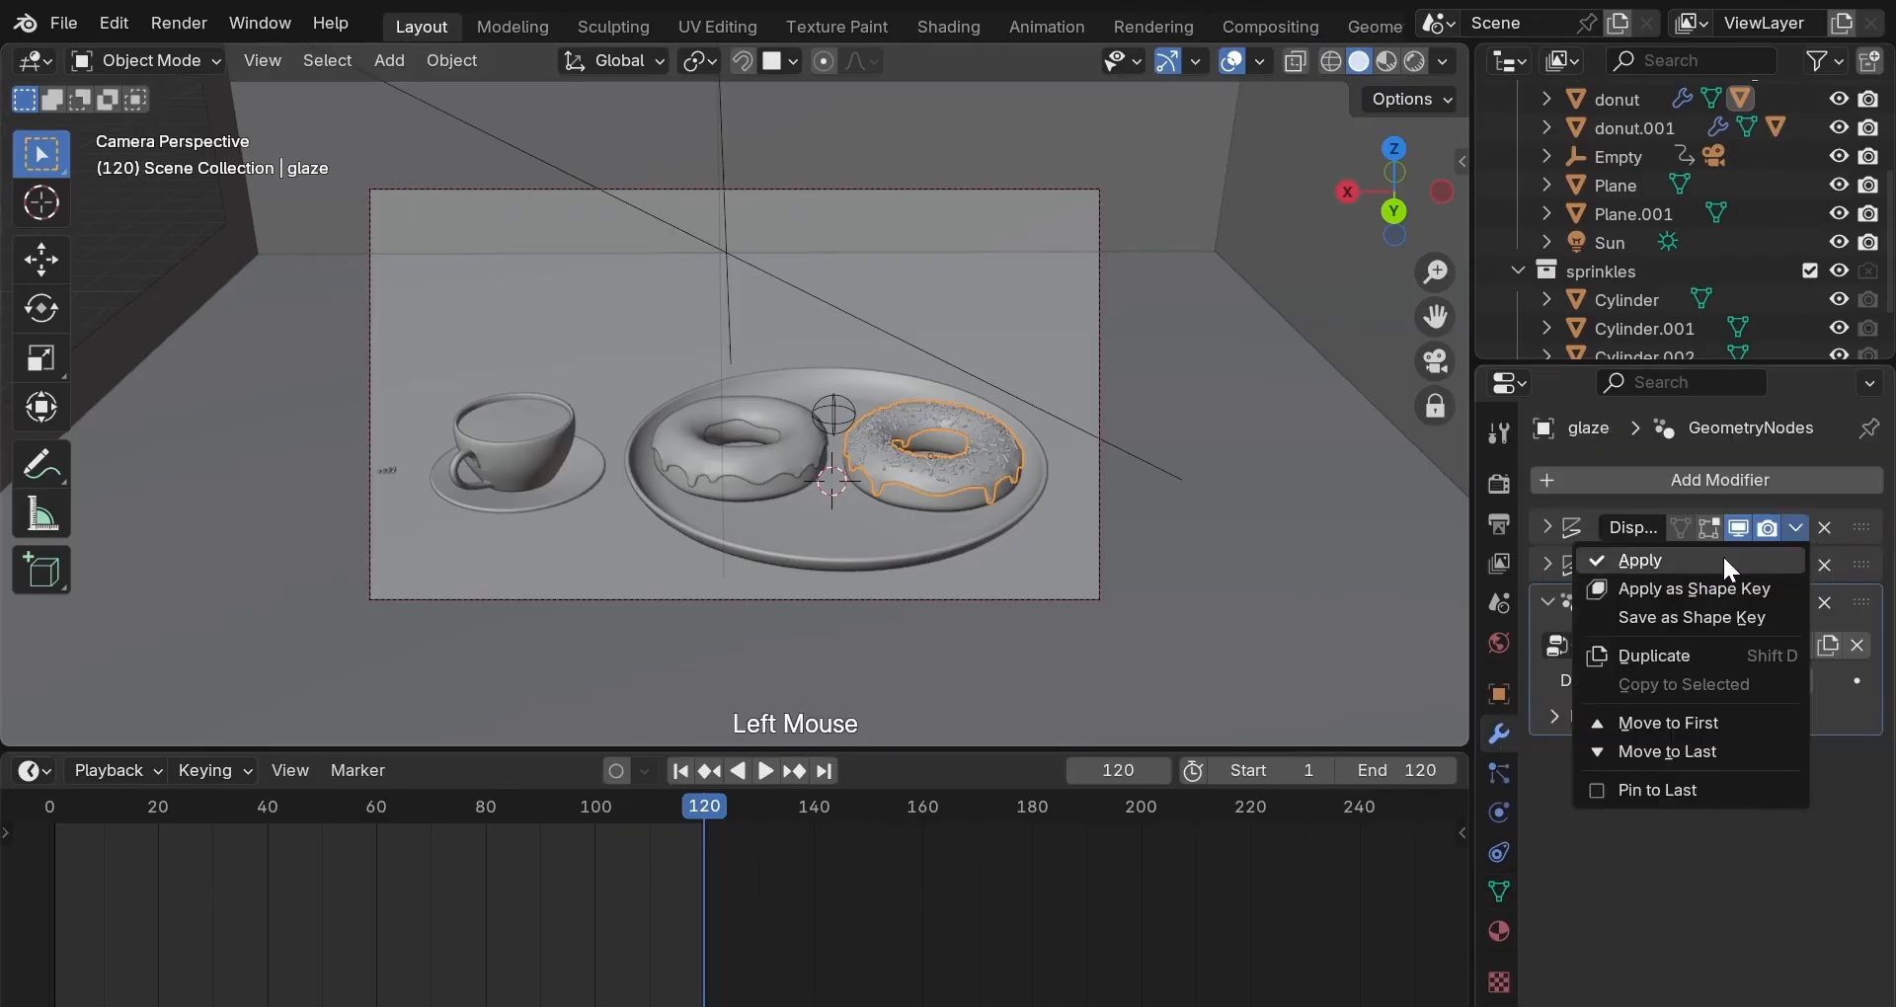
pyautogui.click(1724, 555)
pyautogui.click(1794, 527)
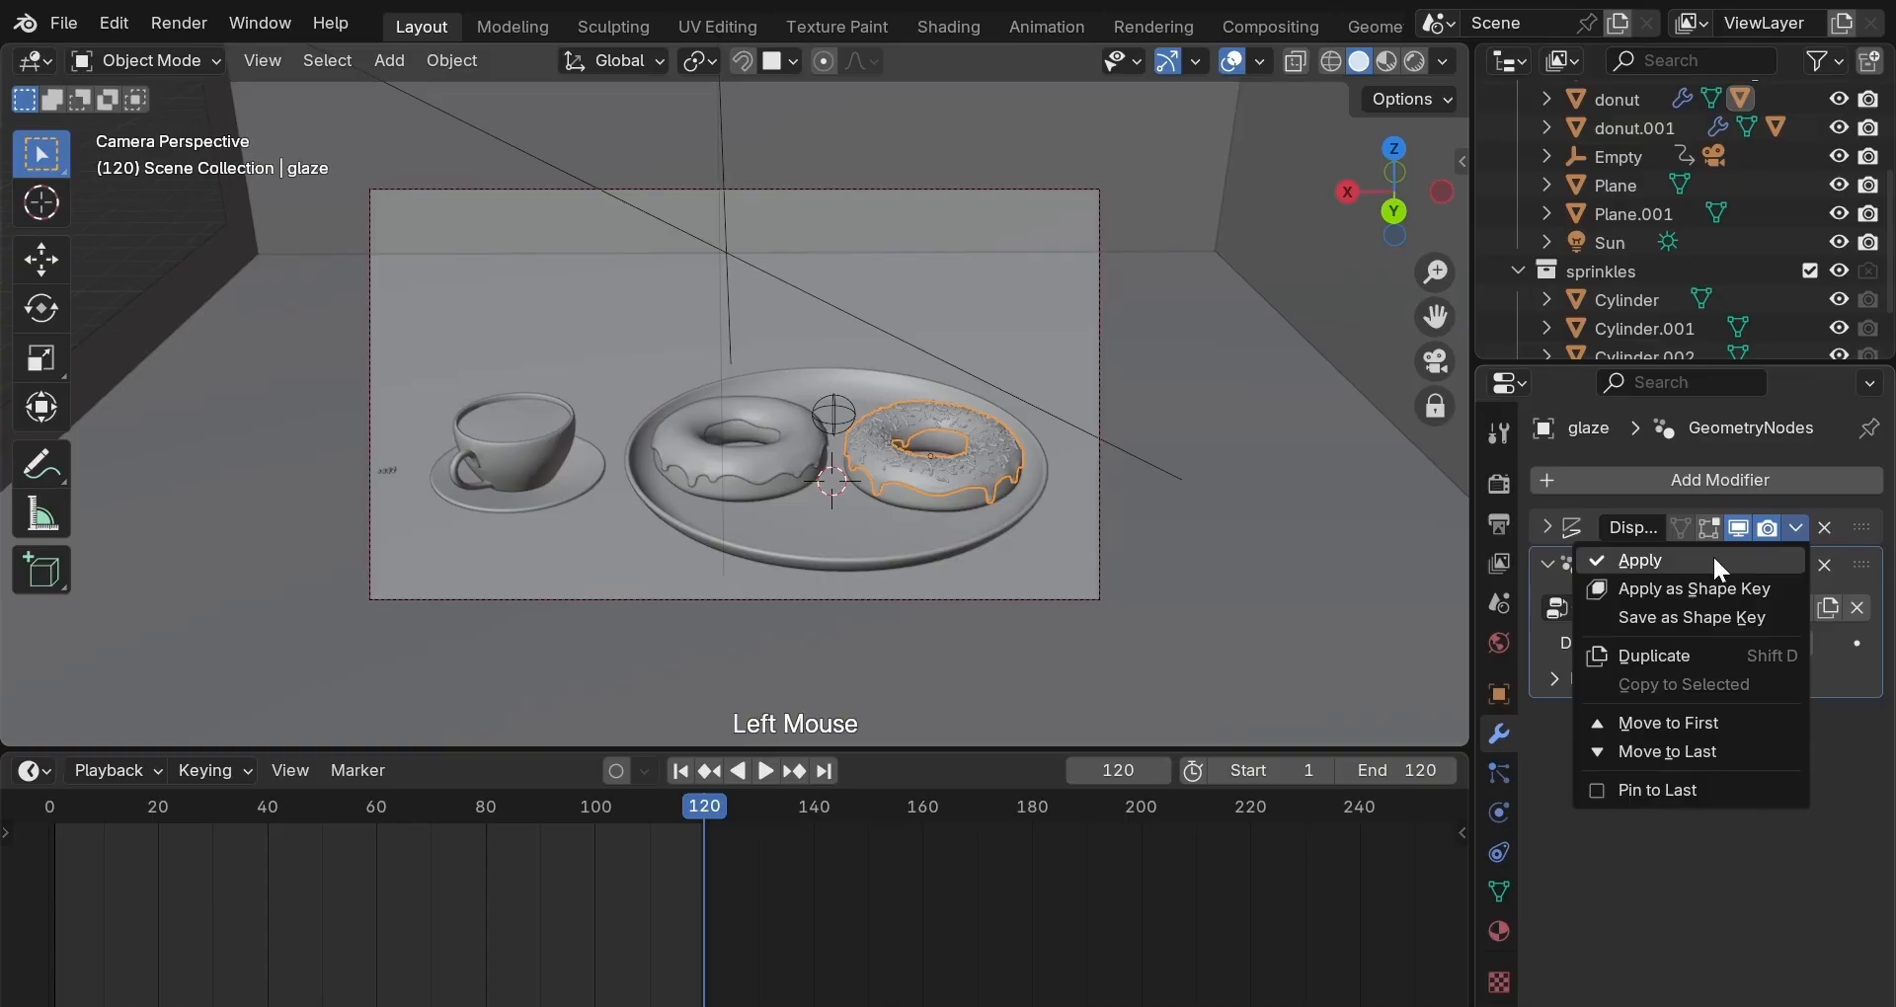
pyautogui.click(1712, 556)
pyautogui.click(1793, 526)
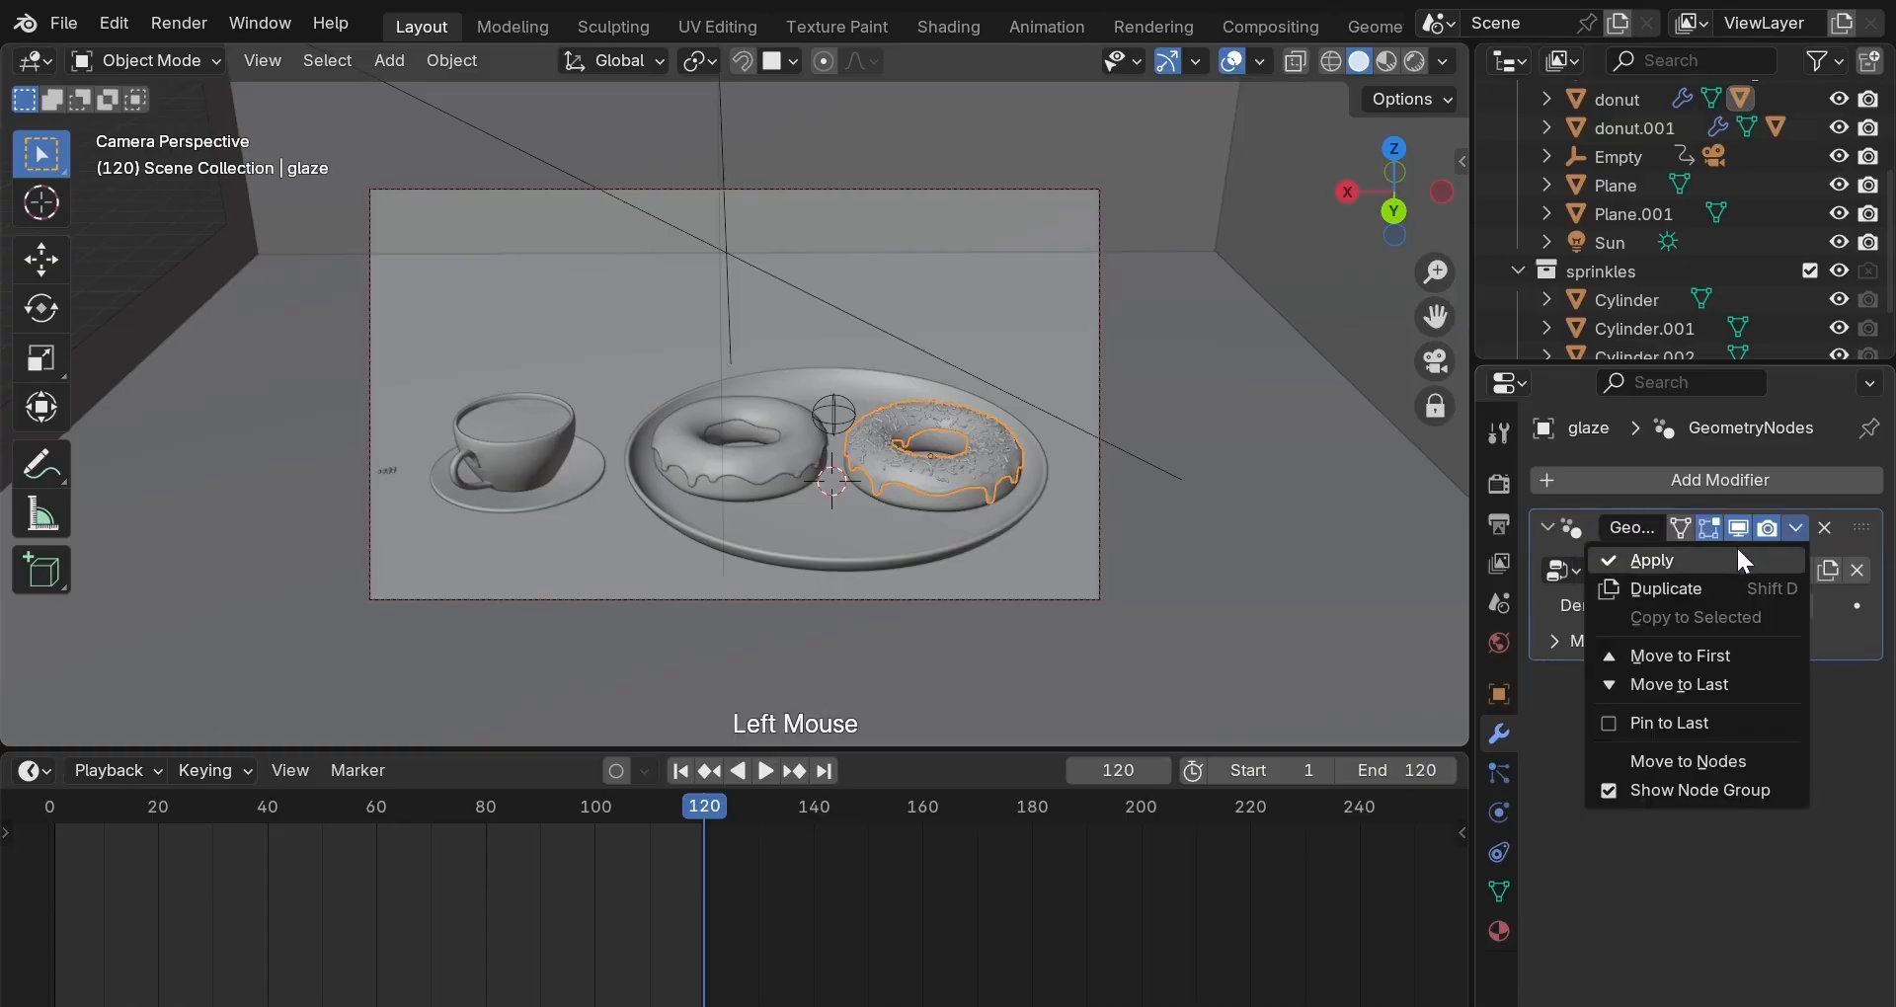
pyautogui.click(1712, 570)
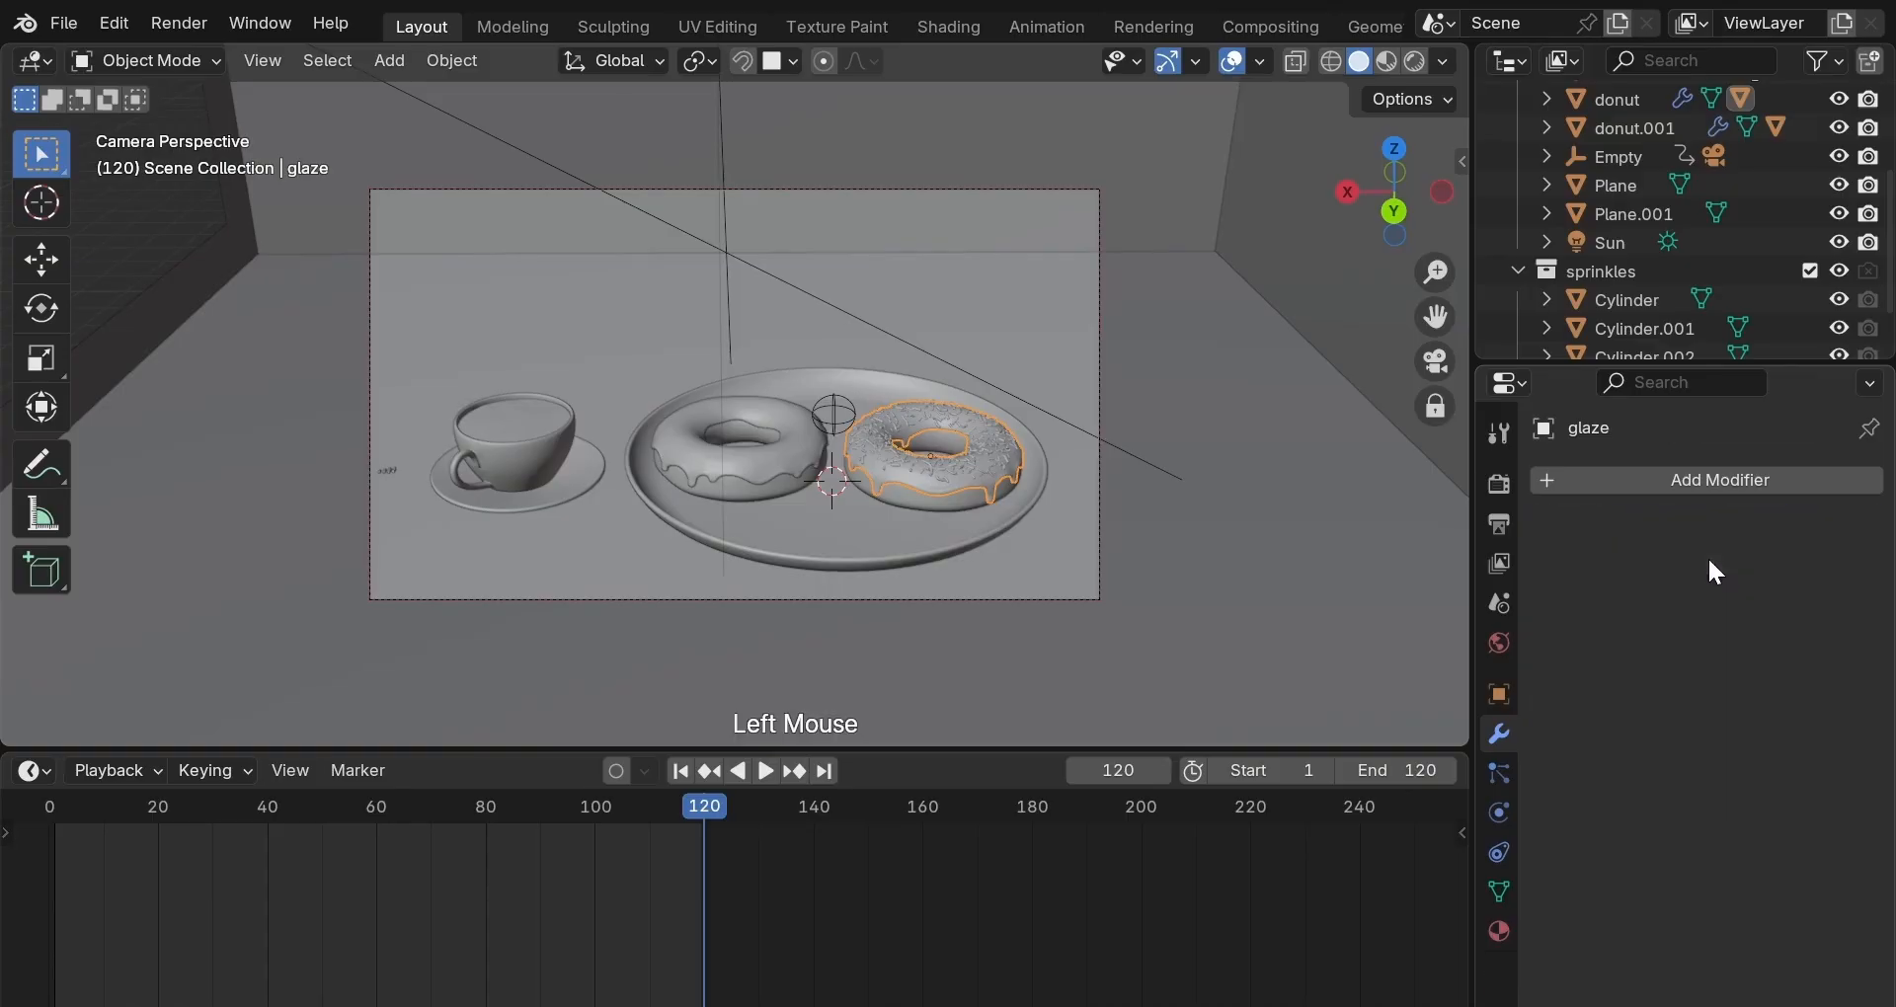
pyautogui.click(767, 454)
pyautogui.click(1798, 533)
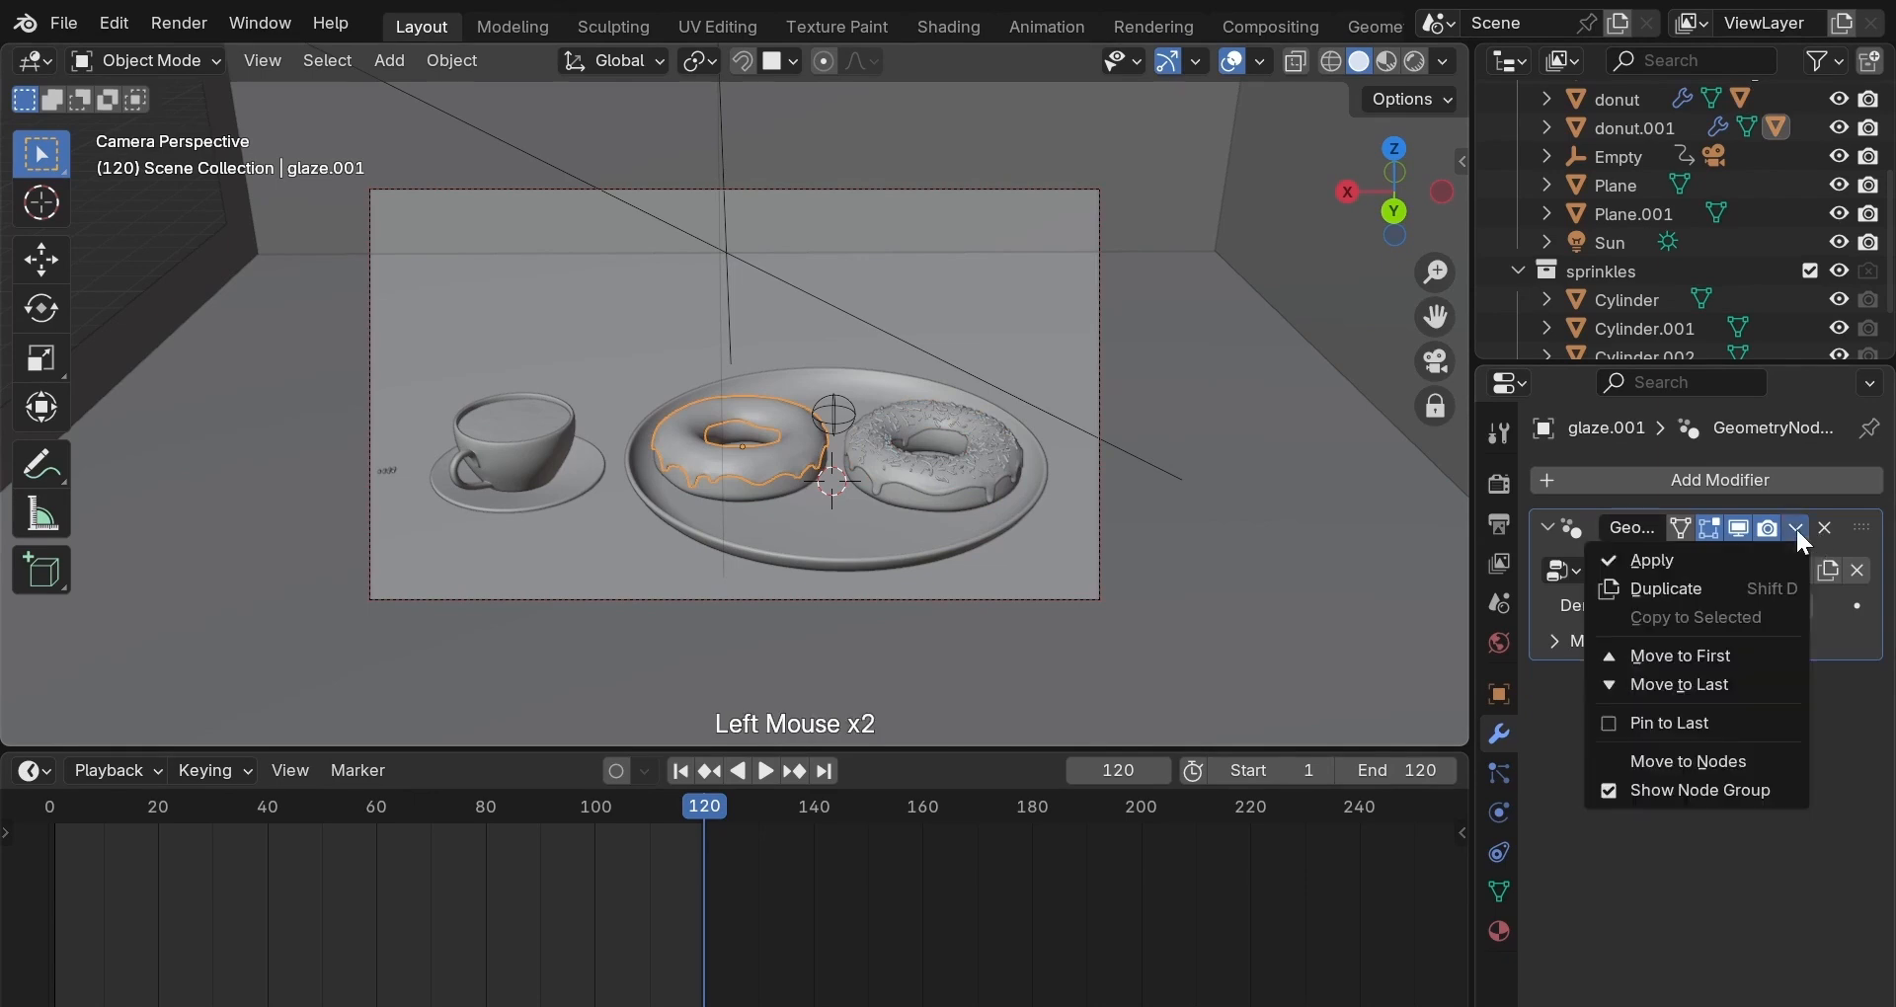
pyautogui.click(1711, 571)
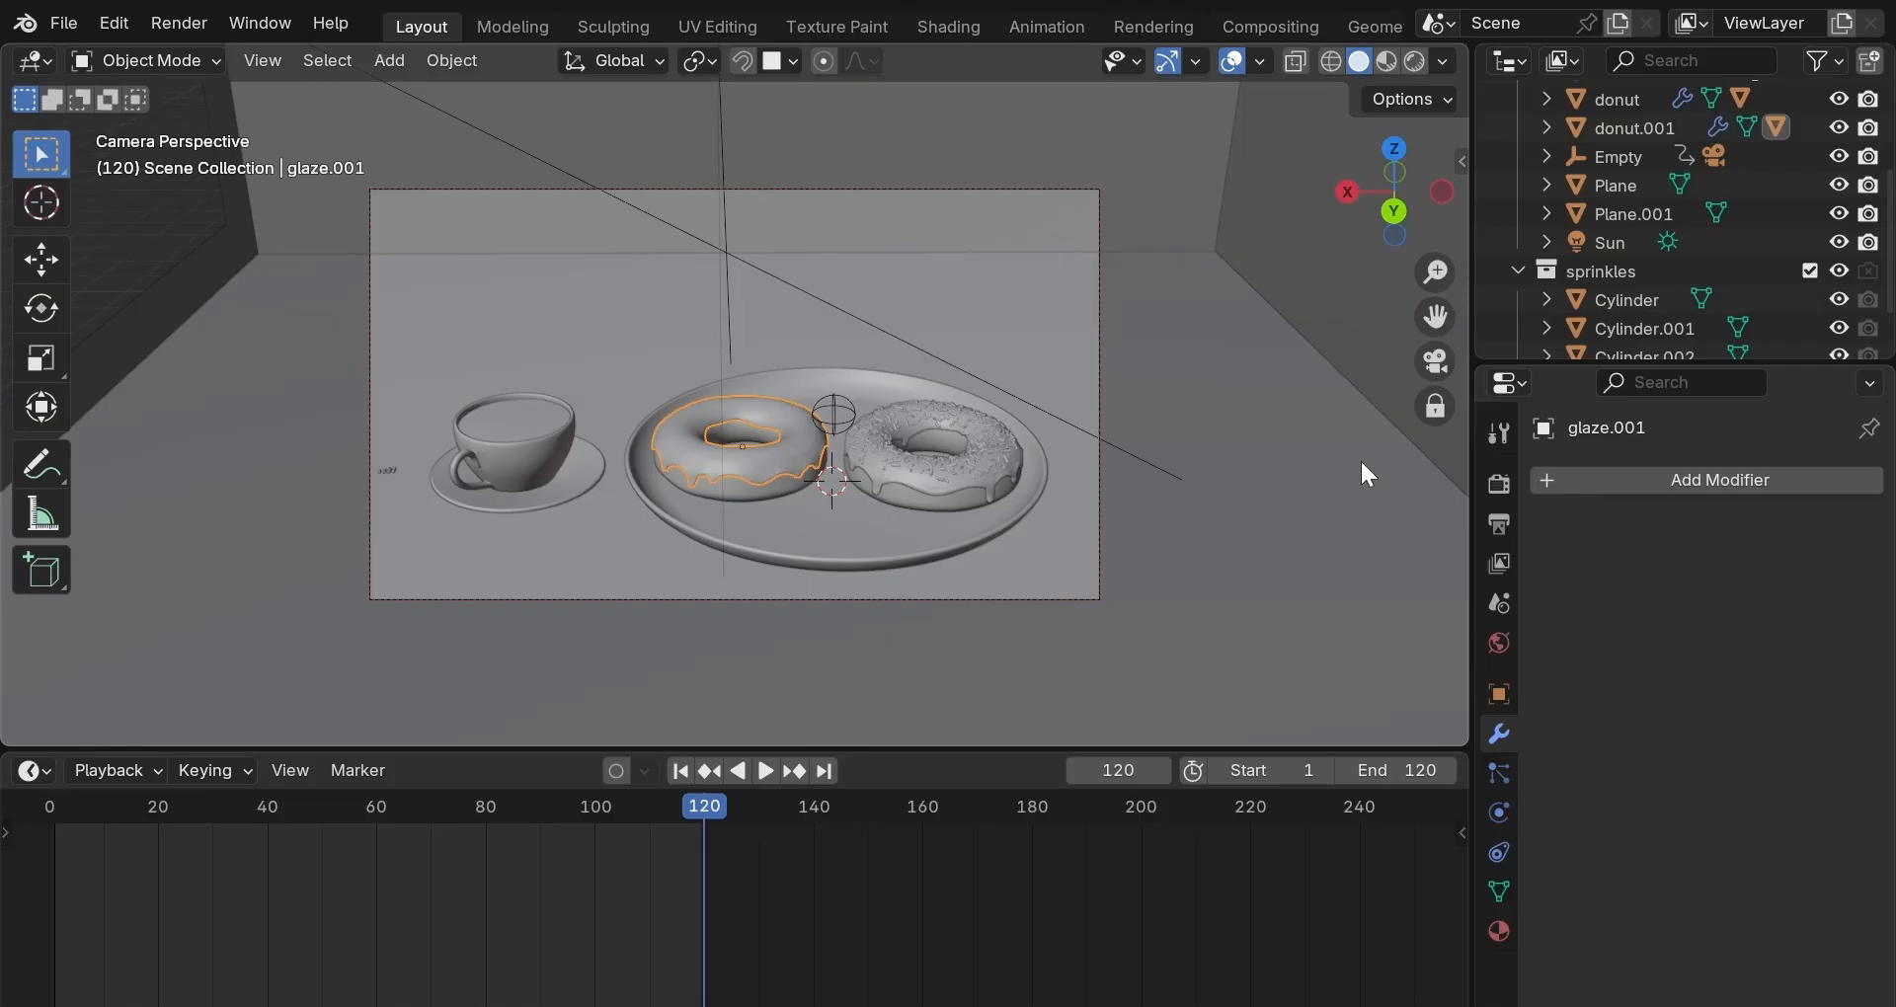
# Shift the plain donut and the sprinkled donut slightly along X on the plate.
pyautogui.click(1437, 363)
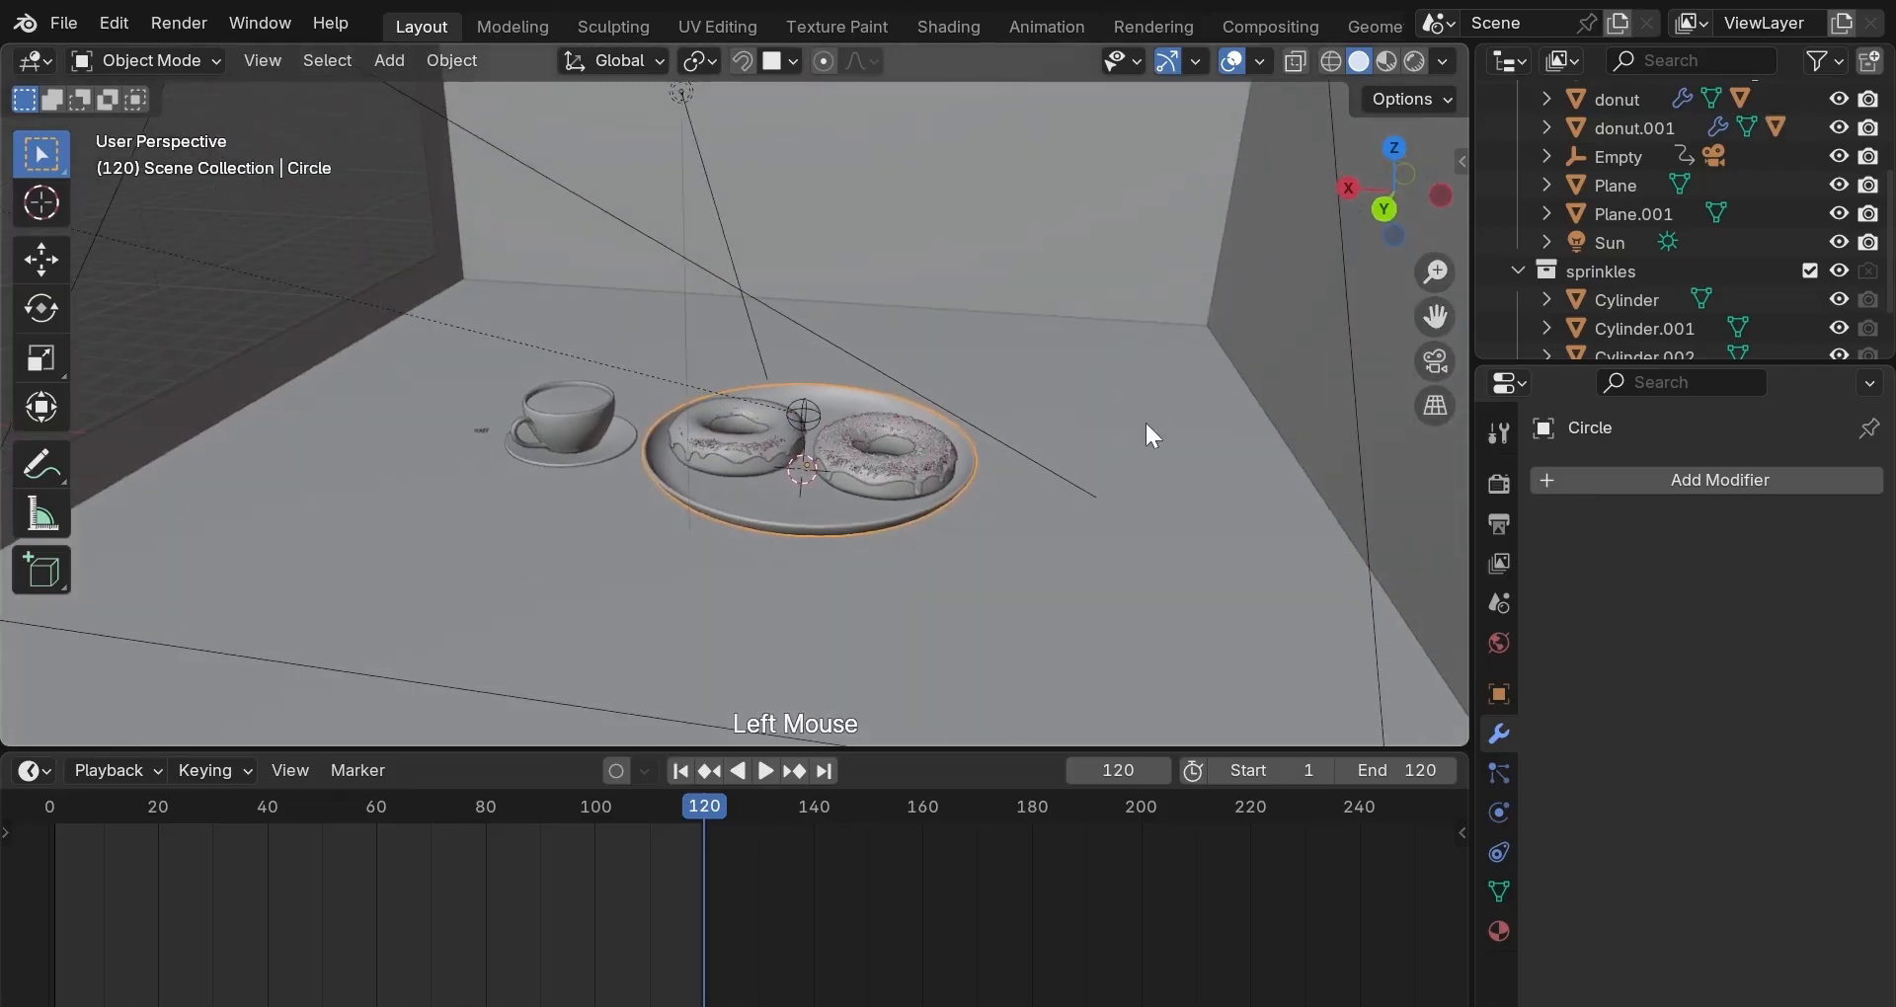
pyautogui.scroll(4, 1144, 421)
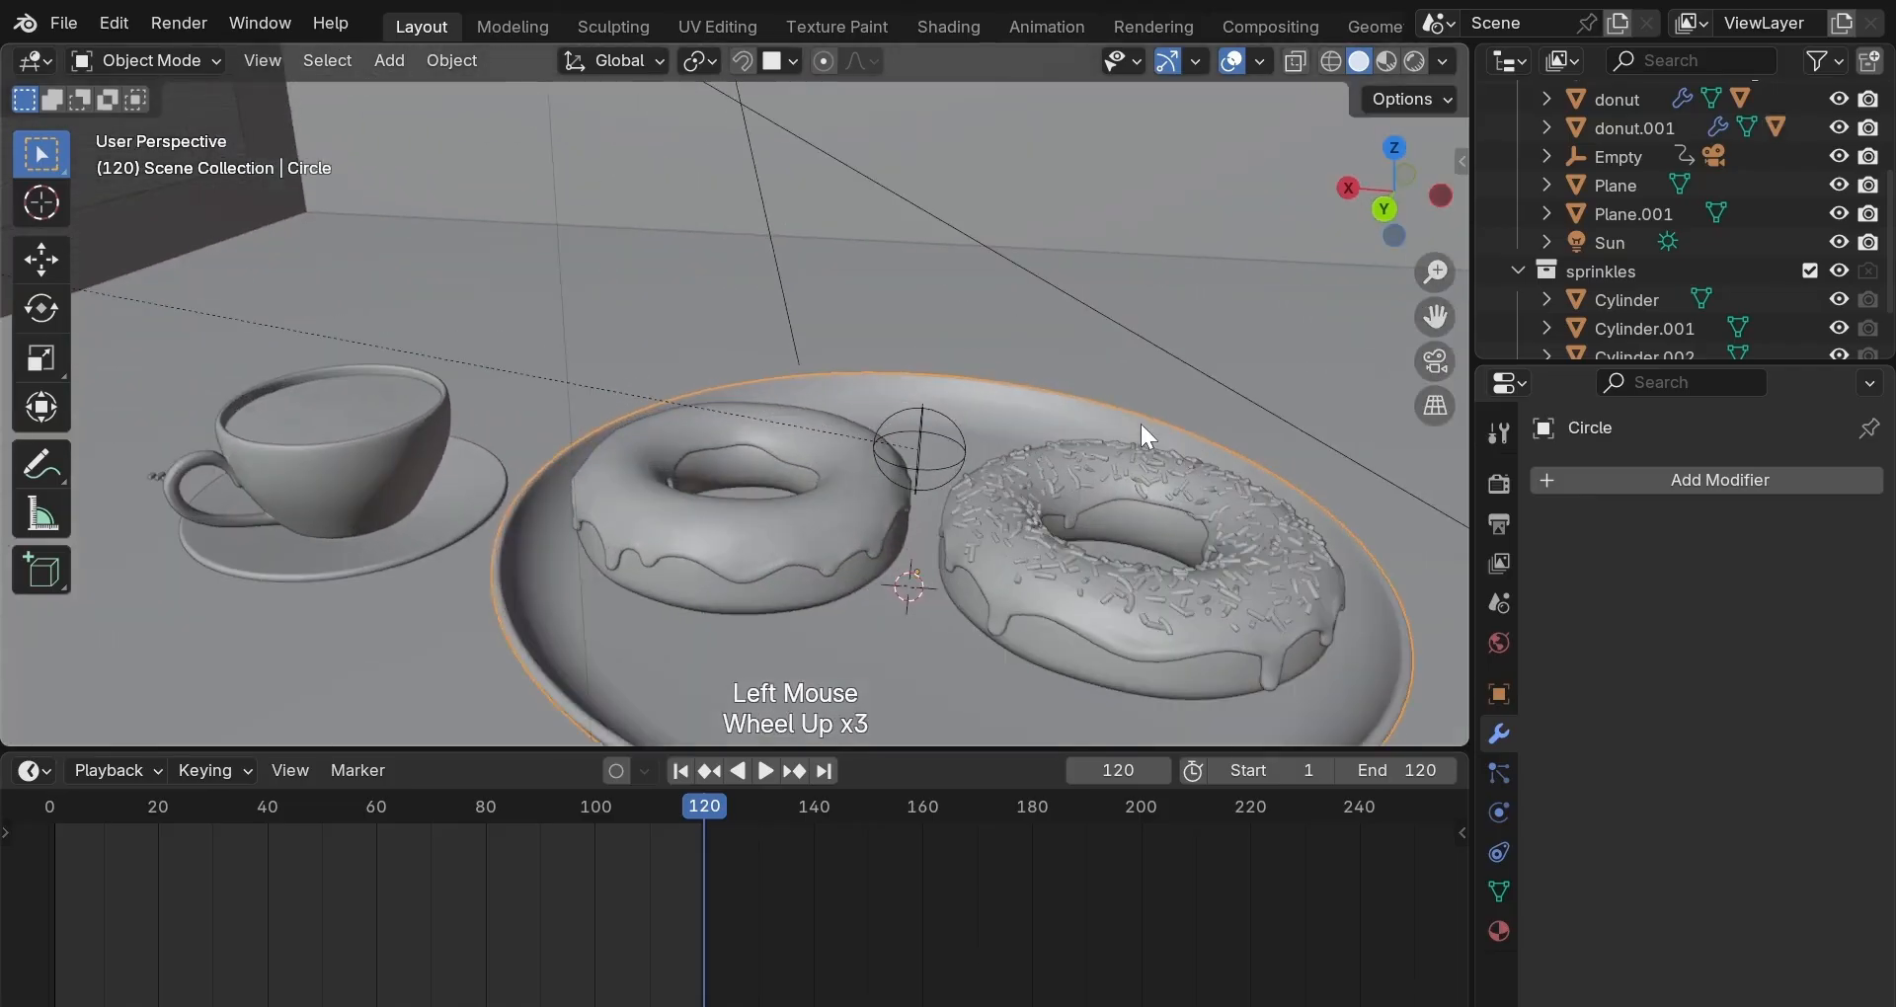
pyautogui.scroll(-2, 1141, 424)
pyautogui.moveTo(1140, 424)
pyautogui.mouseDown(button='middle')
pyautogui.moveTo(1088, 442)
pyautogui.moveTo(1202, 500)
pyautogui.moveTo(1142, 414)
pyautogui.mouseUp(button='middle')
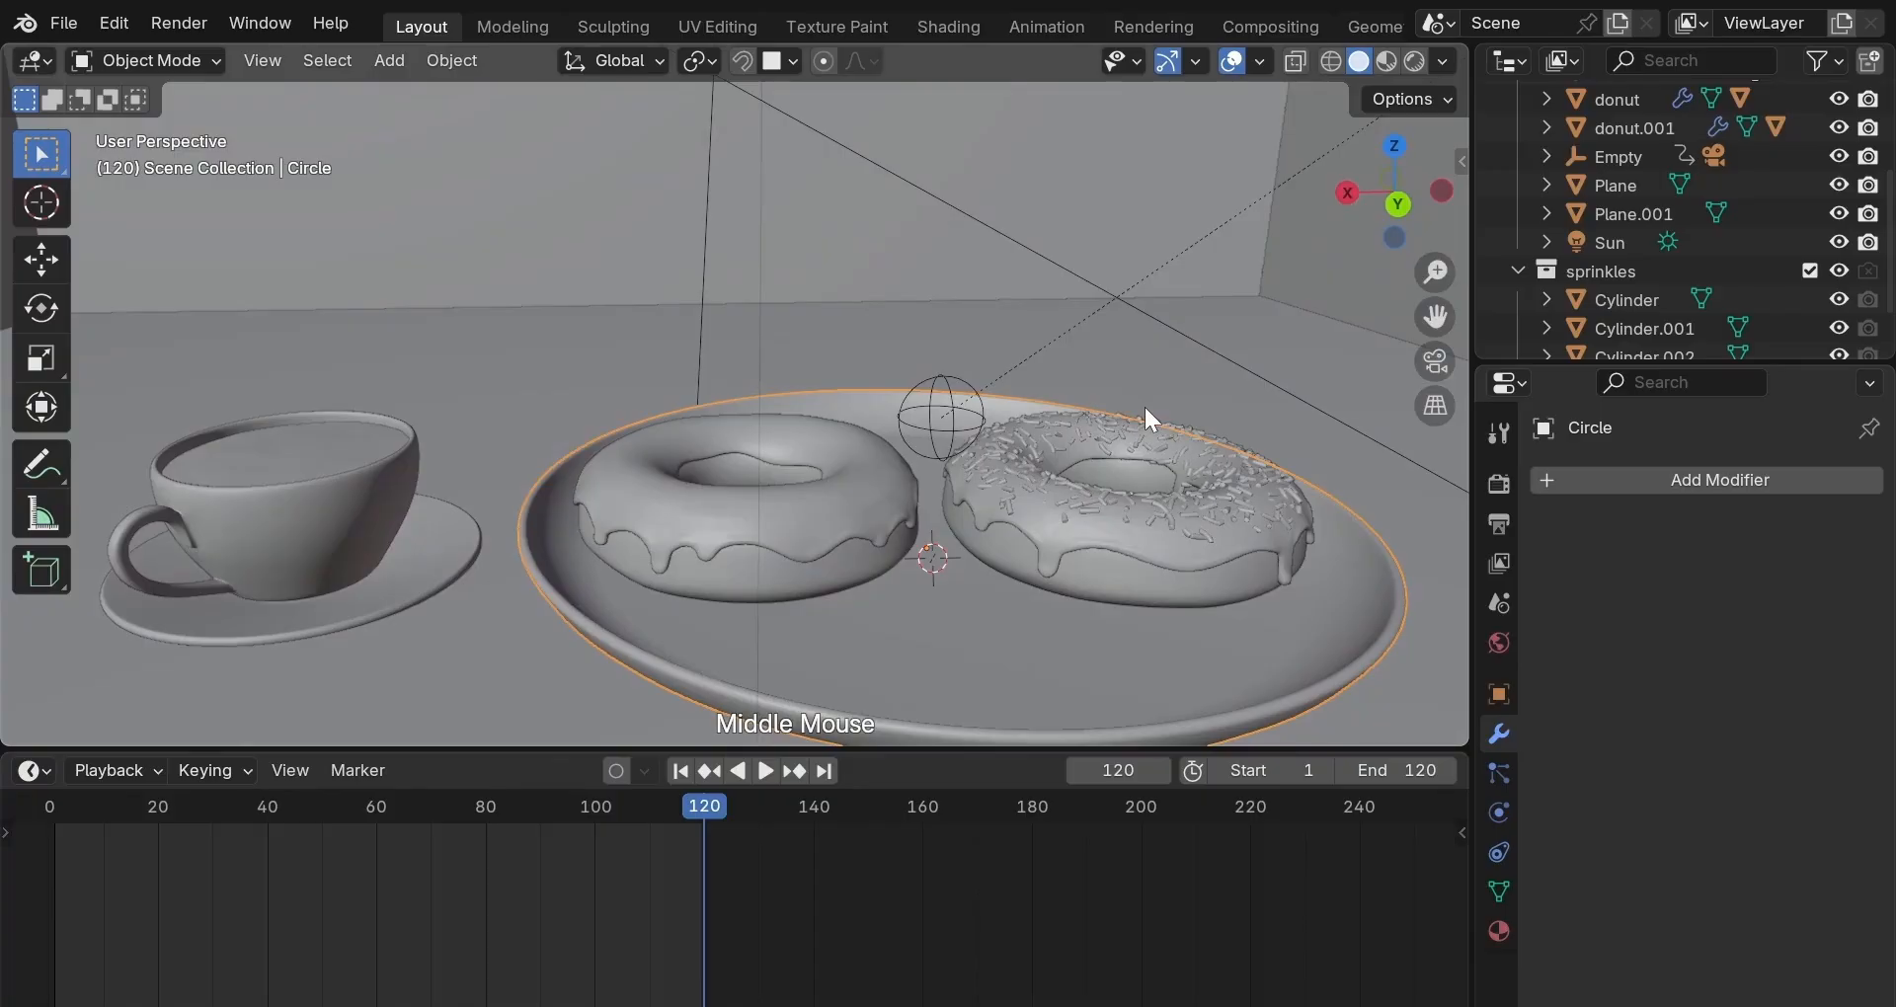
pyautogui.click(802, 571)
pyautogui.press('g')
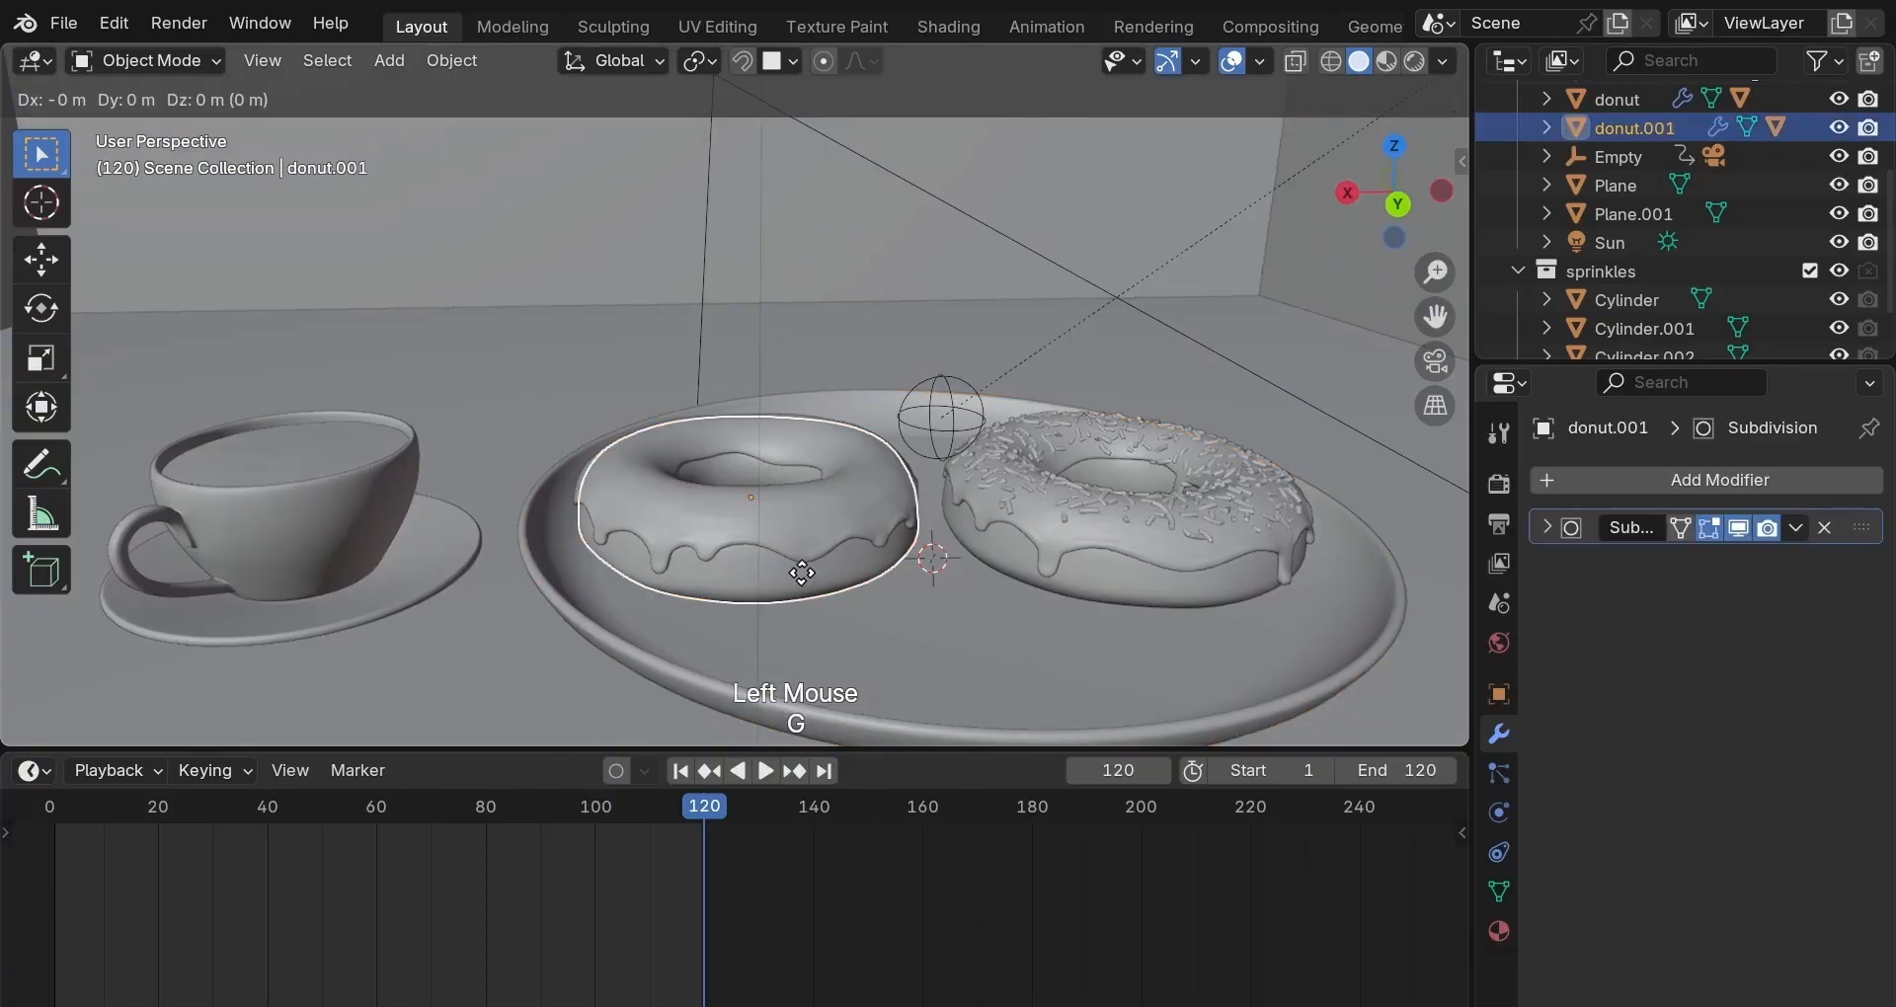
pyautogui.press('x')
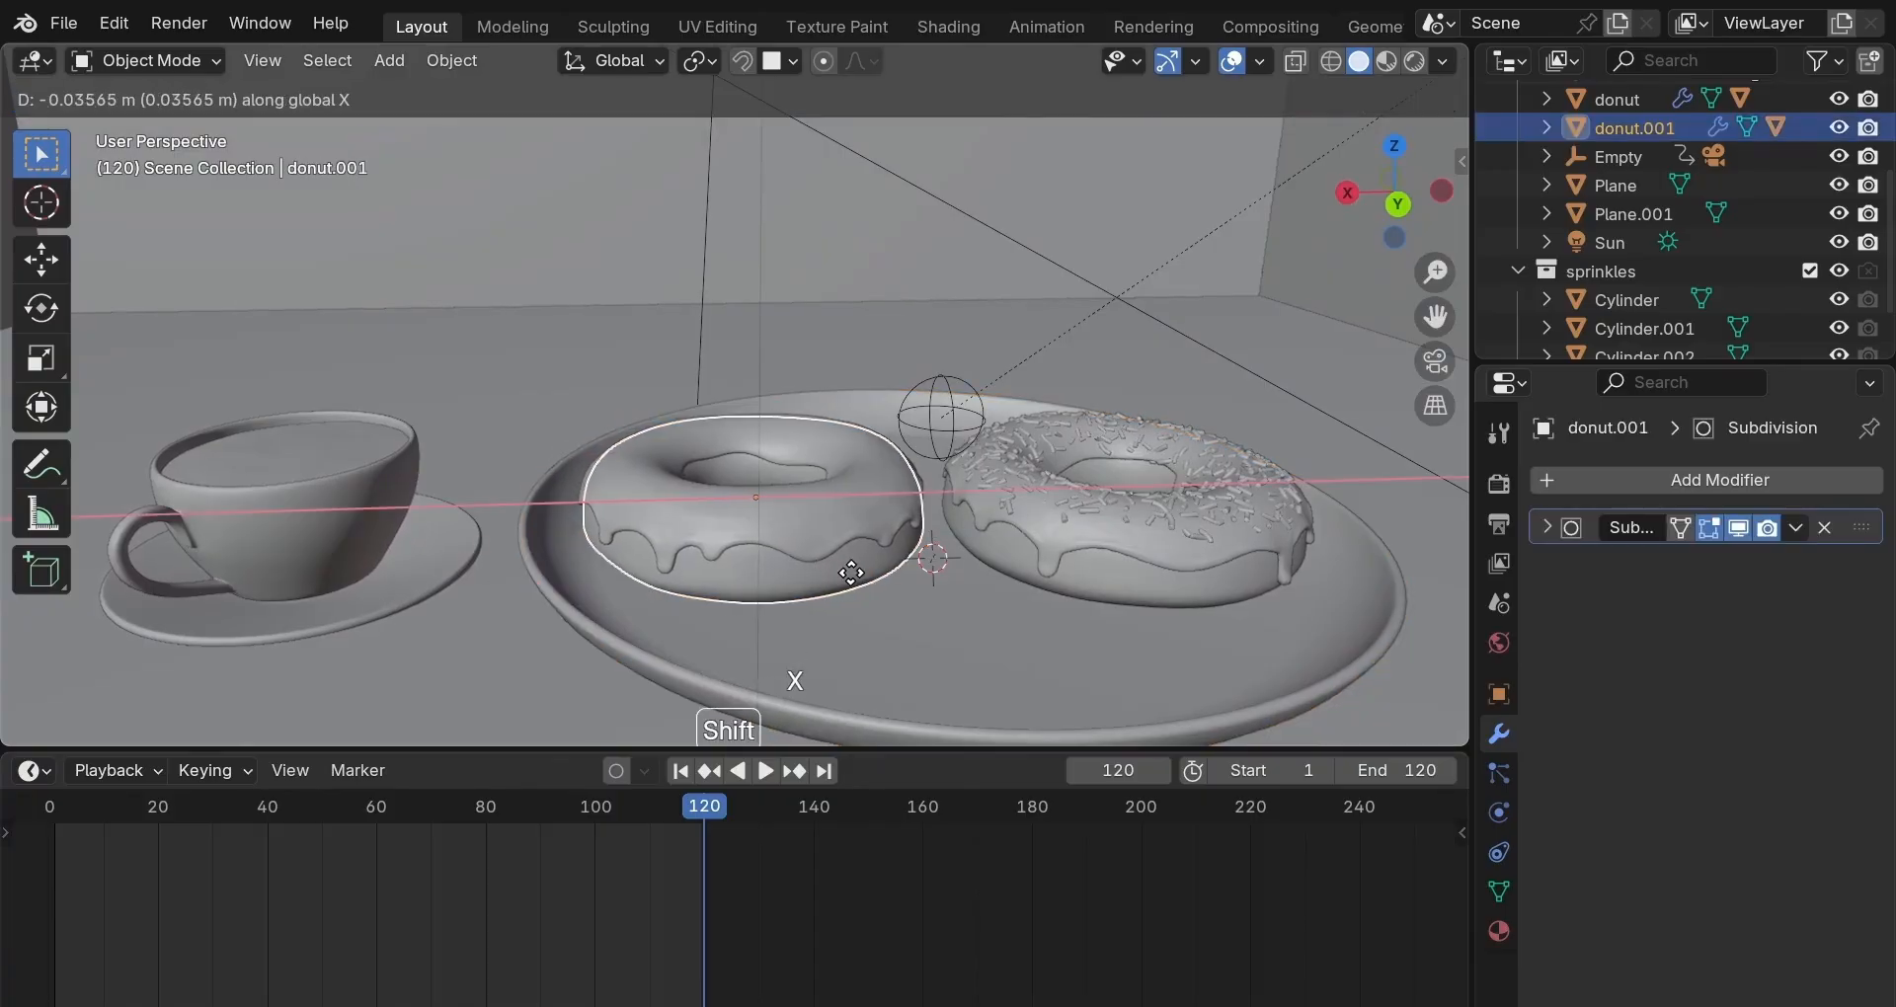
pyautogui.keyDown('shift'); pyautogui.click(863, 593); pyautogui.keyUp('shift')
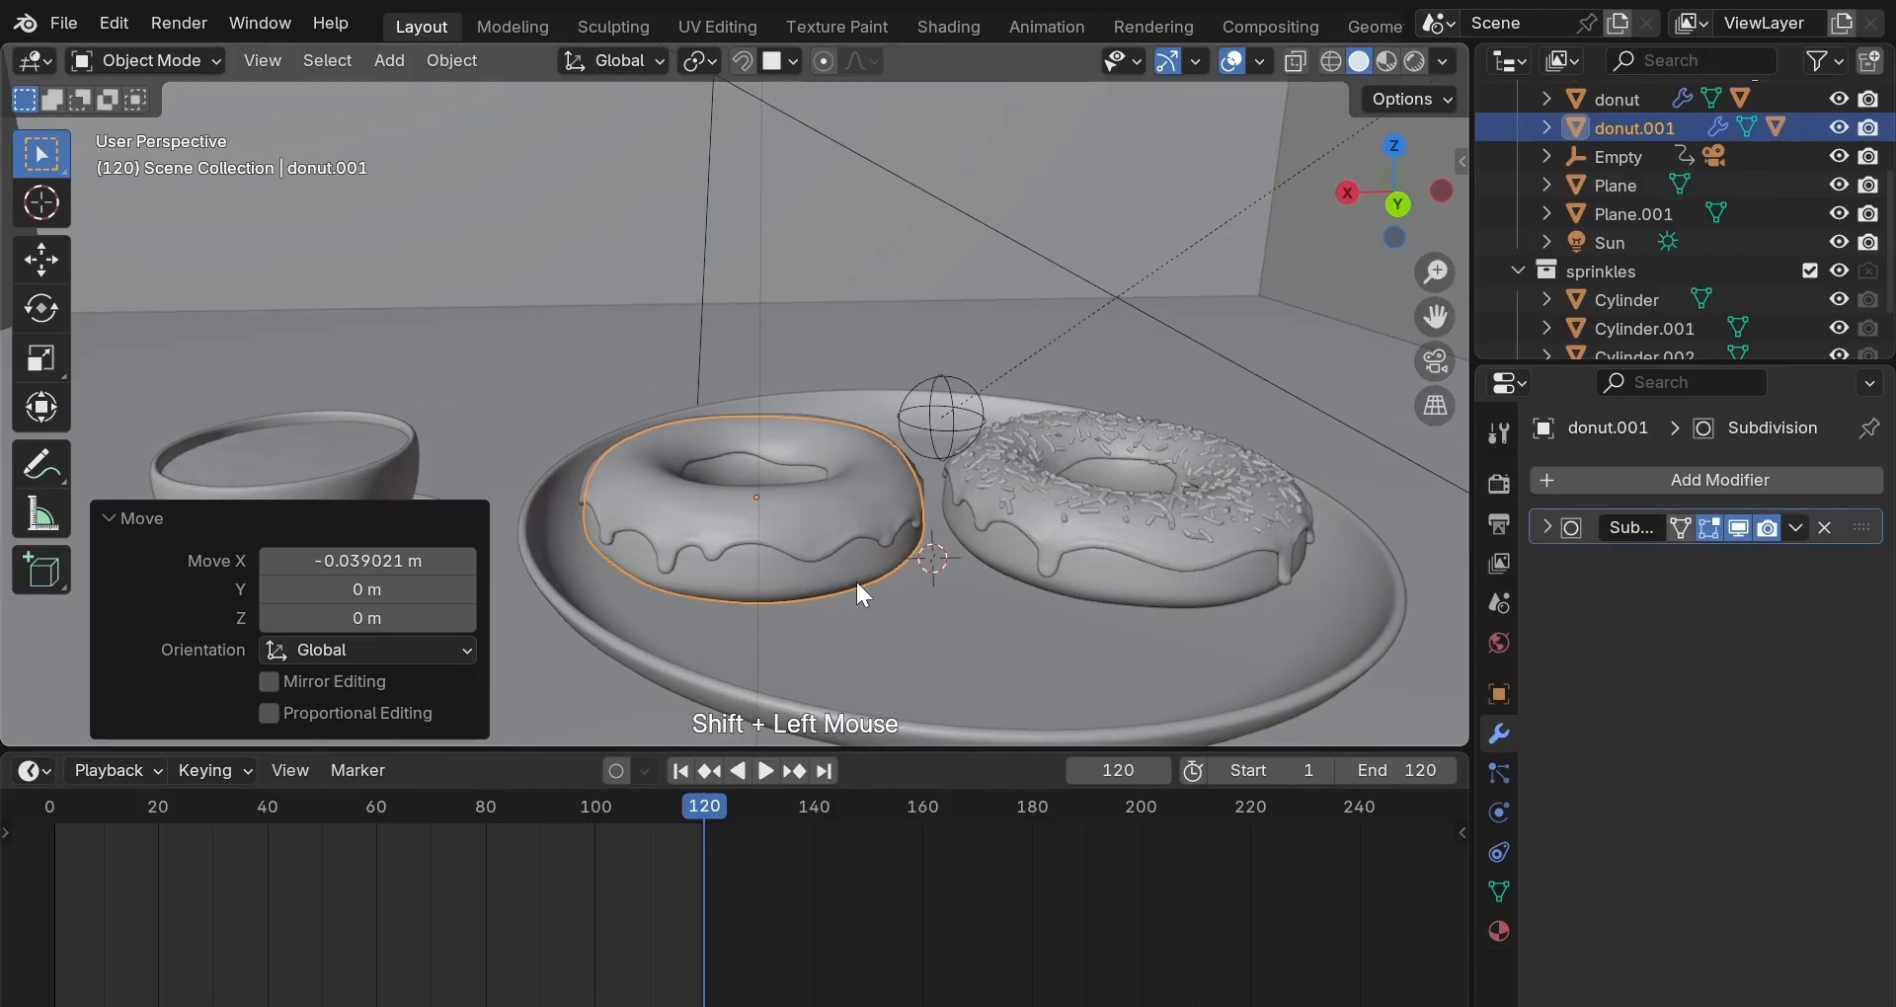
pyautogui.click(1105, 577)
pyautogui.press('g')
pyautogui.press('x')
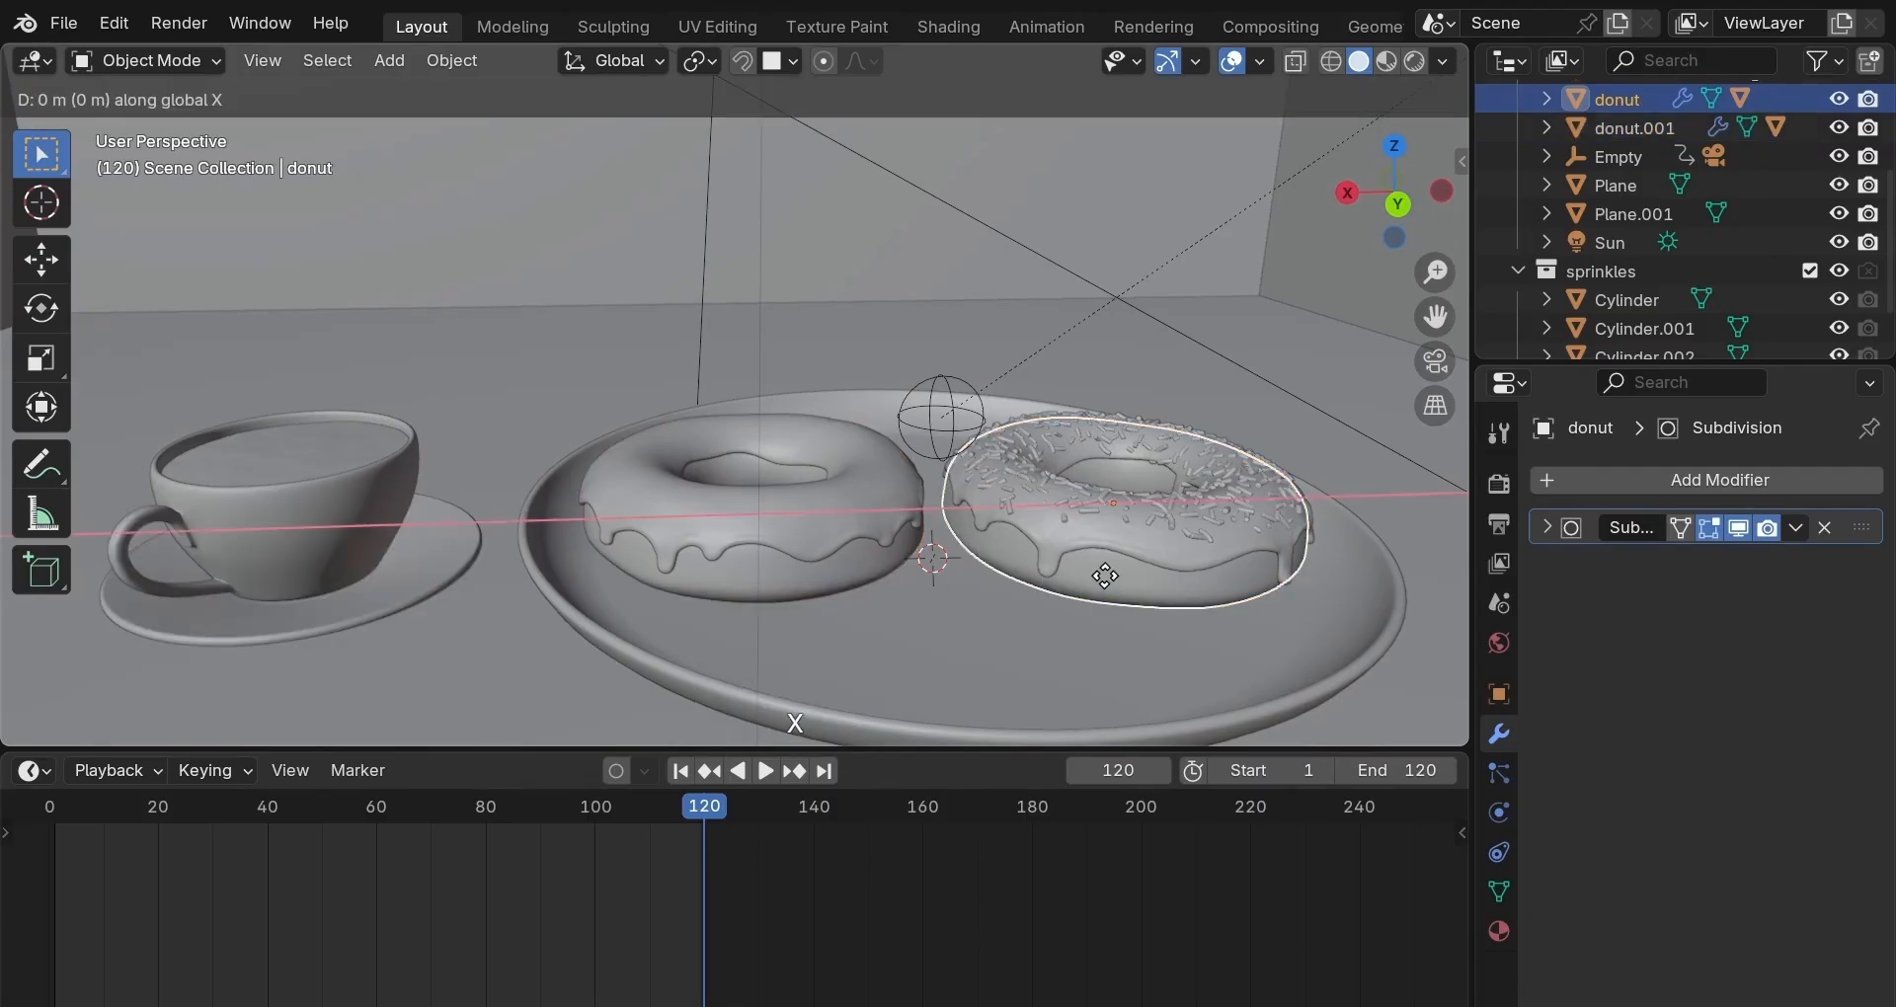
pyautogui.click(1078, 597)
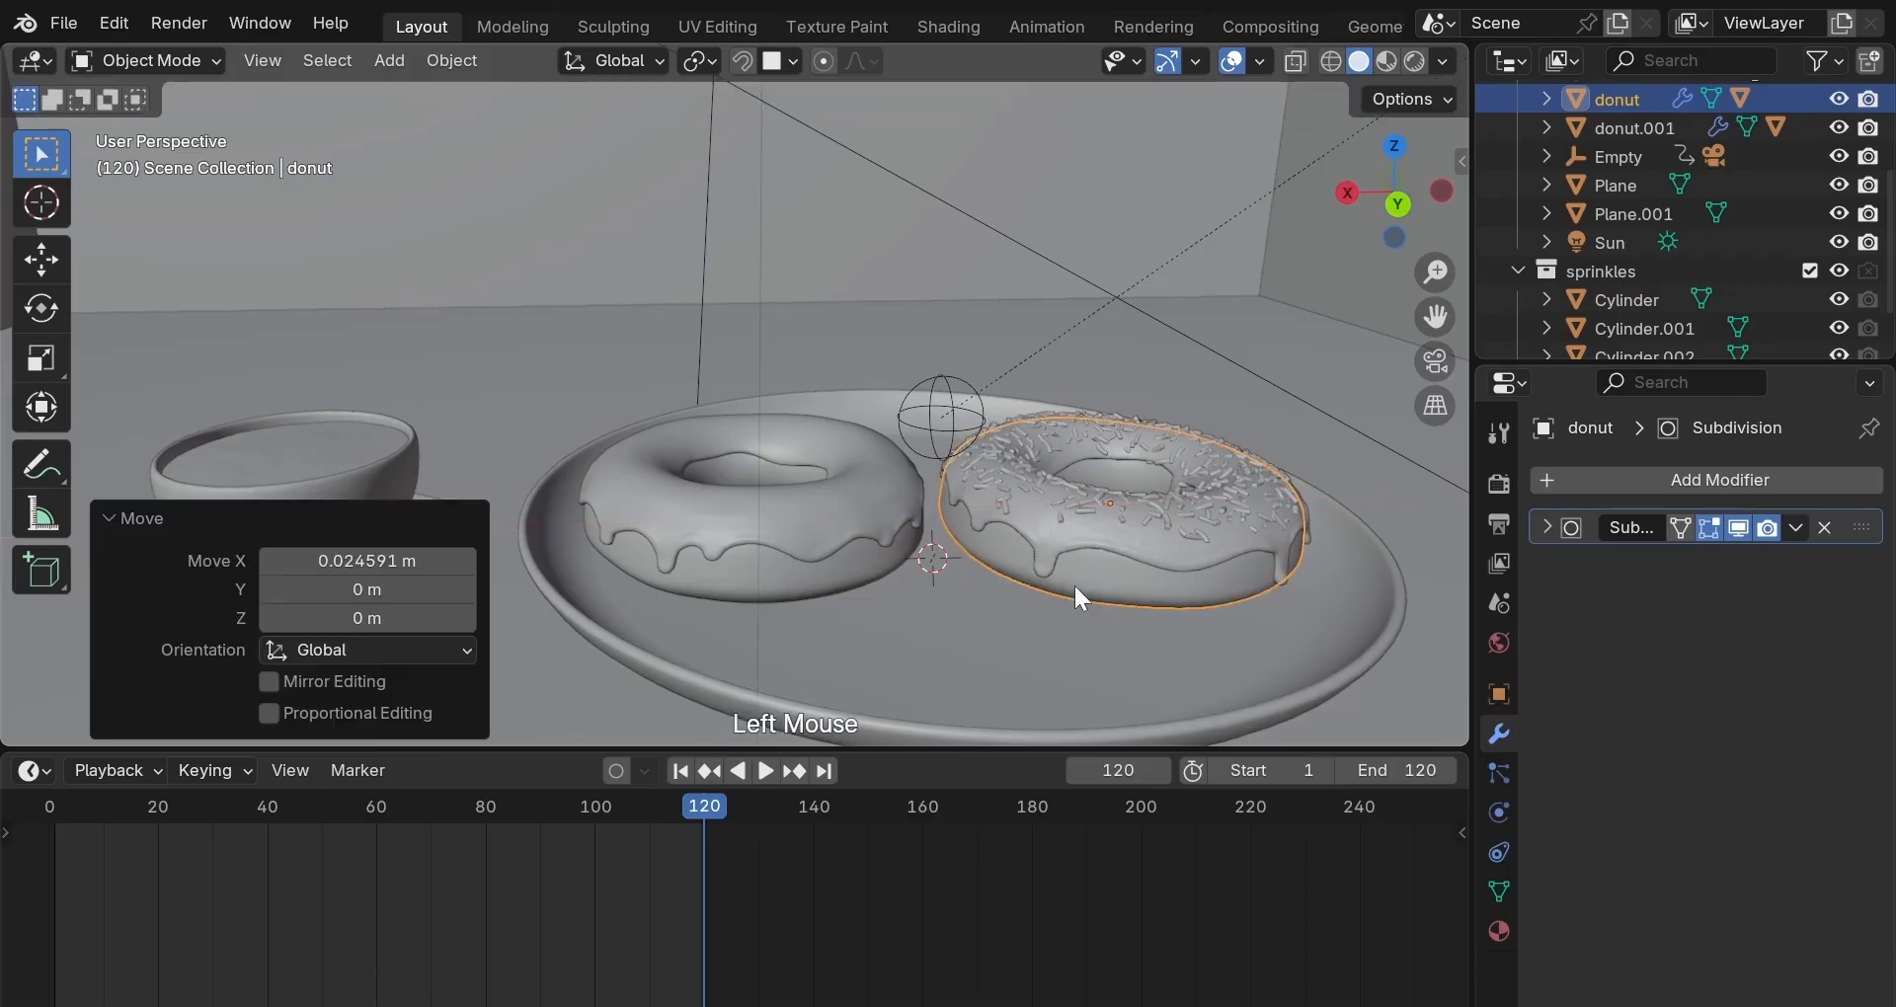
pyautogui.click(1432, 362)
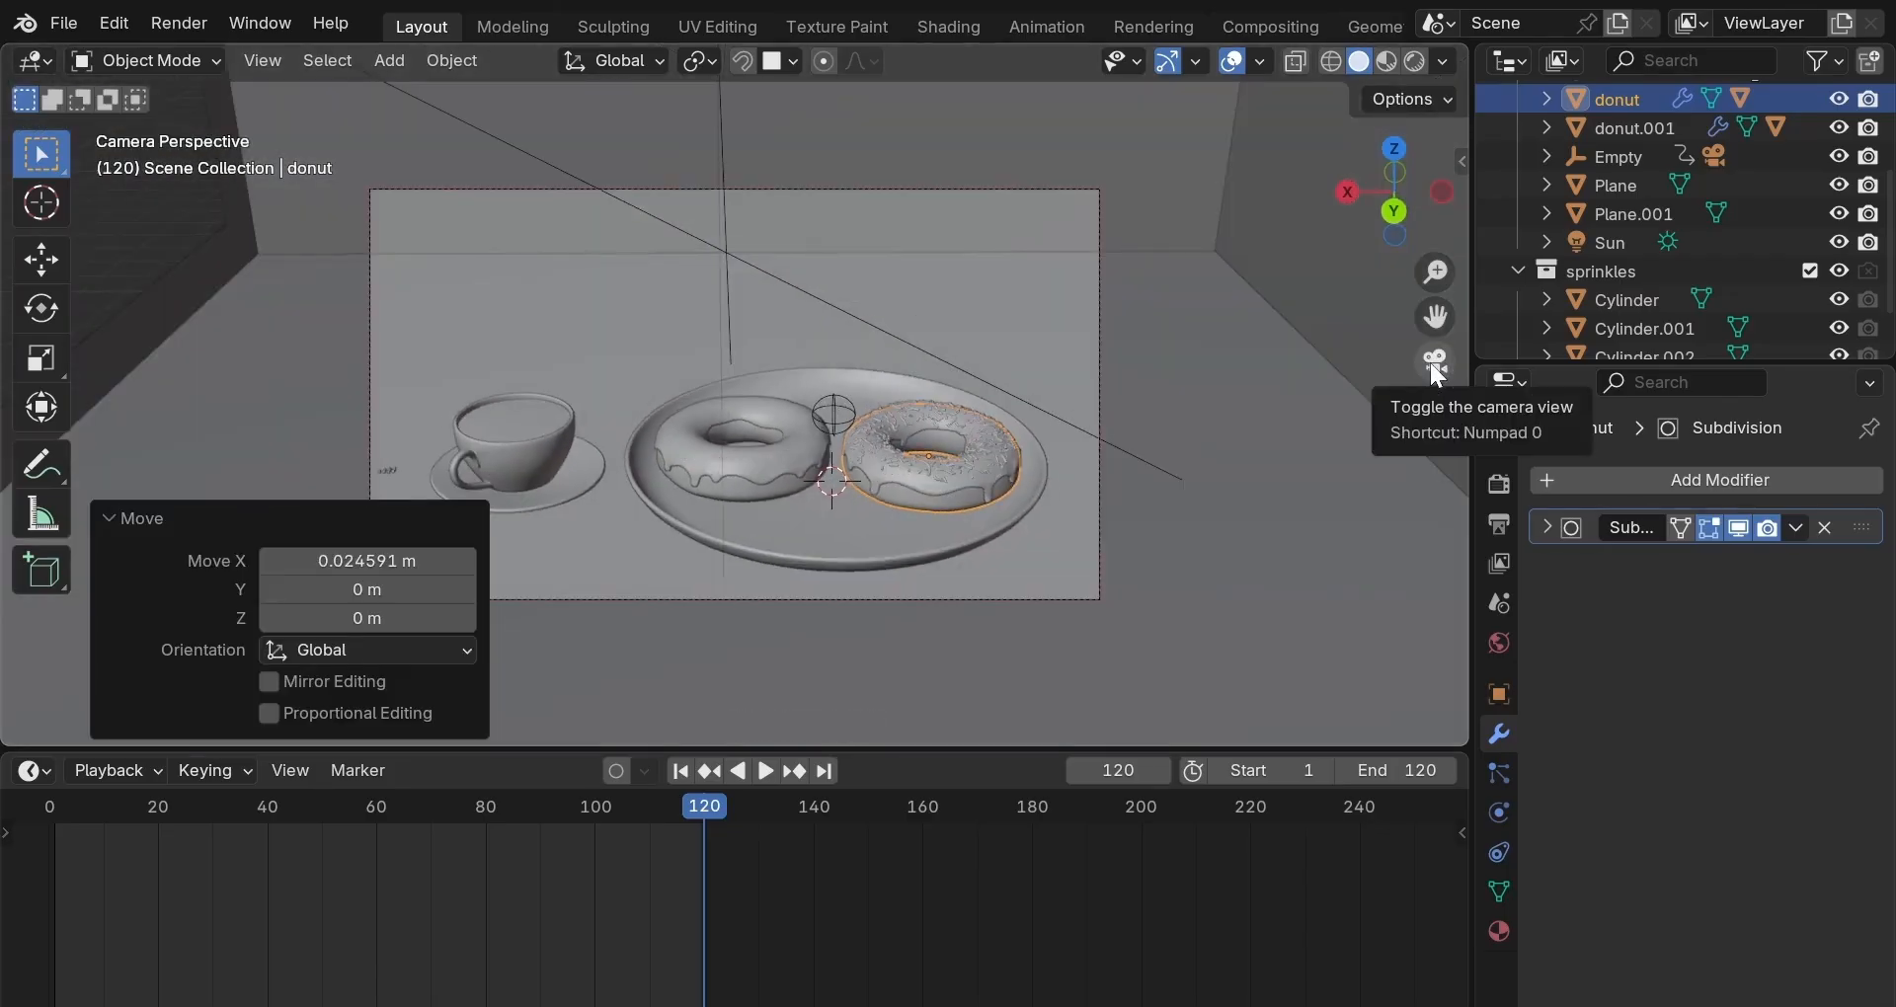
pyautogui.click(1432, 363)
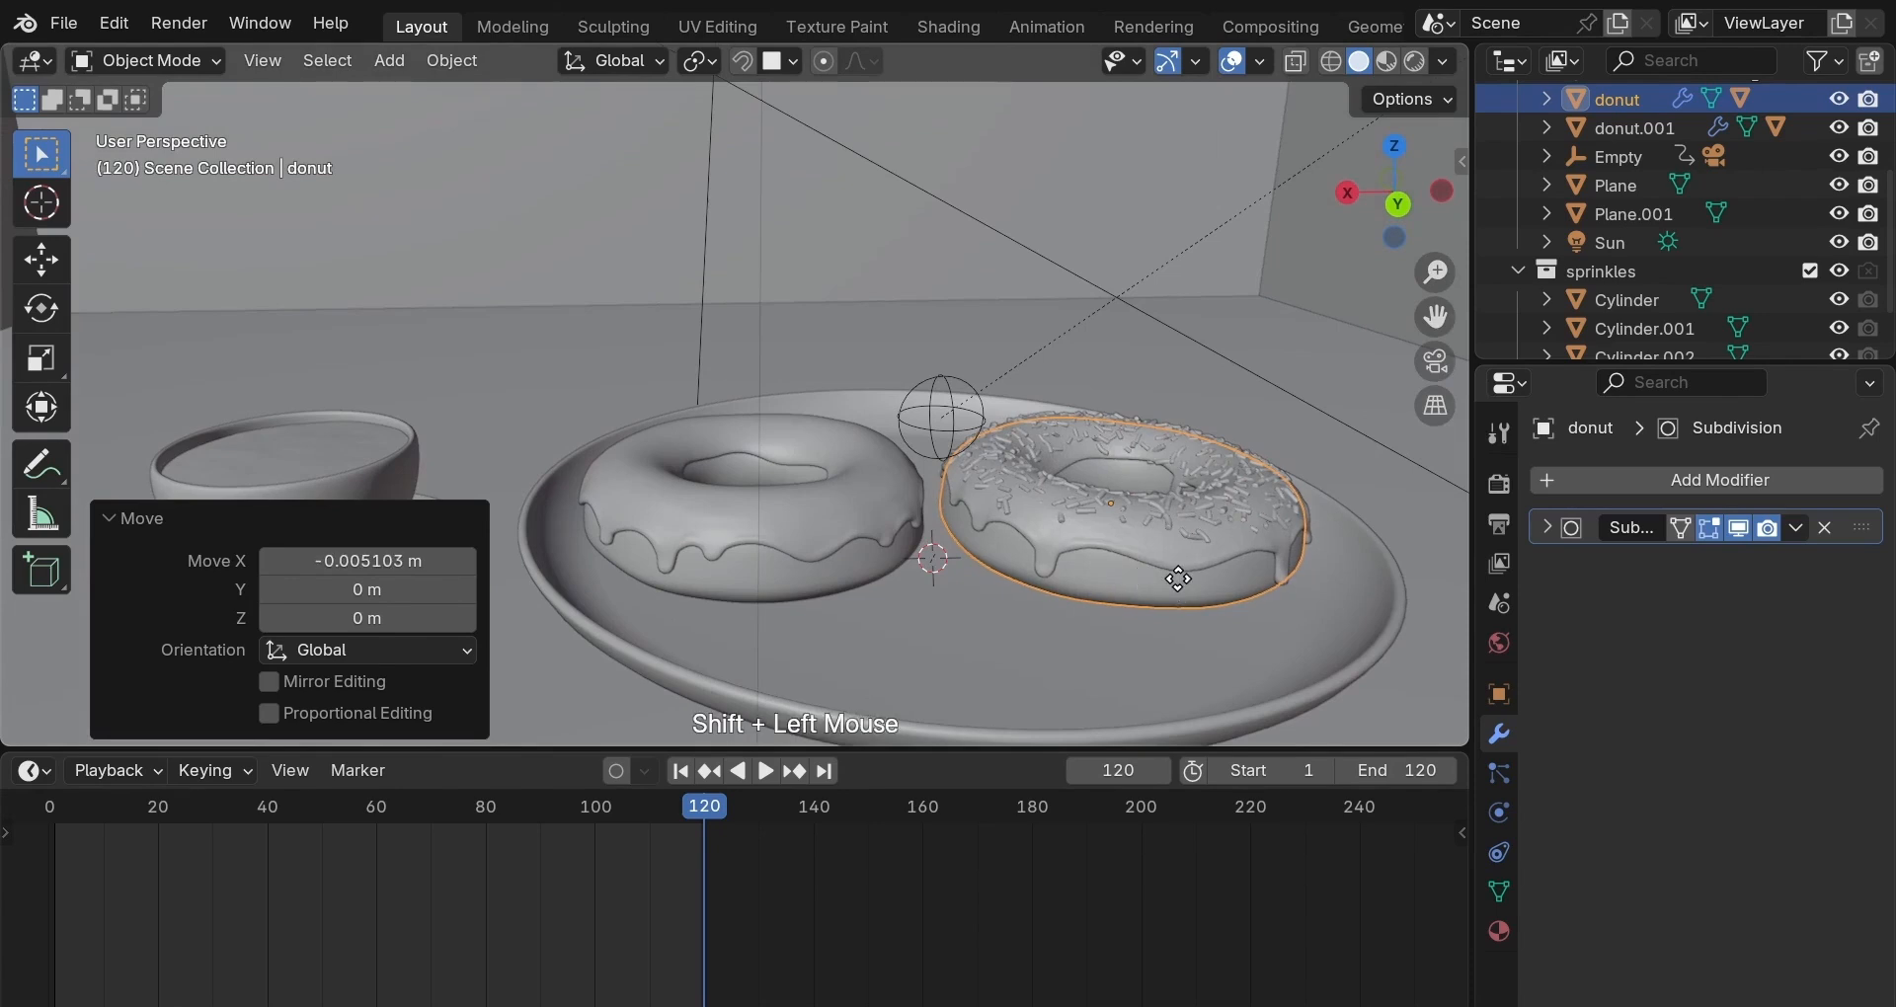
# Fine-tune the sprinkled donut's X position and check it through the camera.
pyautogui.press('g')
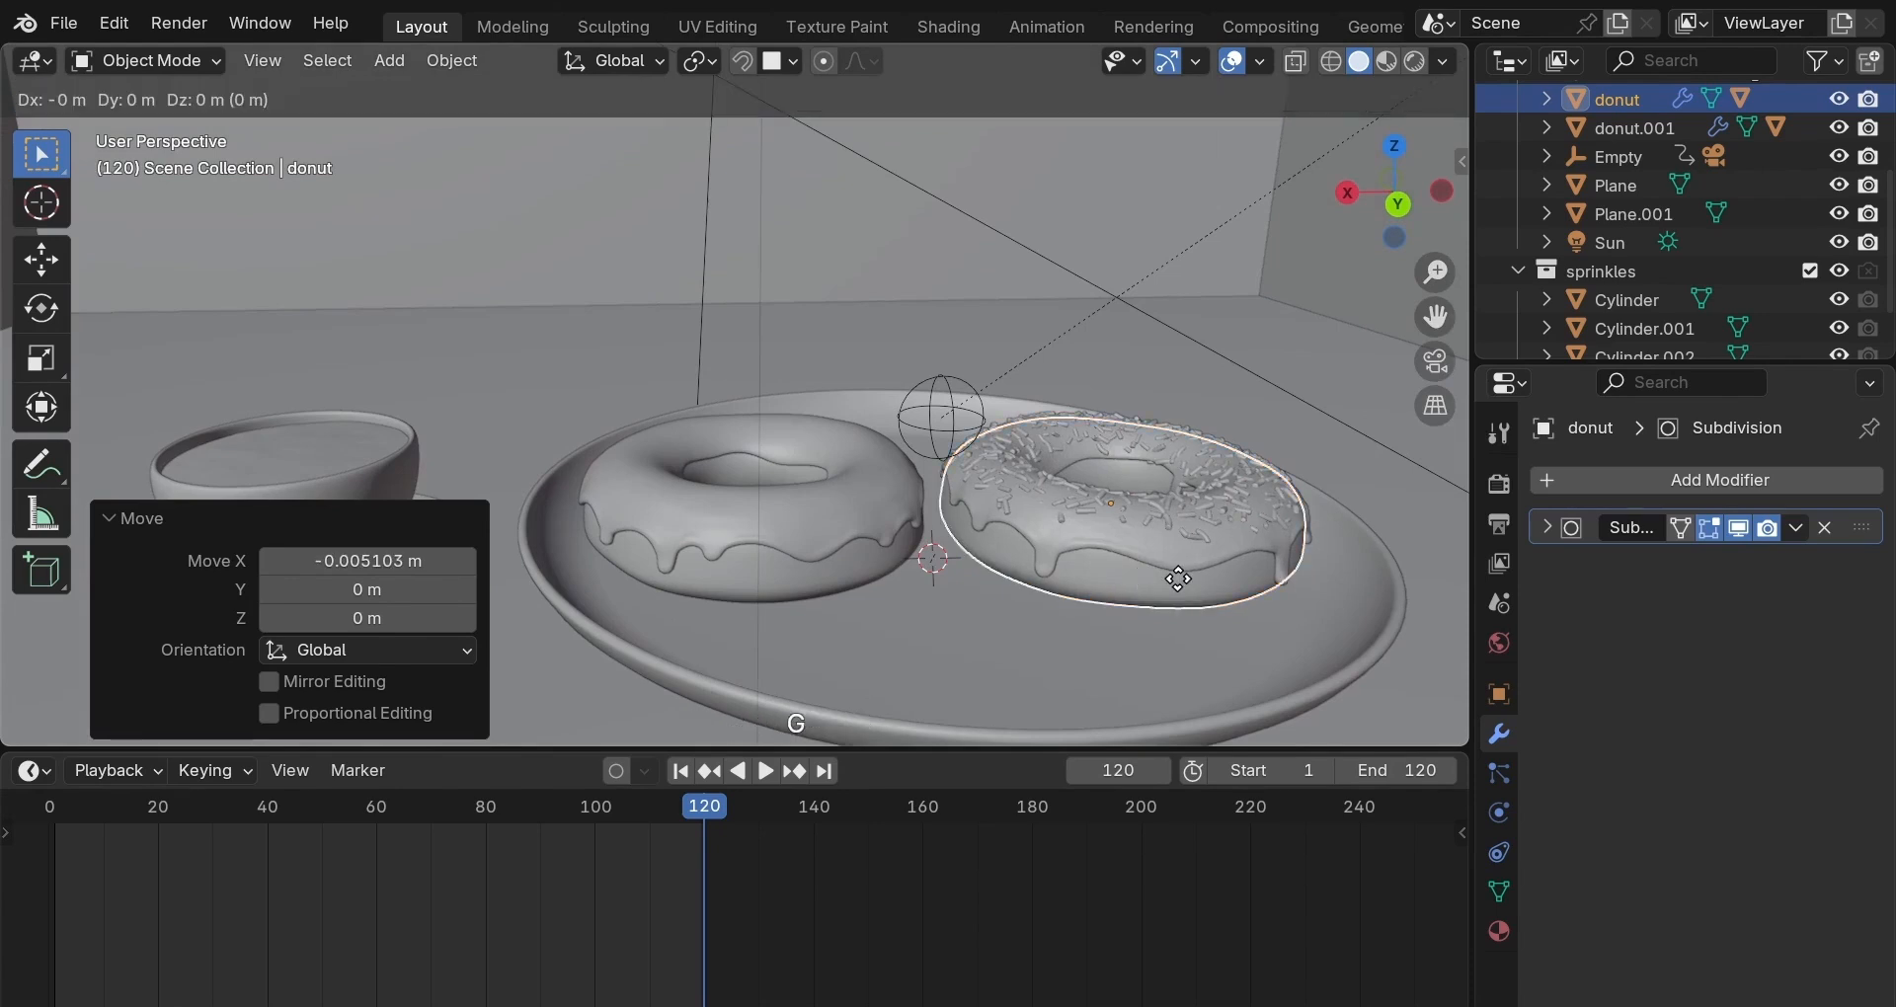
pyautogui.press('x')
pyautogui.press('shift')
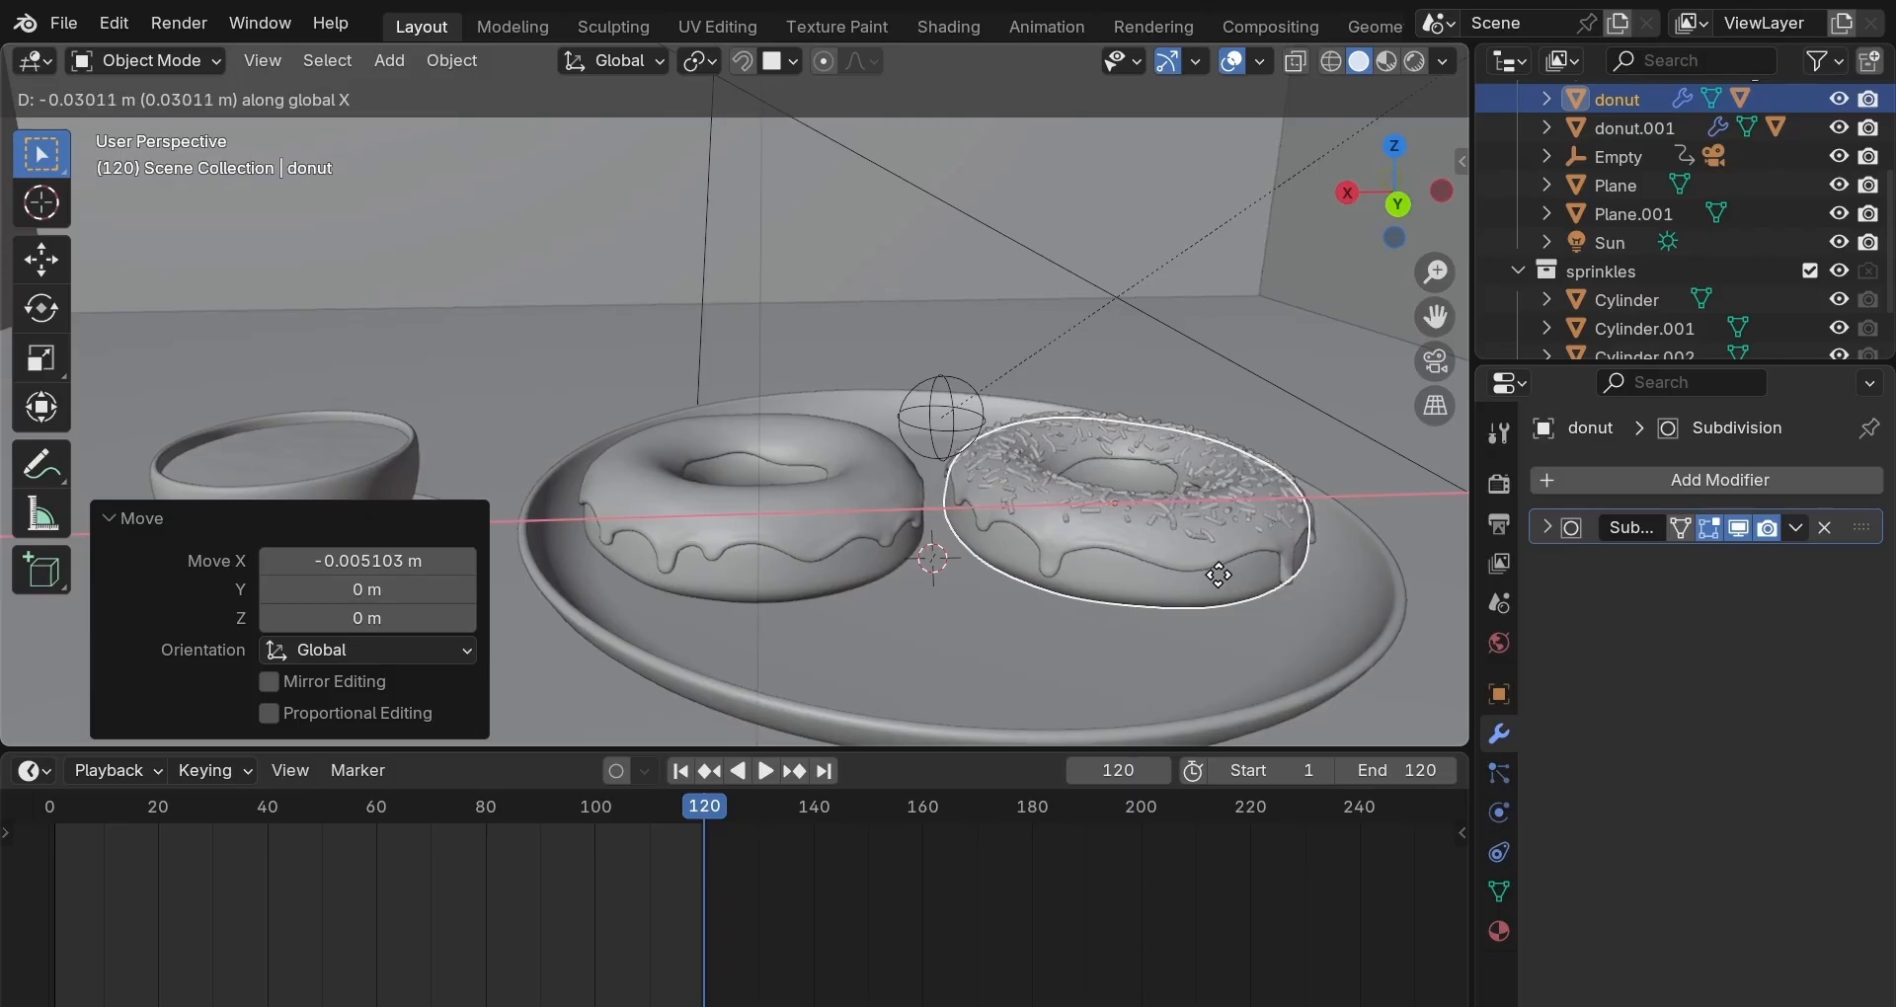
pyautogui.click(1219, 575)
pyautogui.click(1435, 362)
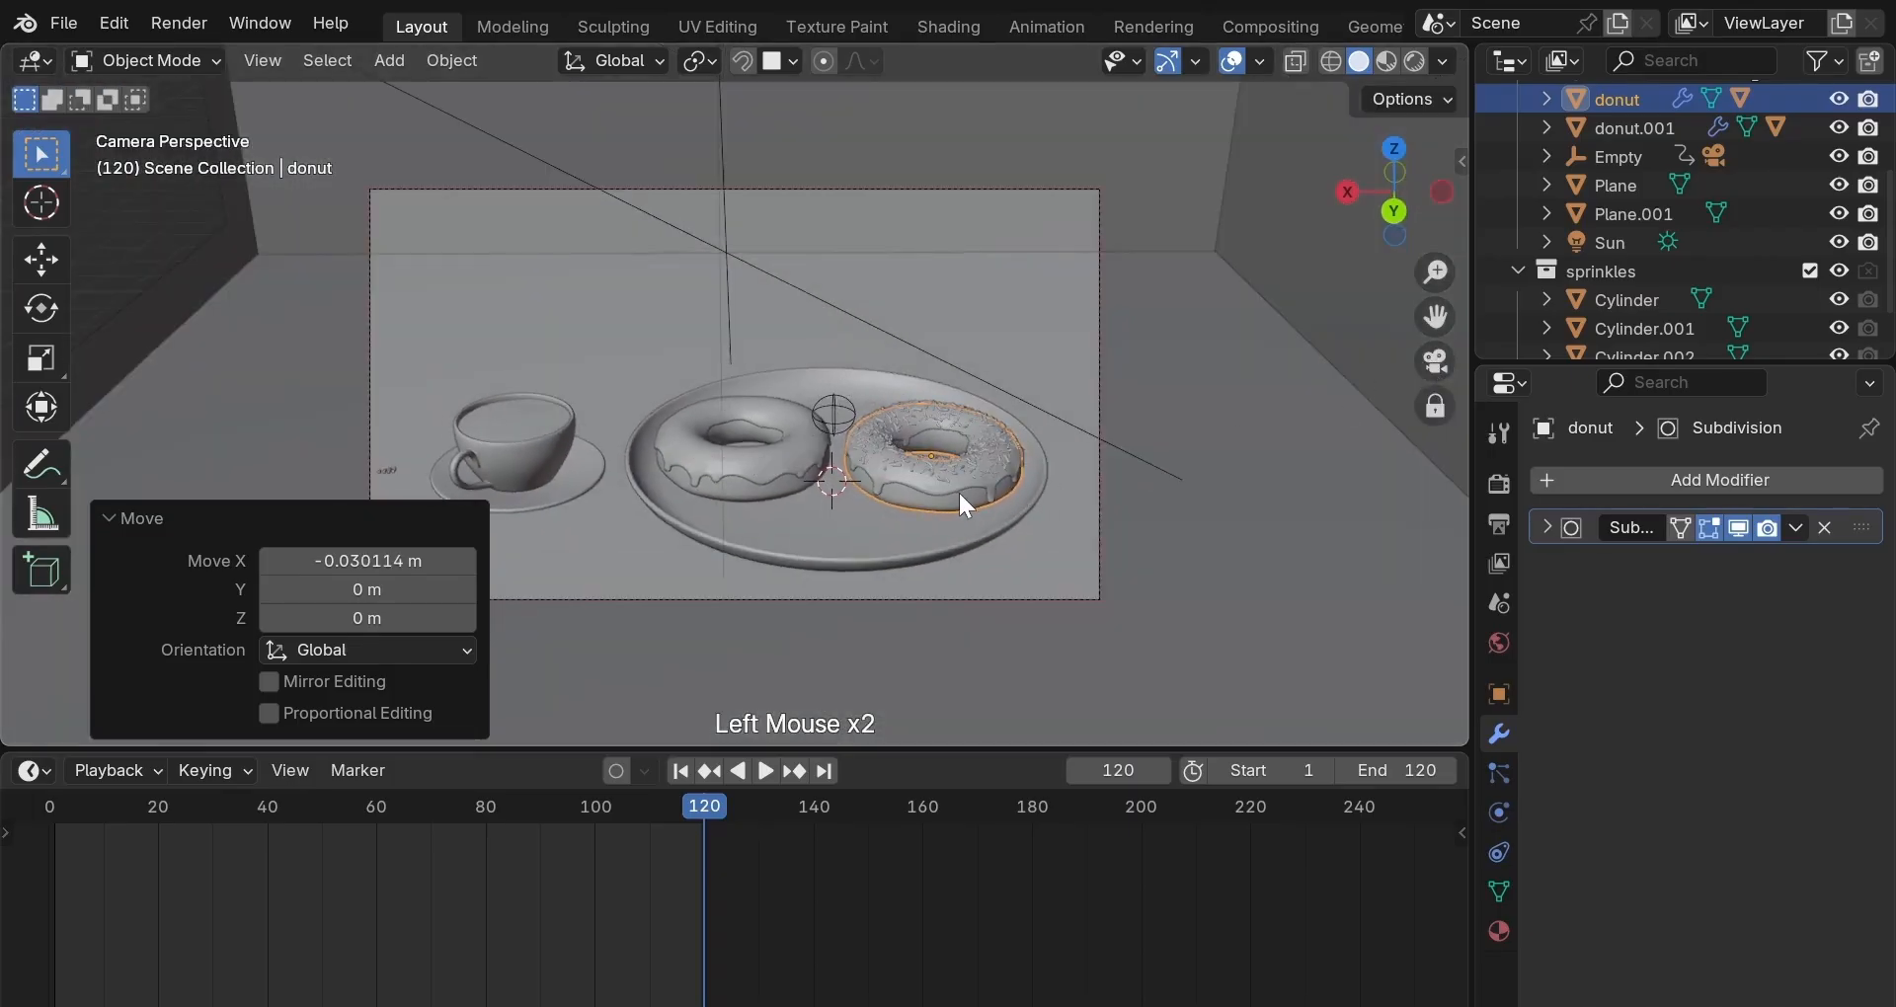
# Tilt the sprinkled donut about 4° around Y, replacing an undone X-axis tilt.
pyautogui.press('r')
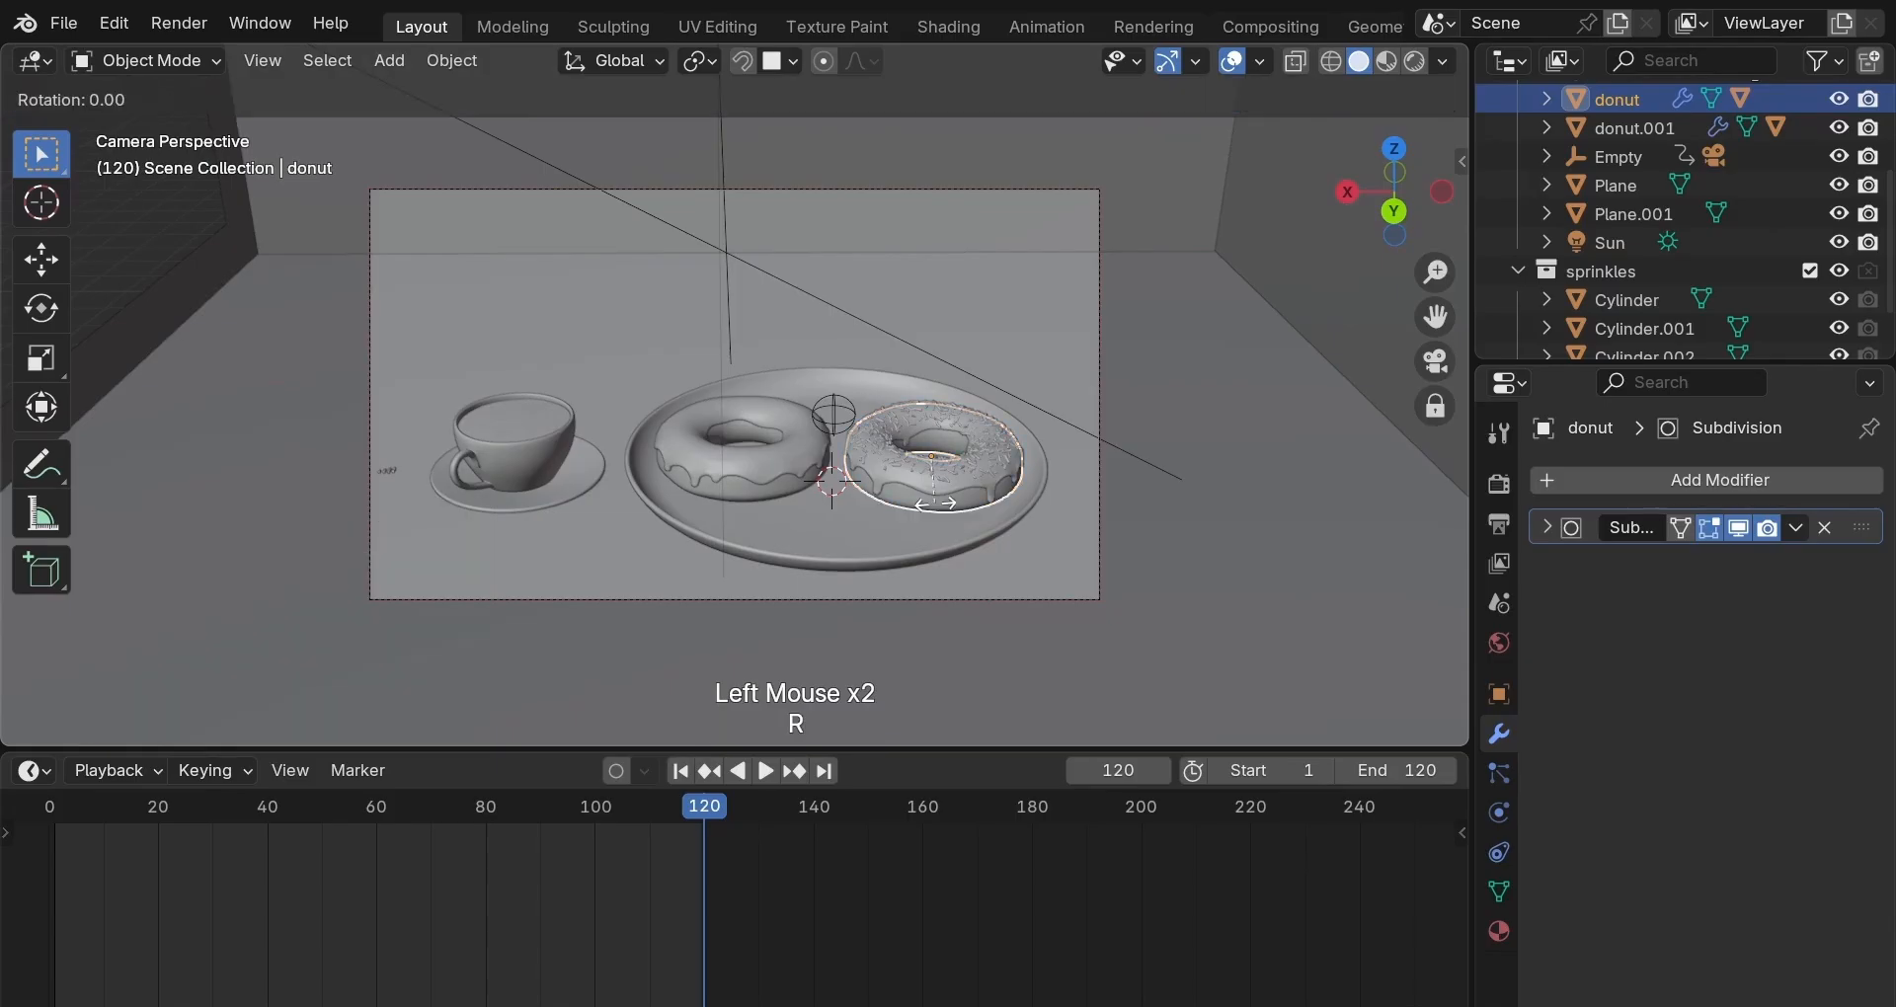
pyautogui.press('x')
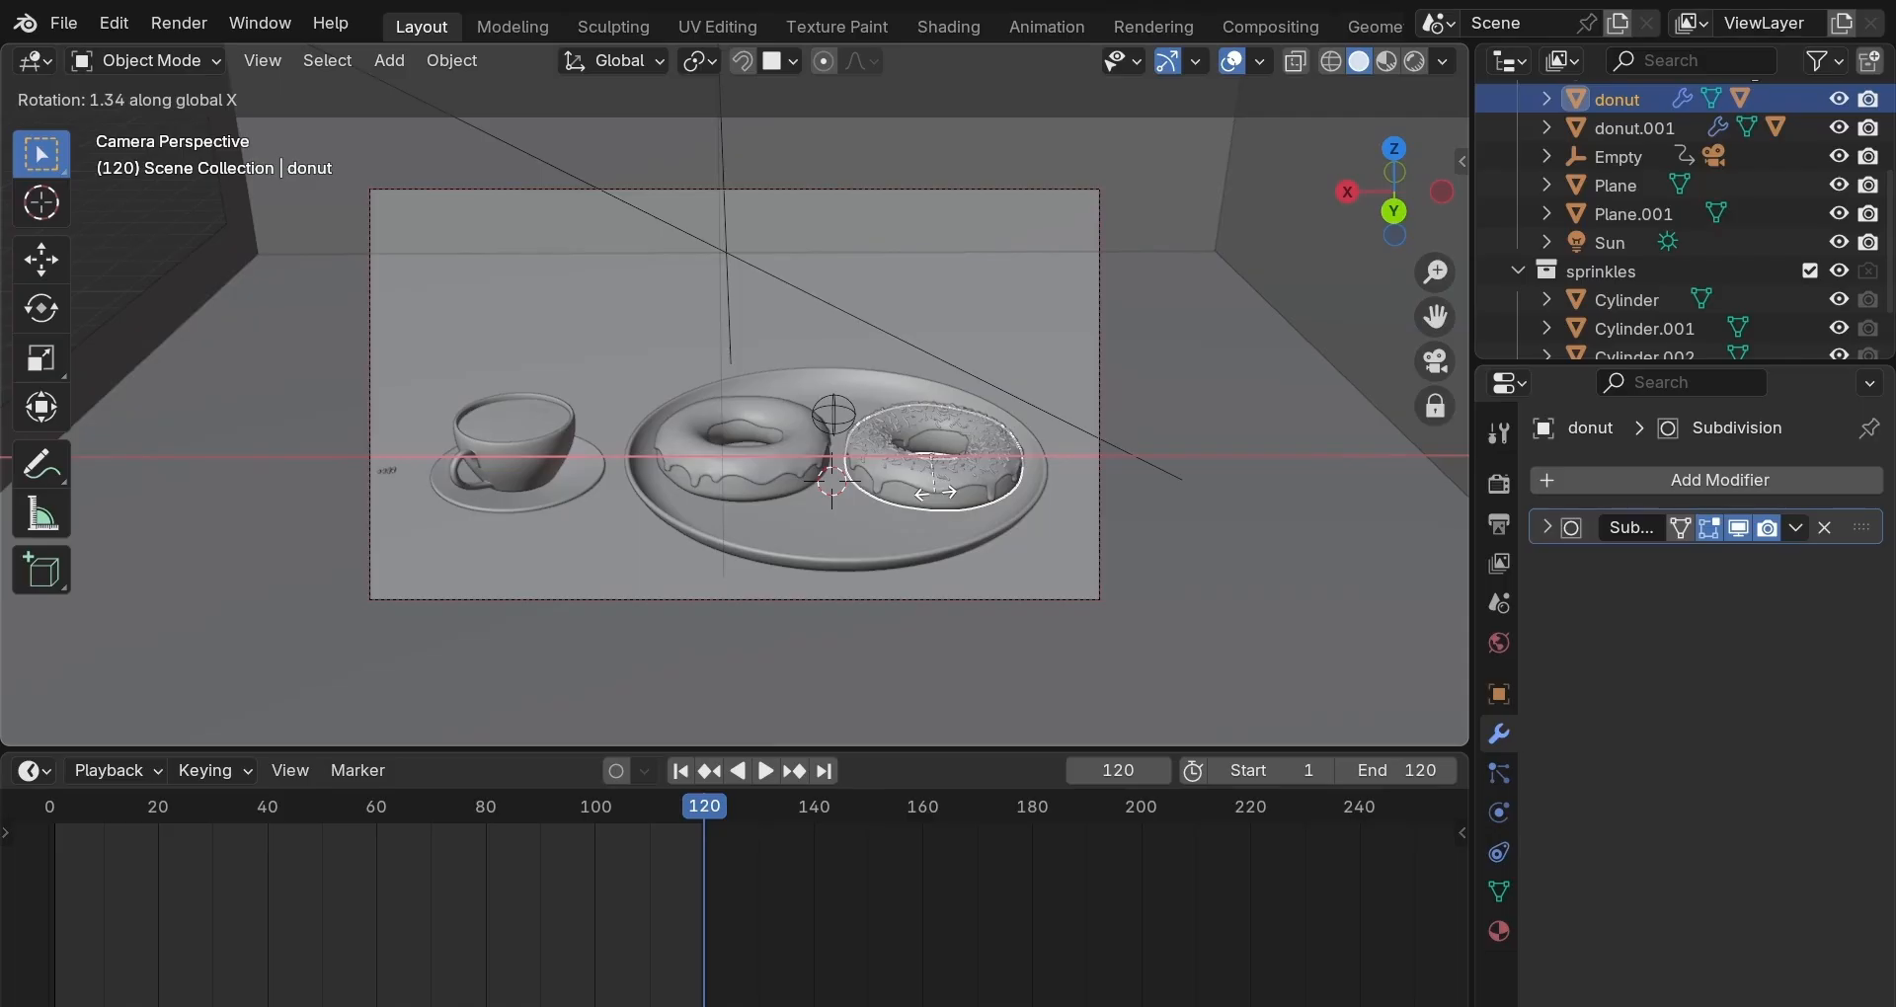
pyautogui.click(934, 491)
pyautogui.click(1435, 360)
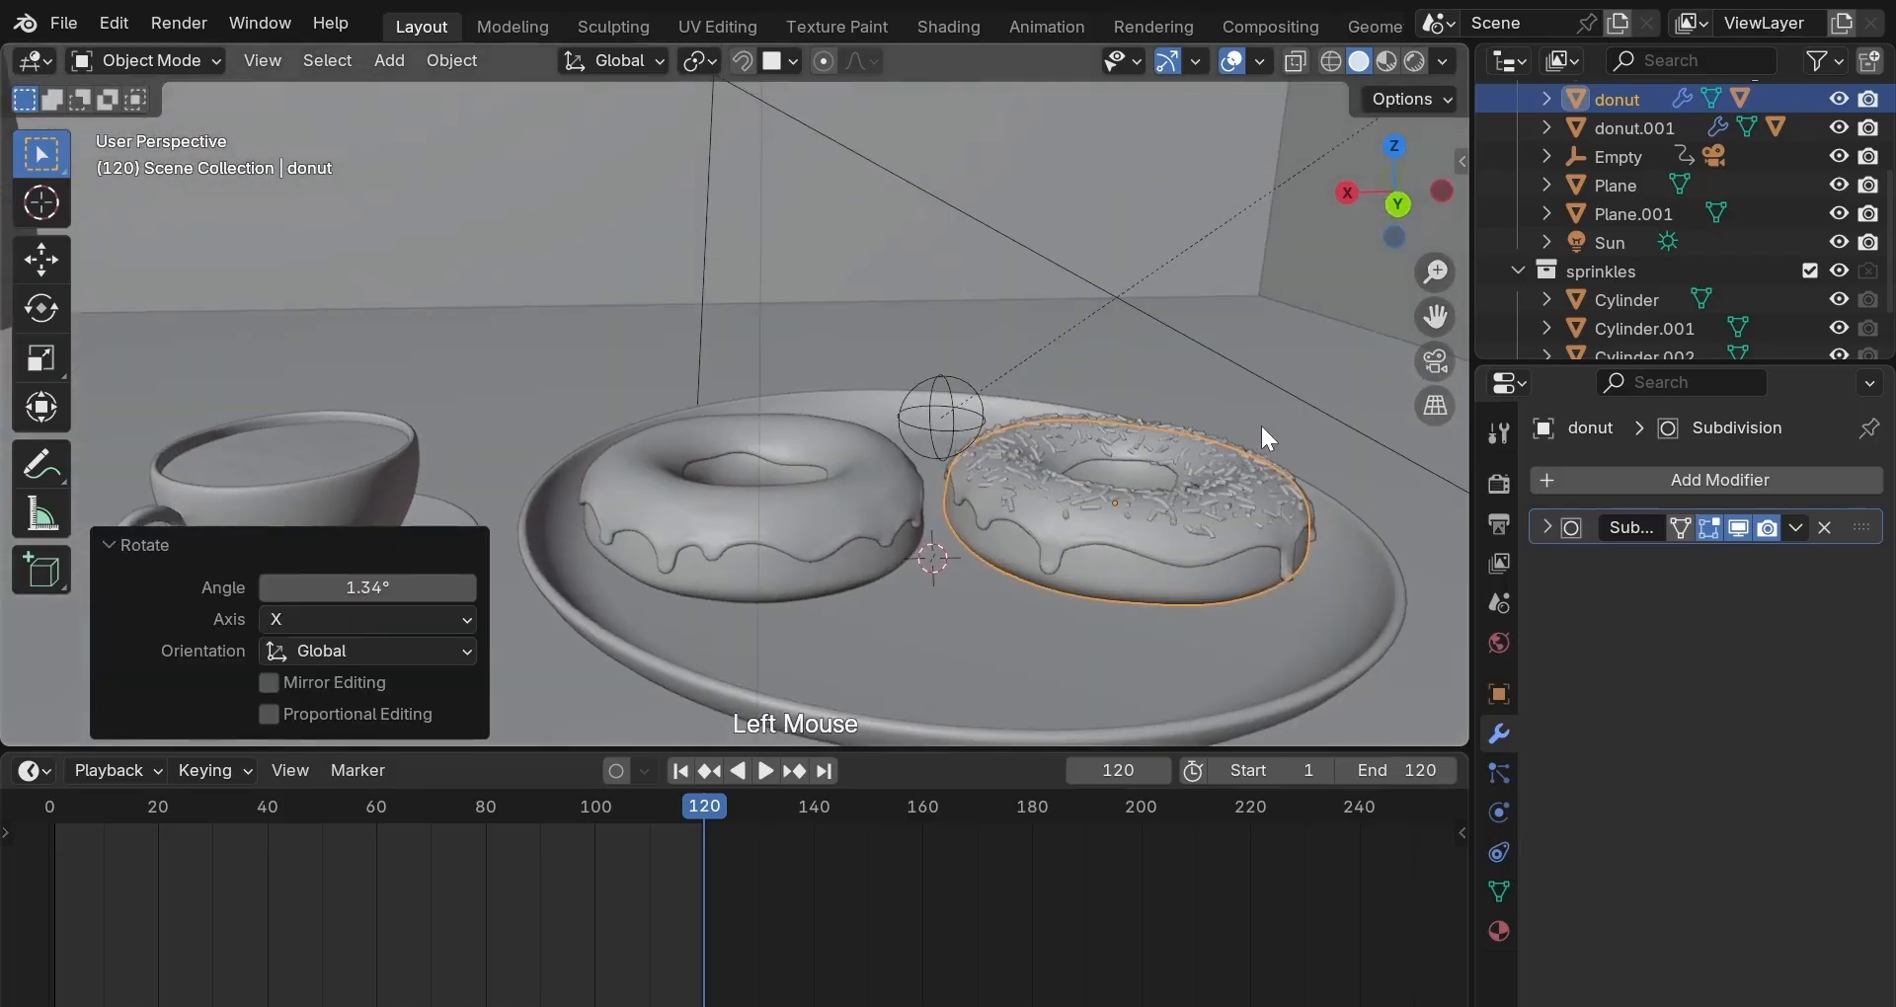
pyautogui.middleClick(1256, 423)
pyautogui.moveTo(1256, 427)
pyautogui.mouseDown(button='middle')
pyautogui.moveTo(975, 361)
pyautogui.moveTo(842, 418)
pyautogui.moveTo(872, 369)
pyautogui.moveTo(1287, 432)
pyautogui.mouseUp(button='middle')
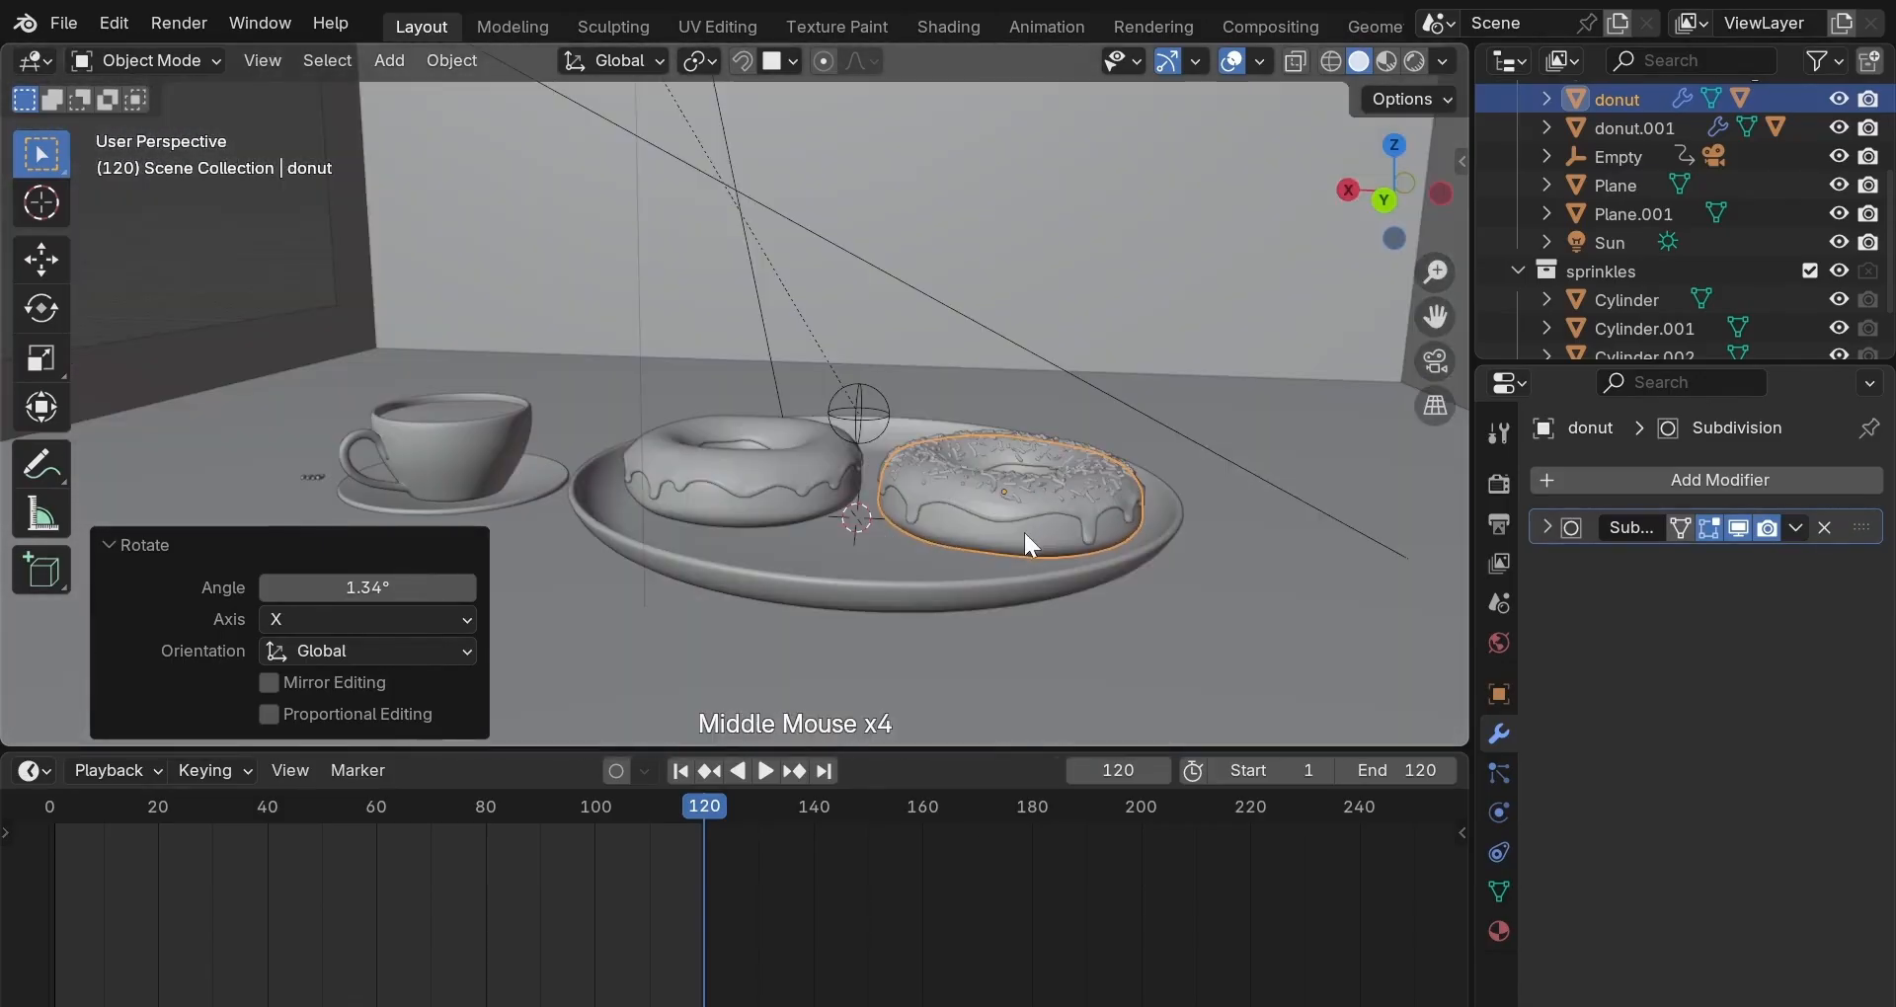
pyautogui.hotkey('ctrl', 'z')
pyautogui.press('r')
pyautogui.press('y')
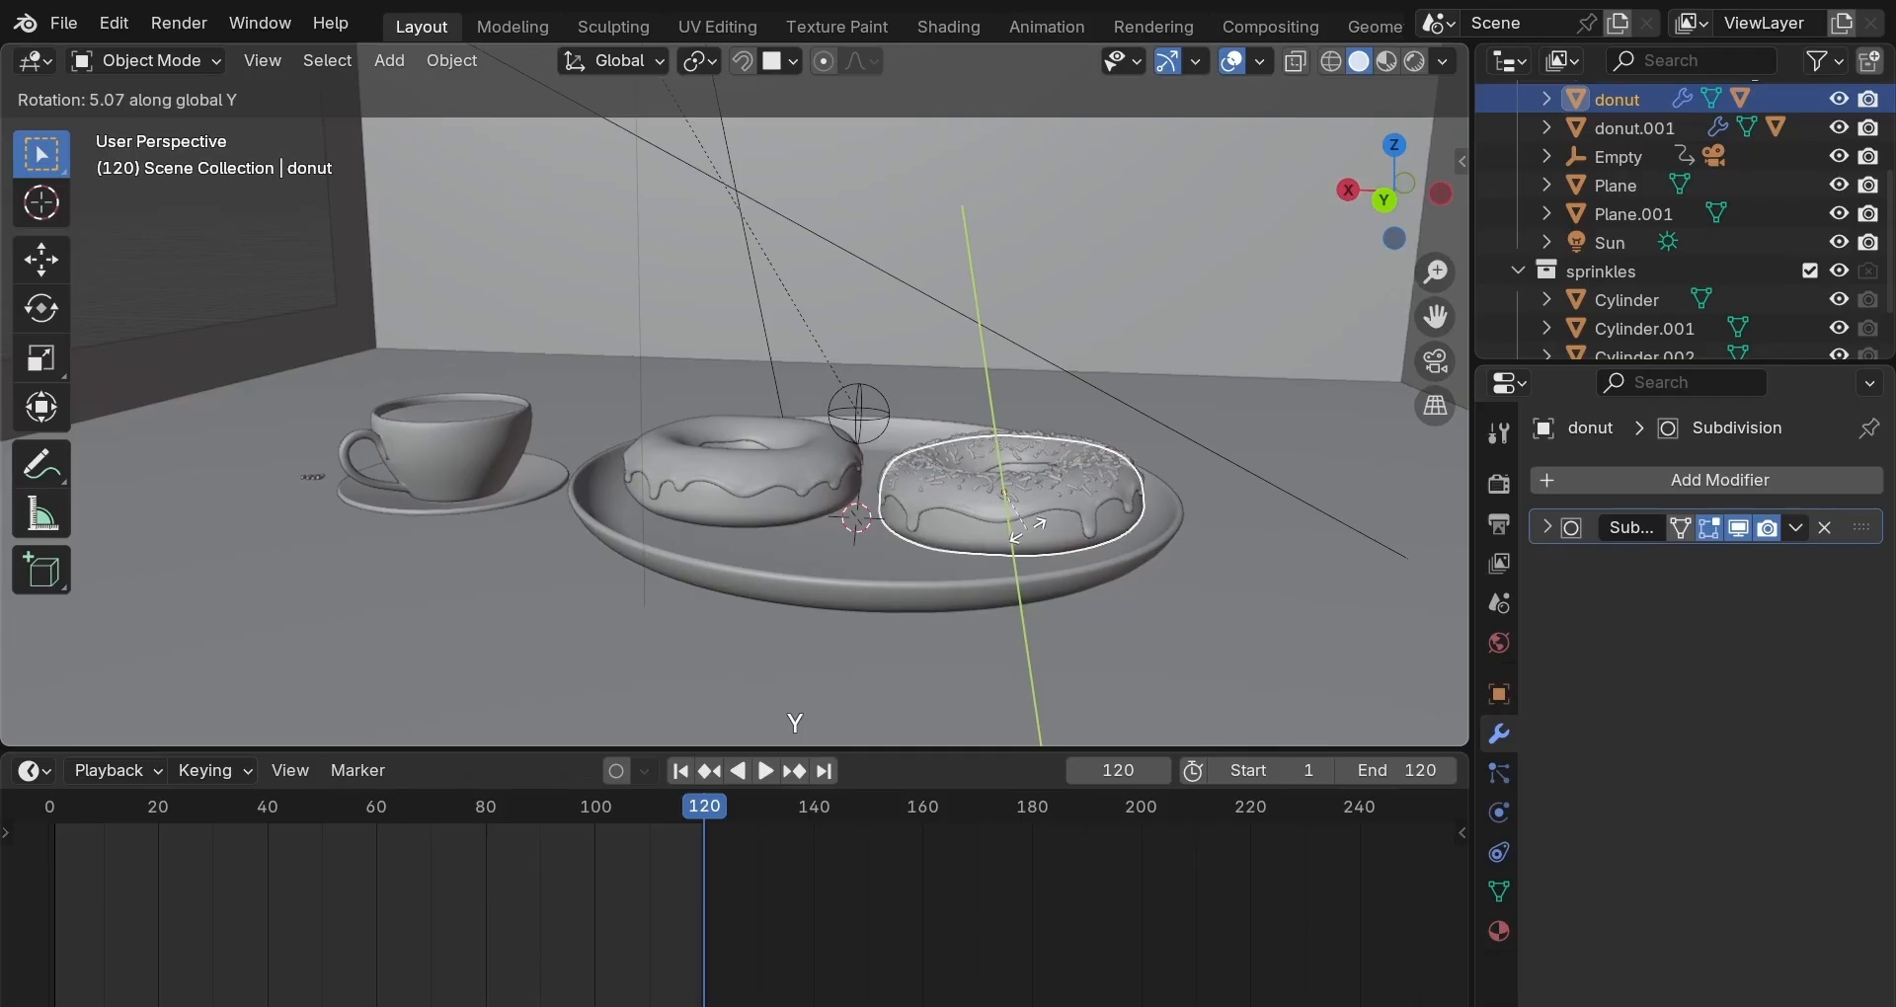
pyautogui.press('shift')
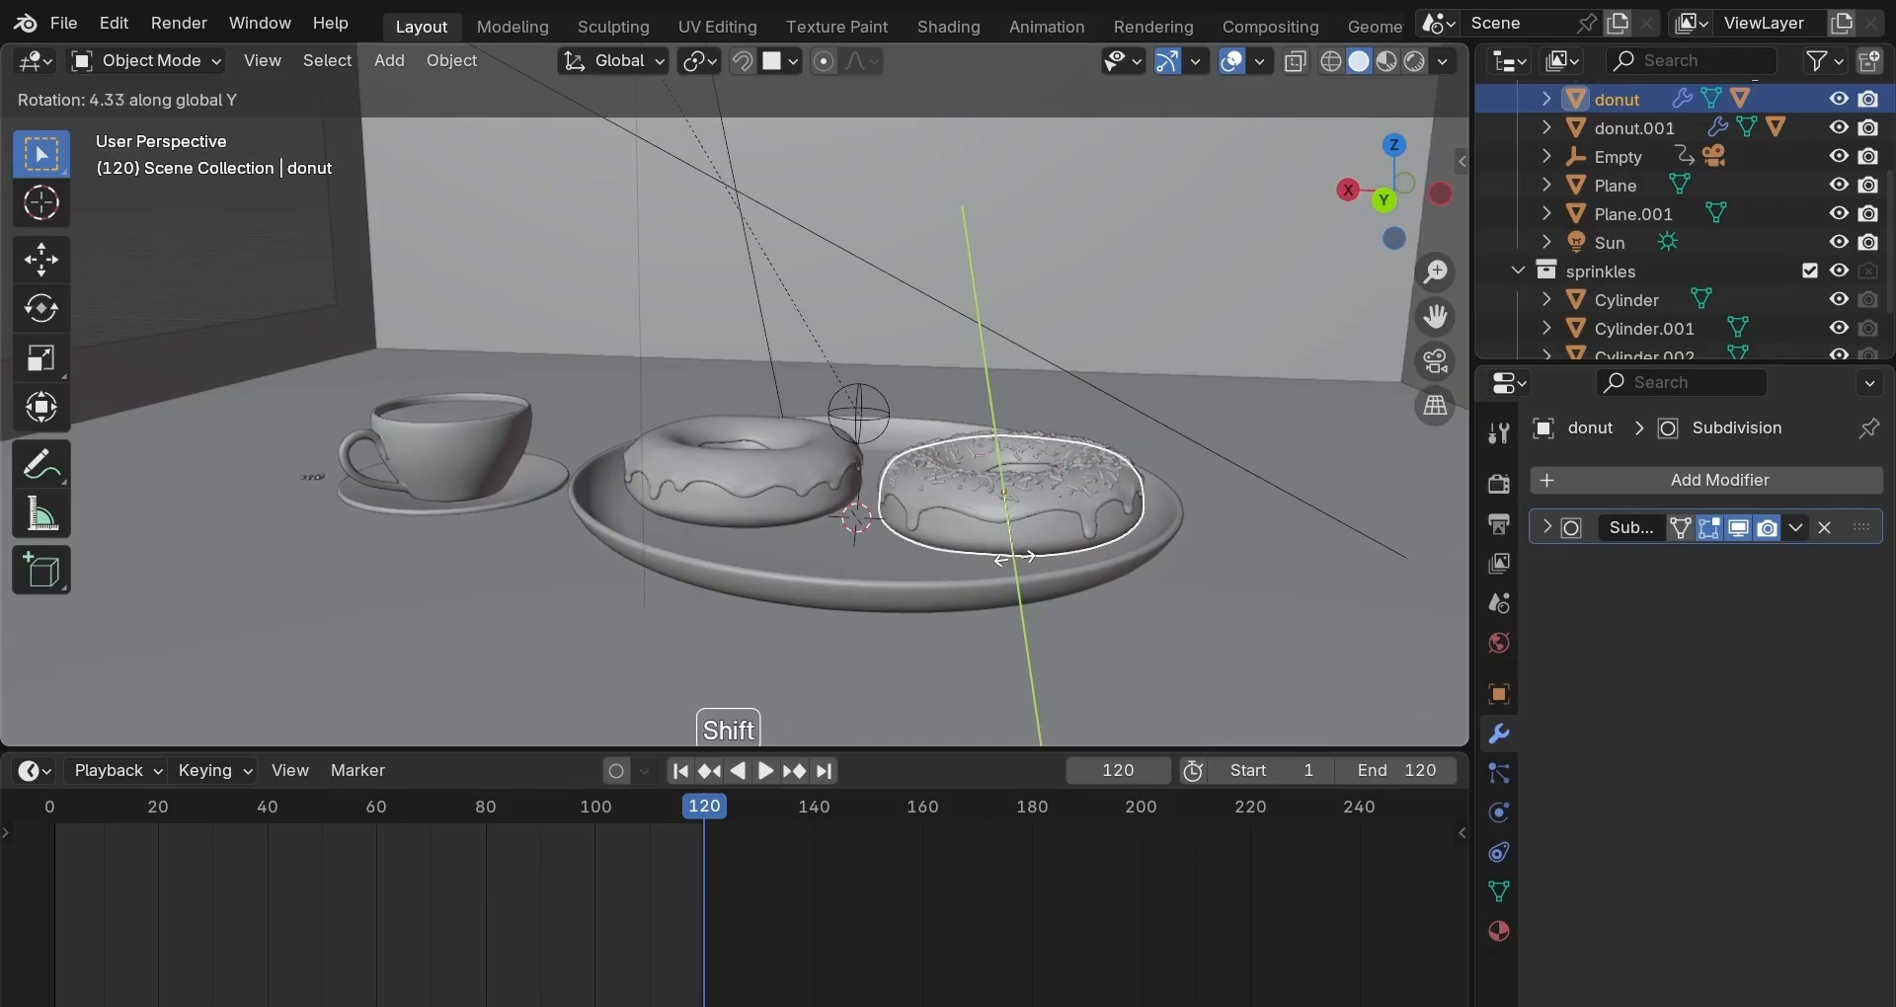
pyautogui.keyDown('shift'); pyautogui.click(1012, 558); pyautogui.keyUp('shift')
pyautogui.click(1421, 355)
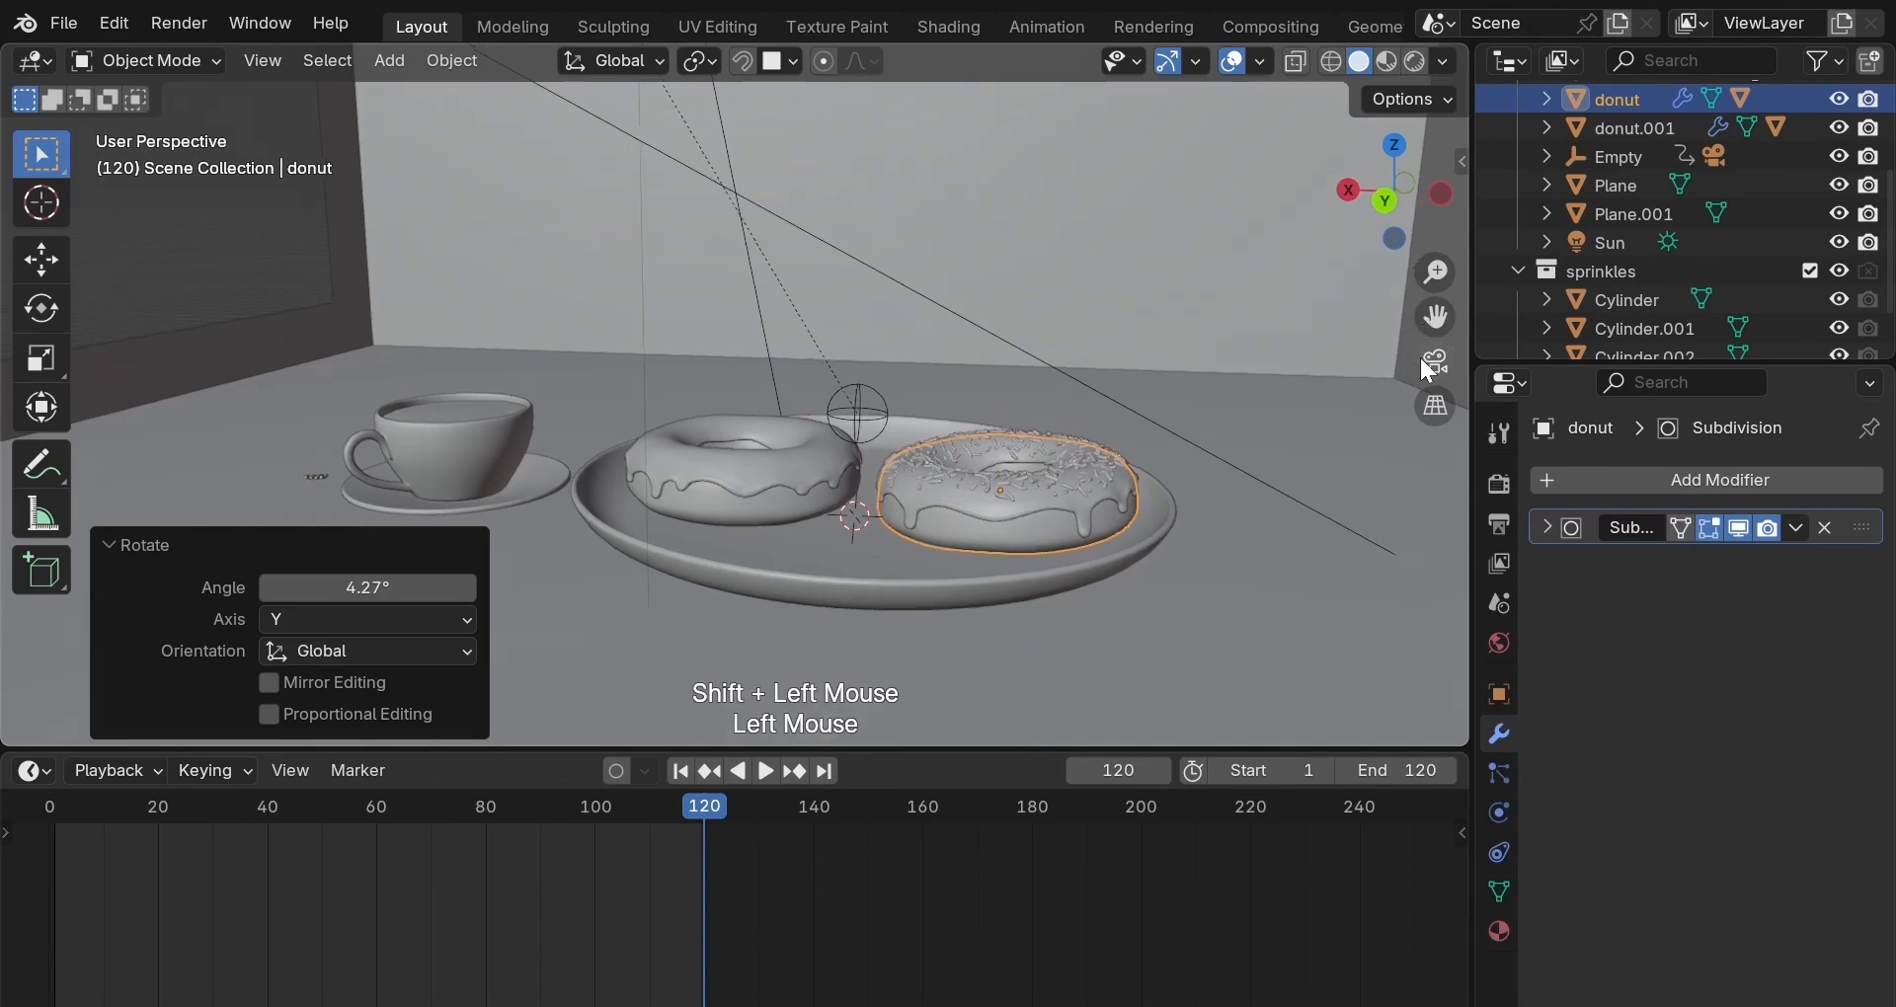
# Nudge the sprinkled donut and then the plain donut along X again.
pyautogui.press('g')
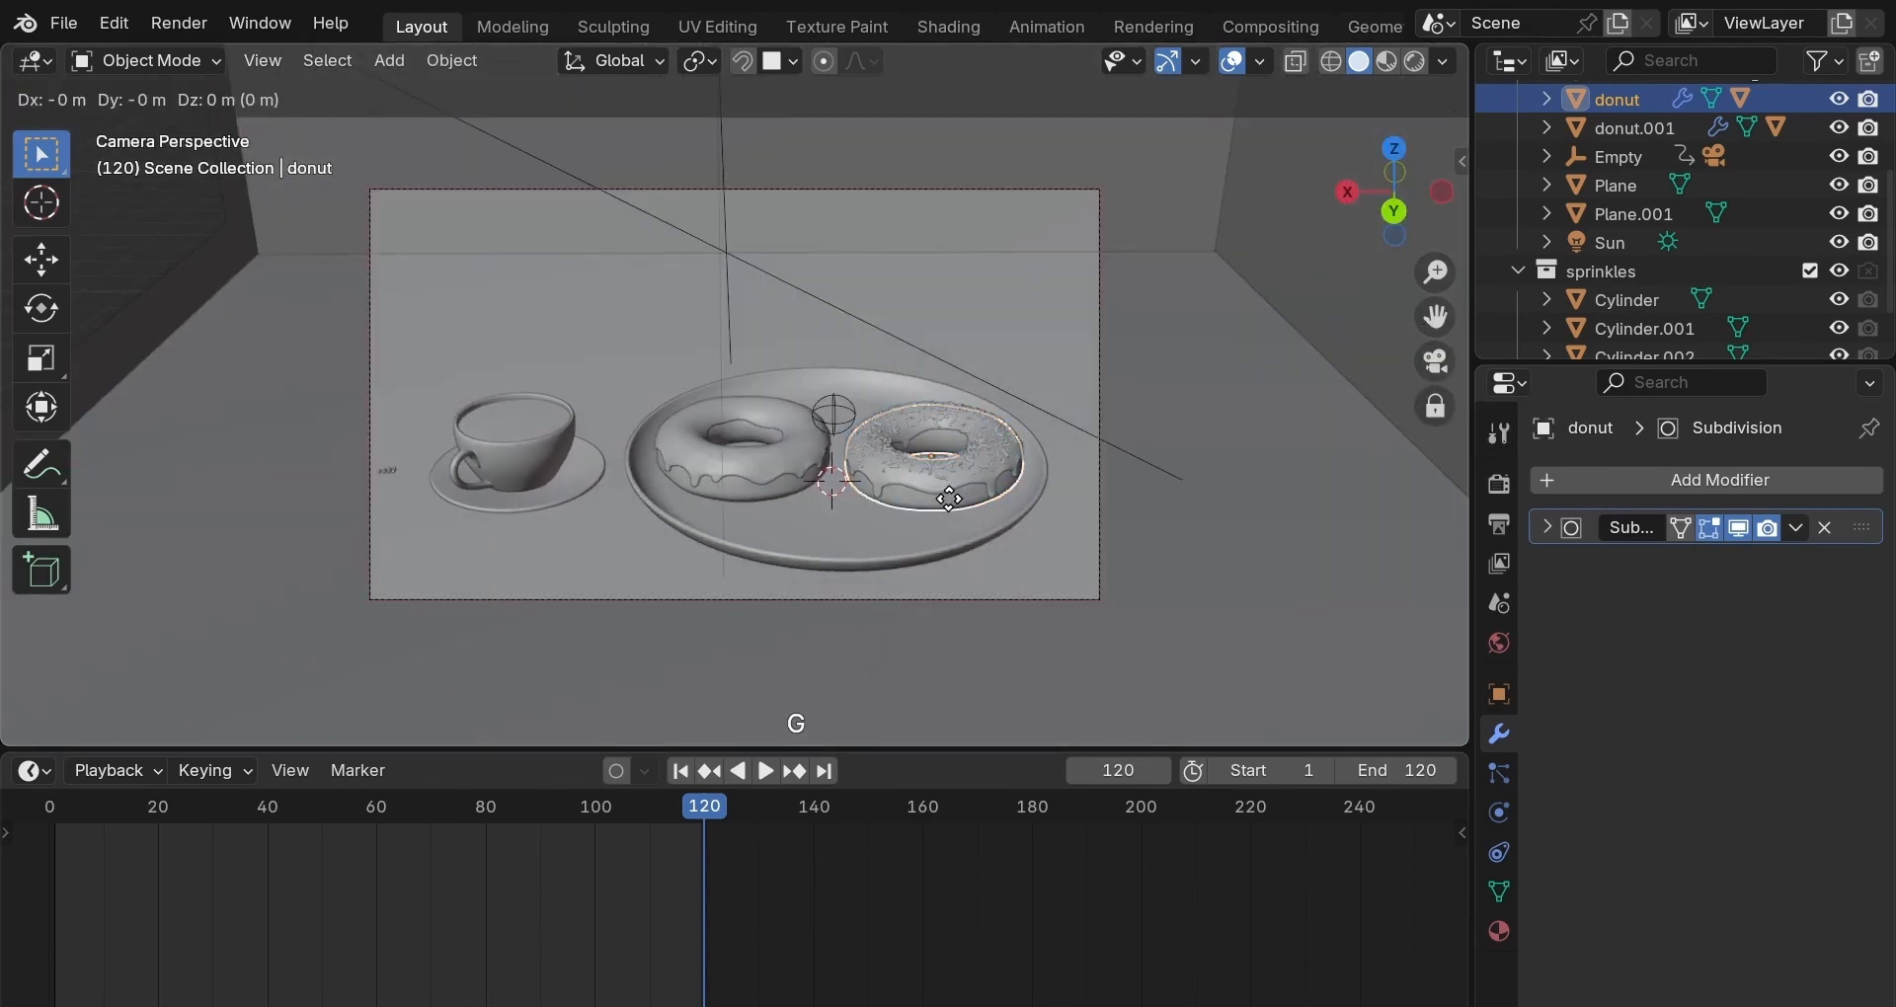
pyautogui.press('x')
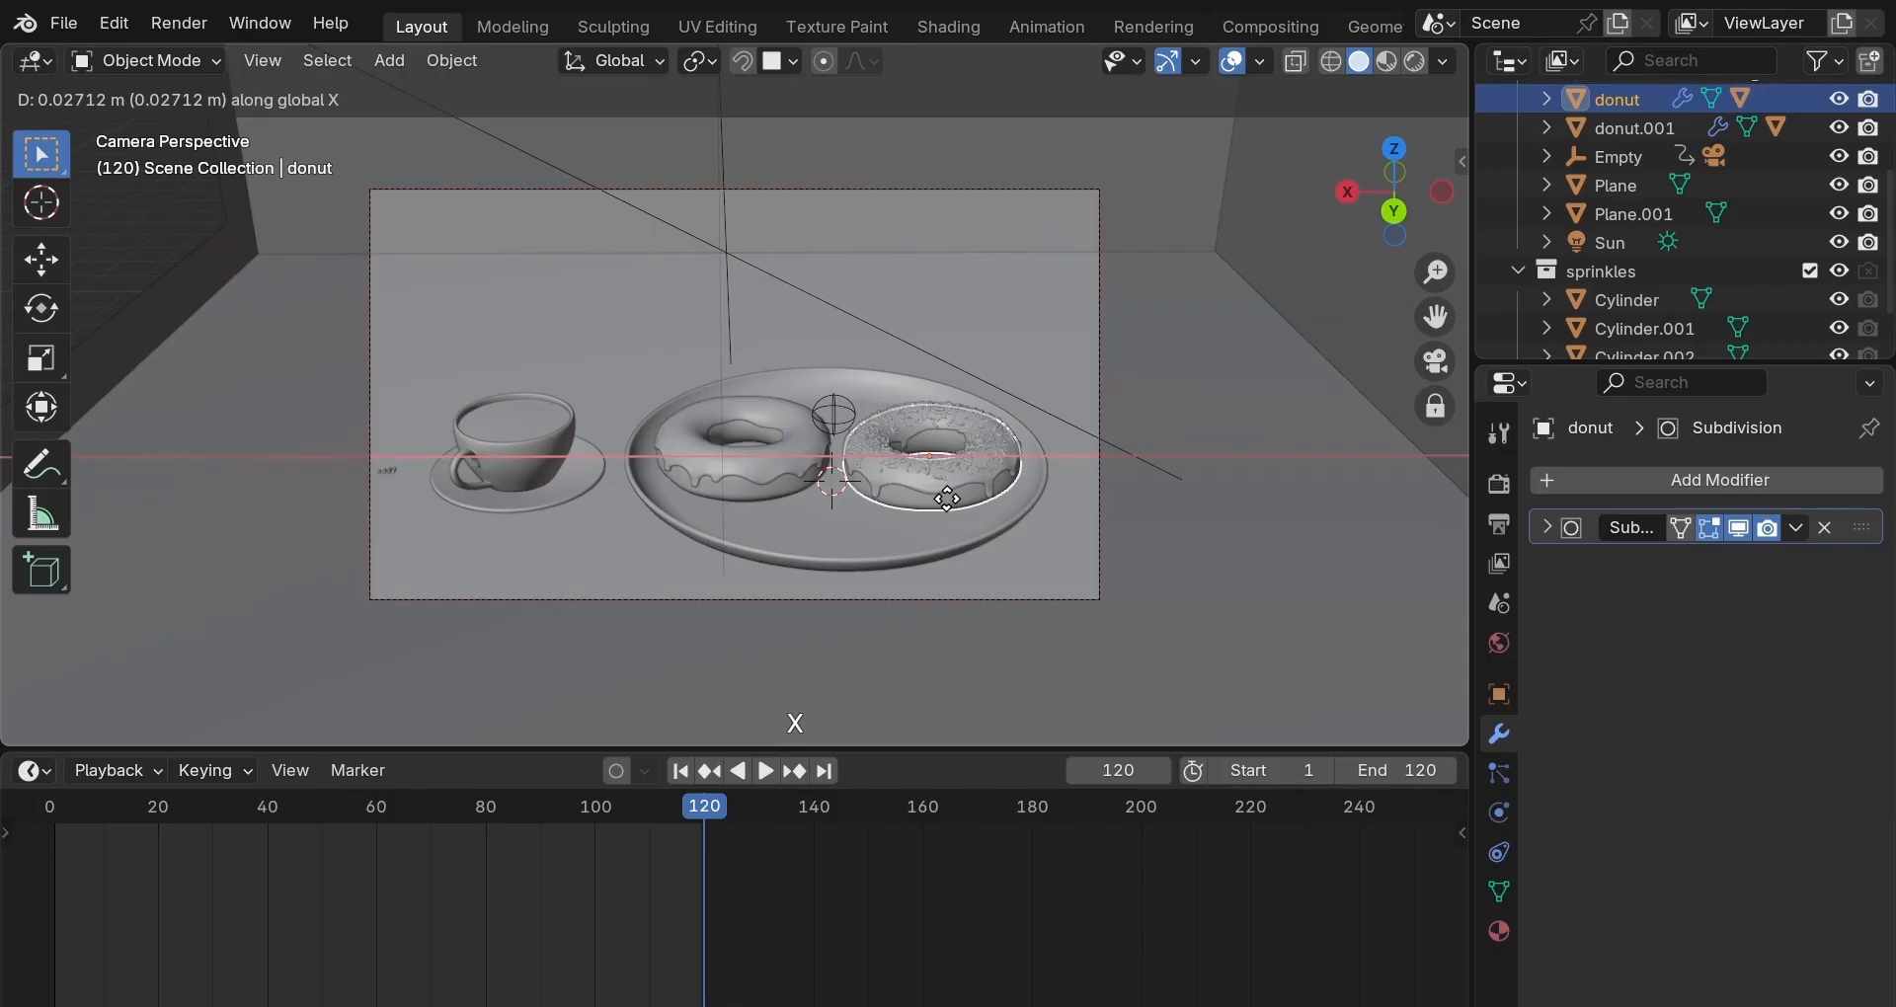
pyautogui.click(934, 504)
pyautogui.click(736, 488)
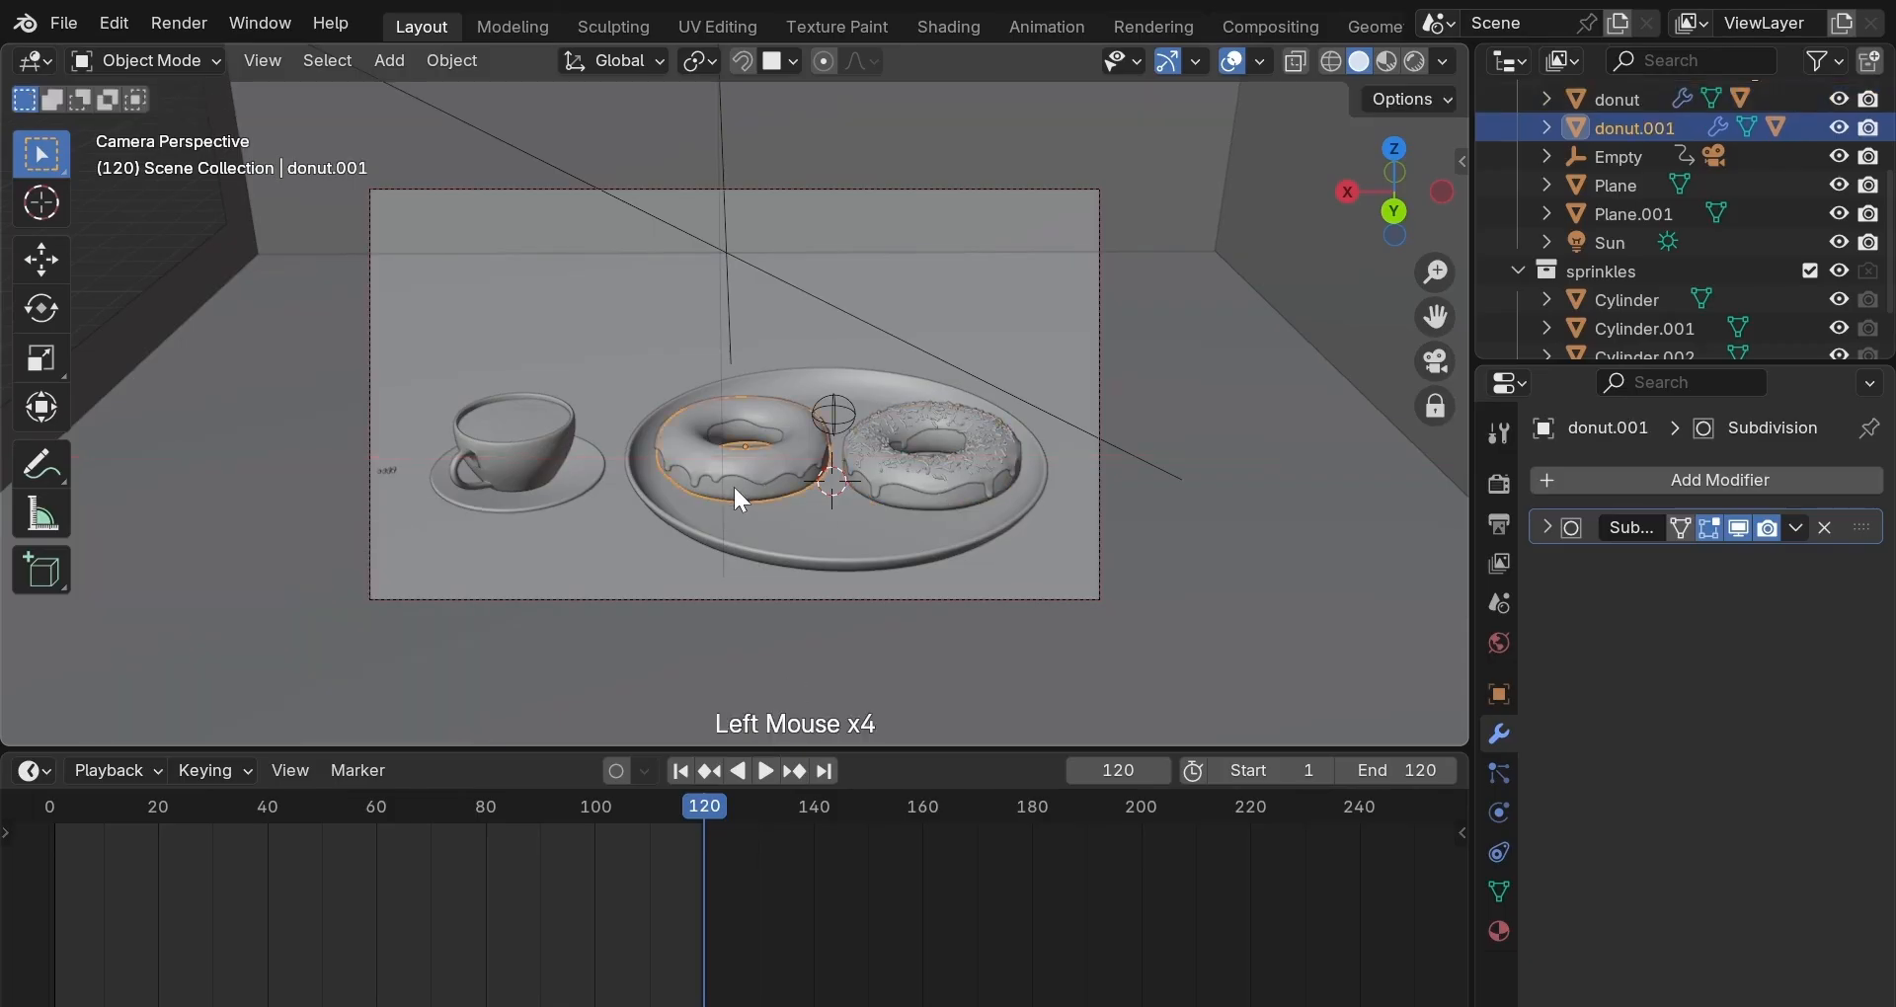
pyautogui.press('g')
pyautogui.press('x')
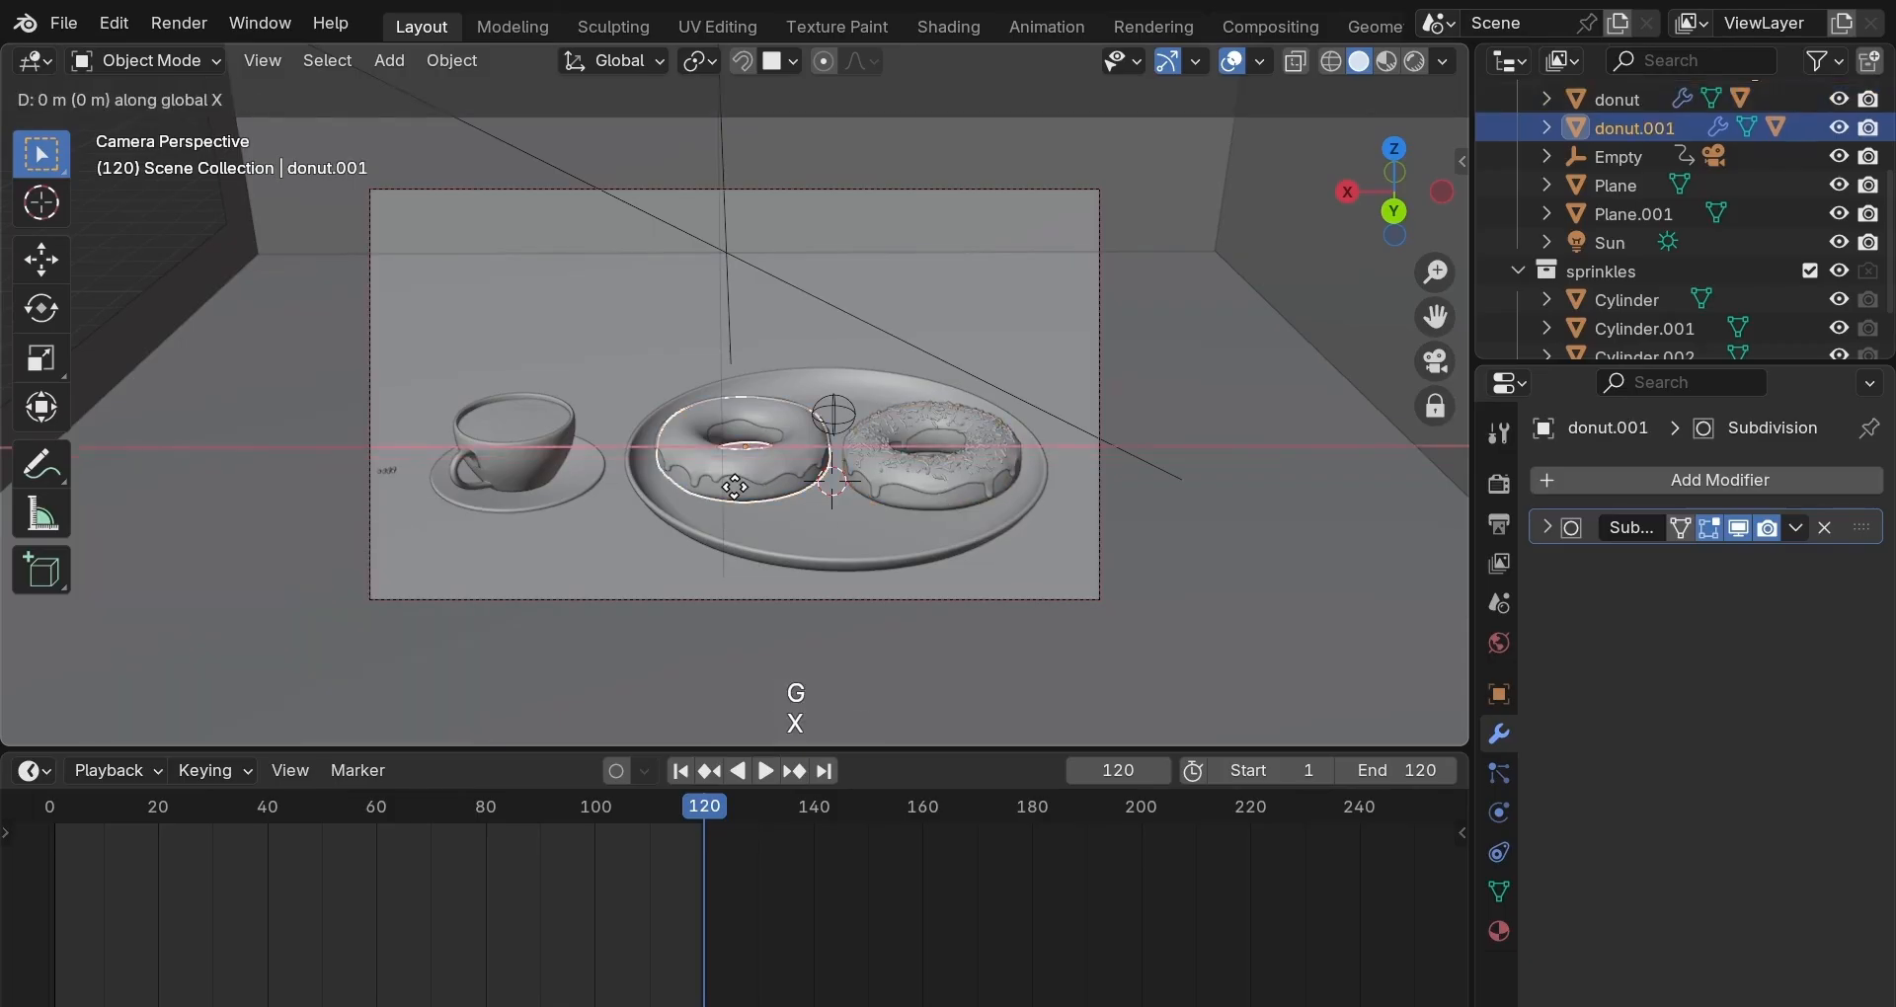
pyautogui.click(740, 488)
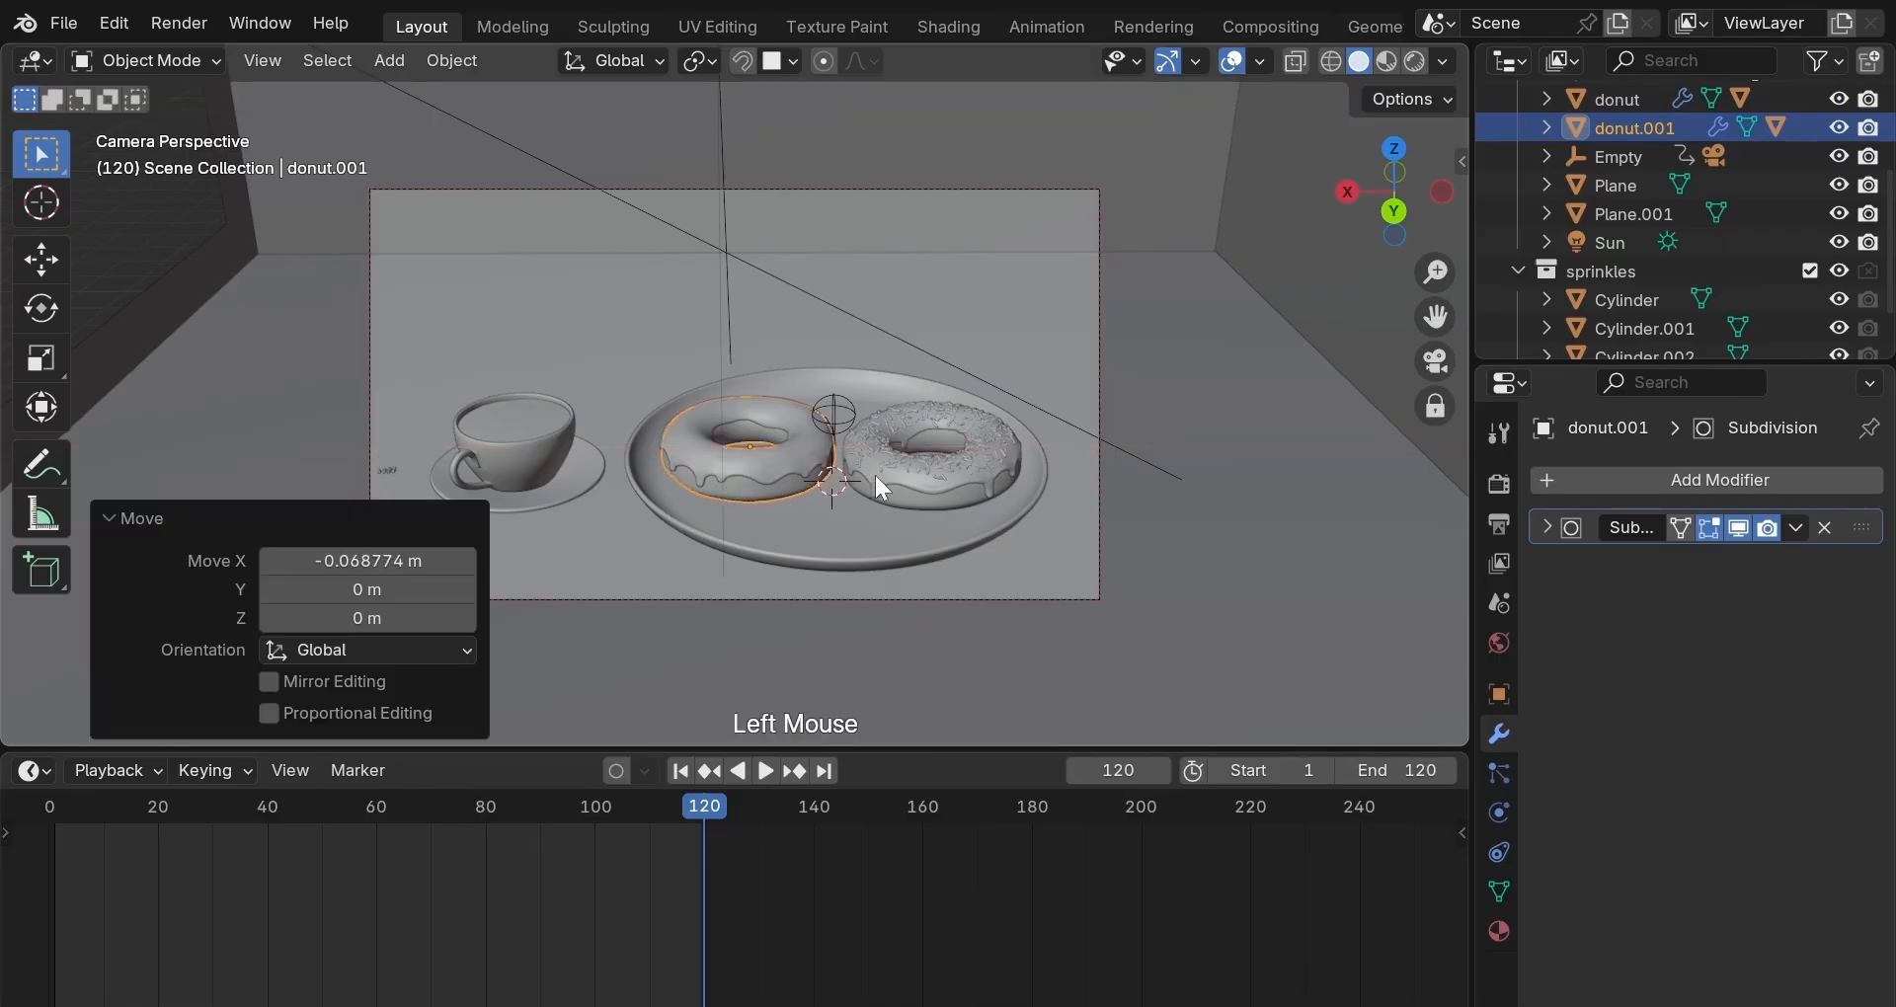
pyautogui.click(1424, 354)
pyautogui.moveTo(1239, 484); pyautogui.dragTo(1238, 493, button='middle')
# Tilt the sprinkled donut -1.8° around Y, raise it slightly, and check via the camera.
pyautogui.click(1203, 516)
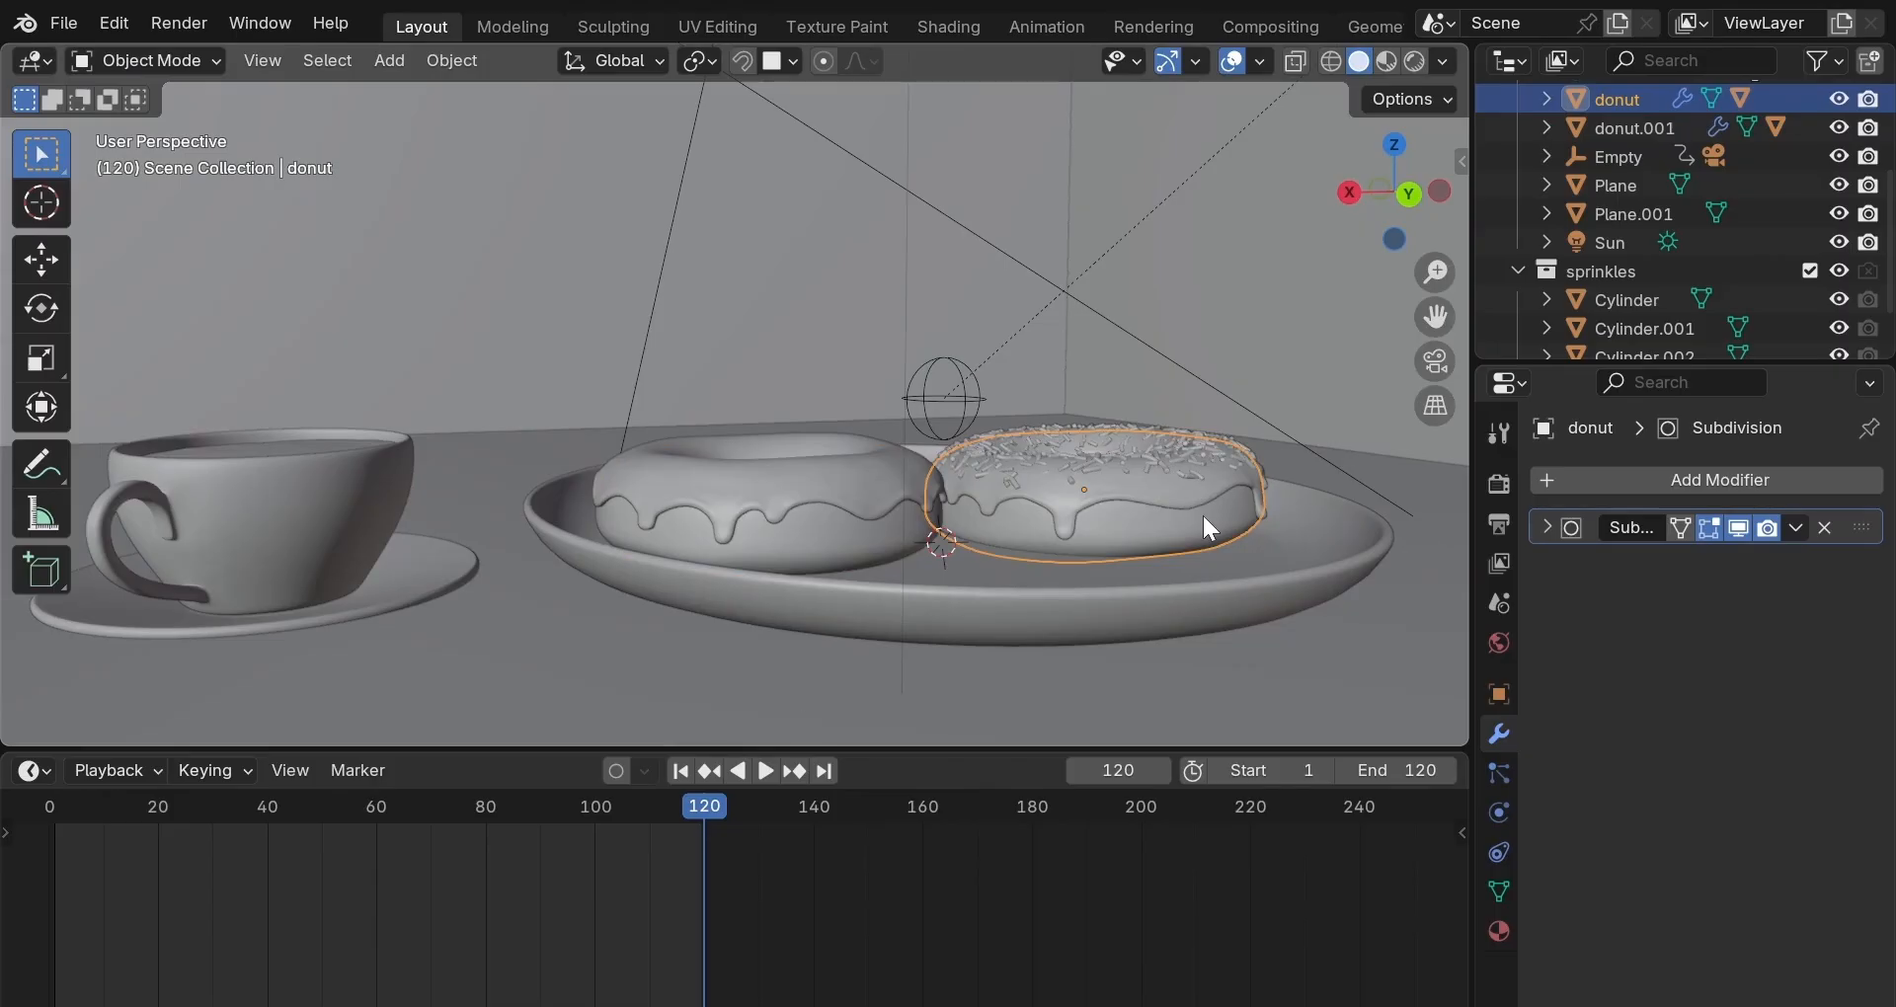
pyautogui.press('r')
pyautogui.press('y')
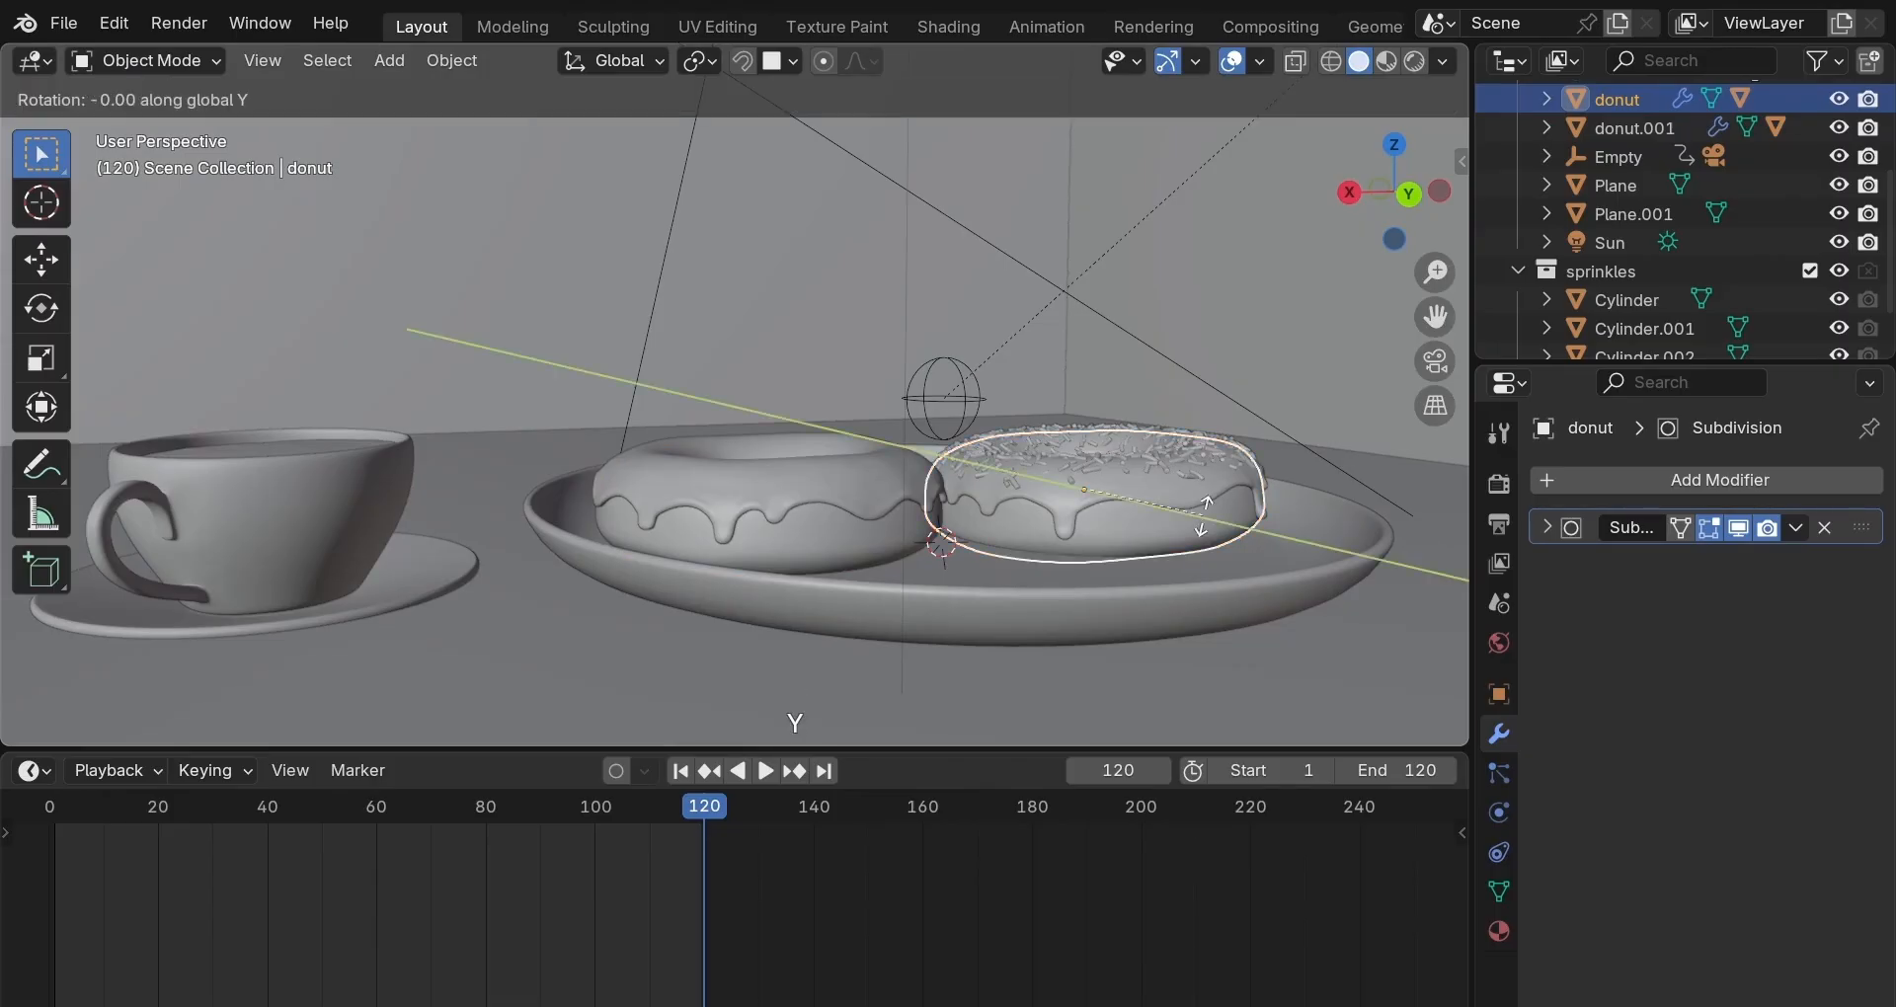
pyautogui.click(1203, 519)
pyautogui.press('g')
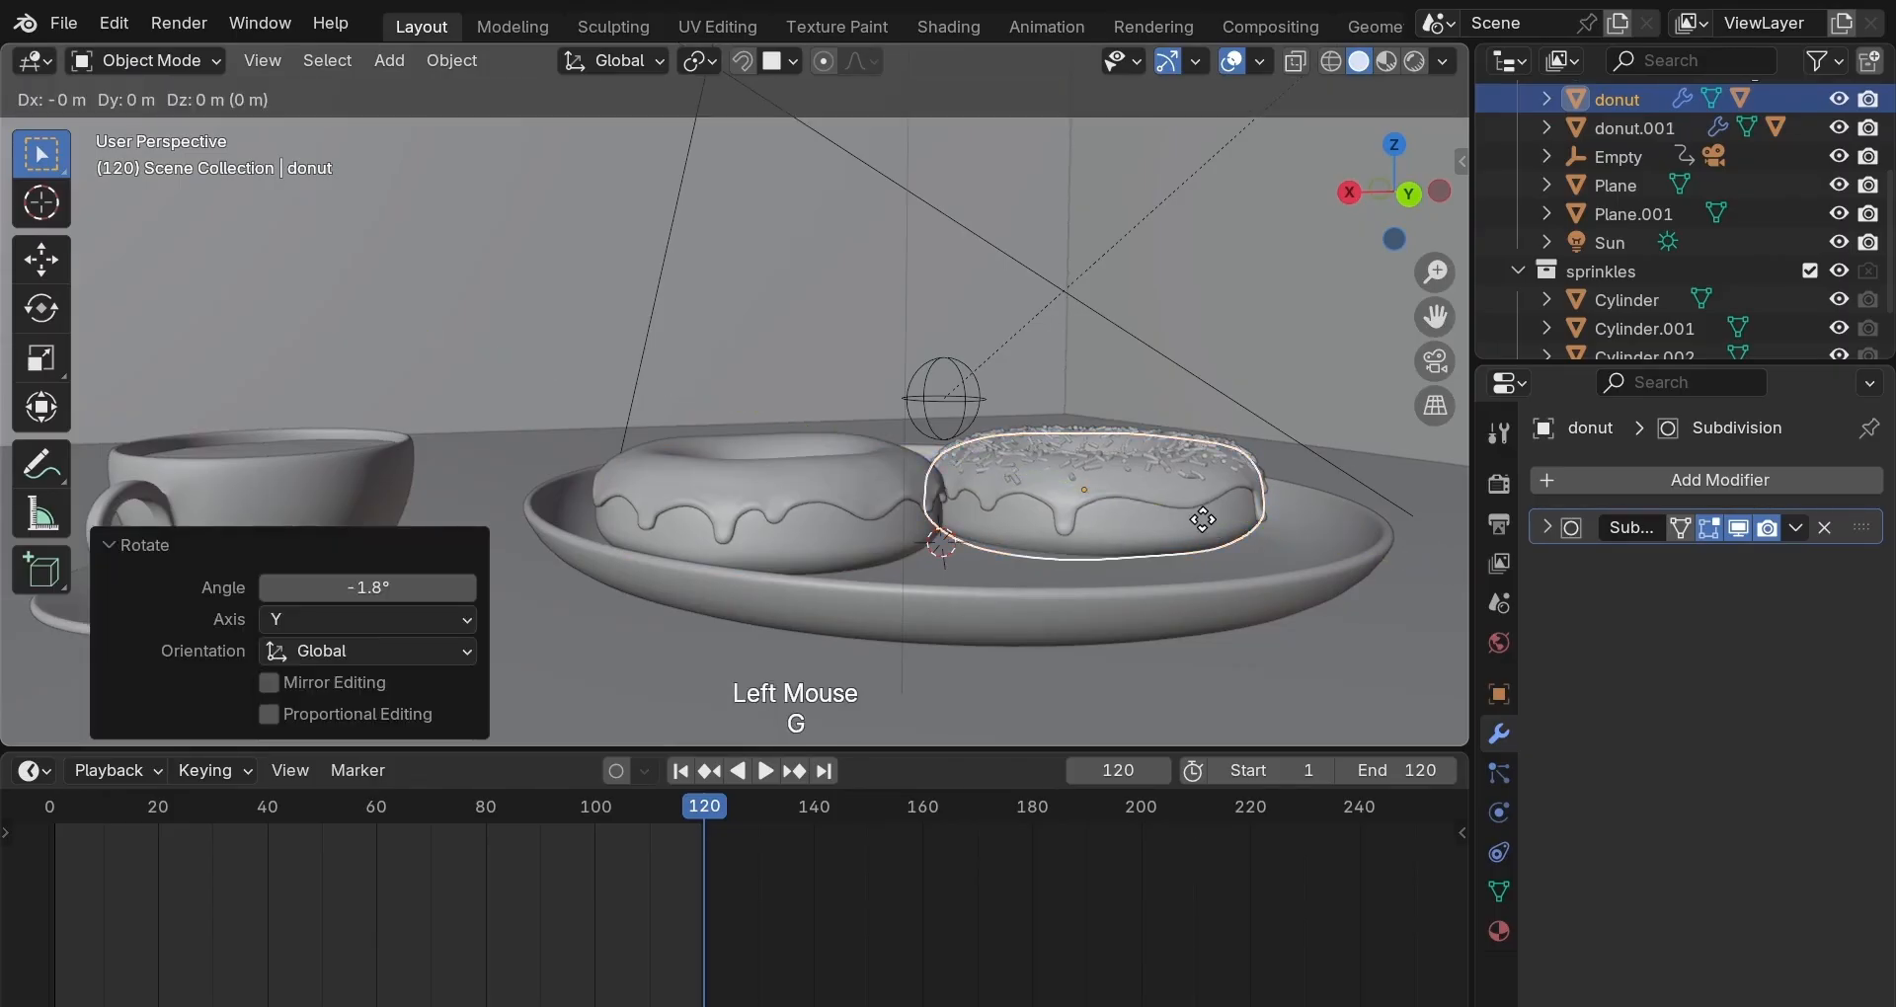
pyautogui.press('z')
pyautogui.click(1204, 514)
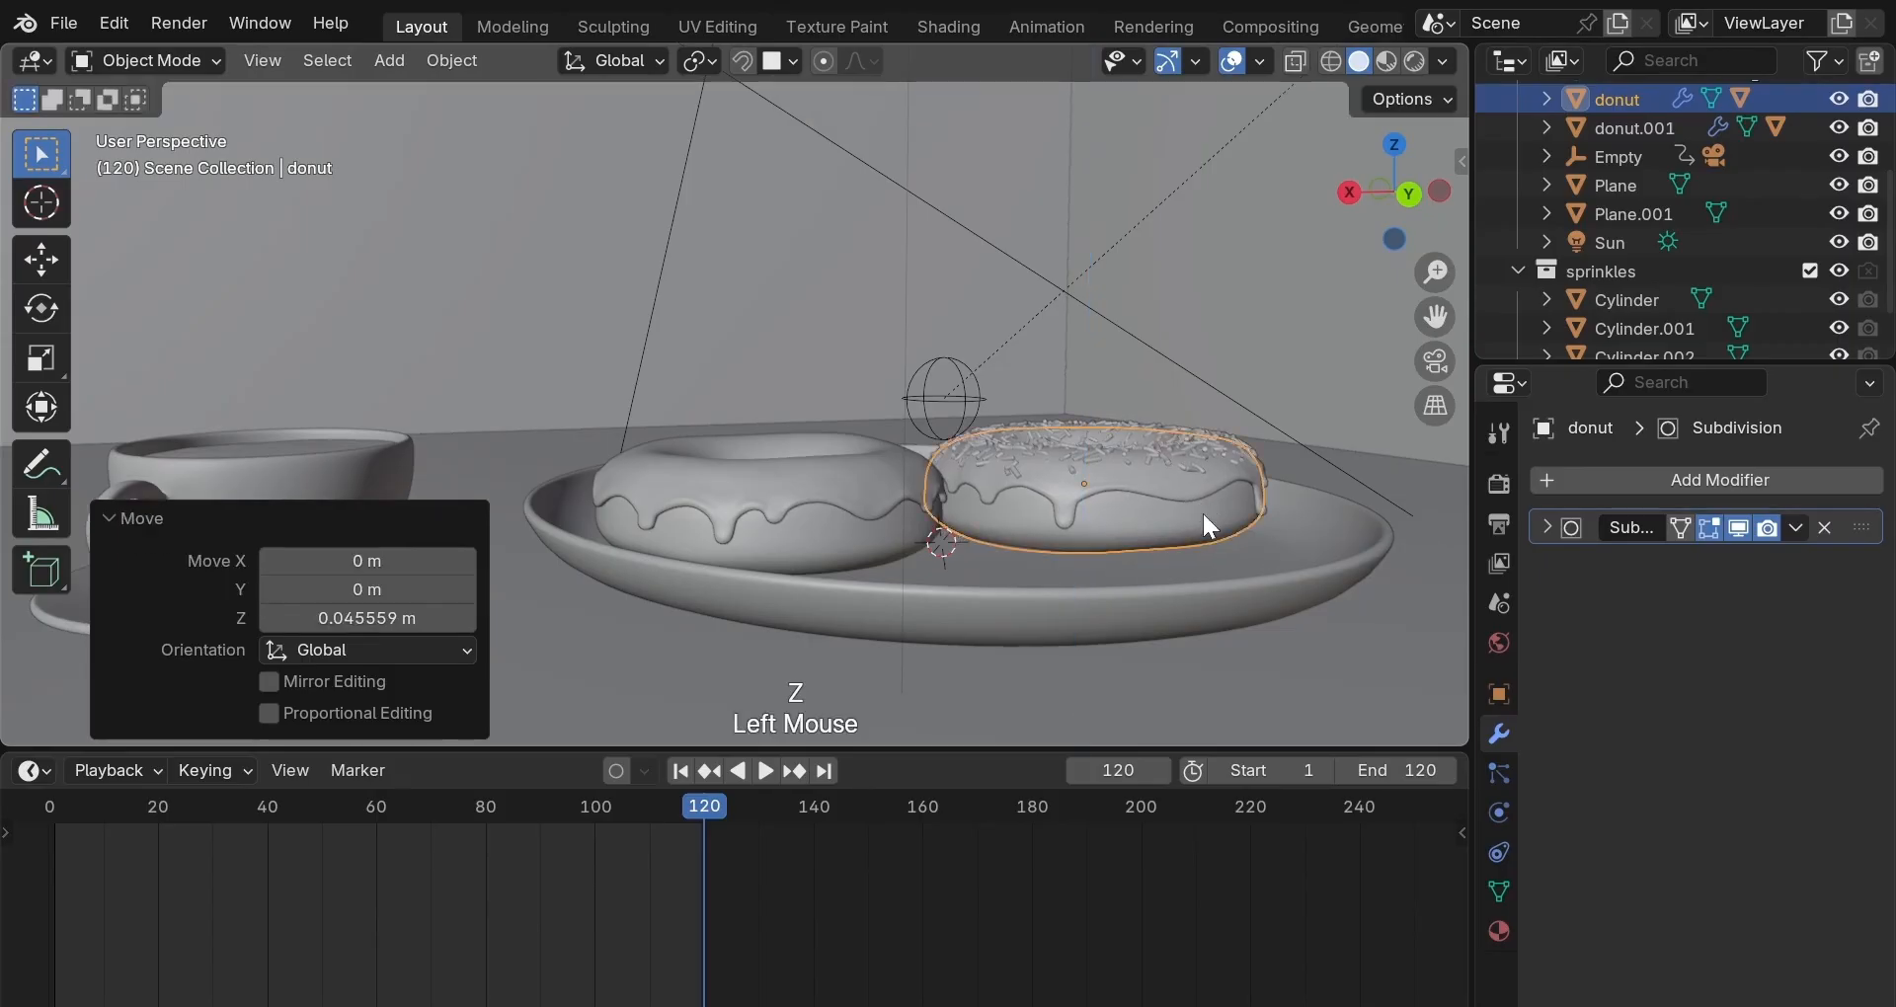
pyautogui.moveTo(1209, 525); pyautogui.dragTo(1140, 559, button='middle')
pyautogui.click(1140, 559)
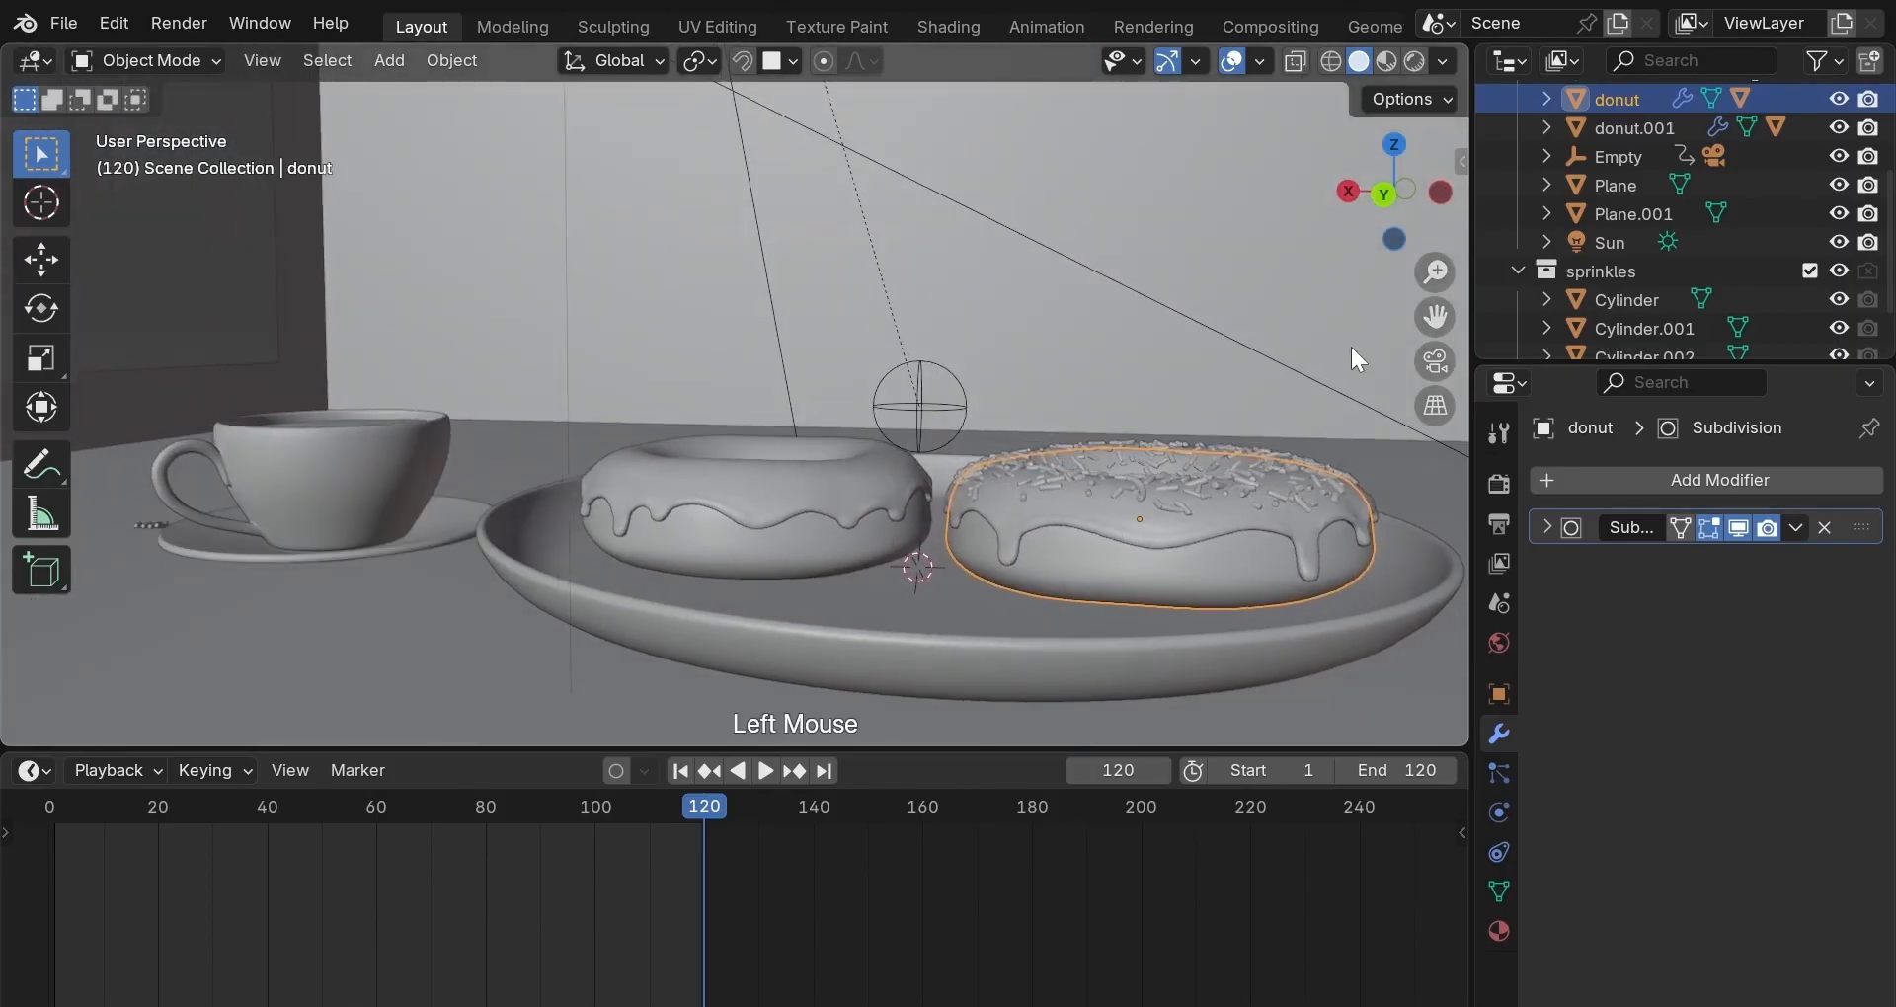
pyautogui.click(1429, 364)
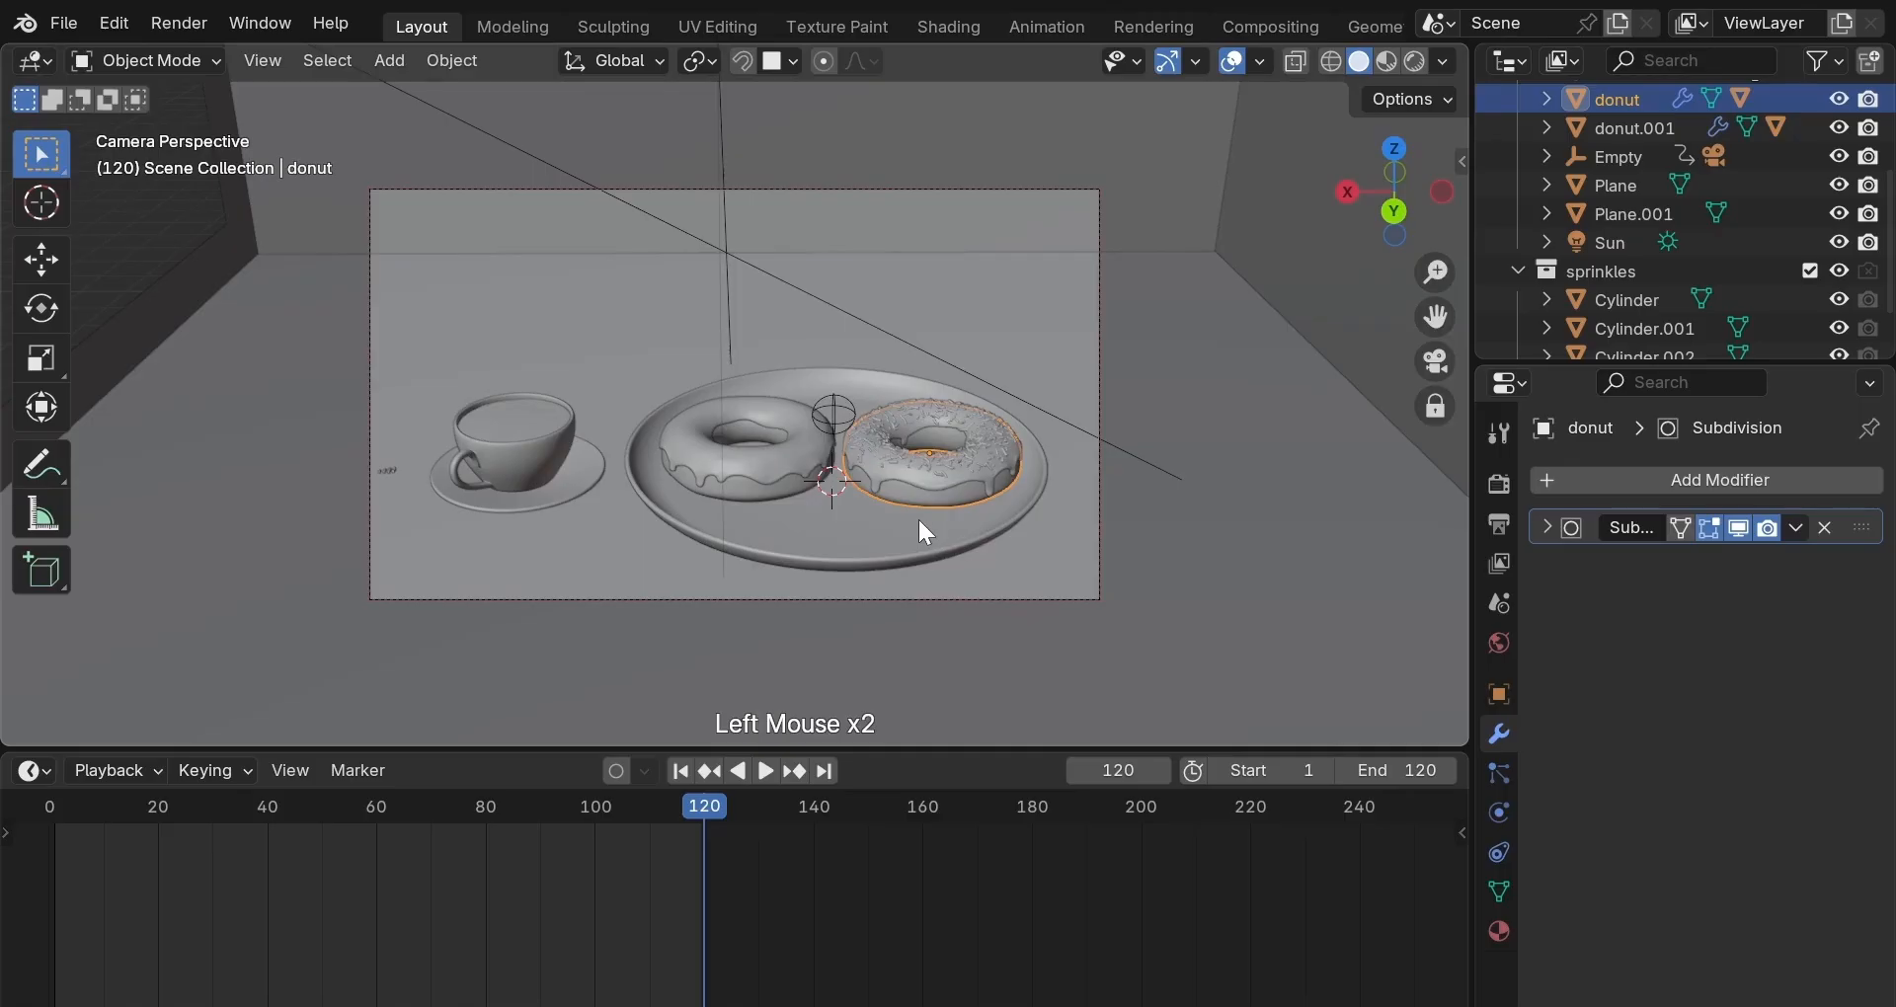
# Select the plate and the saucer, then switch the viewport to Rendered shading.
pyautogui.click(929, 562)
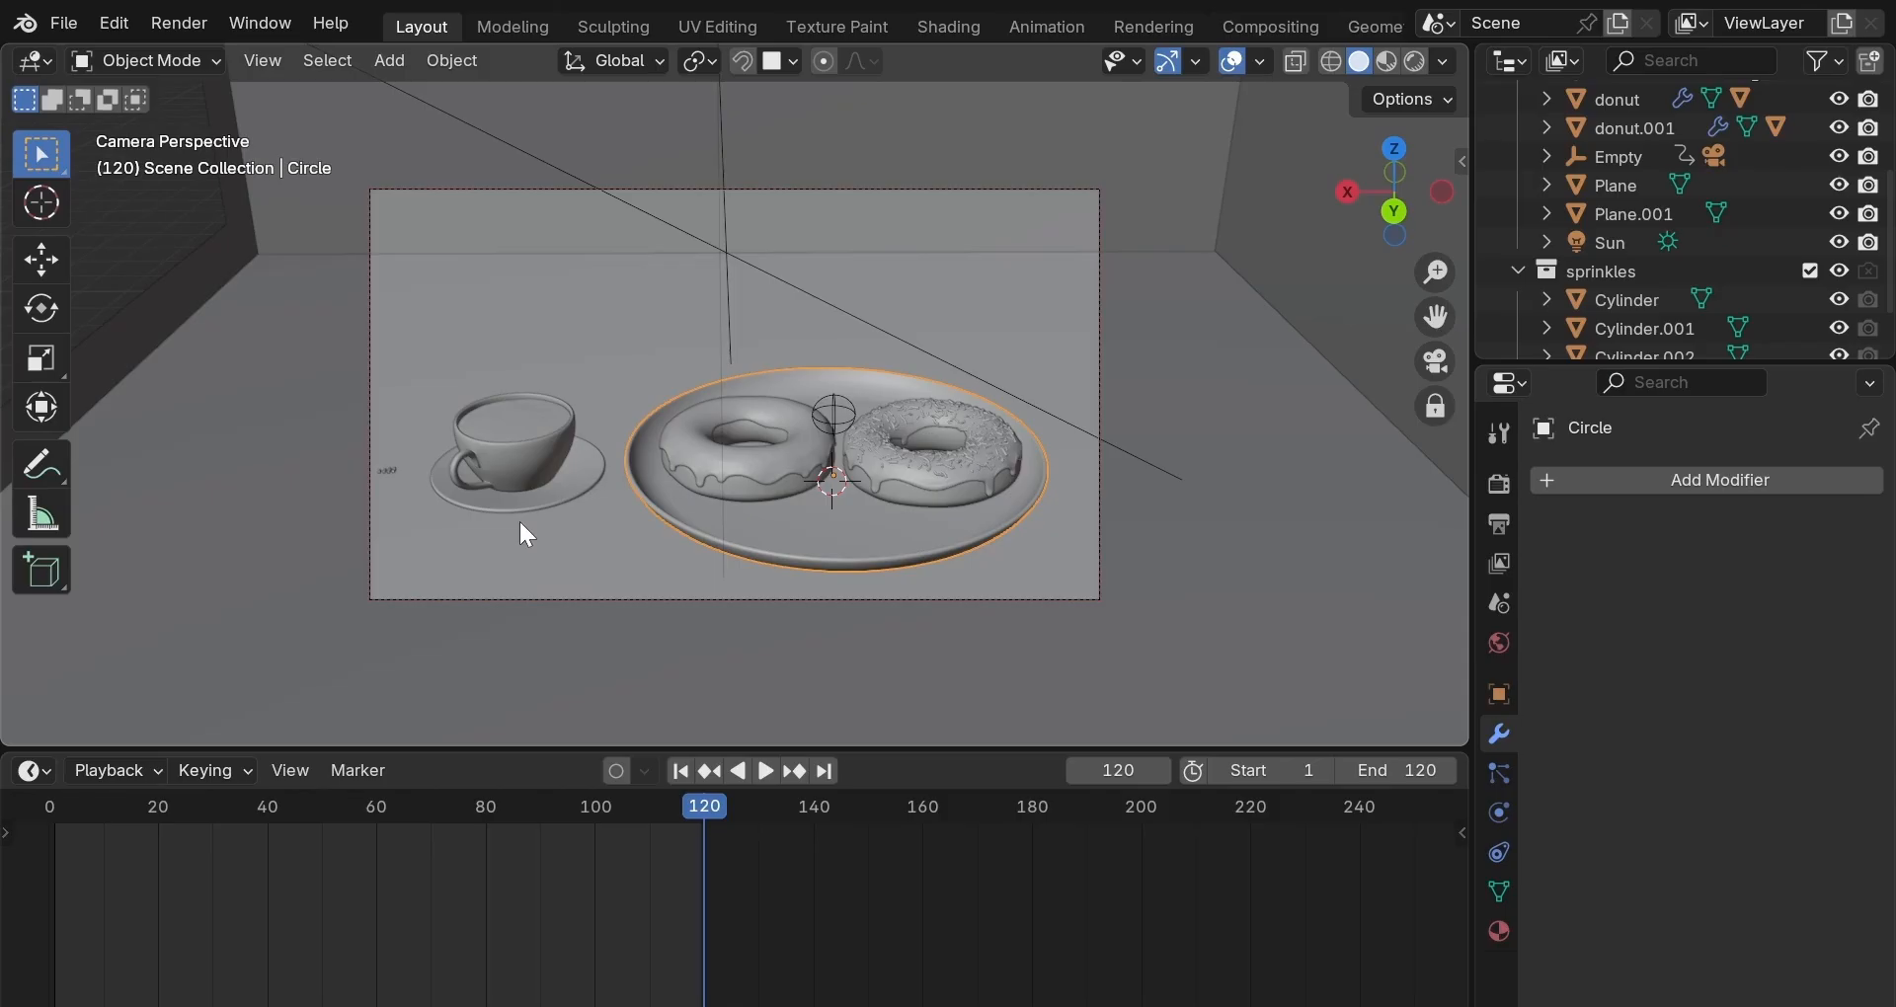
pyautogui.click(592, 484)
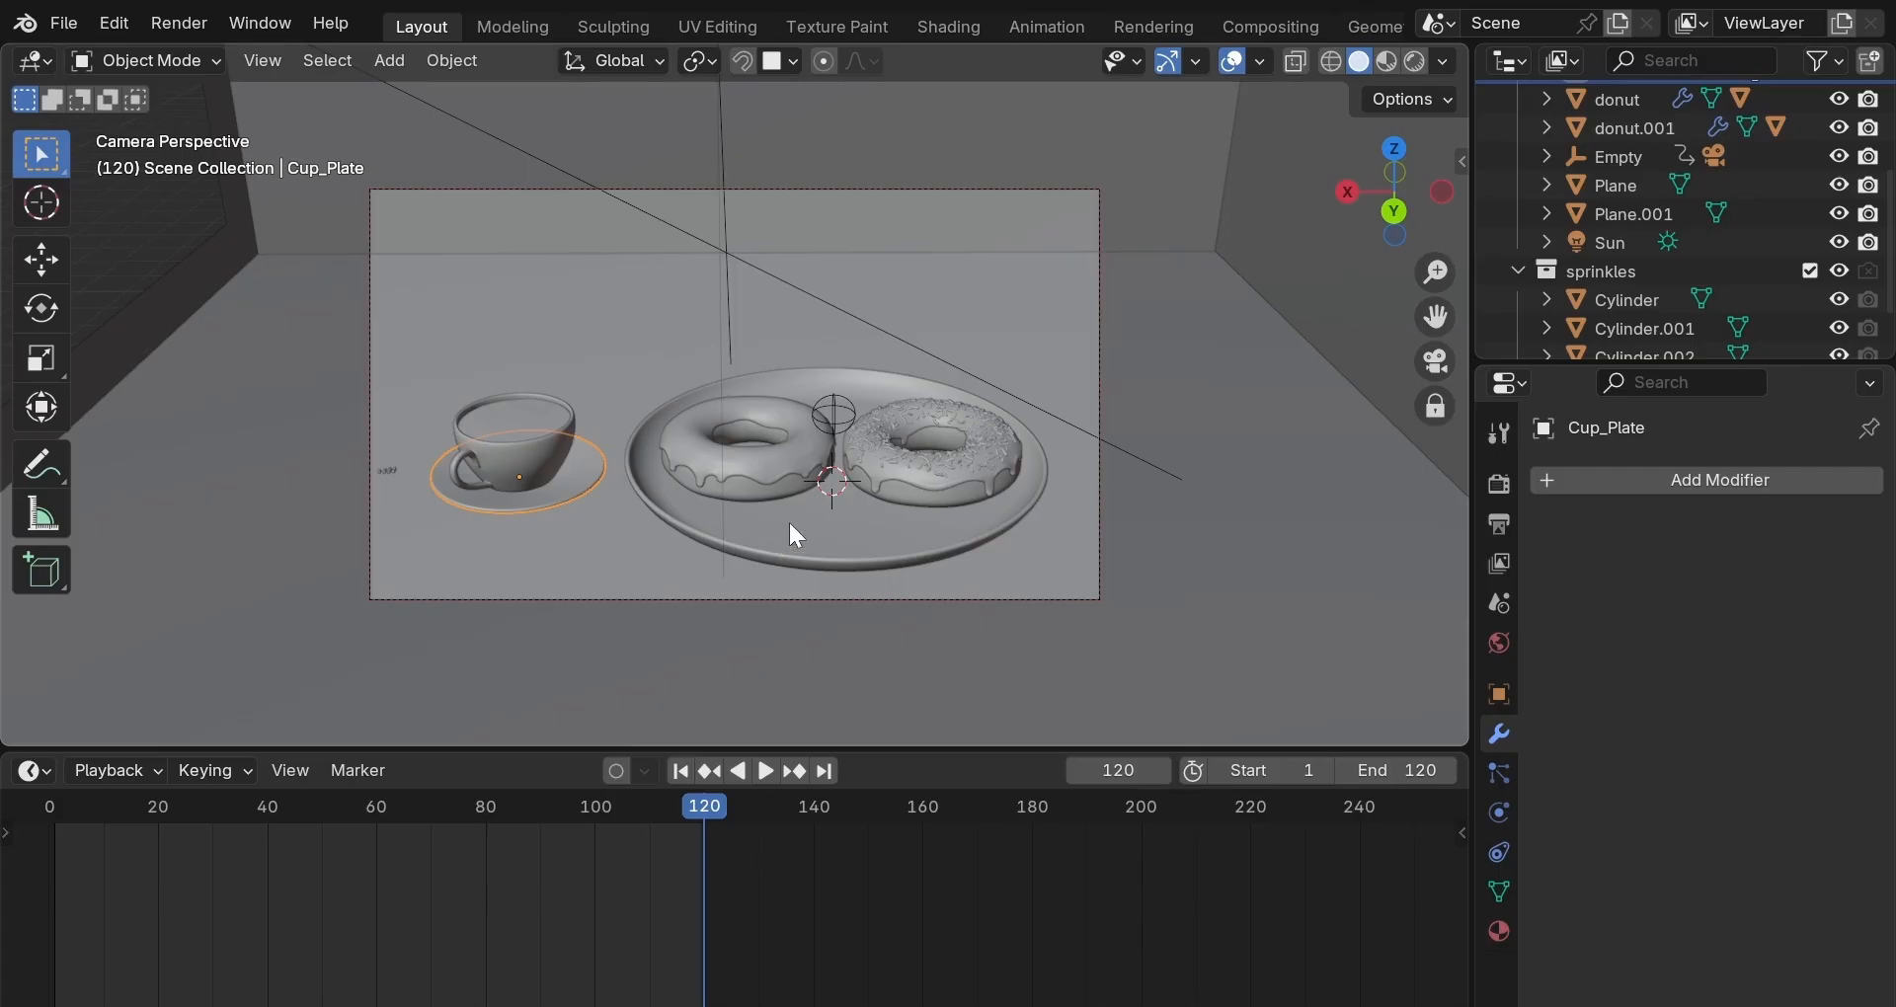
pyautogui.click(1417, 61)
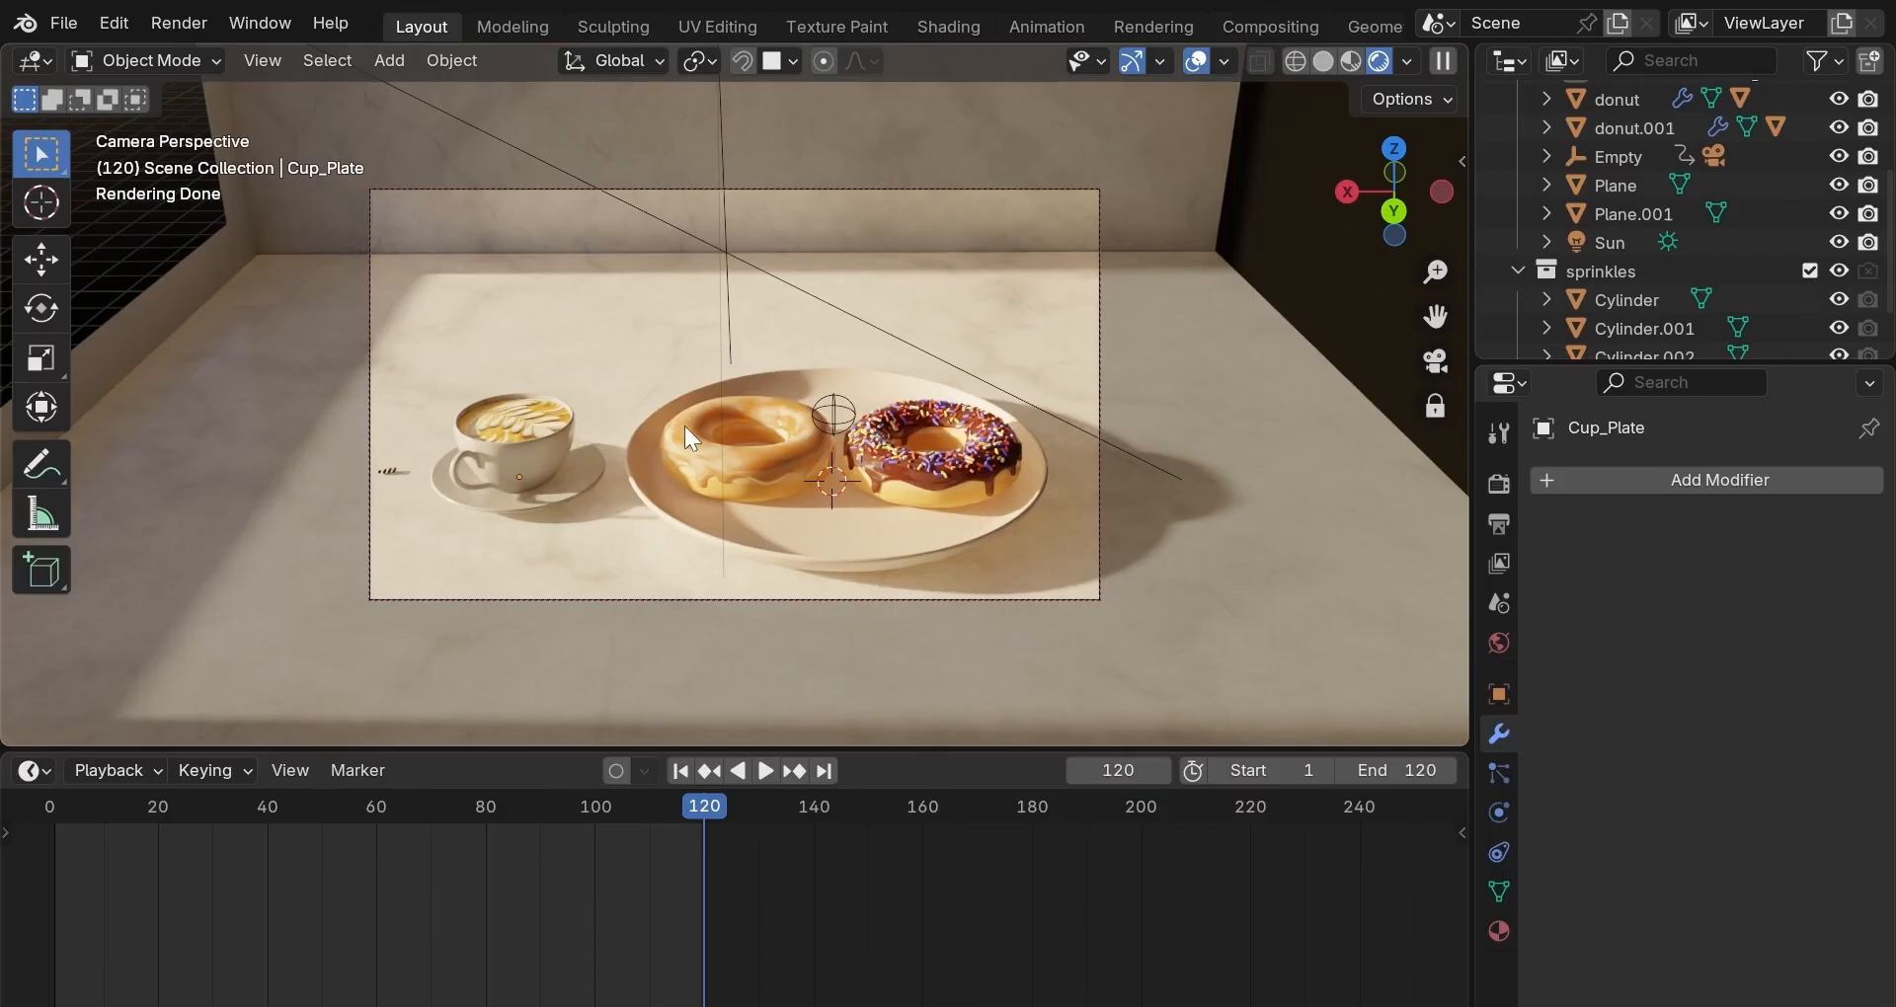
# Preview the False Color view transform in Render Properties, then set it back to Filmic.
pyautogui.click(1498, 483)
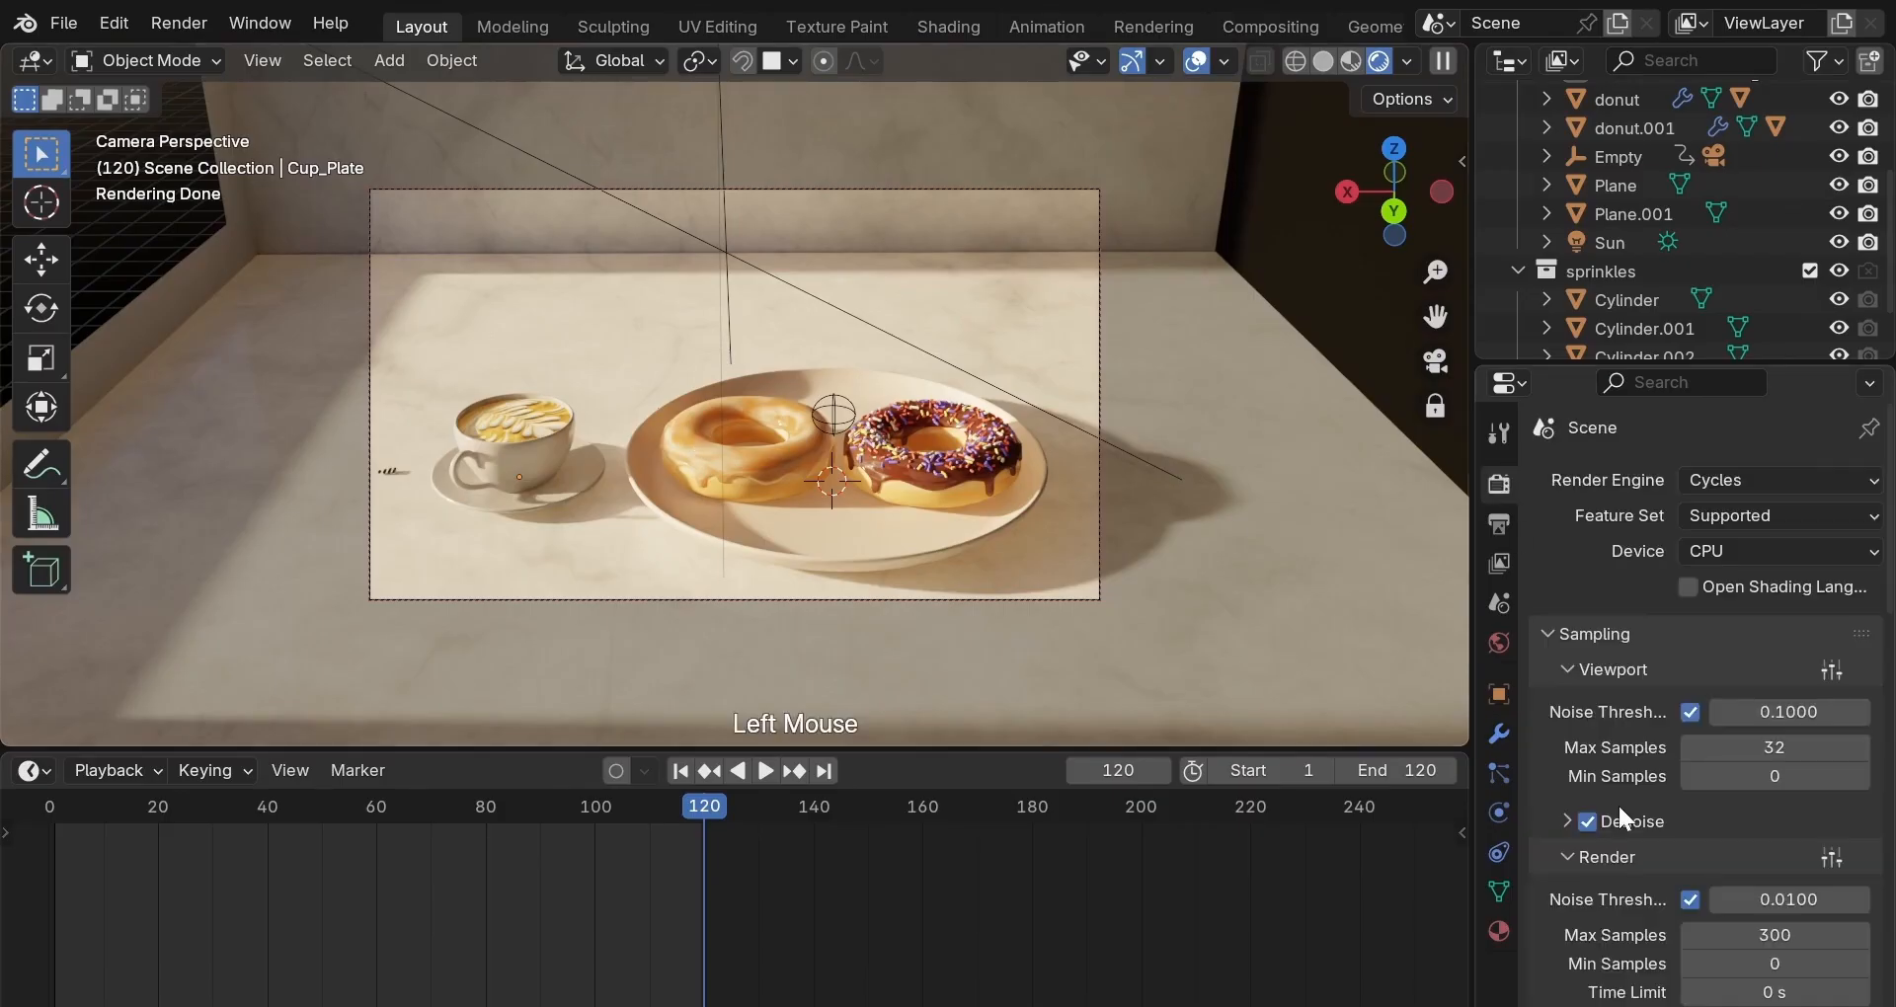
pyautogui.scroll(-9, 1620, 810)
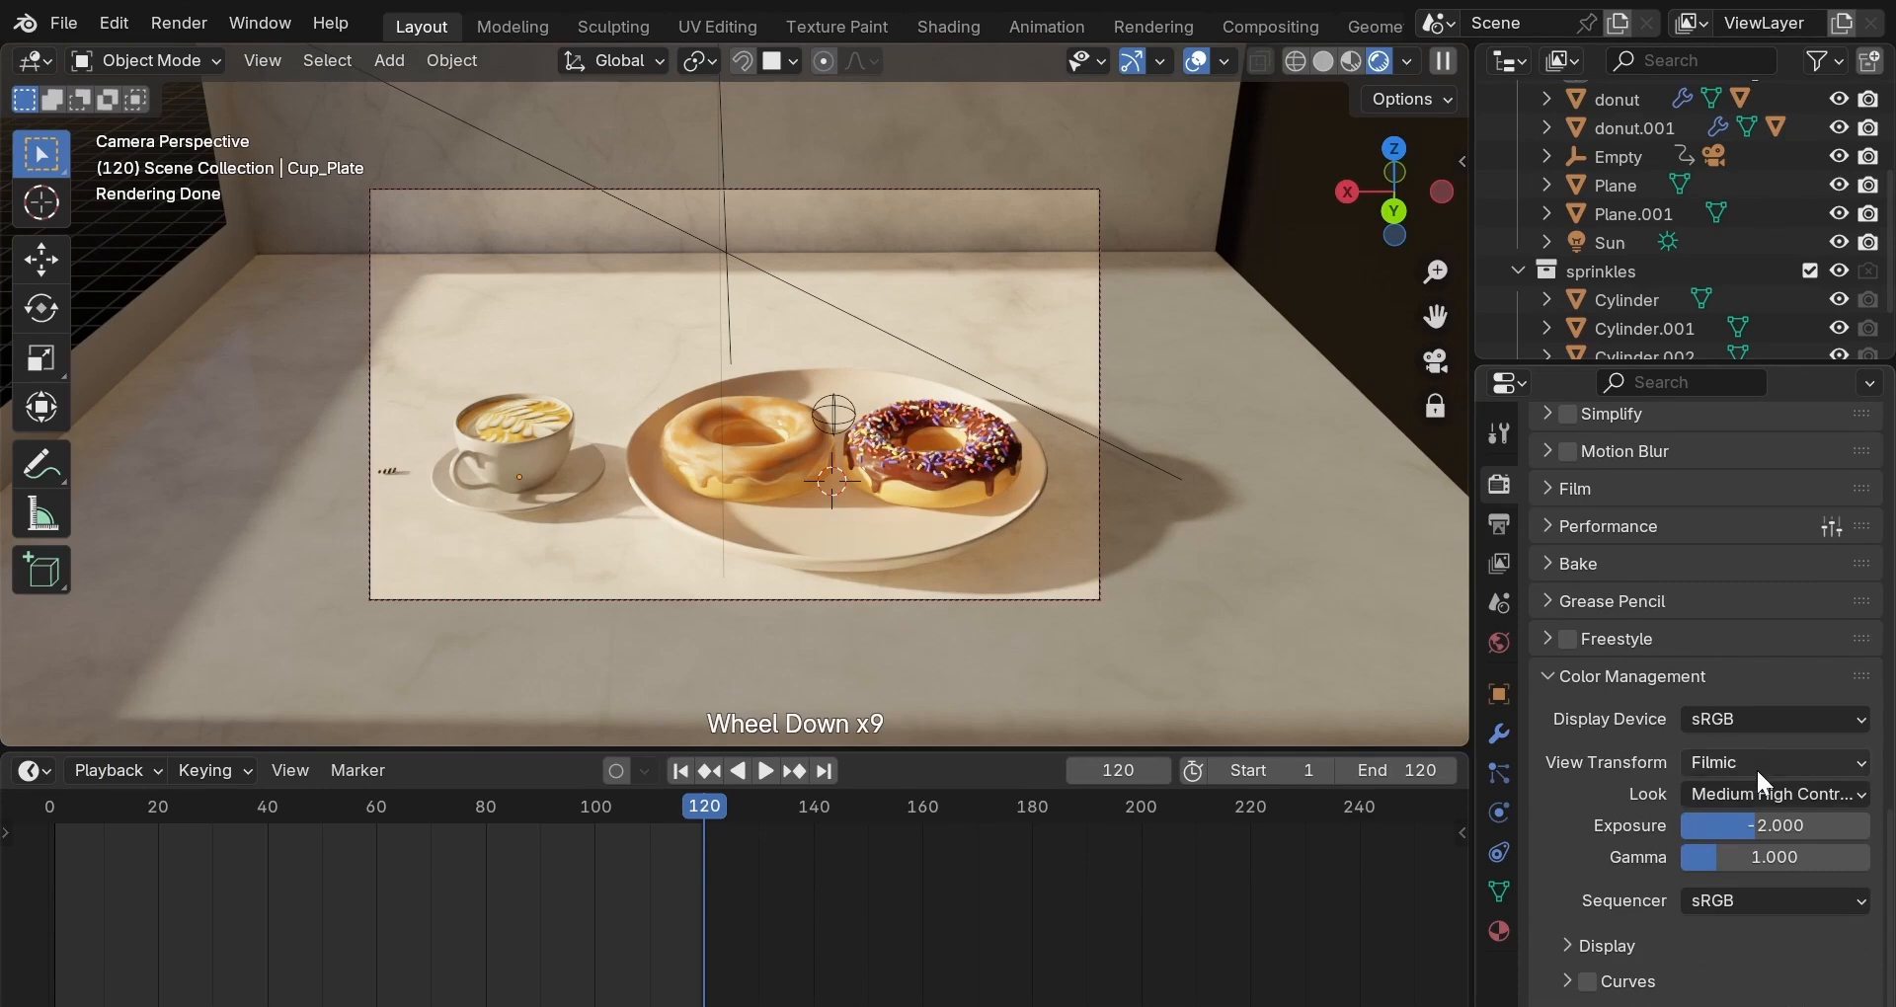
pyautogui.click(1758, 766)
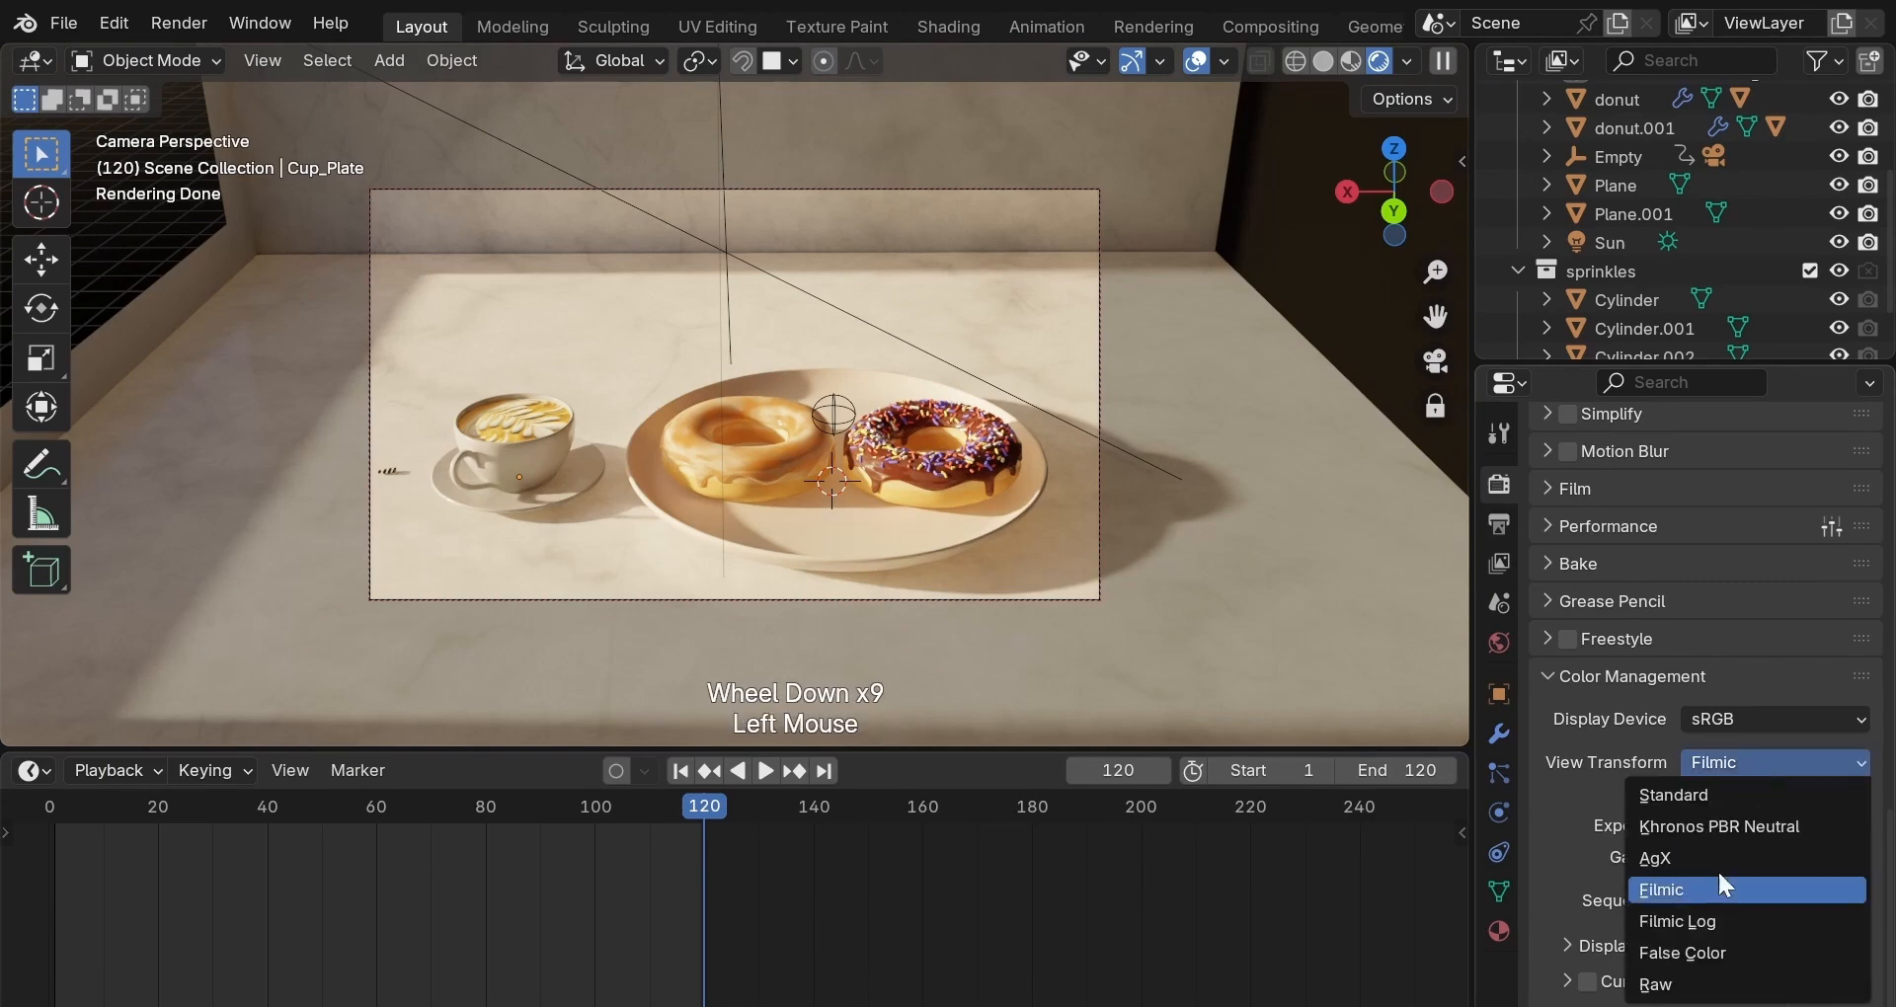
pyautogui.click(1705, 950)
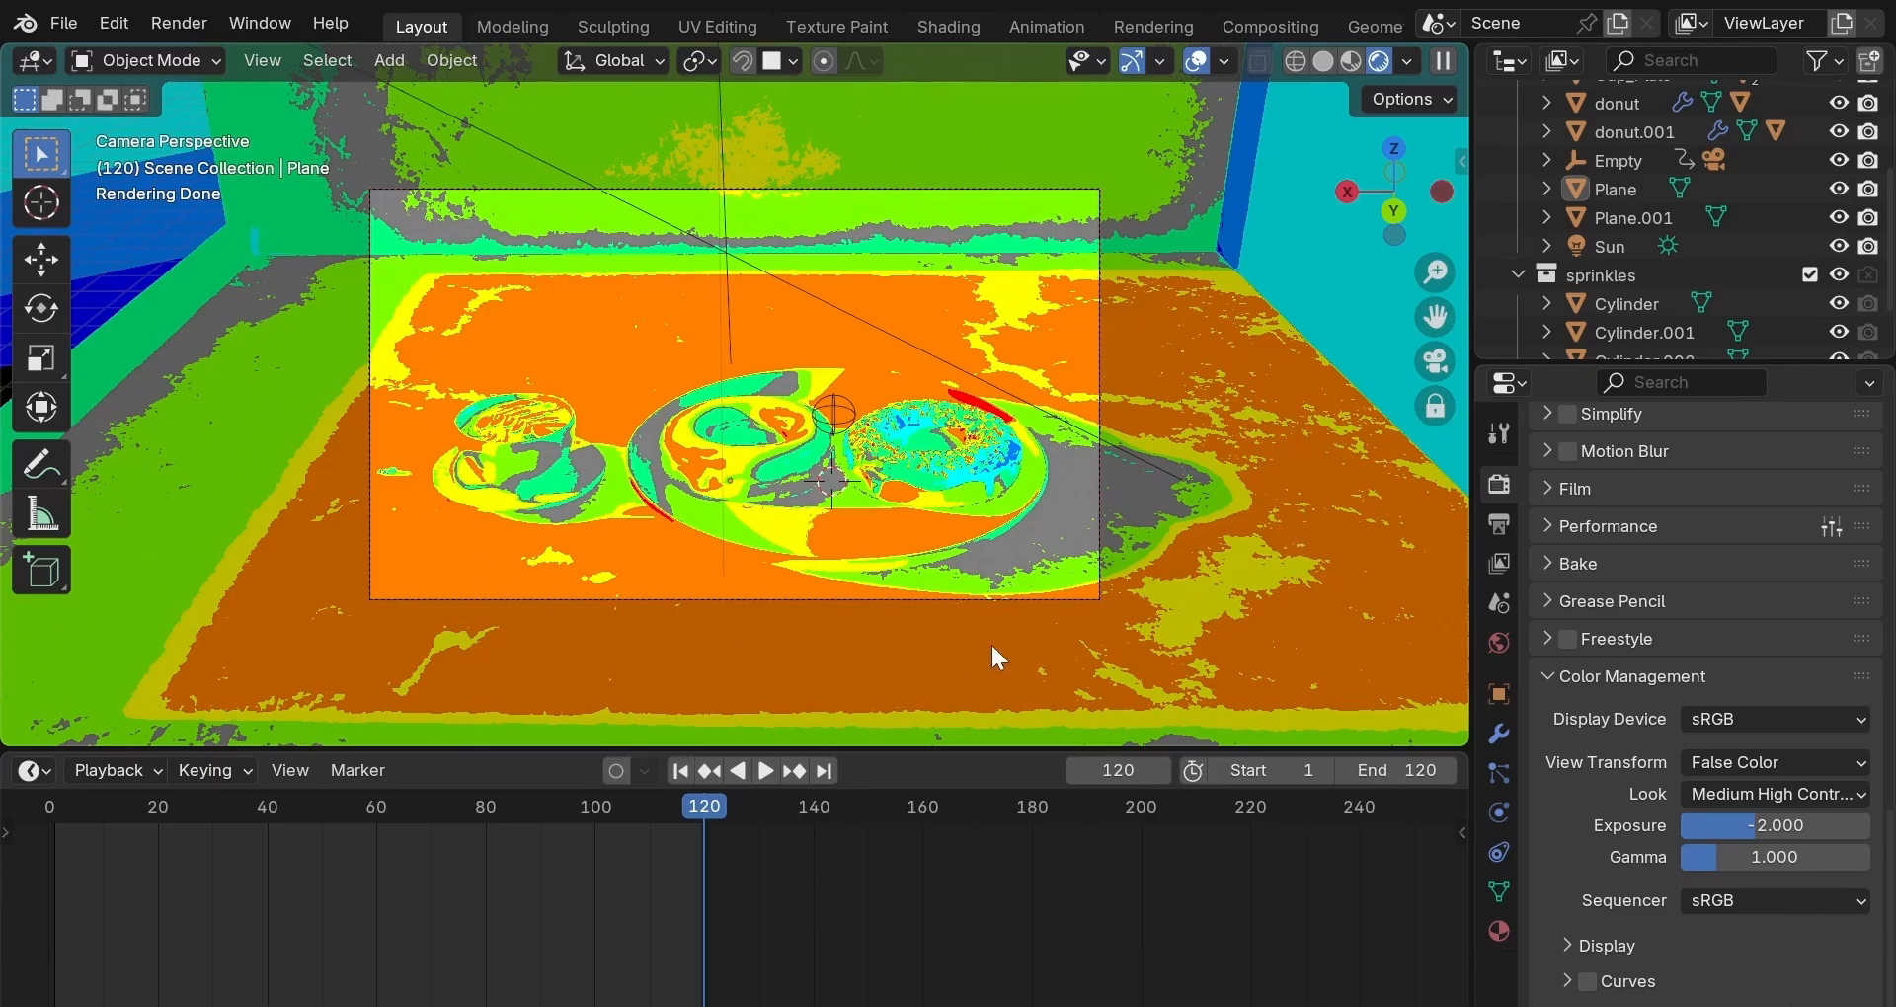
pyautogui.click(1684, 758)
pyautogui.click(1694, 891)
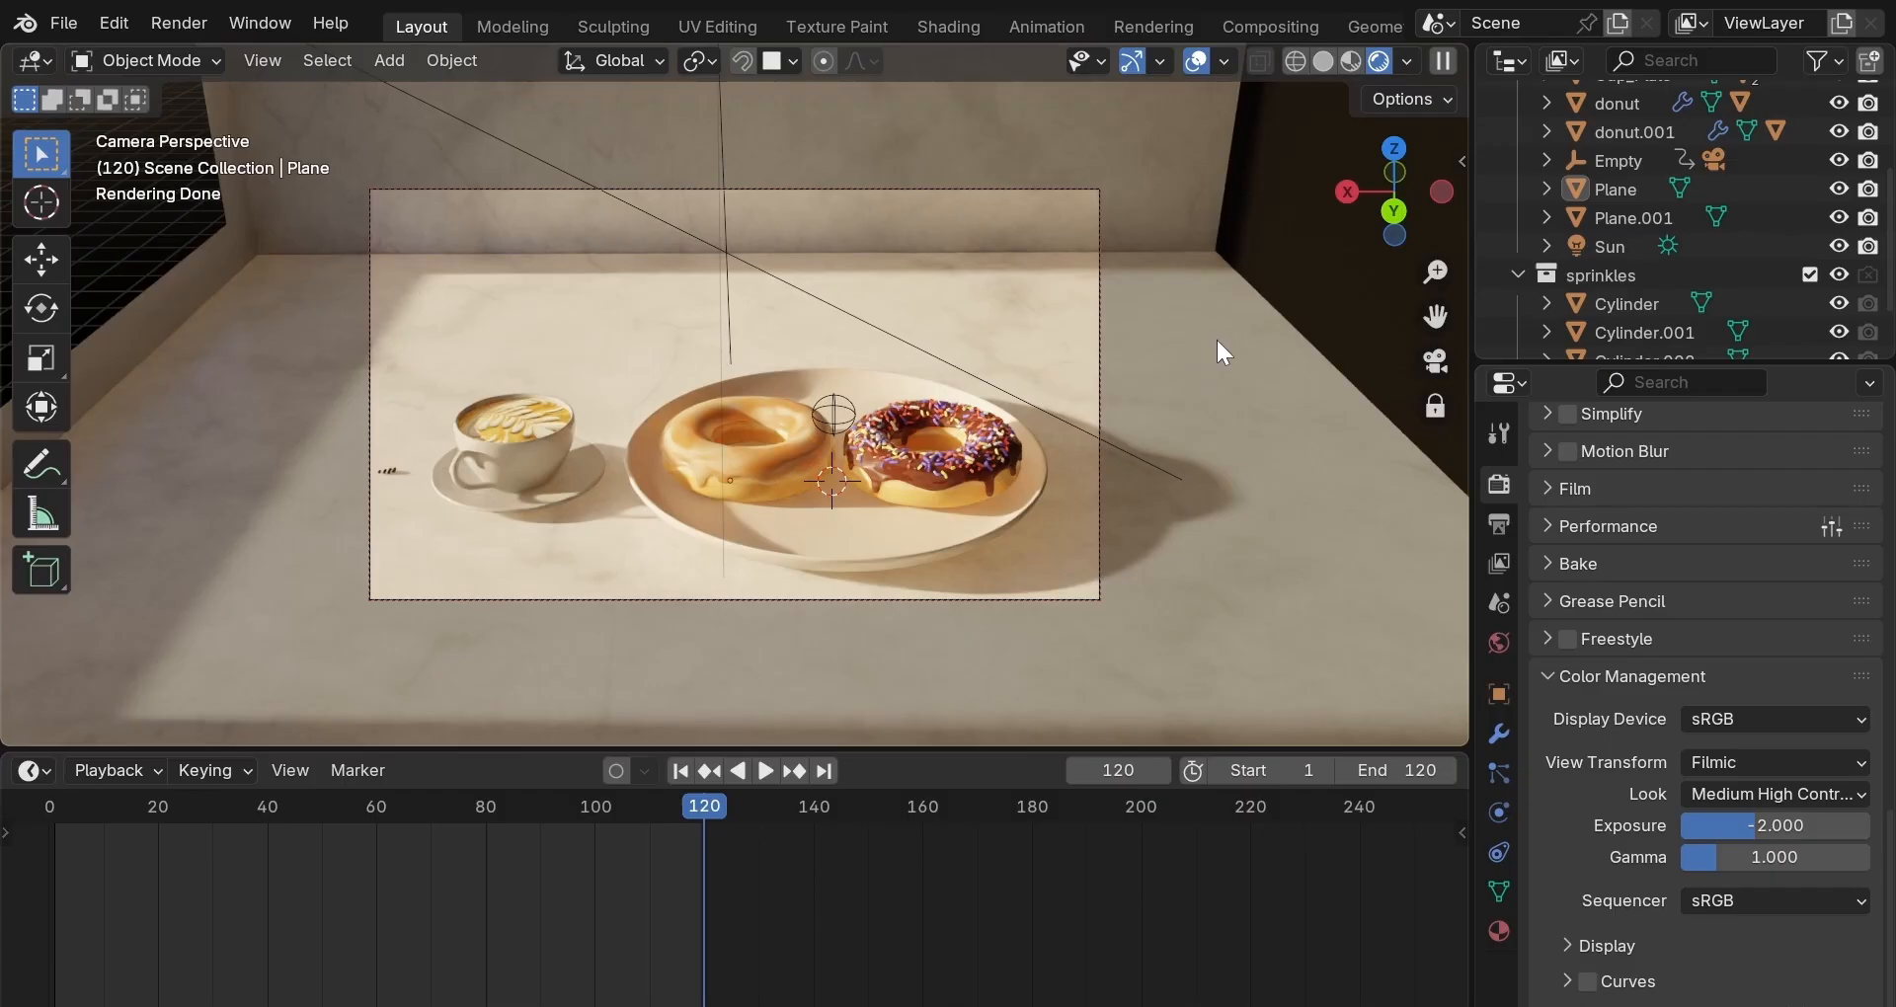
pyautogui.click(1151, 26)
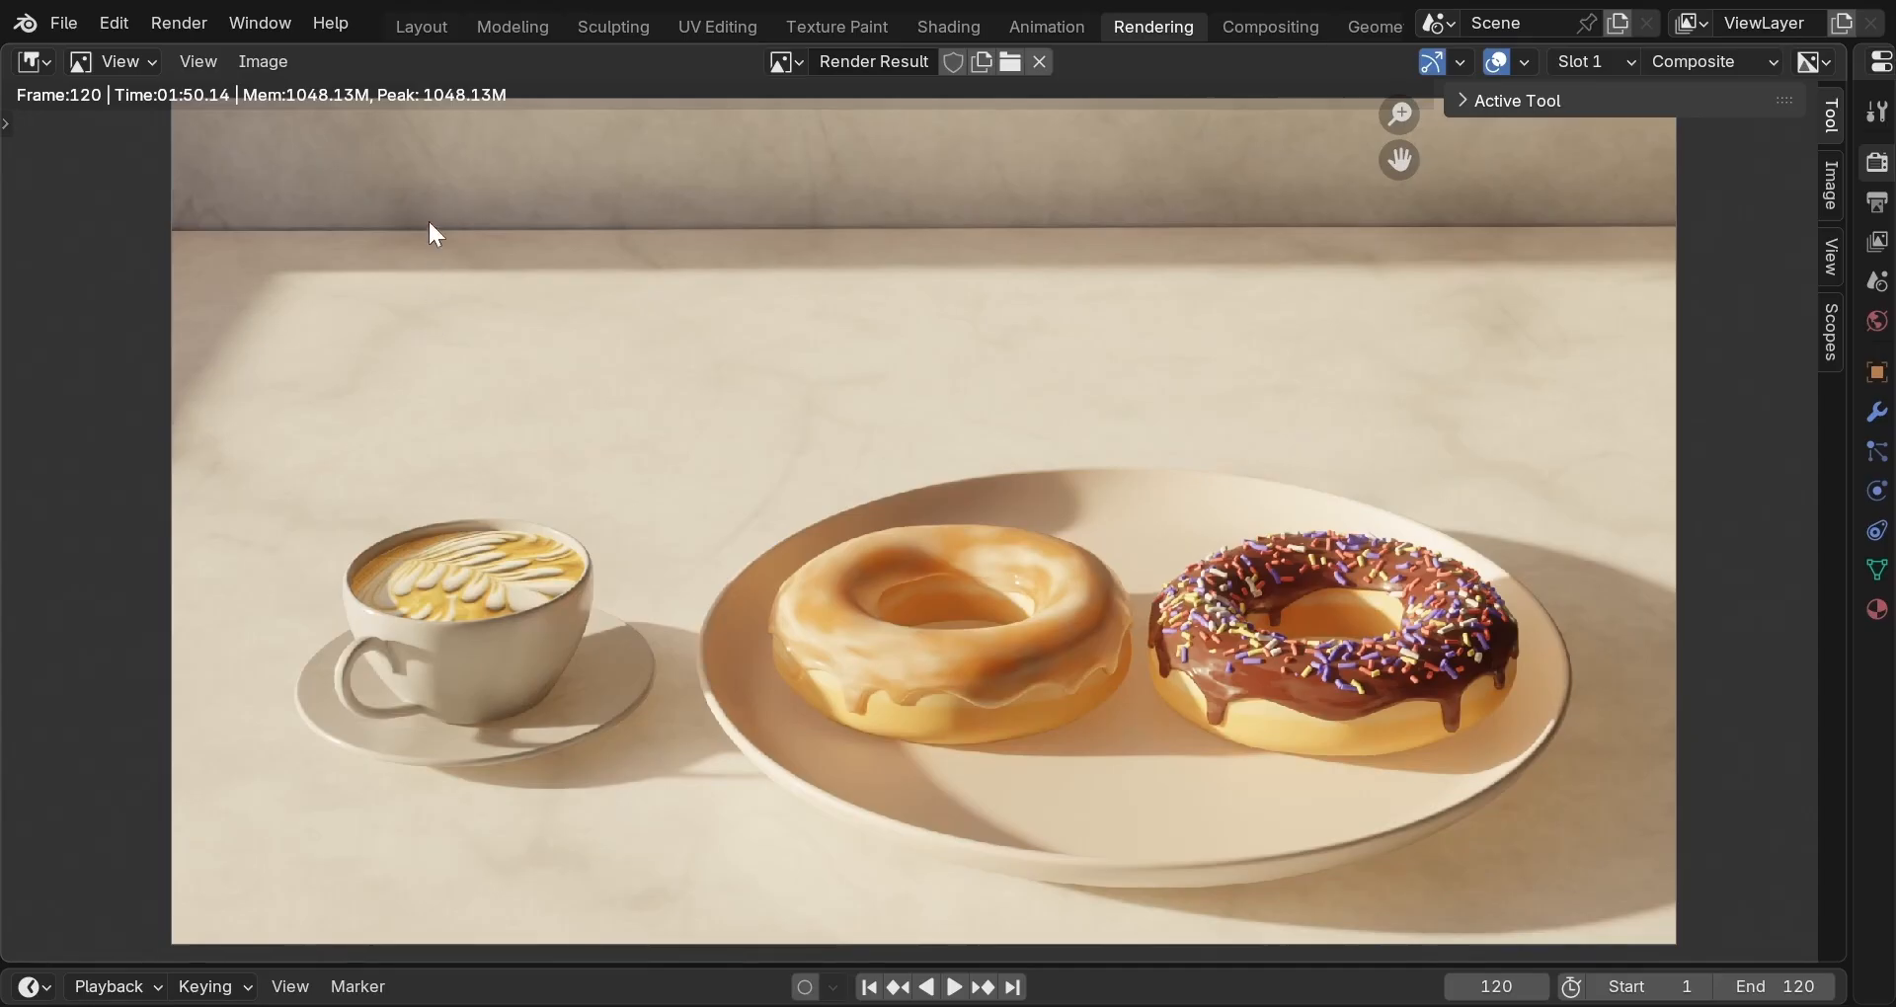
pyautogui.click(420, 28)
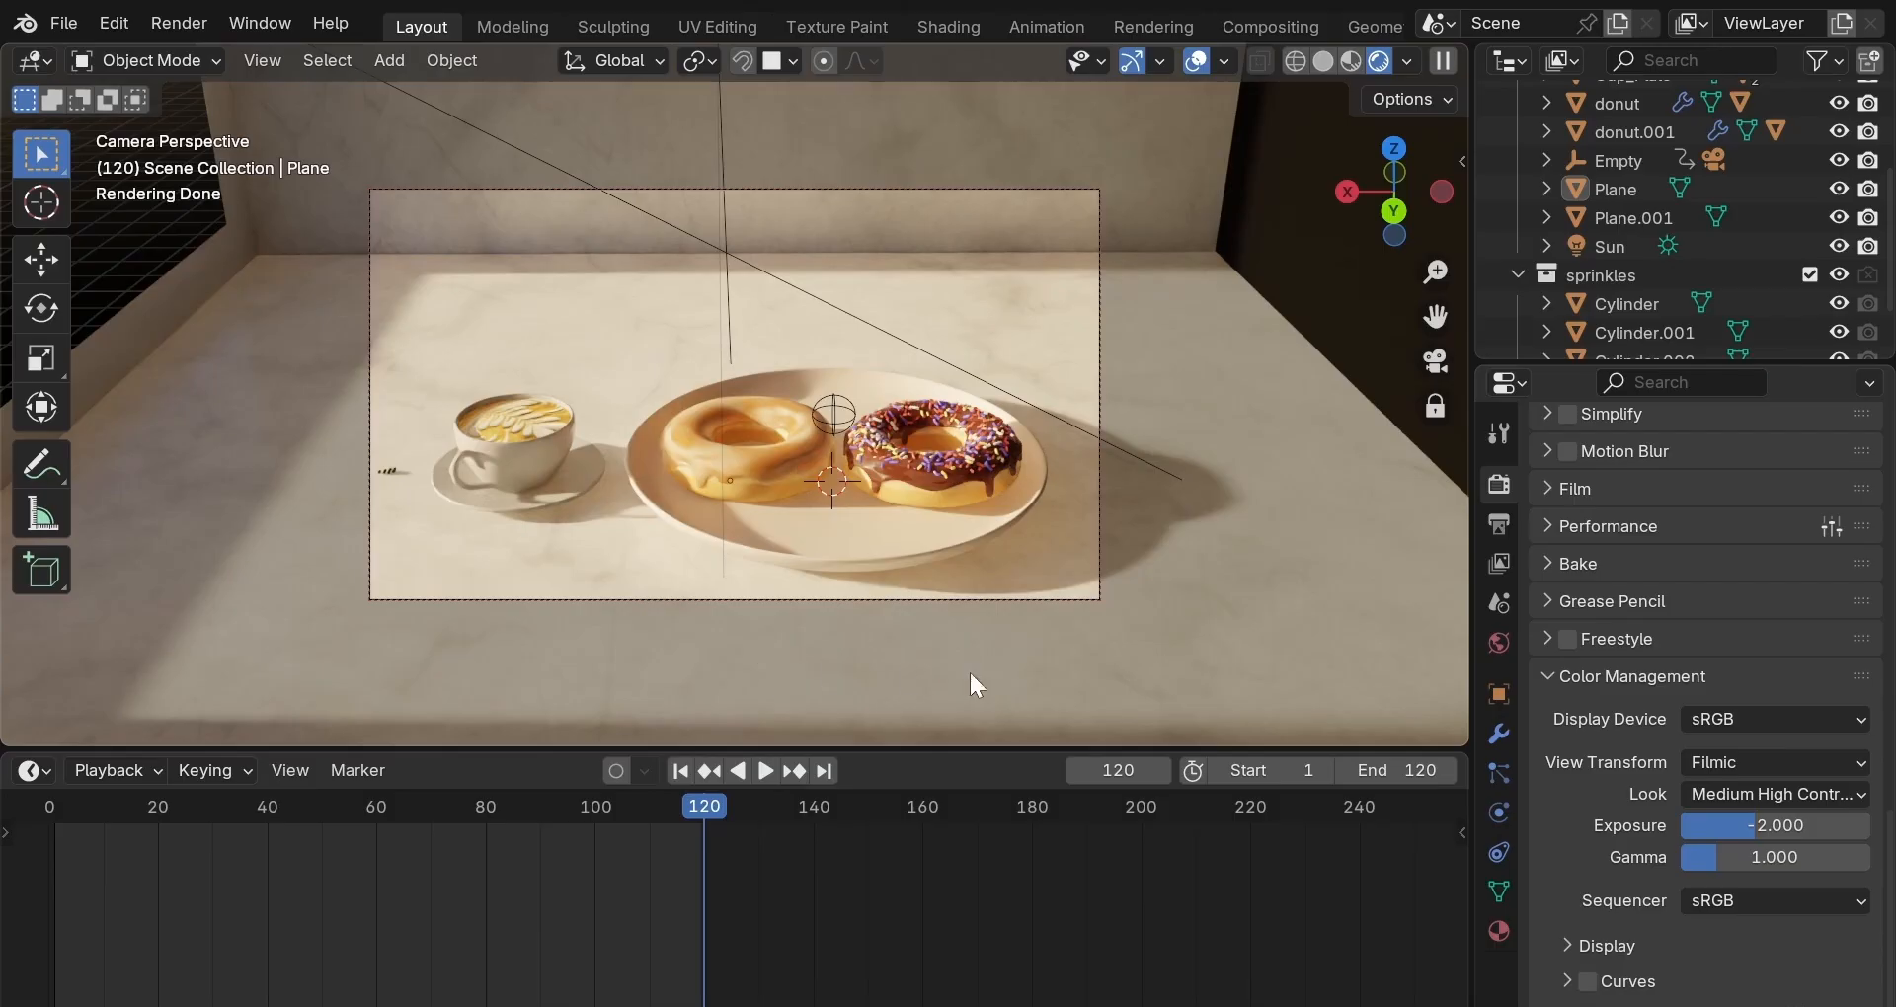
# Switch the View Transform to False Color to see the exposure heat map.
pyautogui.click(1768, 762)
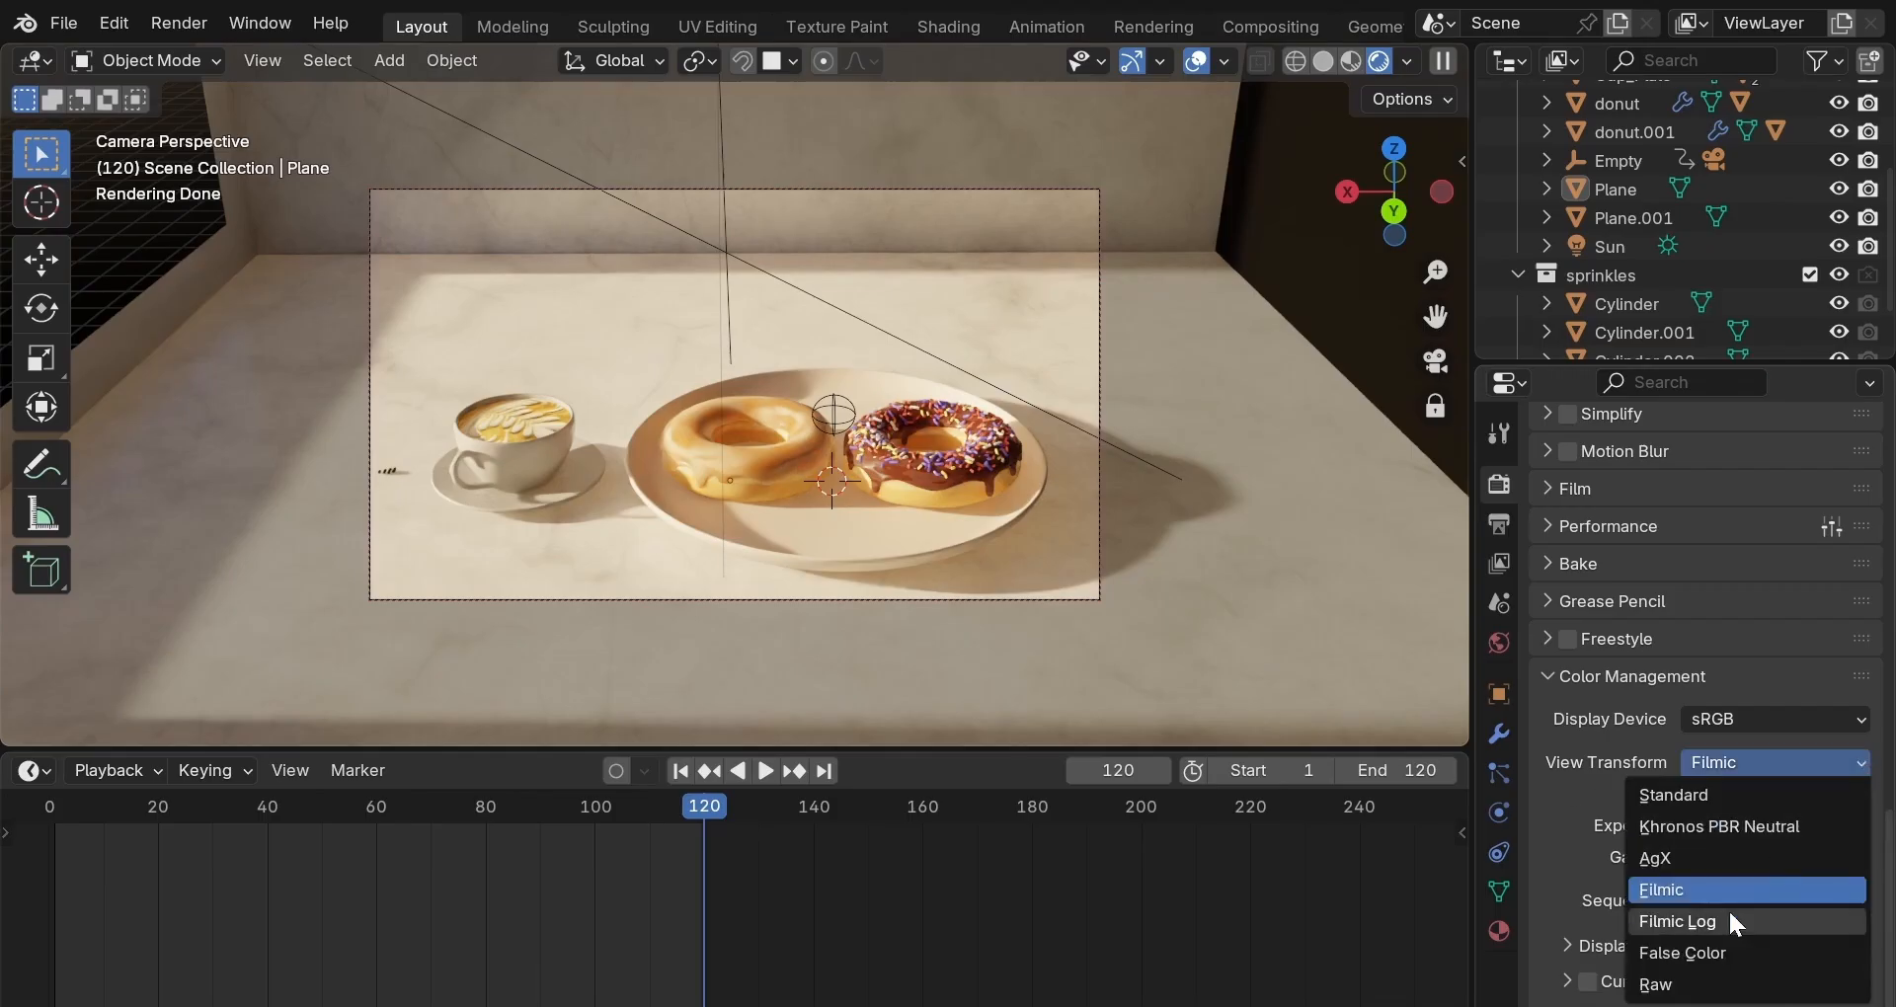
pyautogui.click(1721, 953)
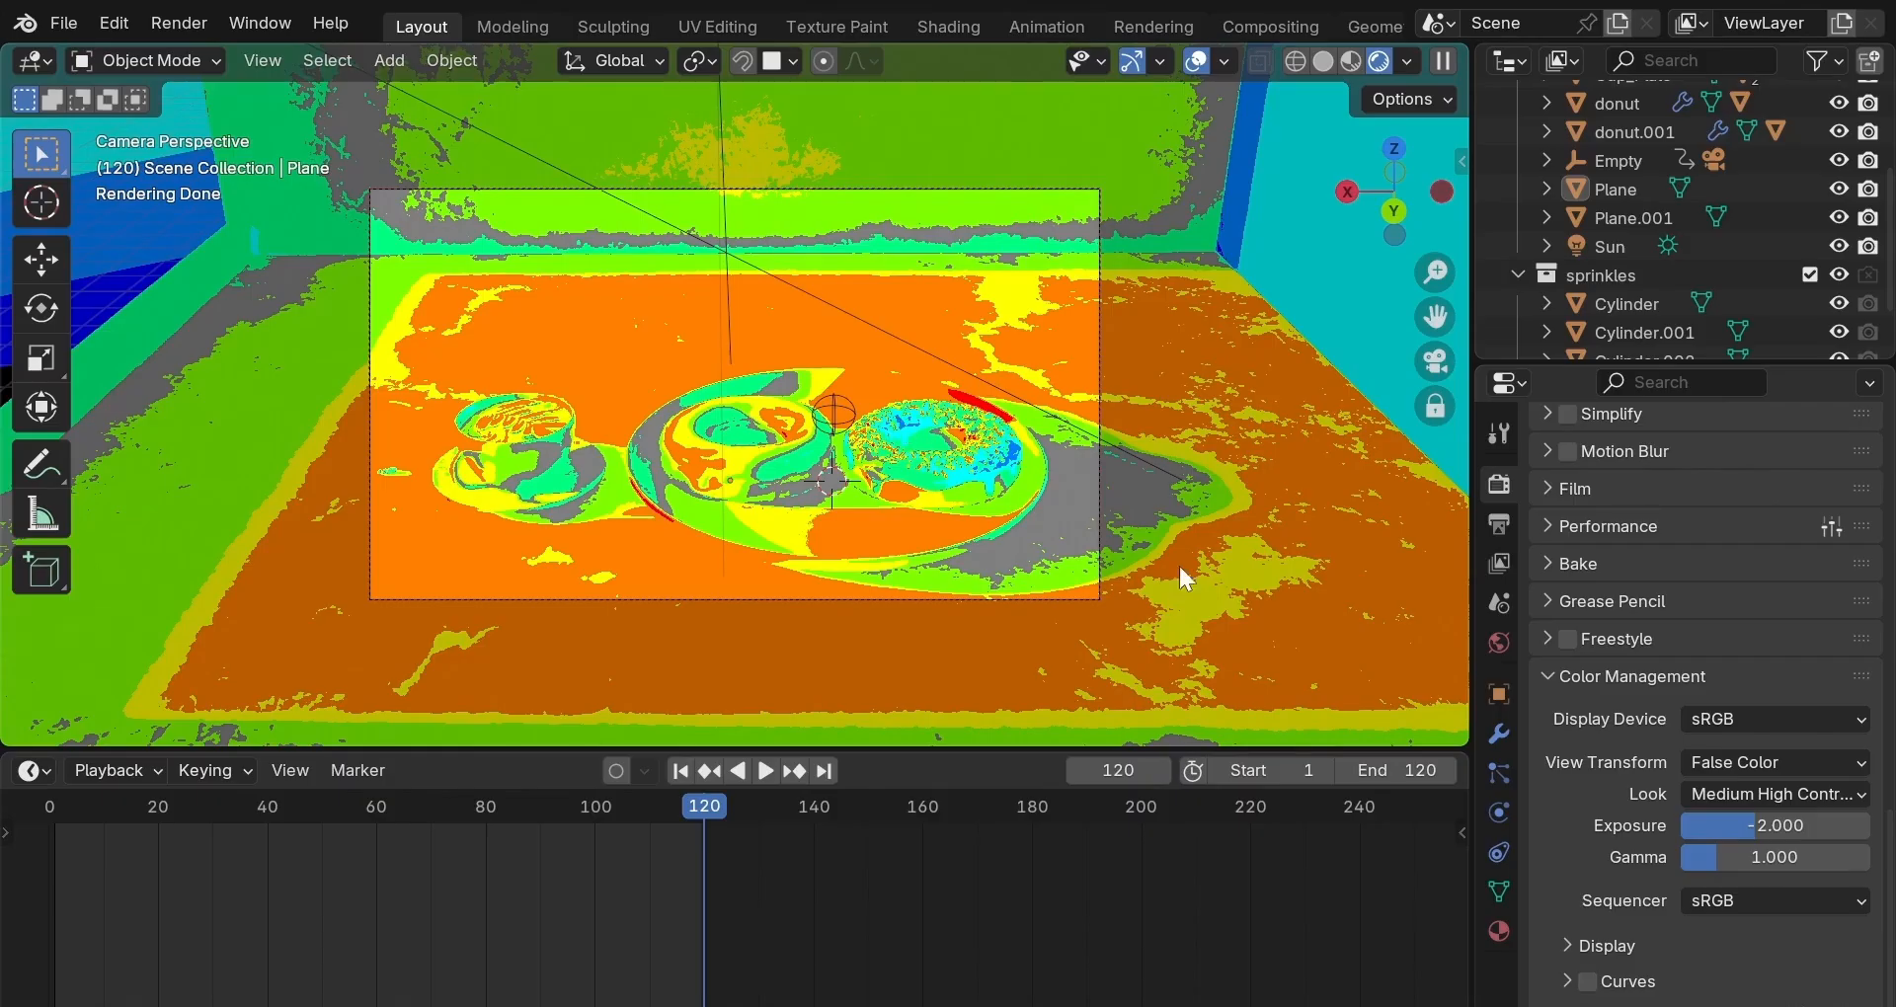
# Raise the scene exposure to 2.000.
pyautogui.doubleClick(1738, 826)
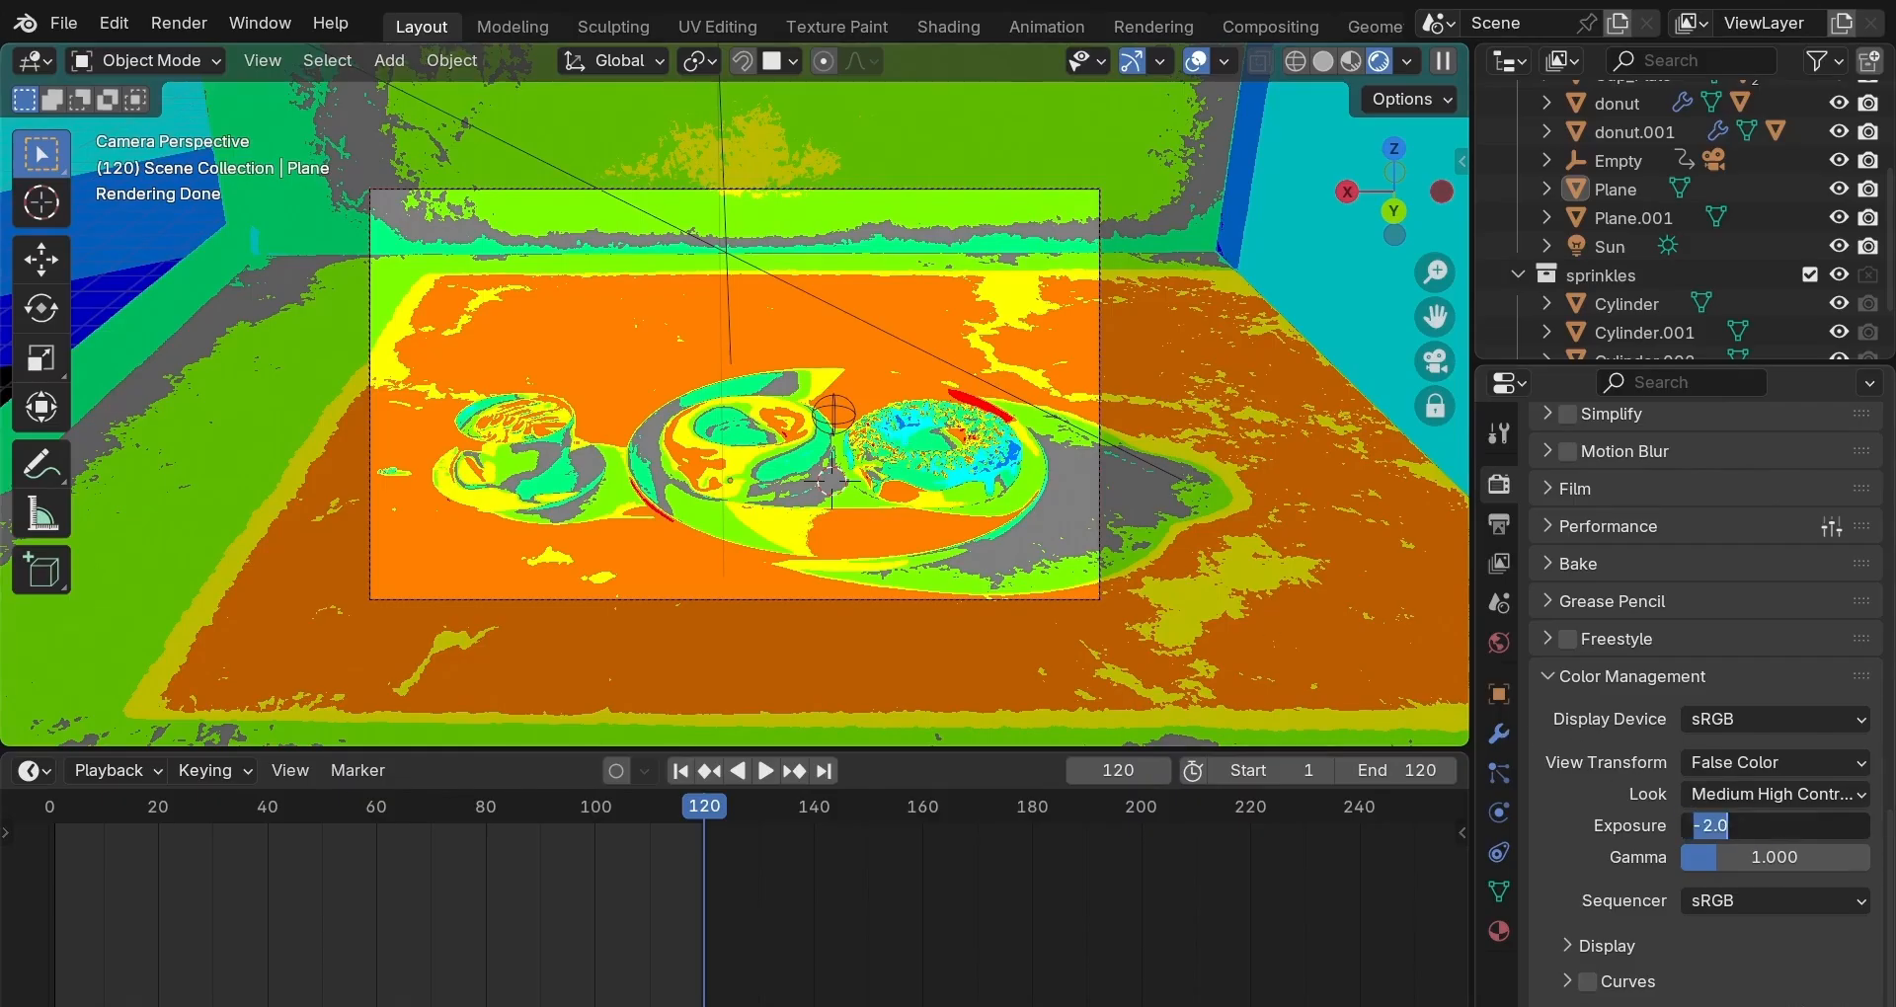
pyautogui.write('2')
pyautogui.press('Return')
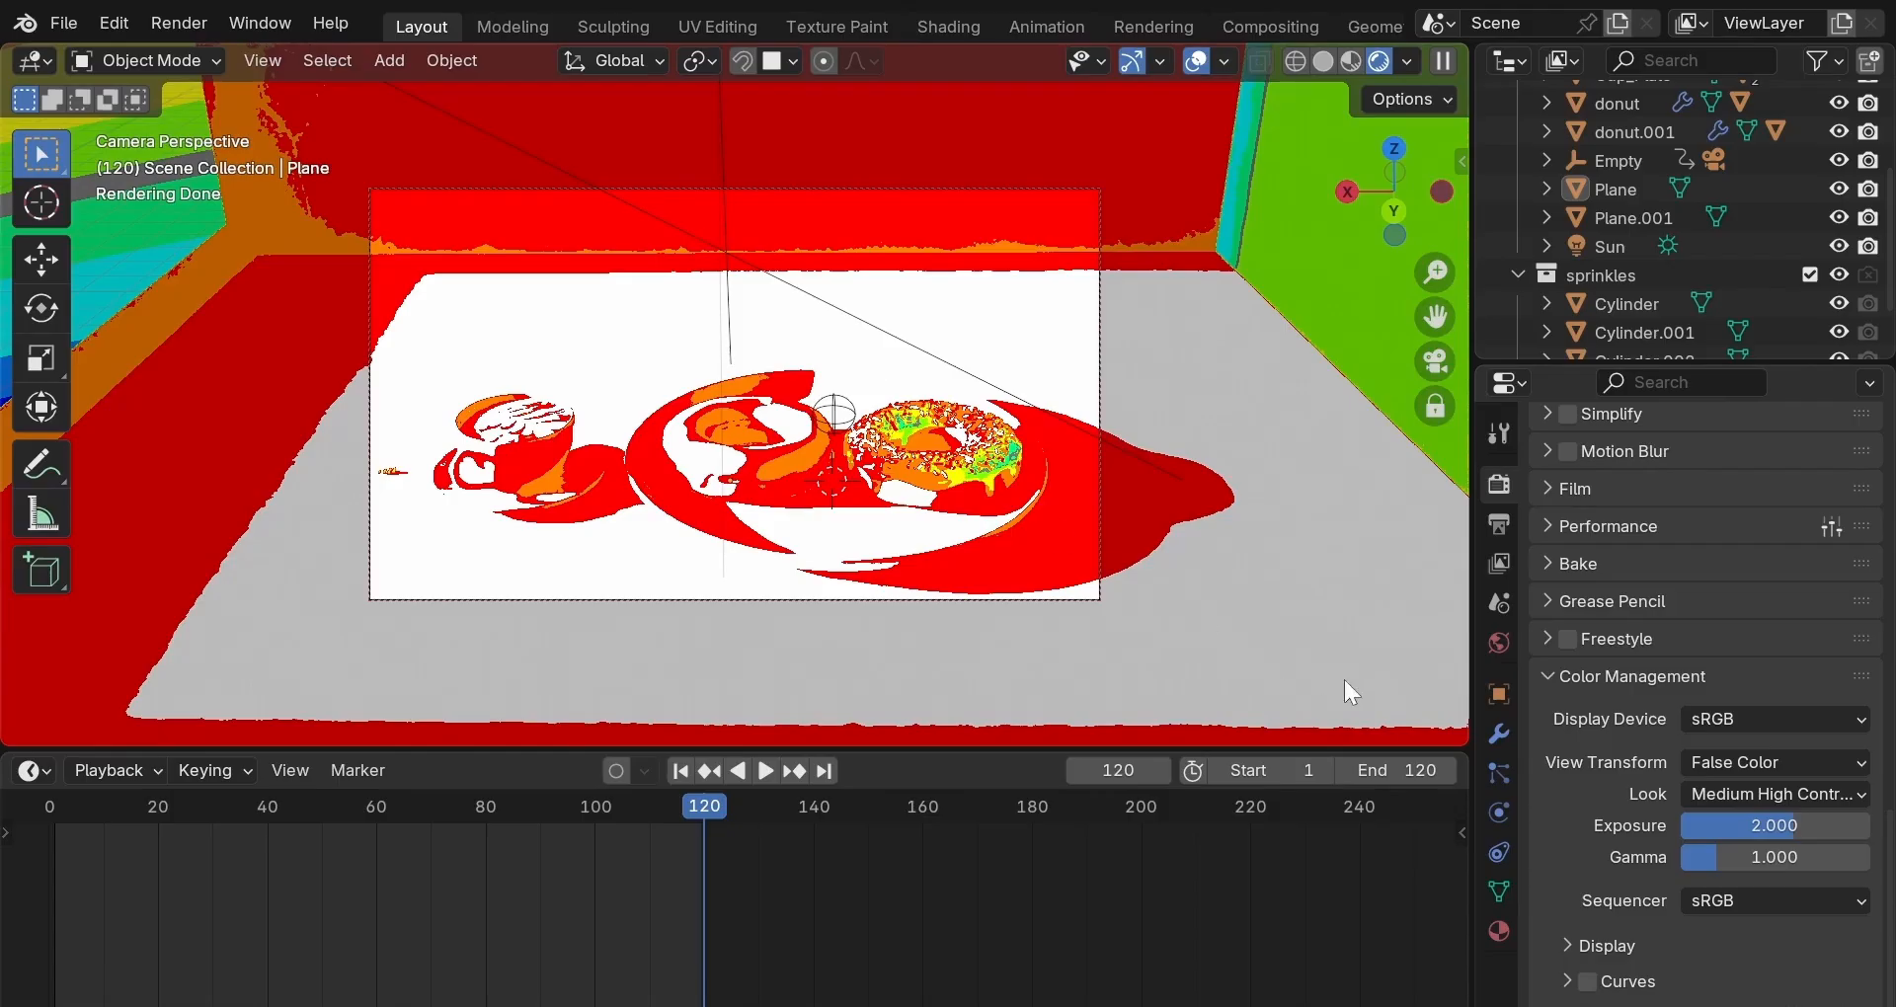
# Compare the brighter scene in Filmic, then return the view transform to False Color.
pyautogui.click(1799, 766)
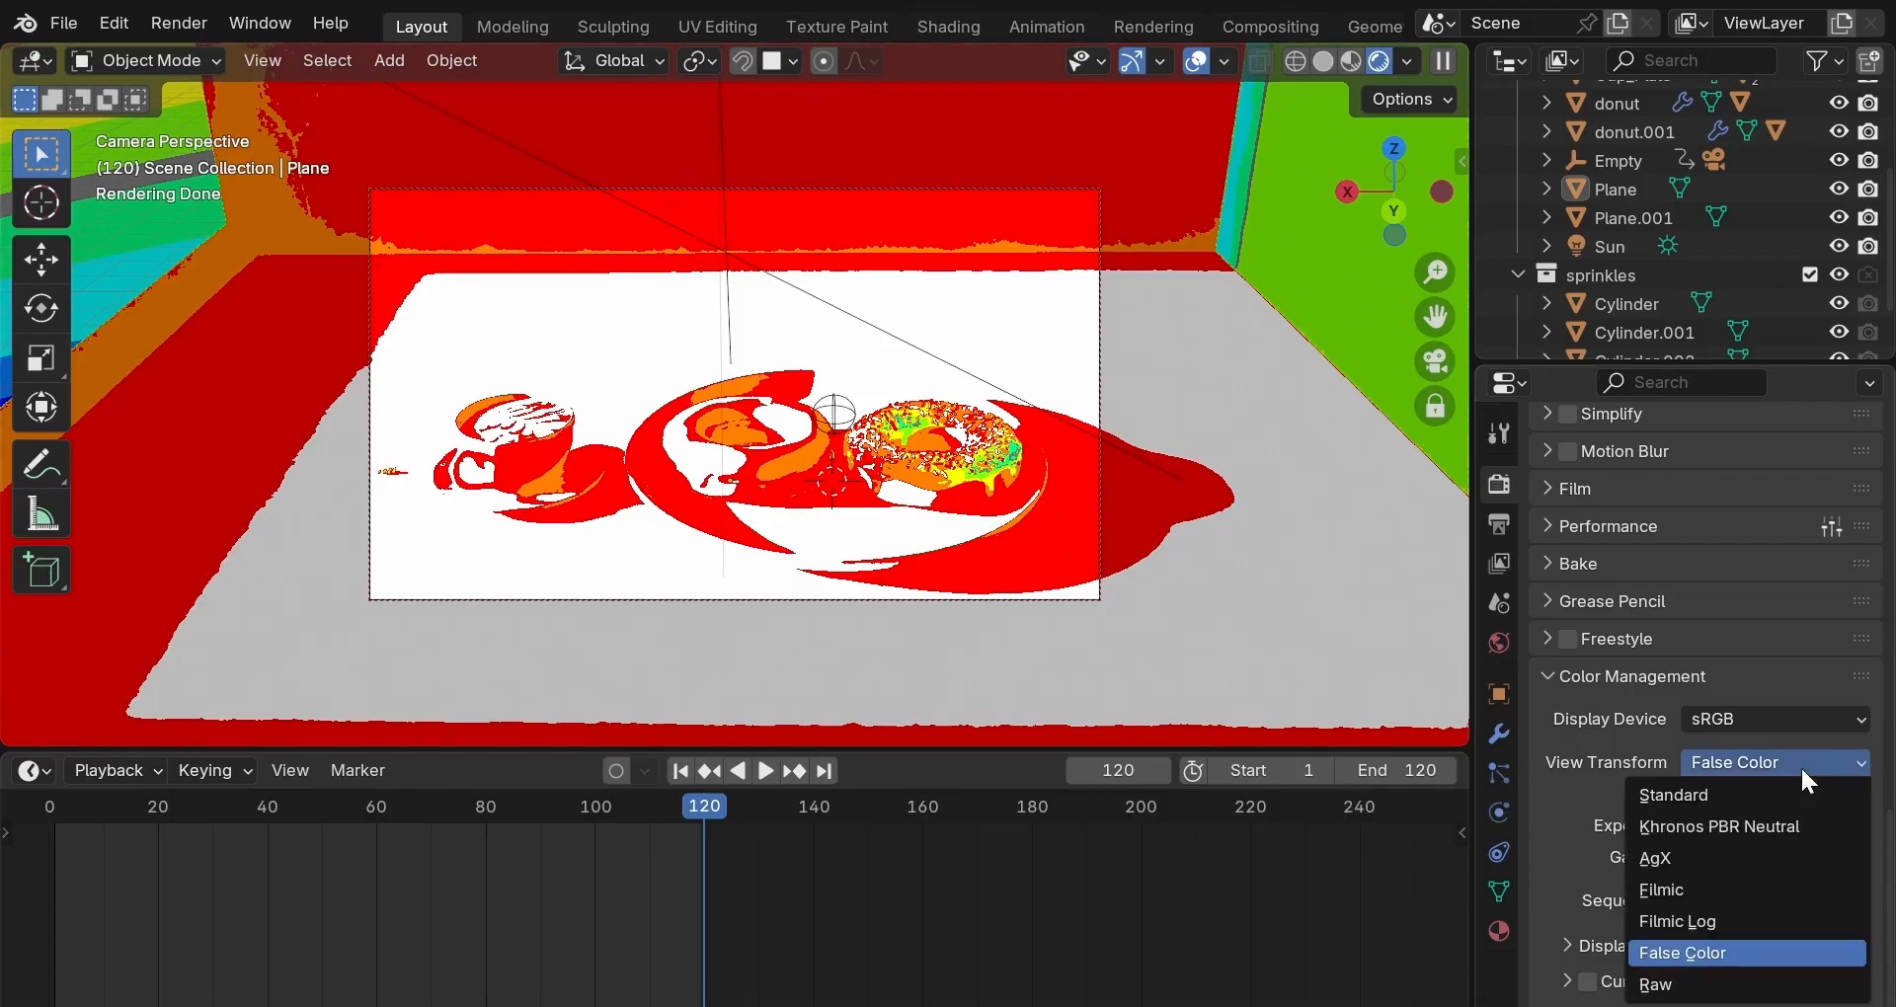
pyautogui.click(1739, 884)
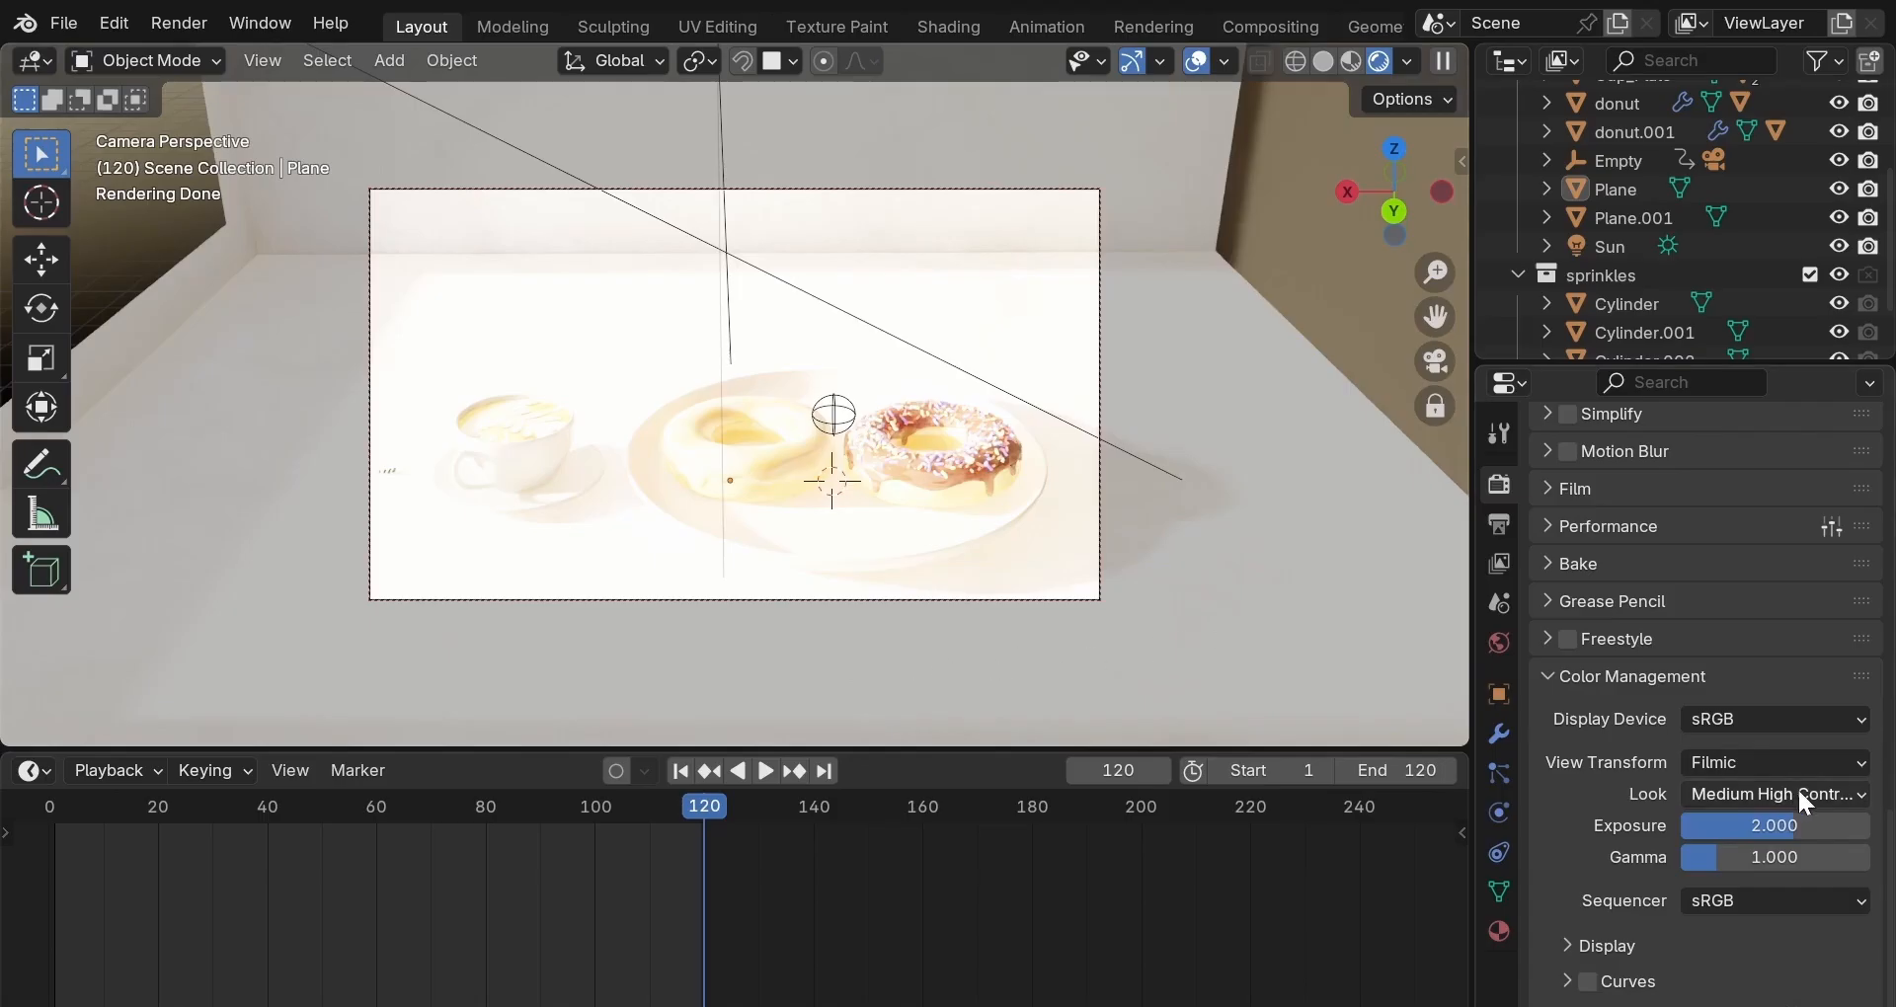
pyautogui.click(1853, 761)
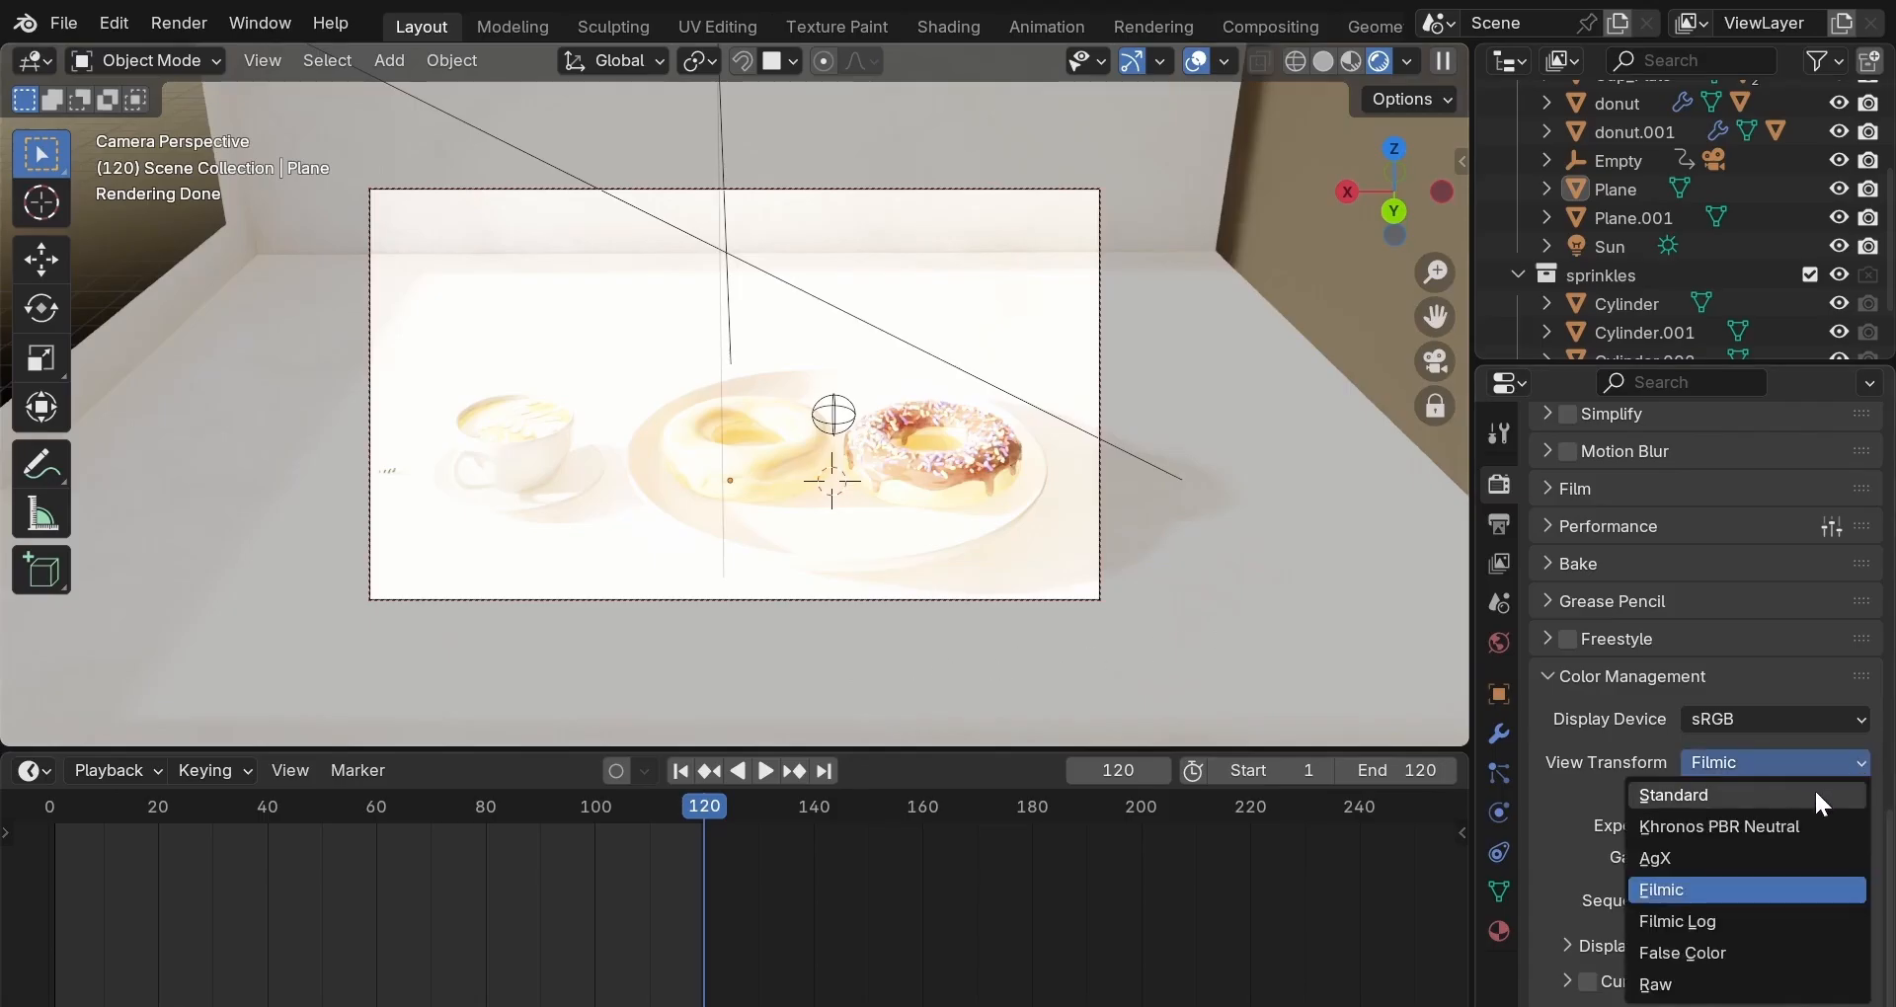
pyautogui.click(1704, 948)
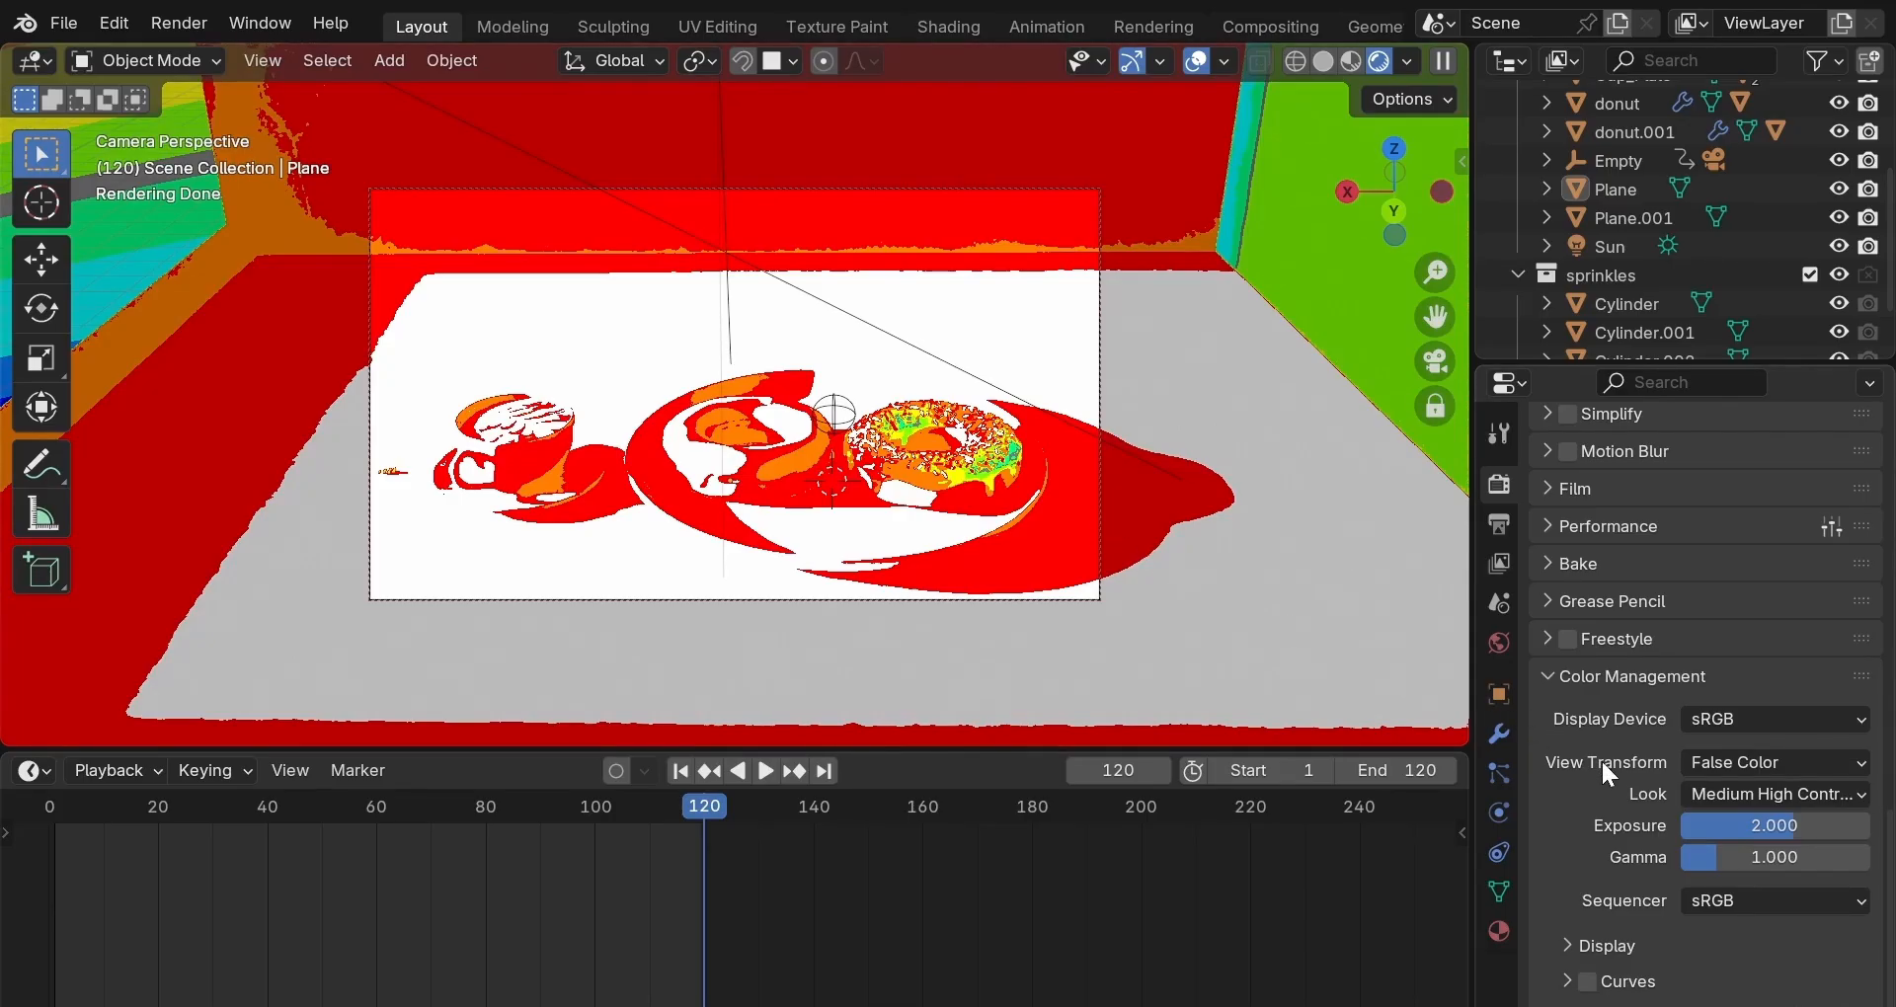
pyautogui.click(1781, 827)
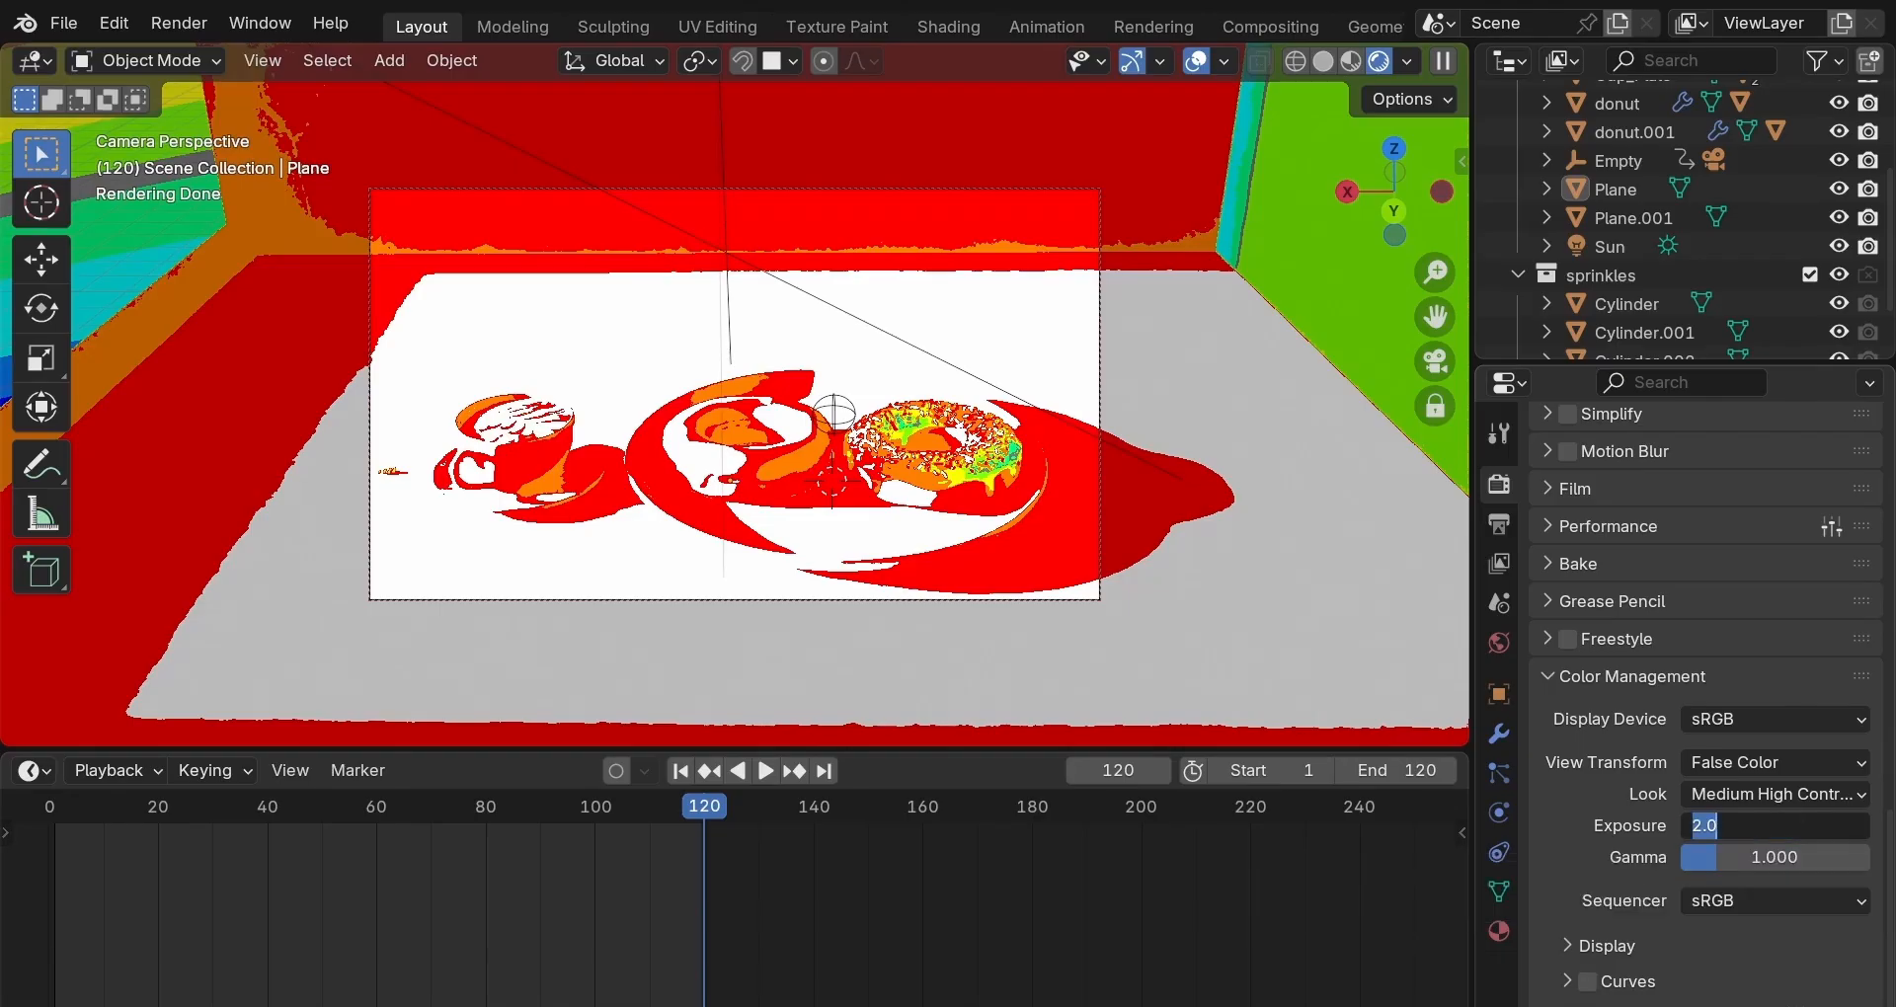
# Reset exposure to -2.000, restore the Filmic view transform, and select the Sun light.
pyautogui.write('-2')
pyautogui.press('Return')
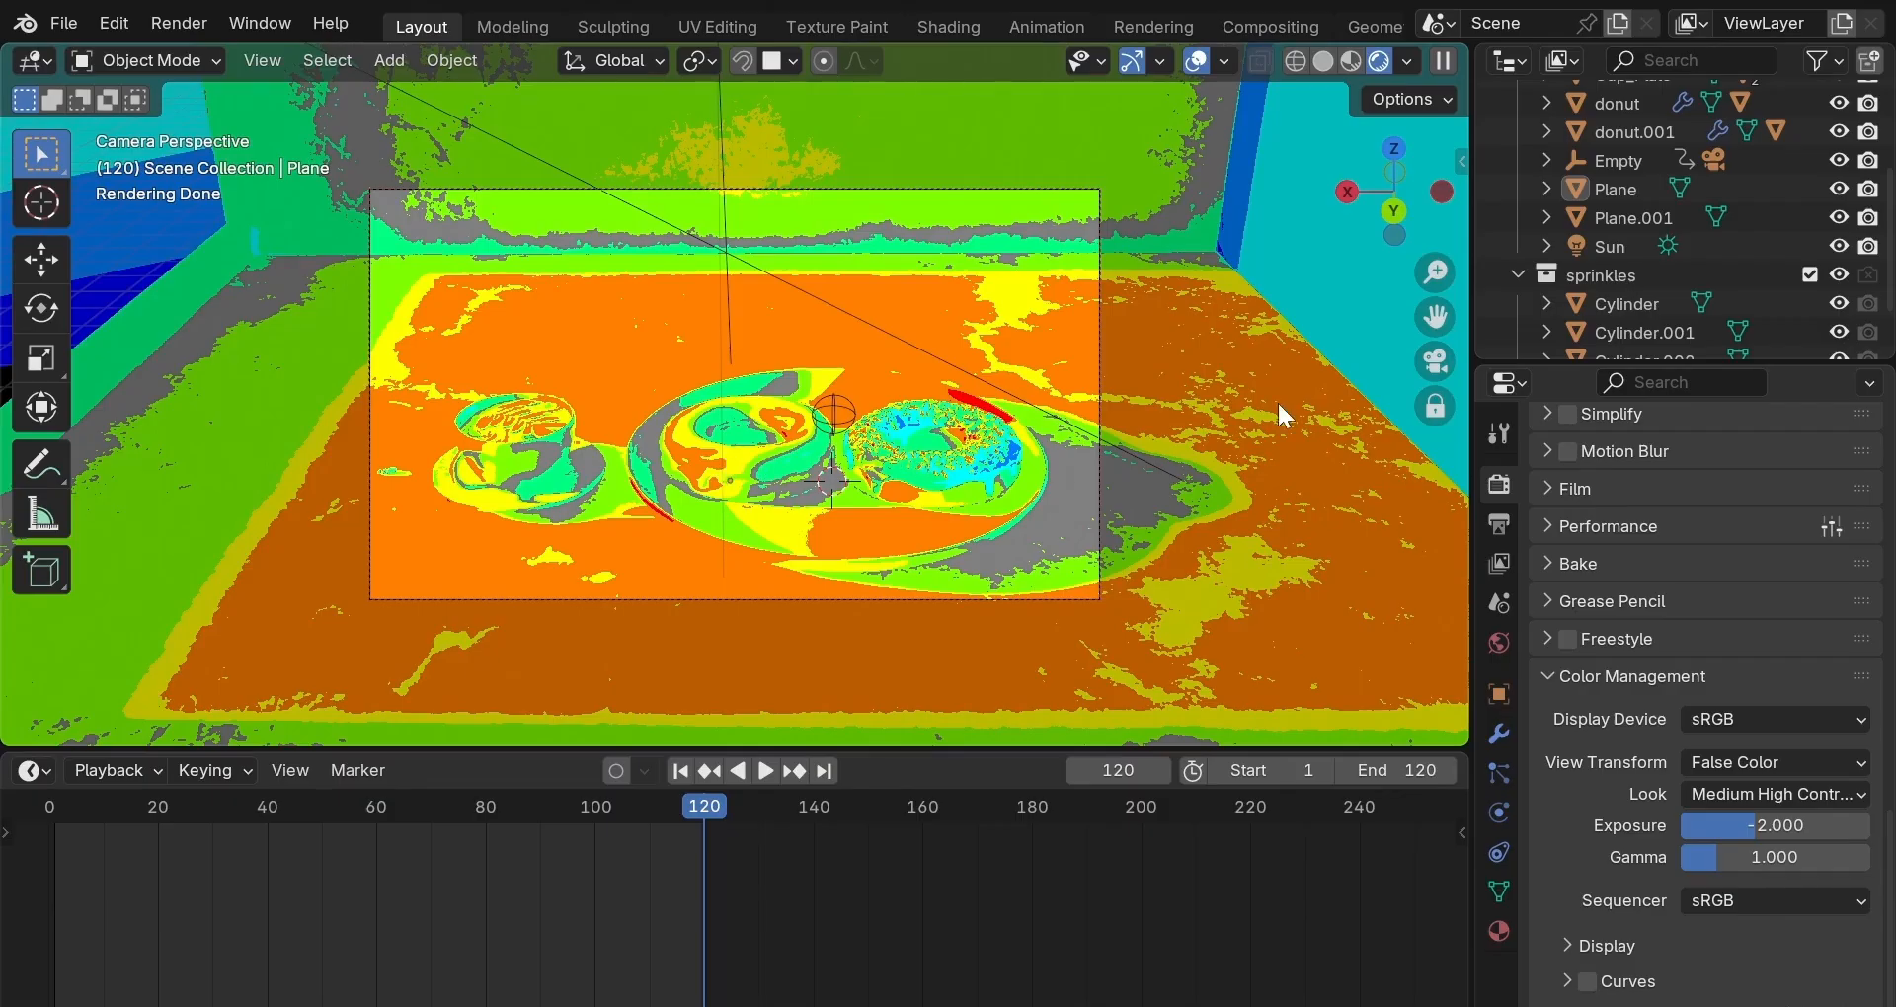
pyautogui.click(1842, 763)
pyautogui.click(1733, 888)
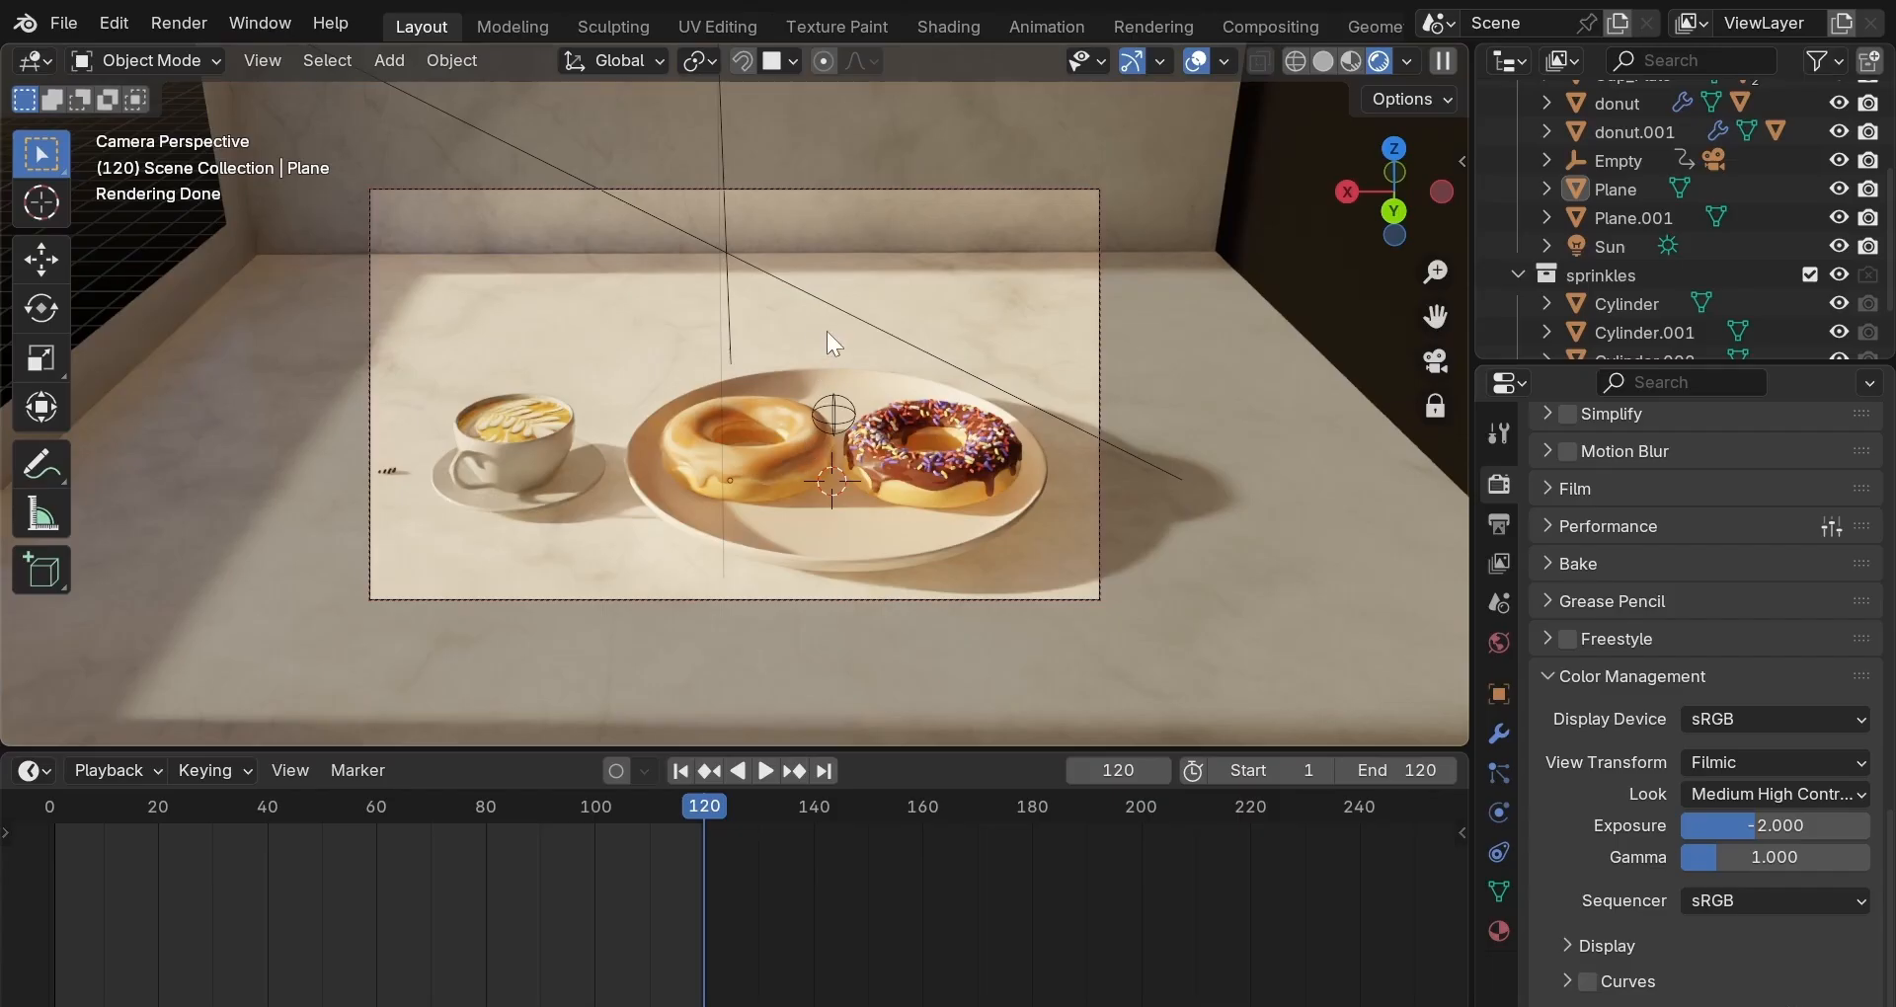
pyautogui.click(835, 307)
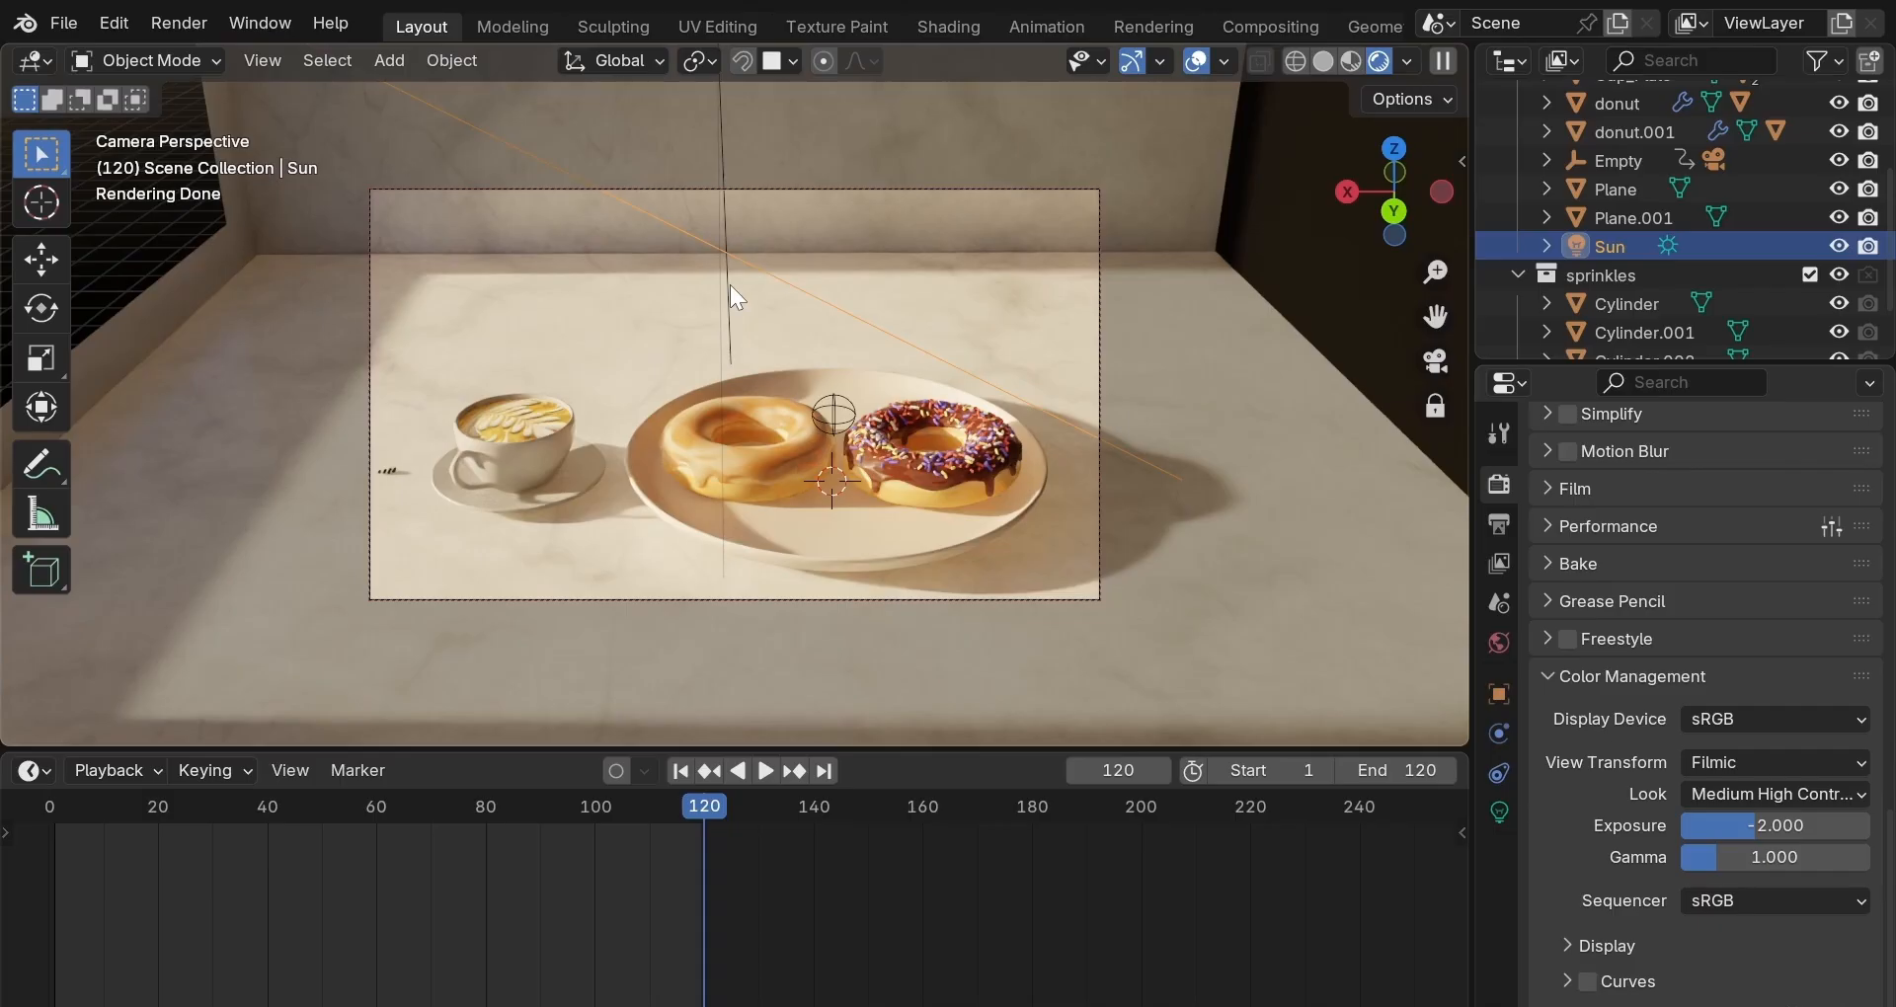
# Click through both donut glazes, ending with the table Plane selected.
pyautogui.click(753, 465)
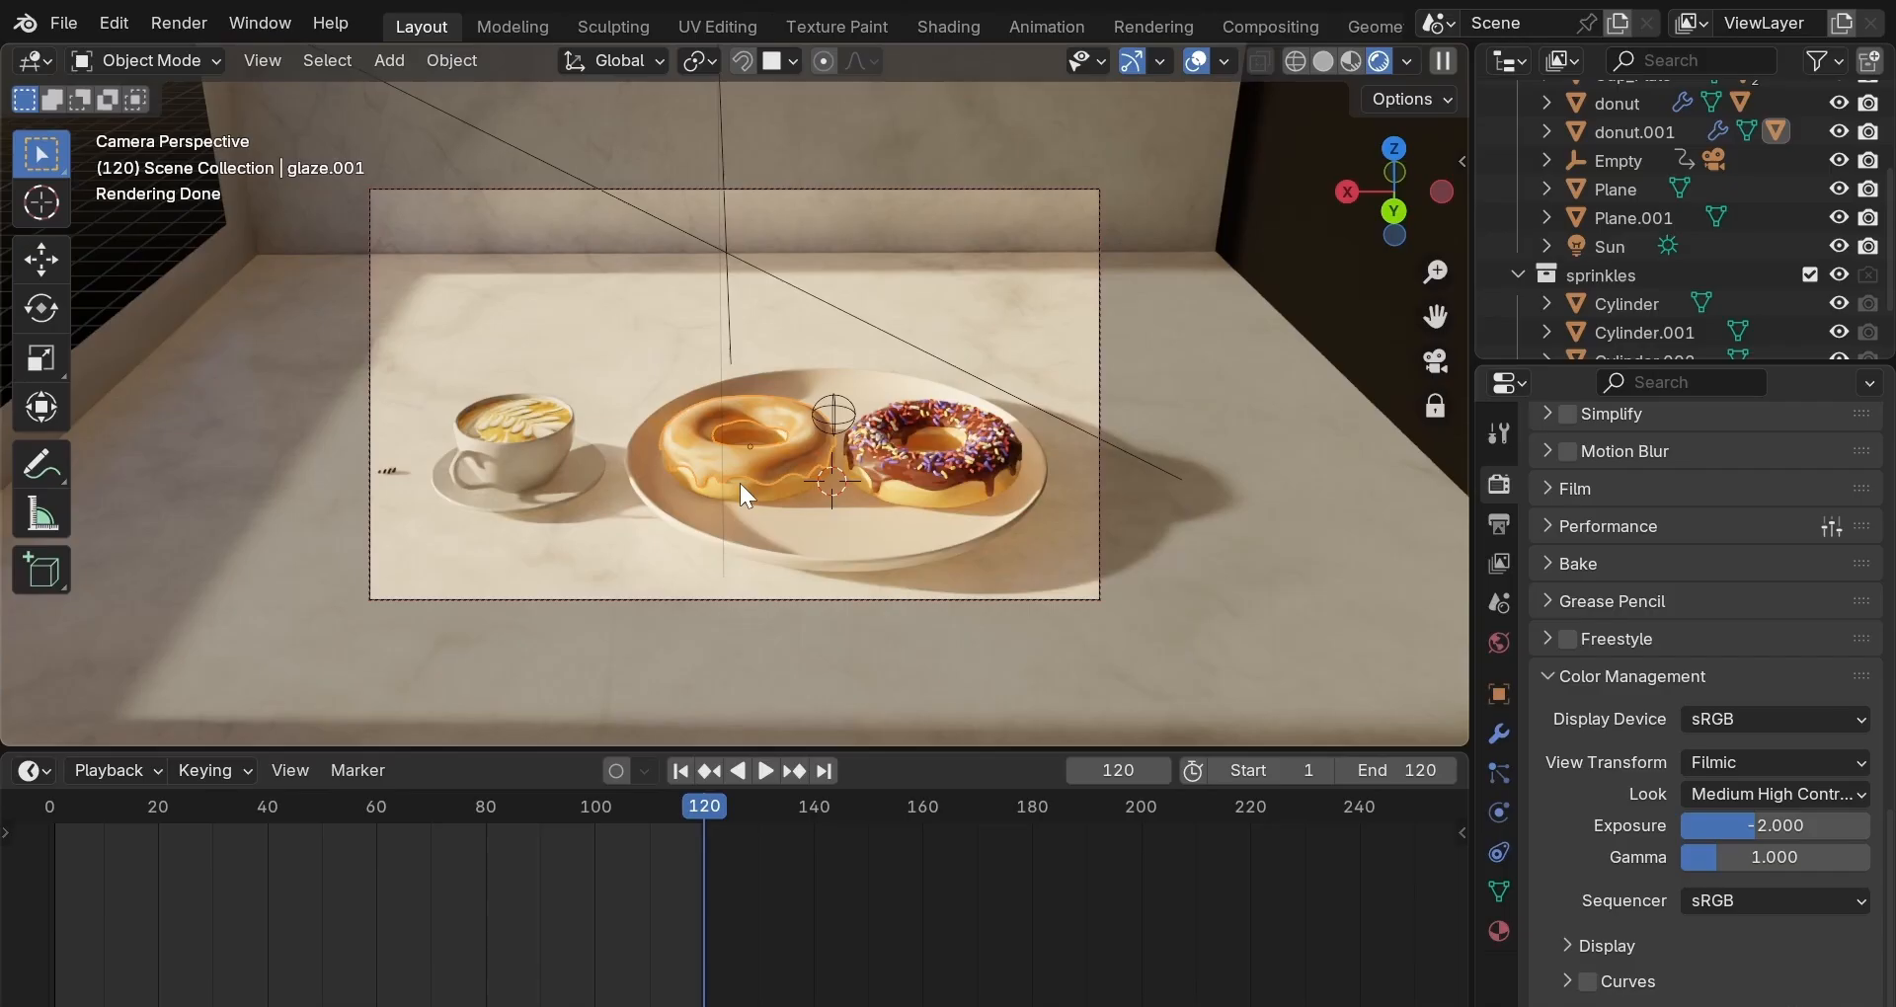
pyautogui.click(901, 462)
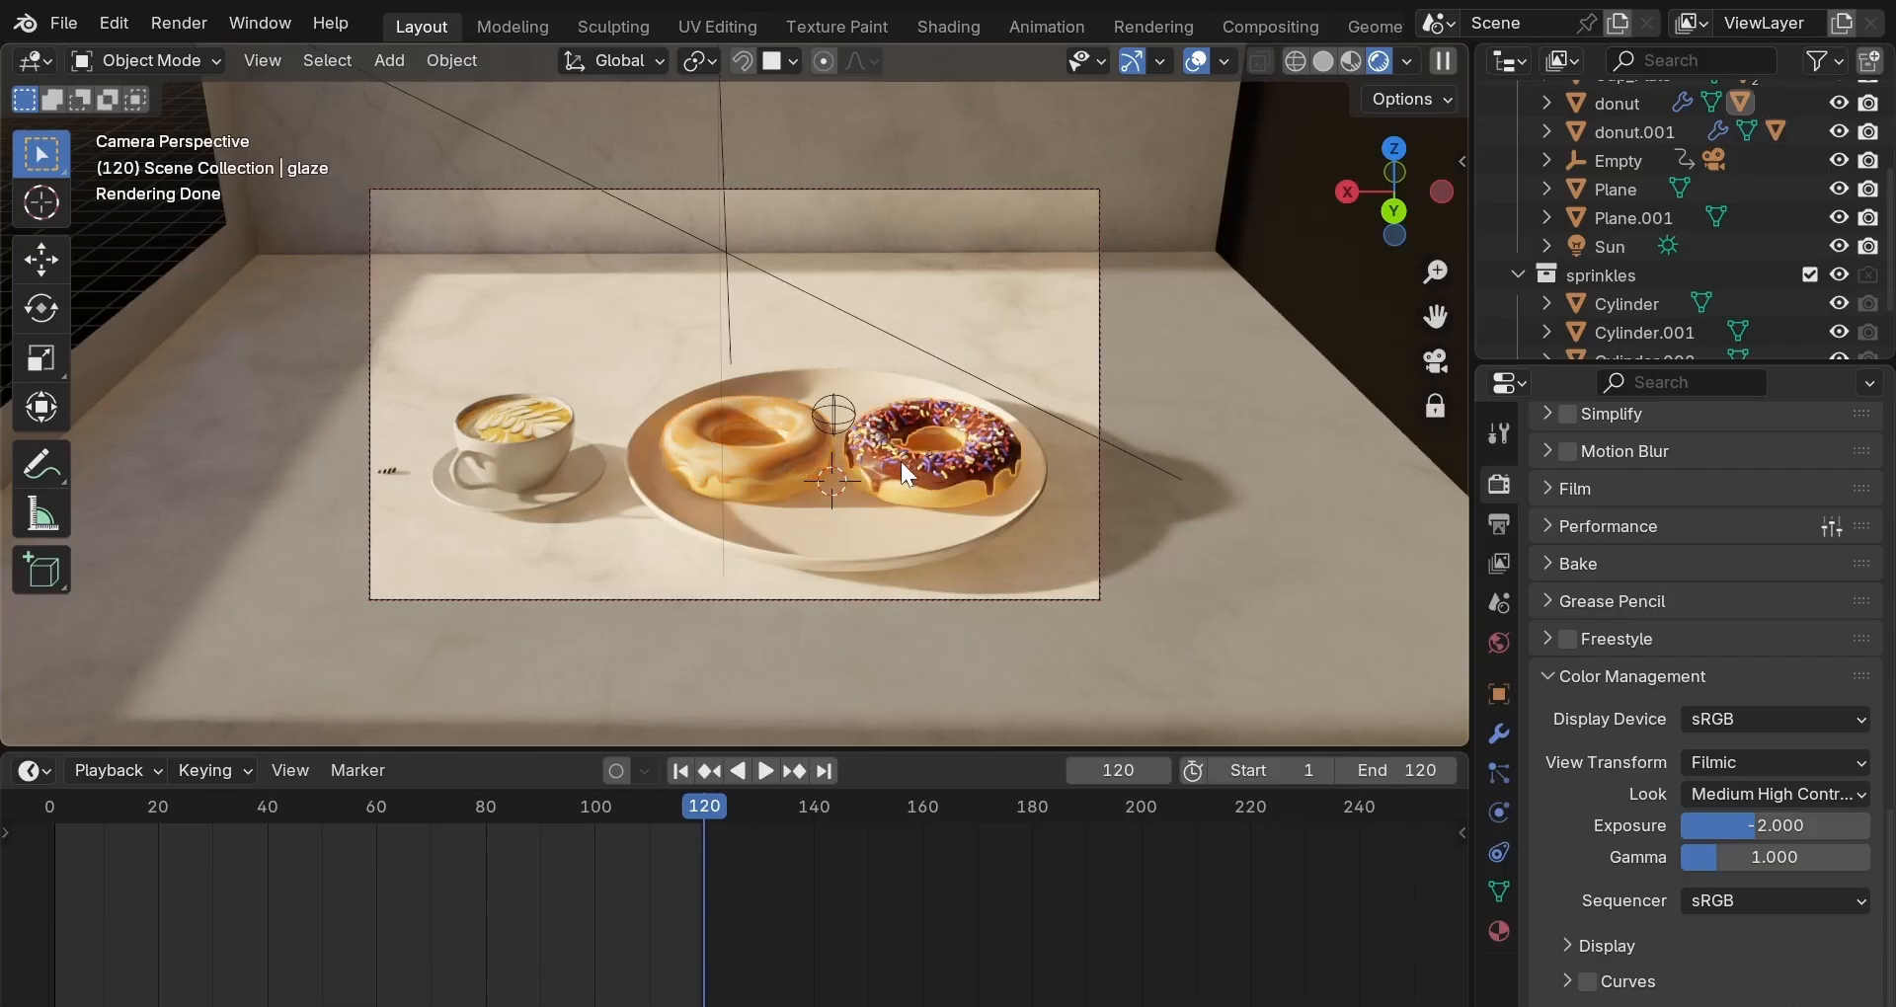
pyautogui.click(655, 572)
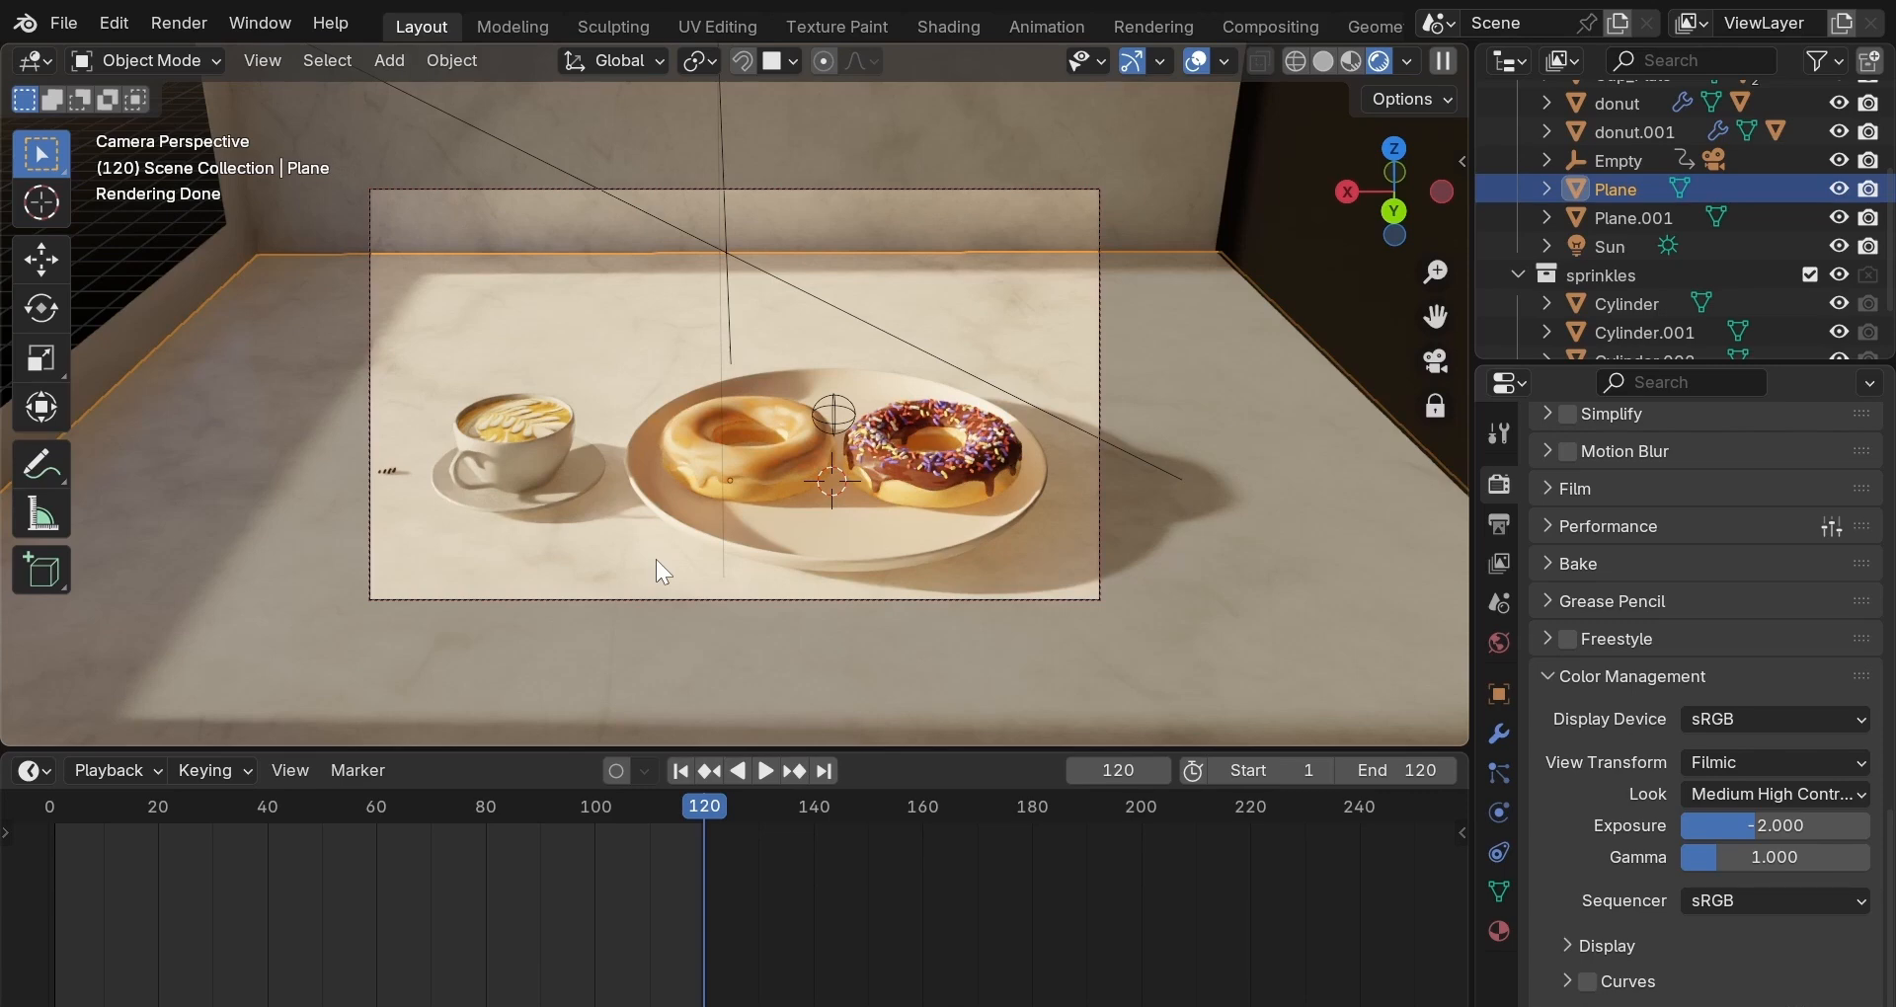
# Switch to False Color and drag the Exposure slider to test nearby values.
pyautogui.click(1724, 756)
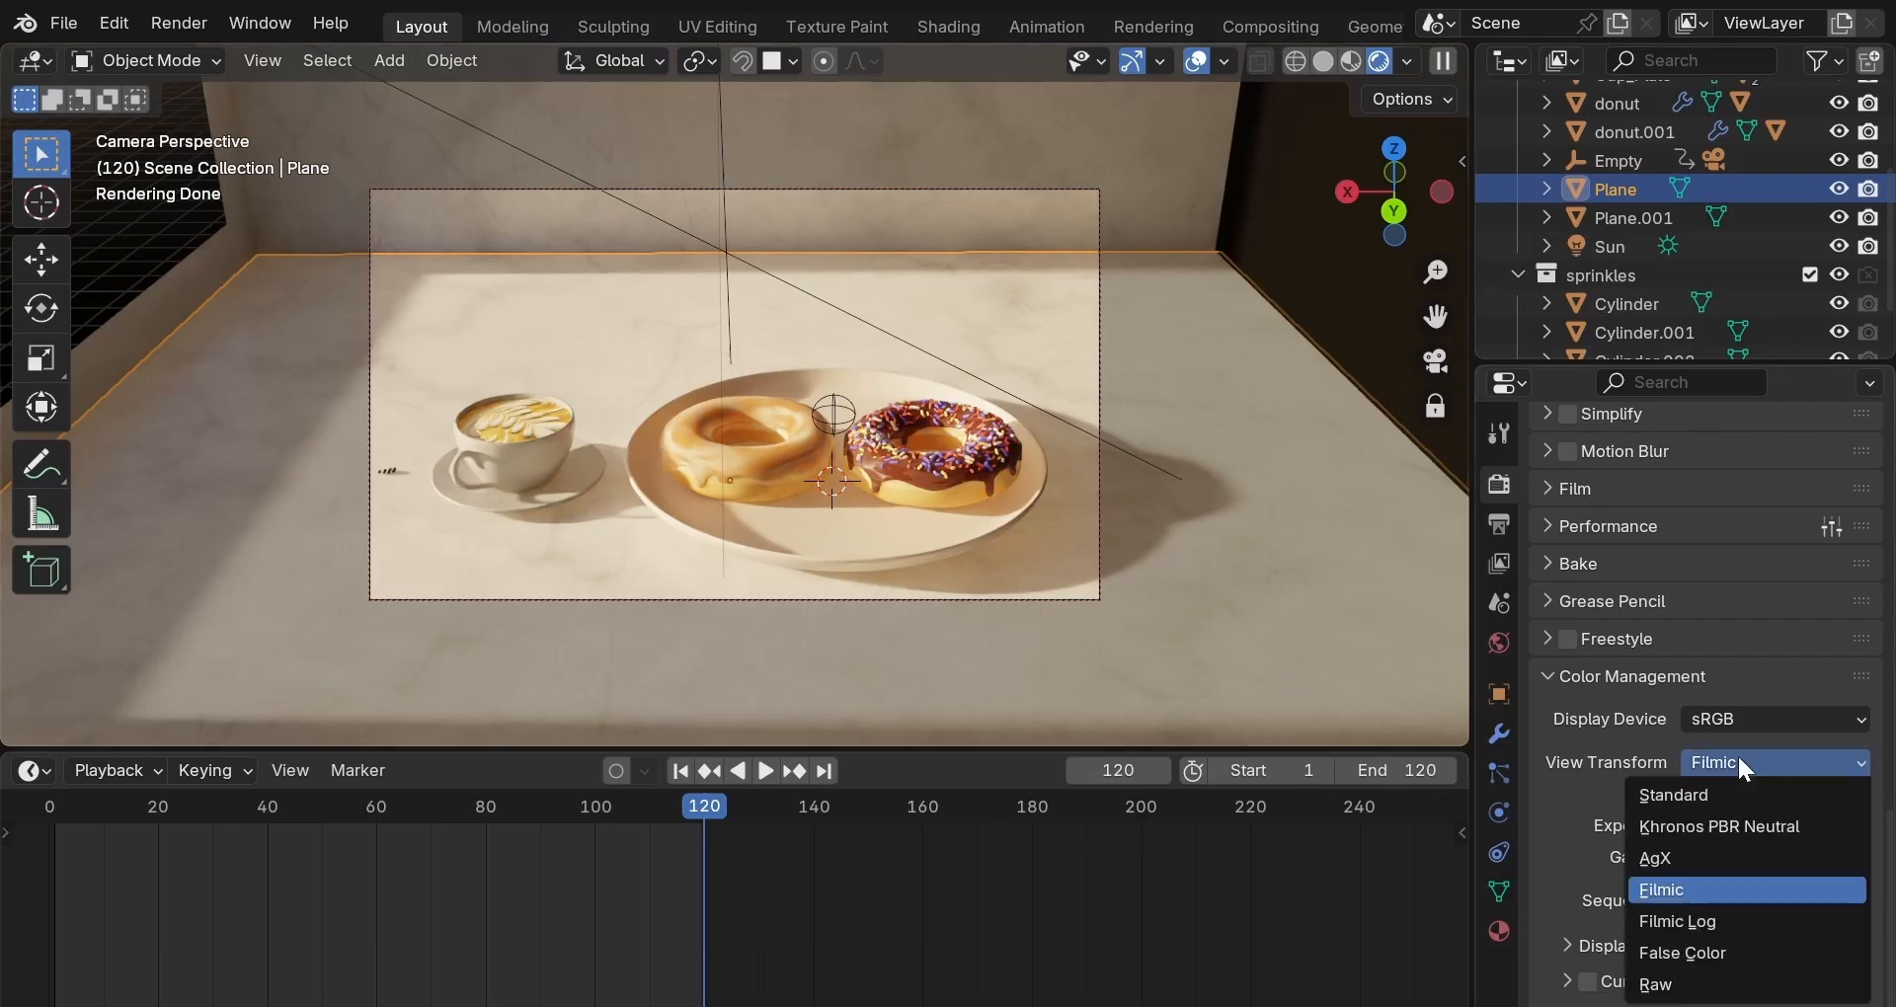
pyautogui.click(1716, 951)
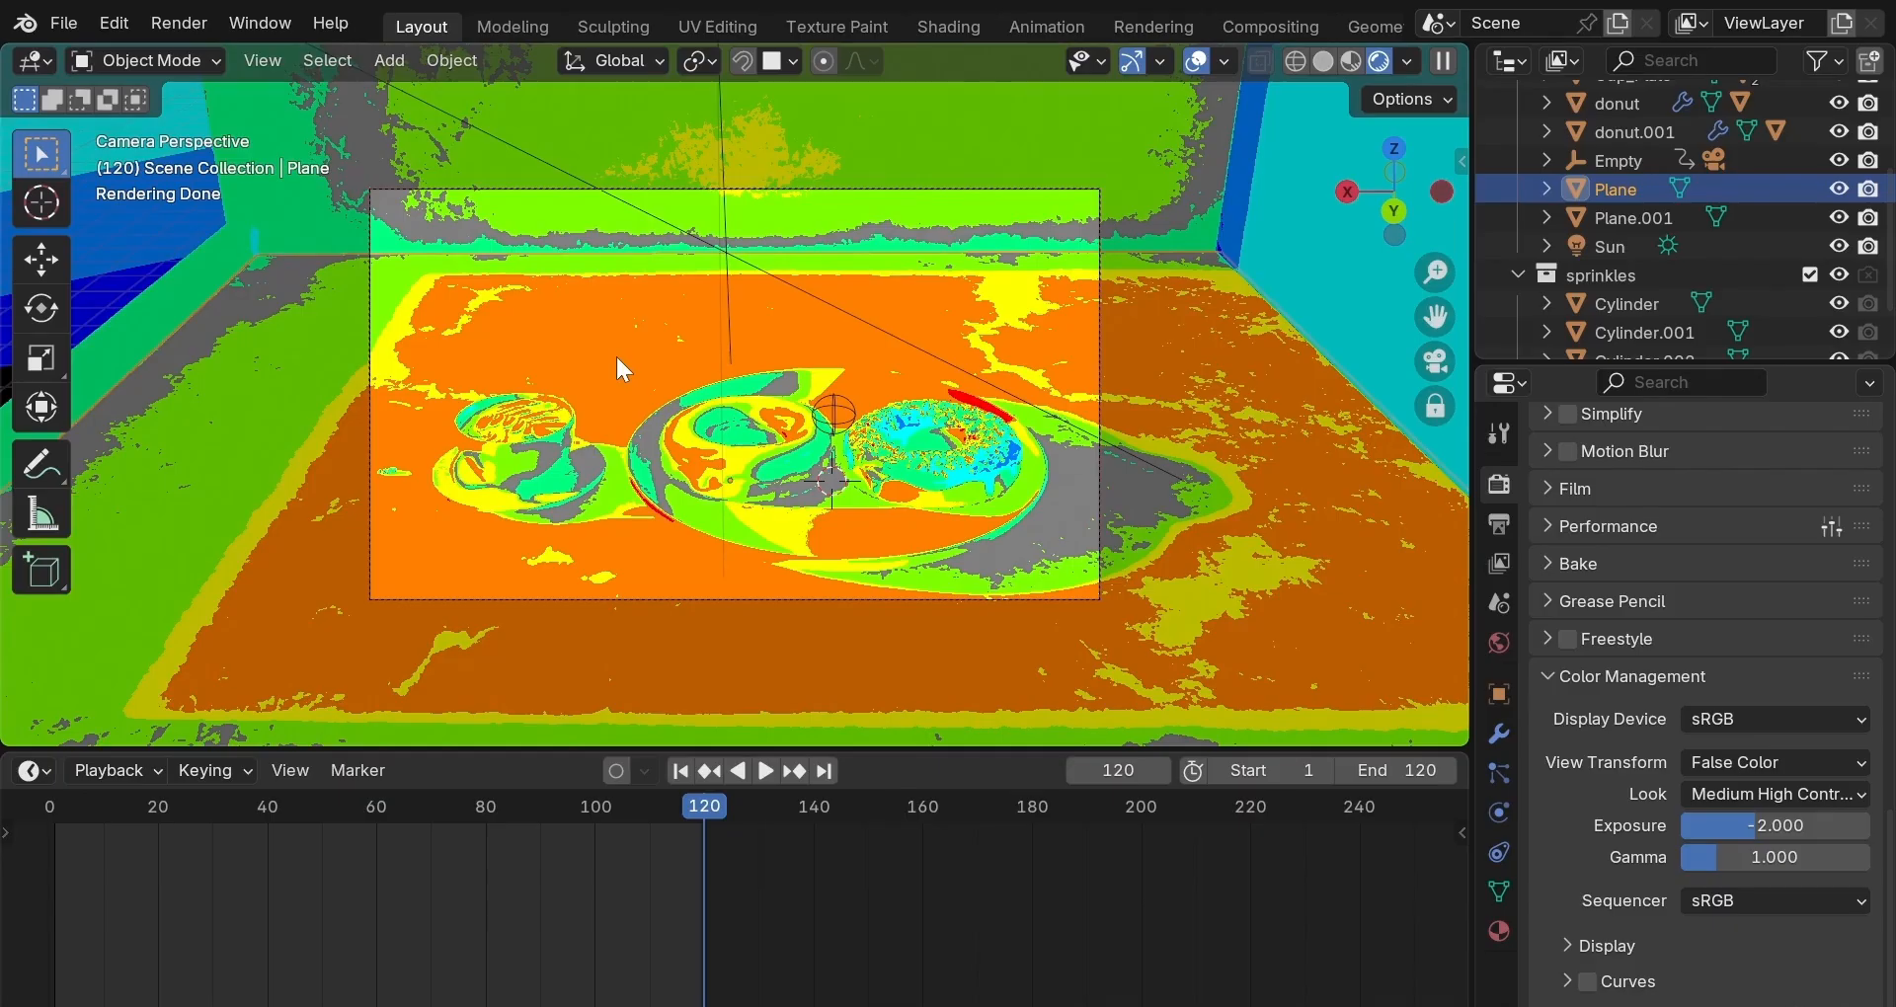
pyautogui.moveTo(1750, 826)
pyautogui.mouseDown()
pyautogui.moveTo(1686, 826)
pyautogui.moveTo(1756, 825)
pyautogui.mouseUp()
# Enter an exact exposure of -2 in the Exposure field.
pyautogui.click(1756, 826)
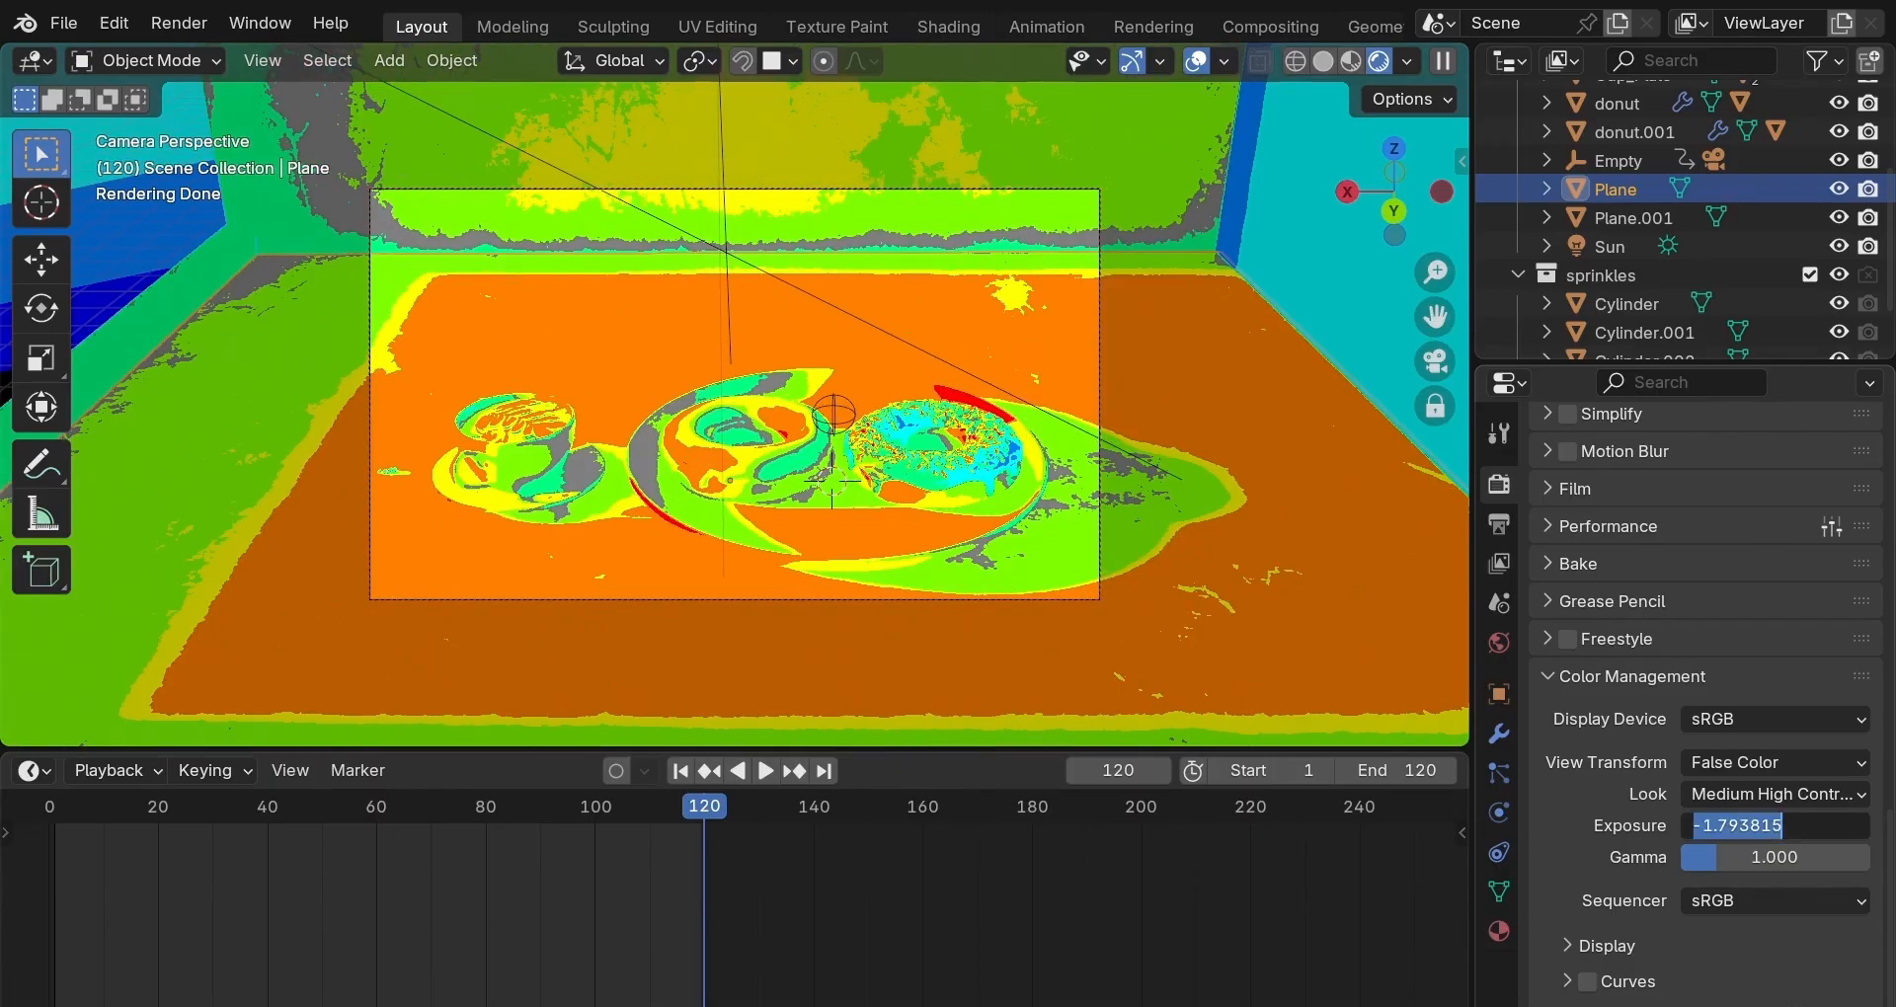
pyautogui.write('-2')
pyautogui.press('Return')
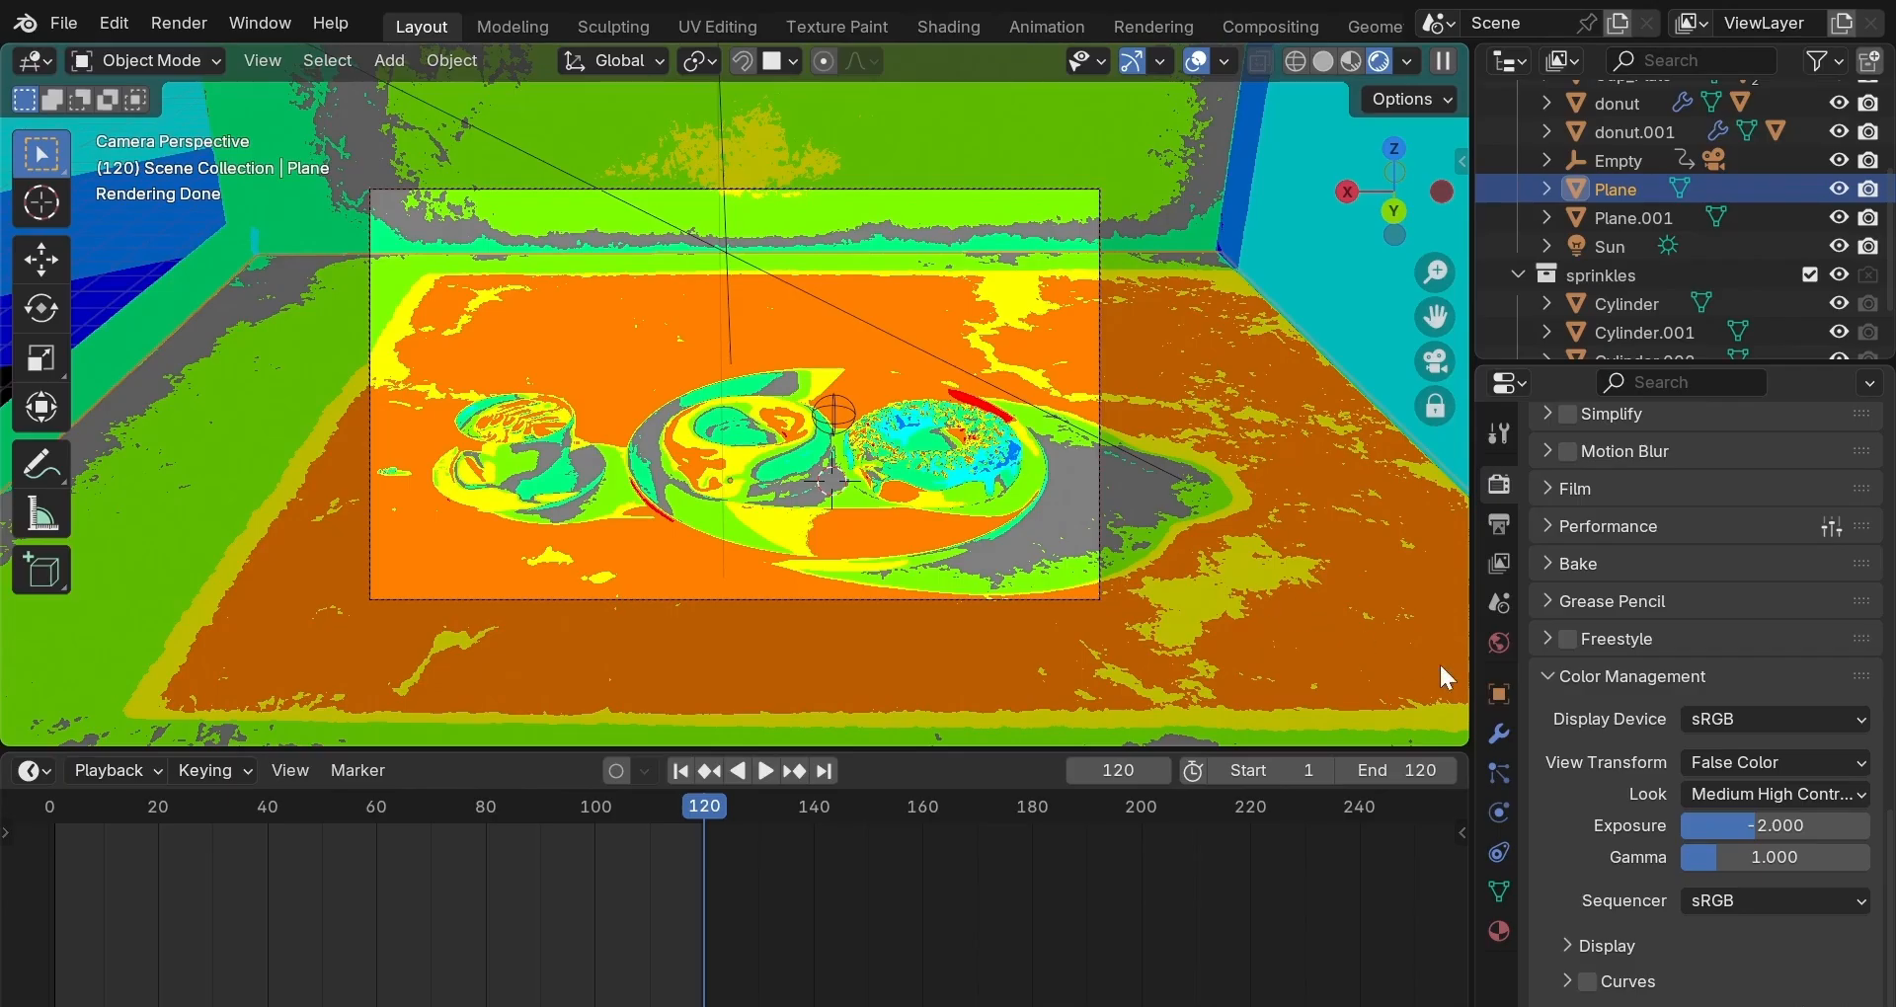
# Restore the Filmic view transform and view the frame 120 render in the Rendering workspace.
pyautogui.click(1766, 761)
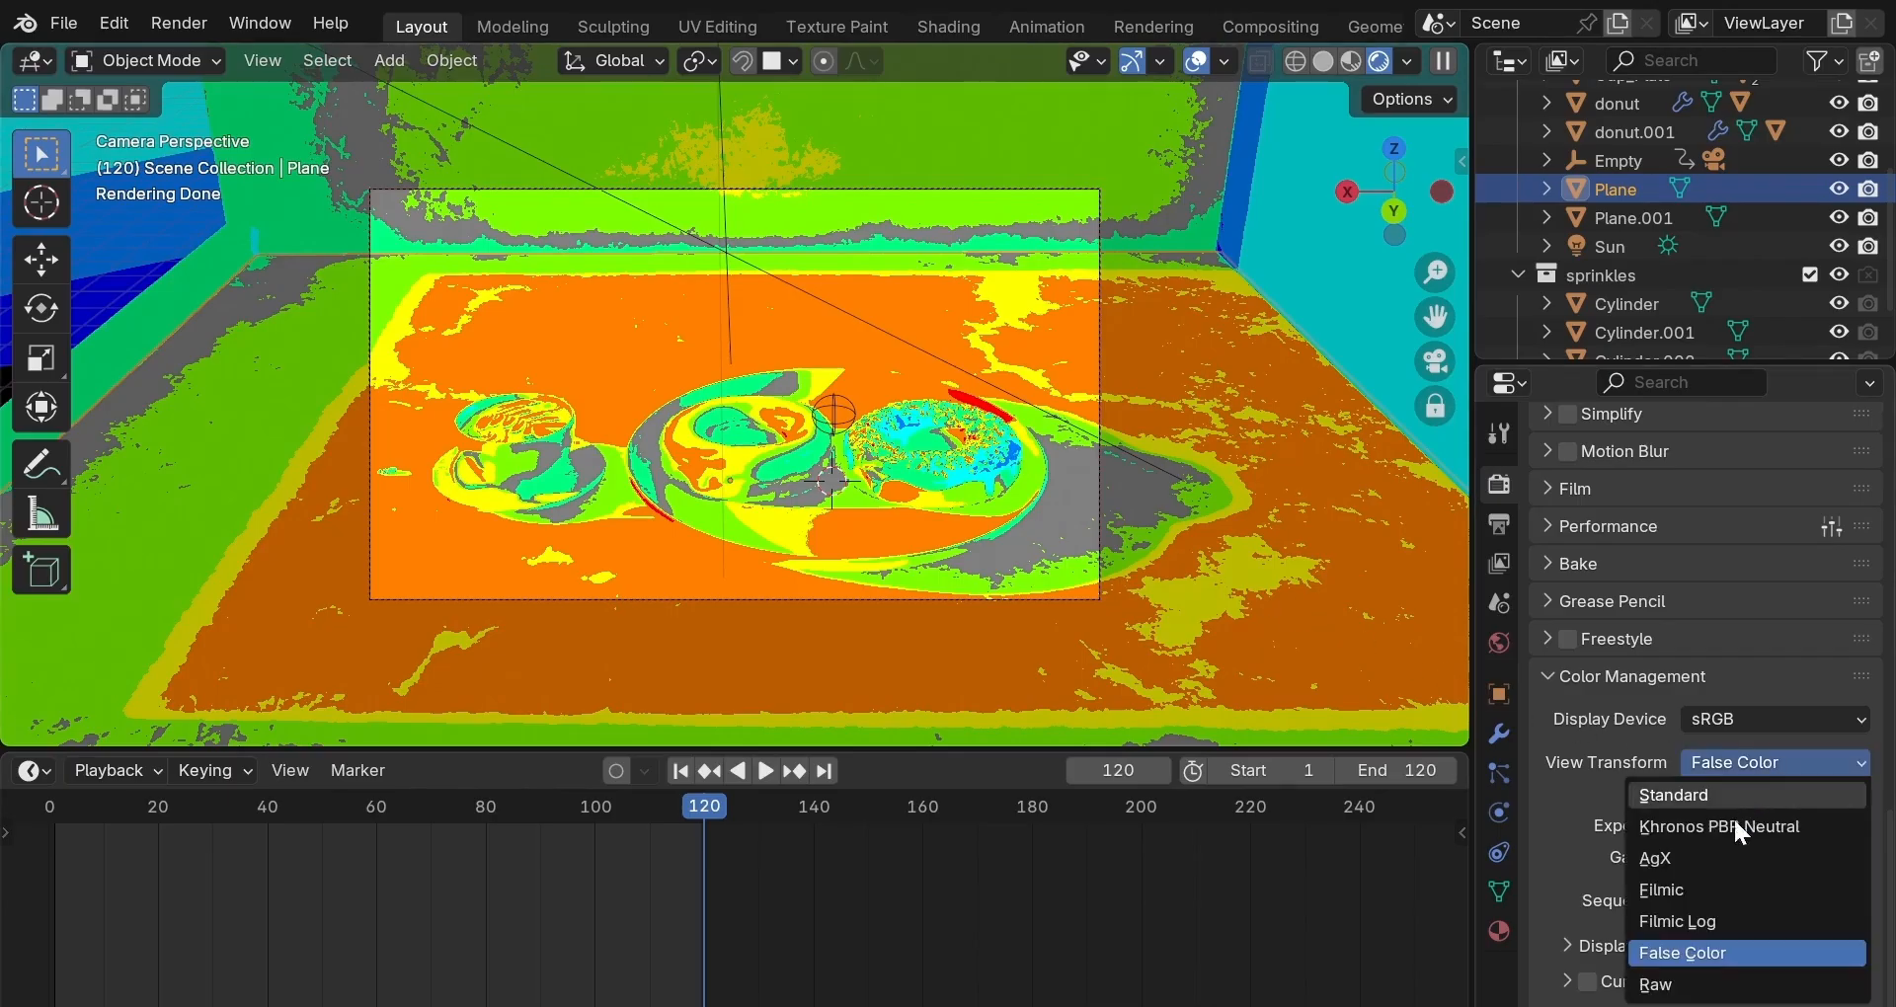
pyautogui.click(1713, 891)
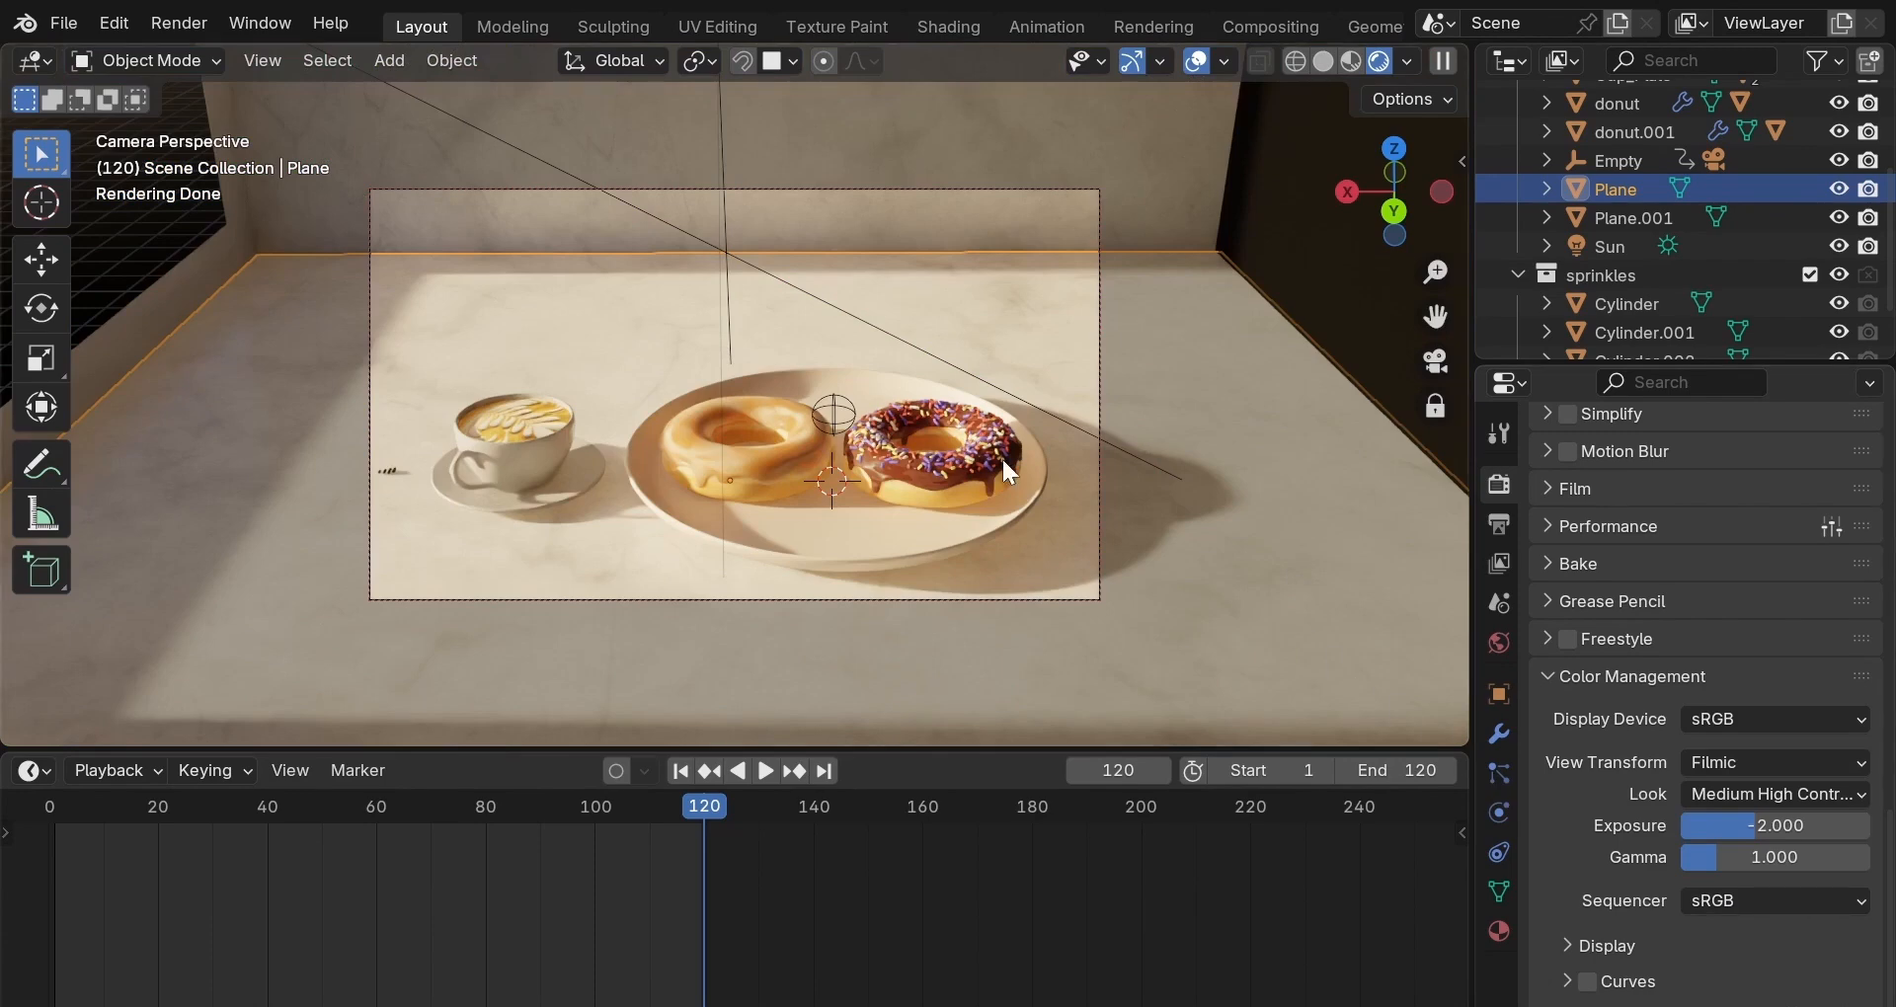
pyautogui.click(1149, 24)
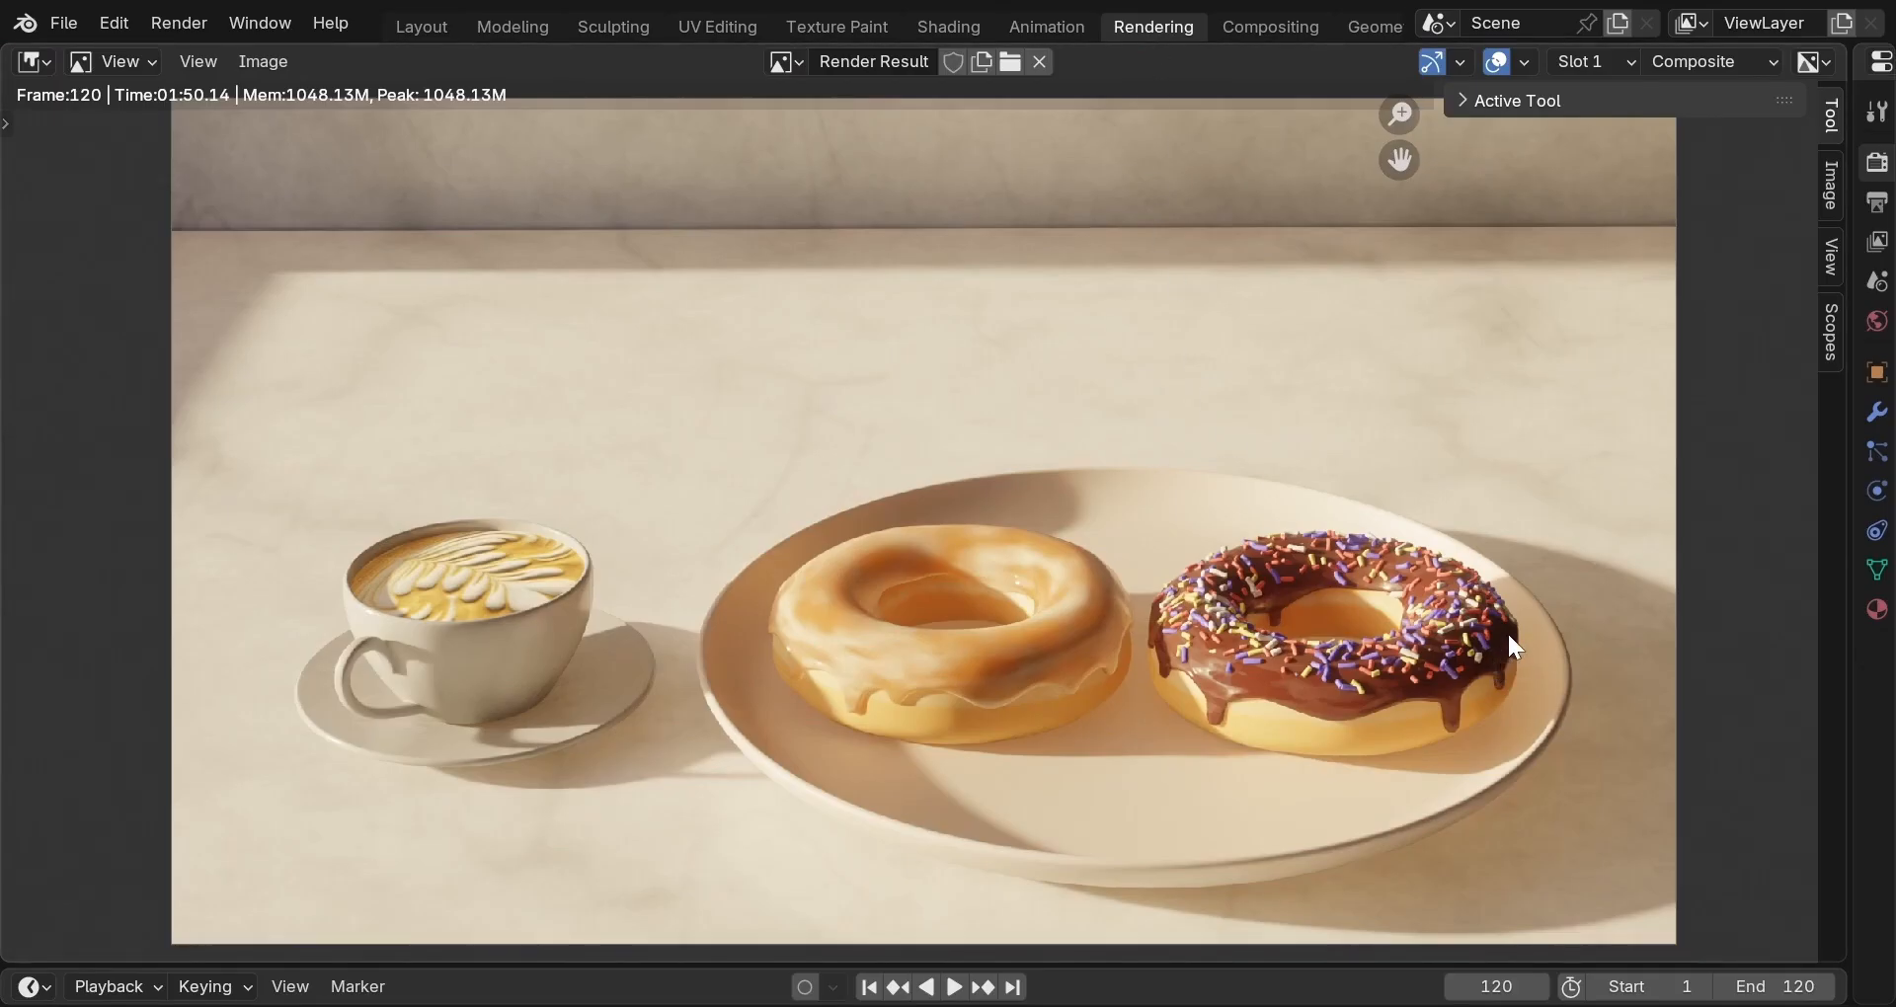
pyautogui.scroll(1, 1508, 628)
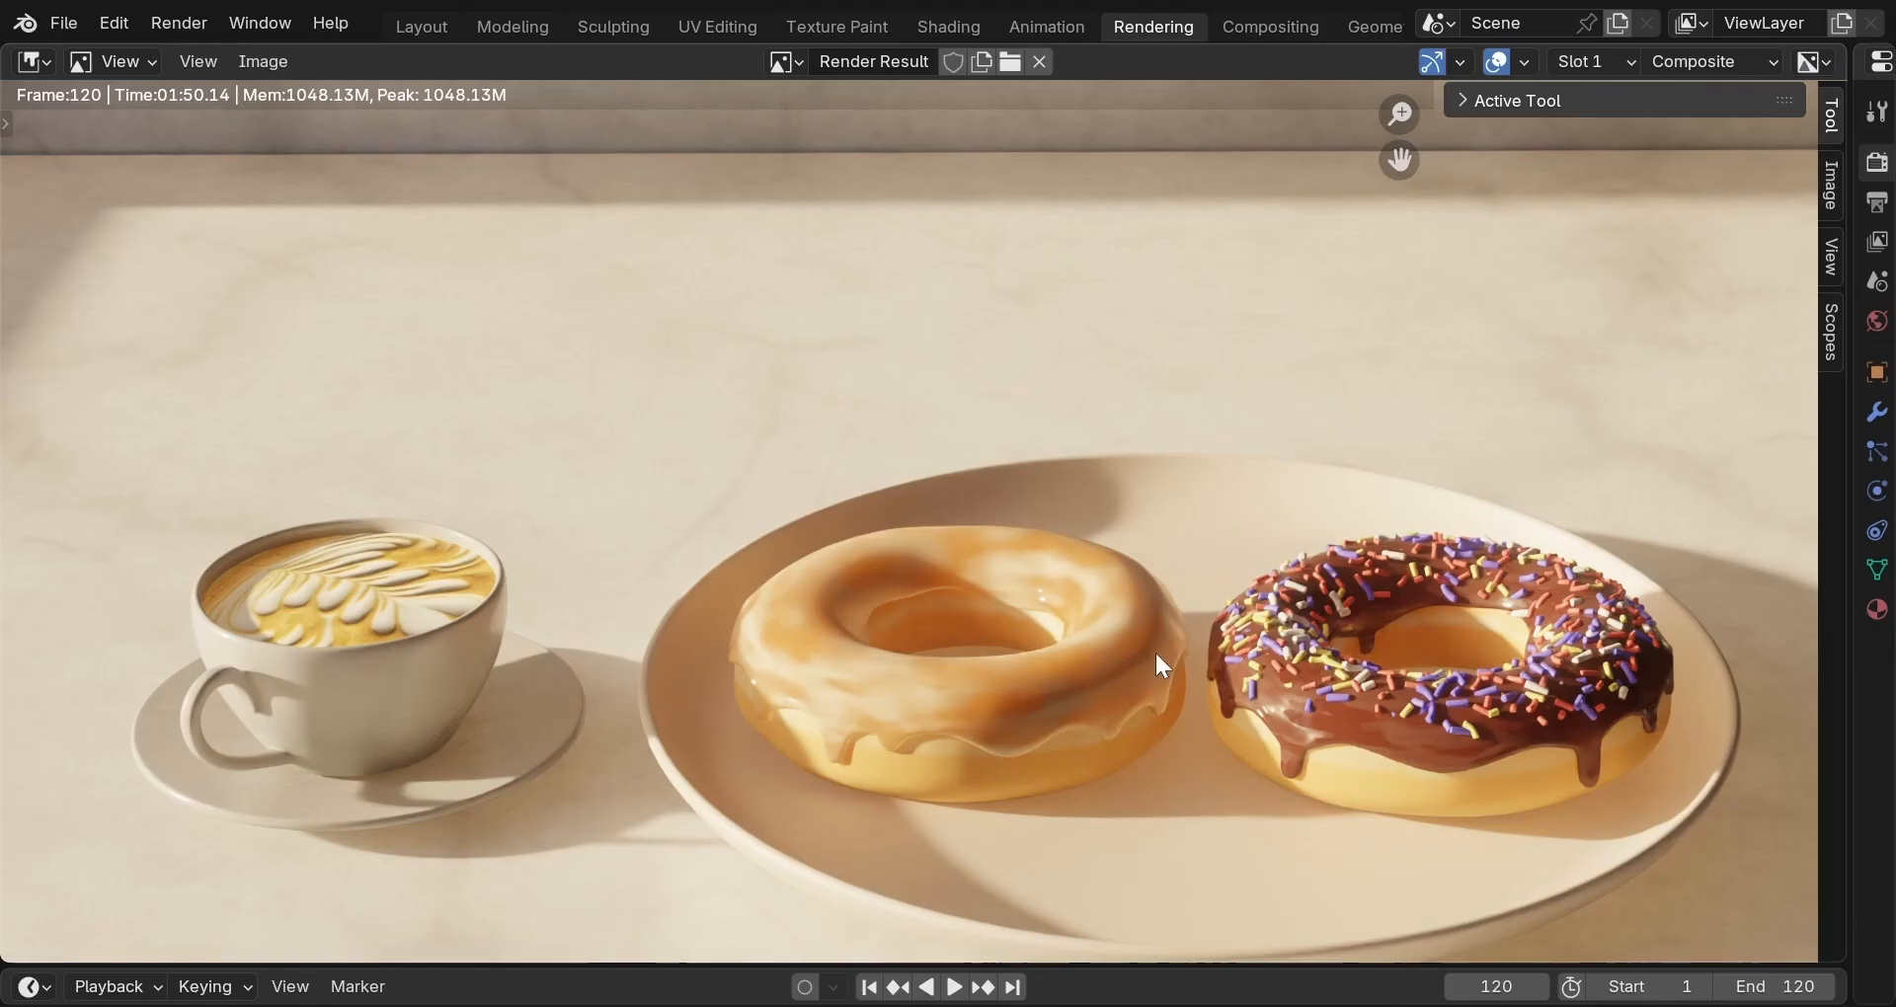
# In Layout, preview the scene as a False Color exposure map, then return to Filmic.
pyautogui.click(411, 18)
pyautogui.click(1787, 762)
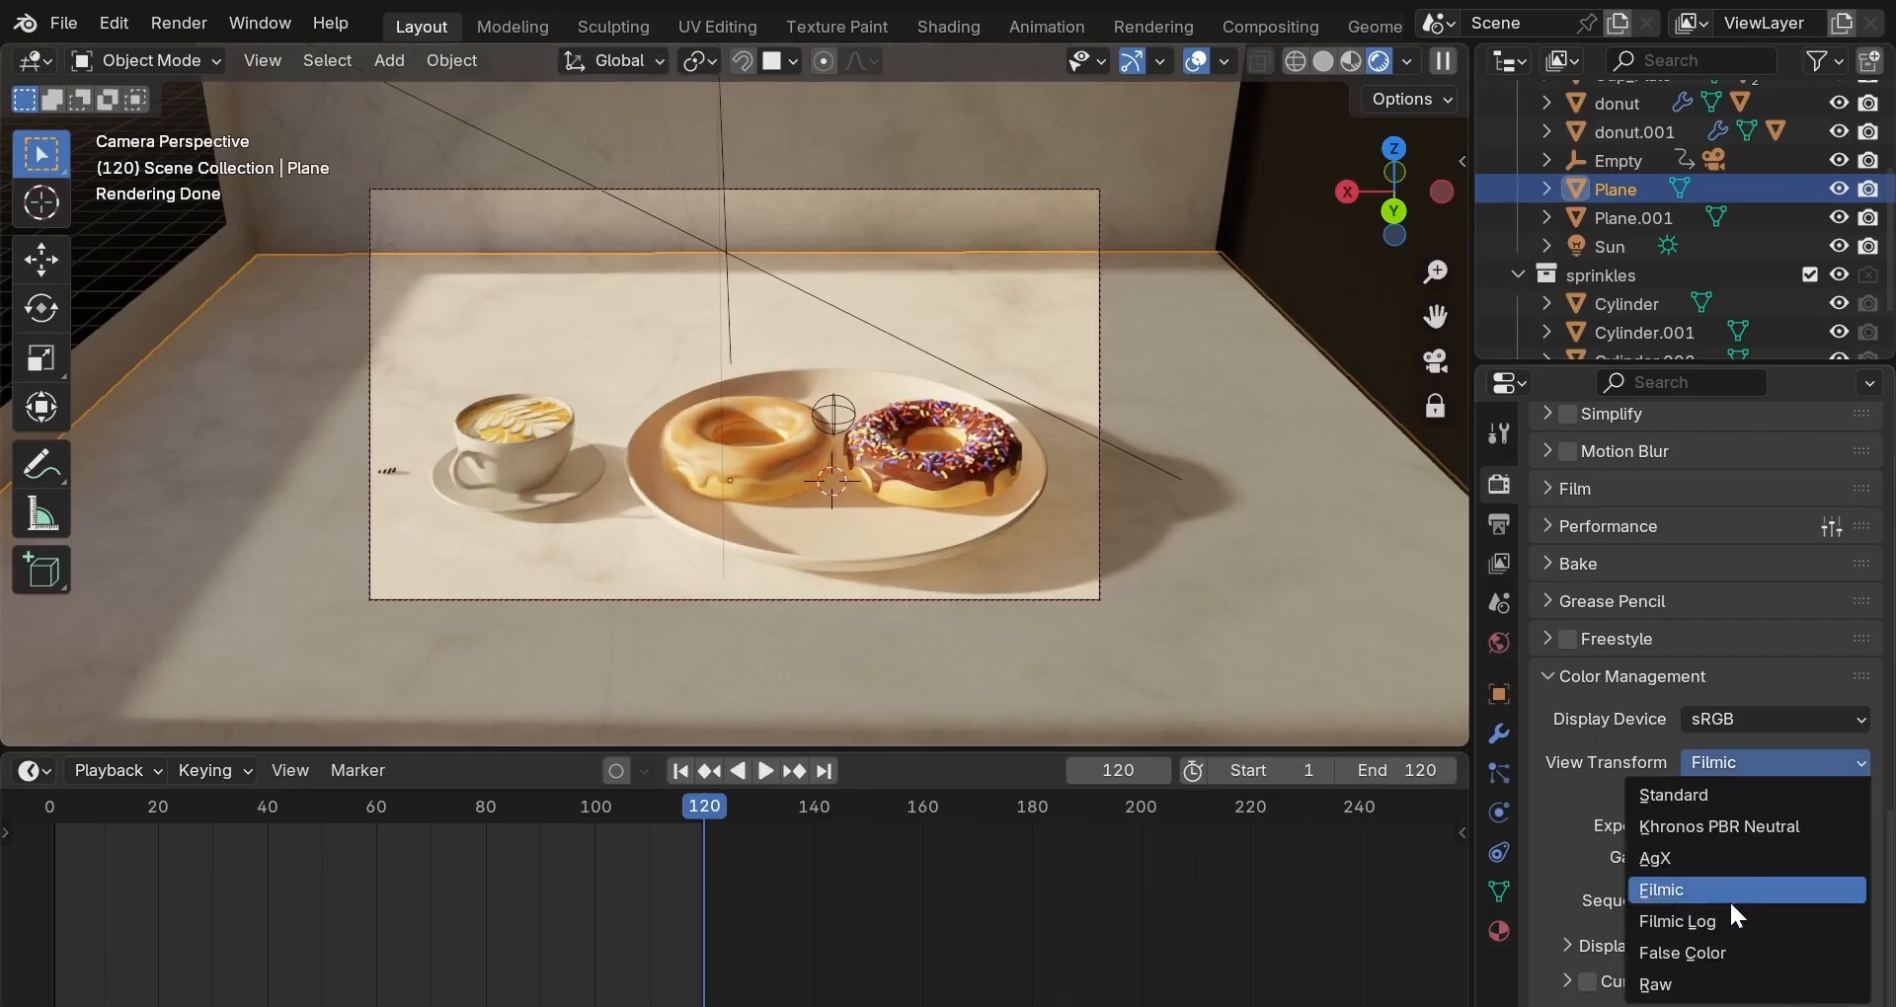
pyautogui.click(1721, 950)
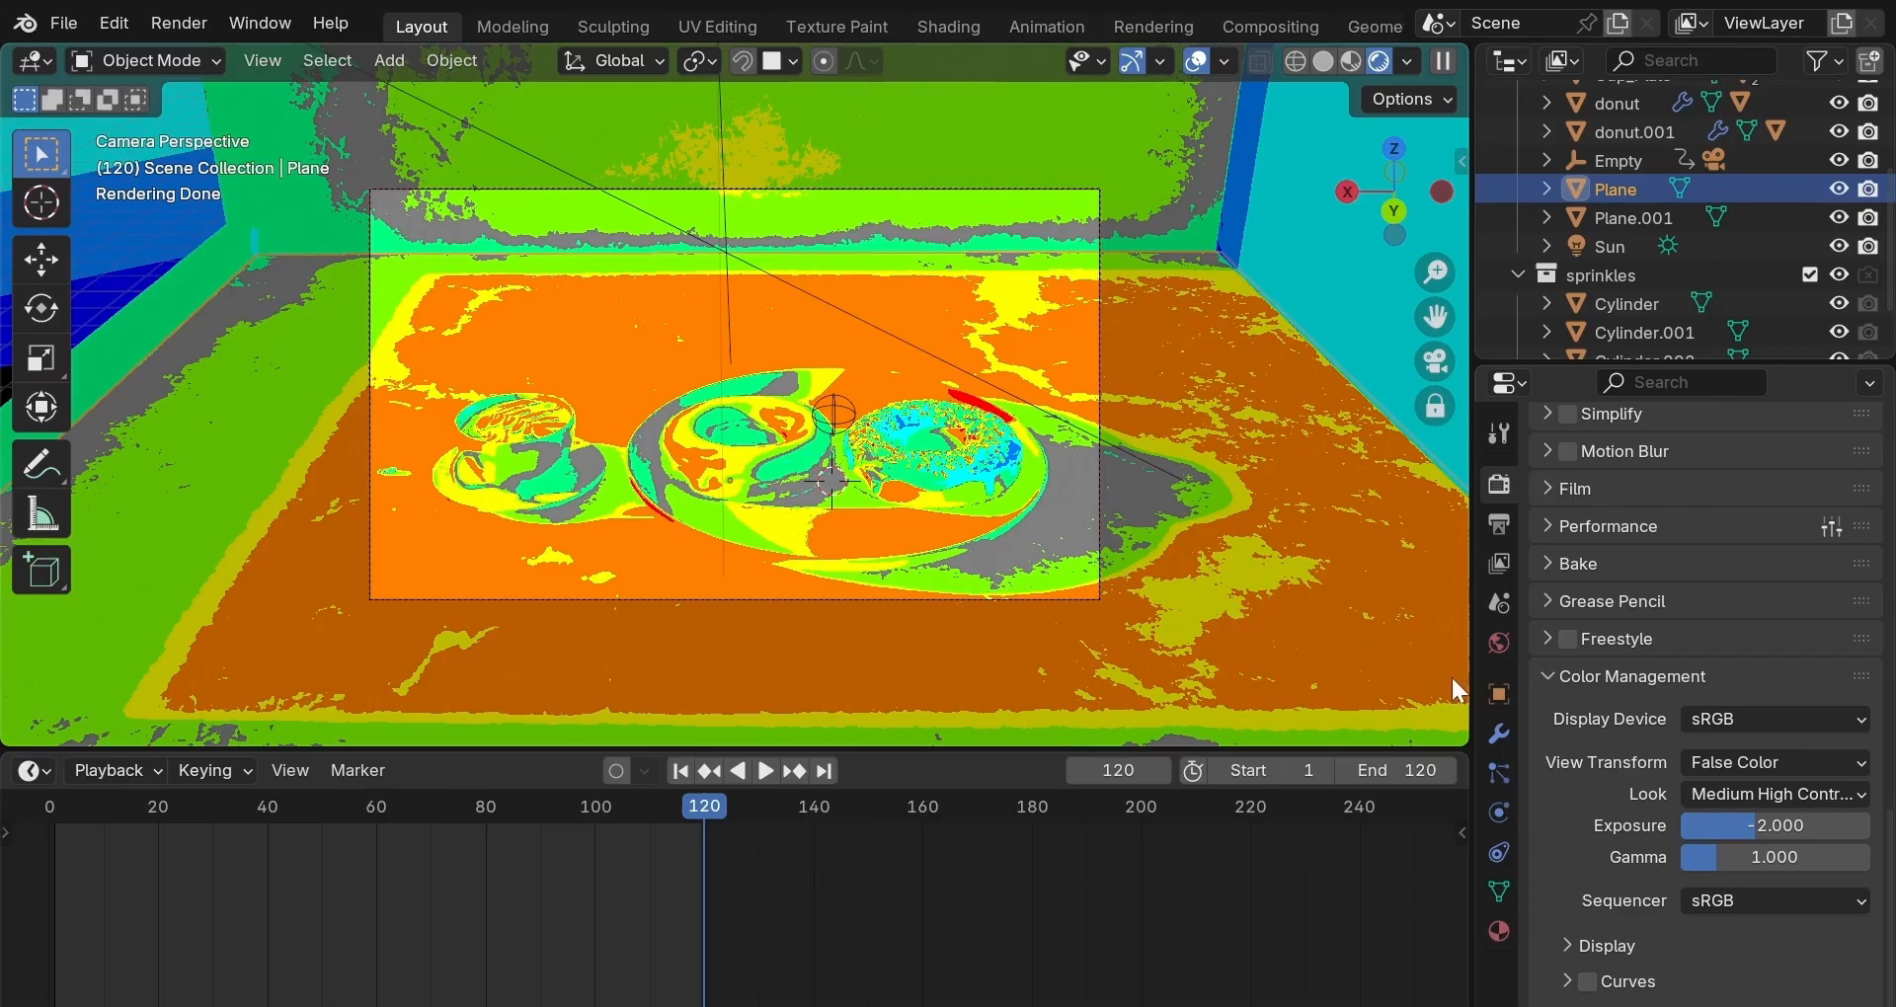
pyautogui.click(1829, 766)
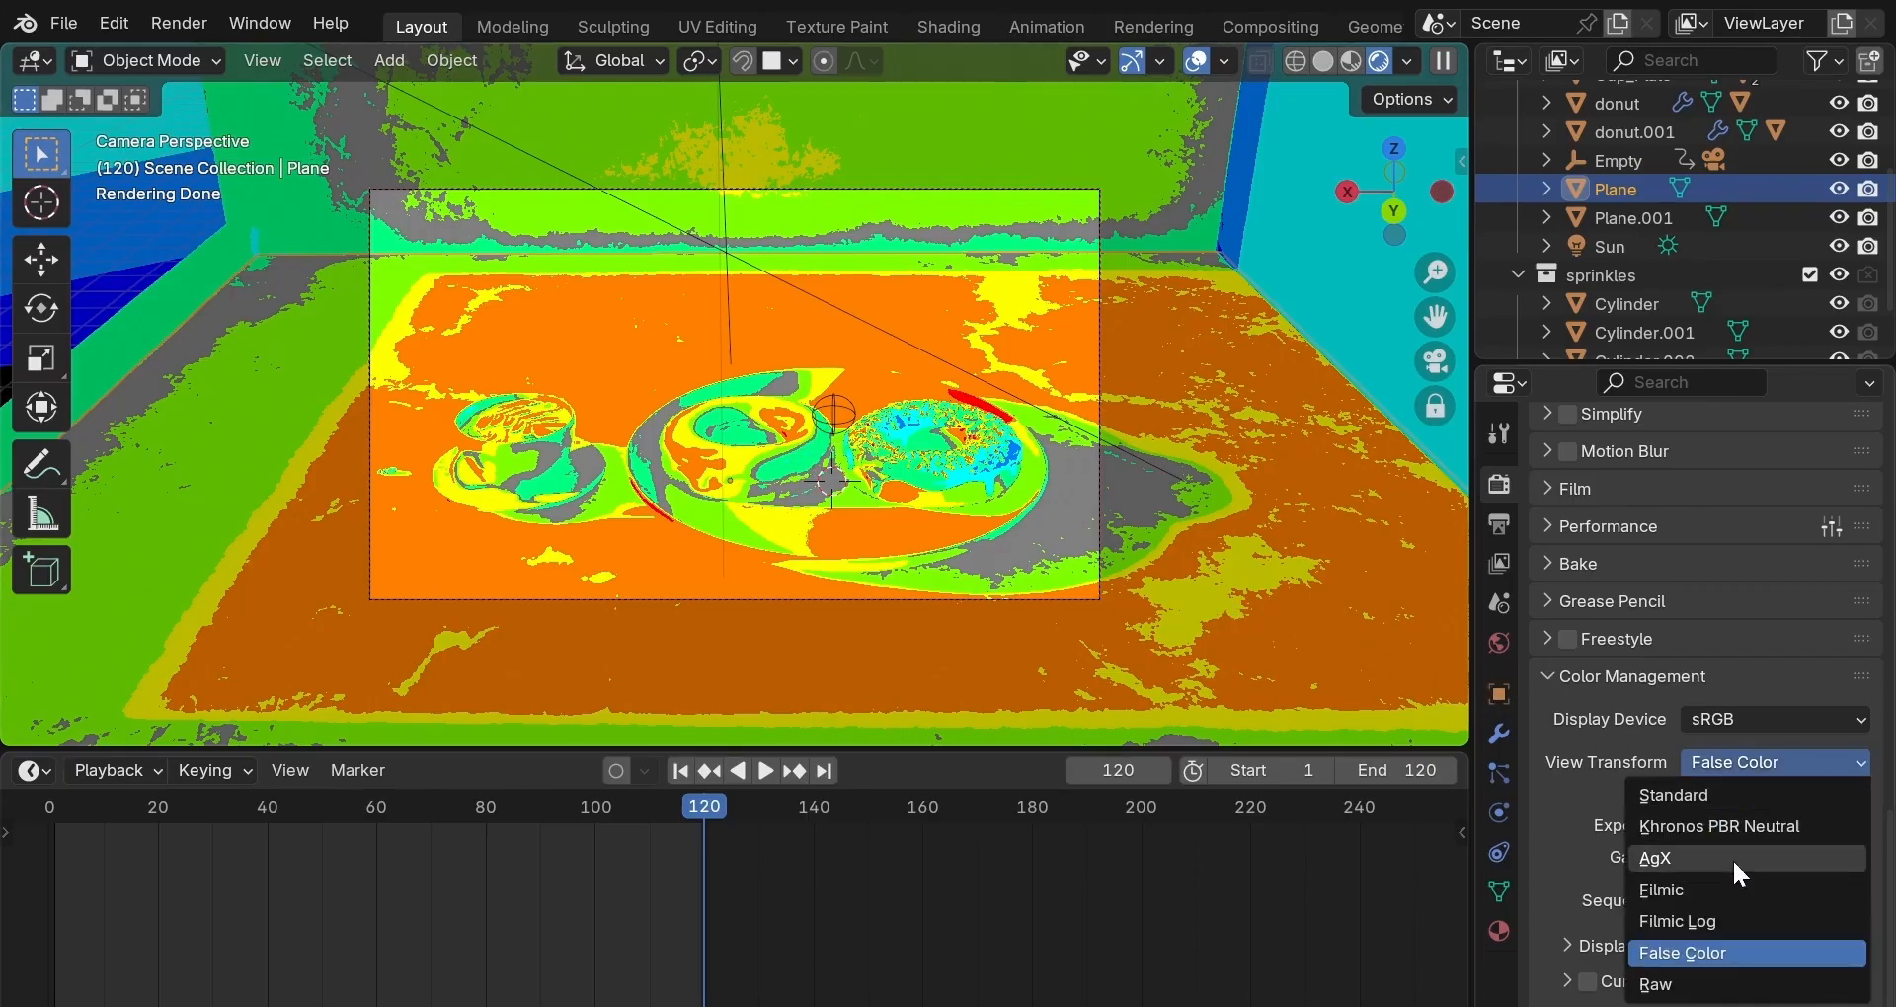
pyautogui.click(1711, 893)
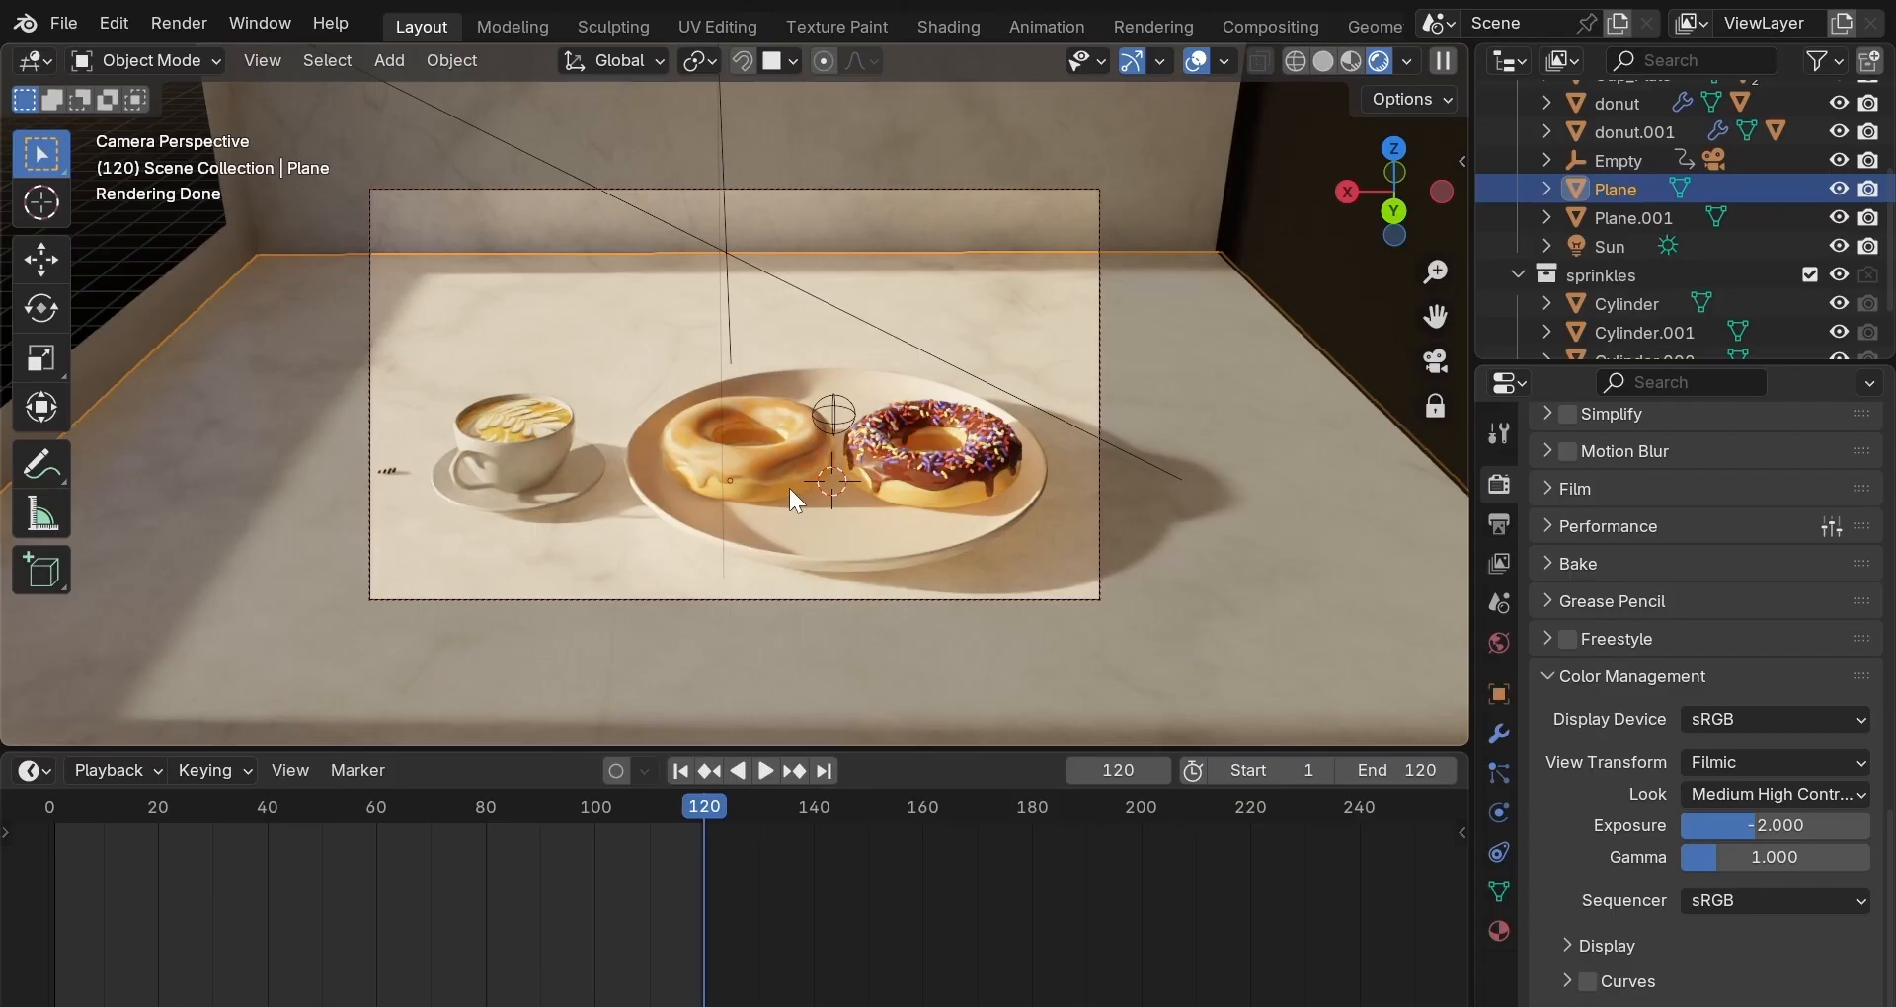
# Select the glaze, Plane and Area light in turn, ending on the left donut's glaze.001.
pyautogui.click(875, 458)
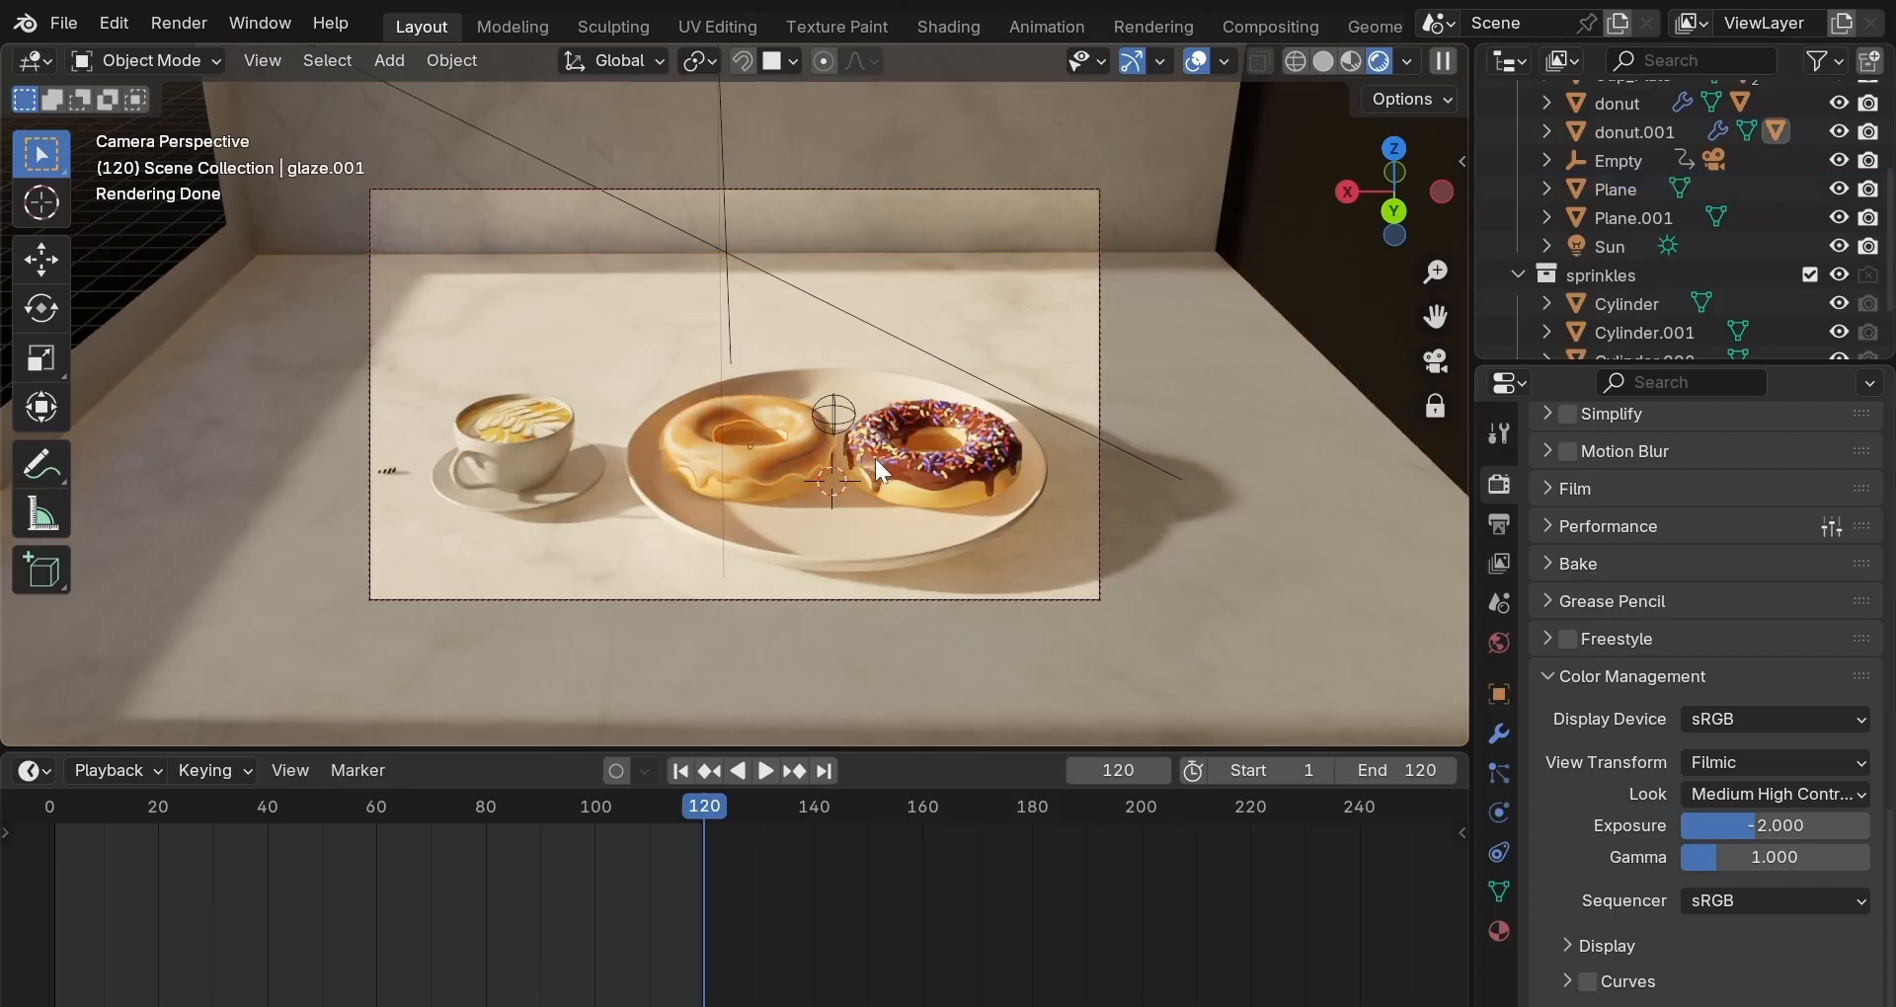
pyautogui.click(904, 460)
pyautogui.click(476, 517)
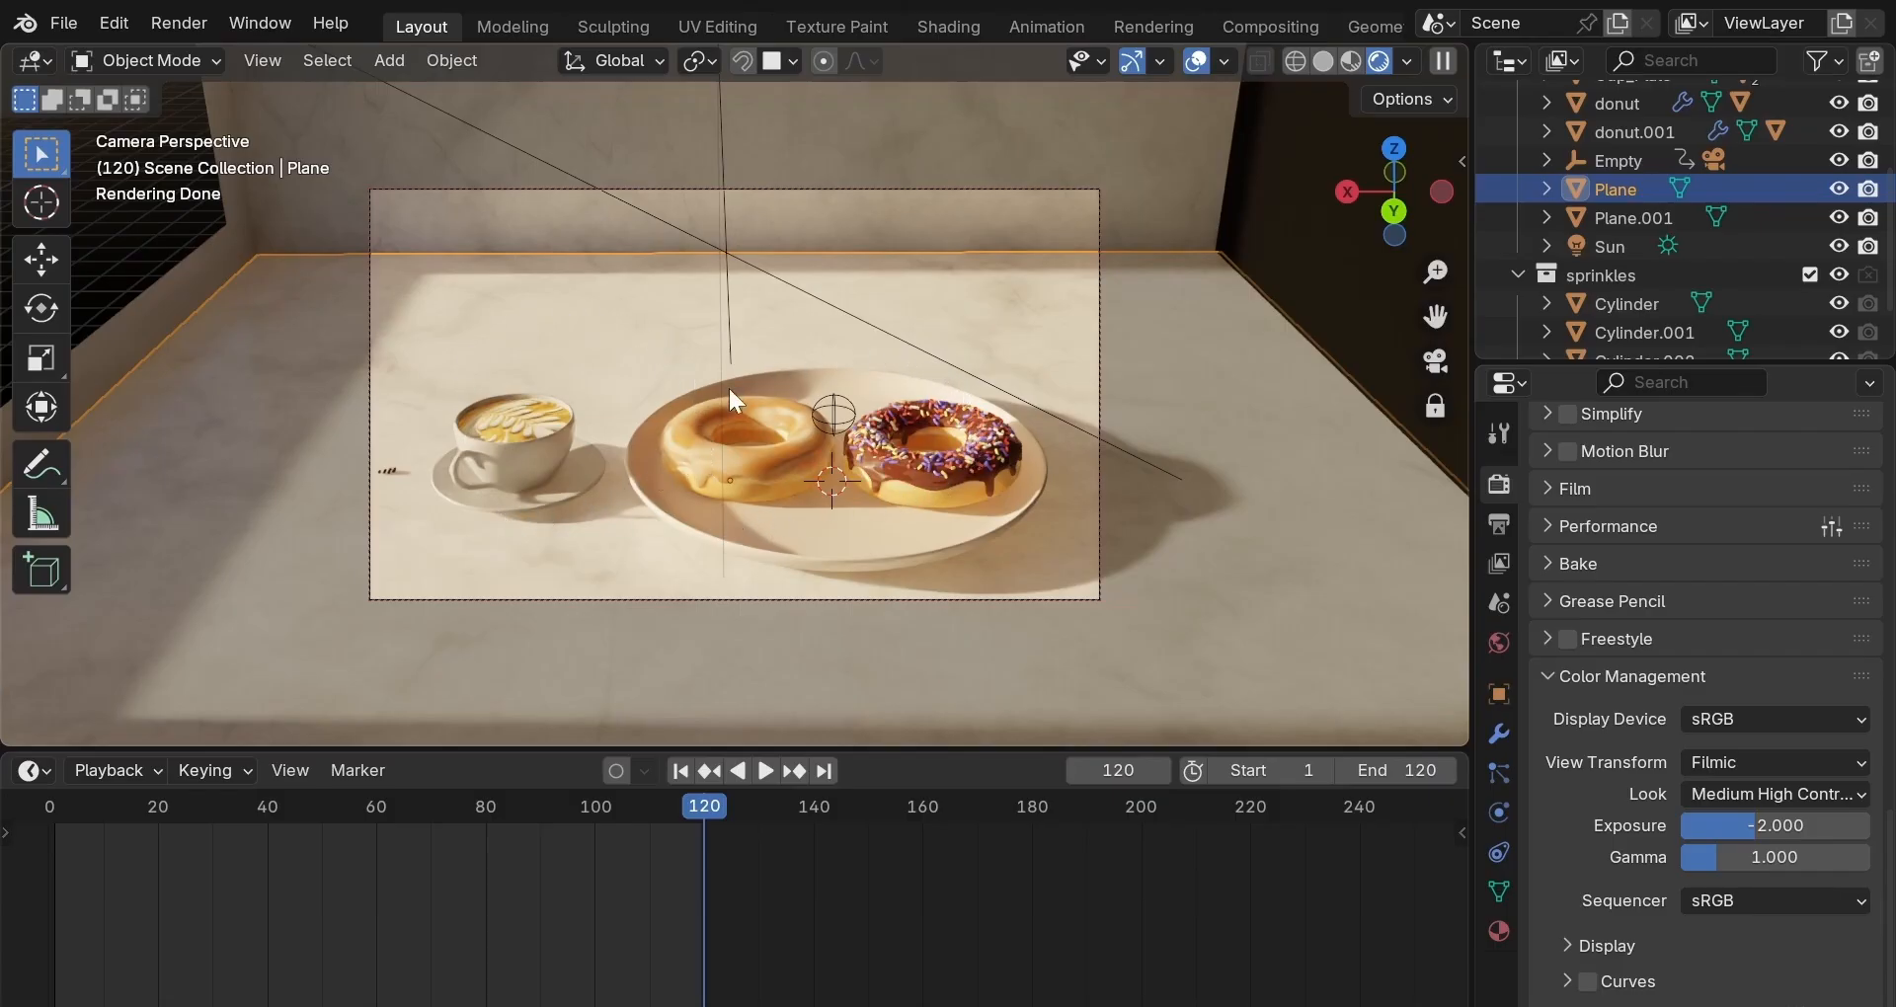
pyautogui.click(720, 453)
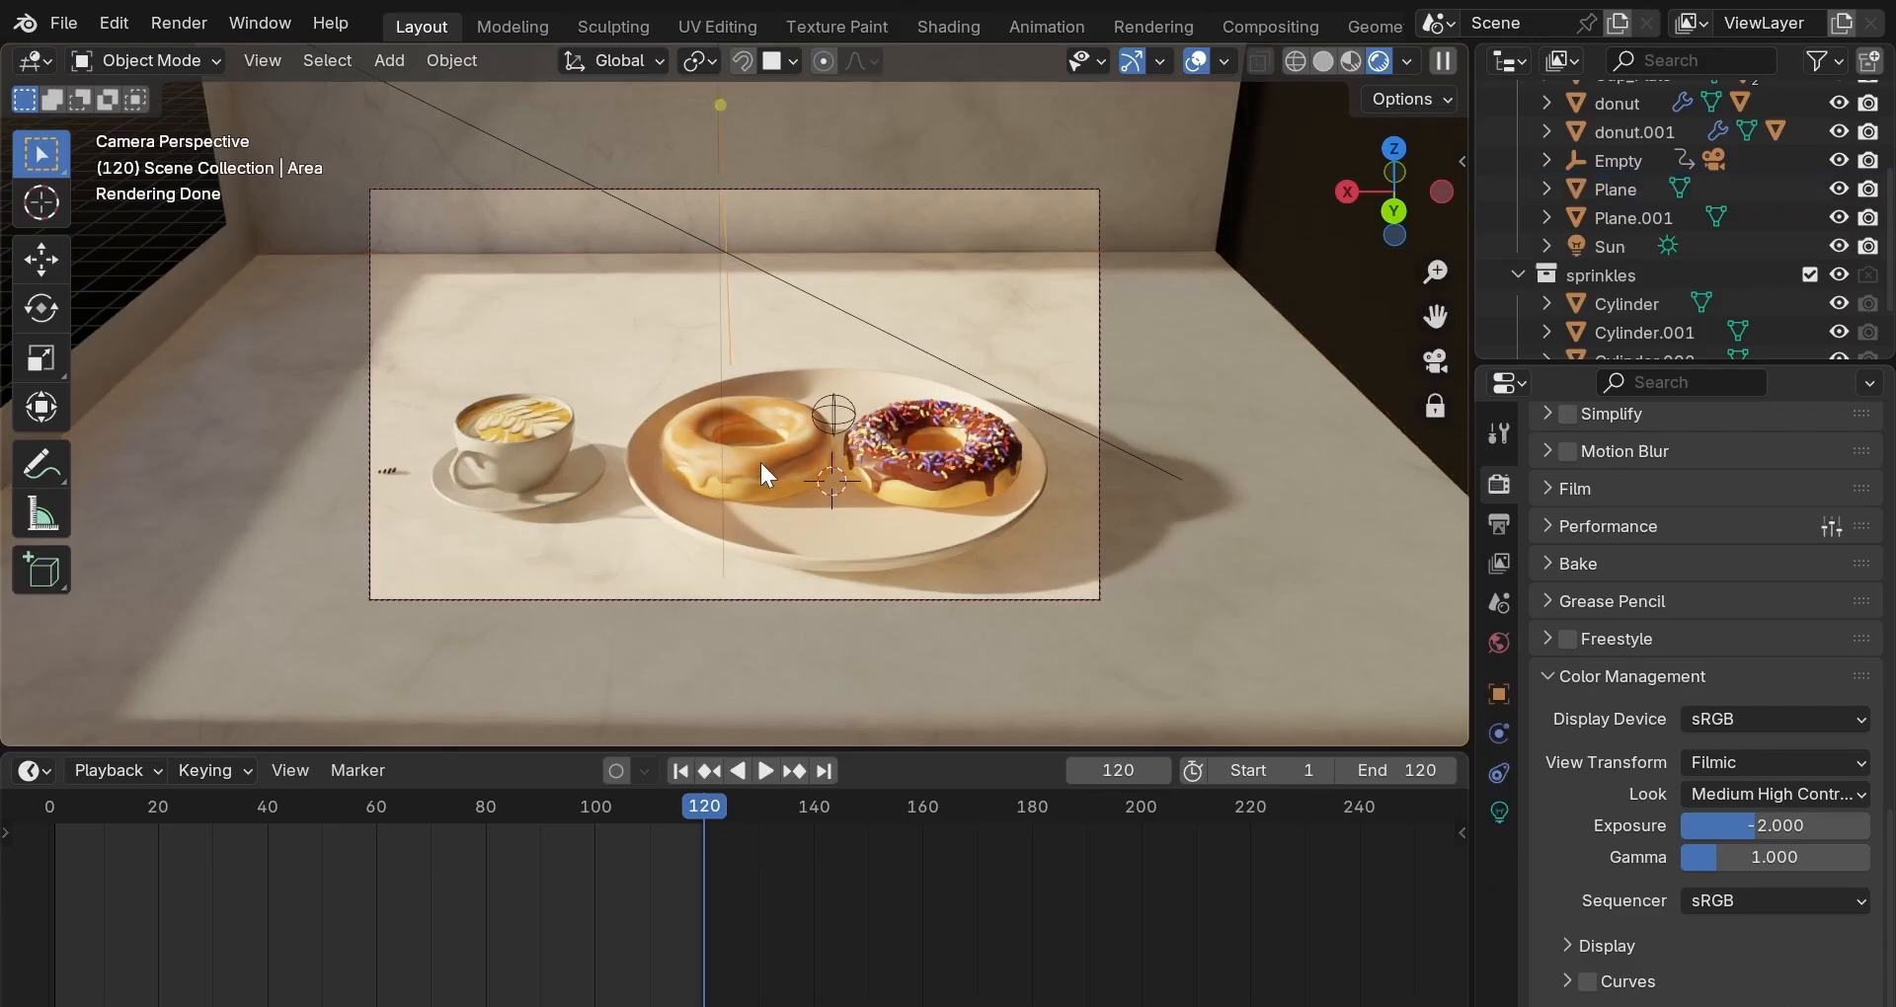
pyautogui.click(761, 460)
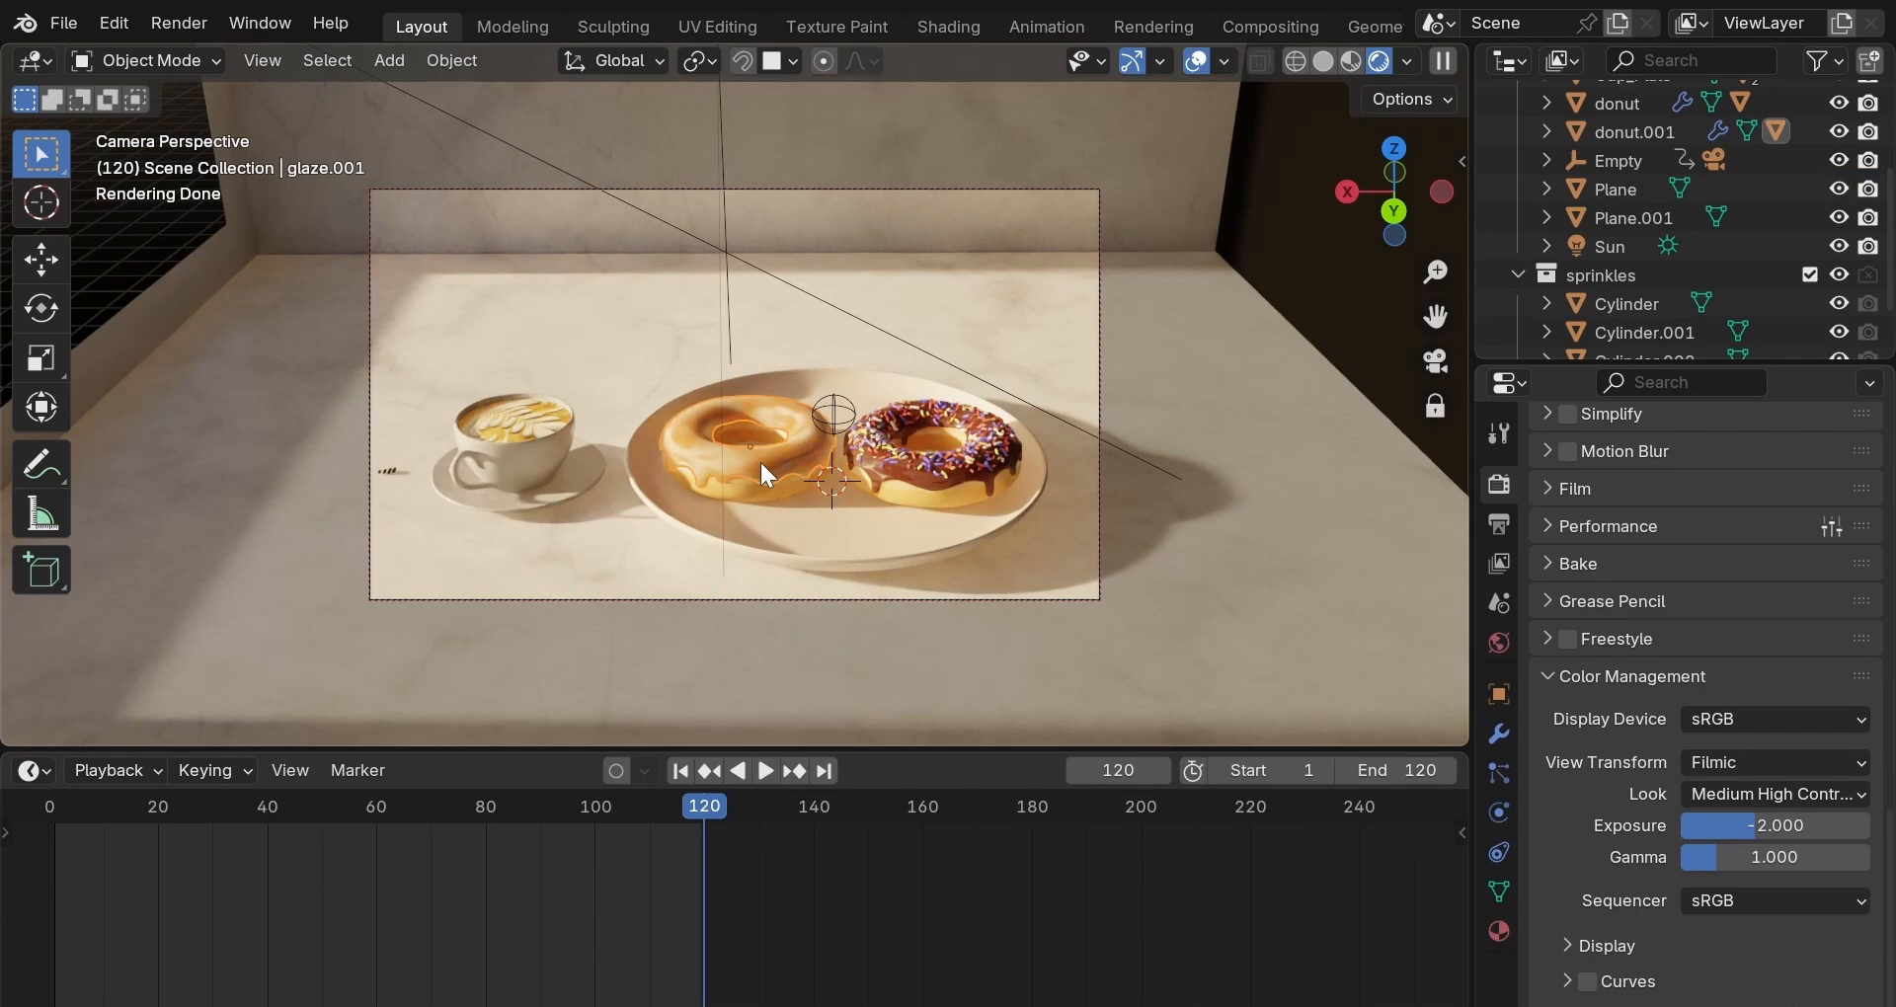
# Switch the viewport to Solid shading and add the right donut's glaze to the selection.
pyautogui.press('z')
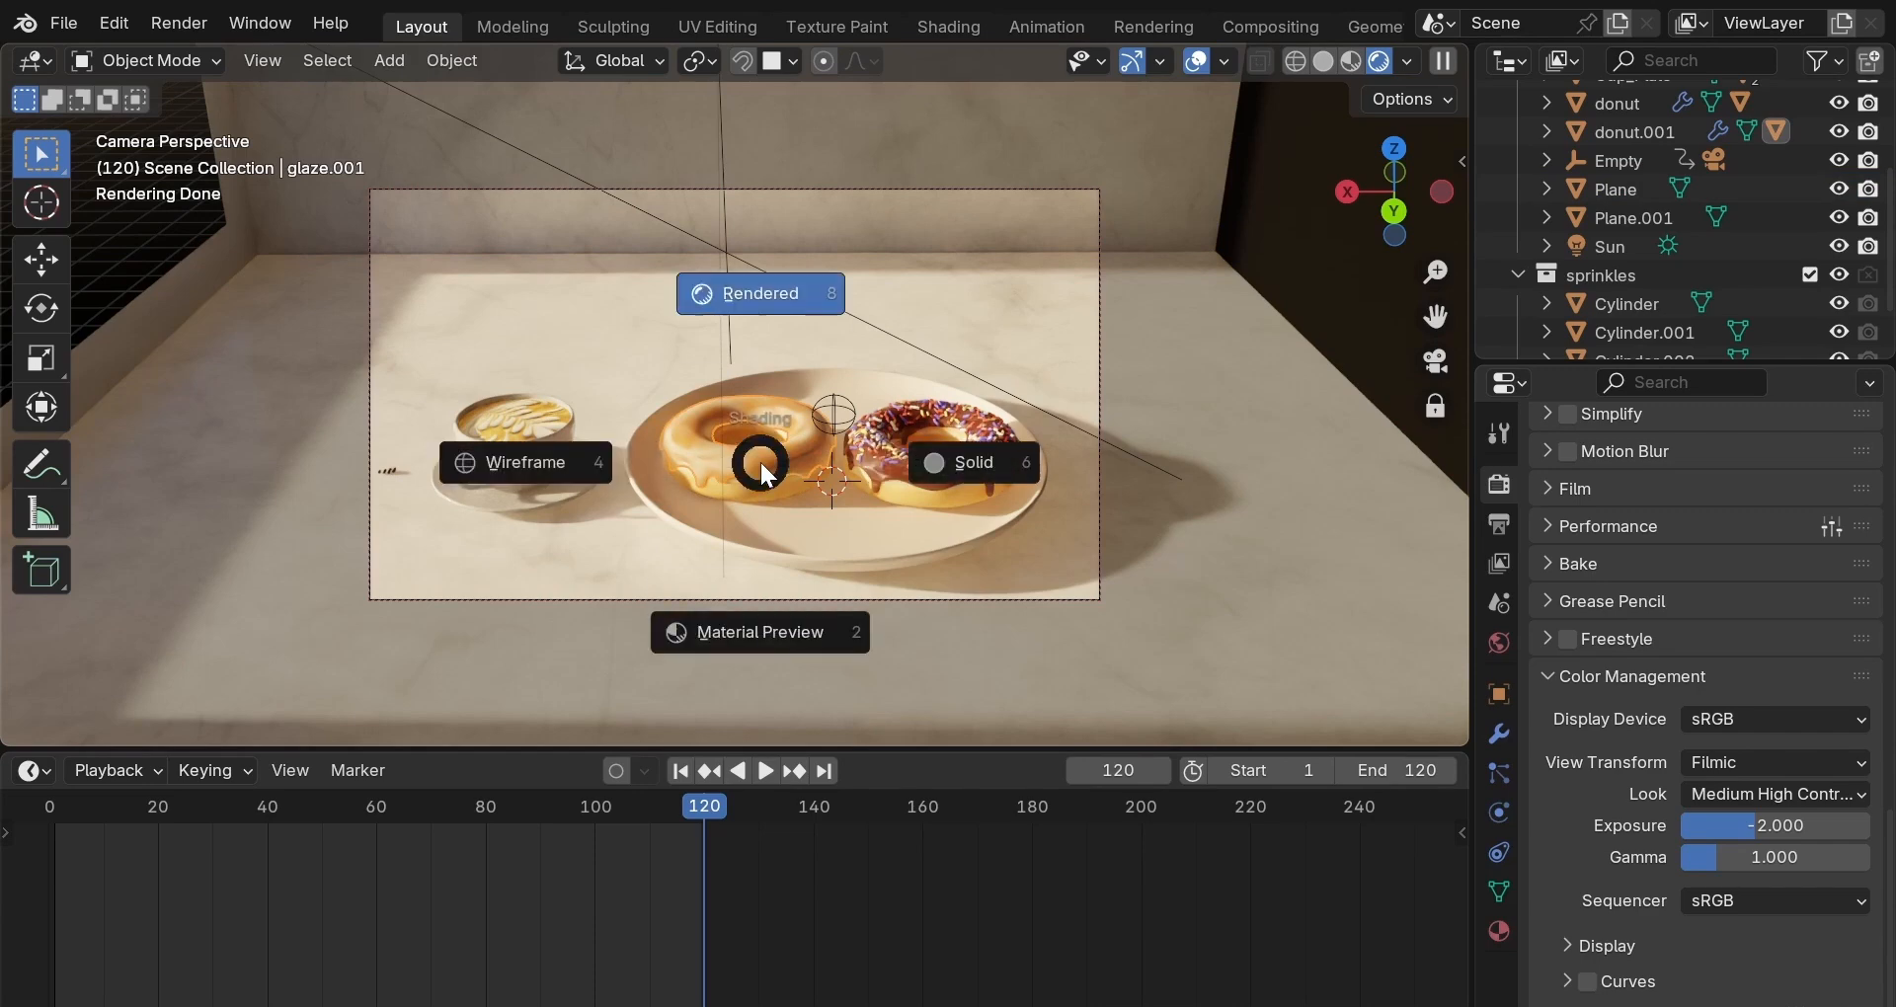
pyautogui.click(942, 466)
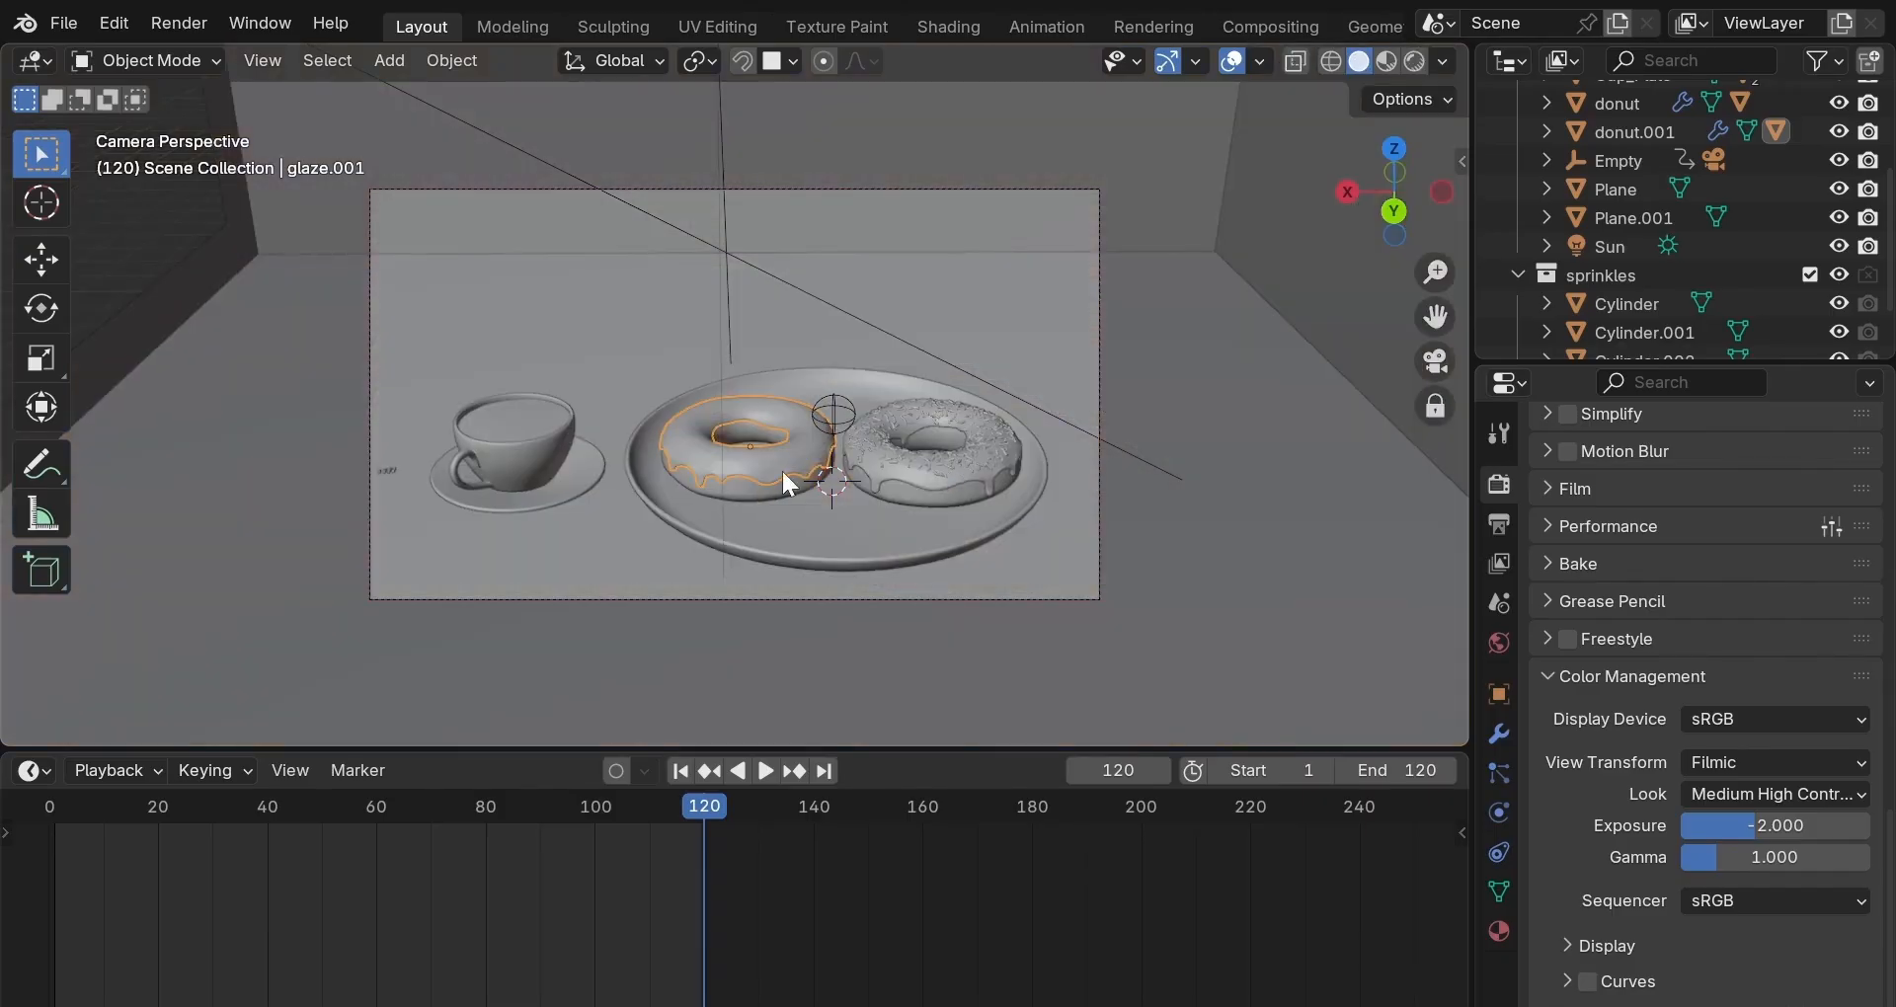
pyautogui.keyDown('shift'); pyautogui.click(916, 460); pyautogui.keyUp('shift')
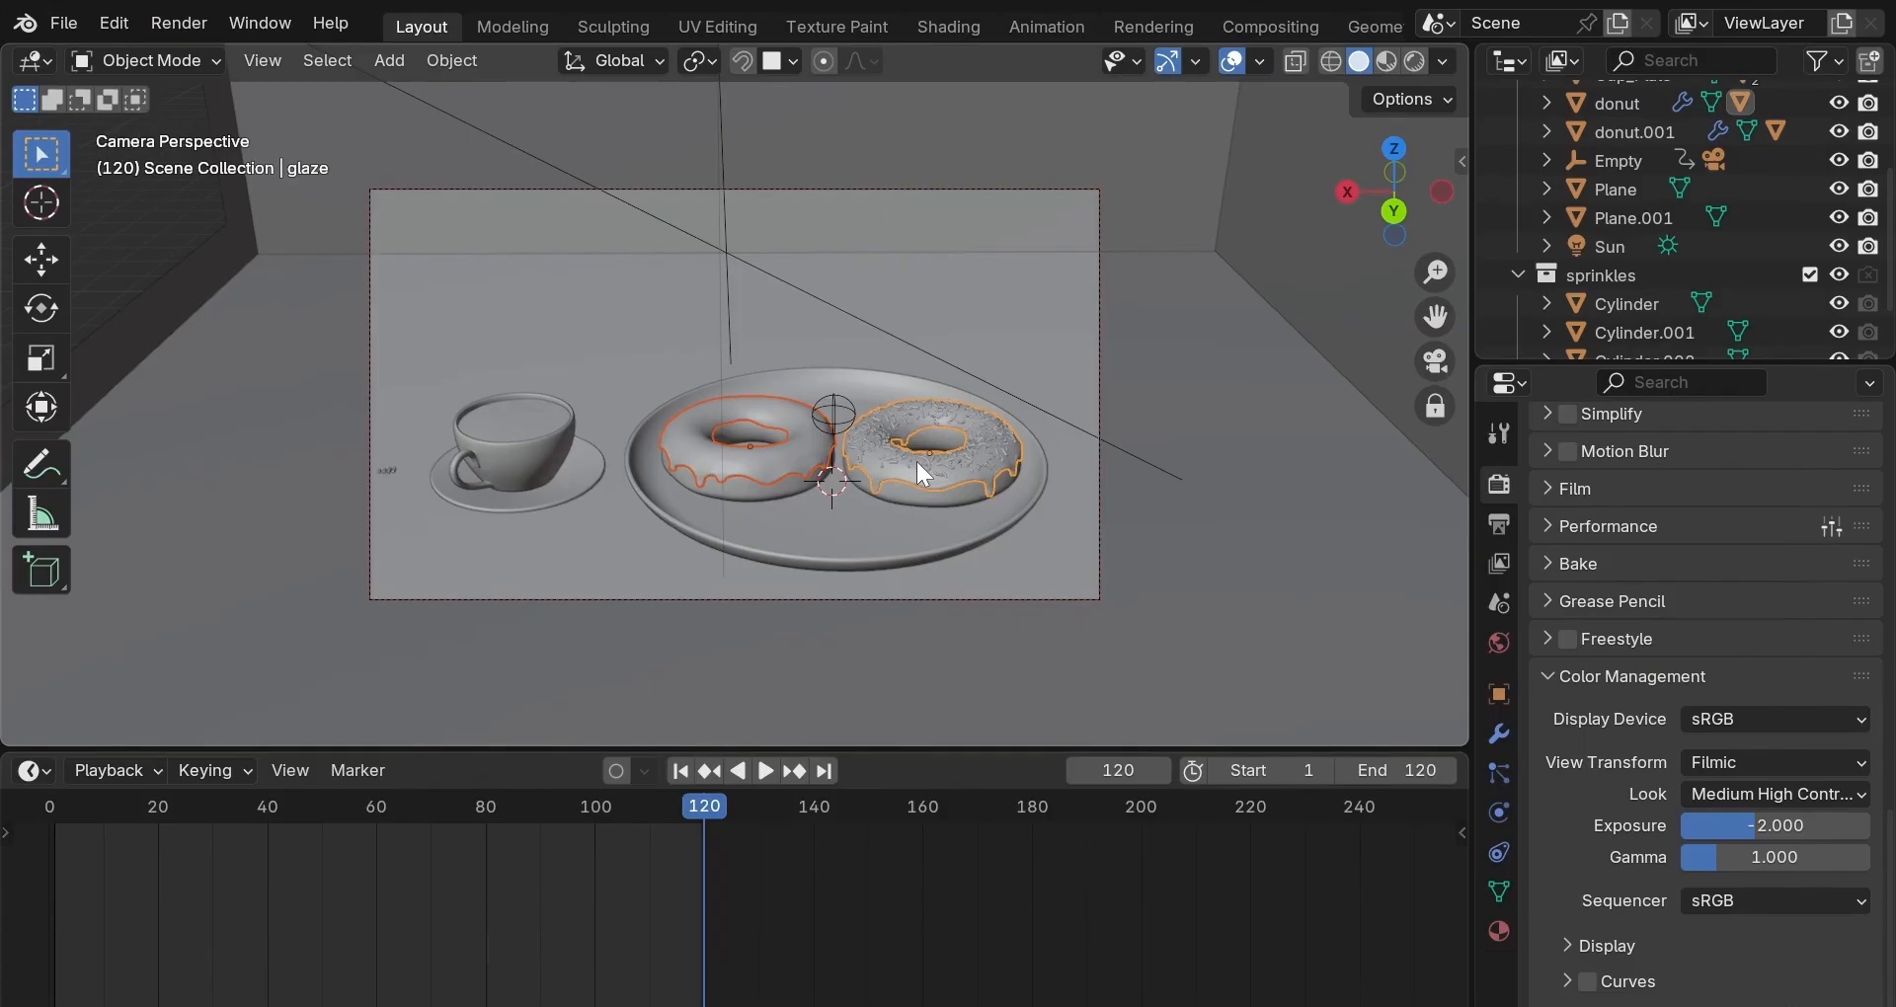
# Move both glazes into a new collection named Sun_affectd, then select the Sun.
pyautogui.press('m')
pyautogui.click(916, 458)
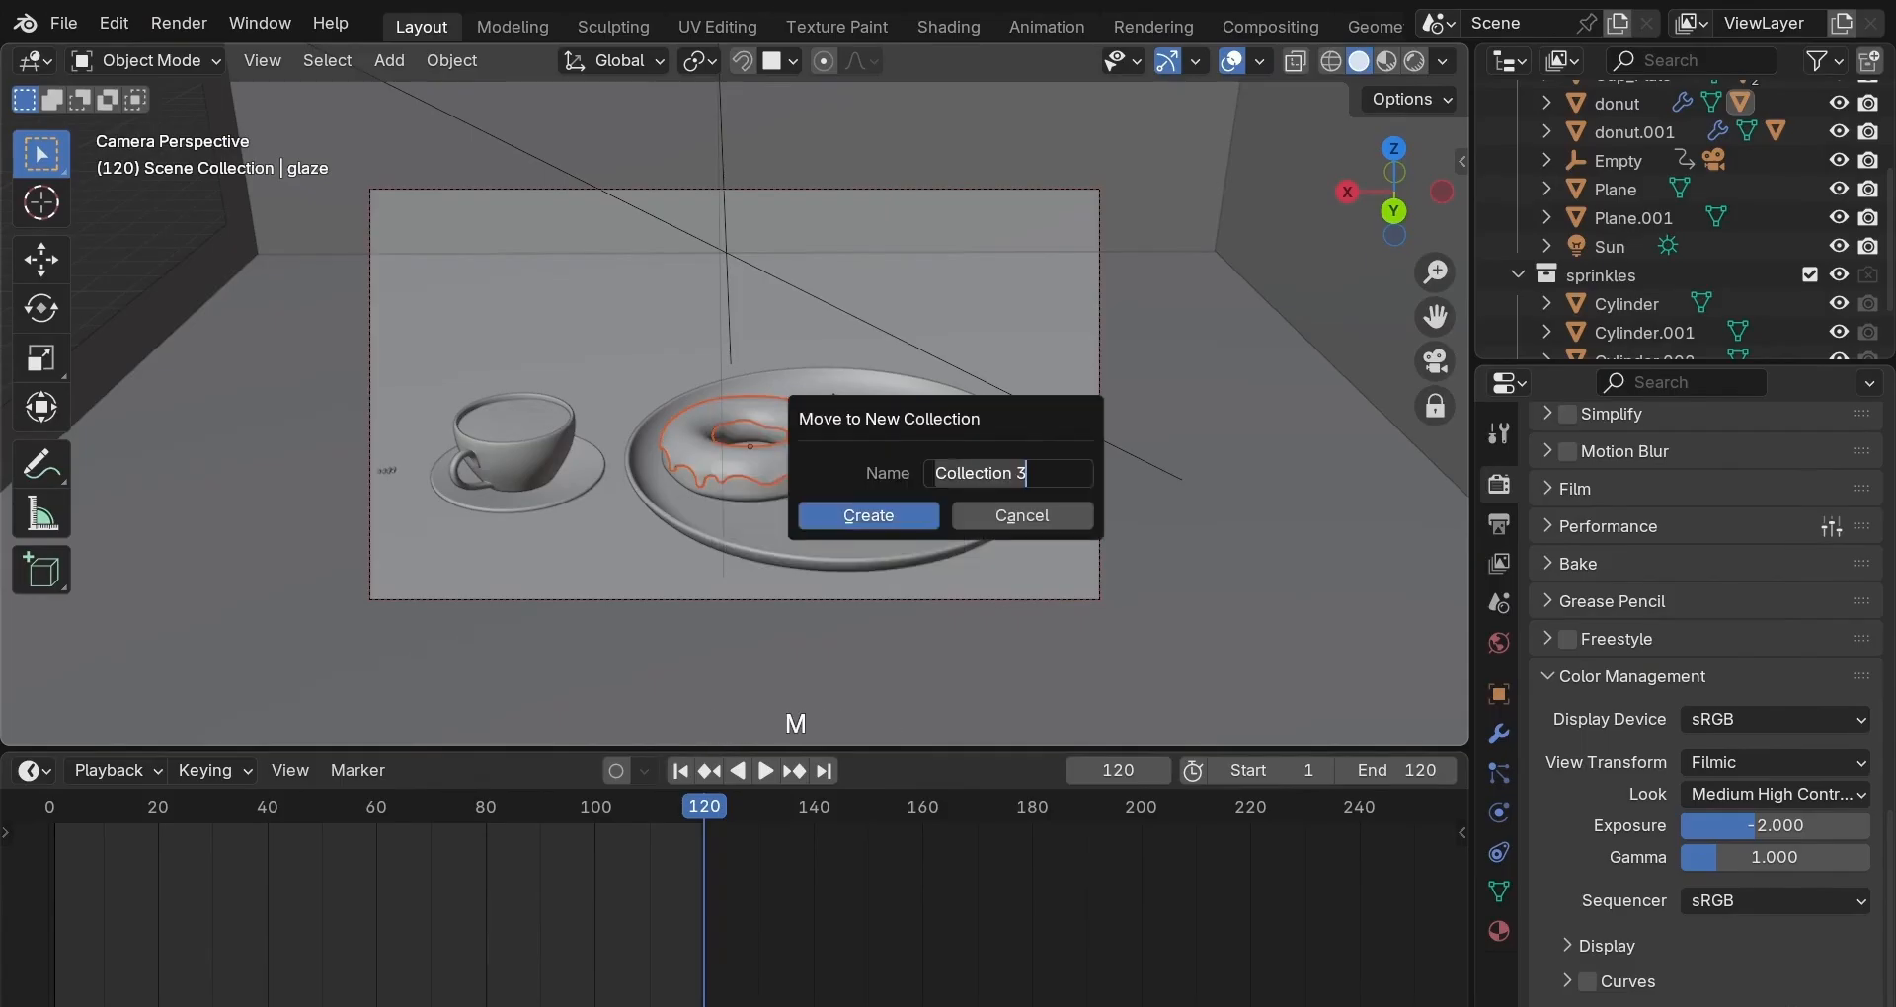
pyautogui.write('Sun_aff')
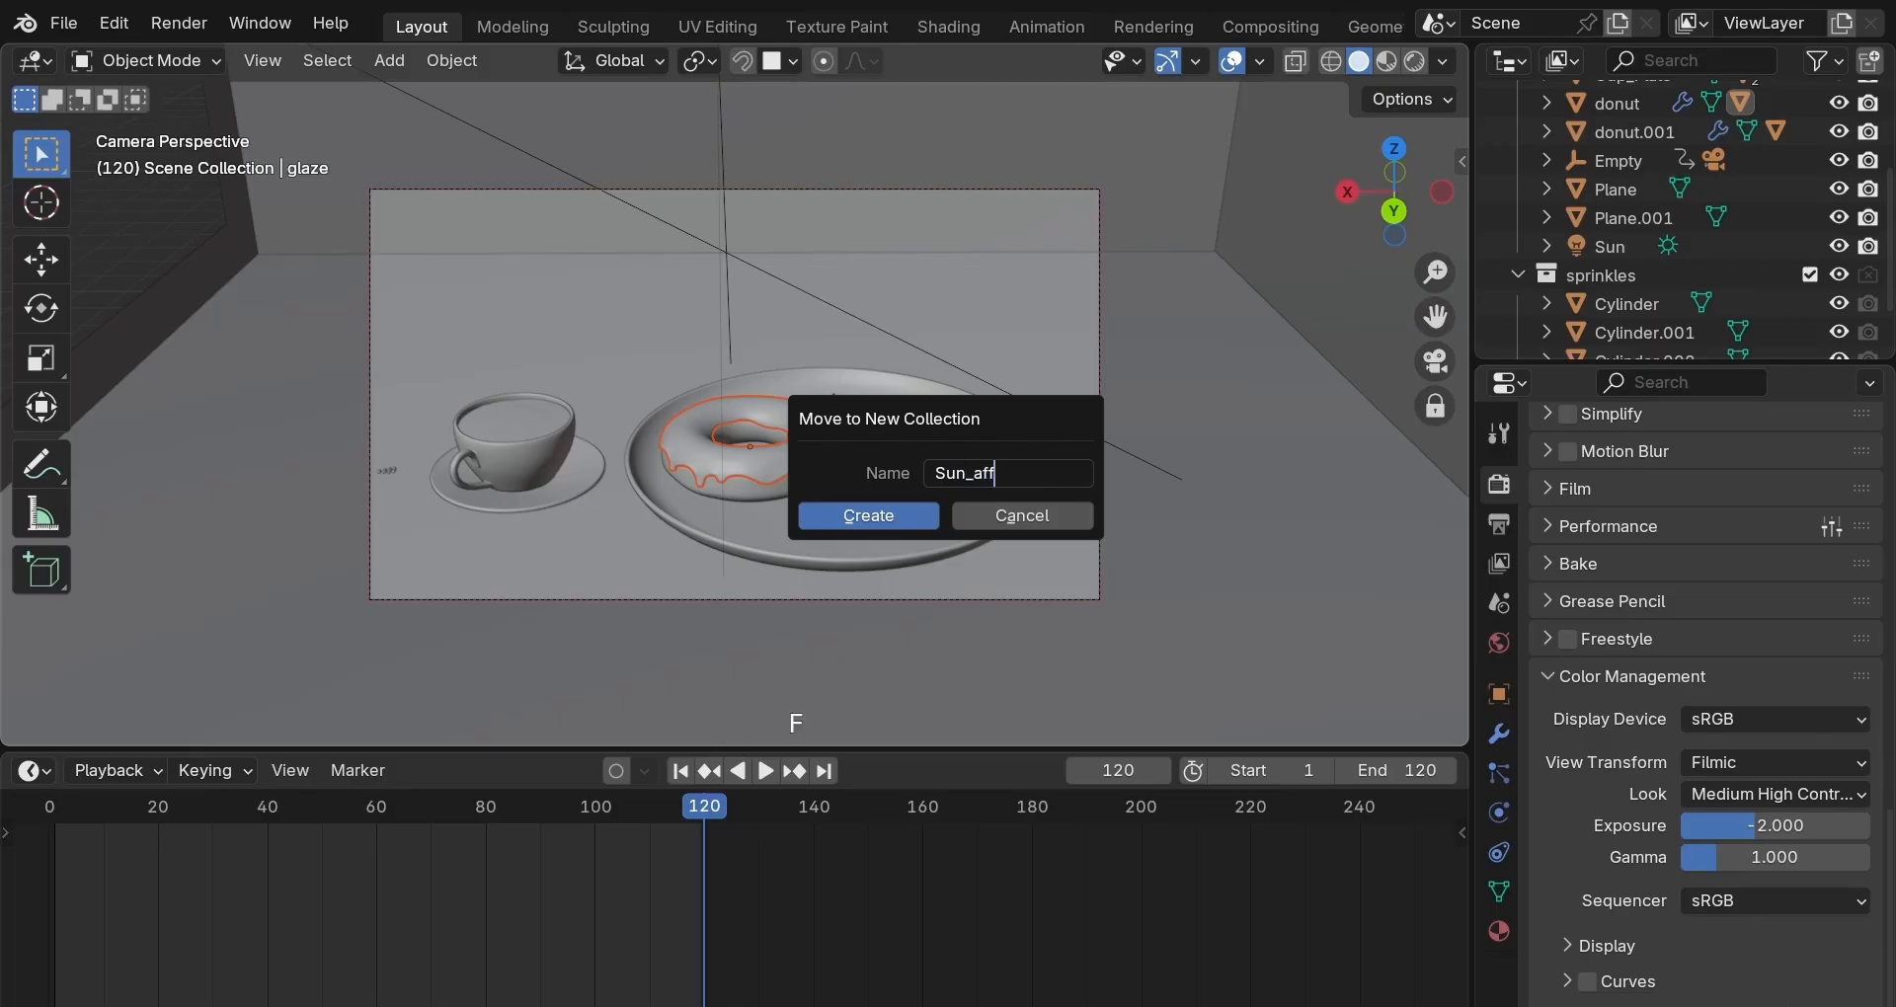
pyautogui.write('ectd')
pyautogui.click(917, 517)
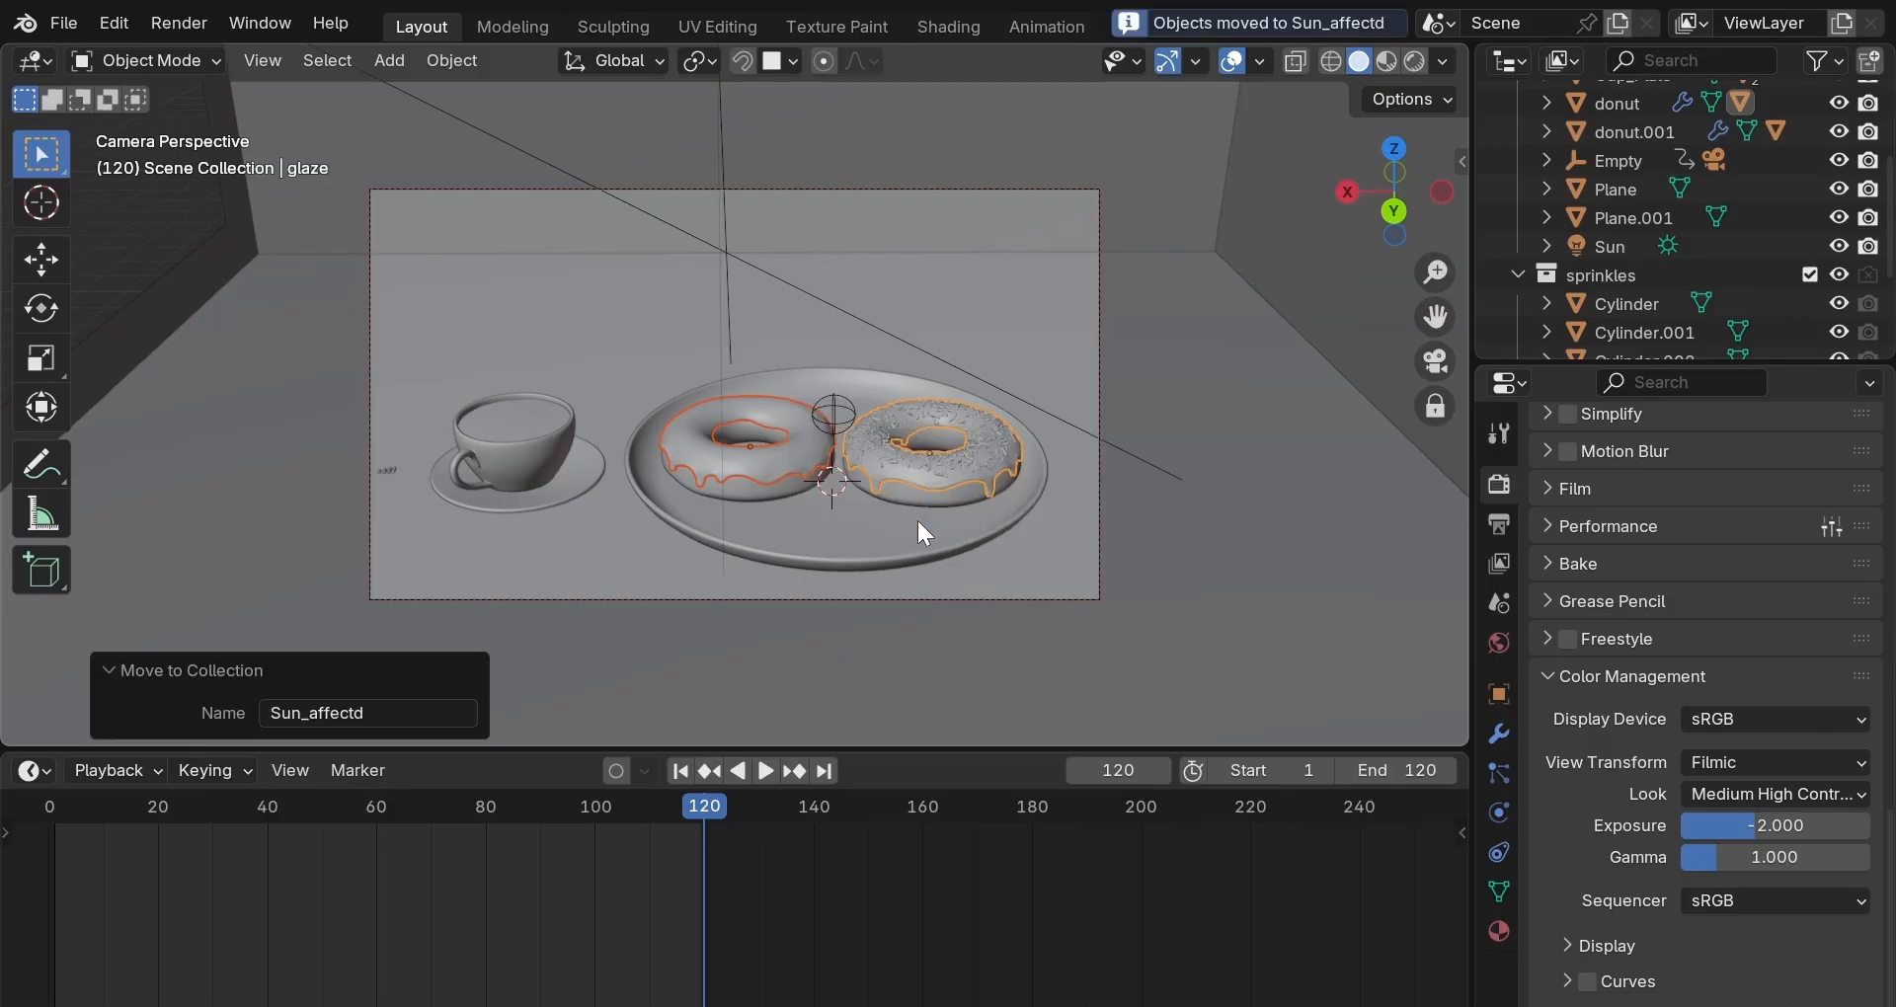
pyautogui.click(910, 351)
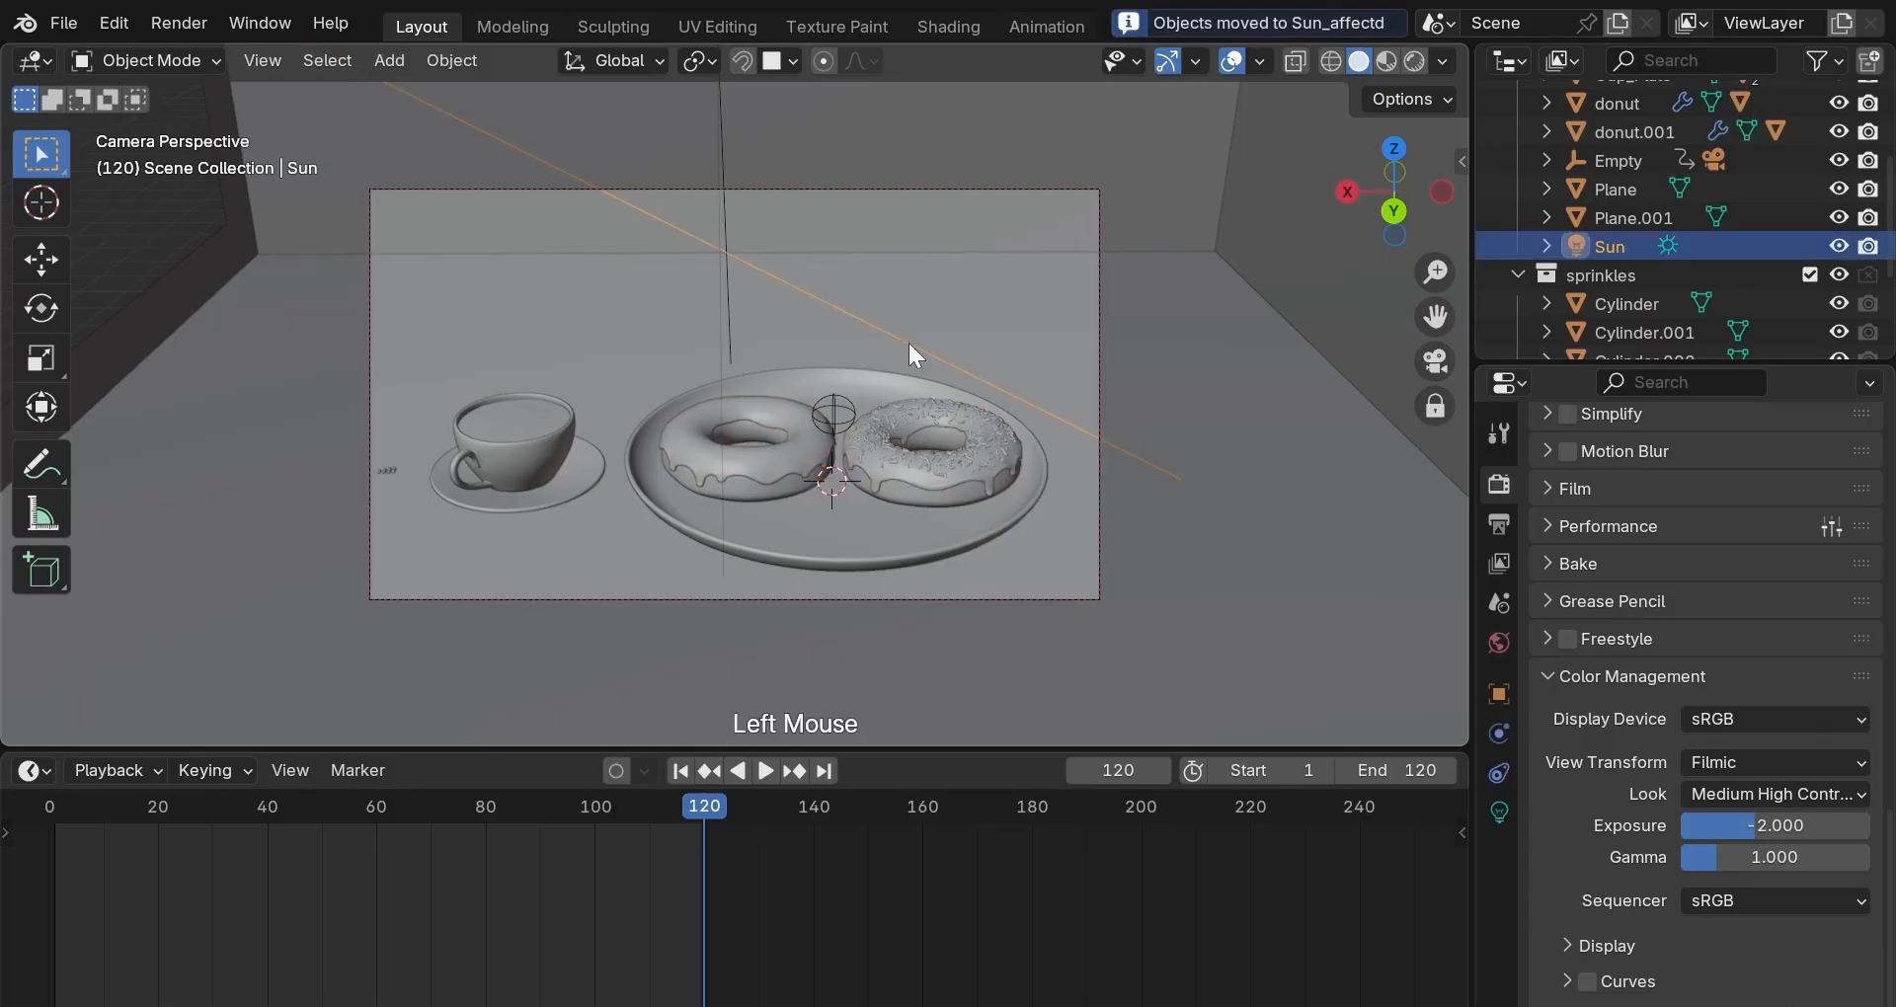
# Link the Sun_affectd collection to the sun in its Shading > Light Linking settings.
pyautogui.click(1510, 695)
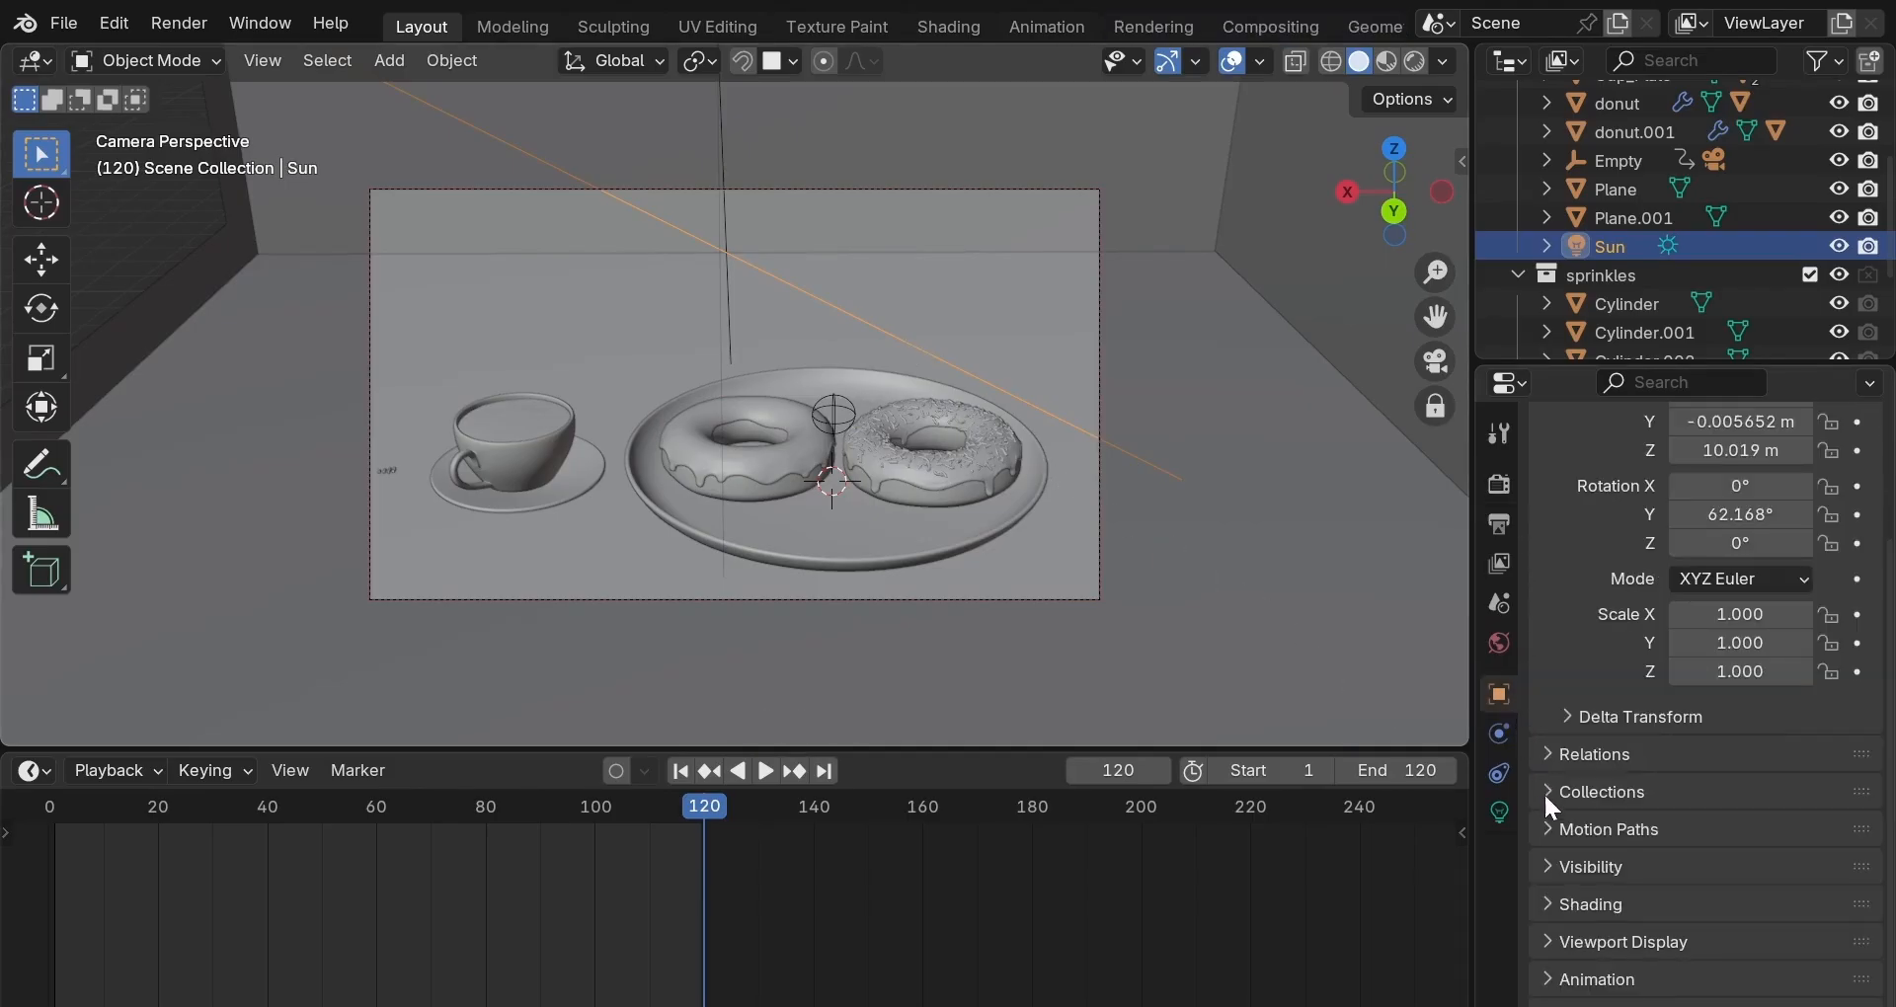
pyautogui.click(1549, 903)
pyautogui.scroll(-2, 1574, 865)
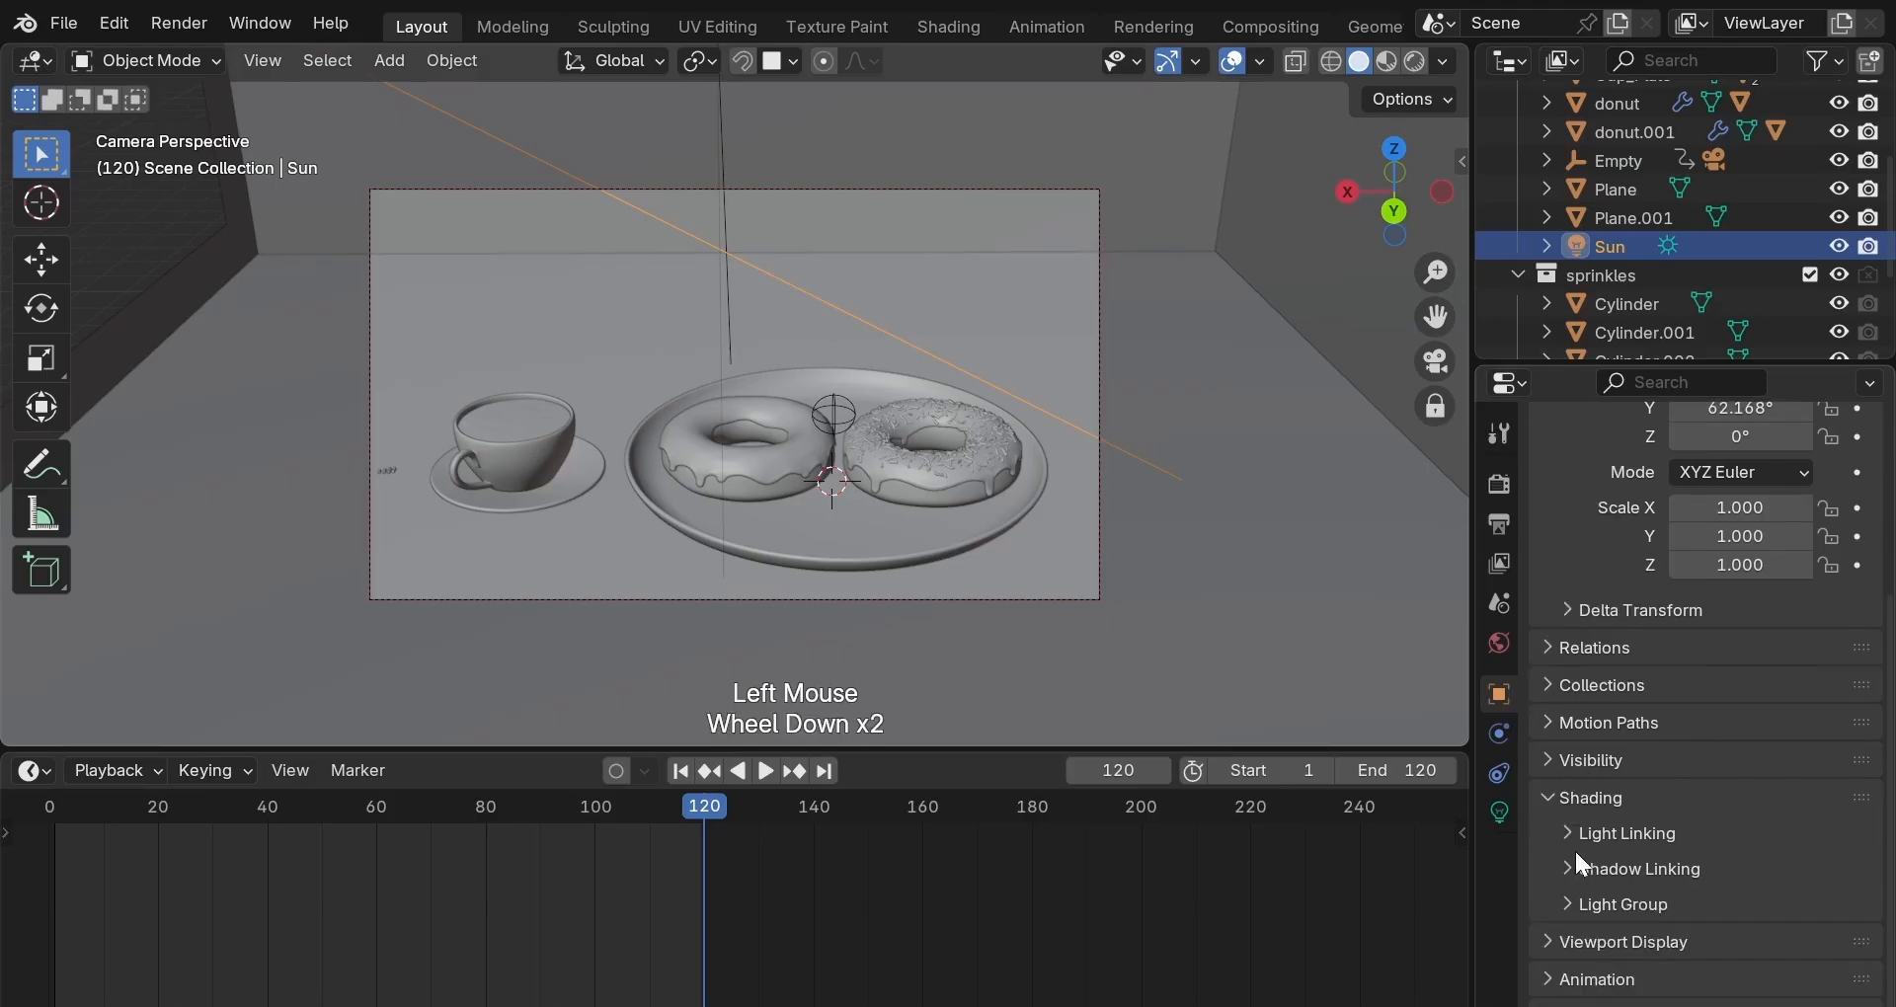
pyautogui.click(1571, 836)
pyautogui.scroll(-2, 1649, 861)
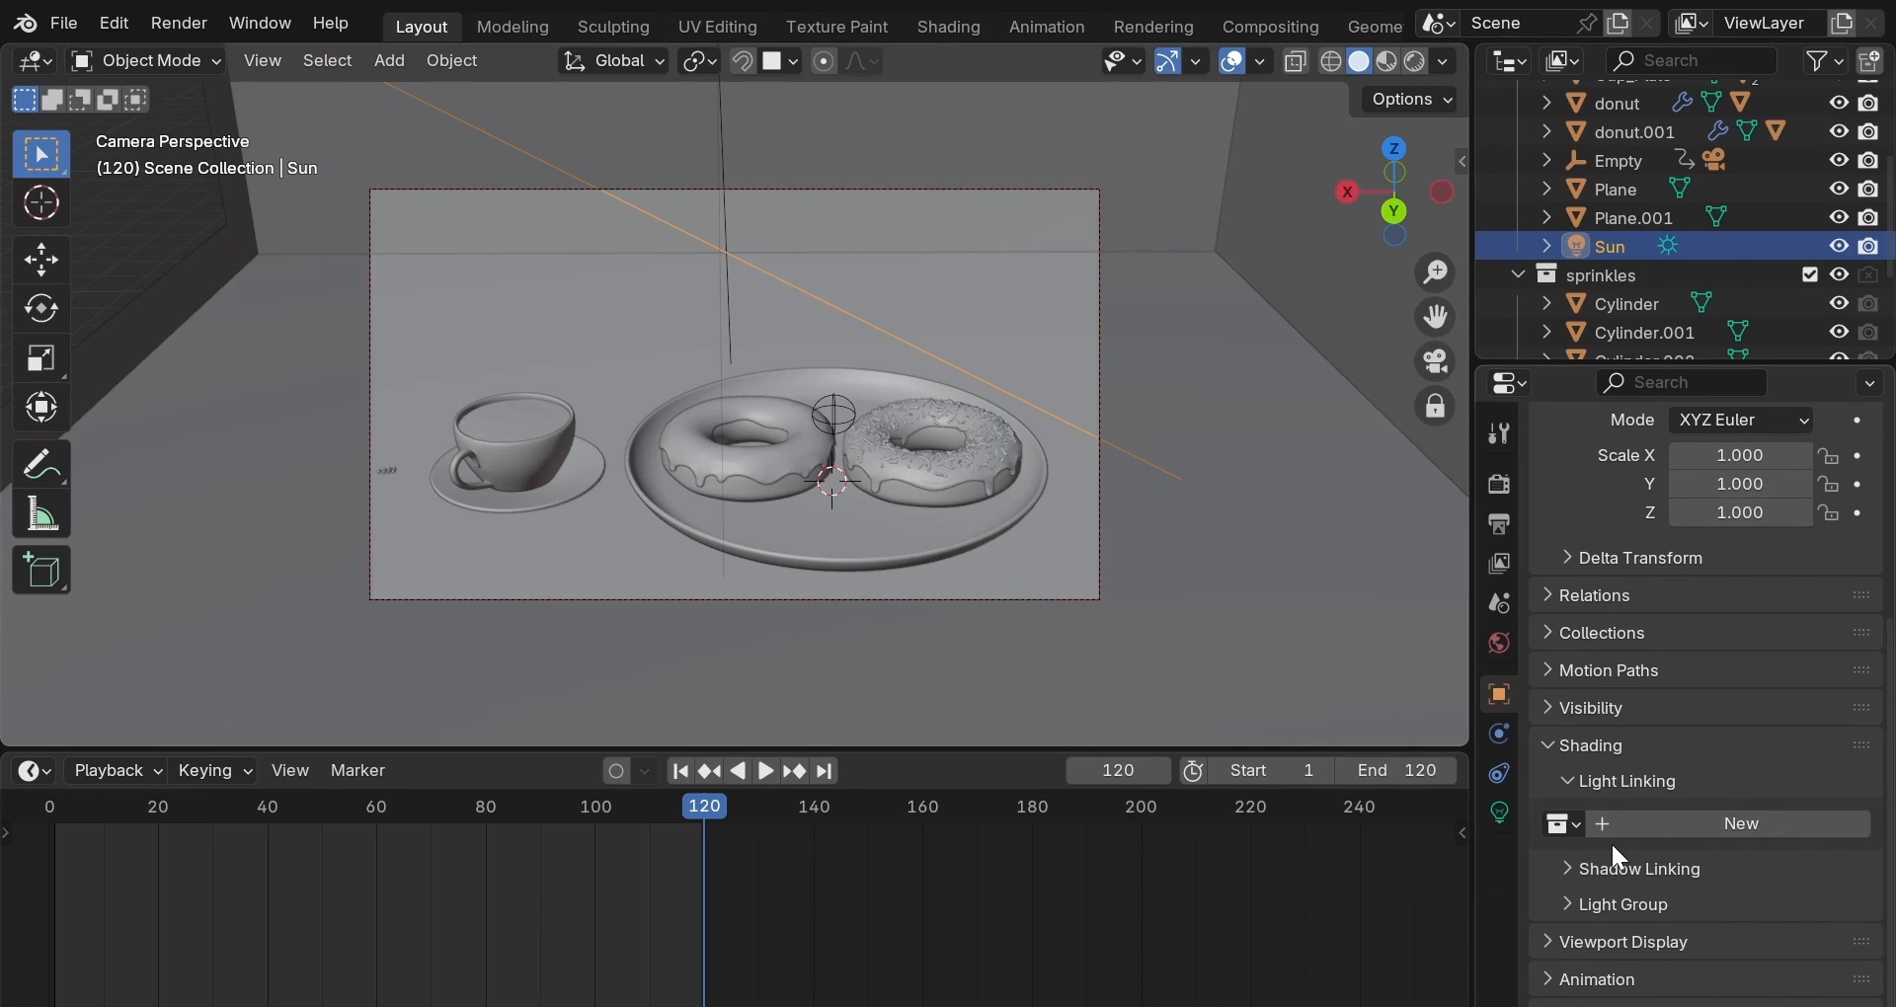
pyautogui.click(1563, 824)
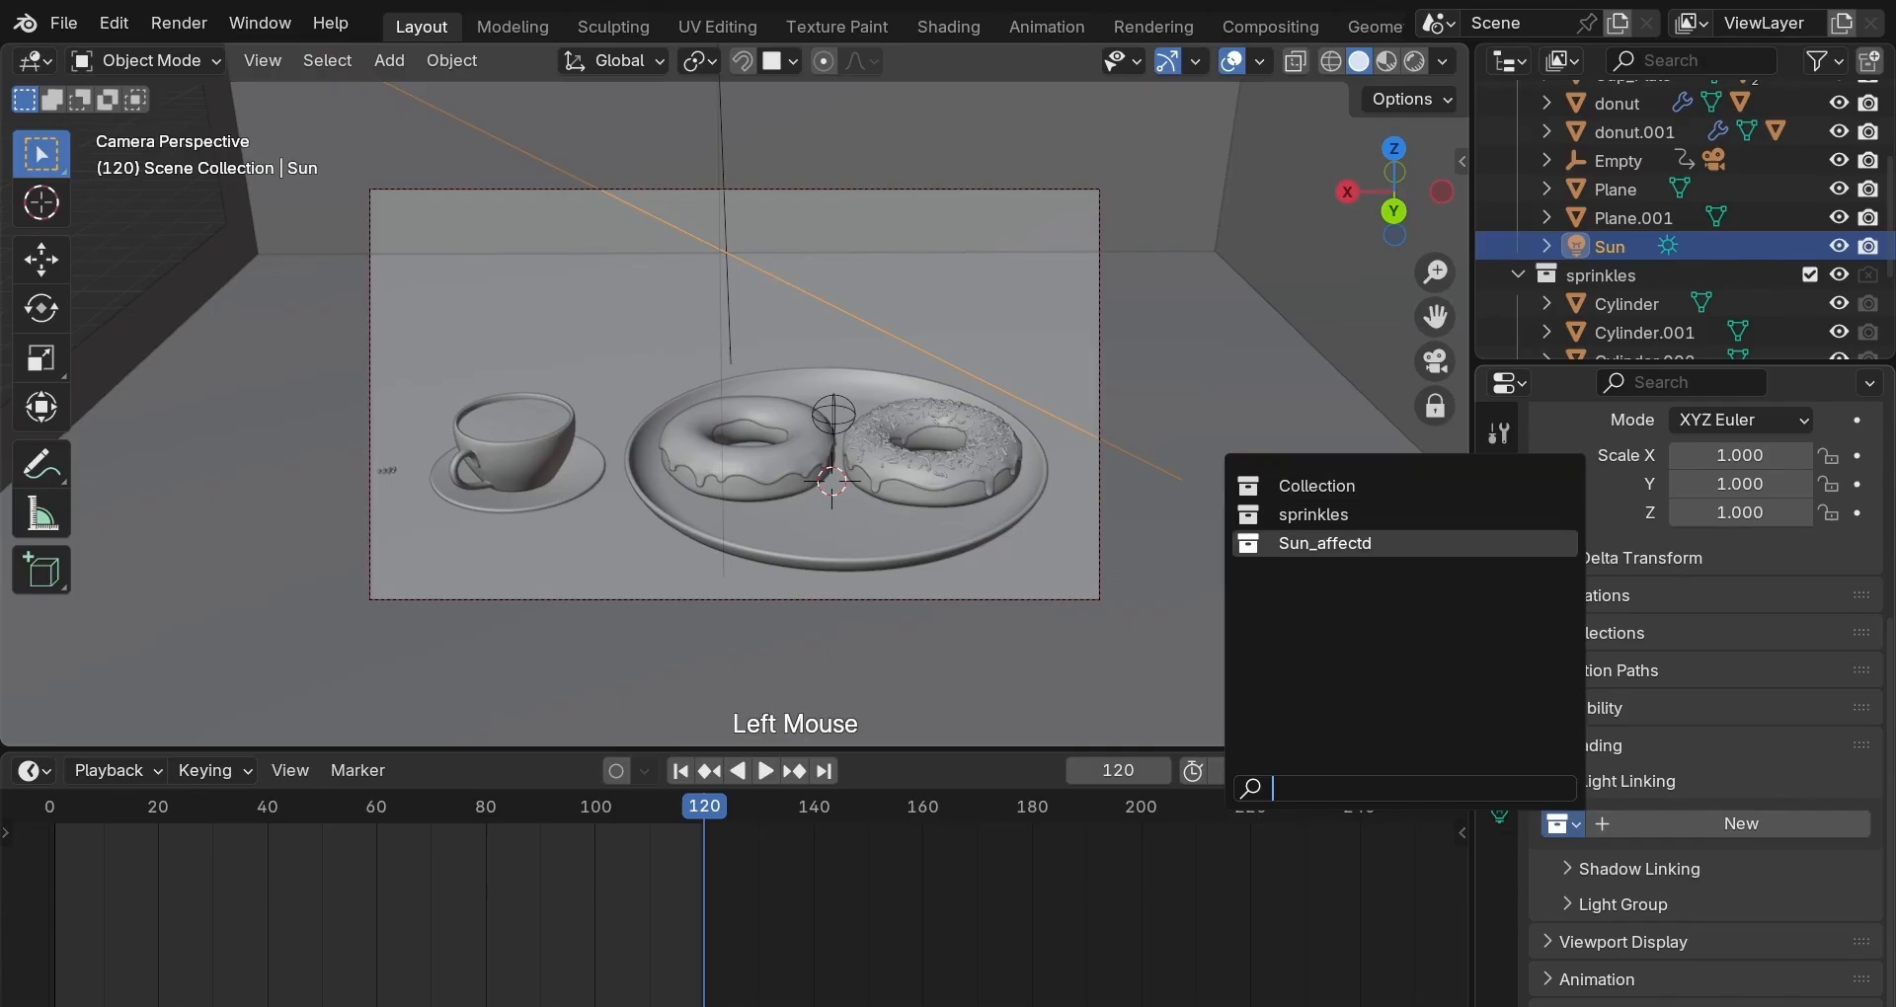
pyautogui.click(1381, 542)
# In rendered view, keep both glazes lit, make the collection single-user and render with F12.
pyautogui.press('z')
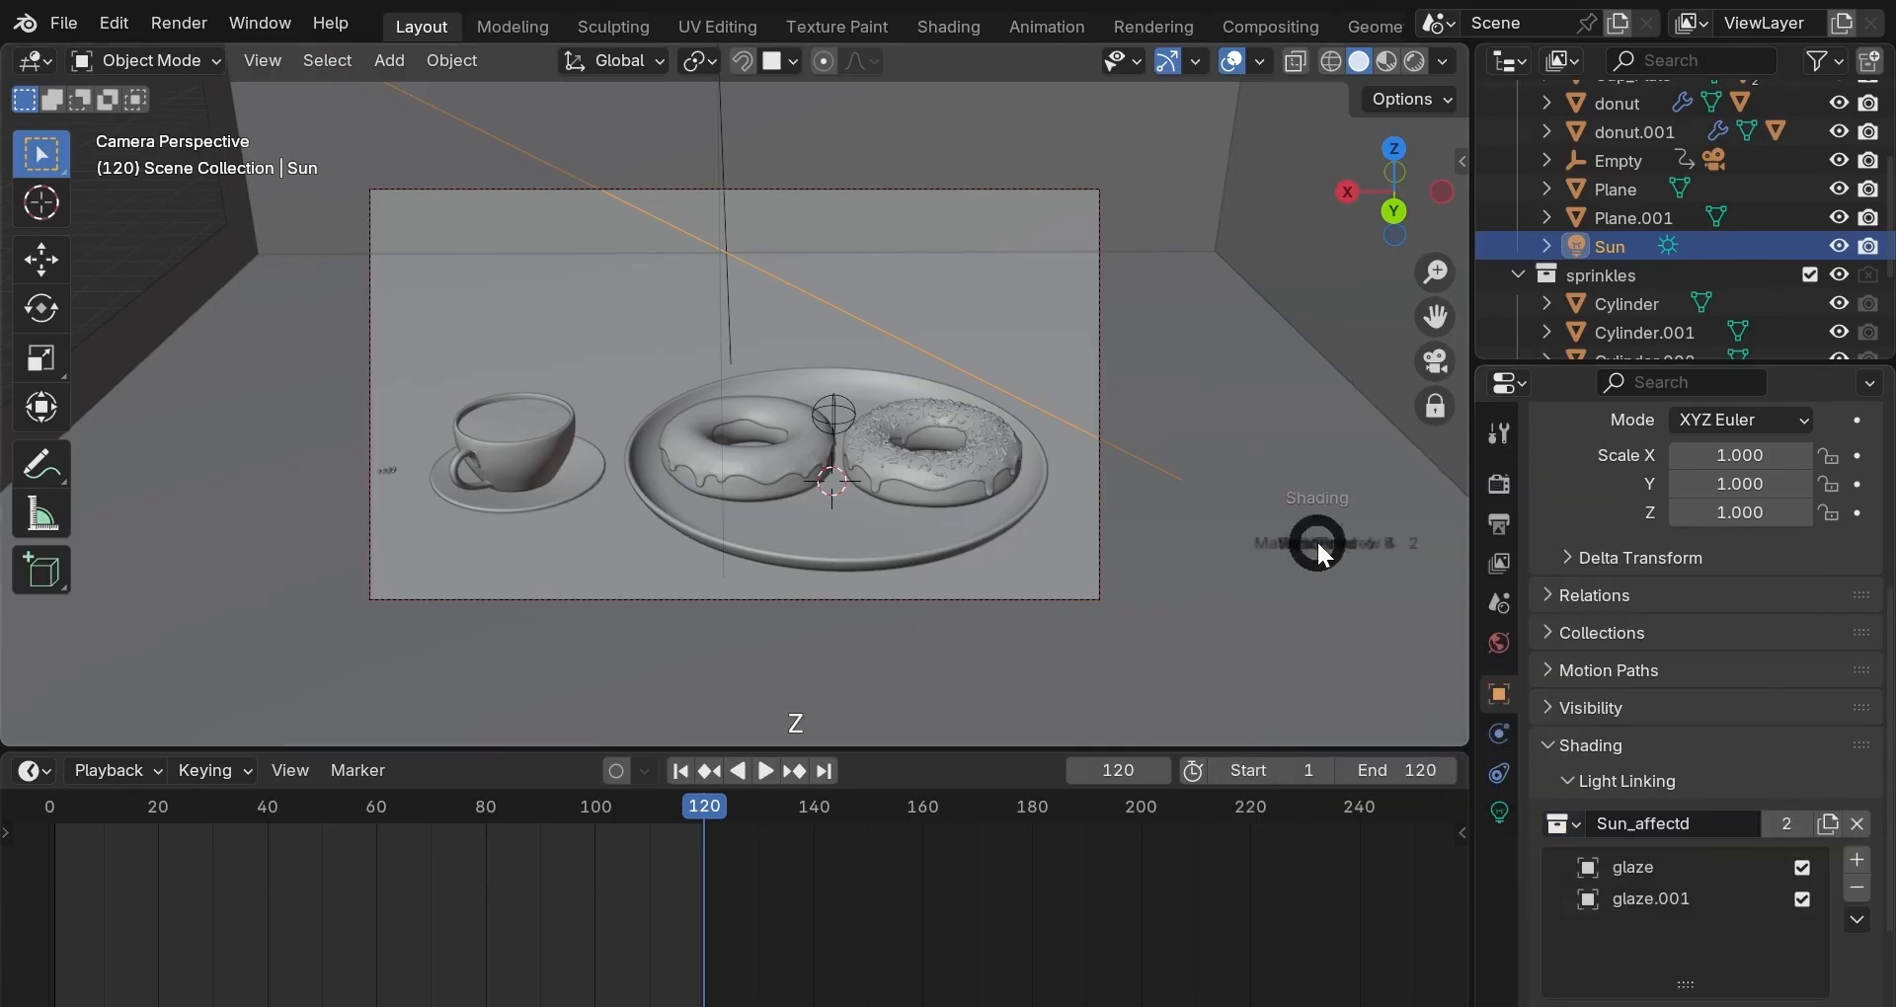
pyautogui.click(1313, 477)
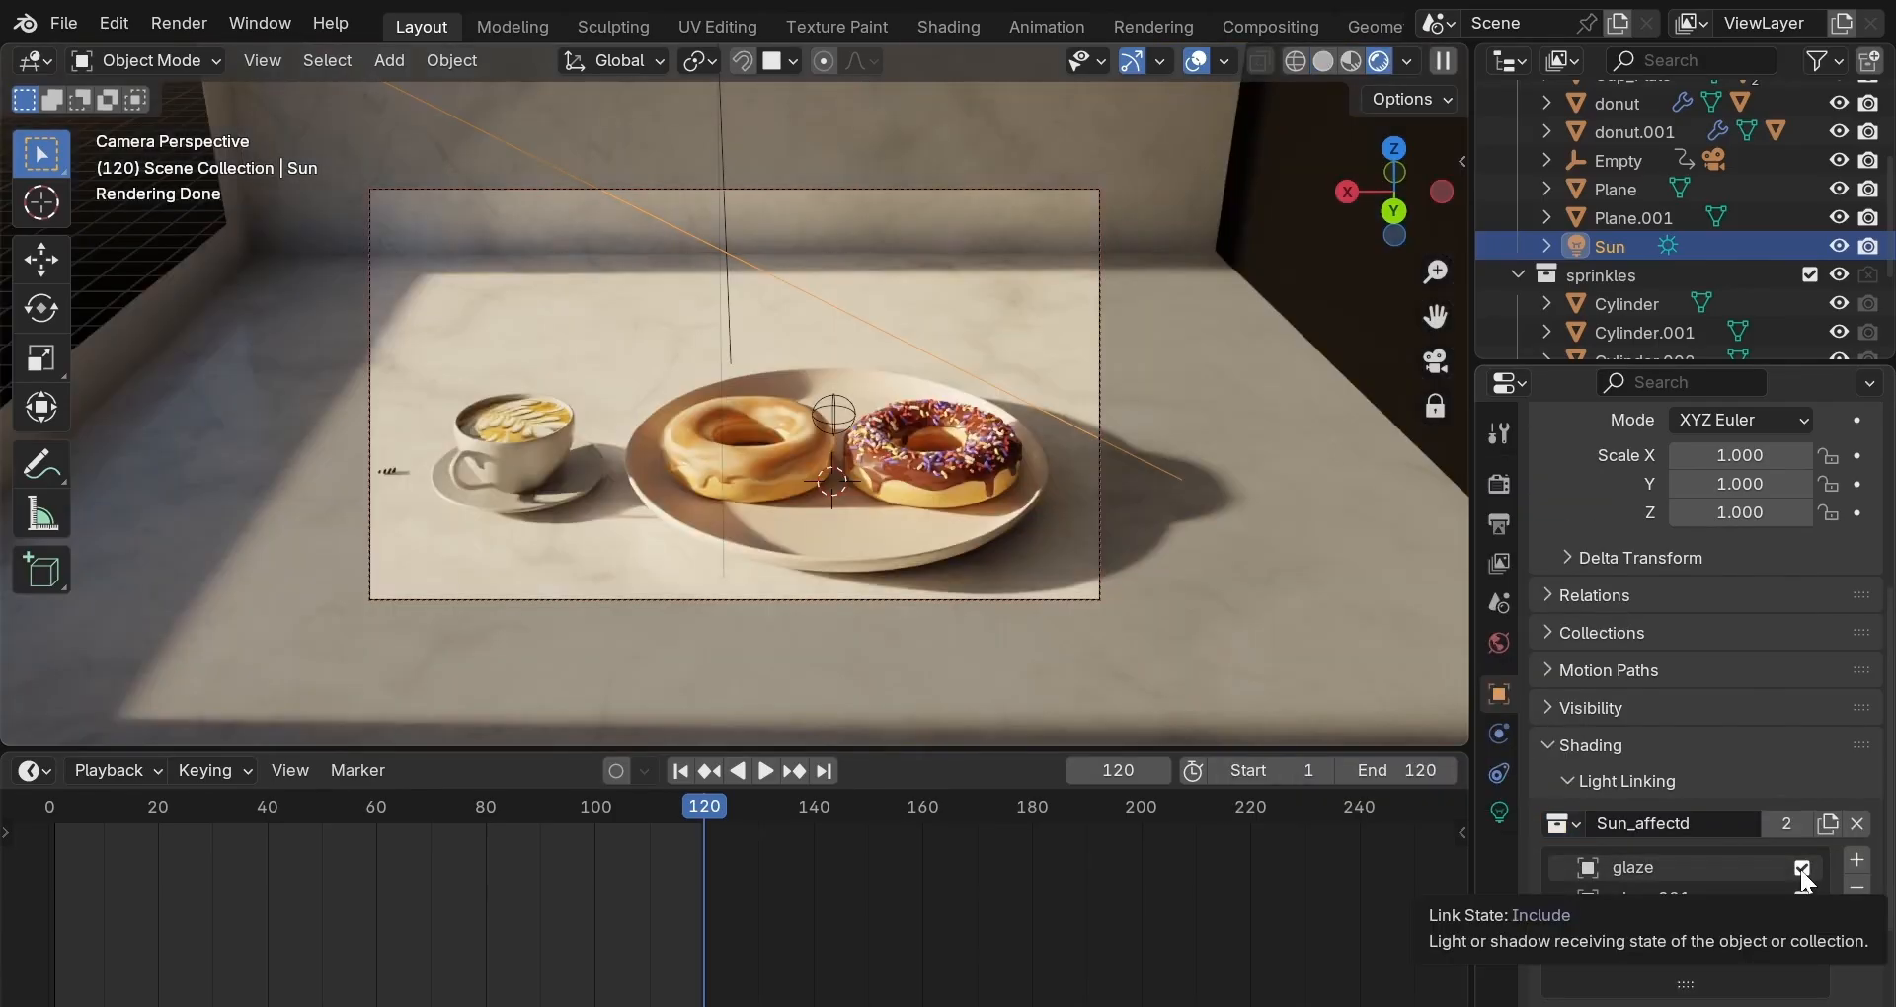
pyautogui.click(1799, 869)
pyautogui.click(1802, 891)
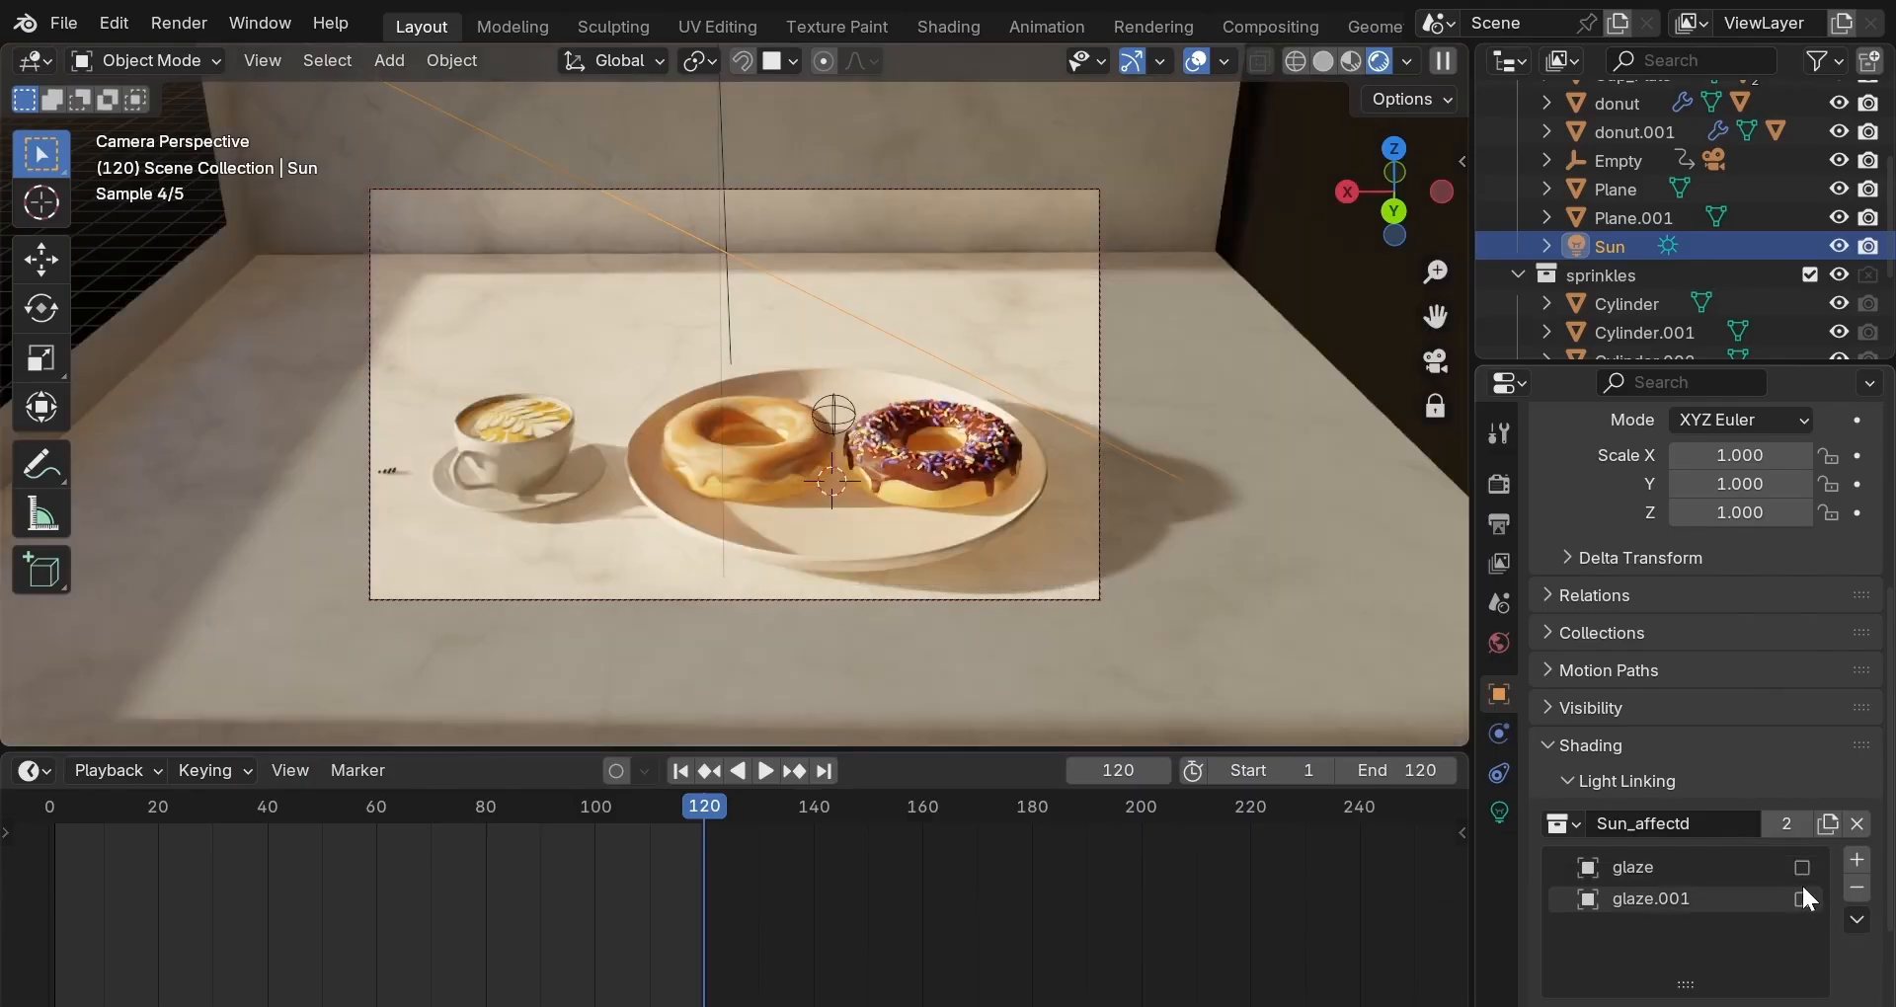
pyautogui.moveTo(1802, 889); pyautogui.dragTo(1807, 868)
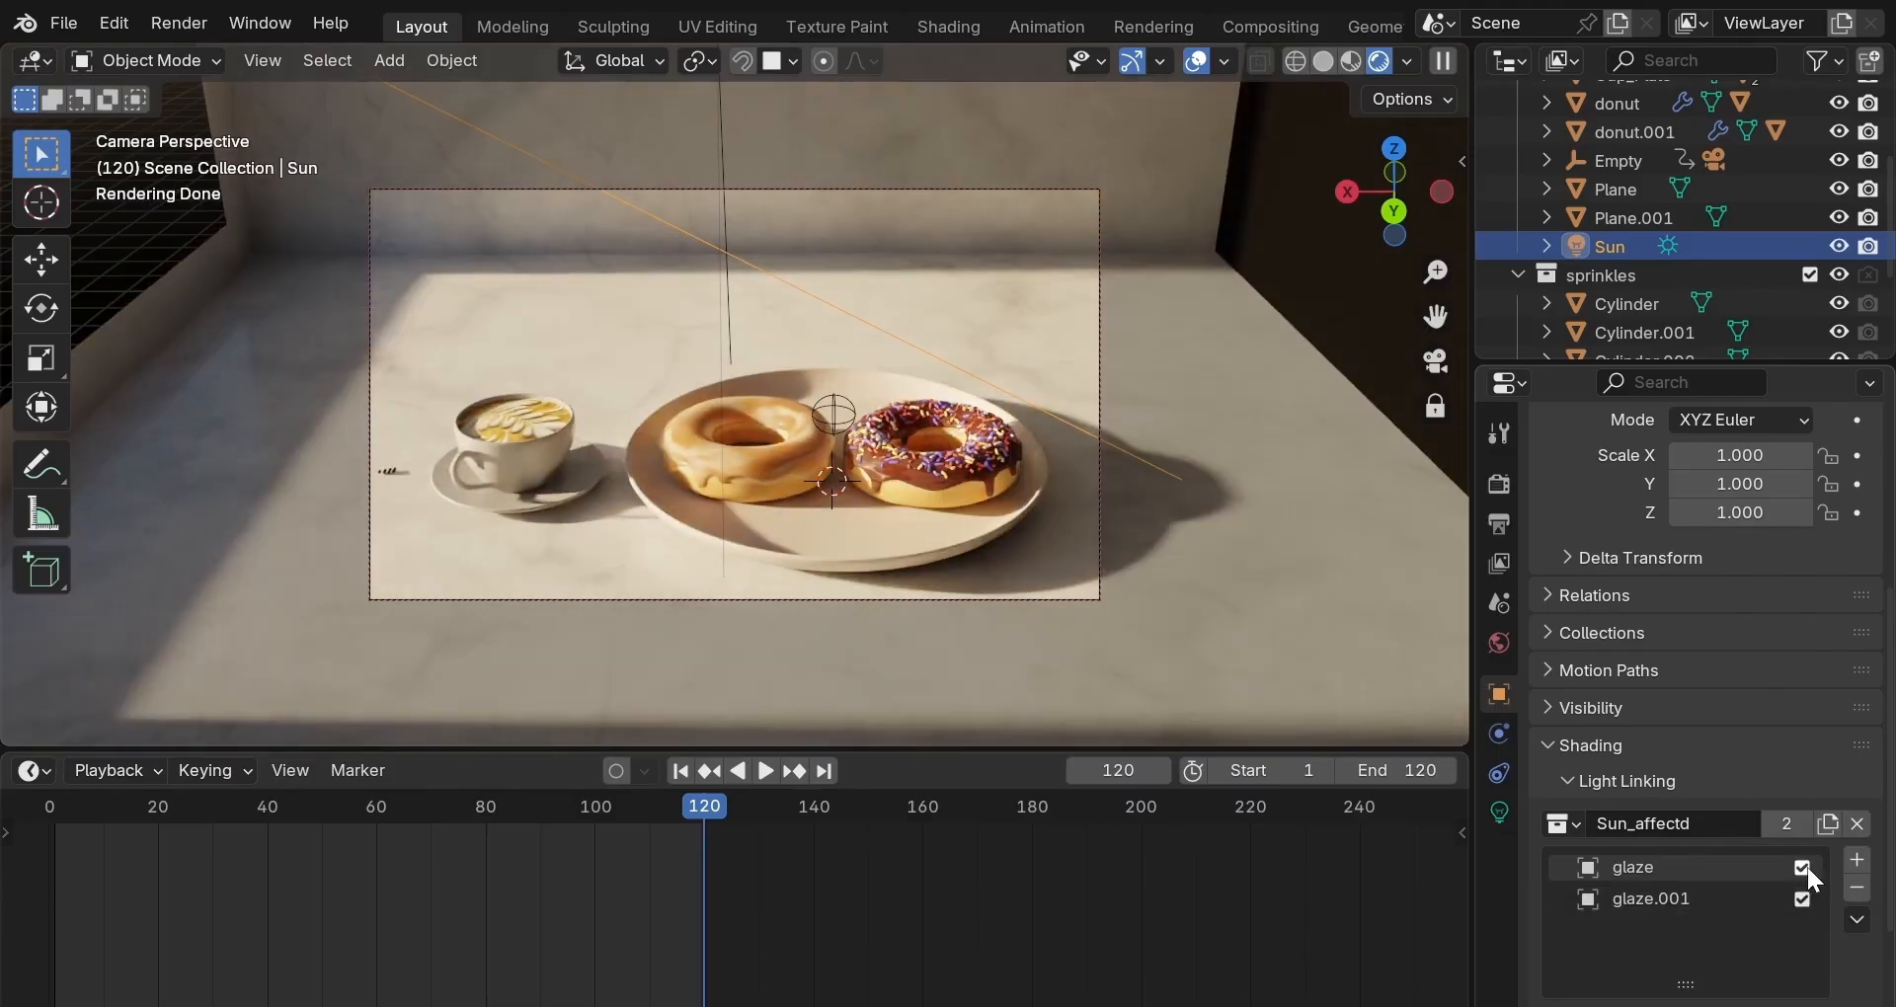
pyautogui.click(1784, 822)
pyautogui.press('F12')
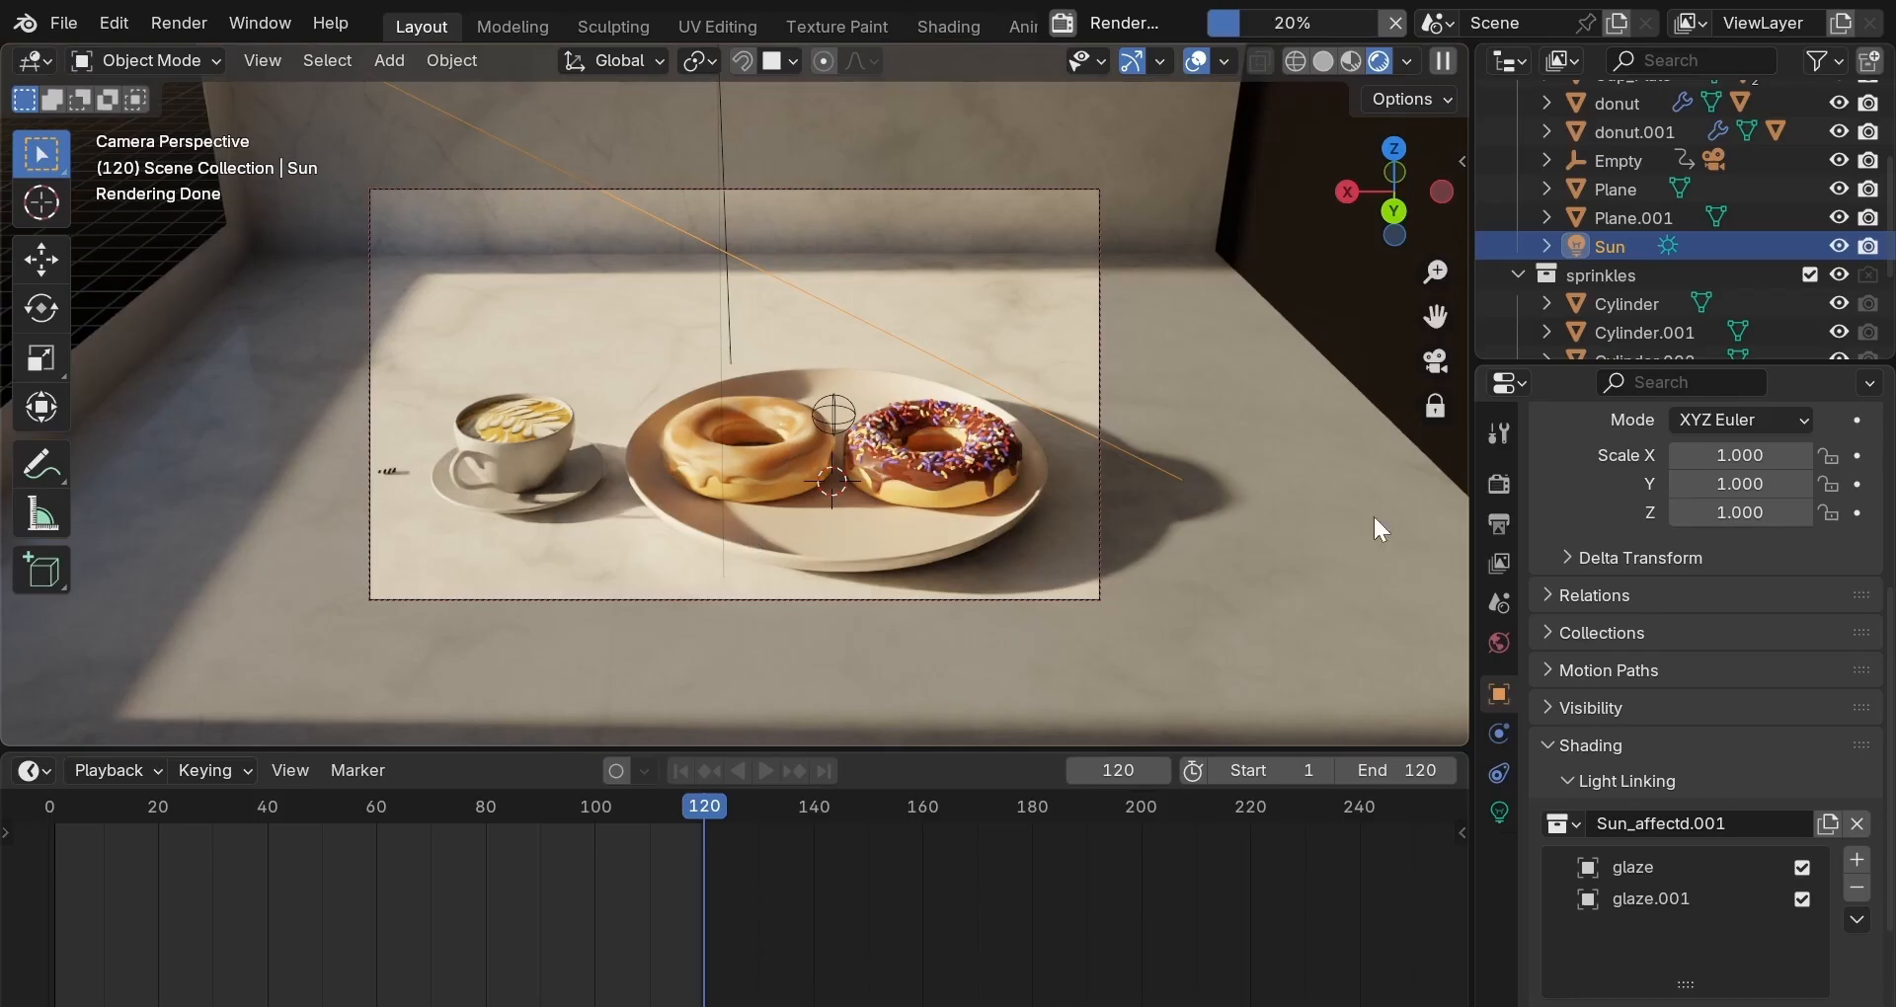
# Try the False Color view transform in Color Management, then set it back to Filmic.
pyautogui.click(1501, 480)
pyautogui.scroll(-3, 1609, 672)
pyautogui.scroll(-7, 1609, 672)
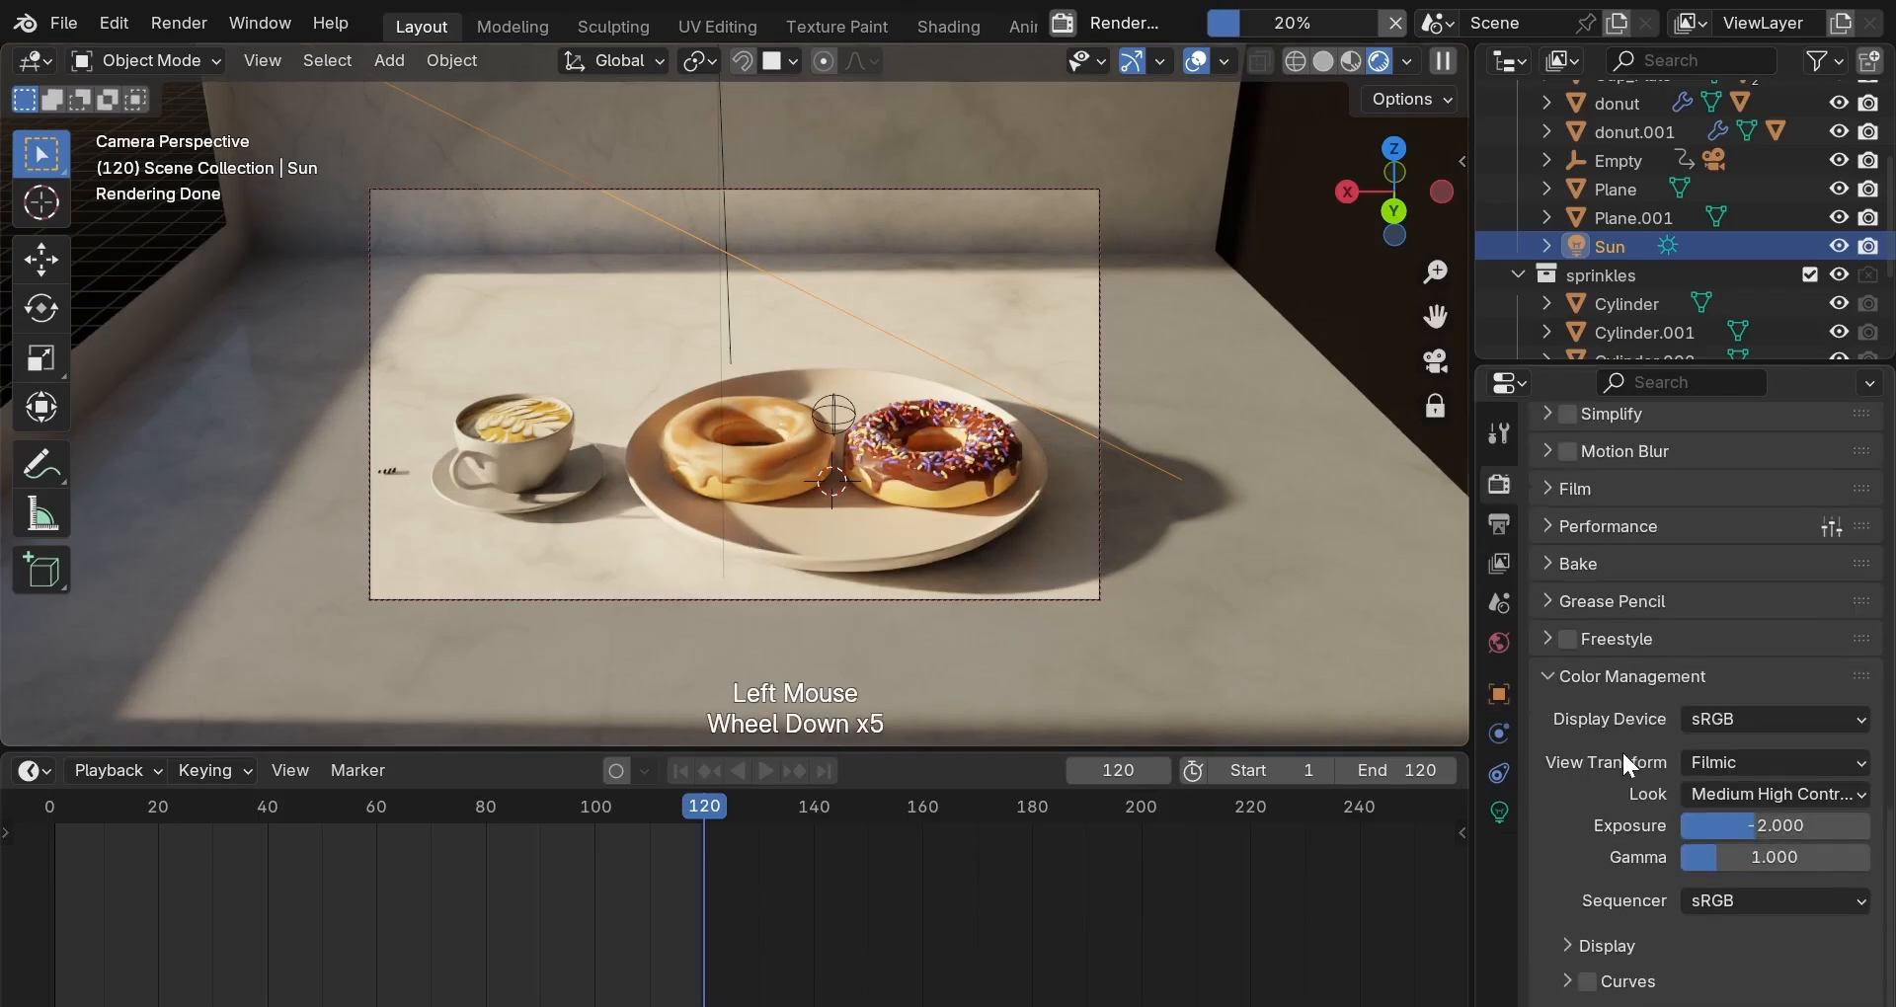
pyautogui.click(1847, 763)
pyautogui.click(1684, 953)
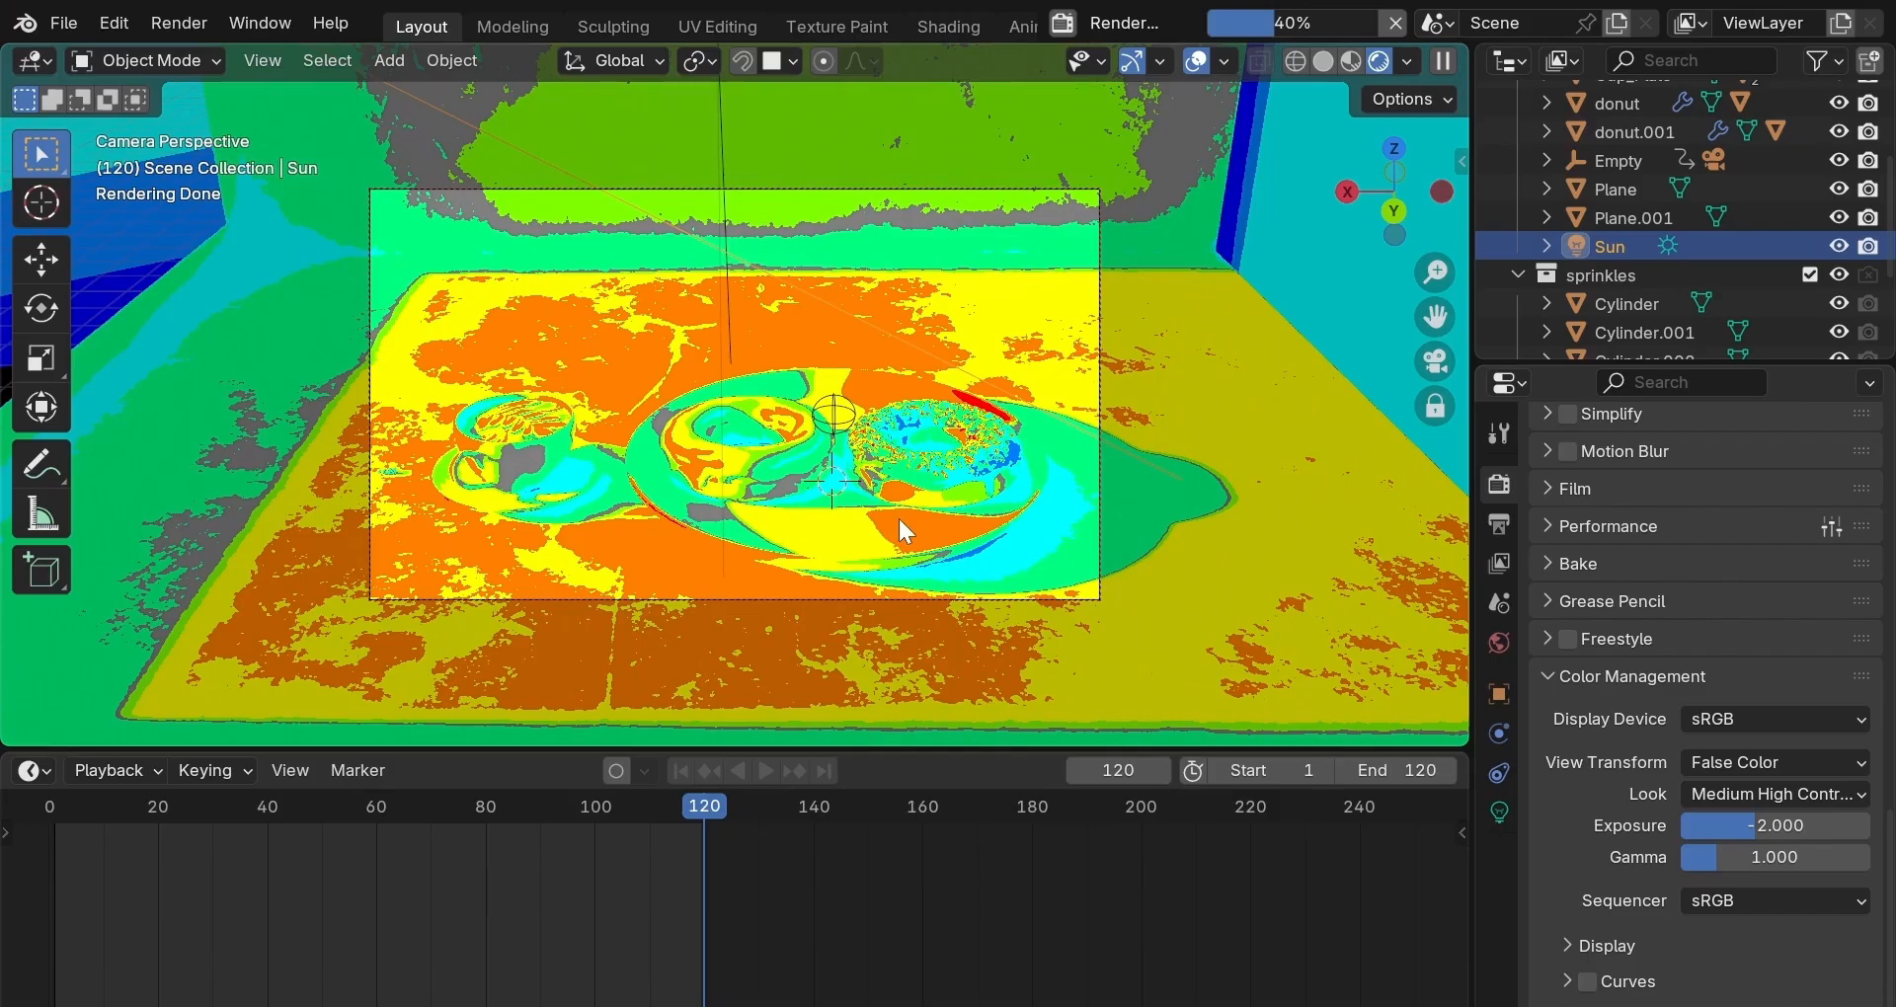
pyautogui.click(1836, 760)
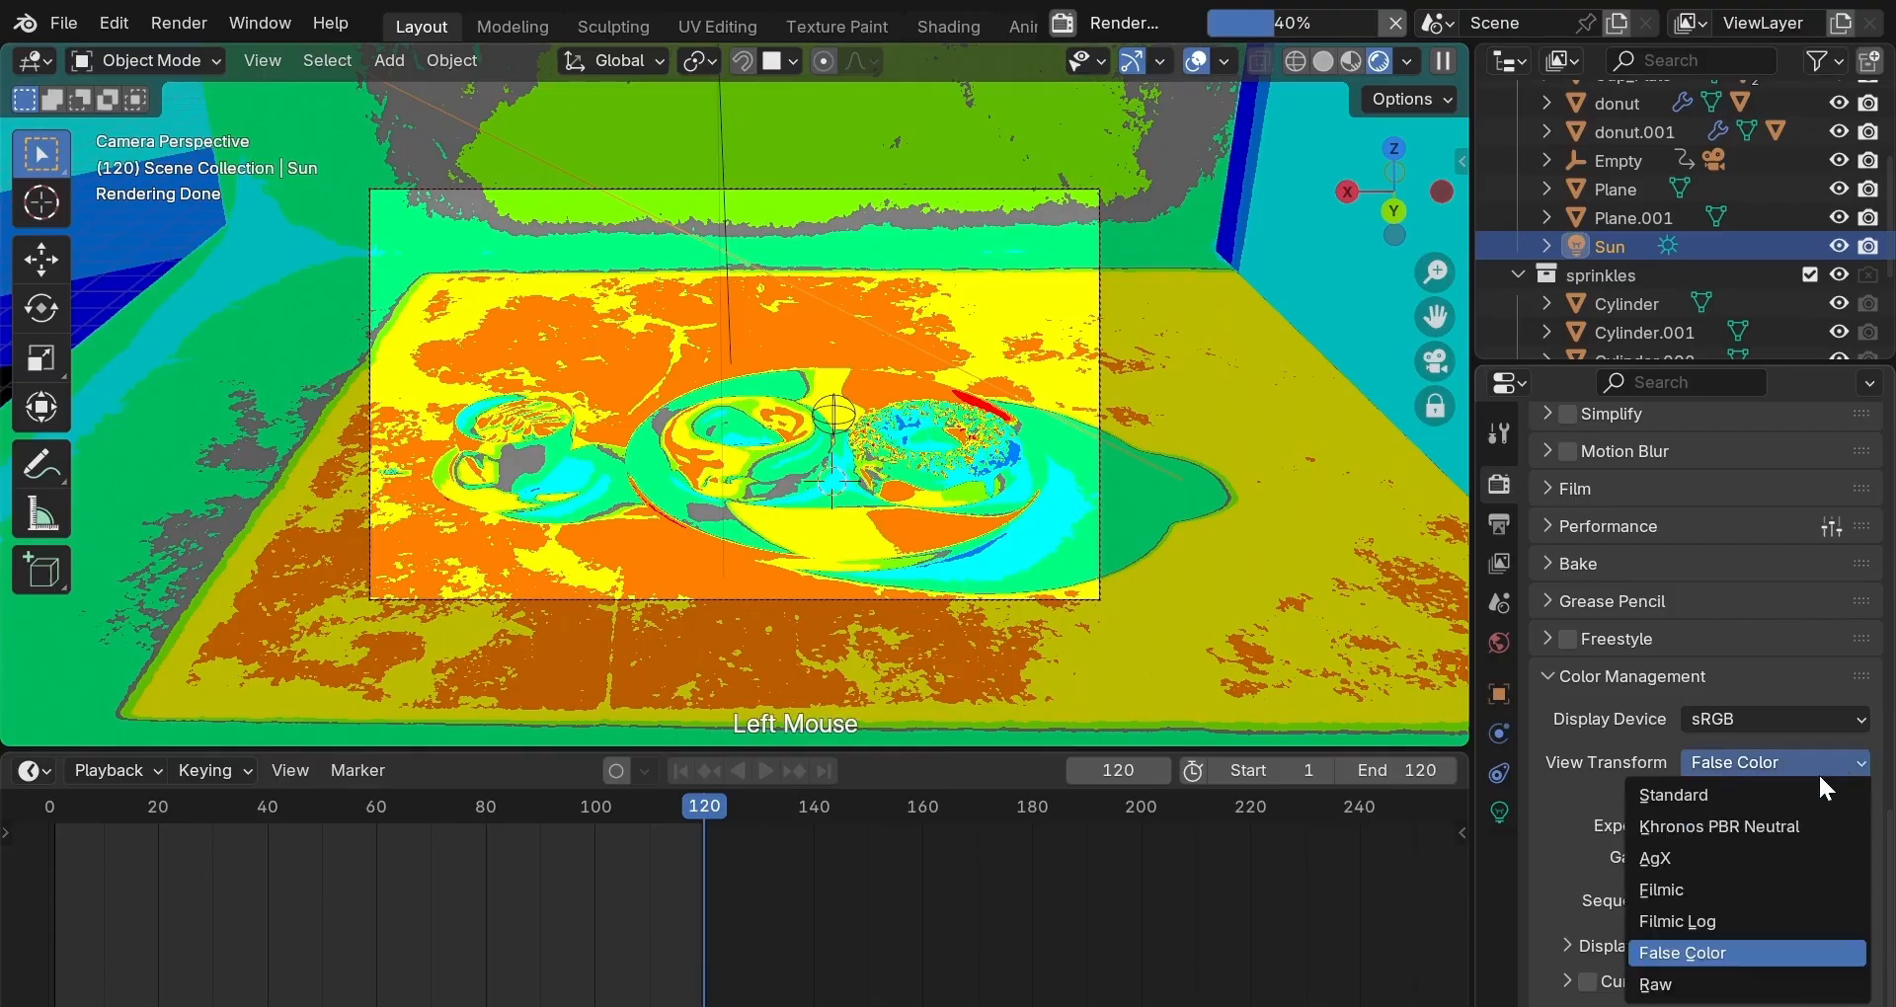
pyautogui.click(1714, 881)
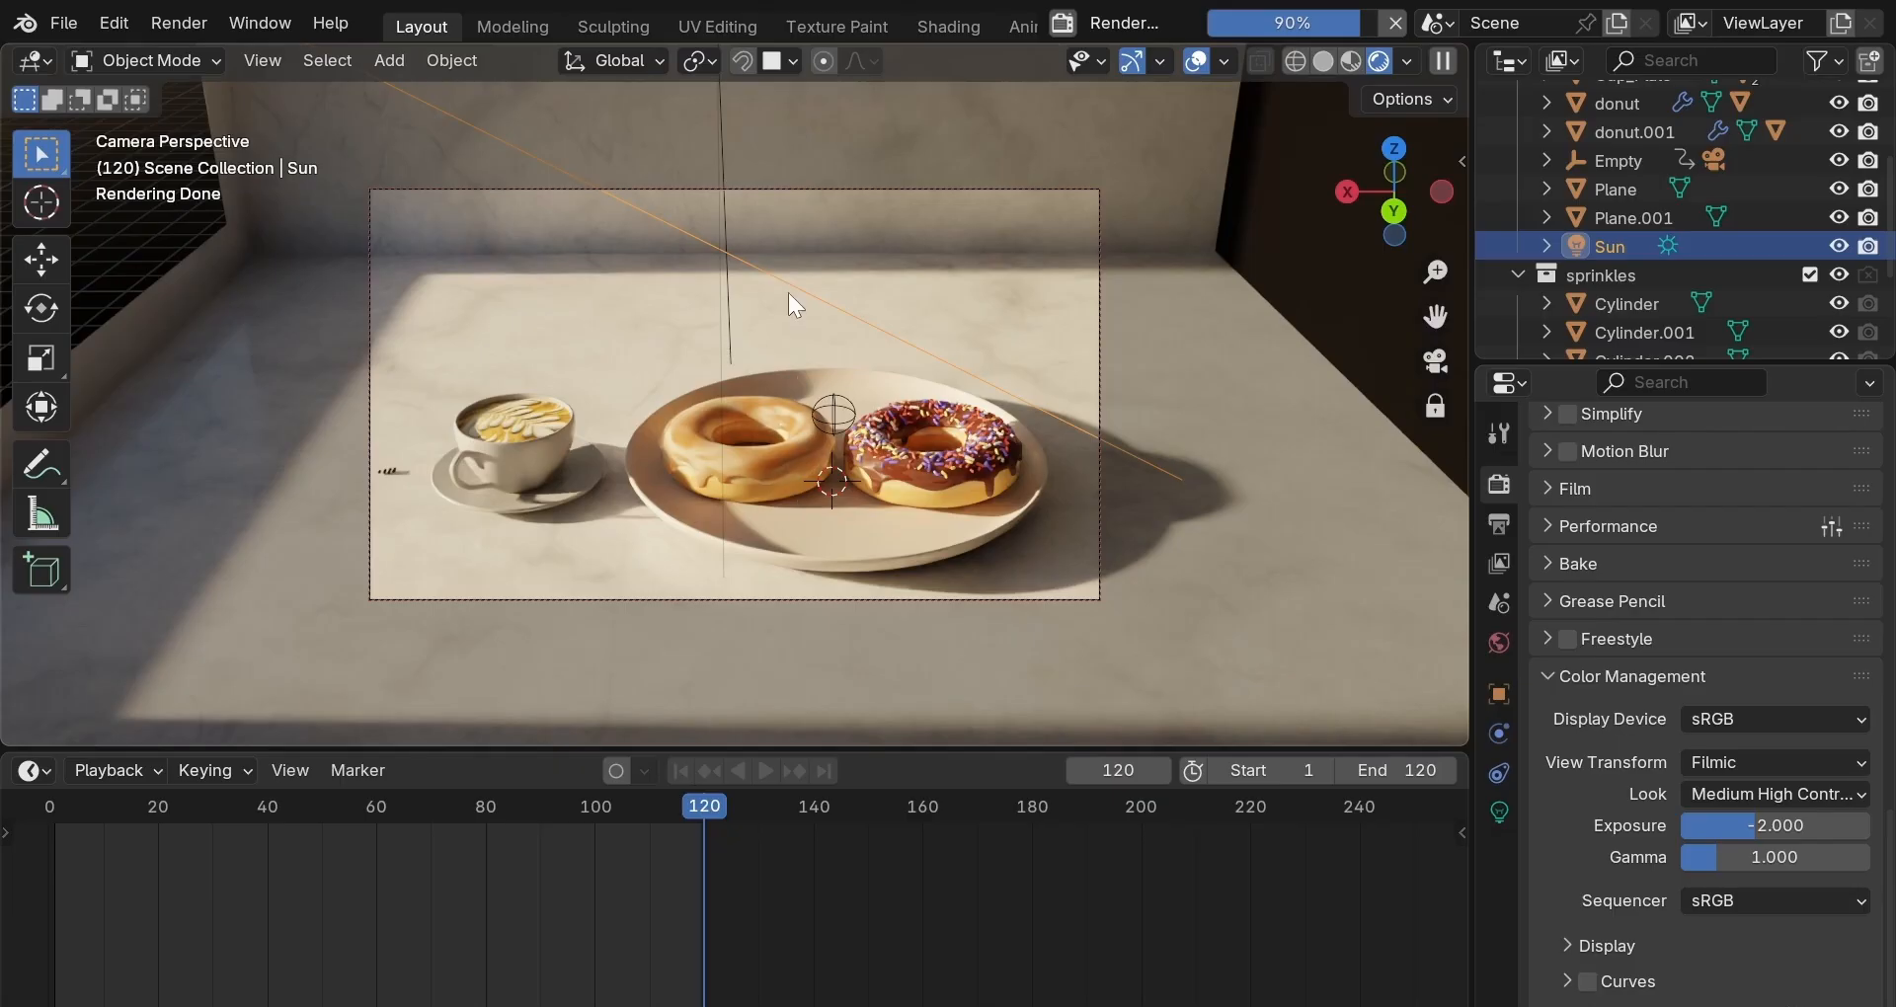
# Add the Area light to the selection in the viewport so it becomes active.
pyautogui.keyDown('shift'); pyautogui.click(721, 272); pyautogui.keyUp('shift')
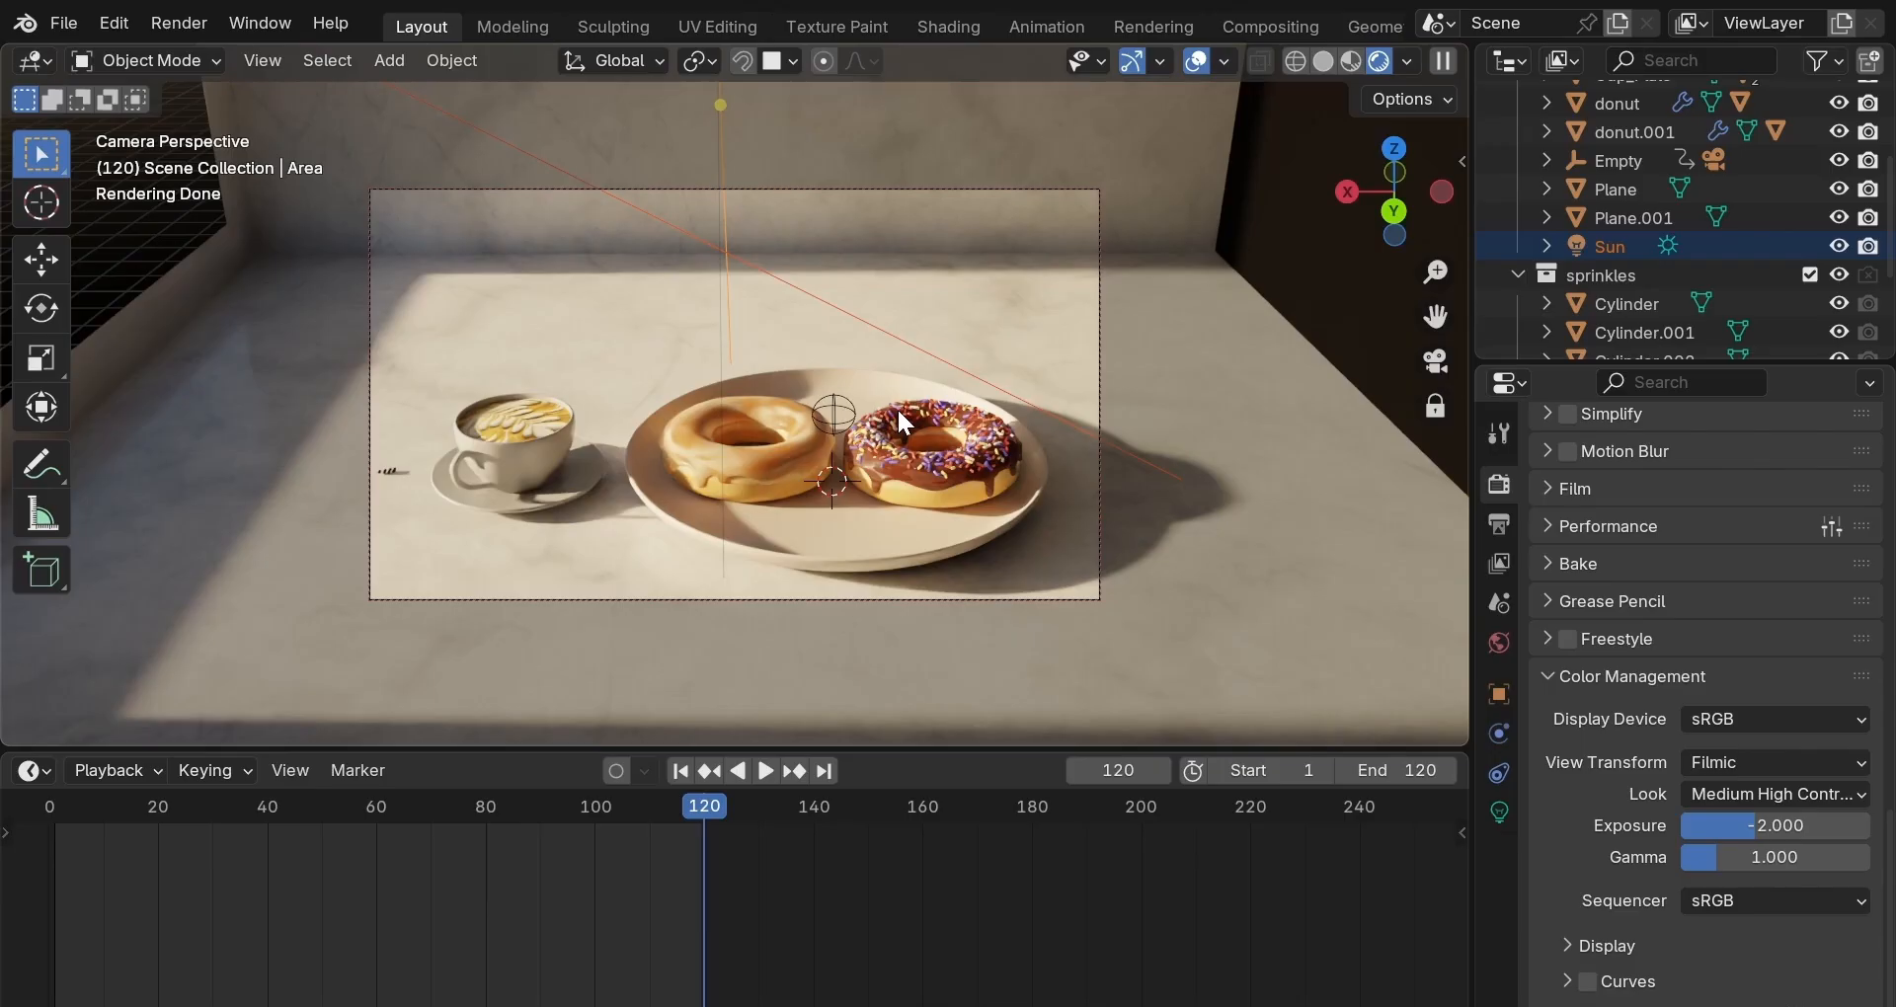
# In wireframe view, add an area light right of the plate, rotated -90° around Y.
pyautogui.press('z')
pyautogui.press('z')
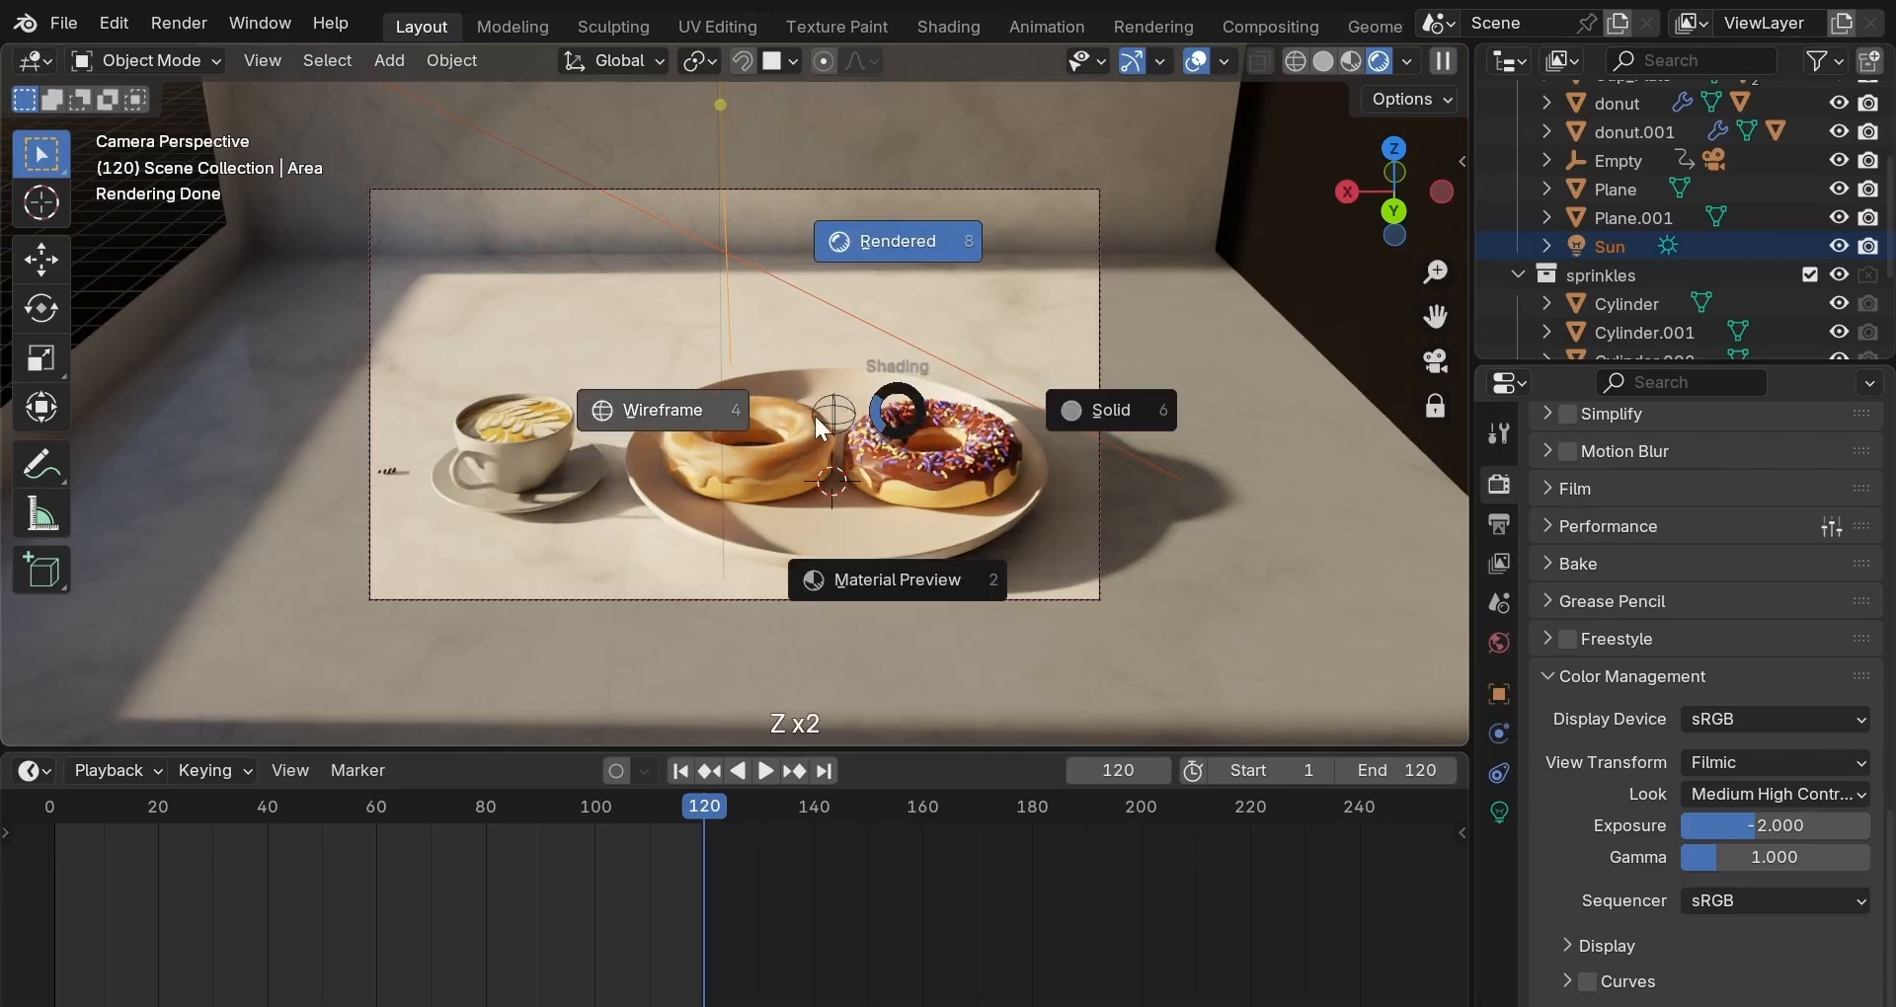
pyautogui.click(814, 417)
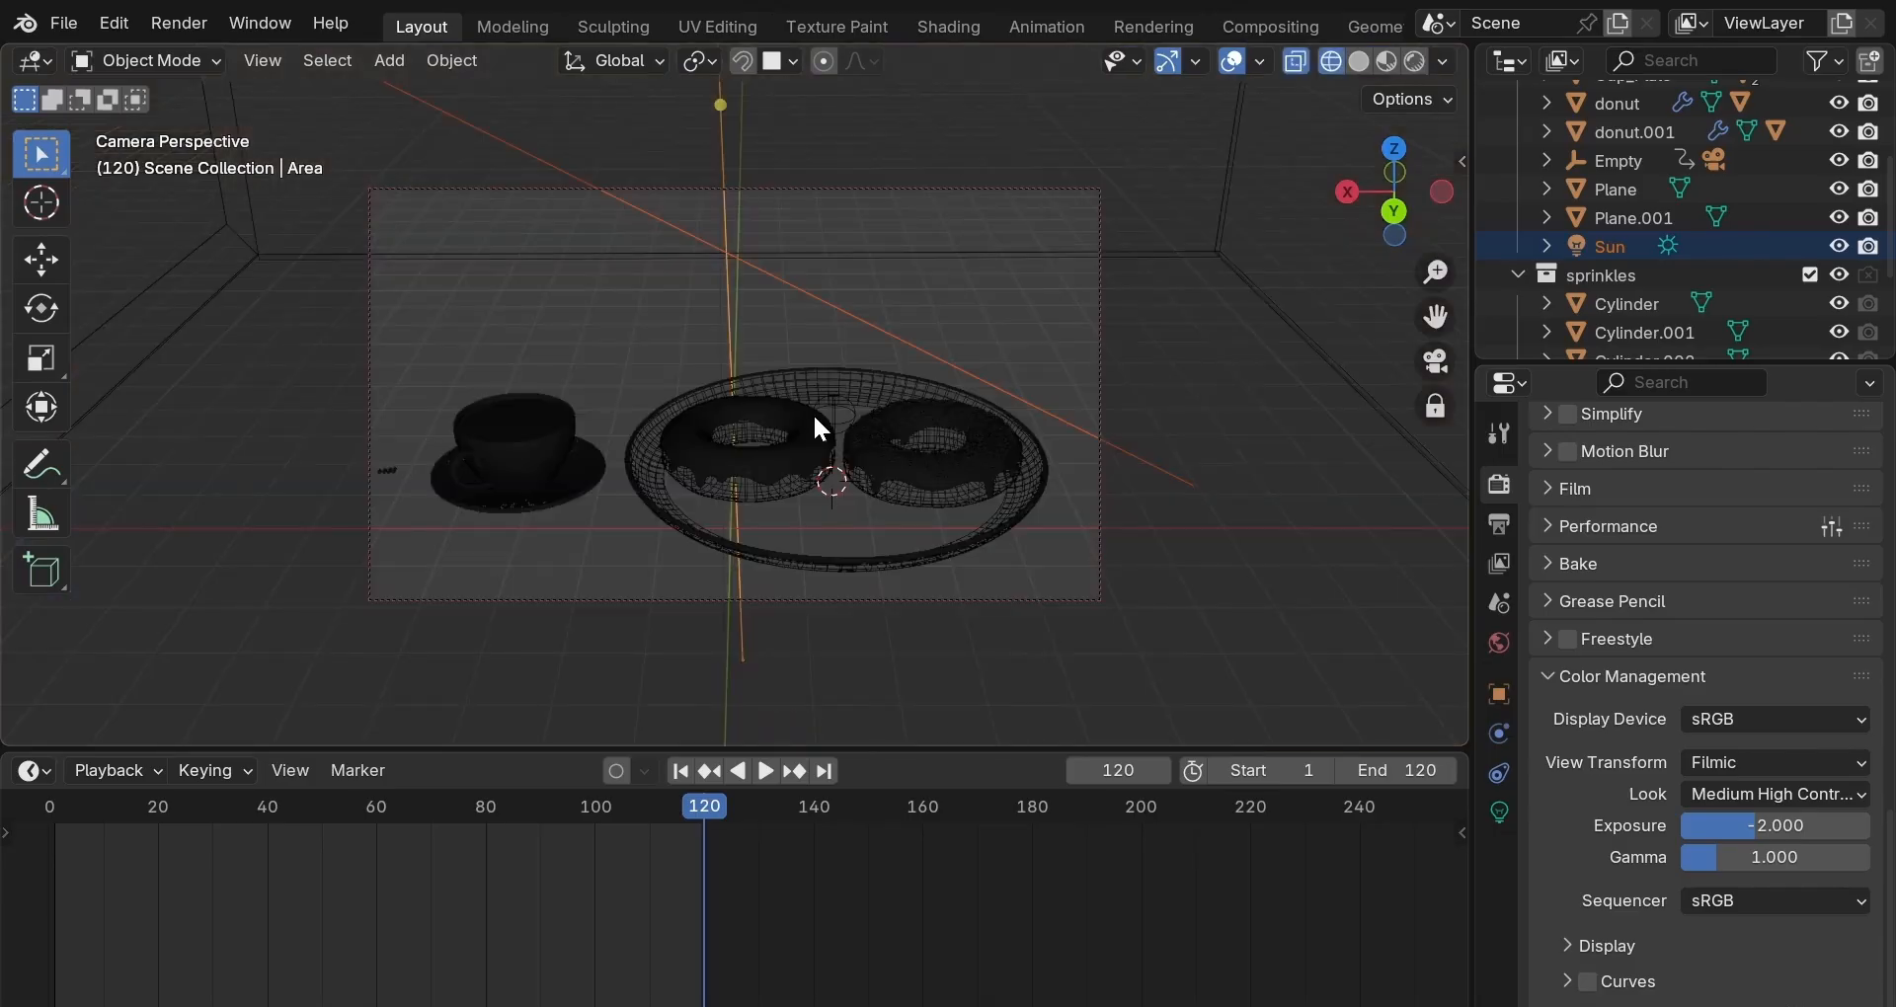
pyautogui.keyDown('shift'); pyautogui.rightClick(1154, 515); pyautogui.keyUp('shift')
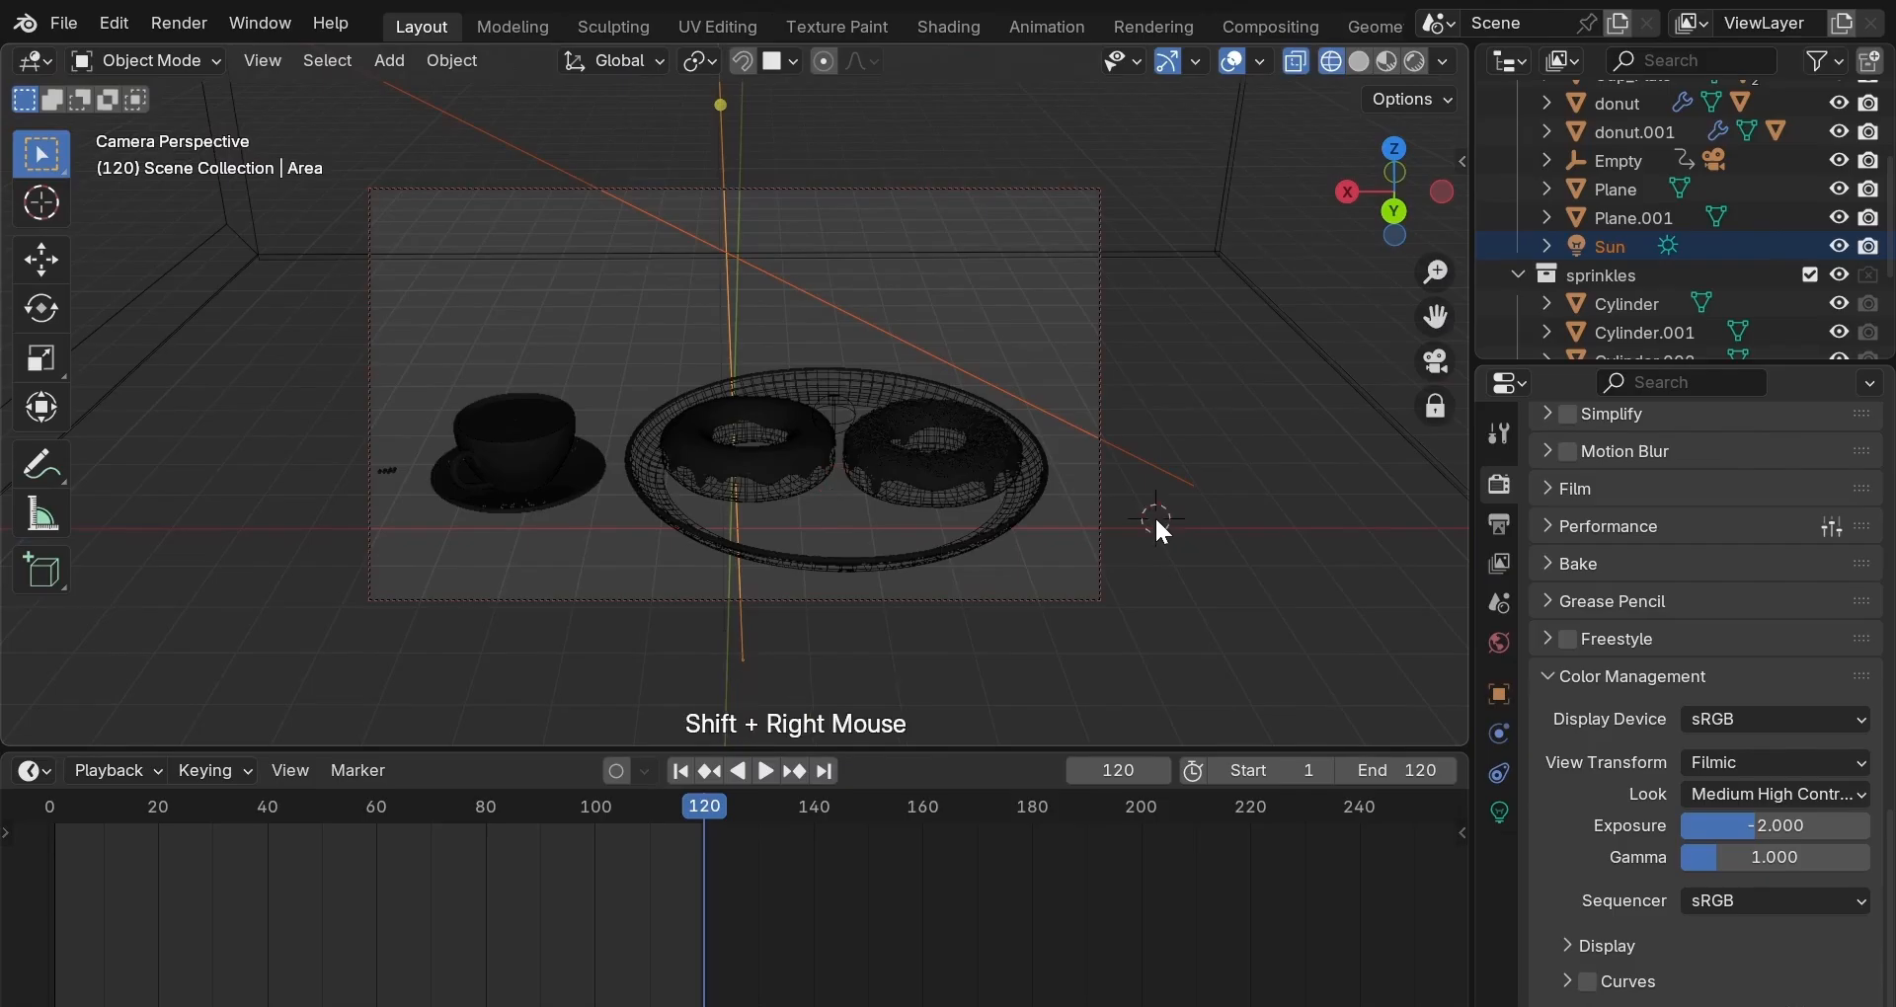
pyautogui.hotkey('shift', 'a')
pyautogui.moveTo(1148, 514)
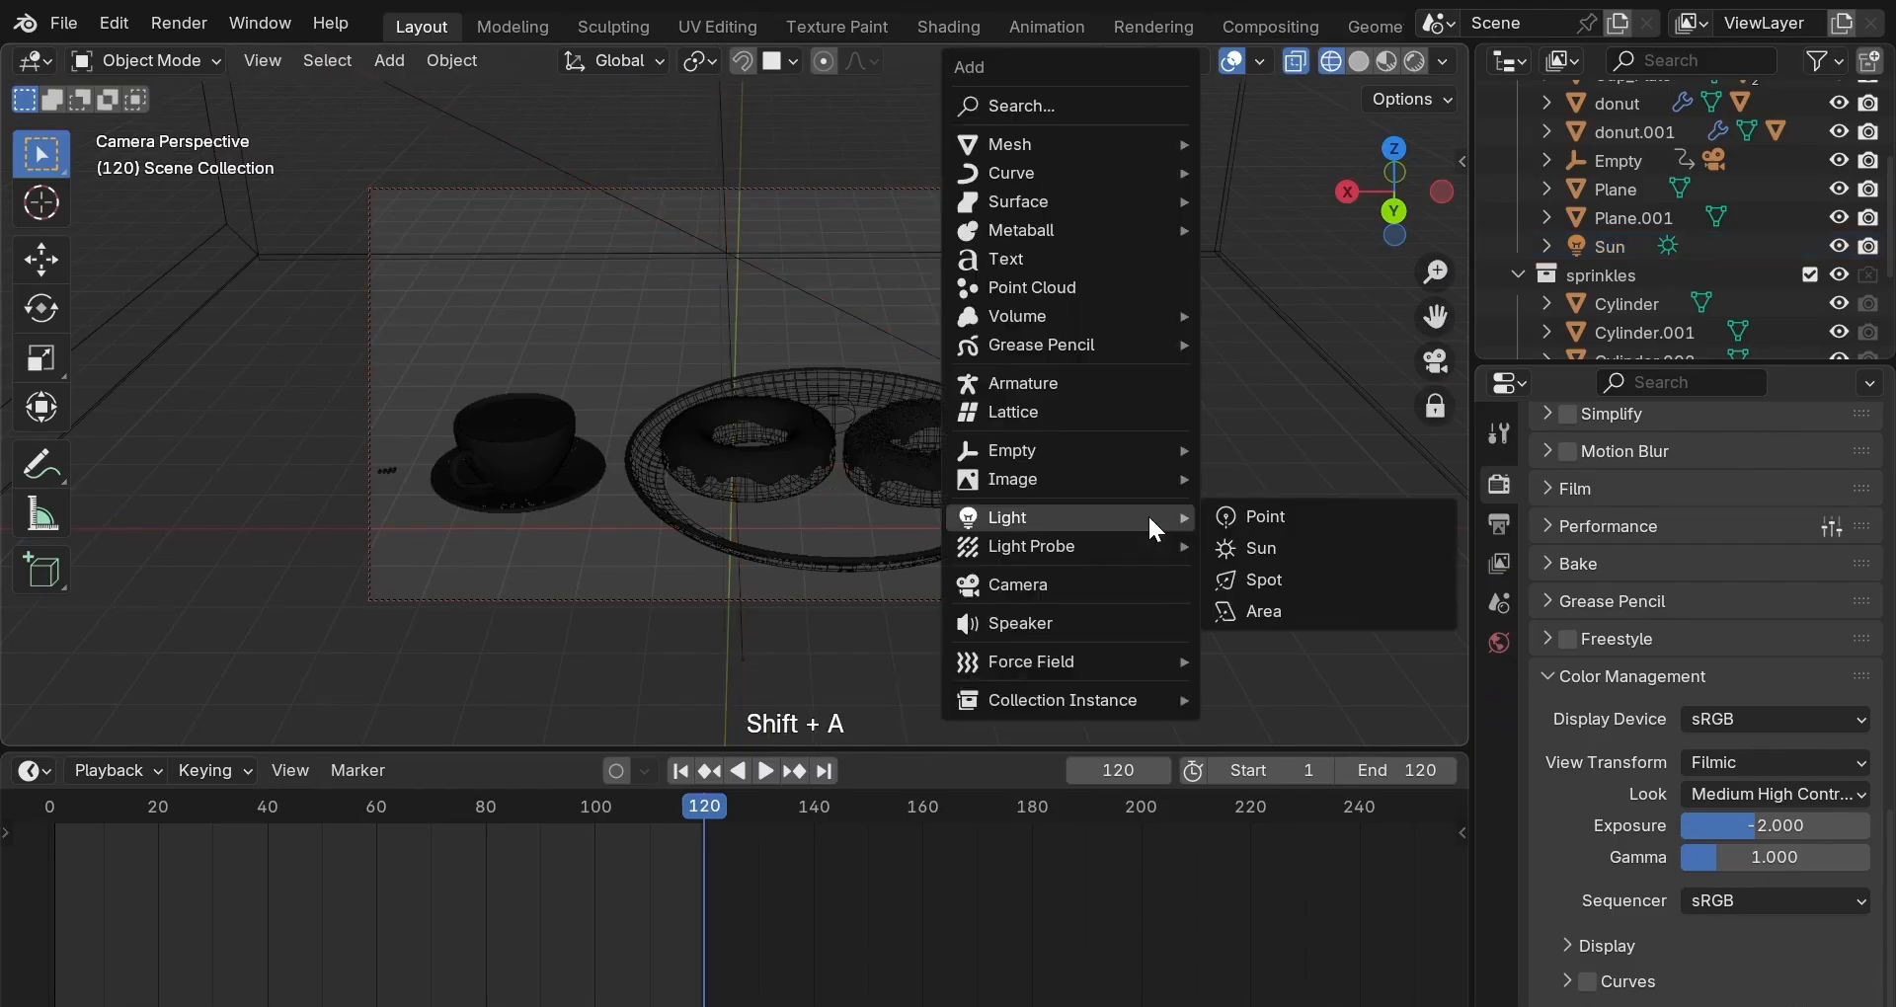
pyautogui.click(1242, 608)
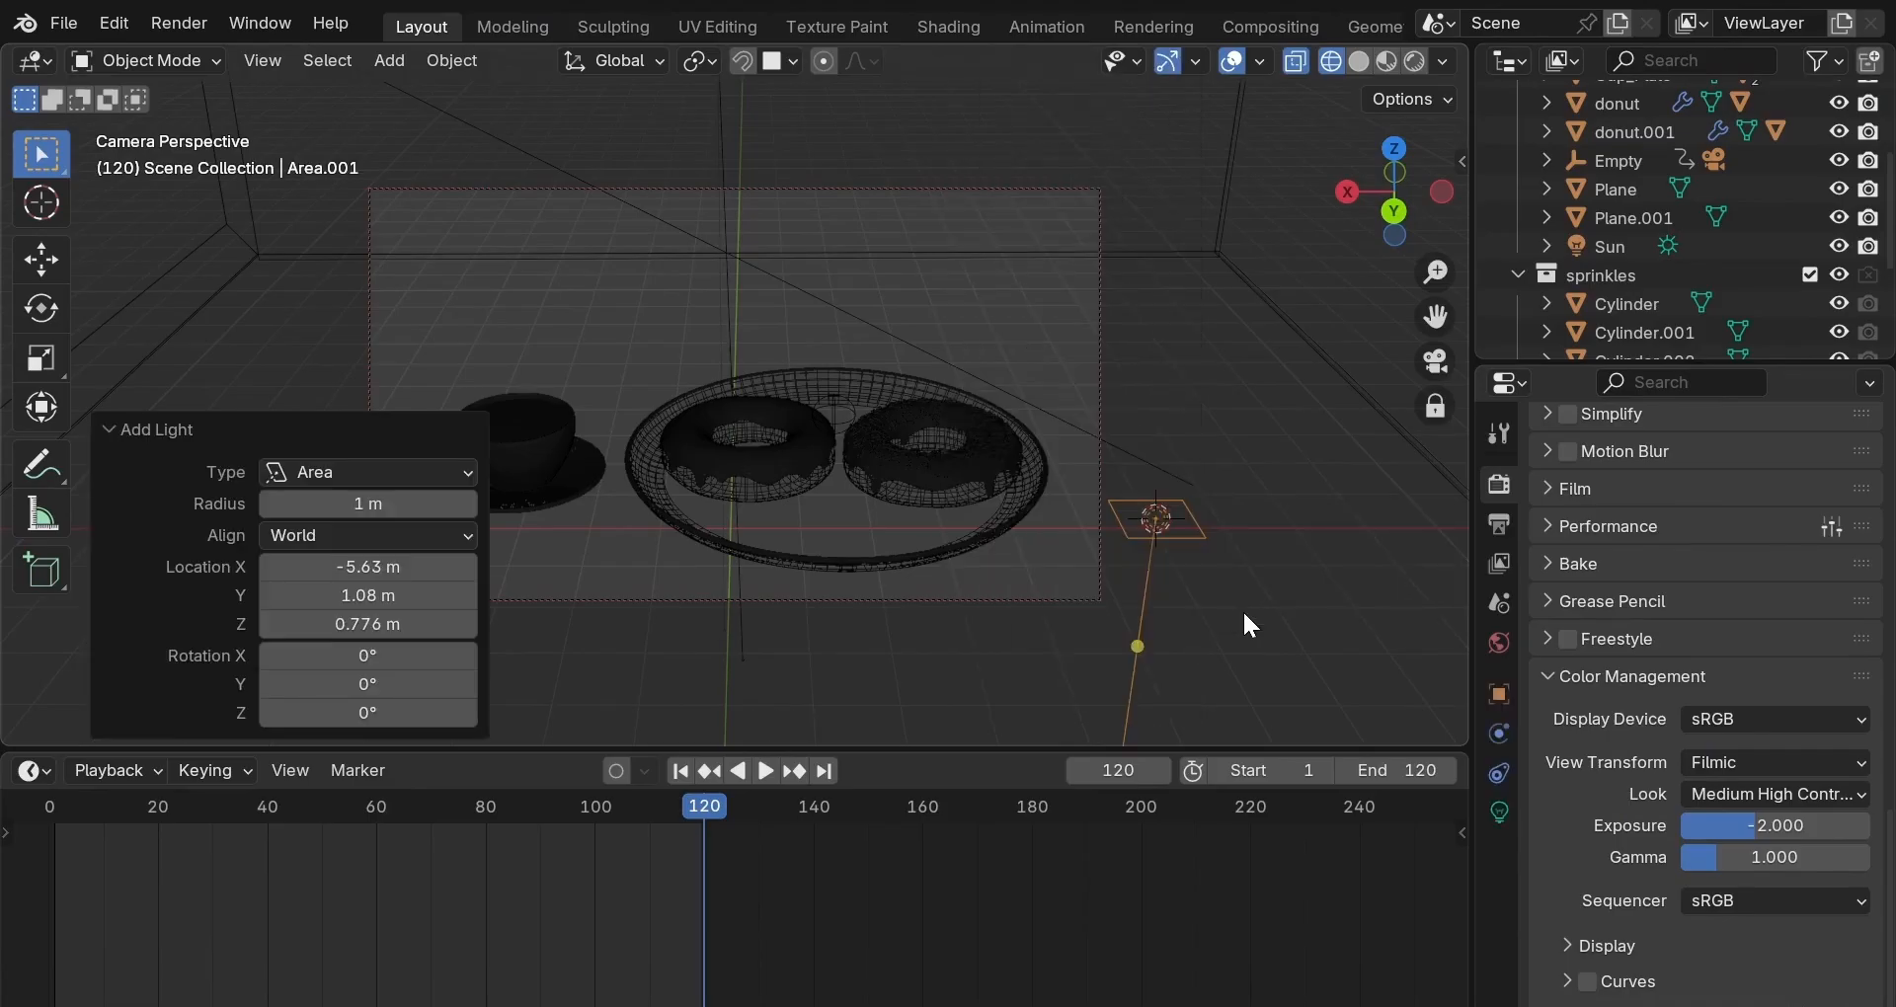
pyautogui.write('ry')
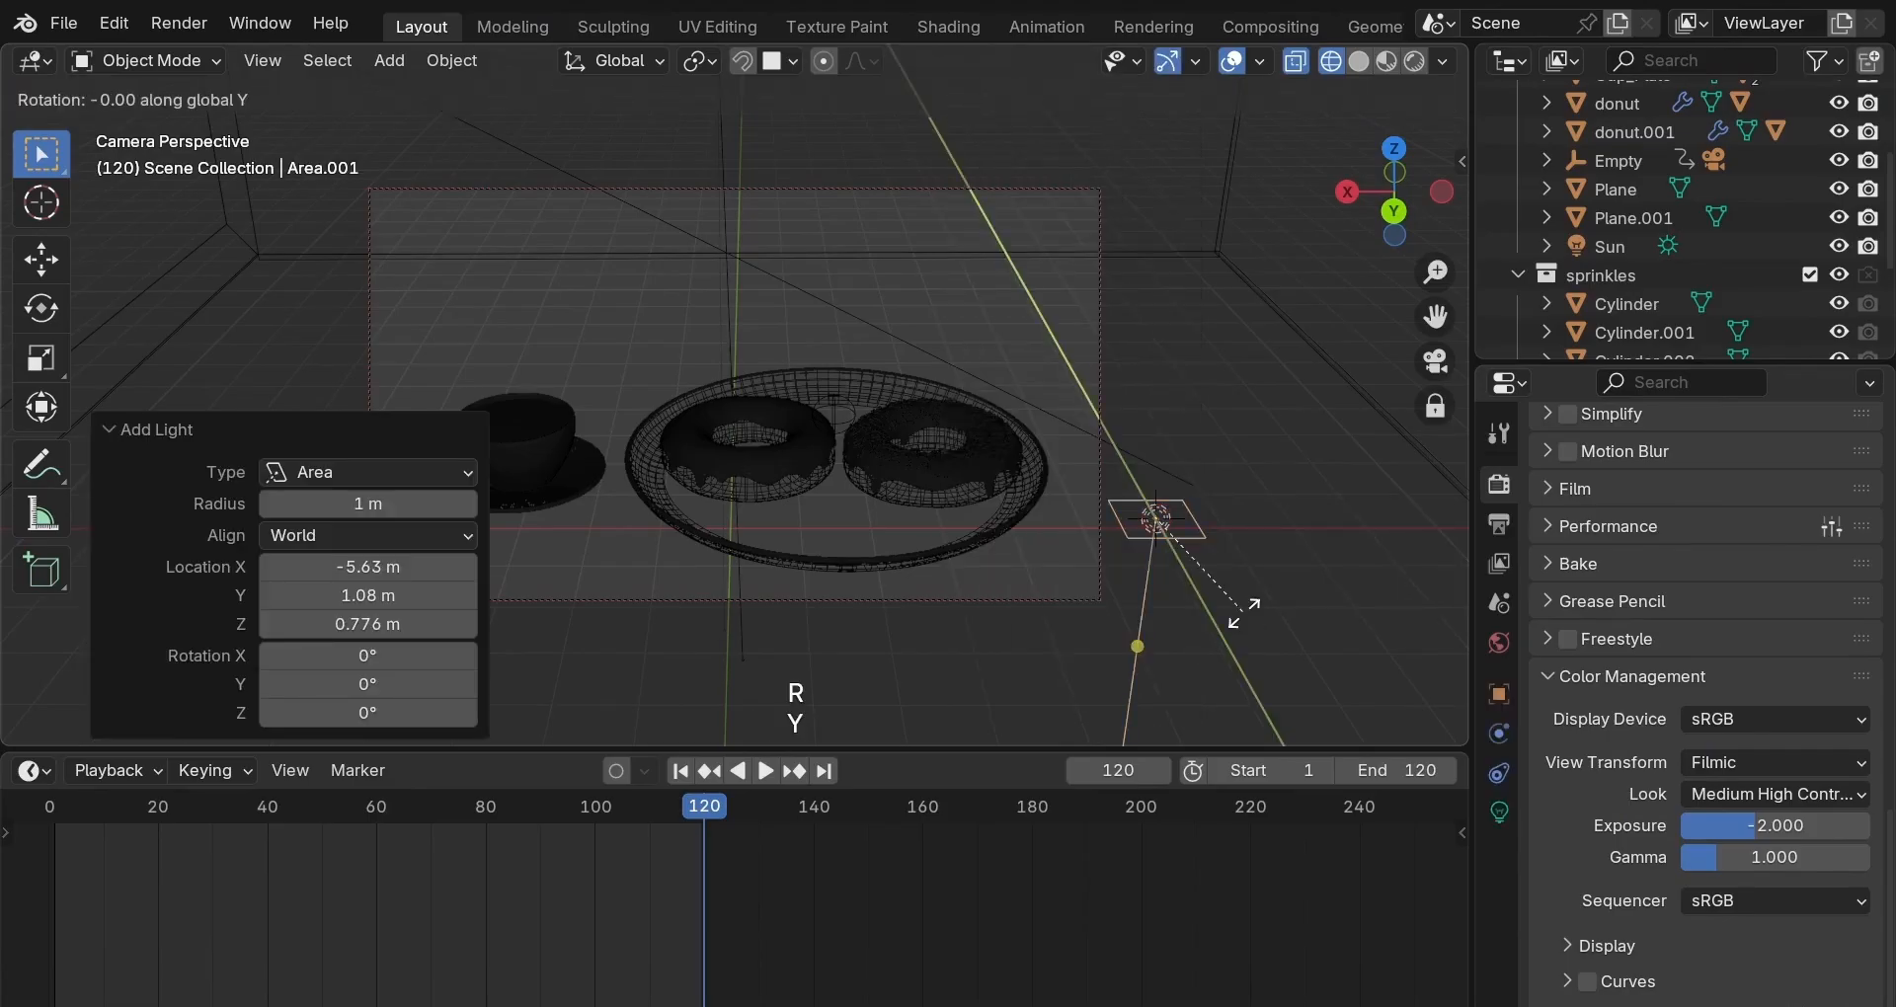
pyautogui.write('-90')
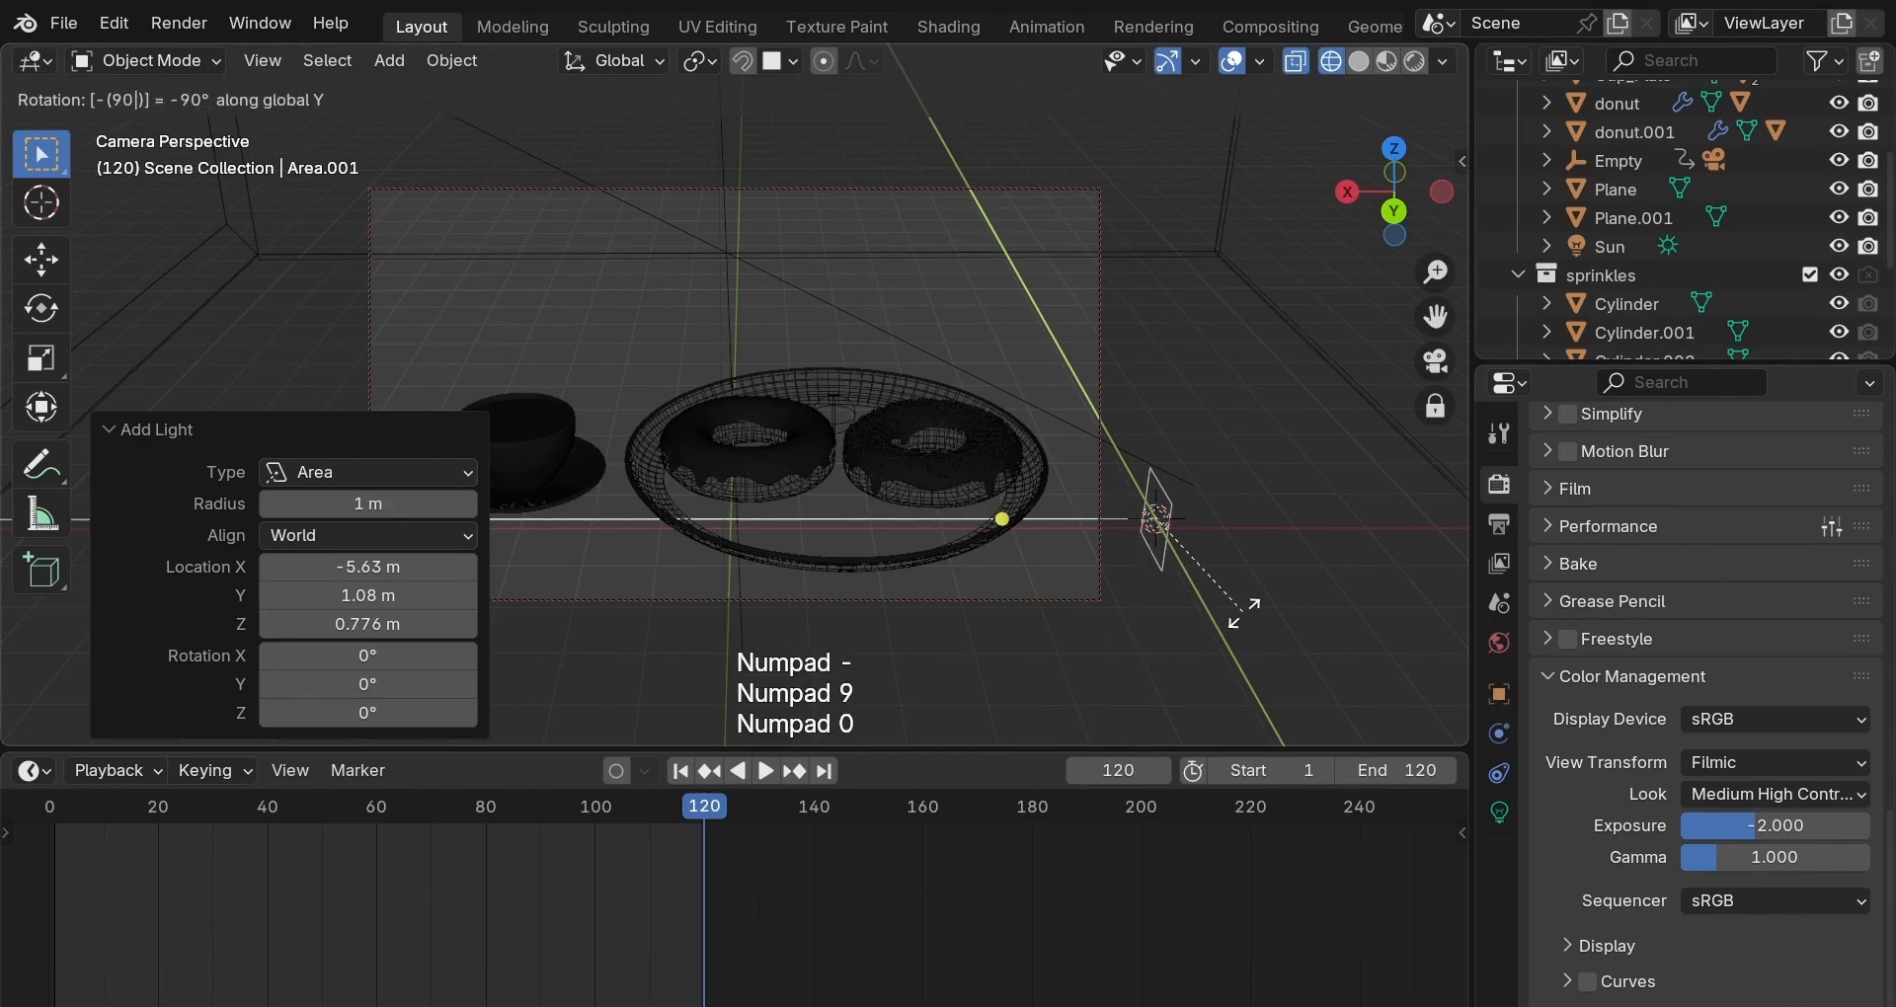
pyautogui.press('Return')
# Enlarge the area light, raise it 2.91 m, shift it along X, and tilt it 42.1° on Y.
pyautogui.press('s')
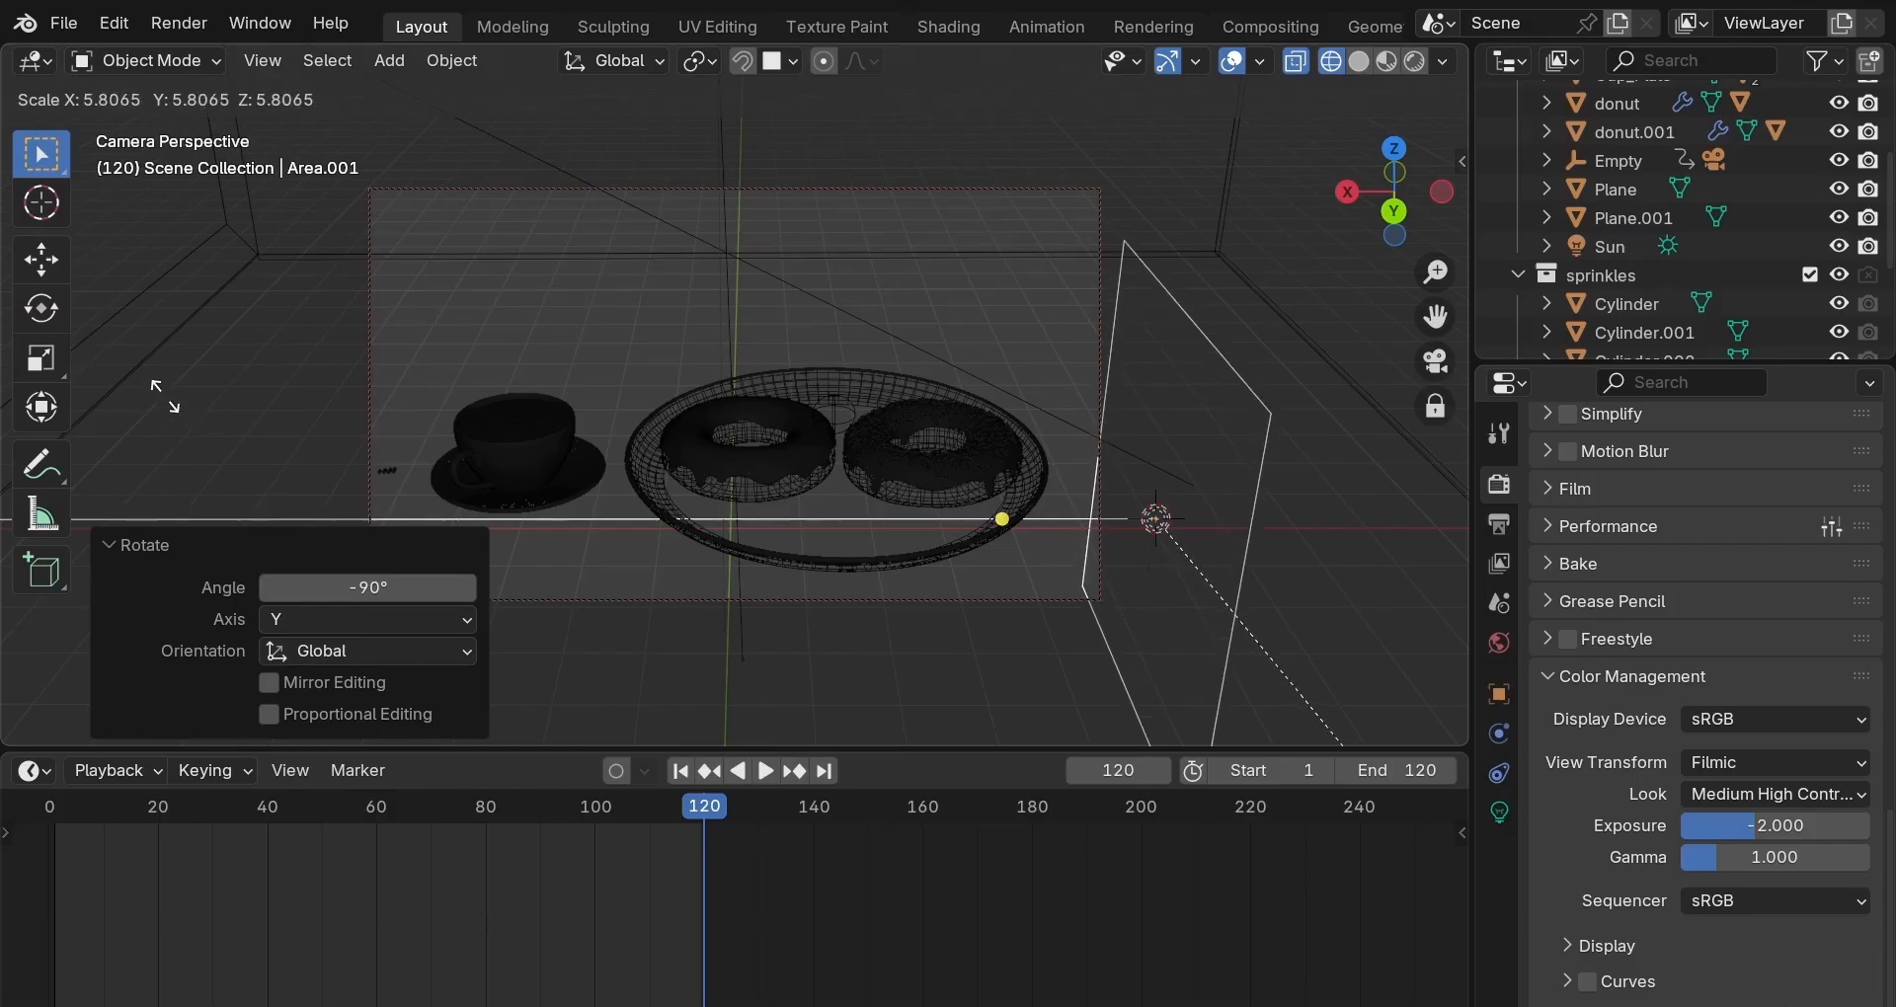
pyautogui.click(204, 409)
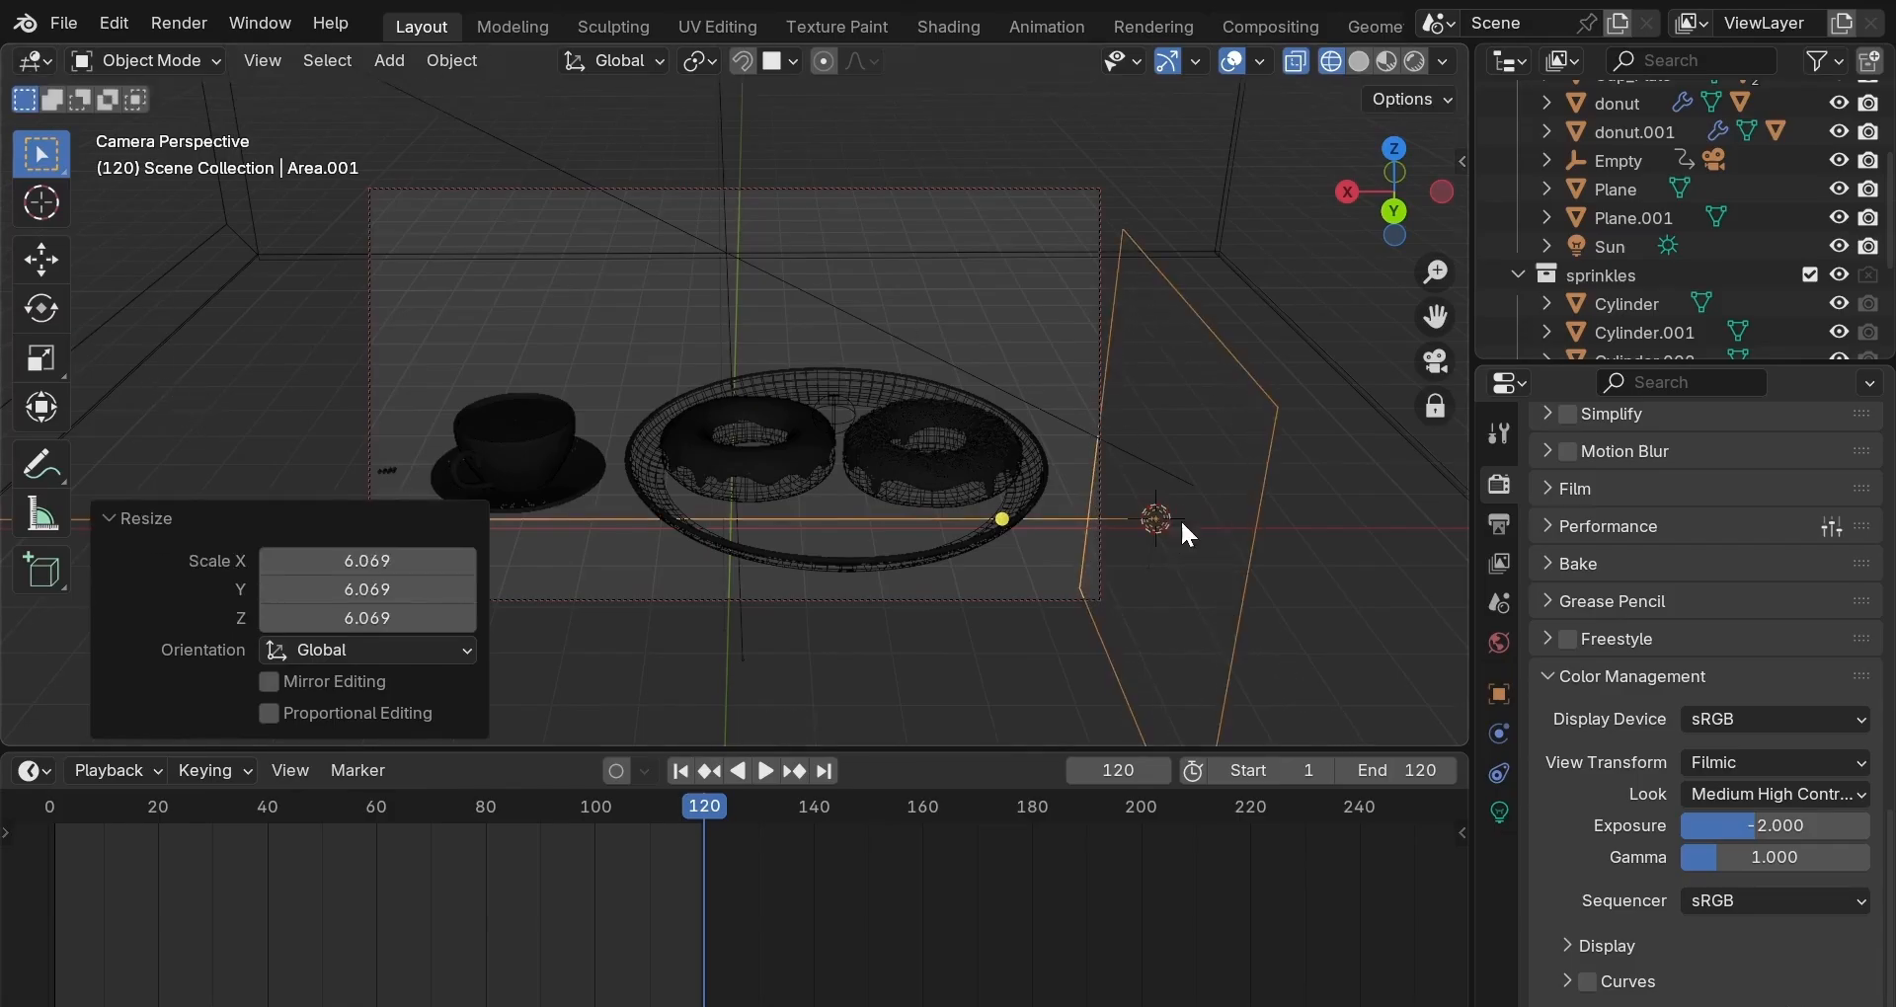
pyautogui.press('g')
pyautogui.press('z')
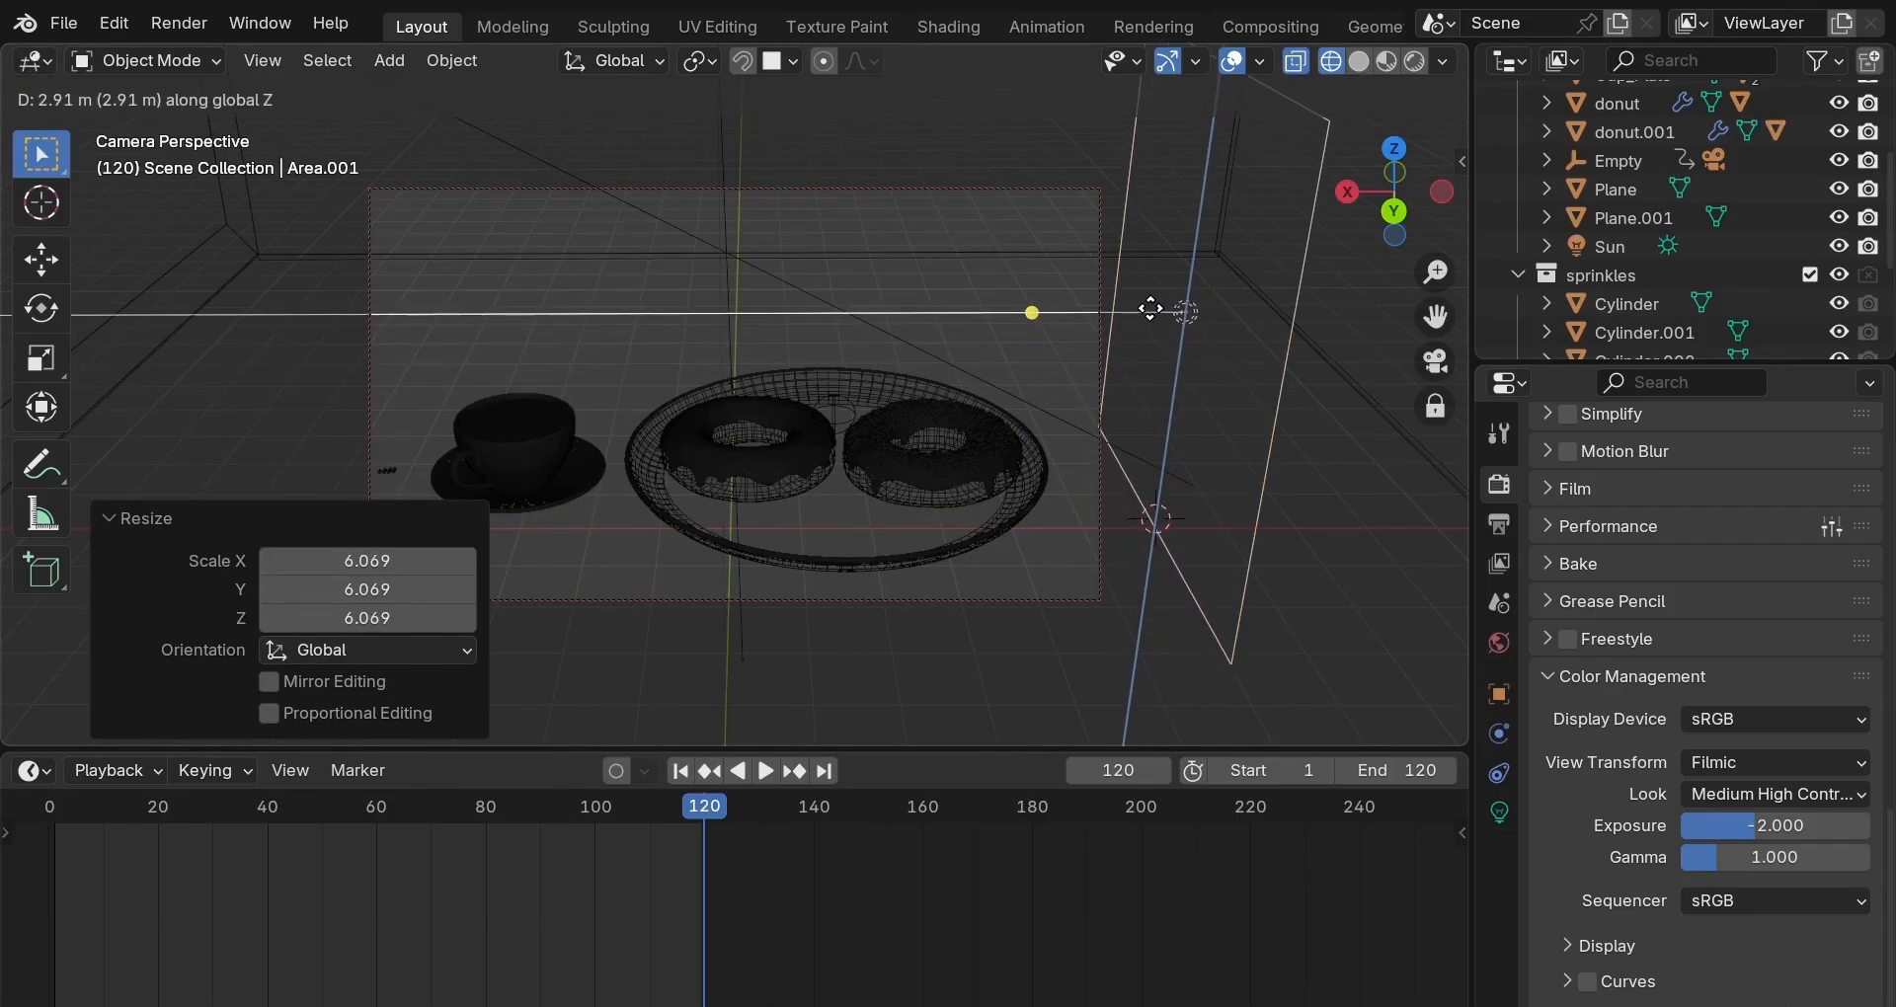
pyautogui.click(1153, 305)
pyautogui.press('g')
pyautogui.press('x')
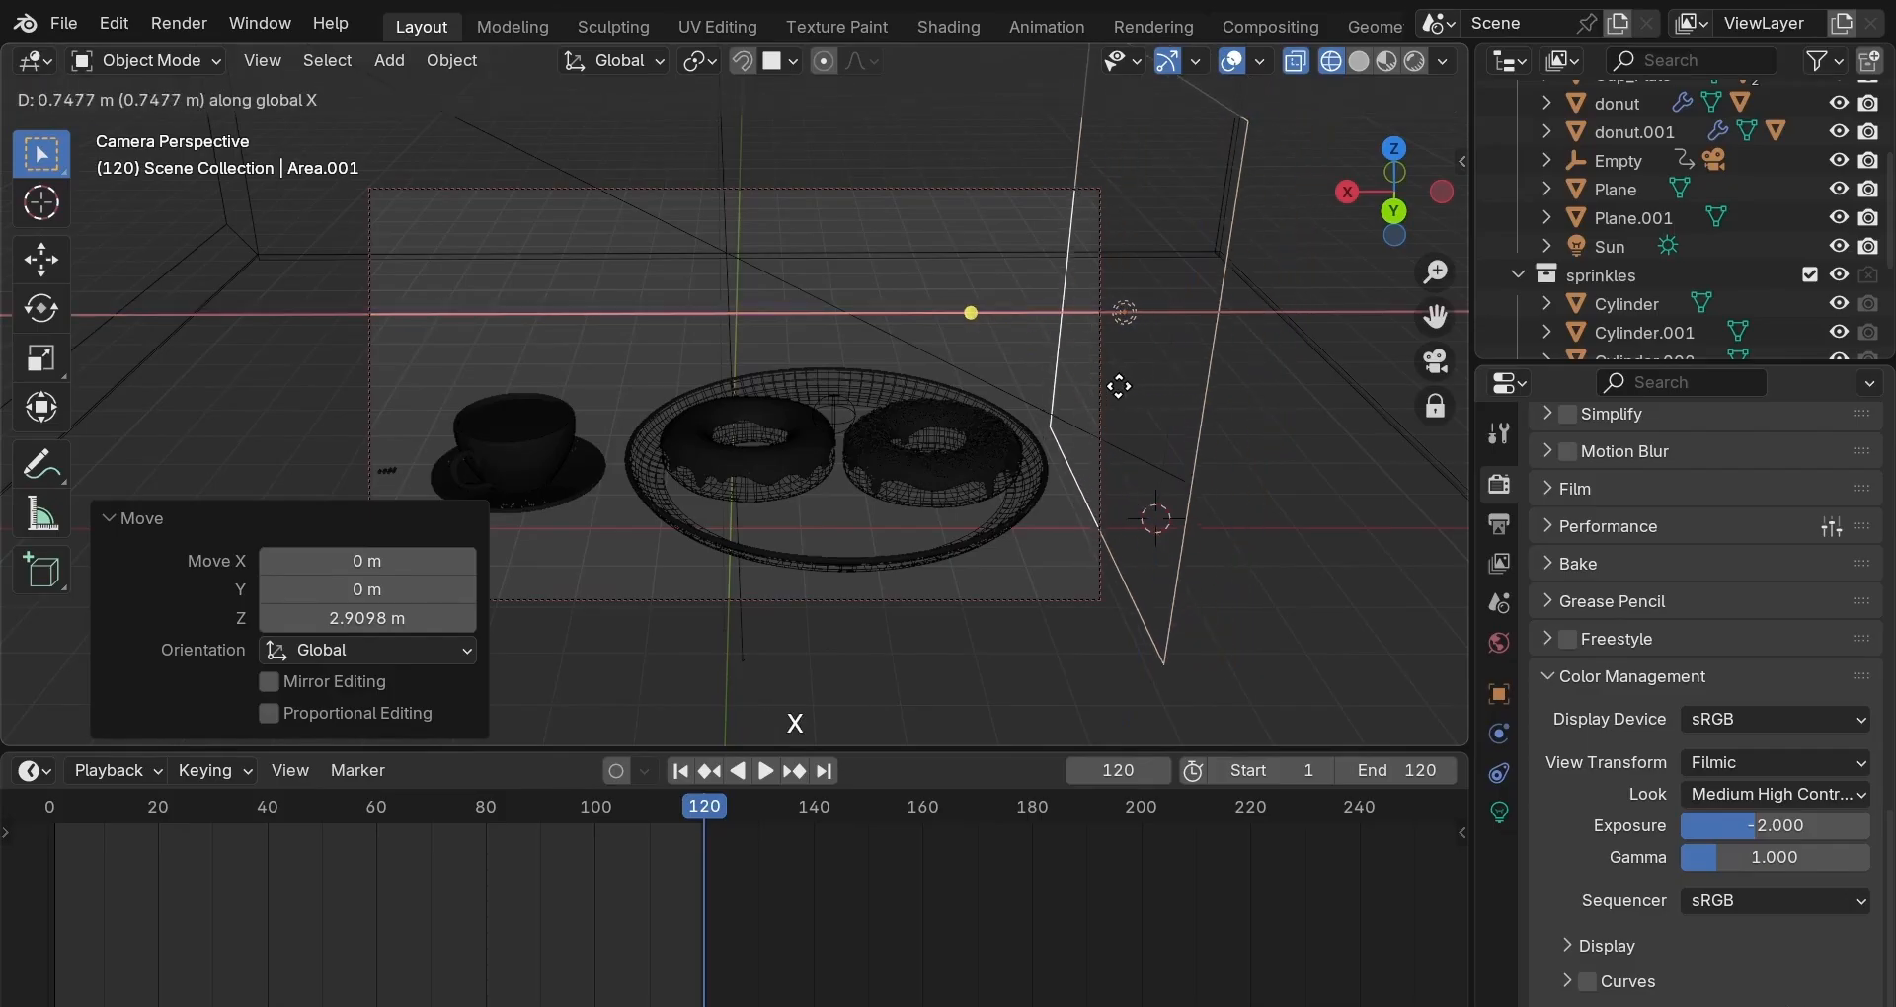
pyautogui.click(1113, 388)
pyautogui.press('r')
pyautogui.press('y')
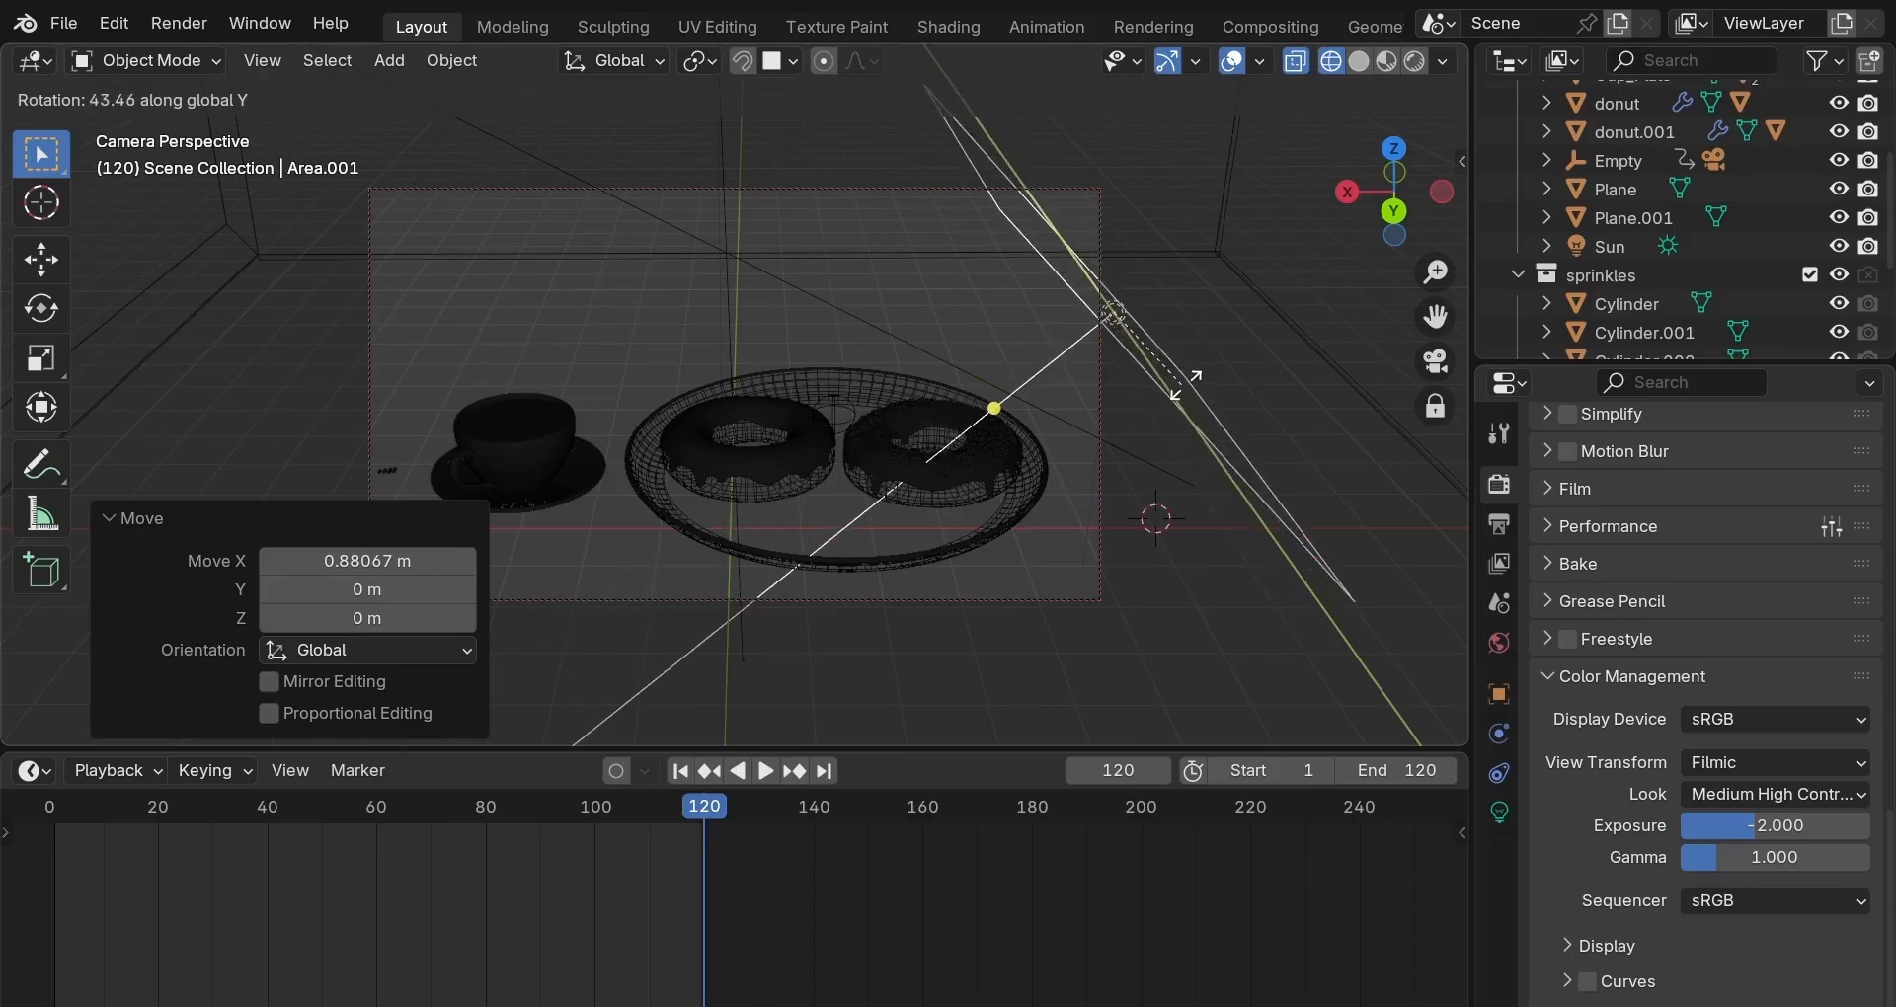
pyautogui.click(1178, 385)
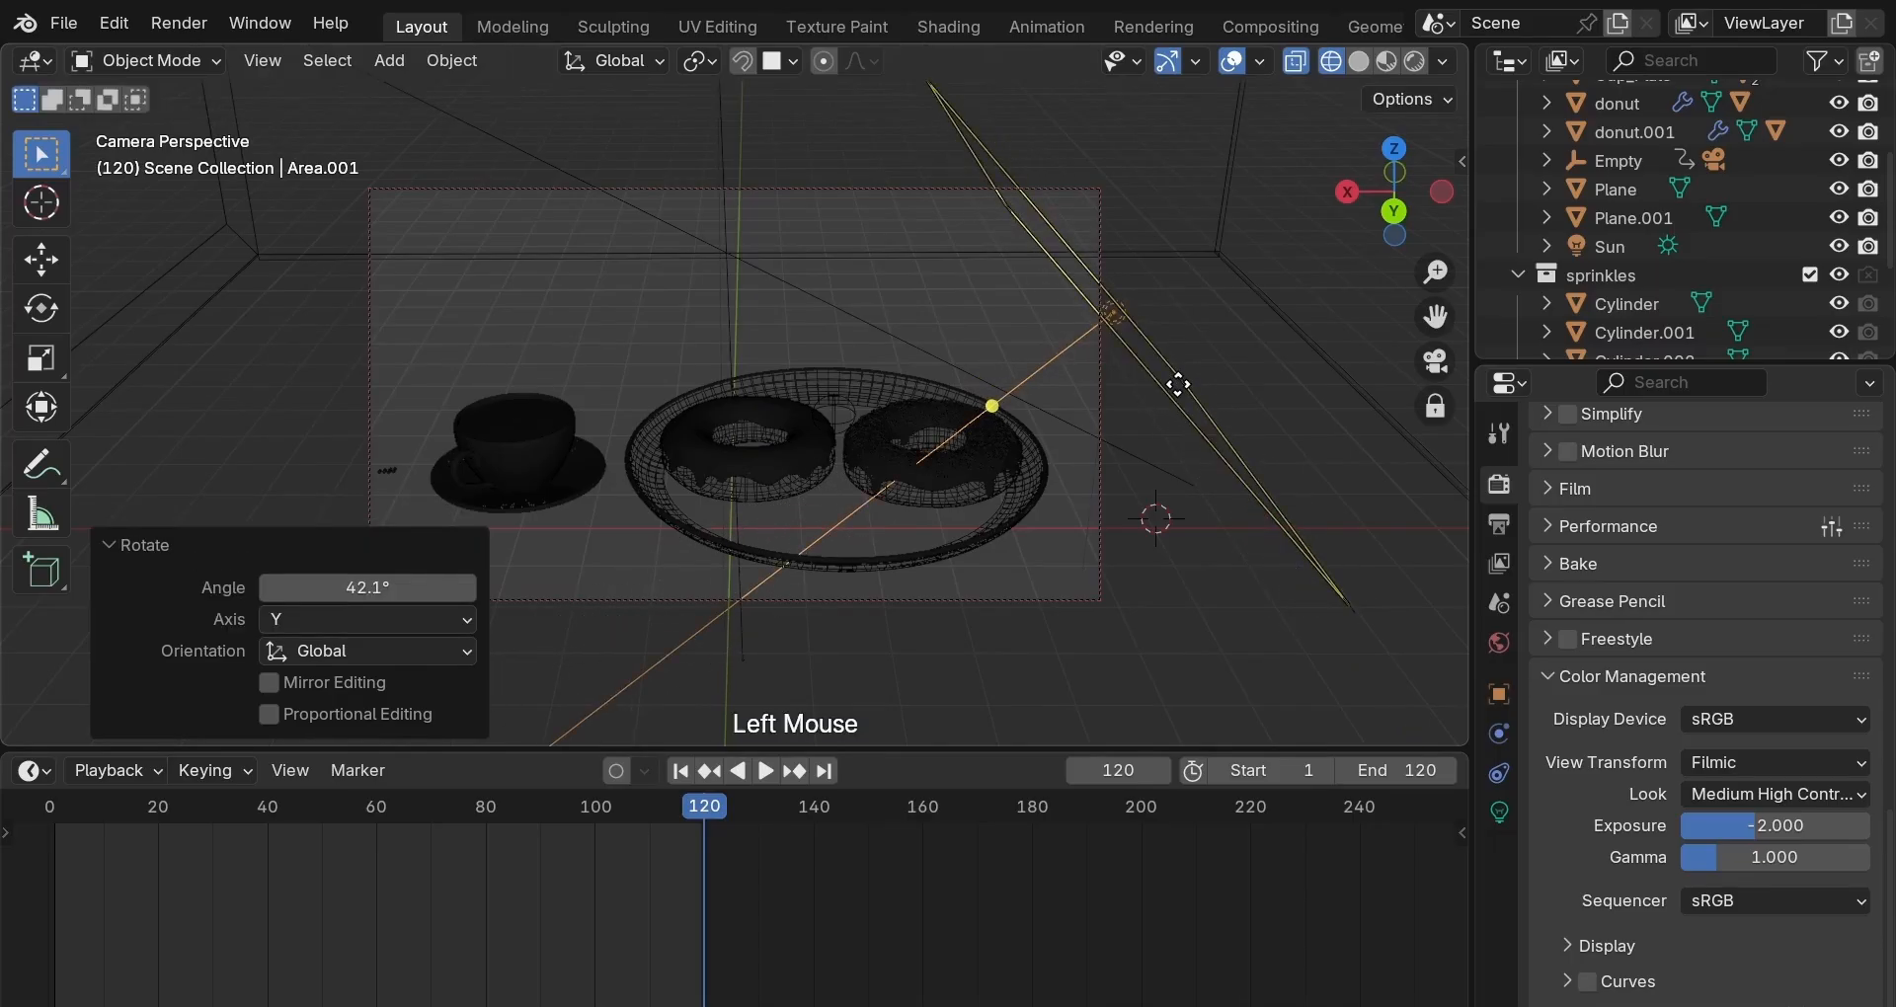
# Shift the light 1.71 m along X, adjust it on Y, lower it 0.64 m, and show rendered shading.
pyautogui.press('g')
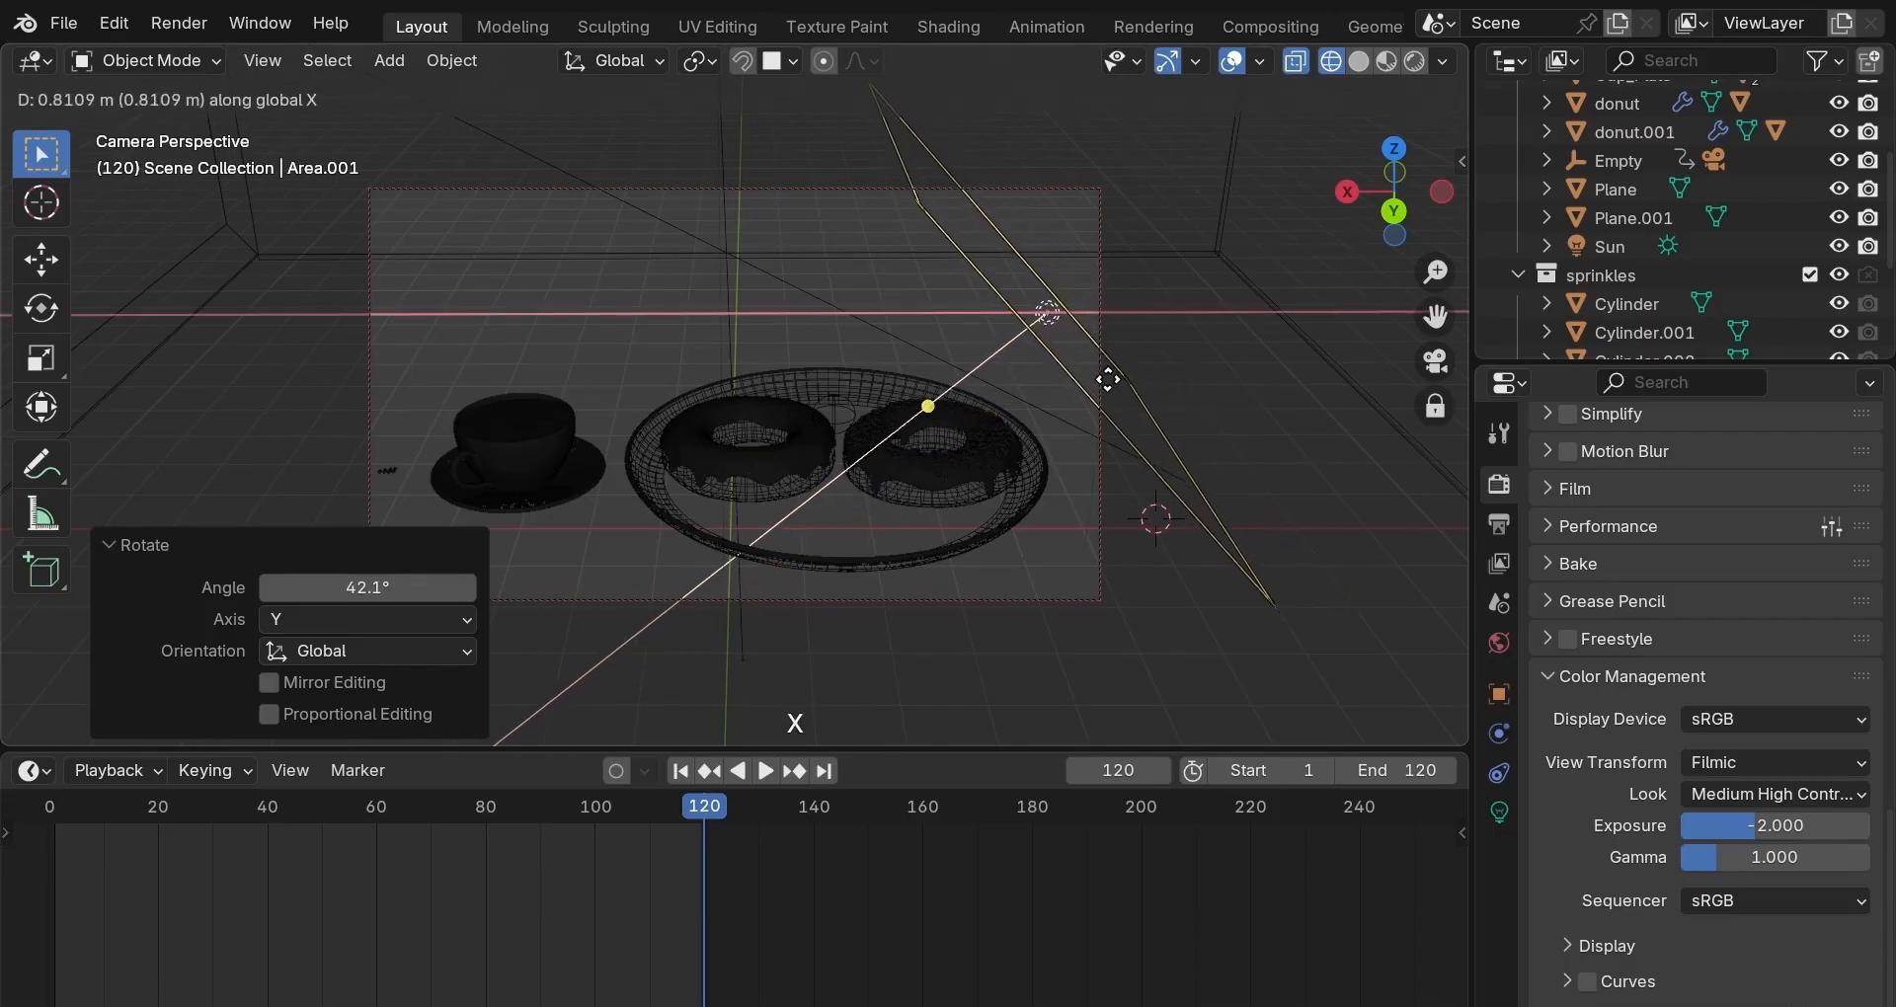
pyautogui.click(1039, 353)
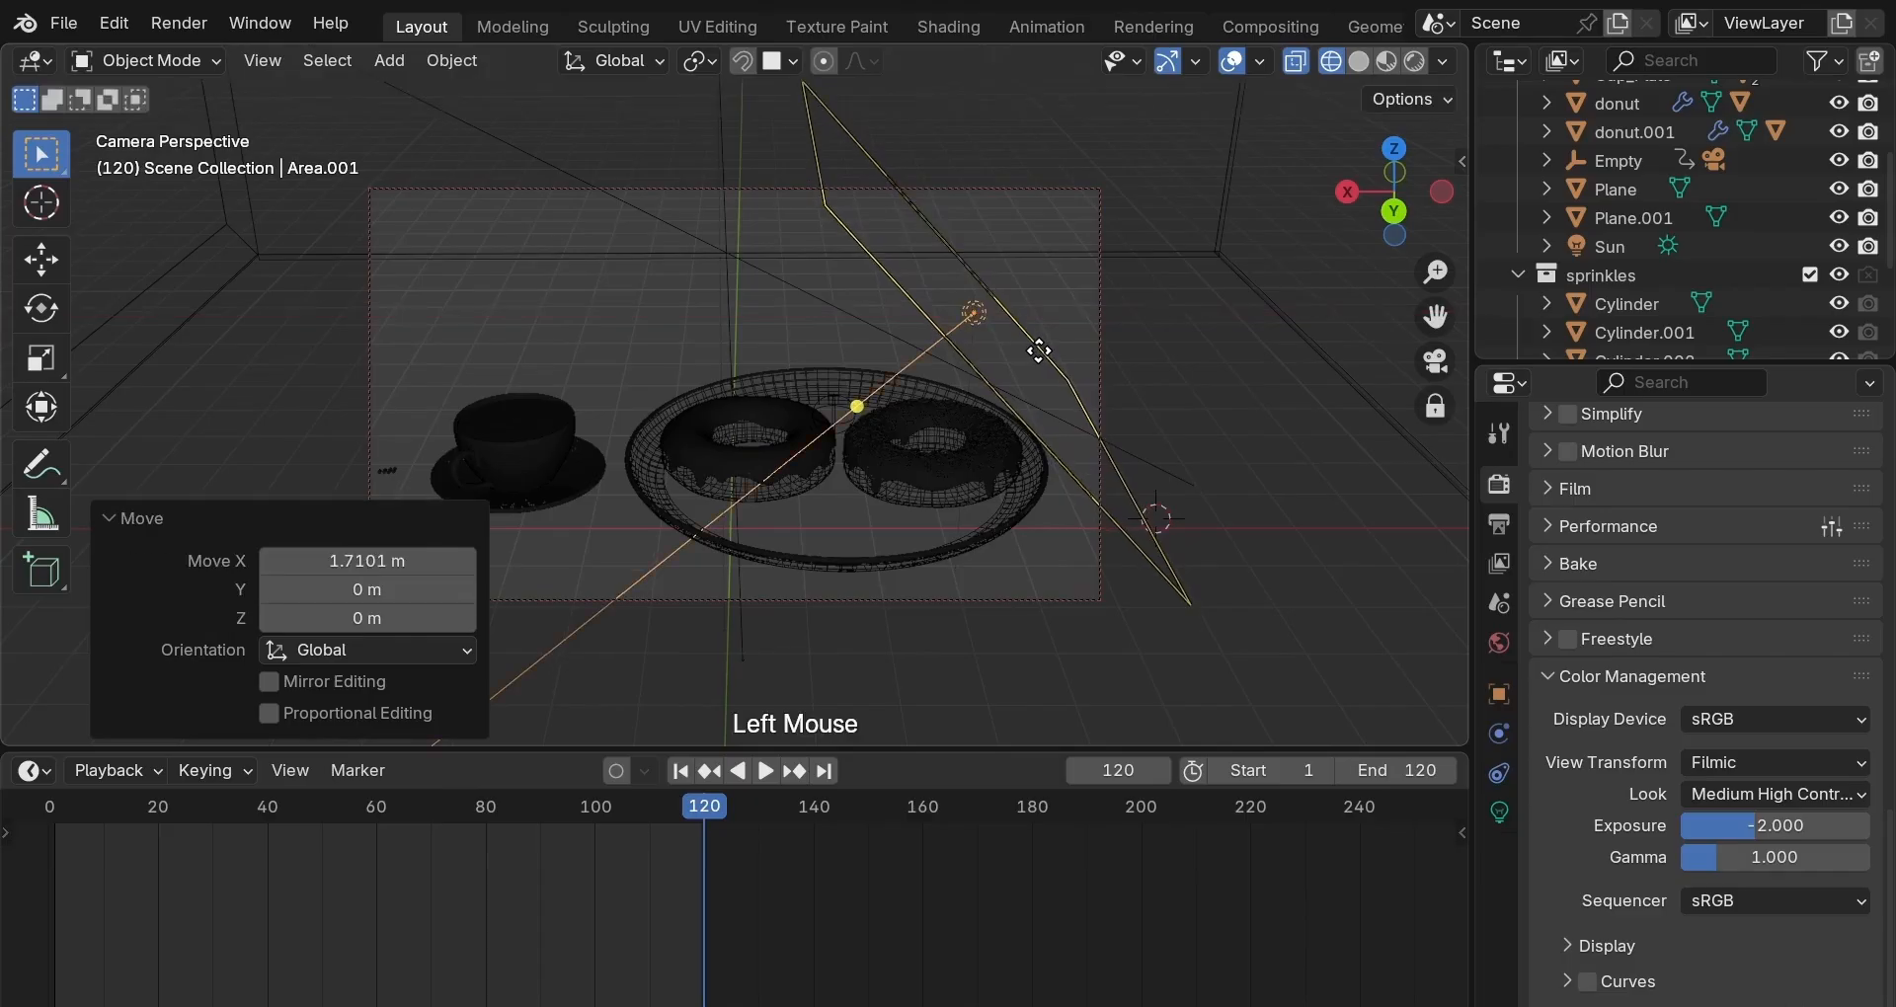
pyautogui.press('g')
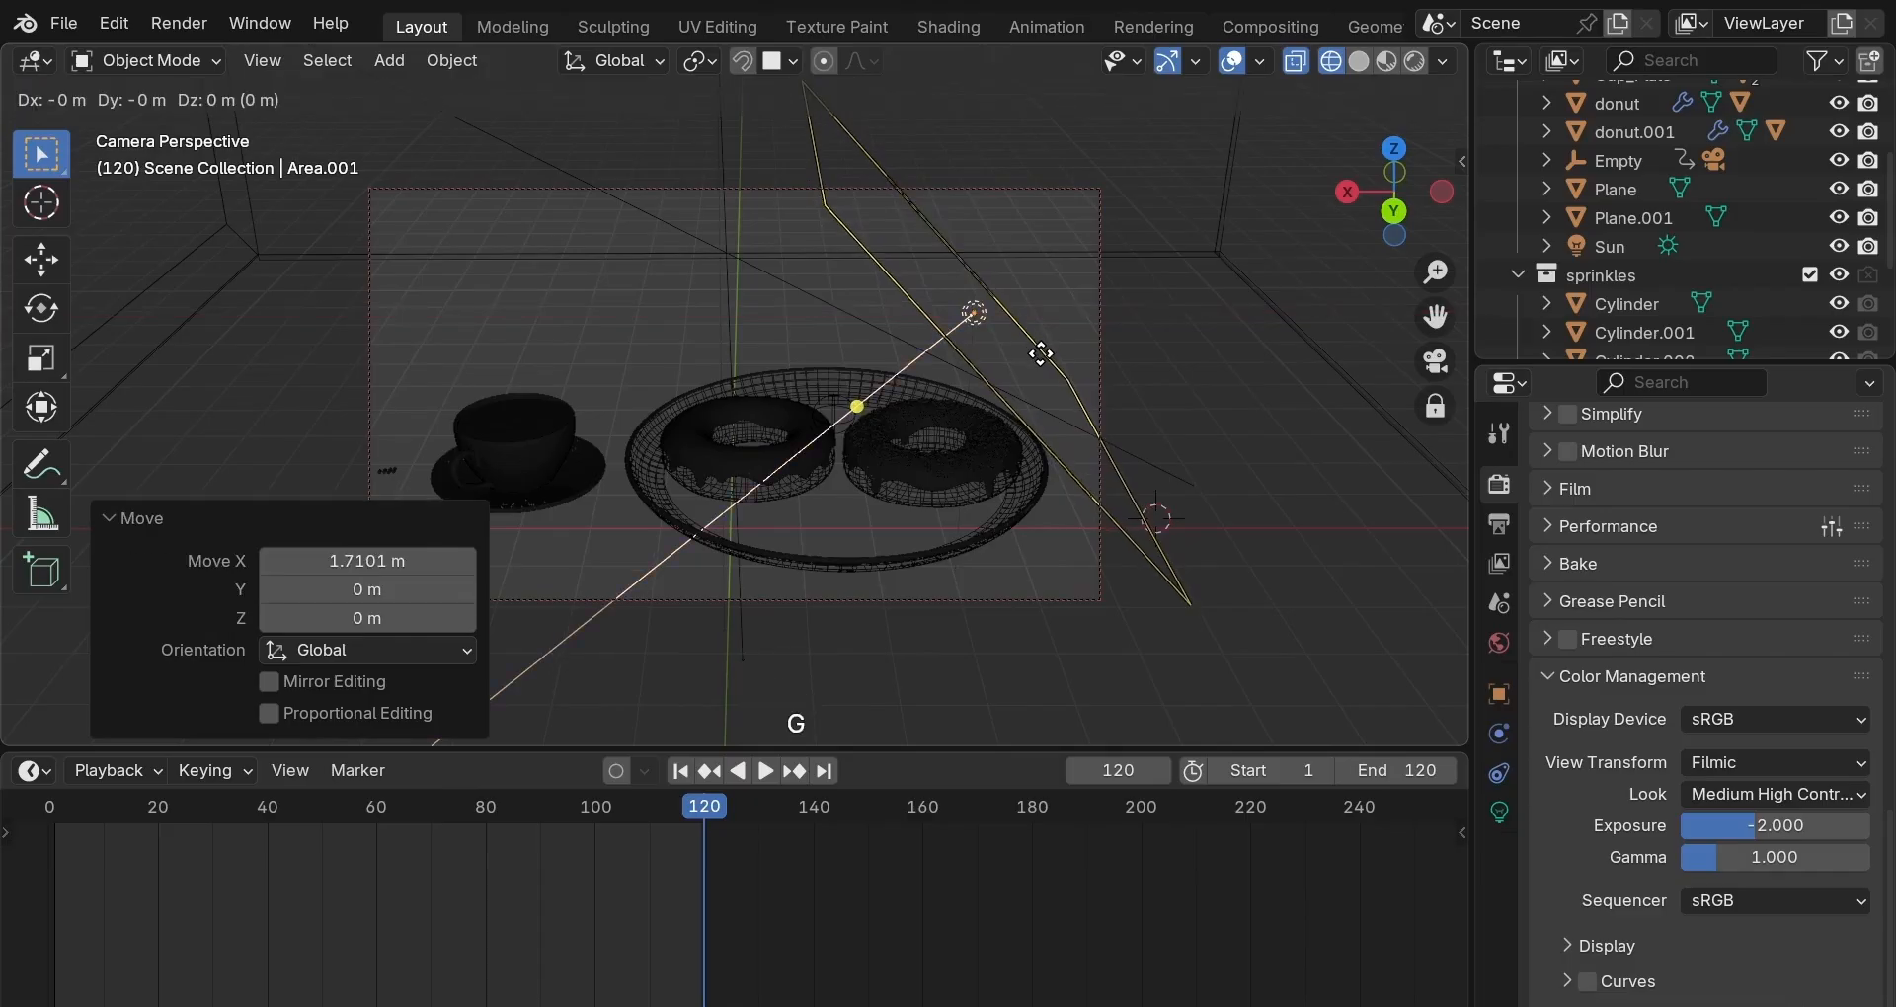
pyautogui.press('y')
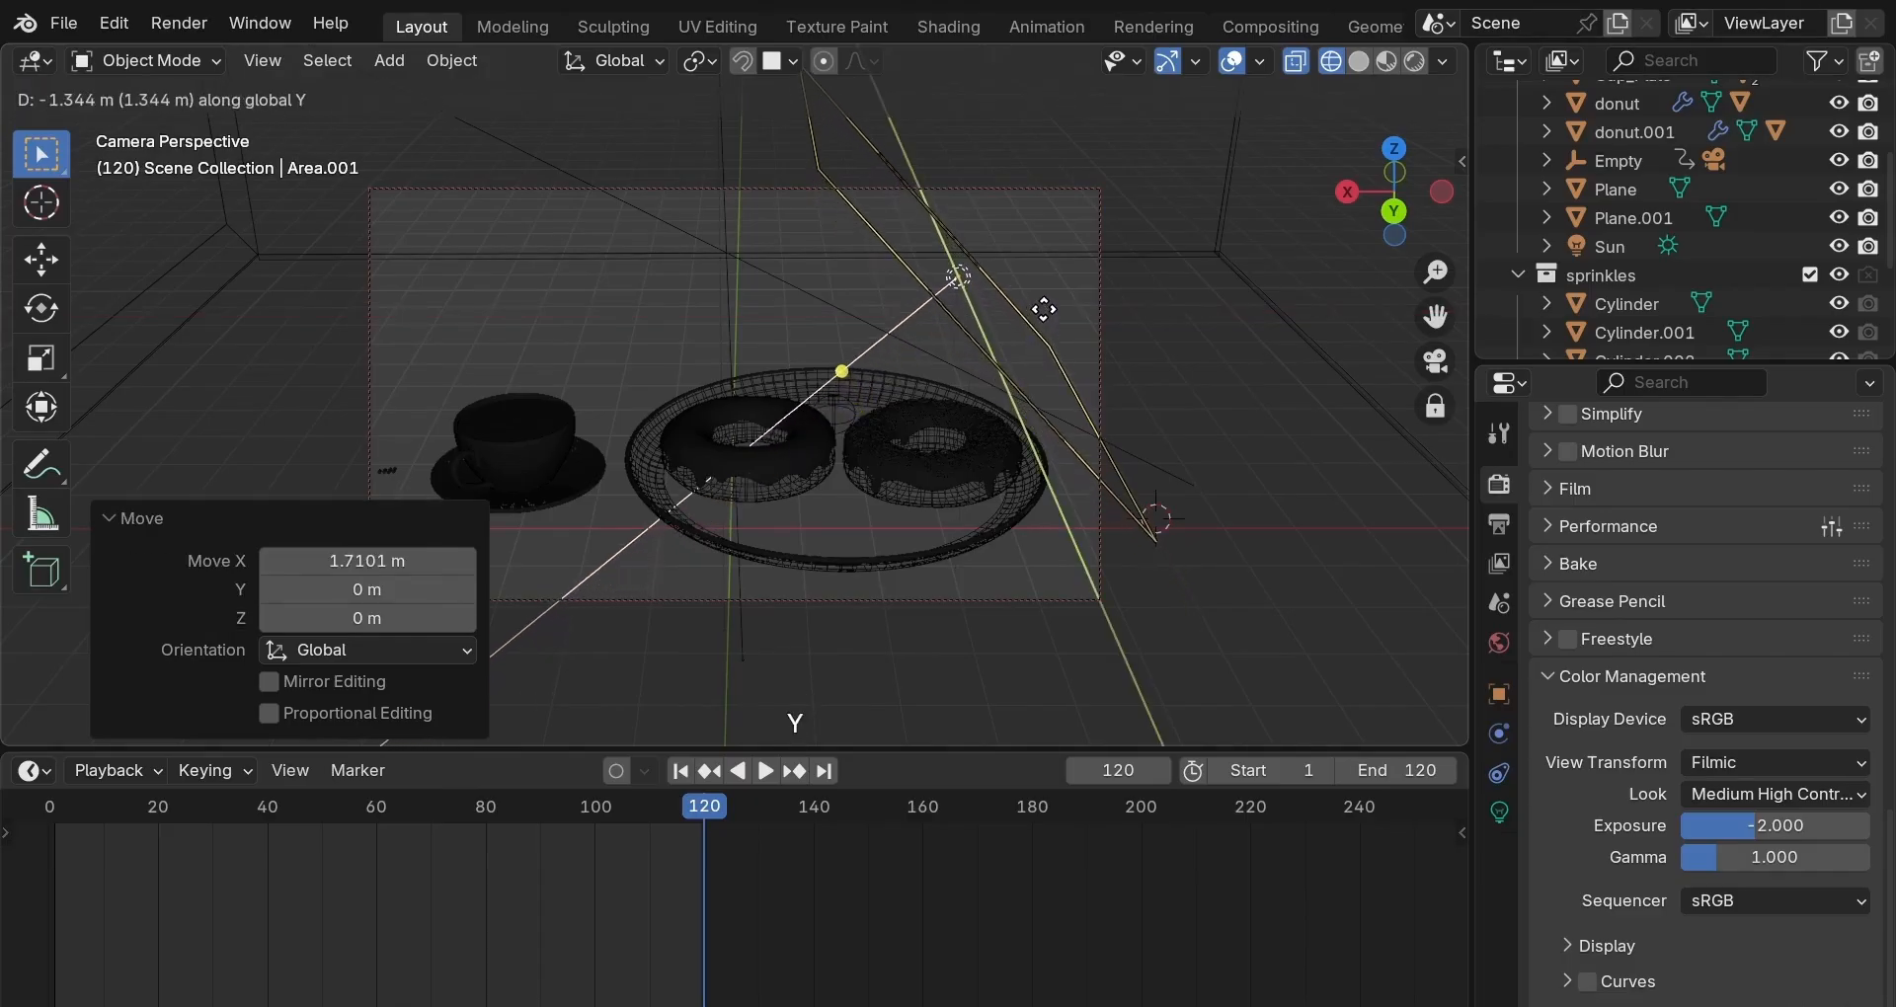
pyautogui.click(1042, 310)
pyautogui.press('g')
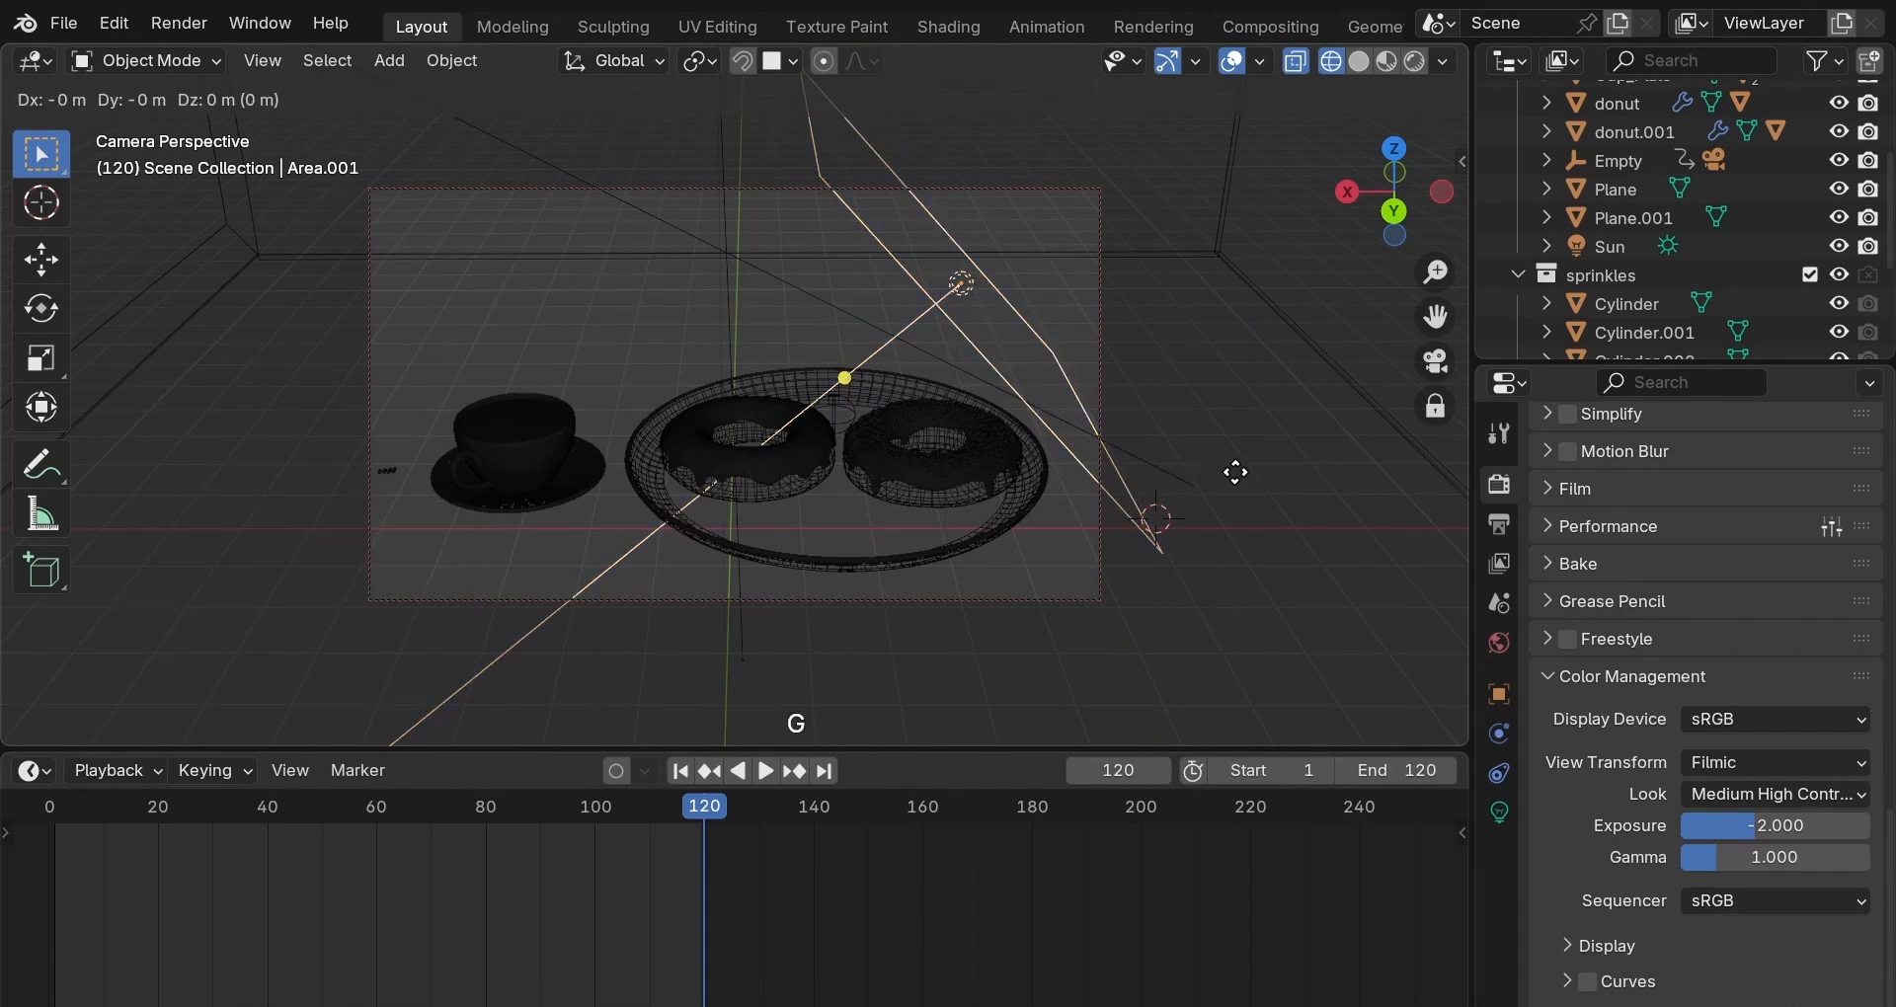
pyautogui.press('z')
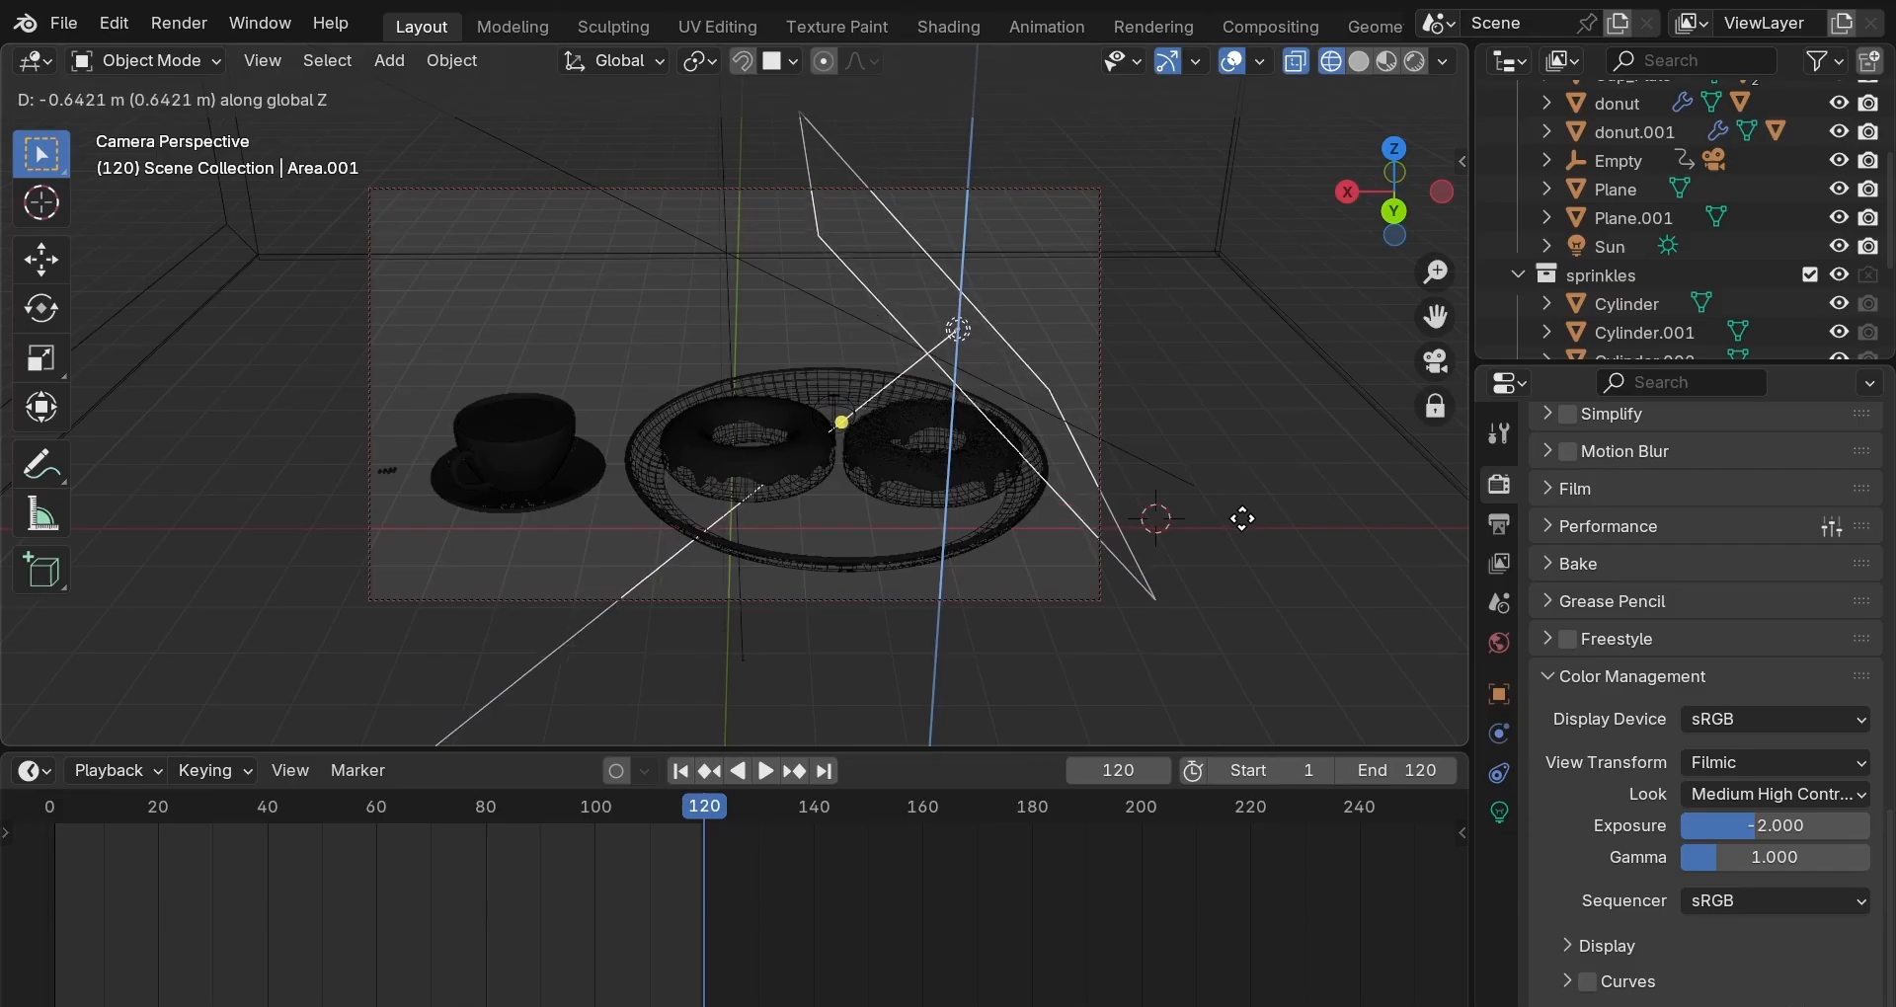
pyautogui.click(1242, 519)
pyautogui.press('z')
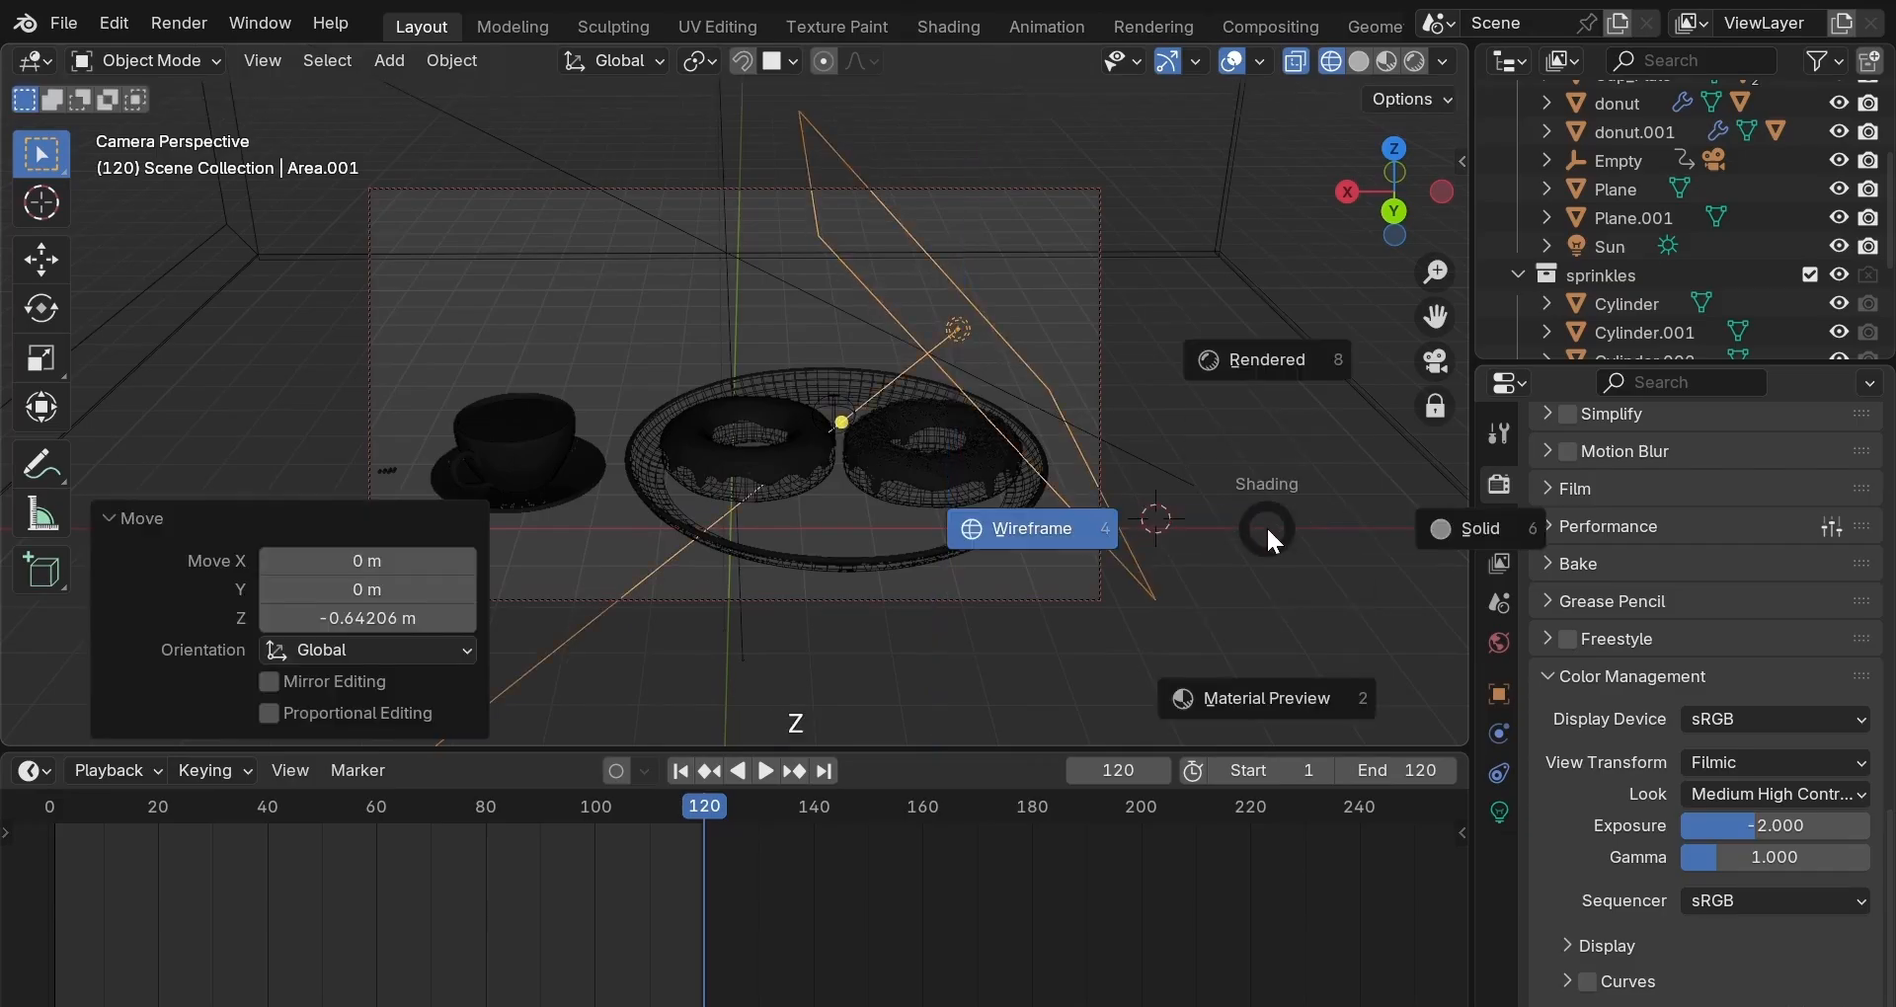
pyautogui.click(1282, 498)
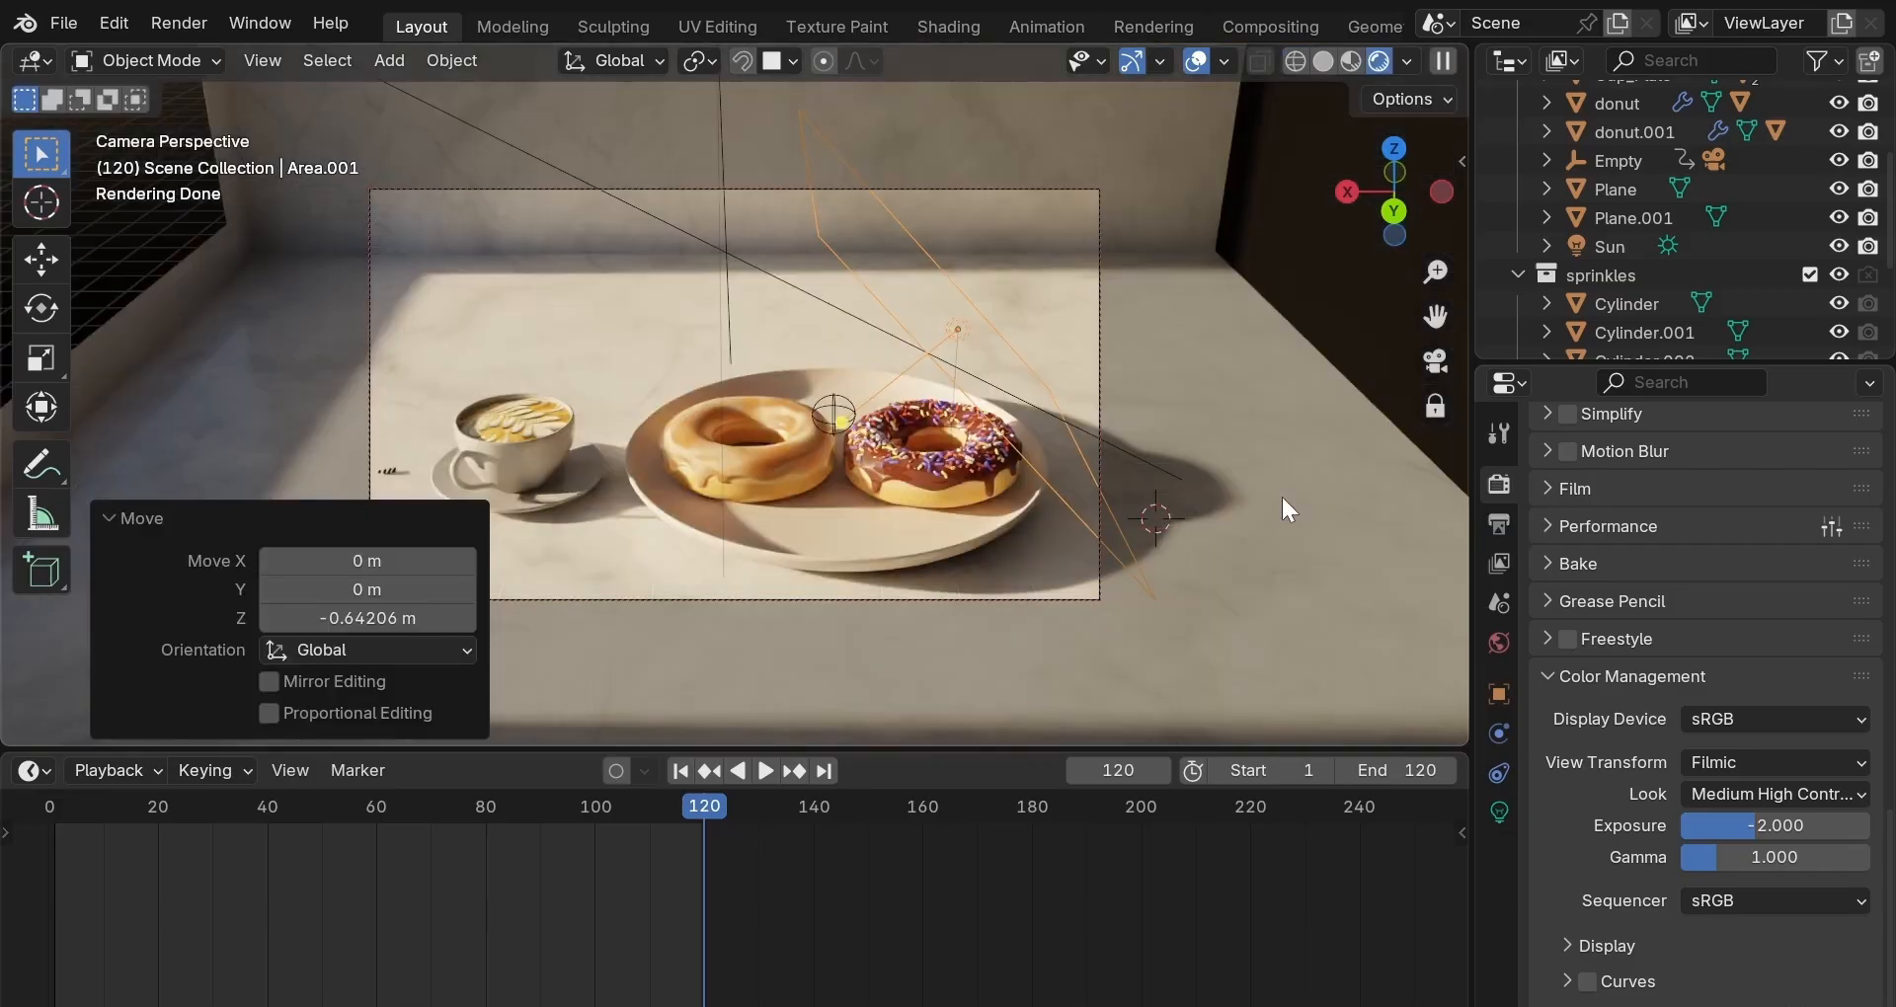
# Set the area light's power to 100 and exposure to 1.5.
pyautogui.click(1500, 813)
pyautogui.scroll(3, 1538, 790)
pyautogui.doubleClick(1744, 498)
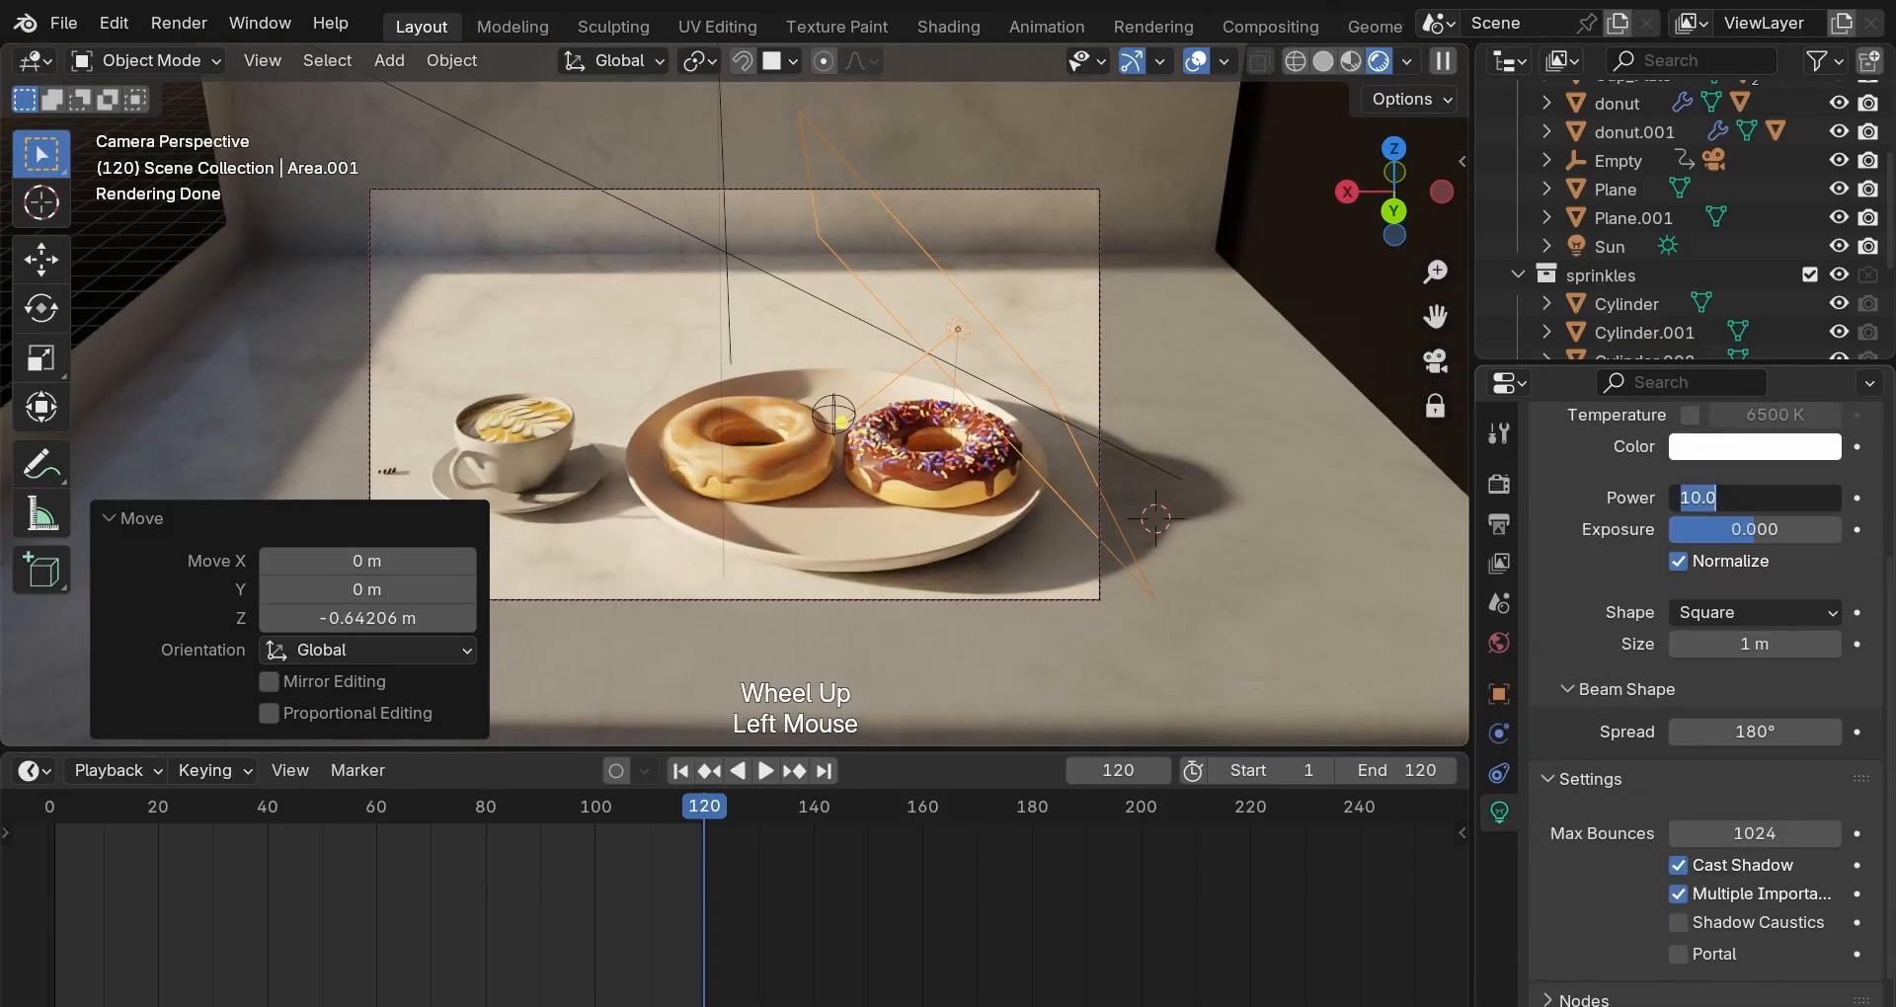
pyautogui.write('100')
pyautogui.press('Return')
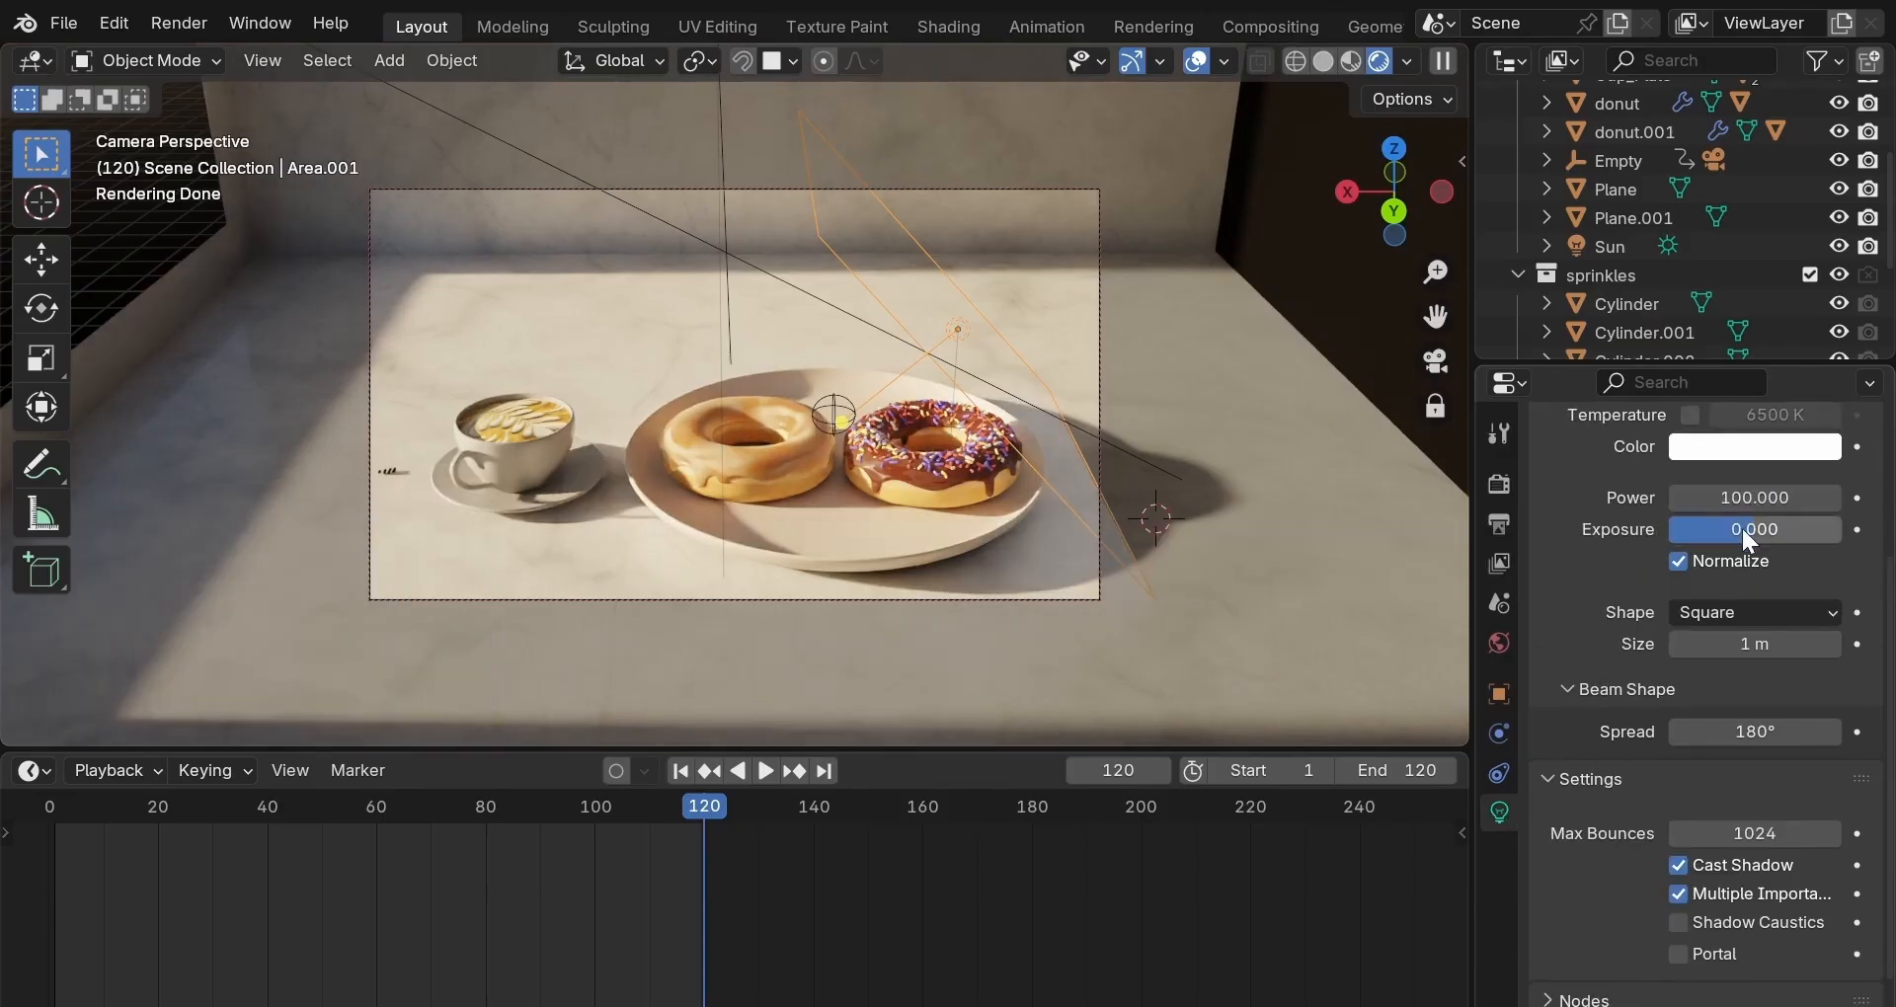
pyautogui.click(1745, 533)
pyautogui.write('1.5')
pyautogui.press('Return')
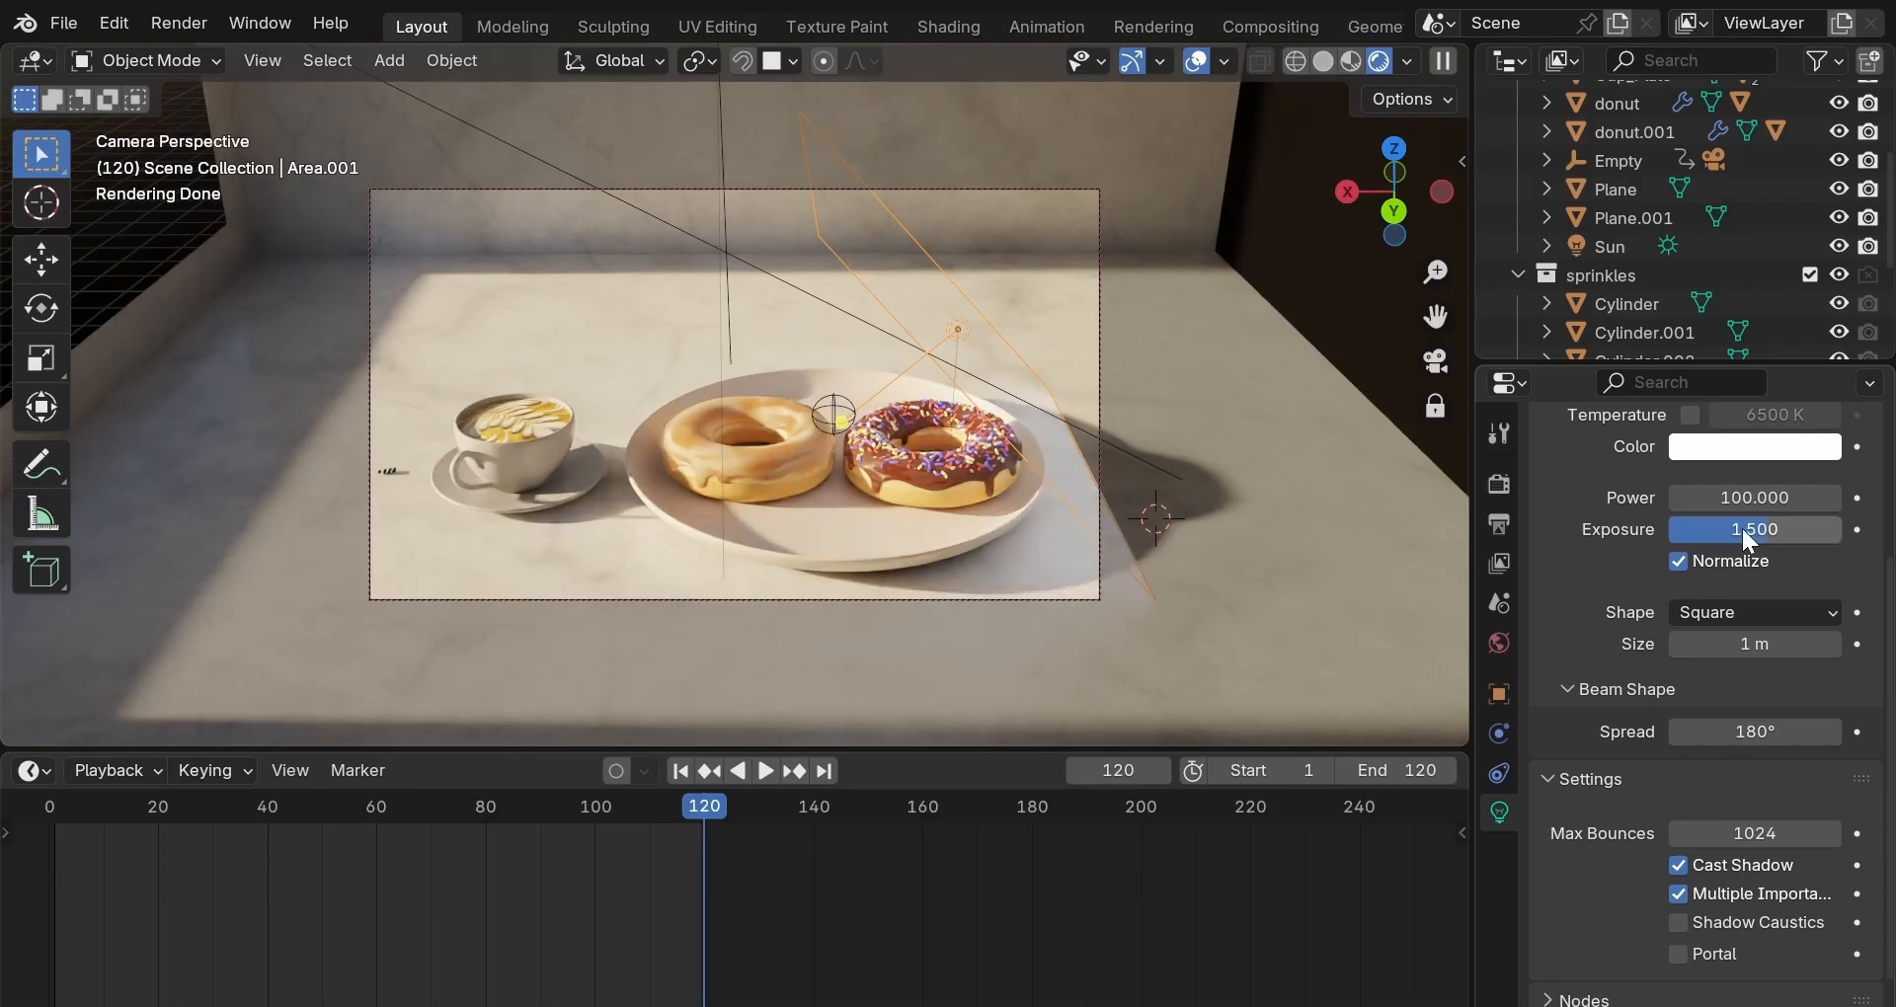
# Switch the light colour to temperature mode and set it to 3000 K.
pyautogui.scroll(3, 1742, 529)
pyautogui.click(1691, 533)
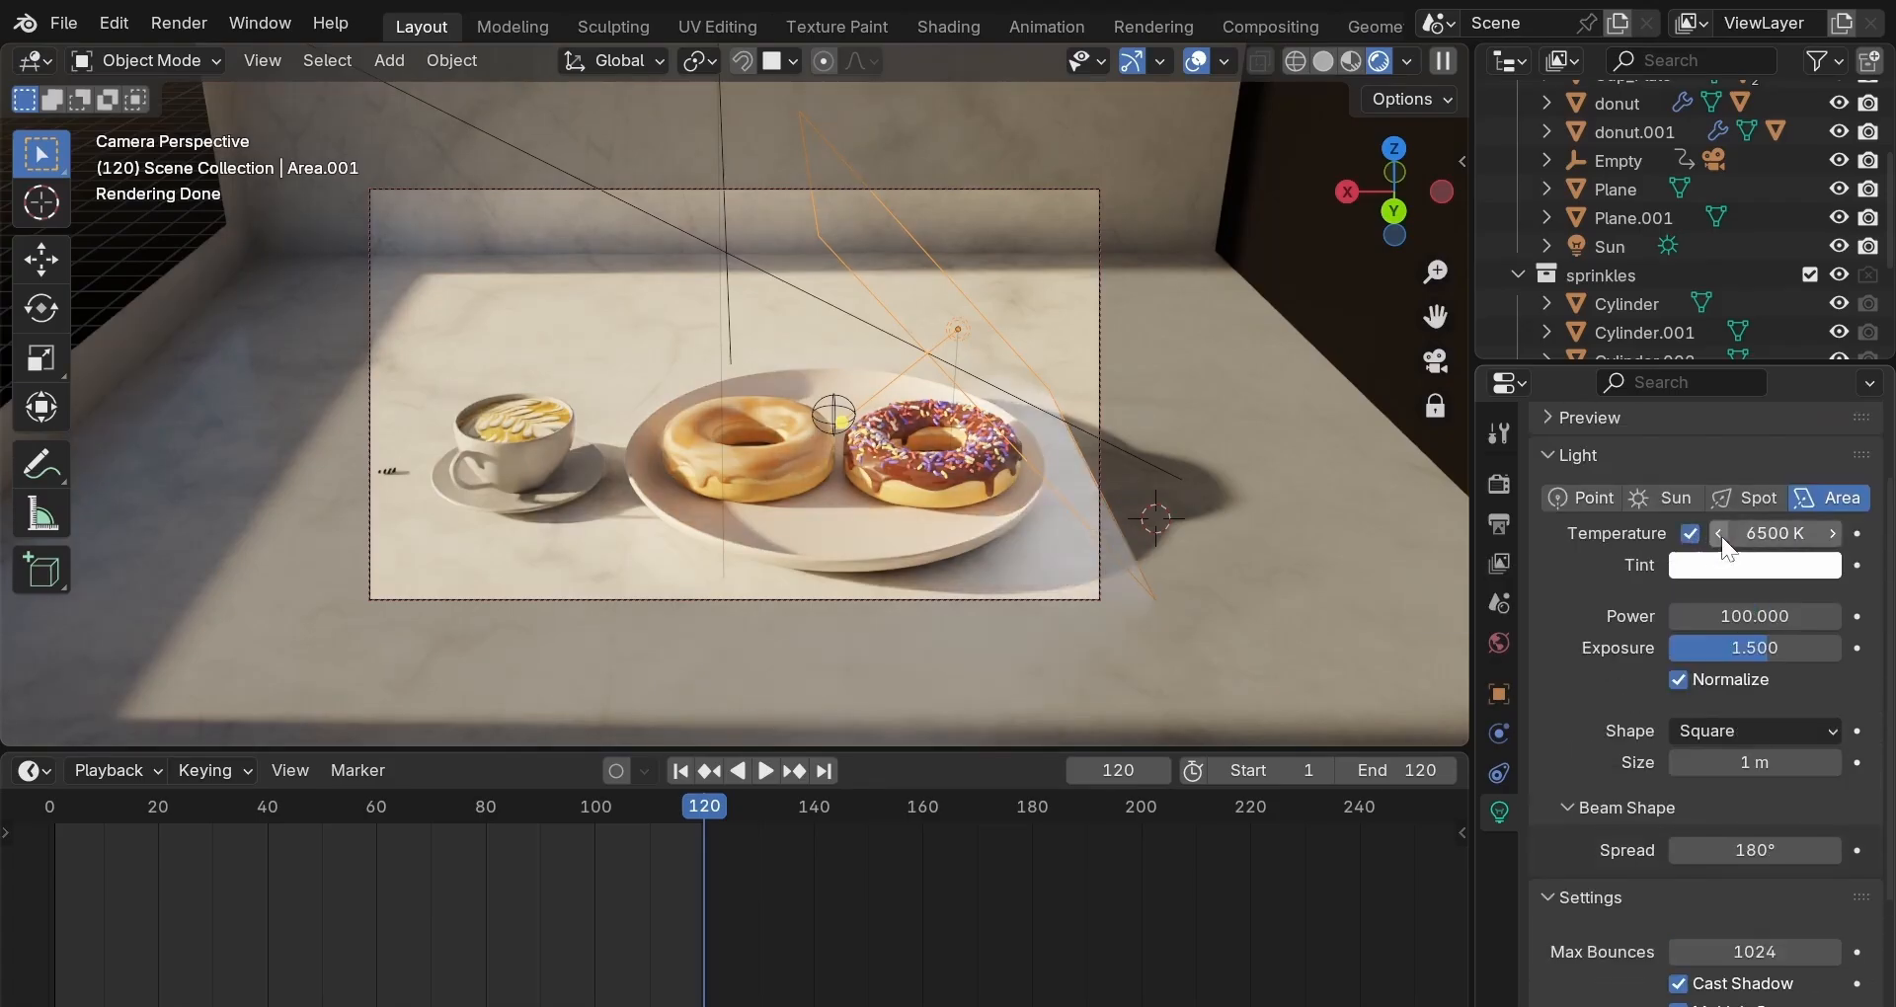
pyautogui.click(1730, 533)
pyautogui.write('3000')
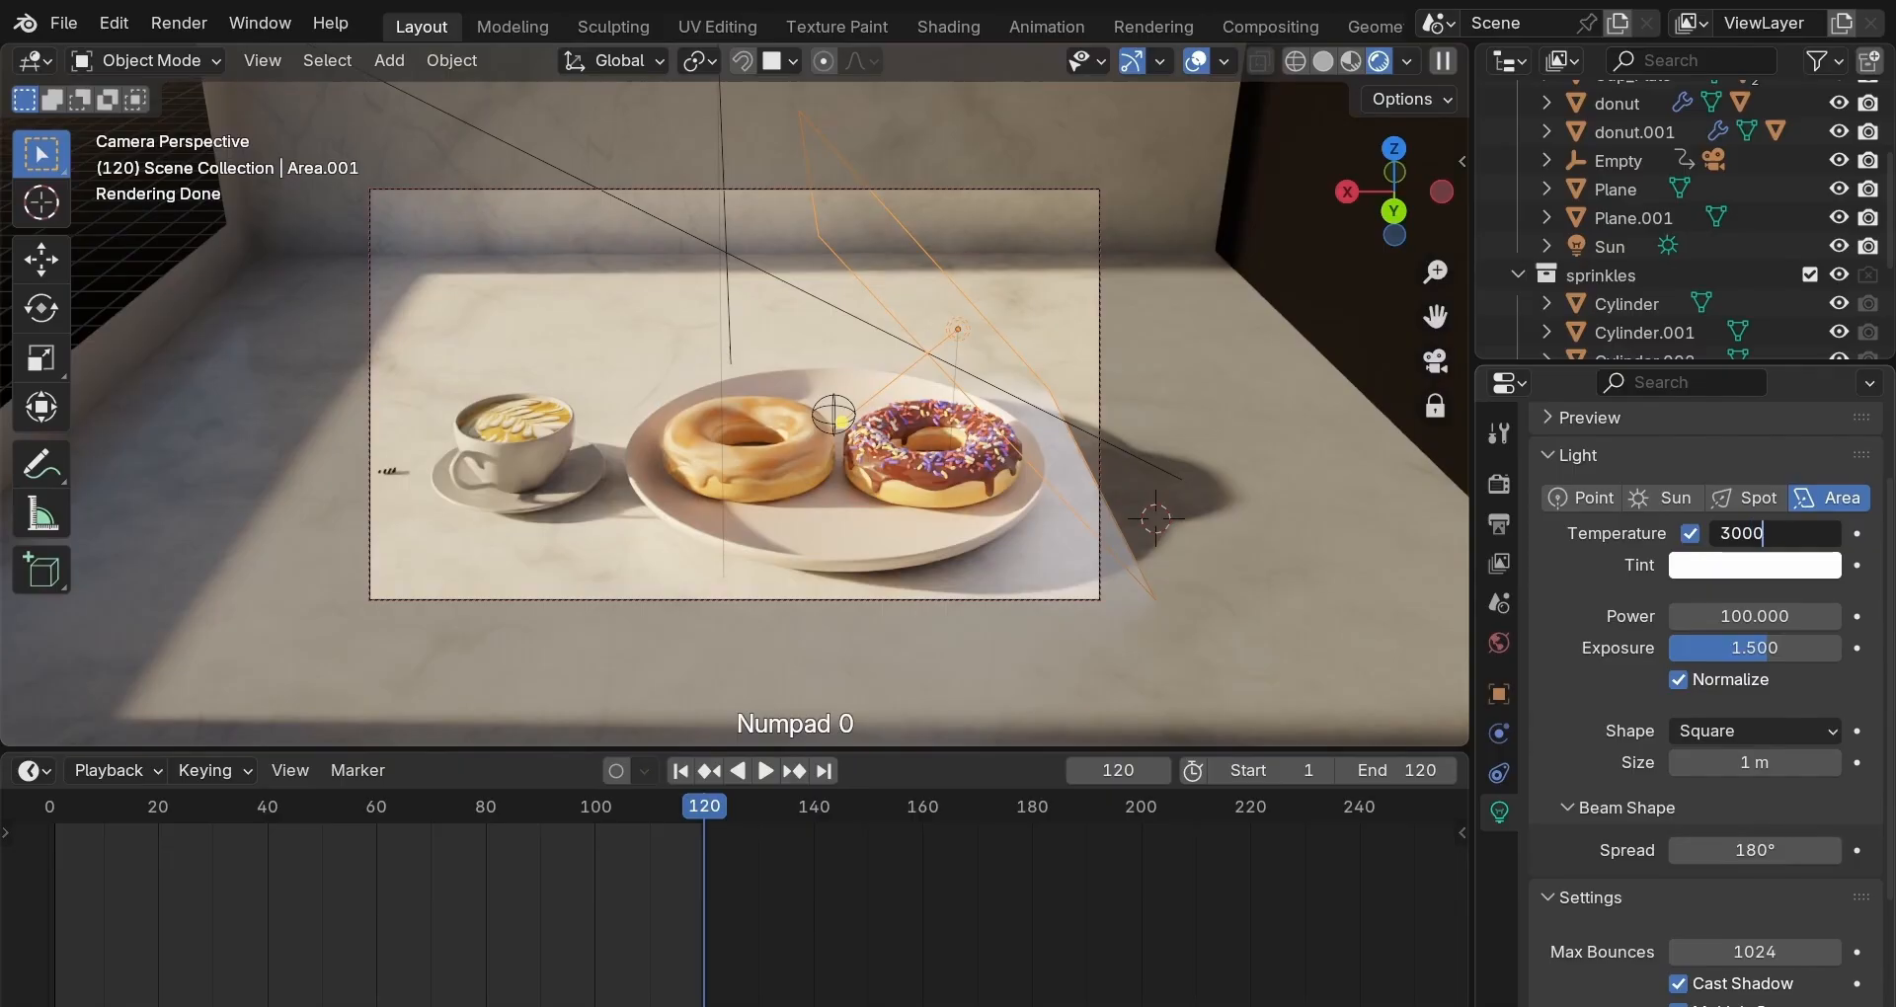
pyautogui.press('Return')
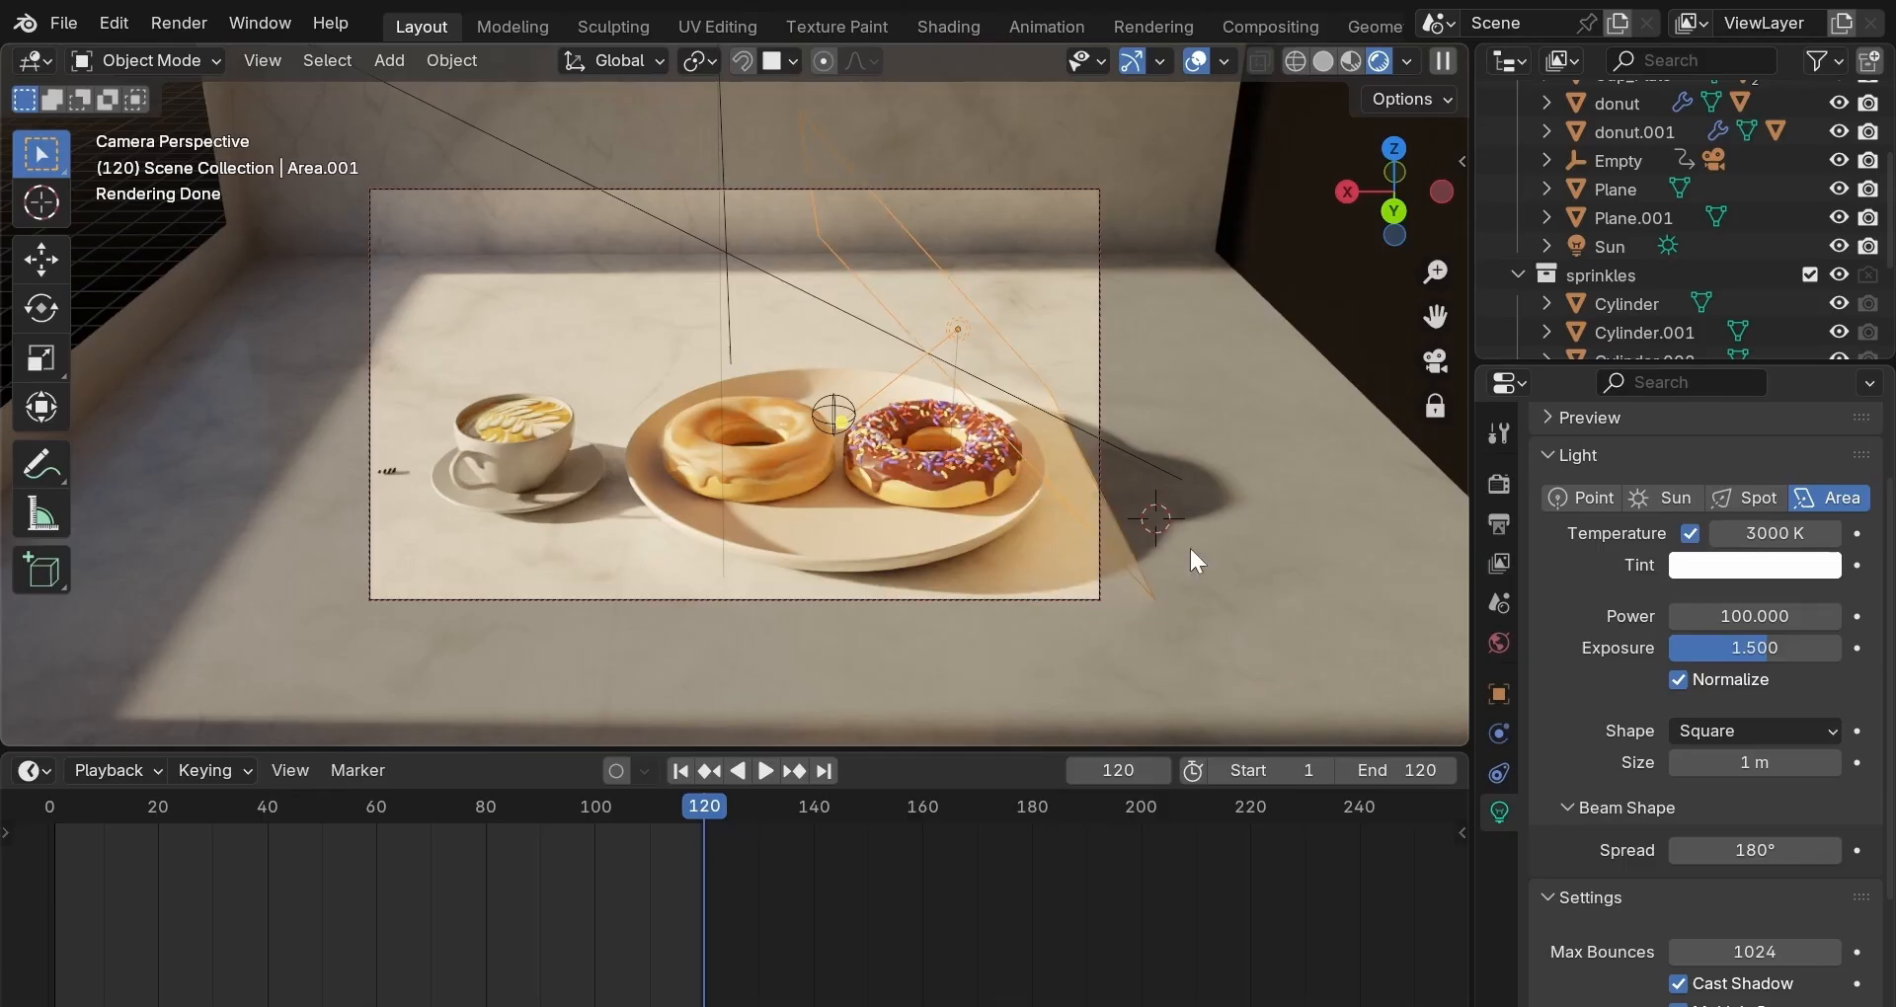
# Link the area light to its own single-user copy of Sun_affectd, then render the image.
pyautogui.click(1509, 689)
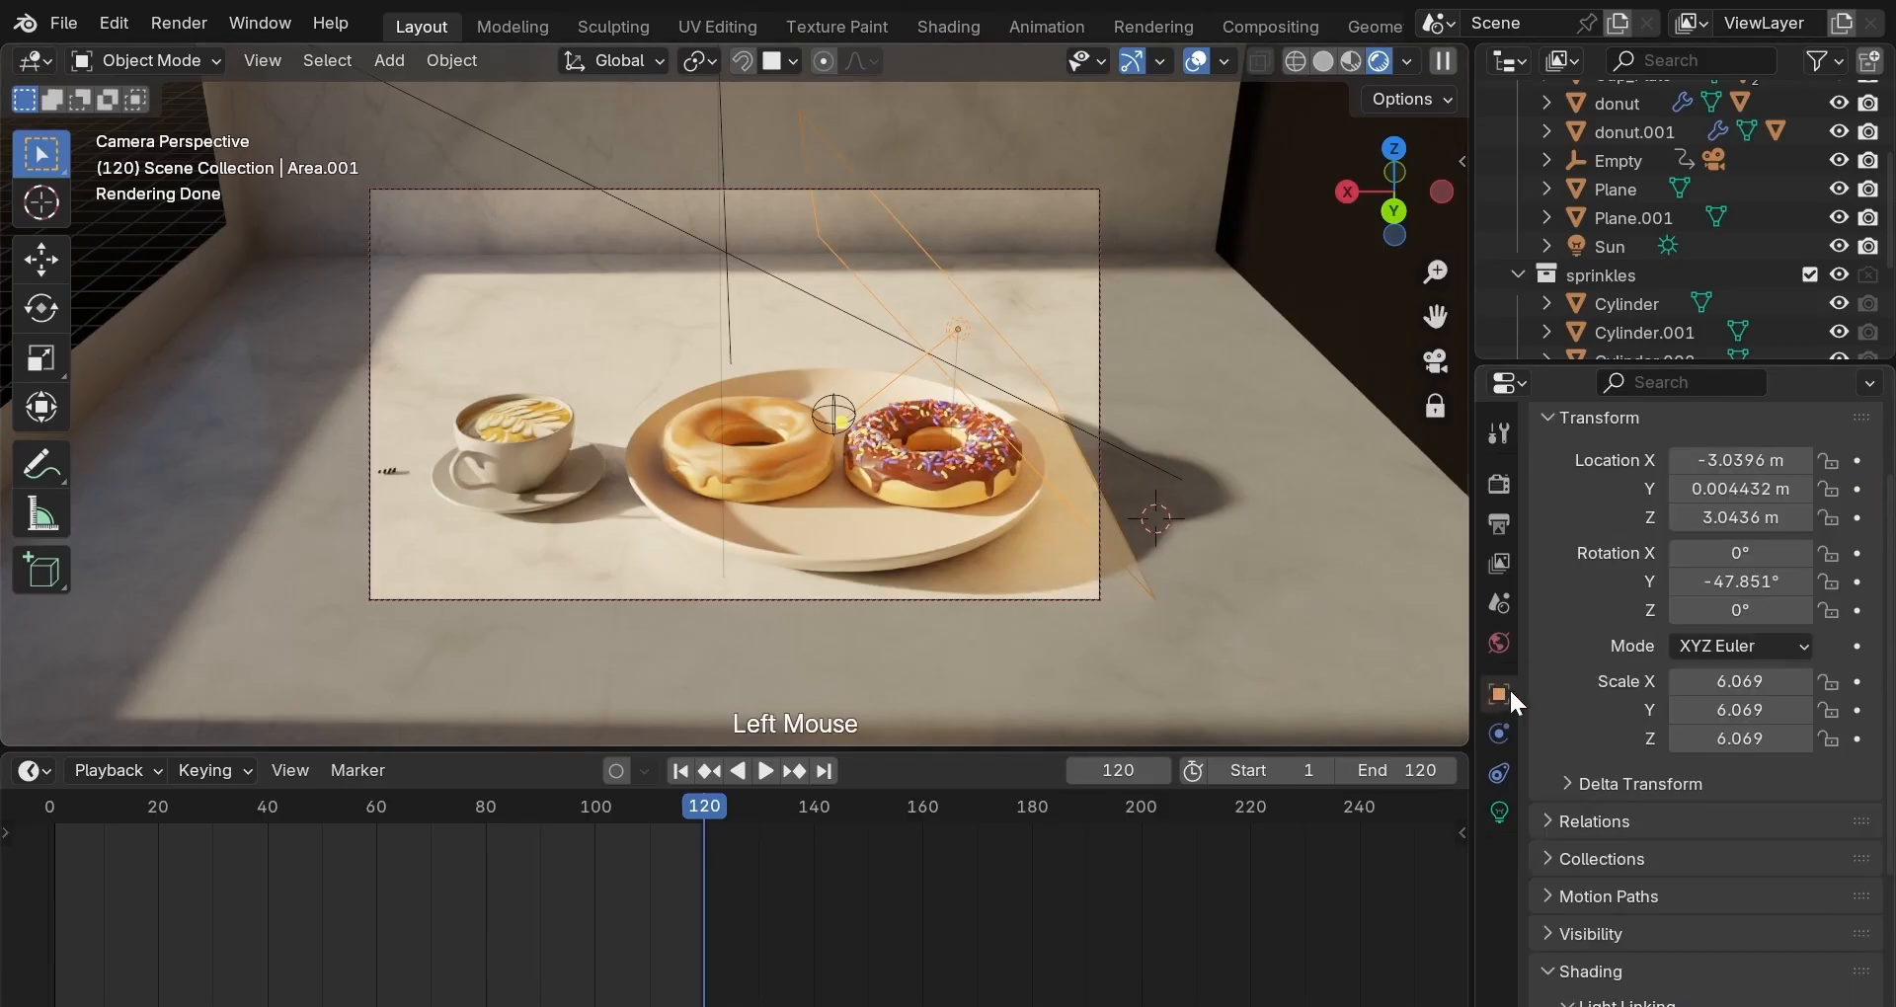
pyautogui.scroll(-5, 1547, 731)
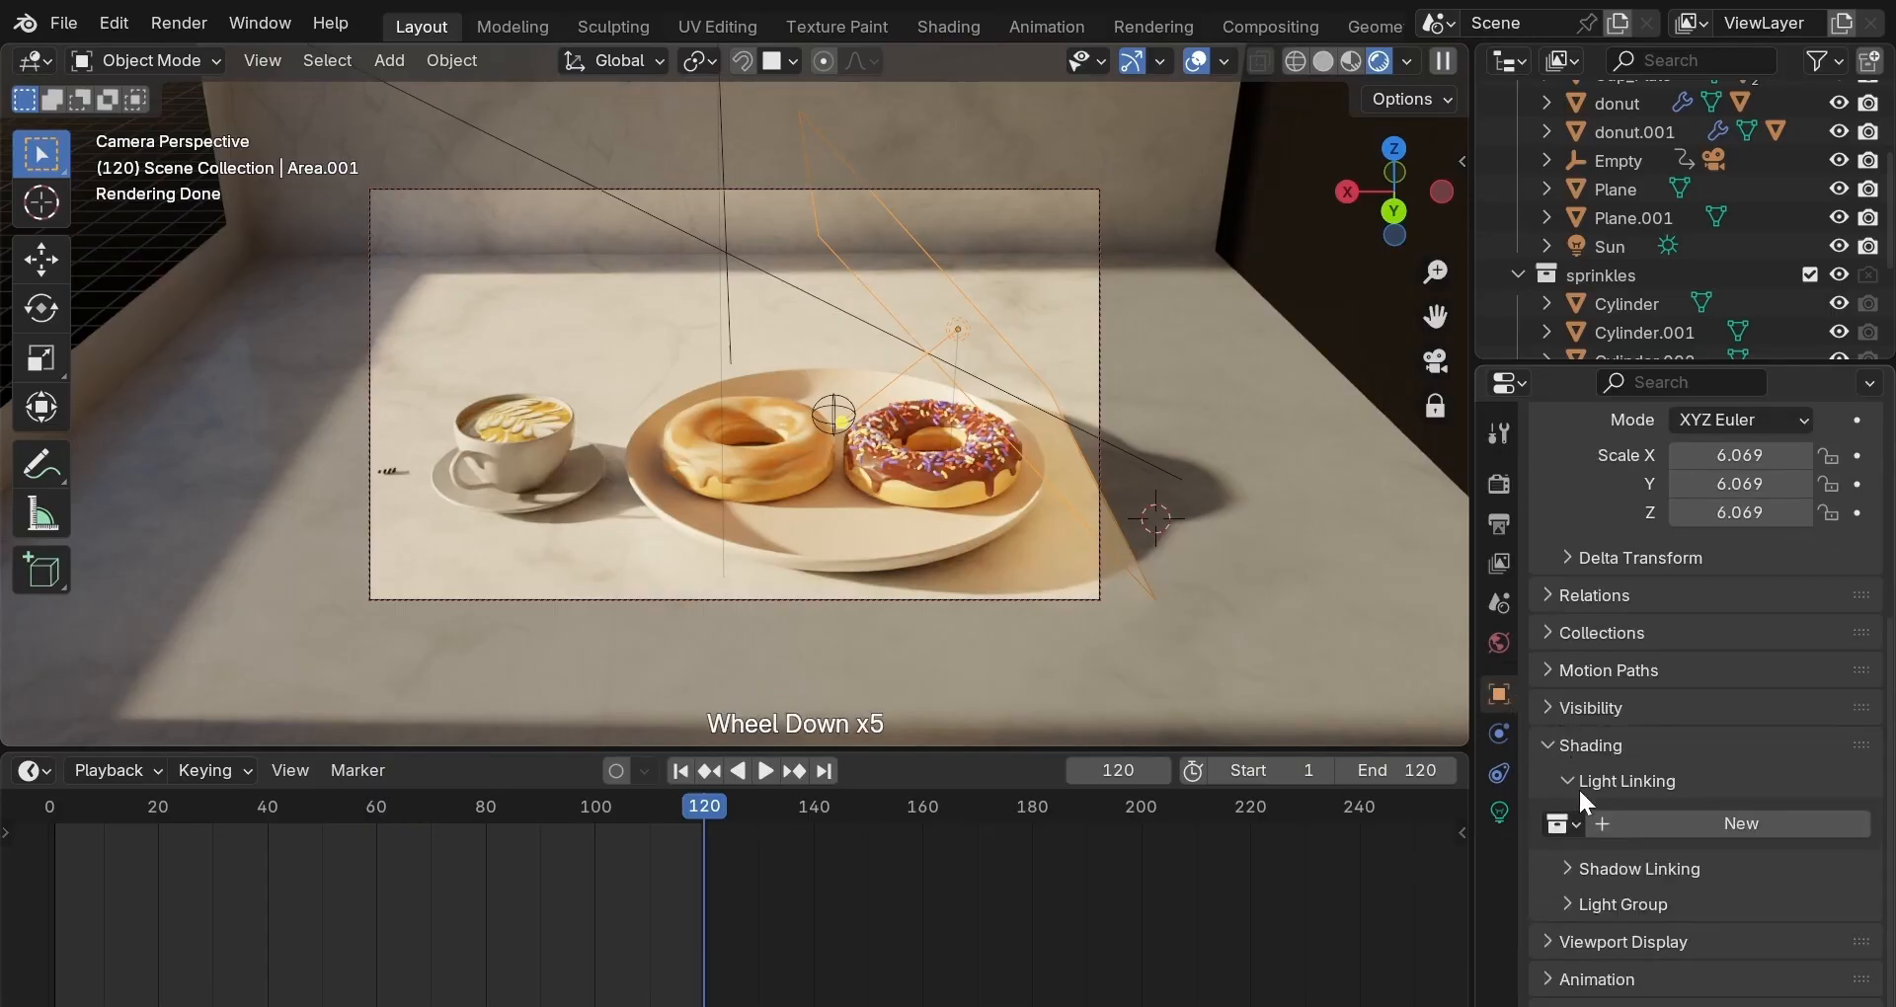
pyautogui.click(1571, 824)
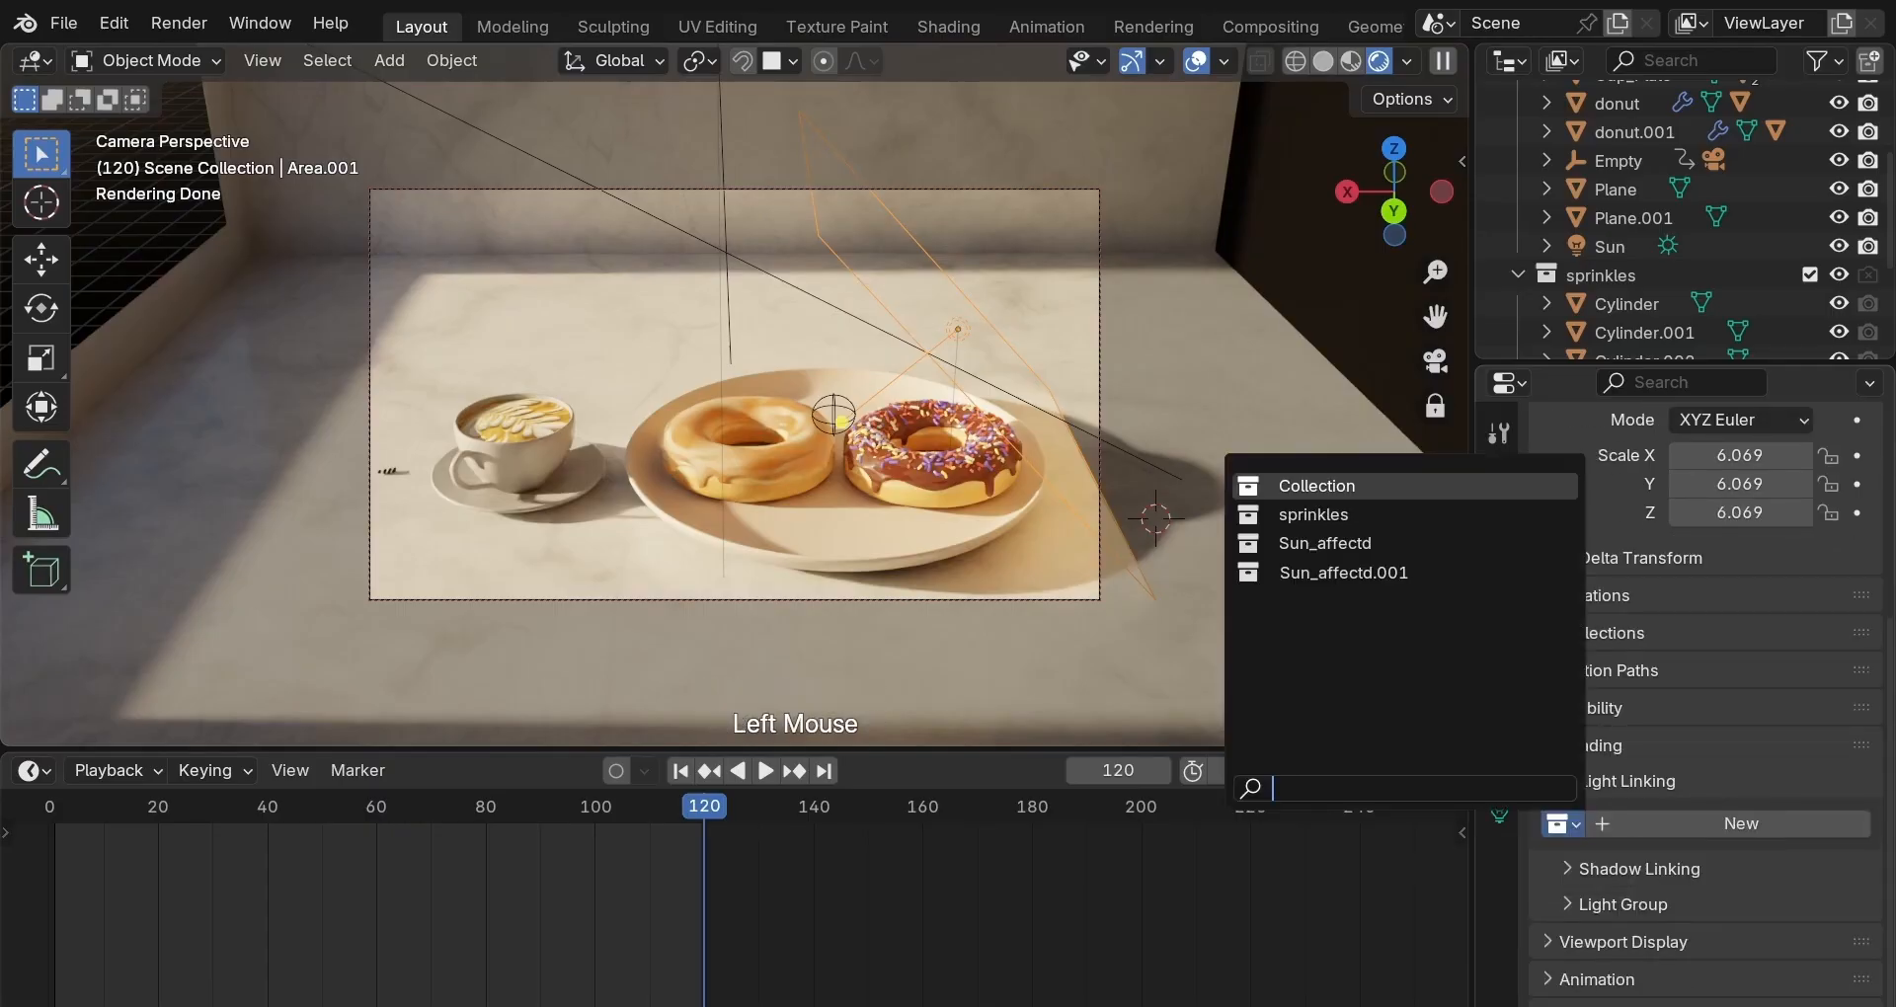
pyautogui.click(1364, 543)
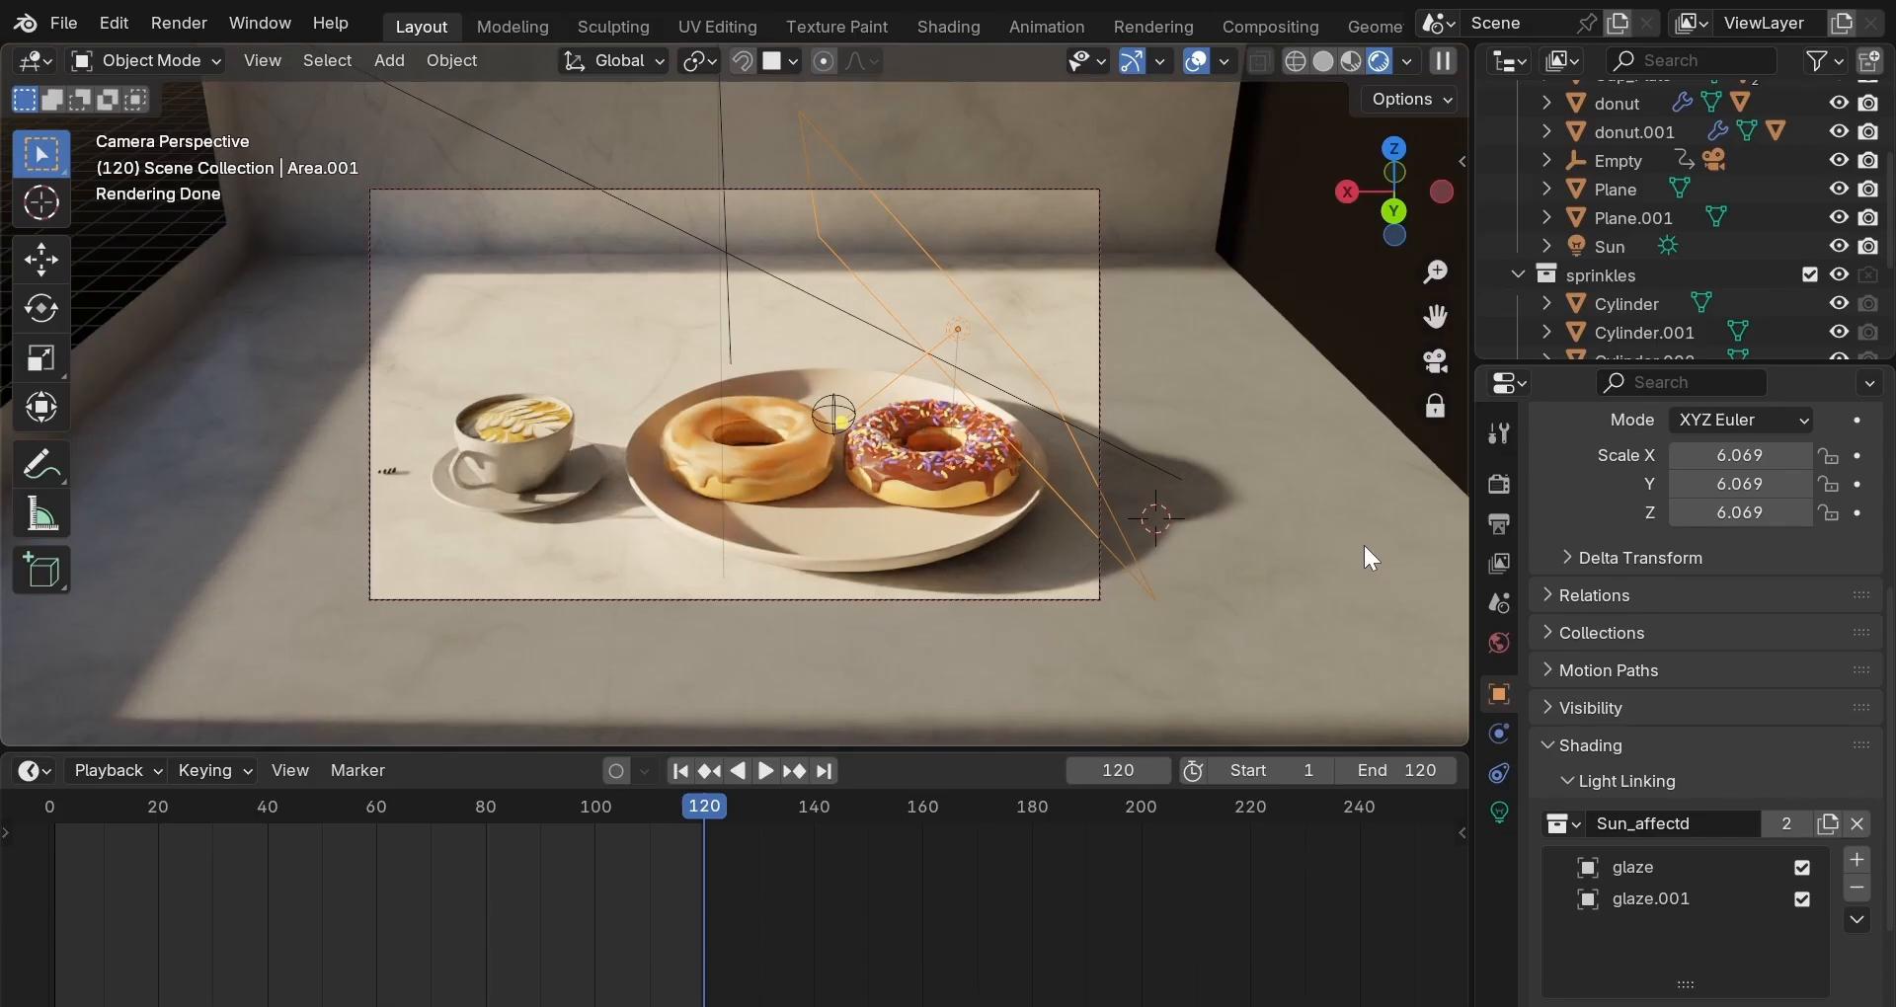
pyautogui.click(1789, 821)
pyautogui.click(169, 22)
pyautogui.click(176, 48)
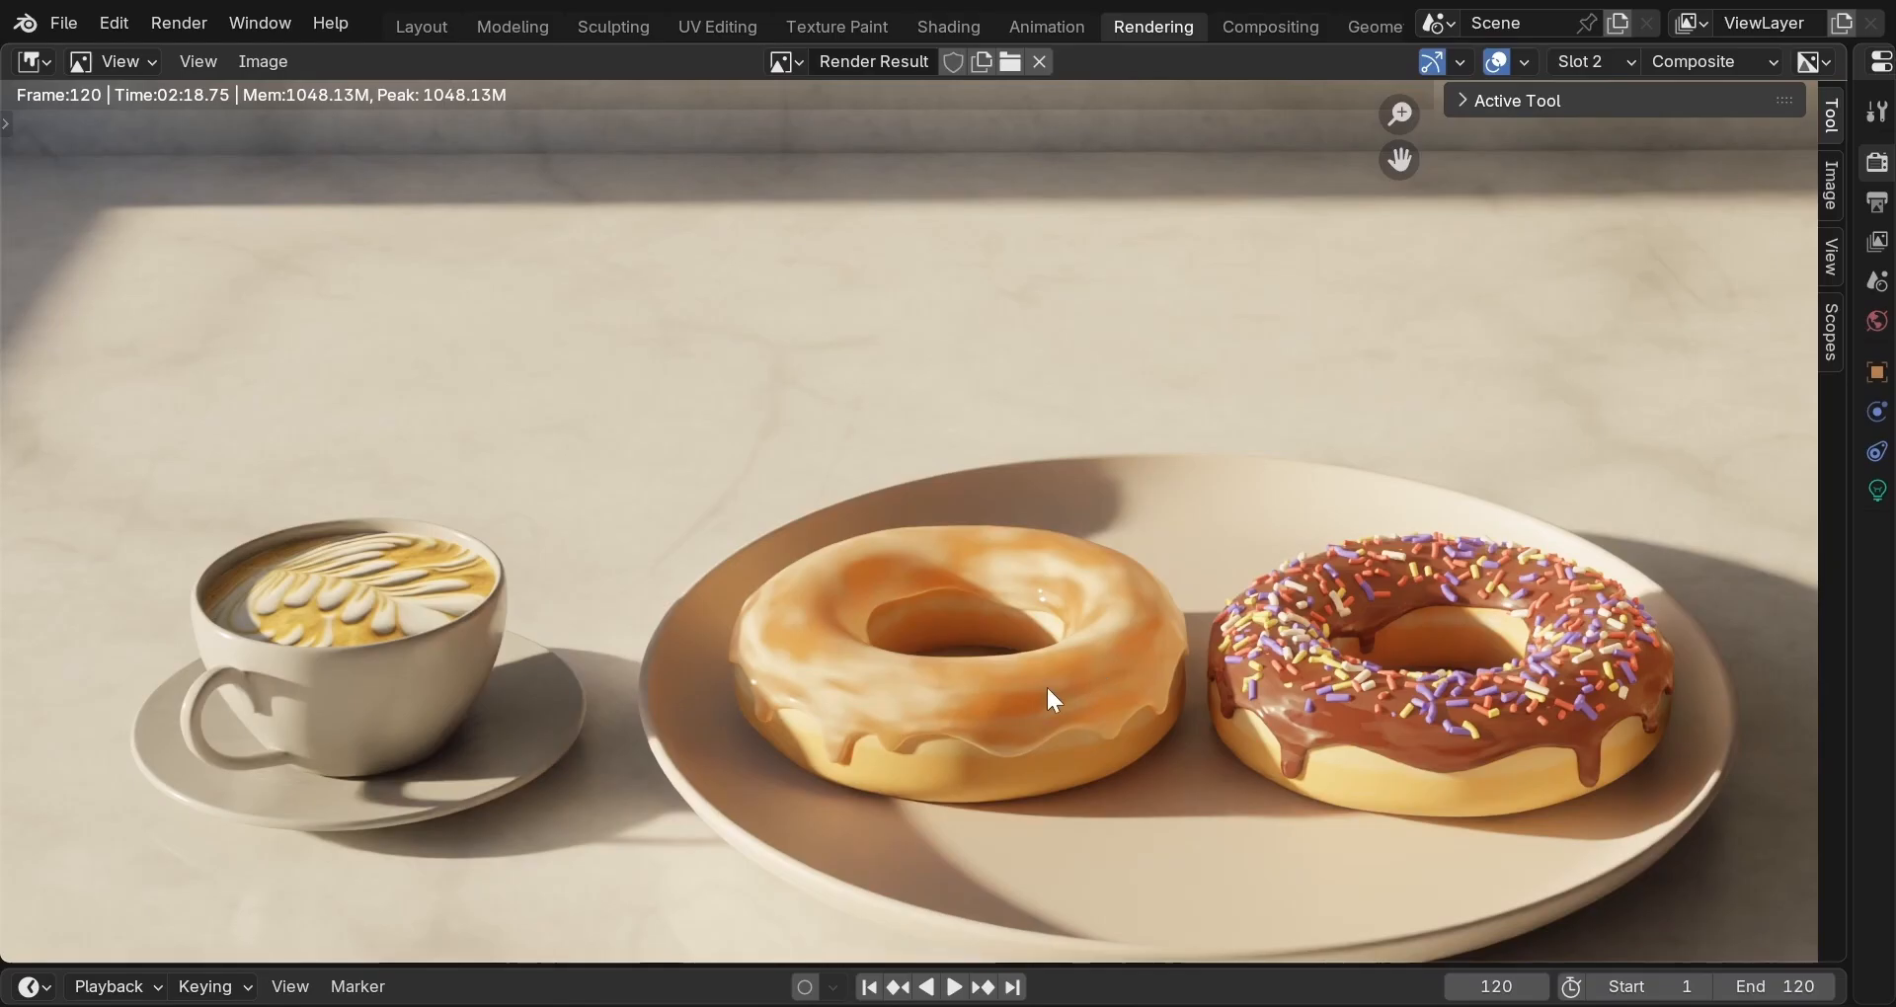
# Compare render Slot 1 with the new Slot 2 render, then return to the Layout workspace.
pyautogui.click(1616, 65)
pyautogui.click(1614, 97)
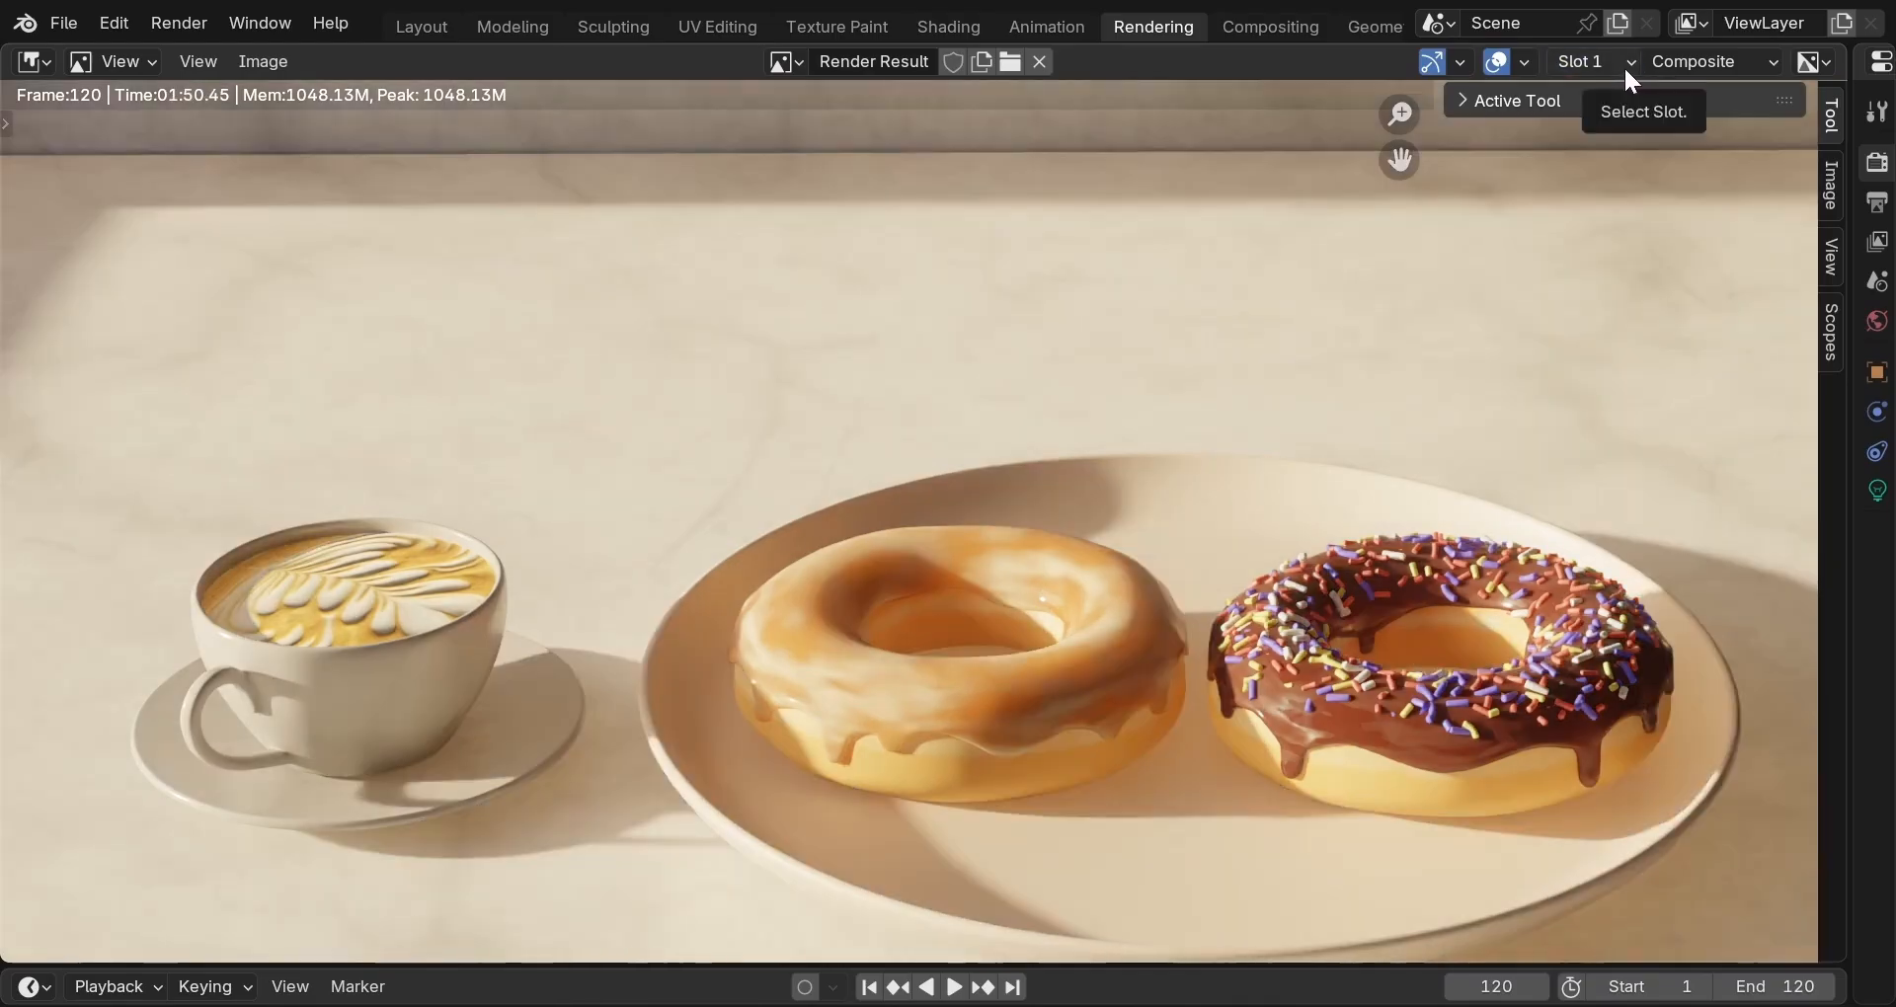
pyautogui.click(1623, 65)
pyautogui.click(1610, 120)
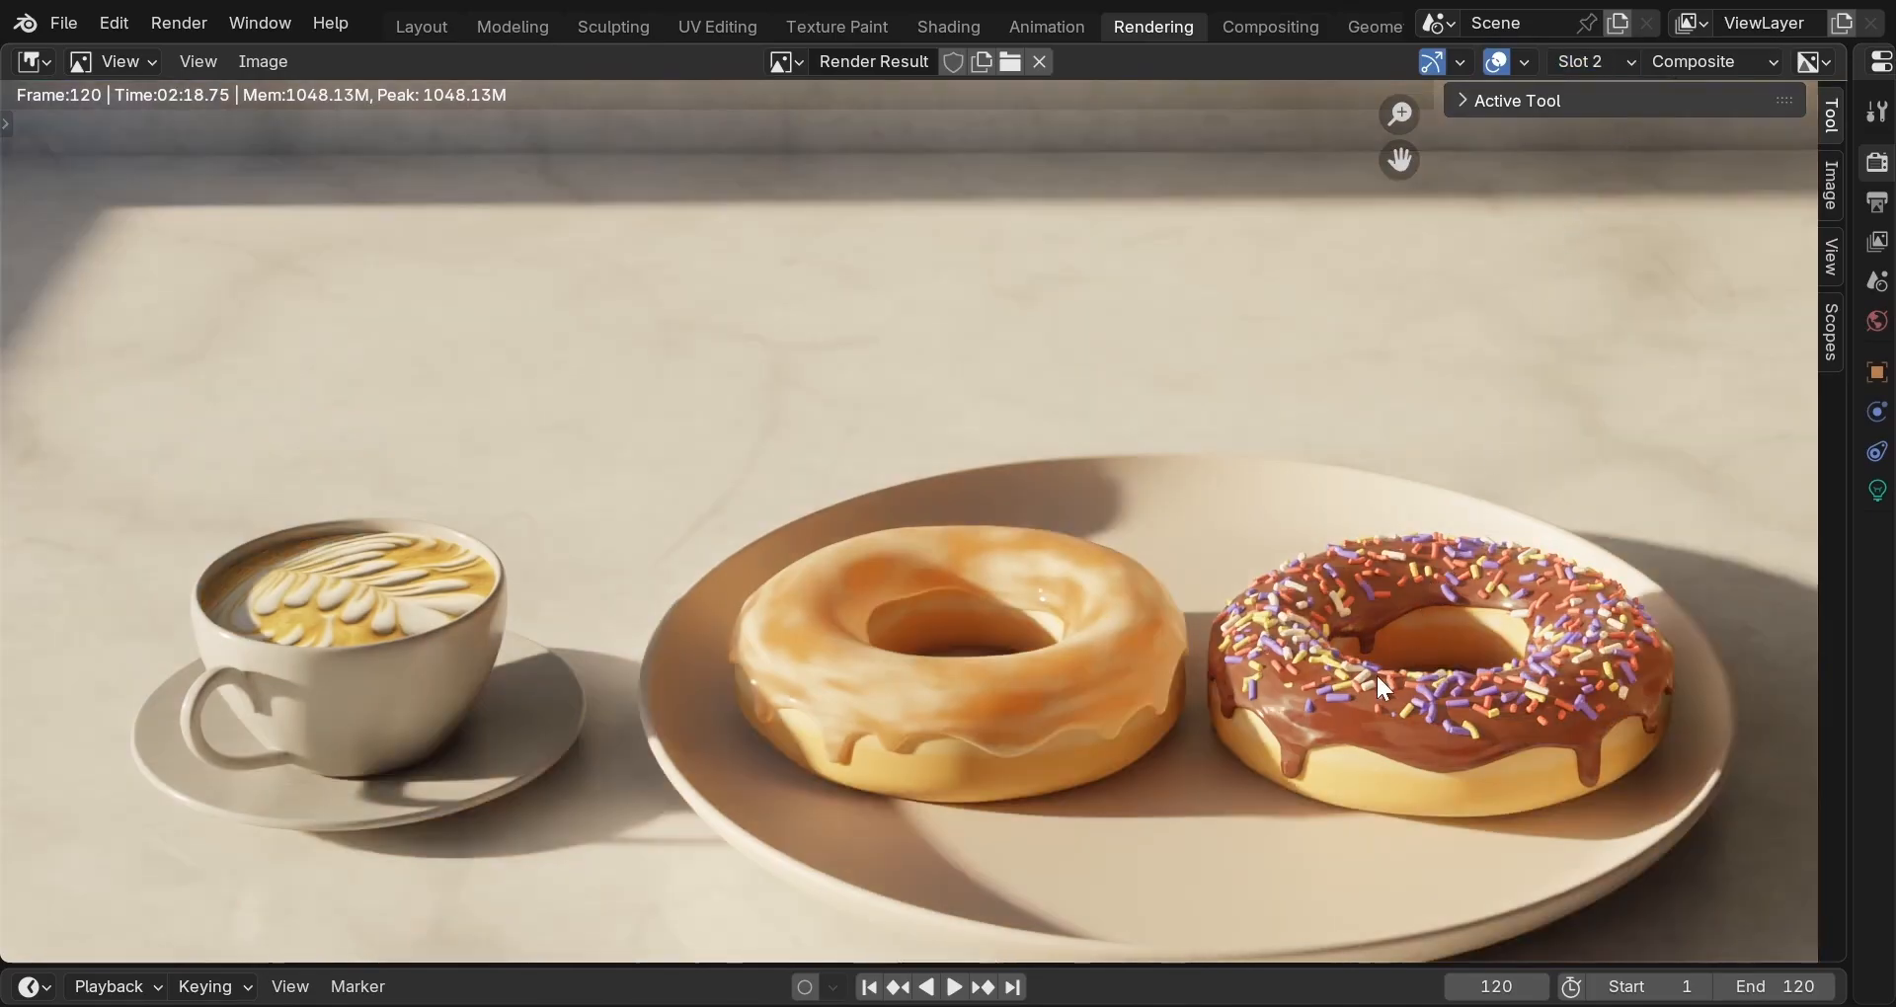
pyautogui.scroll(-3, 1366, 607)
pyautogui.scroll(1, 1361, 582)
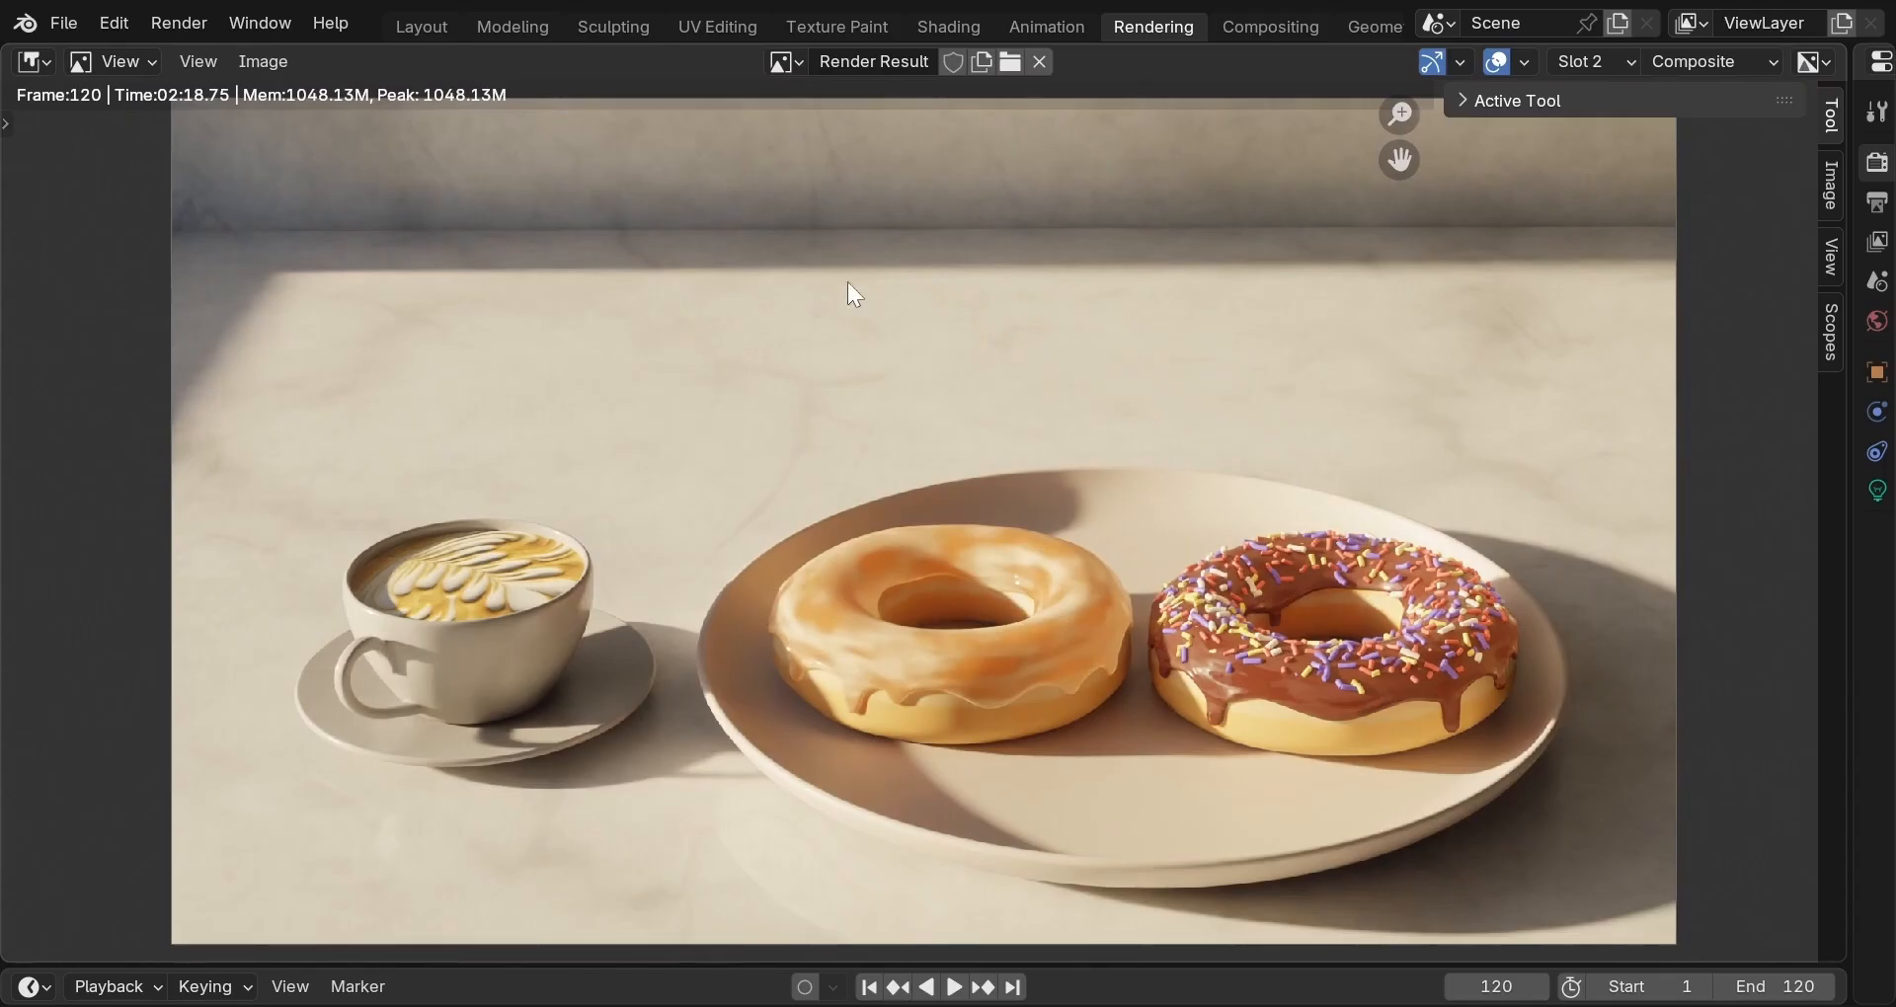
pyautogui.click(417, 34)
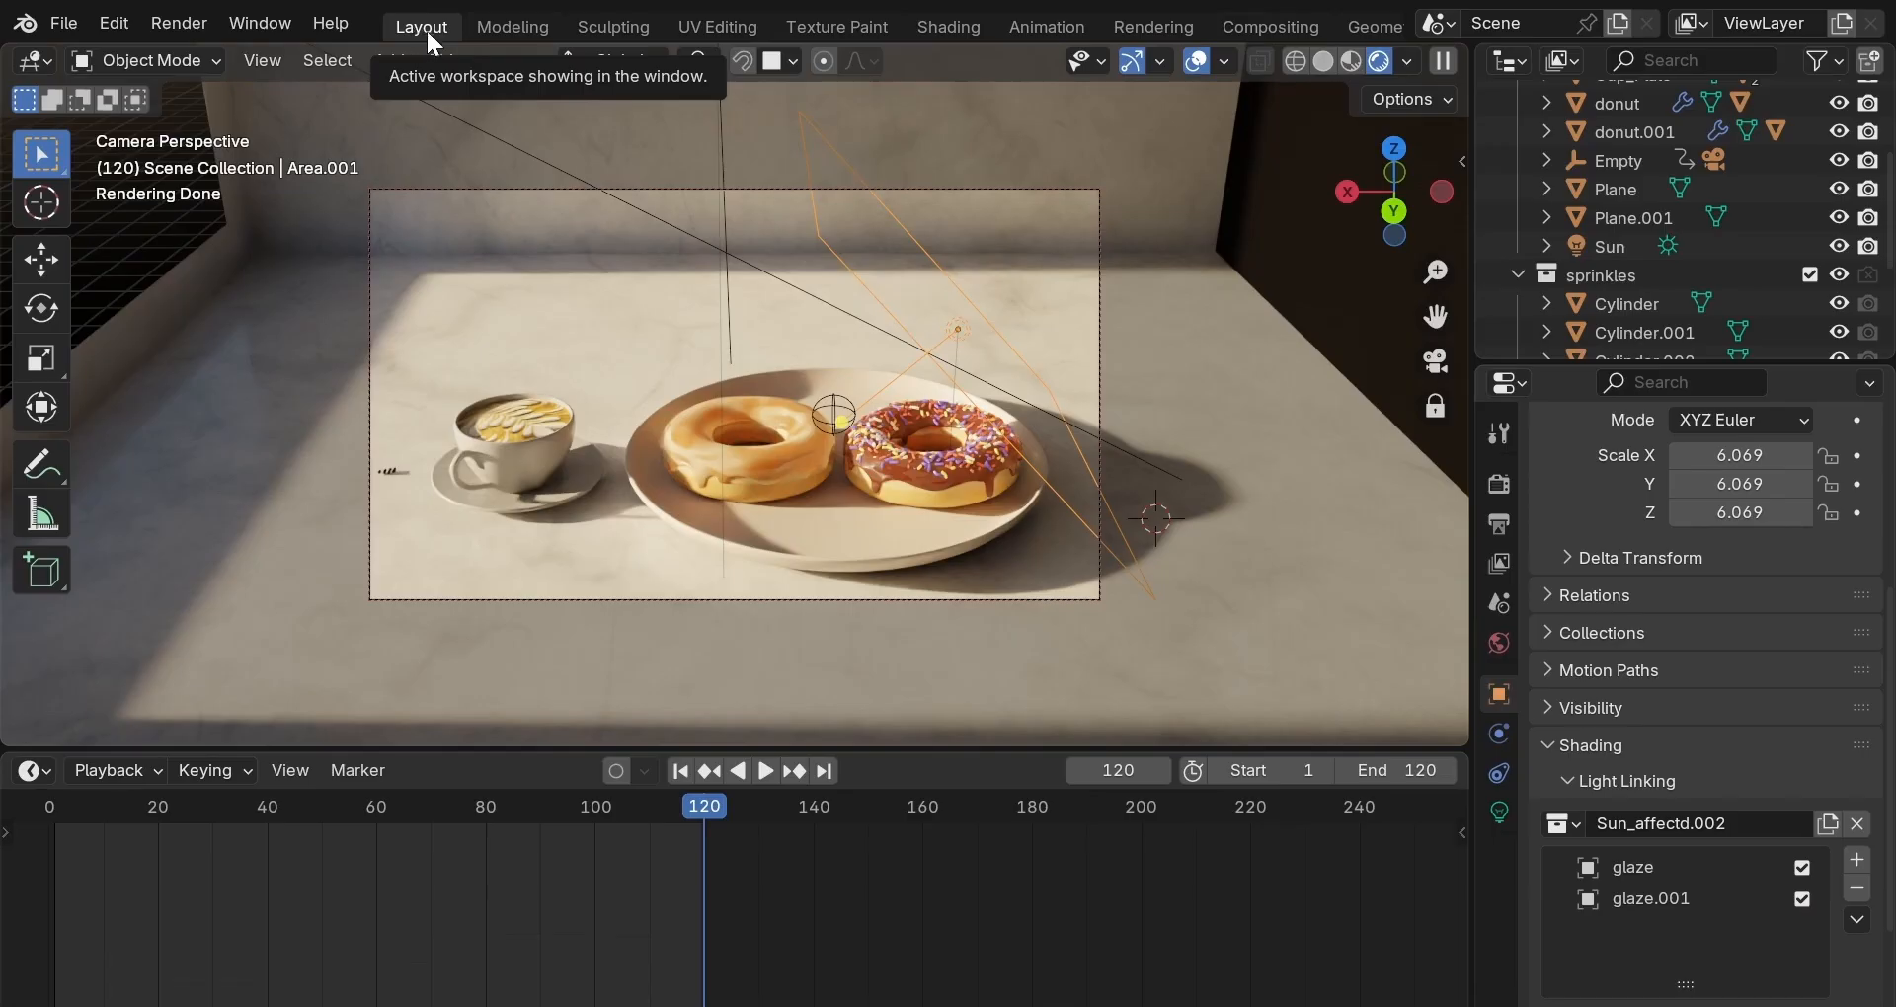
# In solid shading, move the wall planes and cube wall 5.84 m along Y, then select Plane.001.
pyautogui.click(640, 367)
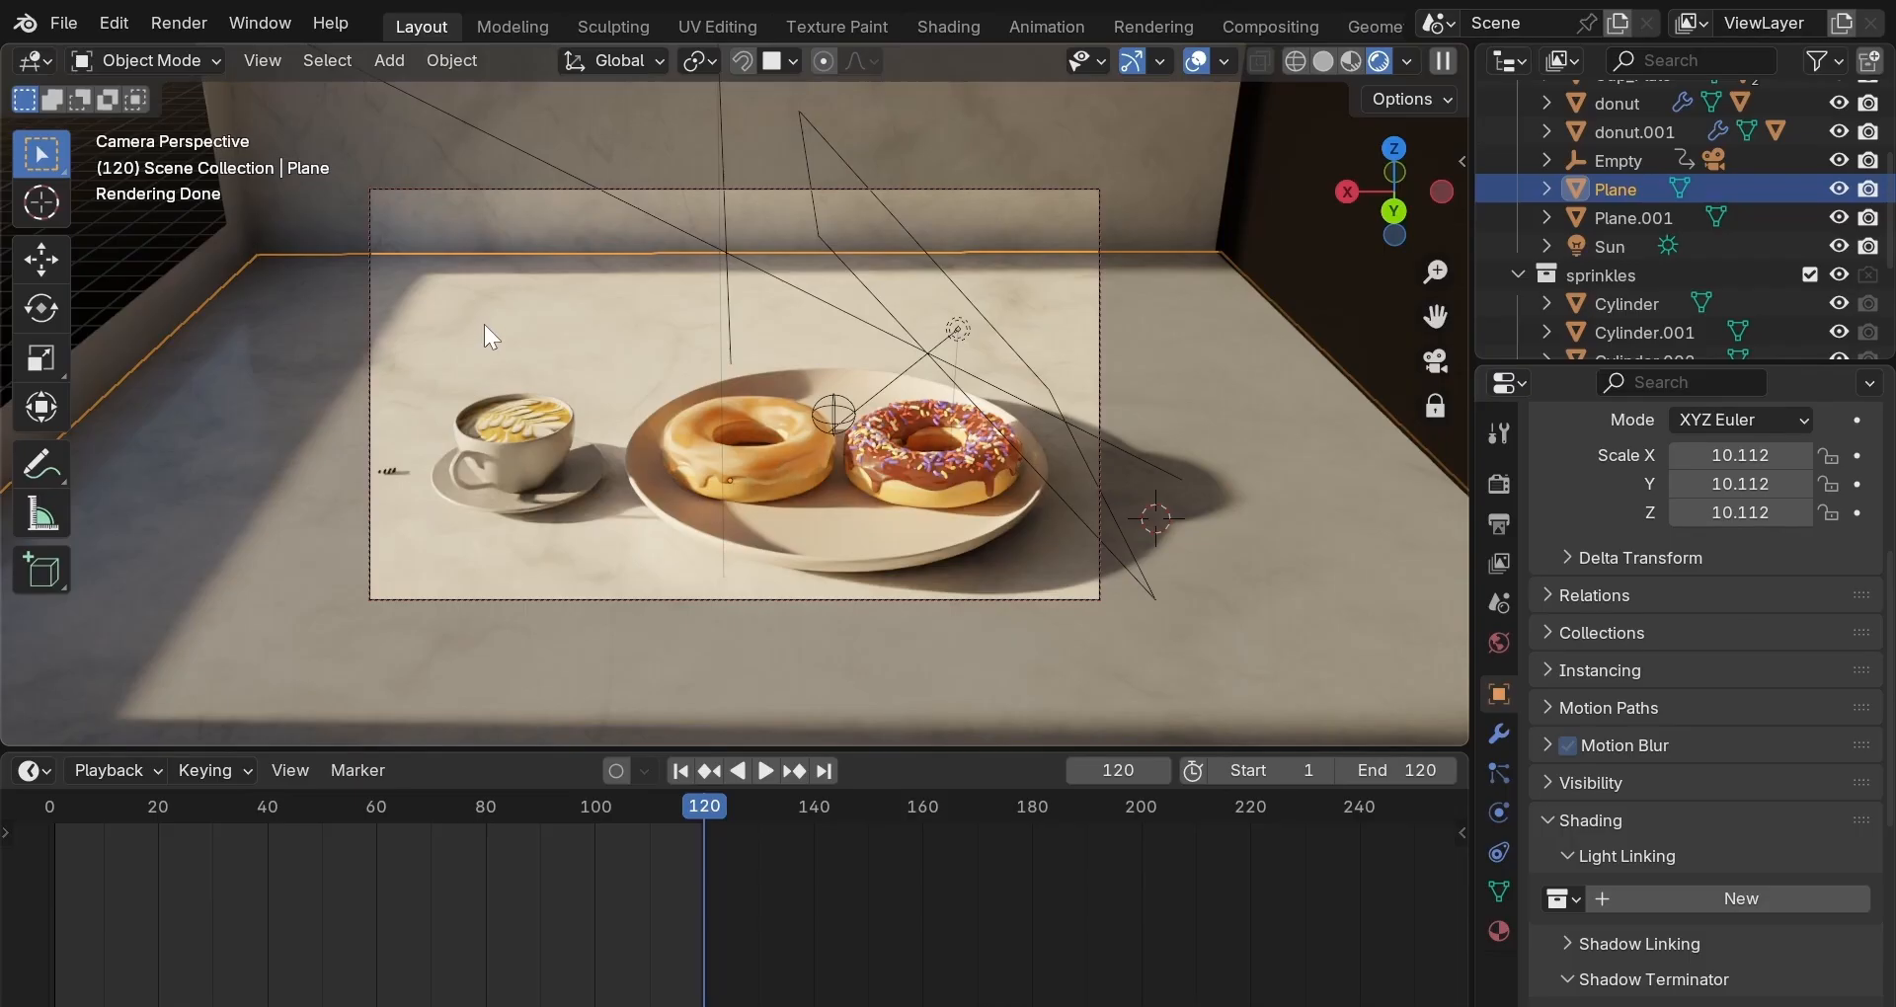
pyautogui.click(570, 122)
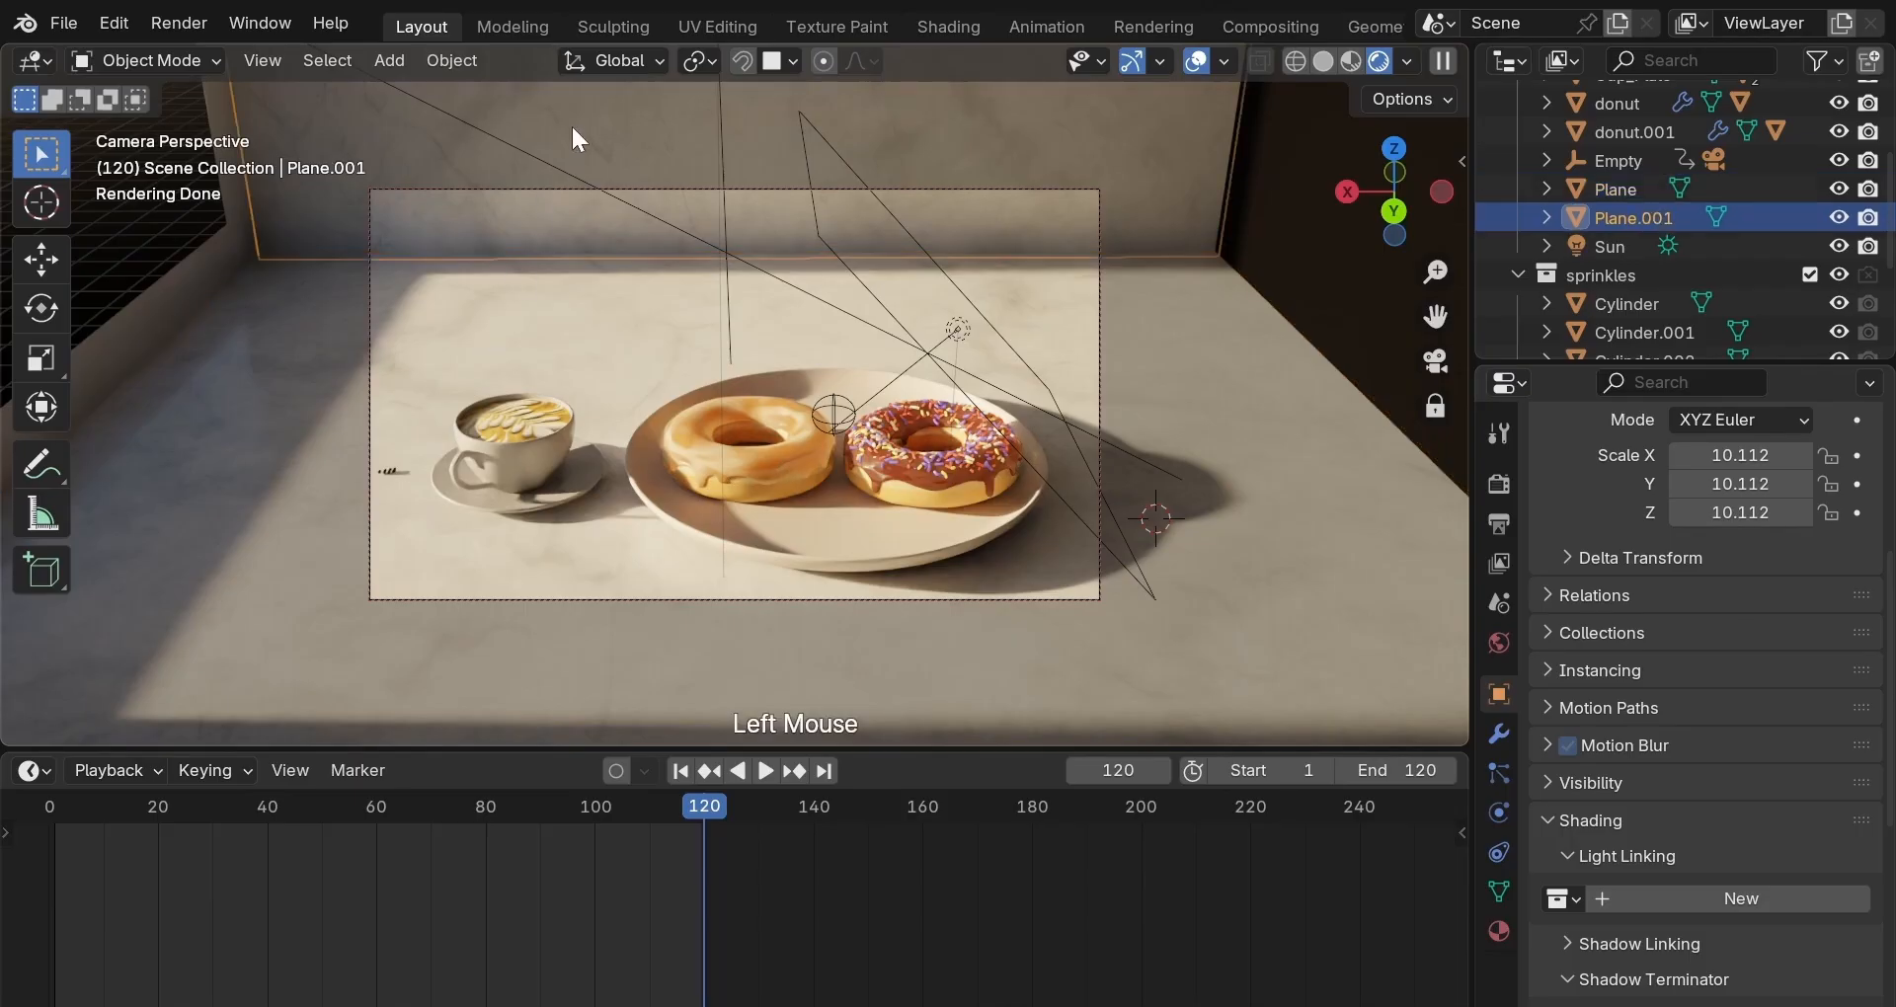
pyautogui.keyDown('shift'); pyautogui.click(584, 340); pyautogui.keyUp('shift')
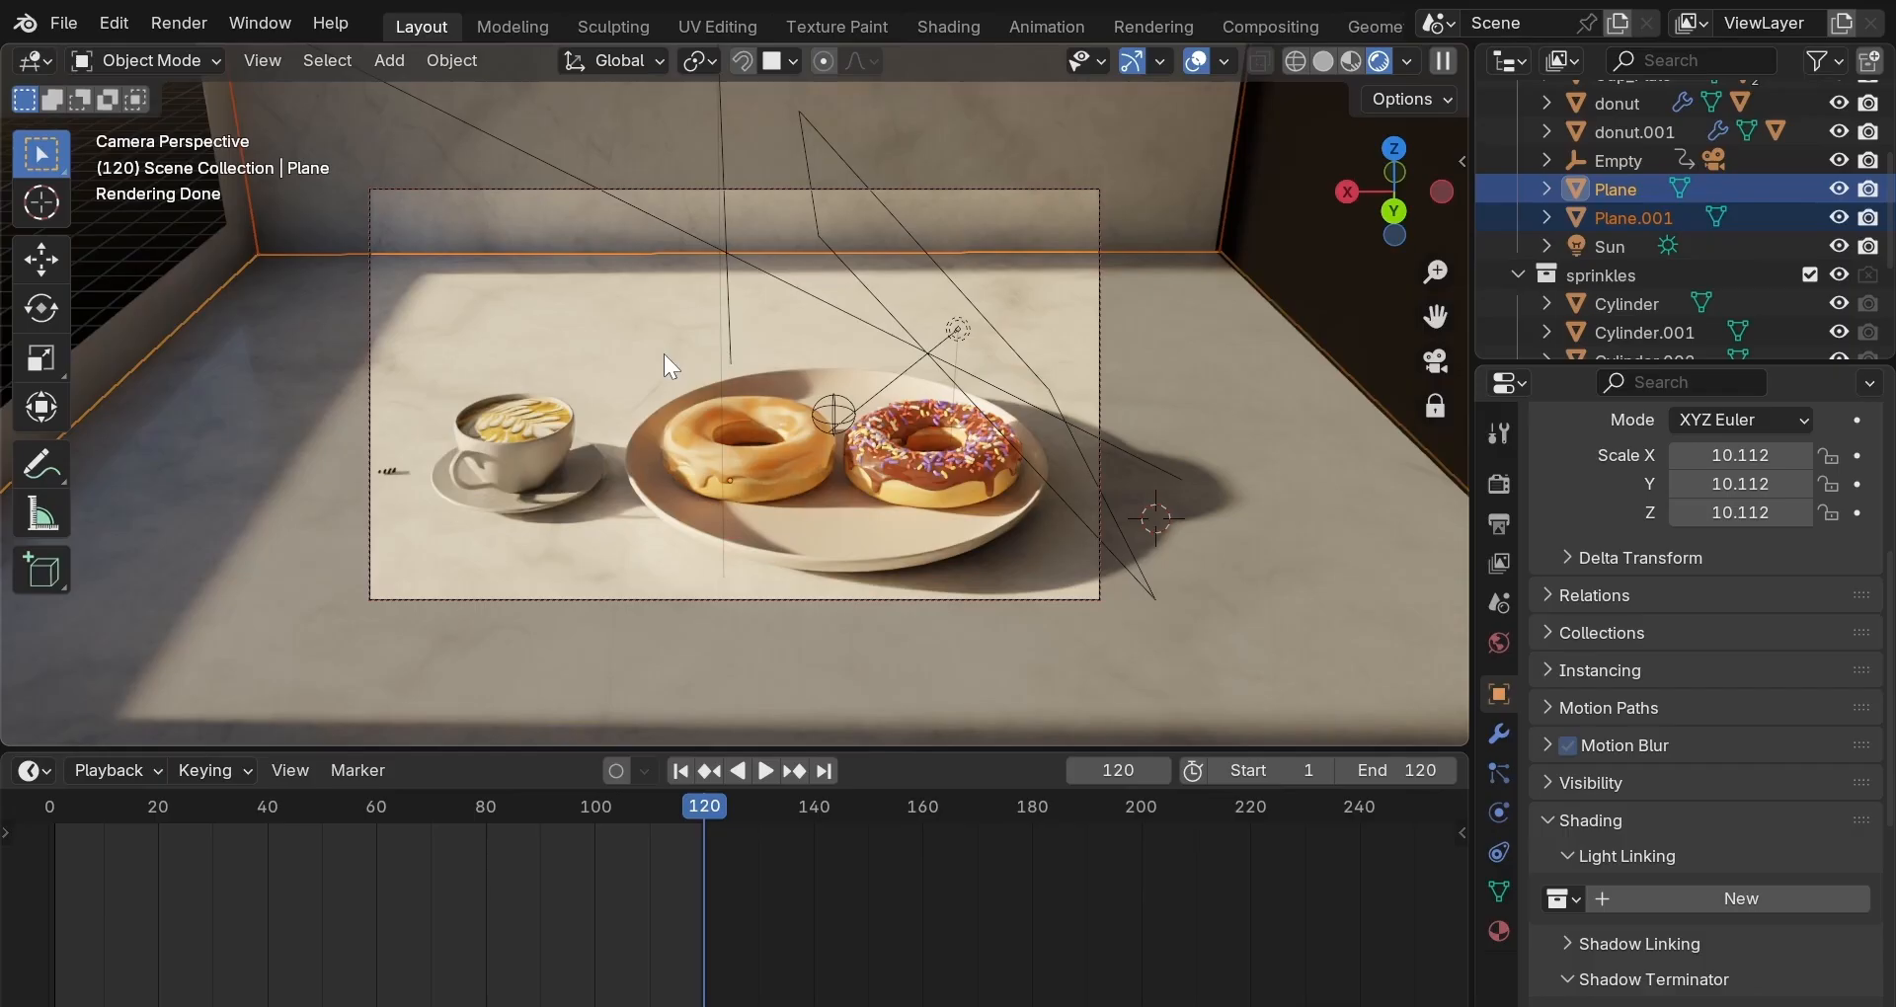
pyautogui.press('z')
pyautogui.click(725, 364)
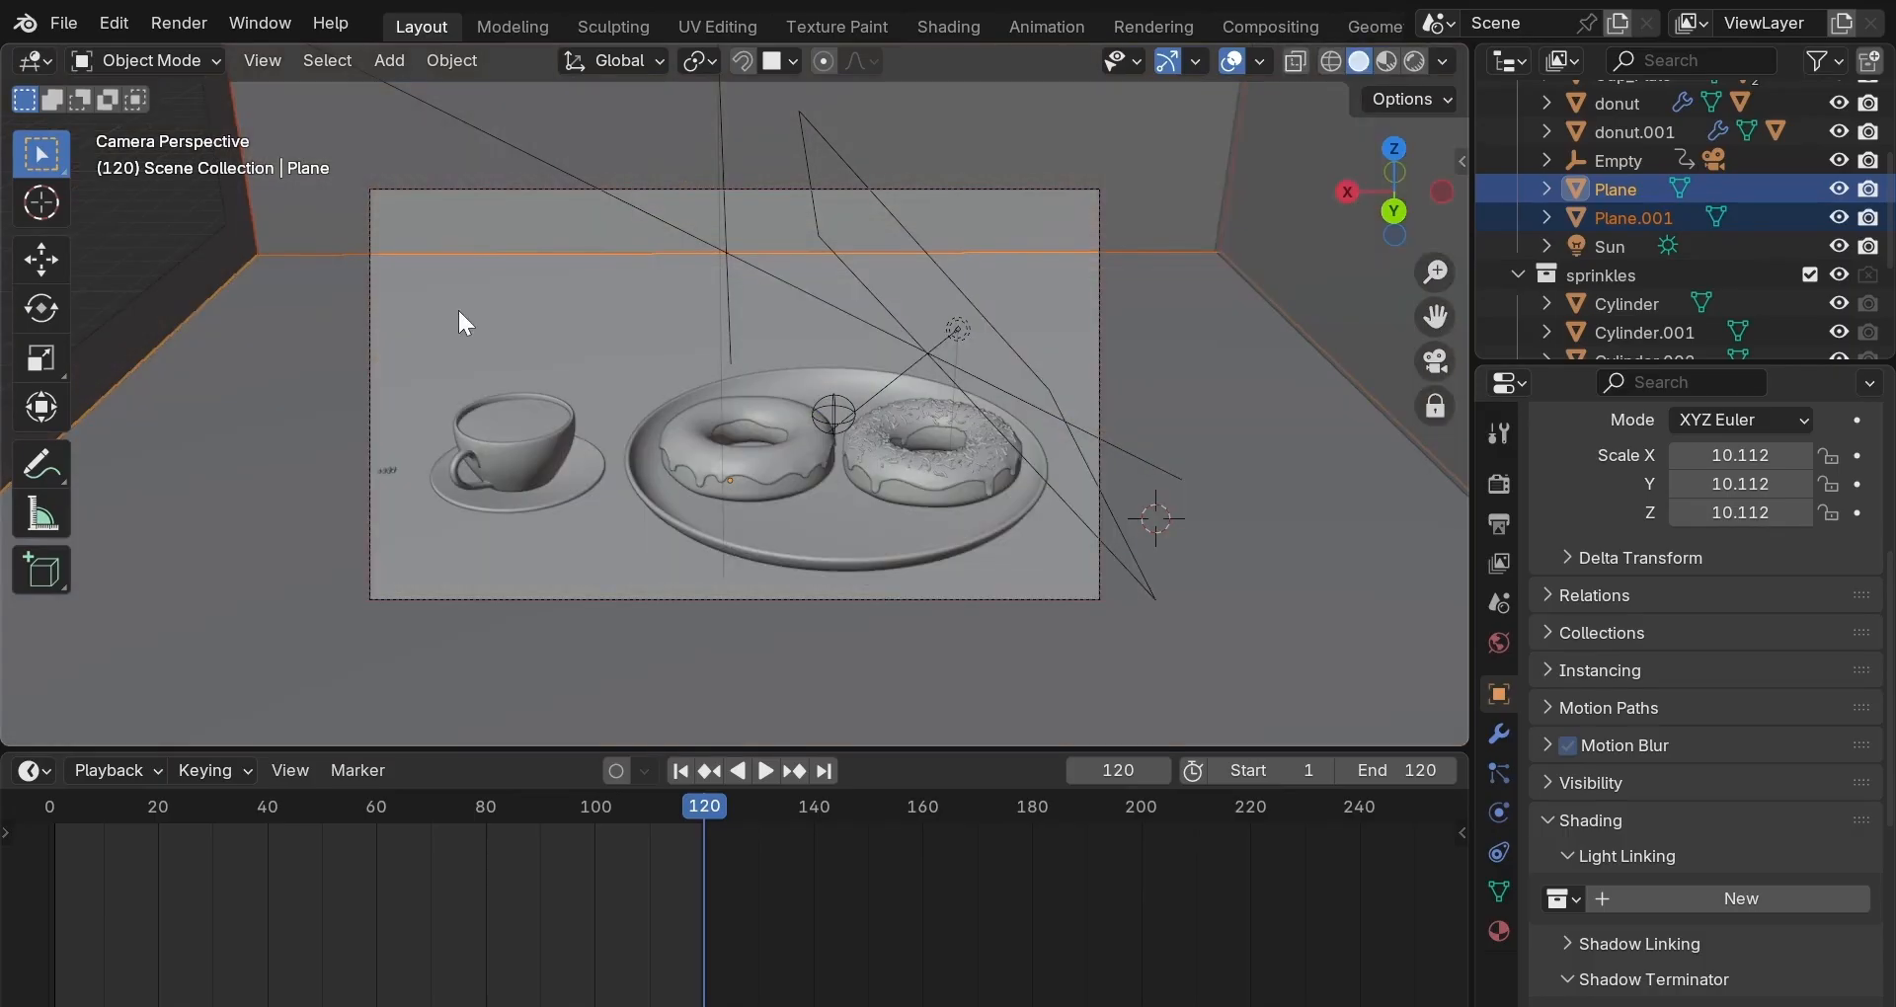
pyautogui.keyDown('shift'); pyautogui.click(181, 282); pyautogui.keyUp('shift')
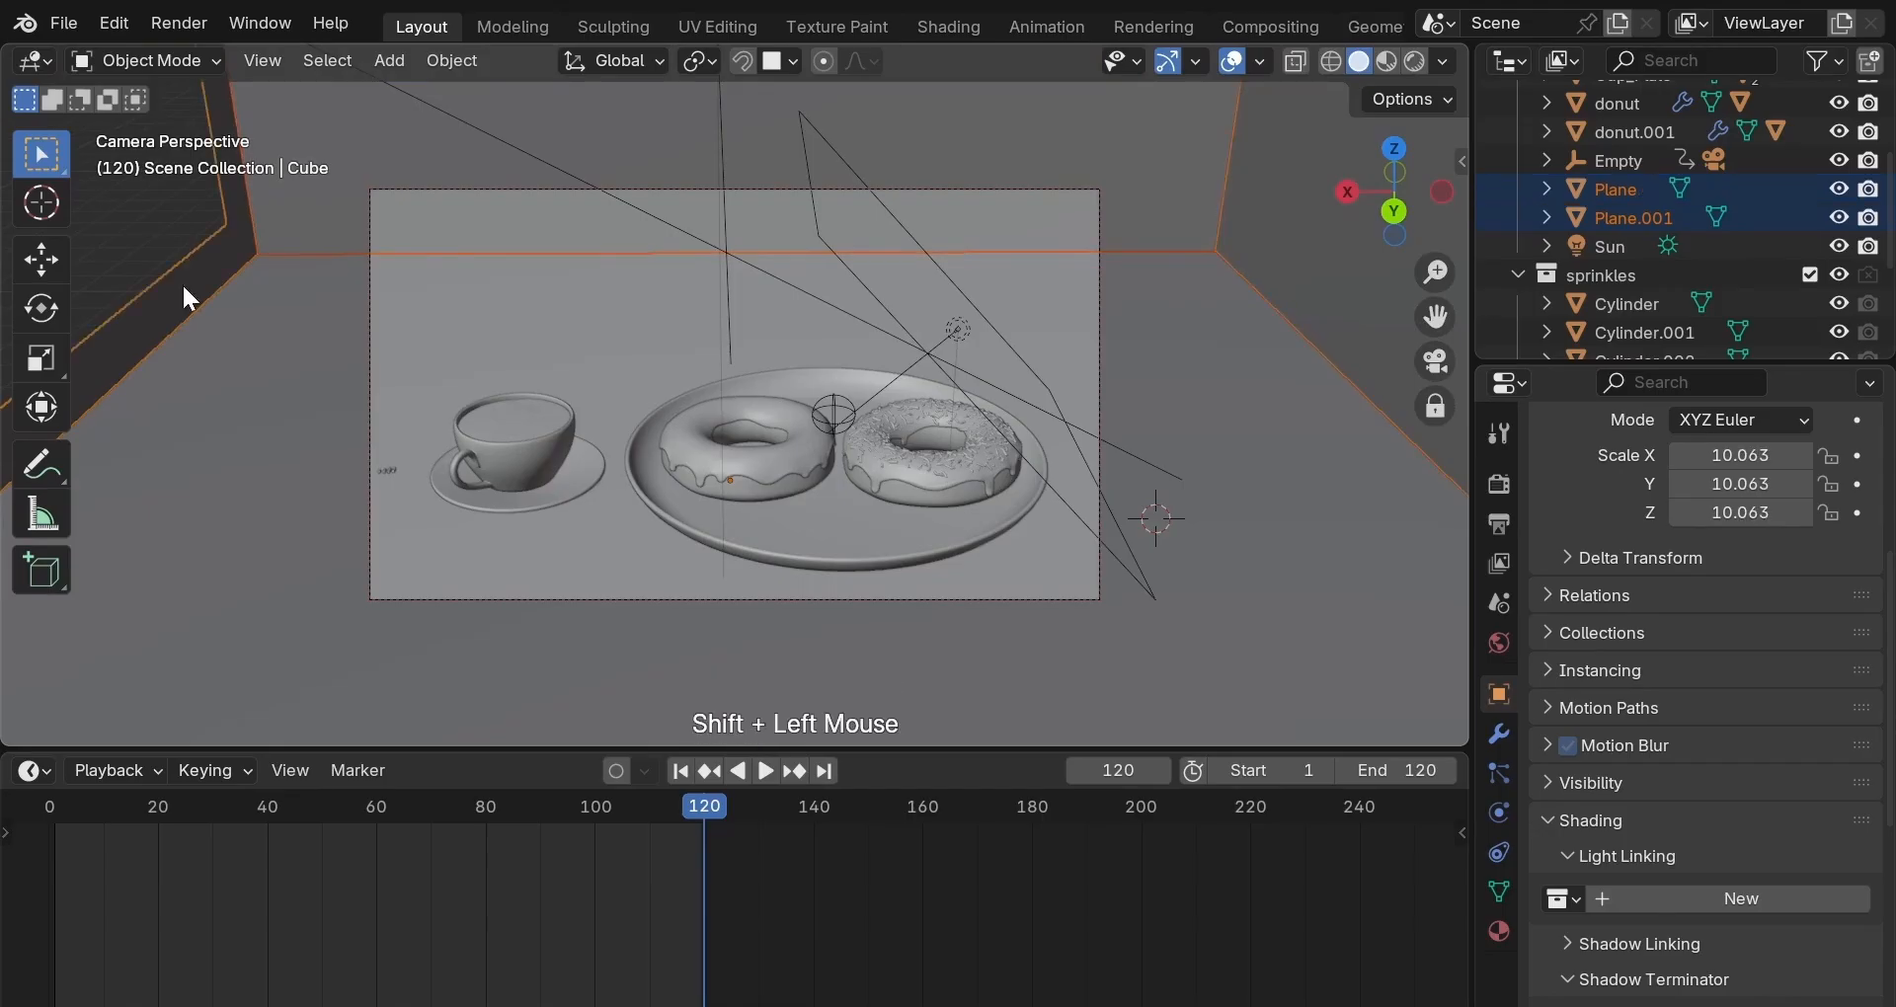
pyautogui.press('g')
pyautogui.press('y')
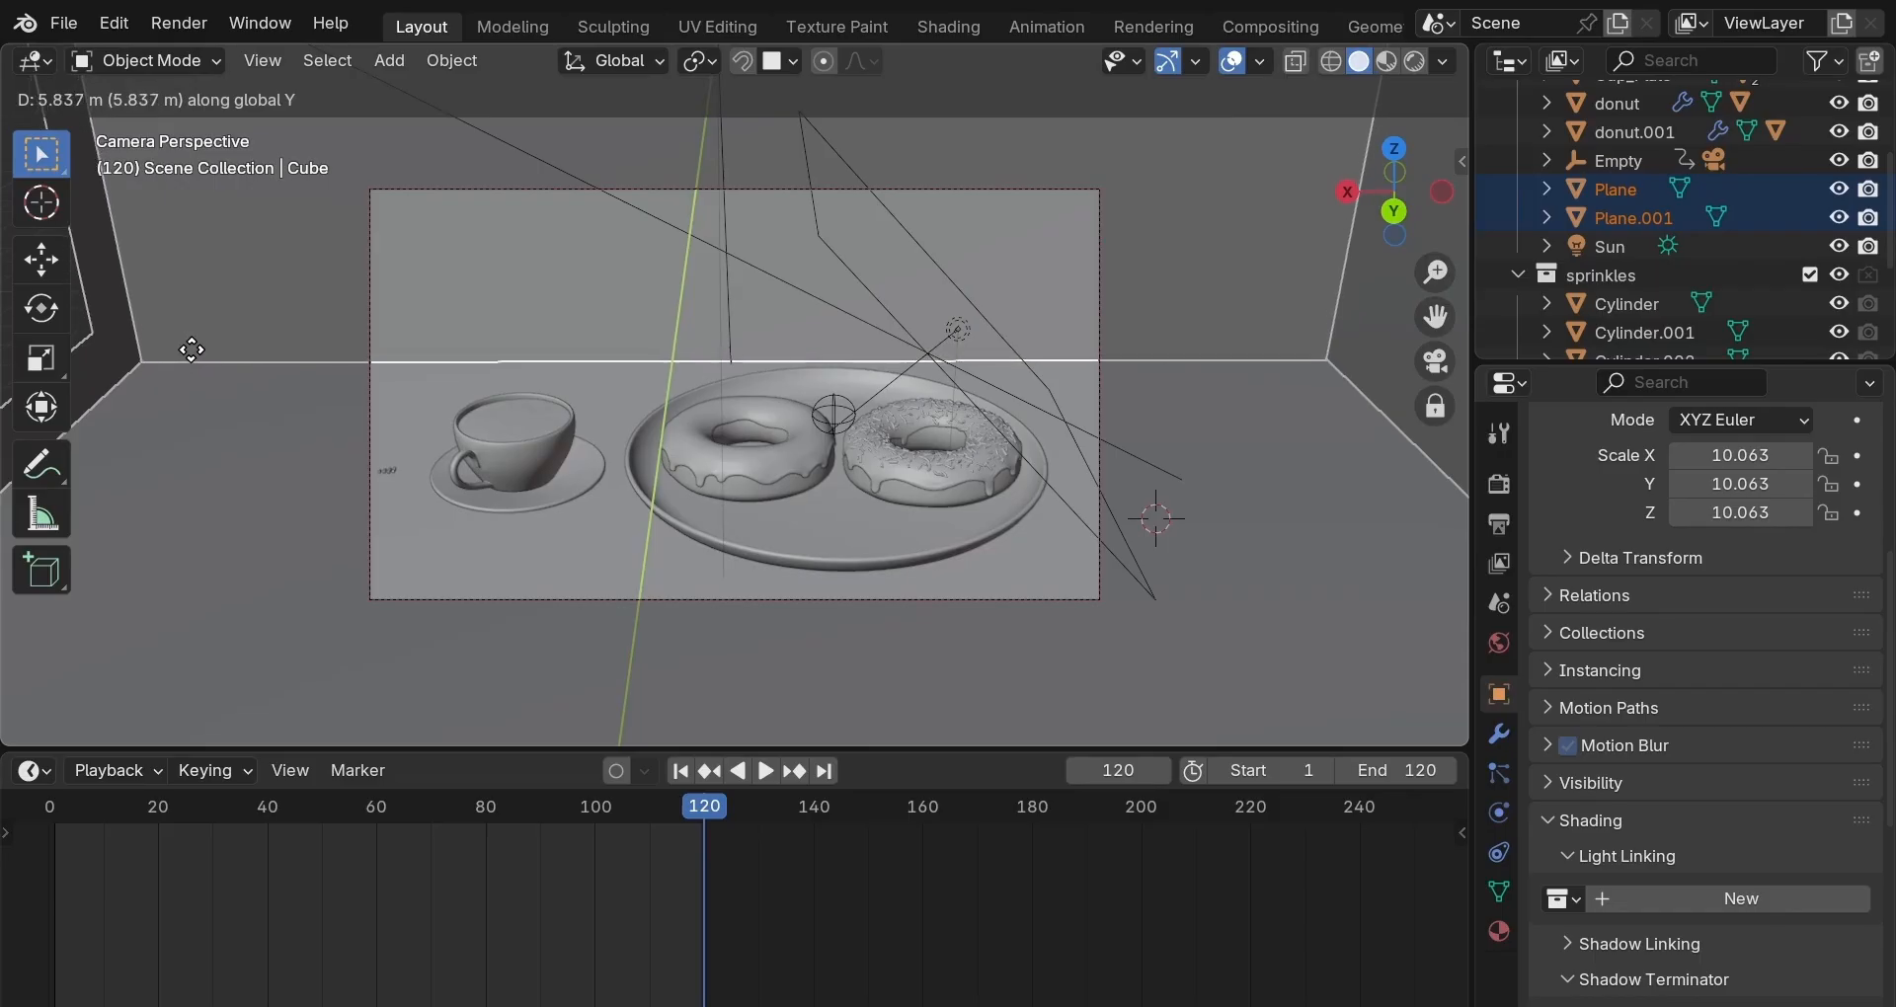
pyautogui.click(194, 352)
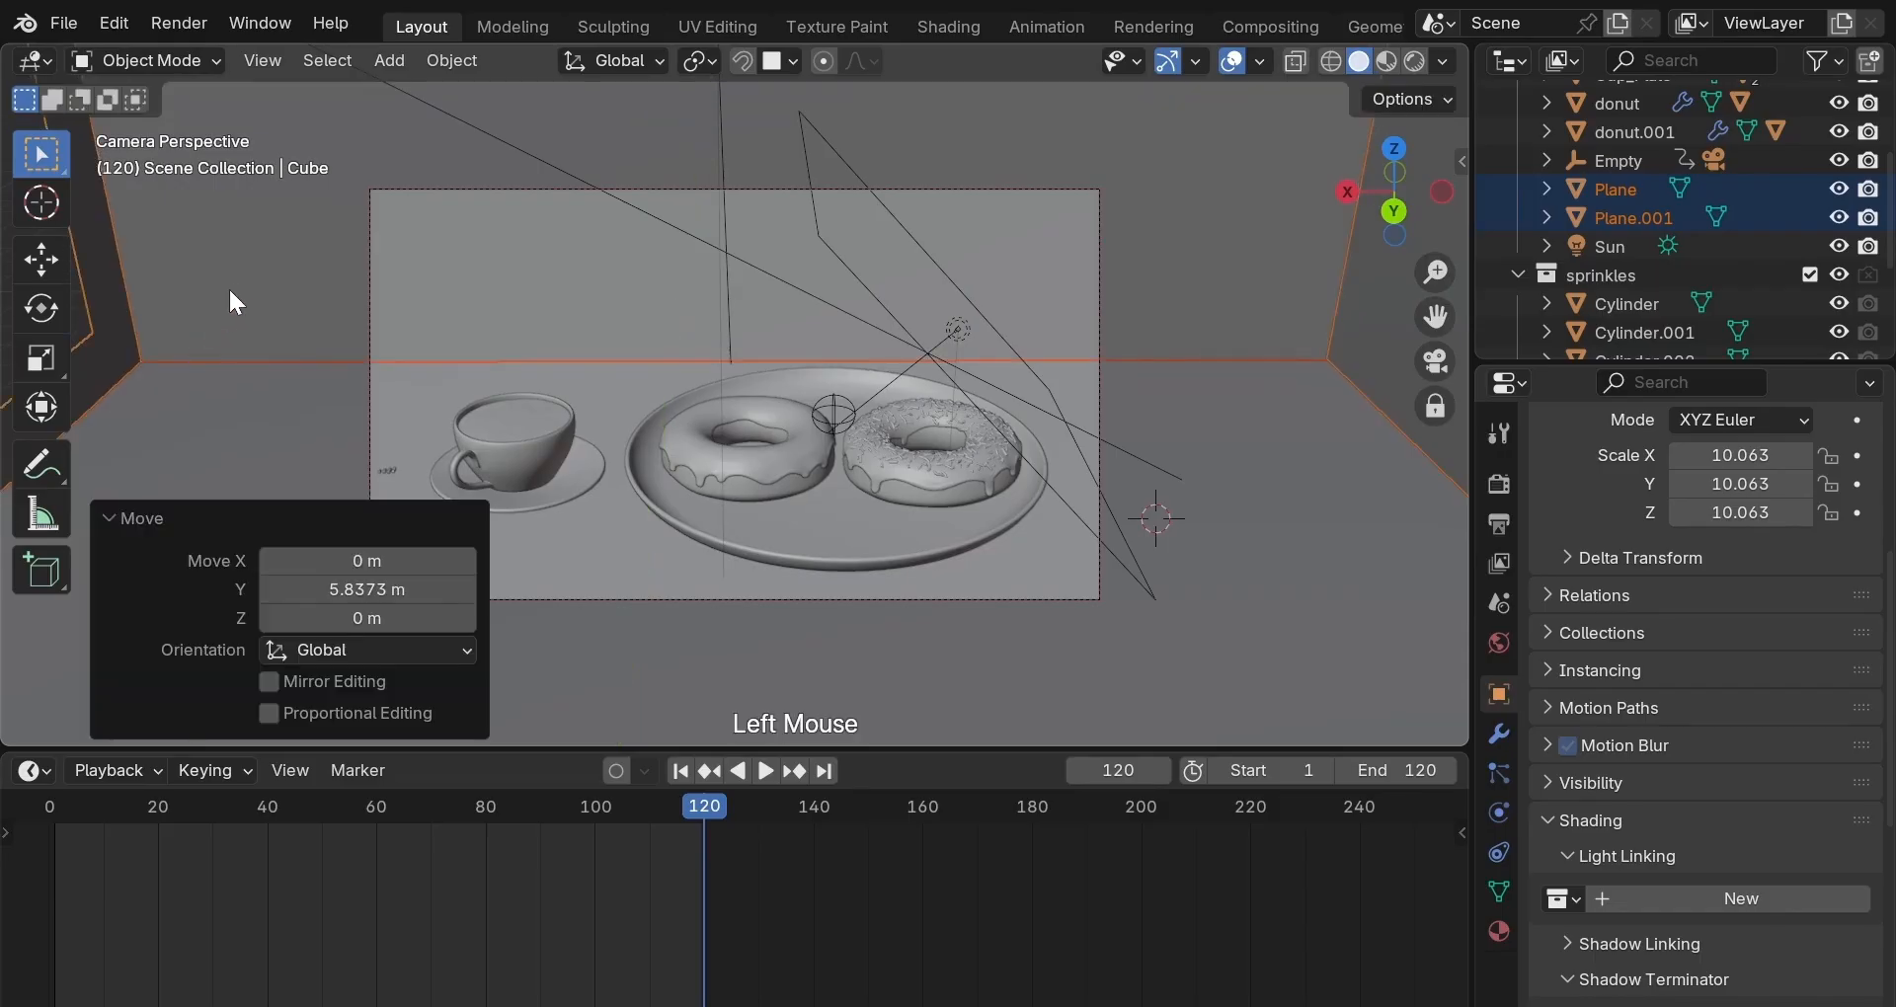
pyautogui.click(228, 403)
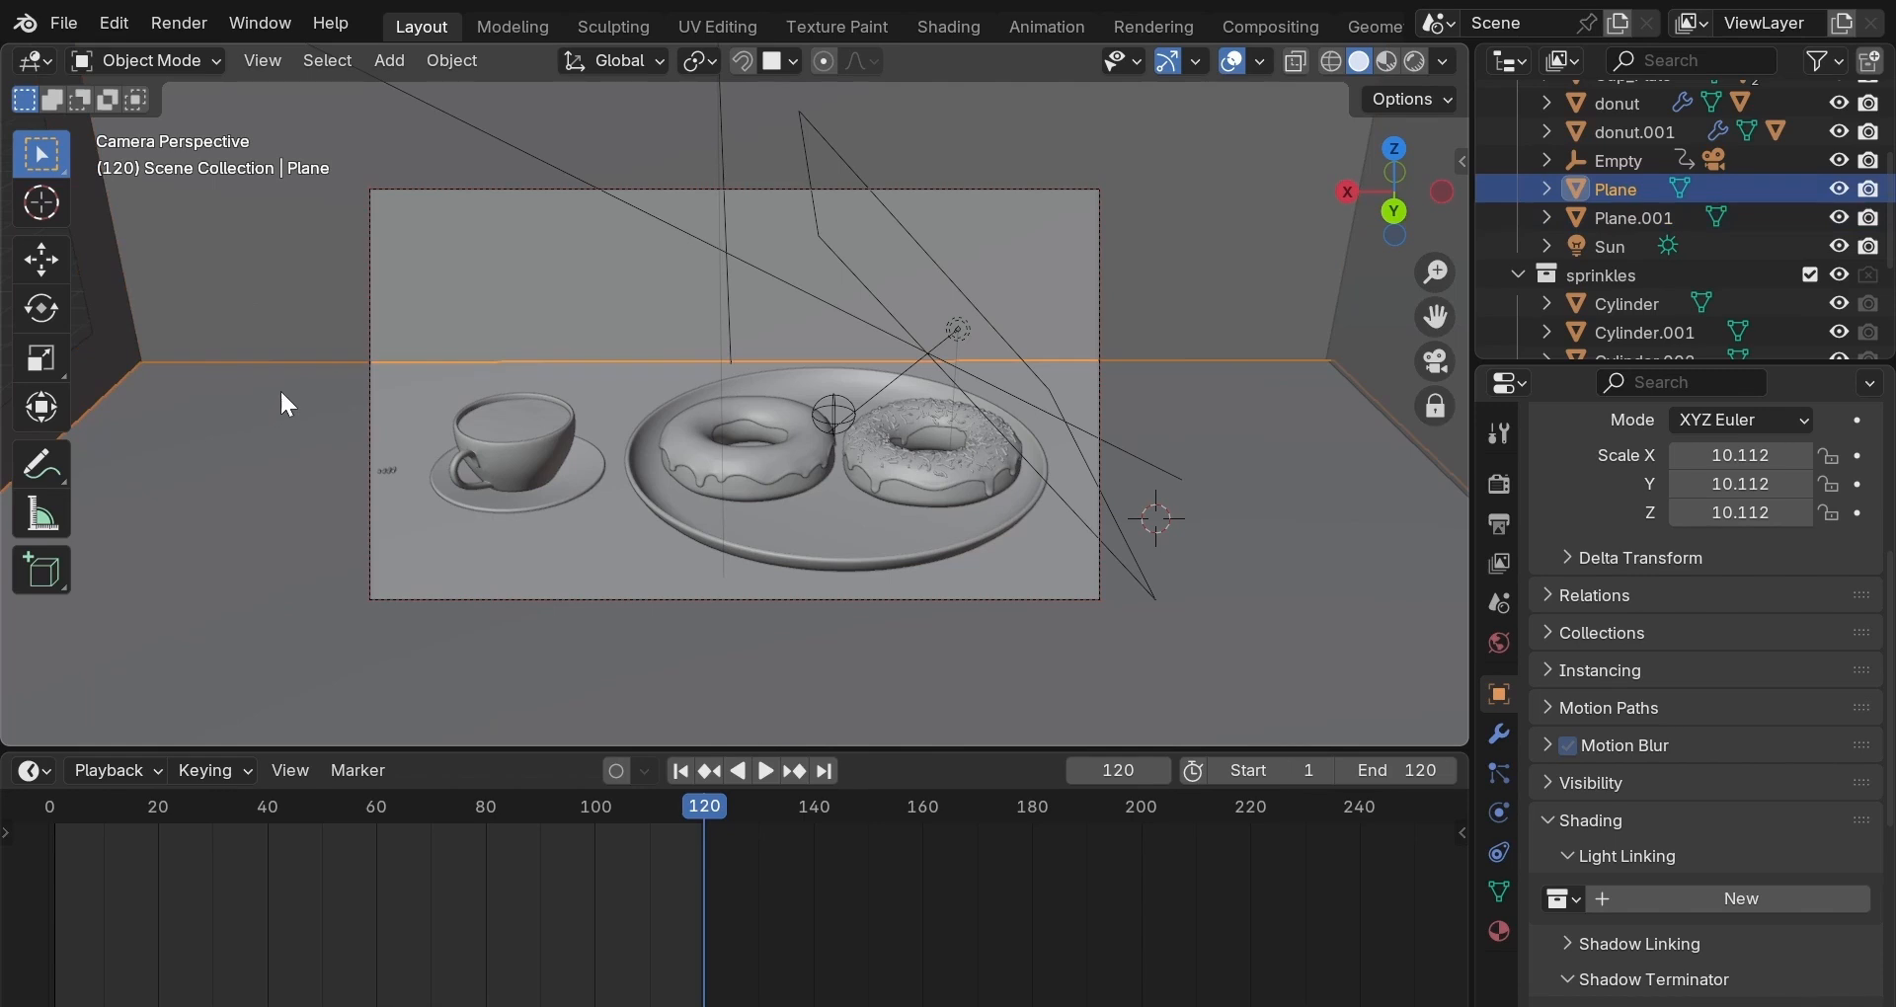
pyautogui.click(316, 276)
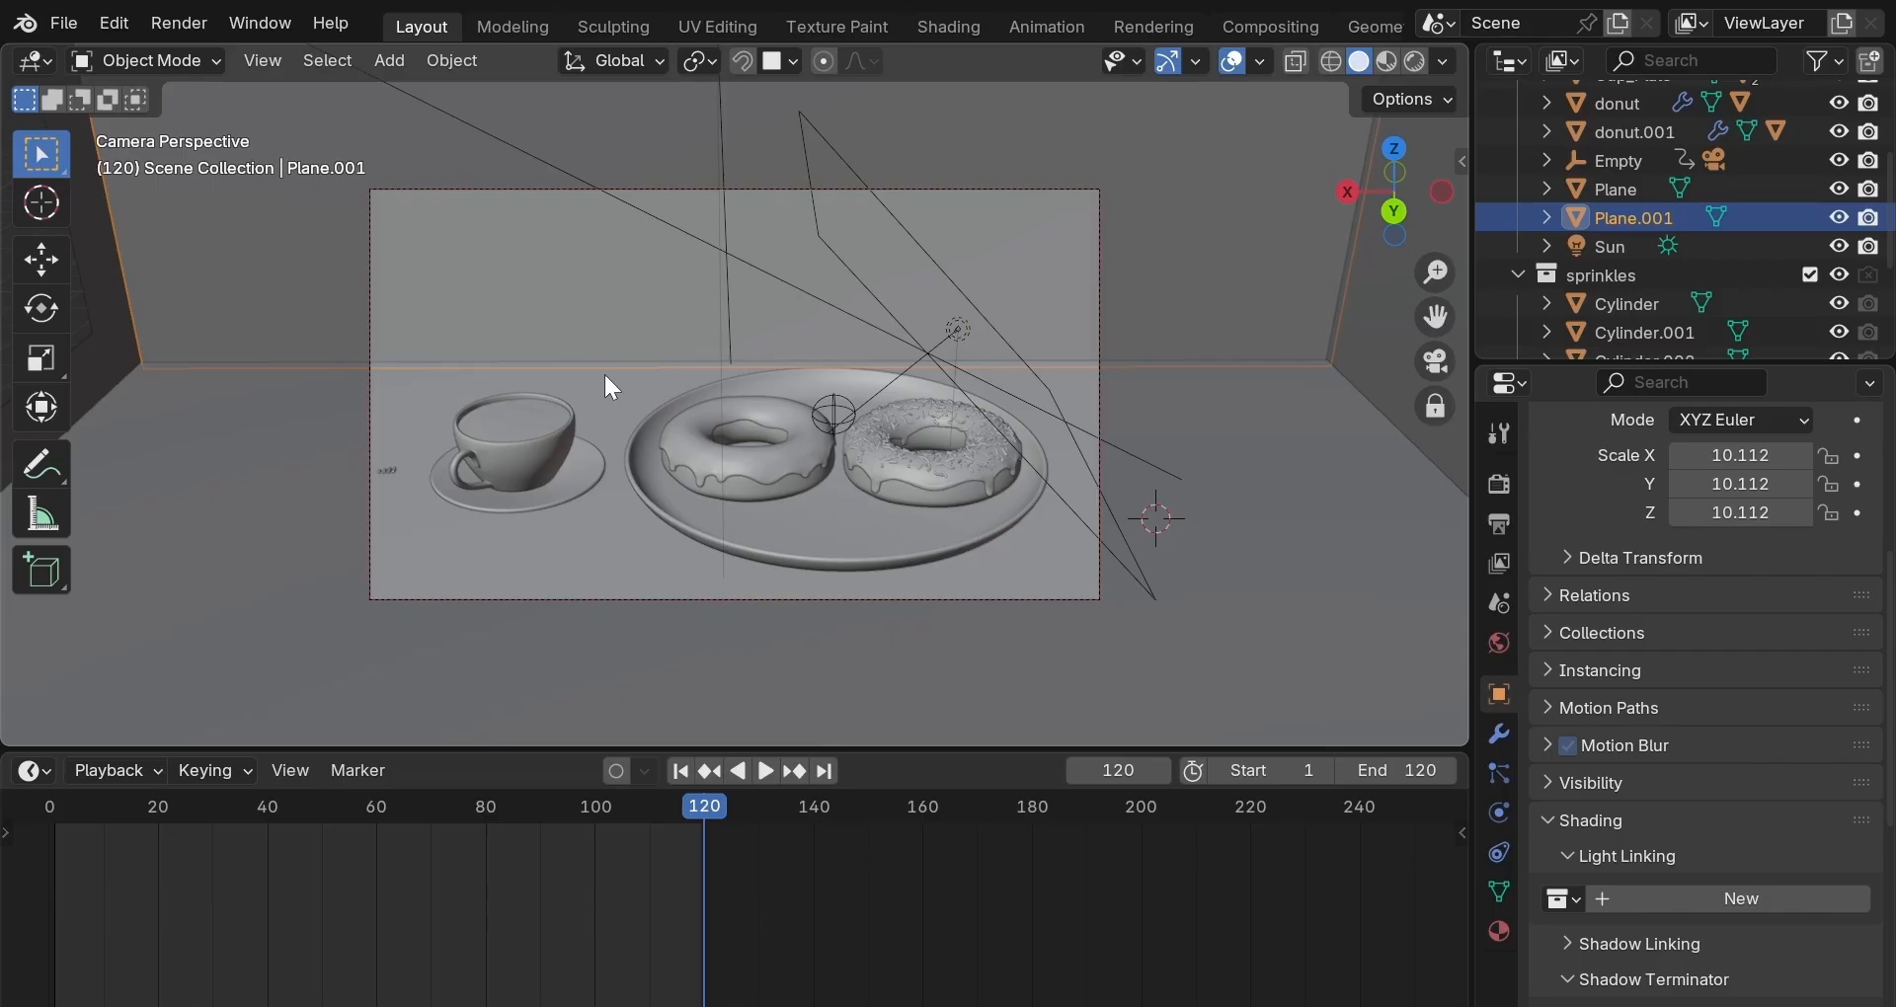
# Snap Plane.001 by its corner against the neighbouring wall.
pyautogui.click(1428, 353)
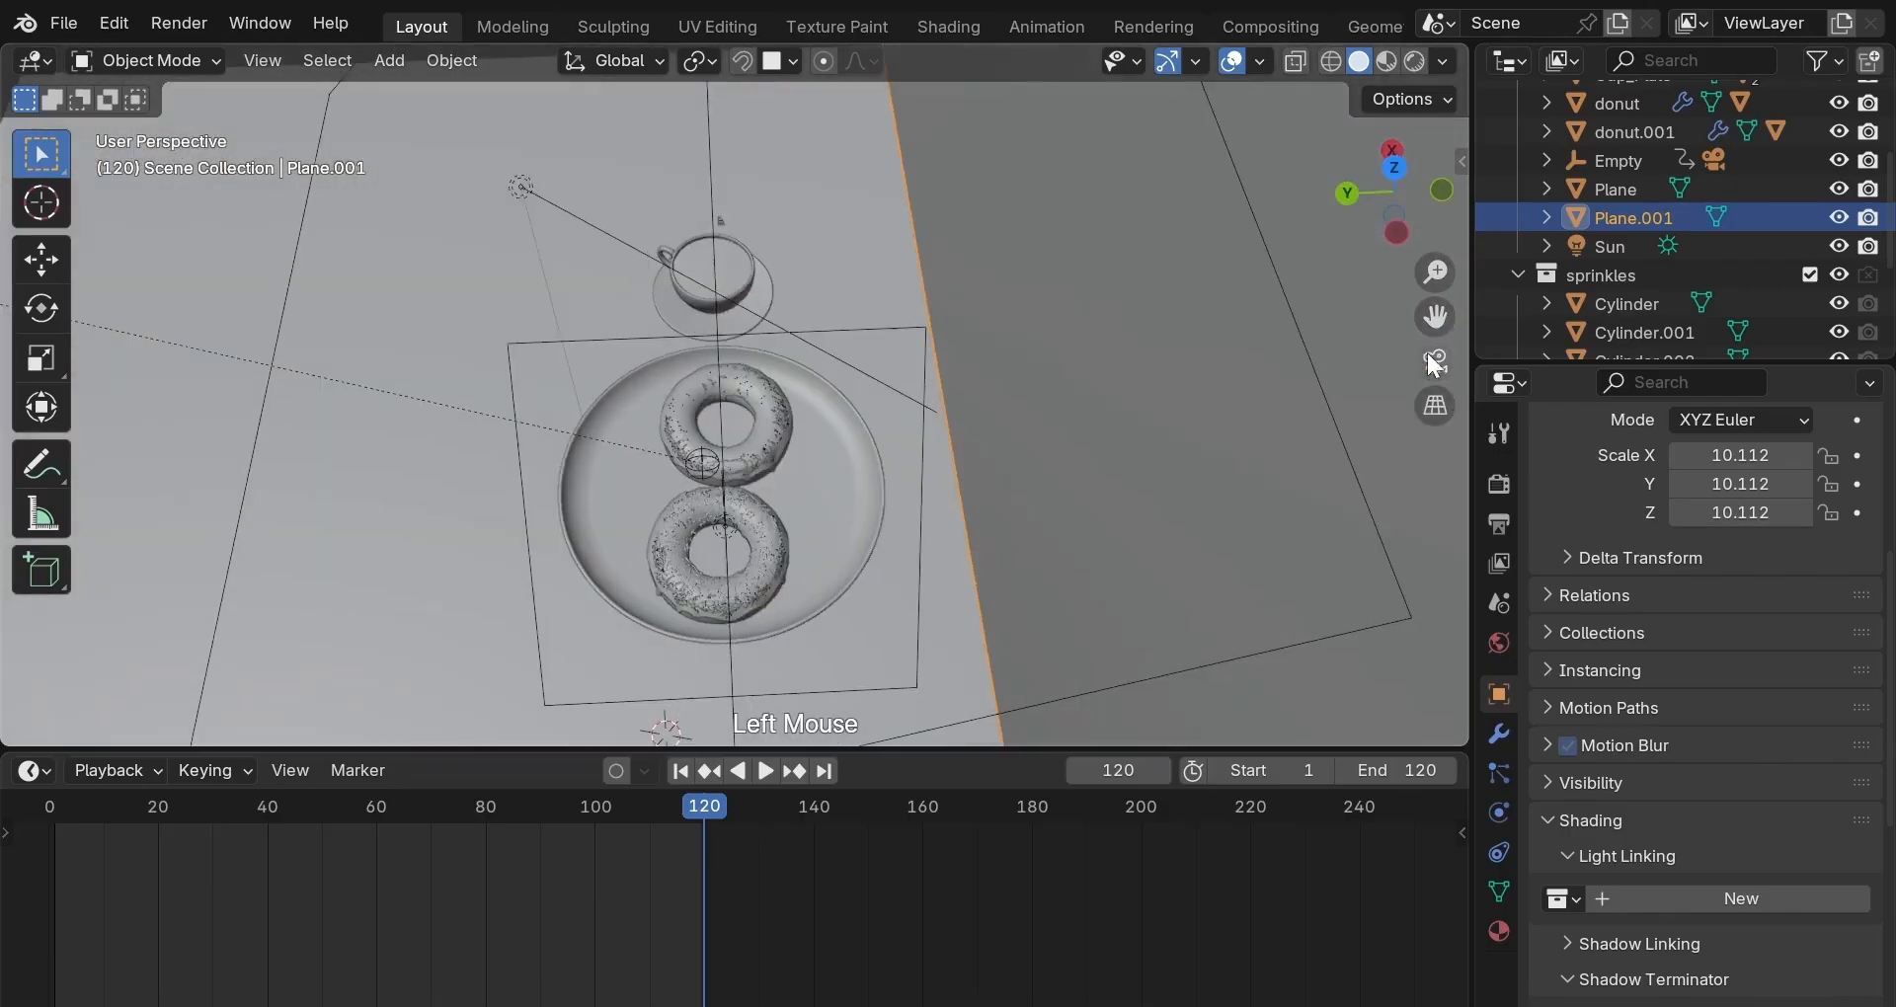
pyautogui.scroll(-2, 1150, 397)
pyautogui.moveTo(1142, 397); pyautogui.dragTo(601, 170, button='middle')
pyautogui.scroll(4, 1108, 425)
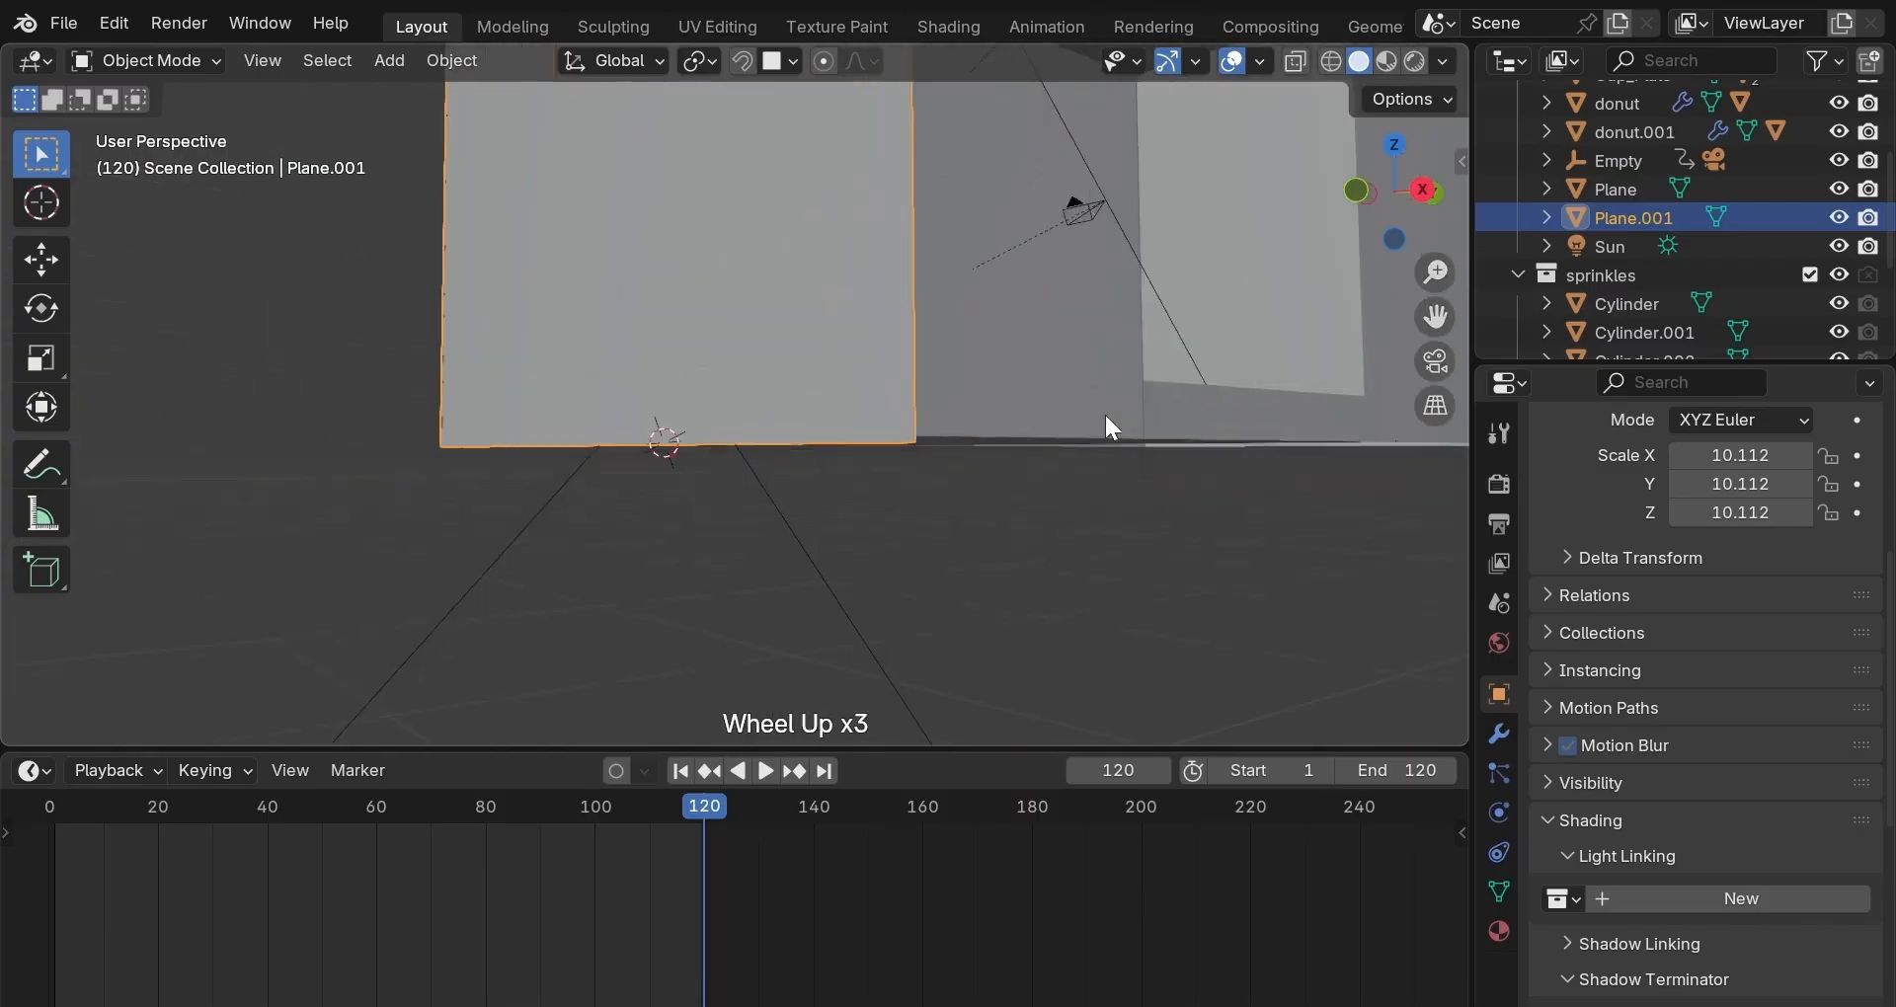
pyautogui.scroll(1, 1133, 400)
pyautogui.moveTo(1134, 400); pyautogui.dragTo(1087, 411, button='middle')
pyautogui.scroll(-1, 837, 565)
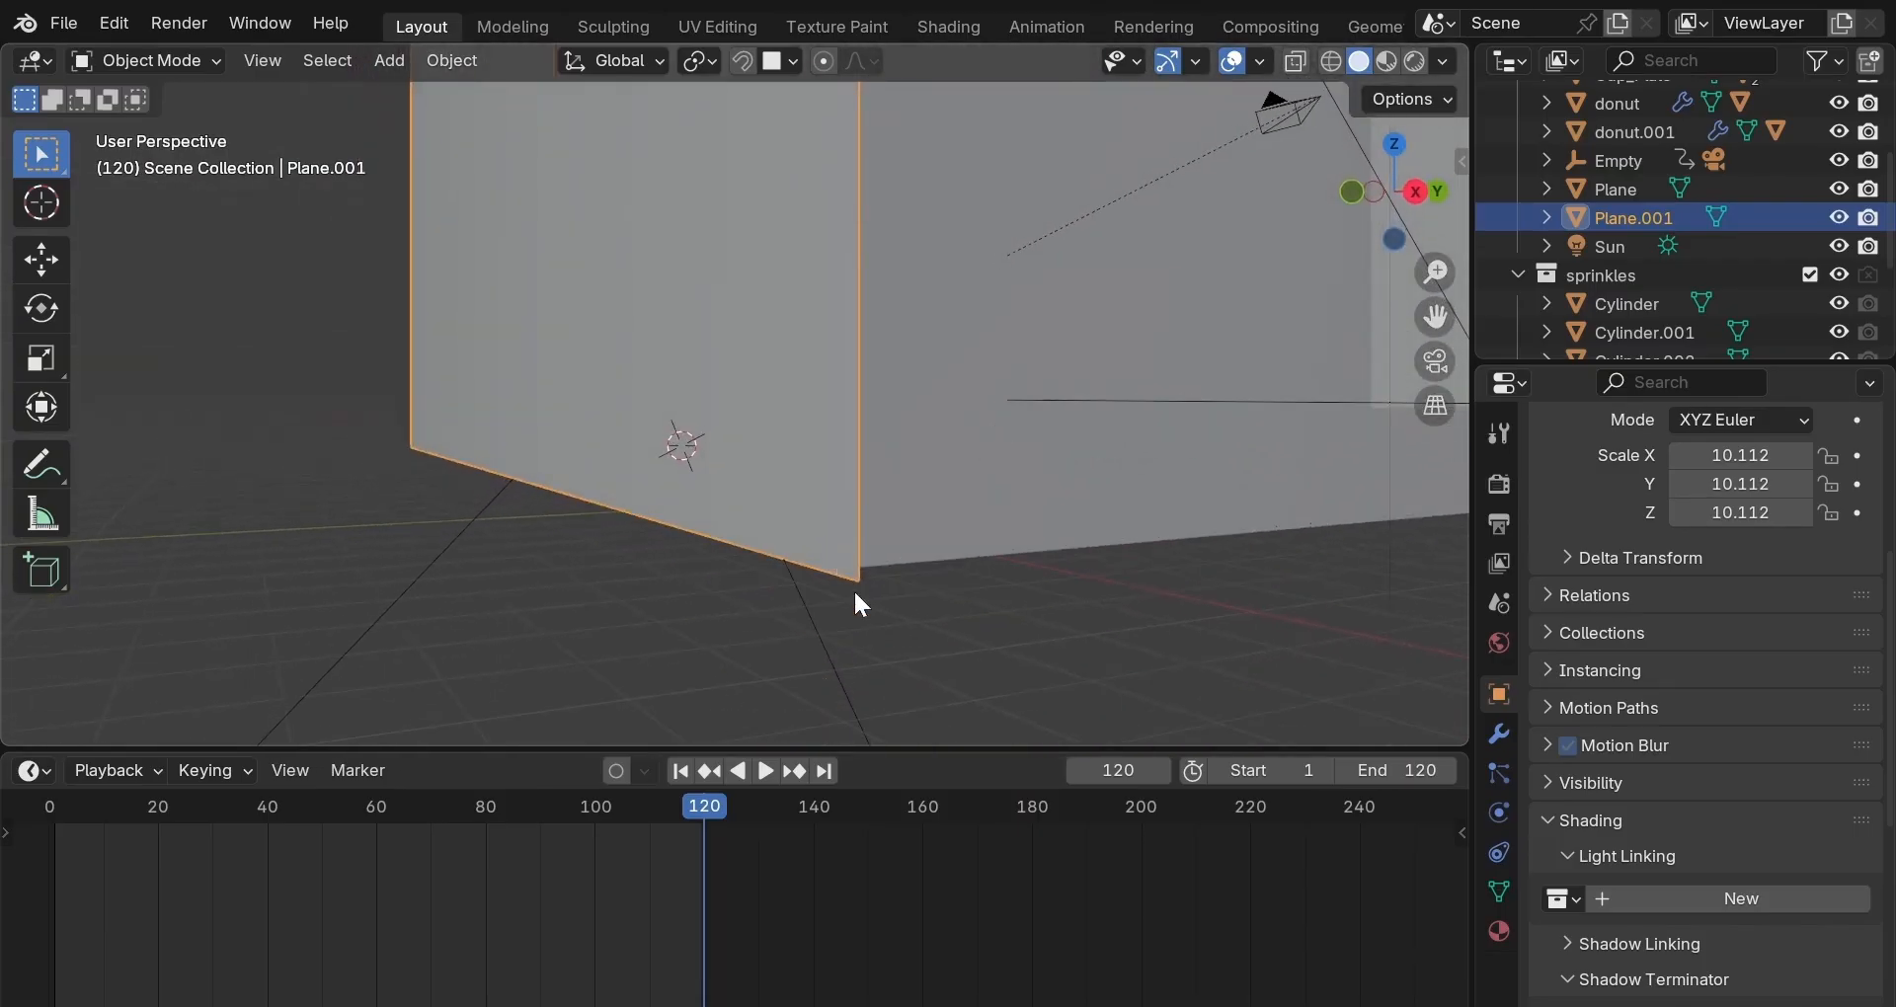
pyautogui.press('g')
pyautogui.press('b')
pyautogui.click(855, 589)
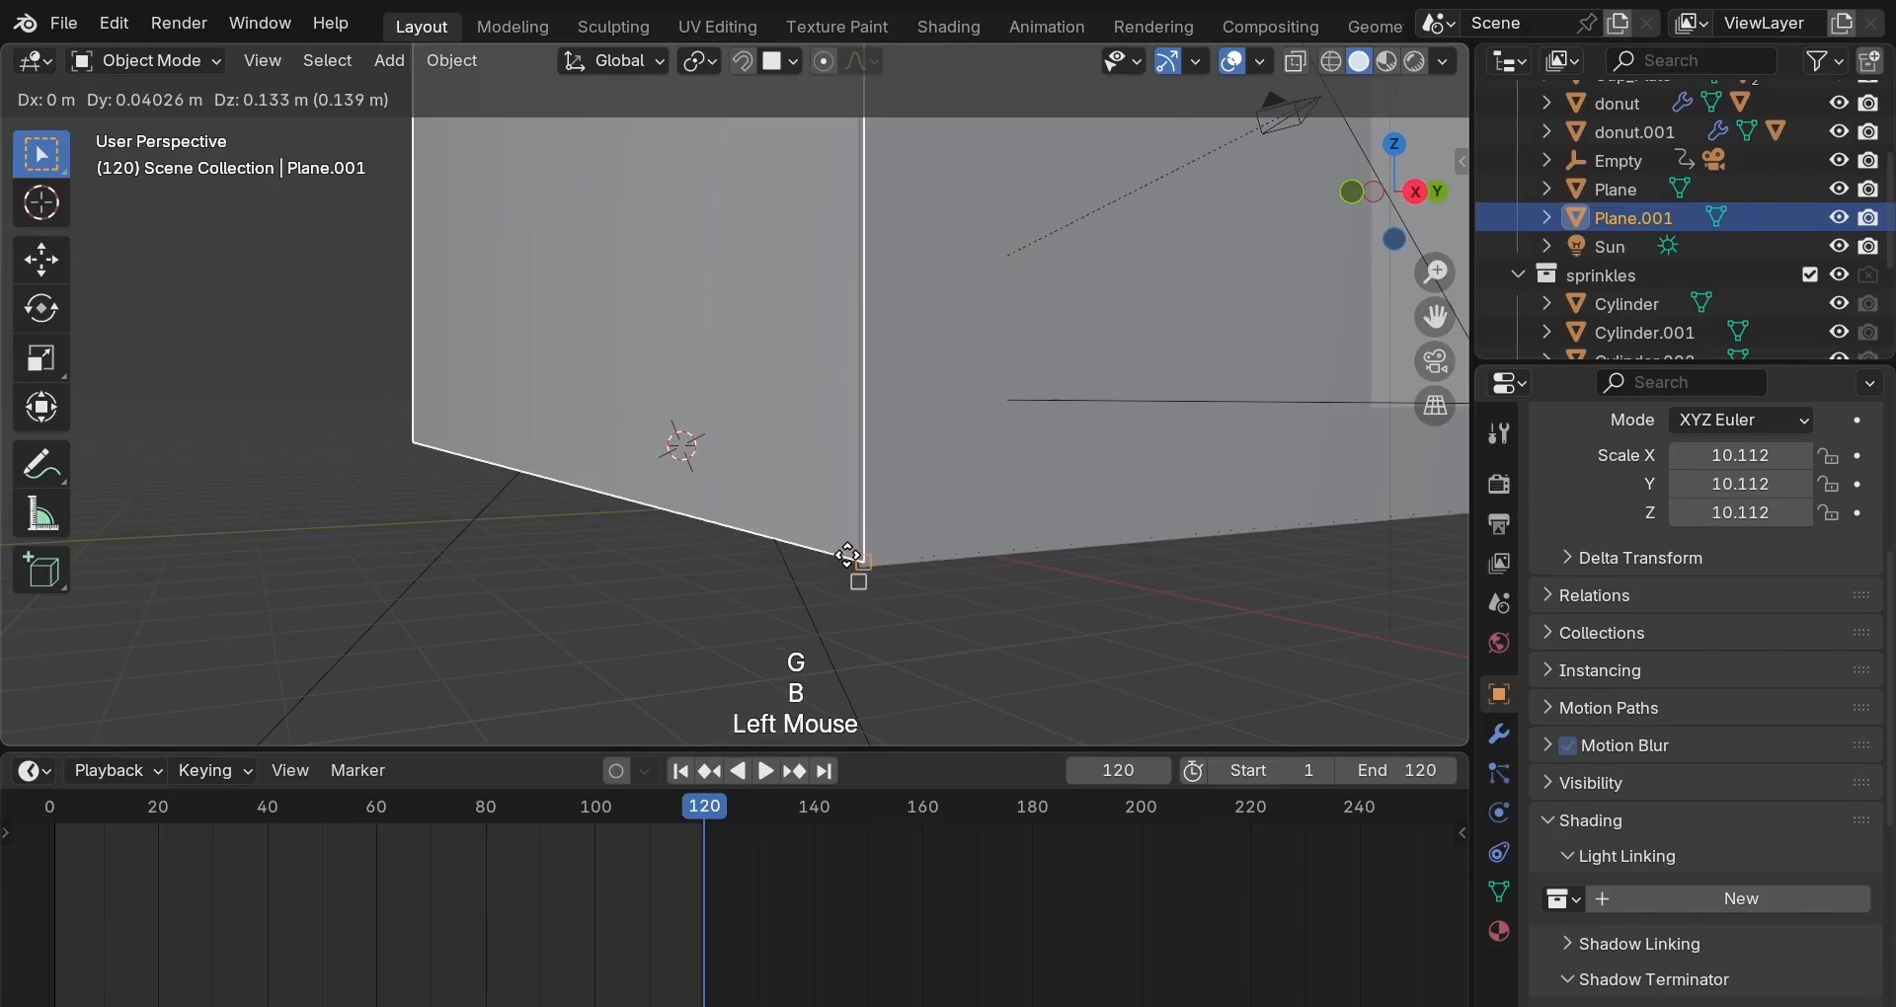
pyautogui.click(851, 561)
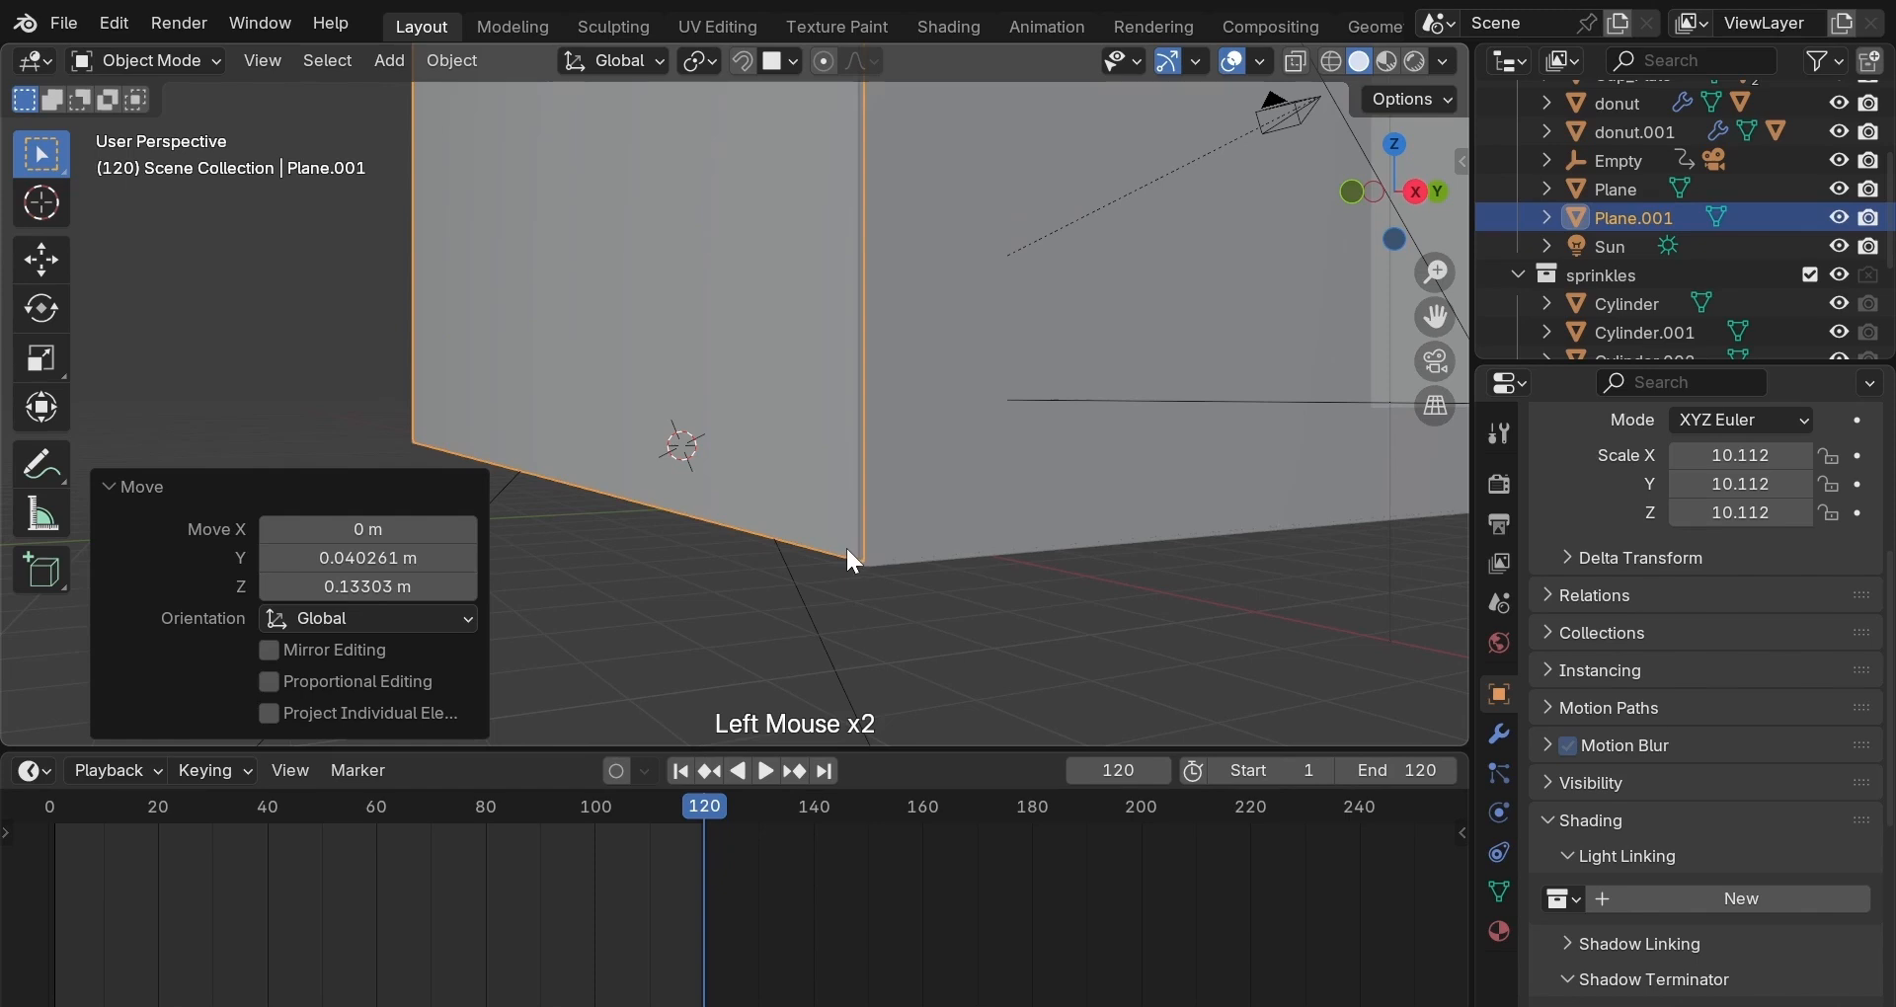
# Snap the cube wall by its corner into place, then return to the camera view.
pyautogui.click(887, 550)
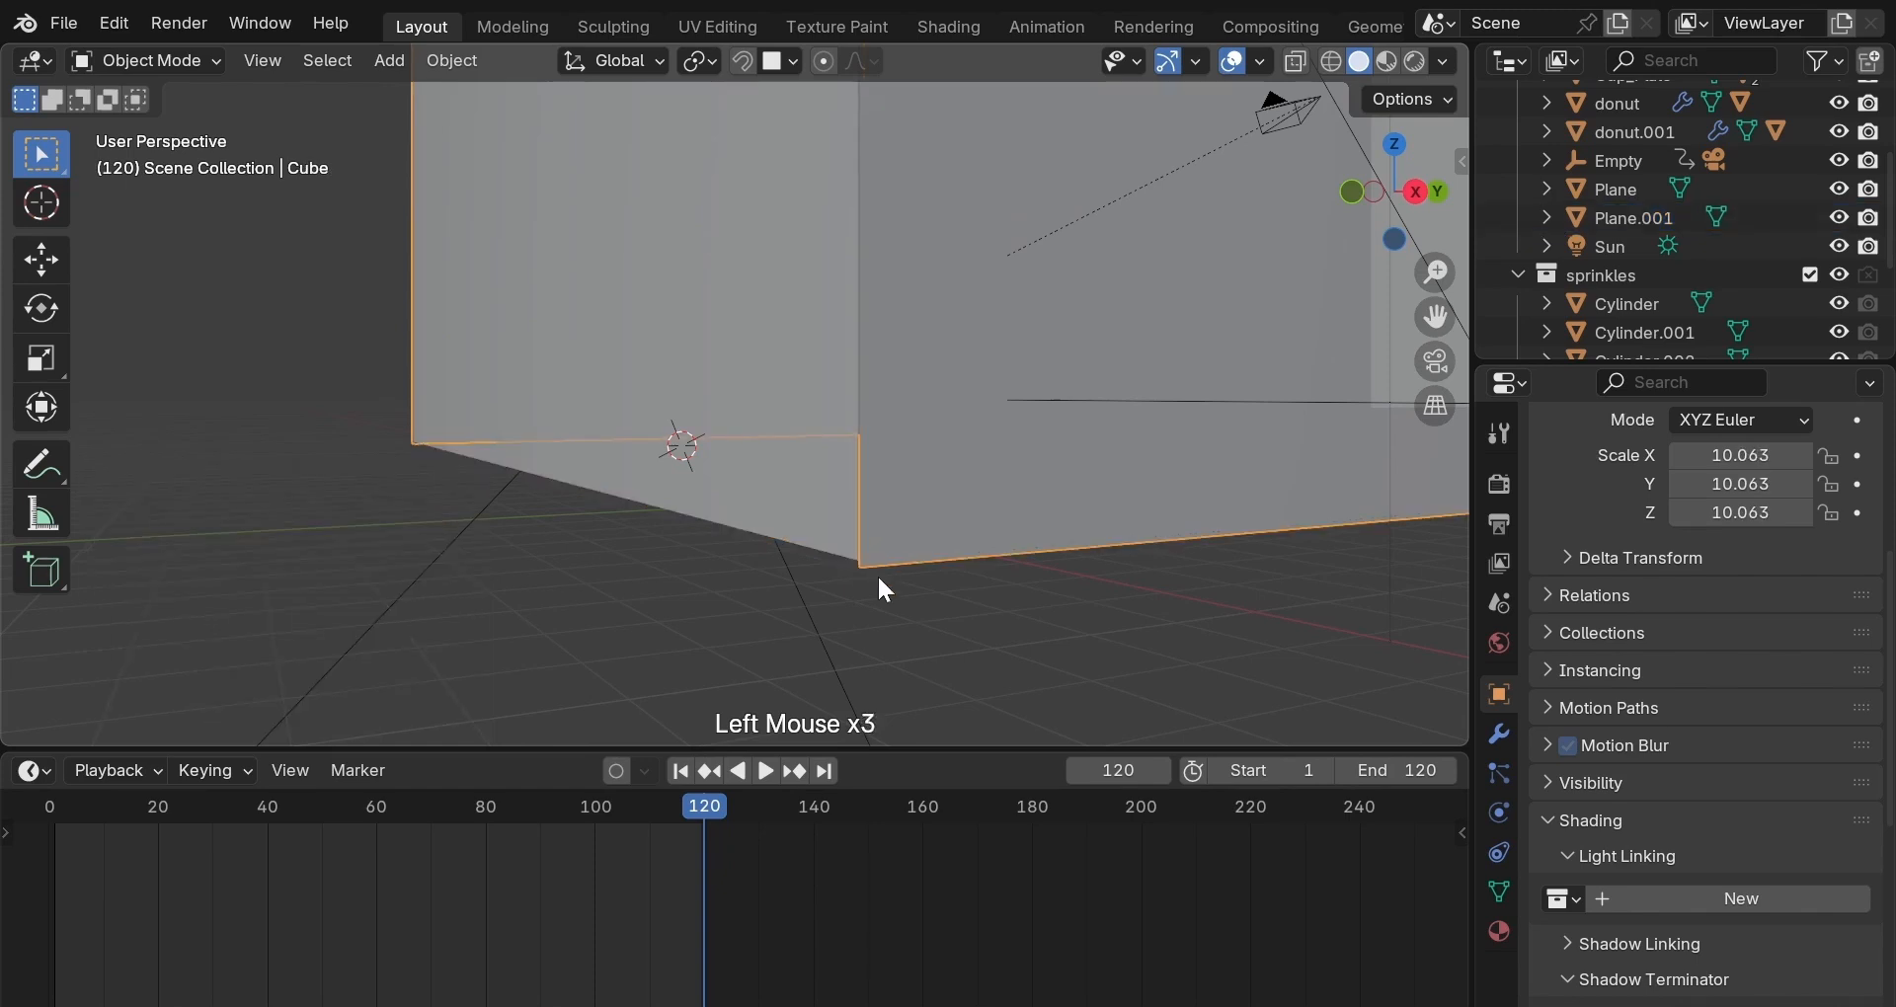
pyautogui.press('g')
pyautogui.press('b')
pyautogui.click(877, 568)
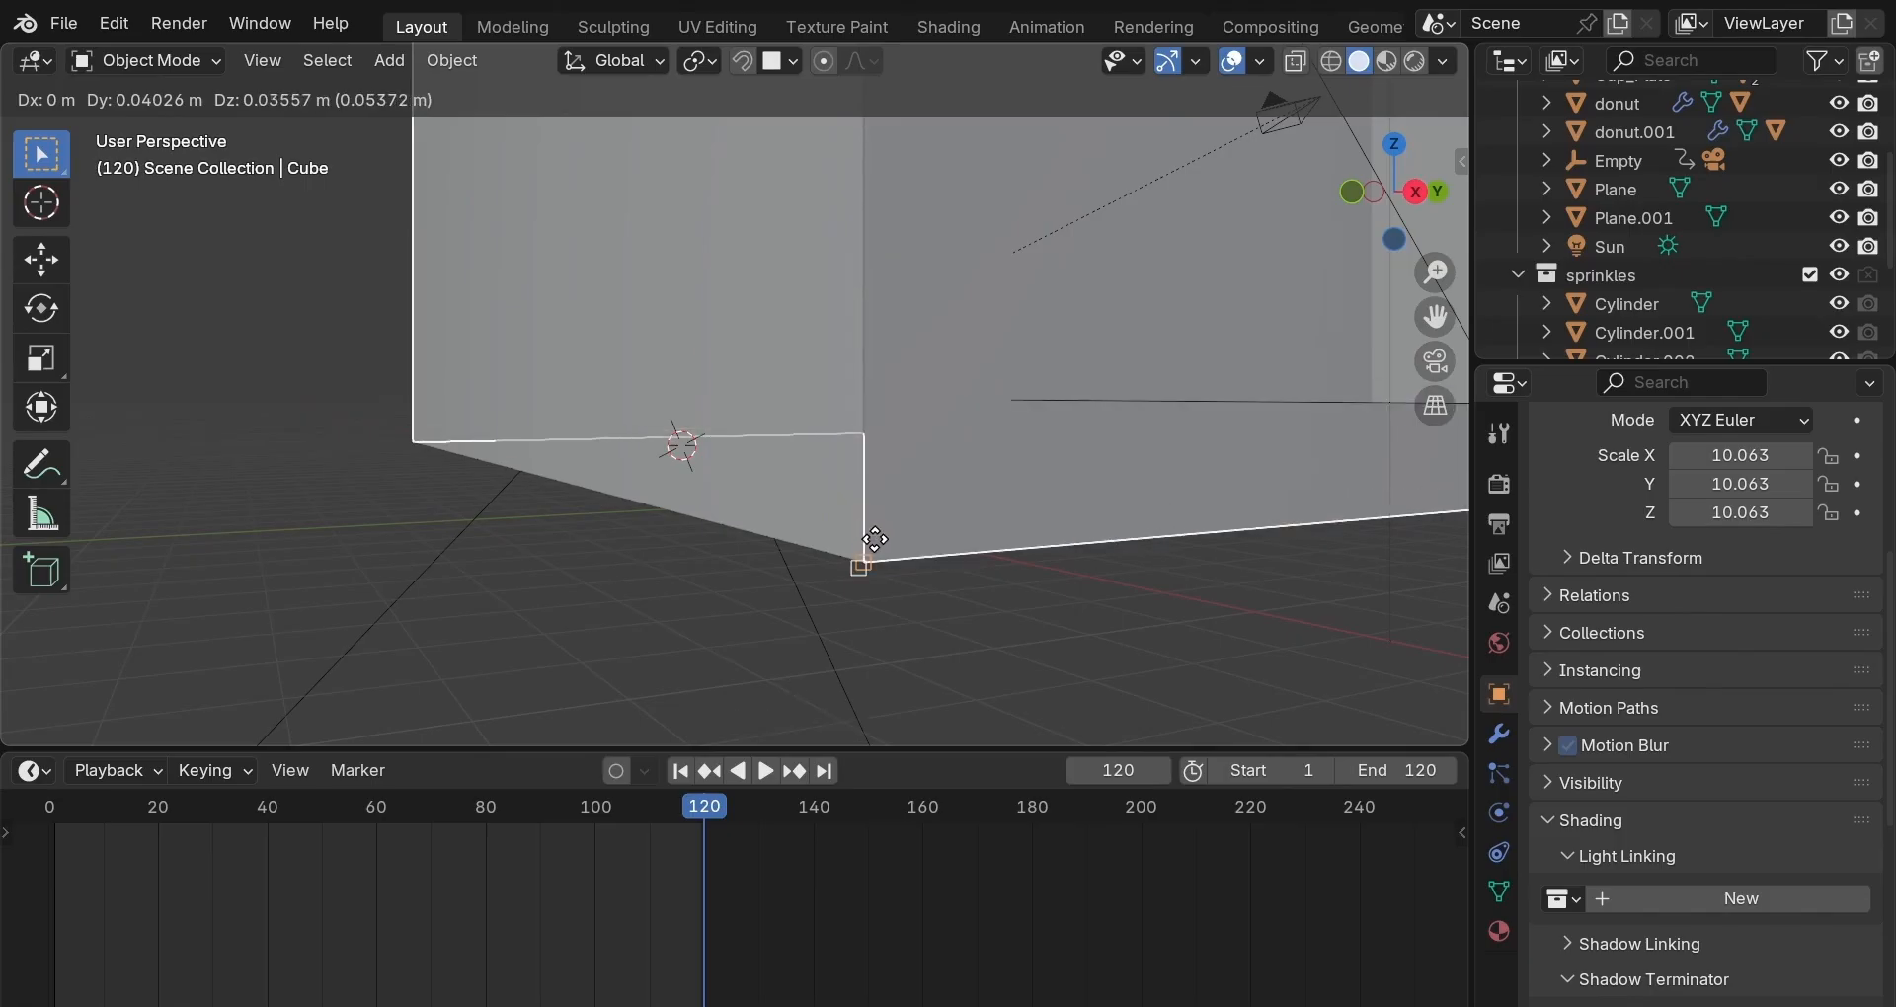
pyautogui.click(887, 563)
pyautogui.click(873, 582)
pyautogui.moveTo(873, 583); pyautogui.dragTo(1146, 418, button='middle')
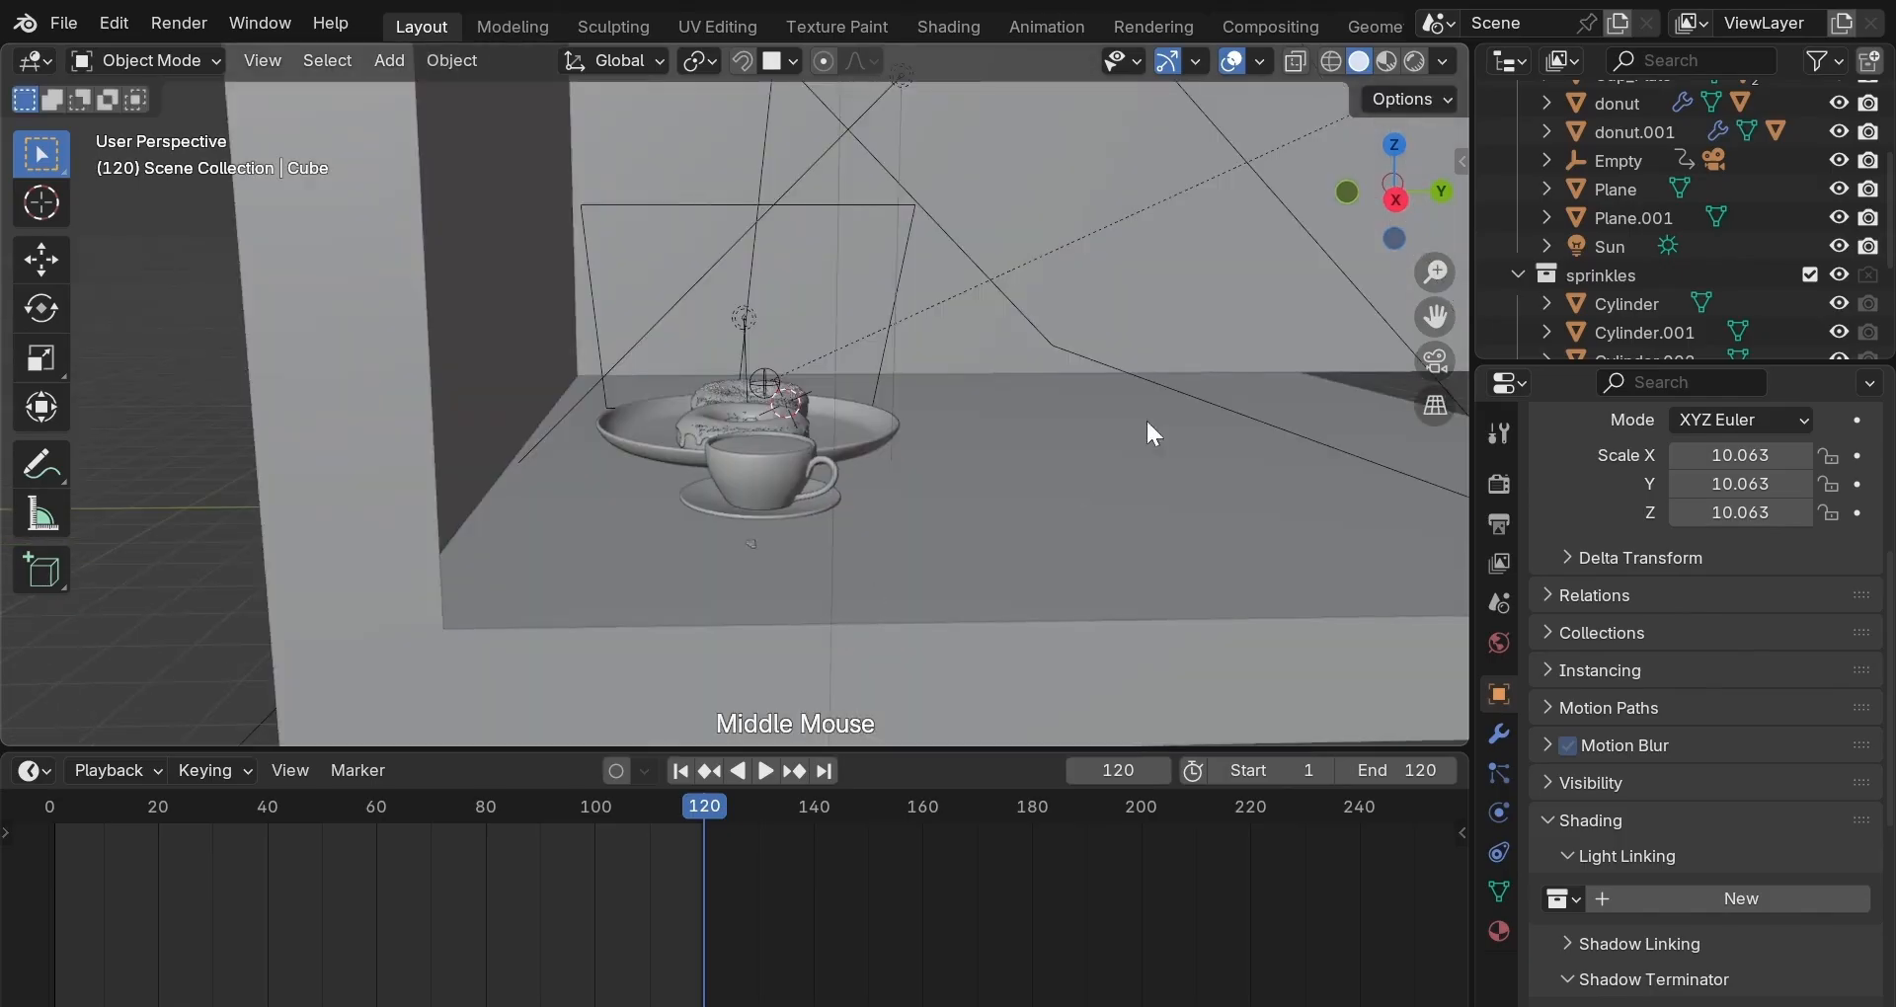
pyautogui.click(1436, 362)
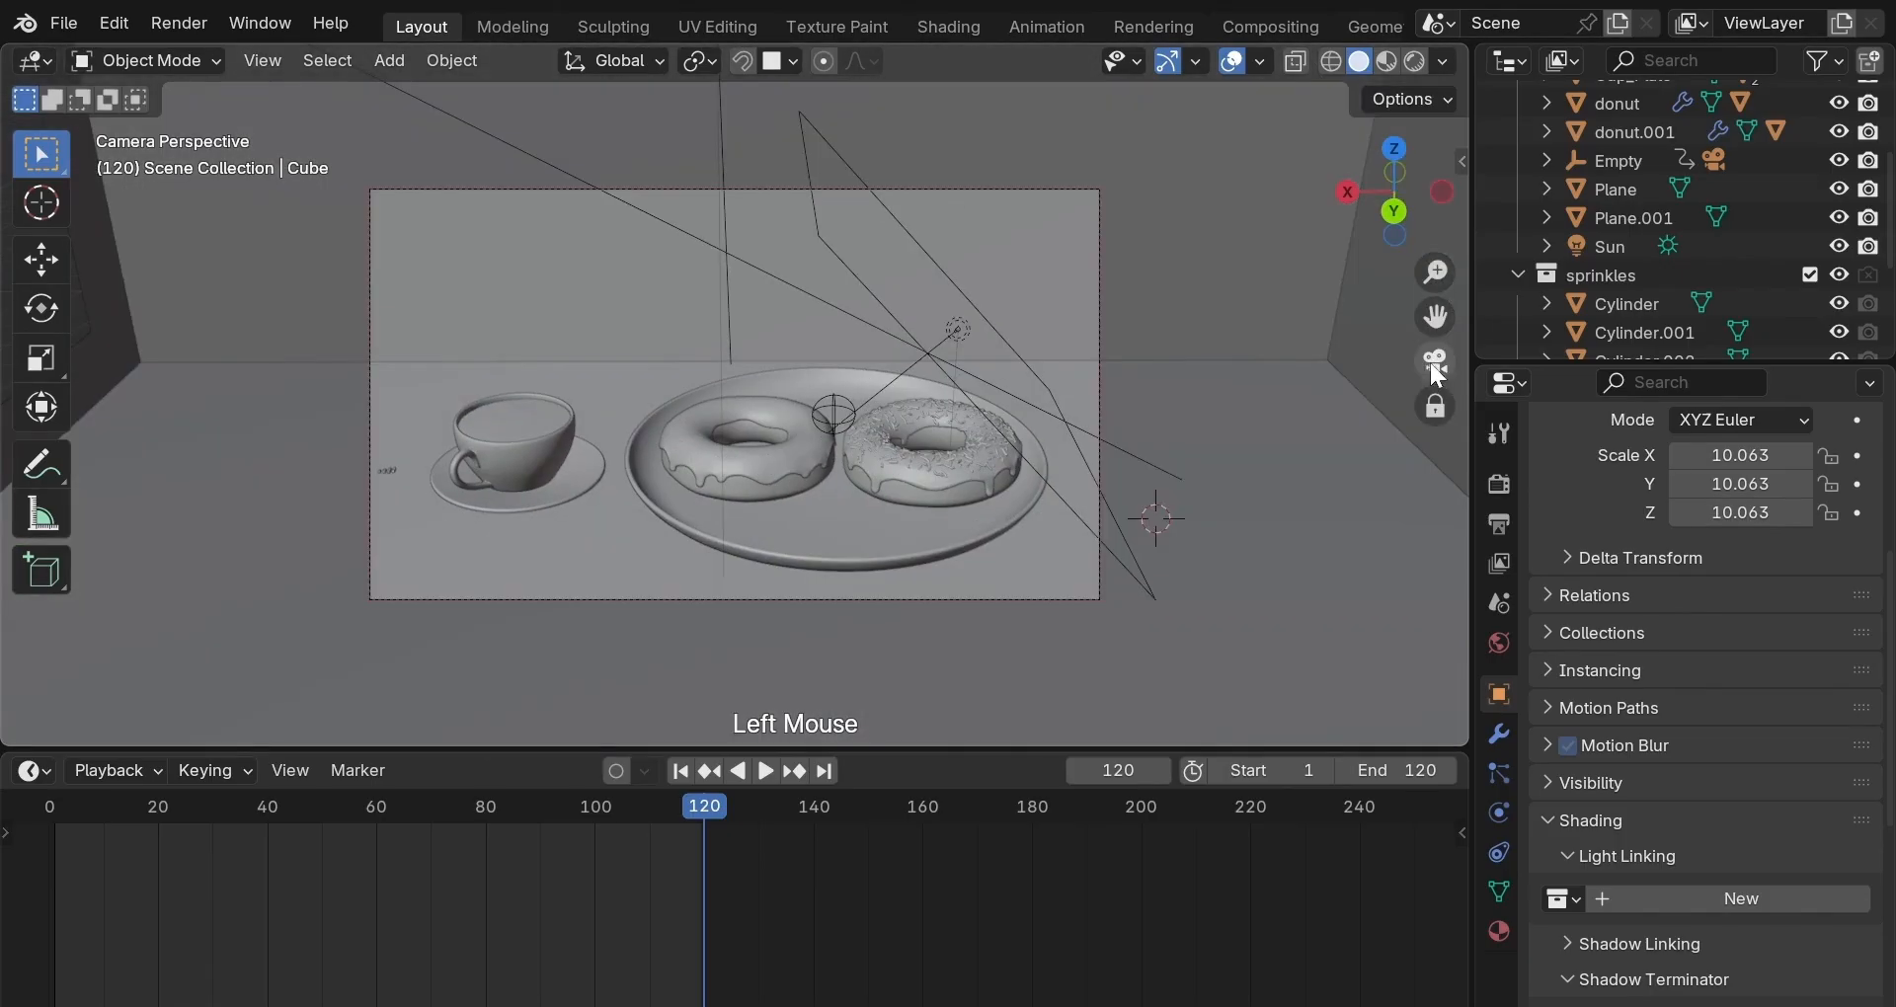
# Preview the room in rendered shading, select the wall box, and orbit to a high overhead view.
pyautogui.doubleClick(627, 401)
pyautogui.press('z')
pyautogui.click(632, 323)
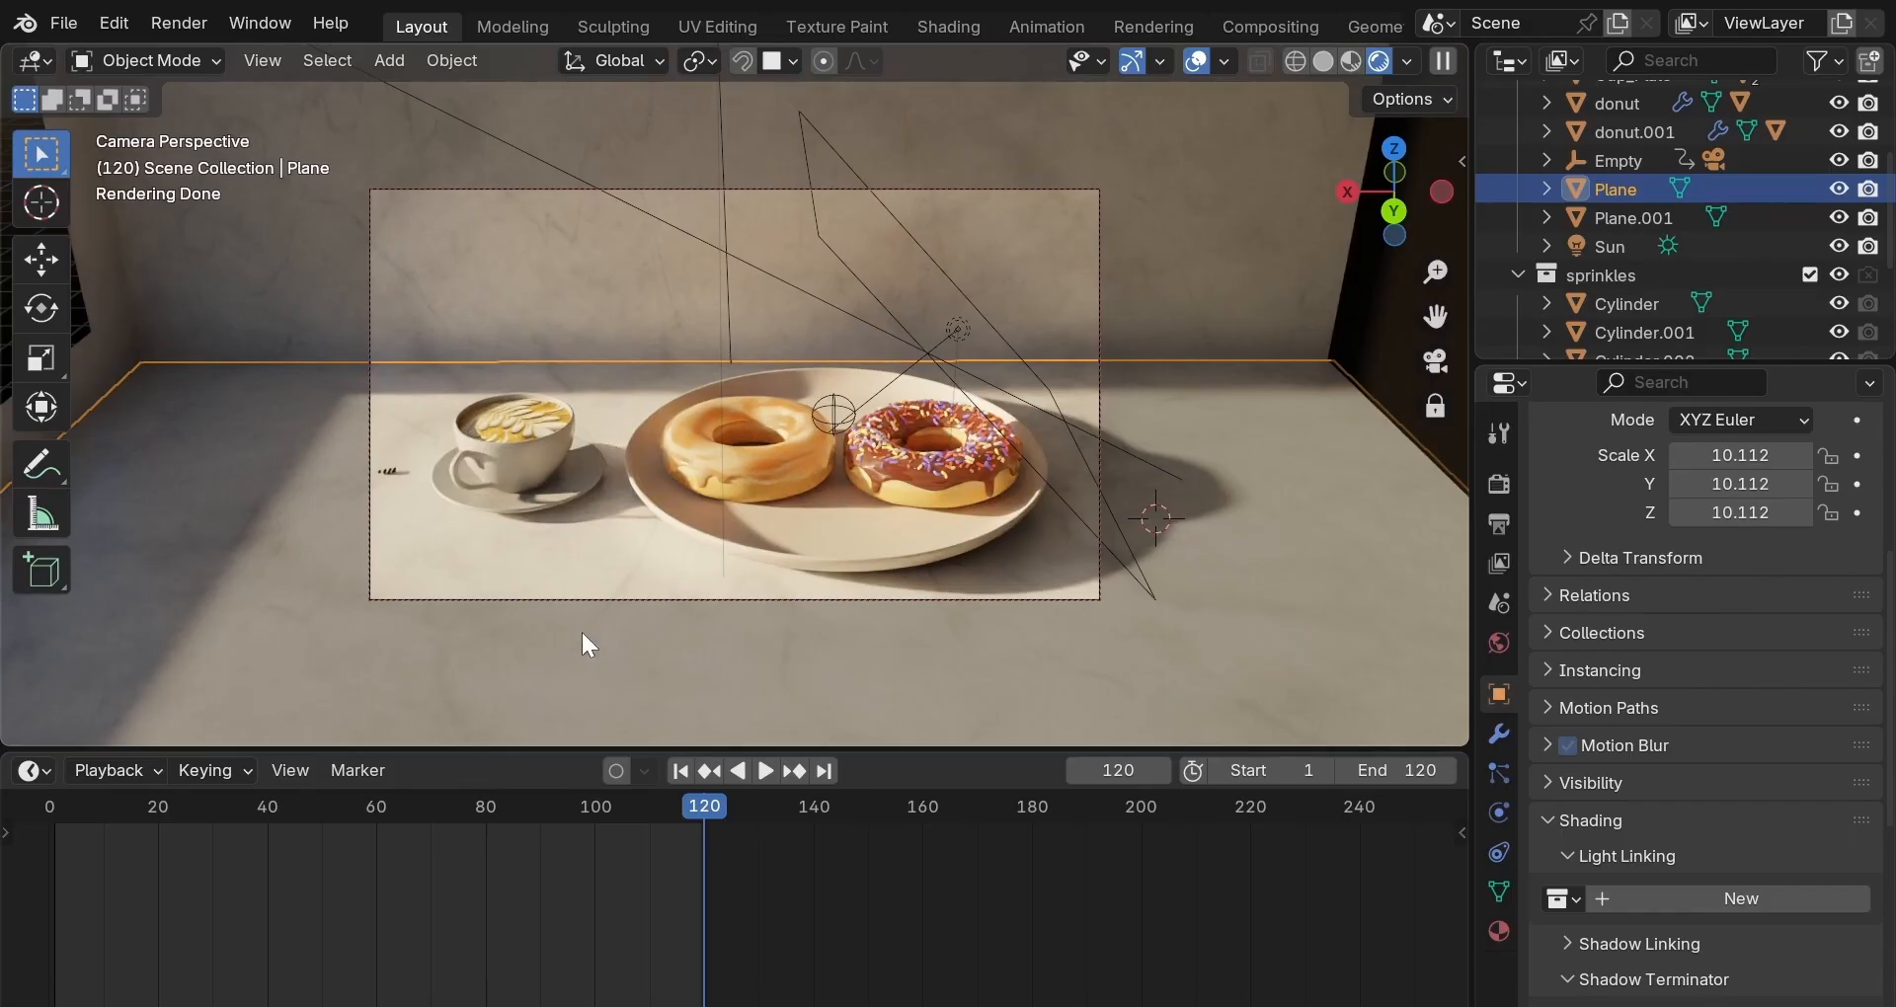
pyautogui.click(101, 364)
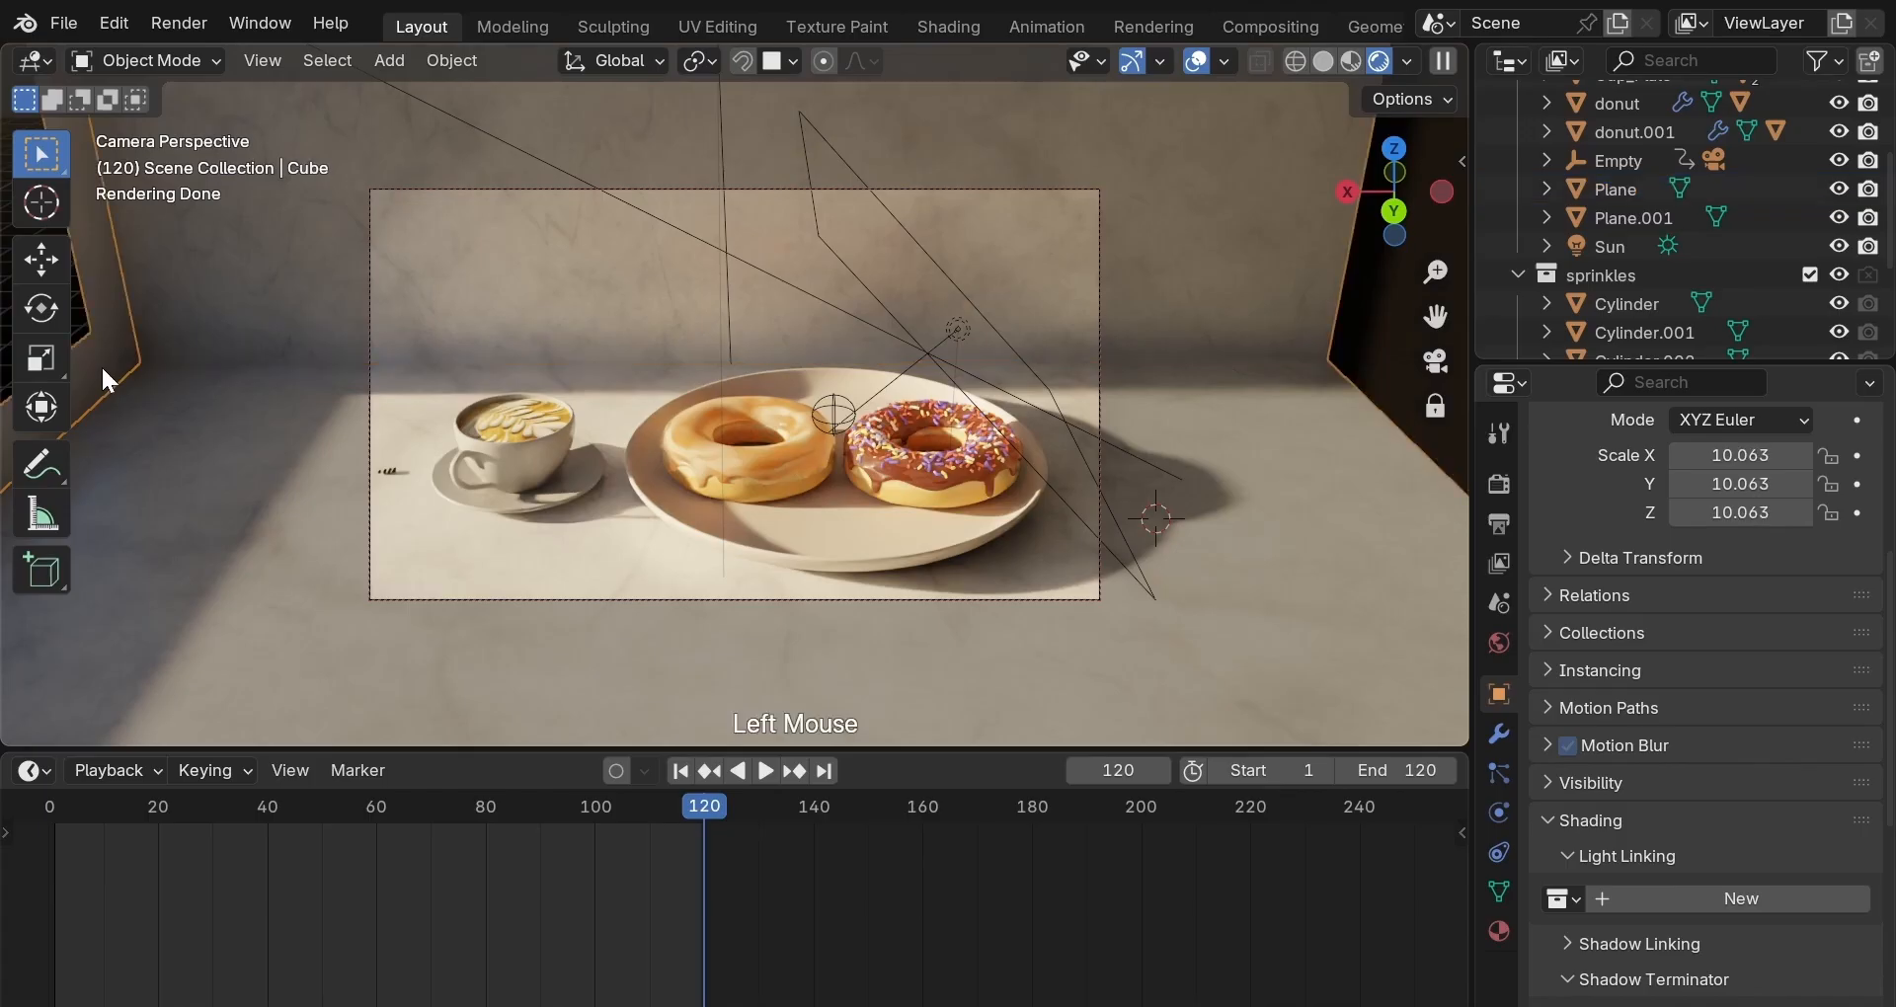
pyautogui.press('t')
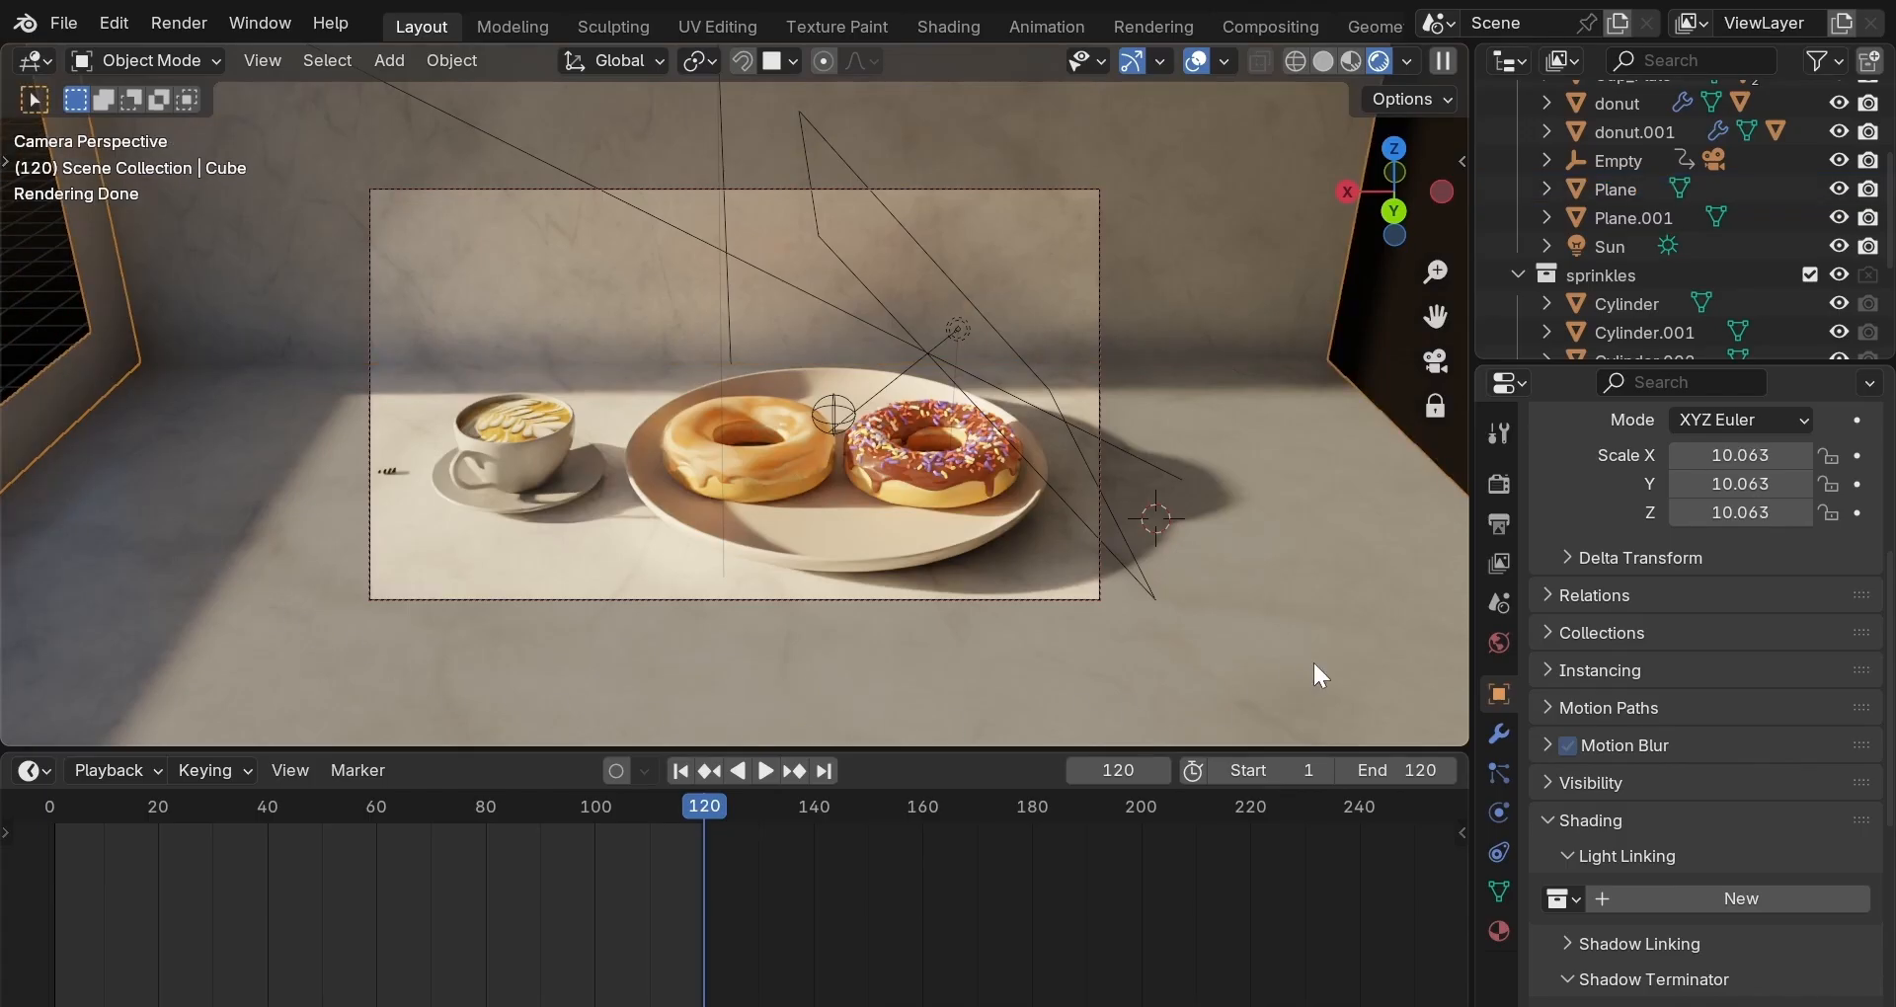
pyautogui.click(1435, 360)
pyautogui.moveTo(1432, 360); pyautogui.dragTo(1185, 559, button='middle')
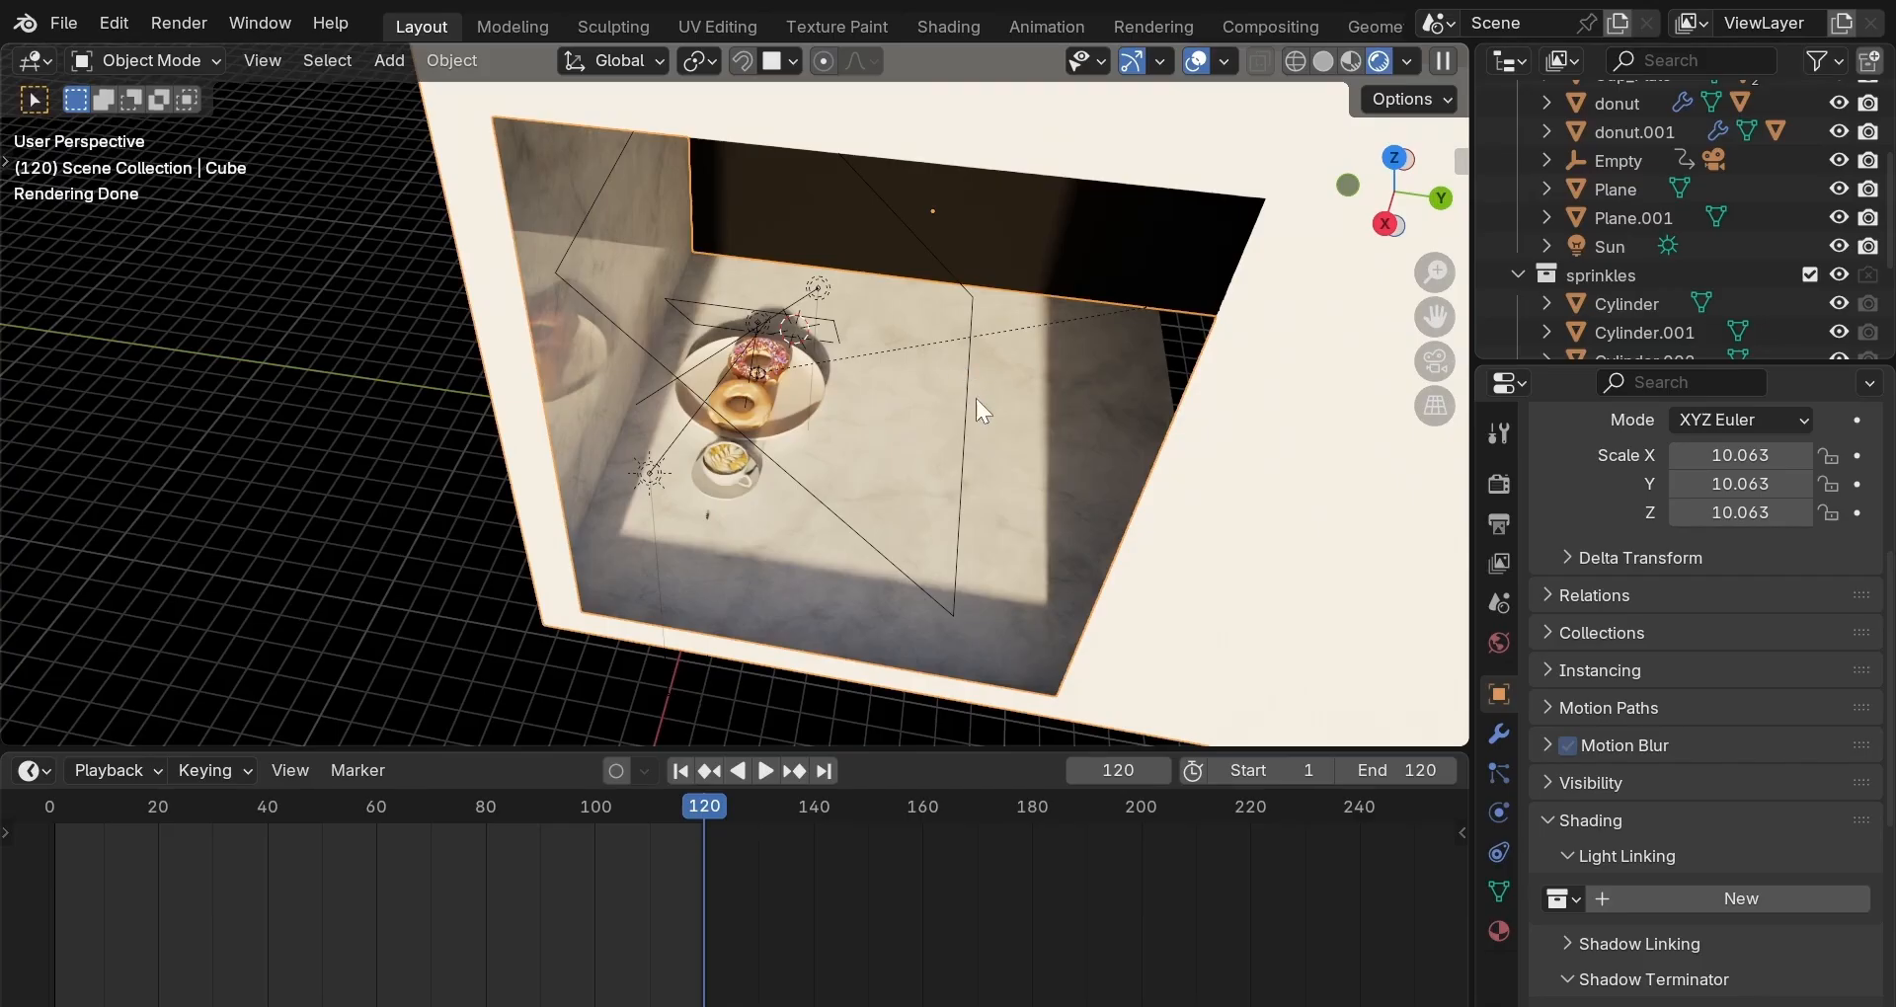
# In Edit Mode on the wall box, shift the window faces along Y and lower them along Z.
pyautogui.click(1230, 492)
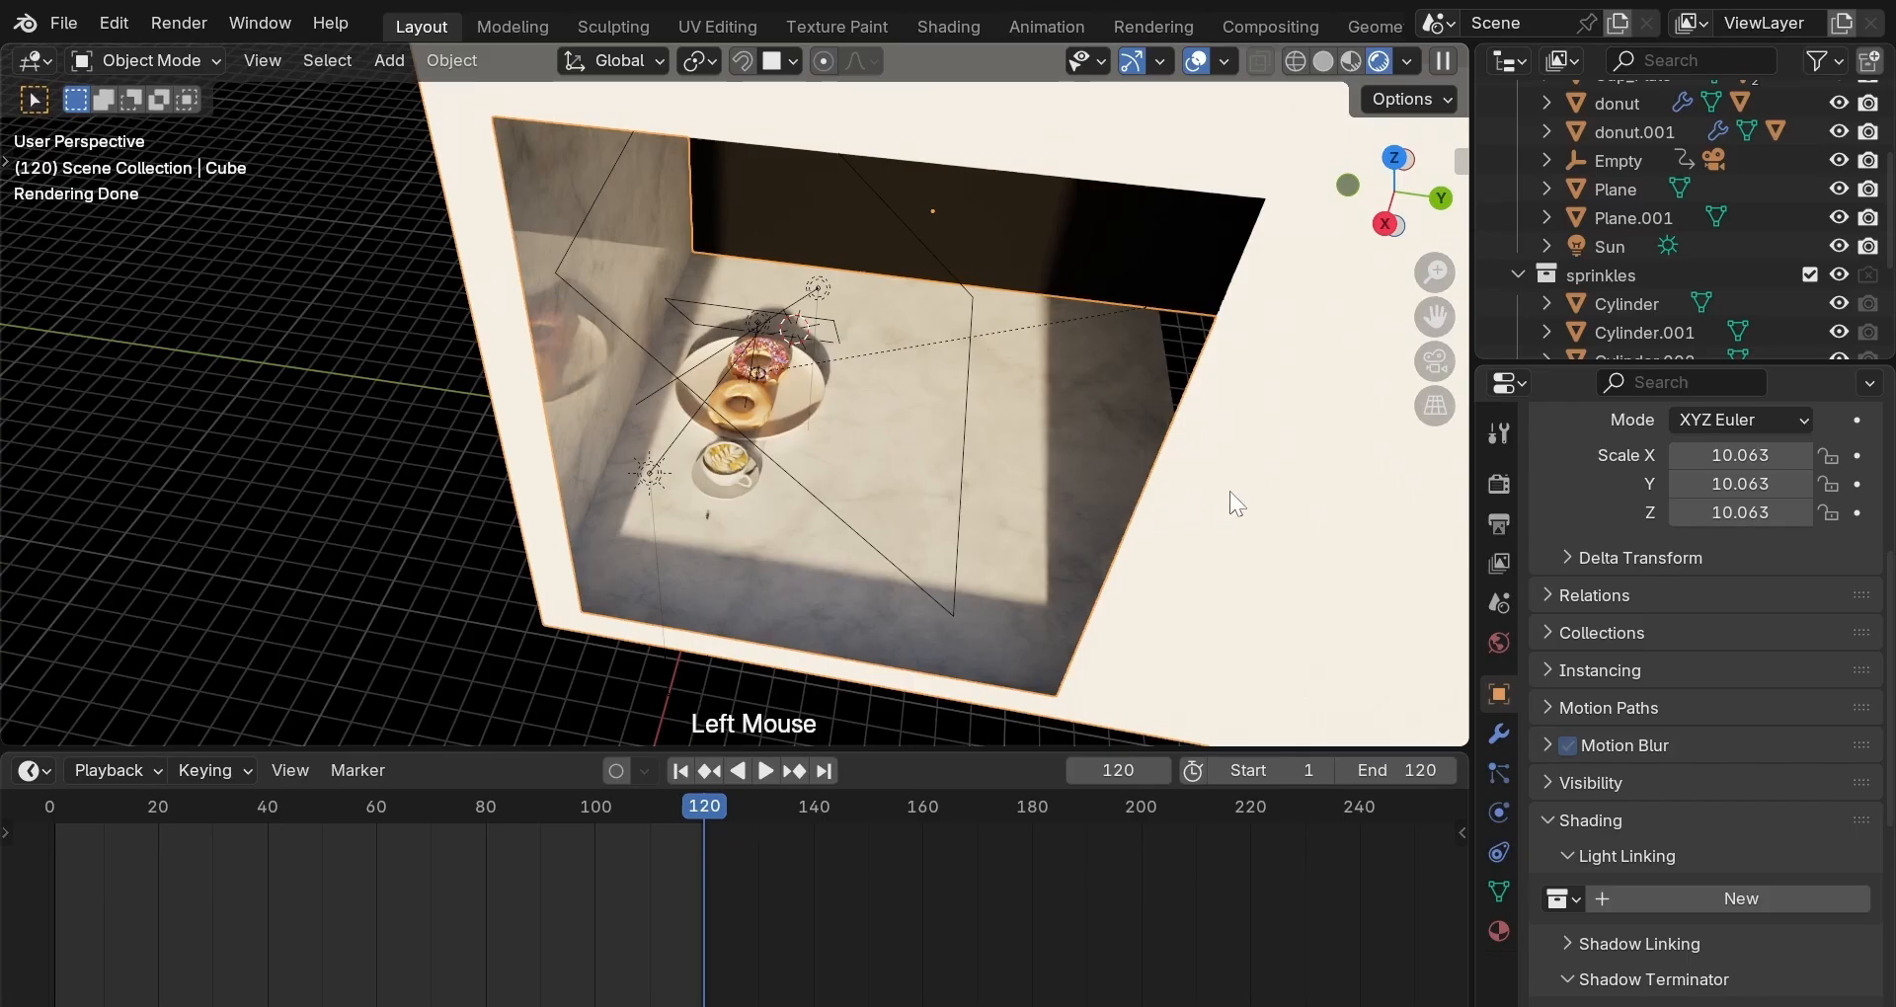
pyautogui.press('Tab')
pyautogui.press('g')
pyautogui.press('y')
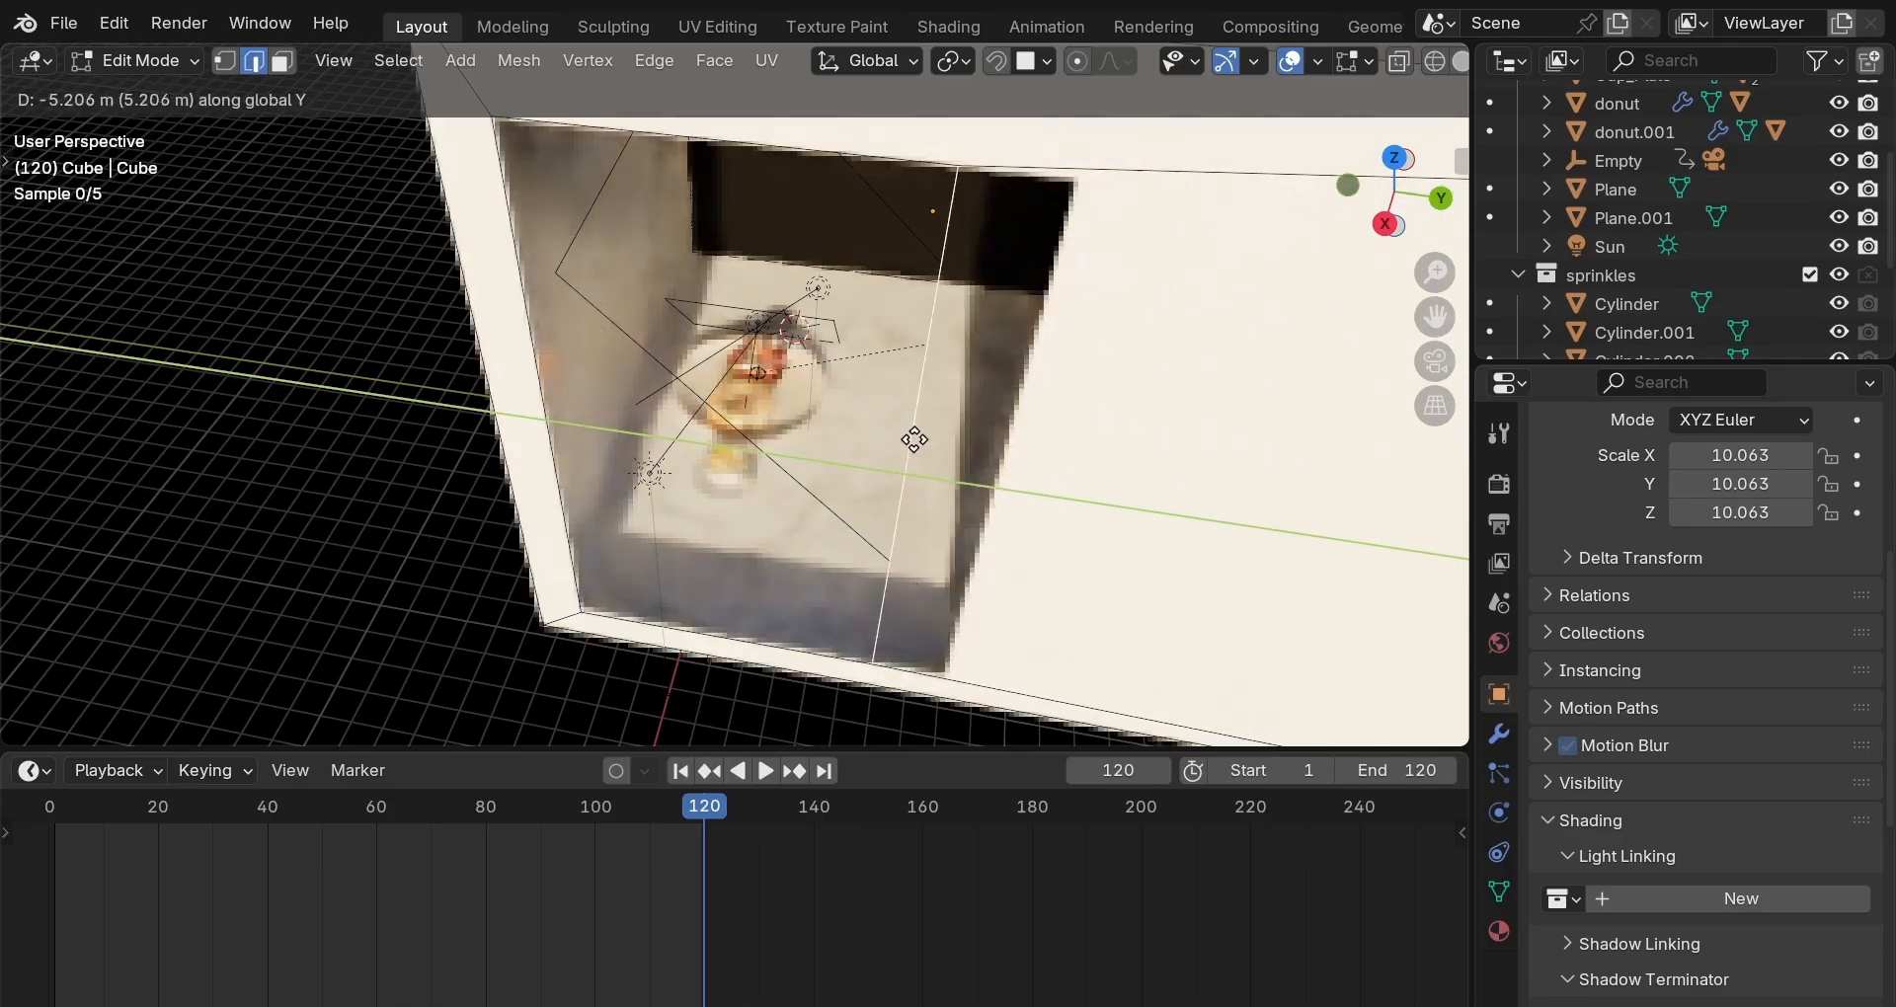
pyautogui.click(782, 424)
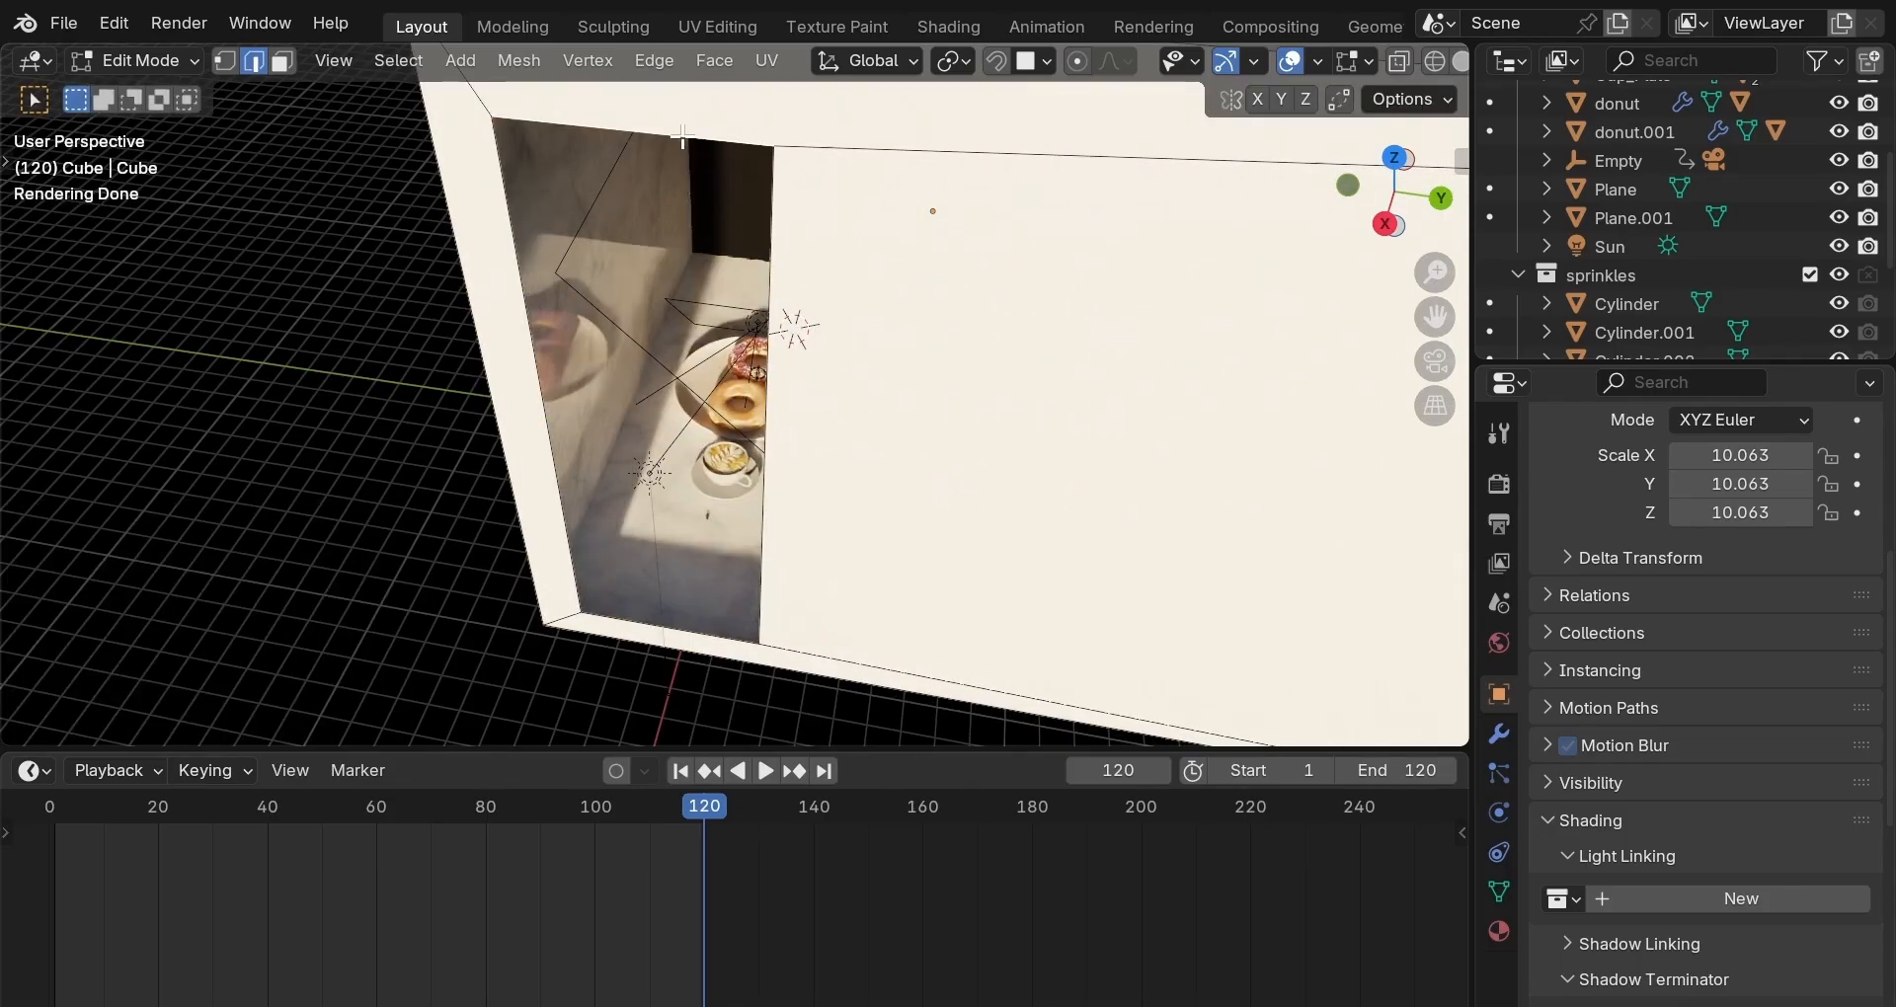
pyautogui.press('g')
pyautogui.press('z')
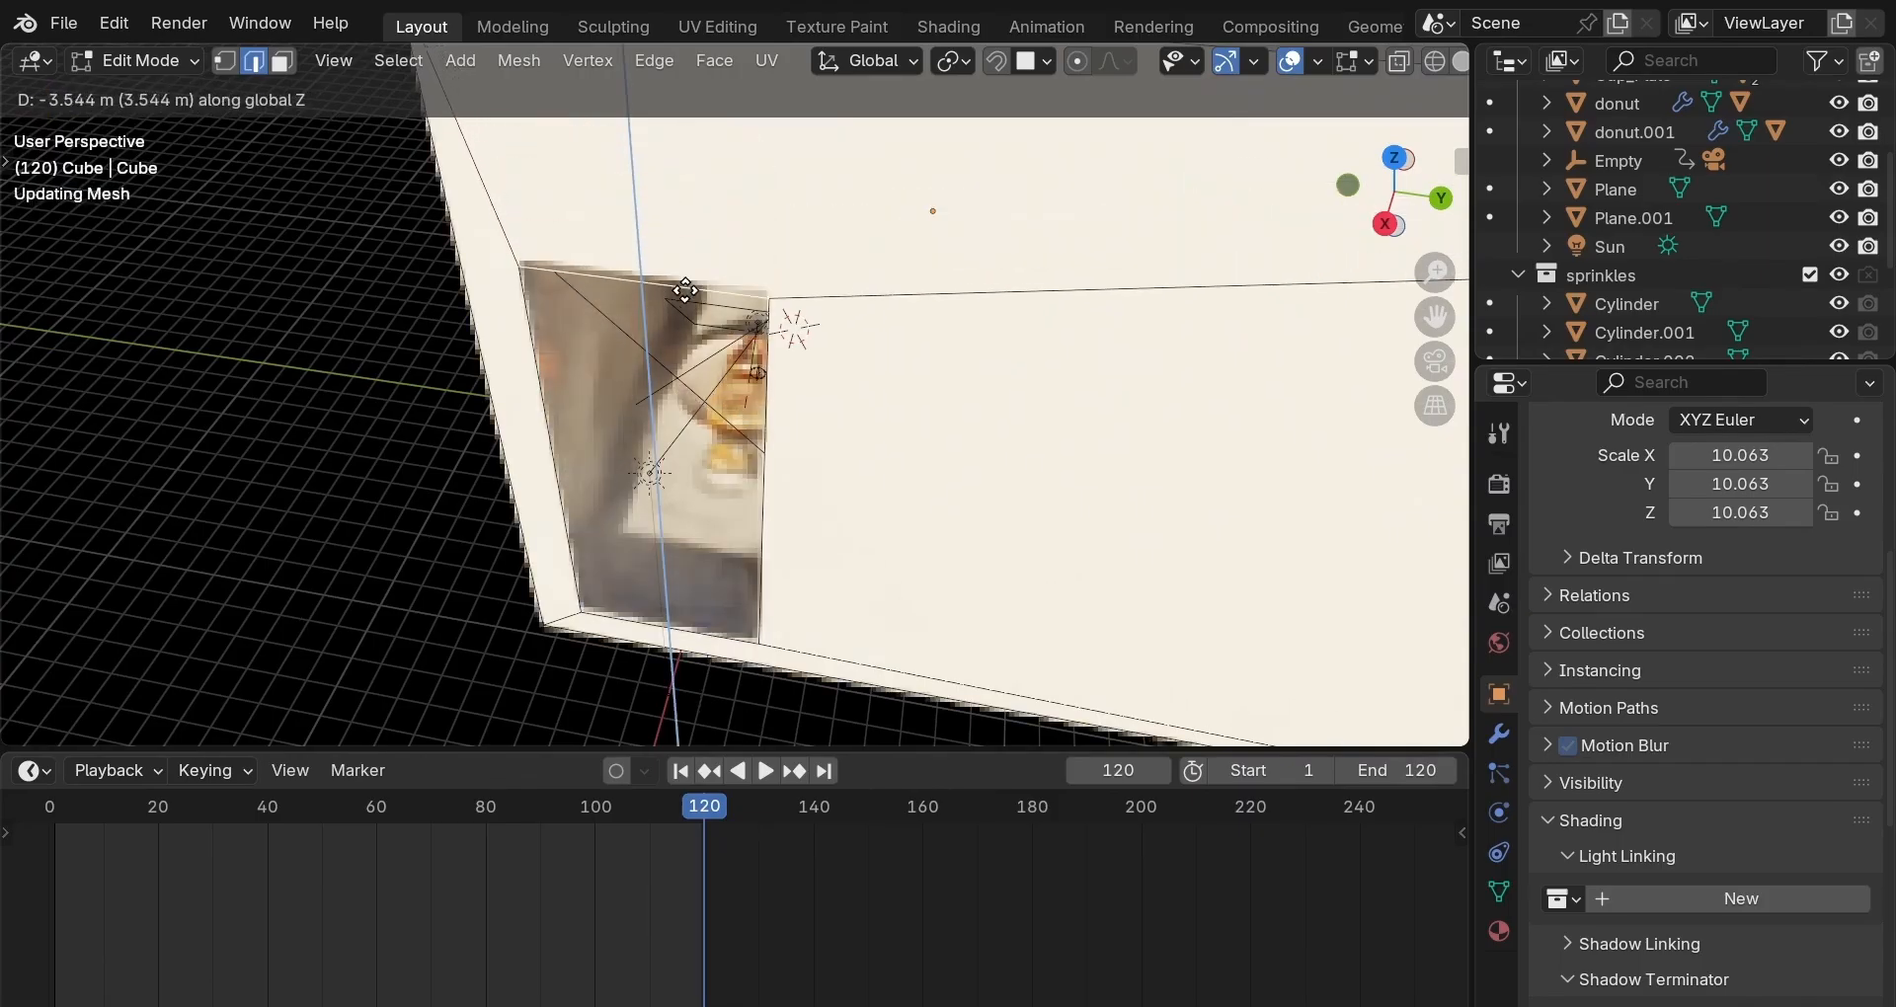
pyautogui.click(691, 323)
# Move the window's left vertical edge along Y, raise it along Z, and return to camera view.
pyautogui.moveTo(731, 407); pyautogui.dragTo(791, 385, button='middle')
pyautogui.click(661, 463)
pyautogui.press('g')
pyautogui.press('y')
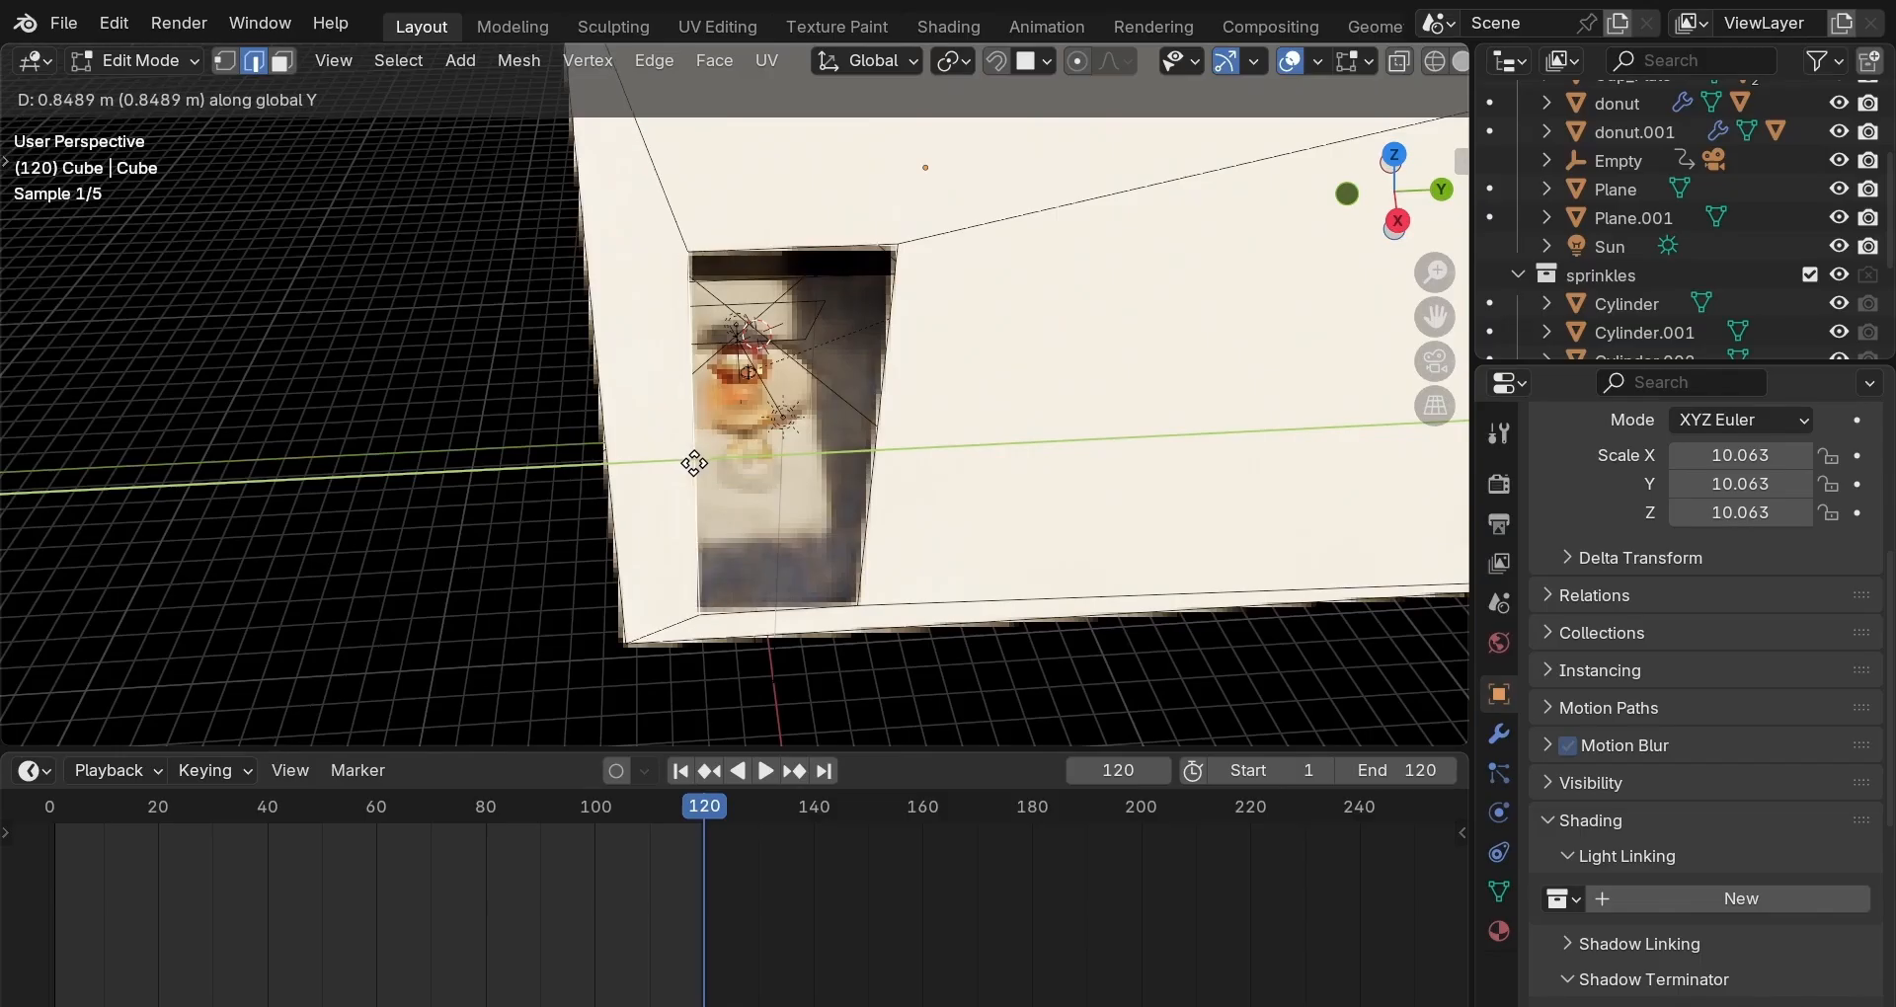
pyautogui.click(694, 463)
pyautogui.press('g')
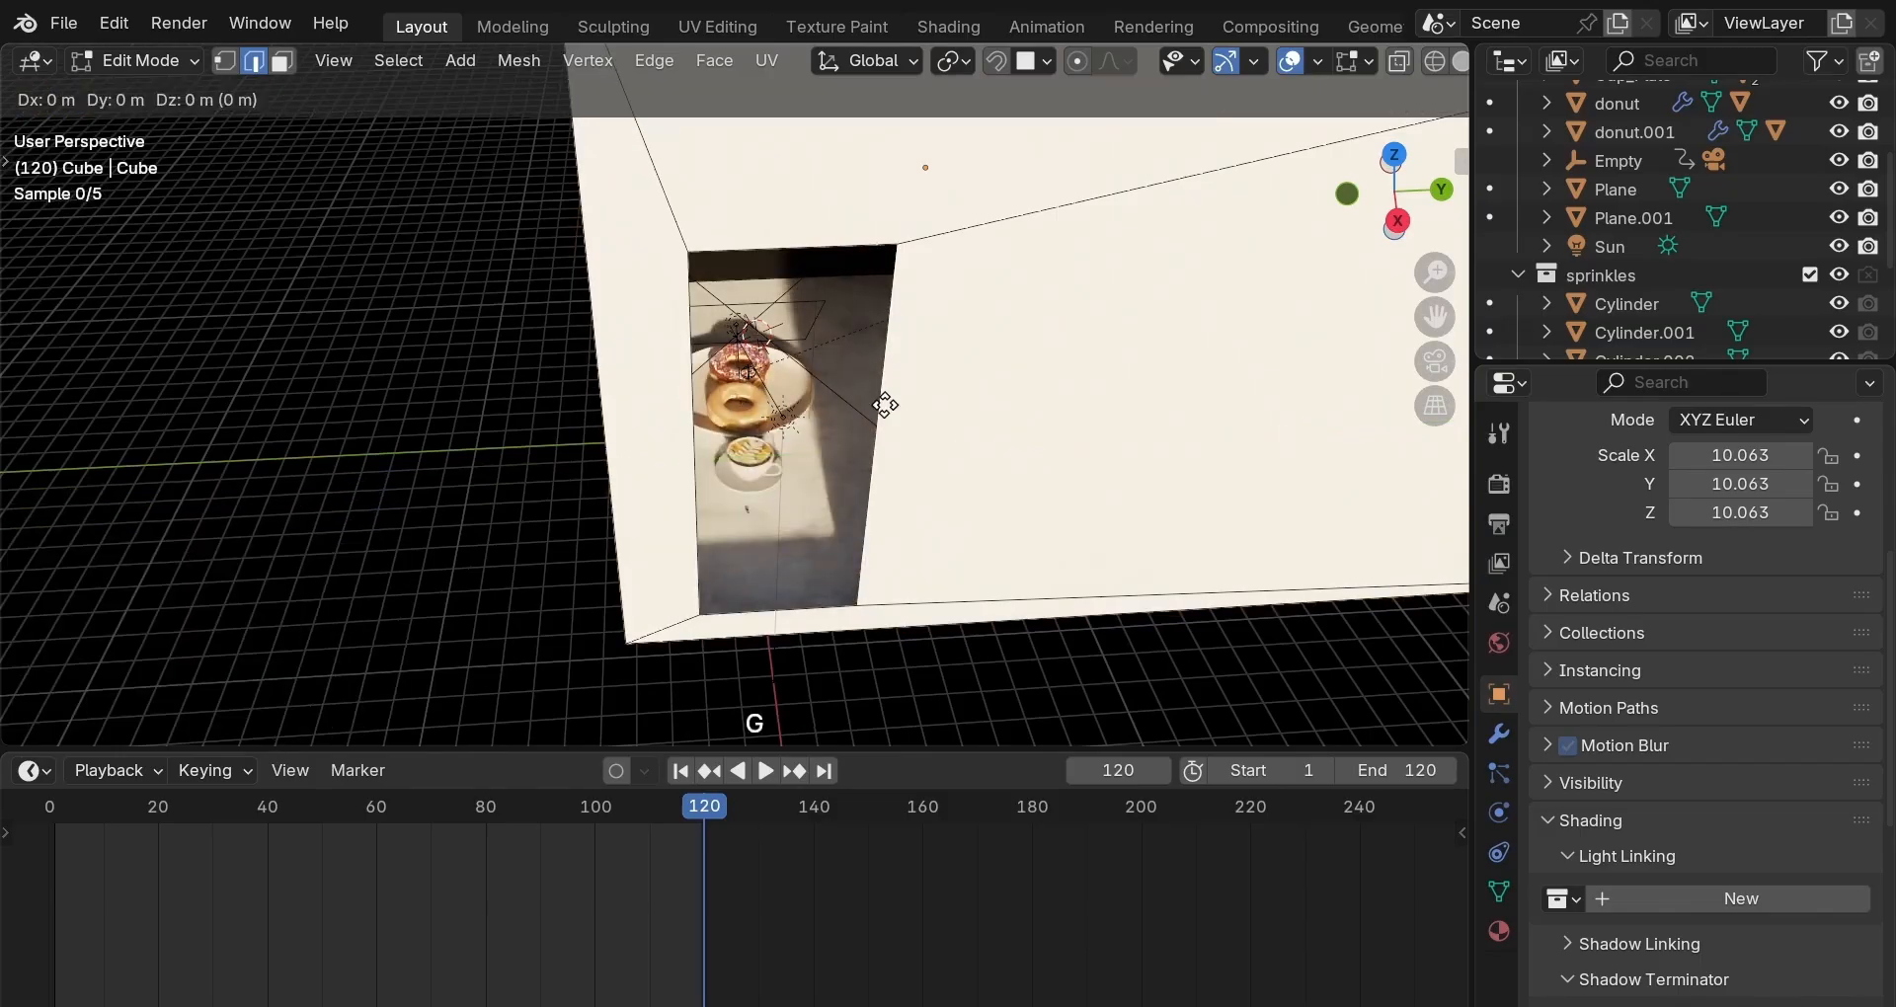
pyautogui.press('y')
pyautogui.press('z')
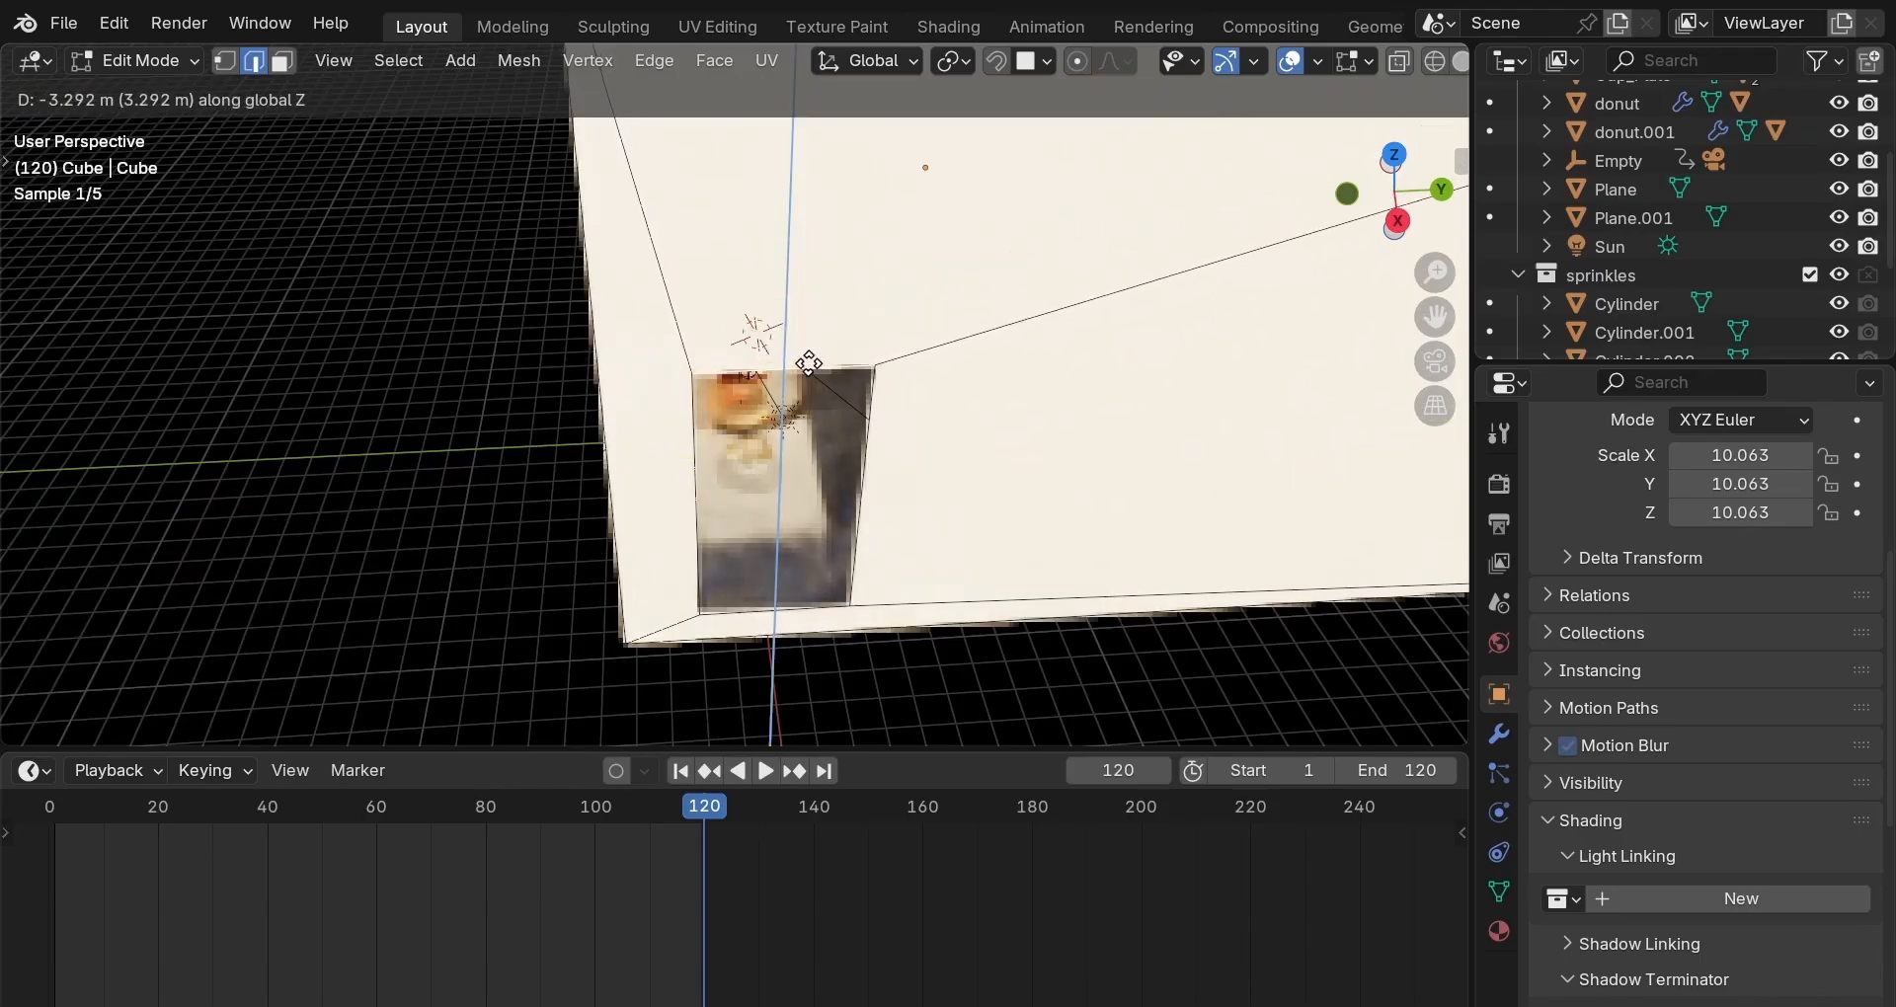
pyautogui.click(809, 364)
pyautogui.click(1428, 369)
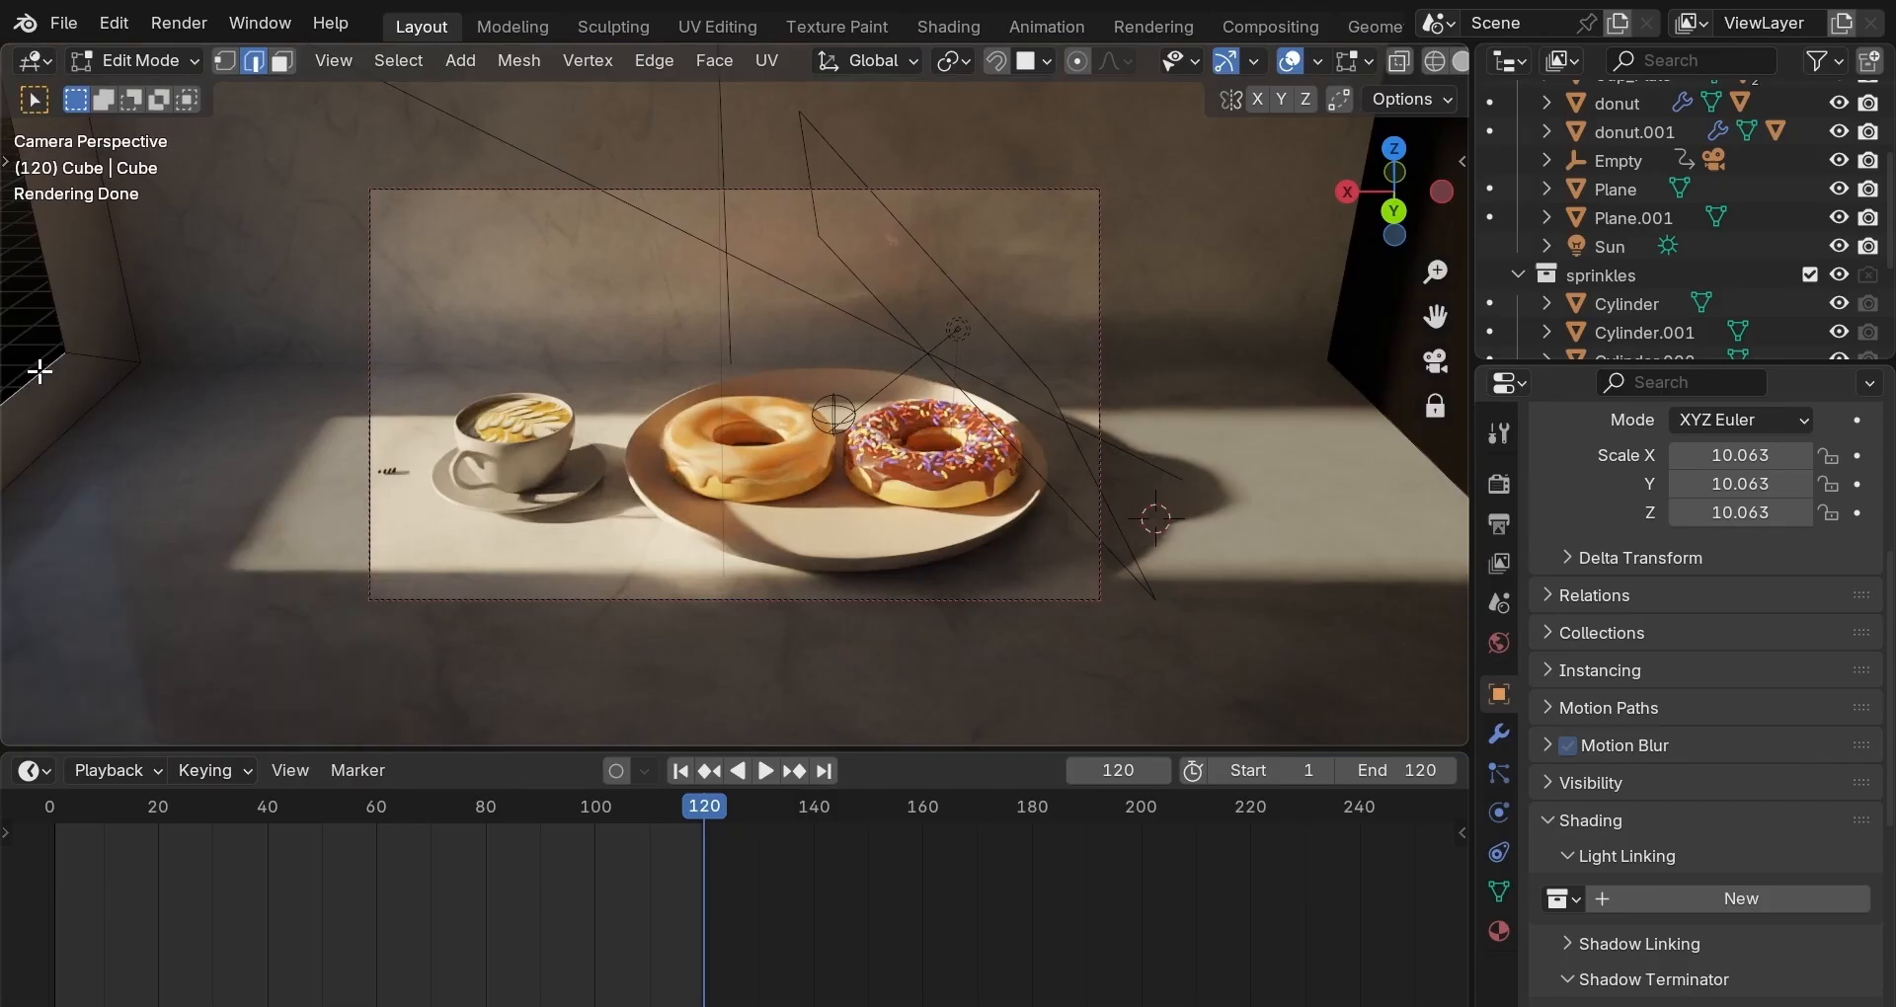
# Raise the window geometry about 0.75 m along Z and return to Object Mode.
pyautogui.press('g')
pyautogui.press('z')
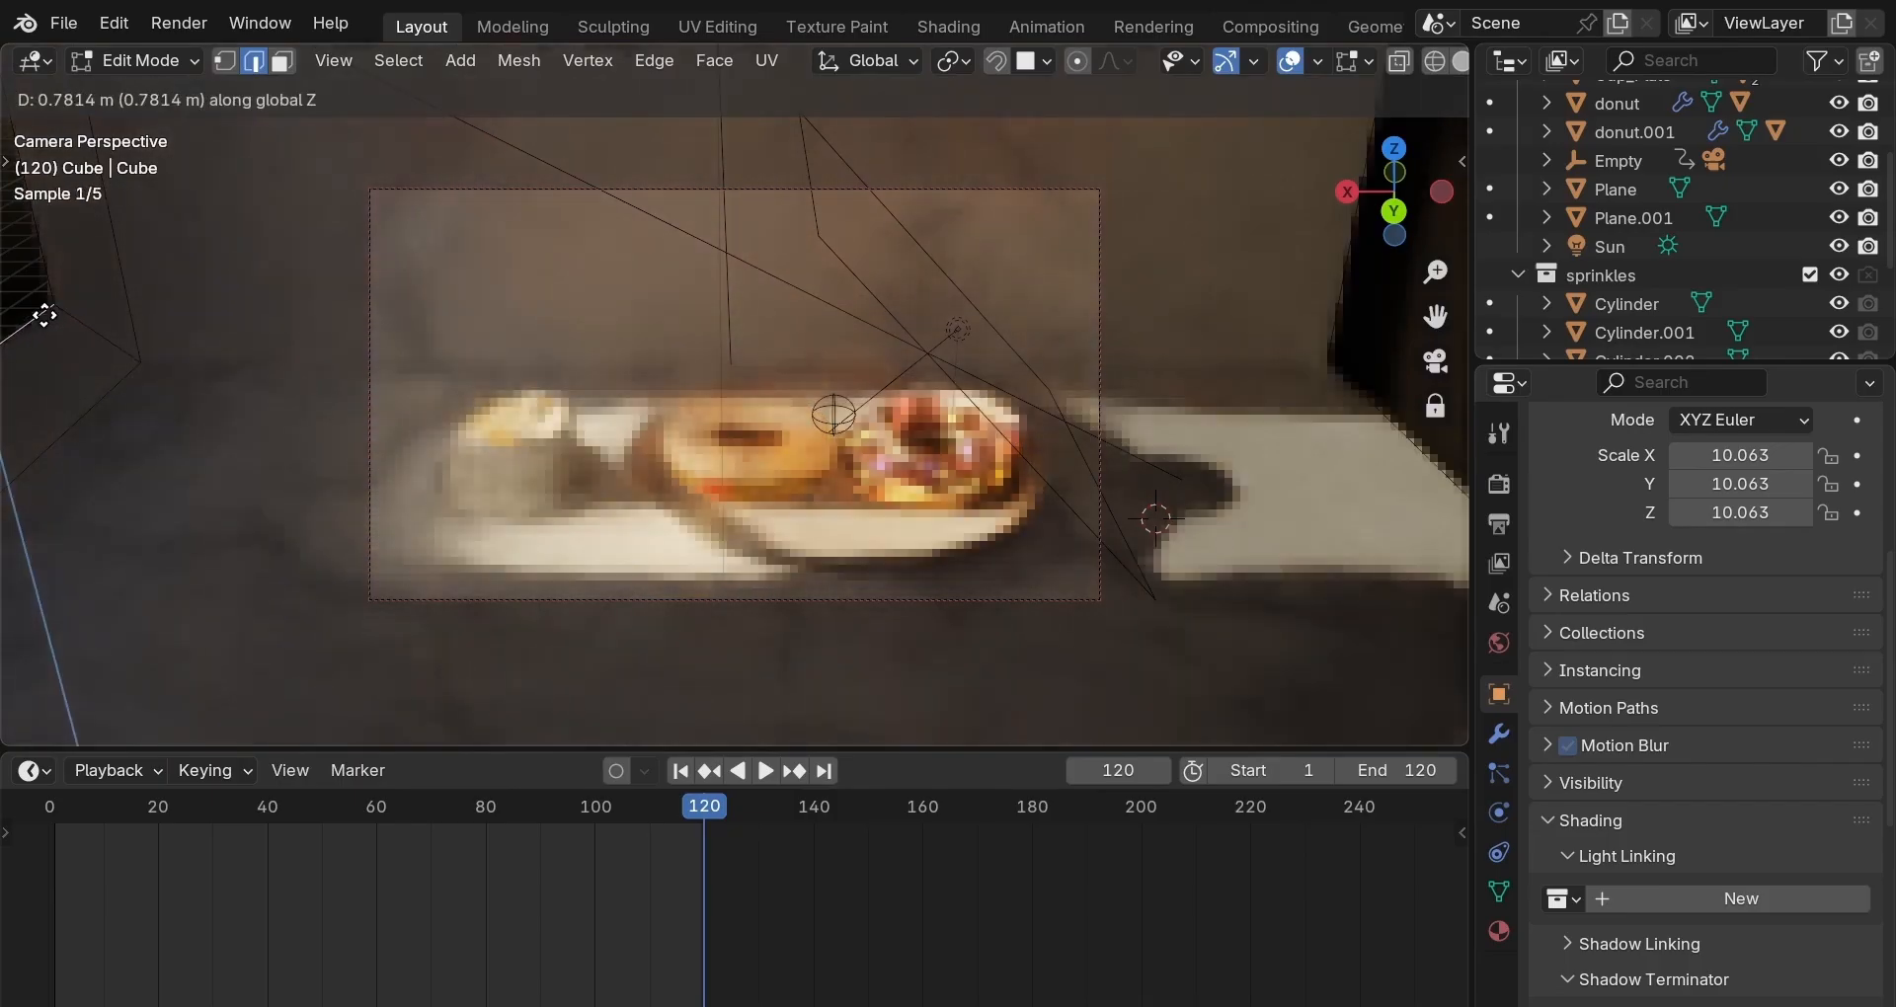
pyautogui.click(44, 317)
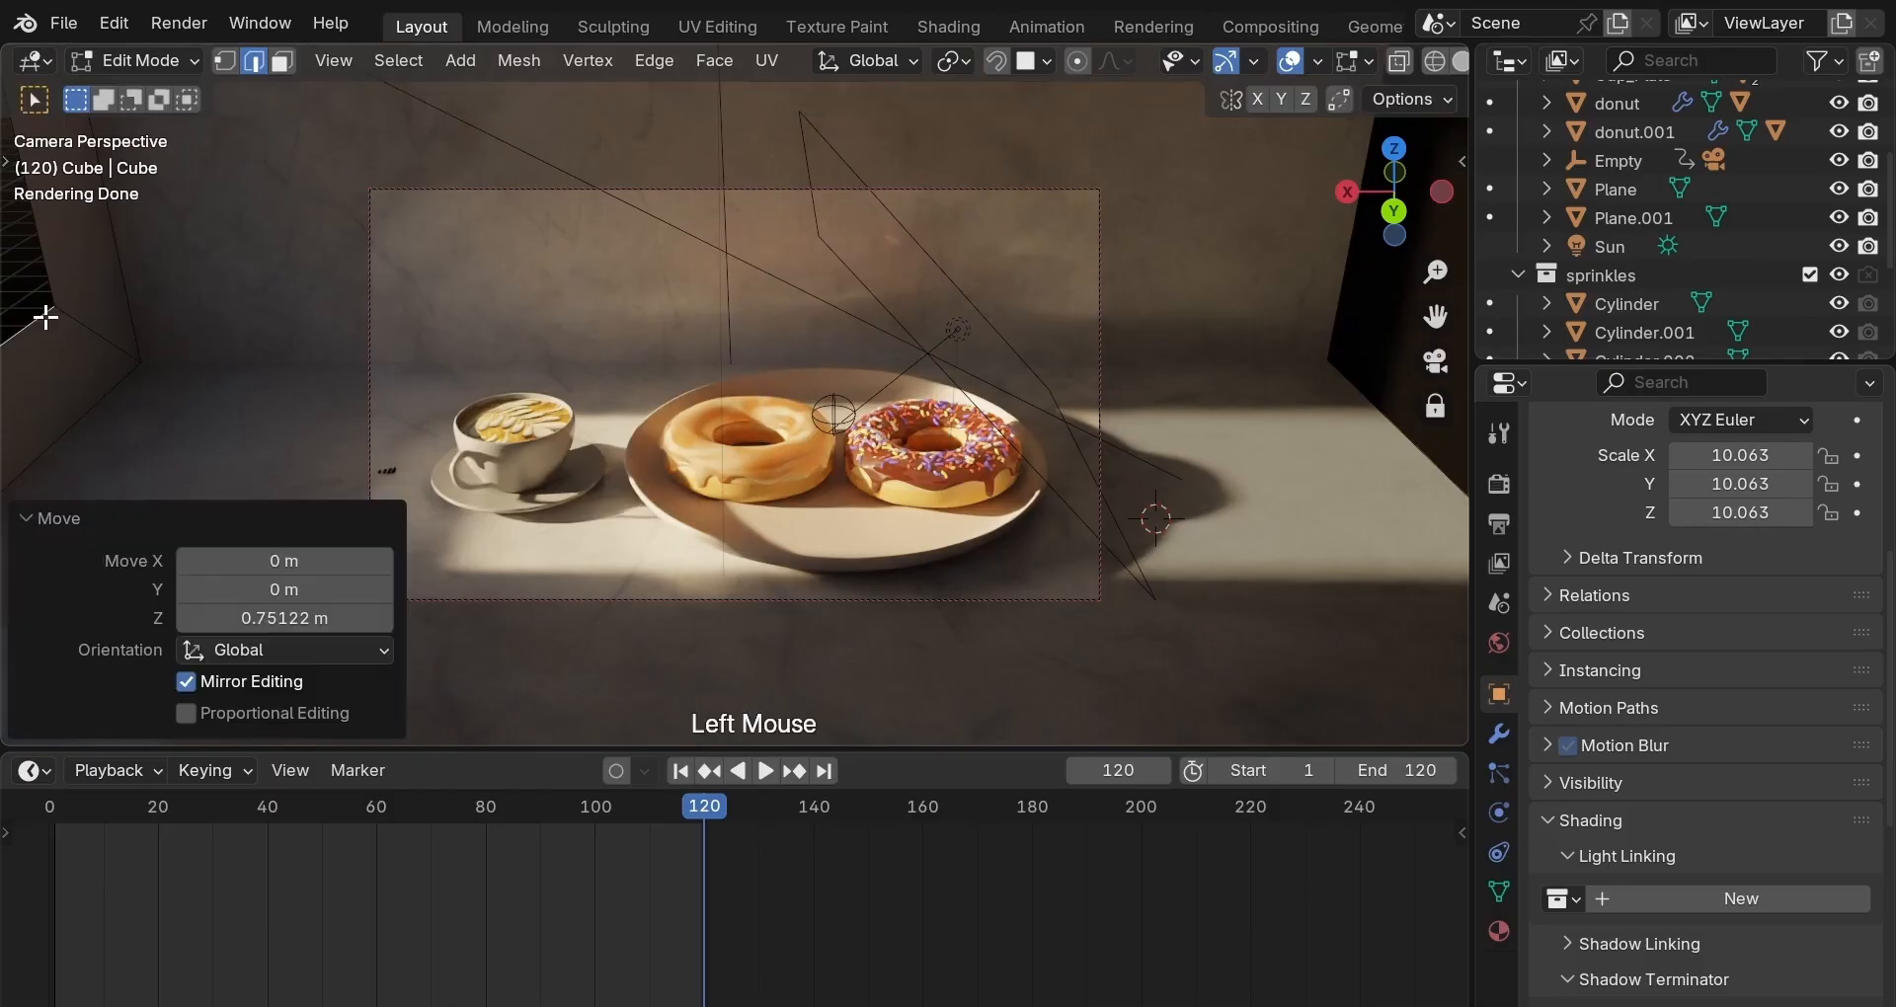
pyautogui.press('Tab')
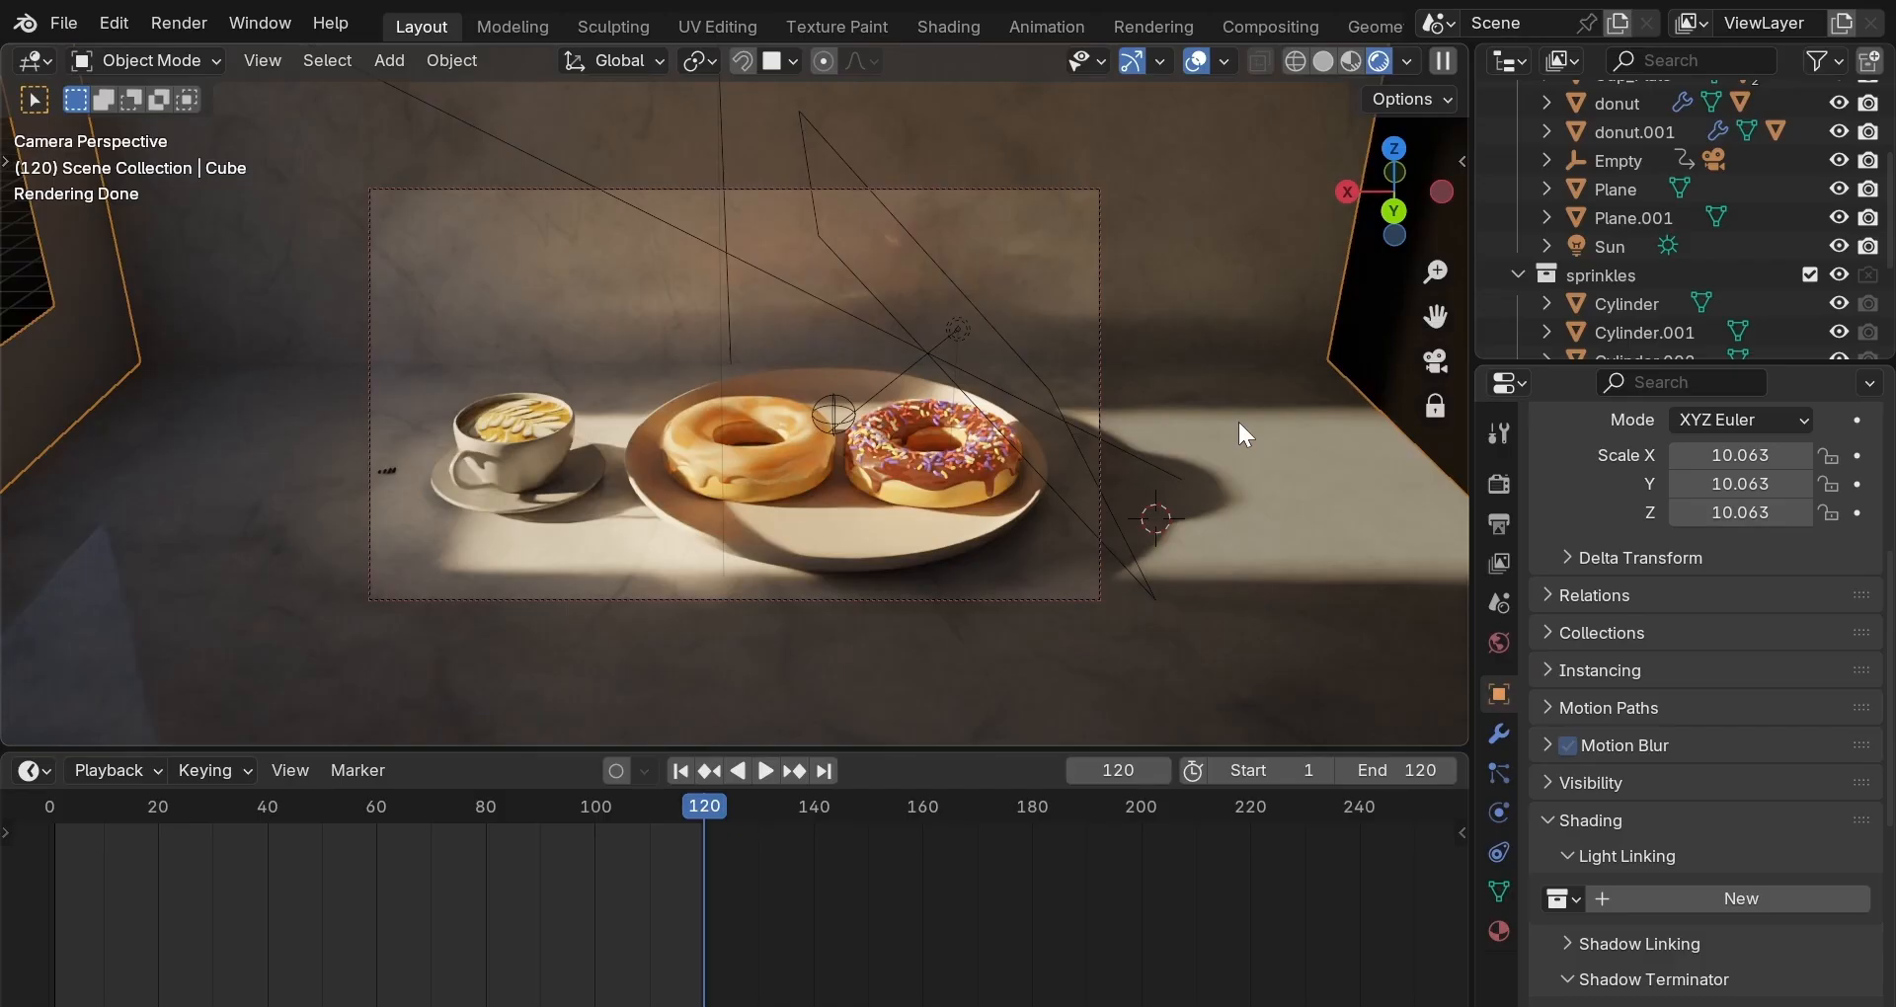
pyautogui.click(721, 145)
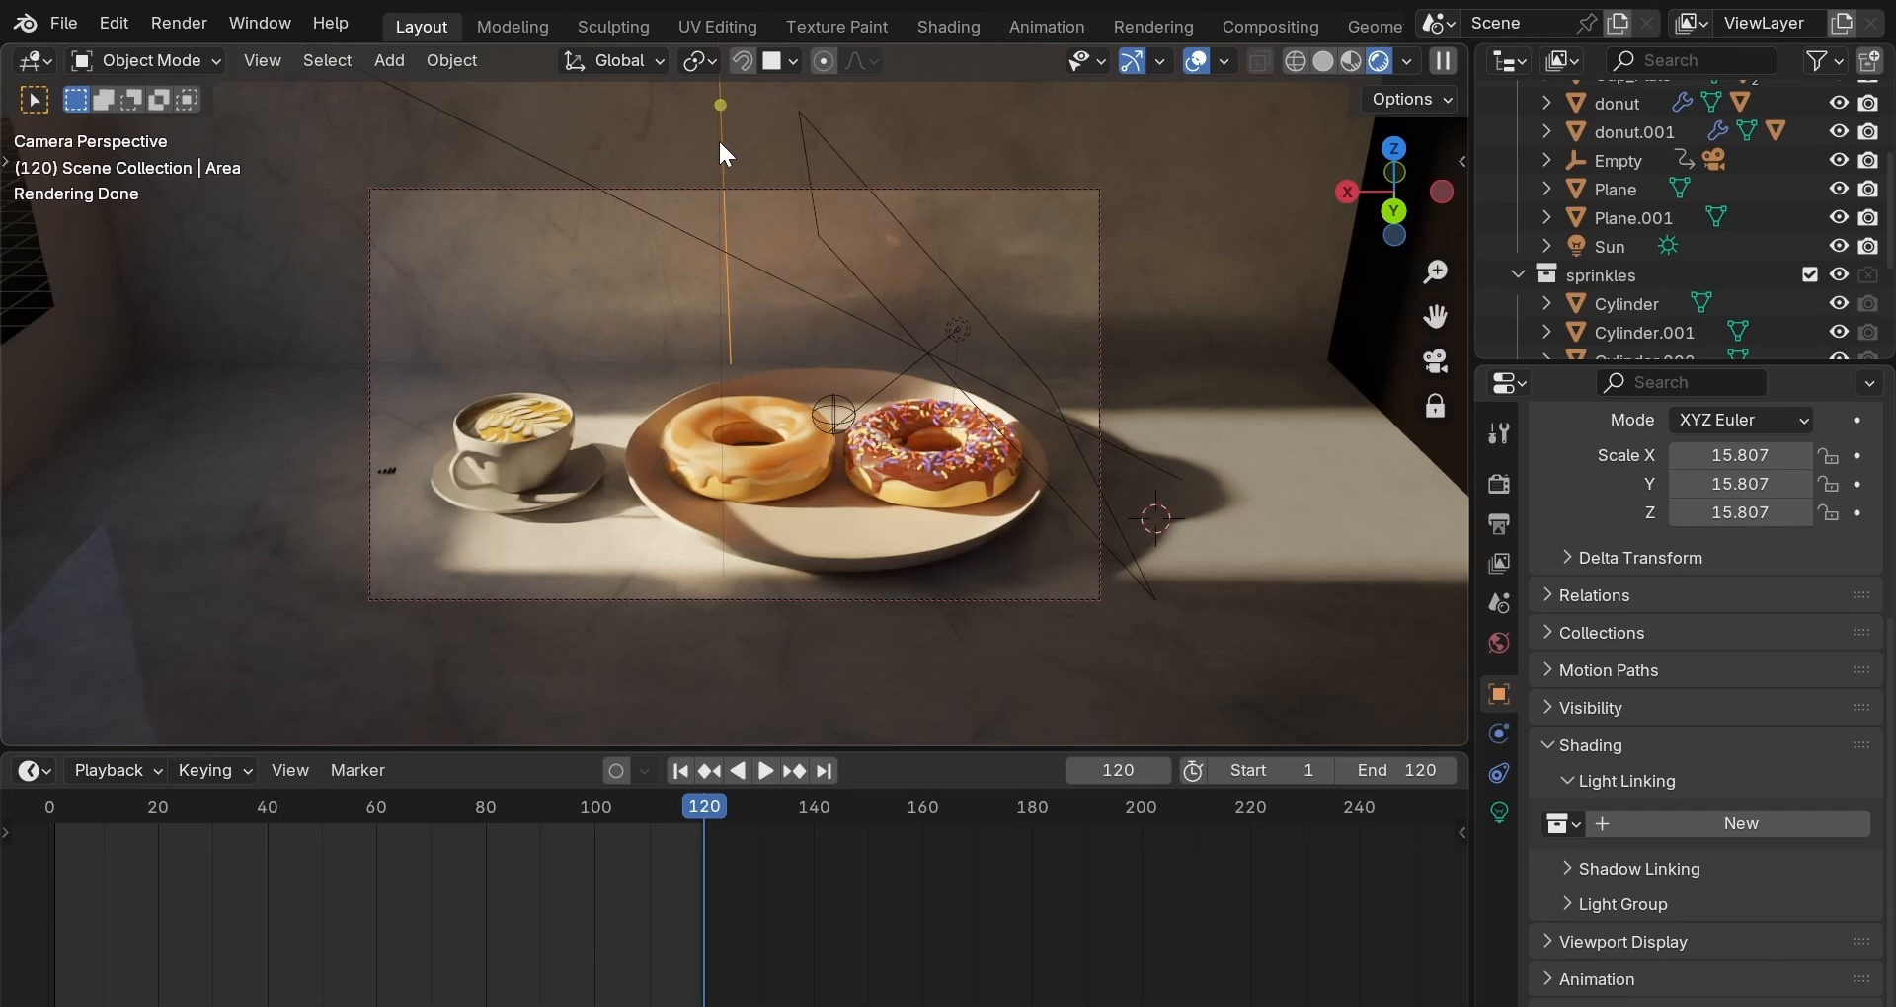
# Set the area light's Power to 200 and its colour Temperature to 4200 K.
pyautogui.click(1500, 810)
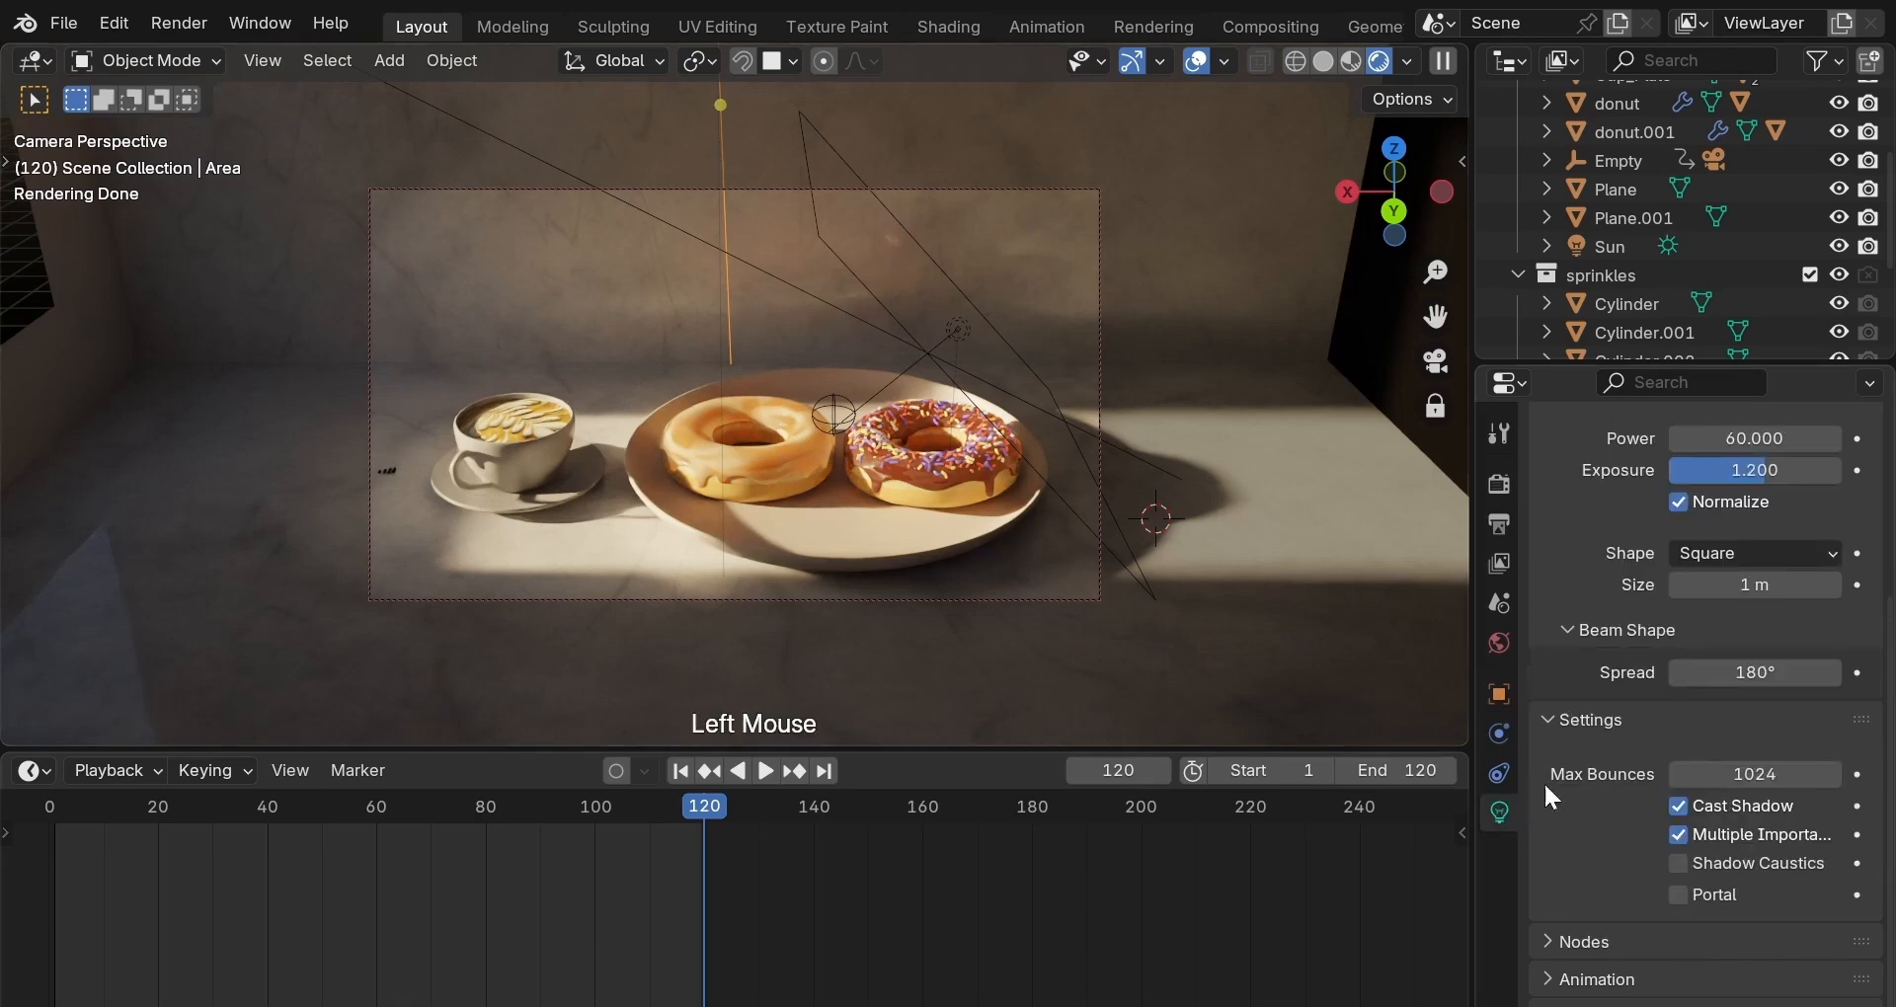
pyautogui.scroll(2, 1551, 789)
pyautogui.click(1755, 616)
pyautogui.write('200')
pyautogui.press('Return')
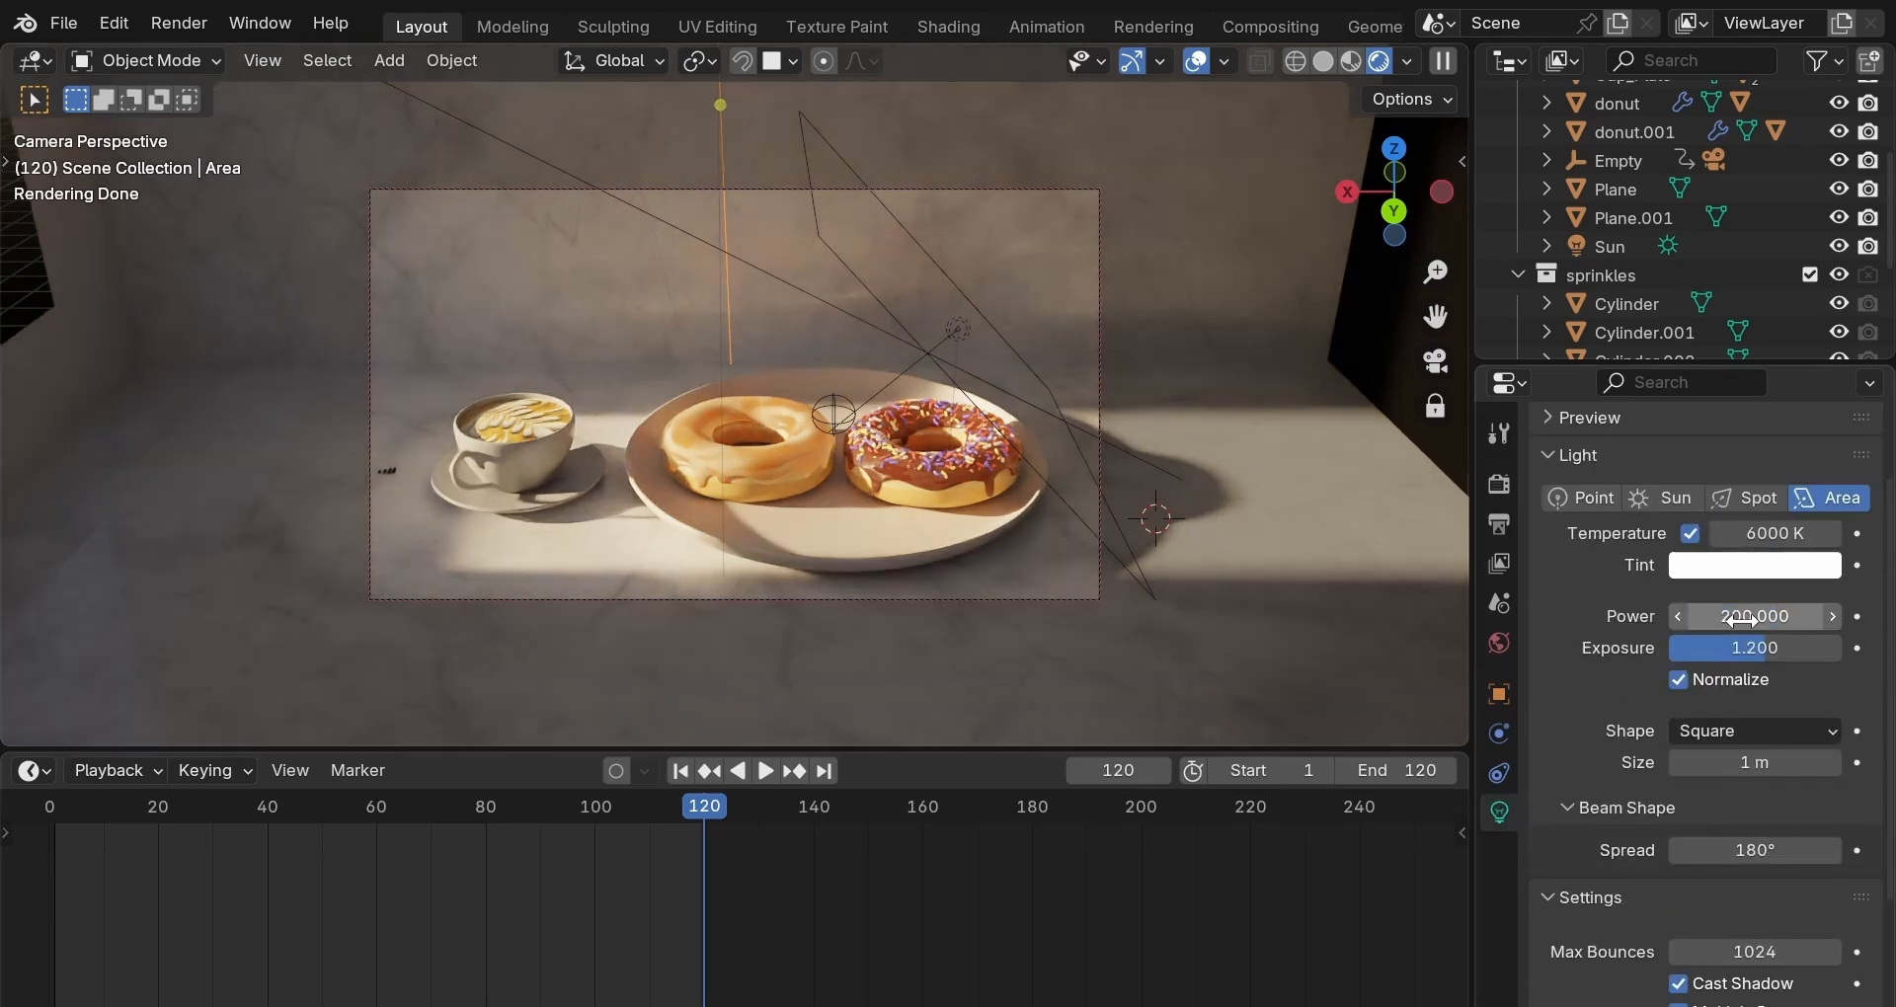
pyautogui.click(1757, 535)
pyautogui.write('4200')
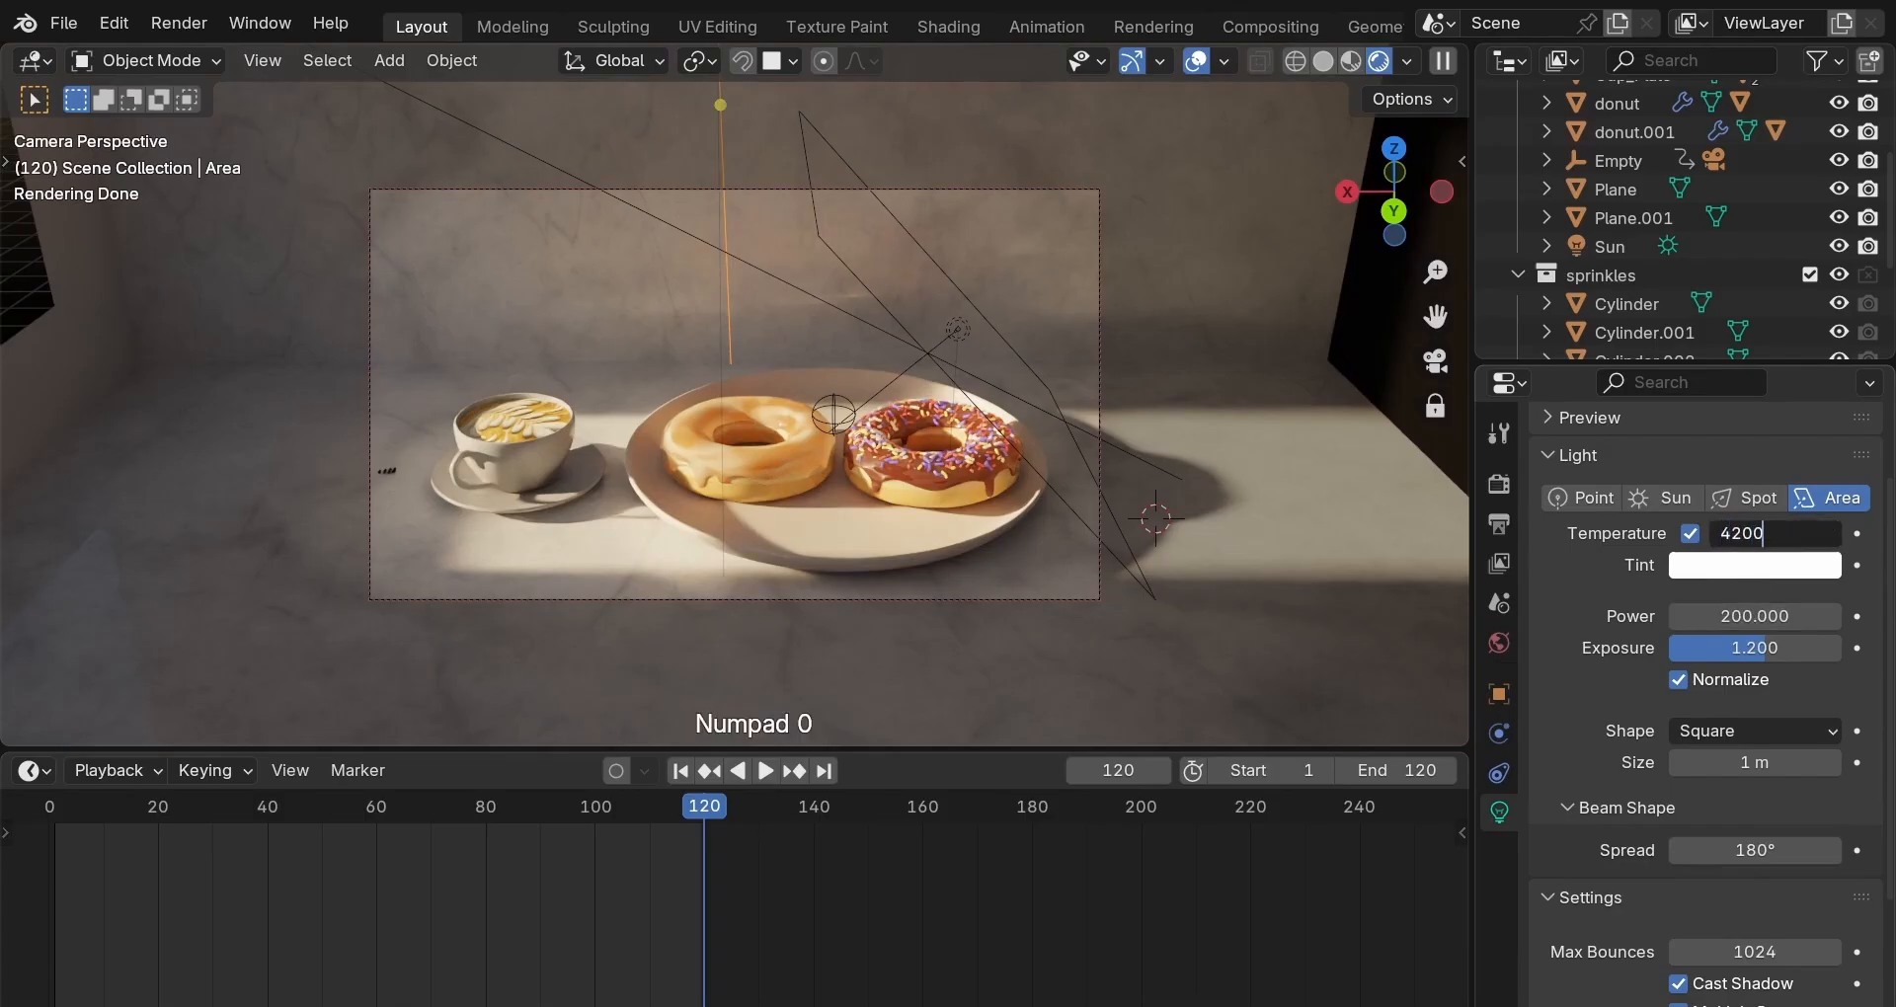
pyautogui.press('Return')
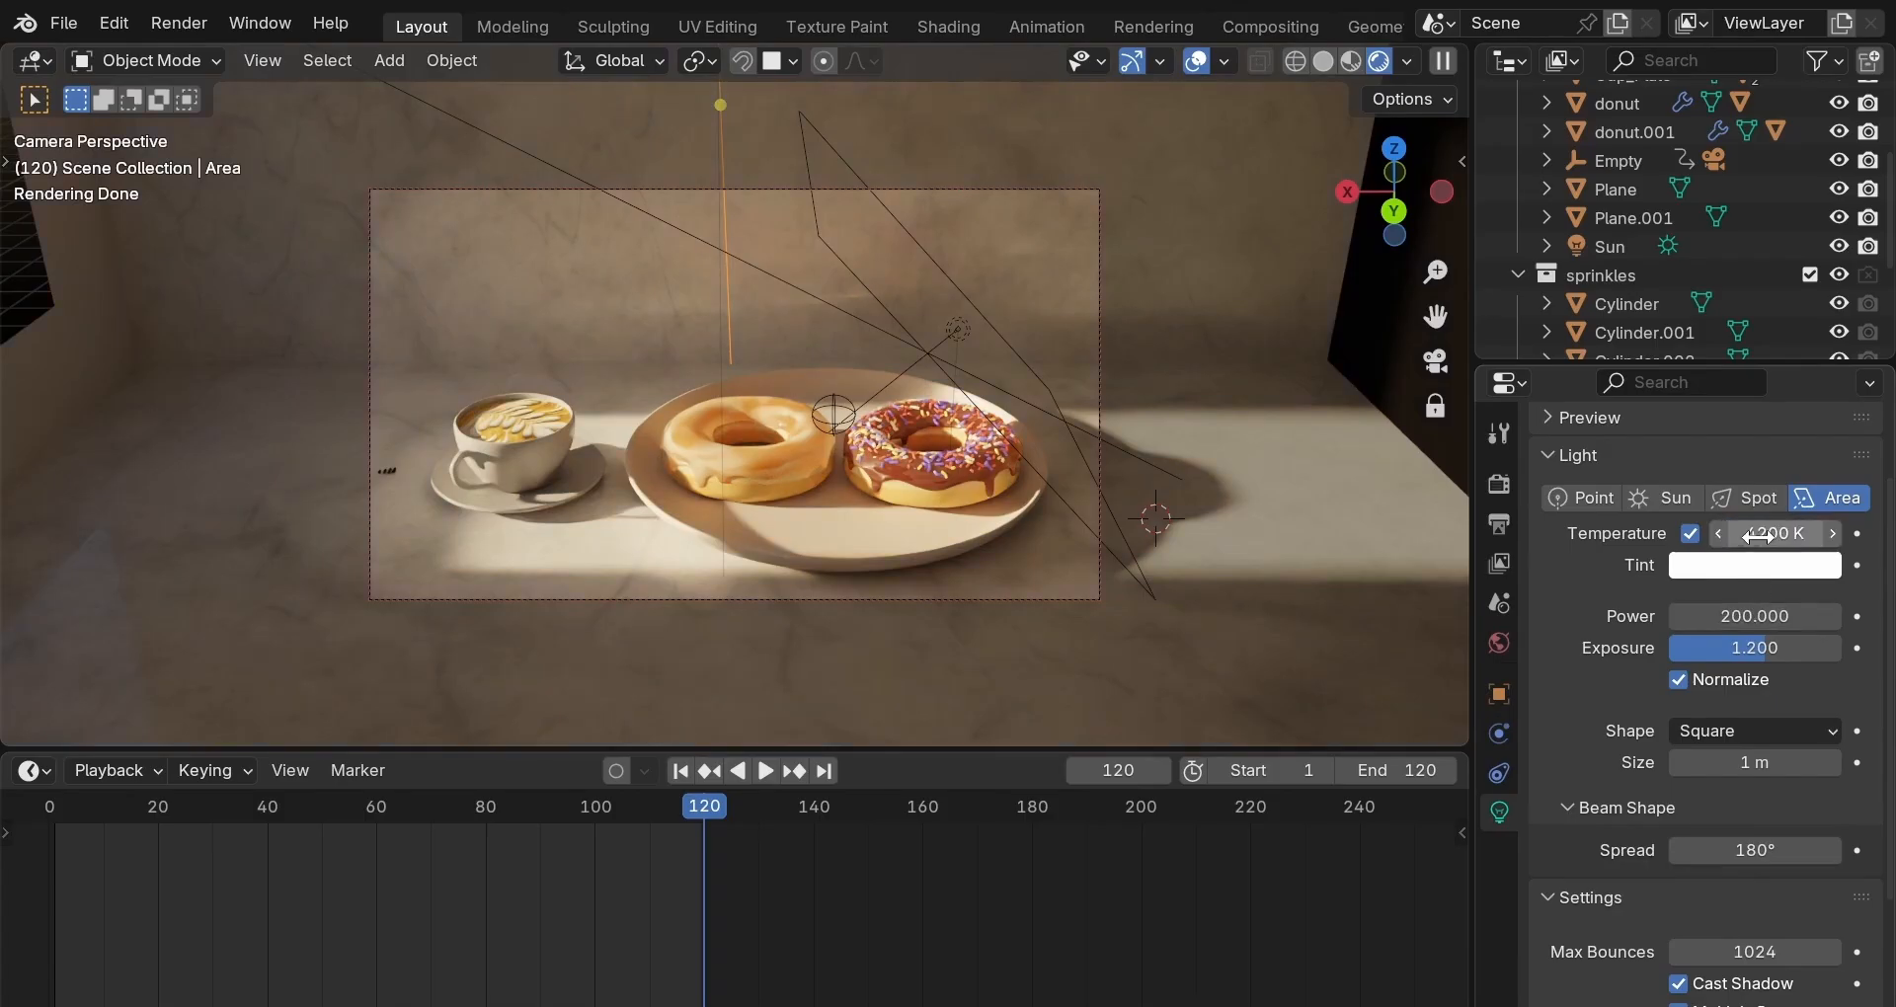
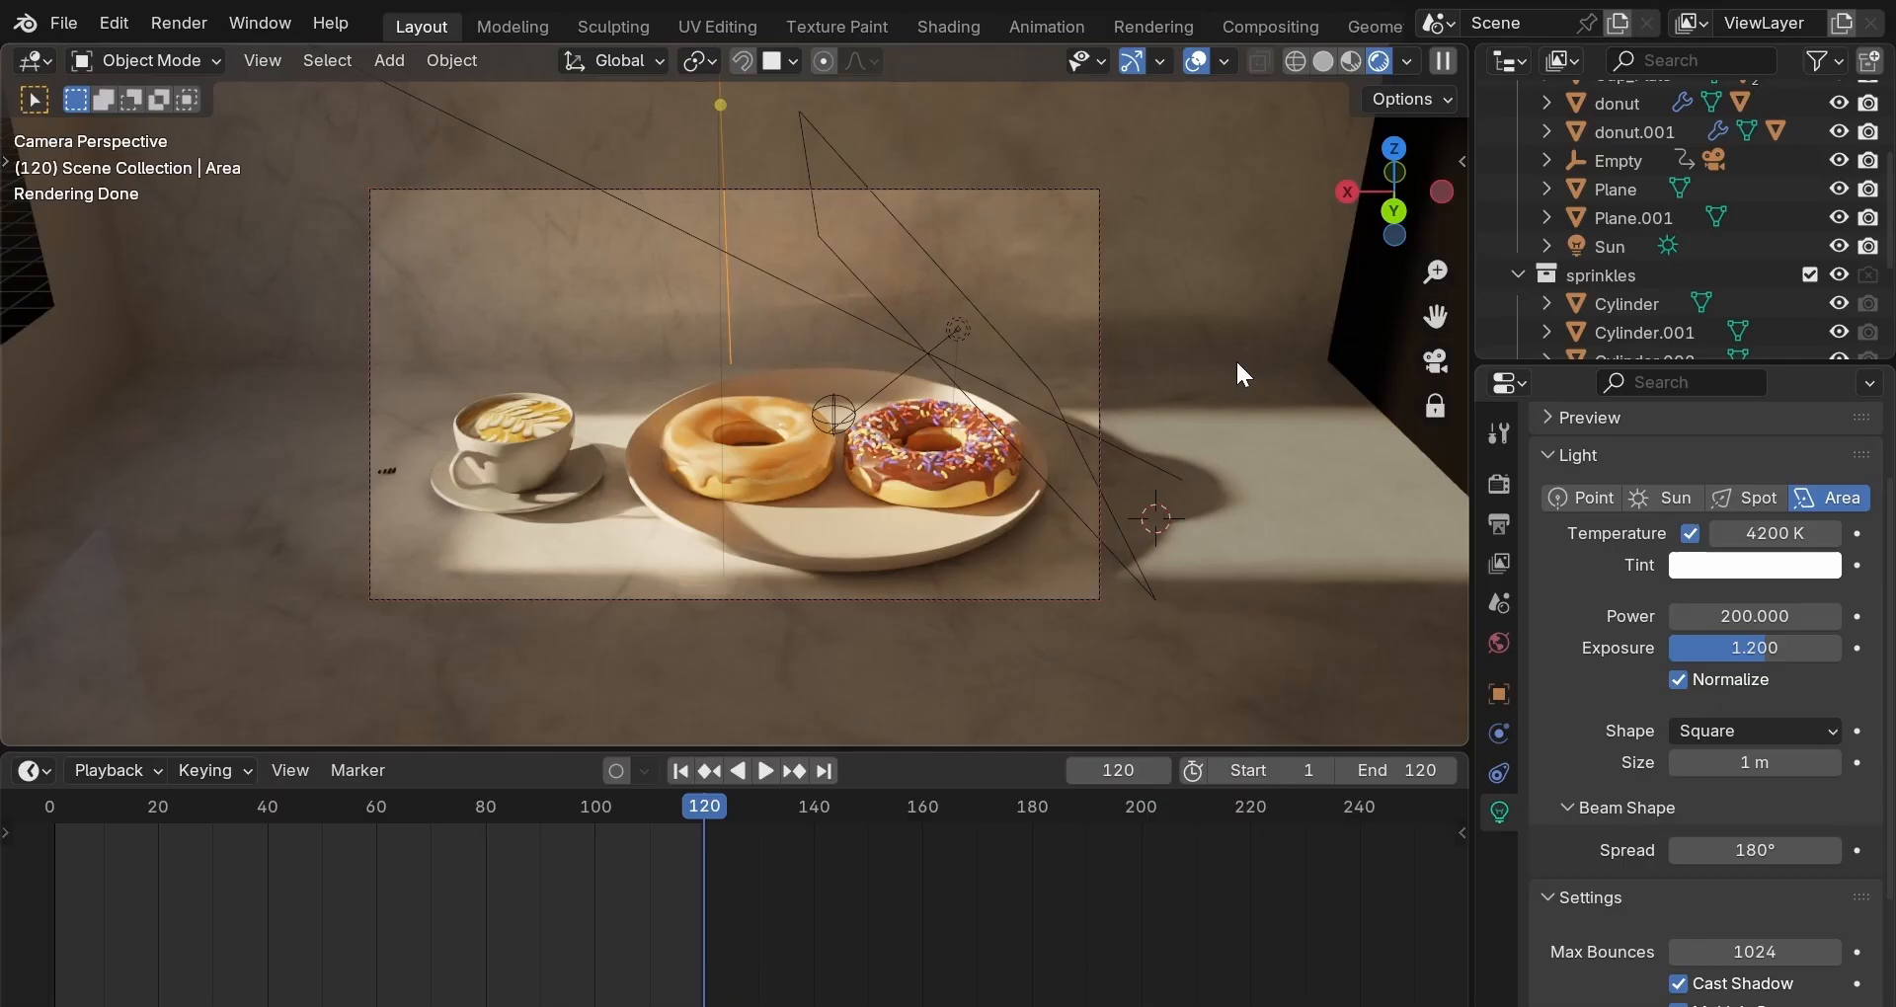
# In World properties, set the sky's Sun Elevation to 13° and Strength to 0.3.
pyautogui.click(1501, 640)
pyautogui.doubleClick(1756, 780)
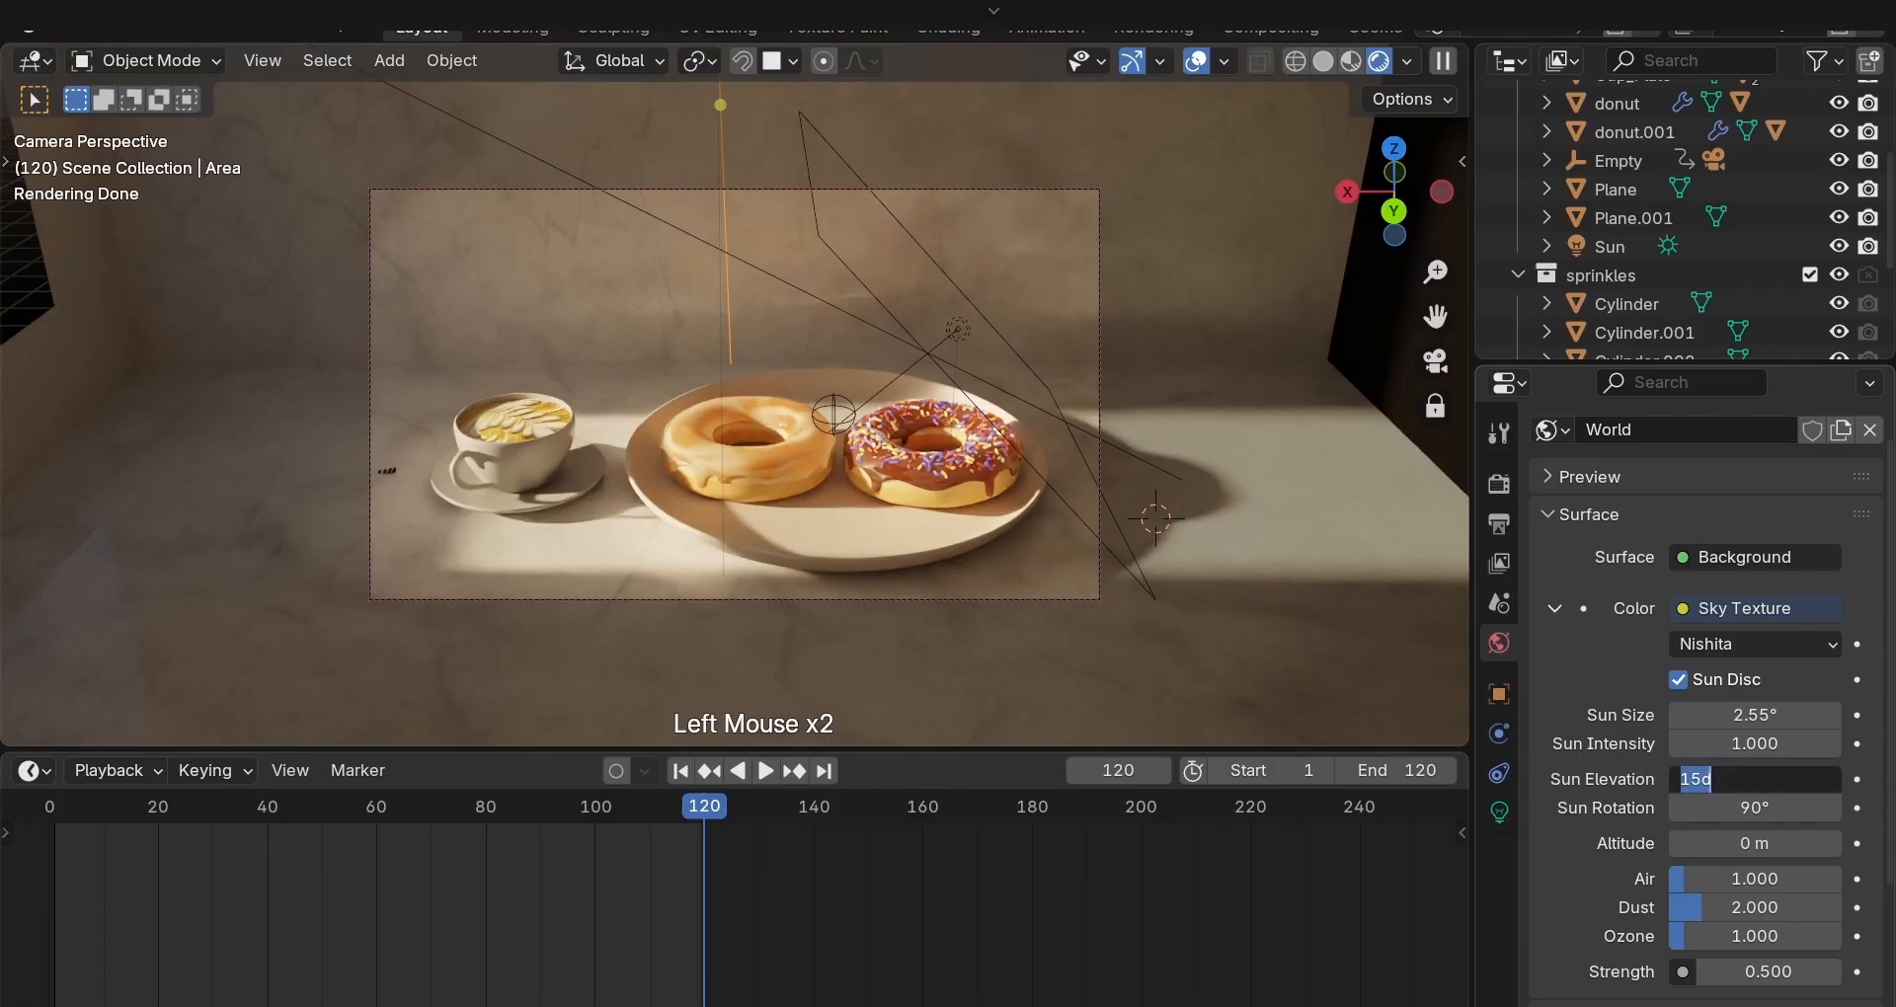
pyautogui.write('13')
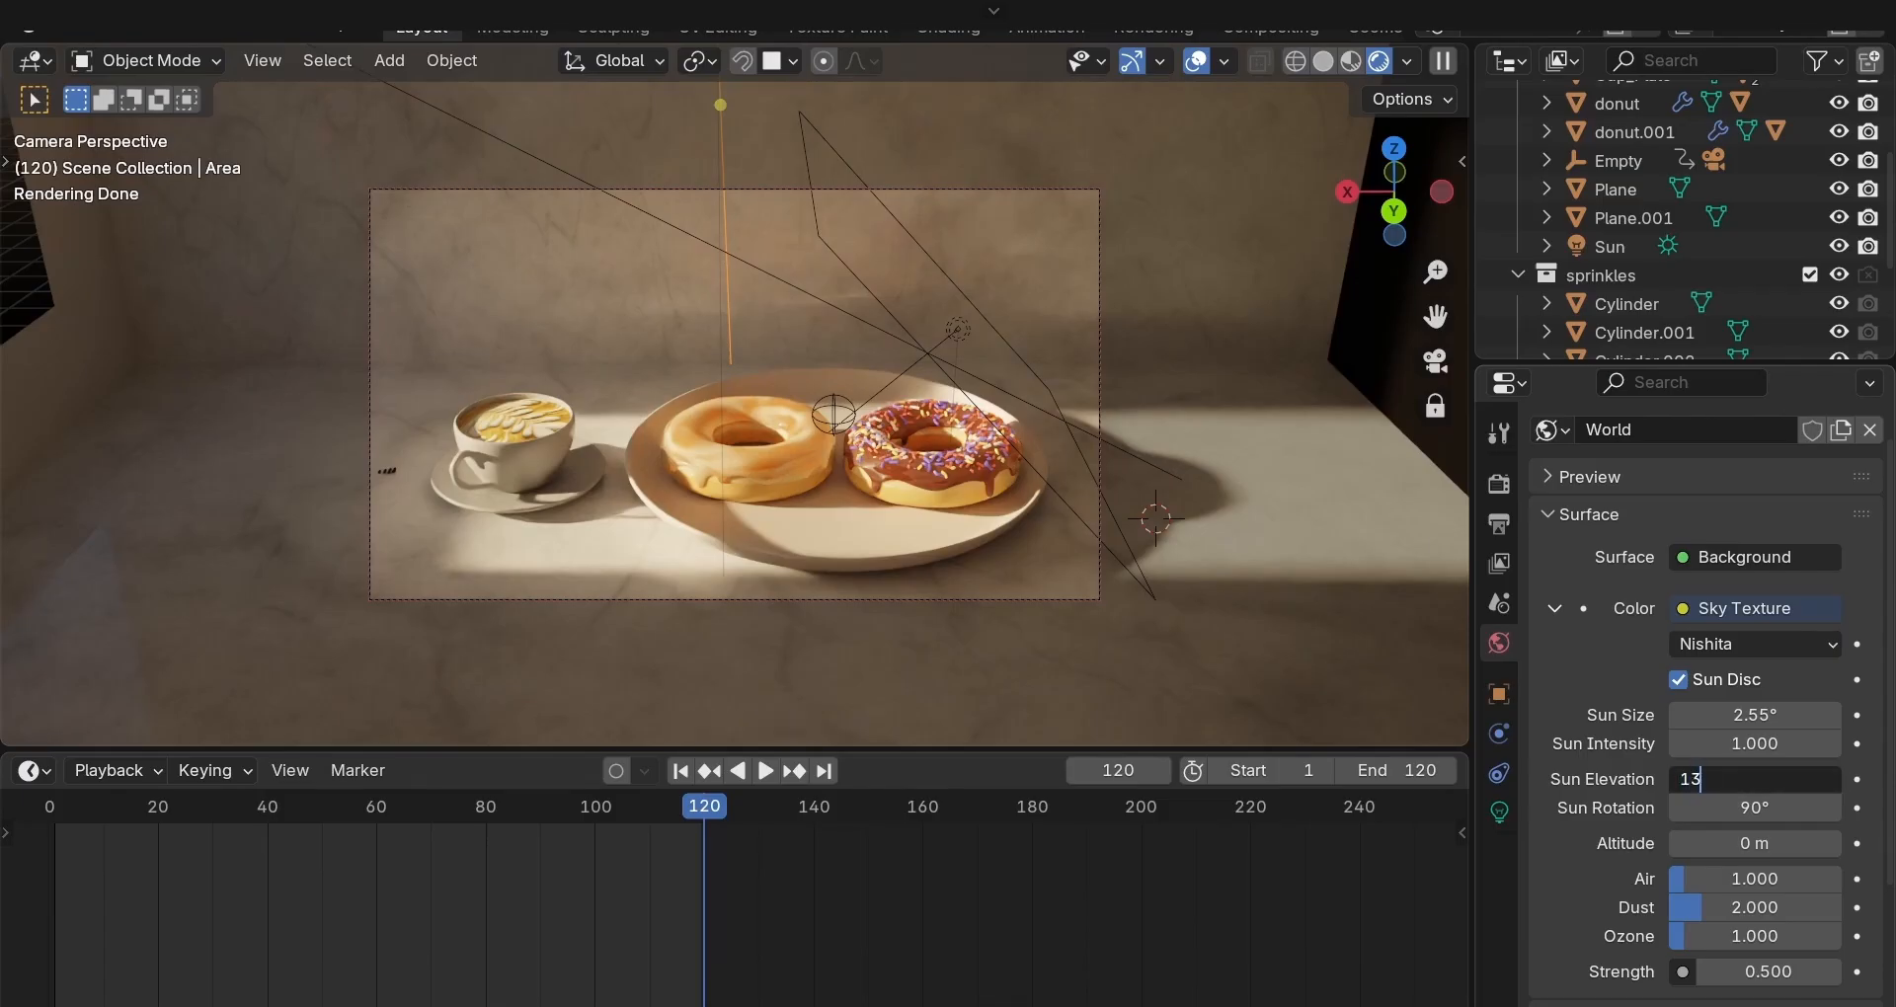
pyautogui.press('Return')
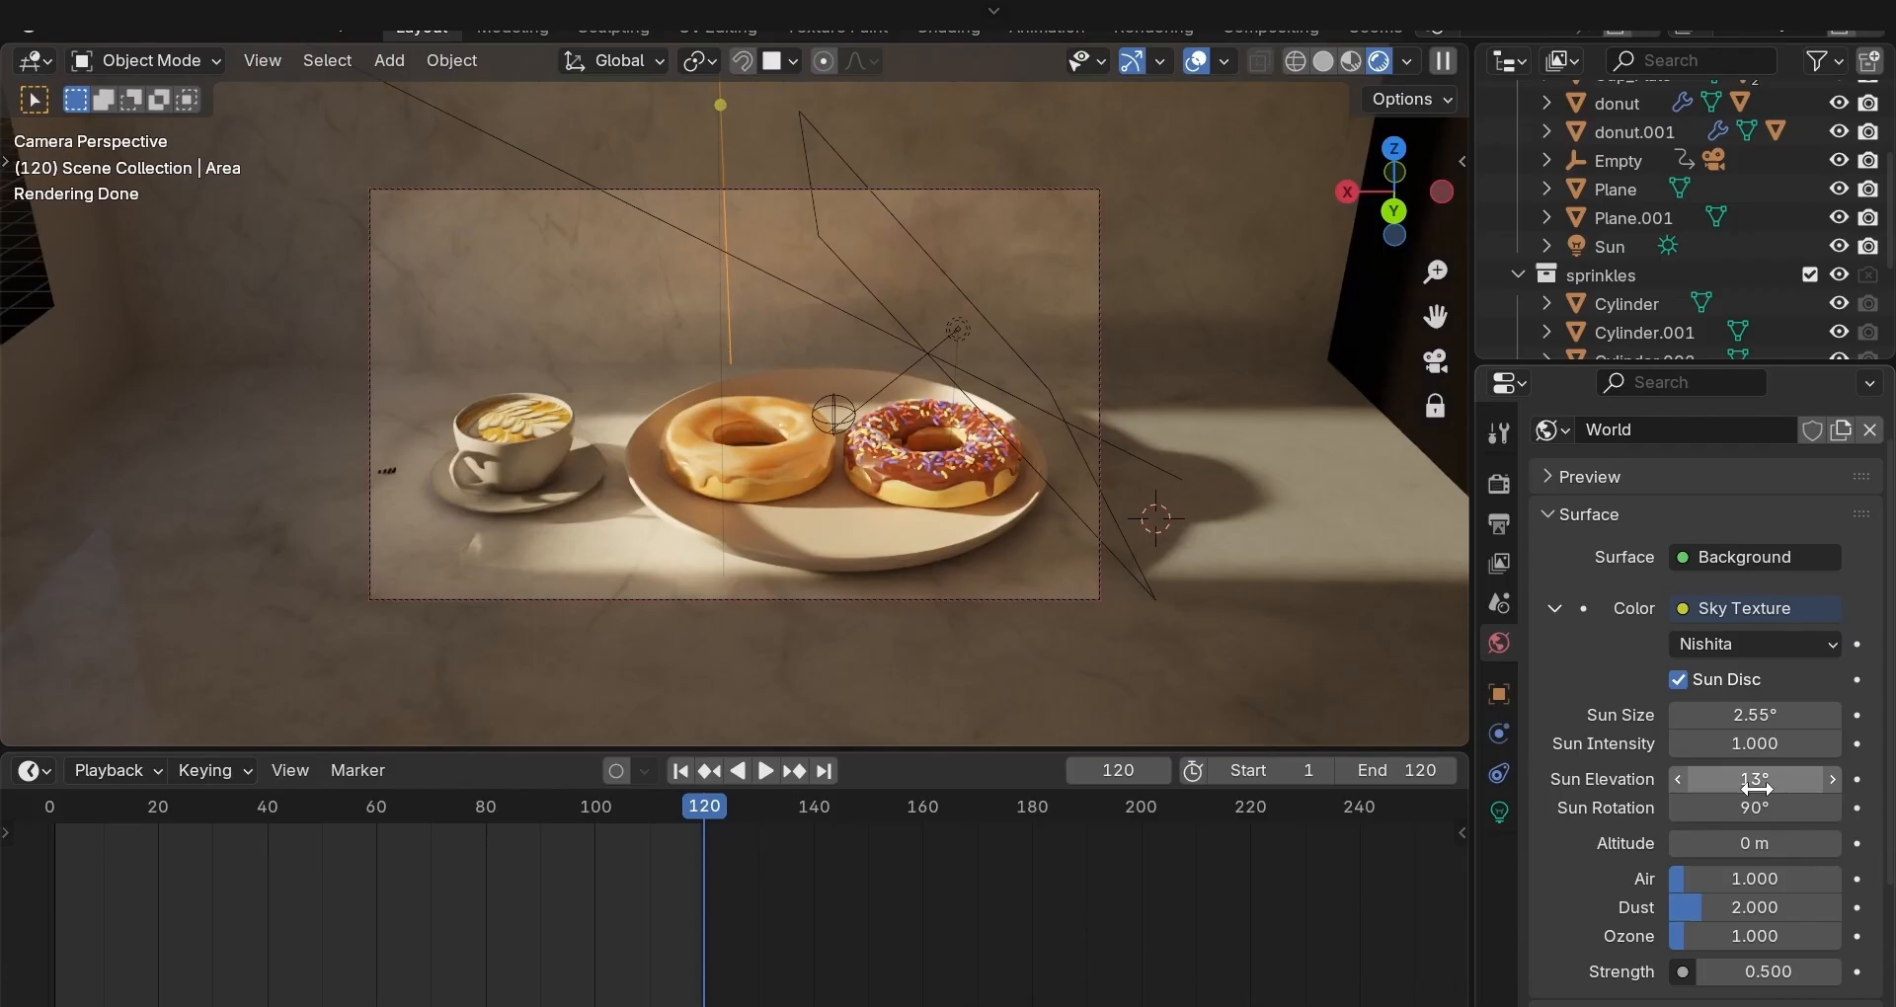
pyautogui.click(1755, 972)
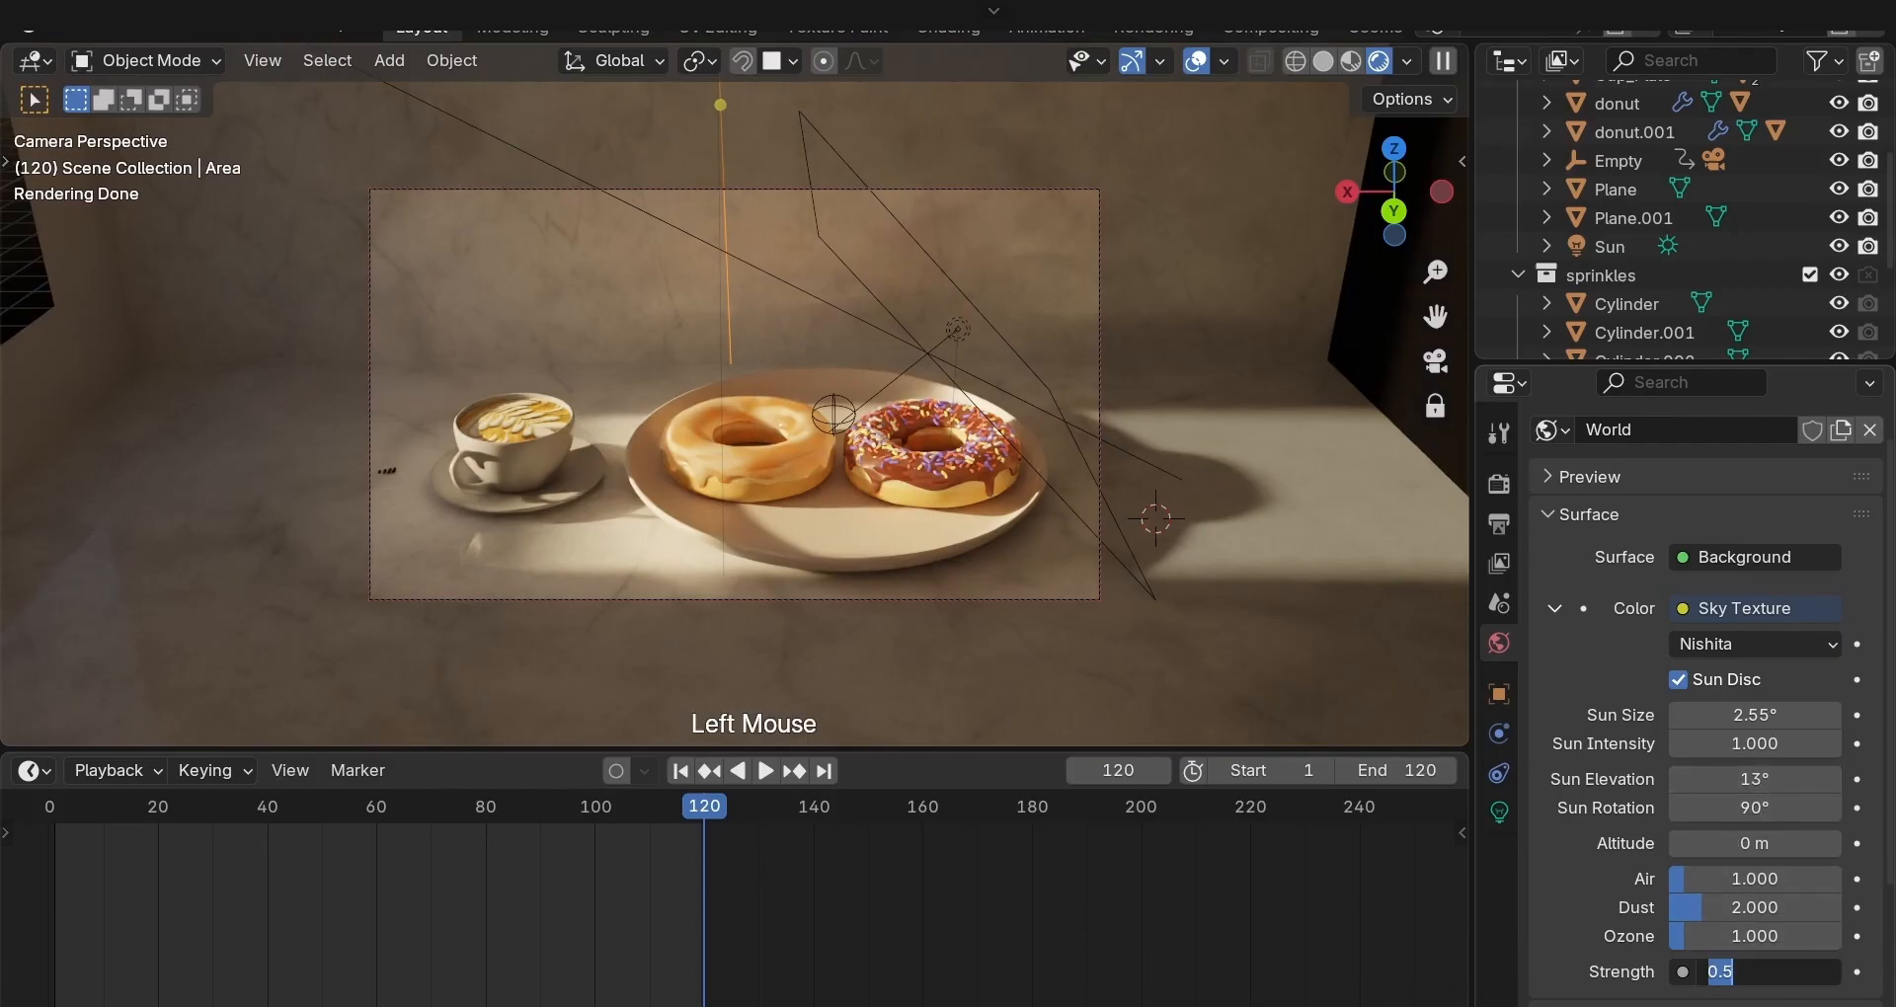
pyautogui.write('0.3')
pyautogui.press('Return')
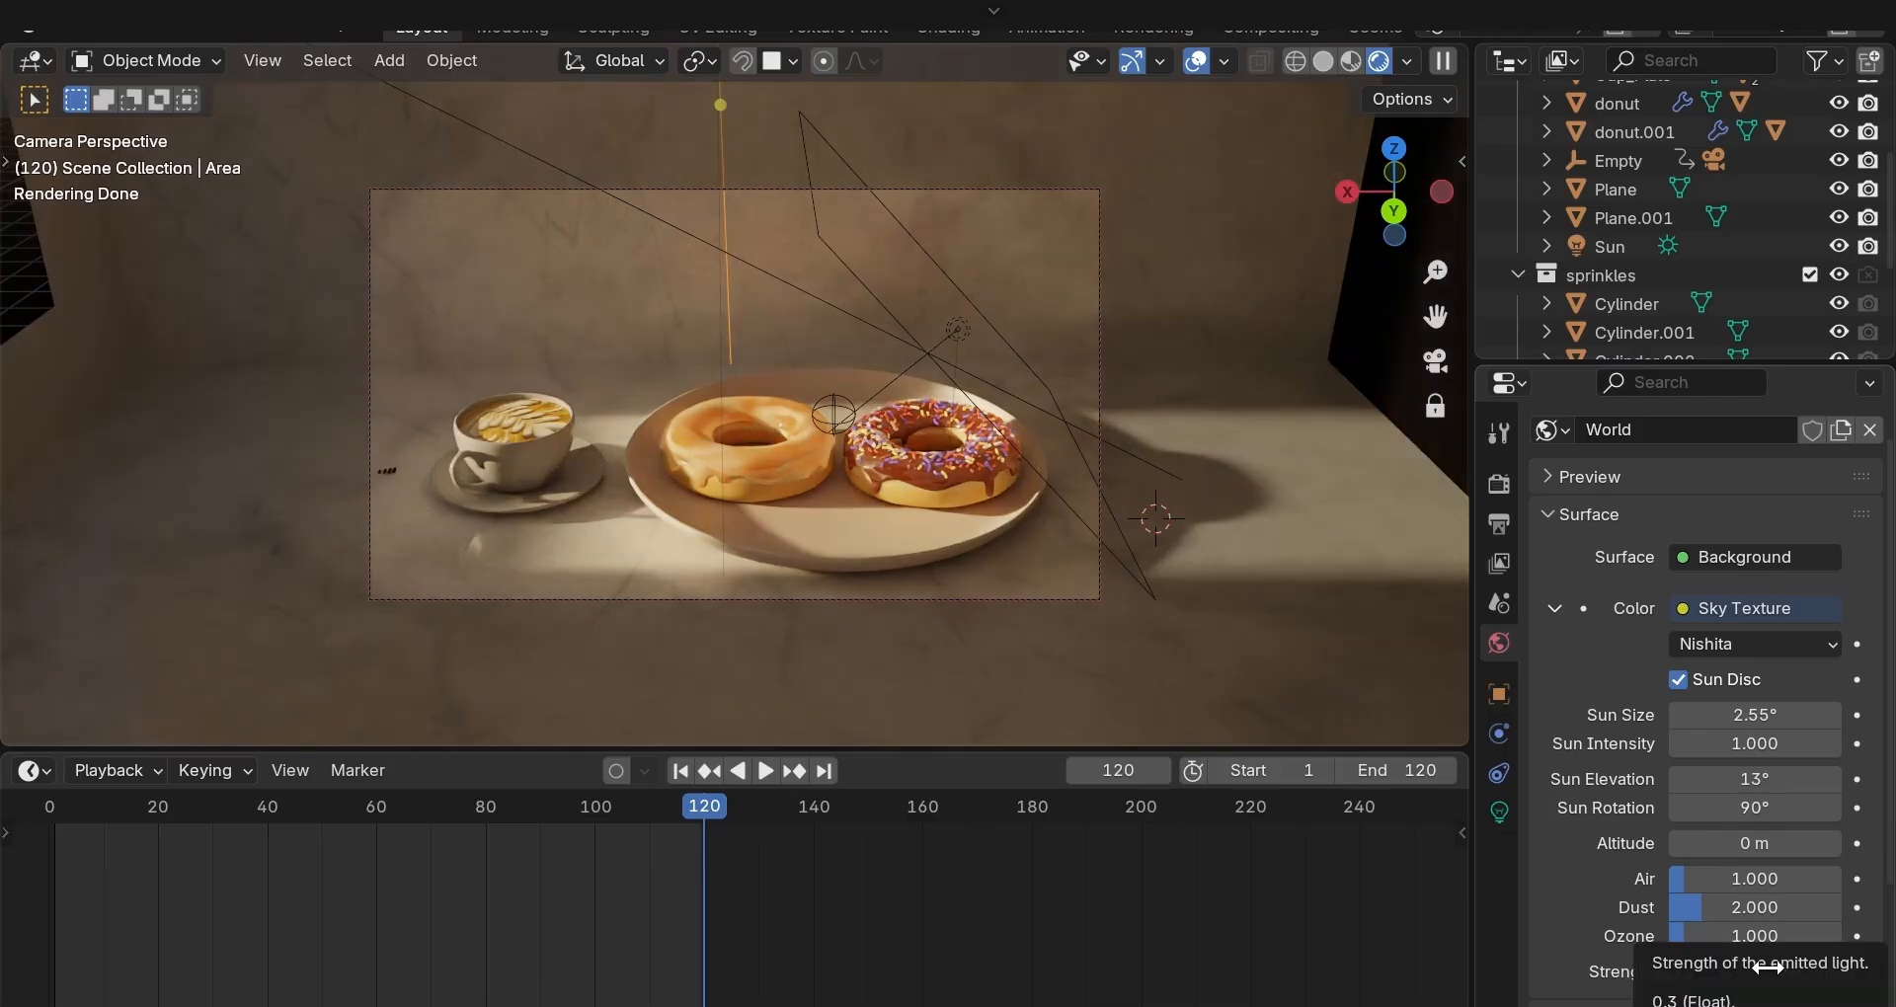
pyautogui.scroll(-1, 832, 543)
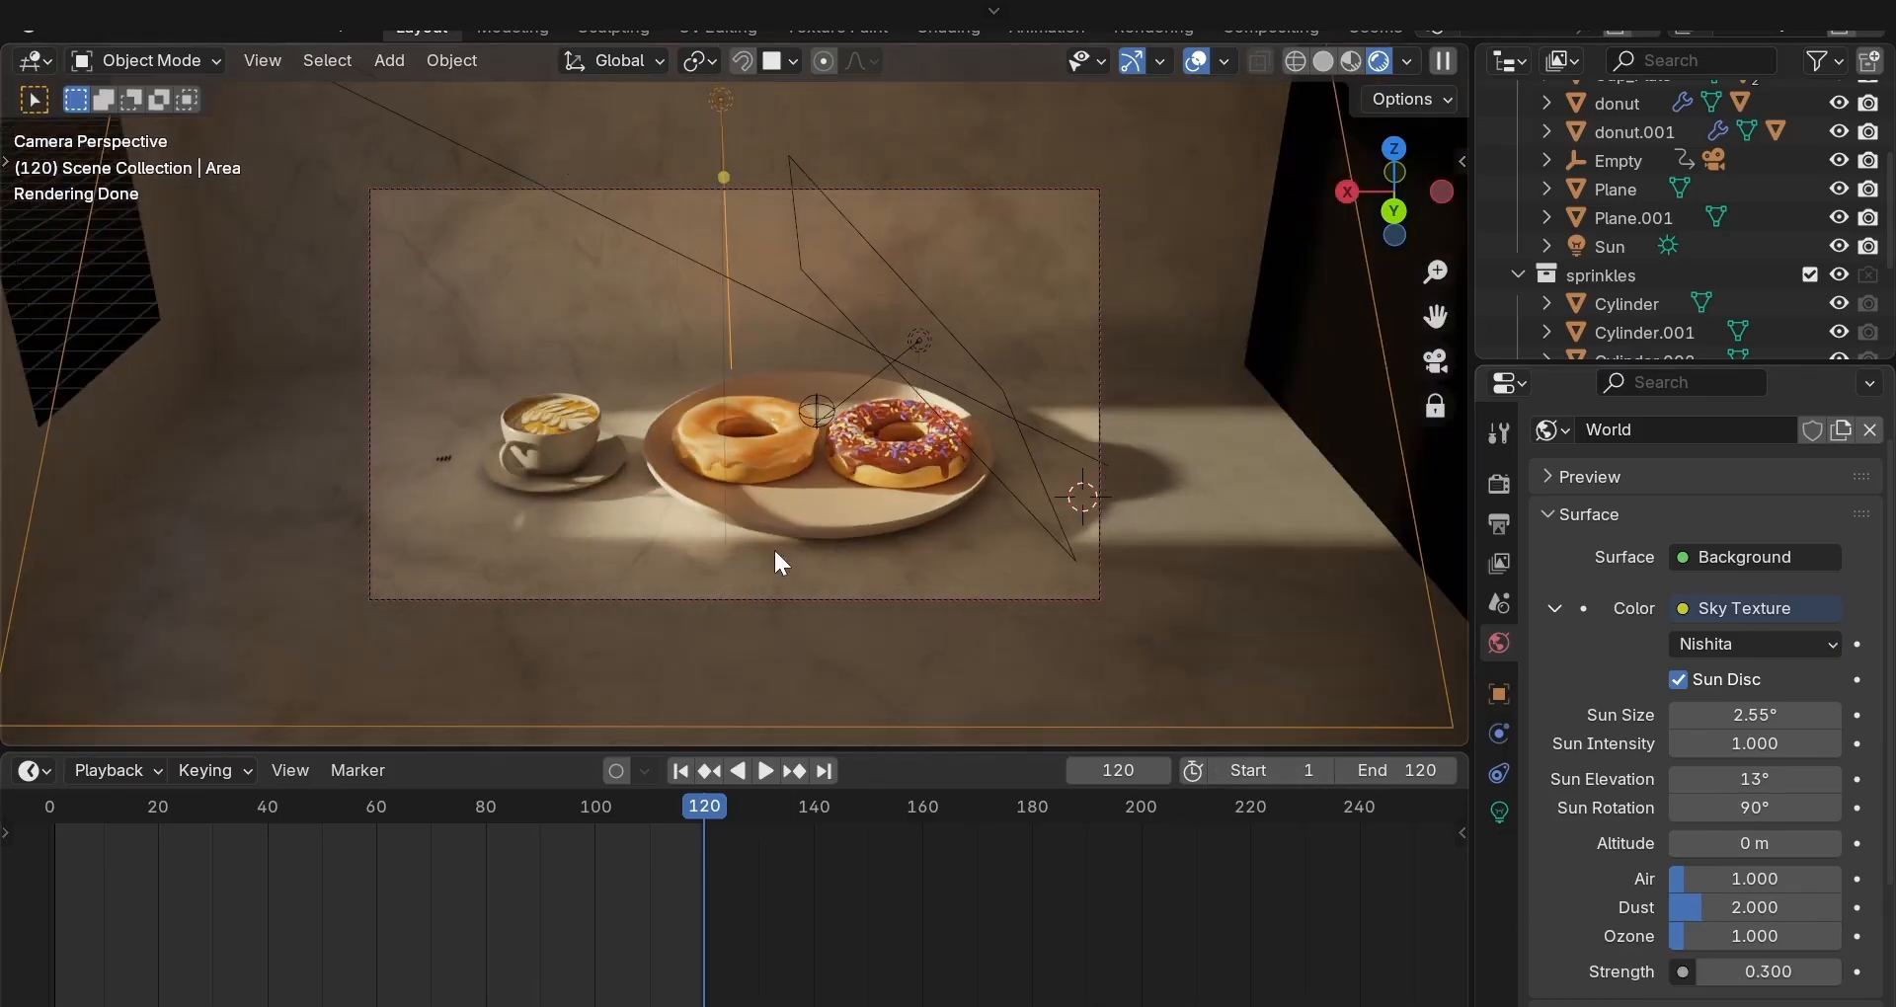
# Move the backdrop cube's mesh along the Y axis in Edit Mode, then return to Object Mode.
pyautogui.click(85, 419)
pyautogui.press('Tab')
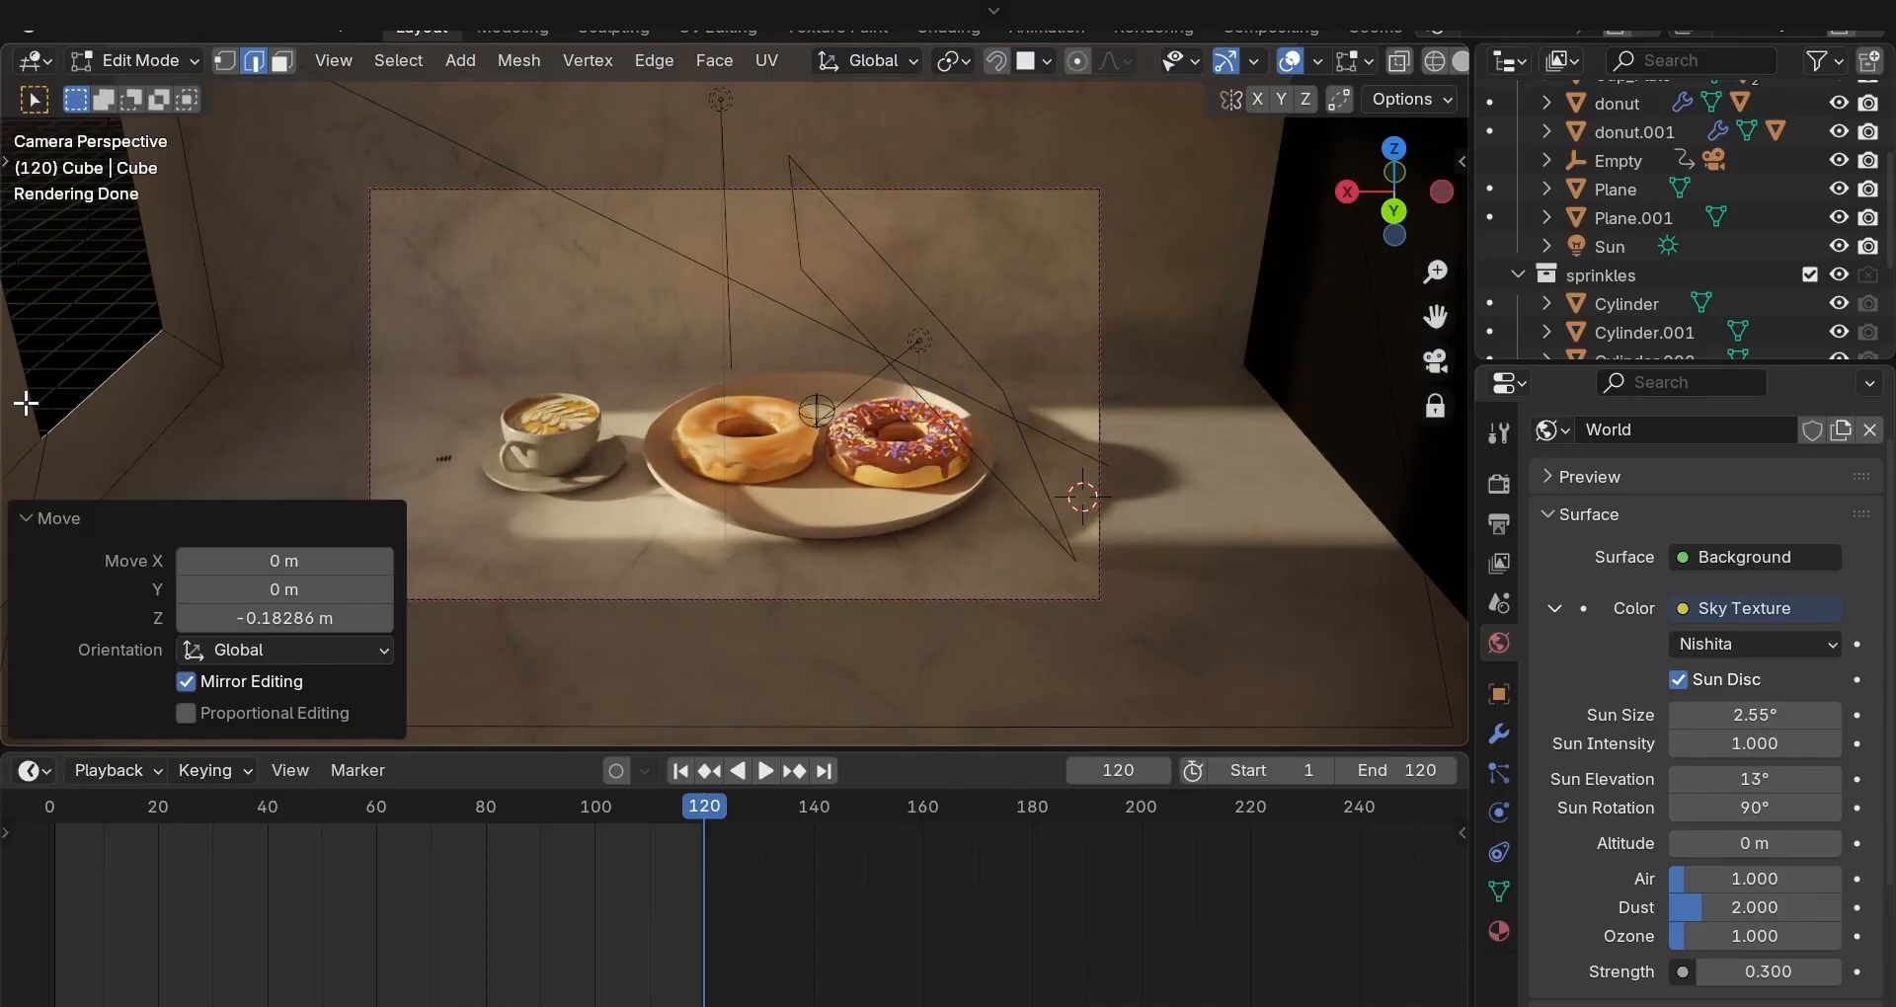
pyautogui.press('g')
pyautogui.press('y')
pyautogui.click(59, 395)
pyautogui.press('Tab')
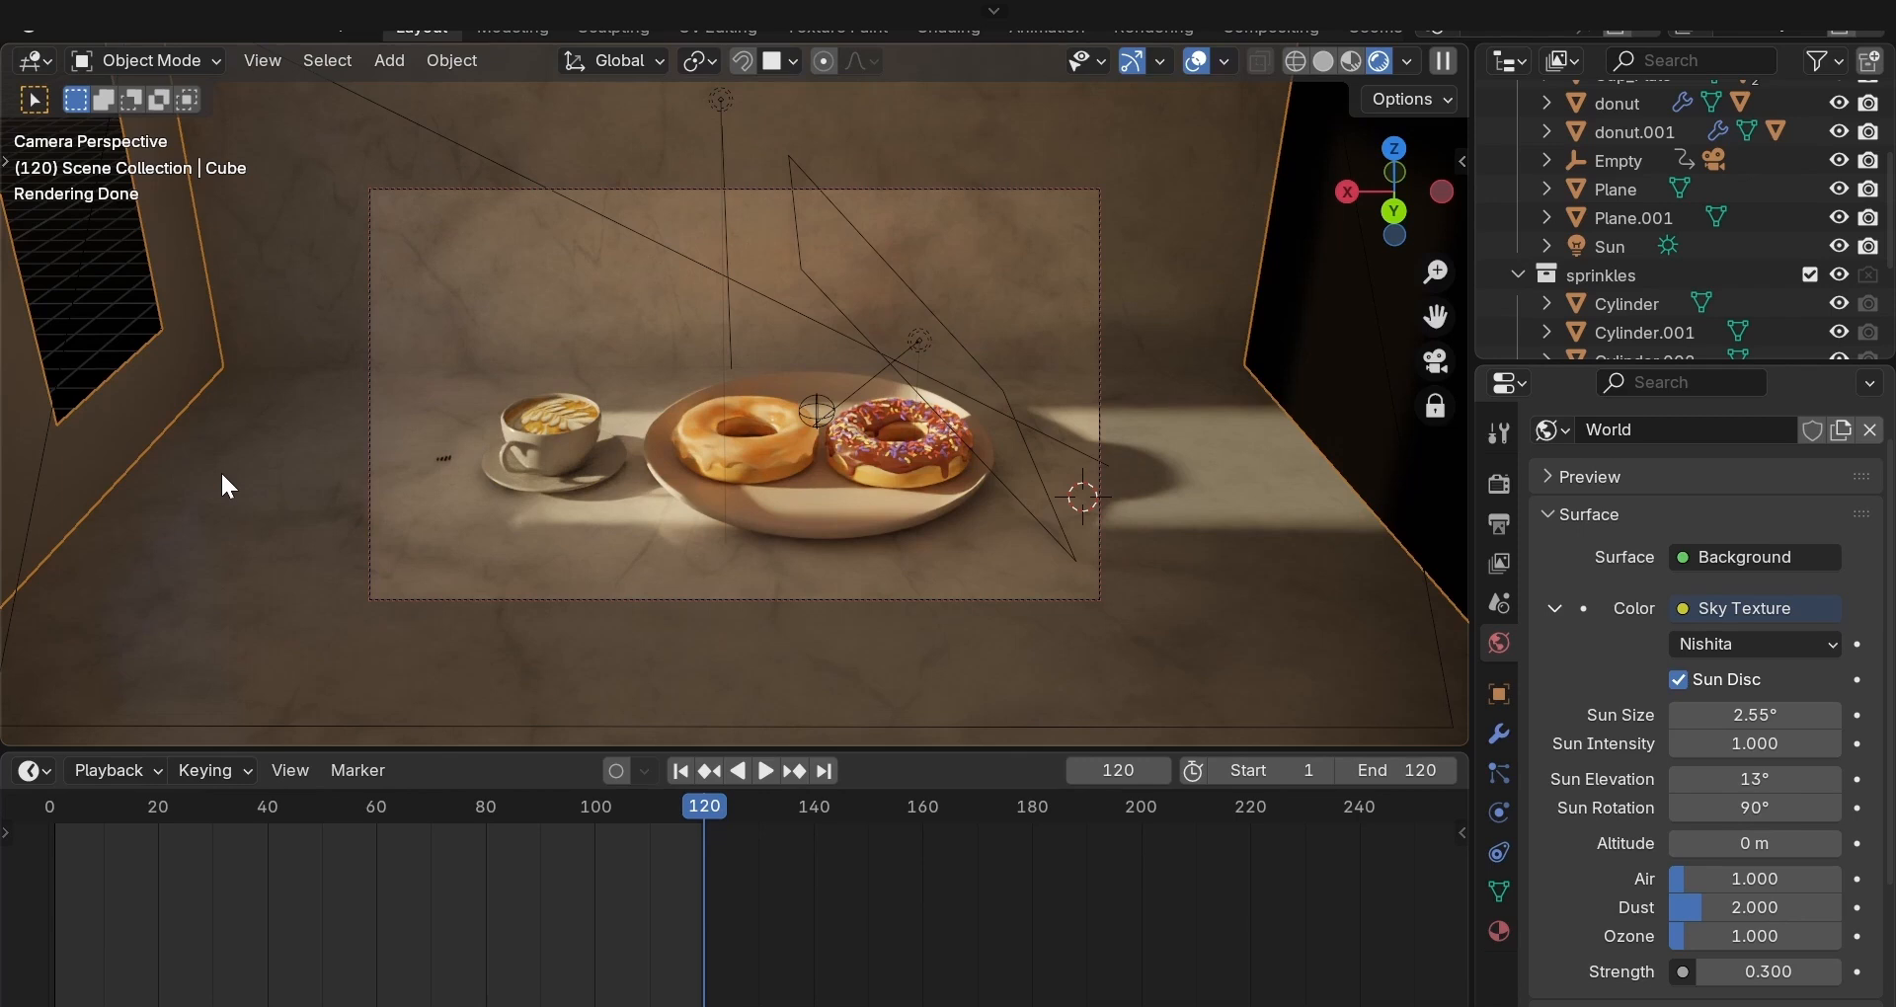
# Render frame 120 as a still image.
pyautogui.scroll(1, 223, 475)
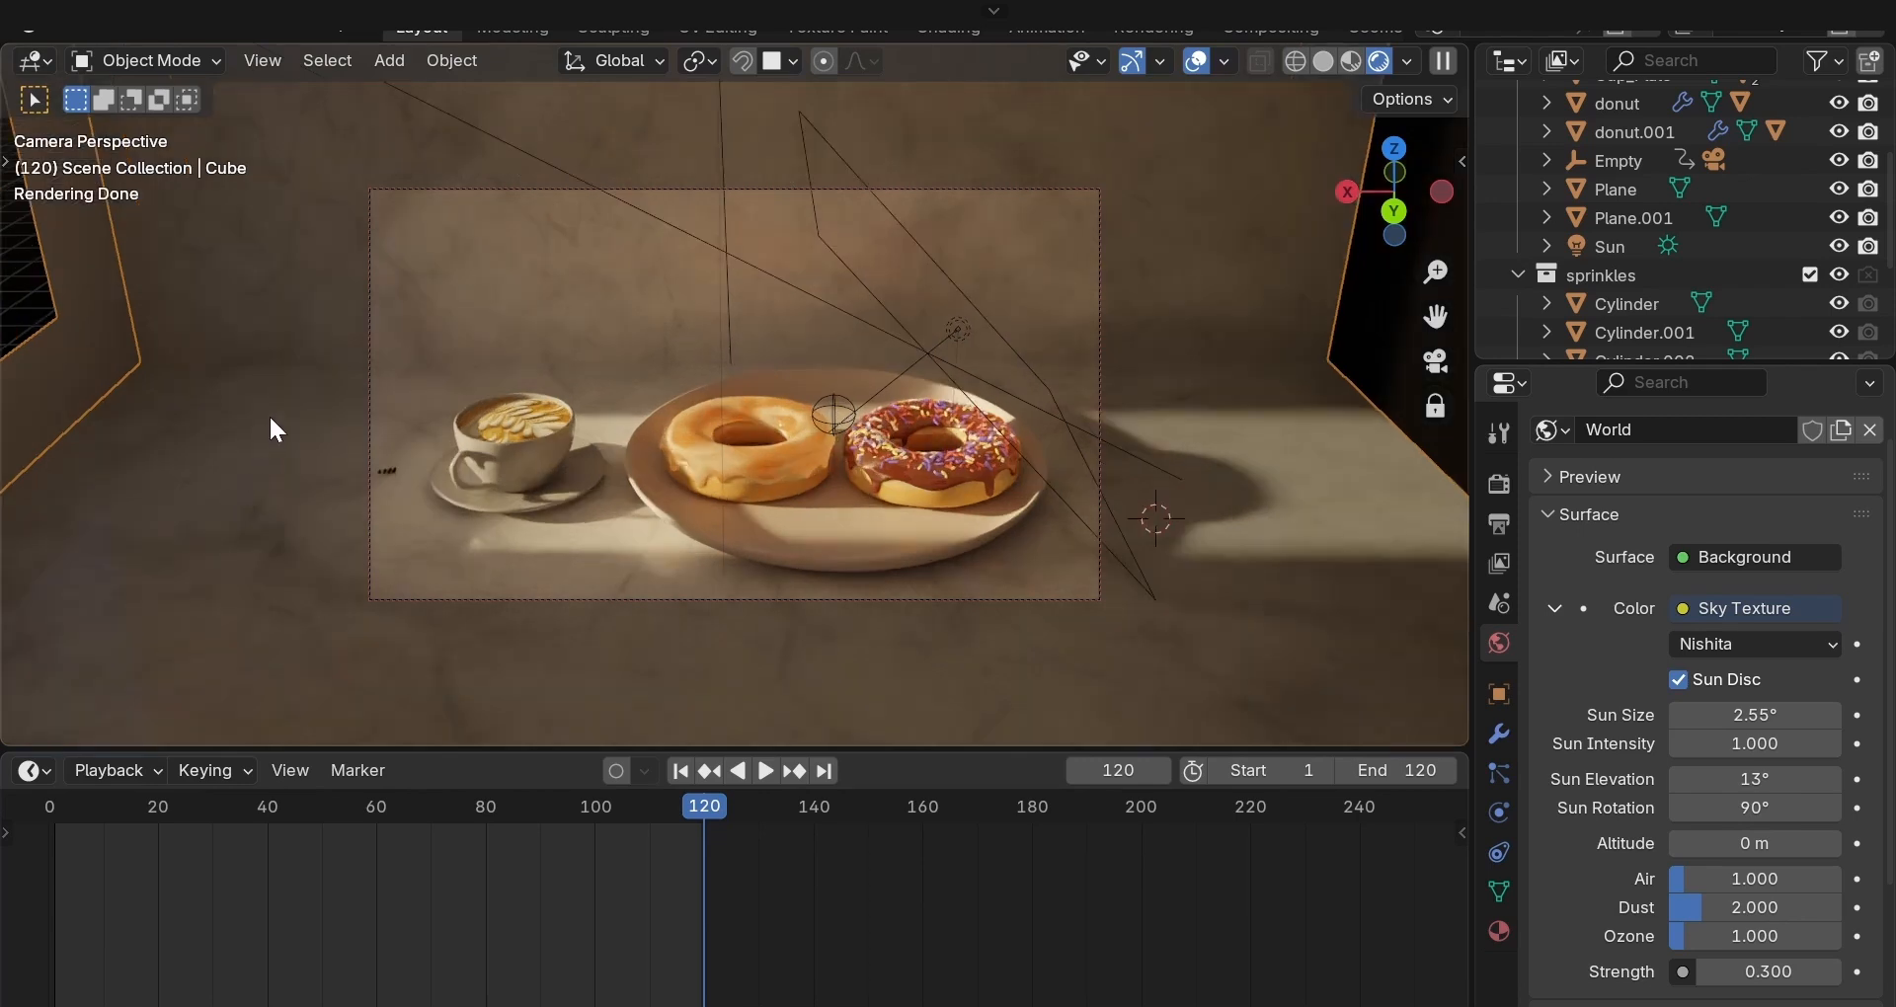
pyautogui.click(179, 23)
pyautogui.click(202, 55)
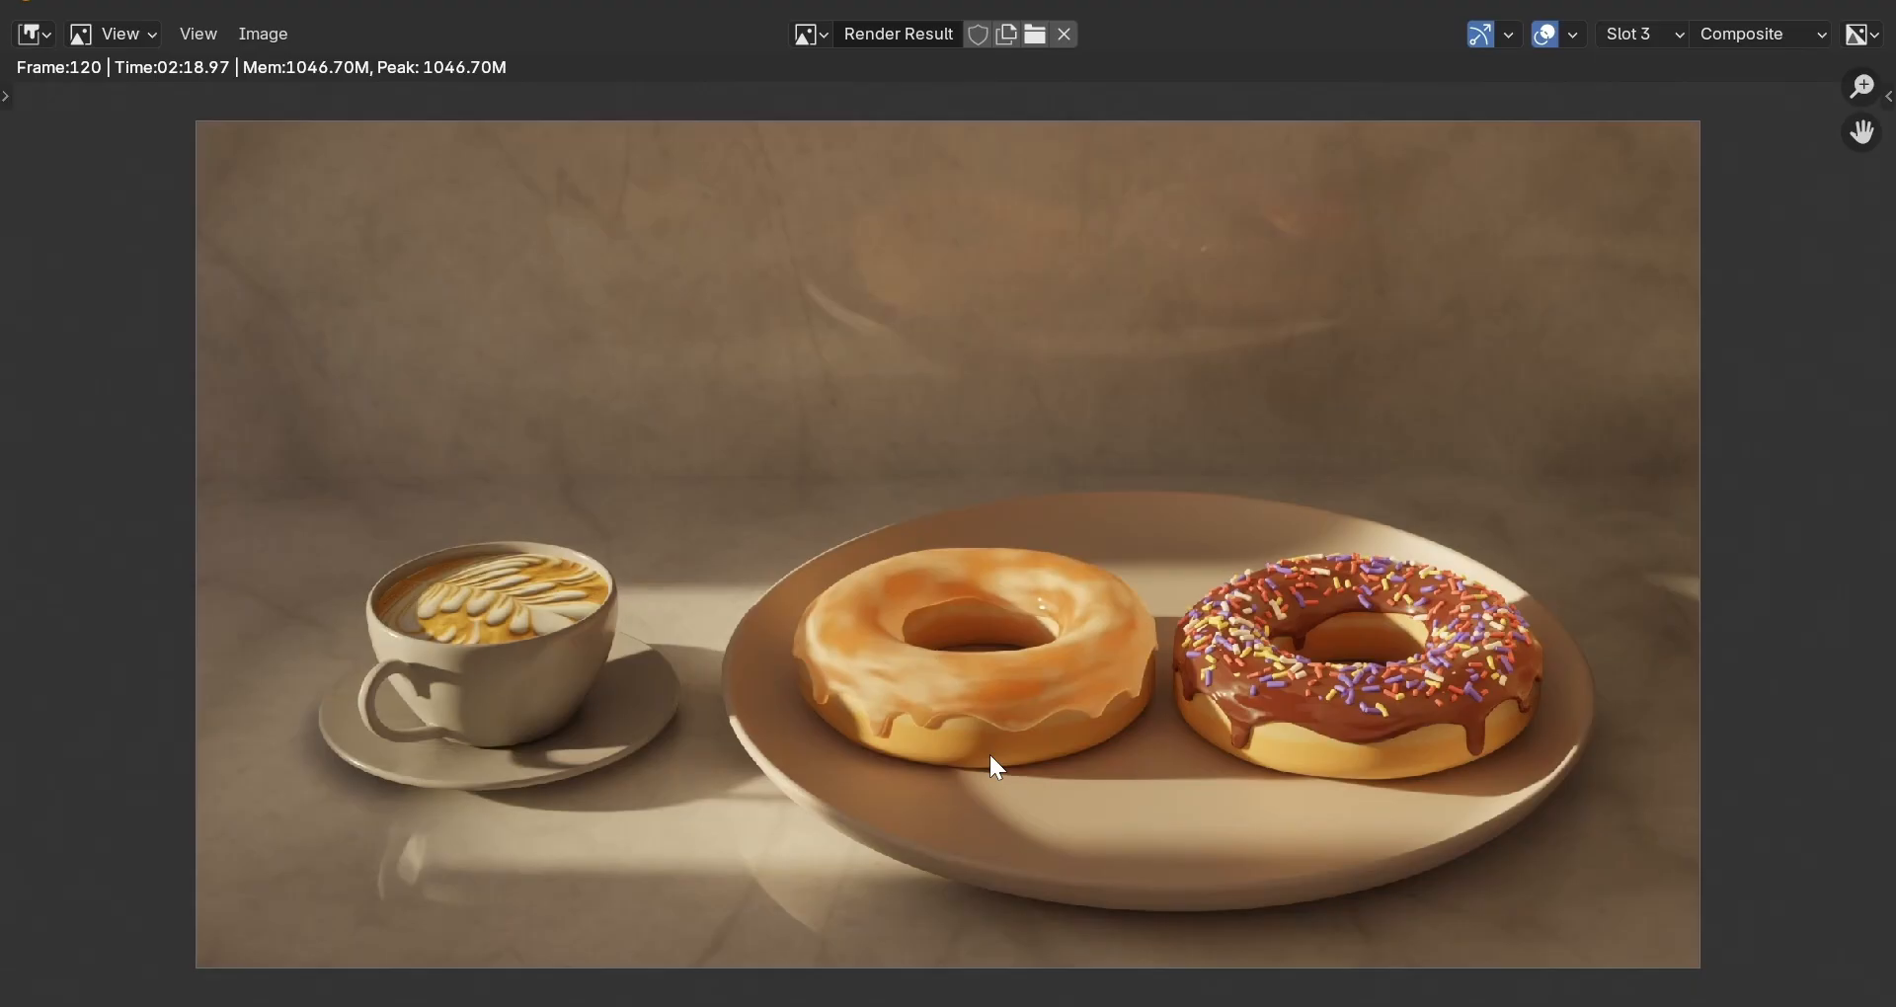
# Open the View Transform dropdown under Color Management in Render Properties.
pyautogui.click(1859, 766)
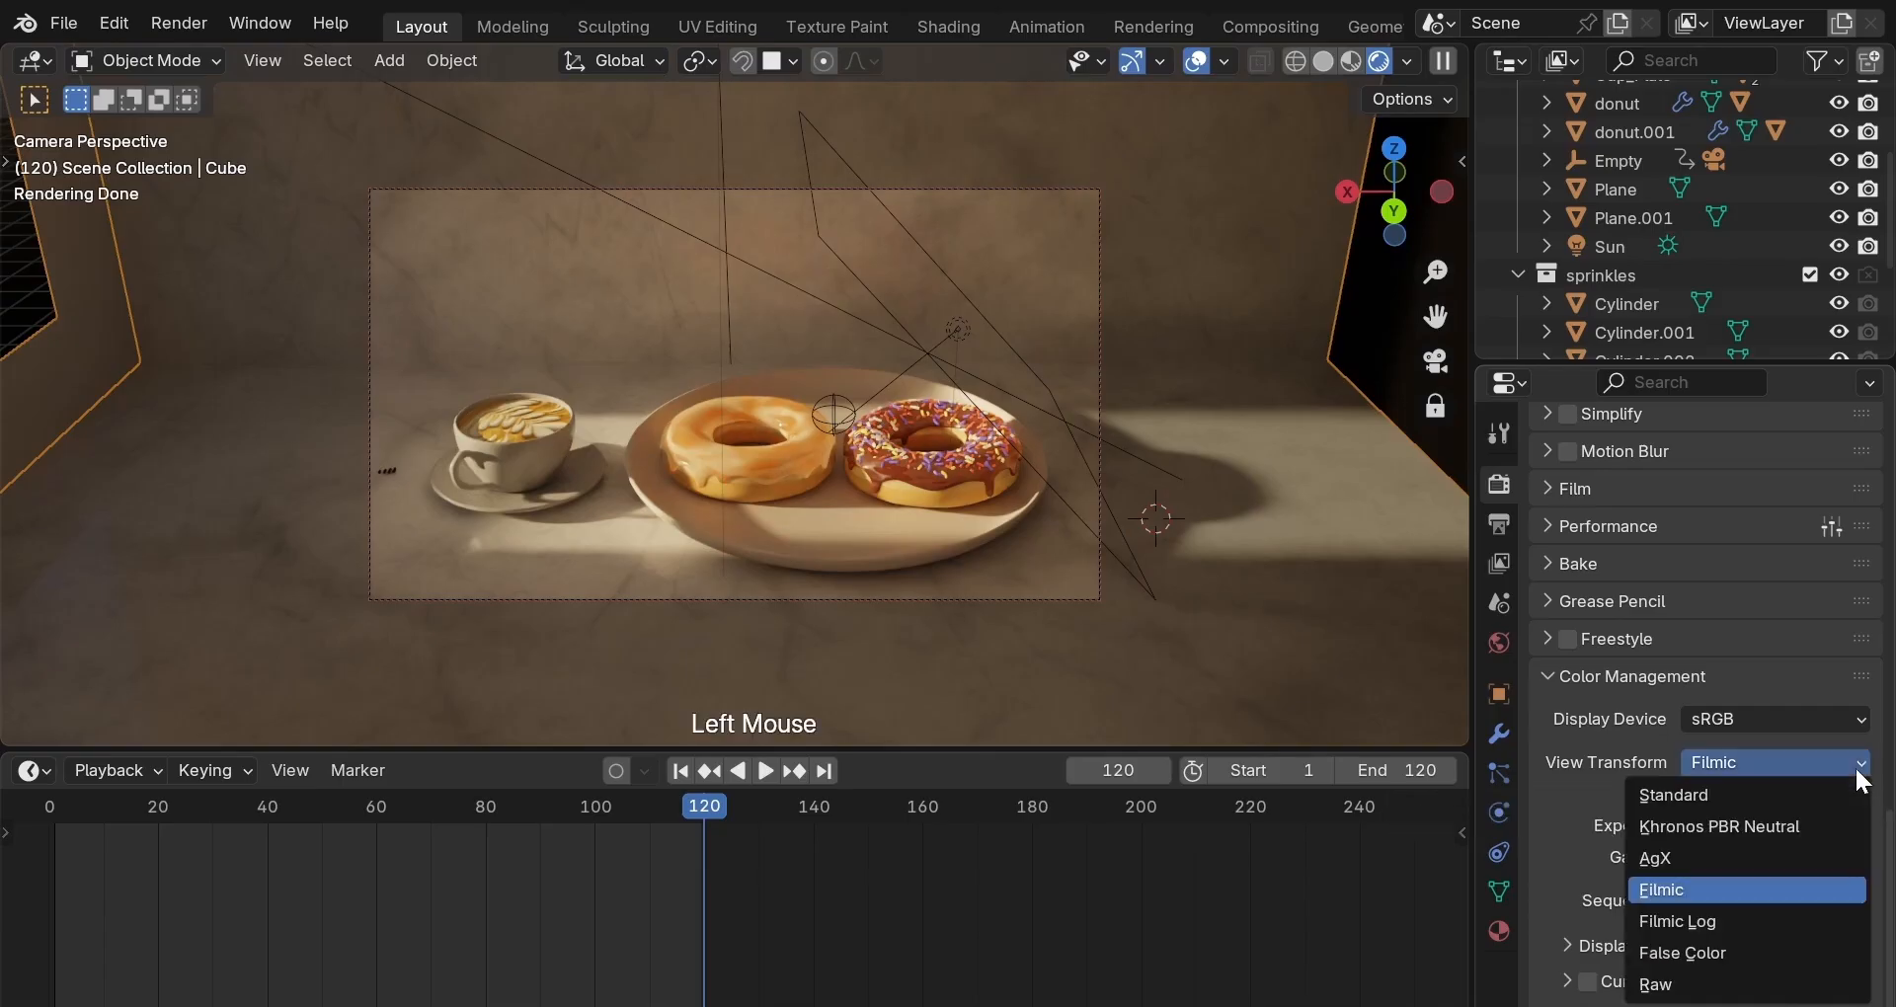
# Switch the view transform to False Color, then view the Slot 1 render in the Rendering workspace.
pyautogui.click(1714, 946)
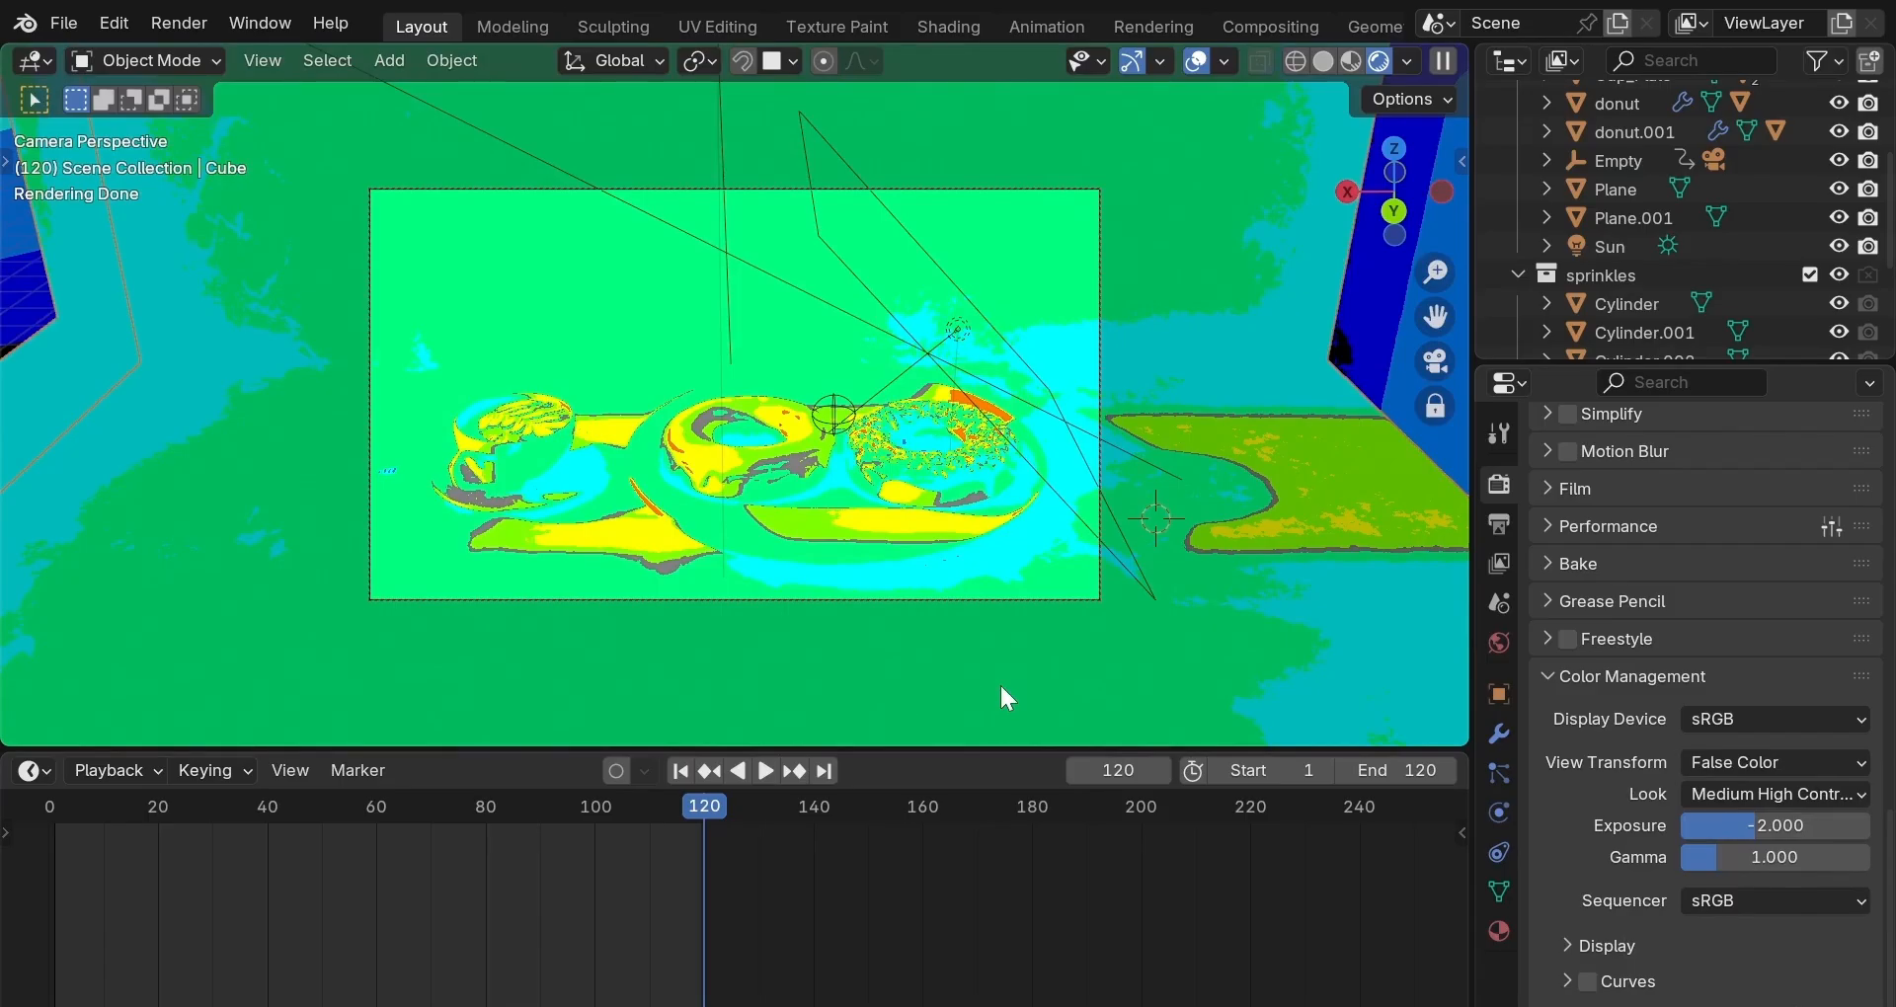
pyautogui.click(1154, 26)
pyautogui.click(1620, 61)
pyautogui.click(1610, 96)
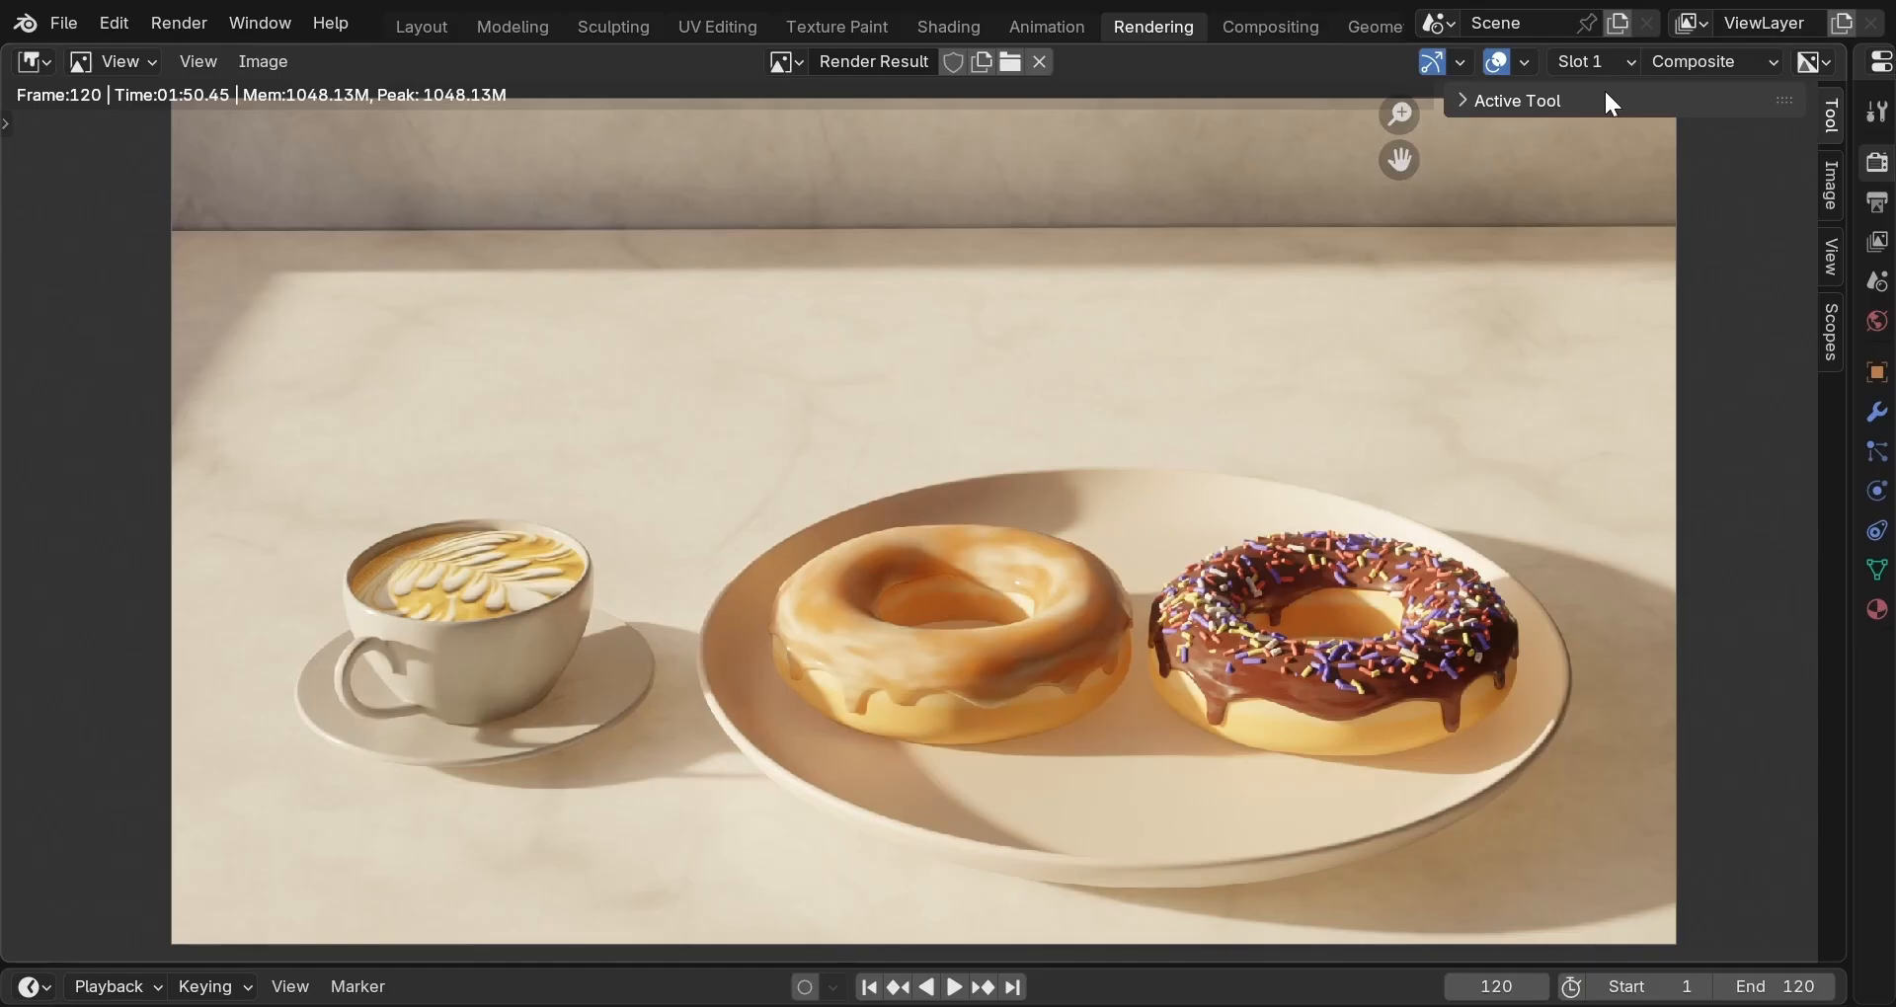
# Show the newer Slot 3 render for comparison, then return to the Layout workspace.
pyautogui.click(1616, 60)
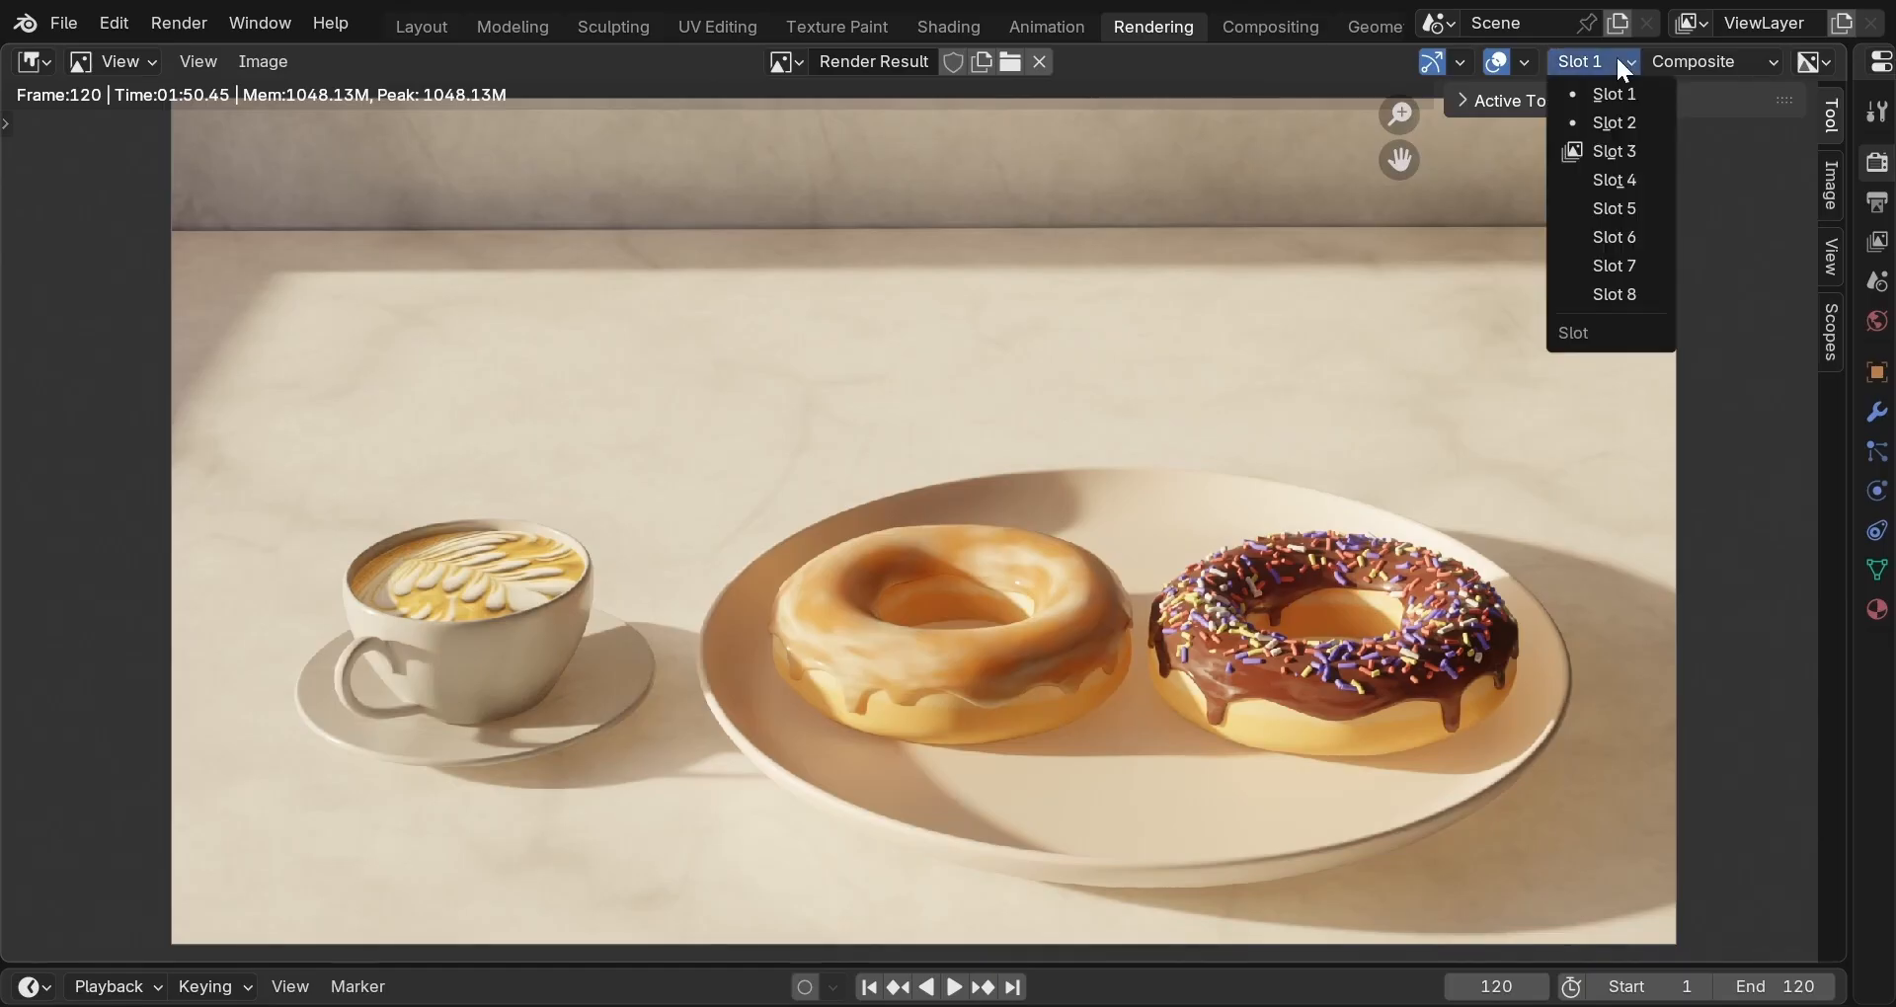
pyautogui.click(1612, 152)
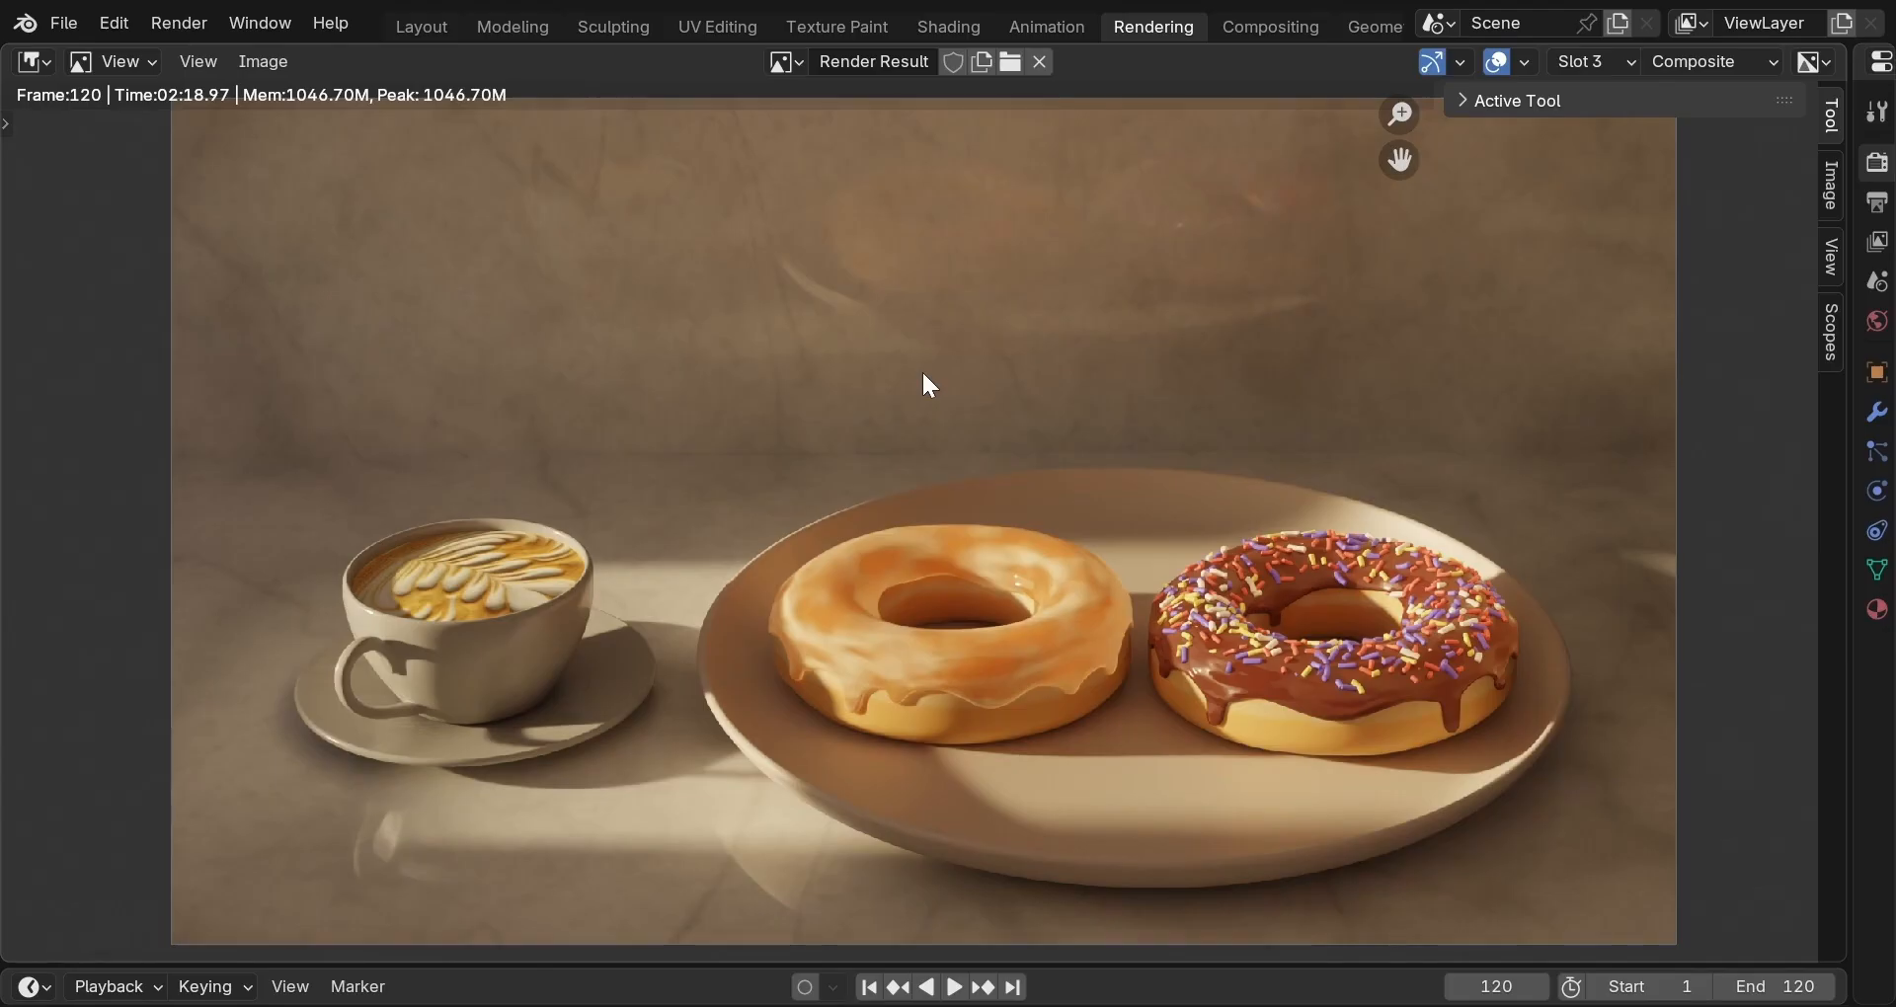
pyautogui.click(424, 27)
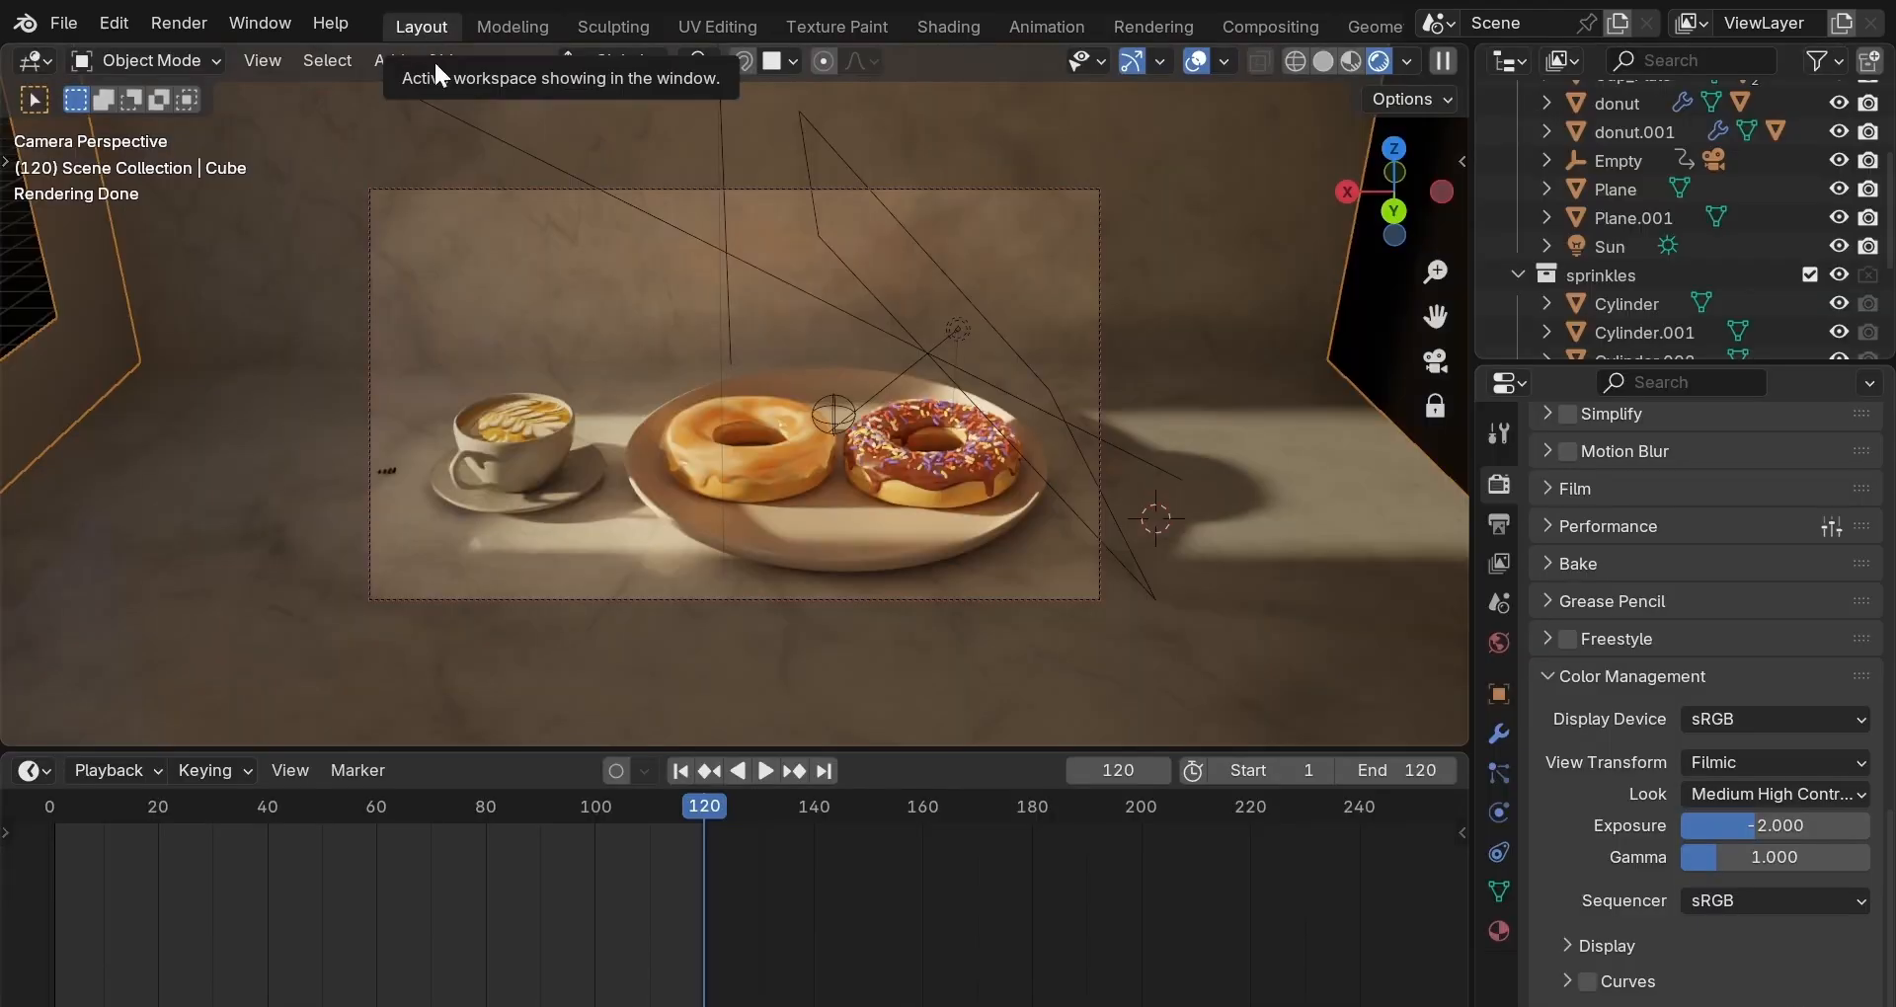
# Select the camera and try a 50 mm focal length before restoring 65 mm.
pyautogui.click(1098, 596)
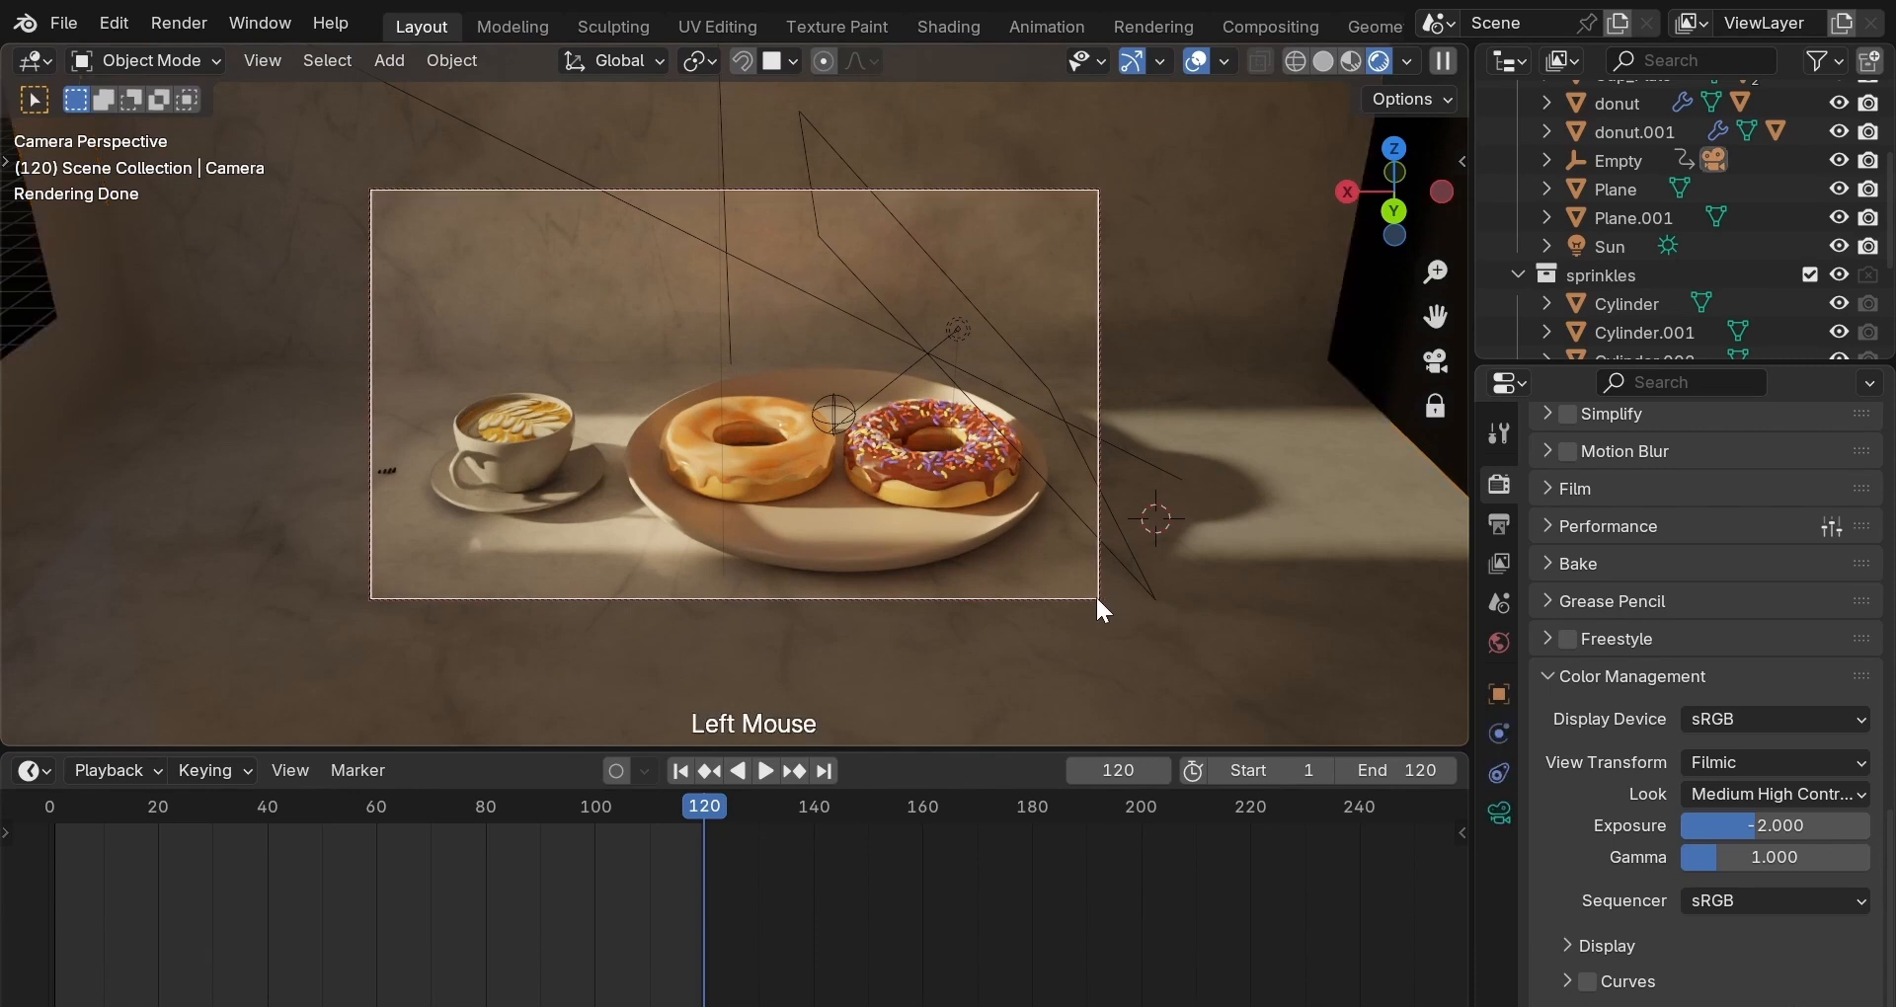
pyautogui.click(1499, 812)
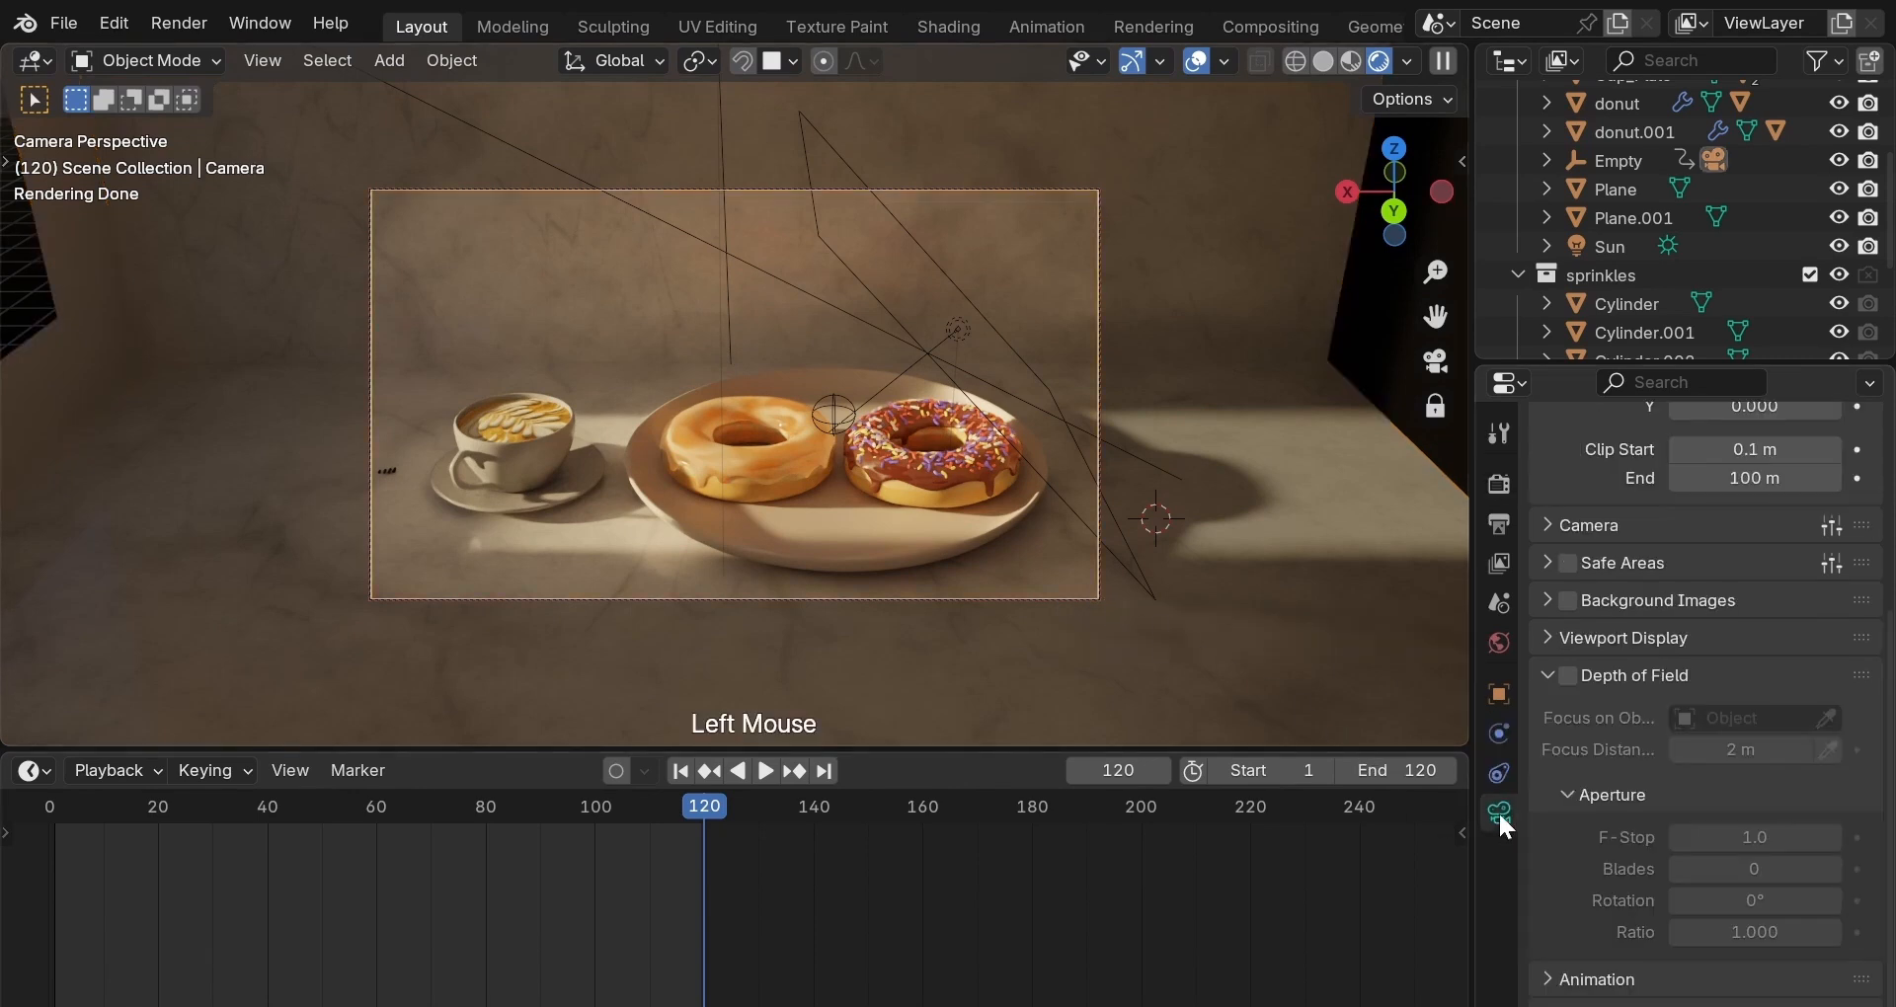
pyautogui.scroll(1, 1584, 717)
pyautogui.scroll(5, 1584, 717)
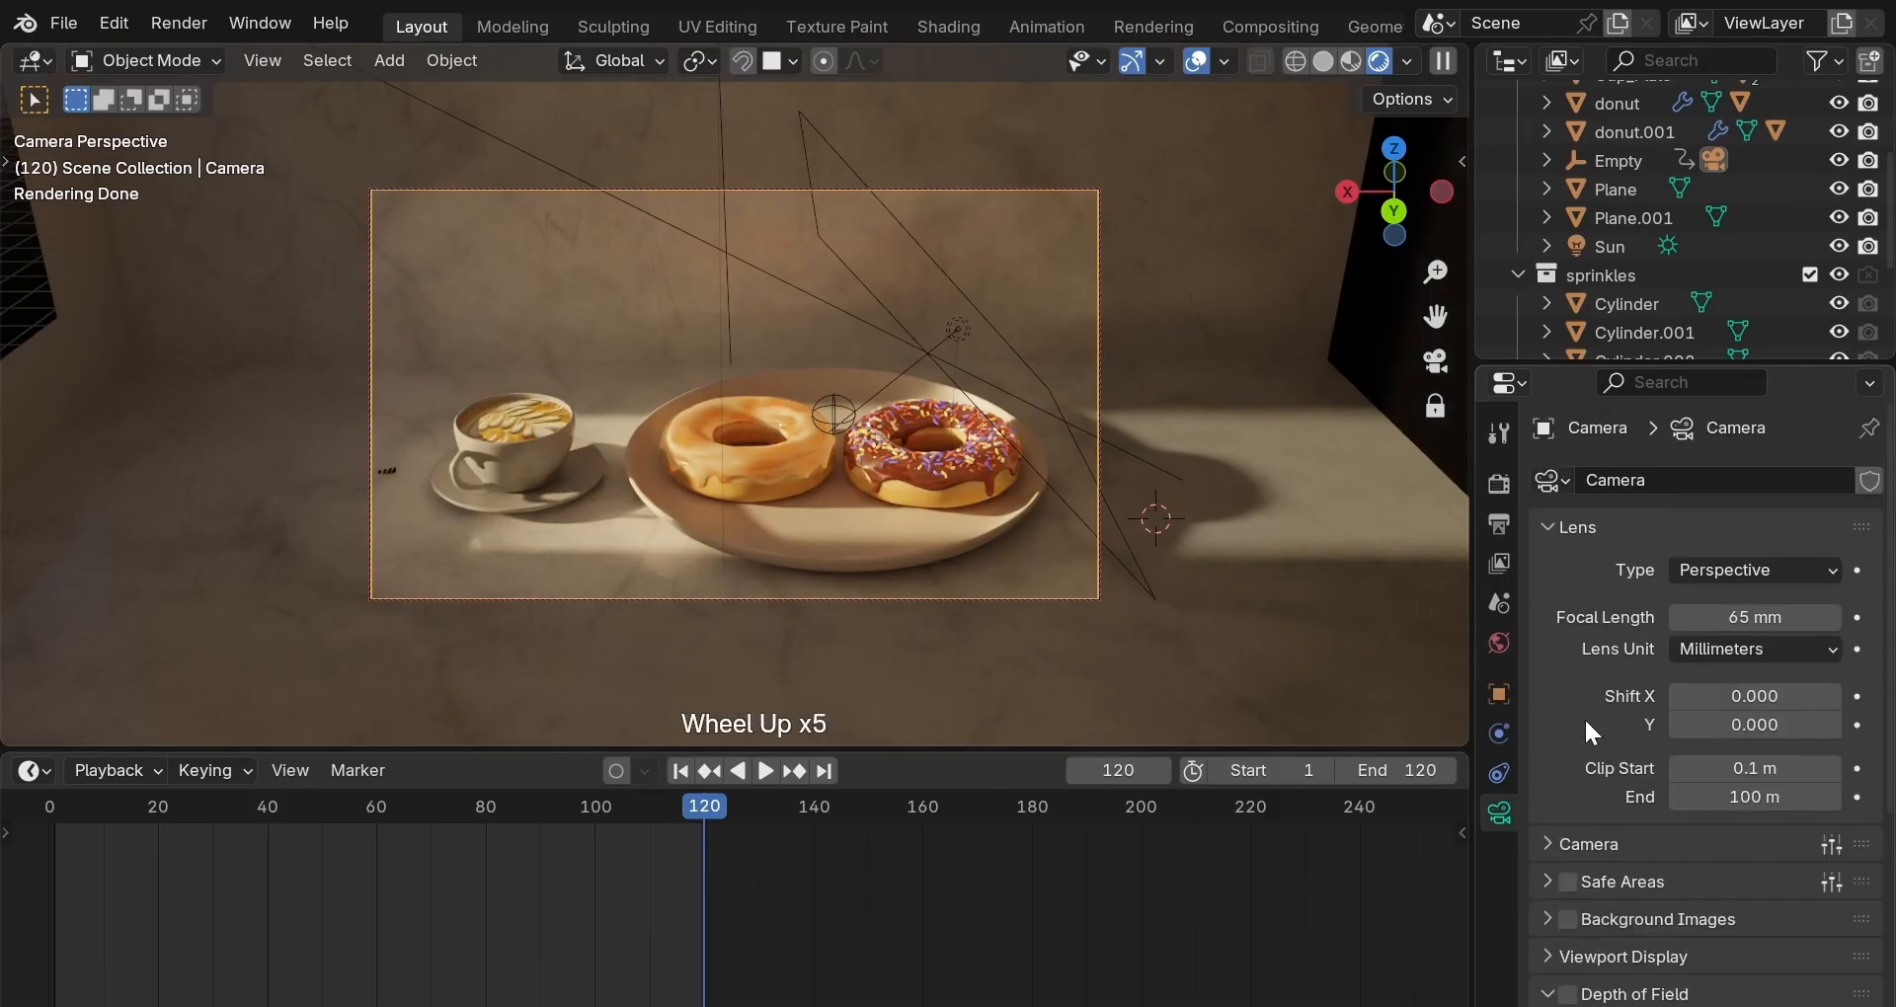
pyautogui.click(1754, 617)
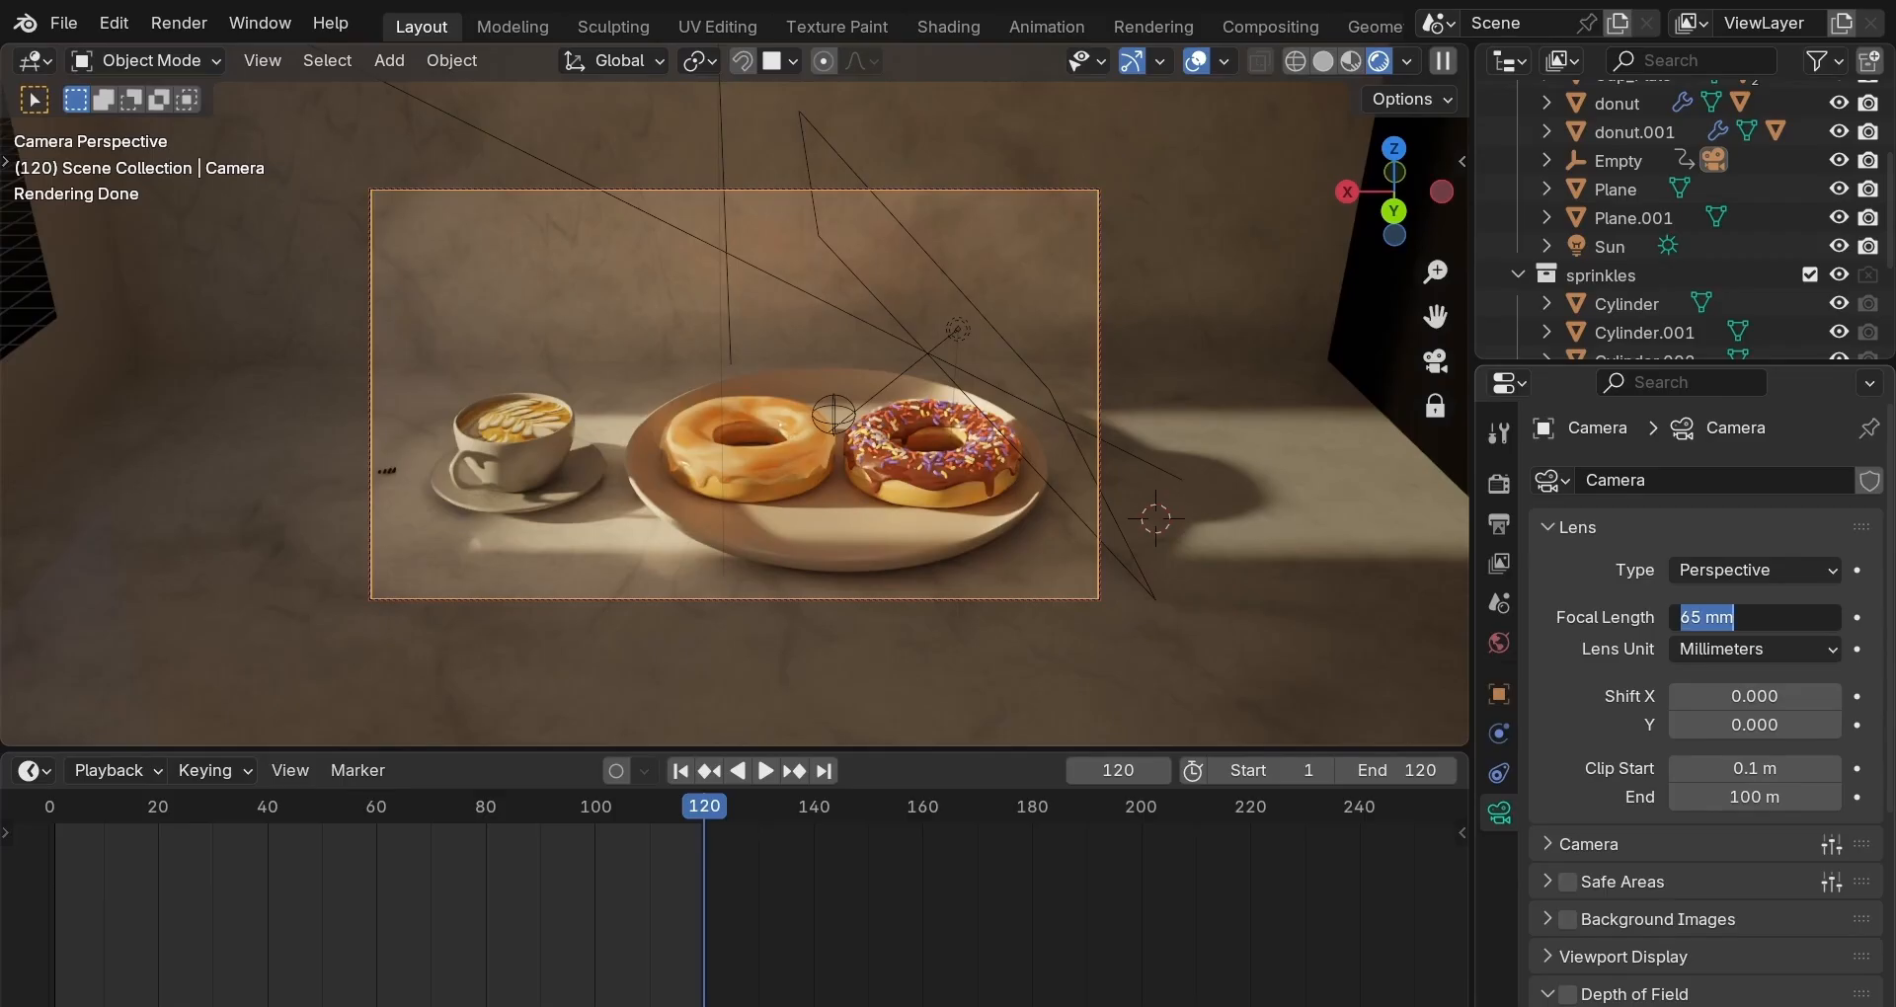
pyautogui.write('50')
pyautogui.press('Return')
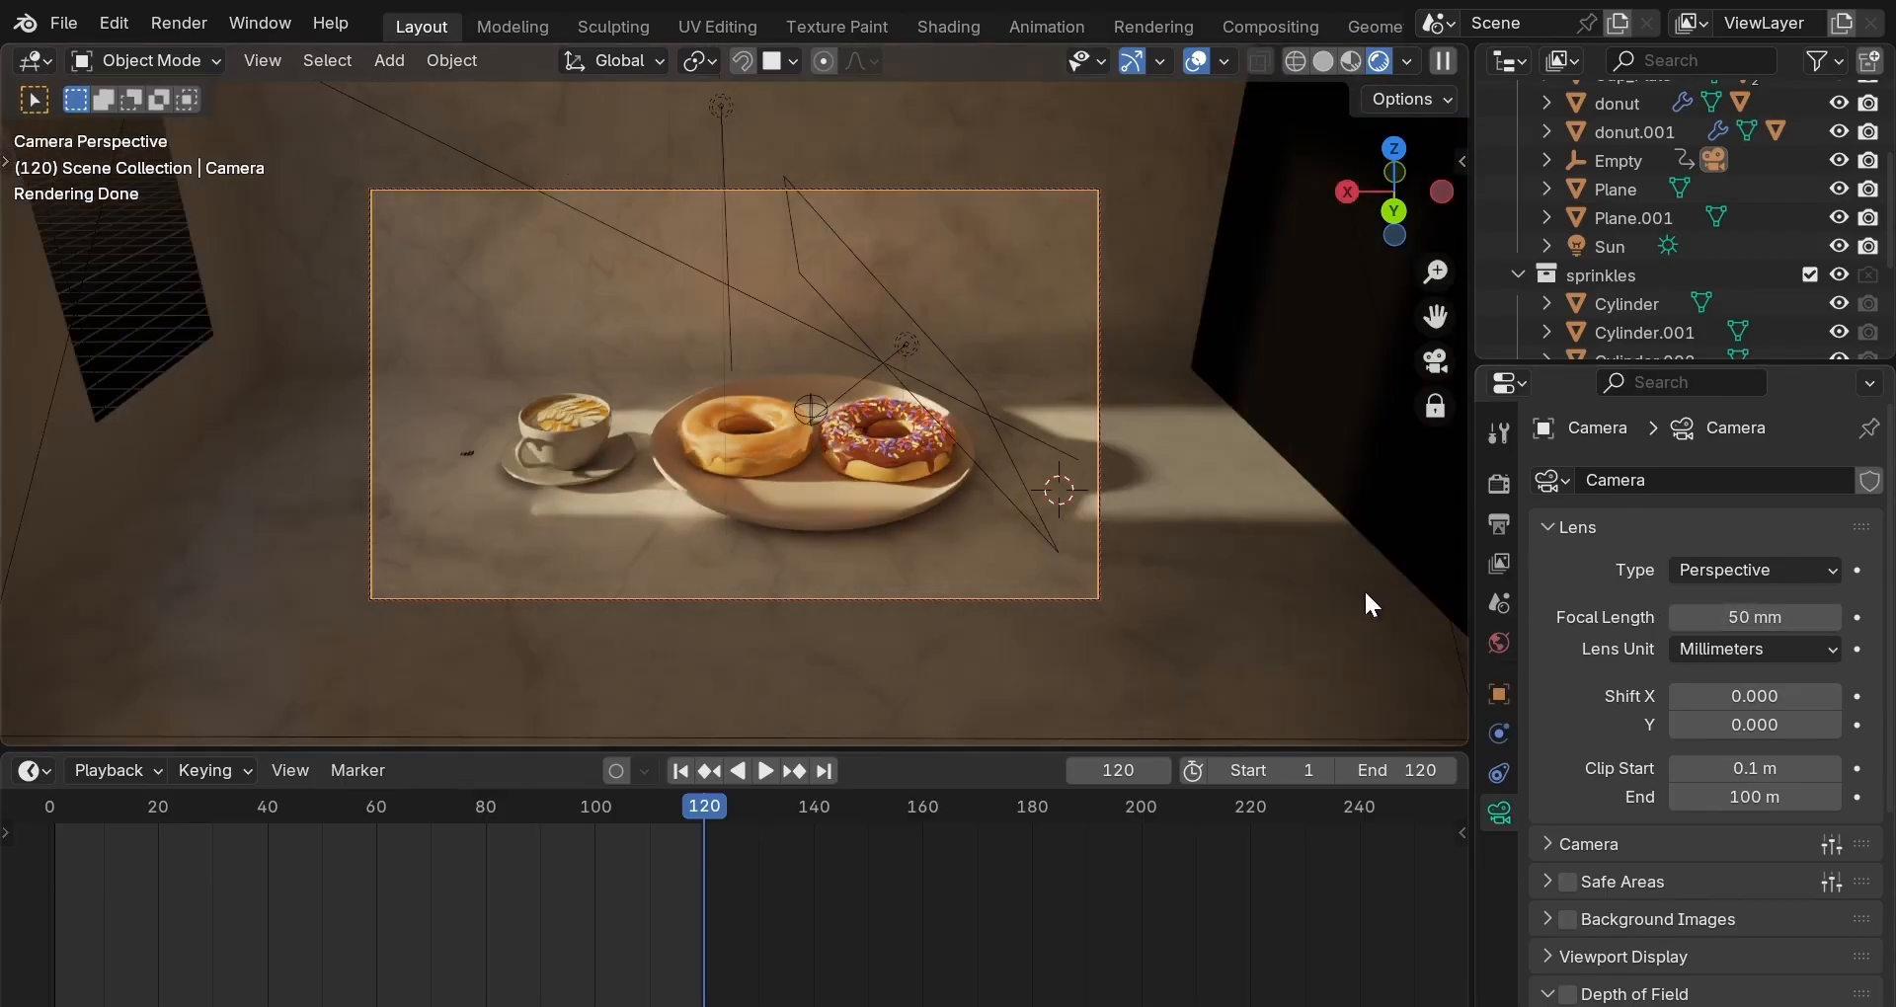
pyautogui.click(1743, 617)
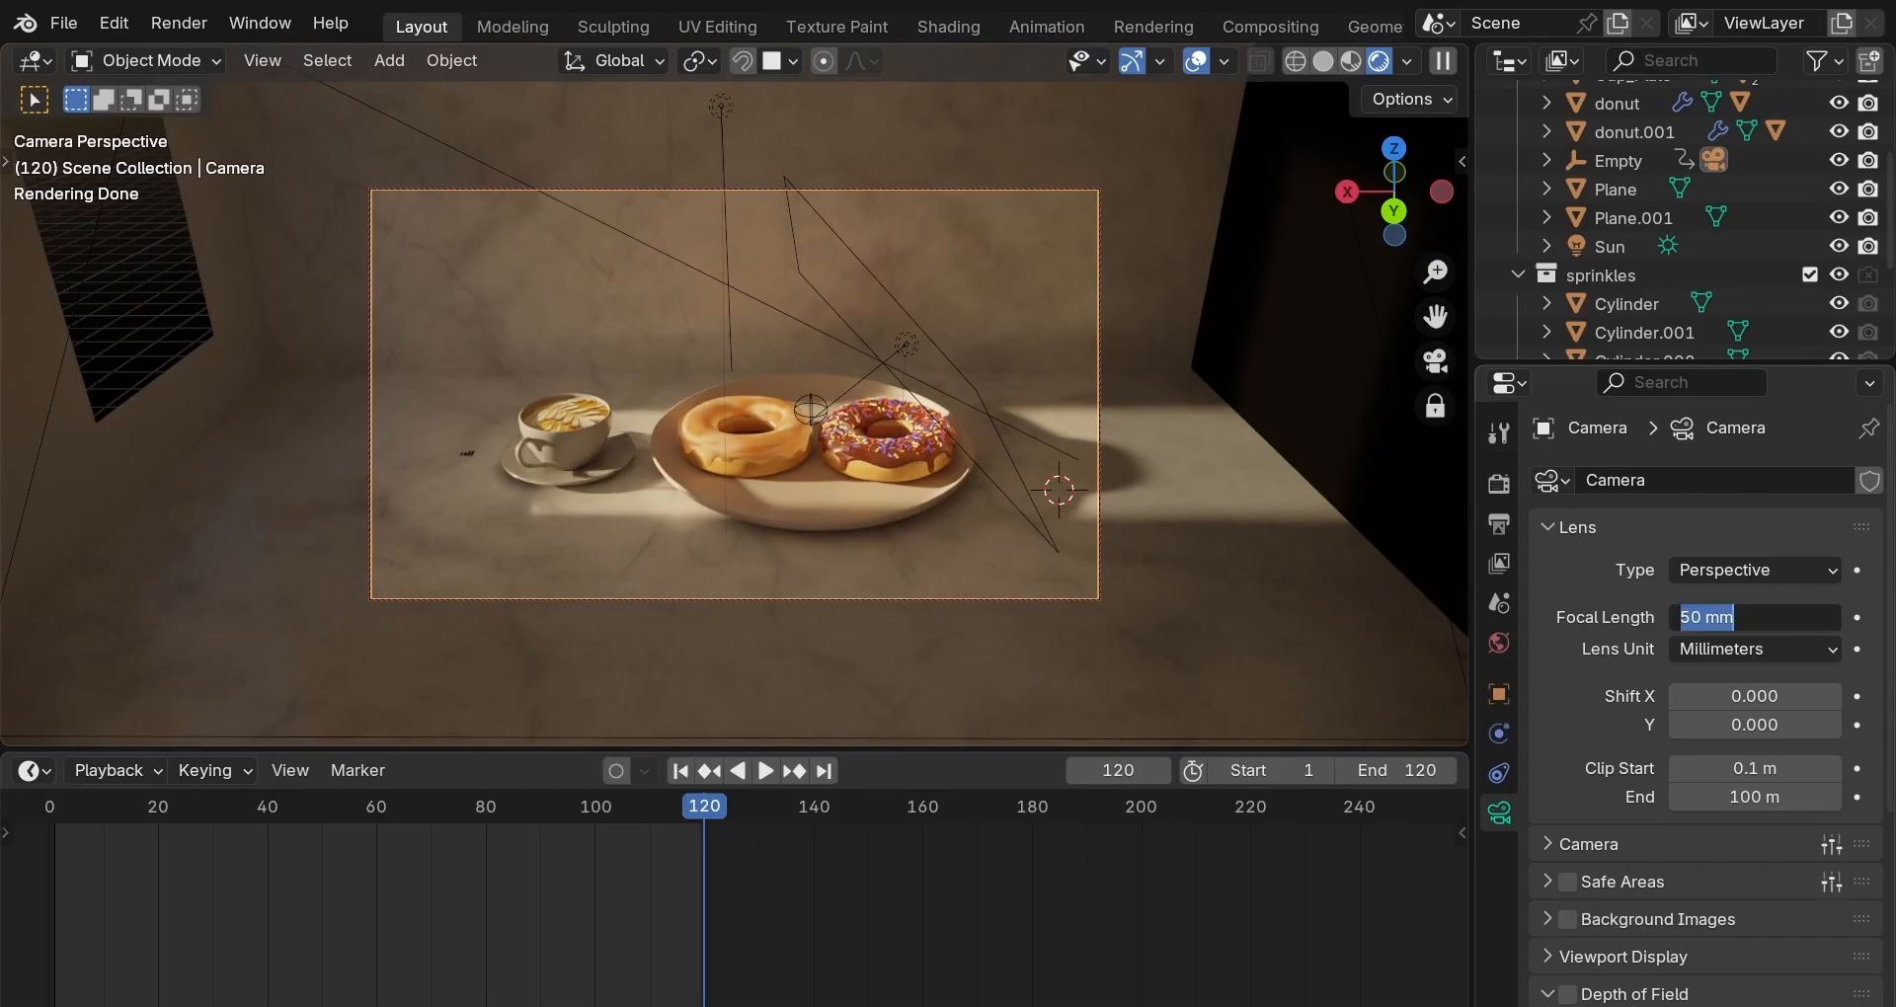
pyautogui.write('65')
pyautogui.press('Return')
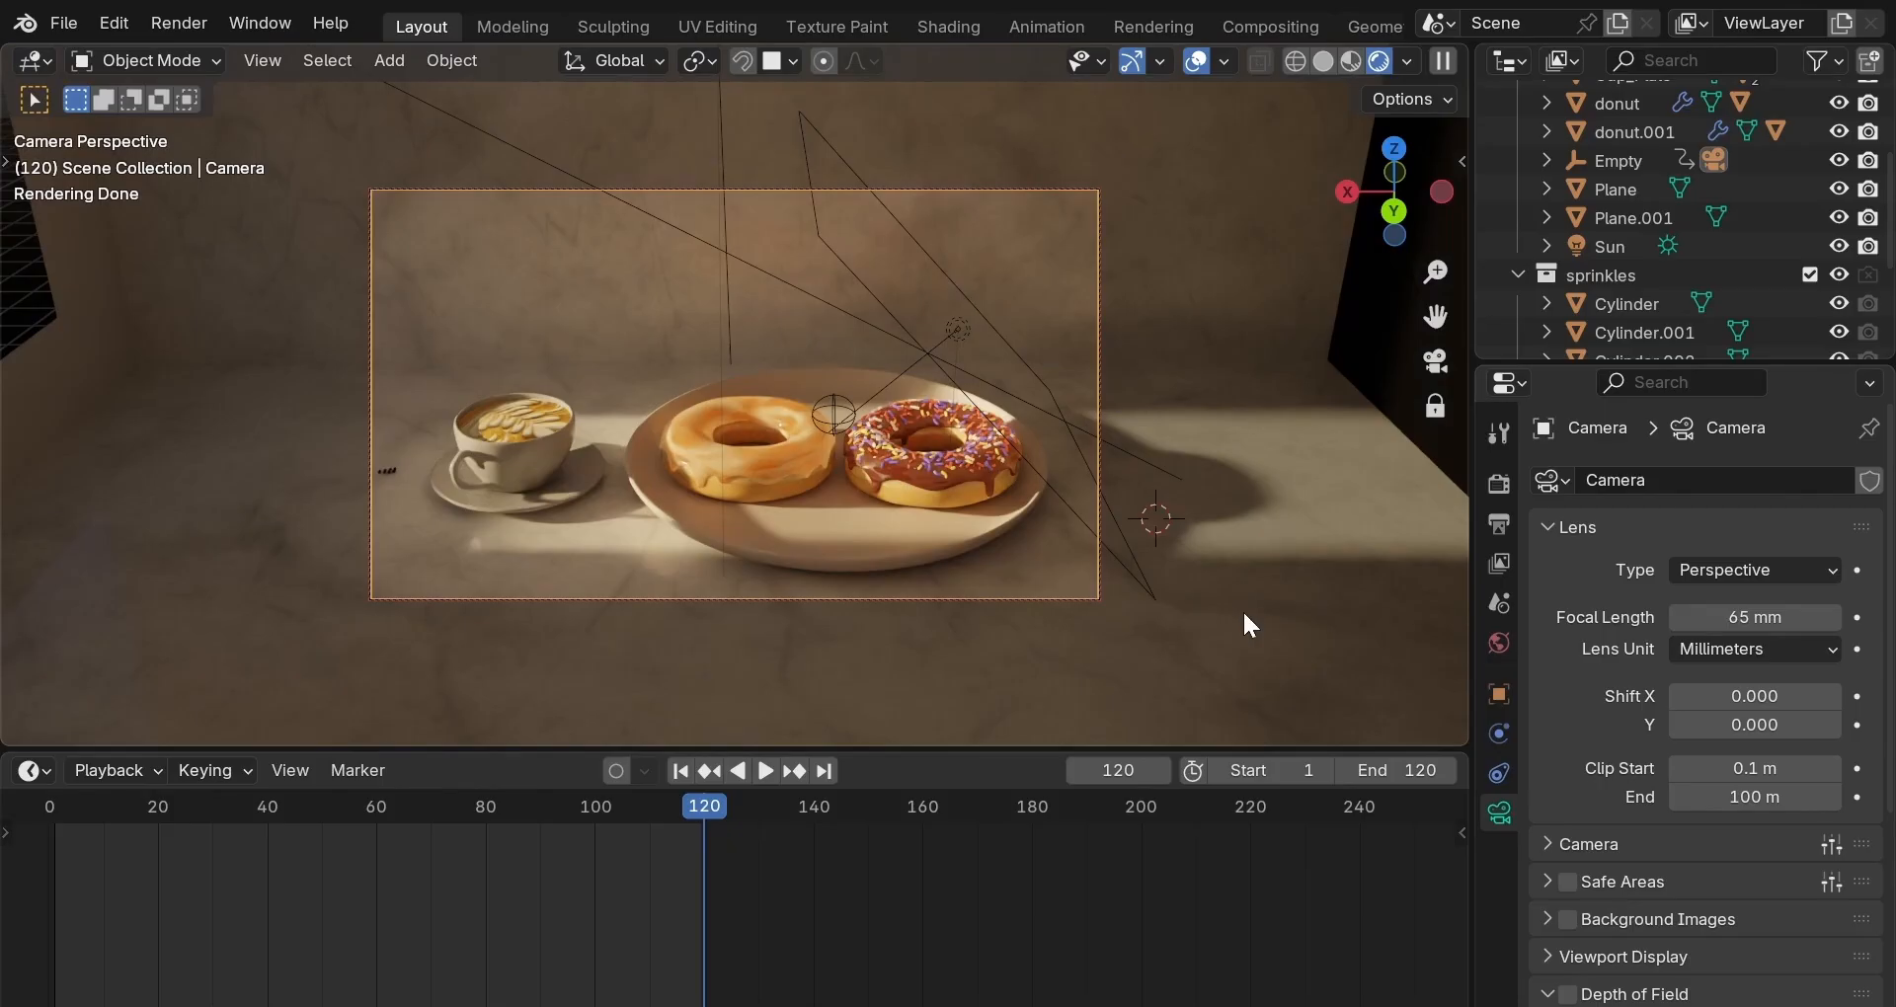
pyautogui.scroll(-2, 1560, 711)
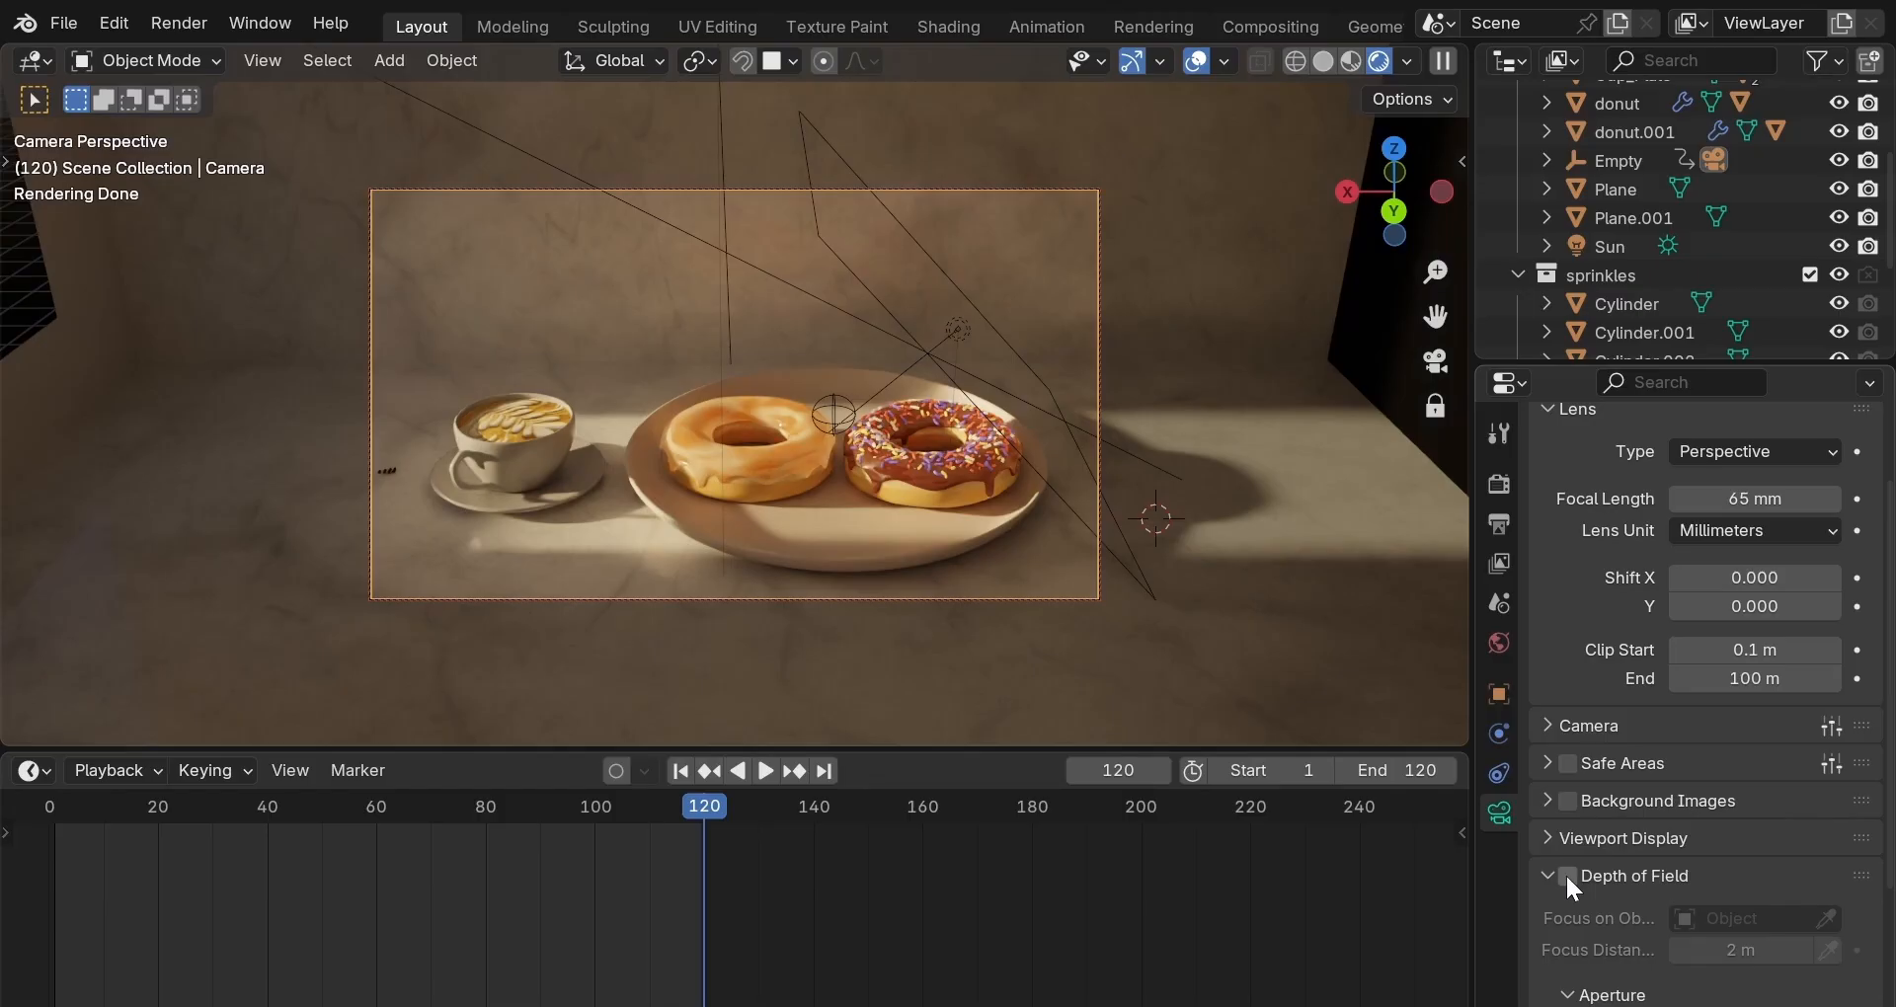
# Enable depth of field focused on glaze.001 with F-Stop 2.9, then turn depth of field off.
pyautogui.scroll(3, 1584, 717)
pyautogui.scroll(-6, 1584, 717)
pyautogui.click(1569, 677)
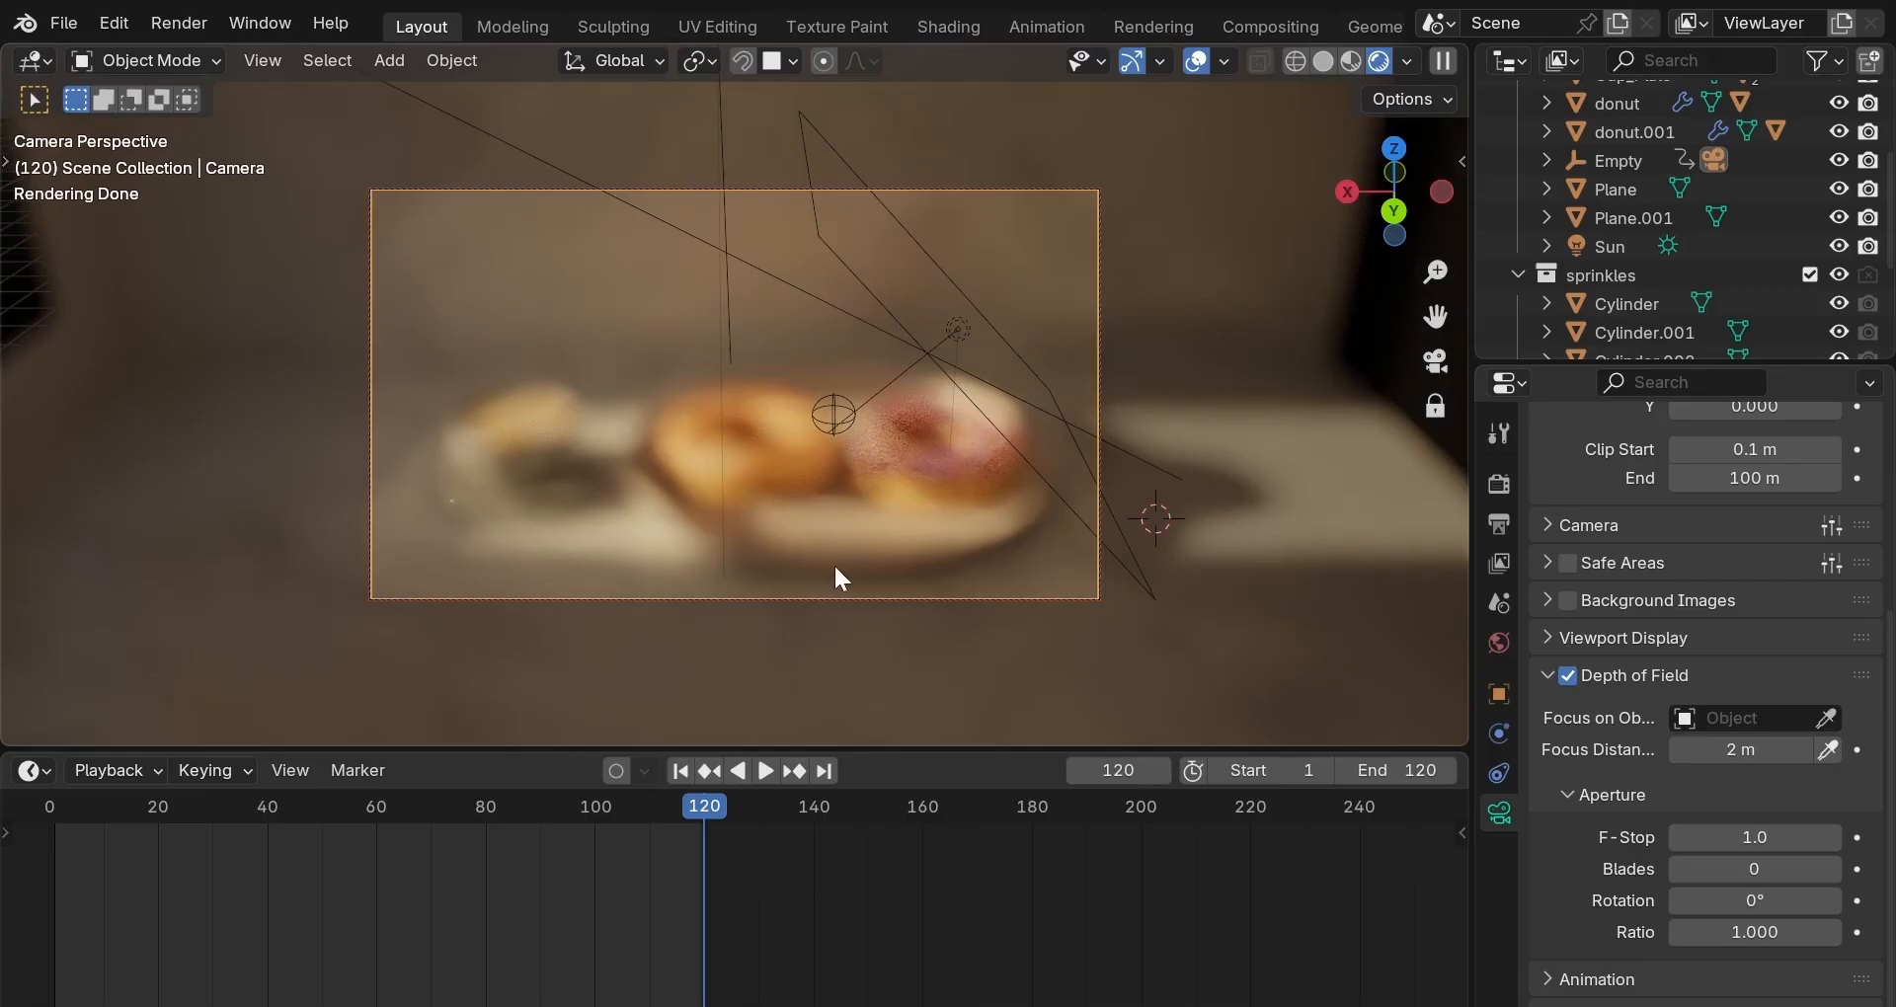
pyautogui.click(1825, 719)
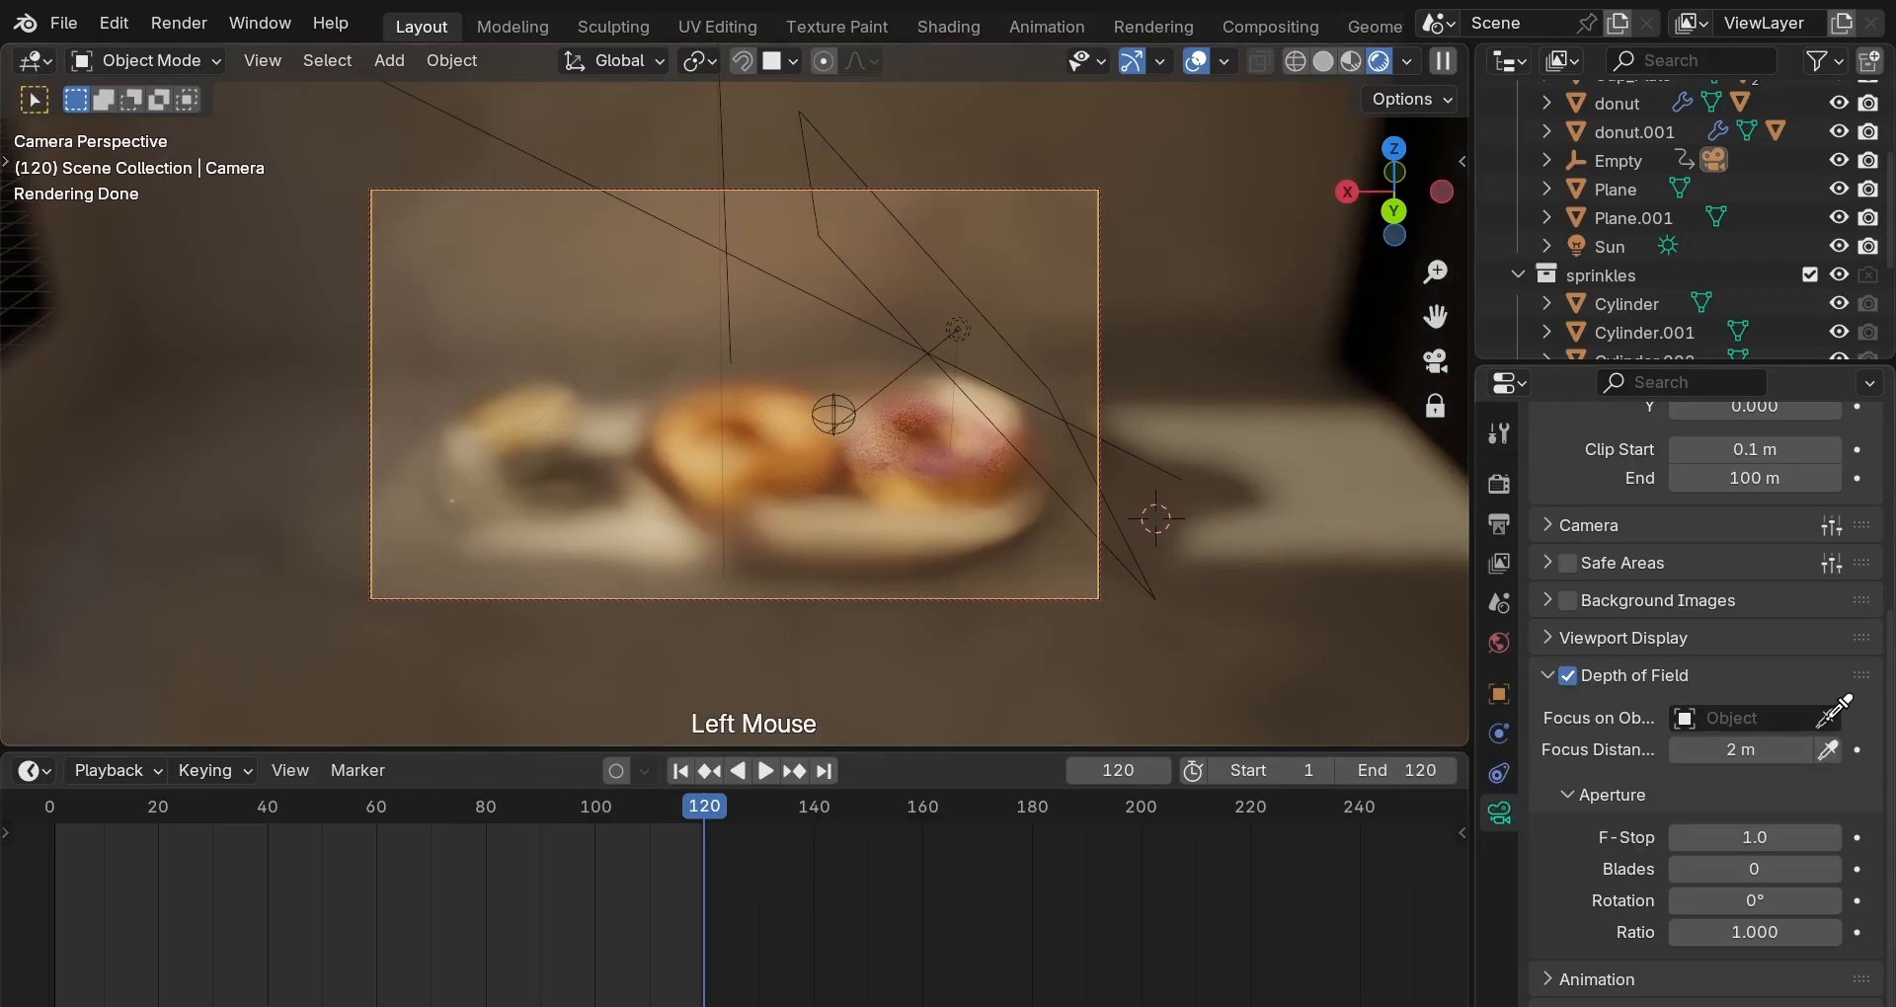
pyautogui.click(765, 447)
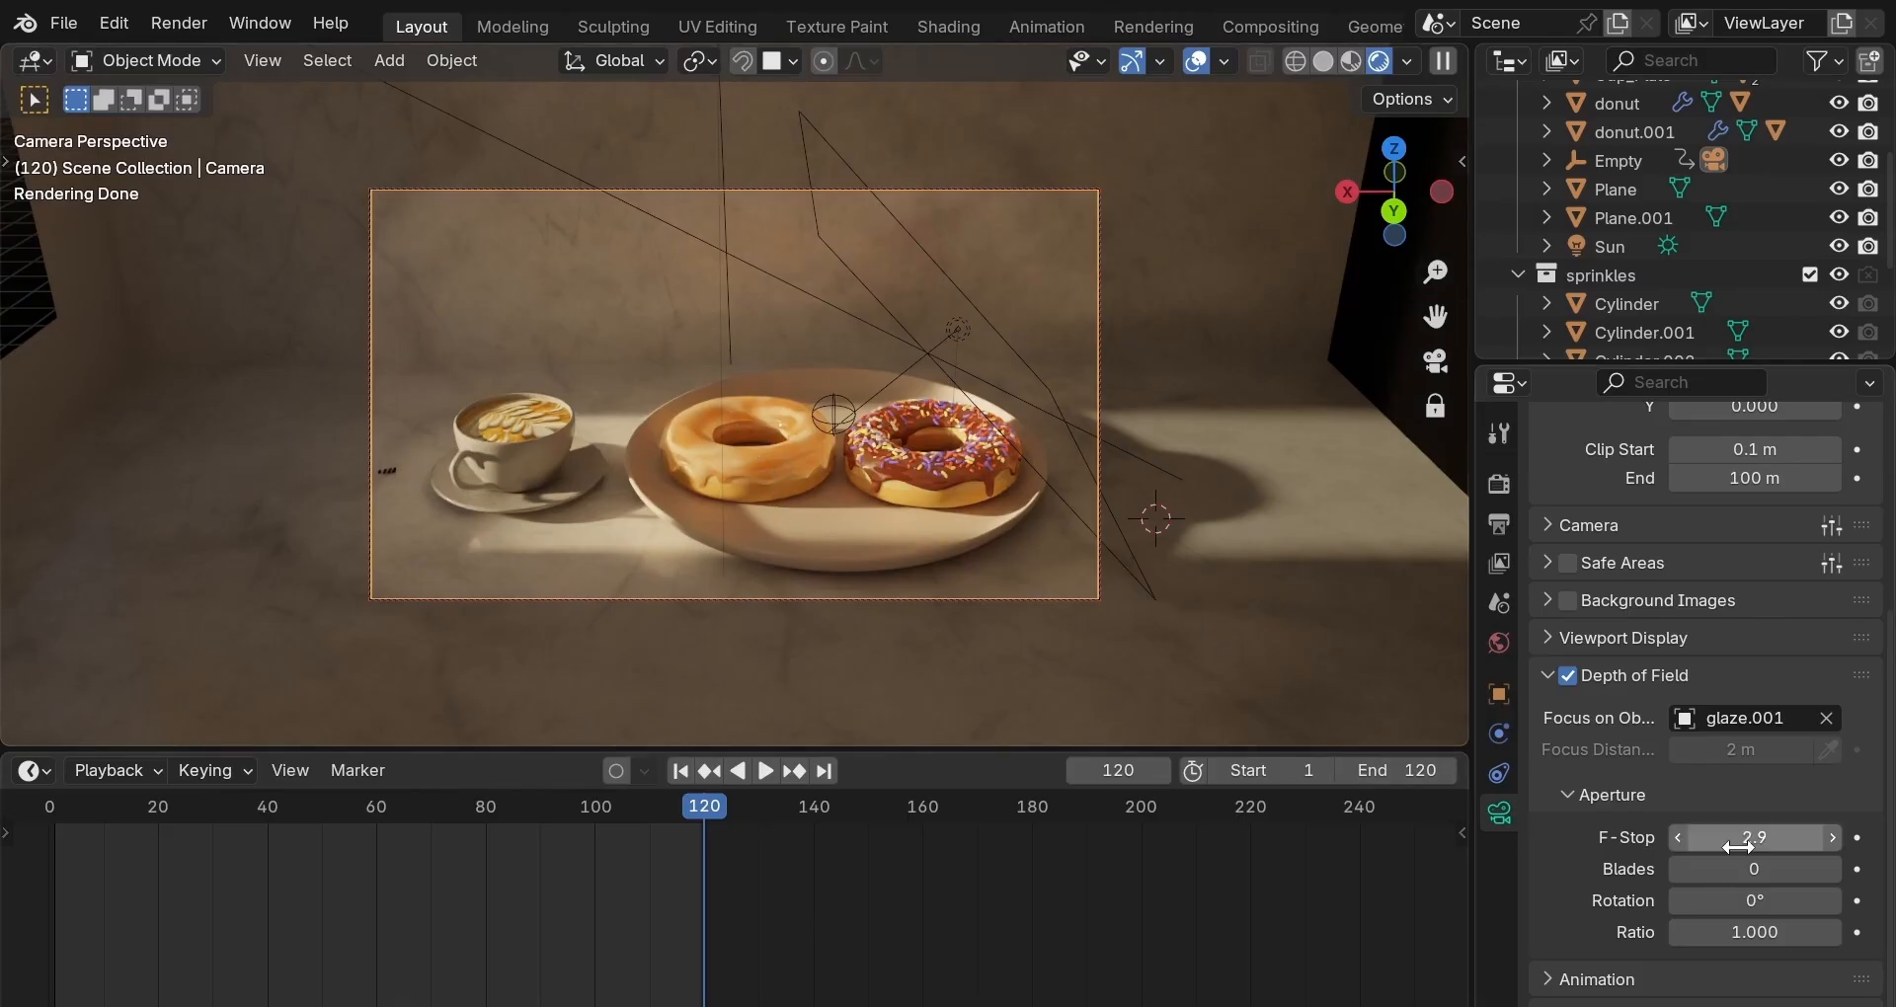
pyautogui.moveTo(1738, 844); pyautogui.dragTo(1758, 844)
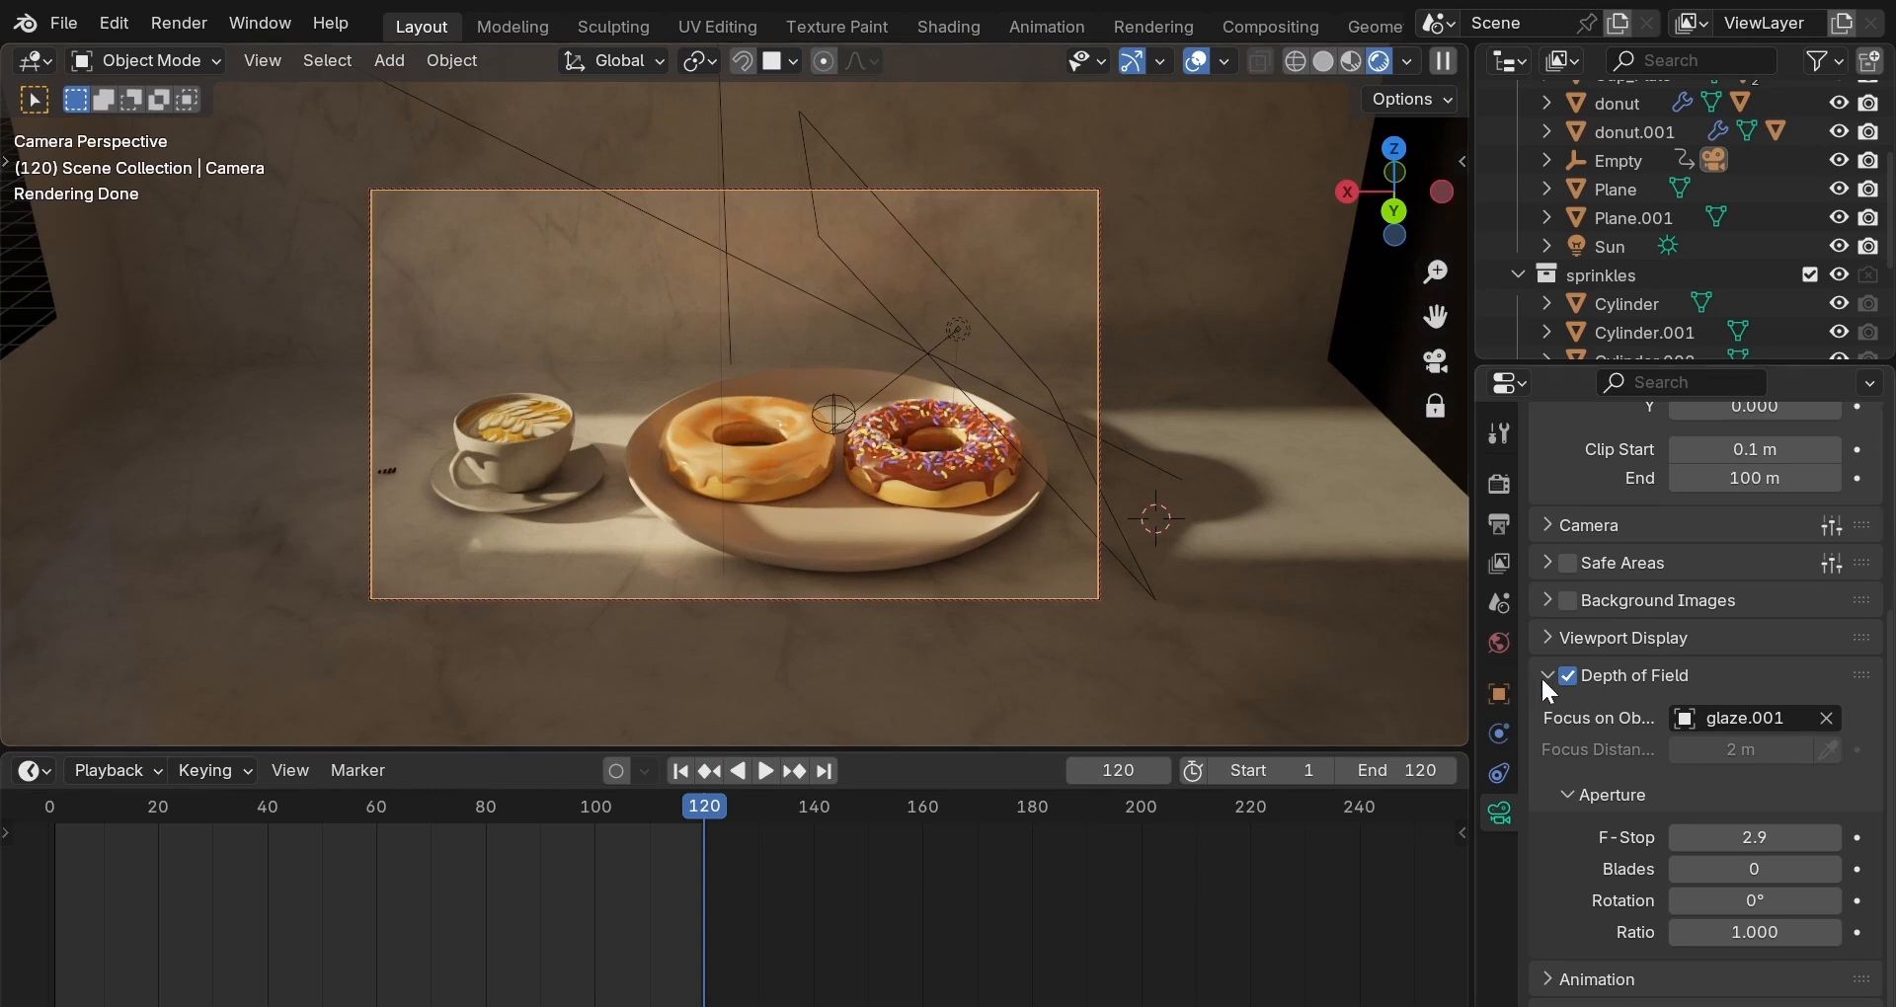
pyautogui.click(1567, 676)
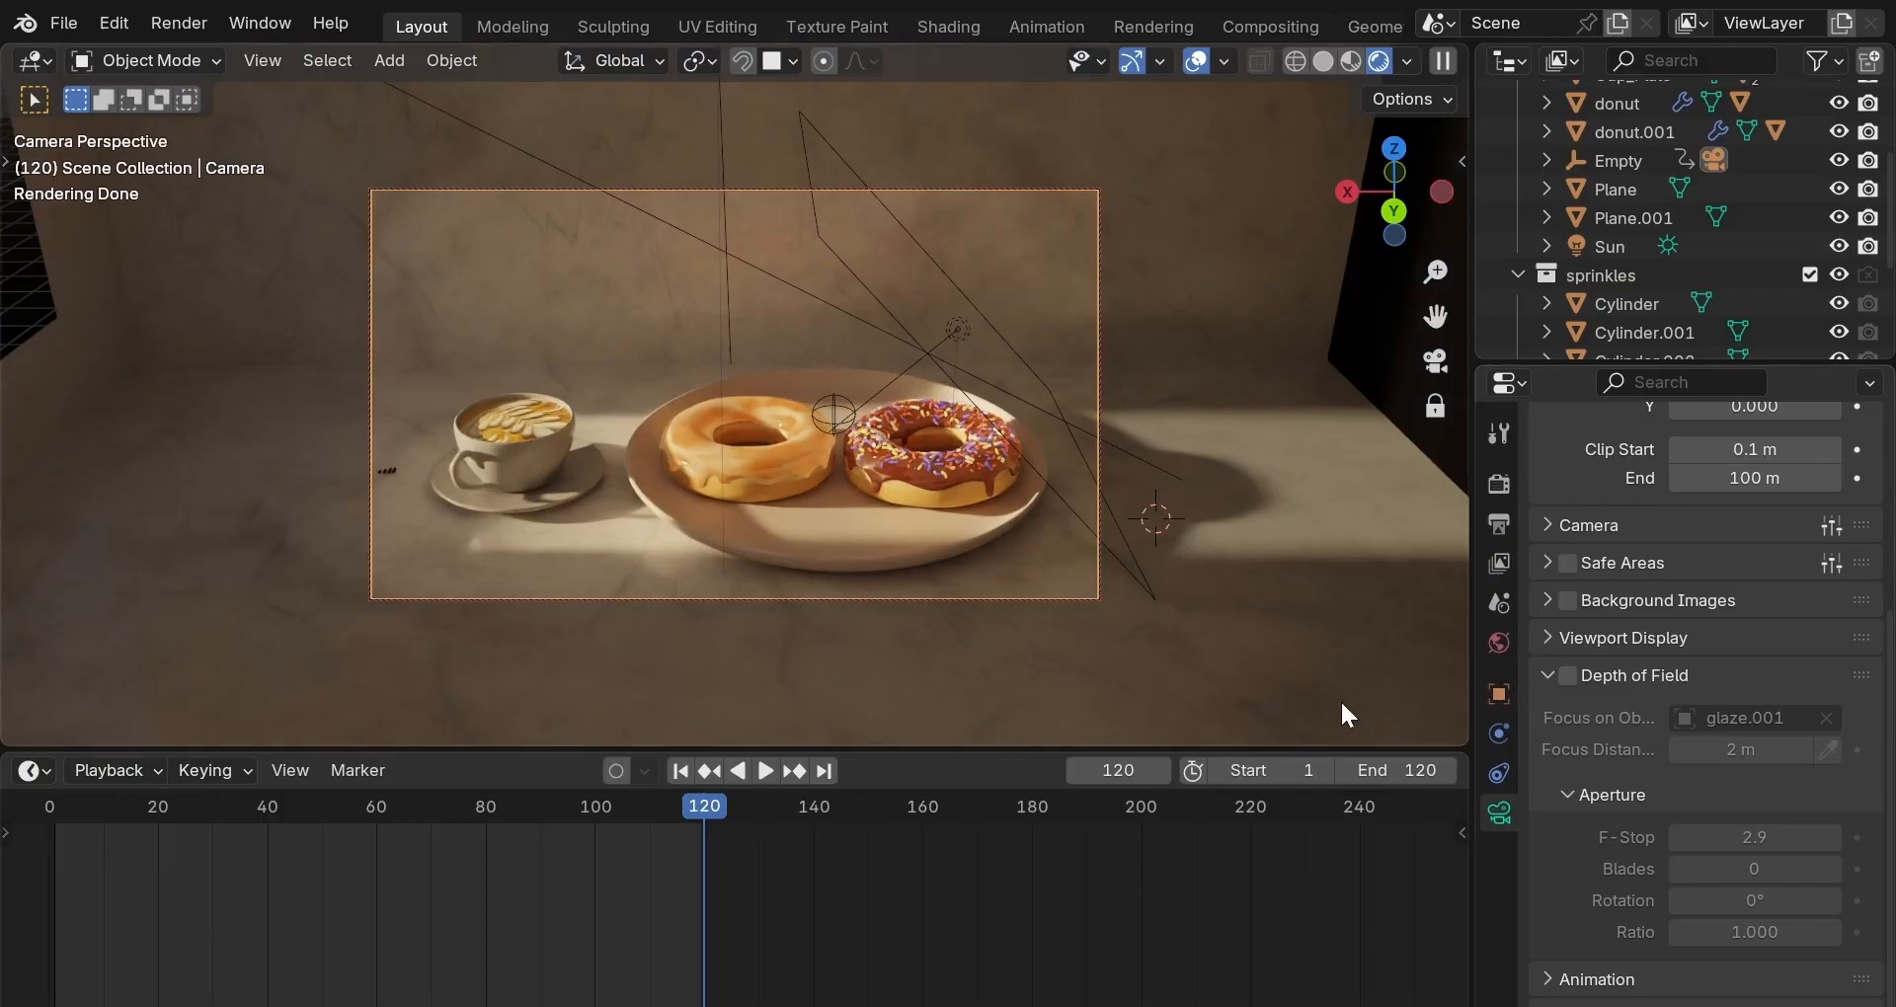
# View the frame 1 render in the Rendering workspace, then return to Layout at frame 120.
pyautogui.click(681, 772)
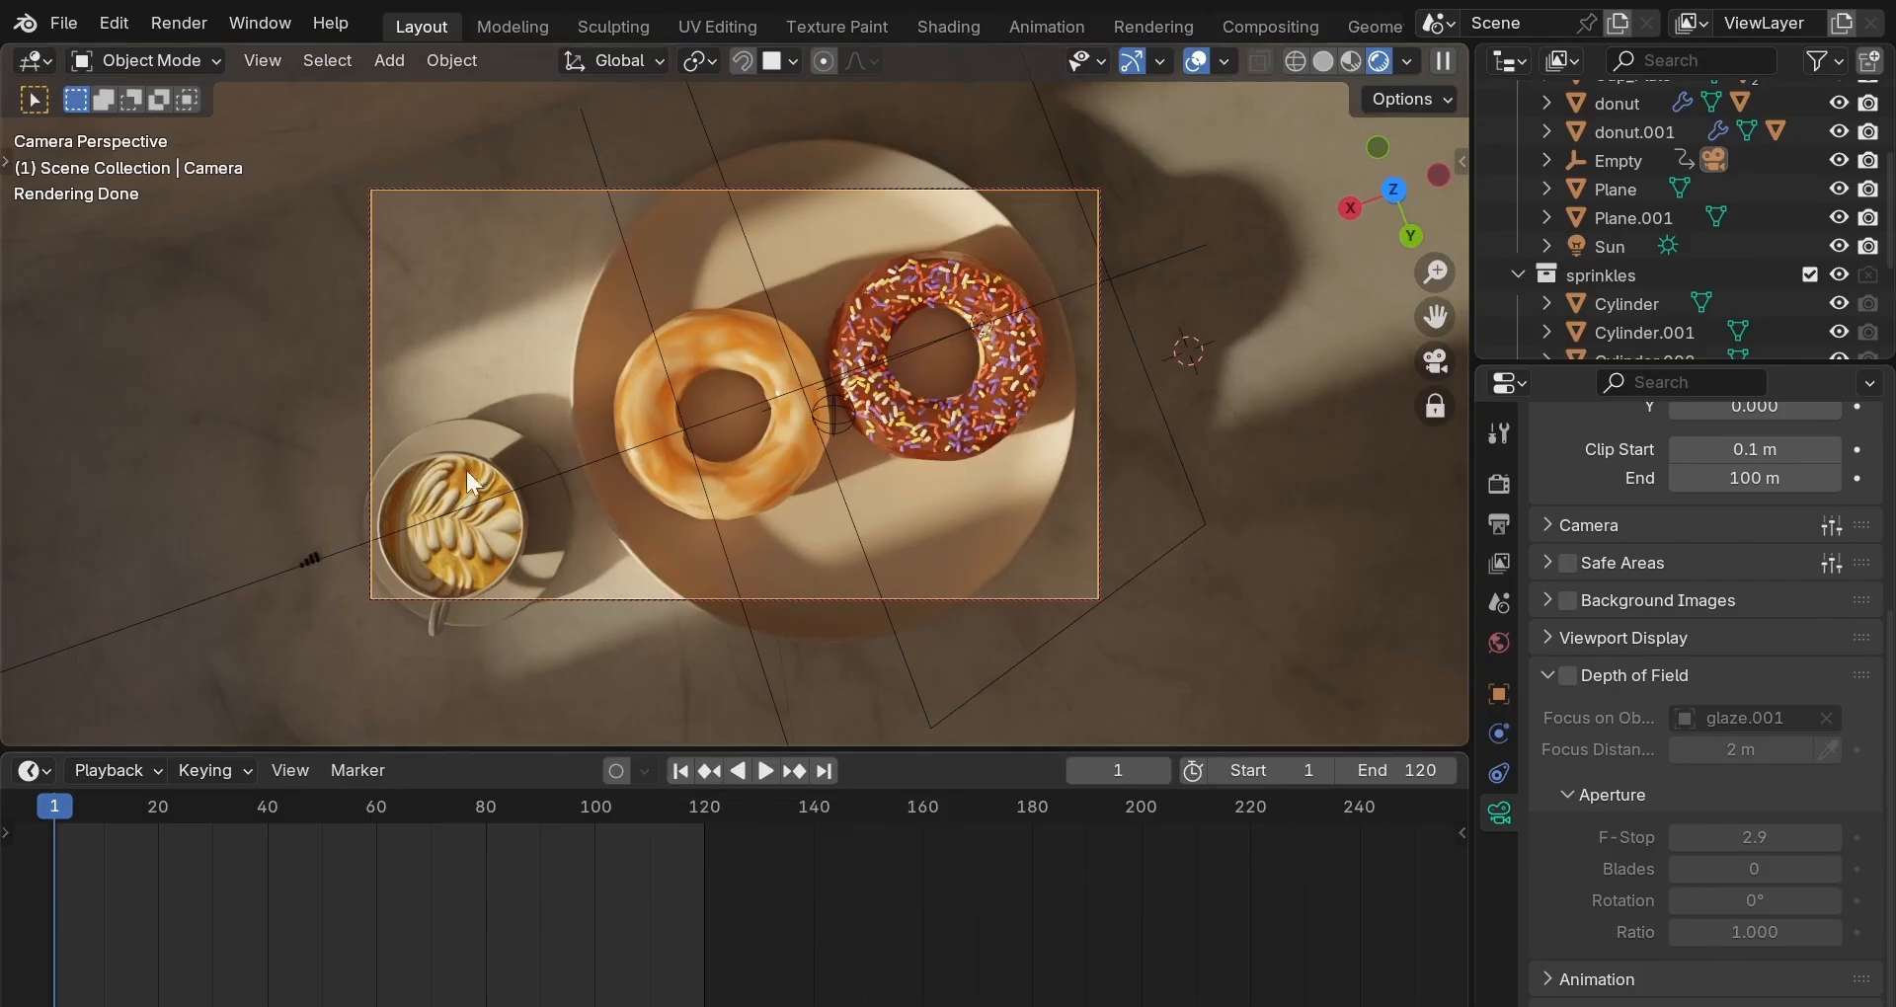
pyautogui.click(203, 16)
pyautogui.click(1154, 26)
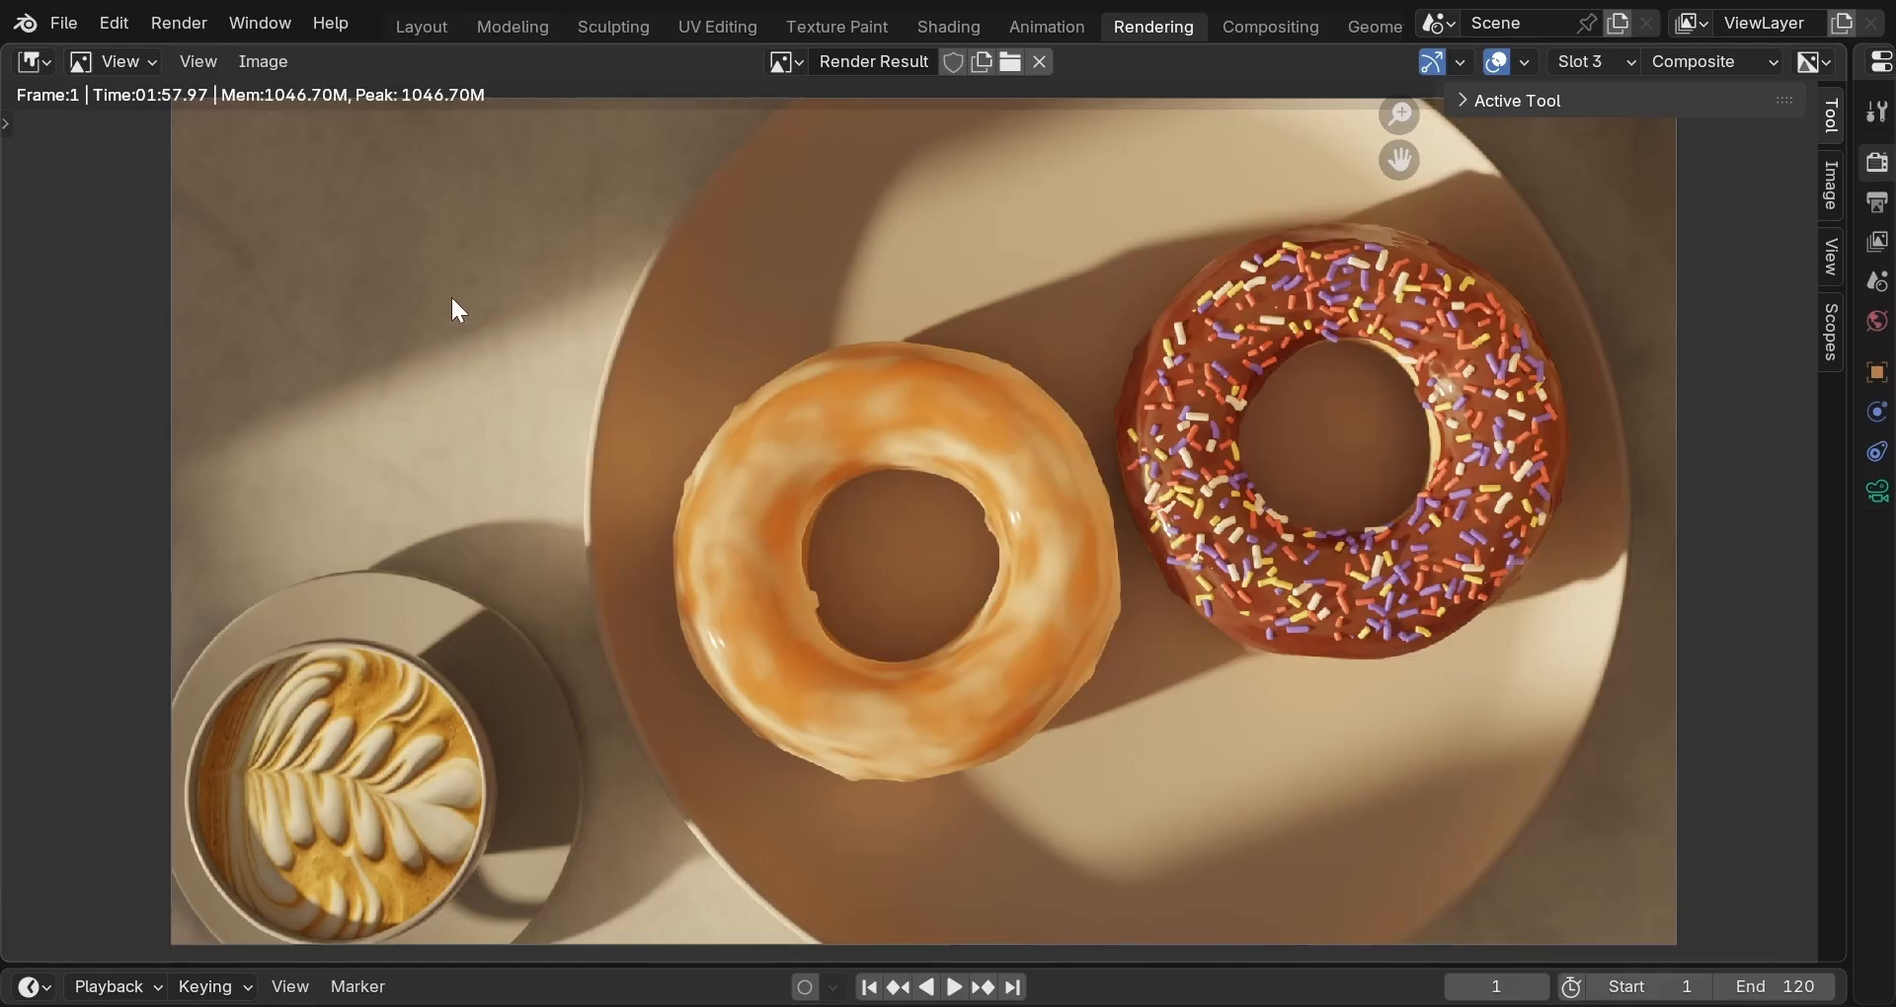
pyautogui.click(423, 27)
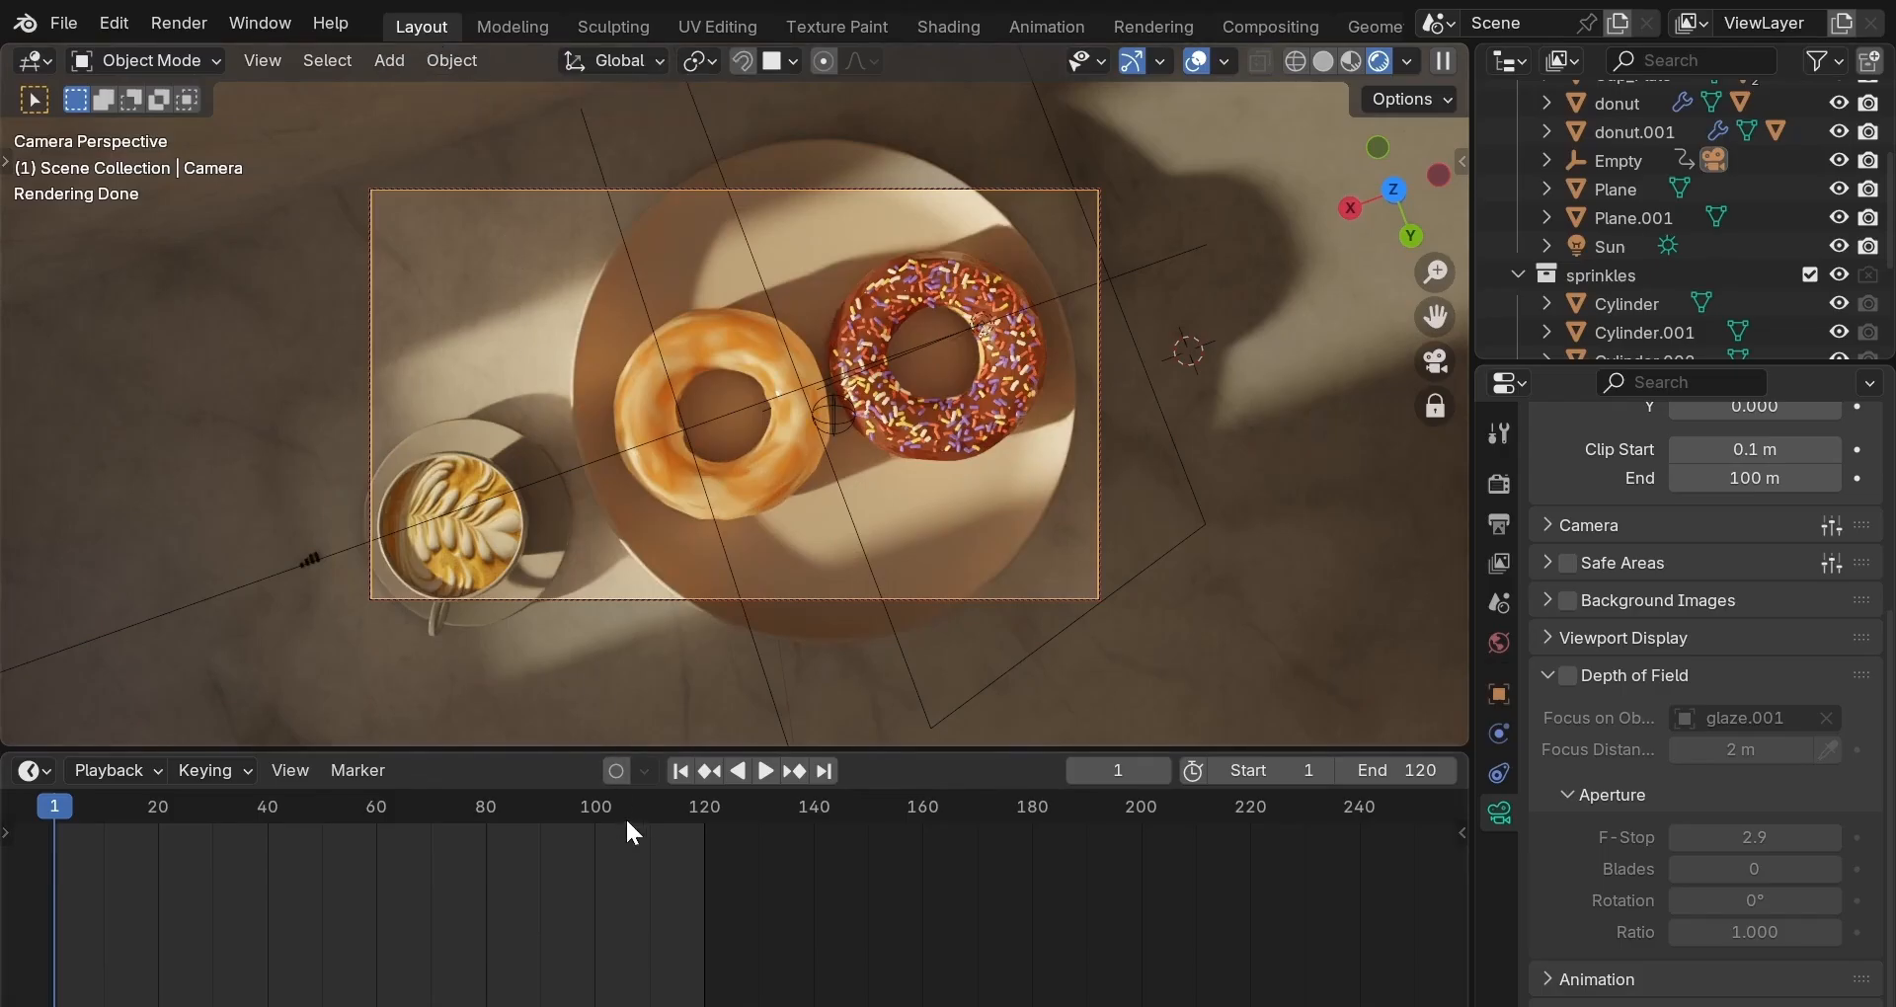
pyautogui.click(826, 771)
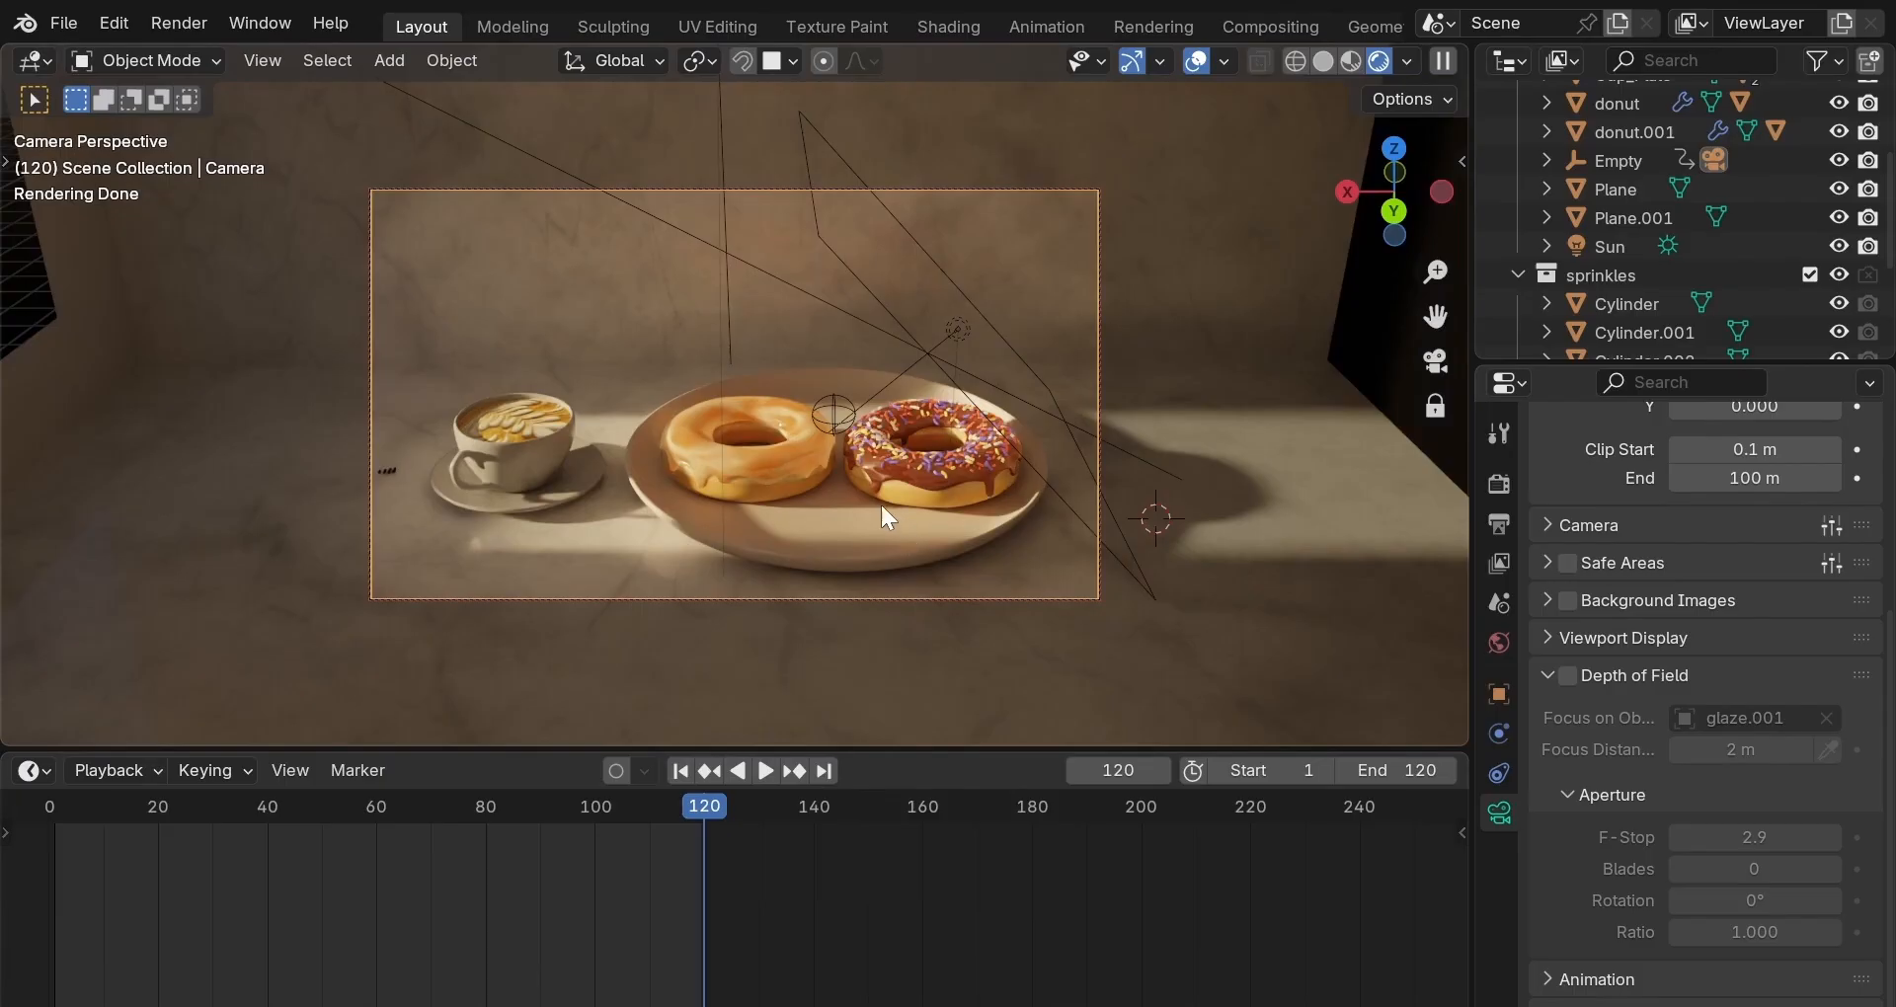
pyautogui.click(178, 26)
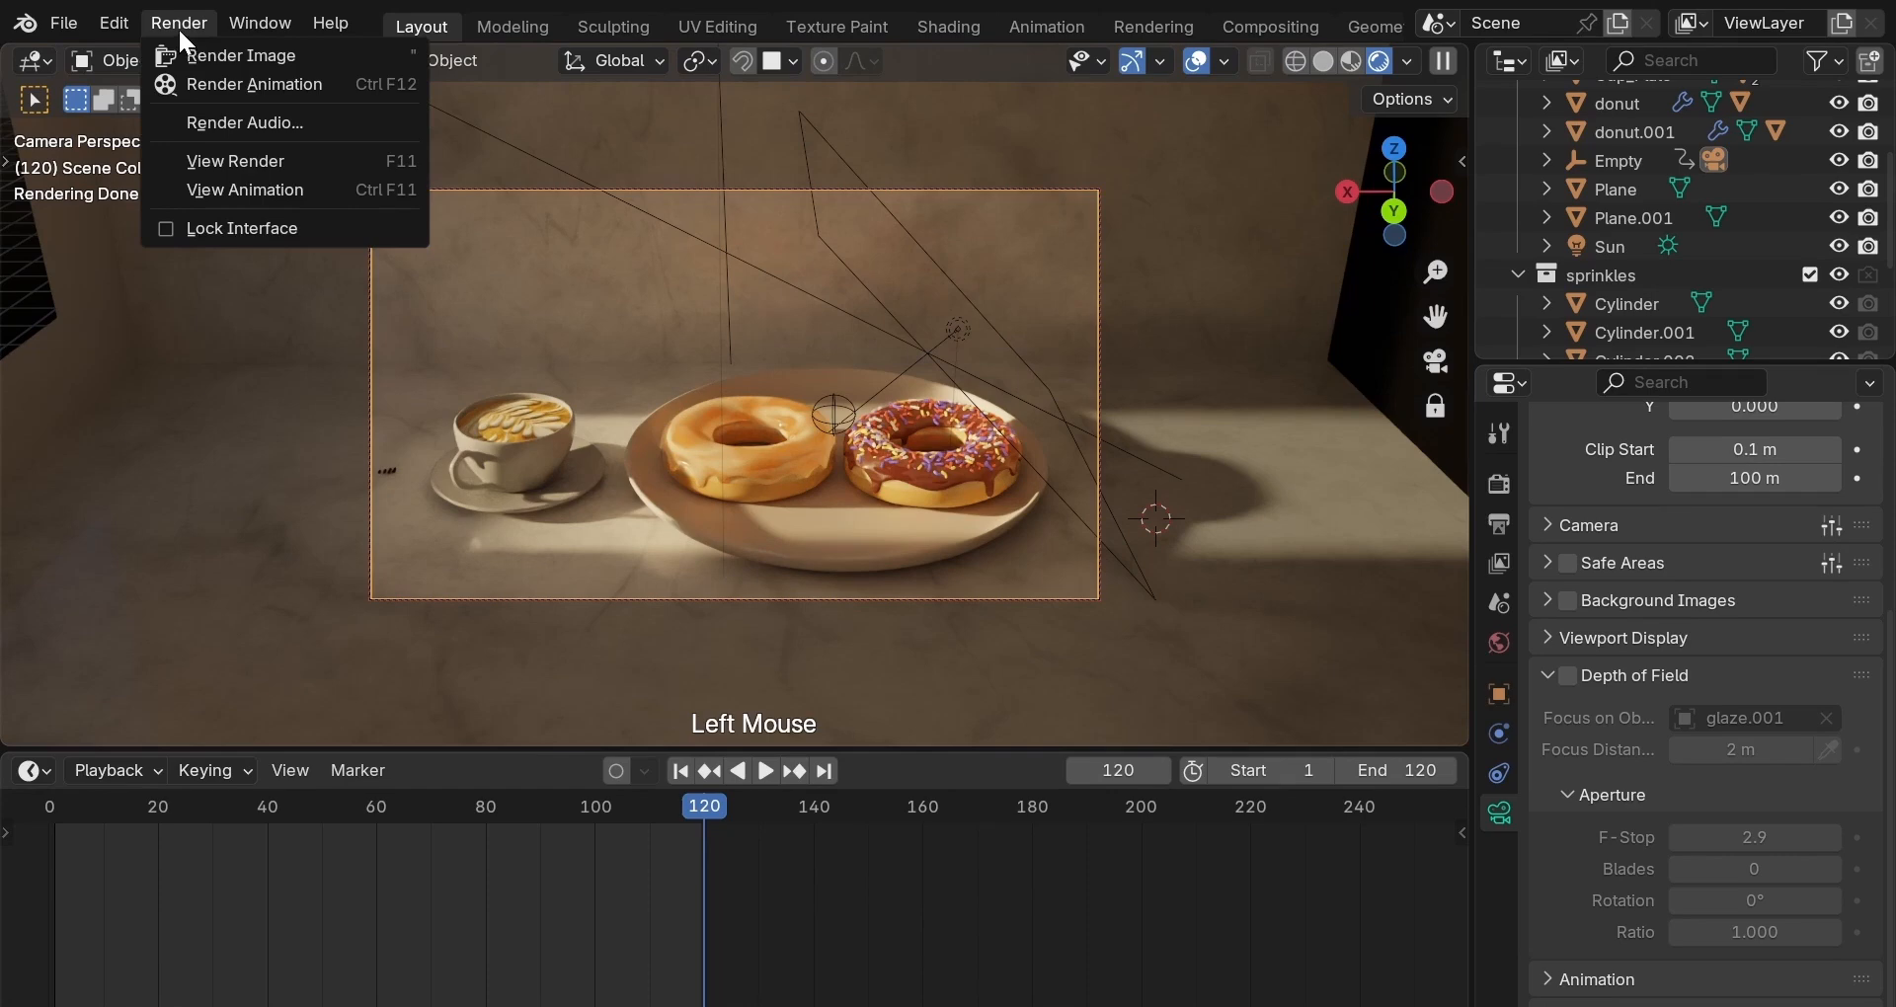
# Render the full animation to TIF frames and open video0001 from the animation folder.
pyautogui.click(209, 85)
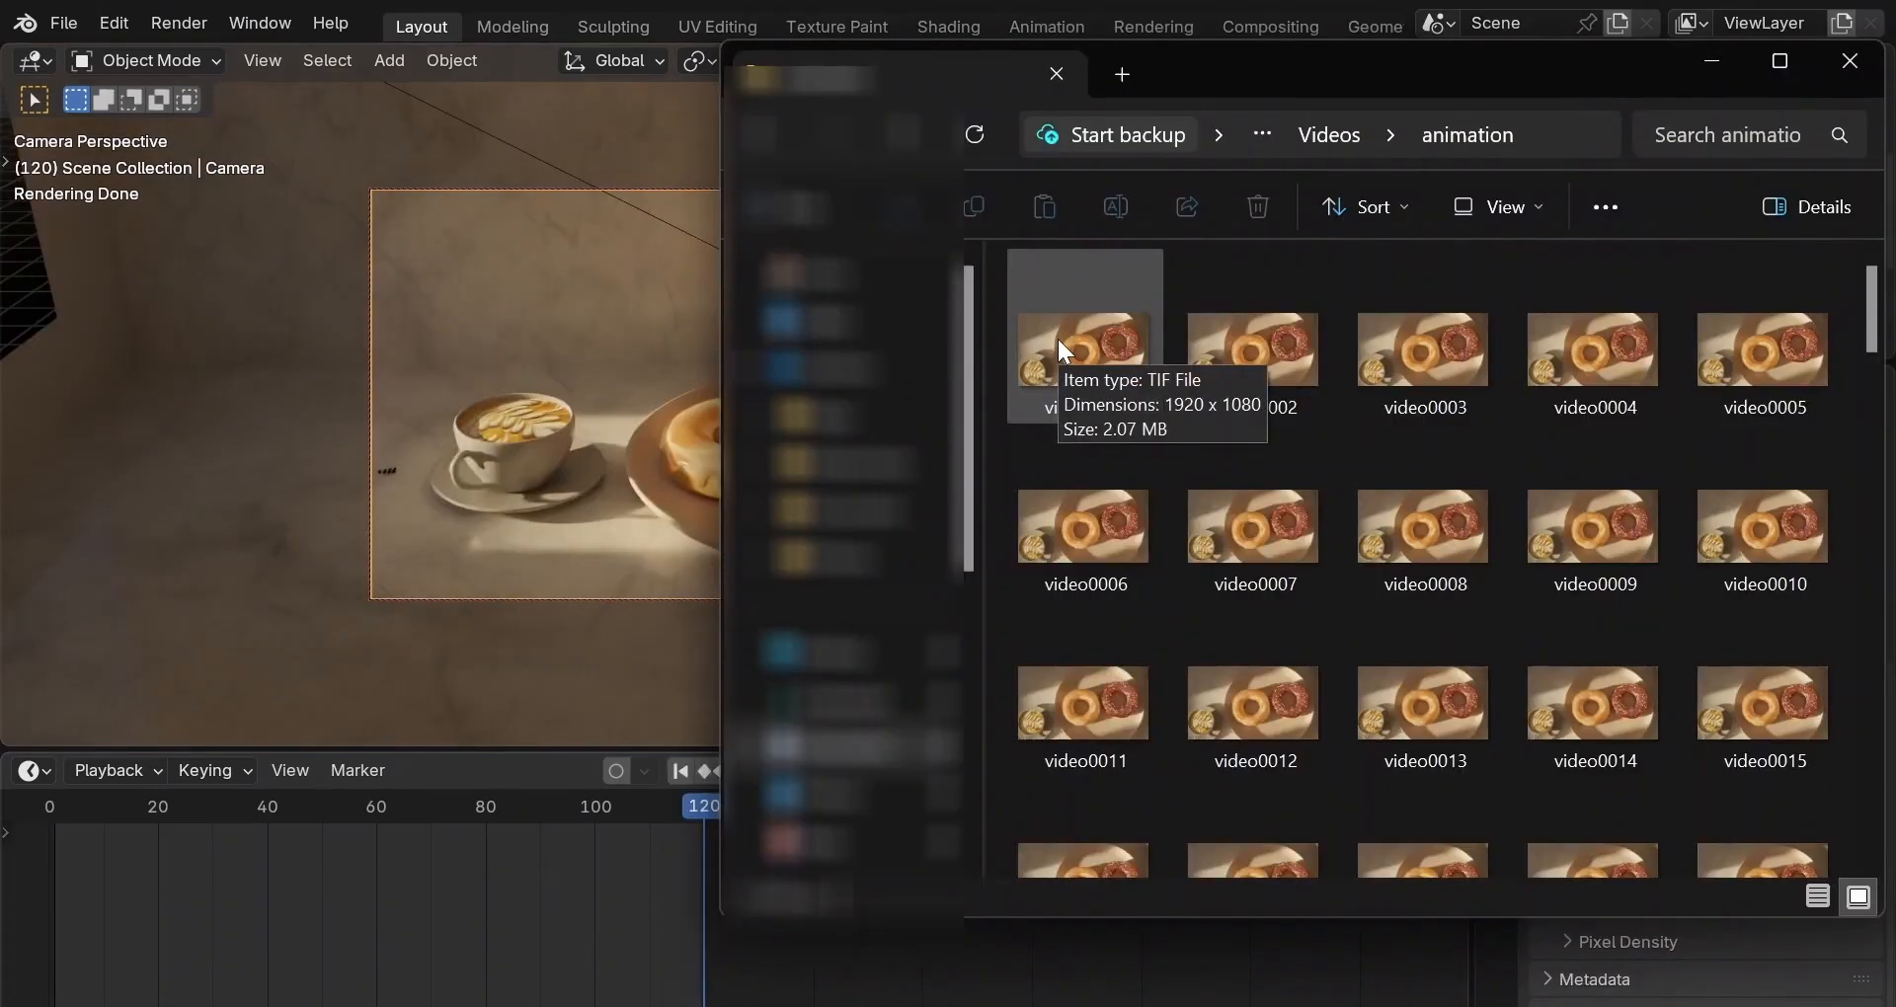
pyautogui.doubleClick(1058, 340)
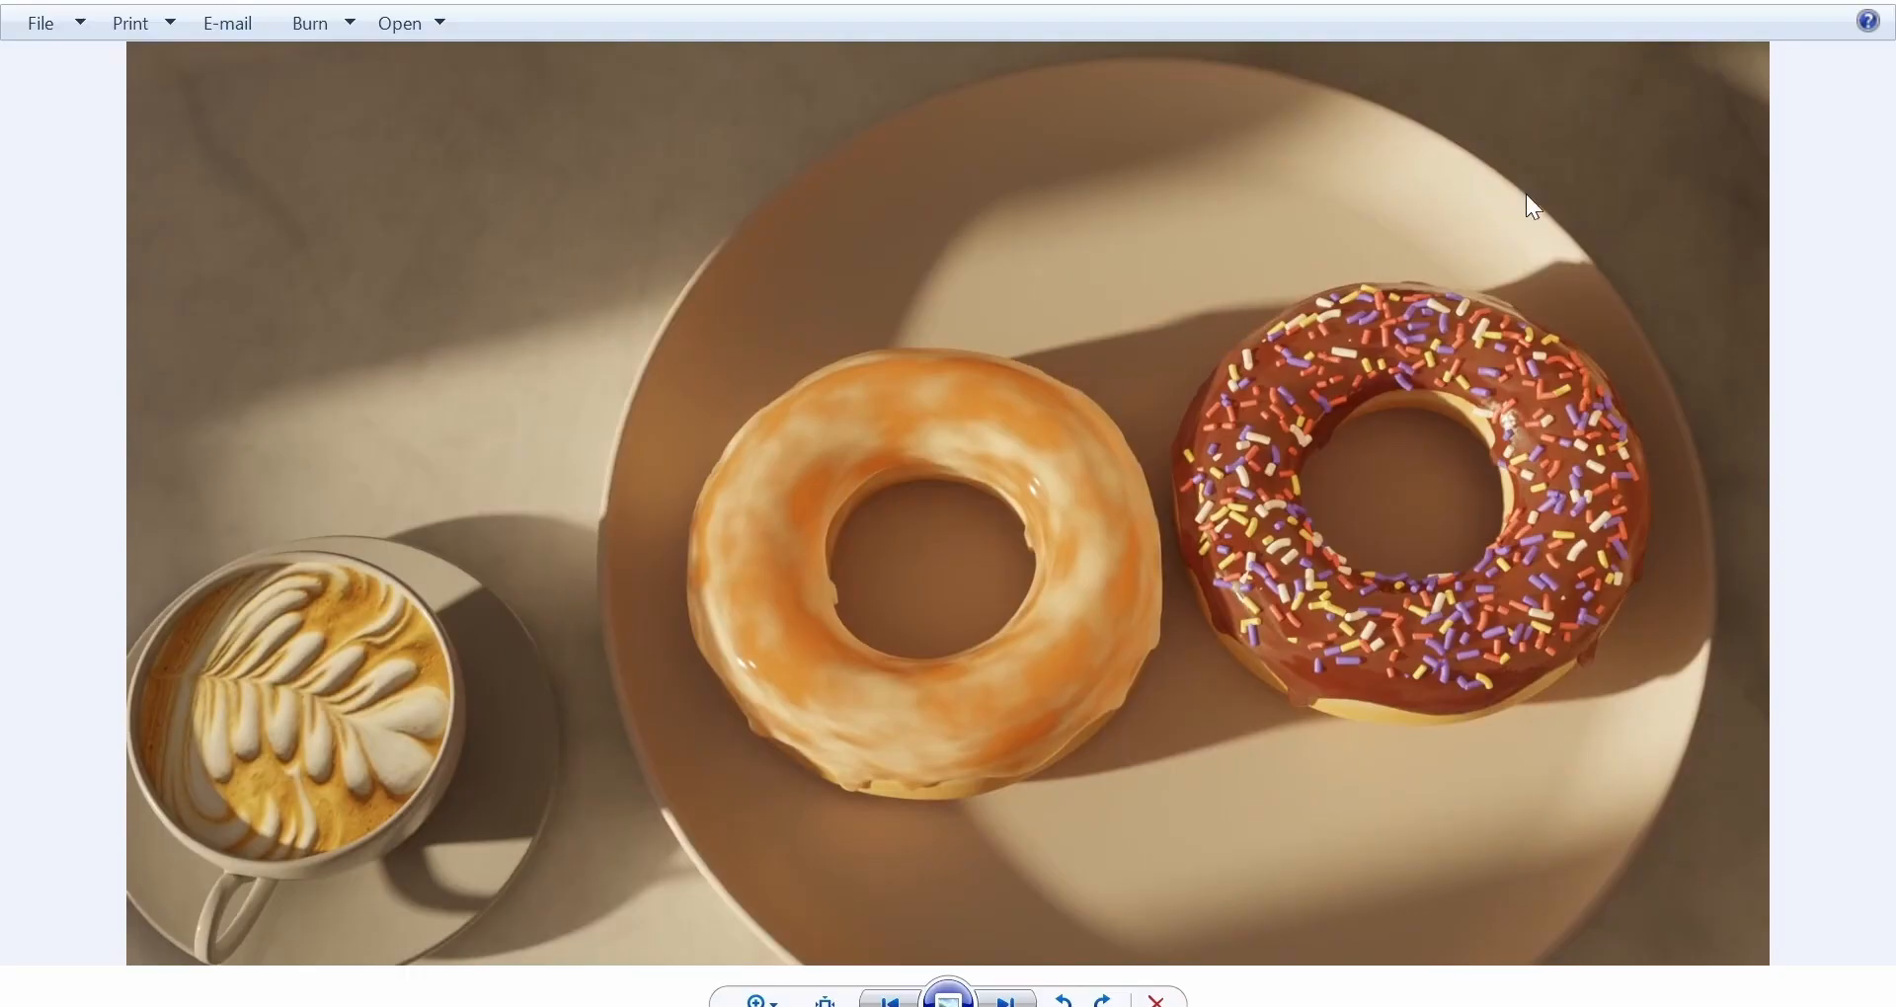
# Close Windows Photo Viewer's preview of the first rendered frame.
pyautogui.click(1730, 1)
# Confirm the animation folder's frames run through video0120, then minimize File Explorer to return to Blender.
pyautogui.scroll(-12, 1406, 460)
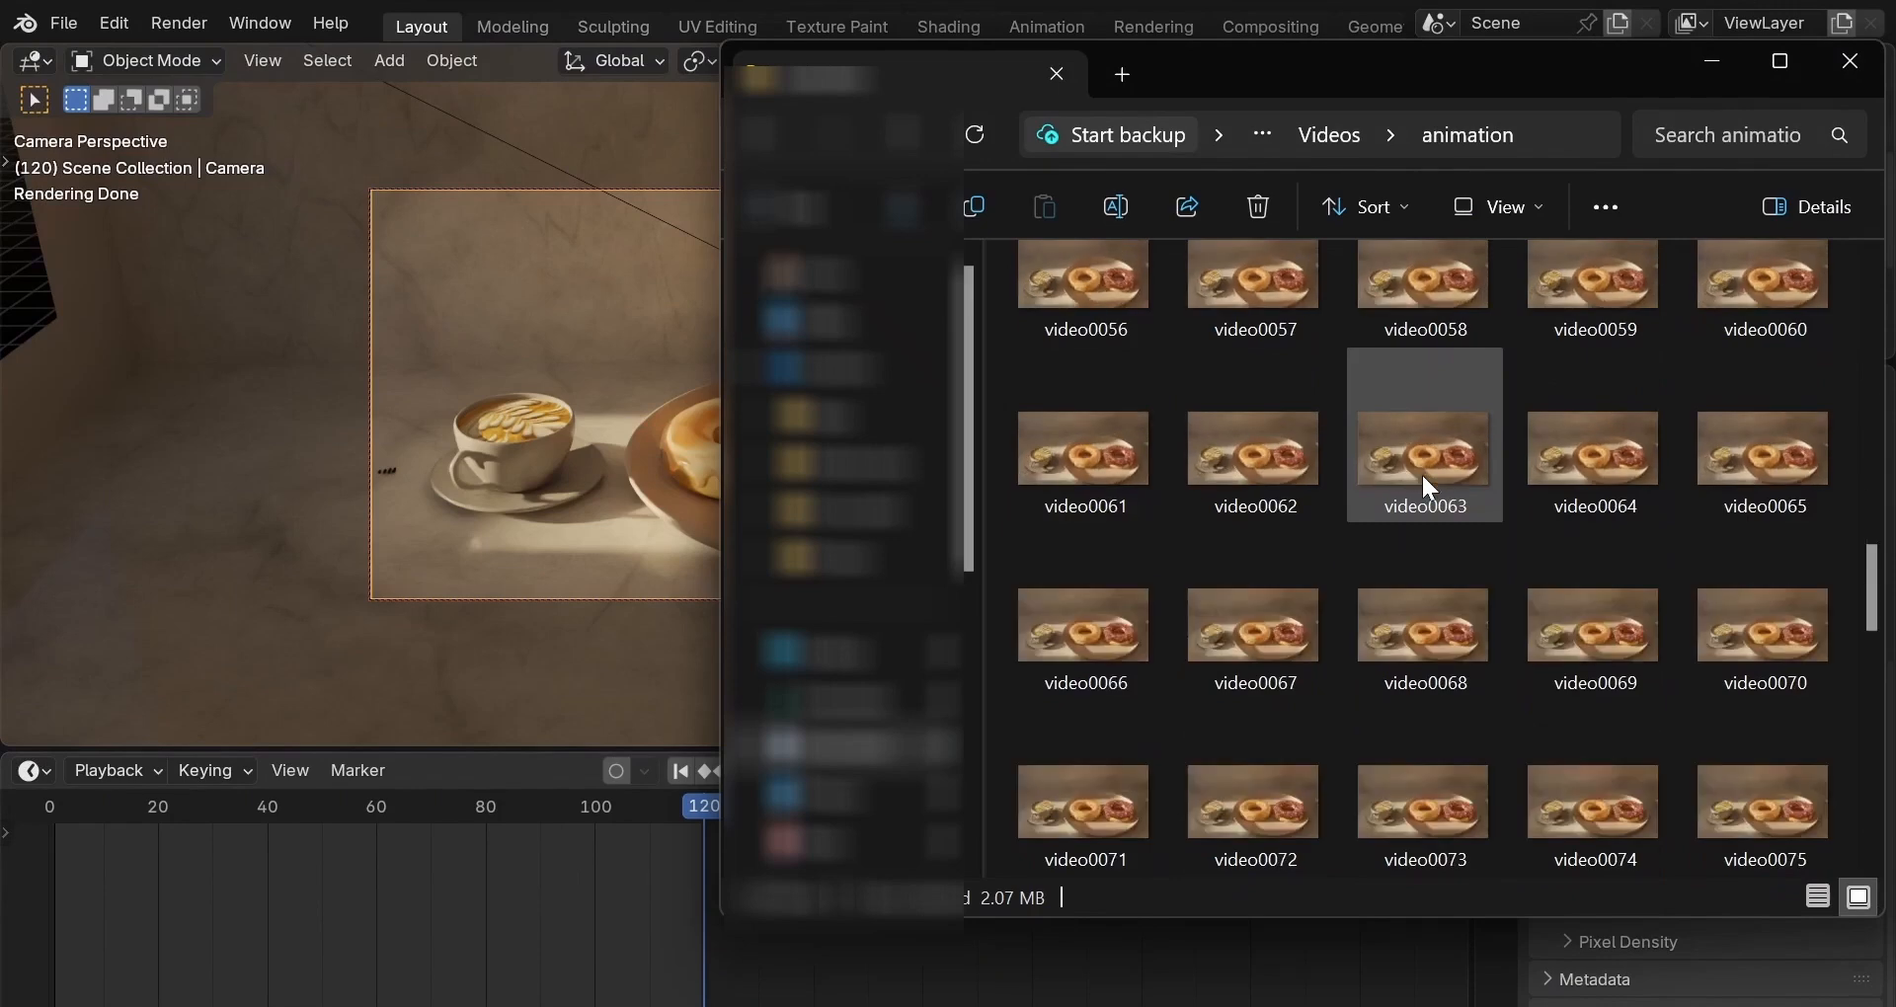
pyautogui.scroll(-9, 1674, 767)
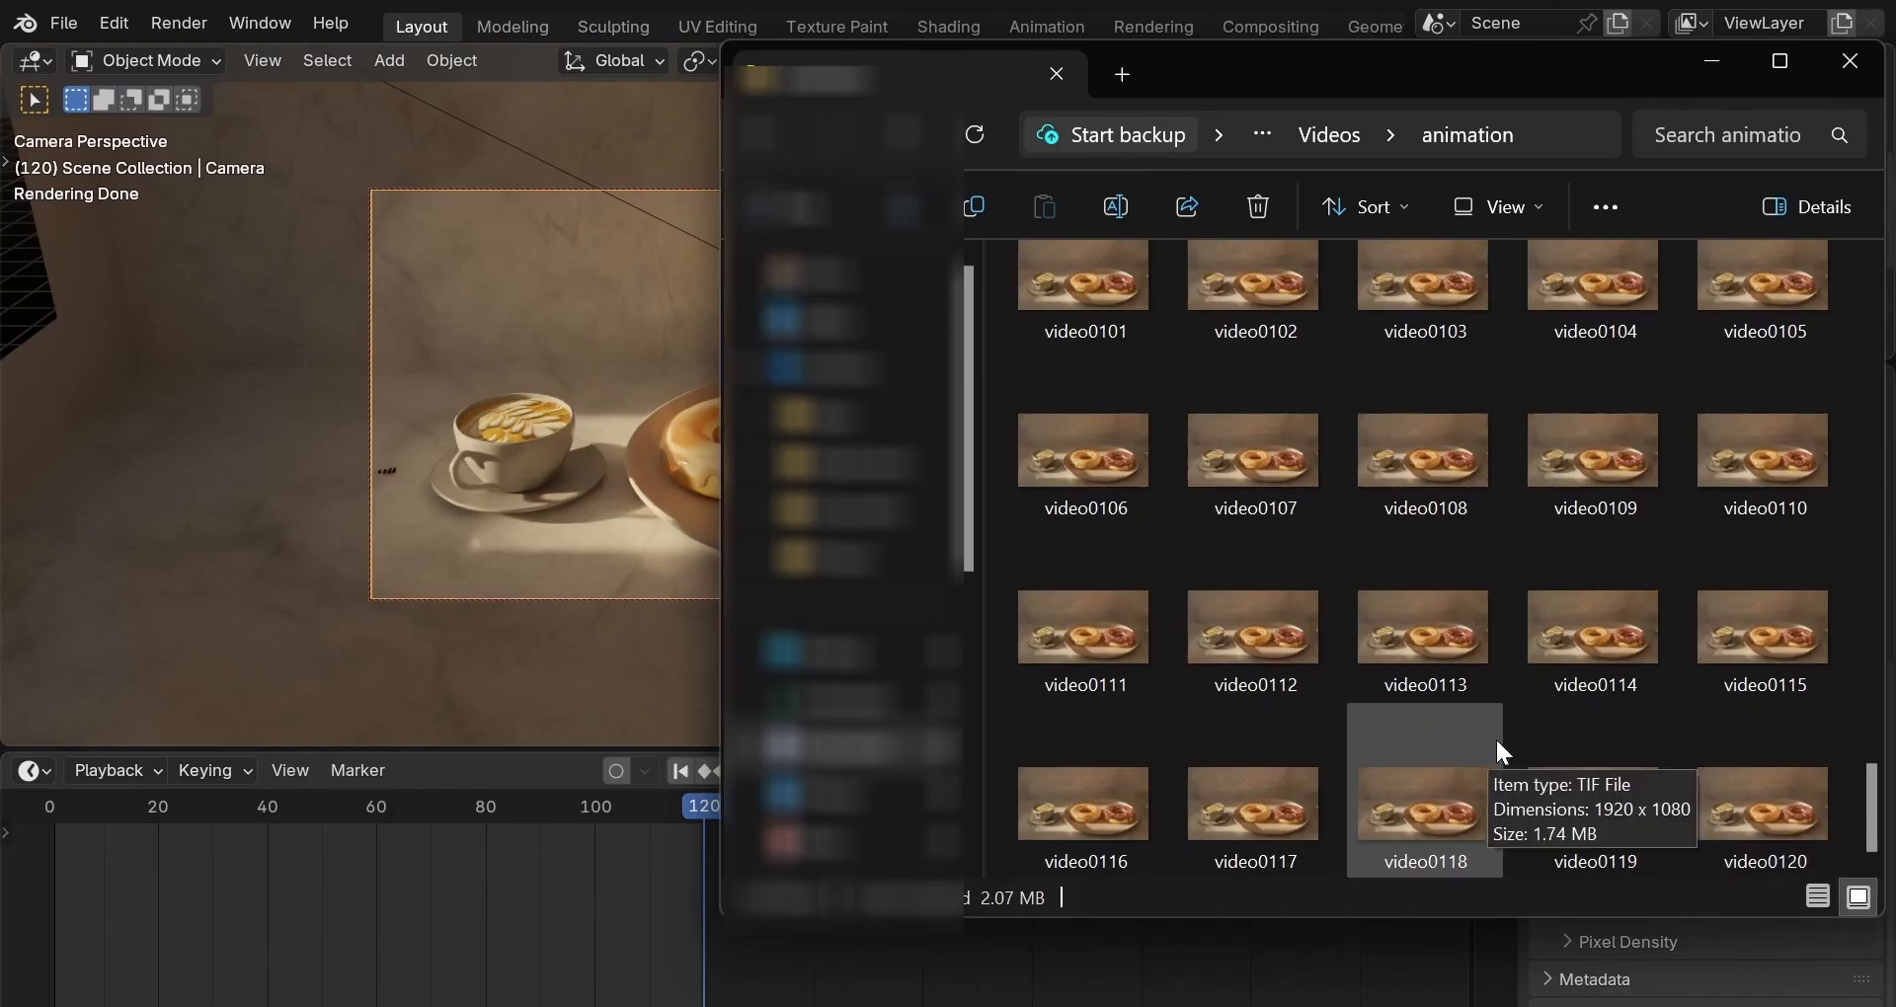
pyautogui.click(1719, 55)
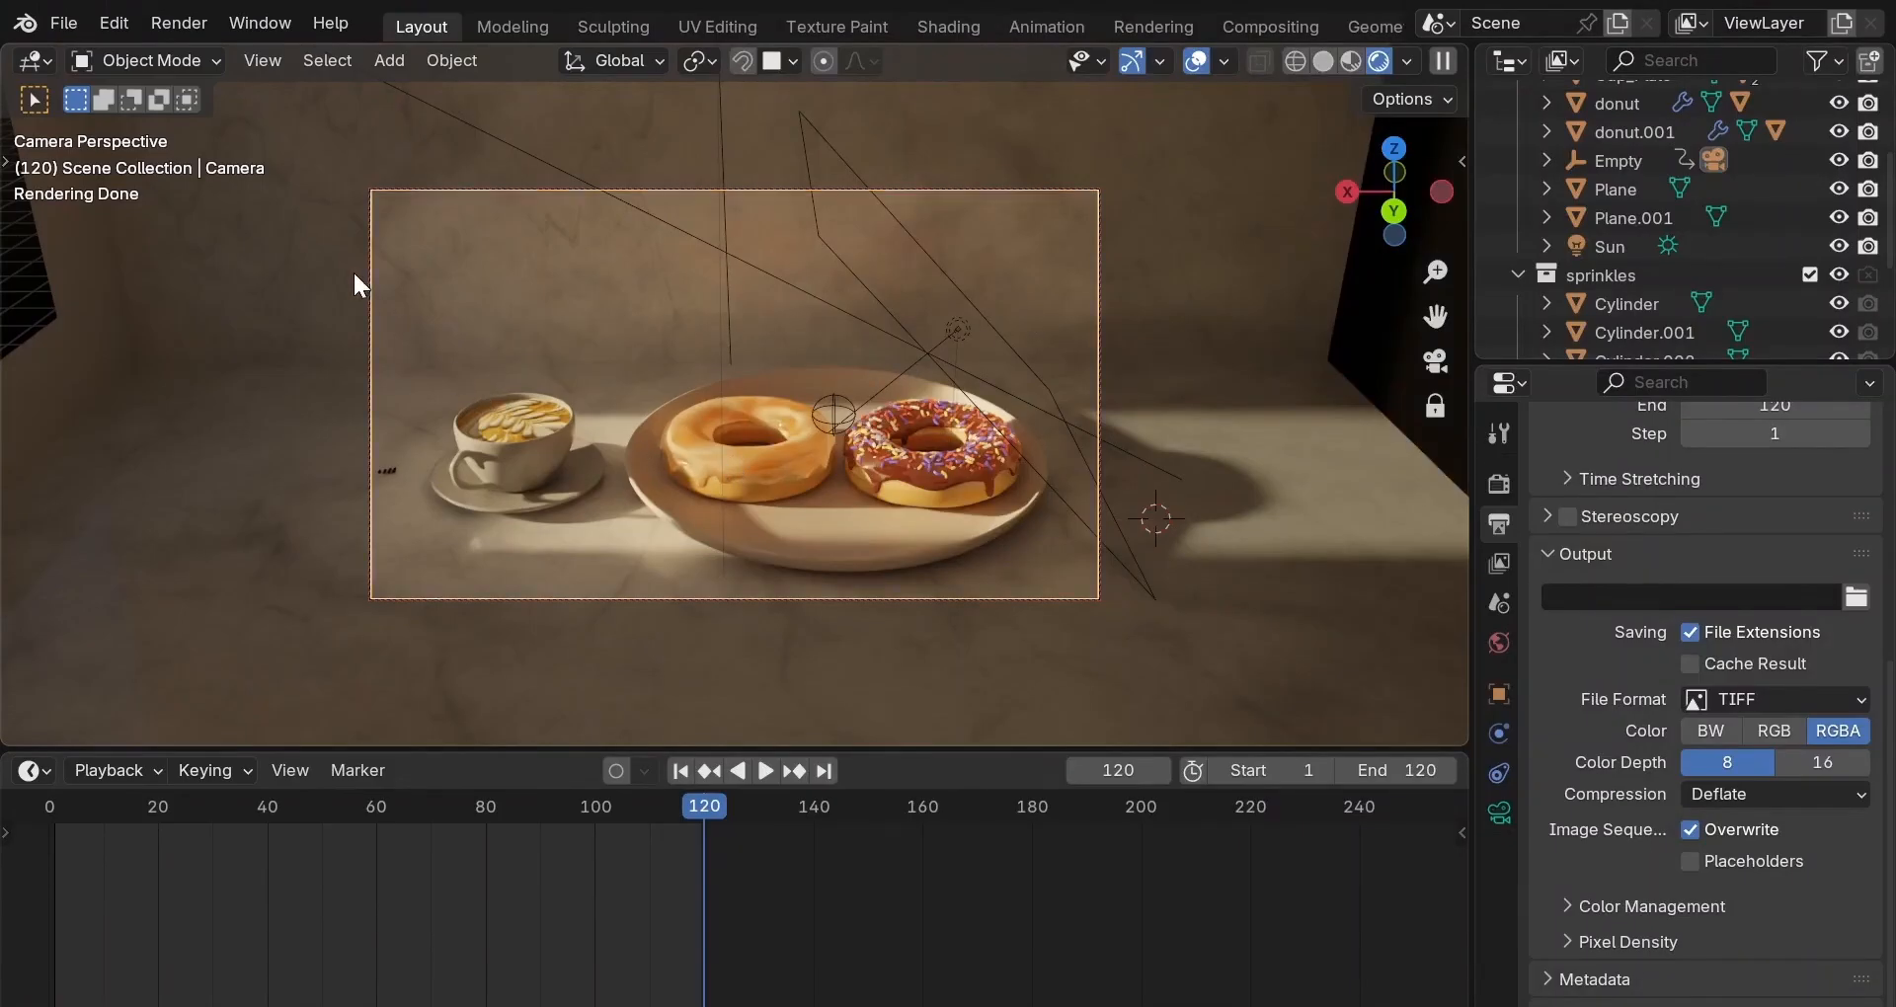
# Start a new Video Editing file, saving Donut.blend first.
pyautogui.click(60, 22)
pyautogui.moveTo(107, 59)
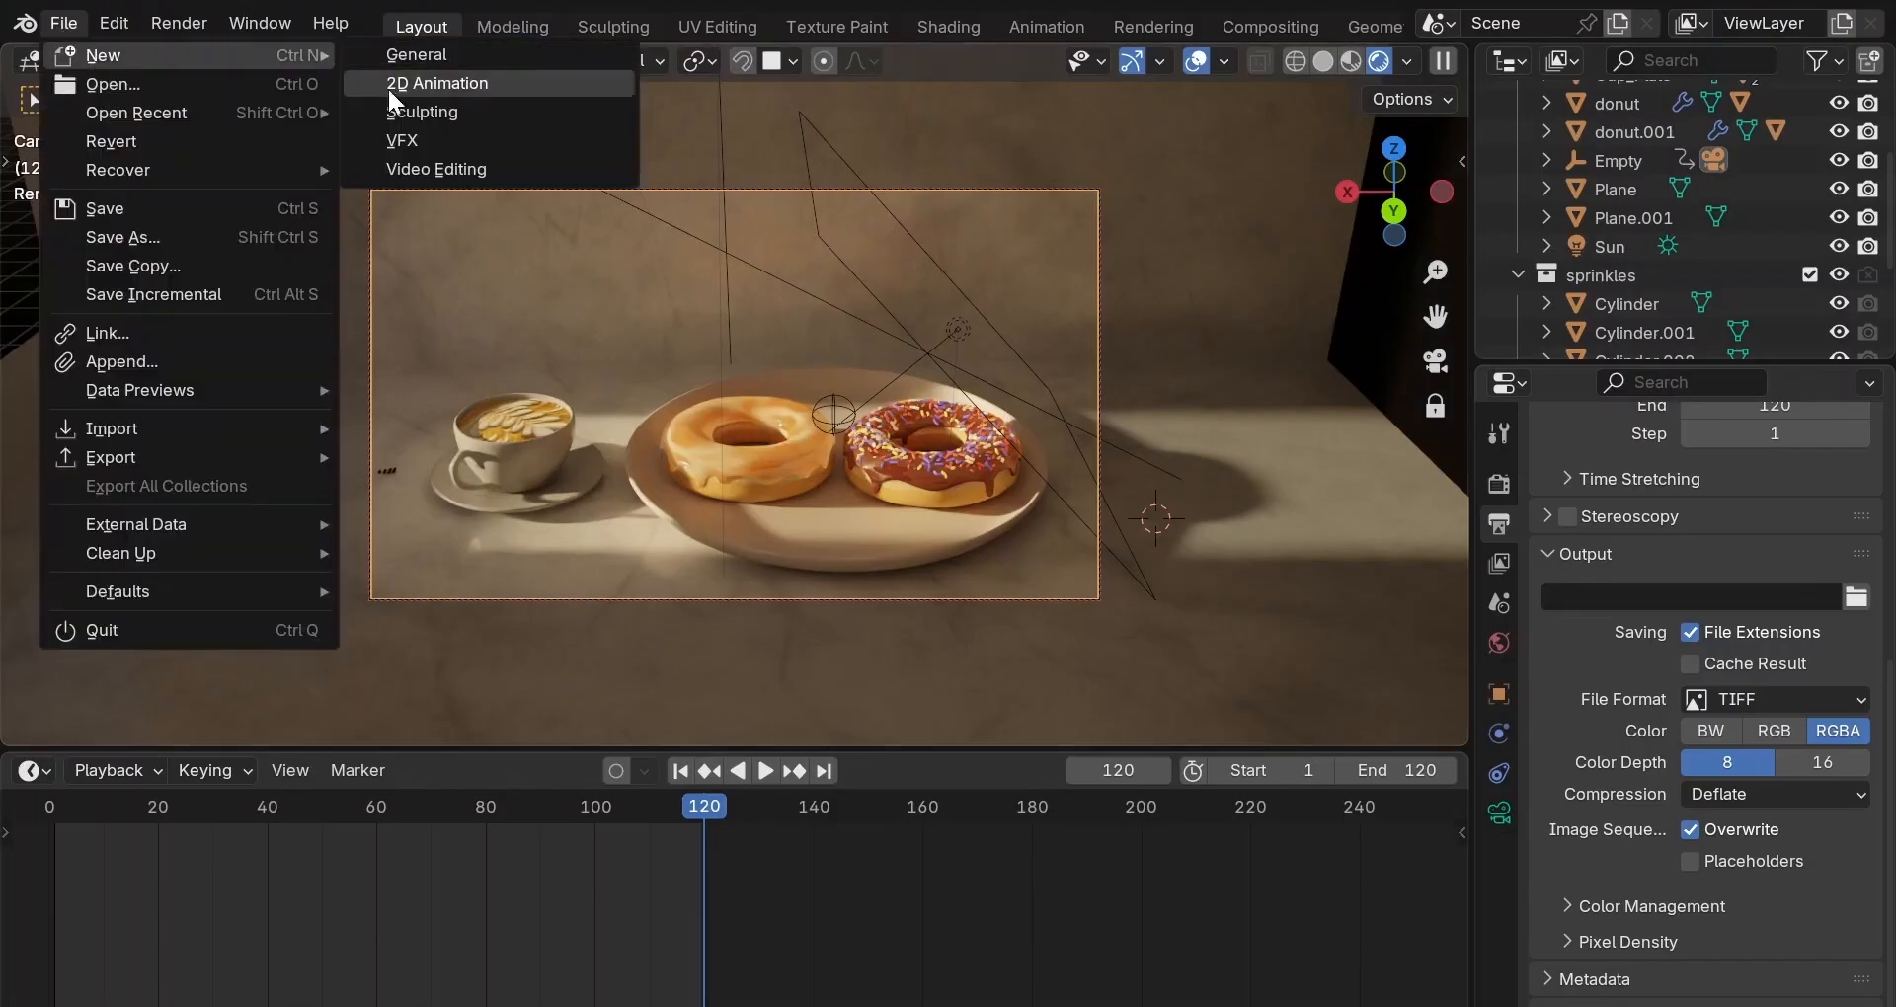
pyautogui.click(415, 169)
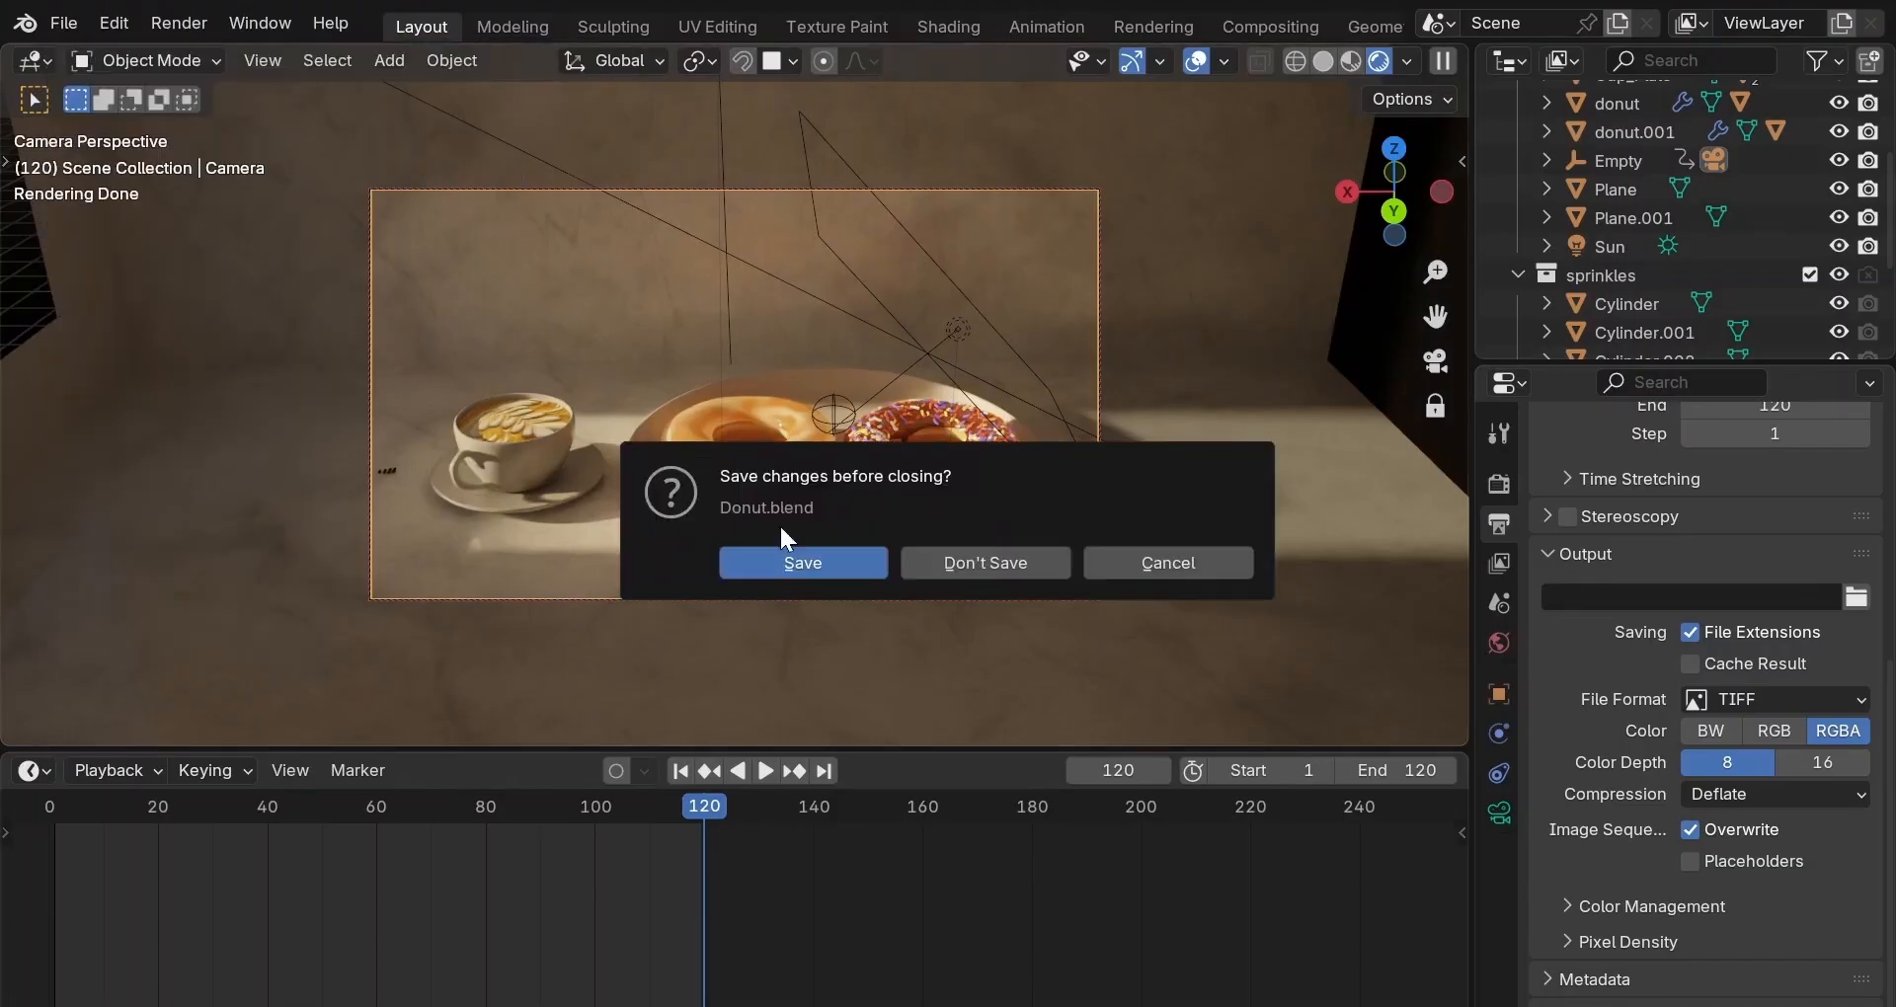
pyautogui.click(854, 565)
# Add all the rendered TIF frames from the animation folder as one image strip.
pyautogui.press('Home')
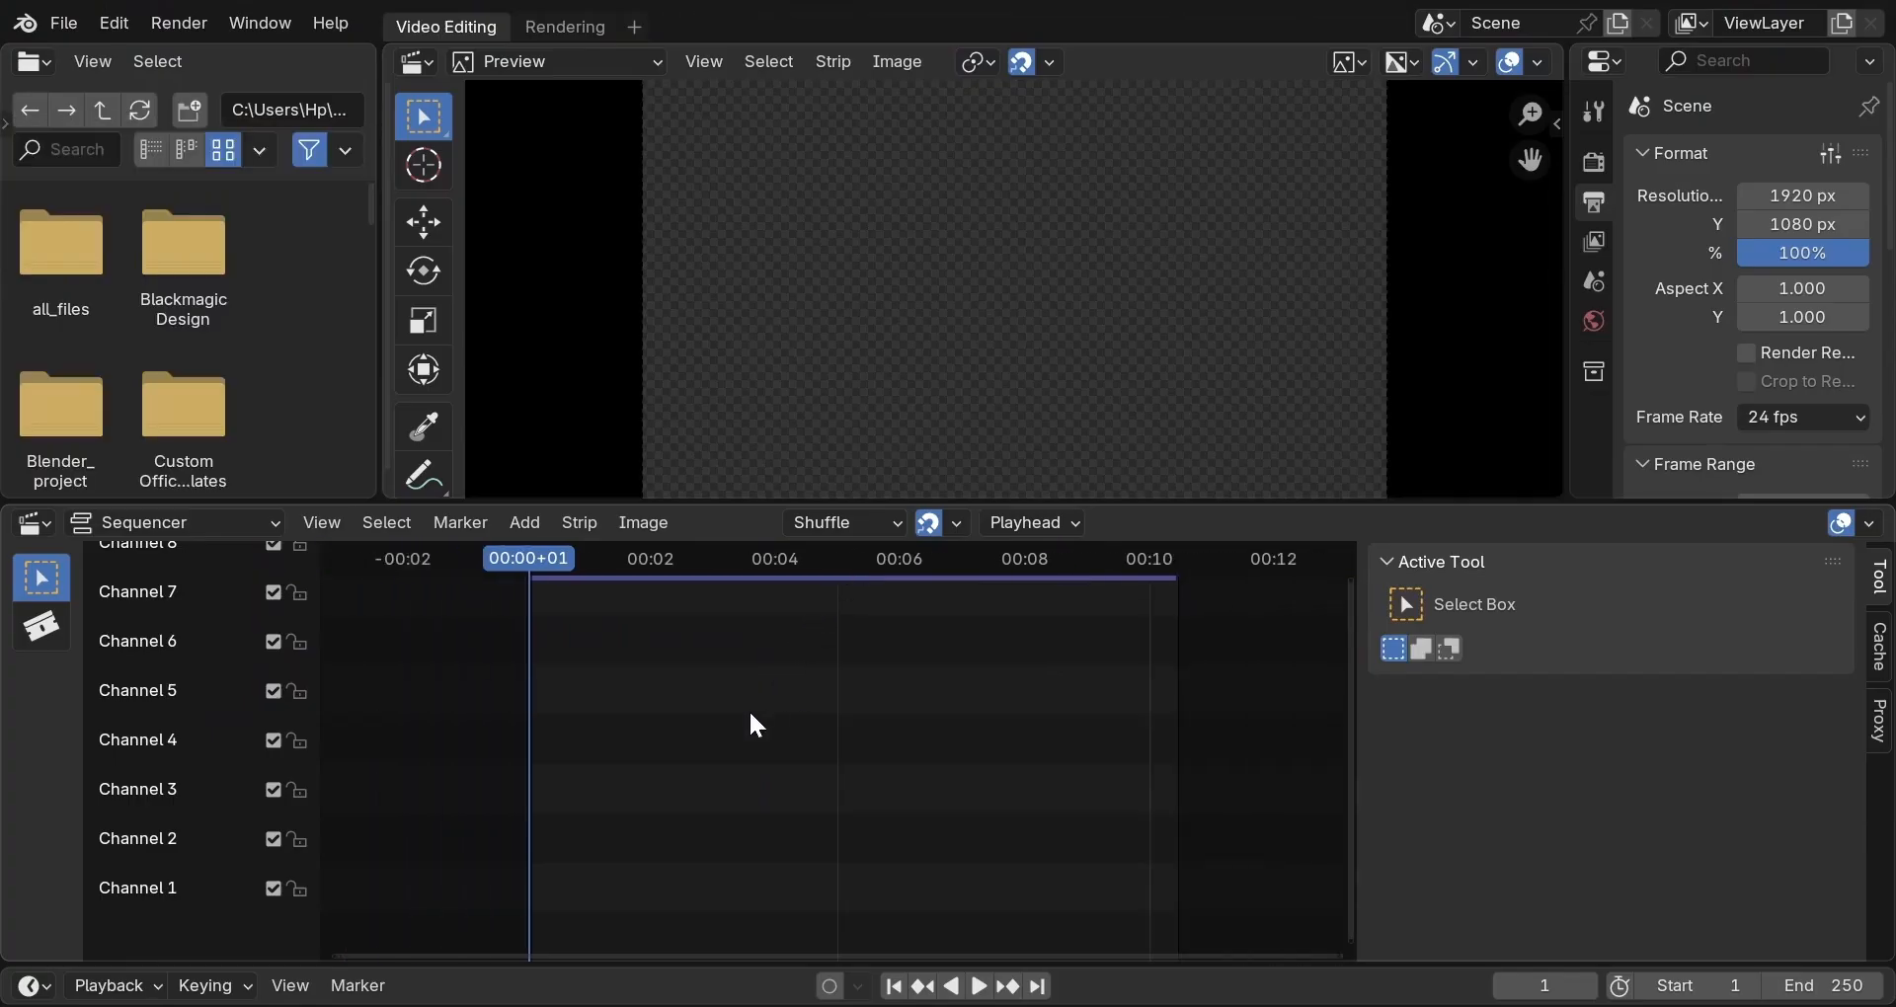
pyautogui.hotkey('shift', 'a')
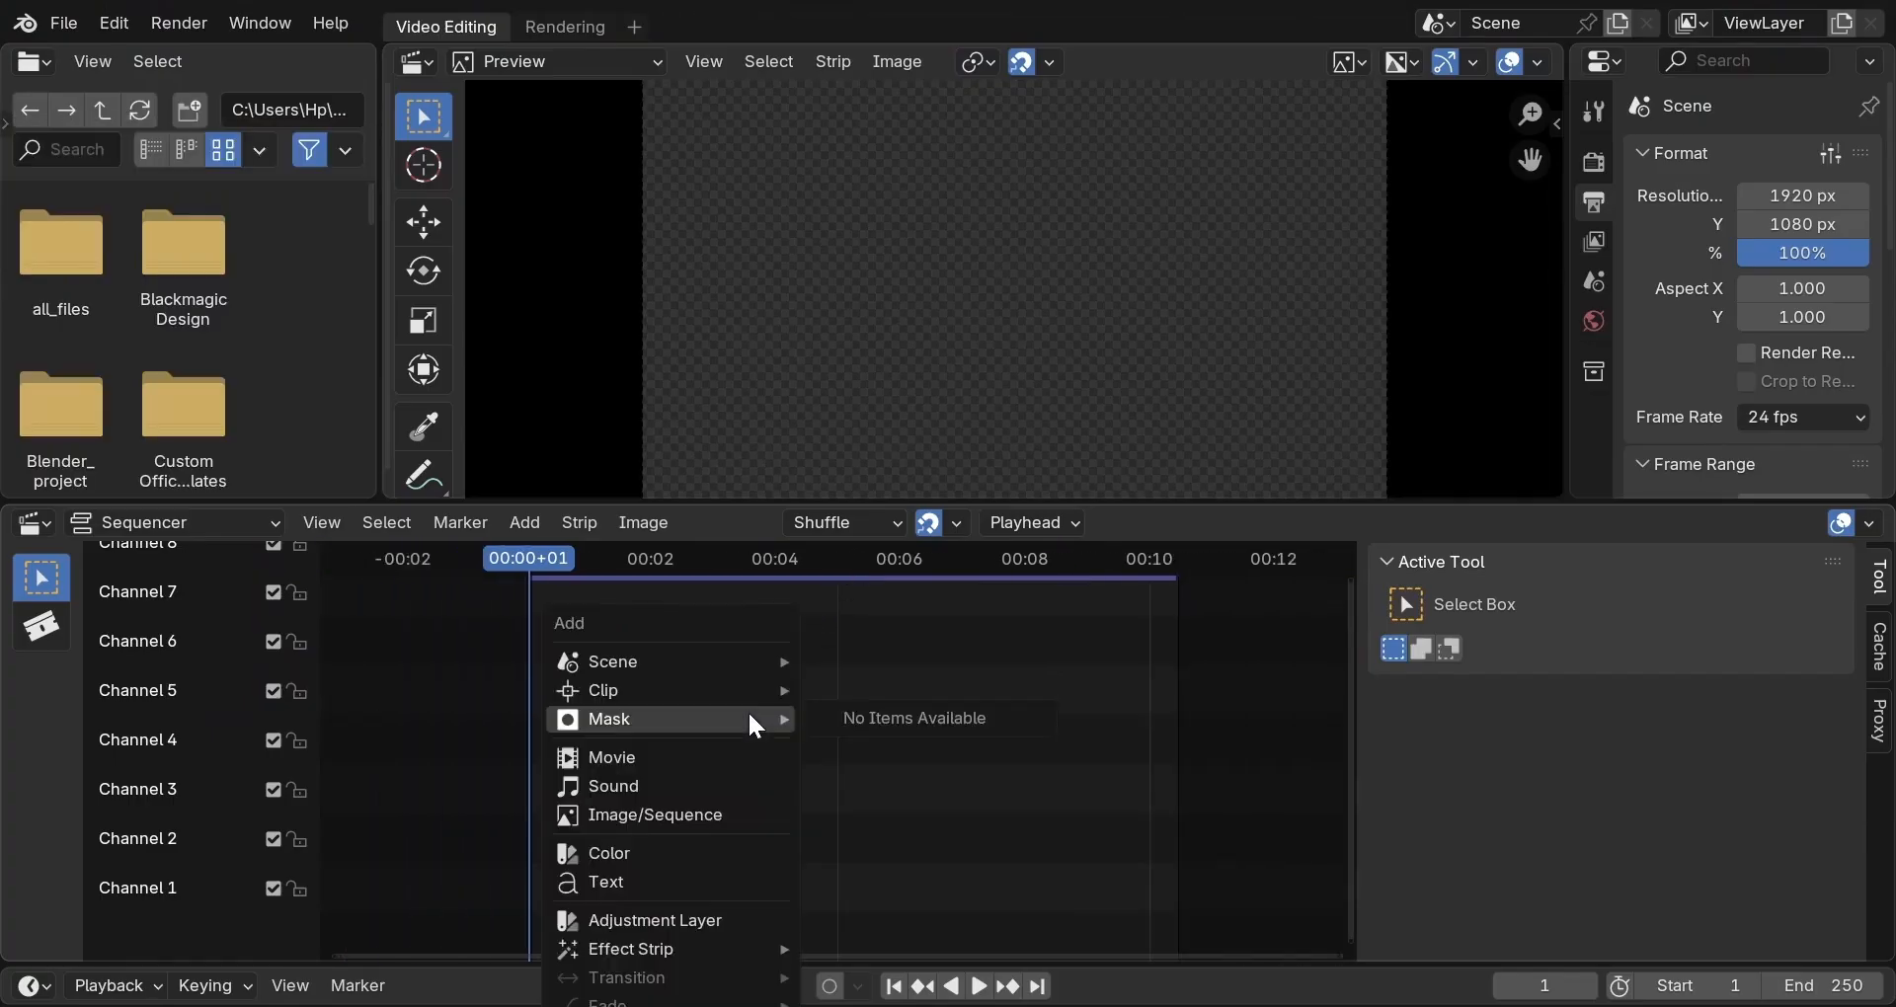
pyautogui.click(720, 812)
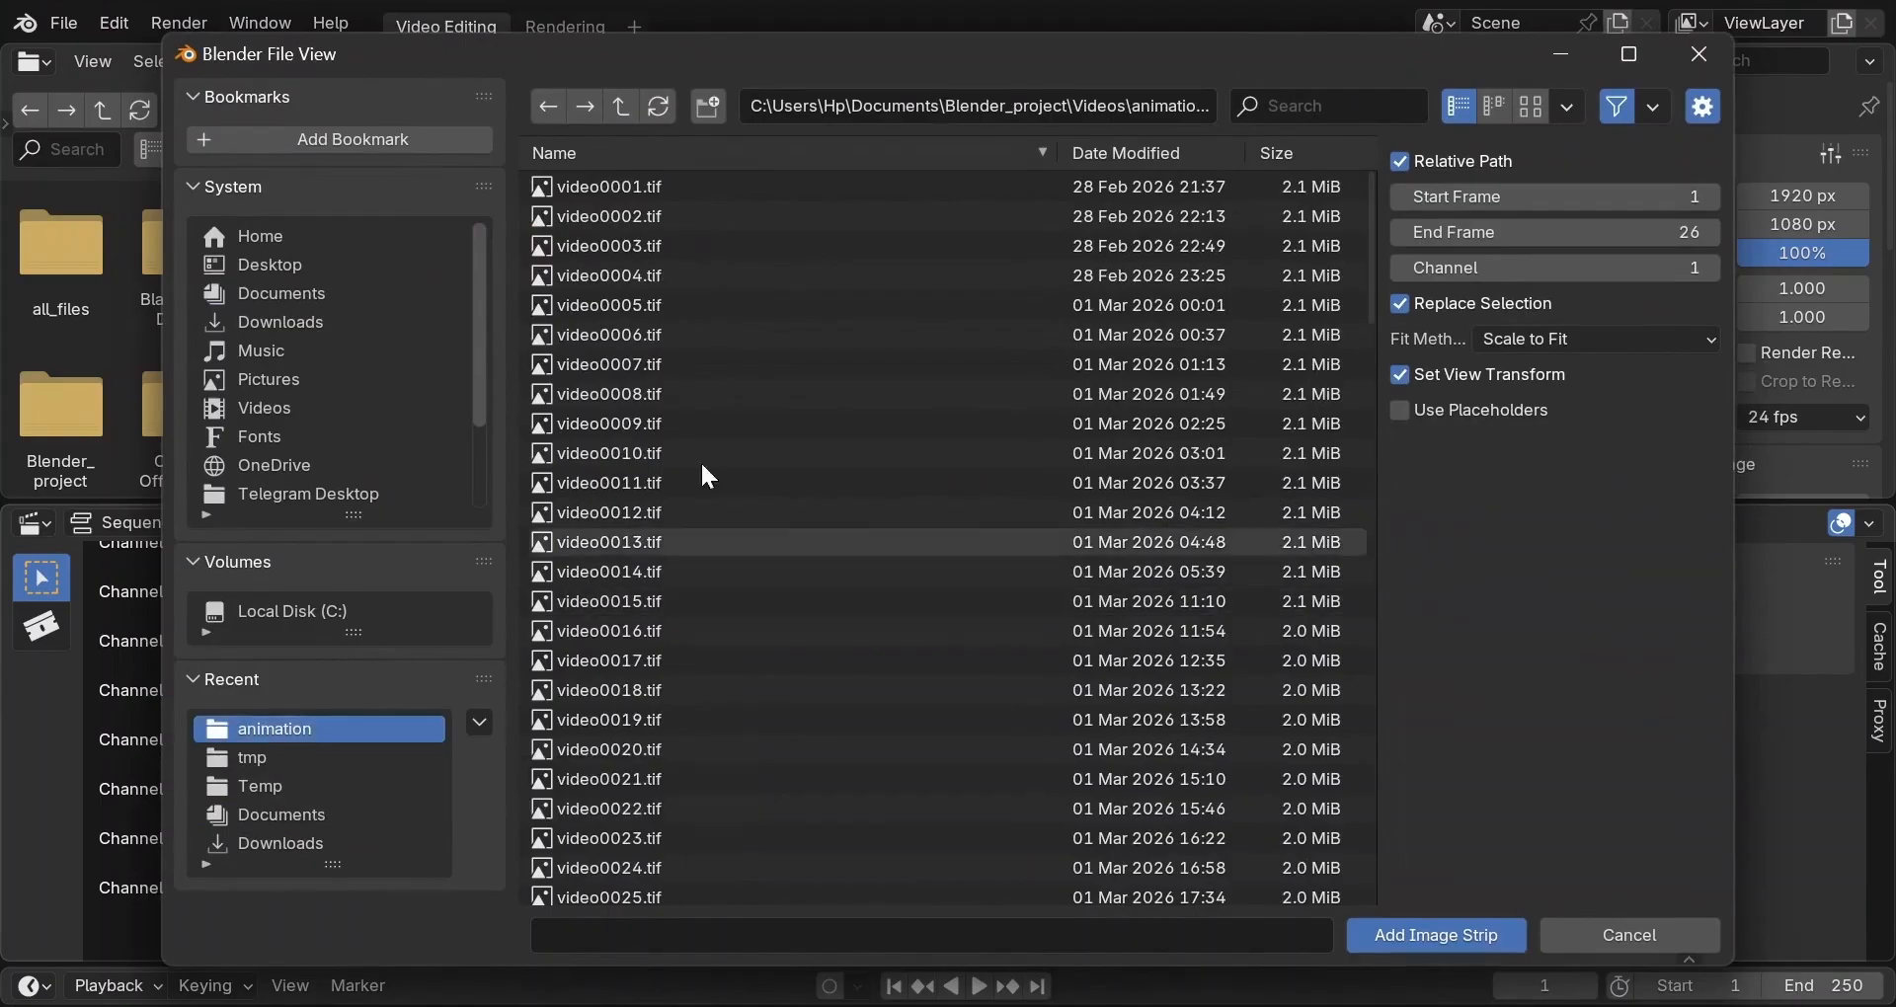
pyautogui.click(736, 425)
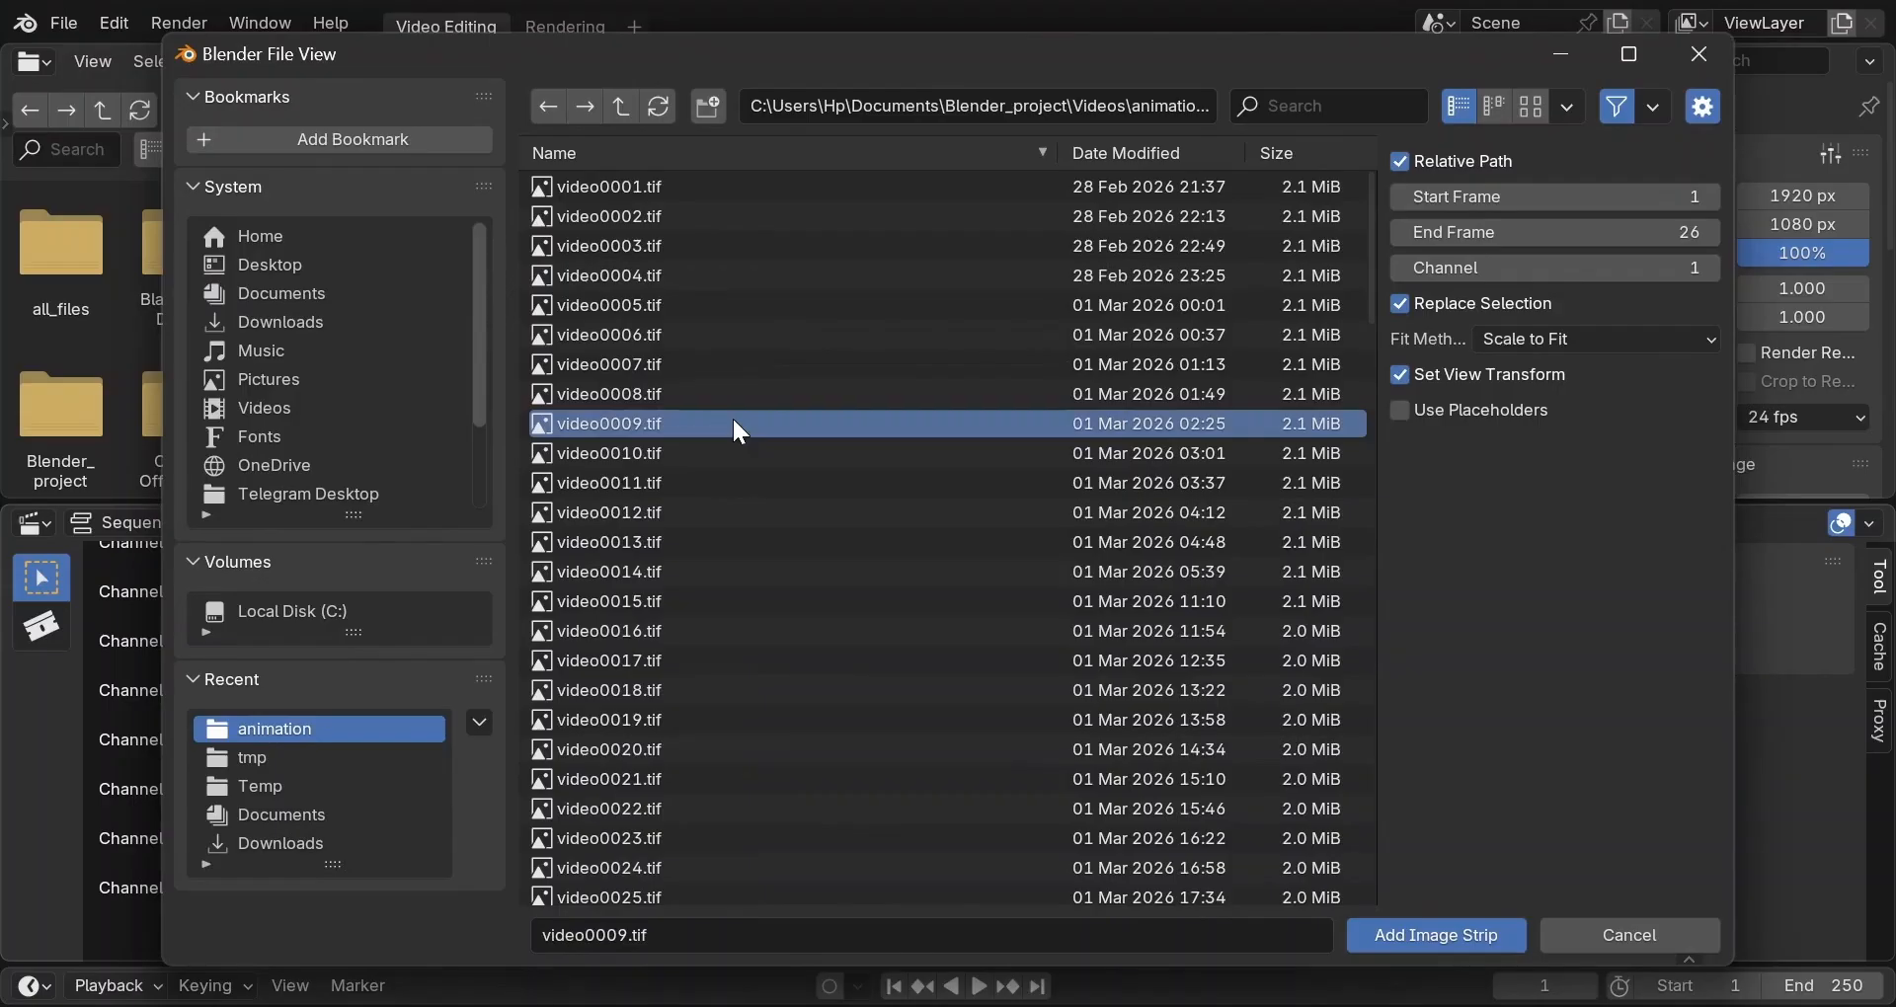
pyautogui.press('a')
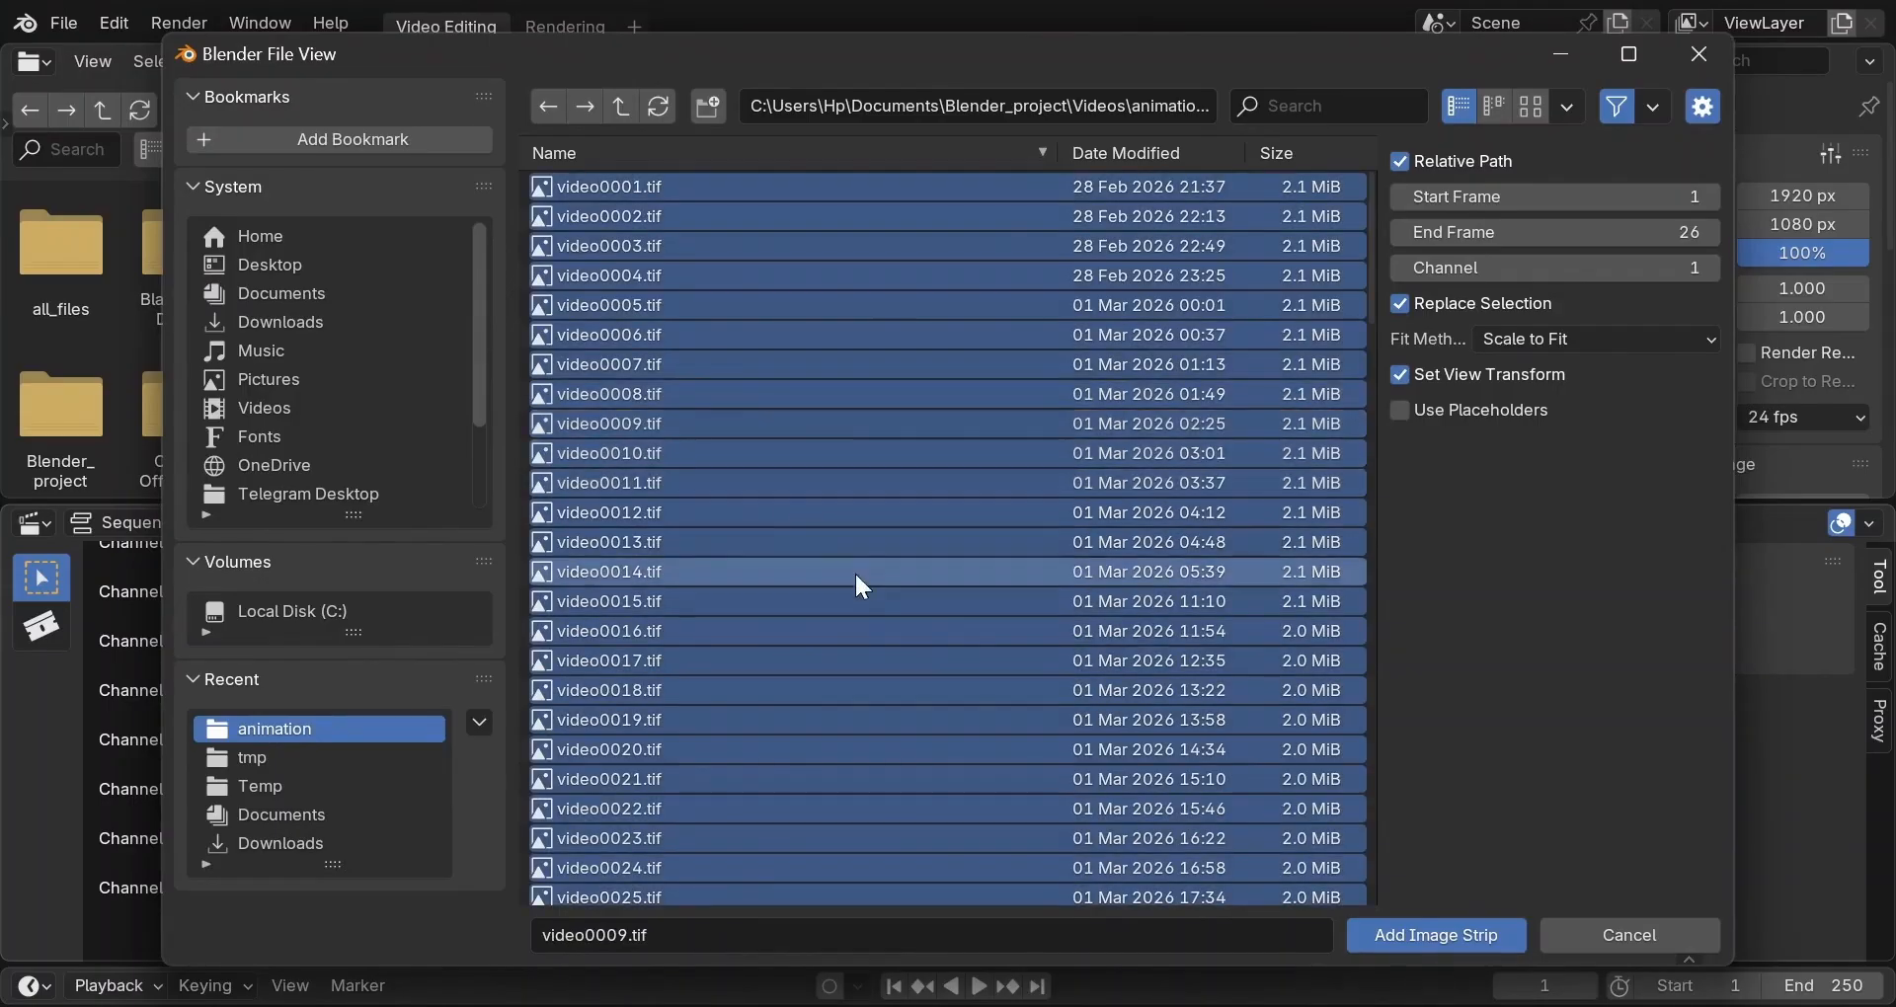
pyautogui.click(1375, 930)
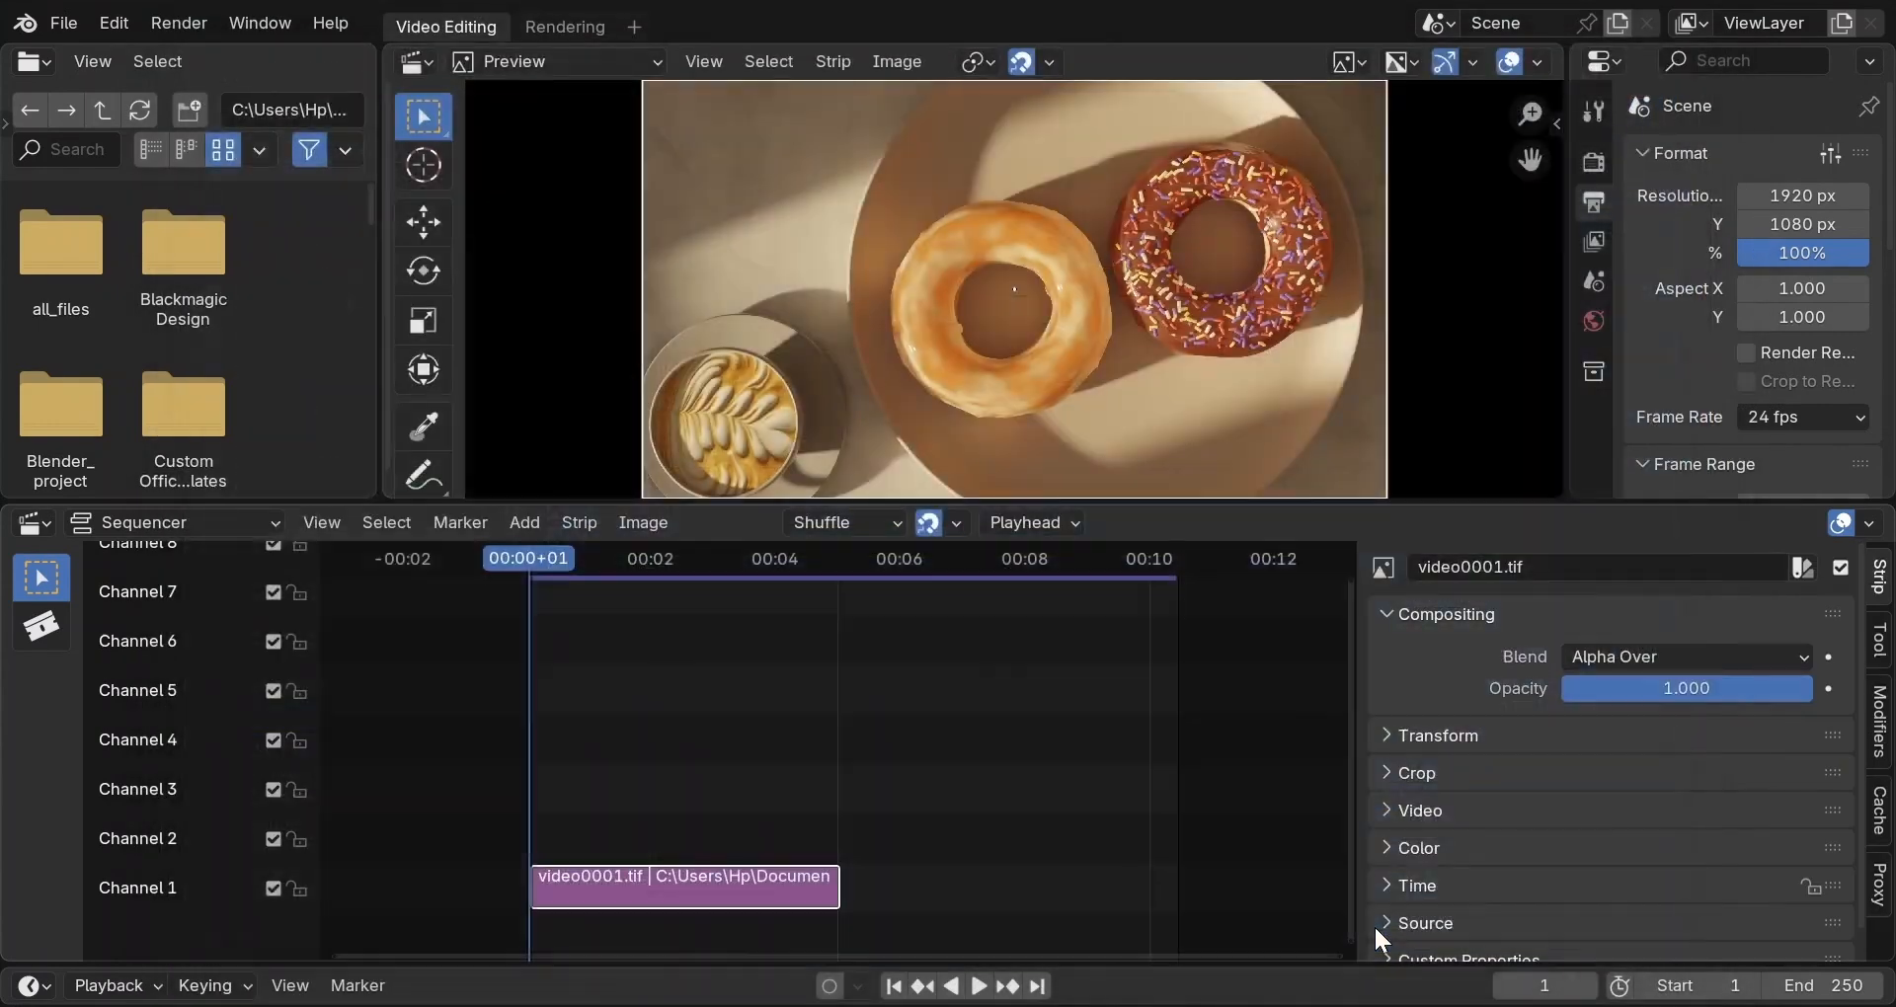
# Play the image strip, change the frame rate from 24 to 30 fps, and stop playback.
pyautogui.press('space')
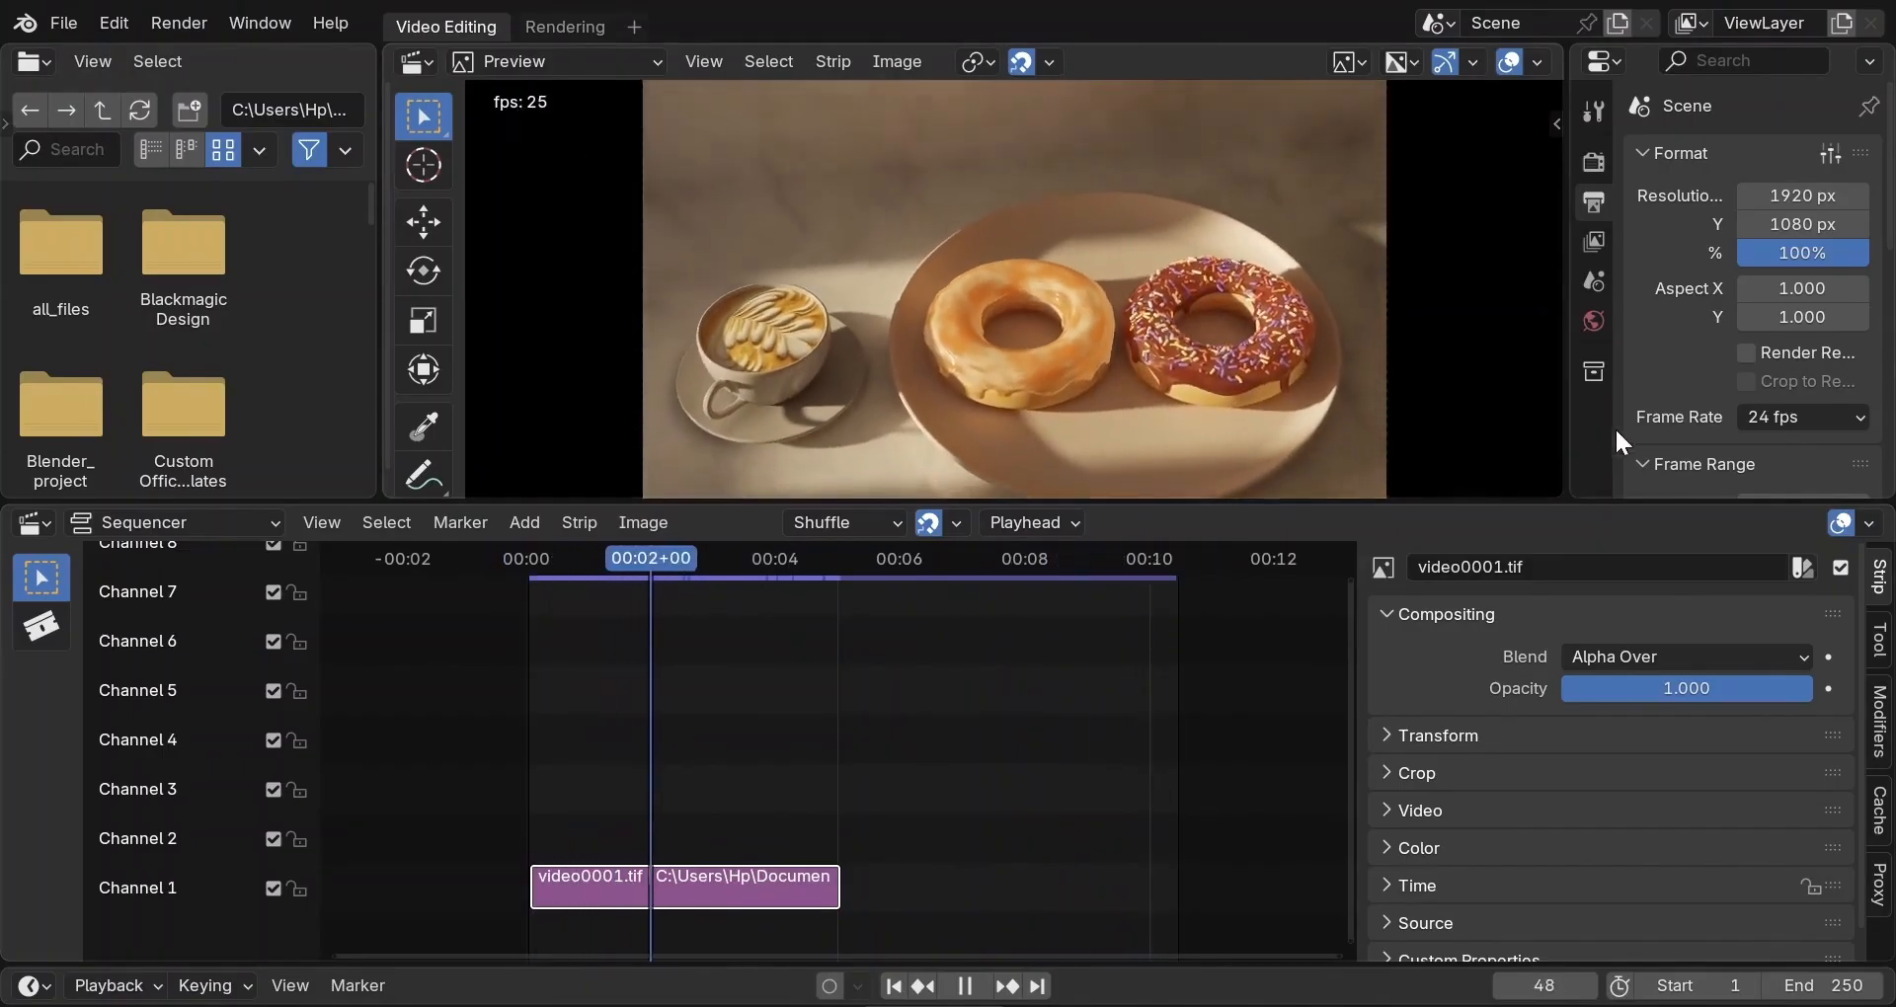
pyautogui.click(1796, 419)
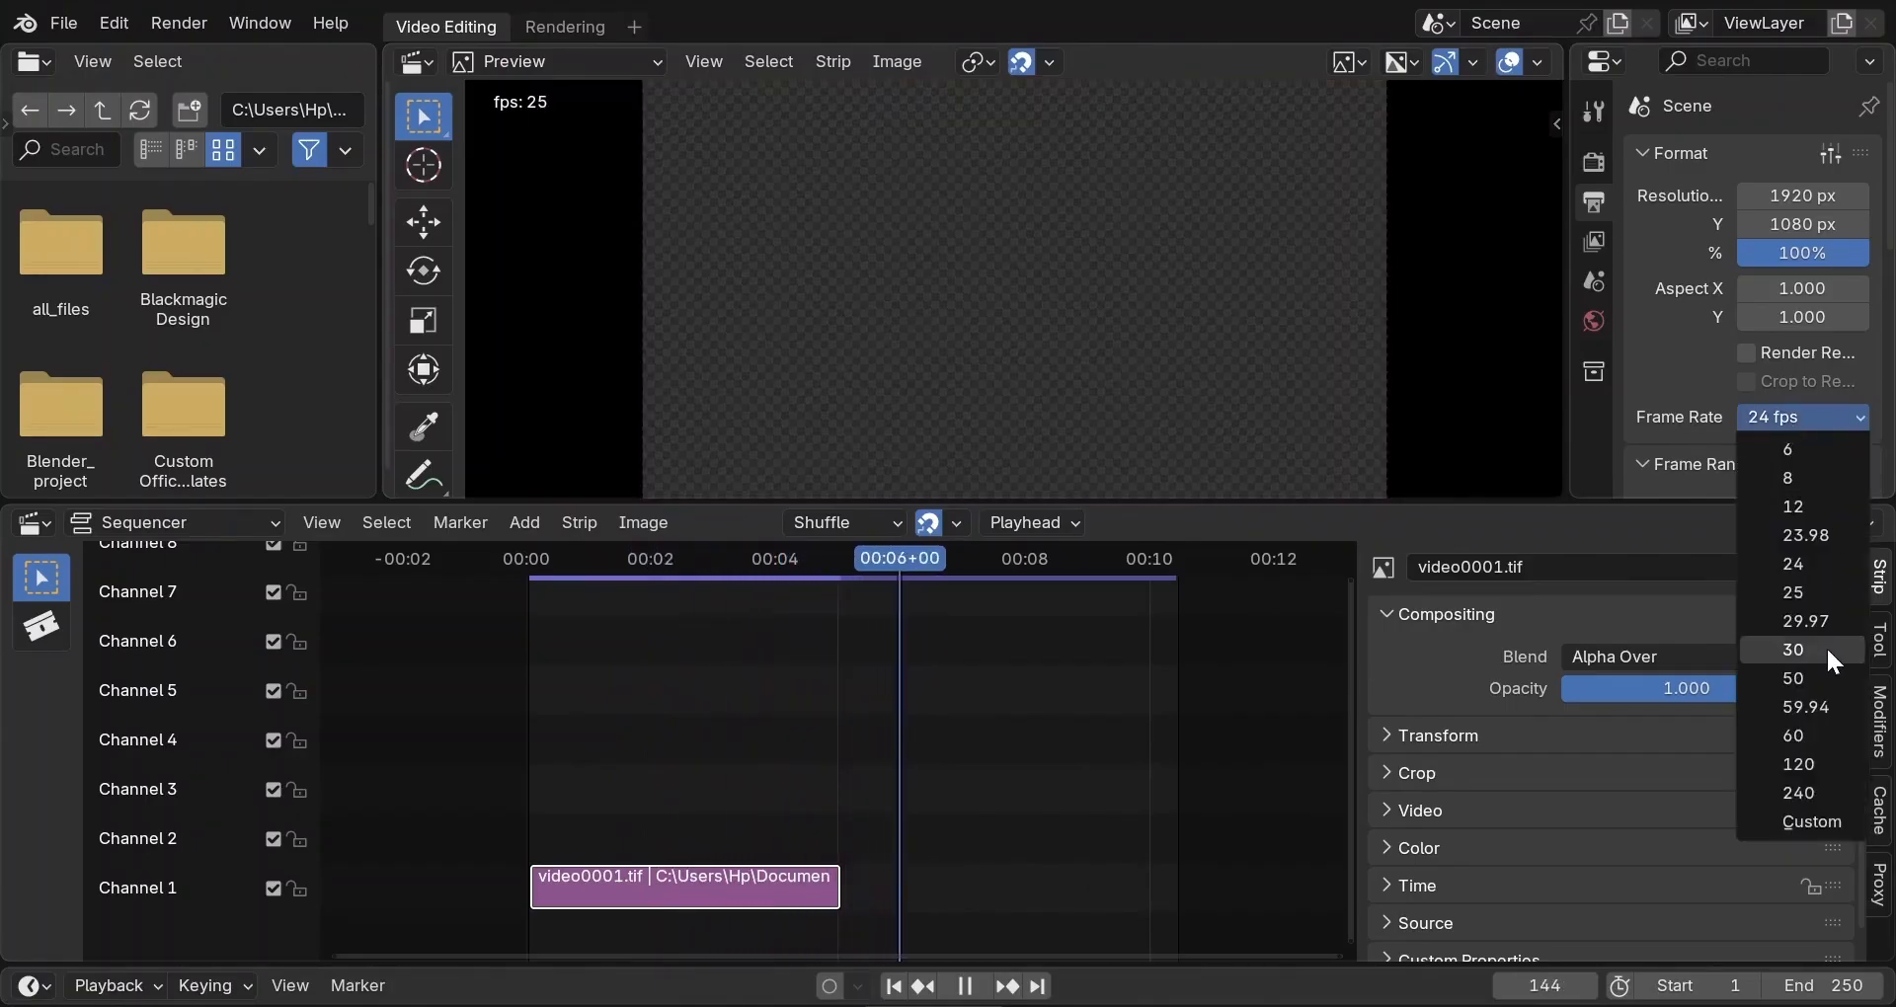
pyautogui.click(1827, 650)
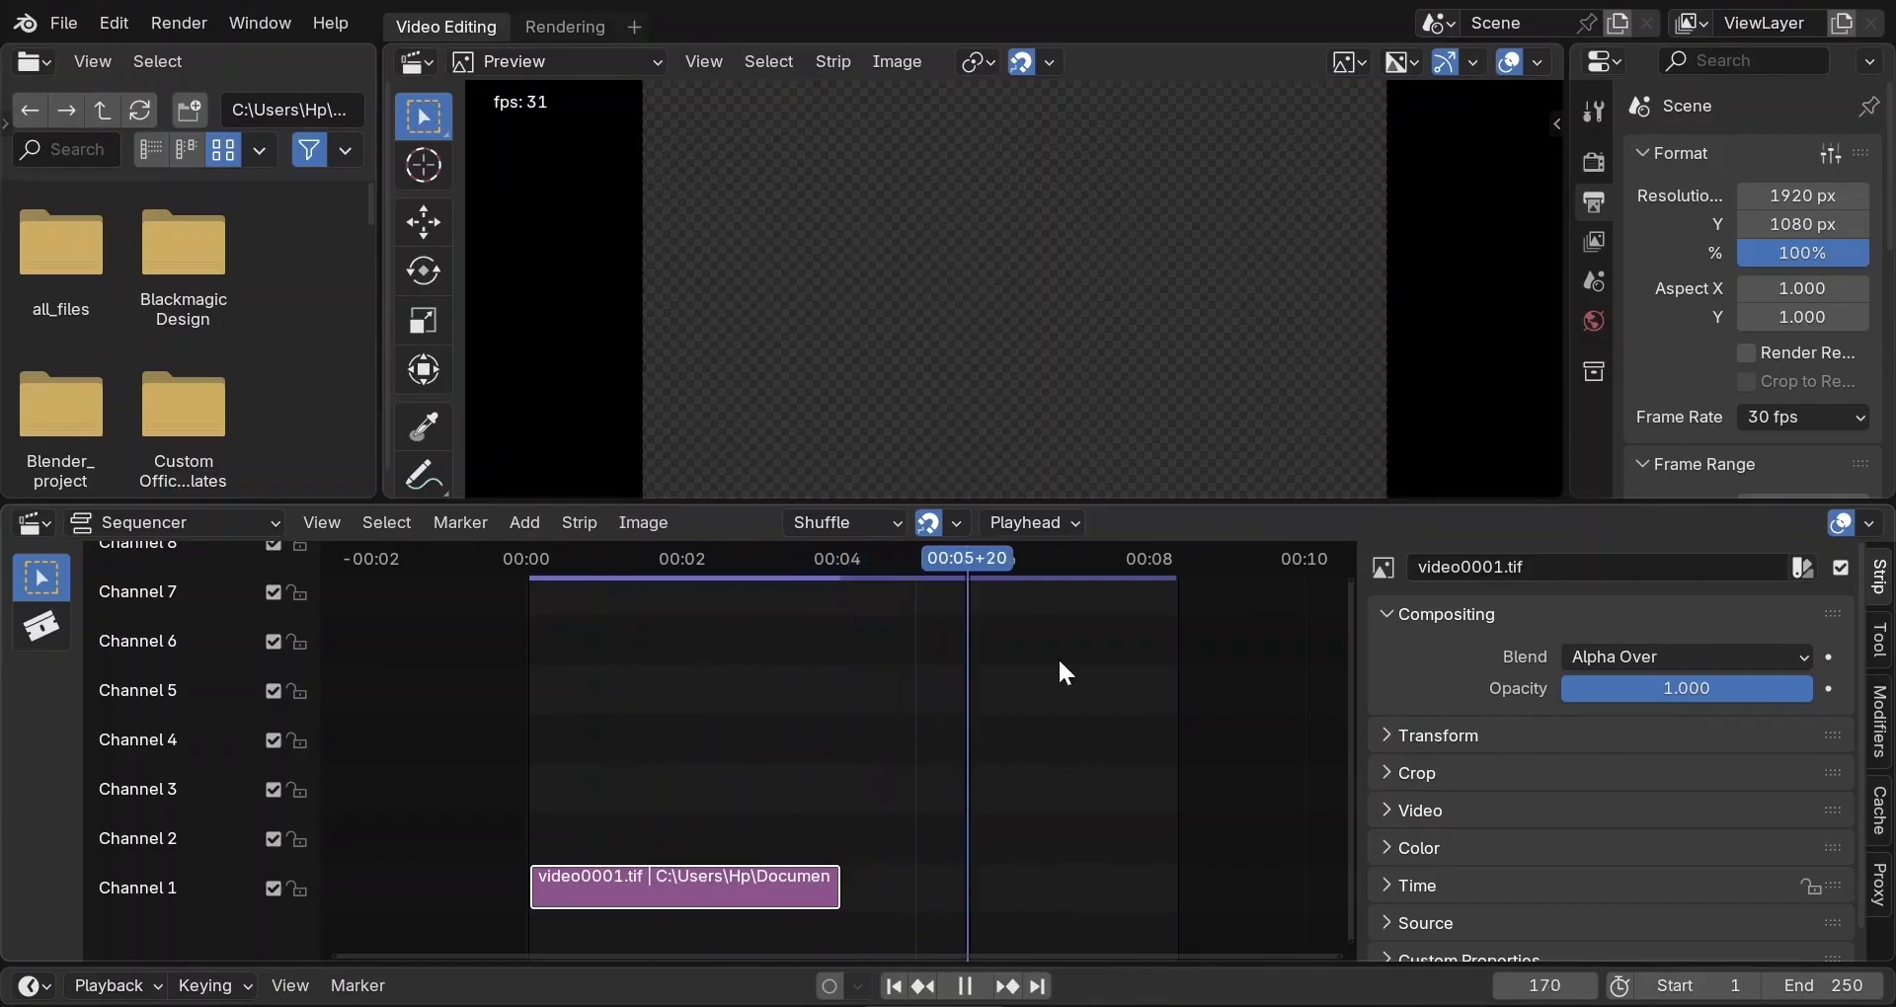
pyautogui.click(726, 561)
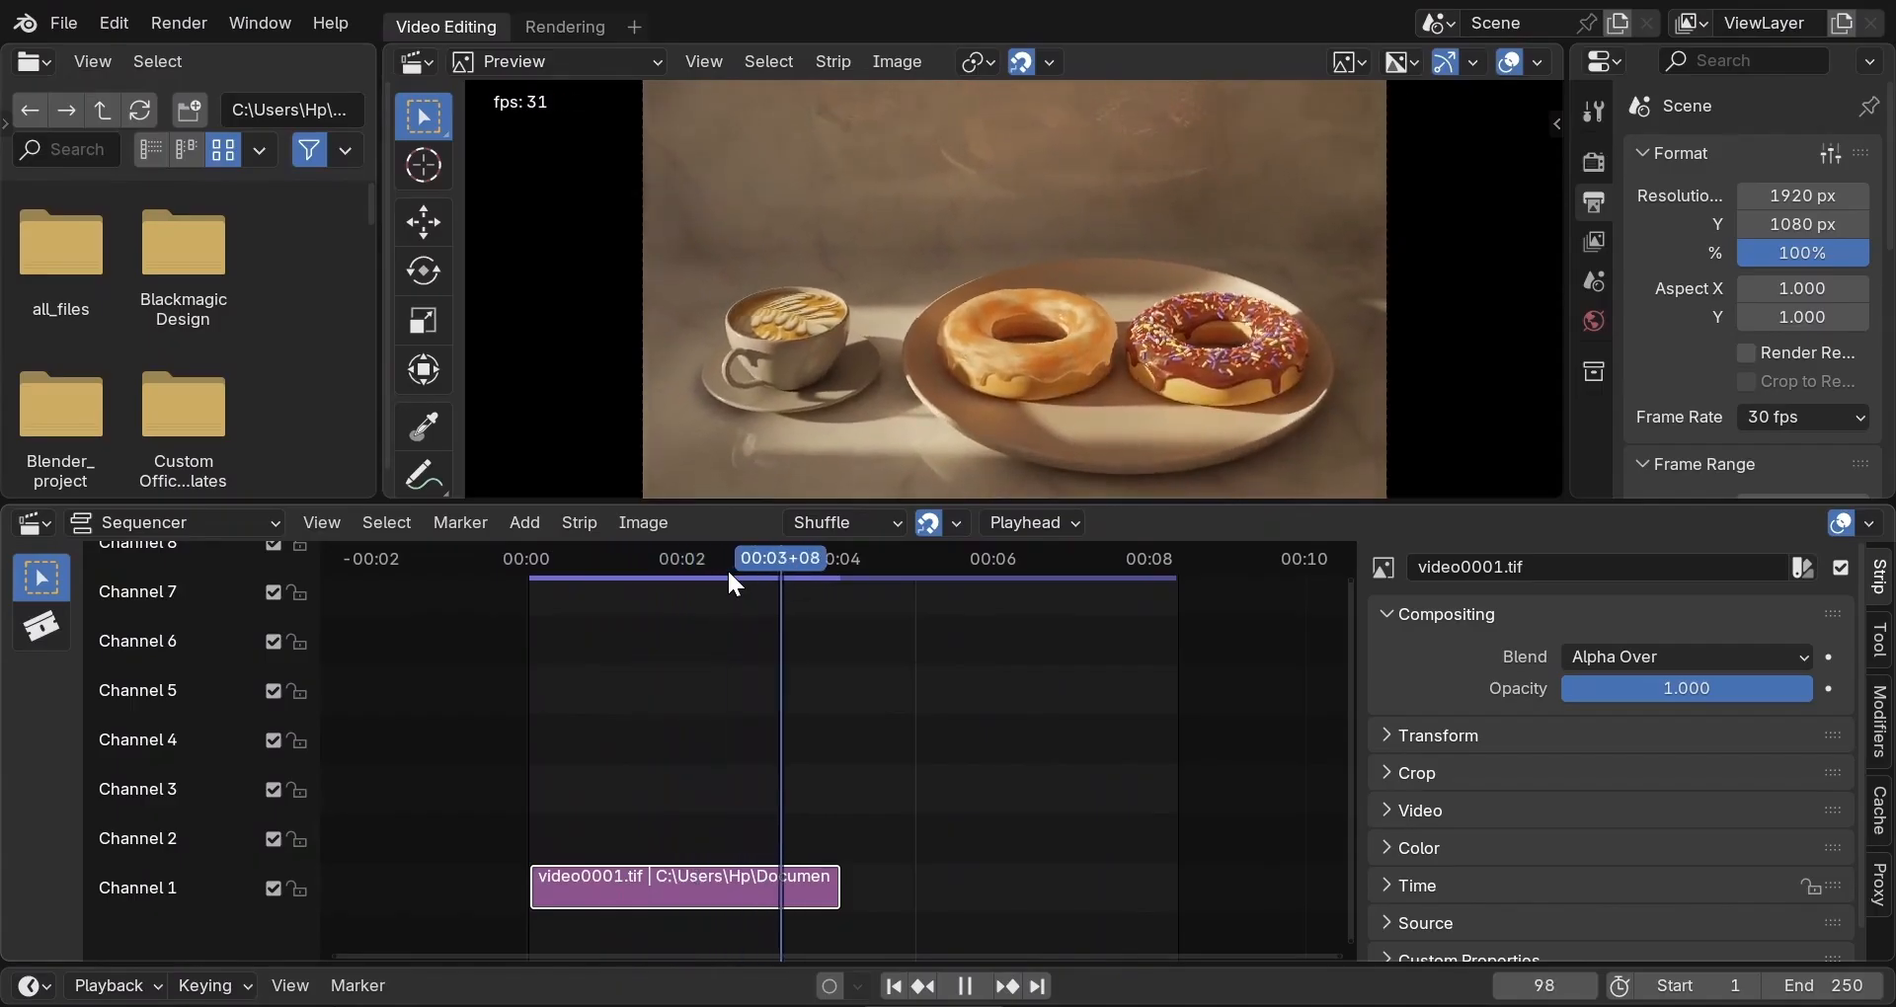
pyautogui.press('space')
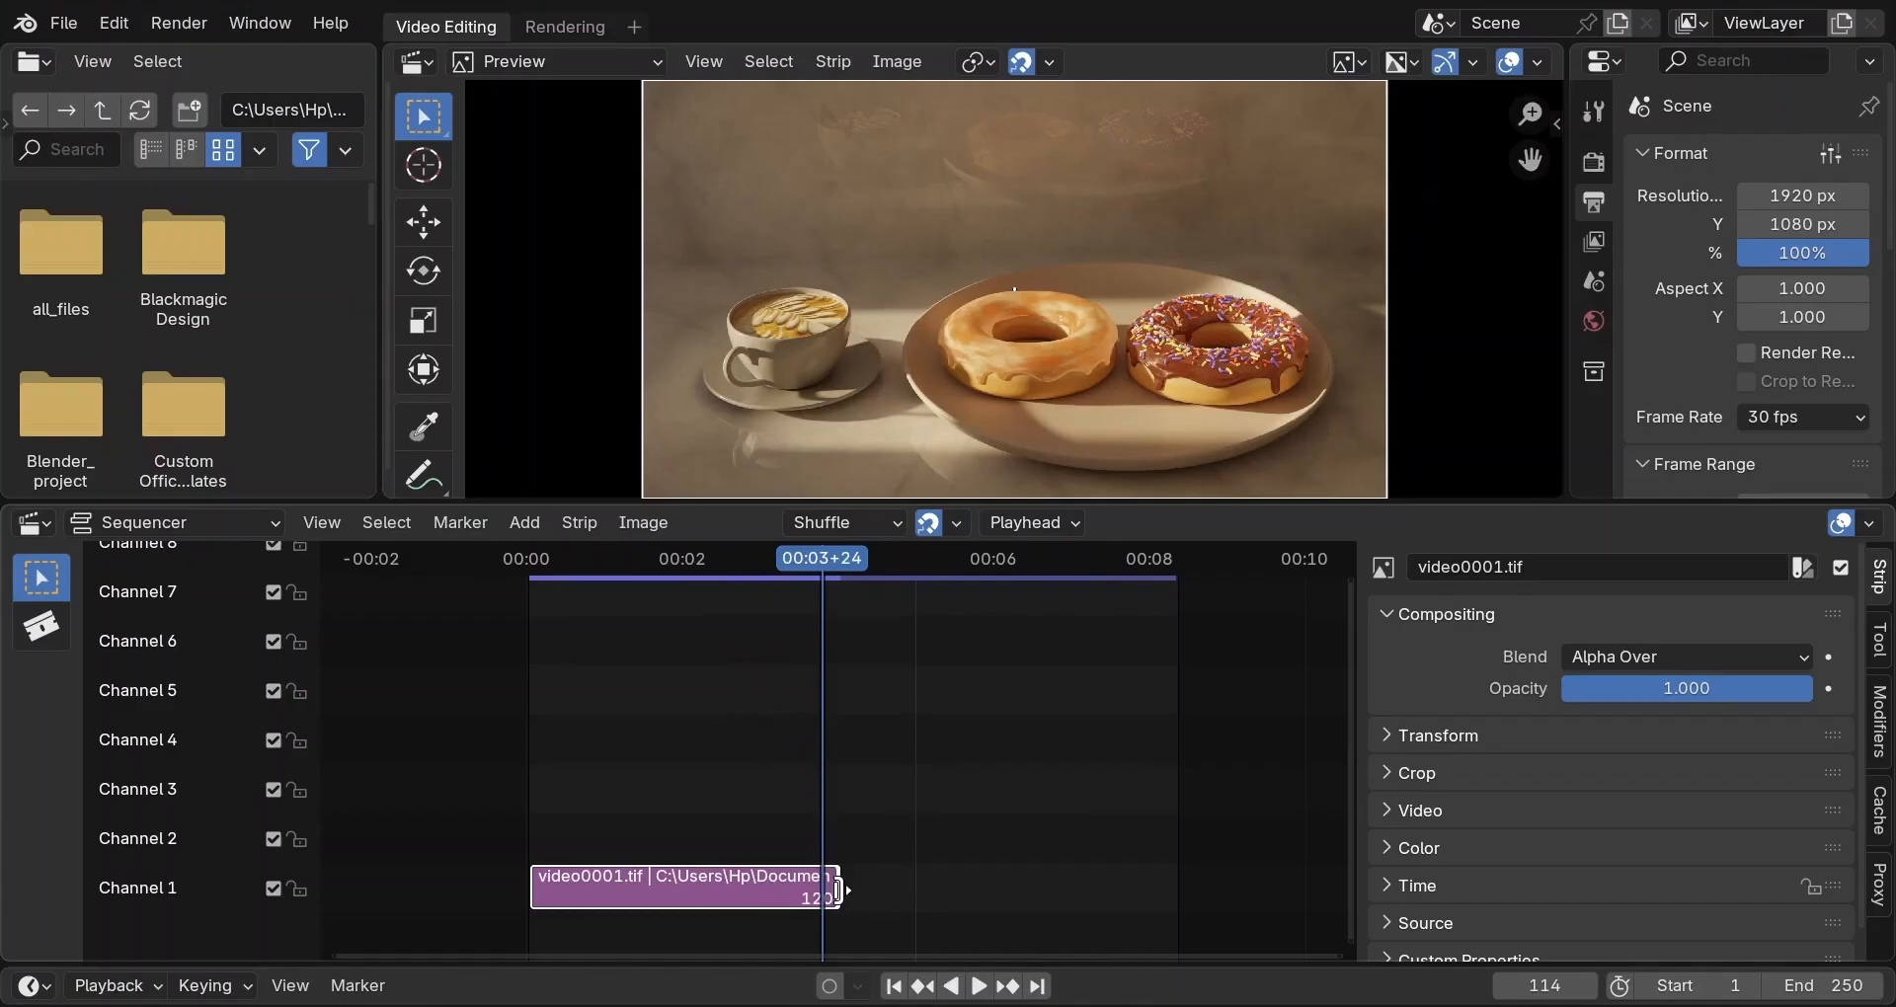
# Stretch the video0001.tif strip out to frame 250 and play it back.
pyautogui.moveTo(838, 891); pyautogui.dragTo(1182, 904)
pyautogui.hotkey('shift', 'Left')
pyautogui.press('space')
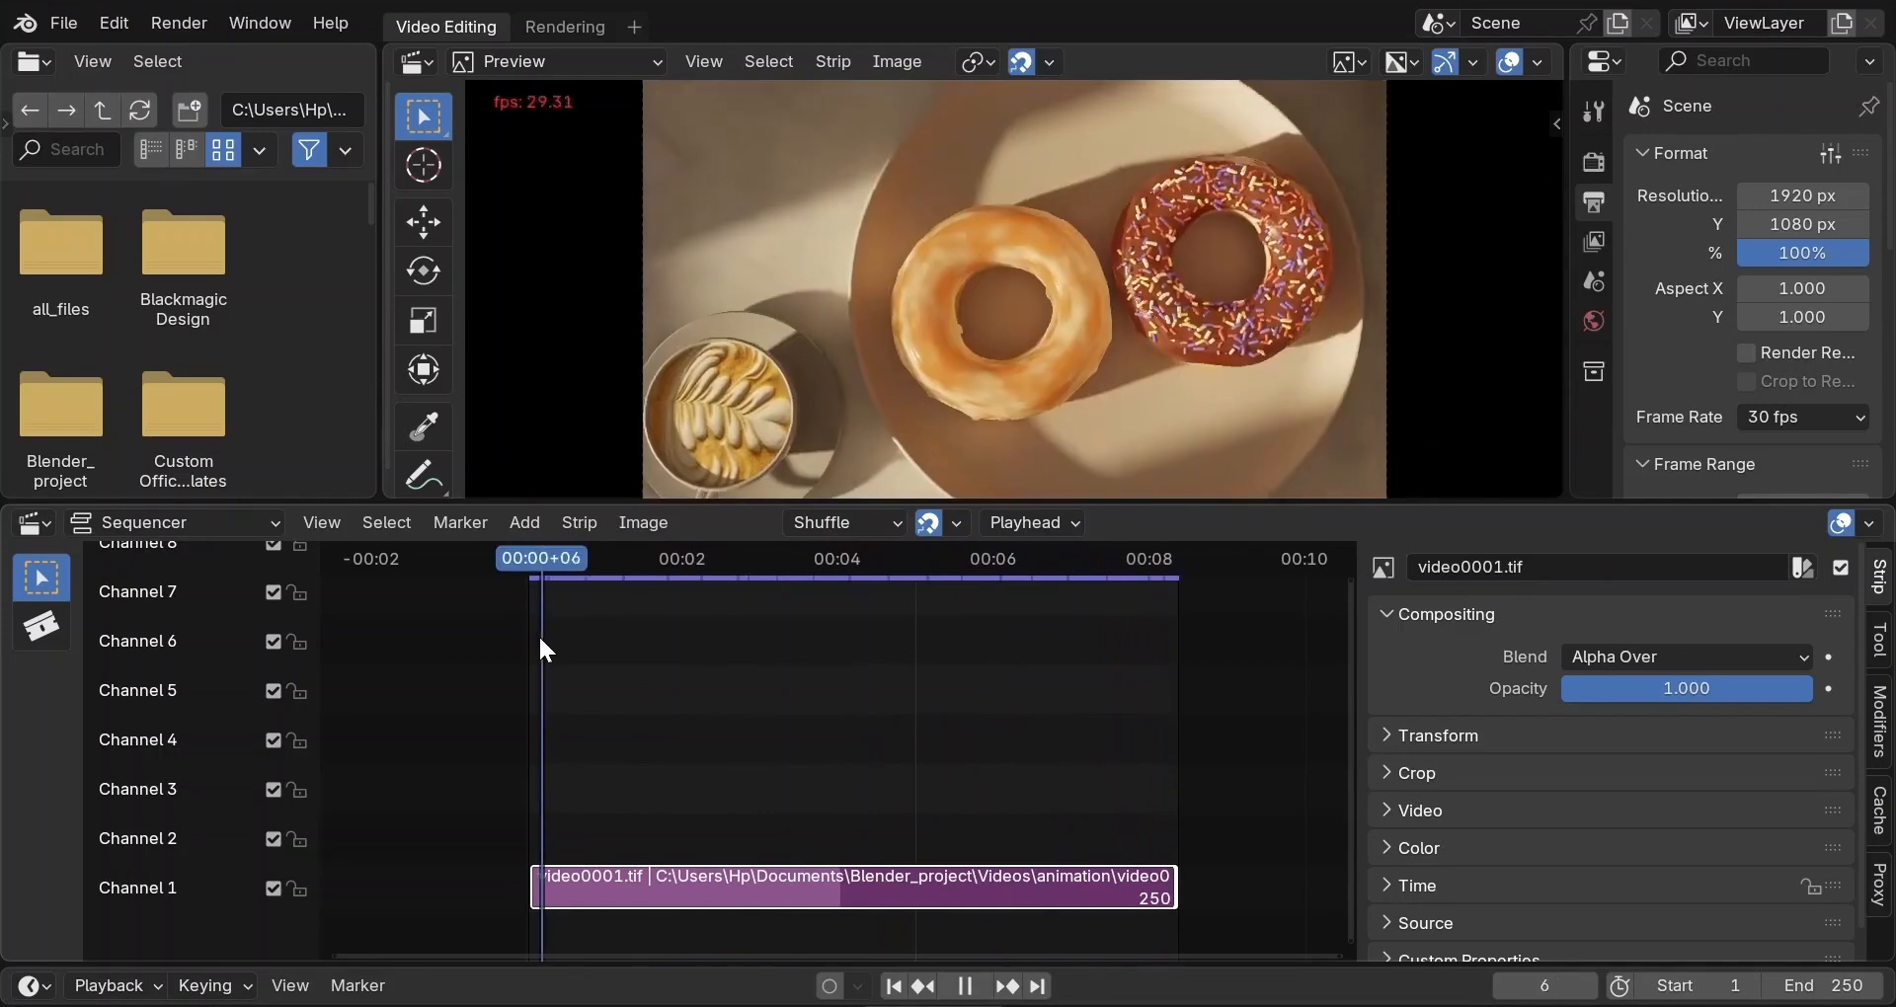
pyautogui.press('space')
pyautogui.press('space')
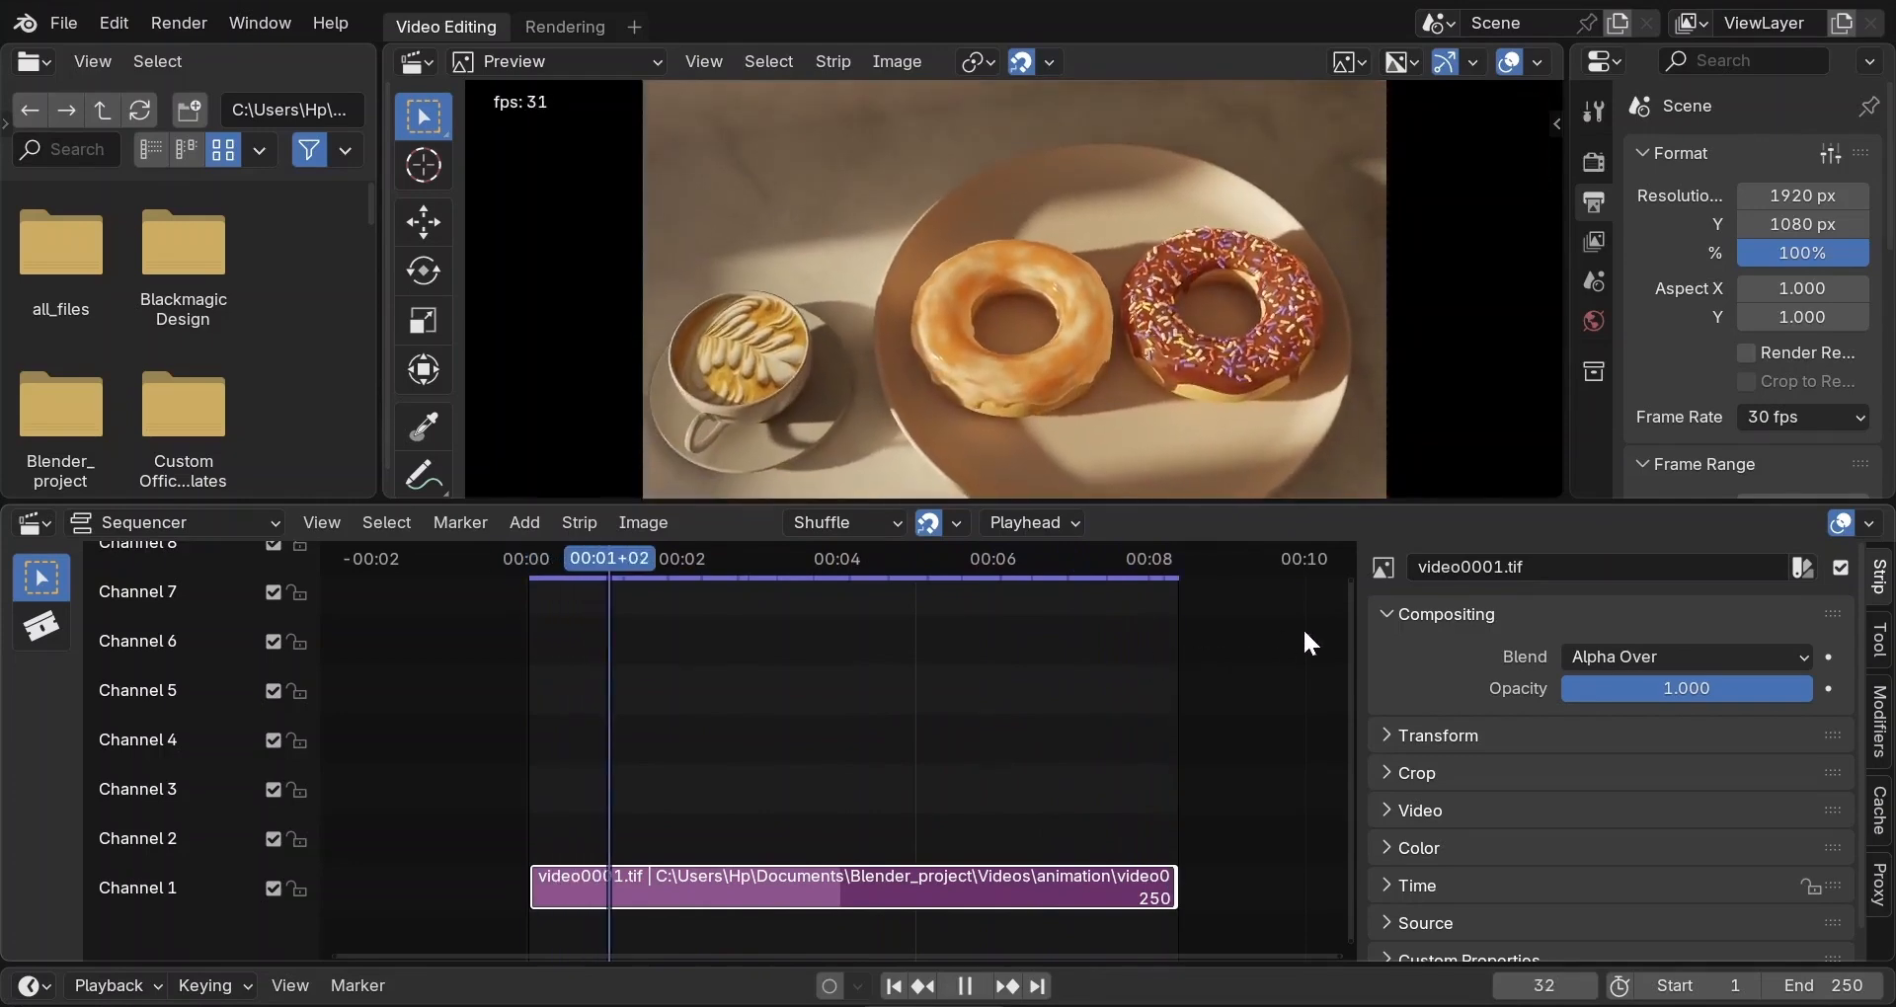
# Set the scene's end frame to 200 and replay to check the new end.
pyautogui.scroll(-2, 1673, 350)
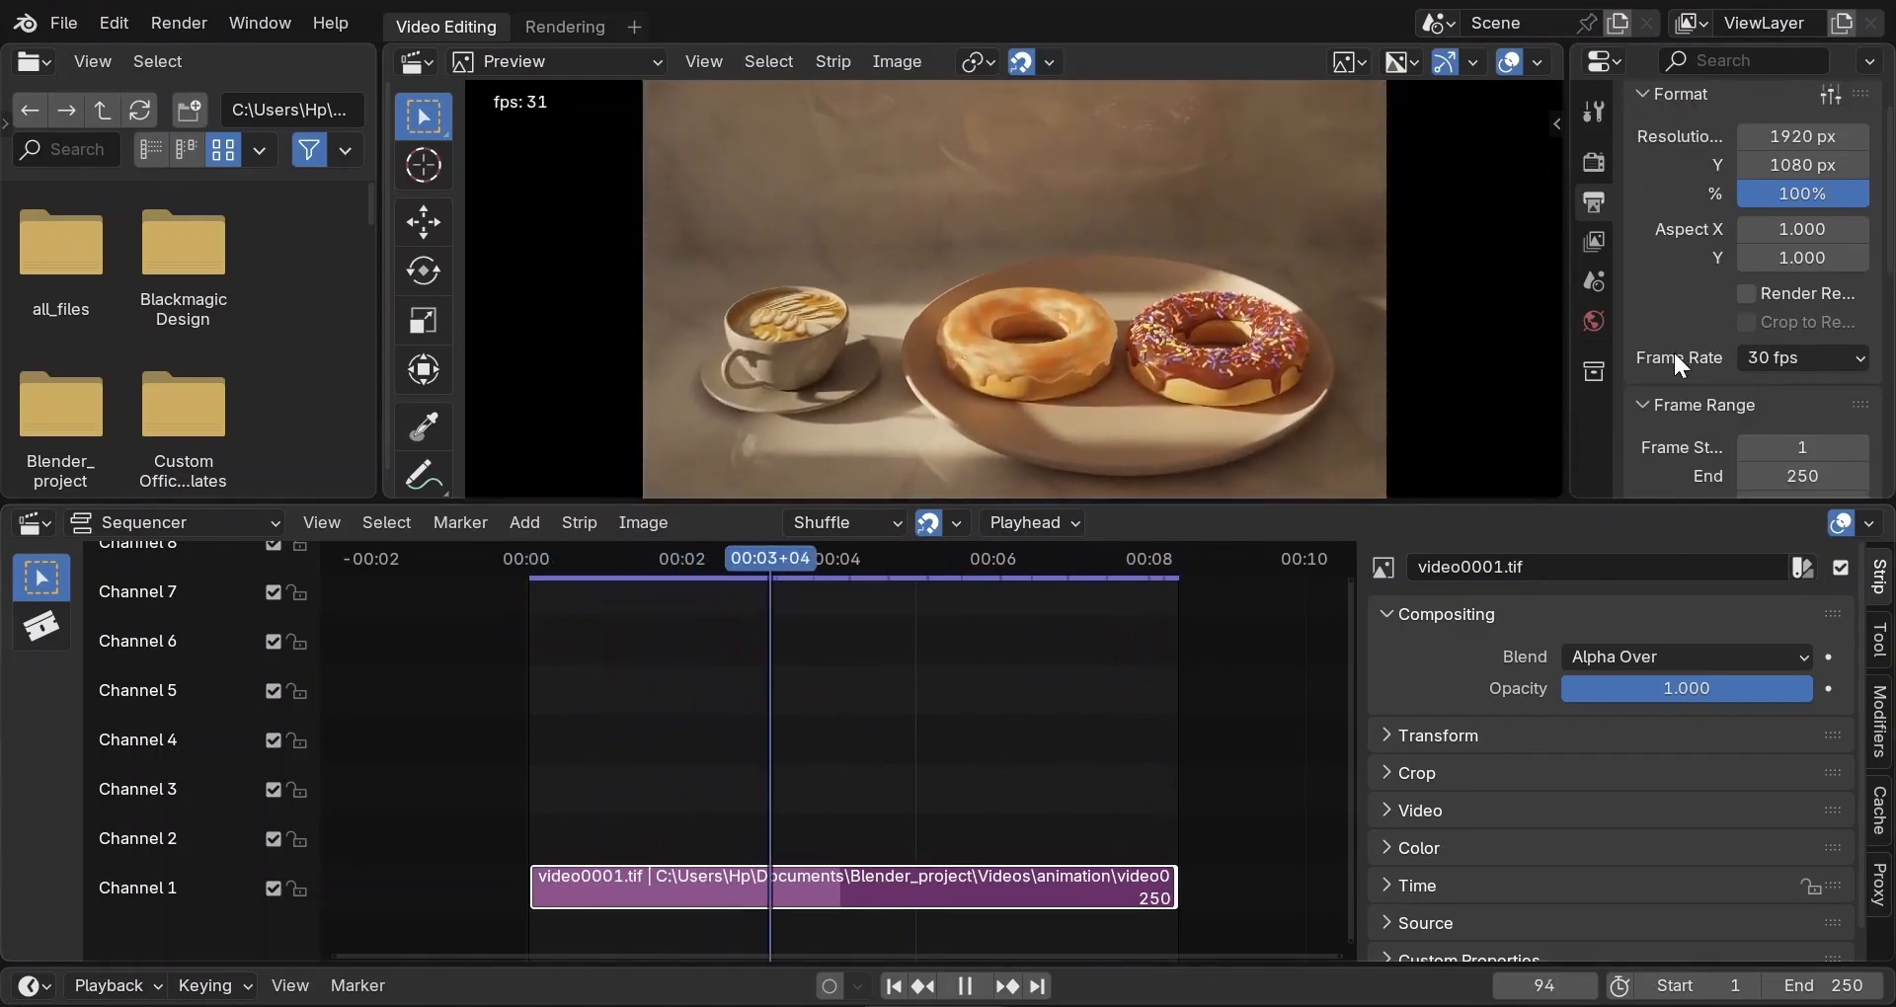
pyautogui.press('space')
pyautogui.scroll(-3, 1756, 363)
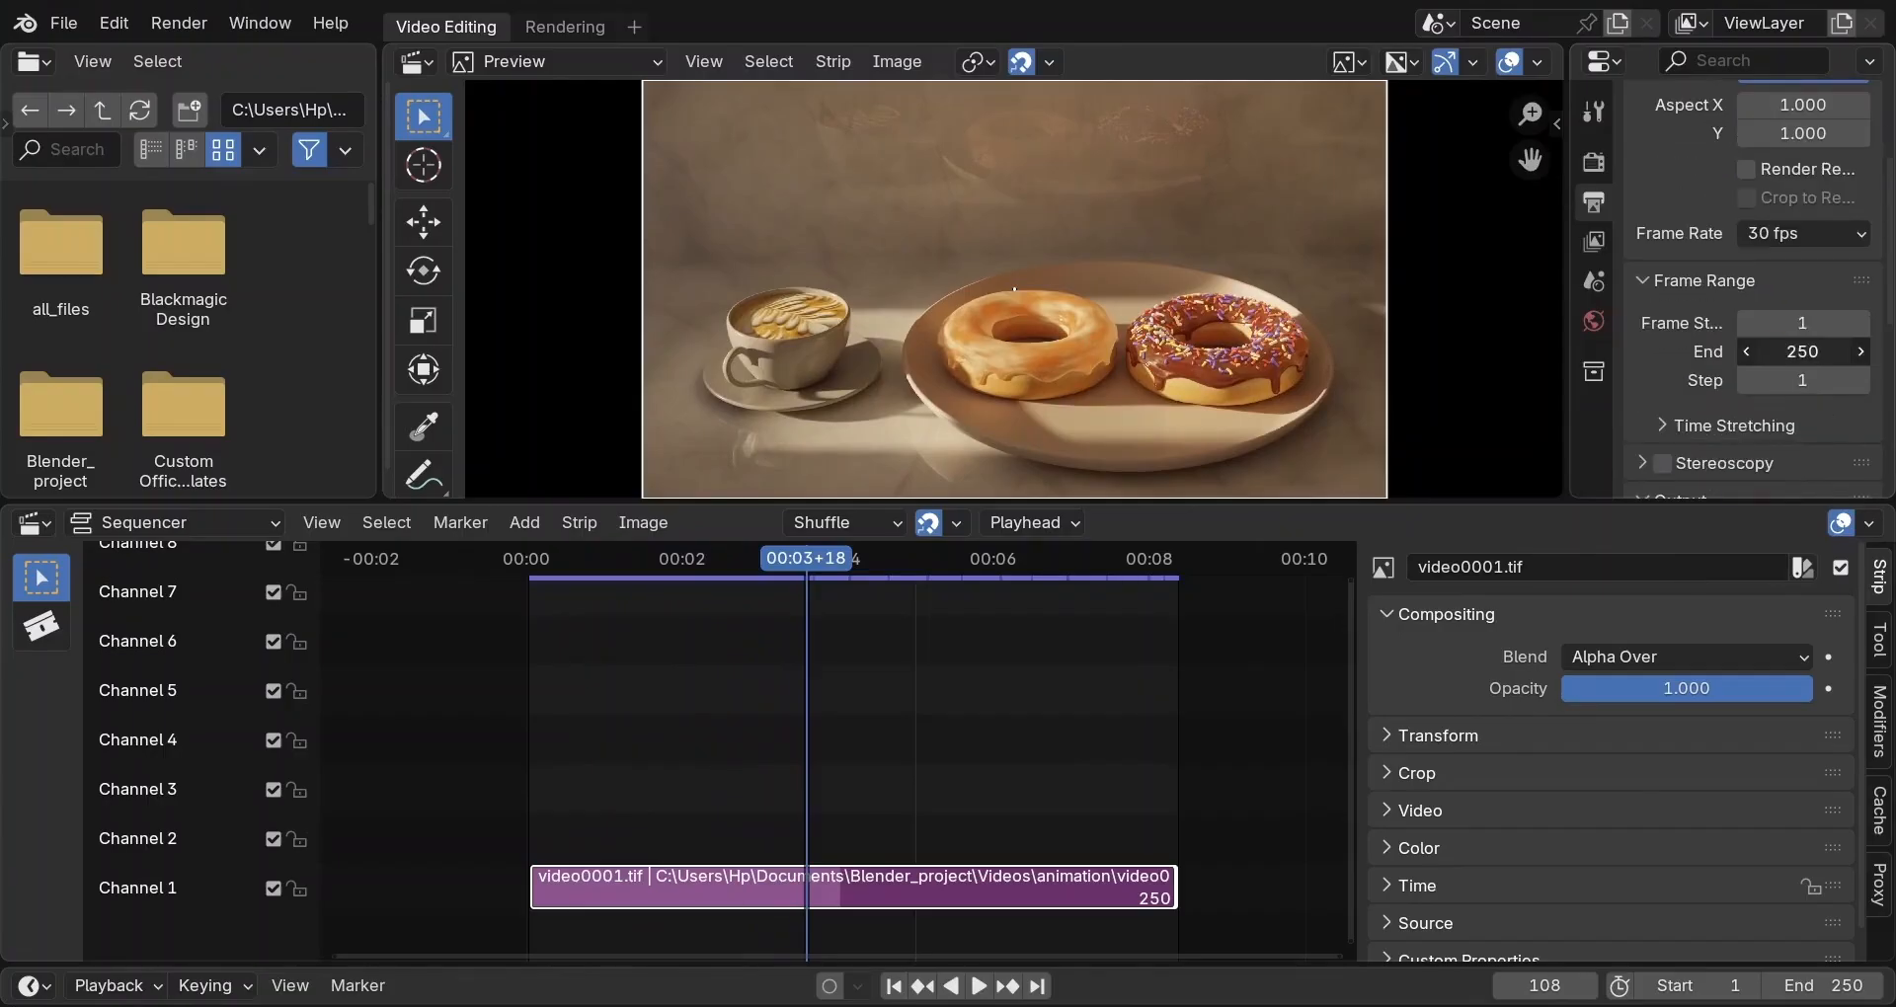
pyautogui.press('Return')
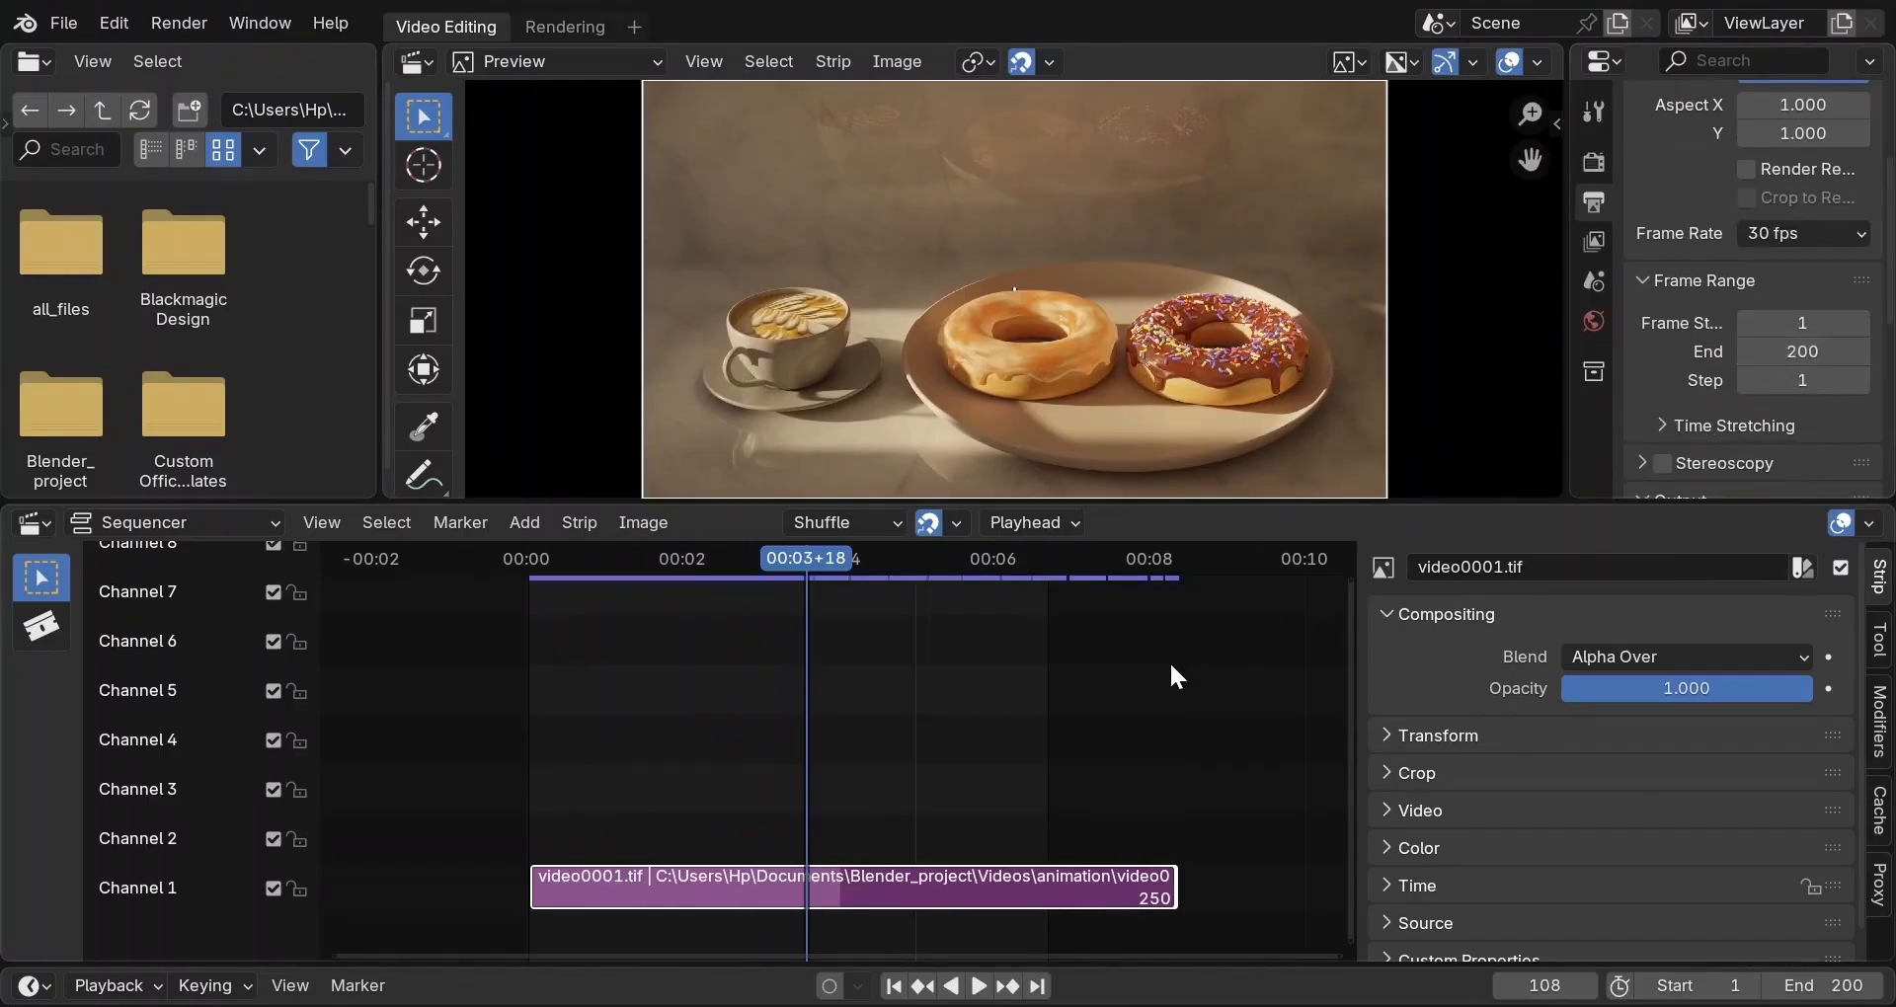
pyautogui.press('space')
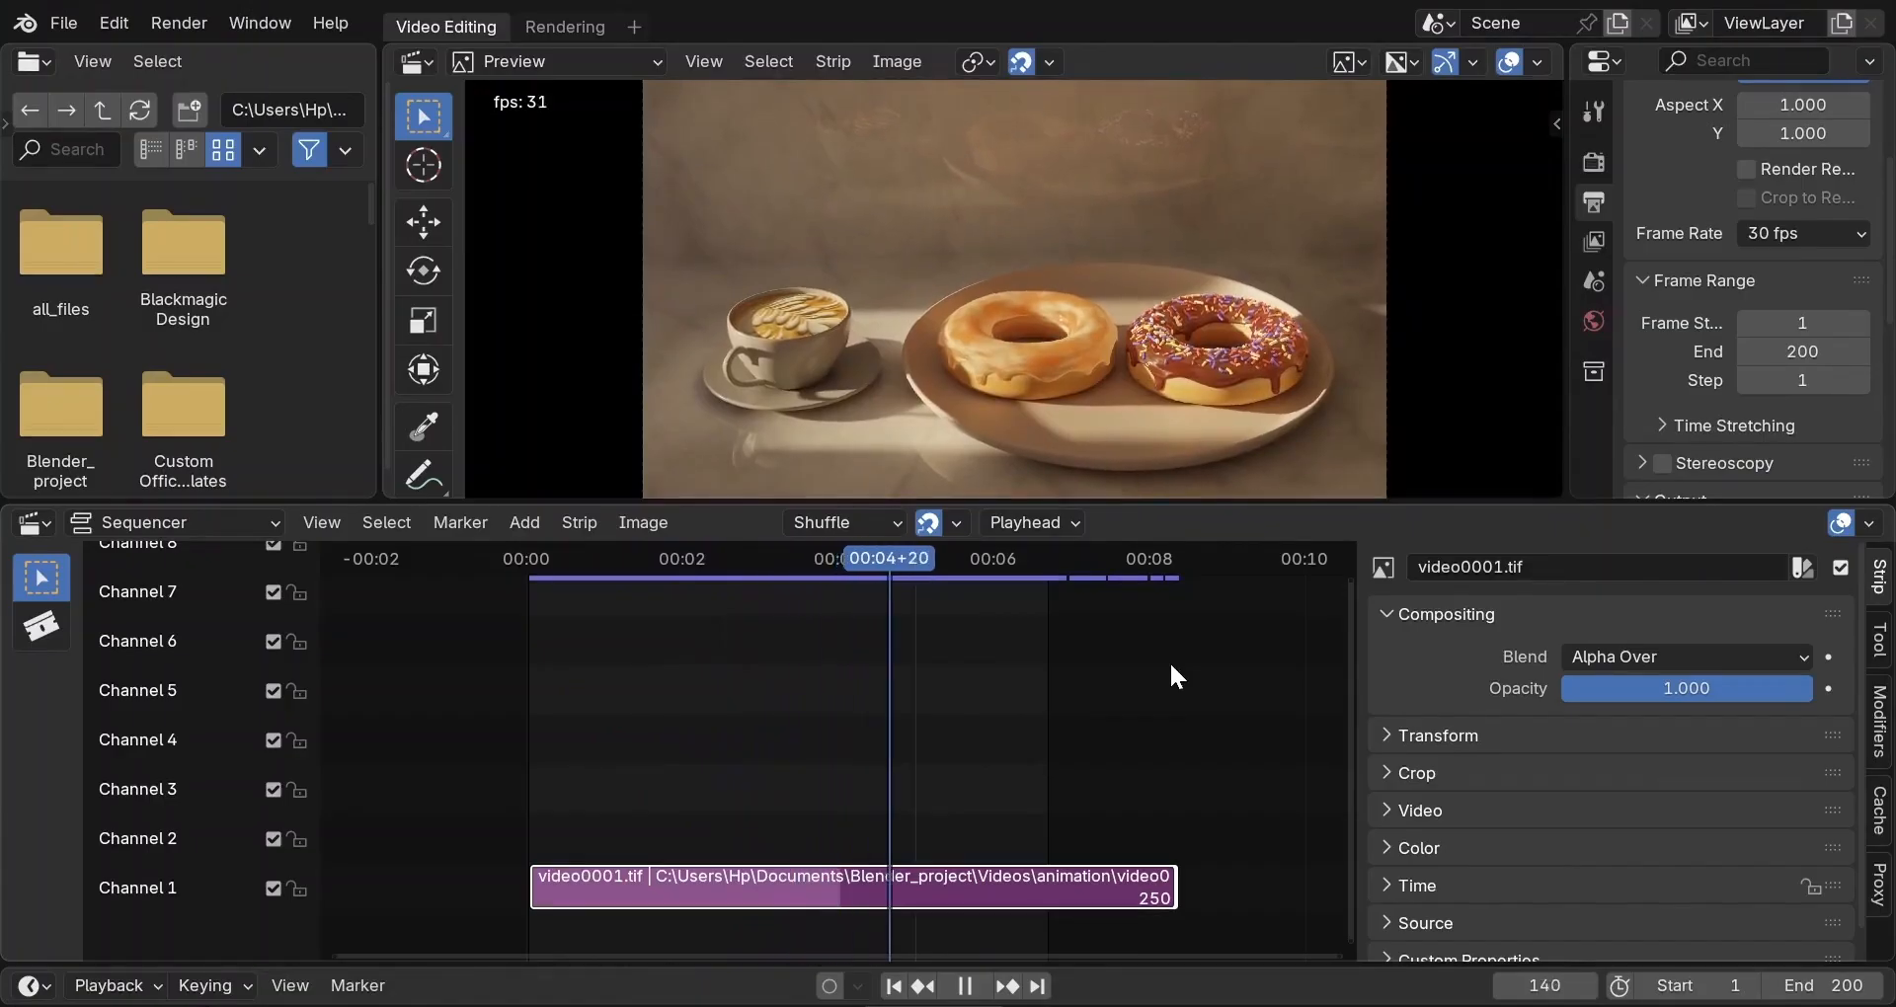
pyautogui.press('space')
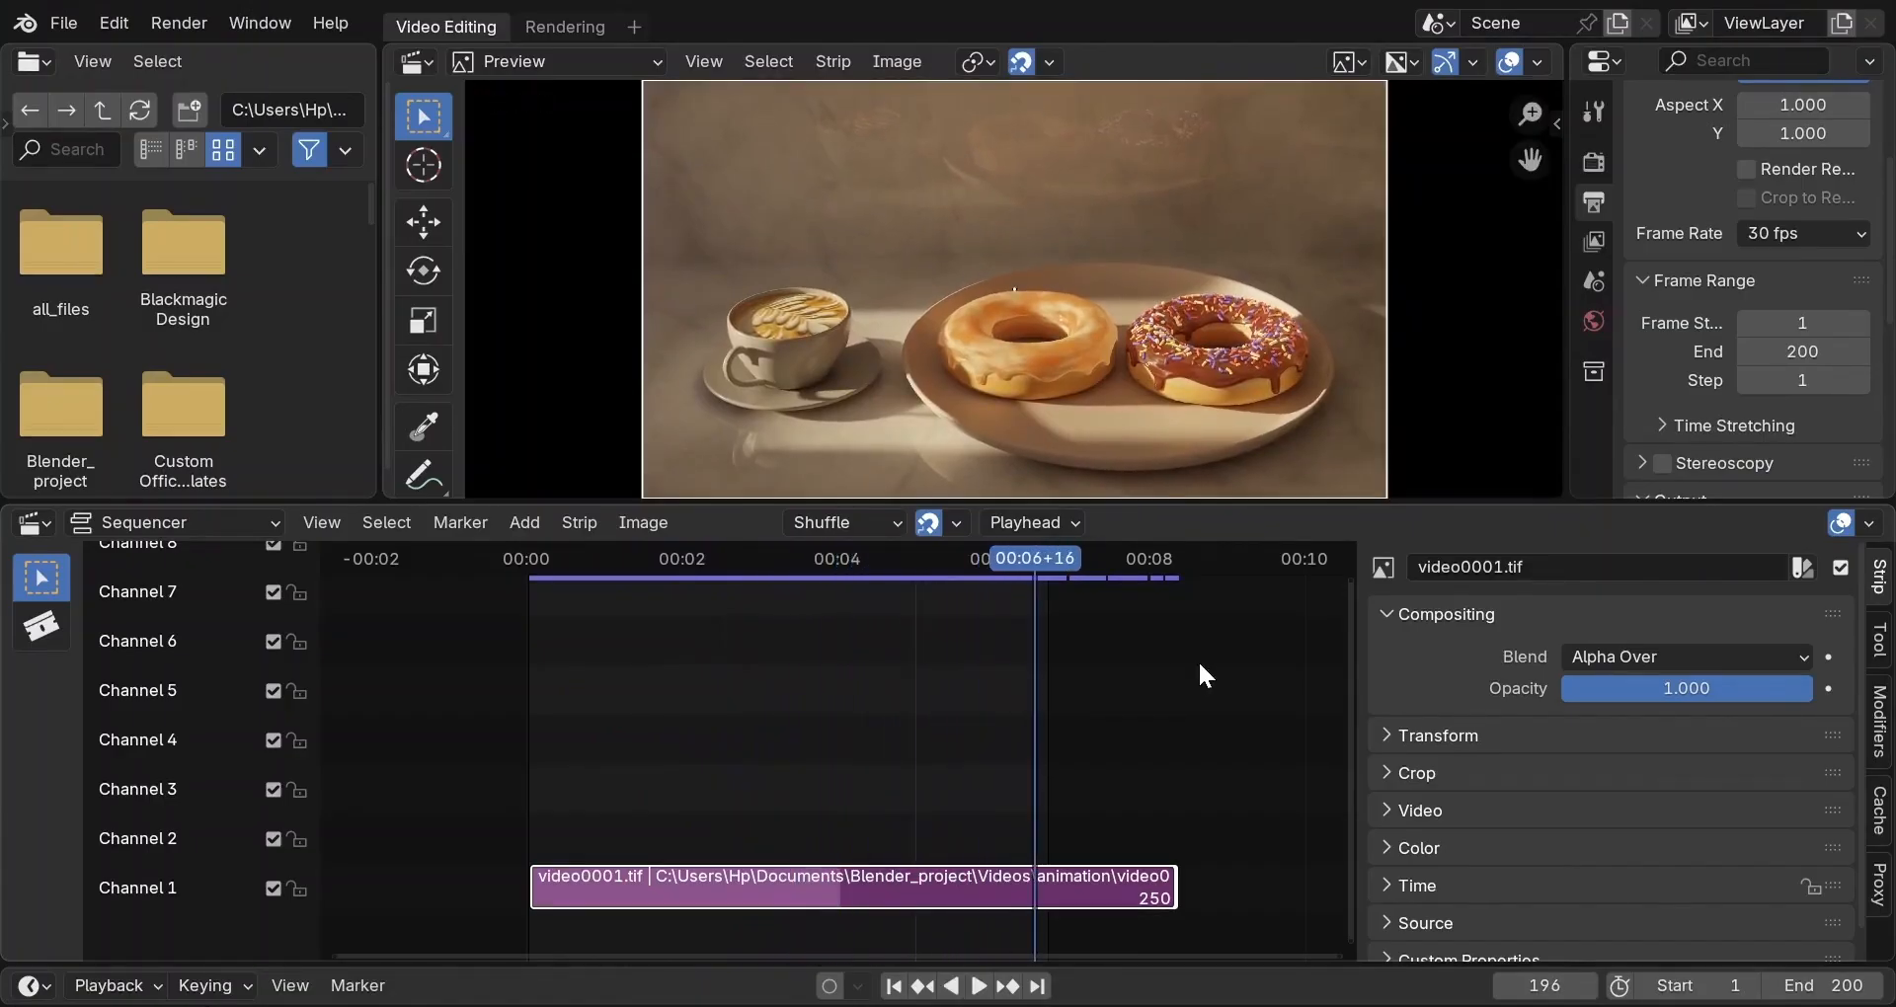
pyautogui.scroll(-4, 1662, 276)
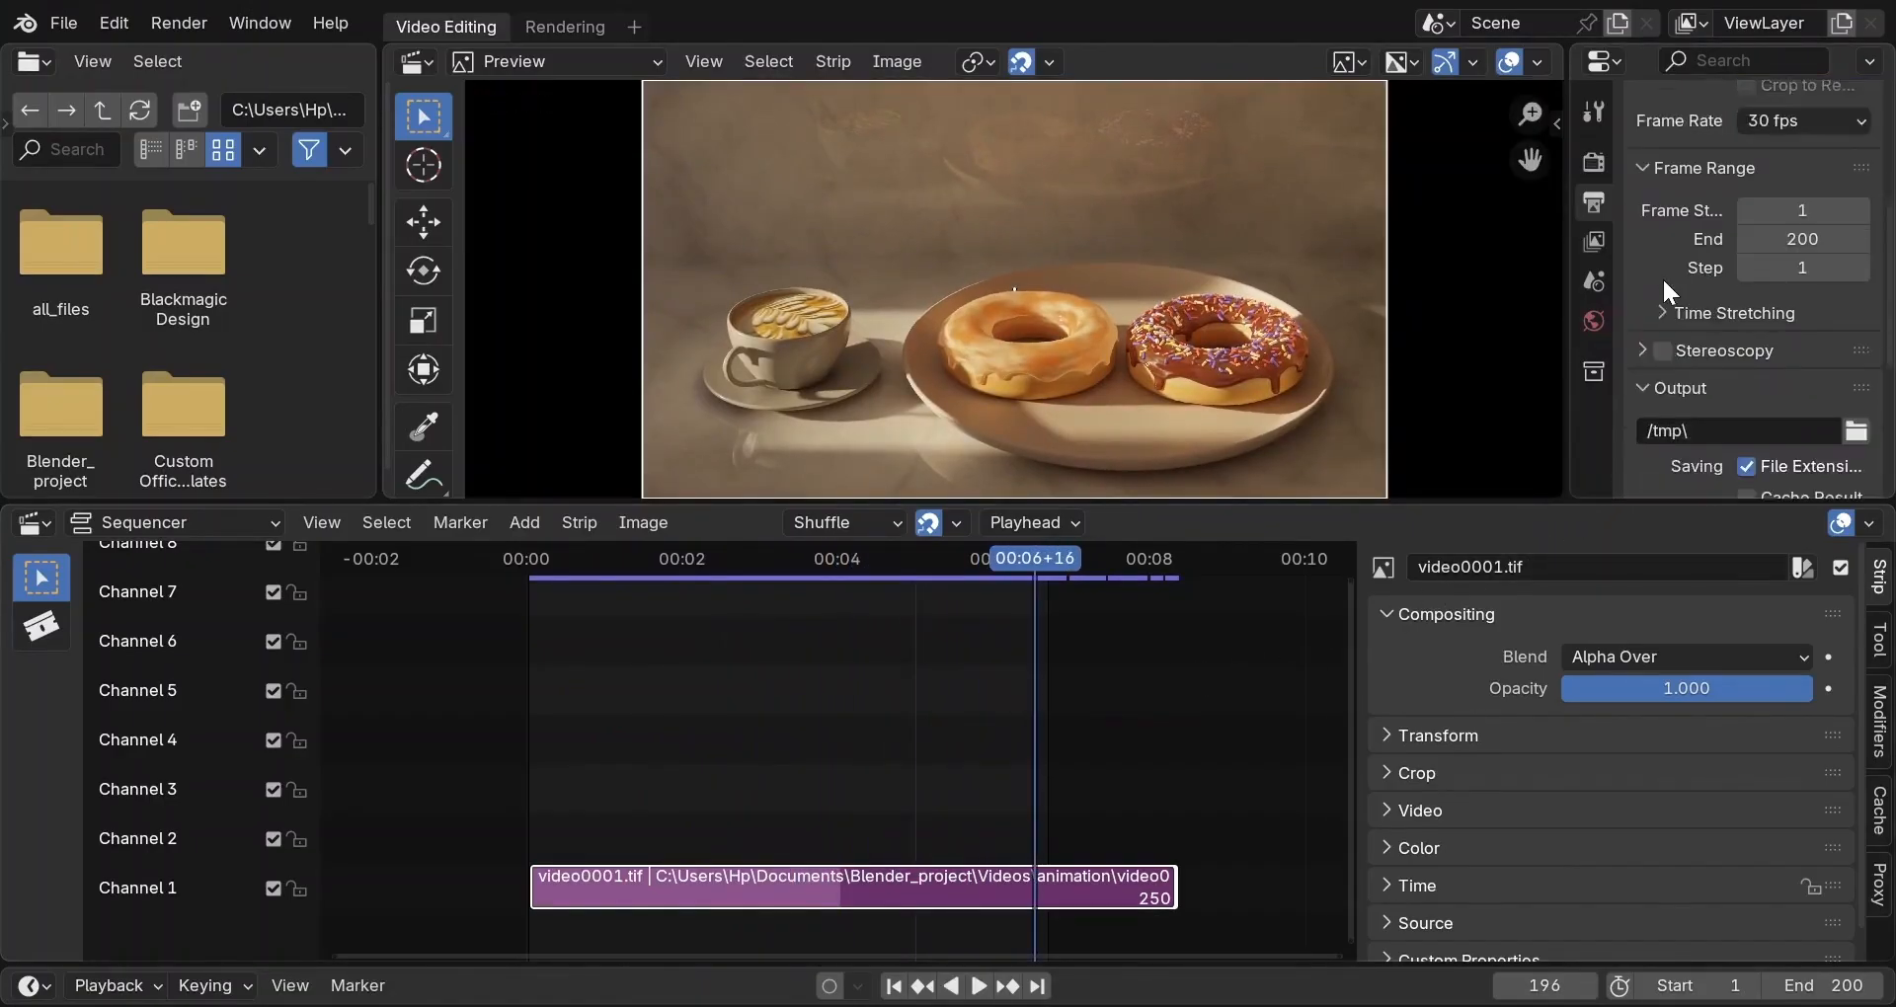
# Set the render output path to C:\tmp\video.
pyautogui.click(1849, 372)
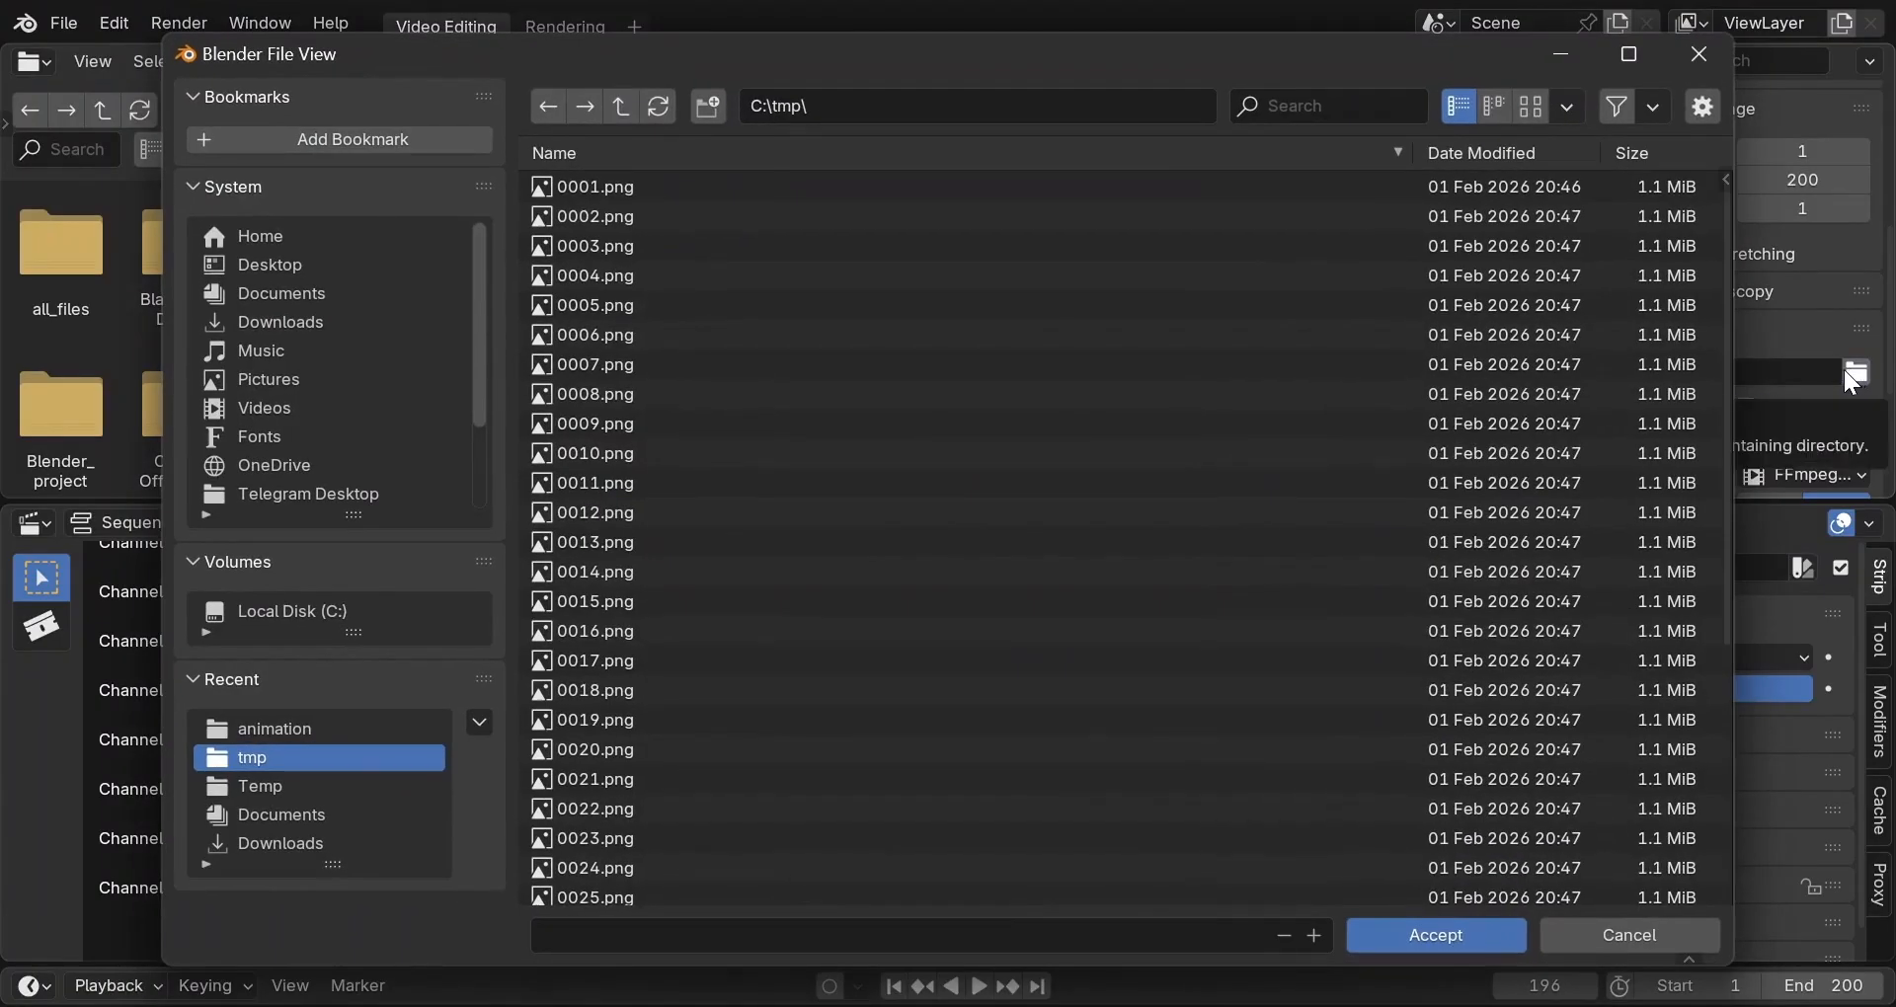
pyautogui.click(1026, 935)
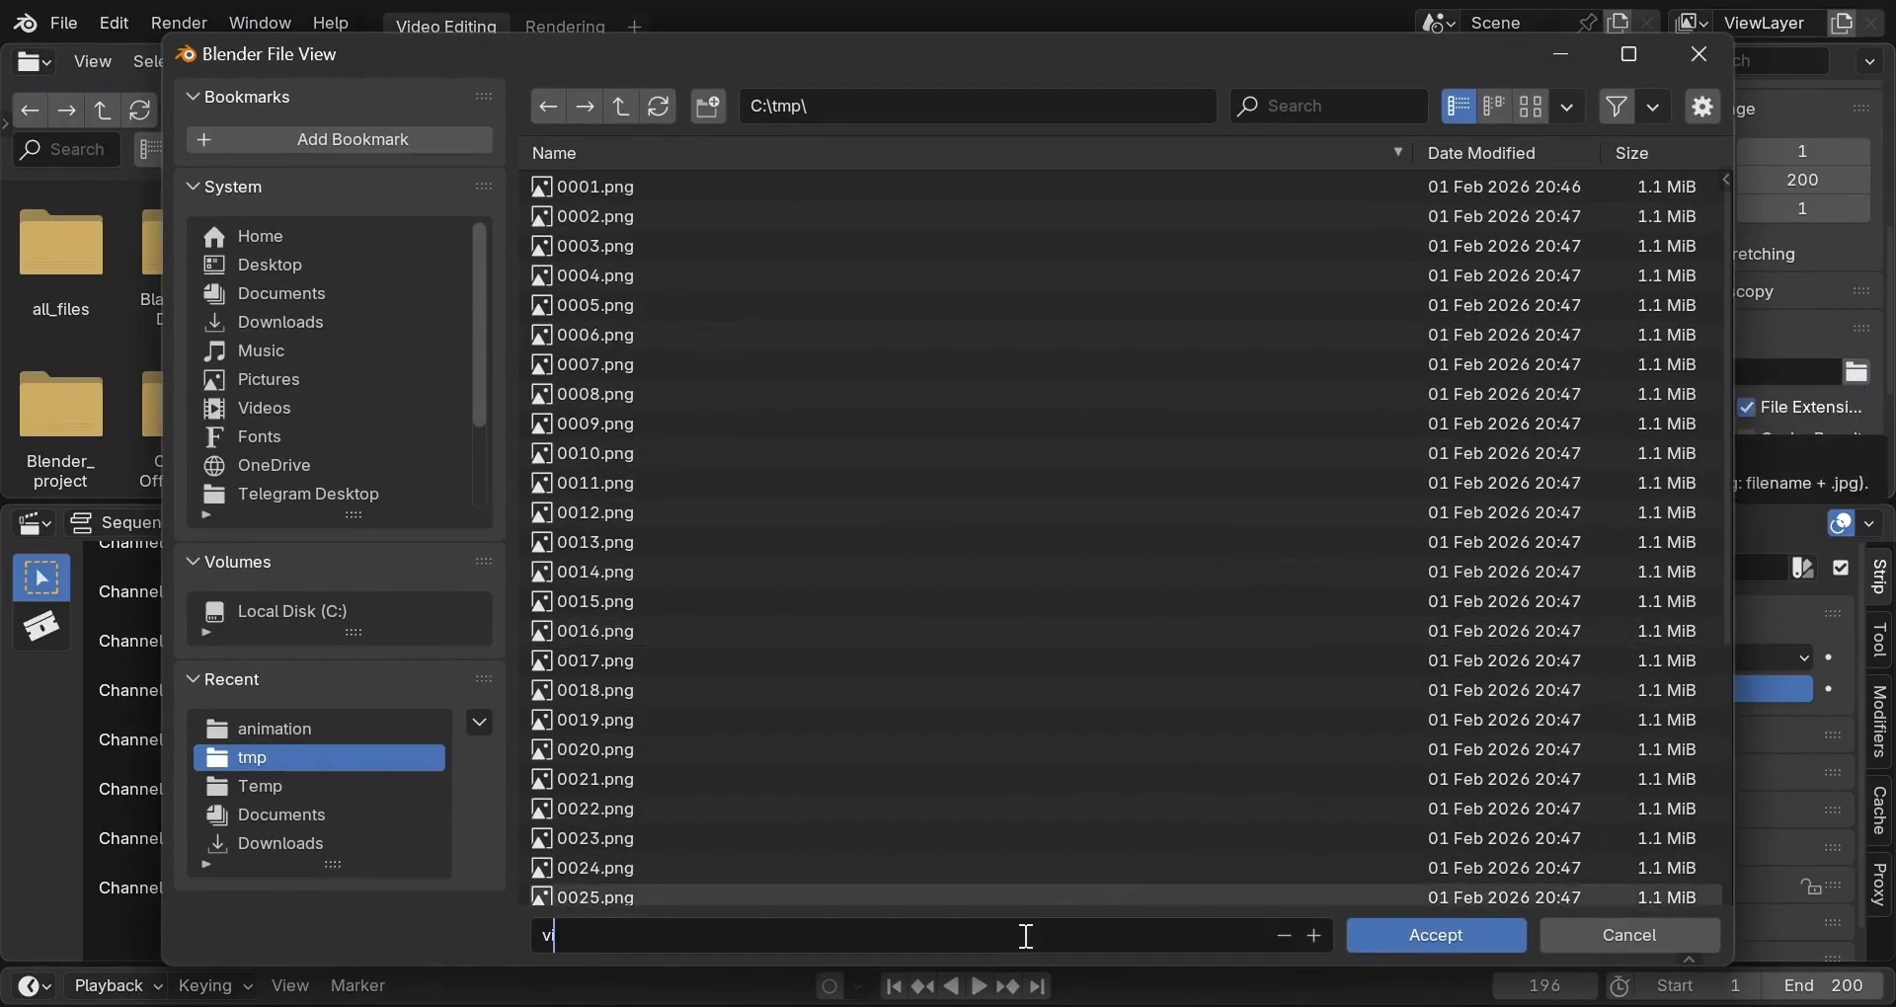
pyautogui.press('Return')
pyautogui.click(1448, 921)
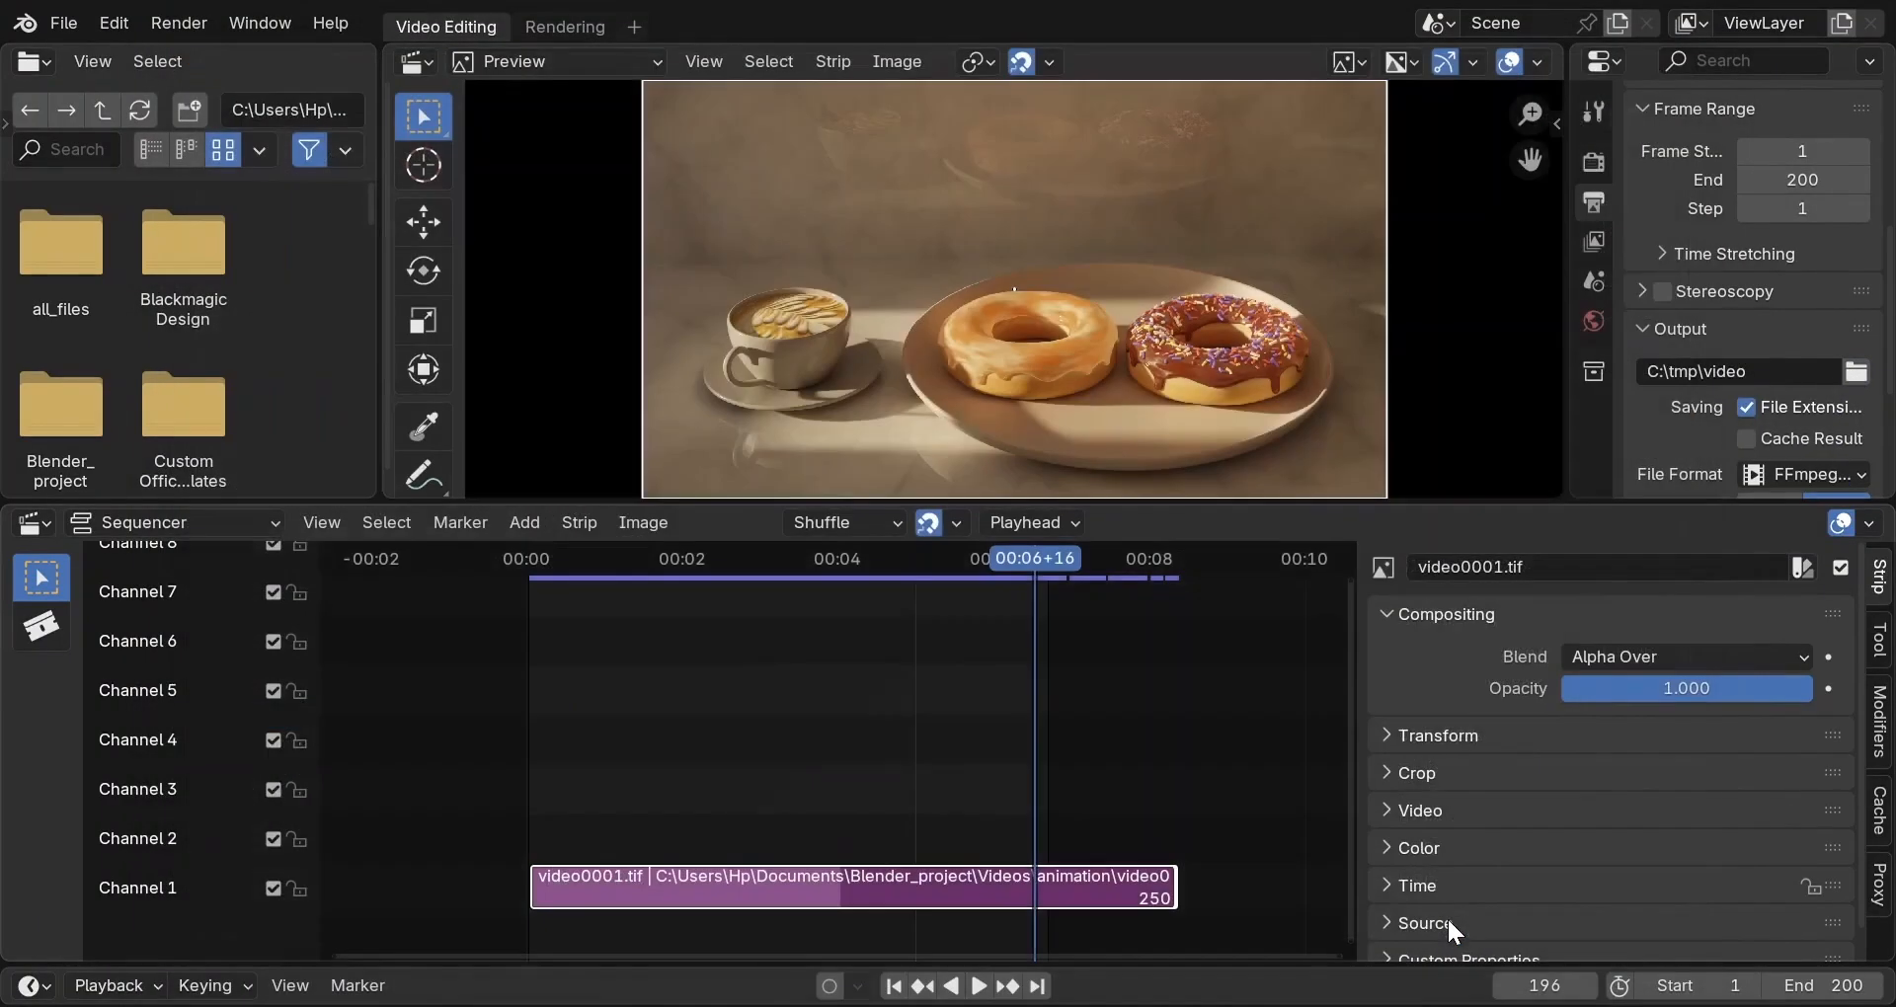
# Keep FFmpeg video output with MPEG-4/H.264 and set quality to Perceptually Lossless.
pyautogui.scroll(-2, 1725, 456)
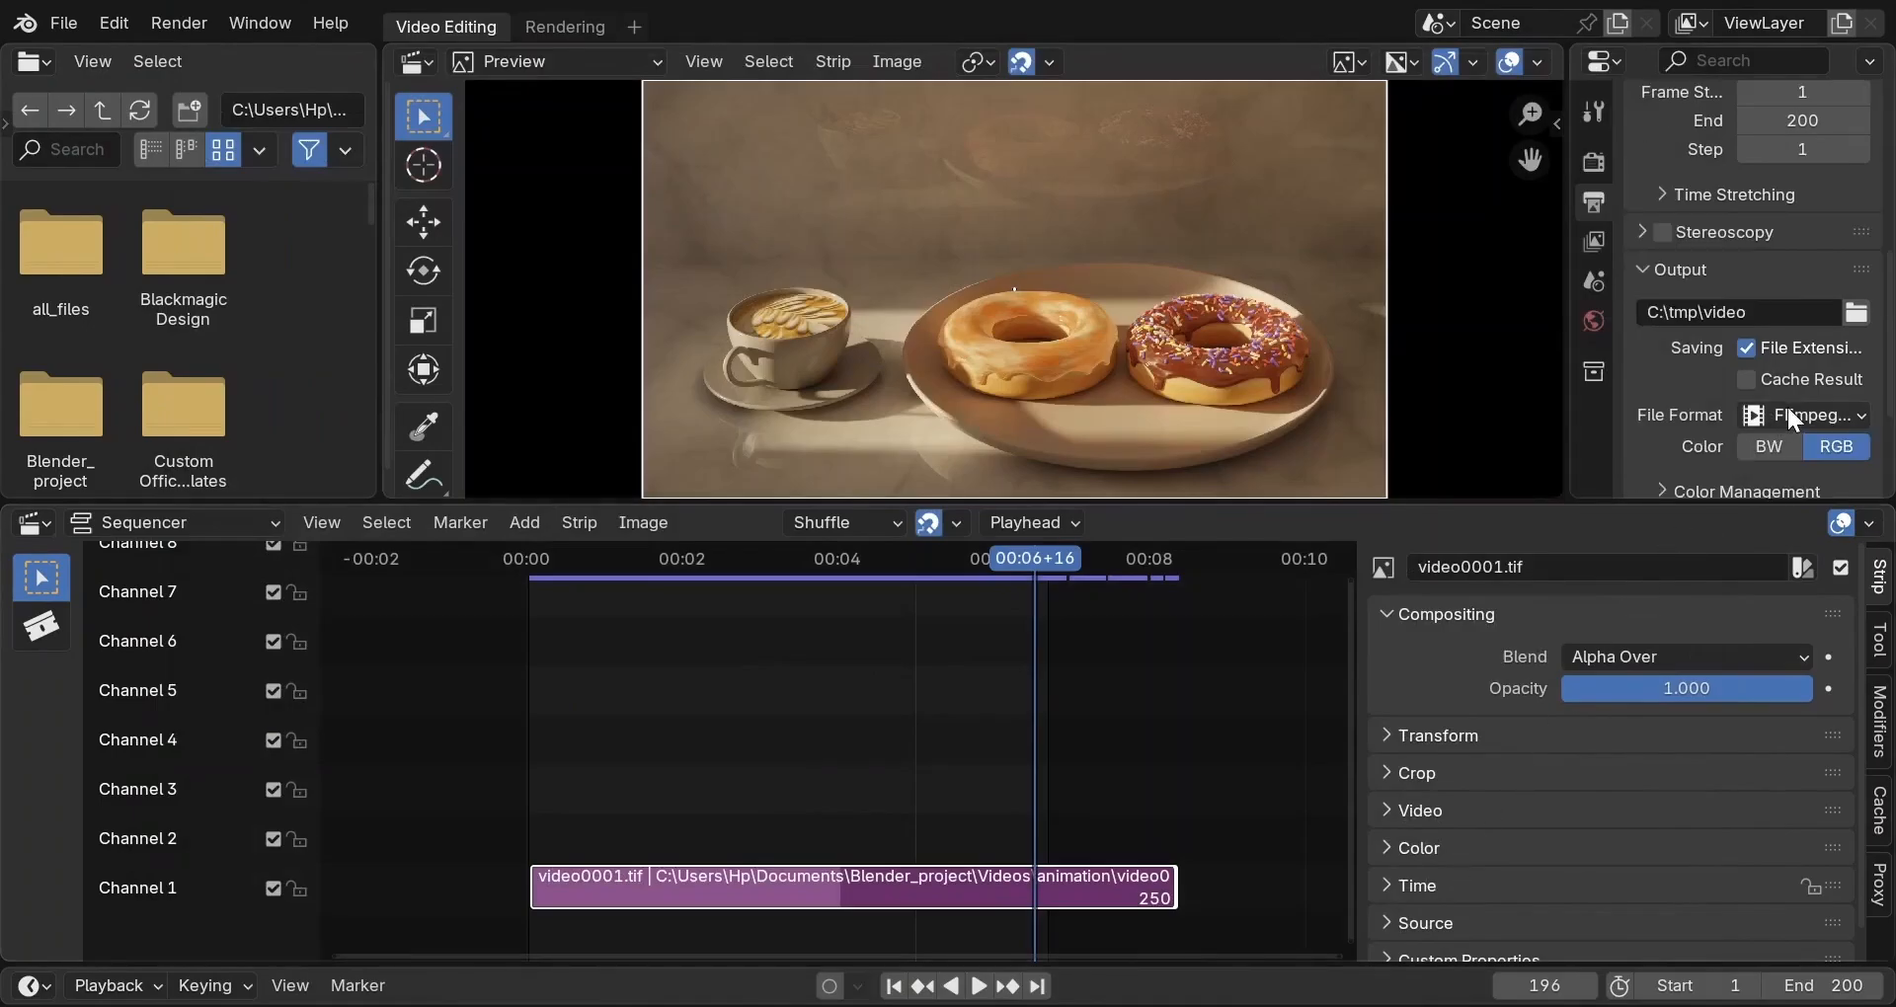
pyautogui.click(1860, 416)
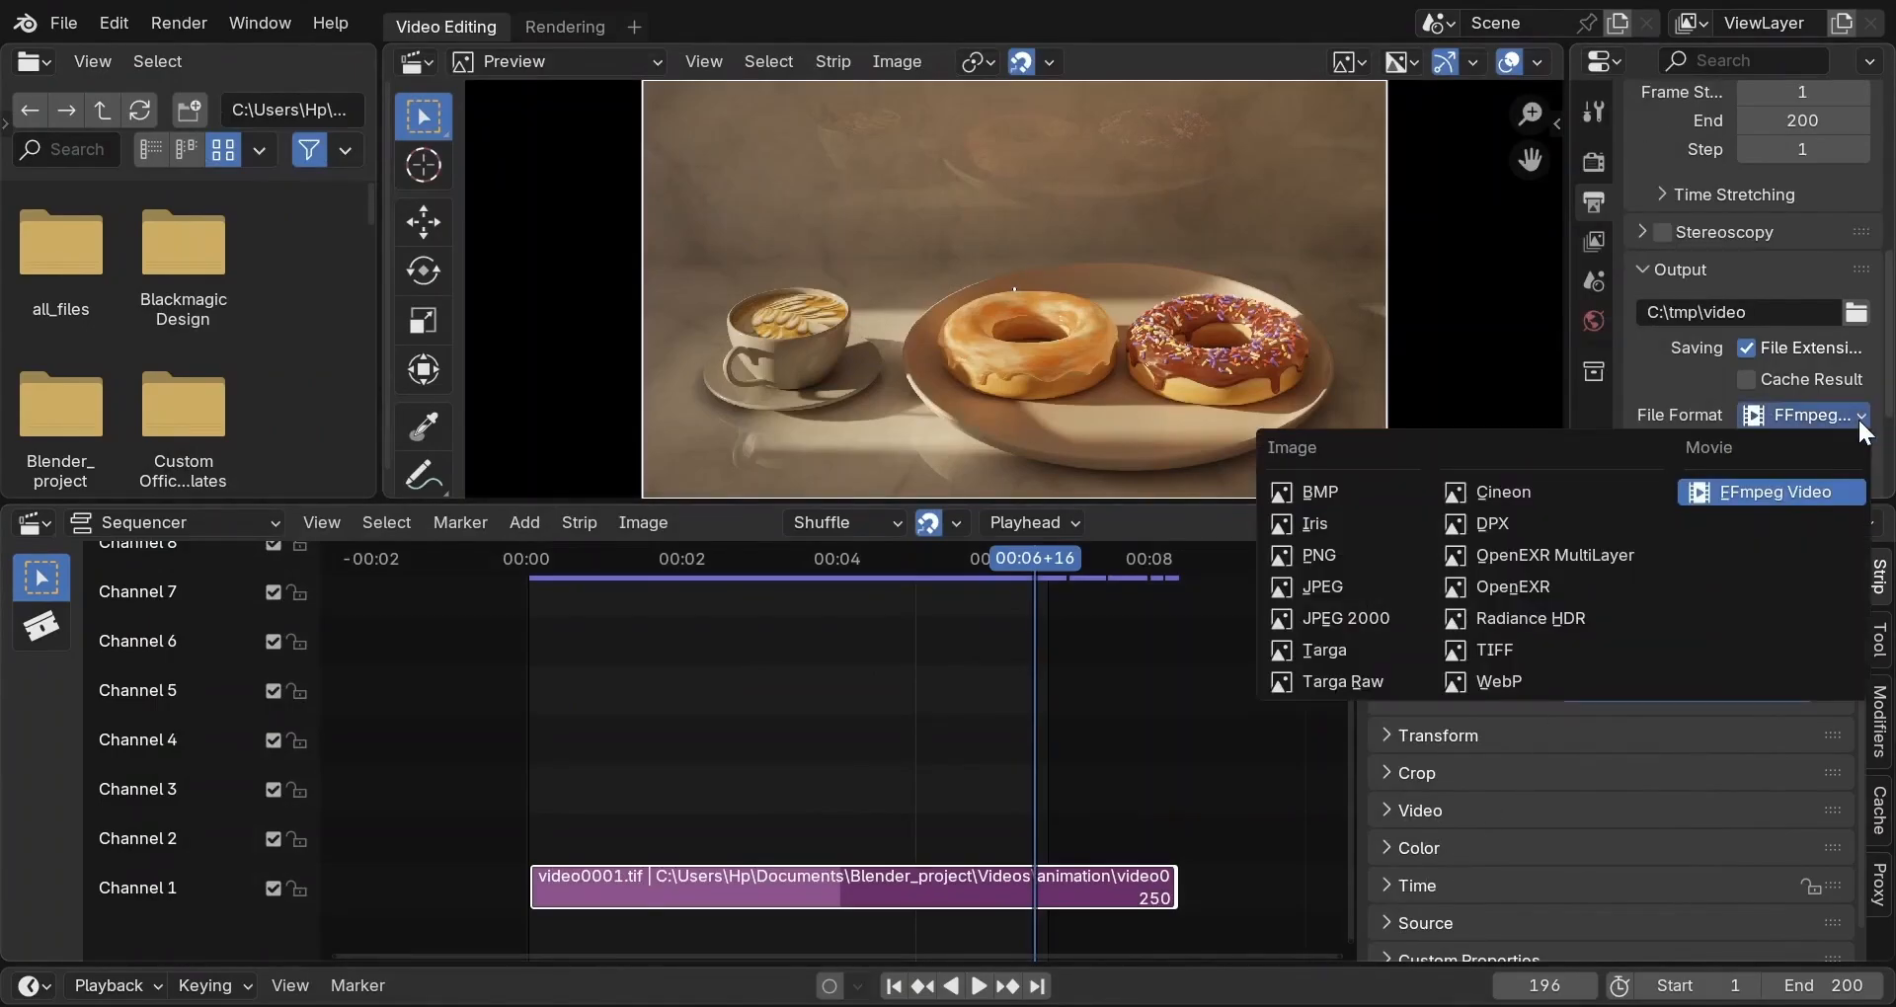
pyautogui.click(1861, 418)
pyautogui.scroll(-3, 1858, 417)
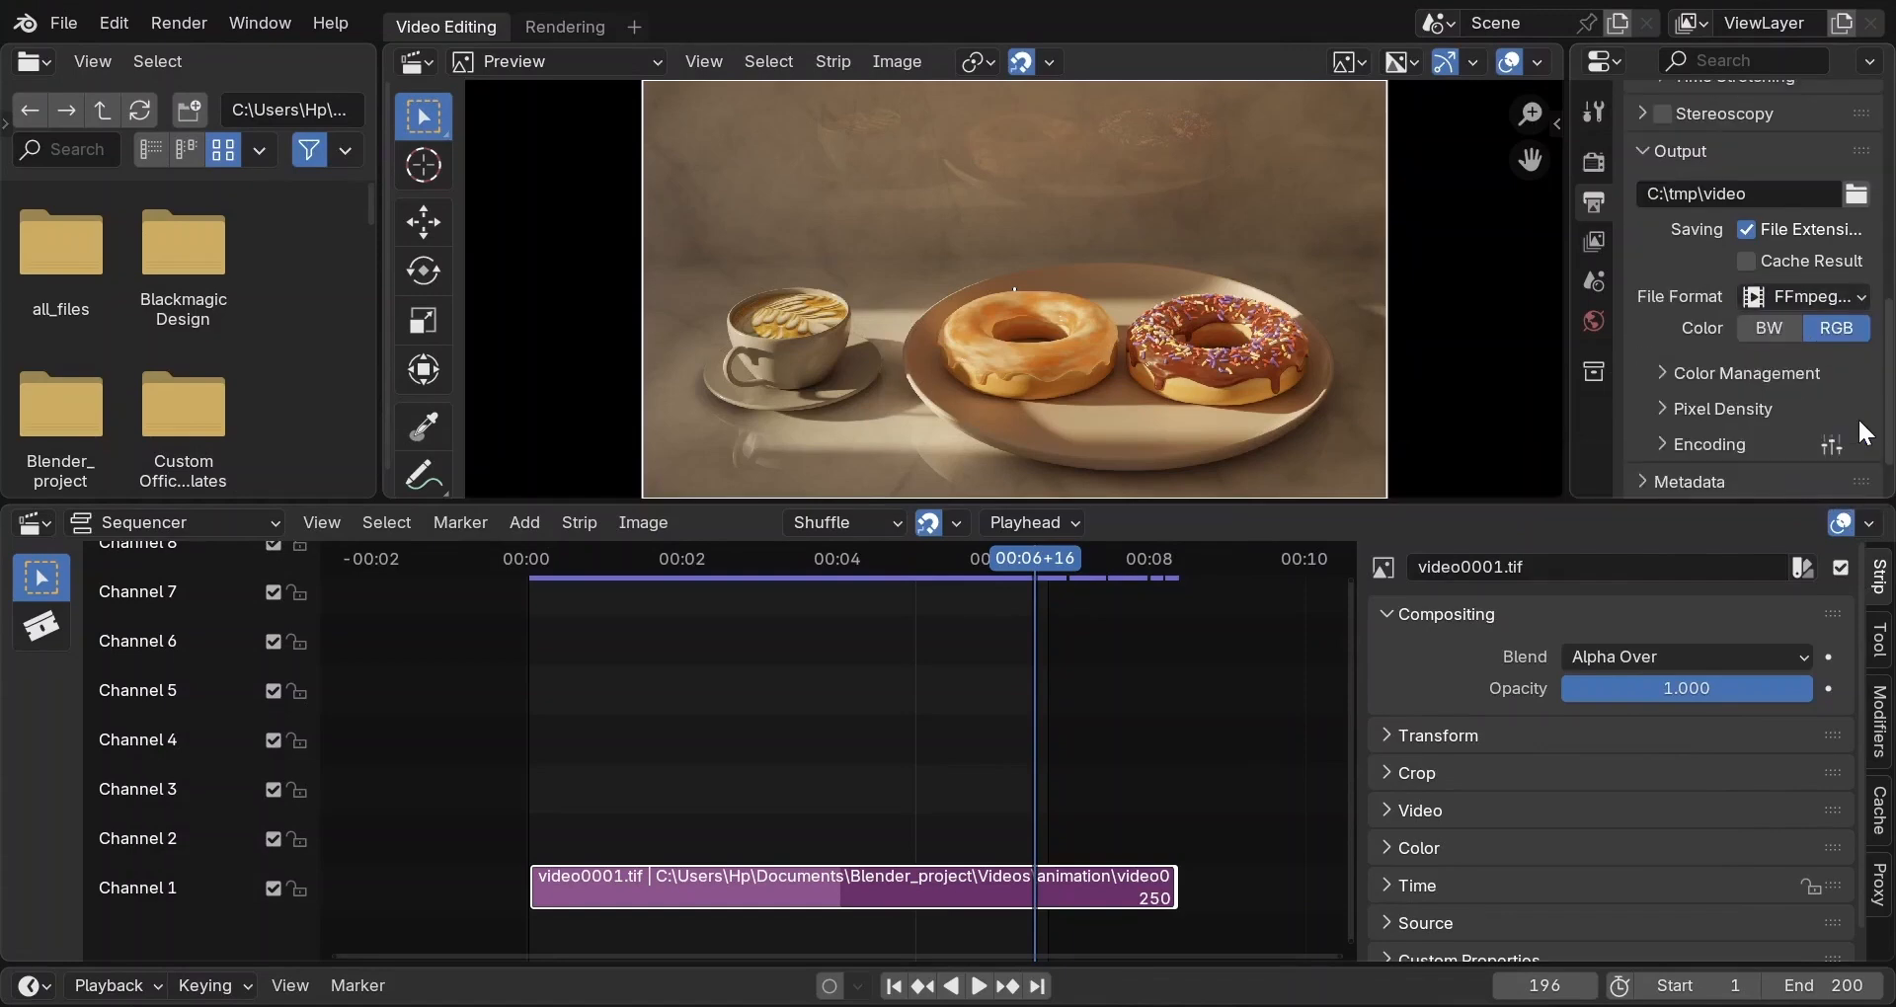
pyautogui.scroll(-2, 1655, 440)
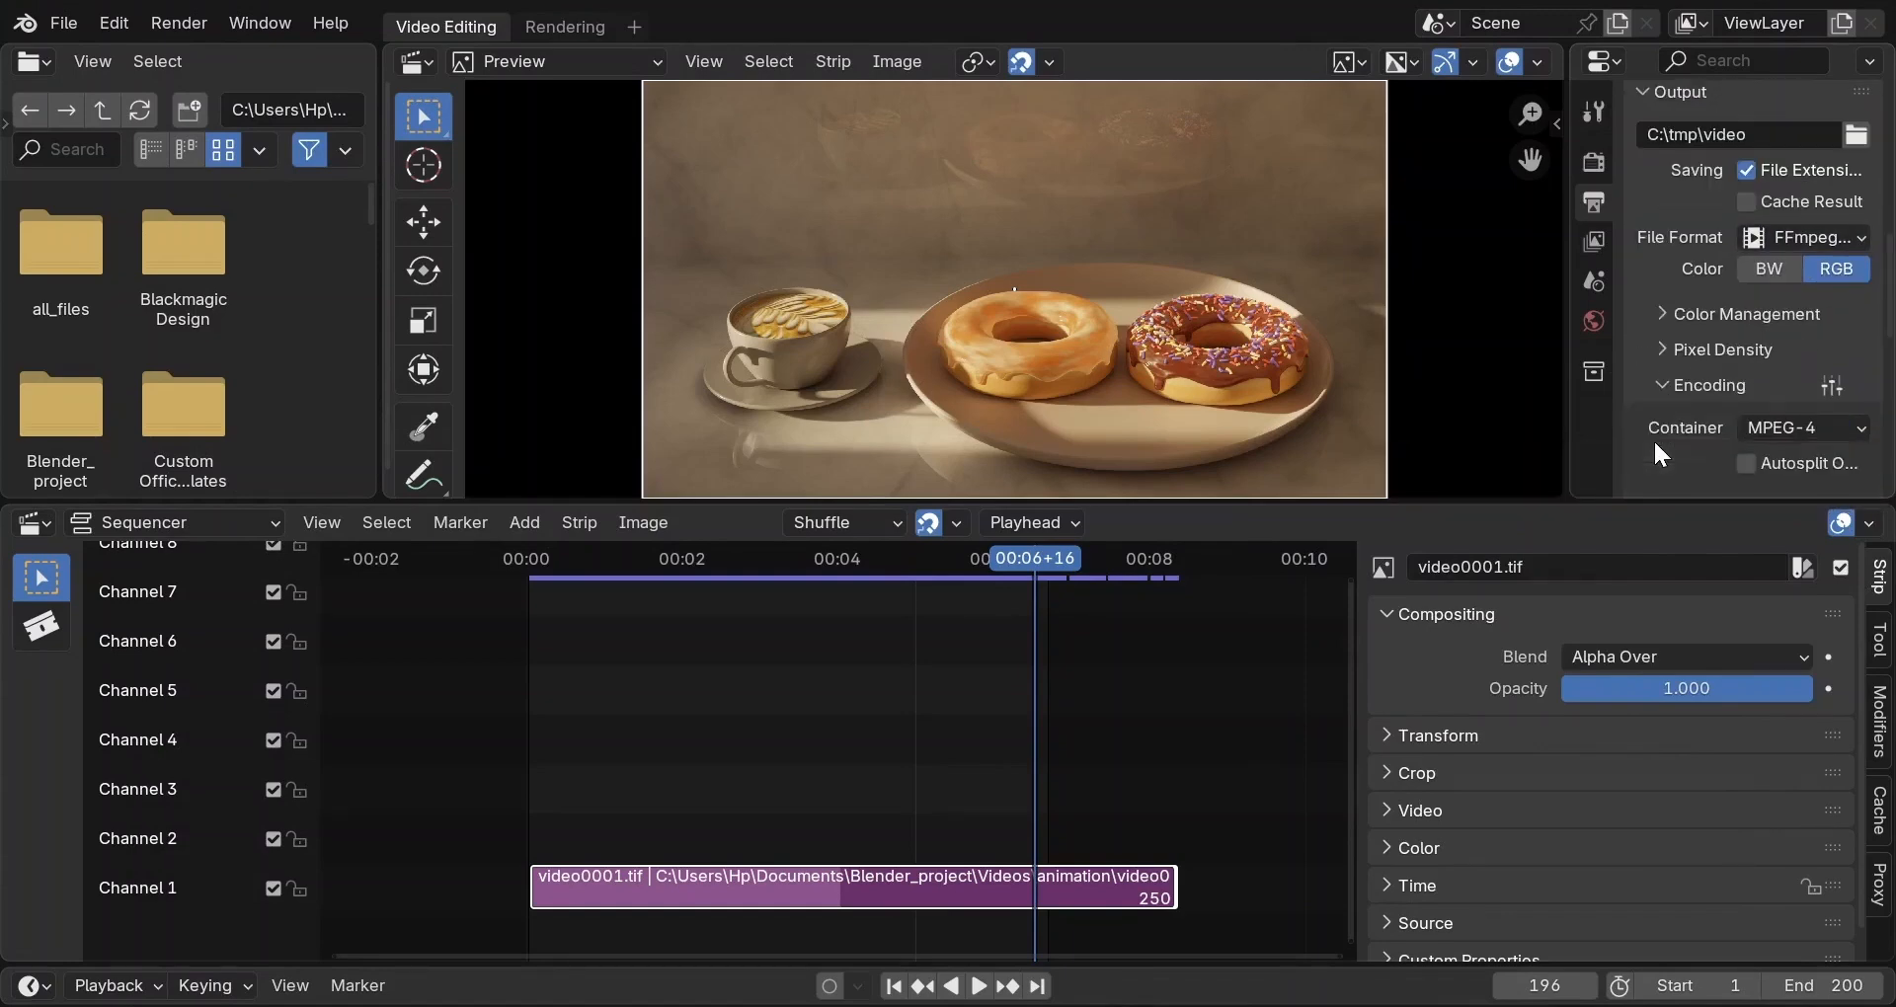
pyautogui.scroll(-2, 1753, 420)
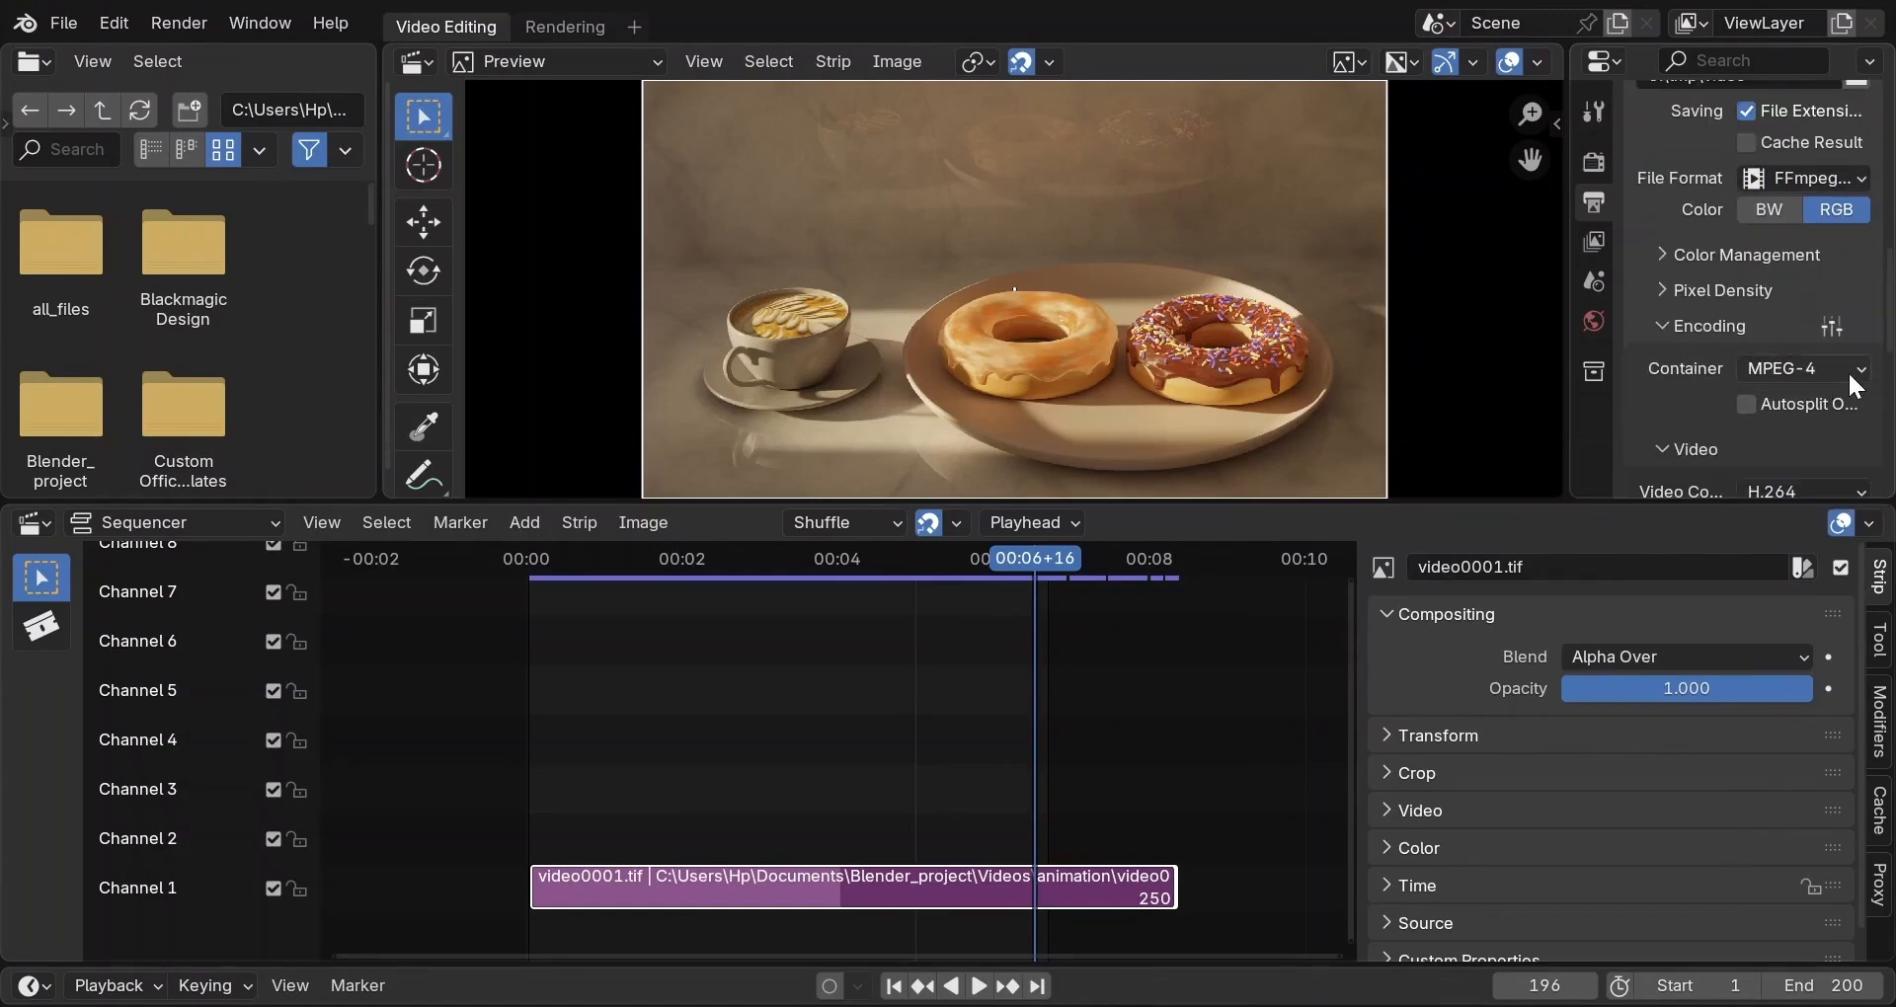
pyautogui.scroll(-4, 1847, 370)
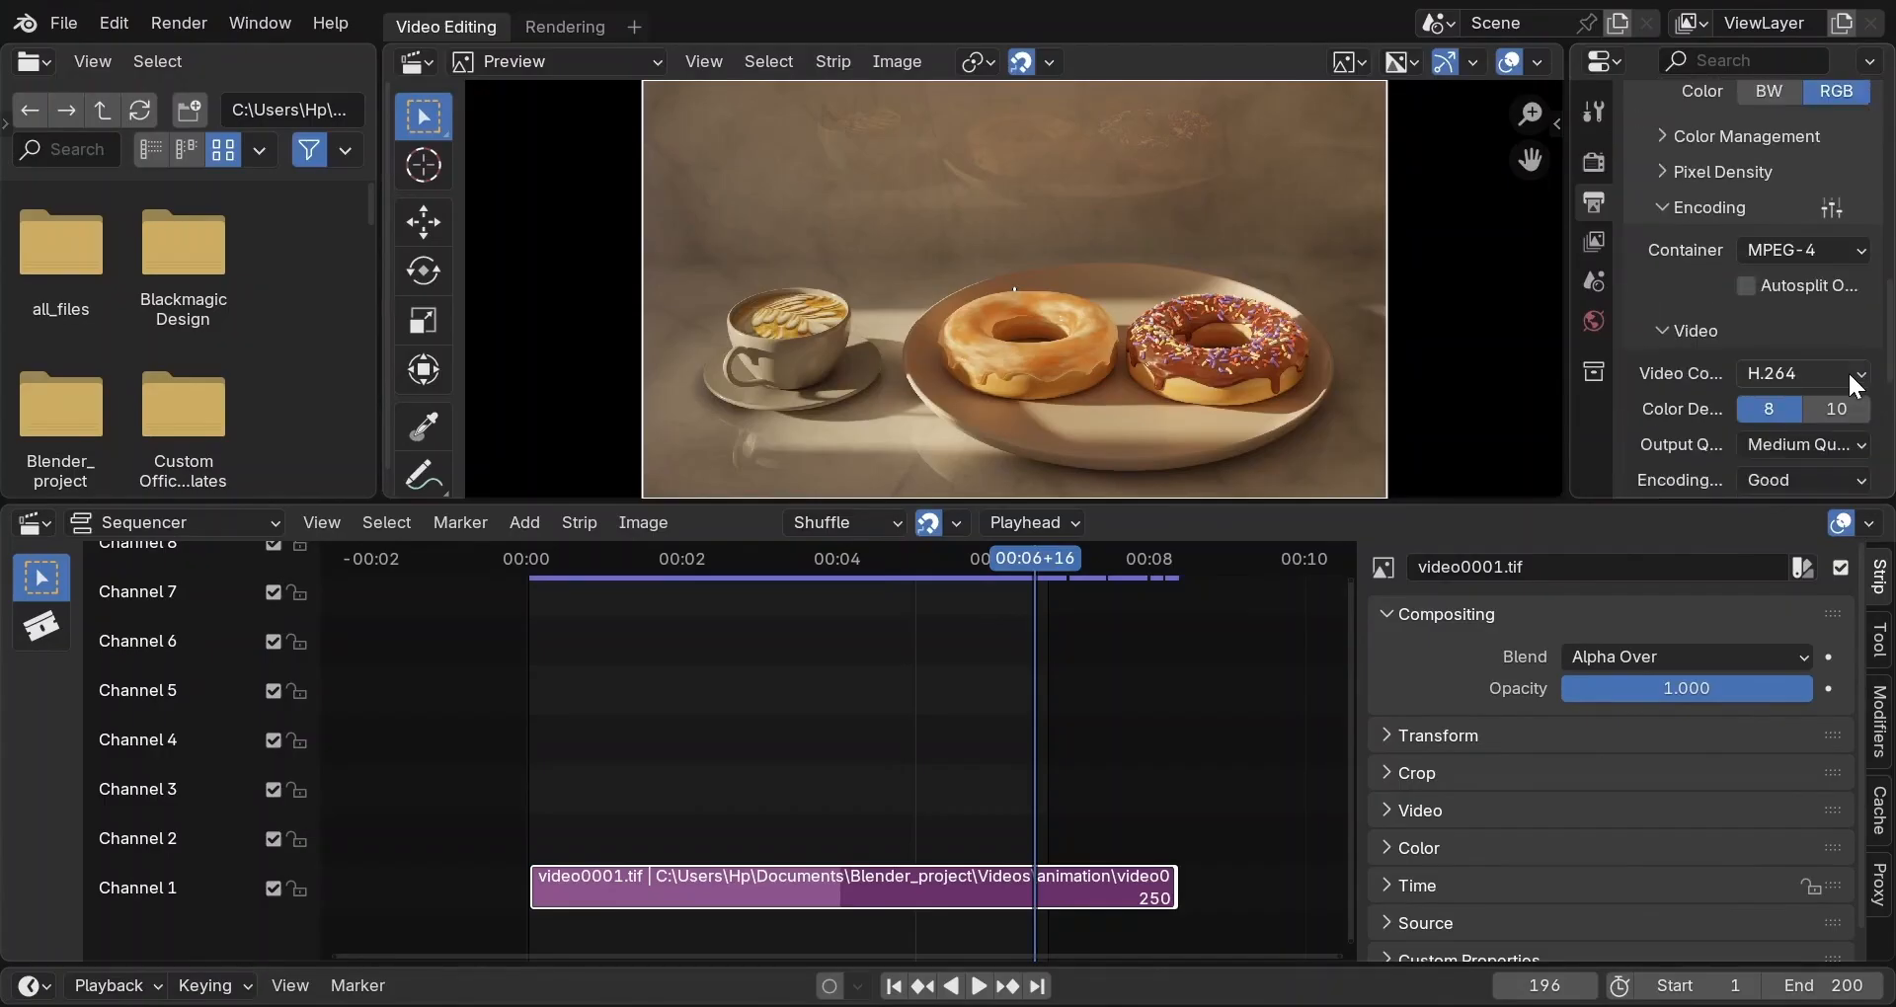
pyautogui.click(1846, 376)
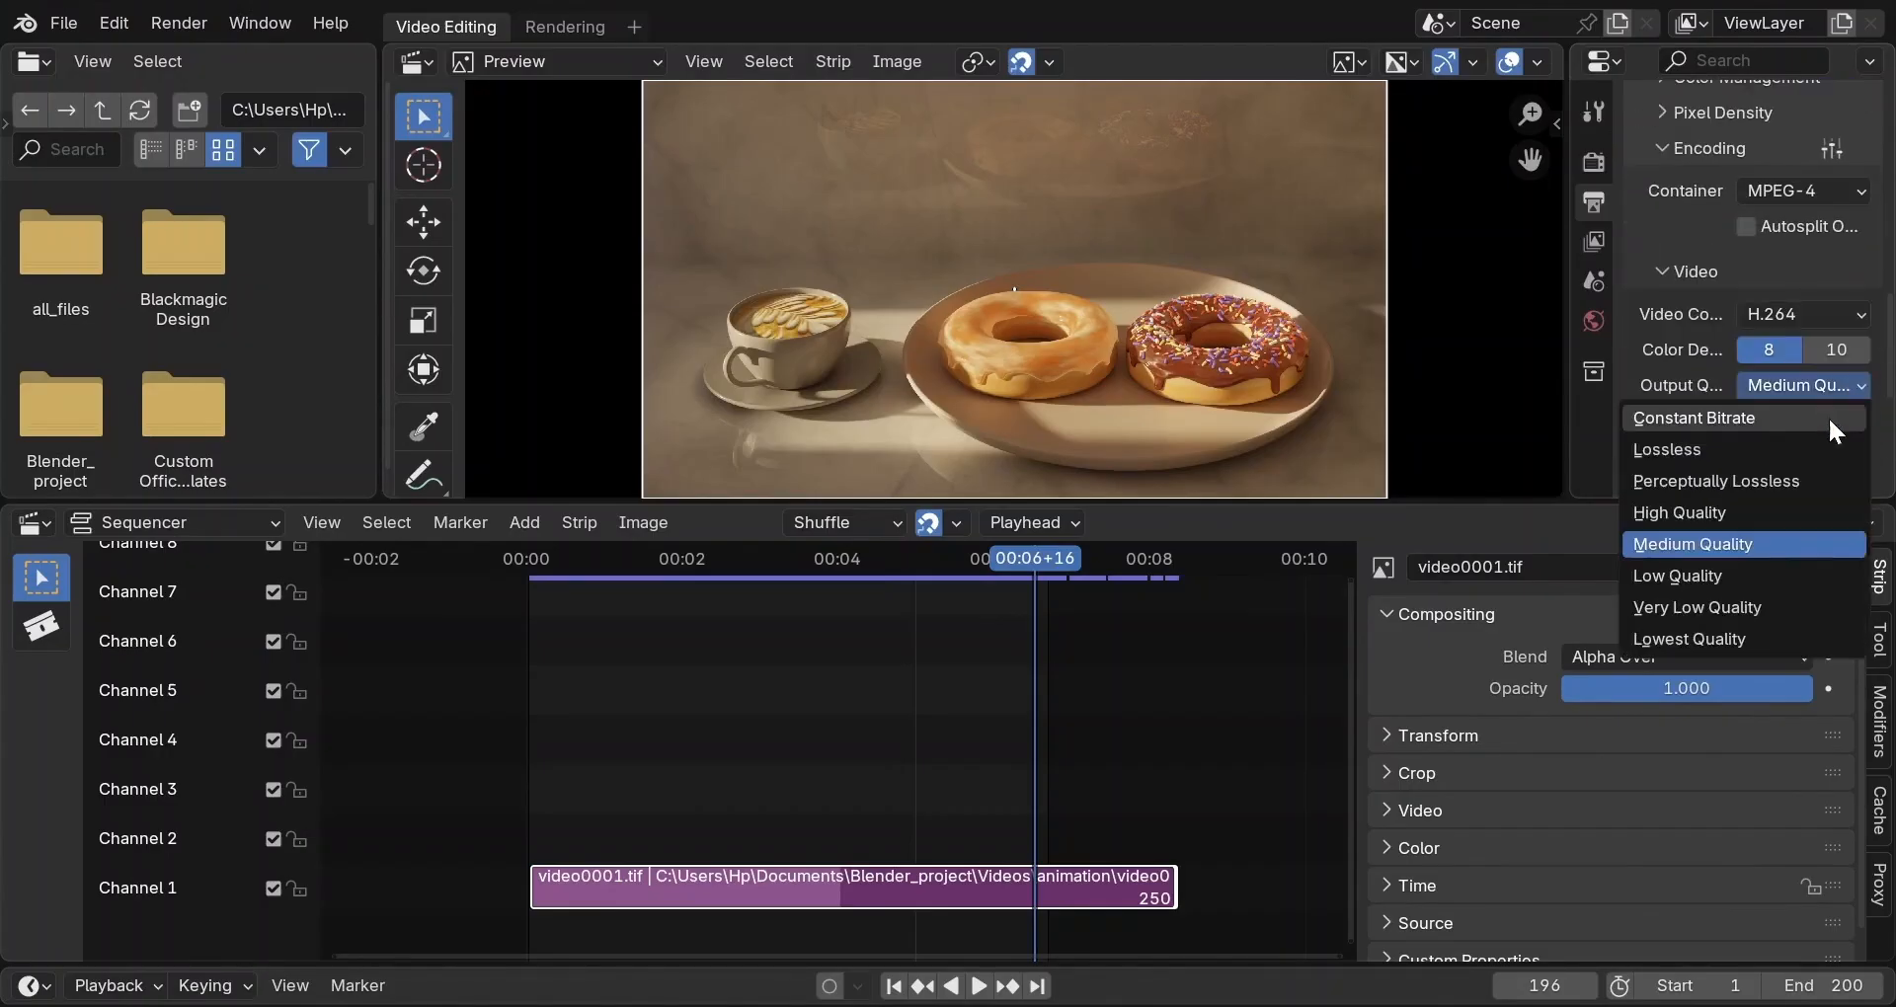
pyautogui.click(1756, 478)
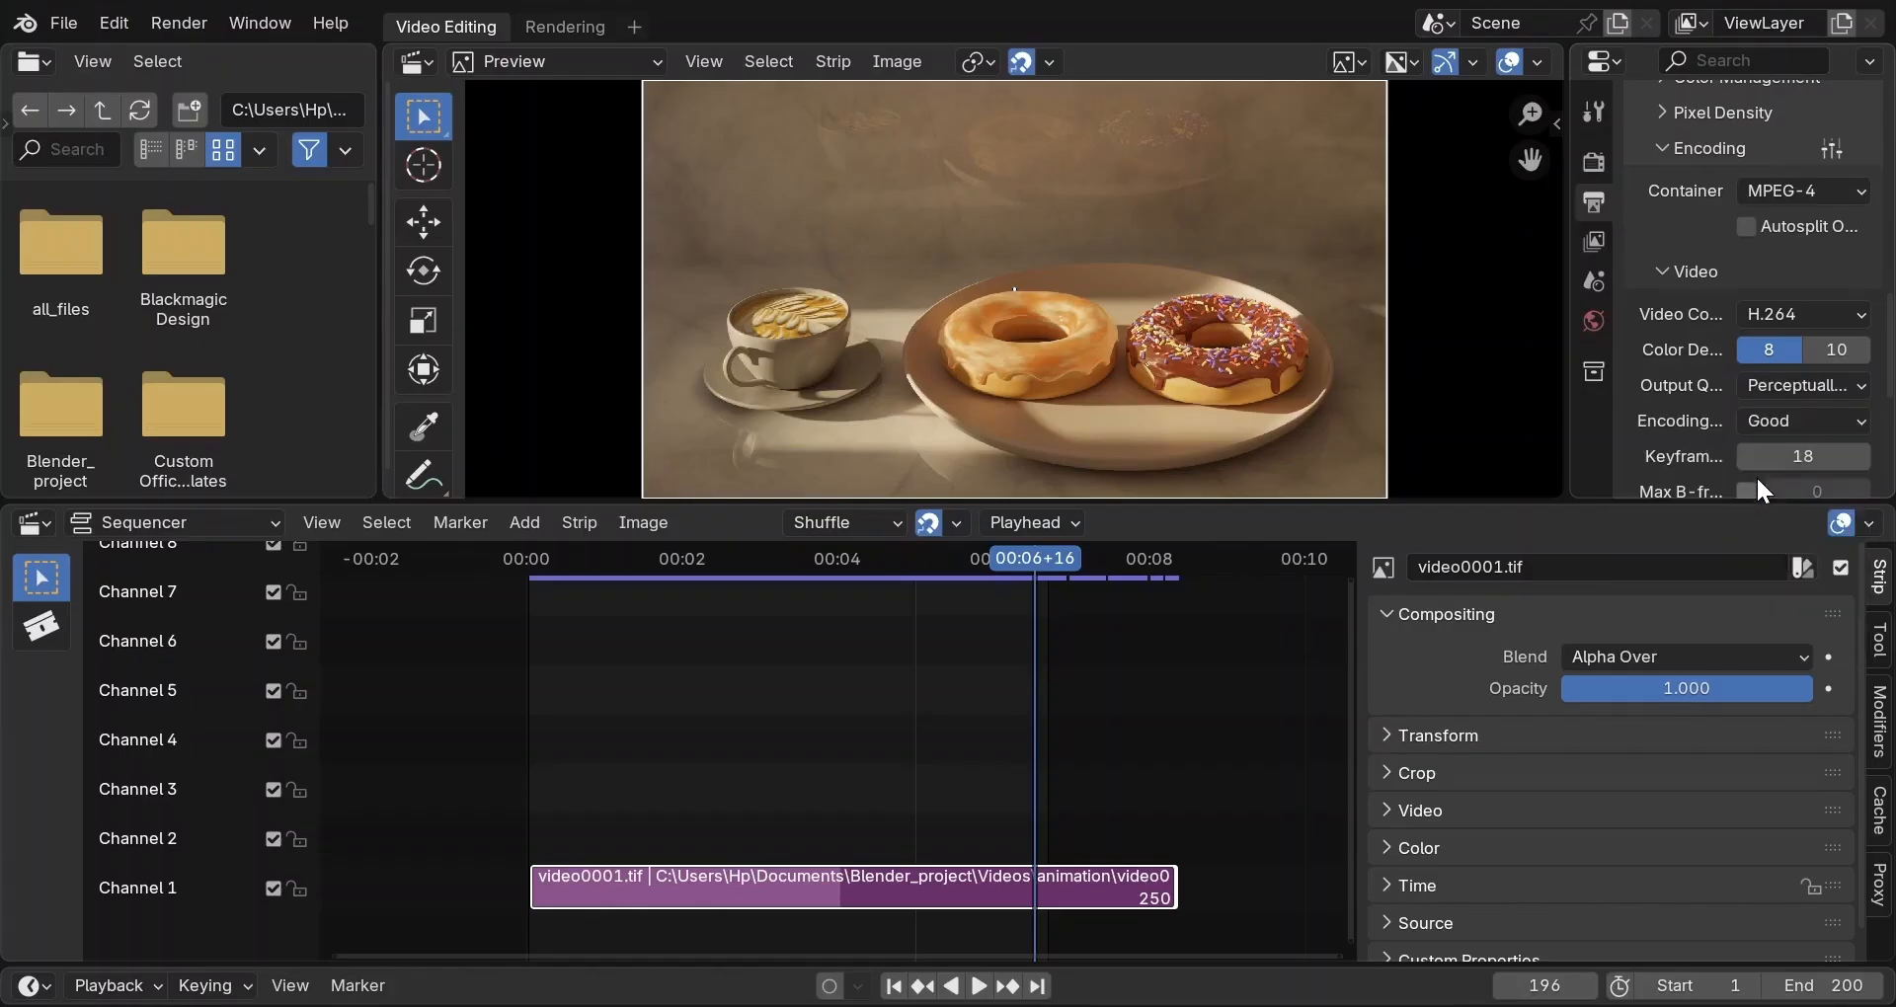
pyautogui.scroll(-4, 1756, 476)
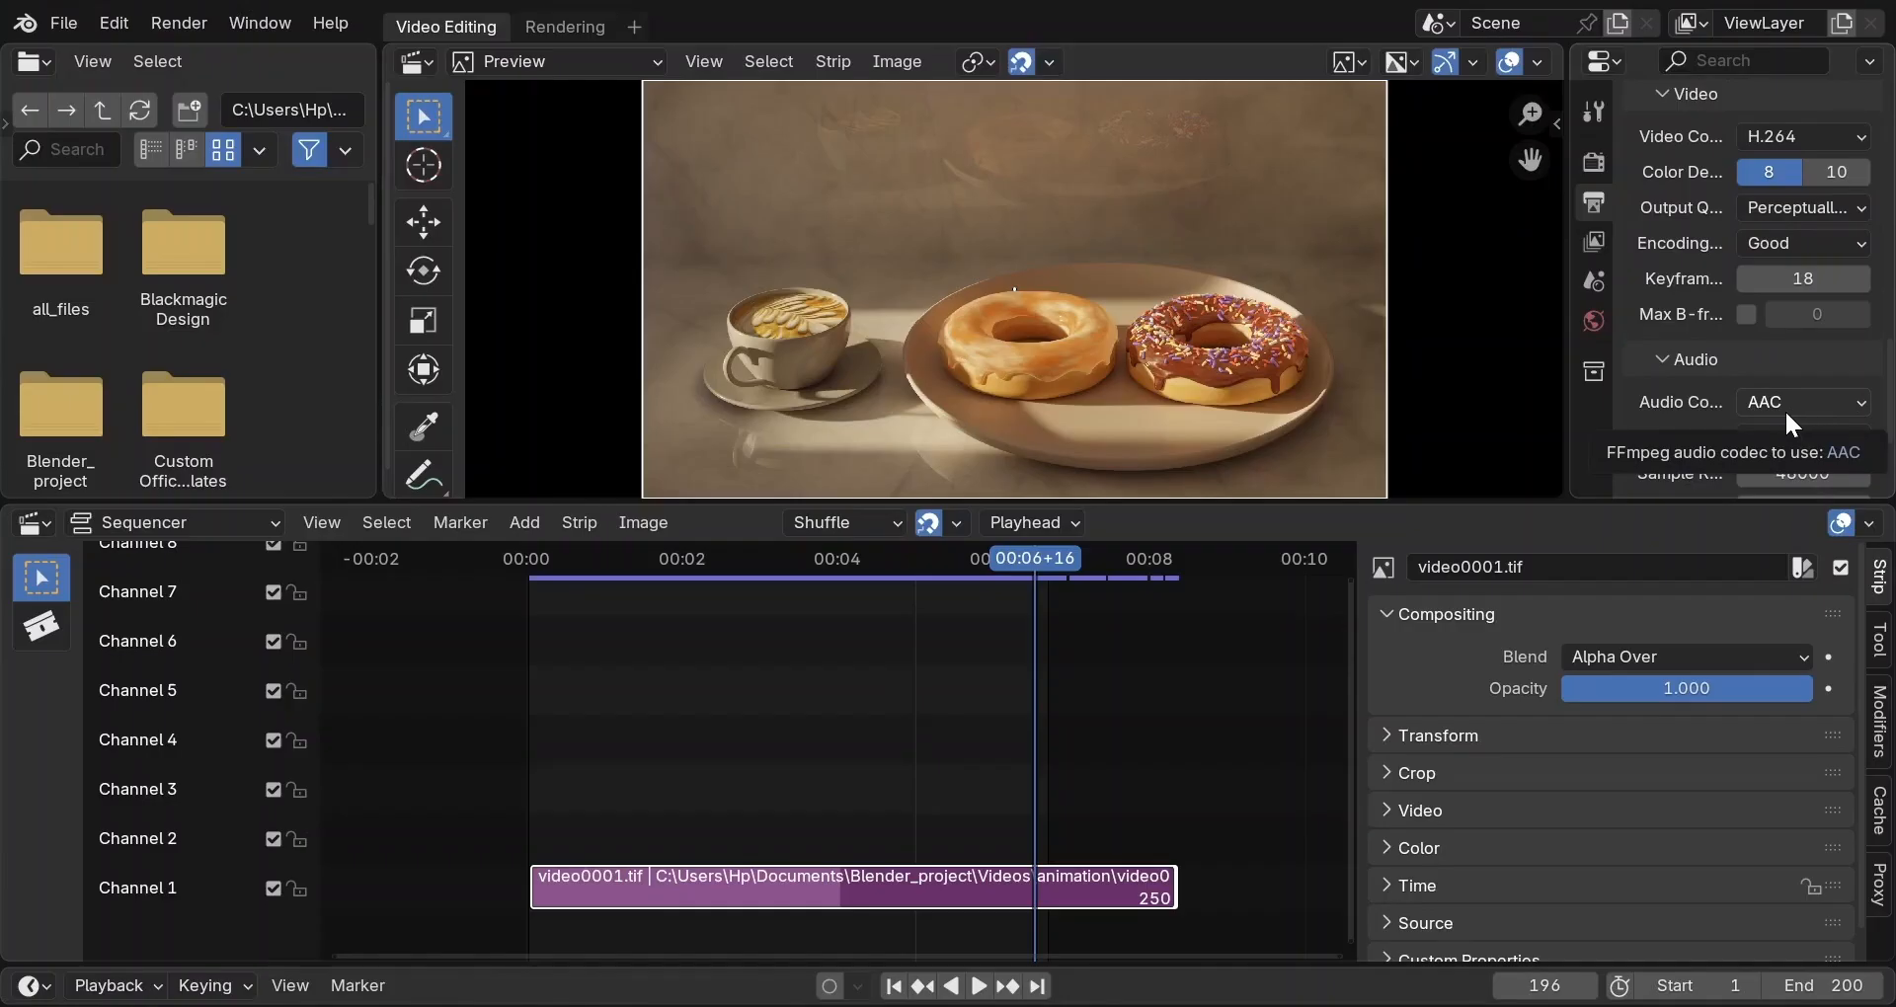
# Render the animation to the video file, then play the sequence in a maximised preview.
pyautogui.click(198, 37)
pyautogui.click(204, 80)
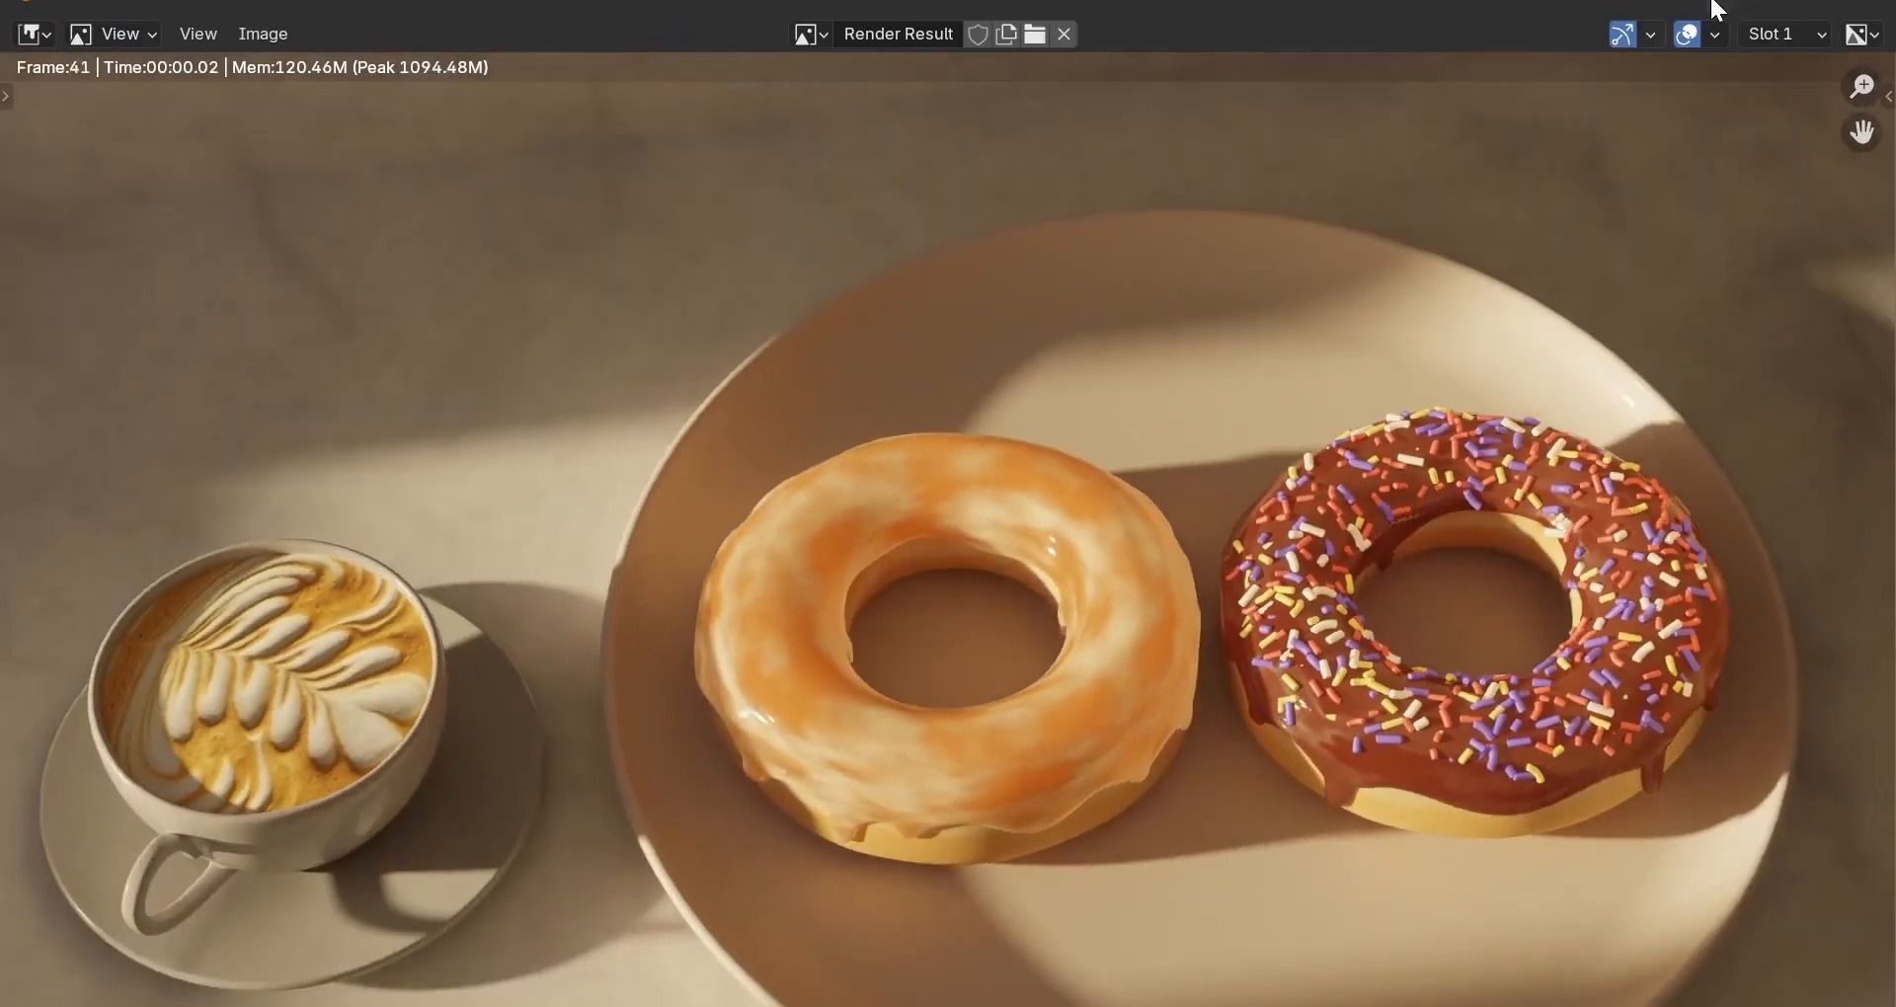
pyautogui.click(1710, 1)
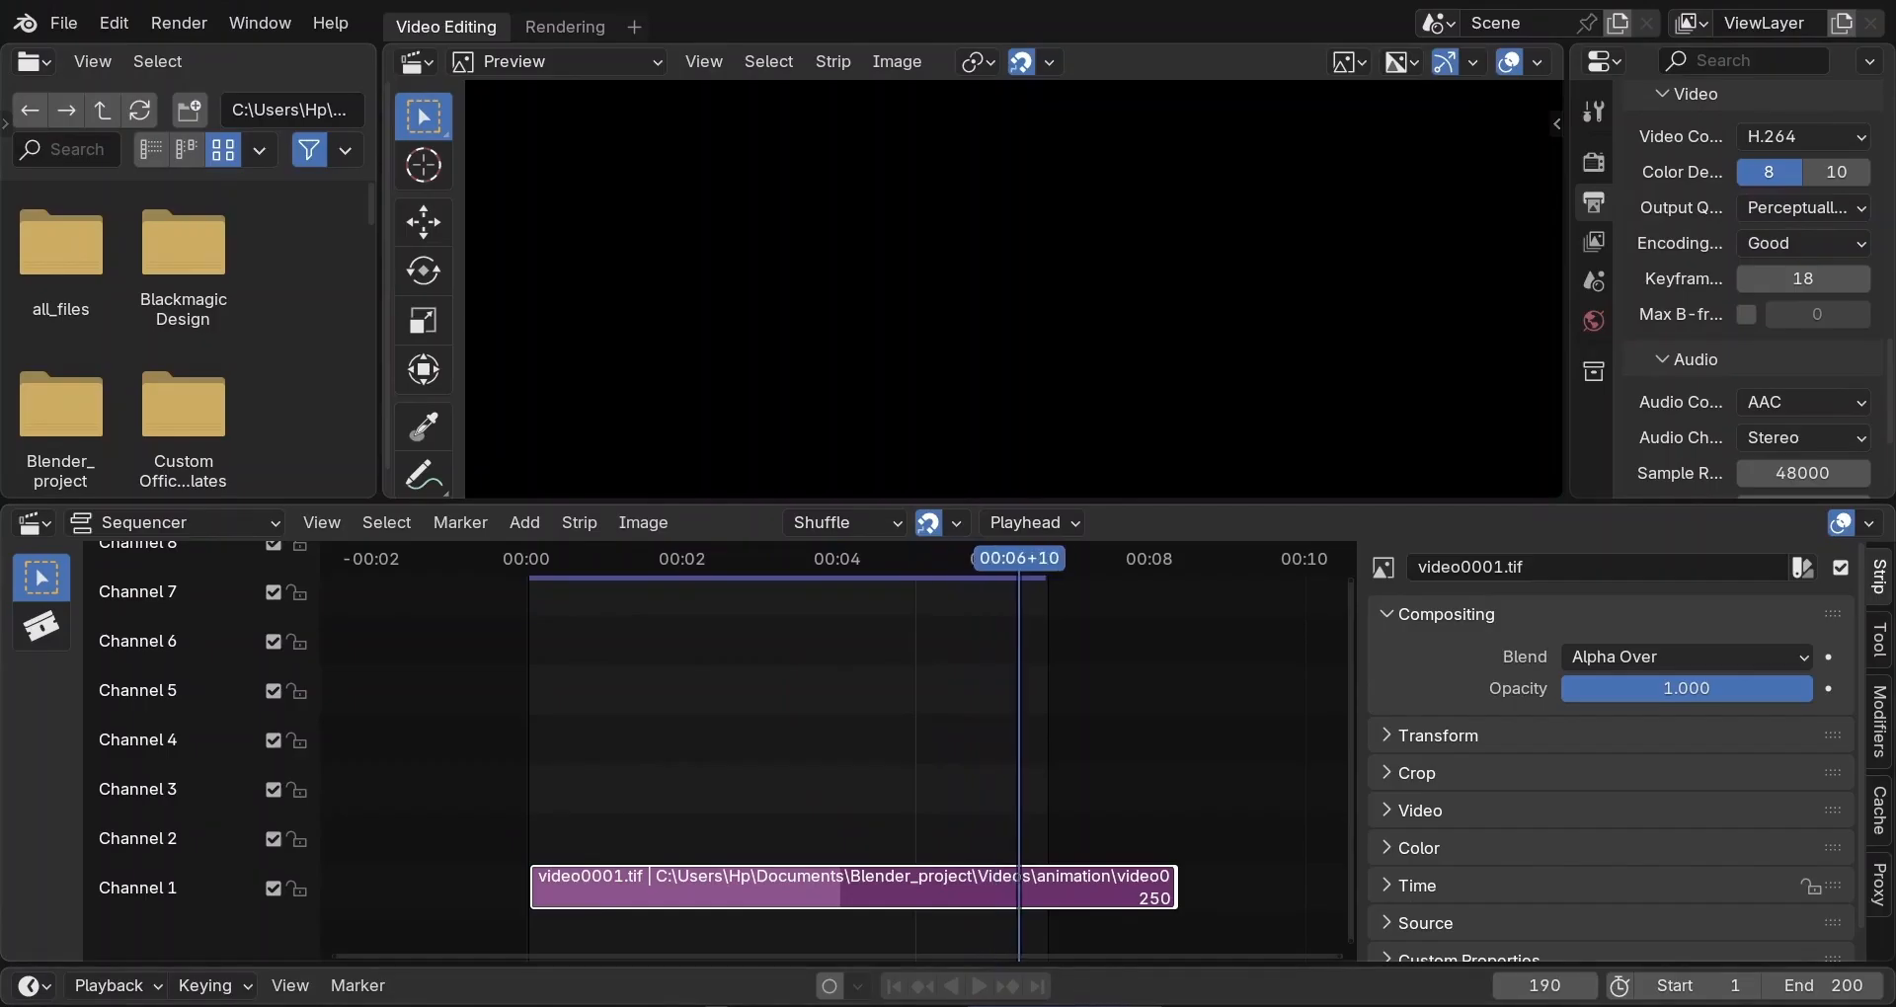
pyautogui.press('space')
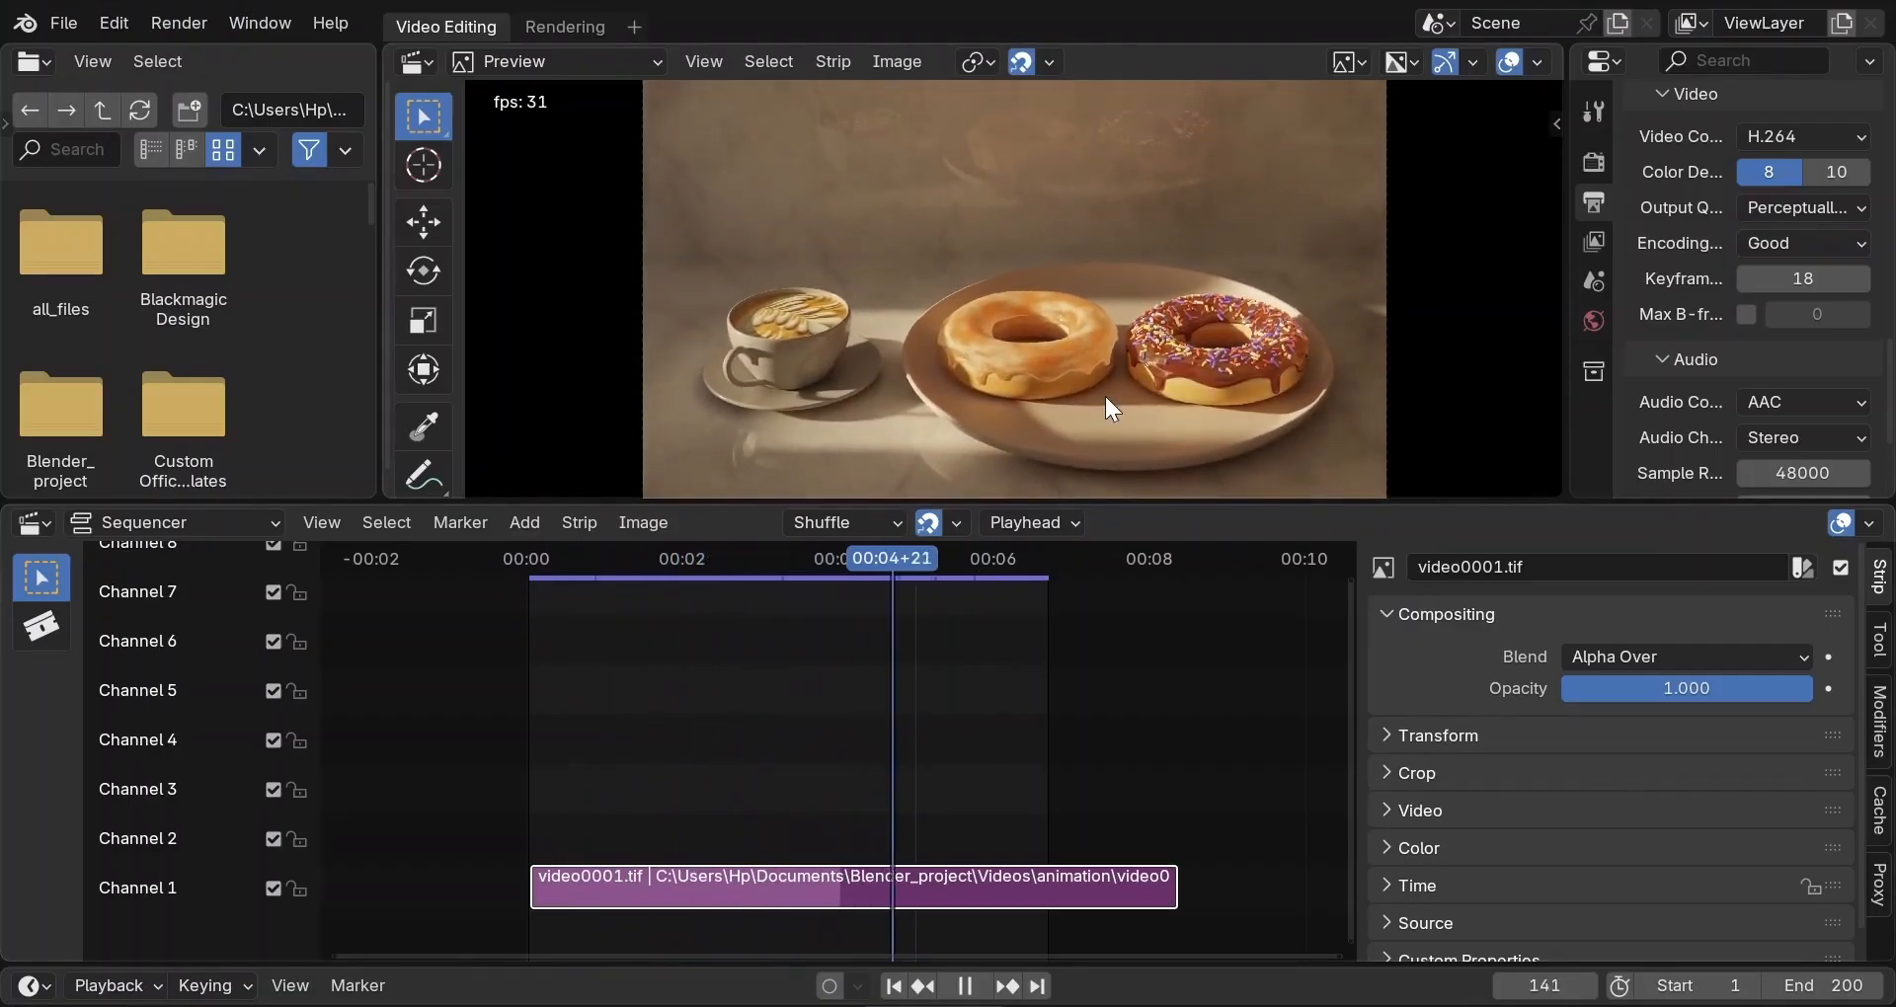
pyautogui.hotkey('ctrl', 'space')
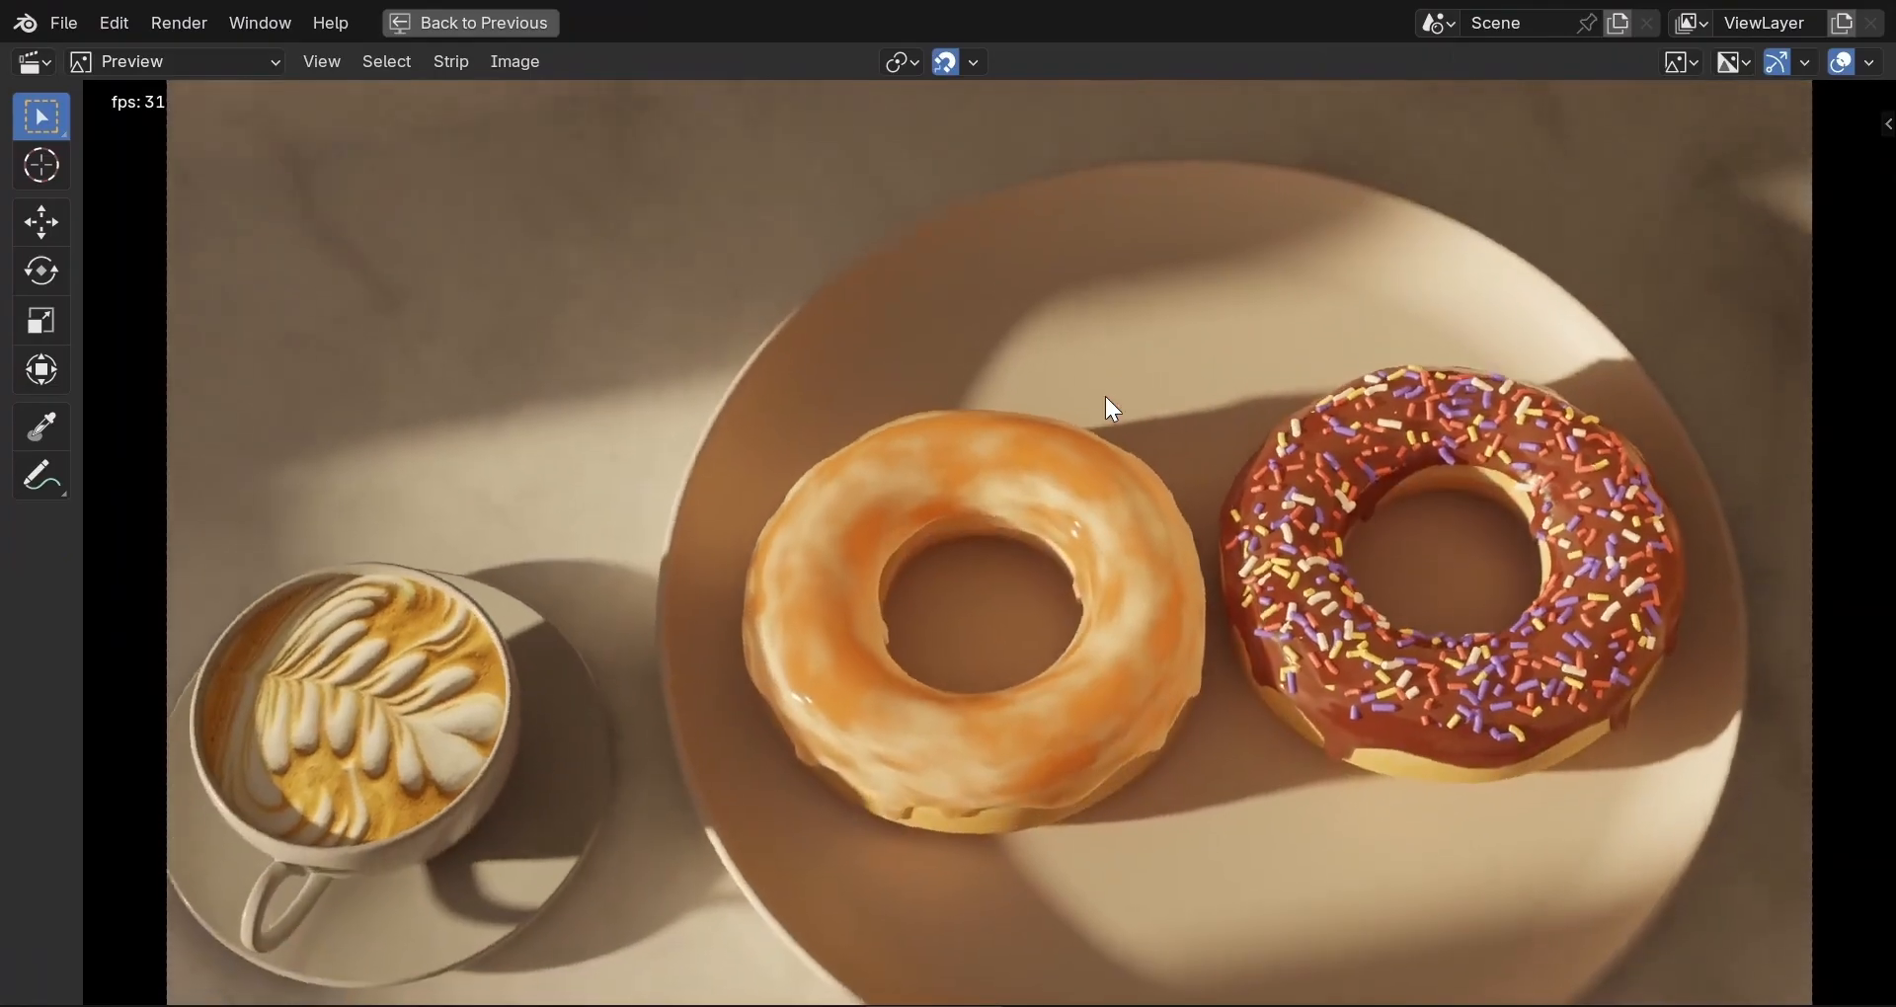